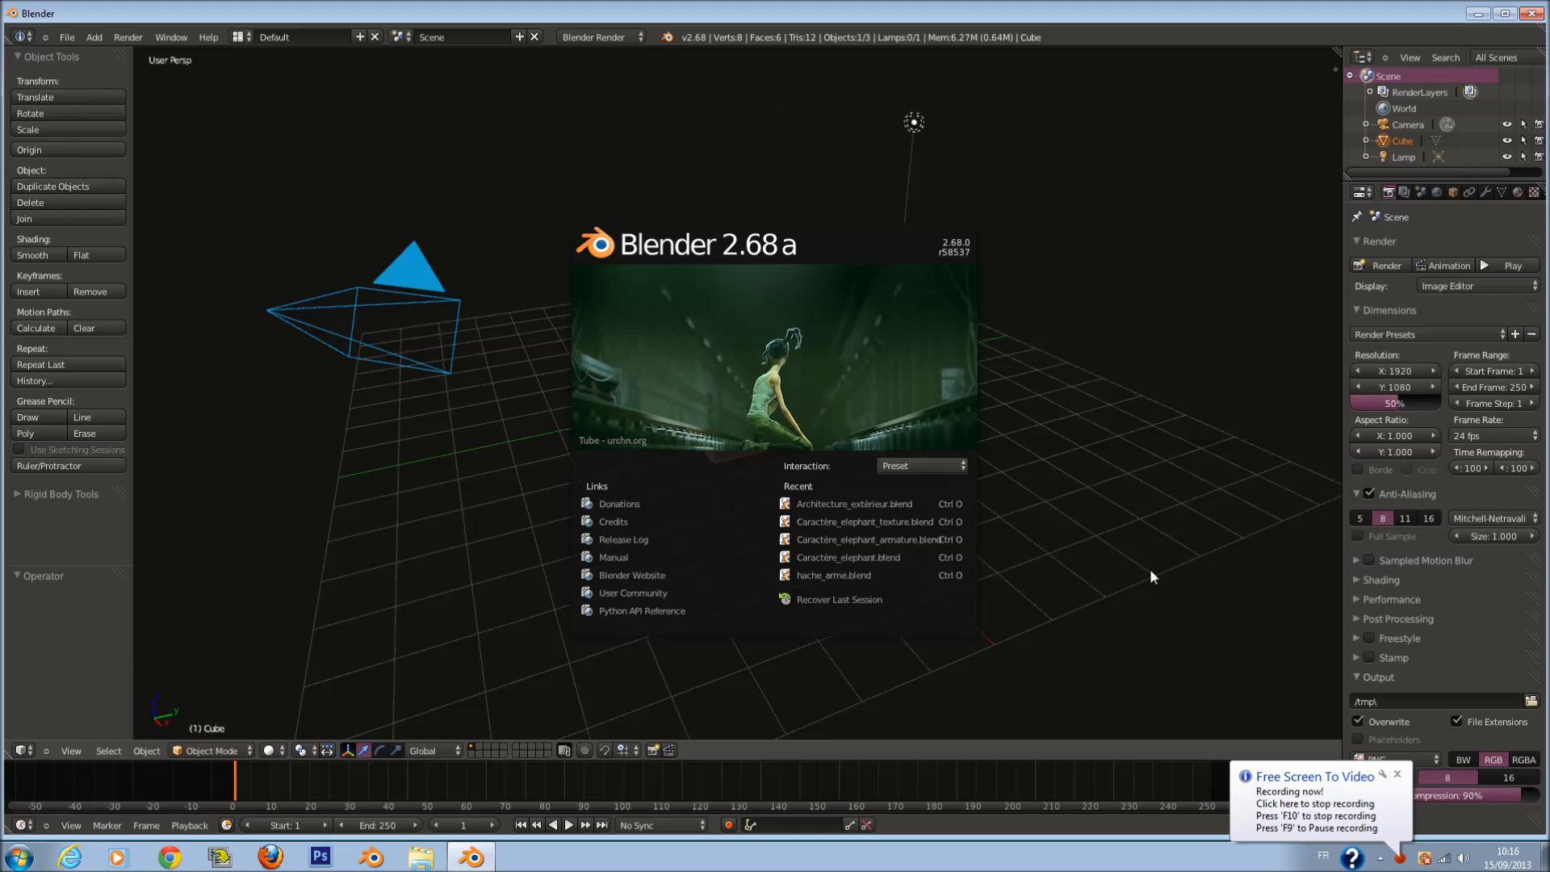
Step: Collapse the View, 3D Cursor and Item sections of the properties sidebar, start the Screencast Keys display and hide the sidebar
click(1088, 478)
scroll(1089, 478, down, 2)
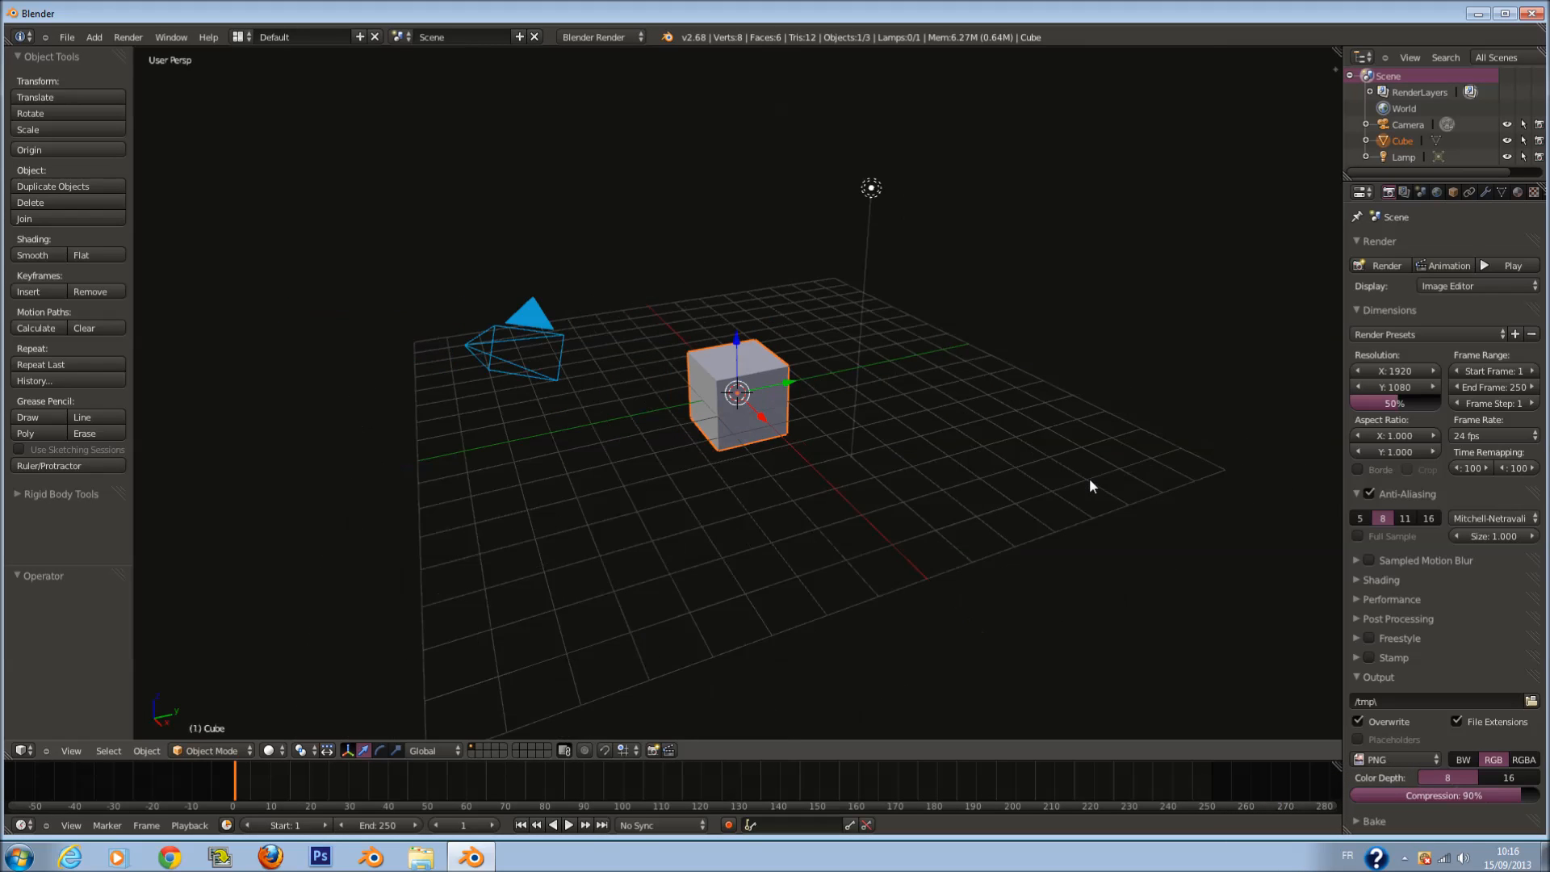
key(n)
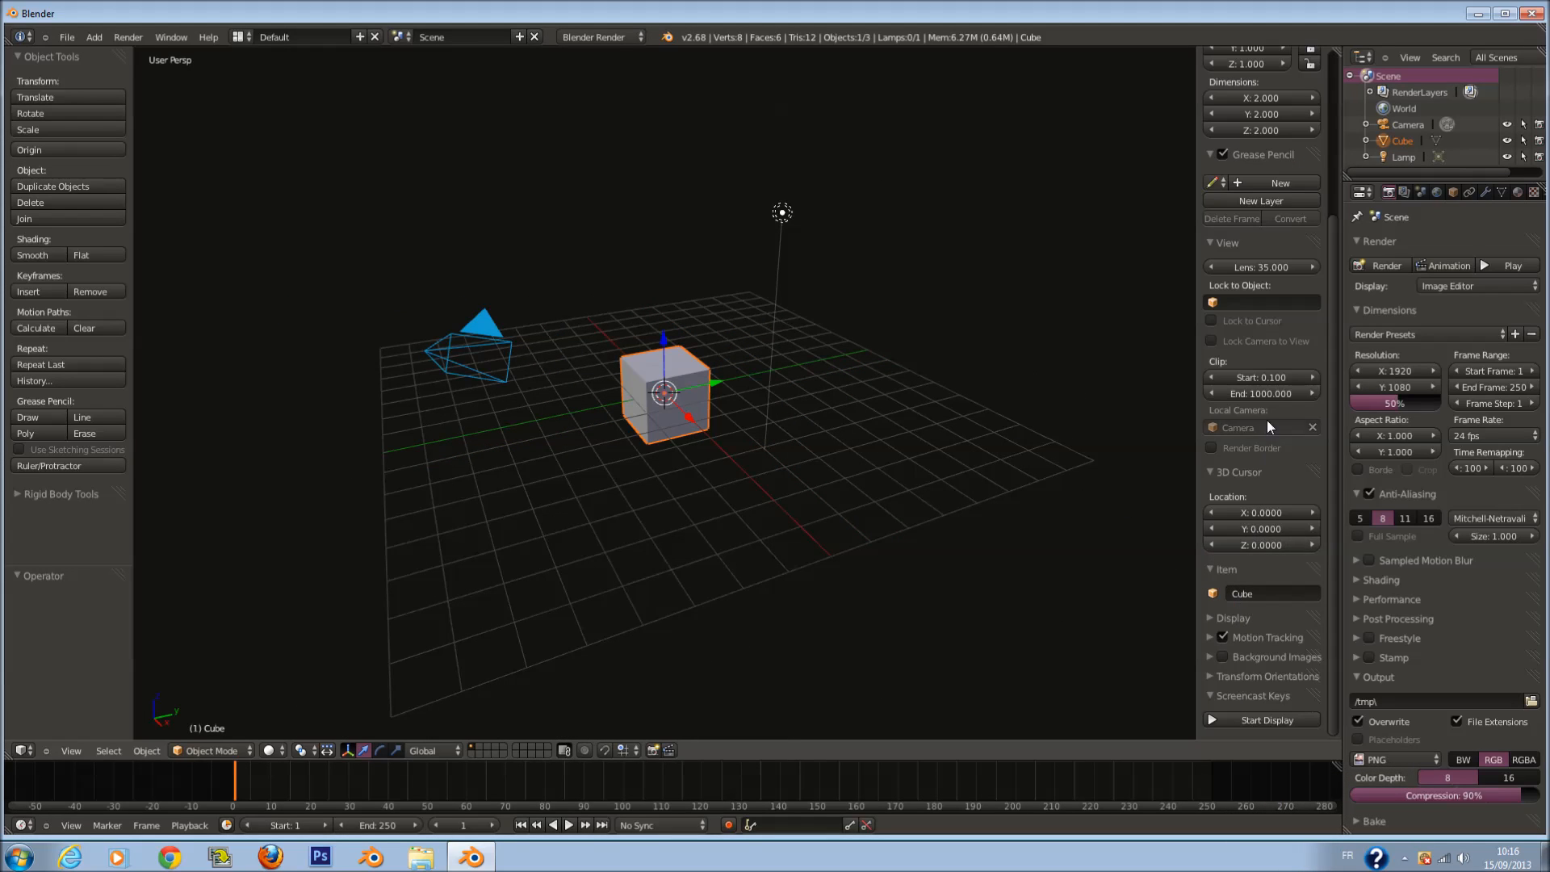
drag(1238, 243, 1247, 307)
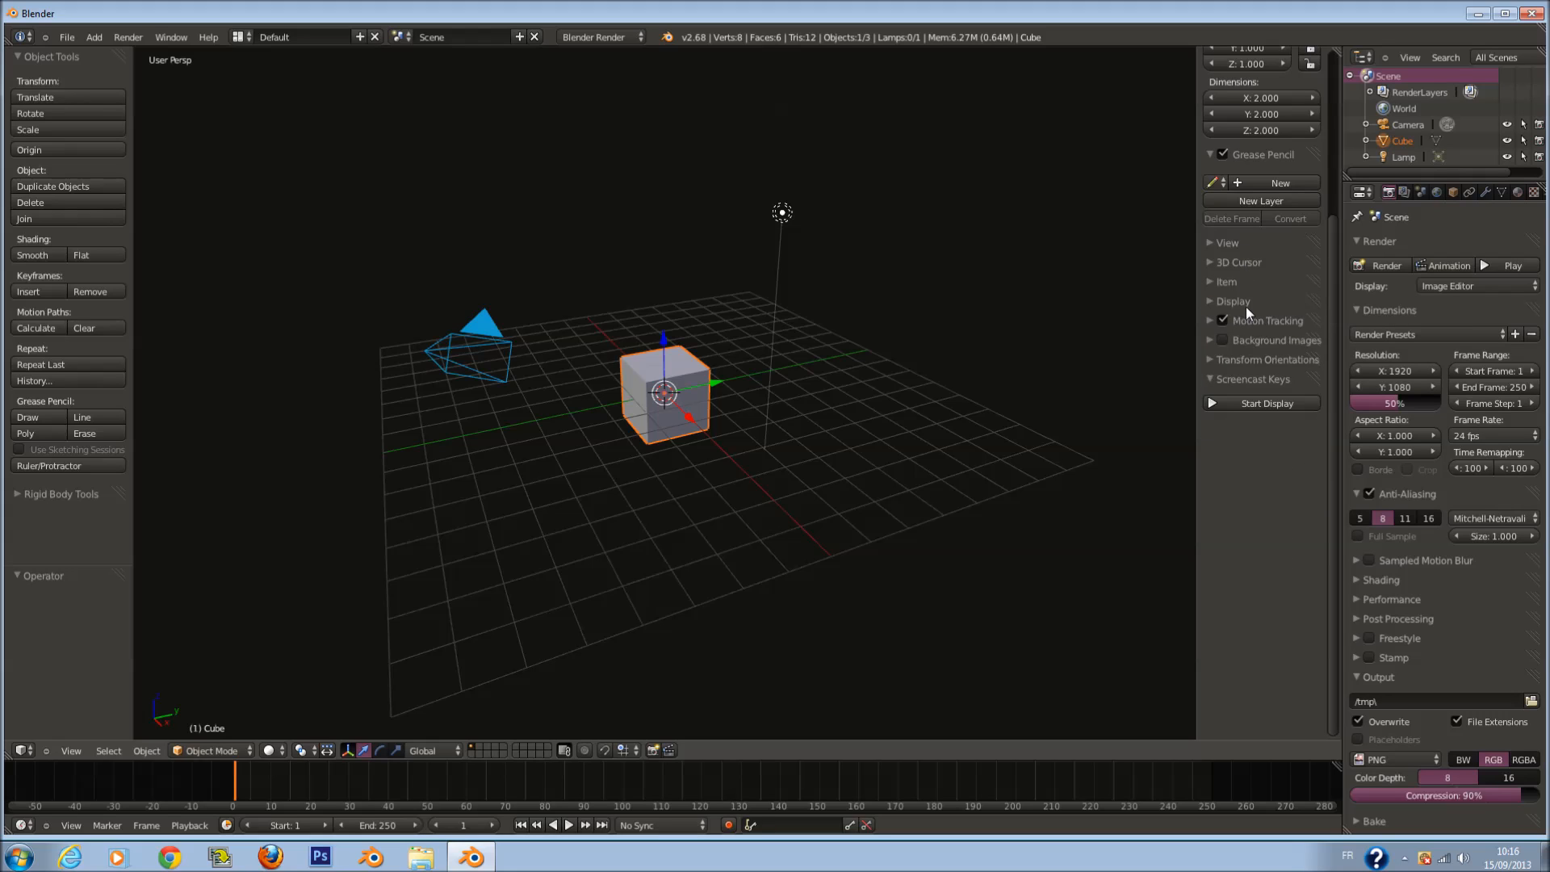
click(1260, 400)
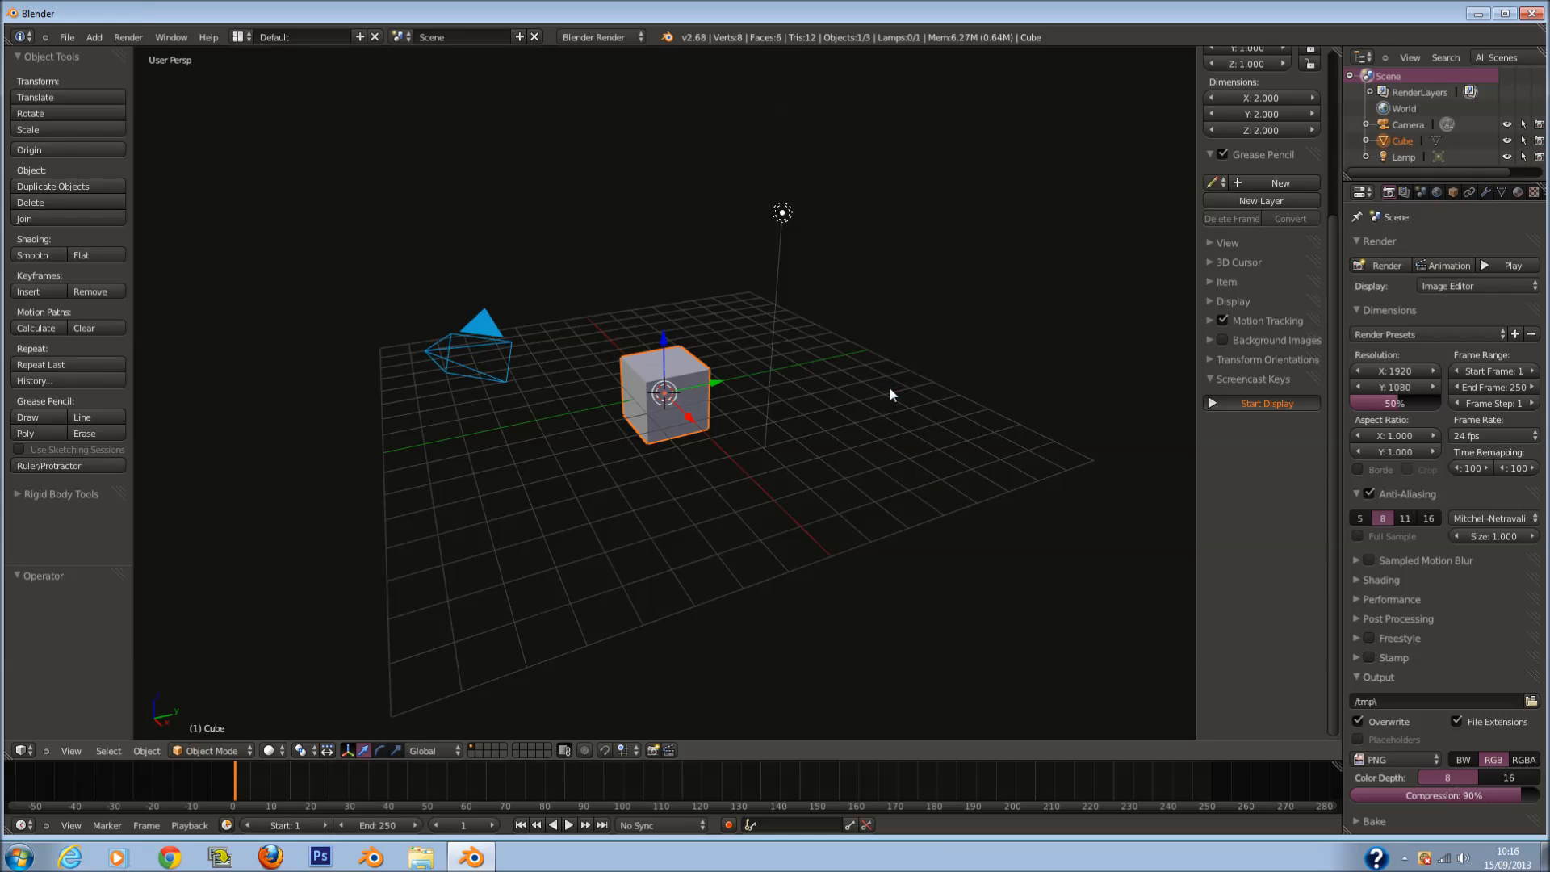
key(n)
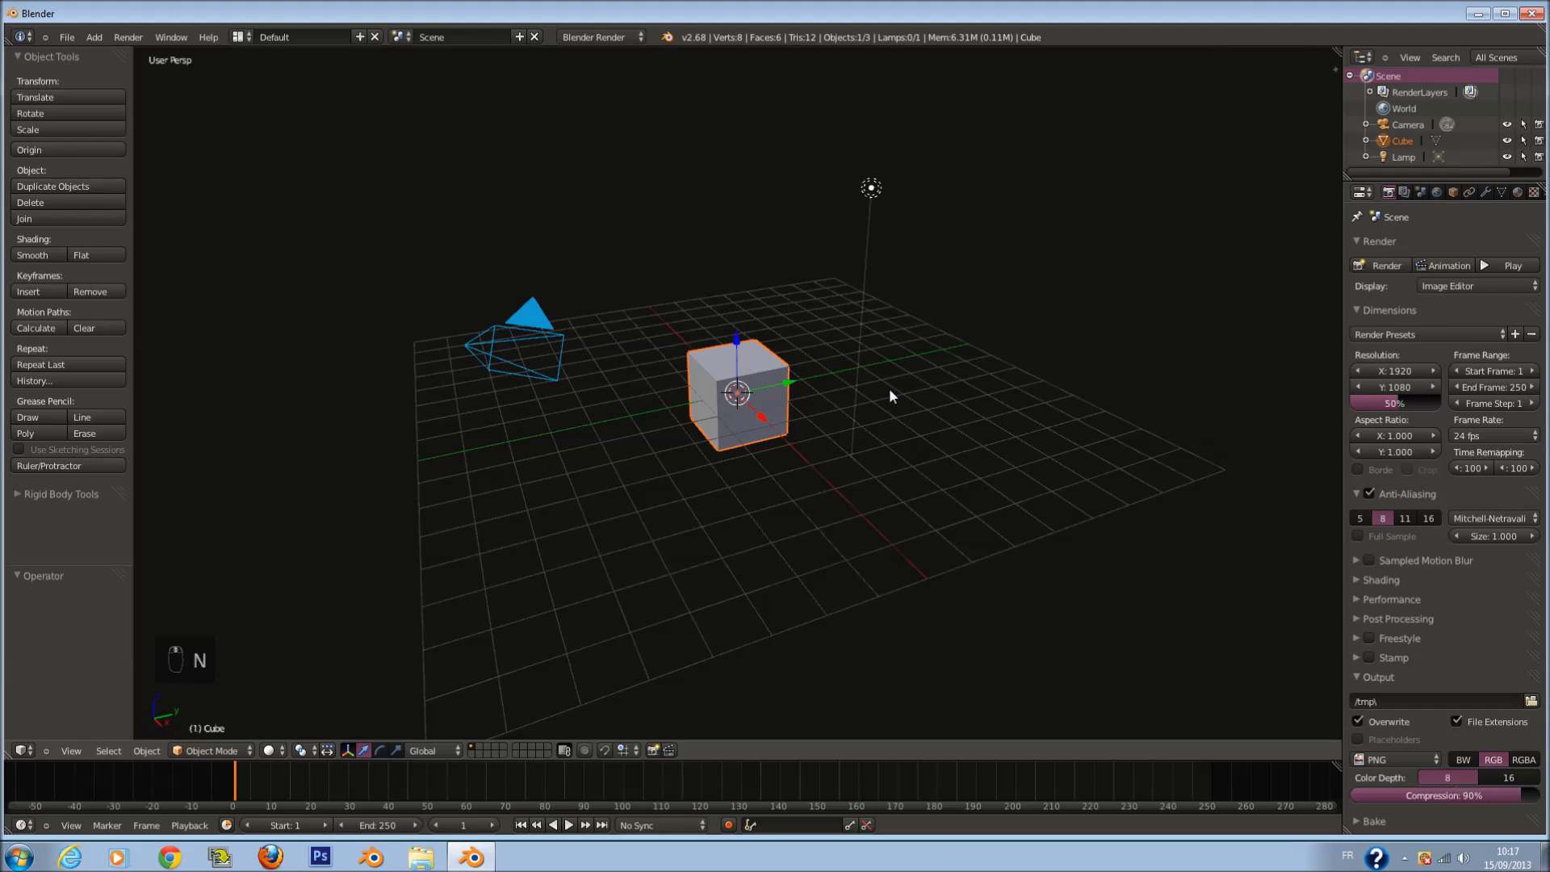
Step: Save the file as Architecture_intérieur.blend in the Architecture folder
key(ctrl+s)
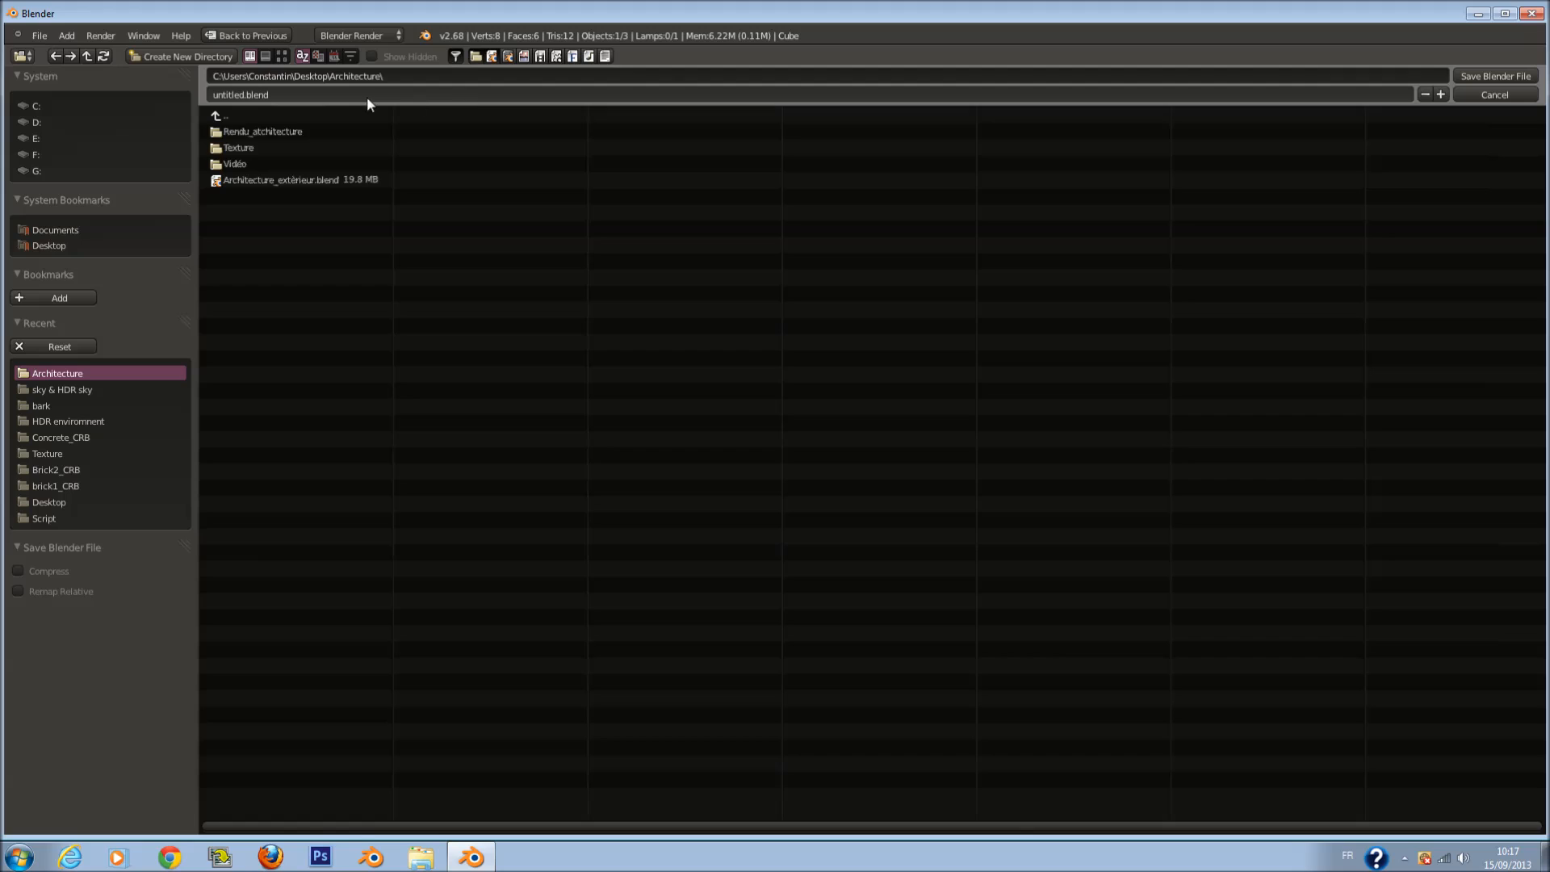
click(343, 95)
text(Ar)
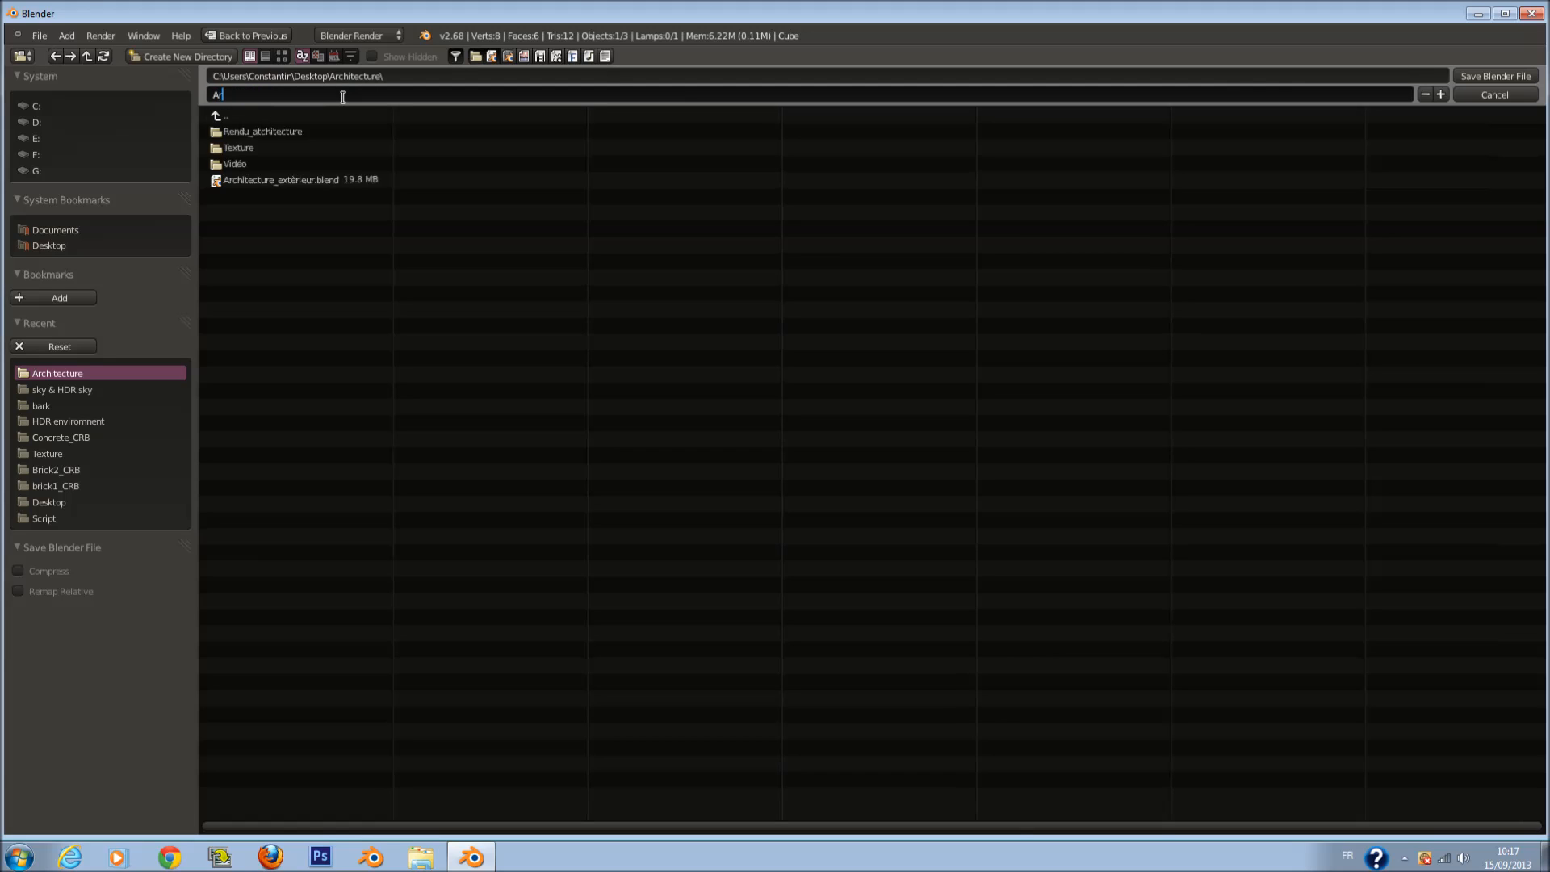
text(chitecture_intérieur)
key(Return)
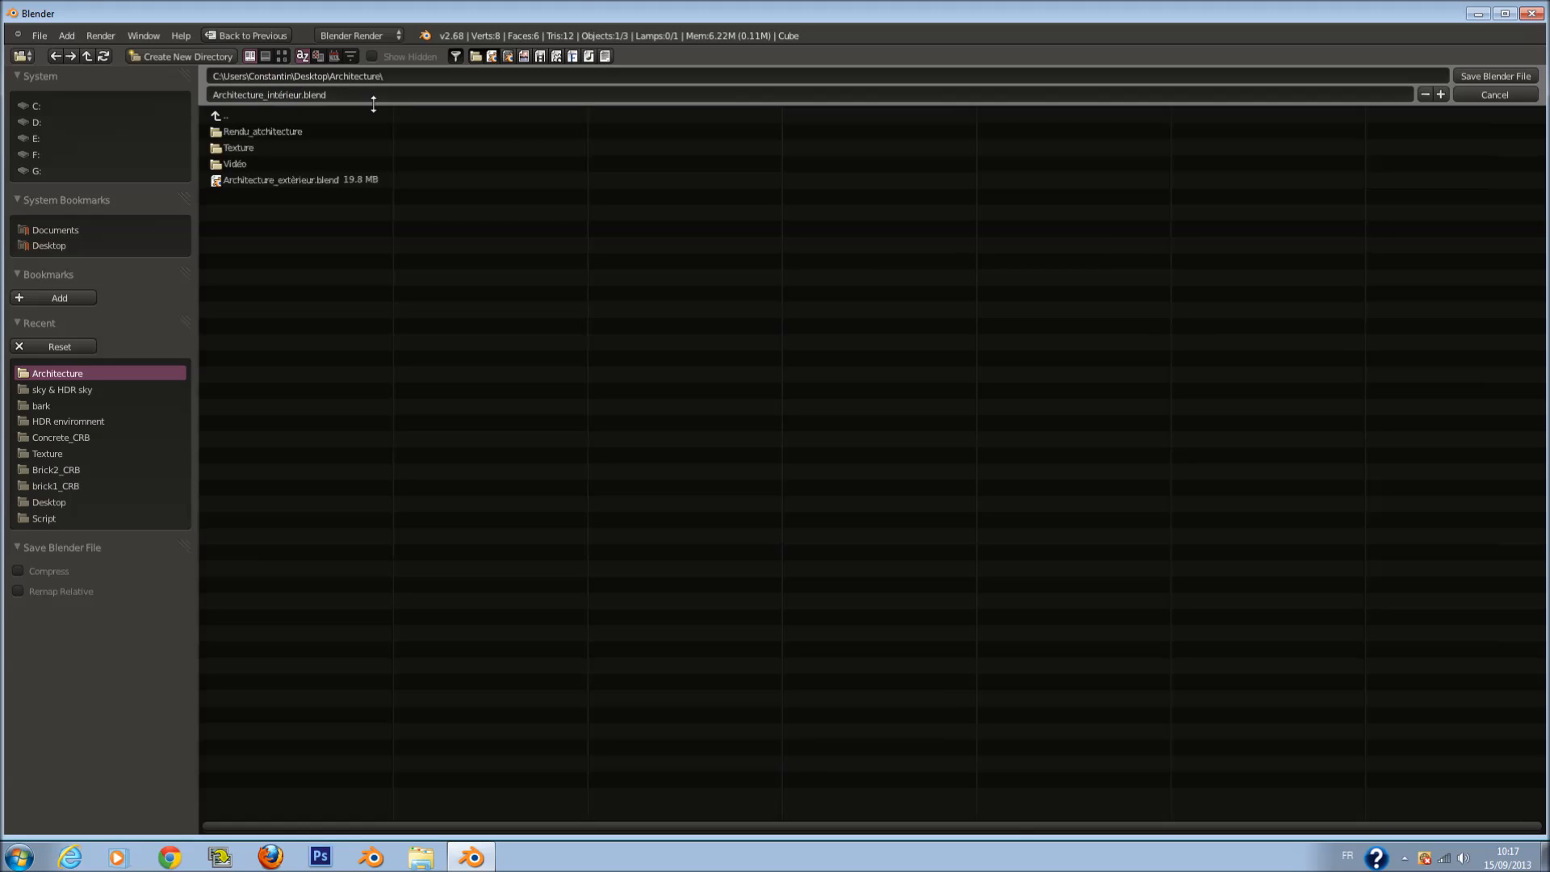
click(1513, 71)
key(ctrl+s)
click(982, 386)
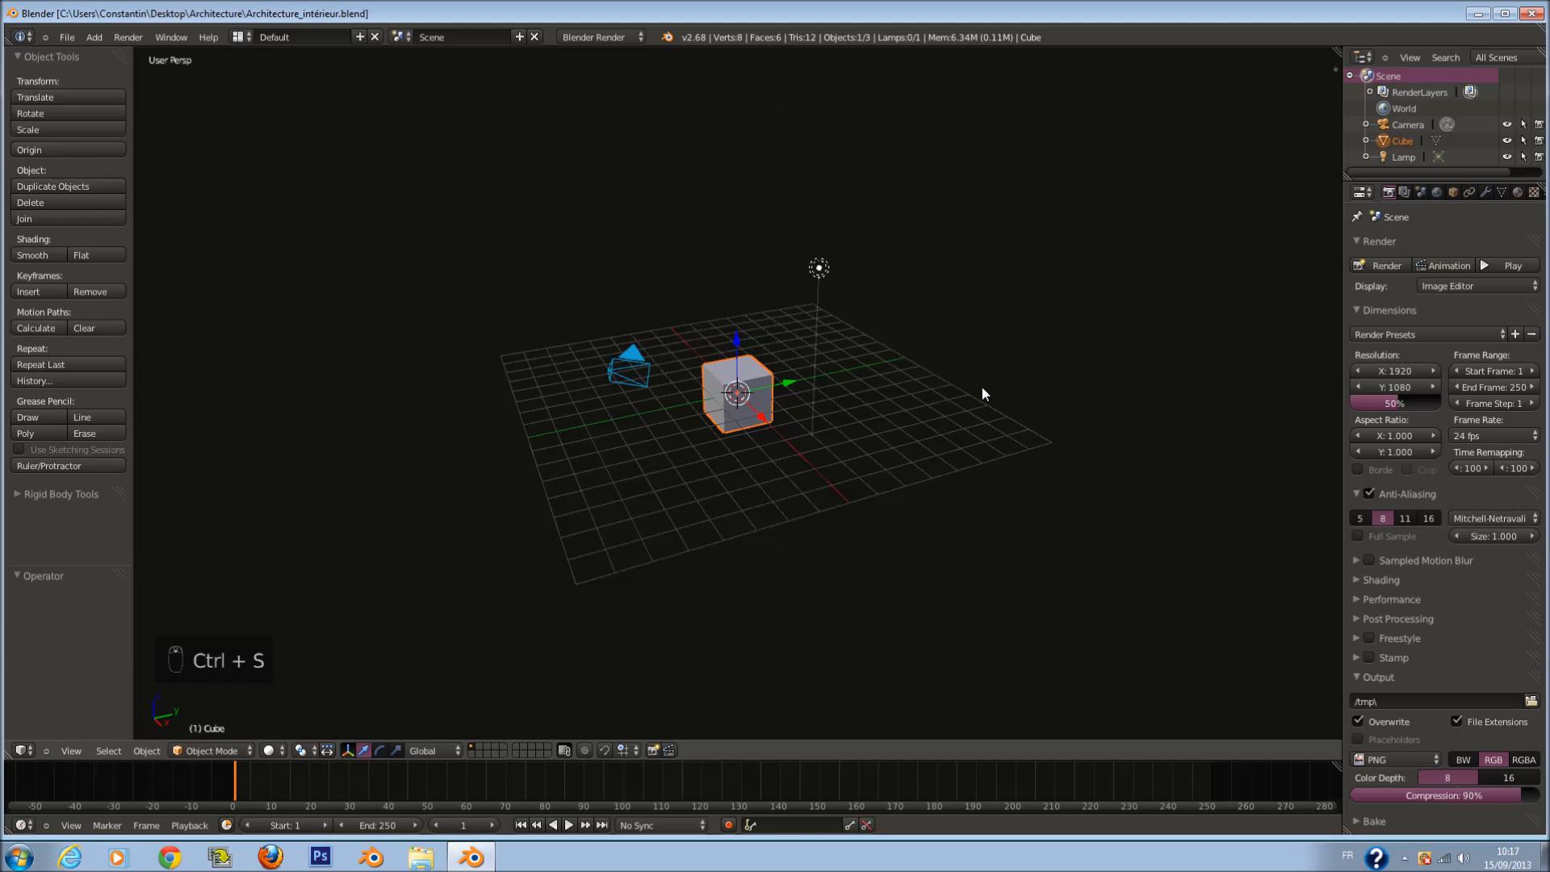
Step: Delete all objects in the scene and reset the 3D cursor to the origin
key(KP_1)
key(a)
key(a)
key(a)
key(a)
key(x)
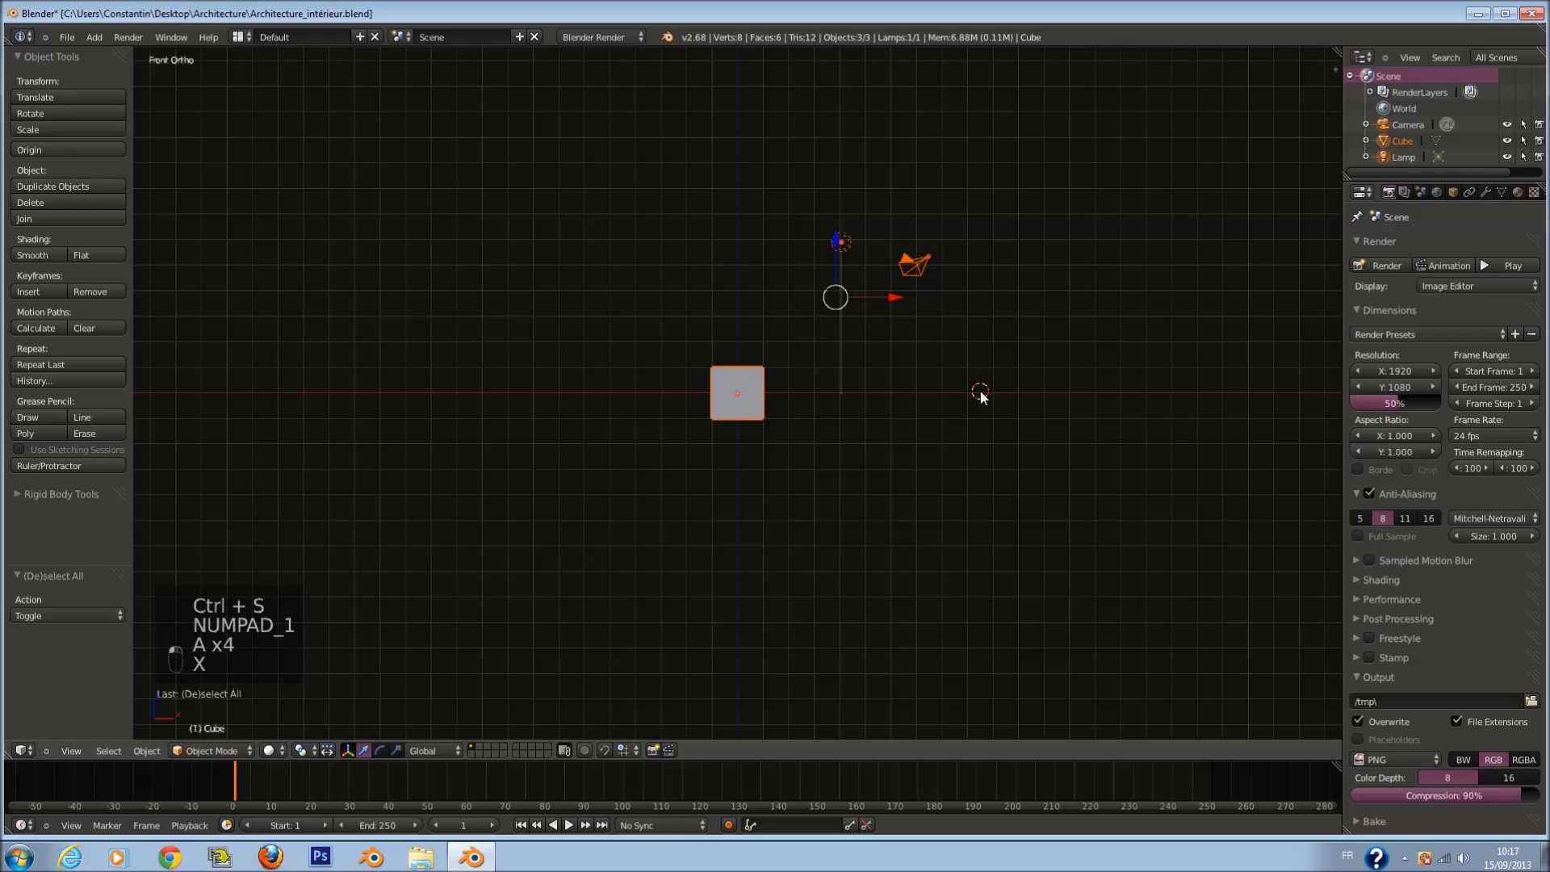
key(x)
key(shift+c)
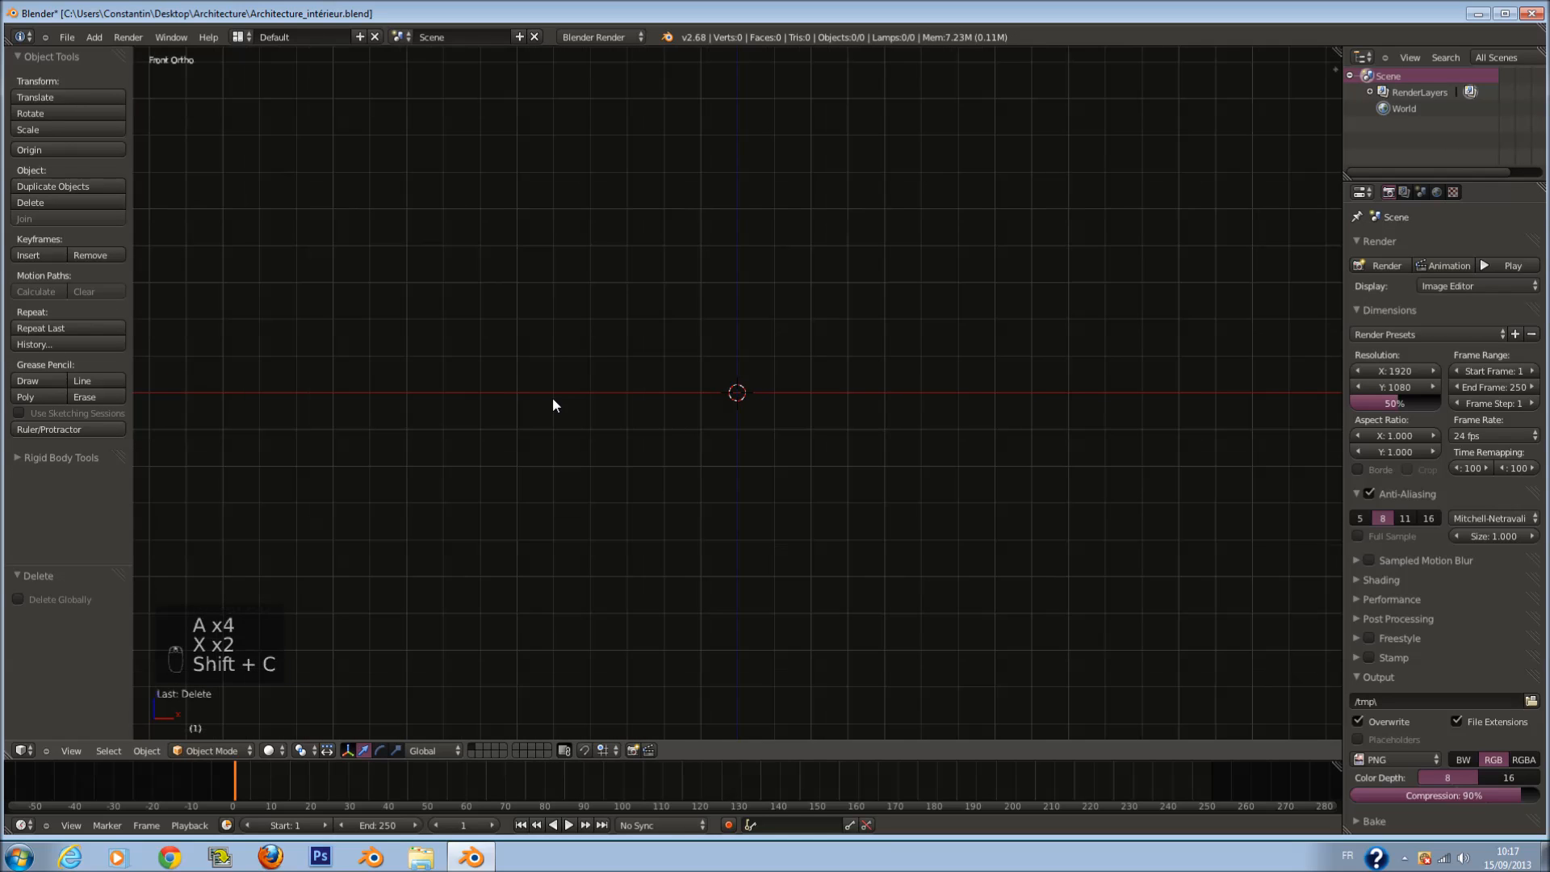
Step: Add a cube at the origin and scale it uniformly by about 1.98
key(shift+a)
mouse_move(552, 399)
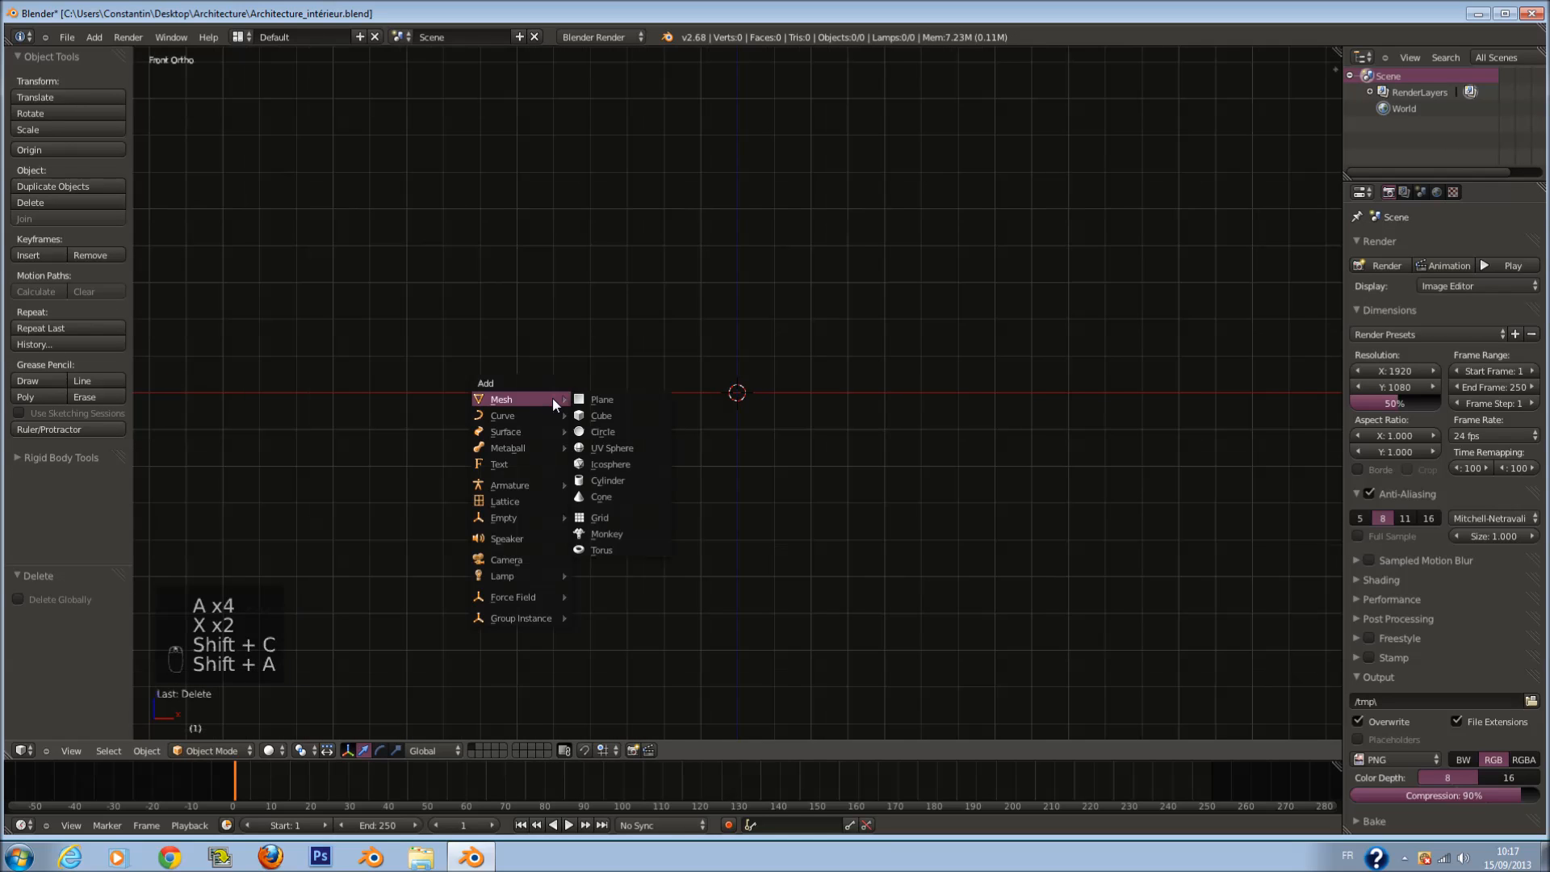
click(632, 410)
scroll(767, 412, up, 5)
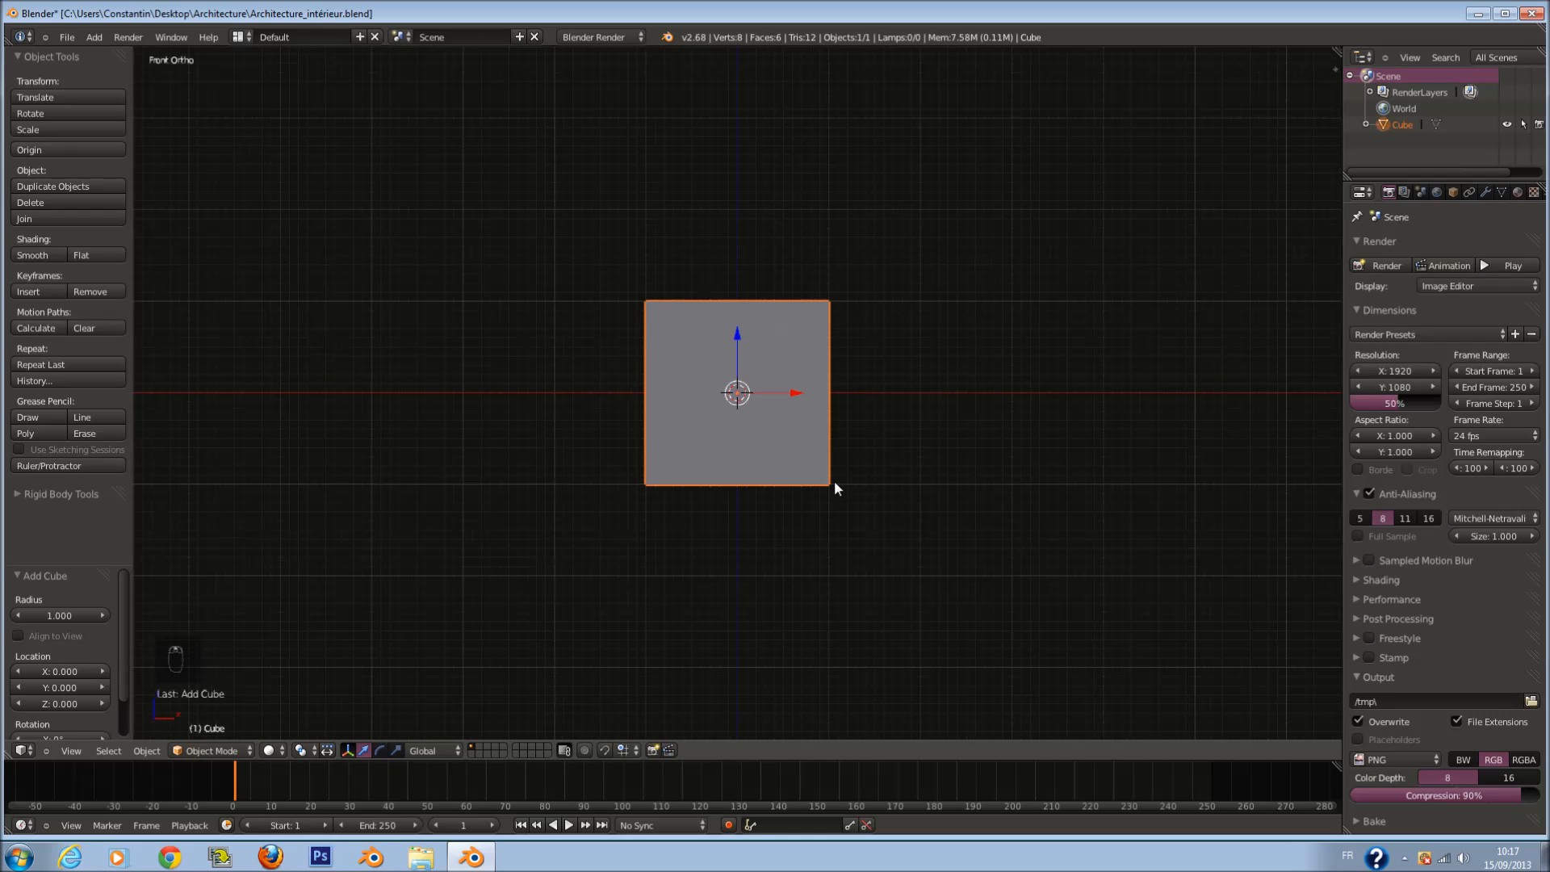
scroll(821, 488, up, 2)
key(s)
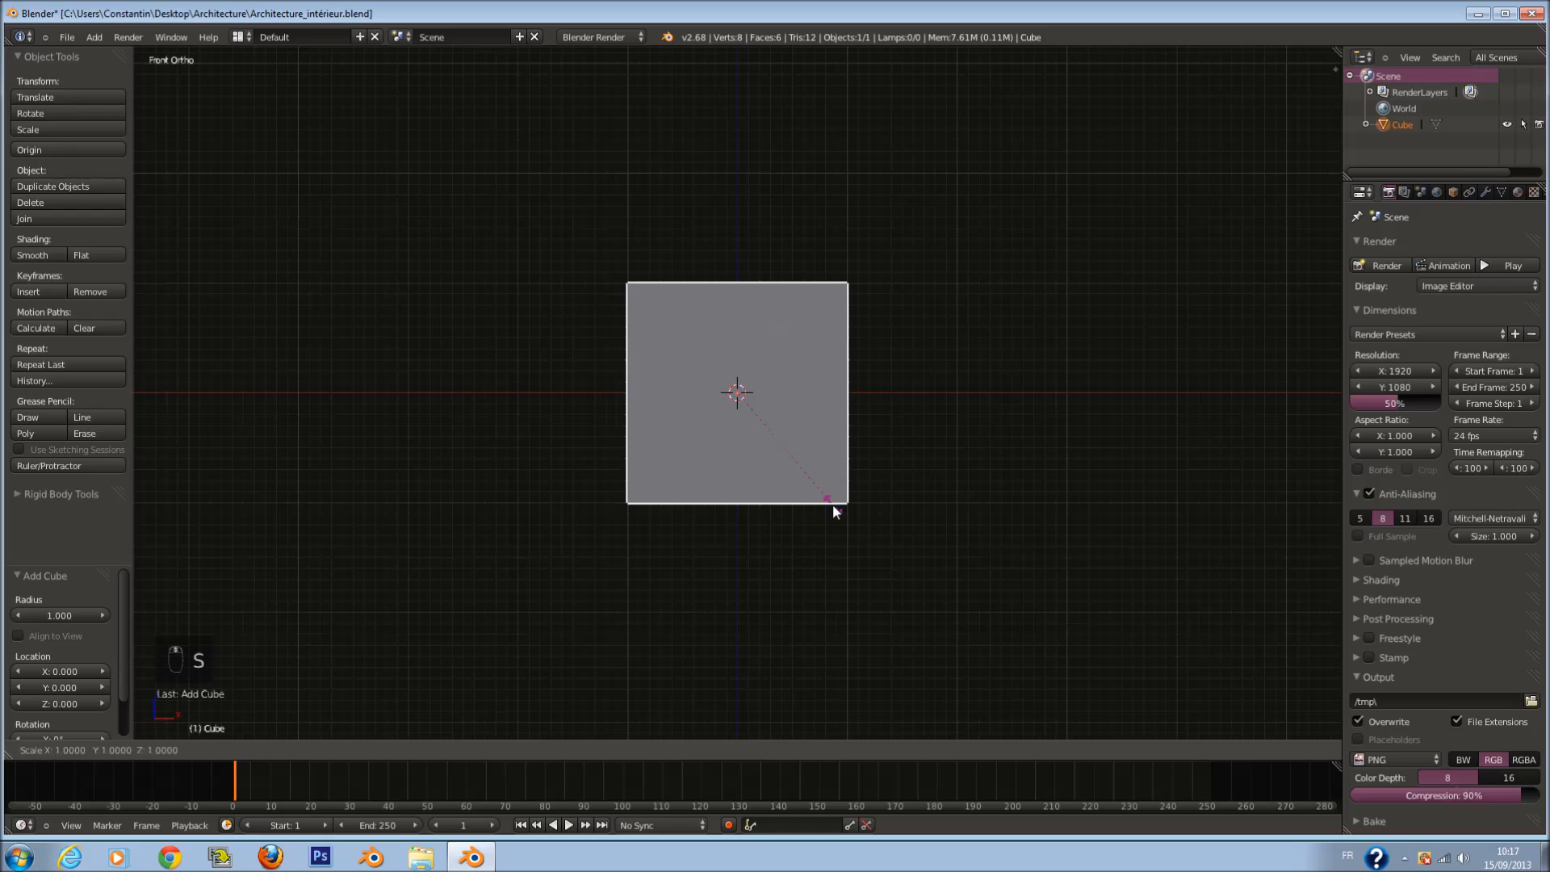
click(944, 599)
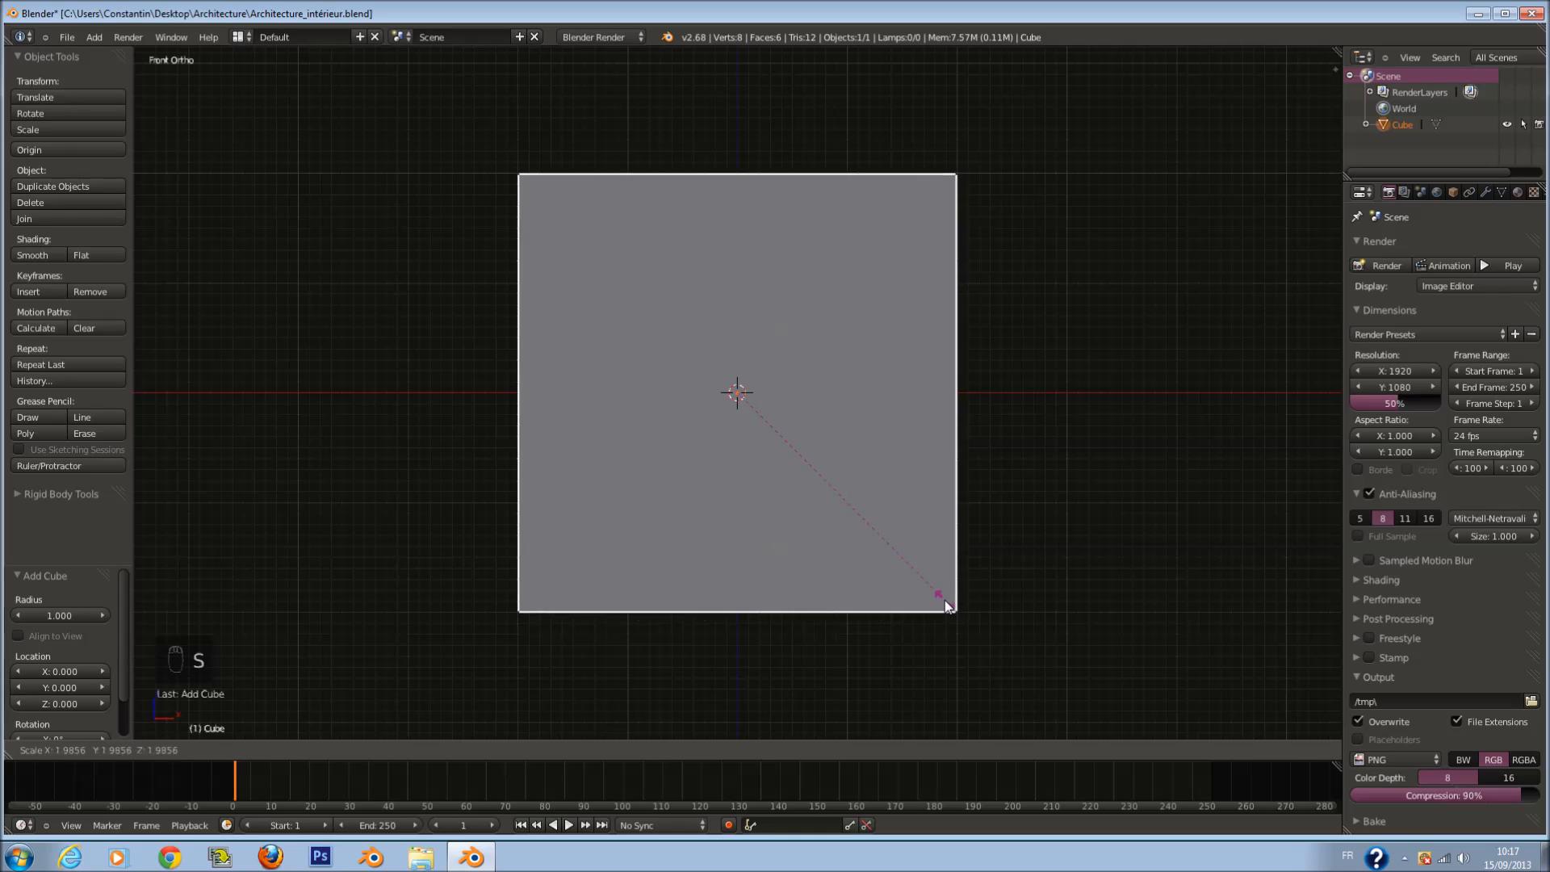
Step: Show the properties sidebar and view the cube from the top
key(KP_7)
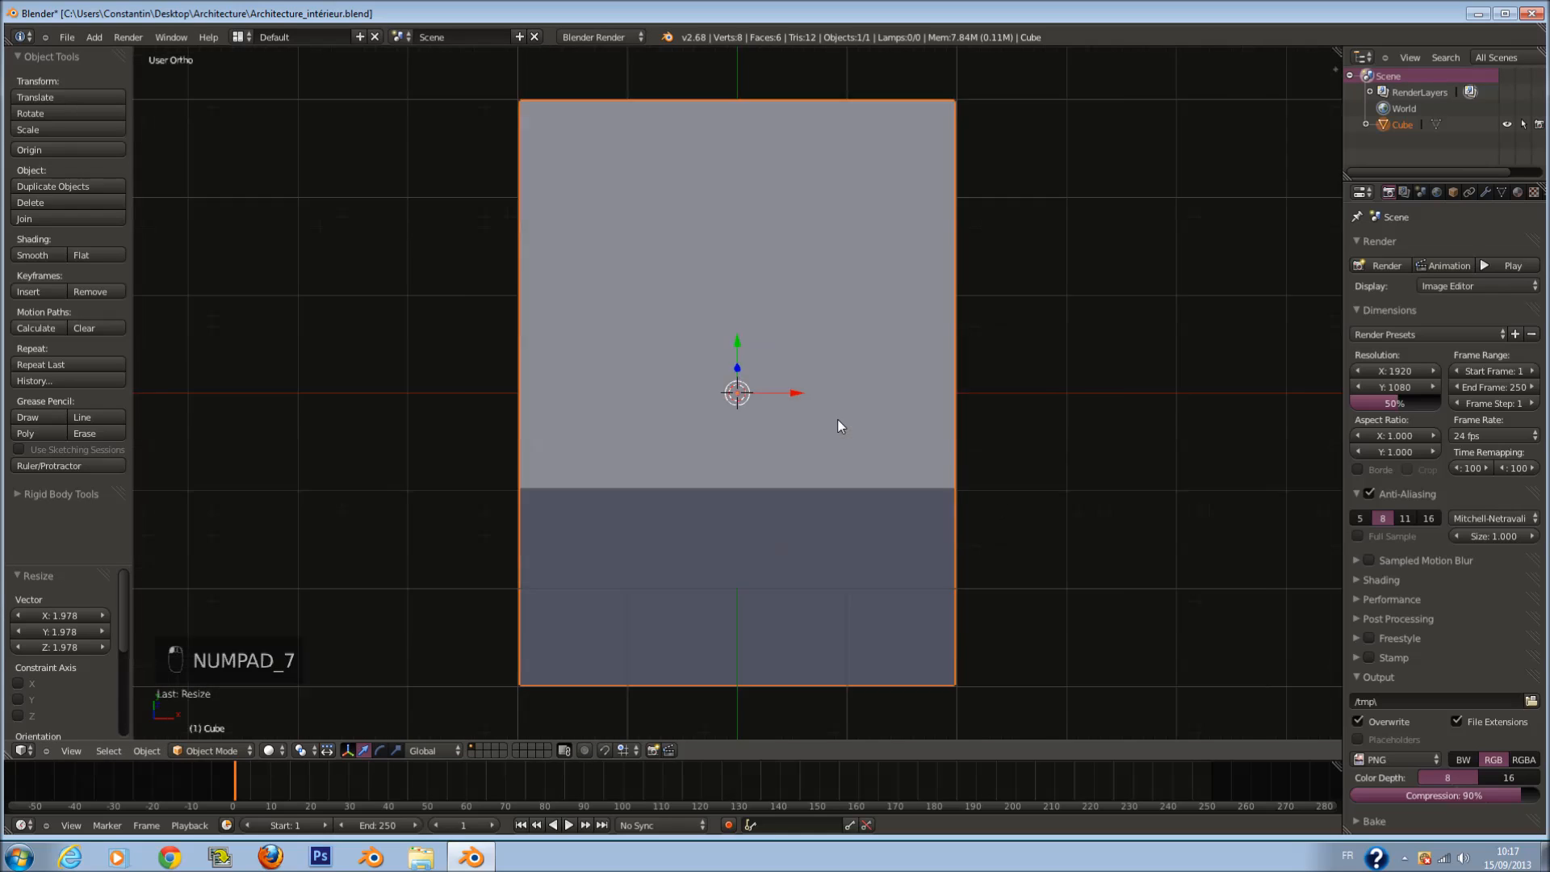
key(n)
key(n)
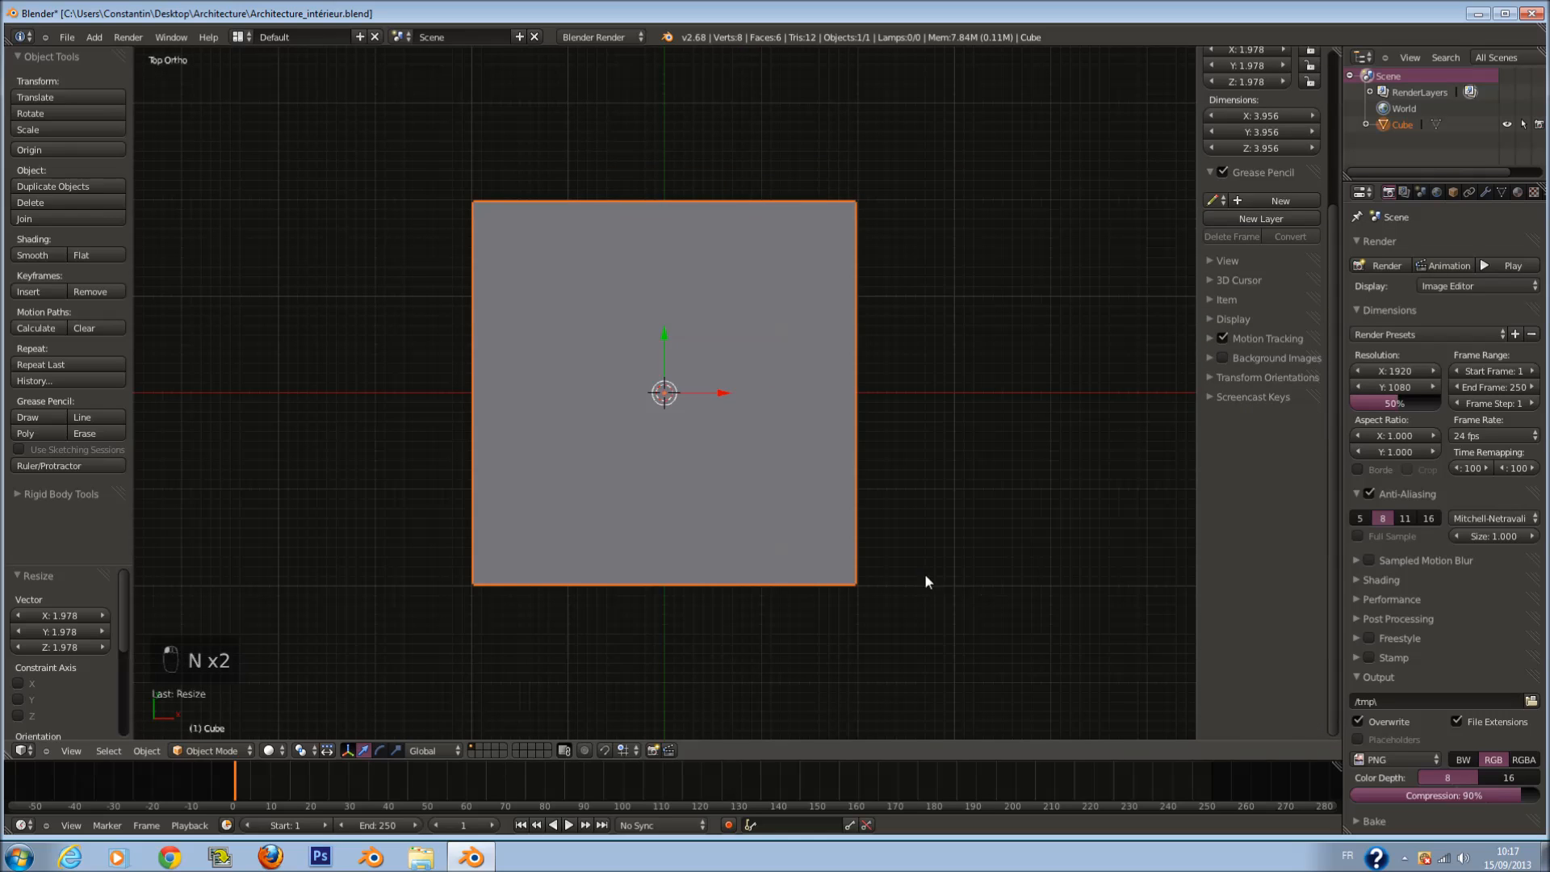
scroll(919, 563, down, 2)
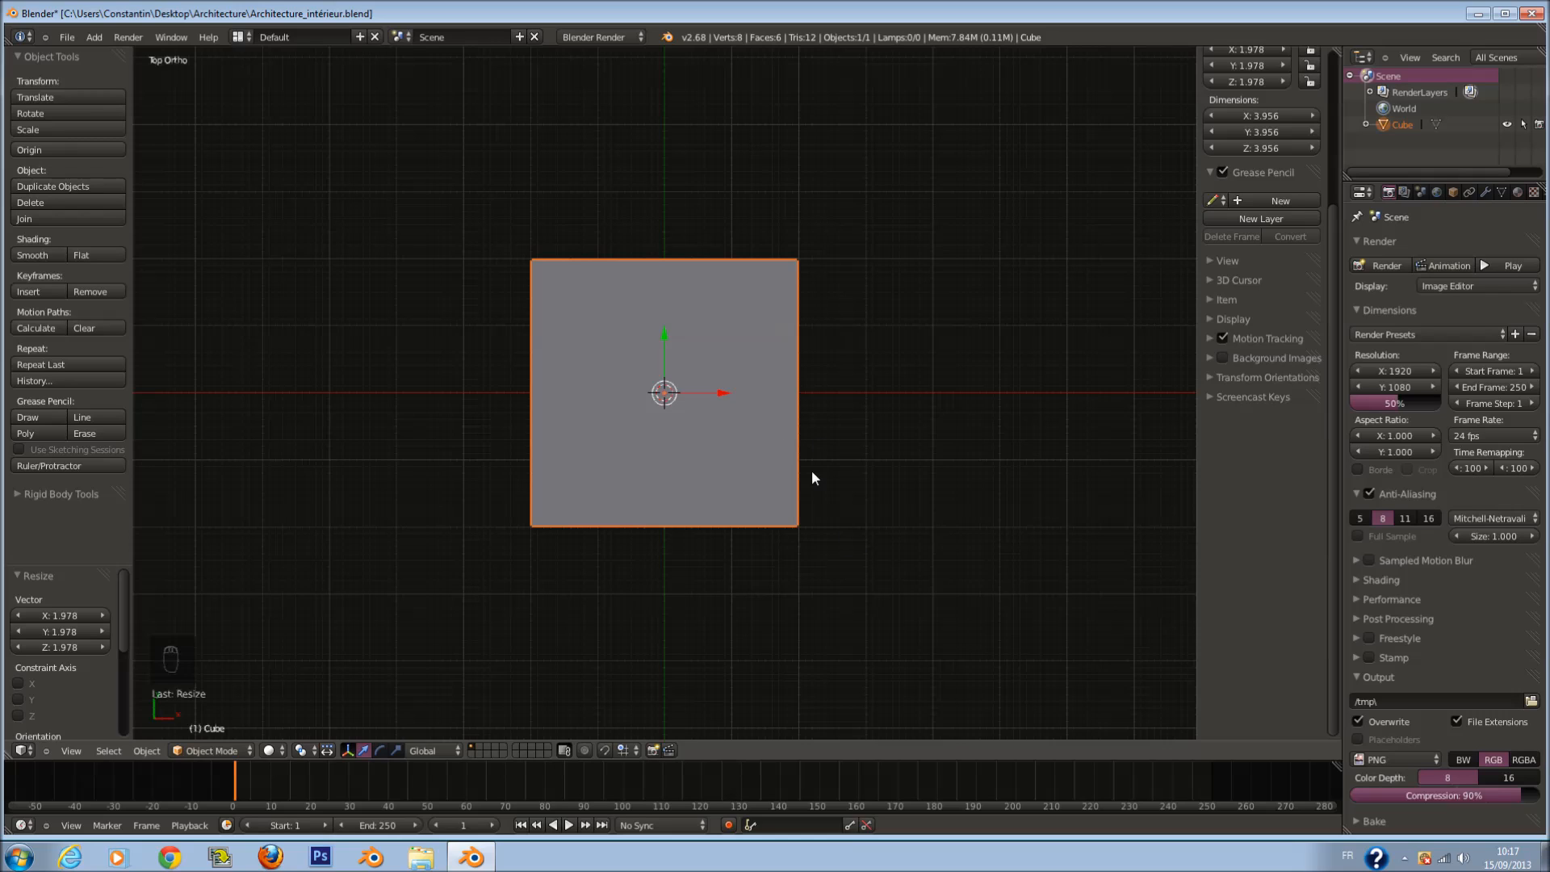
key(KP_1)
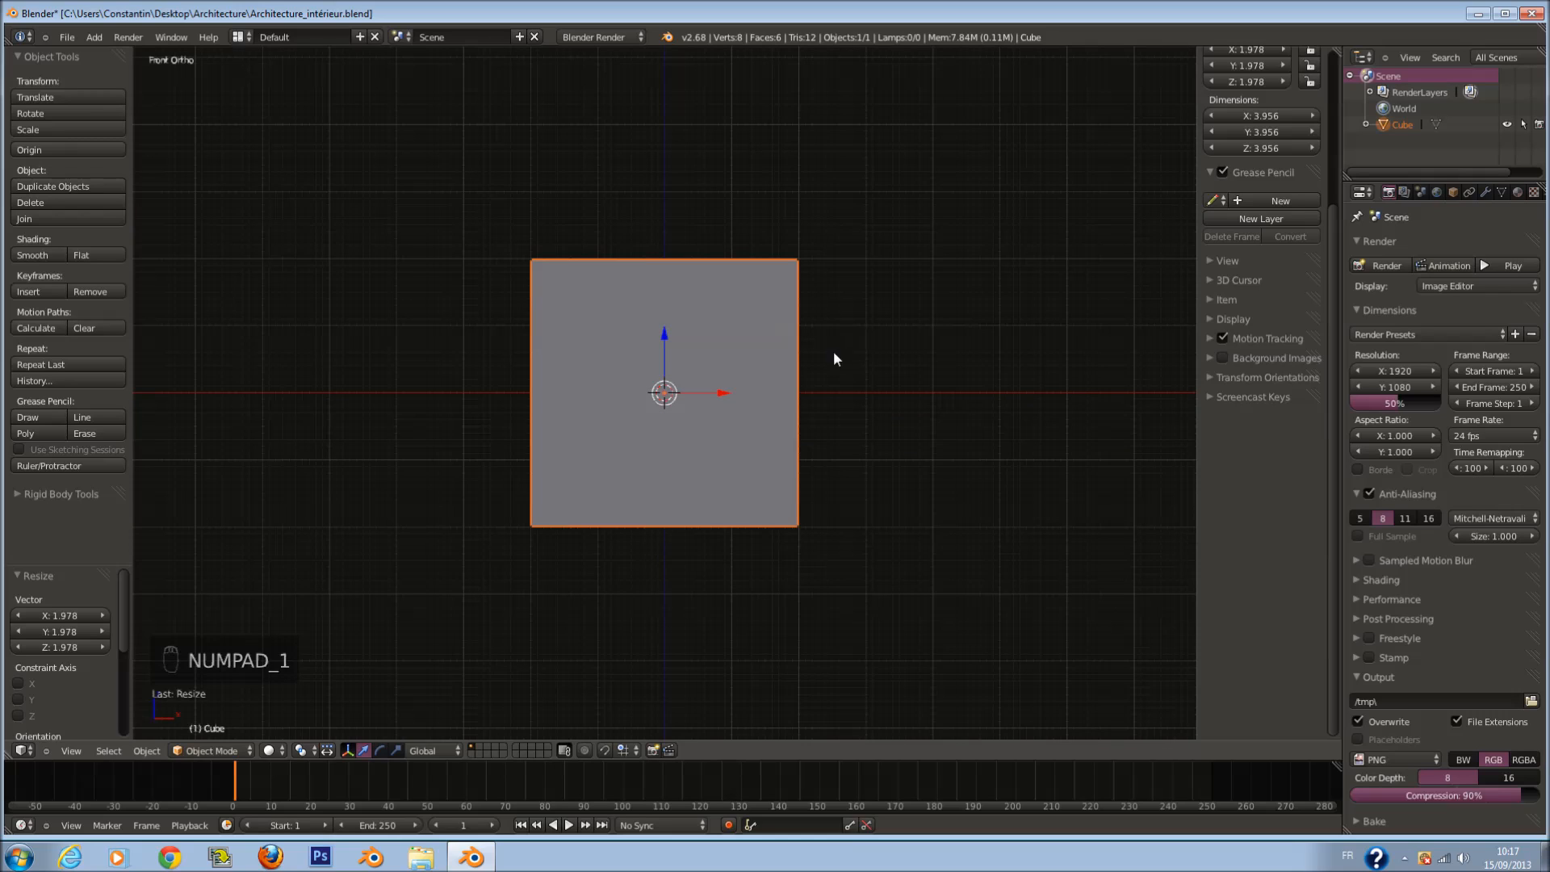
key(KP_7)
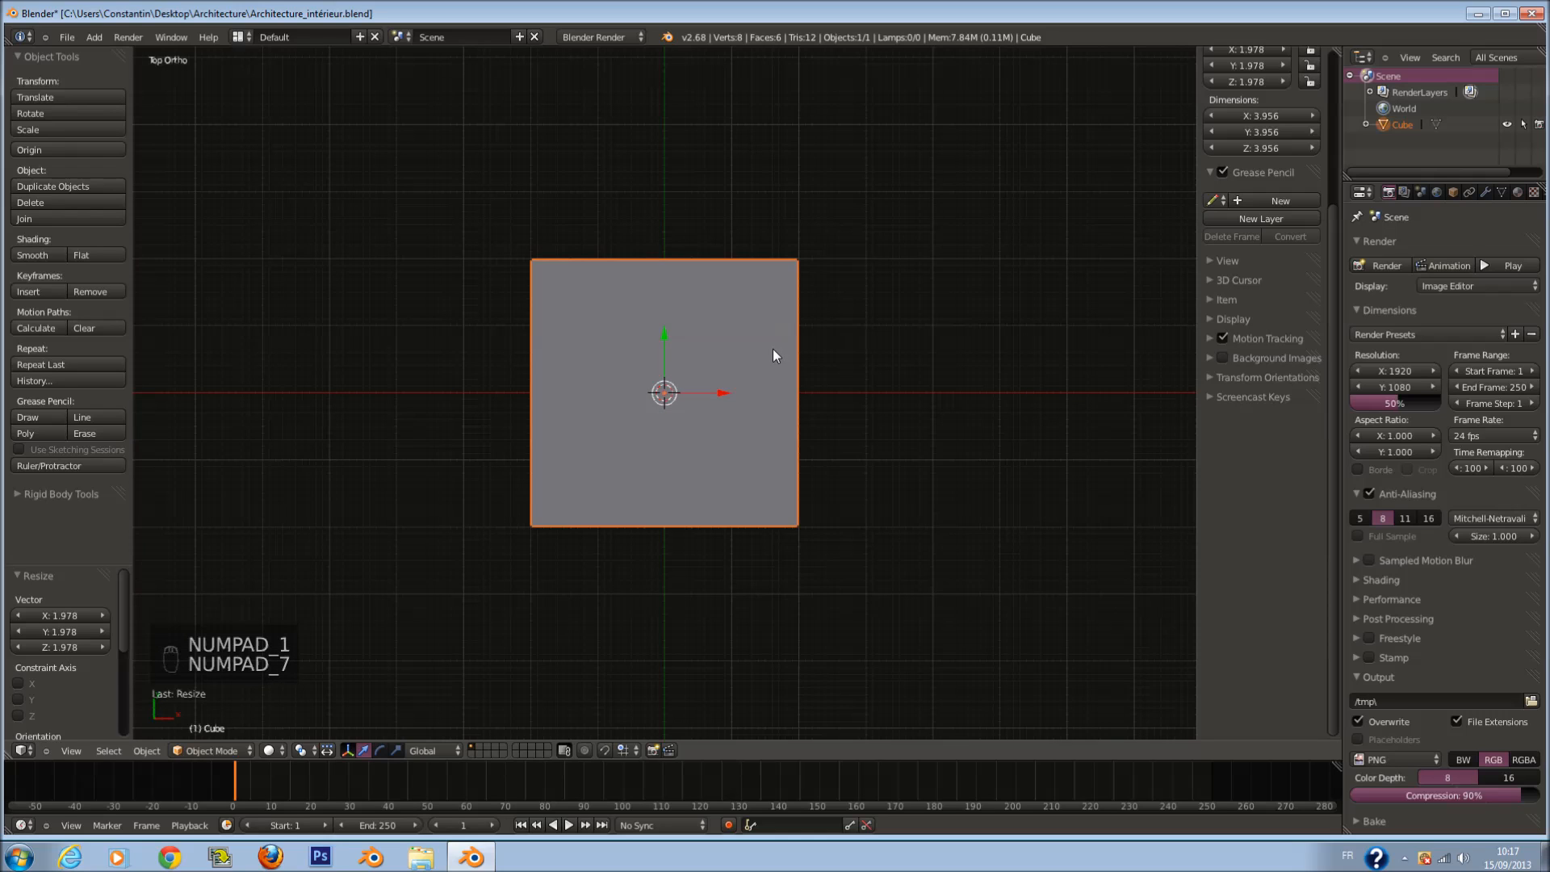
scroll(757, 356, down, 2)
shift+scroll(756, 353, up, 5)
scroll(755, 354, down, 1)
text(s5)
right_click(721, 510)
text(s2)
right_click(720, 510)
text(s3)
right_click(720, 510)
key(s)
key(y)
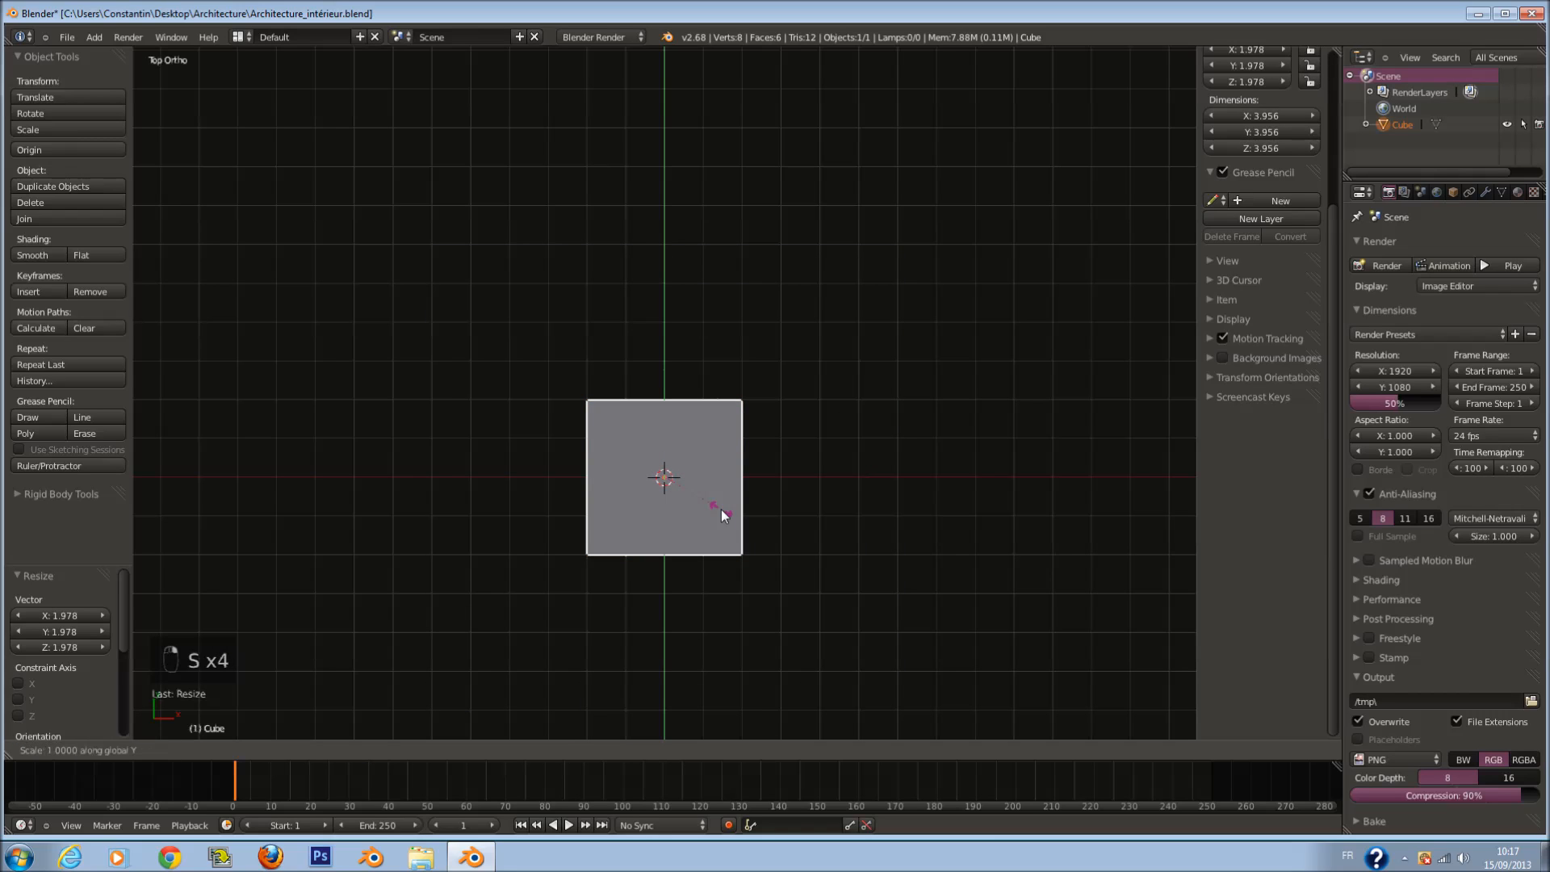
right_click(720, 511)
key(s)
text(y)
text(3)
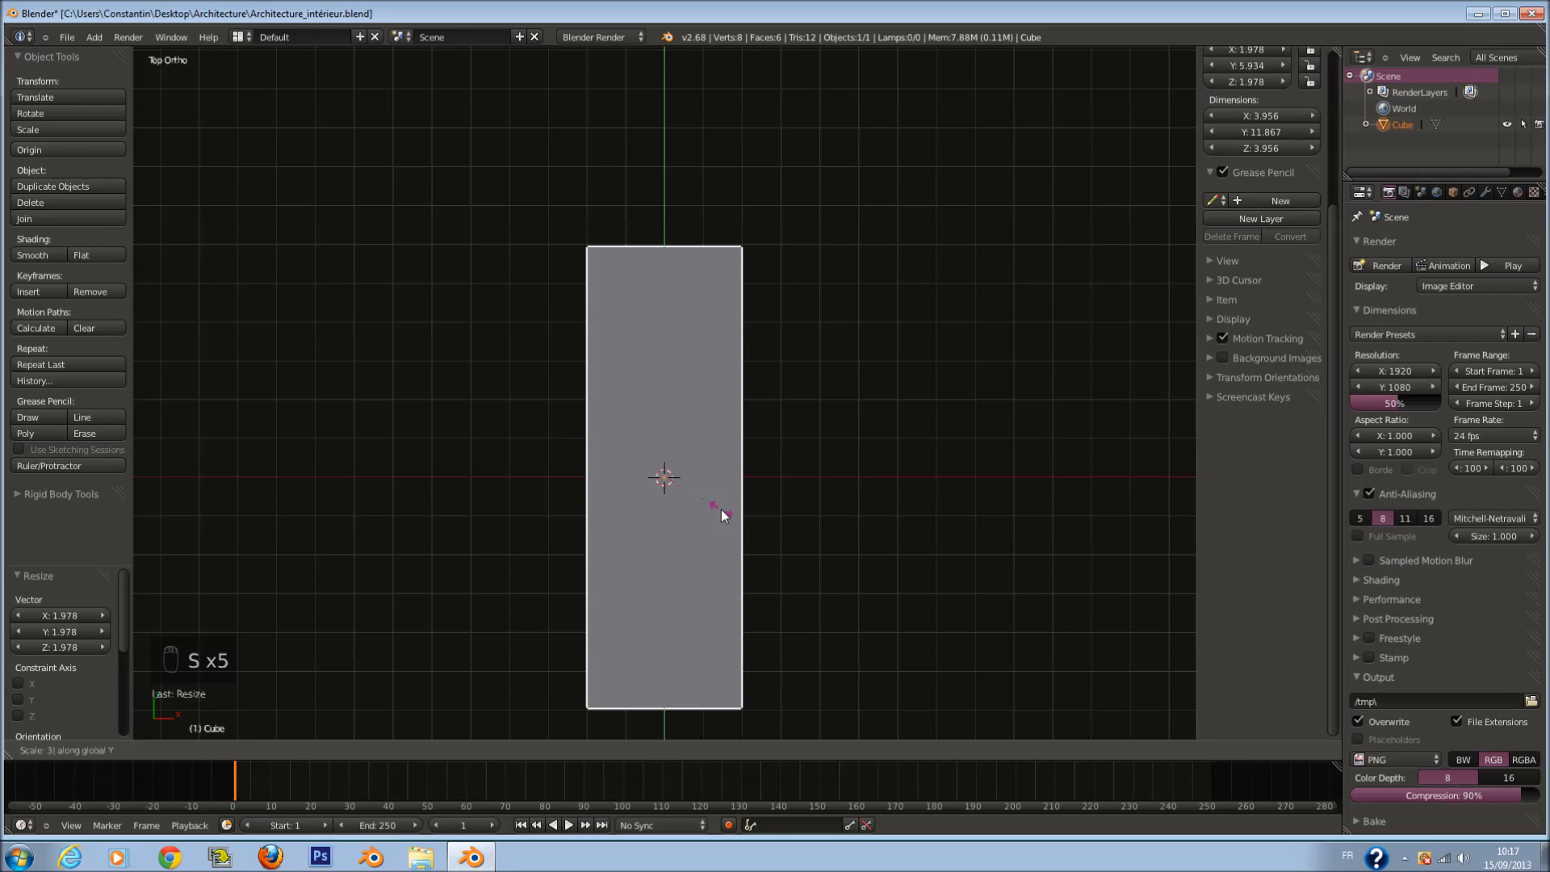
right_click(720, 510)
Step: Scale the cube by 2 along the Y axis and by about 1.29 along the X axis
key(s)
key(y)
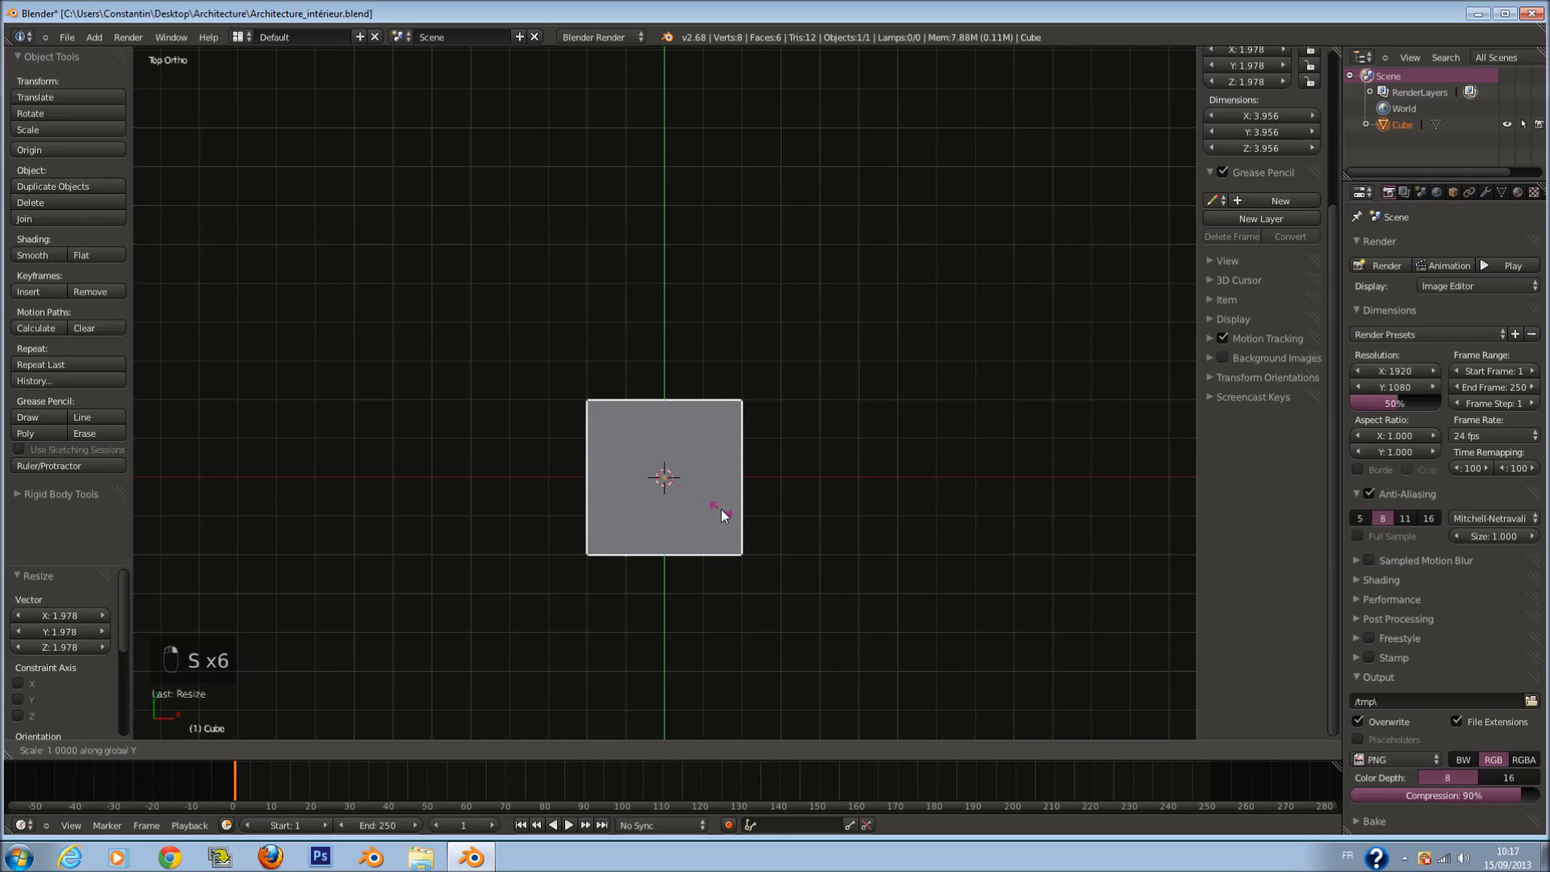
text(2)
key(Return)
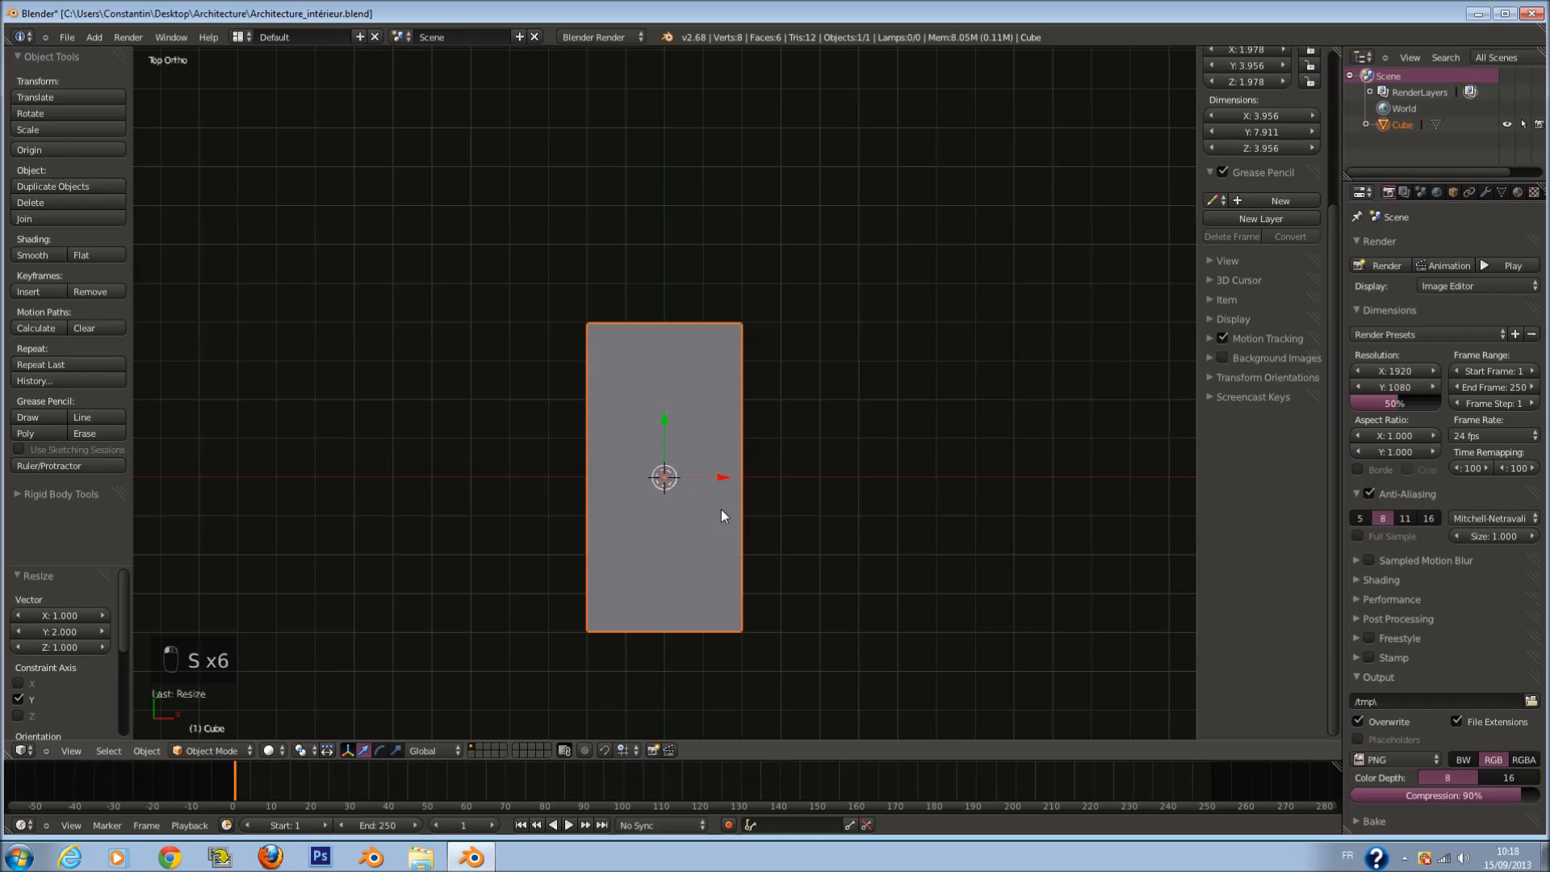
scroll(720, 510, up, 1)
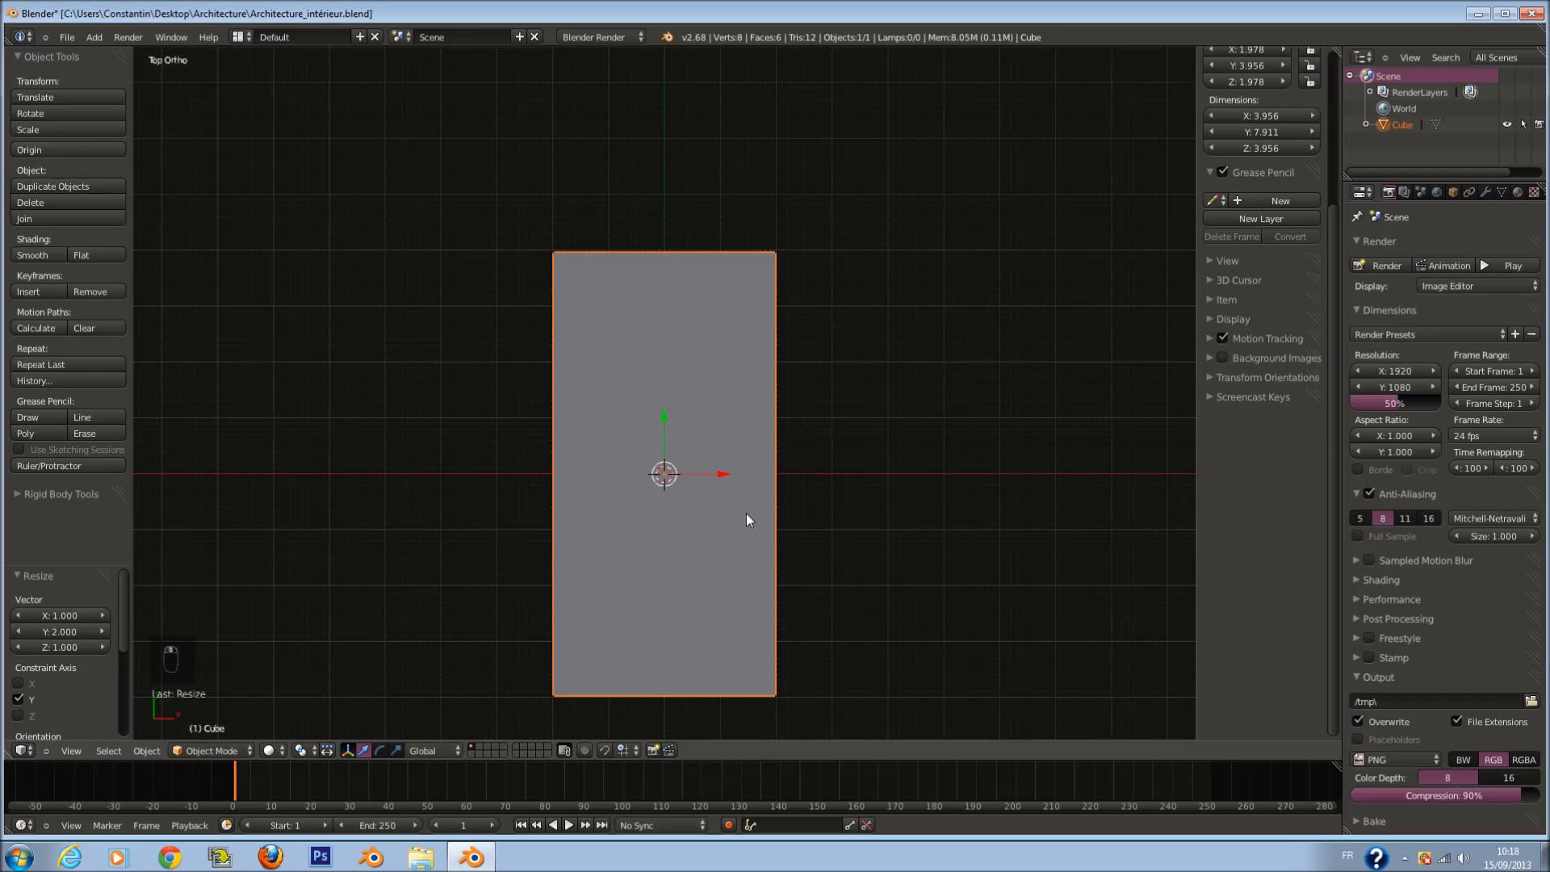
key(s)
key(x)
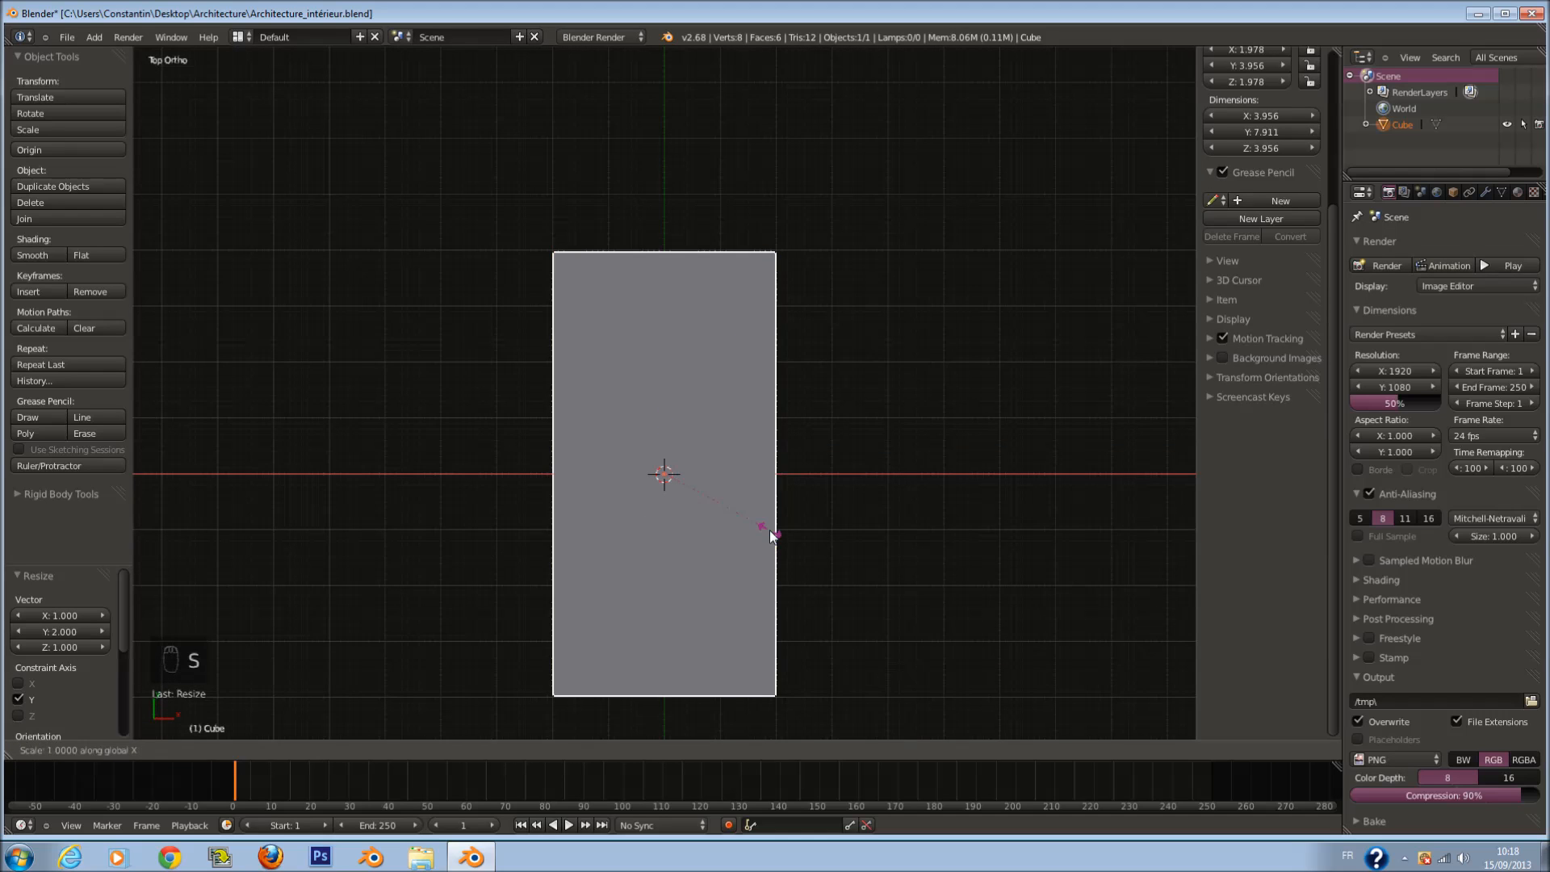
click(798, 549)
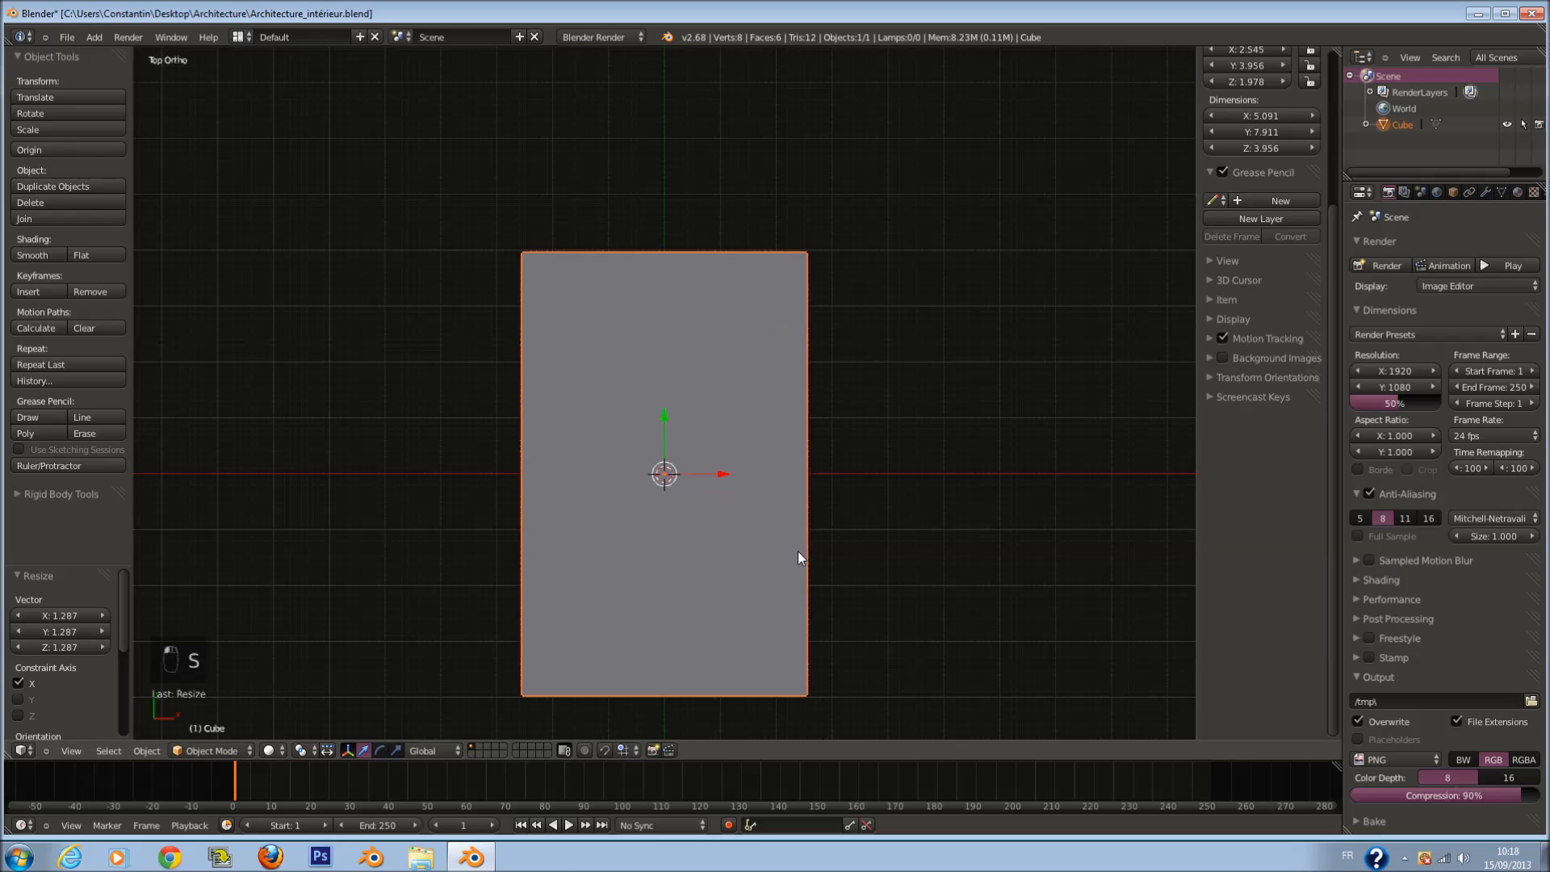
Step: Enter Edit Mode and delete the front end face of the box to open it
middle_drag(798, 549, 809, 475)
key(Tab)
right_click(726, 573)
key(x)
click(756, 597)
mouse_move(754, 595)
middle_down()
mouse_move(713, 647)
mouse_move(667, 632)
mouse_move(809, 549)
mouse_move(744, 554)
middle_up()
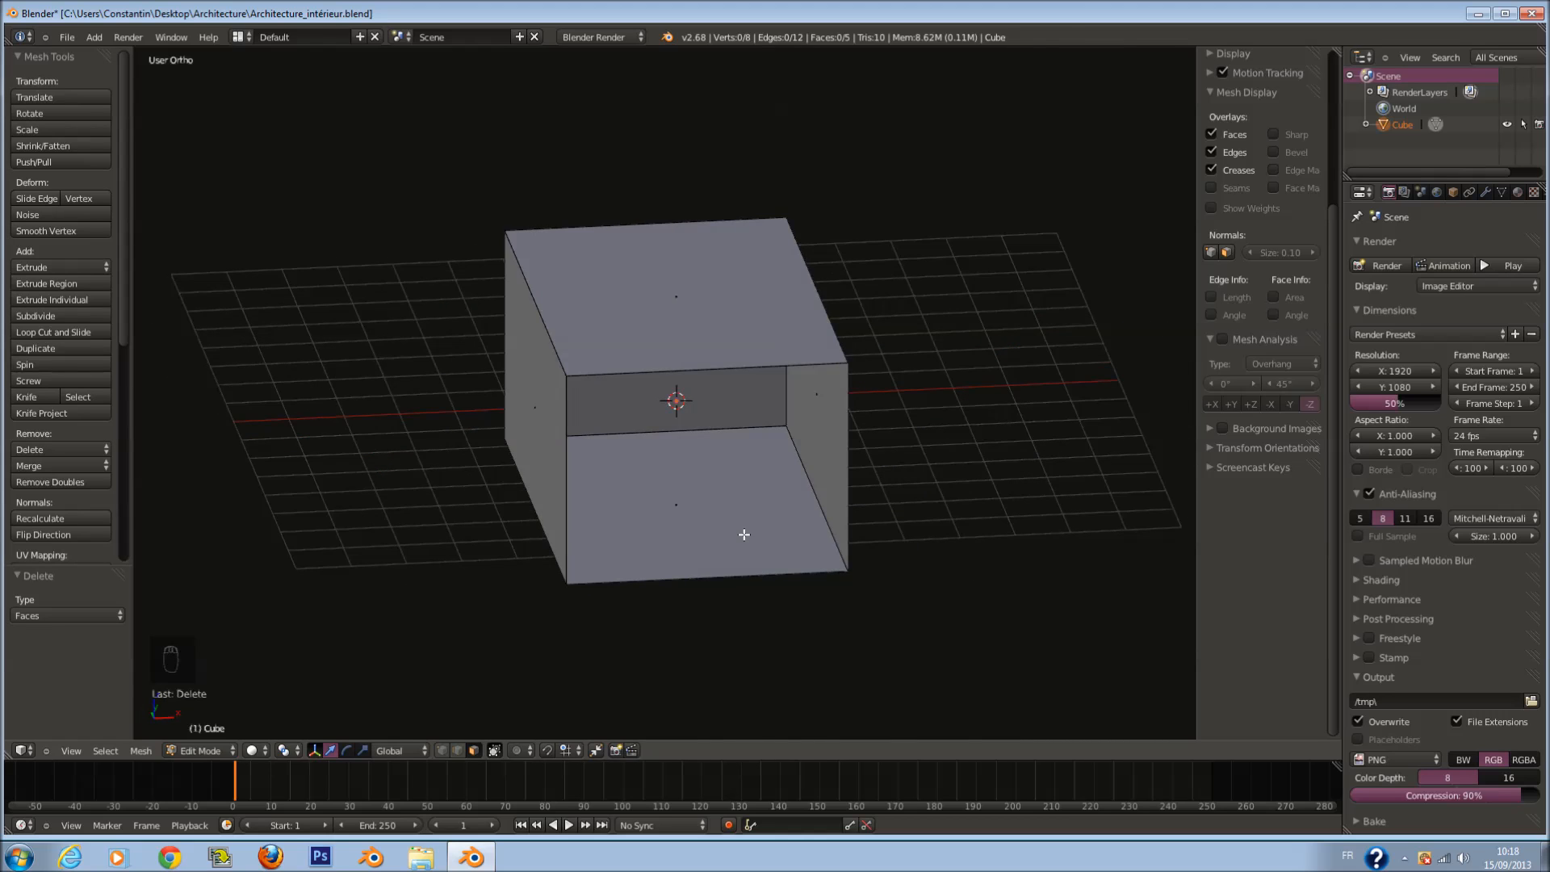
Step: Add two loop cuts across the length of the box in wireframe display, seen from the top
key(KP_7)
key(z)
key(a)
key(ctrl+r)
scroll(528, 295, up, 1)
click(528, 296)
Step: Scale the two new edge loops by about 1.39 along Y and move them about 0.96 along Y
key(s)
right_click(727, 519)
key(s)
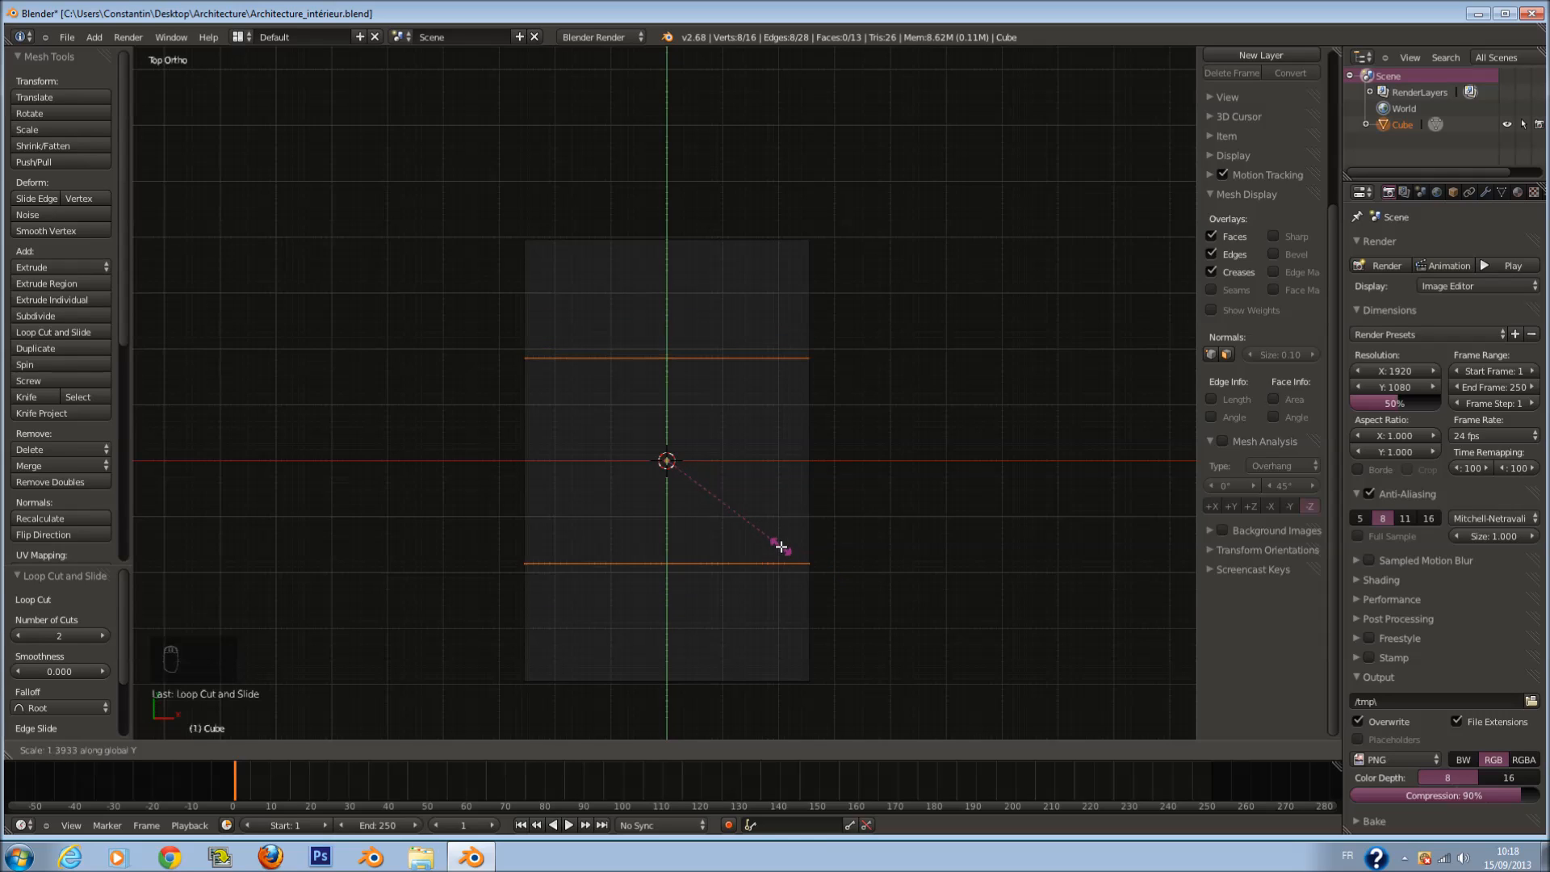
click(799, 541)
key(s)
key(y)
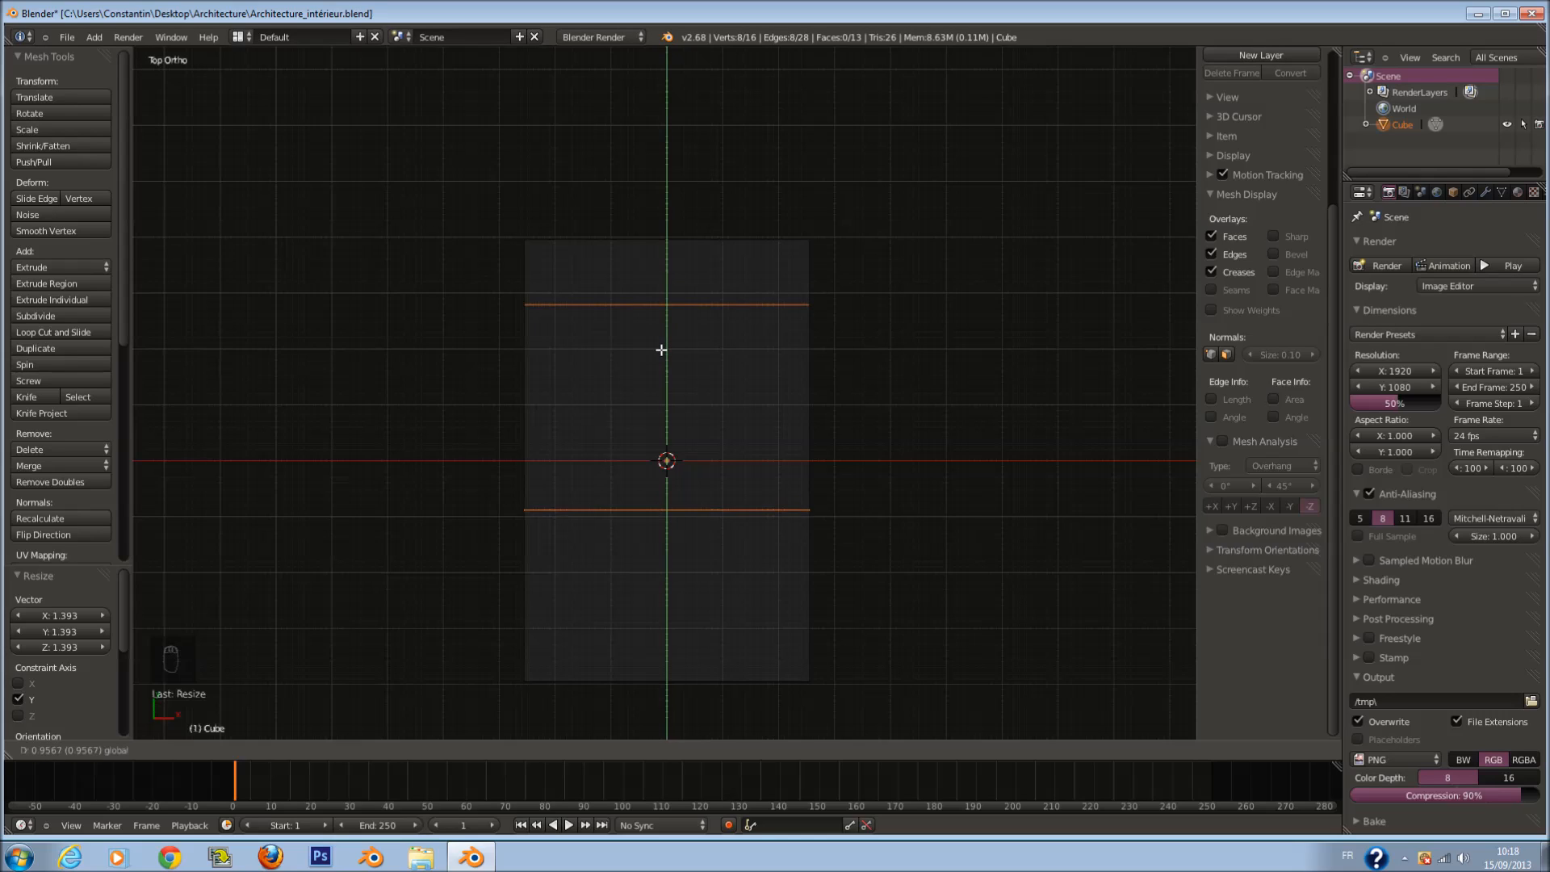
click(662, 350)
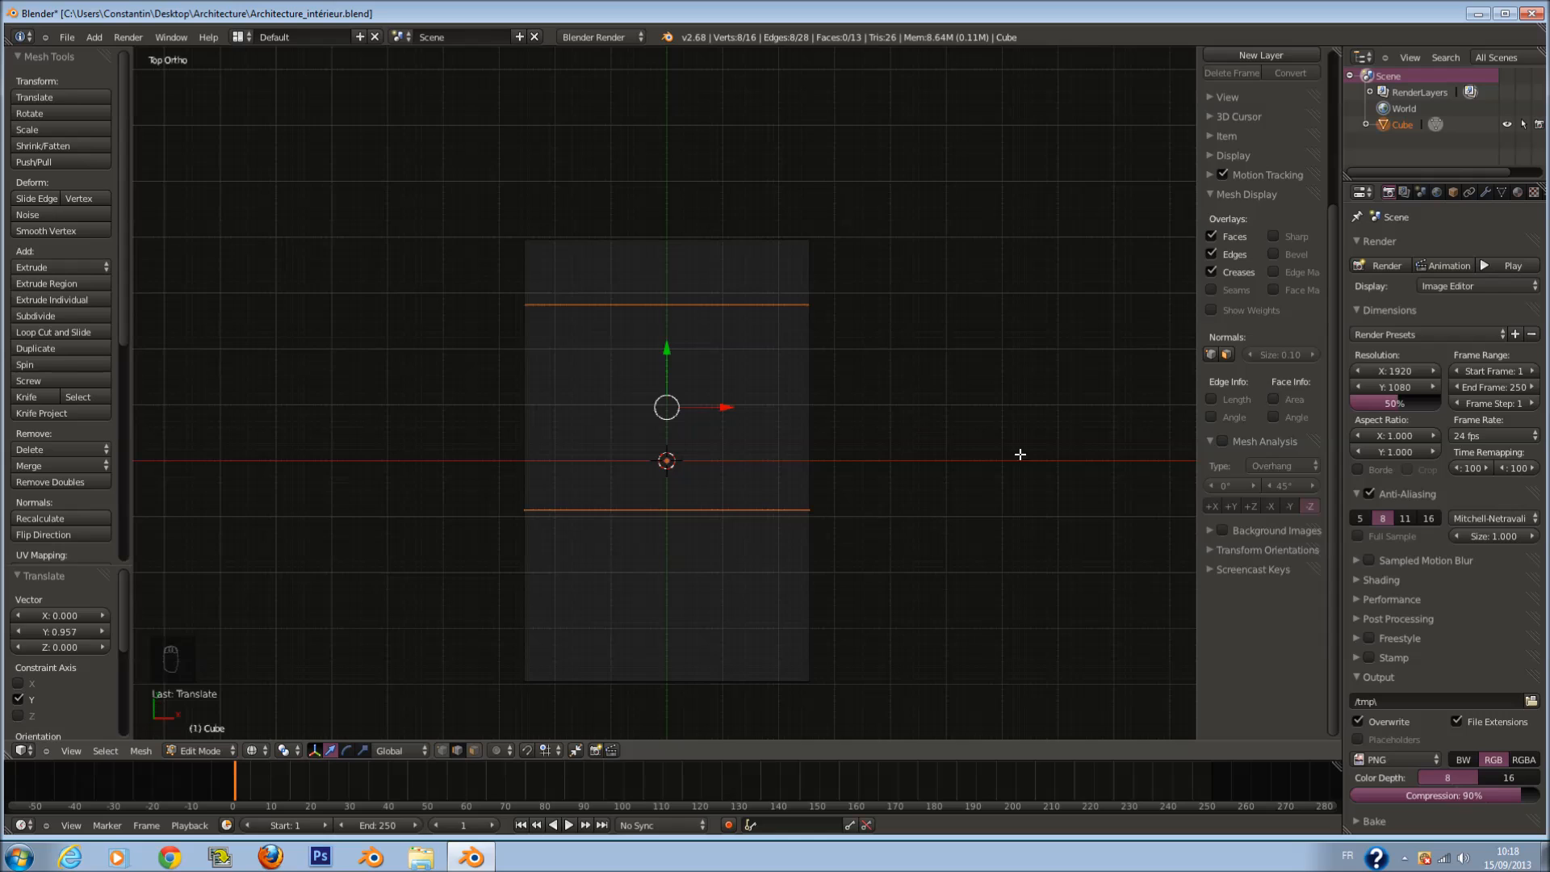
Step: Select the whole mesh and turn on the edge Length overlay
key(a)
key(a)
key(a)
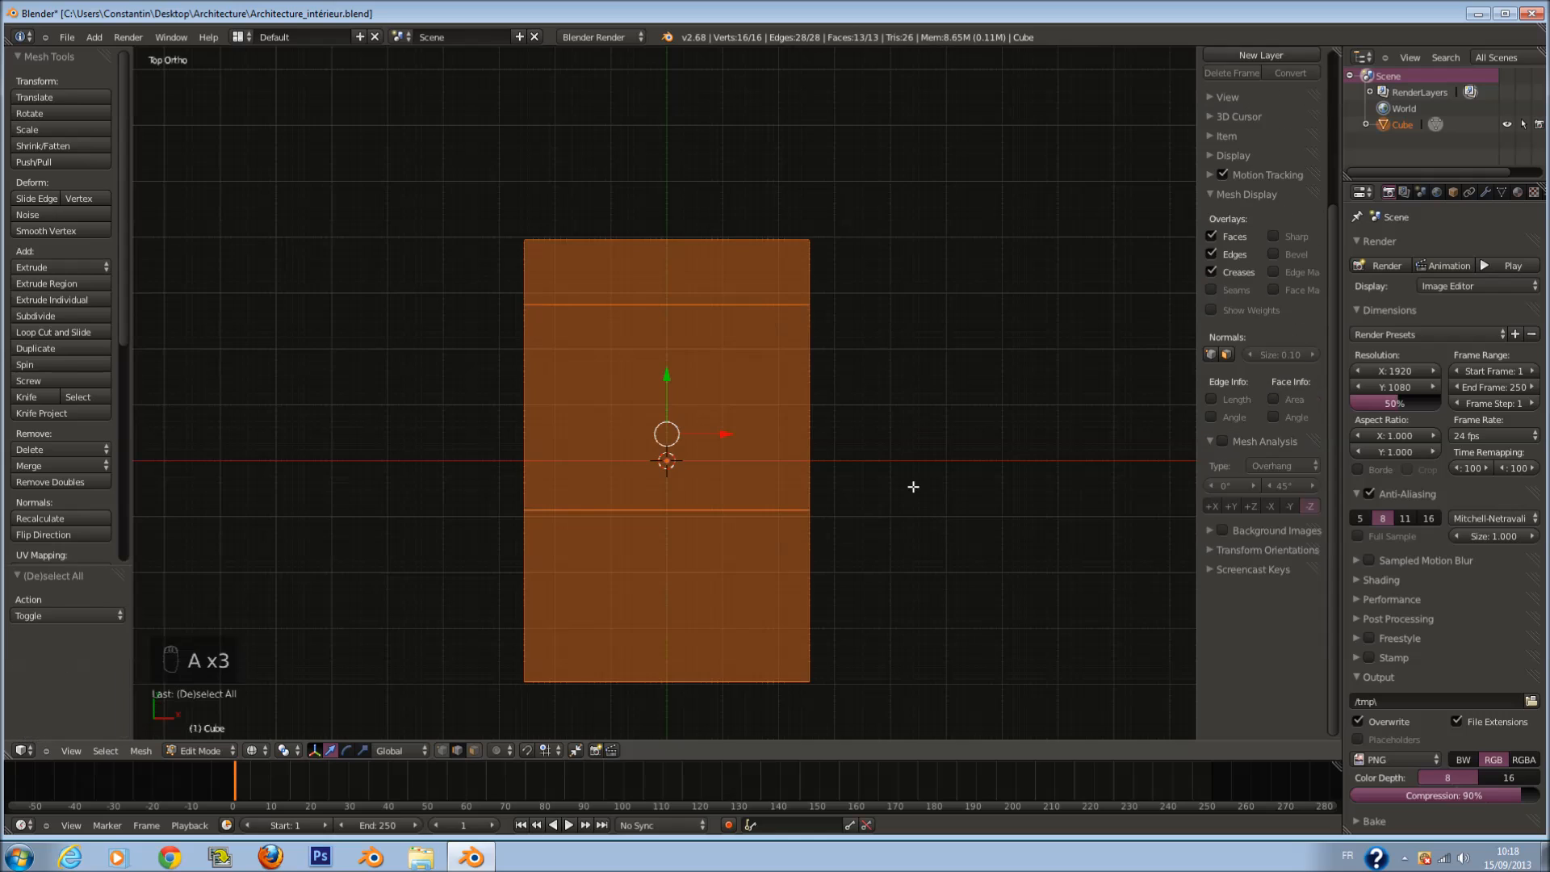
click(1213, 398)
scroll(799, 512, up, 3)
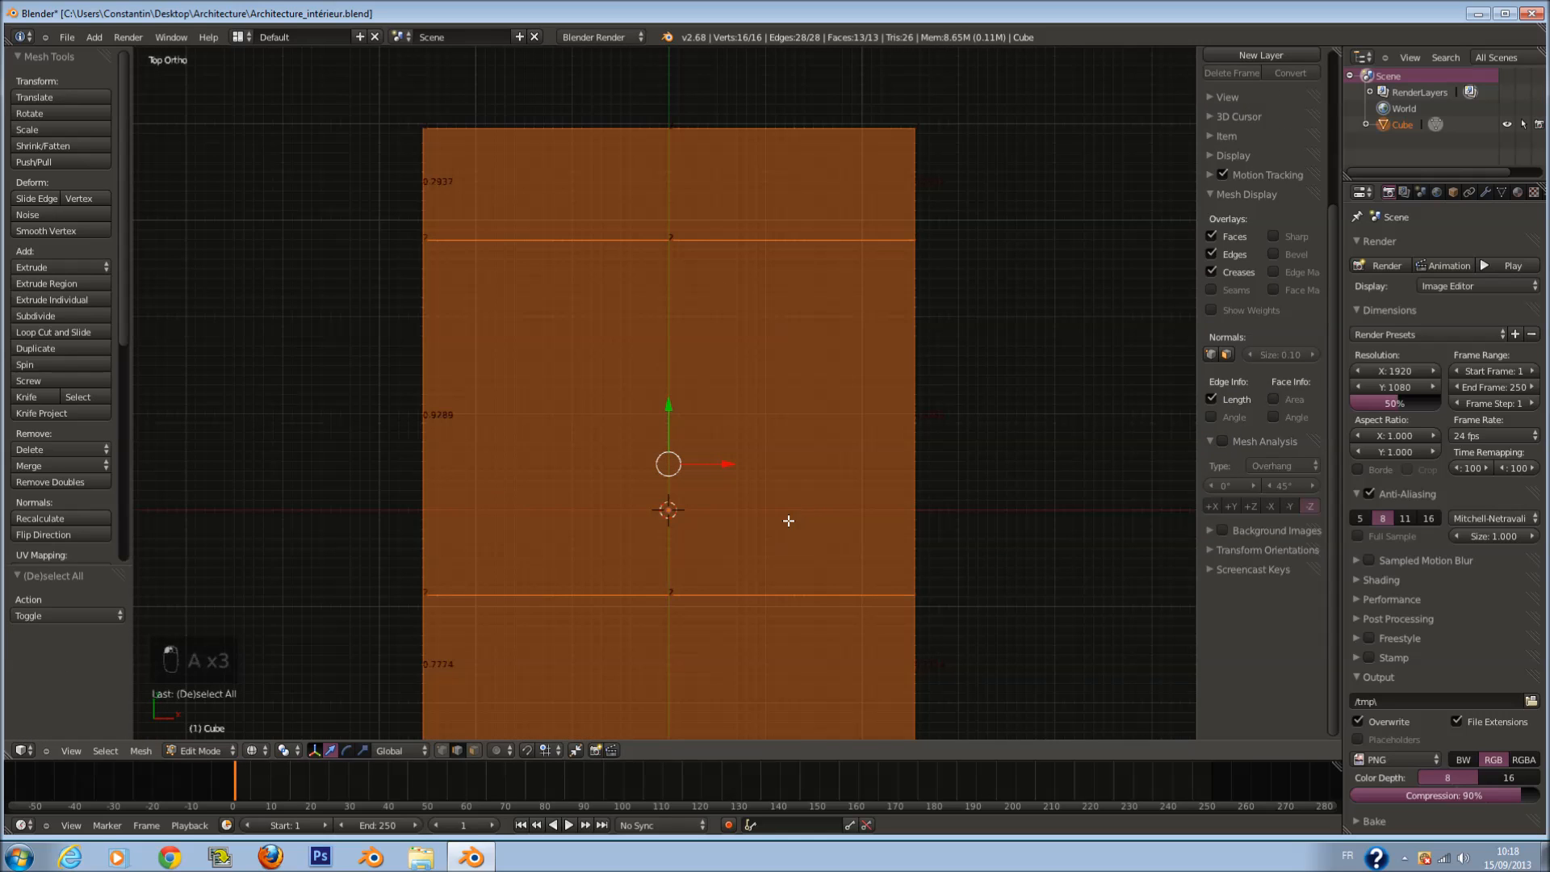
Step: Circle-select both edge loops bounding the middle section and move them about 0.2 along Y
key(a)
key(a)
key(a)
key(a)
key(a)
key(c)
scroll(404, 592, down, 5)
mouse_move(404, 592)
mouse_down()
mouse_move(988, 592)
mouse_move(496, 244)
mouse_move(453, 251)
mouse_up()
right_click(457, 254)
scroll(464, 372, up, 2)
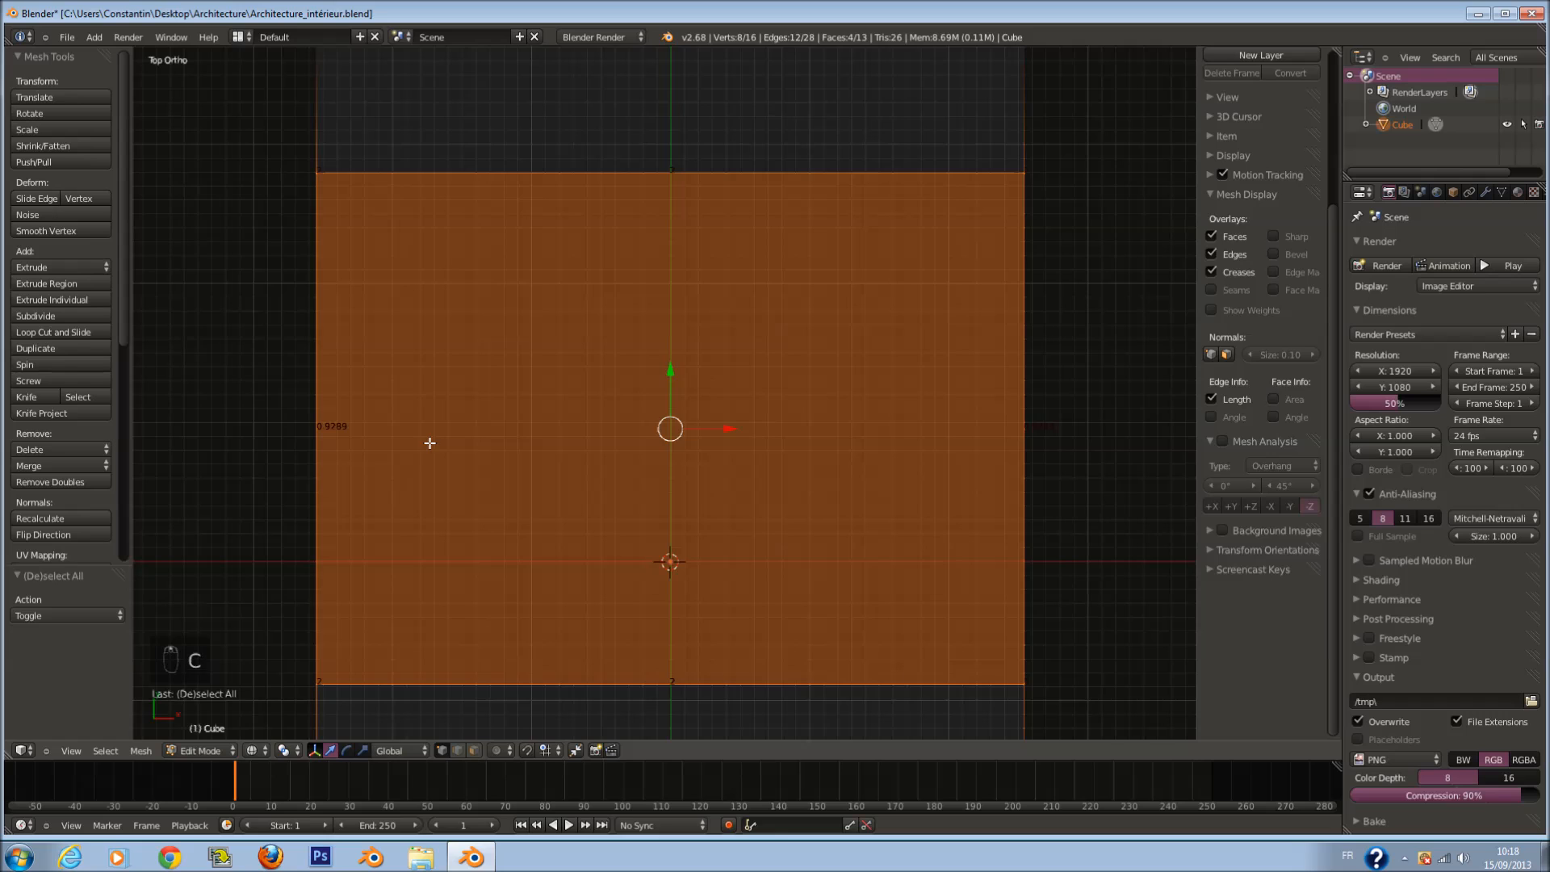
shift+scroll(476, 302, up, 4)
scroll(354, 164, down, 1)
drag(670, 441, 671, 415)
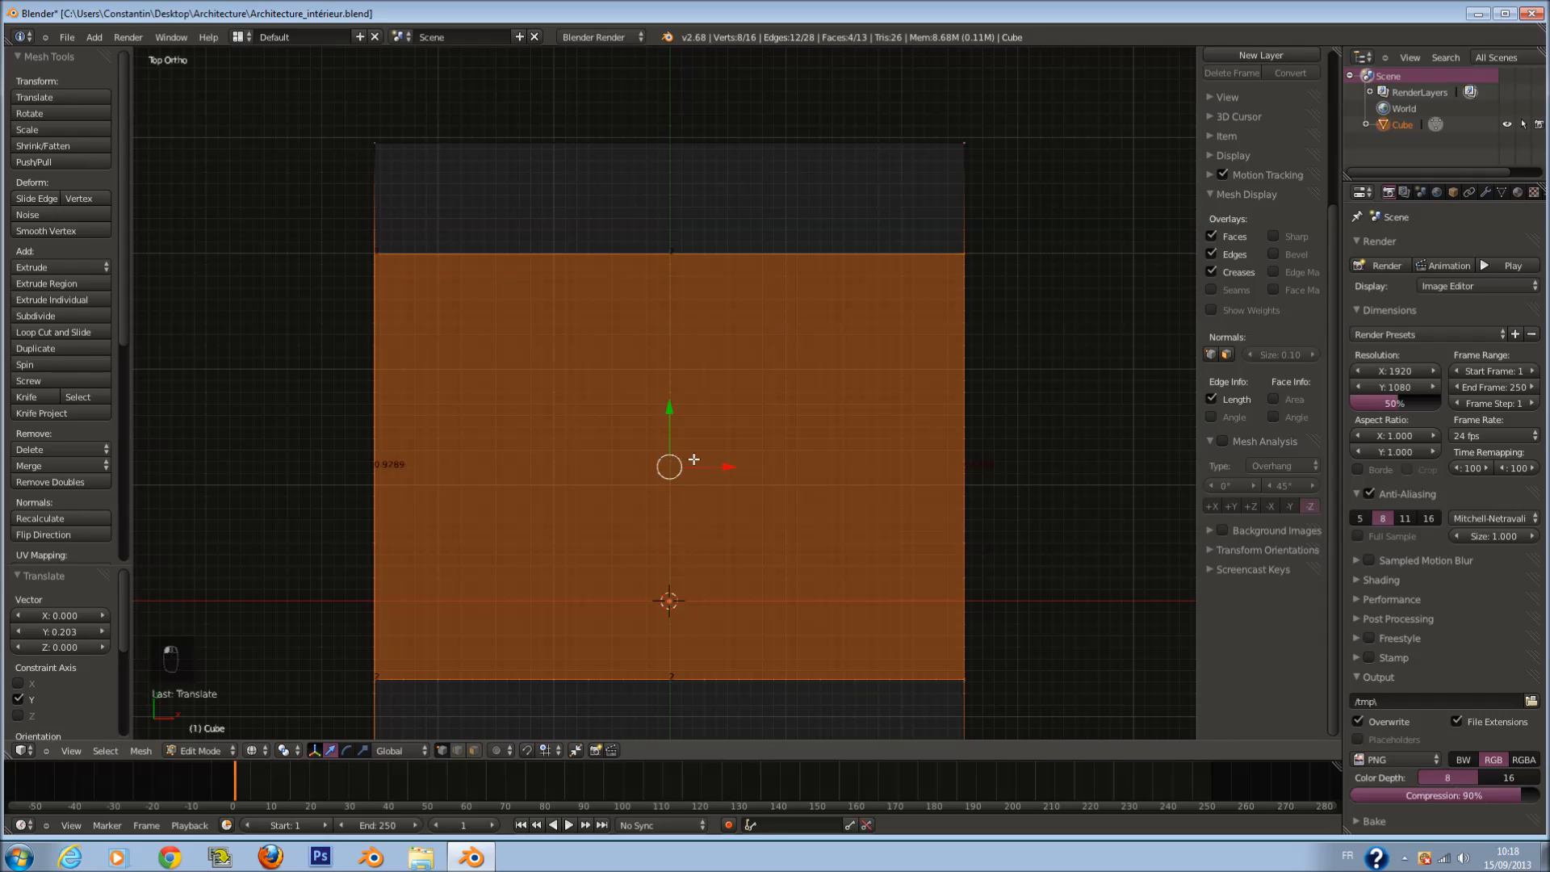
Step: Set the scene's unit system to Metric and save the file
click(1405, 193)
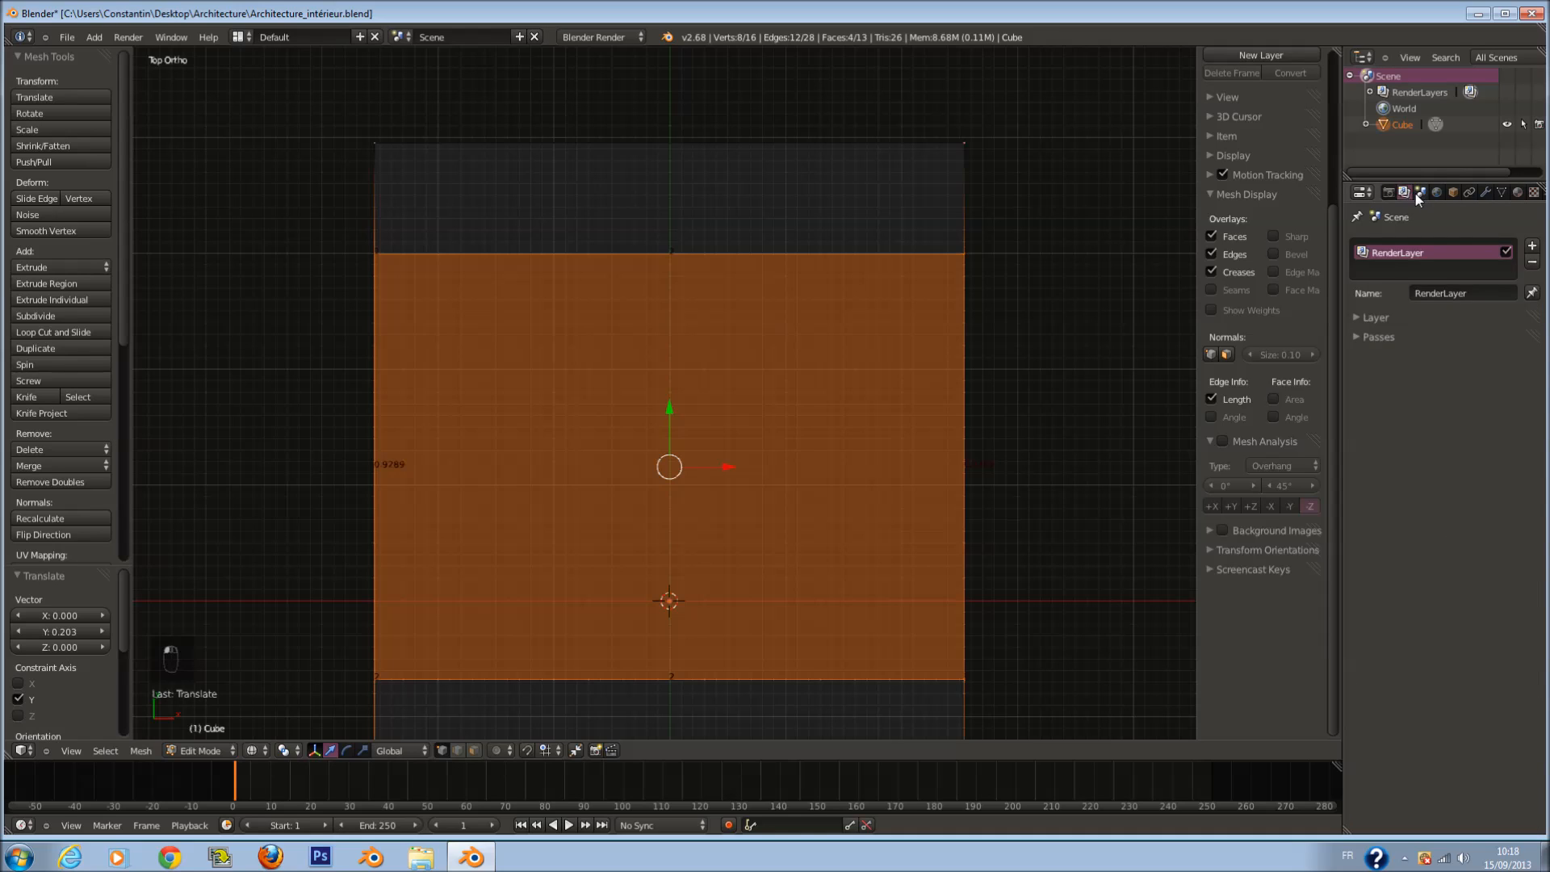
click(1420, 193)
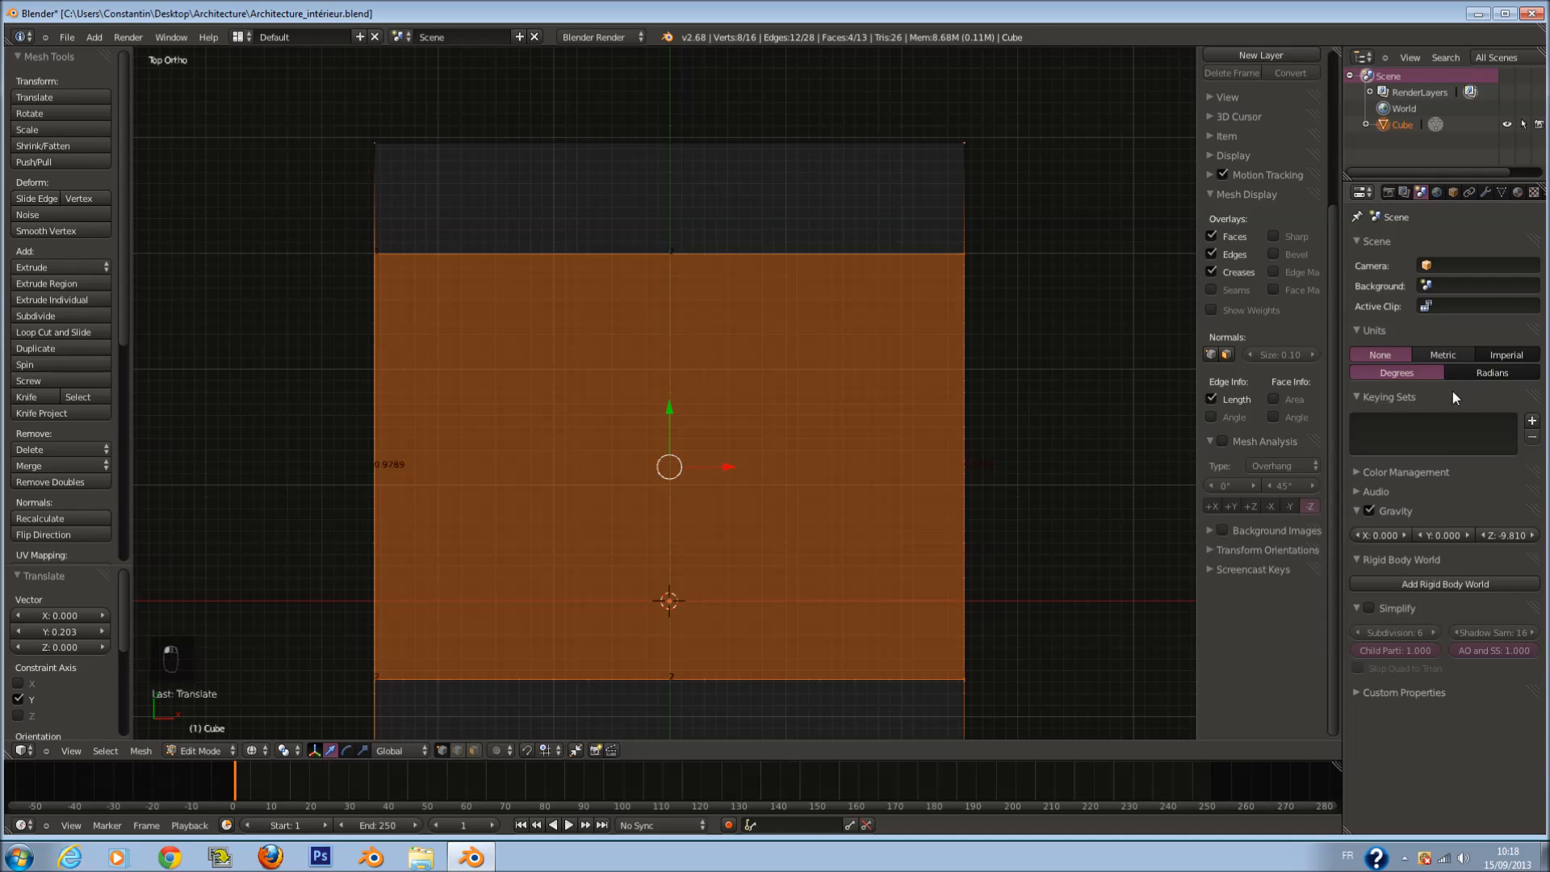
click(1463, 355)
key(ctrl+s)
Step: Move the two selected edge loops bounding the middle section about -25.3 cm along Y
scroll(590, 426, up, 2)
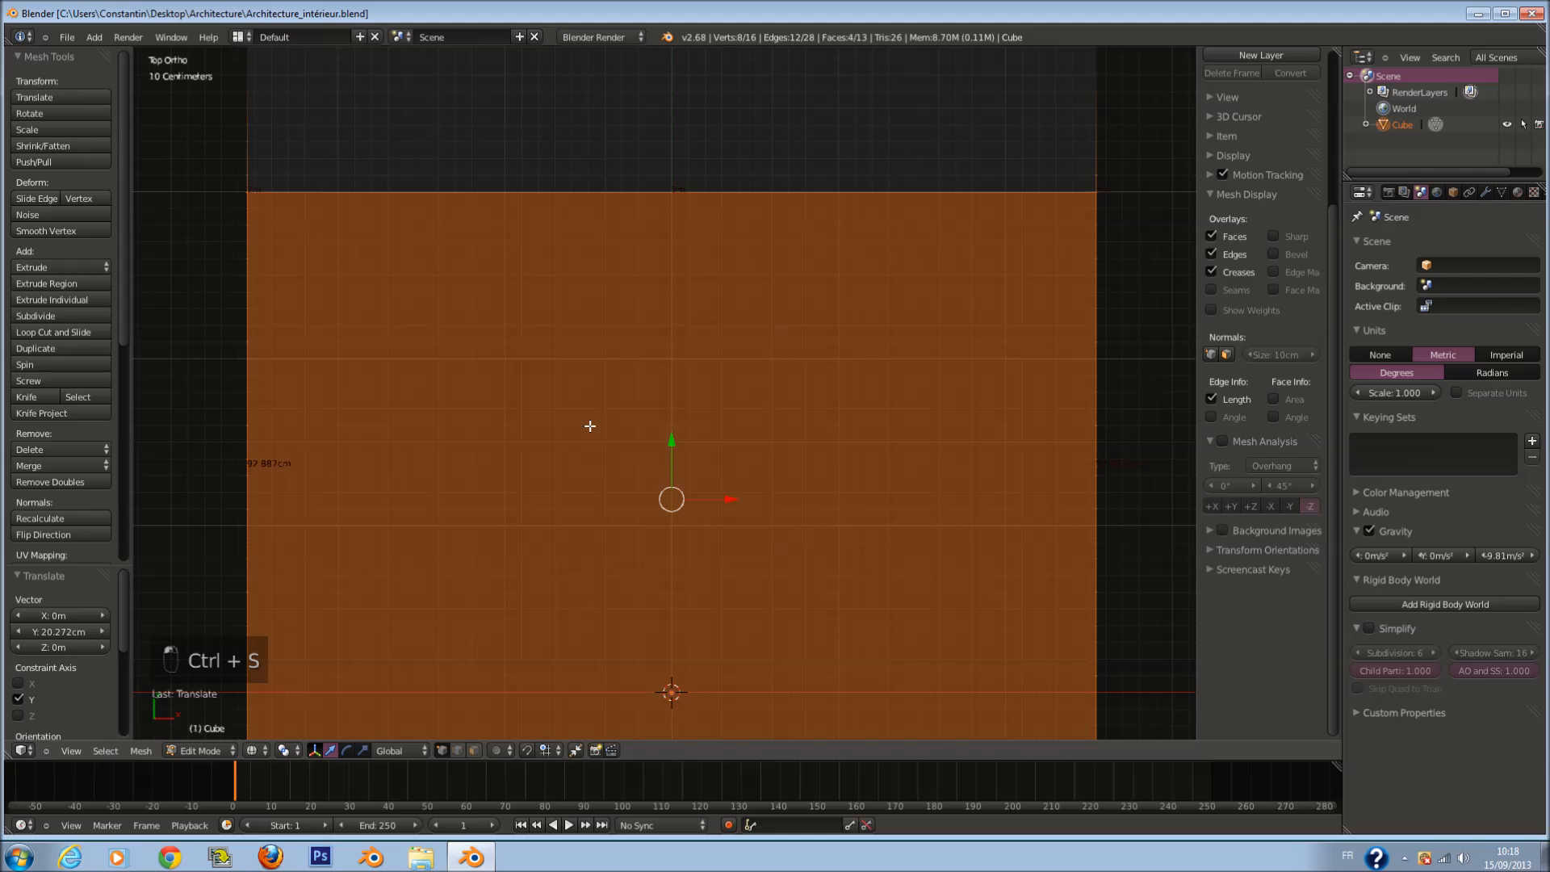
scroll(590, 426, up, 2)
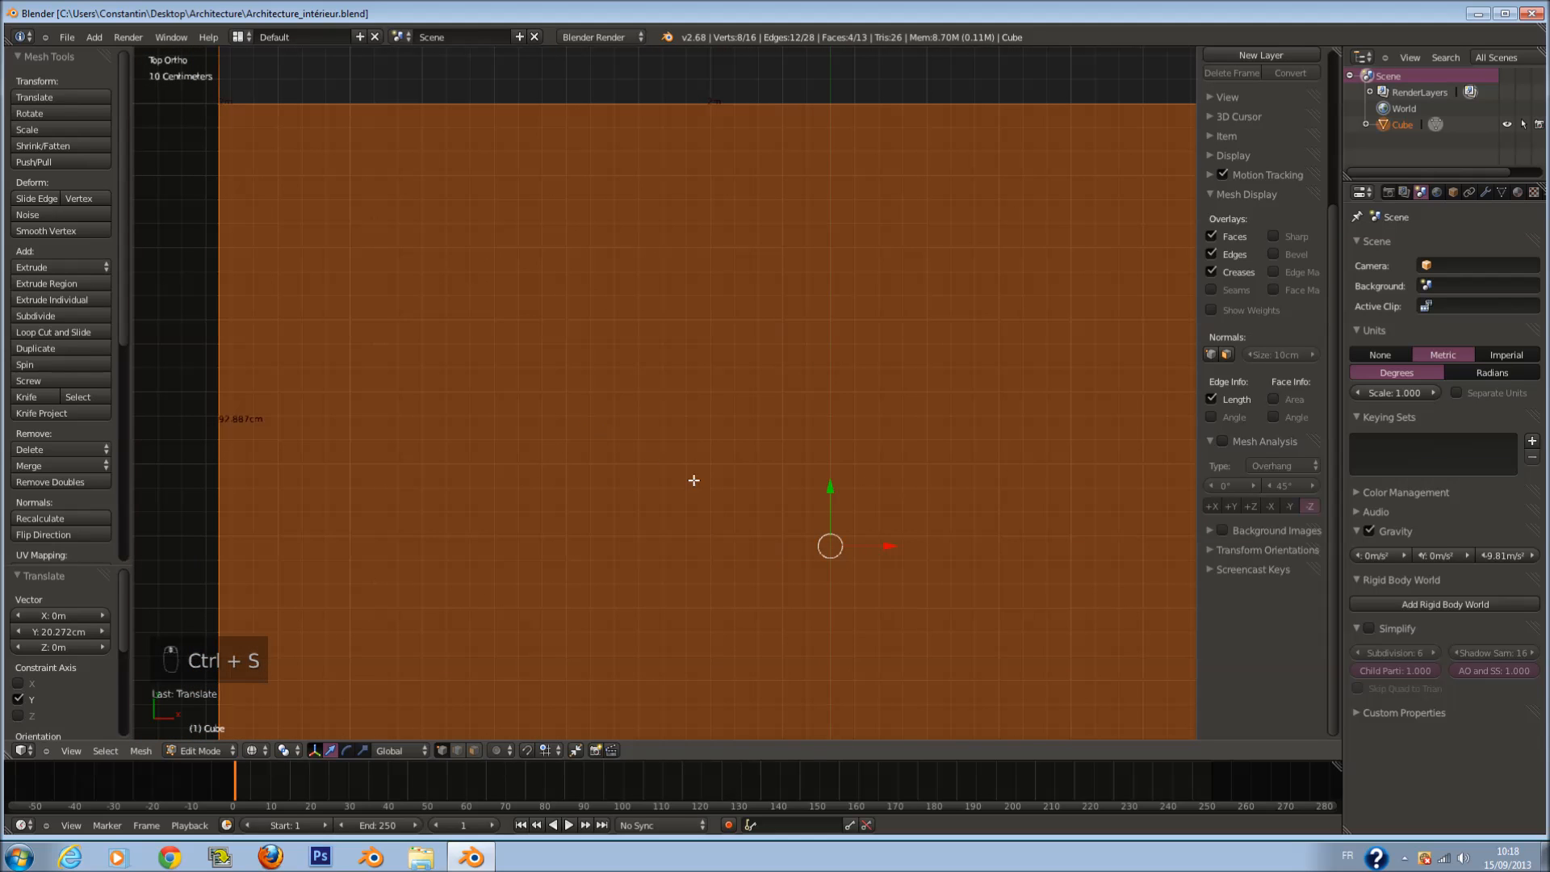
drag(830, 489, 851, 555)
scroll(851, 555, down, 2)
shift+scroll(851, 554, down, 12)
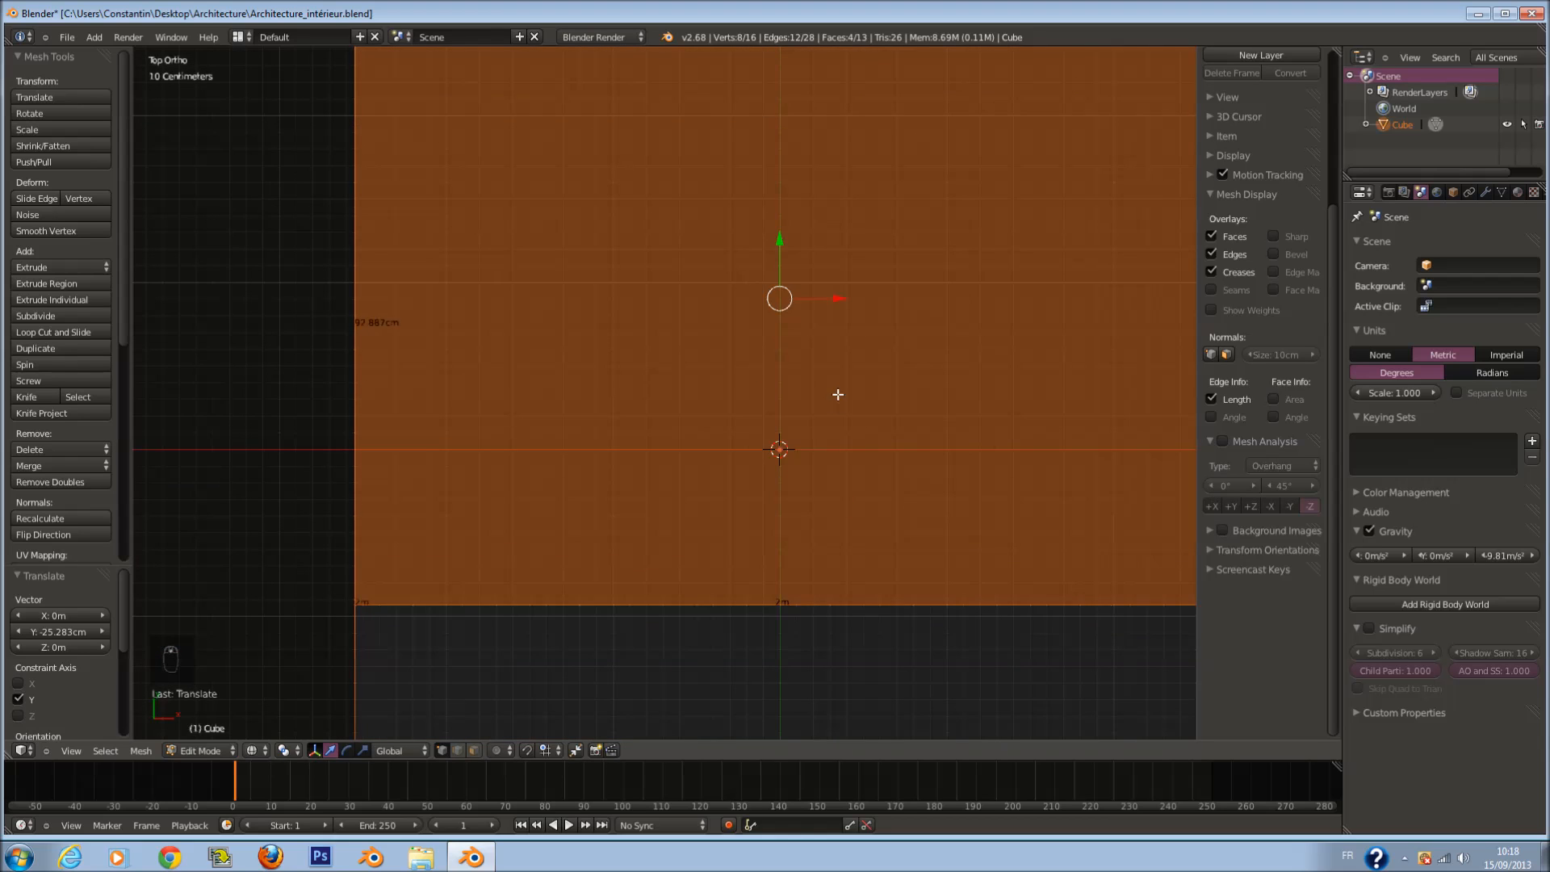
Step: Shift the two selected edge loops about 14 cm in the positive Y direction
shift+scroll(837, 394, up, 1)
scroll(835, 386, up, 2)
scroll(825, 359, down, 1)
shift+scroll(821, 345, up, 5)
scroll(823, 344, down, 3)
drag(744, 342, 743, 326)
Step: Select the whole mesh and examine the edge lengths of the short end section along the bottom of the box
middle_drag(742, 508, 961, 374)
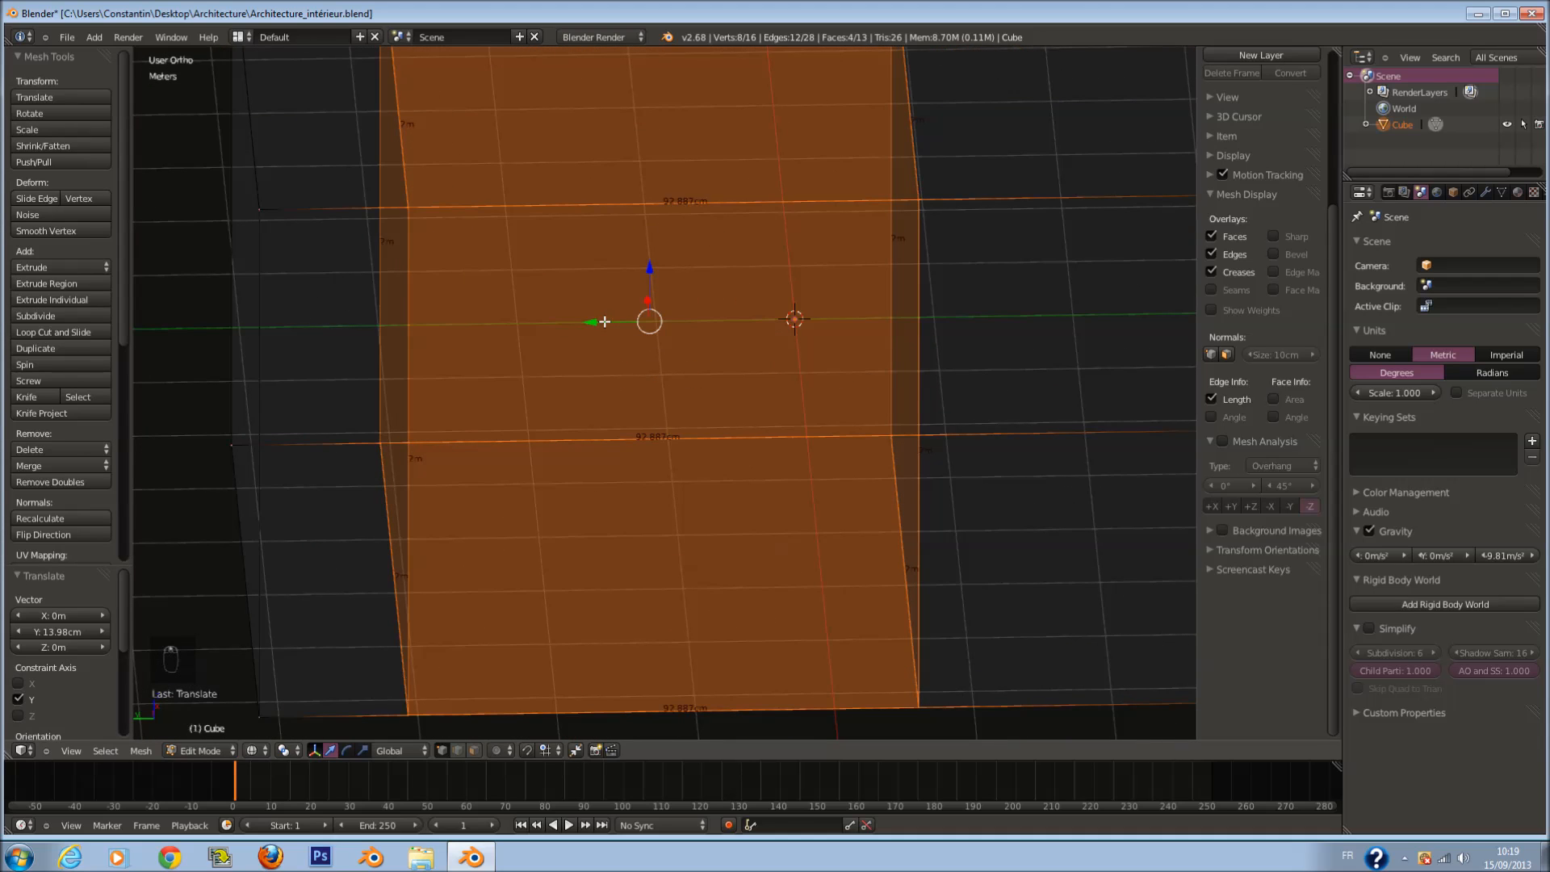
right_click(406, 715)
shift+right_click(278, 718)
middle_drag(402, 675, 500, 594)
key(a)
key(a)
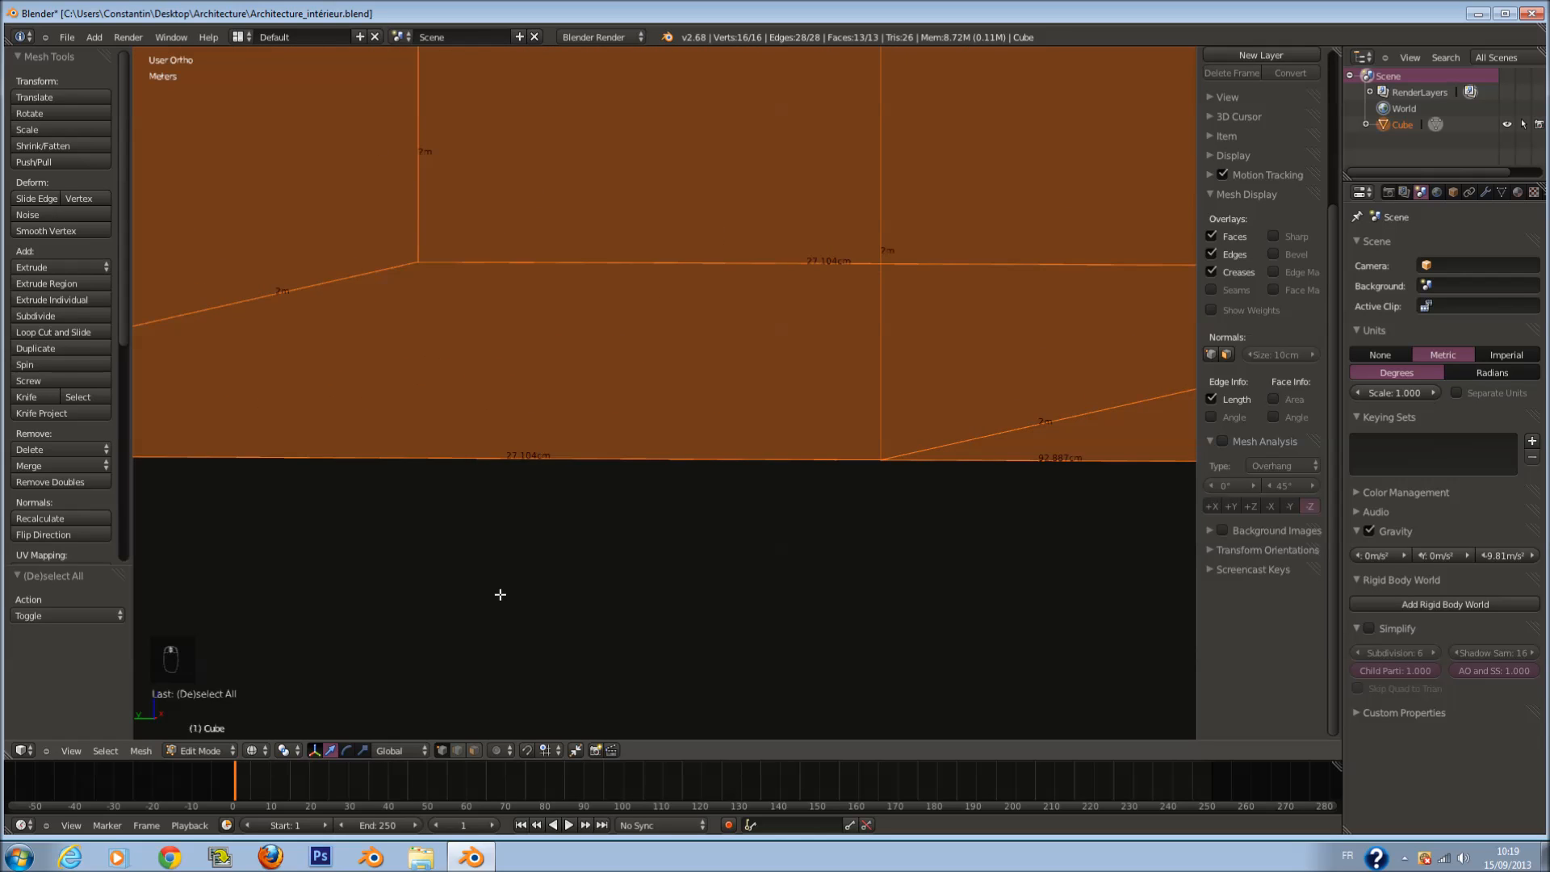
scroll(501, 594, up, 3)
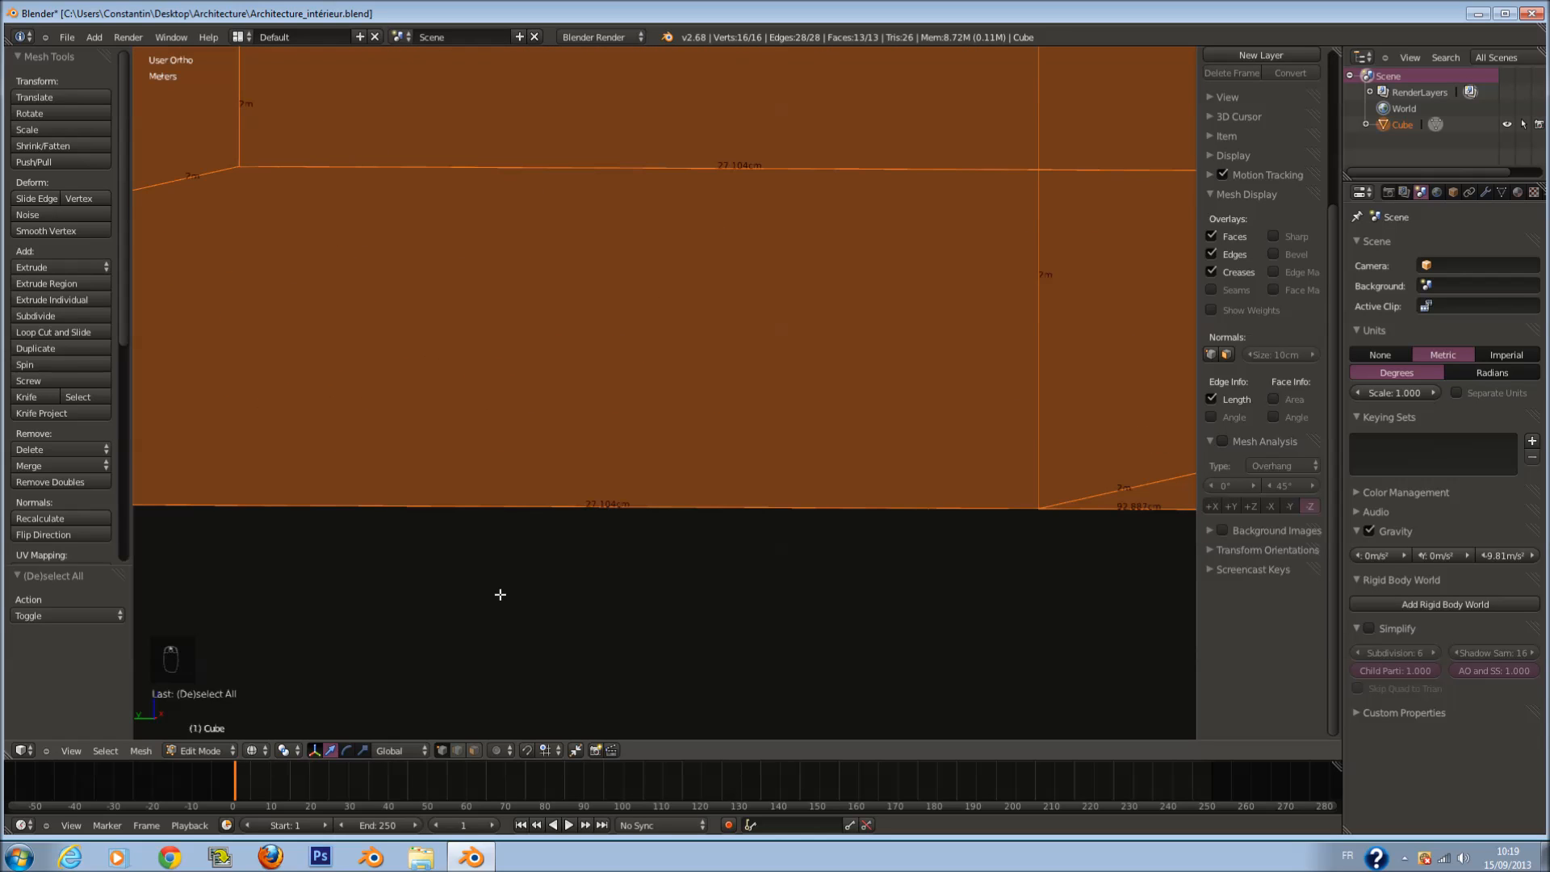
scroll(500, 594, down, 2)
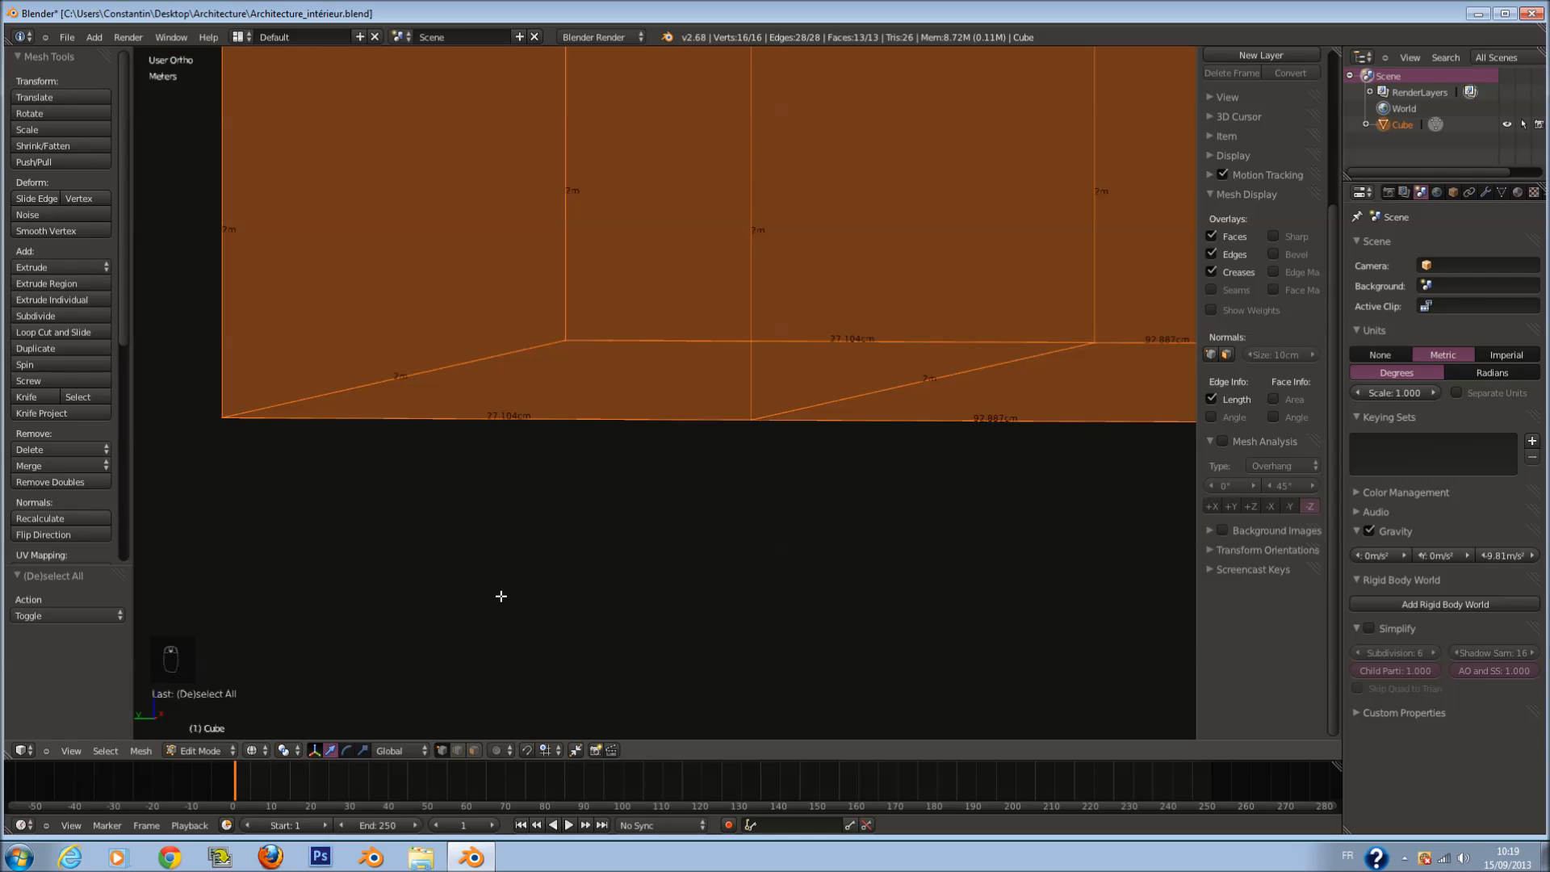
scroll(500, 596, up, 2)
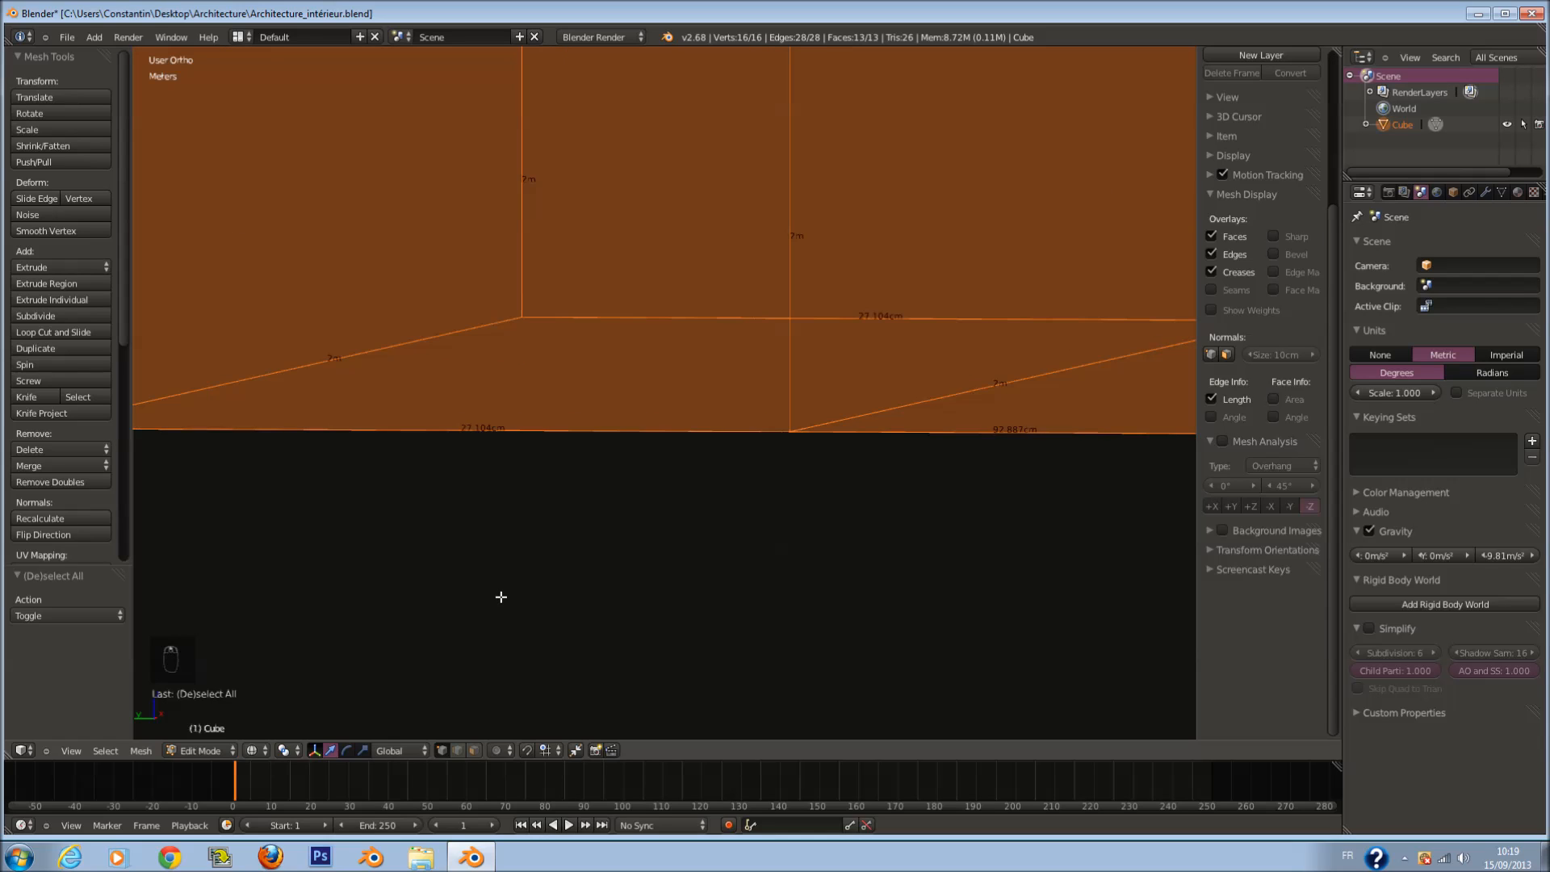
scroll(501, 597, up, 3)
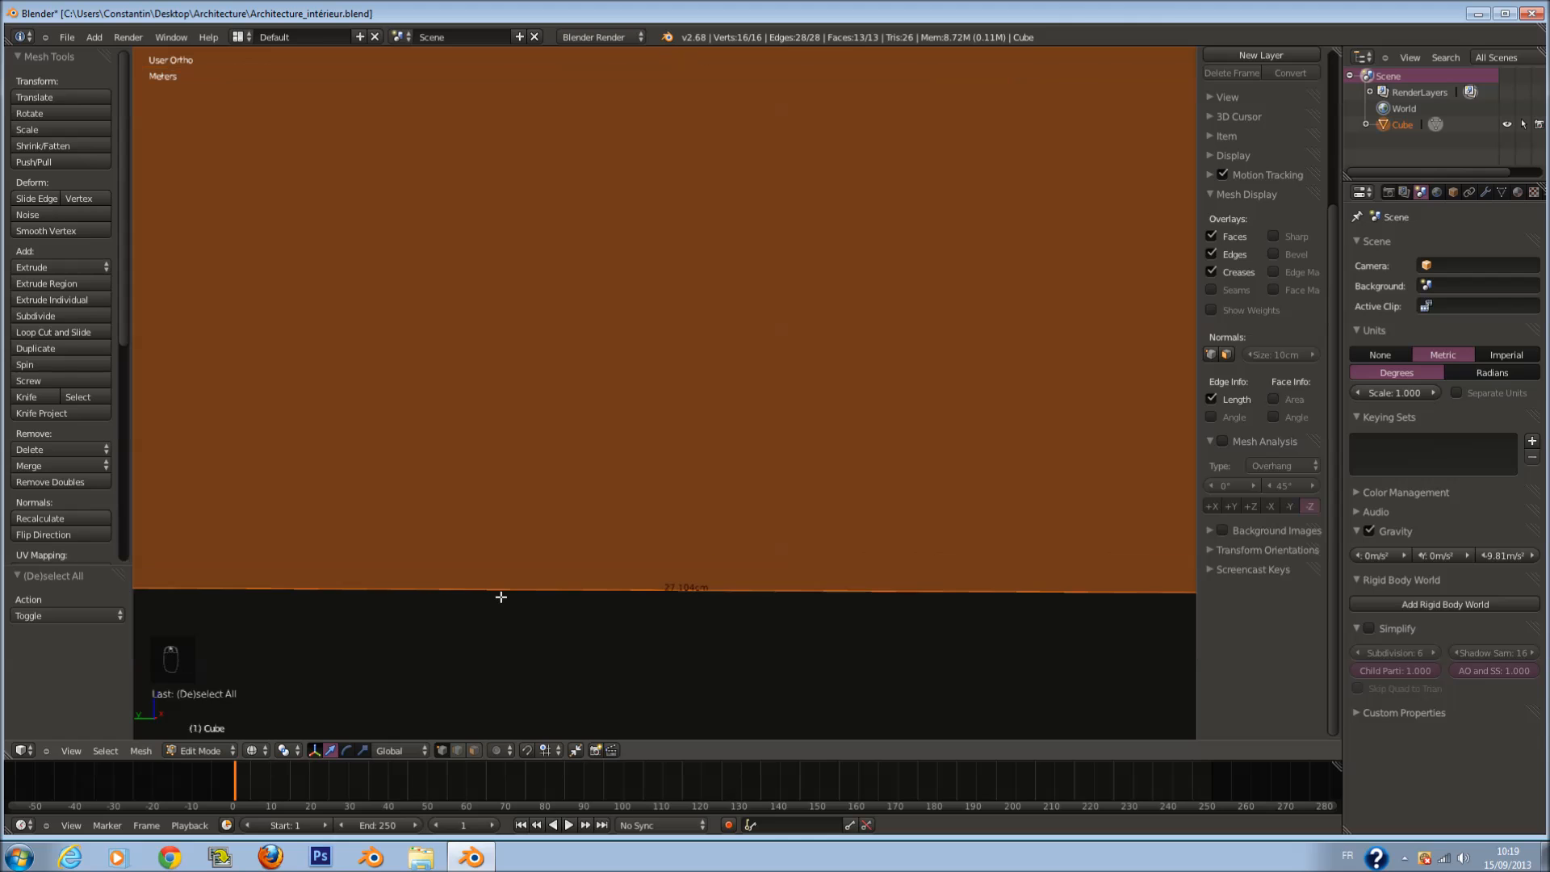
Step: Check the length labels on the middle section's bottom edges with the whole mesh selected
key(Tab)
key(Tab)
key(Tab)
key(a)
key(a)
key(a)
key(a)
key(a)
key(a)
scroll(568, 619, down, 1)
scroll(569, 619, down, 9)
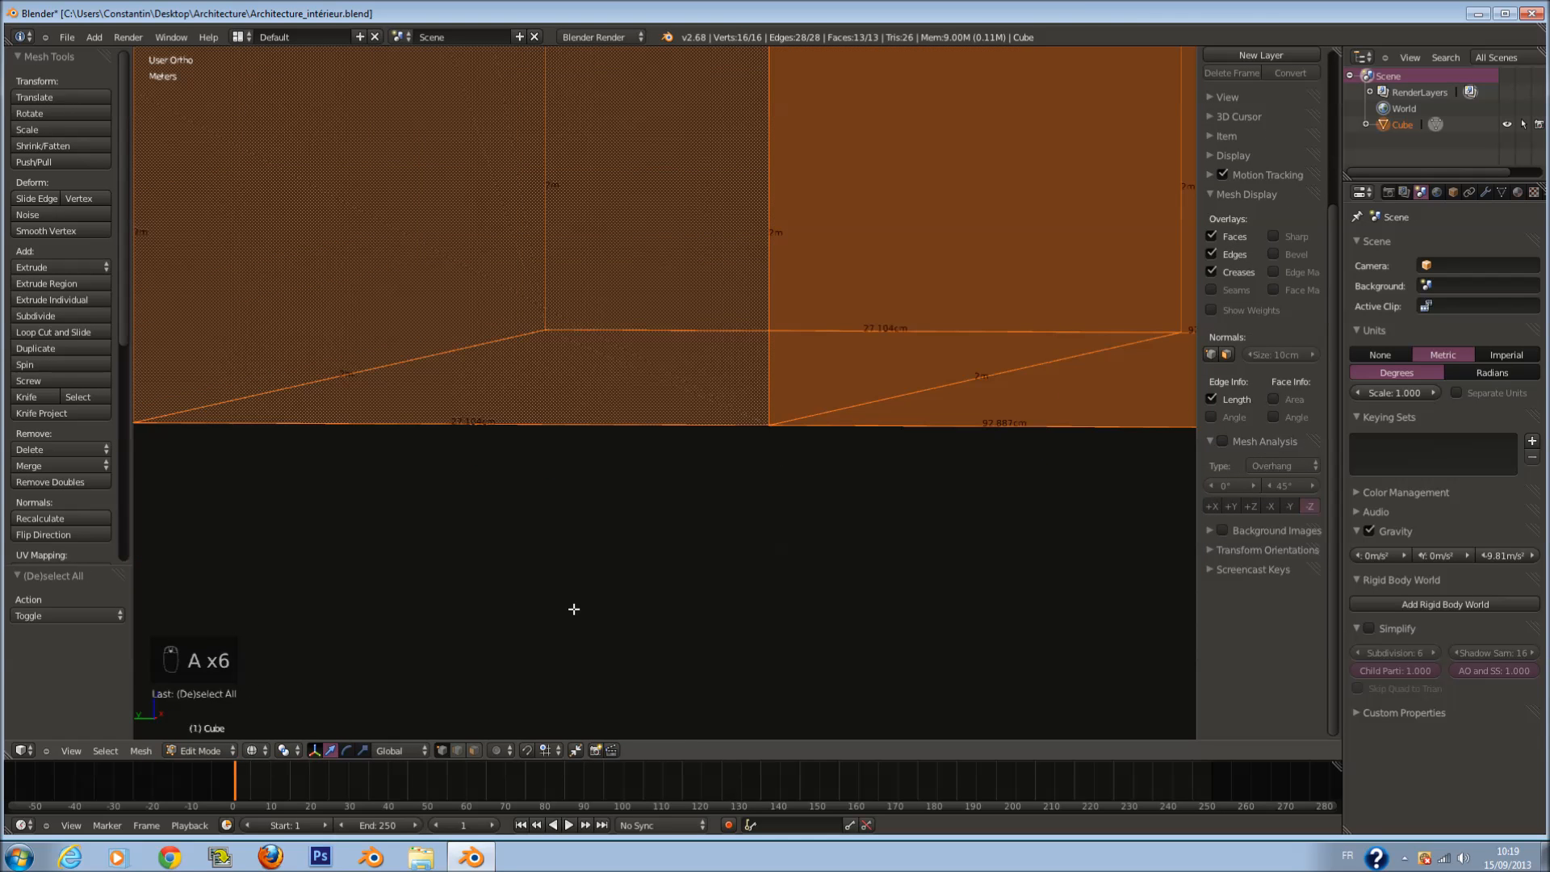
ctrl+scroll(575, 607, up, 16)
ctrl+scroll(581, 593, up, 12)
shift+scroll(601, 569, down, 3)
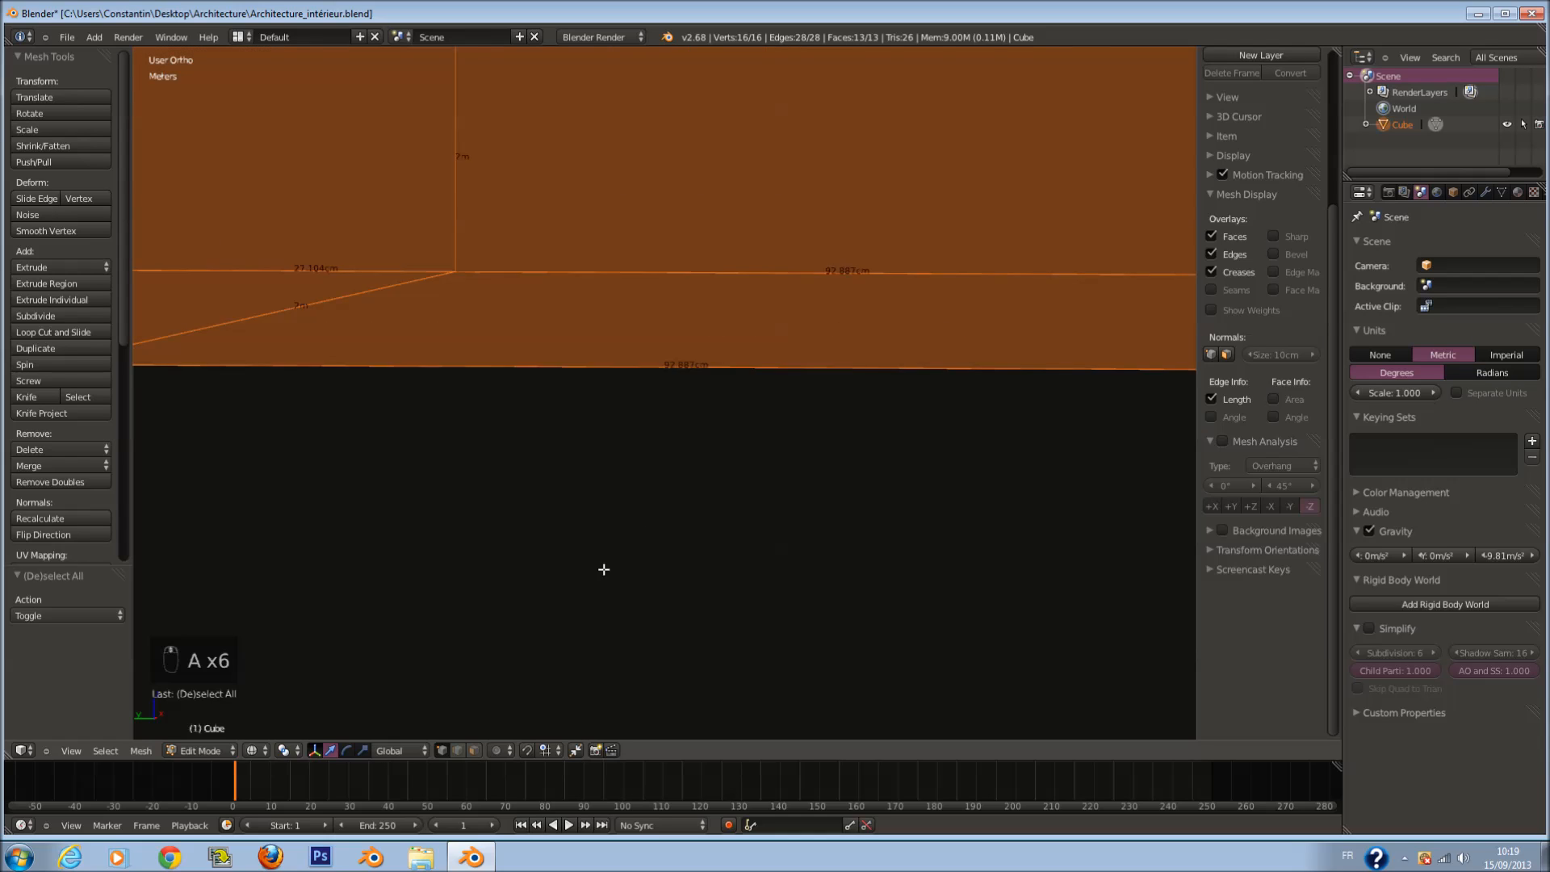
scroll(658, 510, up, 8)
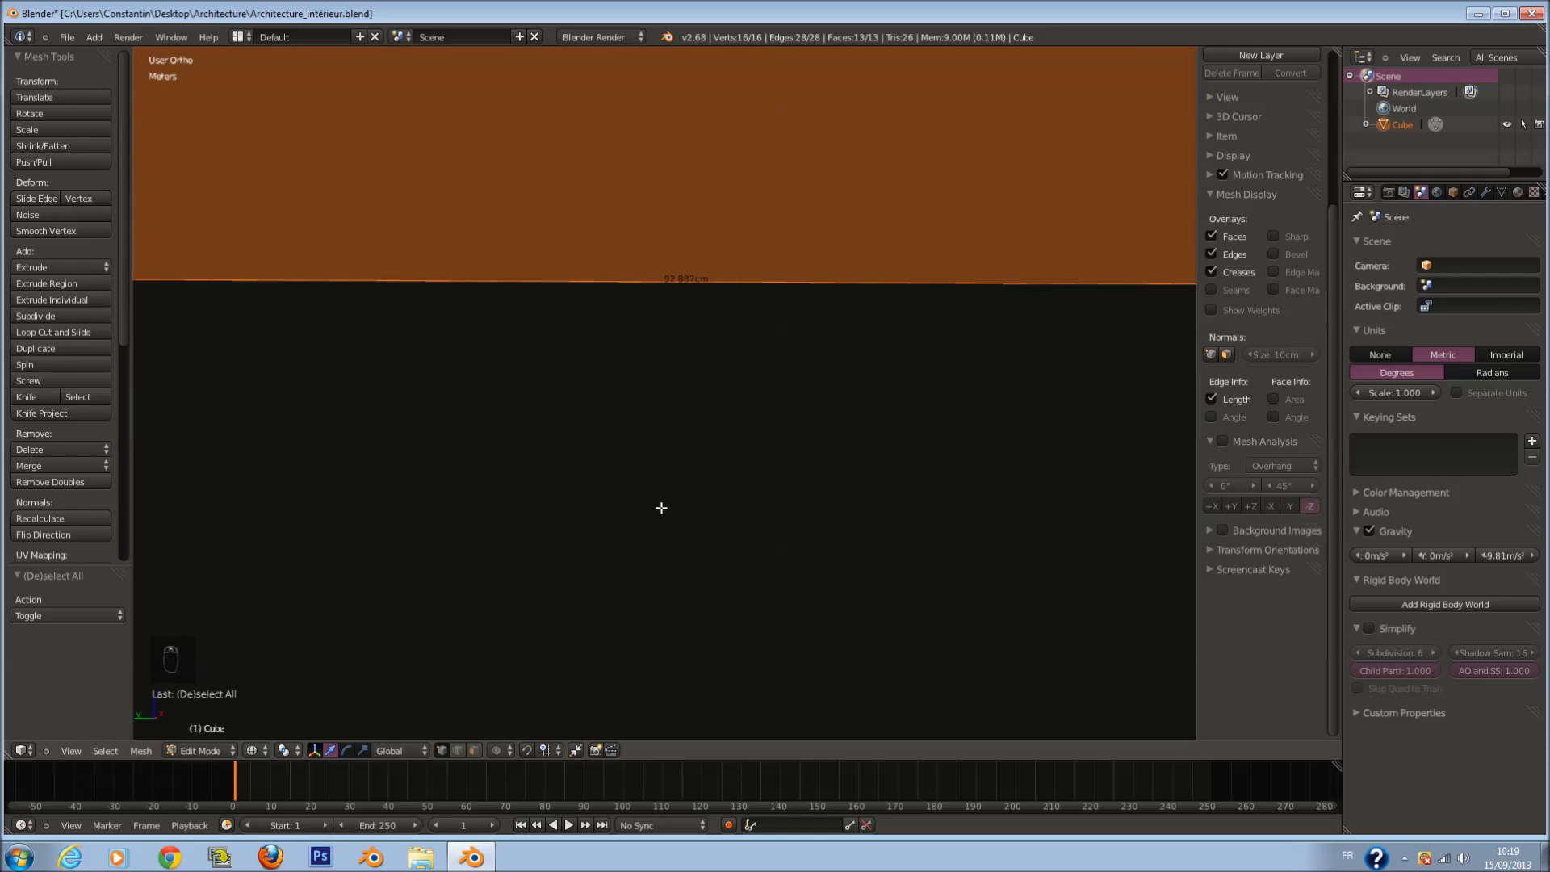
scroll(661, 507, down, 10)
Step: In Object Mode, scale the whole box uniformly by about 0.497 in solid front view
key(Tab)
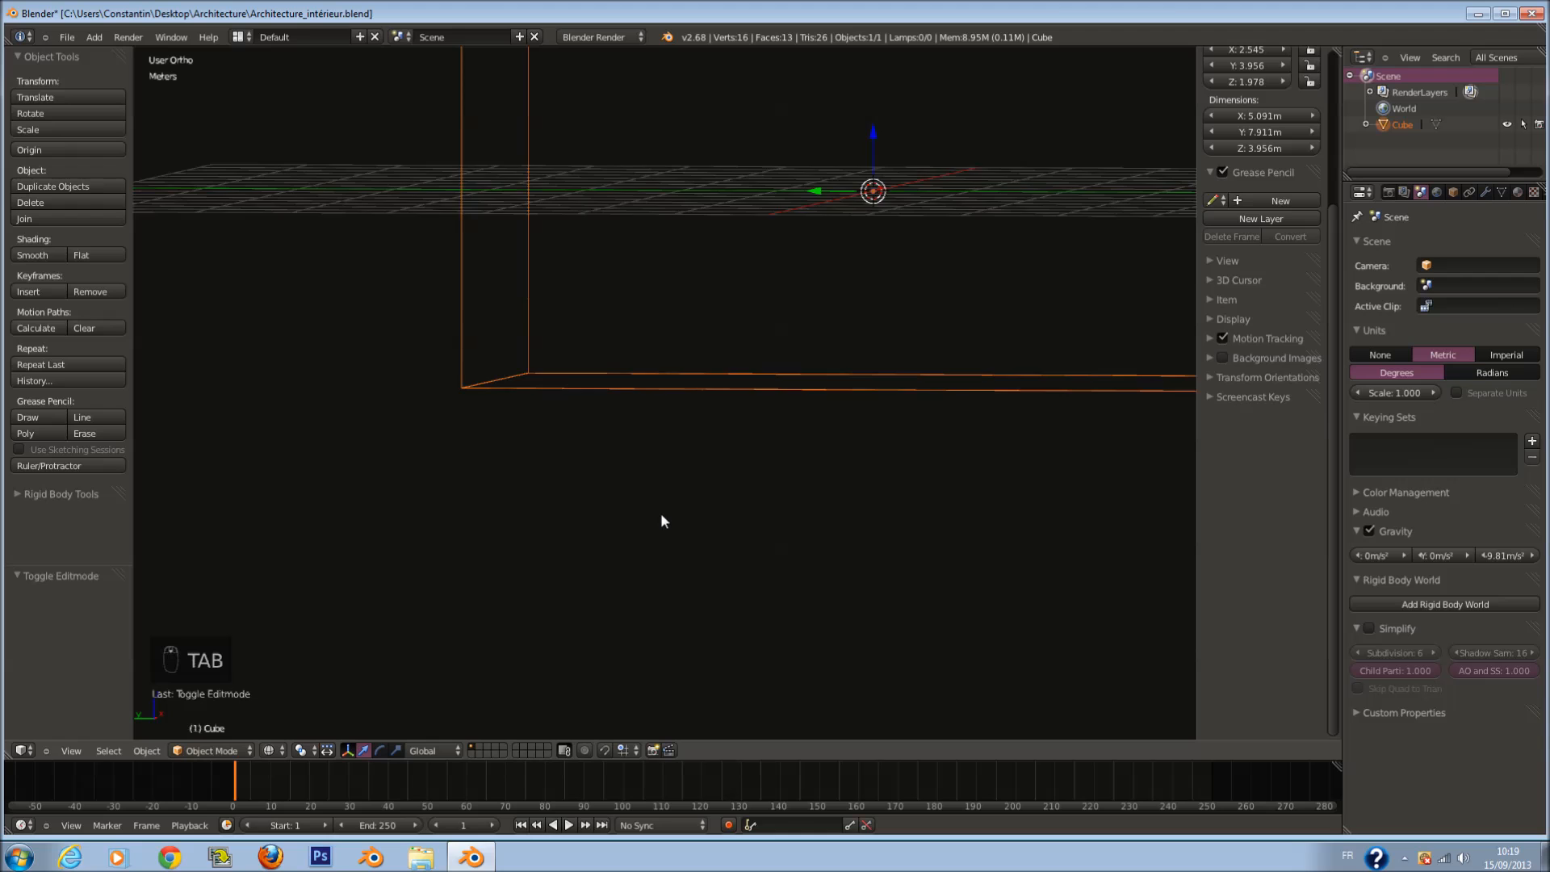
key(KP_1)
key(z)
scroll(644, 519, up, 6)
scroll(989, 536, down, 3)
key(s)
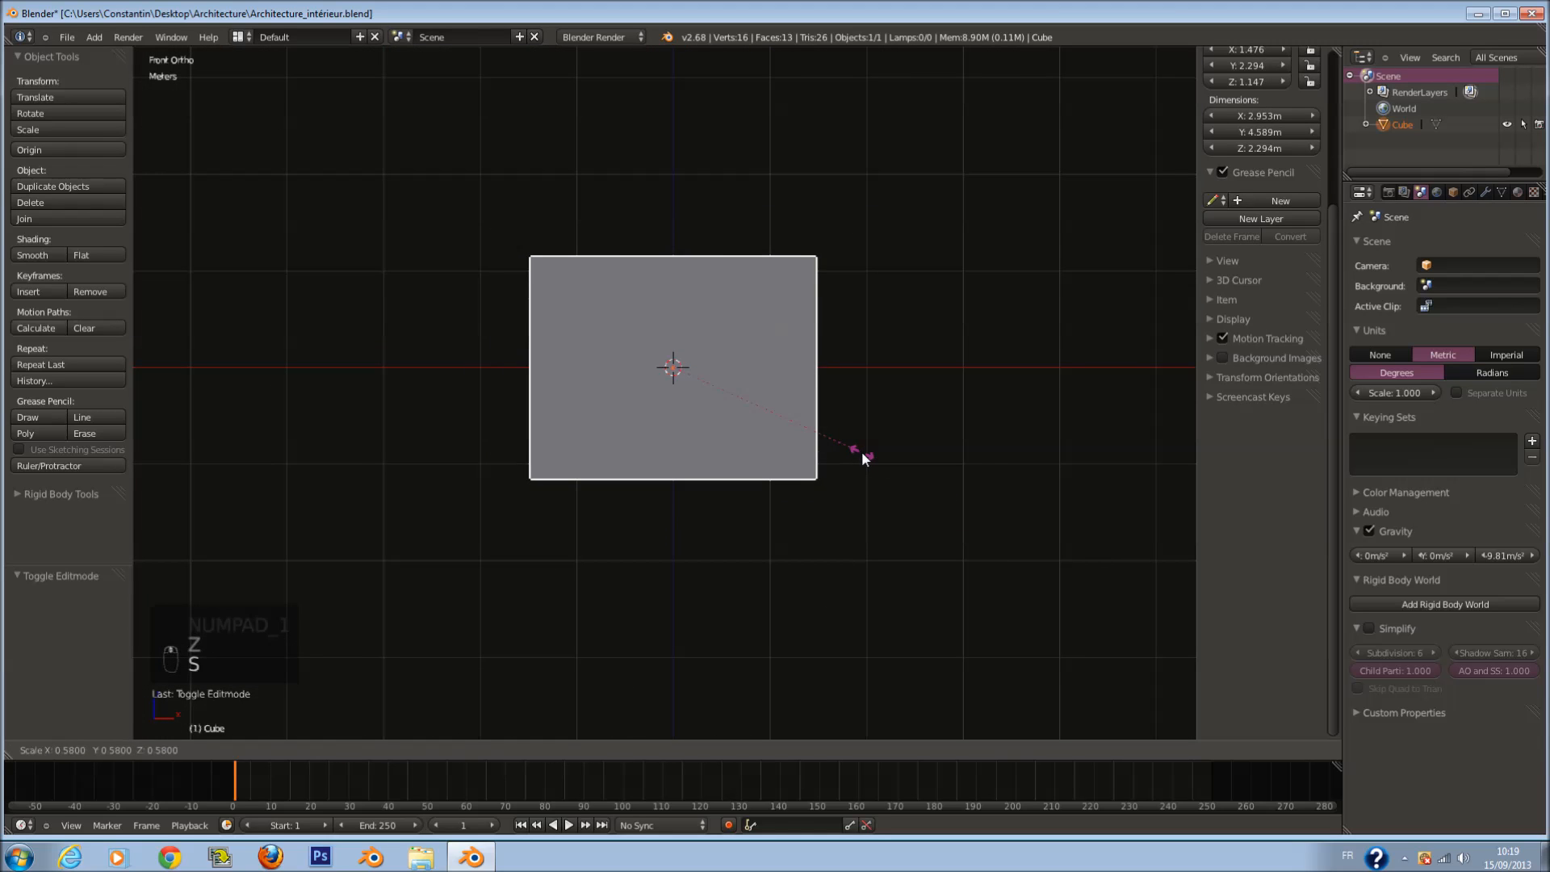
click(838, 427)
scroll(1265, 265, up, 5)
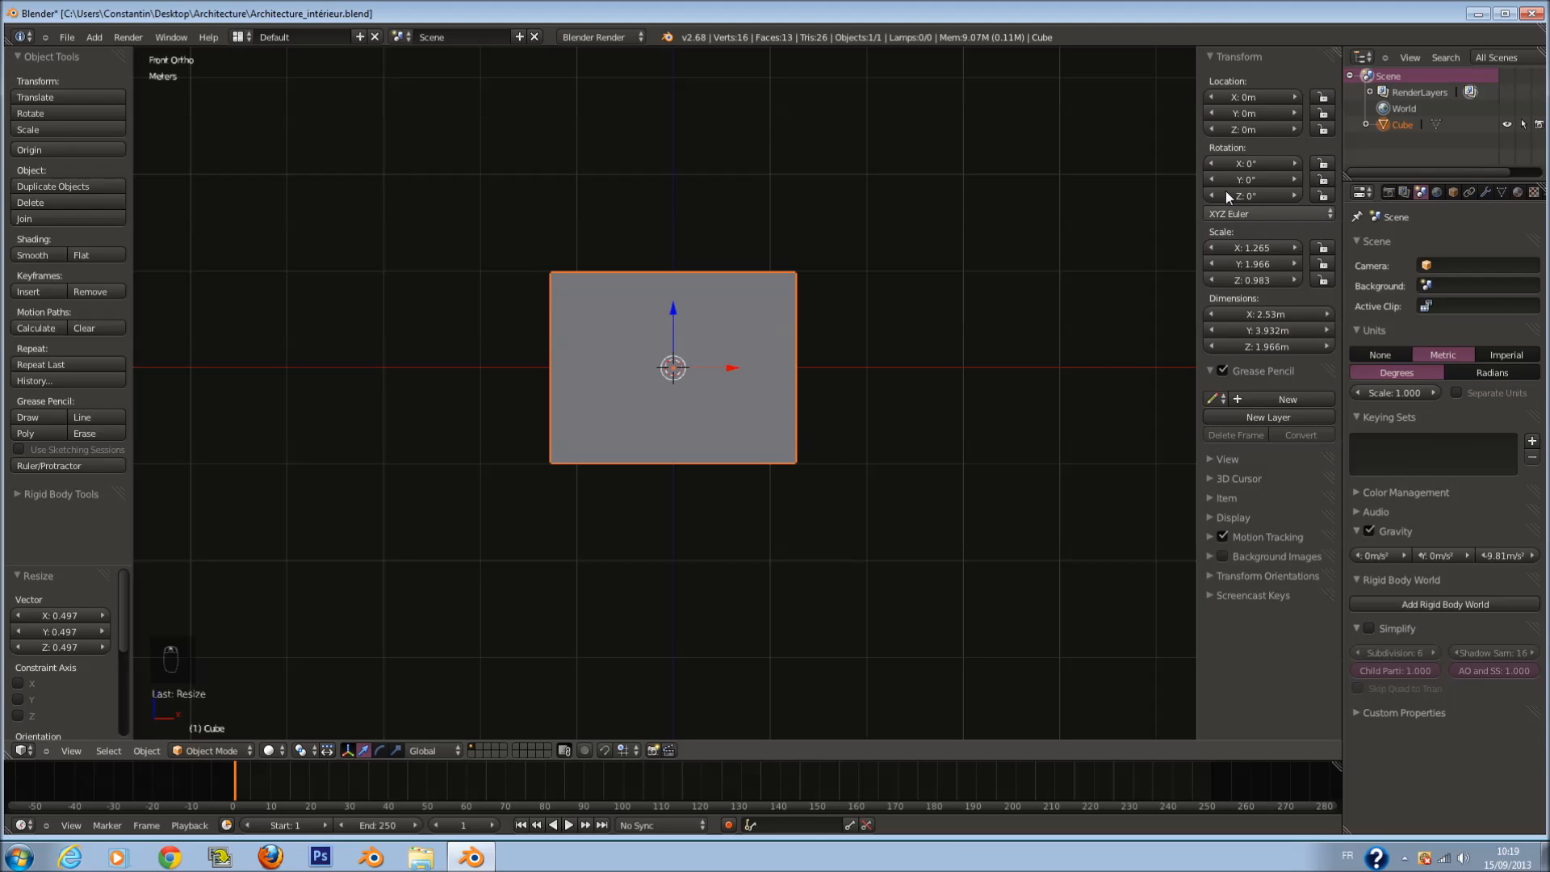
scroll(916, 362, up, 6)
Step: In Edit Mode wireframe, circle-select the box's top faces in face selection and lower them slightly along Z
key(Tab)
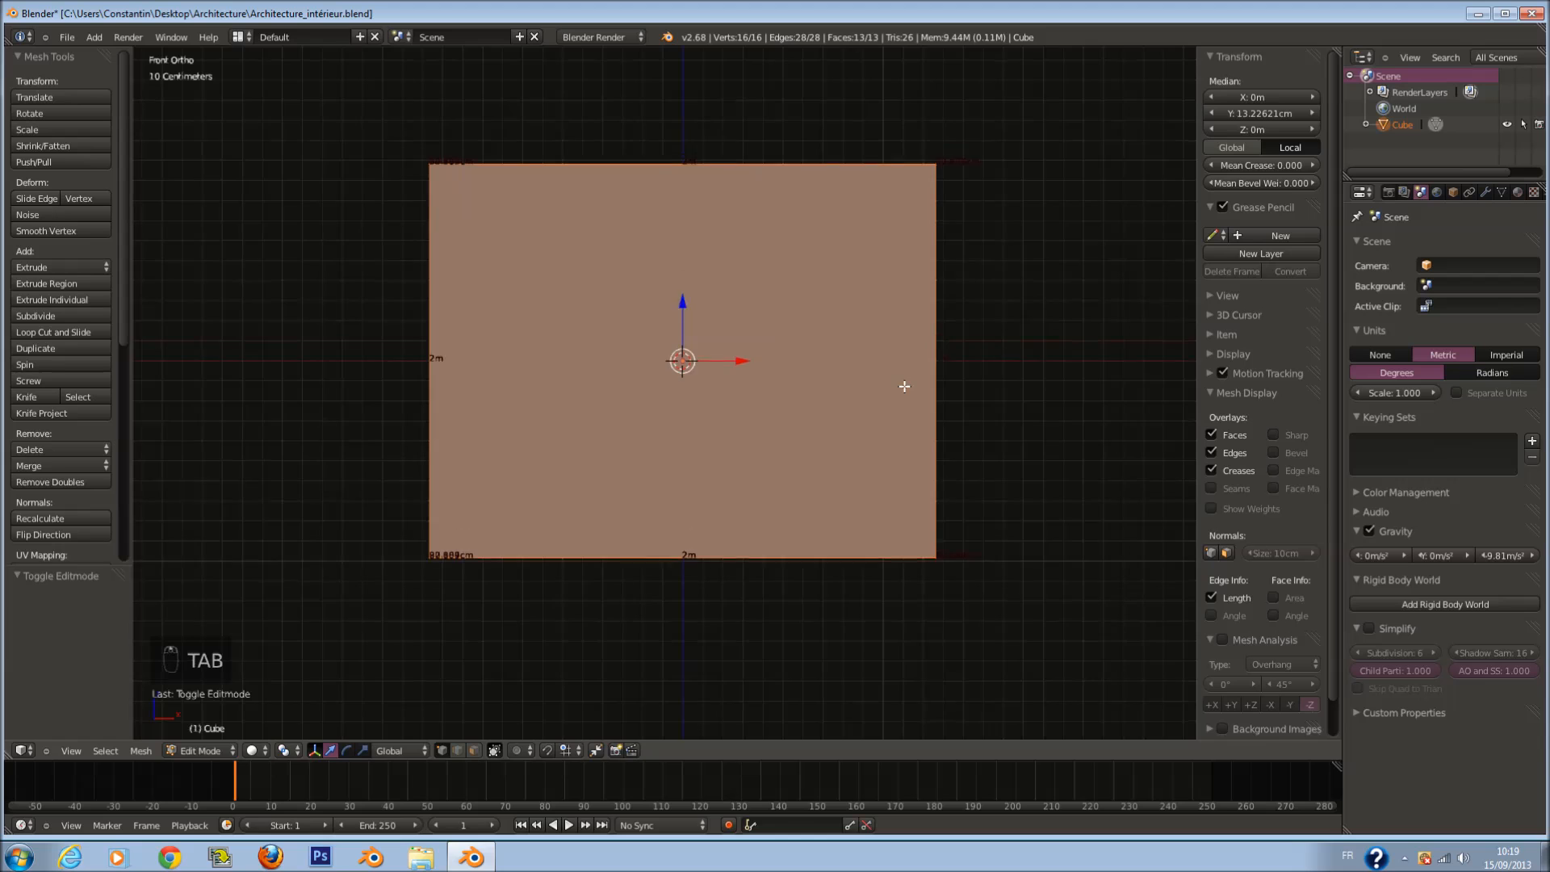
key(z)
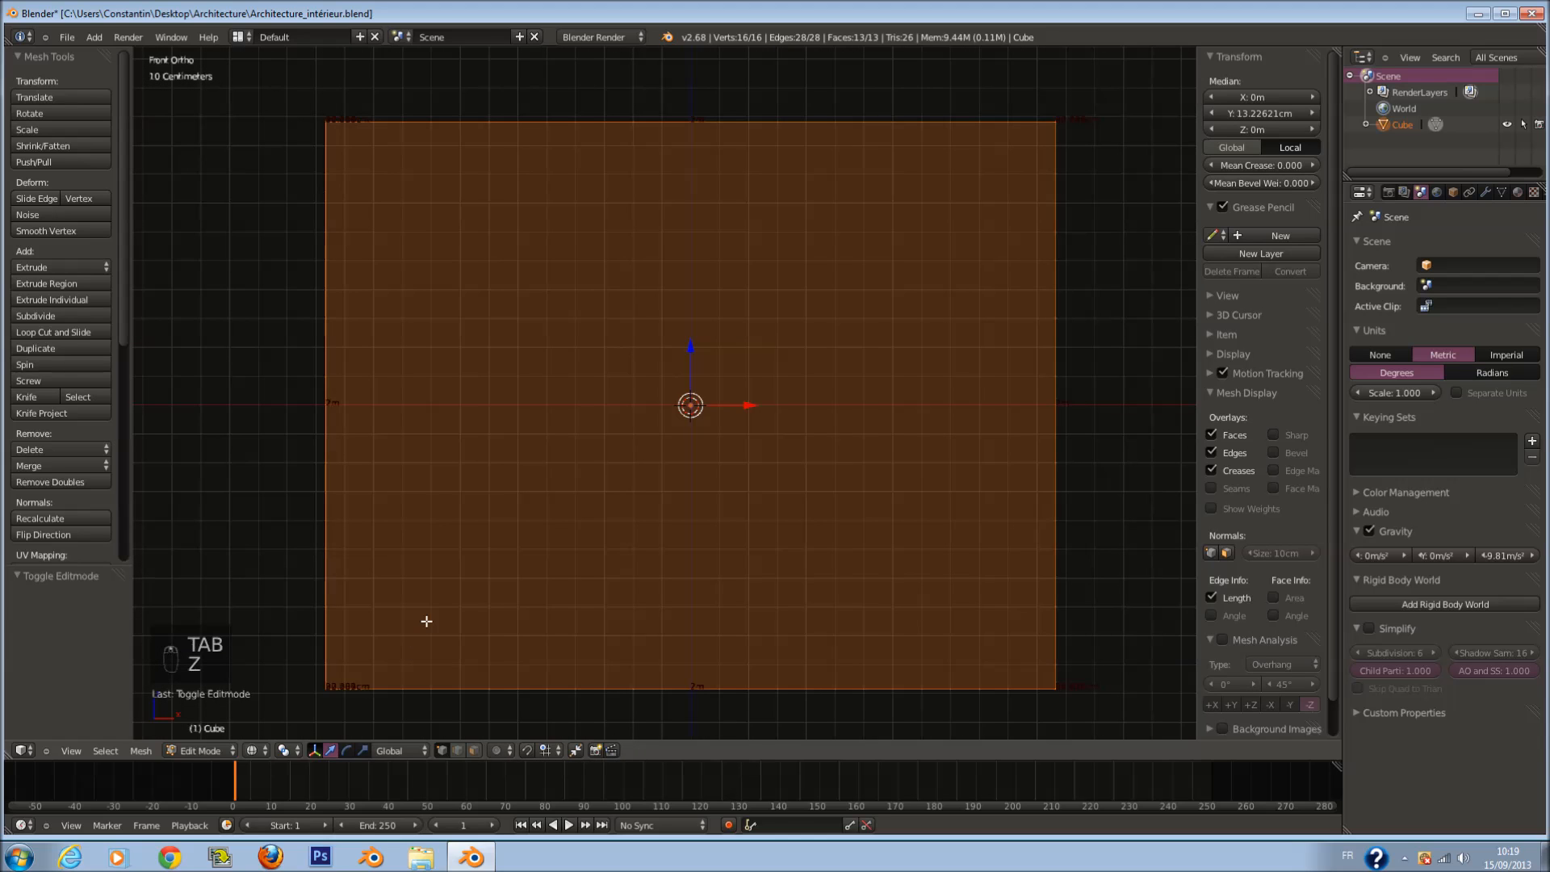
key(a)
scroll(426, 621, down, 1)
key(c)
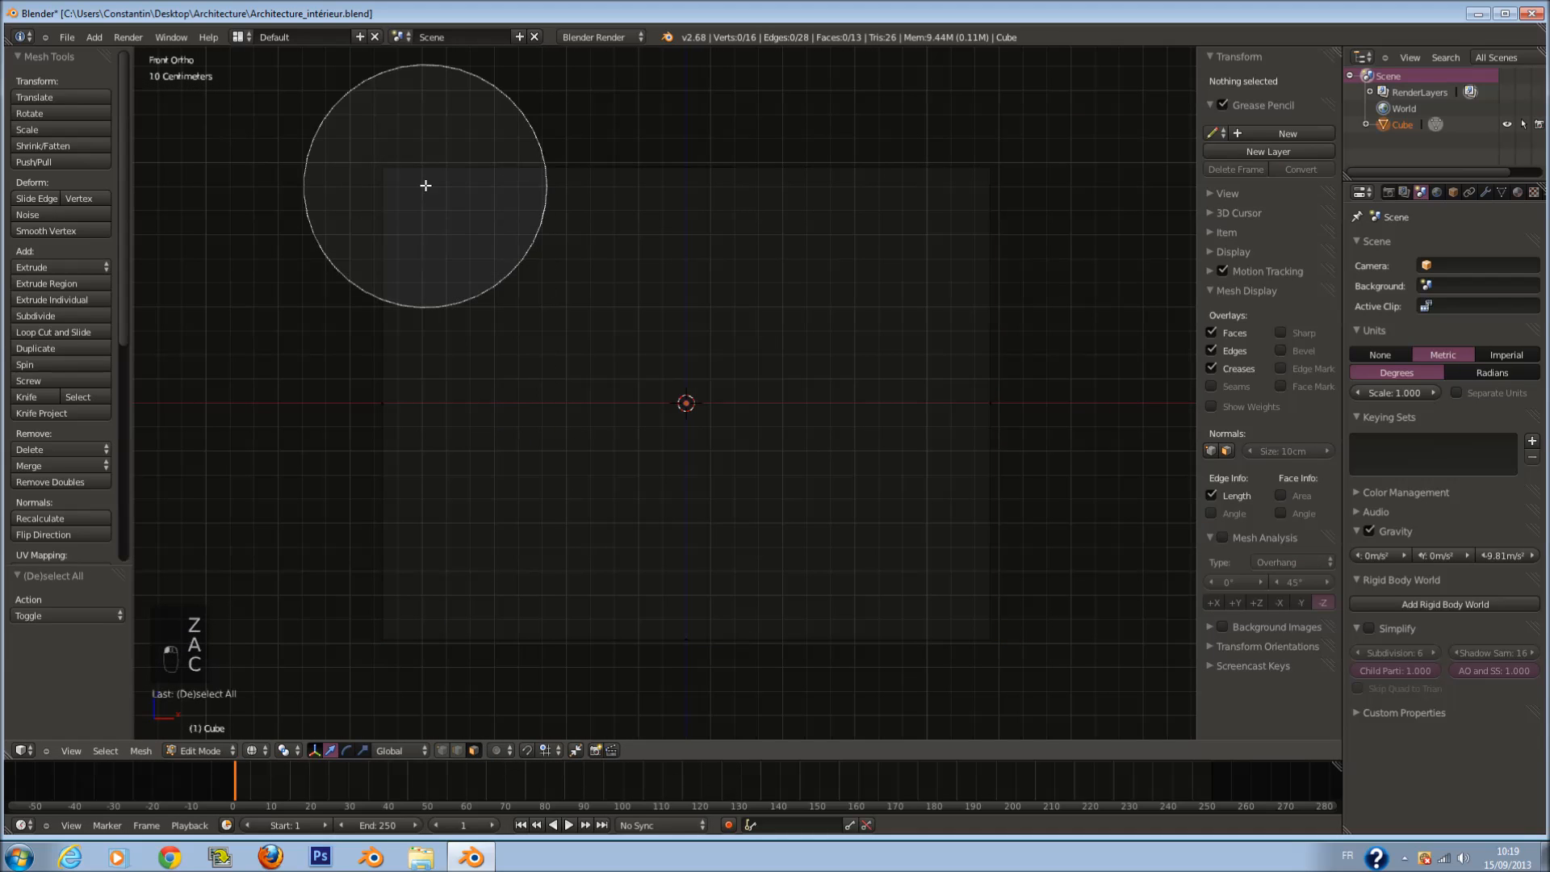
drag(426, 184, 836, 164)
right_click(837, 165)
drag(691, 122, 695, 130)
Step: Restore the top-face selection, raise the faces slightly along Z, and select the whole mesh to show edge lengths
key(a)
key(a)
key(a)
key(ctrl+z)
key(ctrl+z)
key(ctrl+z)
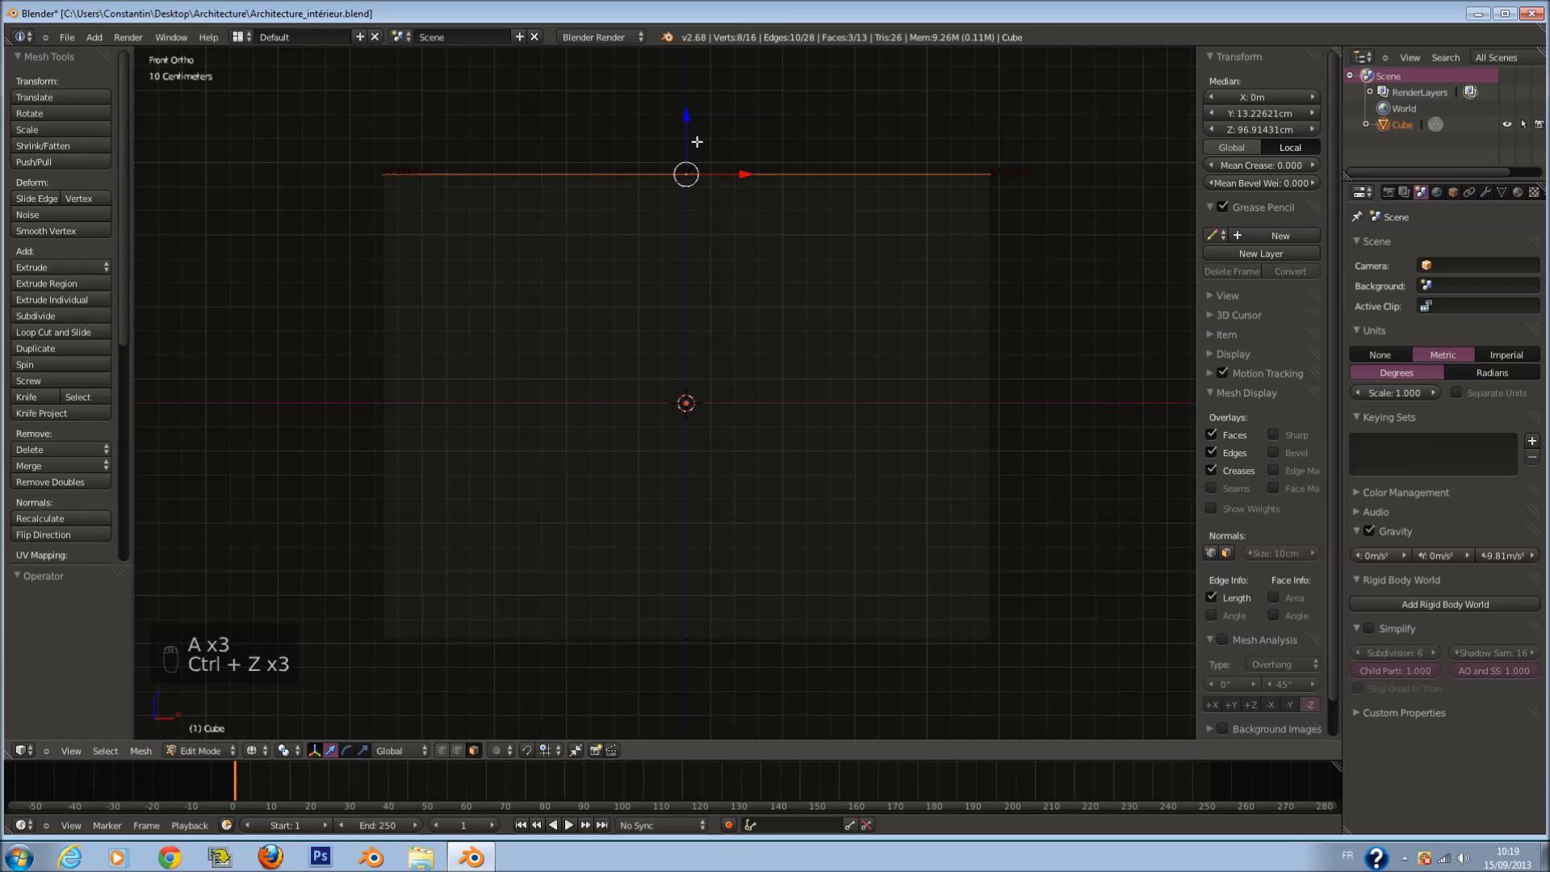
key(a)
key(a)
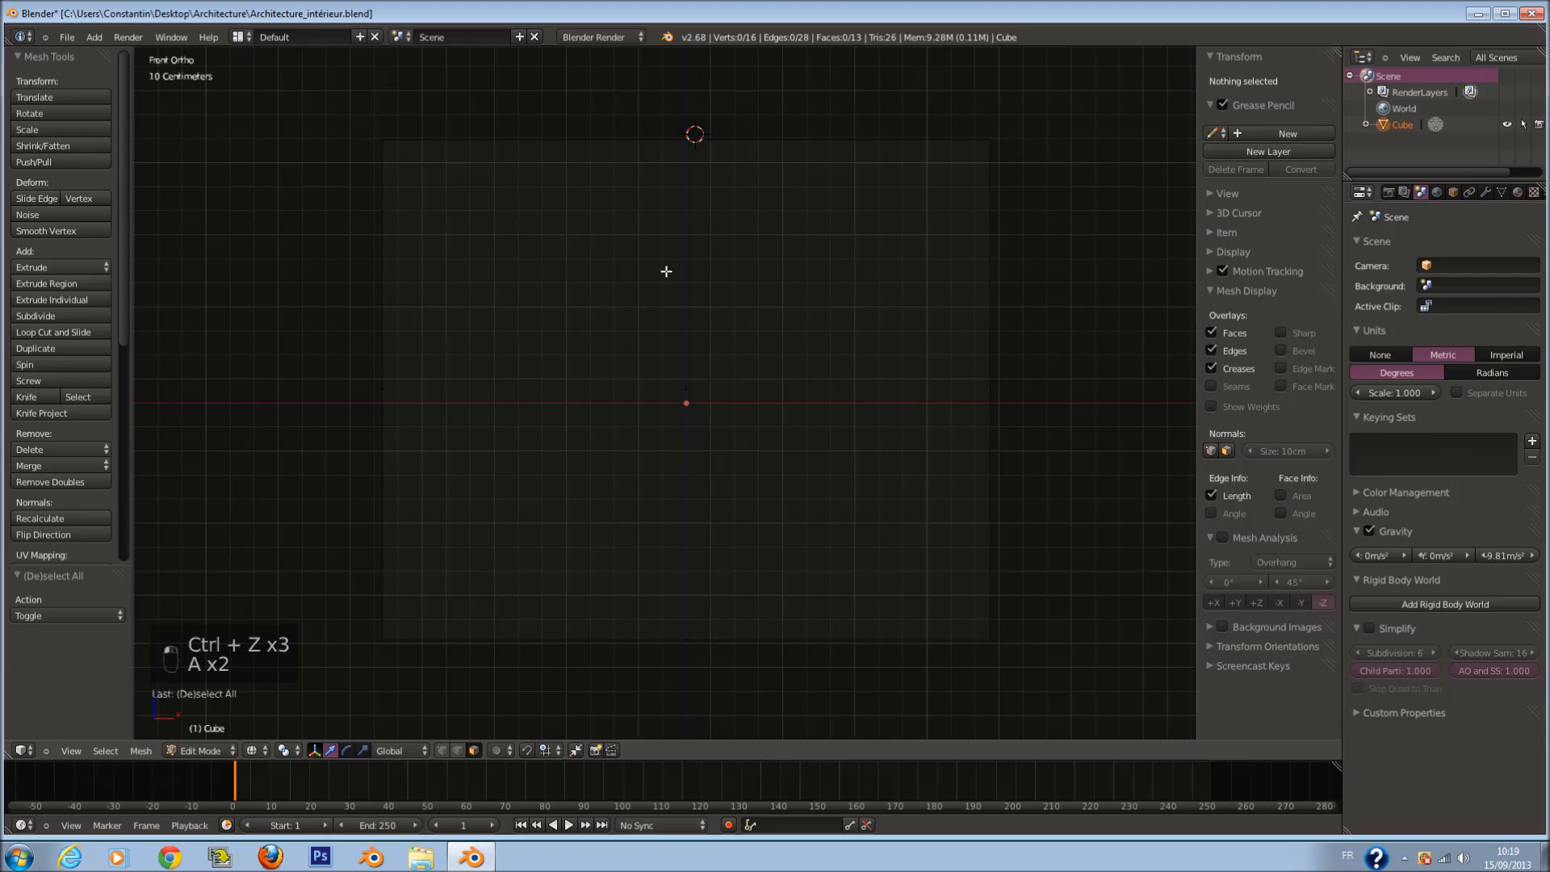
key(a)
key(a)
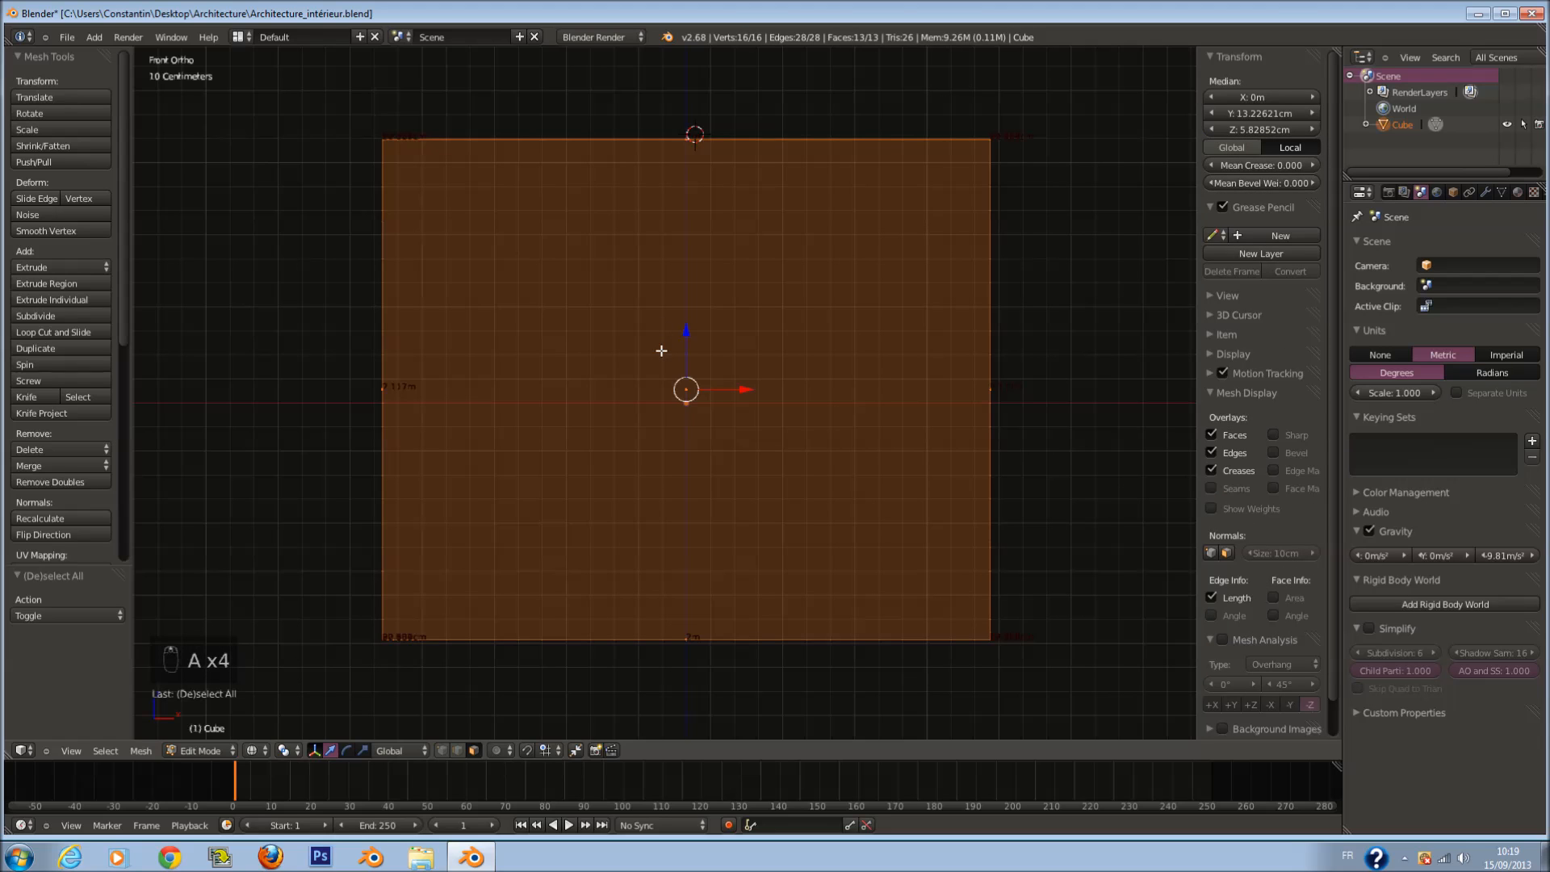
Step: Circle-select the top faces again, raise them along Z to make the walls about 2.22 m high, and reselect the whole mesh
scroll(661, 339, down, 1)
shift+scroll(661, 312, up, 2)
key(a)
key(c)
click(686, 180)
right_click(687, 179)
drag(688, 161, 687, 141)
key(a)
key(a)
key(a)
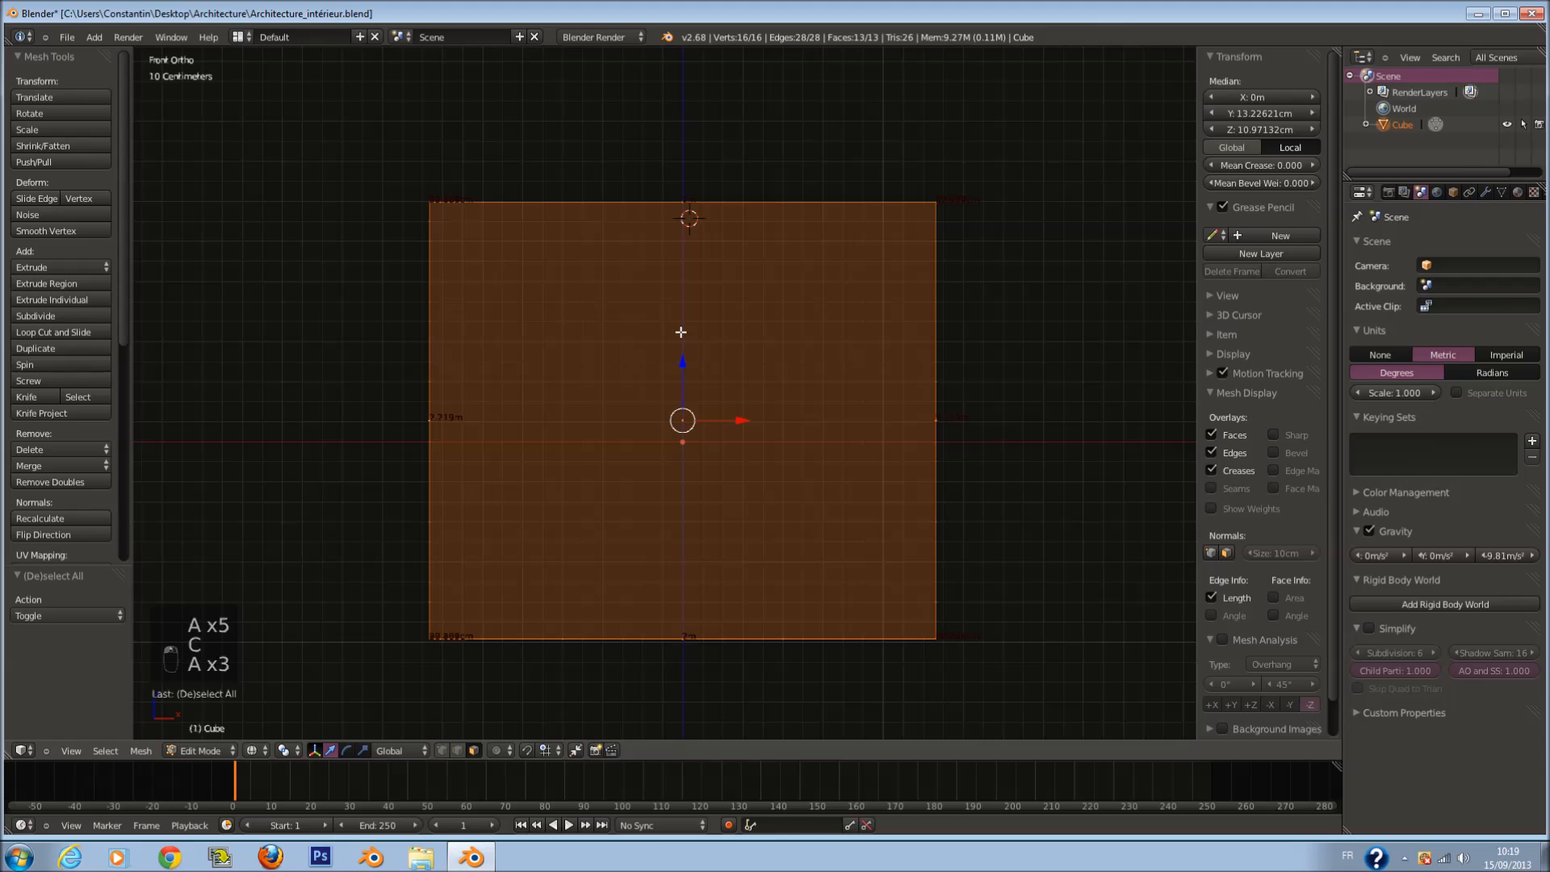
Step: Inspect the raised box from an angled view in solid display, in both Object Mode and Edit Mode
scroll(680, 332, down, 1)
key(z)
mouse_move(669, 335)
middle_down()
mouse_move(797, 399)
mouse_move(685, 411)
mouse_move(602, 374)
middle_up()
scroll(797, 400, down, 2)
key(Tab)
key(Tab)
shift+middle_drag(701, 475, 737, 434)
key(Tab)
key(Tab)
shift+middle_drag(981, 469, 826, 482)
shift+middle_drag(908, 533, 805, 475)
Step: Add a centred vertical loop cut to the end section on the negative Y side of the box
key(a)
key(a)
key(a)
key(a)
key(a)
scroll(806, 474, up, 2)
key(ctrl+r)
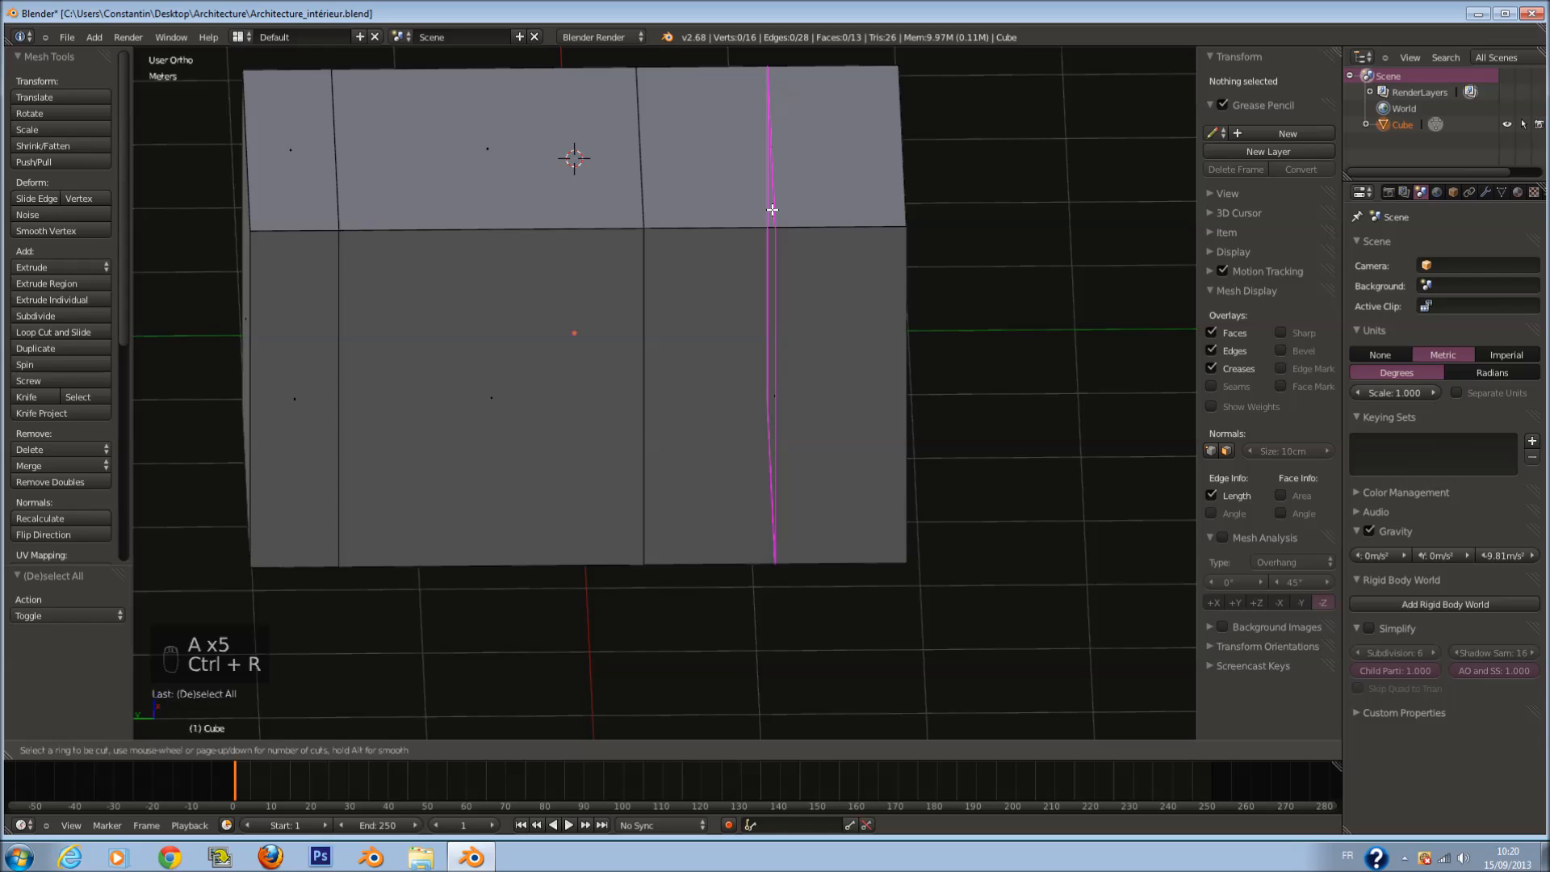
click(773, 210)
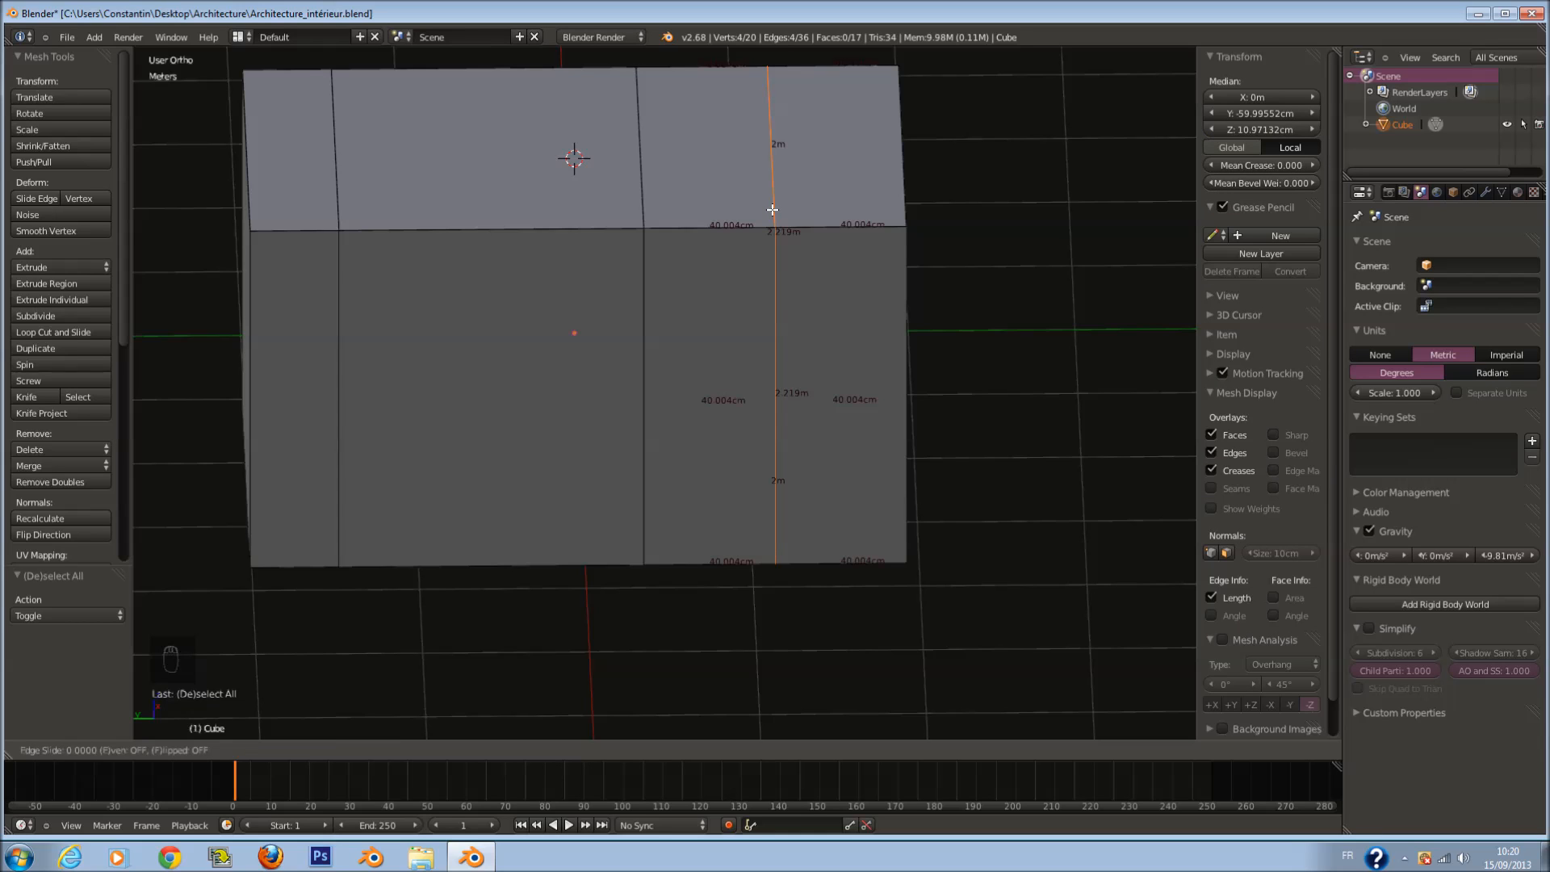
click(773, 210)
Step: Circle-select the vertices of the loop nearest the positive Y end and move it inwards, making the middle section about 67 cm long
key(z)
key(a)
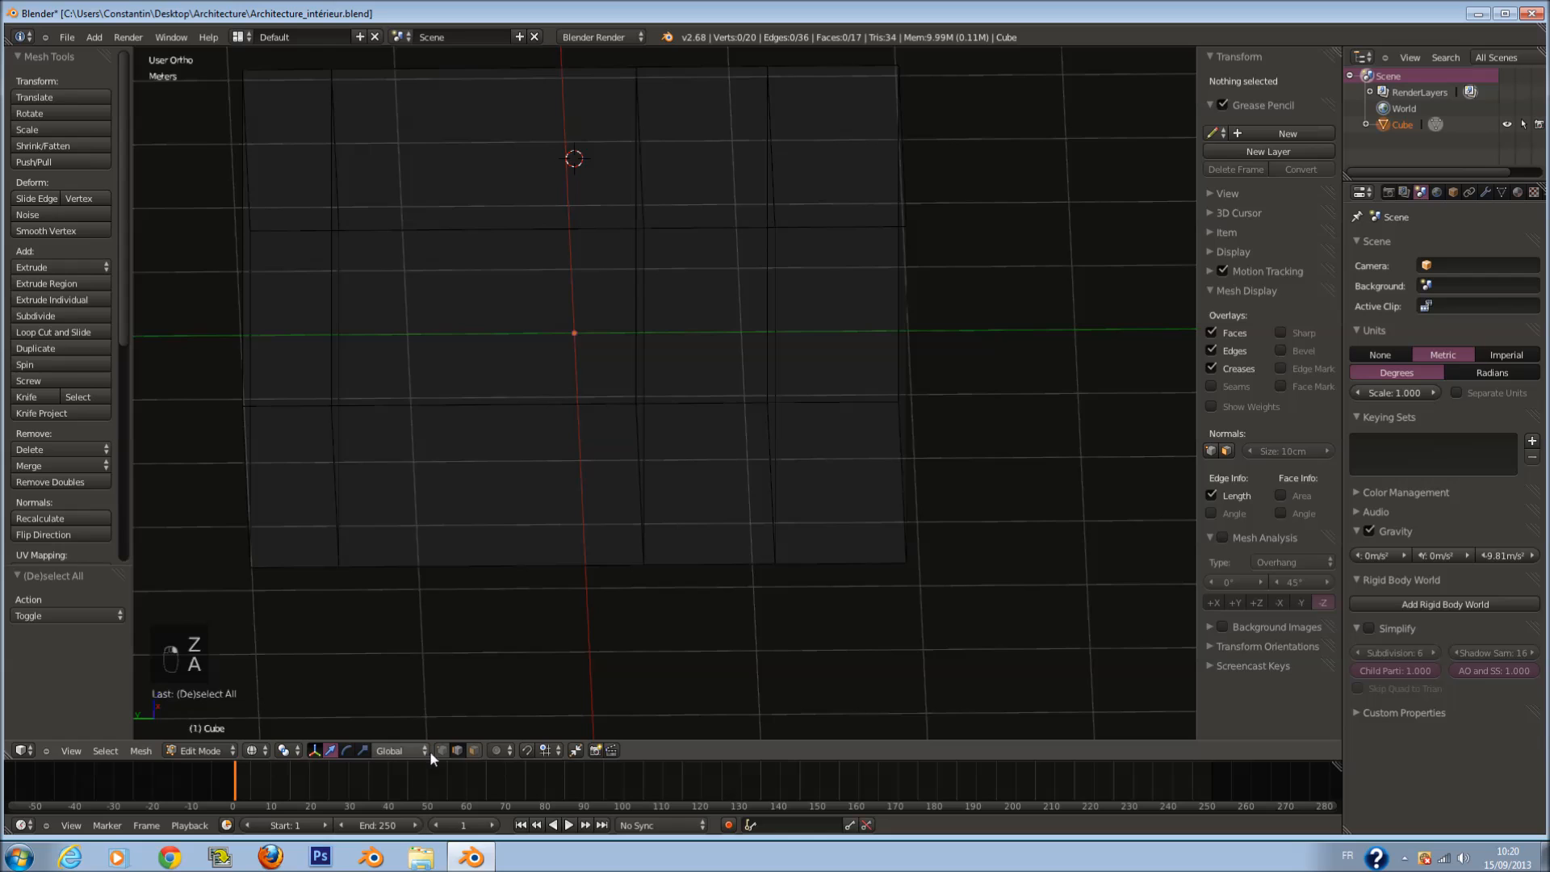
key(c)
key(c)
scroll(408, 132, up, 5)
drag(370, 131, 374, 484)
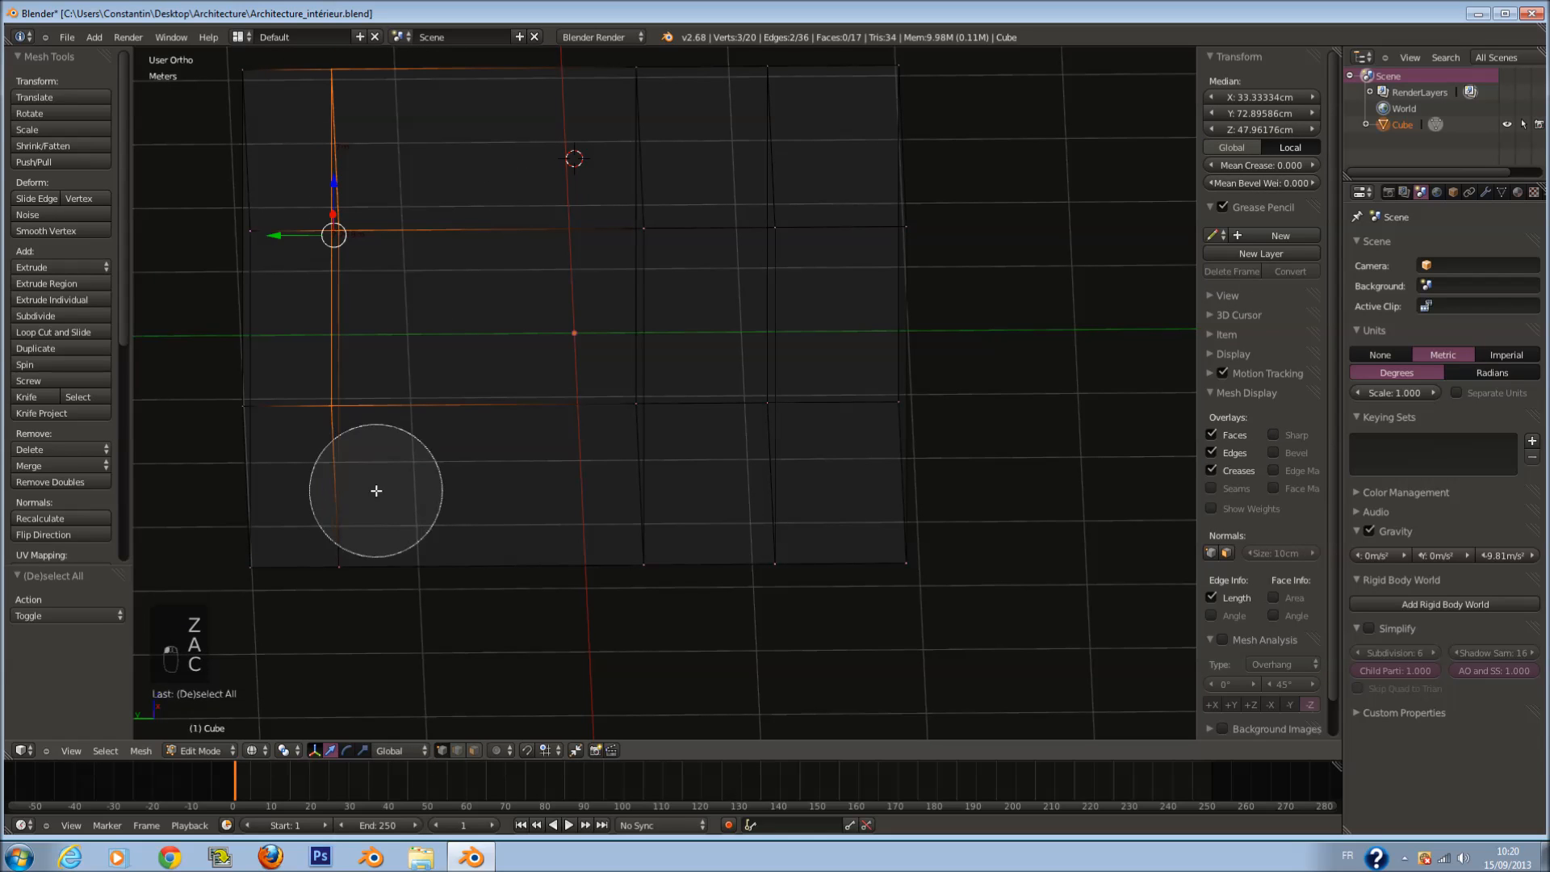
right_click(357, 532)
key(c)
click(358, 533)
right_click(358, 524)
key(z)
drag(293, 318, 377, 336)
Step: Add a vertical loop cut in the positive Y end section and slide it to about 7.6 cm from the end
key(a)
key(ctrl+r)
click(290, 229)
drag(277, 230, 234, 242)
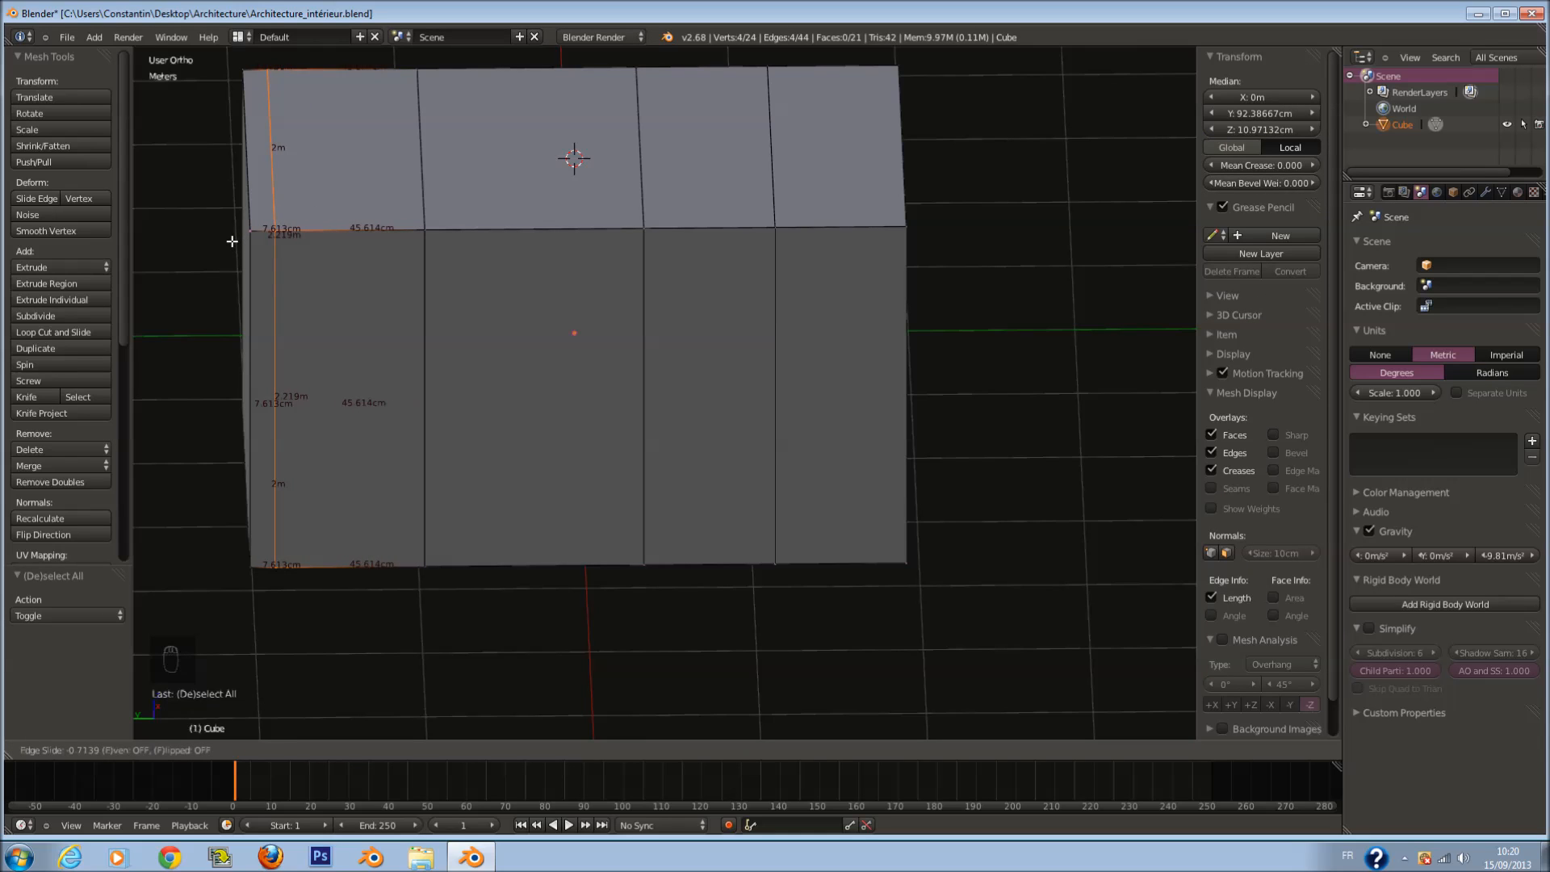
drag(232, 241, 233, 241)
Step: Clear the selection and add a horizontal loop cut around the walls, about 32 cm below the top
key(a)
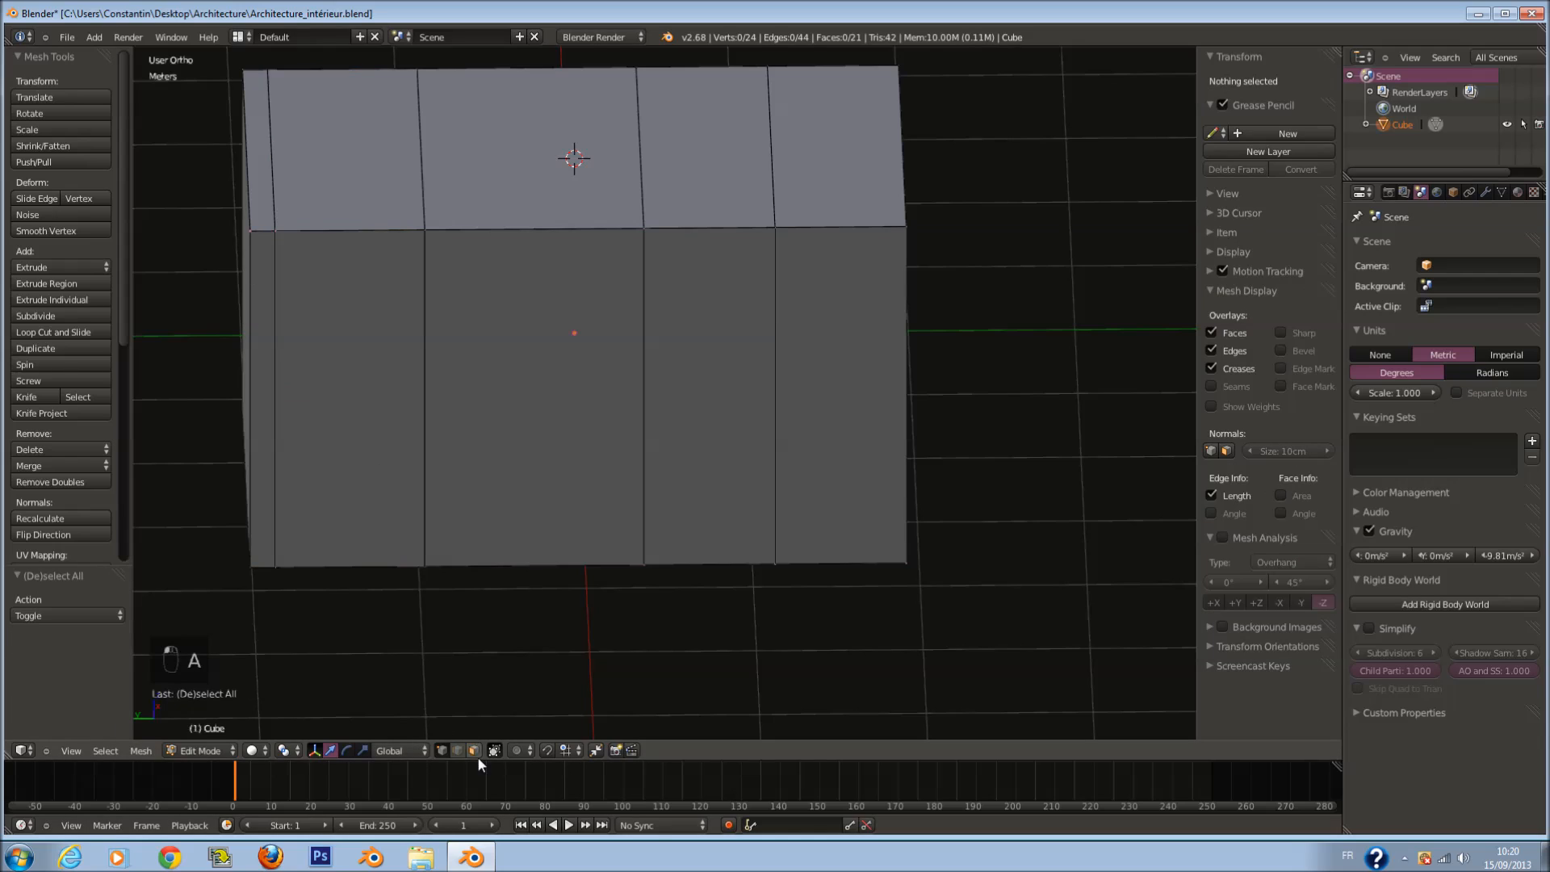
right_click(711, 443)
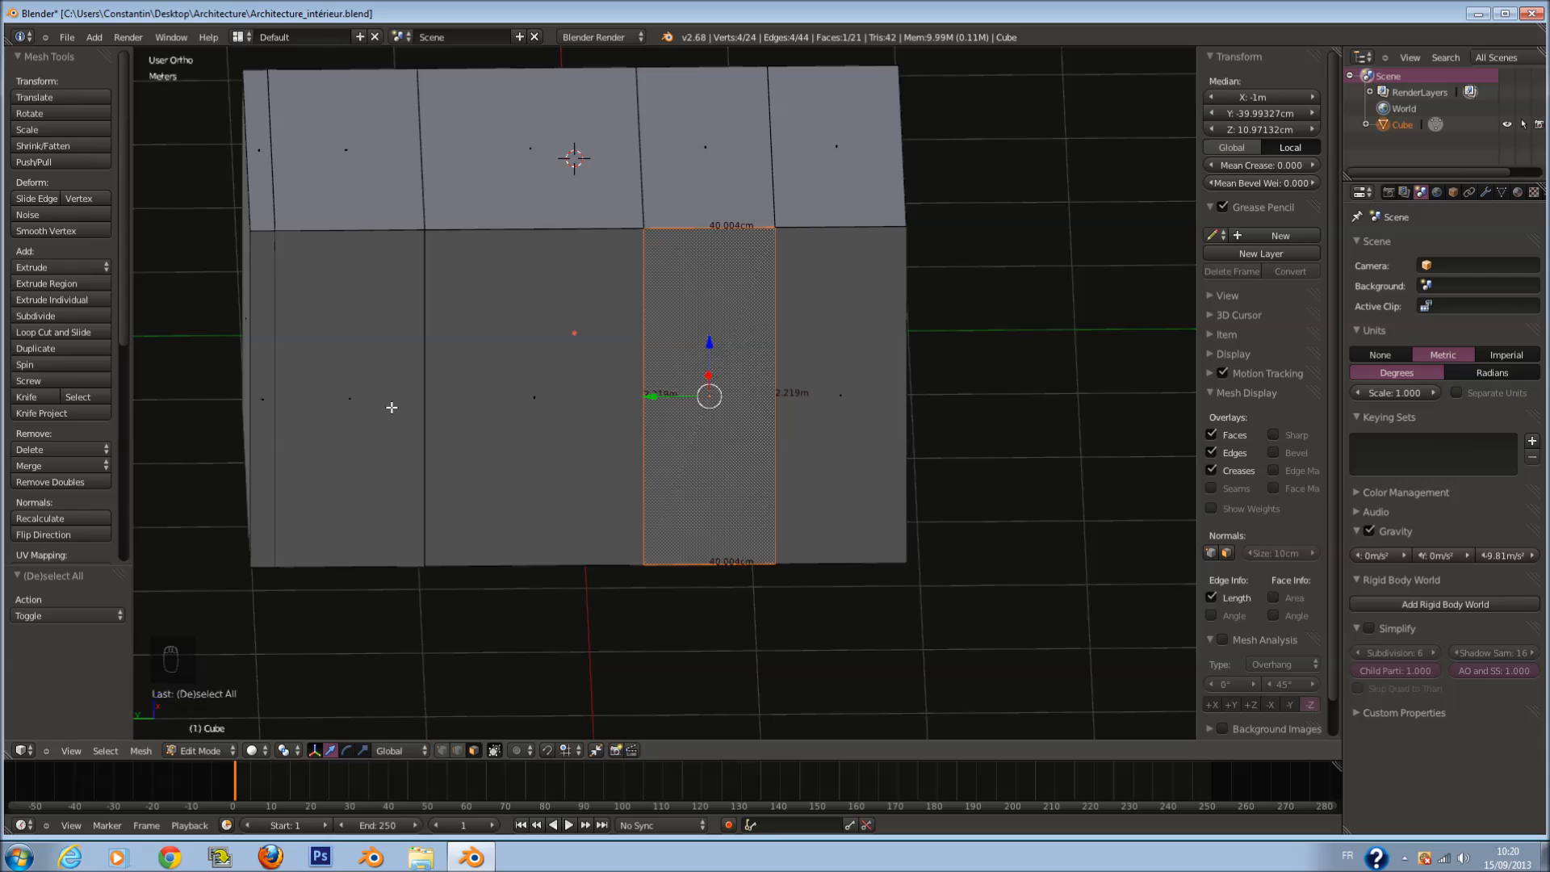
key(a)
scroll(393, 414, up, 1)
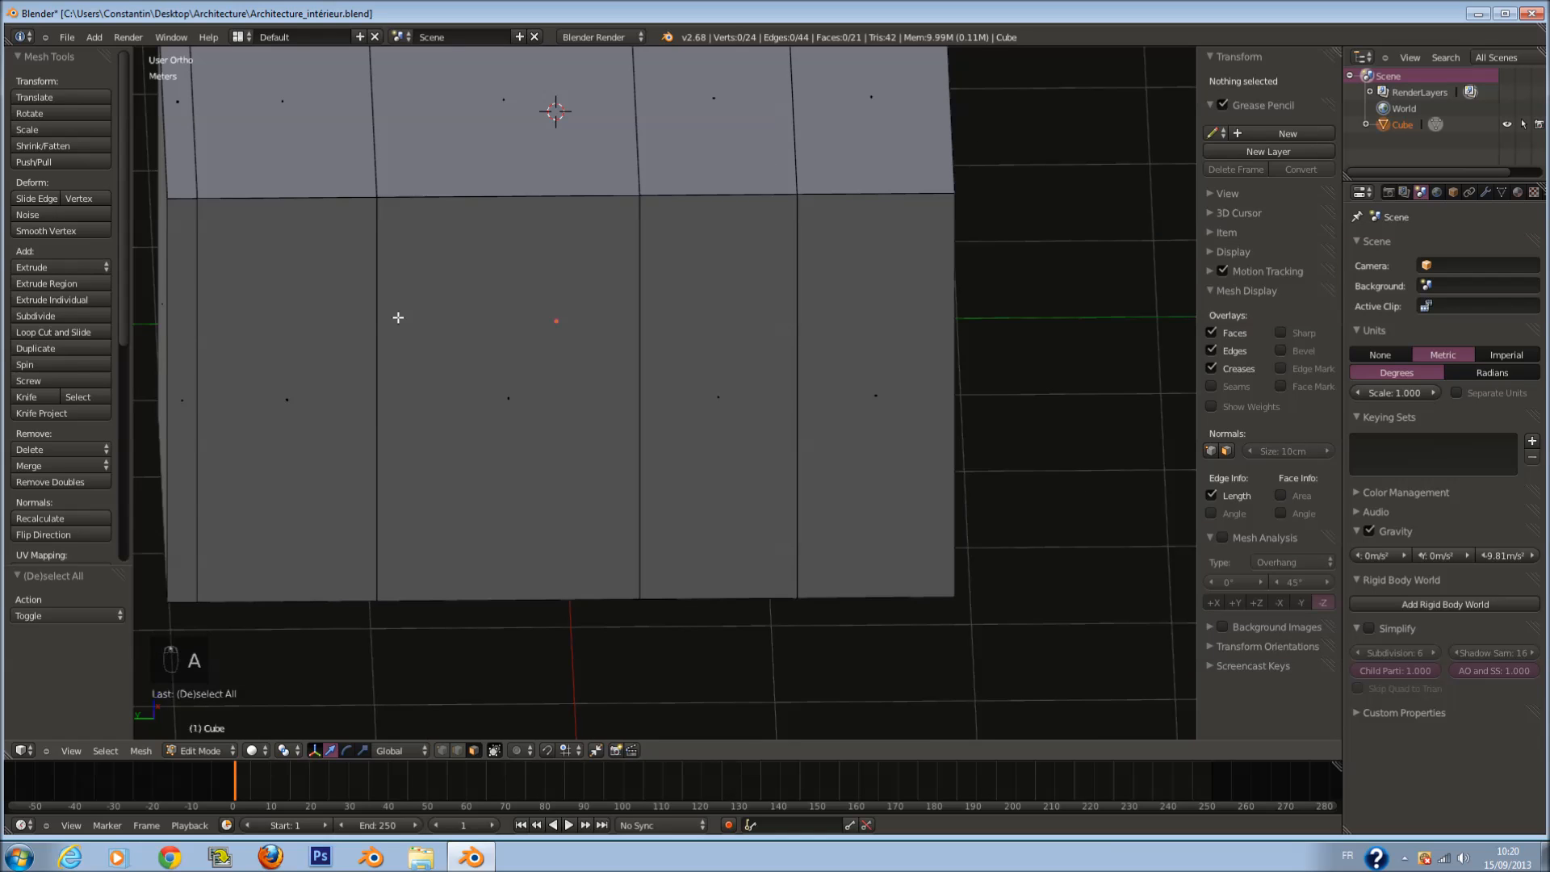
key(ctrl+r)
click(381, 270)
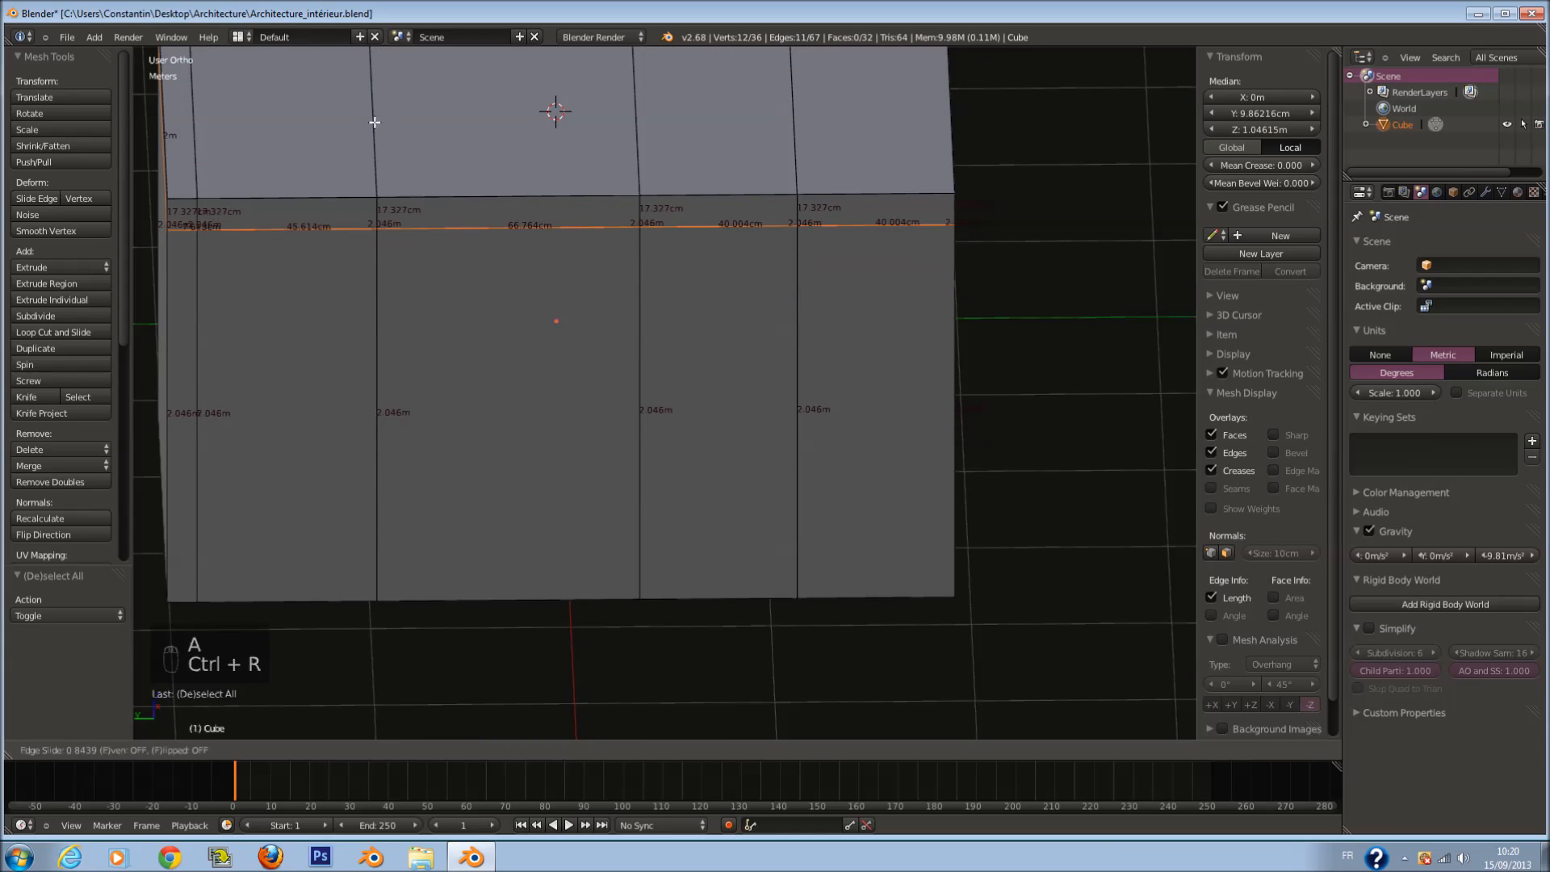
click(378, 151)
Step: Frame the horizontal loop in wireframe front view and select the whole mesh to examine its edge lengths
key(KP_1)
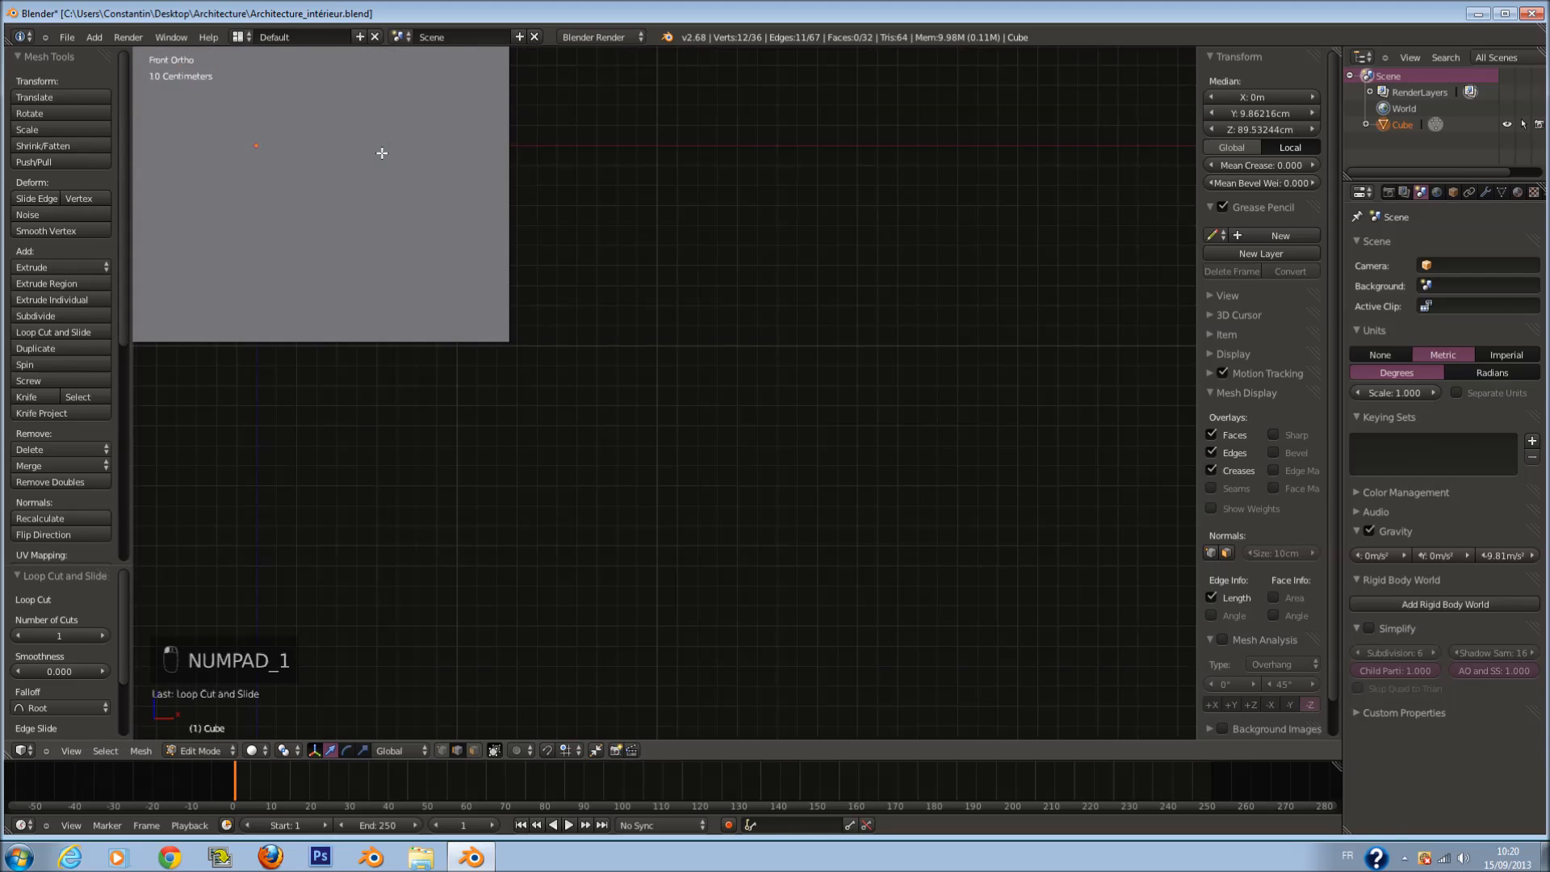
key(KP_Decimal)
key(z)
key(a)
key(a)
key(a)
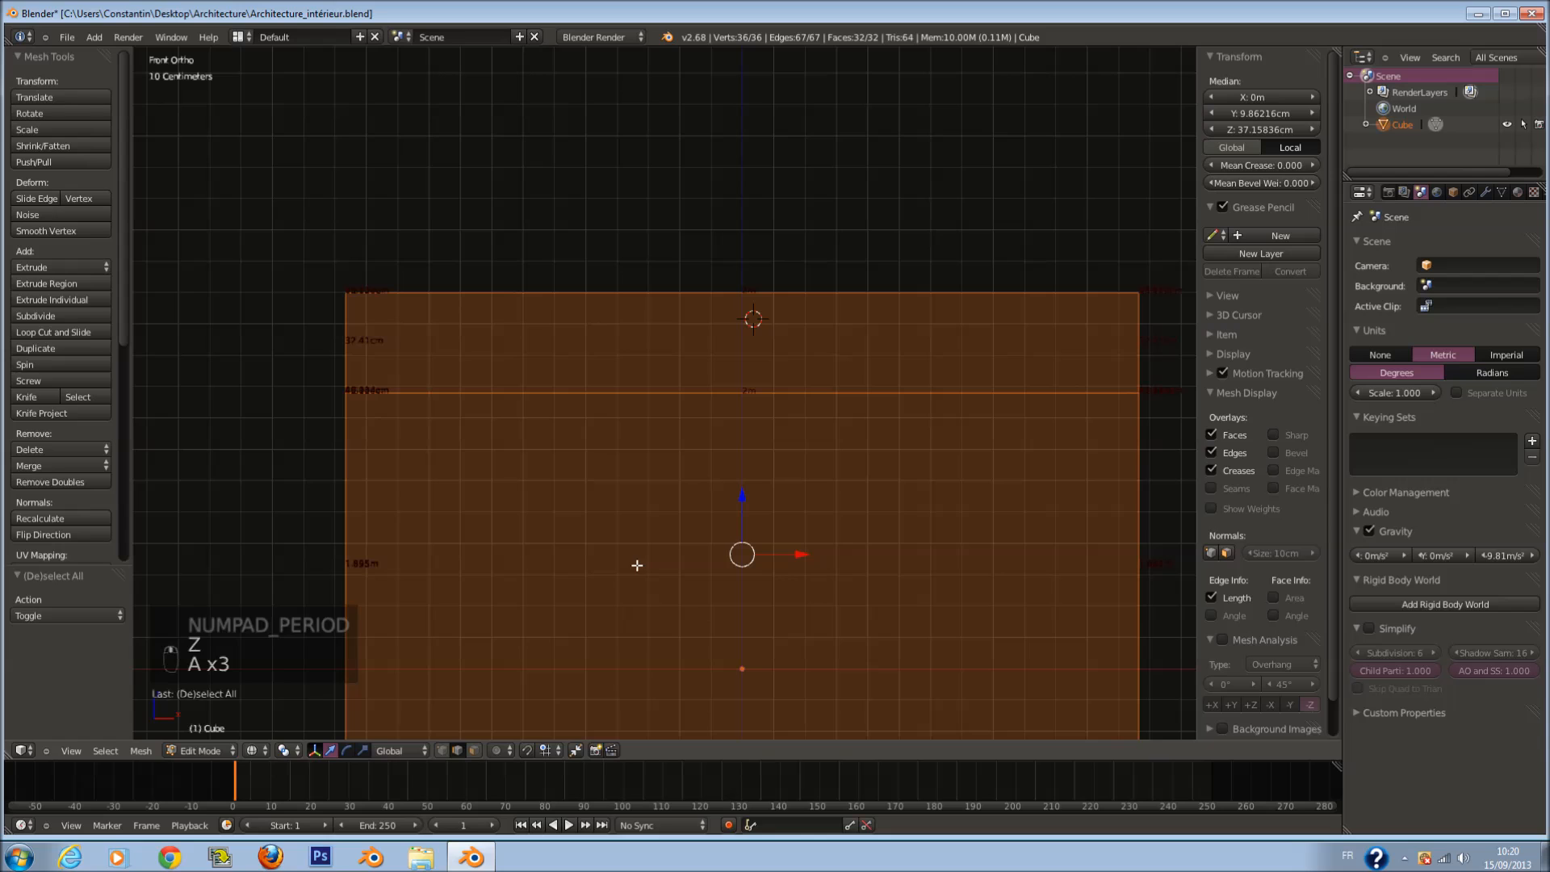
Step: Box-select the horizontal loop's vertices in front view and move the loop vertically along Z
key(a)
key(a)
key(a)
key(a)
key(a)
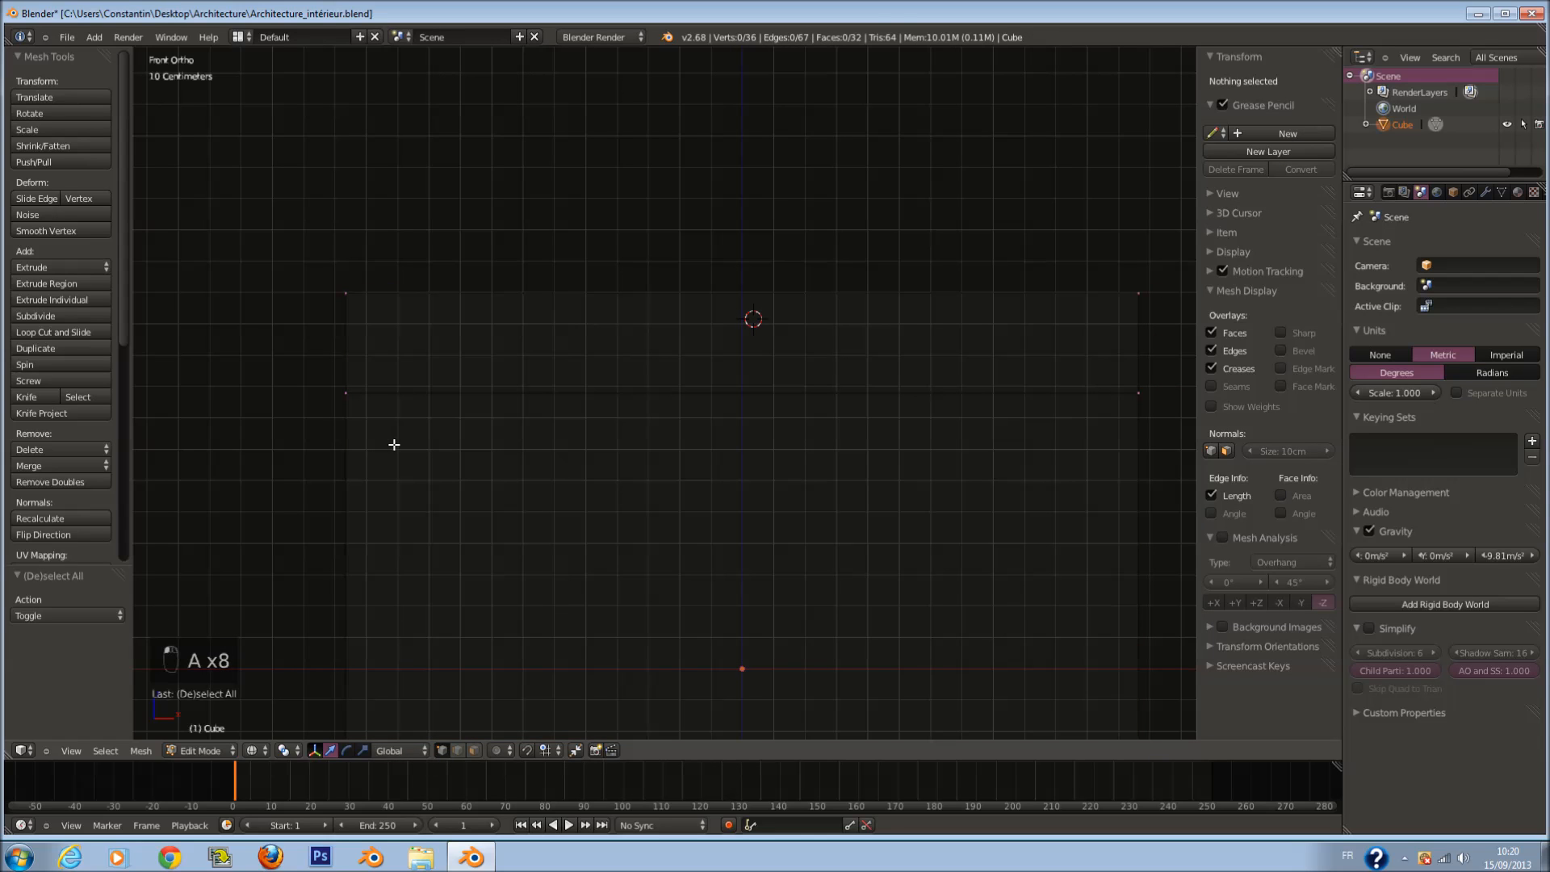
key(b)
key(b)
drag(322, 371, 1160, 477)
key(g)
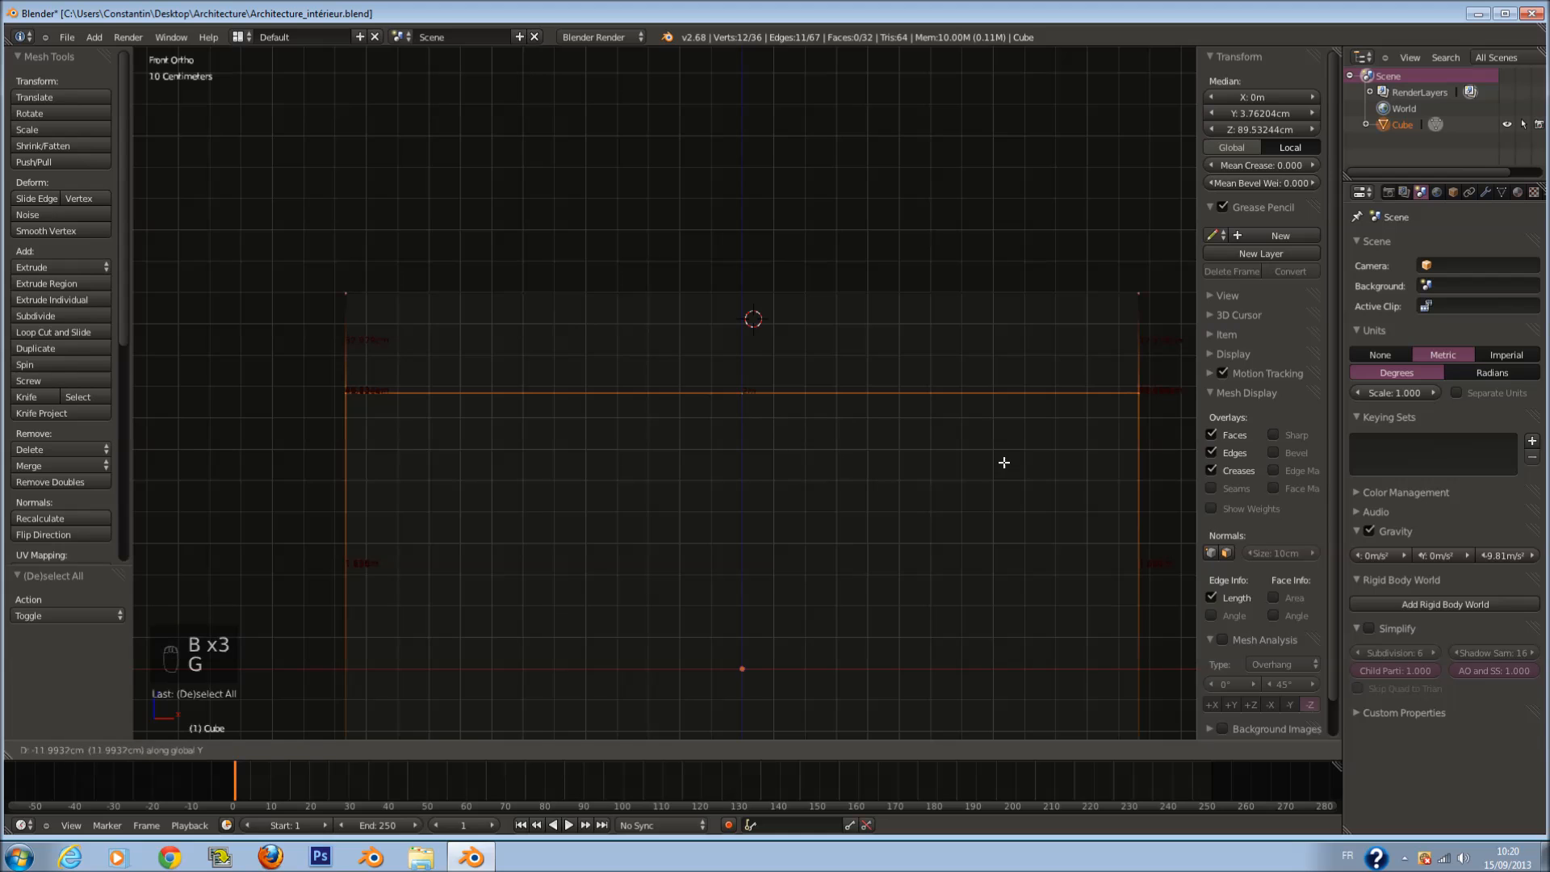
right_click(989, 417)
scroll(910, 467, down, 2)
key(g)
key(z)
click(902, 436)
key(a)
key(a)
key(a)
Step: Reselect the horizontal loop and move it along Z to about 18 cm below the top of the walls
scroll(861, 472, up, 2)
scroll(860, 472, down, 2)
scroll(861, 472, up, 1)
key(a)
key(b)
drag(364, 297, 1093, 444)
key(g)
key(z)
click(1009, 446)
key(a)
key(a)
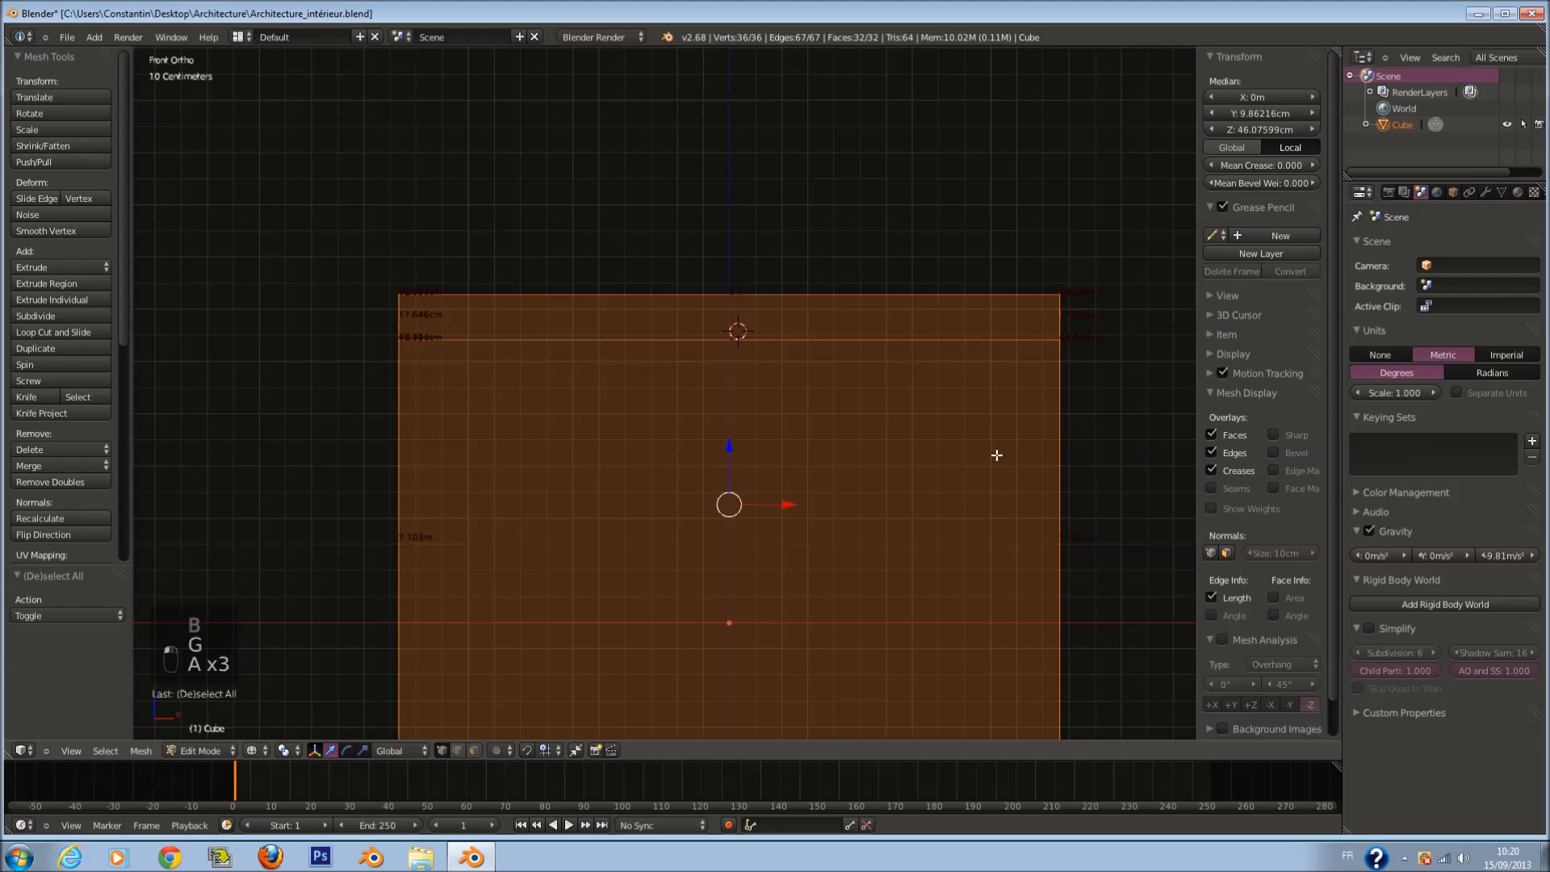
key(a)
key(a)
Step: In solid face selection, select the negative X wall's negative Y end section and its 45.6 cm section below the horizontal loop, and save
key(z)
mouse_move(382, 445)
middle_down()
mouse_move(595, 522)
mouse_move(598, 441)
middle_up()
key(shift+less)
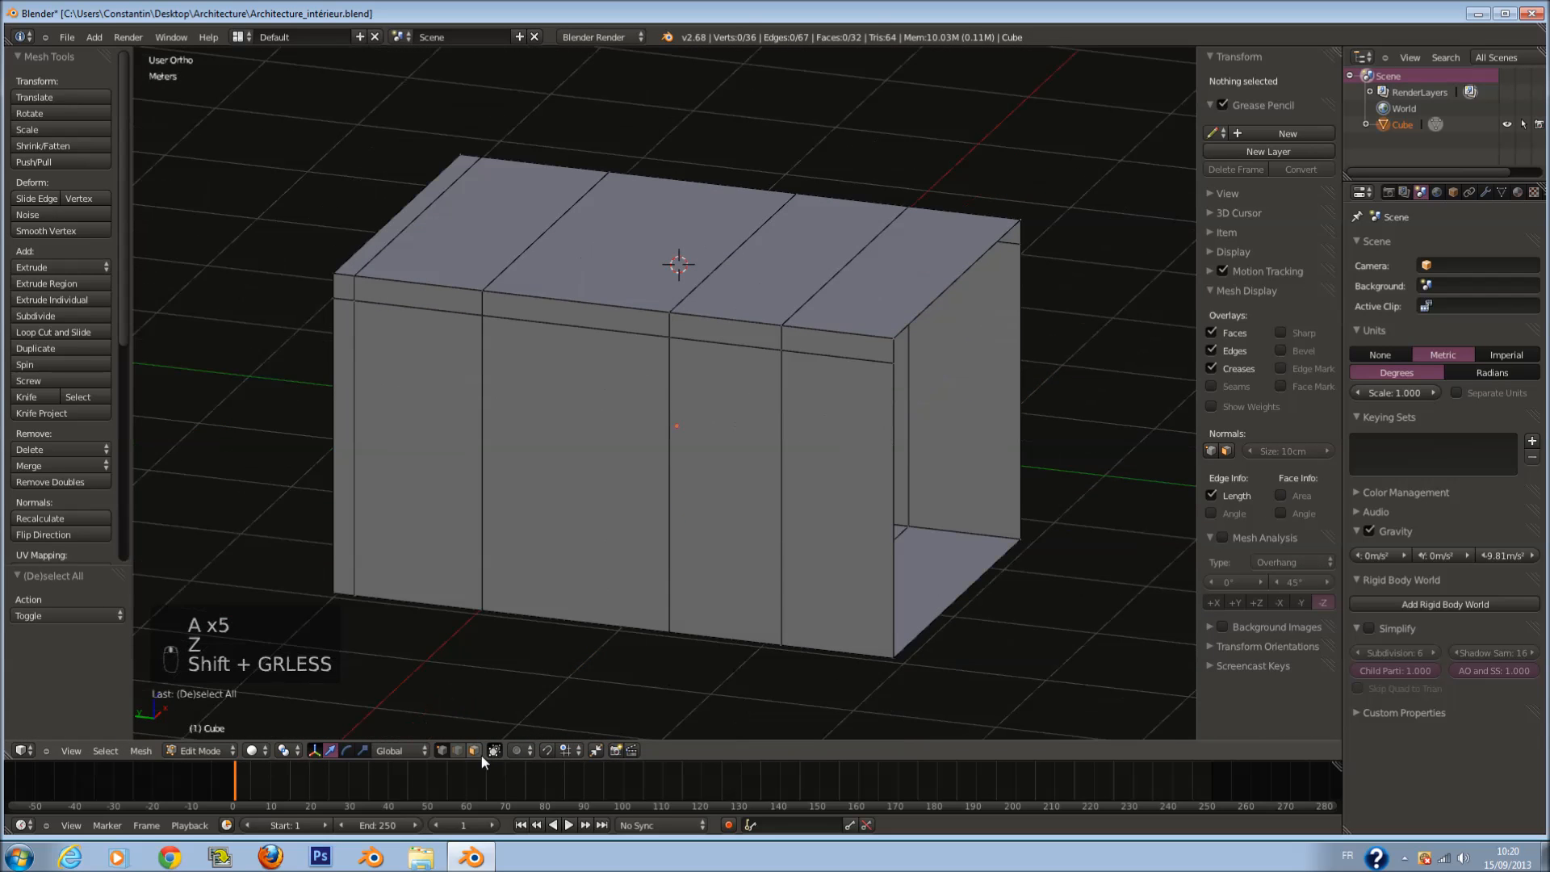
scroll(767, 531, up, 2)
scroll(875, 541, down, 1)
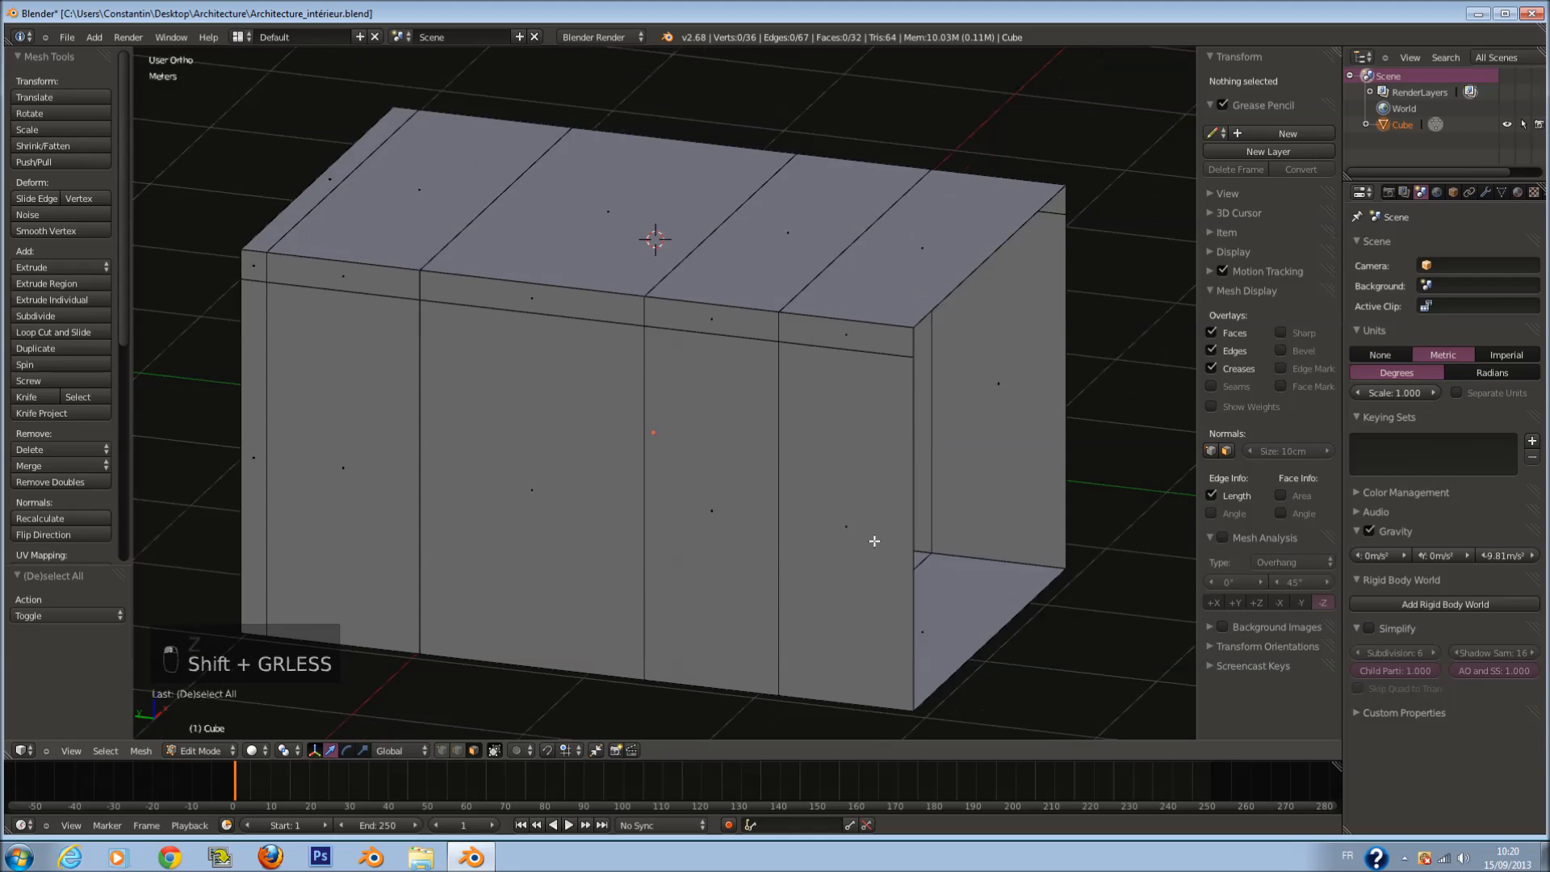
right_click(825, 536)
shift+right_click(347, 447)
key(ctrl+s)
Step: Clear the selection, box-select the open negative Y end's vertices and move them outwards, making the end section about 45 cm long
click(613, 480)
middle_drag(614, 480, 684, 493)
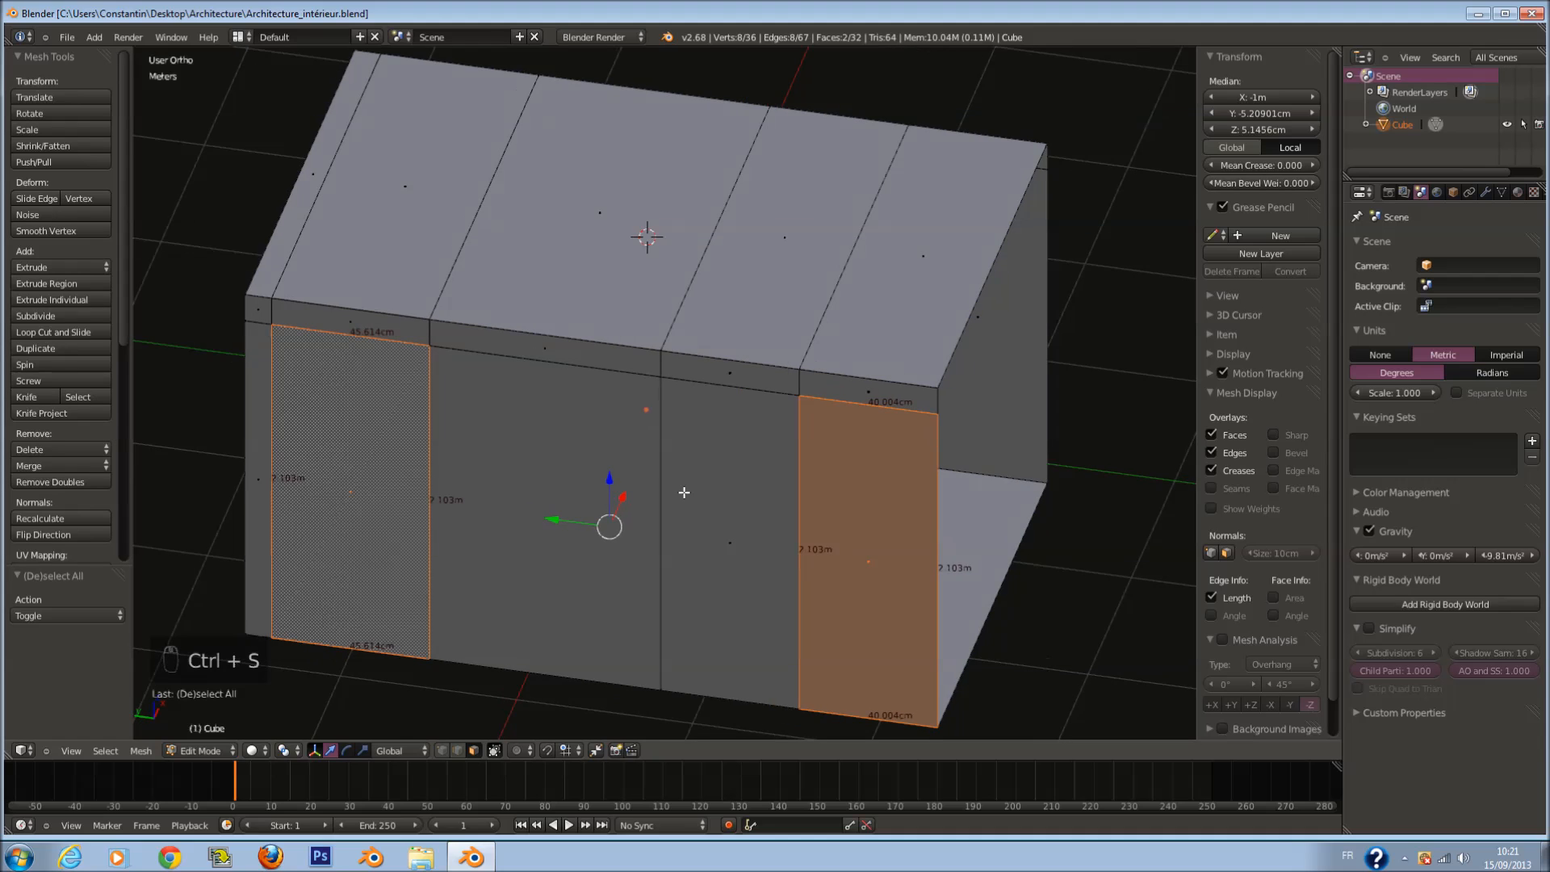
middle_drag(684, 492, 712, 475)
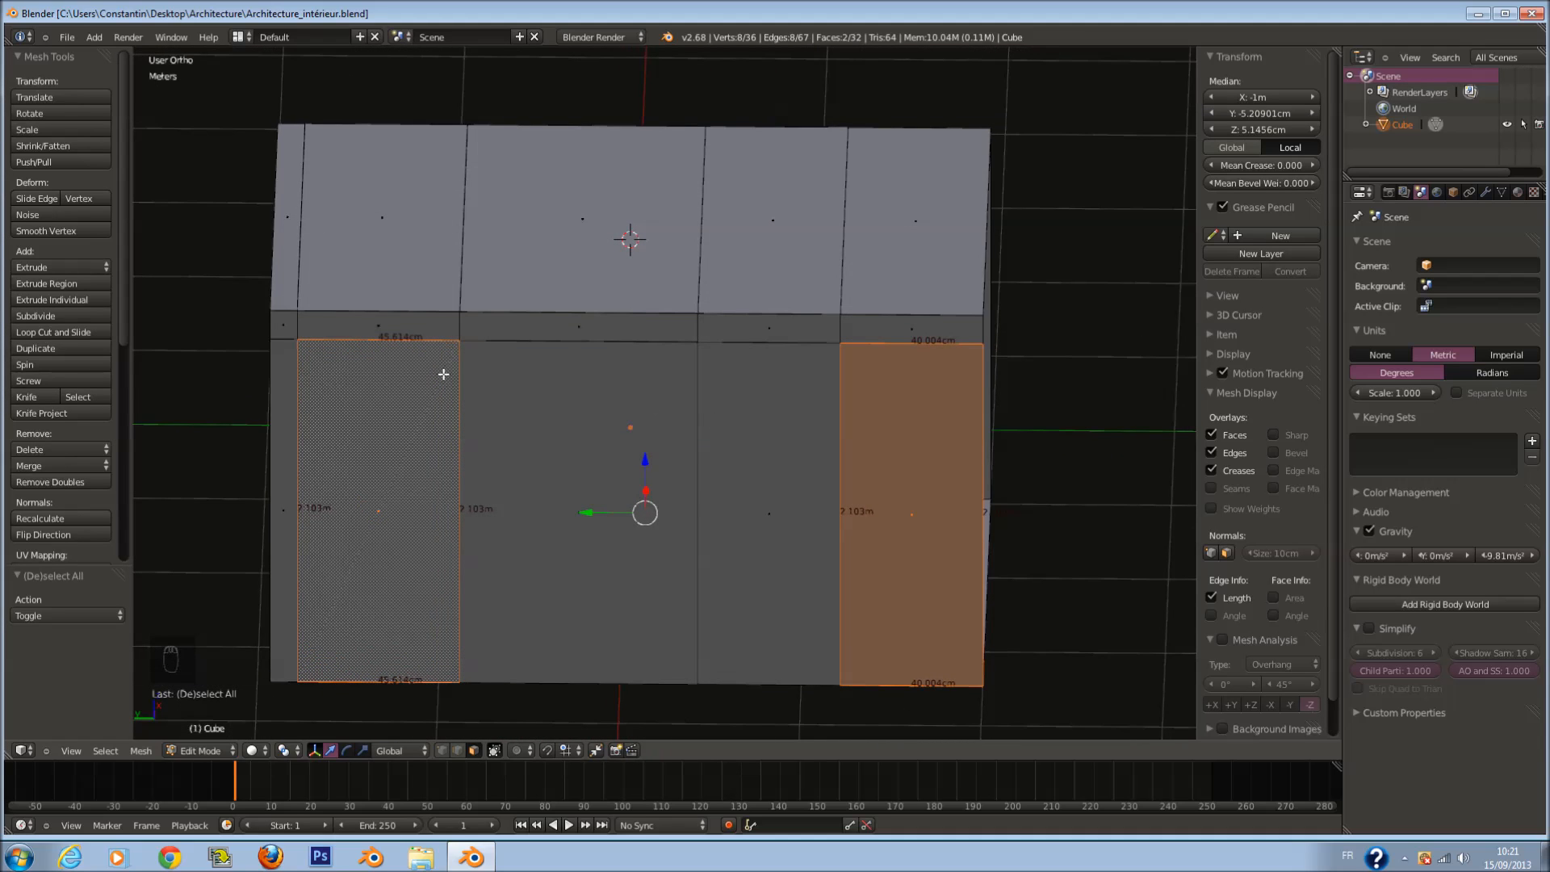
key(z)
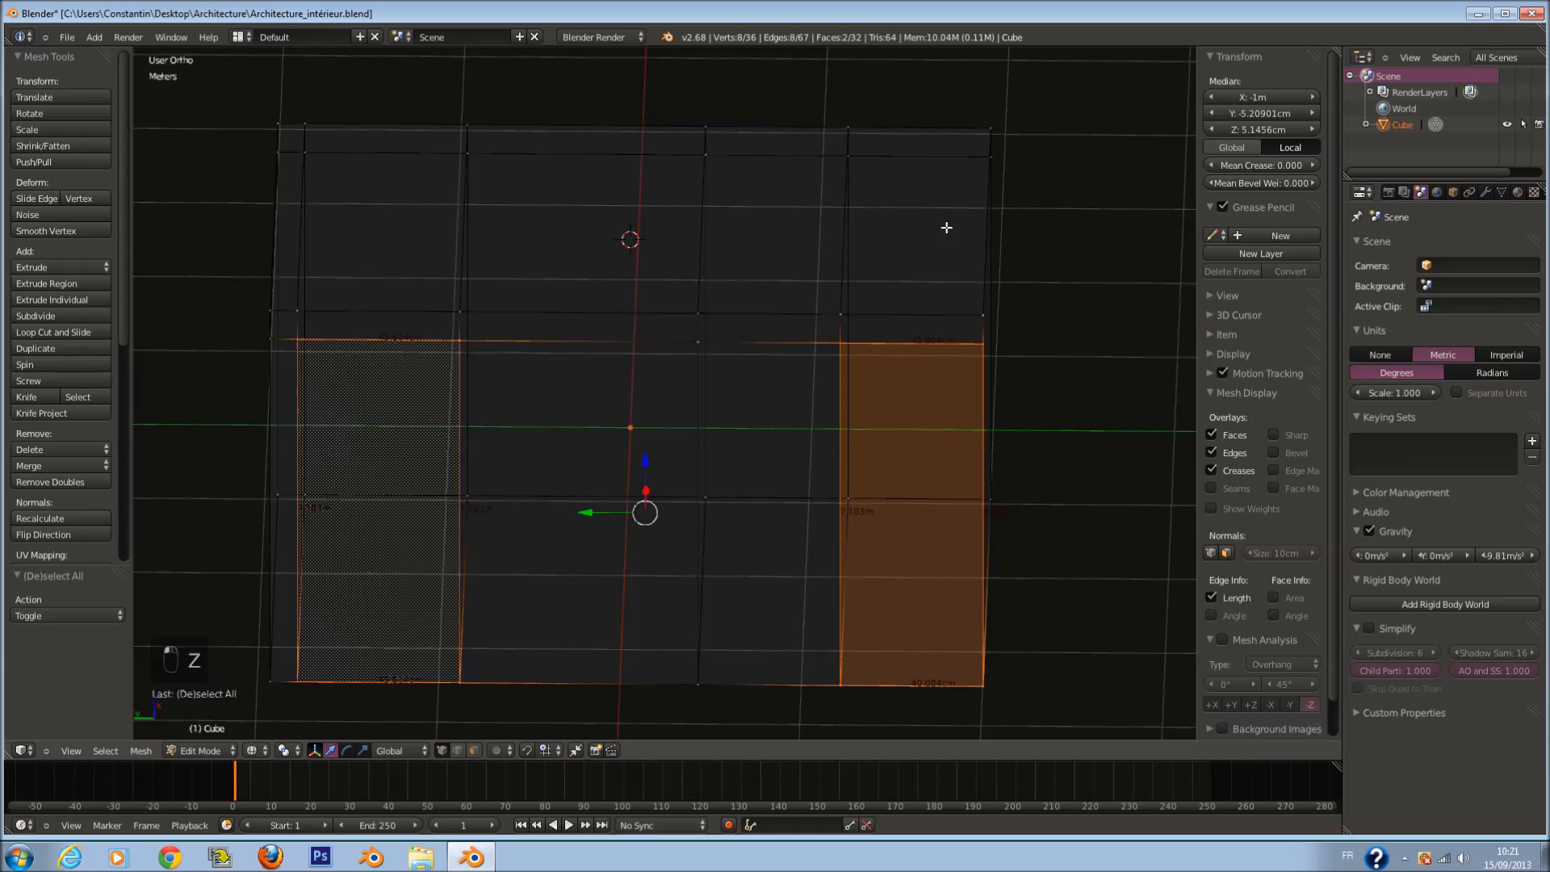
key(a)
key(v)
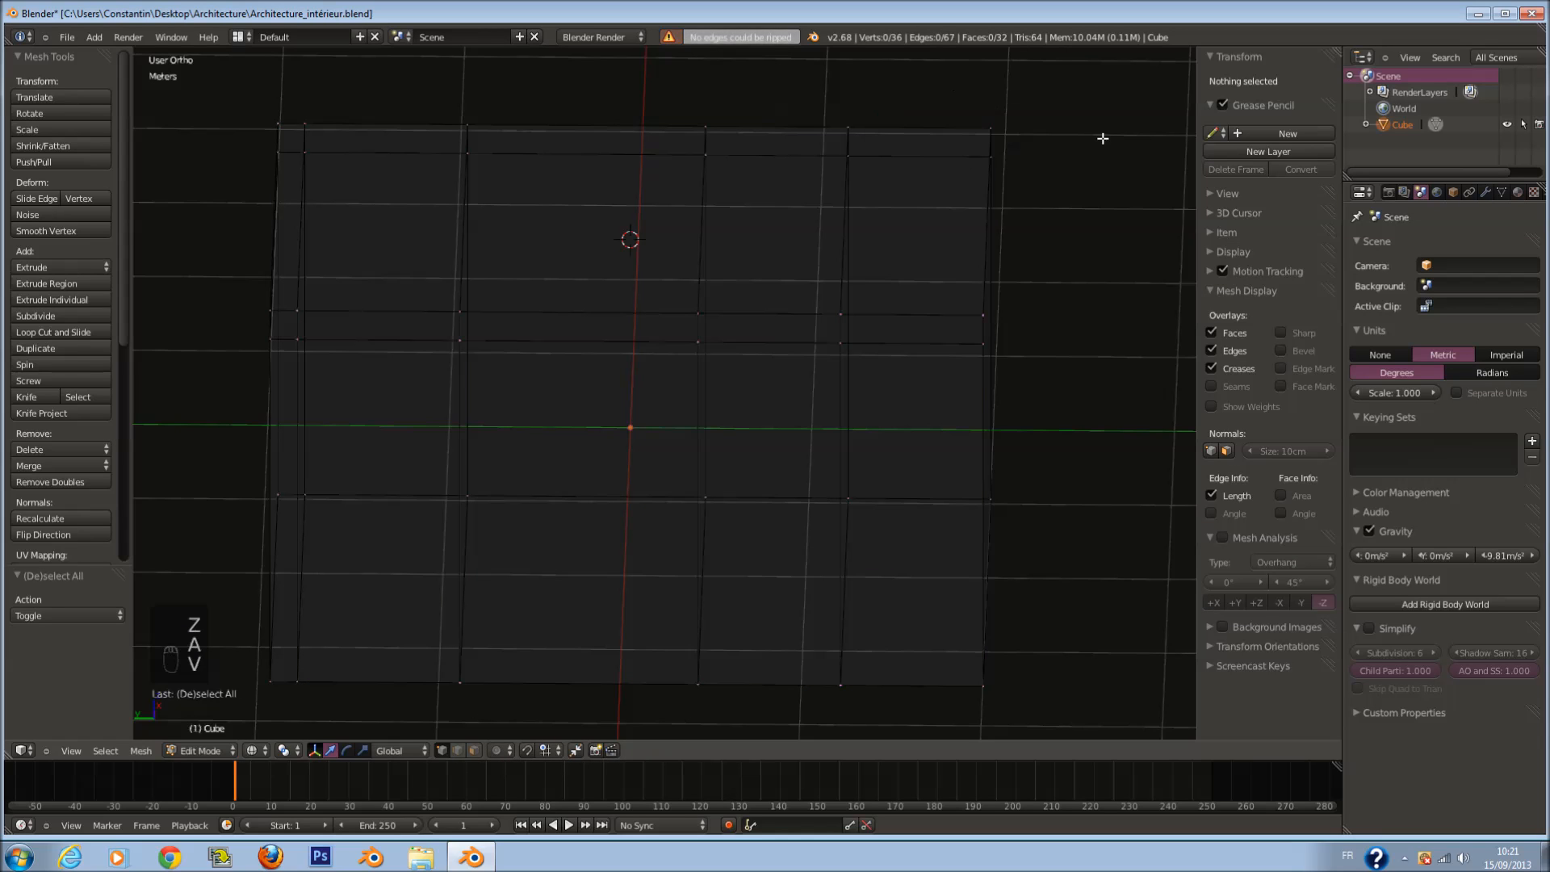
key(b)
drag(934, 86, 1033, 630)
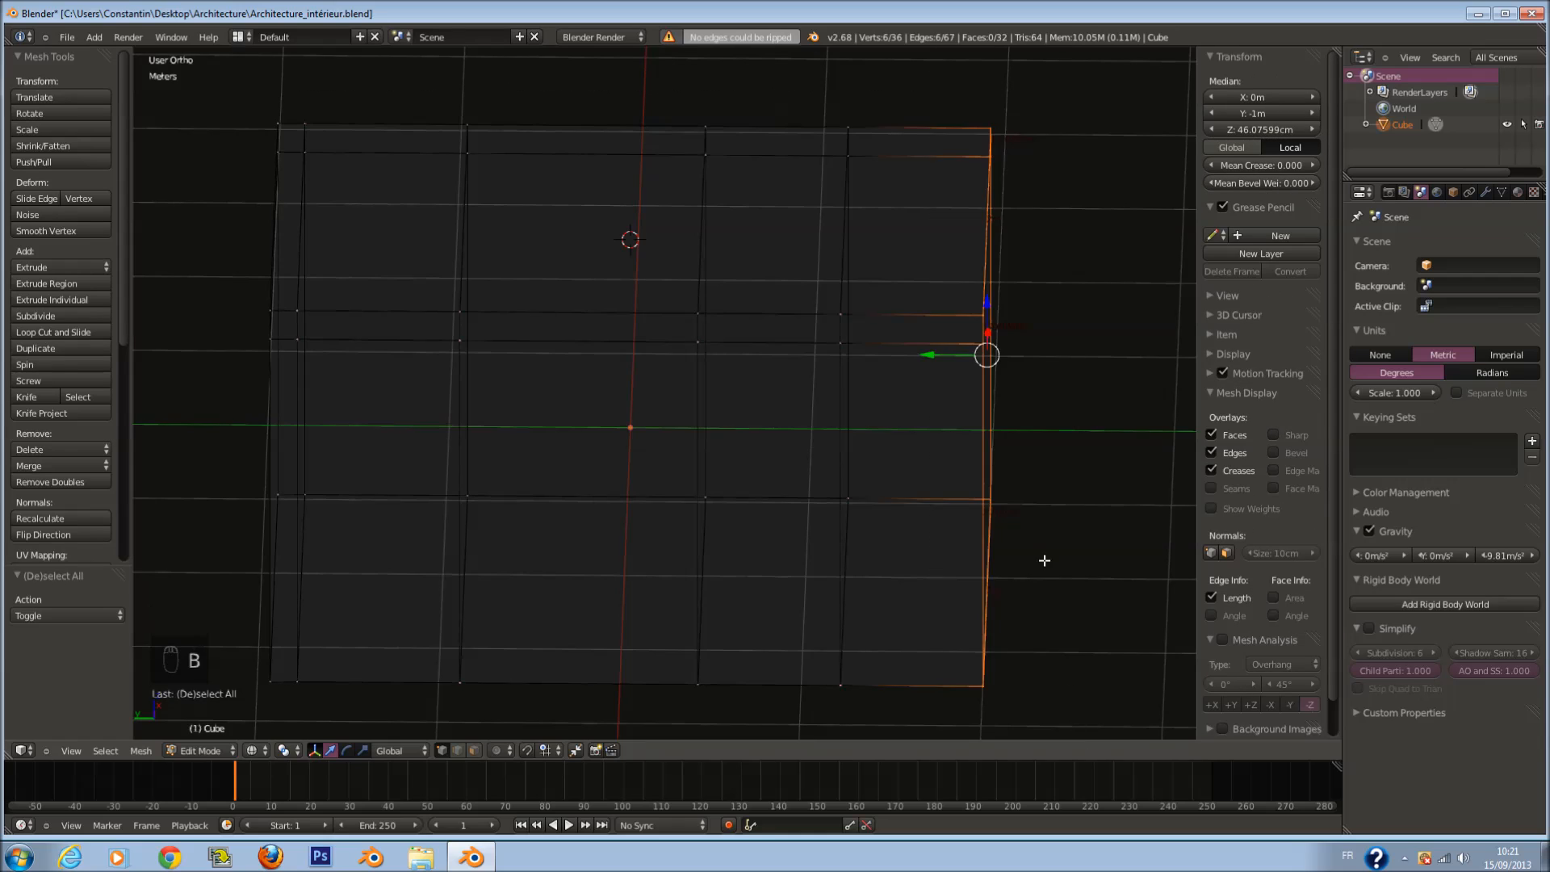
key(z)
mouse_move(938, 344)
mouse_down()
mouse_move(964, 362)
mouse_move(946, 355)
mouse_up()
Step: Extrude the open end outwards along Y by an edge length of about 7.5 cm and save the file
ctrl+scroll(964, 361, up, 2)
key(e)
right_click(962, 374)
key(ctrl+s)
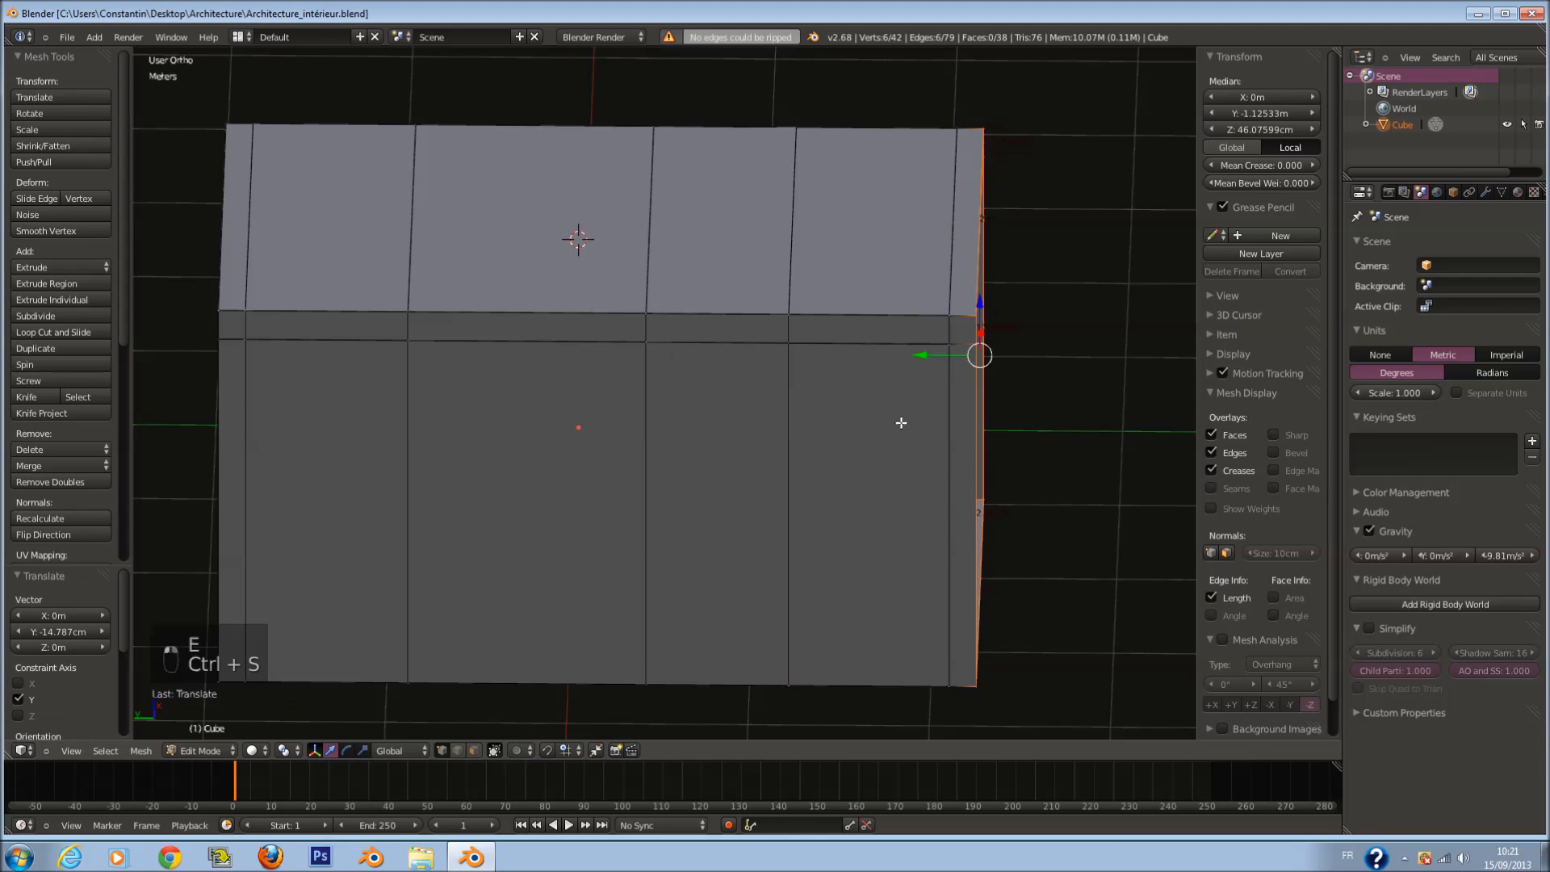
Step: Select the two 45 cm wide faces on the negative X wall, extrude them outwards about 3.2 cm and delete the extruded faces
key(a)
right_click(923, 512)
shift+right_click(386, 465)
middle_drag(386, 465, 651, 477)
key(e)
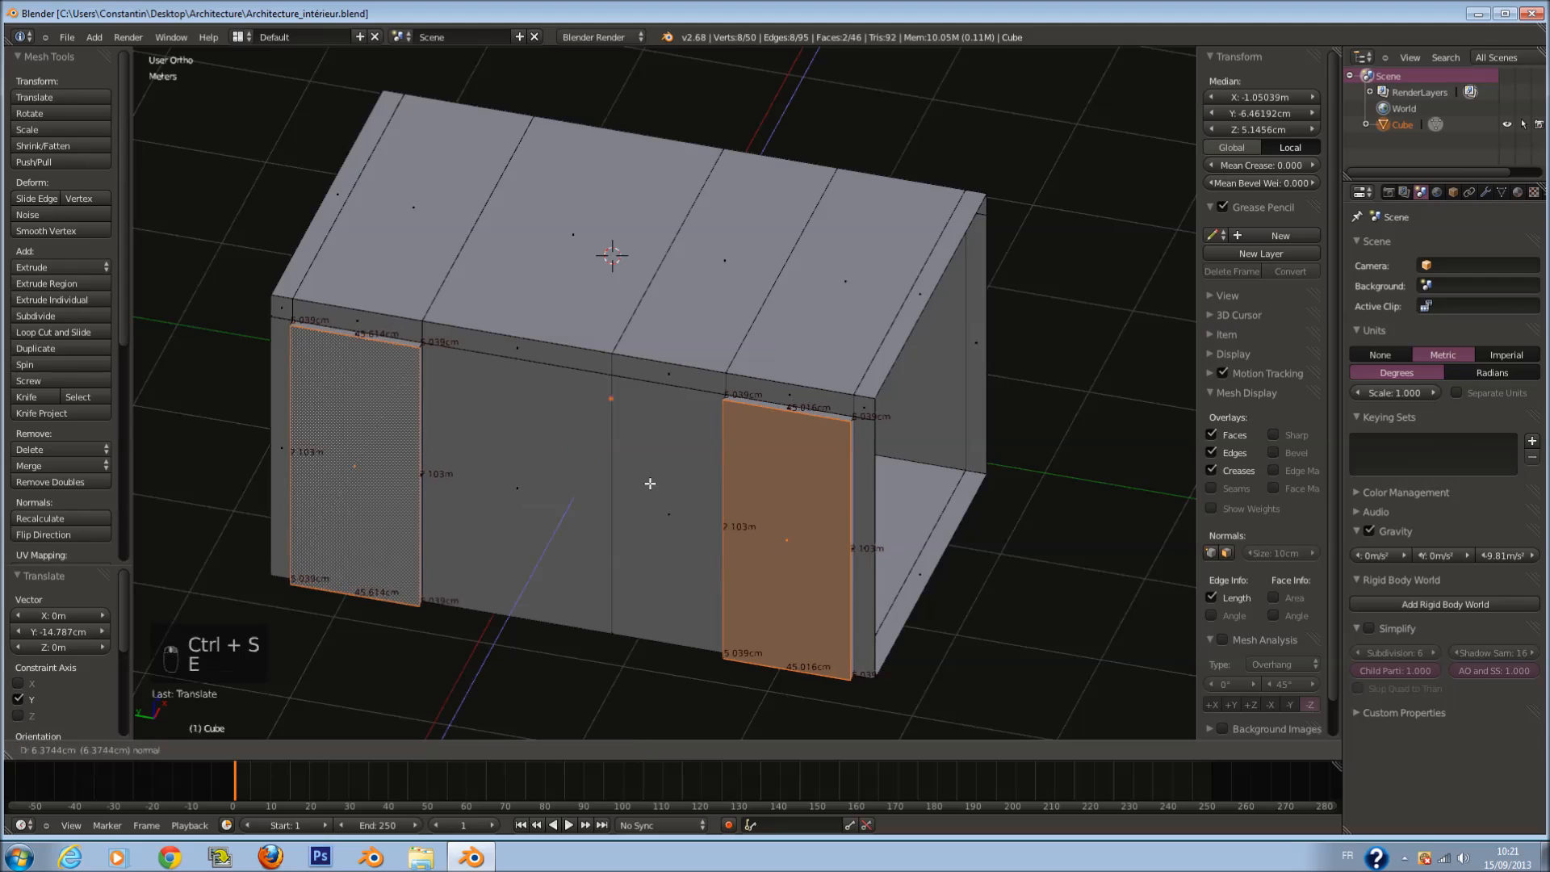
click(652, 482)
key(x)
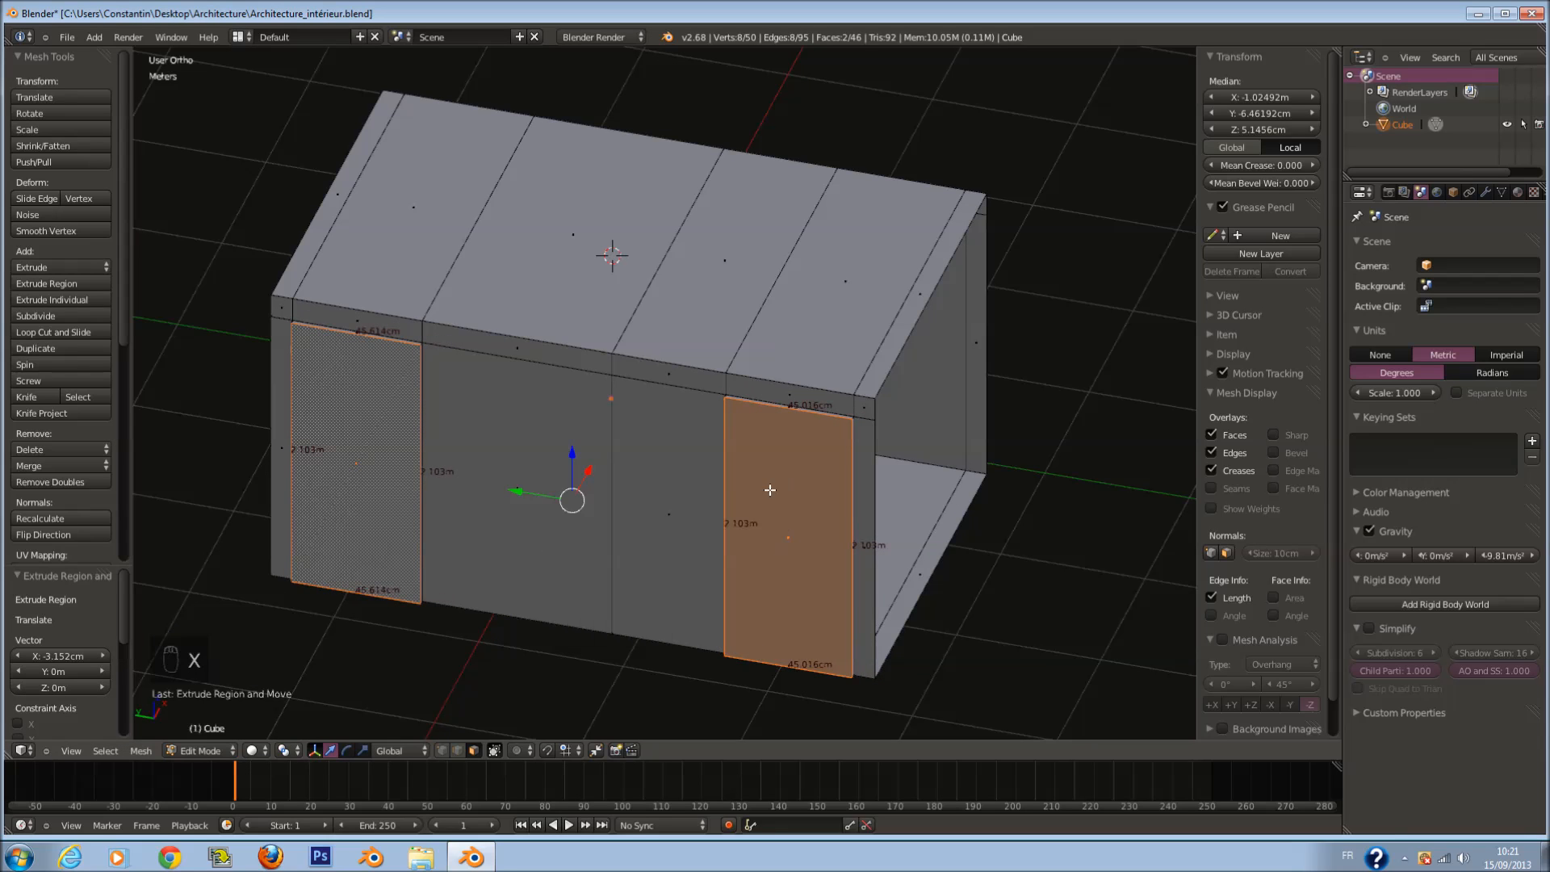
key(x)
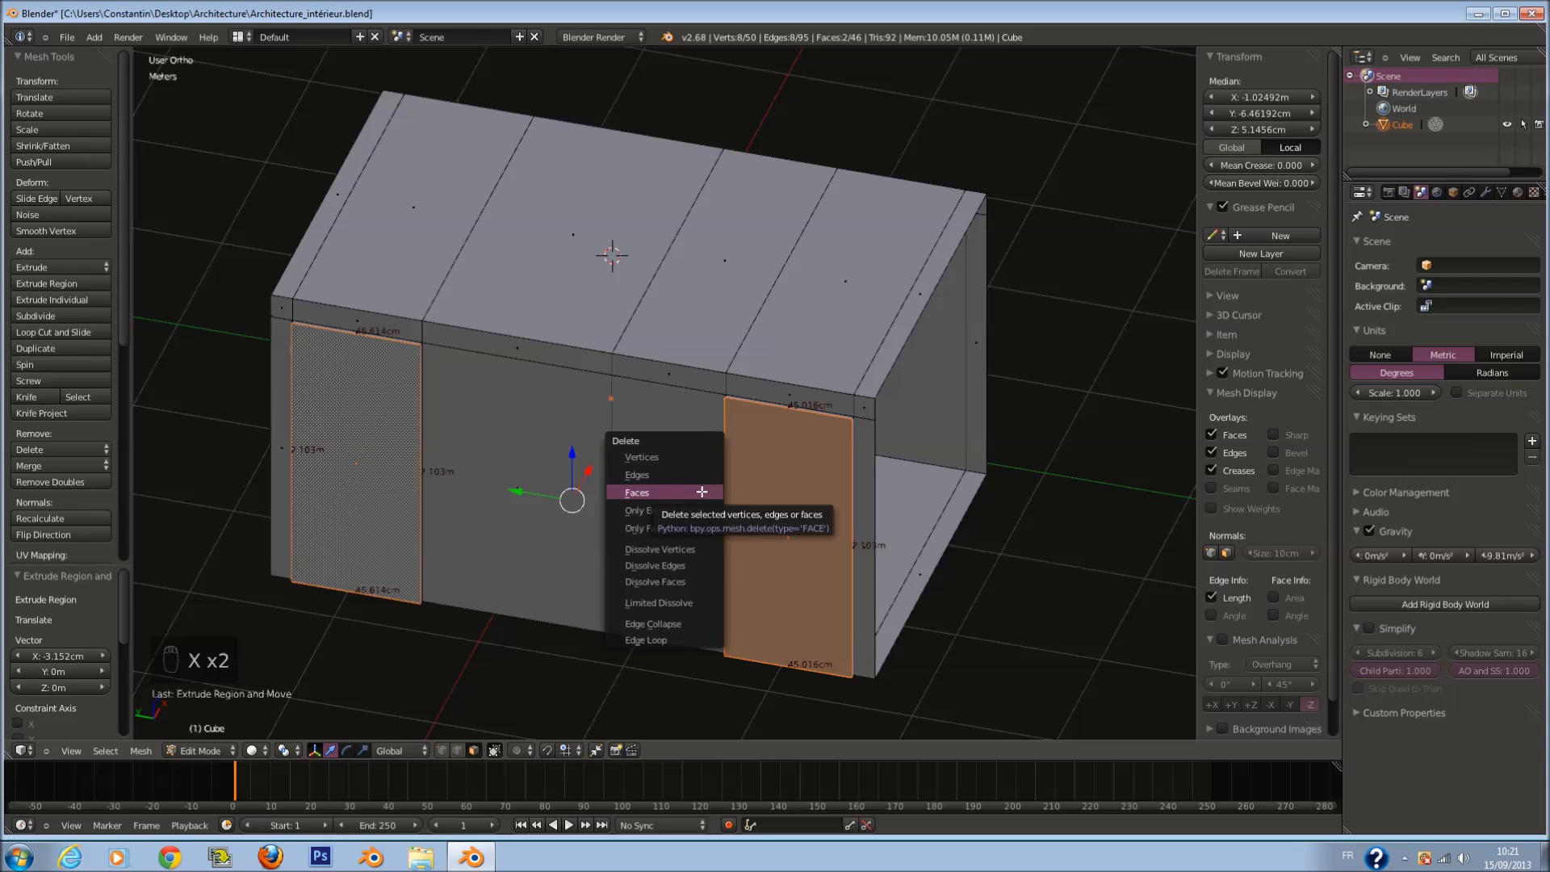
click(701, 492)
Step: Leave mesh editing, save the file and examine the room and its openings in side and front wireframe views
key(Tab)
middle_drag(692, 505, 602, 476)
key(ctrl+s)
click(483, 447)
key(KP_3)
key(KP_1)
key(ctrl+KP_3)
key(z)
key(KP_1)
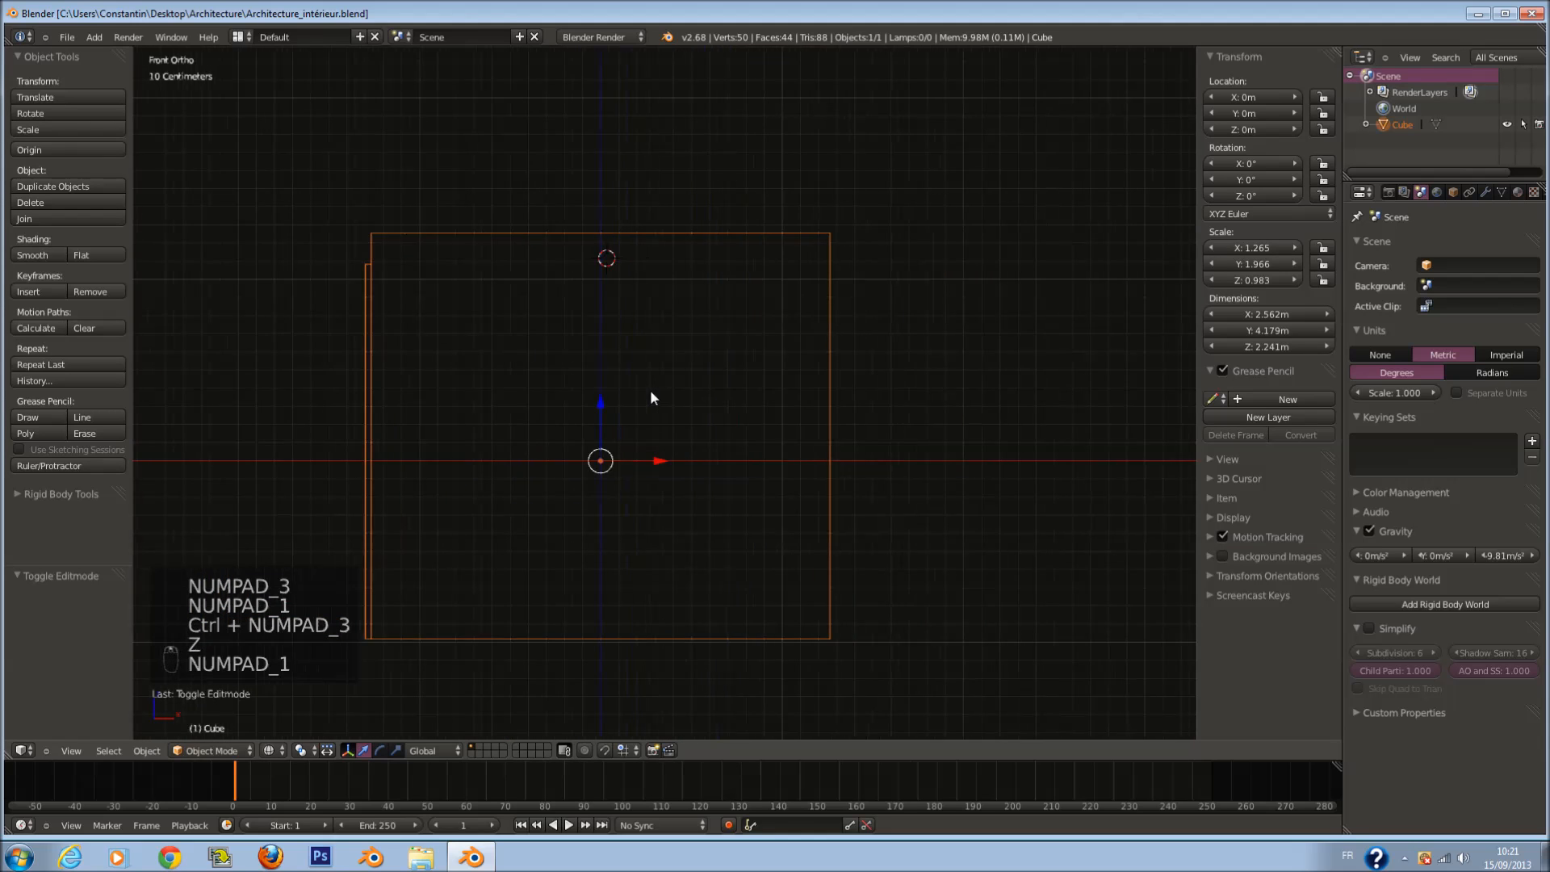
Step: Clear the object selection, centre the 3D cursor at the world origin and save the file
key(a)
key(a)
key(shift+c)
key(a)
key(ctrl+s)
scroll(531, 581, up, 2)
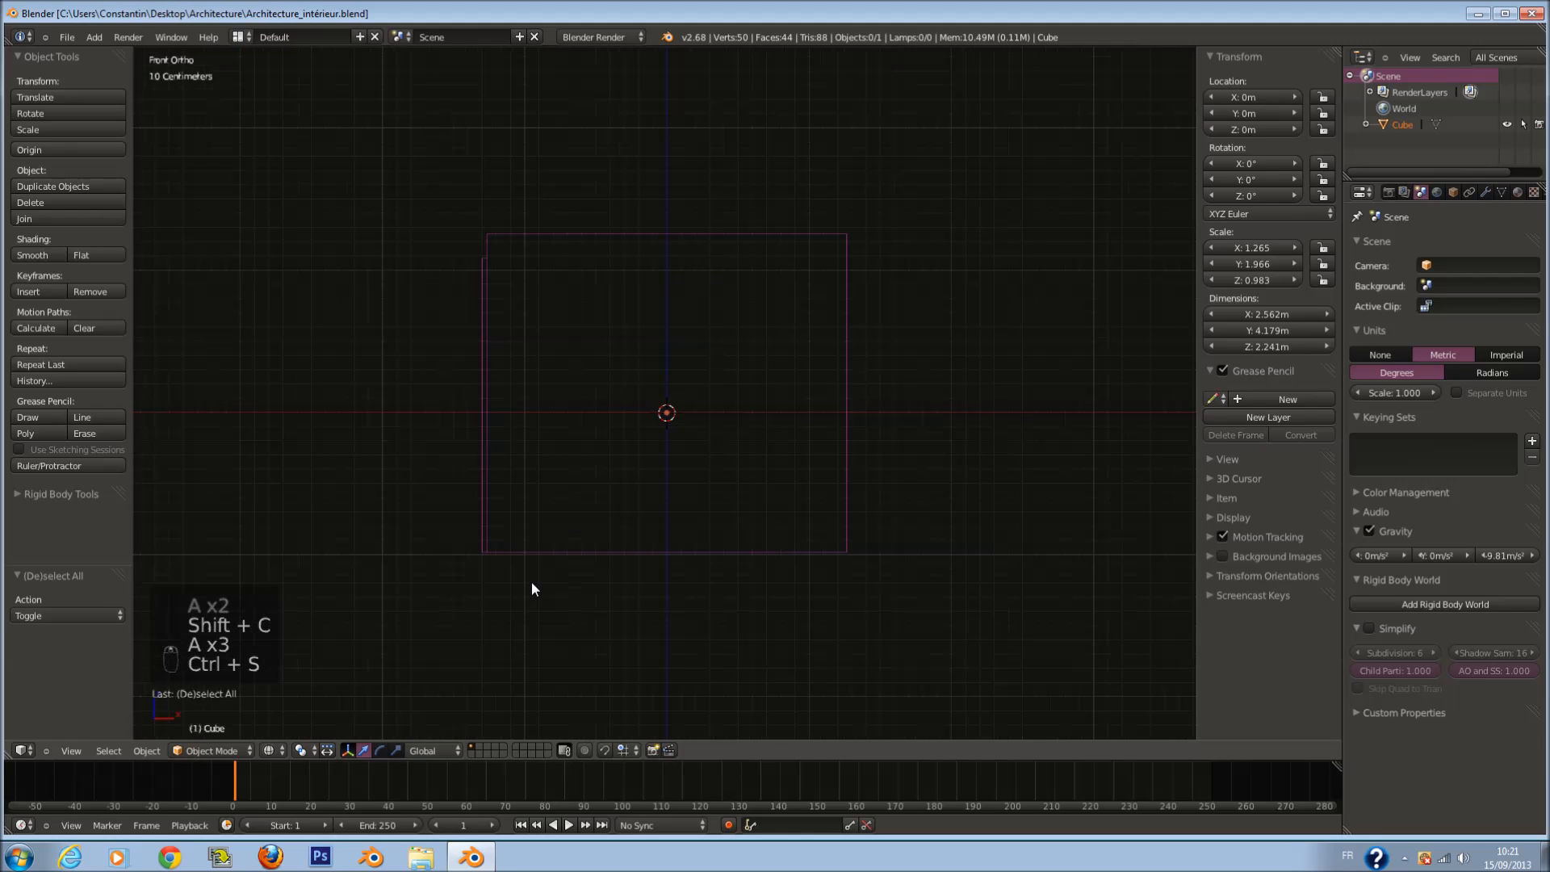
Step: Reopen the room mesh for editing and undo the deletion and extrusion of the two opening faces
right_click(440, 548)
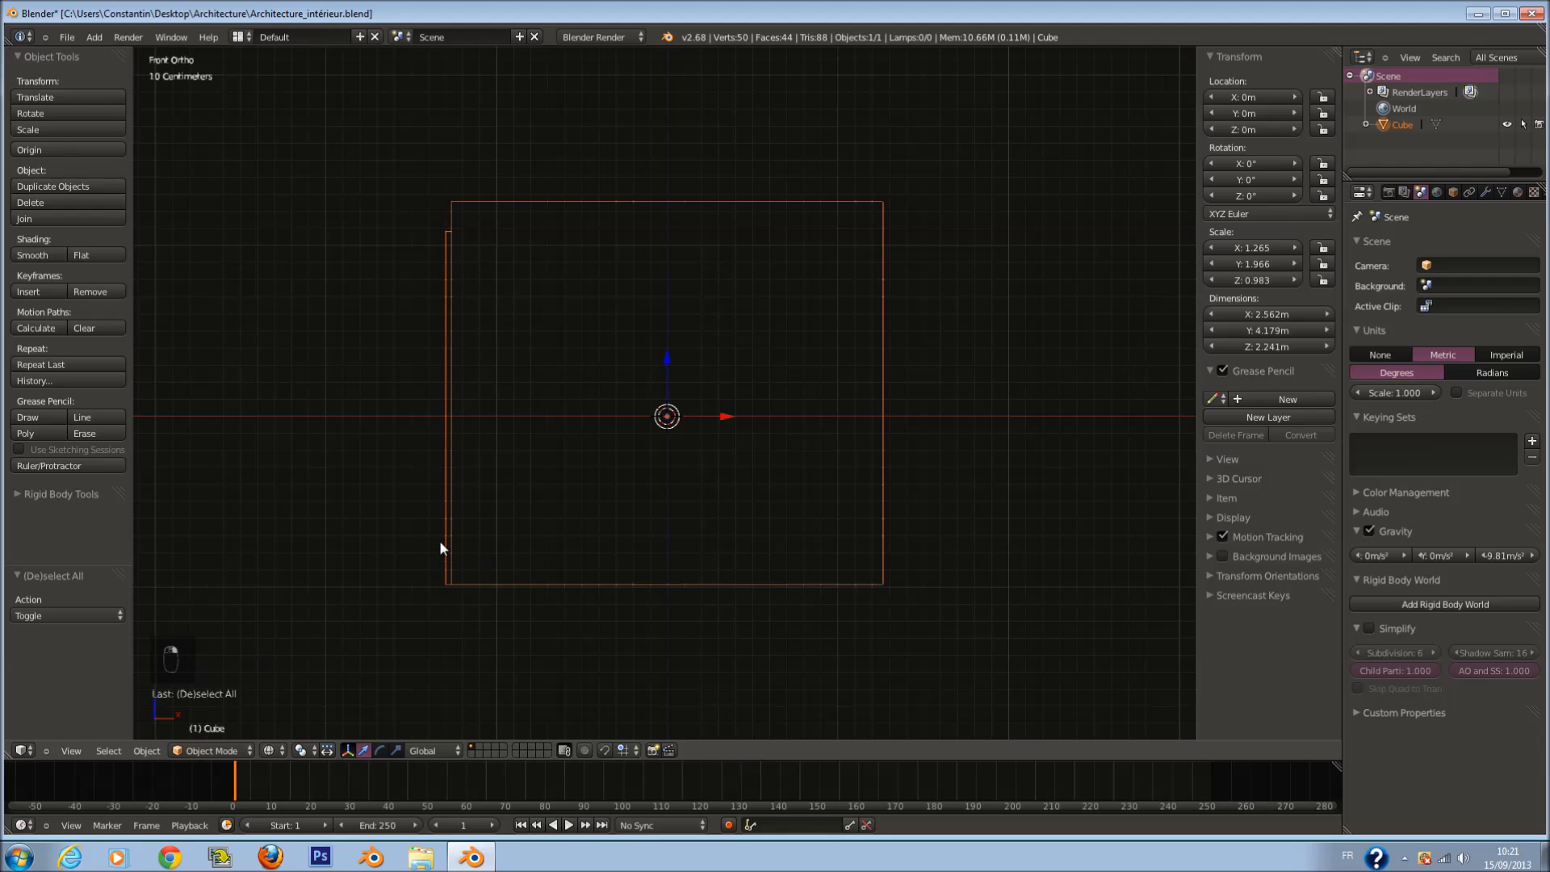
key(Tab)
key(ctrl+z)
key(ctrl+z)
key(ctrl+z)
key(ctrl+z)
key(ctrl+z)
key(ctrl+z)
key(ctrl+z)
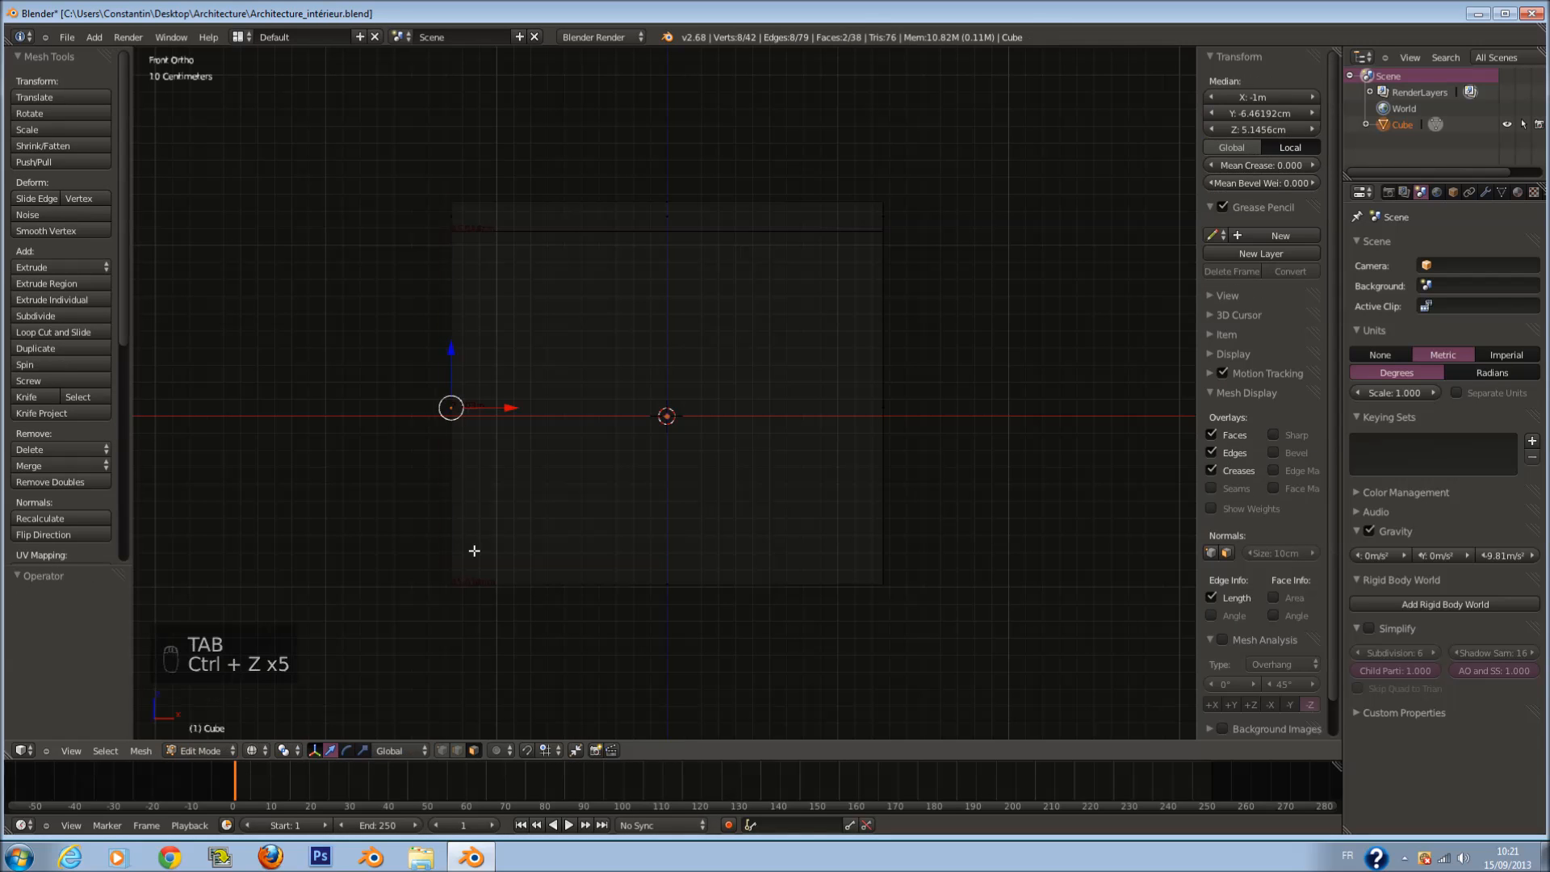
Step: Clear the selection, add a horizontal loop cut around the walls and slide it down to just above the floor
key(z)
middle_drag(474, 551, 533, 576)
key(a)
key(ctrl+r)
click(610, 556)
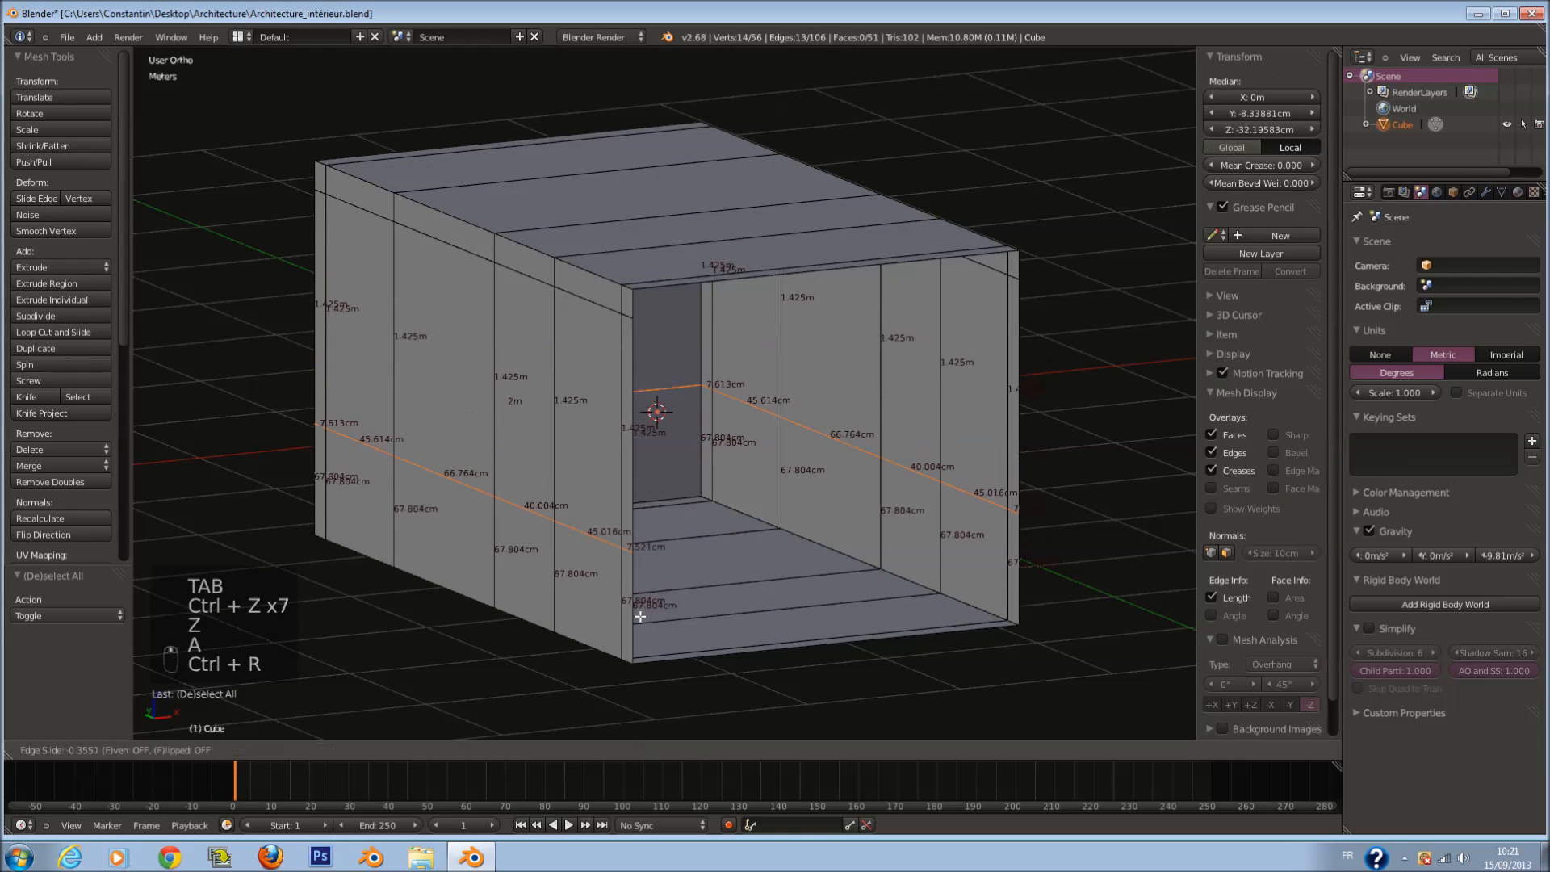
click(707, 714)
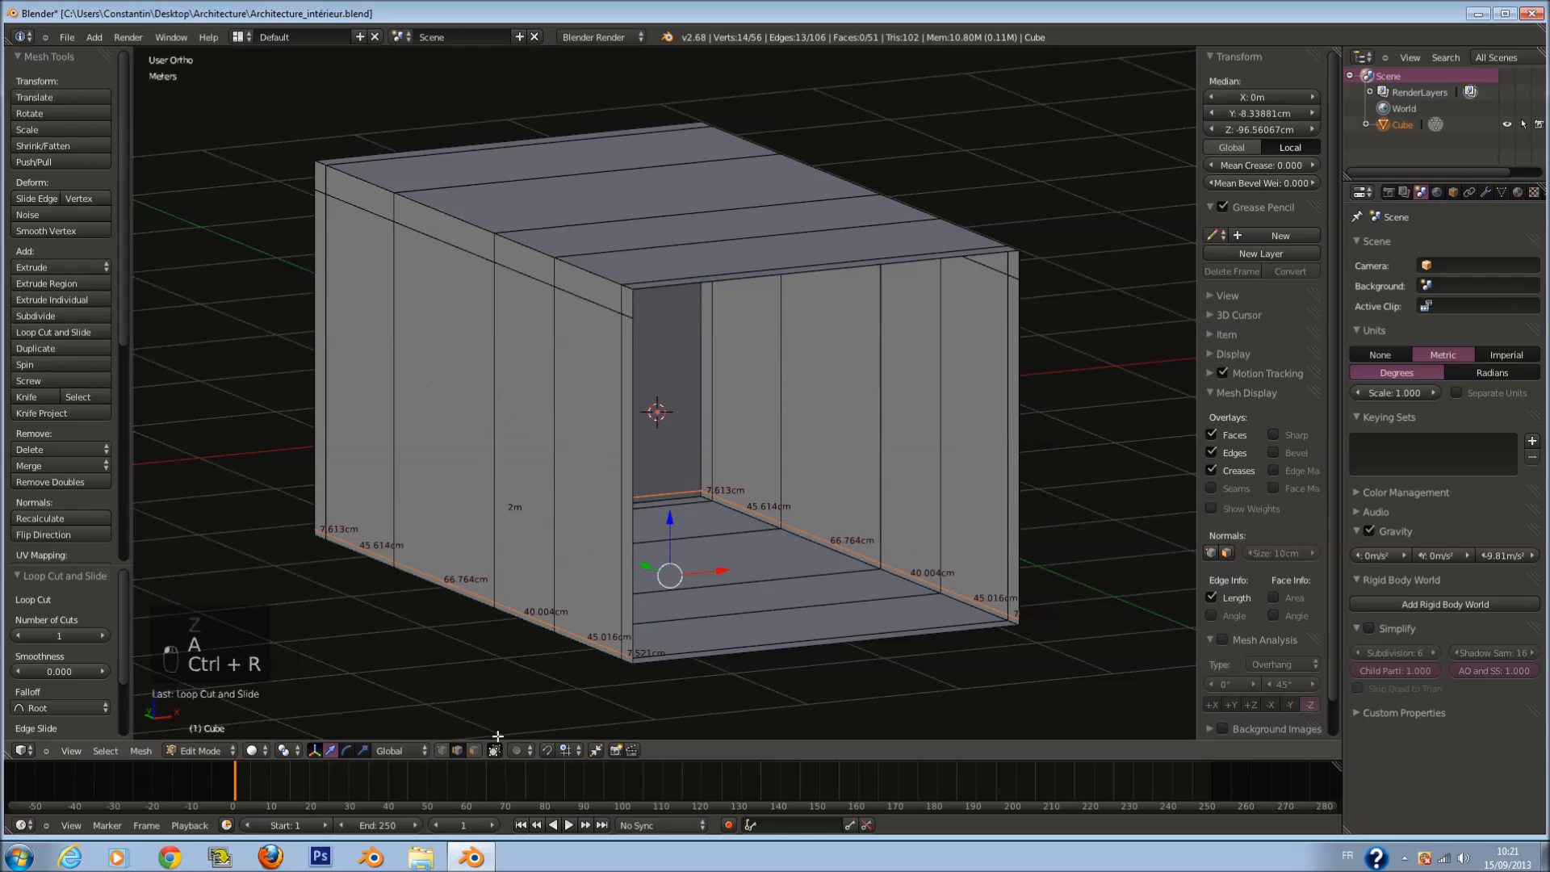
Step: Select the two 45 cm wide faces between the horizontal loops on the negative X wall and extrude them slightly outwards
right_click(577, 472)
shift+right_click(360, 377)
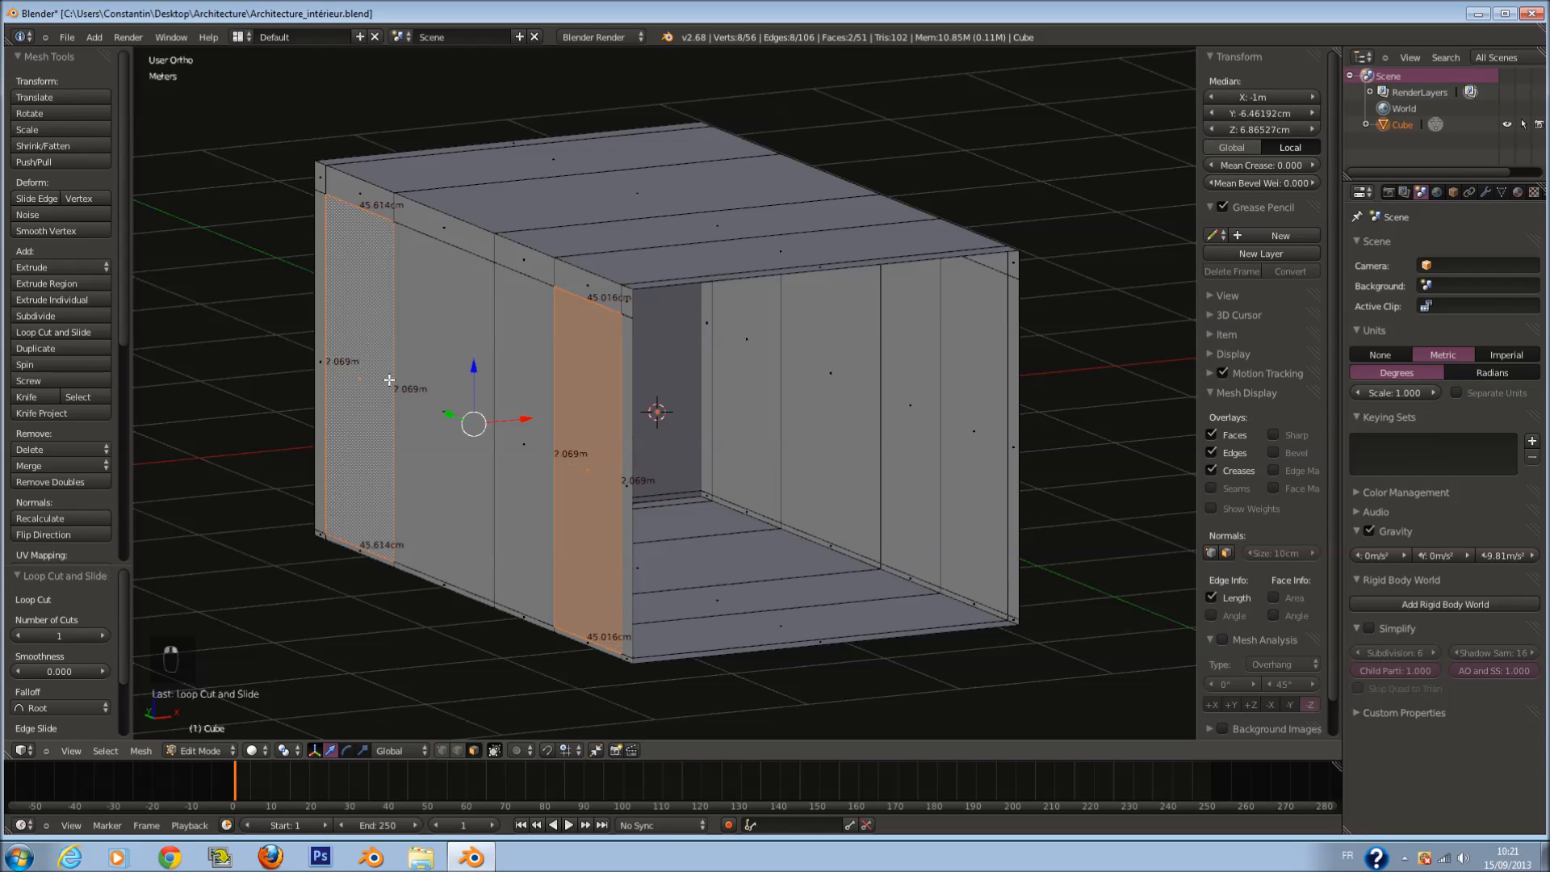
key(KP_3)
key(KP_1)
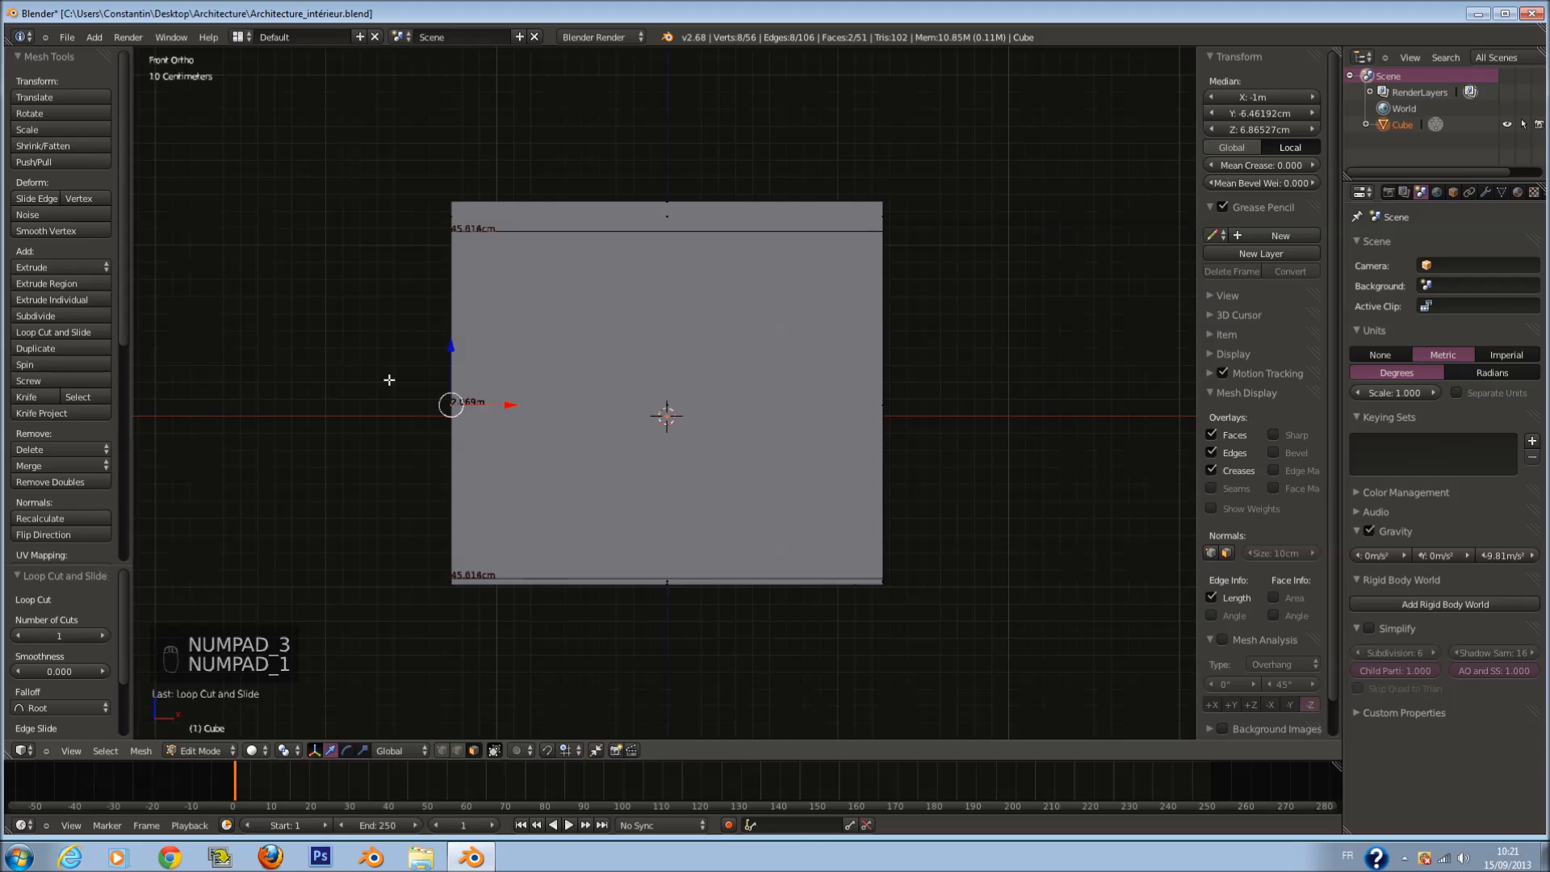
key(e)
click(690, 427)
Step: Delete the two extruded faces to open the wall, leave mesh editing, clear the selection and save the file
key(z)
key(x)
click(661, 416)
key(Tab)
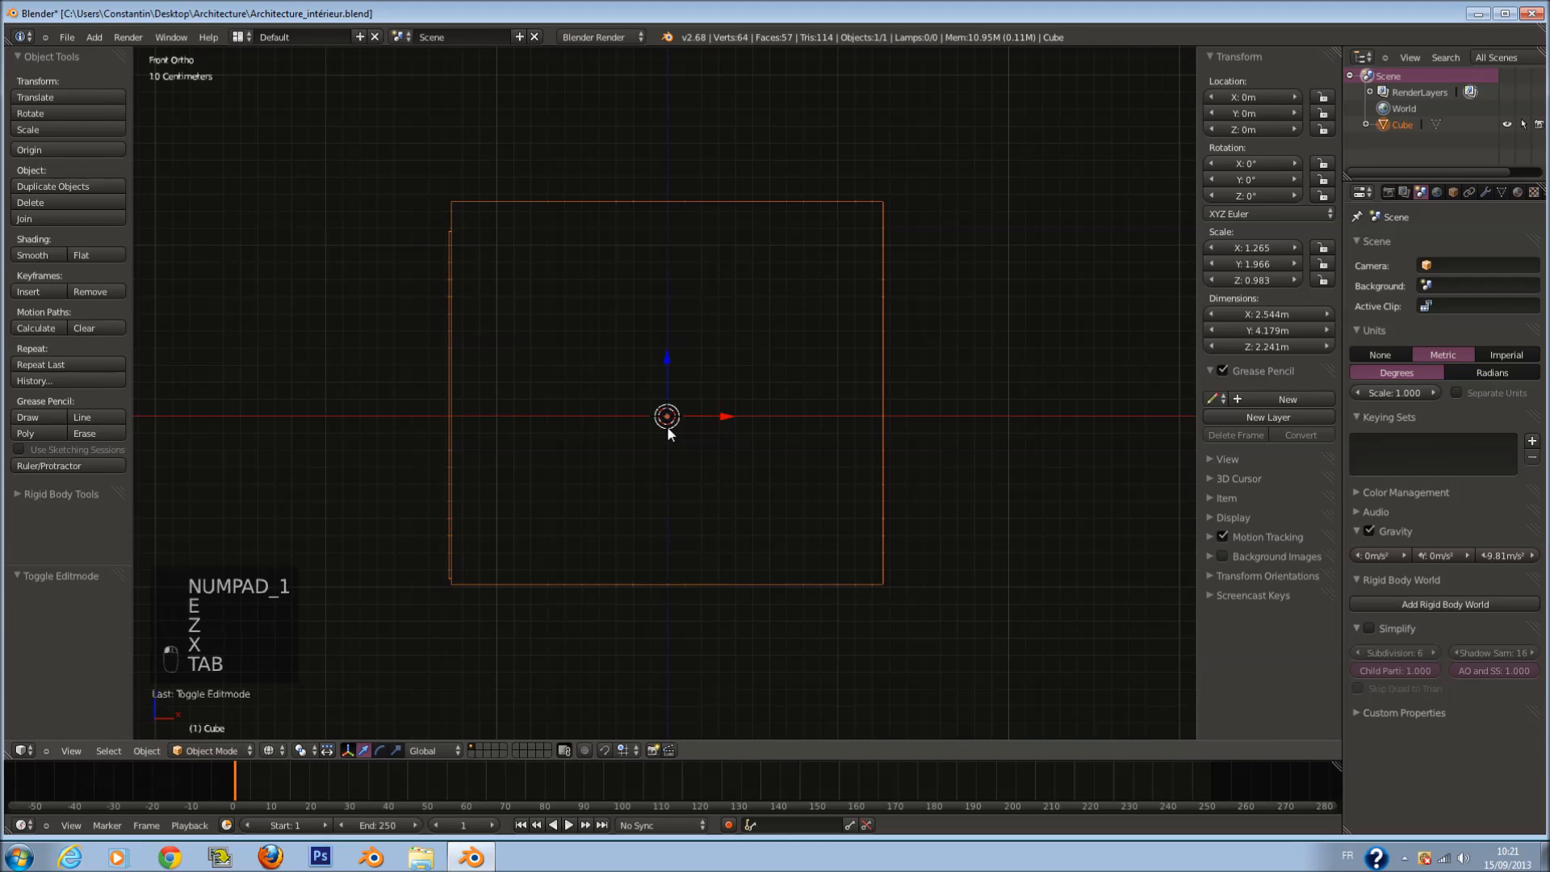
key(ctrl+s)
key(a)
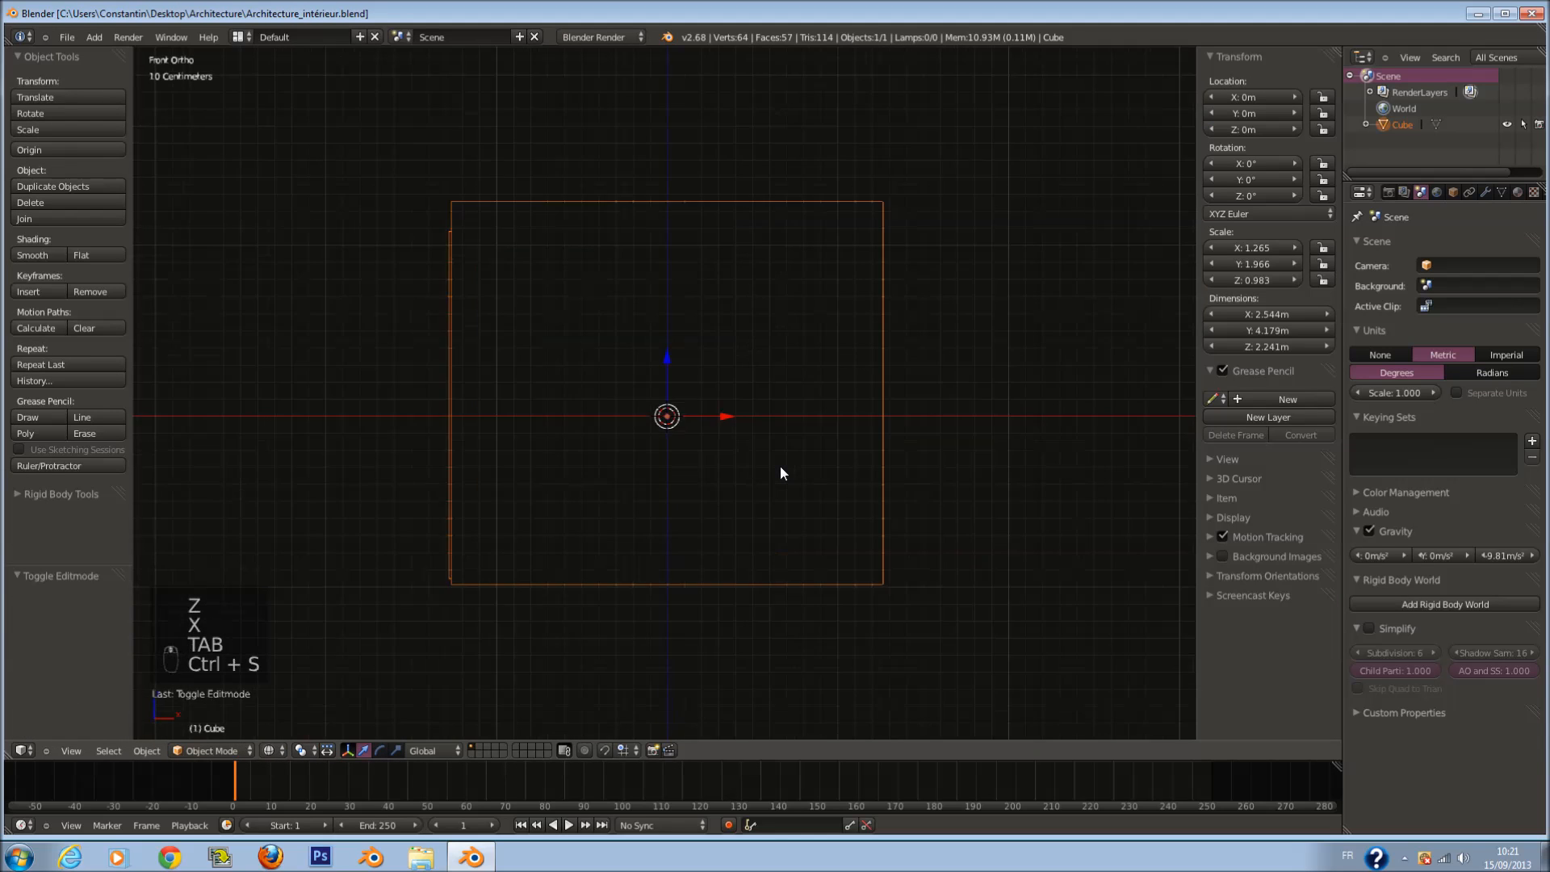
key(ctrl+s)
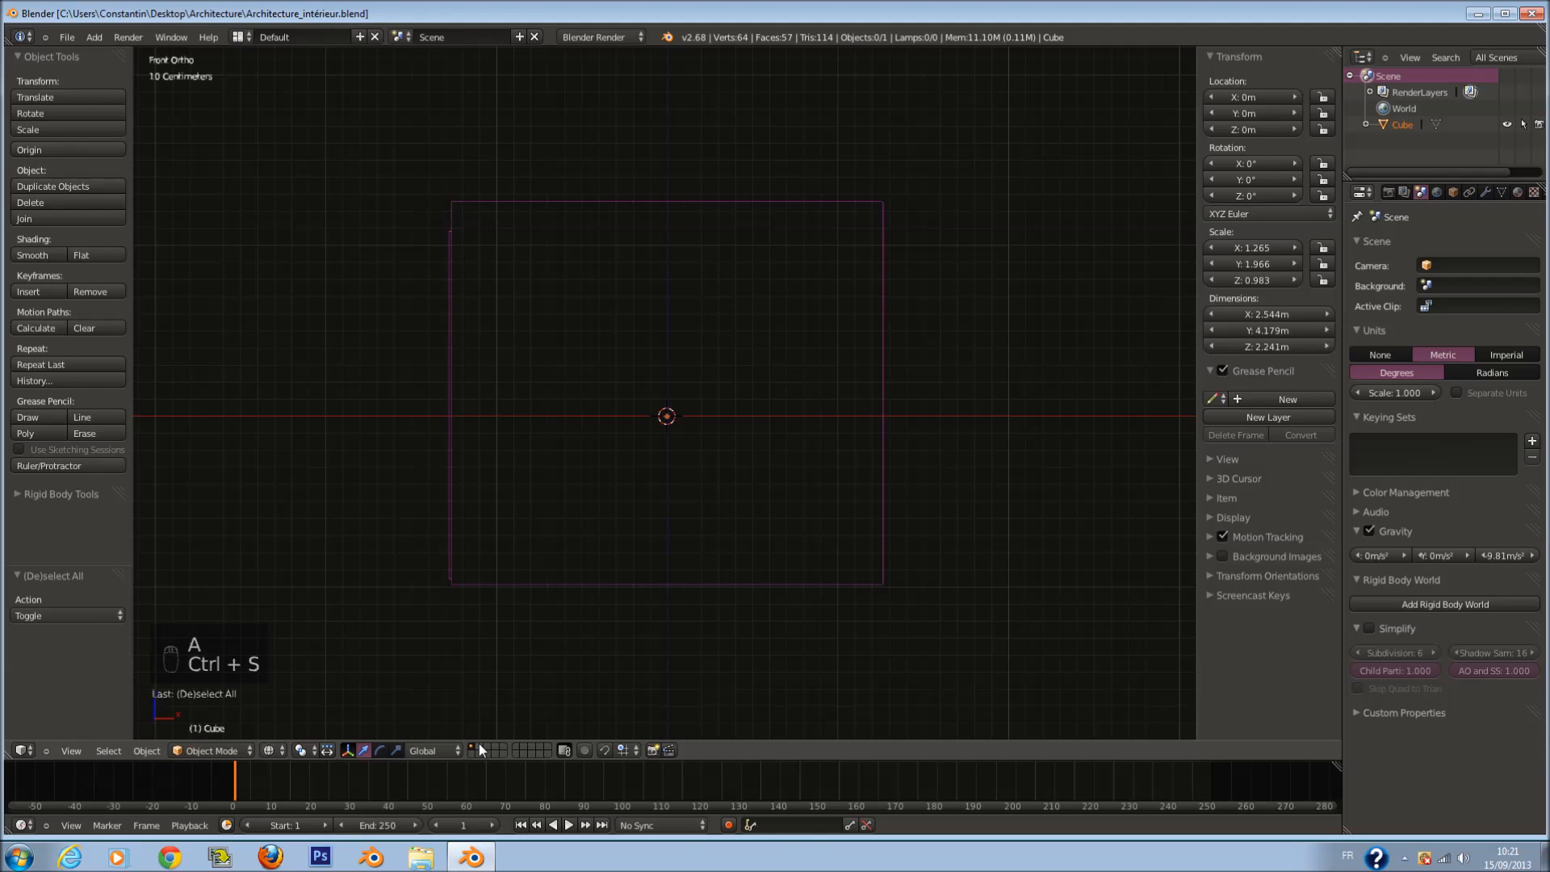
Step: Switch to the empty second layer, centre the 3D cursor, add a cube at the origin and frame it
key(shift+c)
key(shift+a)
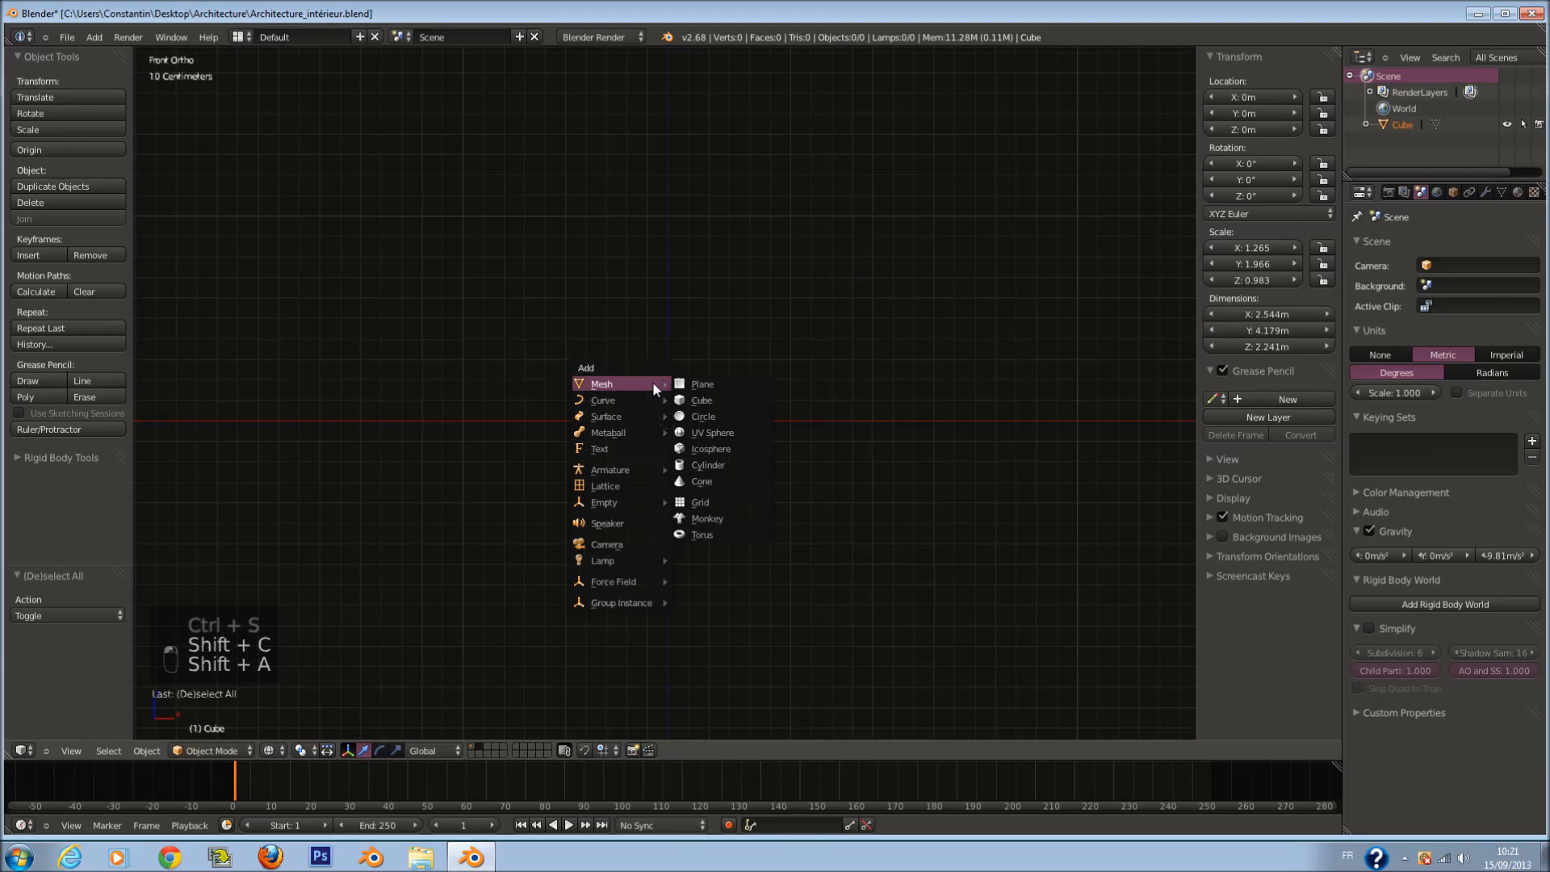
click(685, 398)
key(KP_Decimal)
Step: Scale the cube to about 51.5 cm high along Z and about 84 cm deep along Y
key(s)
key(z)
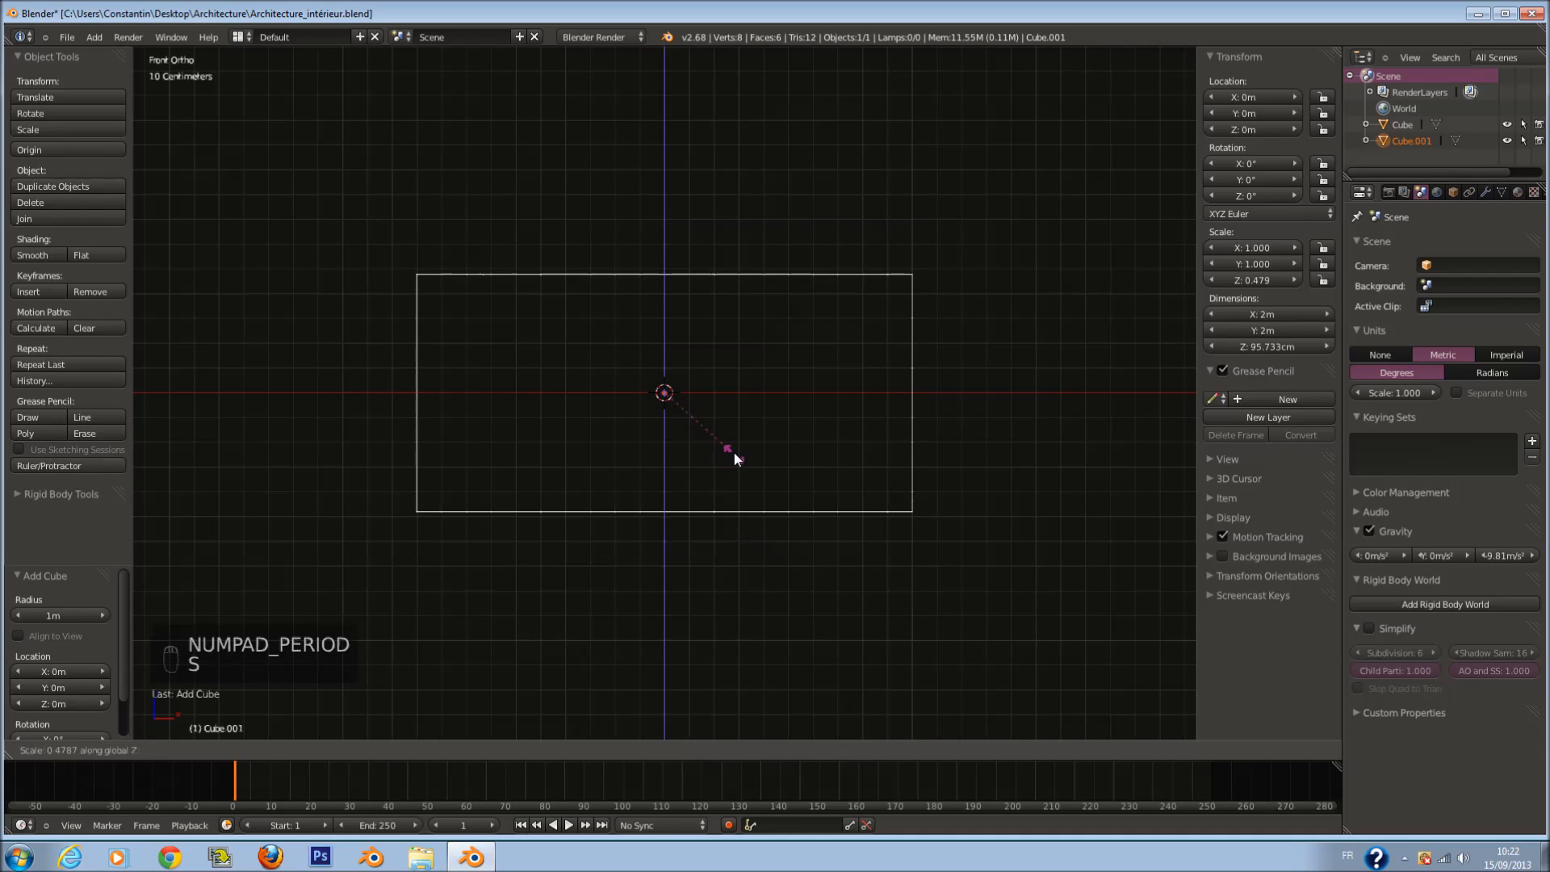
click(709, 412)
key(KP_7)
key(s)
key(y)
click(731, 418)
key(KP_1)
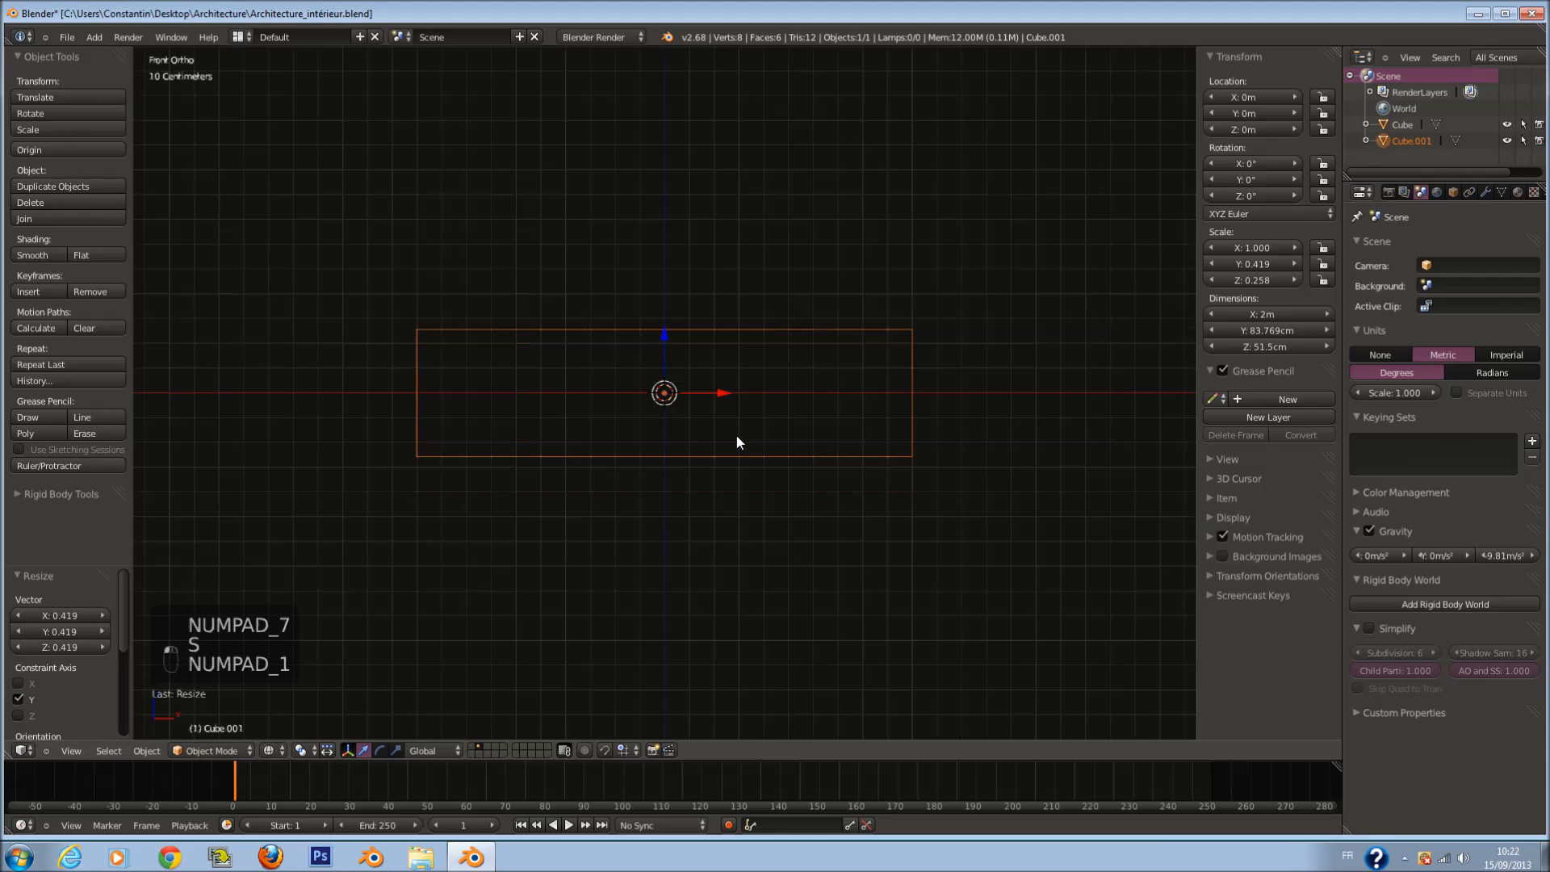
Step: Add two vertical loop cuts across the box's length and scale them apart along X to near its two ends
key(Tab)
key(a)
key(a)
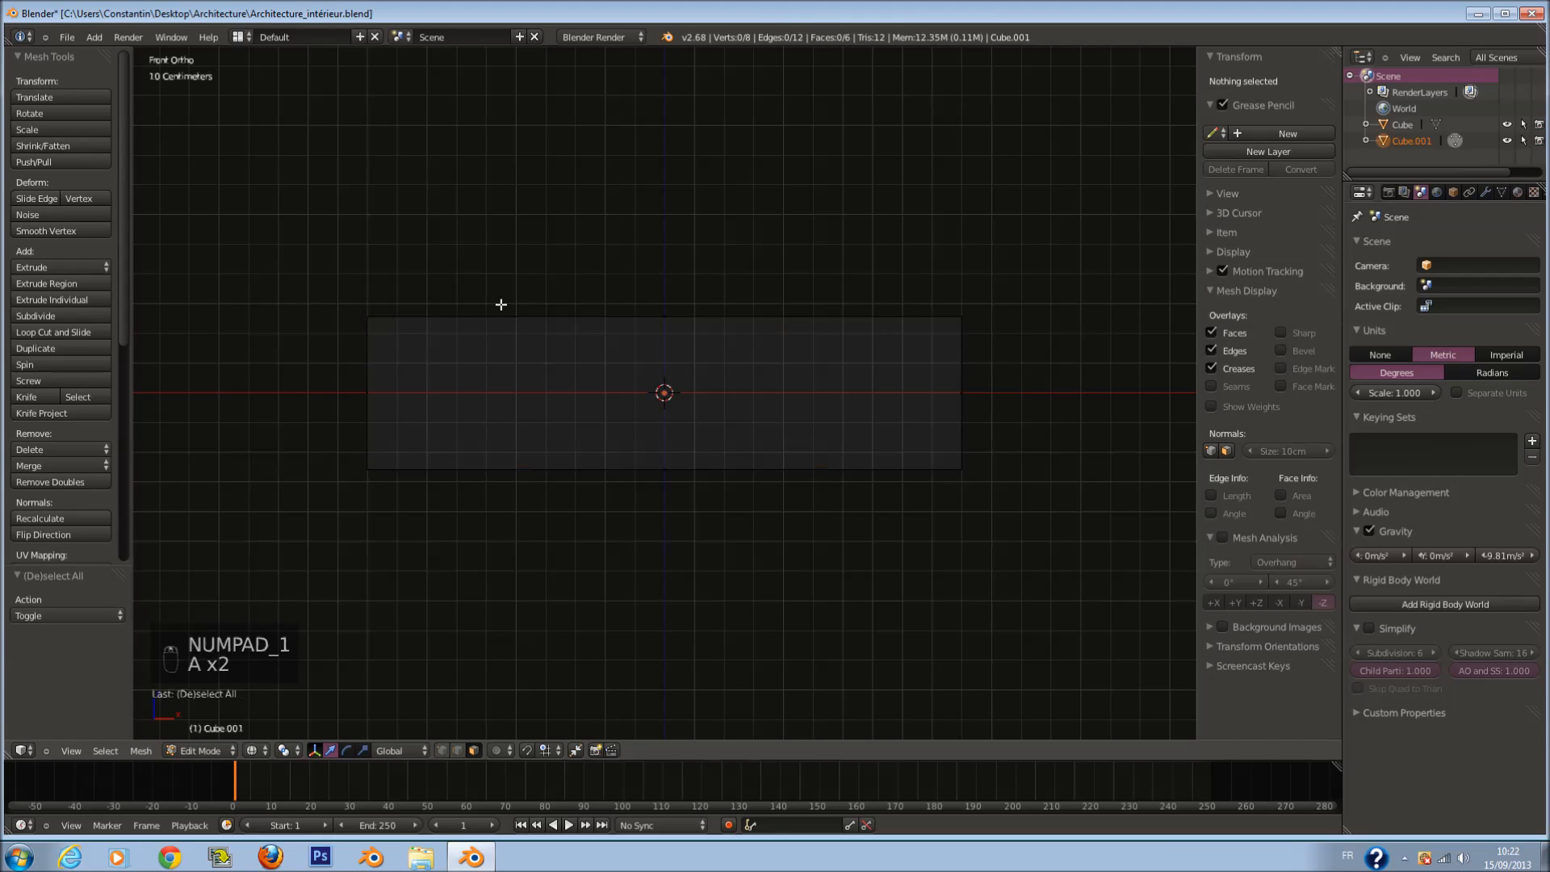
key(ctrl+r)
scroll(500, 305, up, 1)
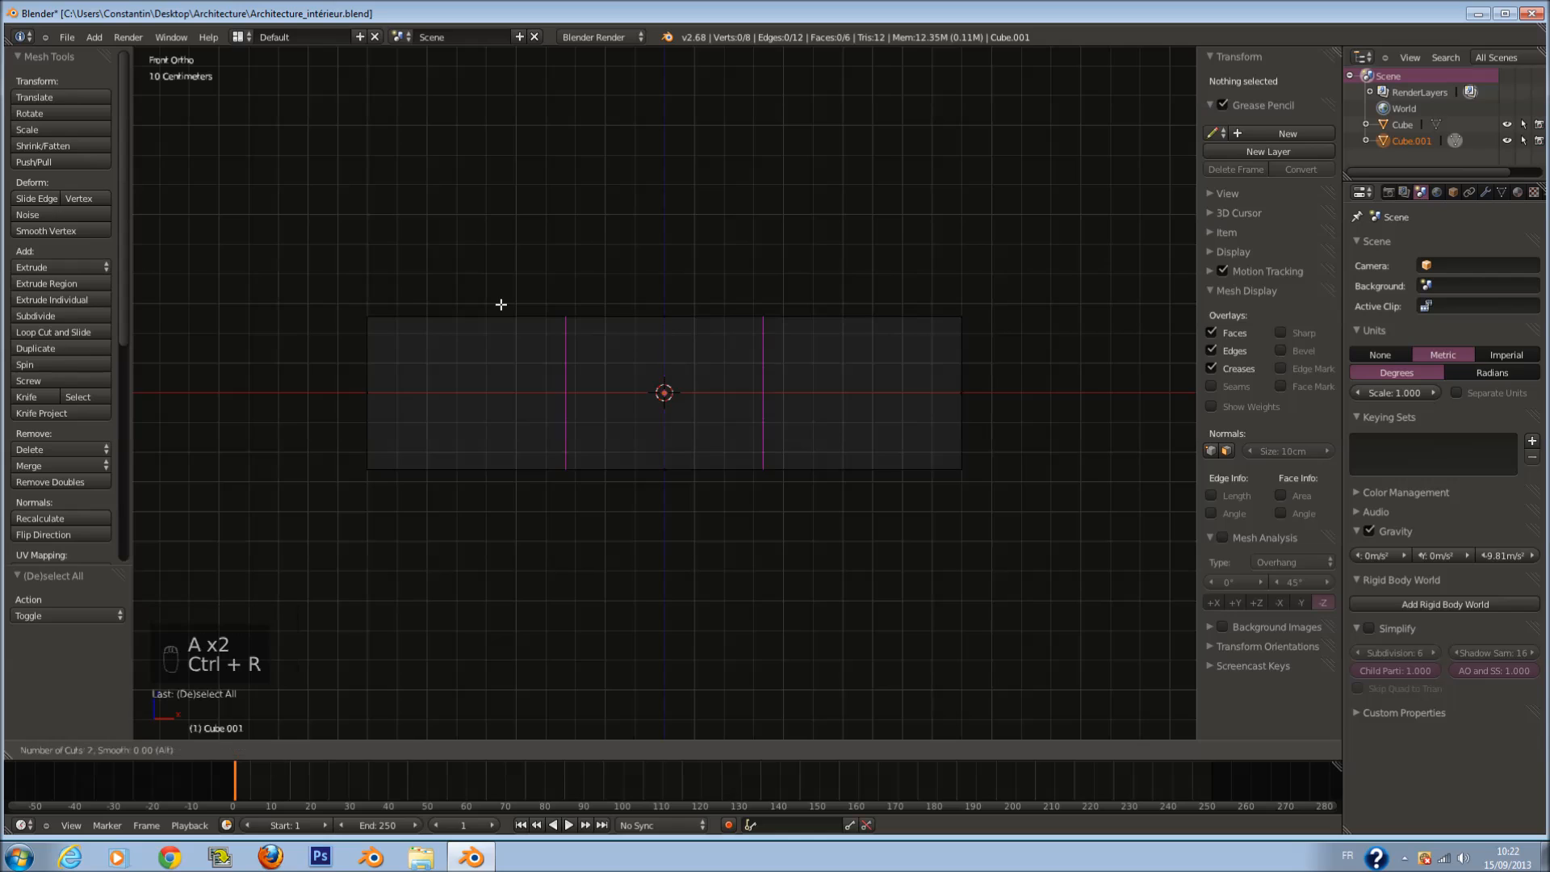
click(500, 304)
right_click(545, 317)
key(x)
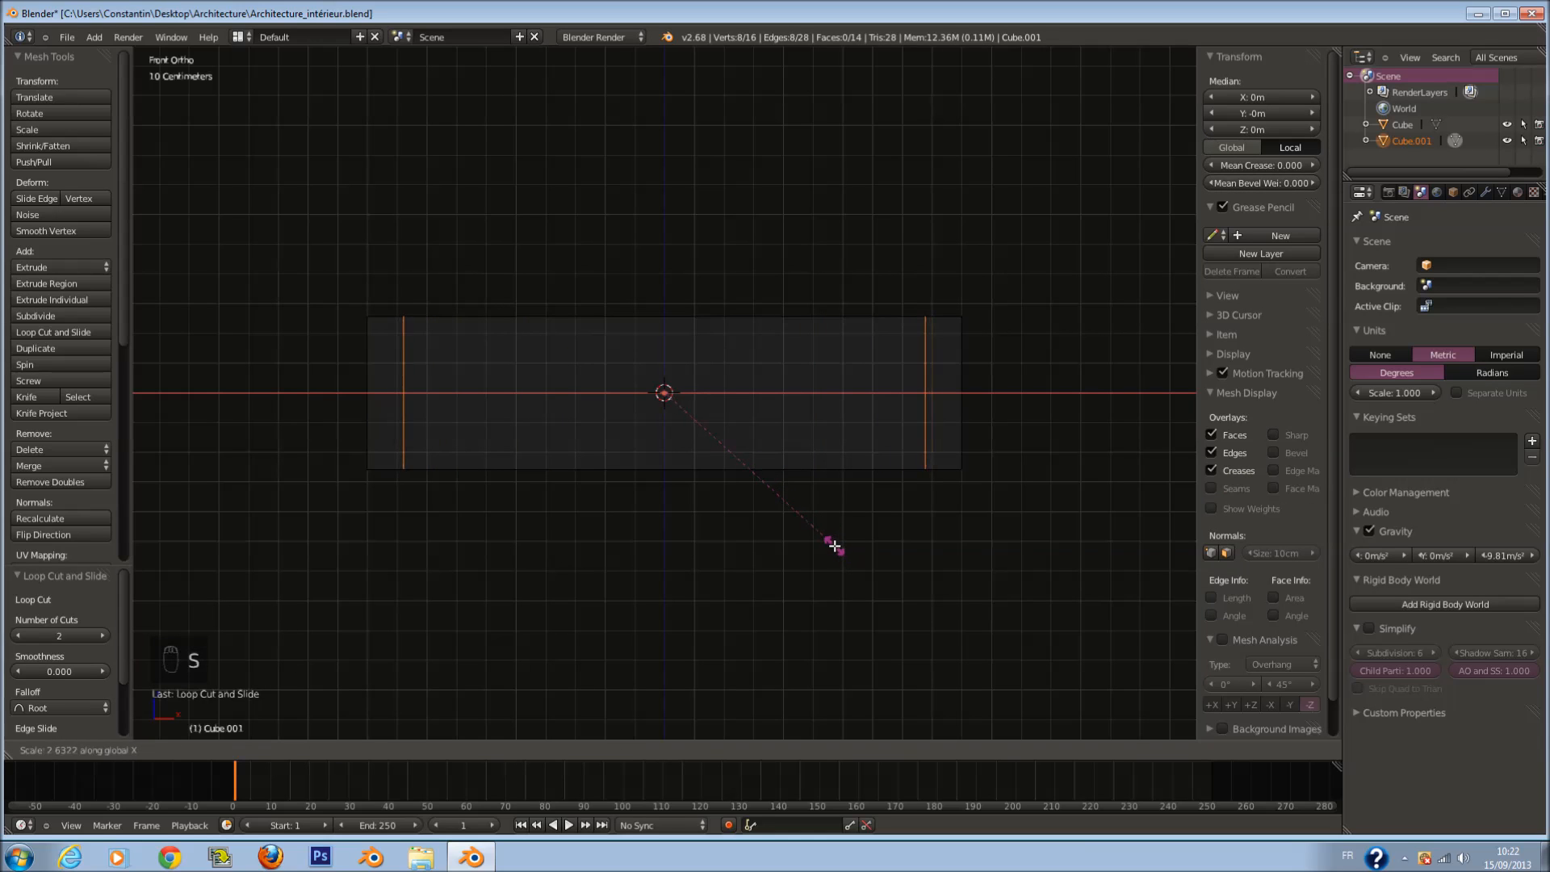
click(835, 546)
Step: Add a centred vertical loop cut to the box and delete its negative X half
key(a)
key(ctrl+r)
click(664, 295)
right_click(662, 300)
key(a)
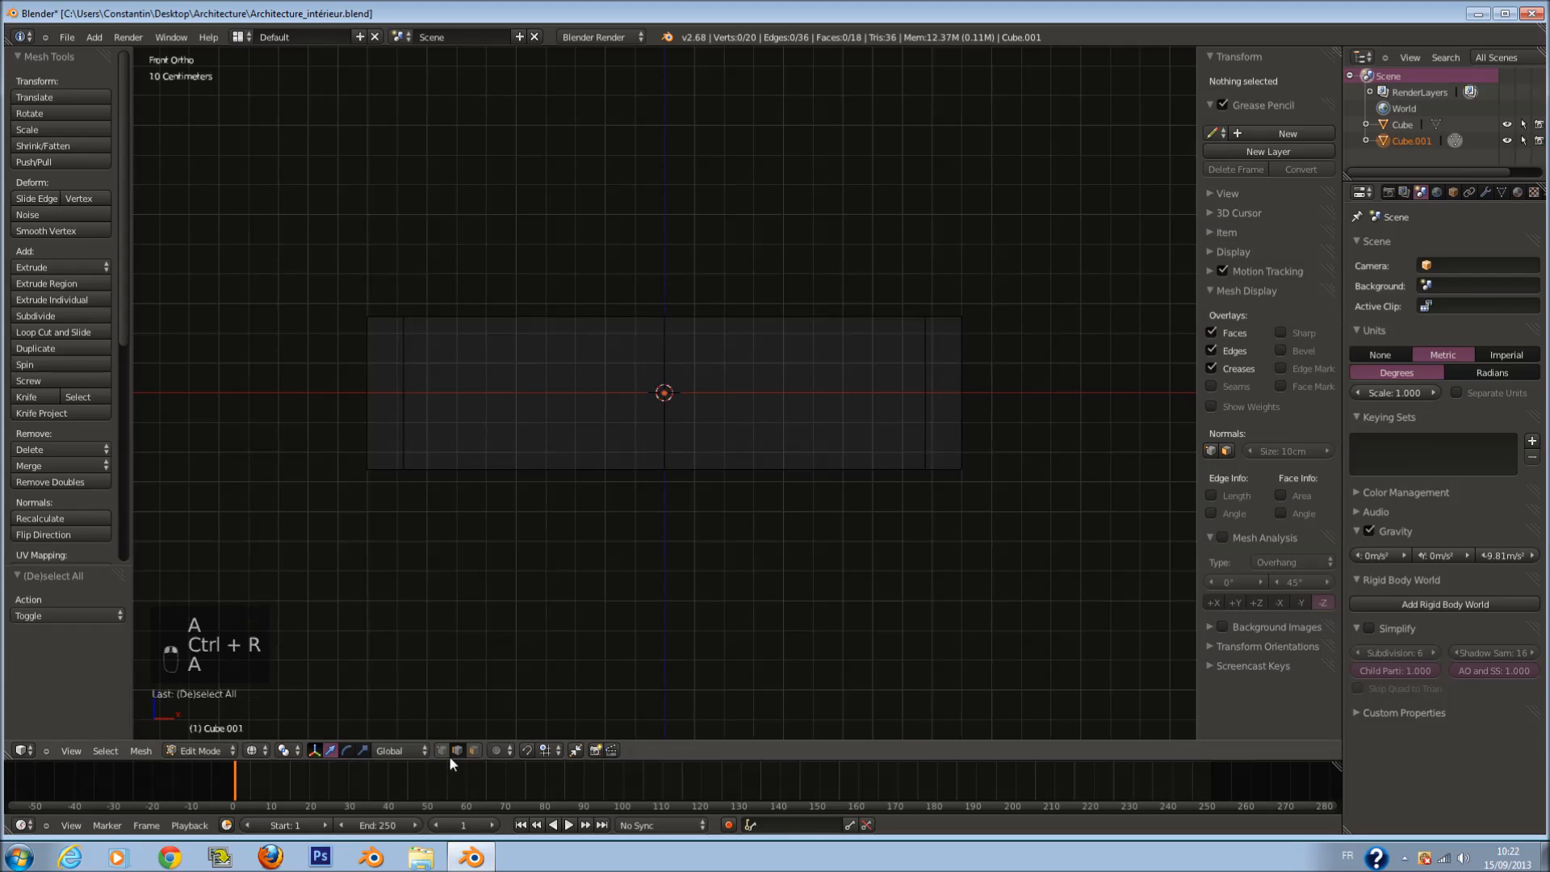
key(b)
drag(305, 152, 670, 565)
key(x)
click(646, 546)
Step: Leave mesh editing and add a Mirror modifier to the remaining half box
key(Tab)
click(1485, 192)
click(1443, 246)
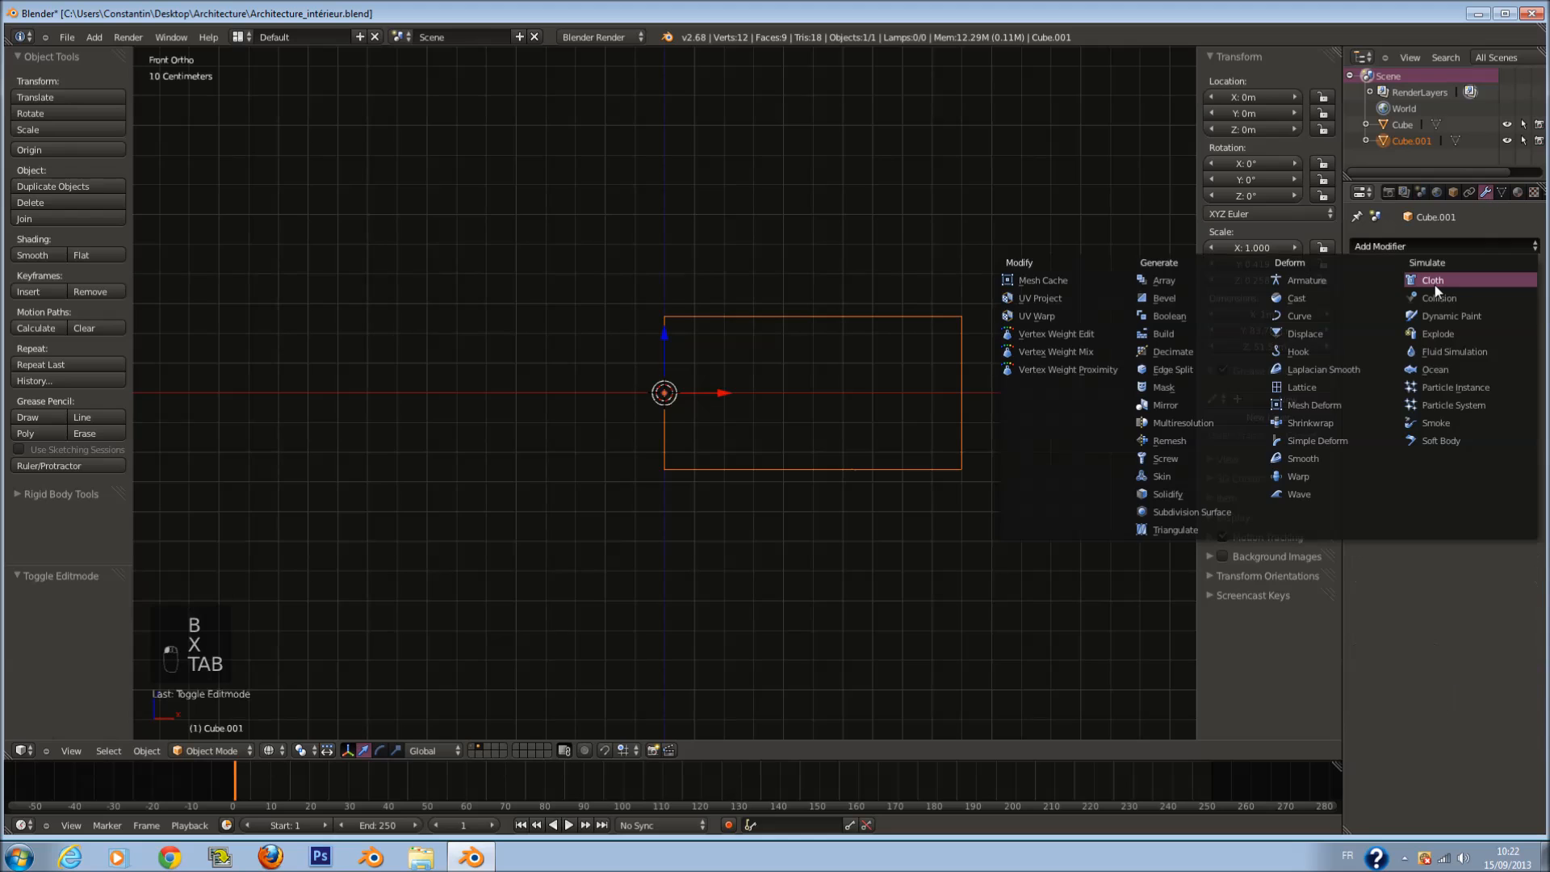
click(1228, 408)
Step: In solid view, add a lengthwise loop cut to the half box and slide it close to the positive Y side
key(Tab)
mouse_move(1014, 408)
middle_down()
mouse_move(1007, 326)
mouse_move(962, 350)
mouse_move(966, 440)
middle_up()
key(z)
key(a)
key(ctrl+r)
click(969, 441)
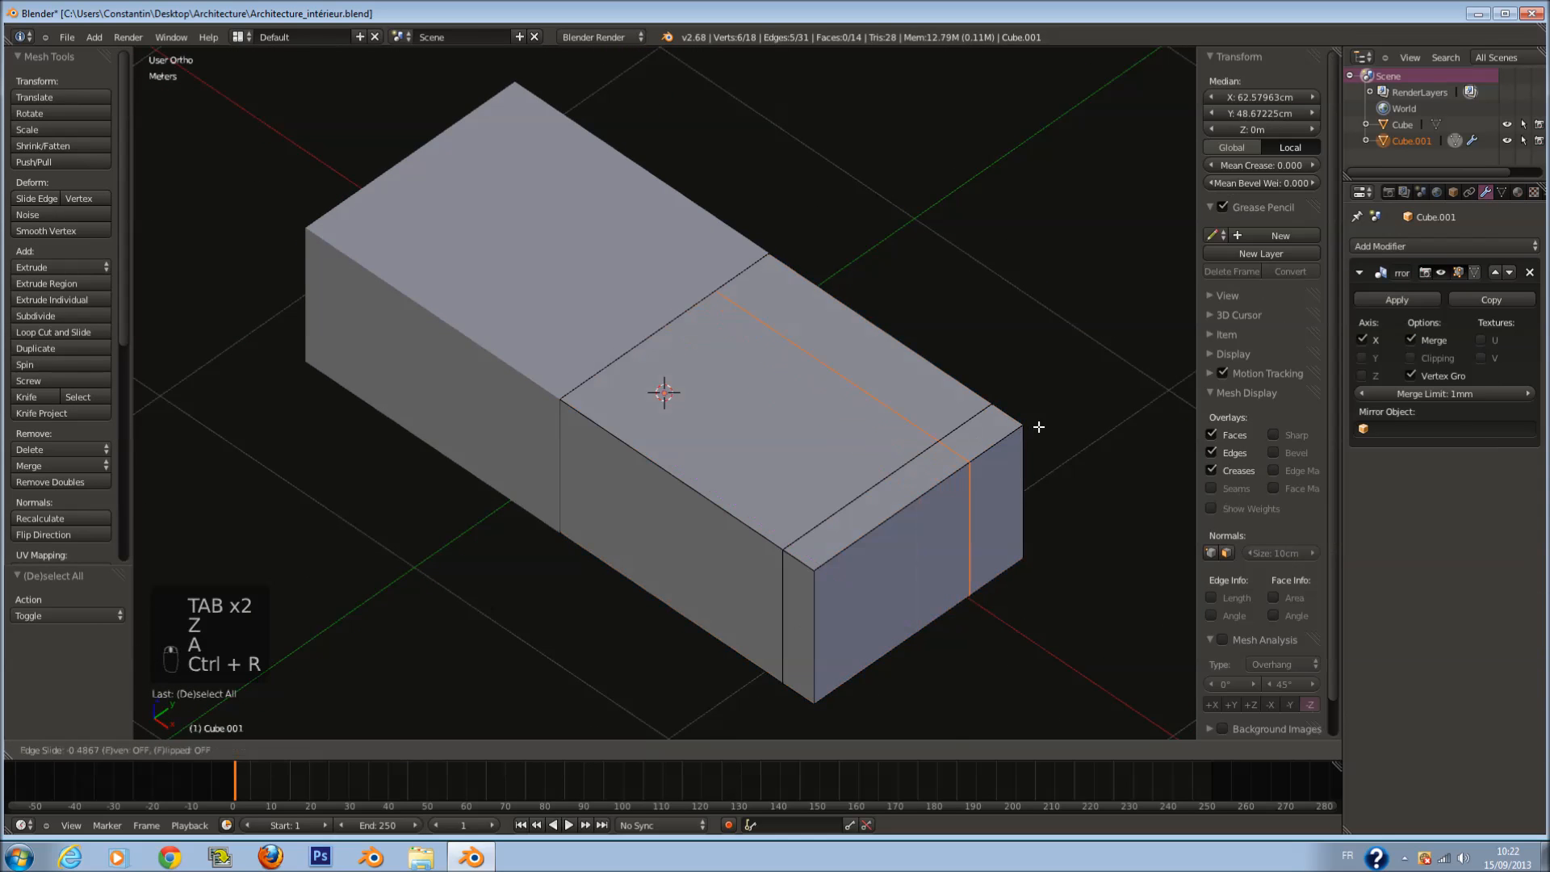
click(1014, 415)
Step: Select the two top faces of the narrow strip along the positive Y side and extrude them up about 38 cm as a backrest
middle_drag(1014, 415, 570, 706)
key(a)
click(477, 748)
right_click(830, 533)
shift+right_click(815, 486)
middle_drag(813, 491, 874, 446)
key(e)
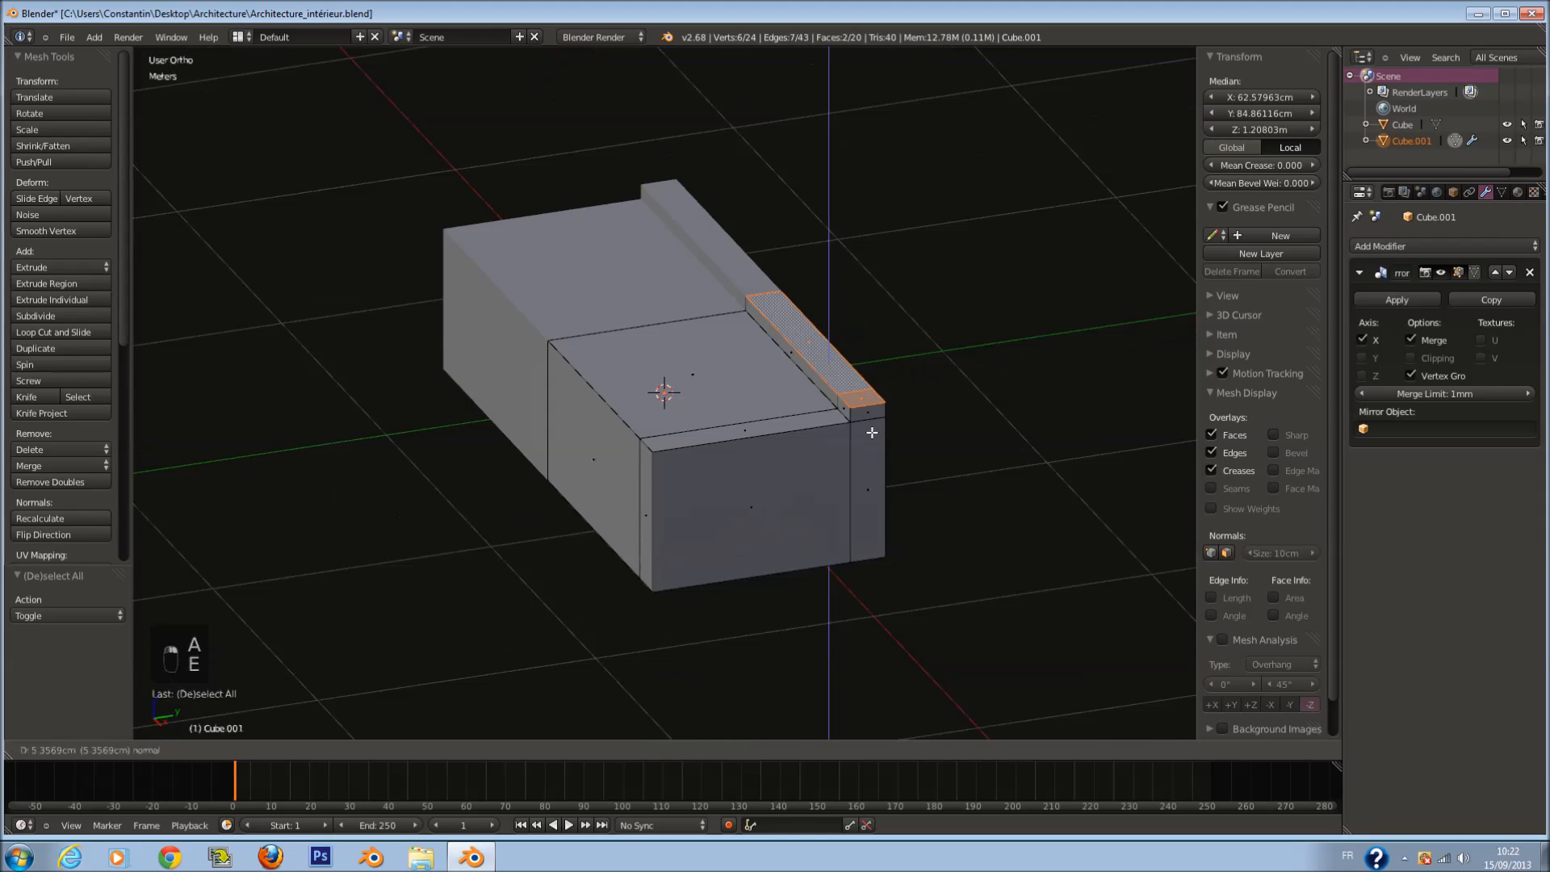
click(853, 349)
Step: Extrude the narrow top face at the end of the seat up about 18.7 cm to form an armrest
right_click(770, 429)
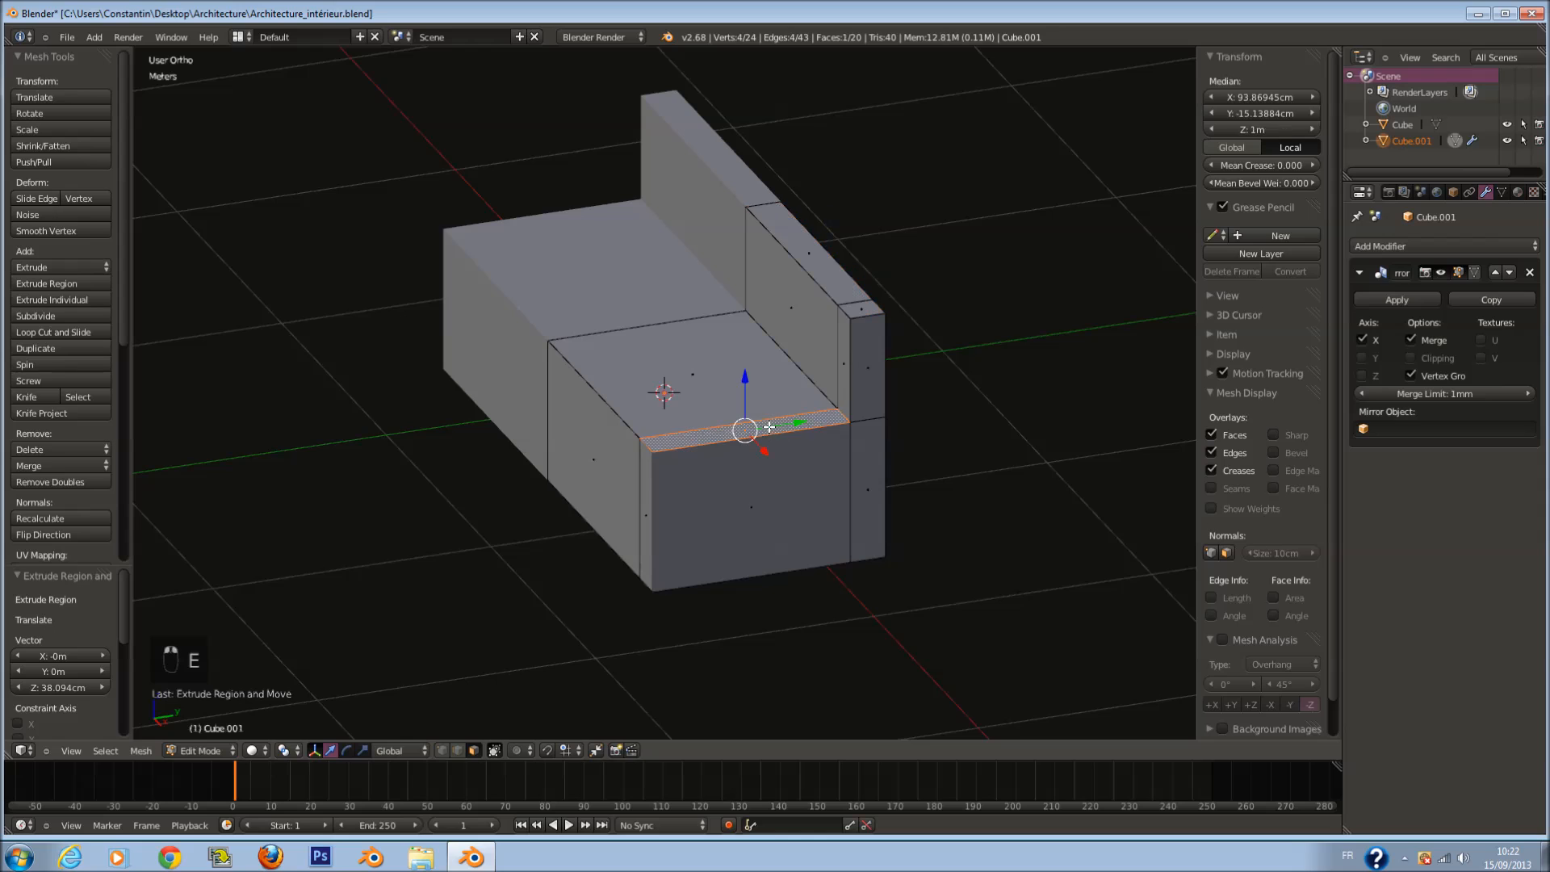
key(e)
click(781, 406)
Step: In right side view, scale the armrest's top face to about 0.98 along Y
key(KP_3)
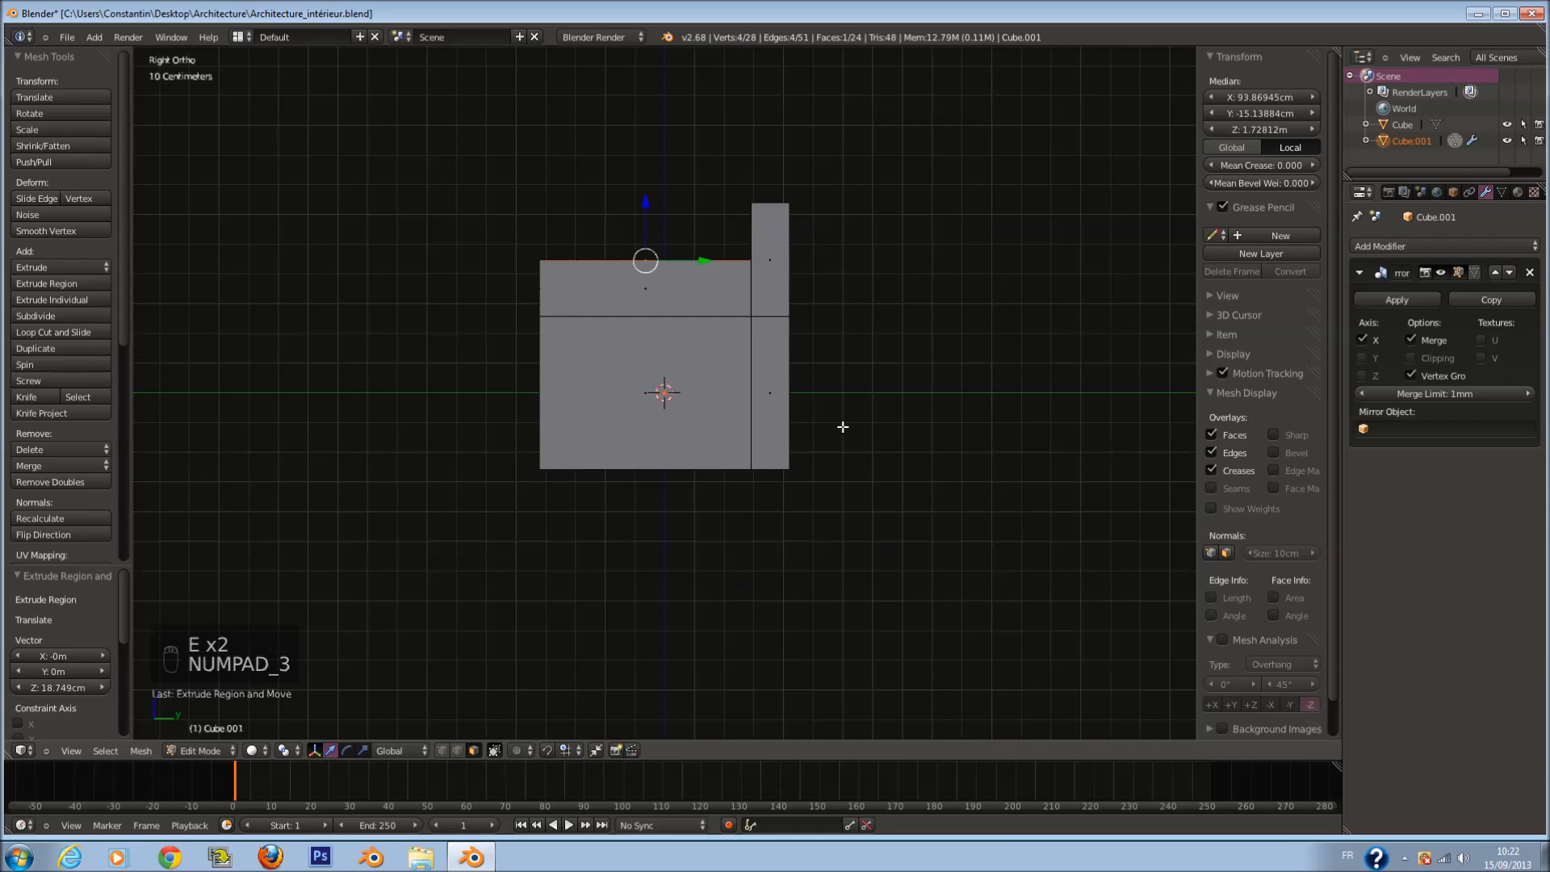
key(z)
key(s)
right_click(867, 370)
key(s)
key(y)
click(930, 412)
key(z)
shift+scroll(908, 355, up, 3)
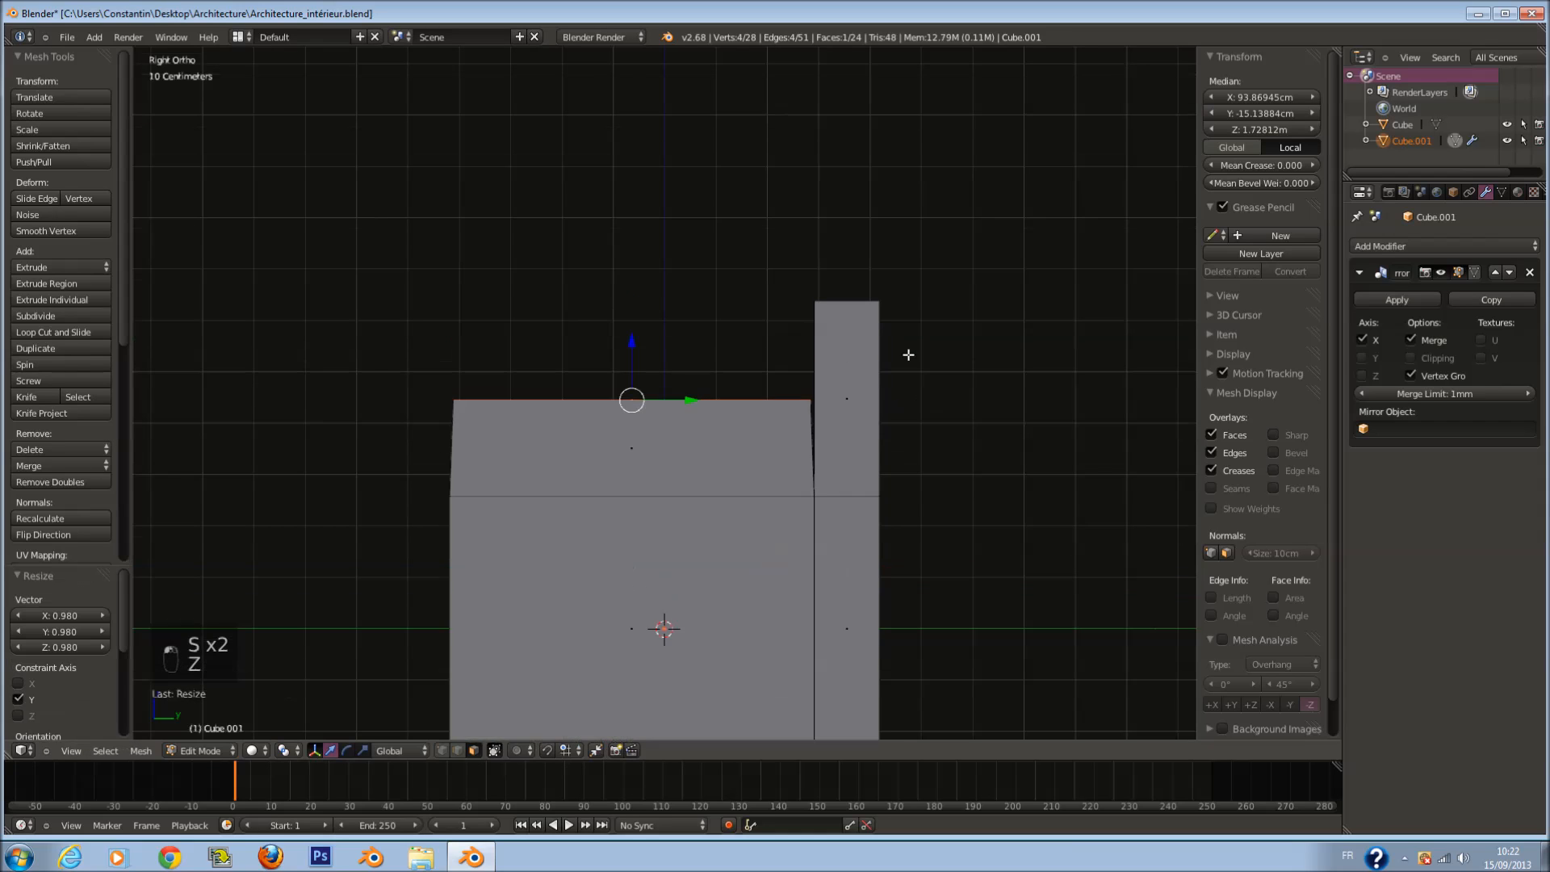
Step: Select the backrest's top faces, move them about 5.2 cm back along Y and rotate them slightly to tilt the backrest
key(z)
key(a)
key(c)
click(855, 284)
right_click(855, 284)
key(z)
mouse_move(847, 257)
mouse_down()
mouse_move(847, 227)
mouse_move(931, 239)
mouse_up()
key(r)
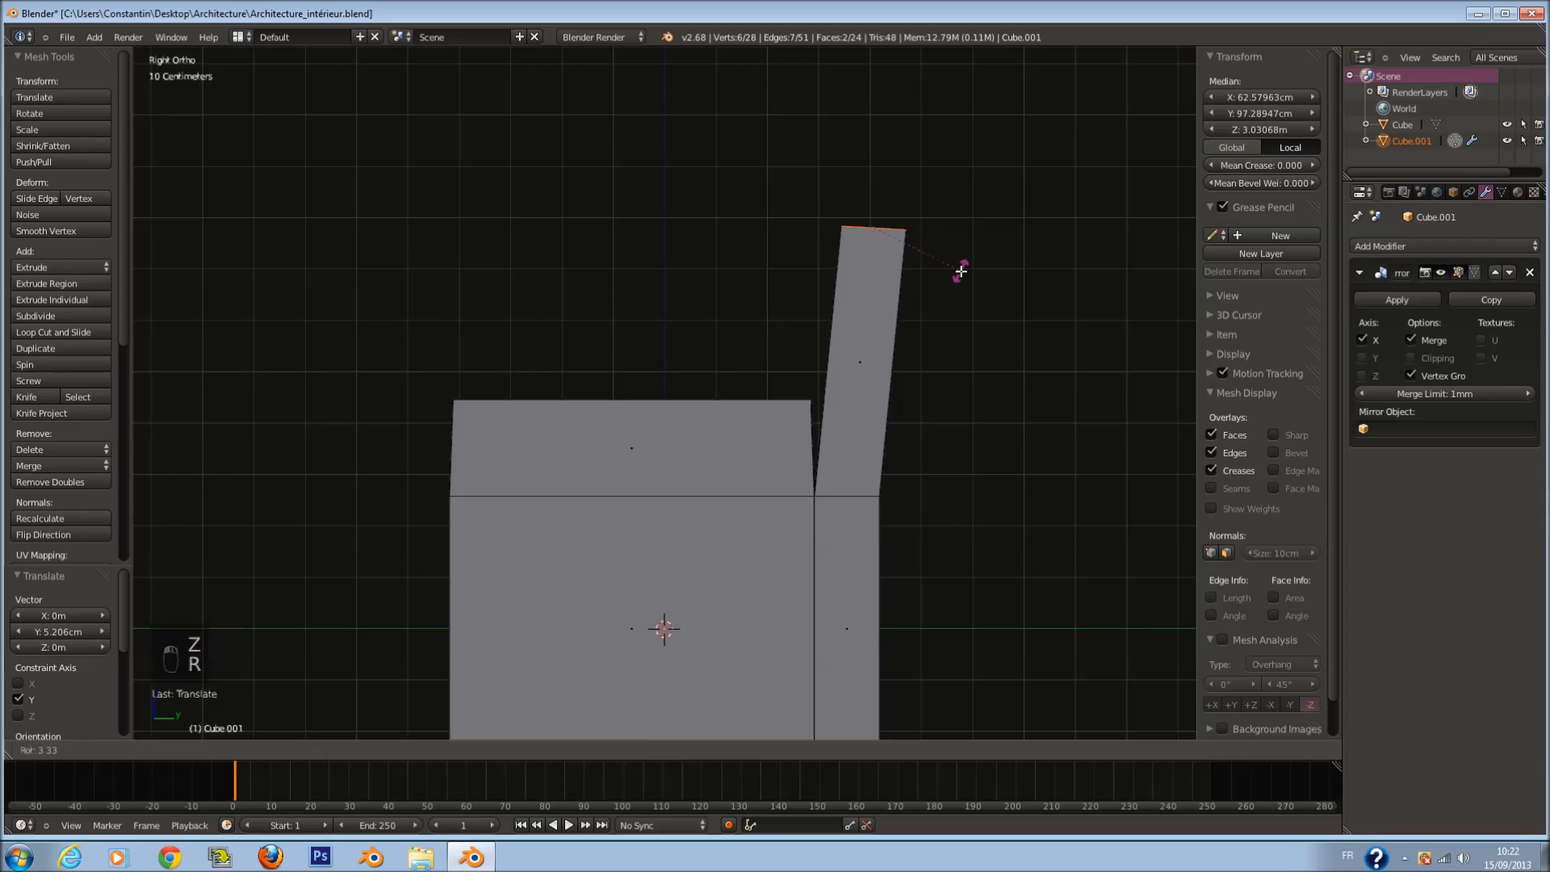
click(964, 289)
Step: Select the armrest's top vertices and shift them about 1.6 cm along Y towards the backrest
key(z)
key(a)
key(c)
click(641, 389)
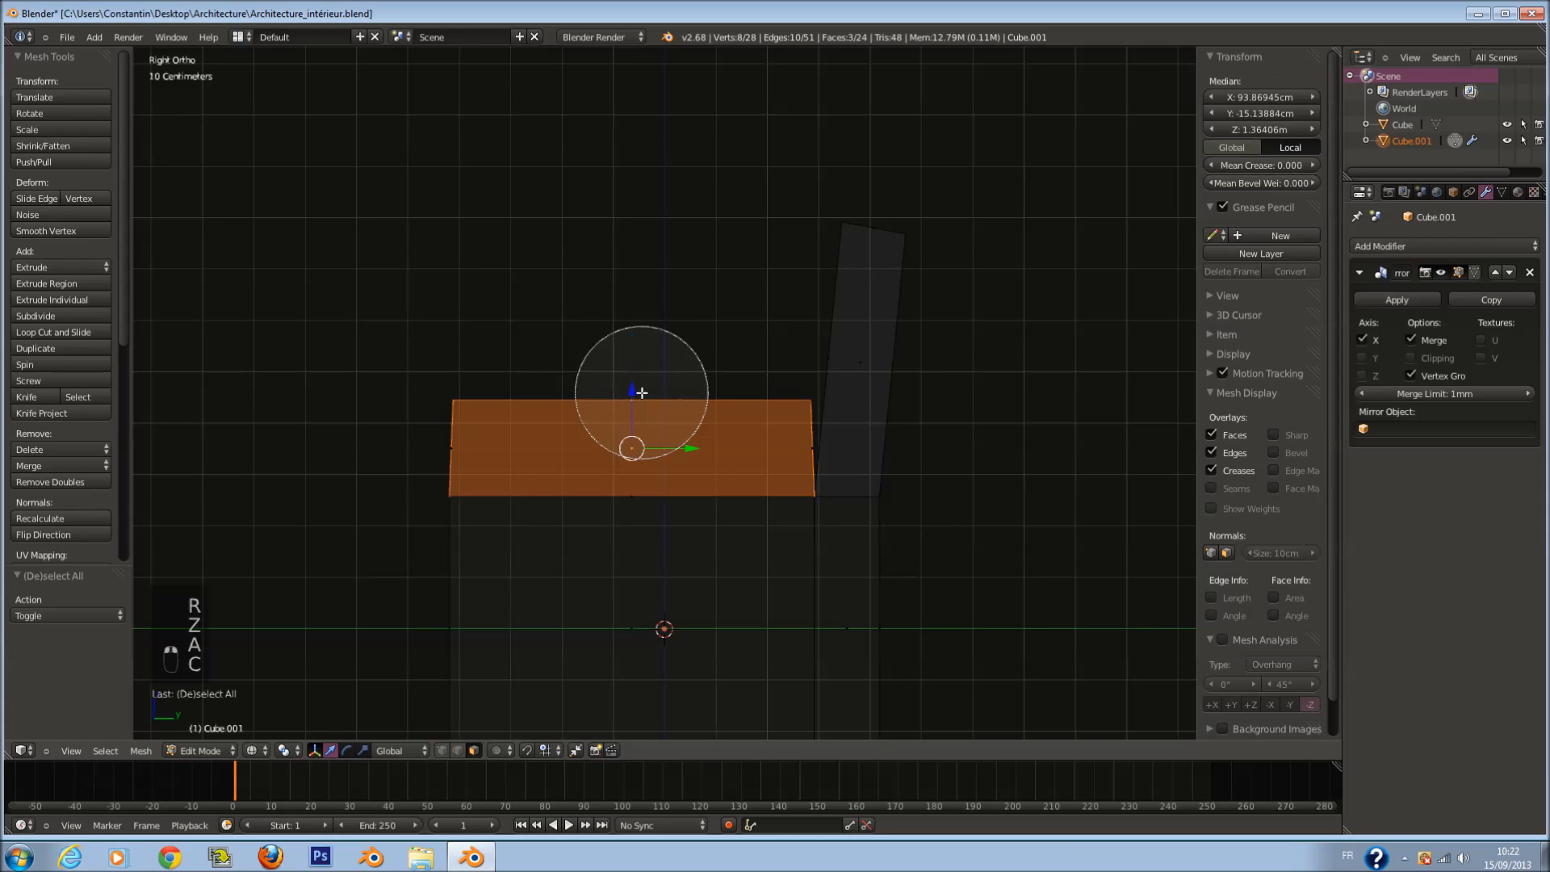
right_click(644, 392)
key(a)
key(c)
click(647, 390)
right_click(650, 388)
drag(669, 399, 691, 406)
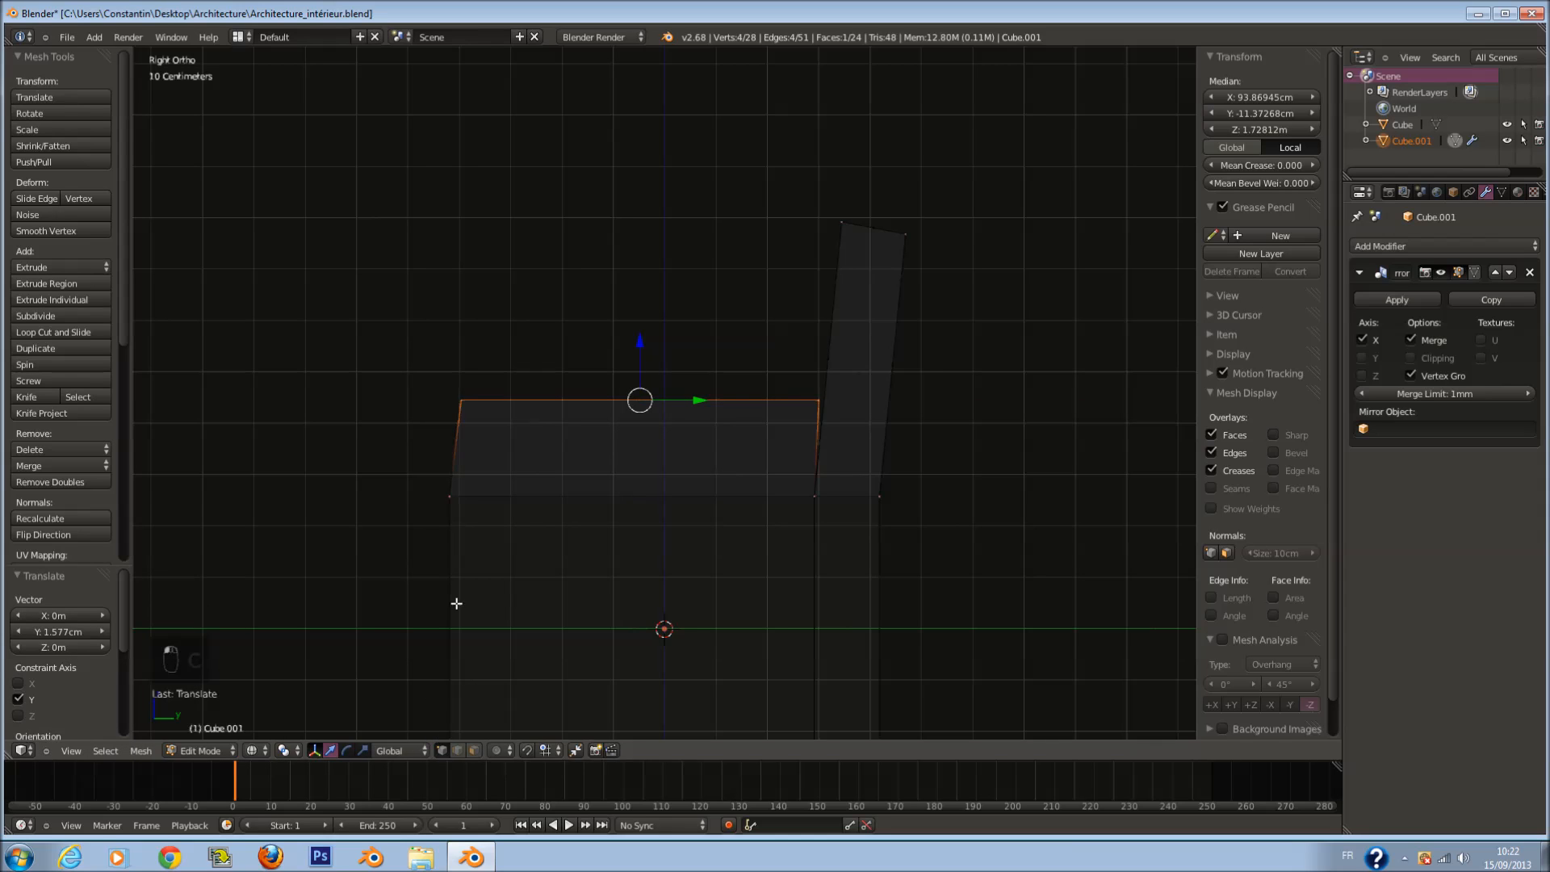
Step: Select the armrest's front top vertices and move them slightly forward along negative Y
key(a)
key(c)
click(470, 400)
right_click(469, 400)
drag(494, 402, 486, 400)
Step: Select all the bottom vertices of the sofa and raise them about 15.8 cm along Z to lower the base height
shift+scroll(517, 419, down, 6)
key(a)
key(c)
scroll(441, 578, down, 6)
drag(446, 611, 888, 626)
right_click(888, 625)
drag(711, 593, 702, 537)
drag(695, 480, 700, 510)
shift+scroll(537, 456, up, 4)
scroll(604, 428, down, 1)
scroll(751, 422, up, 1)
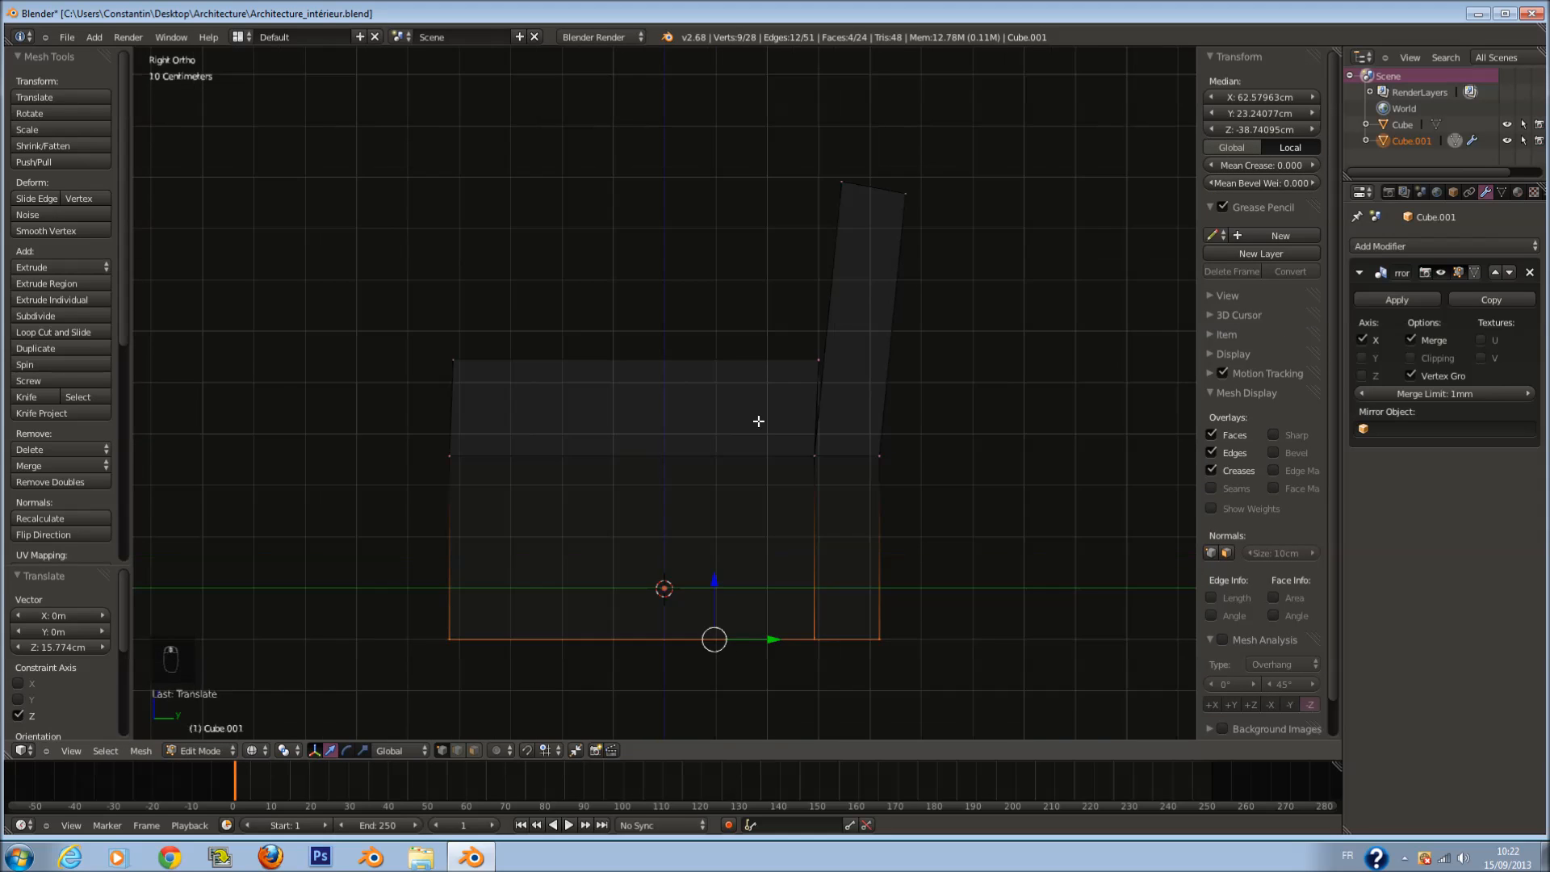
key(a)
key(a)
key(a)
key(a)
key(a)
key(a)
key(a)
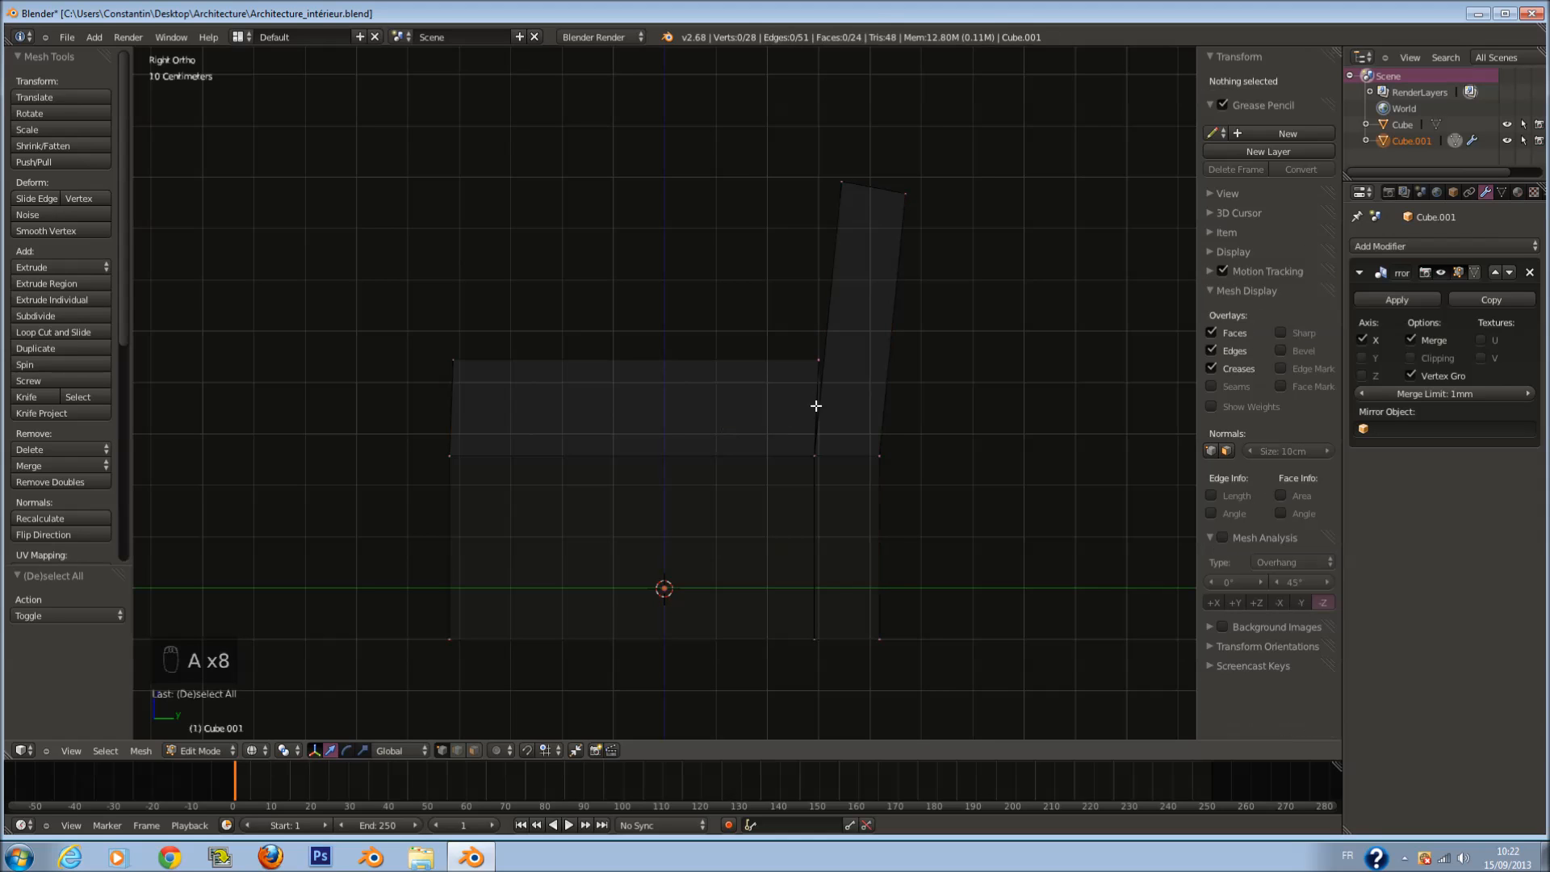
key(c)
right_click(779, 348)
Step: Select the backrest and rear vertices, move them forward along Y to shorten the seat depth, and save the file
key(c)
scroll(852, 212, down, 4)
mouse_move(858, 201)
mouse_down()
mouse_move(824, 429)
mouse_move(844, 528)
mouse_up()
right_click(876, 501)
drag(919, 422, 778, 427)
key(ctrl+s)
Step: Select the rearmost column of vertices from top to bottom and extrude it about 1.8 cm back along Y
key(a)
scroll(782, 253, up, 1)
key(c)
scroll(807, 181, up, 2)
drag(827, 162, 827, 649)
right_click(827, 649)
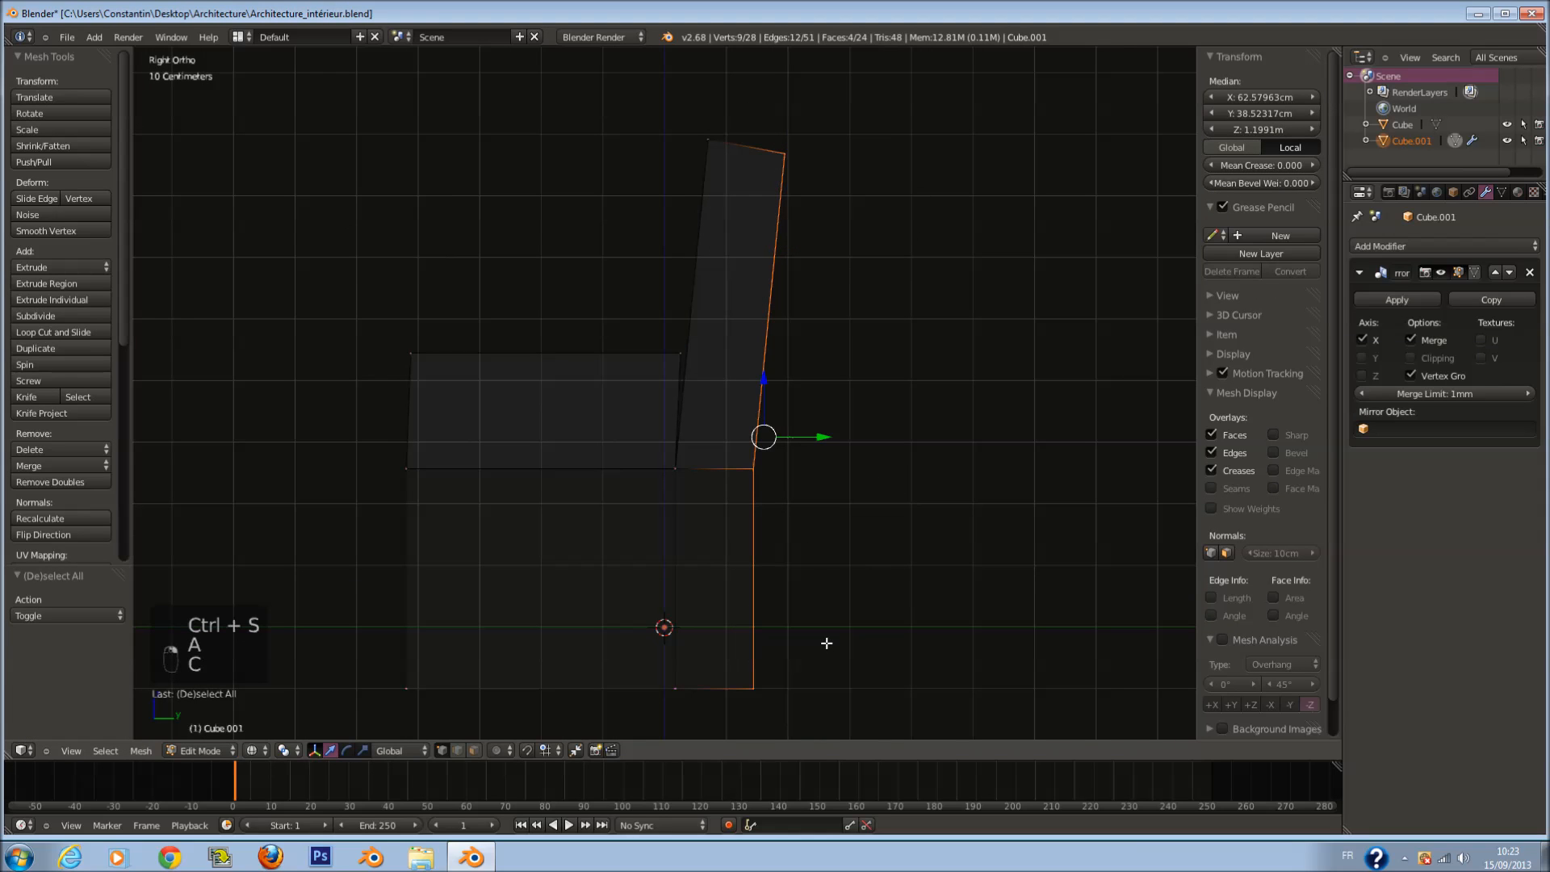
key(e)
click(833, 553)
key(e)
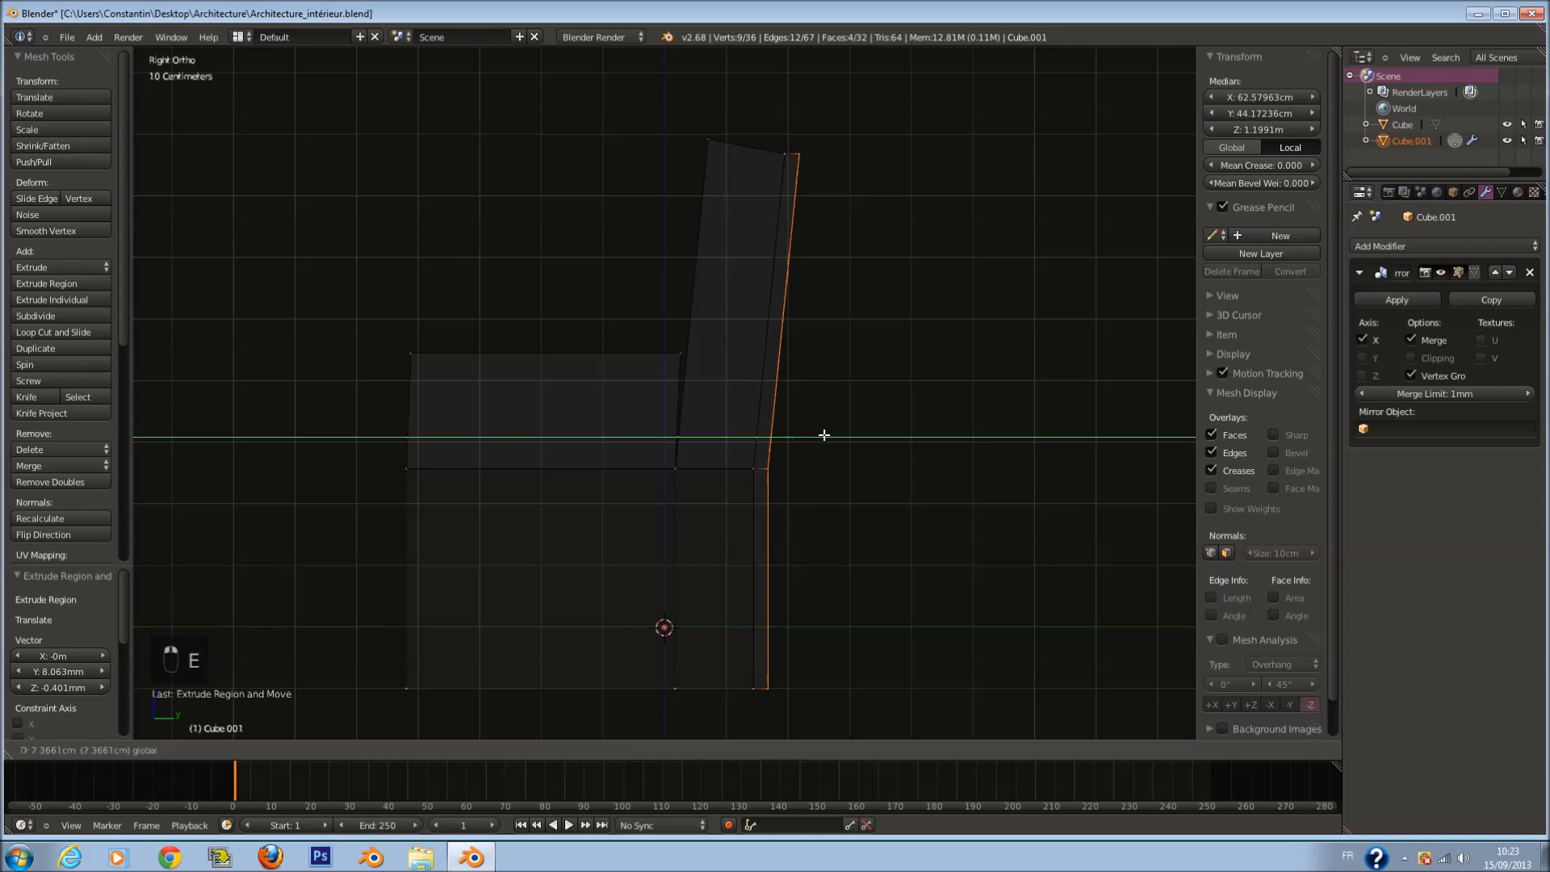
click(821, 436)
Step: Flatten the extruded rear vertices by scaling them to 0 along Y and move them about 2.8 cm along Y
key(s)
key(x)
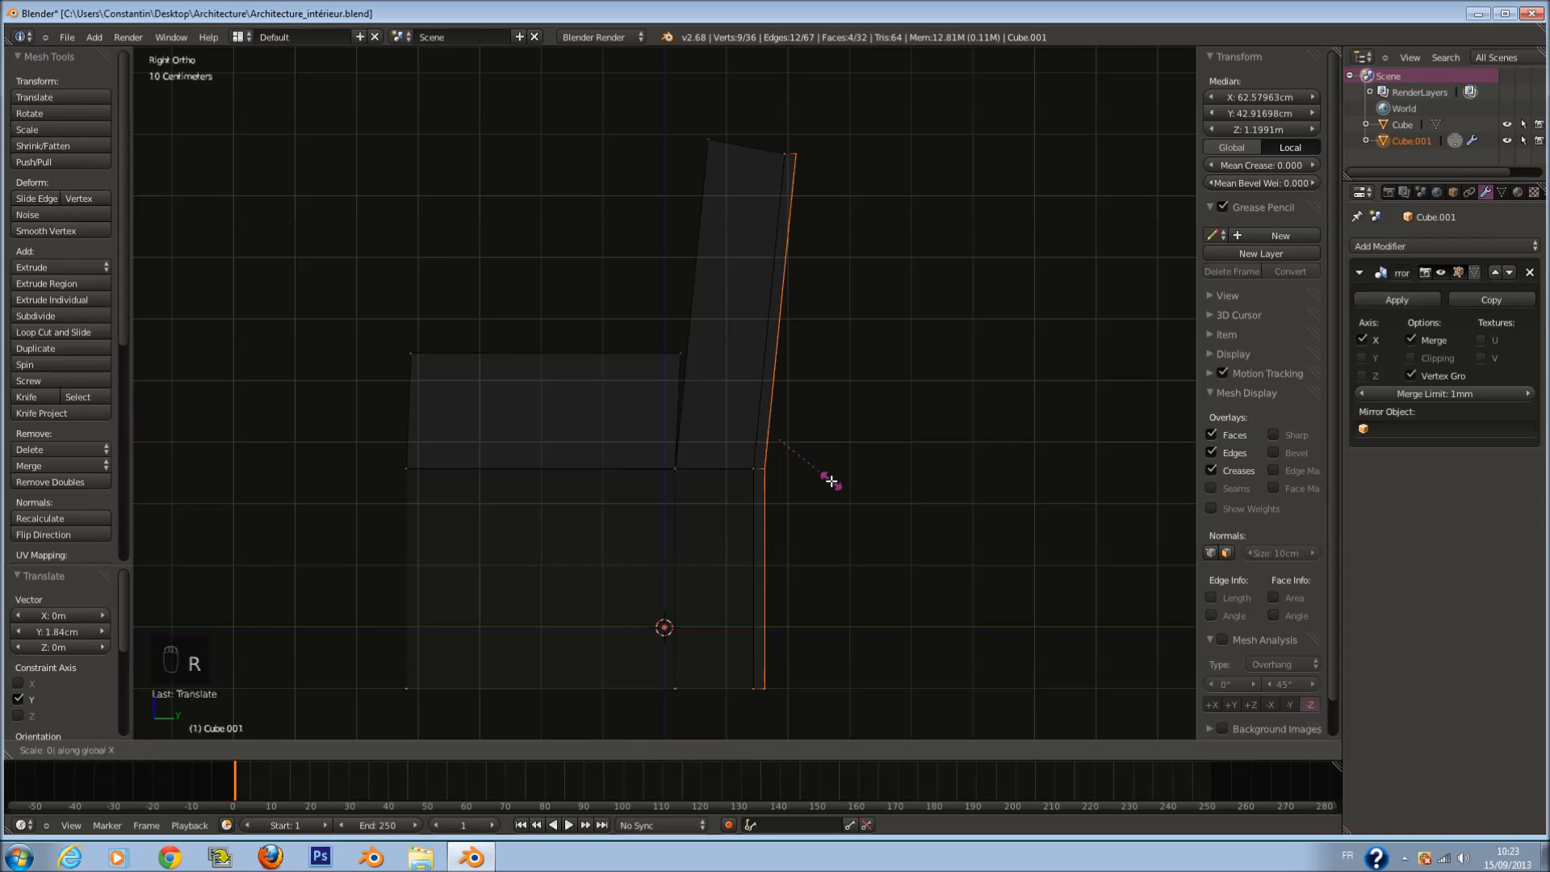
key(y)
right_click(832, 482)
key(r)
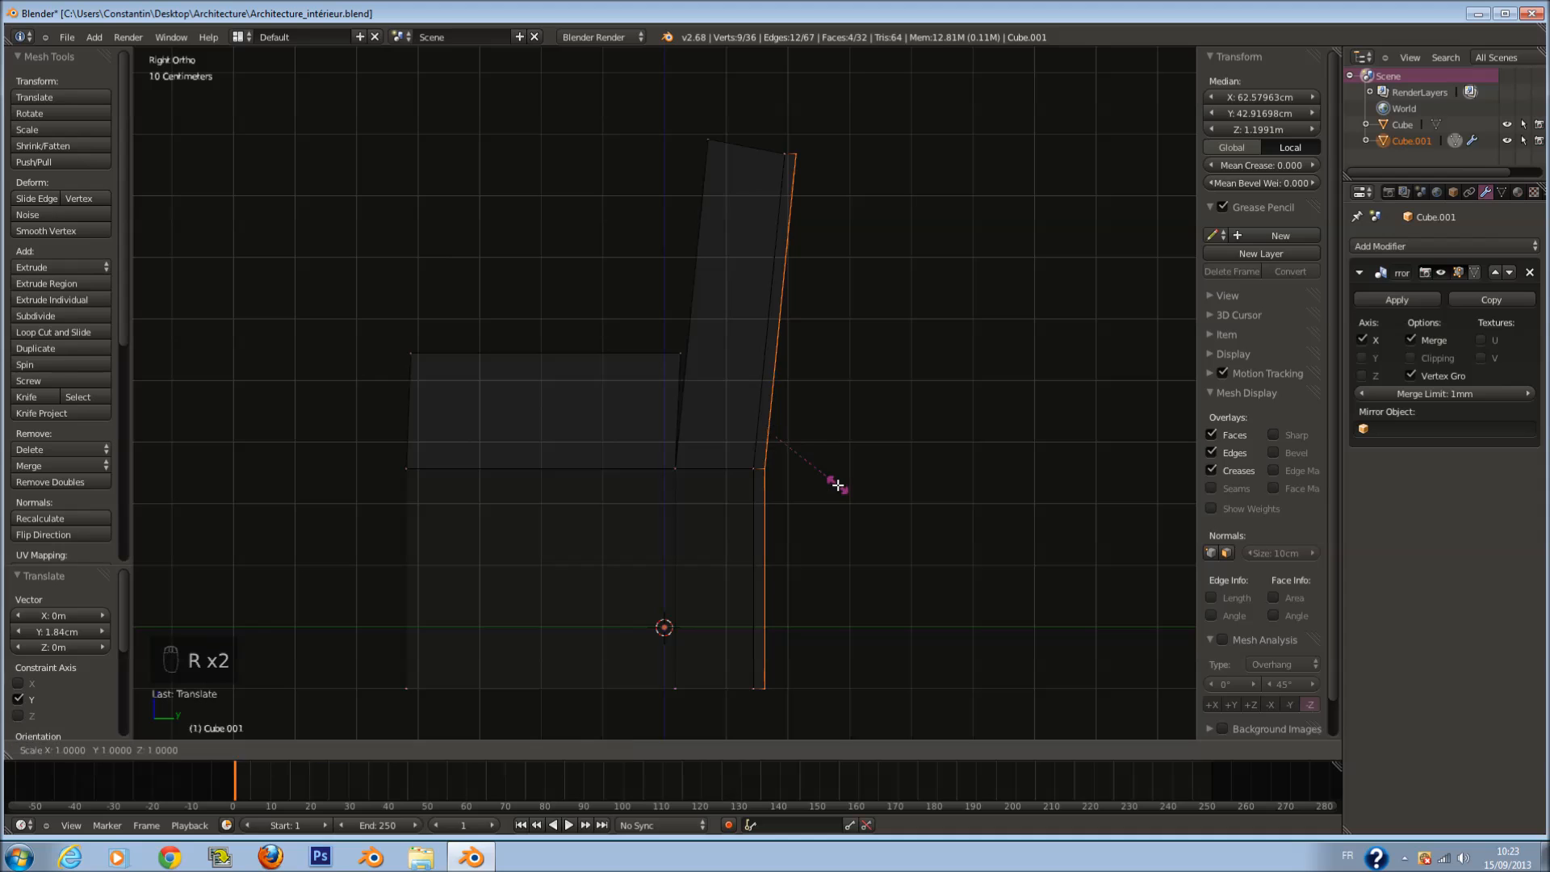
key(0)
key(Return)
mouse_move(821, 436)
mouse_down()
mouse_move(837, 439)
mouse_move(793, 437)
mouse_up()
Step: Select the middle and bottom rear vertices in wireframe side view and move them about 4.9 cm forward along Y
key(z)
middle_drag(793, 436, 759, 513)
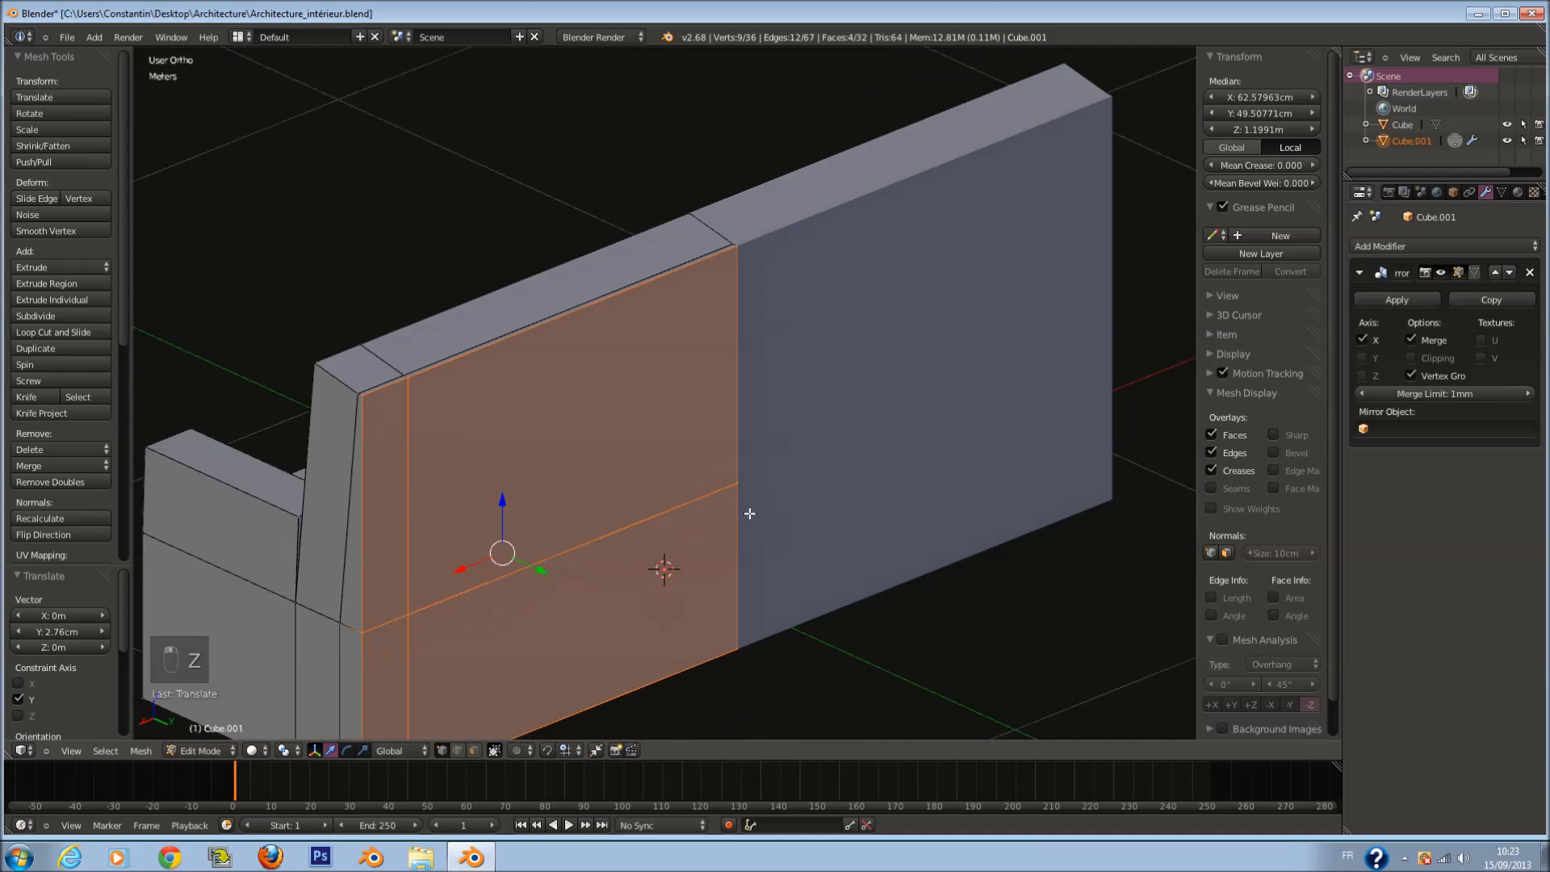
key(KP_0)
key(KP_1)
key(KP_3)
key(z)
key(a)
key(c)
scroll(827, 447, up, 4)
click(828, 463)
click(815, 662)
right_click(824, 630)
drag(838, 583, 817, 580)
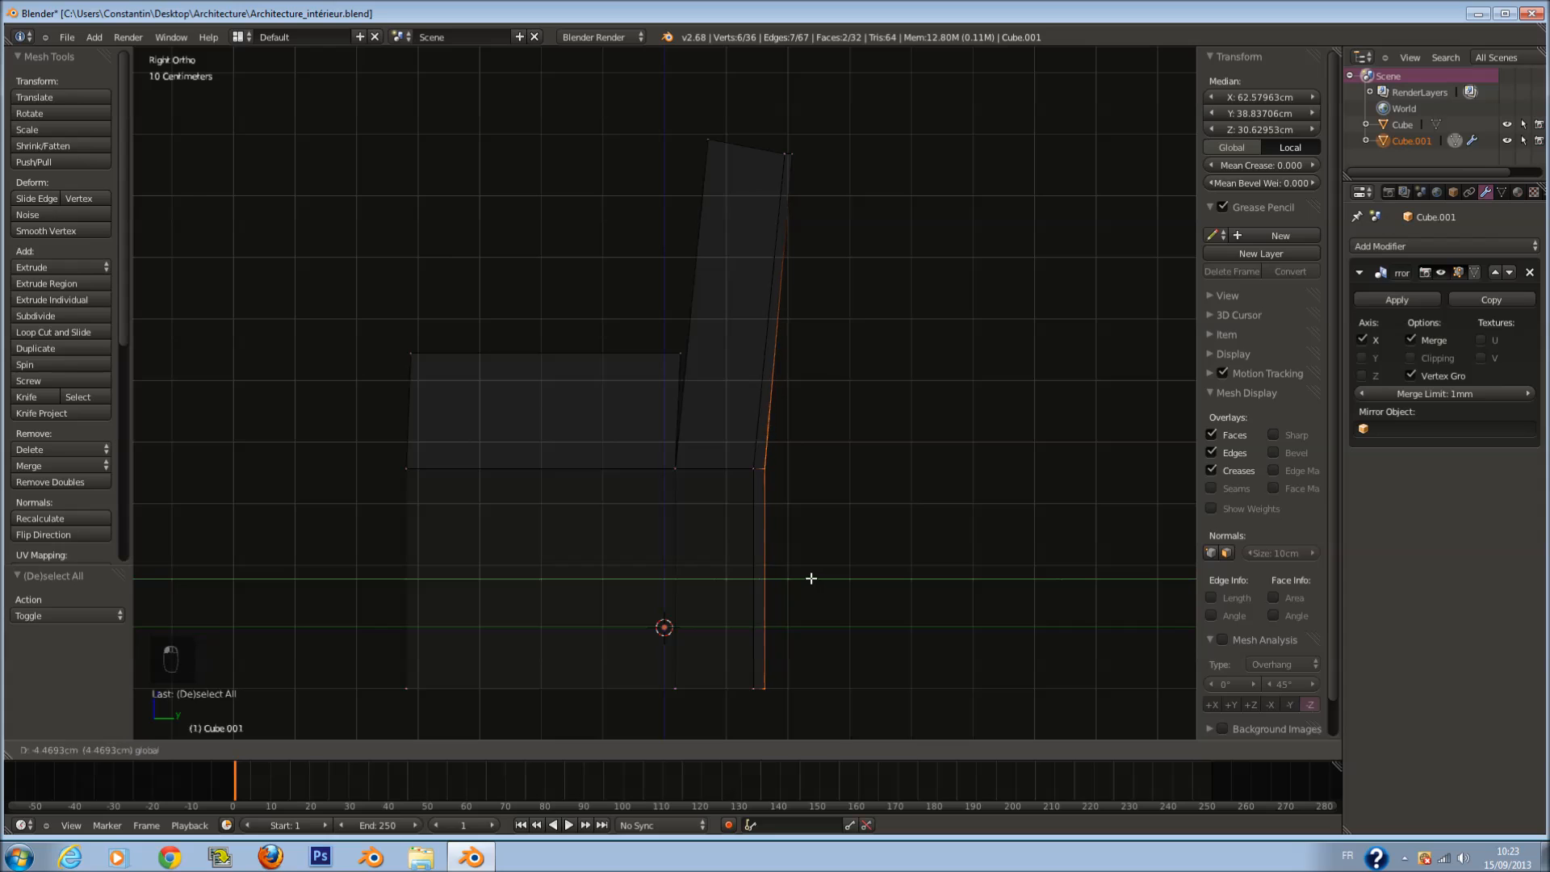
drag(809, 578, 807, 578)
key(z)
key(z)
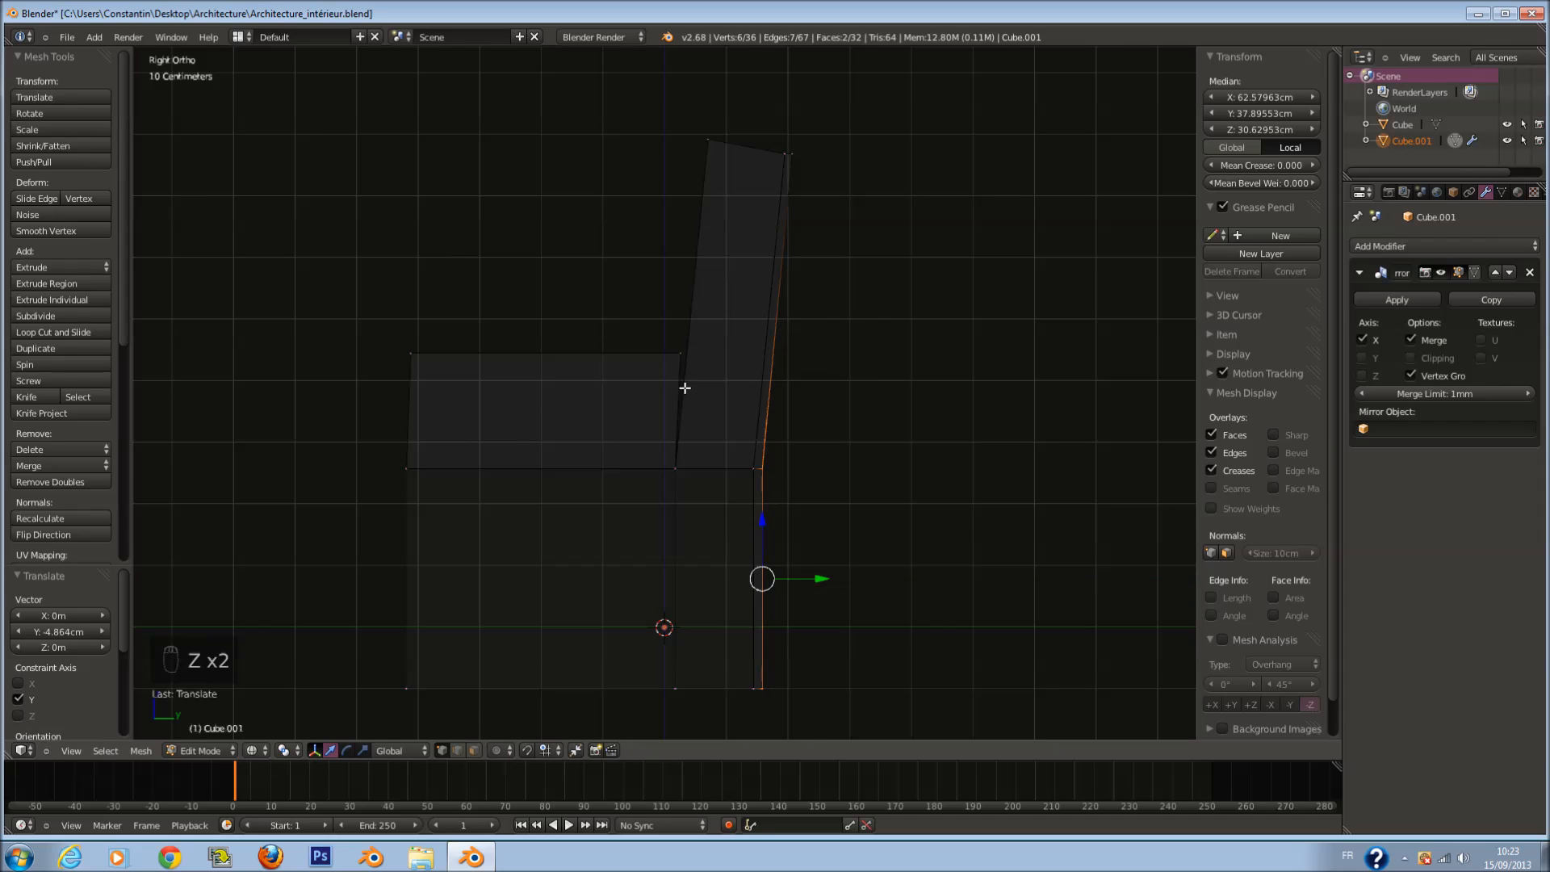
scroll(678, 481, up, 1)
key(a)
key(c)
click(678, 483)
right_click(684, 465)
click(735, 482)
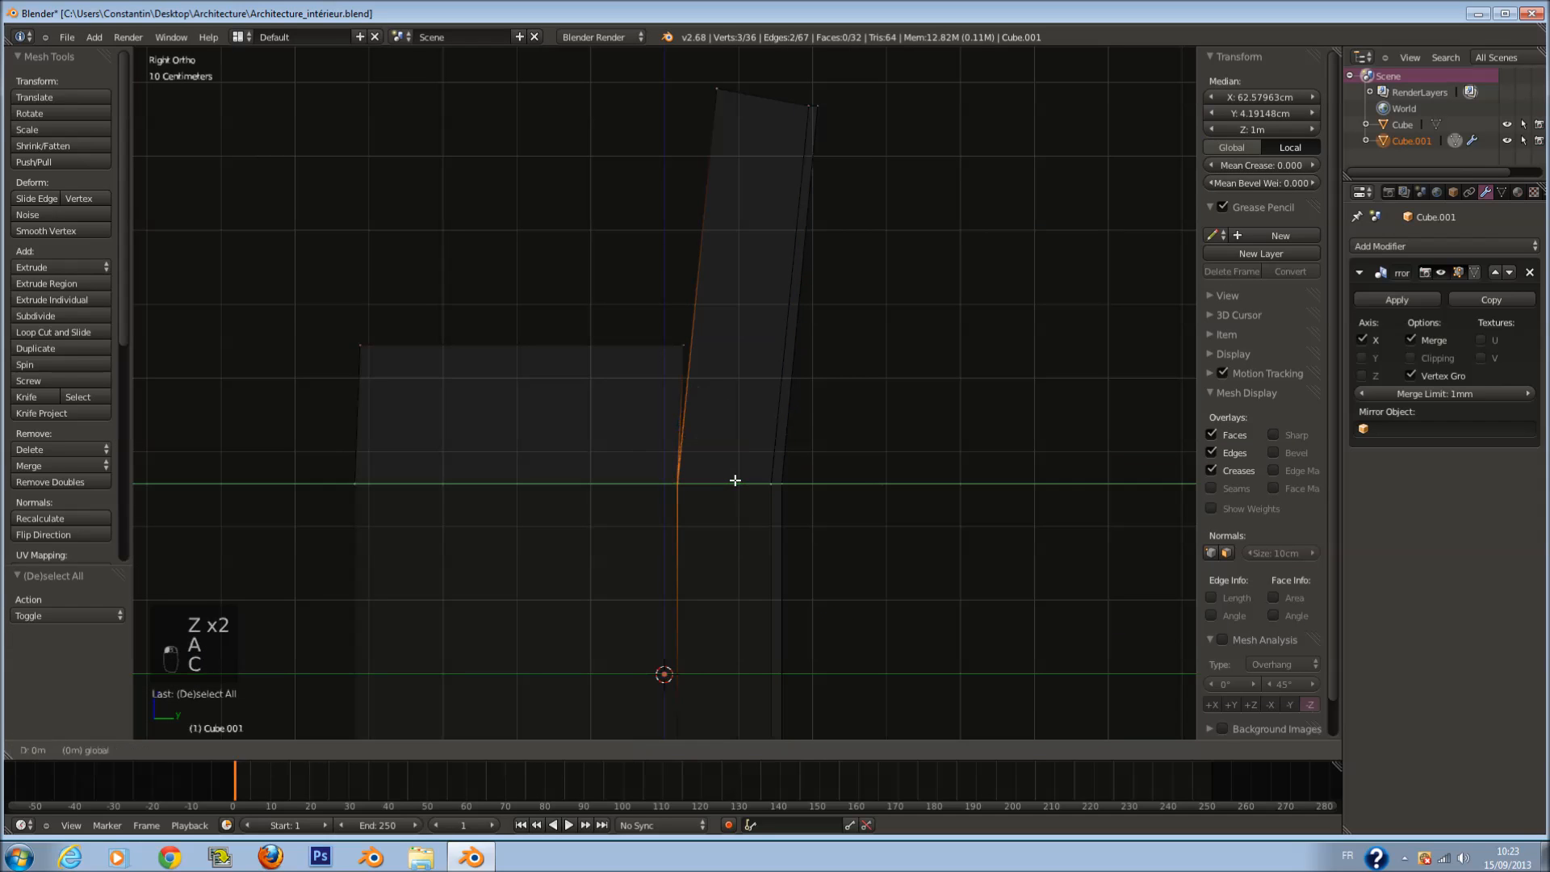
scroll(753, 479, down, 2)
scroll(734, 304, up, 1)
key(z)
key(z)
key(z)
key(c)
click(706, 135)
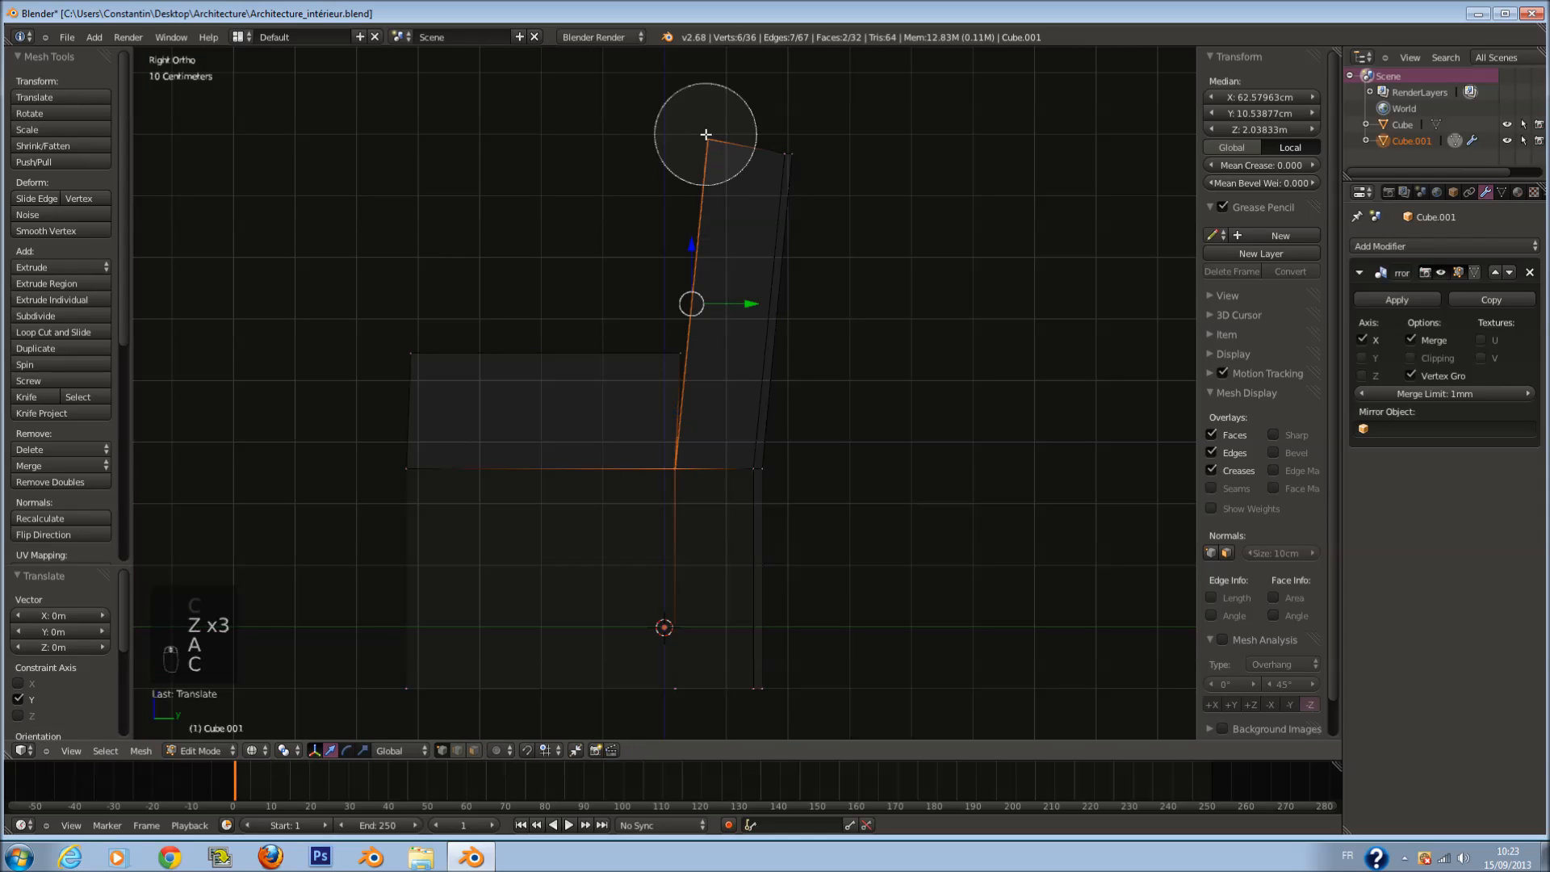
right_click(705, 133)
Step: Select the backrest's front top vertices, lower them slightly and shift them about 2.6 mm along Y
key(a)
key(c)
click(716, 135)
drag(711, 92, 759, 146)
key(c)
right_click(711, 130)
Step: Bevel the backrest's front top edge with an offset of about 0.147
key(ctrl+b)
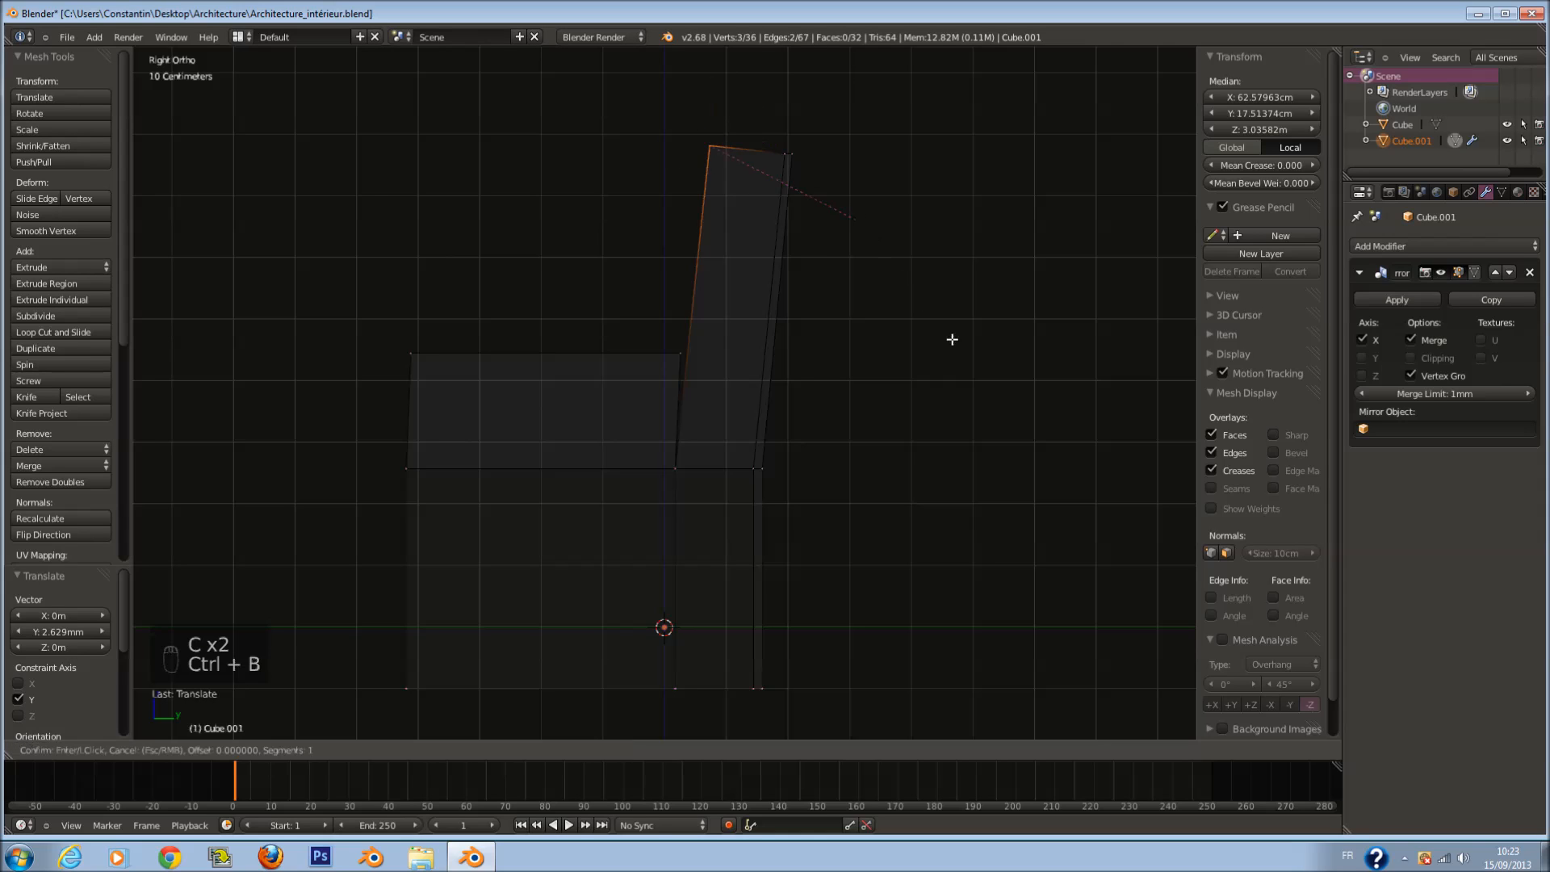
click(917, 374)
key(z)
middle_drag(917, 374, 876, 308)
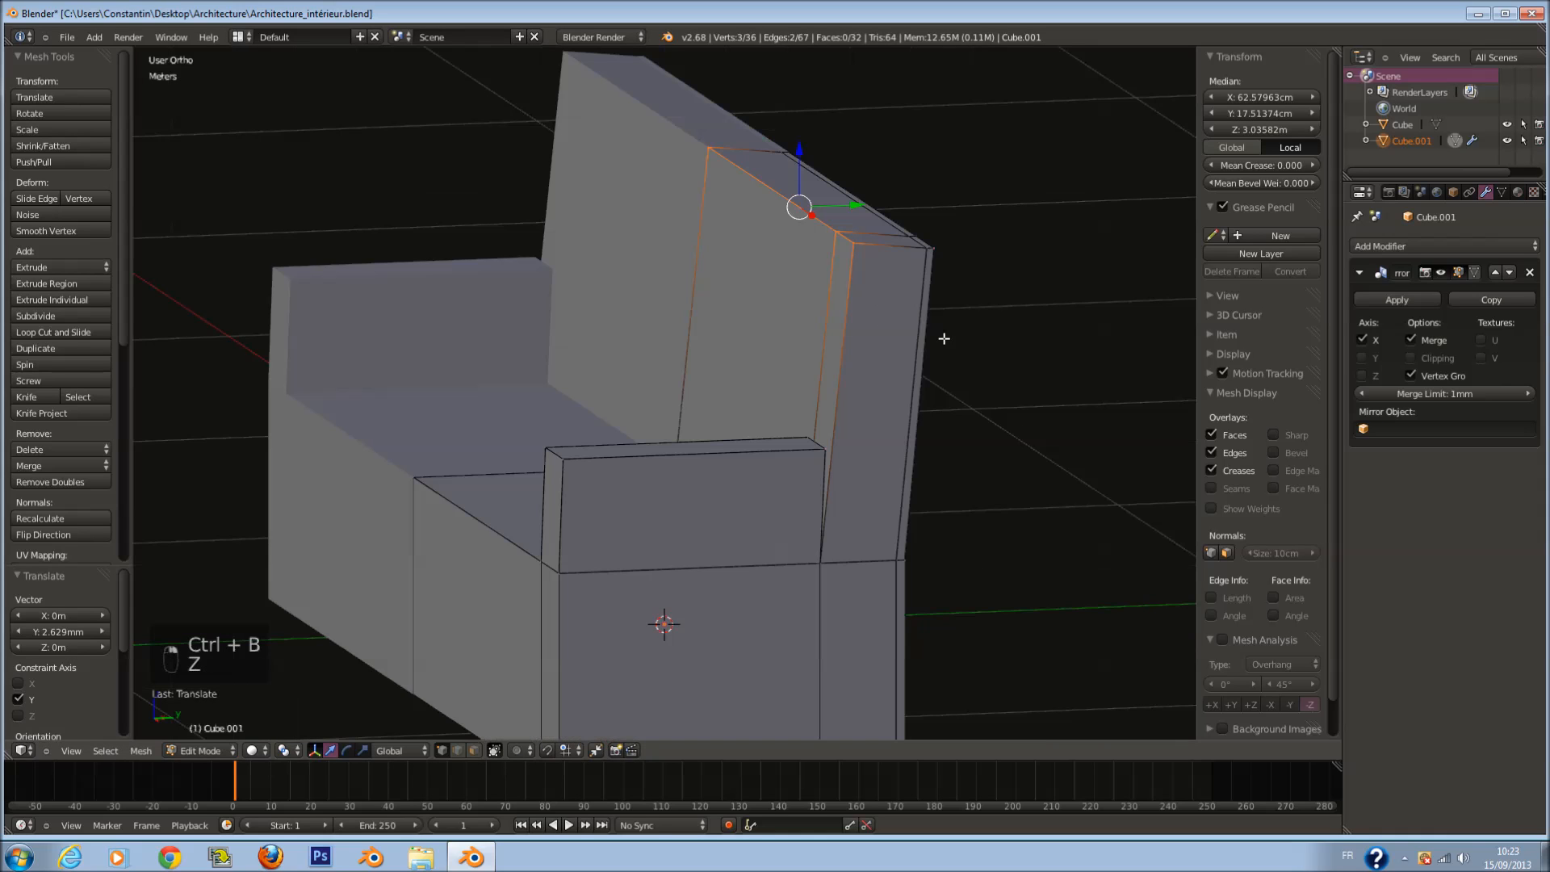
key(ctrl+b)
click(993, 419)
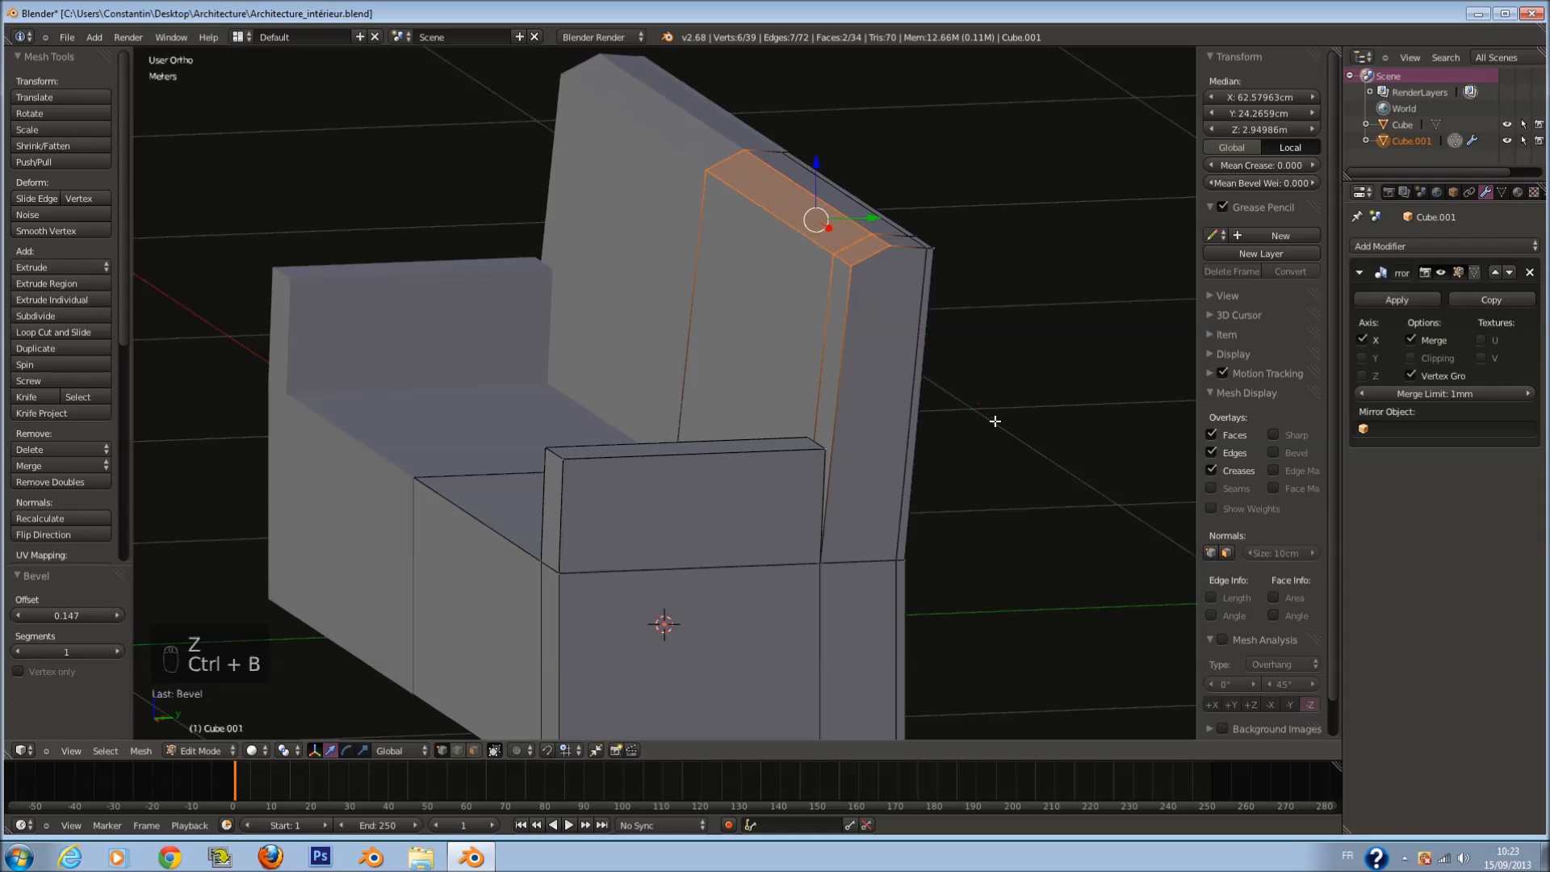
Step: Bevel the armrest's front top edge, and bevel its rear top edge with an offset of about 0.044
key(a)
click(560, 460)
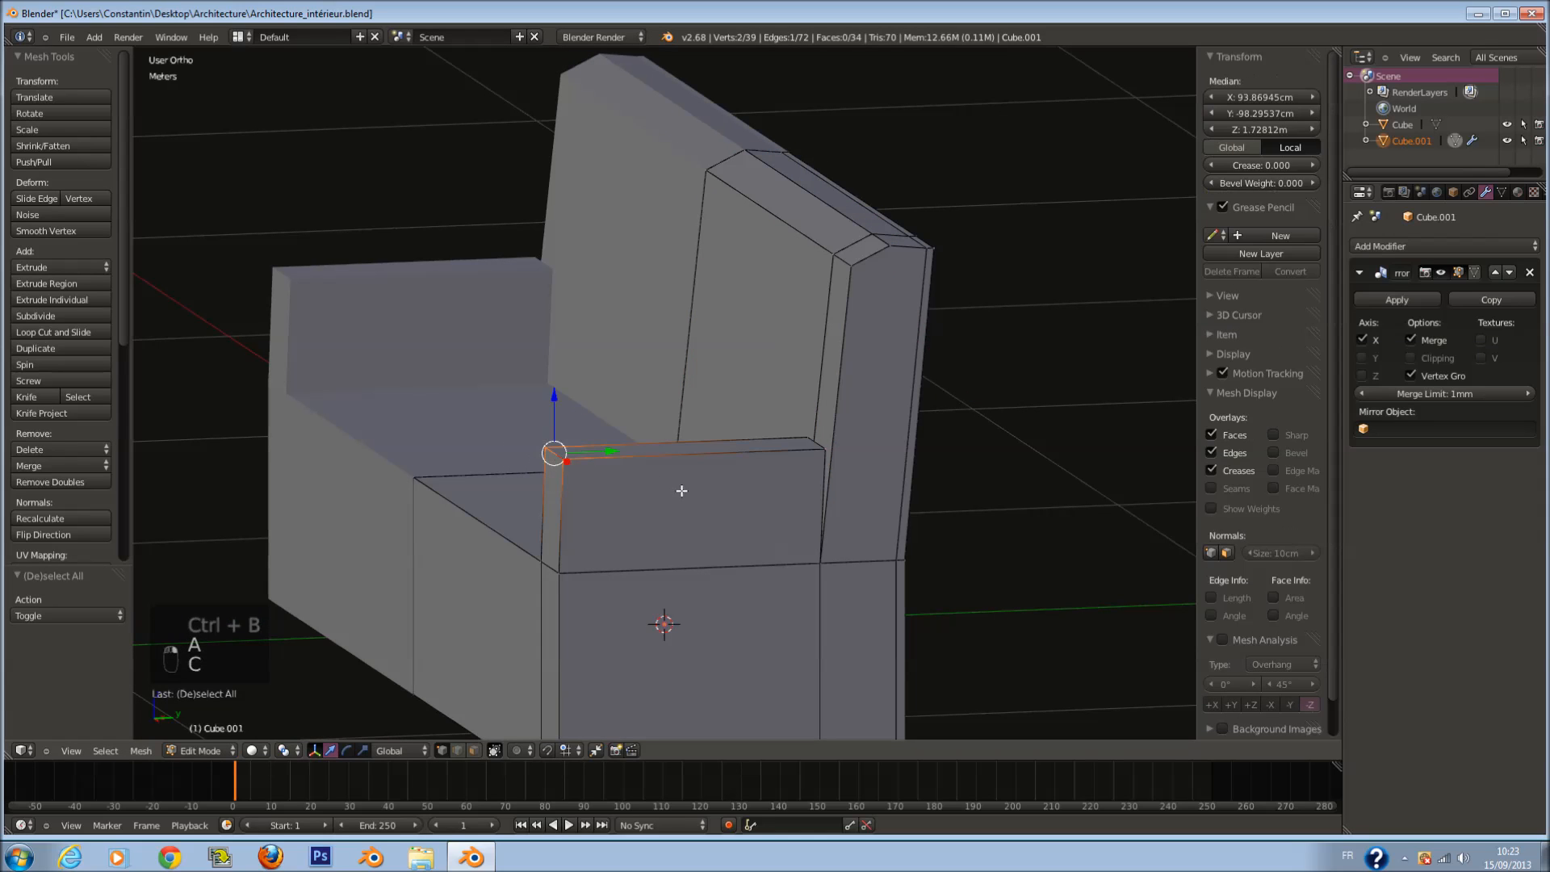
key(ctrl+b)
click(731, 530)
key(a)
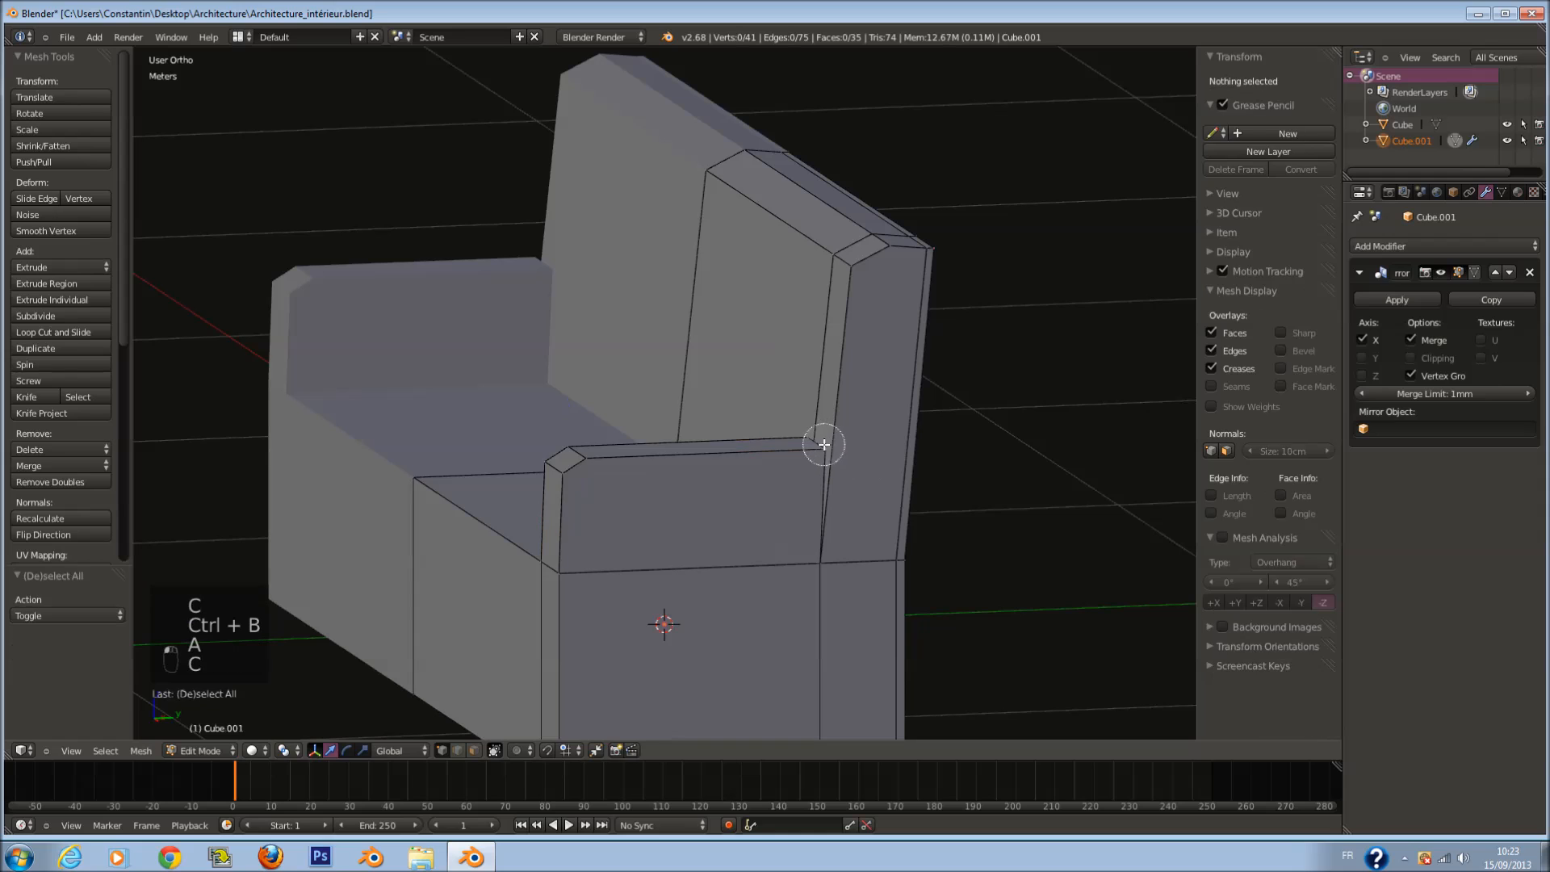
click(823, 444)
key(ctrl+b)
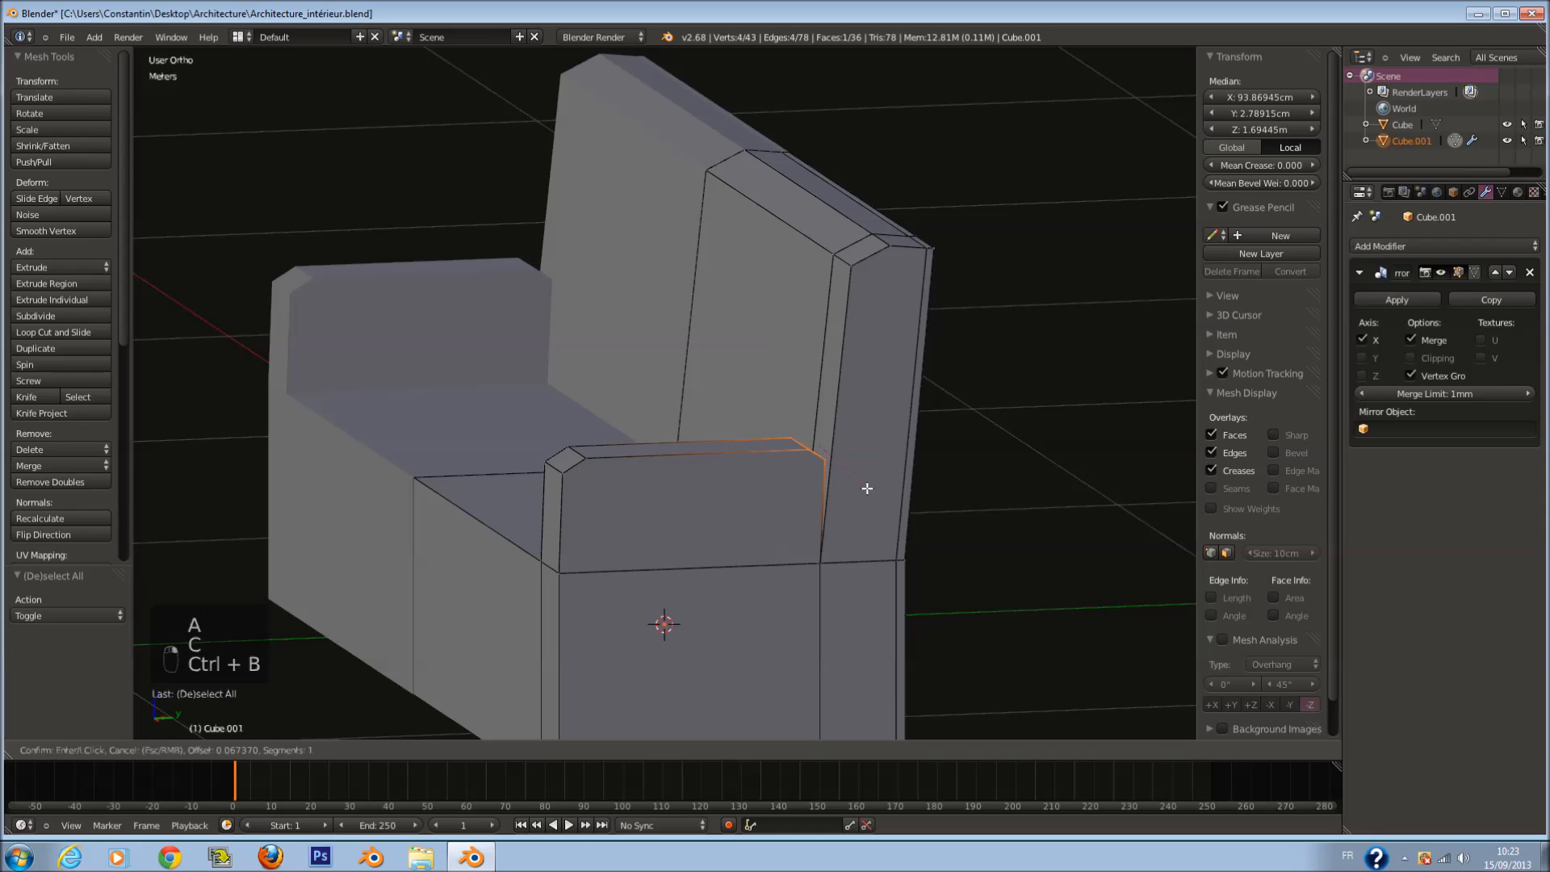
click(856, 486)
middle_drag(856, 486, 837, 495)
key(z)
key(z)
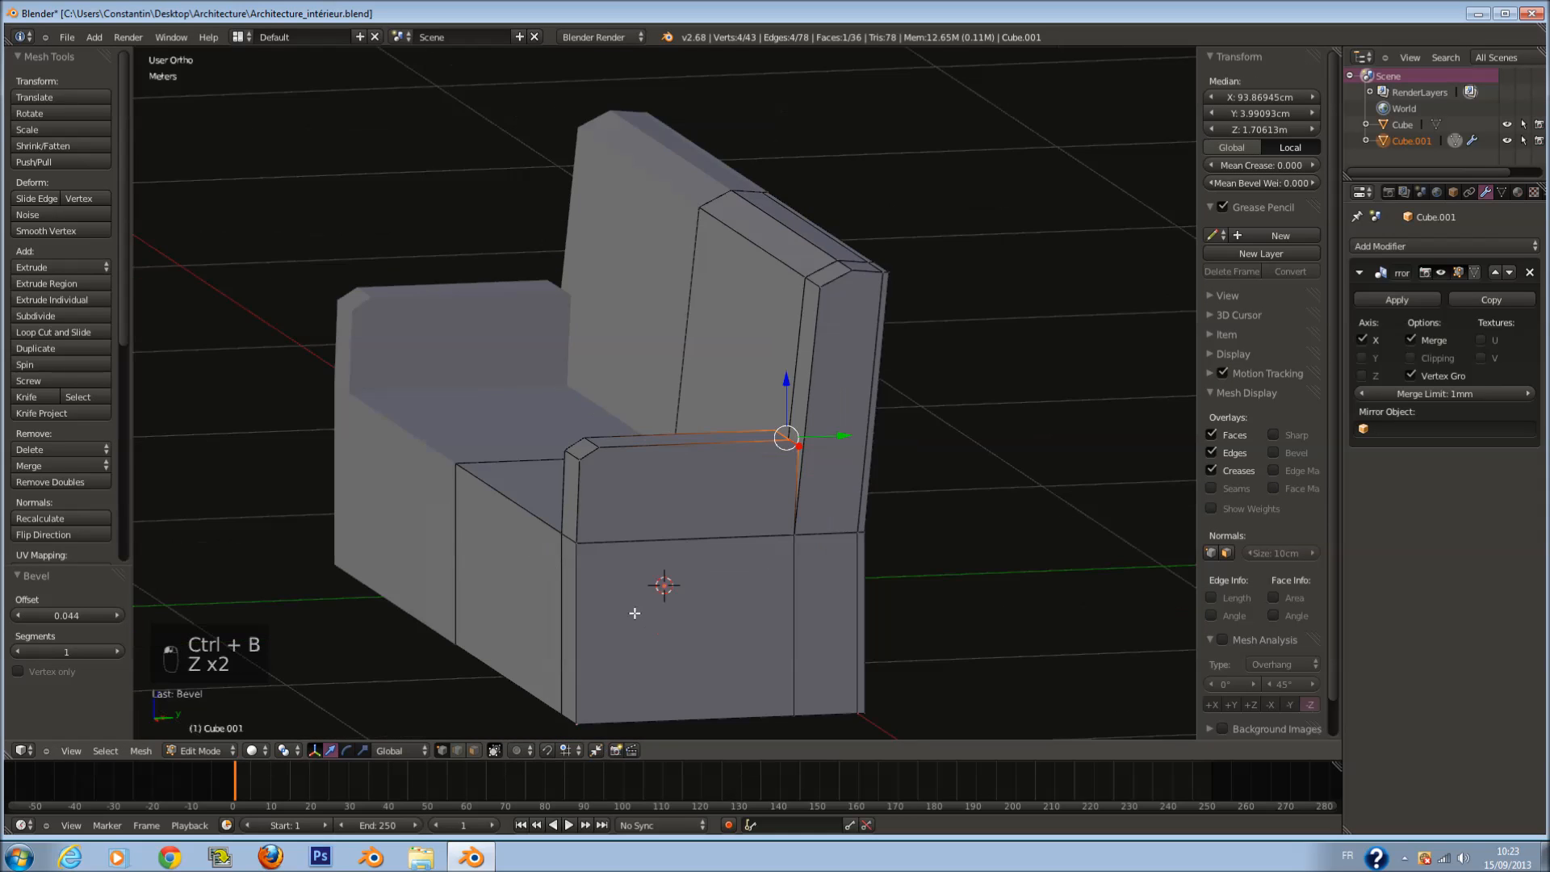
Step: Leave mesh editing and add a level 1 Subdivision Surface modifier to the sofa
key(a)
key(Tab)
scroll(804, 498, up, 2)
key(ctrl+1)
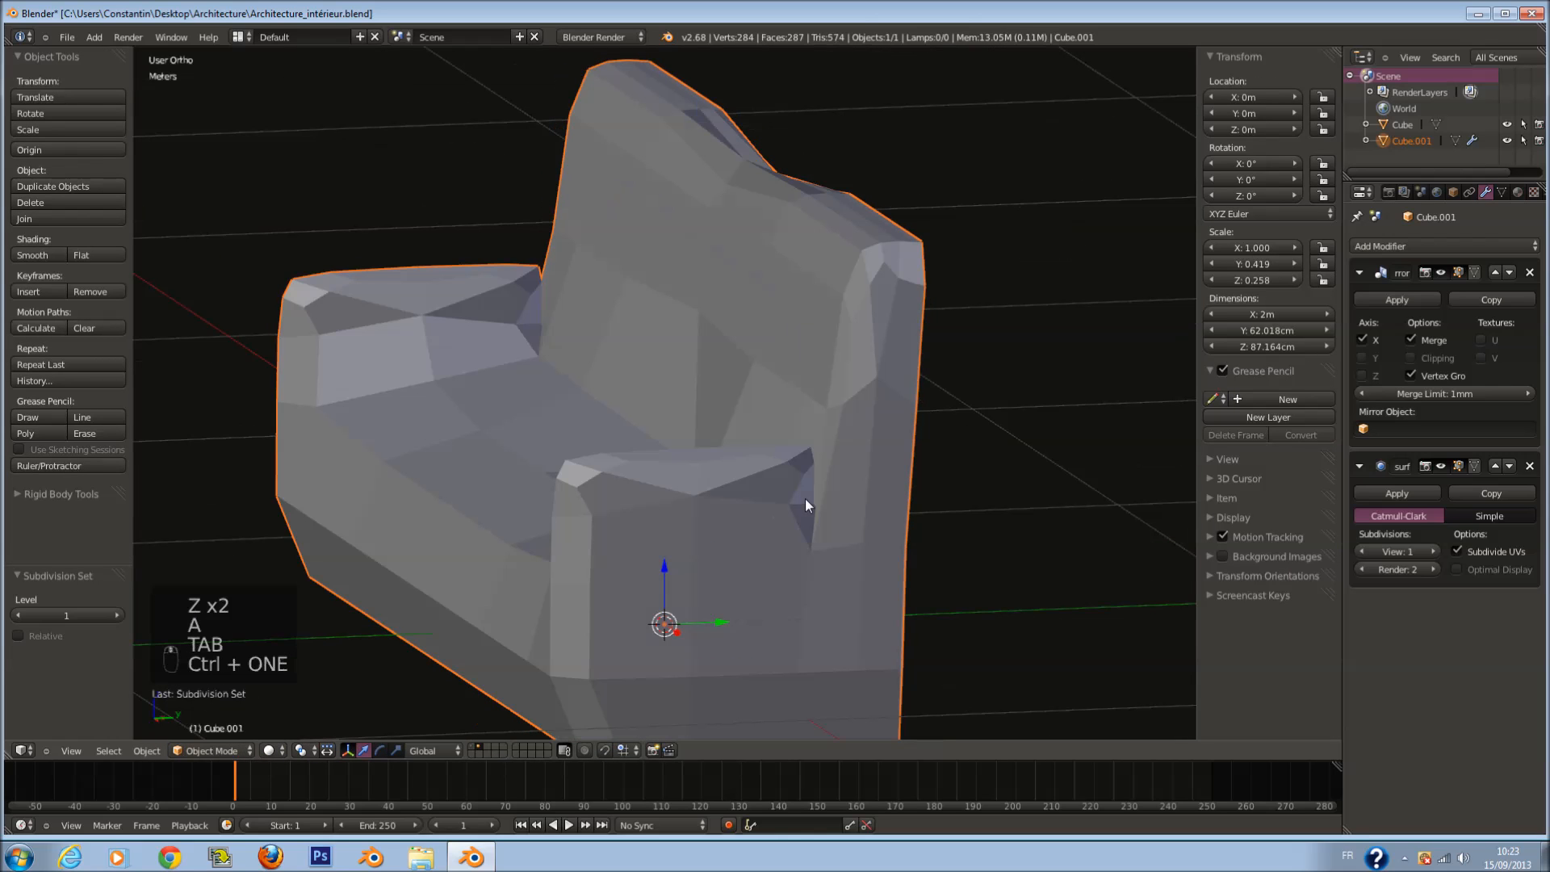
Step: Apply smooth shading to the sofa and save the file
click(35, 256)
scroll(515, 382, down, 2)
mouse_move(515, 382)
middle_down()
mouse_move(820, 387)
mouse_move(767, 371)
mouse_move(786, 242)
middle_up()
scroll(597, 378, up, 1)
key(ctrl+s)
Step: Cut an edge loop around the sofa's seat and backrest and slide it close to the armrest
key(Tab)
scroll(820, 391, up, 1)
key(a)
key(a)
key(a)
key(a)
key(ctrl+r)
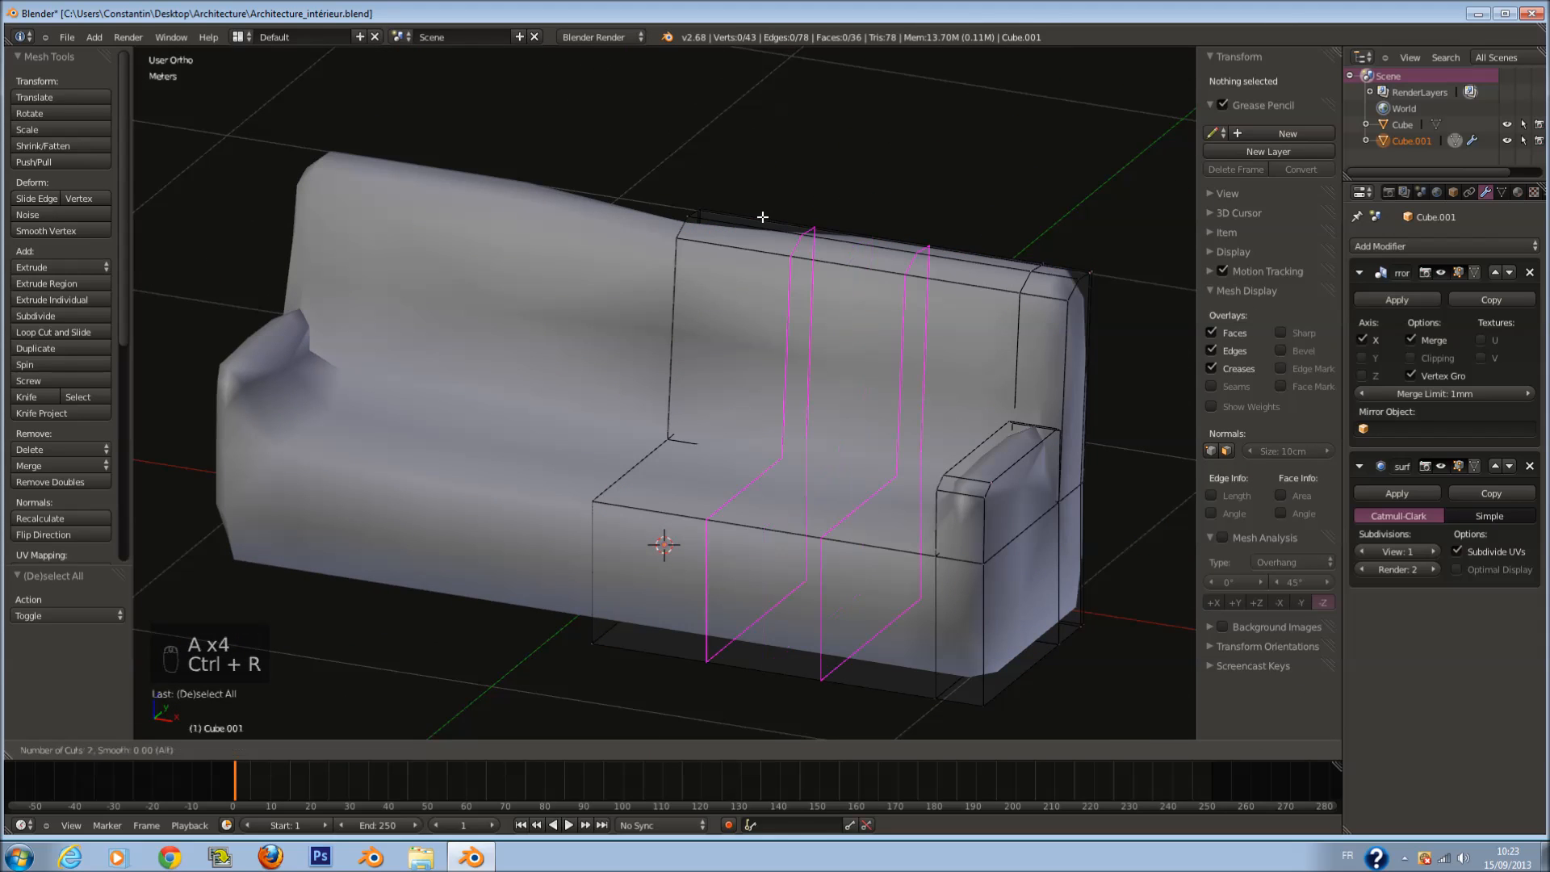
click(748, 215)
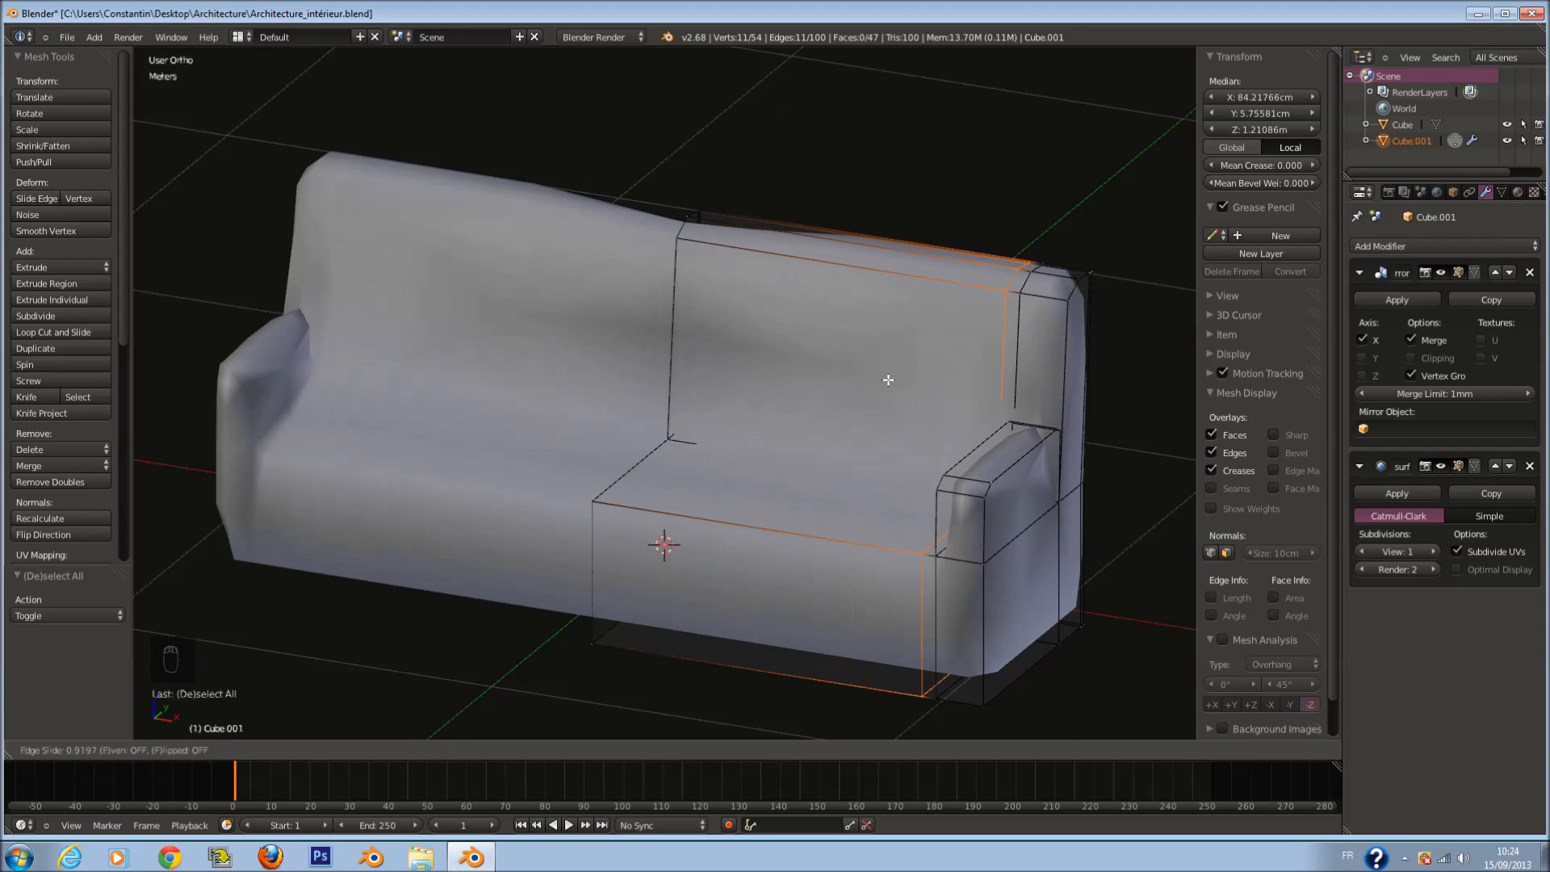
click(942, 401)
Step: Leave mesh editing, apply the sofa's Mirror modifier, and raise its subdivision to level 2
key(Tab)
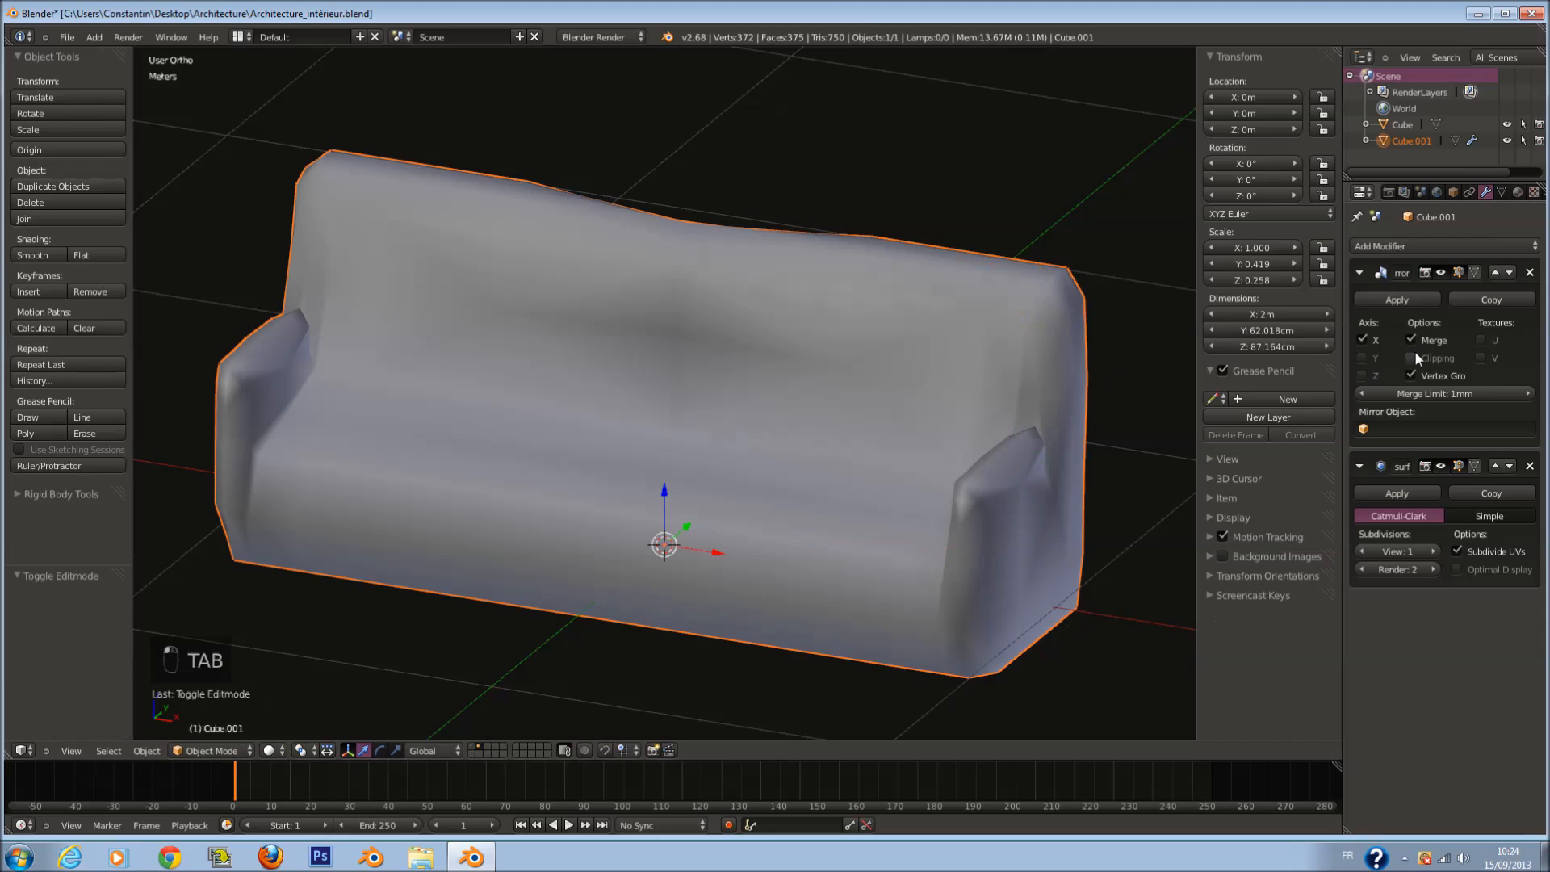
click(1426, 297)
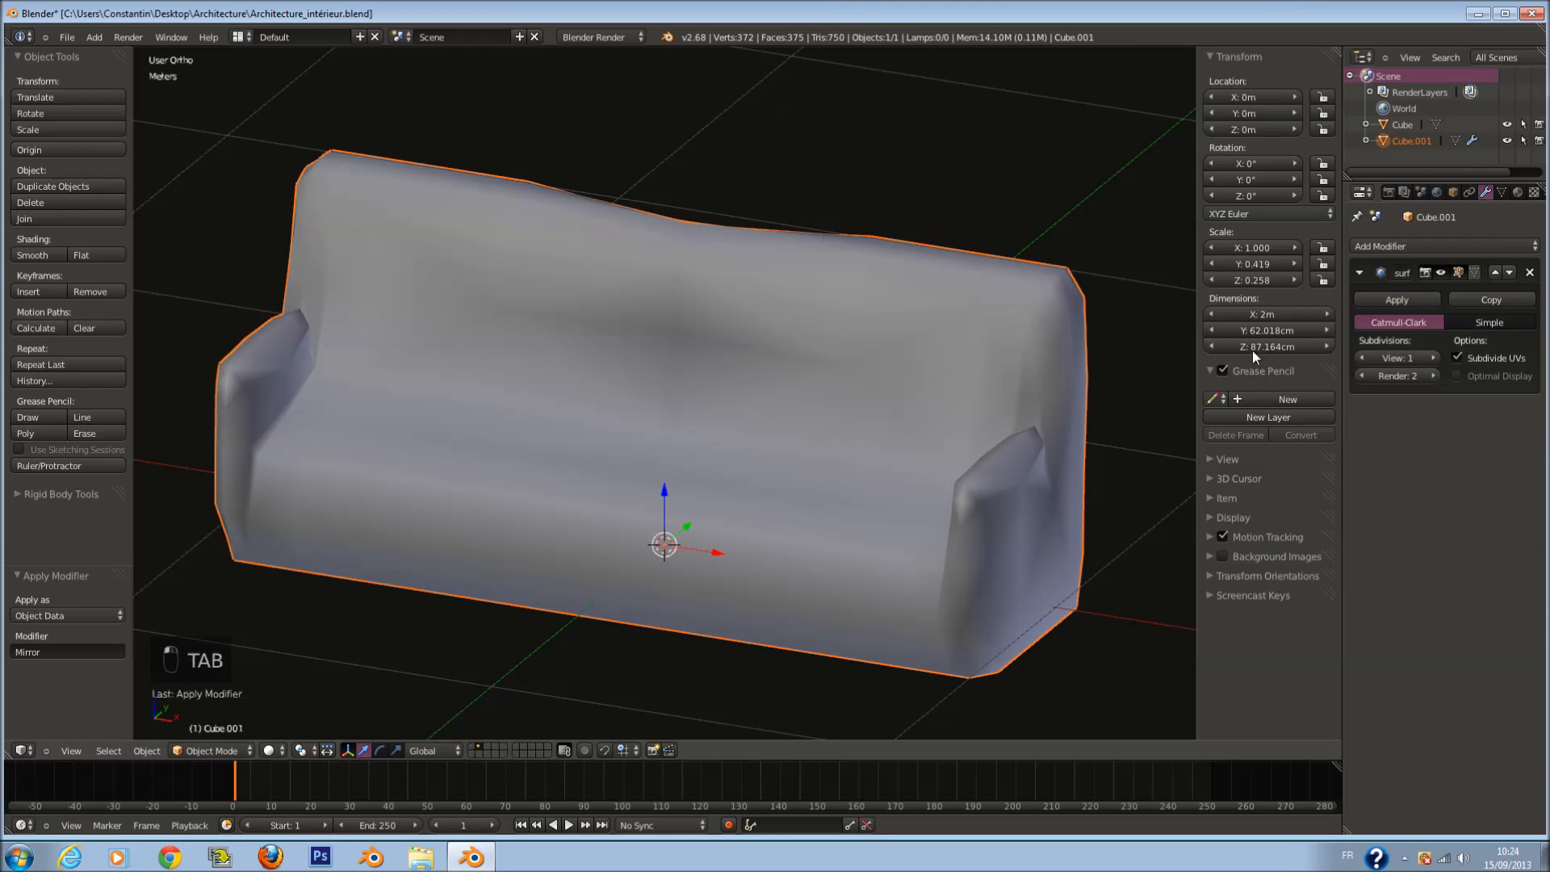
key(ctrl+2)
Step: Delete the internal faces along the sofa's centre line and return to the solid view in Object Mode
key(Tab)
key(z)
key(a)
key(a)
key(a)
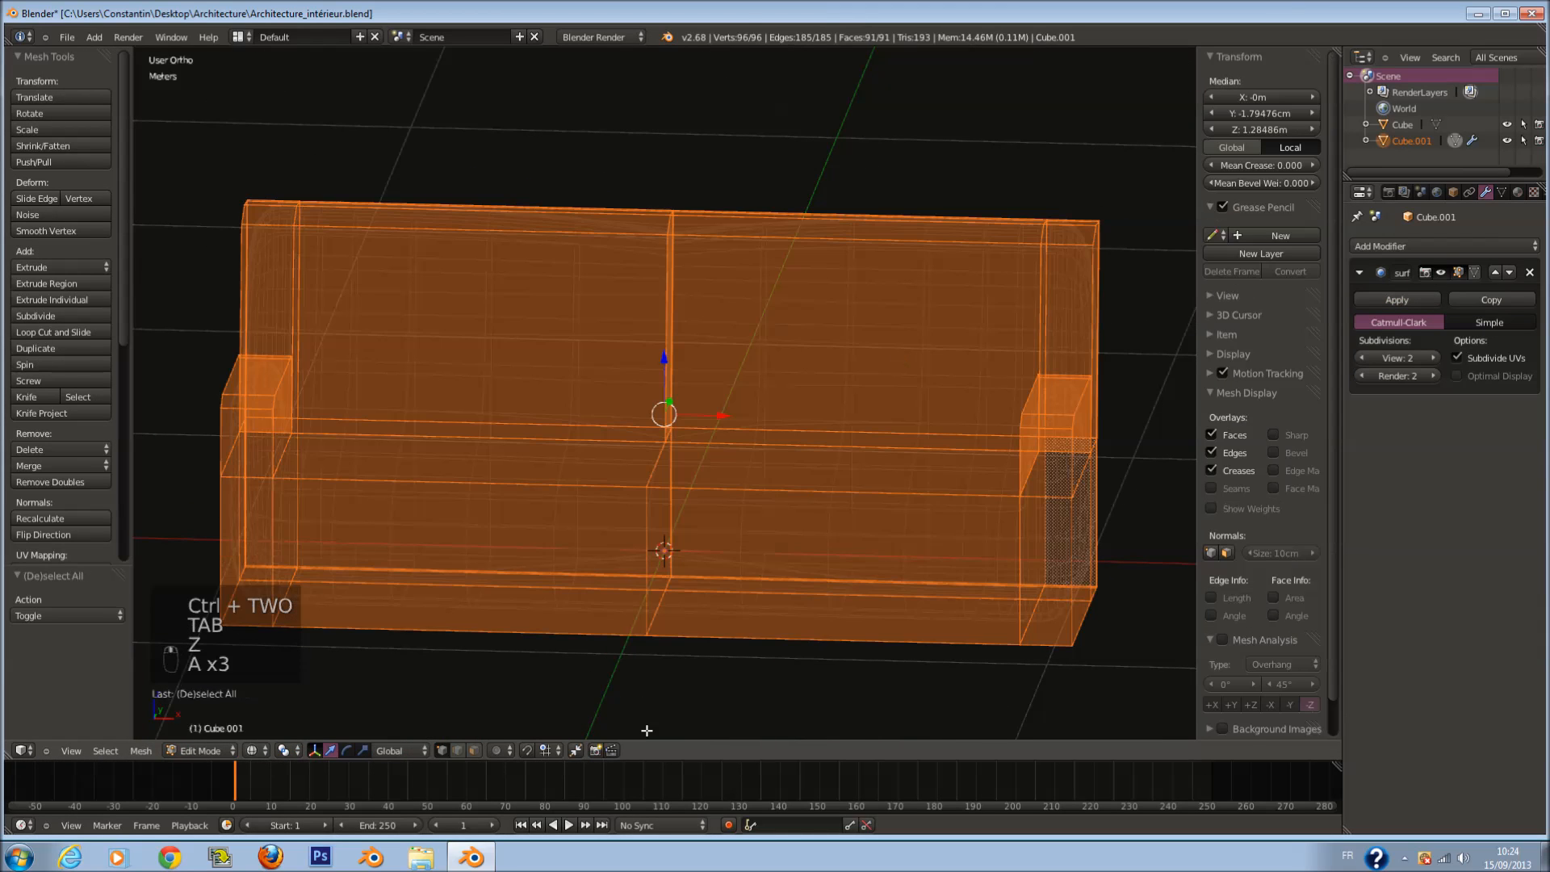
key(a)
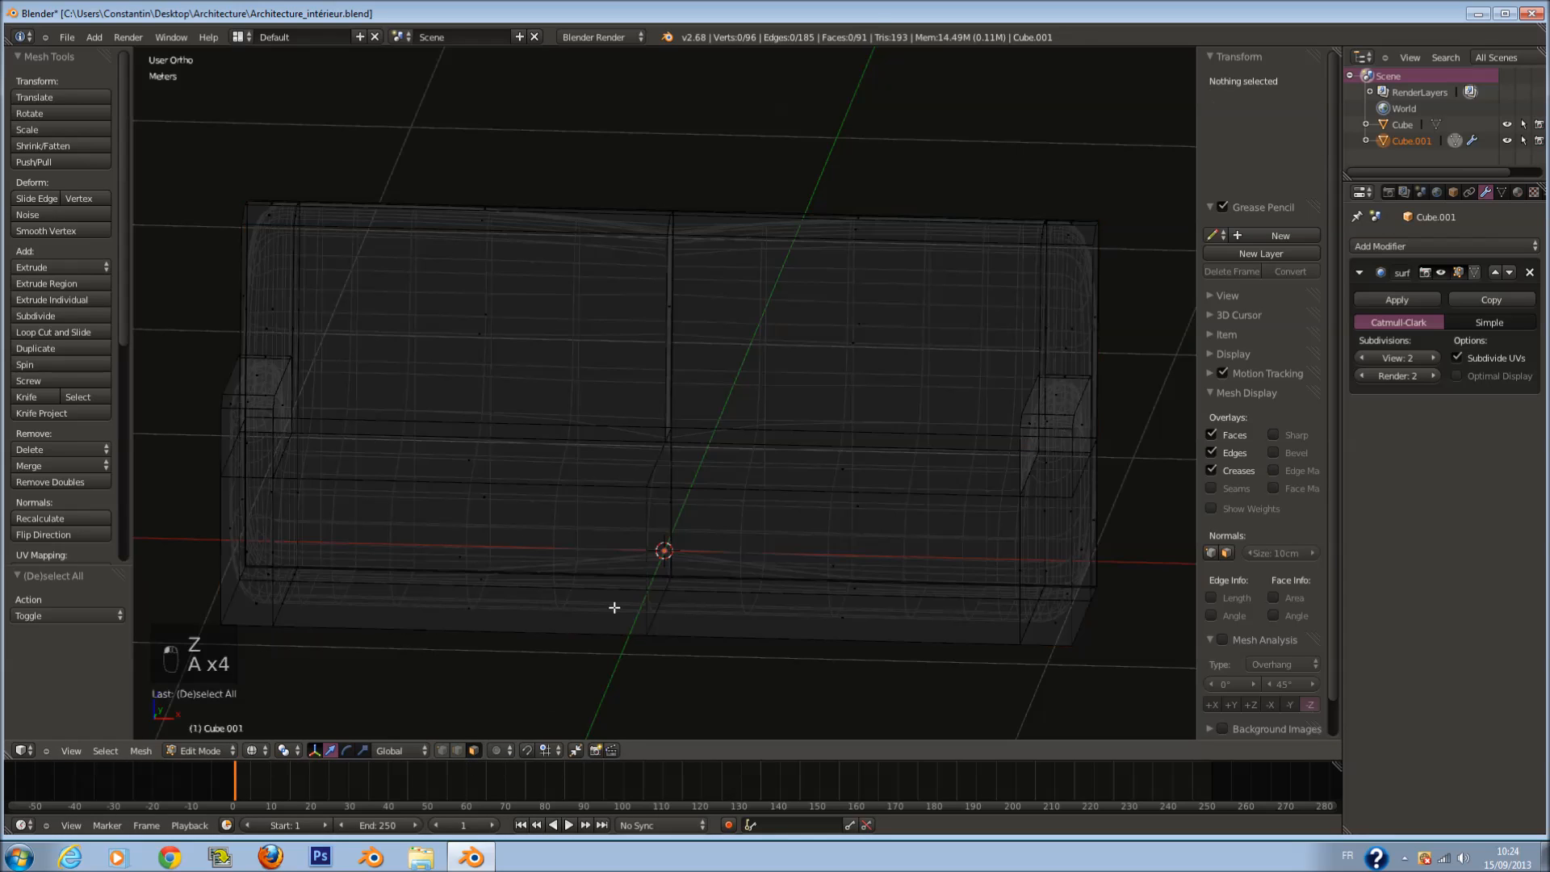
key(c)
scroll(672, 191, down, 3)
drag(668, 180, 617, 632)
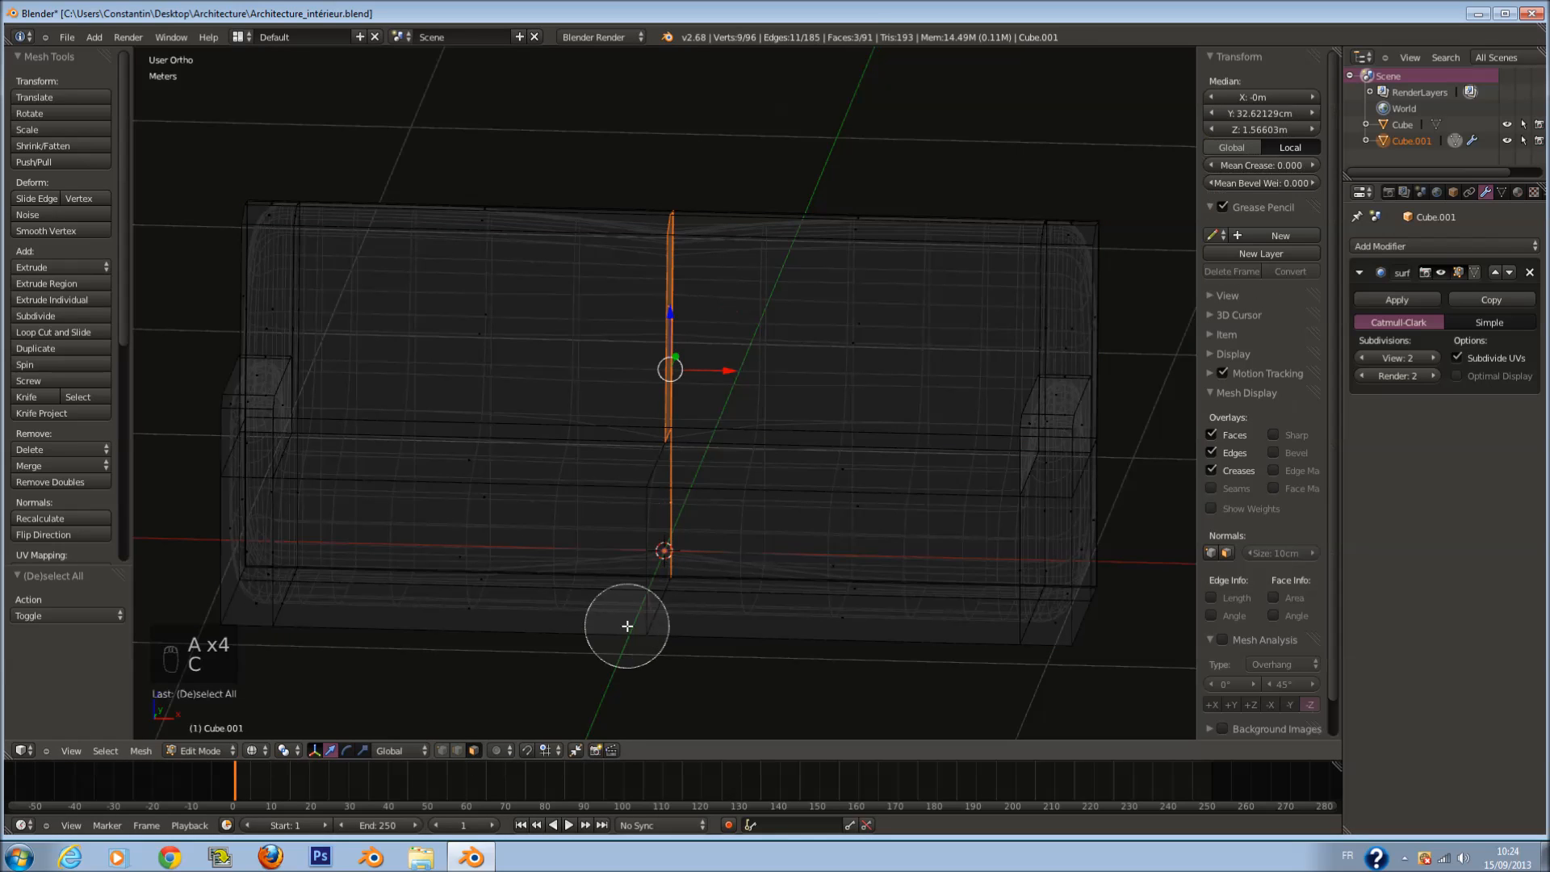
right_click(654, 557)
key(x)
click(657, 564)
key(Tab)
key(z)
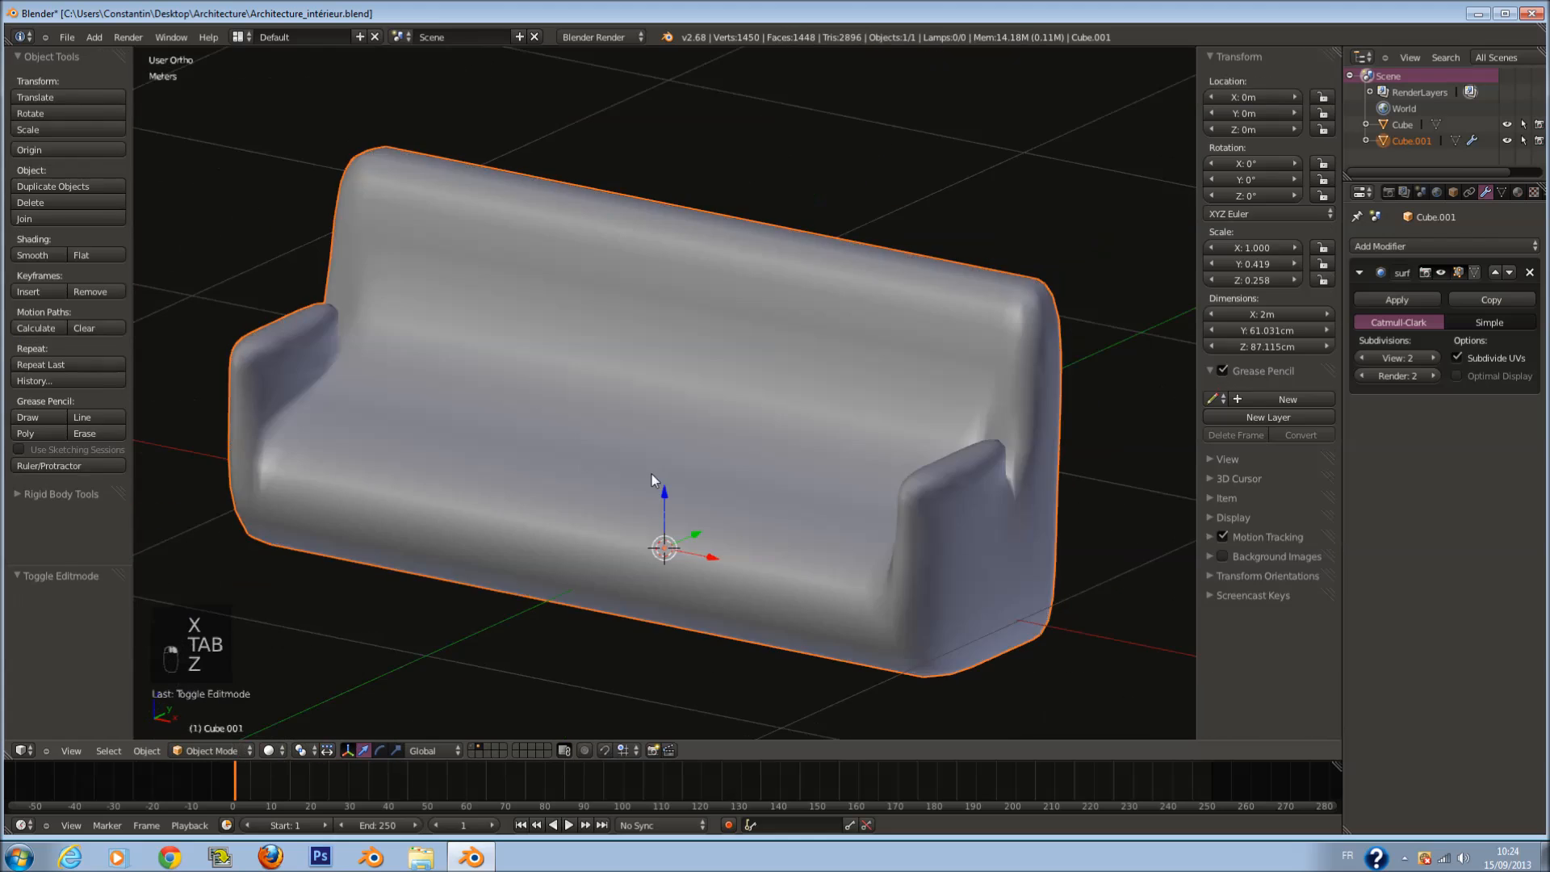
Step: Cut an edge loop beside the +X armrest, and another across the sofa's side behind the armrest, slid towards the back
key(Tab)
key(a)
key(a)
key(ctrl+r)
click(999, 346)
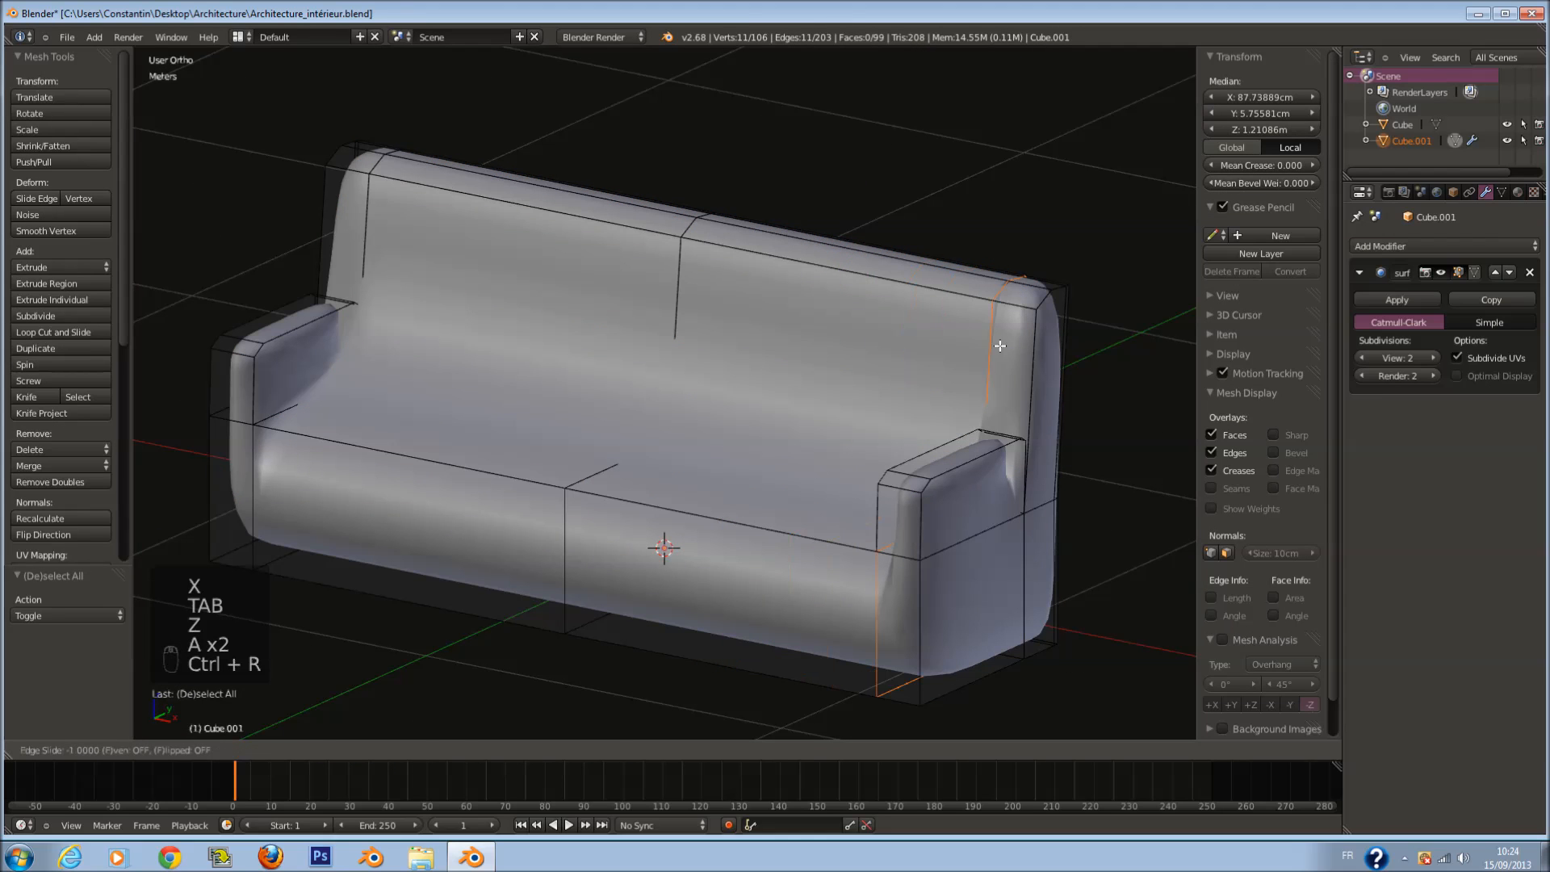
click(1072, 370)
key(a)
key(ctrl+r)
click(1009, 502)
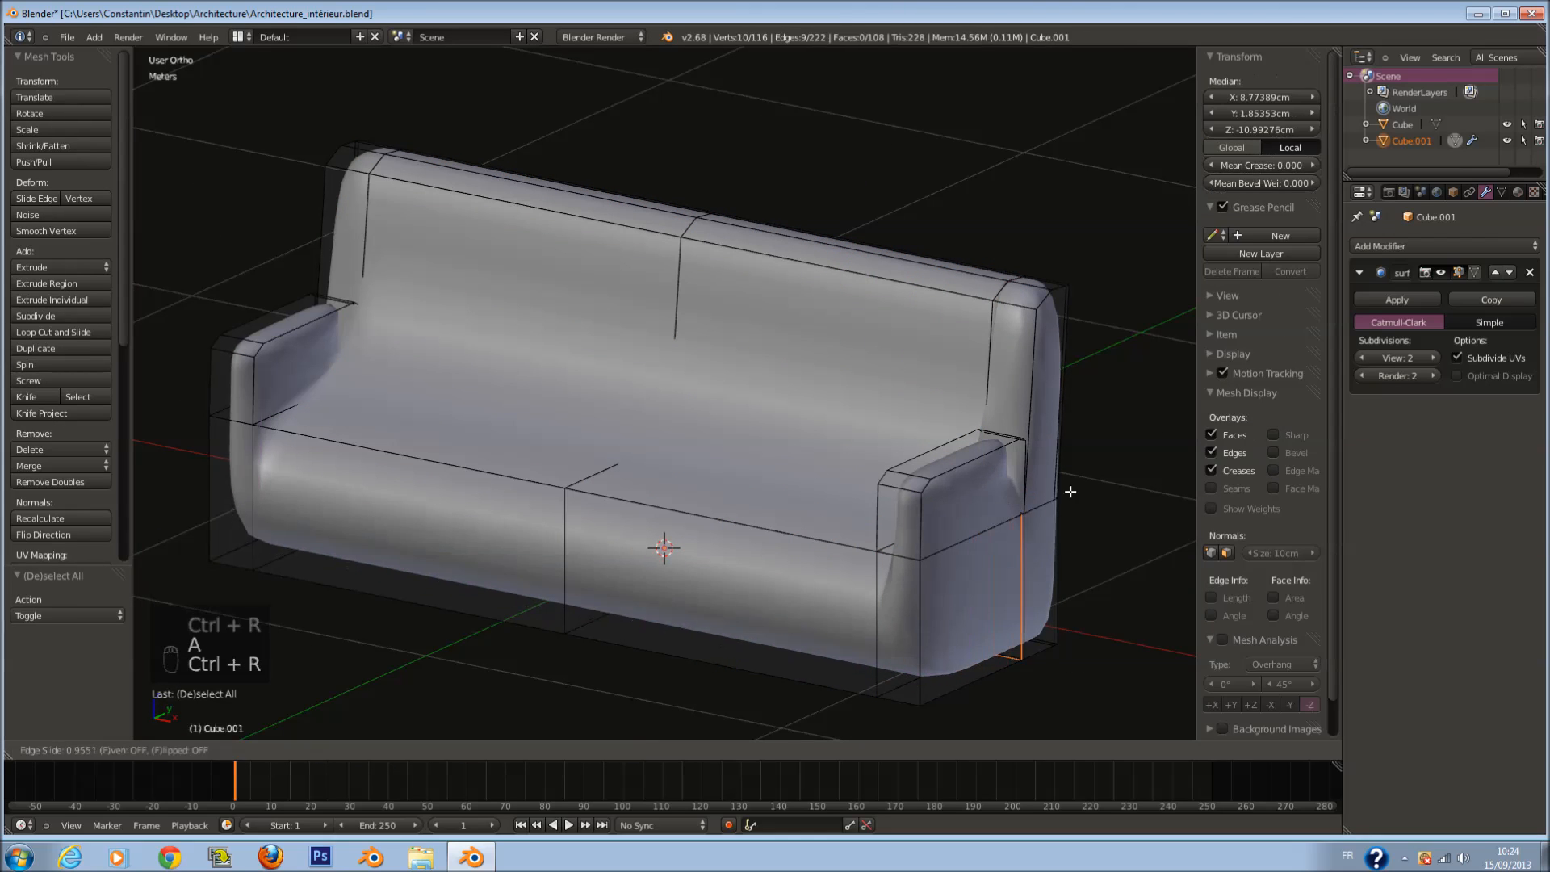
click(1099, 482)
Step: Cut an edge loop across the armrest's side and a short one on the armrest's rear face
middle_drag(1082, 495, 1055, 540)
key(a)
key(ctrl+r)
click(969, 497)
click(984, 560)
middle_drag(984, 561, 889, 528)
key(a)
key(ctrl+r)
click(888, 526)
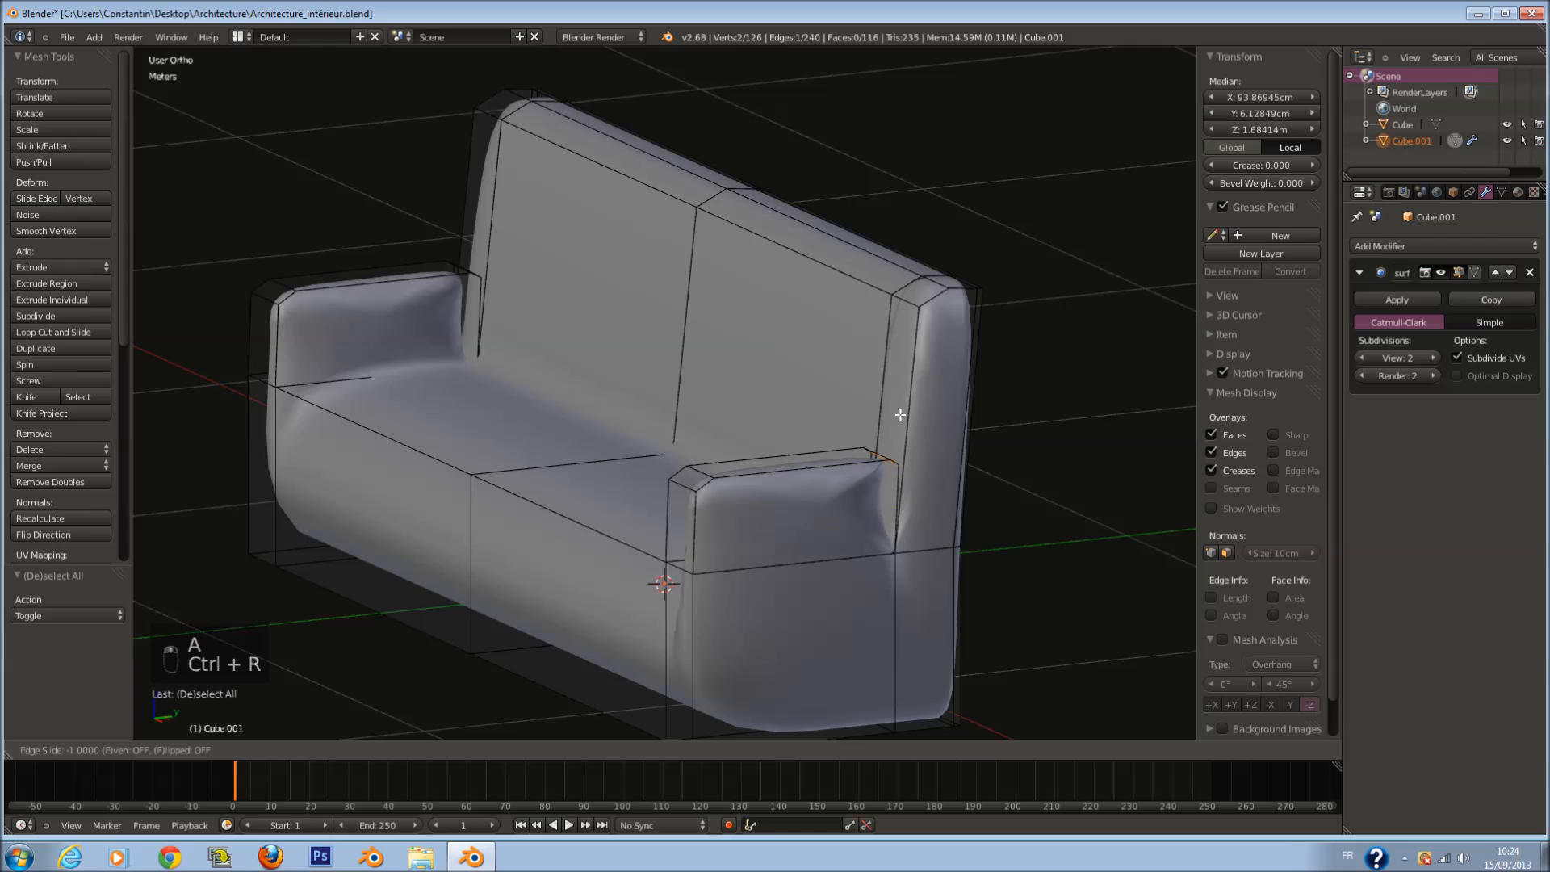
click(709, 523)
Step: Cut an edge loop along the seat, slide it against the base of the backrest, and leave mesh editing
key(a)
key(ctrl+r)
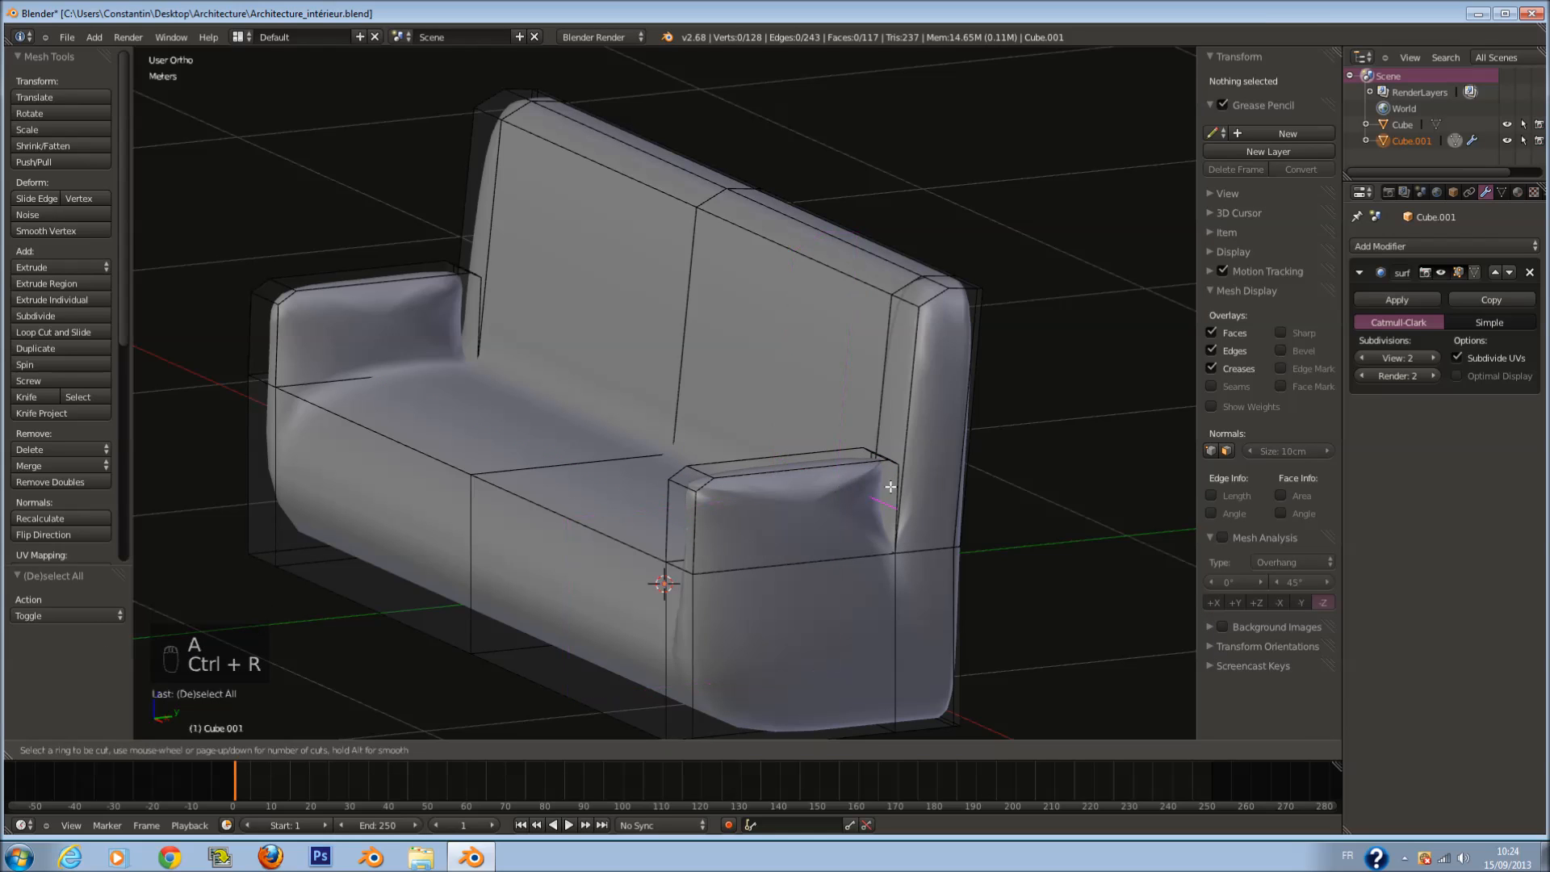
right_click(693, 545)
middle_drag(694, 546, 961, 541)
key(ctrl+r)
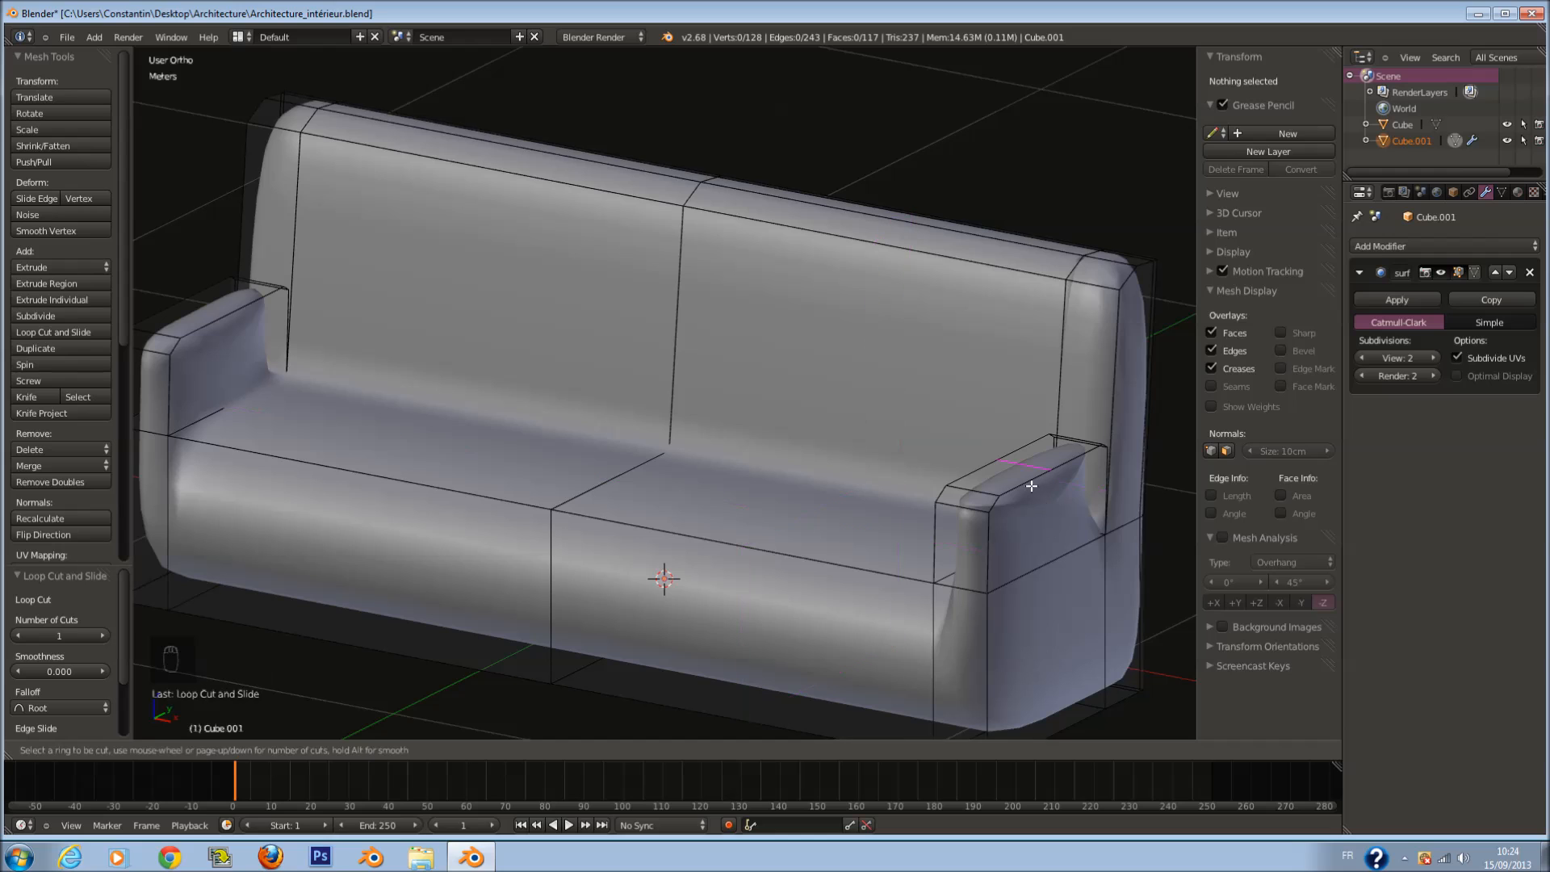
click(665, 468)
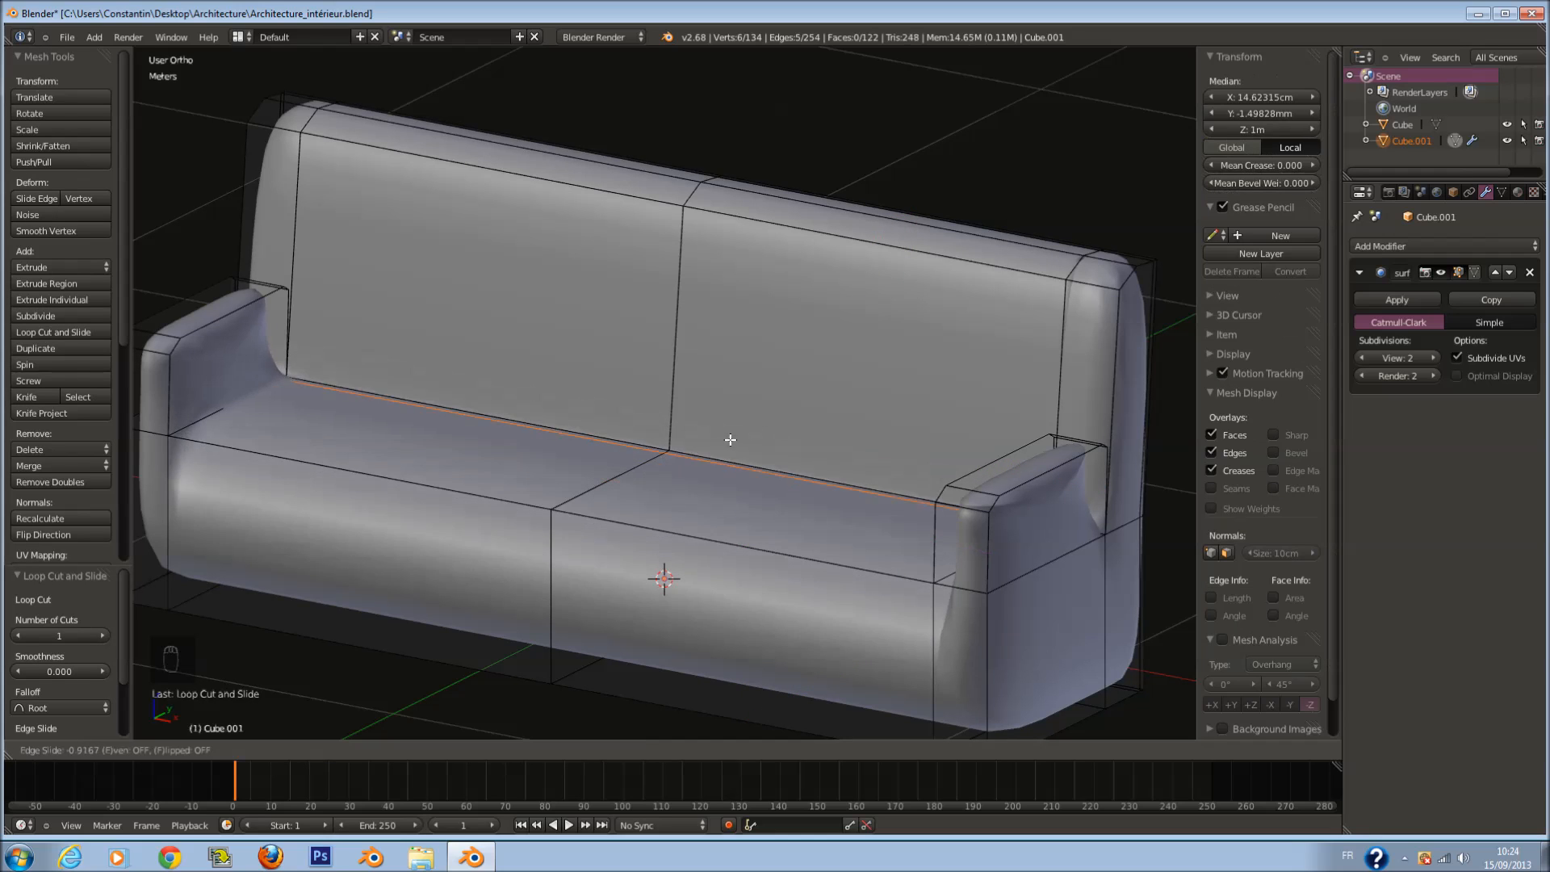
click(727, 477)
middle_drag(726, 476, 695, 429)
key(Tab)
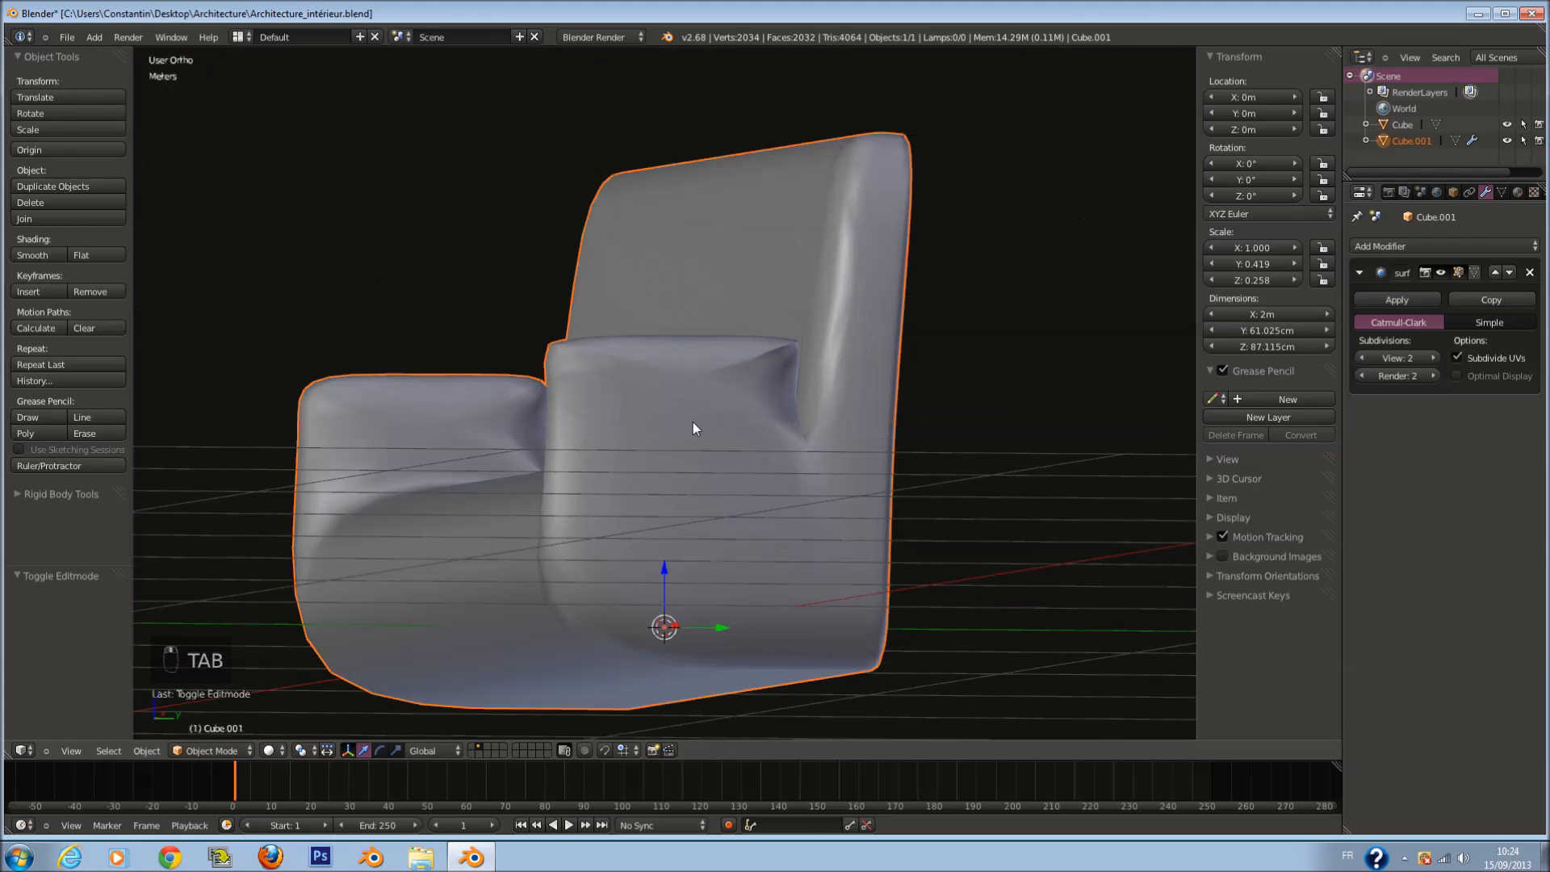
Step: Delete all the faces of the raised armrest on the sofa's +X side
scroll(695, 428, up, 3)
key(Tab)
key(a)
key(a)
key(a)
key(ctrl+r)
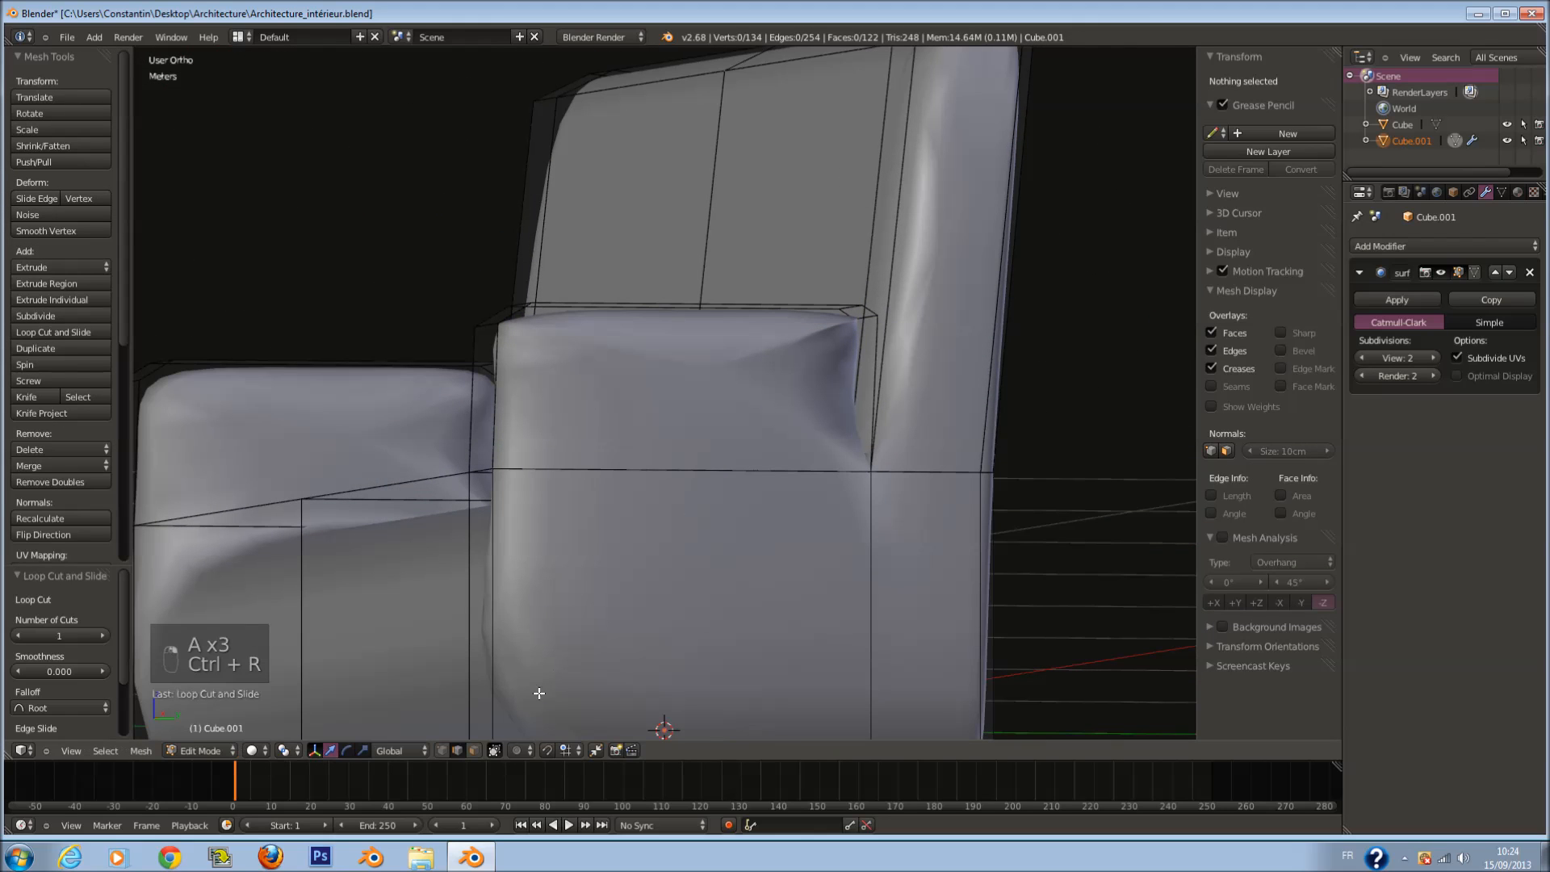
middle_drag(510, 578, 542, 592)
middle_drag(486, 704, 422, 603)
key(z)
ctrl+scroll(404, 549, down, 5)
key(a)
key(a)
scroll(355, 407, down, 1)
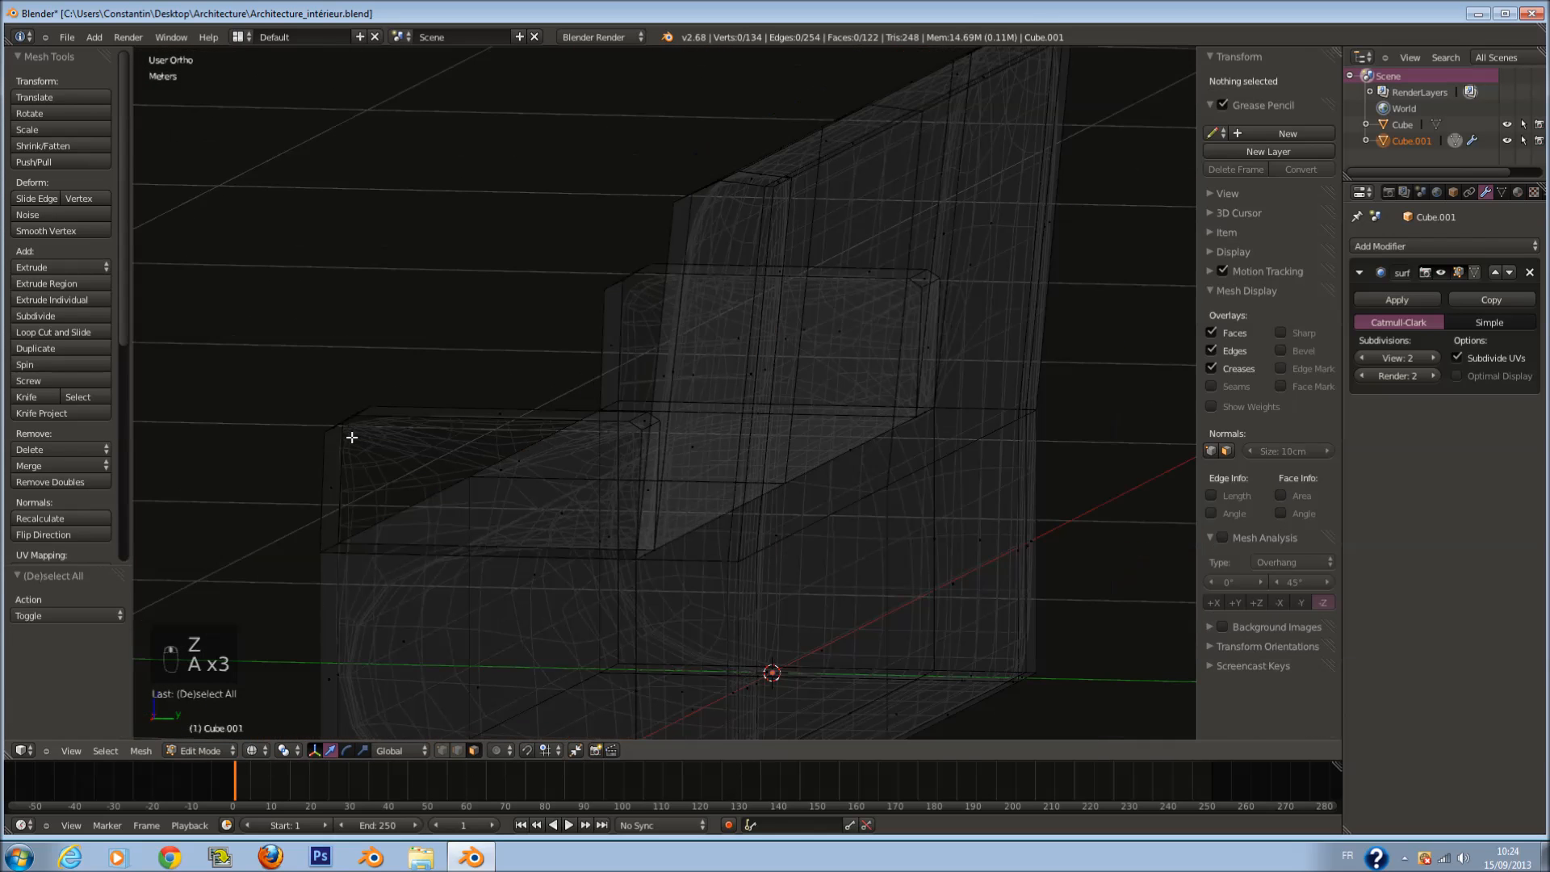
middle_drag(335, 409, 315, 387)
key(c)
scroll(312, 387, down, 5)
drag(221, 364, 481, 359)
right_click(481, 360)
key(x)
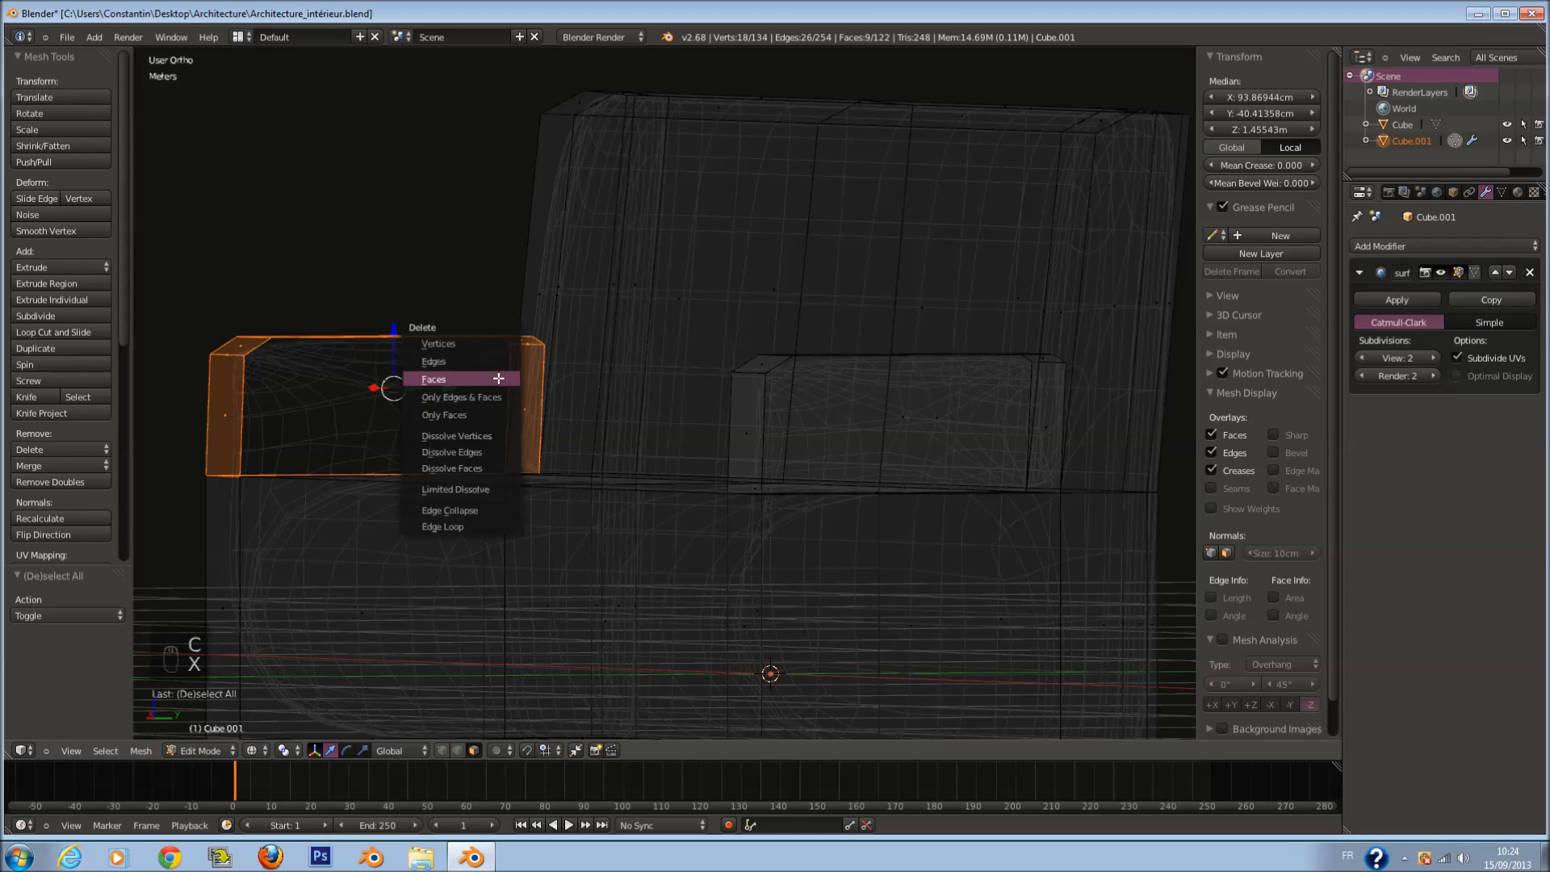
click(468, 377)
Step: Remove doubled vertices from the entire sofa mesh
key(z)
scroll(524, 533, down, 1)
key(a)
key(a)
key(a)
key(a)
key(a)
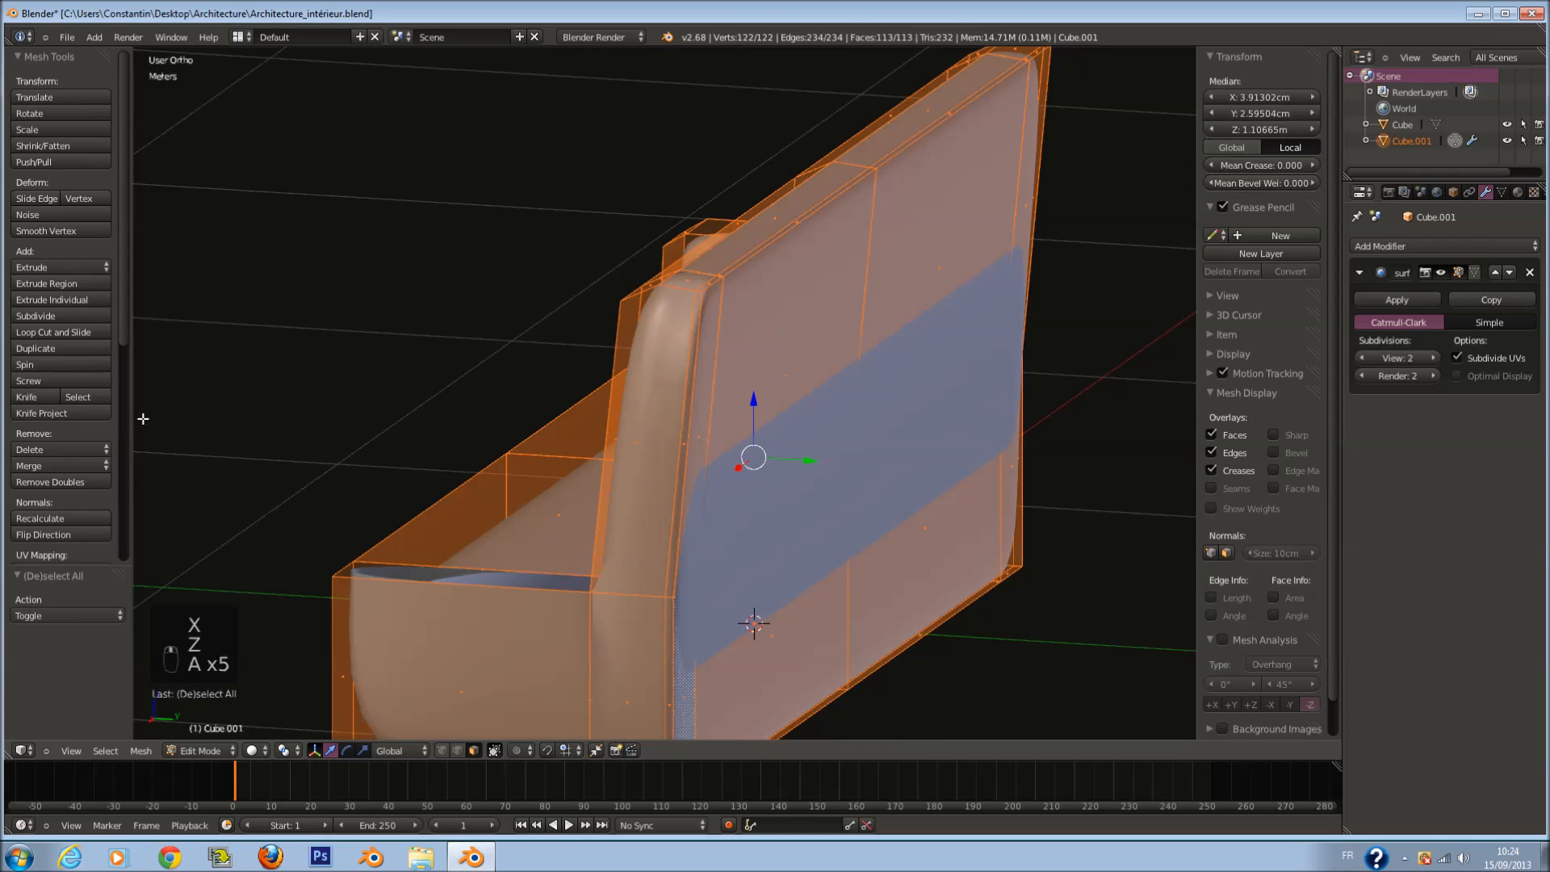
click(95, 481)
Step: Extrude the two lengthwise edges of the open armrest base and raise them about 19.7 cm along Z
middle_drag(380, 517, 450, 535)
scroll(727, 613, up, 1)
shift+middle_drag(778, 634, 725, 587)
click(459, 751)
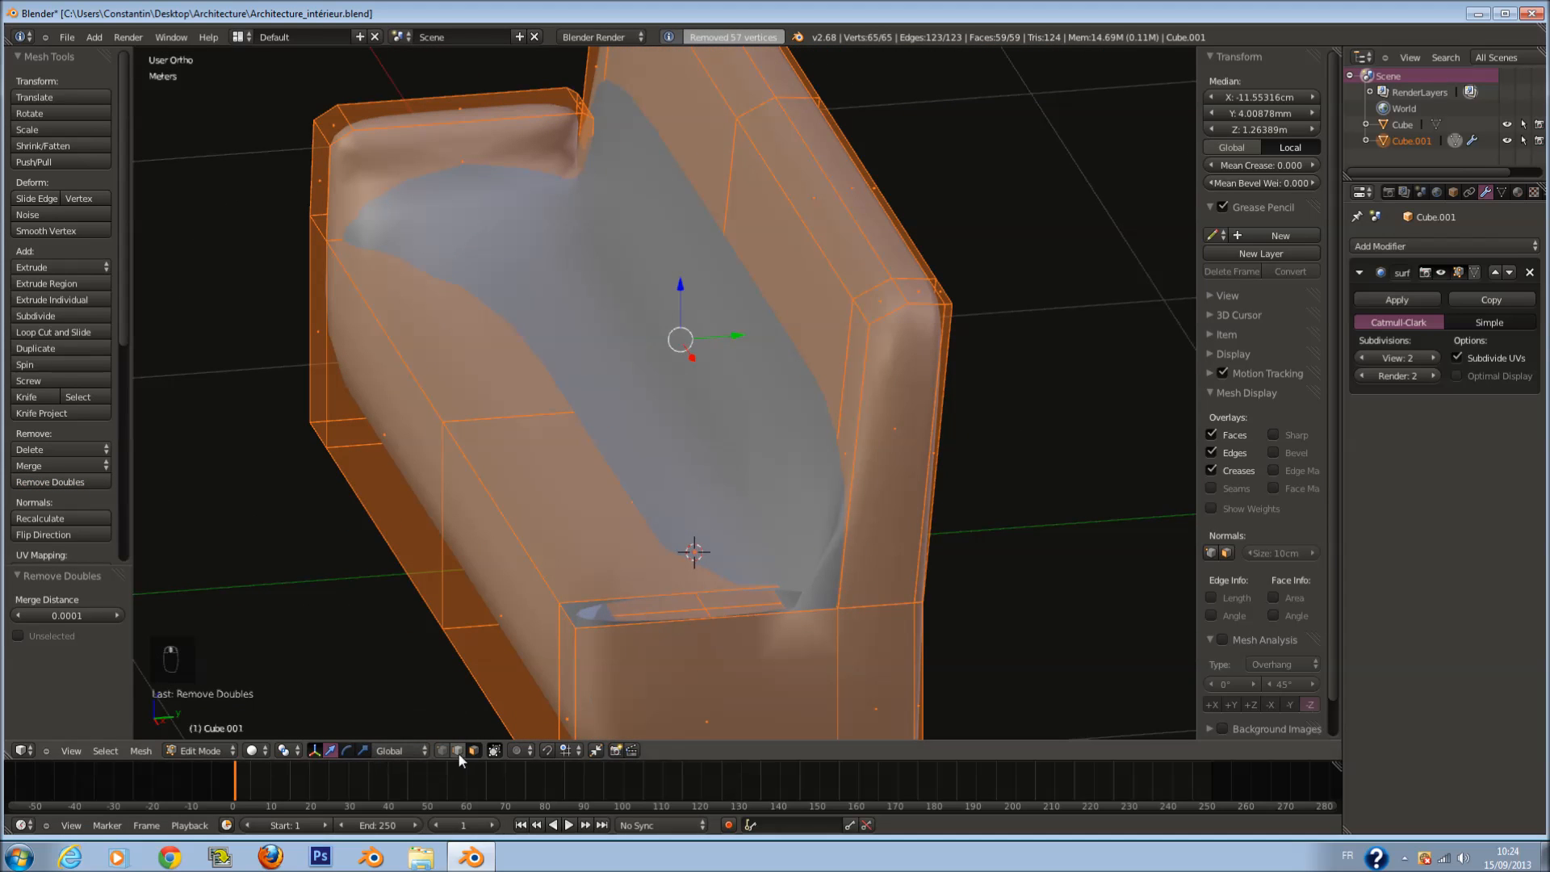
key(a)
right_click(707, 618)
key(z)
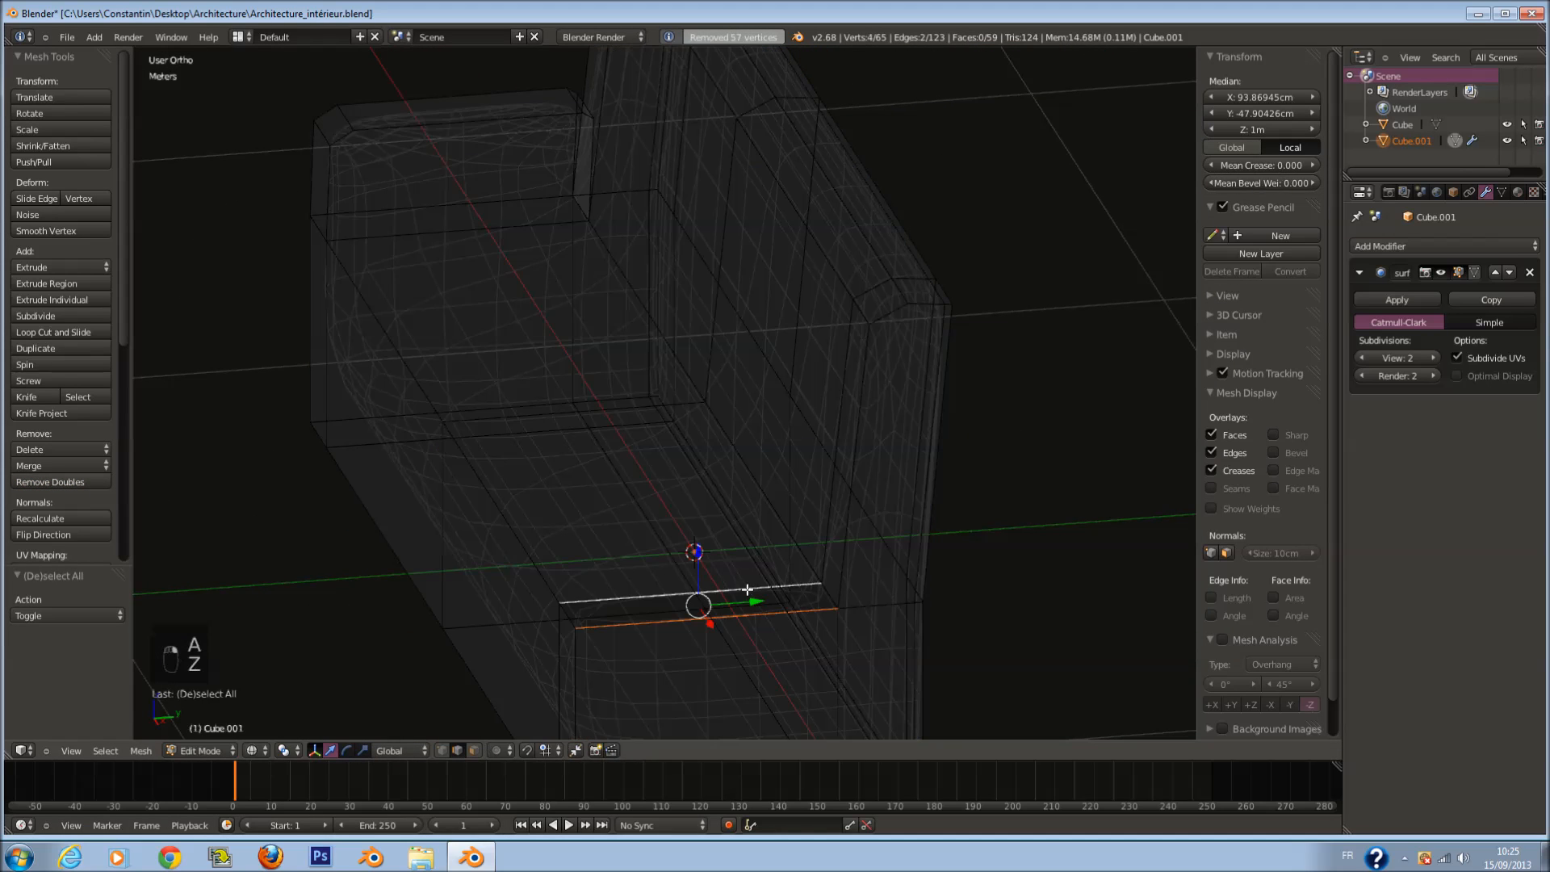
key(KP_3)
middle_drag(714, 494, 716, 483)
key(e)
click(707, 418)
key(z)
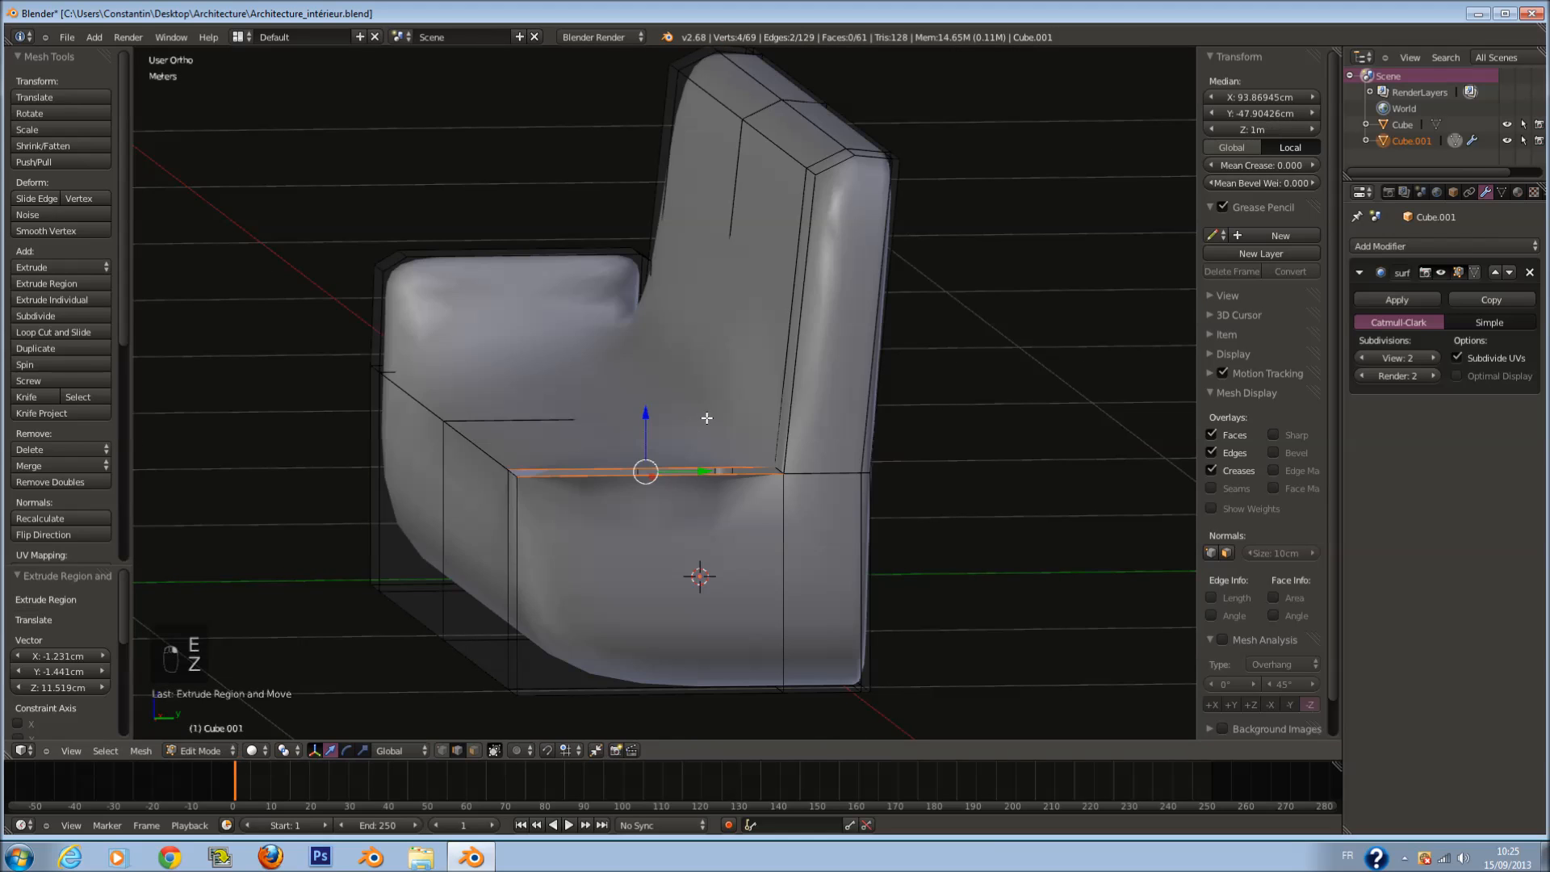
drag(646, 422, 646, 311)
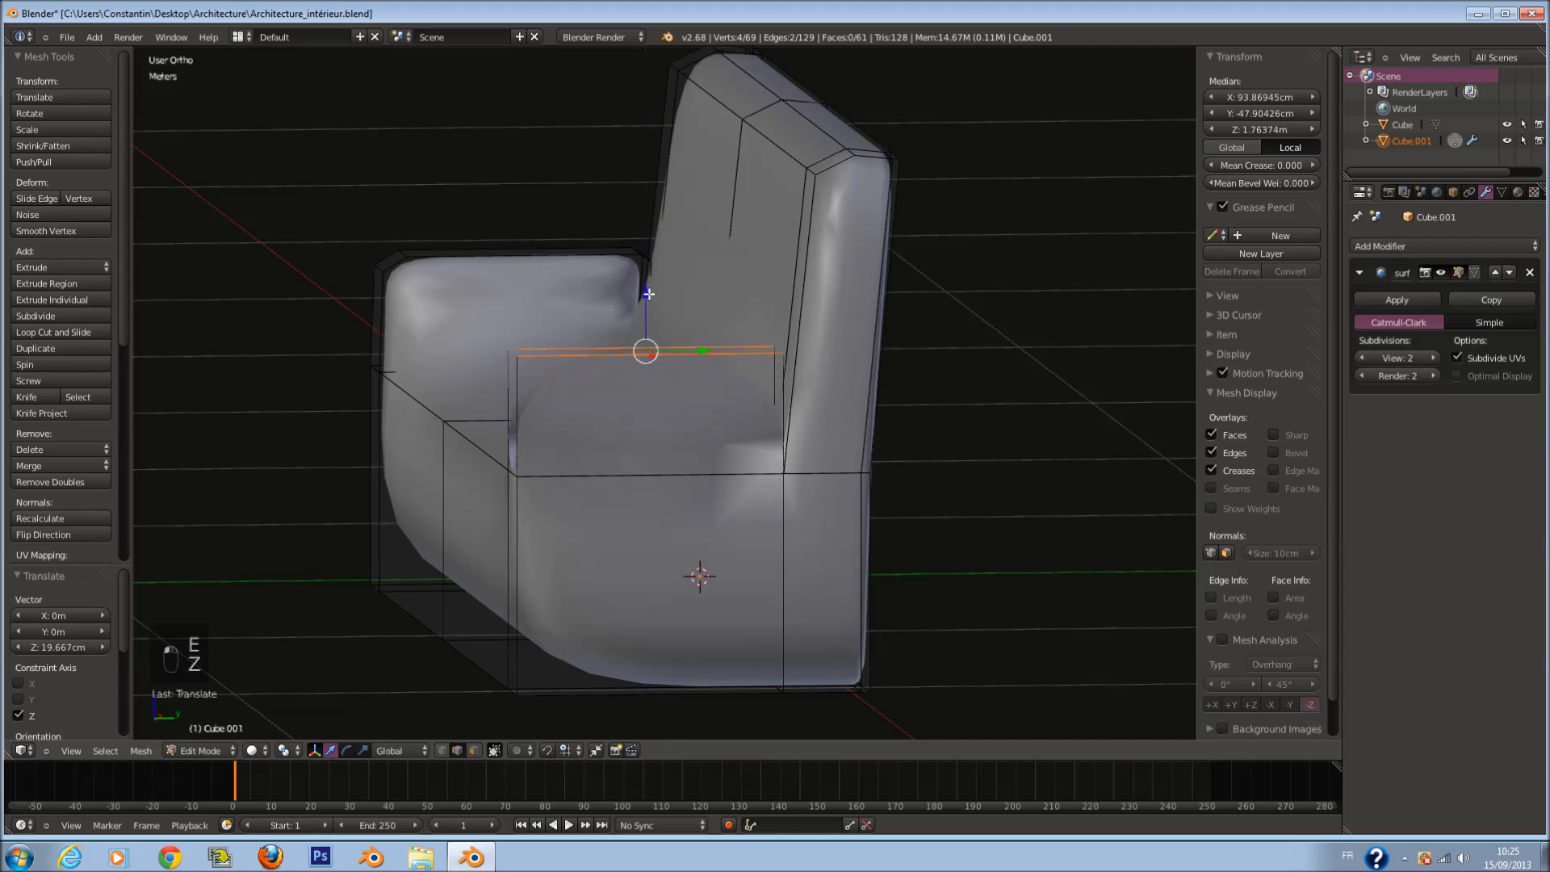
click(649, 295)
Step: Delete the -X half of the sofa's mesh in the front wireframe view and leave mesh editing
key(KP_3)
key(z)
key(KP_1)
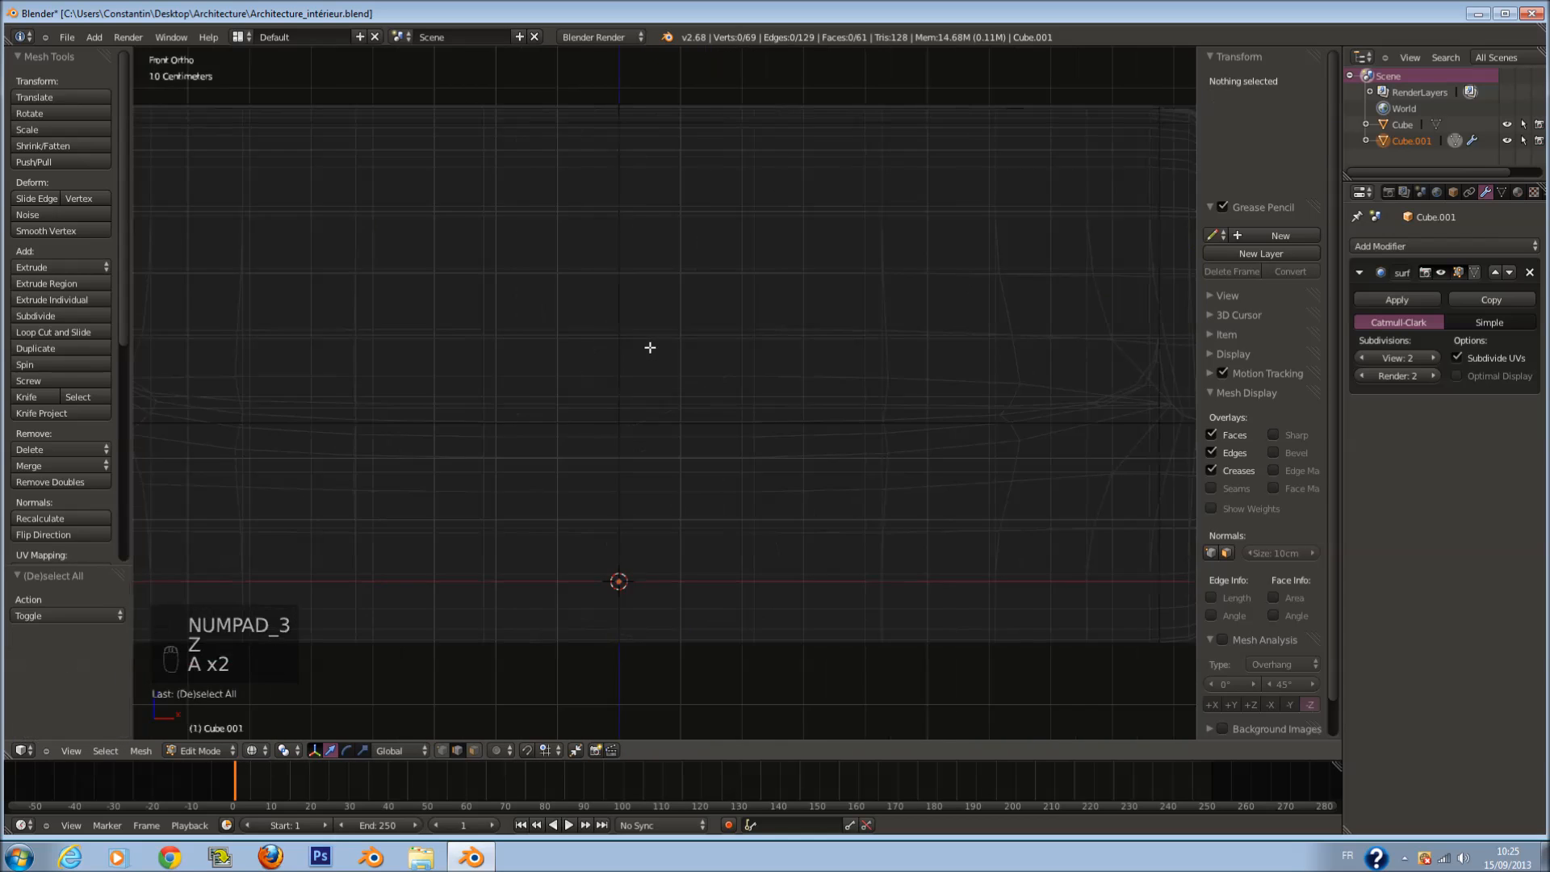
scroll(467, 374, down, 4)
key(a)
key(a)
key(a)
key(a)
key(a)
key(b)
drag(382, 232, 657, 533)
key(x)
click(657, 532)
key(Tab)
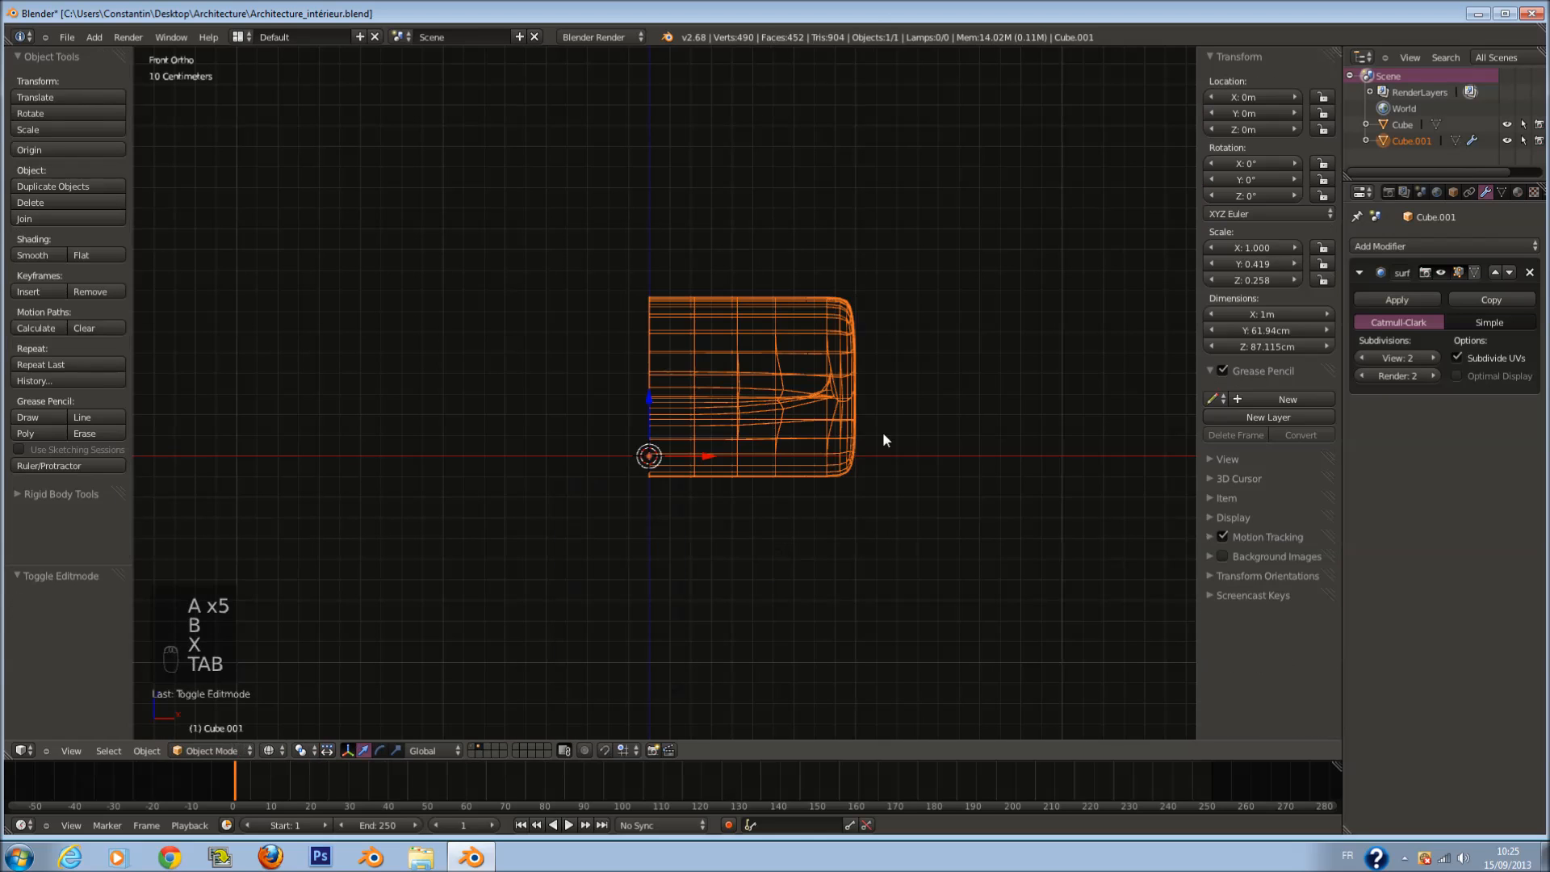
Step: Add a Mirror modifier along X to the halved sofa and resume mesh editing
click(1397, 246)
click(1223, 404)
scroll(825, 362, up, 5)
key(Tab)
Step: Fill the open top of the armrest with a face between its two long edges, and fill its front end
shift+middle_drag(880, 347, 762, 335)
key(z)
middle_drag(761, 332, 599, 376)
scroll(619, 592, up, 1)
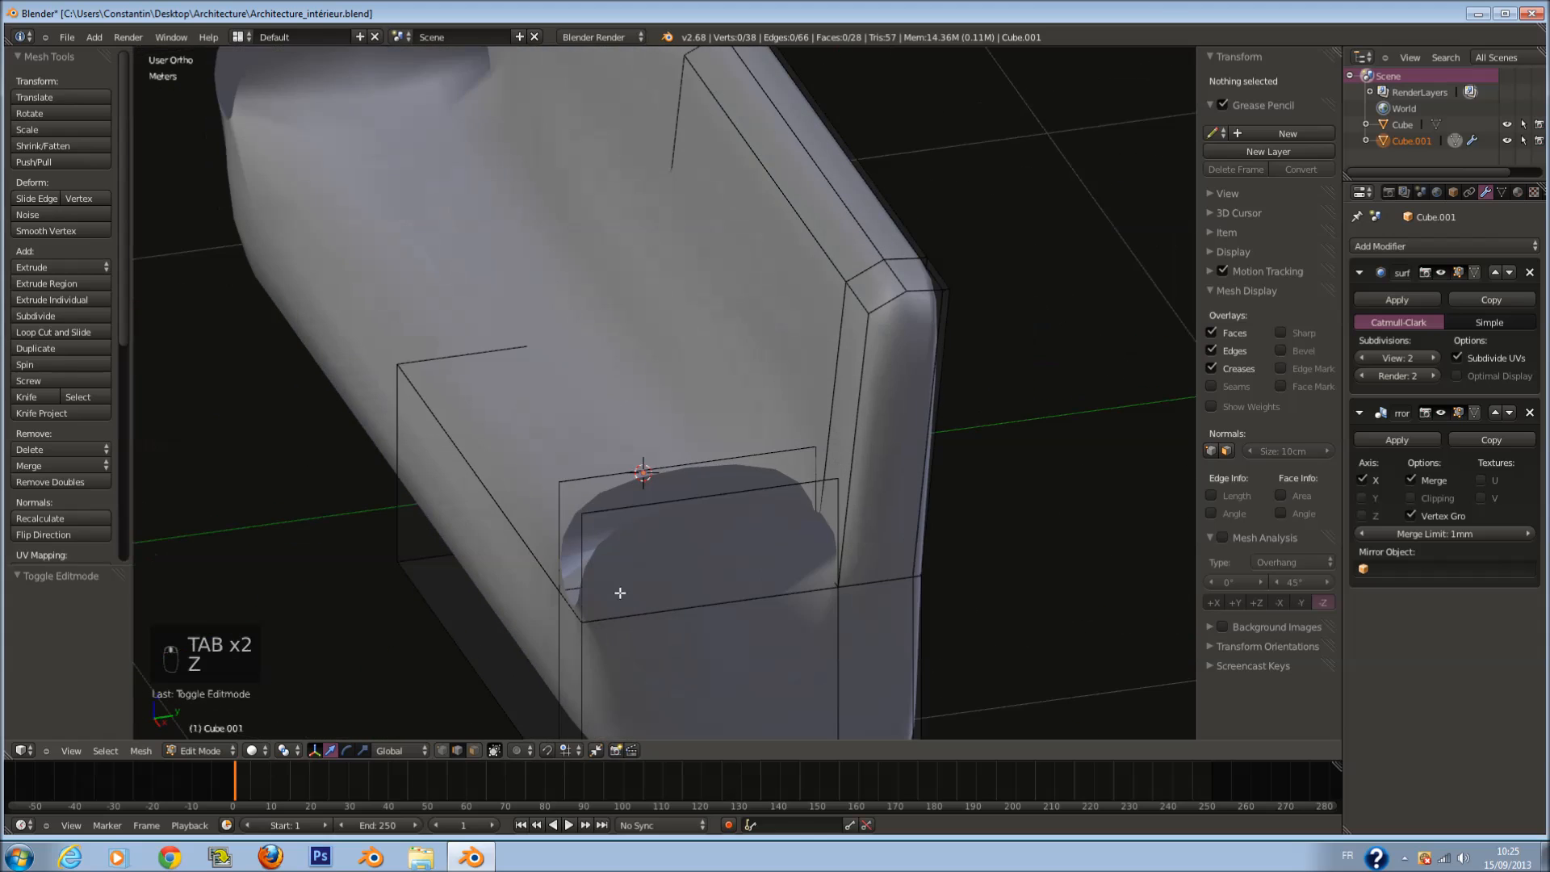
scroll(653, 546, up, 1)
right_click(691, 528)
shift+right_click(666, 482)
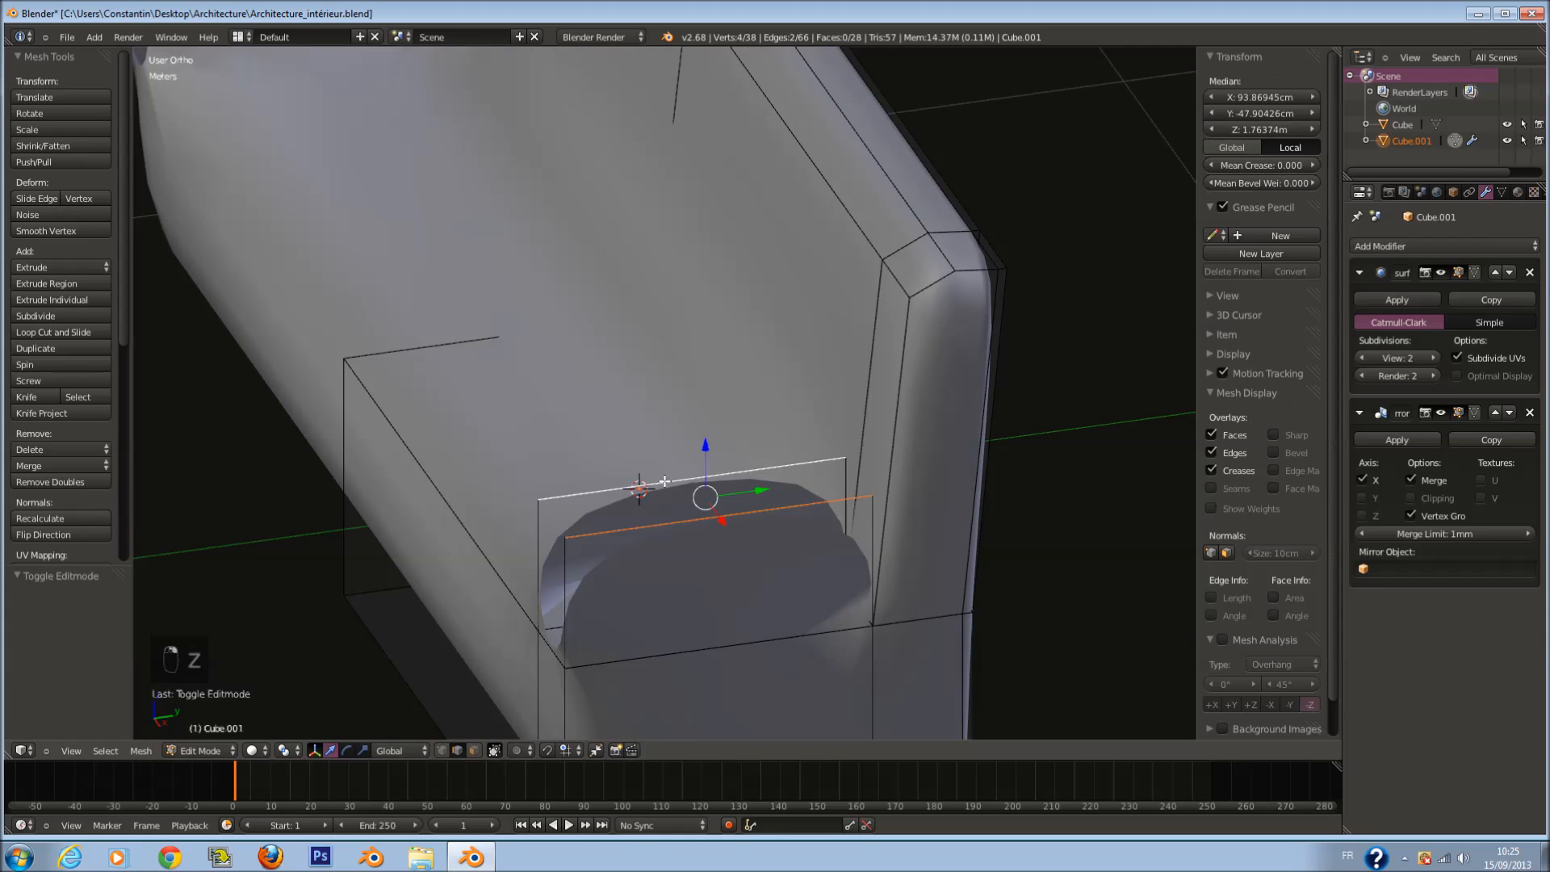
key(f)
right_click(570, 582)
shift+right_click(544, 558)
key(f)
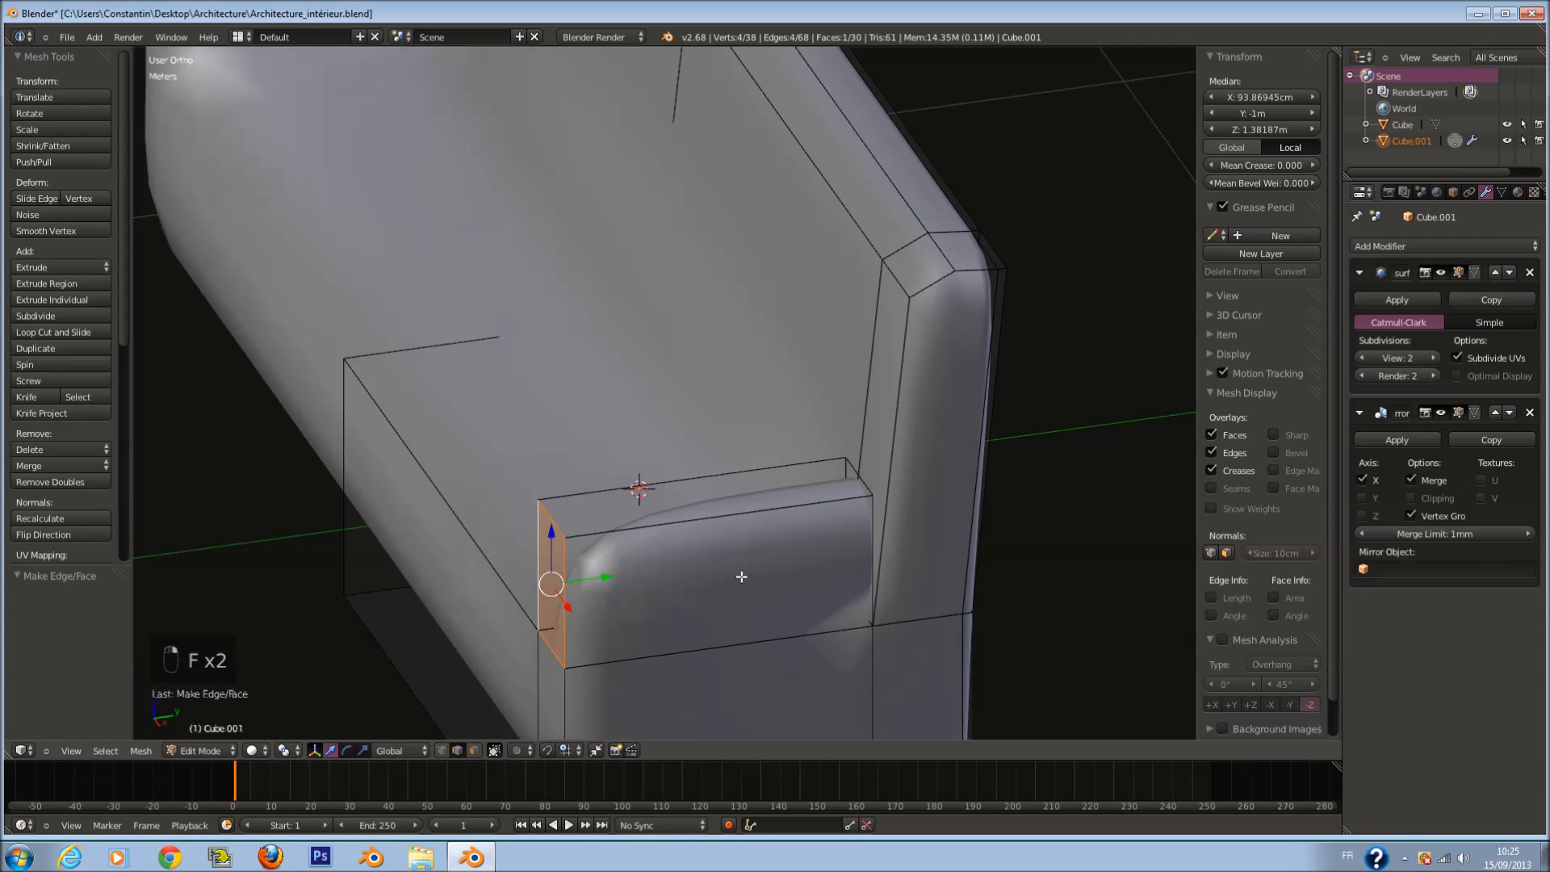
Step: Cut an edge loop across the rebuilt armrest and slide it towards the backrest
middle_drag(740, 575, 688, 587)
key(z)
right_click(674, 564)
key(z)
key(a)
key(ctrl+r)
click(640, 511)
click(779, 553)
Step: Cut another edge loop across the armrest and seat and slide it close to the sofa's front edge
key(a)
key(ctrl+r)
click(623, 519)
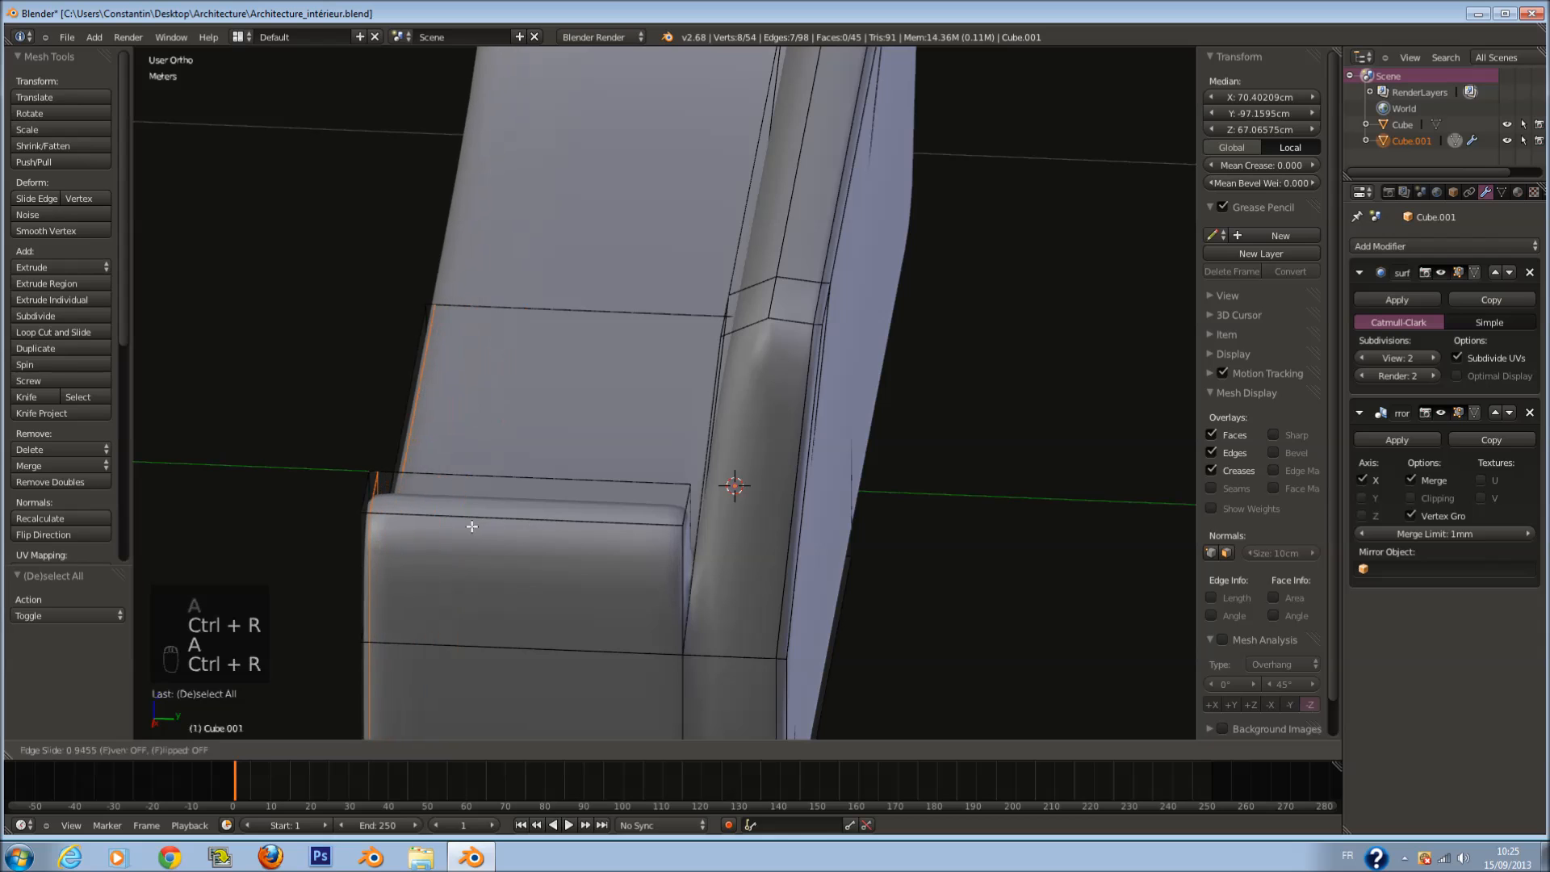
click(502, 537)
key(a)
Step: Cut an edge loop around the armrest's base at seat level, and one across the seat and backrest slid against the armrest
middle_drag(502, 537, 807, 541)
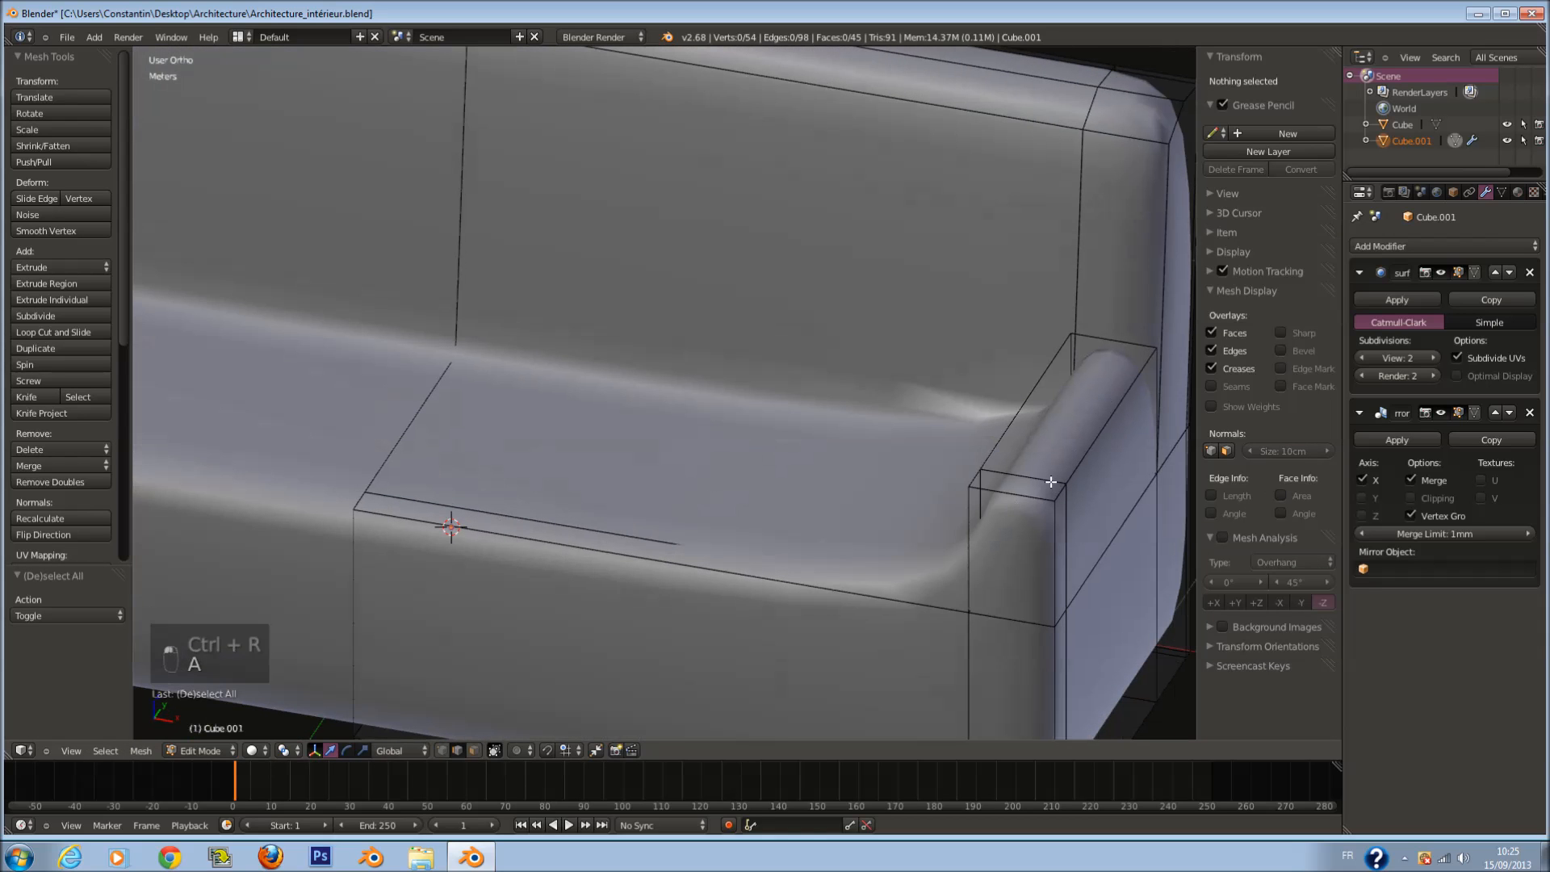
key(ctrl+r)
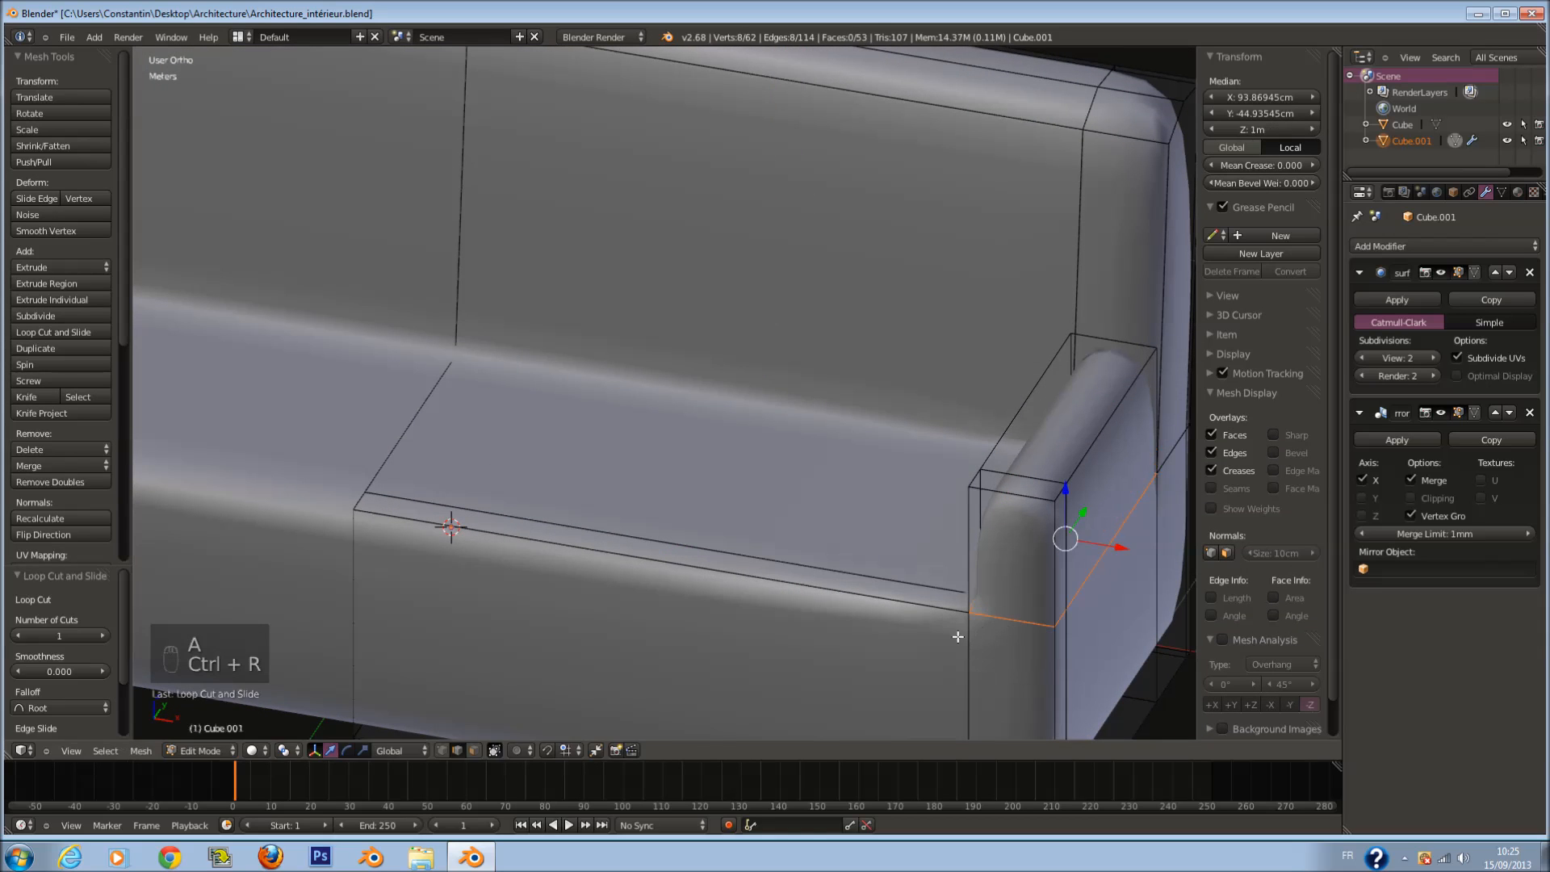
scroll(1066, 536, down, 2)
key(ctrl+r)
click(570, 506)
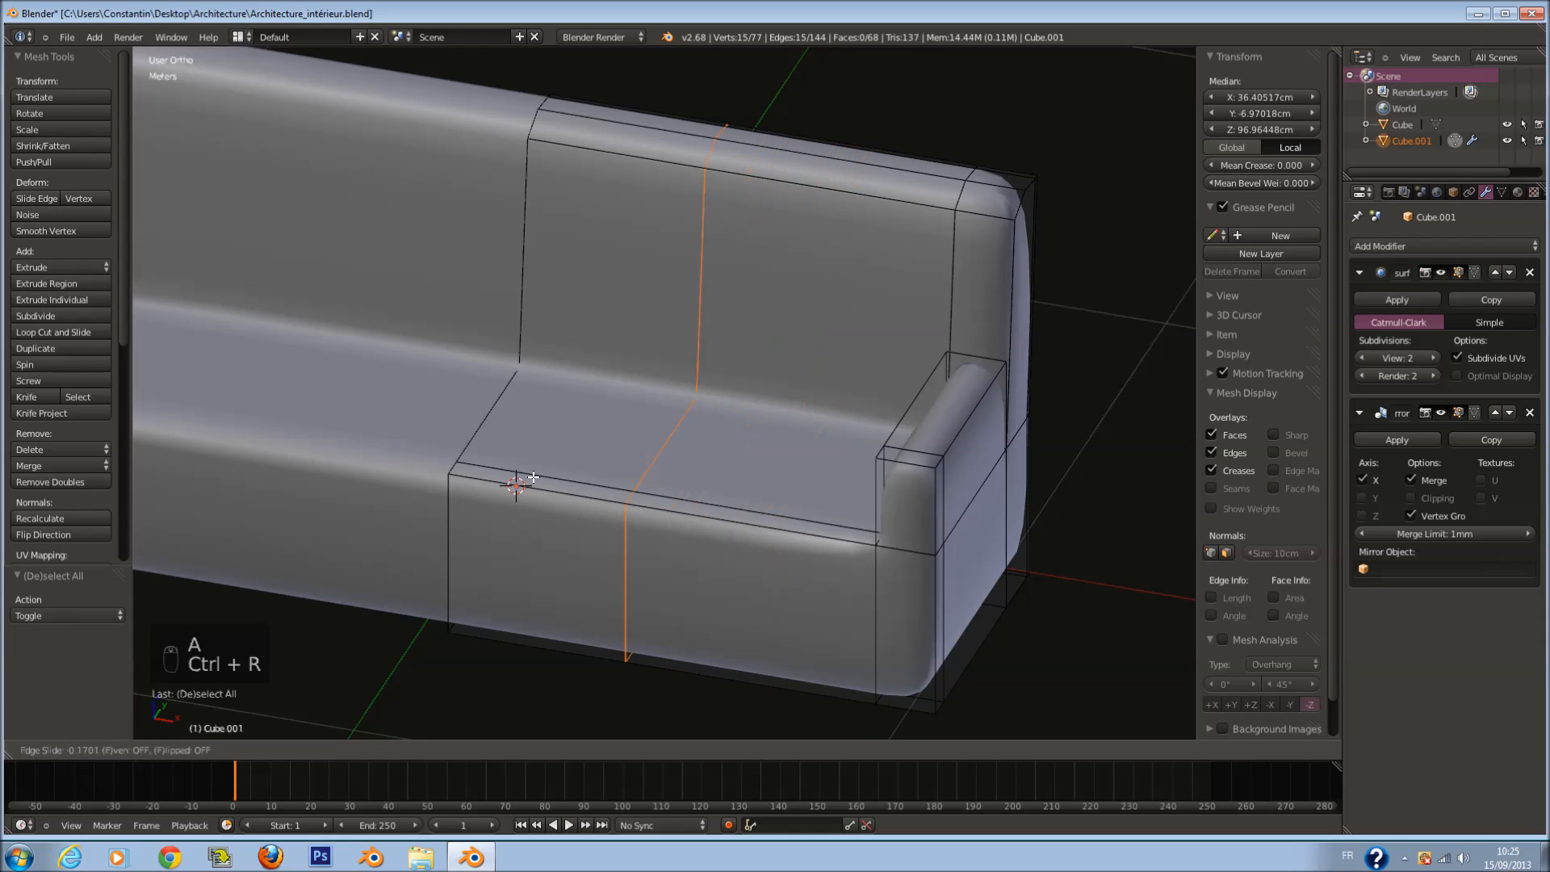
click(773, 571)
Step: Cut a horizontal edge loop around the sofa's base and slide it close to the bottom edge
key(ctrl+r)
click(943, 580)
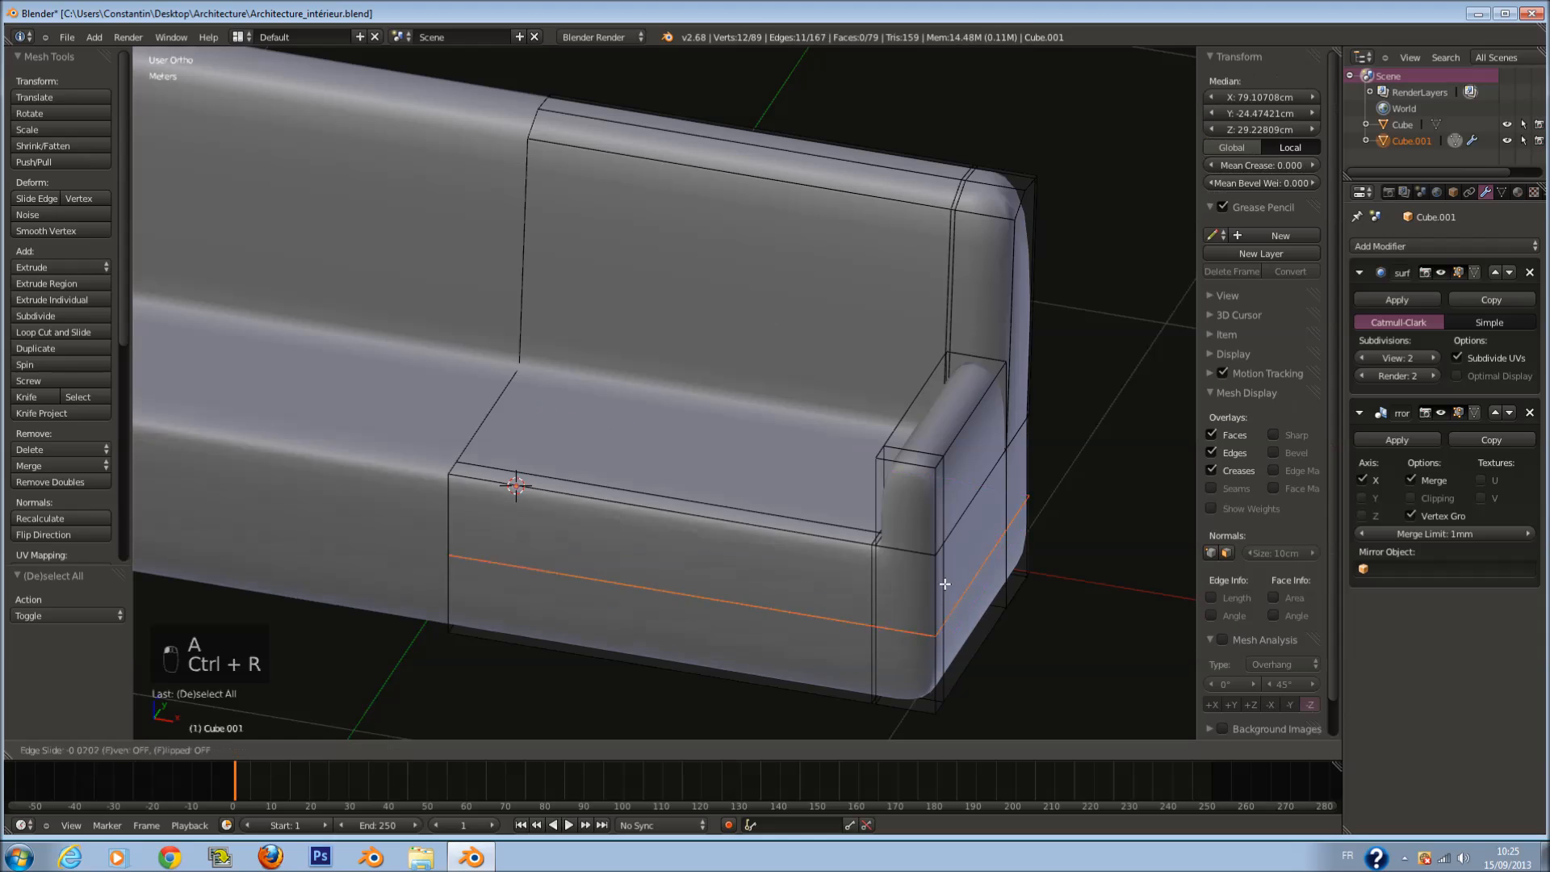
click(964, 646)
middle_drag(964, 647, 879, 350)
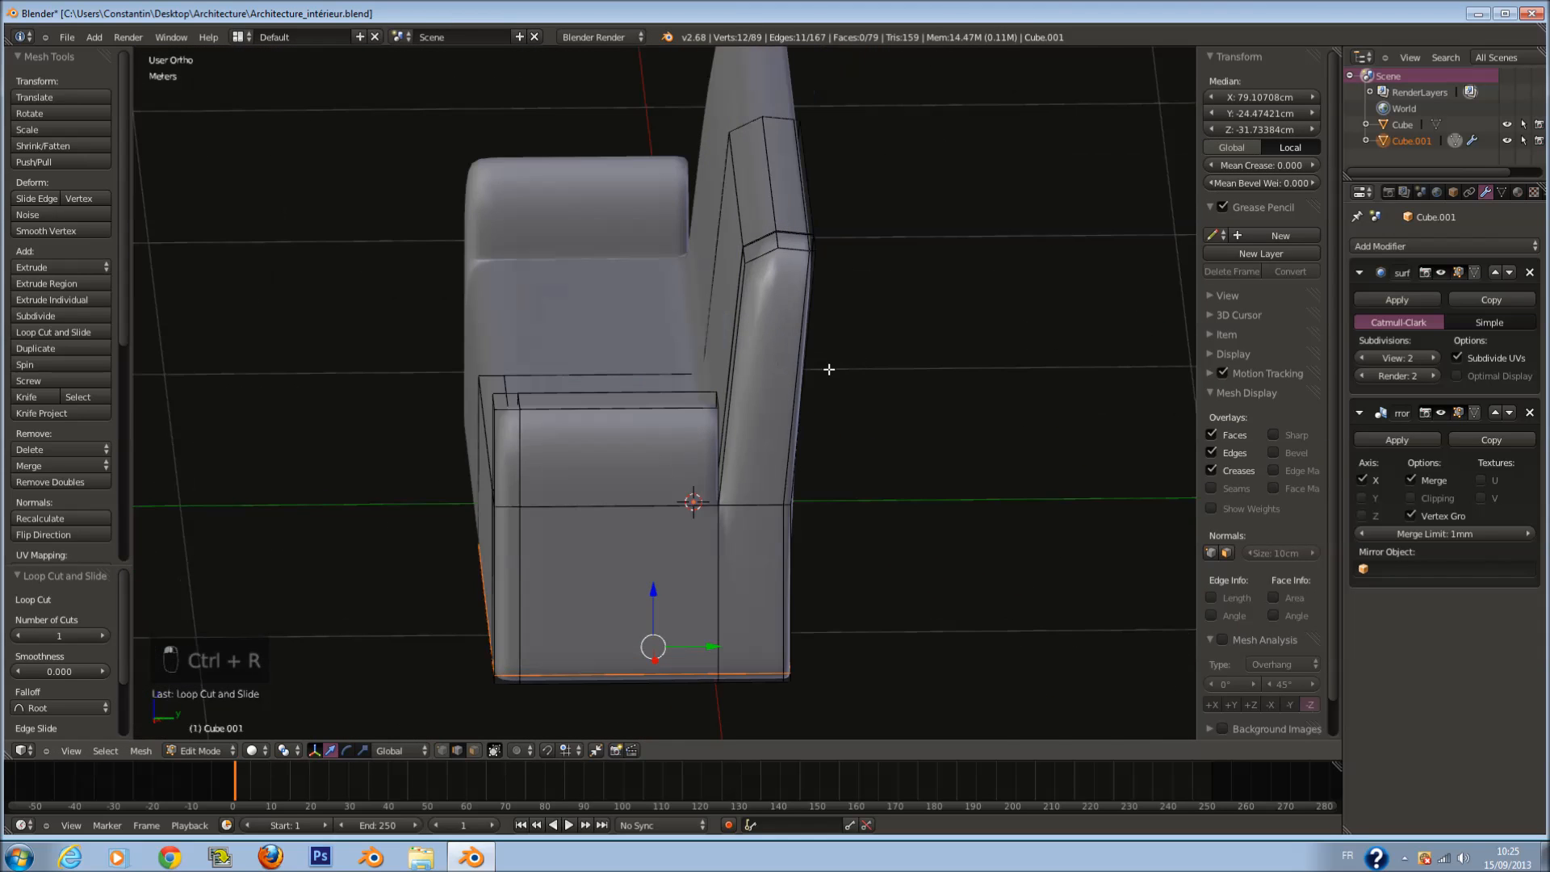
Step: Select the backrest's top geometry, including hidden parts, in the side view and shift it slightly backwards along Y
key(KP_3)
key(z)
ctrl+scroll(855, 336, up, 5)
key(a)
key(a)
key(a)
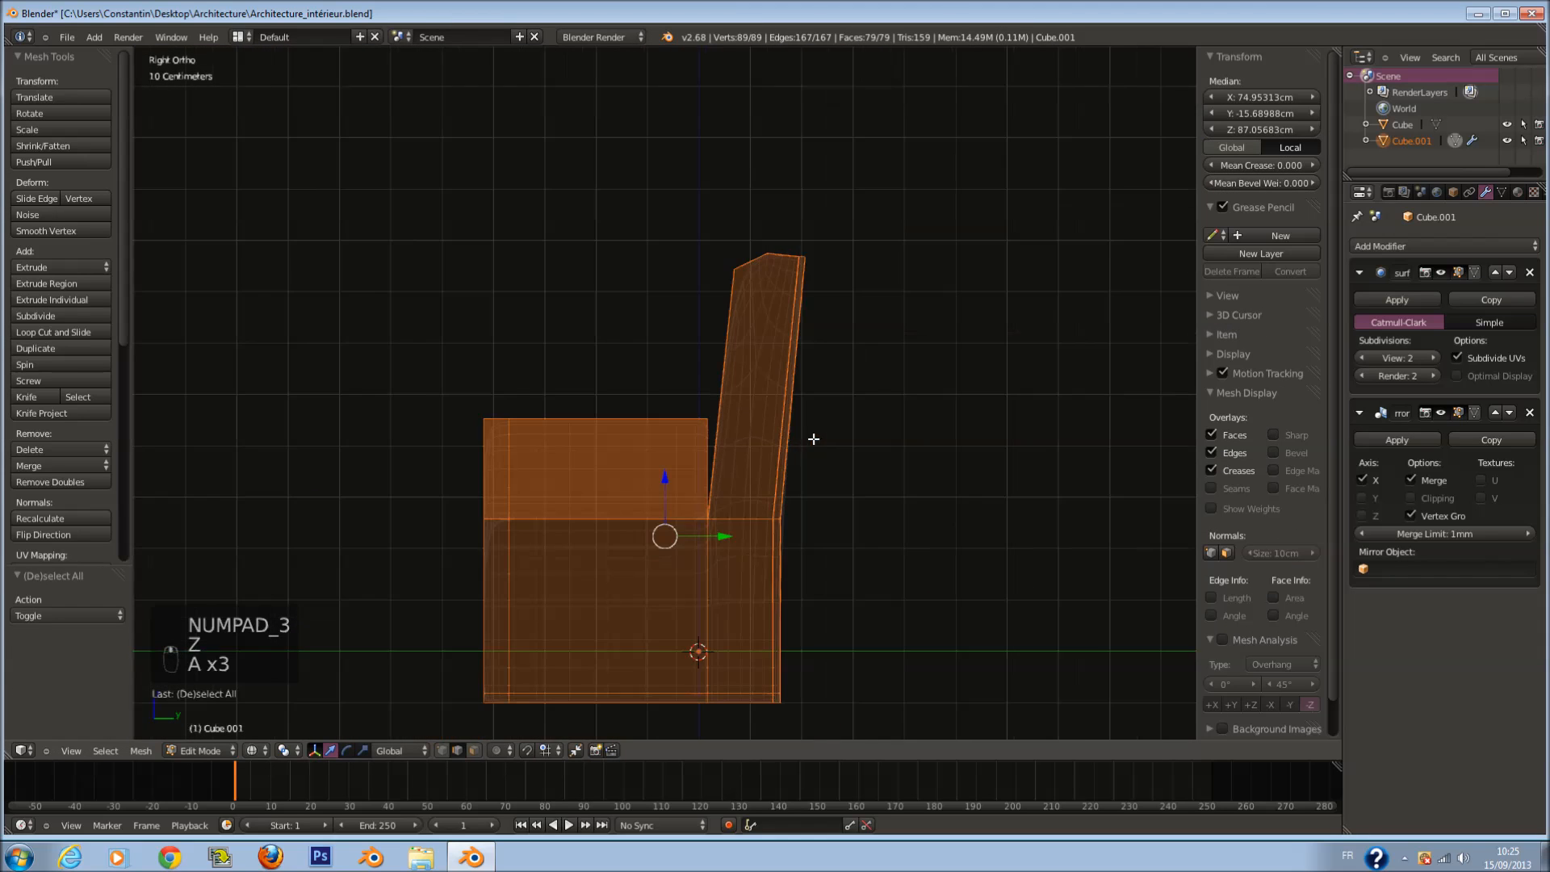
scroll(842, 352, up, 3)
key(a)
key(c)
key(ctrl+r)
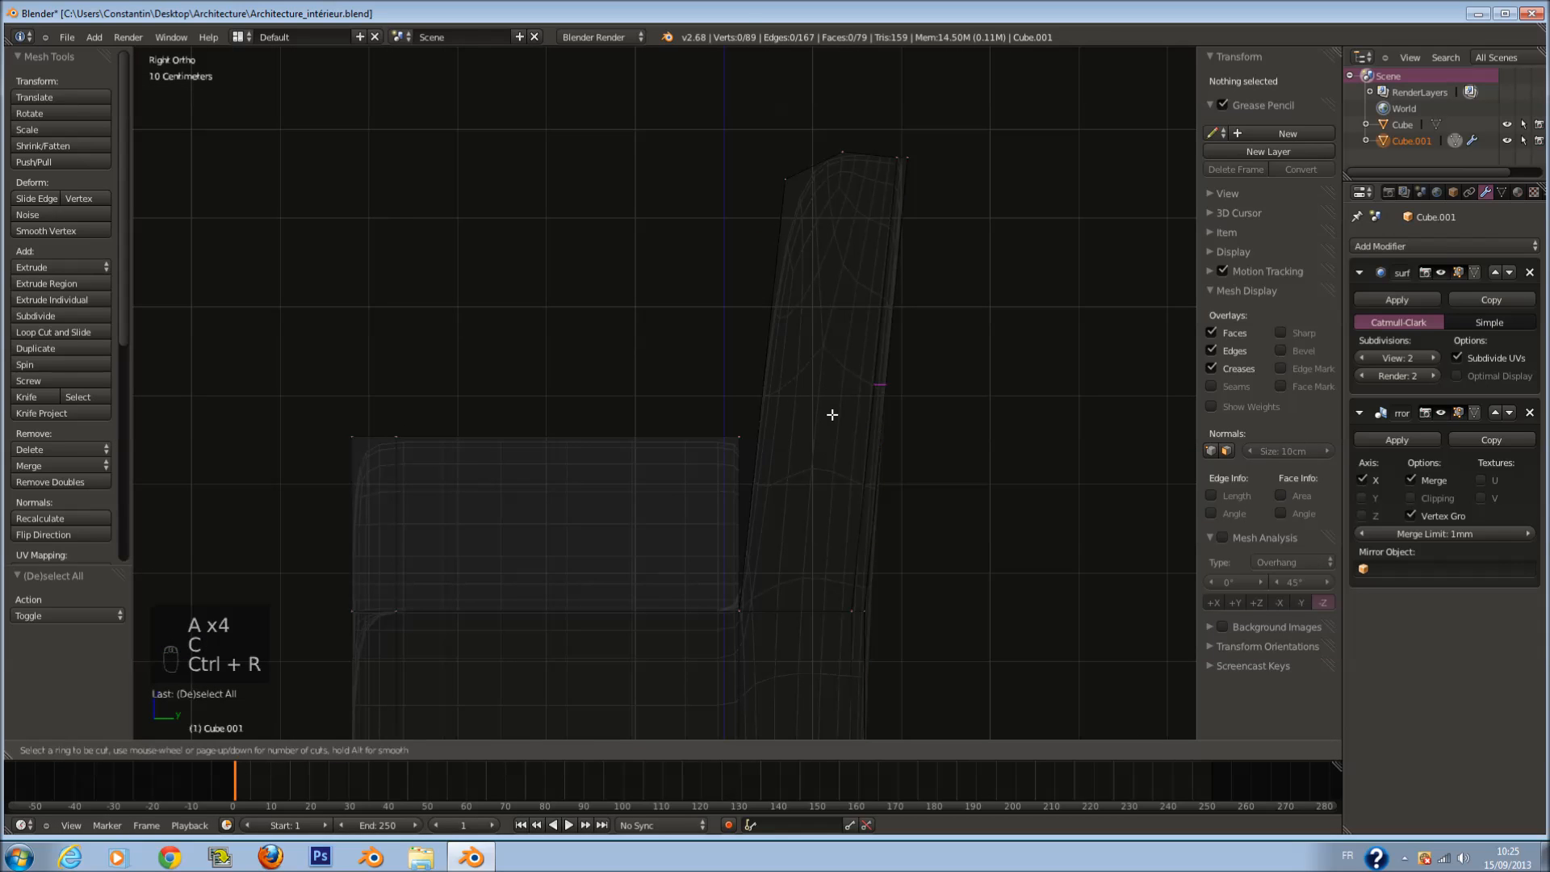
click(730, 389)
key(c)
drag(841, 180, 831, 201)
right_click(876, 200)
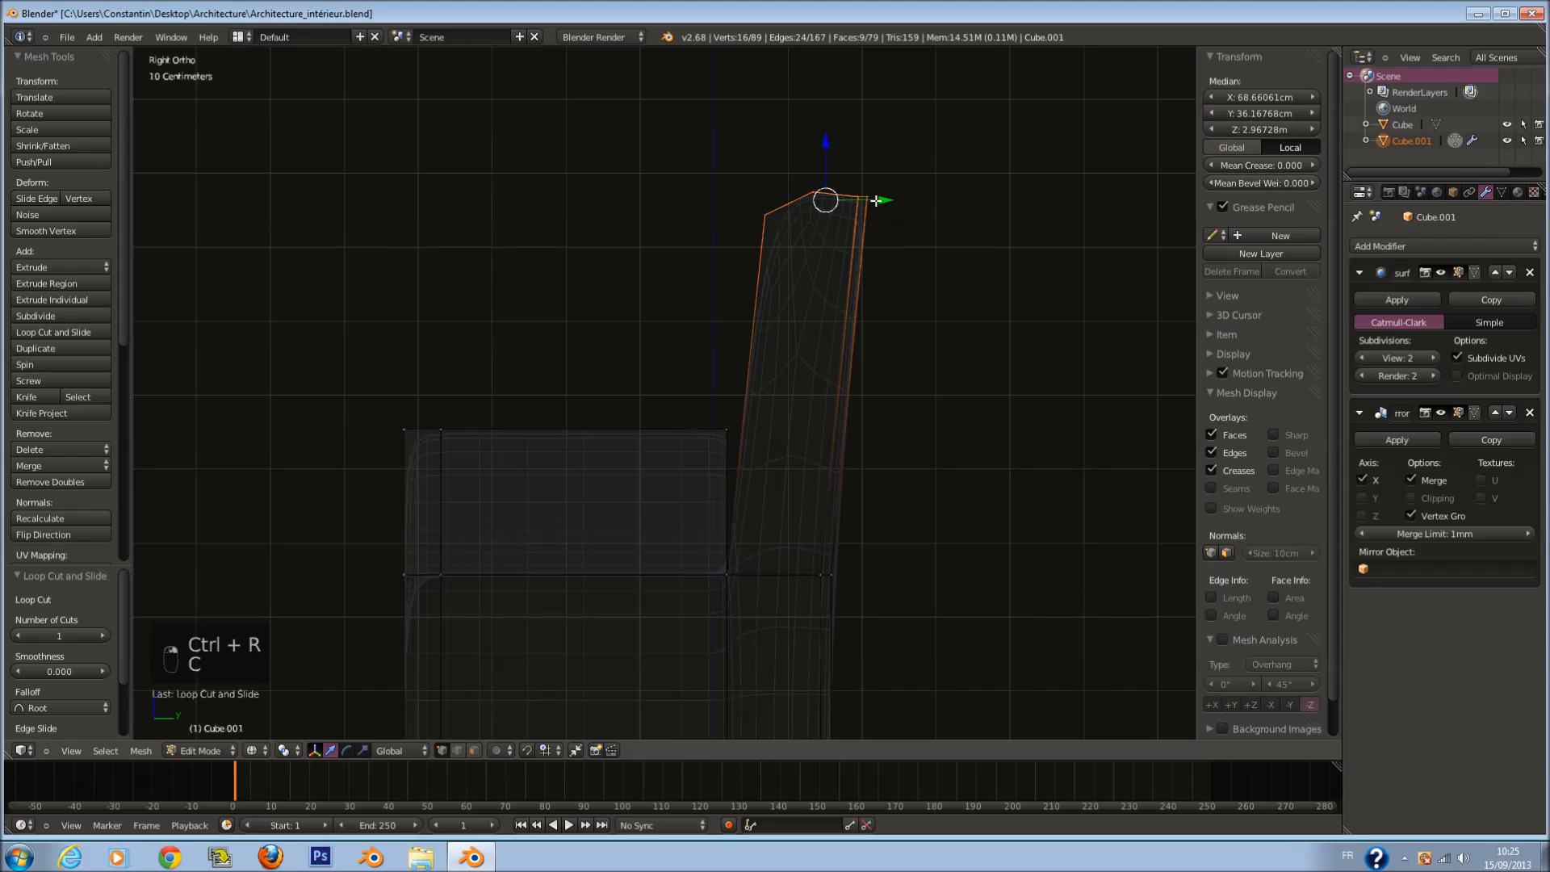
key(a)
Step: Try to cut an edge loop across the backrest at about mid-height
key(ctrl+r)
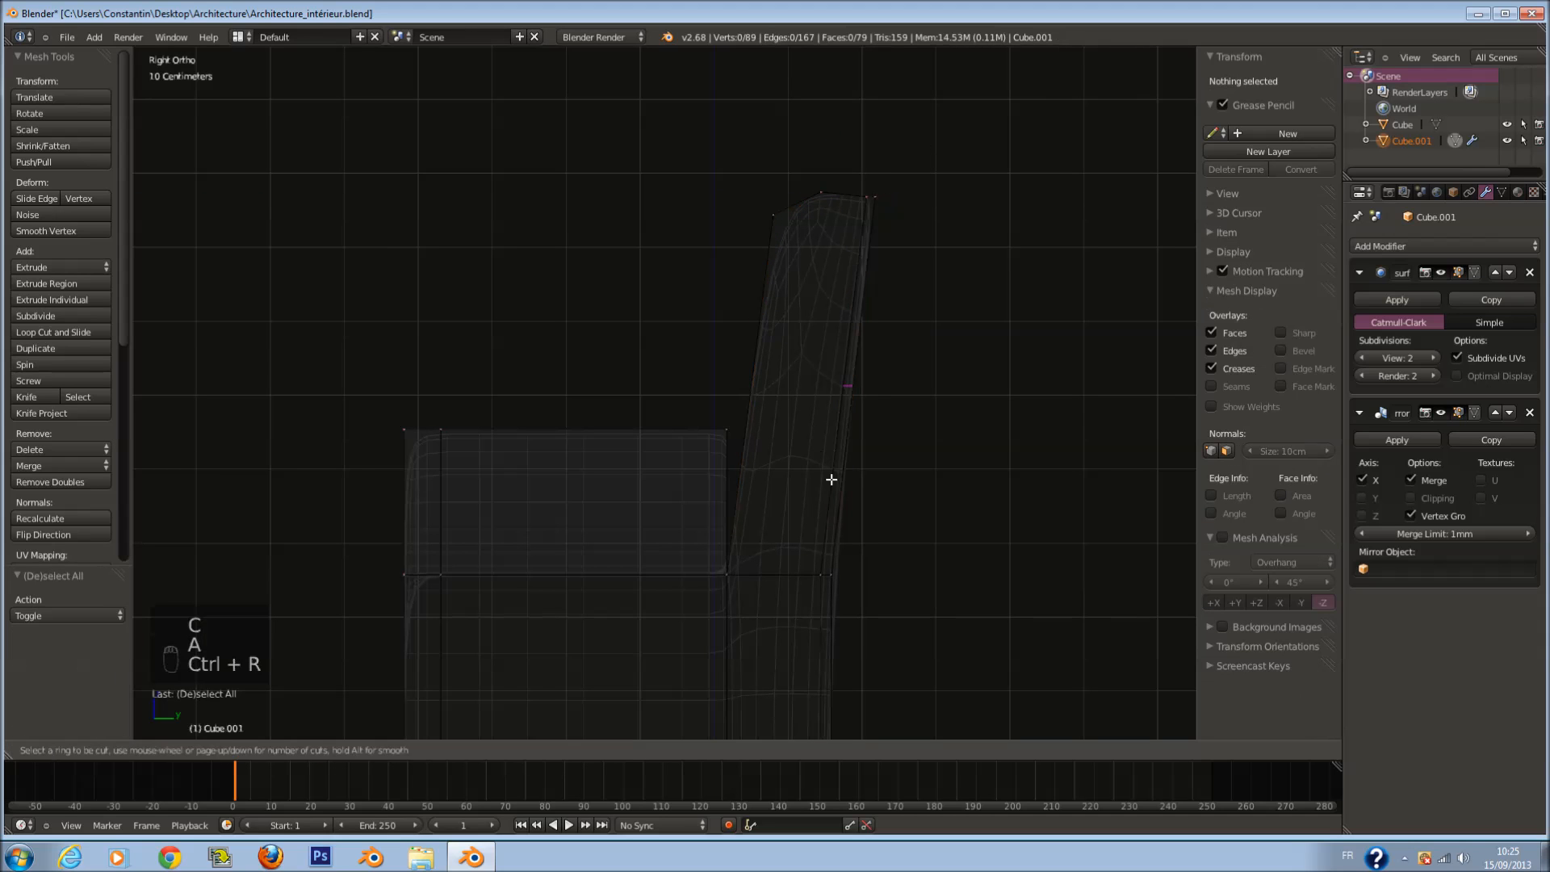
click(832, 479)
key(z)
middle_drag(841, 460, 790, 451)
key(KP_1)
key(KP_2)
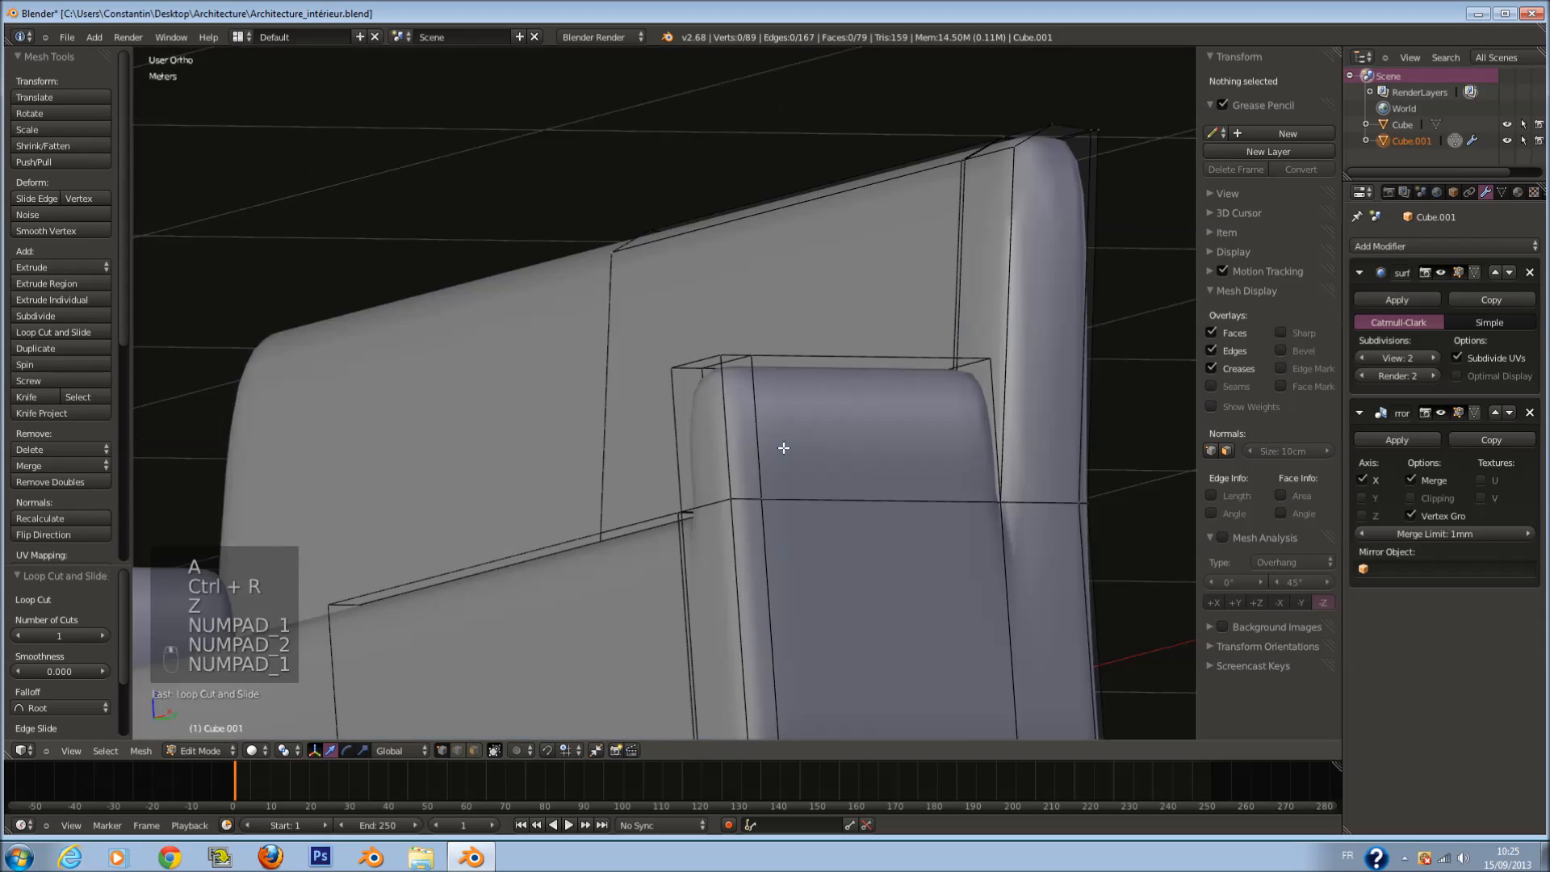
Step: Select the faces at the top of the backrest in the wireframe side view and delete them
key(KP_1)
key(KP_3)
key(z)
key(a)
key(a)
key(a)
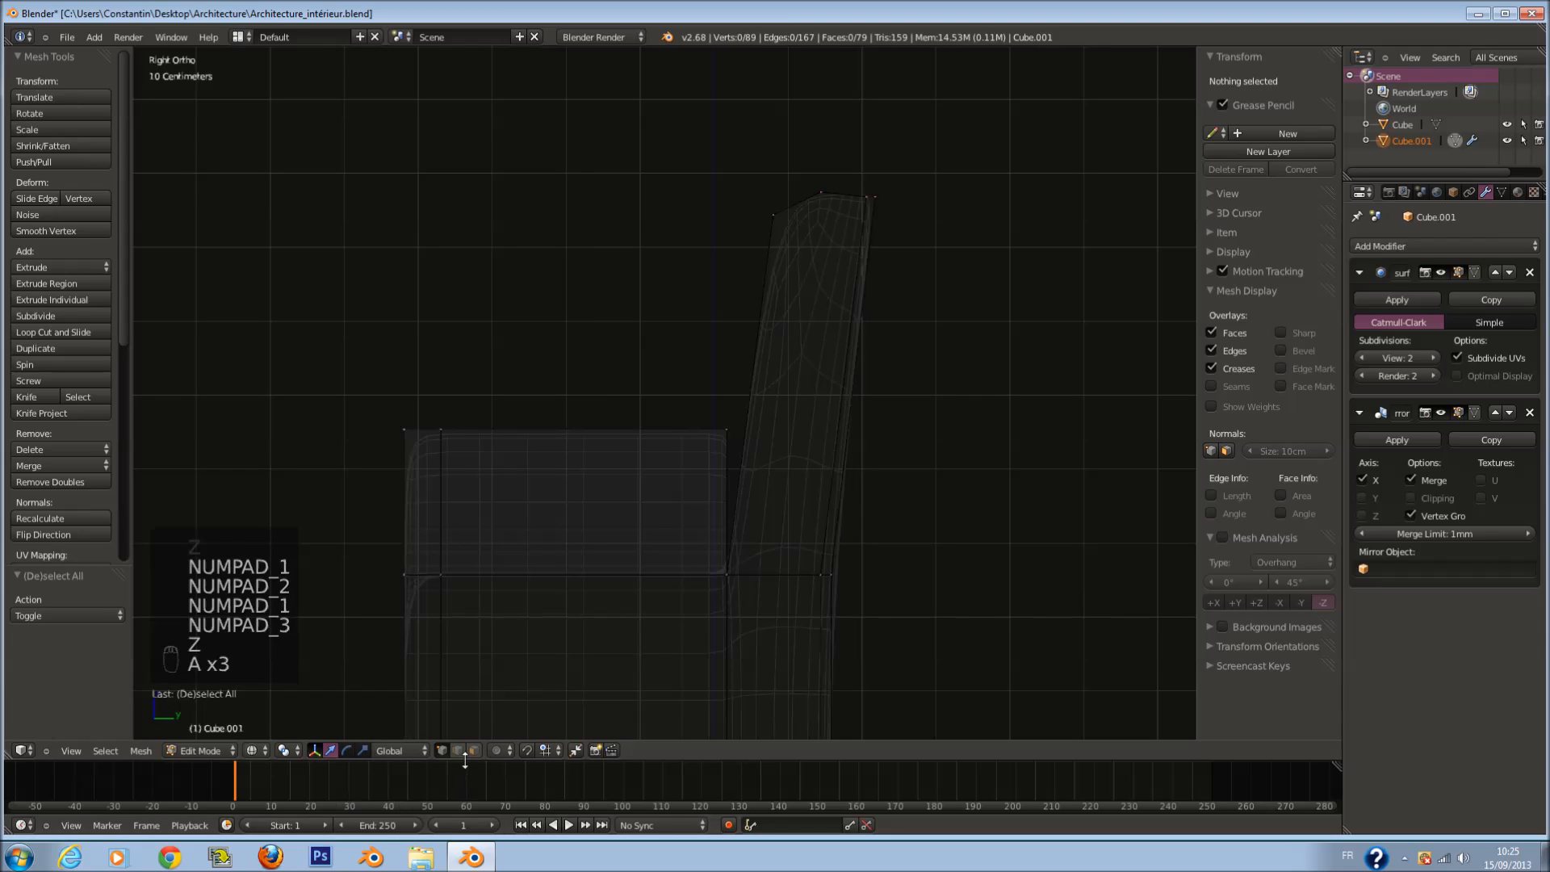
key(c)
scroll(782, 224, up, 3)
click(818, 194)
key(x)
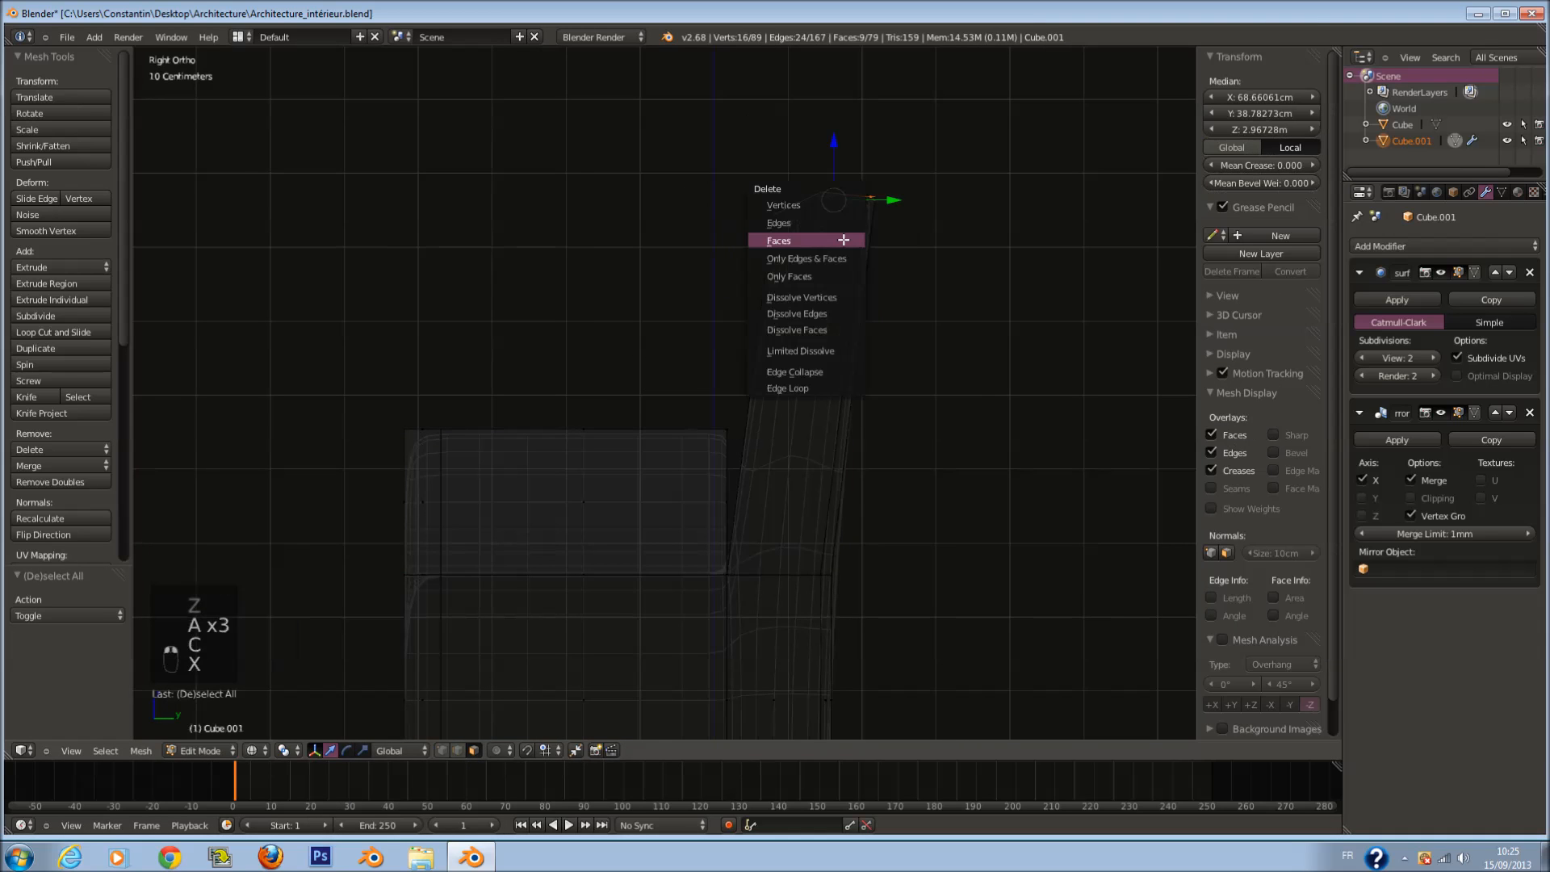
click(841, 240)
Step: Bridge the front and back top edges of the backrest's long section with a new face
key(z)
middle_drag(834, 313, 846, 382)
scroll(846, 382, up, 2)
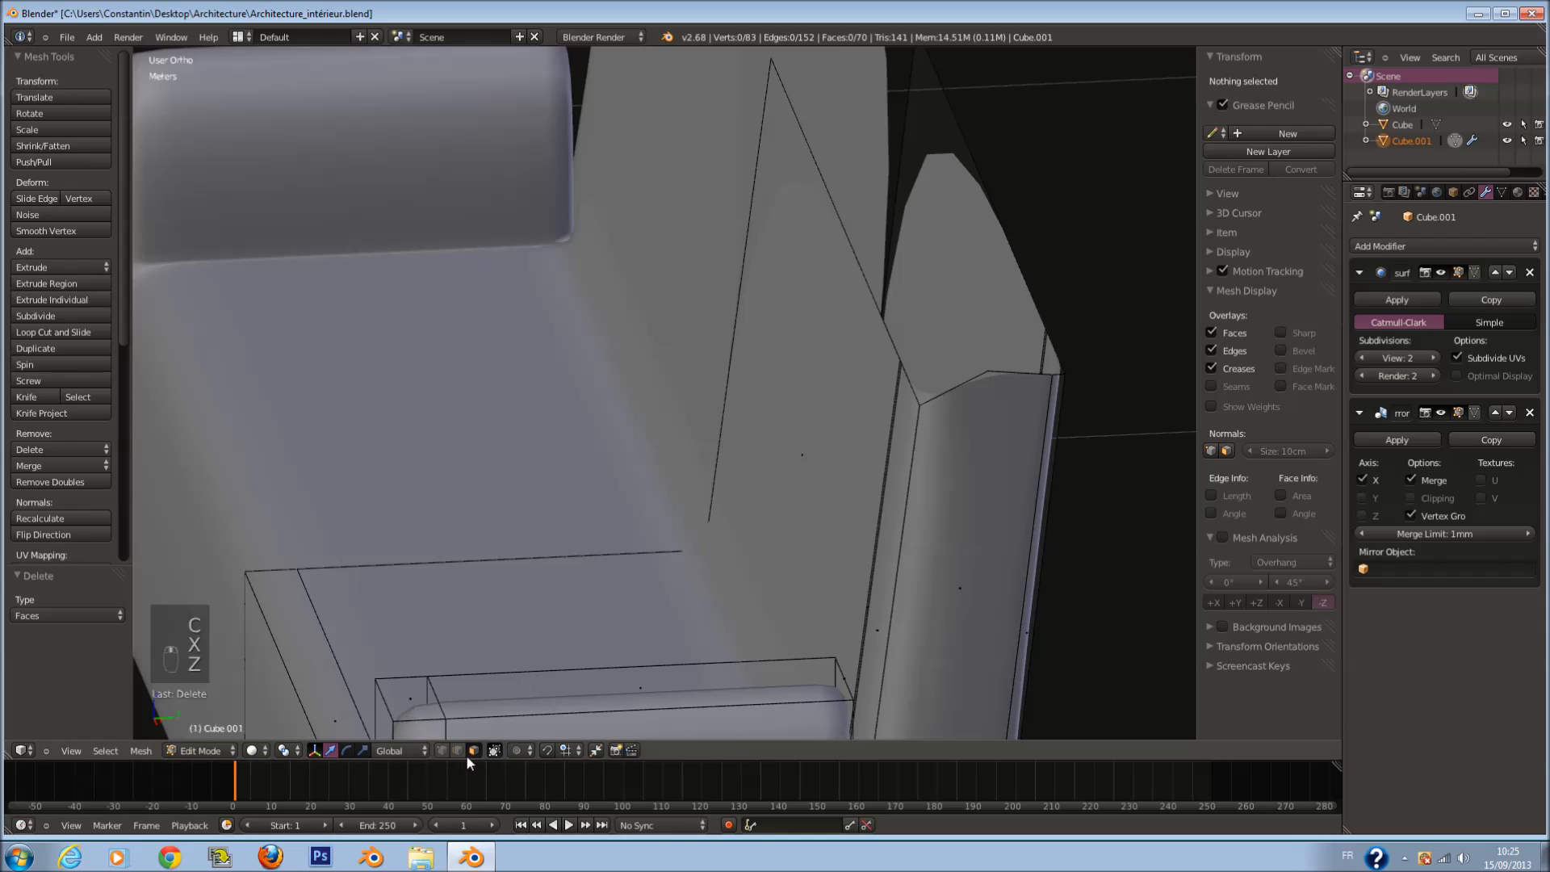
shift+scroll(794, 459, up, 3)
scroll(982, 412, down, 1)
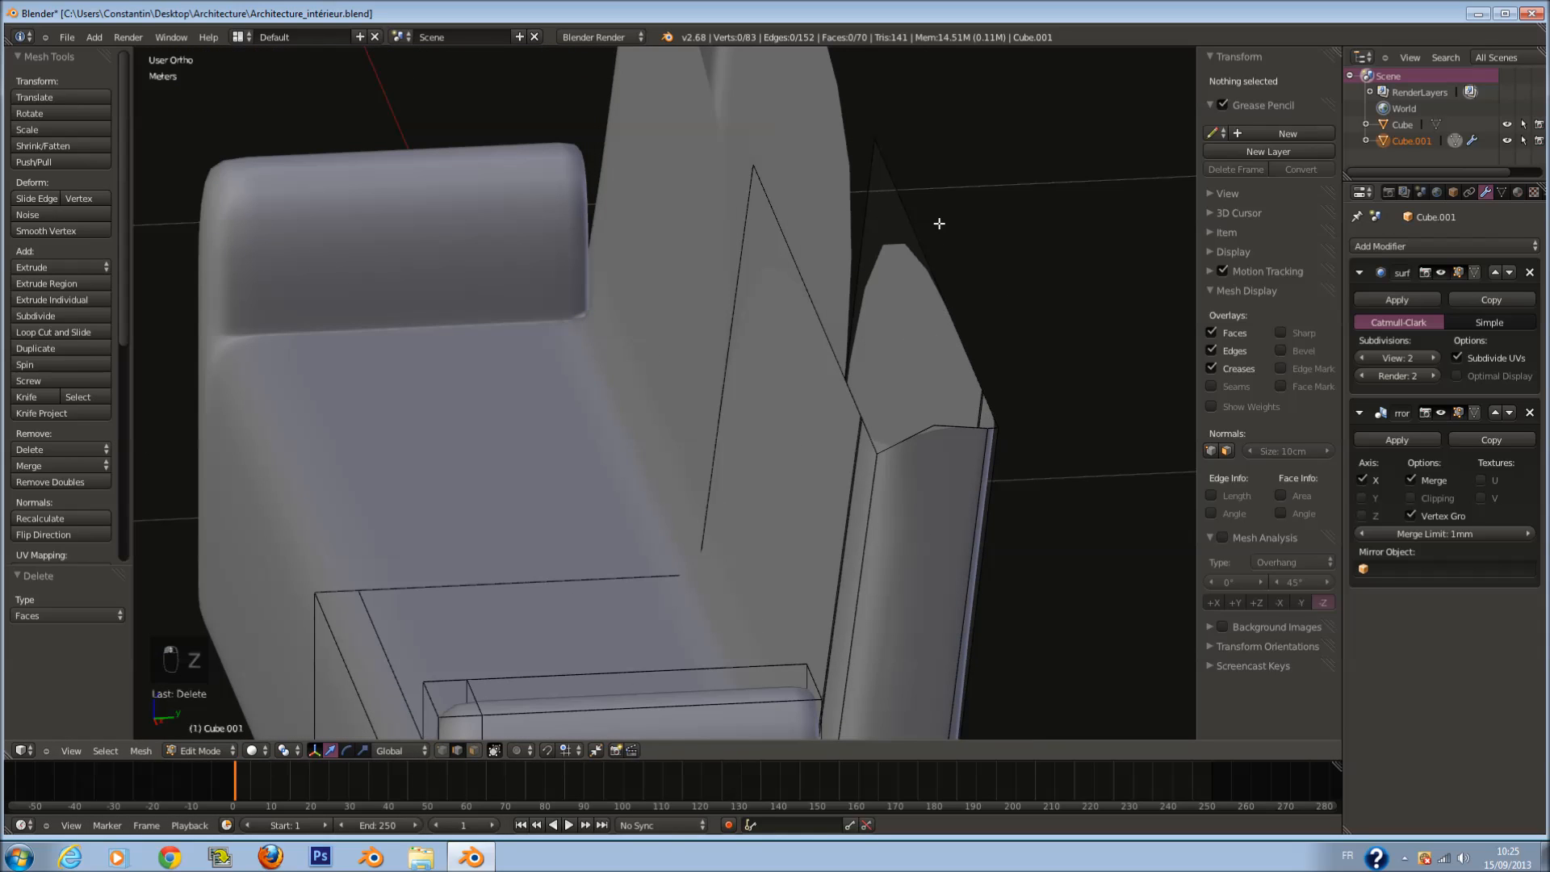
right_click(908, 211)
key(f)
key(a)
Step: Cut an edge loop lengthwise along the middle of the new top face and raise it to match the end profile
key(ctrl+r)
click(927, 408)
right_click(927, 407)
drag(877, 244, 863, 215)
scroll(876, 464, up, 4)
key(a)
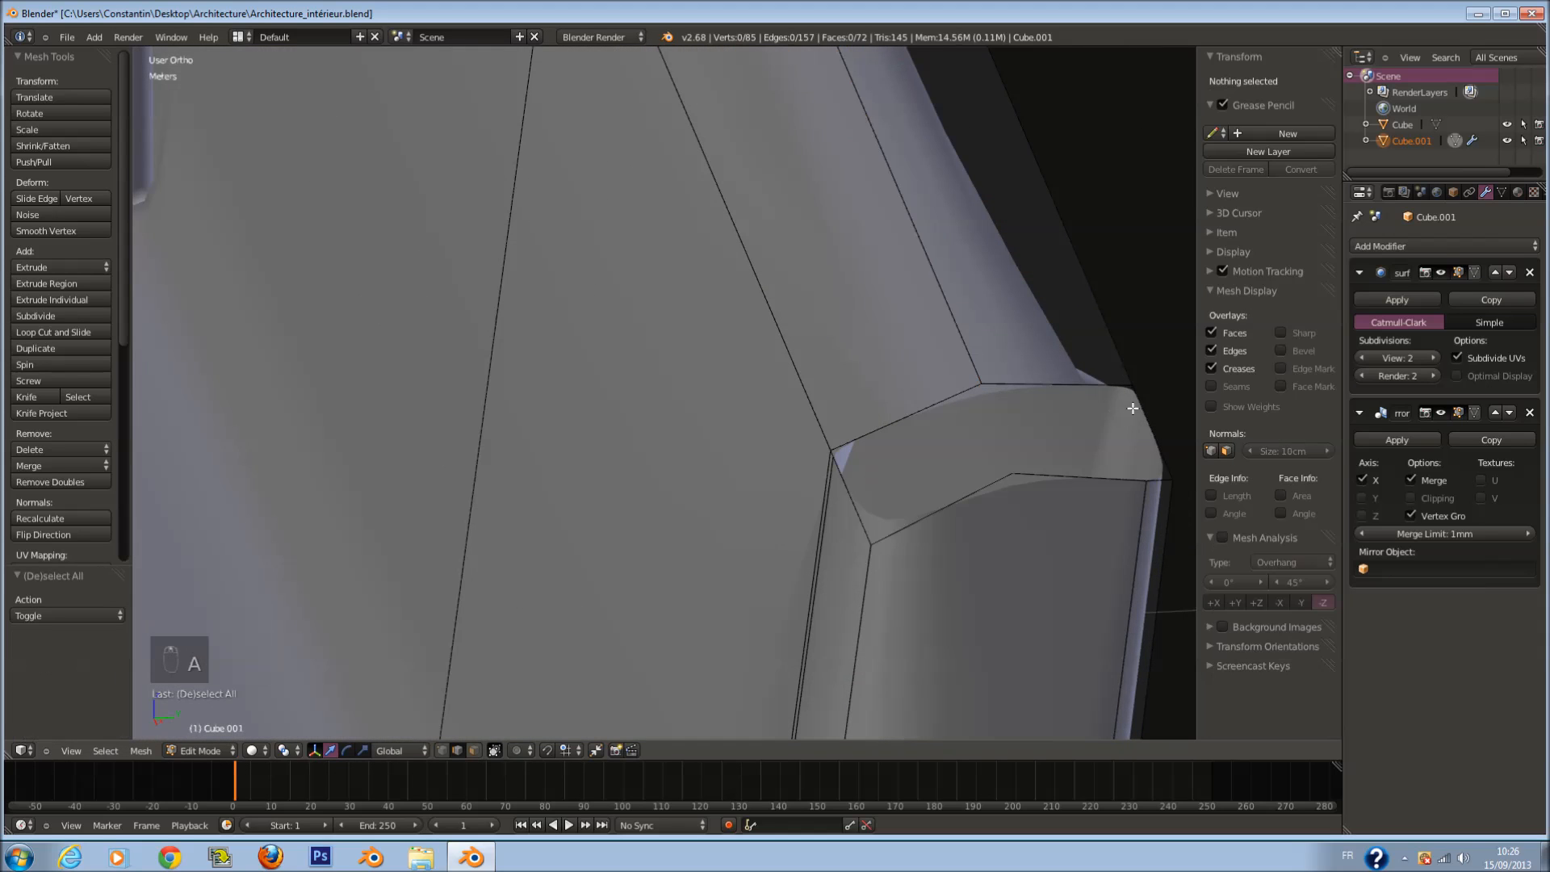
Step: Try to fill a face between the two short edges at the front and back of the open backrest corner
key(z)
right_click(1140, 391)
key(z)
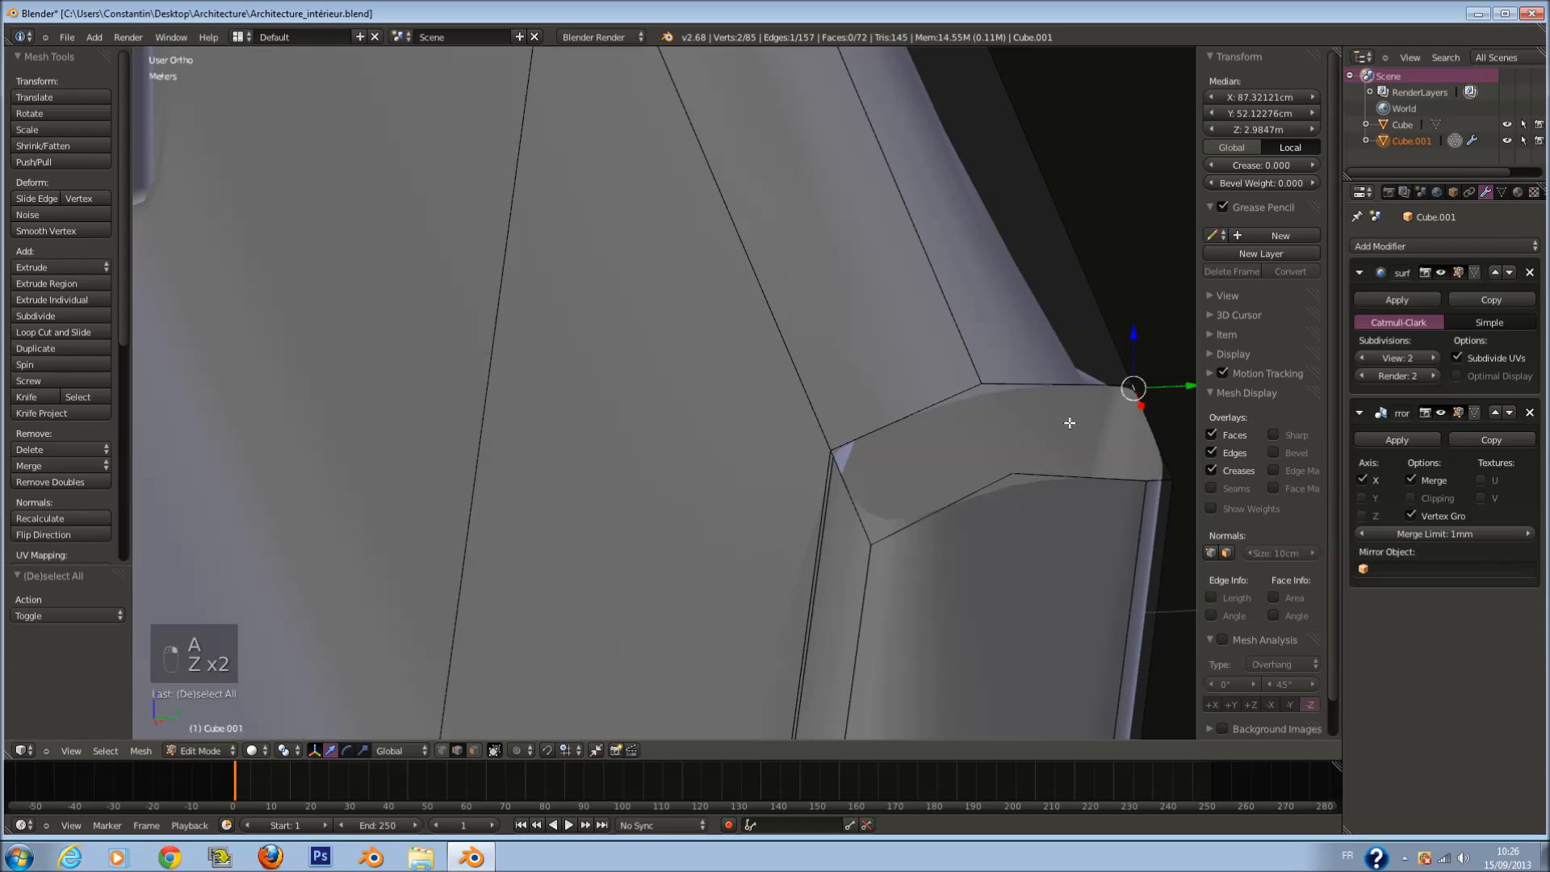
key(f)
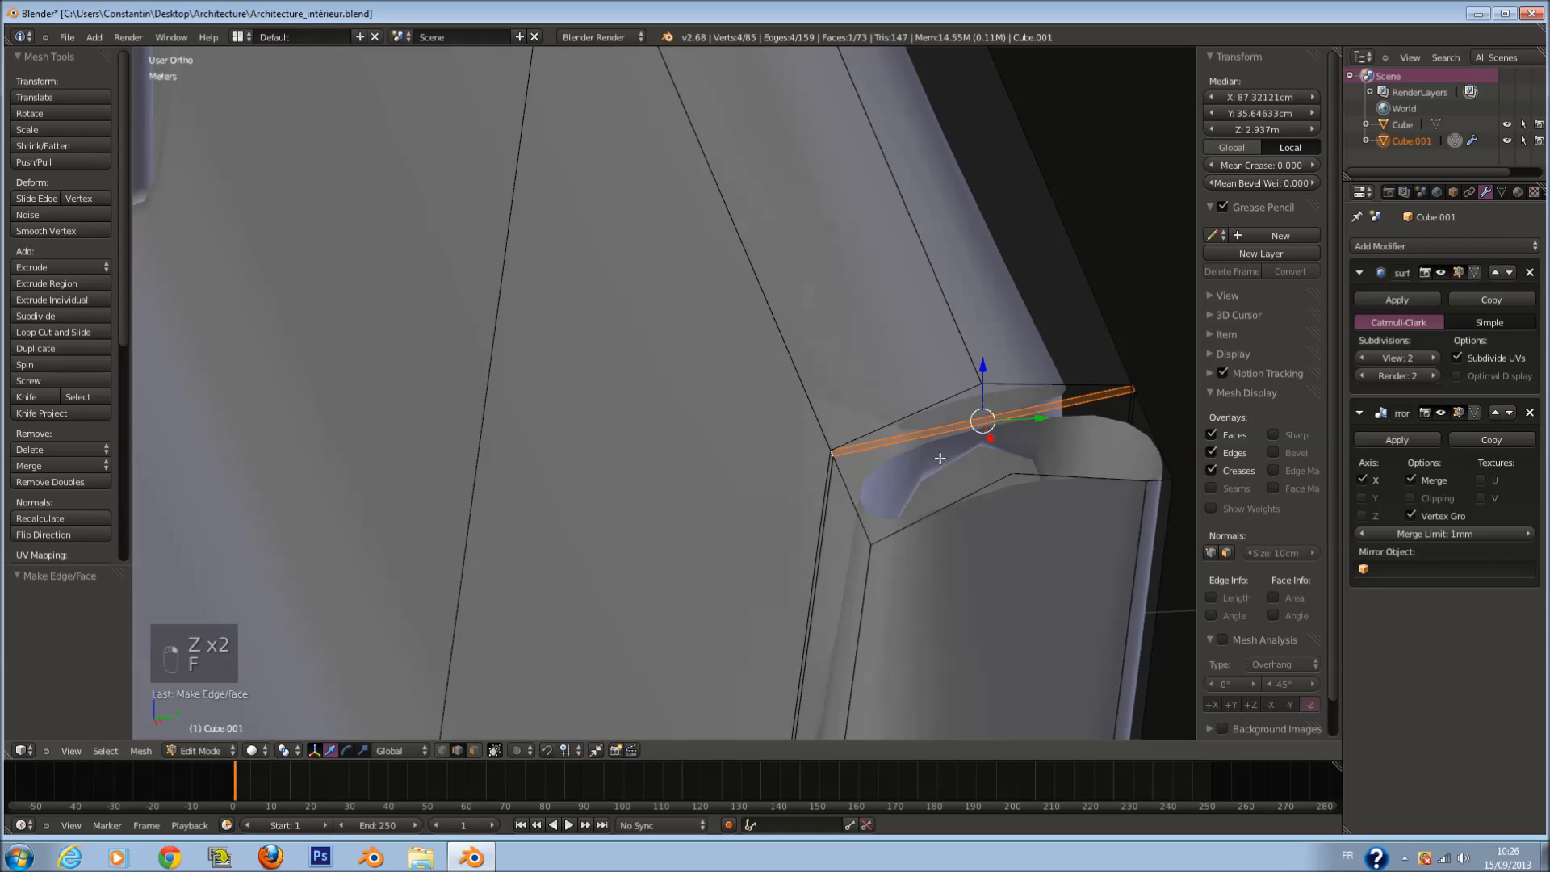
key(a)
key(ctrl+z)
key(ctrl+z)
key(ctrl+z)
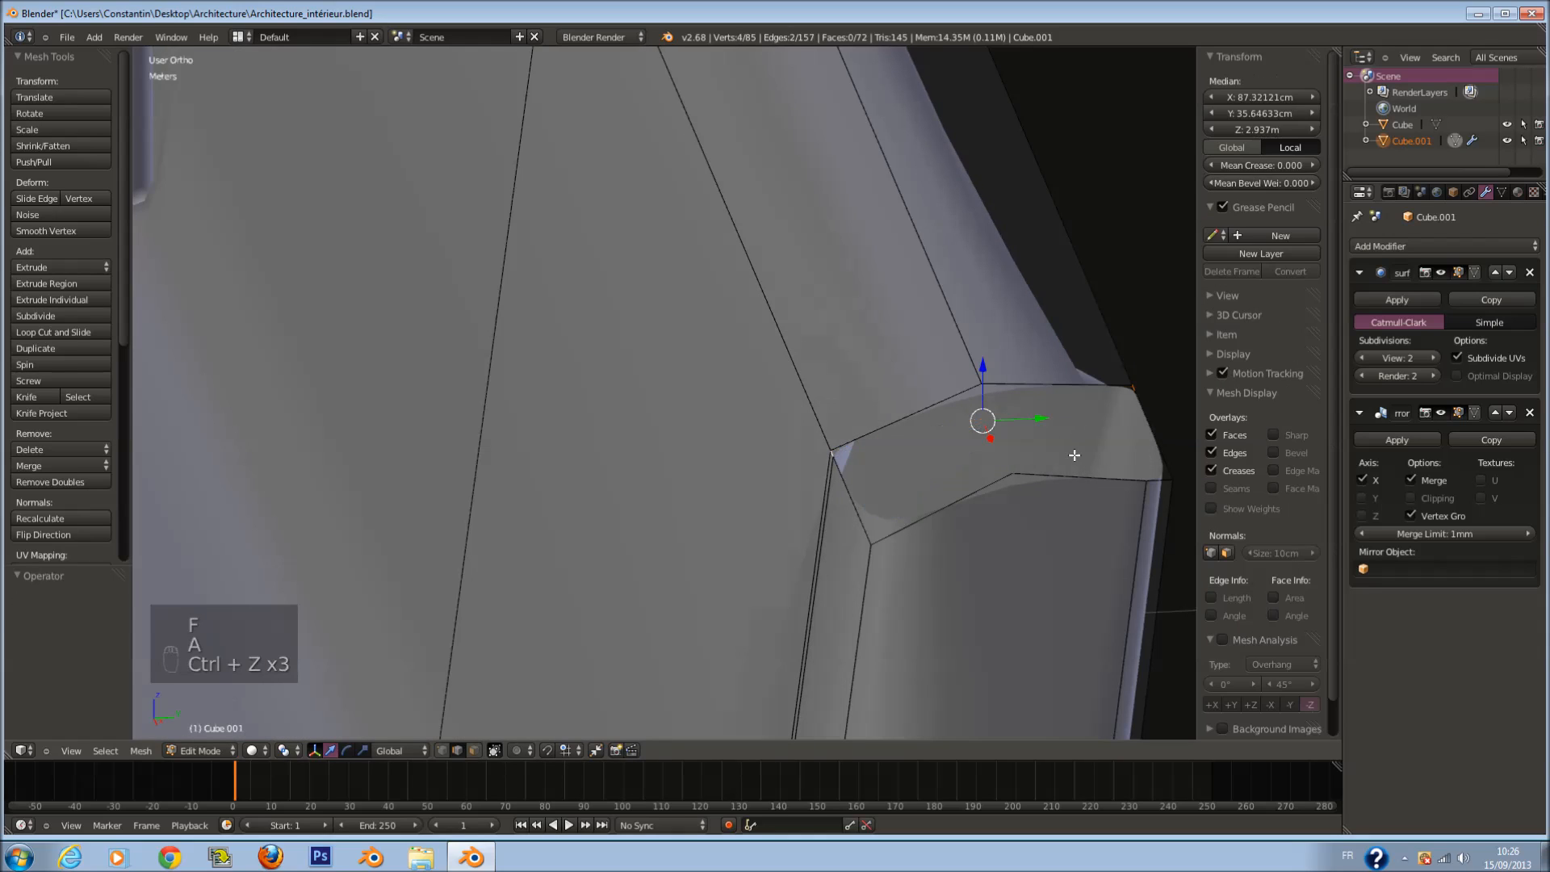
key(a)
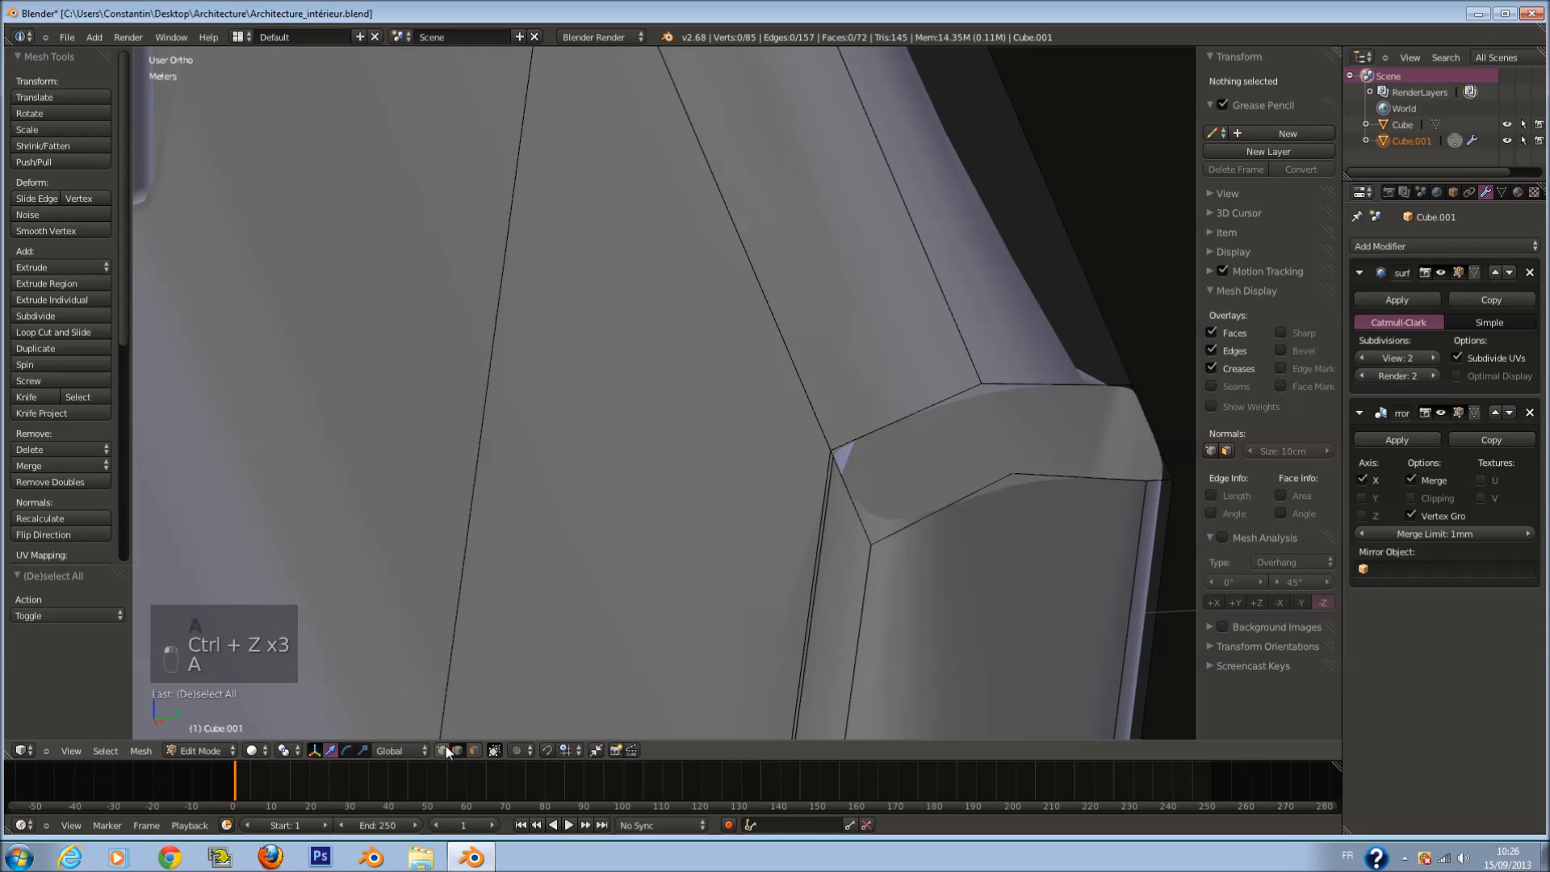
Step: Join the two middle profile vertices across the open backrest corner with an edge and subdivide that edge once
right_click(1013, 477)
shift+right_click(981, 383)
key(f)
key(a)
right_click(1013, 477)
shift+right_click(982, 385)
key(w)
click(996, 399)
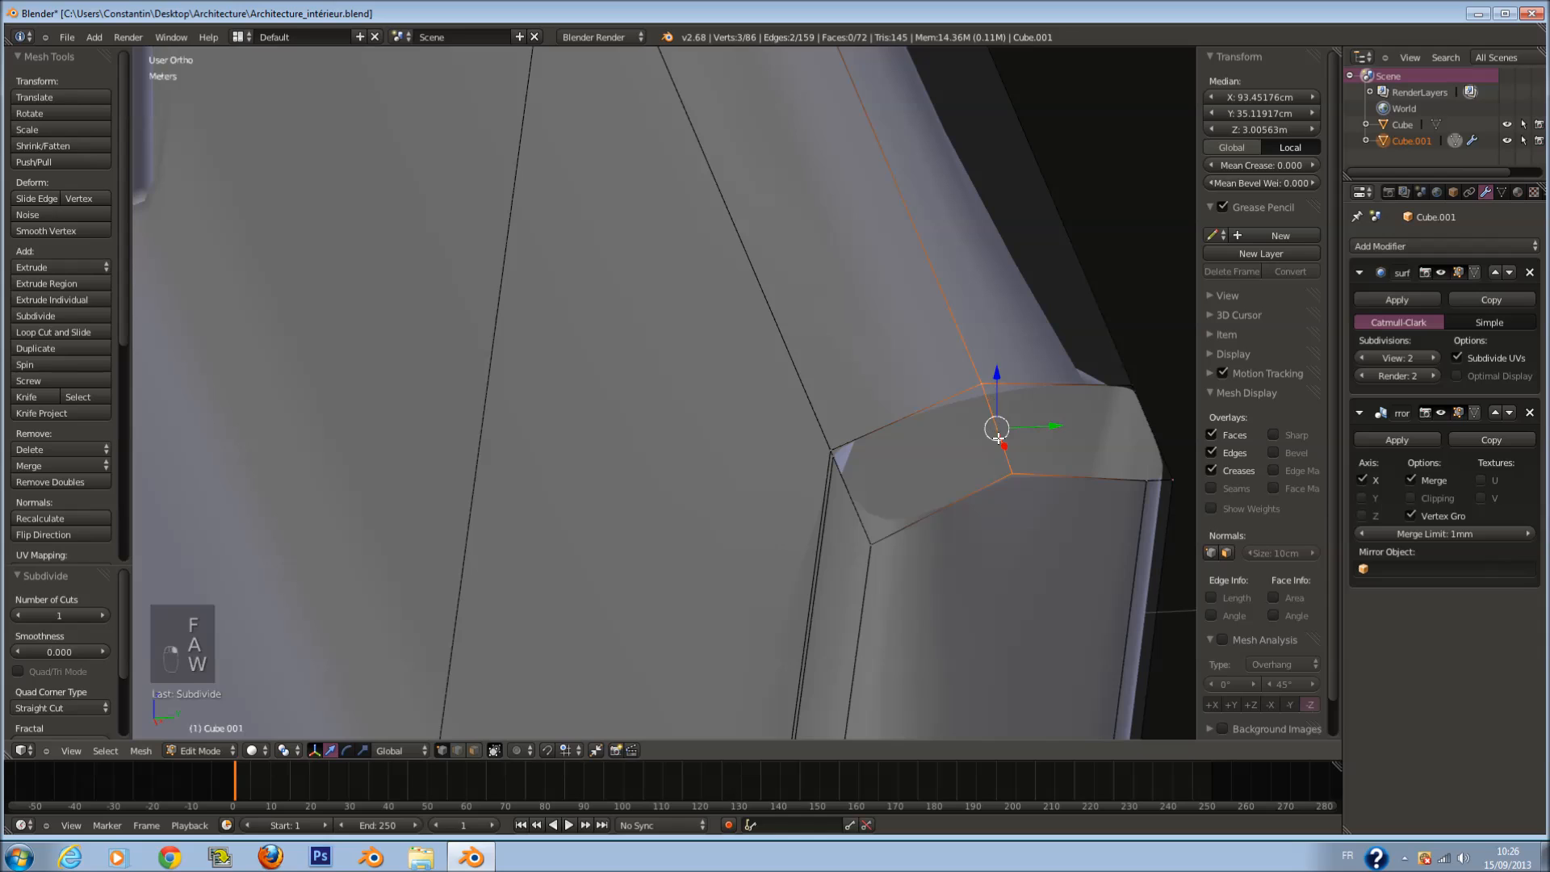
Step: Connect the subdivided edge's midpoint to the front and rear corner vertices with two new edges
right_click(999, 429)
shift+right_click(838, 452)
key(f)
right_click(1137, 395)
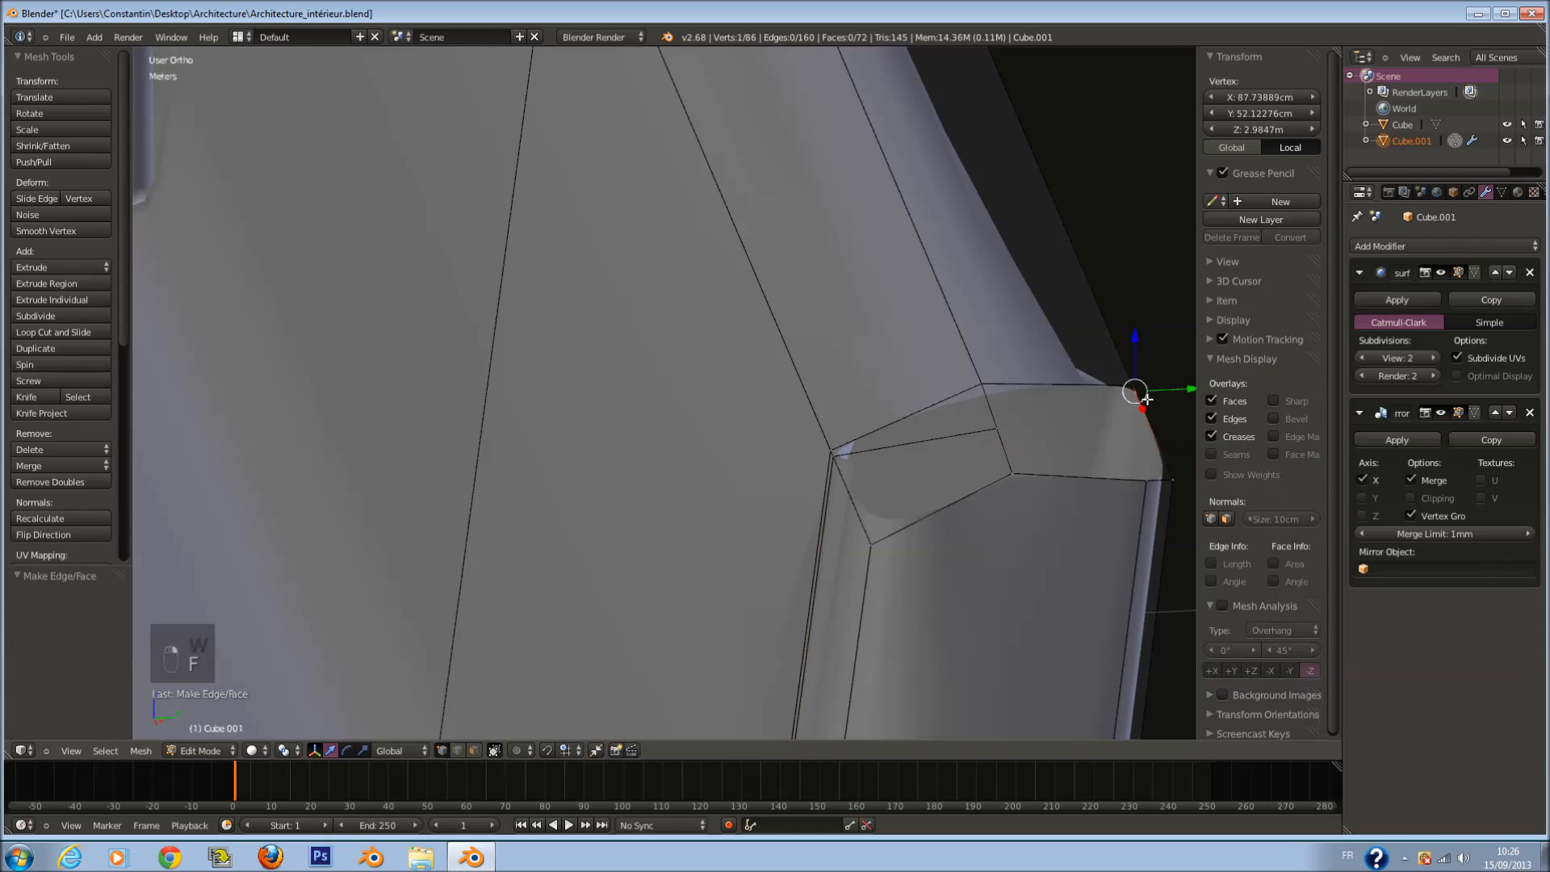
shift+right_click(999, 430)
key(f)
Step: Move the midpoint vertex -5.722 cm along X in the top view to line it up with the corner vertices
right_click(1001, 430)
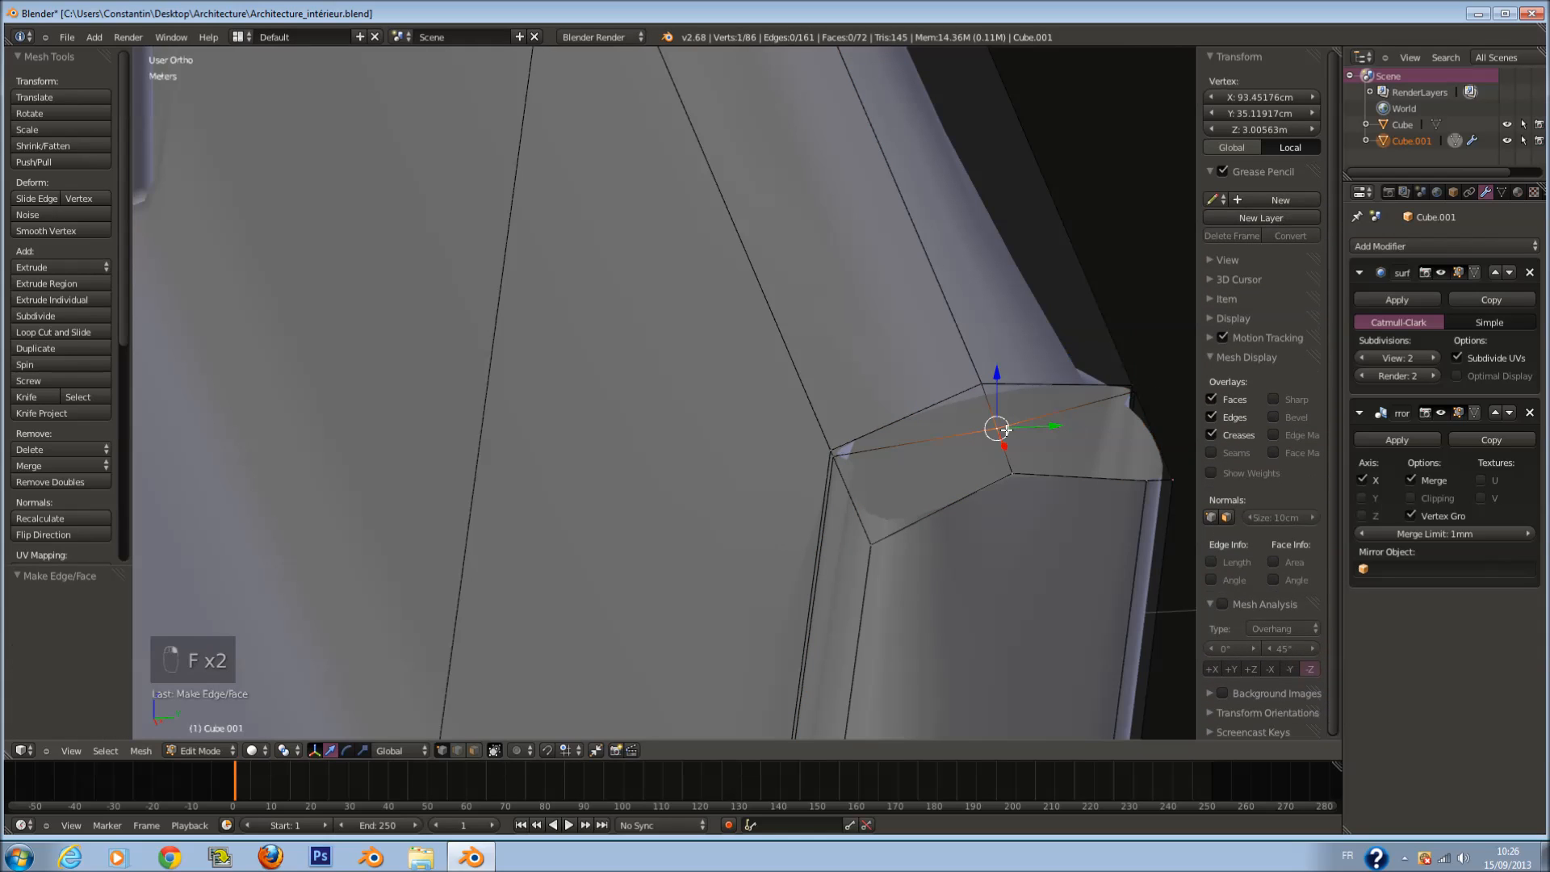
key(KP_7)
key(KP_Decimal)
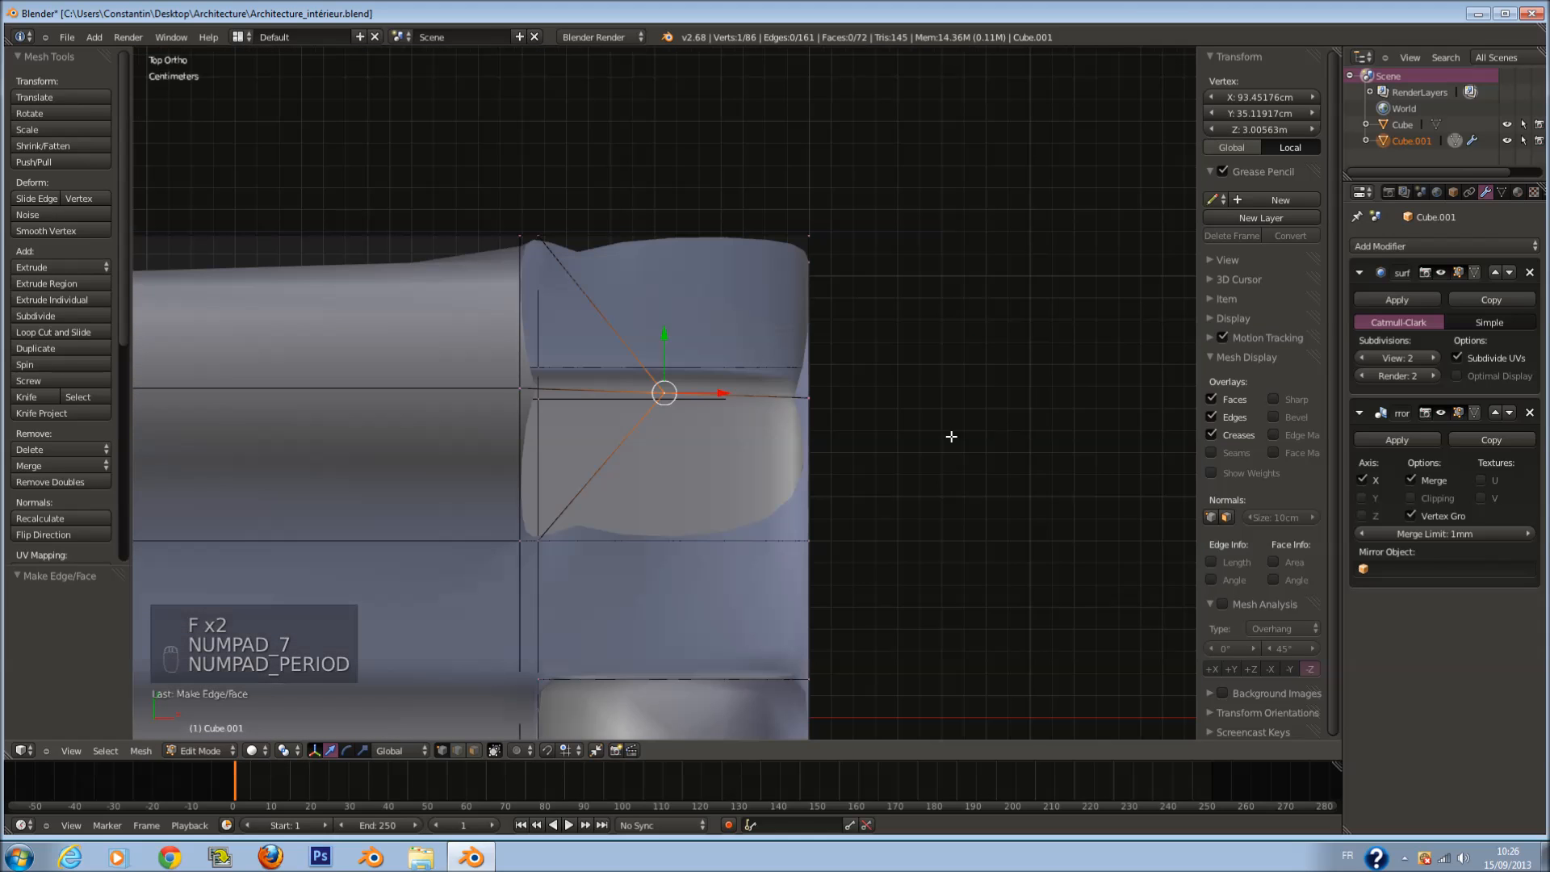
alt+right_click(559, 234)
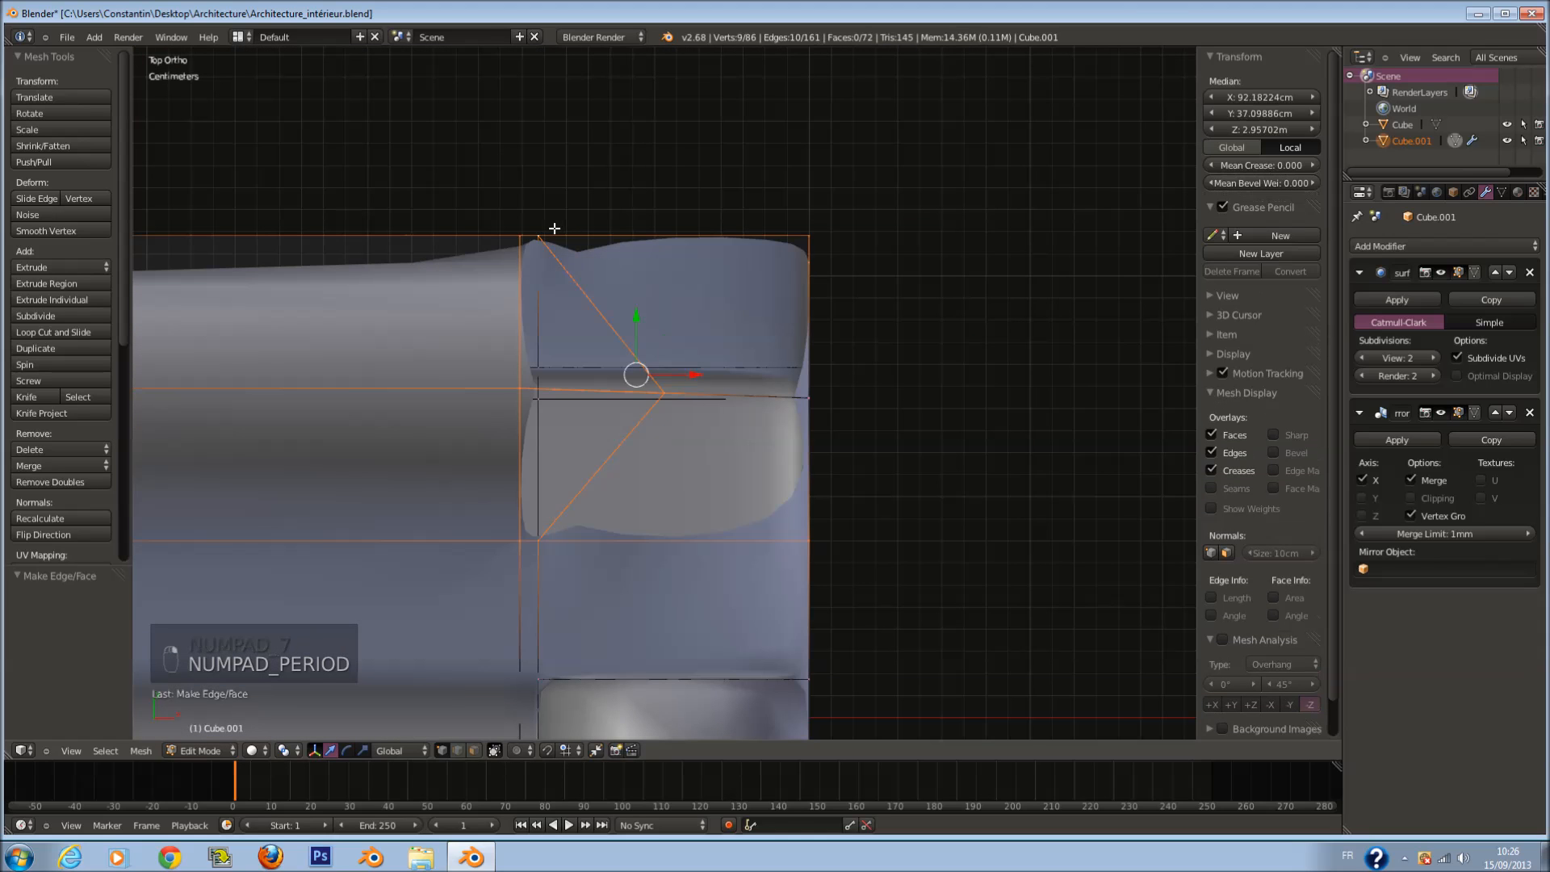
scroll(565, 264, down, 3)
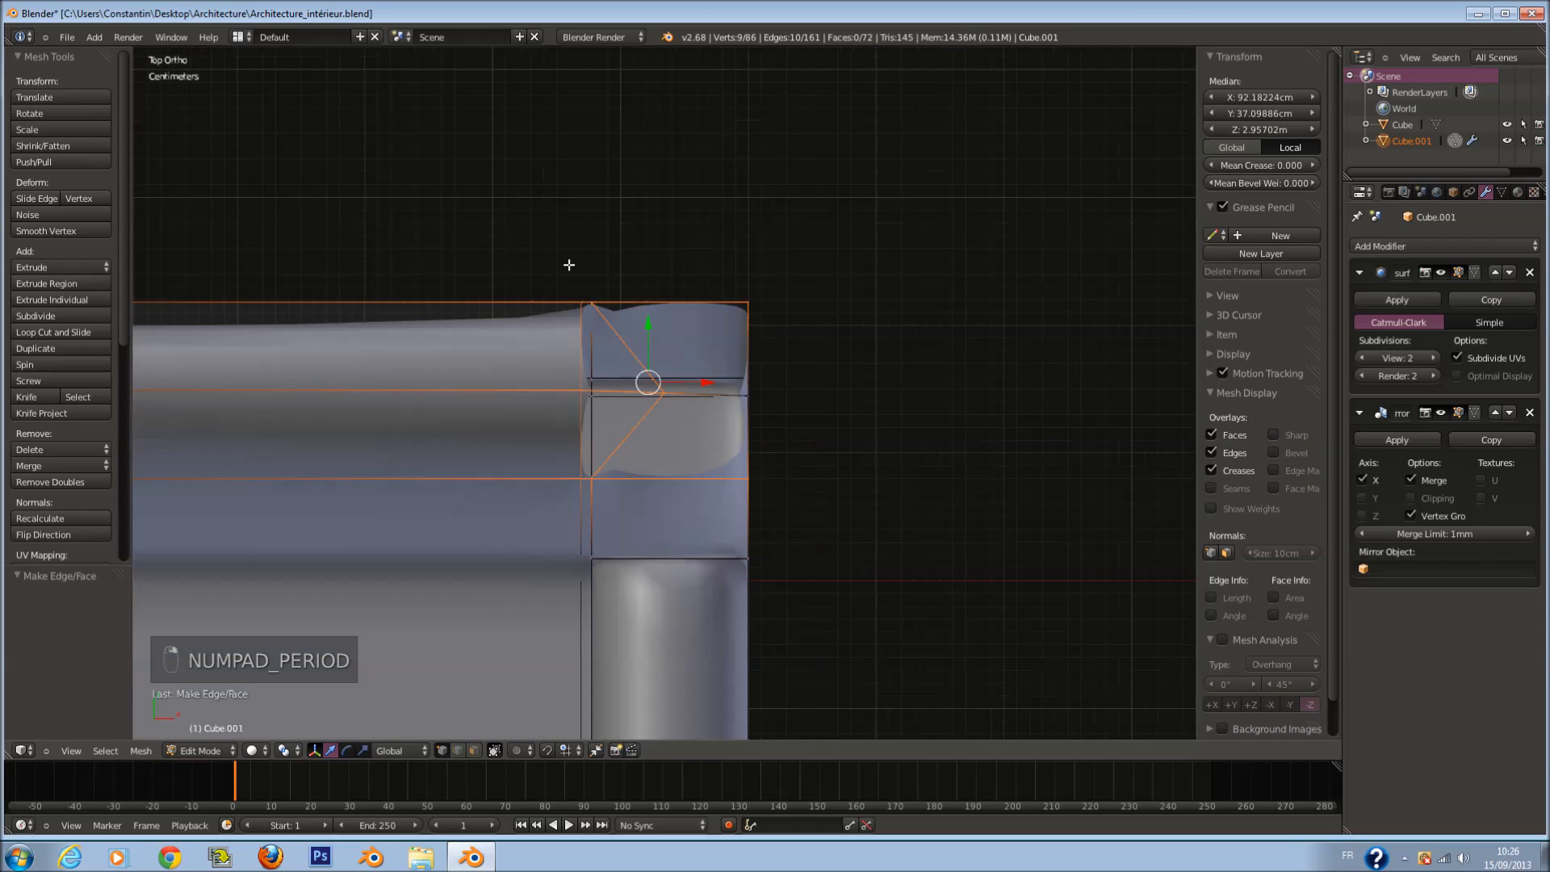
right_click(589, 555)
right_click(591, 298)
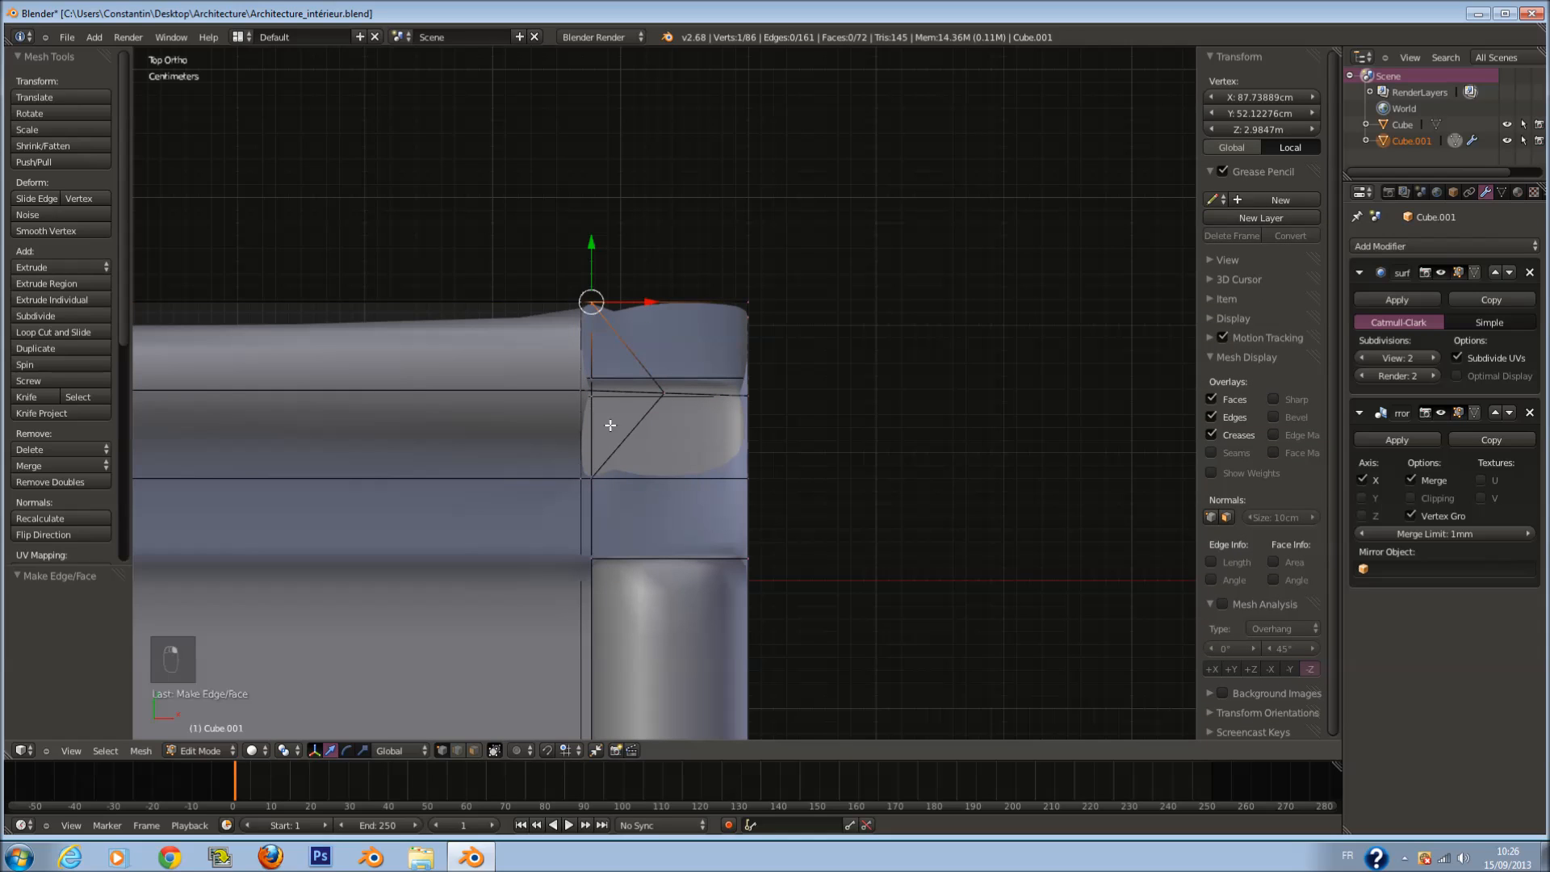
alt+right_click(599, 476)
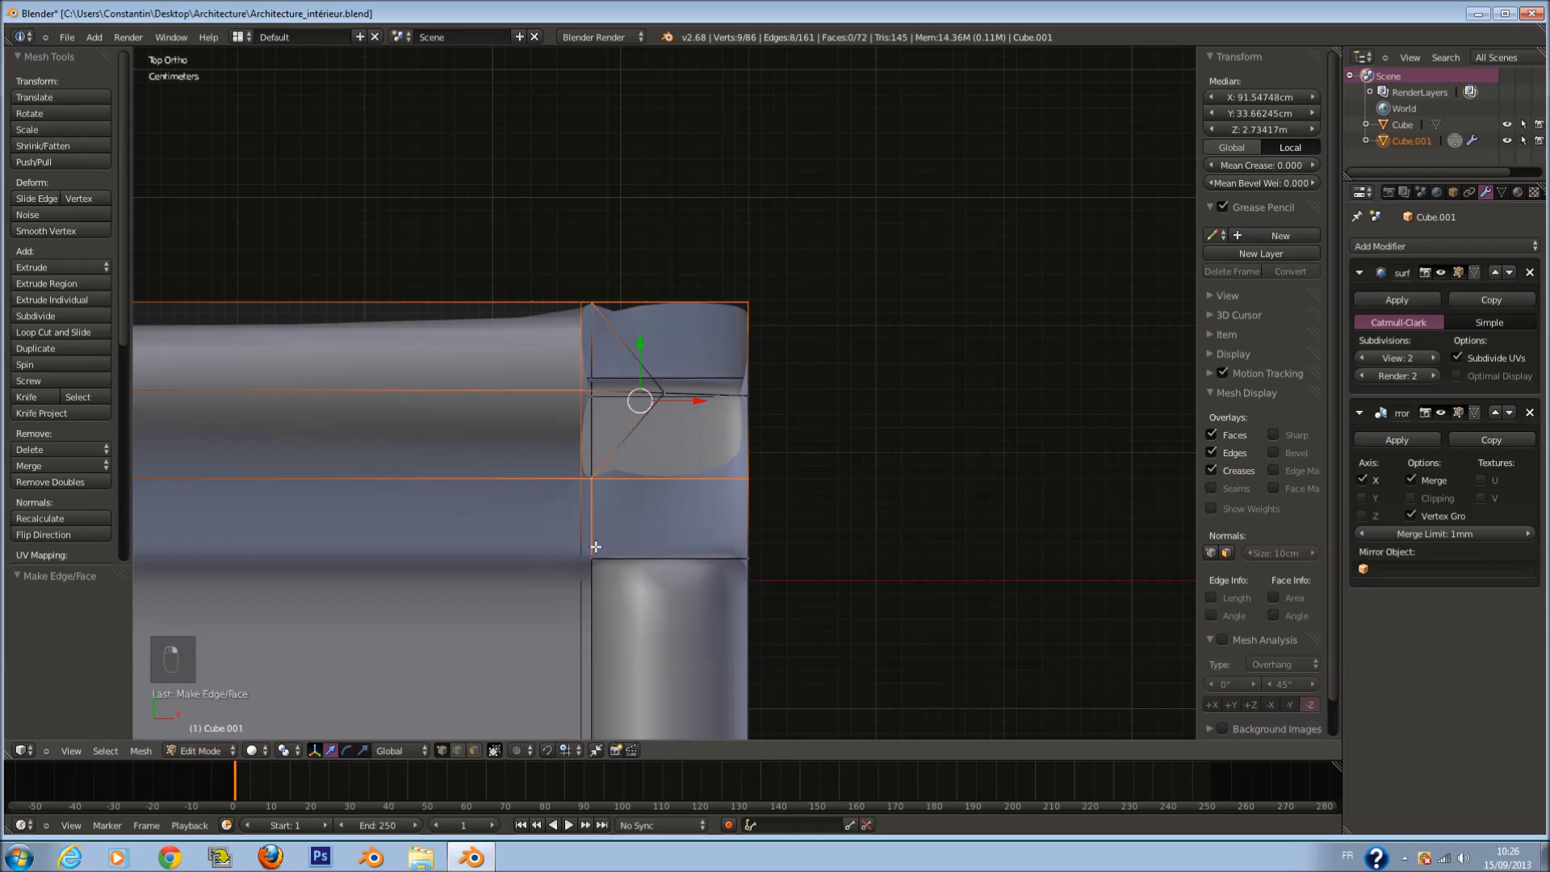
middle_drag(596, 547, 647, 502)
key(KP_7)
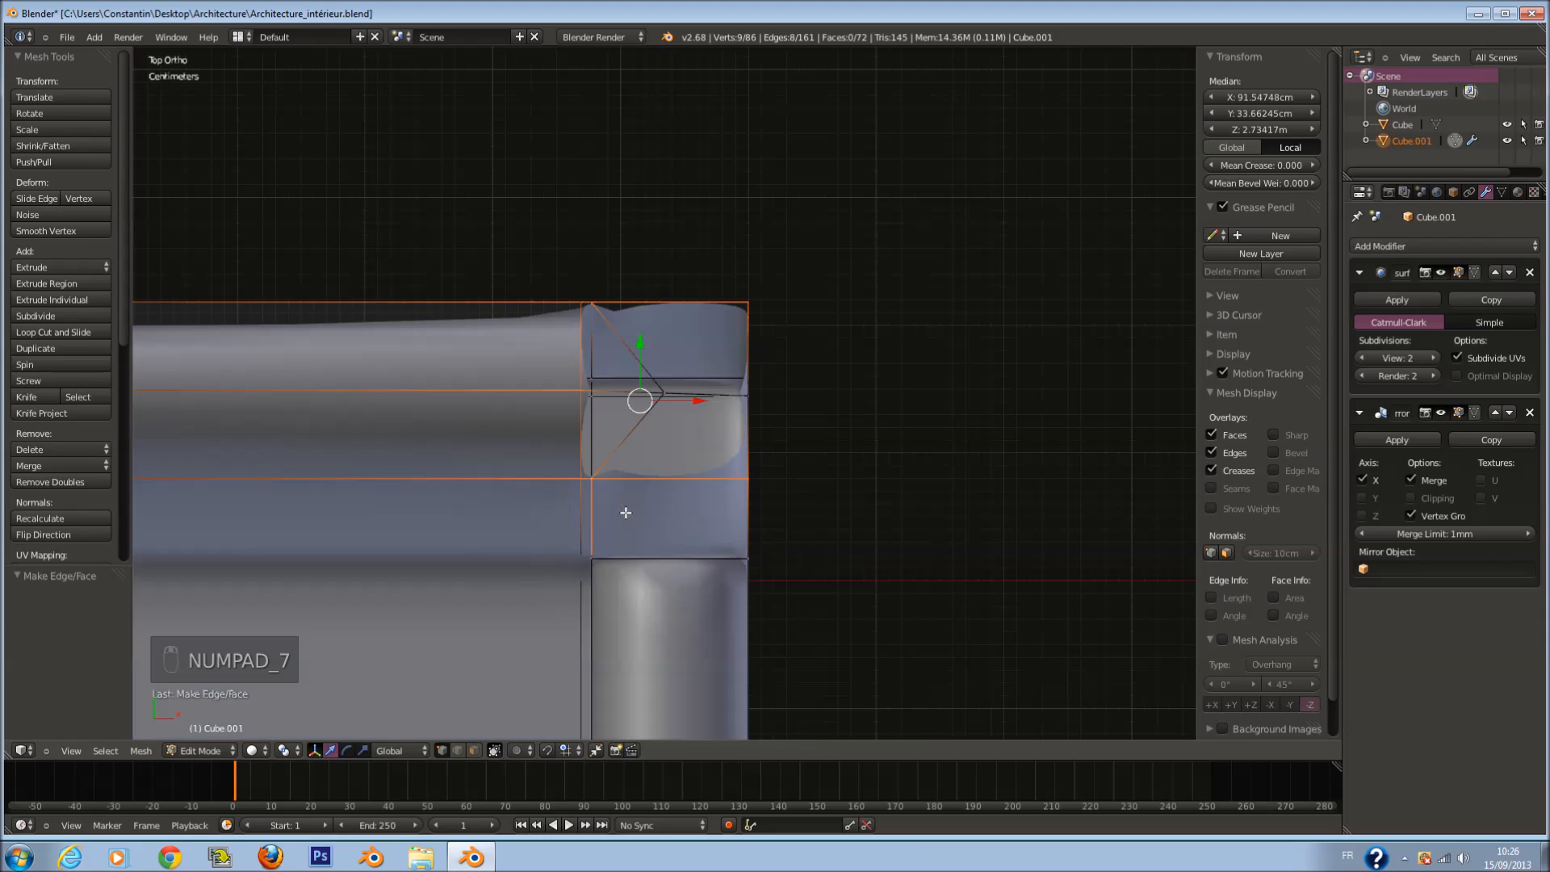
key(z)
key(a)
drag(705, 399, 581, 385)
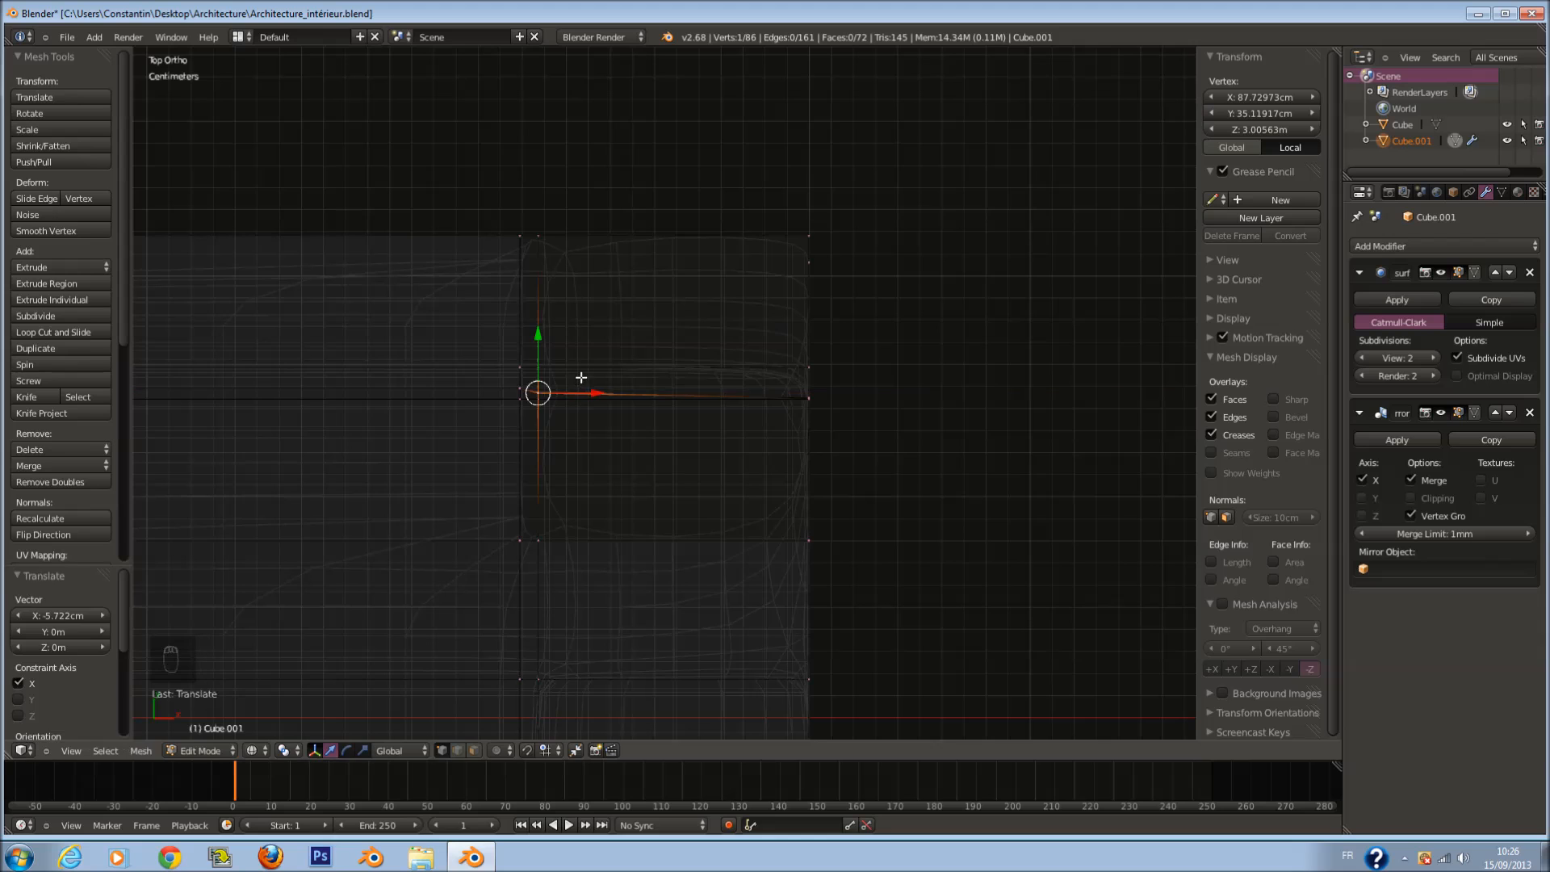
Step: Fill the two narrow strip faces between the backrest's long section and the new cross edges
scroll(581, 372, down, 3)
key(z)
scroll(569, 315, up, 5)
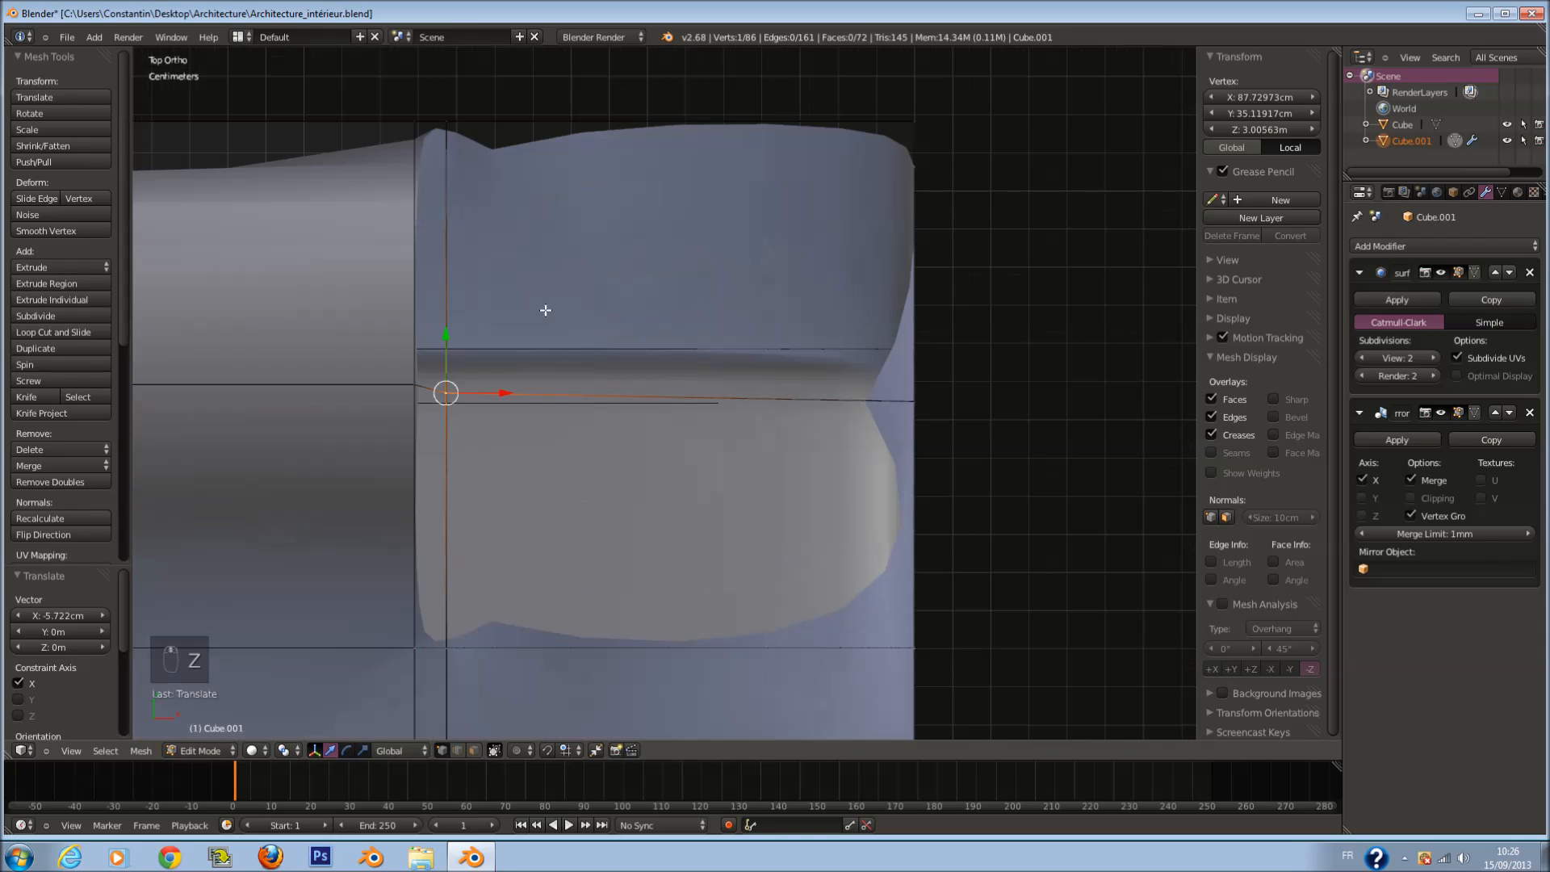
click(460, 750)
key(a)
right_click(454, 334)
middle_drag(453, 329, 614, 292)
right_click(616, 296)
shift+right_click(564, 272)
key(f)
right_click(445, 448)
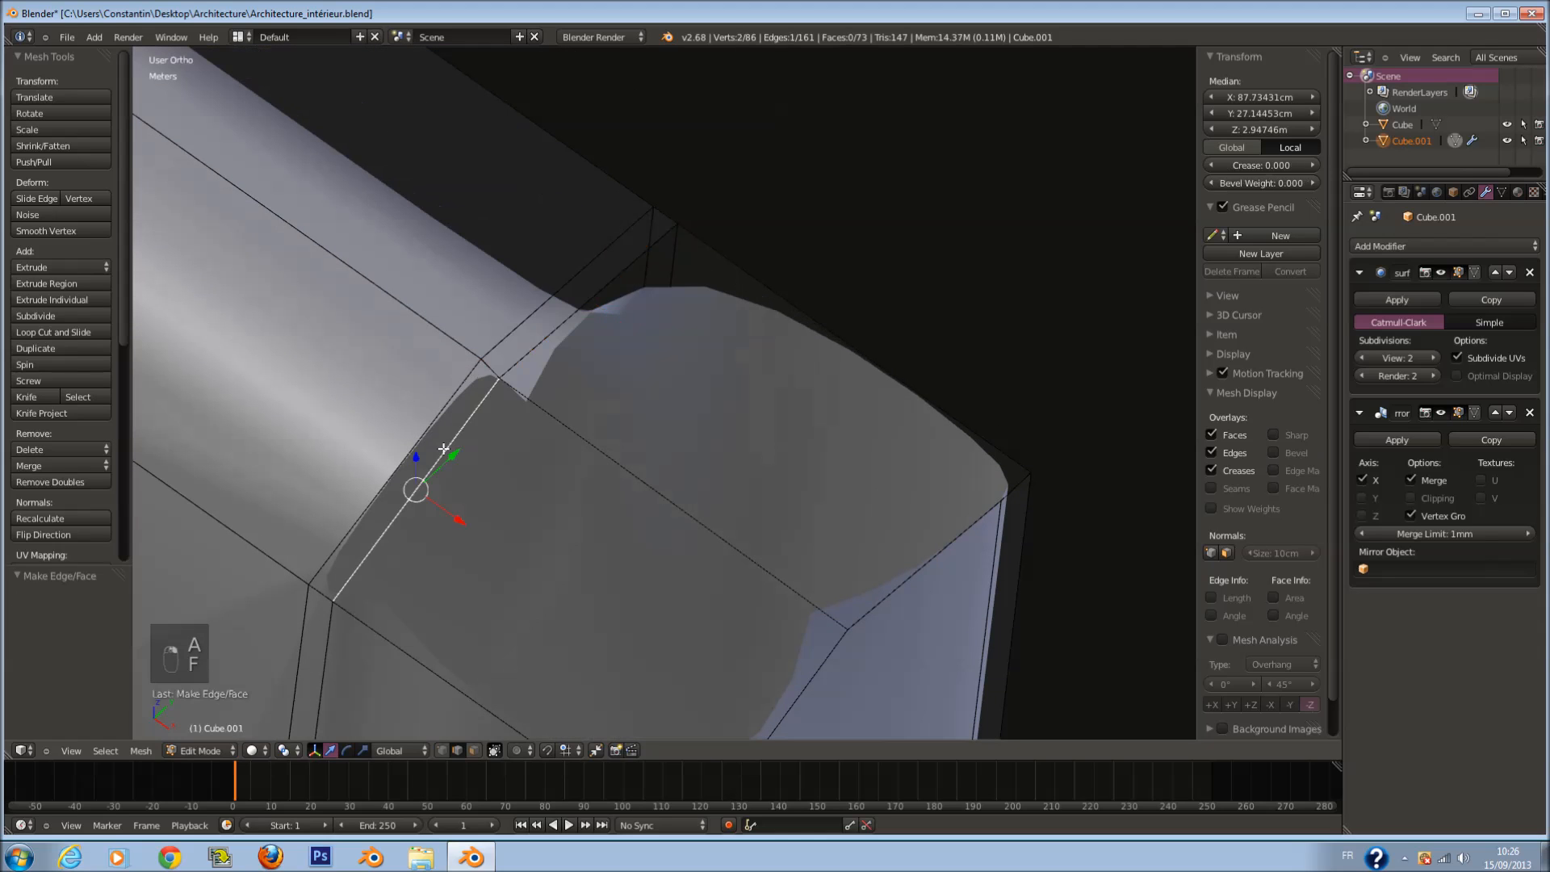
shift+right_click(424, 435)
key(f)
Step: Fill the front half of the open backrest corner with a face between its two opposite edges
scroll(533, 494, down, 3)
right_click(736, 602)
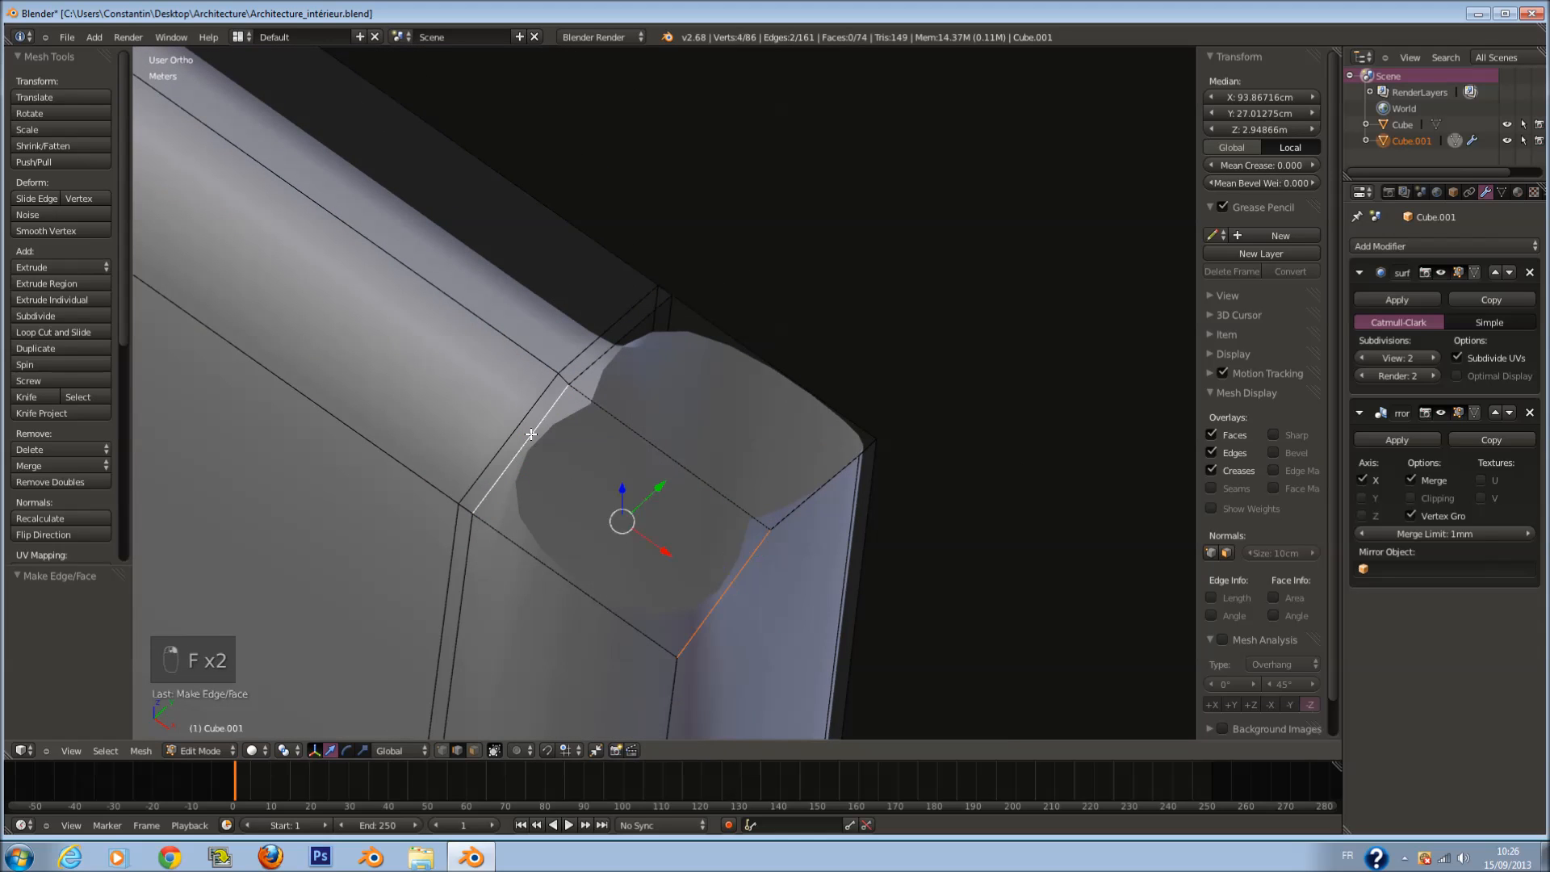
shift+right_click(530, 434)
key(f)
Step: Try to fill the rear half of the open backrest corner with a single face and undo it
right_click(641, 341)
shift+right_click(824, 465)
key(f)
middle_drag(847, 474, 706, 459)
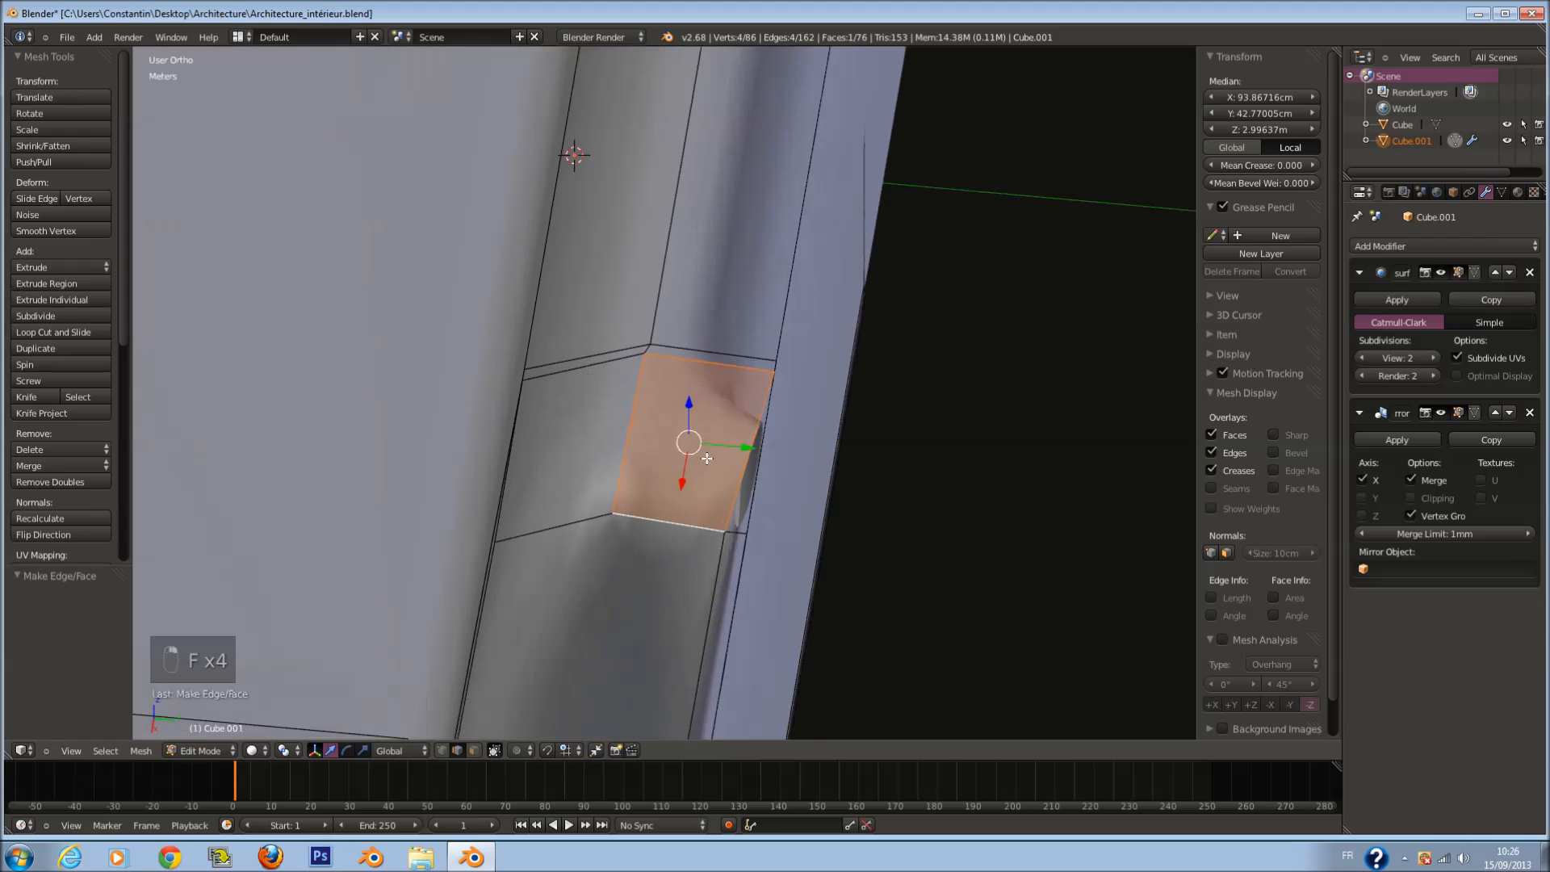
scroll(707, 458, up, 1)
key(ctrl+z)
key(a)
Step: Cut an edge loop lengthwise along the backrest's top and slide it close to the rear edge
key(ctrl+r)
click(785, 347)
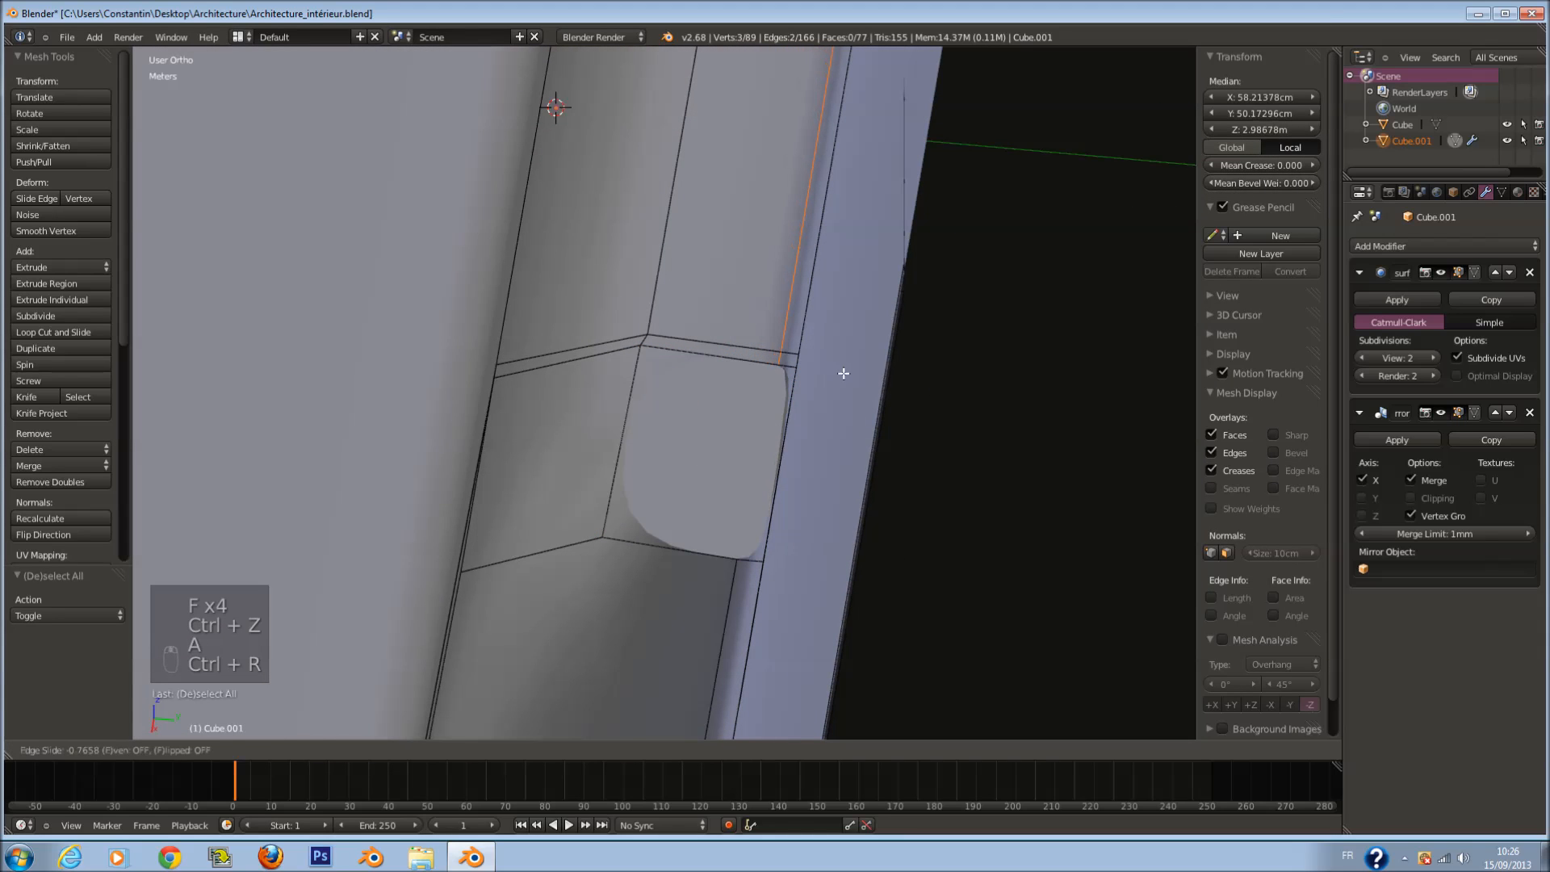
click(844, 373)
Step: Fill the narrow rear strip and the remaining opening of the backrest corner with two faces
right_click(788, 363)
shift+right_click(750, 567)
key(f)
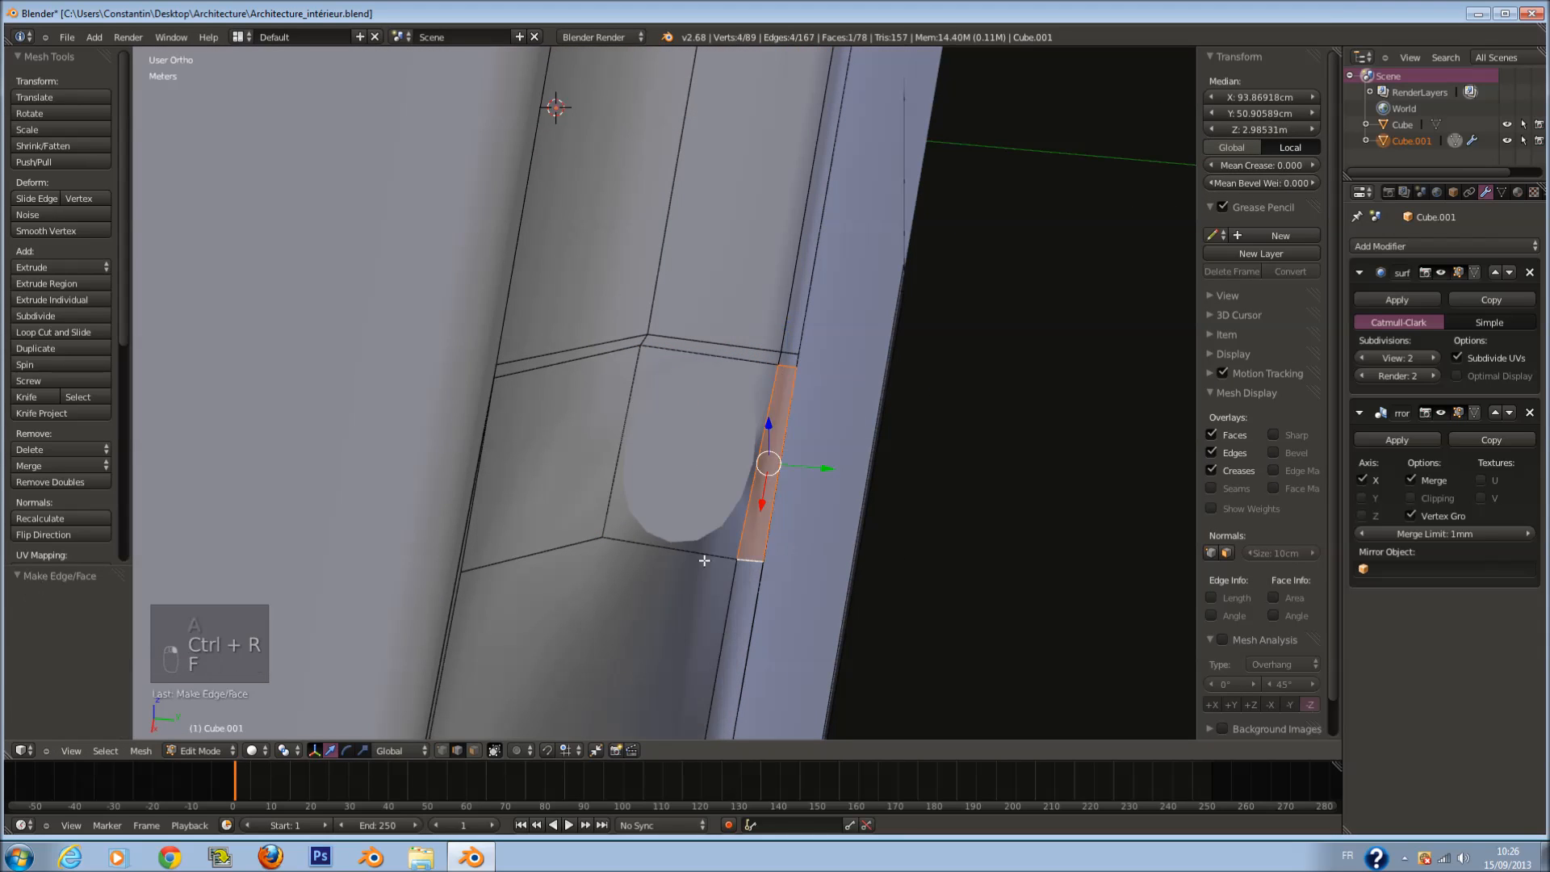
right_click(704, 558)
shift+right_click(733, 356)
key(f)
Step: Leave Edit Mode and save the file
scroll(705, 482, down, 5)
key(Tab)
key(ctrl+s)
Step: Return to editing the sofa mesh, cut a horizontal edge loop across the backrest's front and move it forward along Y
key(KP_3)
key(Tab)
key(z)
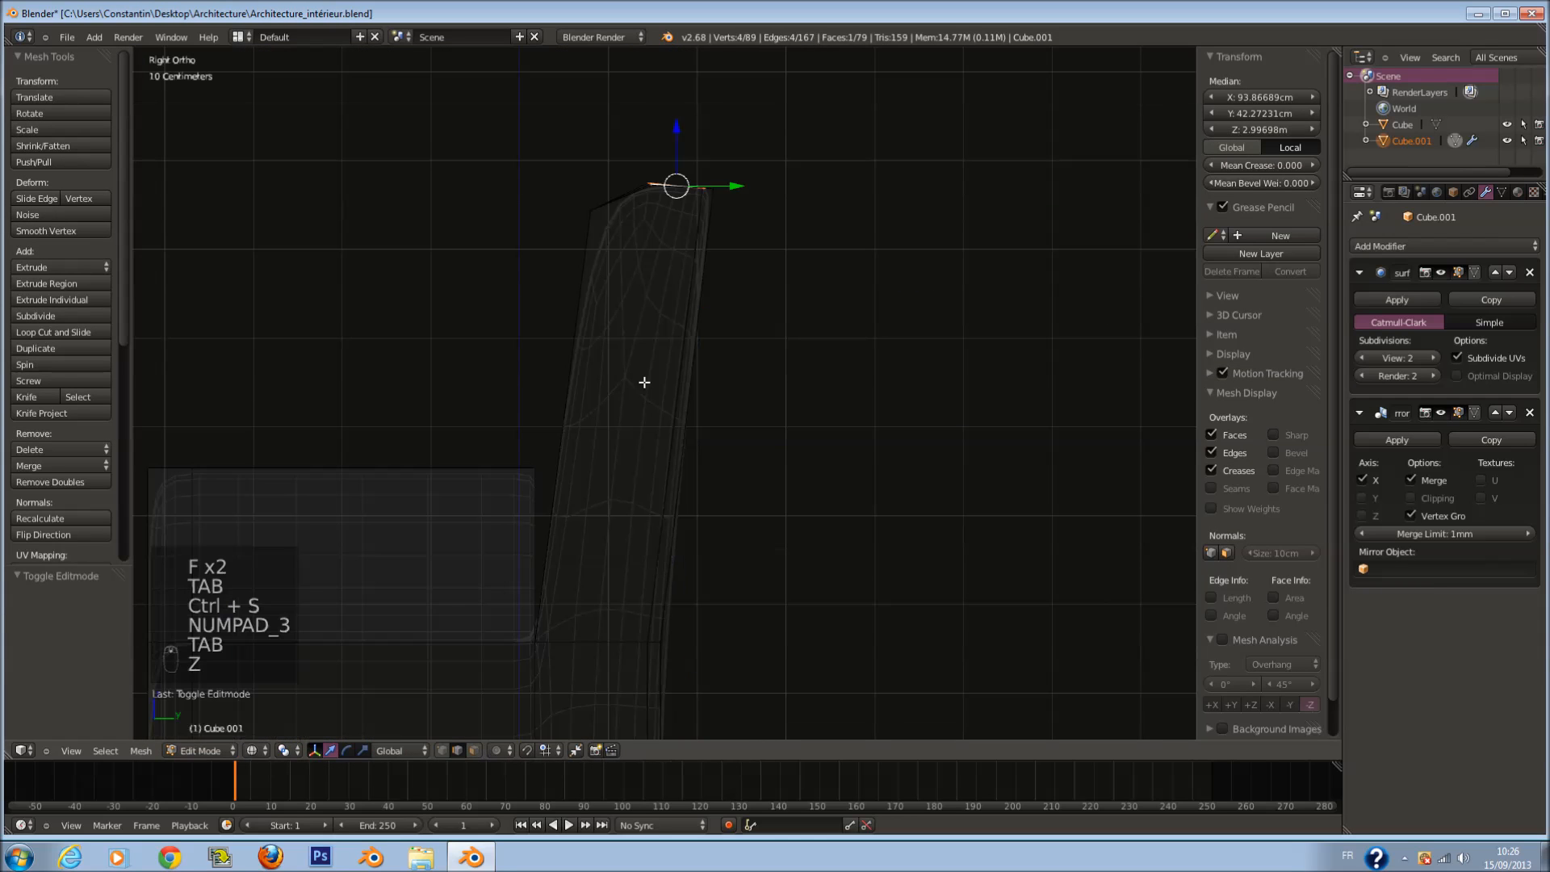
key(a)
key(ctrl+r)
right_click(682, 391)
key(z)
middle_drag(655, 342, 622, 349)
key(ctrl+r)
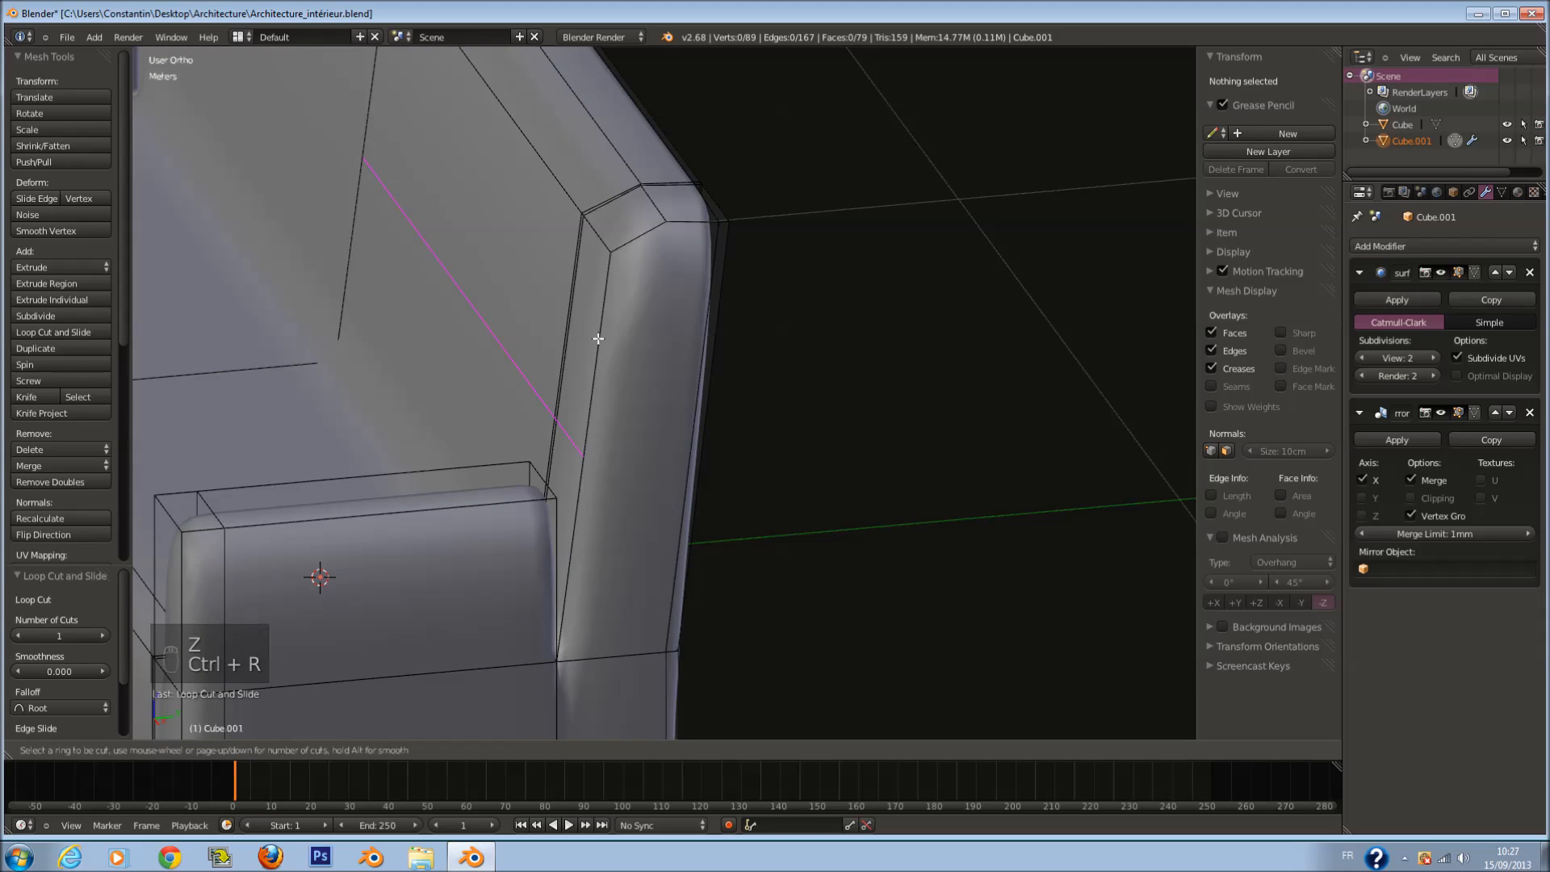
click(597, 338)
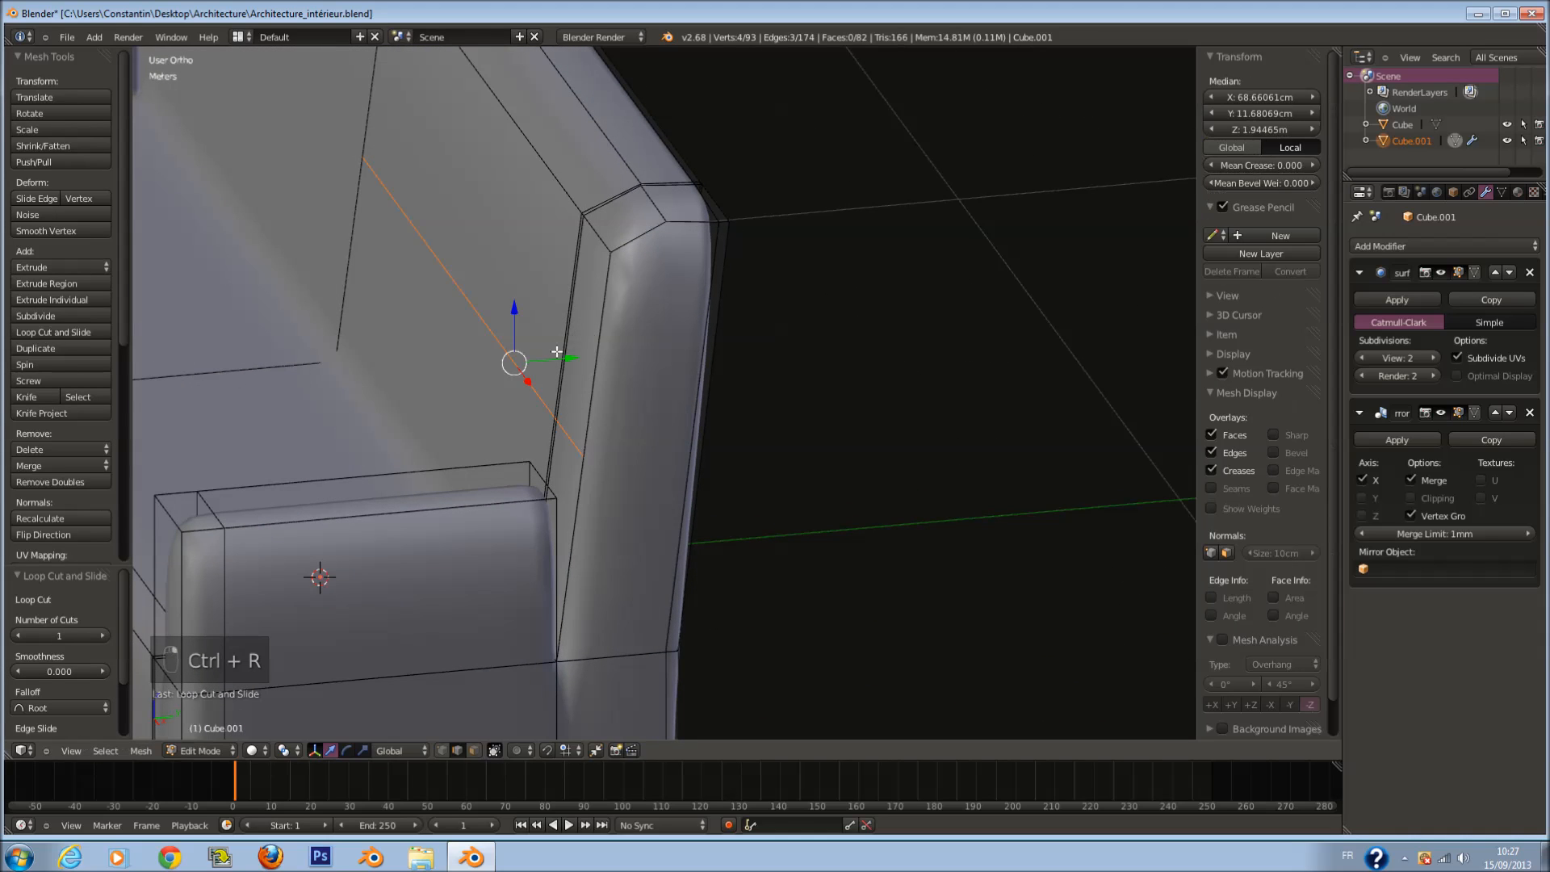
click(549, 354)
Step: From the side view, lower the new edge loop on the backrest's front by about 18.6 cm and move it about 1 cm forward
key(KP_3)
key(z)
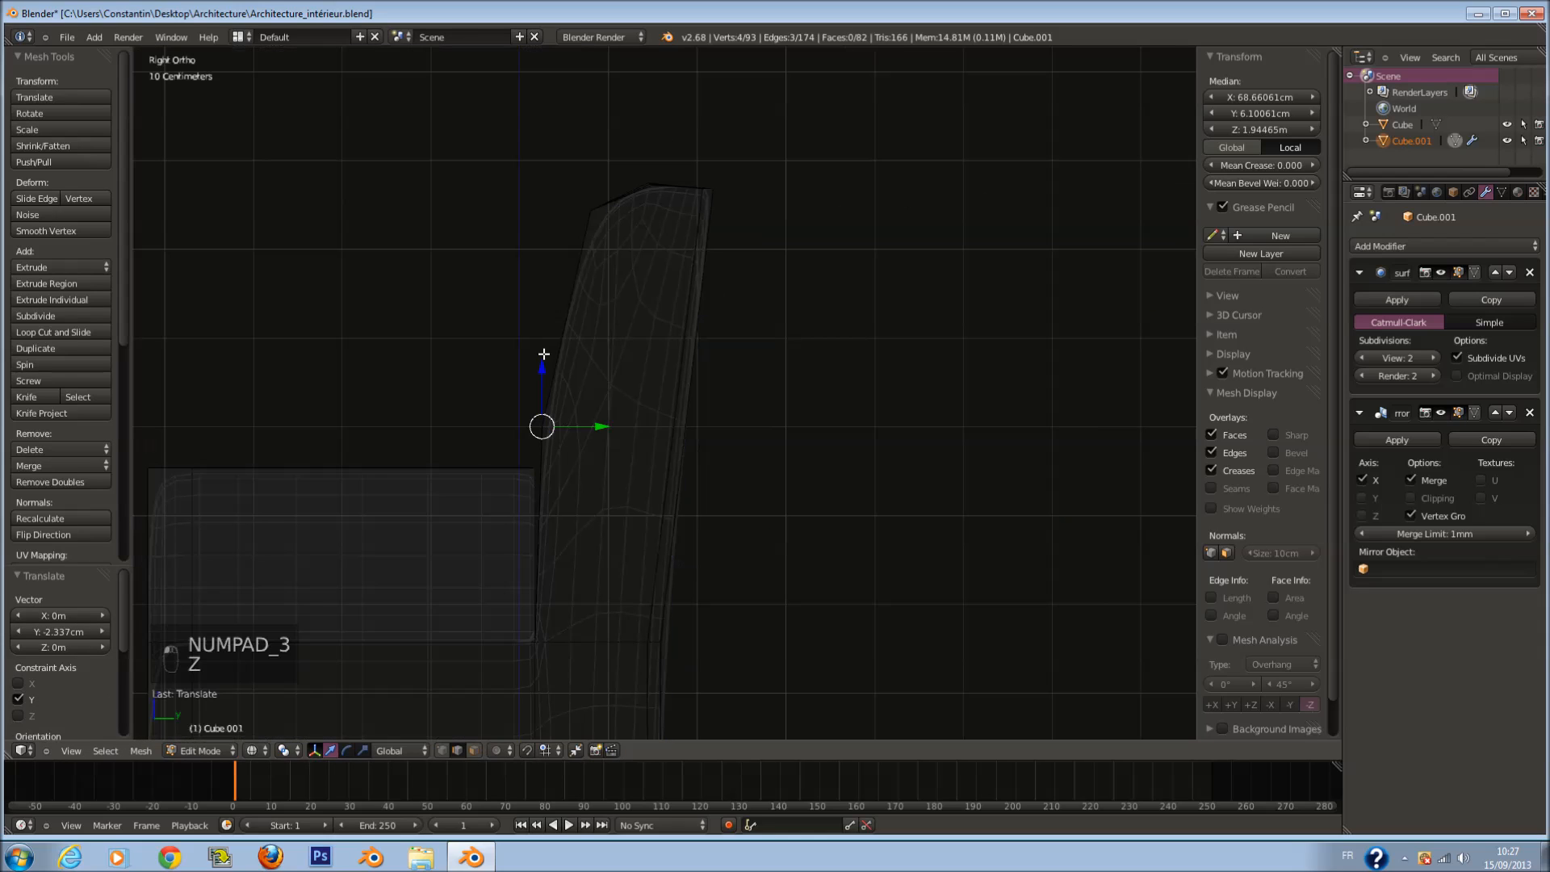
key(g)
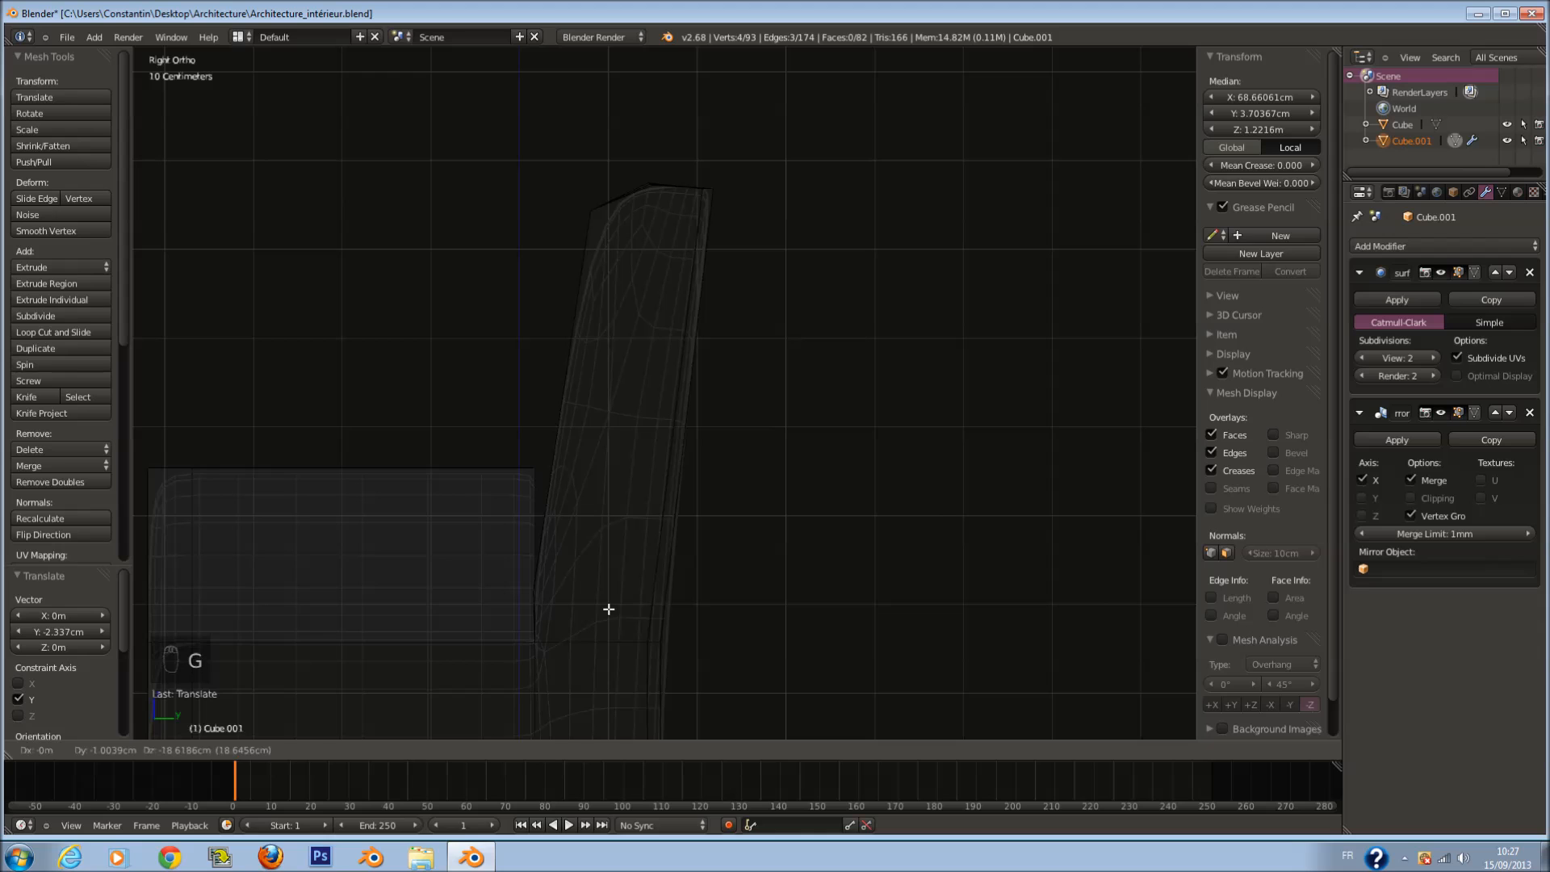
click(608, 608)
Step: Cut another horizontal edge loop across the backrest's front above it and move it about 2.5 cm forward along Y
key(a)
key(ctrl+r)
click(580, 341)
click(580, 342)
drag(606, 393, 595, 402)
key(z)
scroll(590, 402, down, 2)
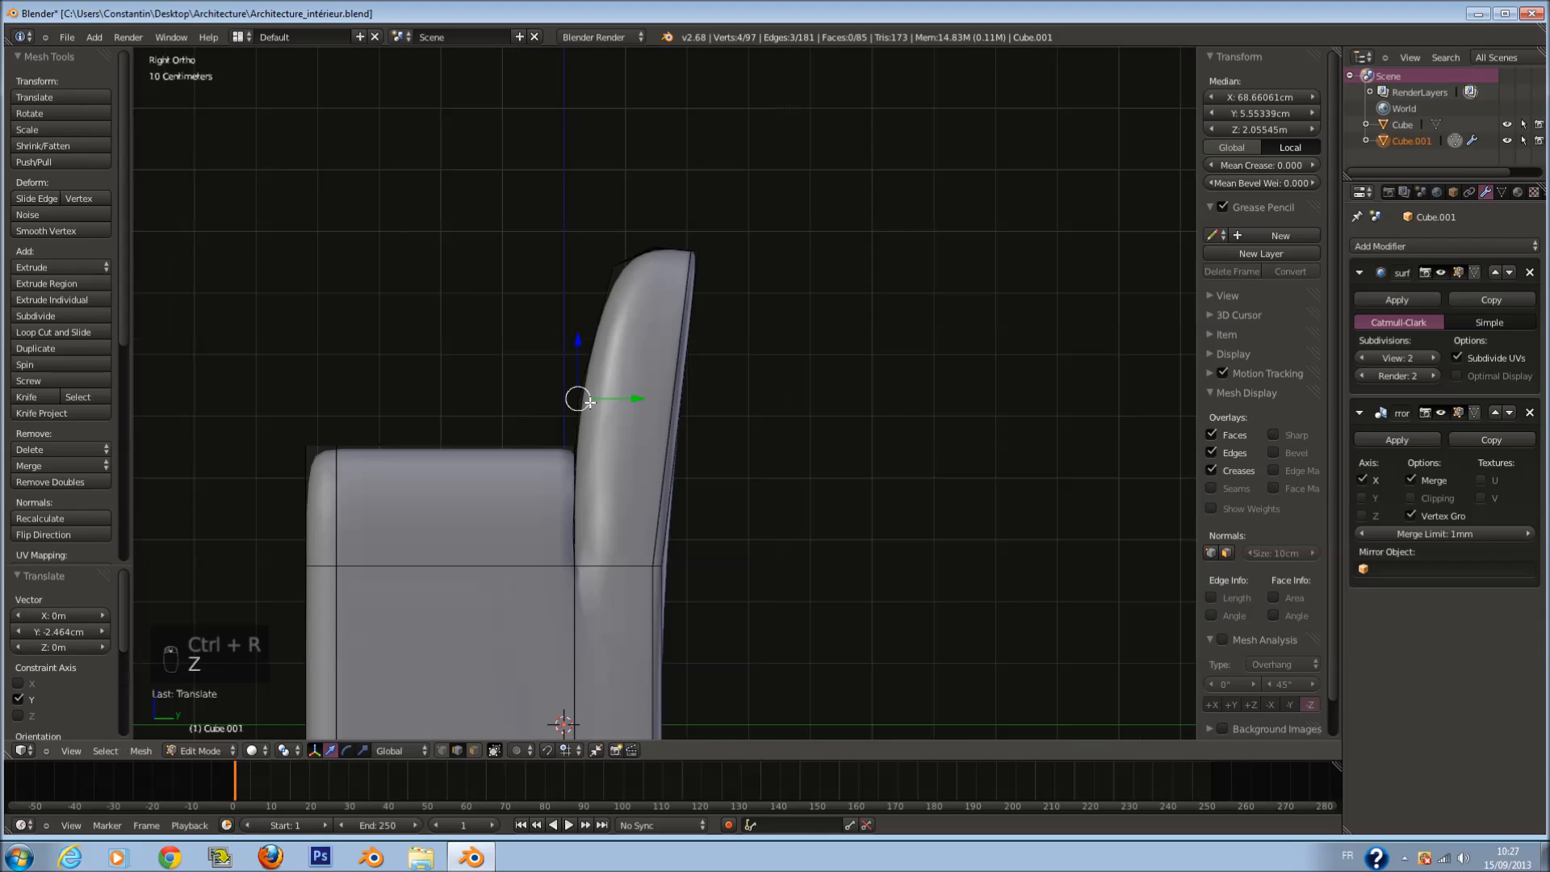
mouse_move(590, 402)
middle_down()
mouse_move(670, 436)
mouse_move(601, 438)
middle_up()
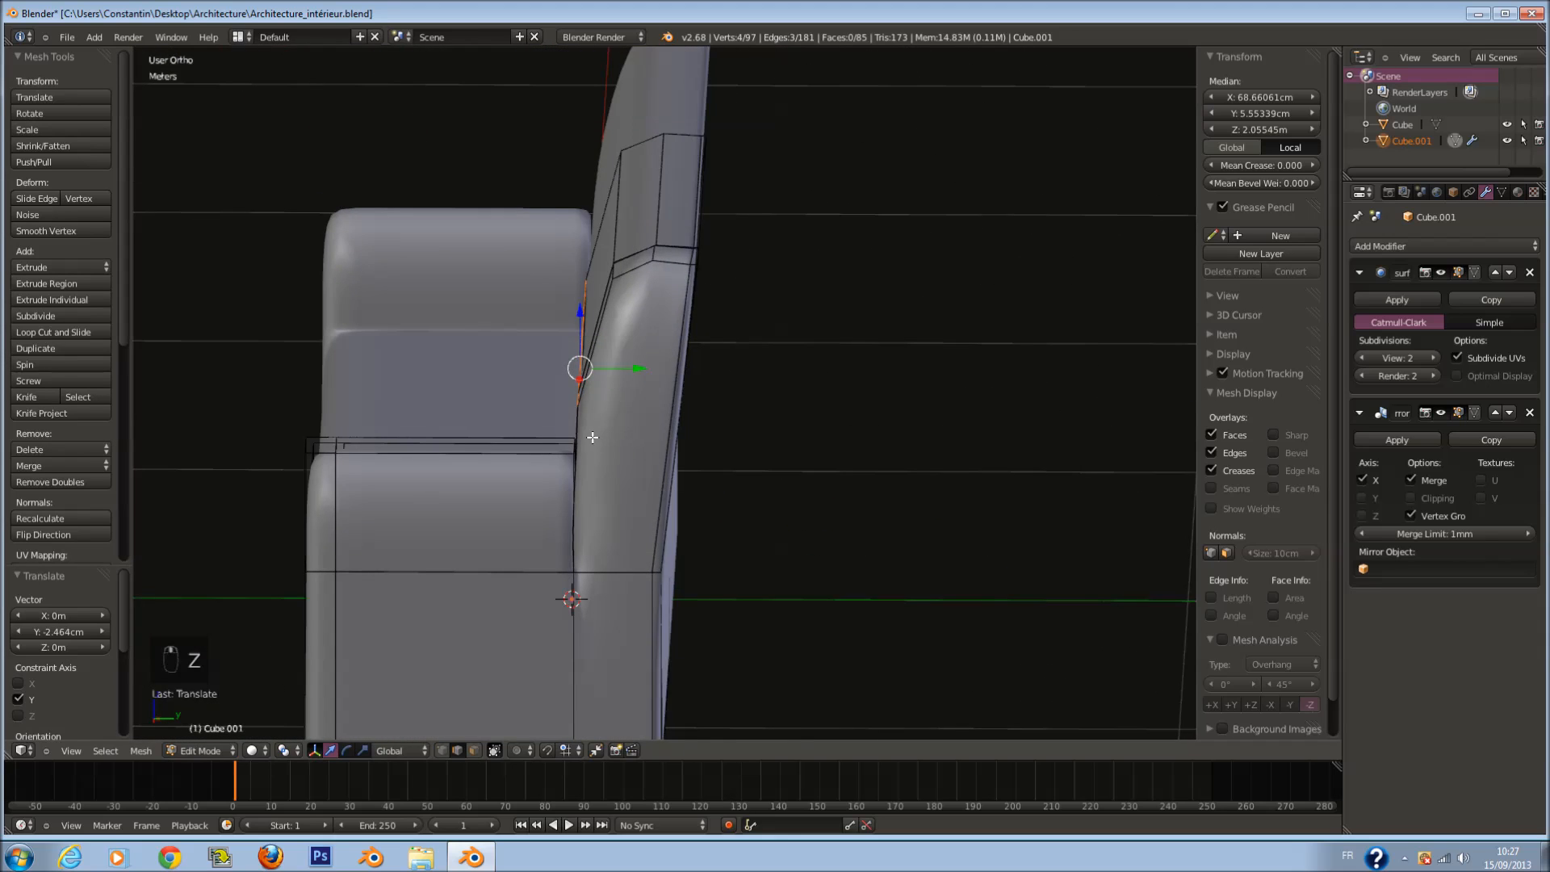
Step: In the side wireframe view, select the backrest's top vertices through the mesh and move them backward along Y
key(KP_3)
key(z)
key(a)
key(a)
key(a)
shift+scroll(647, 644, down, 4)
key(a)
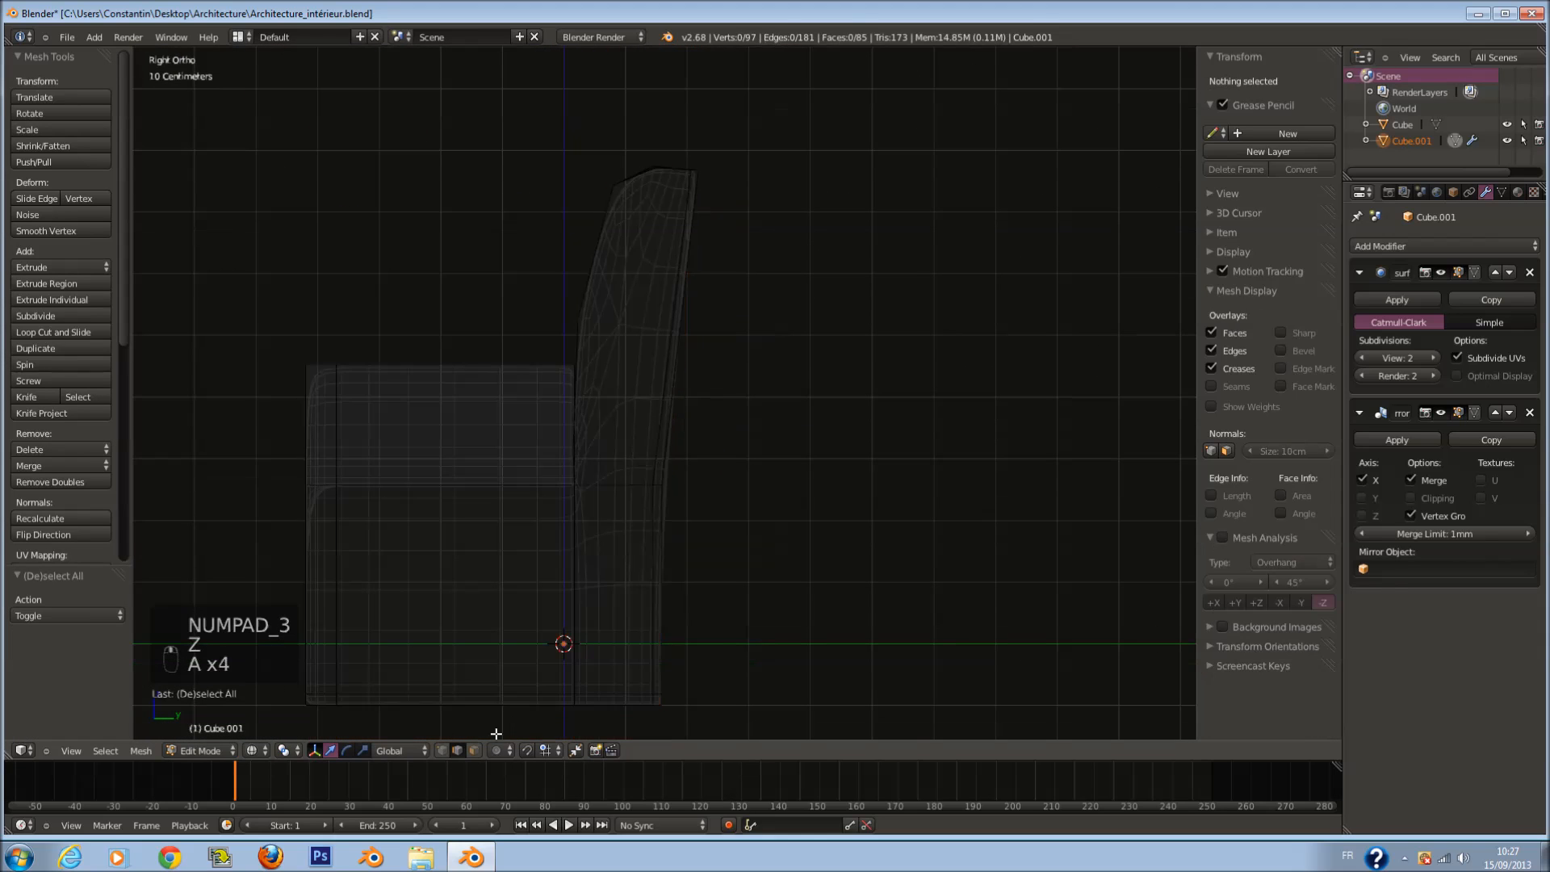
key(c)
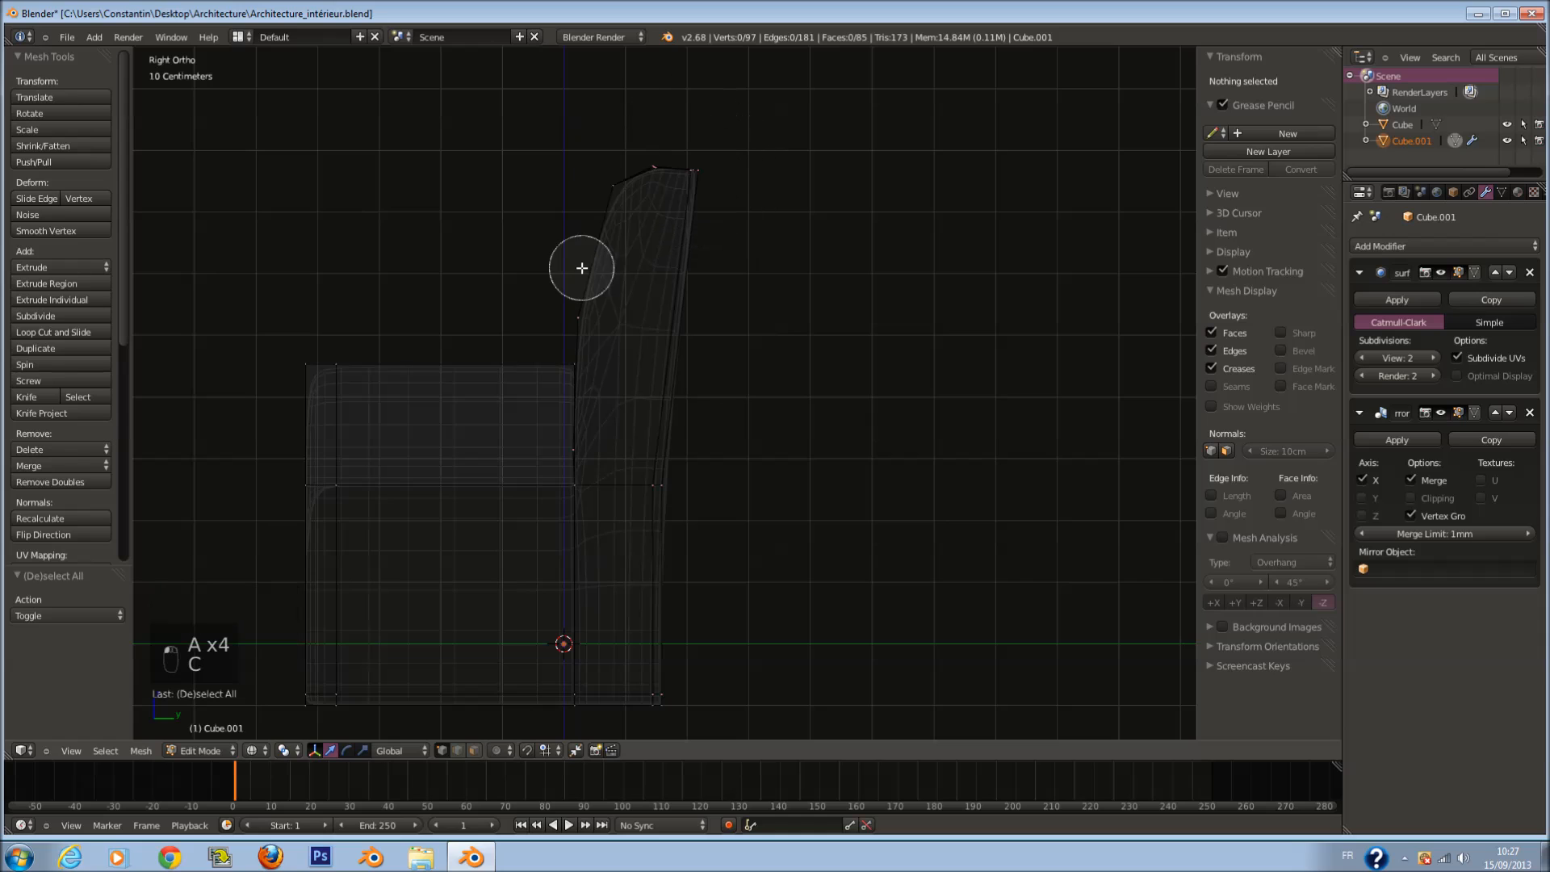
mouse_move(620, 189)
mouse_down()
mouse_move(657, 162)
mouse_move(741, 173)
mouse_up()
right_click(837, 165)
Step: Select the rear vertices of the sofa's lower body and move them about 5 cm backward along Y
key(a)
key(c)
mouse_move(627, 528)
mouse_down()
mouse_move(678, 622)
mouse_move(675, 668)
mouse_move(747, 644)
mouse_up()
right_click(675, 668)
key(z)
key(z)
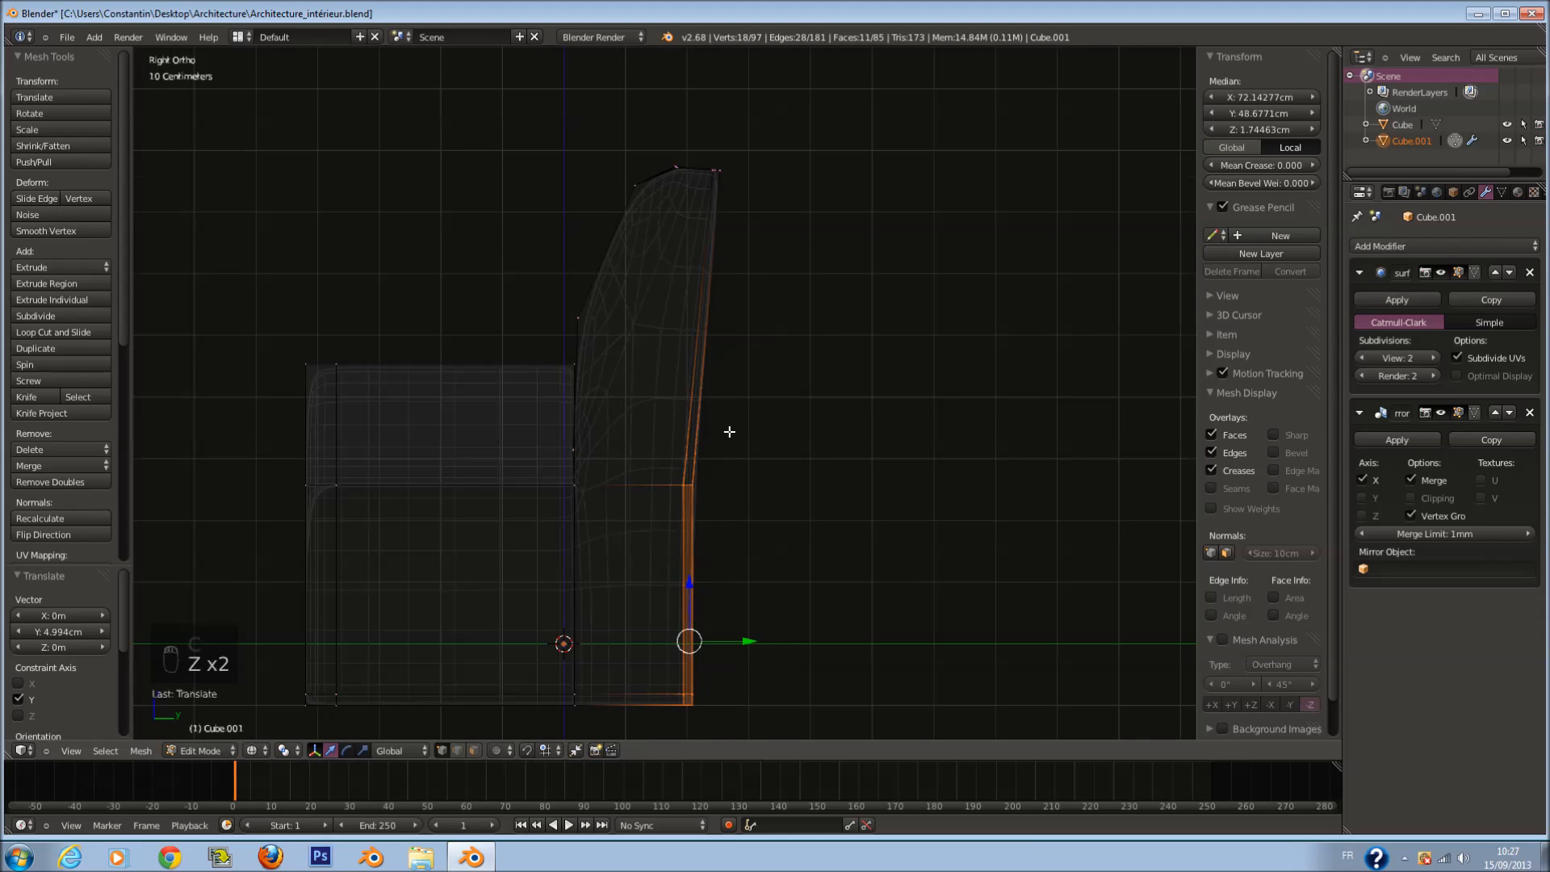
Step: Select the upper edge loop on the backrest's front and move it up and backward to follow the leaning profile
scroll(646, 343, up, 3)
key(a)
key(c)
click(544, 236)
right_click(544, 236)
scroll(597, 250, down, 2)
key(g)
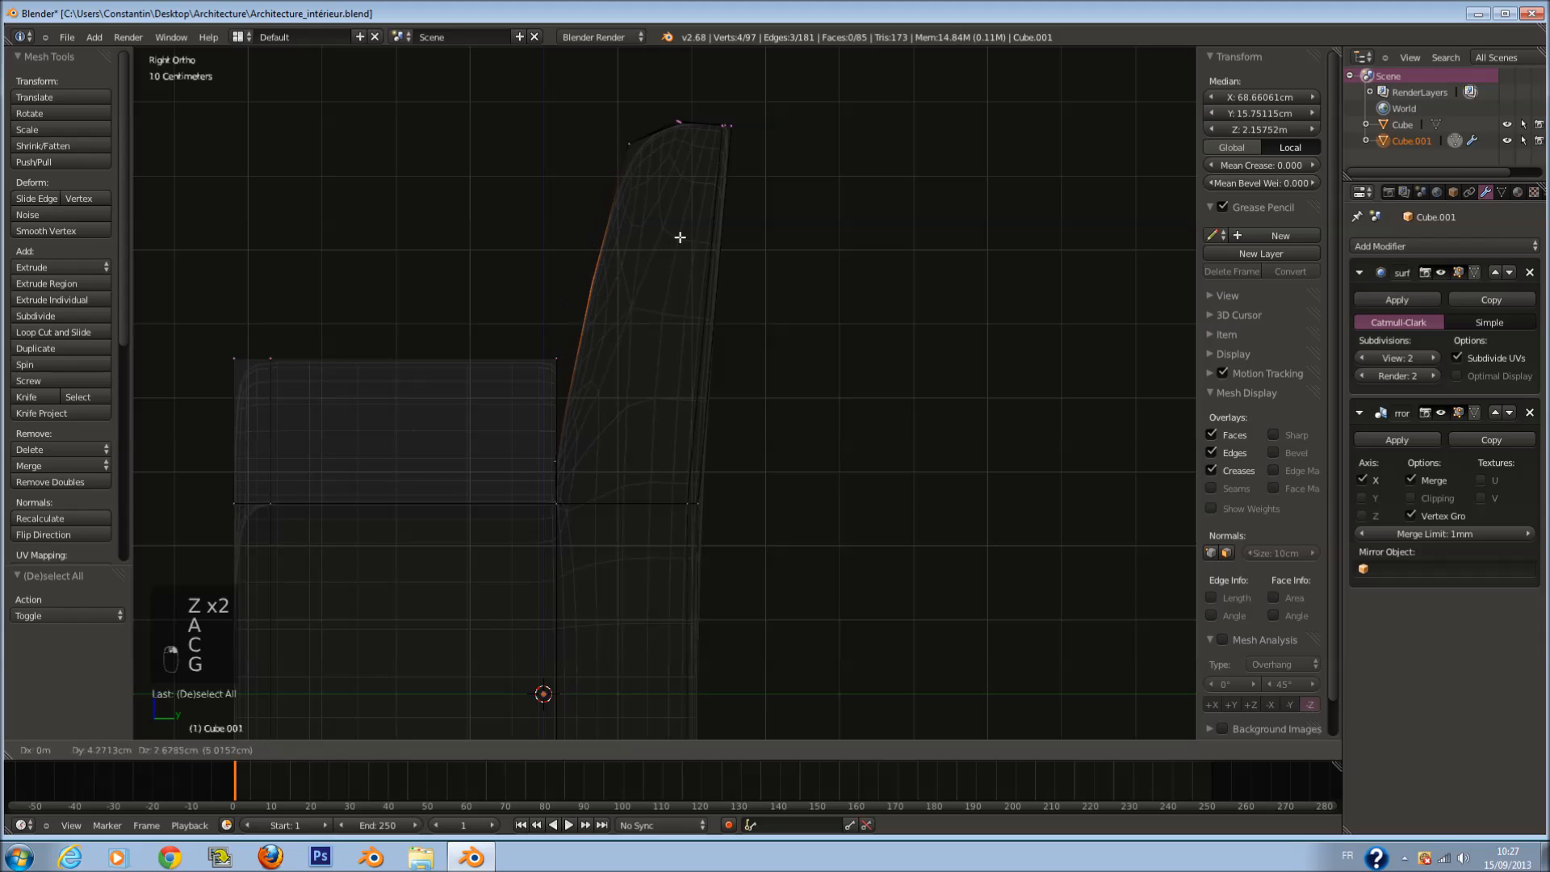
click(688, 192)
Step: Select the lower edge loop on the backrest's front and move it about 19 cm up and 1.7 cm backward
key(a)
key(c)
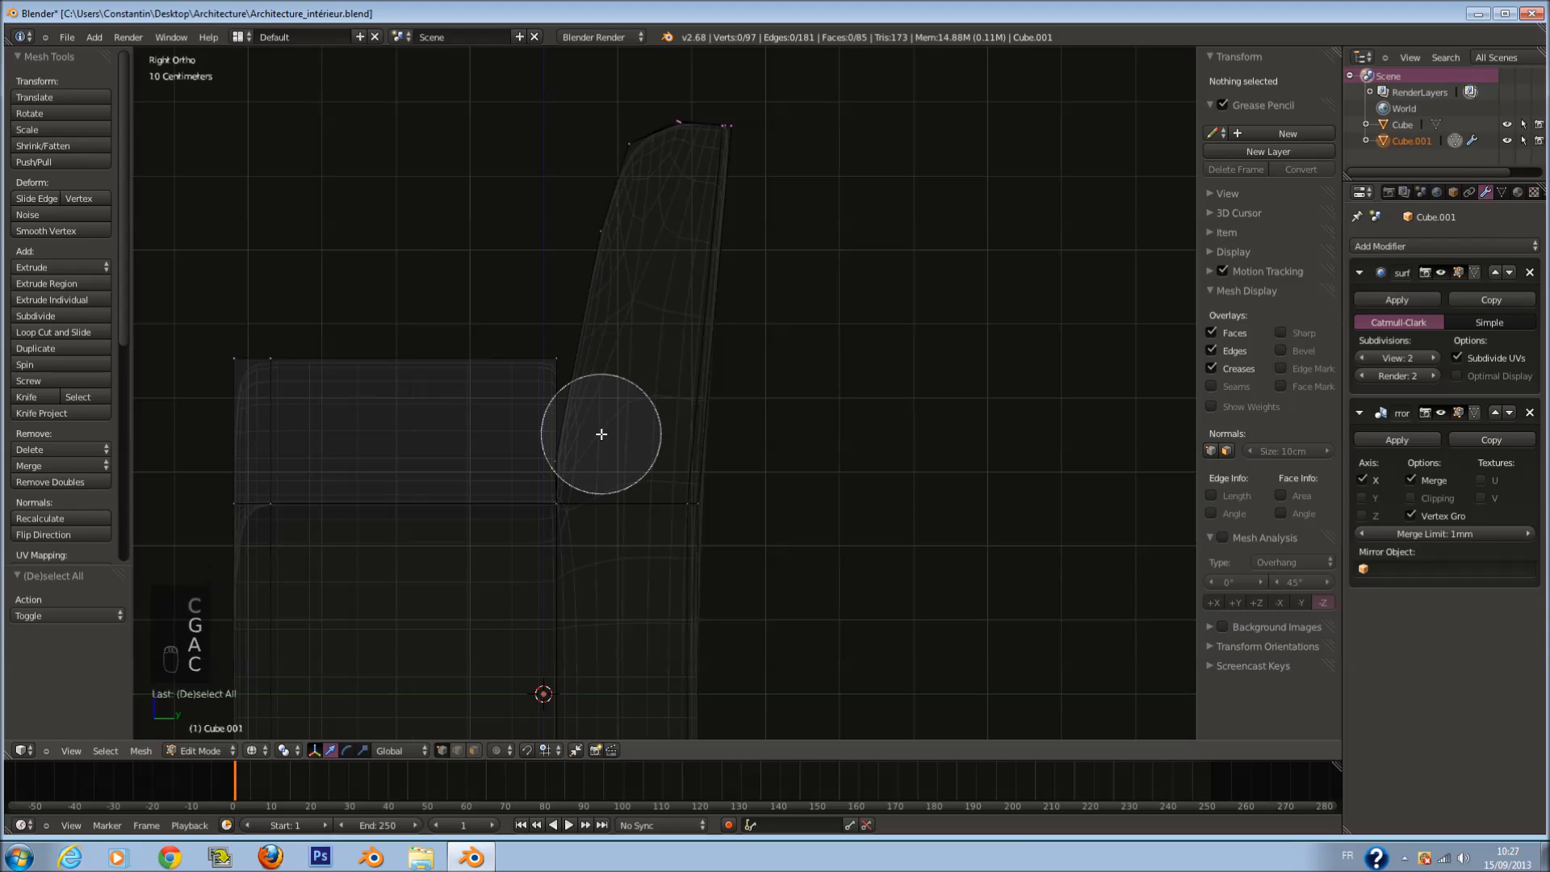
right_click(602, 433)
scroll(598, 440, up, 1)
key(c)
scroll(592, 450, up, 2)
click(572, 463)
right_click(573, 462)
key(z)
middle_drag(572, 463, 632, 535)
key(KP_3)
key(z)
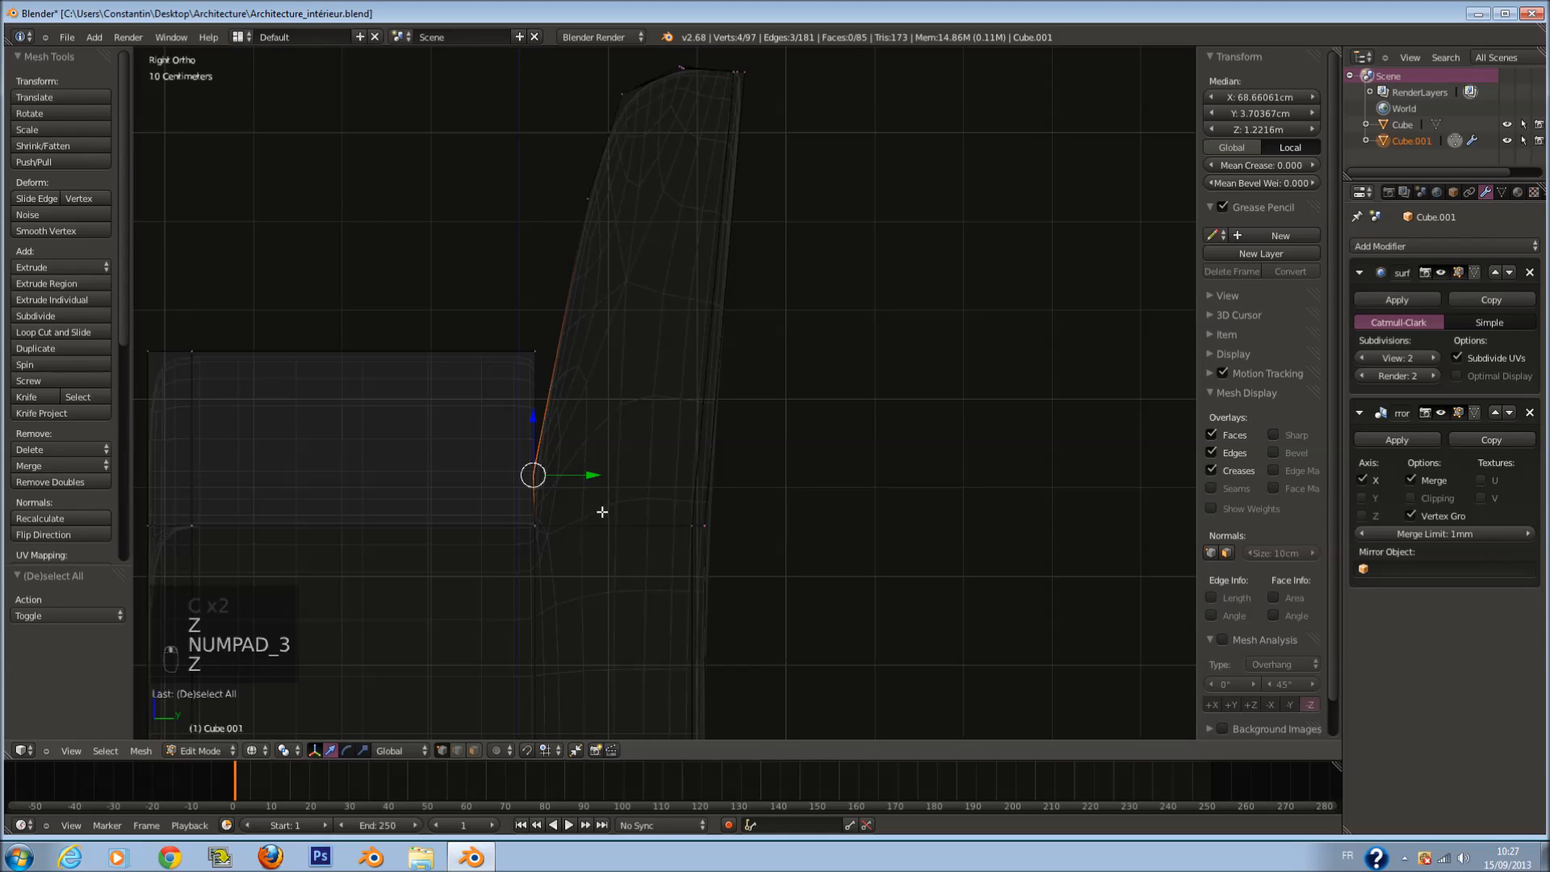
key(g)
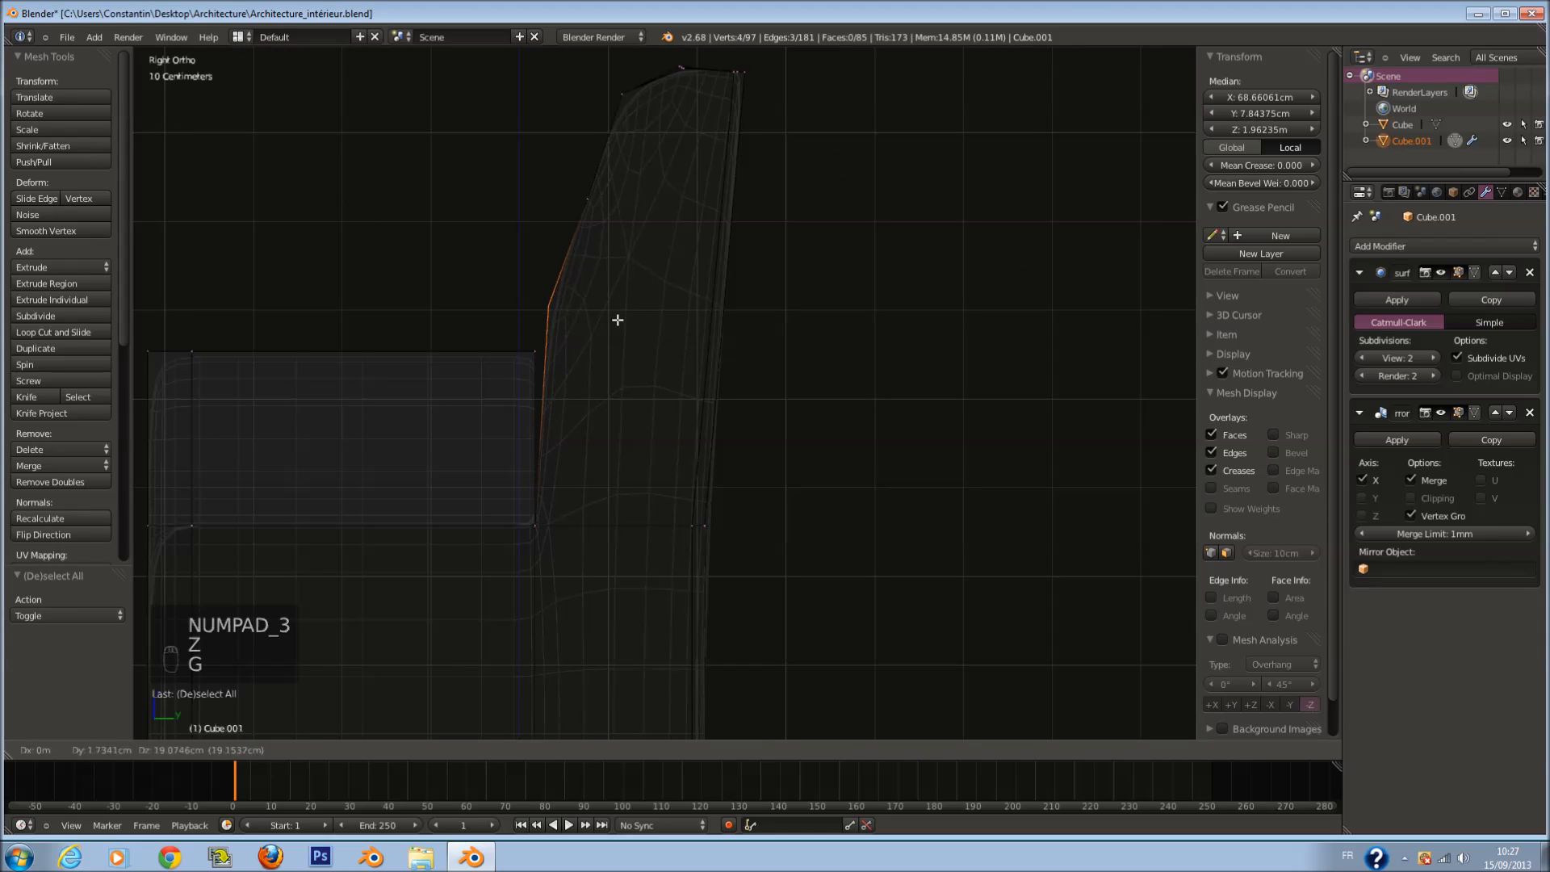
click(617, 320)
Step: Cut an edge loop low on the backrest's front and move it about 8.6 cm down and 0.9 cm forward
key(a)
key(ctrl+r)
click(547, 443)
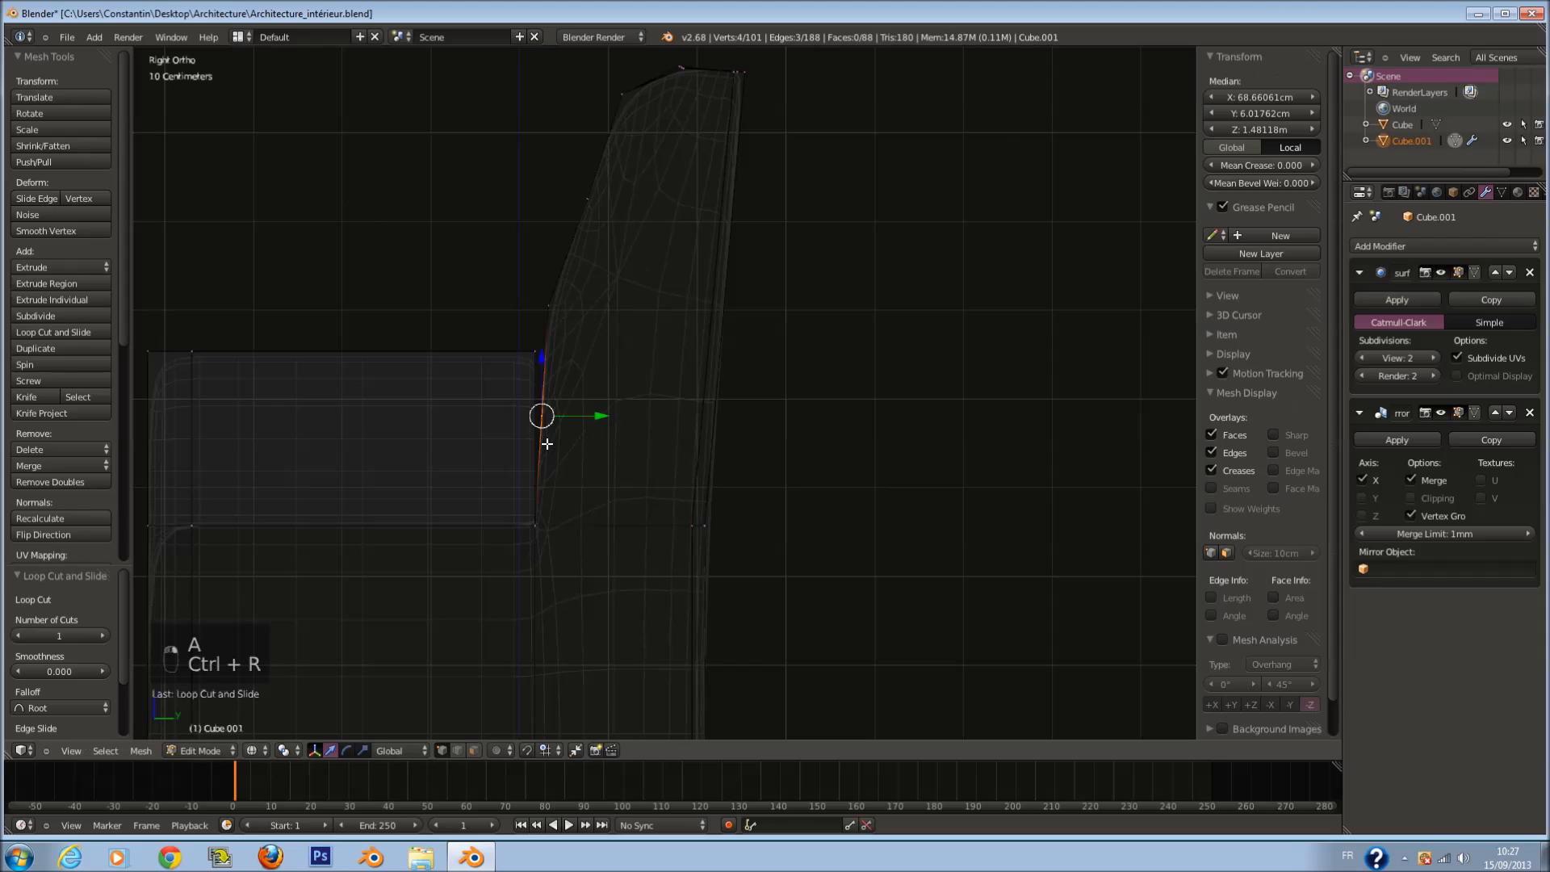
key(g)
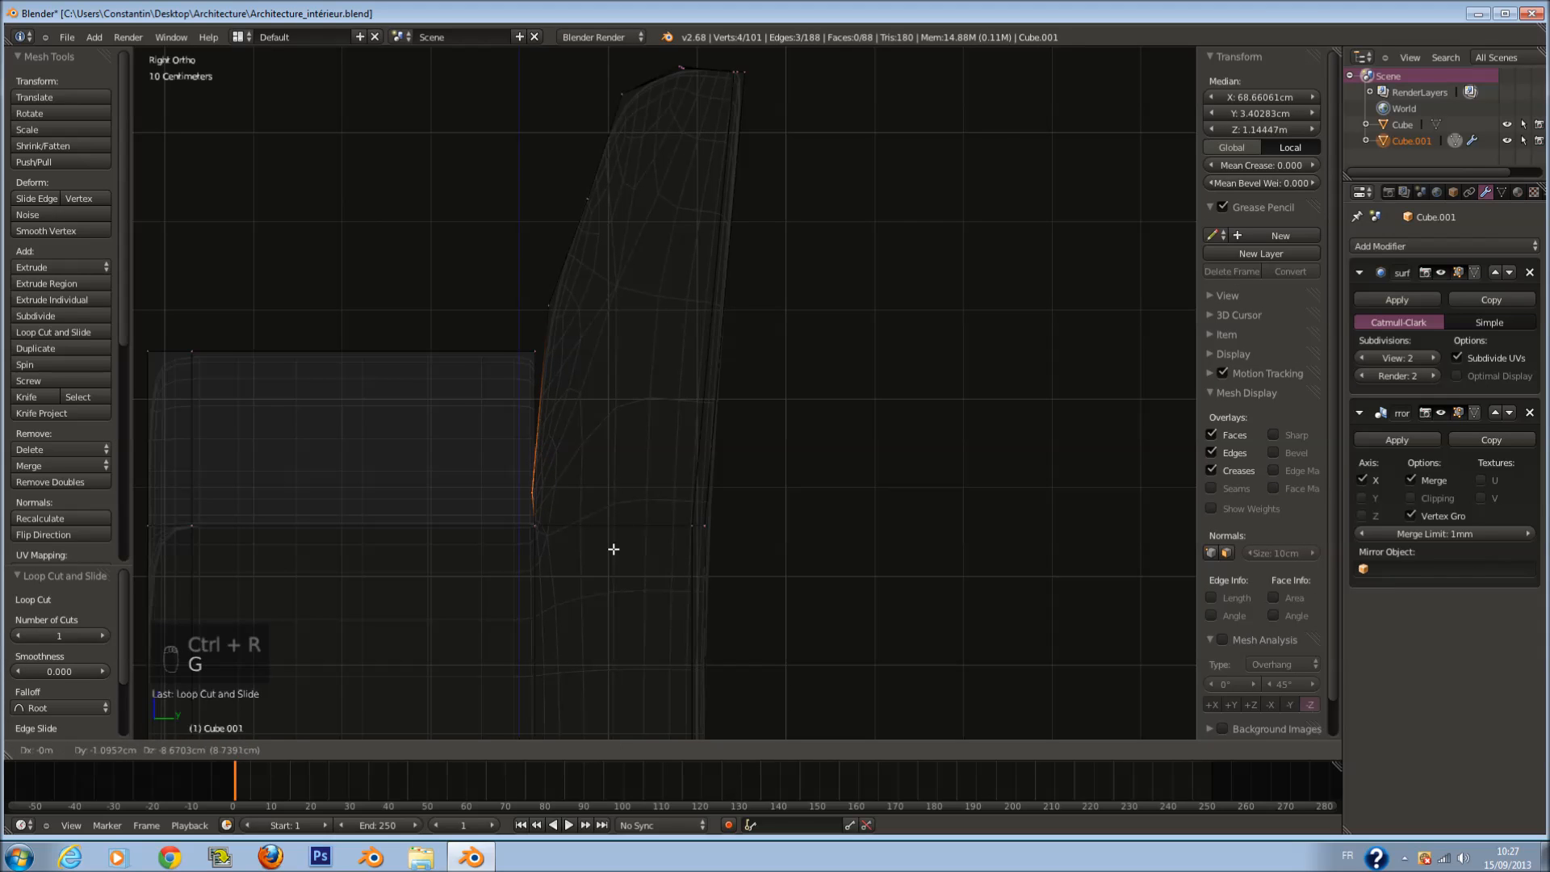
click(617, 550)
key(z)
scroll(638, 509, down, 3)
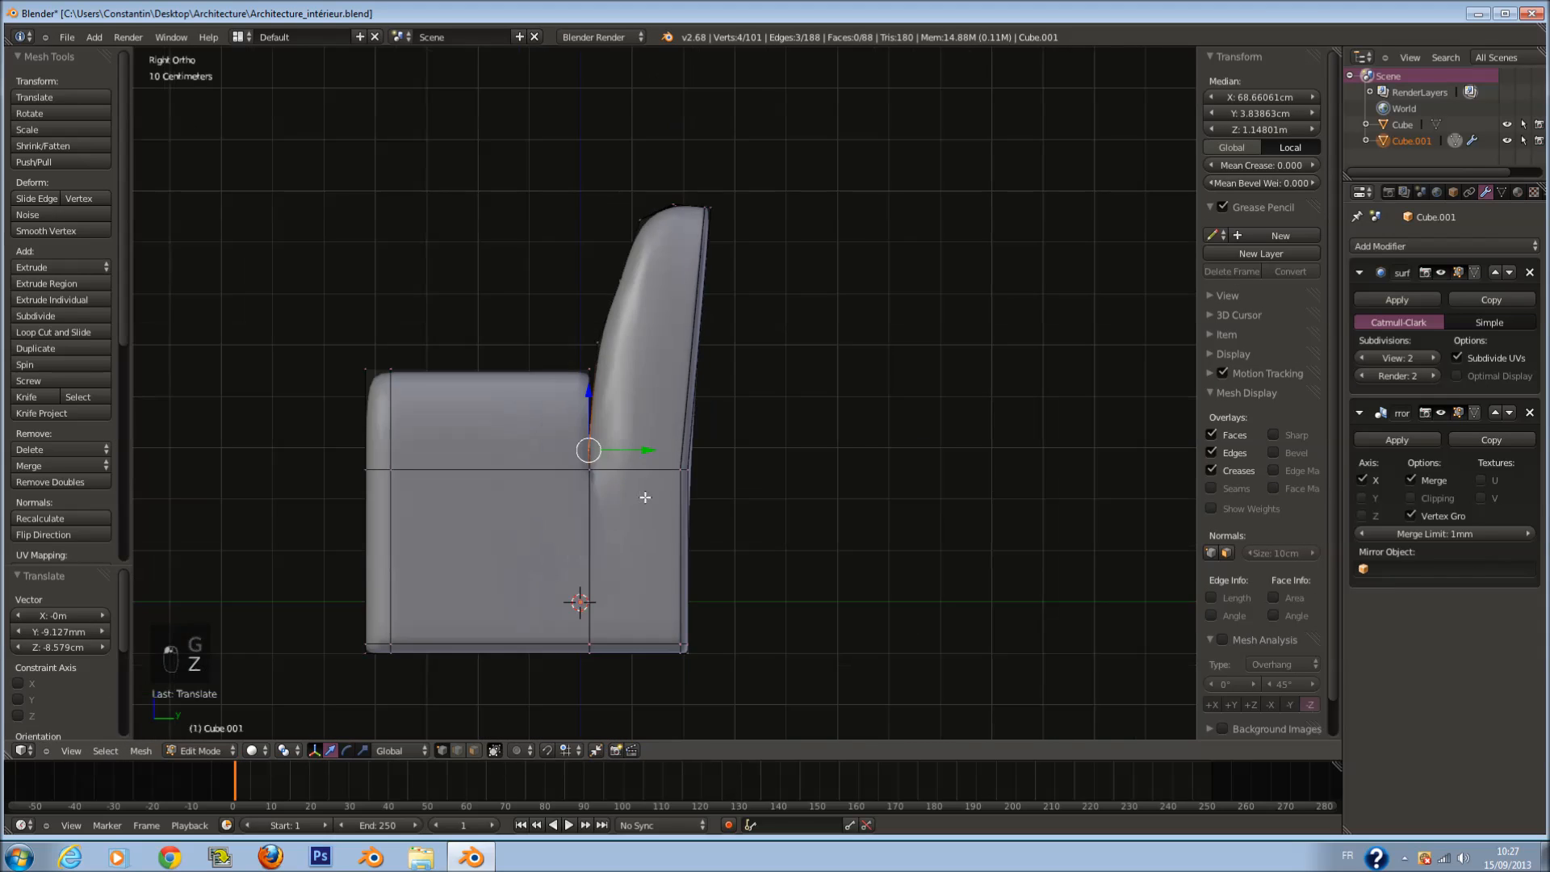
Step: Leave Edit Mode and save the file, overwriting the existing version
key(Tab)
middle_drag(640, 495, 752, 525)
scroll(752, 525, up, 3)
key(ctrl+s)
click(837, 527)
Step: Switch to the front view and return to editing the sofa mesh with nothing selected
key(KP_1)
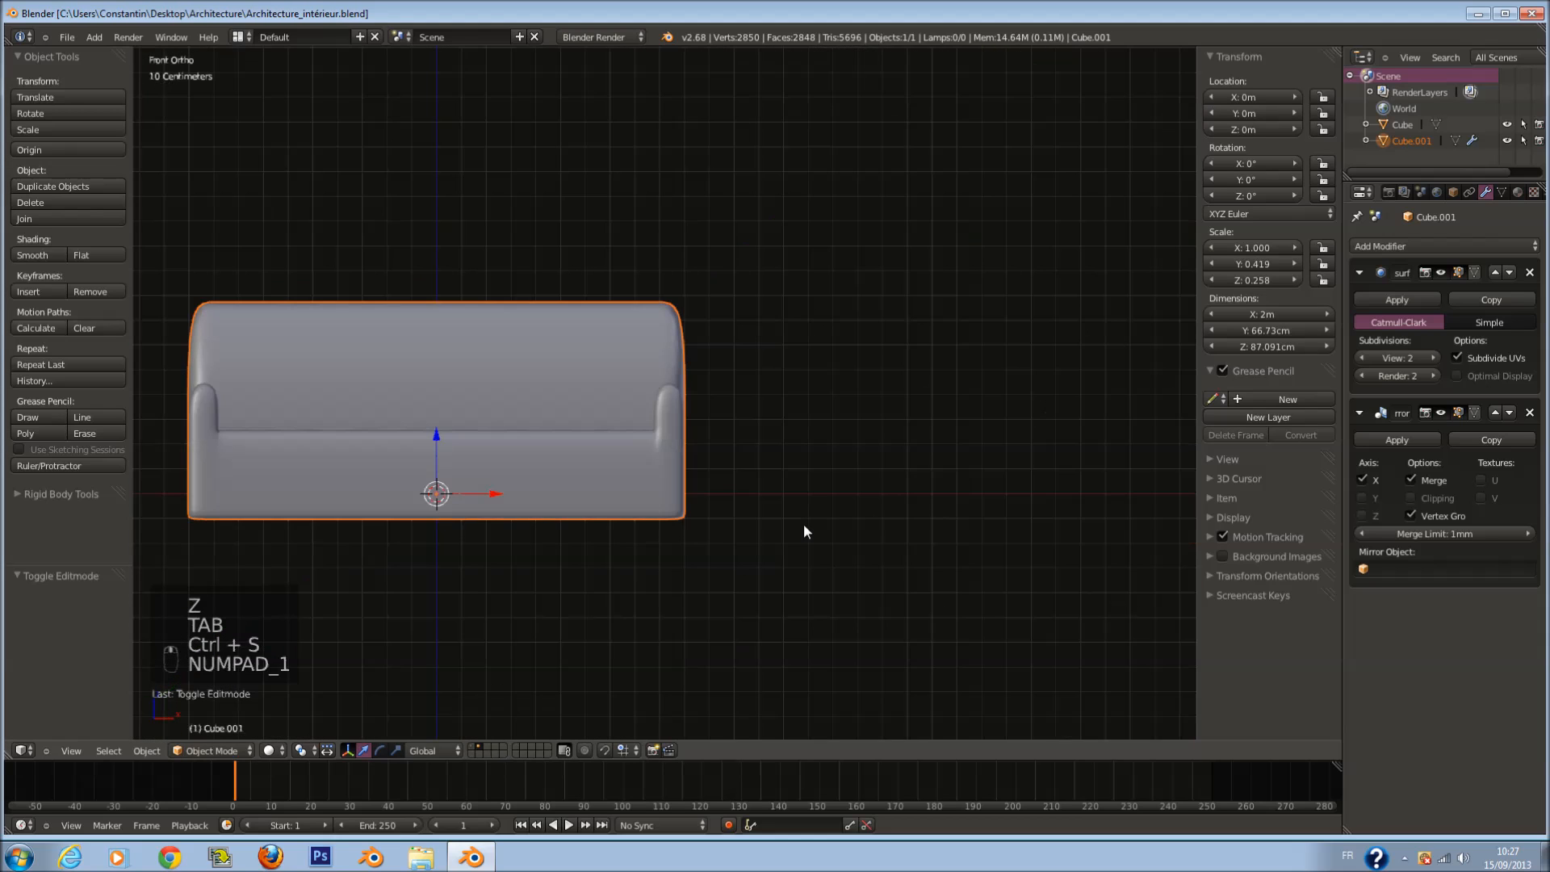
ctrl+scroll(759, 452, up, 2)
scroll(746, 390, up, 4)
key(Tab)
key(a)
key(a)
key(ctrl+r)
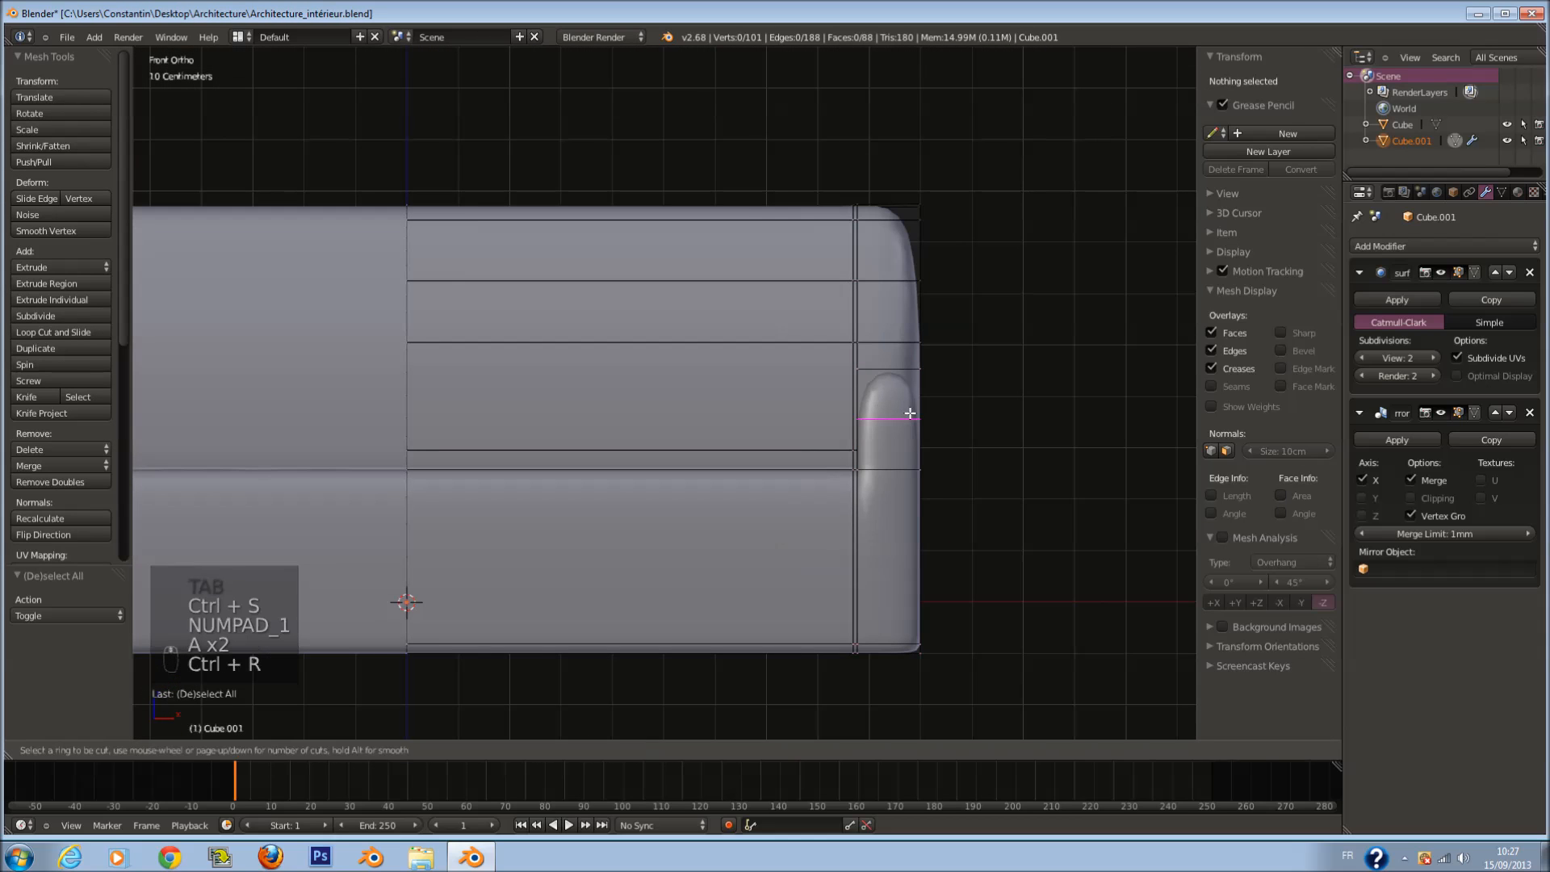
click(912, 414)
click(914, 355)
key(ctrl+z)
Step: Cut a horizontal edge loop around the armrest and slide it close to the armrest's top edge
key(ctrl+r)
click(918, 366)
click(919, 361)
key(a)
Step: Cut two vertical edge loops through the armrest and backrest end, sliding one toward the outer side and one toward the inner side
key(ctrl+r)
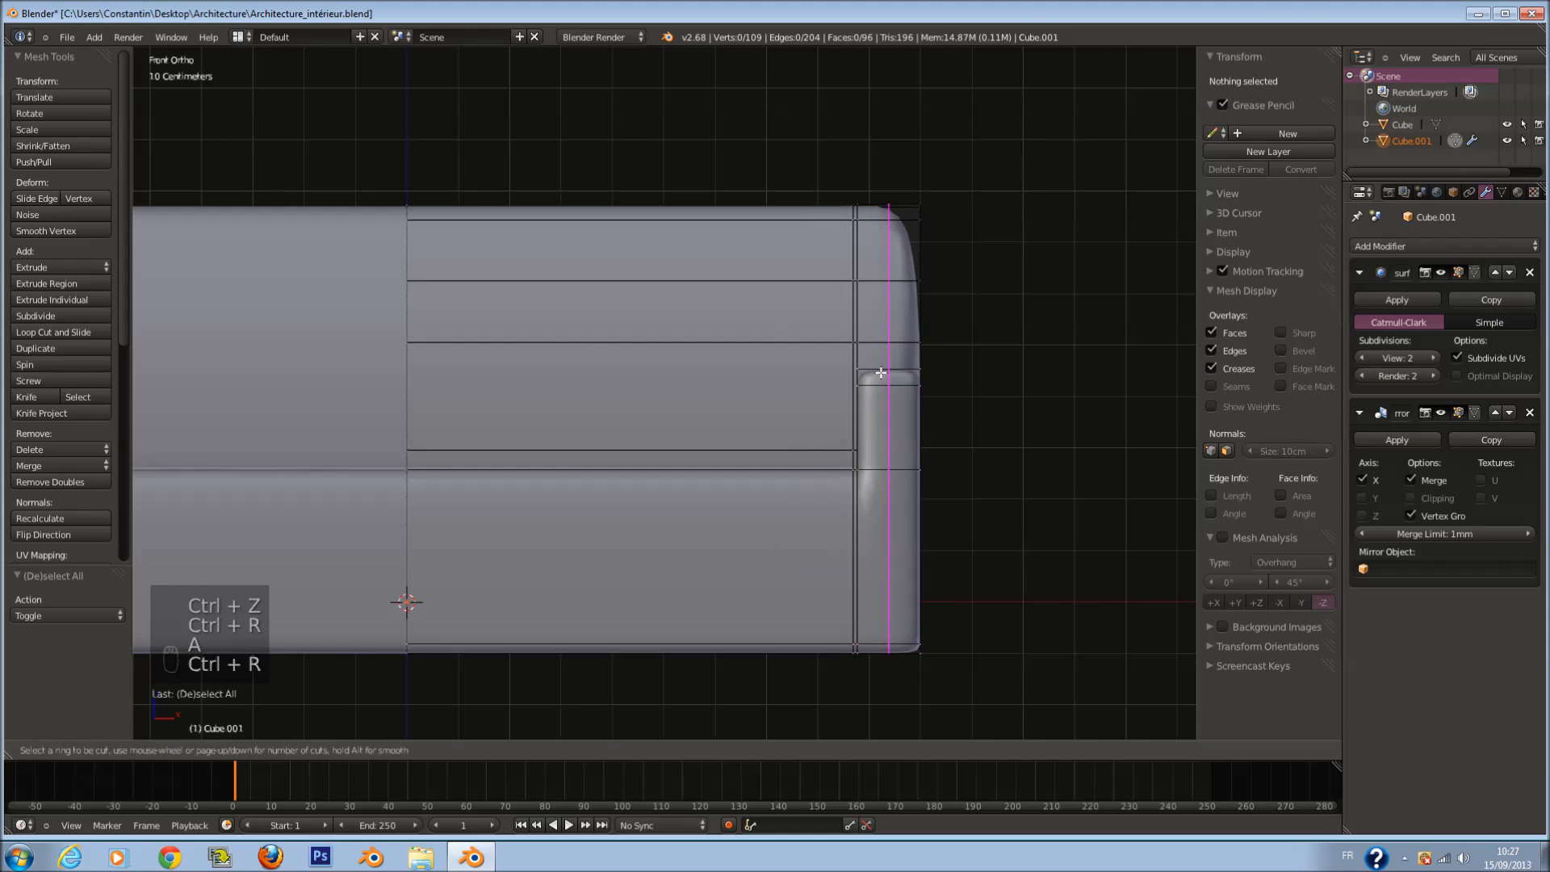
click(880, 372)
click(893, 376)
key(a)
key(ctrl+r)
click(883, 365)
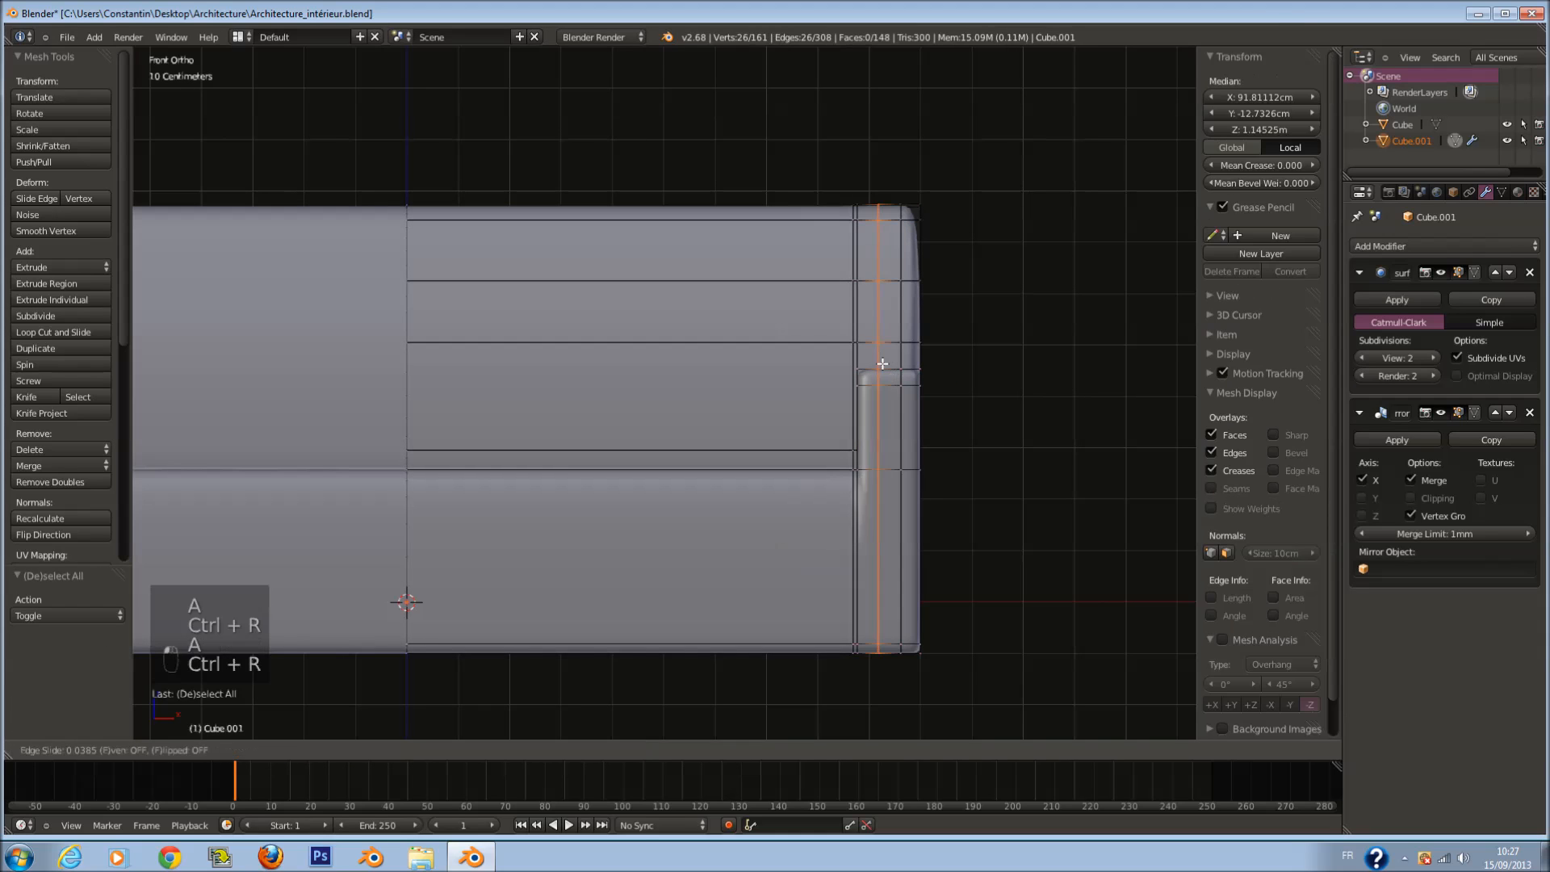
click(879, 364)
Step: Return to Object Mode and save the sofa with its tightened armrest edges over the existing file
key(Tab)
scroll(838, 387, down, 3)
key(ctrl+s)
middle_drag(720, 391, 591, 438)
key(ctrl+s)
click(487, 426)
Step: Return to editing the sofa mesh, cut a horizontal edge loop around the base and slide it up toward the seat
key(Tab)
scroll(591, 437, up, 5)
key(a)
key(a)
key(ctrl+r)
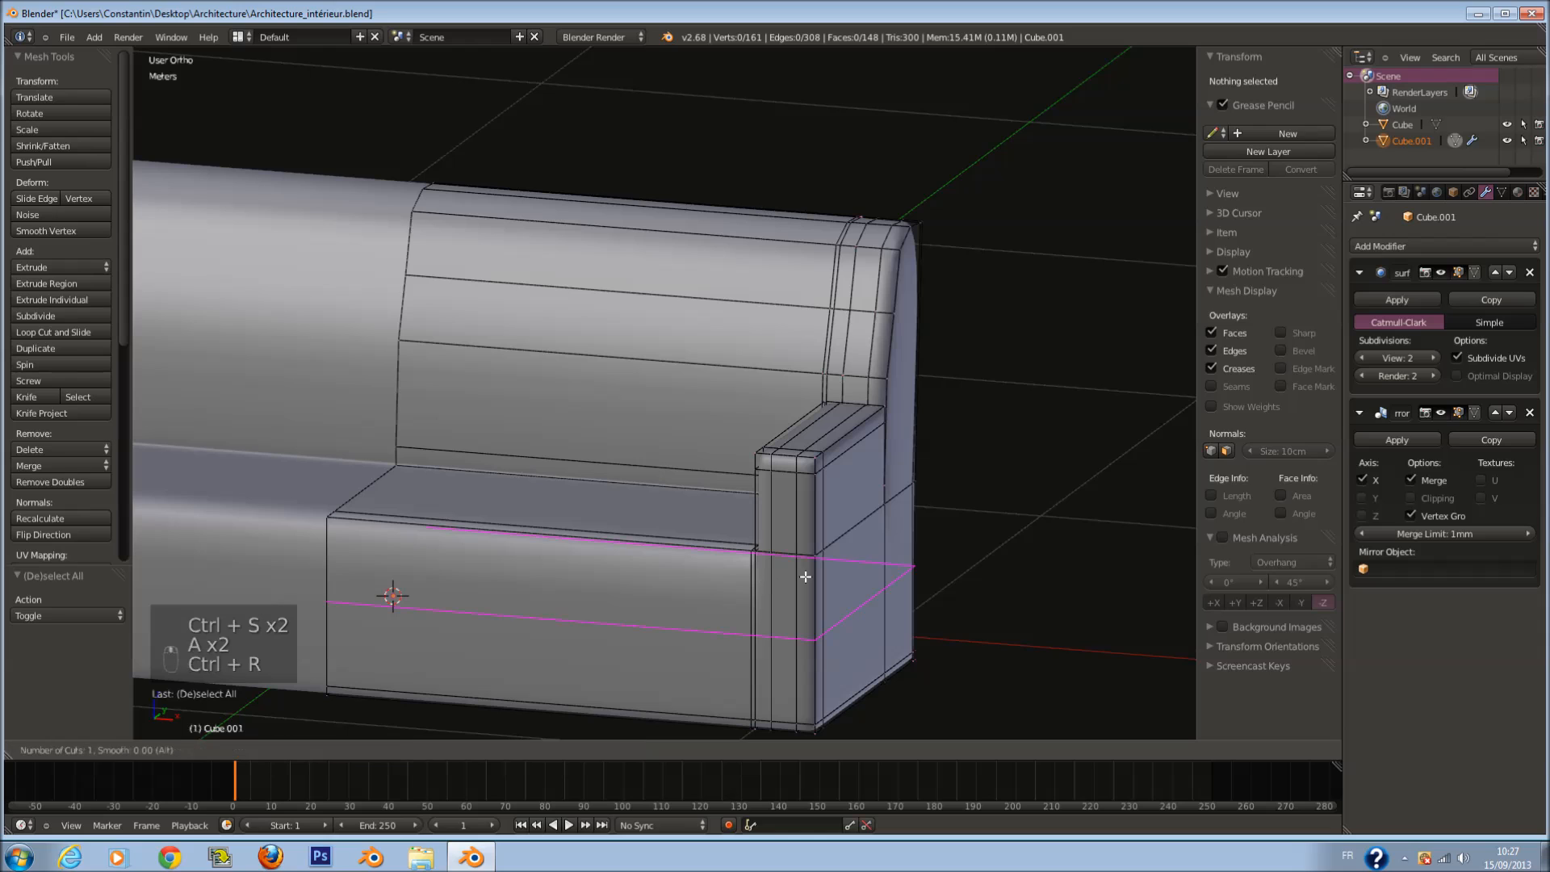
click(806, 578)
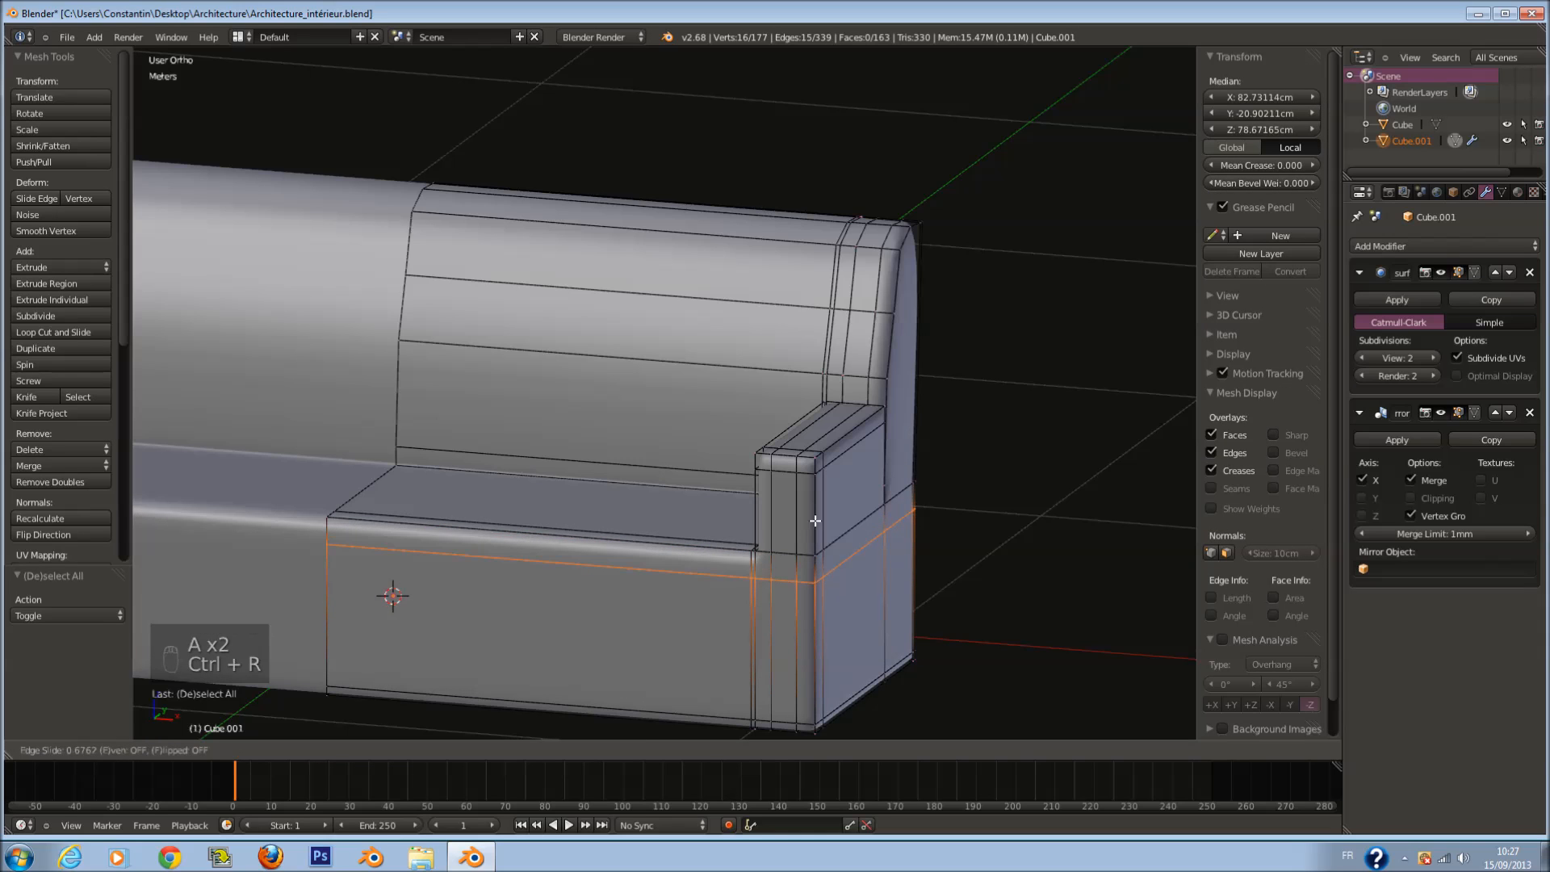
click(818, 530)
Step: Cut a second horizontal edge loop around the base and slide it up near the first, leaving a narrow strip
key(a)
key(ctrl+r)
click(832, 593)
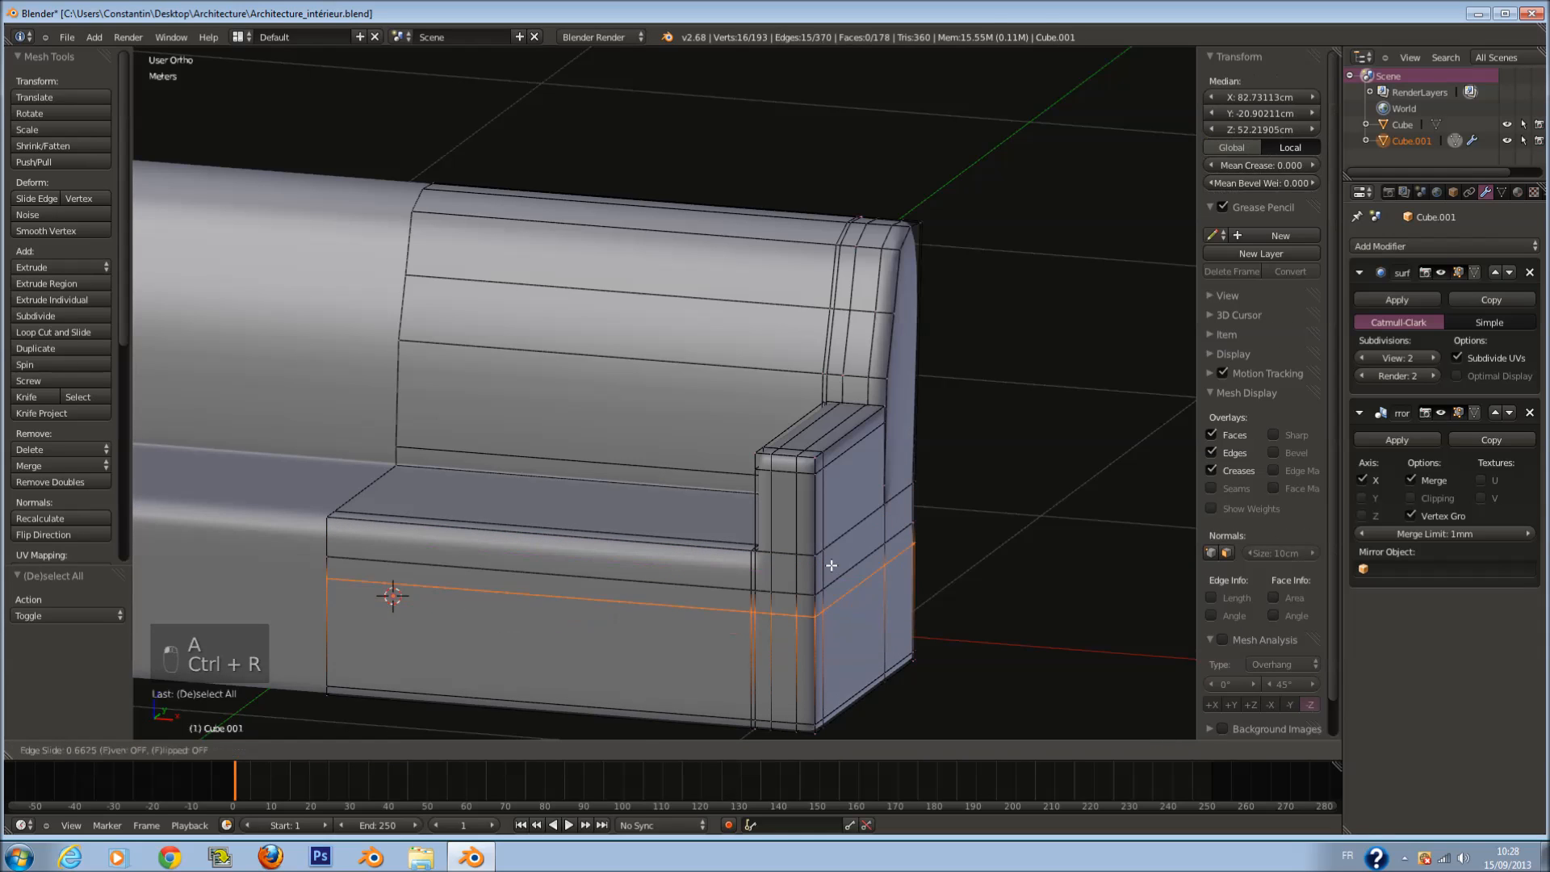
click(833, 549)
Step: Select the narrow front face strip below the seat and extrude it 1.65 cm inward to form a groove
shift+scroll(606, 601, down, 5)
scroll(601, 605, up, 2)
key(a)
click(493, 751)
click(477, 750)
right_click(525, 509)
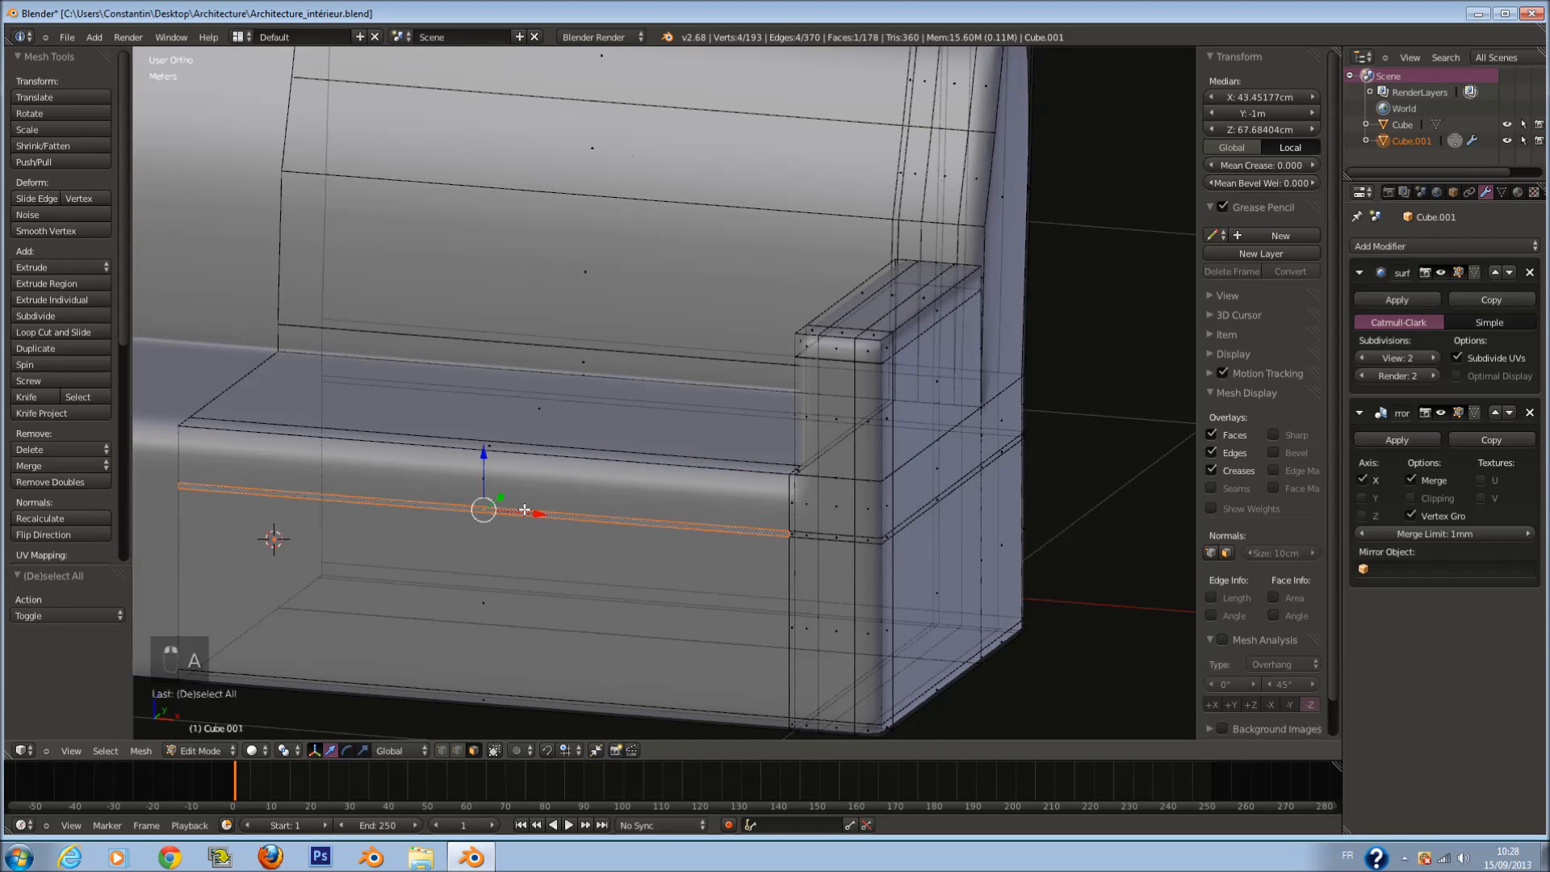
key(e)
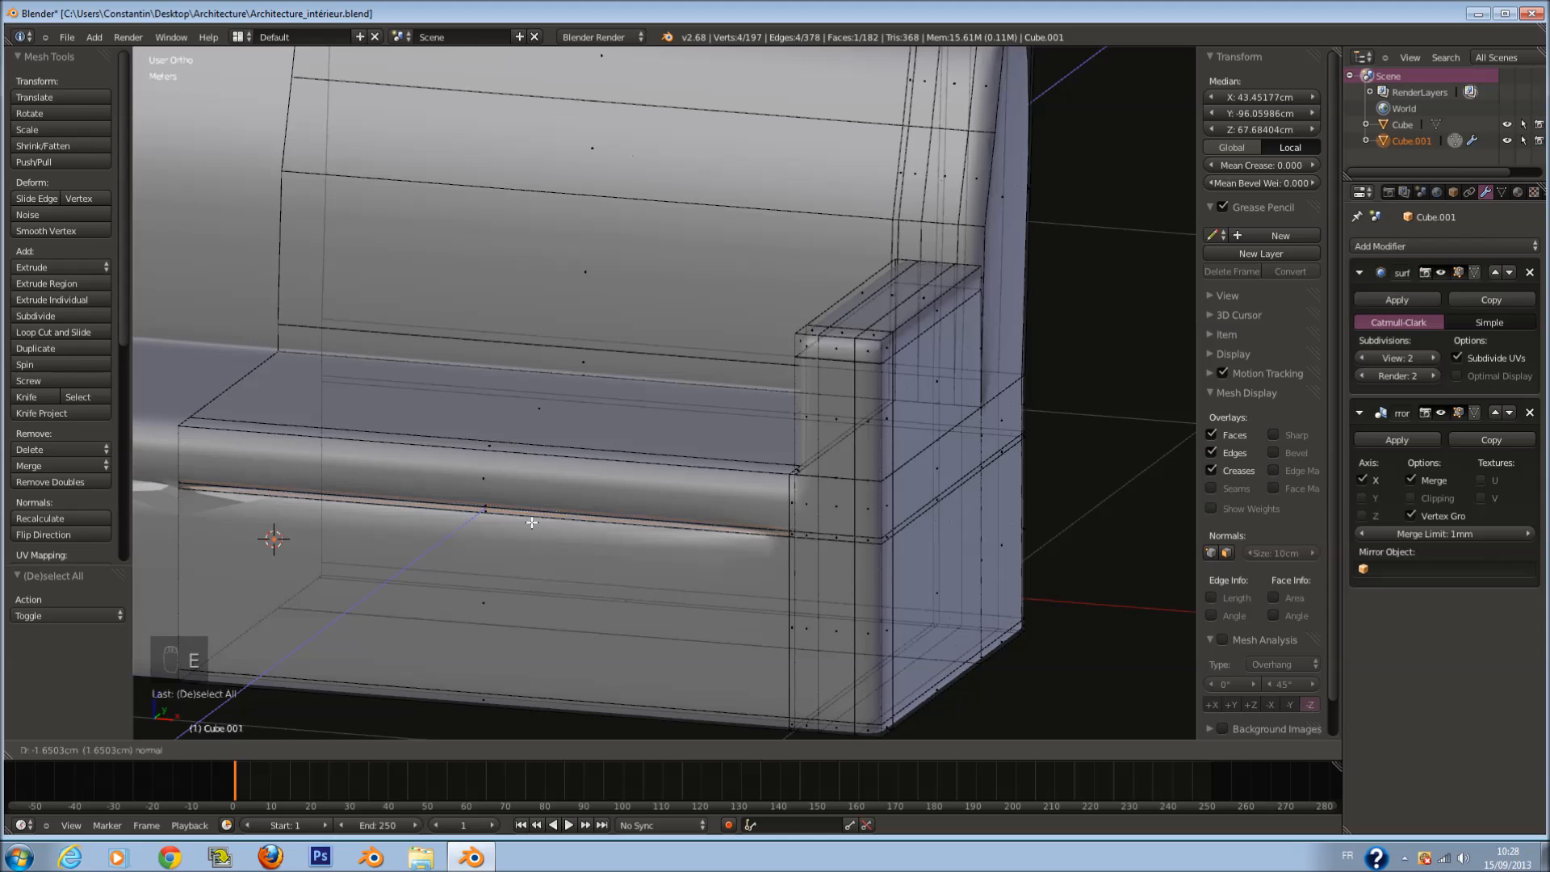
click(525, 521)
Step: Delete the small end face of the groove at the mirror plane
key(z)
key(x)
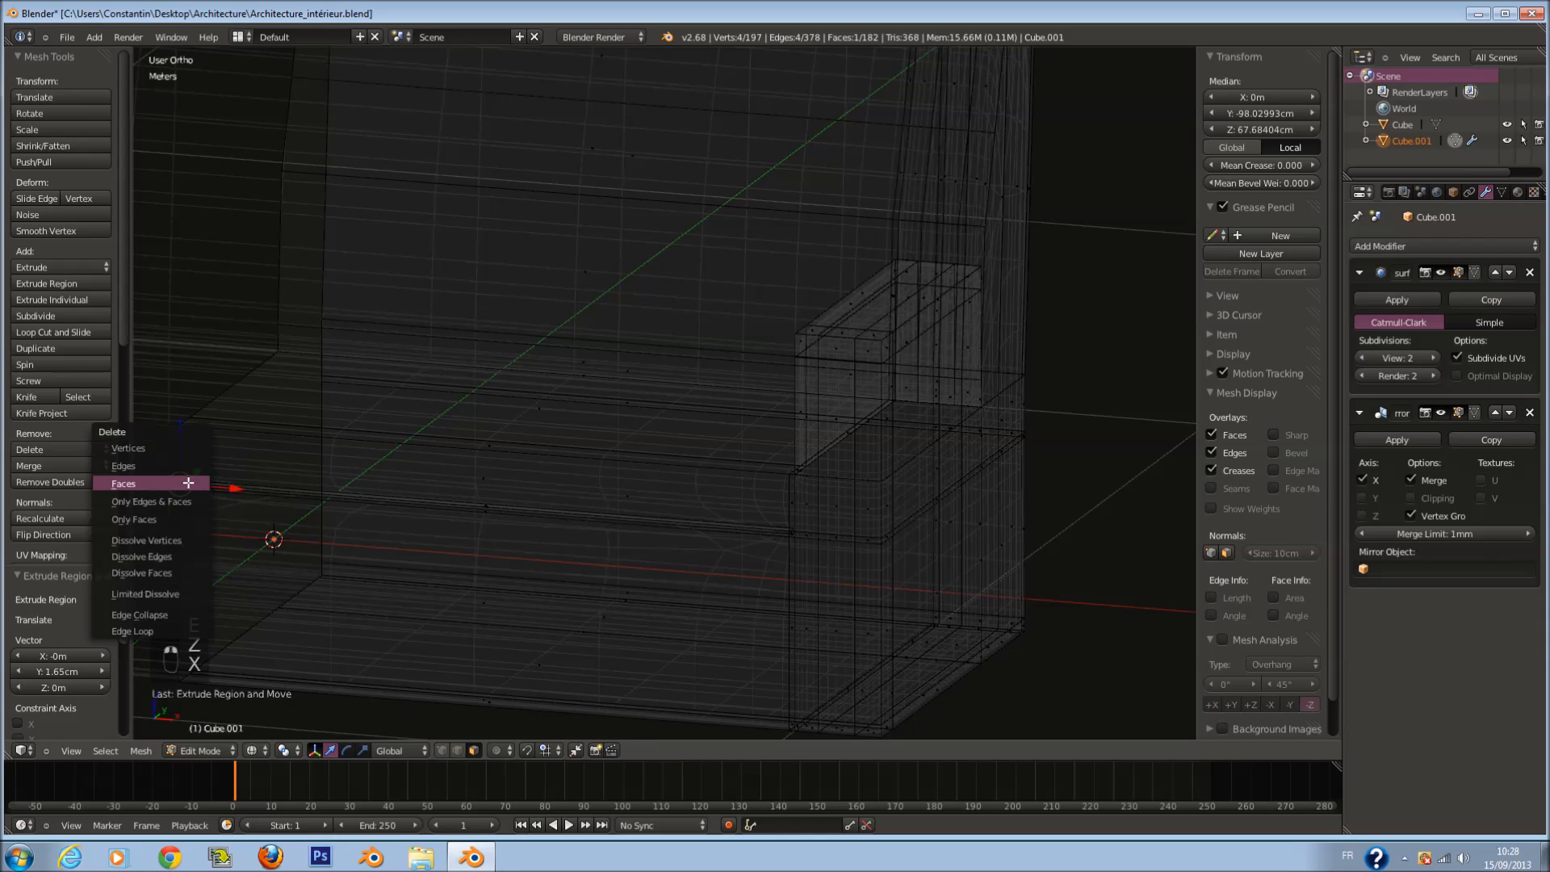
click(246, 484)
key(z)
key(z)
key(z)
Step: Leave Edit Mode and save the sofa with its front groove over the existing file
key(Tab)
scroll(726, 536, down, 5)
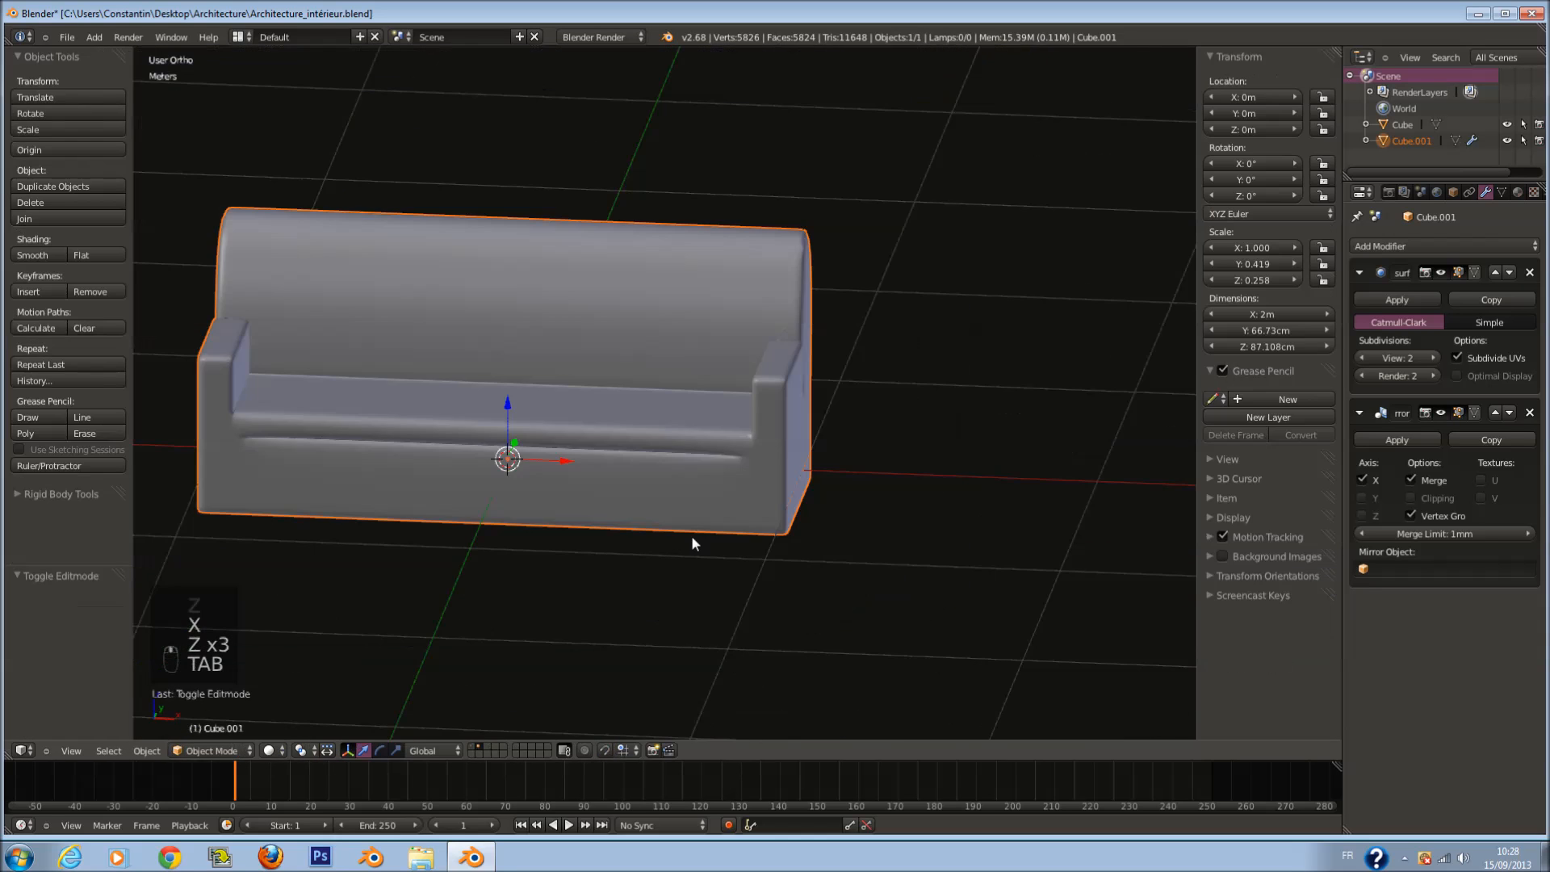
key(ctrl+s)
click(733, 540)
Step: Return to editing the sofa mesh, cut a vertical edge loop through its length and slide it close to the mirror seam
key(Tab)
scroll(557, 462, up, 3)
key(a)
key(a)
key(ctrl+r)
click(470, 439)
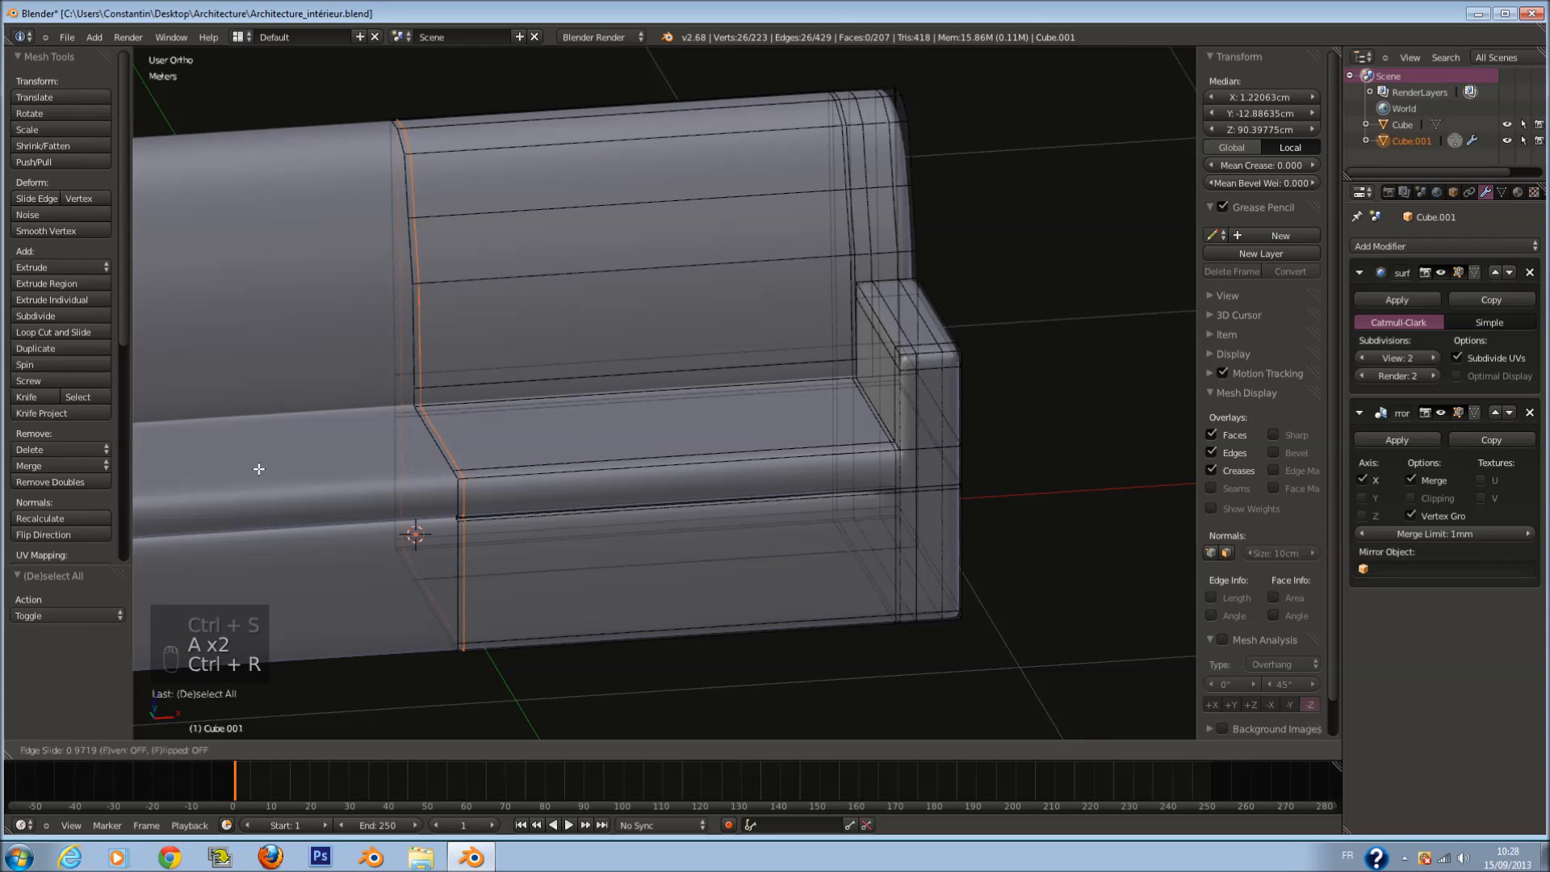
click(257, 468)
key(z)
key(z)
scroll(536, 543, up, 3)
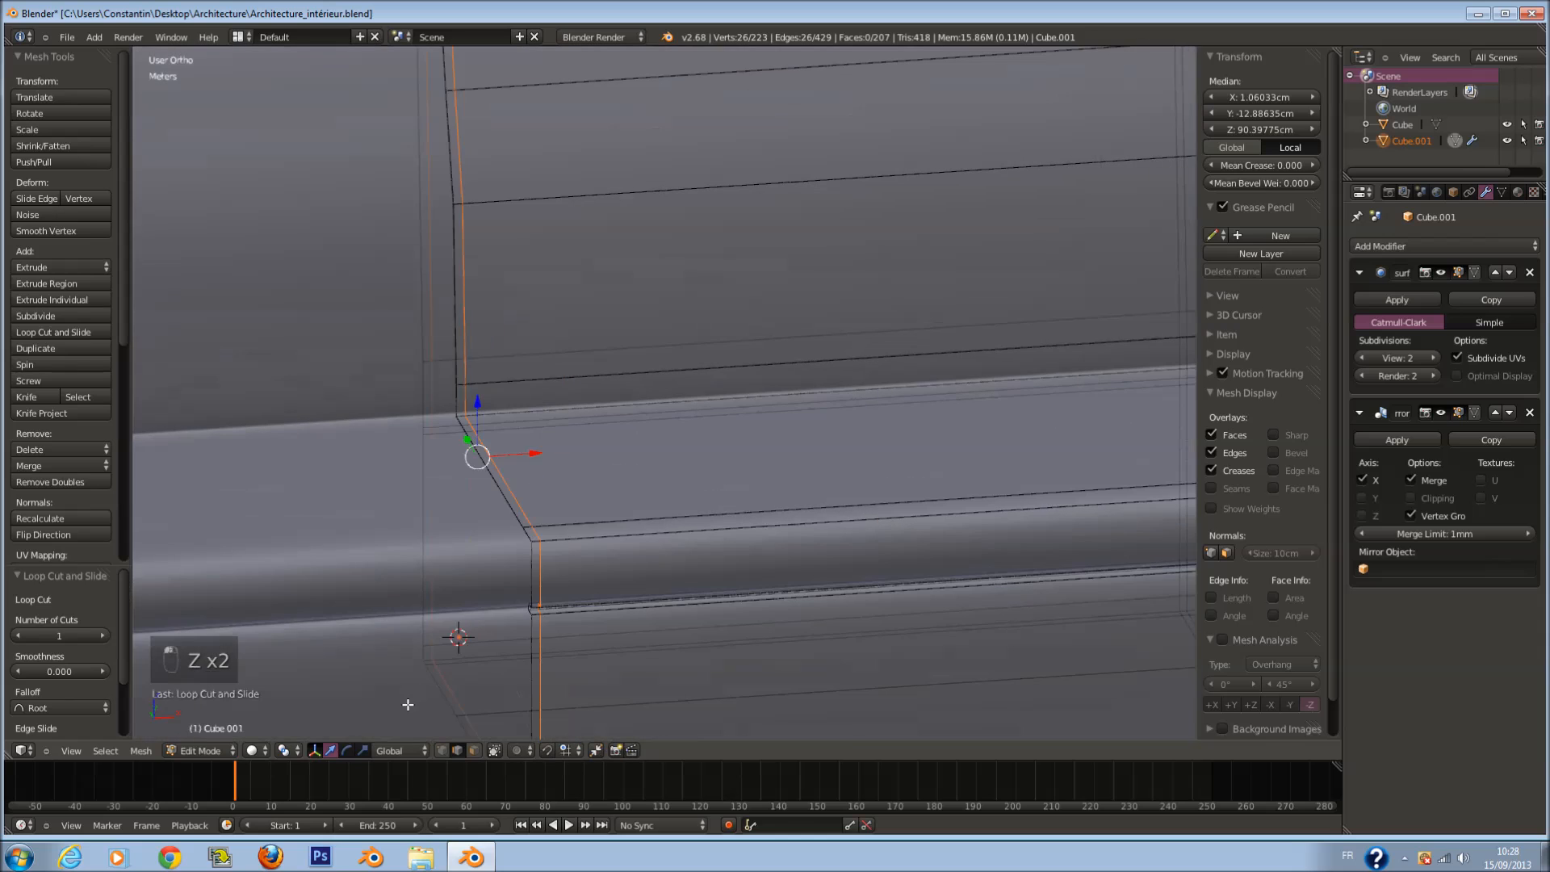
Step: Select the narrow faces beside the mirror seam on the seat's top and front and extrude them about 0.7 cm inward
key(a)
right_click(508, 484)
right_click(507, 483)
key(z)
key(z)
shift+right_click(541, 584)
key(e)
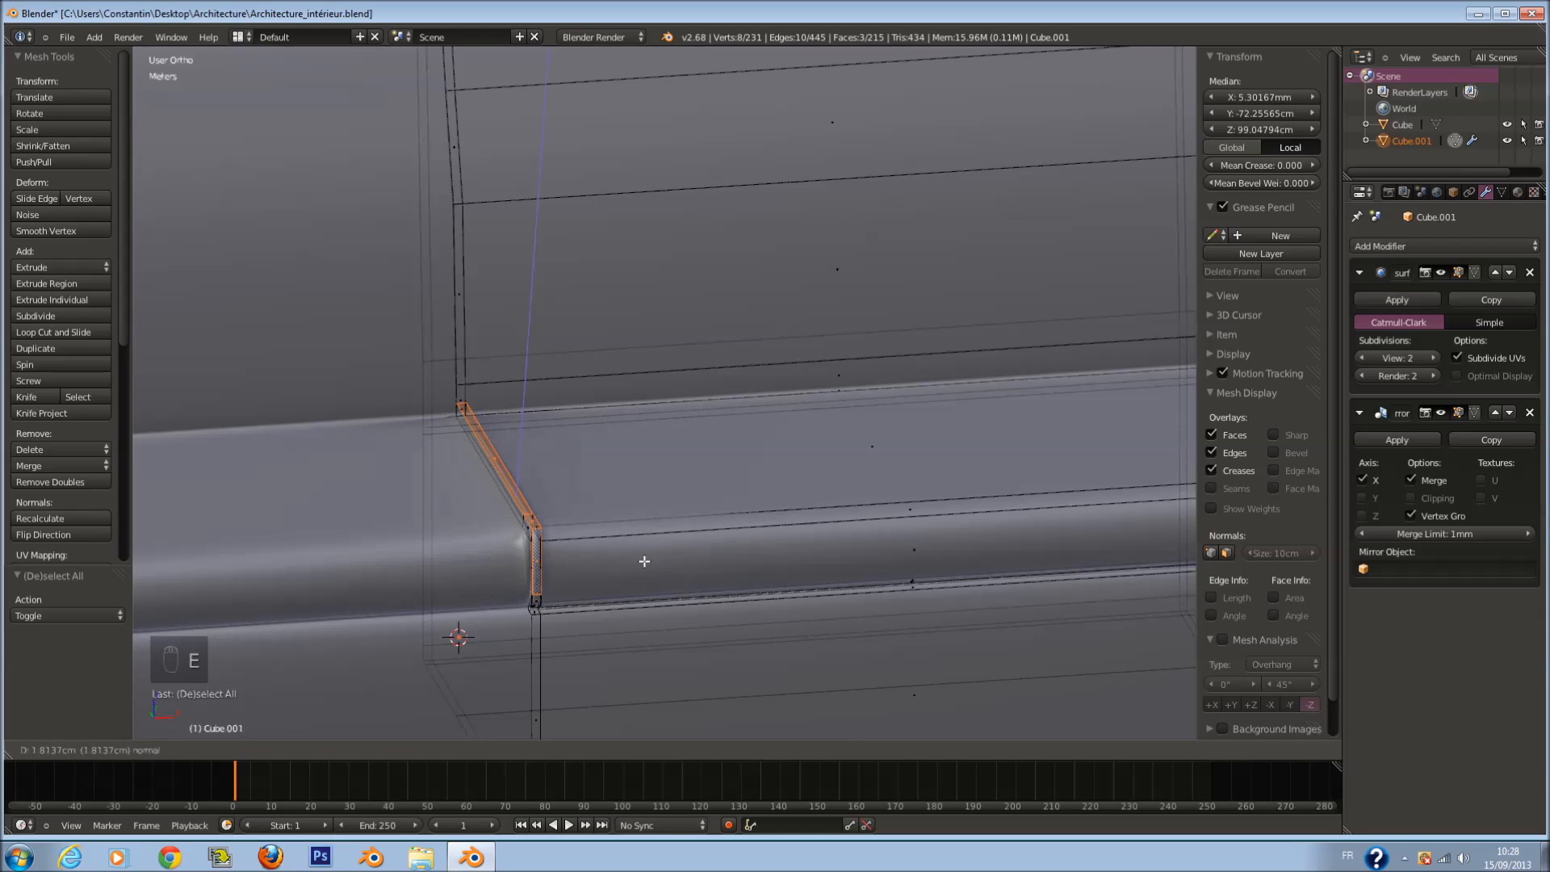
click(586, 568)
Step: Try to delete the extruded faces at the seam and inspect the seat's centre groove in Object Mode
key(x)
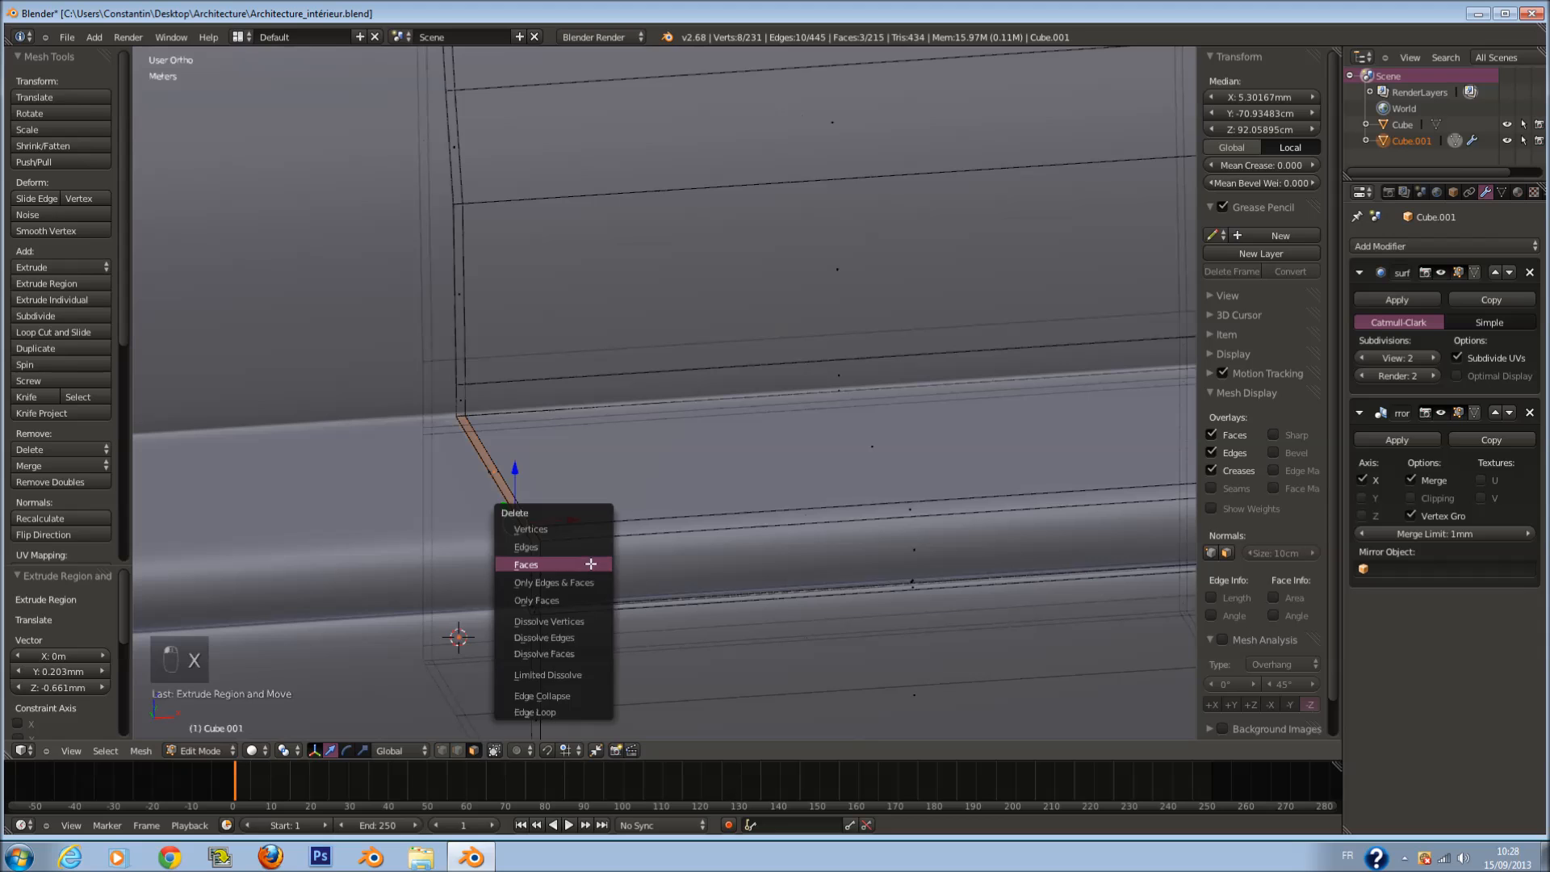
click(590, 562)
key(Tab)
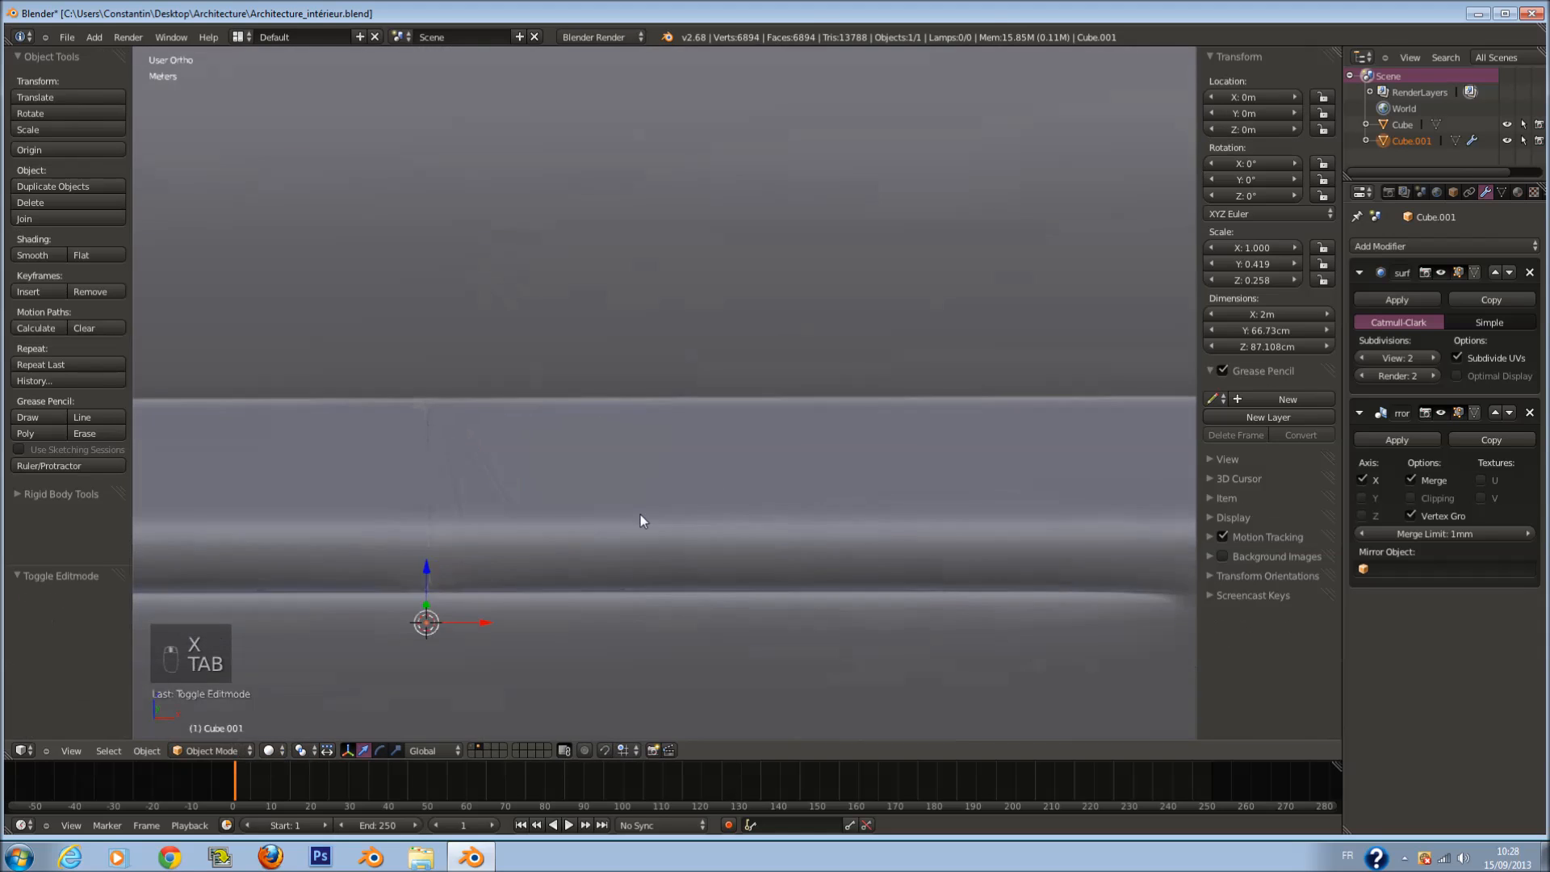
scroll(647, 521, down, 5)
key(Tab)
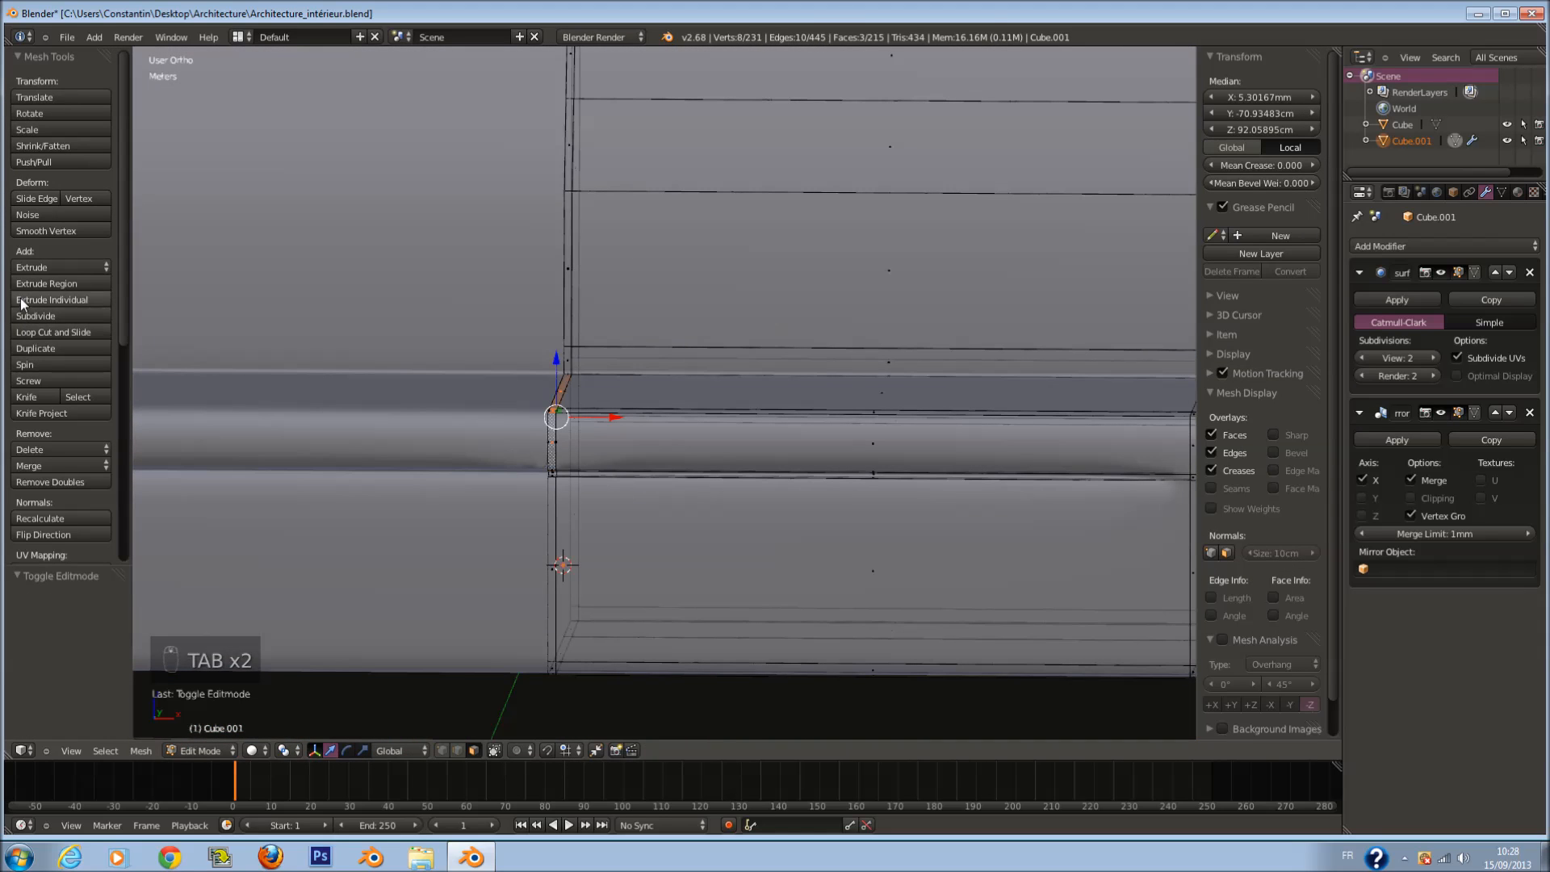
key(Tab)
scroll(653, 410, up, 4)
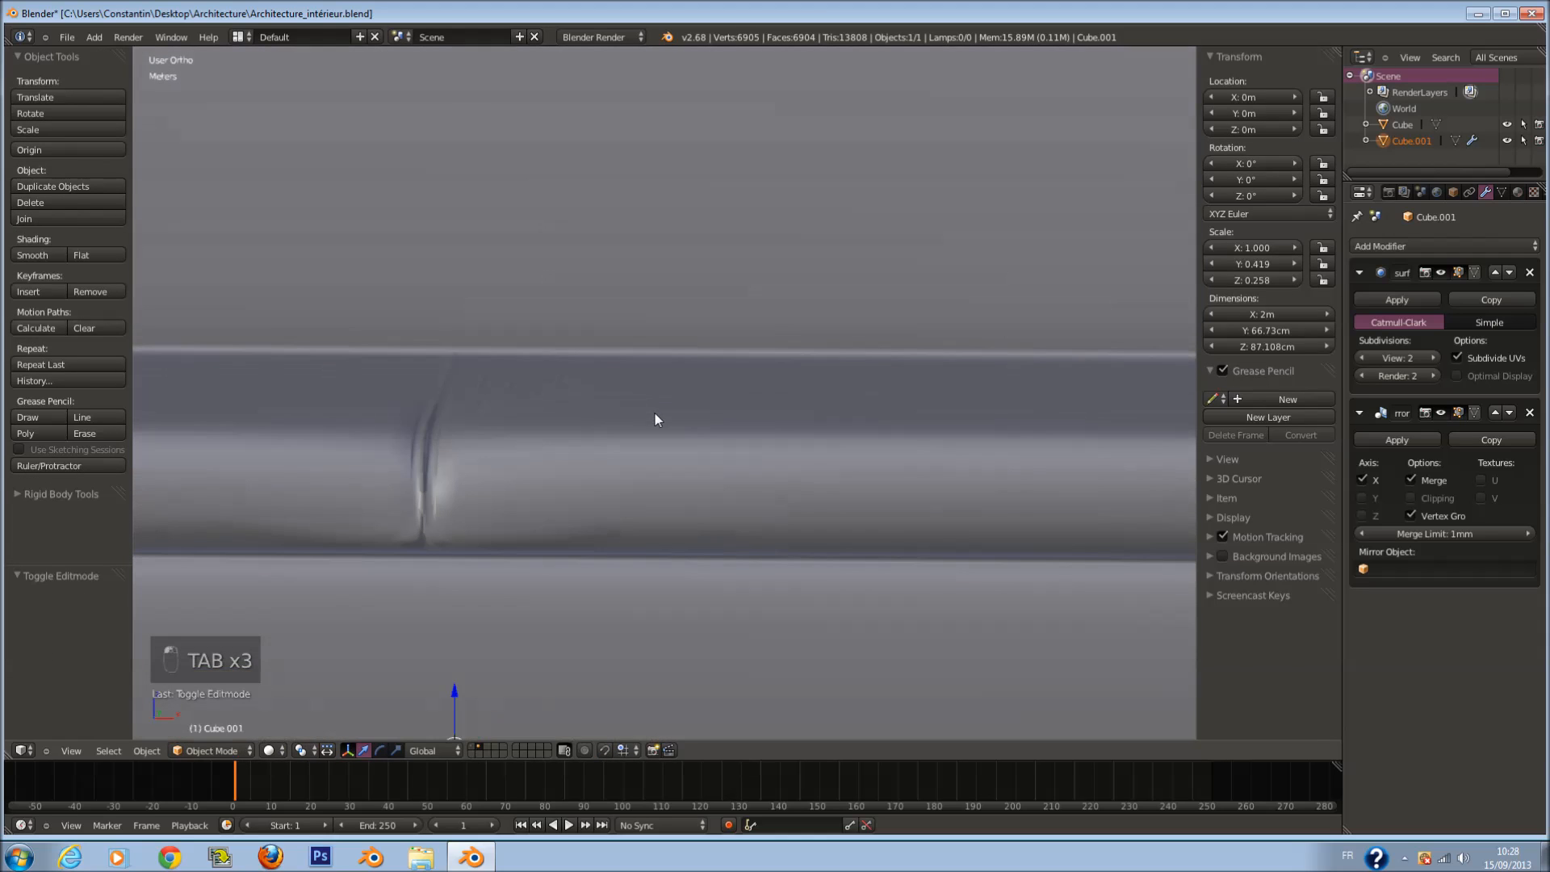
key(Tab)
Step: Undo the extrusion and the face edits at the seat's central seam, back to the selected seat-top strip
key(ctrl+z)
key(ctrl+z)
key(ctrl+z)
key(ctrl+z)
key(ctrl+z)
key(ctrl+z)
key(ctrl+z)
key(ctrl+z)
key(ctrl+z)
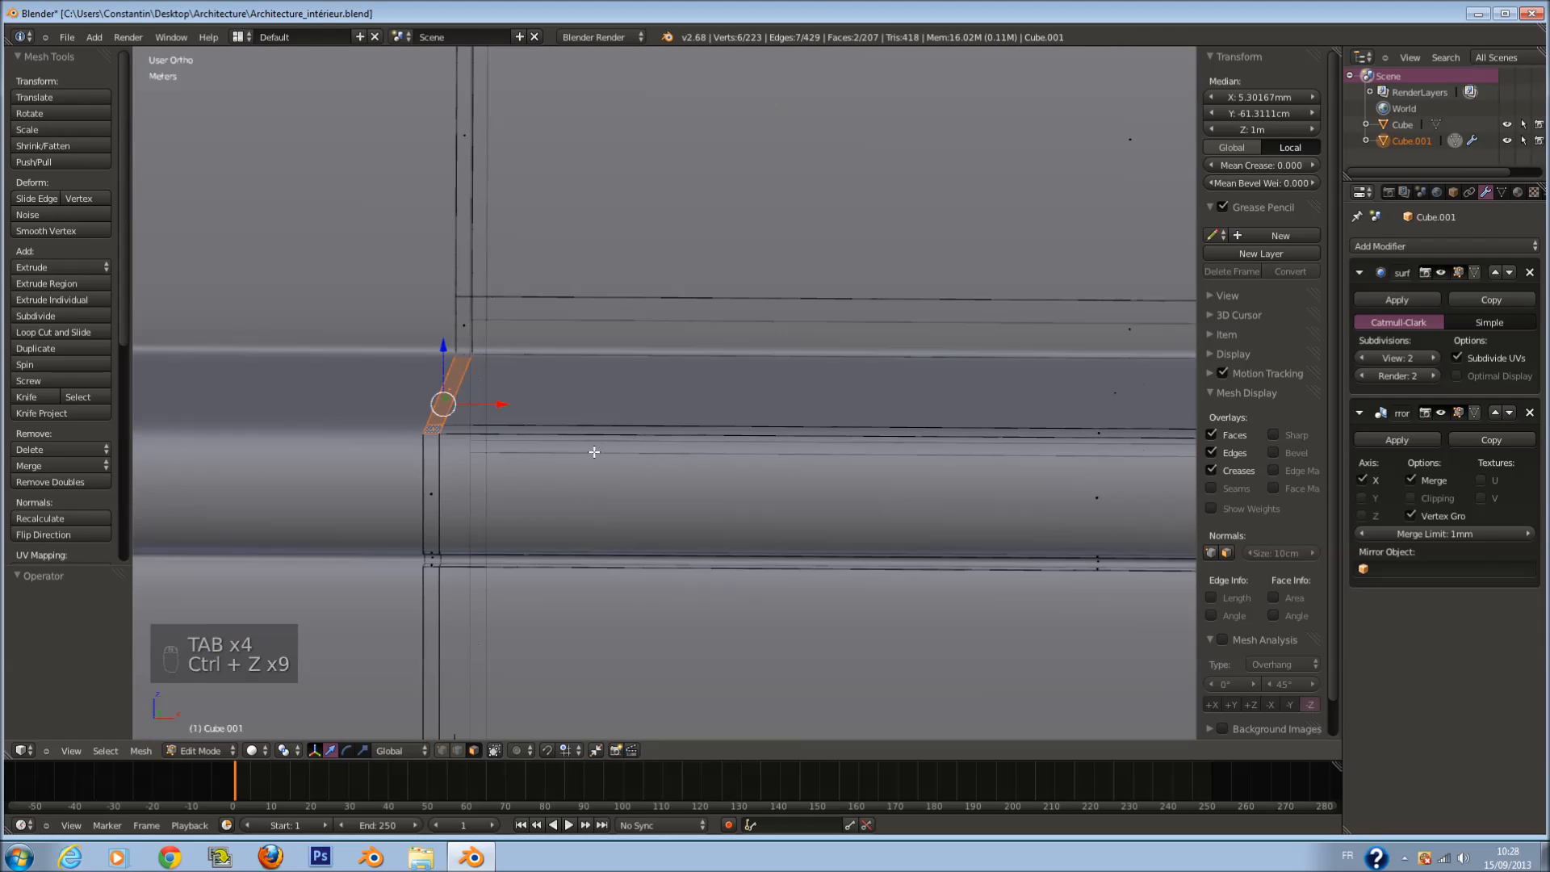
scroll(593, 453, down, 3)
ctrl+scroll(591, 454, down, 4)
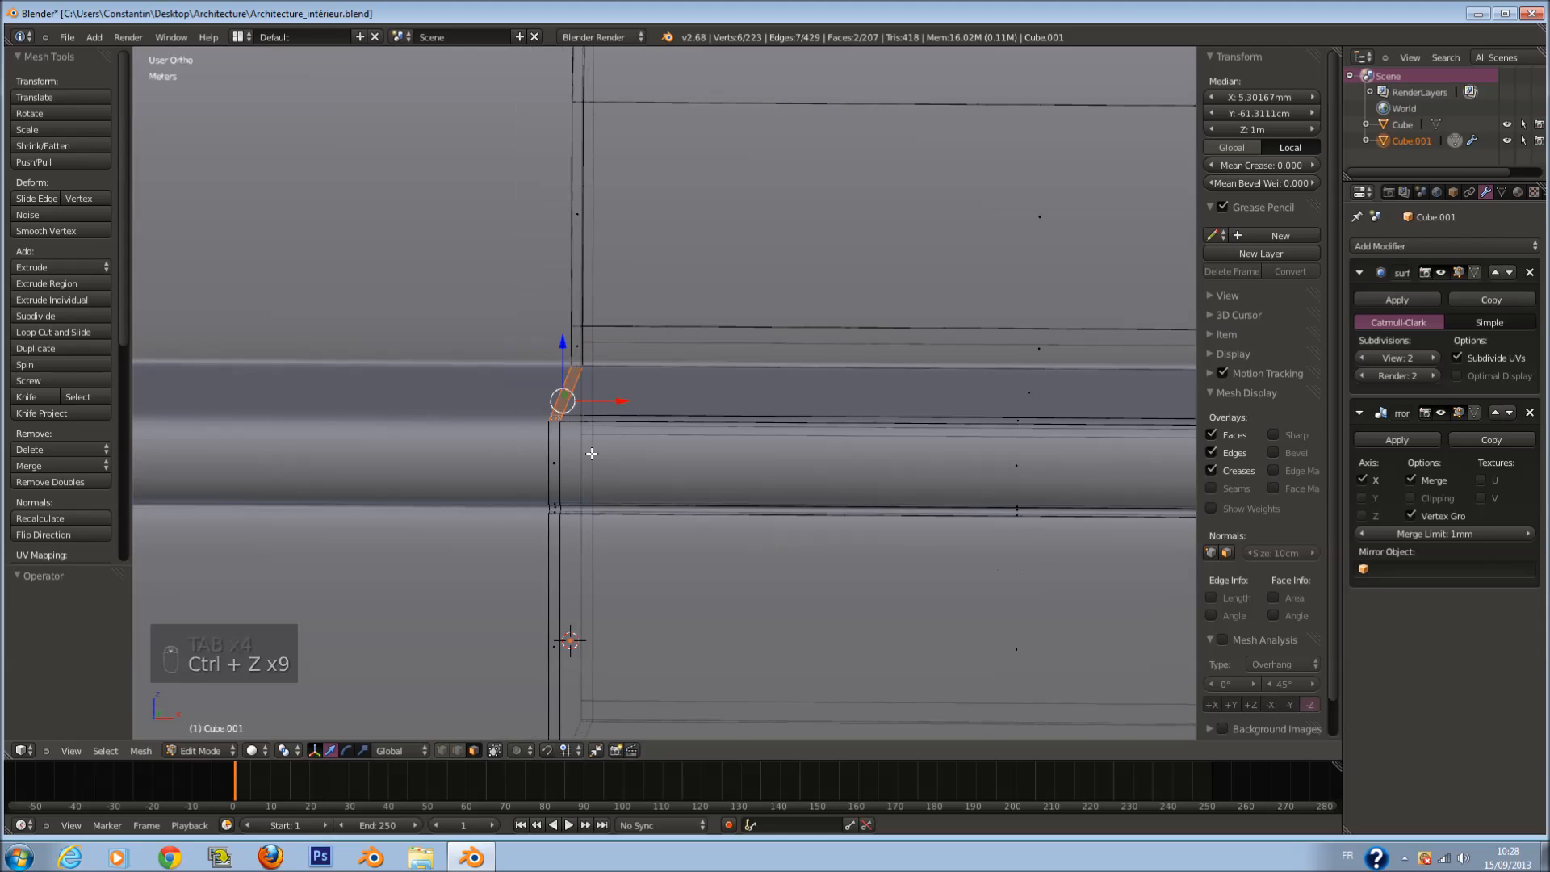
scroll(595, 448, down, 1)
scroll(596, 448, up, 4)
ctrl+scroll(596, 448, down, 4)
shift+scroll(596, 448, down, 3)
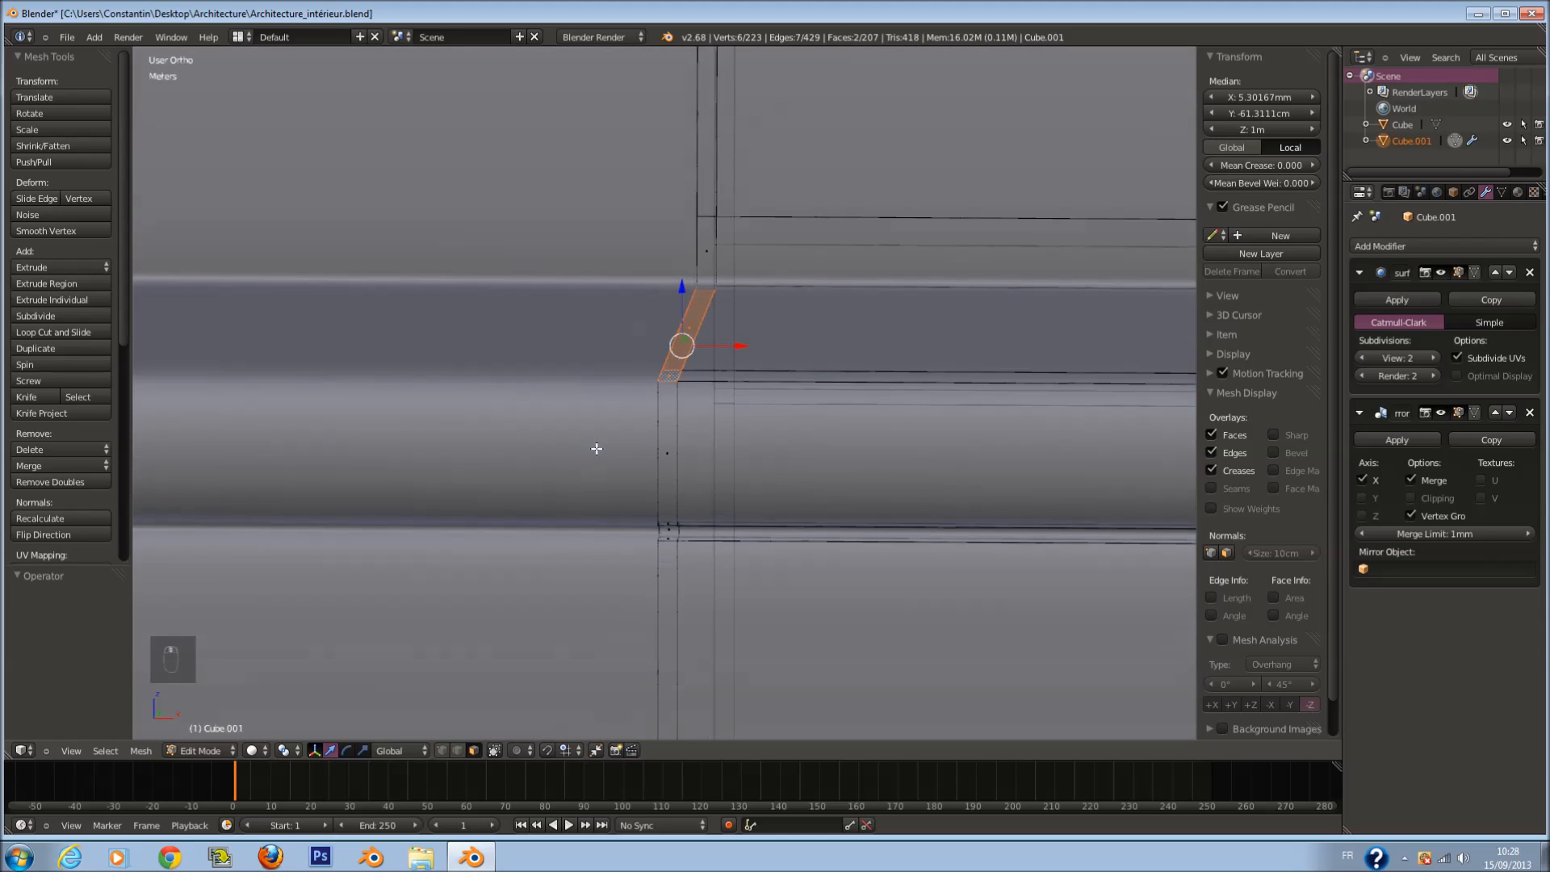
Step: Try to extrude the narrow seam faces on the seat's top and front and scale them down
scroll(595, 448, up, 5)
key(e)
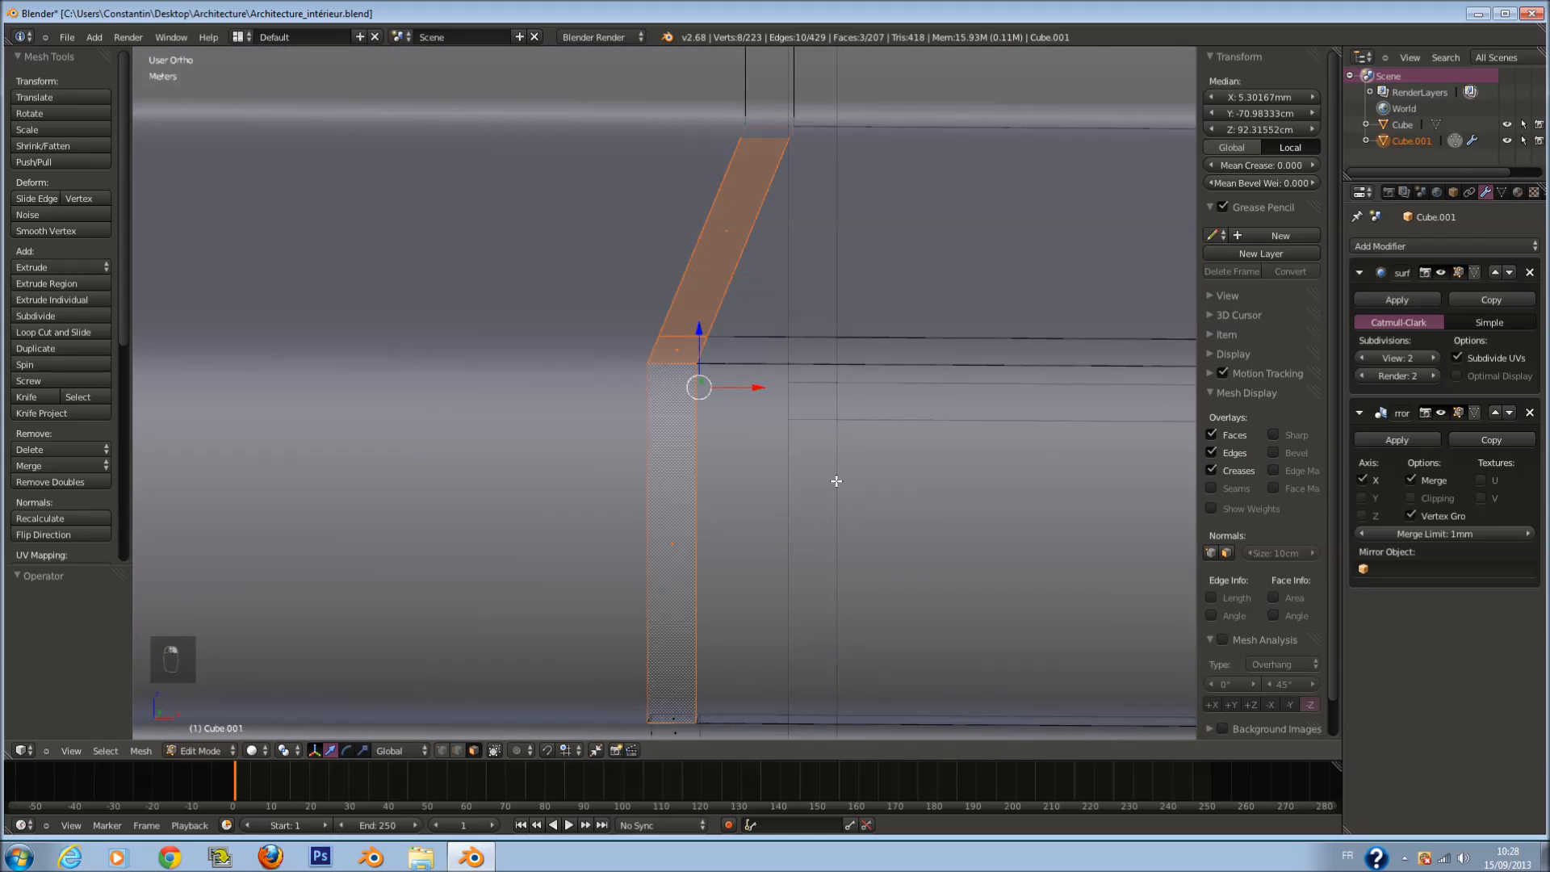
click(884, 444)
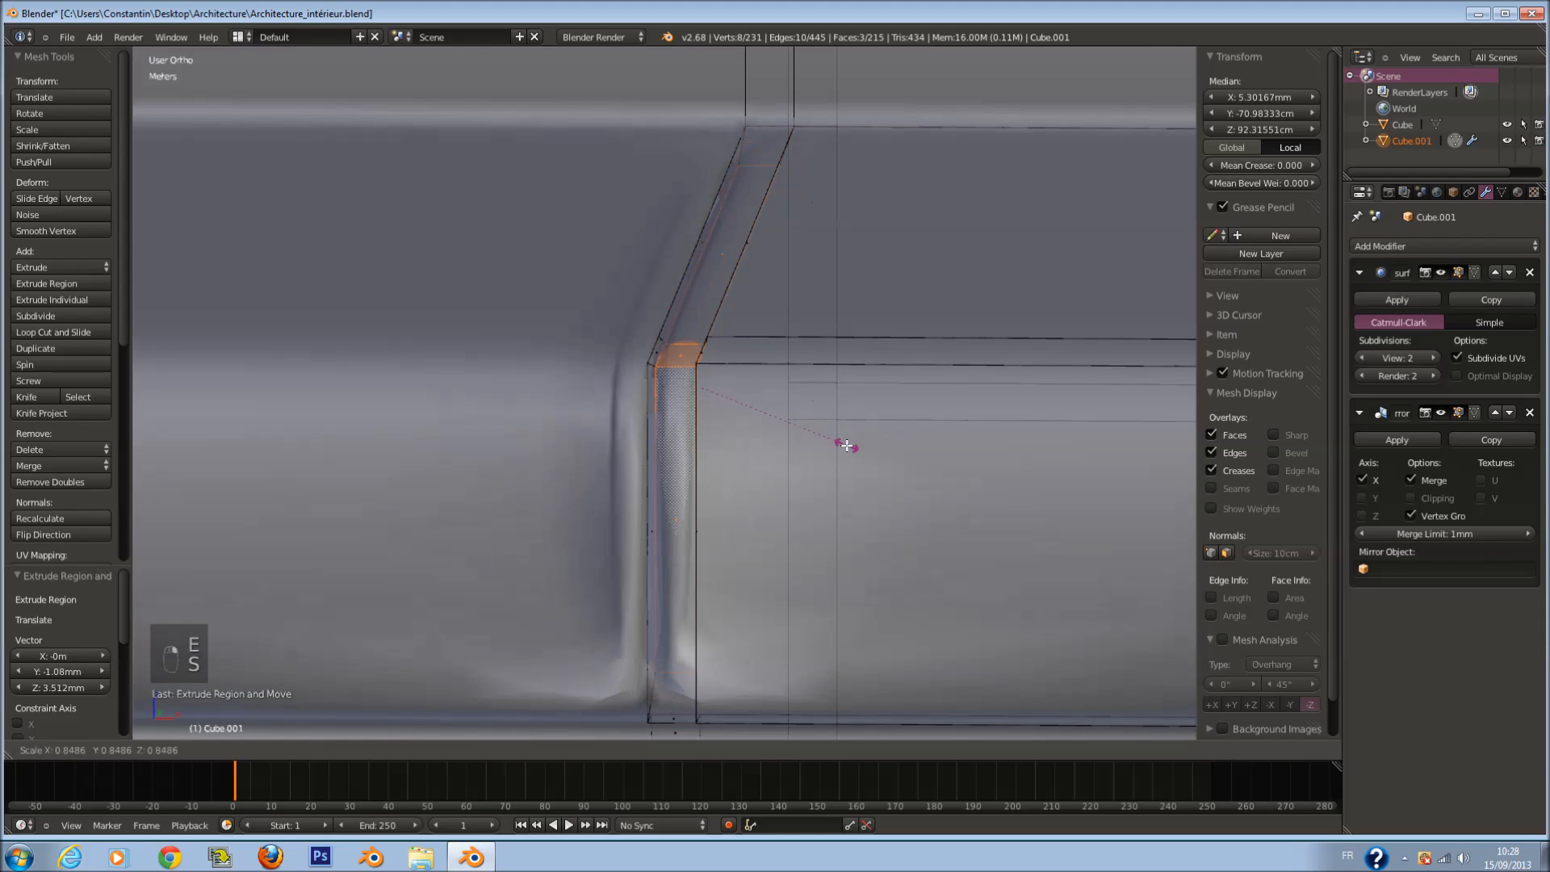
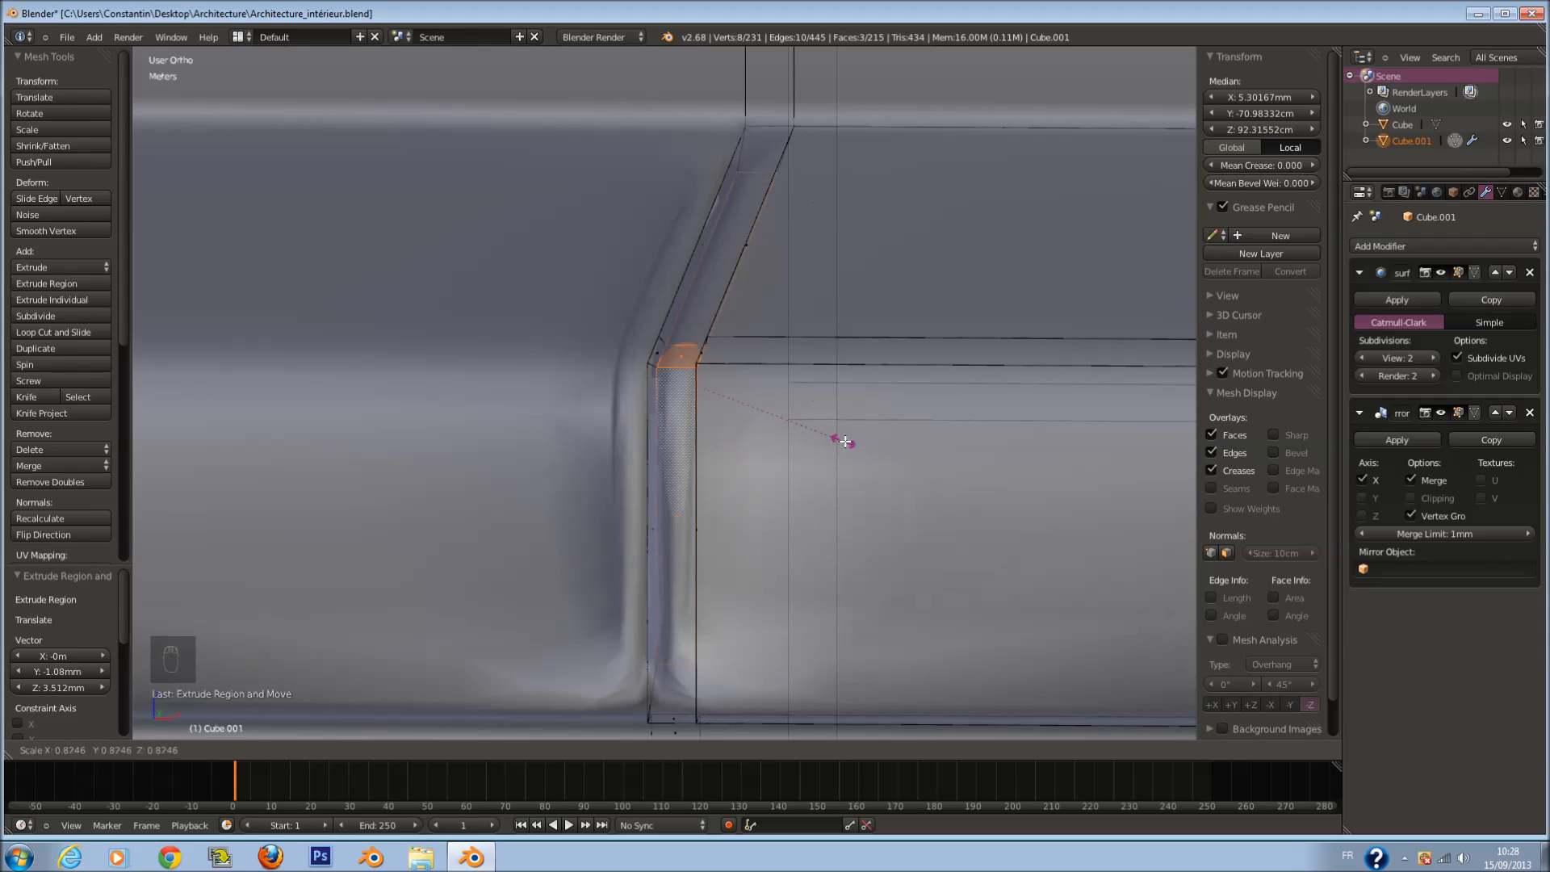
click(845, 442)
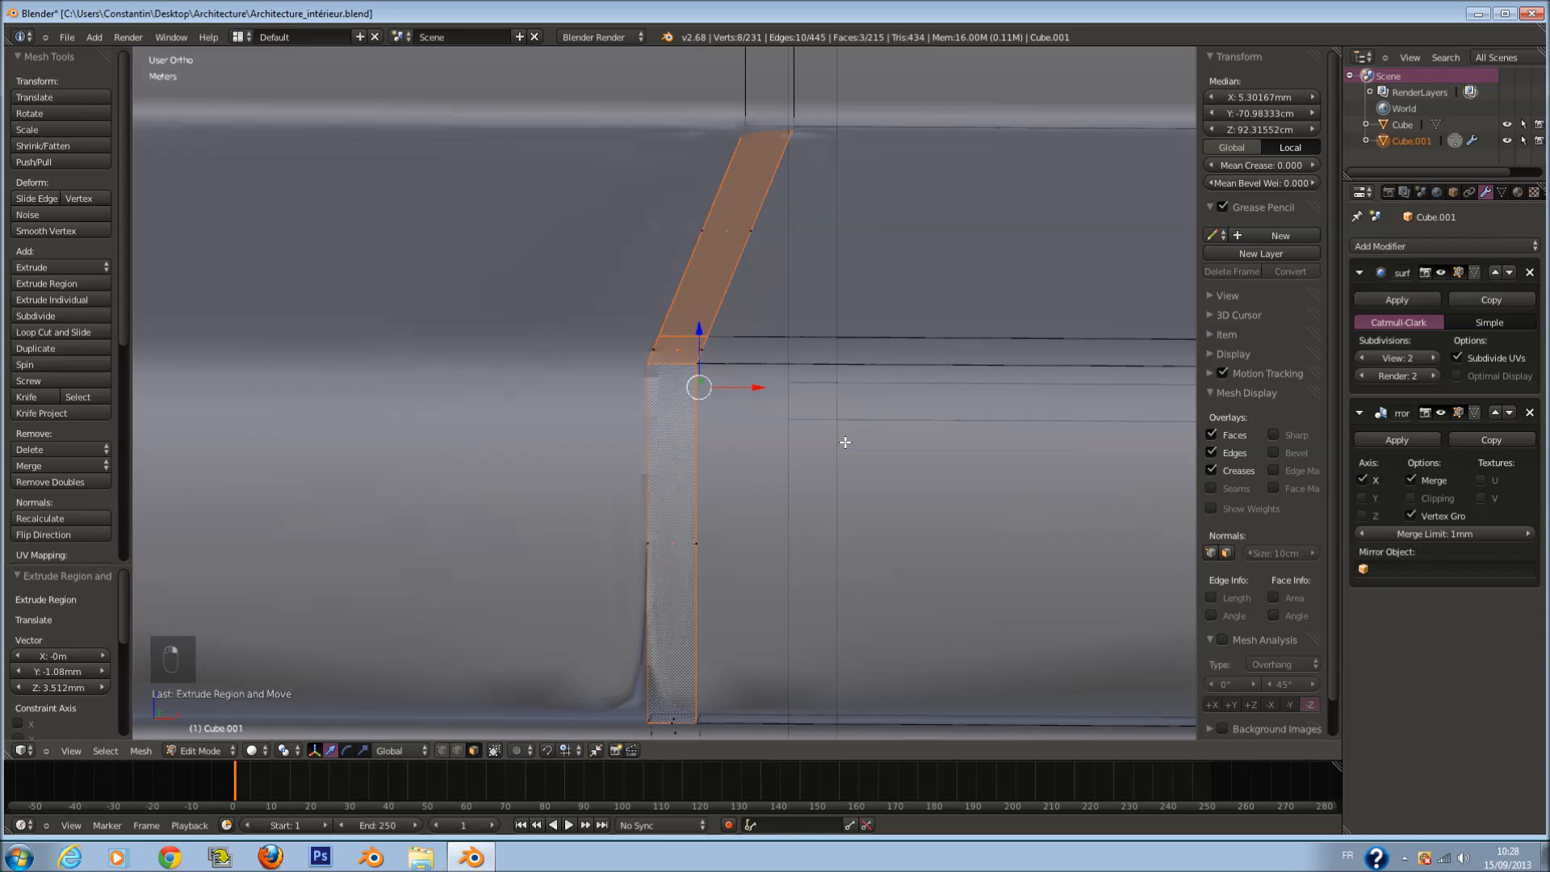
key(ctrl+z)
key(ctrl+z)
key(ctrl+z)
Step: Examine the sofa's central seam in wireframe and solid shading, in both Edit Mode and Object Mode
key(z)
key(a)
key(a)
key(a)
key(z)
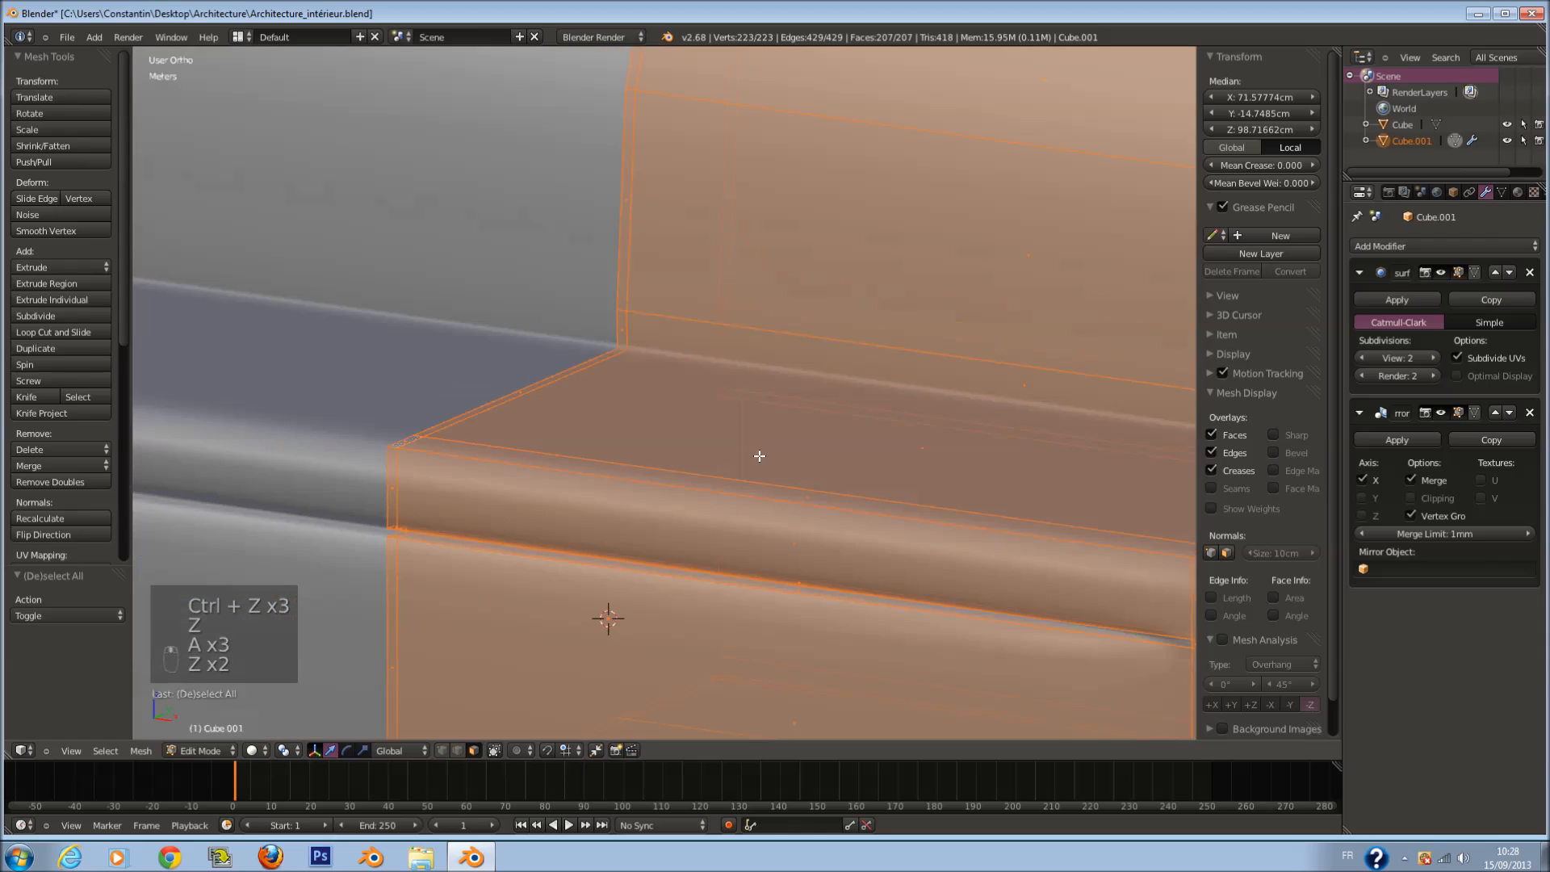
scroll(759, 455, down, 5)
key(Tab)
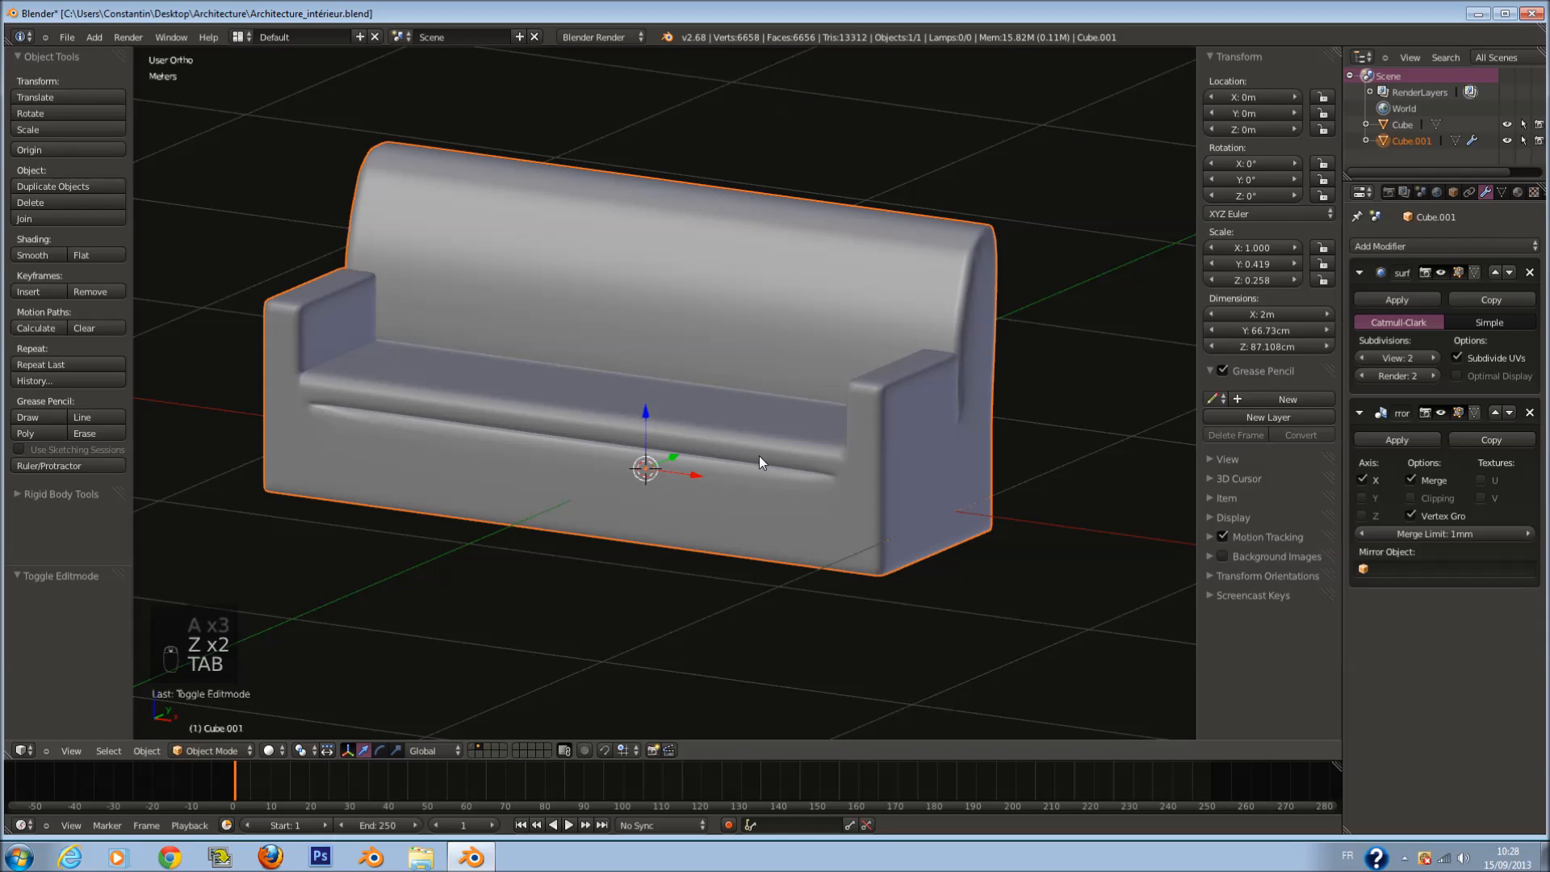
key(Tab)
scroll(759, 455, up, 5)
key(z)
key(z)
key(z)
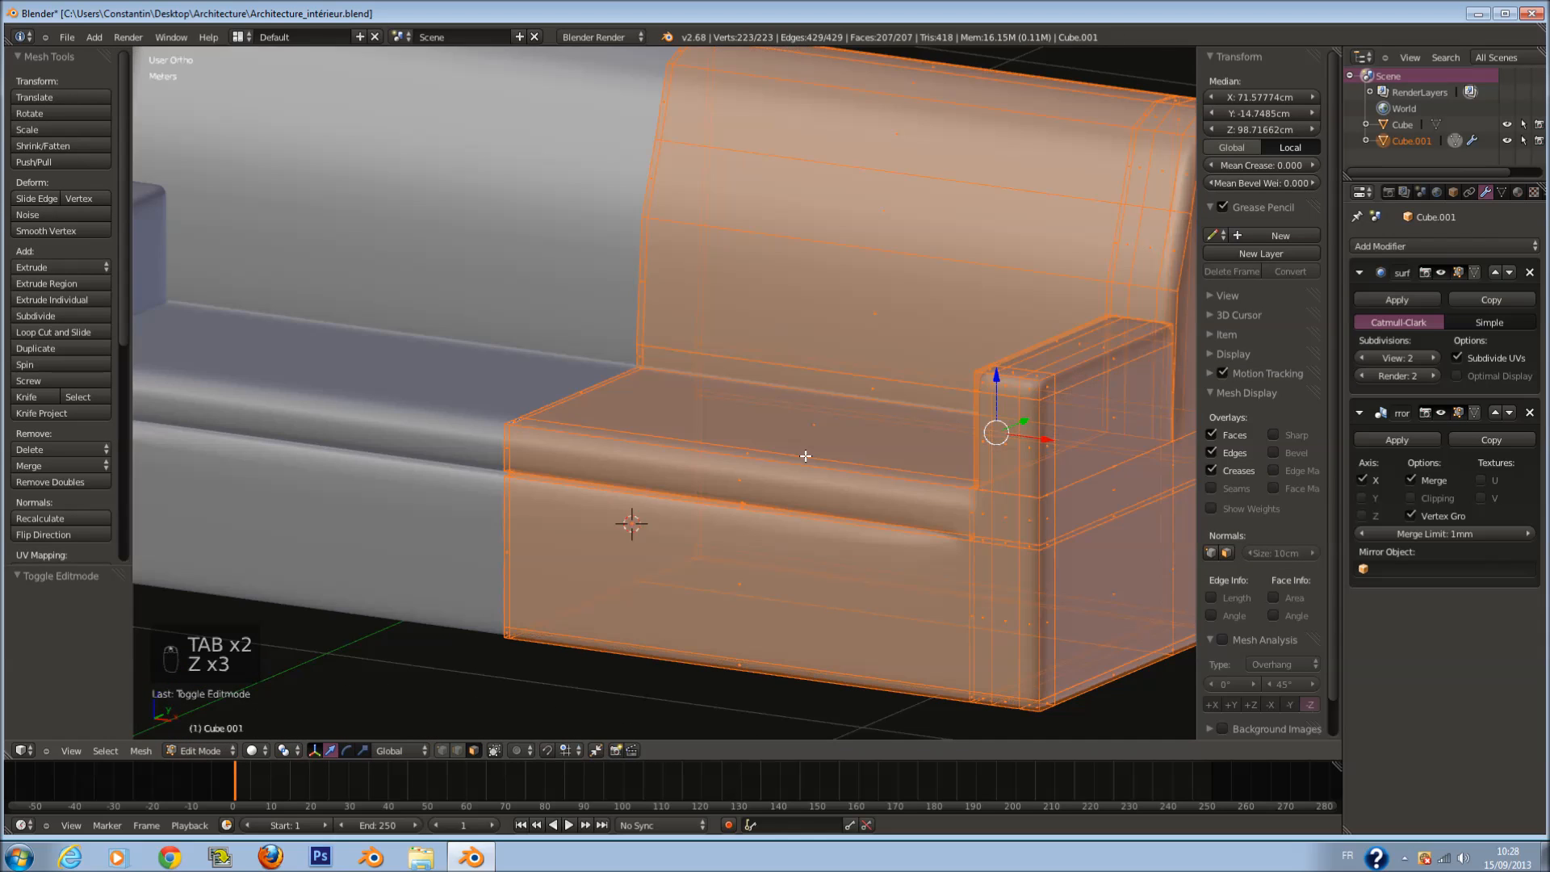
key(Tab)
scroll(840, 460, up, 3)
key(Tab)
key(Tab)
key(Tab)
scroll(761, 450, up, 4)
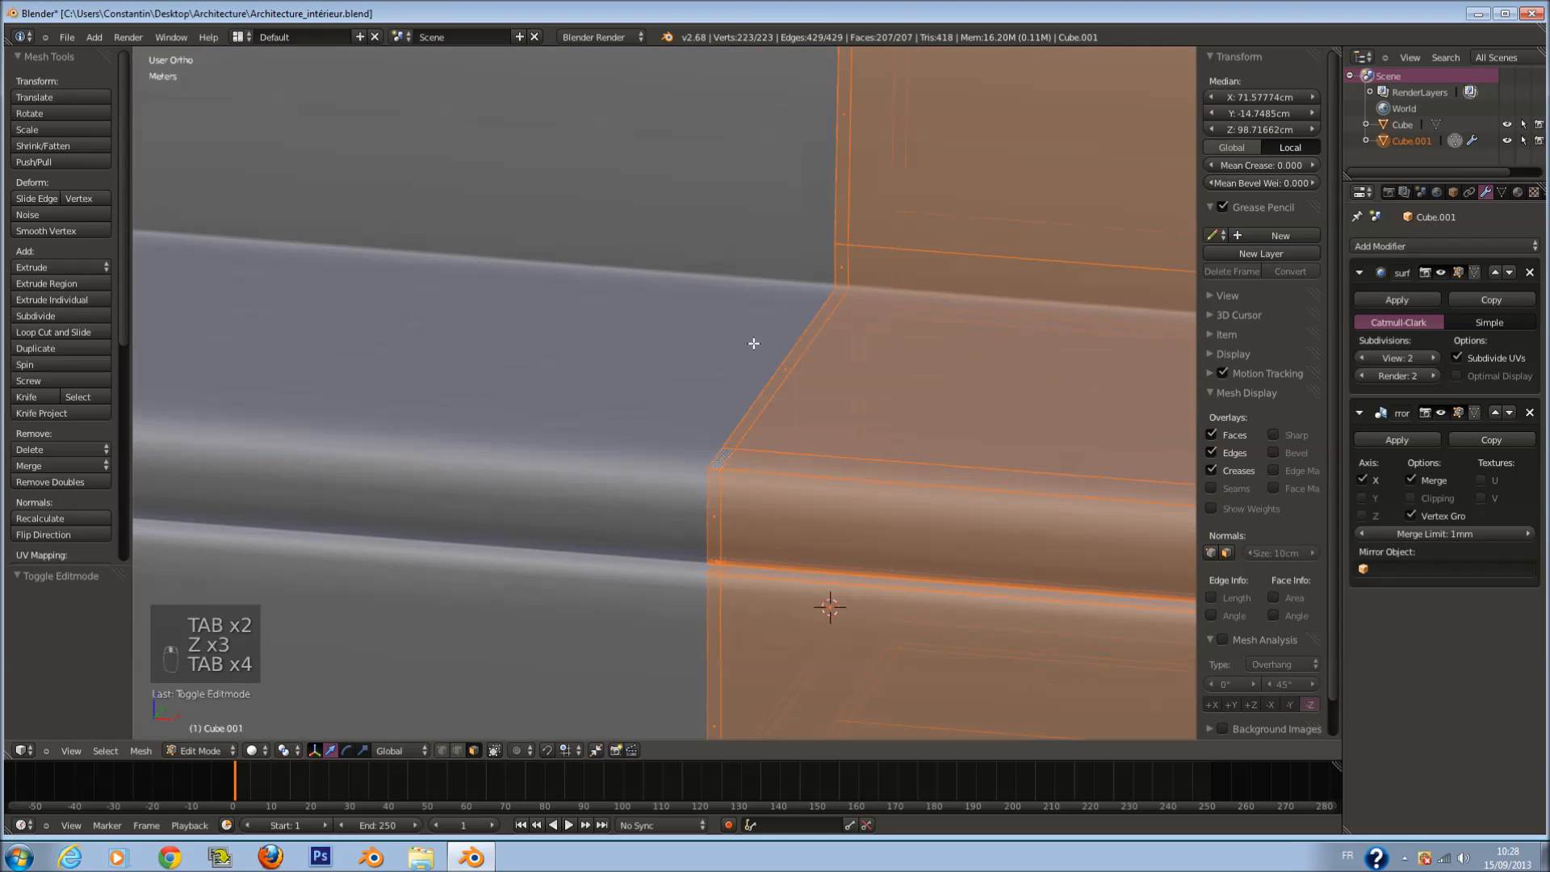
Step: Select the two narrow seat-top faces beside the mirror seam and extrude them about 1.6 cm downward
right_click(721, 455)
scroll(751, 470, up, 2)
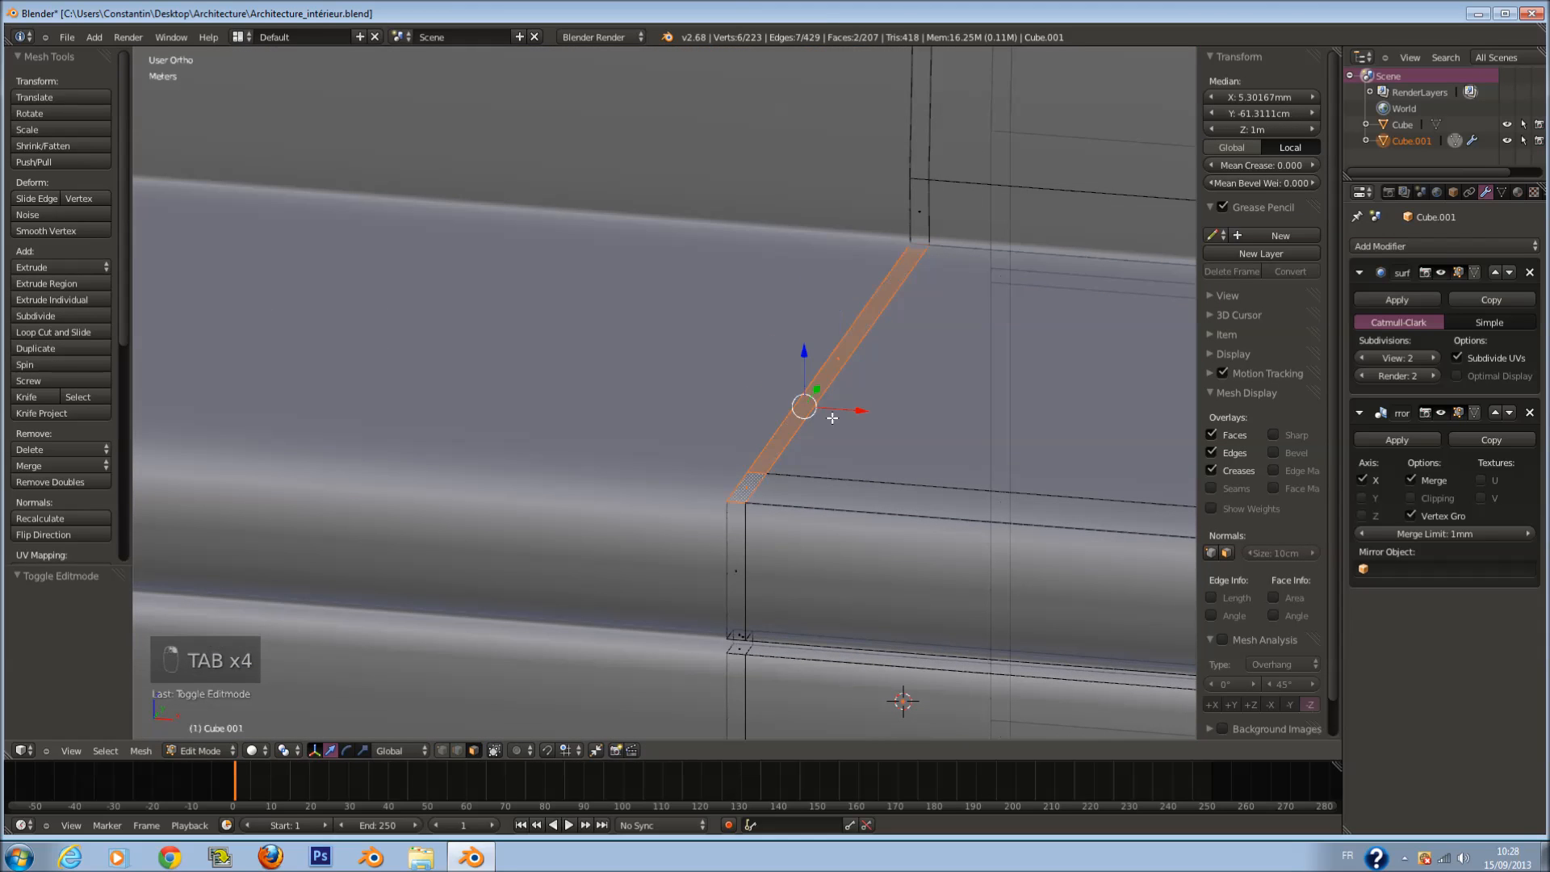
key(e)
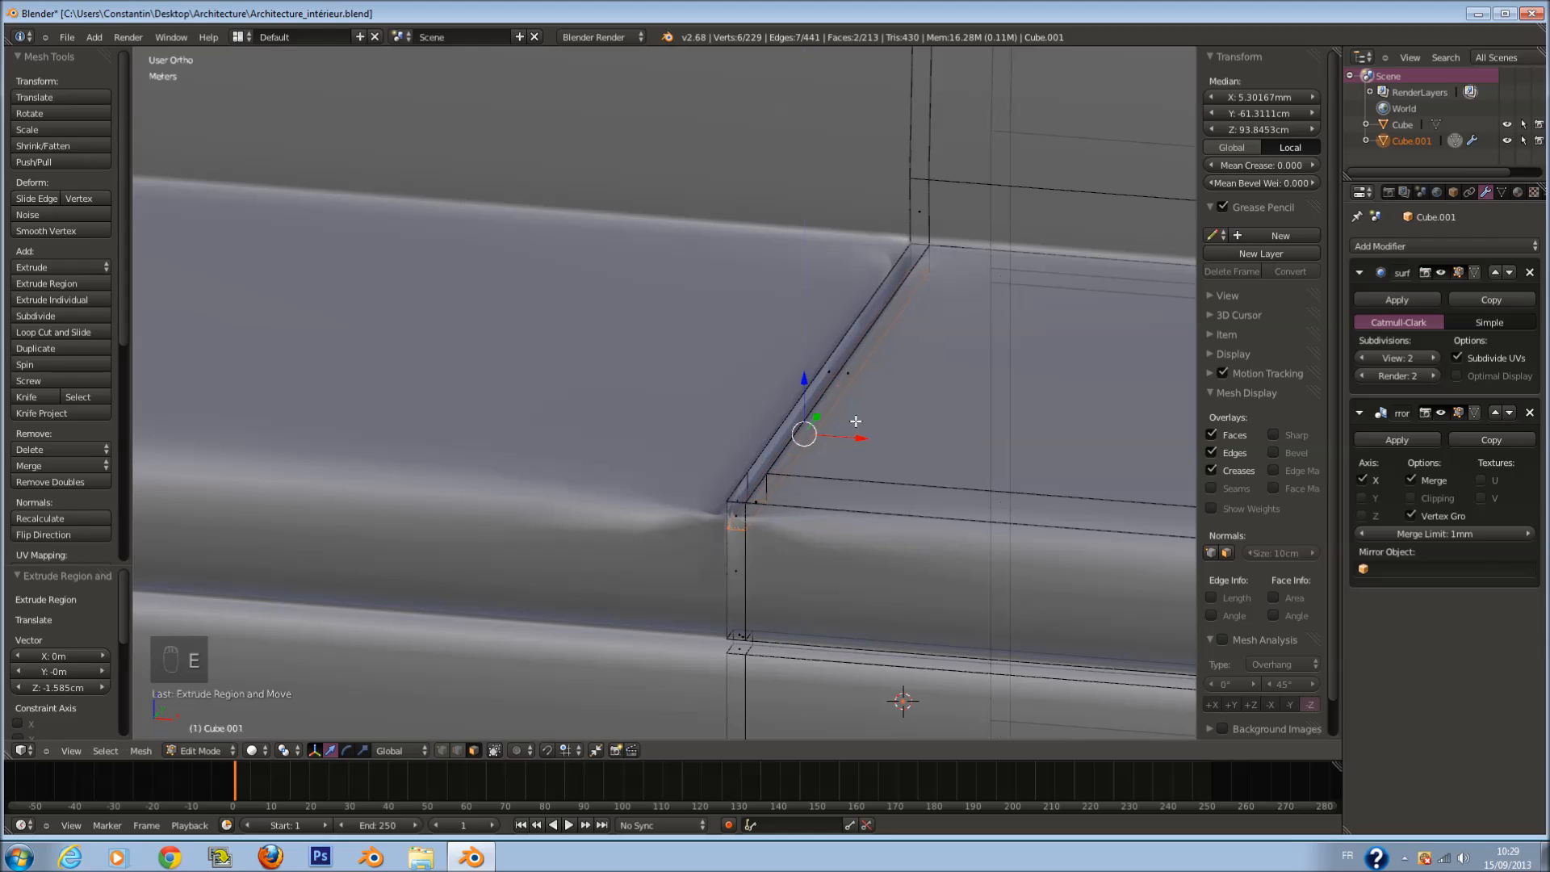
click(856, 420)
Step: Try to delete the extruded faces at the floor of the seat groove
key(x)
click(856, 421)
middle_drag(855, 428, 773, 404)
key(ctrl+z)
key(x)
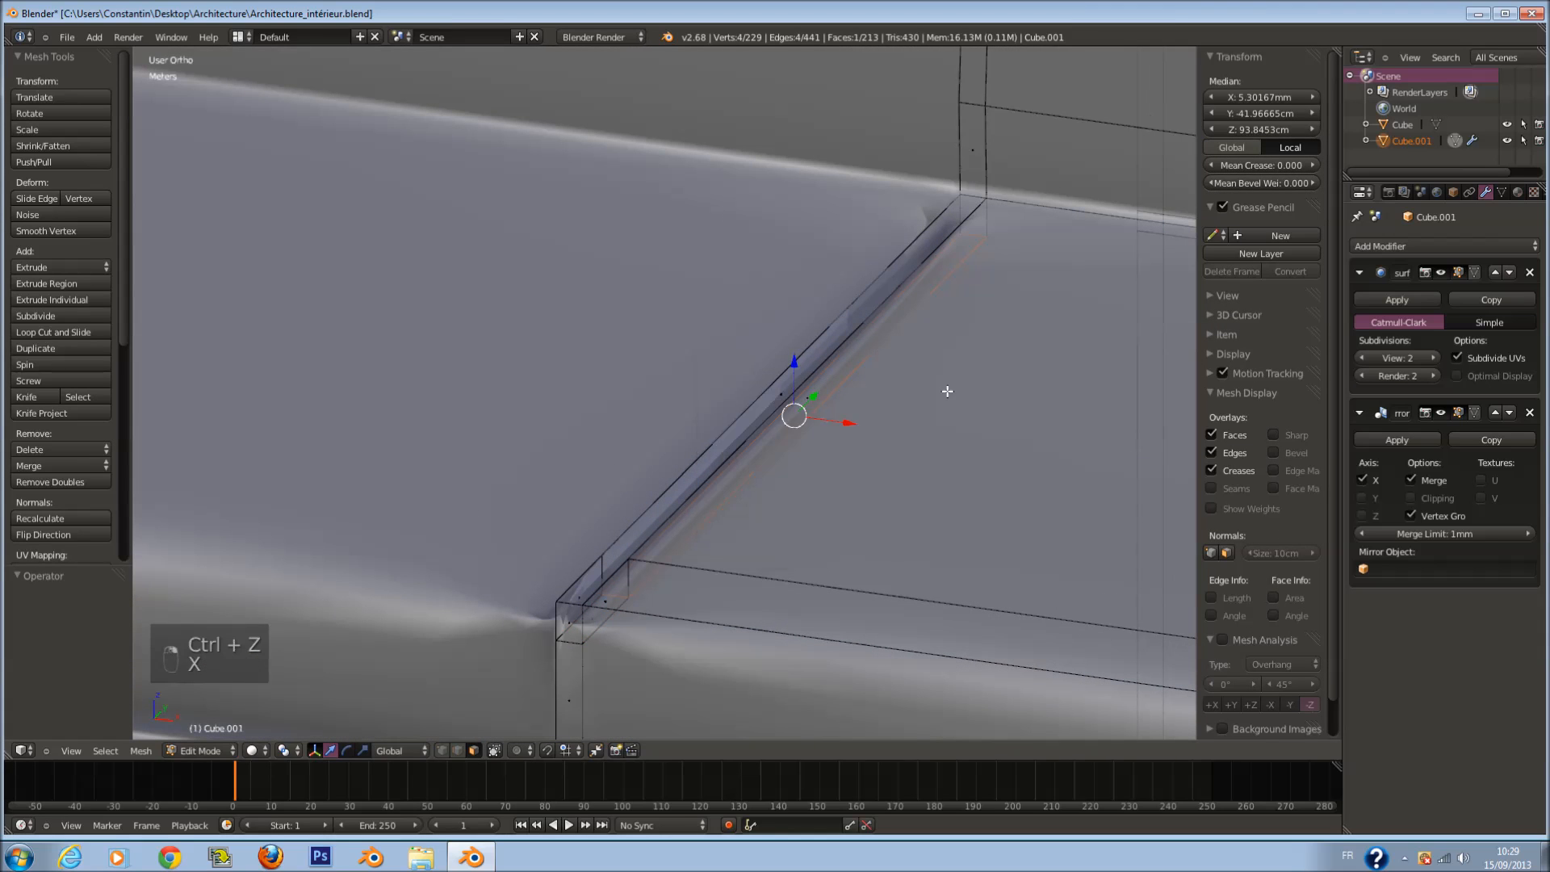
Step: Delete the long inner side face of the seat groove that lies on the mirror plane
key(z)
key(z)
middle_drag(805, 391, 870, 409)
right_click(1057, 425)
key(z)
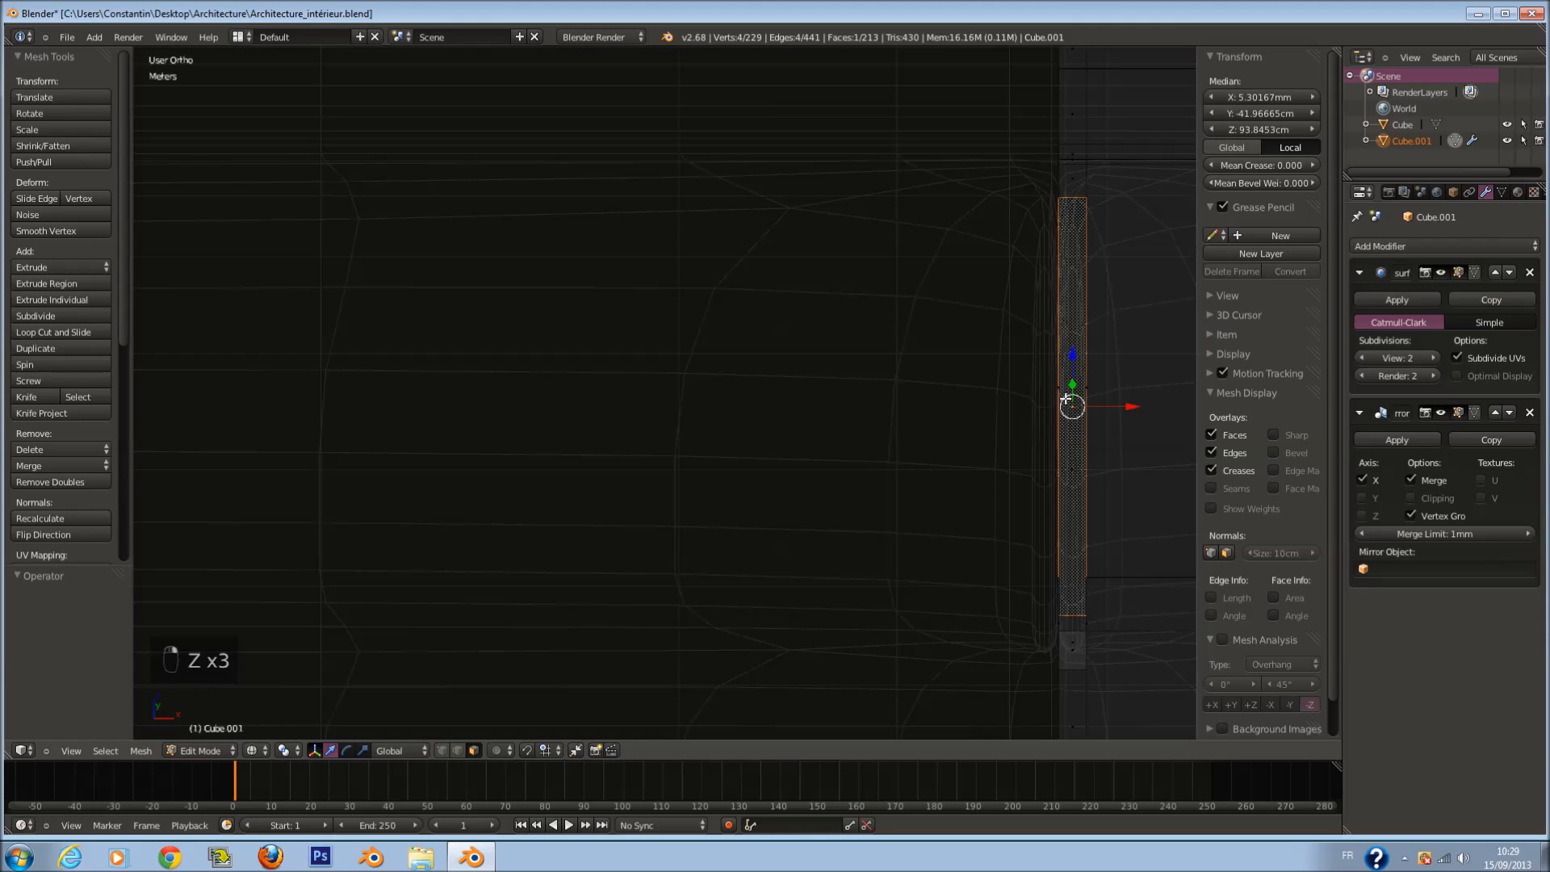
key(z)
key(x)
click(1054, 405)
Step: Check the groove in Object Mode and delete the short mirror-plane face at its front end
key(Tab)
middle_drag(1030, 472, 795, 378)
key(Tab)
right_click(846, 548)
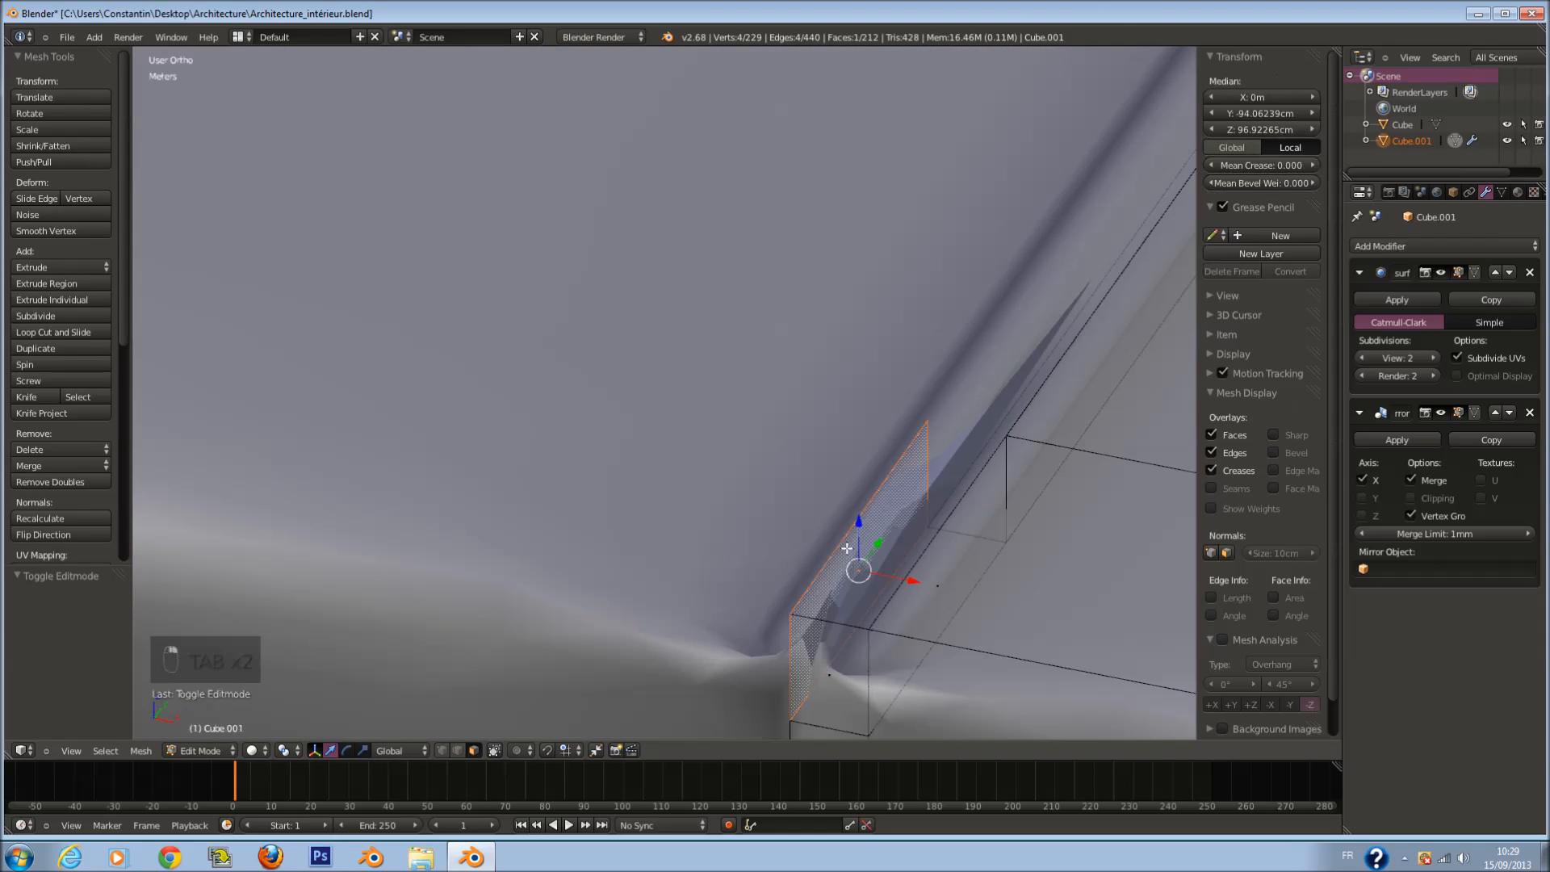
key(x)
click(845, 549)
Step: Try to delete the remaining side and end faces at the front end of the seat groove
right_click(917, 577)
key(x)
click(917, 577)
scroll(843, 600, down, 2)
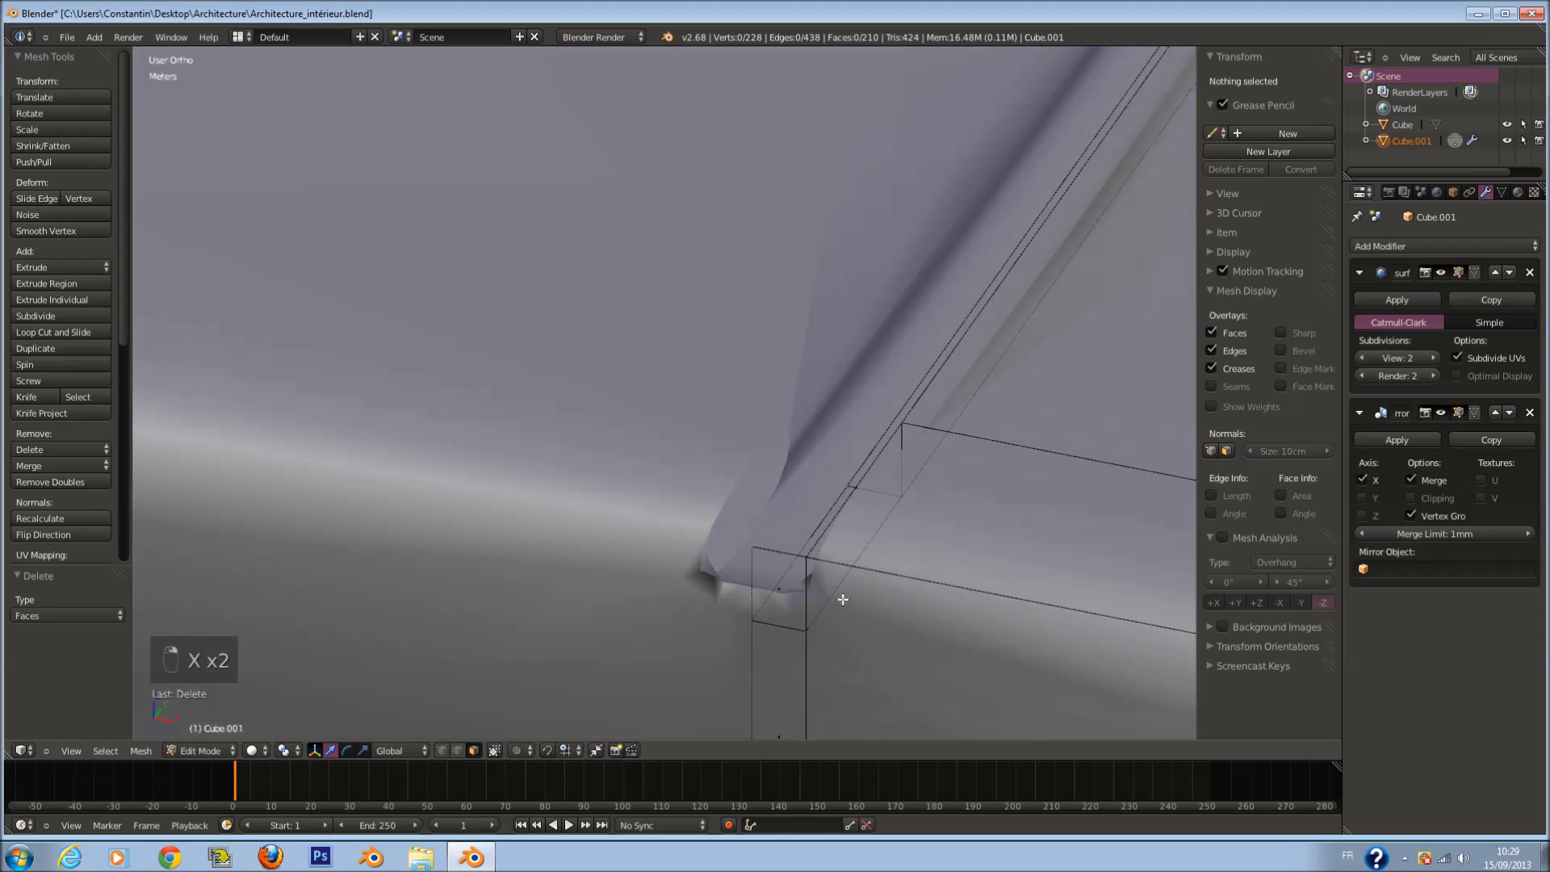
key(ctrl+z)
middle_drag(840, 575, 961, 571)
key(KP_Decimal)
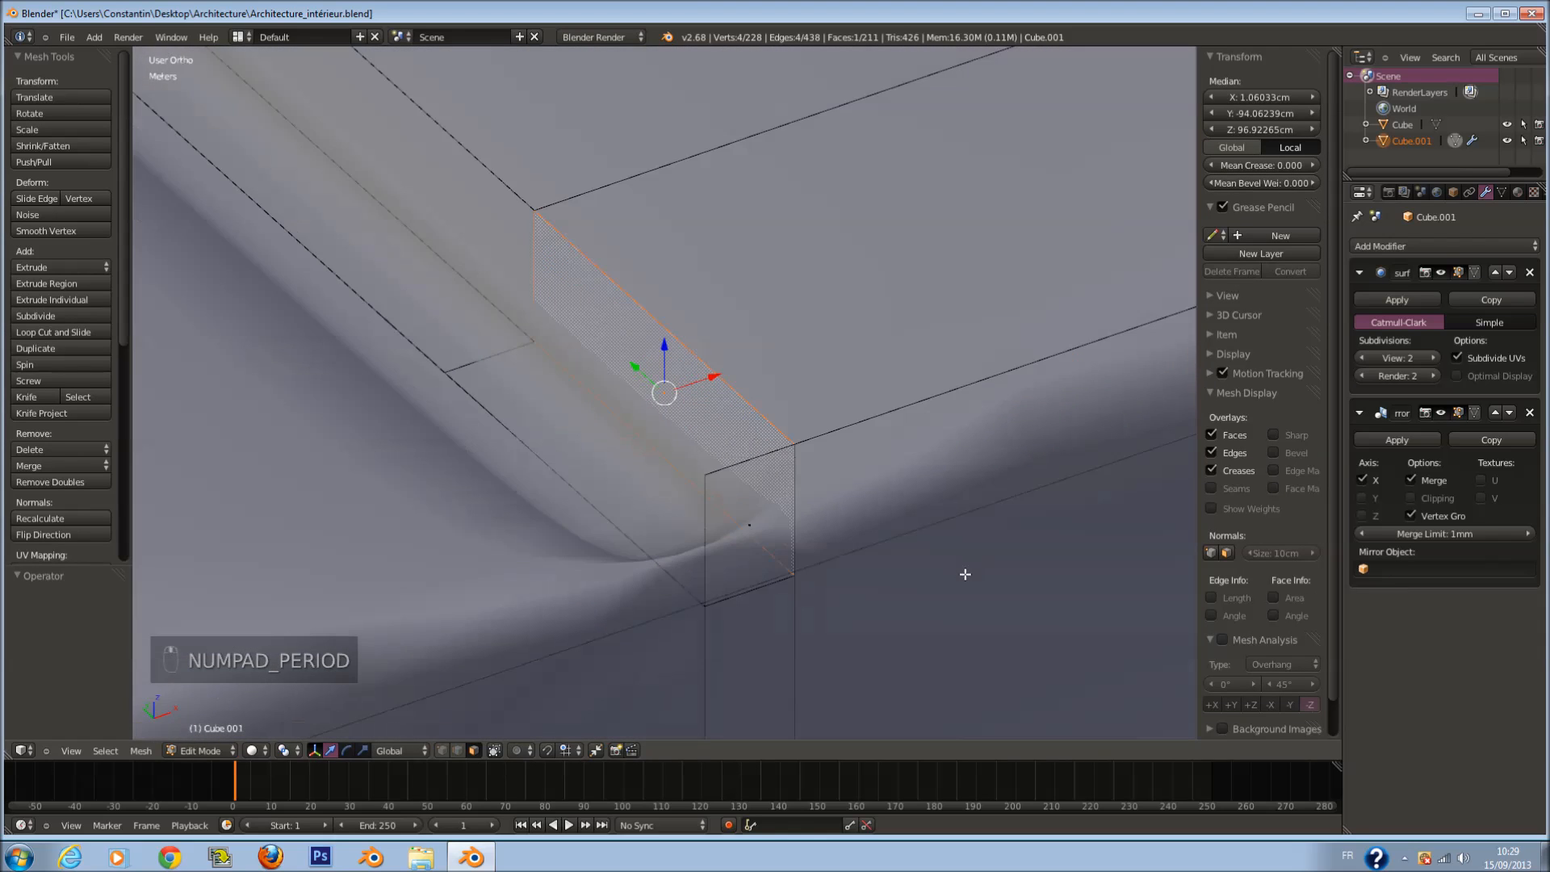
key(g)
right_click(788, 512)
key(x)
click(780, 539)
middle_drag(780, 539, 699, 485)
key(ctrl+z)
Step: Inspect the whole sofa with its centre groove in Object Mode and save the file
key(Tab)
scroll(671, 506, down, 10)
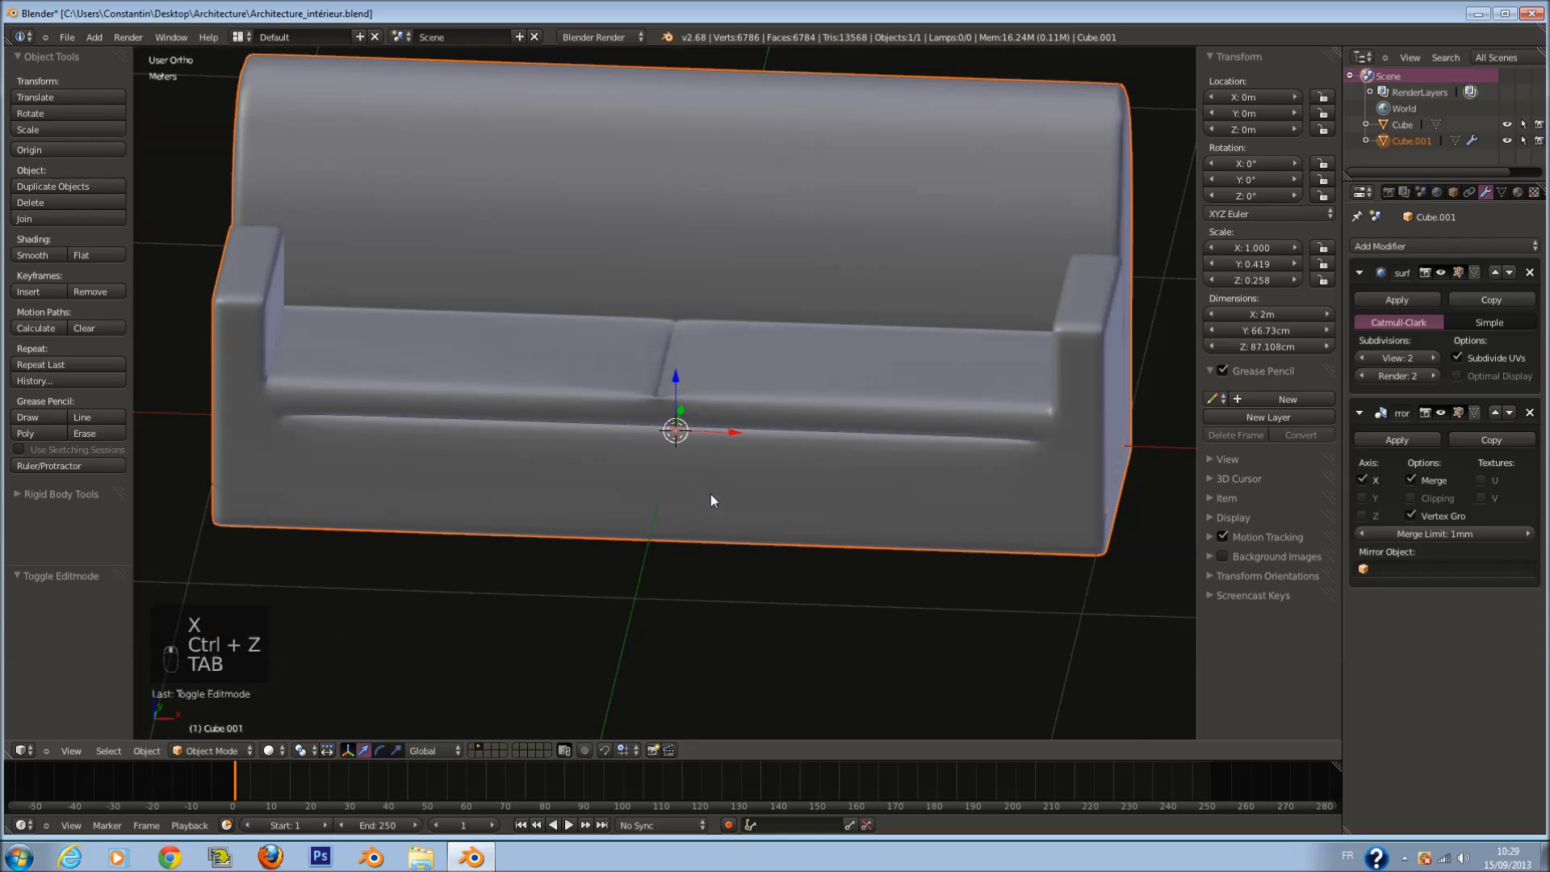
key(a)
key(a)
key(a)
key(a)
key(a)
key(a)
key(a)
middle_drag(718, 494, 856, 436)
key(ctrl+s)
Step: In front view, deselect the sofa, reset the 3D cursor to the origin and add a cube there
key(KP_1)
right_click(888, 425)
scroll(889, 425, down, 2)
scroll(874, 386, up, 2)
shift+scroll(874, 386, up, 5)
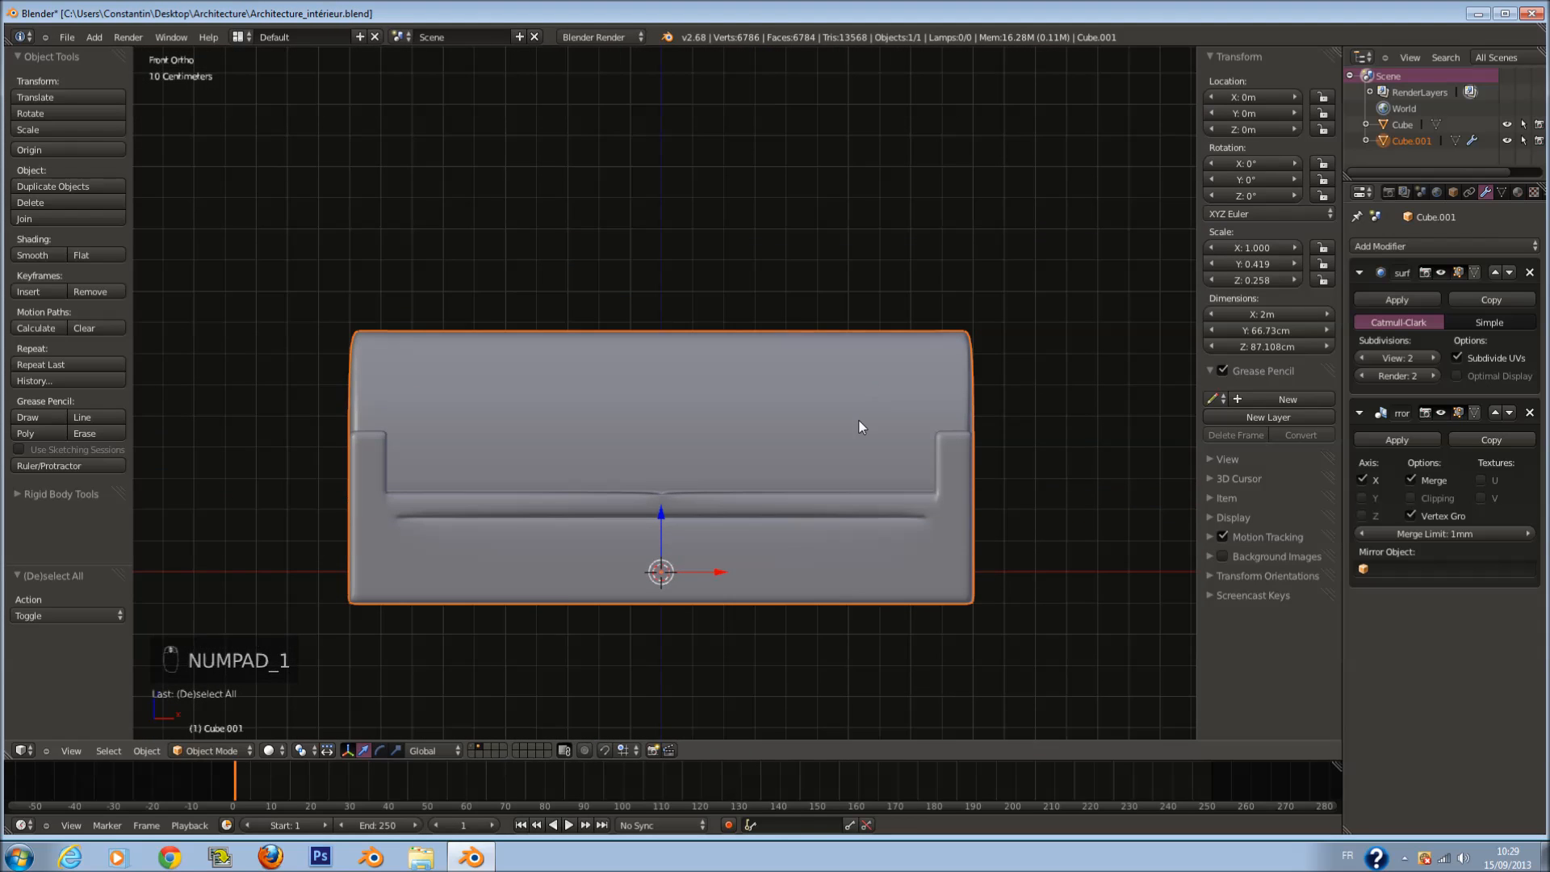
key(a)
key(a)
key(shift+c)
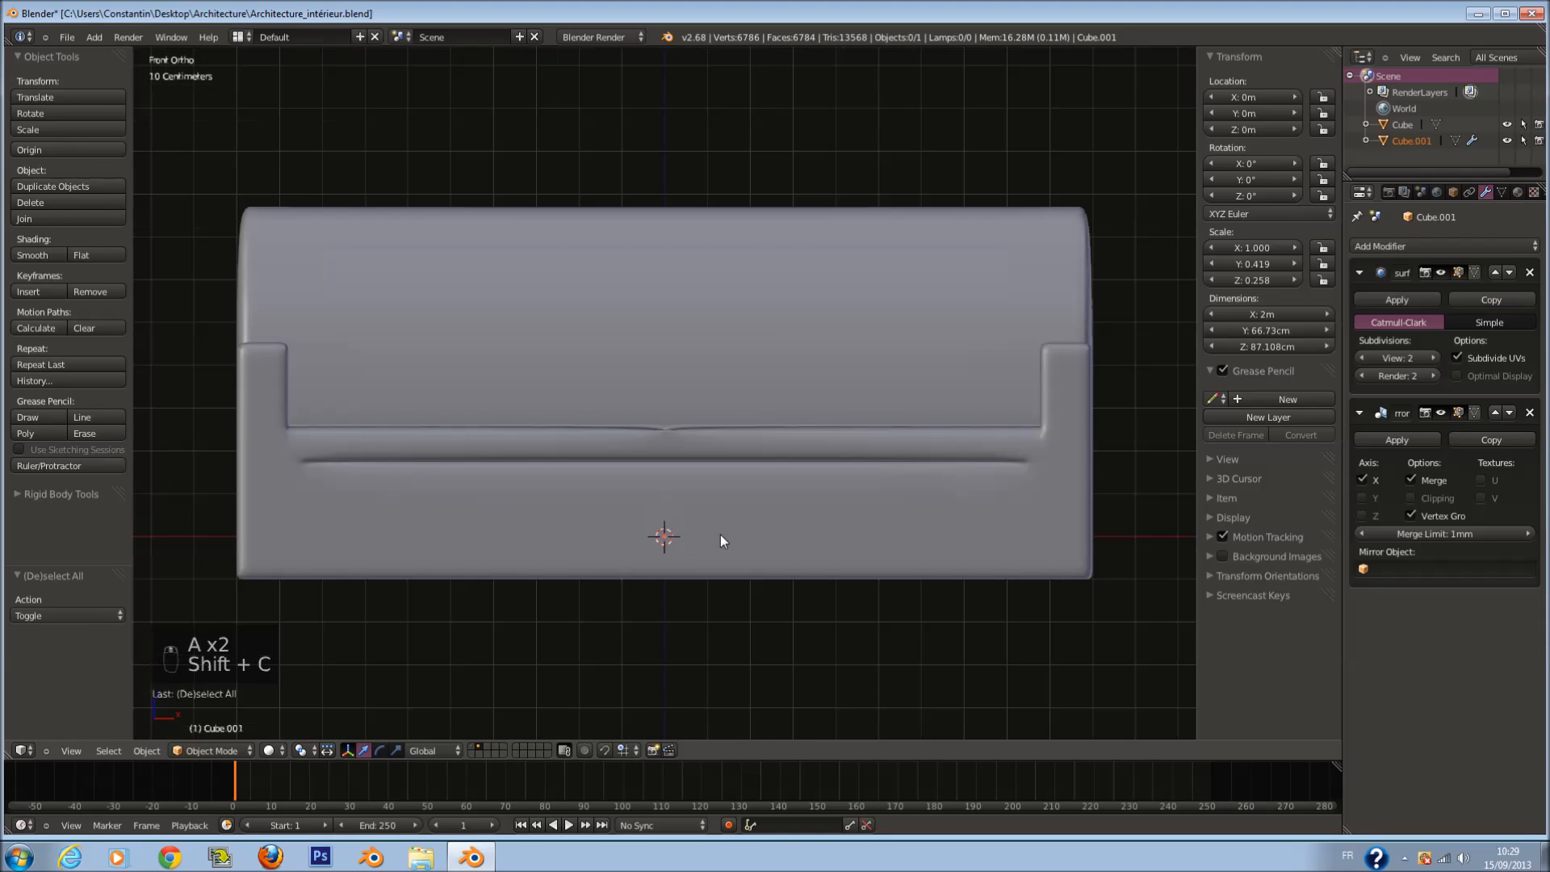
key(shift+a)
mouse_move(721, 534)
click(778, 552)
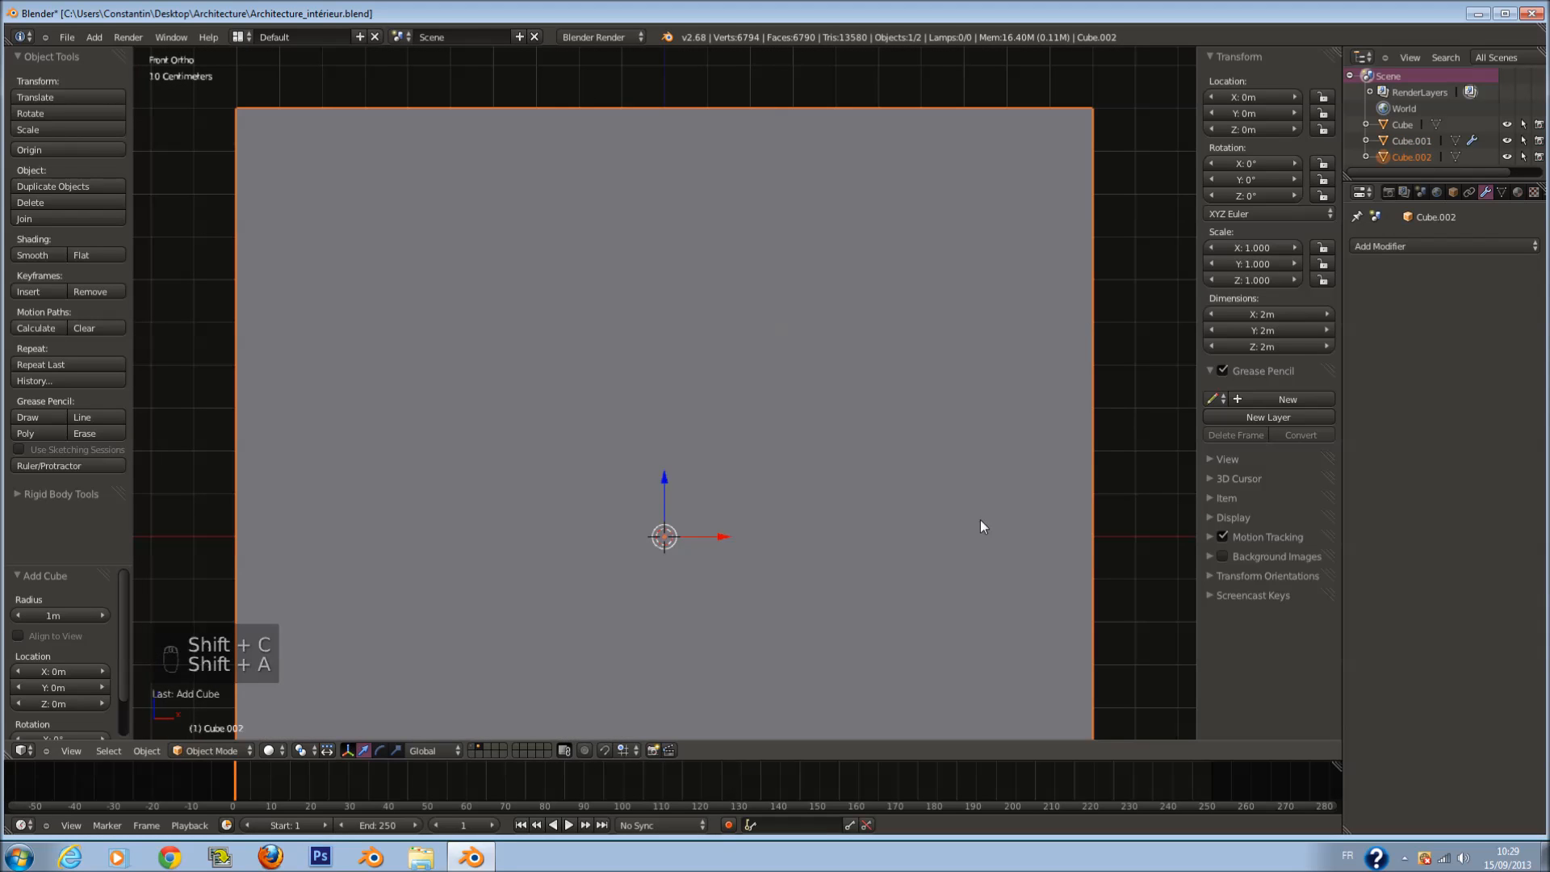
Step: Scale the new cube down to about 75 cm and flatten it along Y to about 10 cm
key(s)
click(782, 526)
key(KP_3)
key(s)
key(x)
right_click(888, 538)
key(s)
key(y)
click(717, 557)
key(z)
scroll(761, 551, up, 2)
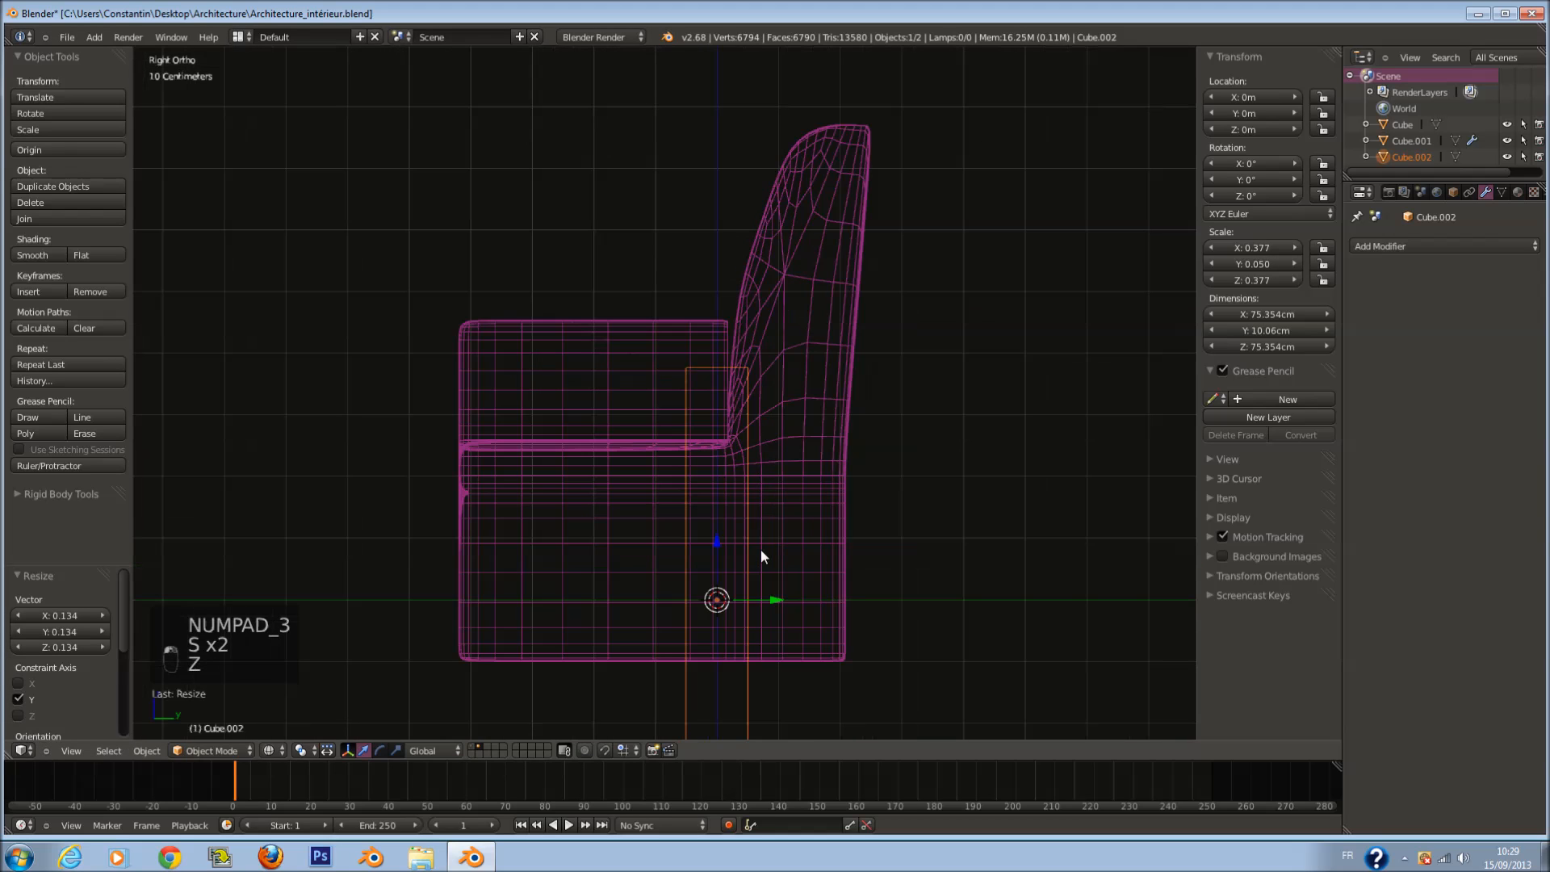
Step: Raise the slab above the seat in front of the backrest and thin it to a Y scale of about 0.033
key(g)
click(742, 158)
shift+scroll(803, 269, up, 4)
key(s)
key(y)
click(760, 449)
key(g)
click(773, 454)
Step: Move the slab's top face about 12 cm back and 23 cm down so it leans along the backrest
key(Tab)
shift+scroll(740, 311, up, 1)
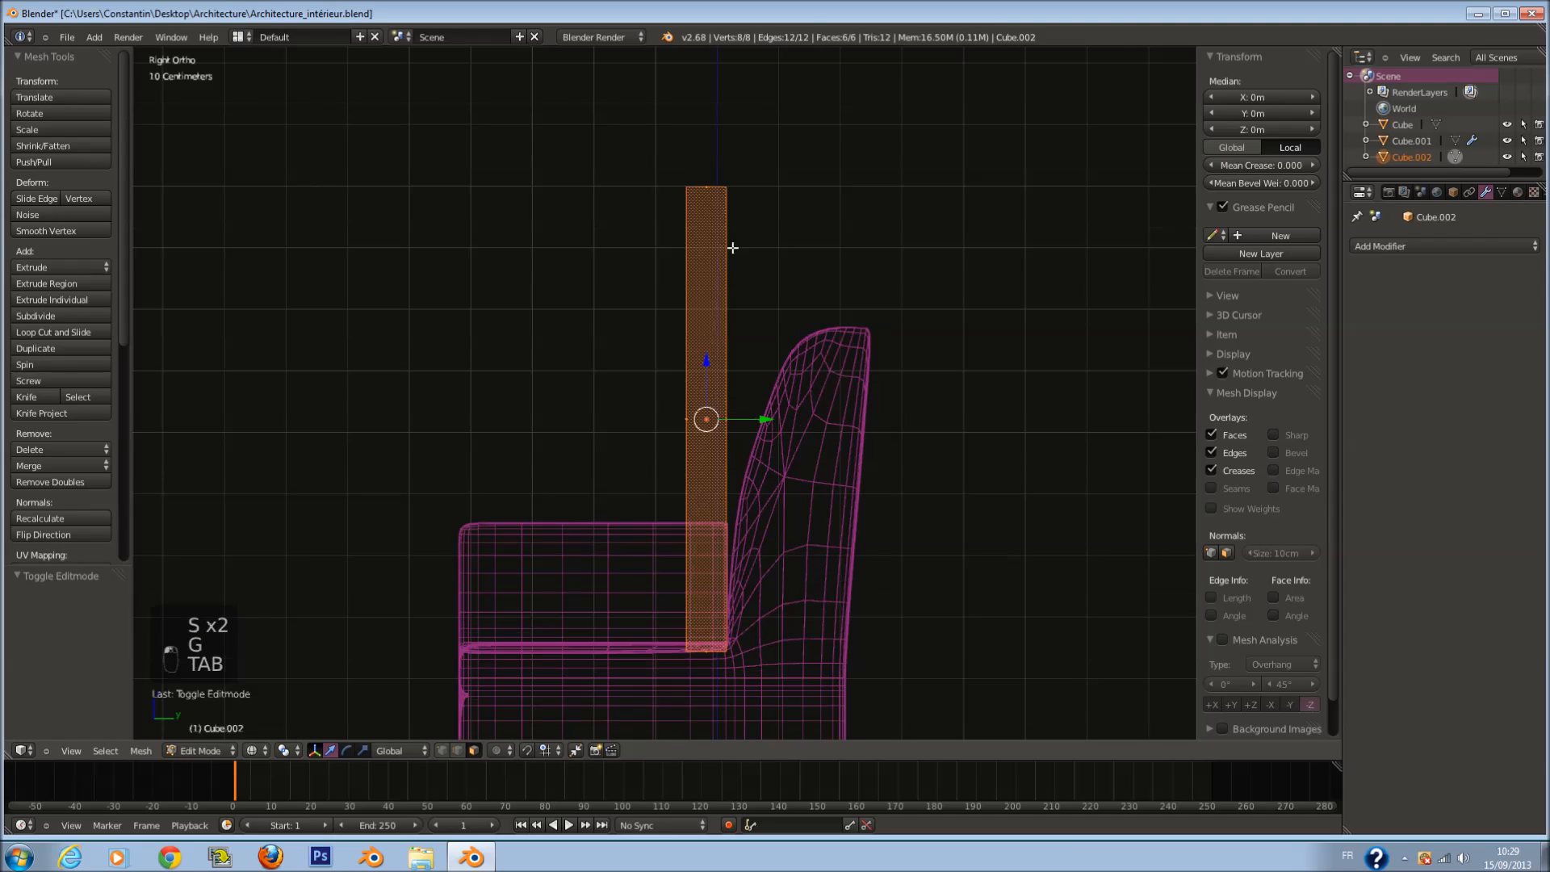
right_click(713, 179)
key(g)
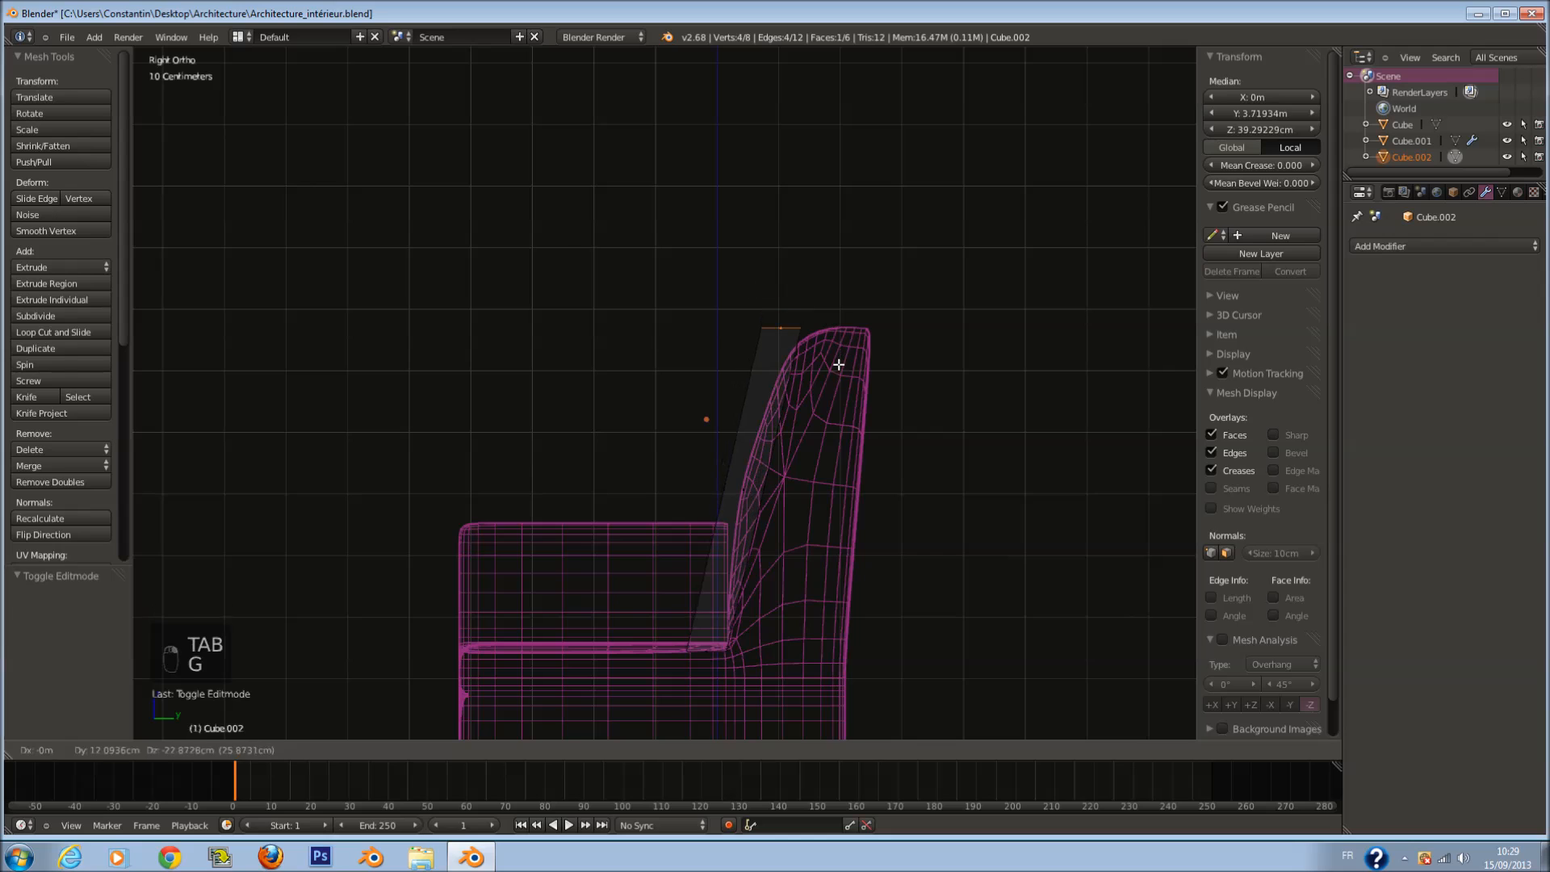
click(839, 364)
key(a)
Step: Cut three evenly spaced horizontal edge loops around the slab and scale the whole mesh along Y to thicken it
key(ctrl+r)
scroll(794, 417, up, 1)
click(792, 417)
right_click(784, 448)
drag(797, 491, 791, 490)
key(a)
key(a)
key(a)
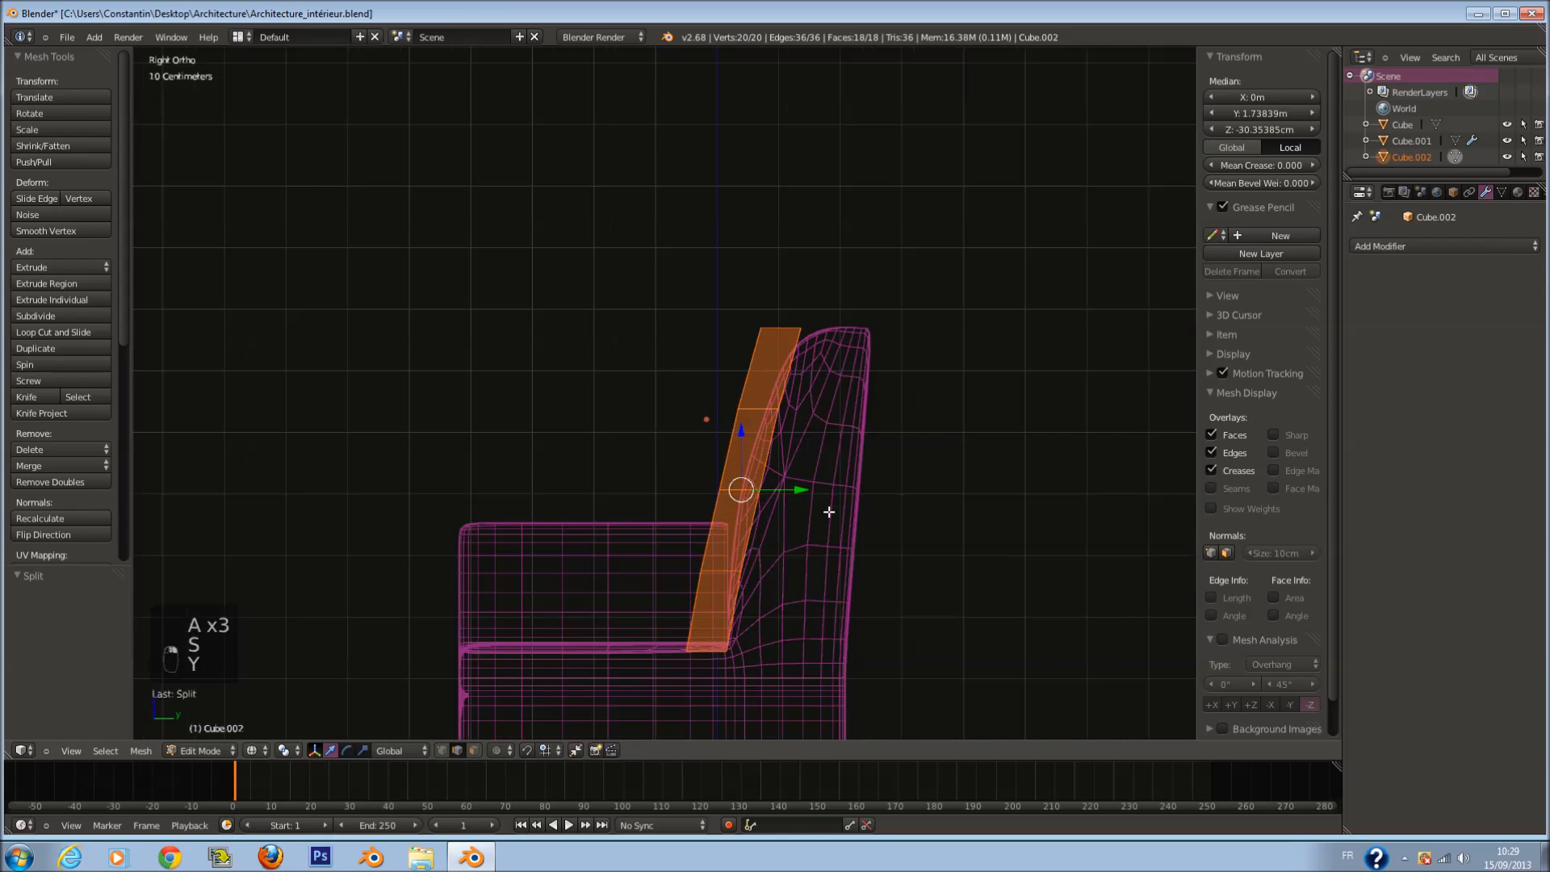
click(849, 523)
key(z)
Step: In front view, narrow the cushion slab along X to about 57 cm
middle_drag(699, 478, 831, 523)
key(KP_1)
key(Tab)
scroll(774, 503, down, 3)
scroll(774, 510, up, 2)
key(s)
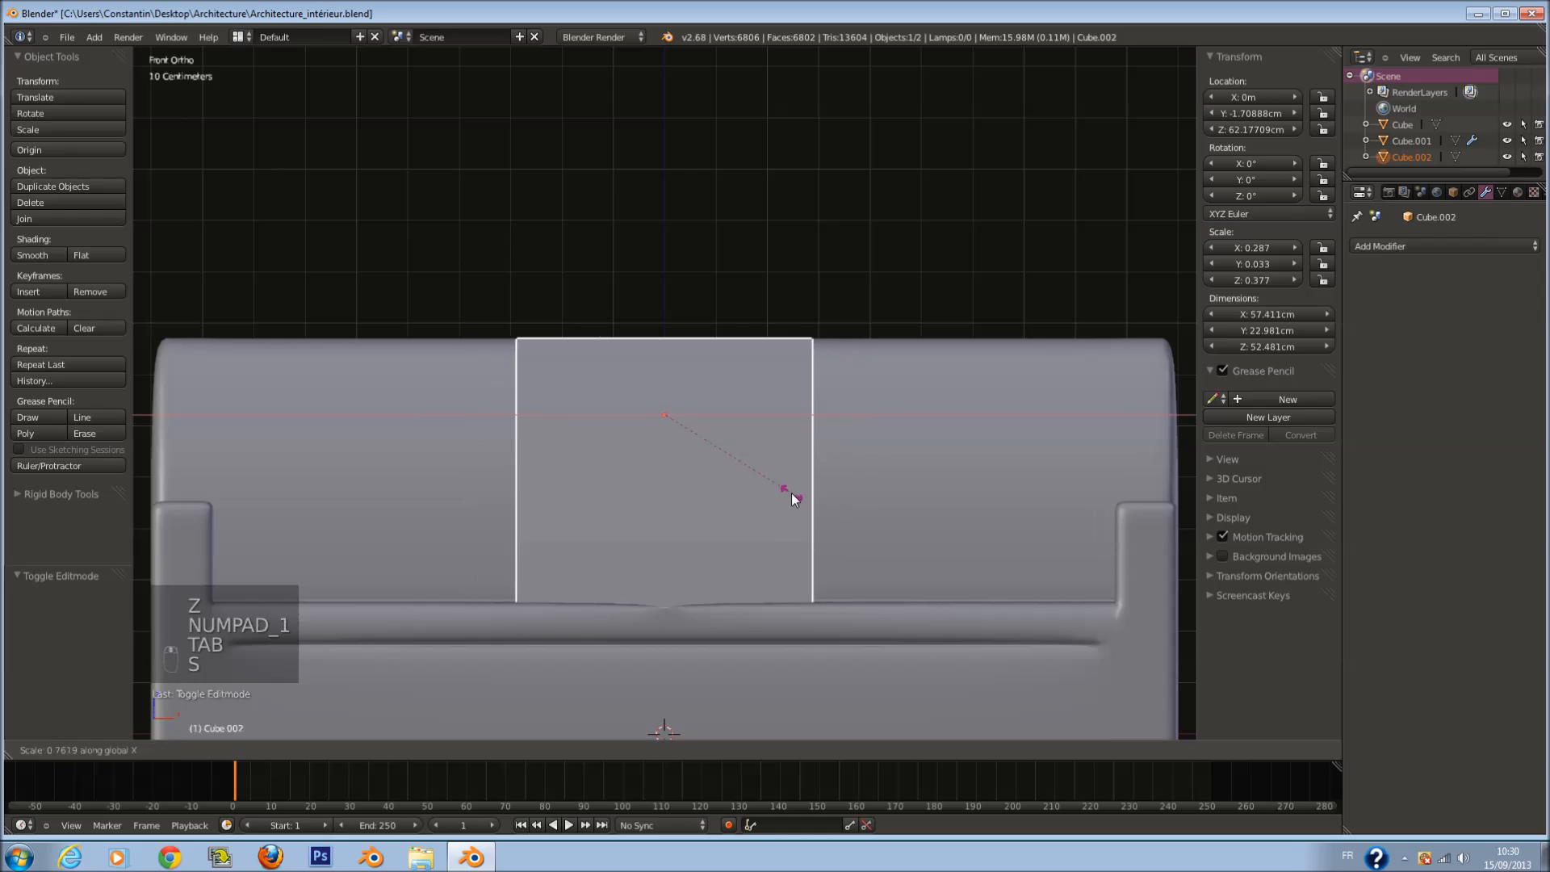
click(796, 493)
Step: Move the cushion beside the right armrest to about X 59 cm and scale it to about 56 cm wide
drag(719, 418, 1004, 436)
key(s)
right_click(1072, 470)
drag(991, 413, 1026, 423)
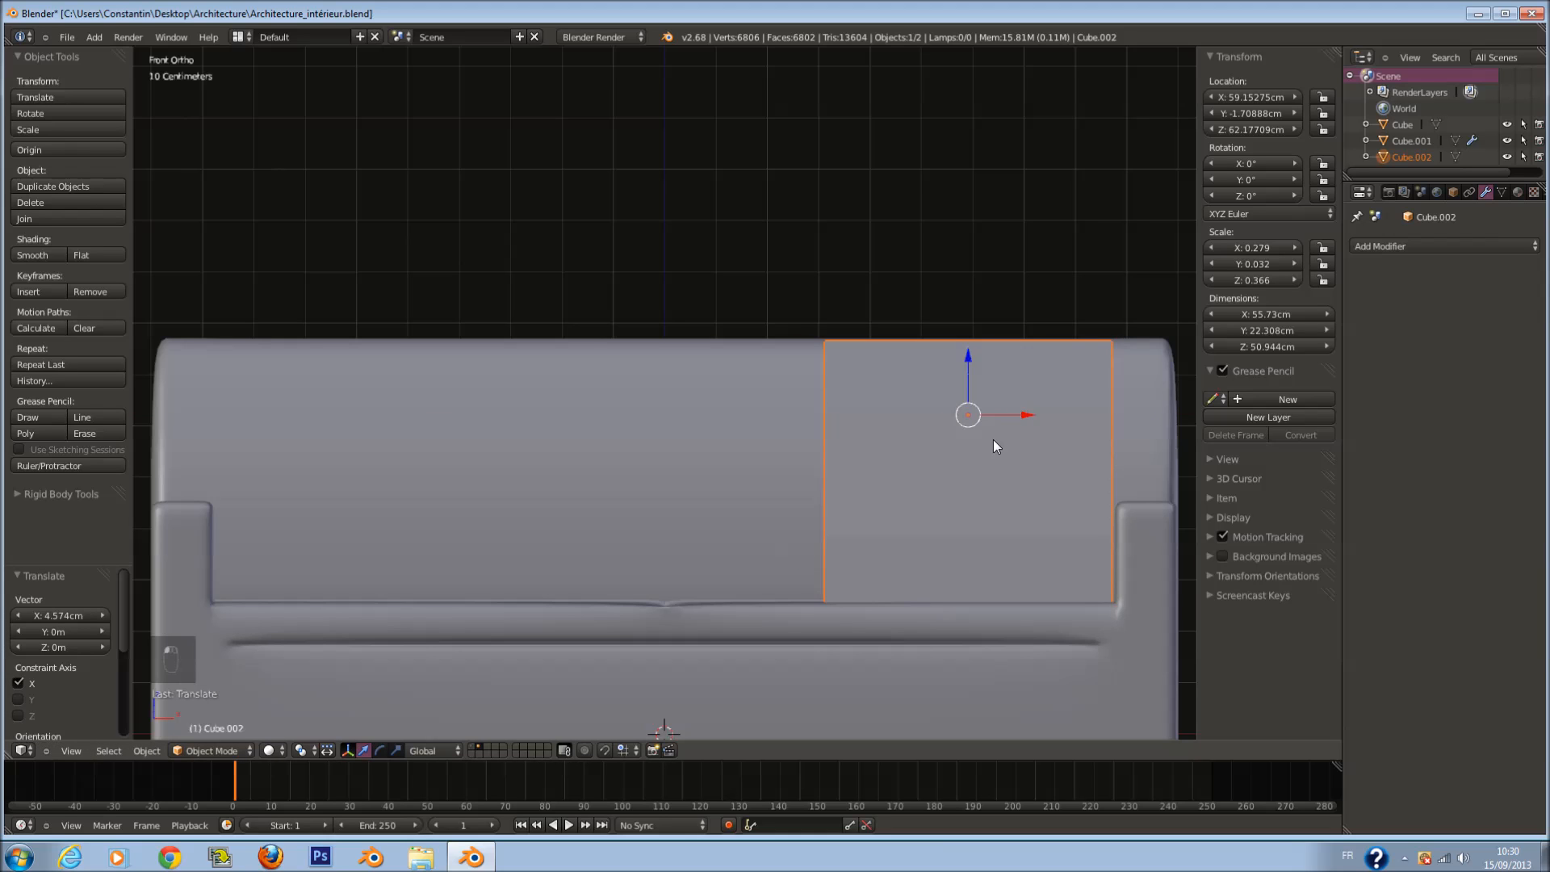
Step: Add a level 1 Subdivision Surface to the cushion and enter its mesh with nothing selected
key(ctrl+1)
key(Tab)
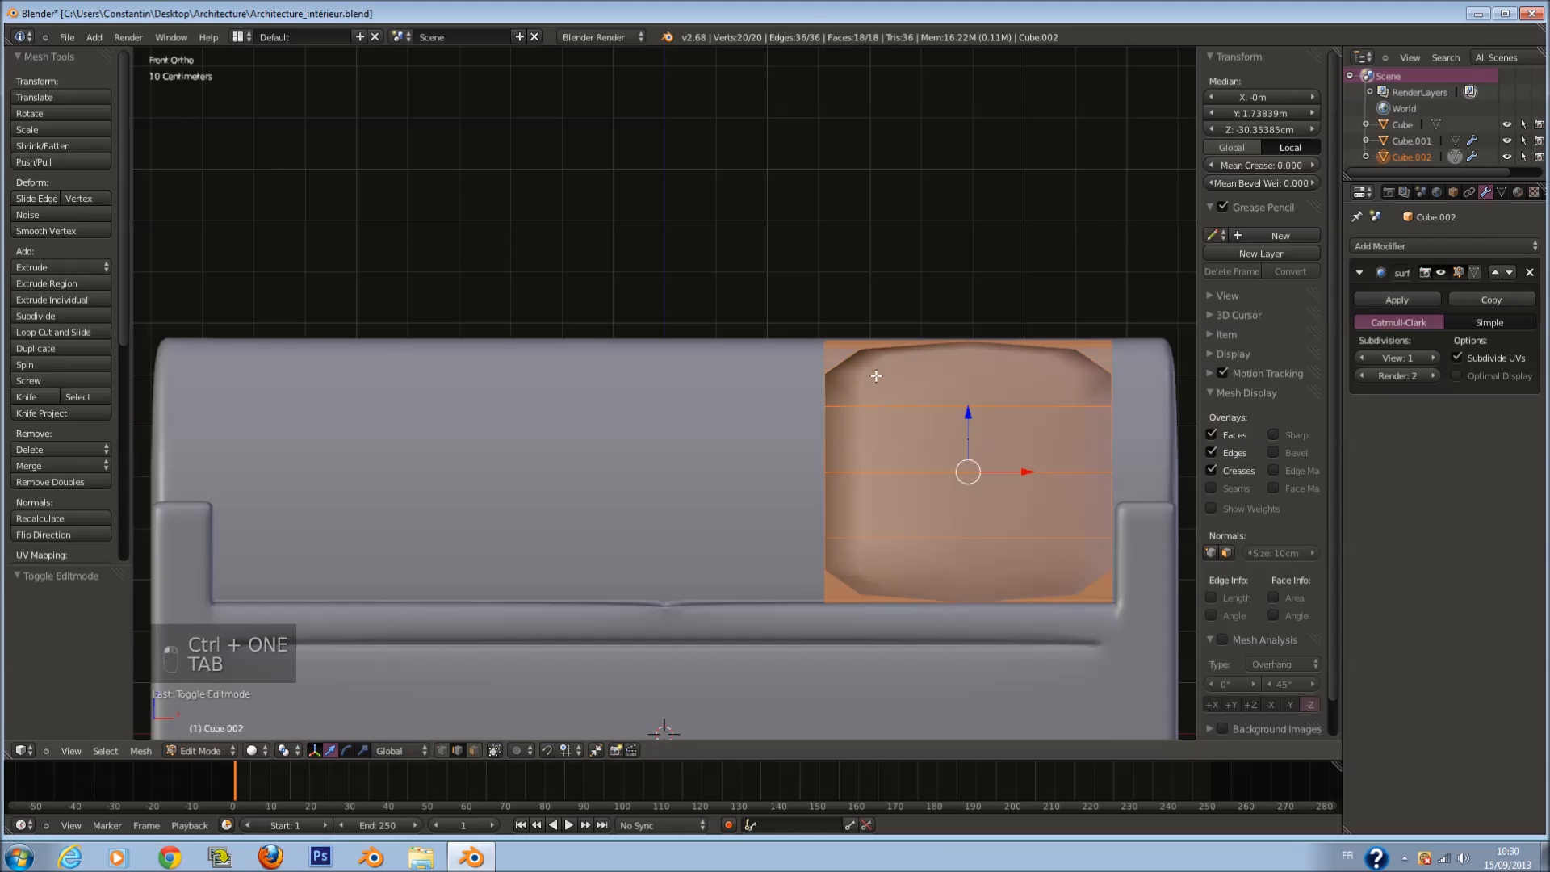
key(a)
key(a)
Step: Cut two vertical edge loops through the cushion and spread them apart along X by a factor of about 1.7
key(ctrl+r)
scroll(1013, 502, up, 1)
click(1013, 502)
key(s)
right_click(1033, 522)
key(s)
key(x)
click(1073, 566)
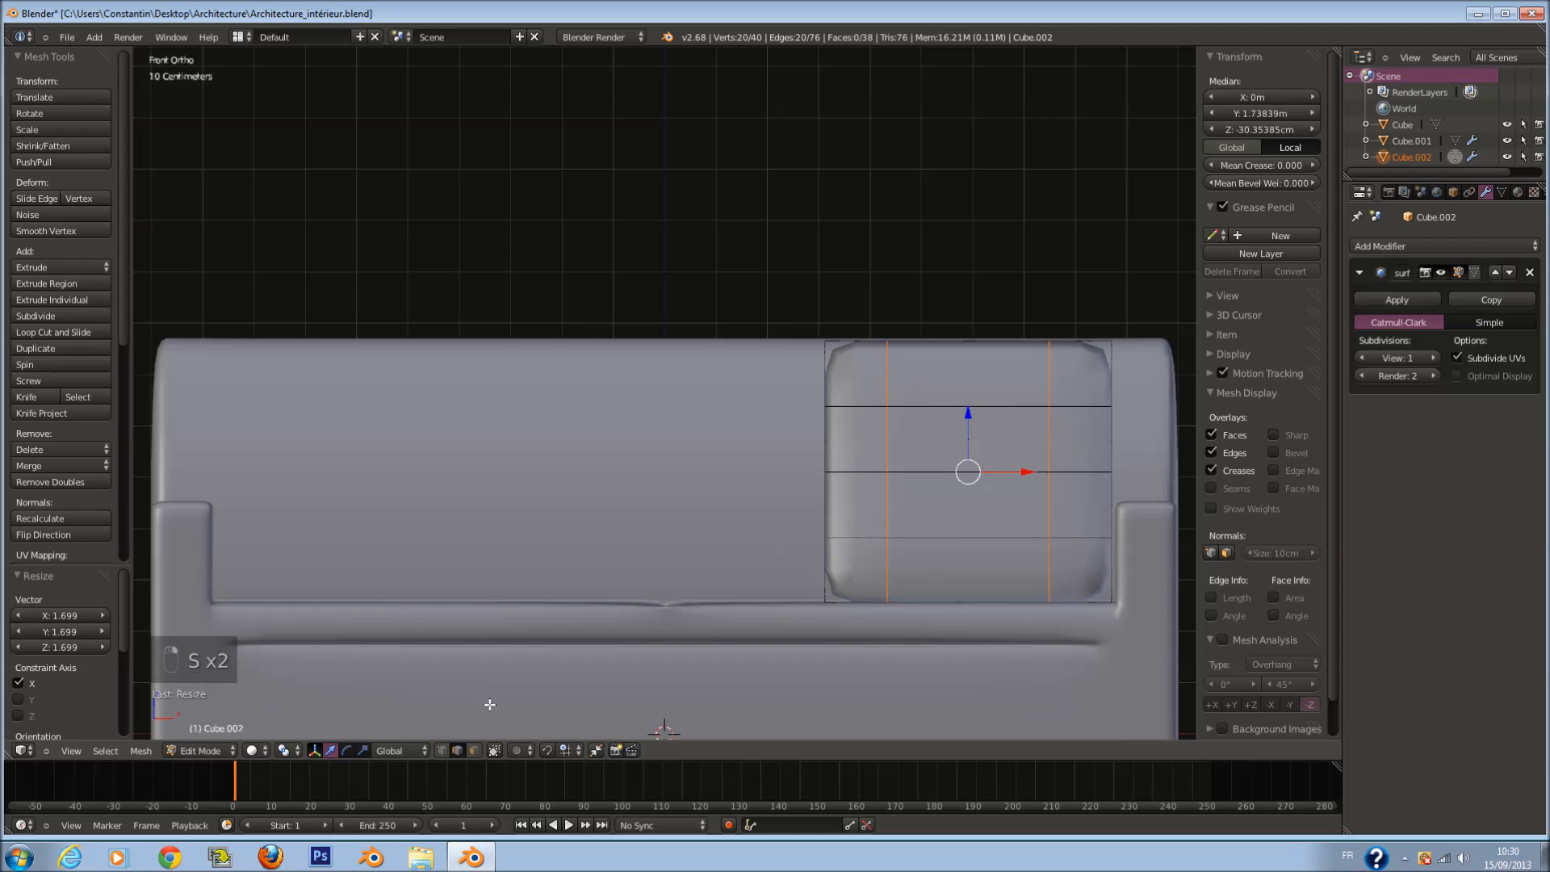
Step: Select the two middle front faces of the cushion, pull them forward, and save the file in Object Mode
key(a)
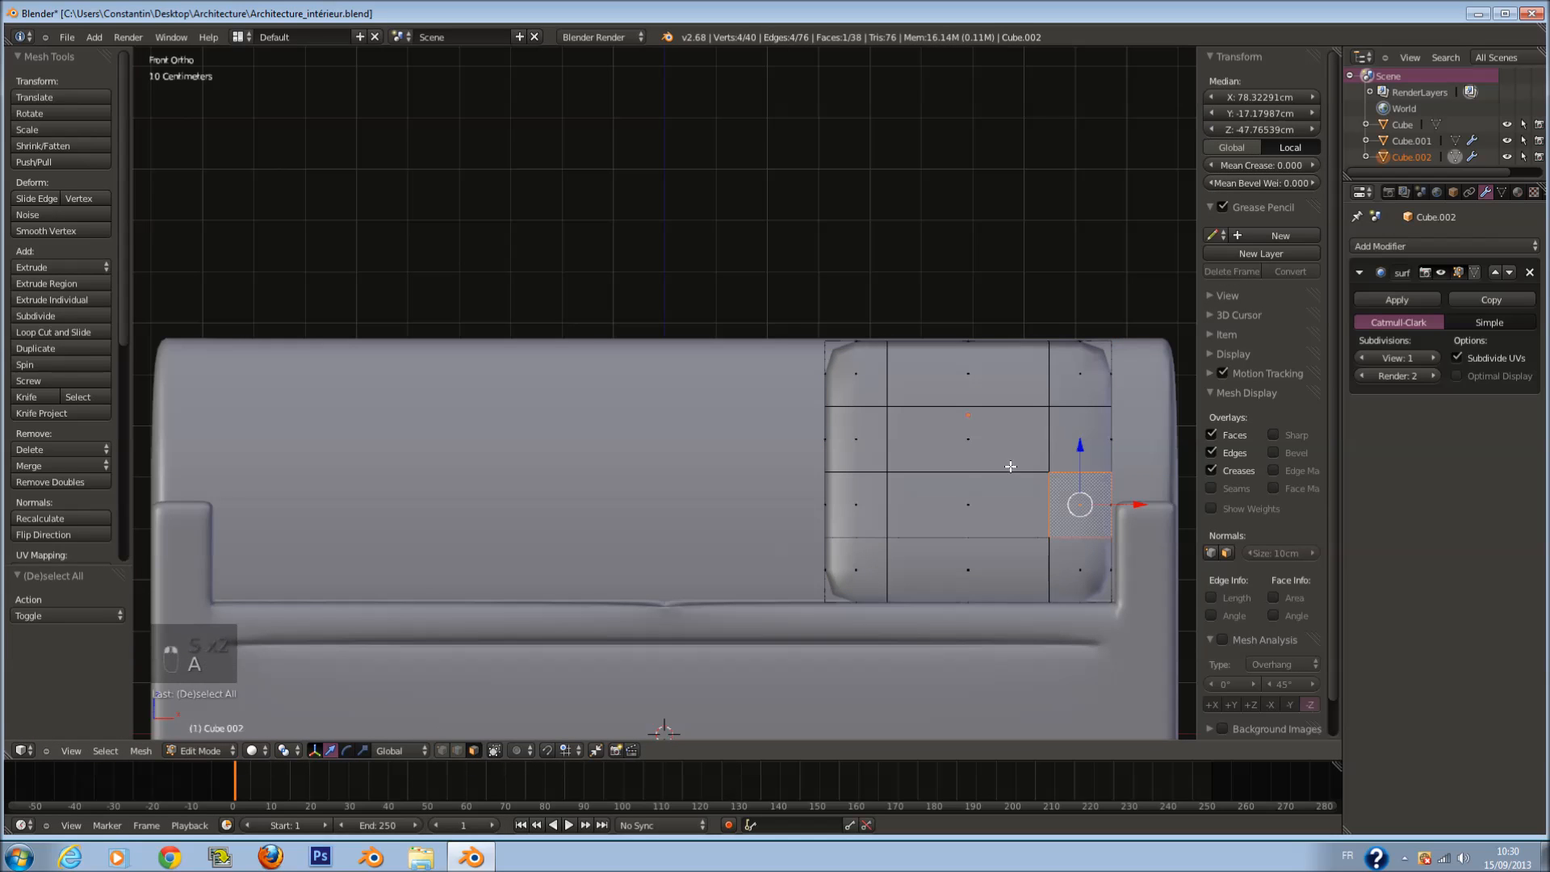
right_click(968, 445)
shift+right_click(959, 516)
middle_drag(959, 516, 907, 565)
drag(917, 558, 579, 708)
key(Tab)
key(ctrl+s)
scroll(993, 567, down, 2)
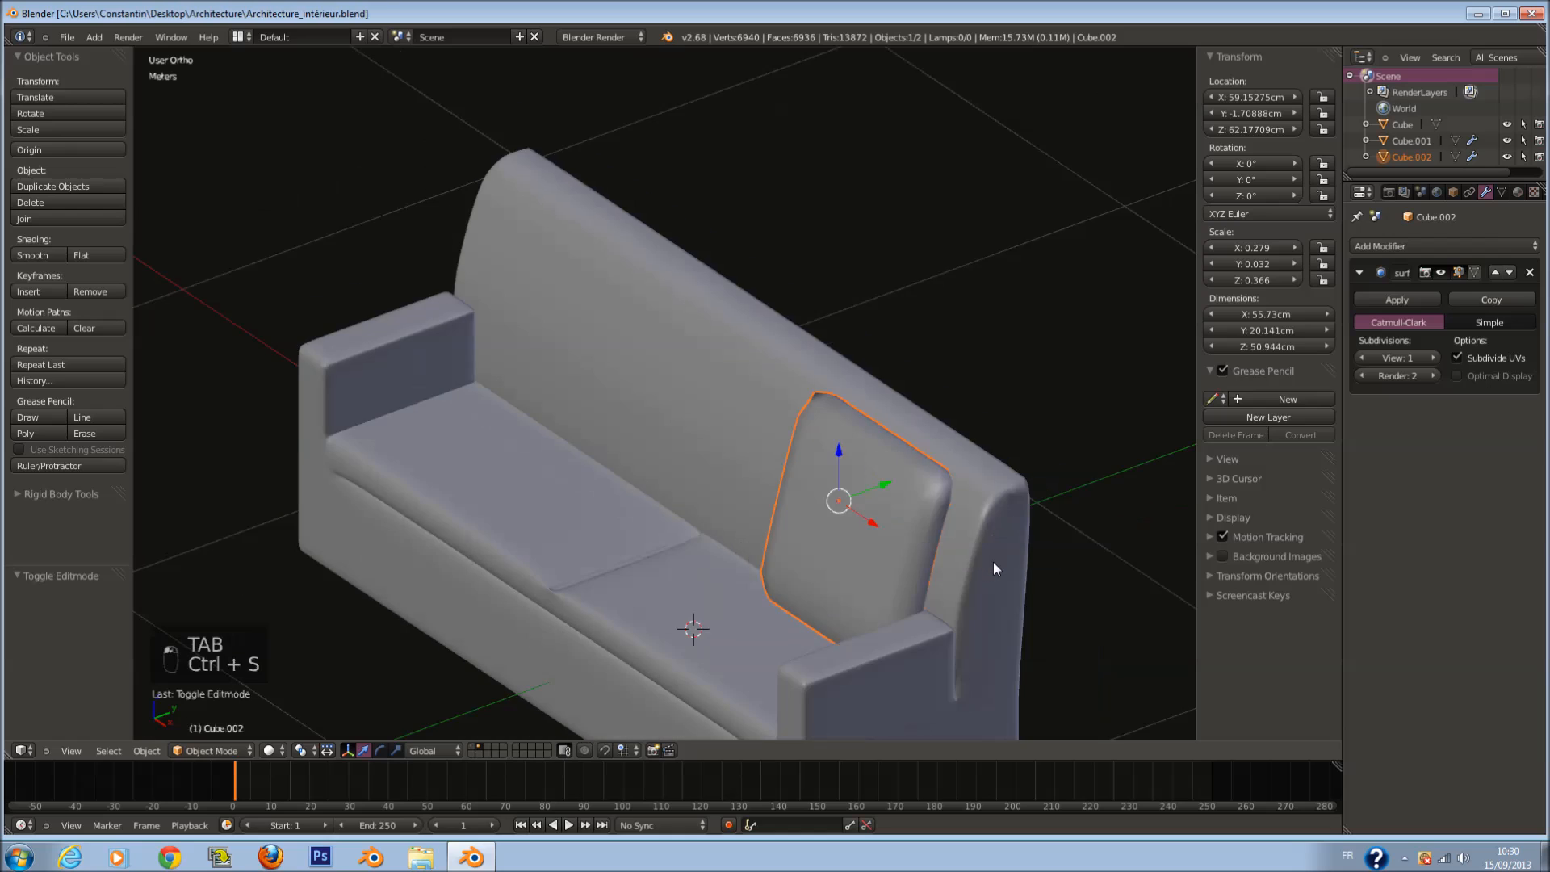
Step: Duplicate the cushion in front view and move the copy along X to about -59 cm, beside the left armrest
key(KP_1)
key(shift+d)
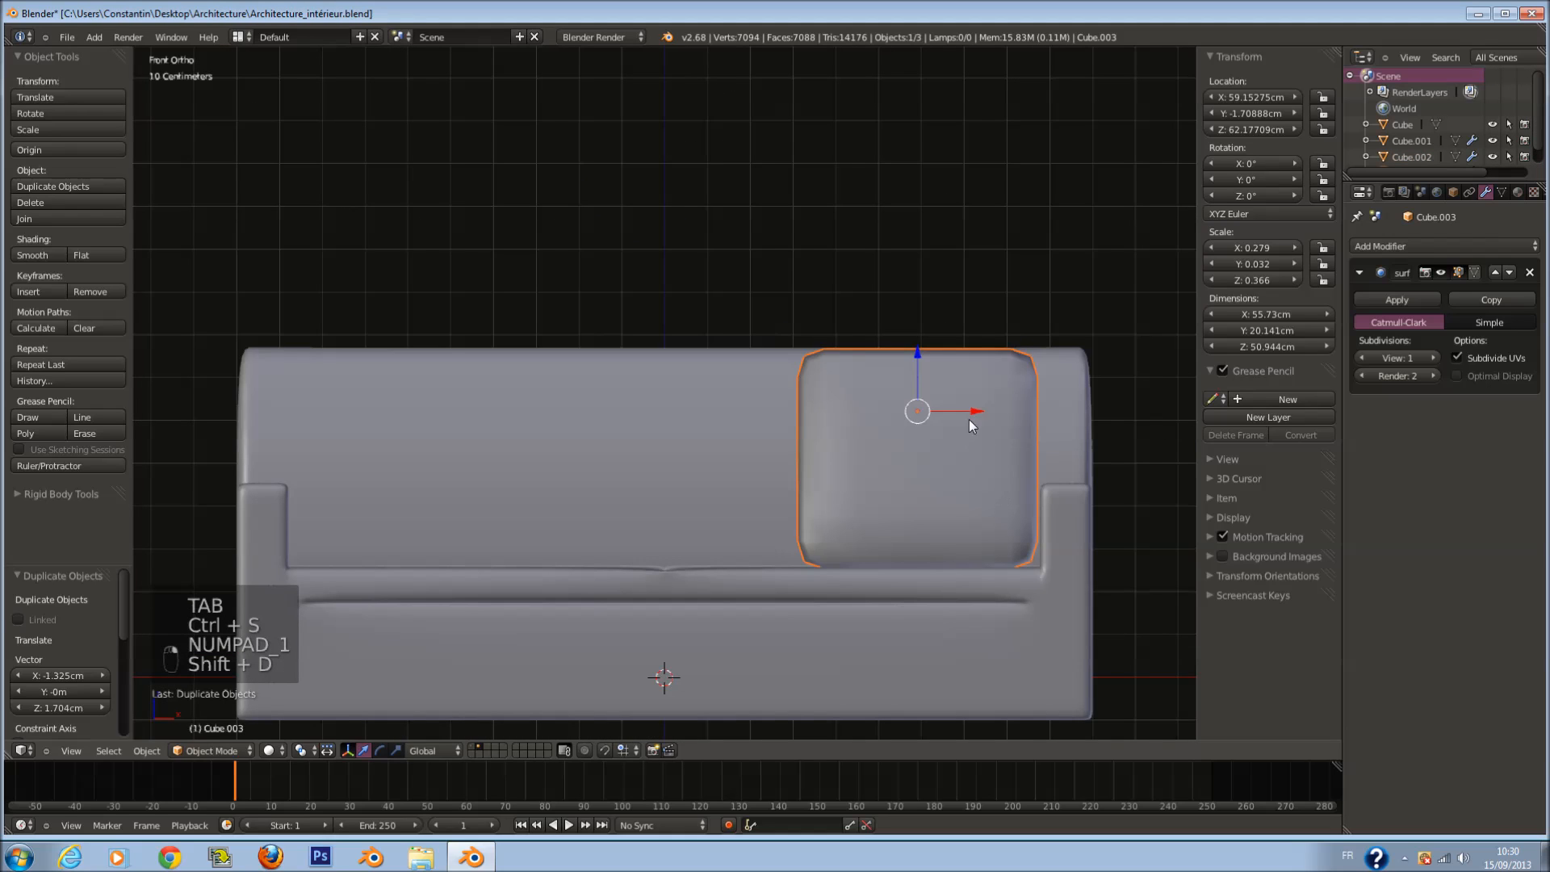
click(464, 428)
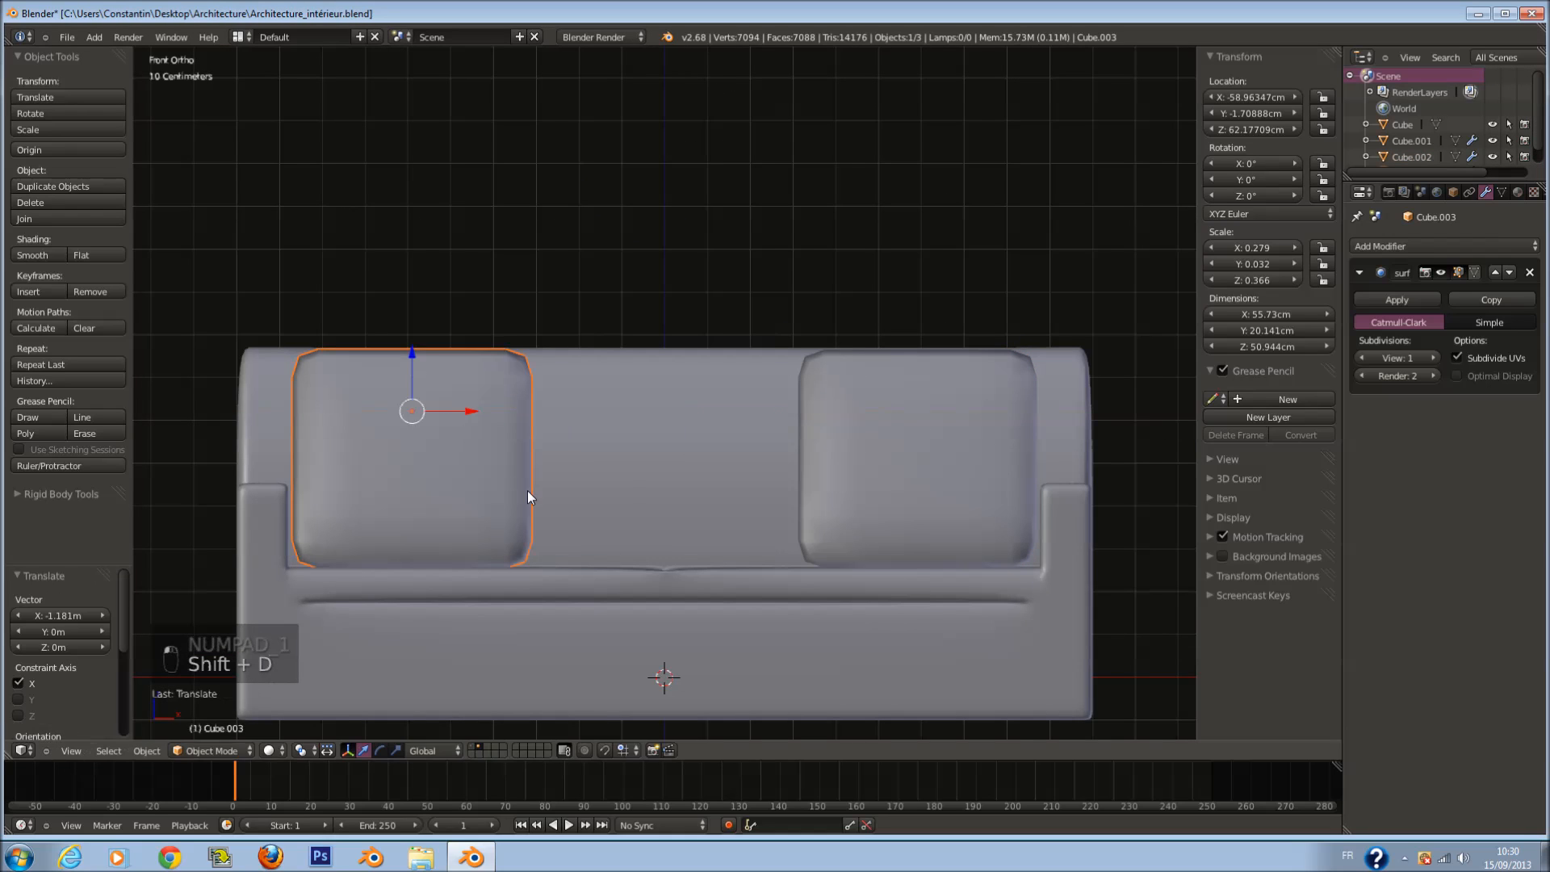
Step: Widen the left cushion along X to about 86 cm and move it to about X -44 cm
key(s)
key(x)
click(670, 500)
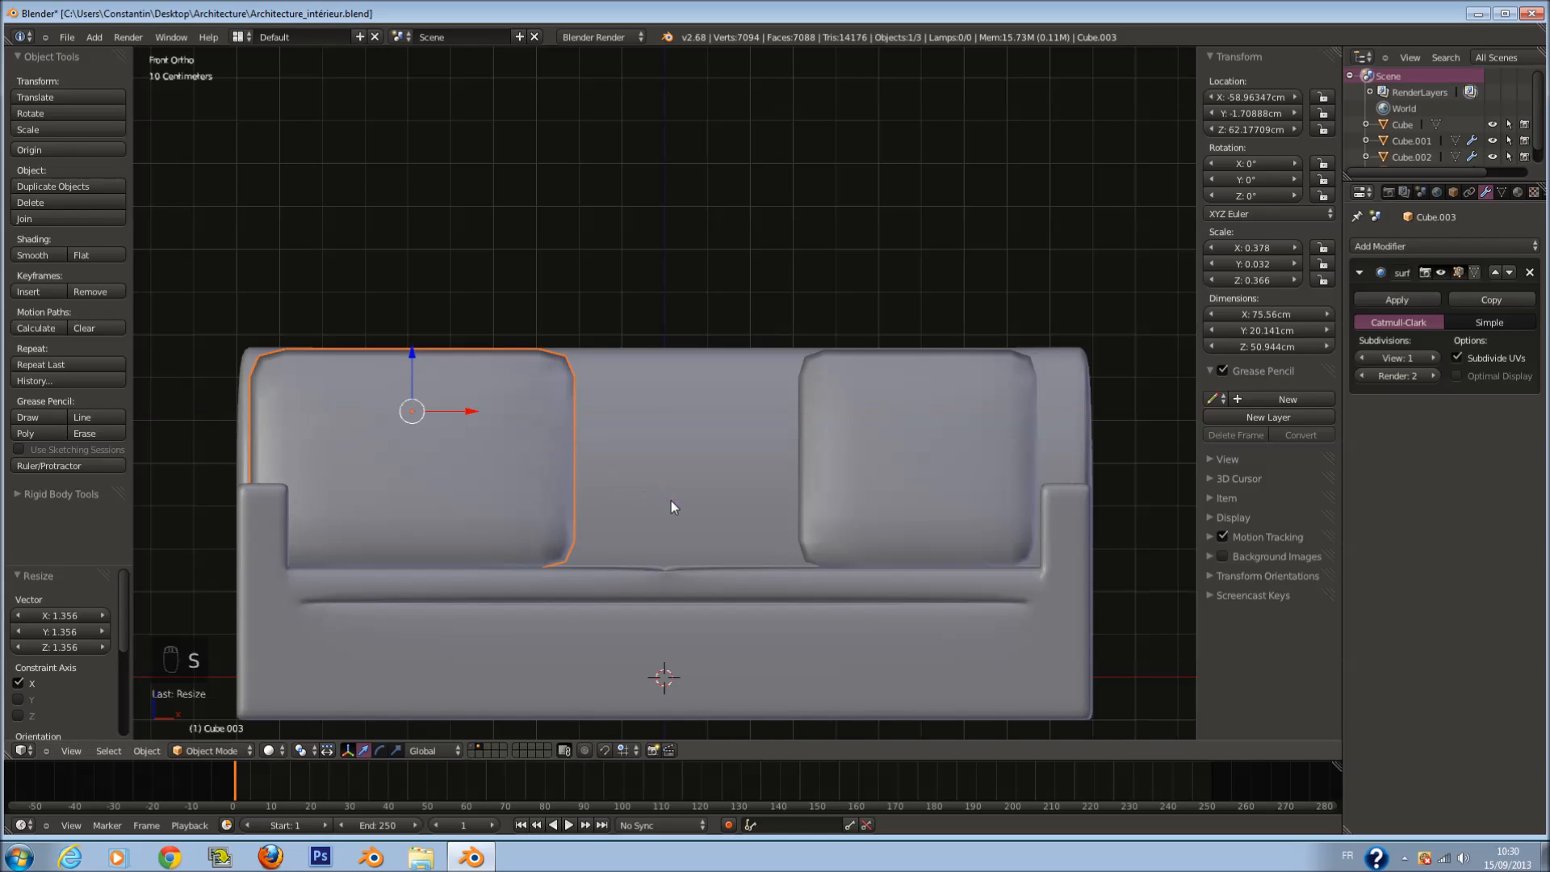
drag(450, 414, 502, 425)
key(s)
key(x)
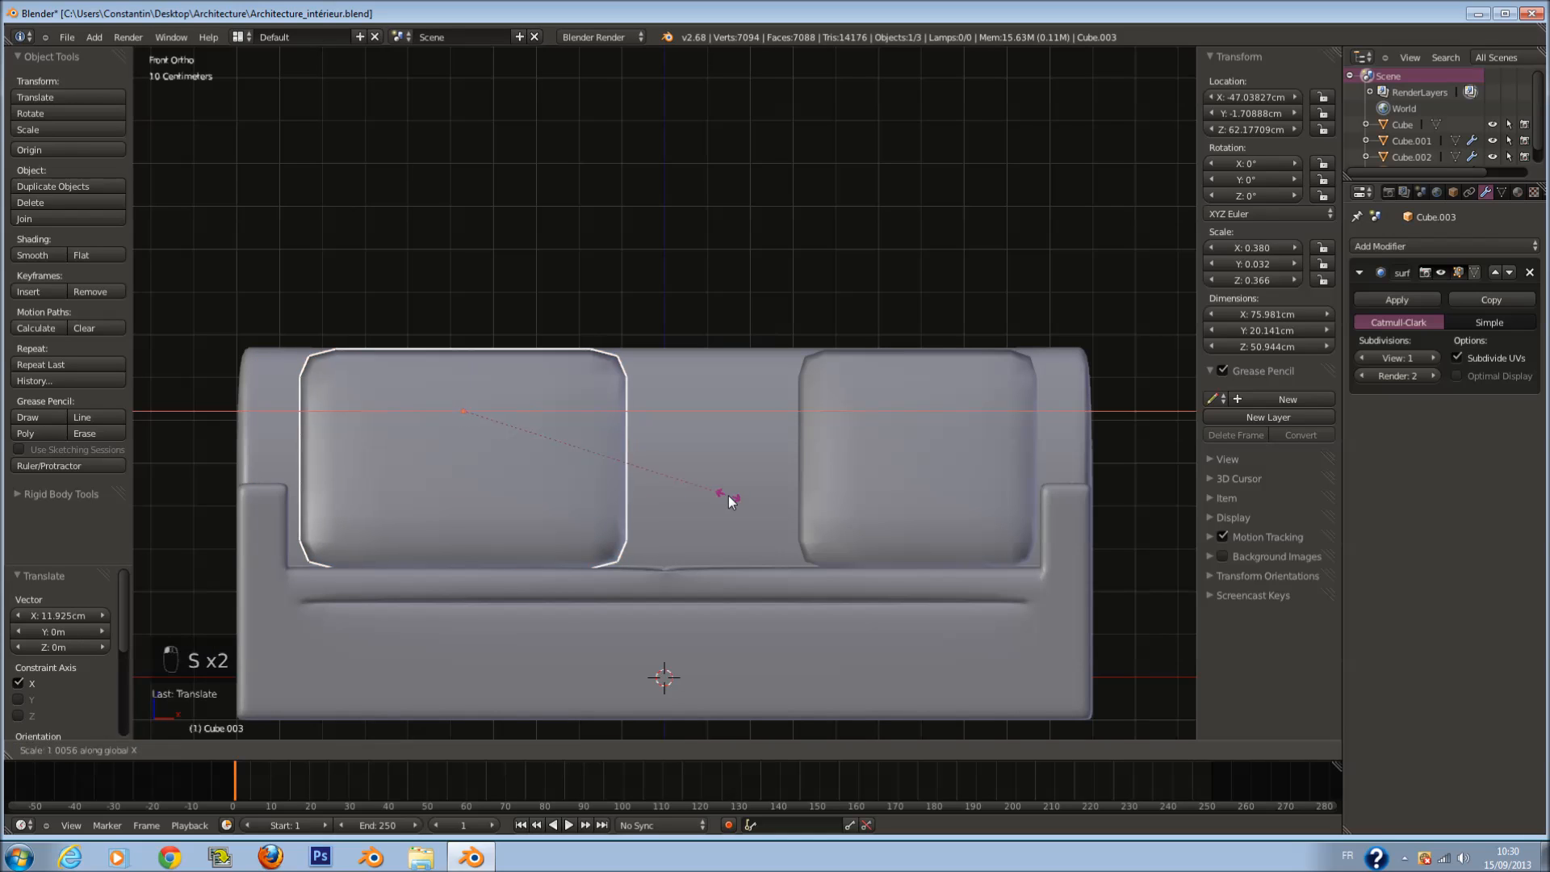
click(759, 510)
drag(510, 413, 522, 415)
Step: Delete the original cushion on the right half of the sofa
middle_drag(522, 415, 781, 541)
right_click(875, 496)
key(x)
click(1012, 502)
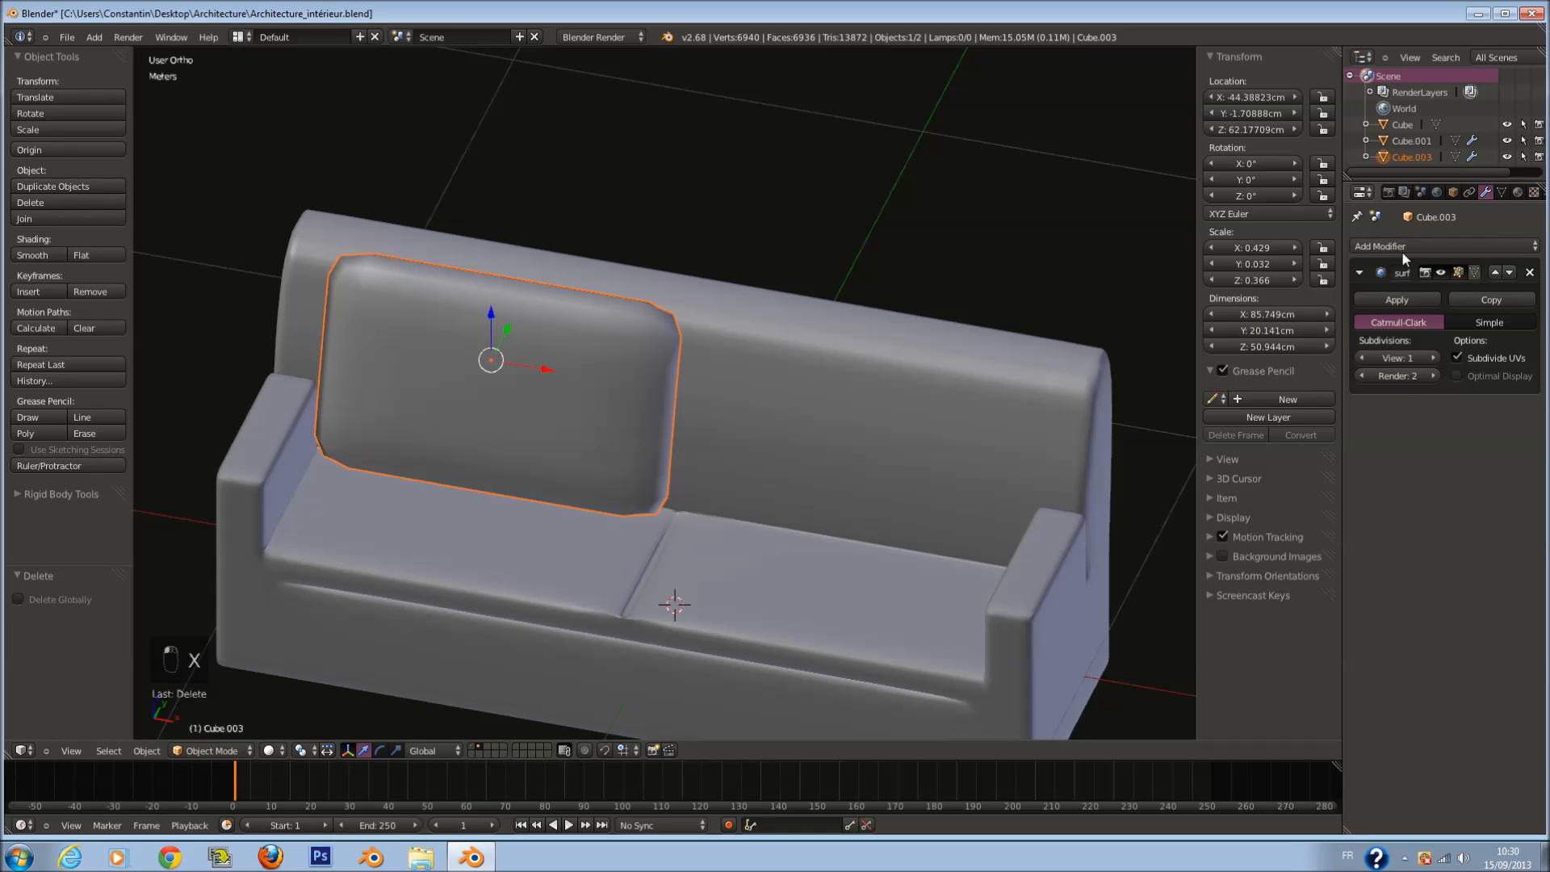
Step: Add a Mirror modifier to the remaining cushion, set its origin to the re-centred 3D cursor, and save the file
click(1376, 246)
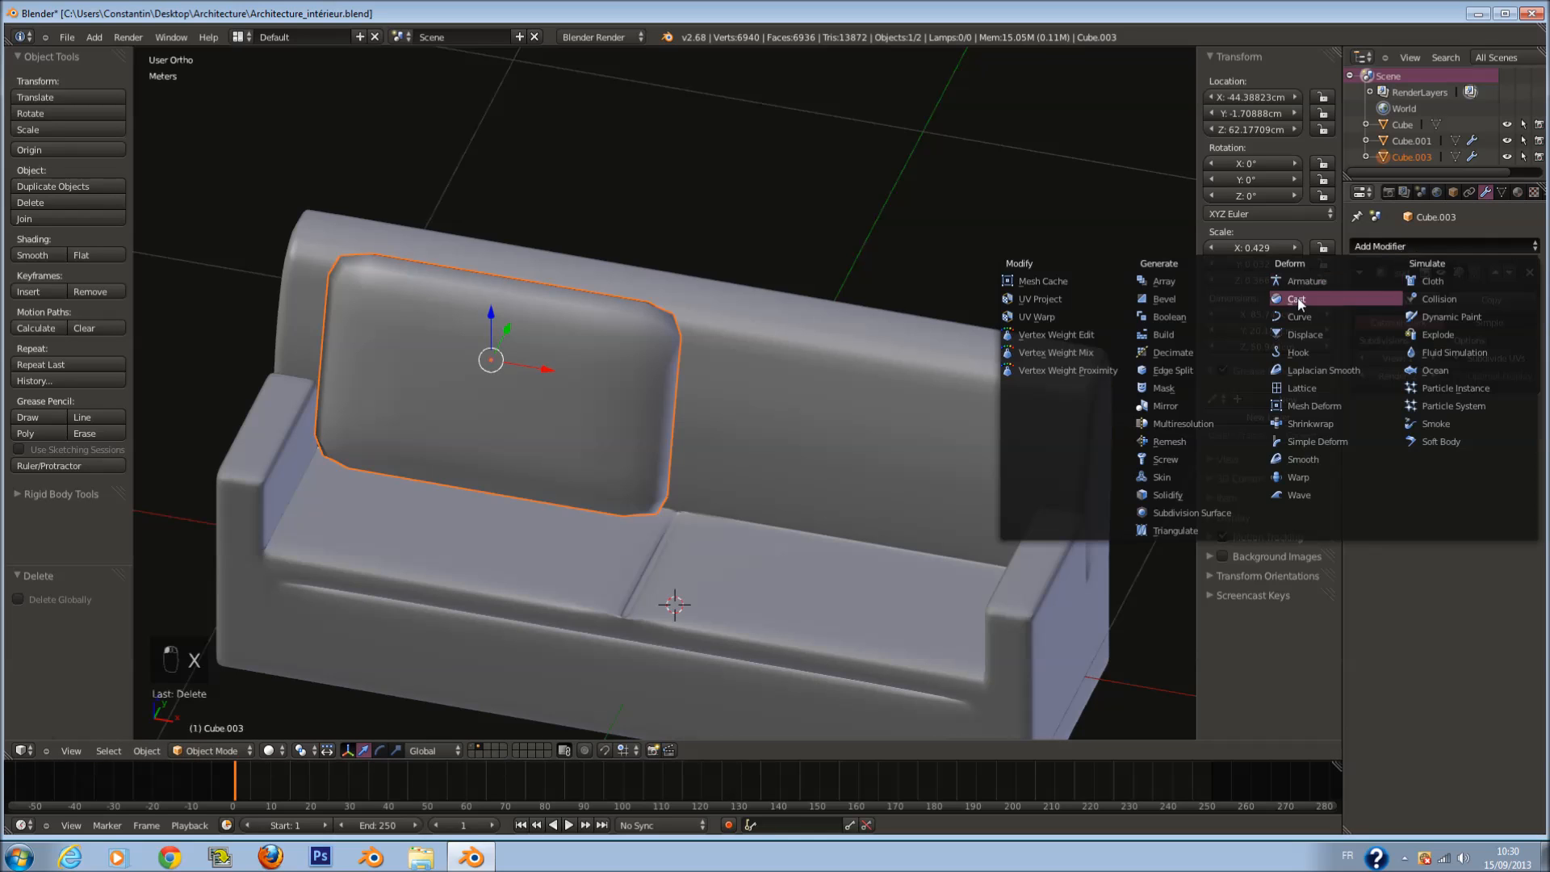
click(1201, 404)
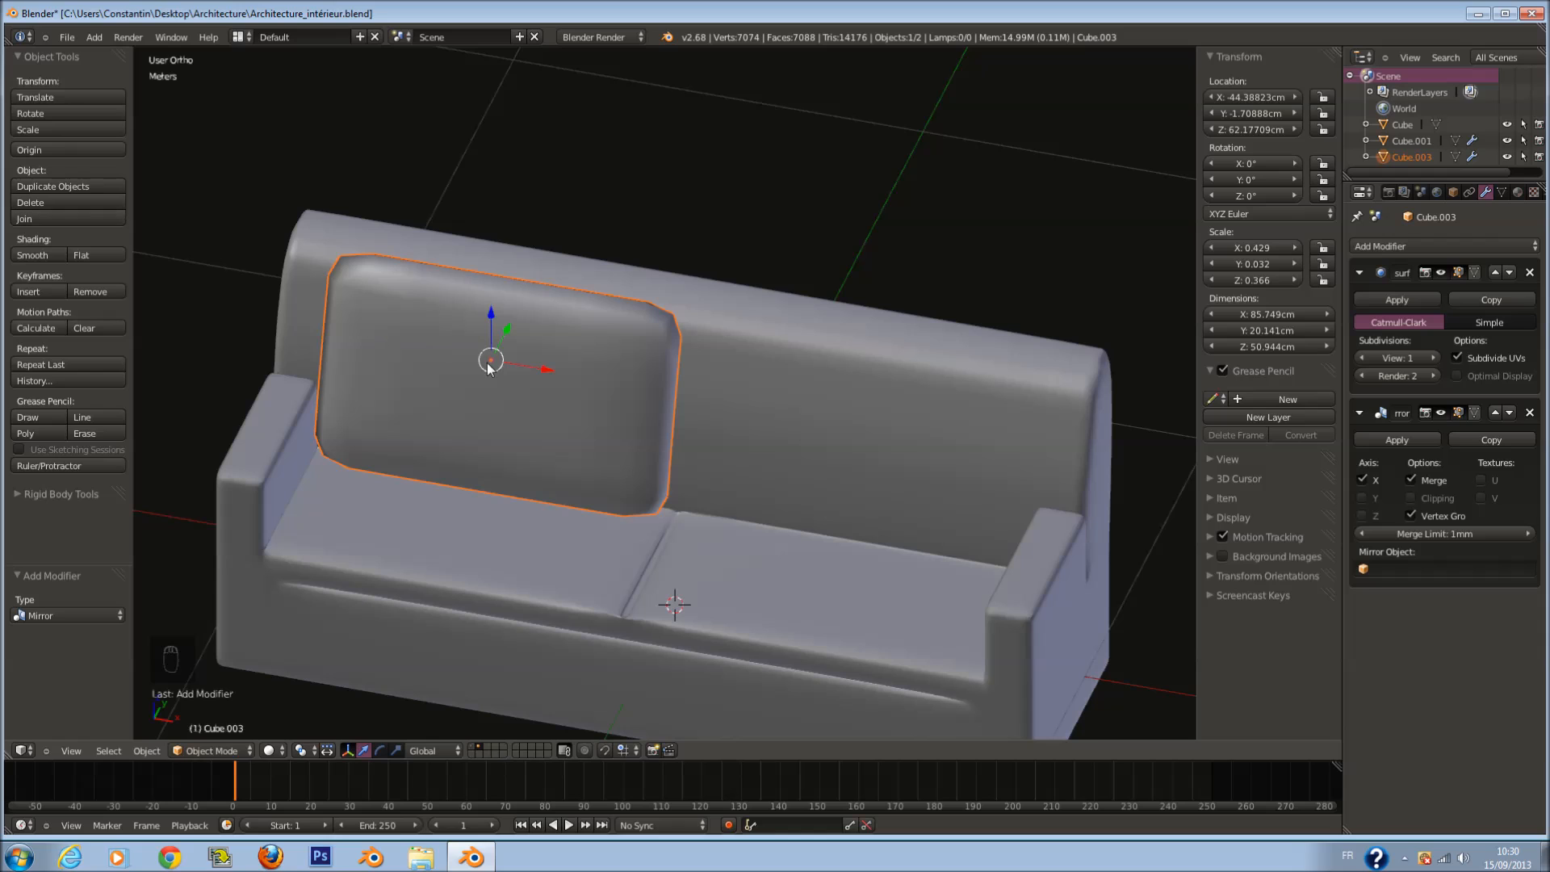
key(shift+c)
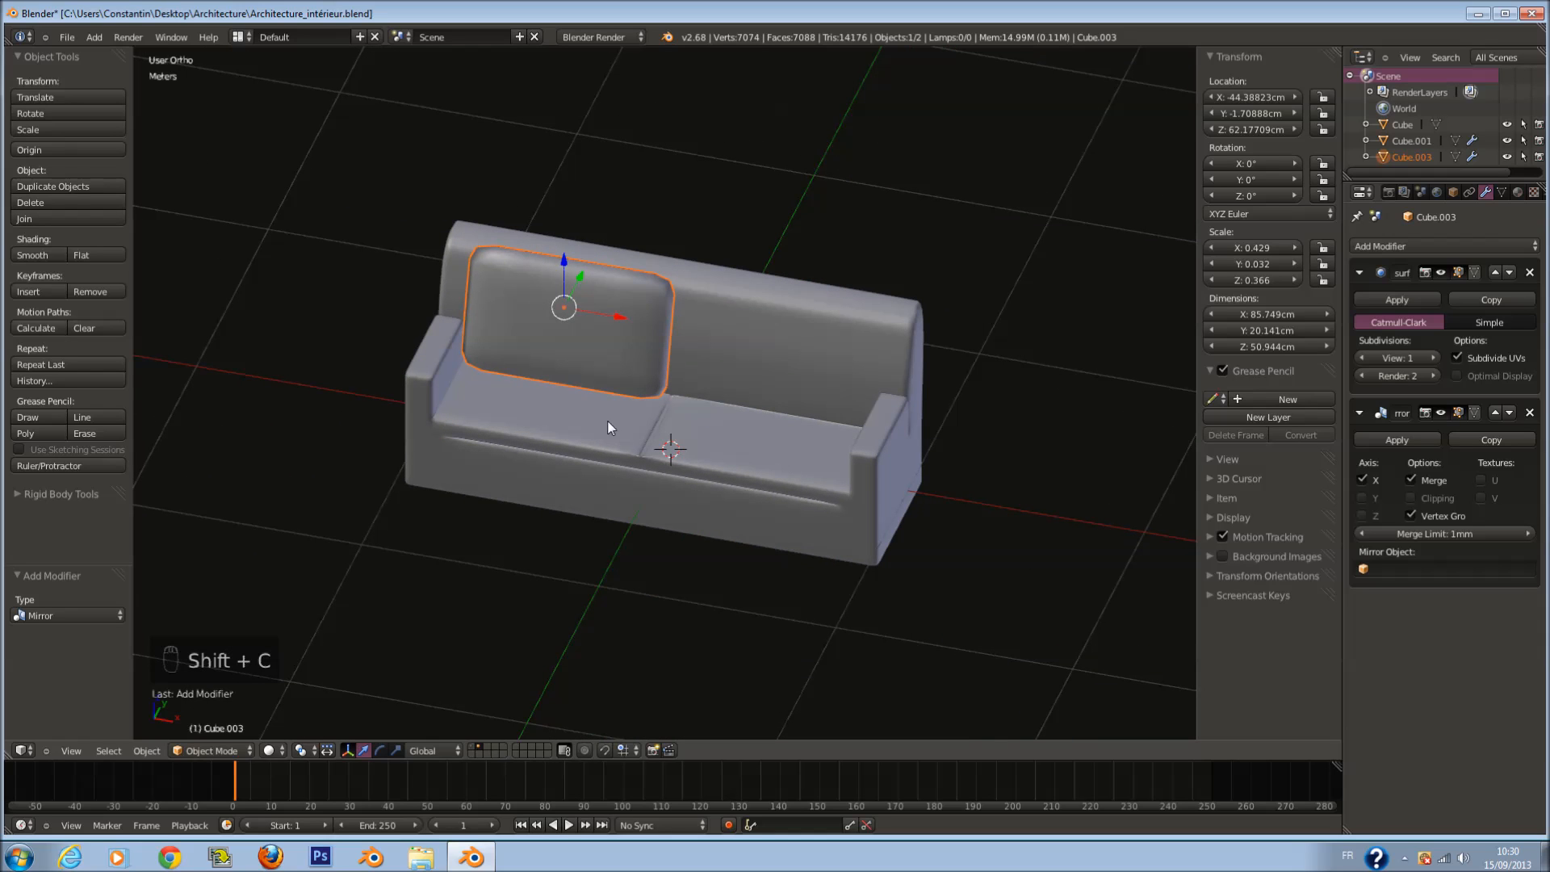
click(79, 152)
click(103, 188)
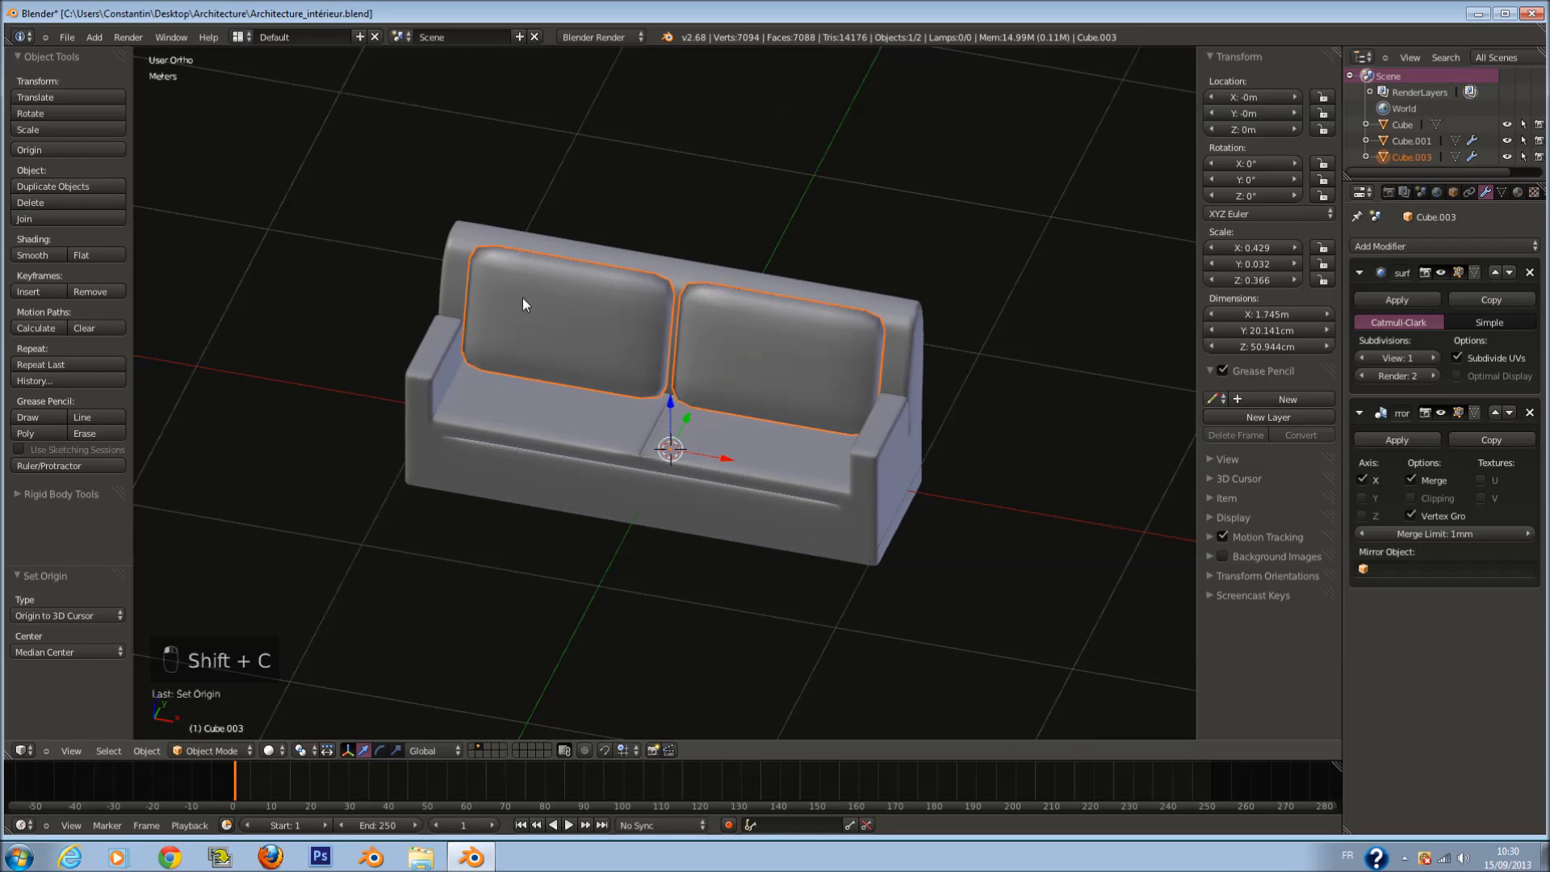
key(ctrl+s)
Step: In front view, select the cushion's whole mesh in Edit Mode and scale it along X by about 1.05
key(KP_1)
key(Tab)
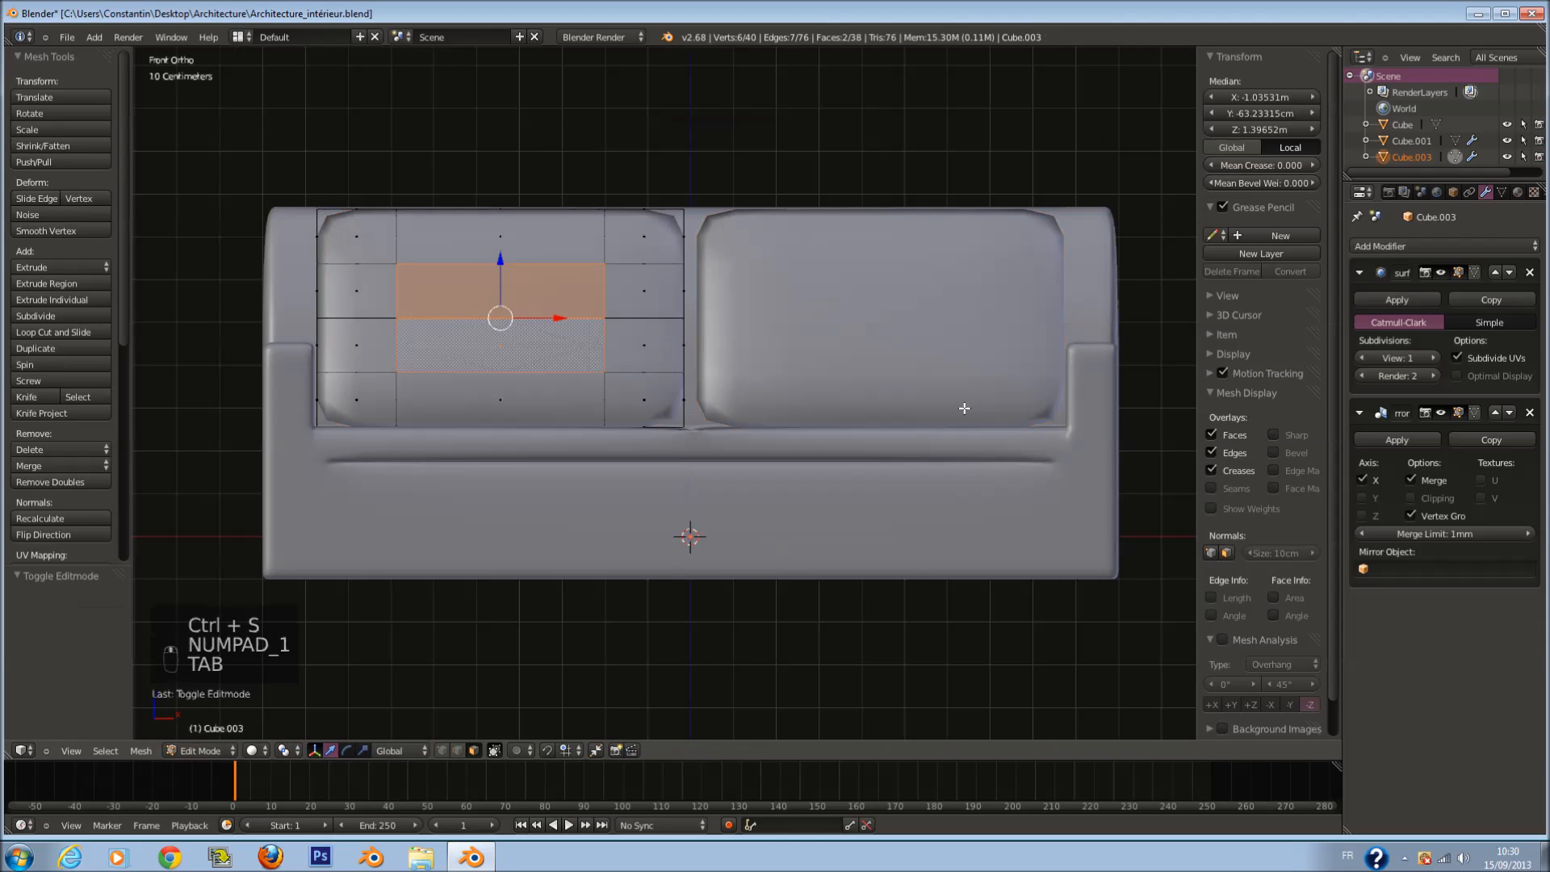
key(Tab)
key(s)
key(Tab)
key(a)
key(a)
key(a)
key(a)
key(x)
key(s)
key(x)
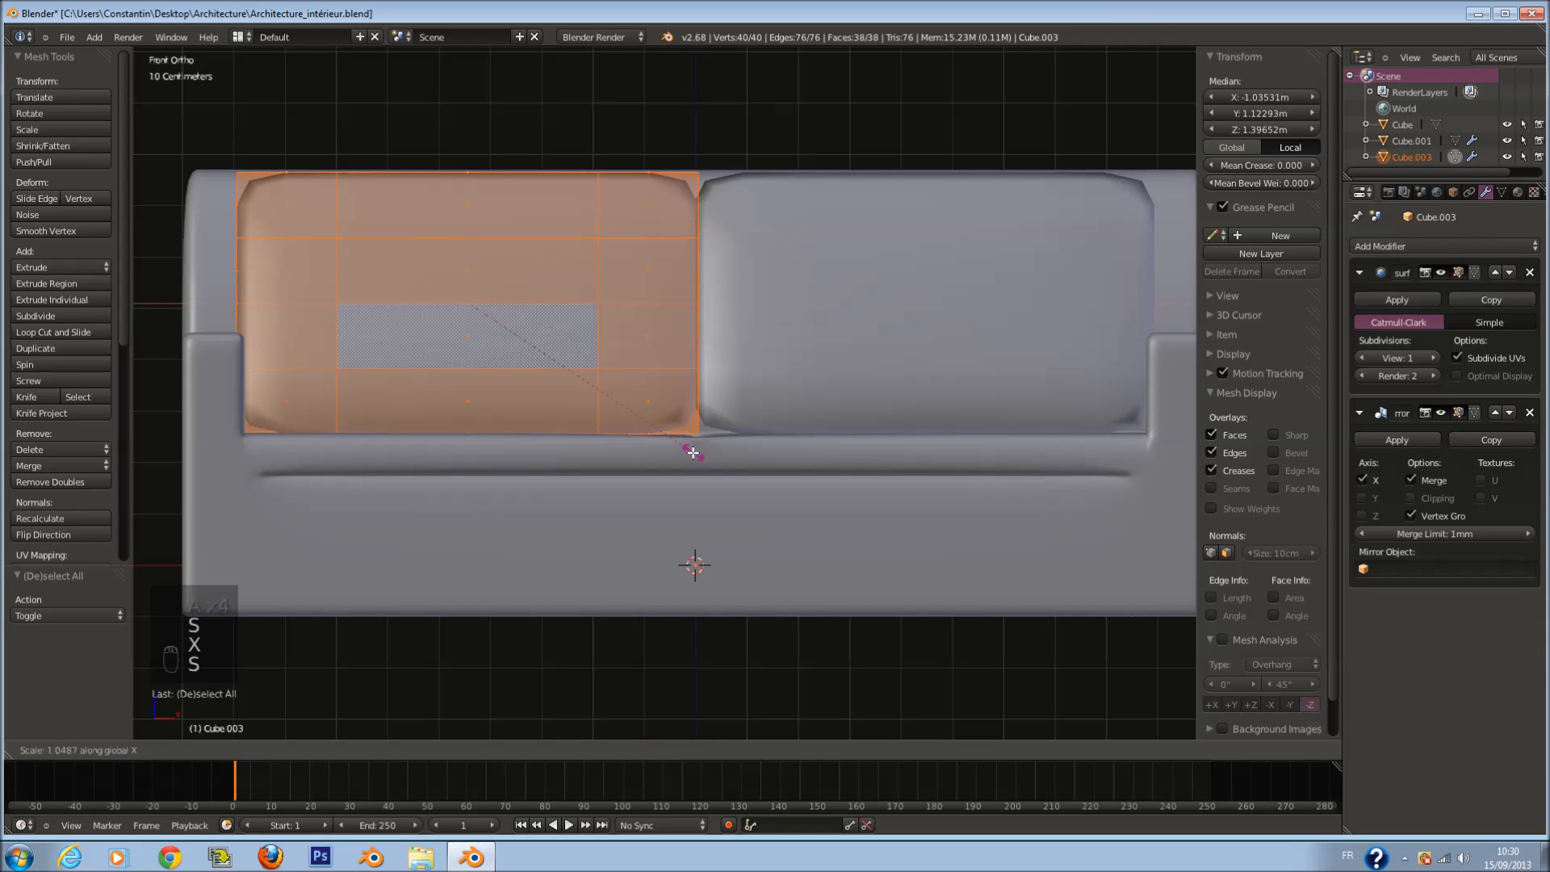
click(691, 452)
Step: Cut a vertical edge loop close to each side edge of the cushion to sharpen its corners
key(a)
key(ctrl+r)
click(294, 184)
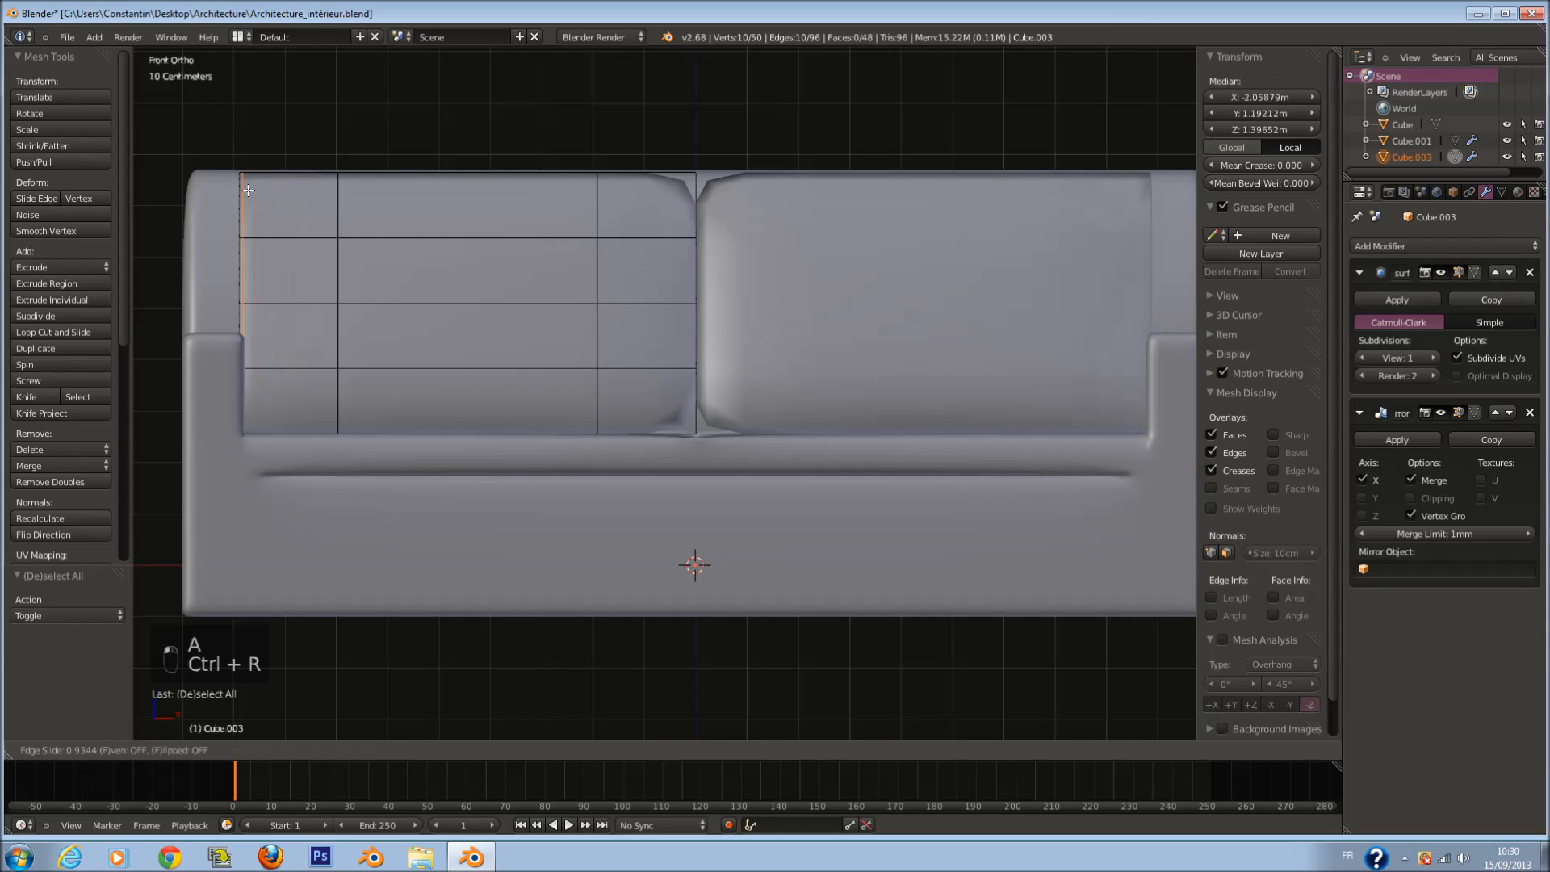
click(255, 192)
key(a)
key(ctrl+r)
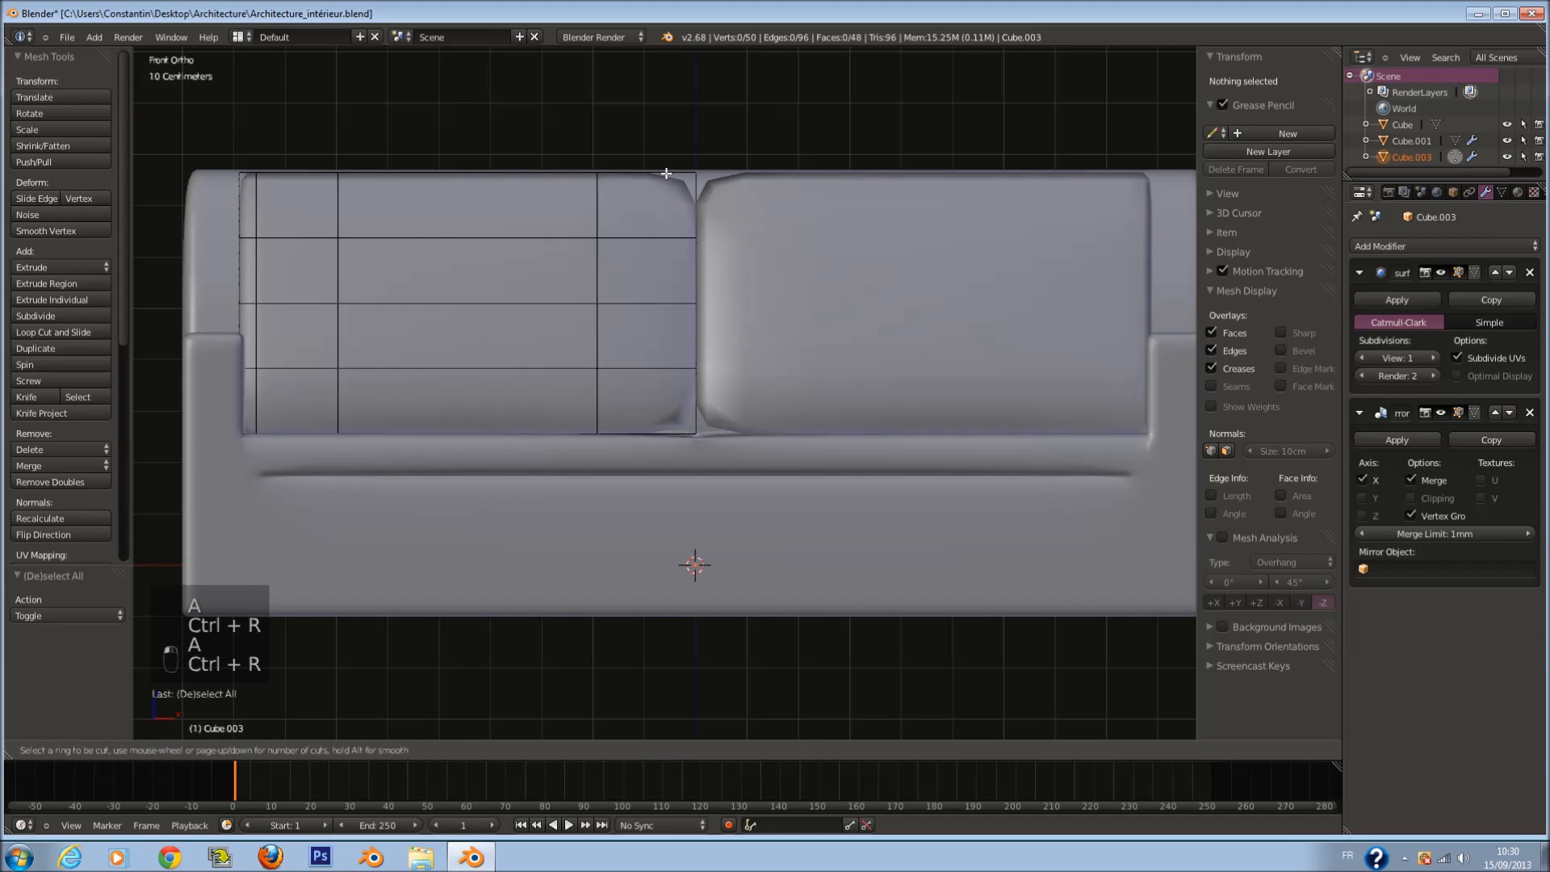
click(666, 173)
click(691, 187)
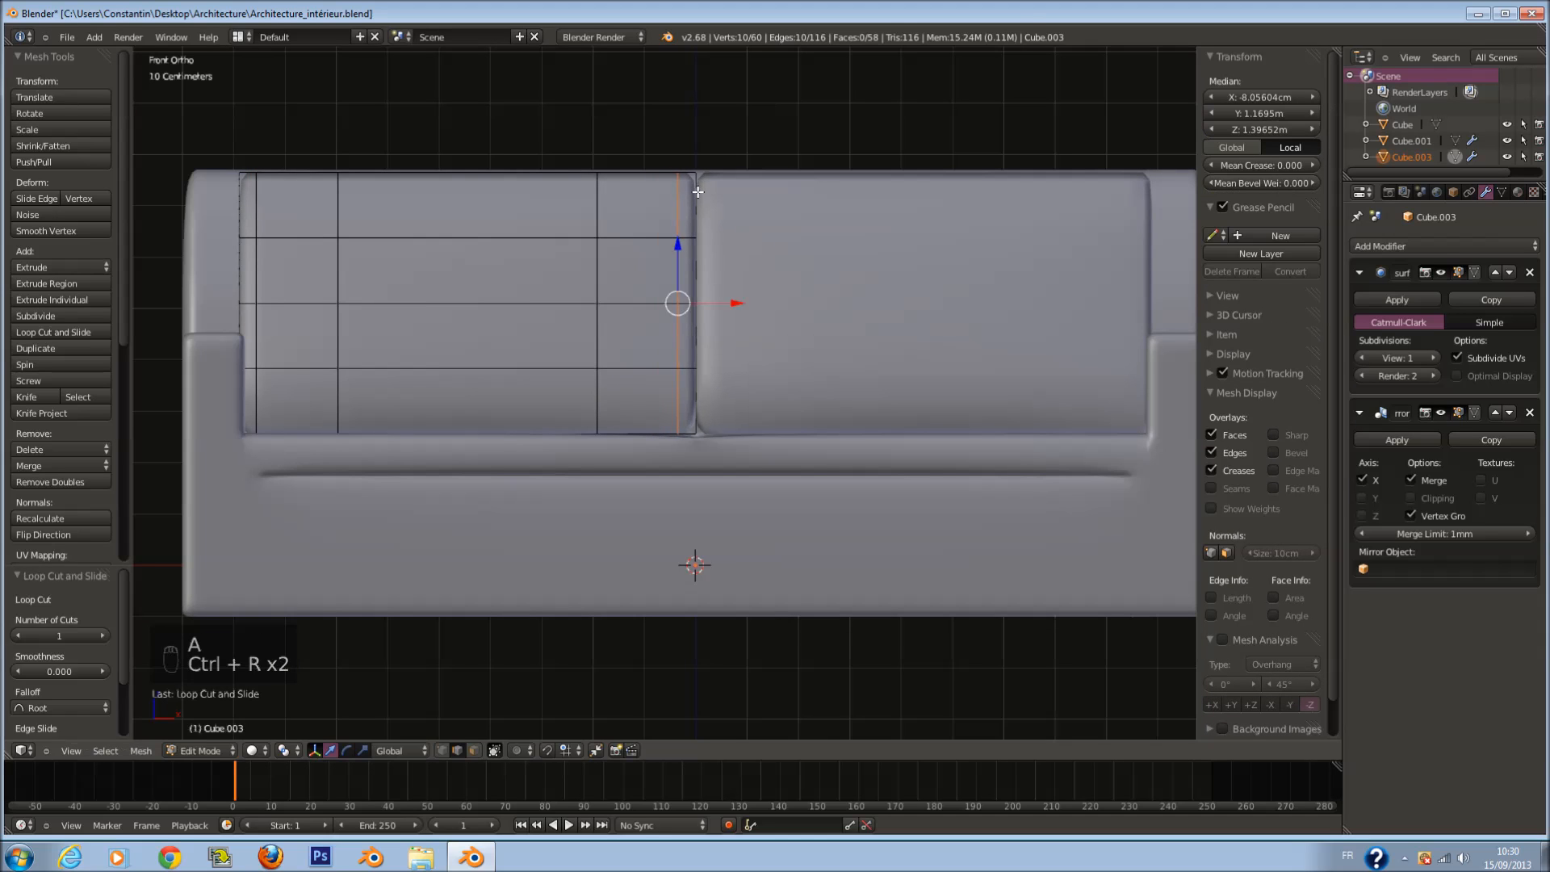
Step: Smooth all of the cushion's vertices once, return to Object Mode and save the file
key(a)
key(a)
key(ctrl+s)
click(44, 231)
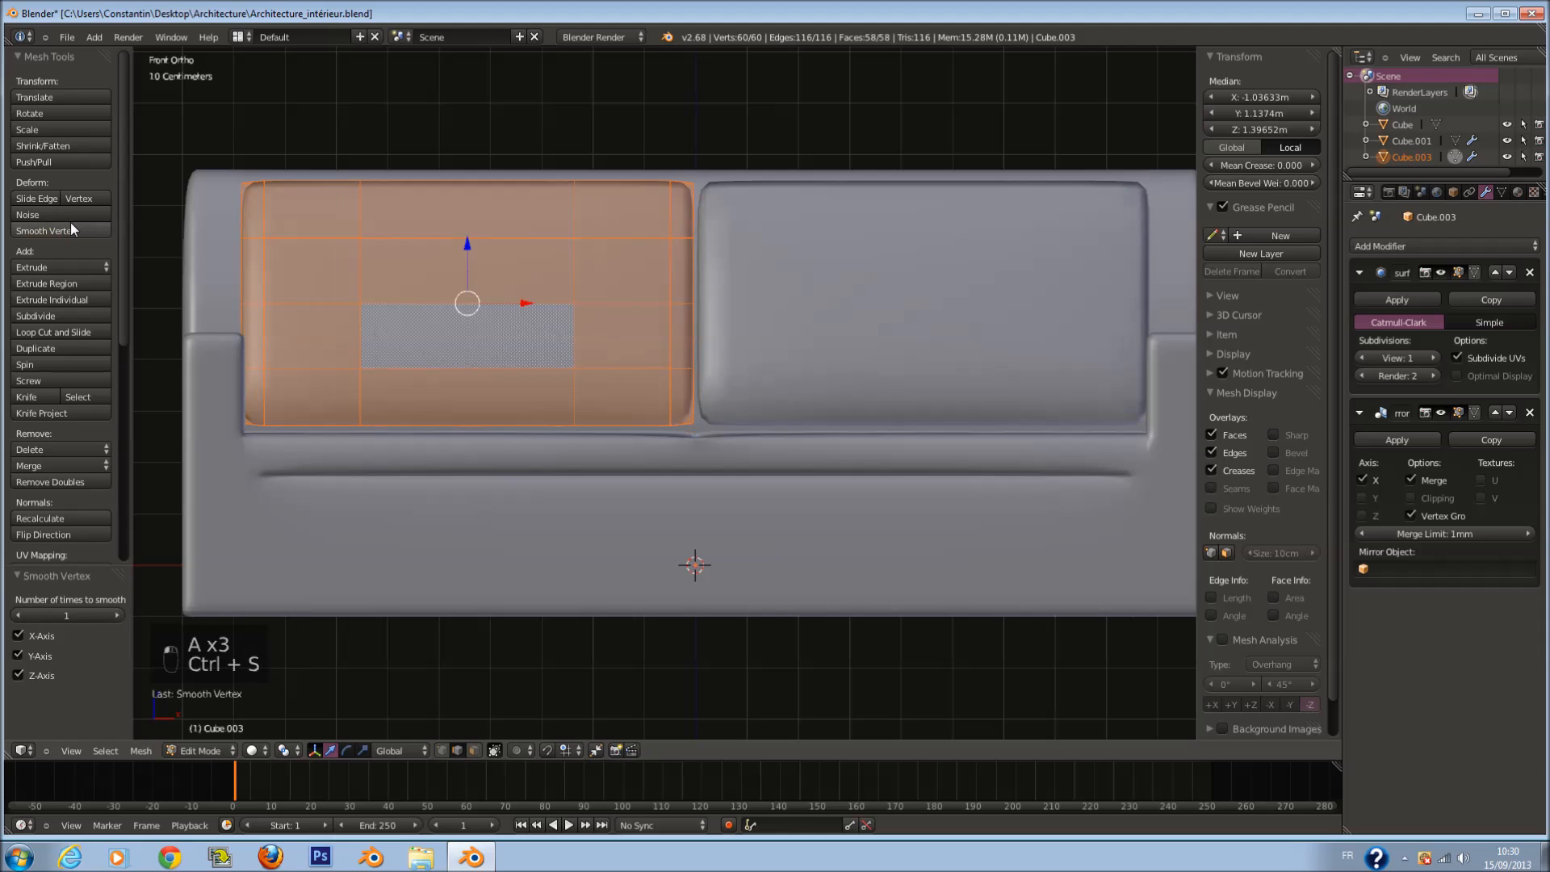
middle_drag(594, 299, 894, 380)
key(Tab)
key(ctrl+s)
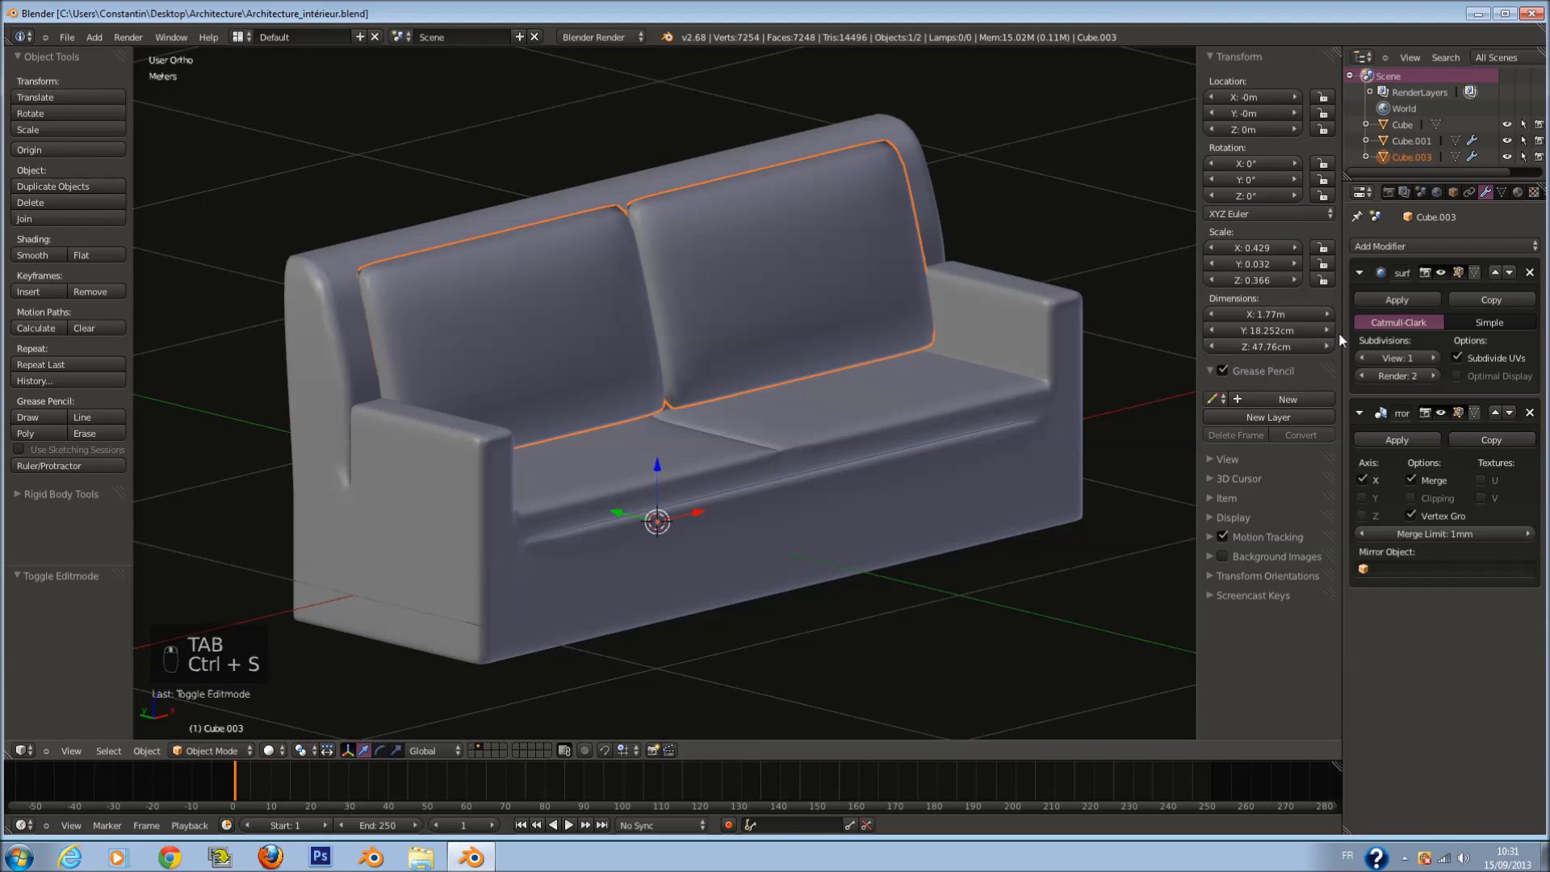
Step: Apply the cushion's Mirror modifier, deselect everything and save the file
click(1402, 442)
key(a)
key(ctrl+s)
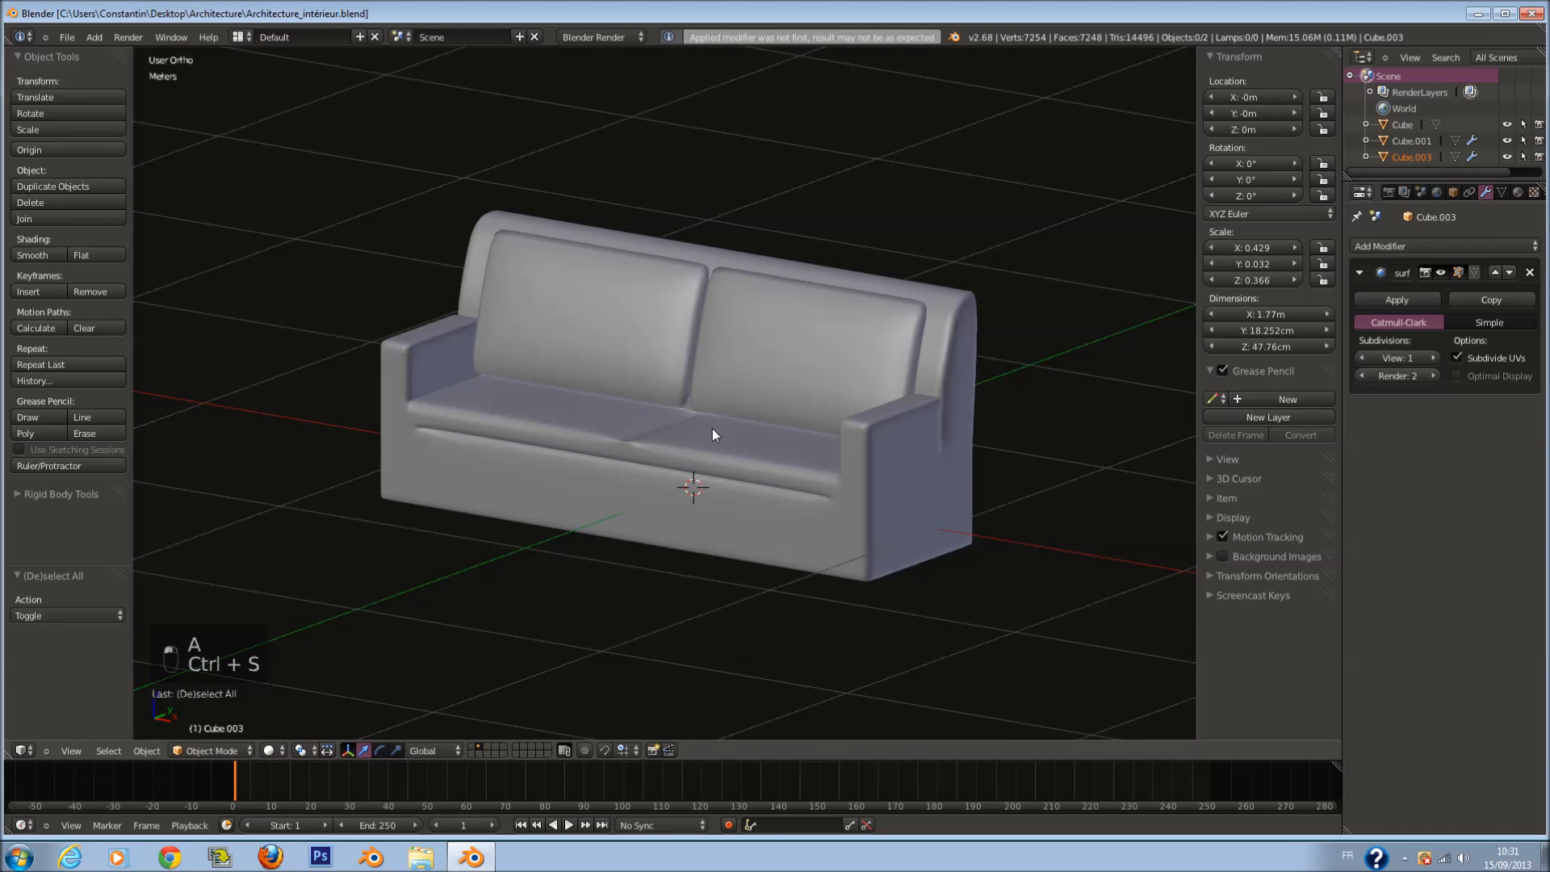
Step: Select the sofa body and cushions, move them to the first layer, and show that layer with the room
key(KP_1)
key(a)
key(ctrl+s)
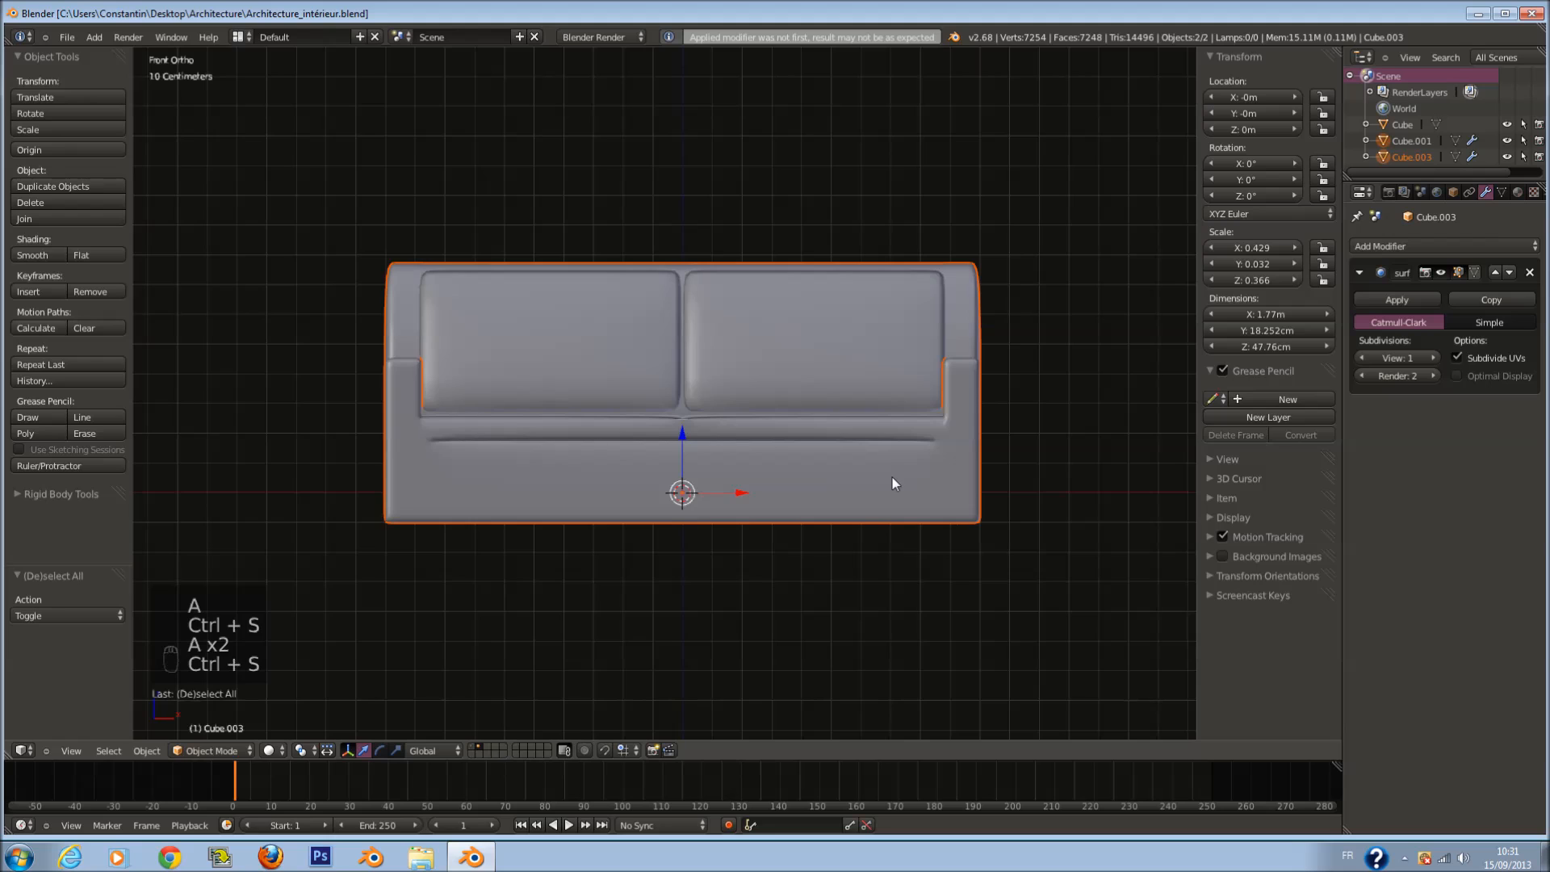
scroll(891, 472, down, 2)
scroll(891, 484, up, 1)
key(m)
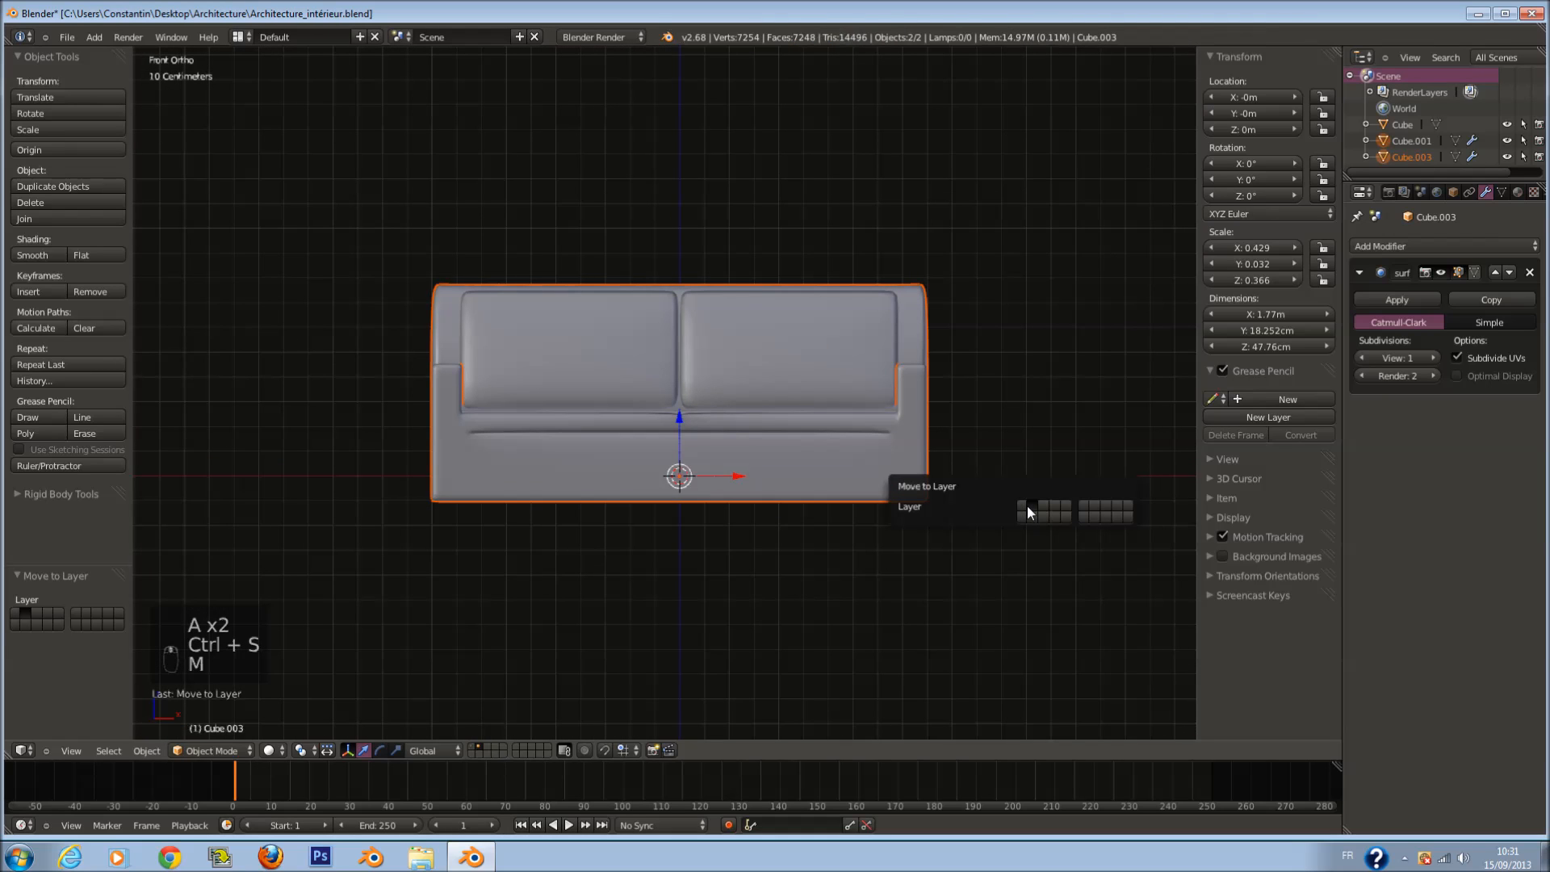
click(1027, 505)
key(m)
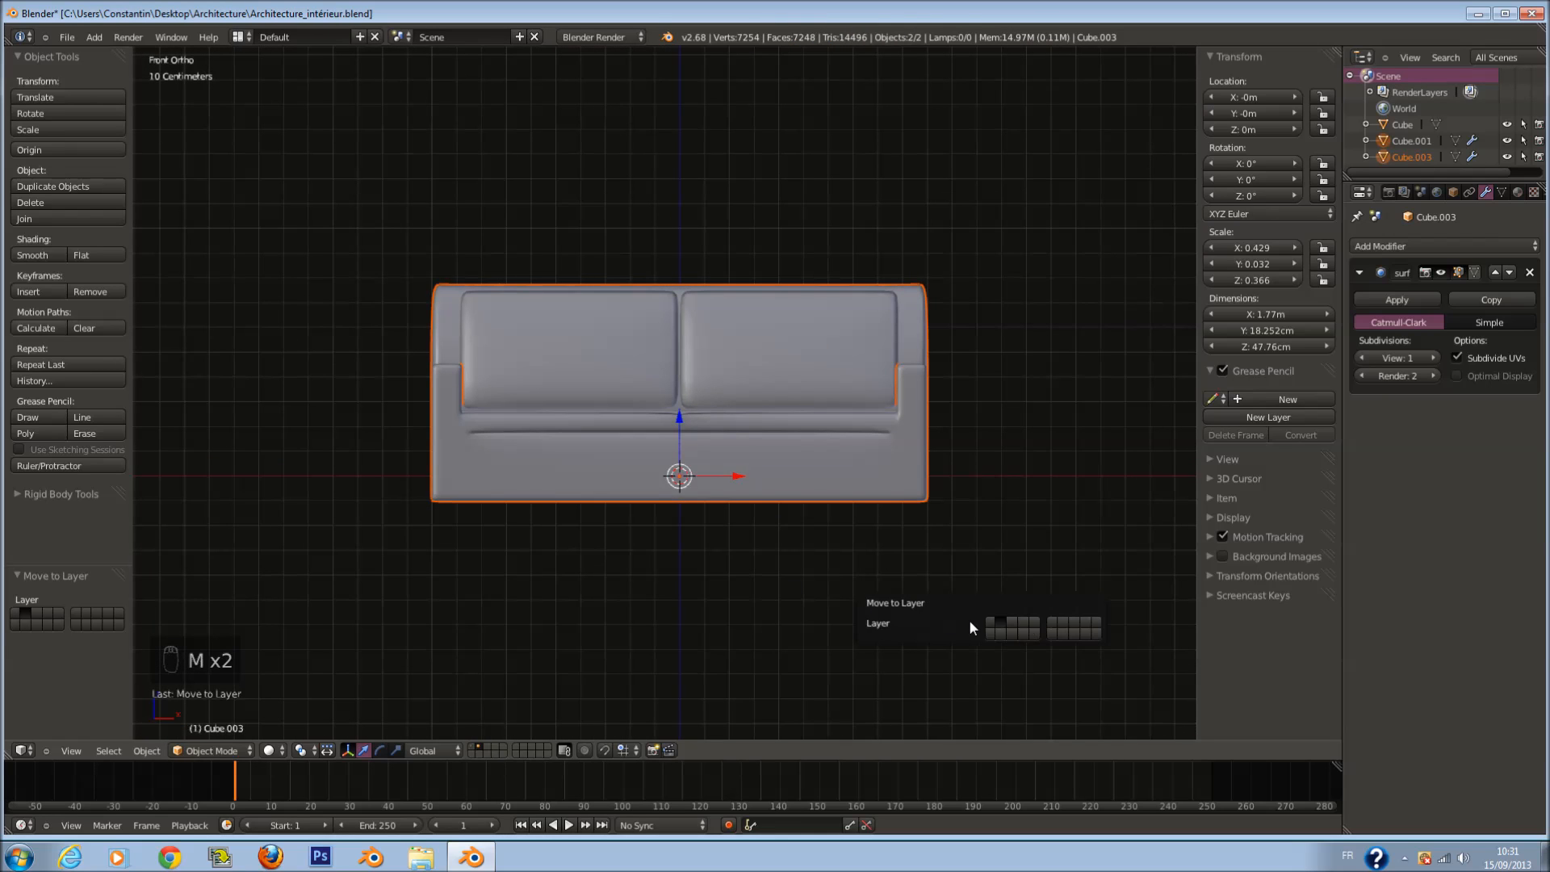
click(1001, 627)
click(472, 747)
Step: In wireframe front view, scale the sofa by about 0.66 and move it down near the room's floor
key(z)
scroll(937, 492, down, 1)
key(ctrl+s)
key(s)
key(s)
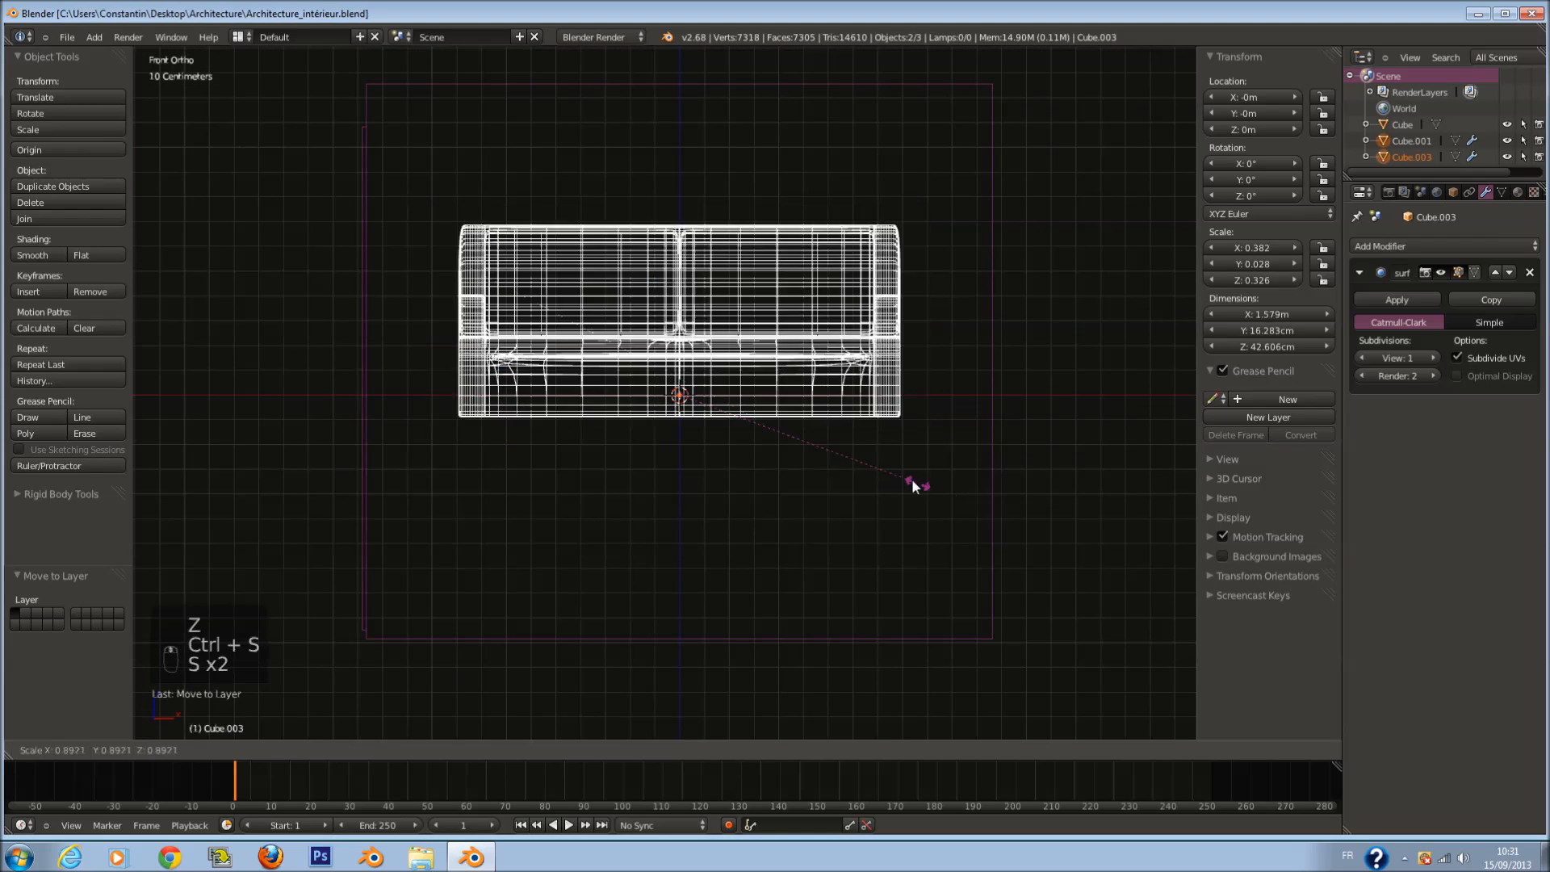
key(g)
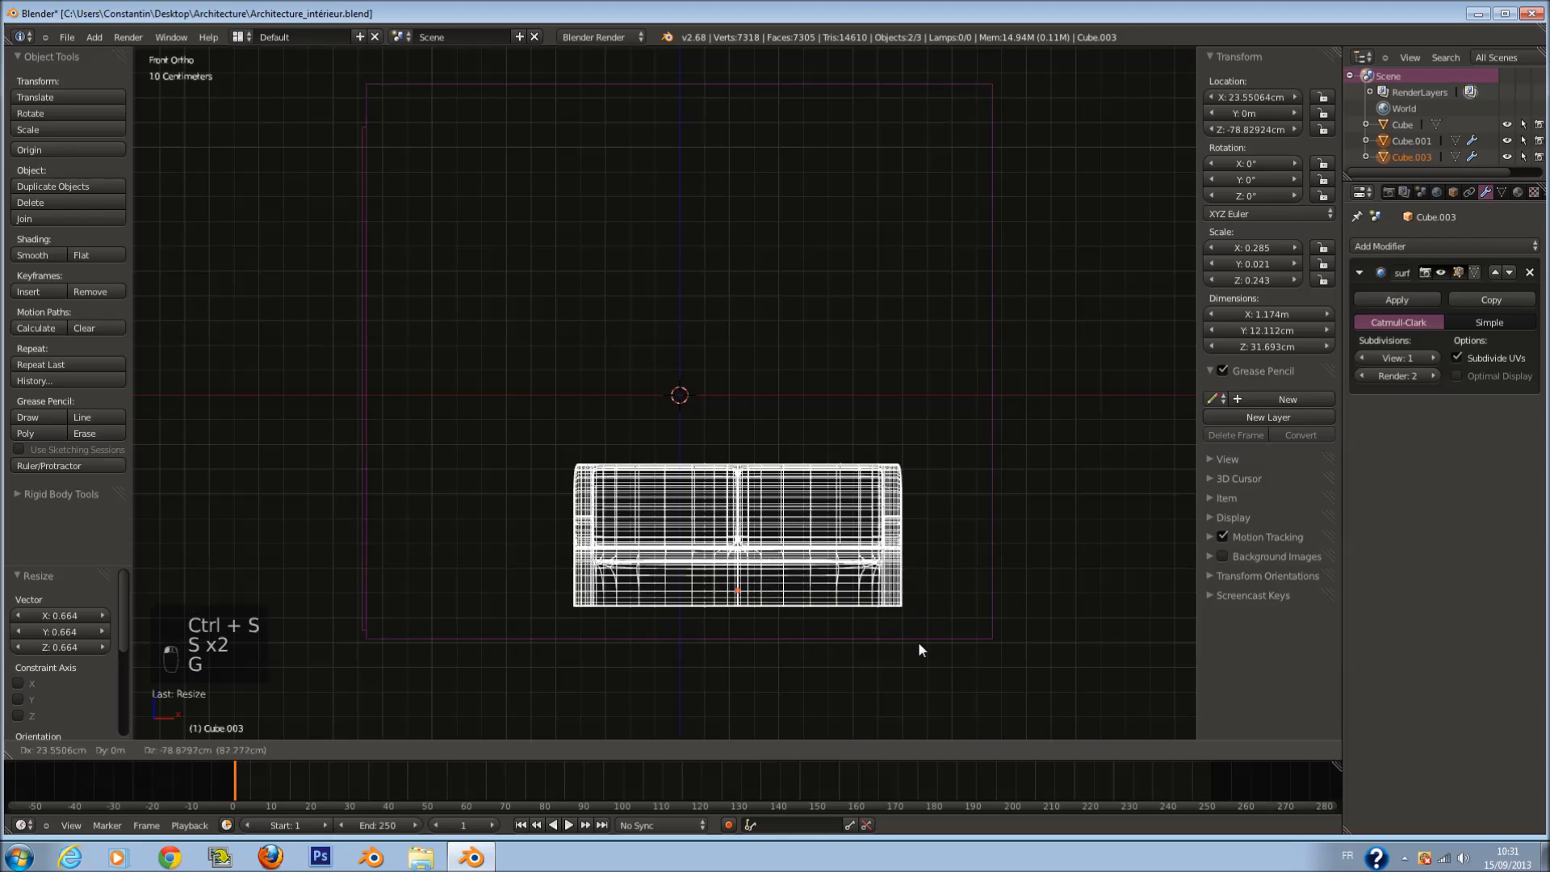
click(918, 641)
Step: Enlarge the sofa by about 1.31, set it on the room's floor at about Z -88.6 cm, and save
key(s)
click(979, 668)
key(g)
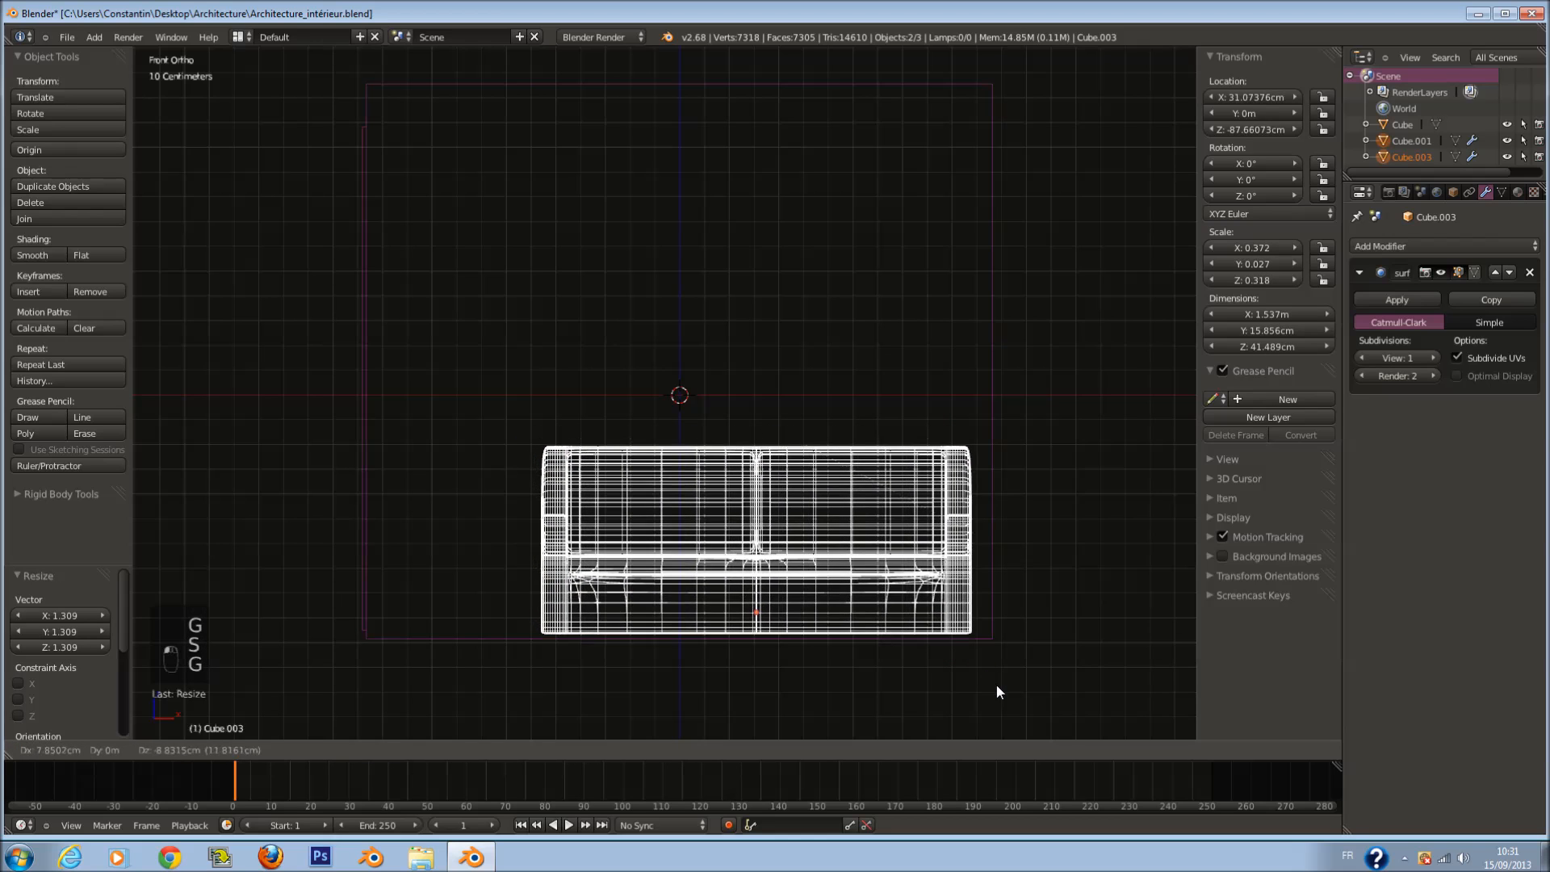
click(997, 688)
key(ctrl+s)
click(889, 604)
Step: In top view, rotate the sofa 90° and move it against the long wall, to about X 99 cm, Y 49 cm
scroll(898, 565, down, 4)
scroll(896, 563, up, 1)
key(z)
middle_drag(876, 557, 824, 607)
key(KP_7)
key(z)
text(r90)
click(792, 481)
key(g)
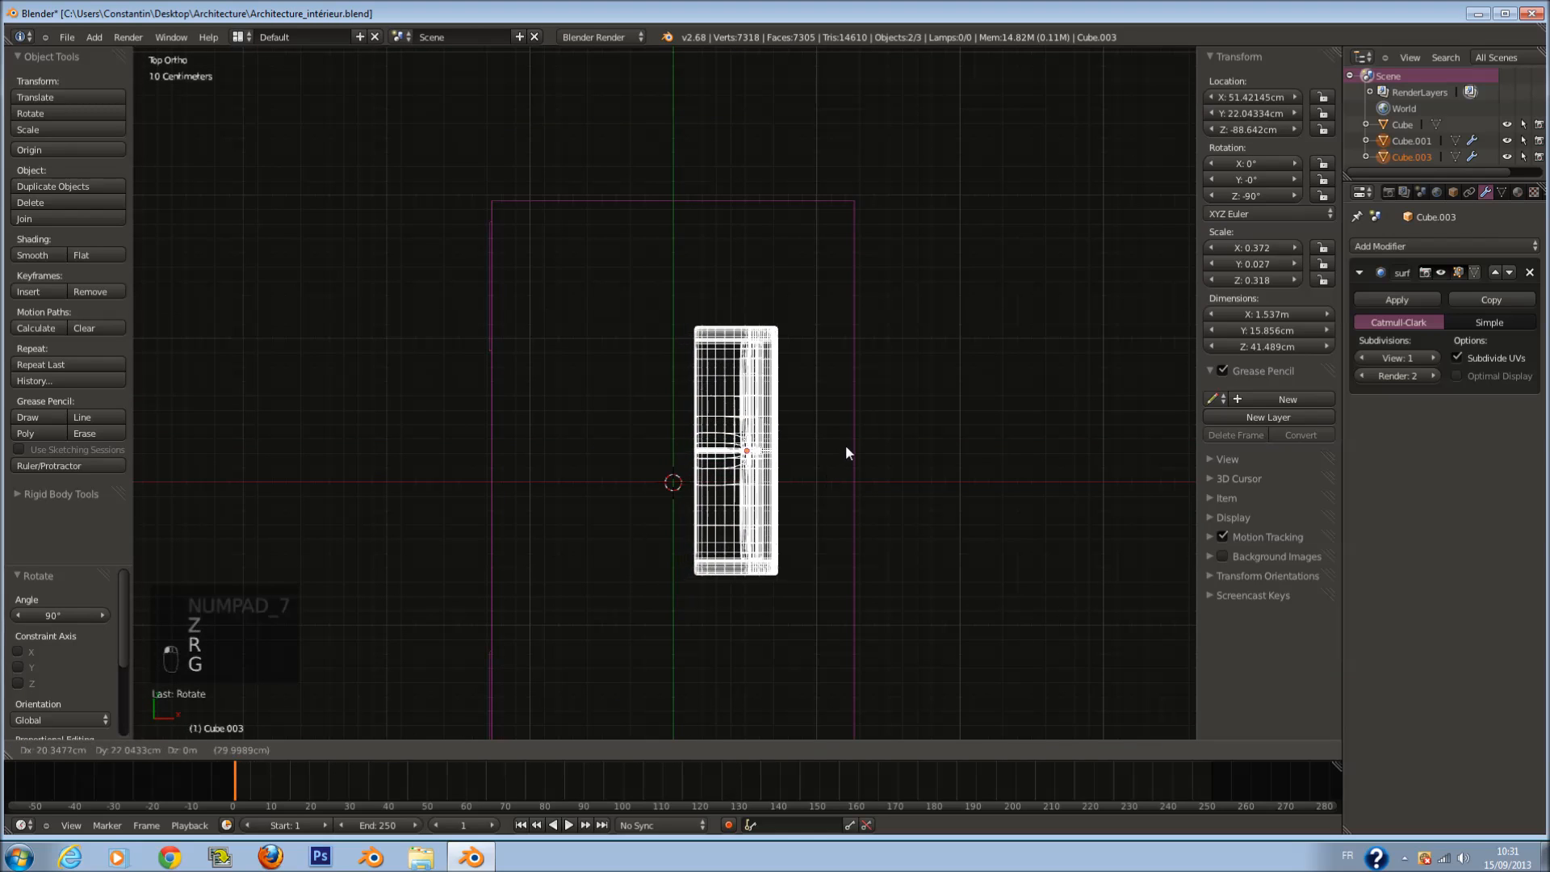
click(908, 408)
Step: Move the sofa along Y to about -5 cm, midway along the wall, and save the file in solid shading
key(z)
mouse_move(907, 409)
middle_down()
mouse_move(898, 434)
mouse_move(876, 302)
mouse_move(816, 325)
mouse_move(748, 401)
middle_up()
key(KP_7)
key(z)
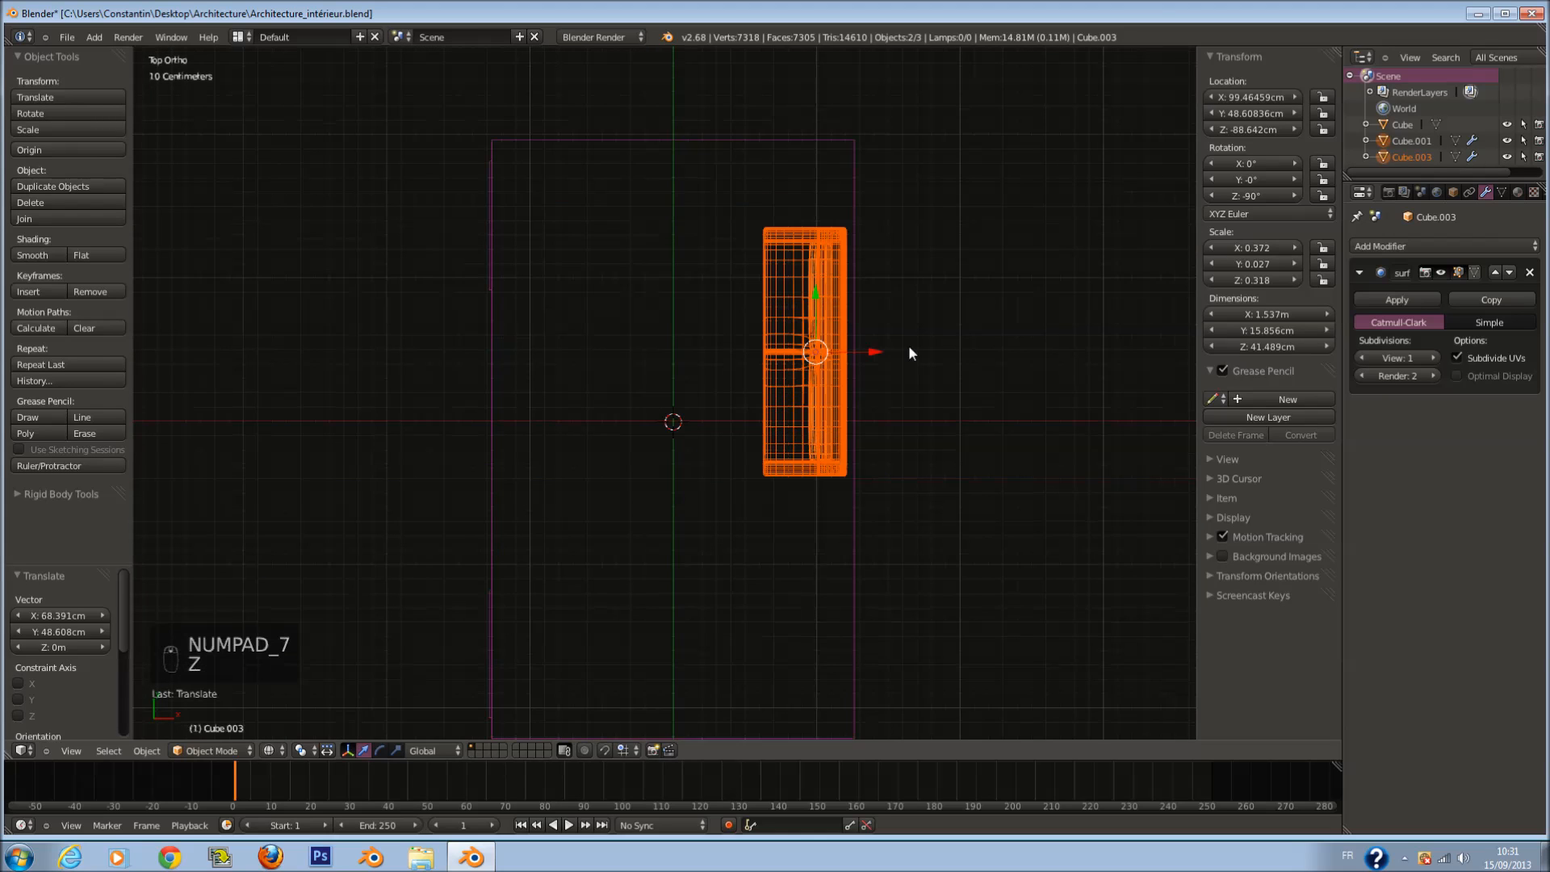
key(g)
key(y)
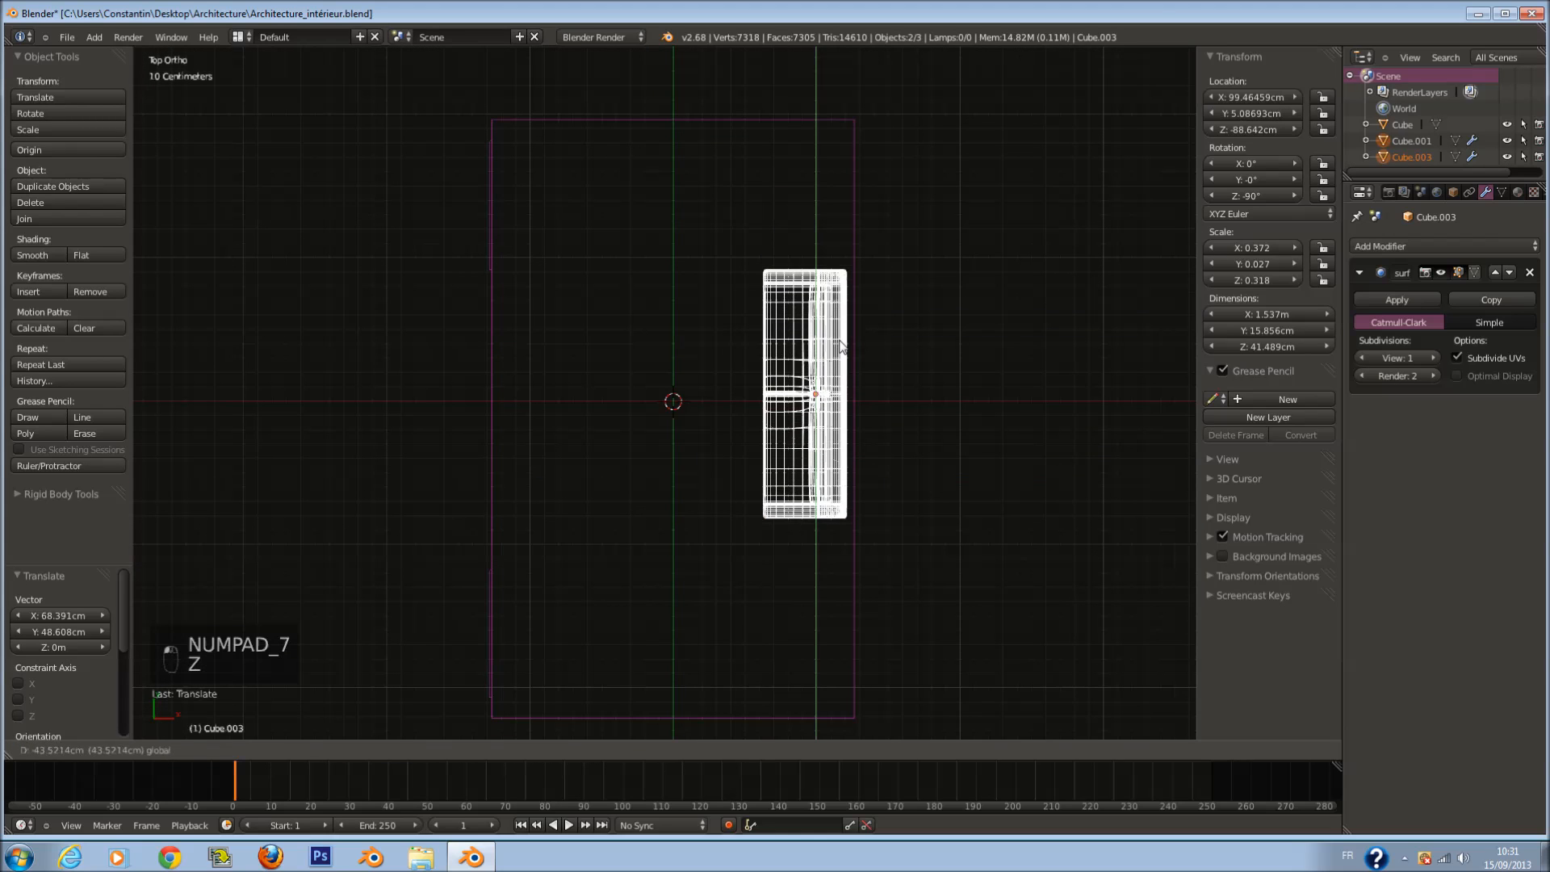
click(839, 351)
drag(809, 354, 809, 364)
middle_drag(734, 425, 835, 299)
key(z)
key(ctrl+s)
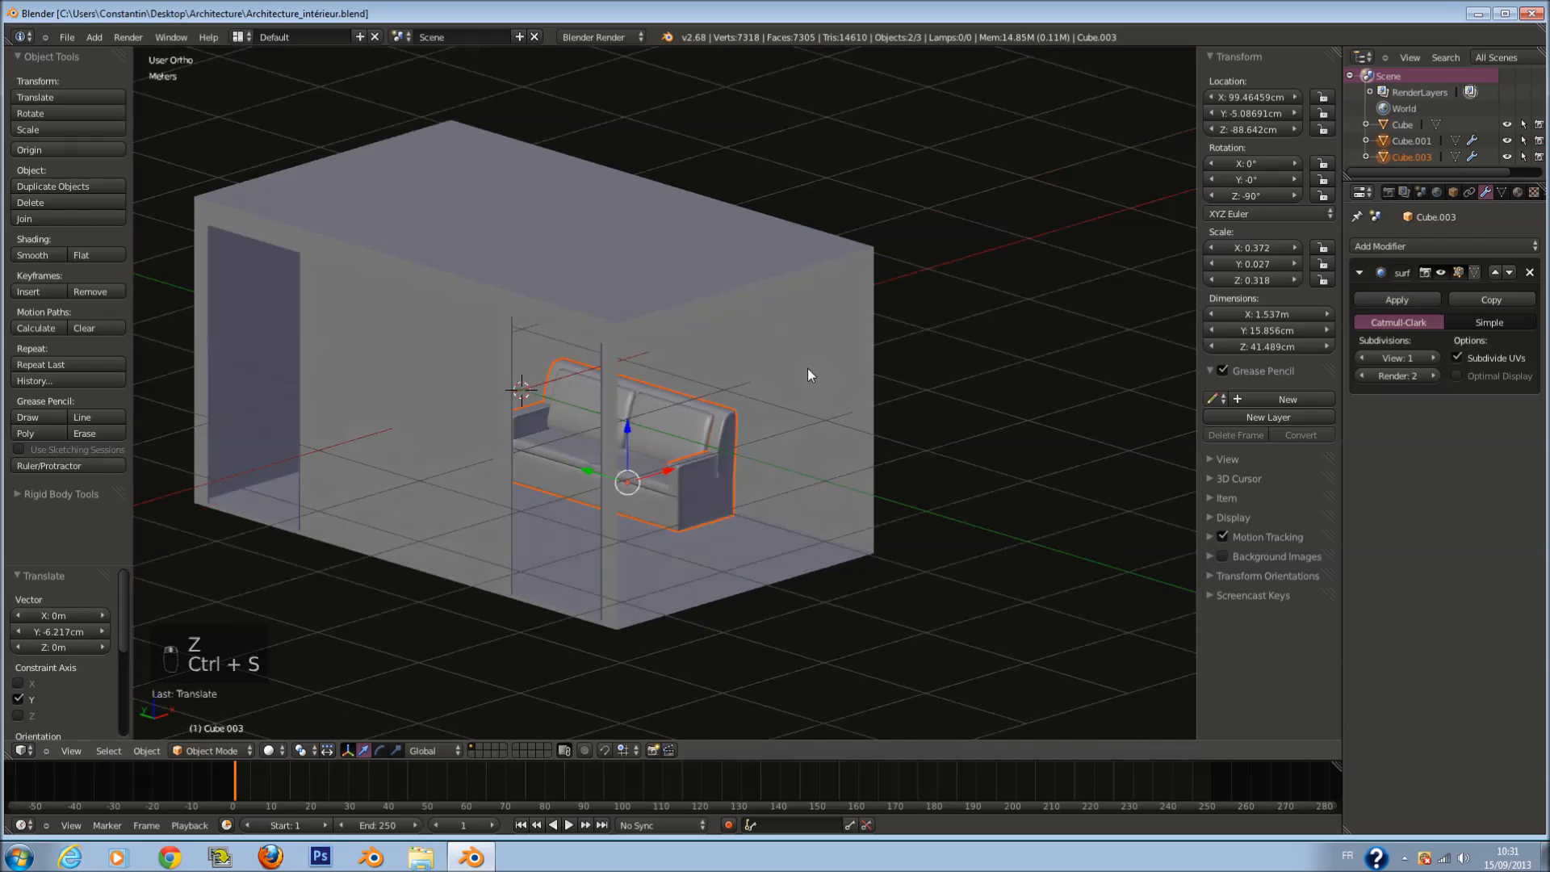
Step: Deselect everything and examine the sofa's placement inside the room from several angles
key(a)
scroll(720, 410, up, 6)
key(ctrl+s)
middle_drag(698, 376, 783, 297)
key(ctrl+s)
click(717, 392)
scroll(717, 388, down, 6)
scroll(735, 380, up, 3)
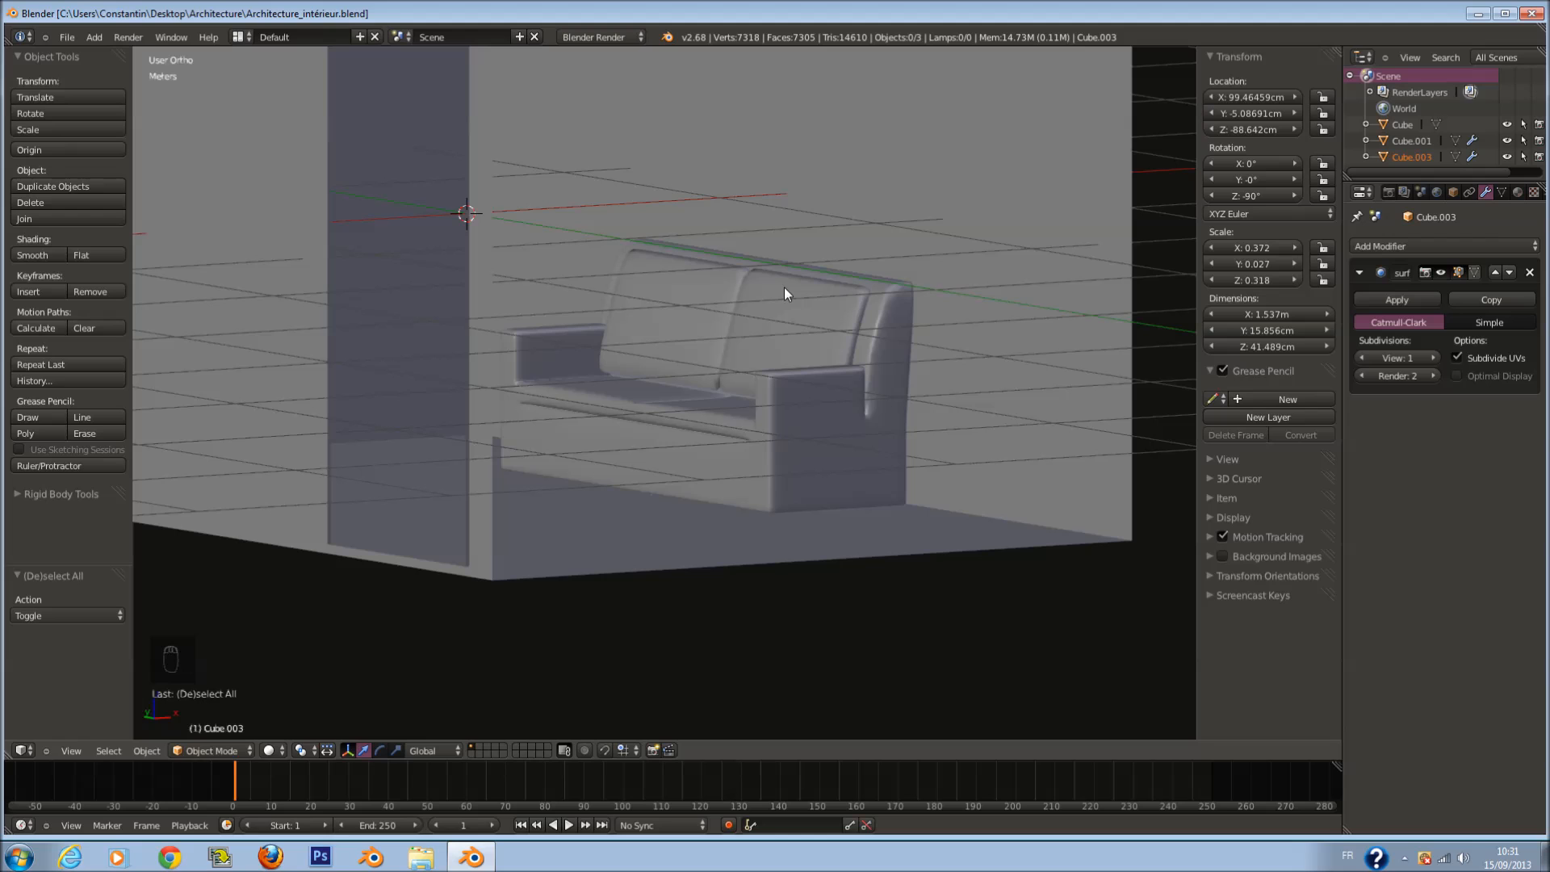
scroll(662, 284, down, 3)
middle_drag(543, 240, 599, 266)
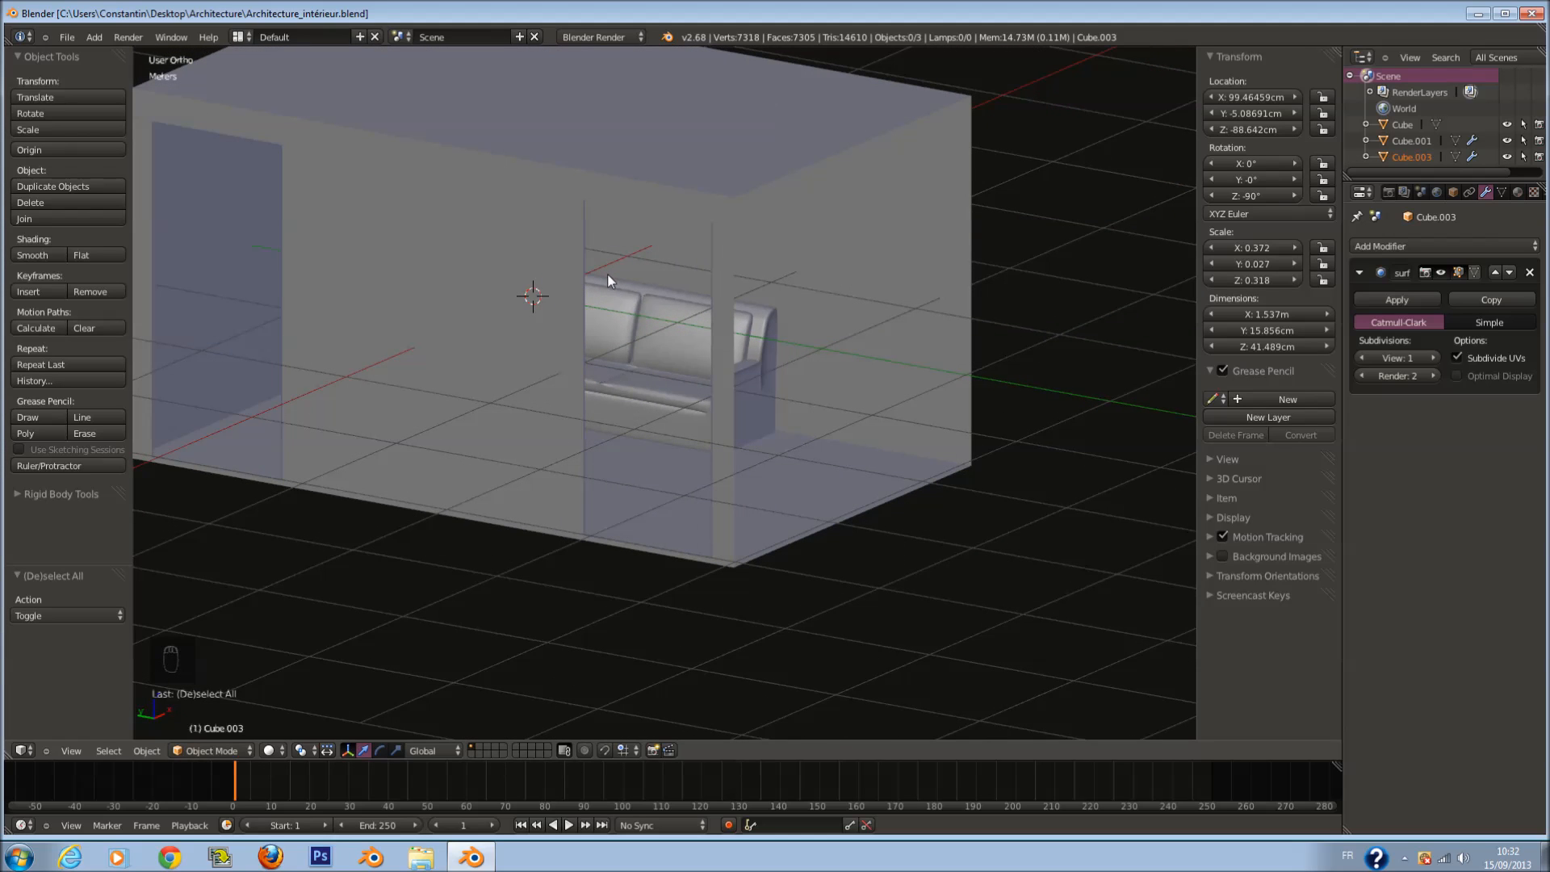
middle_drag(702, 321, 803, 378)
key(ctrl+s)
click(803, 378)
Step: In wireframe top view, select both sofa objects, move them along X to about 1.02 m, deselect them and save
key(KP_7)
key(KP_8)
key(KP_7)
key(z)
key(a)
key(a)
key(a)
key(ctrl+s)
scroll(912, 333, down, 1)
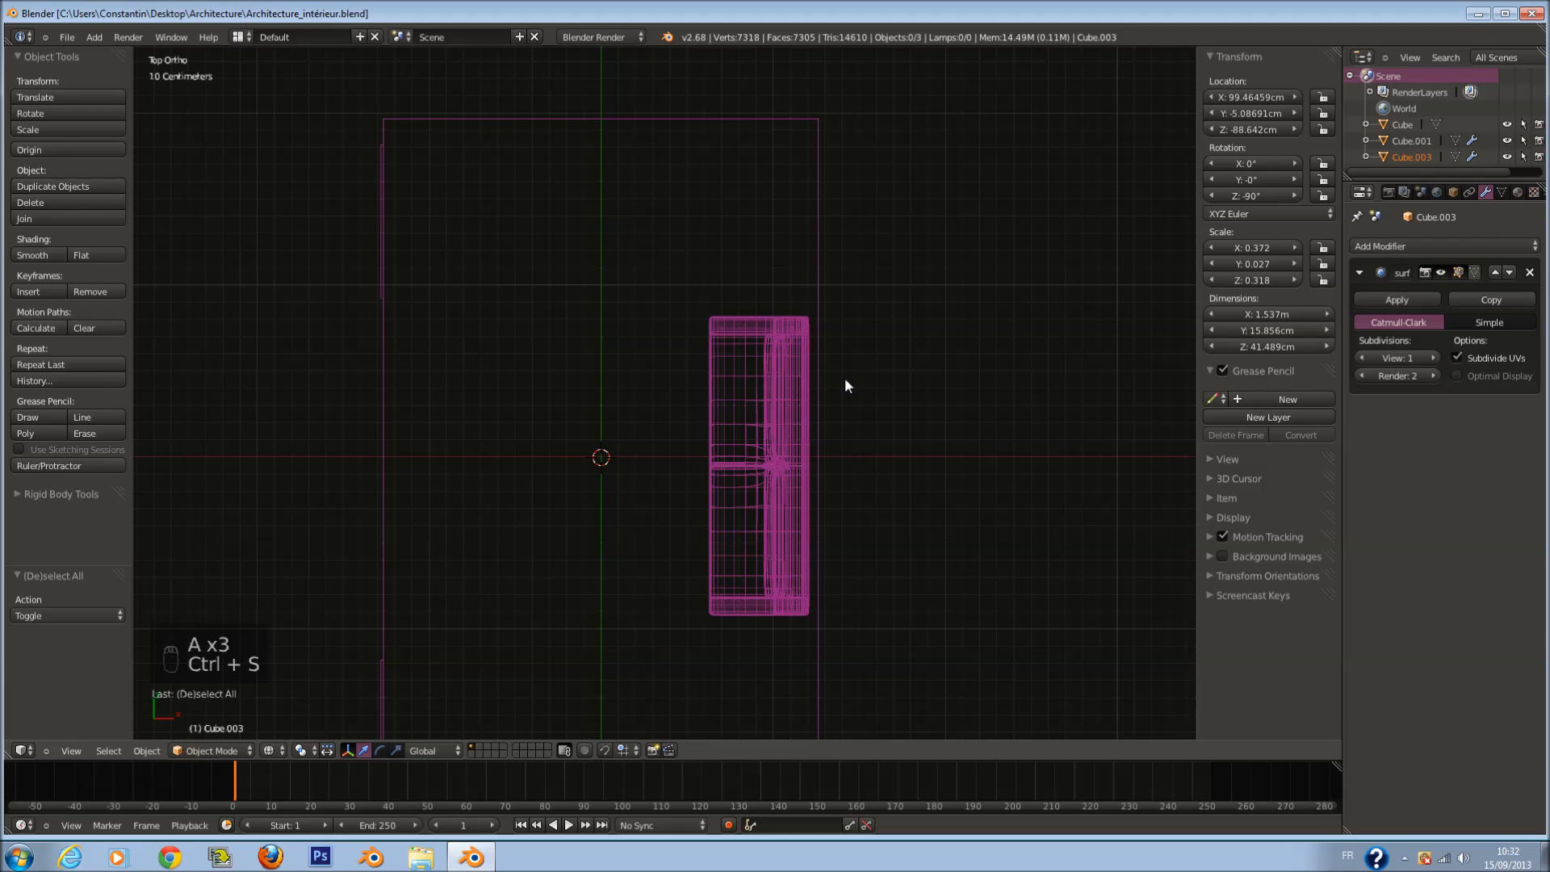
scroll(844, 385, up, 2)
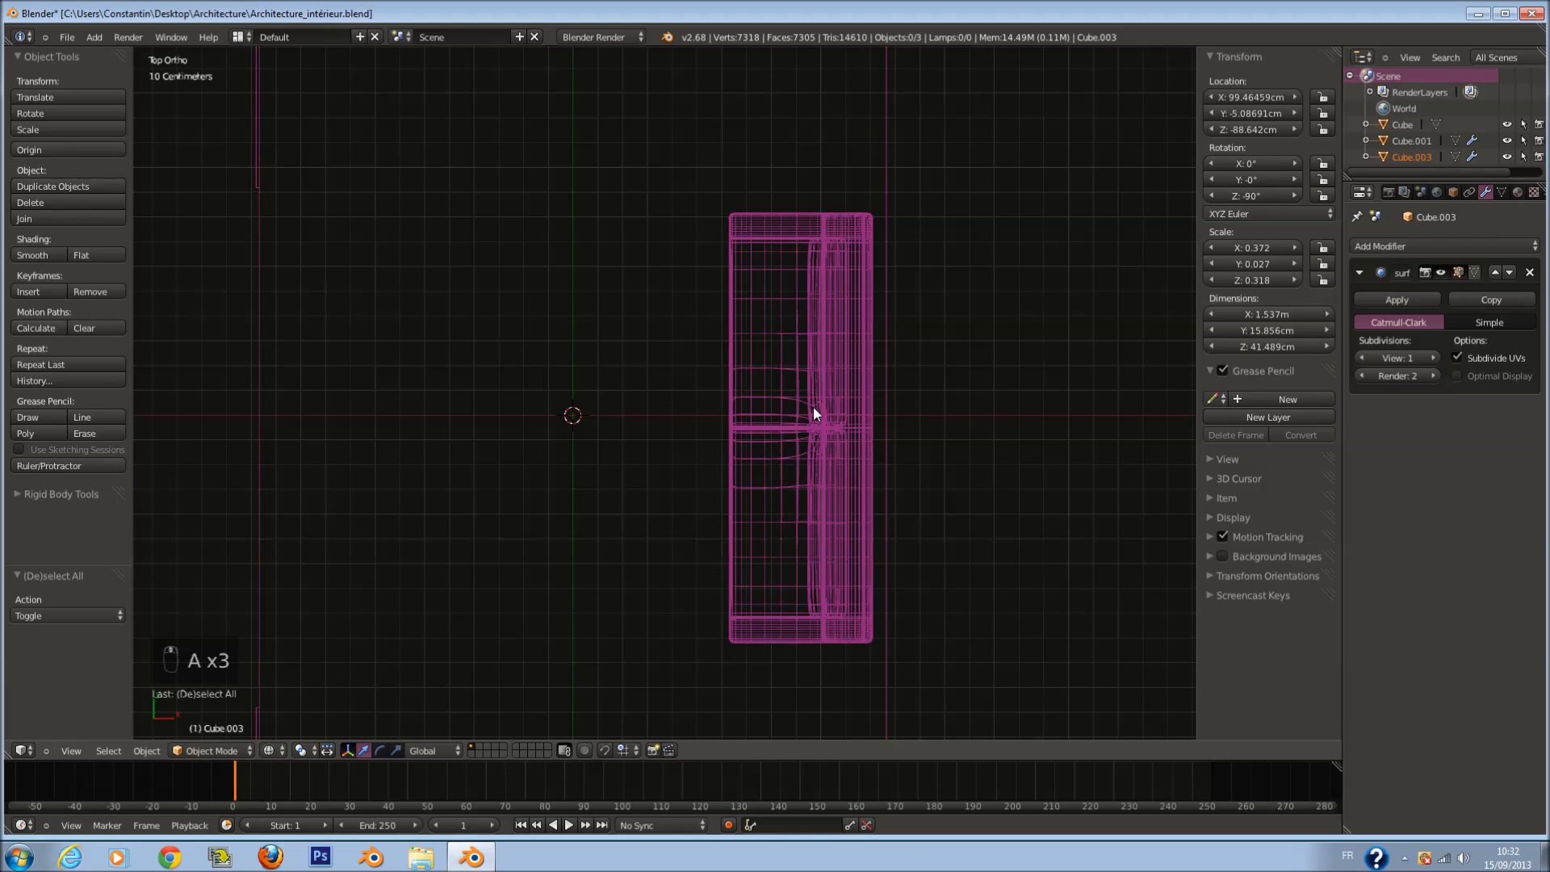
key(c)
key(c)
mouse_move(782, 420)
mouse_down()
mouse_move(783, 445)
mouse_move(878, 435)
mouse_up()
right_click(823, 428)
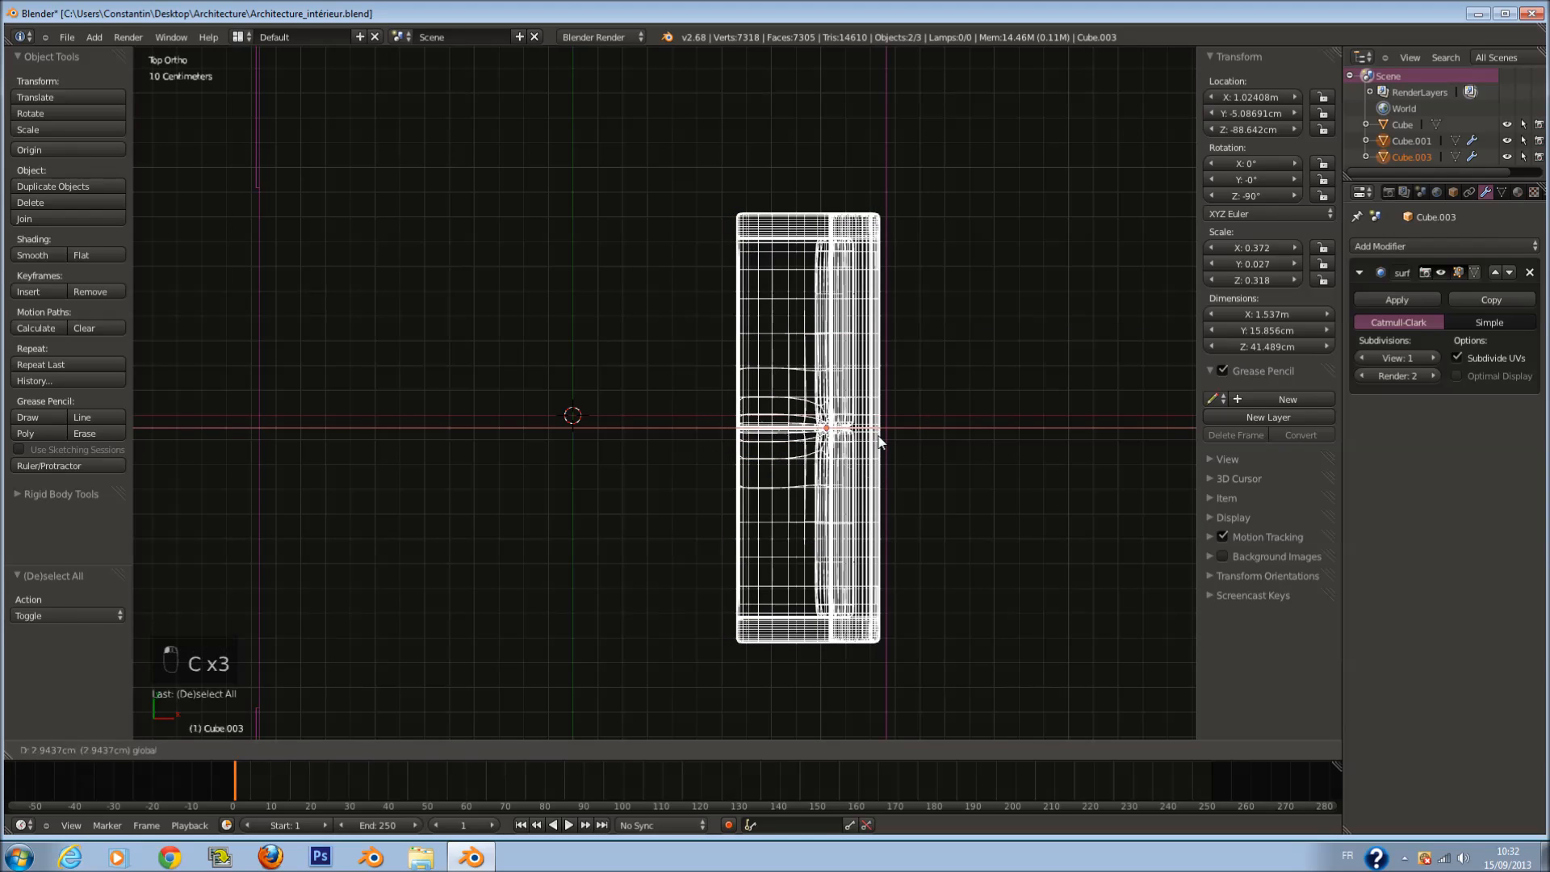
scroll(872, 442, down, 2)
key(ctrl+s)
shift+scroll(840, 404, up, 2)
key(a)
key(ctrl+s)
click(832, 417)
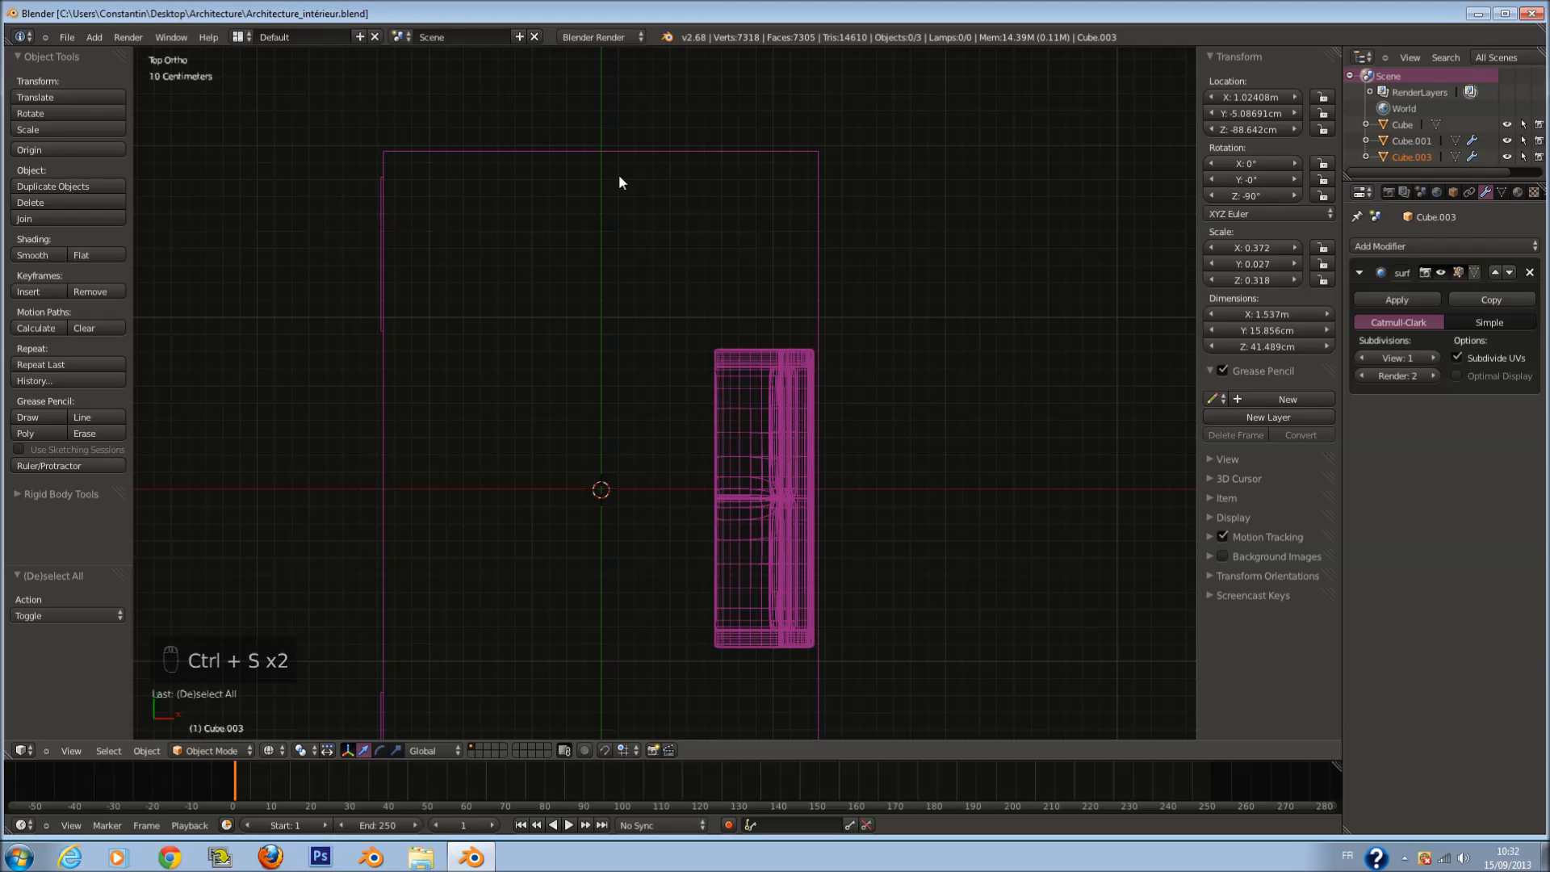
click(479, 748)
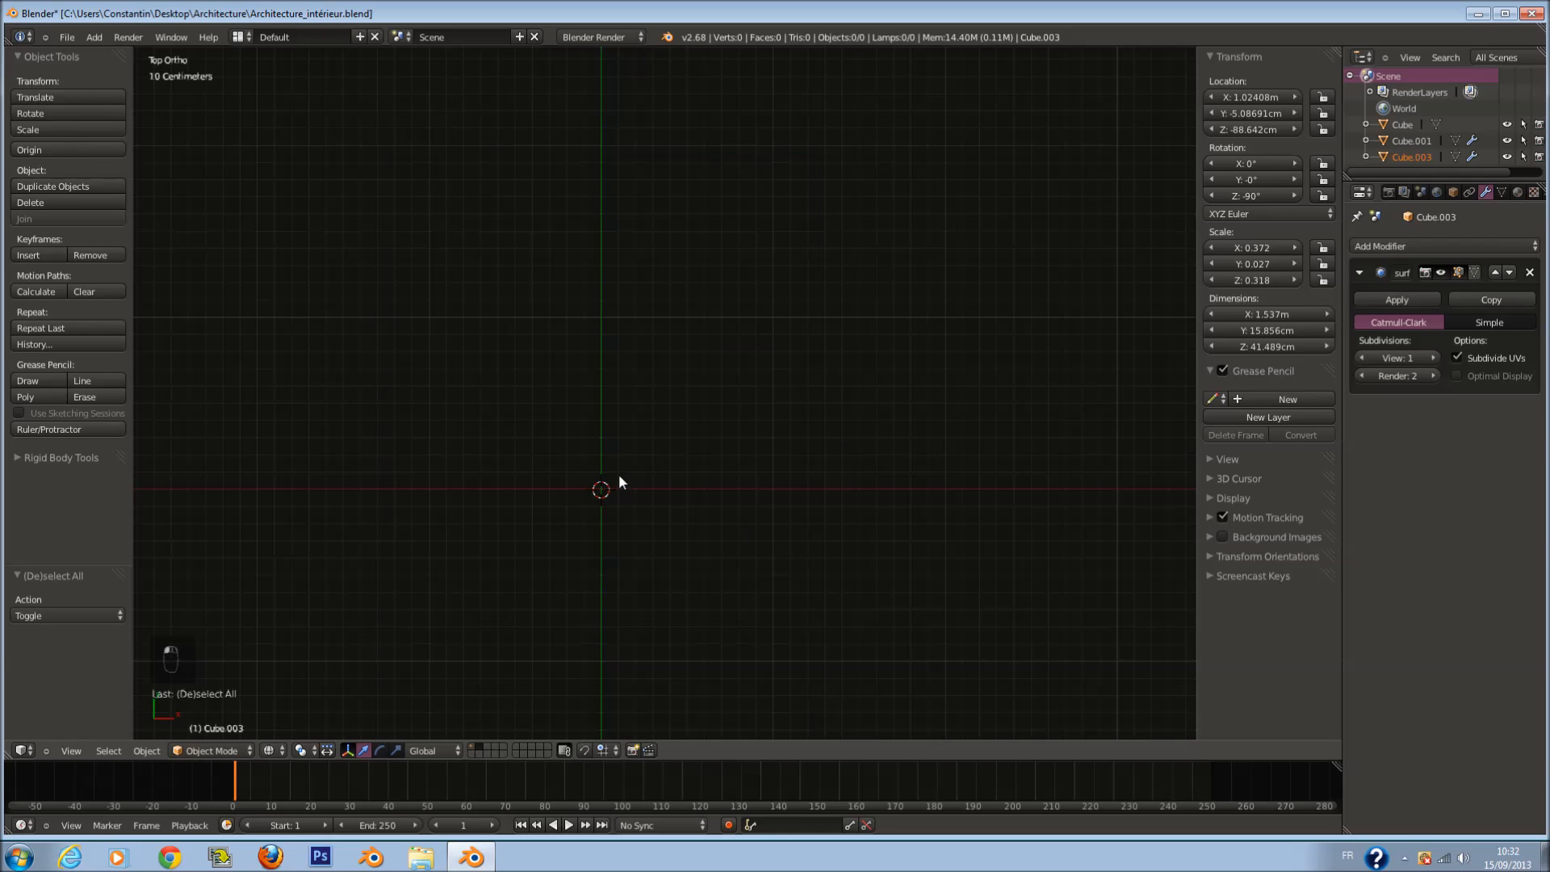
key(KP_1)
key(shift+a)
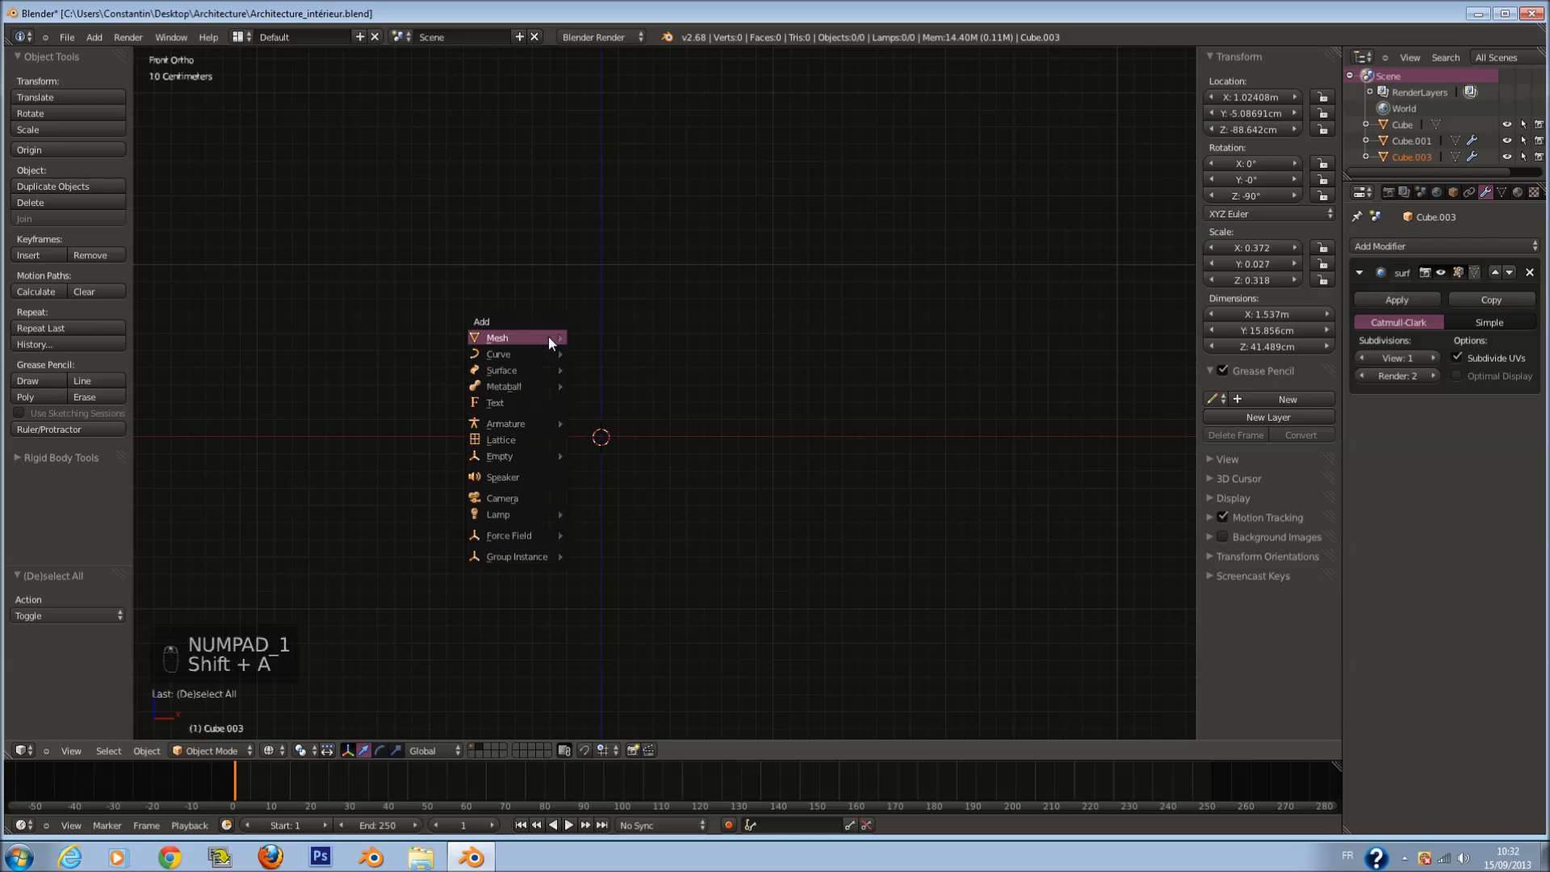
mouse_move(548, 339)
click(597, 353)
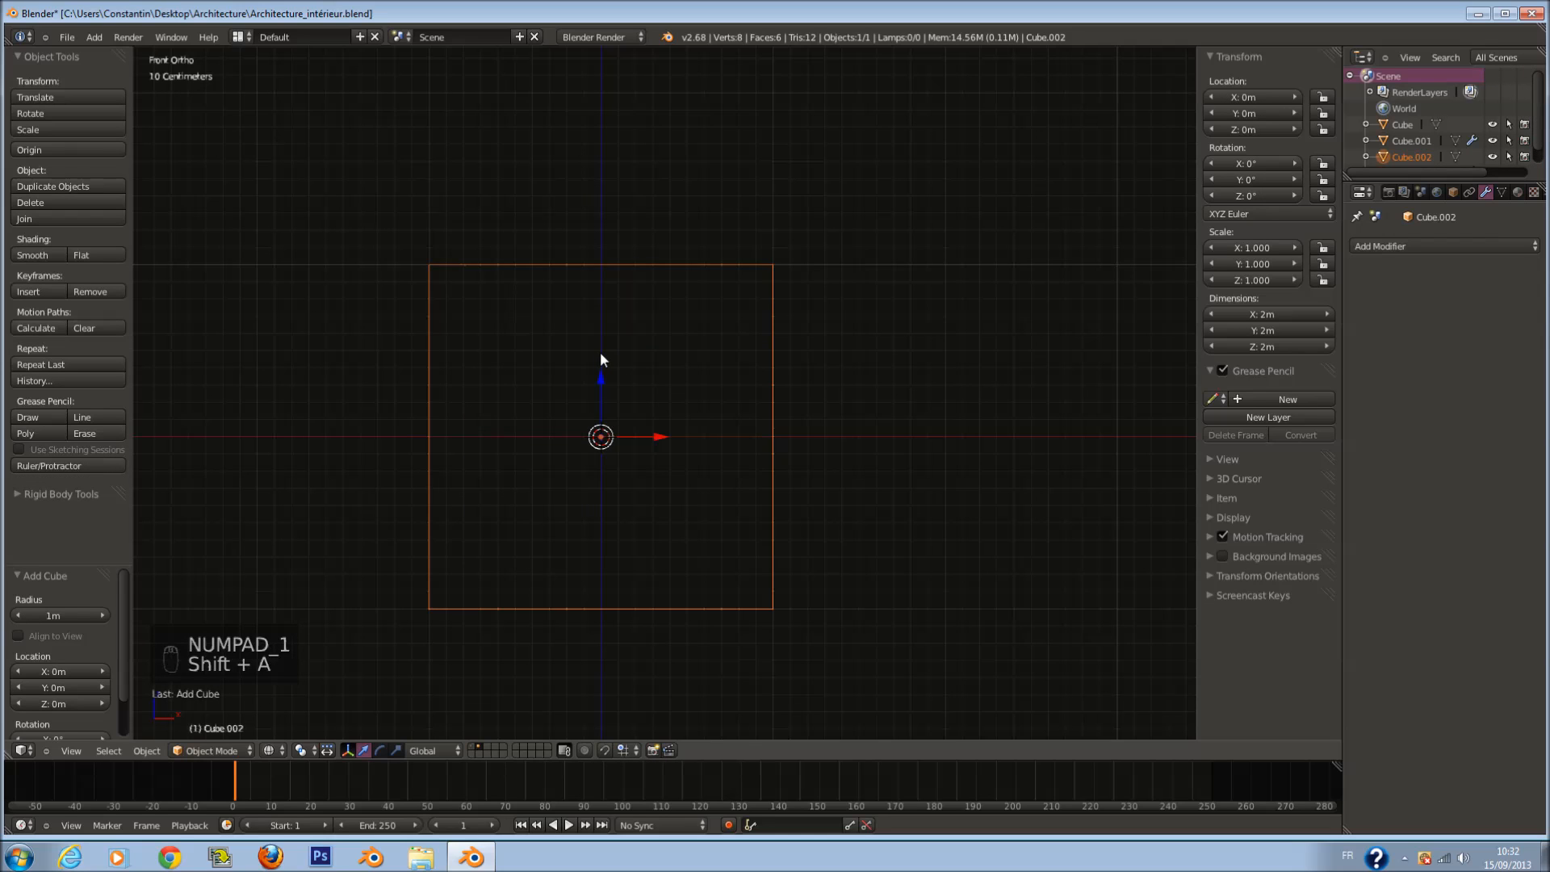
key(KP_Decimal)
key(s)
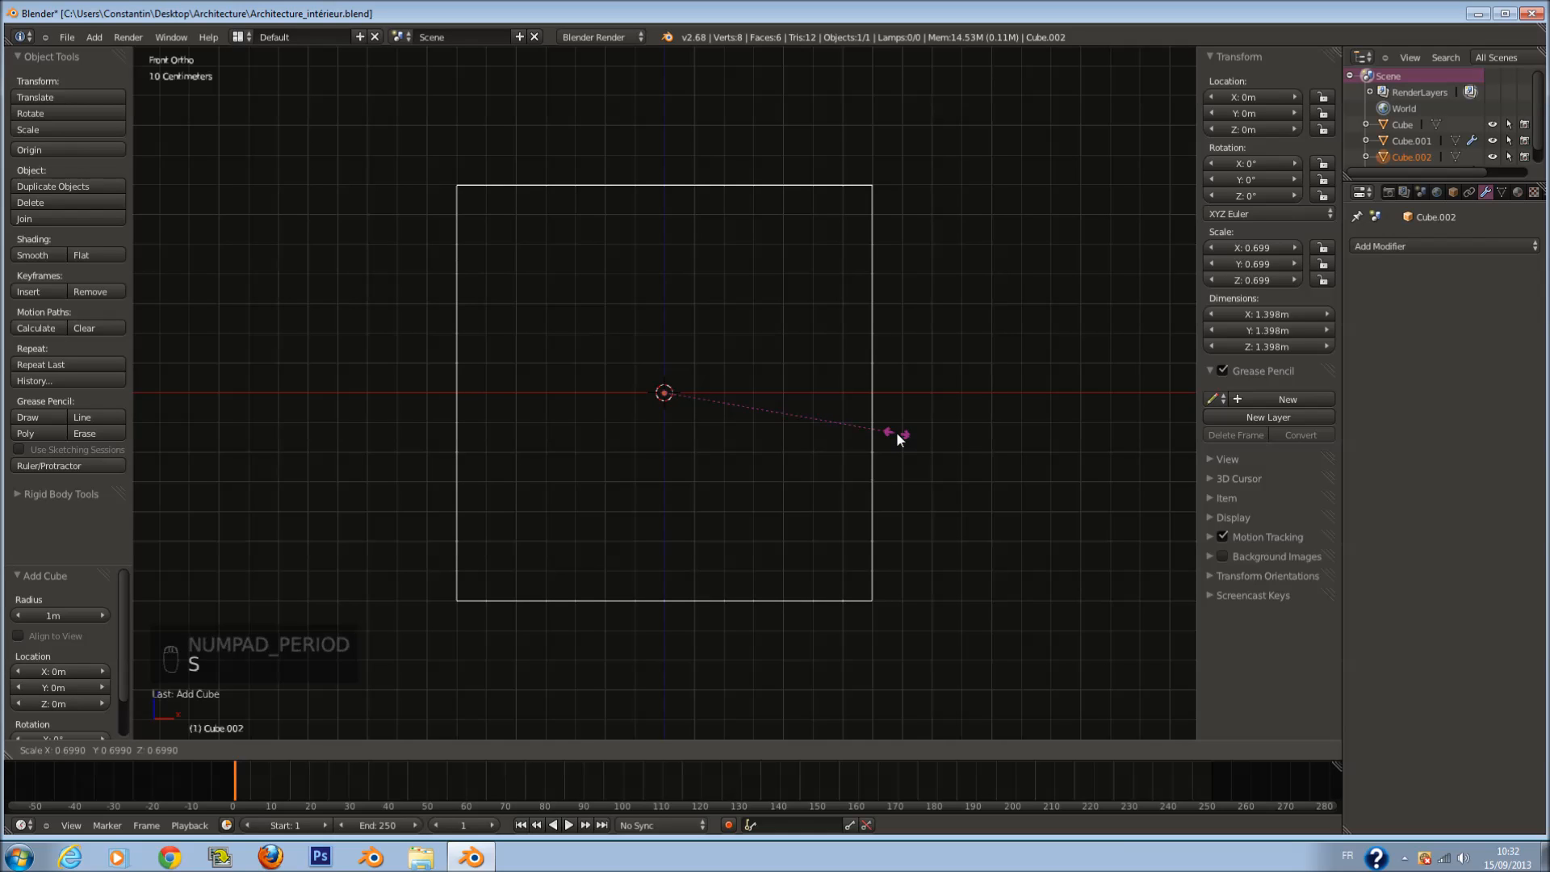
right_click(896, 433)
key(x)
click(896, 435)
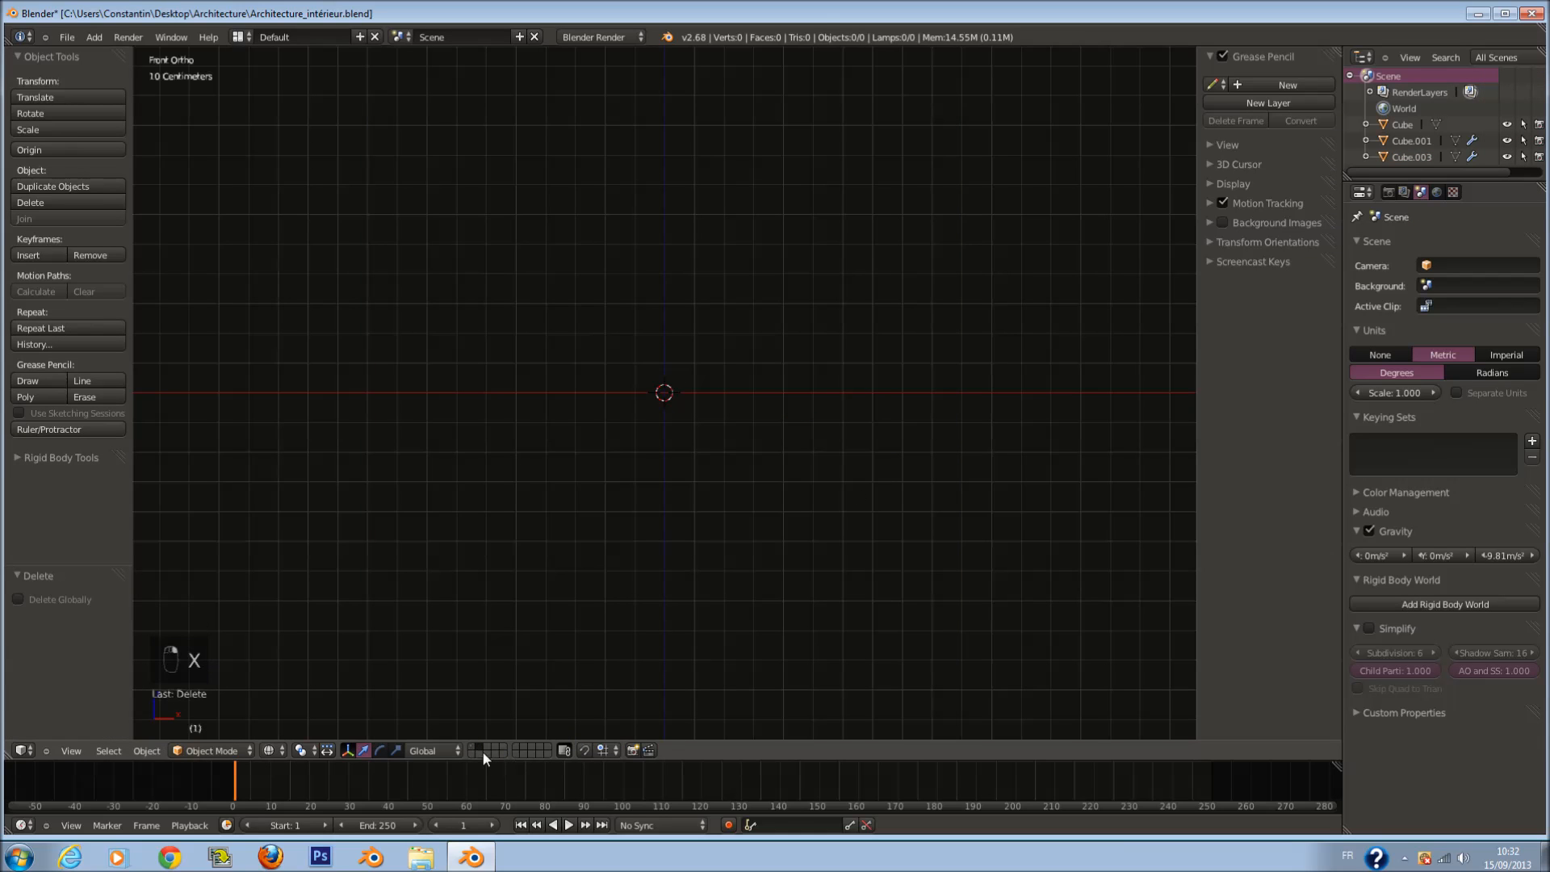
key(ctrl+z)
key(ctrl+z)
Step: Duplicate the sofa body and its back cushions in place, move the copies to the second layer and show only that layer
right_click(951, 535)
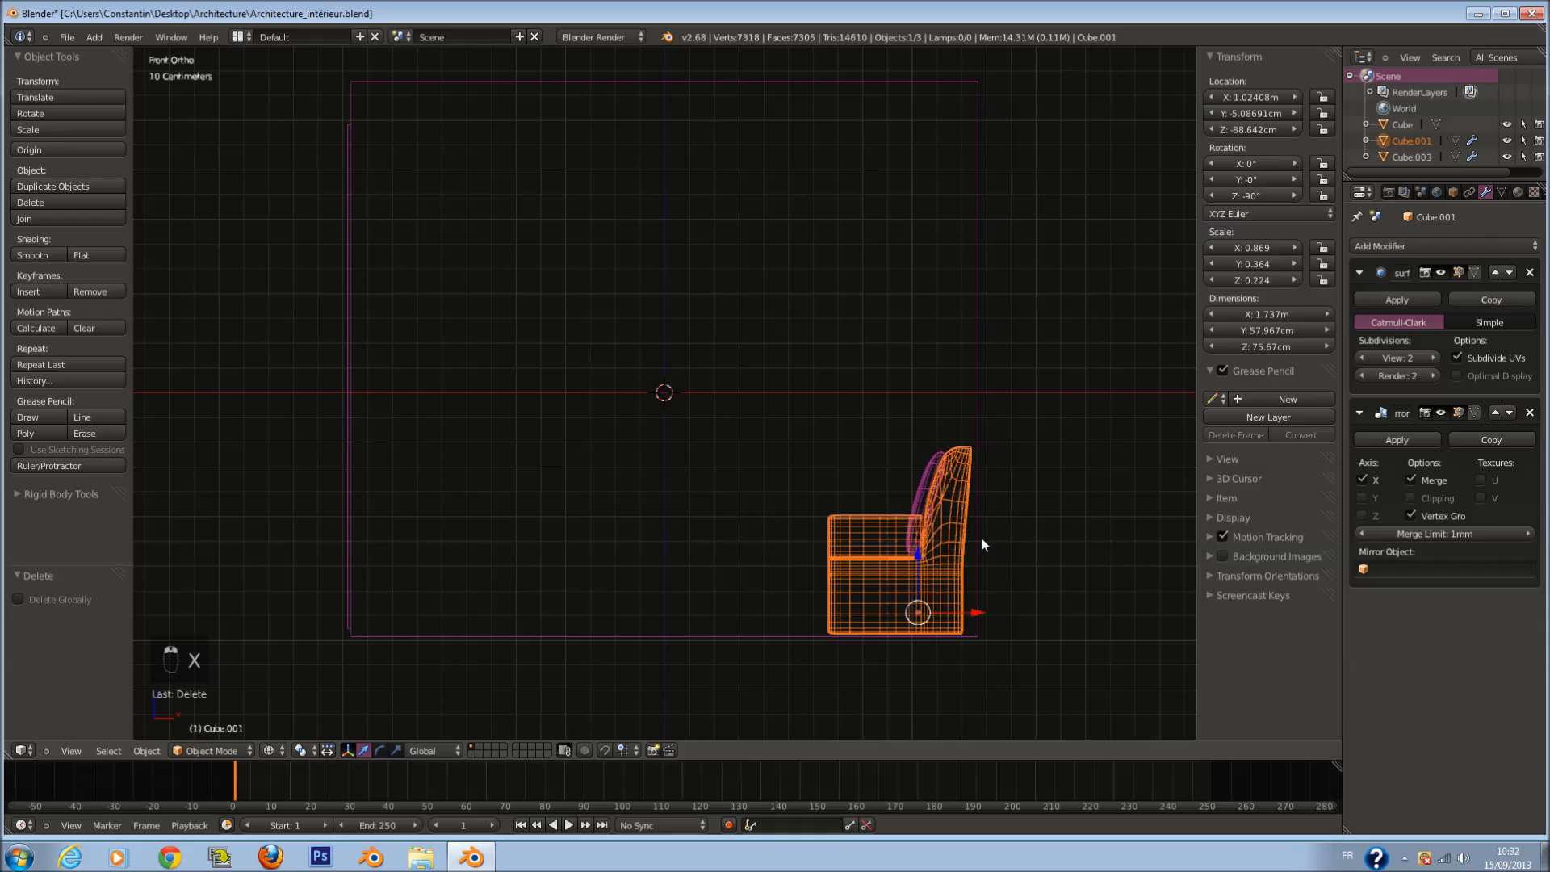
shift+right_click(937, 482)
key(shift+d)
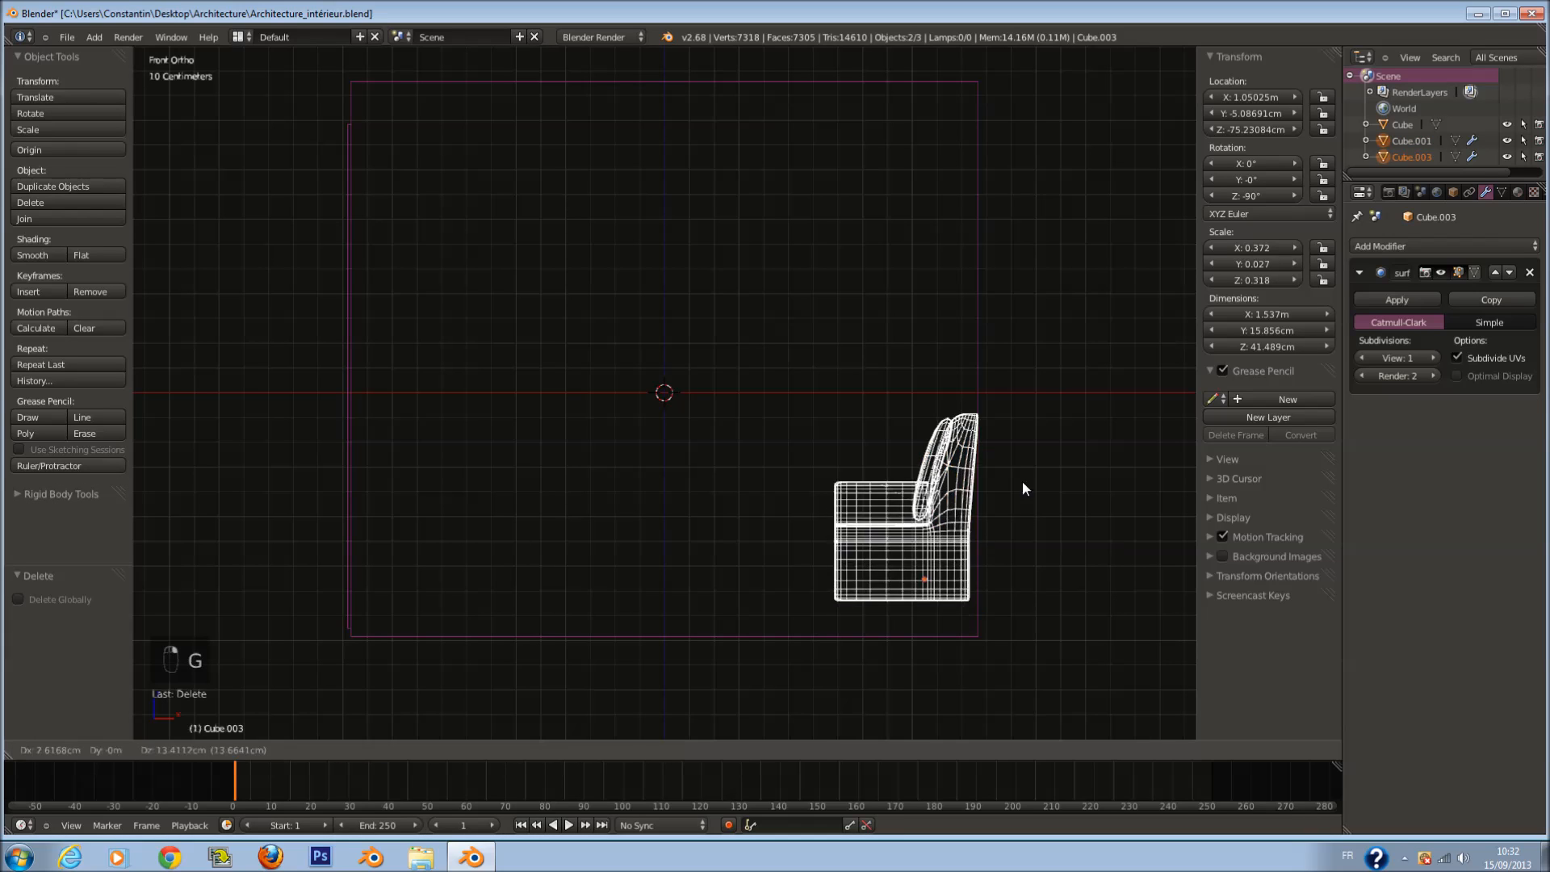
right_click(960, 528)
key(m)
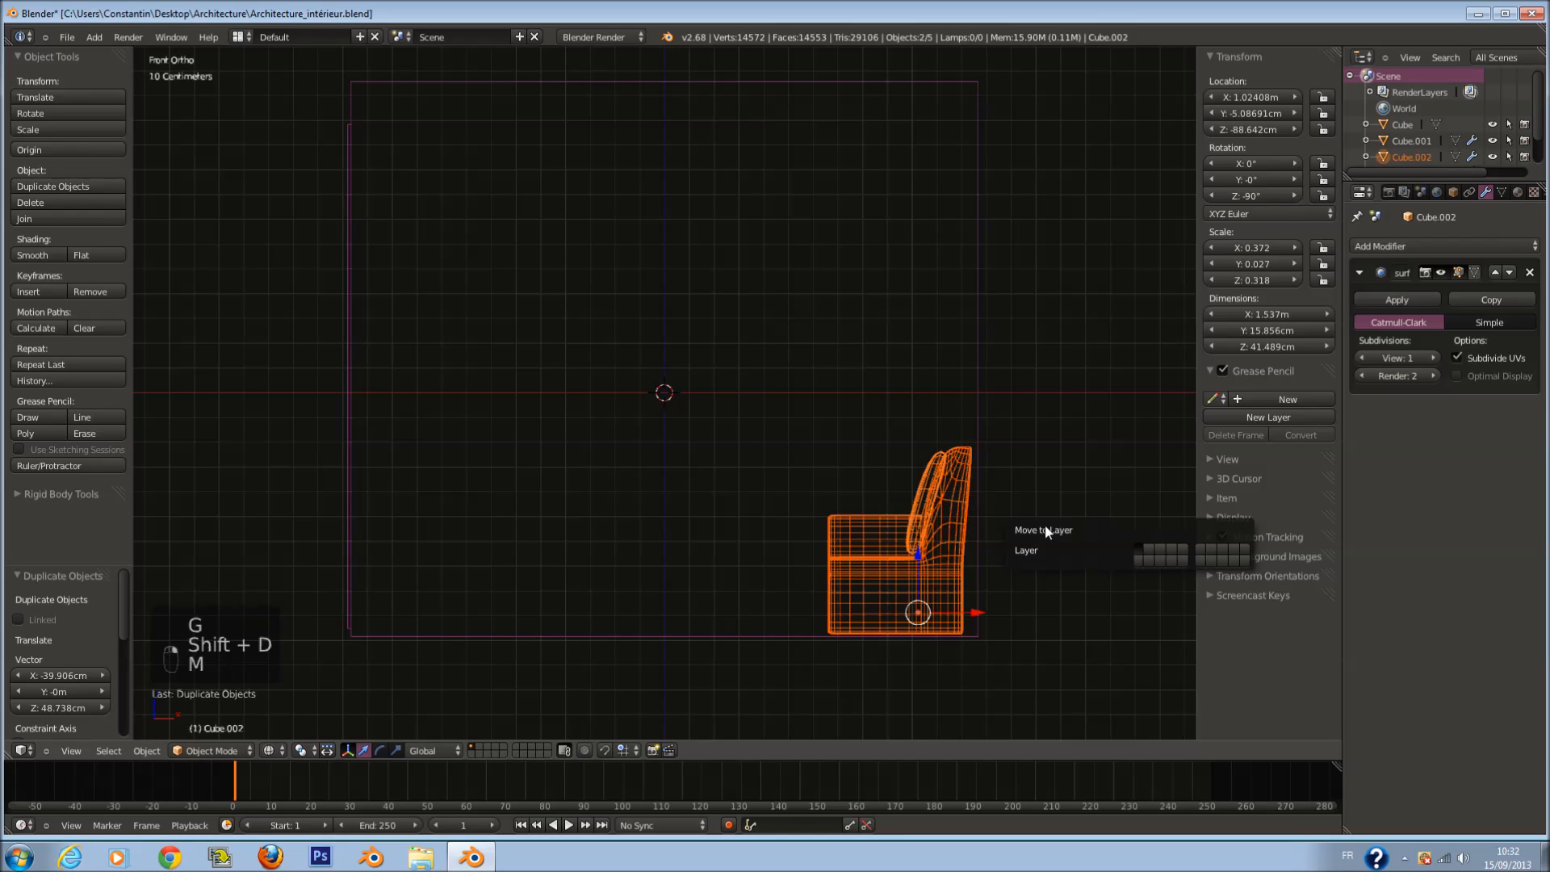
click(1151, 545)
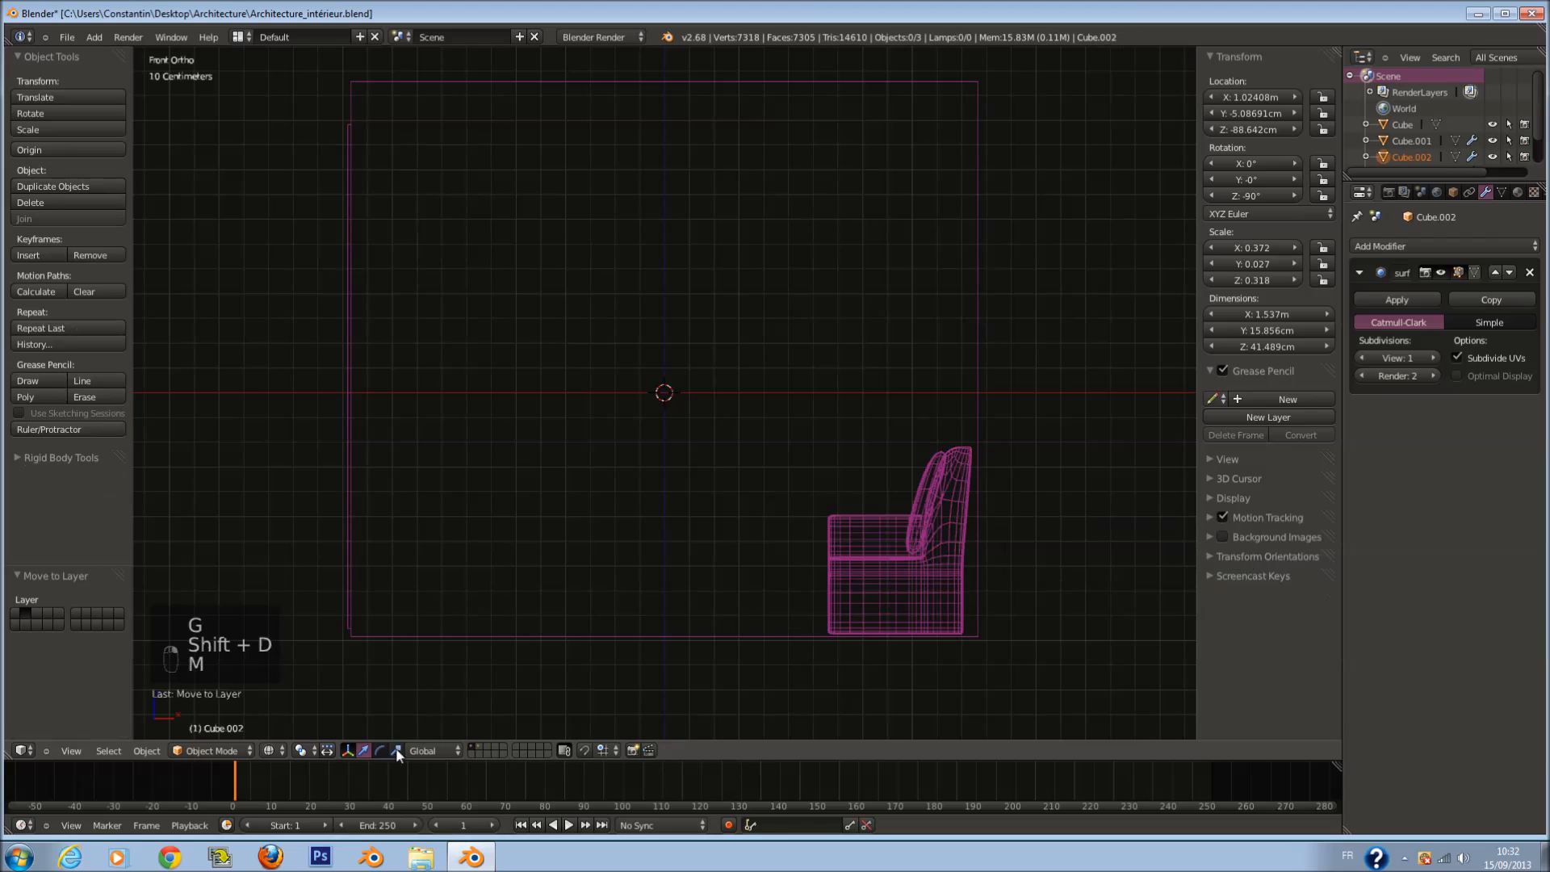
click(478, 747)
key(KP_1)
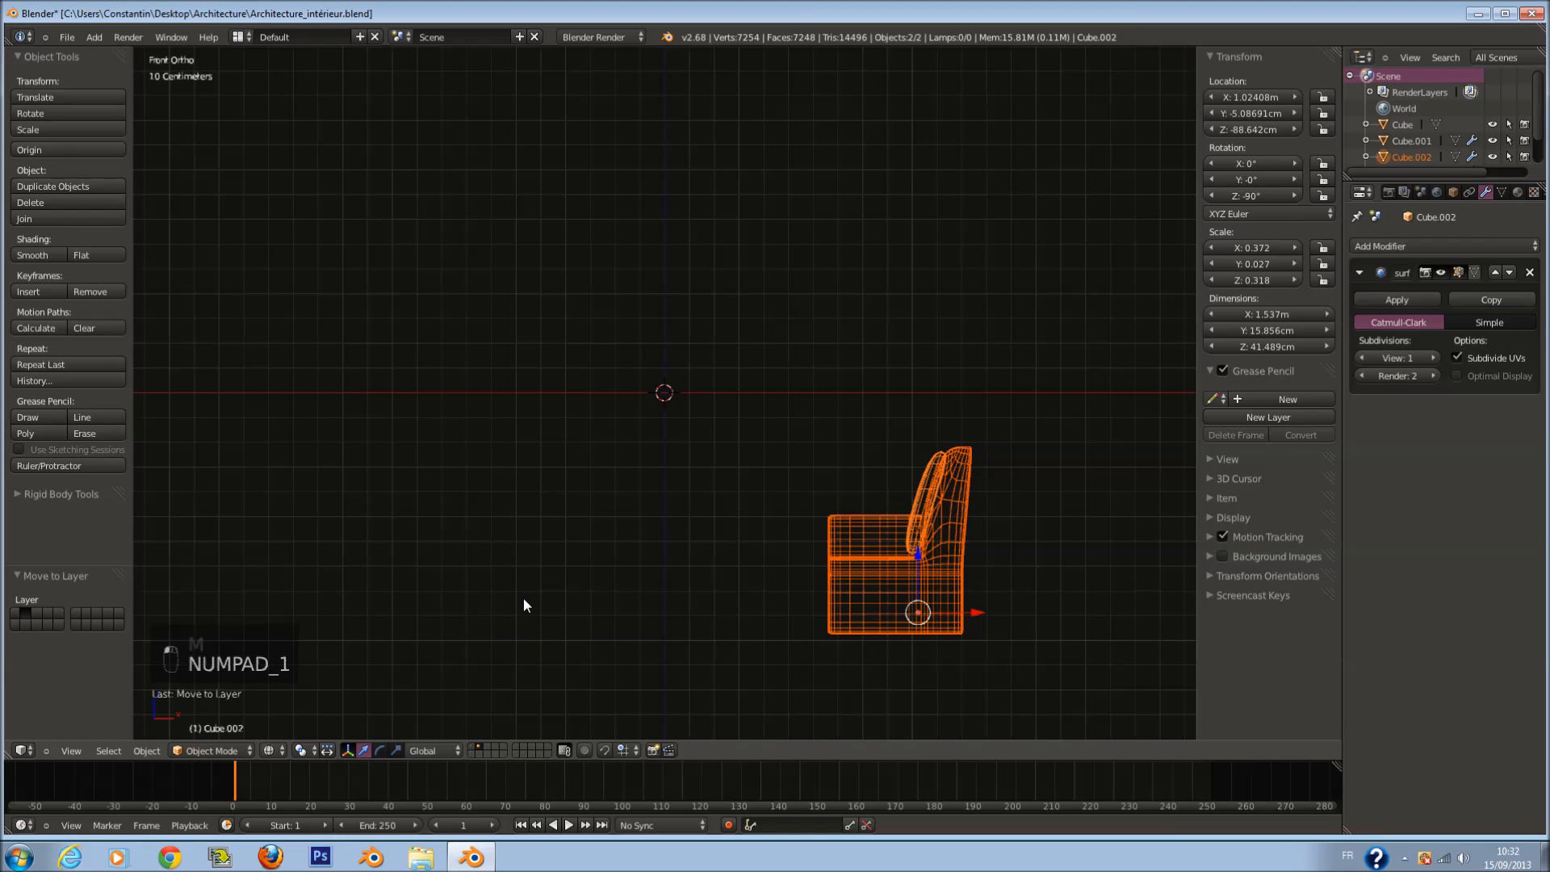
Step: Examine the duplicated sofa in solid shading from the front and from above
key(KP_3)
key(z)
scroll(688, 424, up, 2)
mouse_move(688, 424)
middle_down()
mouse_move(322, 540)
mouse_move(859, 335)
middle_up()
shift+scroll(860, 335, up, 5)
key(Tab)
ctrl+scroll(866, 341, up, 5)
shift+scroll(865, 340, up, 4)
key(Tab)
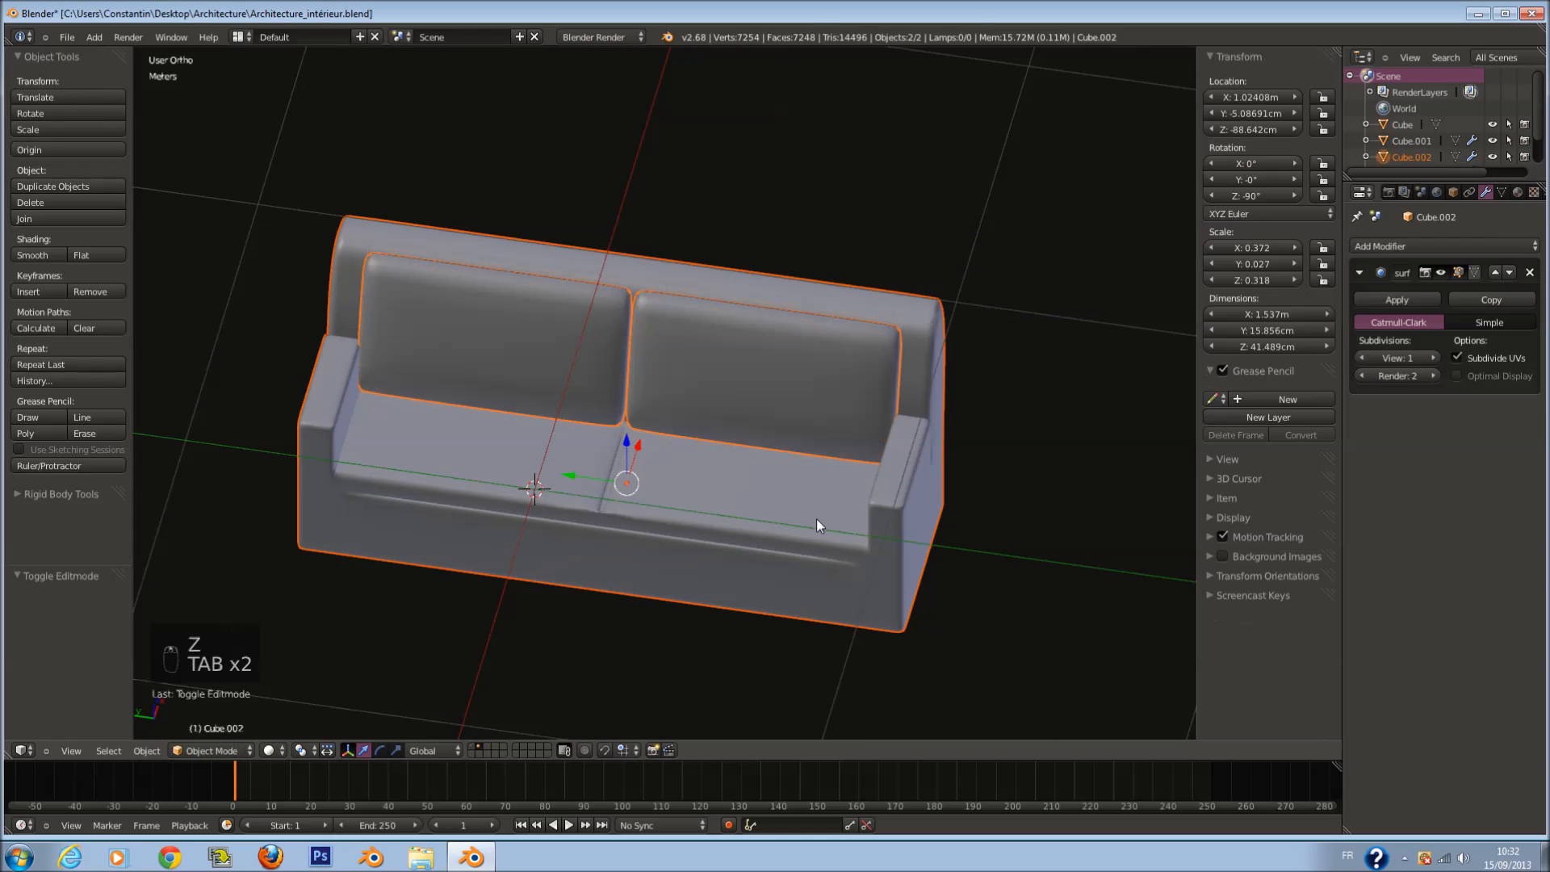
Step: Select the duplicated sofa body and, in wireframe top view, apply its Mirror modifier
right_click(823, 504)
key(KP_7)
key(Tab)
ctrl+scroll(815, 492, down, 4)
shift+scroll(811, 481, up, 2)
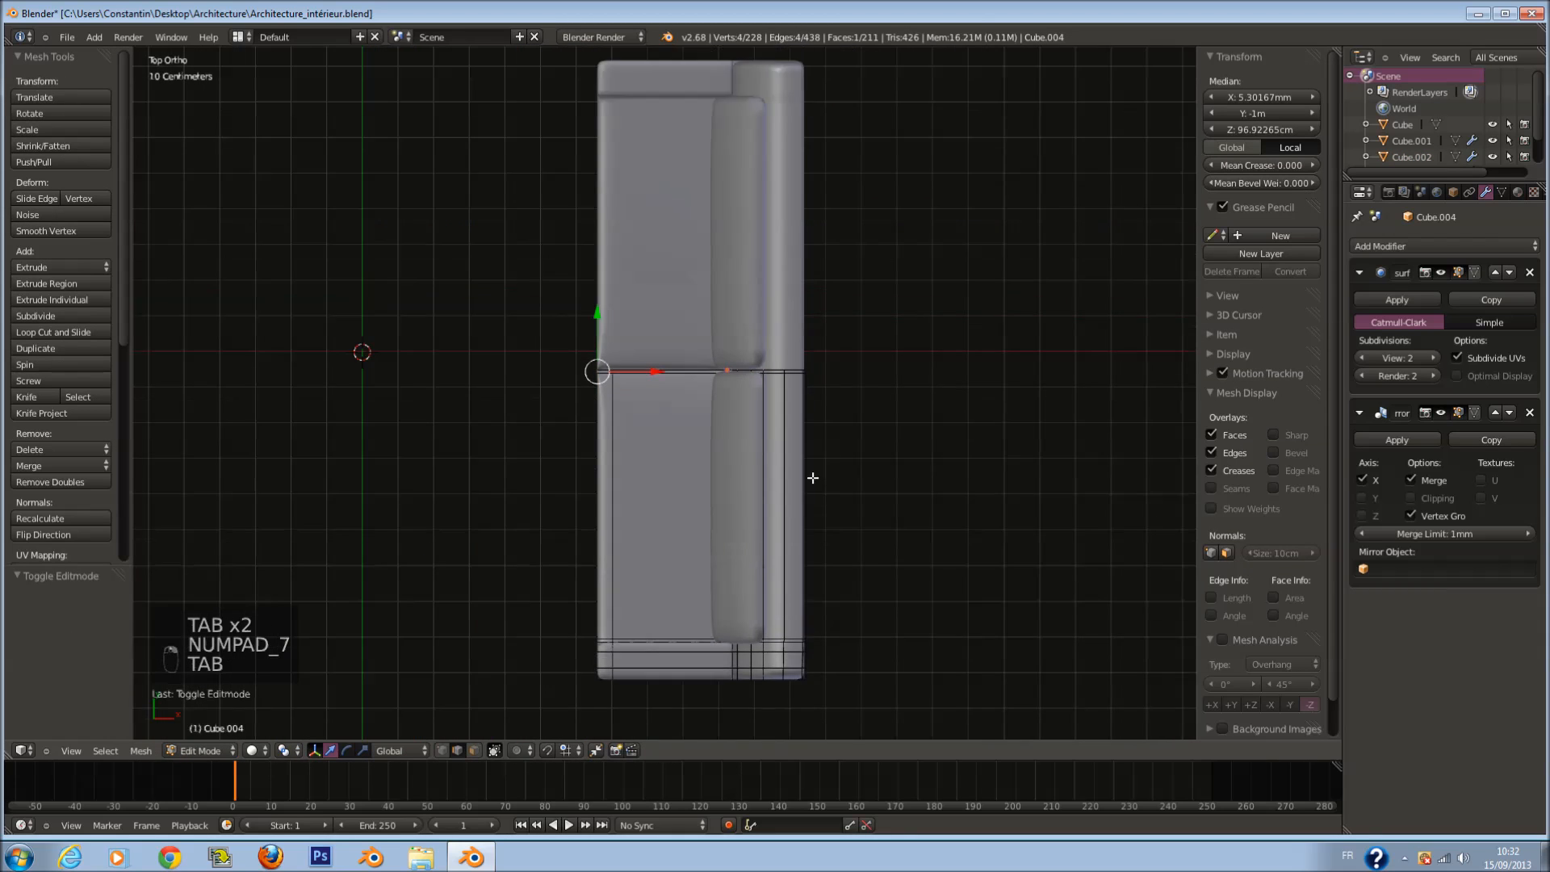
key(z)
key(Tab)
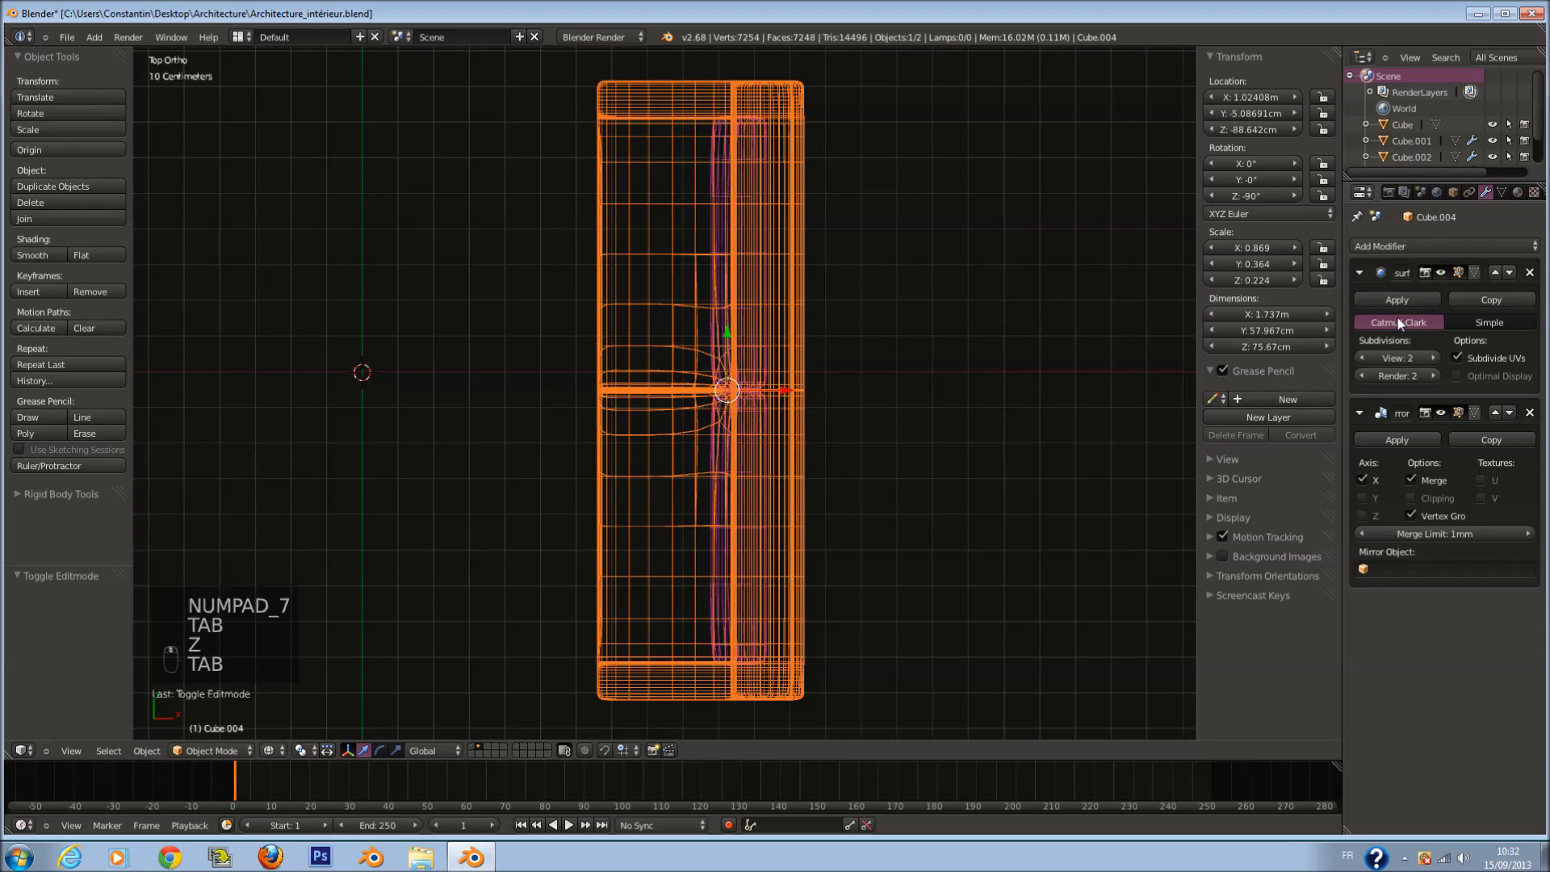
click(1397, 439)
Step: Box-select all geometry of the sofa body on the +Y side of its centre line and delete it
scroll(669, 380, up, 1)
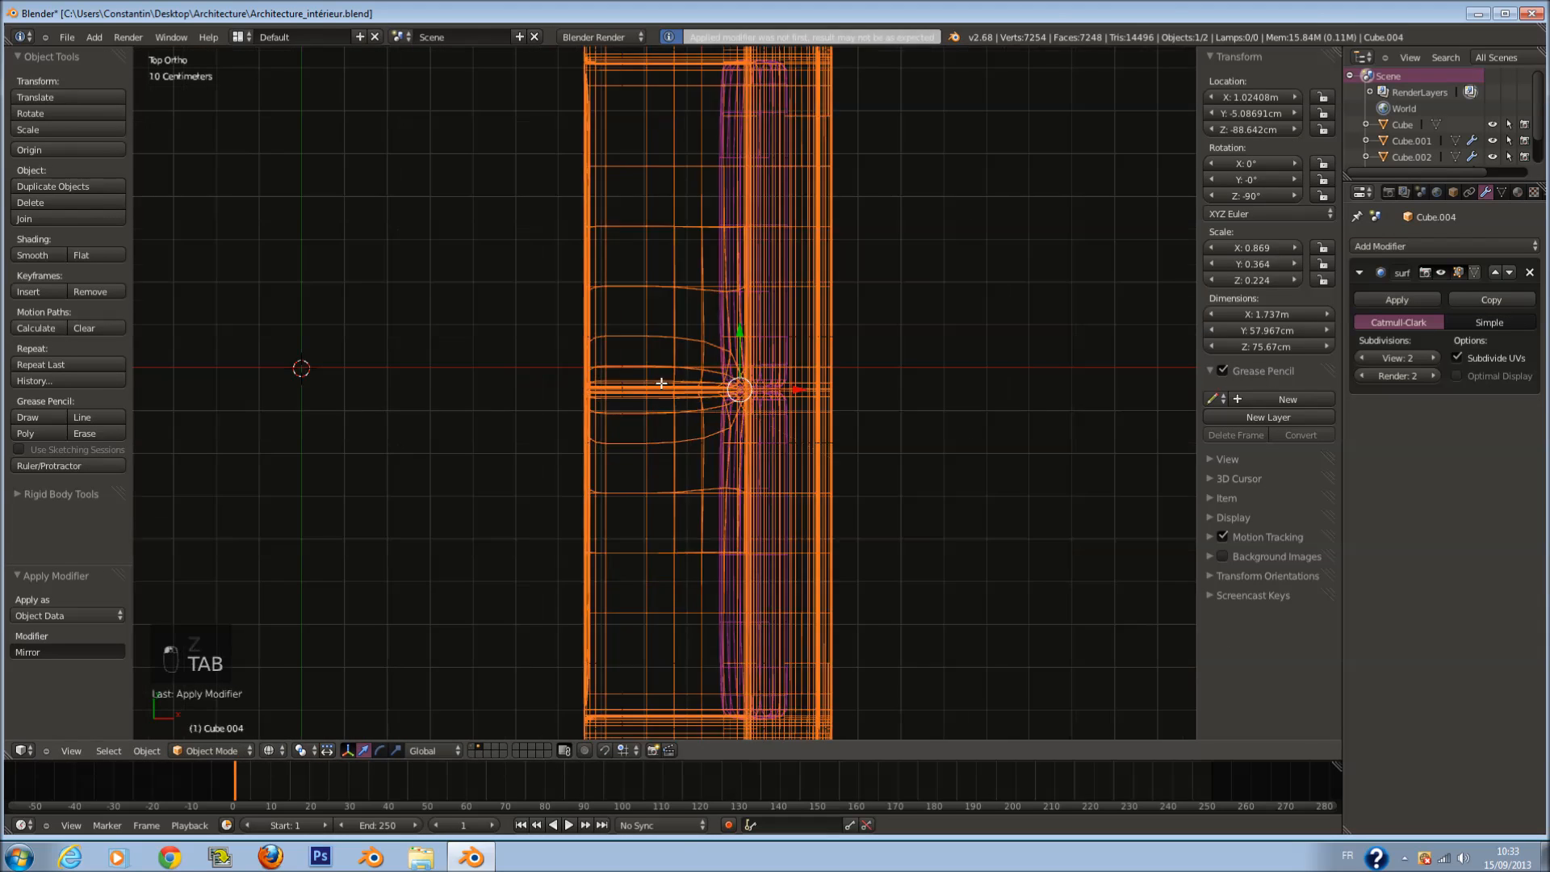
shift+scroll(669, 380, up, 4)
key(Tab)
key(a)
key(a)
key(a)
key(a)
key(a)
key(a)
key(a)
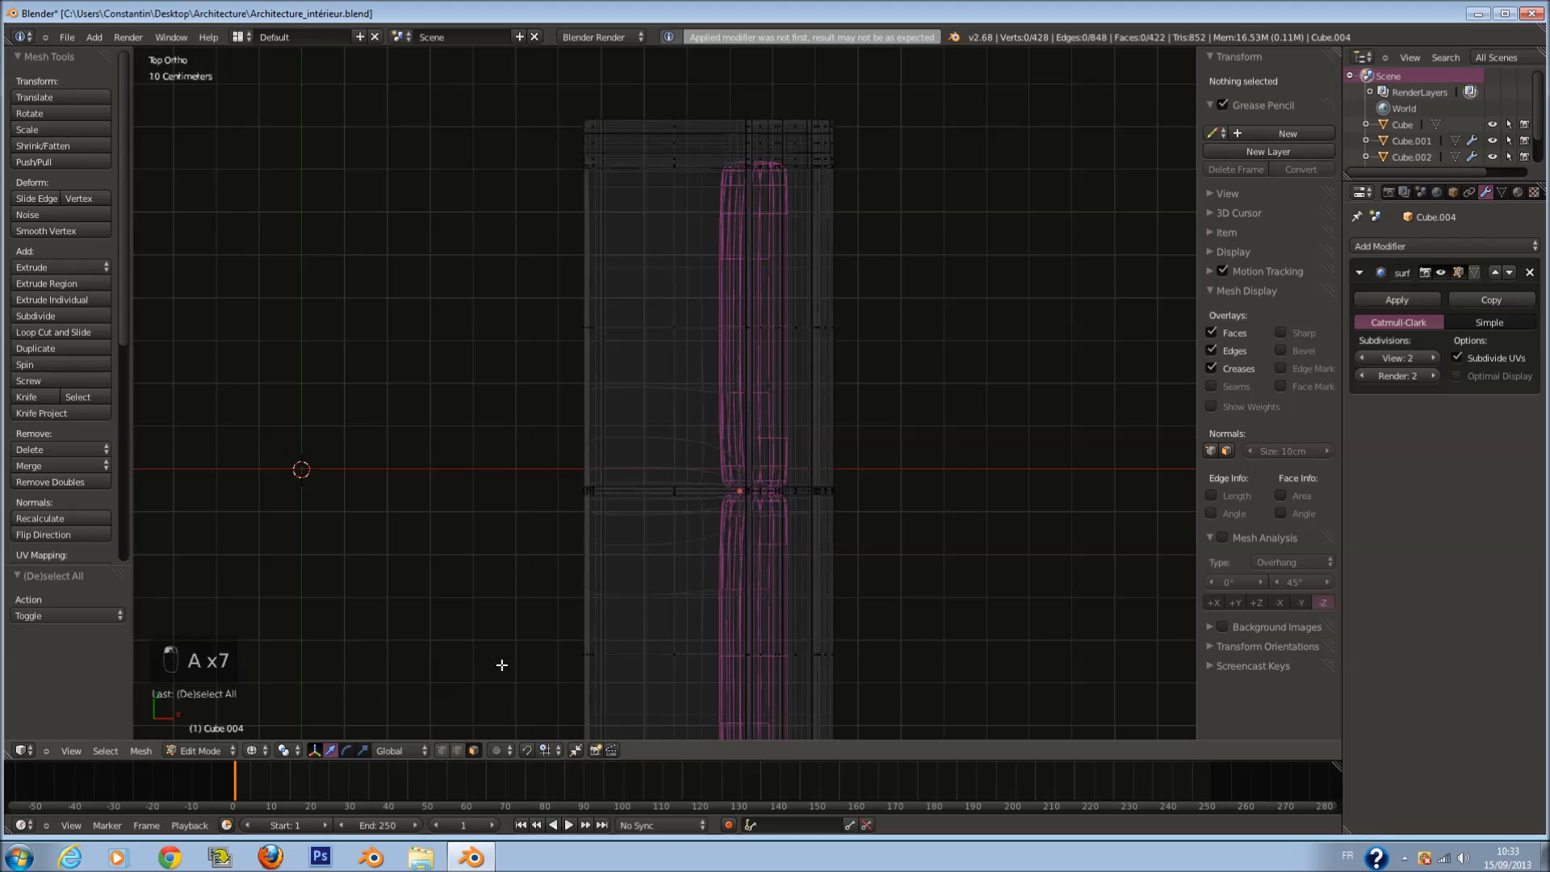
scroll(503, 664, down, 1)
key(b)
drag(507, 76, 936, 491)
key(x)
click(936, 491)
key(Tab)
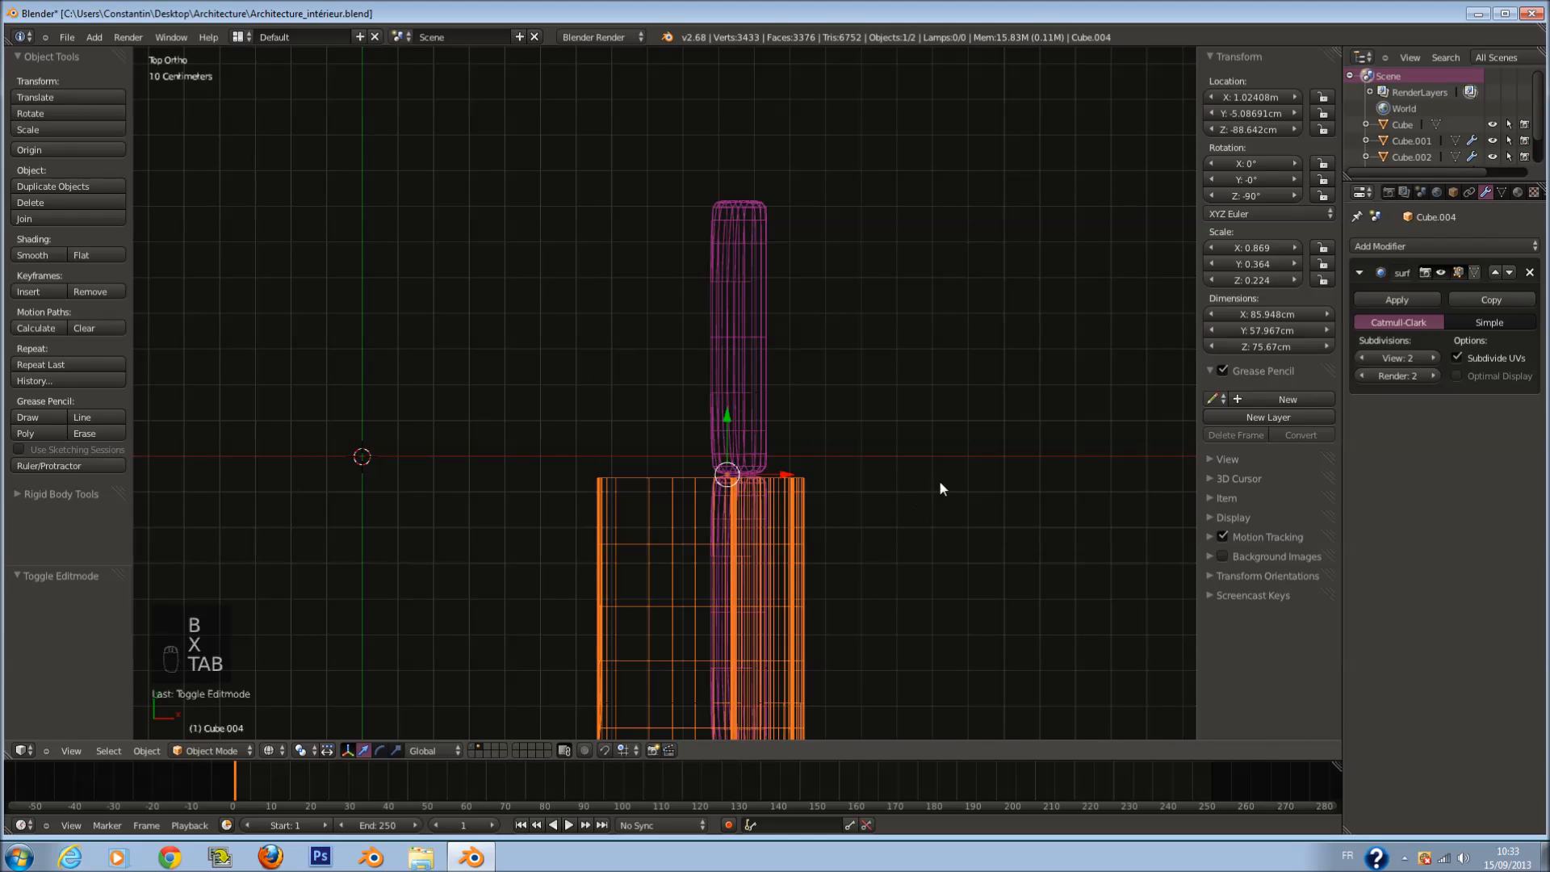
Step: Add a new Mirror modifier on the X axis to the half body and enable Clipping
click(1382, 248)
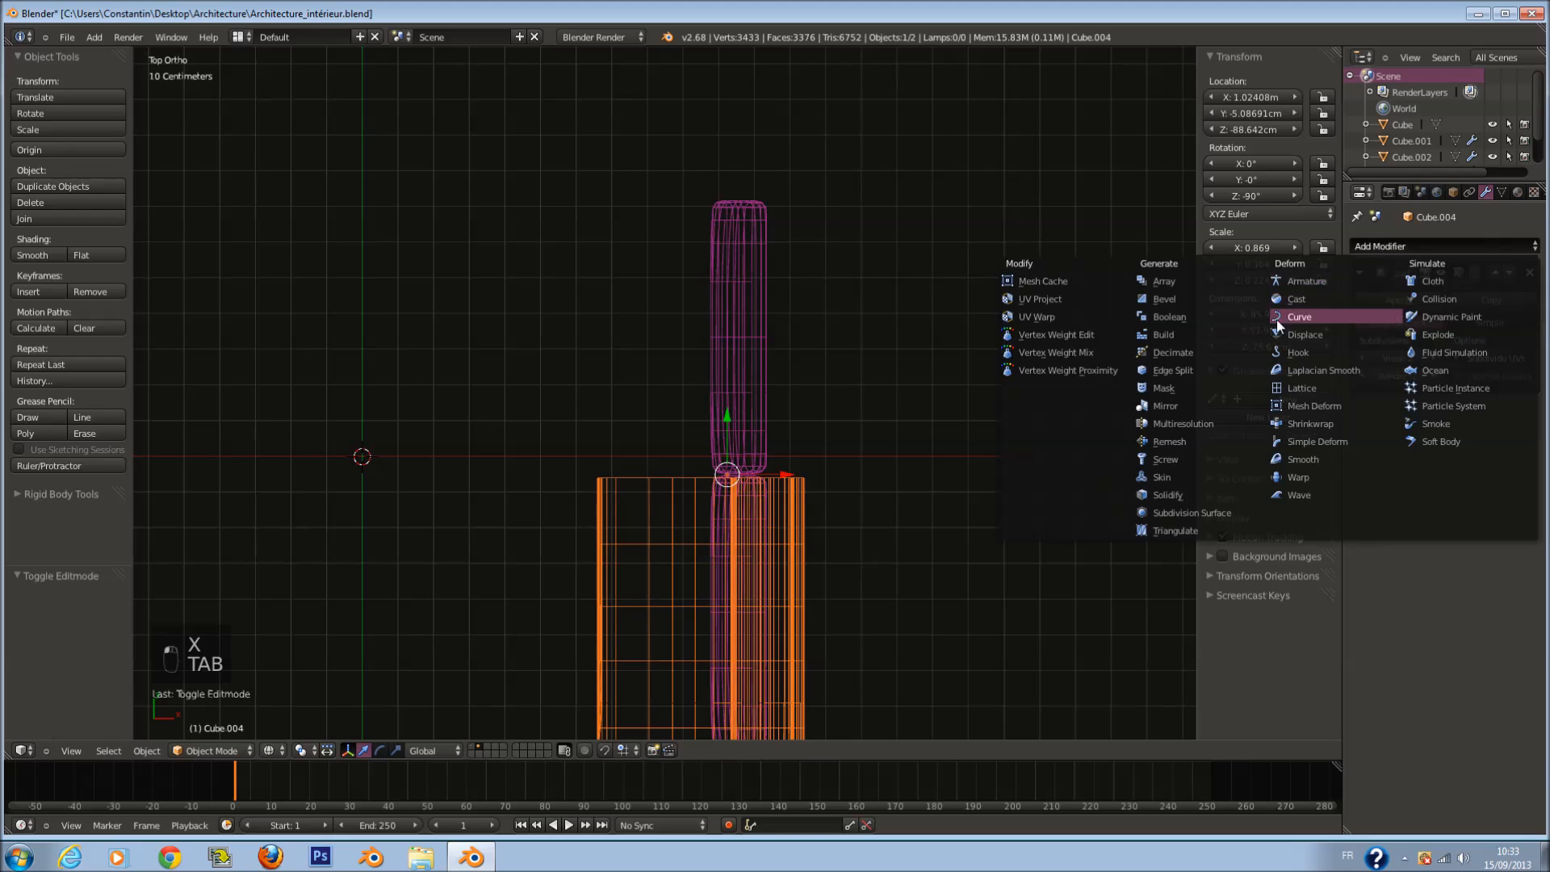
click(1215, 406)
click(1411, 498)
Step: Move the entire half mesh along Y past the mirror plane, narrowing the body to an armchair about 84 cm wide
shift+scroll(682, 507, down, 2)
key(Tab)
key(a)
key(a)
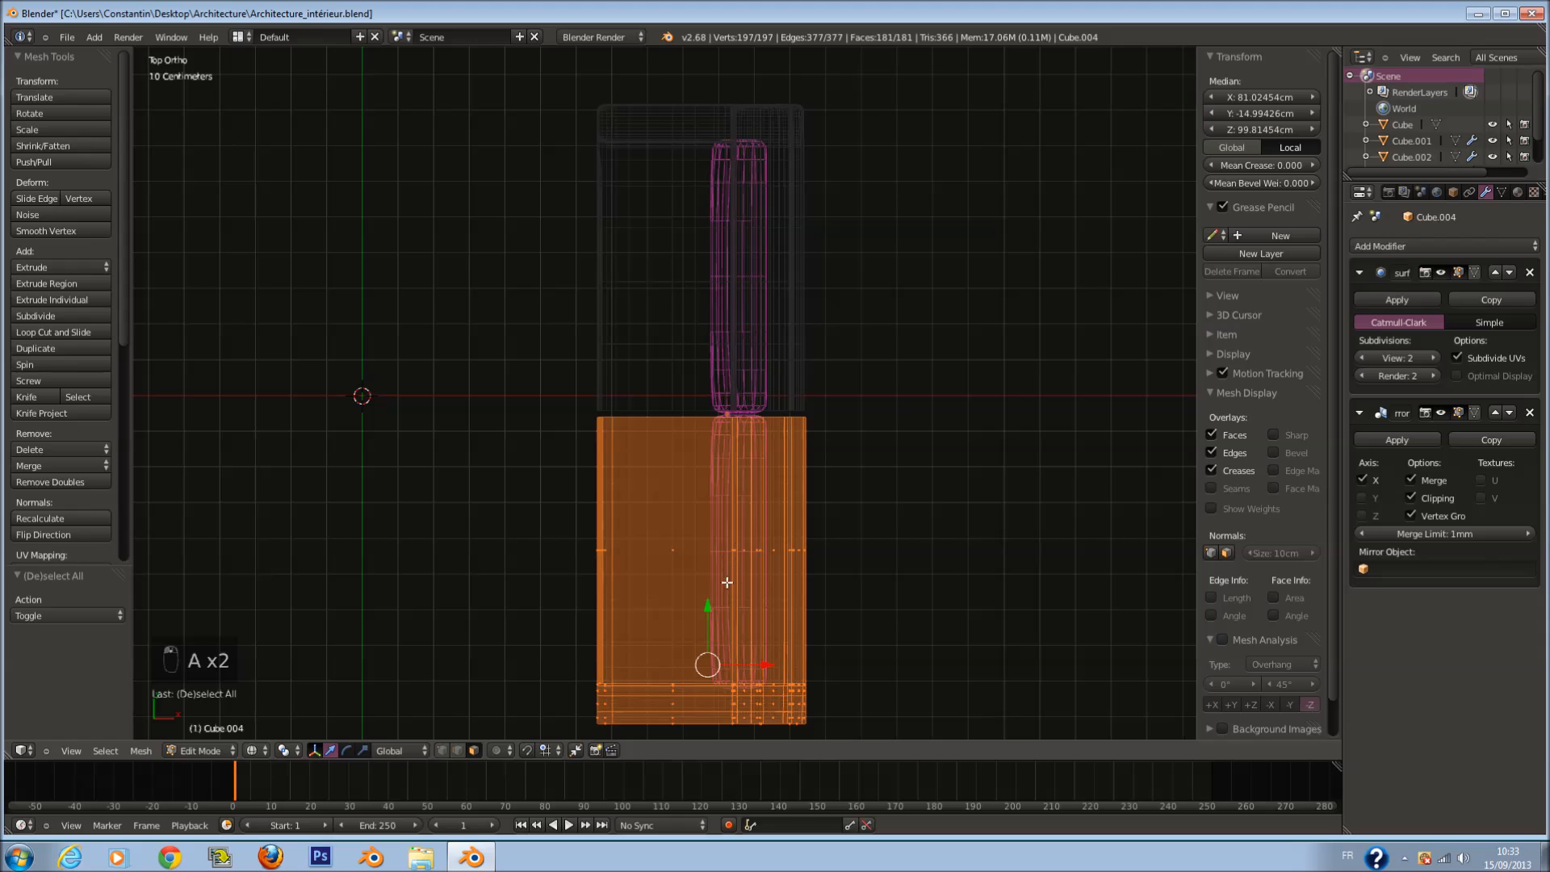
drag(715, 609, 716, 473)
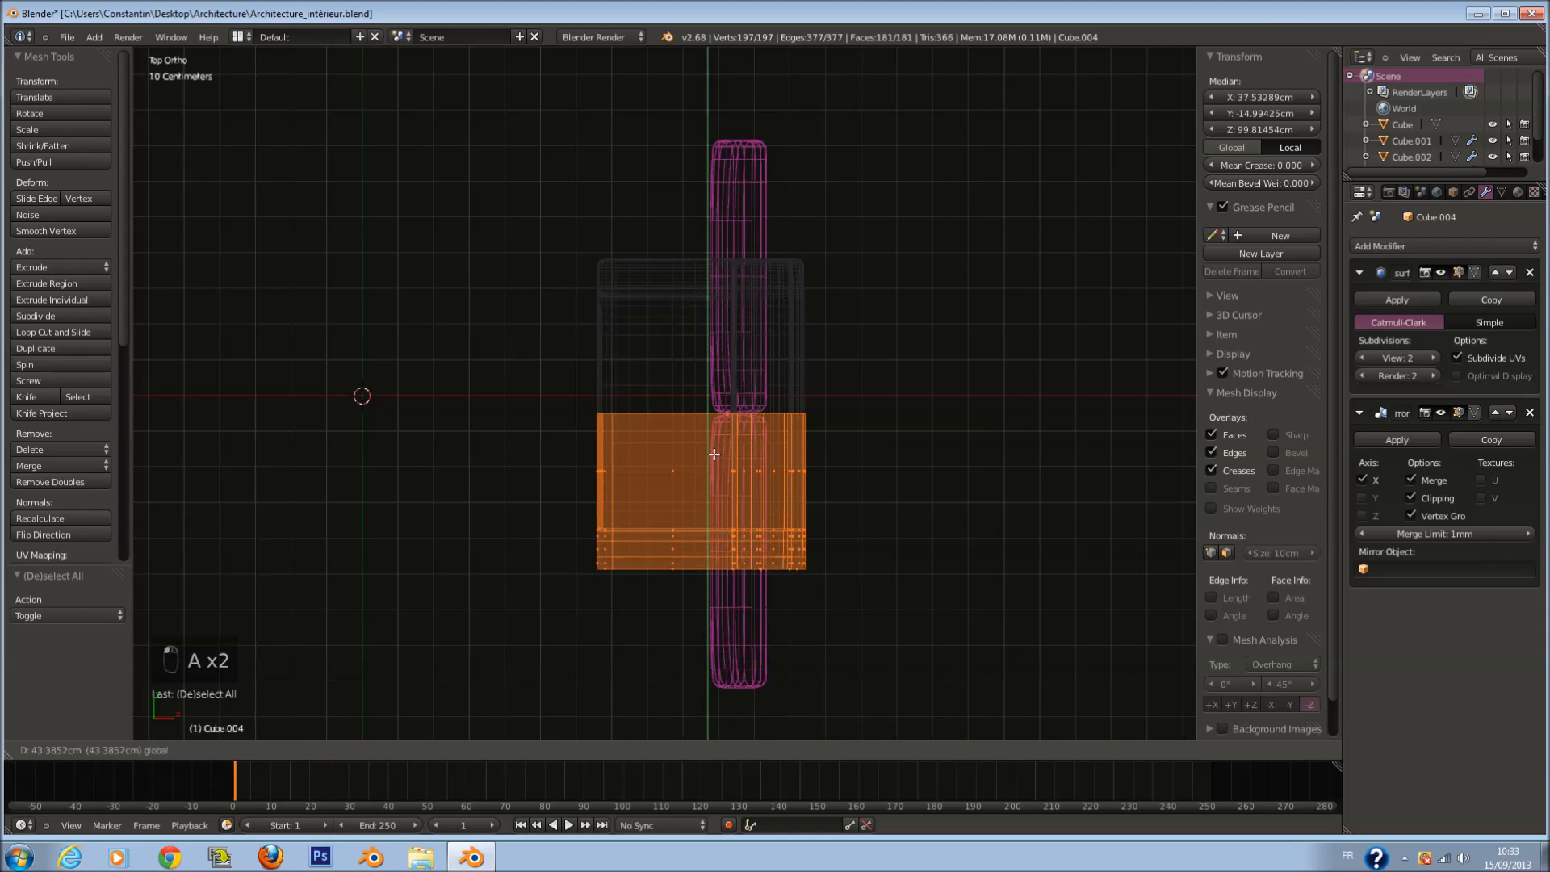
key(z)
middle_drag(738, 474, 800, 523)
middle_drag(751, 669, 643, 543)
key(Tab)
Step: In the cushion object, select the whole cushion on the -Y side and delete it, keeping a single back cushion
right_click(933, 500)
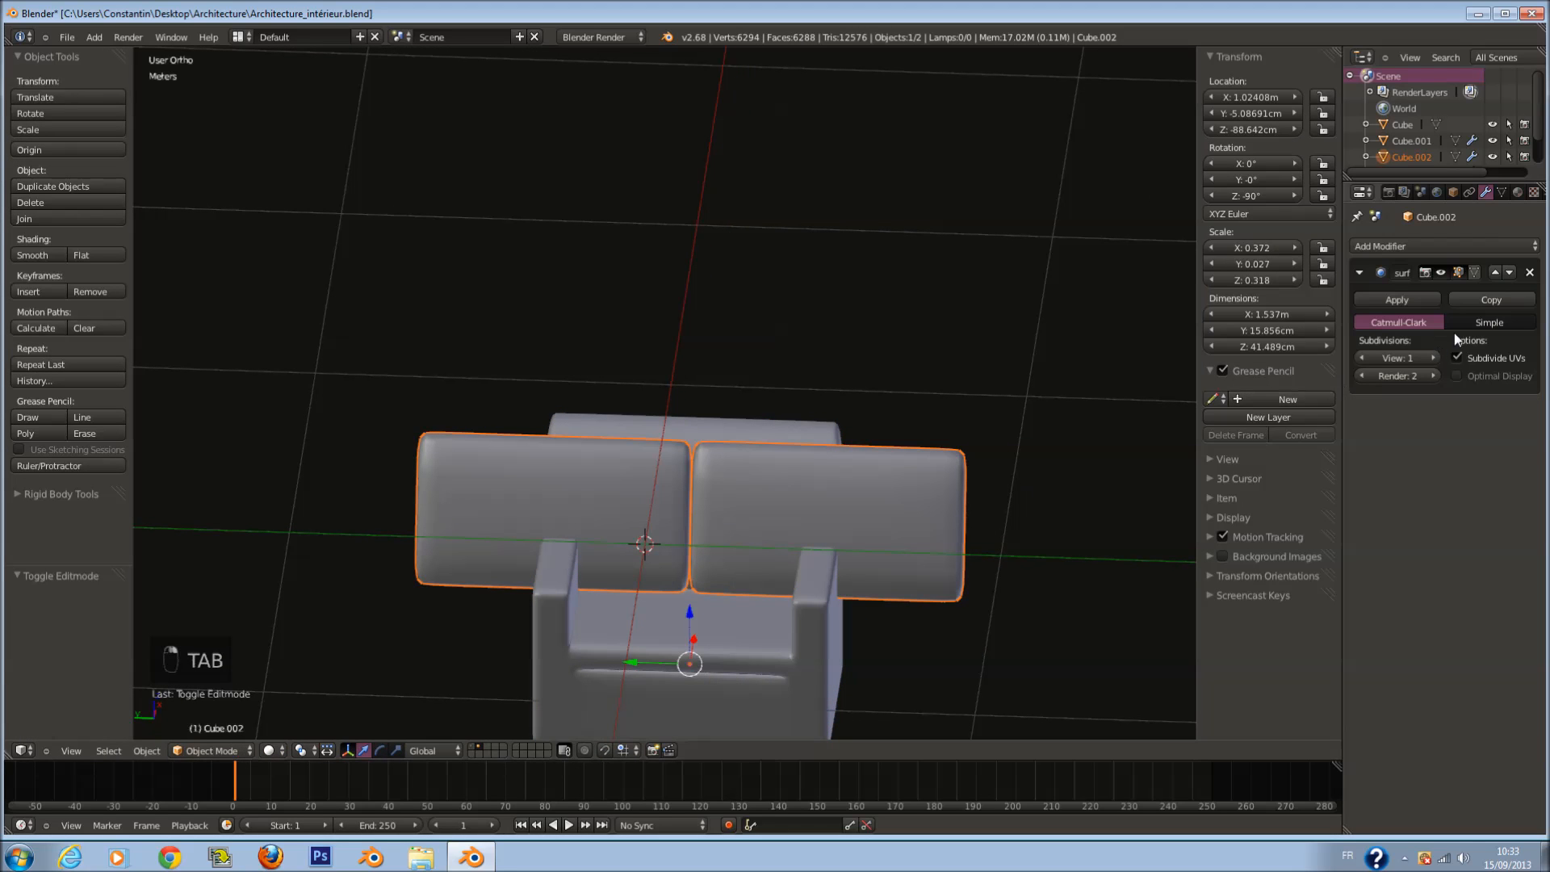
key(Tab)
right_click(926, 476)
key(l)
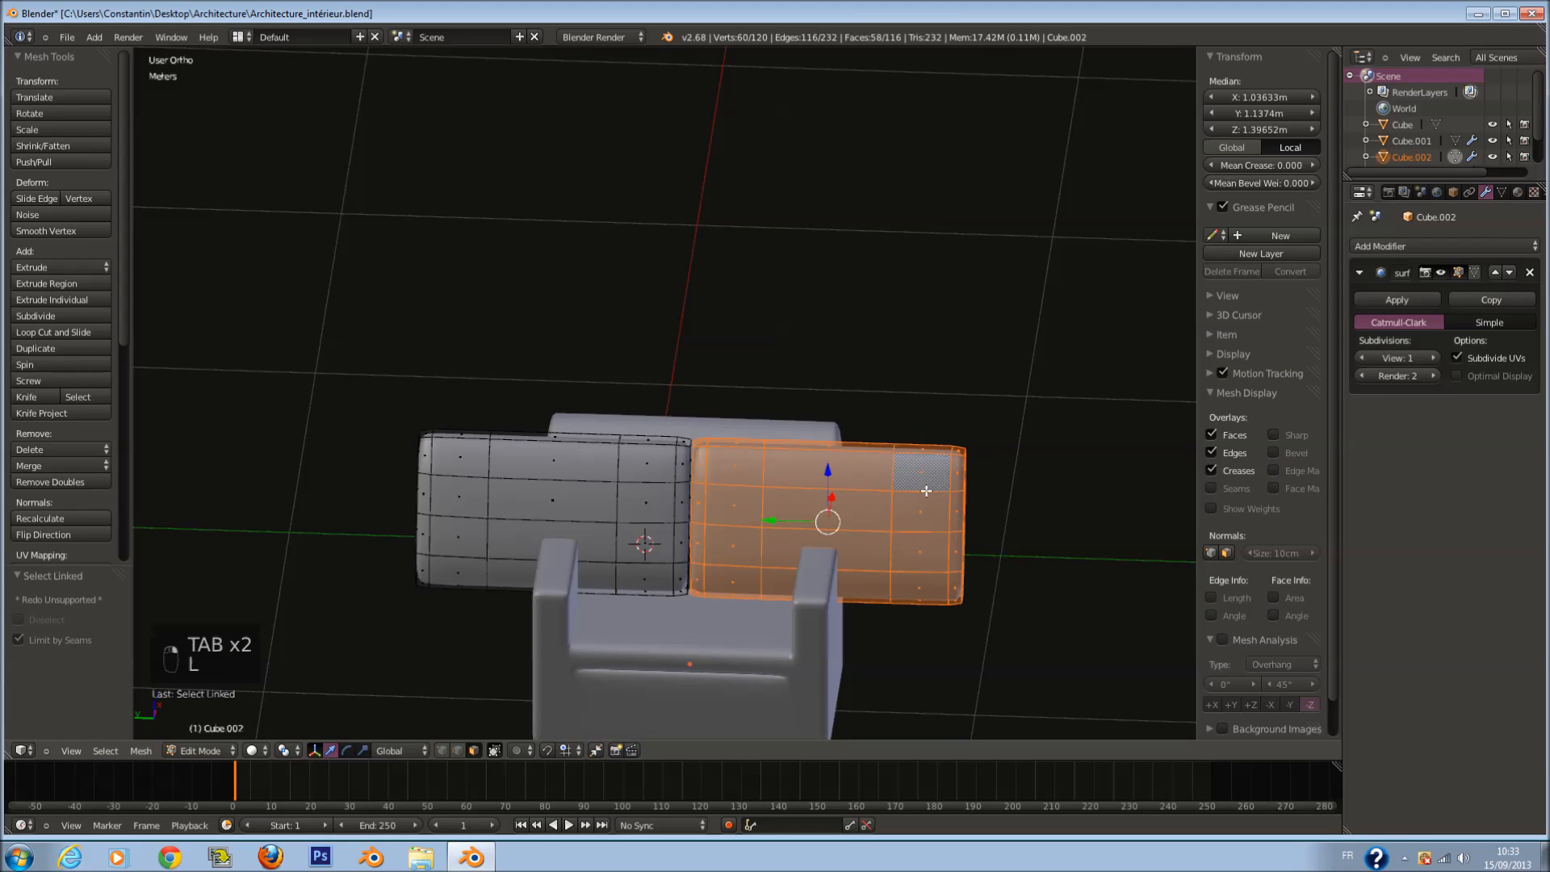
key(x)
click(926, 491)
key(Tab)
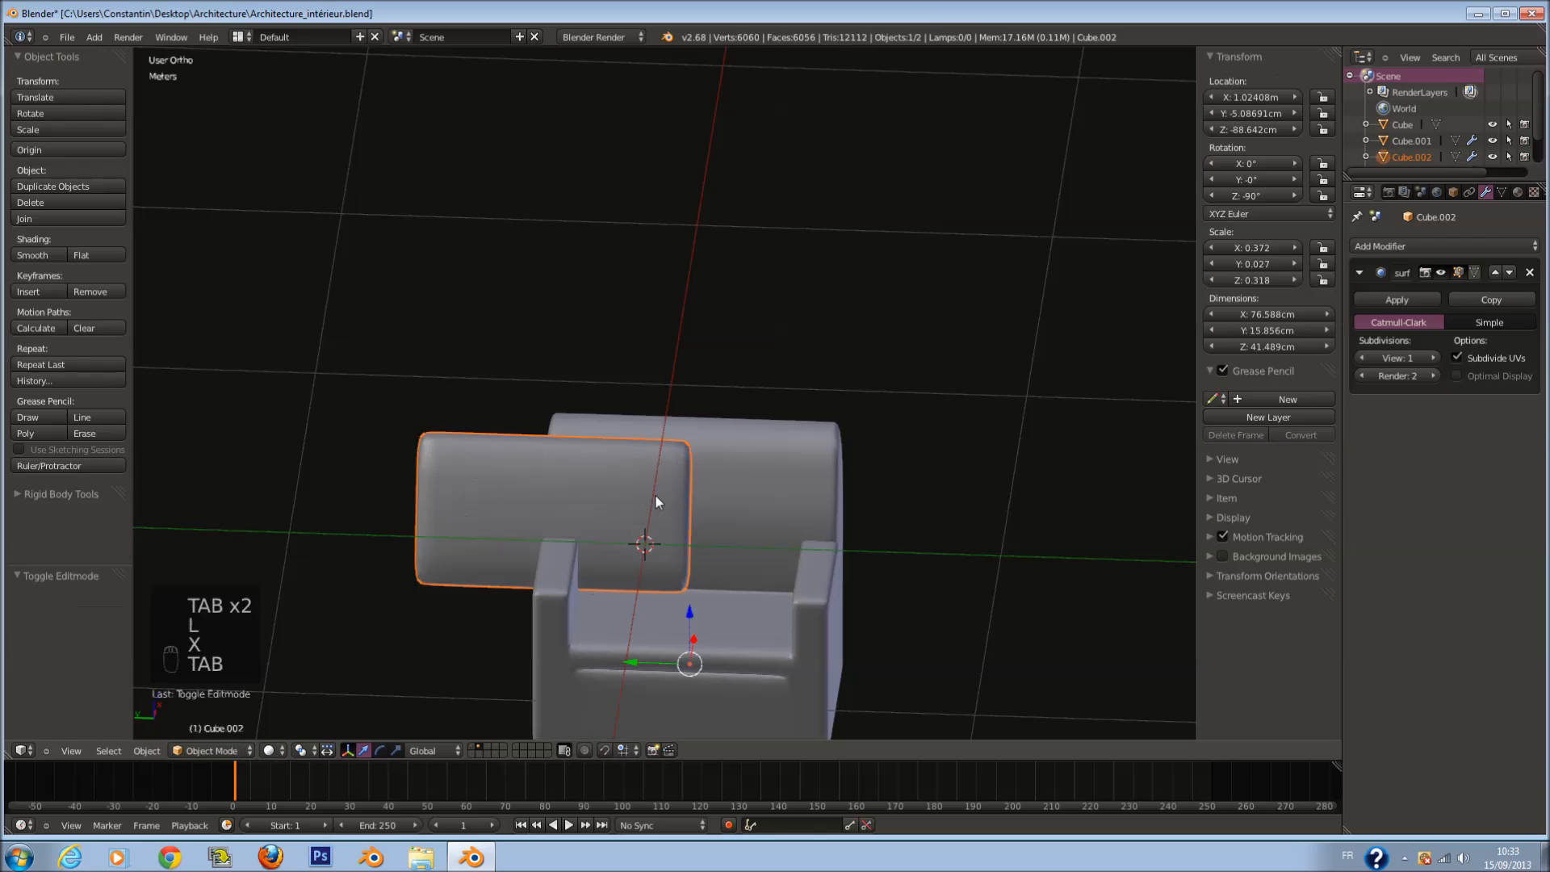
Step: Snap the 3D cursor to the origin of the armchair body
right_click(796, 566)
key(shift+s)
click(795, 584)
key(ctrl+z)
key(shift+s)
click(785, 601)
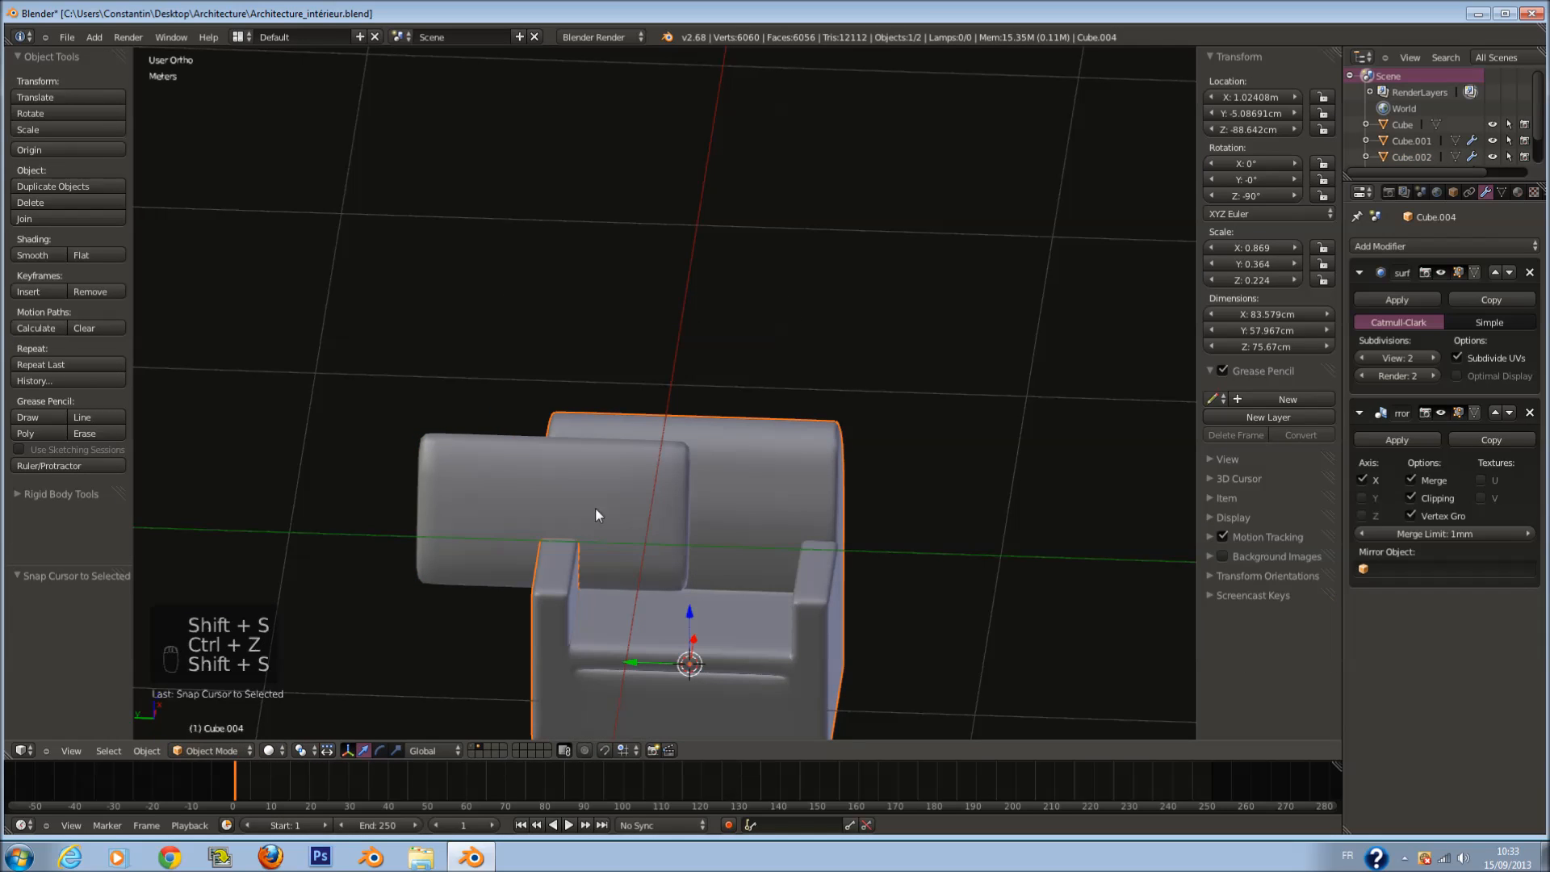
Step: Try to centre the remaining cushion on the armchair by snapping it to the 3D cursor
right_click(497, 476)
key(shift+s)
click(465, 472)
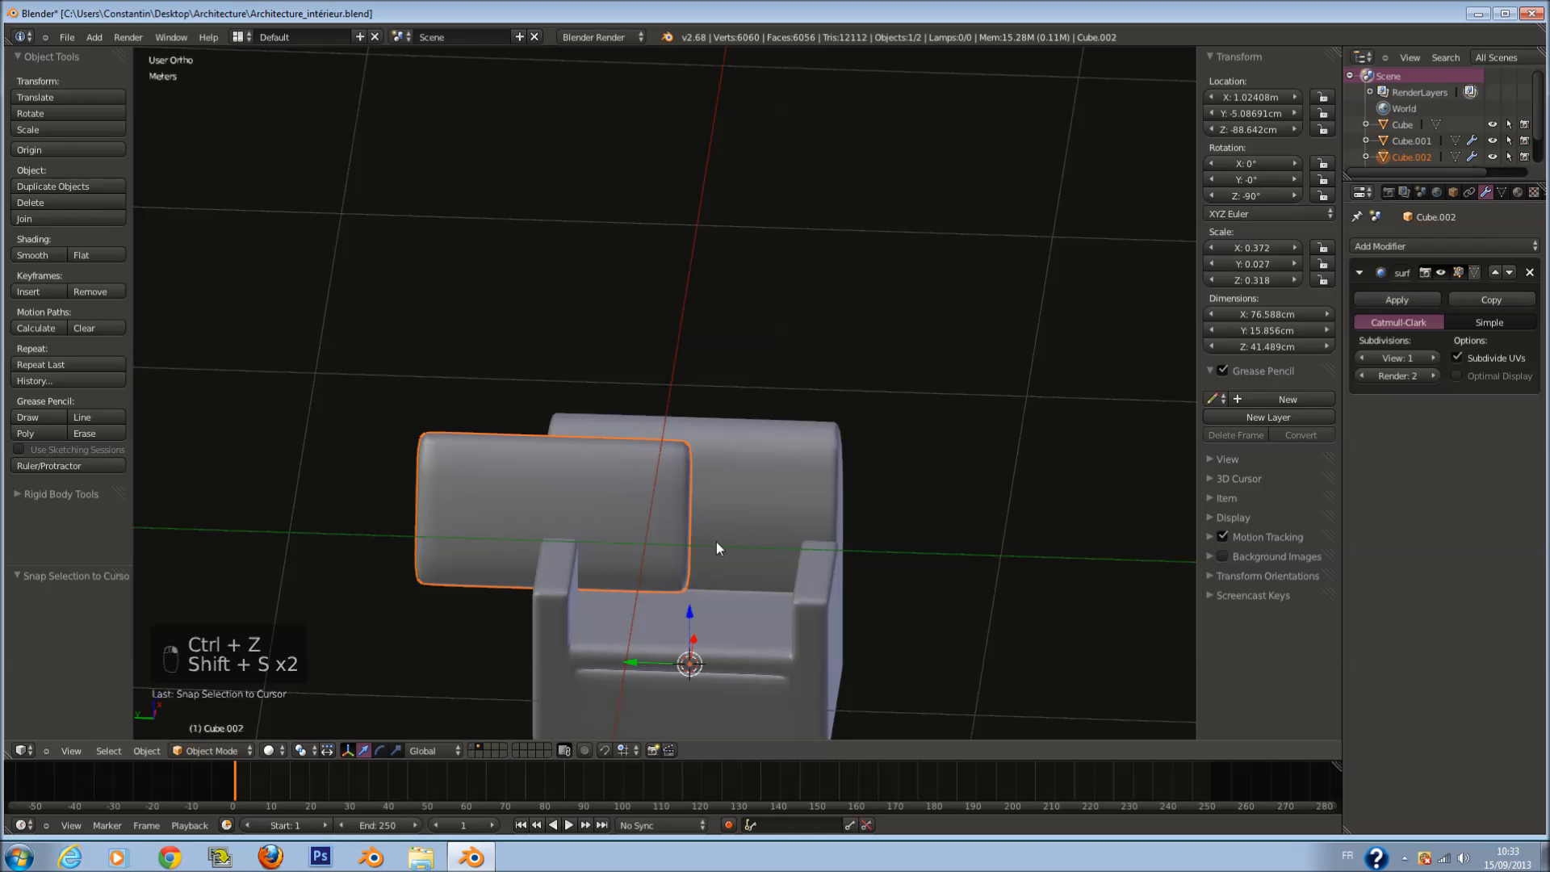
key(shift+s)
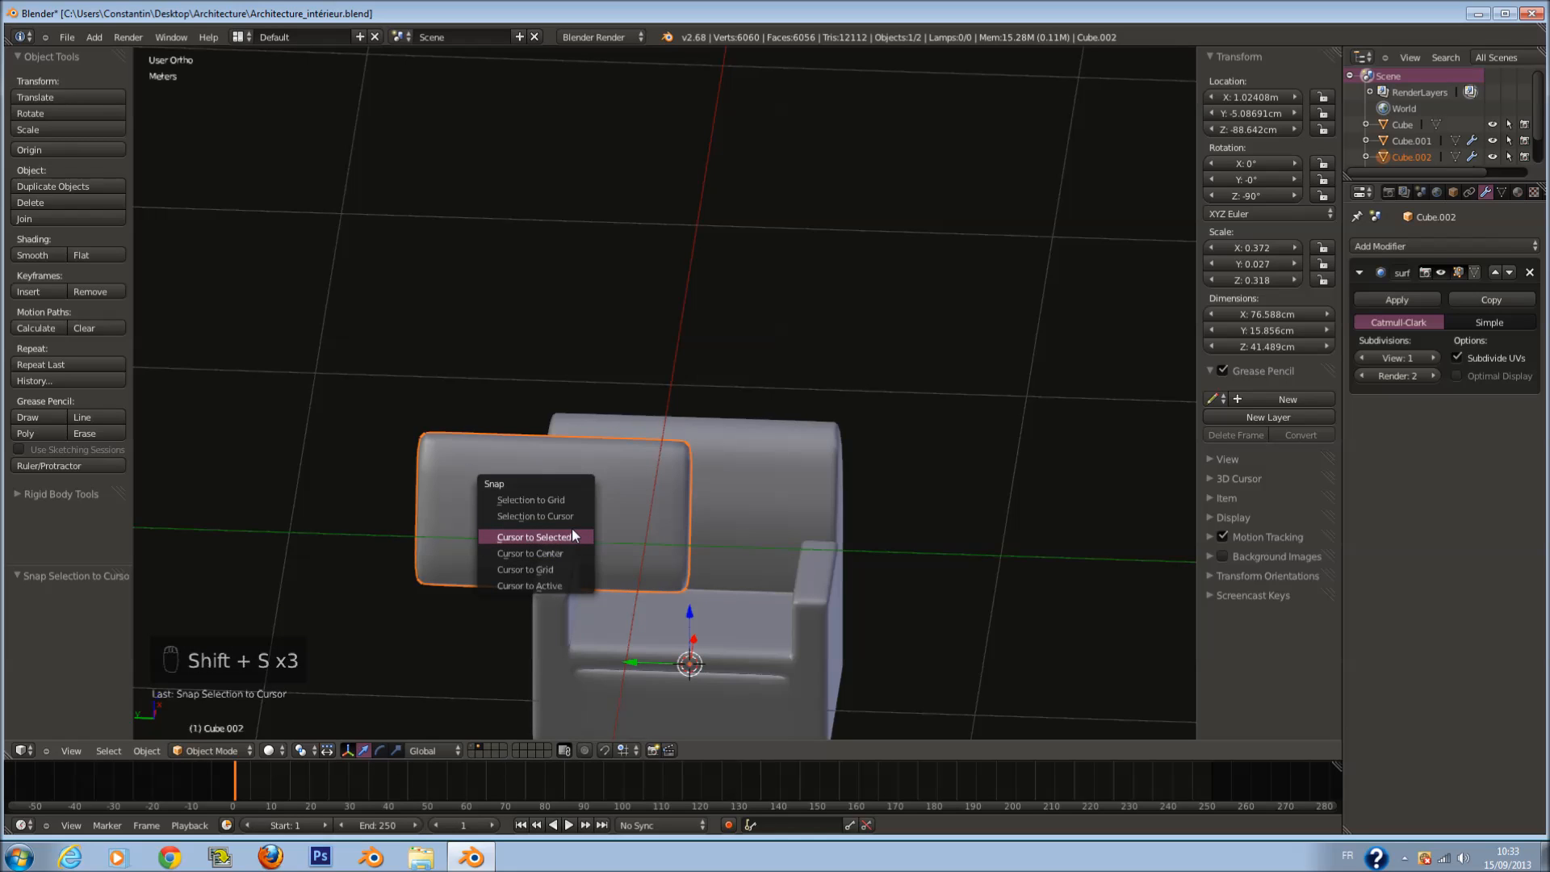
click(571, 536)
key(shift+s)
click(611, 525)
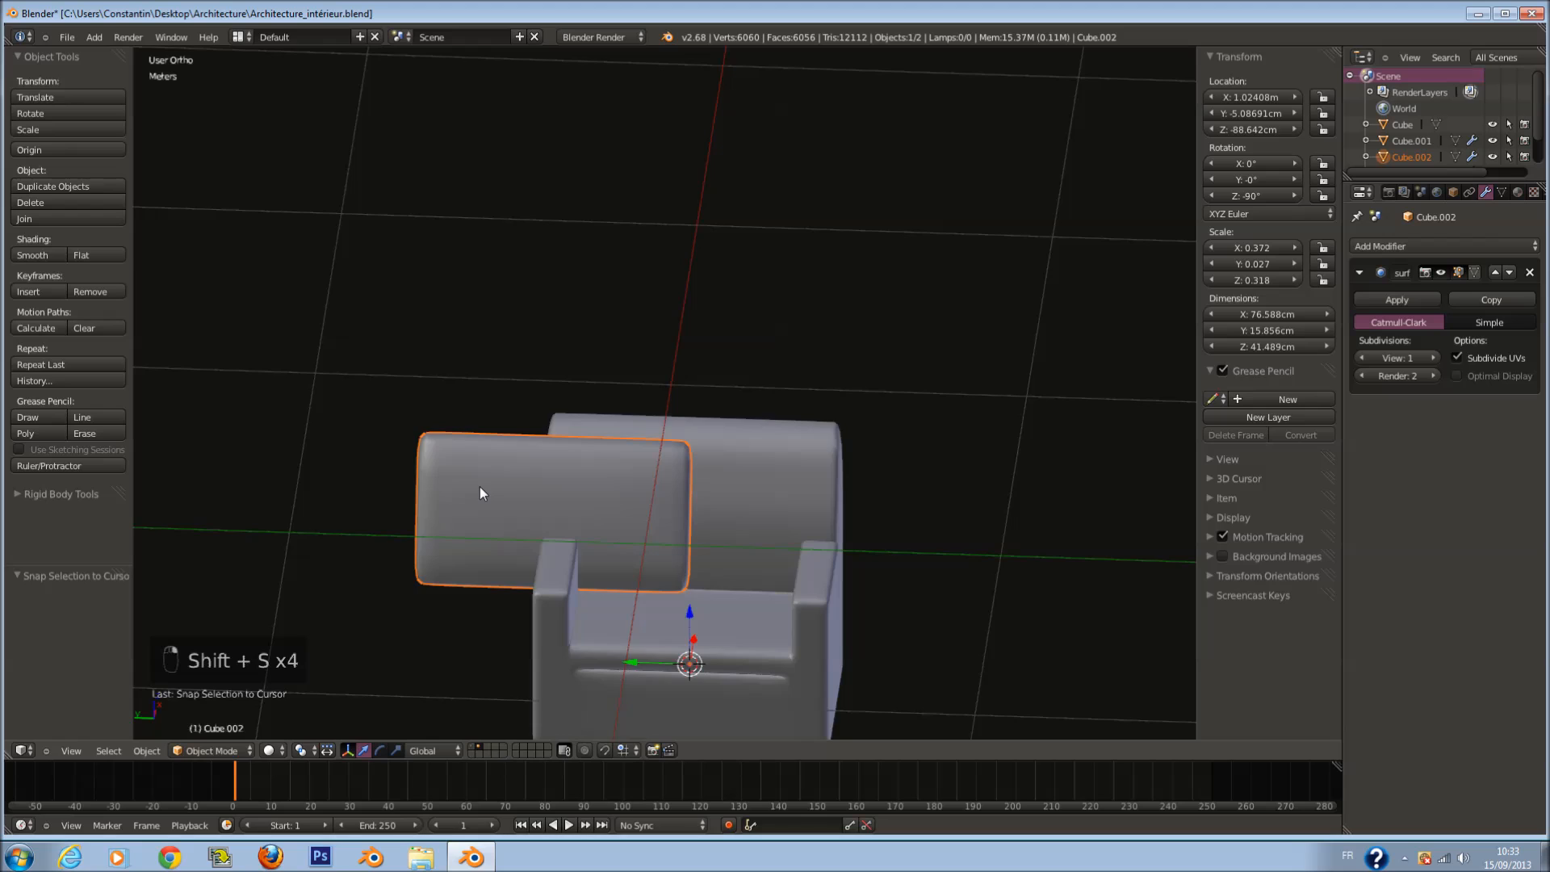
scroll(480, 486, down, 2)
right_click(782, 545)
scroll(782, 545, up, 2)
key(shift+s)
click(787, 569)
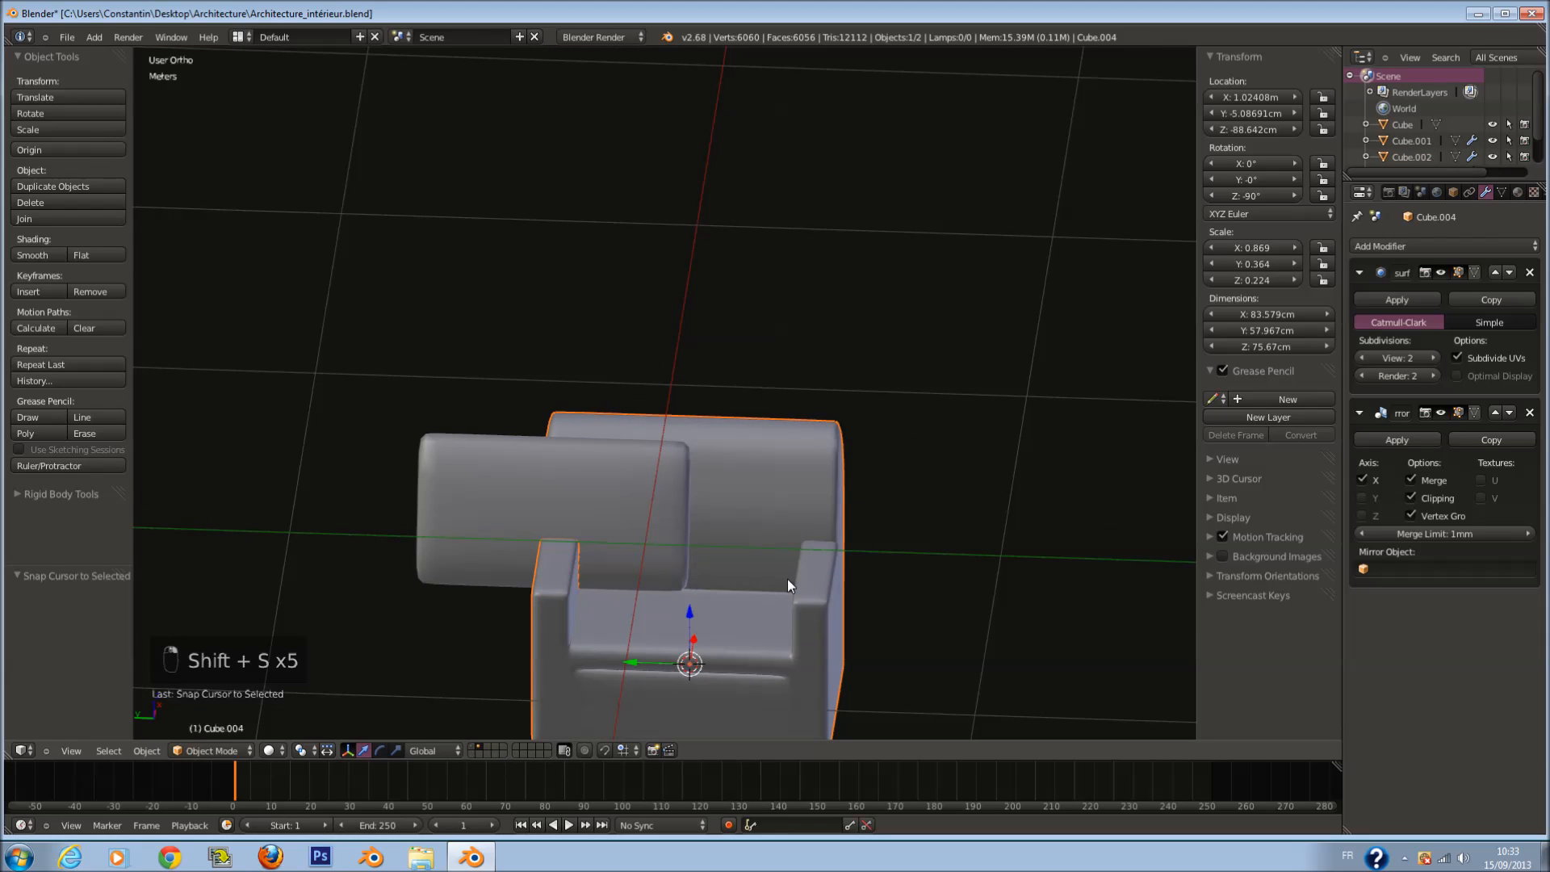
right_click(455, 483)
key(shift+s)
click(510, 463)
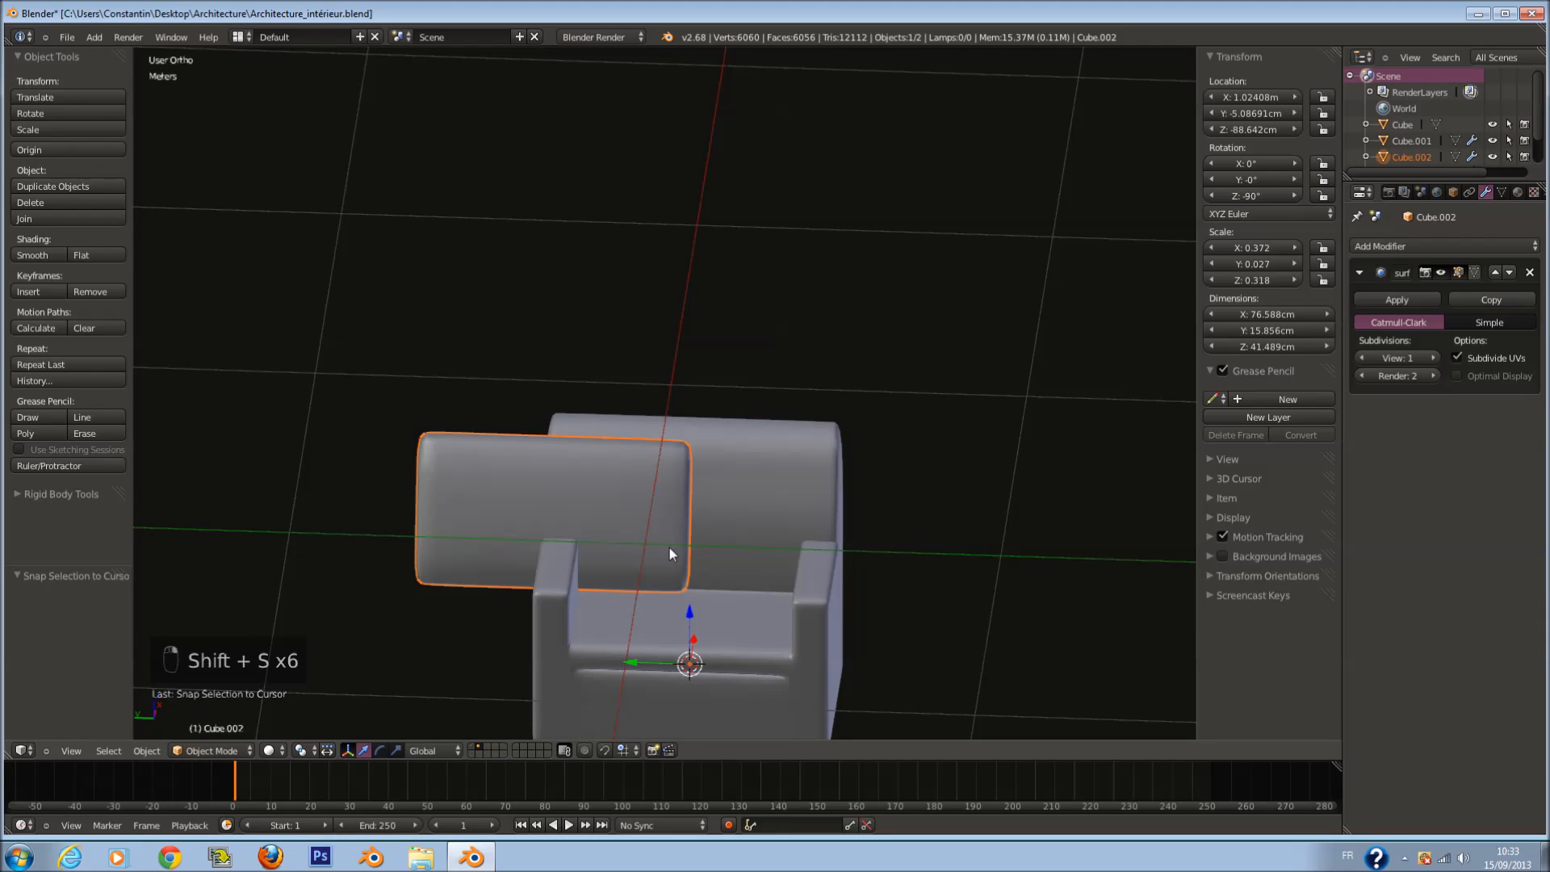
key(z)
key(z)
Step: Set the cushion's origin to its geometry, and snap the cushion to the 3D cursor at the armchair's origin
click(41, 151)
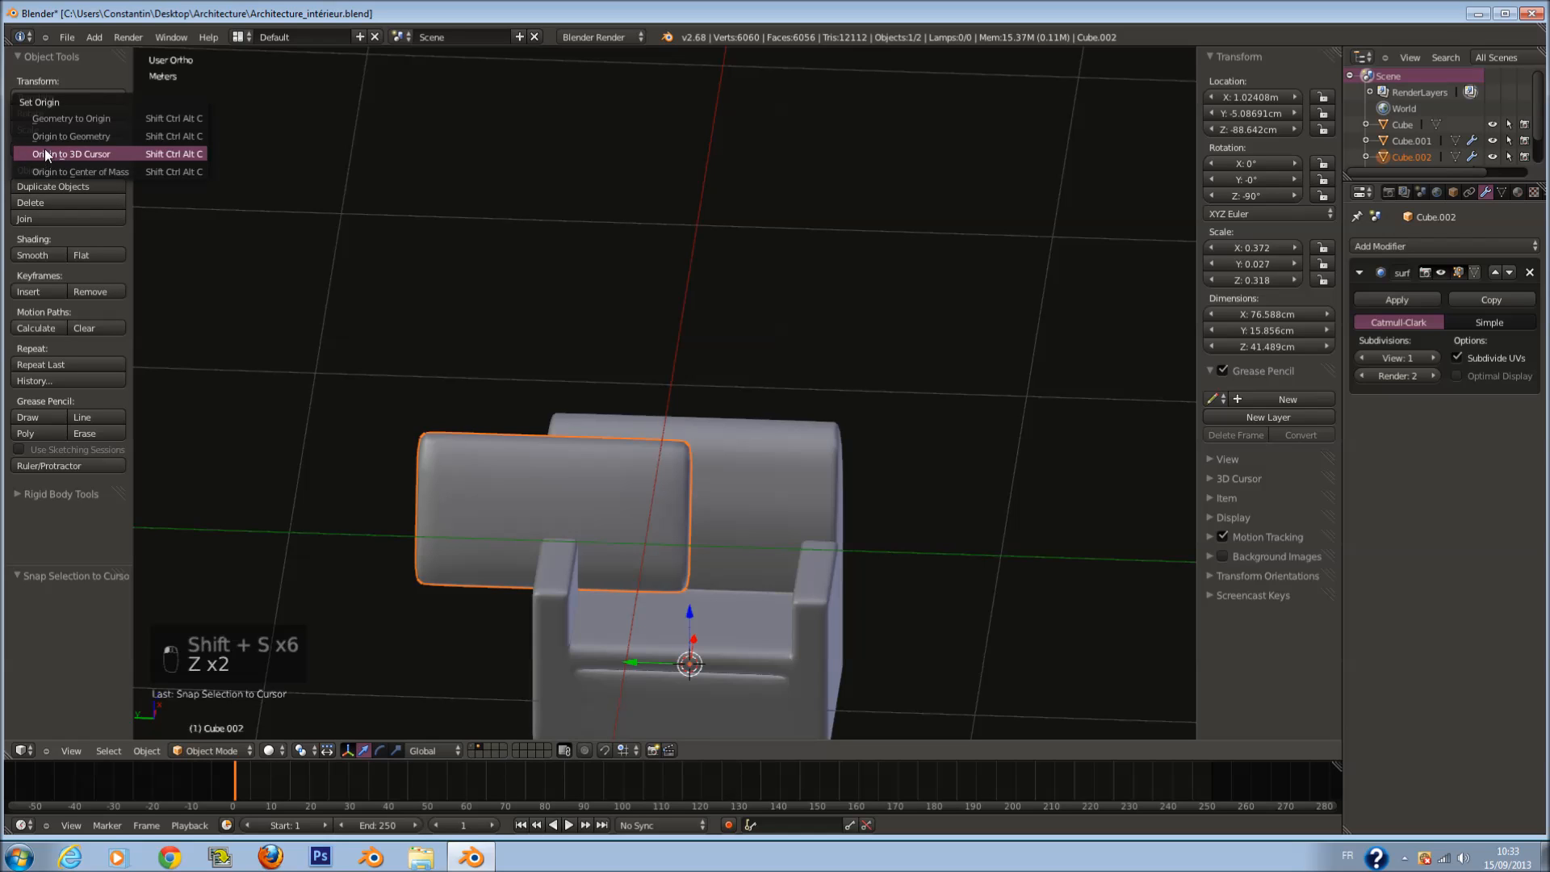
click(51, 136)
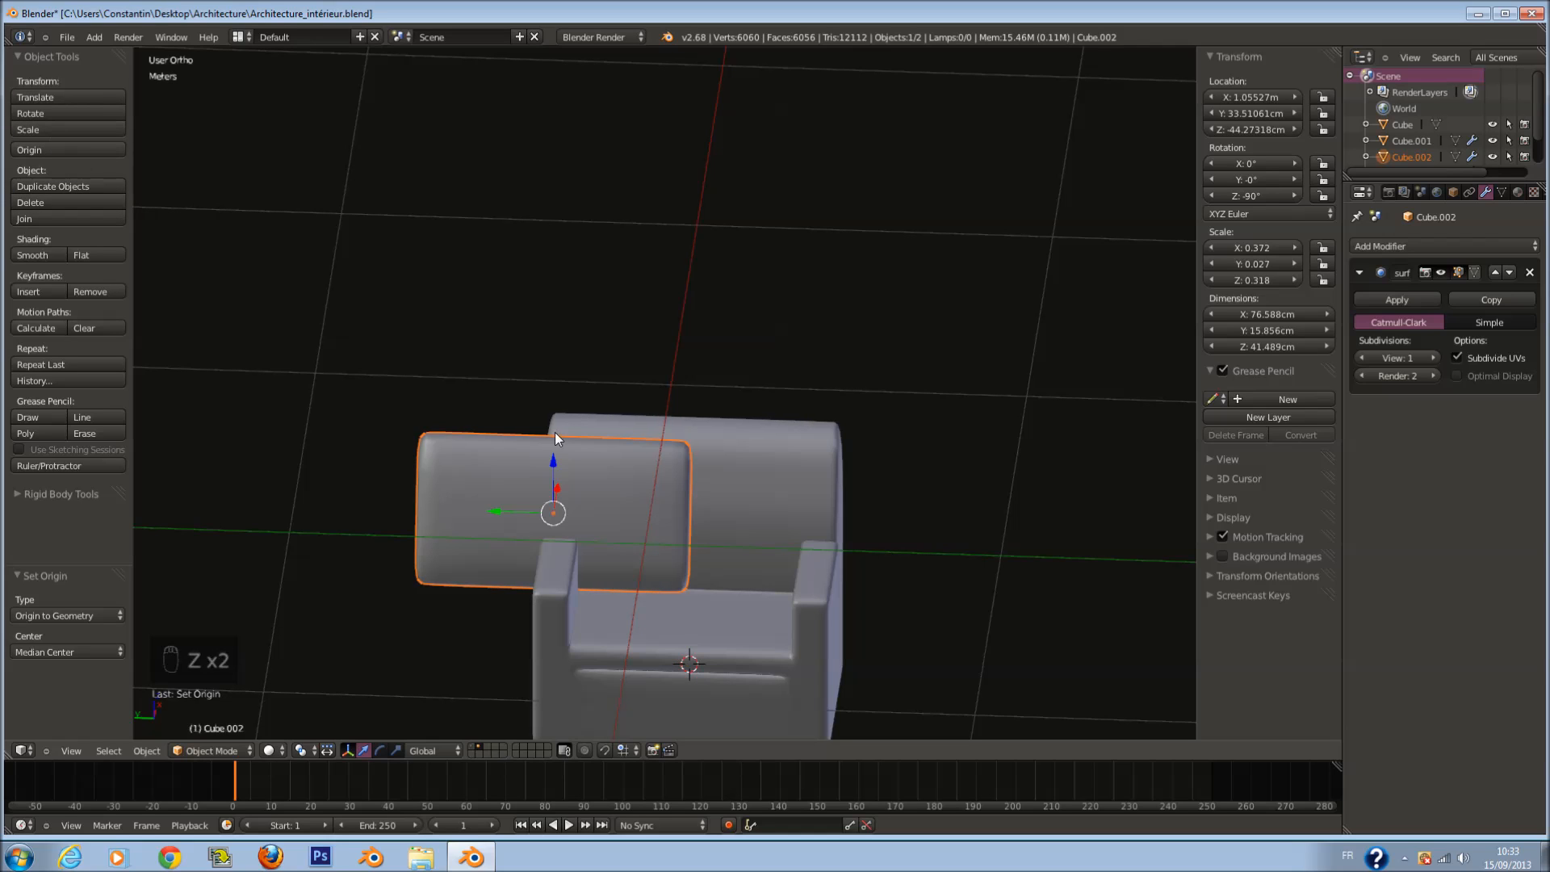
middle_drag(750, 498, 542, 516)
right_click(753, 523)
key(shift+s)
right_click(447, 496)
key(shift+s)
click(447, 497)
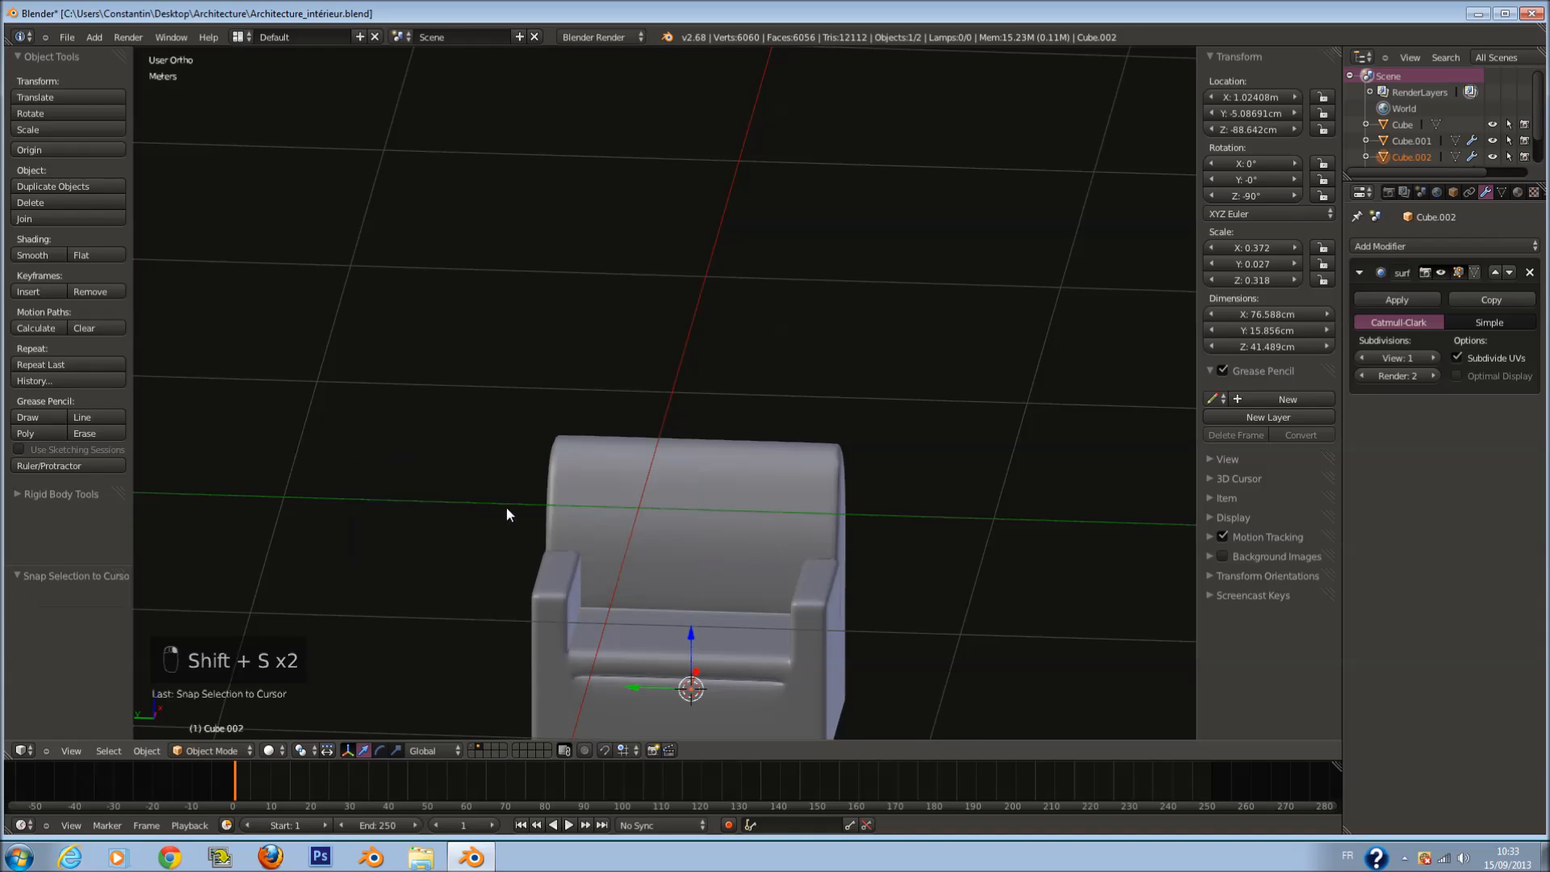
Step: Raise the cushion about 43 cm in front of the backrest and scale it along Y to about 62 cm wide
drag(690, 630, 706, 487)
scroll(706, 487, up, 1)
key(s)
key(x)
right_click(861, 548)
key(s)
key(y)
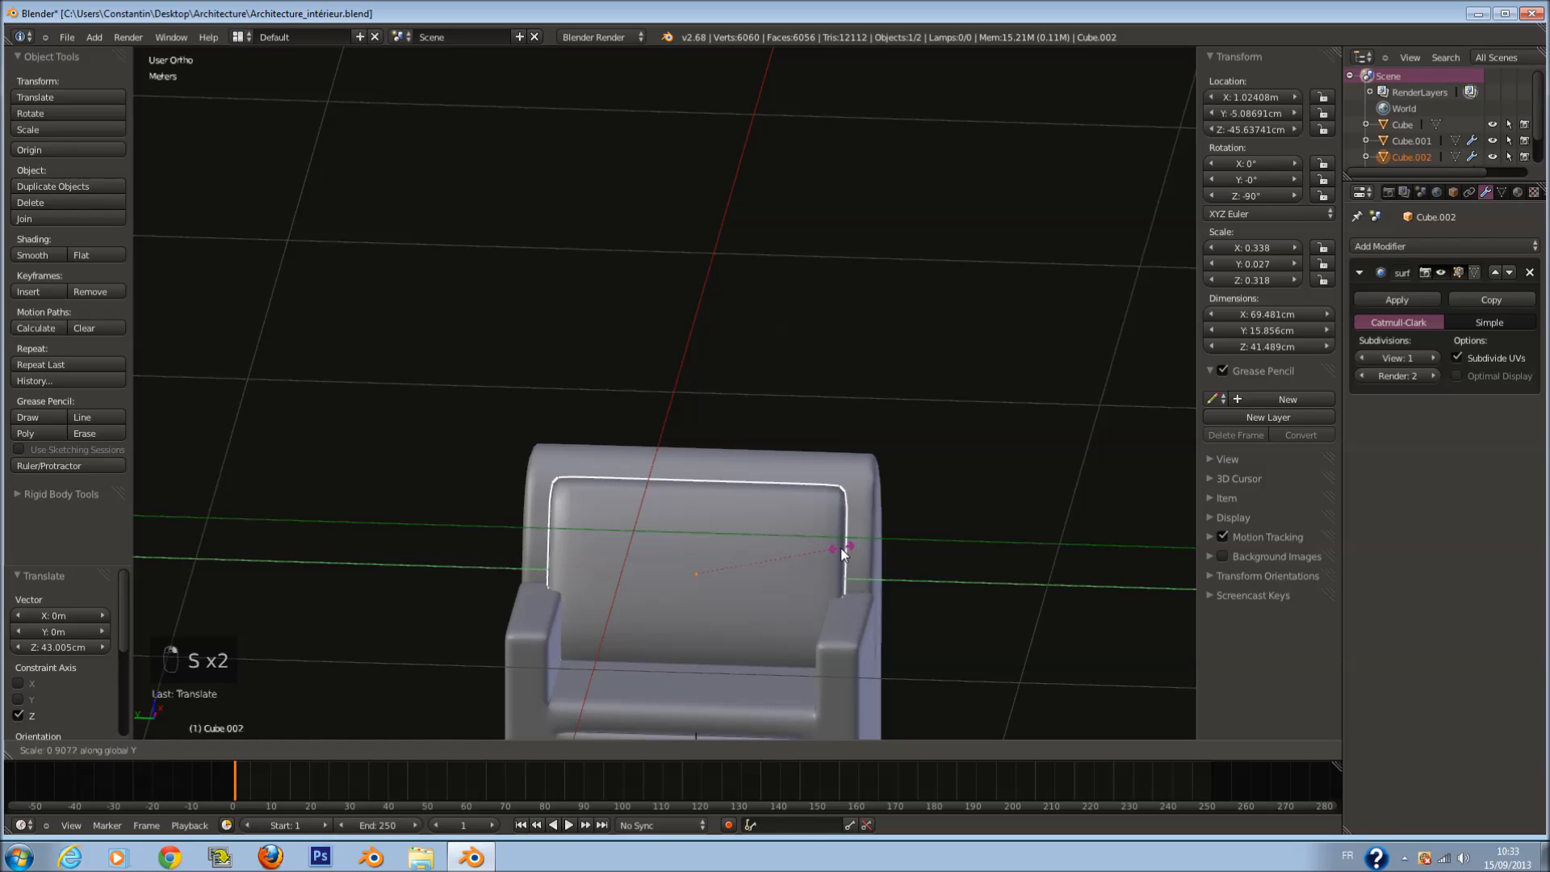
click(827, 547)
Step: Raise the cushion another 4.5 mm or so above the seat, and save the file in top view
middle_drag(825, 547, 731, 513)
drag(730, 513, 733, 502)
click(733, 510)
middle_drag(733, 509, 681, 610)
key(KP_7)
scroll(874, 462, up, 1)
key(ctrl+s)
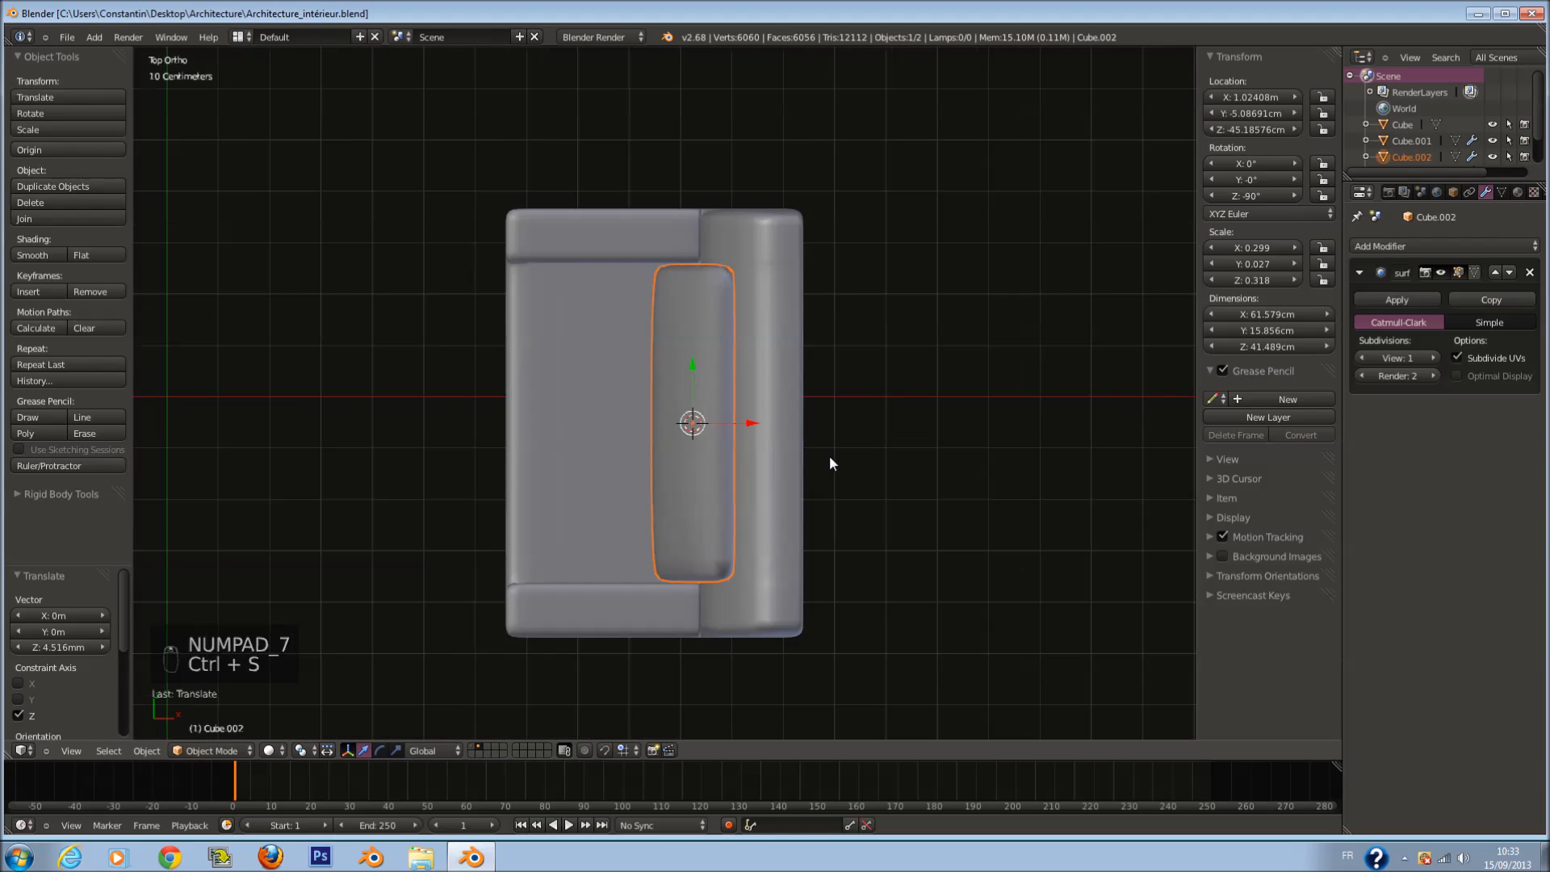
mouse_move(703, 439)
middle_down()
mouse_move(661, 376)
mouse_move(689, 278)
mouse_move(720, 284)
mouse_move(692, 433)
middle_up()
key(g)
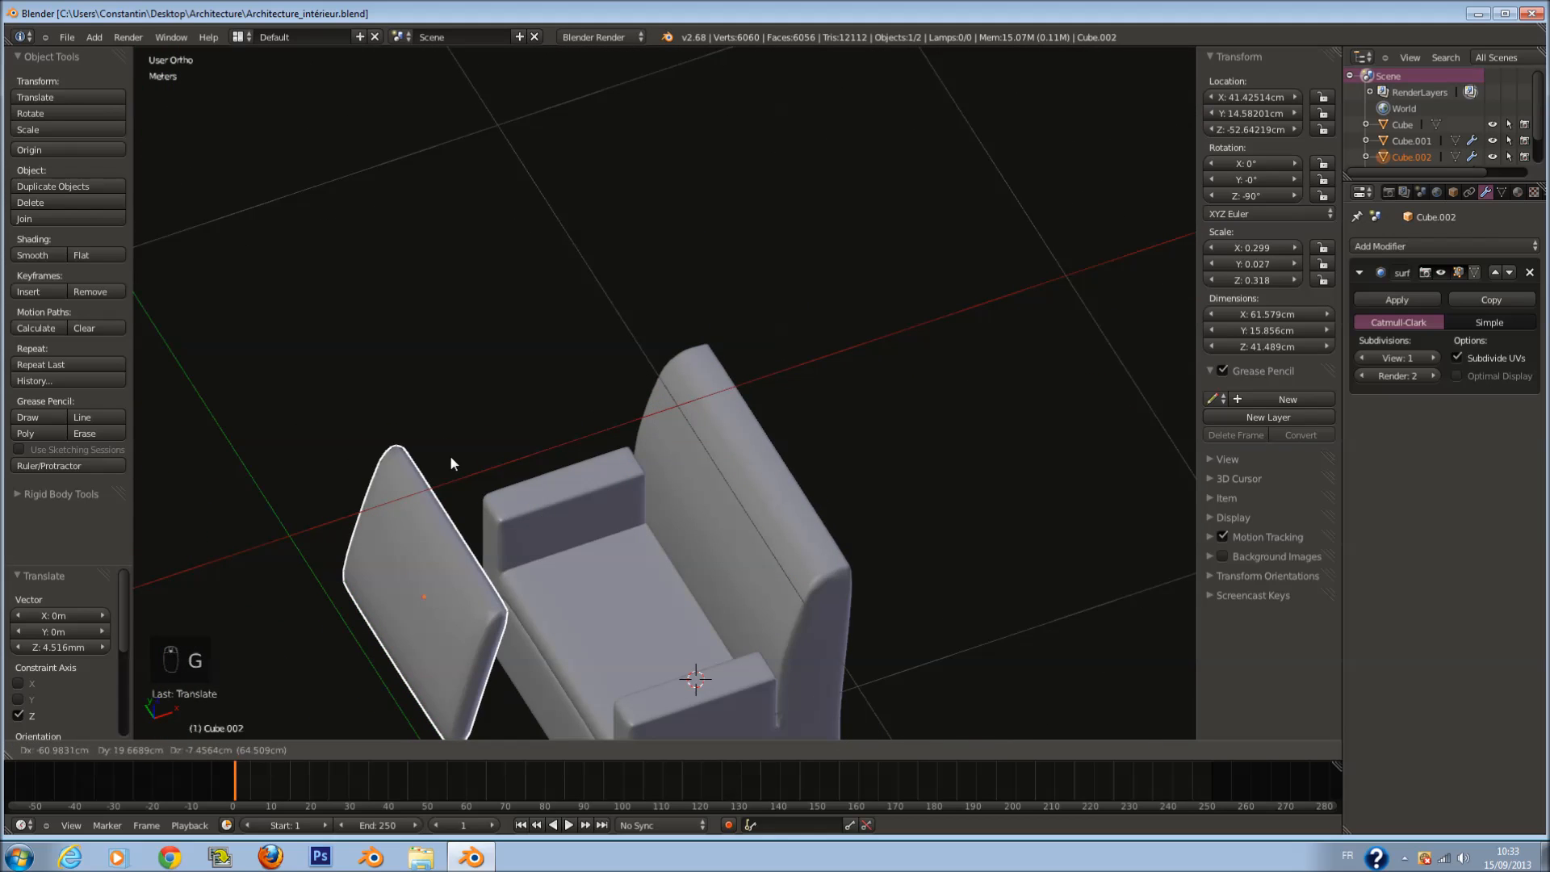
right_click(480, 453)
Step: Select the armchair body and examine from above how the cushion sits between the arms and the backrest
key(KP_7)
scroll(570, 379, up, 2)
key(z)
right_click(528, 480)
key(z)
scroll(527, 480, down, 4)
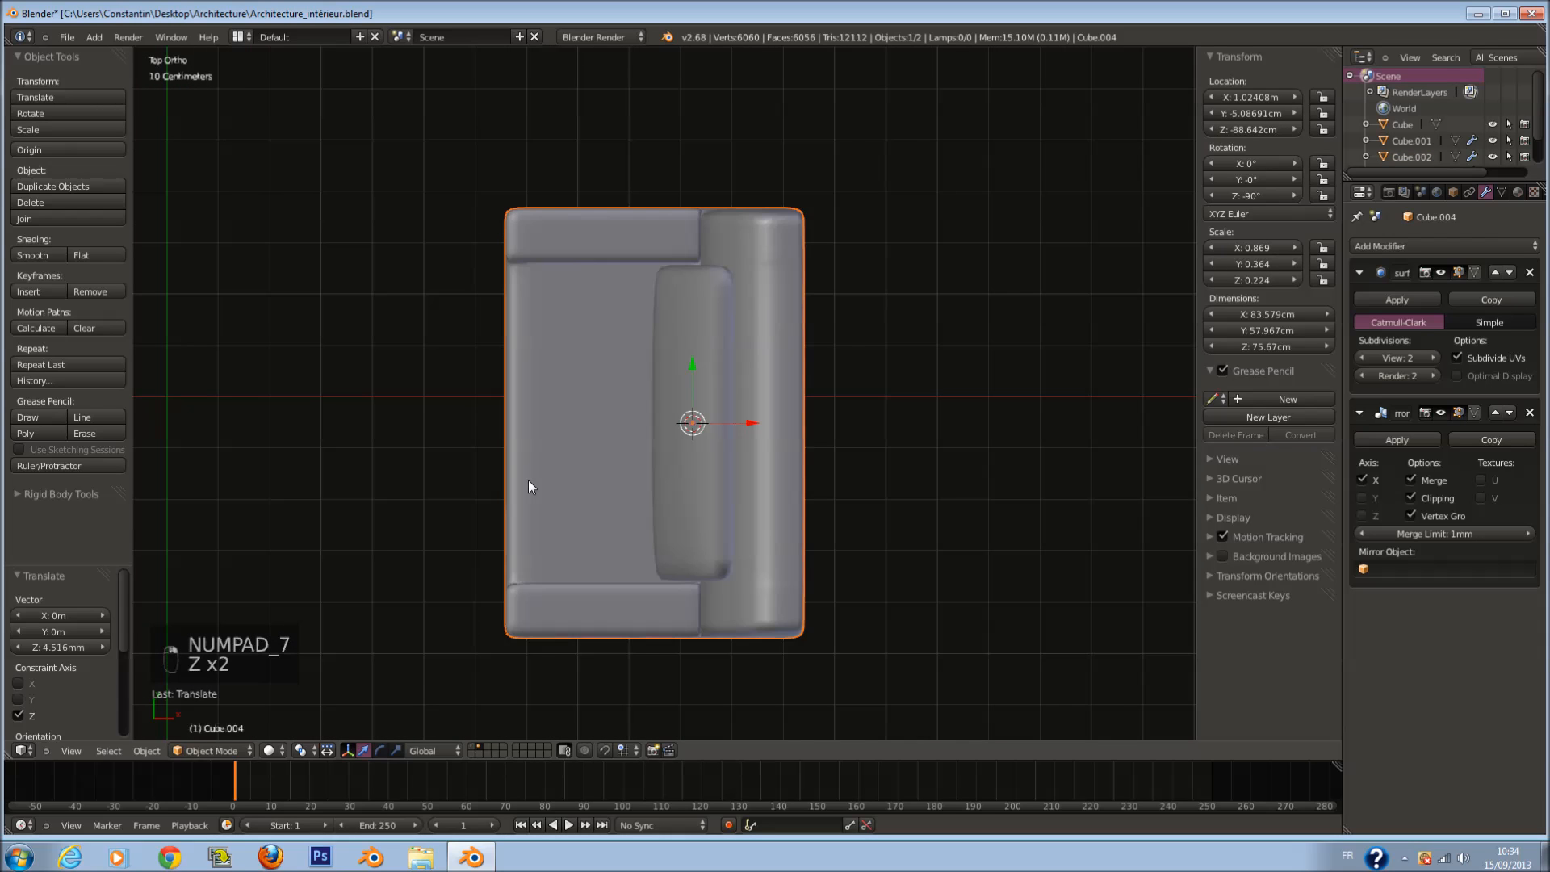
middle_drag(528, 482, 564, 452)
key(KP_4)
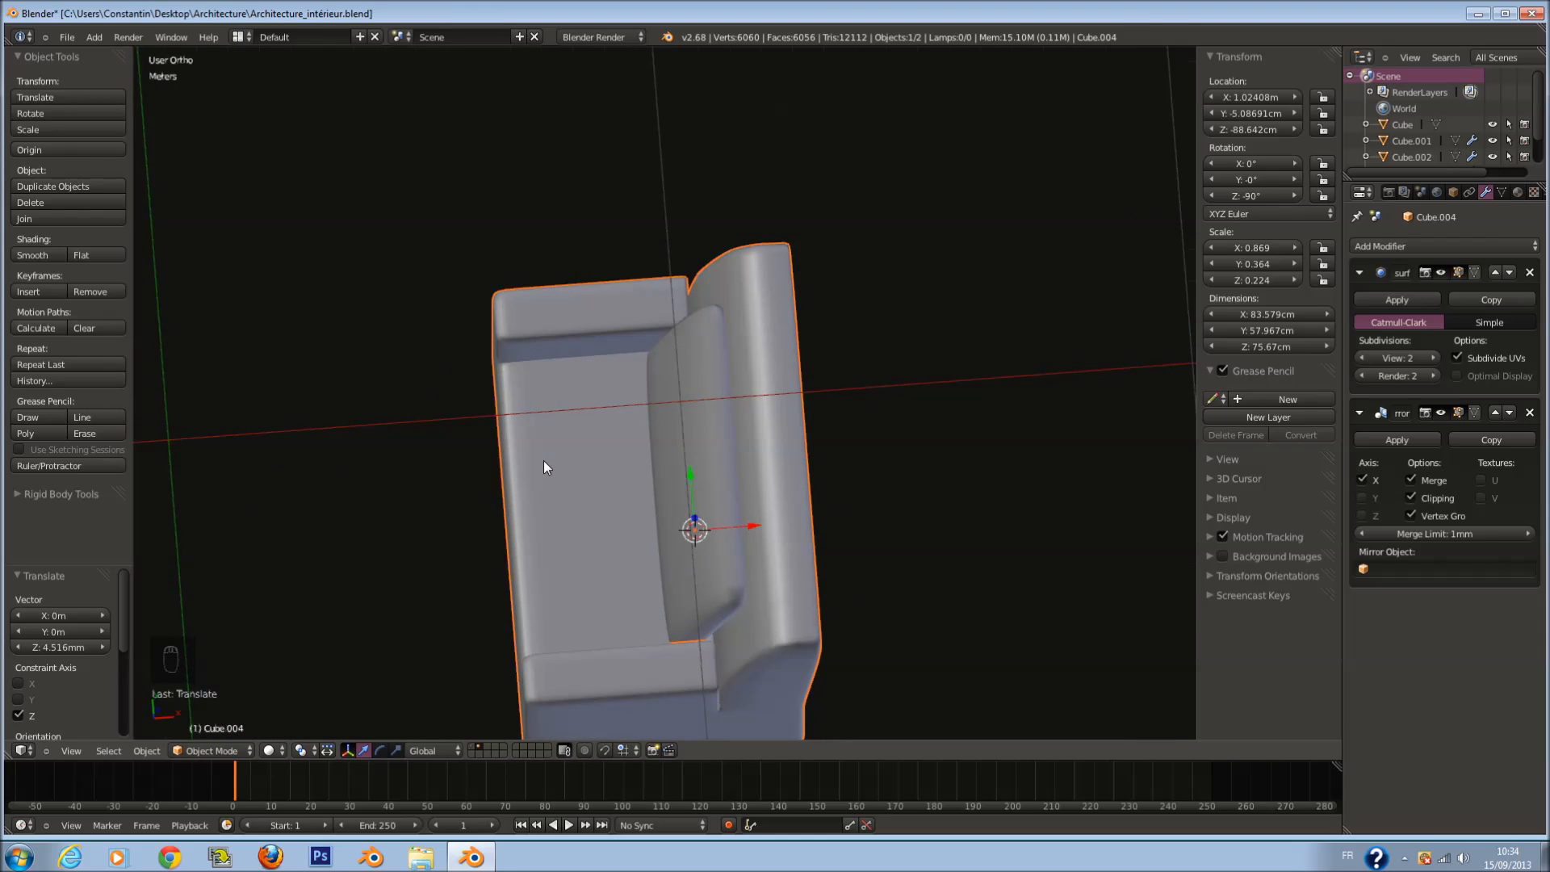
Step: Move the rear part of the armchair mesh, including the backrest, back along X and shift the cushion back against it
key(KP_7)
key(KP_7)
key(z)
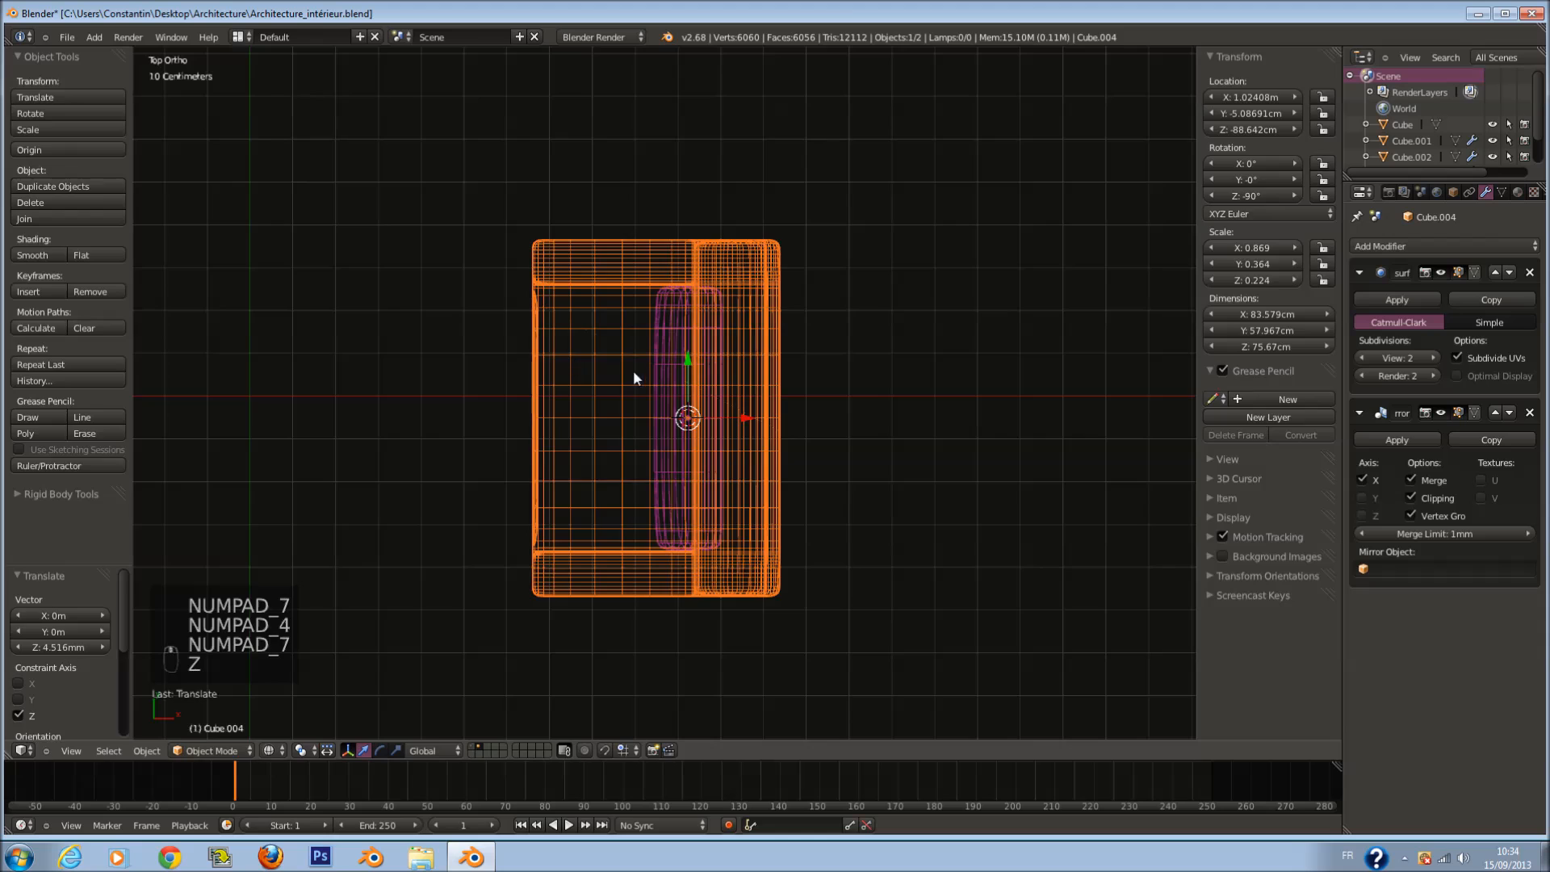
key(Tab)
key(a)
key(a)
key(a)
key(a)
key(a)
key(a)
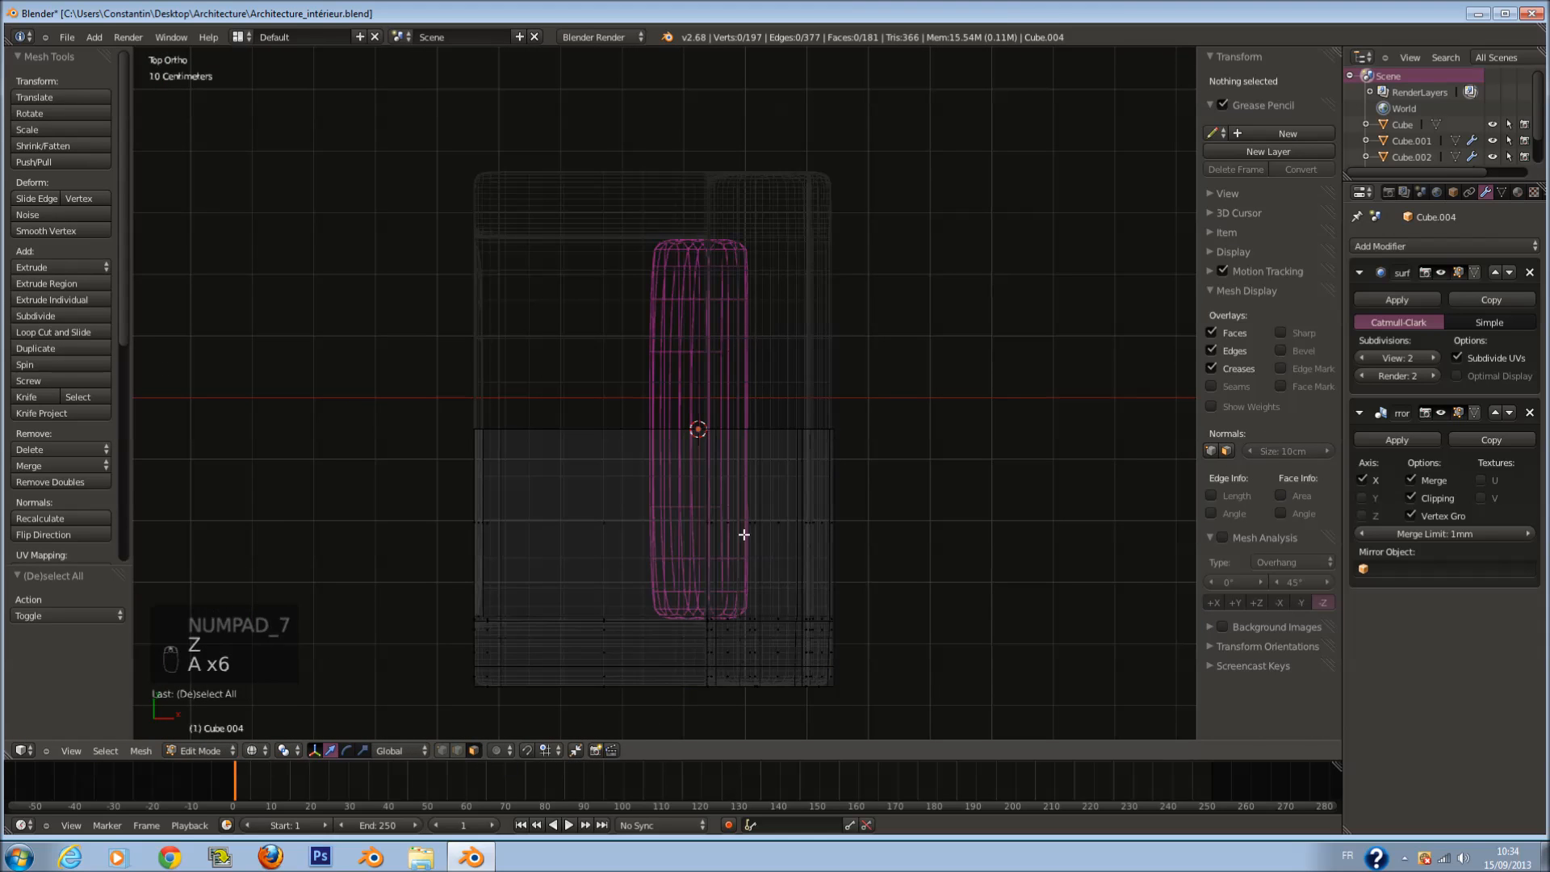
scroll(817, 404, down, 1)
key(b)
drag(656, 48, 911, 686)
key(z)
drag(802, 584, 827, 595)
key(Tab)
right_drag(730, 465, 765, 433)
middle_drag(765, 433, 879, 603)
Step: Save the file, move the armchair and its cushion to the first layer, and show that layer with the room
key(a)
key(a)
key(a)
key(a)
key(ctrl+s)
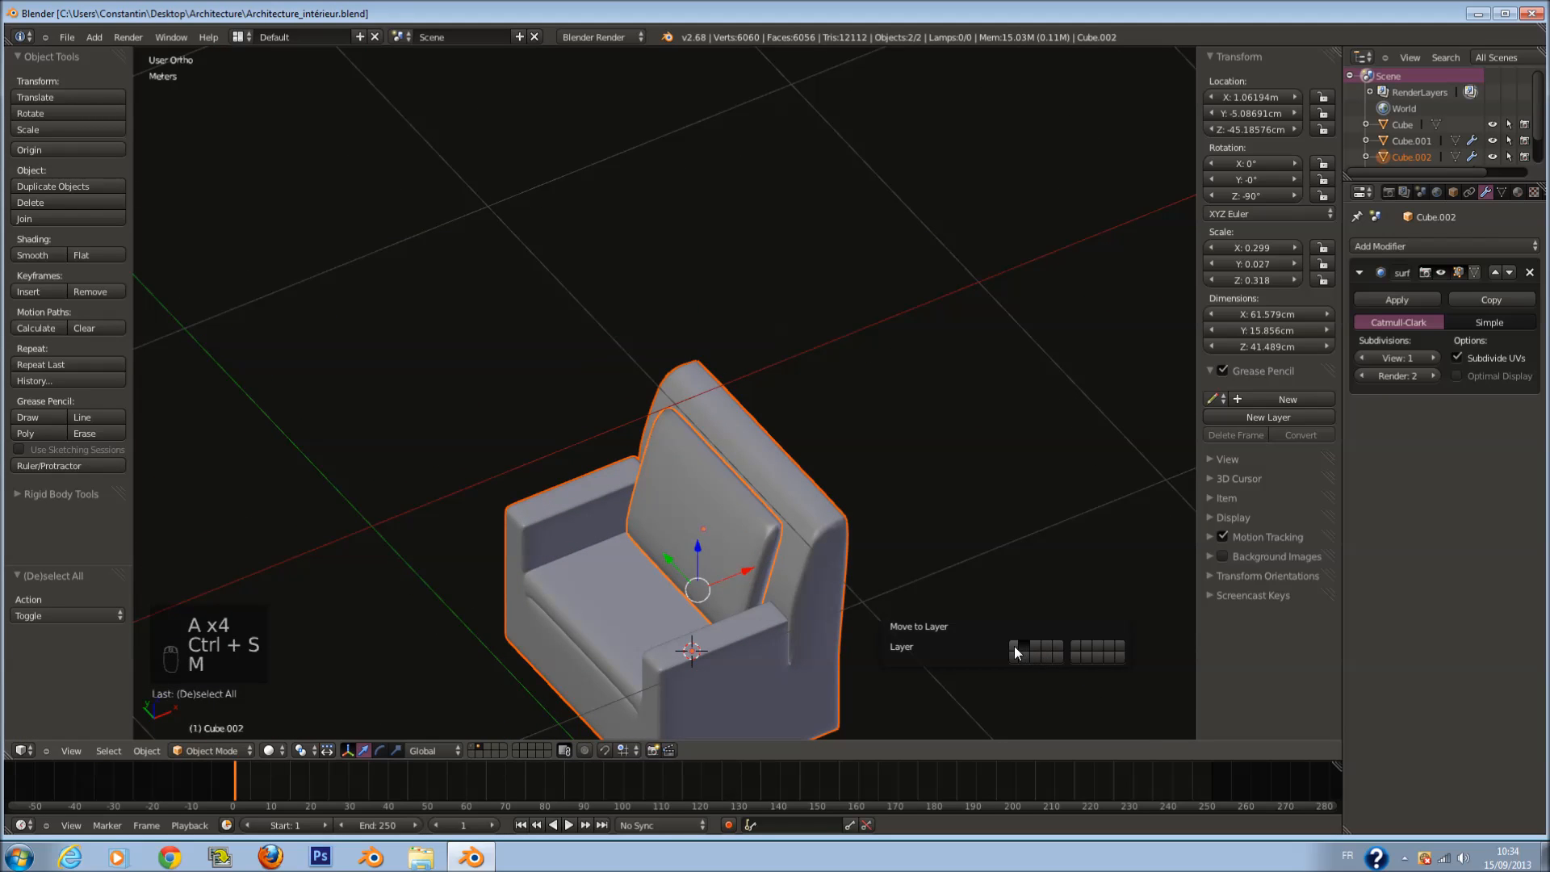
click(1015, 647)
key(ctrl+s)
click(470, 748)
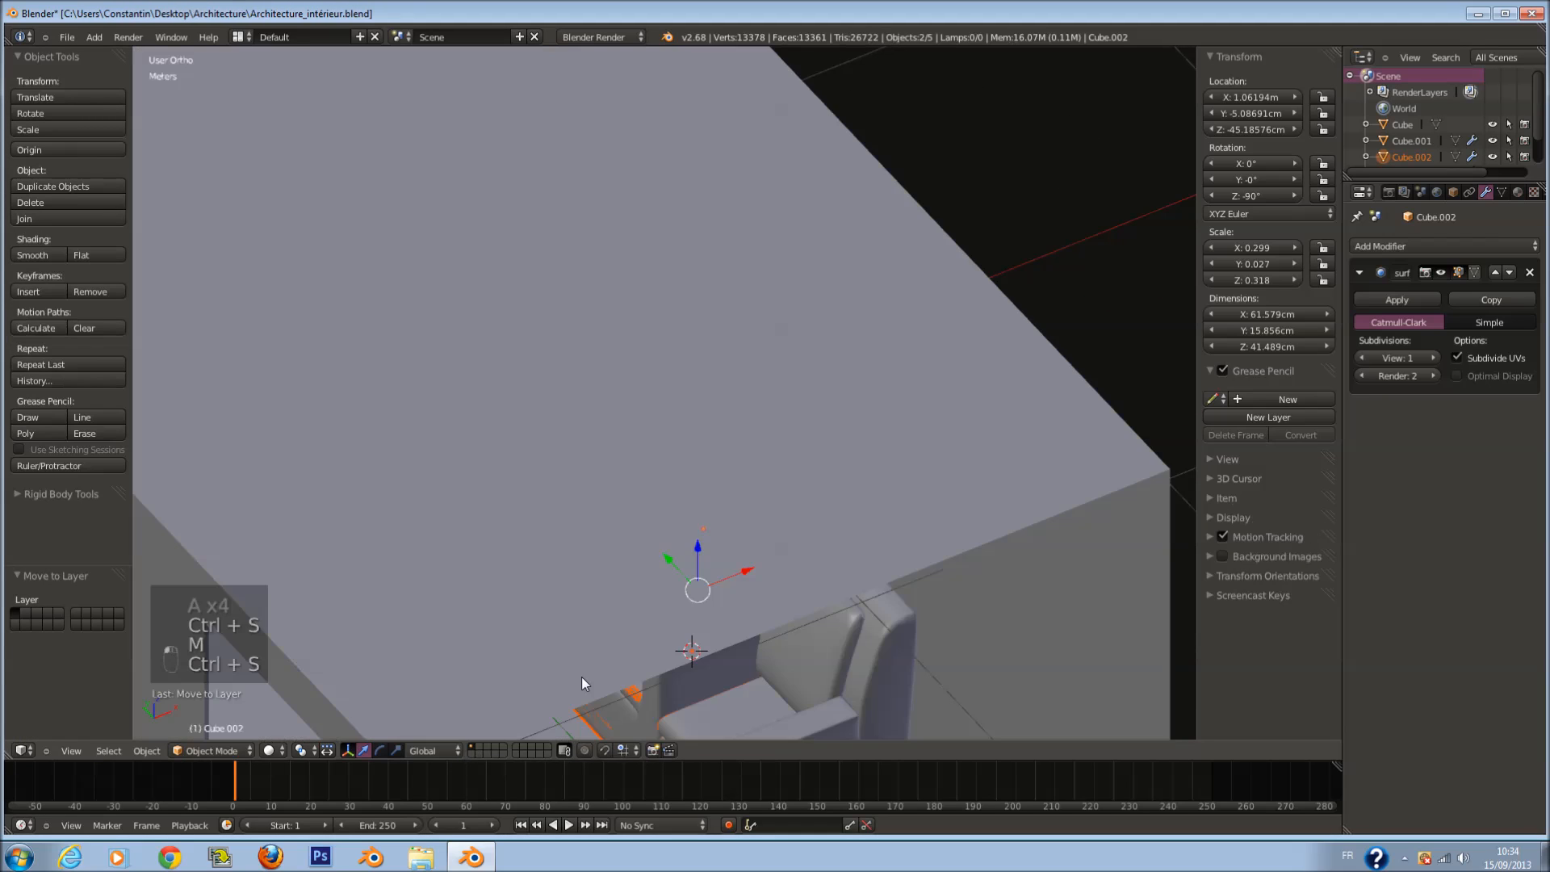
Step: Save the file and move the armchair with its cushion about 1.22 m along Y, past the end of the sofa
key(KP_7)
key(z)
scroll(770, 429, down, 1)
shift+middle_drag(771, 429, 820, 530)
key(ctrl+s)
click(751, 506)
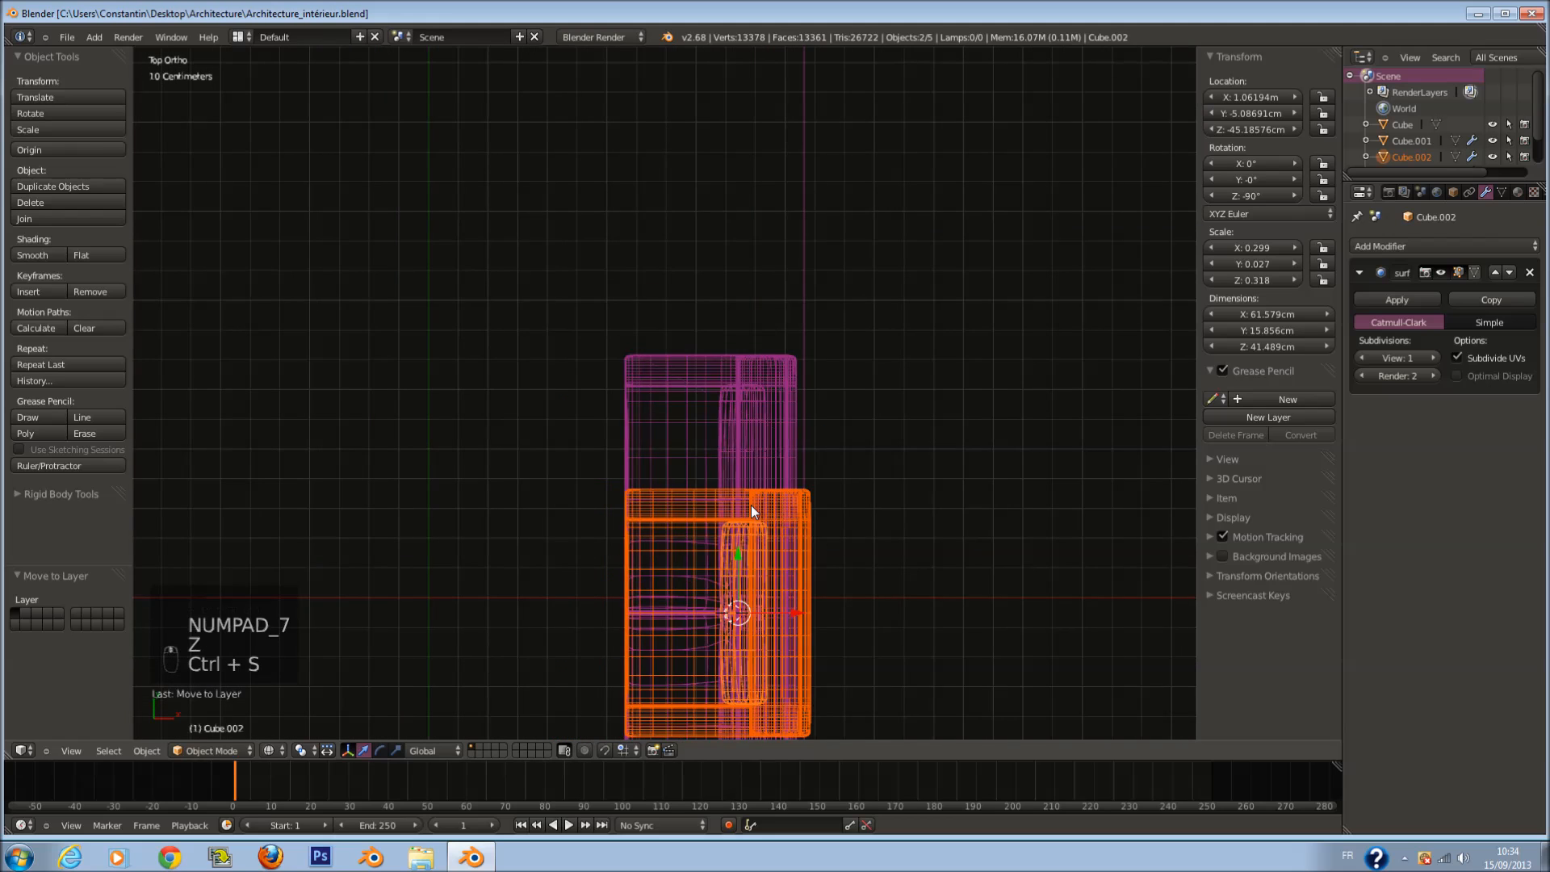
scroll(751, 505, down, 2)
shift+middle_drag(706, 454, 757, 525)
drag(772, 567, 793, 321)
text(r)
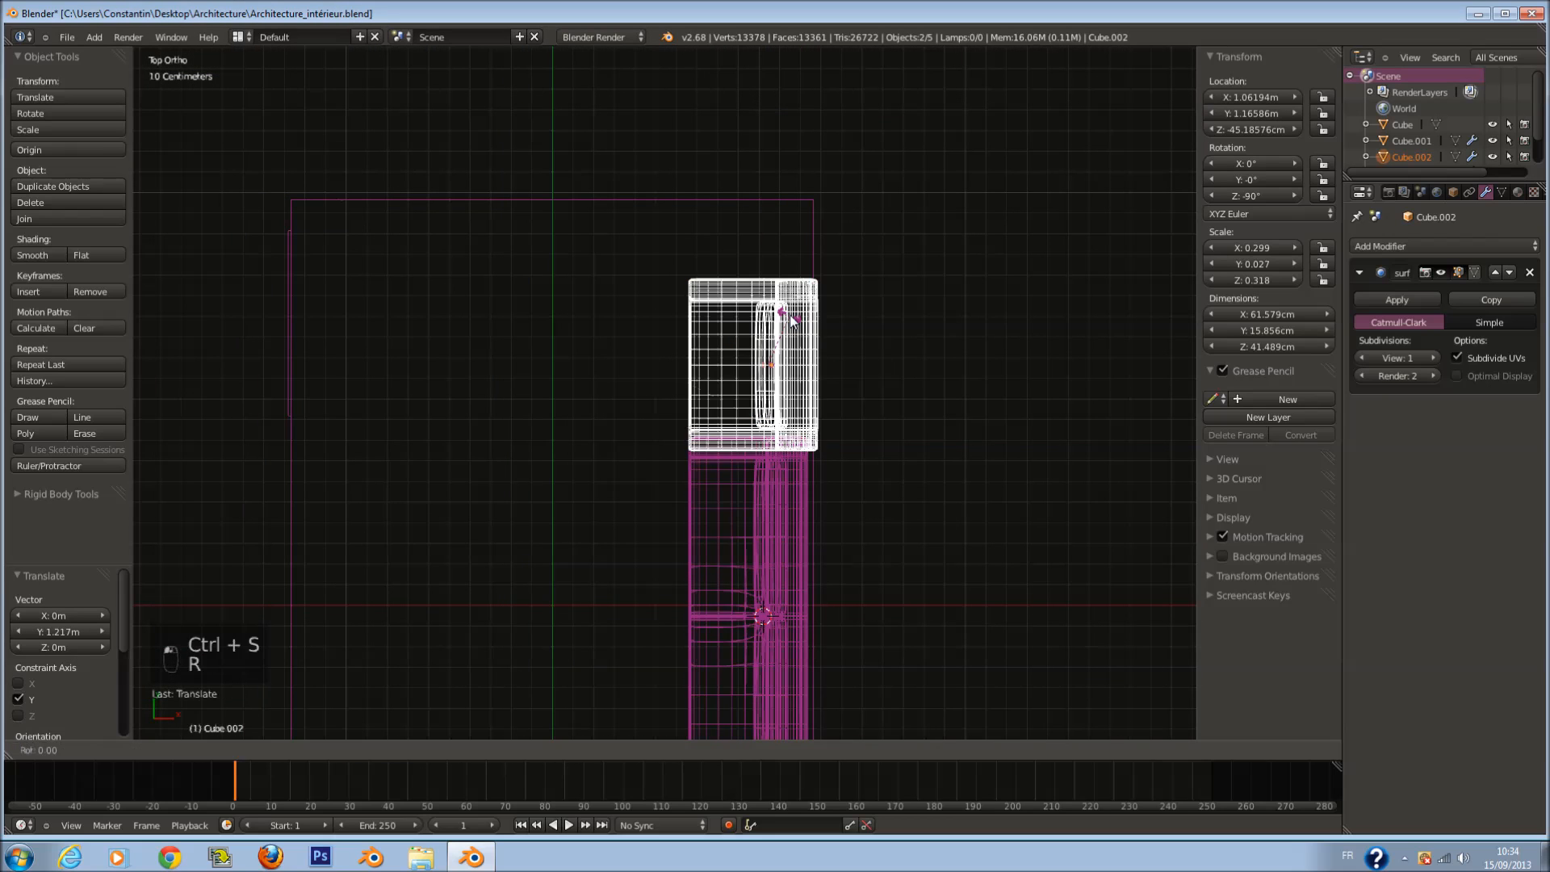
text(45)
key(Escape)
Step: Rotate the armchair and its cushion by 90° three times so the backrest is towards the room's end wall
text(r90)
key(Return)
text(r90)
key(Return)
key(z)
key(z)
text(r90)
key(Return)
Step: Move the armchair with its cushion about -80 cm along X and 7 cm along Y, and save the file
key(g)
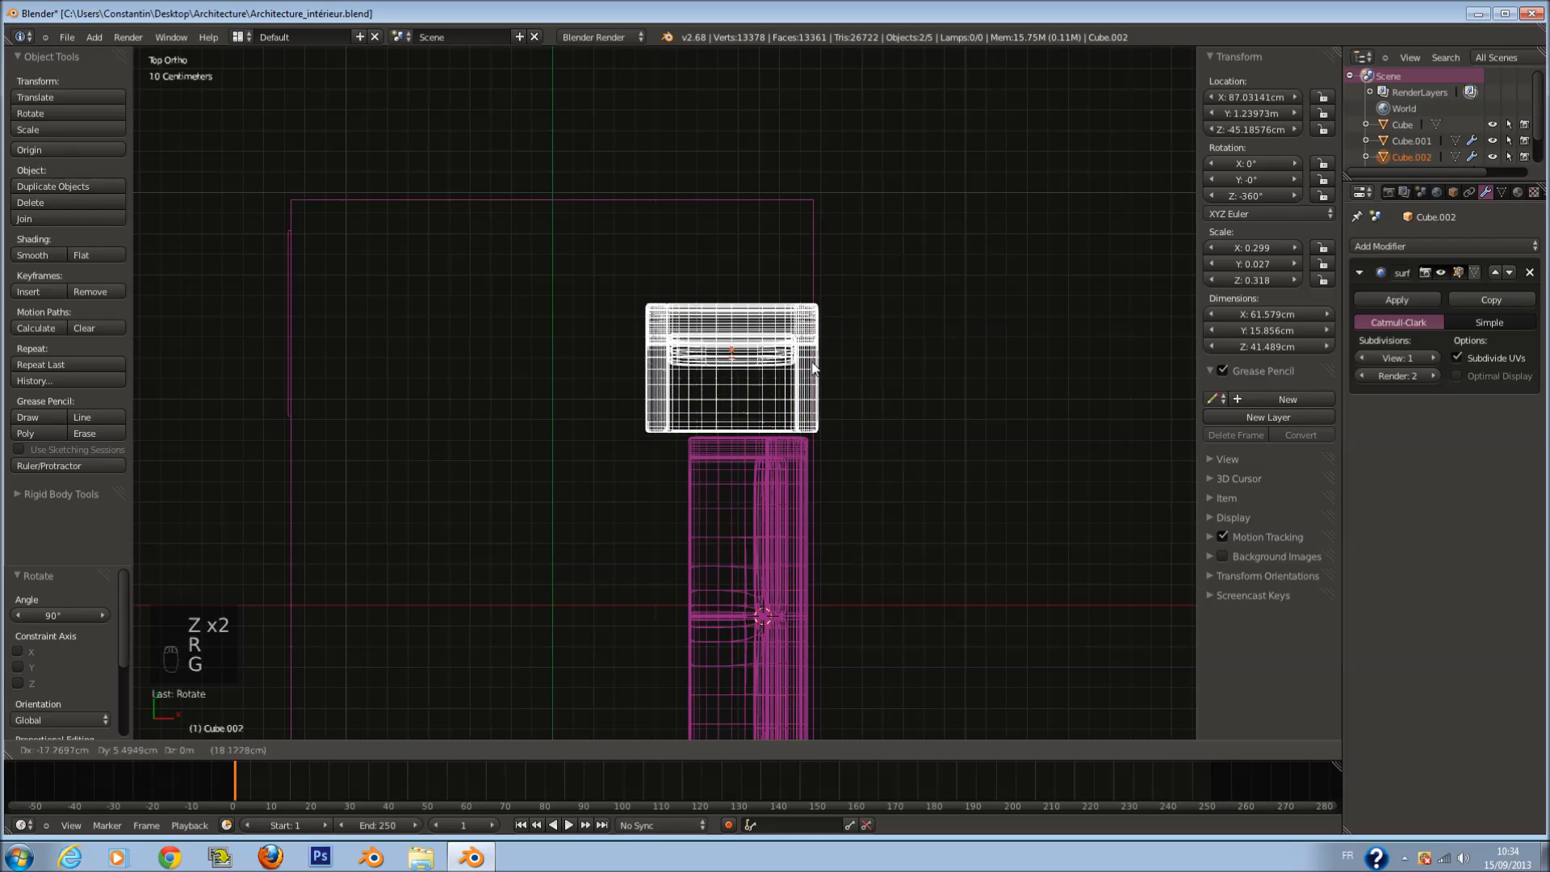
click(684, 361)
key(z)
middle_drag(694, 622, 702, 302)
key(ctrl+s)
click(704, 303)
shift+middle_drag(710, 477, 714, 399)
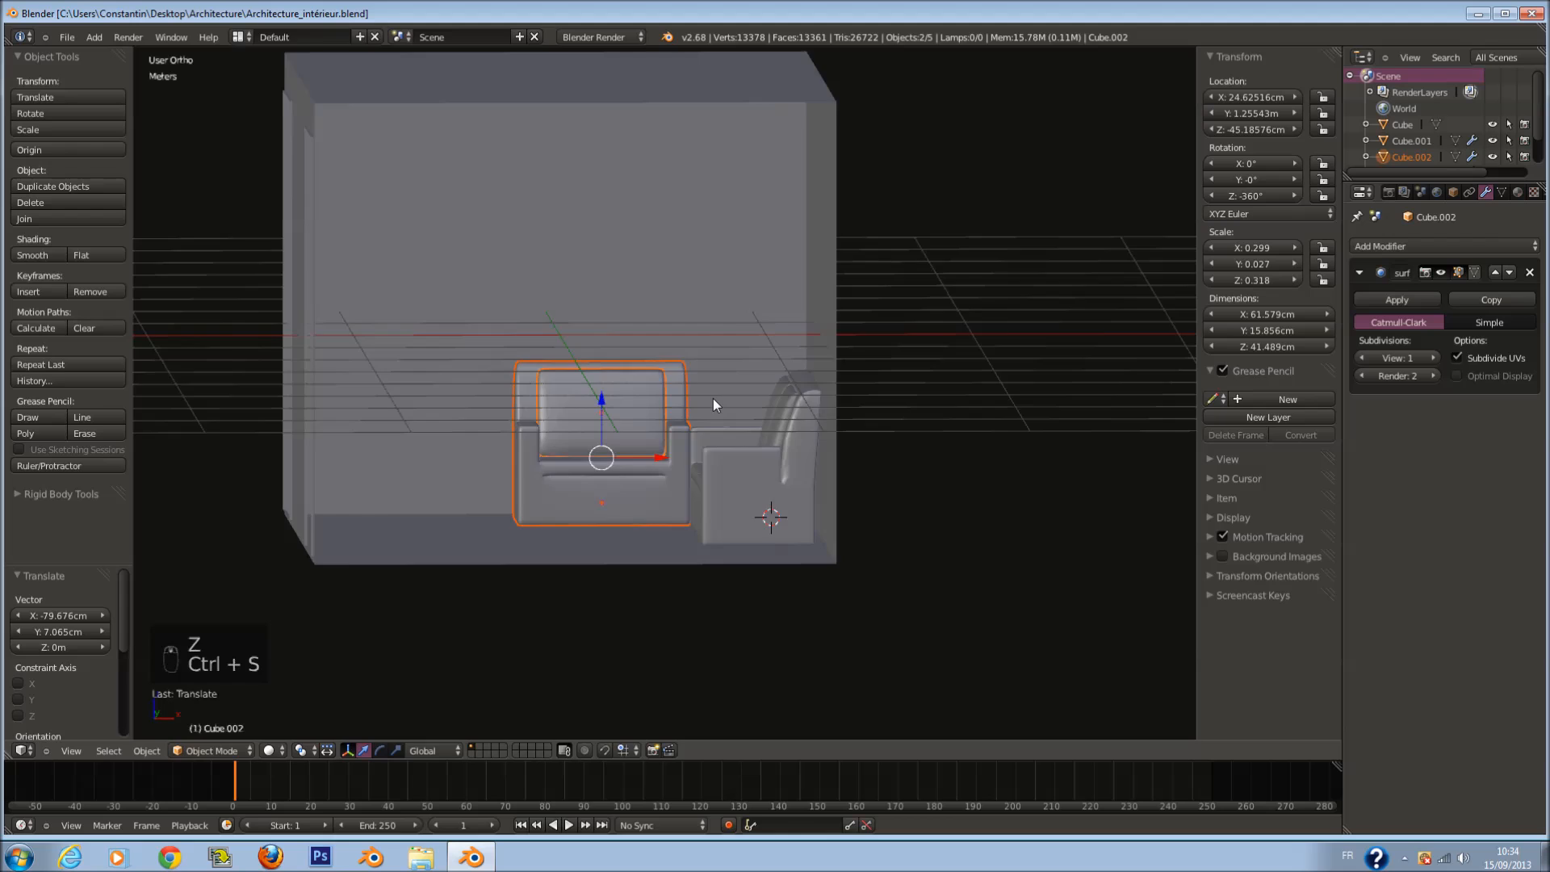
Step: Add the sofa and its cushions to the selection in front view and lower all the furniture about 8 mm to the floor
key(KP_5)
key(z)
key(z)
key(KP_1)
key(KP_5)
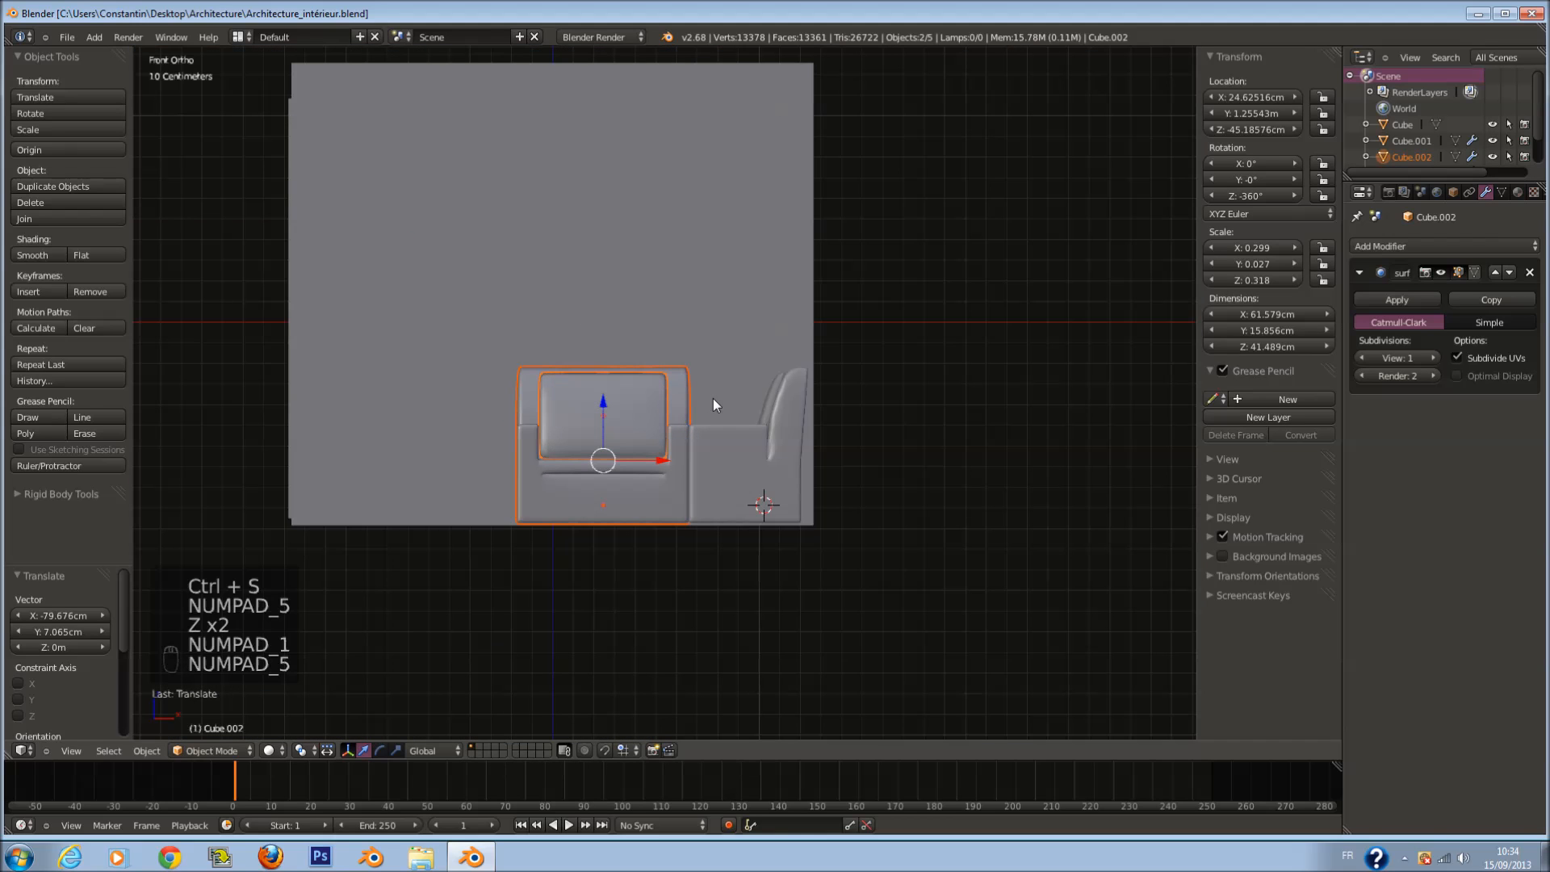
key(z)
scroll(730, 435, up, 6)
ctrl+scroll(737, 466, up, 6)
key(c)
scroll(1005, 359, down, 2)
right_click(1085, 358)
ctrl+scroll(1057, 339, up, 6)
key(c)
right_click(993, 272)
scroll(993, 272, down, 2)
key(c)
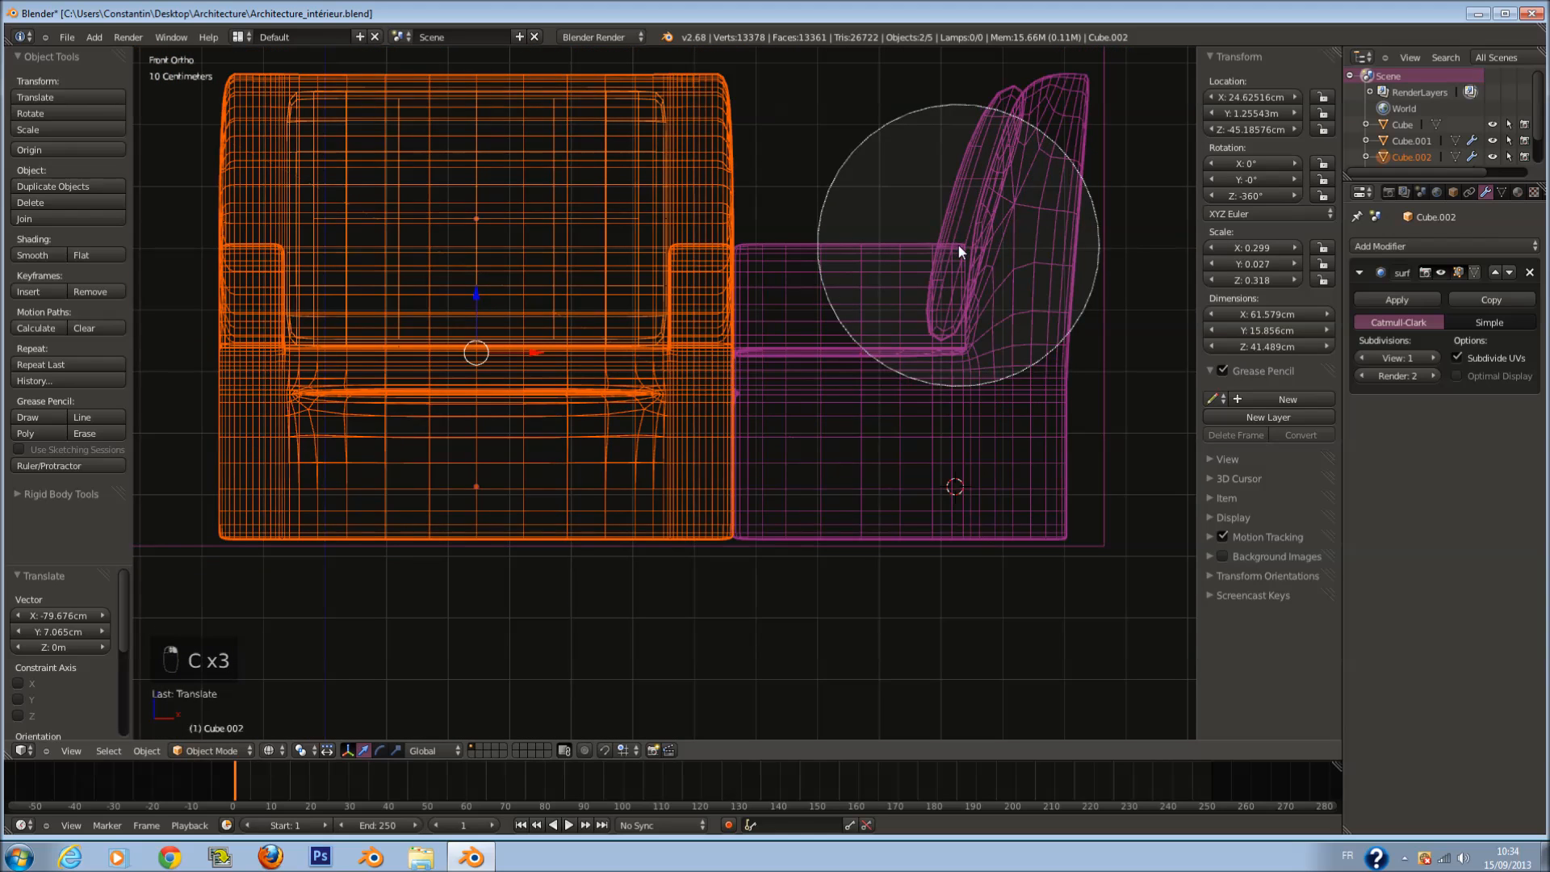
drag(958, 244, 958, 365)
right_click(890, 377)
scroll(814, 390, up, 1)
scroll(813, 390, down, 2)
key(g)
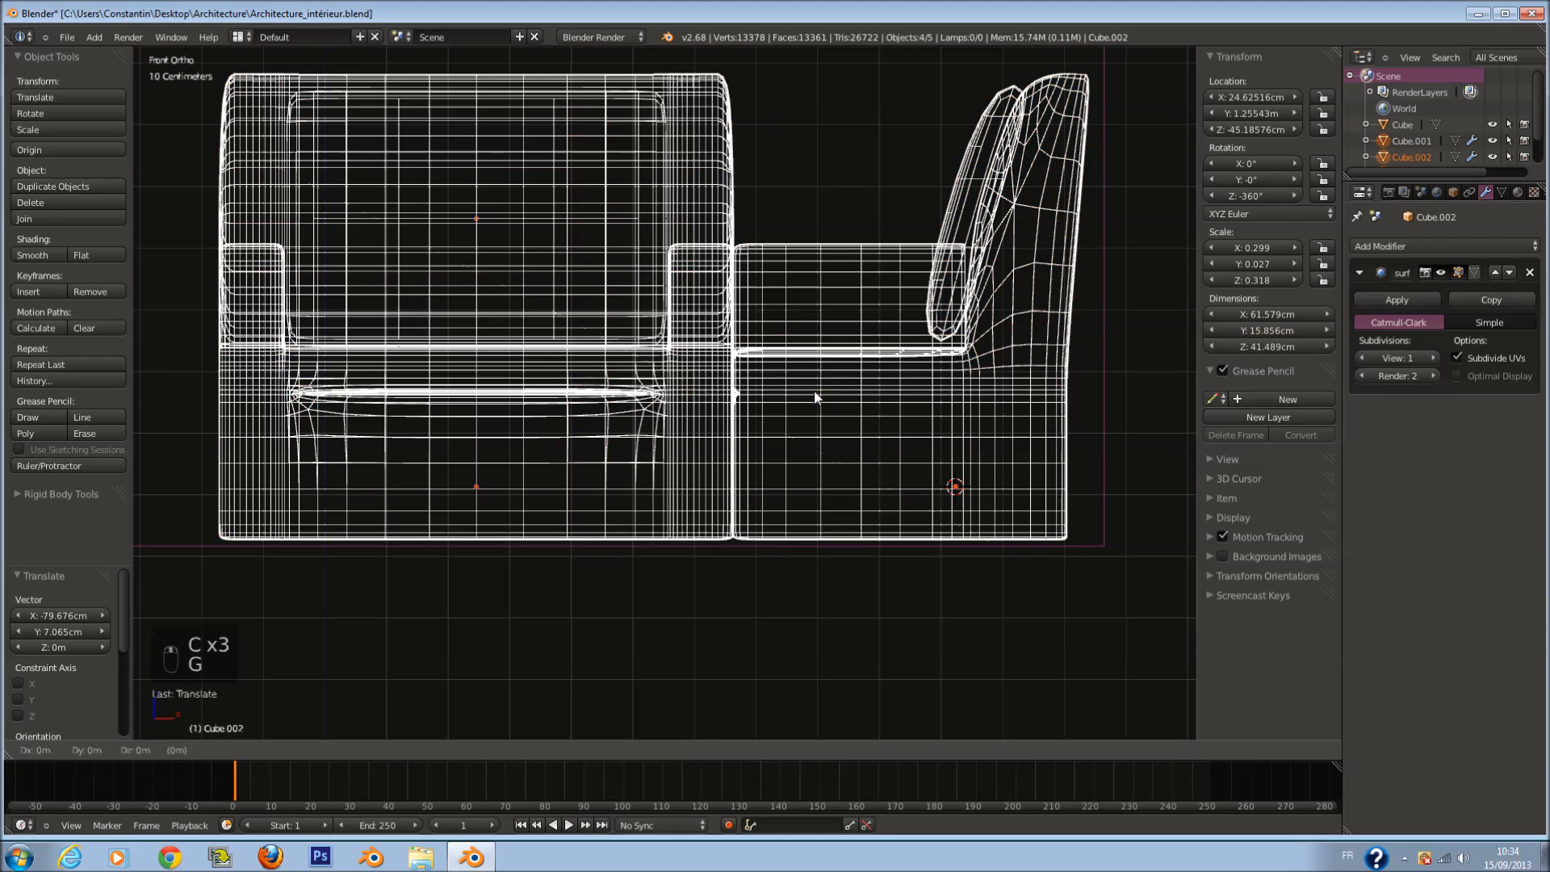
key(z)
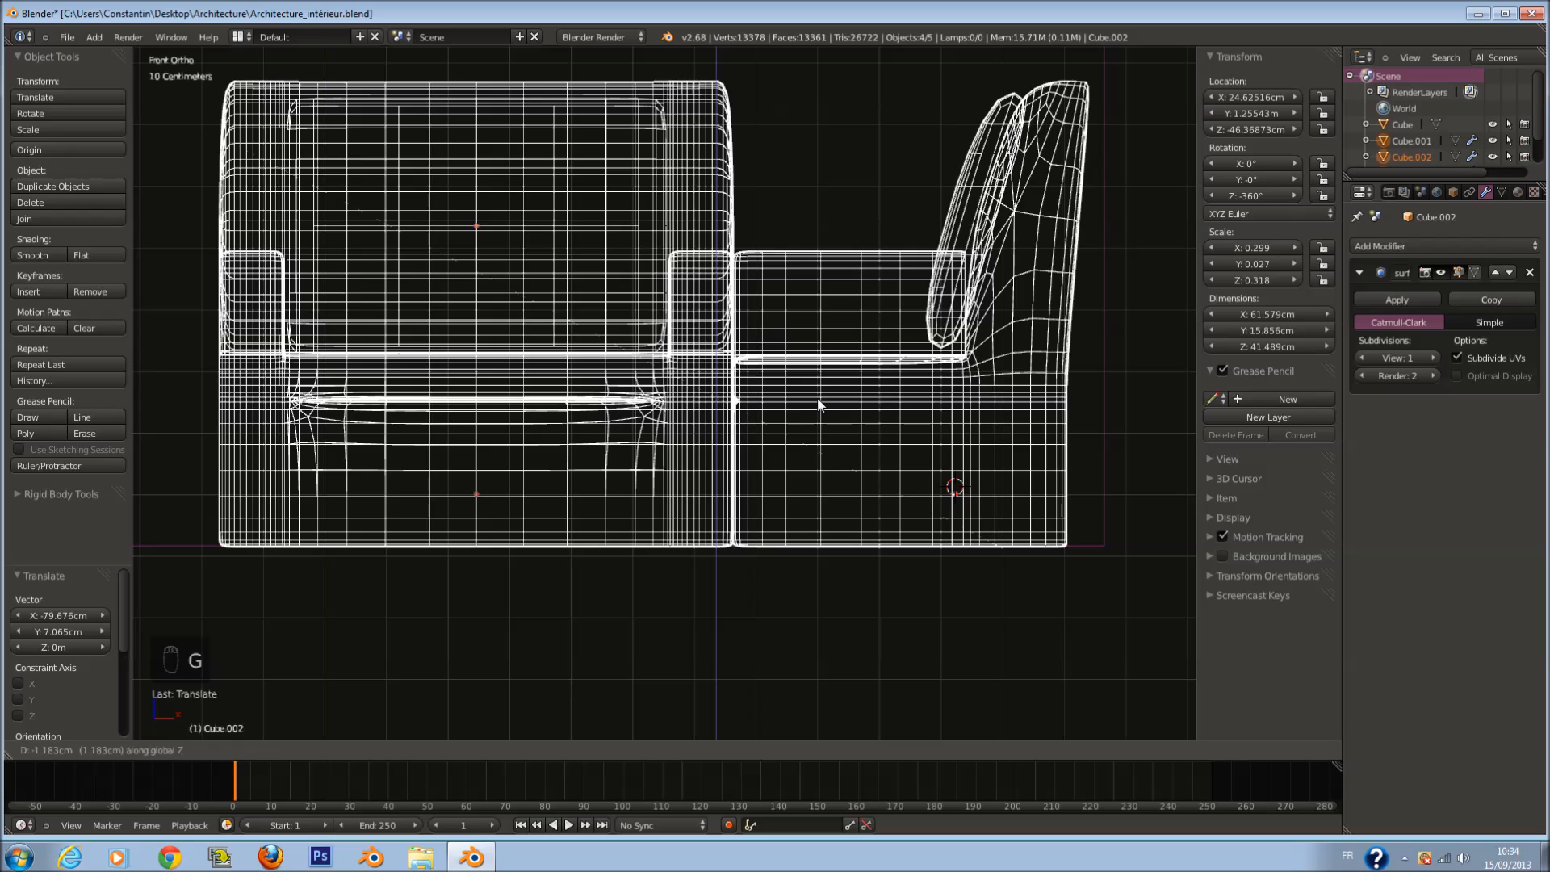
click(817, 395)
key(z)
middle_drag(817, 395, 823, 447)
key(z)
Step: Select only the armchair and its cushion, move them about -14.4 cm along X and 2.3 cm along Y, and save
key(a)
key(c)
click(581, 371)
right_click(583, 376)
key(KP_7)
key(a)
key(c)
scroll(606, 384, up, 1)
click(603, 360)
right_click(602, 360)
key(g)
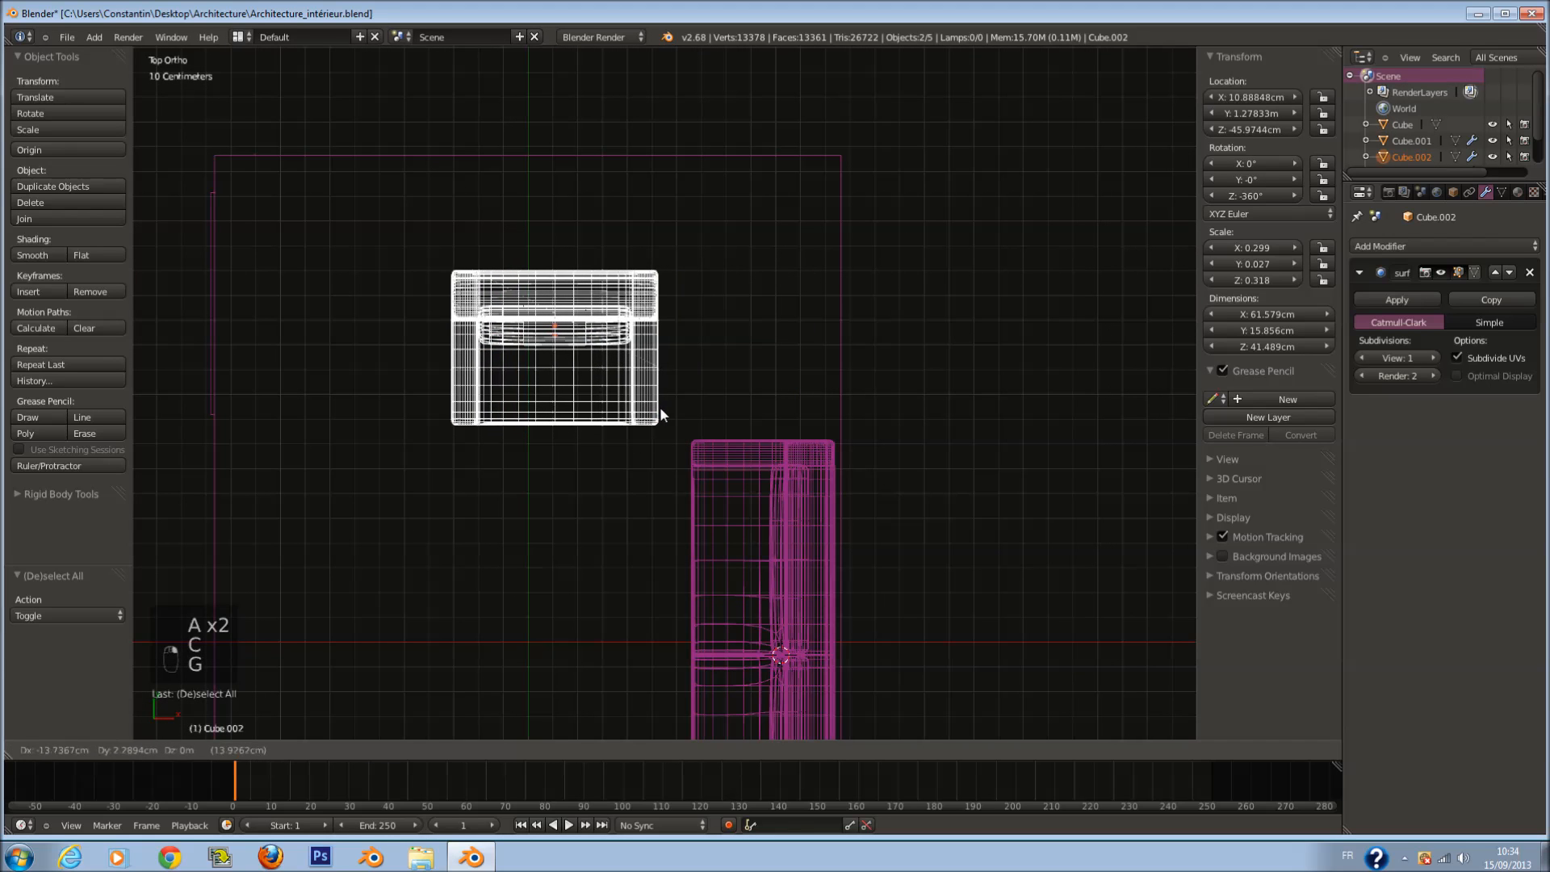
click(659, 406)
scroll(659, 405, down, 3)
key(ctrl+s)
scroll(734, 408, down, 3)
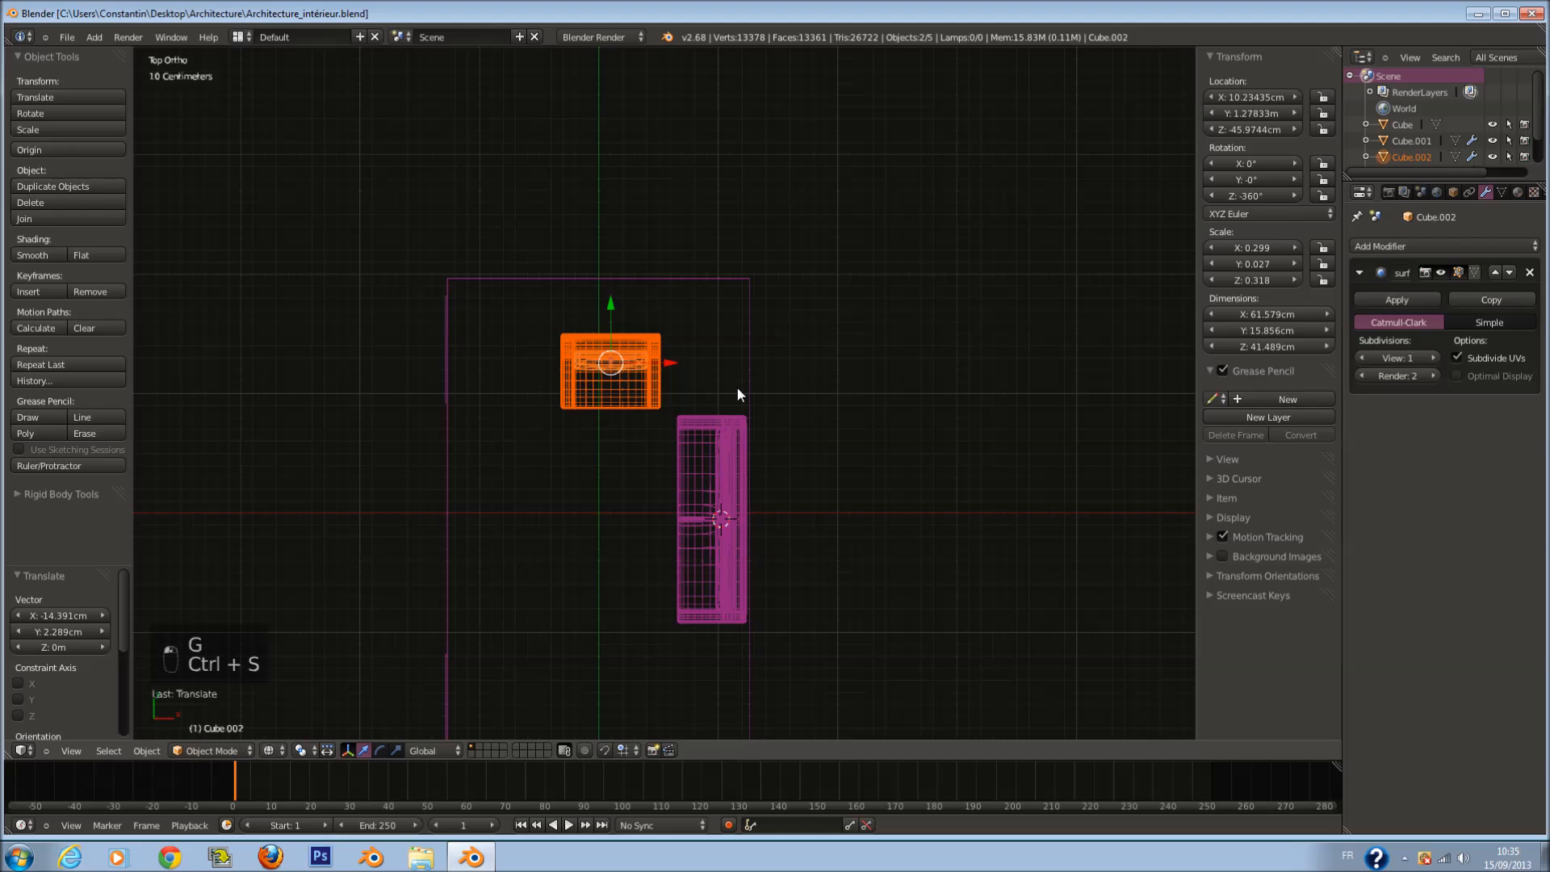
Step: Select the room's wall behind the sofa in Edit Mode and move it outward along X to make the room about 2.86 m wide
right_click(738, 394)
scroll(738, 399, up, 2)
key(Tab)
key(a)
key(a)
key(a)
key(a)
key(c)
key(c)
drag(773, 195, 781, 658)
right_click(781, 658)
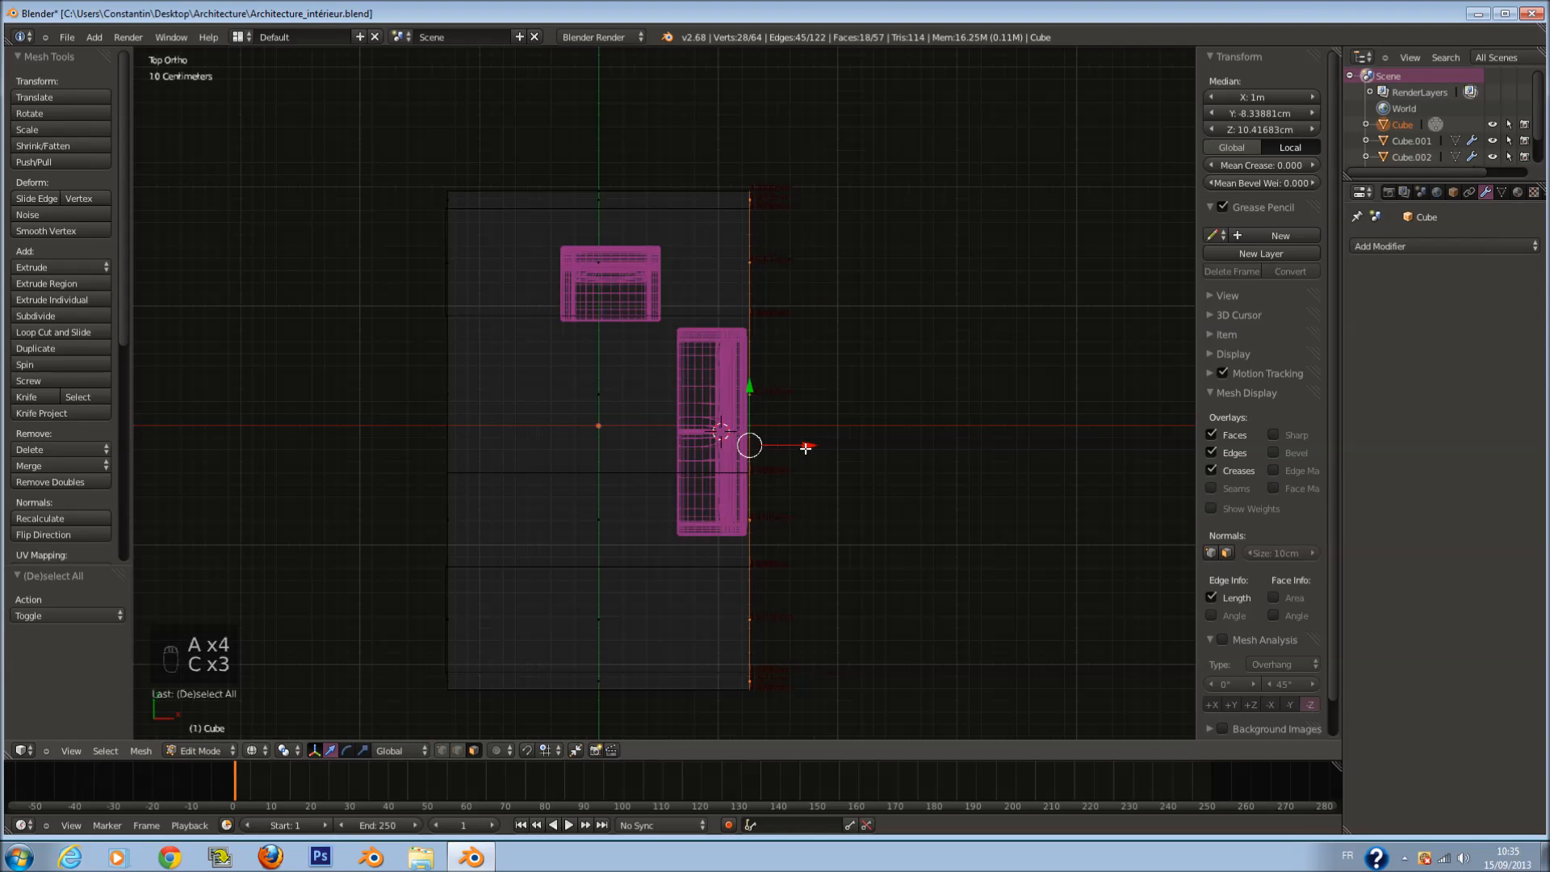
drag(806, 448, 821, 455)
click(842, 460)
key(Tab)
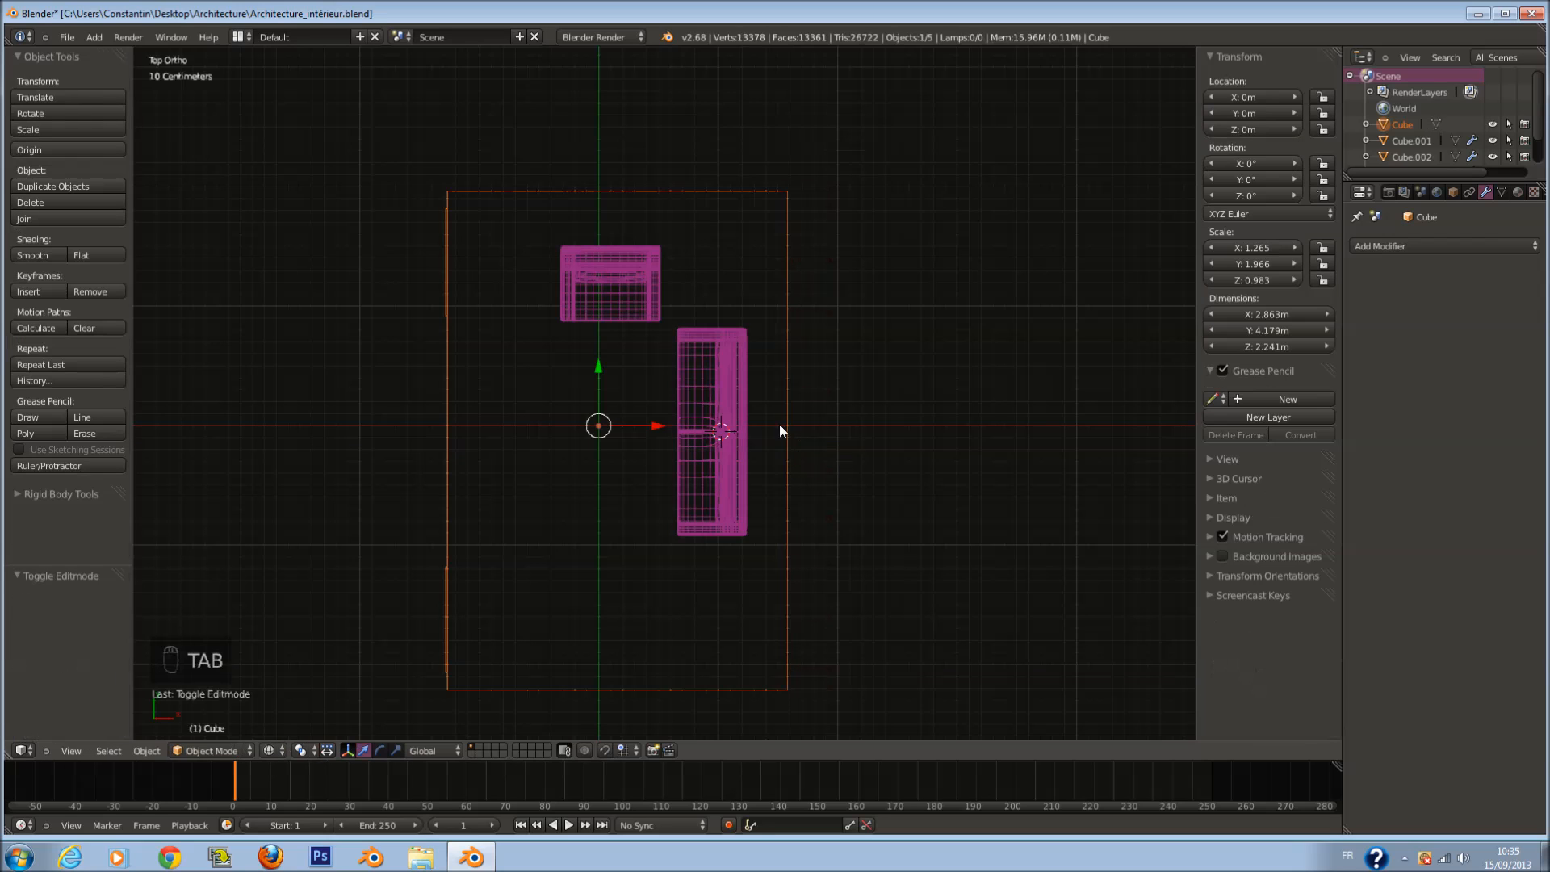
Step: Move the sofa, armchair and their cushions along X until the sofa is against the shifted wall, and save the file
key(a)
key(a)
key(c)
drag(627, 280, 734, 436)
right_click(734, 436)
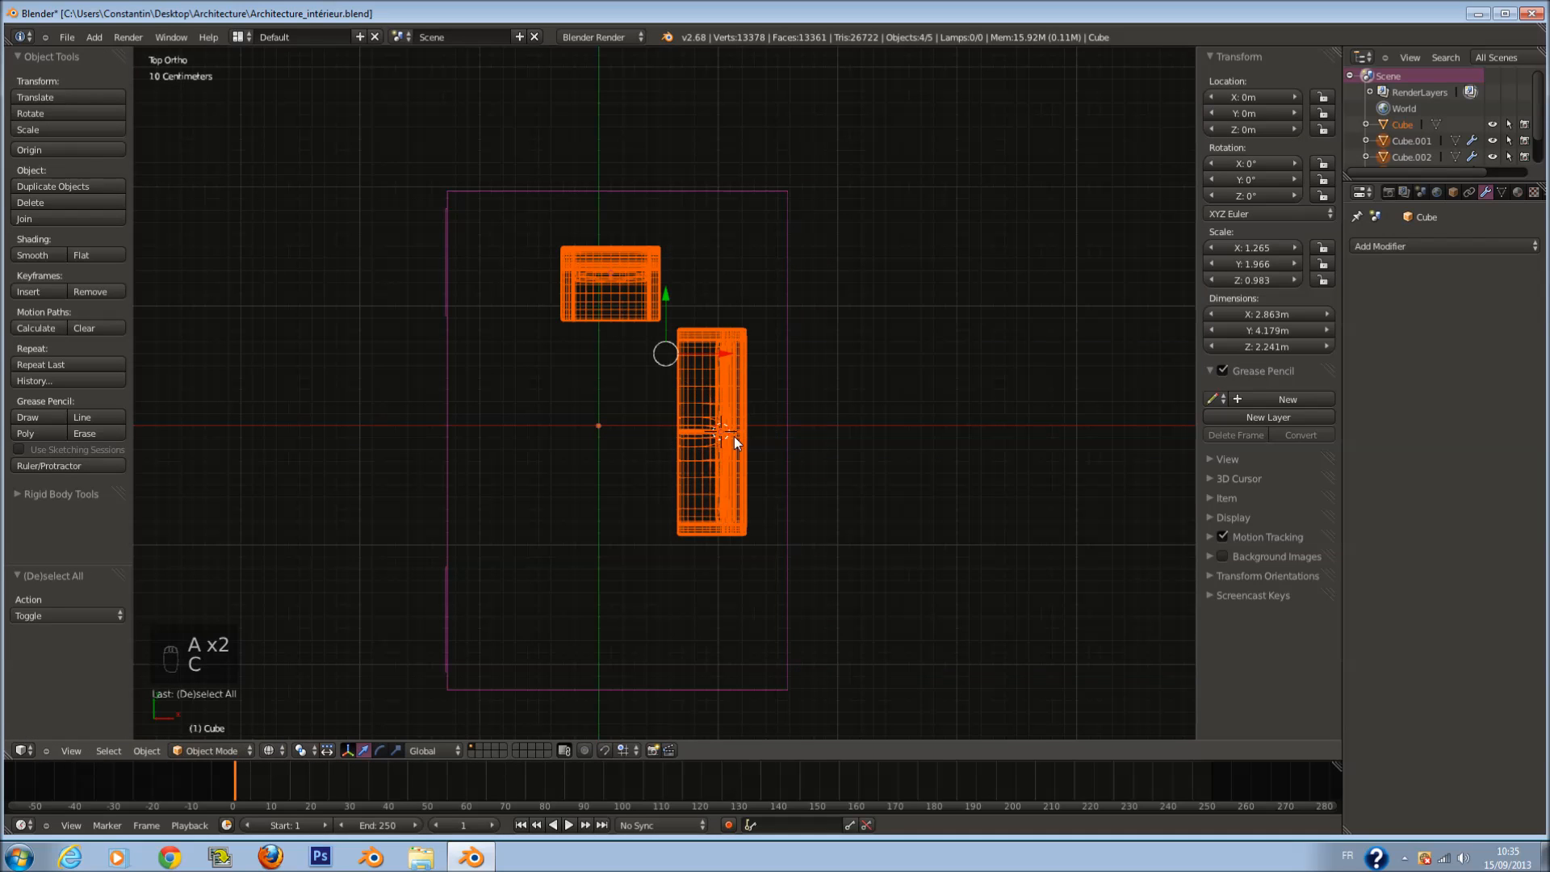
drag(724, 354, 757, 371)
key(a)
scroll(757, 412, down, 1)
key(ctrl+s)
Step: Check the furnished room's layout in solid shading and again in top wireframe view, and save the file
key(z)
middle_drag(765, 302, 726, 403)
key(a)
key(a)
key(KP_7)
key(z)
key(a)
key(ctrl+s)
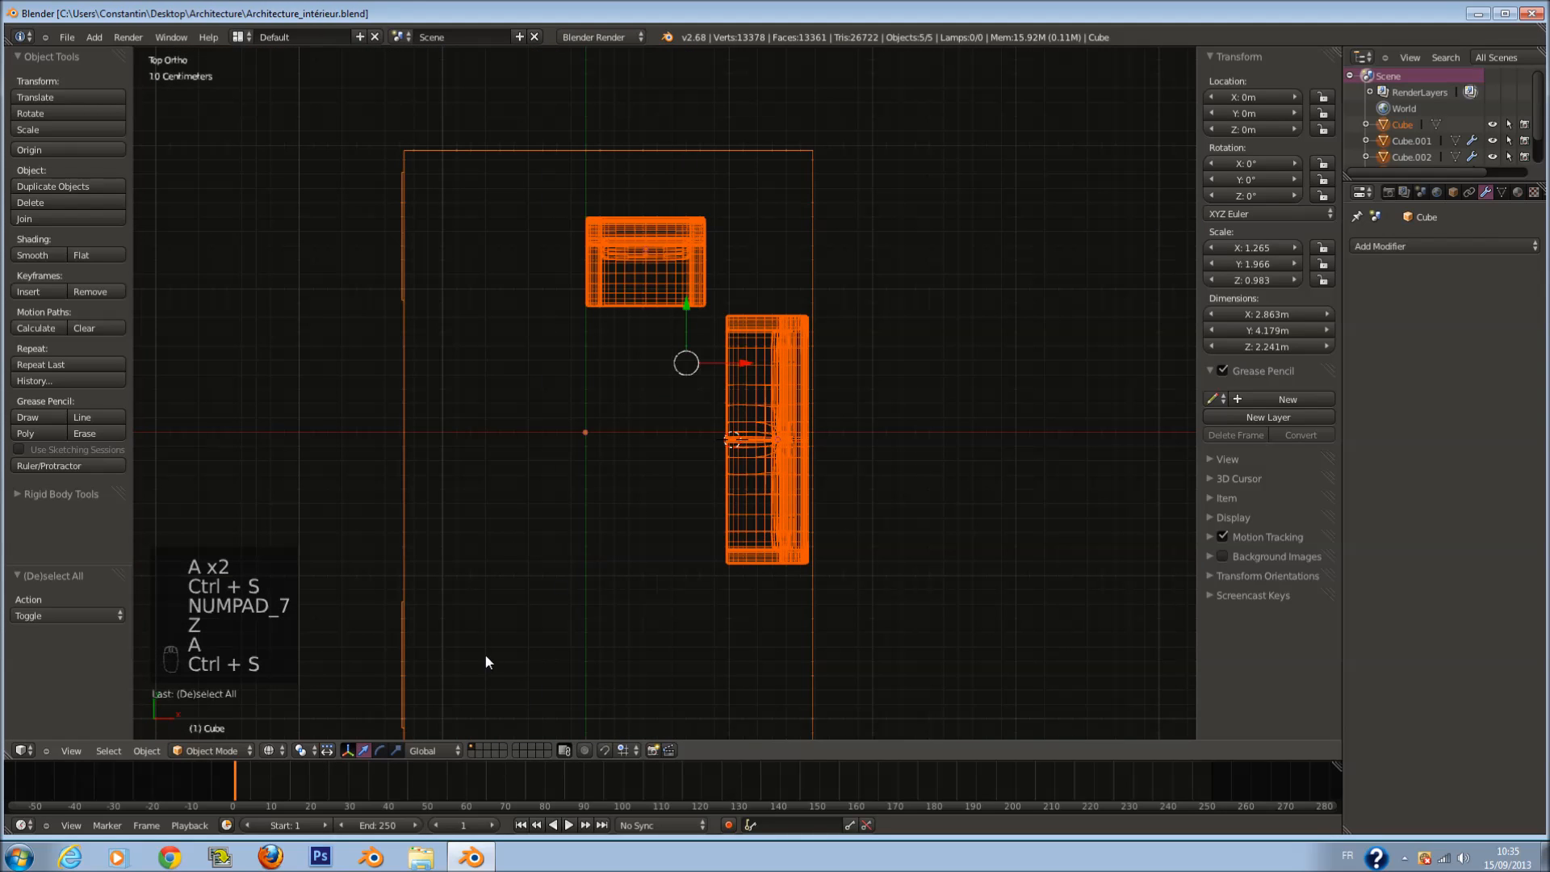
Step: Show the empty second layer, reset the 3D cursor to the world origin, and add a cube there
click(476, 746)
scroll(656, 566, down, 2)
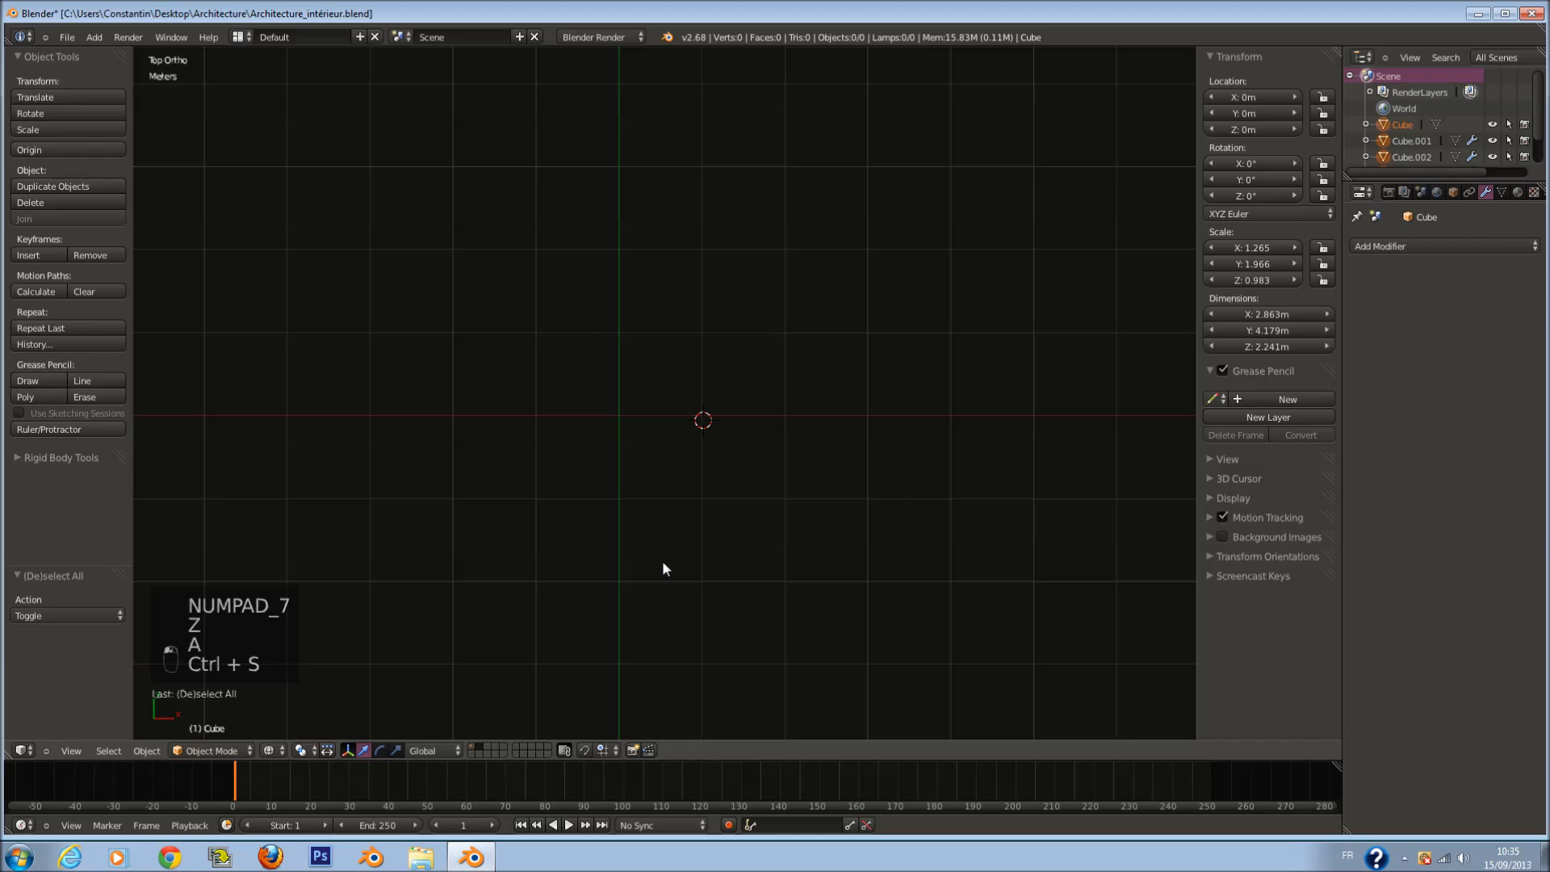
key(shift+c)
key(shift+a)
mouse_move(690, 427)
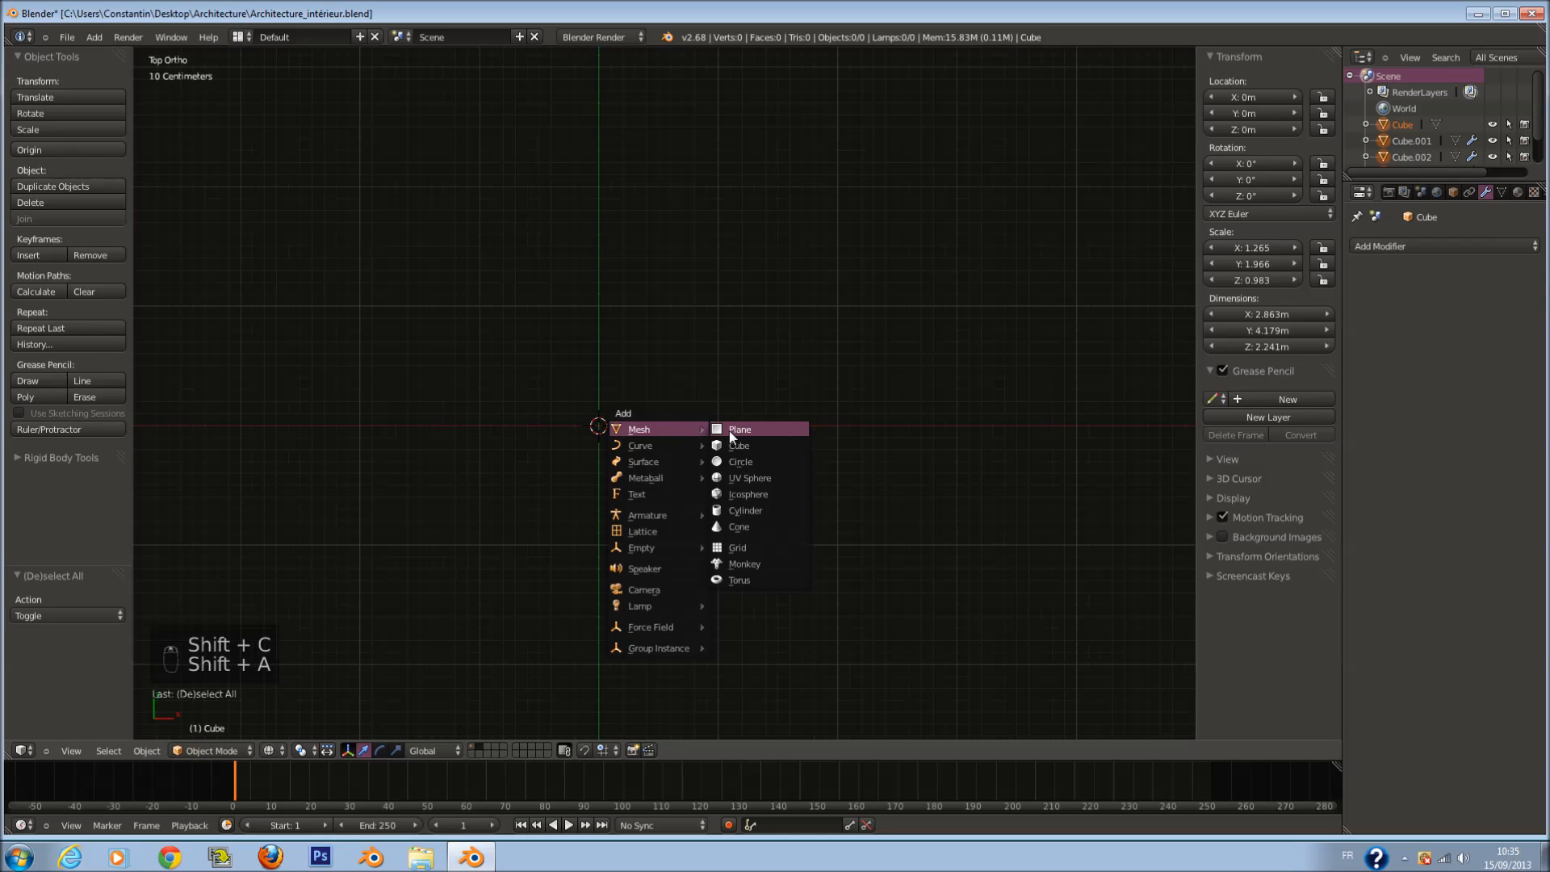
click(746, 443)
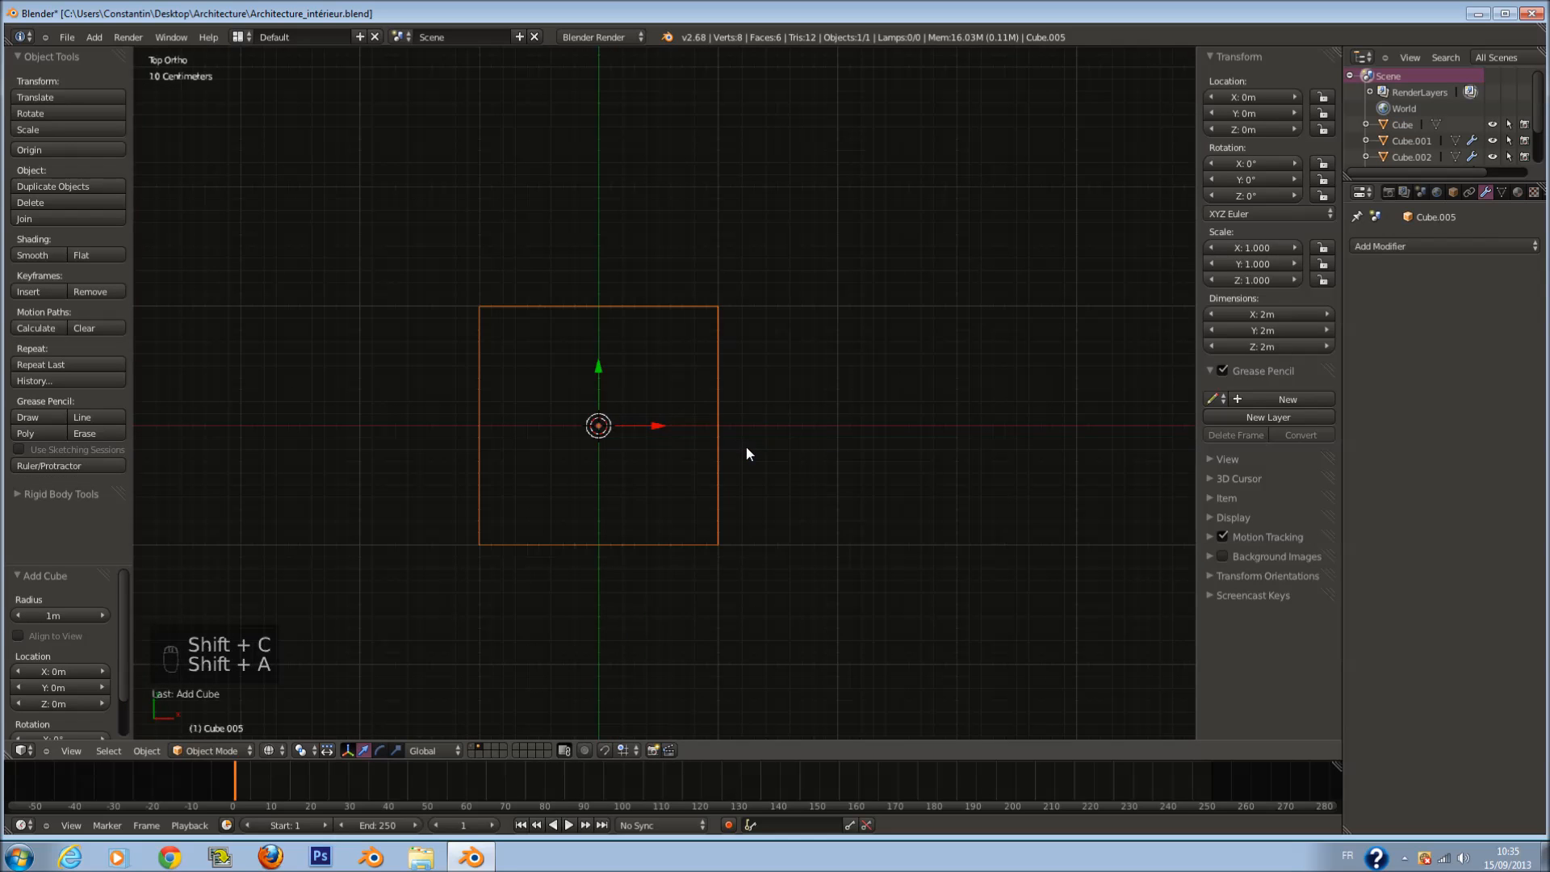
Step: Scale the new cube along Z into a flat slab about 5.8 cm thick
key(KP_1)
key(KP_Decimal)
key(s)
key(z)
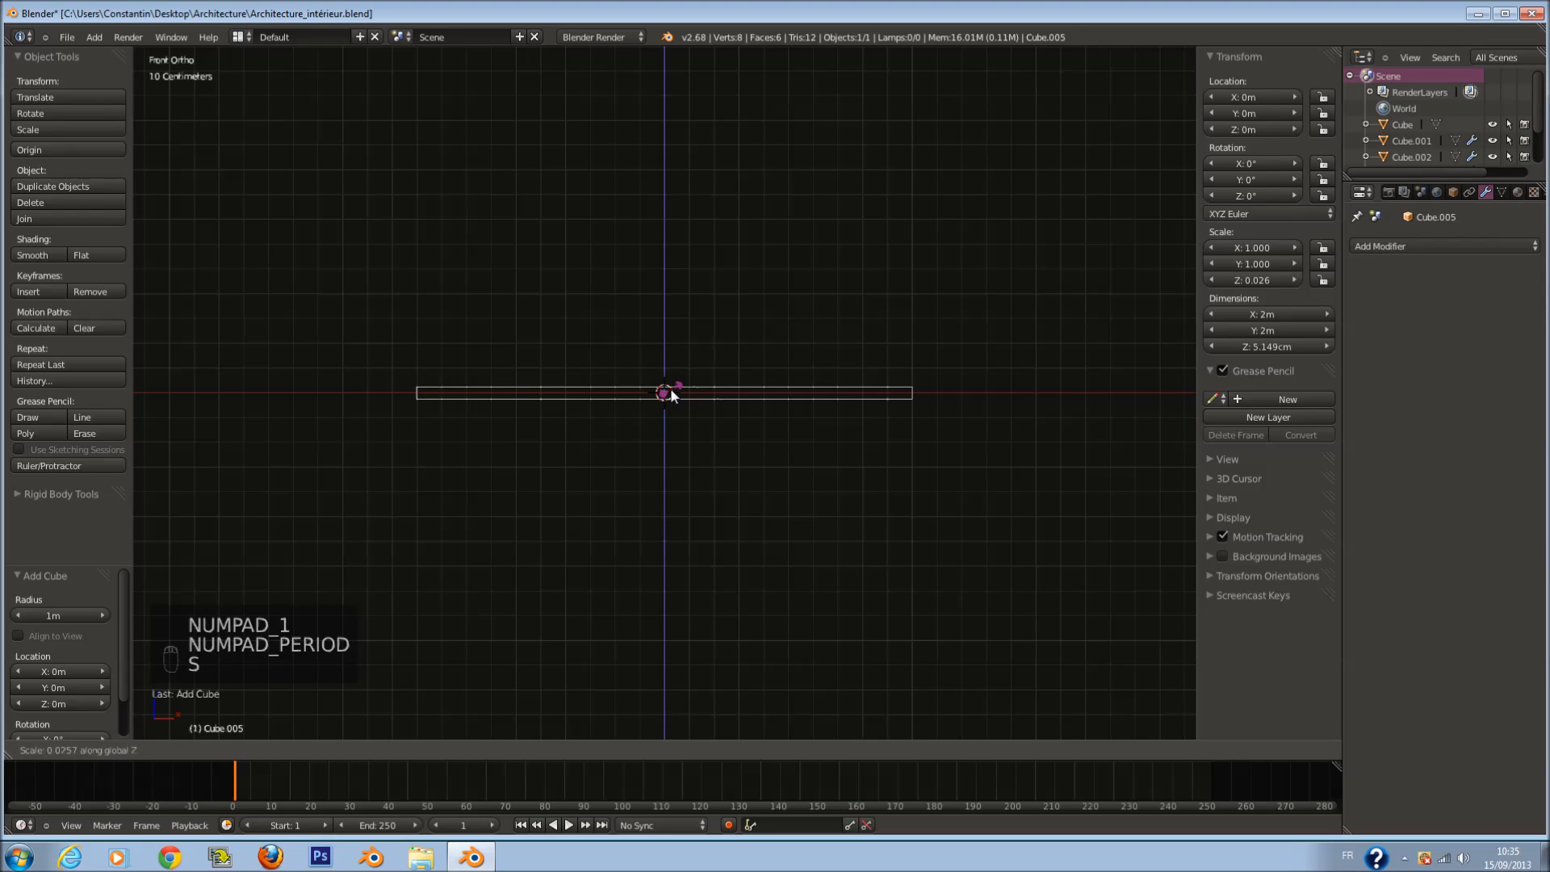
click(672, 390)
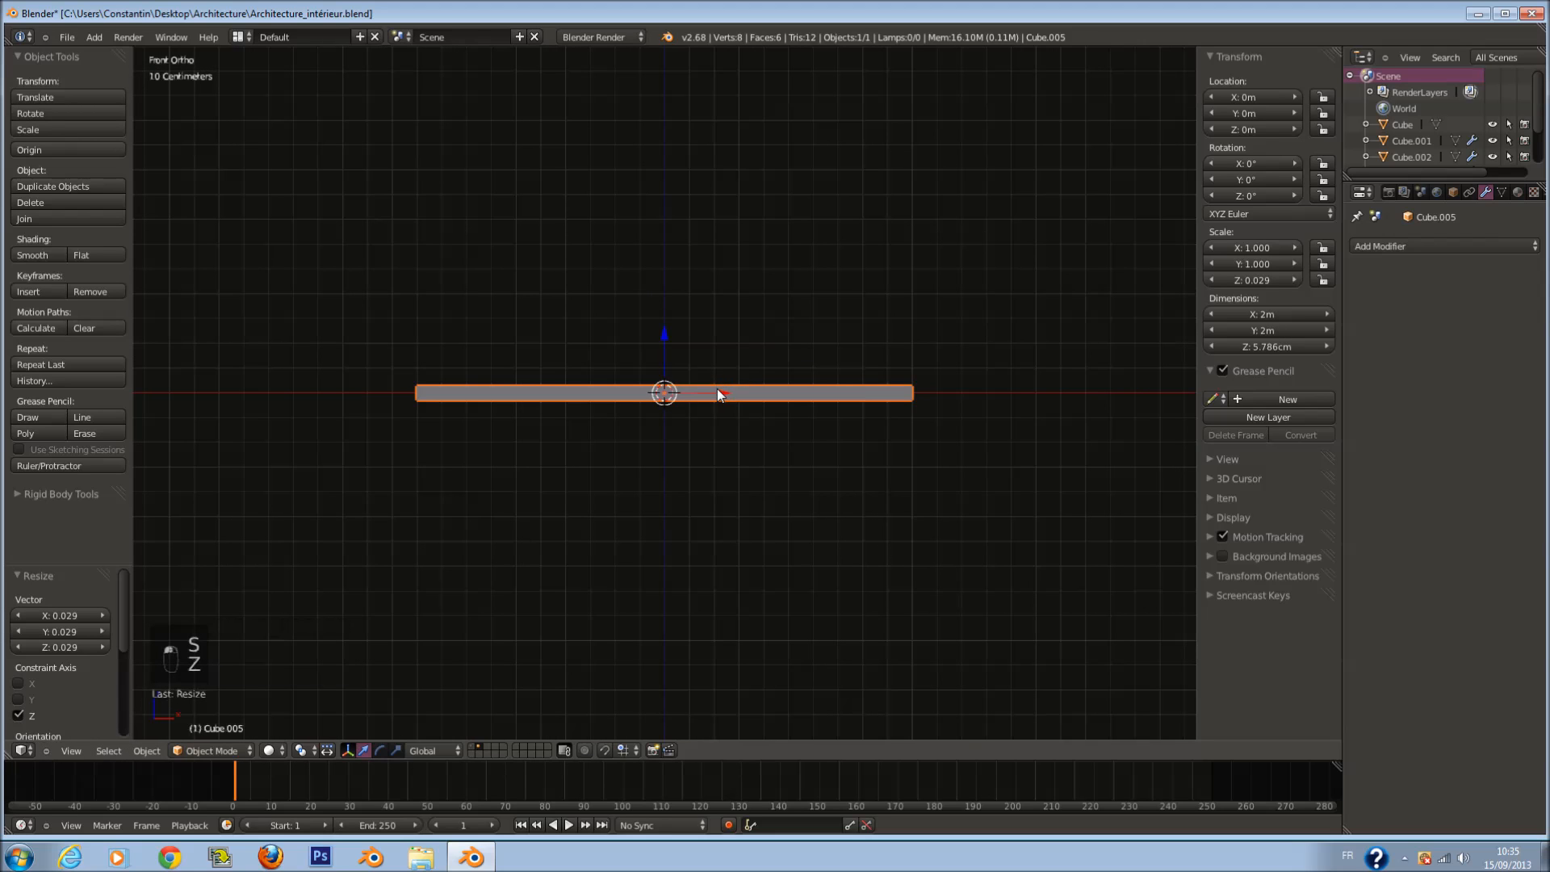
Step: Scale the slab along X to about 1.19 m wide in top view
key(KP_7)
key(s)
key(x)
click(673, 459)
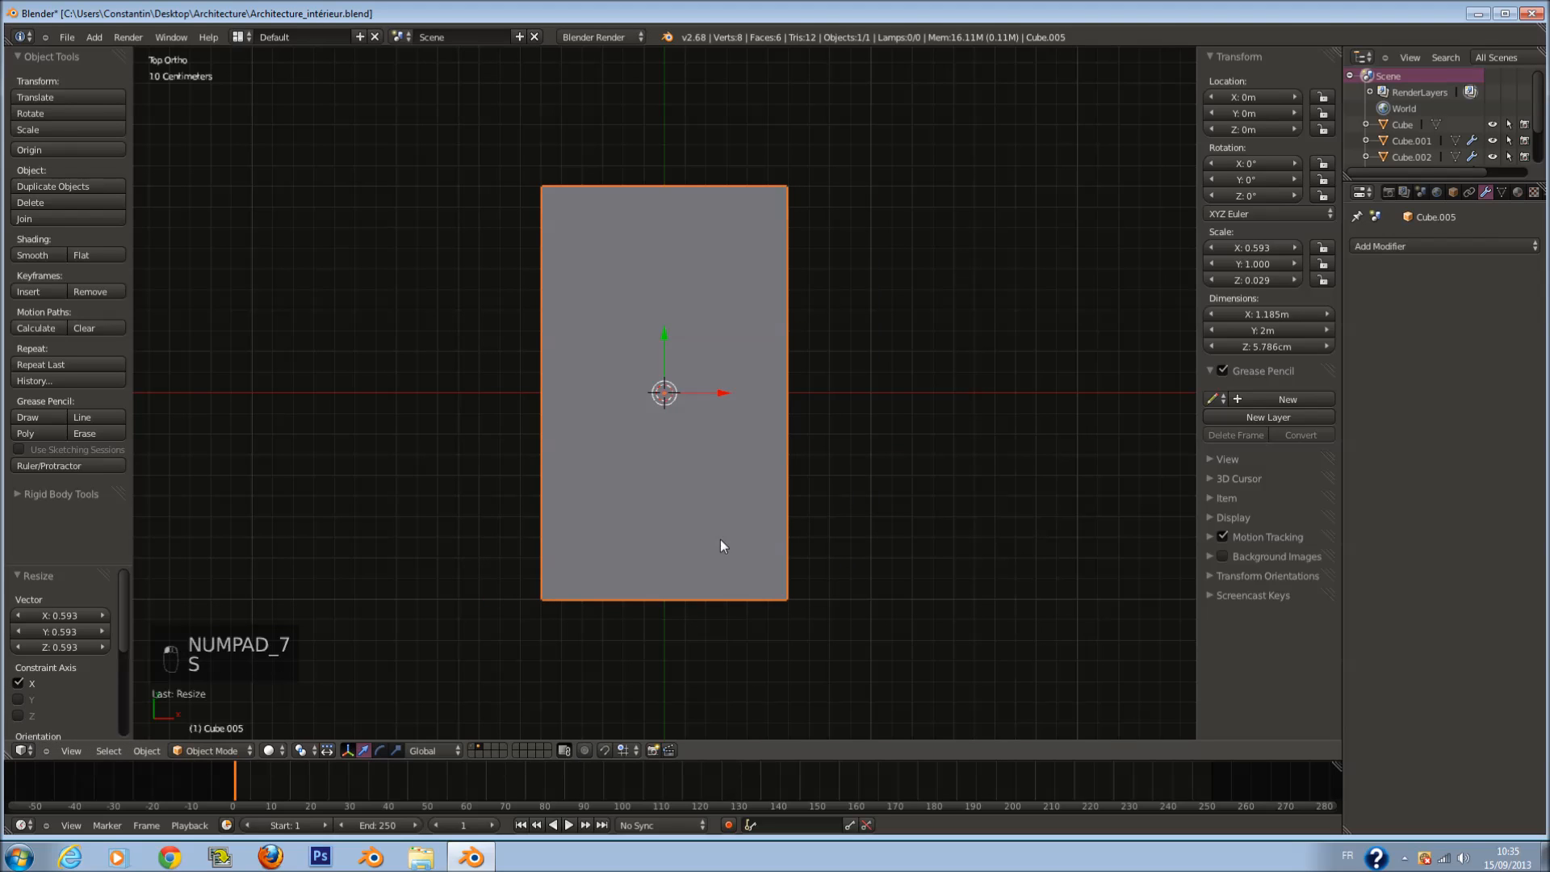
Step: Add two evenly spaced loop cuts across the slab's width in Edit Mode, dividing its length into thirds
key(KP_1)
key(Tab)
key(z)
key(a)
key(a)
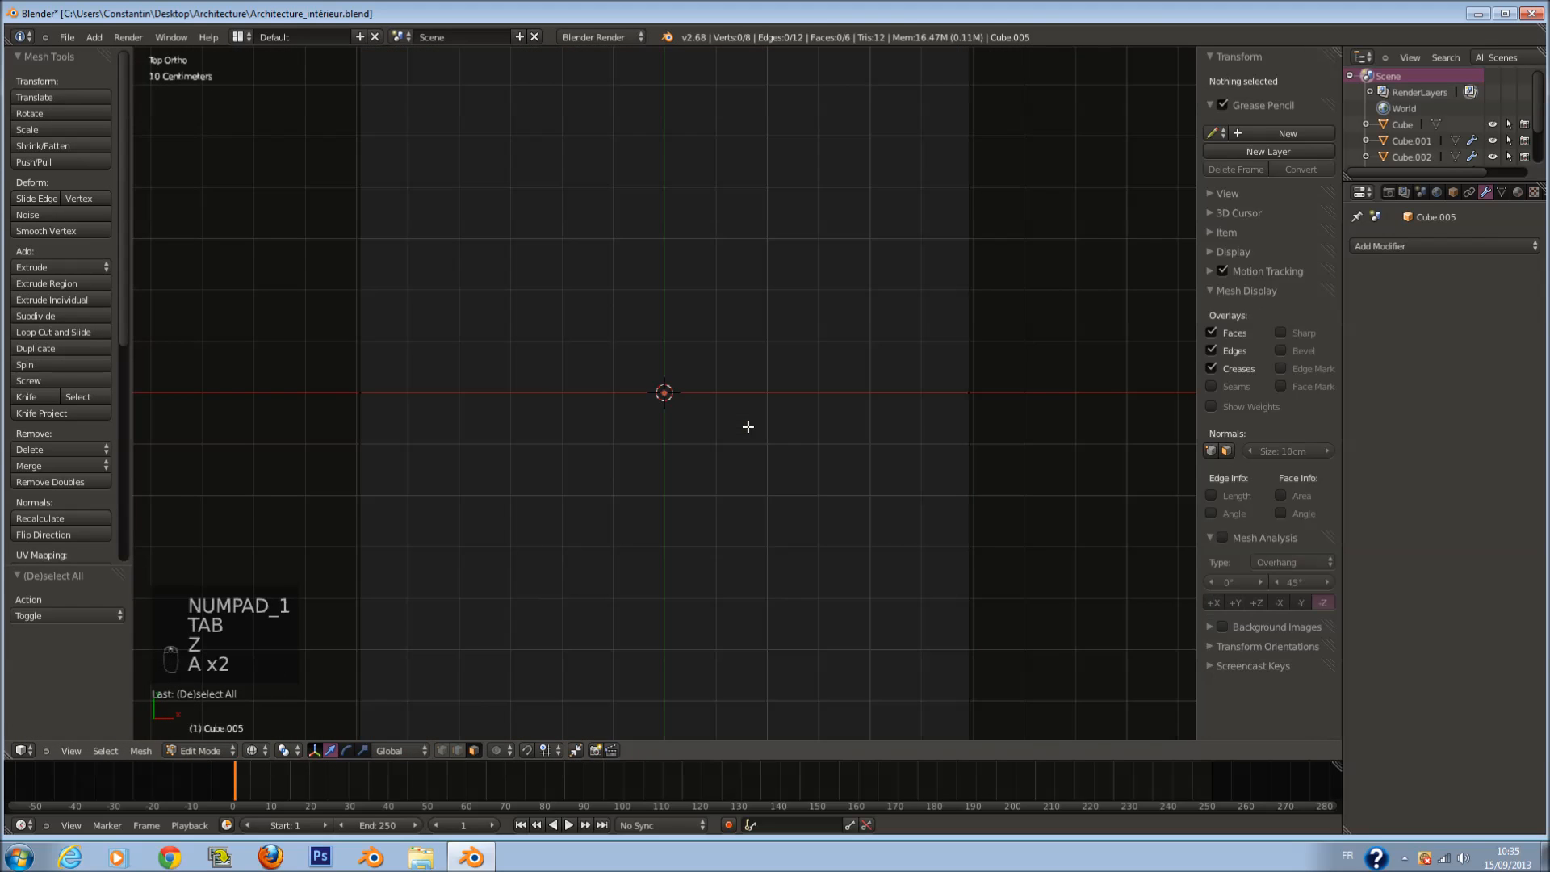
key(KP_7)
key(ctrl+r)
scroll(799, 403, up, 1)
click(800, 402)
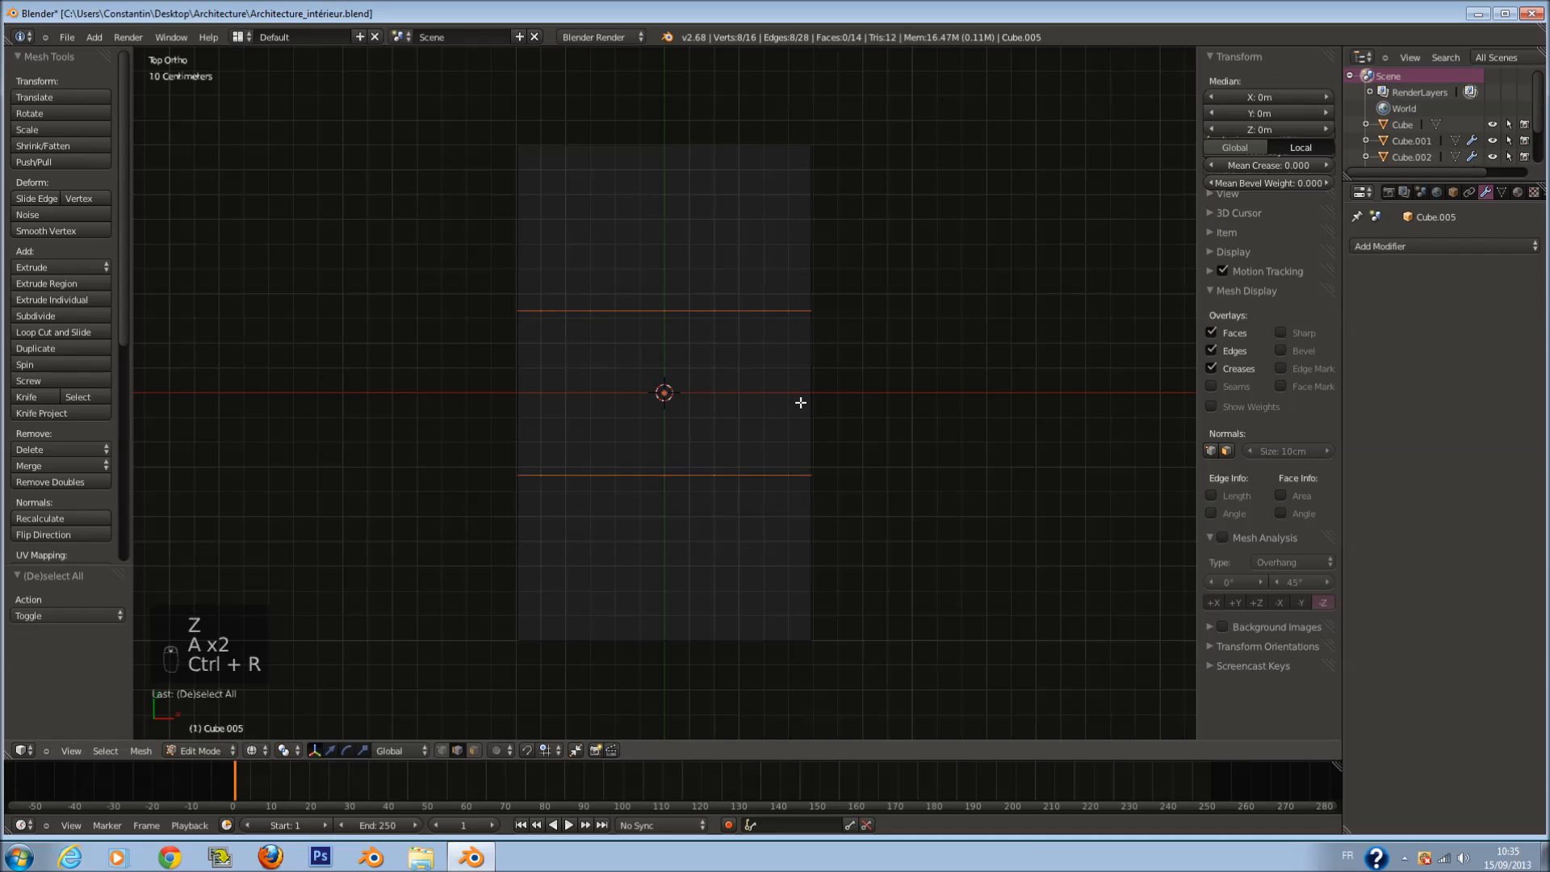
Step: Spread the two crosswise loop cuts apart along Y until they lie close to the slab's short ends
right_click(799, 403)
key(s)
key(y)
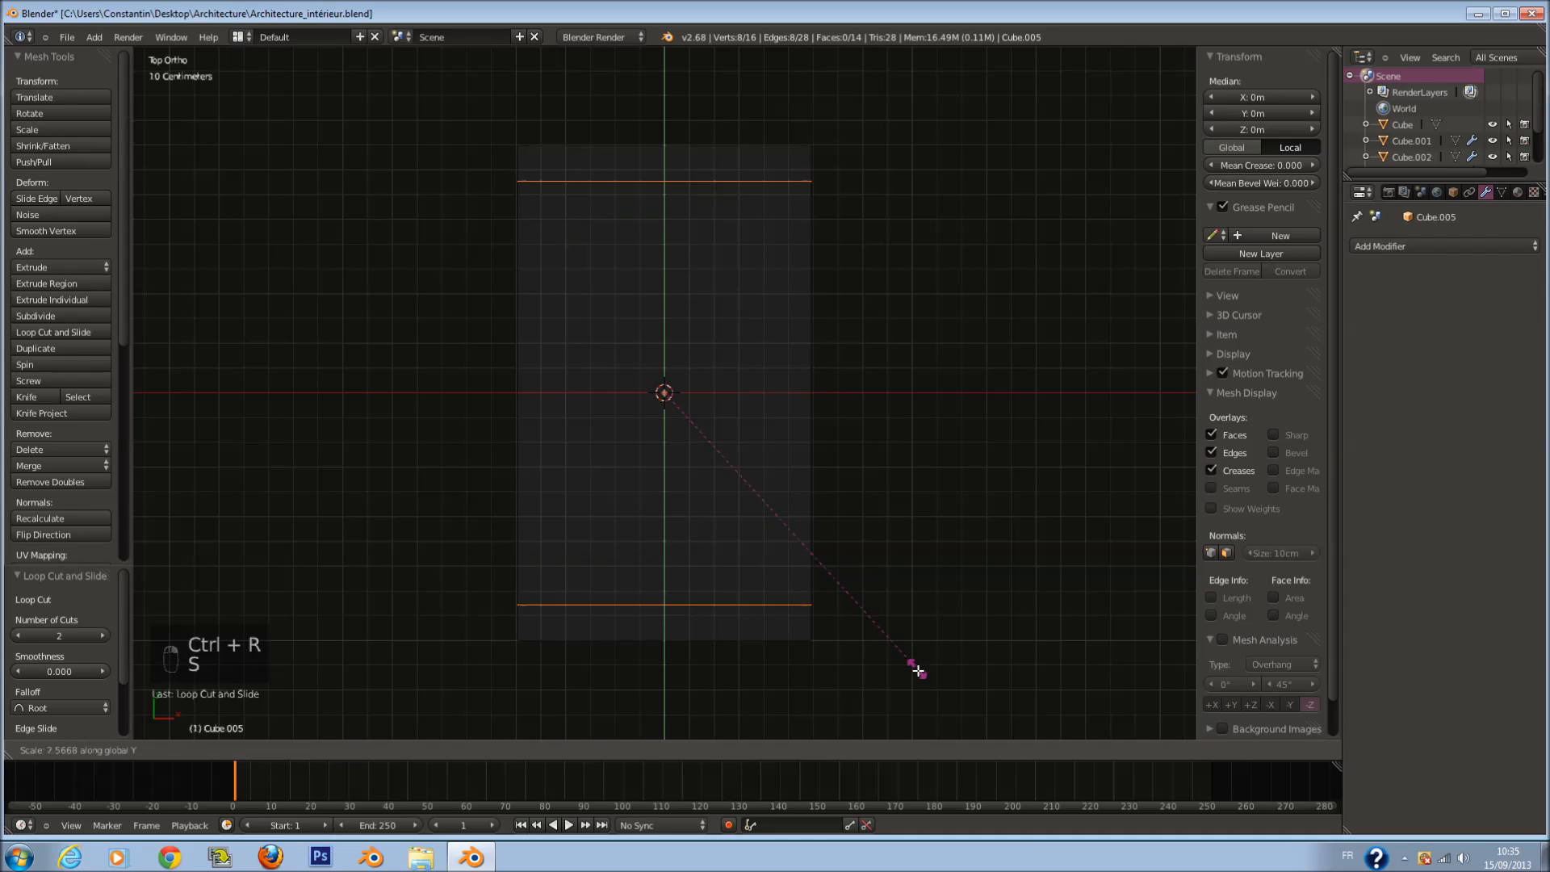
click(934, 684)
key(a)
Step: Add two lengthwise loop cuts to the slab and scale them apart along X by about 2.49, close to its long sides
key(ctrl+r)
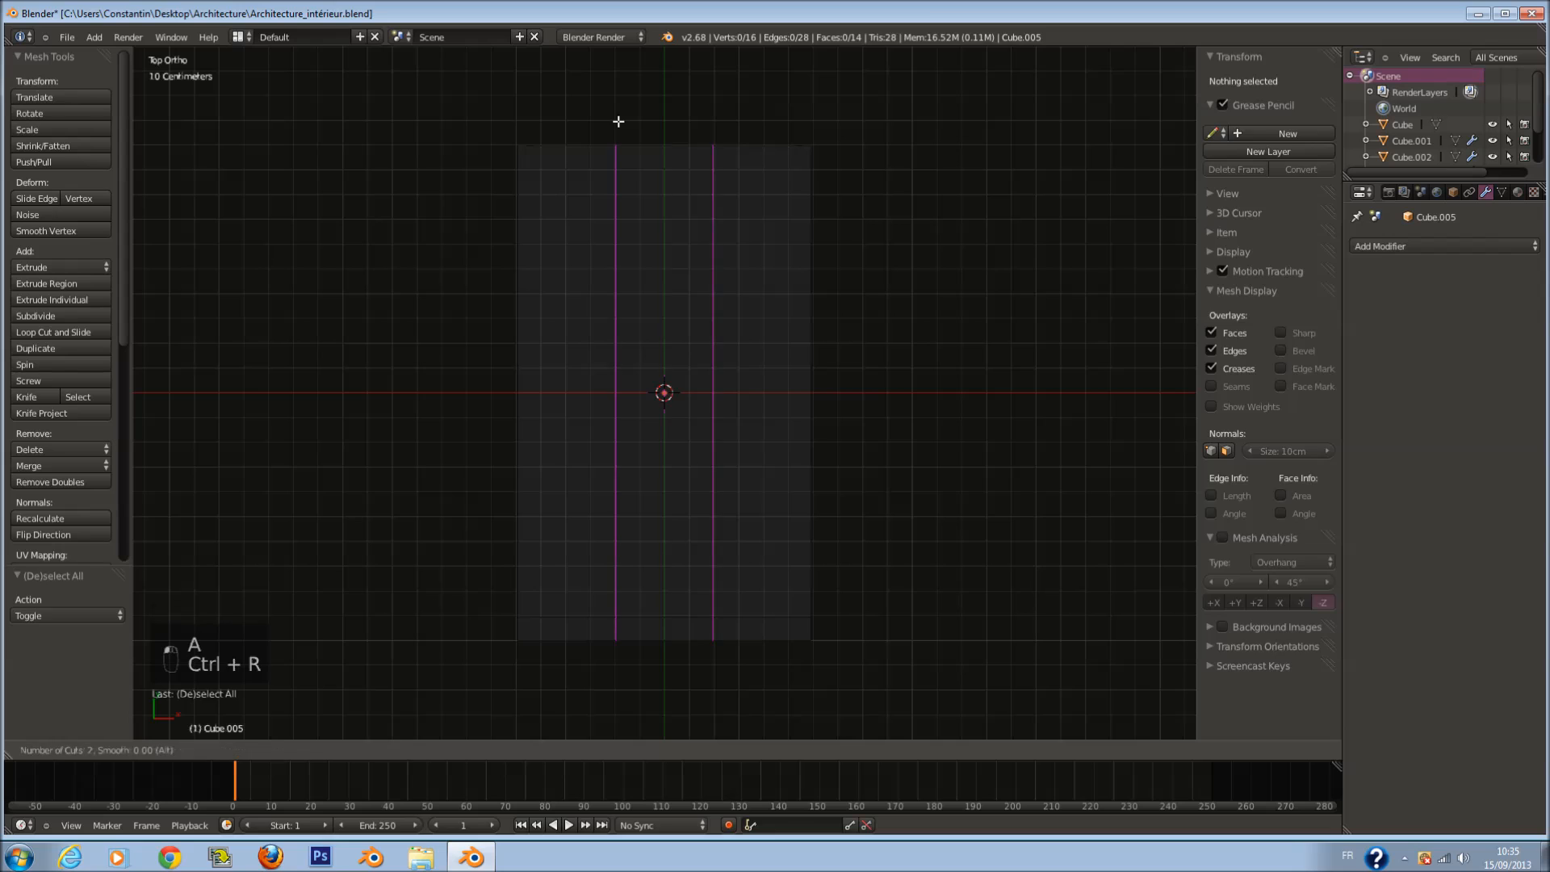
click(640, 148)
right_click(640, 148)
key(s)
key(x)
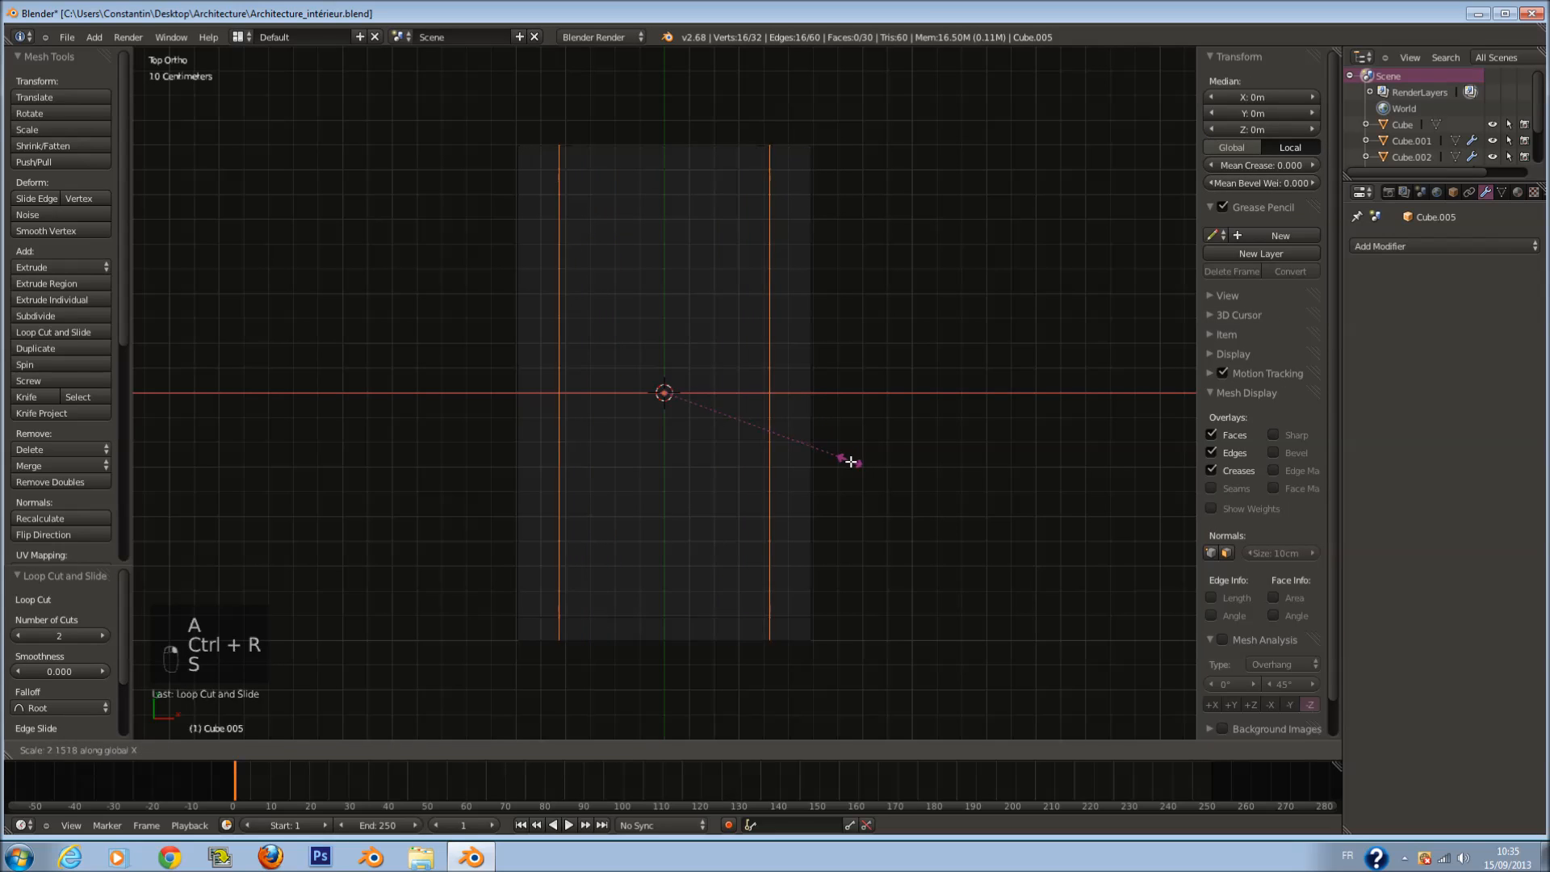
click(870, 493)
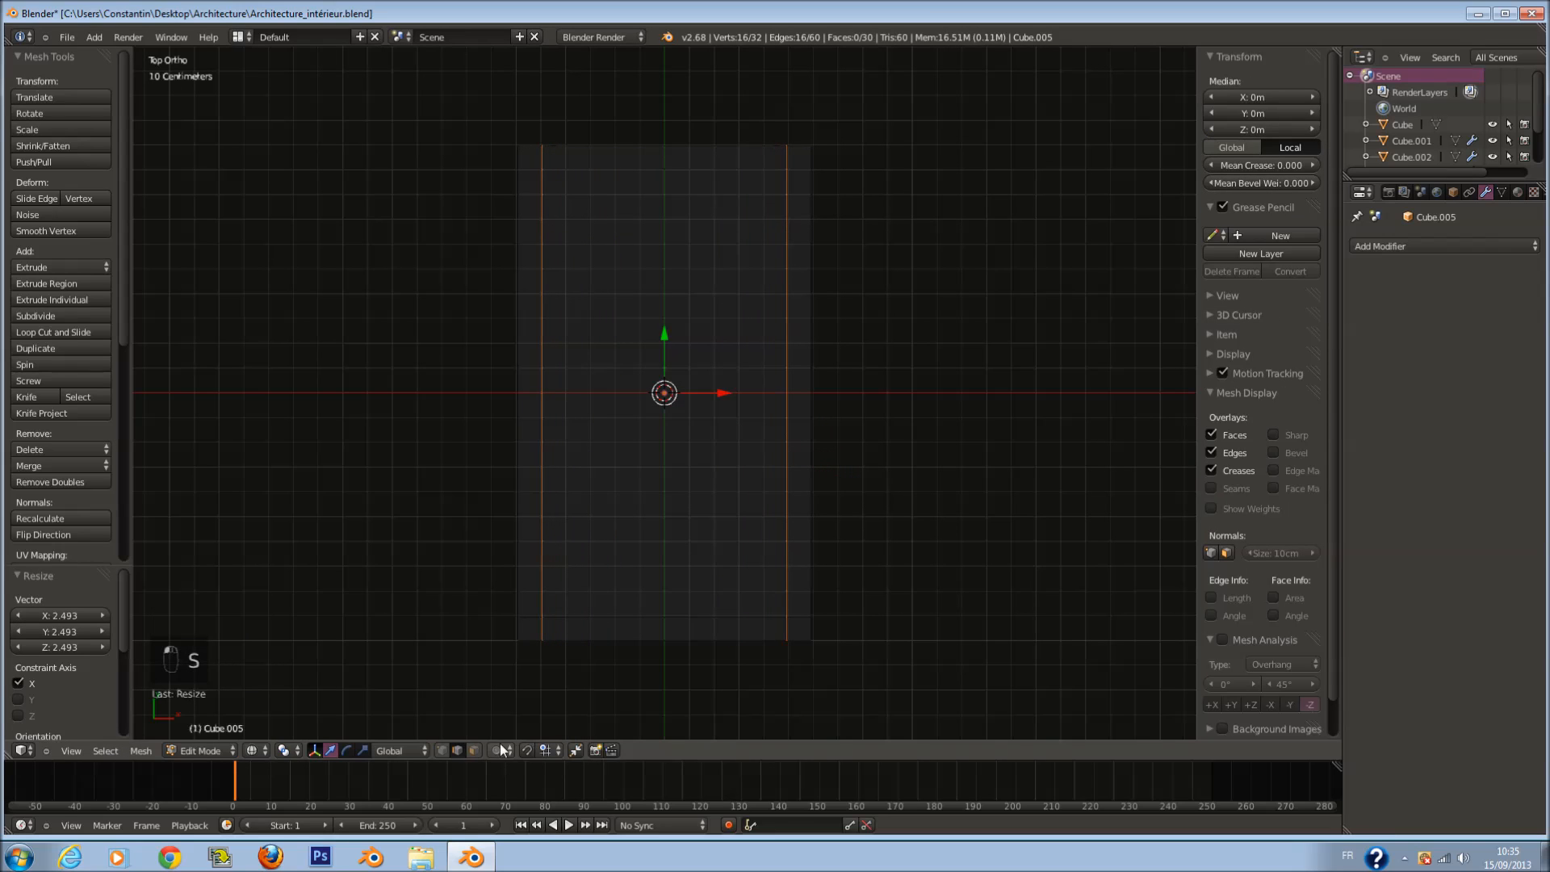
Step: Select the four corner faces on the slab's underside, save the file, and extrude the faces about 52.3 cm downward as table legs
click(475, 751)
key(z)
middle_drag(886, 658, 706, 307)
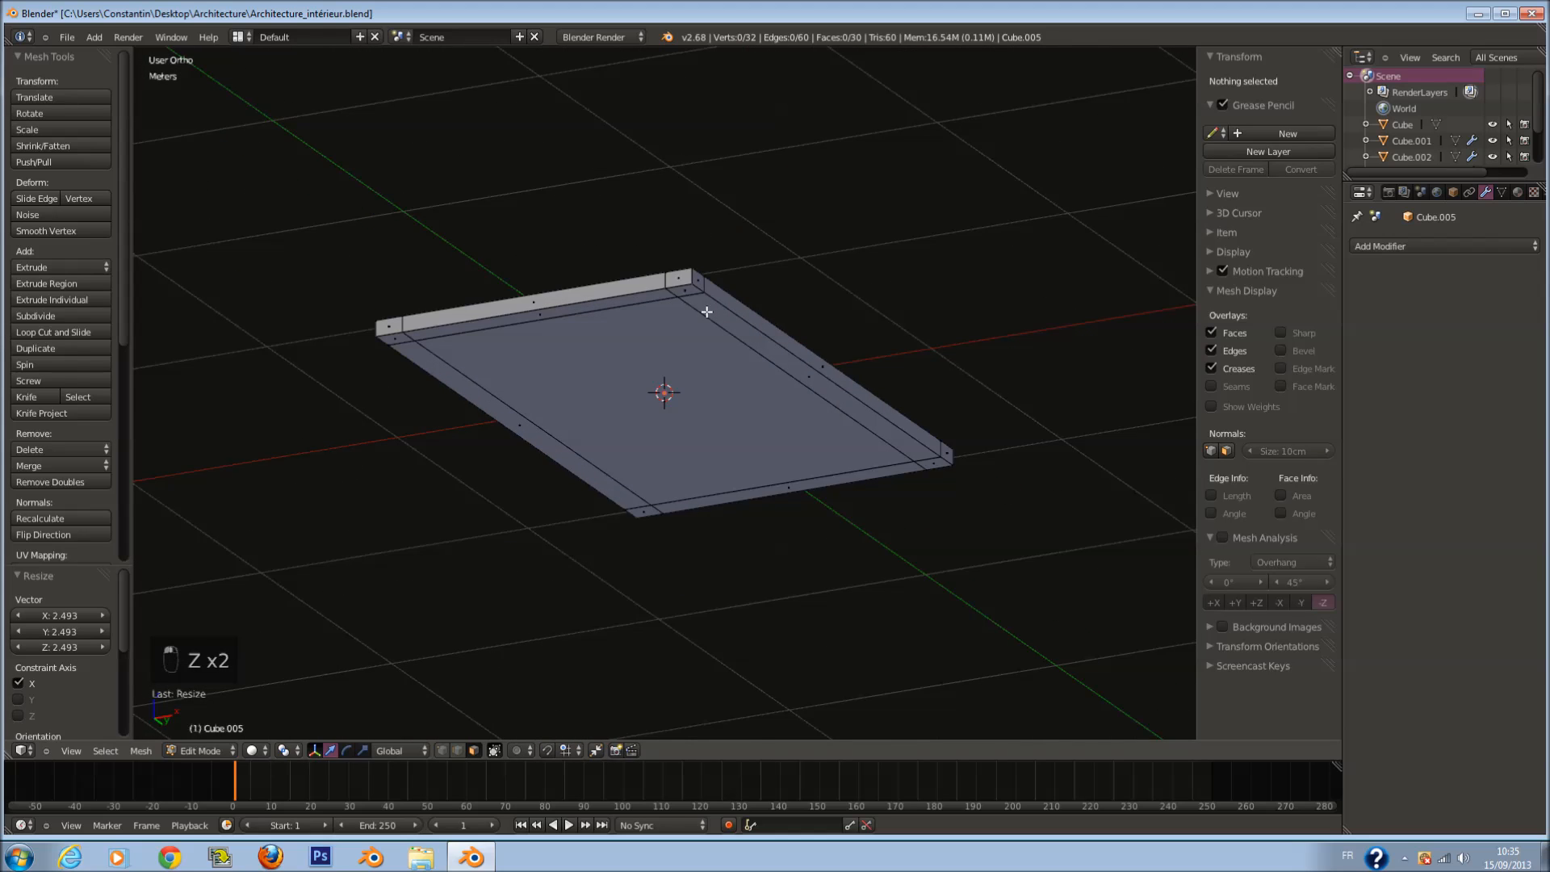
scroll(692, 270, up, 2)
right_click(691, 245)
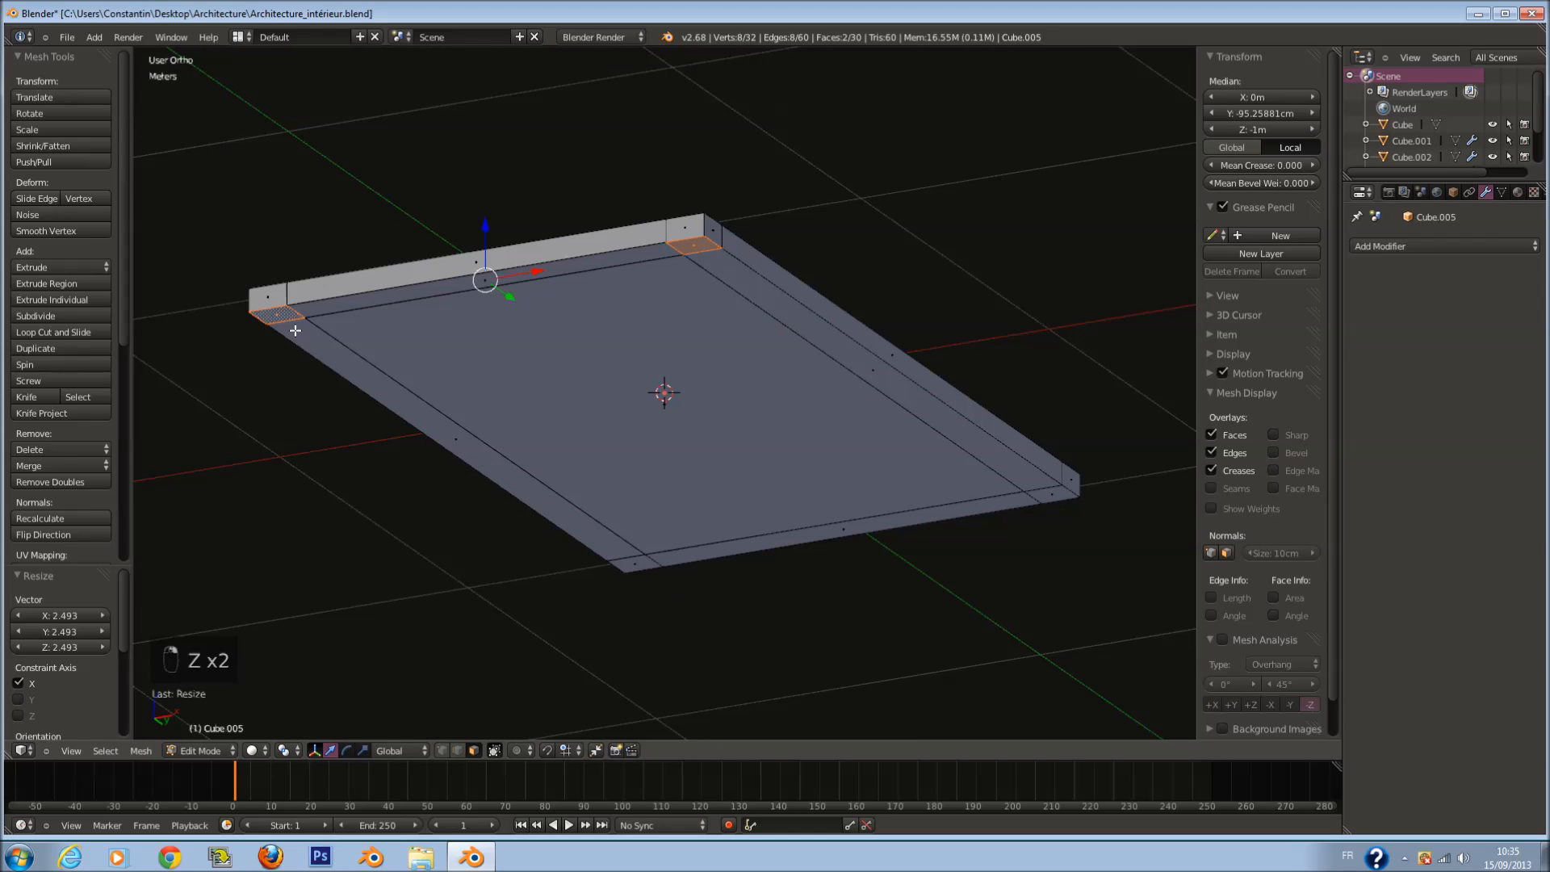
shift+right_click(636, 561)
key(ctrl+s)
key(e)
click(731, 525)
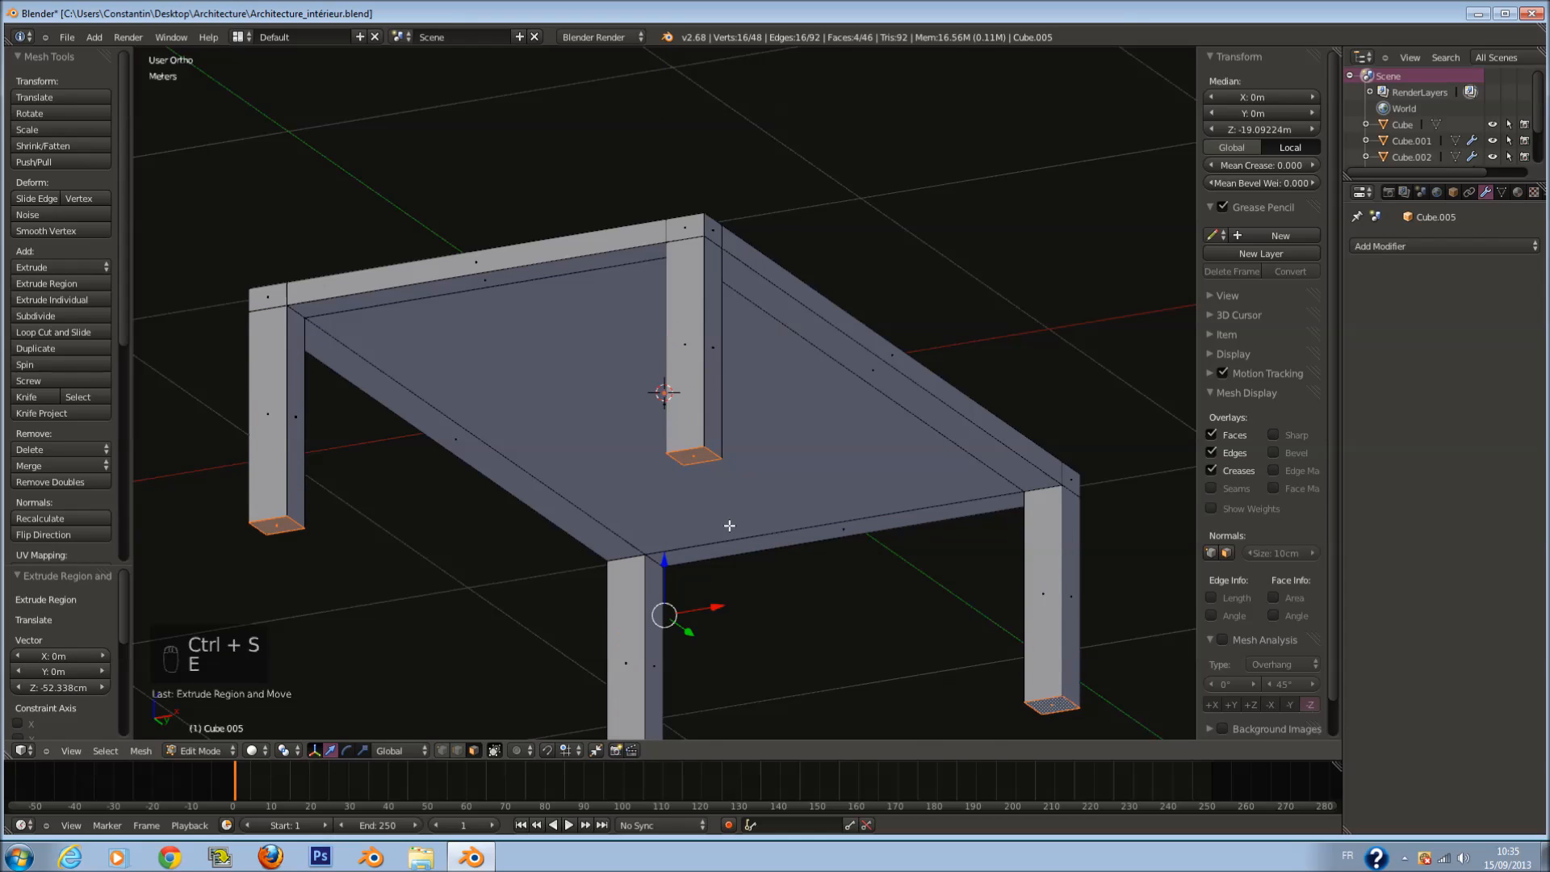
Step: Lengthen the four legs in front view by moving their end faces about 4.35 cm down along Z
key(KP_1)
key(z)
key(g)
key(z)
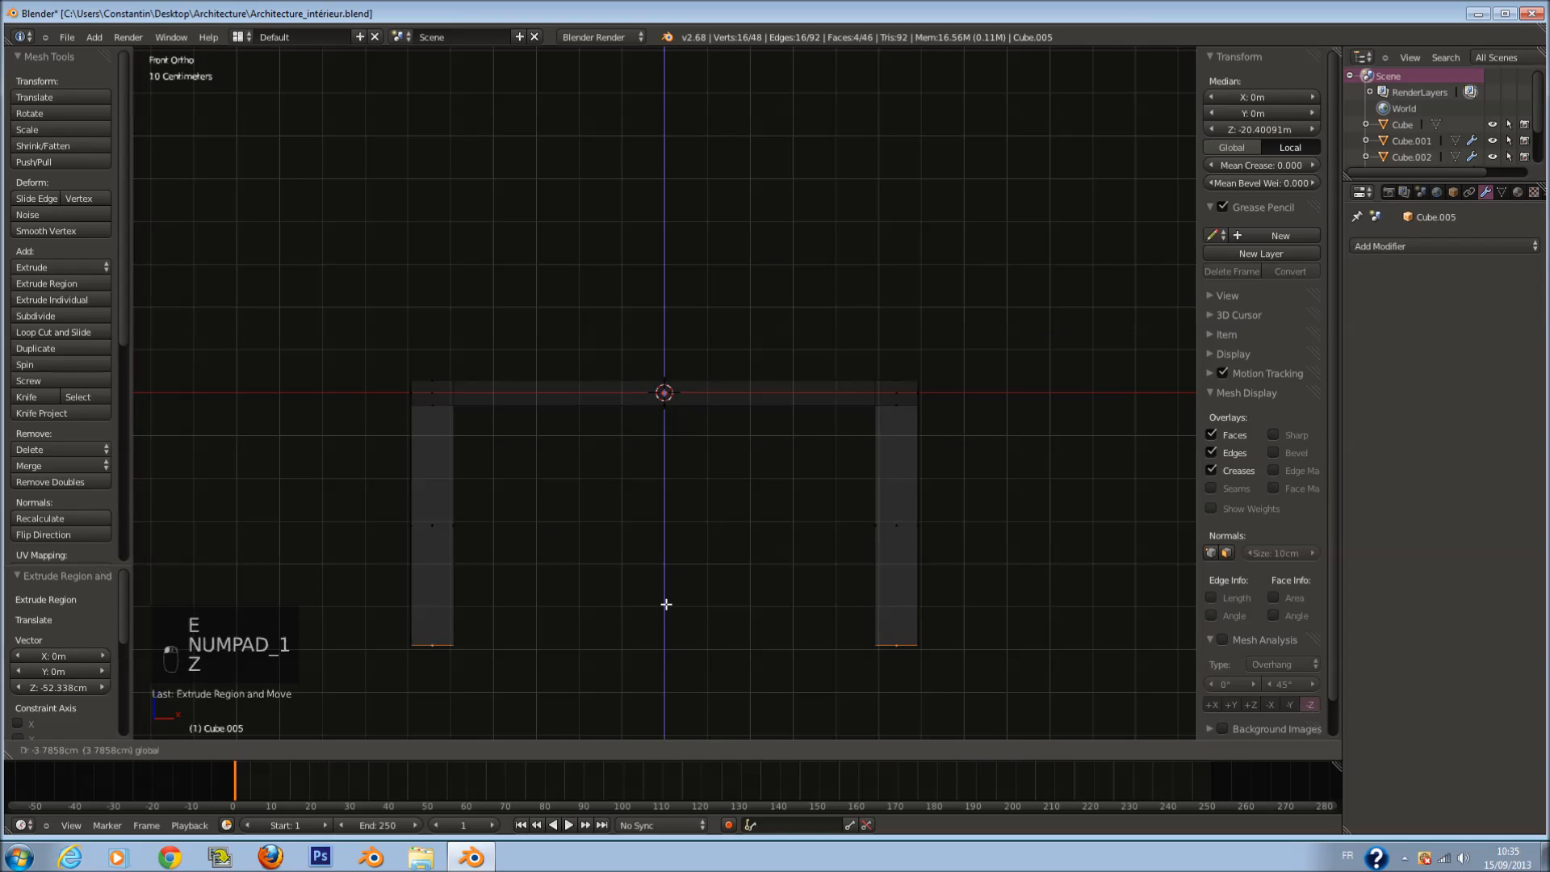
click(664, 604)
key(z)
key(z)
key(z)
key(z)
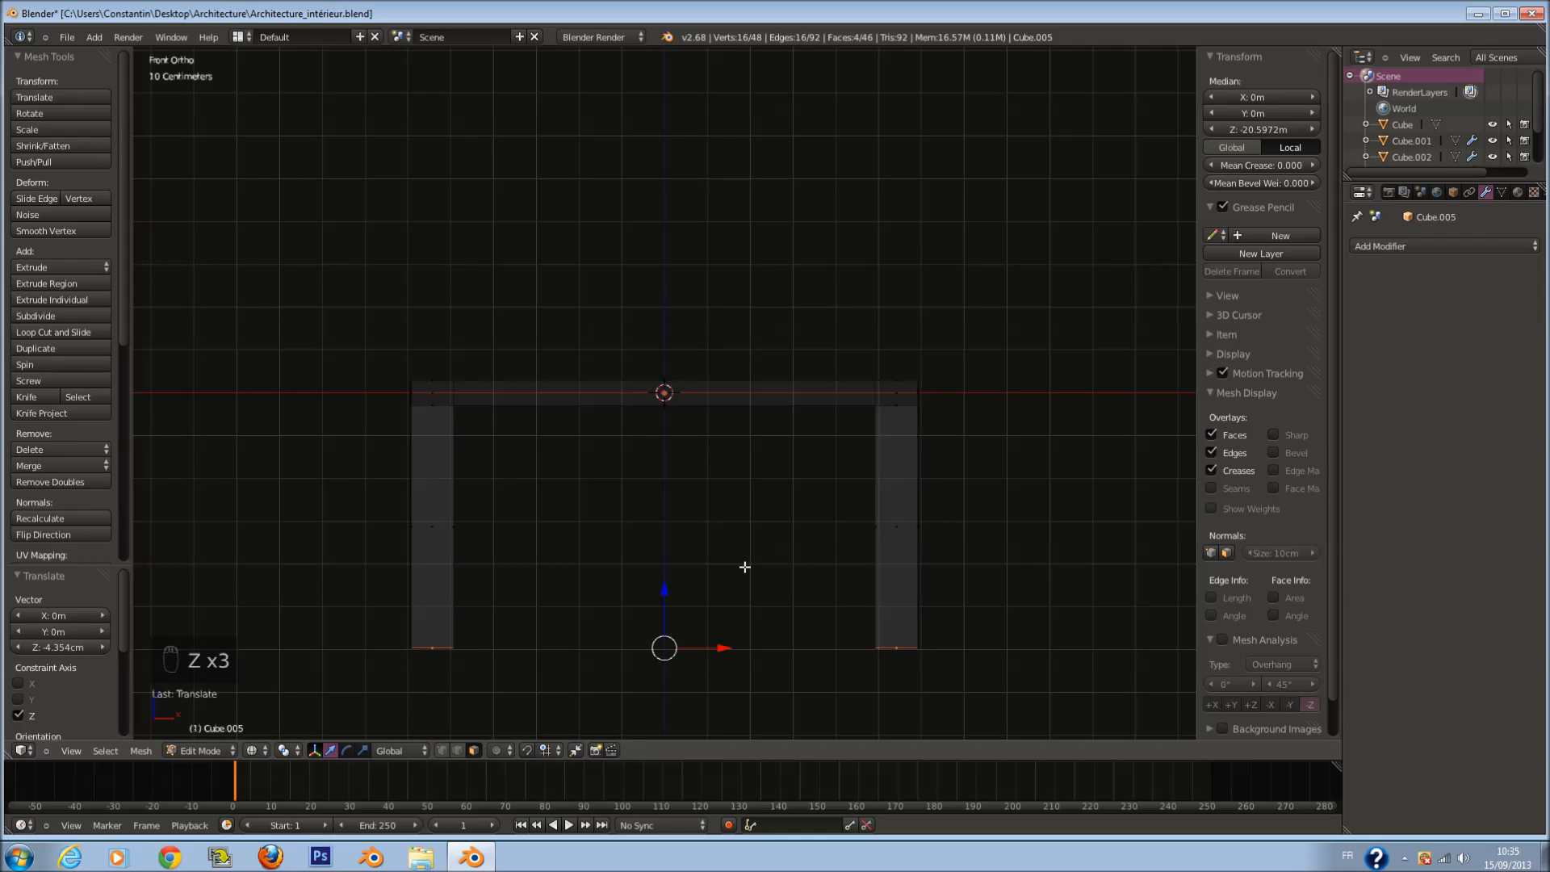
Step: Add a single loop cut around one front leg and slide it down toward the foot
scroll(941, 601, up, 1)
key(ctrl+r)
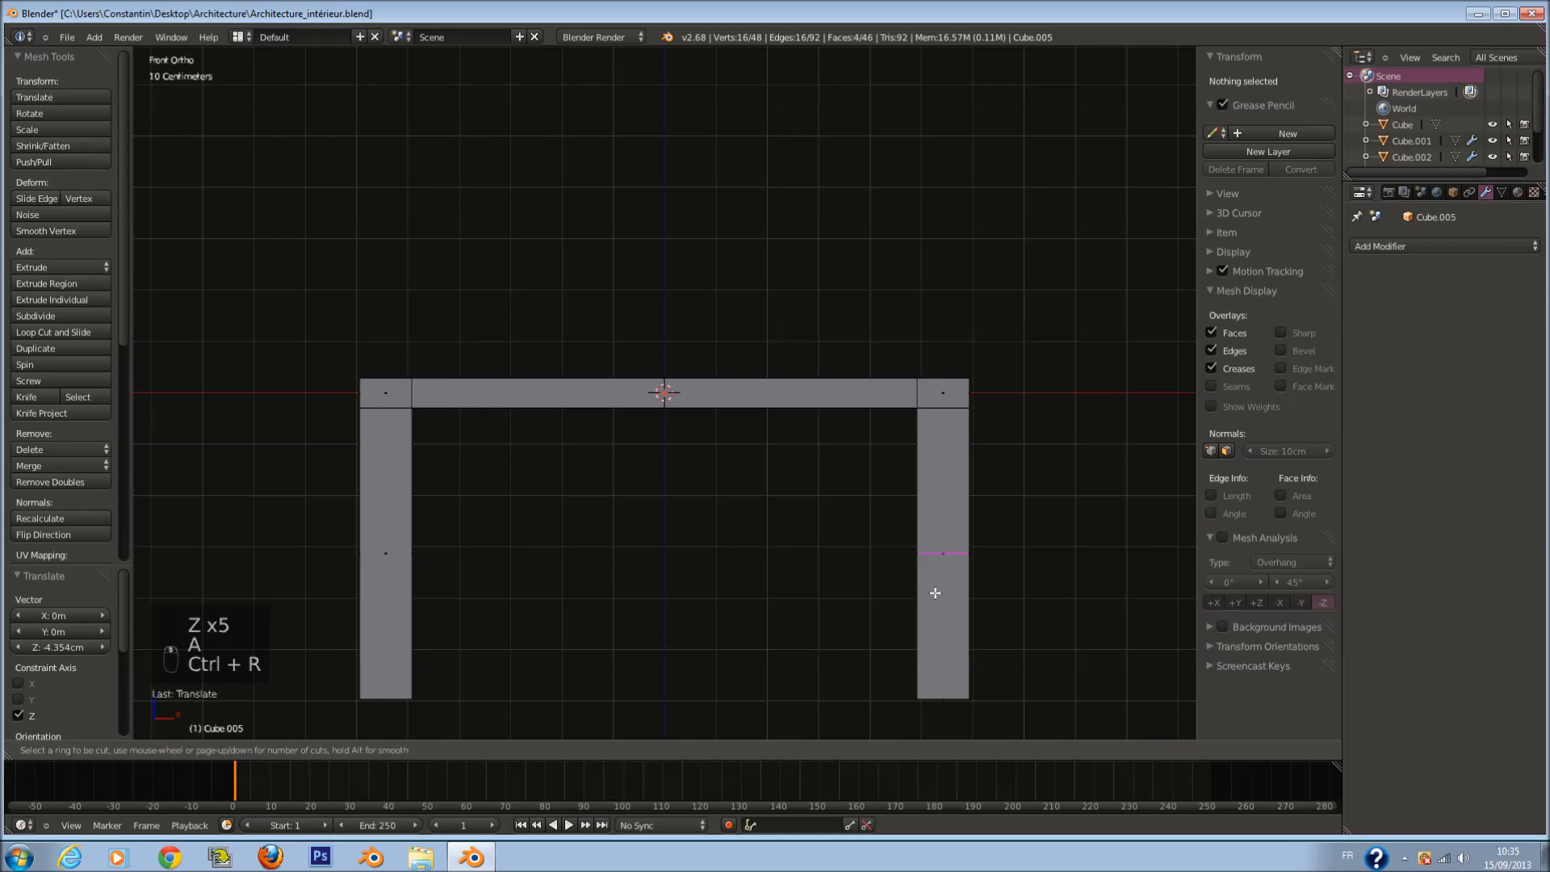
click(934, 592)
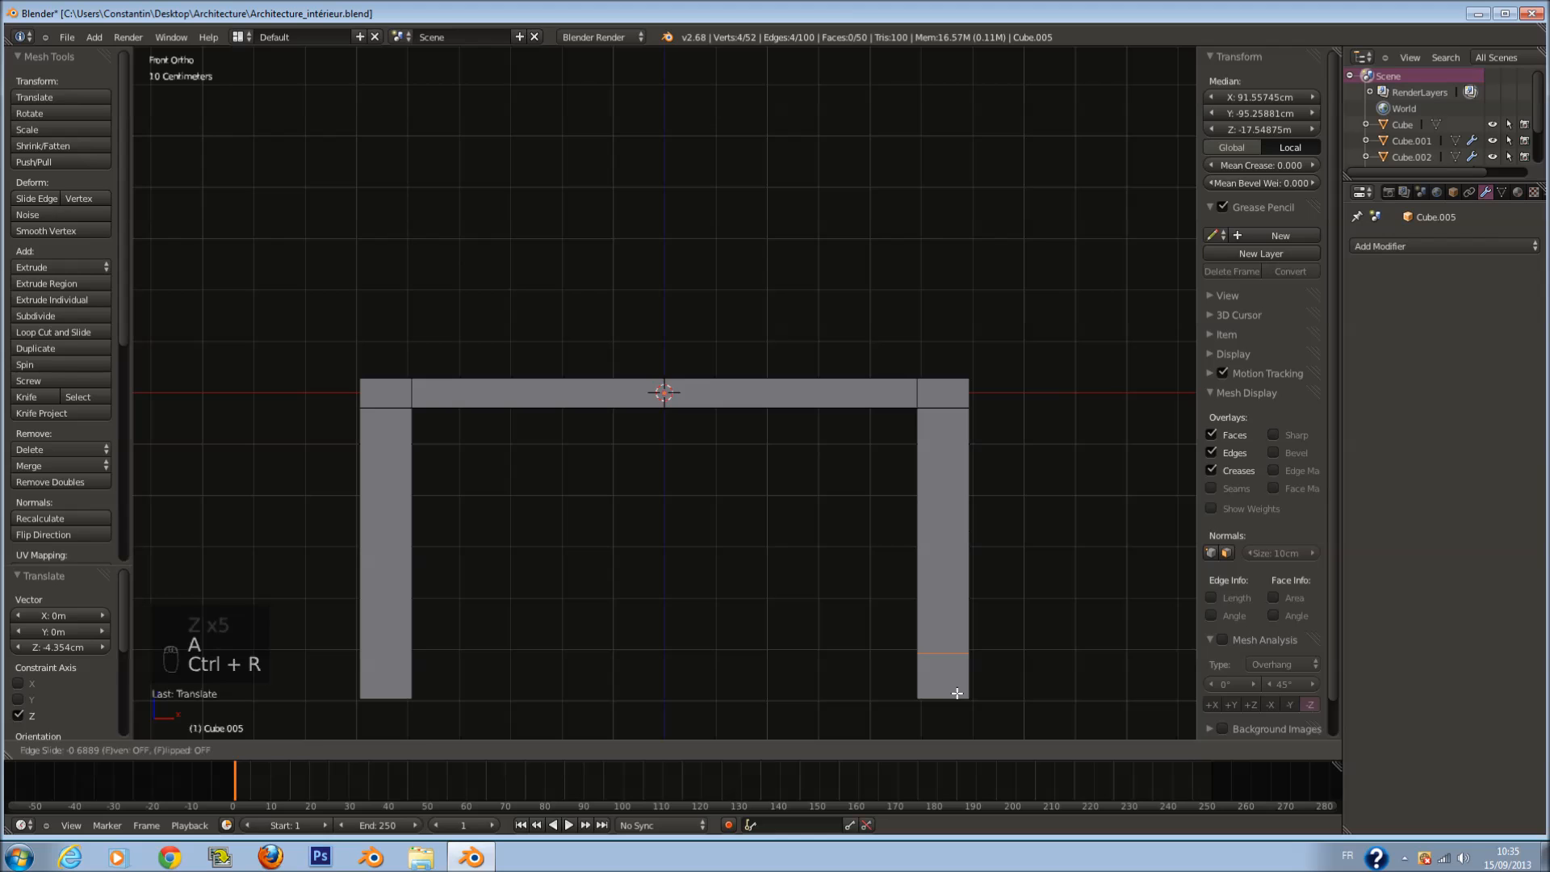
Step: Undo the last loop cuts on the table legs and show the mesh in wireframe
click(943, 549)
key(ctrl+z)
key(z)
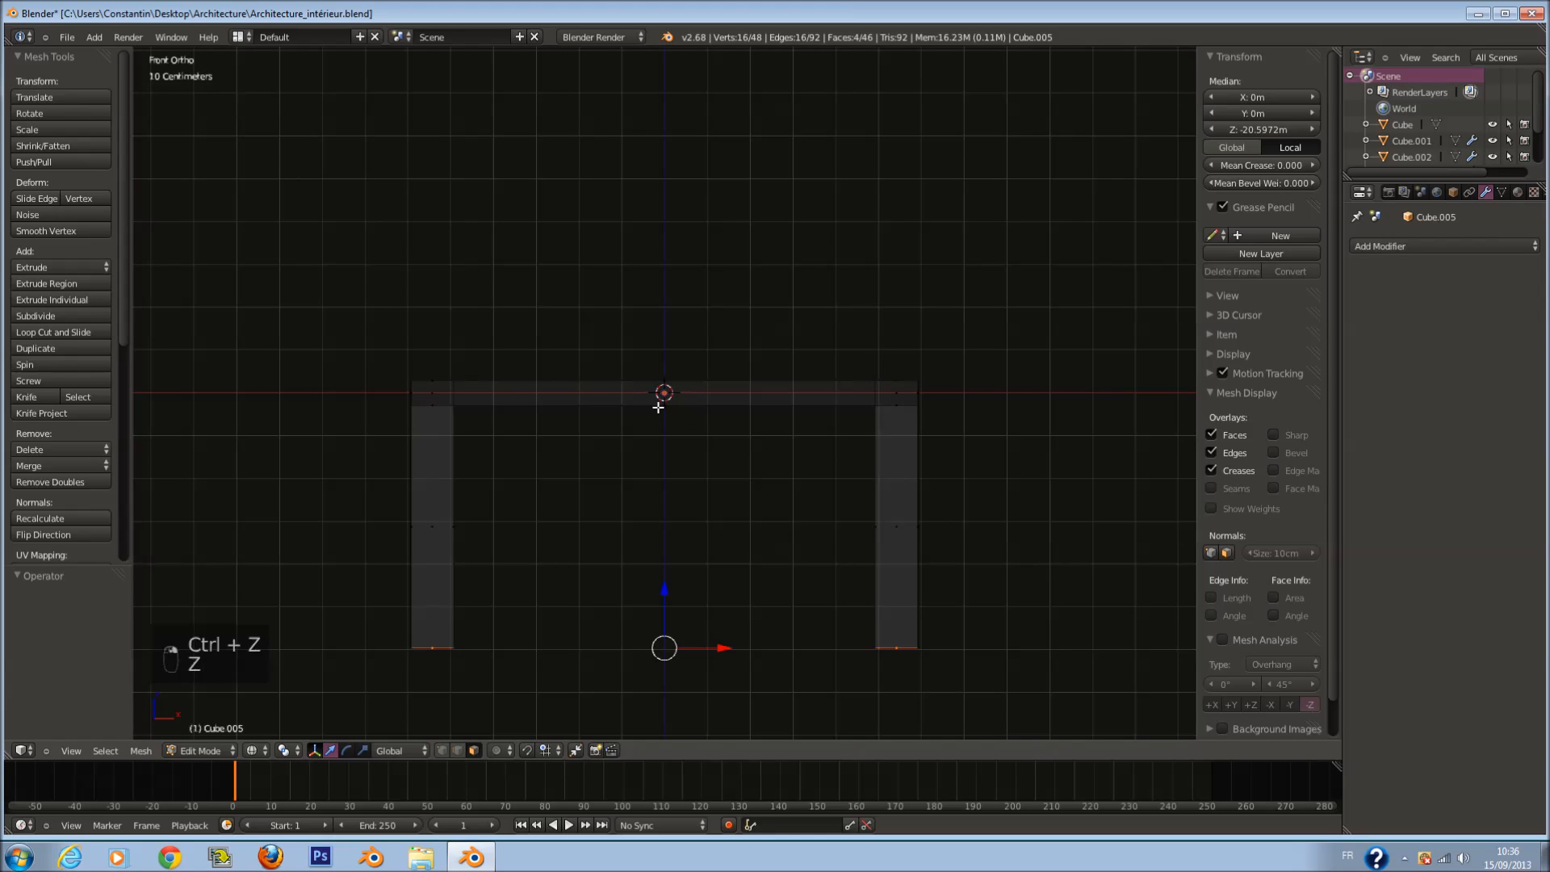
Step: Add a centred loop cut across the table's width in top view and switch to face selection
key(KP_7)
scroll(658, 408, down, 5)
key(a)
key(ctrl+r)
click(777, 381)
right_click(777, 381)
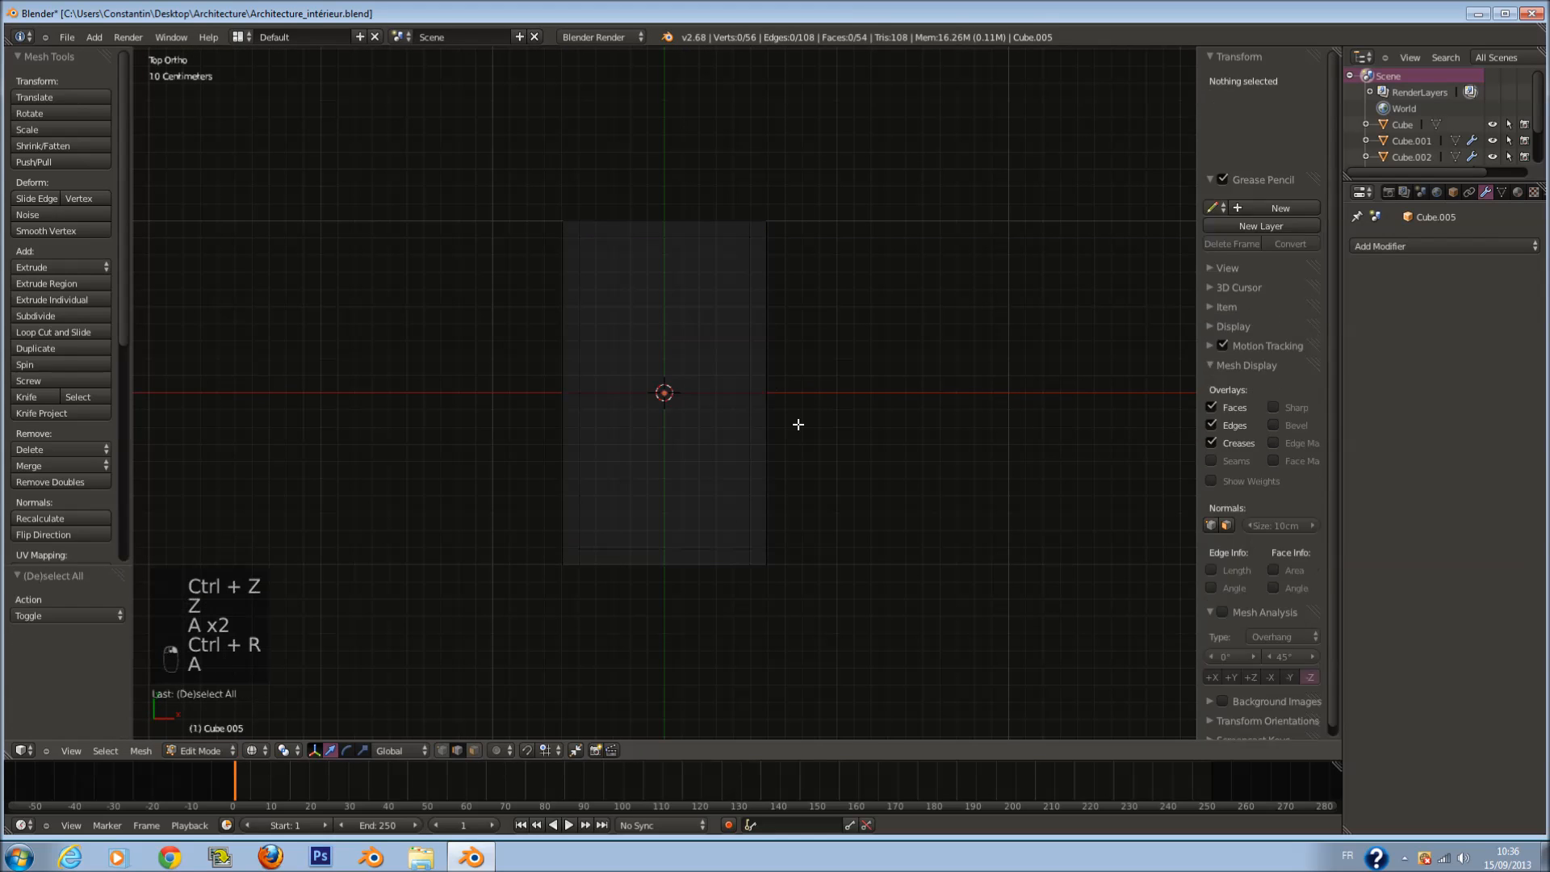
key(a)
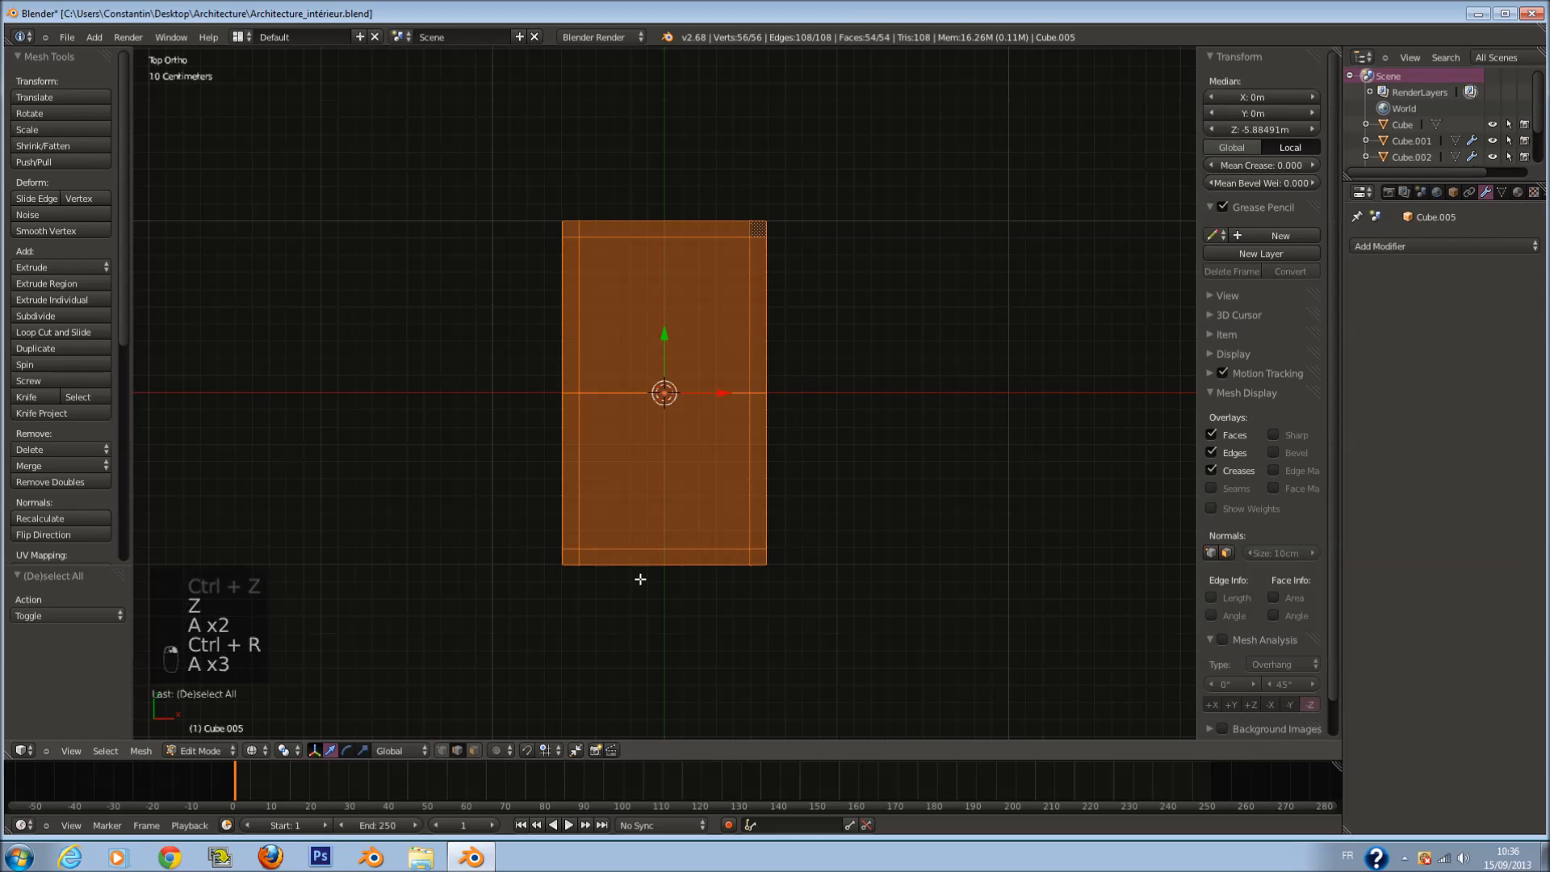
click(478, 749)
key(a)
key(b)
drag(518, 105, 663, 672)
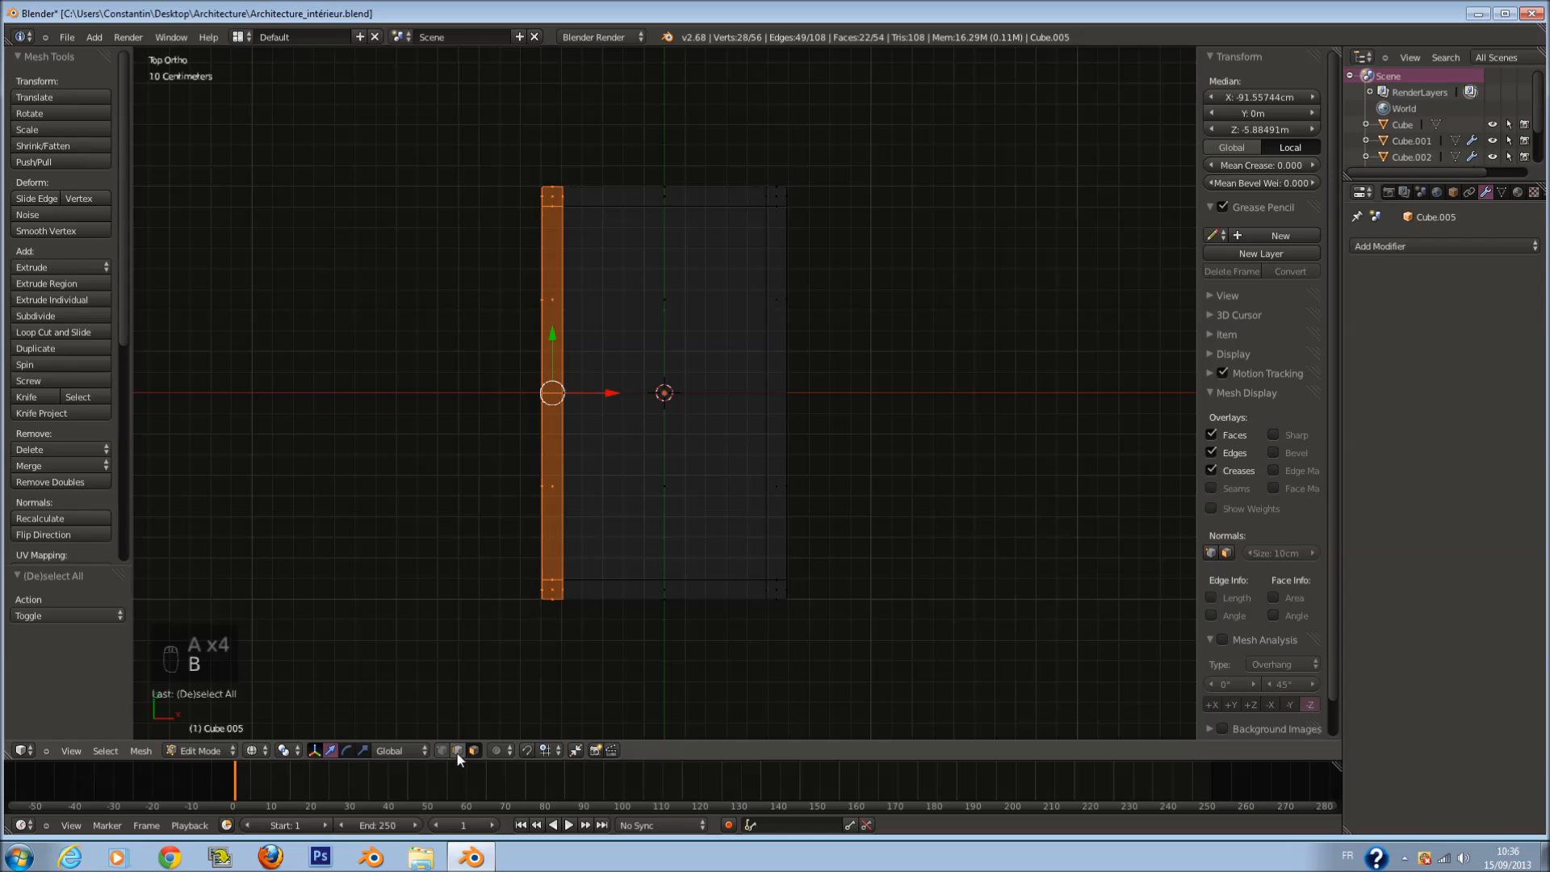
key(c)
mouse_move(606, 608)
mouse_down()
mouse_move(578, 349)
mouse_move(654, 440)
mouse_up()
right_click(646, 574)
key(a)
Step: Add a centred loop cut along the table's length and deselect everything
key(ctrl+r)
click(651, 235)
key(a)
Step: Delete the faces of three table quarters, keeping only the quarter on the positive X, negative Y side
key(c)
mouse_move(557, 614)
mouse_down()
mouse_move(623, 218)
mouse_move(692, 301)
mouse_move(718, 209)
mouse_up()
right_click(719, 209)
key(x)
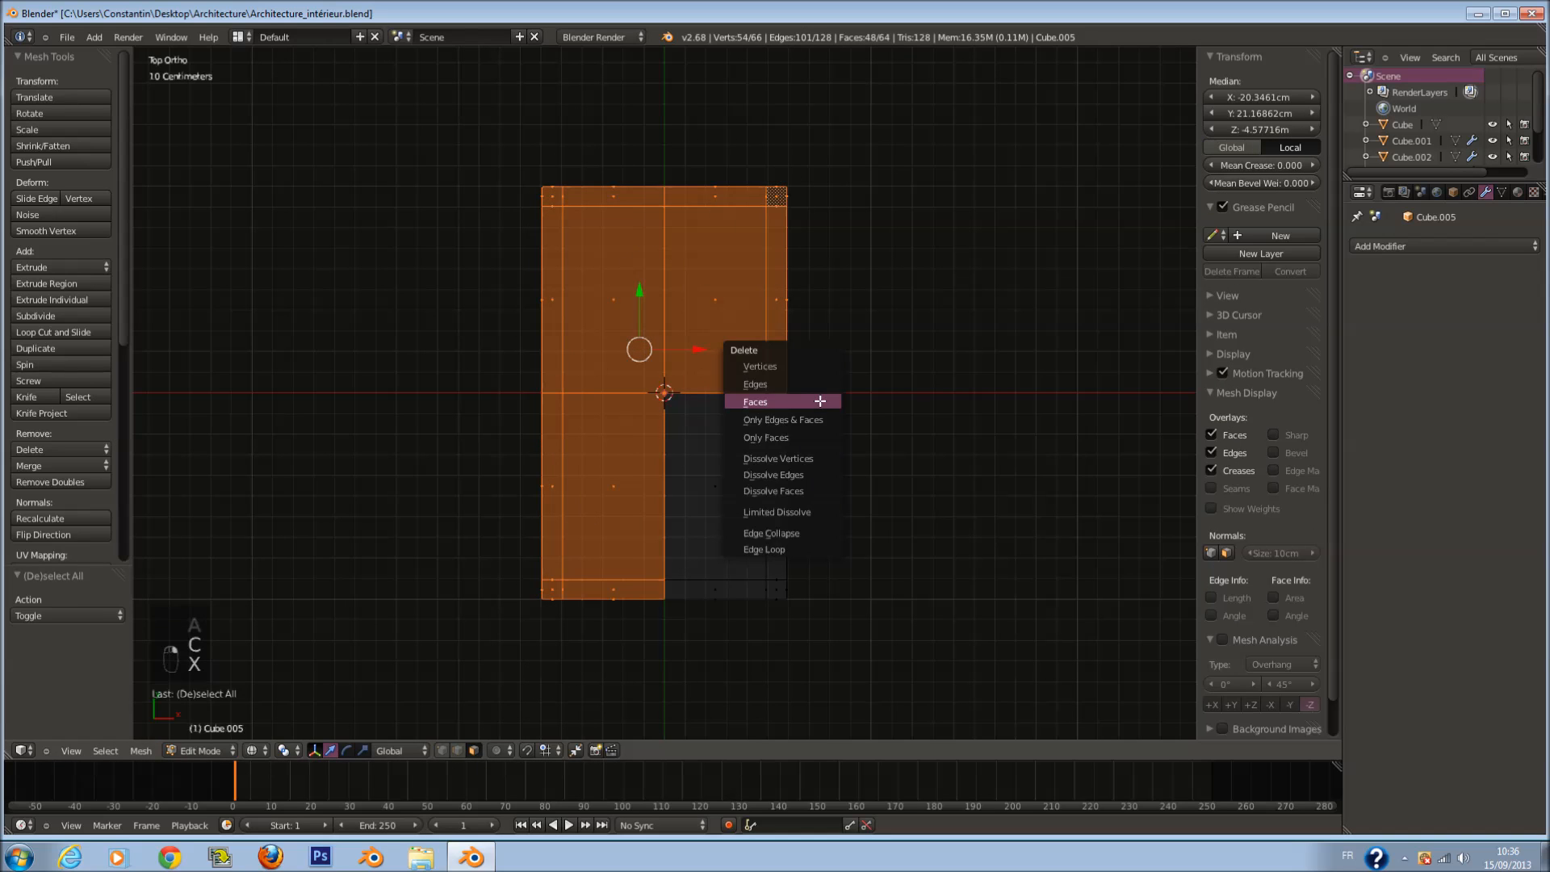
click(737, 402)
Step: Add a Mirror modifier on the X and Y axes and return to editing the table in solid shading
key(Tab)
click(1386, 246)
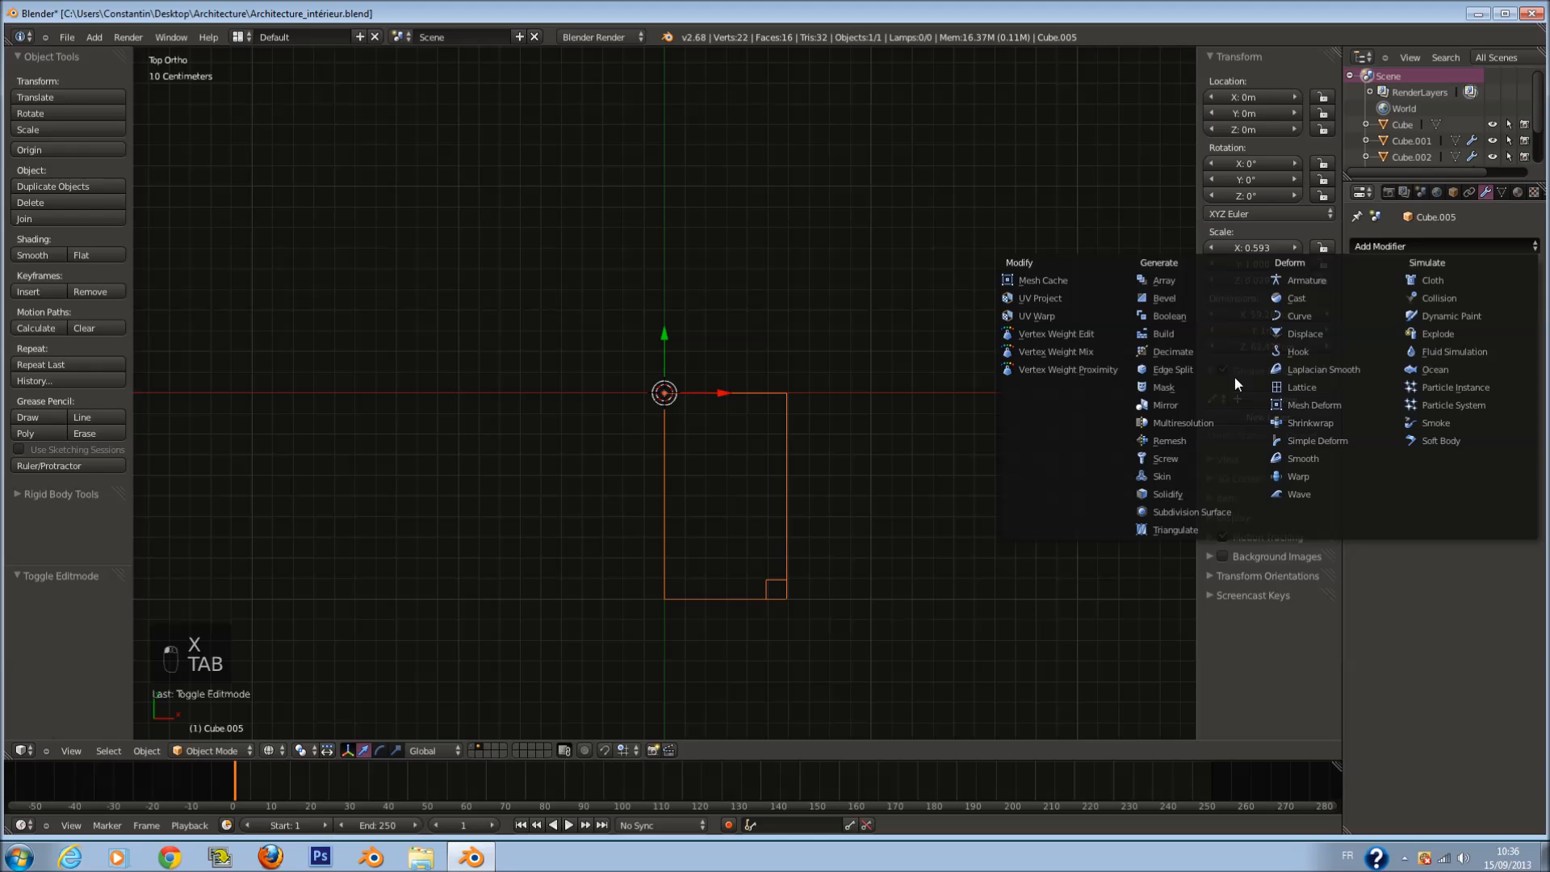
click(1225, 403)
click(1374, 353)
key(Tab)
key(z)
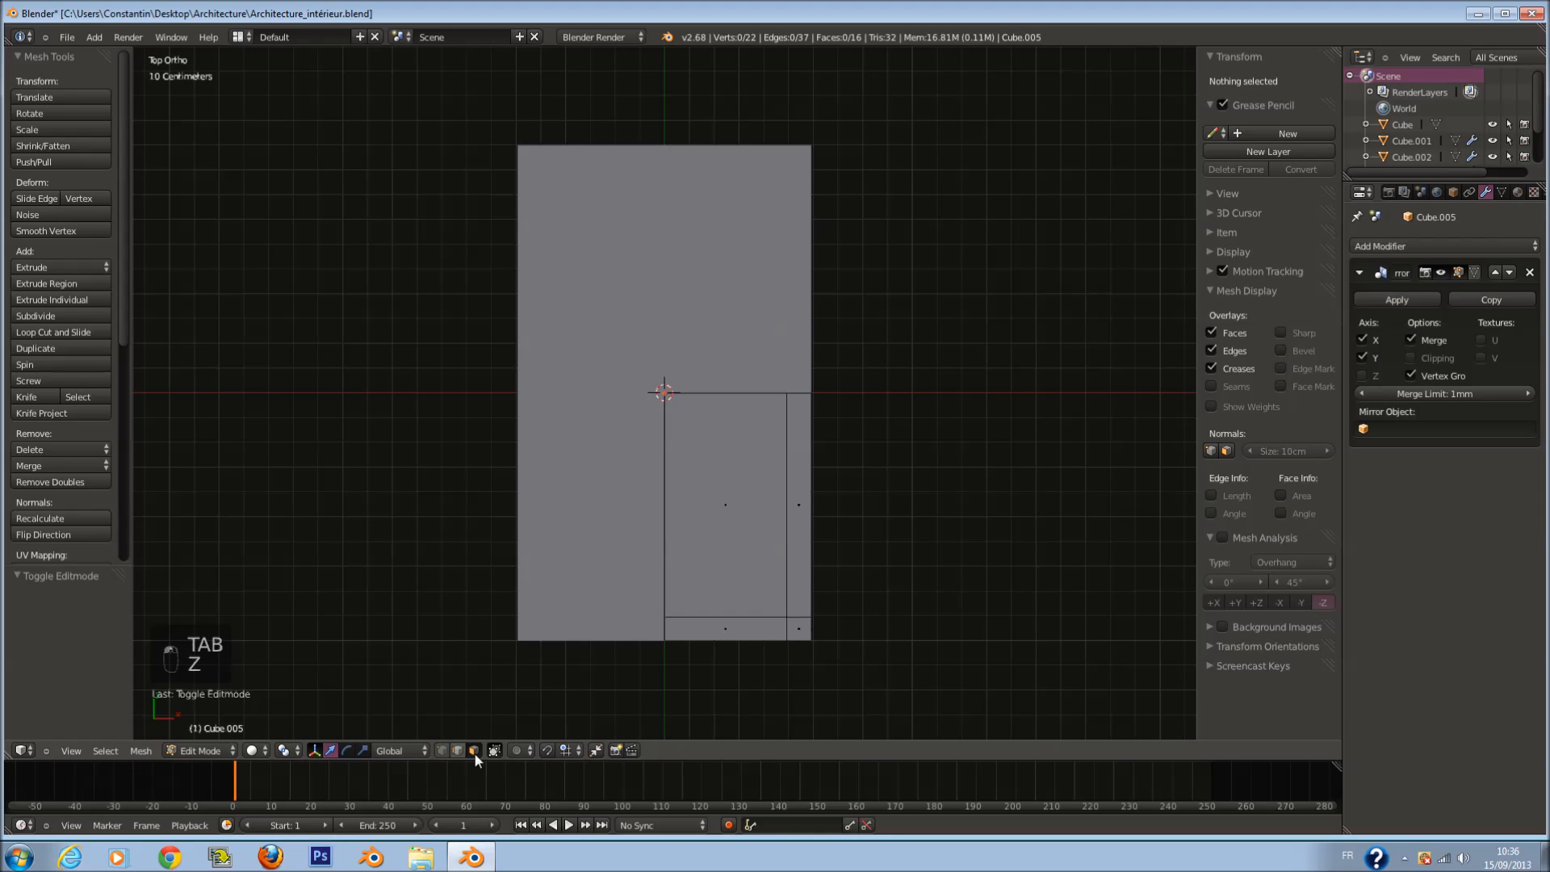
Step: Add two horizontal loop cuts near the lower end of the editable table leg
middle_drag(723, 678, 519, 571)
key(a)
key(ctrl+r)
click(403, 528)
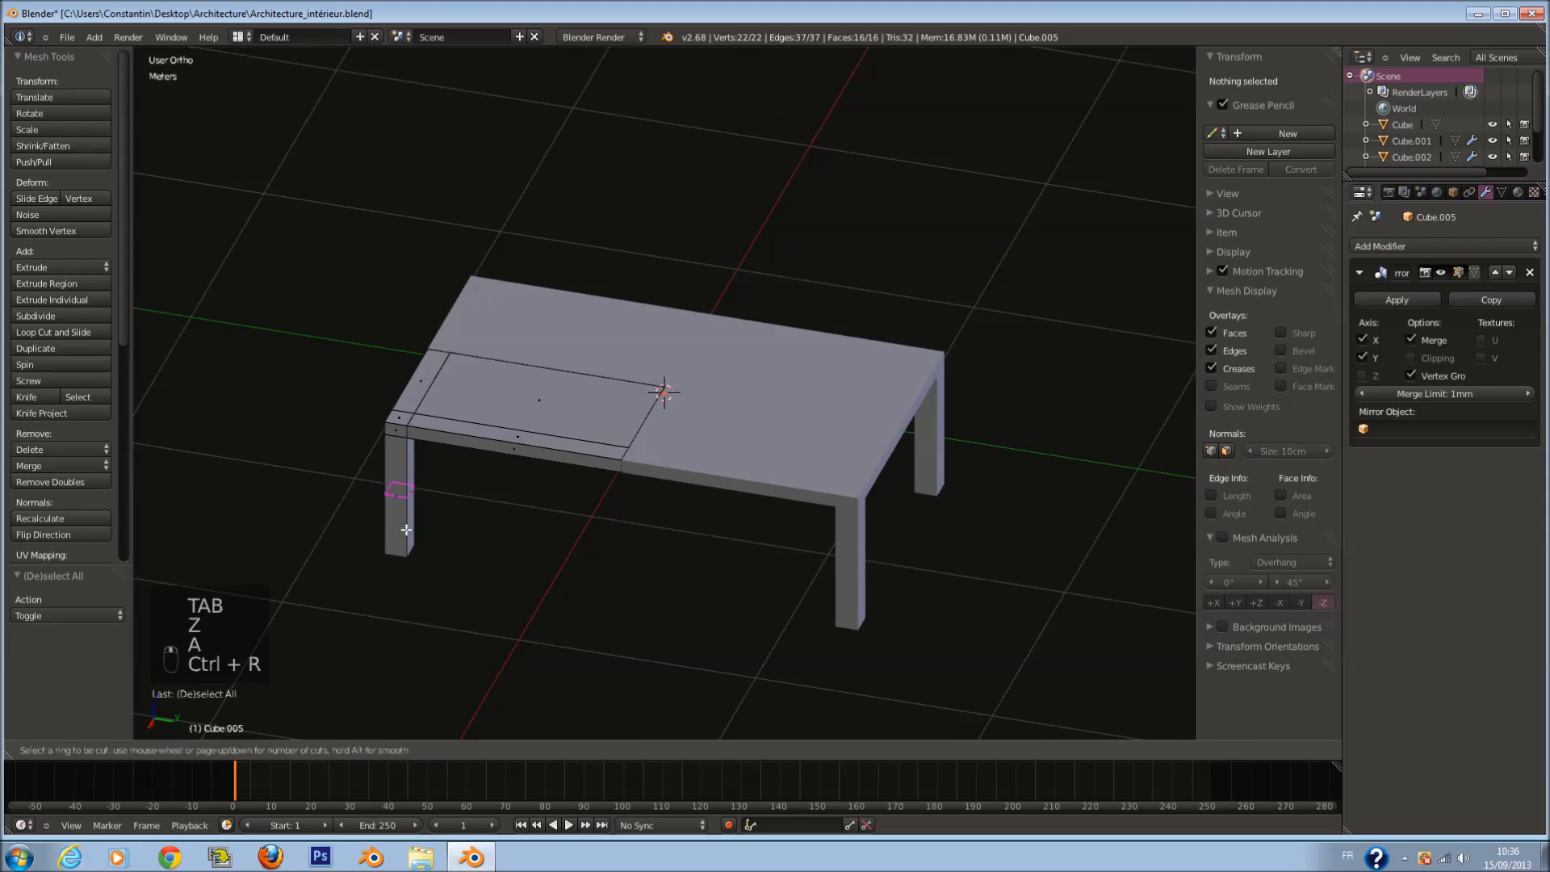
click(416, 575)
ctrl+scroll(415, 567, down, 4)
key(ctrl+r)
click(494, 530)
click(494, 570)
Step: Extrude the leg's inner face between the two loop cuts, working in wireframe top view
middle_drag(494, 570, 622, 543)
key(a)
right_click(623, 544)
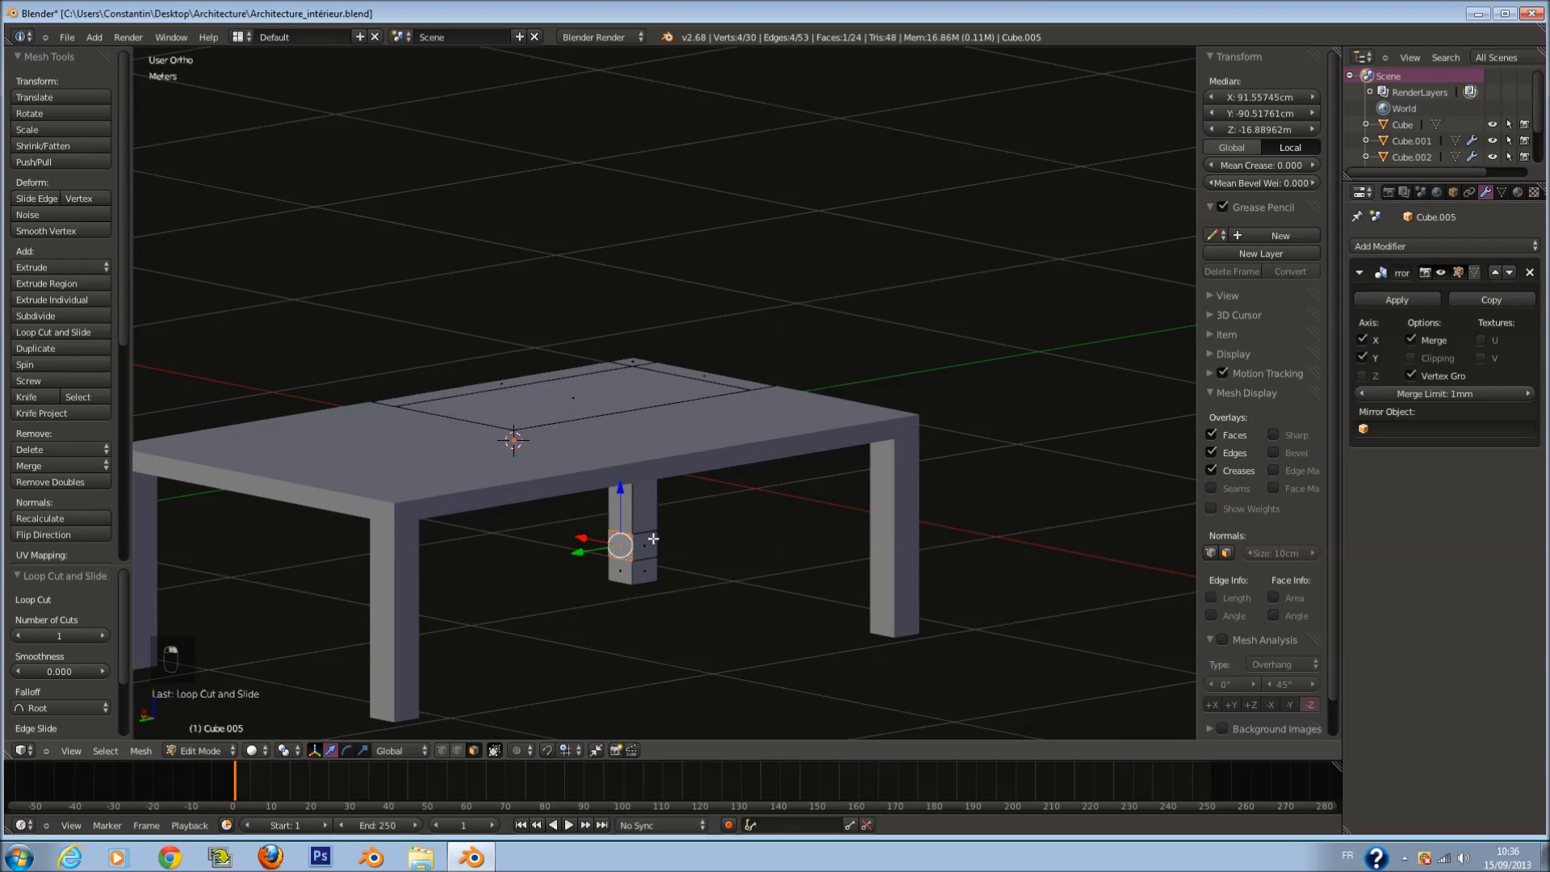
key(KP_7)
key(z)
shift+scroll(720, 498, up, 7)
scroll(902, 580, up, 2)
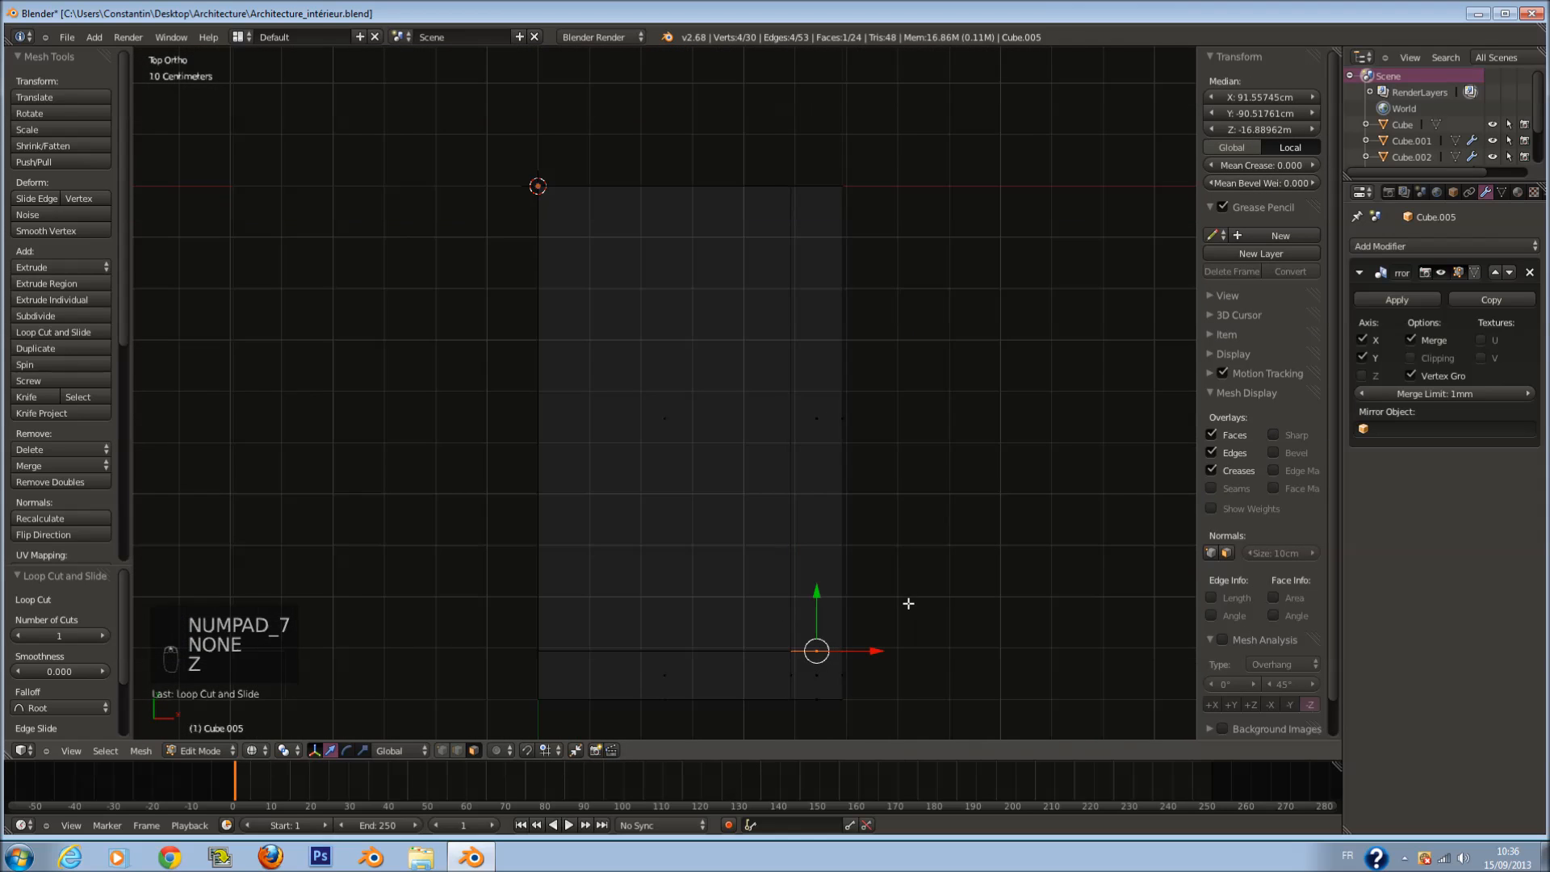
scroll(921, 620, down, 1)
key(KP_Enter)
key(KP_Decimal)
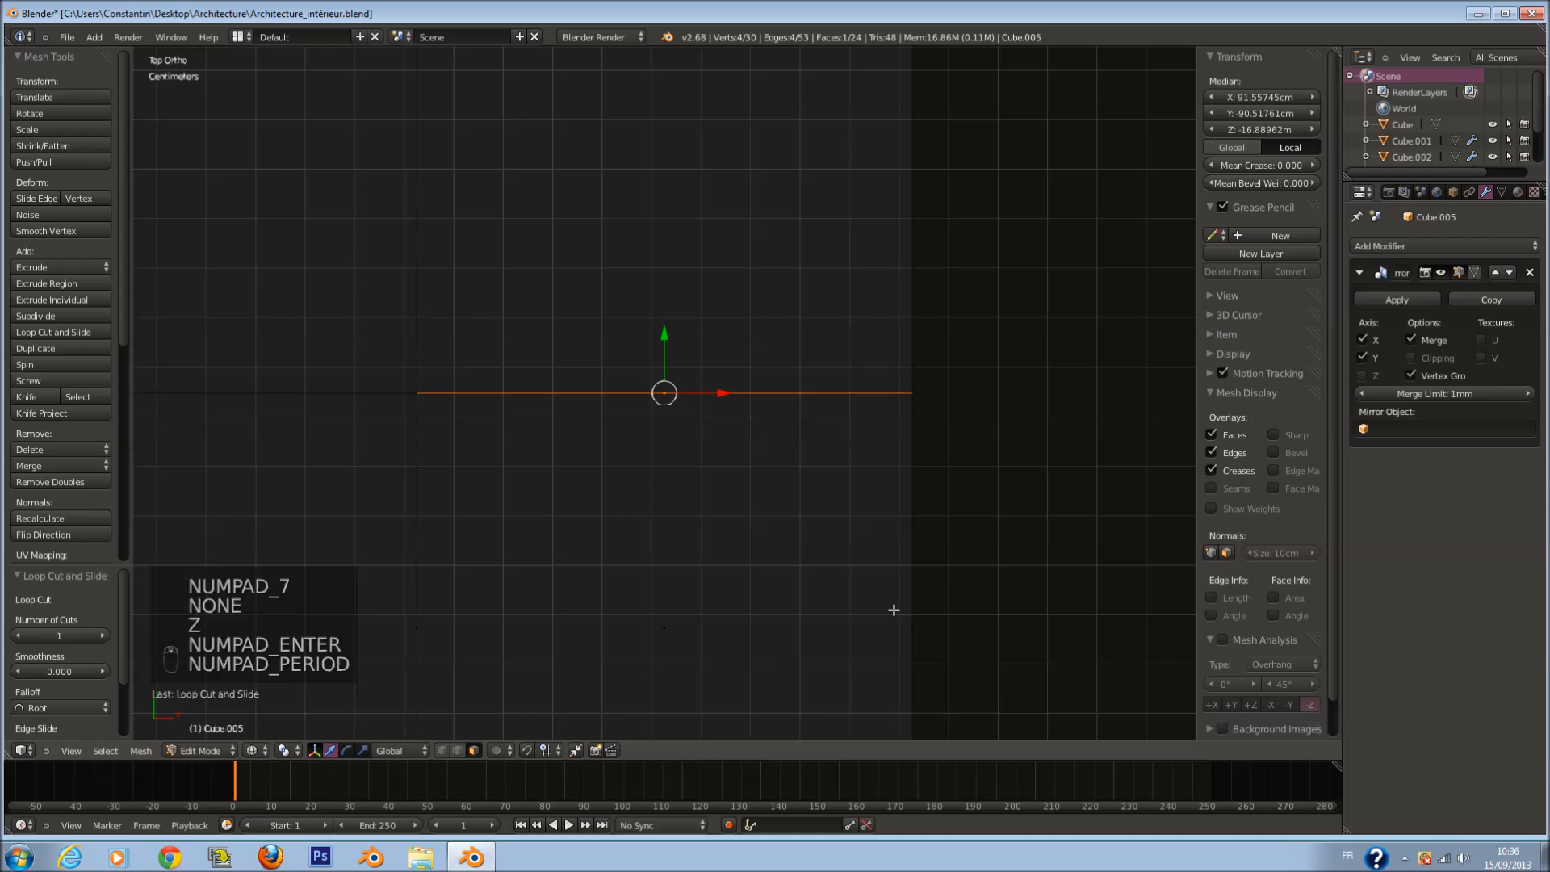
key(e)
key(e)
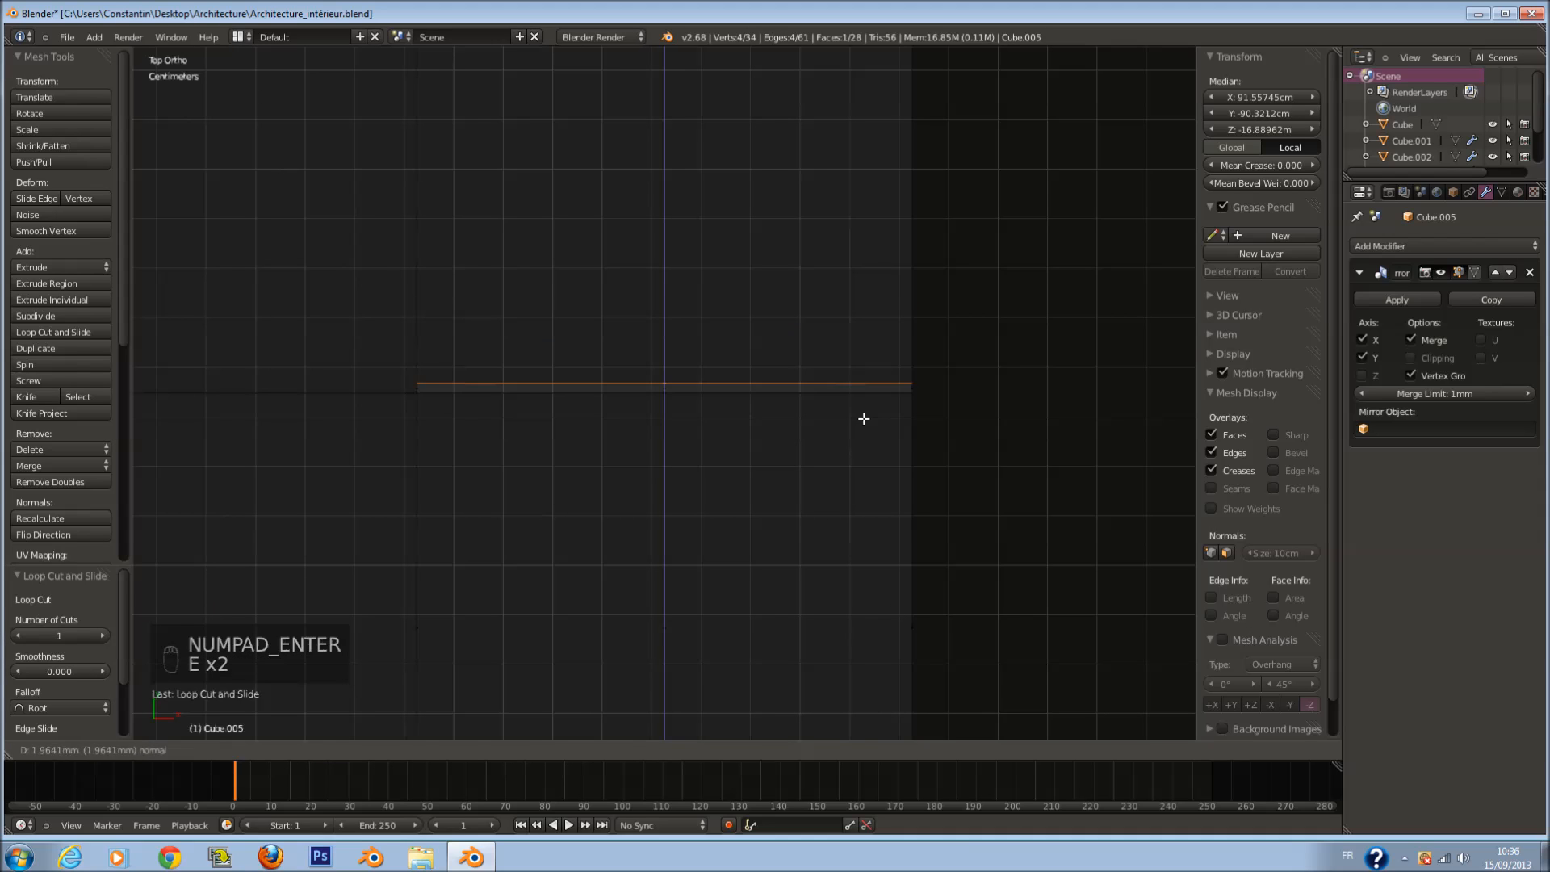
click(861, 419)
Step: Narrow the extruded leg face along X to a scale of about 0.276
key(s)
key(x)
click(692, 485)
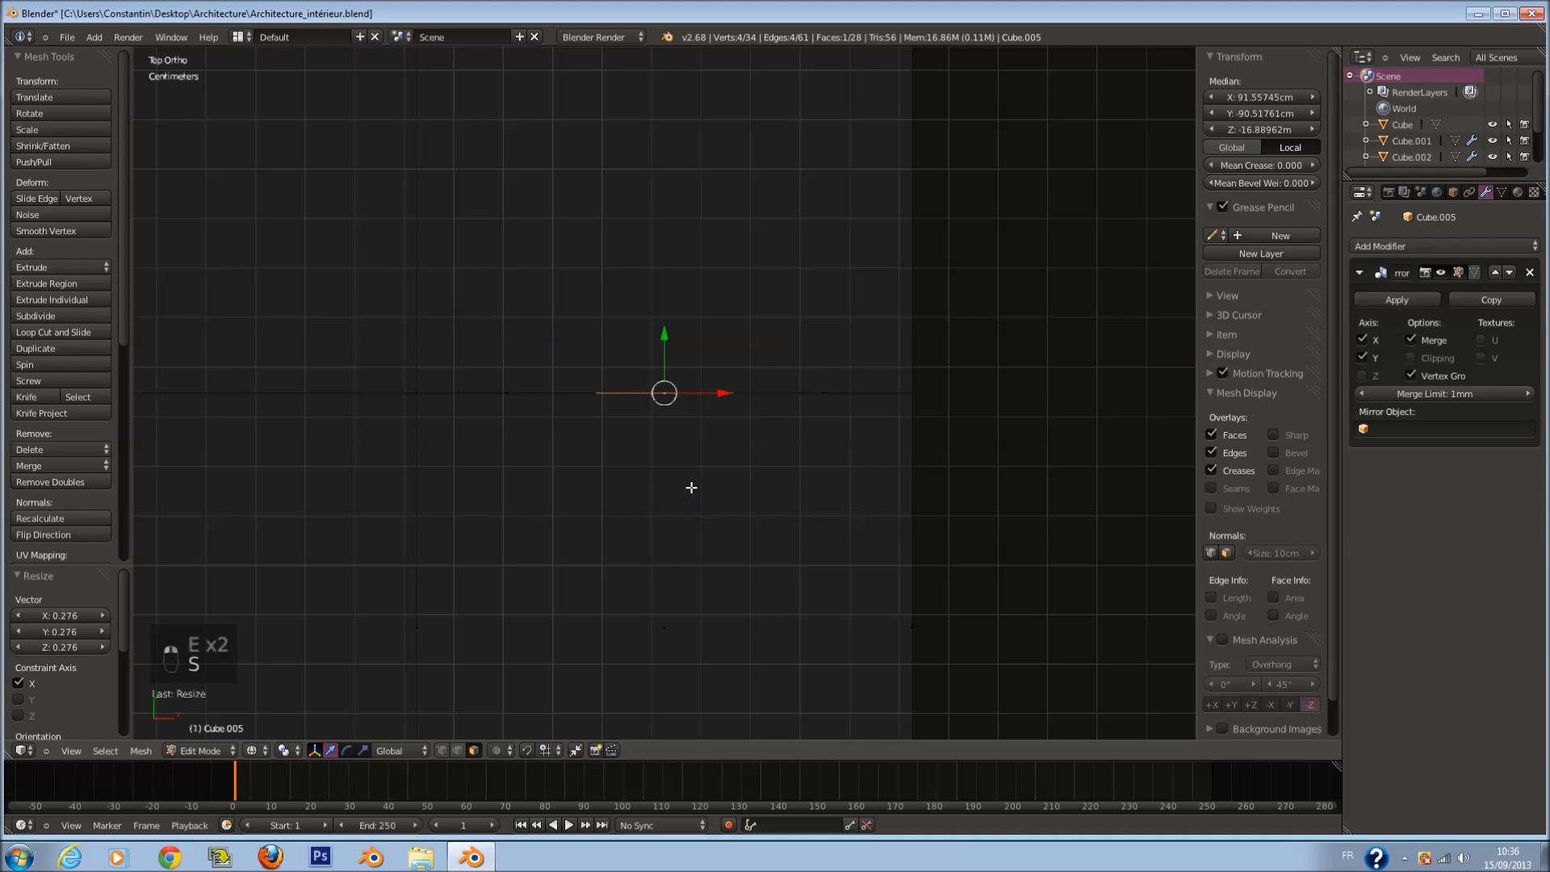
Step: Extrude the narrowed leg face along Y toward the middle of the table to start a brace
scroll(786, 487, down, 4)
shift+scroll(782, 468, up, 5)
ctrl+scroll(780, 469, down, 6)
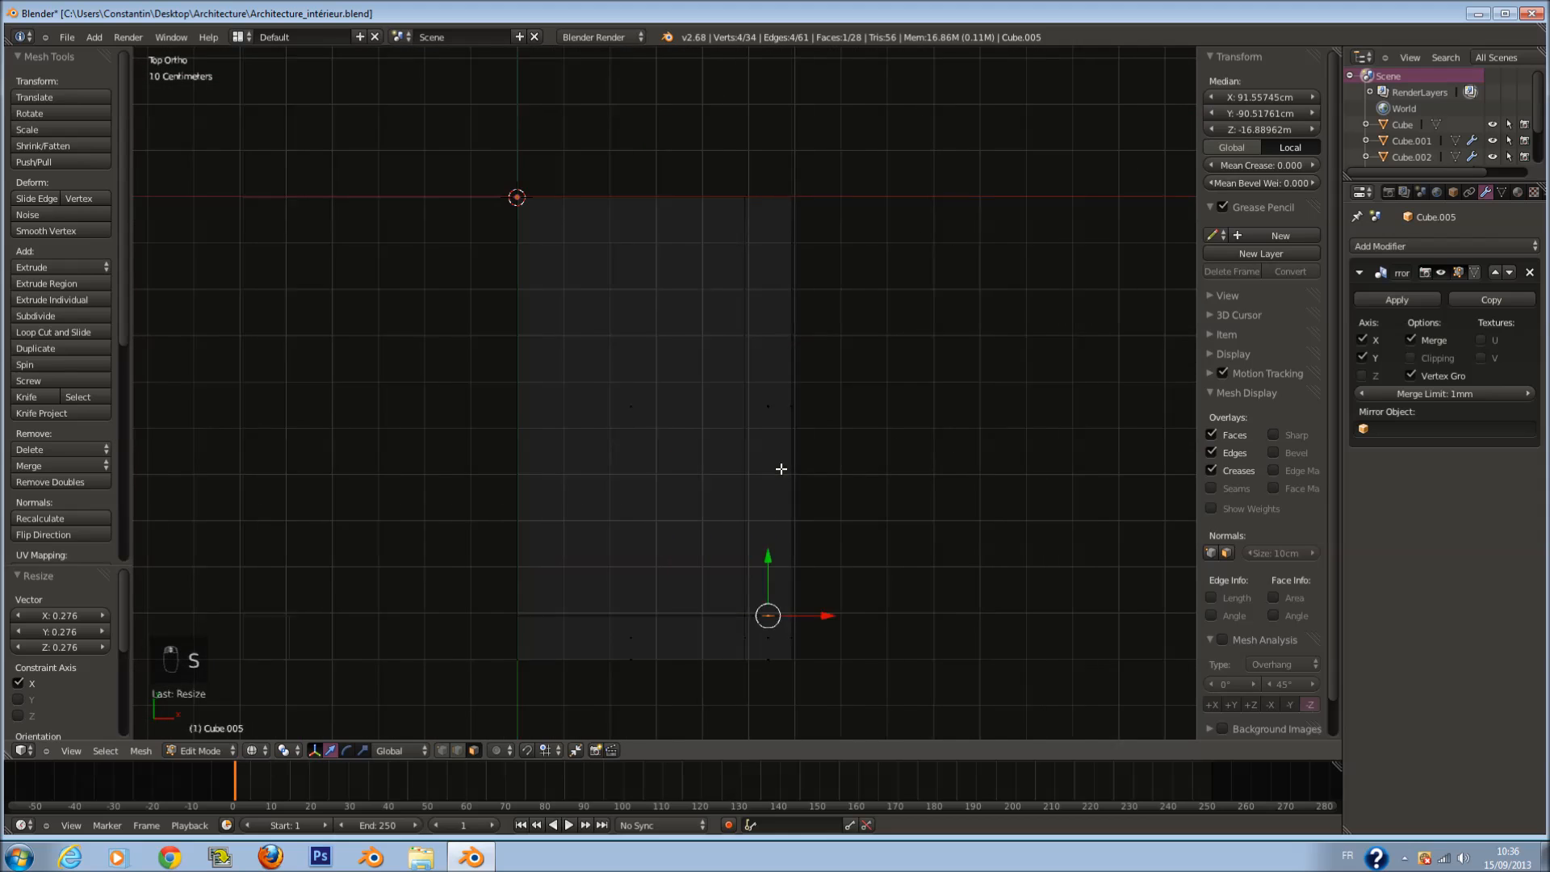
key(e)
click(844, 334)
key(z)
scroll(851, 355, down, 3)
shift+scroll(831, 387, up, 6)
key(z)
Step: Enable mirror clipping and move the brace end face to Y 0 and local X about 7.8 cm
drag(806, 547, 751, 338)
key(ctrl+z)
click(1412, 358)
drag(803, 404, 748, 404)
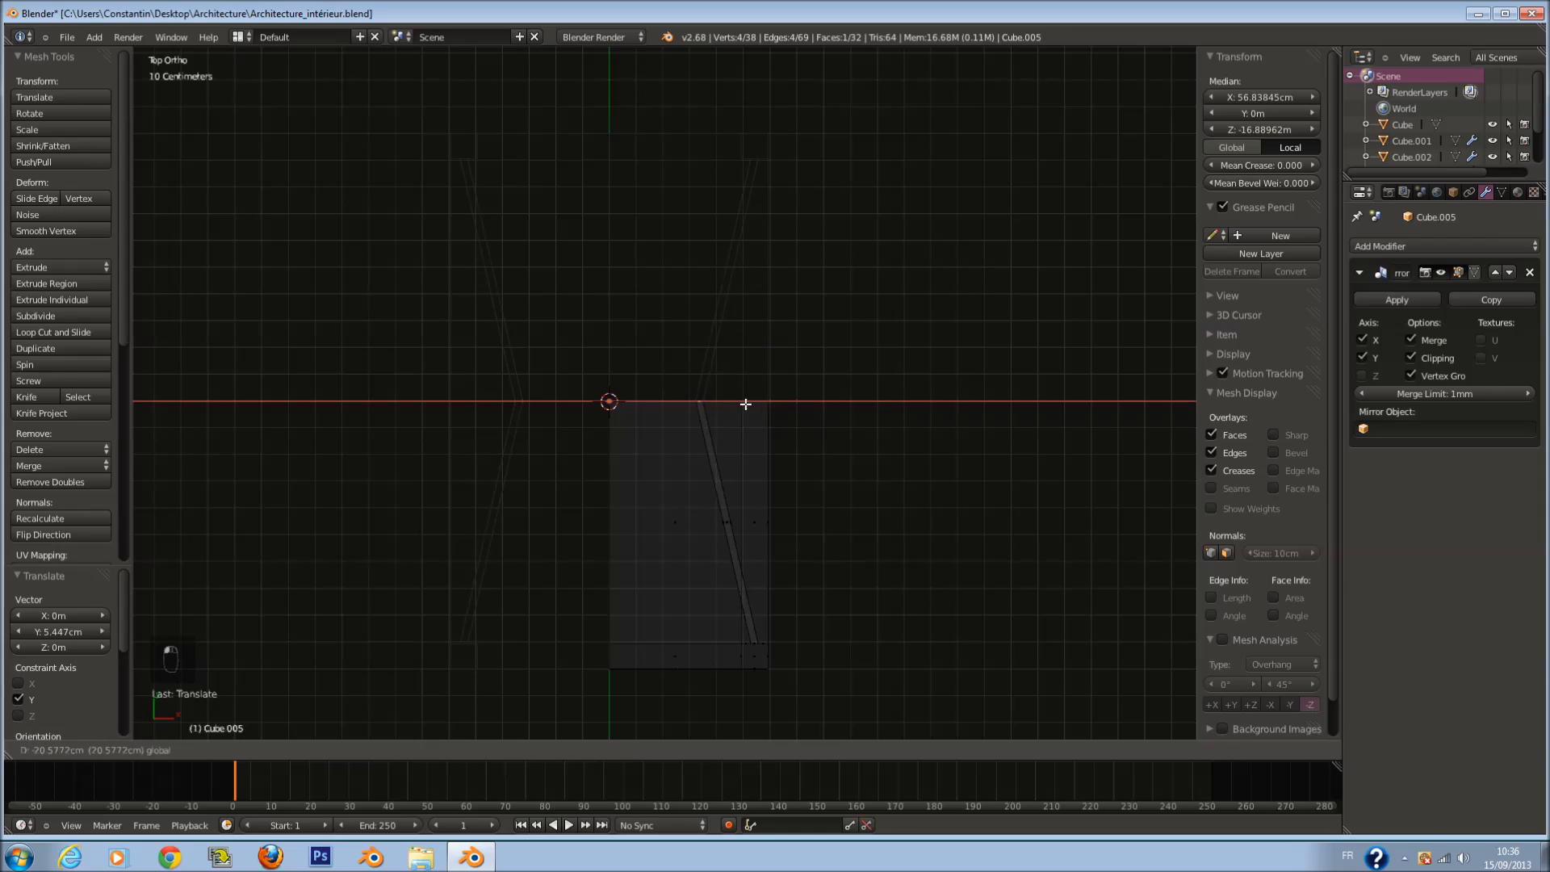
drag(670, 412, 670, 413)
Step: Move the brace end's vertices nearest the centre along X onto the mirror centre line
scroll(671, 420, up, 6)
ctrl+scroll(676, 452, down, 7)
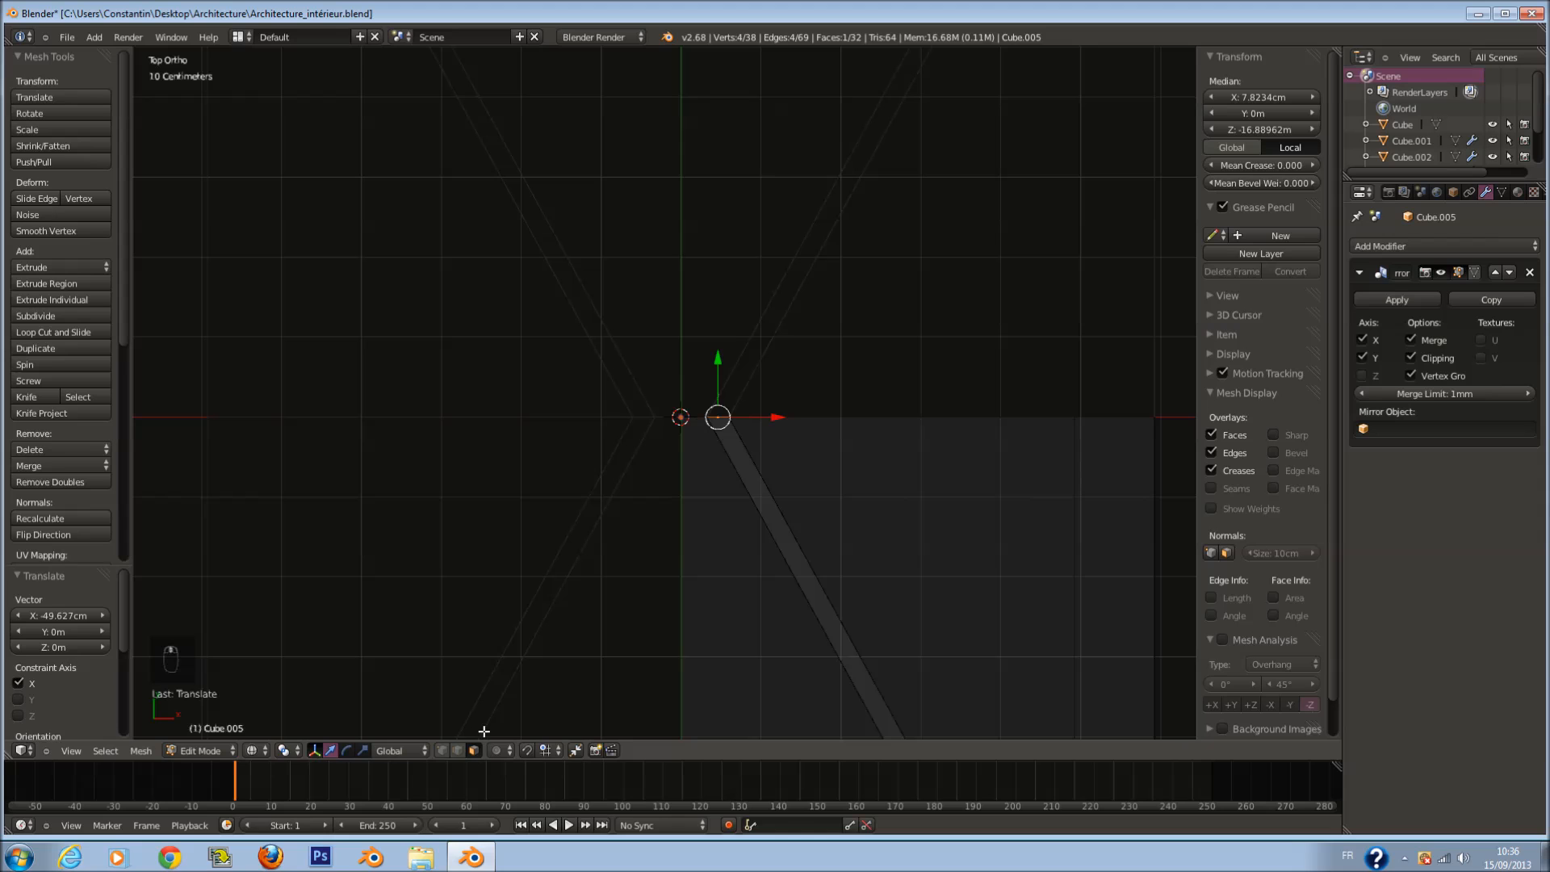
key(a)
key(c)
scroll(673, 424, up, 3)
click(681, 418)
right_click(681, 418)
key(a)
scroll(724, 425, up, 5)
key(c)
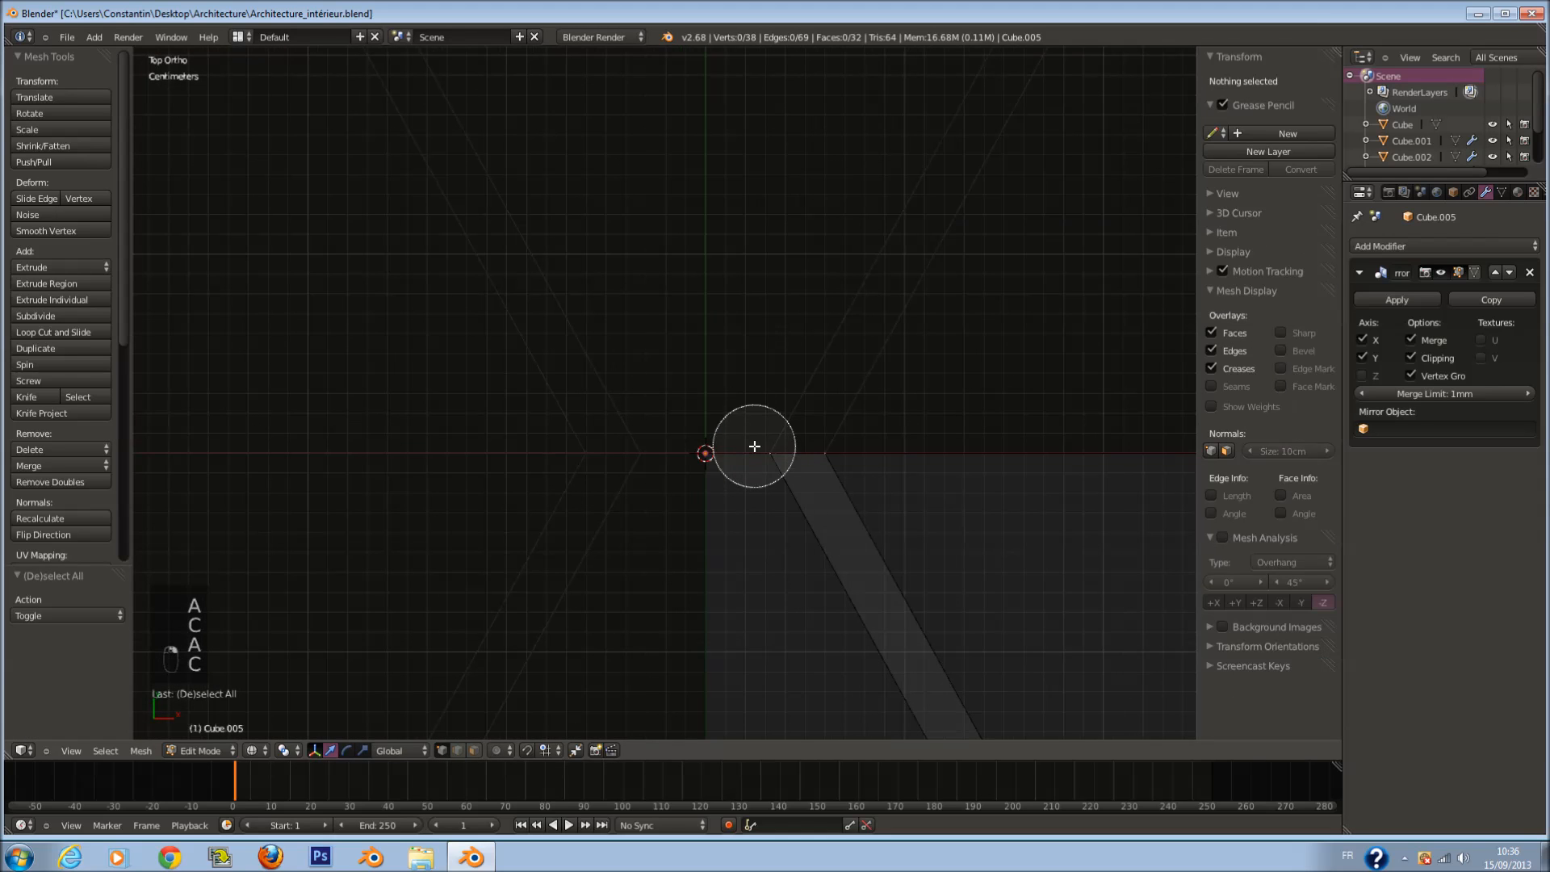
click(754, 450)
right_click(754, 450)
drag(838, 455, 771, 450)
Step: Move the brace end's other vertices along X closer to the table's centre
key(a)
key(c)
click(839, 456)
right_click(841, 456)
drag(866, 455, 826, 459)
Step: Return to Object Mode with solid shading and save over the existing file
scroll(829, 460, down, 7)
scroll(844, 468, down, 5)
key(Tab)
mouse_move(858, 514)
middle_down()
mouse_move(802, 478)
mouse_move(791, 440)
mouse_move(621, 485)
middle_up()
key(z)
scroll(791, 440, up, 3)
key(ctrl+s)
click(622, 484)
scroll(694, 500, up, 3)
middle_drag(725, 516, 696, 500)
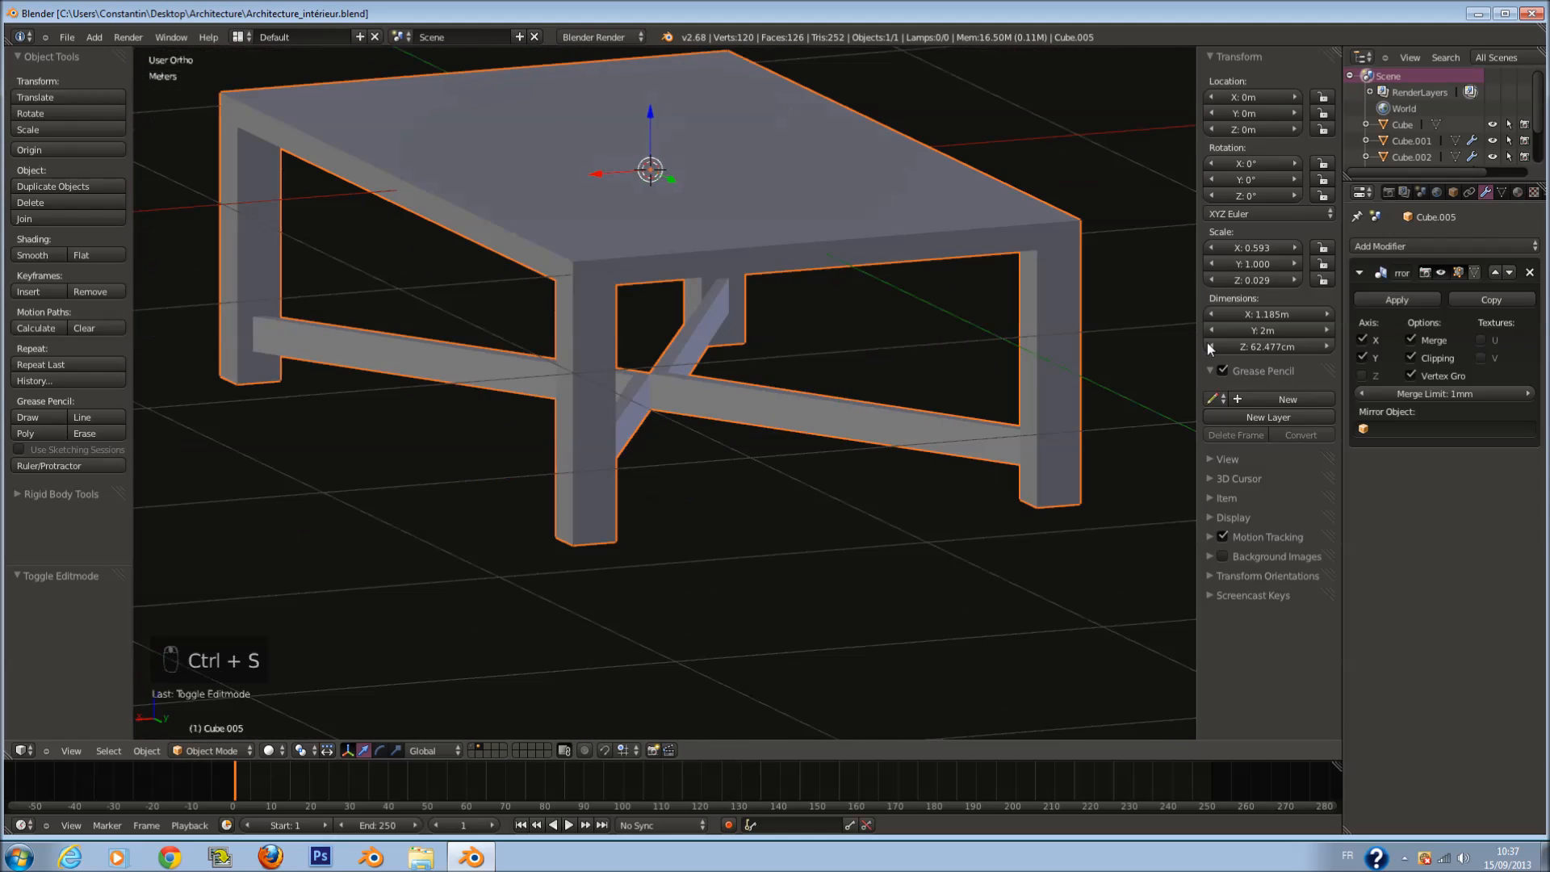
Step: Apply the table's Mirror modifier and save over the file
click(1384, 299)
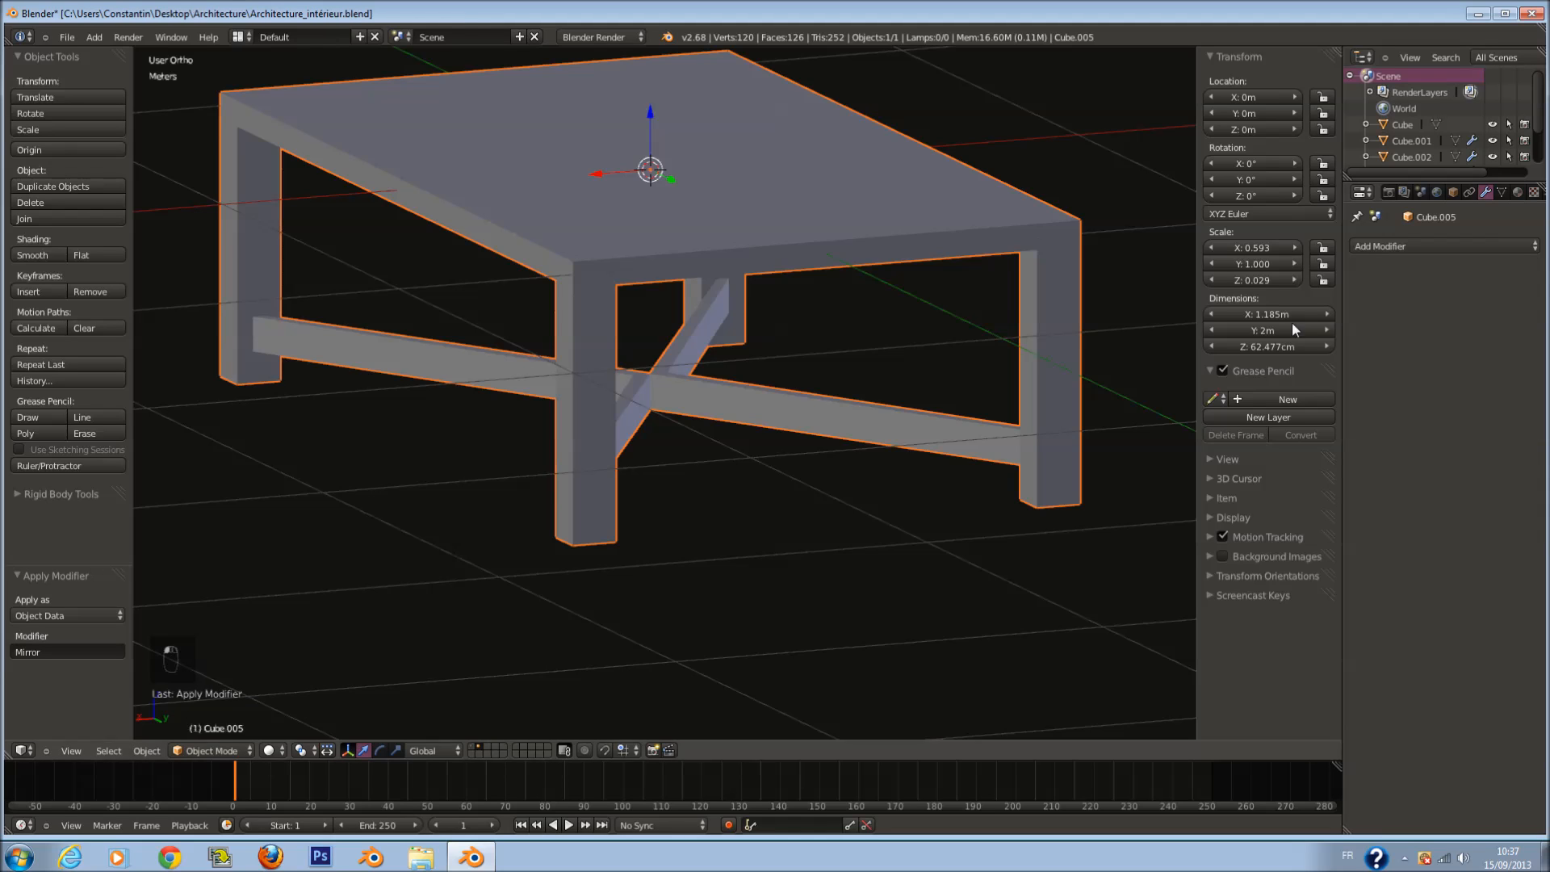
key(ctrl+s)
click(667, 415)
Step: Select all upper faces of the tabletop in top view in Edit Mode and save over the file
key(KP_7)
key(KP_4)
key(KP_7)
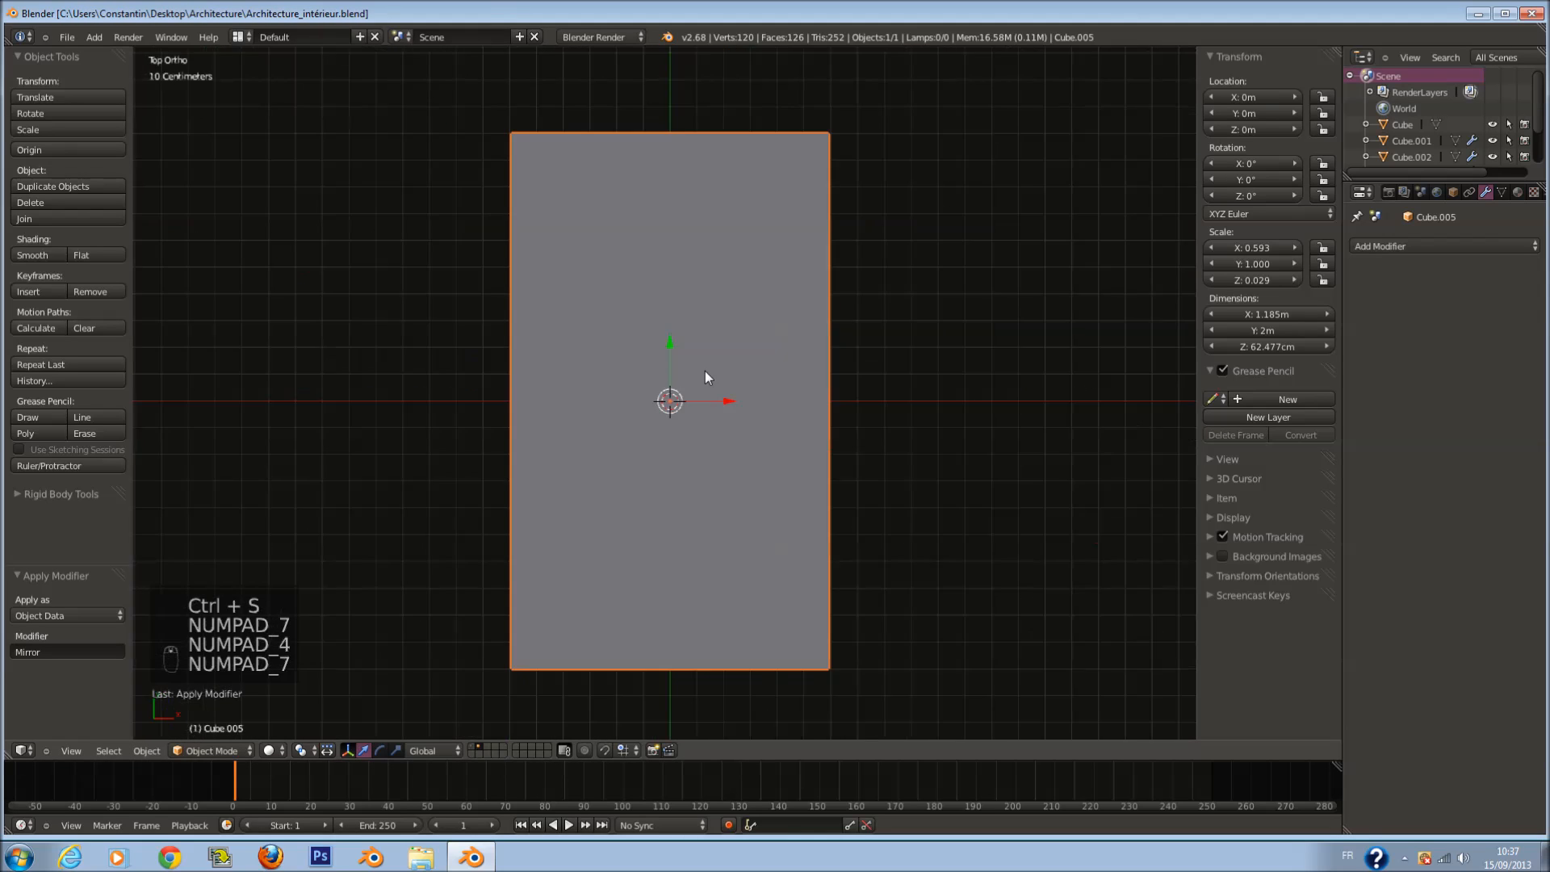
key(Tab)
key(a)
key(a)
key(a)
key(a)
key(a)
key(a)
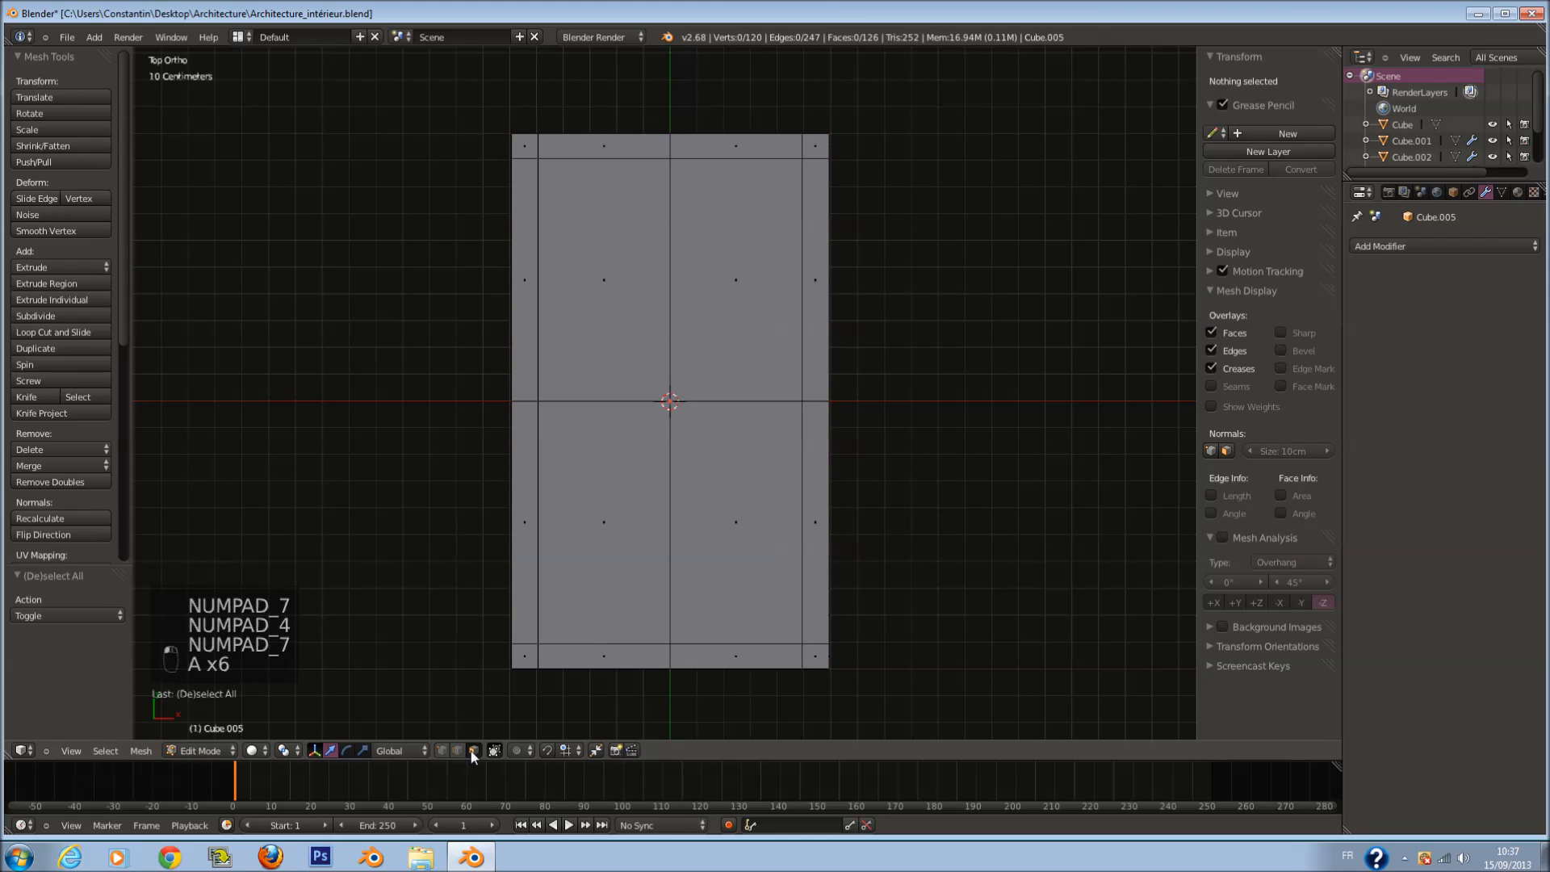
key(c)
mouse_move(557, 622)
mouse_down()
mouse_move(752, 625)
mouse_move(750, 304)
mouse_move(777, 245)
mouse_up()
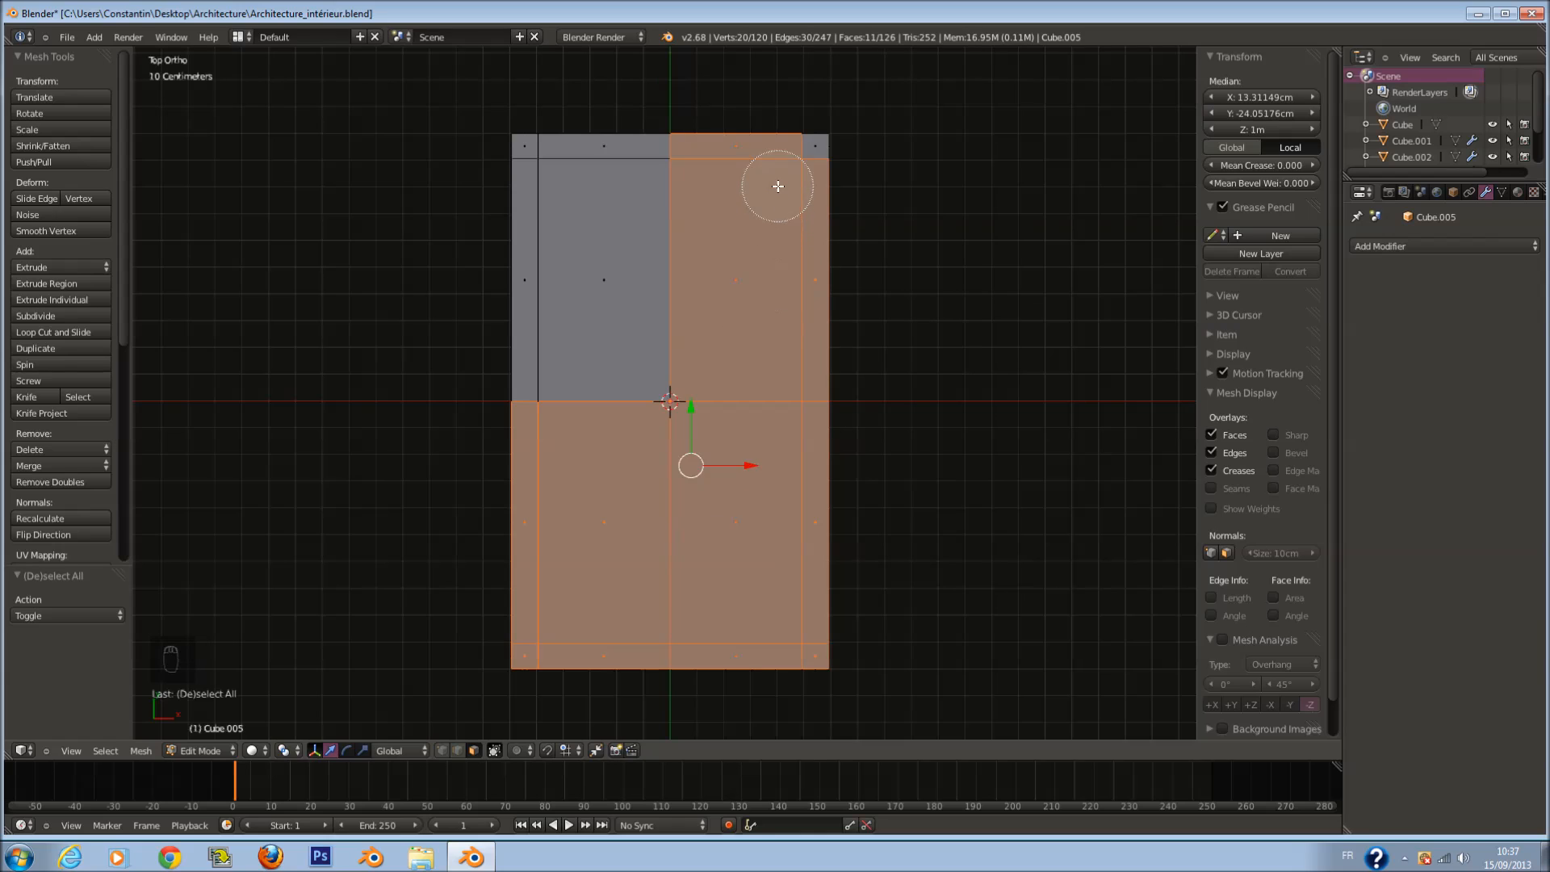
mouse_move(782, 179)
mouse_down()
mouse_move(595, 183)
mouse_move(557, 259)
mouse_up()
right_click(557, 259)
key(ctrl+s)
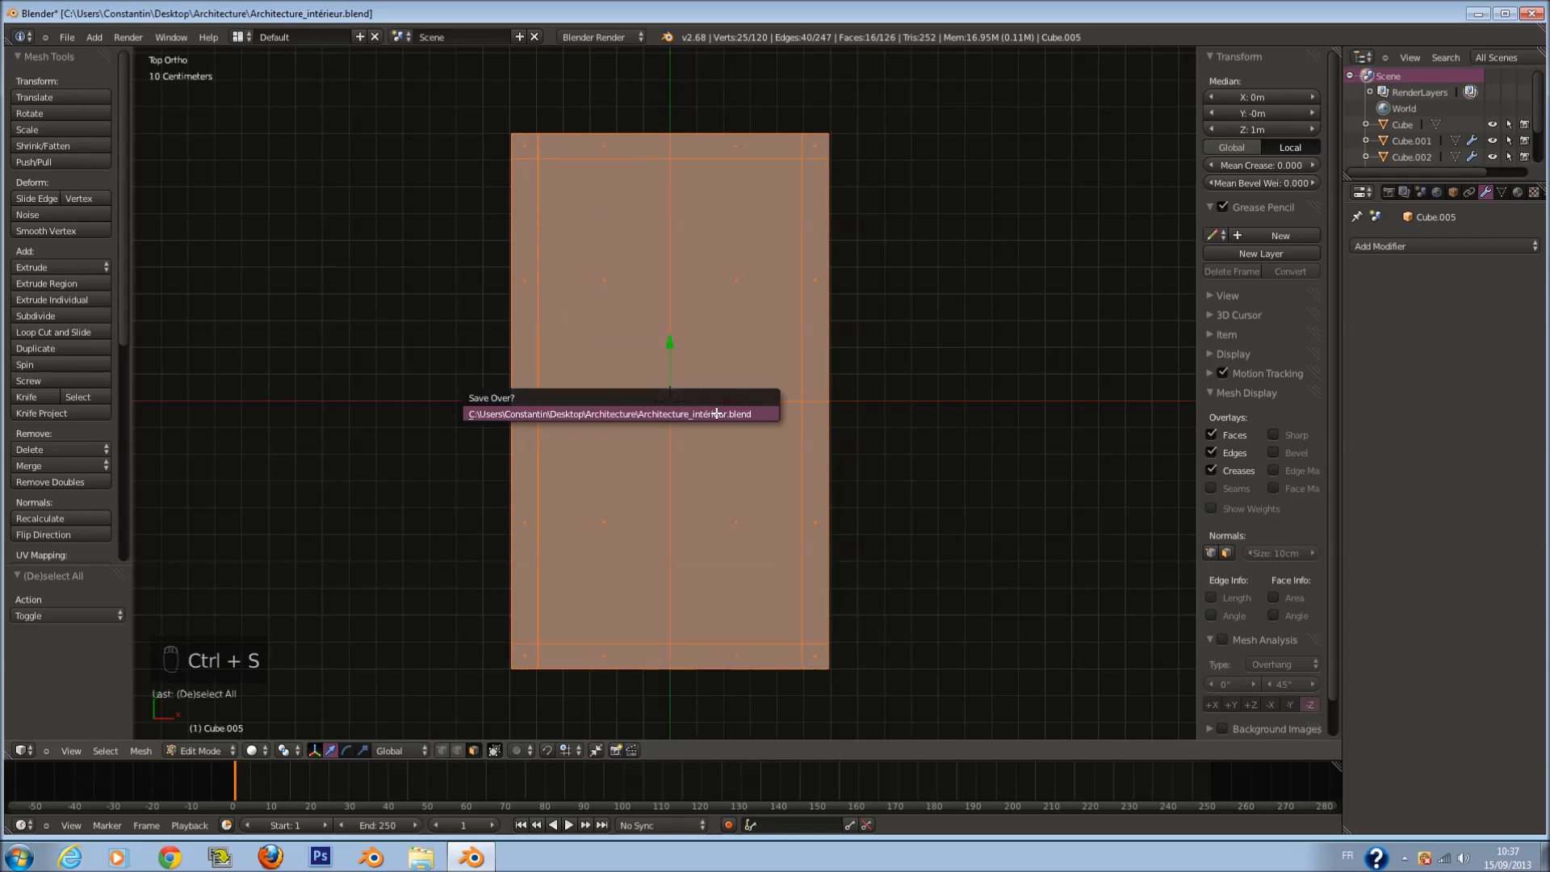
click(716, 415)
Step: Extrude the tabletop faces in place, scale them to 0.950 to form a border, and save the file
scroll(845, 443, up, 2)
key(e)
right_click(880, 473)
scroll(912, 469, down, 1)
key(s)
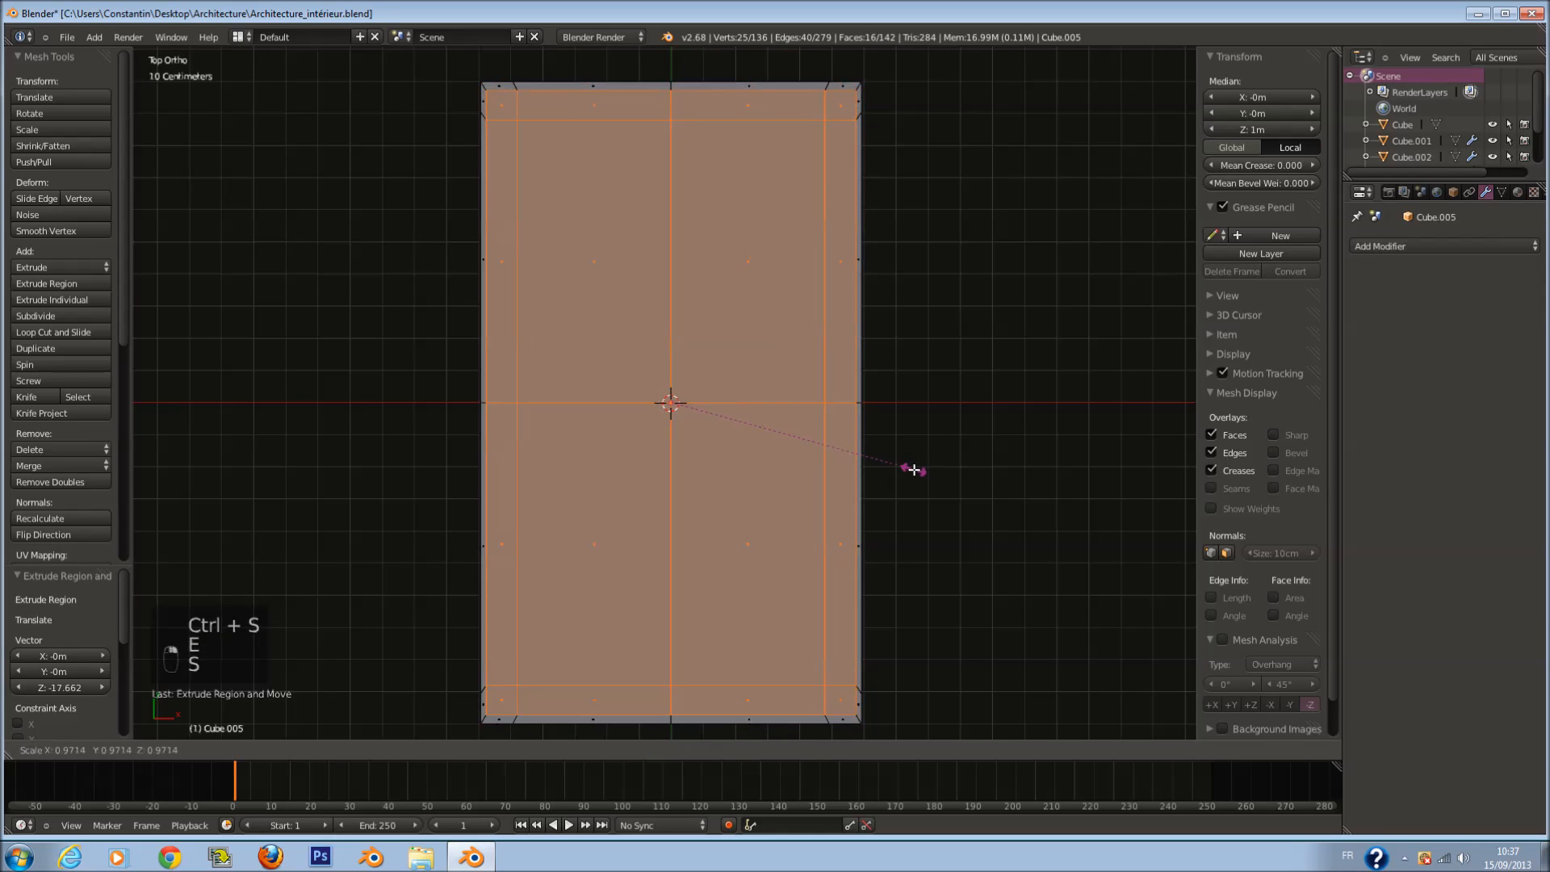
click(908, 470)
middle_drag(908, 470, 858, 318)
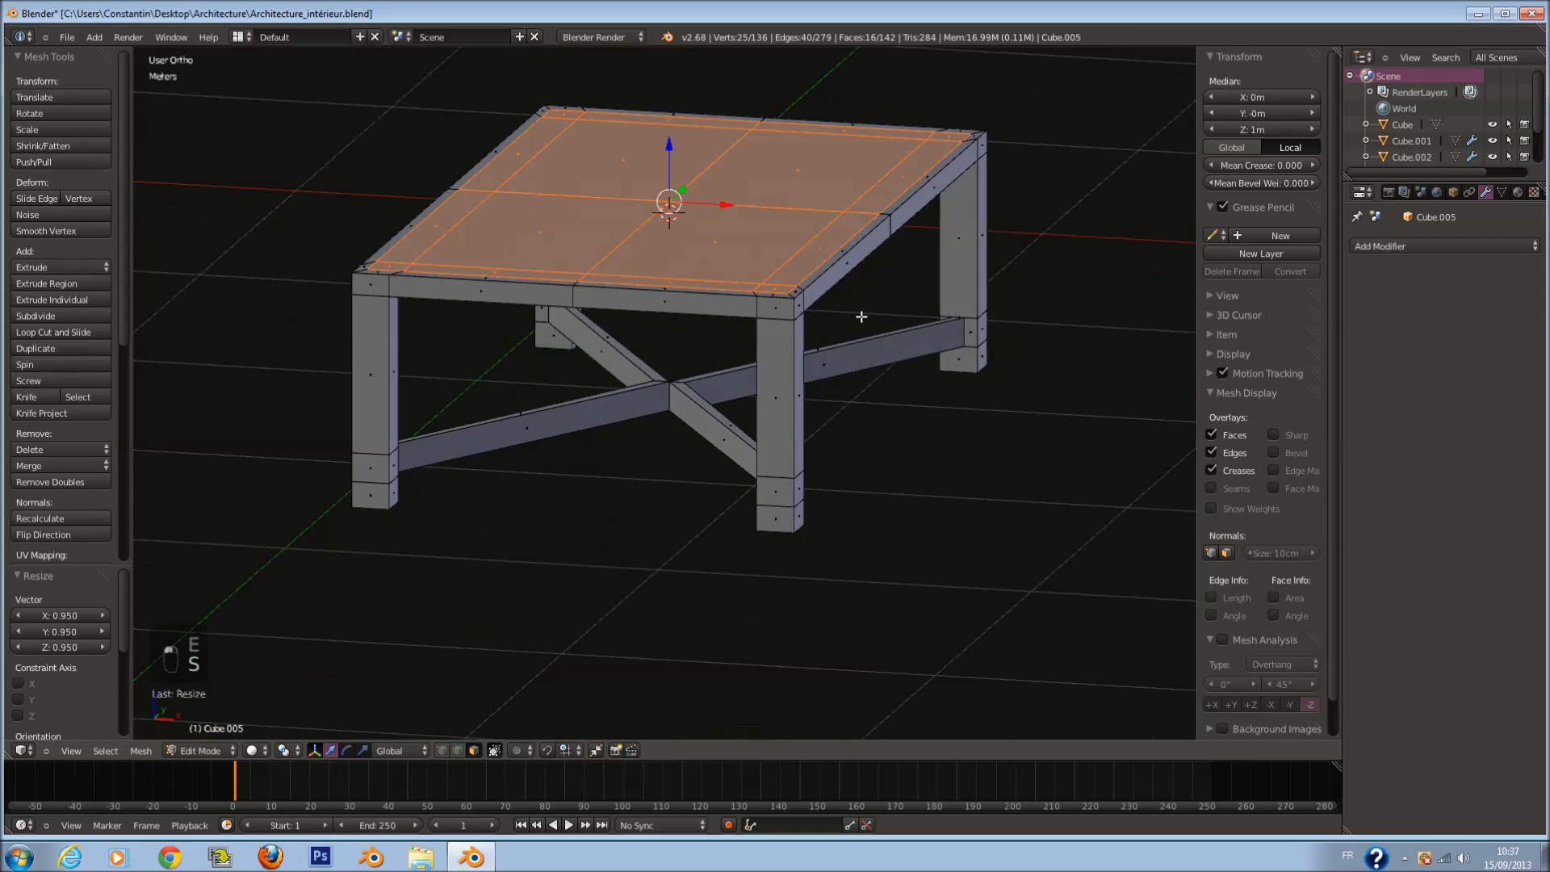
scroll(858, 318, up, 3)
key(ctrl+s)
click(836, 332)
scroll(837, 333, down, 1)
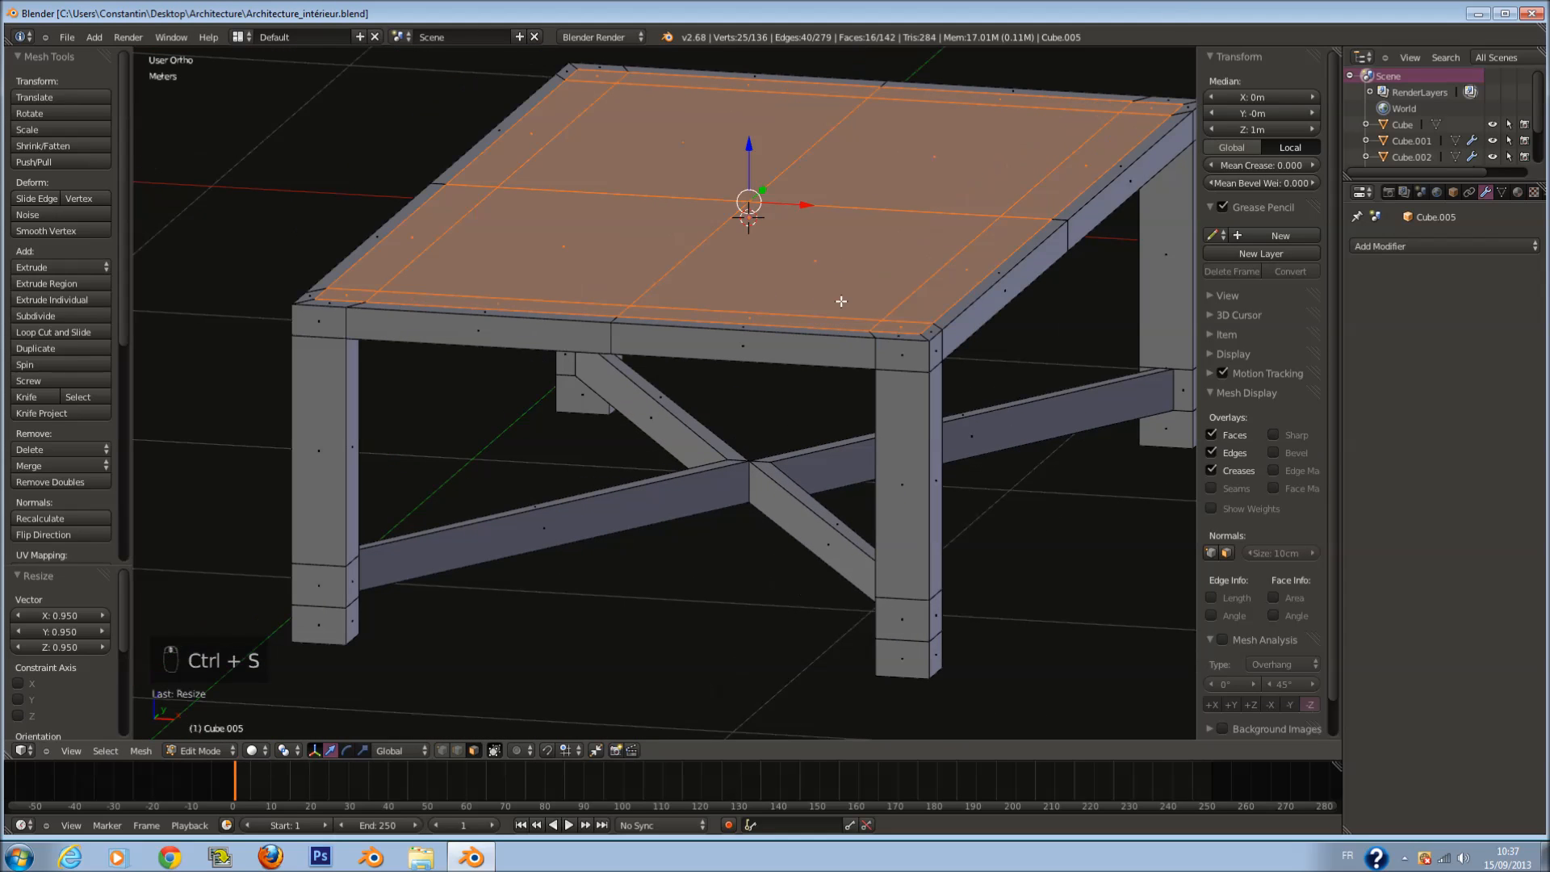
Step: Extrude the inner tabletop faces about 1.35 cm downward and scale them to 0.985
key(e)
click(805, 203)
key(s)
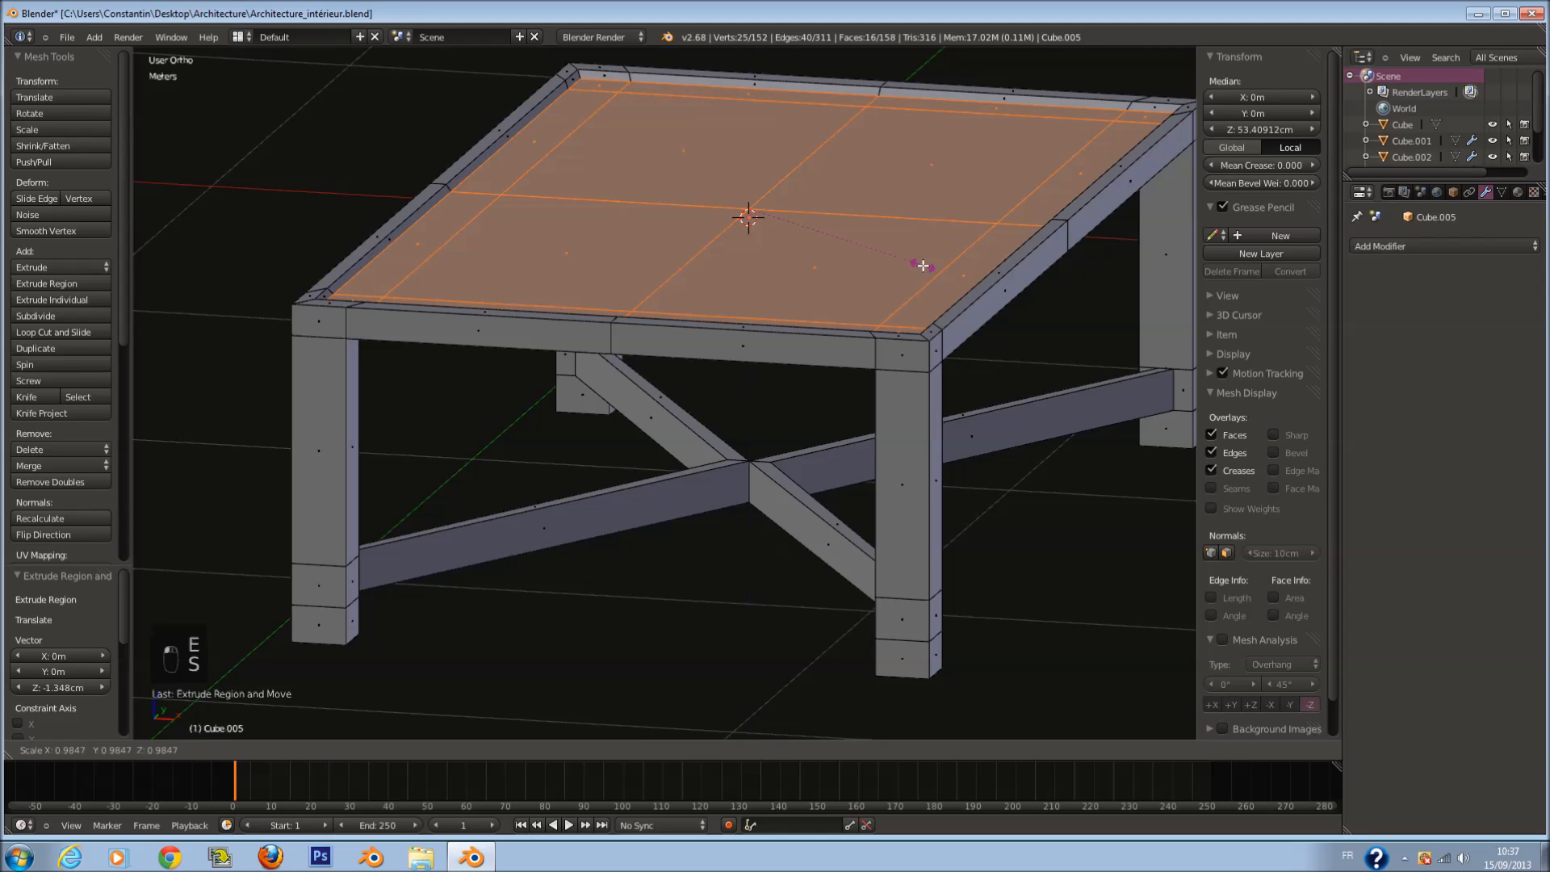
click(922, 265)
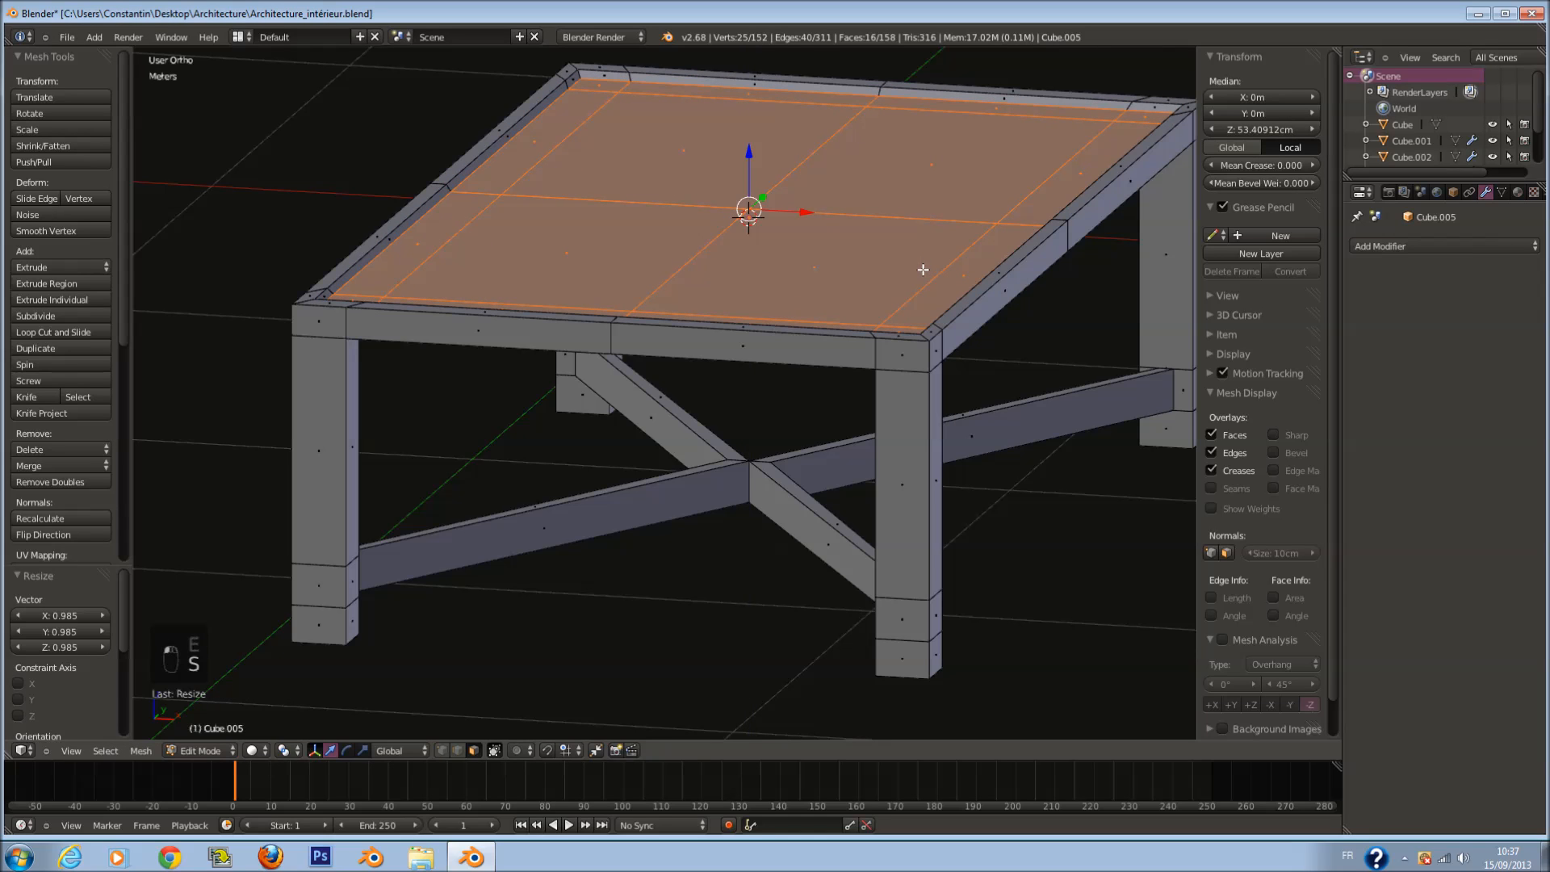
Step: Duplicate the recessed tabletop faces in place and separate the copy into its own object
key(shift+d)
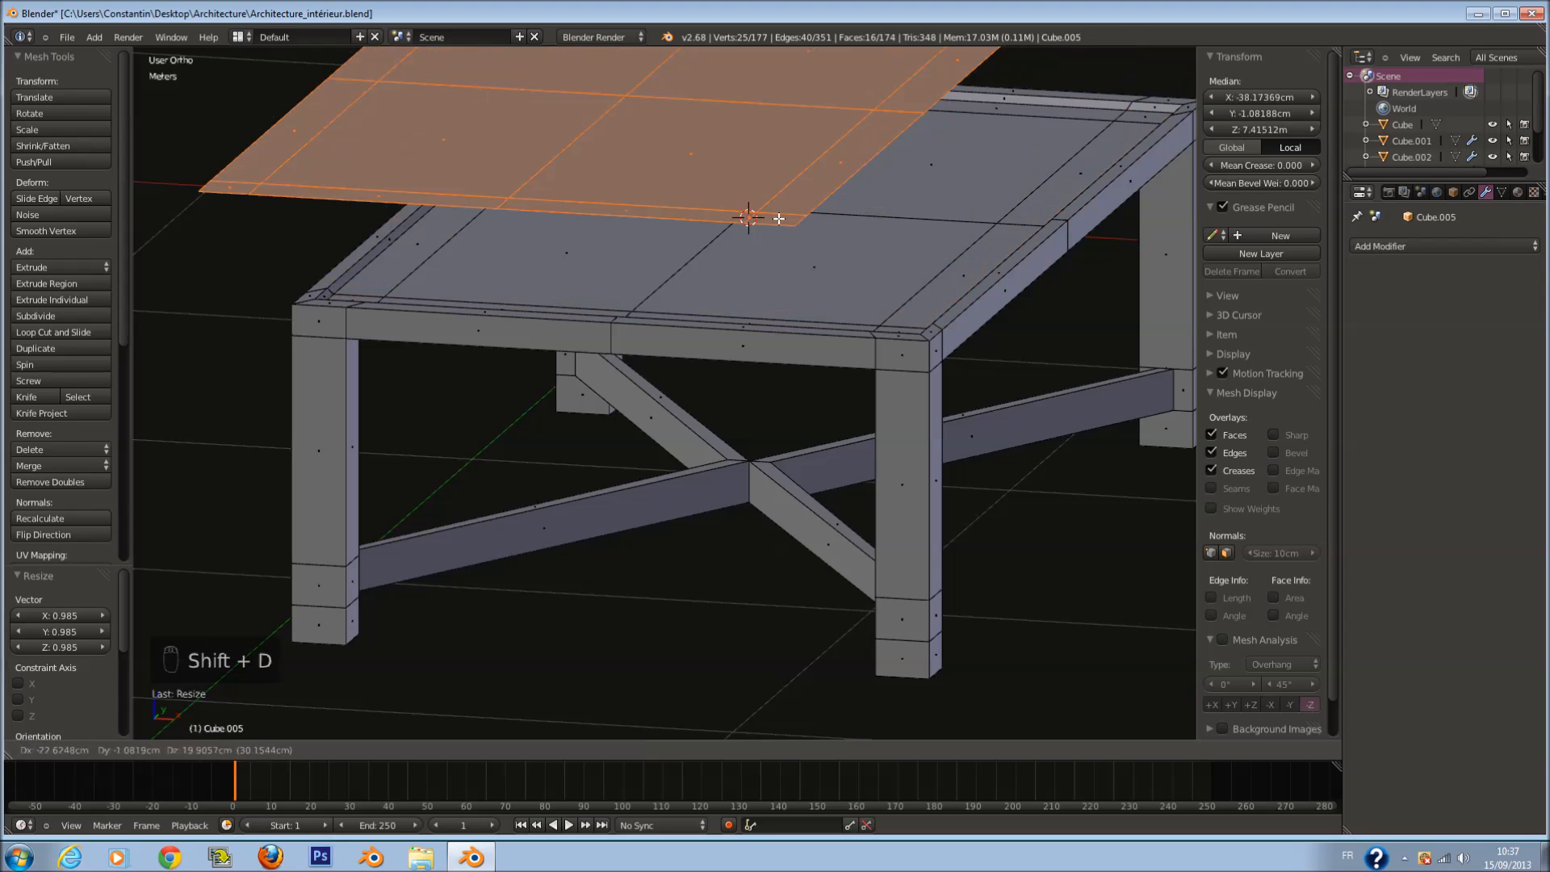
click(953, 320)
key(p)
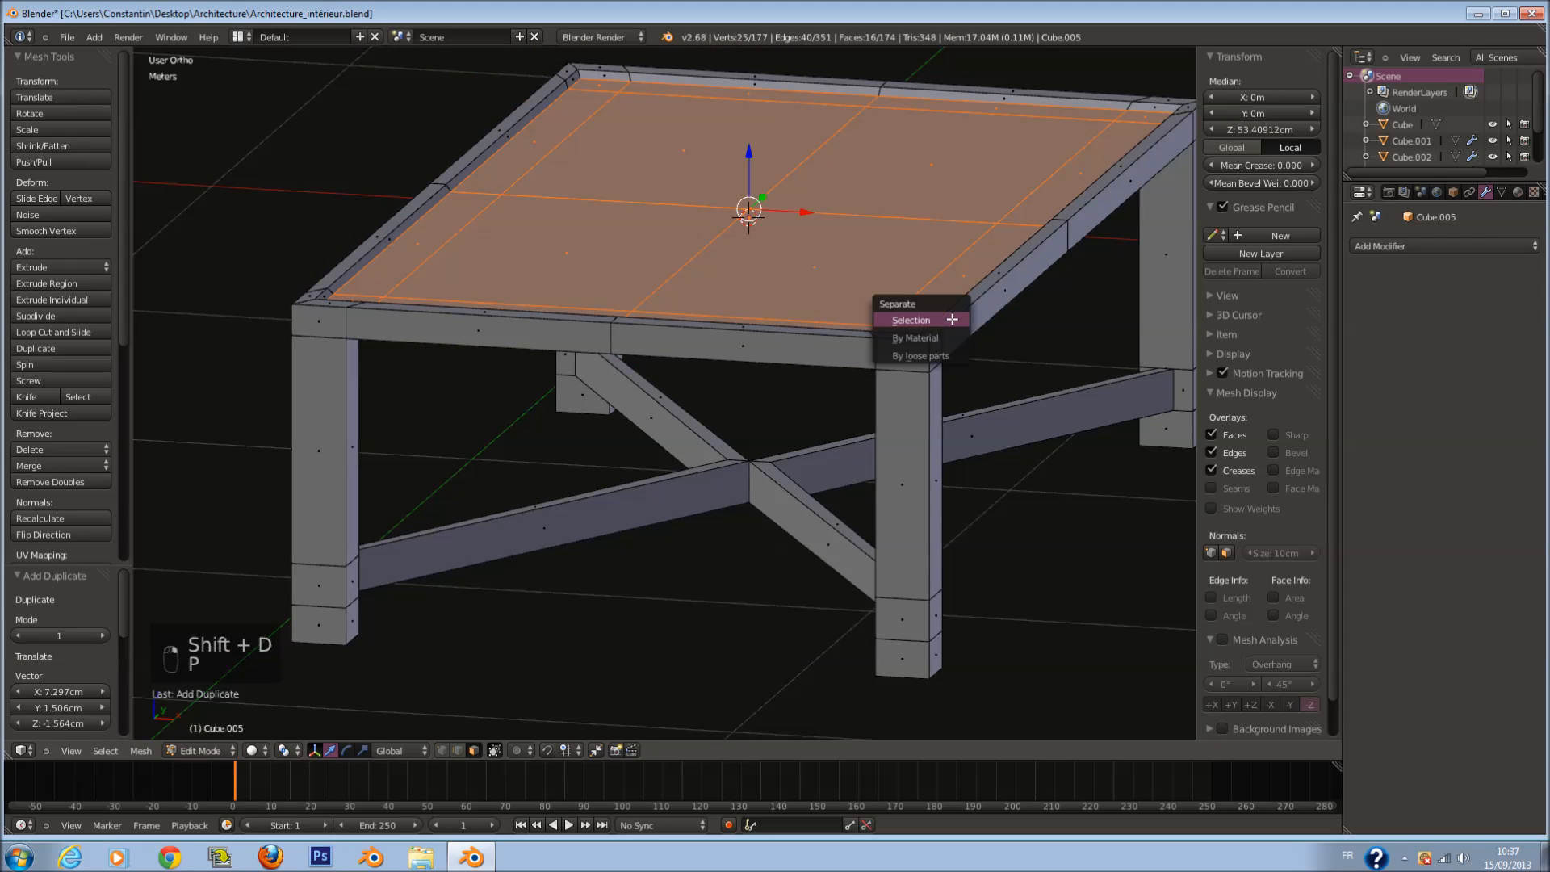
click(952, 320)
Step: Check the separated panel's mesh in Edit Mode and reopen the table frame for editing
key(Tab)
right_click(851, 249)
key(Tab)
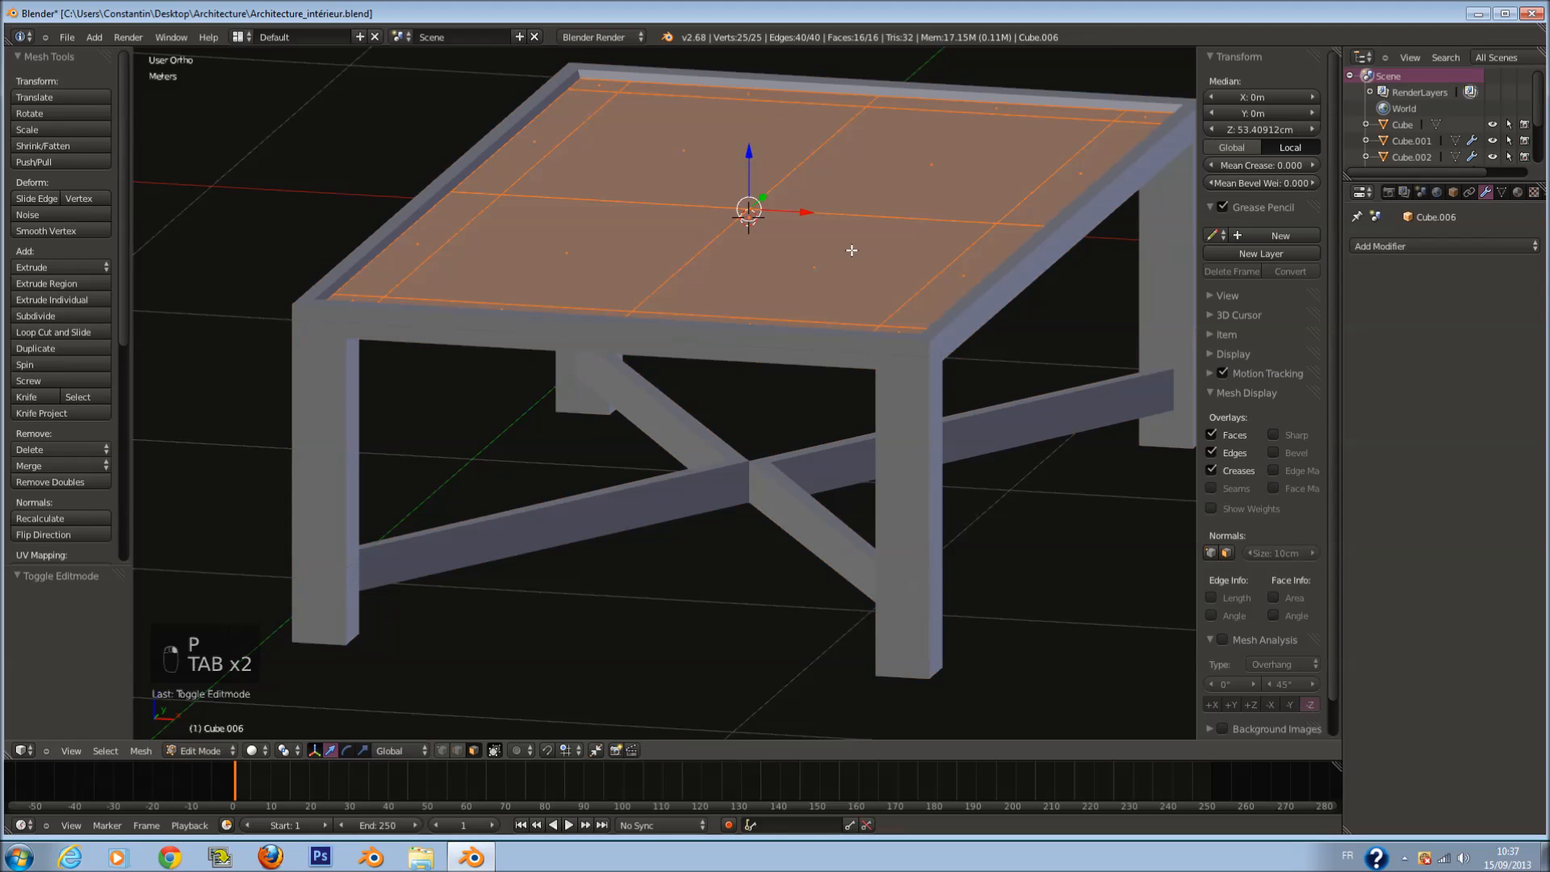
key(Tab)
right_click(882, 284)
key(Tab)
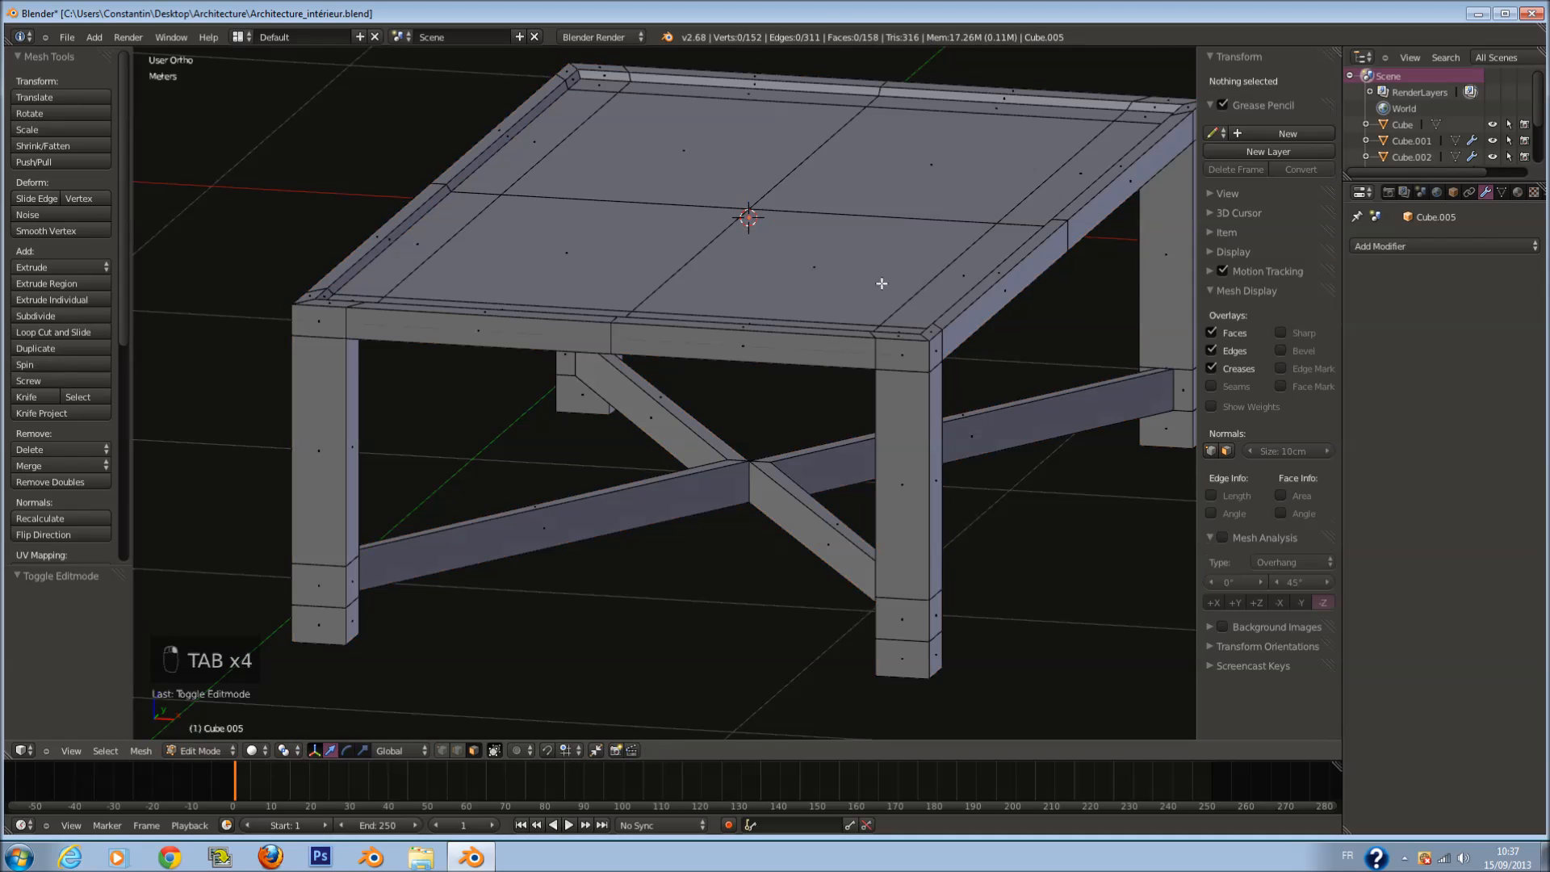
Step: Select all the recessed tabletop faces on the table frame and delete them as faces
middle_drag(808, 251, 590, 453)
key(c)
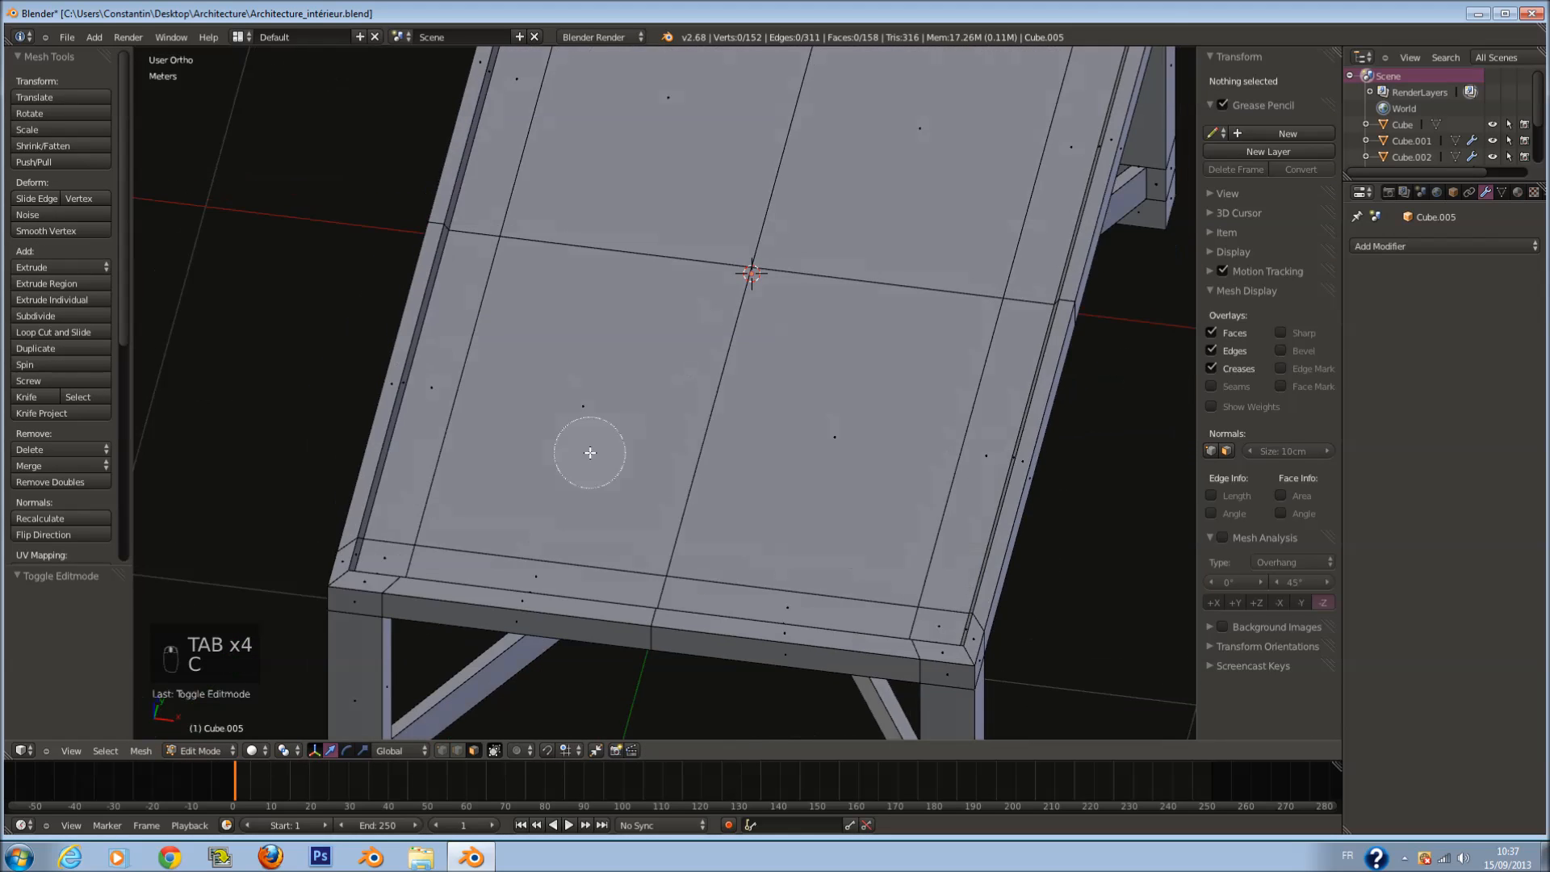
mouse_move(440, 515)
mouse_down()
mouse_move(875, 547)
mouse_move(899, 589)
mouse_move(943, 255)
mouse_move(924, 209)
mouse_up()
right_click(943, 255)
scroll(912, 253, down, 2)
key(c)
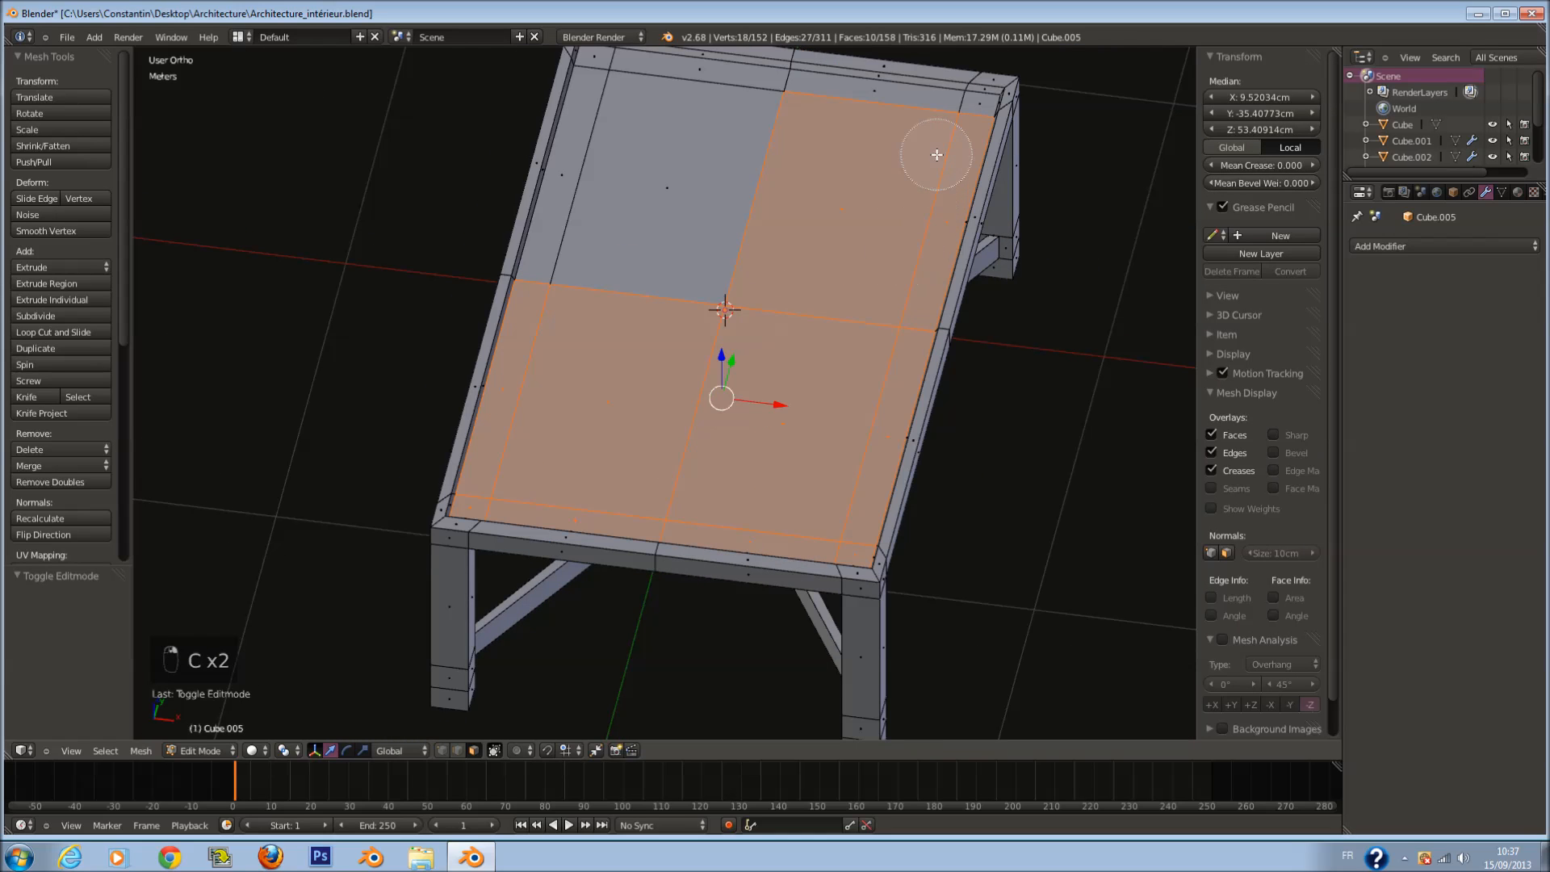
drag(854, 131, 629, 96)
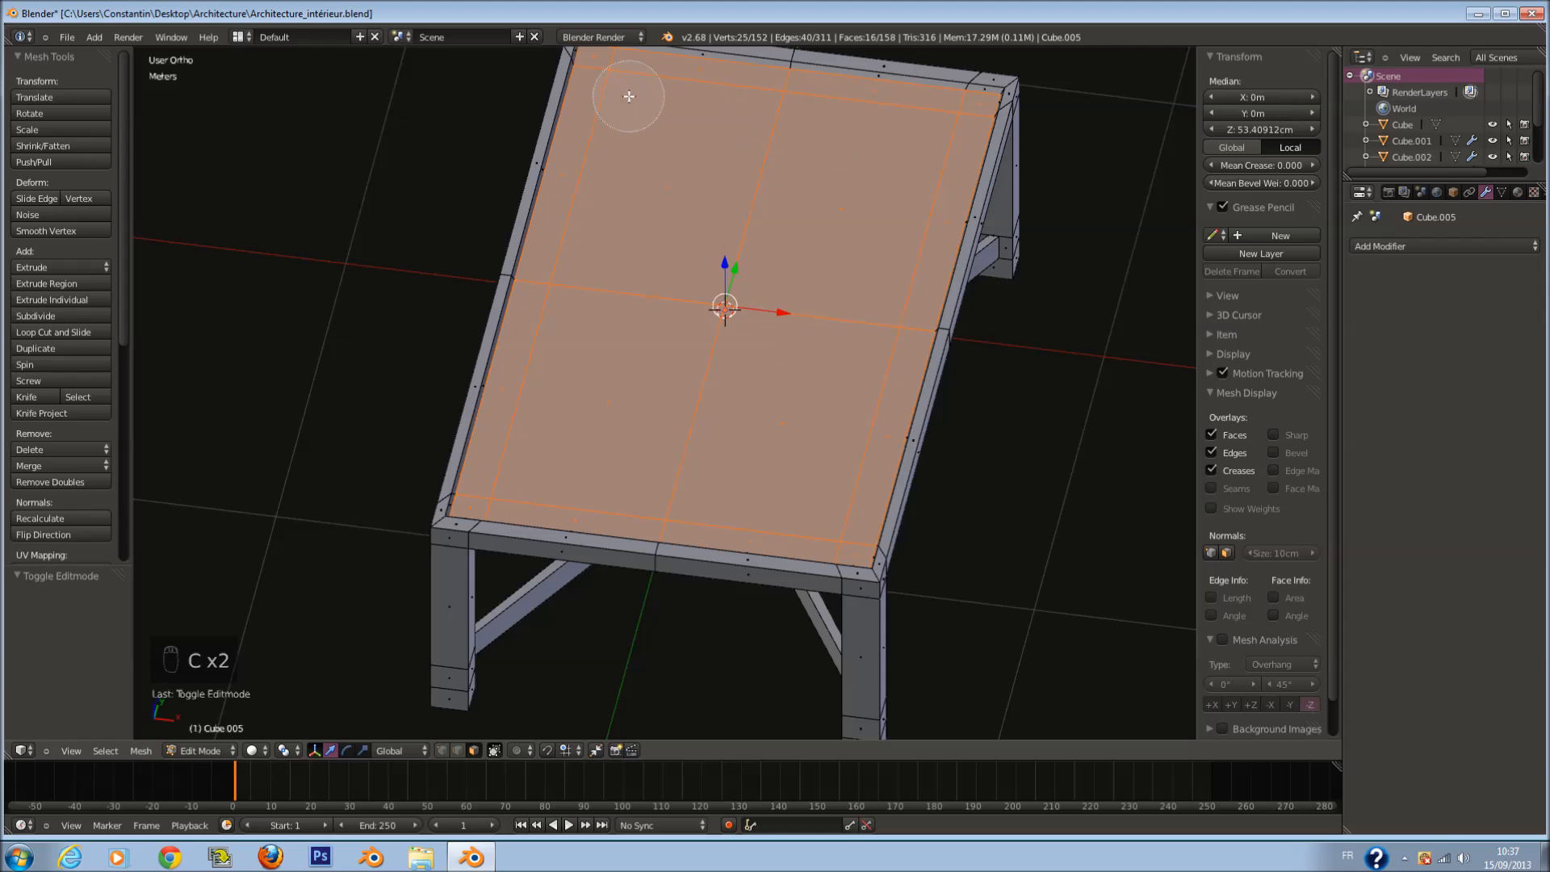
right_click(786, 483)
key(x)
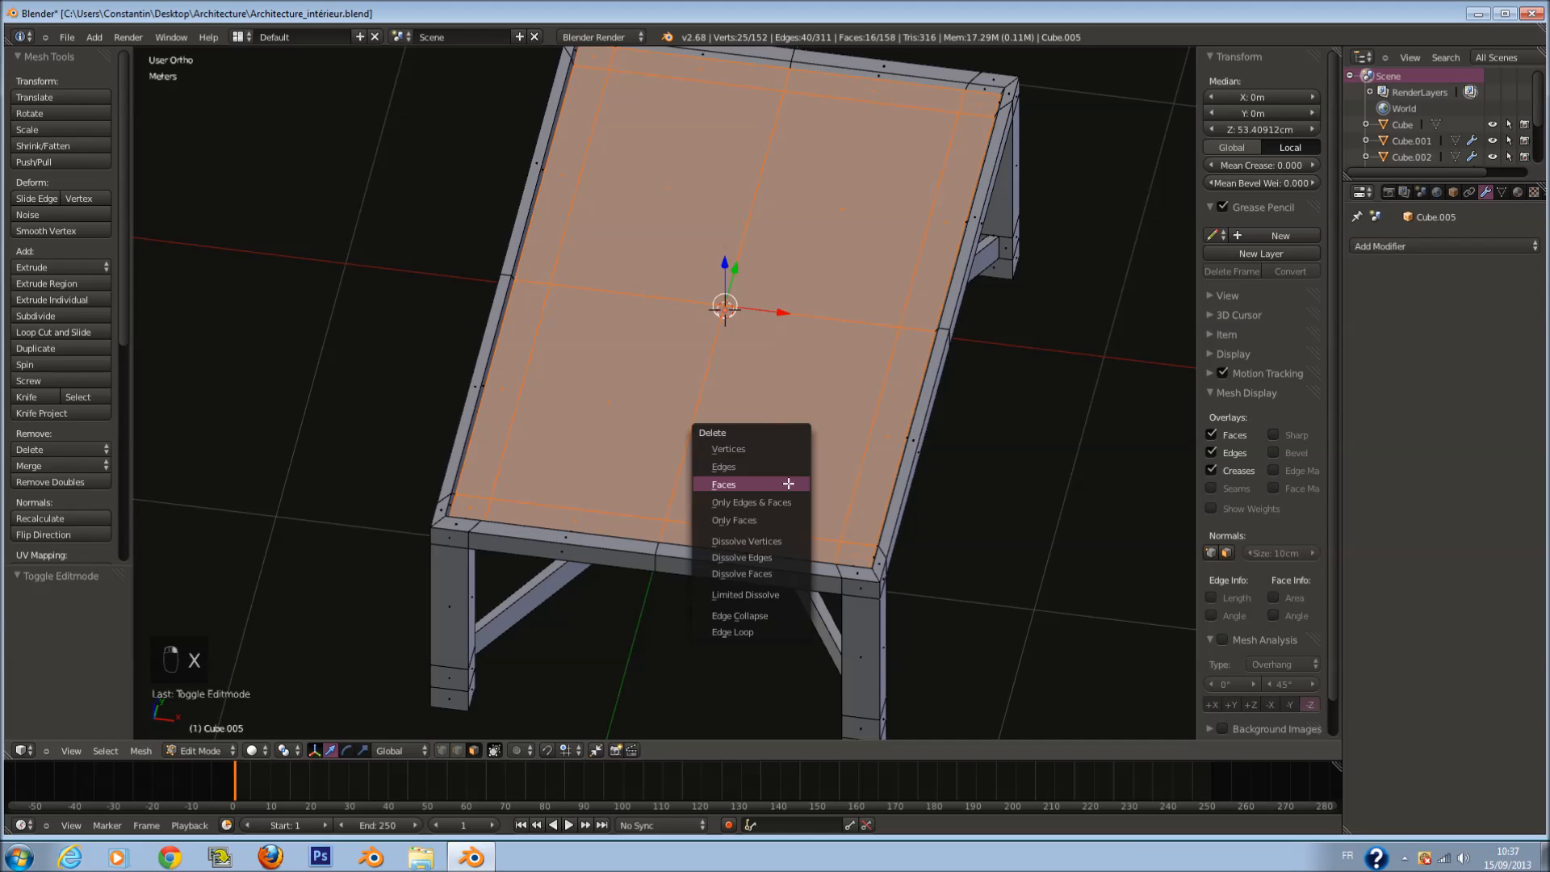
click(789, 484)
middle_drag(830, 480, 844, 453)
Step: Extrude all faces of the separate inset panel a few millimetres upward to give it thickness
key(Tab)
right_click(791, 356)
middle_drag(791, 356, 724, 404)
scroll(720, 327, up, 2)
key(Tab)
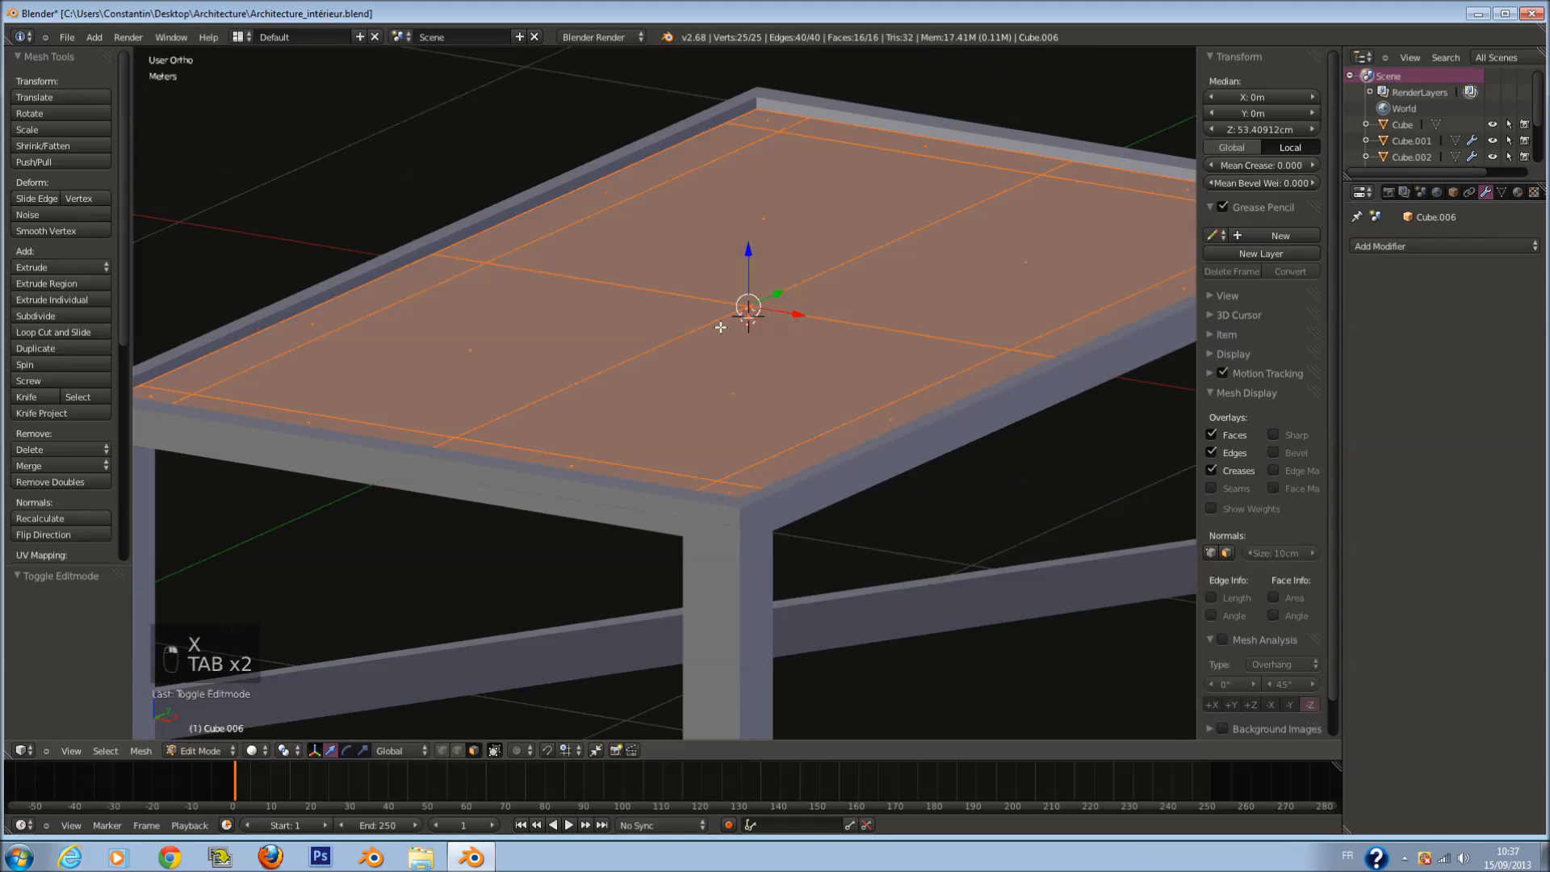
key(e)
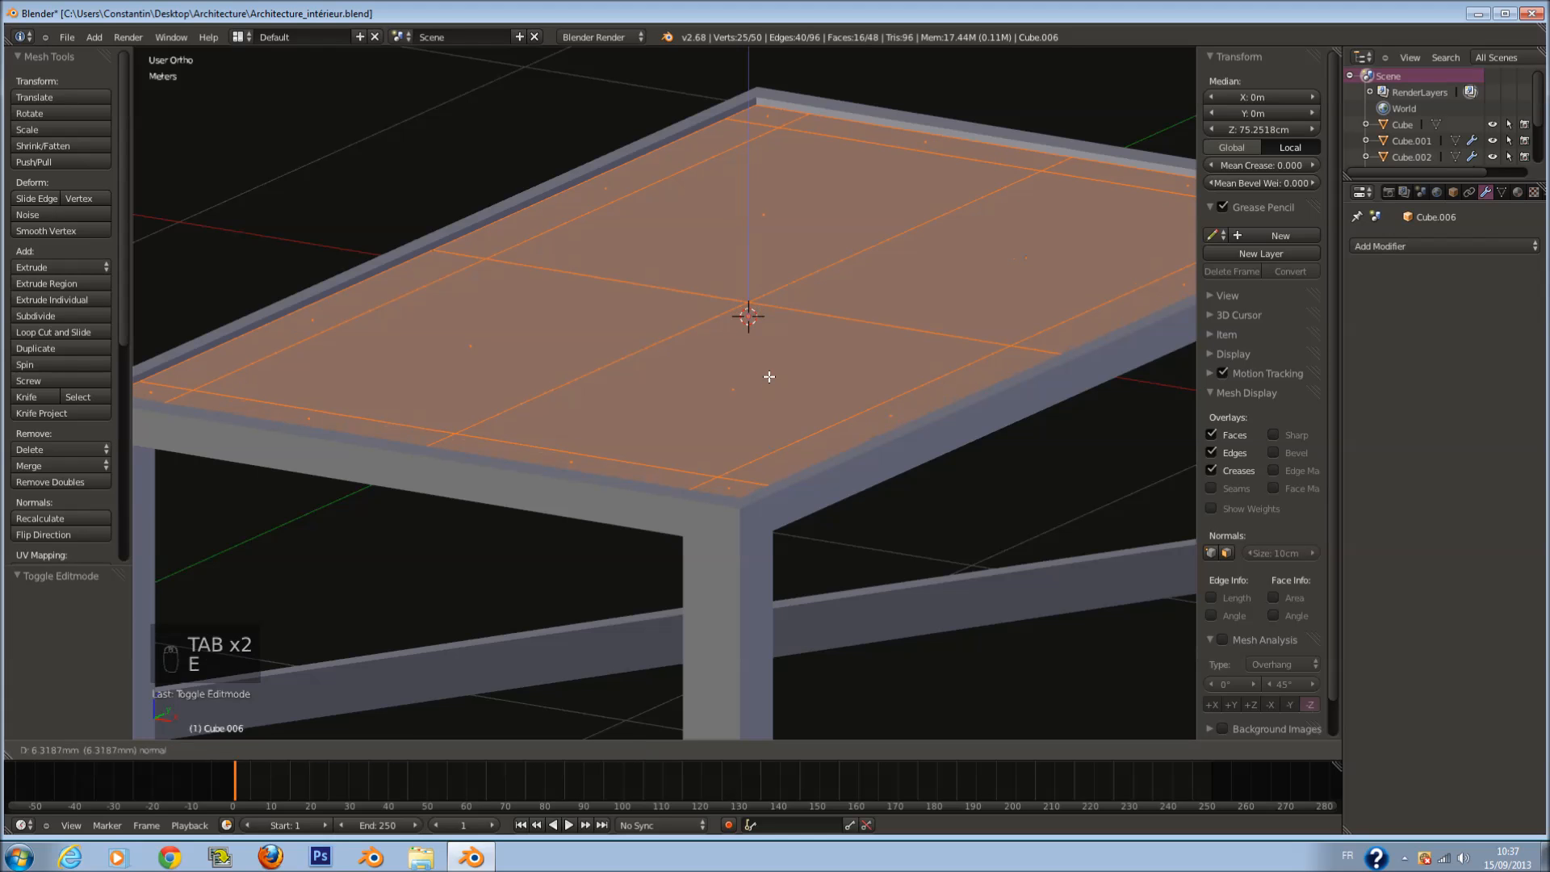
click(775, 388)
middle_drag(775, 388, 754, 243)
Step: Reopen the table frame for editing, select its closed underside faces between the legs and delete them
key(Tab)
right_click(692, 299)
scroll(711, 289, down, 2)
key(Tab)
scroll(775, 278, up, 1)
key(a)
key(a)
key(a)
key(a)
key(a)
key(c)
key(c)
mouse_move(1093, 267)
mouse_down()
mouse_move(1021, 374)
mouse_move(640, 287)
mouse_move(539, 340)
mouse_up()
key(c)
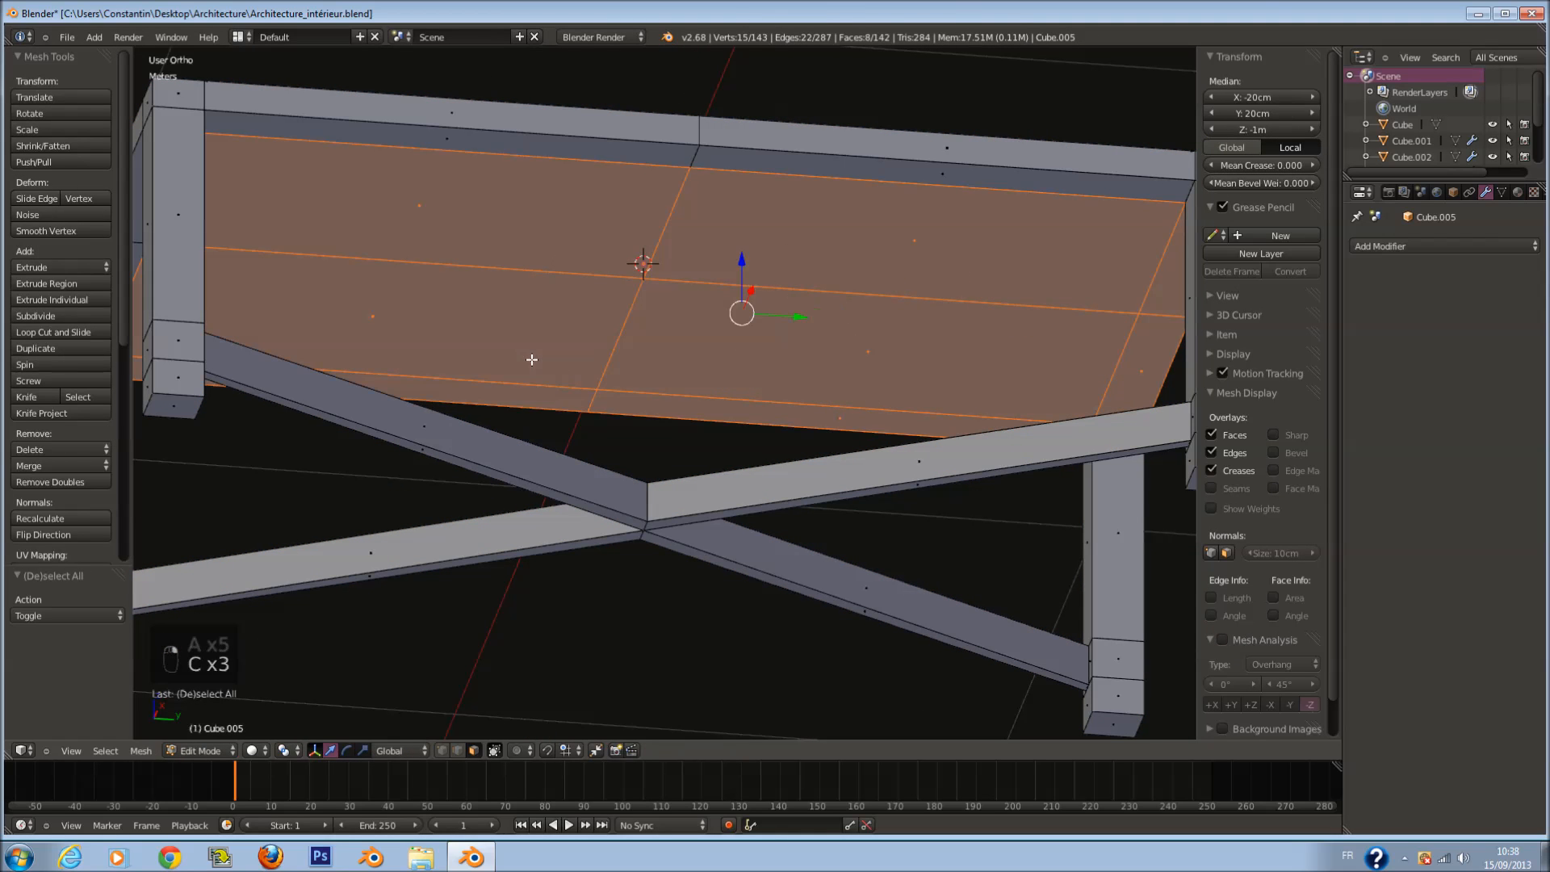
key(x)
click(530, 360)
Step: In front wireframe view, scale the inset panel along Z and lower it slightly within the frame
middle_drag(529, 360, 442, 380)
scroll(461, 313, down, 2)
middle_drag(468, 318, 556, 347)
key(Tab)
key(KP_1)
key(z)
scroll(754, 224, up, 4)
right_click(762, 255)
key(s)
key(z)
click(748, 438)
drag(731, 234, 730, 244)
right_click(734, 291)
Step: Hide the inset panel and reopen the table frame for editing in solid shading with edge selection
key(Tab)
key(z)
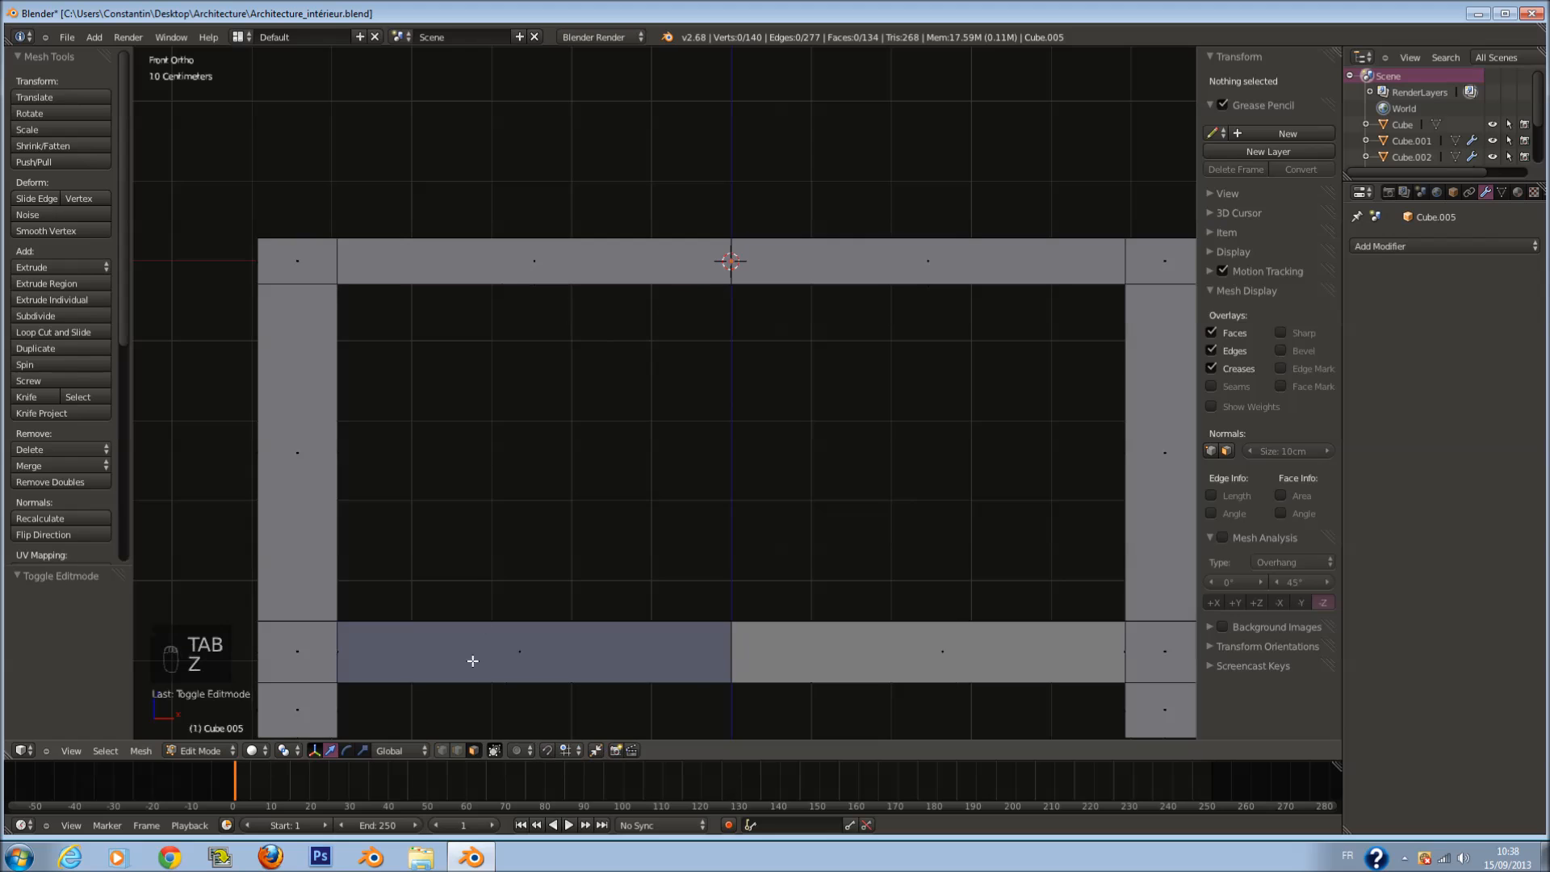
middle_drag(771, 342, 701, 334)
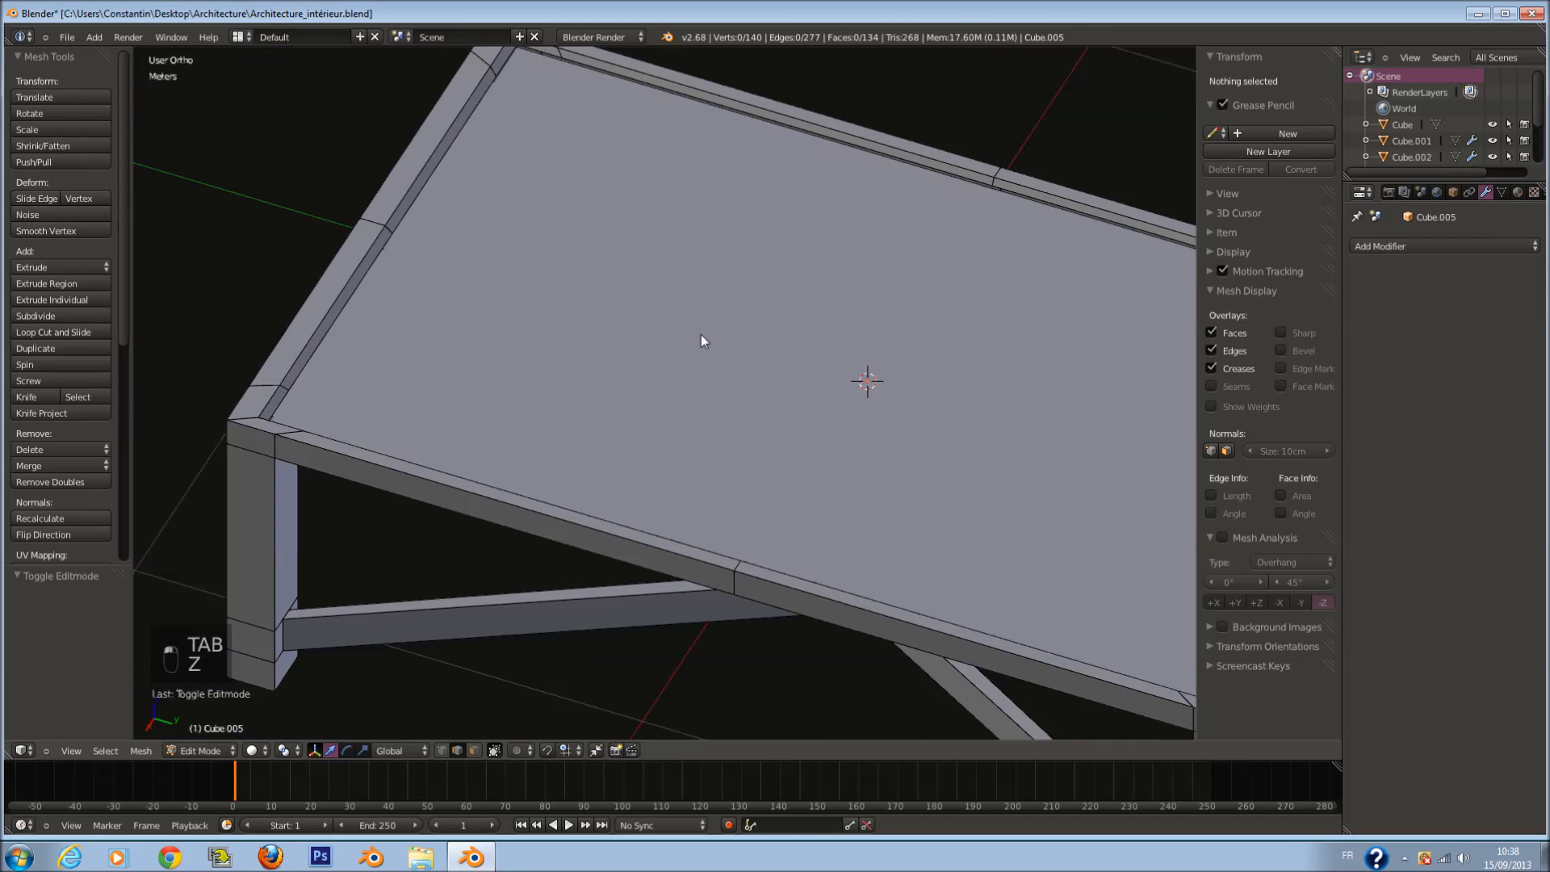
key(Tab)
key(h)
right_click(378, 236)
key(Tab)
Step: Try to fill faces between the recess edges and the lower inner edges on a short side, and undo the fills
ctrl+scroll(449, 366, down, 4)
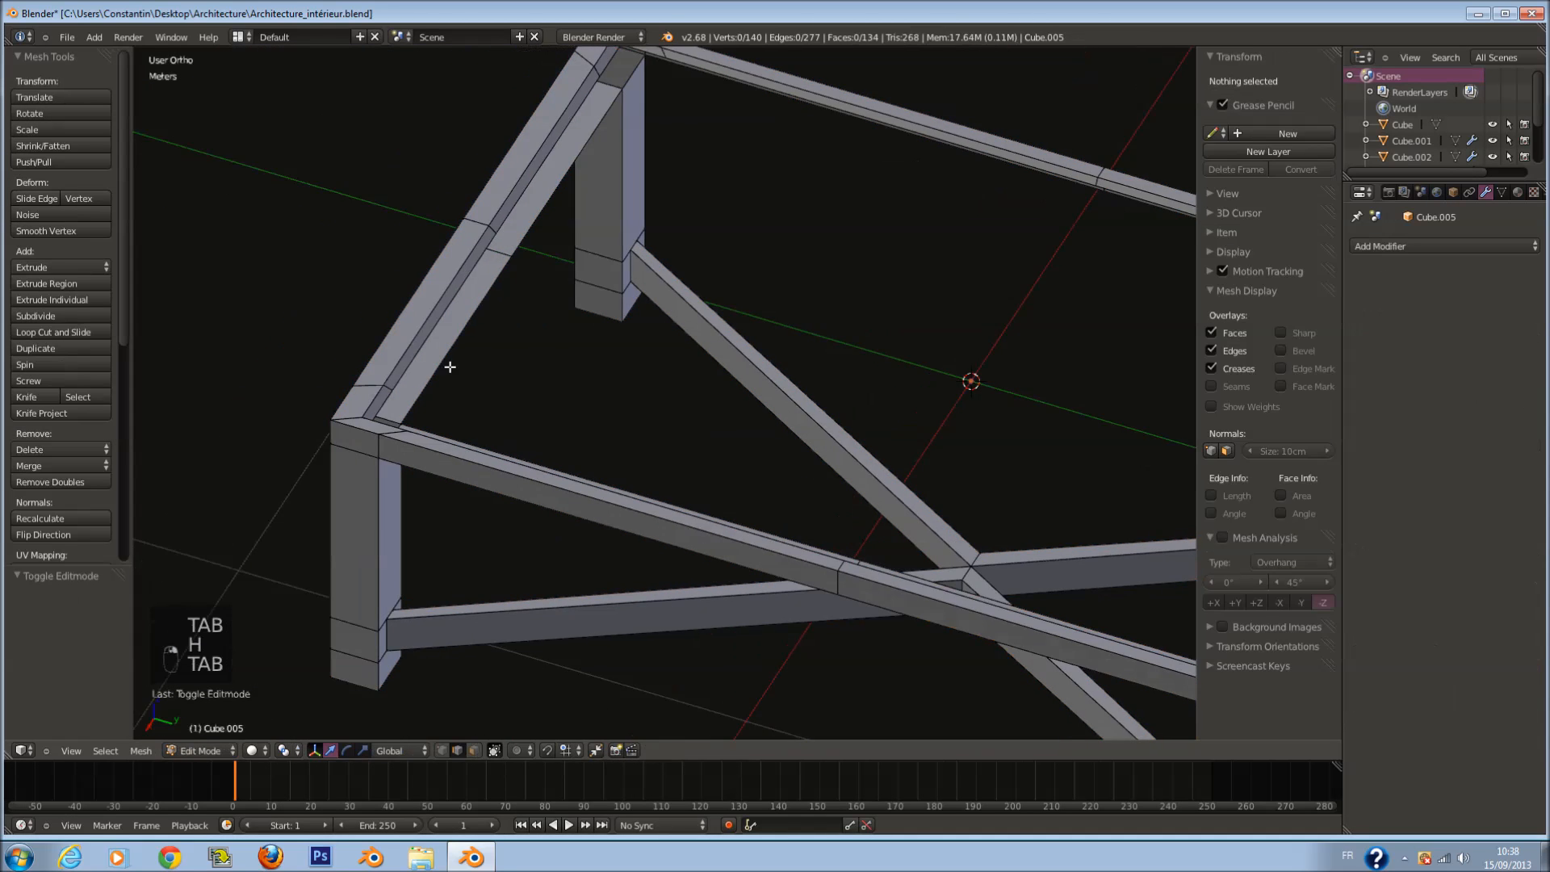
shift+scroll(457, 484, up, 5)
shift+middle_drag(494, 567, 675, 574)
middle_drag(602, 382, 519, 332)
scroll(514, 378, up, 3)
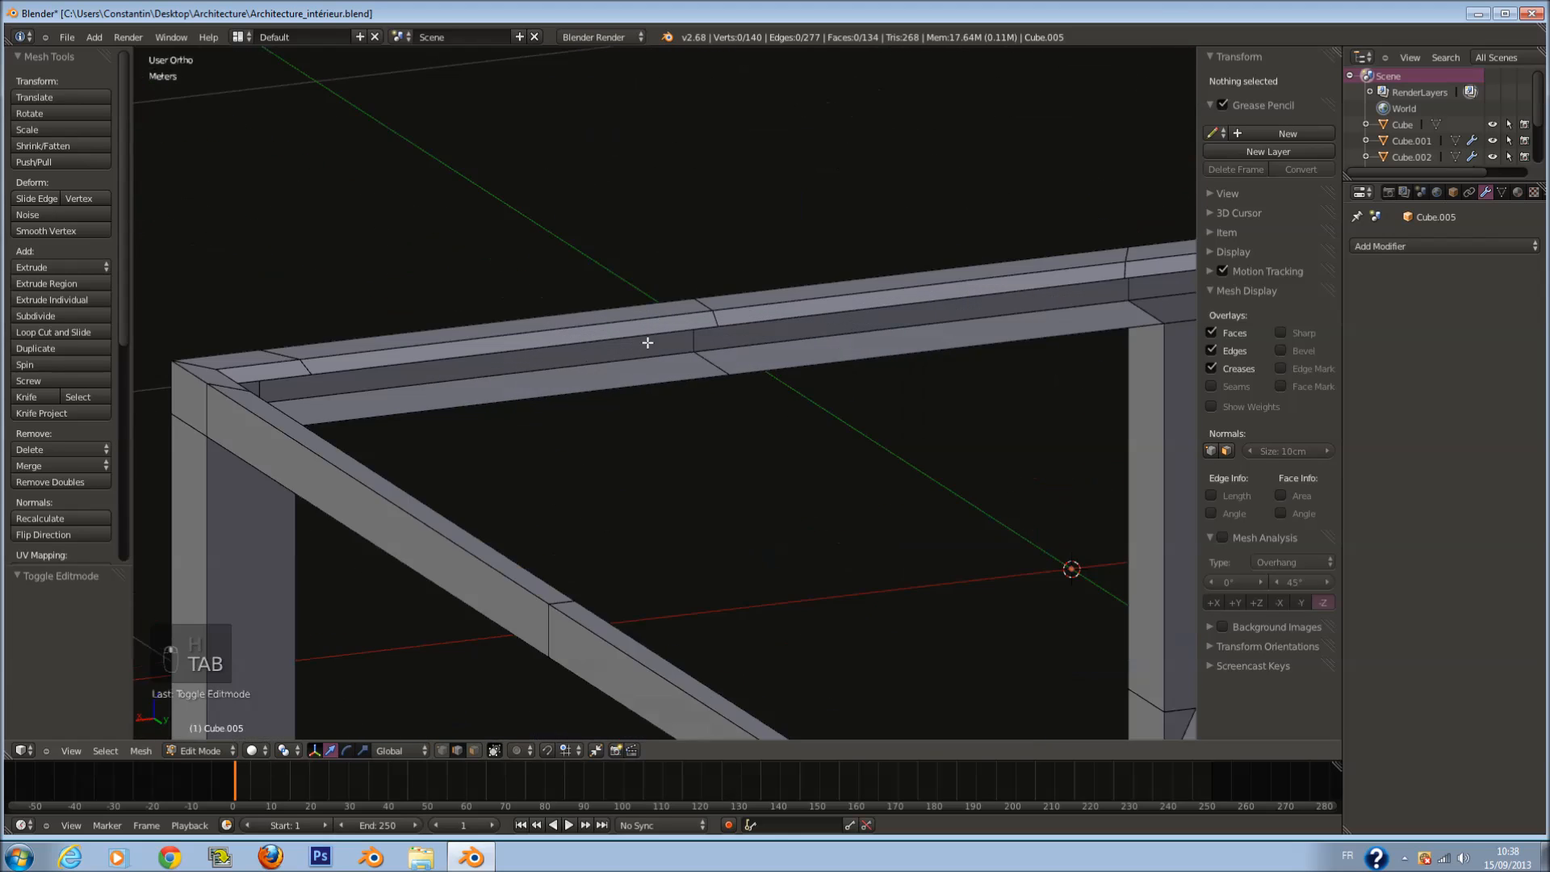
middle_drag(605, 298, 601, 332)
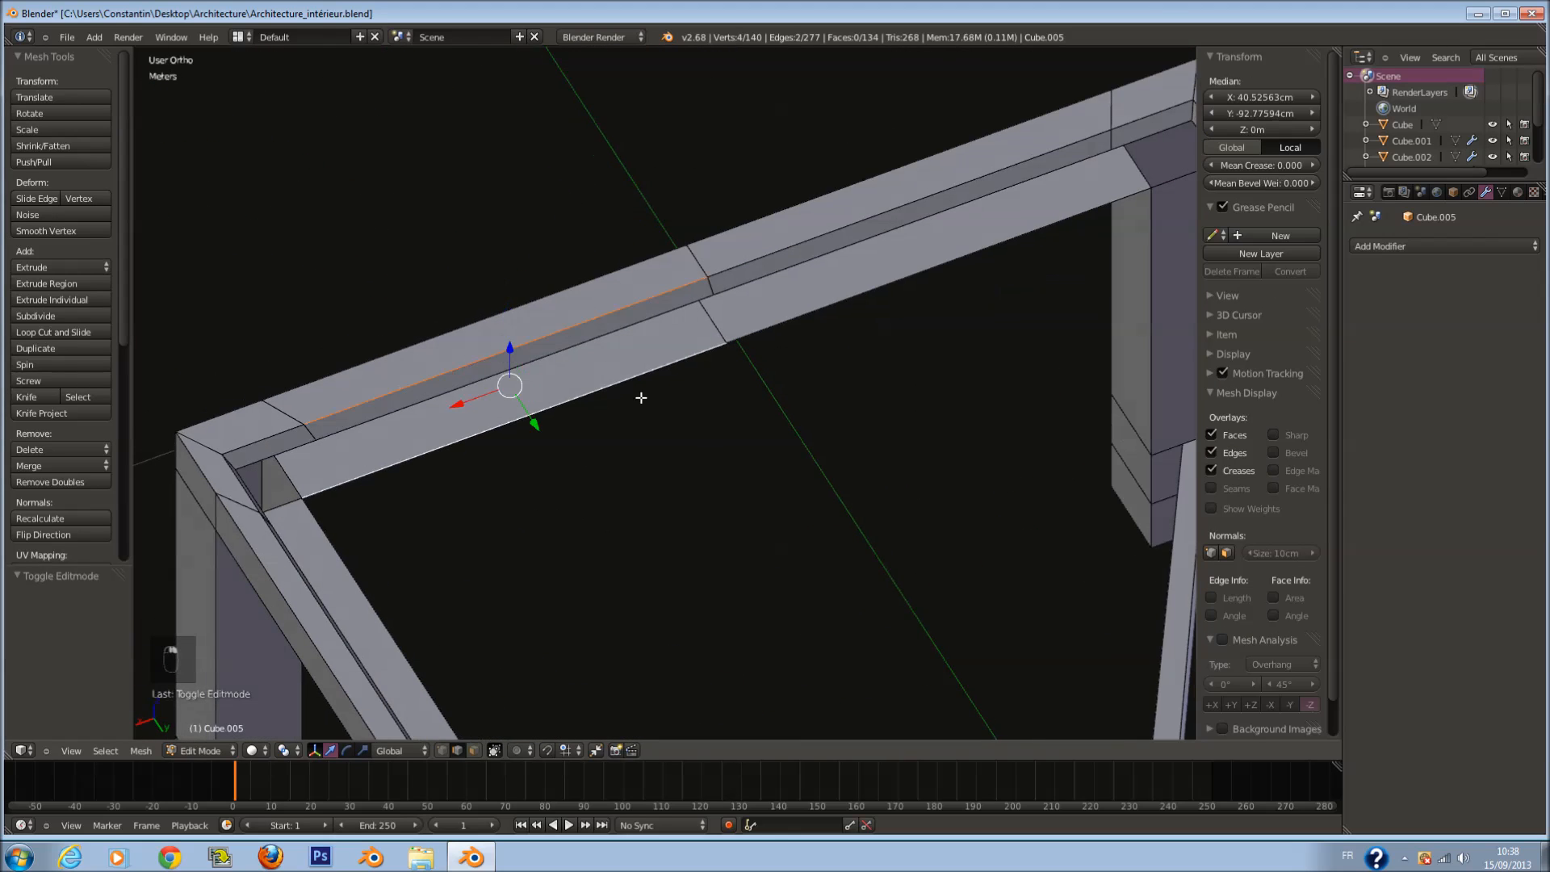
key(f)
right_click(915, 275)
shift+right_click(855, 236)
middle_drag(795, 281, 748, 256)
key(f)
key(ctrl+z)
key(ctrl+z)
key(ctrl+z)
key(ctrl+z)
key(ctrl+z)
key(ctrl+z)
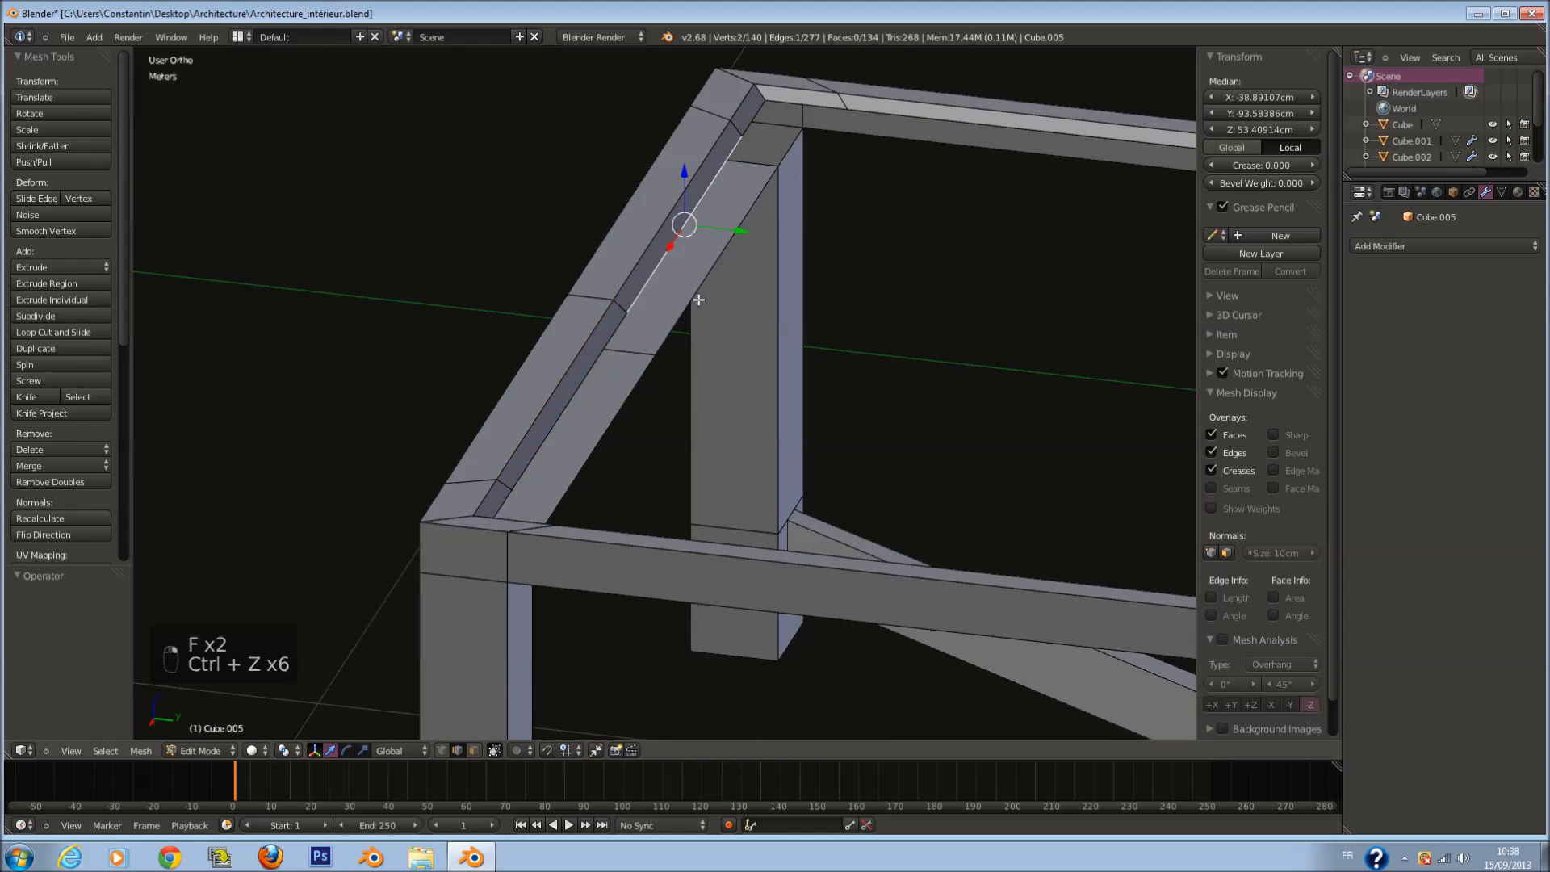
Step: Fill two faces joining the recess edges to the lower inner edges along one short side of the frame
shift+right_click(694, 303)
key(f)
right_click(602, 424)
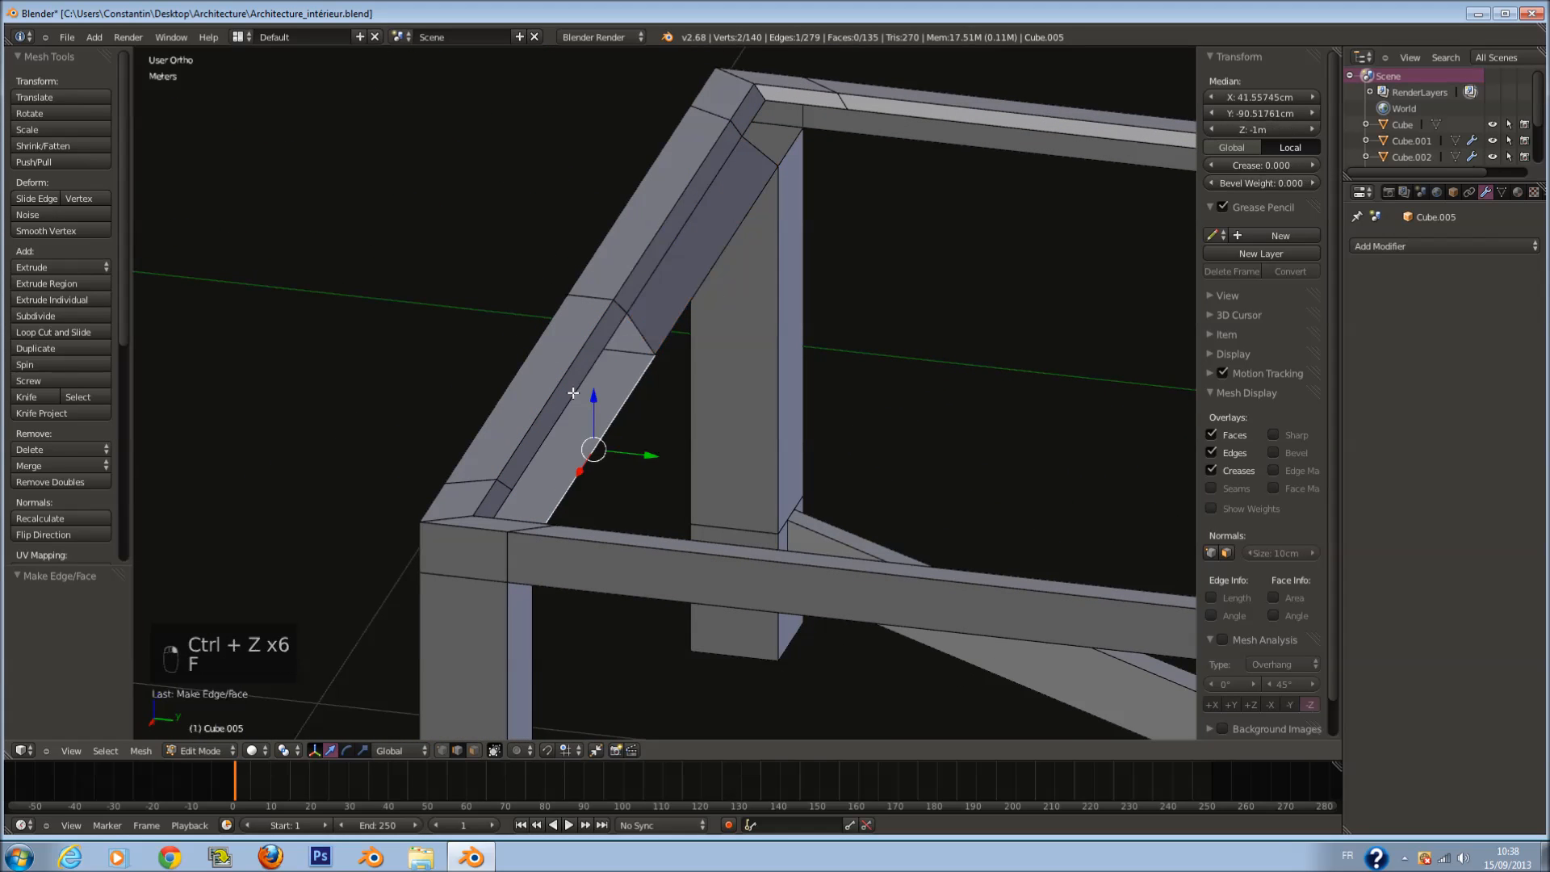
shift+right_click(574, 392)
key(f)
shift+middle_drag(891, 155, 736, 236)
key(a)
Step: Fill the open corner faces above the legs at both ends of that short side
scroll(660, 165, up, 2)
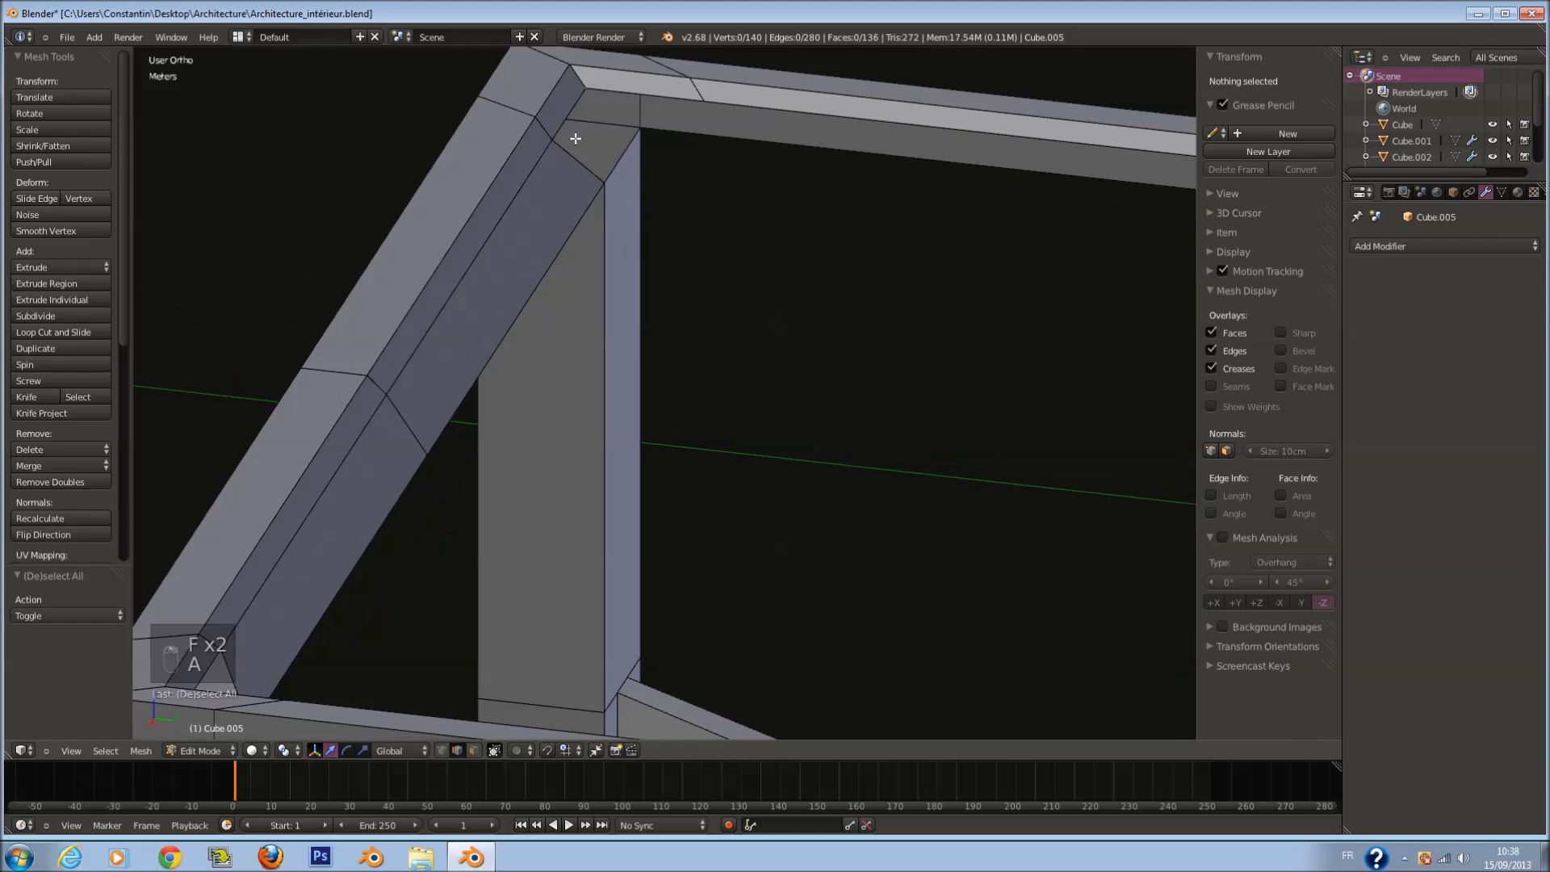
right_click(569, 113)
middle_drag(651, 115, 472, 135)
middle_drag(484, 212, 557, 209)
key(a)
right_click(826, 141)
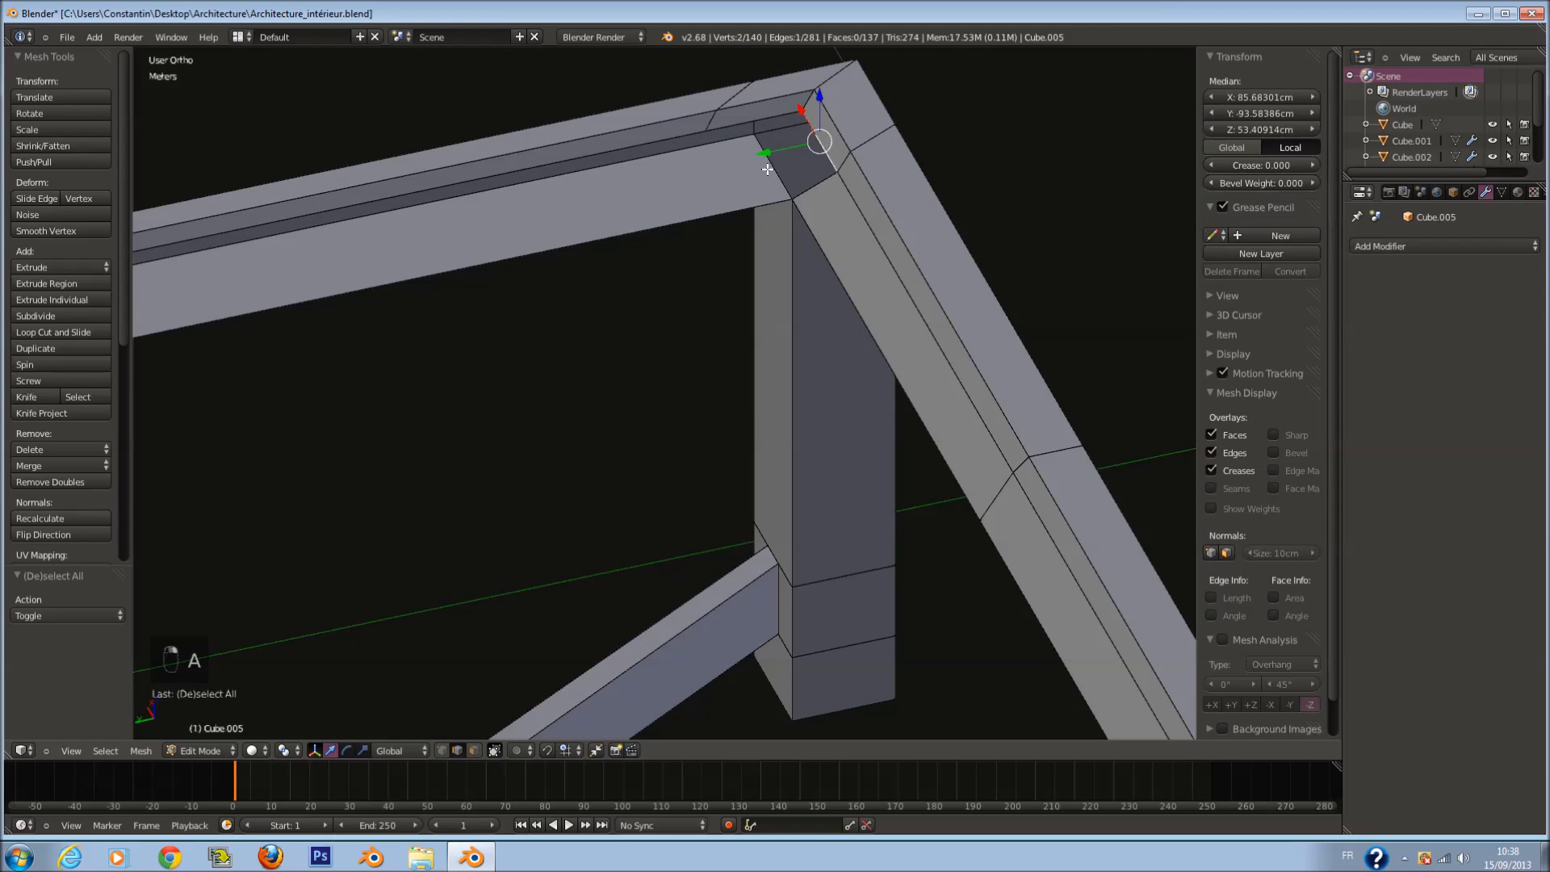
key(f)
Step: Try to fill a face at the opposite short end of the frame and undo it
middle_drag(767, 171, 471, 280)
scroll(460, 275, down, 2)
shift+middle_drag(270, 233, 433, 223)
ctrl+scroll(509, 235, down, 13)
shift+scroll(528, 251, up, 5)
ctrl+scroll(524, 260, down, 6)
scroll(445, 344, up, 2)
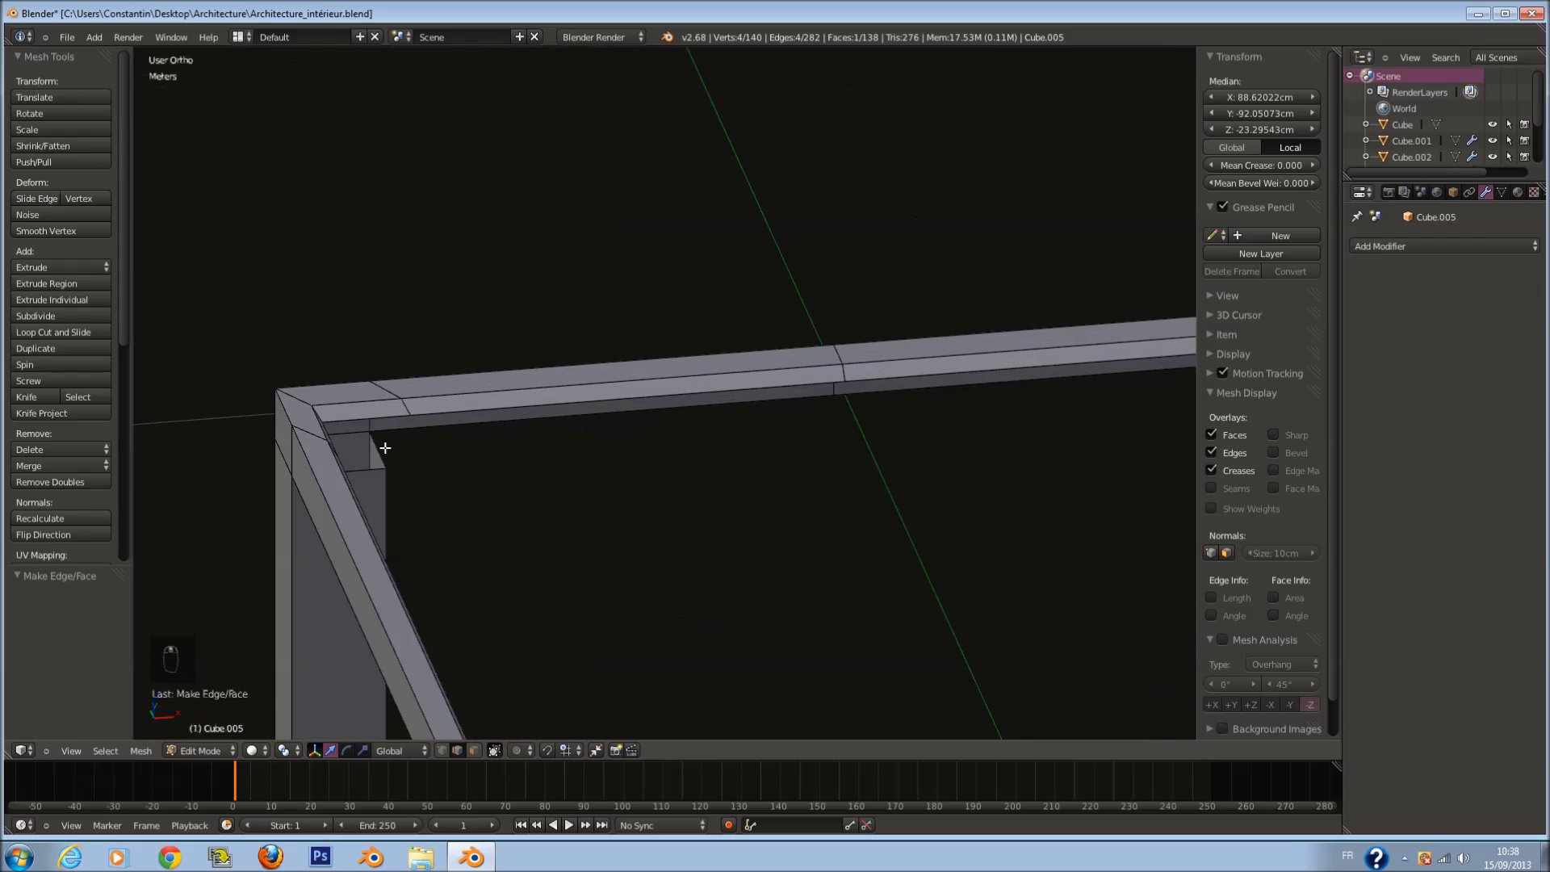
right_click(383, 449)
middle_drag(454, 454, 511, 465)
key(f)
middle_drag(802, 311, 769, 313)
key(ctrl+z)
key(a)
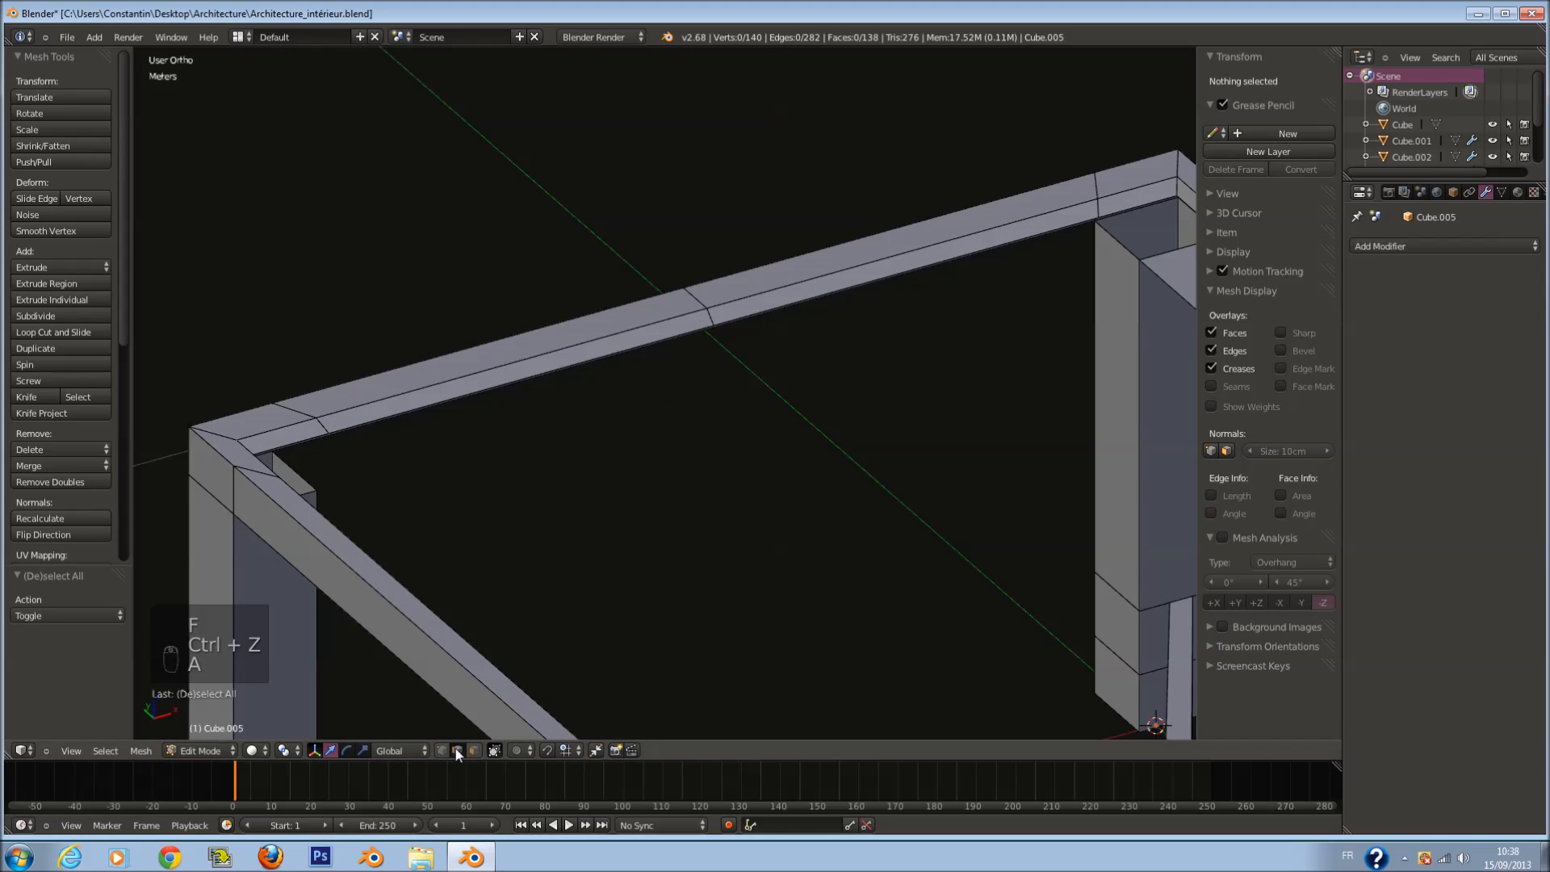
right_click(731, 333)
mouse_move(731, 333)
middle_down()
mouse_move(688, 294)
mouse_move(727, 315)
middle_up()
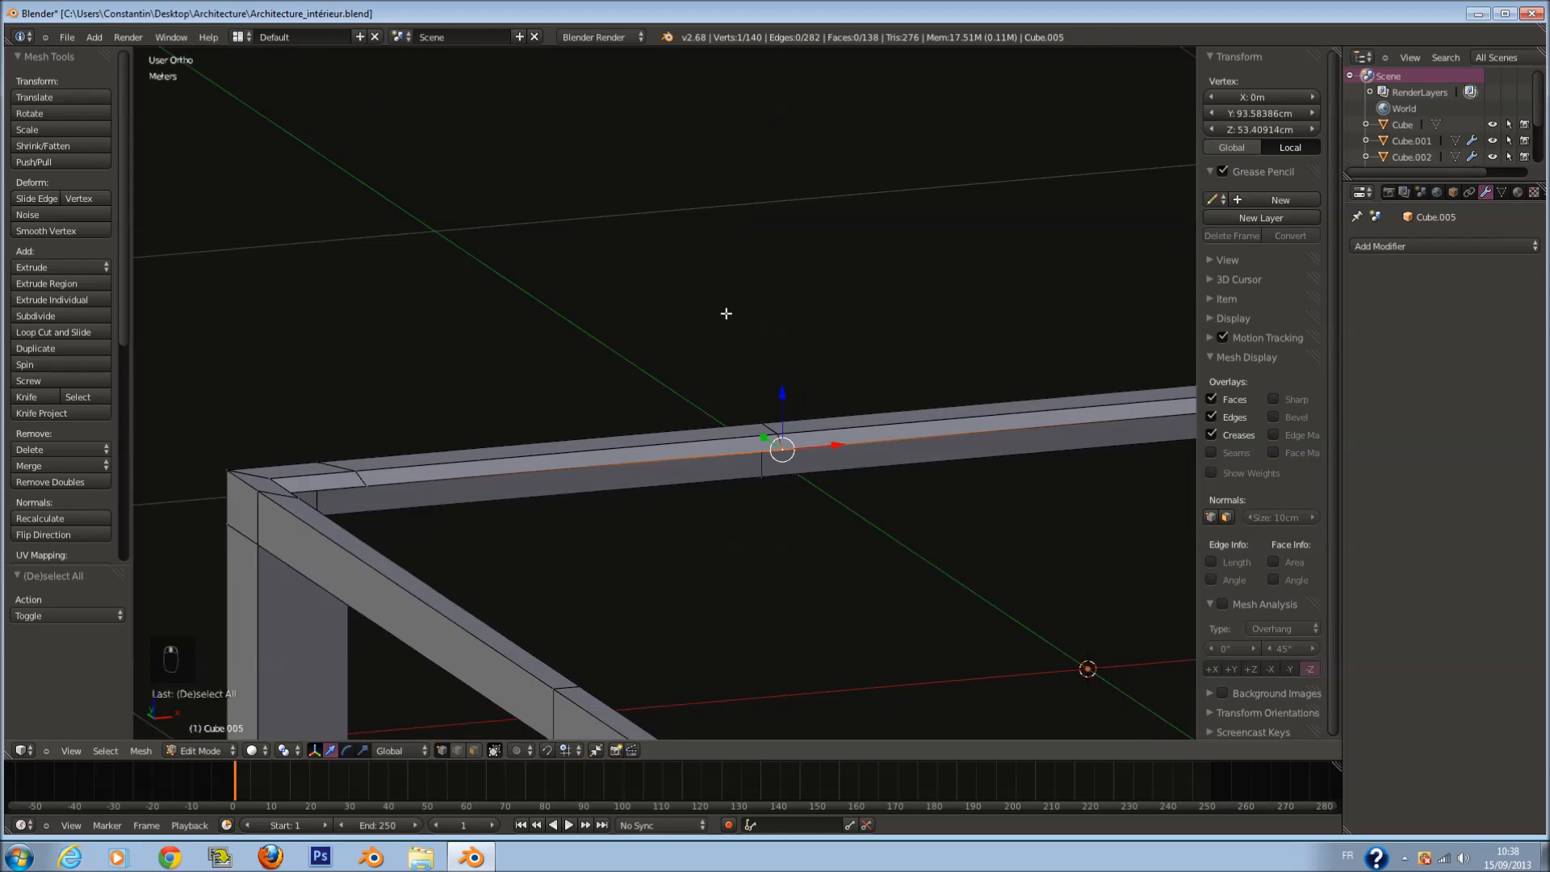
Step: In top wireframe view, box-select the faces of the frame's half on the positive Y side and delete them
key(KP_7)
scroll(809, 387, down, 2)
key(z)
ctrl+scroll(809, 386, up, 3)
shift+scroll(752, 547, down, 4)
click(474, 751)
scroll(648, 451, down, 3)
key(a)
key(a)
key(a)
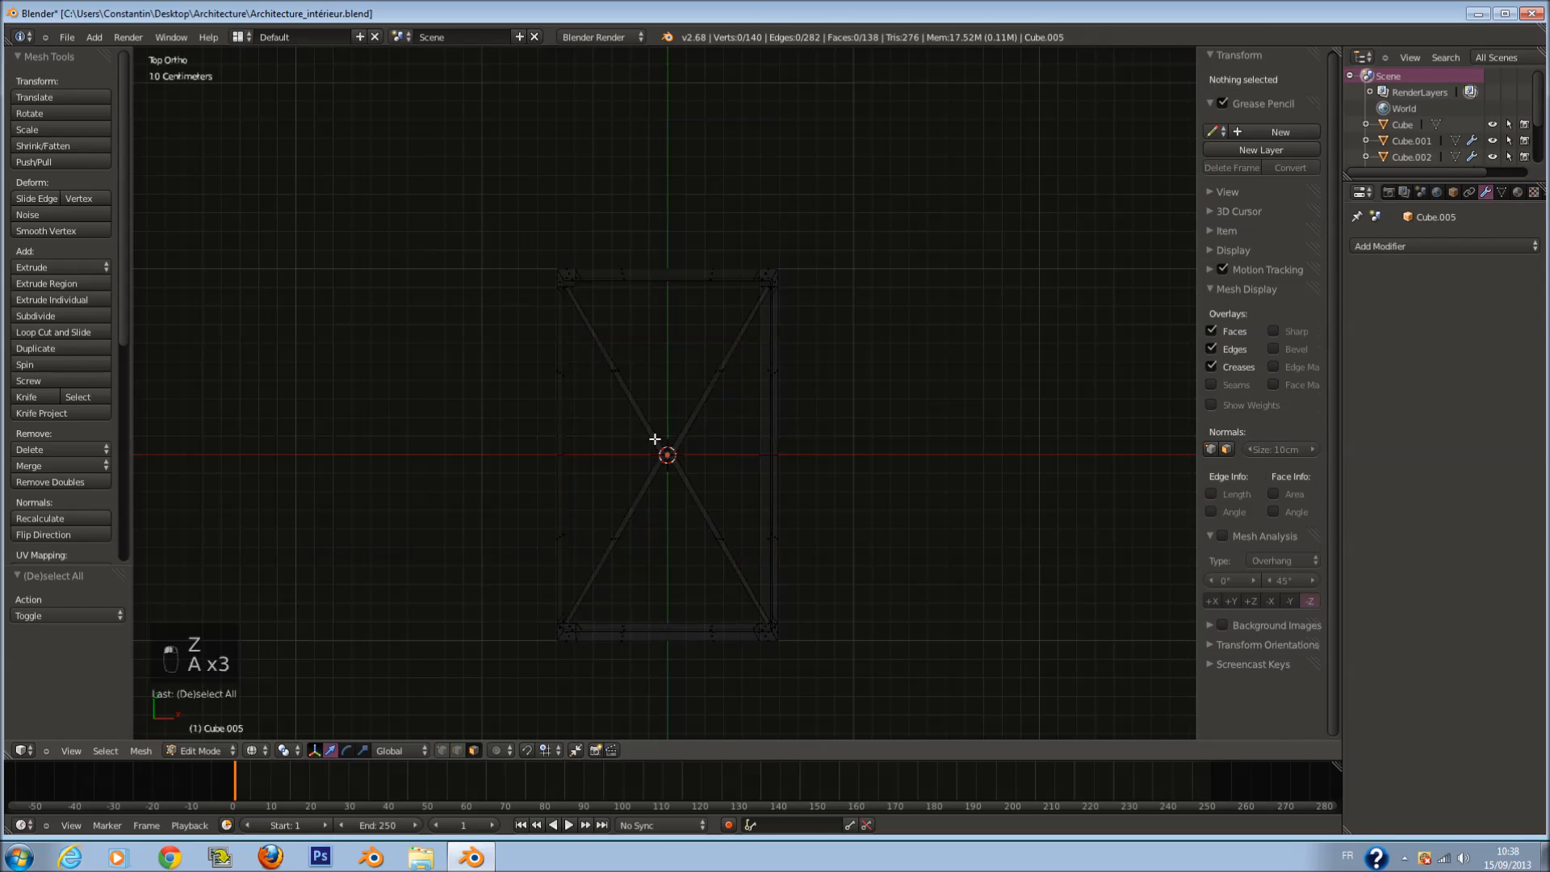
scroll(655, 438, up, 1)
key(b)
drag(471, 173, 908, 465)
key(x)
click(908, 464)
Step: Add a Mirror modifier to the table frame with the Y axis enabled and X disabled
key(Tab)
click(1421, 245)
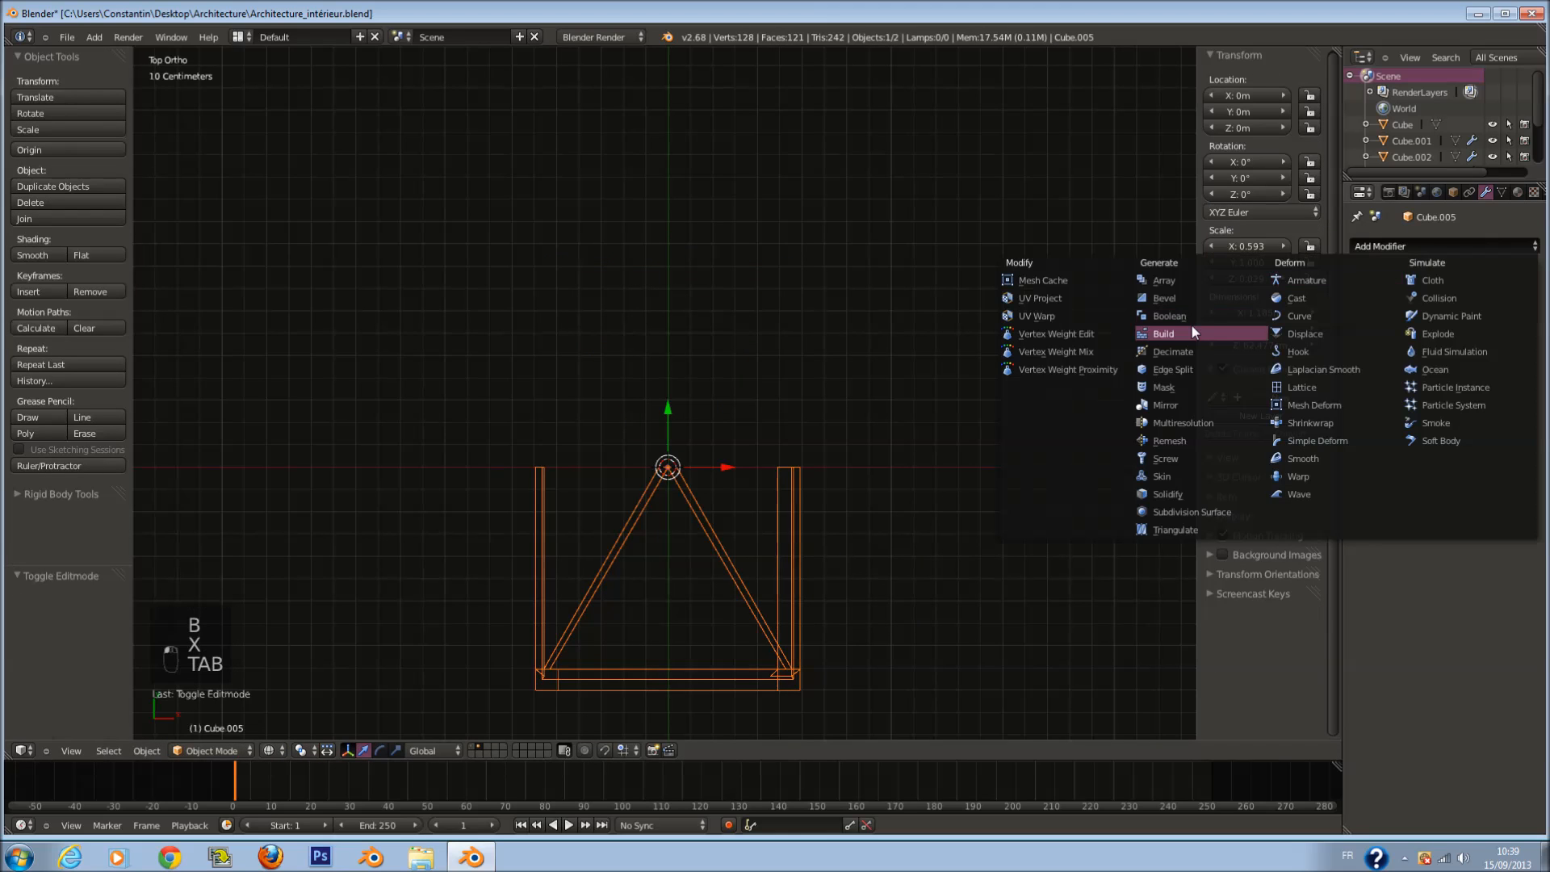
click(1192, 403)
middle_drag(1191, 403, 878, 417)
scroll(878, 417, up, 2)
key(Tab)
mouse_move(998, 486)
shift+middle_down()
mouse_move(840, 484)
mouse_move(892, 446)
shift+middle_up()
scroll(893, 446, up, 1)
key(z)
mouse_move(774, 533)
shift+middle_down()
mouse_move(905, 536)
mouse_move(907, 434)
shift+middle_up()
scroll(908, 434, up, 1)
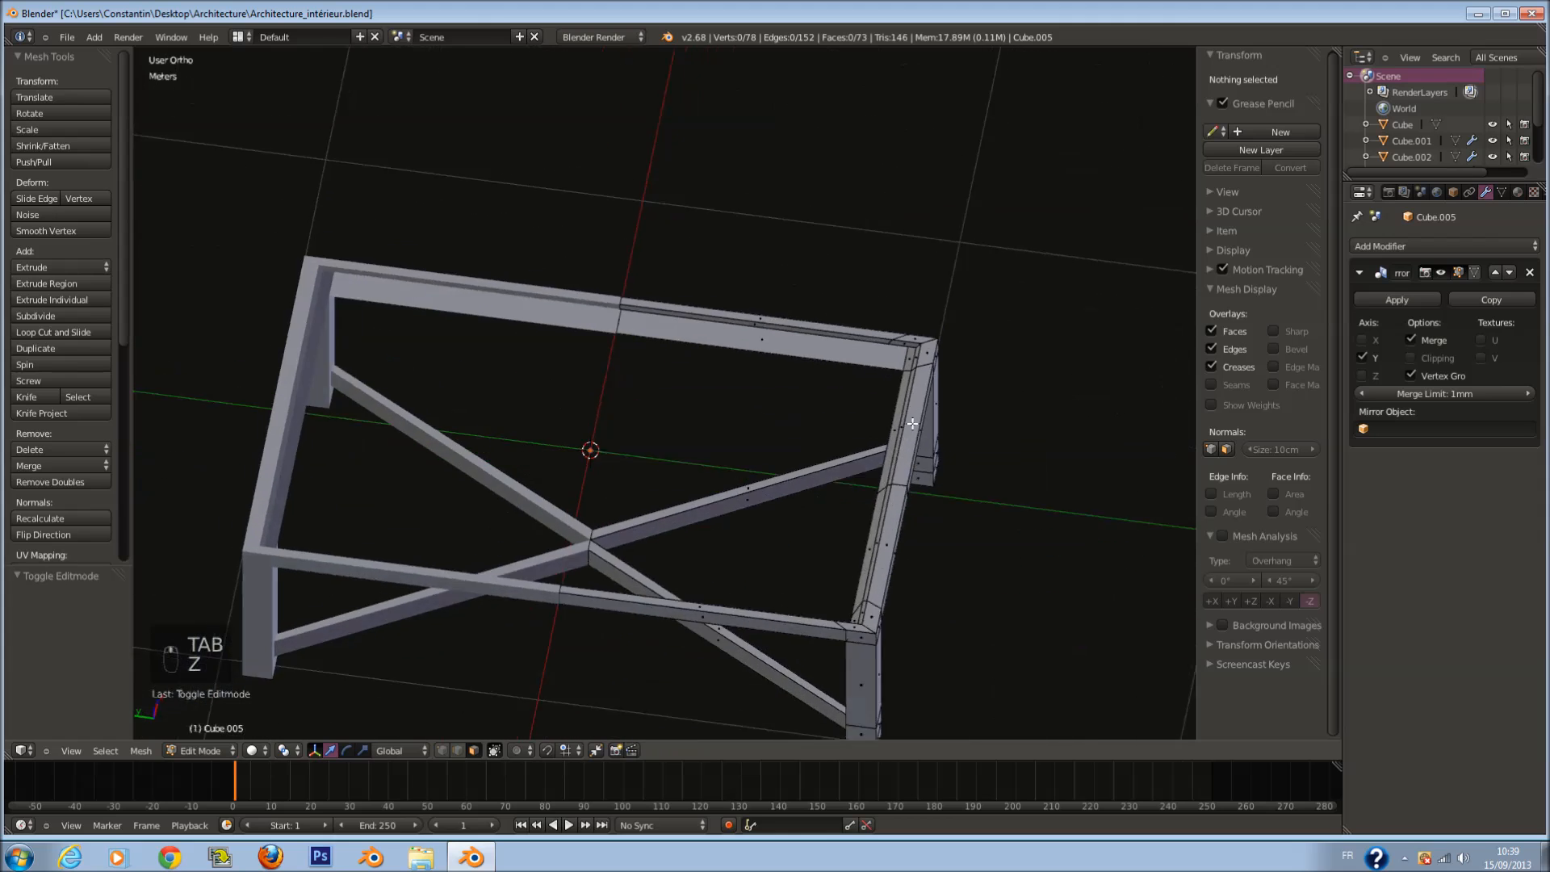
Step: Fill a face between the recess edge and the lower inner edge along one long side of the frame
scroll(908, 434, up, 2)
scroll(958, 374, up, 2)
middle_drag(889, 312, 731, 355)
right_click(732, 353)
scroll(743, 381, up, 2)
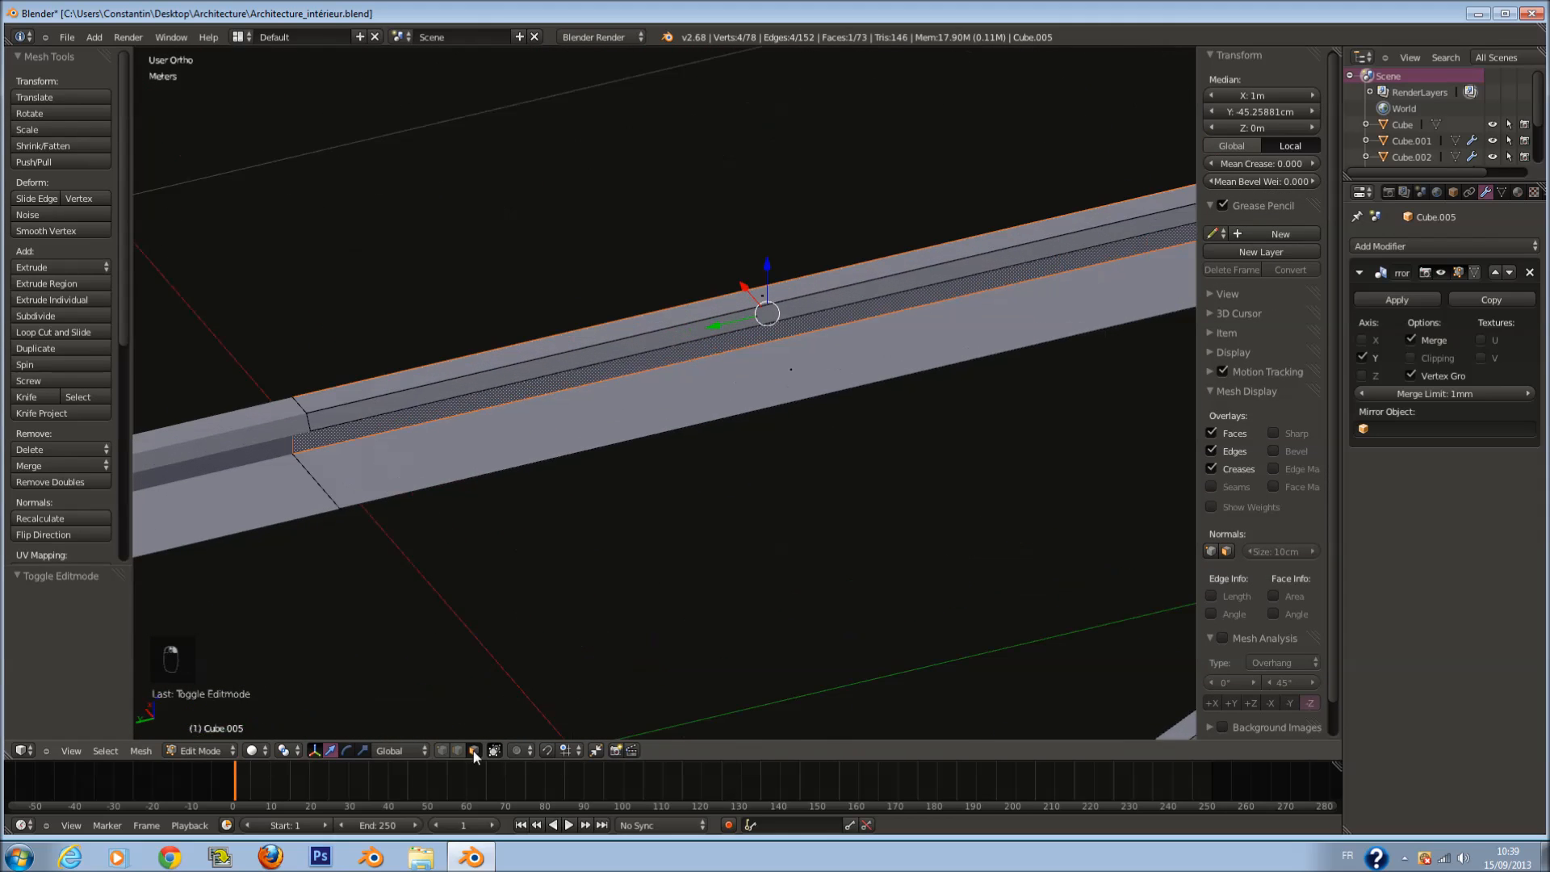
right_click(485, 385)
middle_drag(491, 385, 565, 391)
shift+right_click(641, 413)
key(f)
key(a)
Step: Delete the unwanted face at the adjoining corner and fill the opening from its surrounding edges
middle_drag(1013, 148, 995, 253)
right_click(1028, 297)
key(x)
click(1029, 292)
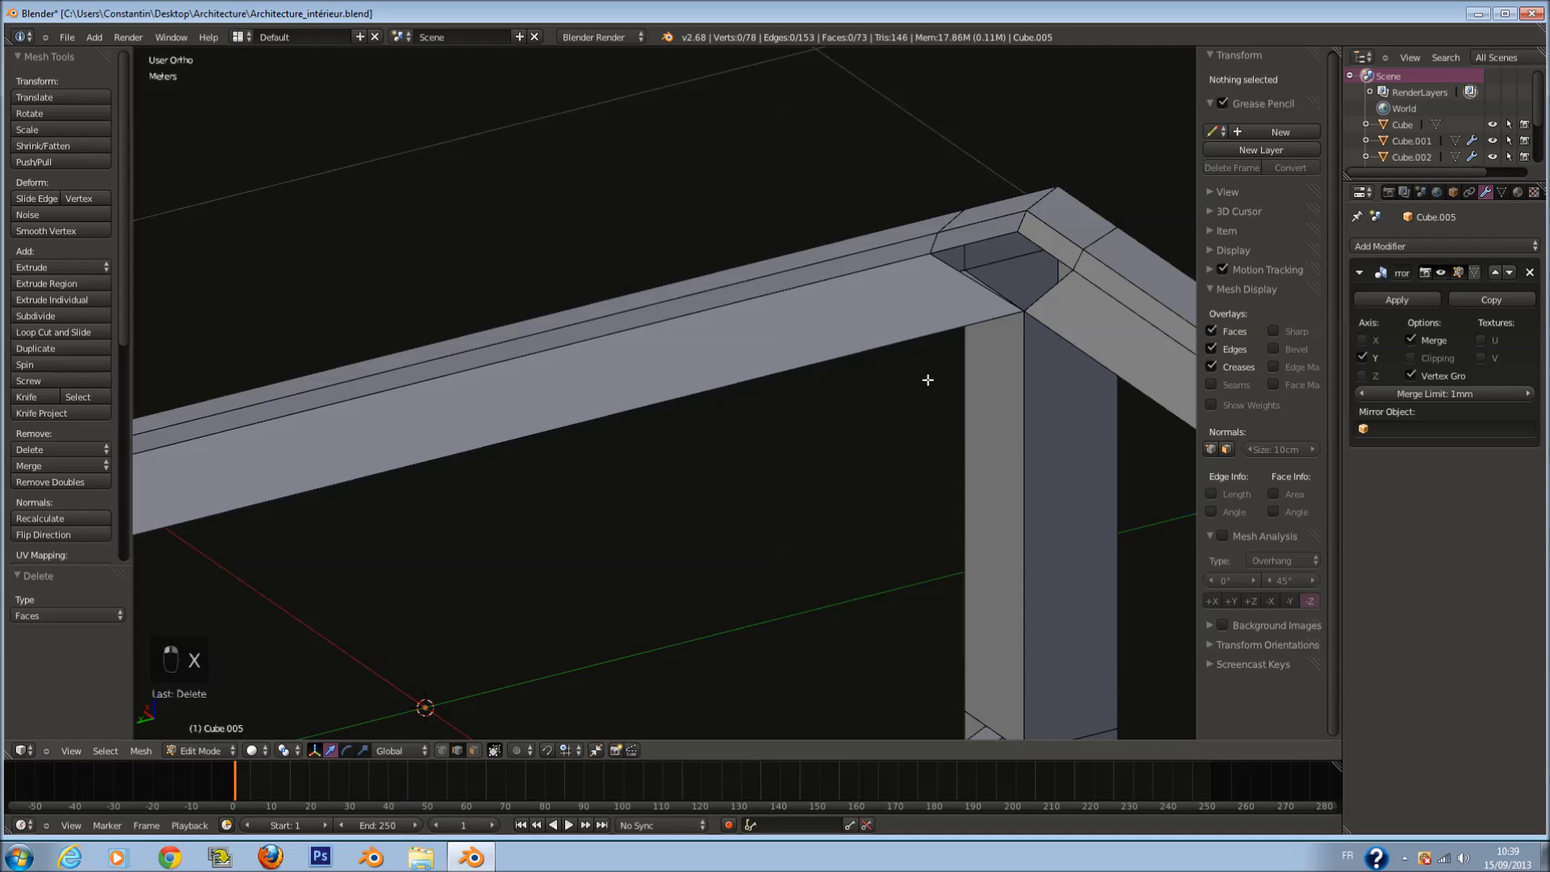
right_click(963, 283)
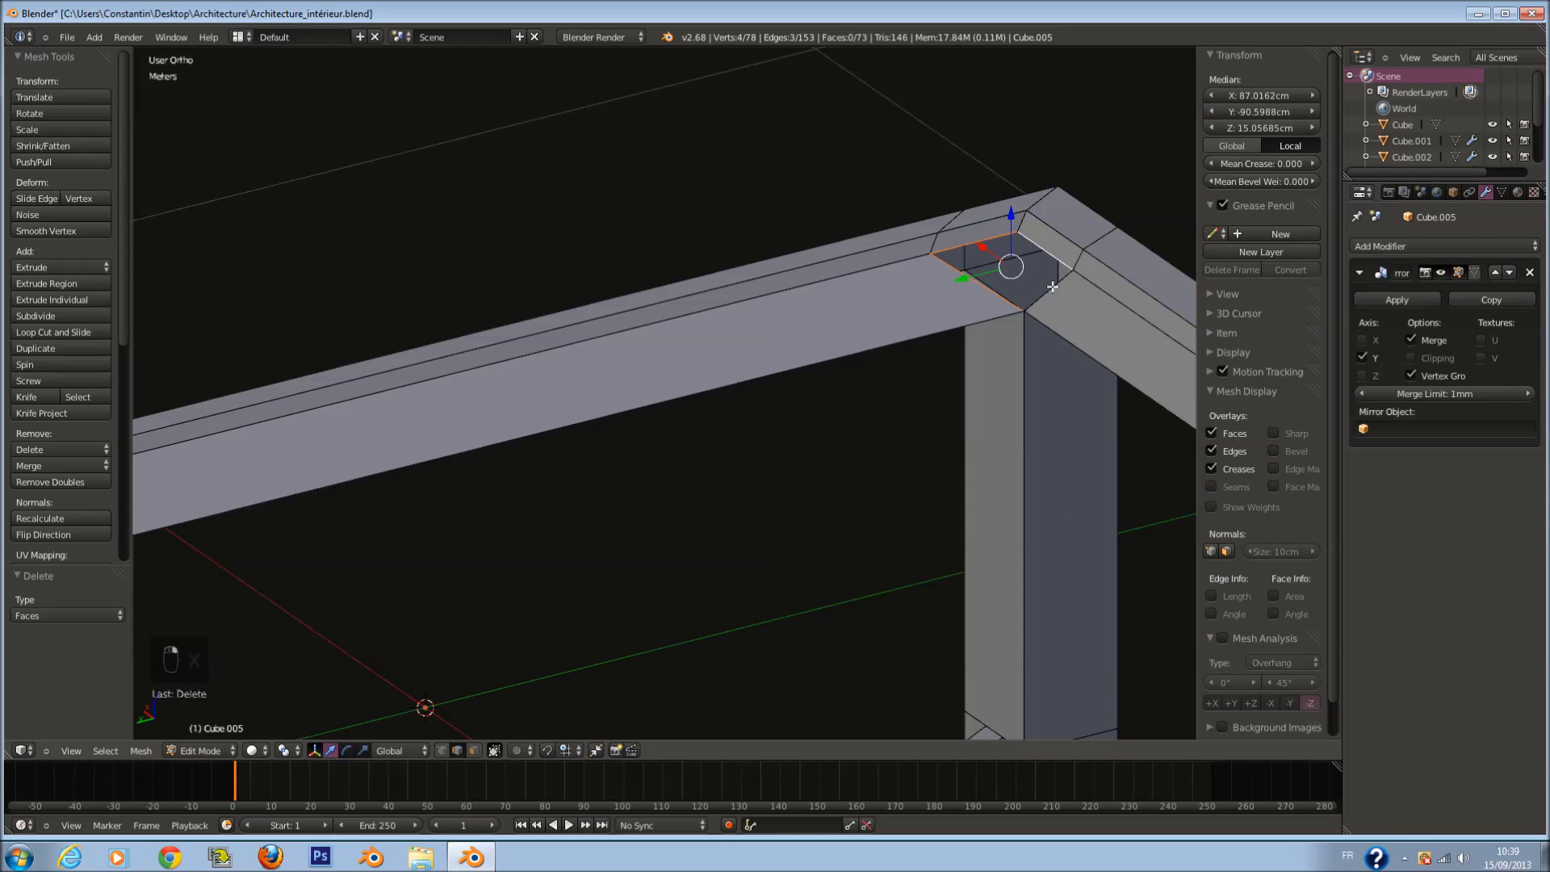
scroll(1010, 352, down, 3)
middle_drag(1014, 403, 1106, 403)
shift+middle_drag(1184, 323, 1055, 398)
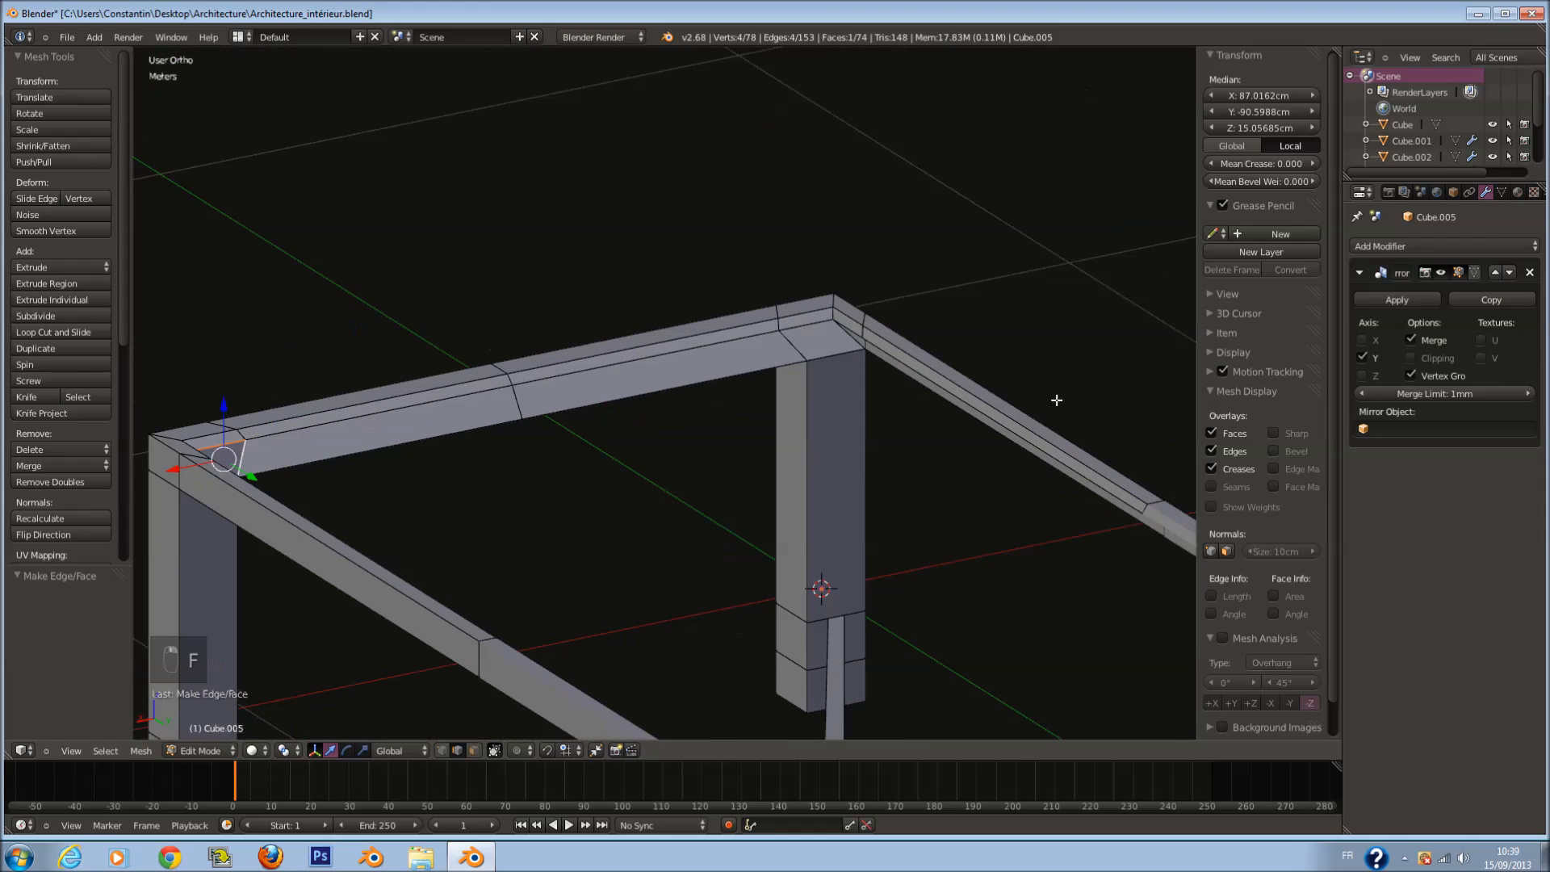
Step: In top wireframe view, box-select the faces of the frame's negative X half, delete them and leave Edit Mode
scroll(1056, 398, up, 3)
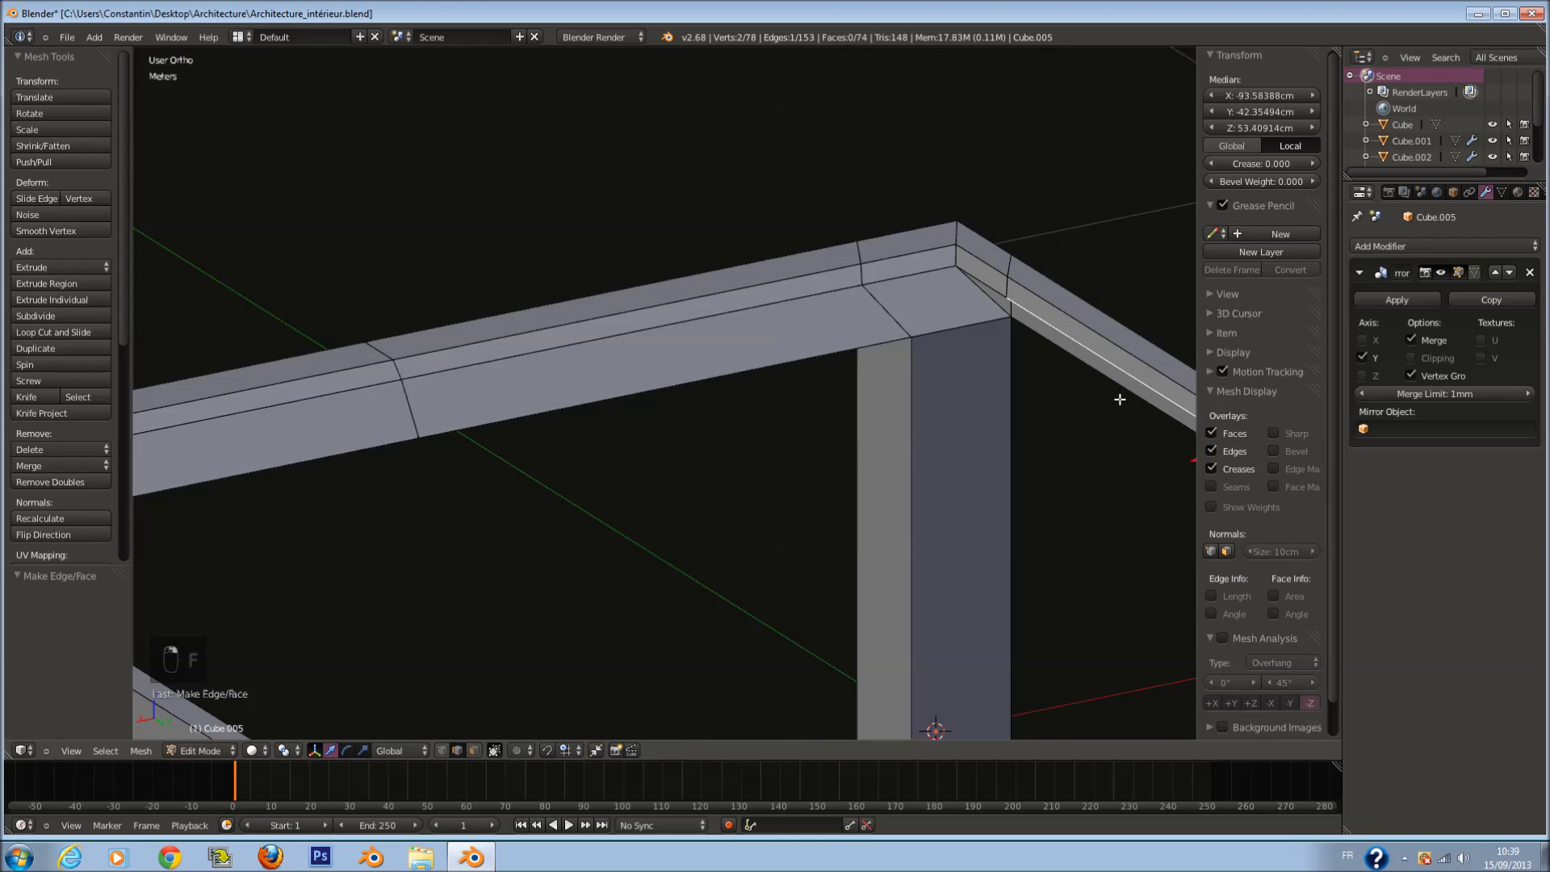
scroll(1120, 399, down, 3)
middle_drag(1107, 406, 1026, 380)
key(KP_7)
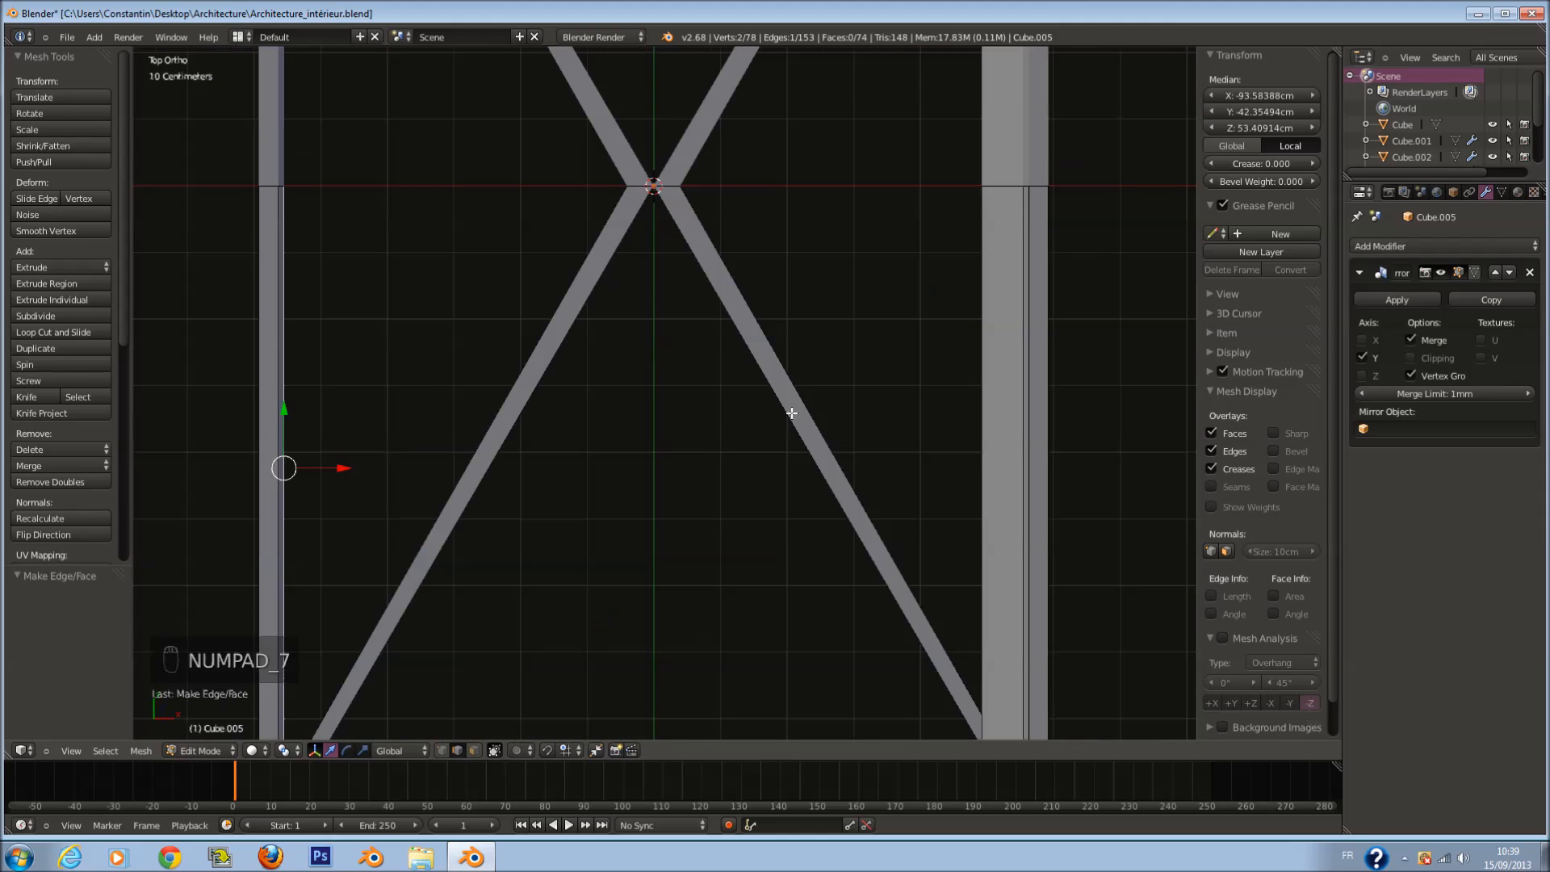
key(z)
click(473, 749)
key(a)
key(a)
key(a)
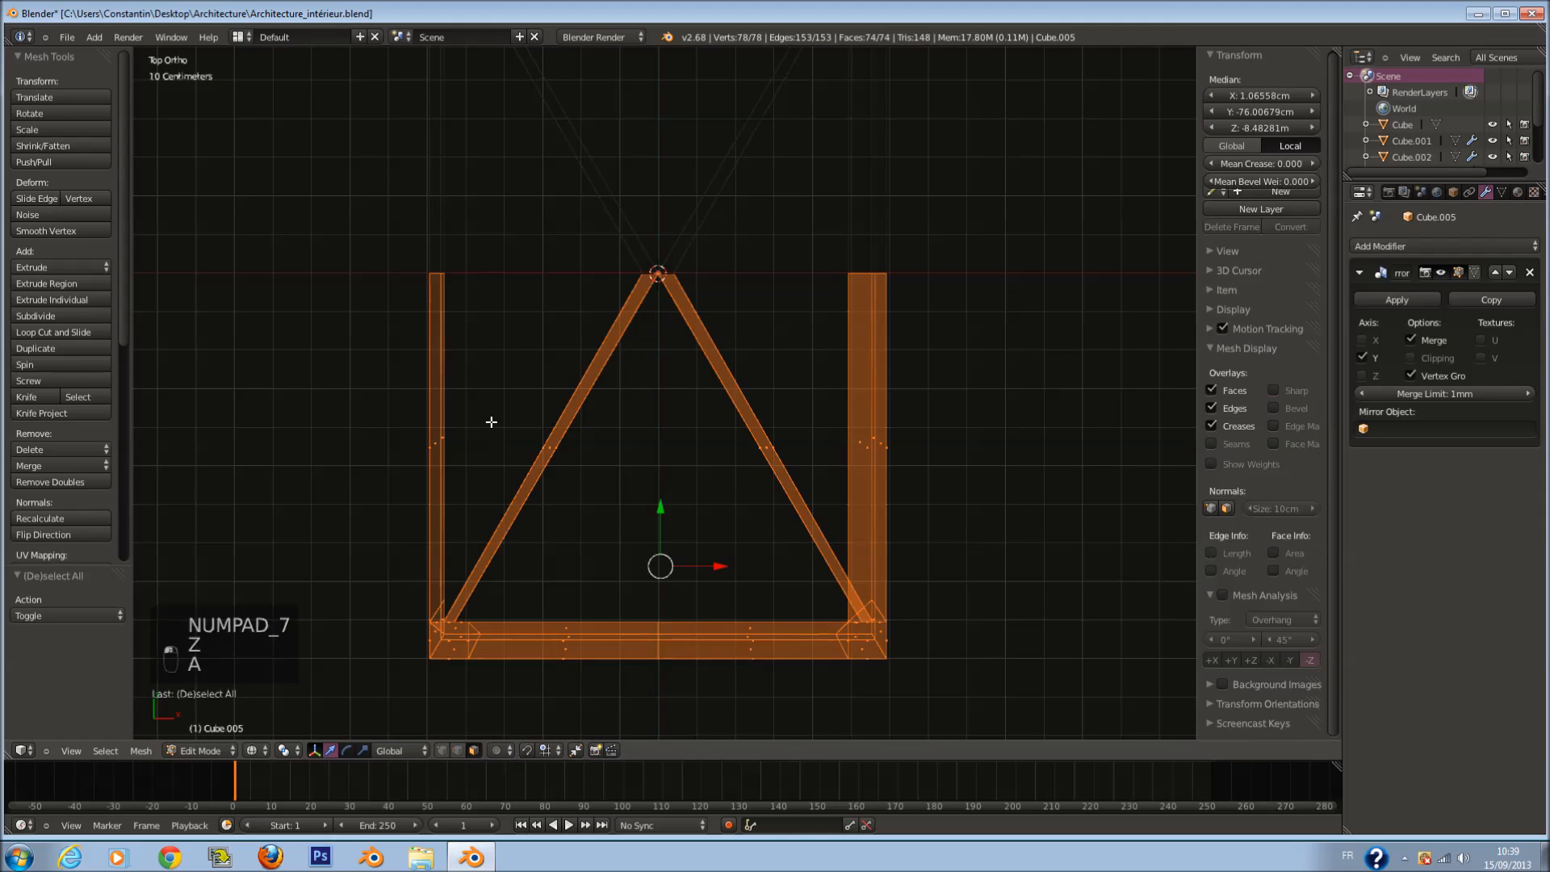
scroll(456, 346, down, 1)
key(b)
drag(442, 315, 665, 720)
key(x)
click(704, 625)
key(Tab)
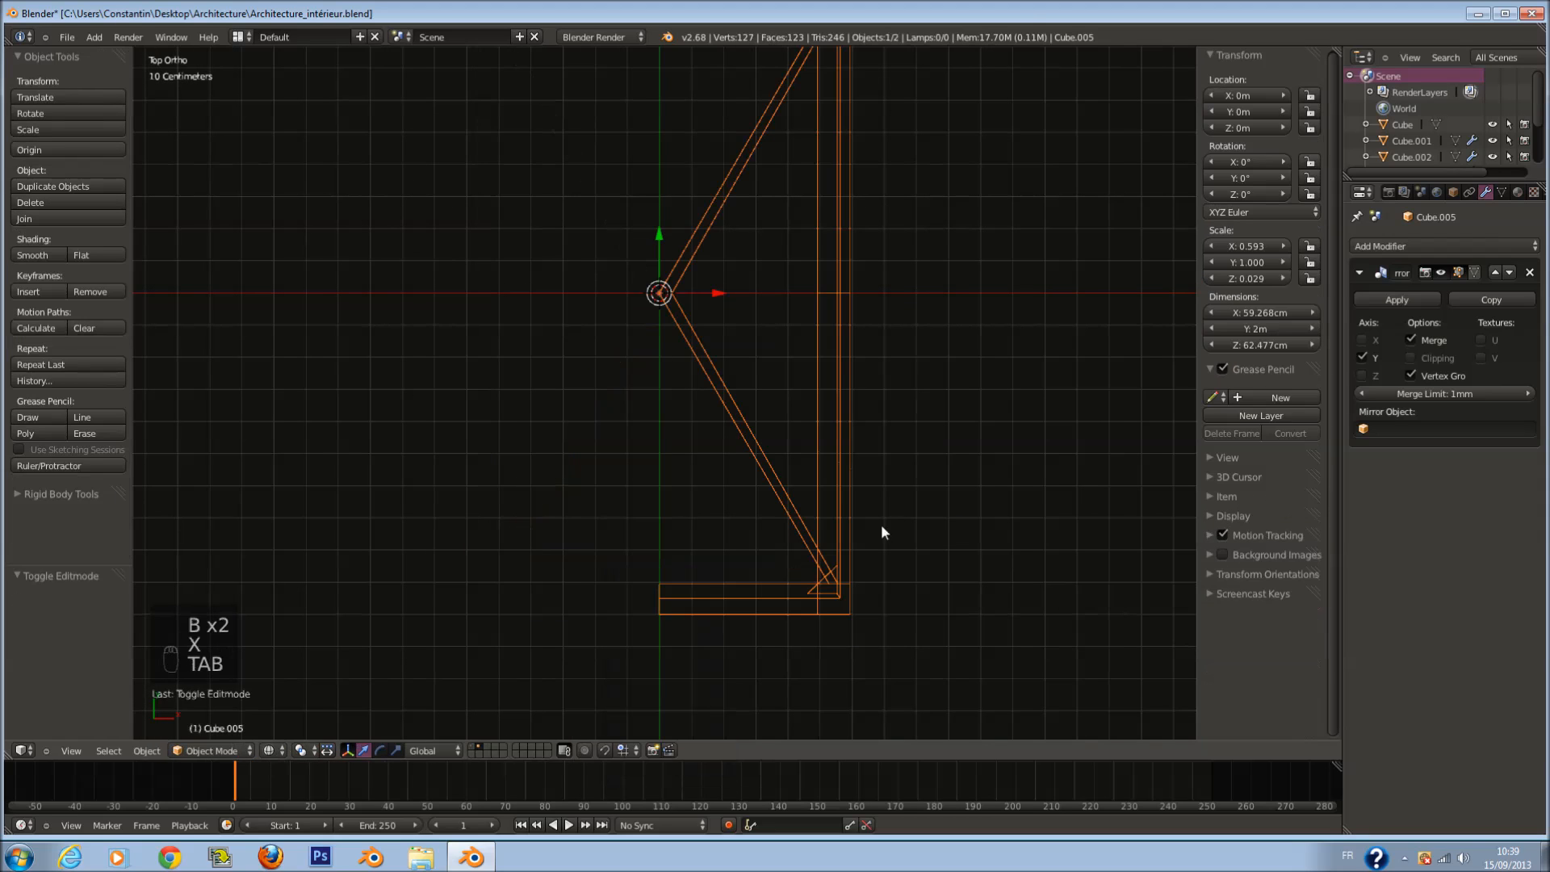
Step: Enable the X axis in the table frame's Mirror modifier, return to solid shading and save the file
click(1362, 340)
key(z)
middle_drag(1177, 339, 465, 323)
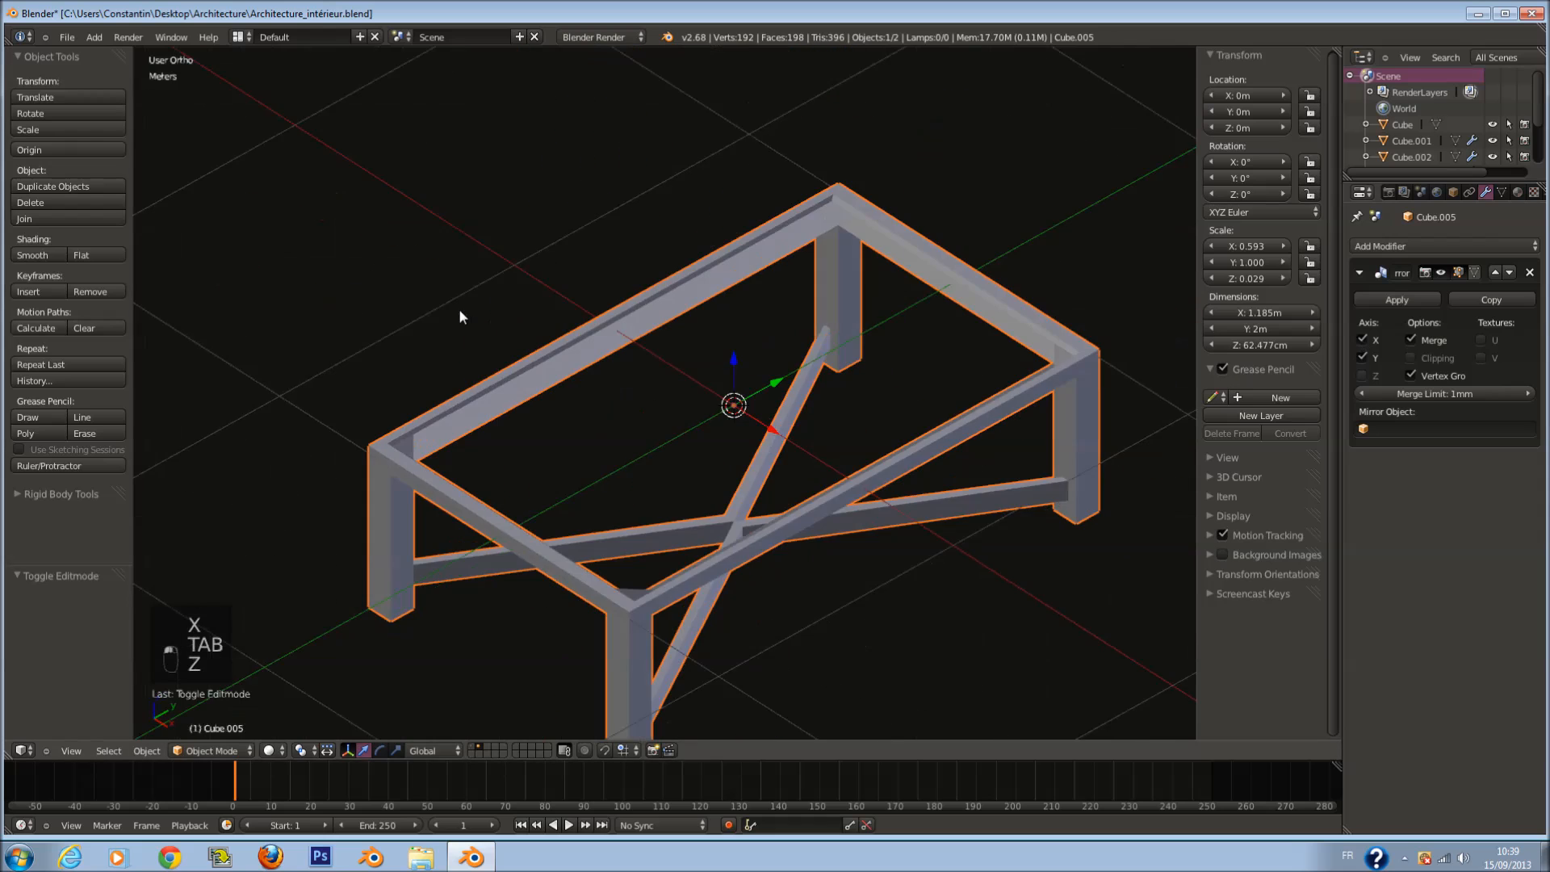
scroll(615, 410, up, 4)
key(ctrl+s)
middle_drag(484, 384, 219, 352)
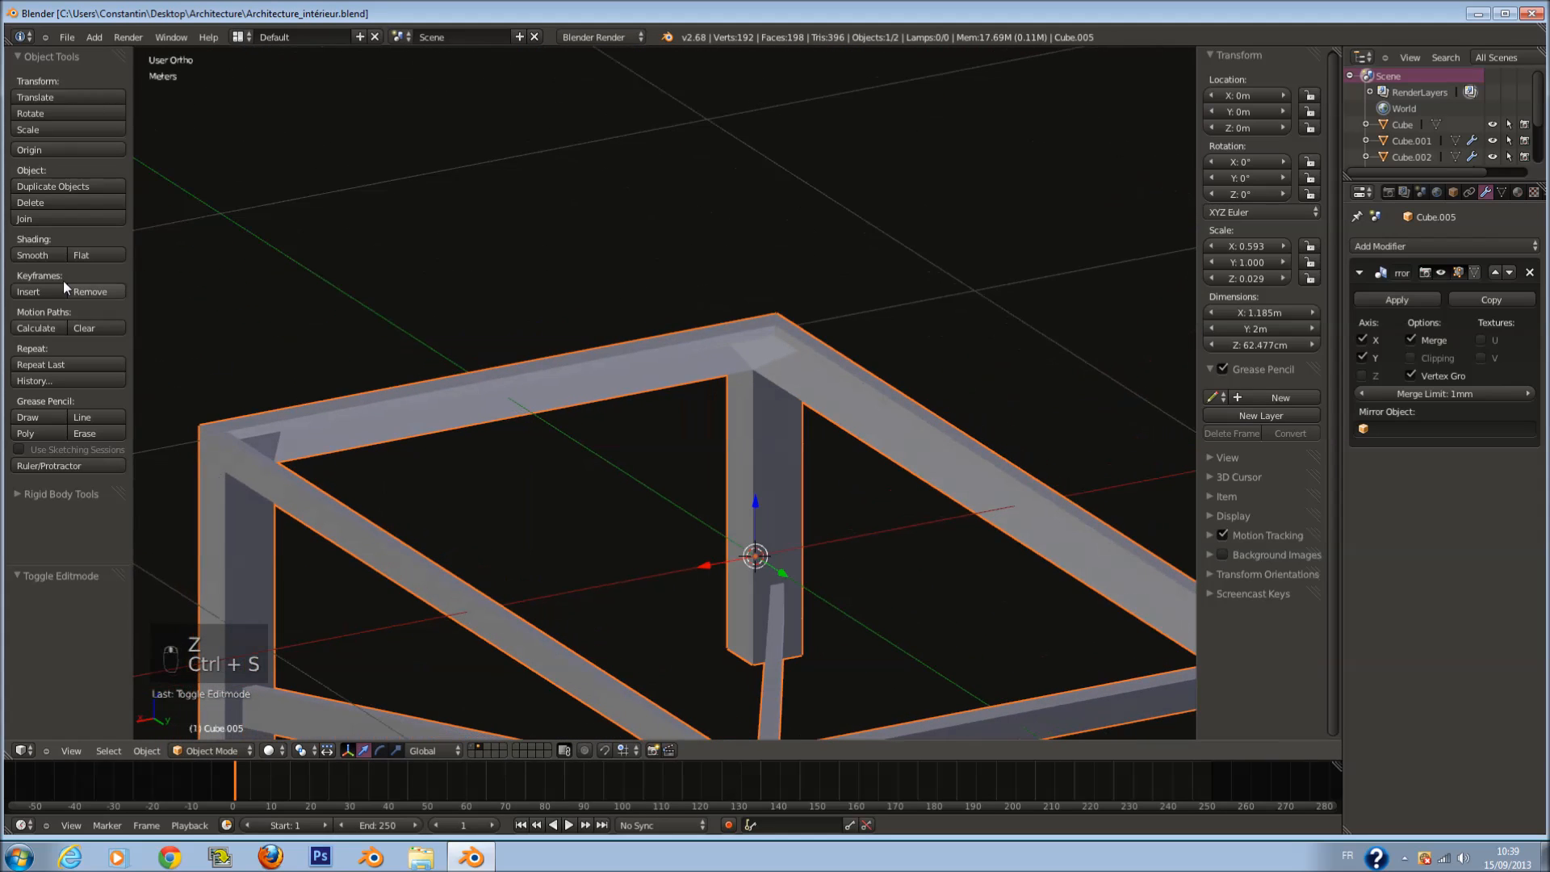
mouse_move(226, 266)
middle_down()
mouse_move(402, 391)
mouse_move(207, 284)
middle_up()
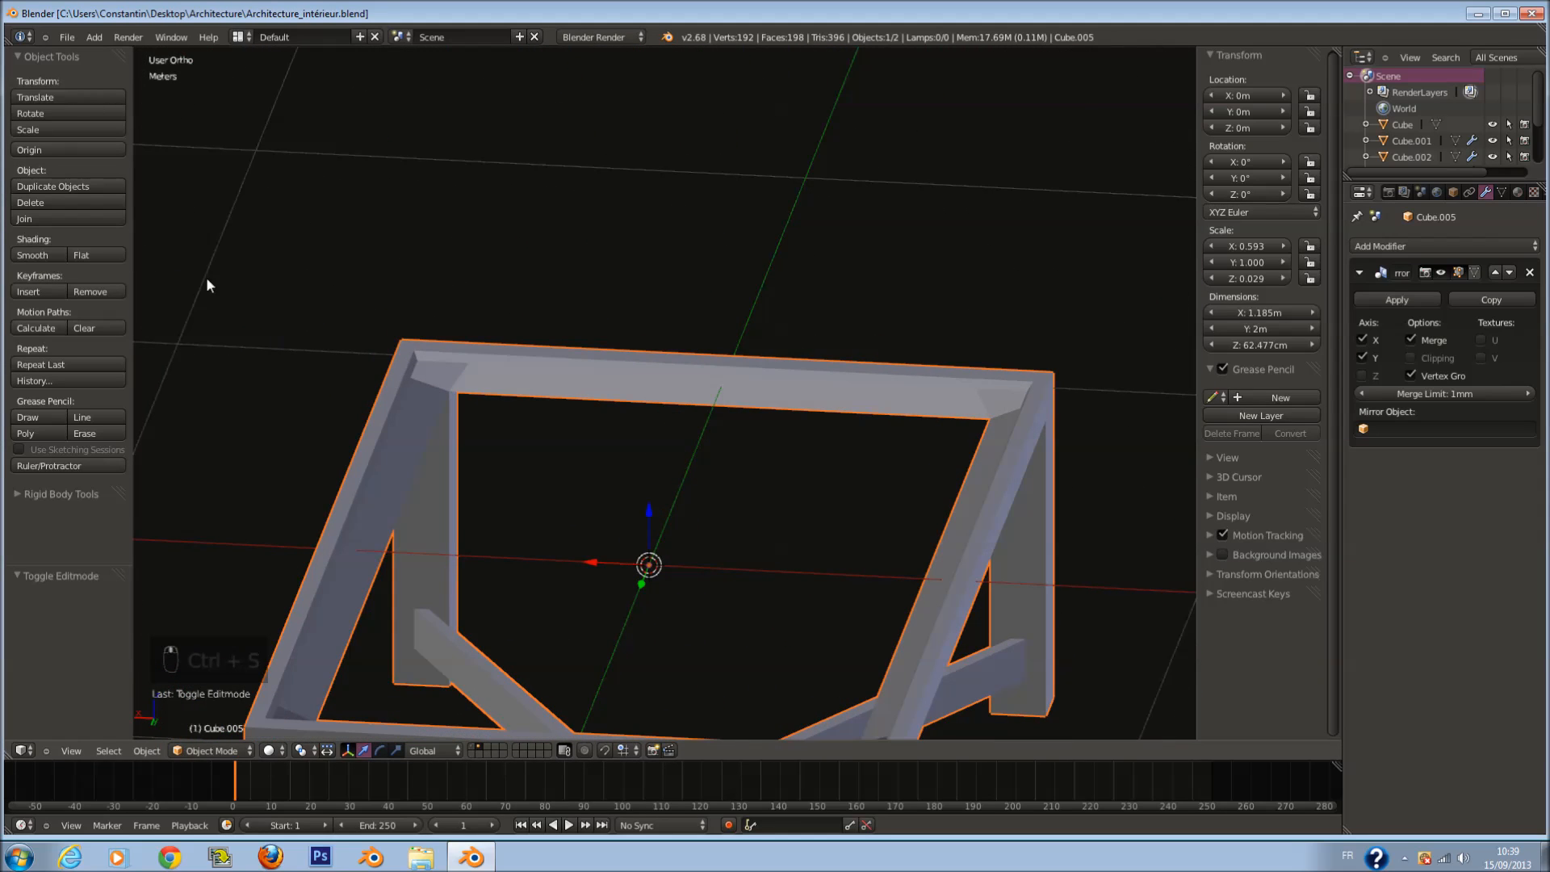
Step: Shade the table frame smooth, applying its Mirror modifier and adding an Edge Split modifier
click(55, 253)
click(1395, 300)
click(1398, 244)
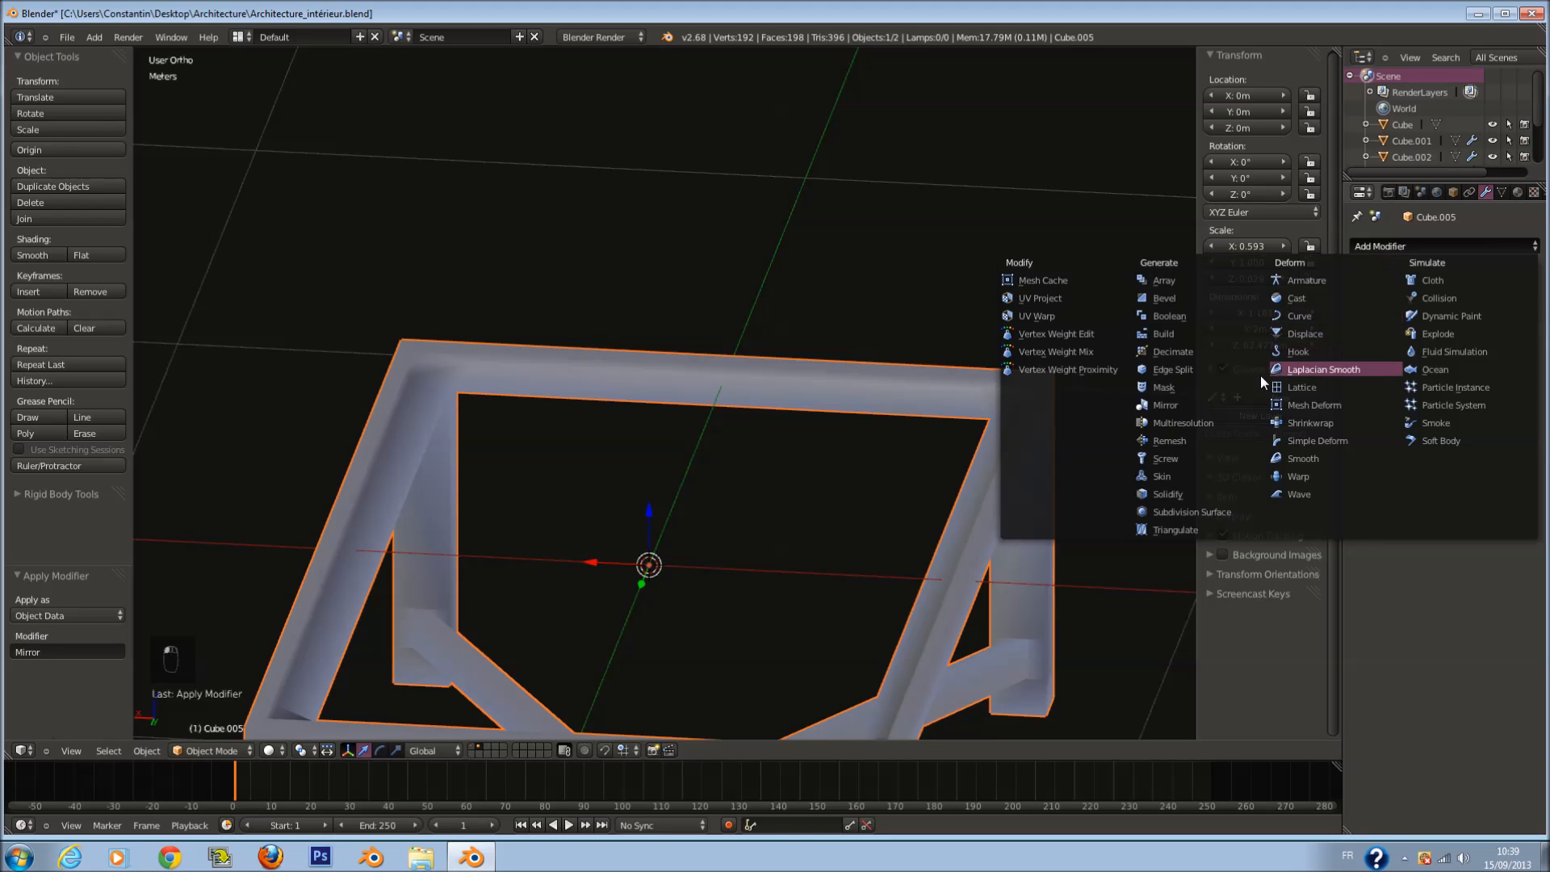
click(1201, 368)
middle_drag(1049, 436, 679, 525)
Step: Unhide the inset panel, raise it about 1.4 cm along Z within the frame recess and save the file
key(ctrl+s)
key(alt+h)
right_click(679, 525)
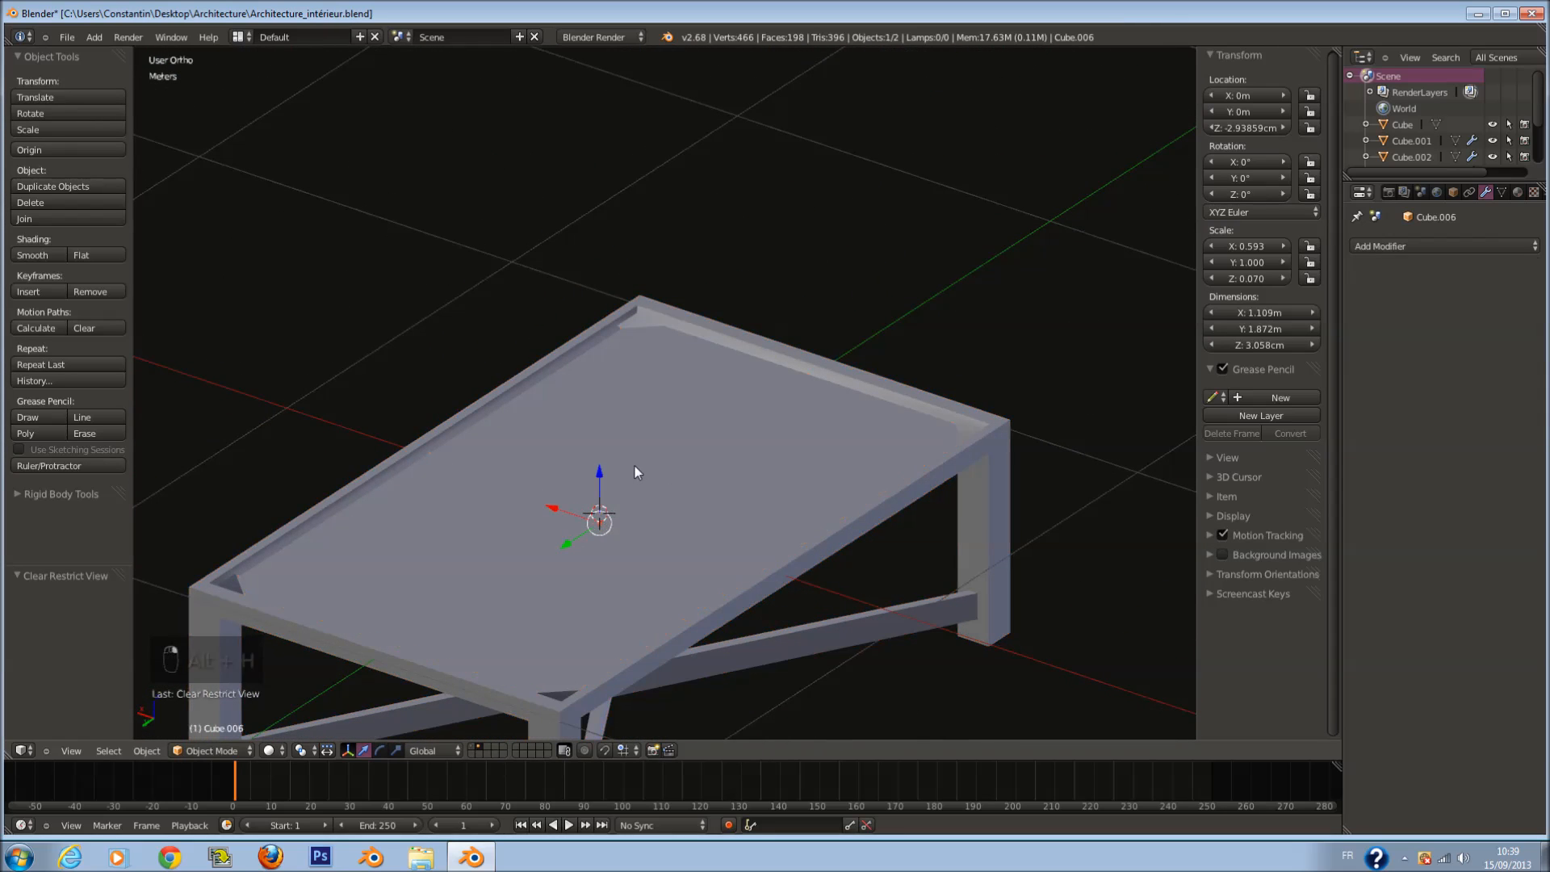
drag(599, 477, 596, 466)
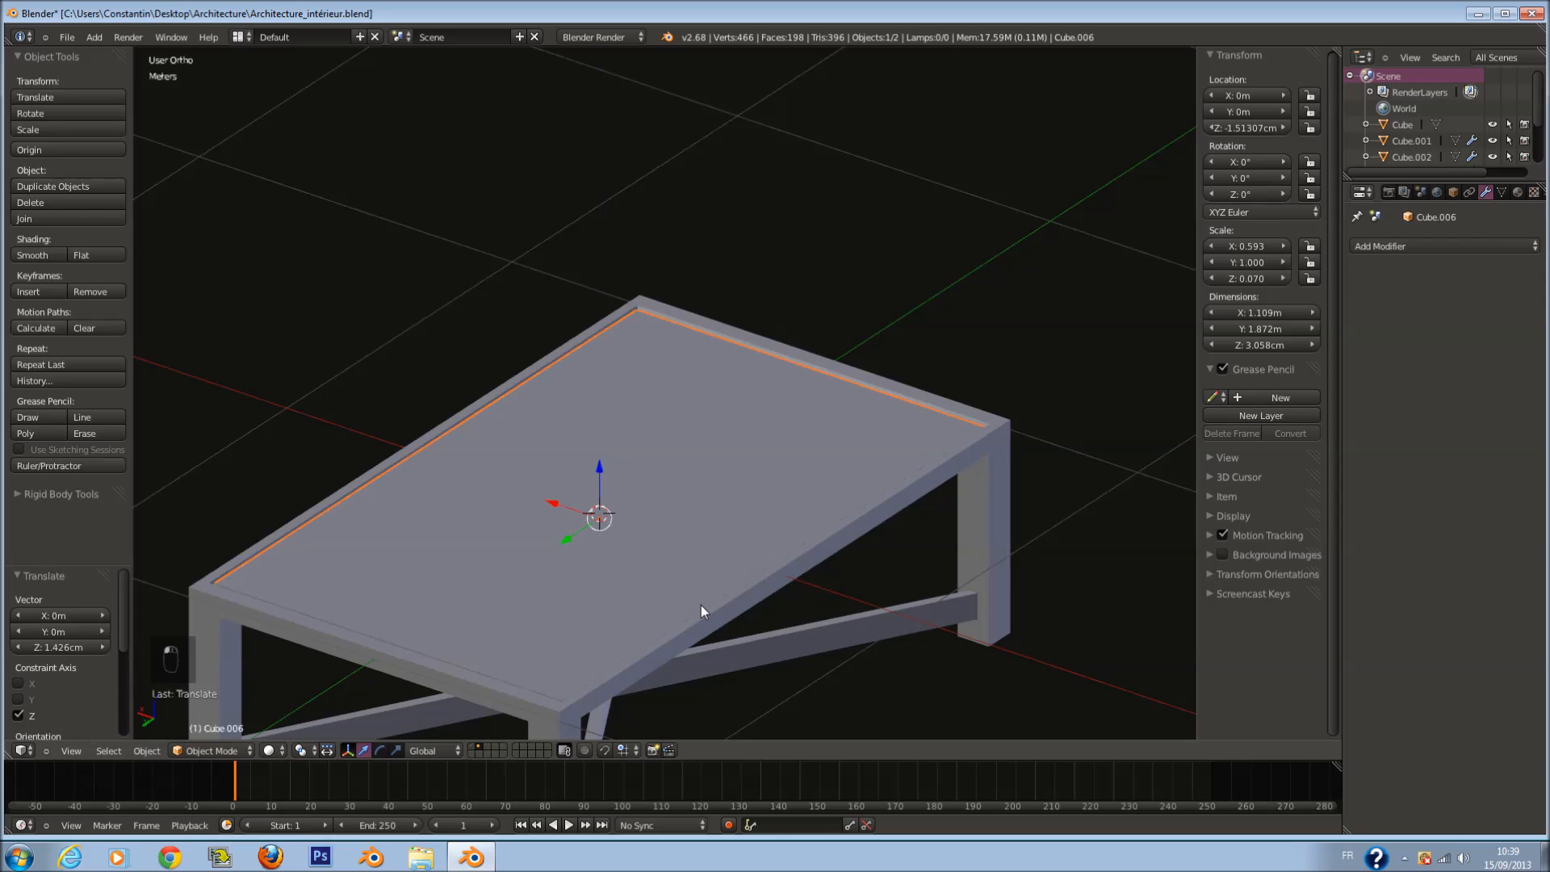
scroll(686, 598, down, 2)
key(a)
key(ctrl+s)
Step: Select both table objects, move them to the first layer and display that layer with the room
scroll(702, 603, down, 1)
key(a)
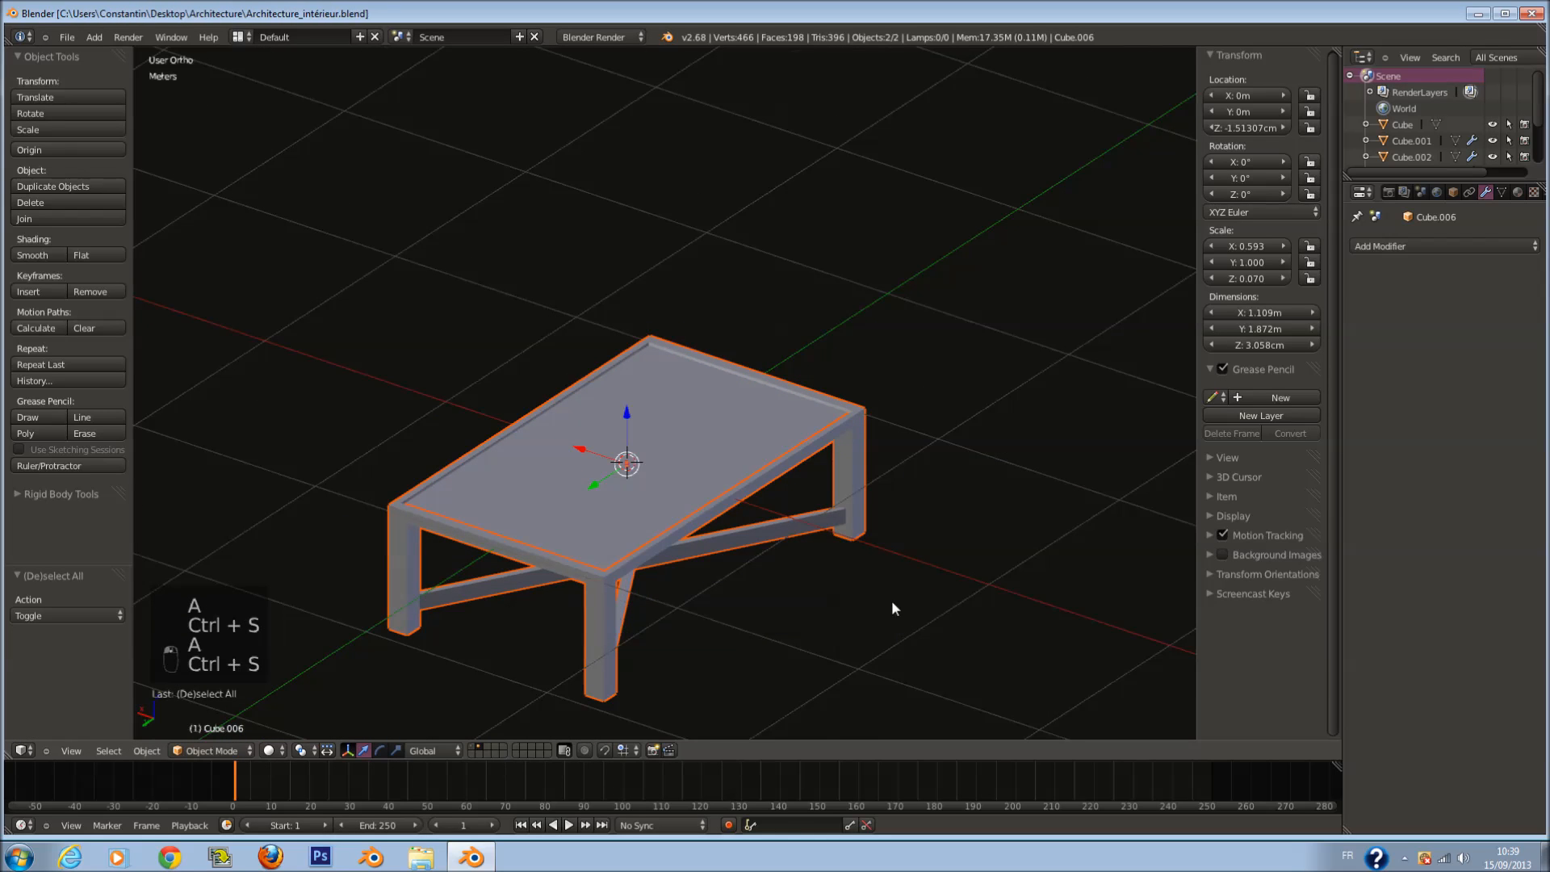
middle_drag(892, 604, 783, 555)
click(912, 583)
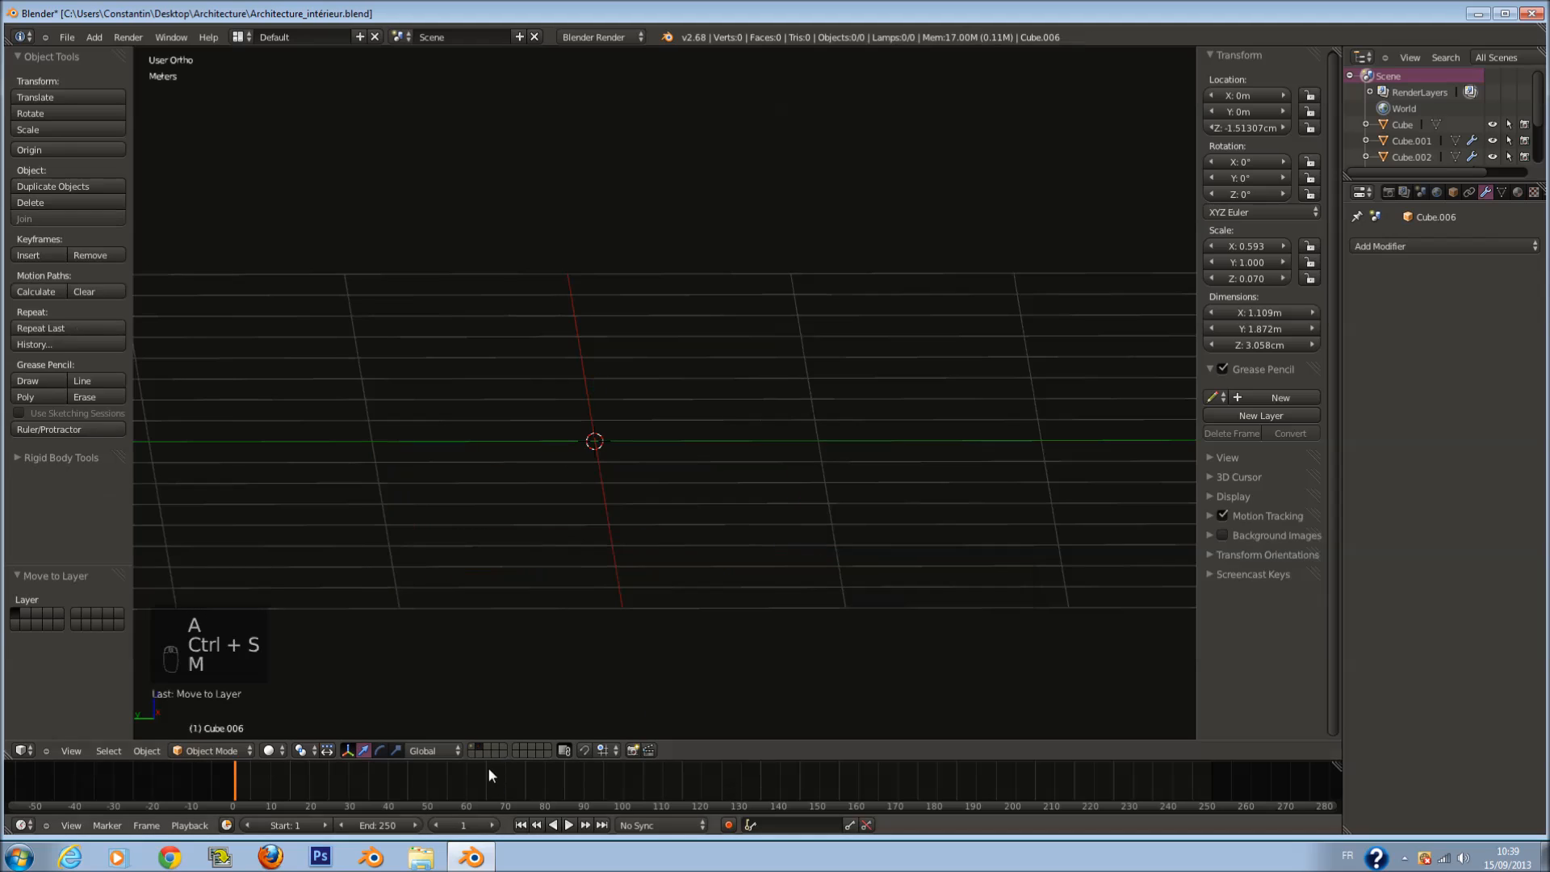
click(474, 746)
Step: In top wireframe view, scale the table to about 0.67 and move it about 23.6 cm in X and -12.1 cm in Y
key(KP_7)
key(z)
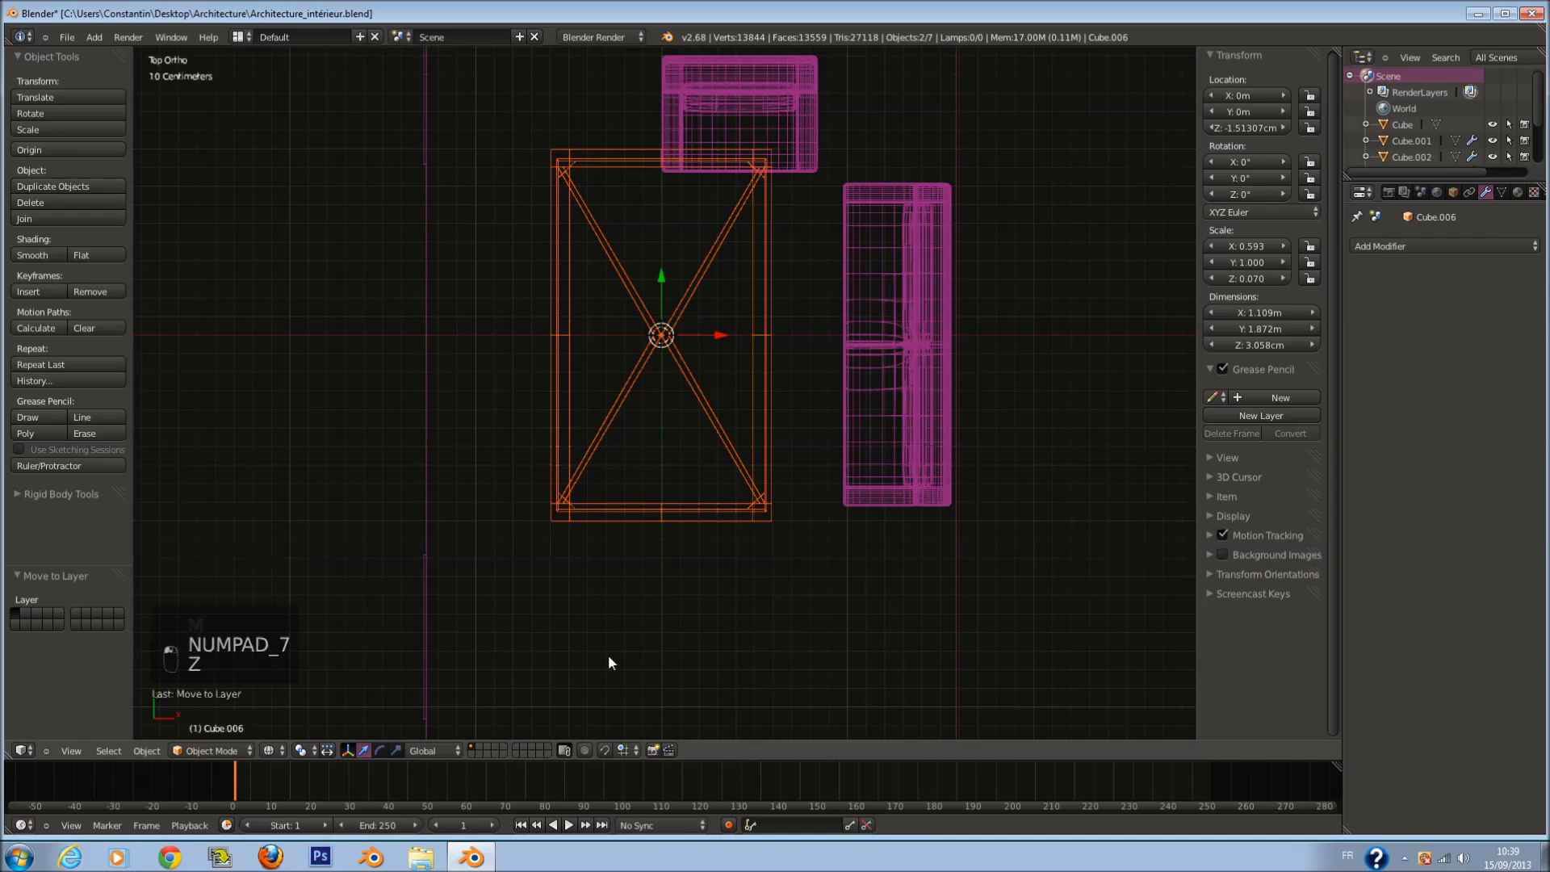
key(s)
click(775, 435)
key(g)
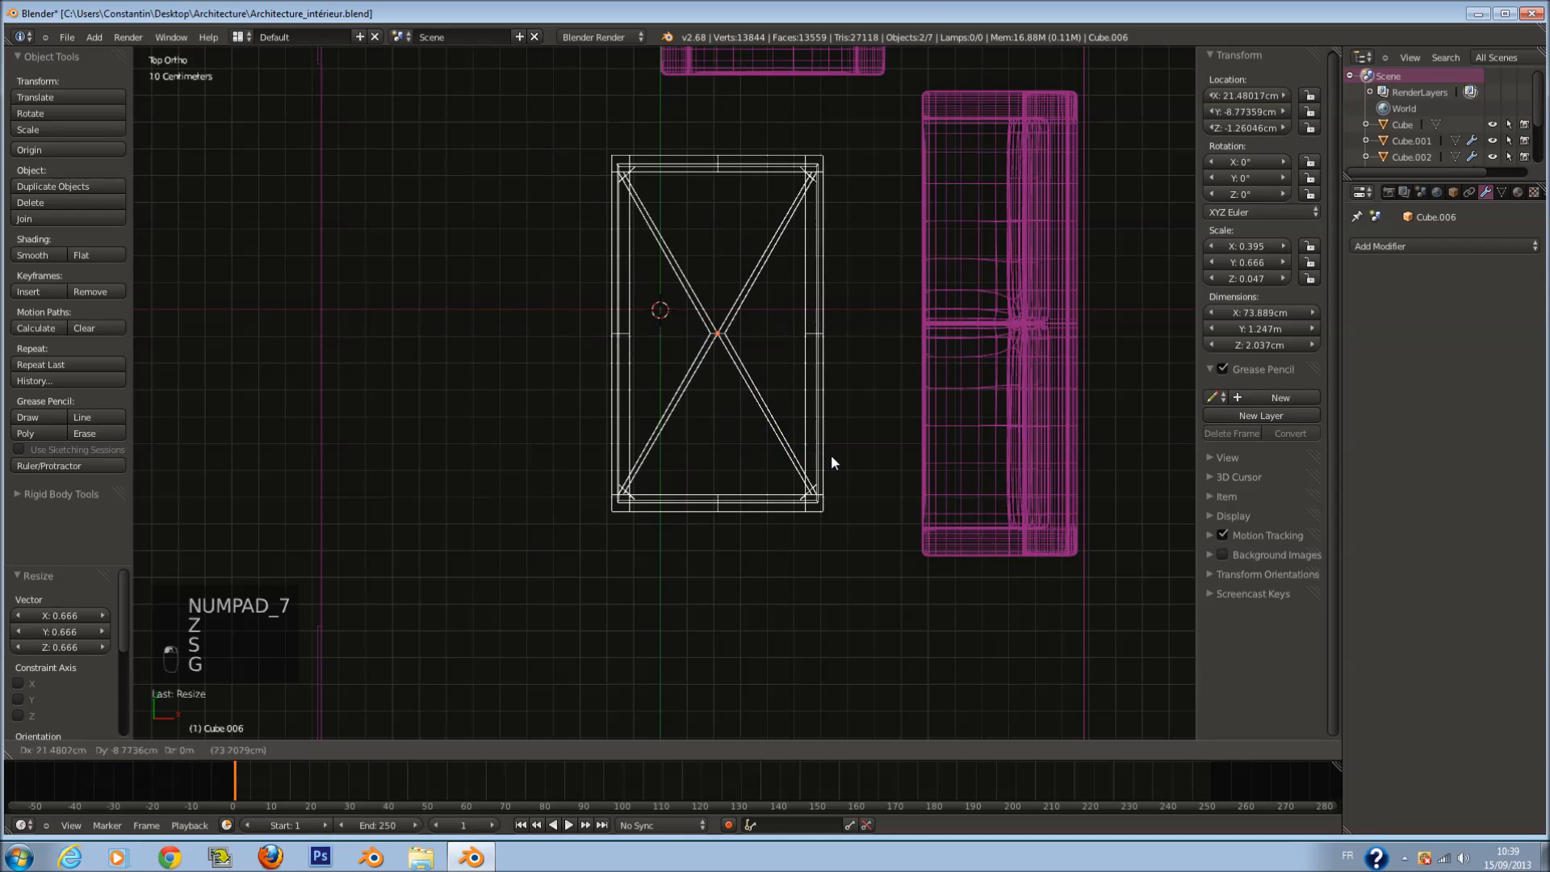
click(804, 459)
Step: In front view, lower the table about 62.3 cm along Z toward the room floor
key(KP_1)
key(KP_0)
key(KP_Decimal)
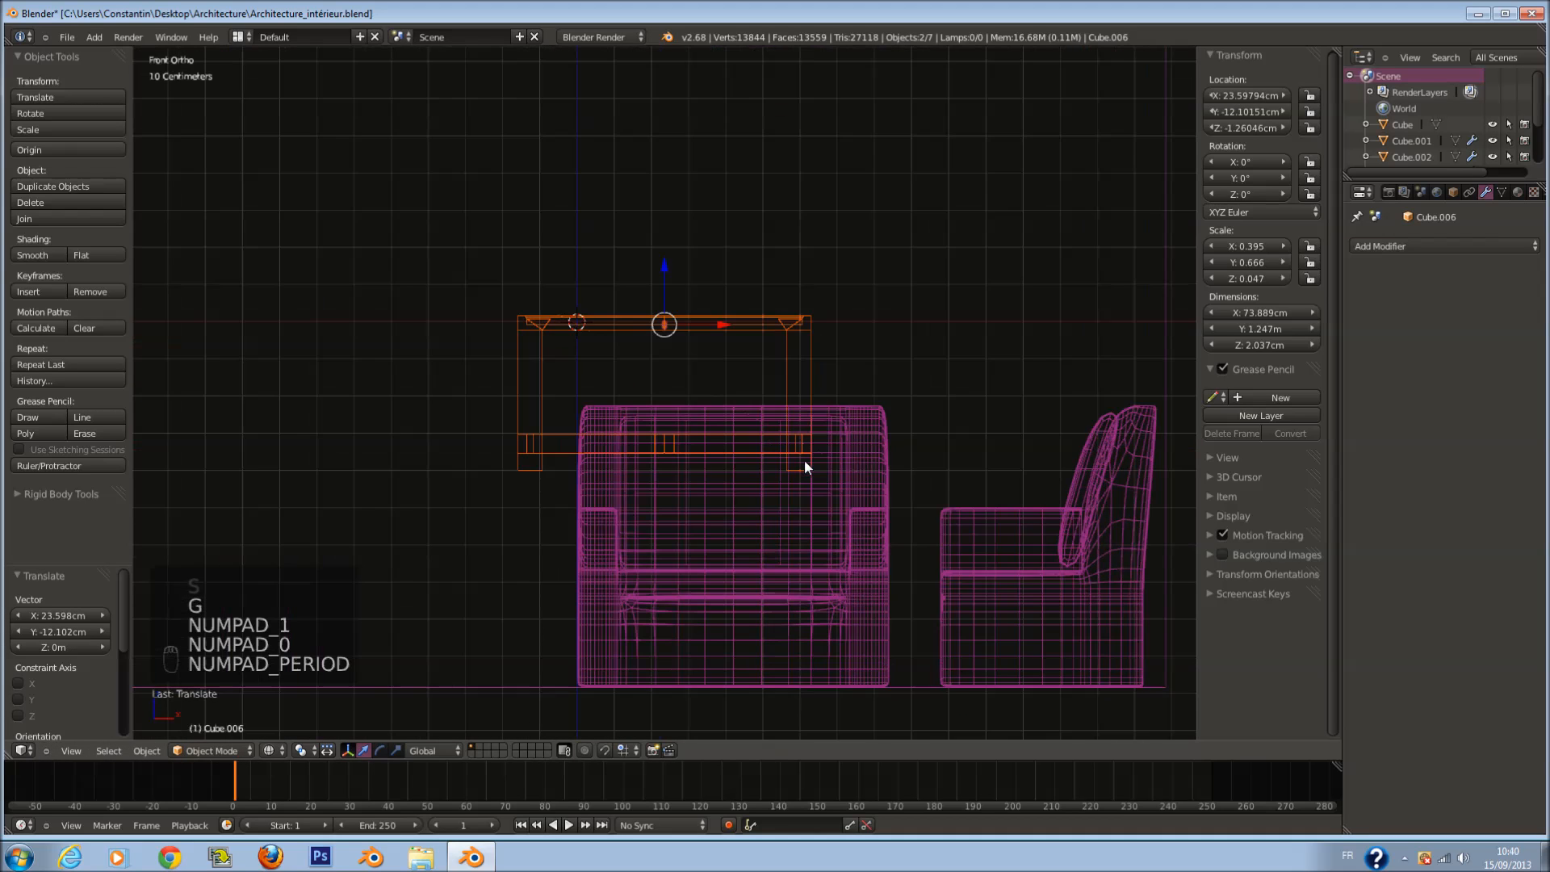
key(ctrl+s)
scroll(772, 401, down, 3)
key(g)
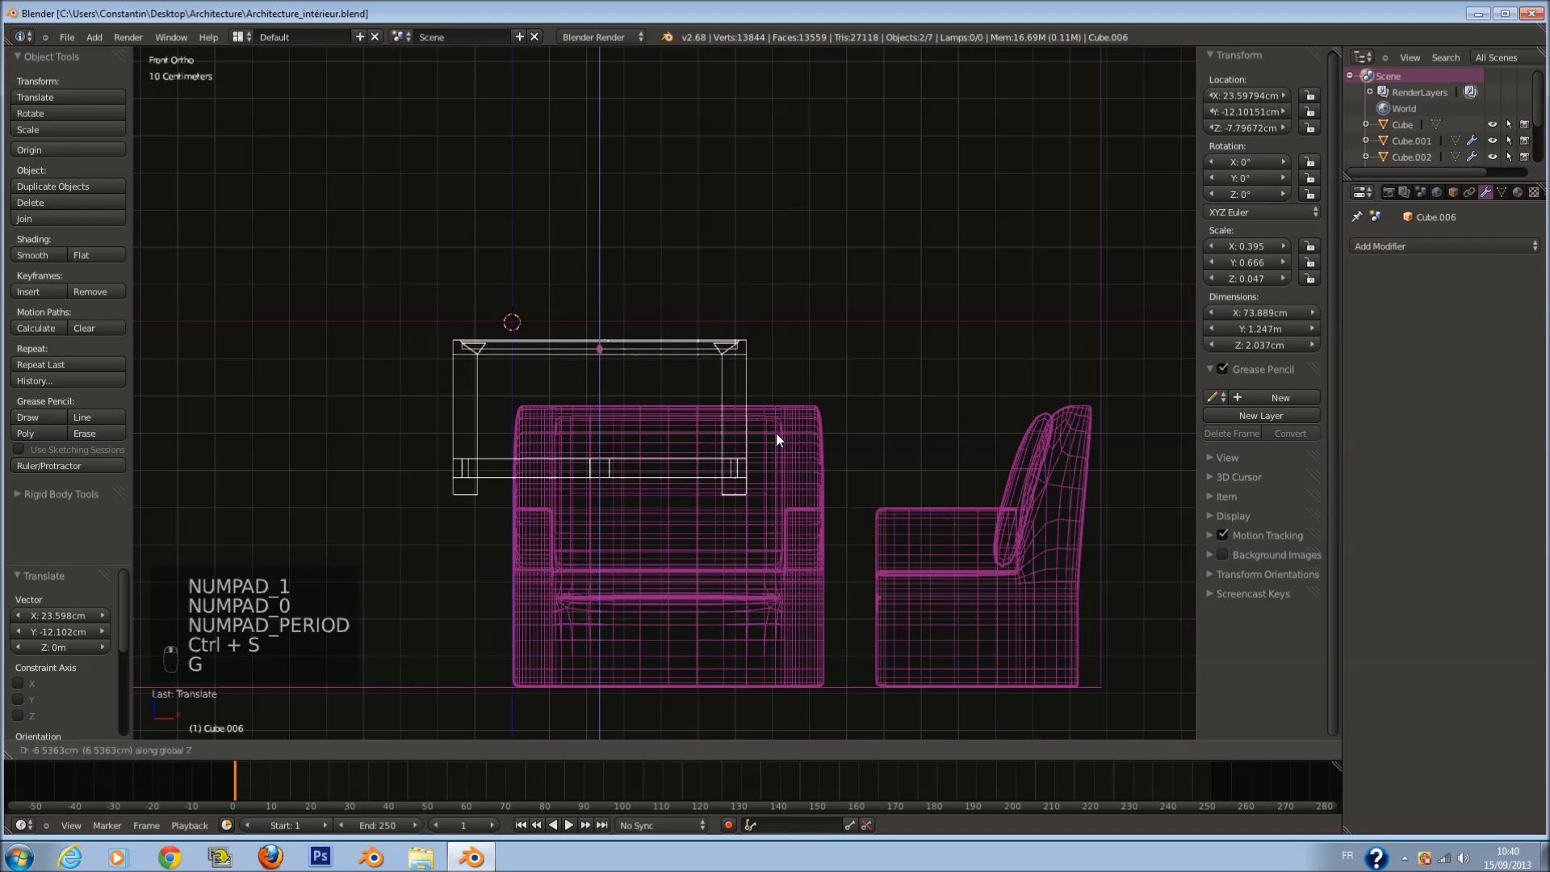
click(802, 631)
Step: Scale the table to about 0.85, set its legs on the floor about 14.6 cm further along X, and save the file
key(s)
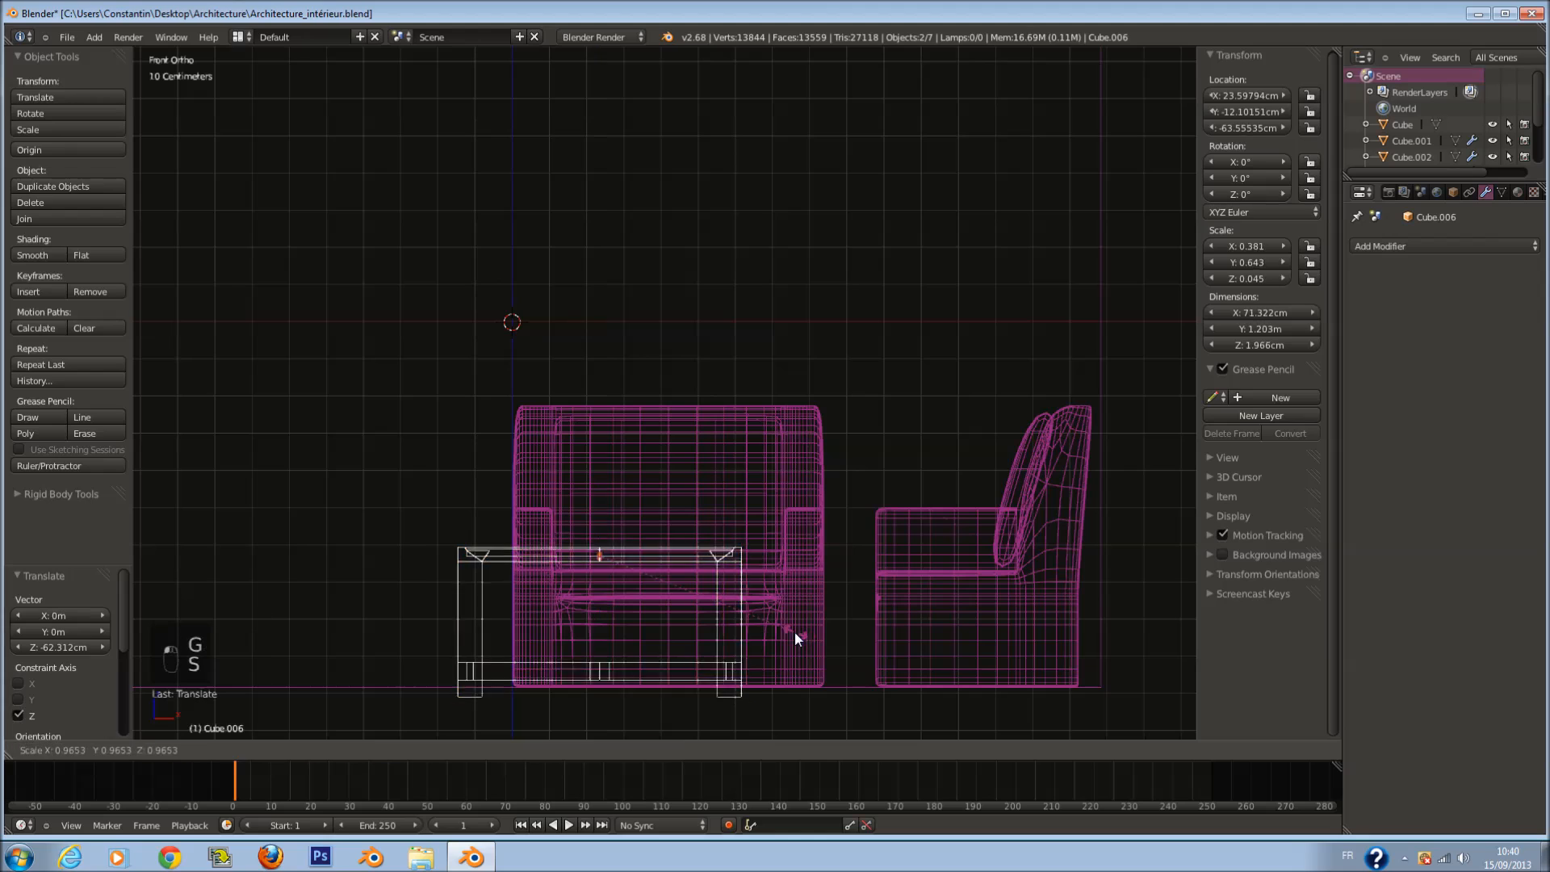
click(771, 627)
key(g)
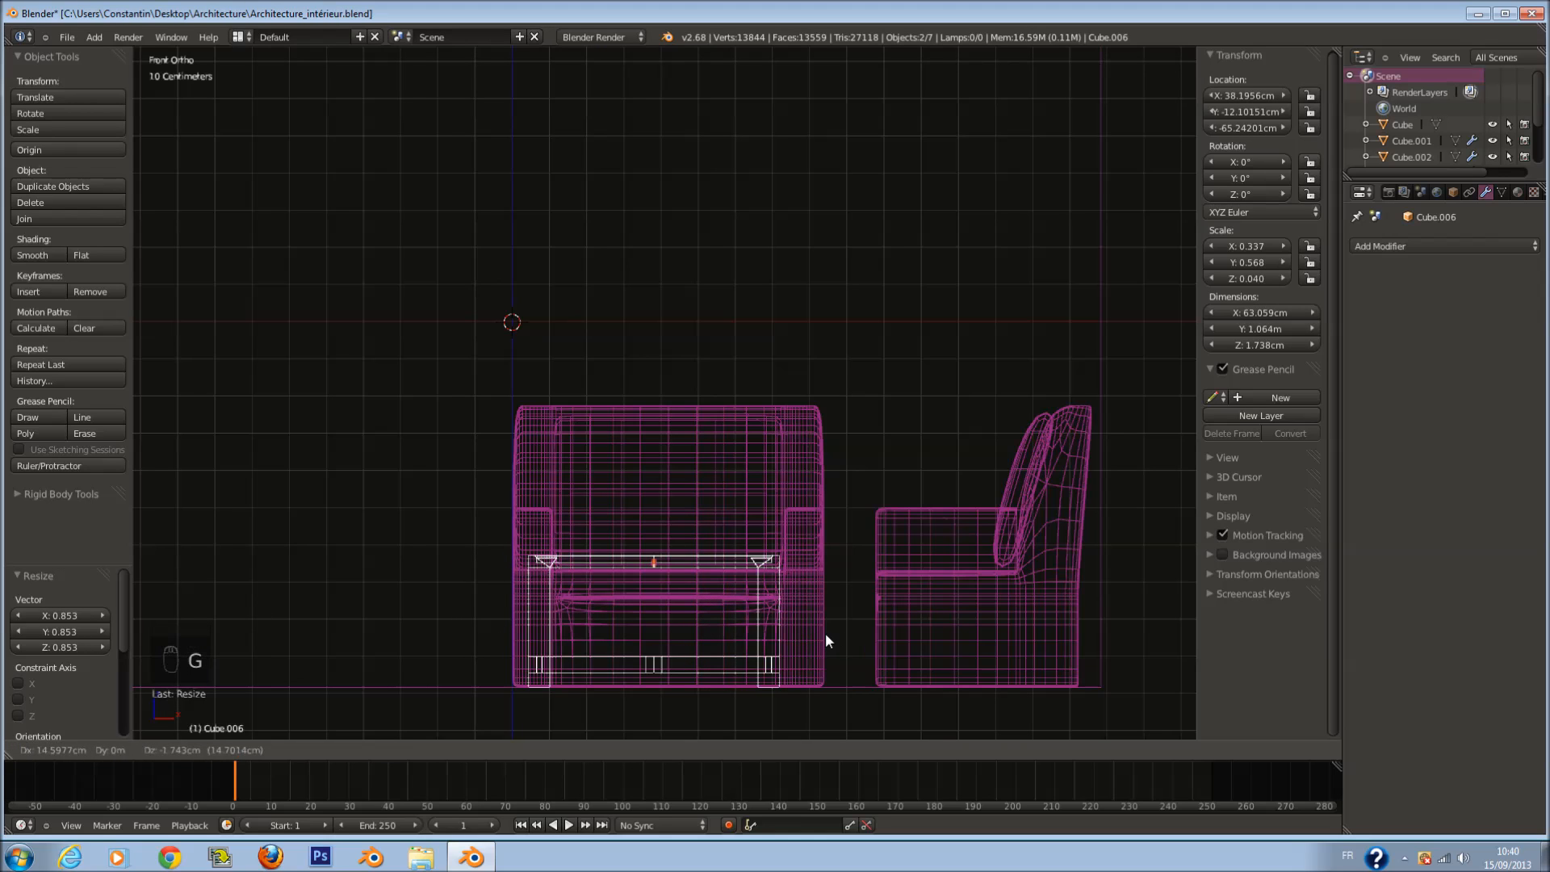
click(825, 632)
key(z)
middle_drag(825, 633, 874, 614)
scroll(874, 614, up, 3)
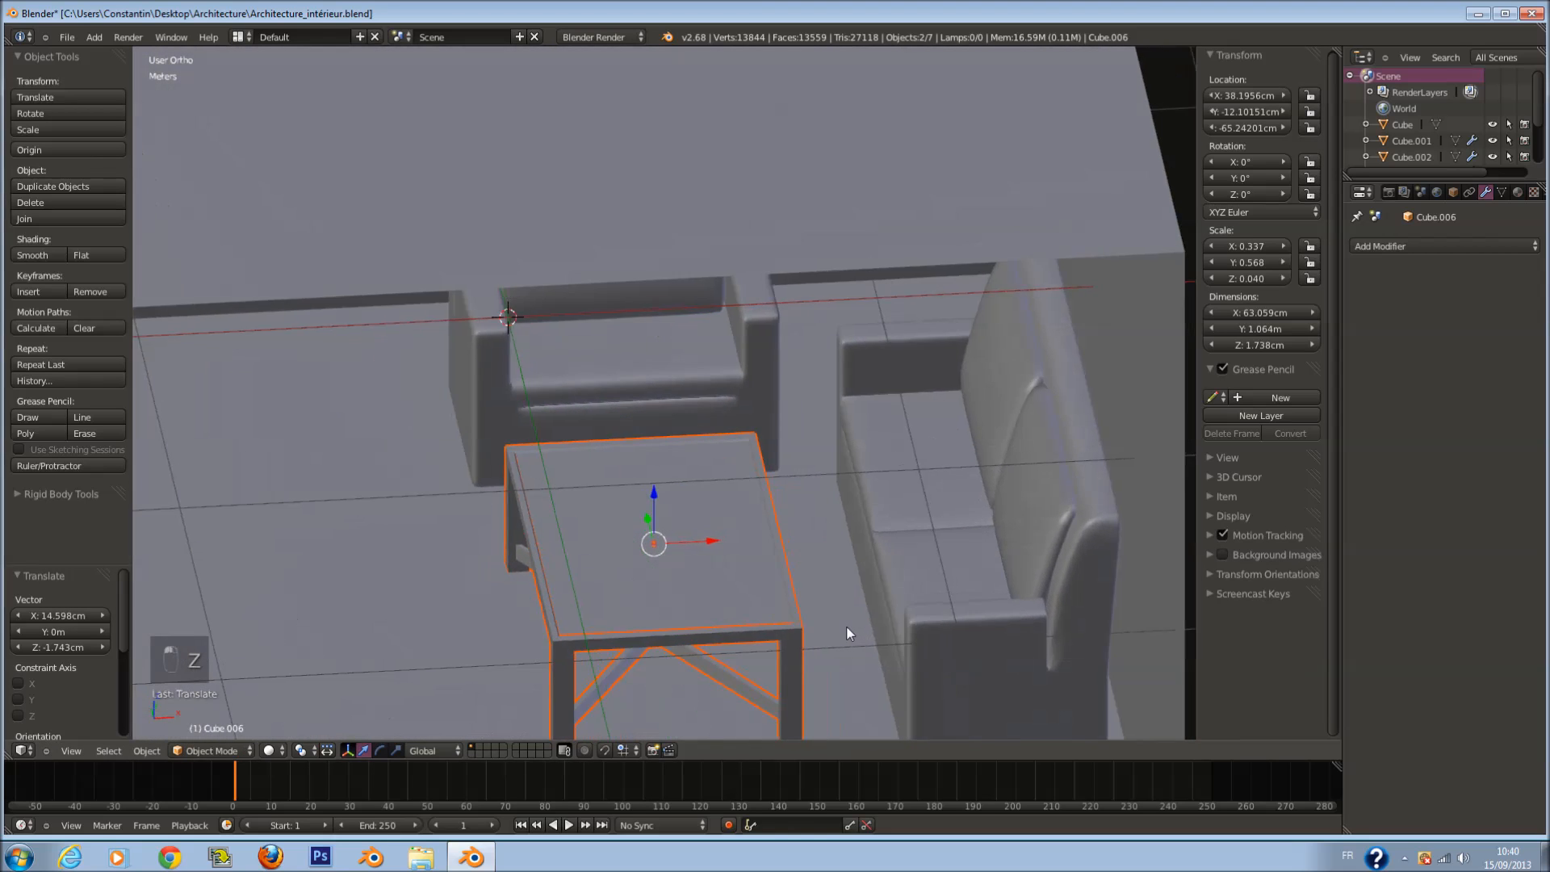
scroll(846, 627, down, 6)
key(a)
key(ctrl+s)
Step: Examine the arrangement of the table, armchair and sofa in the room in shaded view and in top wireframe view
click(822, 597)
middle_drag(822, 597, 860, 596)
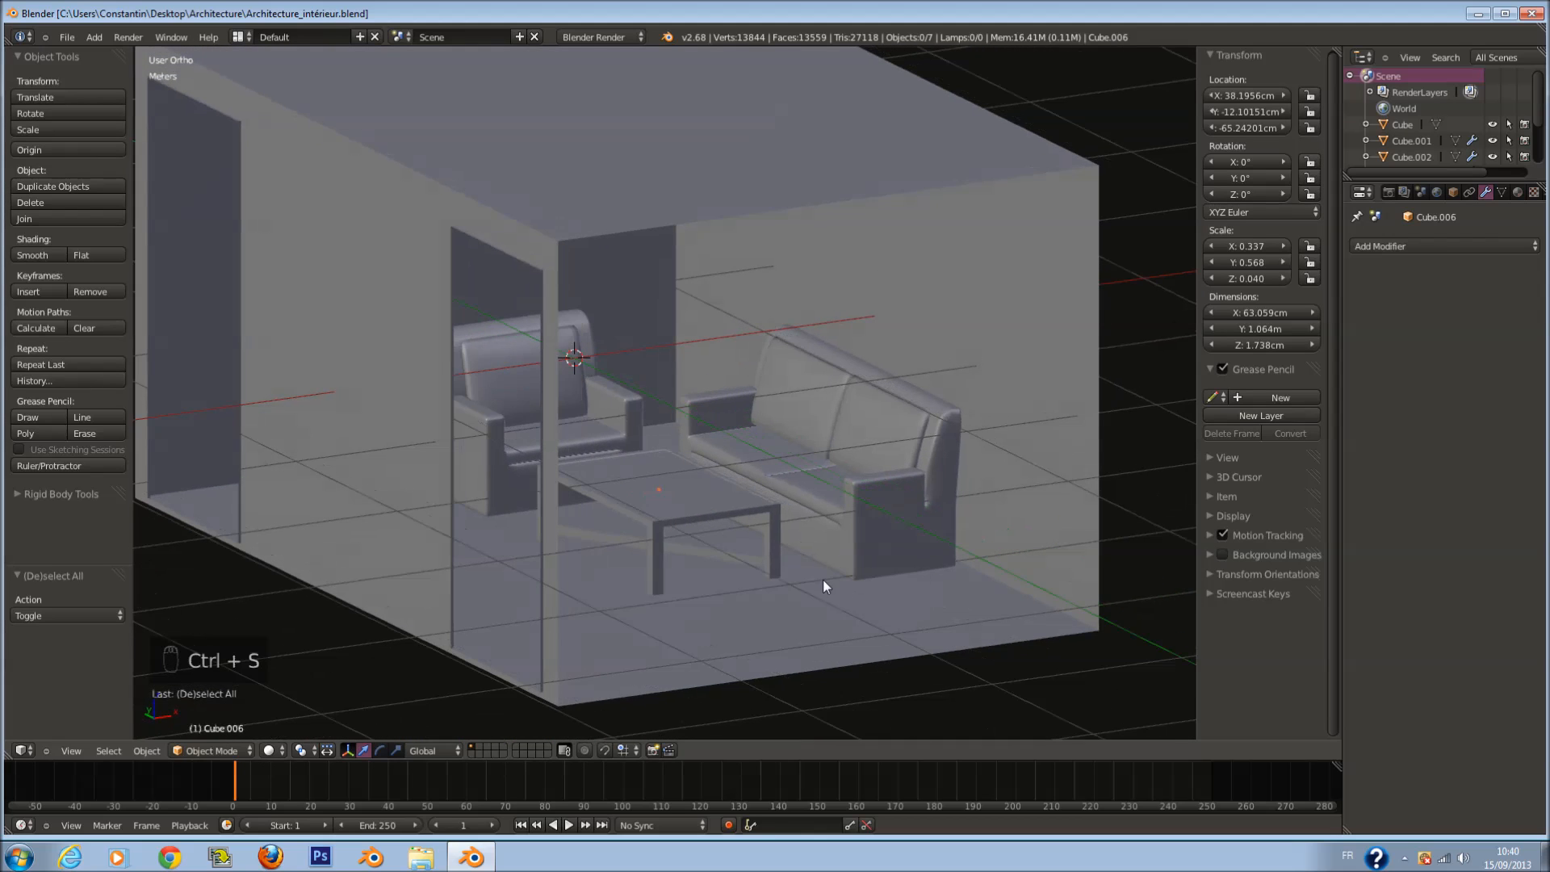
key(KP_7)
key(z)
key(a)
key(a)
key(a)
key(ctrl+s)
click(835, 477)
key(a)
key(a)
key(a)
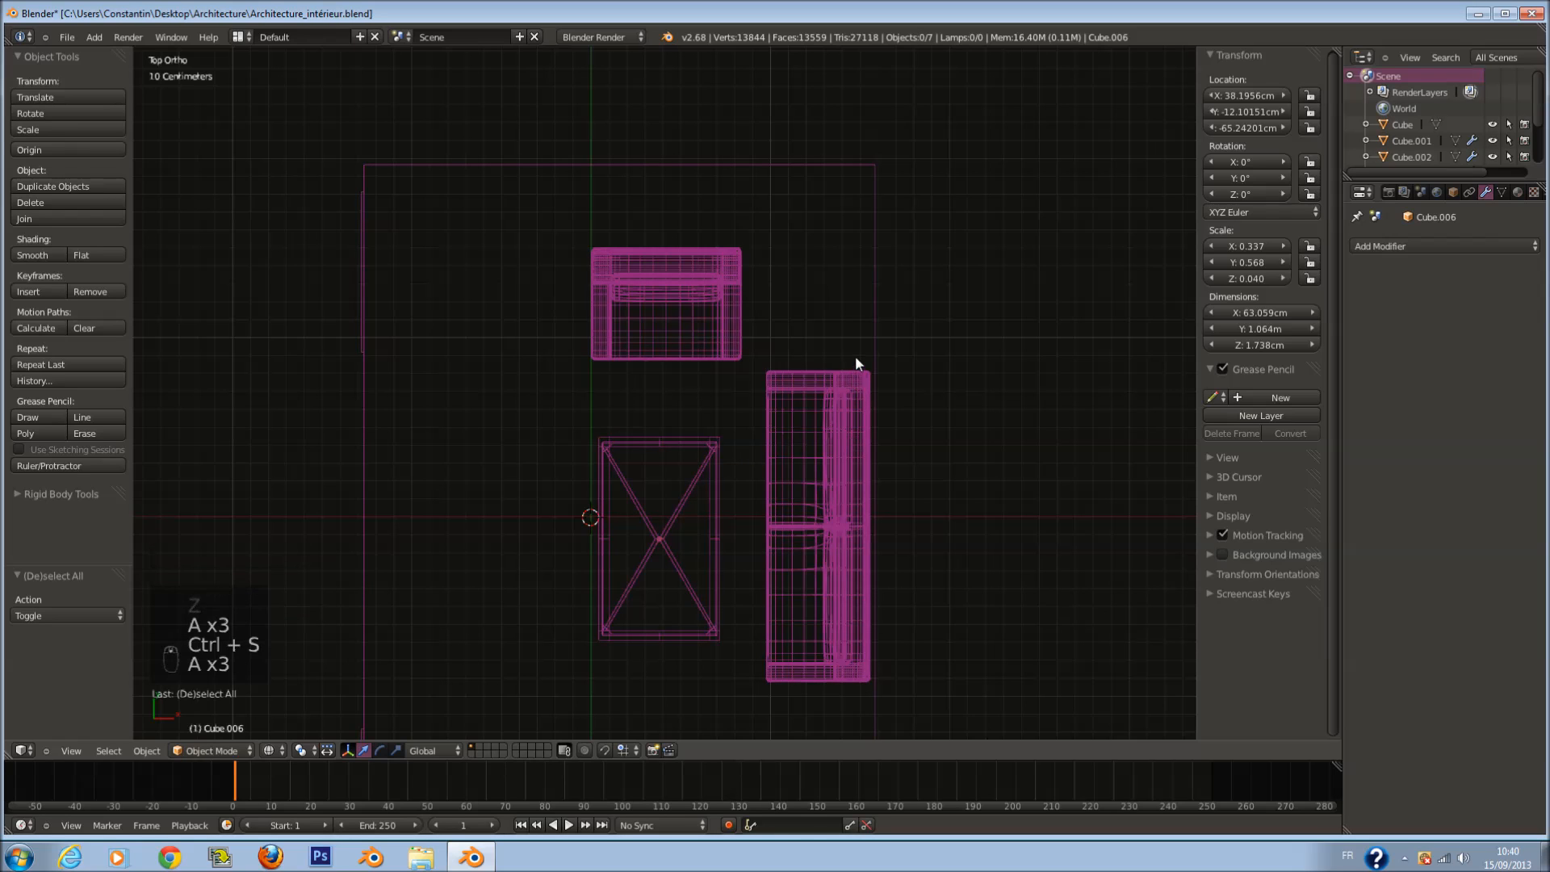
scroll(858, 356, down, 2)
scroll(860, 357, down, 1)
key(ctrl+s)
click(500, 434)
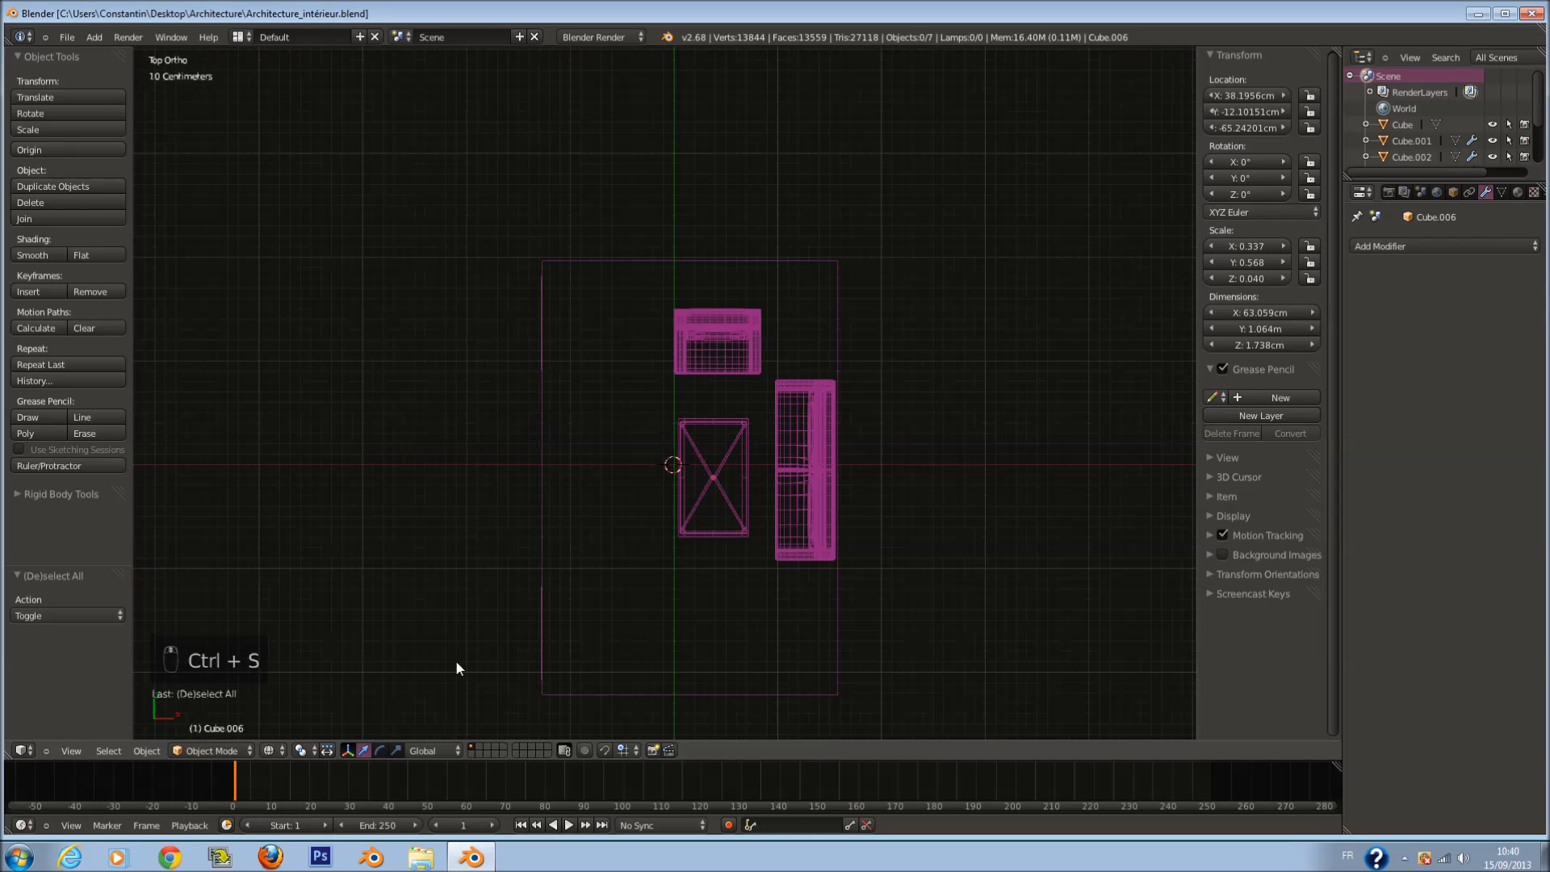
Step: Add a cube on an empty layer and flatten it along Y to about 5.8 cm
click(486, 752)
key(KP_1)
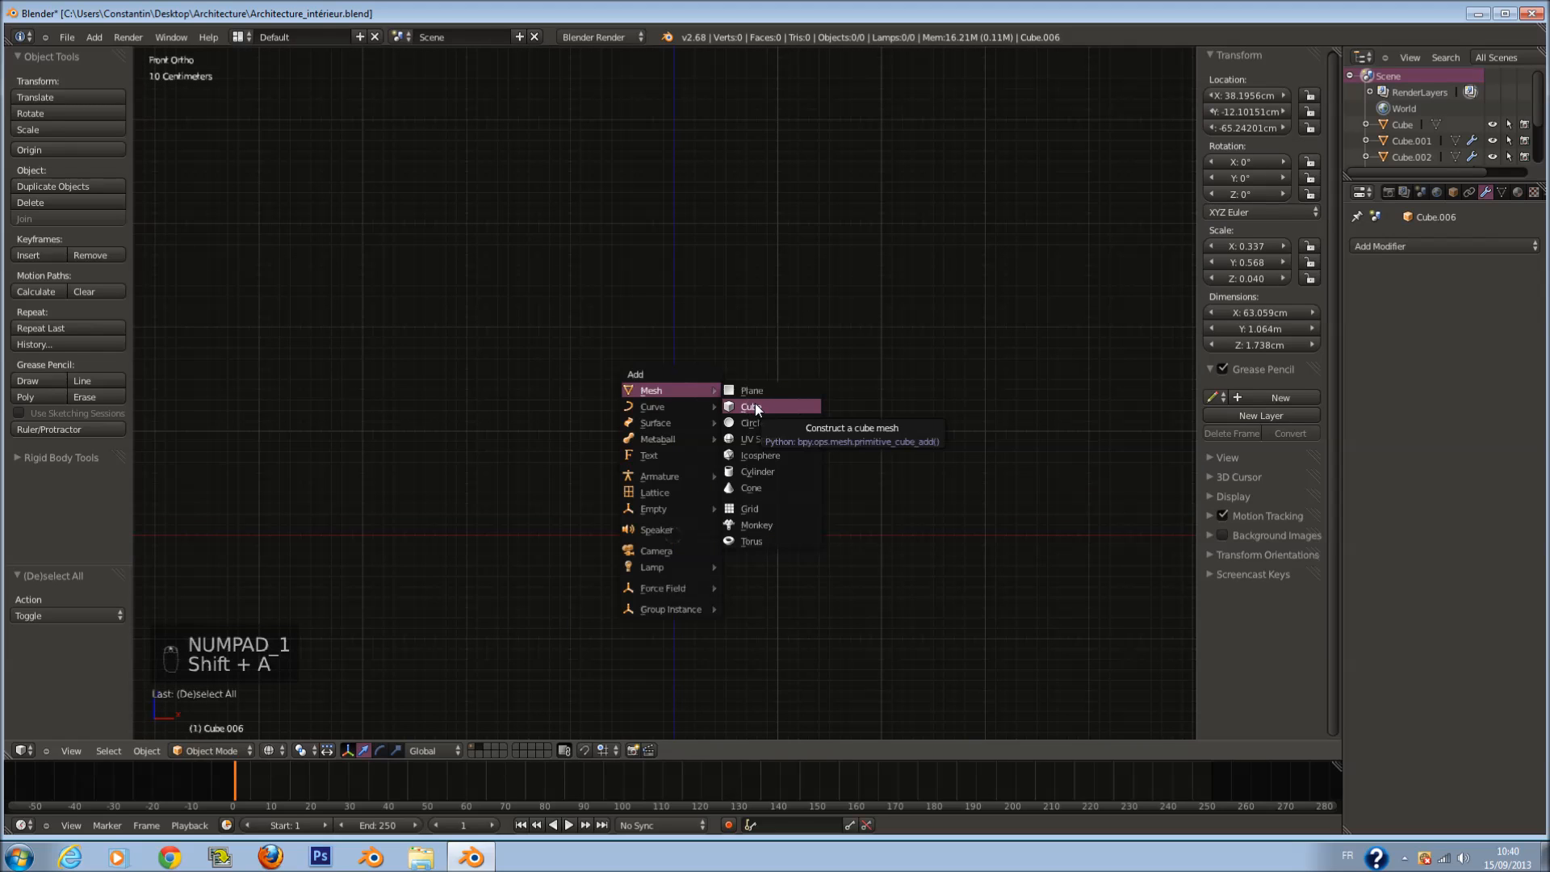
click(754, 404)
key(KP_Decimal)
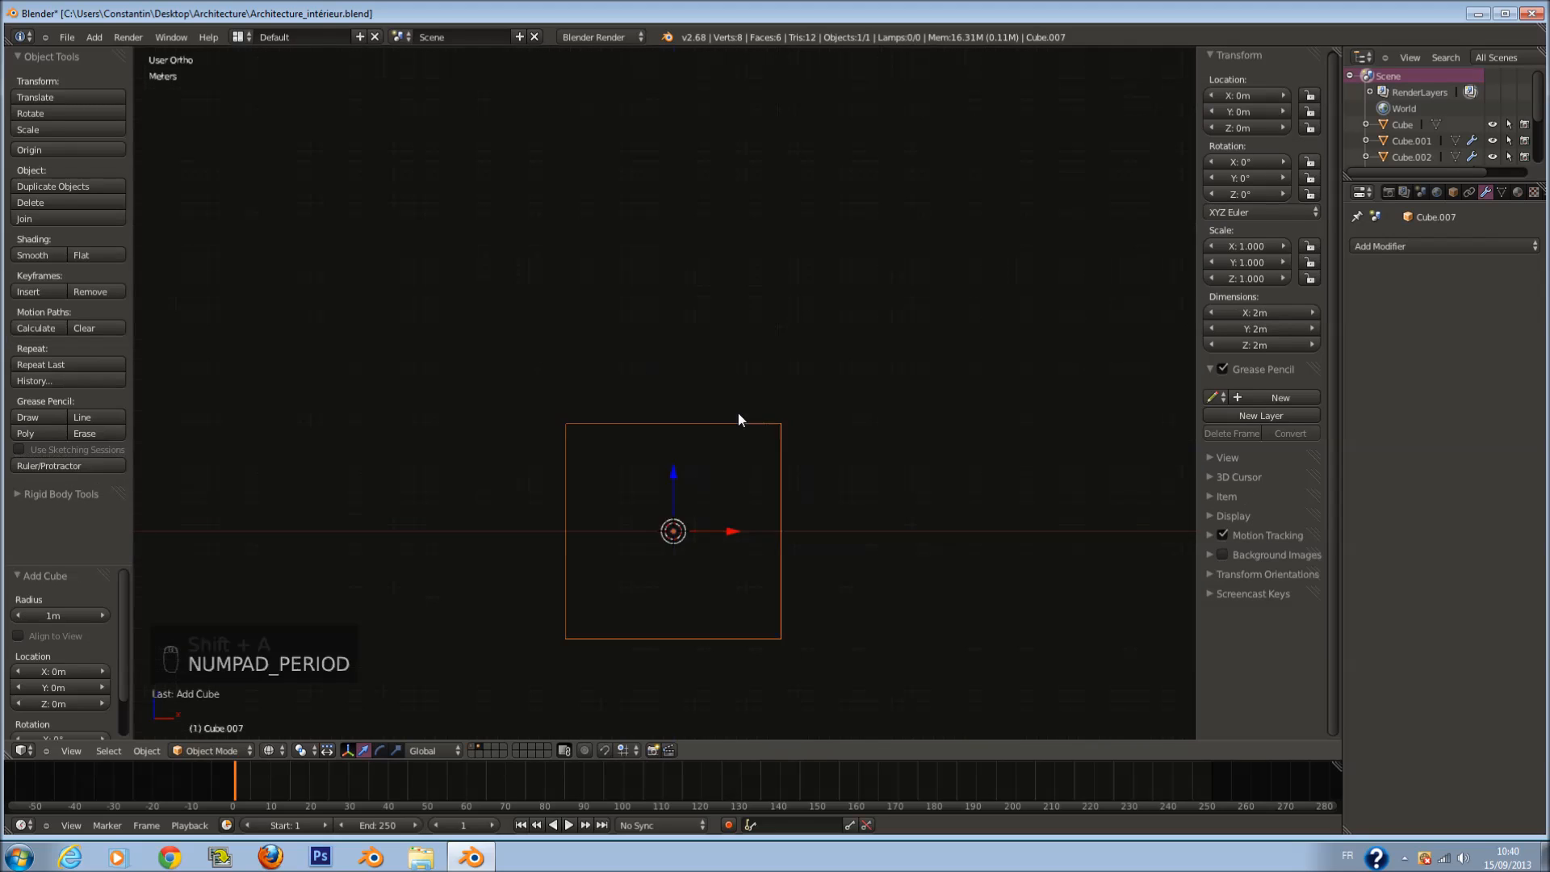
key(KP_7)
key(s)
key(y)
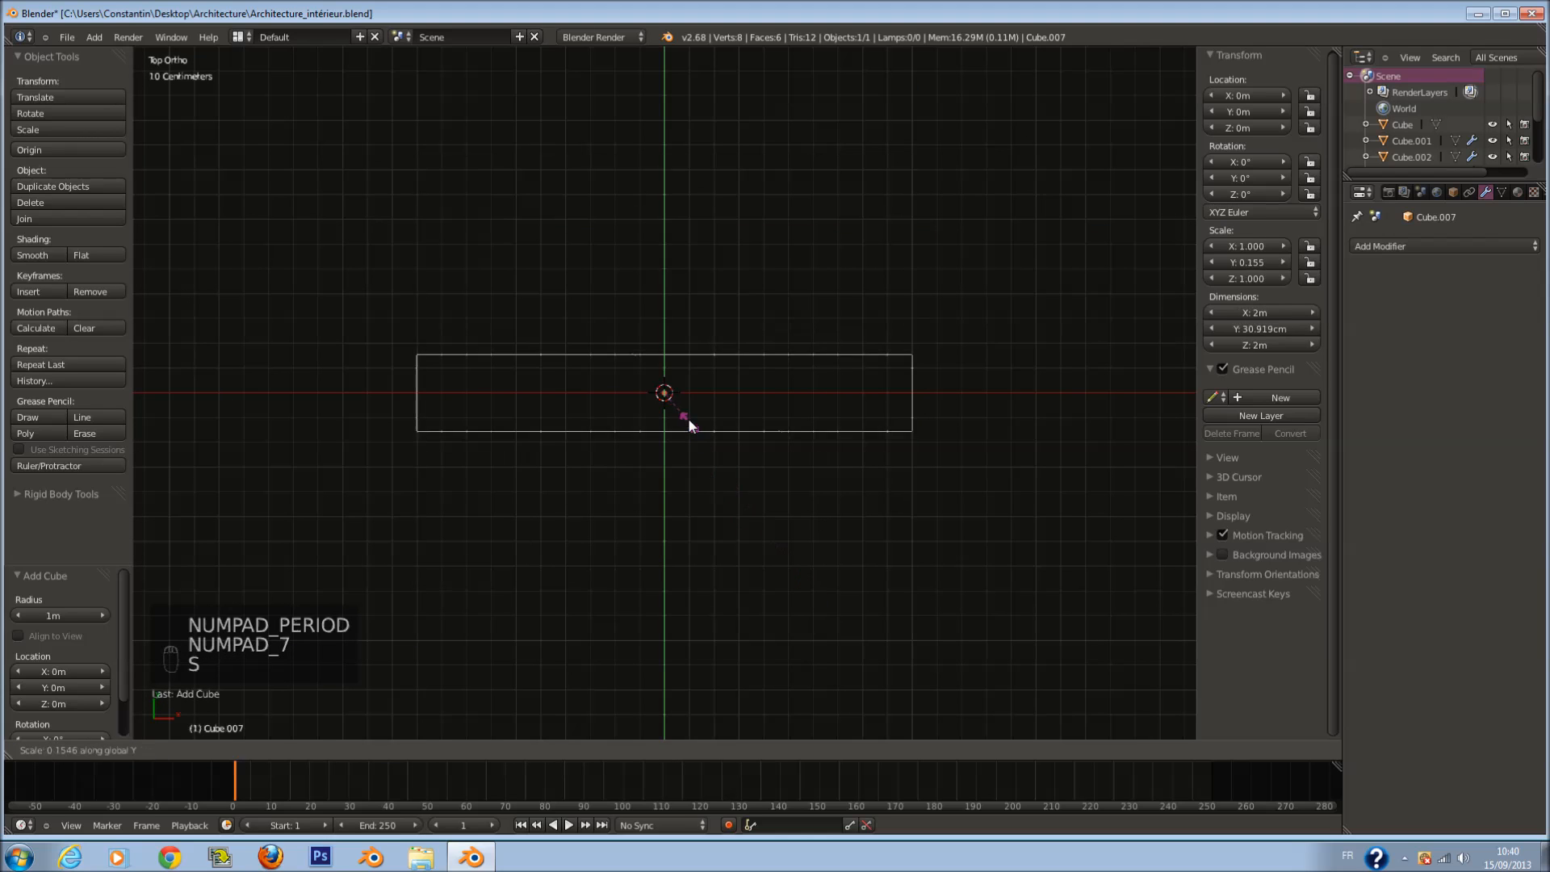
click(673, 397)
Step: Scale the cube to about 1.13 m high along Z and about 2.11 m wide along X
key(KP_1)
key(s)
key(z)
click(751, 552)
scroll(750, 552, down, 1)
key(s)
key(x)
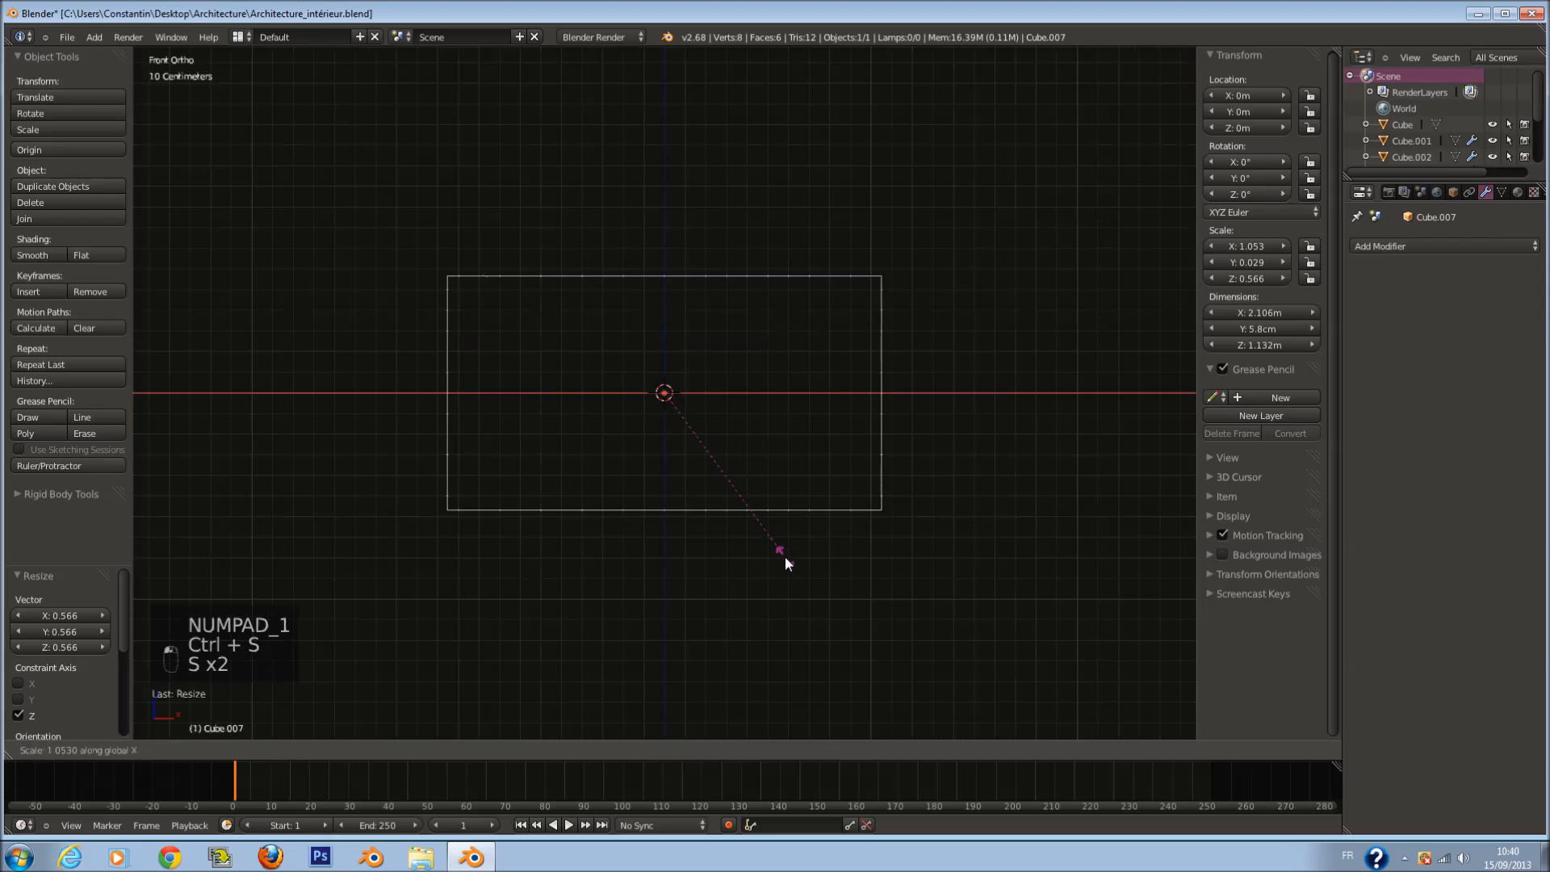
click(784, 556)
scroll(787, 545, up, 1)
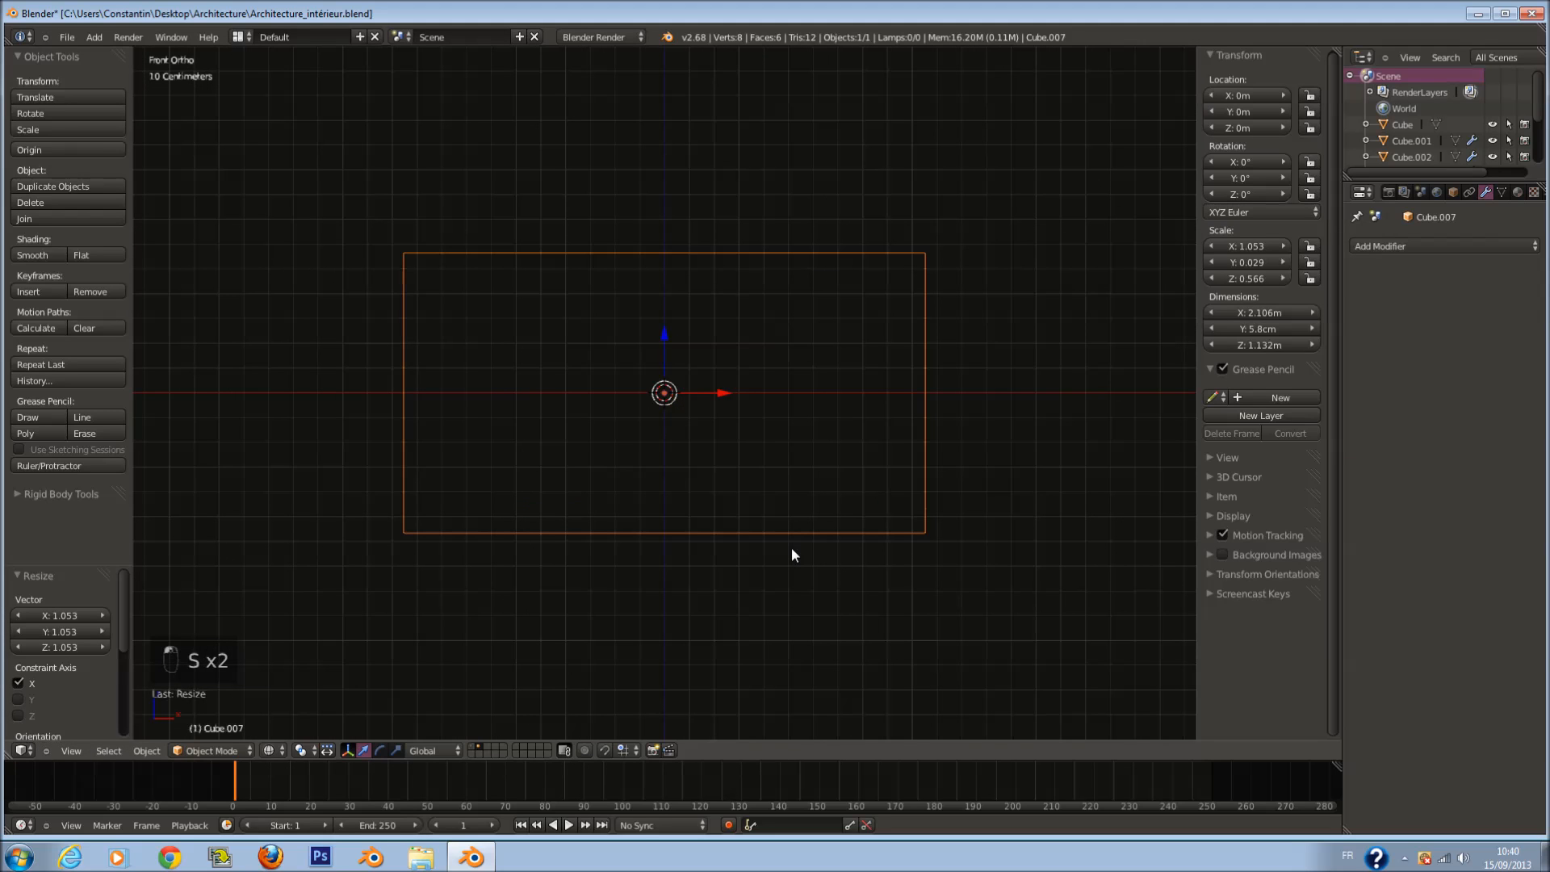
Step: Use Snap to position the 3D cursor and snap the selected panel to the cursor
key(shift+c)
key(shift+s)
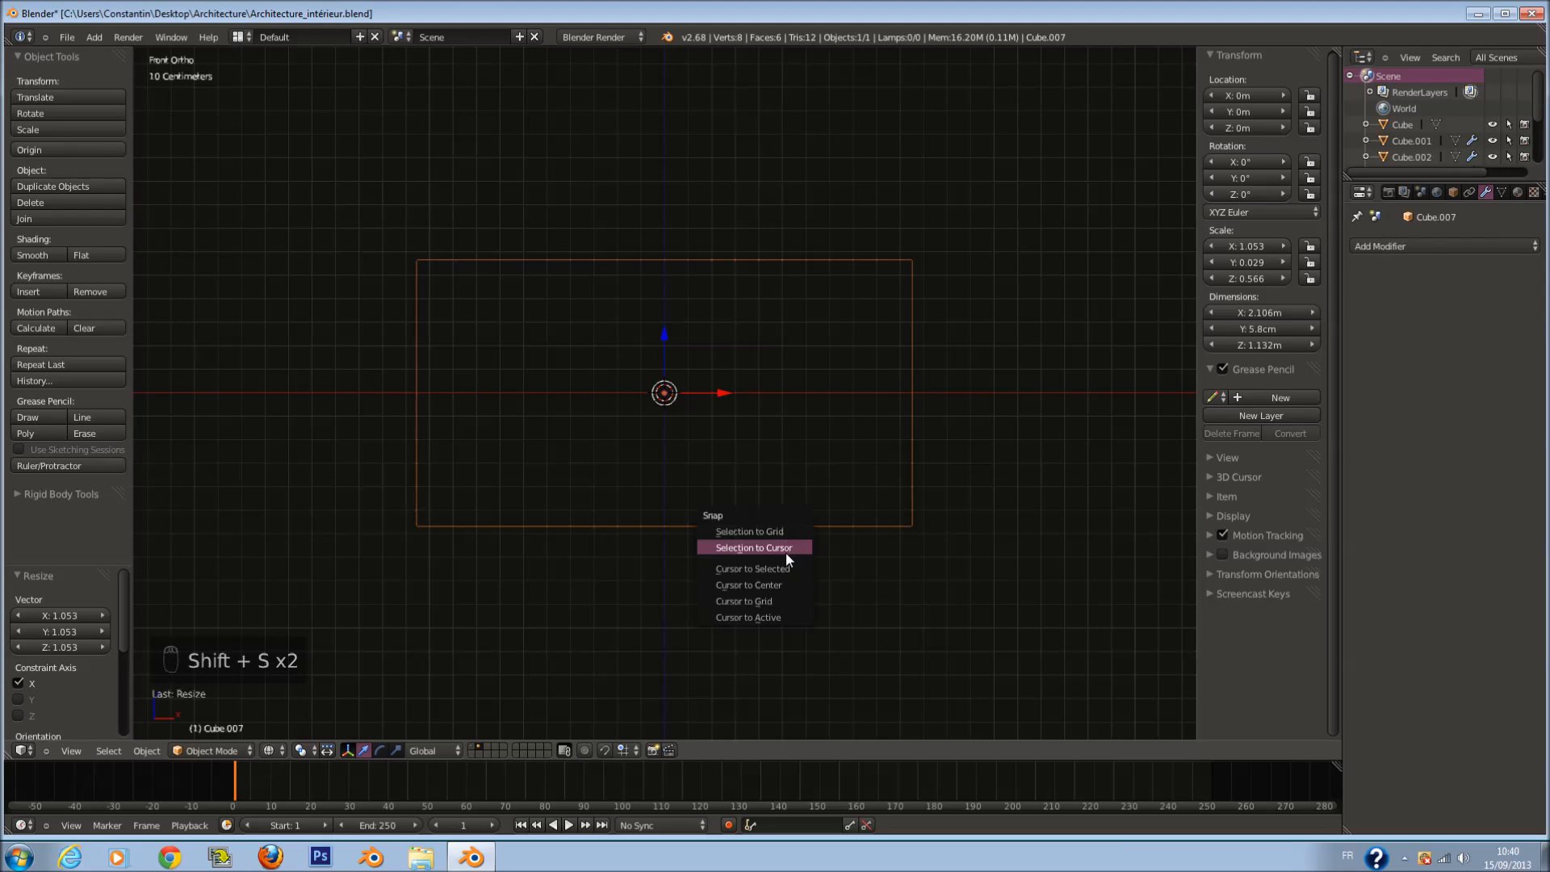
click(782, 575)
key(shift+s)
click(776, 547)
scroll(785, 463, up, 1)
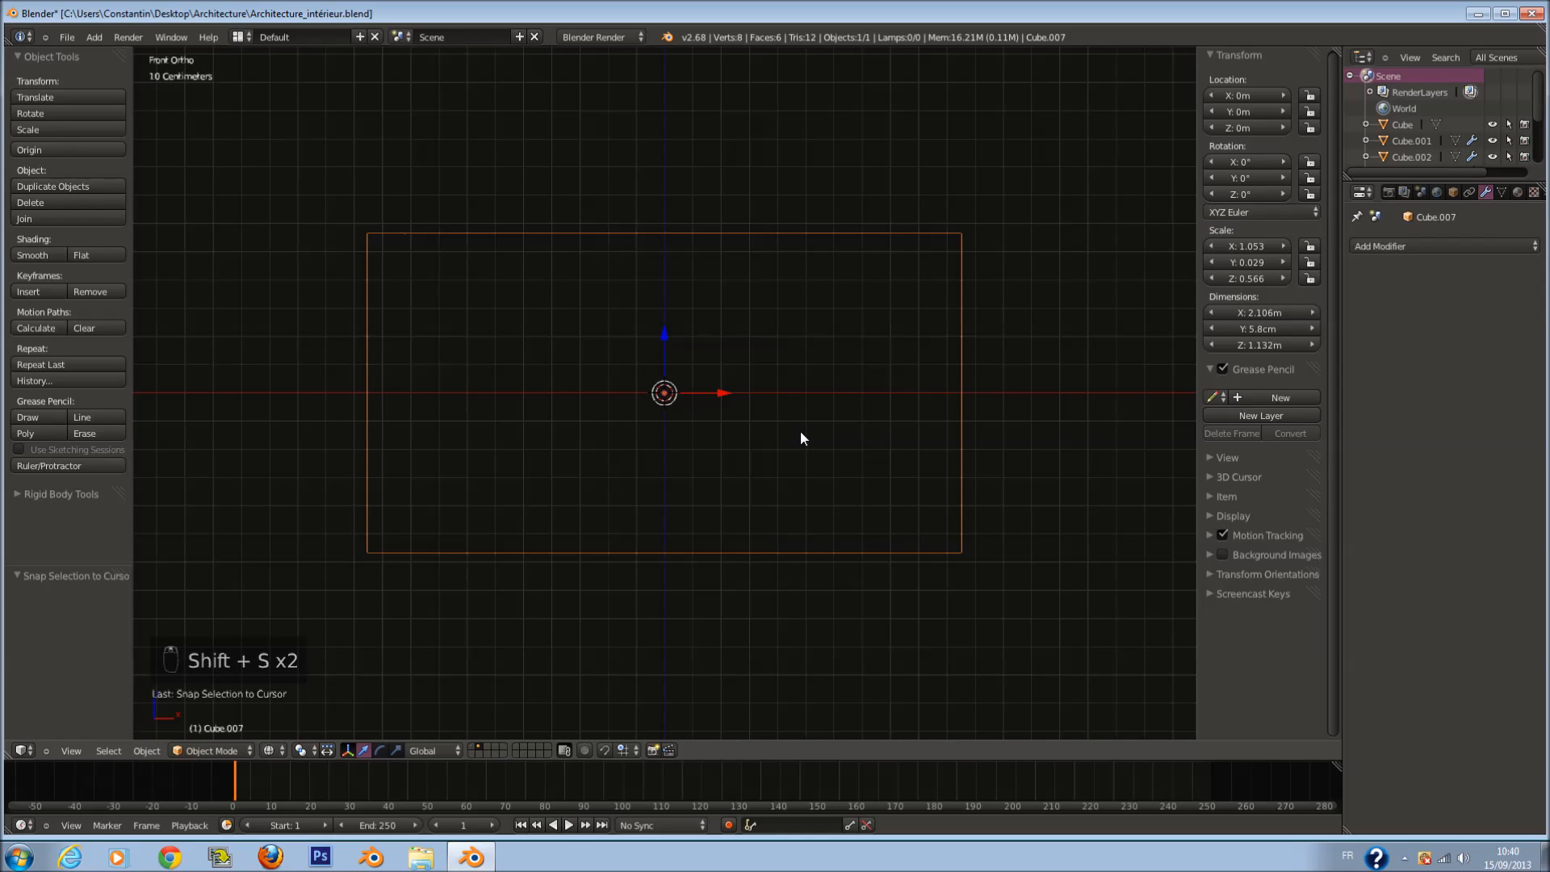
Step: In Edit Mode, extrude the panel's front face in place and scale it inward, narrowing it further along X to about 0.97
key(Tab)
key(z)
middle_drag(526, 468, 632, 538)
key(a)
right_click(679, 415)
scroll(706, 415, up, 1)
key(e)
right_click(825, 393)
mouse_move(932, 330)
middle_down()
mouse_move(889, 318)
mouse_move(951, 322)
middle_up()
key(s)
click(913, 315)
key(s)
click(947, 328)
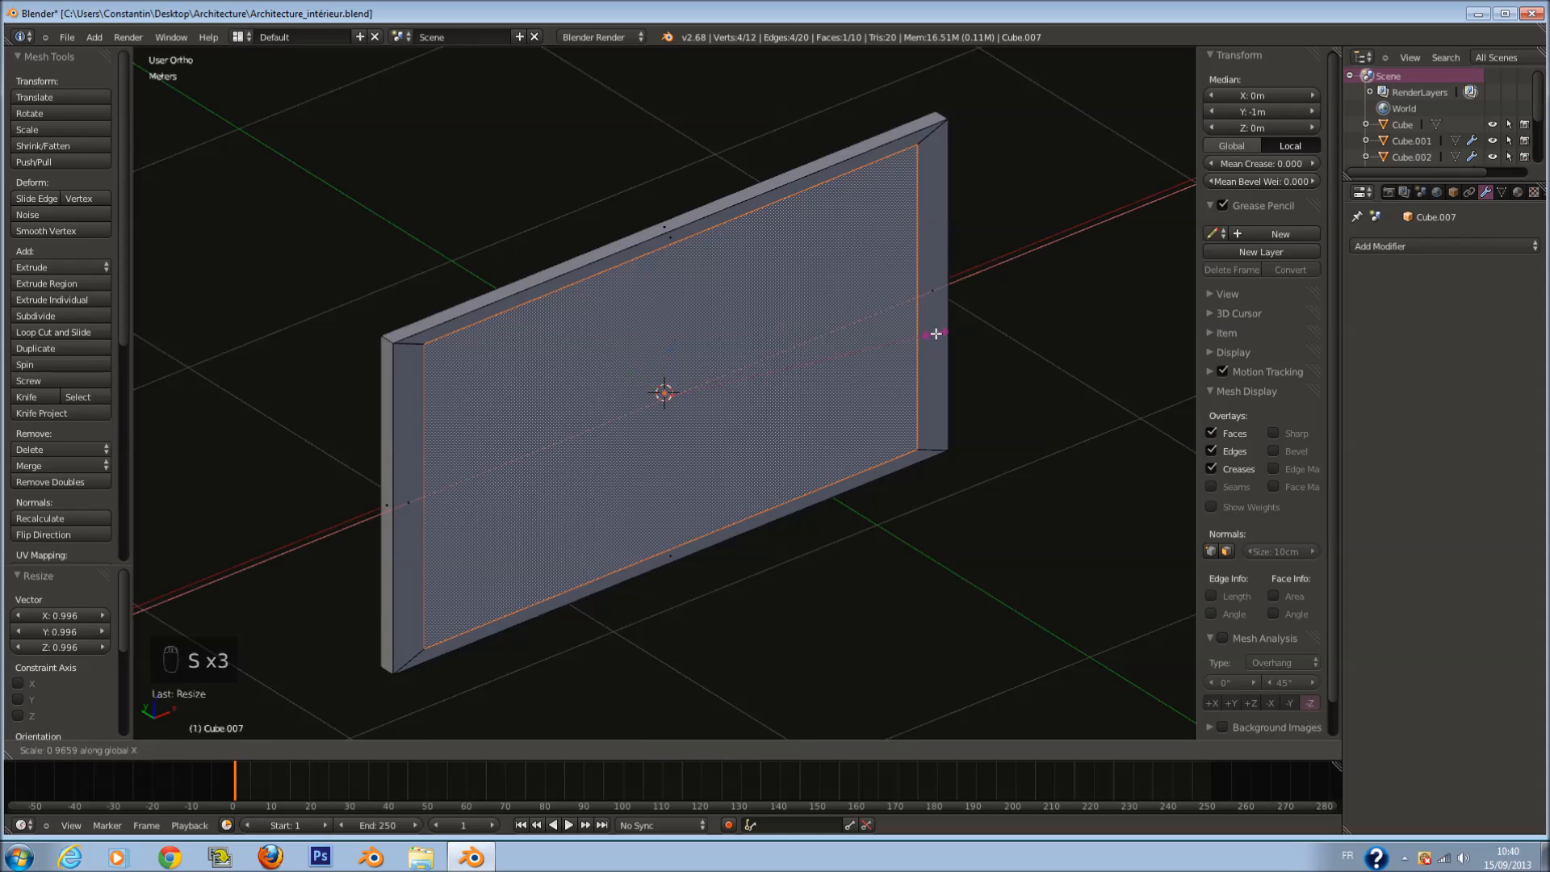
click(935, 334)
click(964, 261)
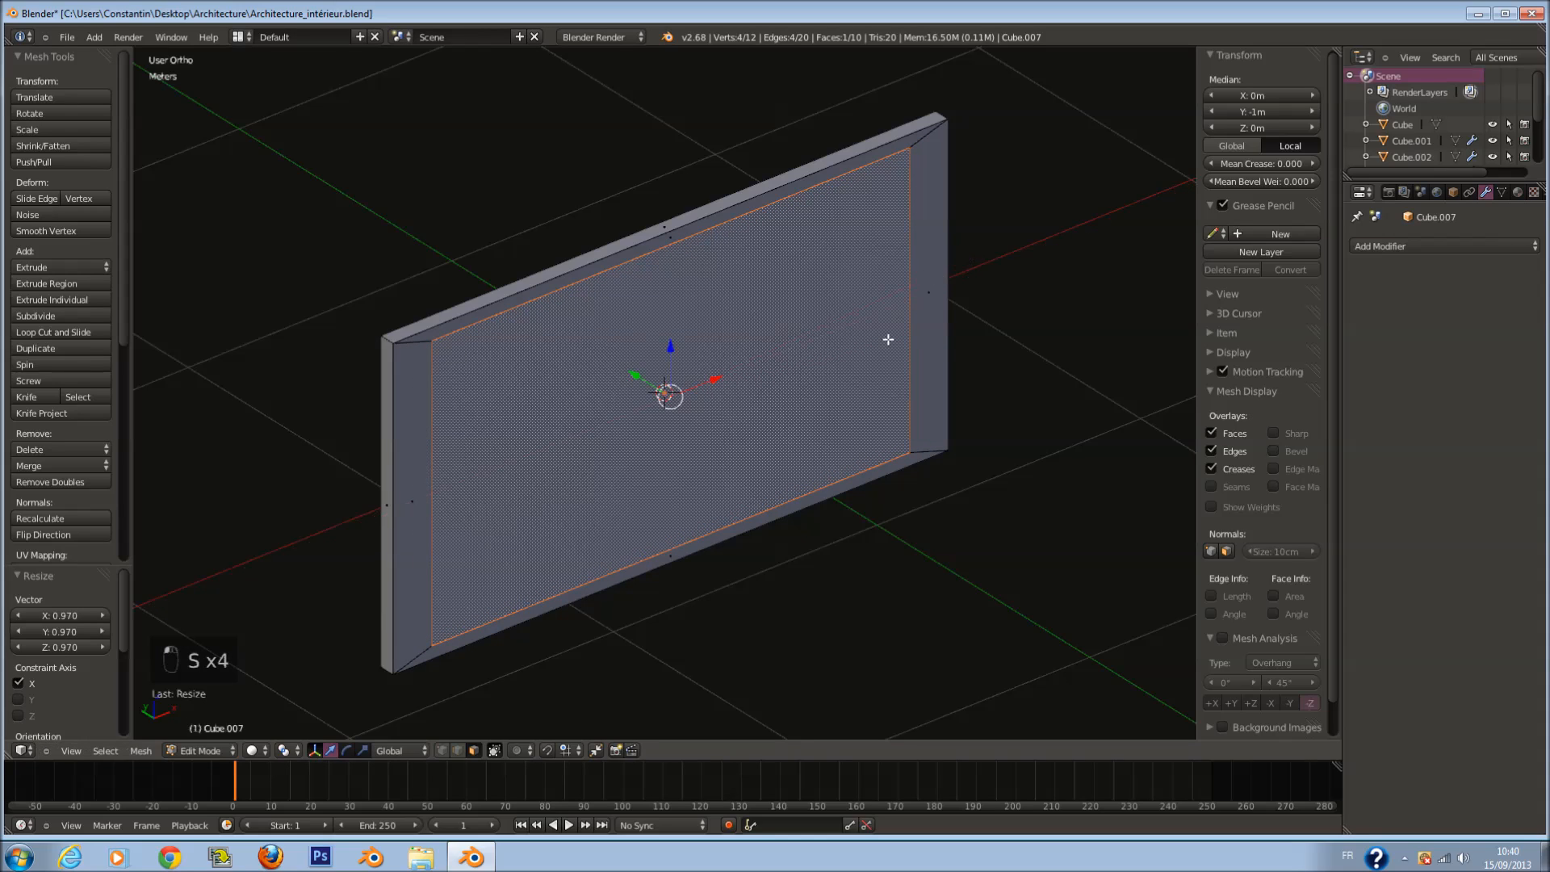
Step: Extrude the inner front face to recess it in the border, and extrude it once more with a slight scale
key(e)
click(893, 353)
key(s)
right_click(890, 352)
middle_drag(889, 352, 916, 345)
key(e)
click(911, 344)
key(s)
click(906, 342)
Step: Leave Edit Mode, shade the panel smooth and add a level 1 Subdivision Surface modifier
key(Tab)
click(30, 257)
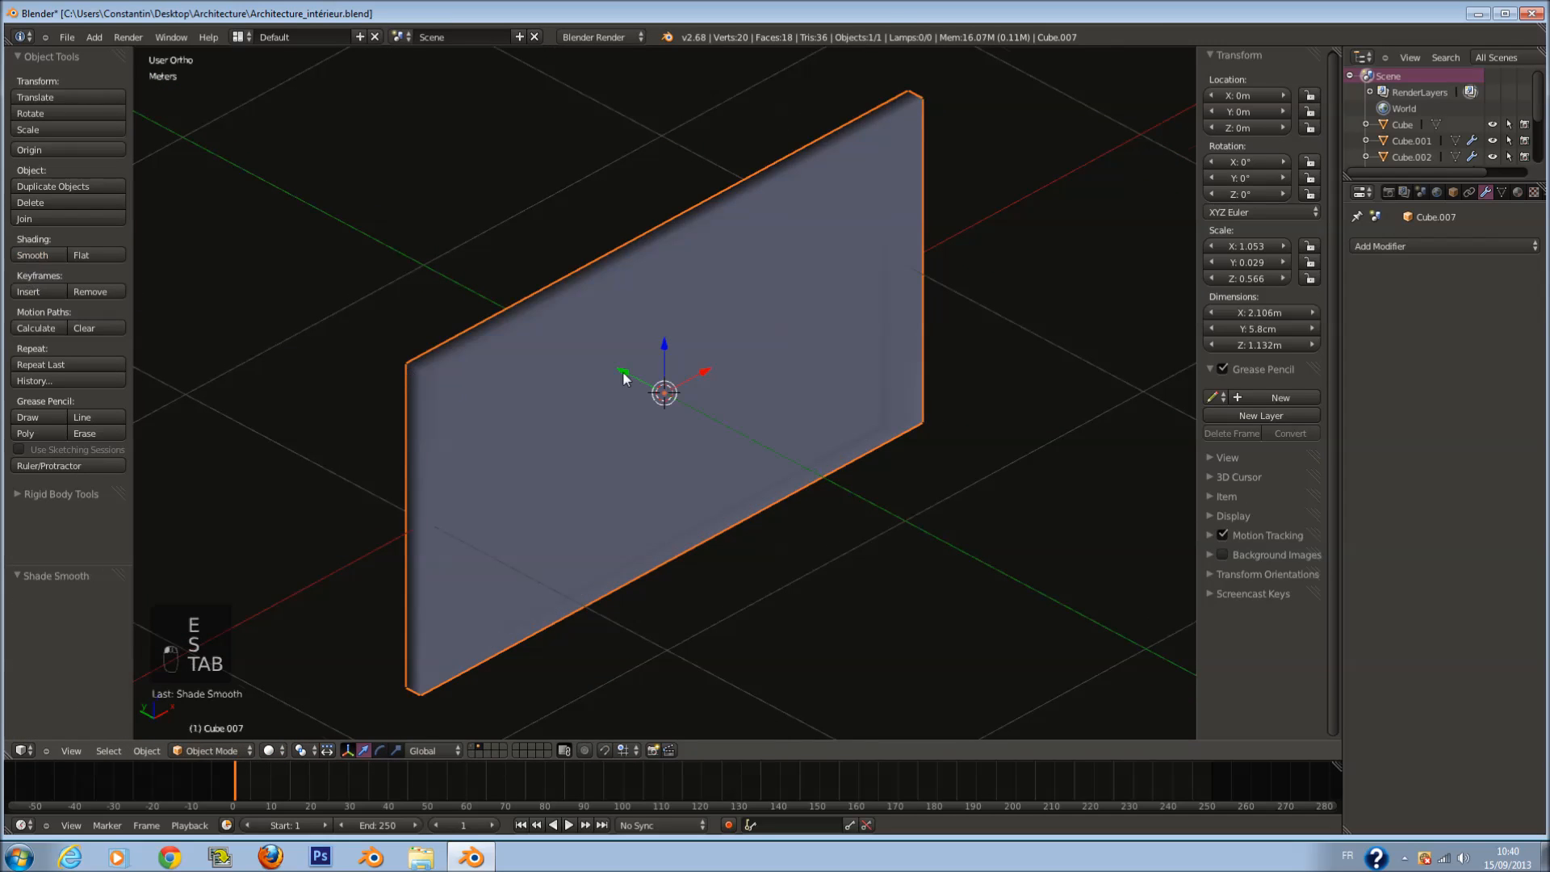
middle_drag(627, 380, 628, 341)
key(ctrl+1)
Step: Add two vertical loop cuts around the panel and scale them about 3 times along X toward its ends
key(Tab)
key(ctrl+r)
scroll(653, 234, up, 1)
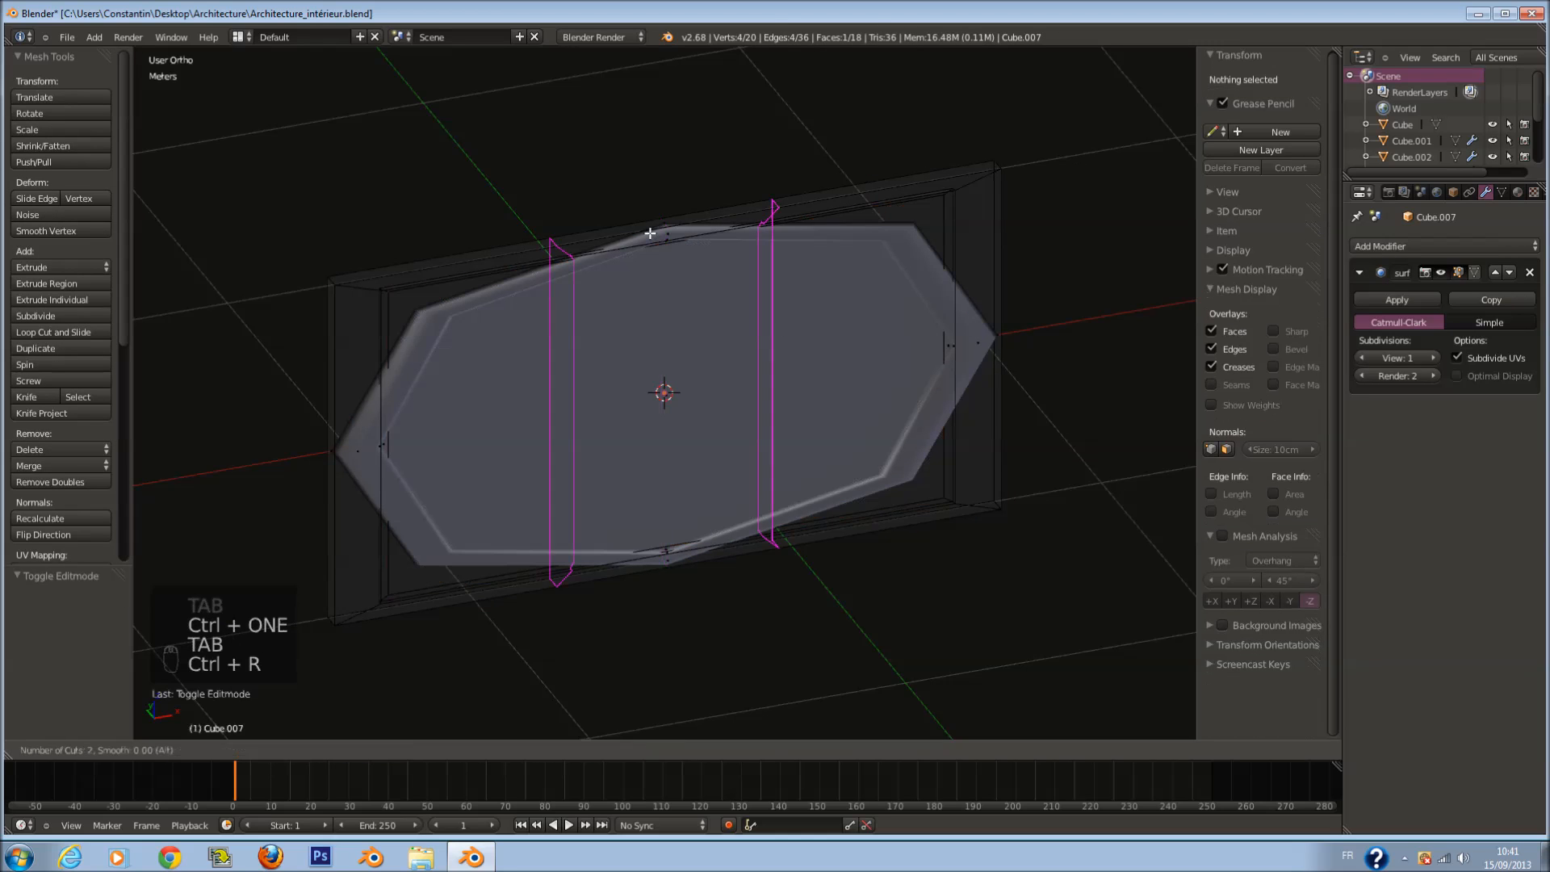
click(651, 234)
right_click(651, 234)
key(s)
key(x)
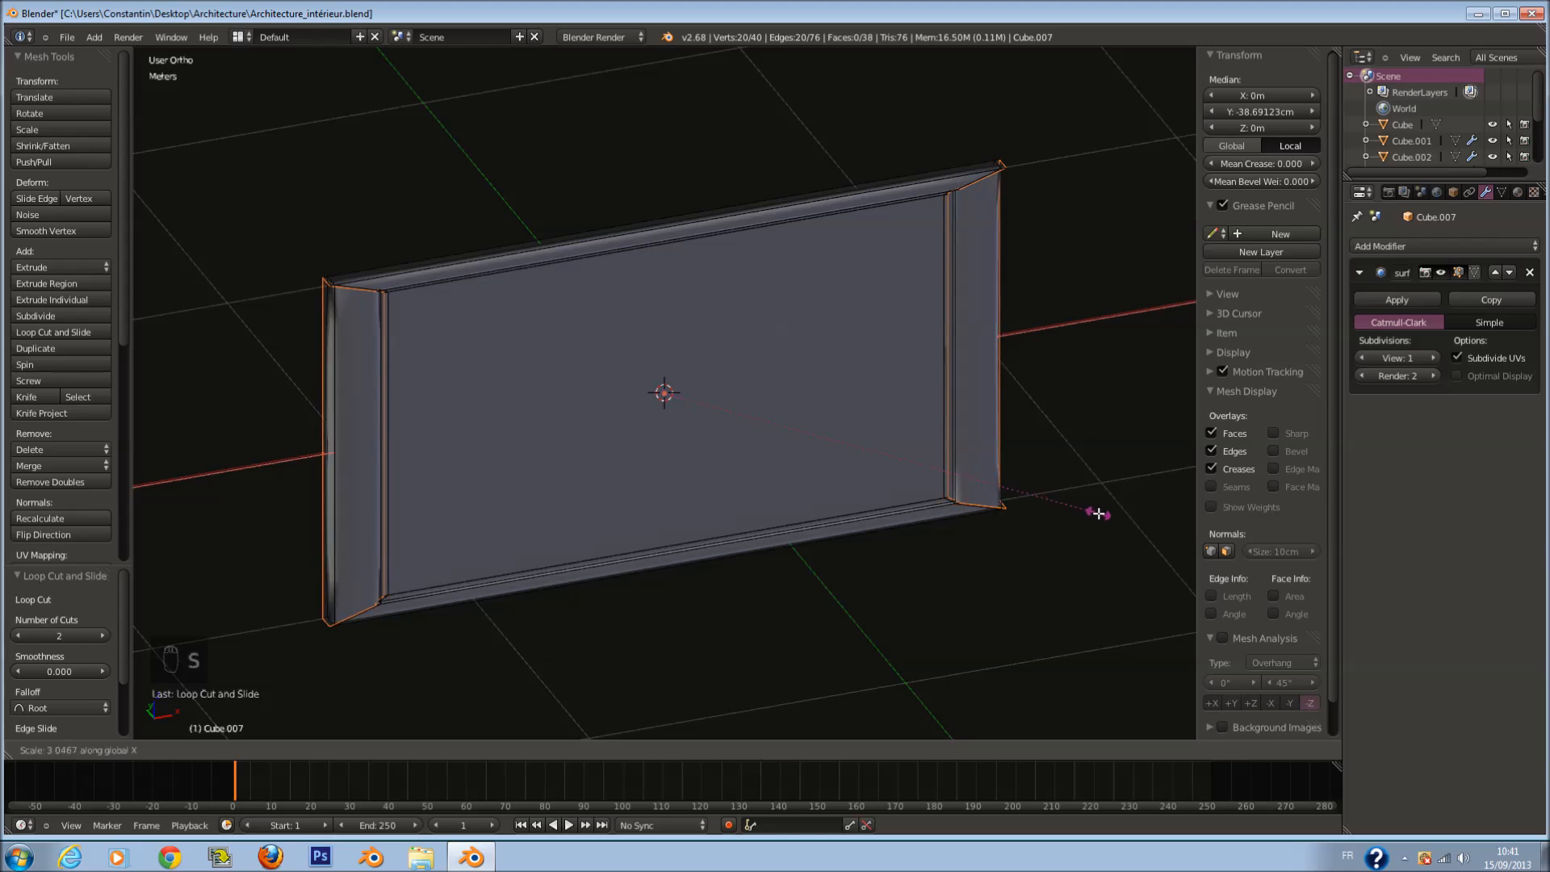
click(1088, 514)
key(a)
key(a)
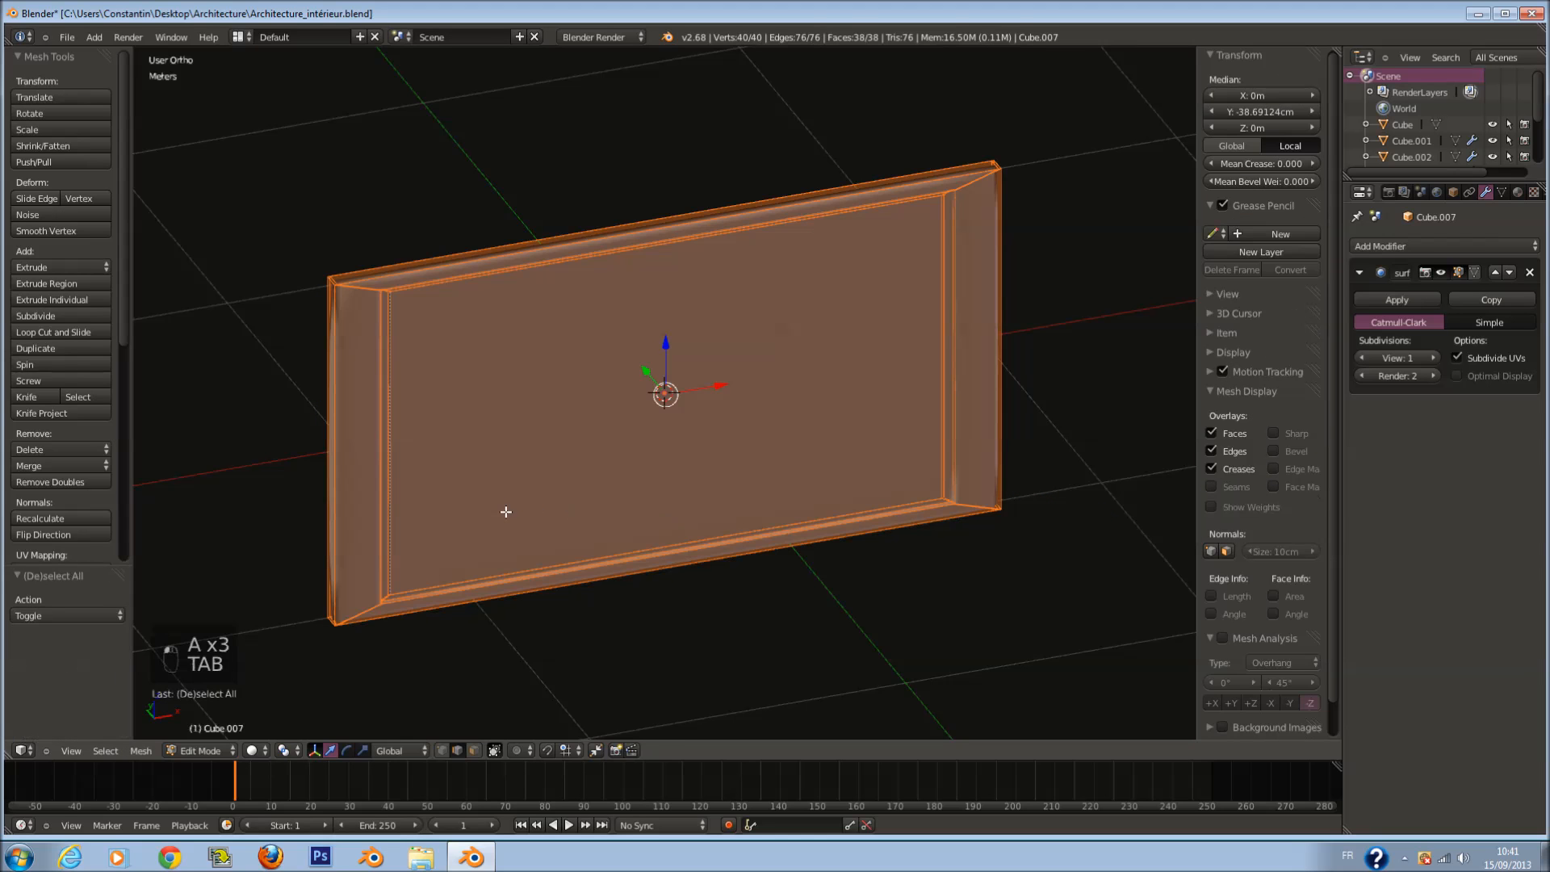
key(Tab)
middle_drag(541, 519, 505, 473)
key(Tab)
key(a)
key(ctrl+r)
click(367, 313)
key(s)
key(z)
key(ctrl+z)
Step: Add two horizontal loop cuts, scale them about 2.9 times along Z toward the panel's edges, leave Edit Mode and save the file
key(ctrl+r)
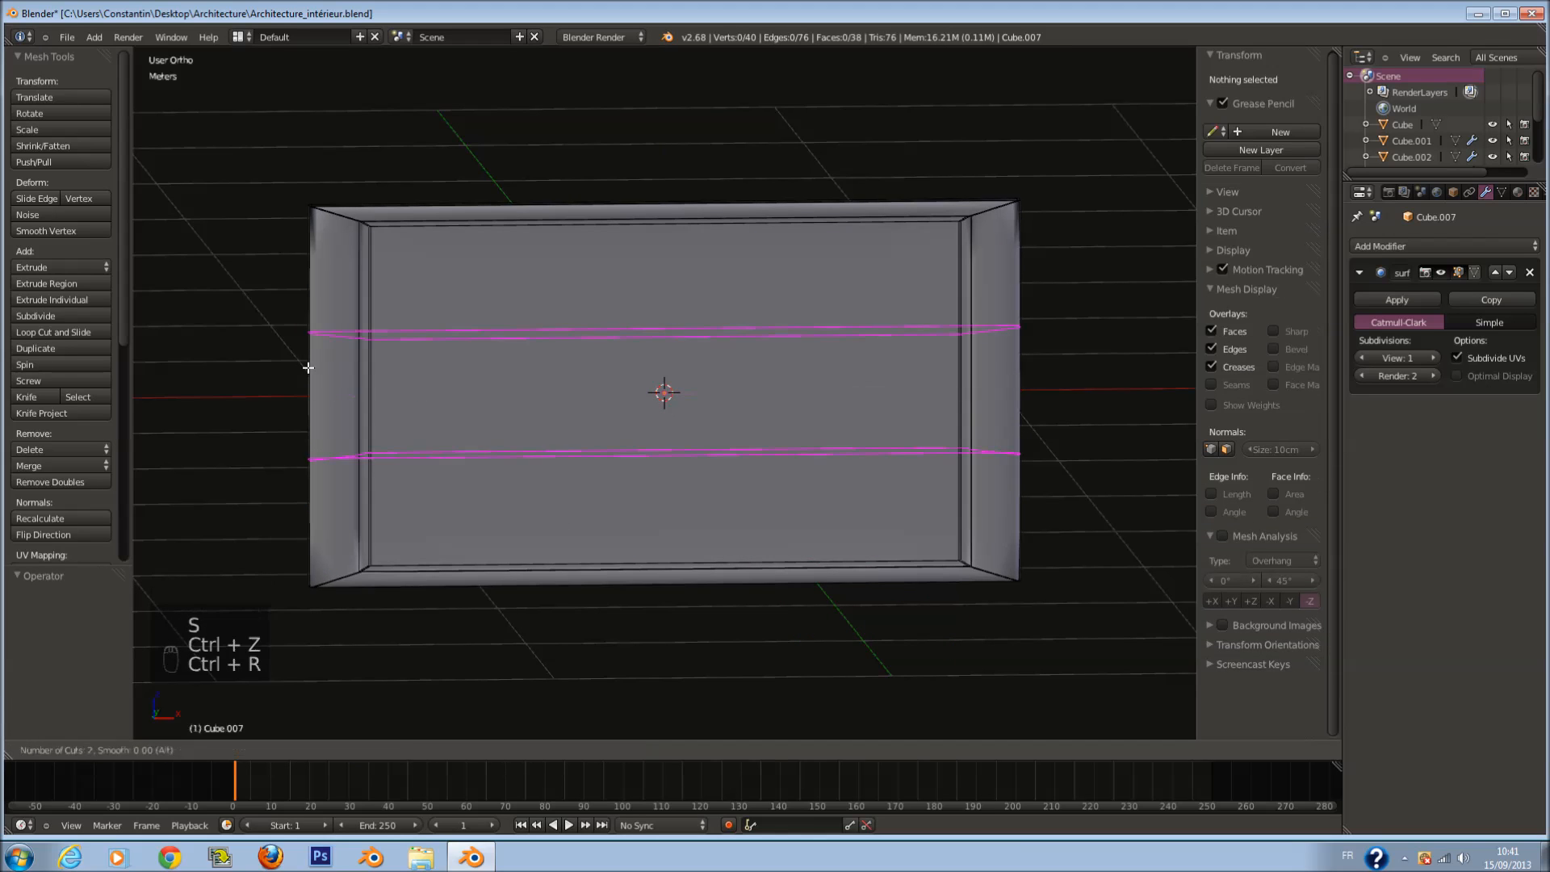
click(306, 356)
key(s)
key(z)
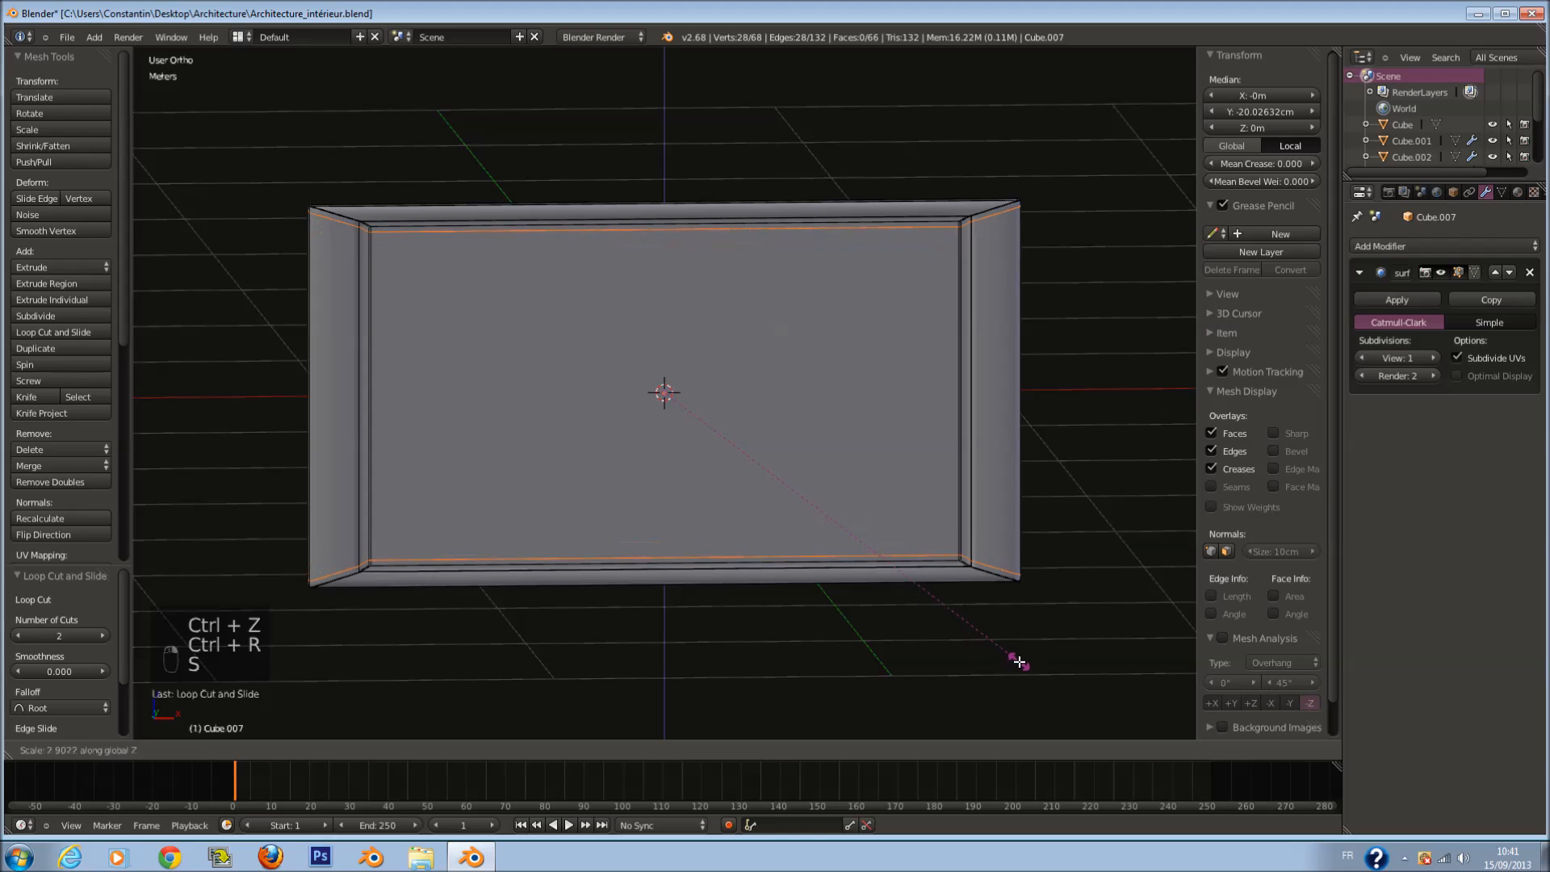
click(1026, 668)
key(Tab)
middle_drag(646, 512, 880, 493)
key(ctrl+s)
click(882, 493)
key(ctrl+s)
key(KP_1)
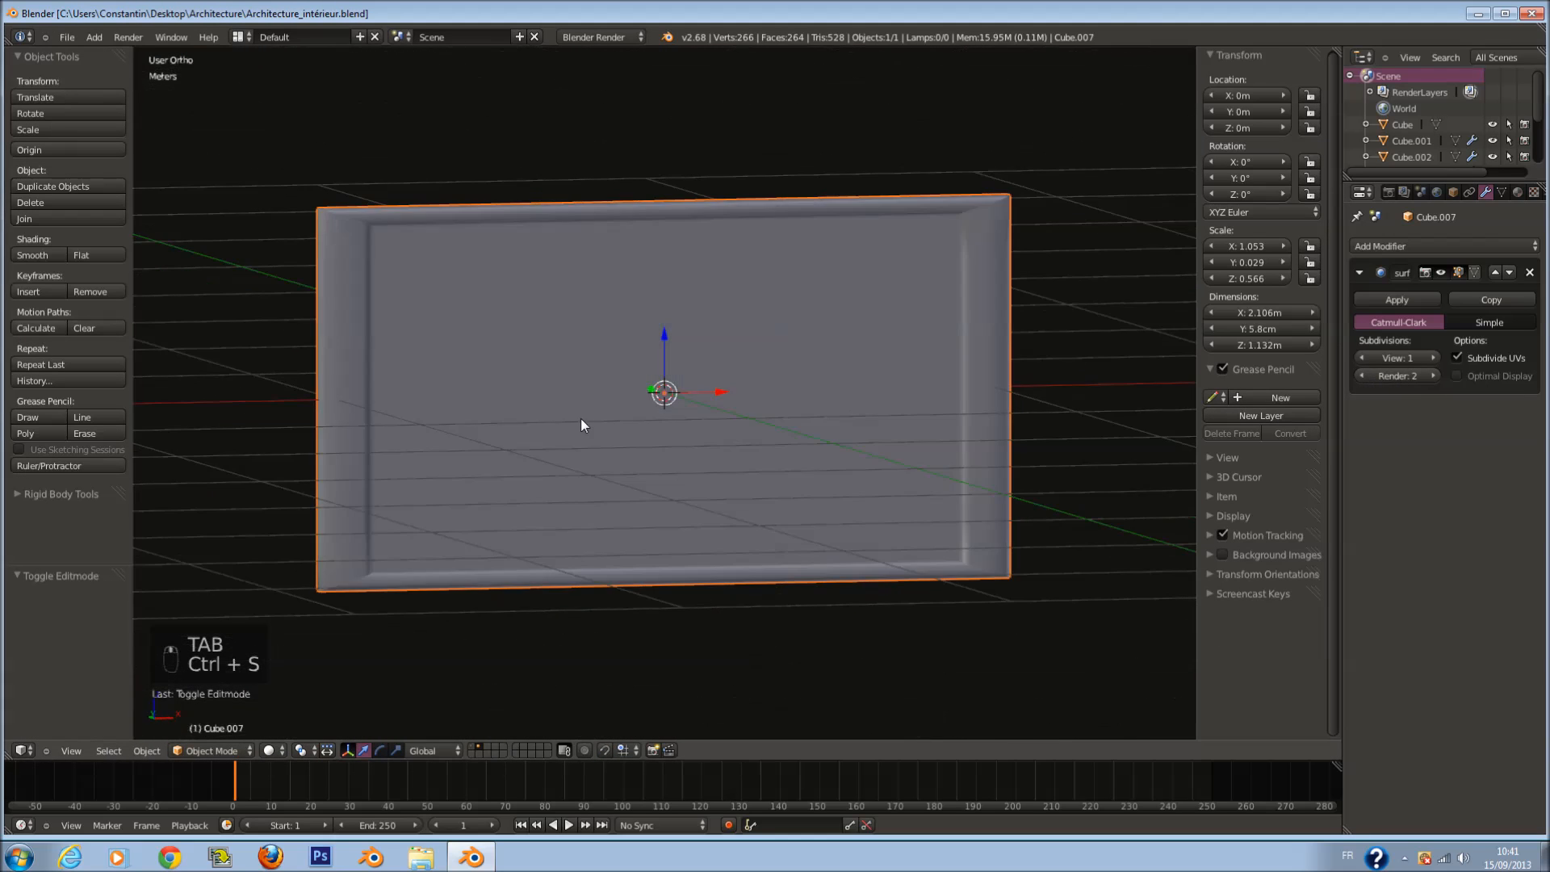
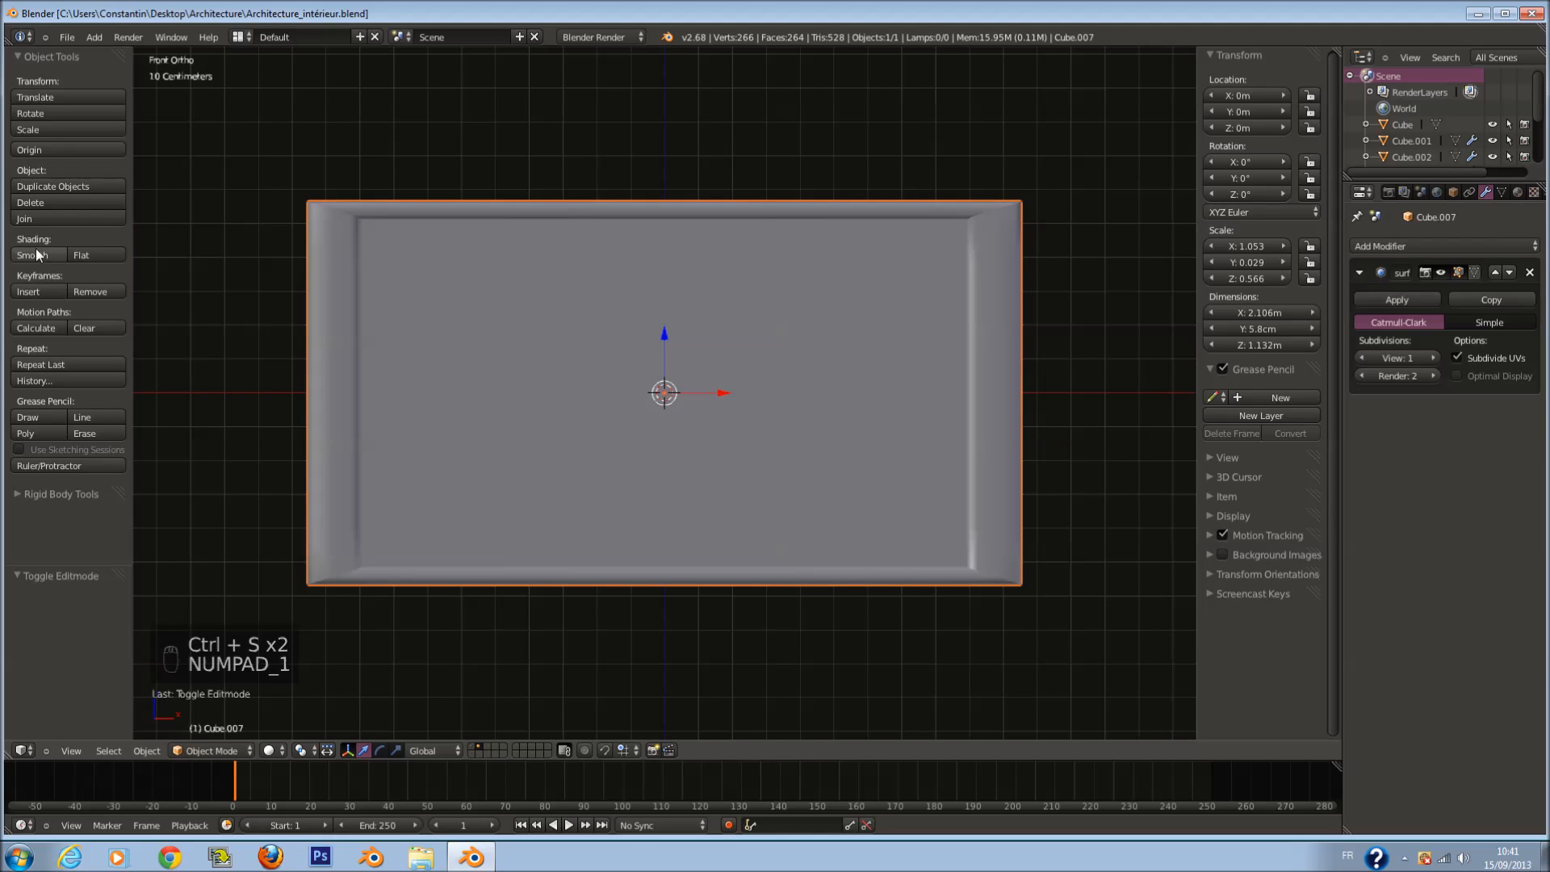
Step: Try to add two horizontal loop cuts around the panel and scale them along Z toward its edges
key(Tab)
key(a)
key(ctrl+r)
scroll(350, 264, up, 1)
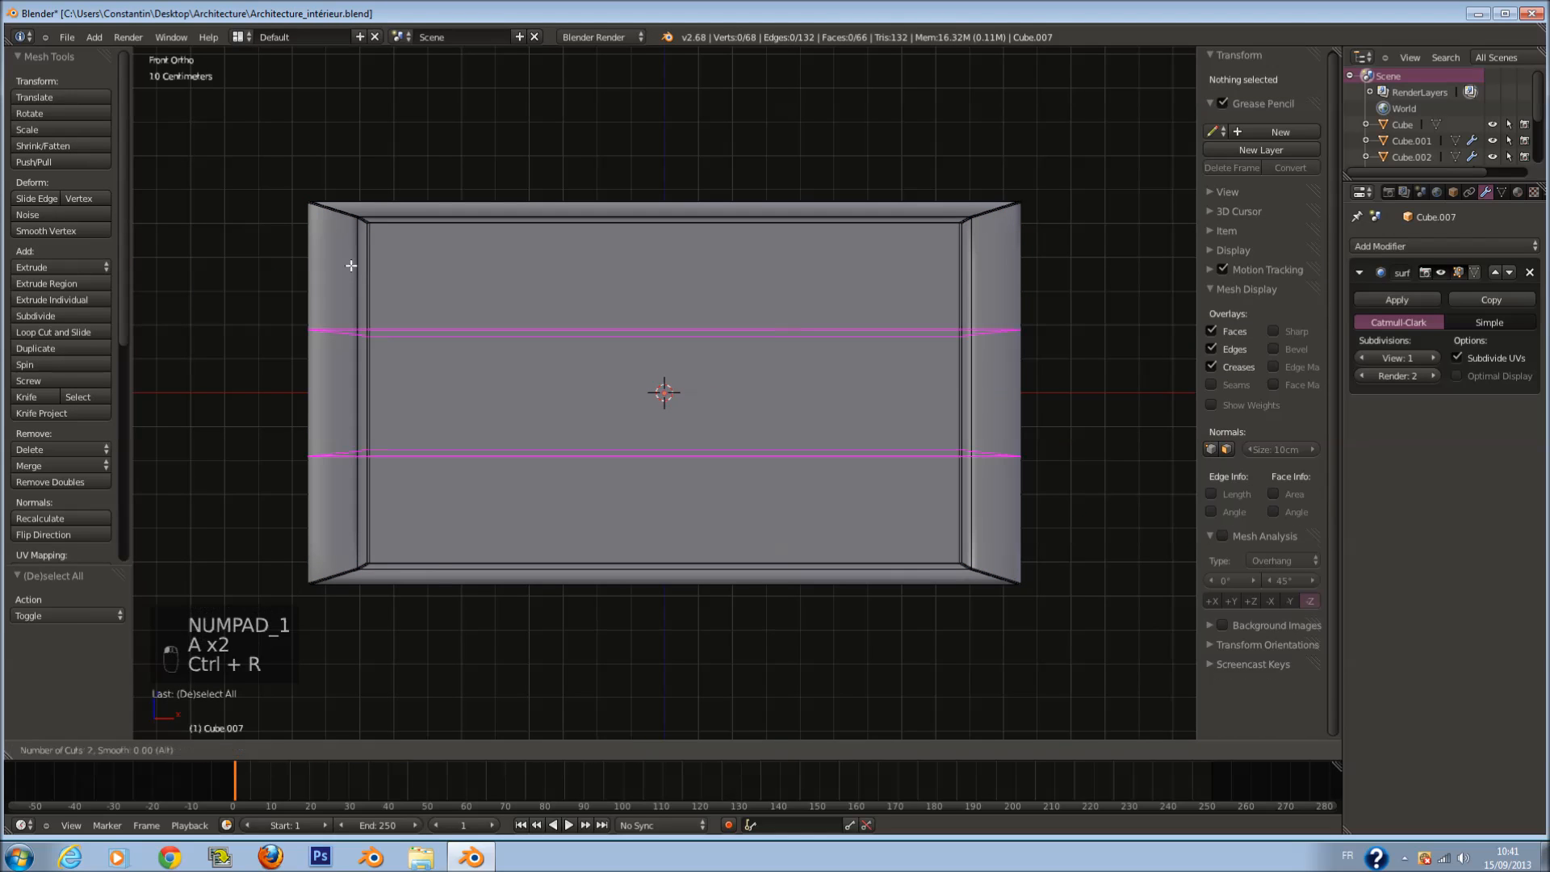
click(349, 264)
right_click(349, 264)
key(s)
key(z)
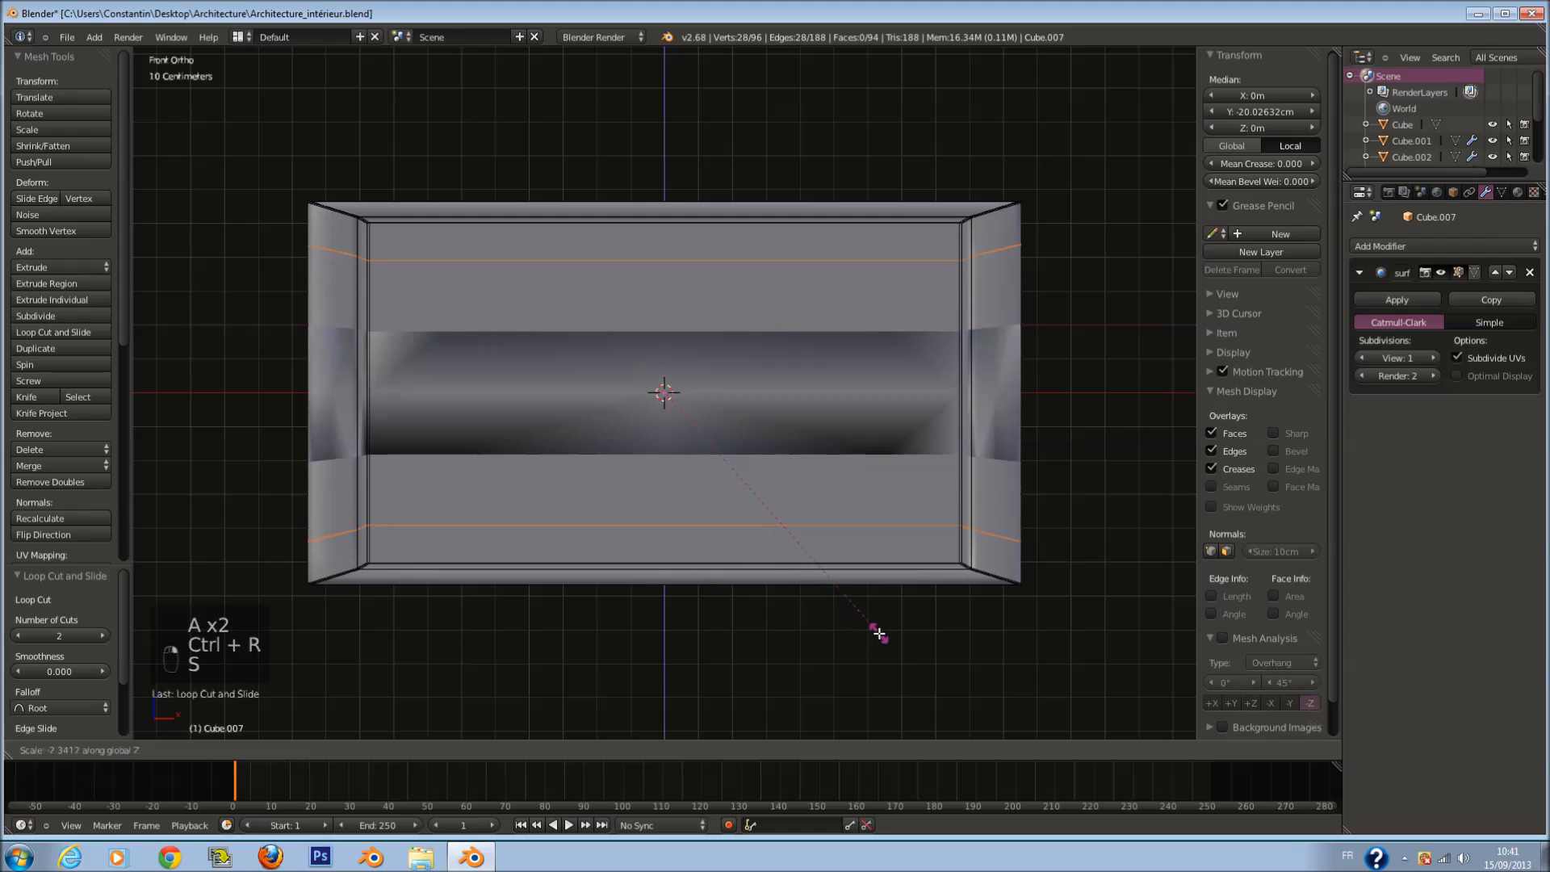
click(668, 471)
key(ctrl+z)
Step: Retry the two horizontal loop cuts, scaling them about 7.8 times along Z, and leave Edit Mode
key(ctrl+r)
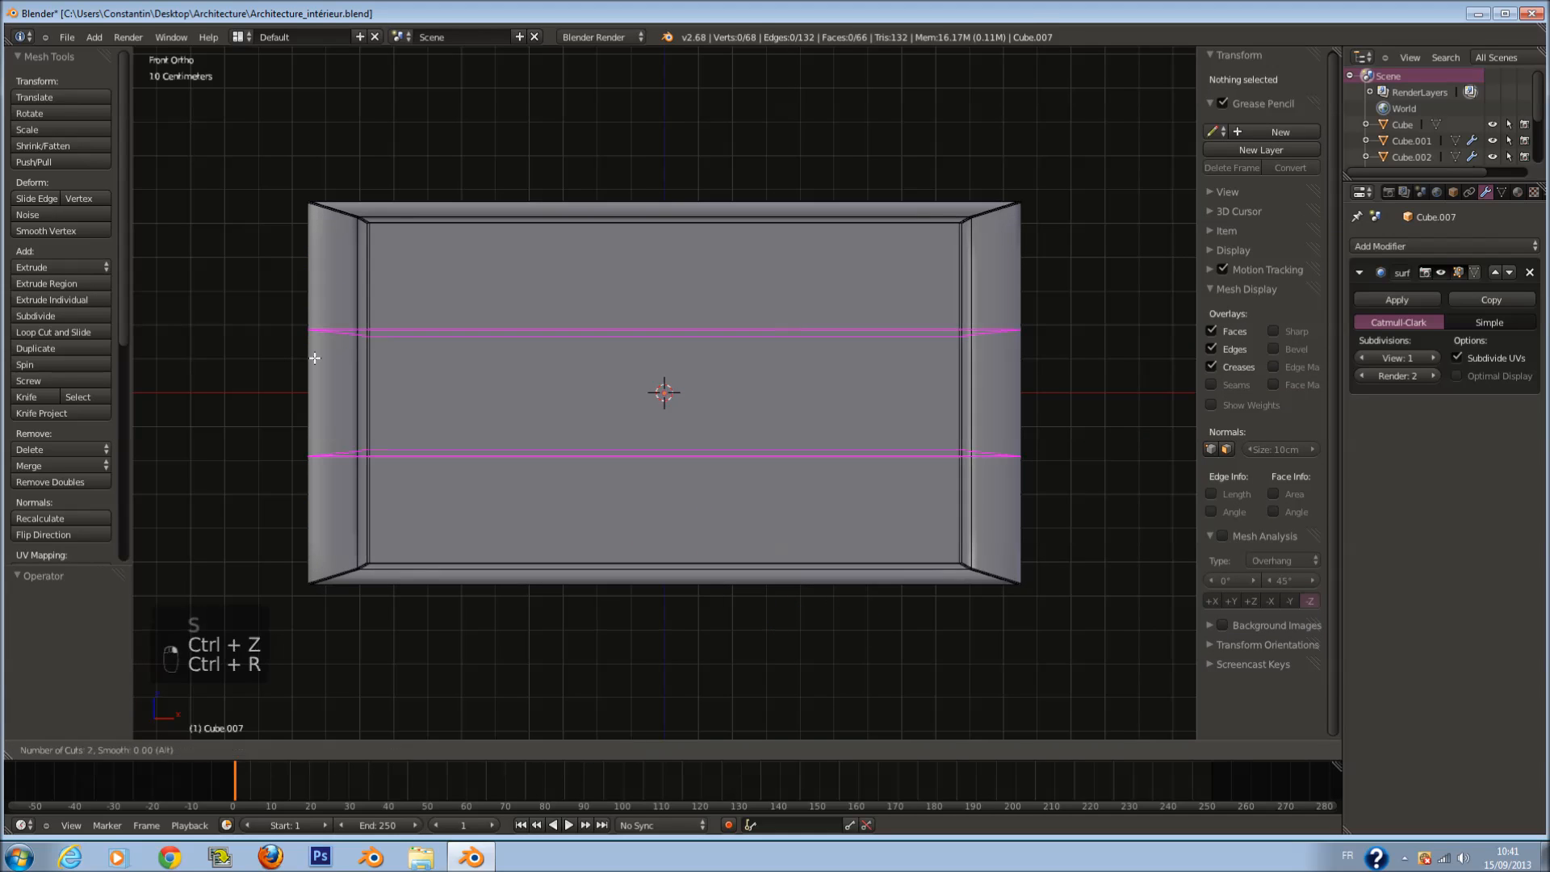
click(314, 357)
right_click(314, 357)
key(s)
key(z)
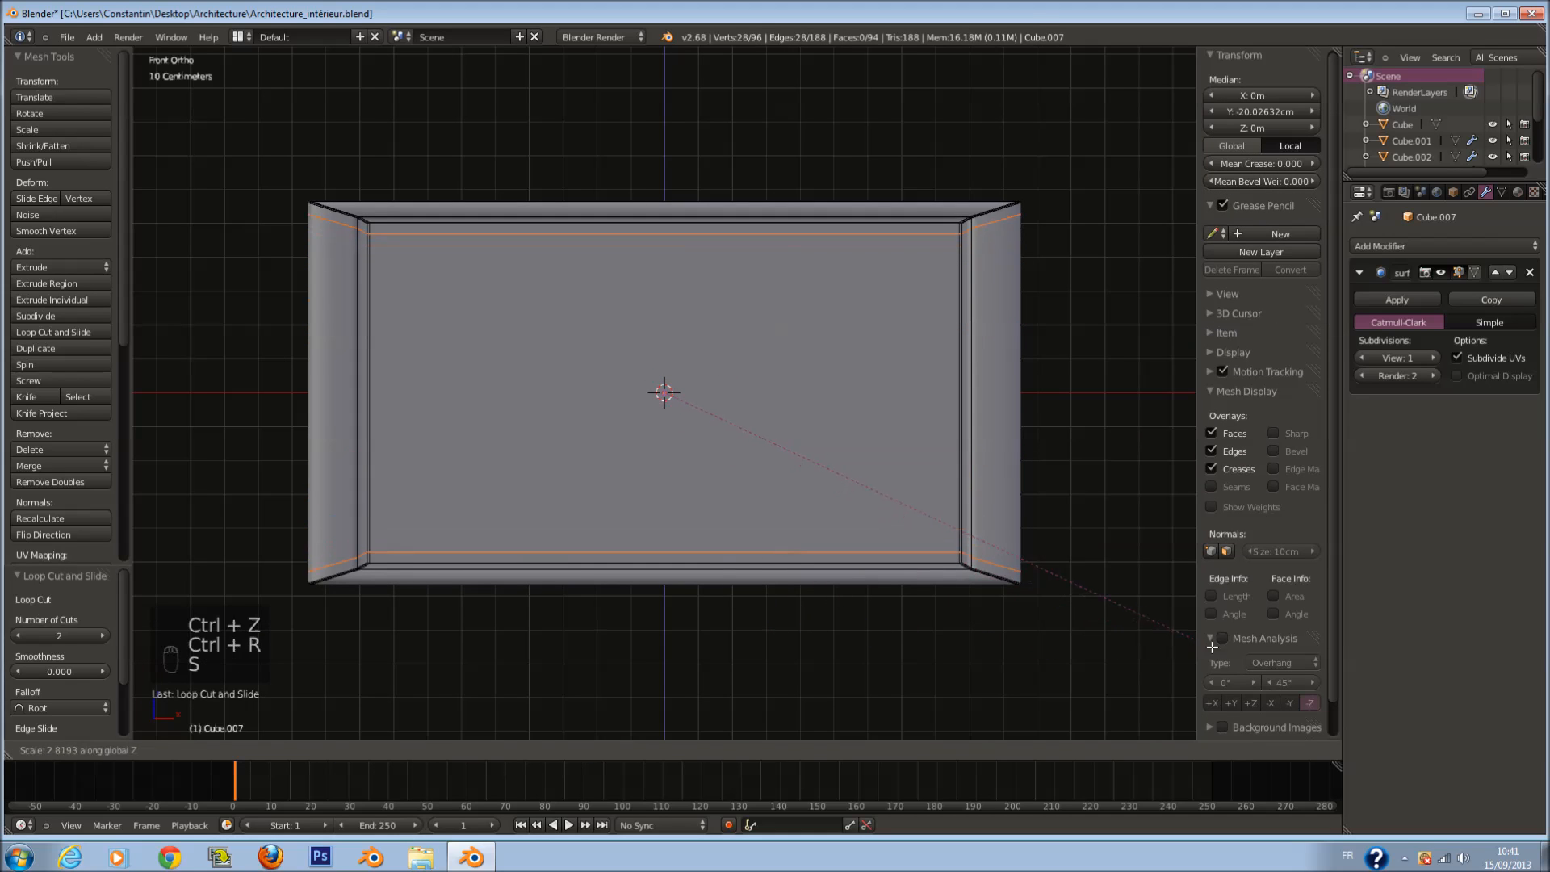
click(1242, 643)
key(Tab)
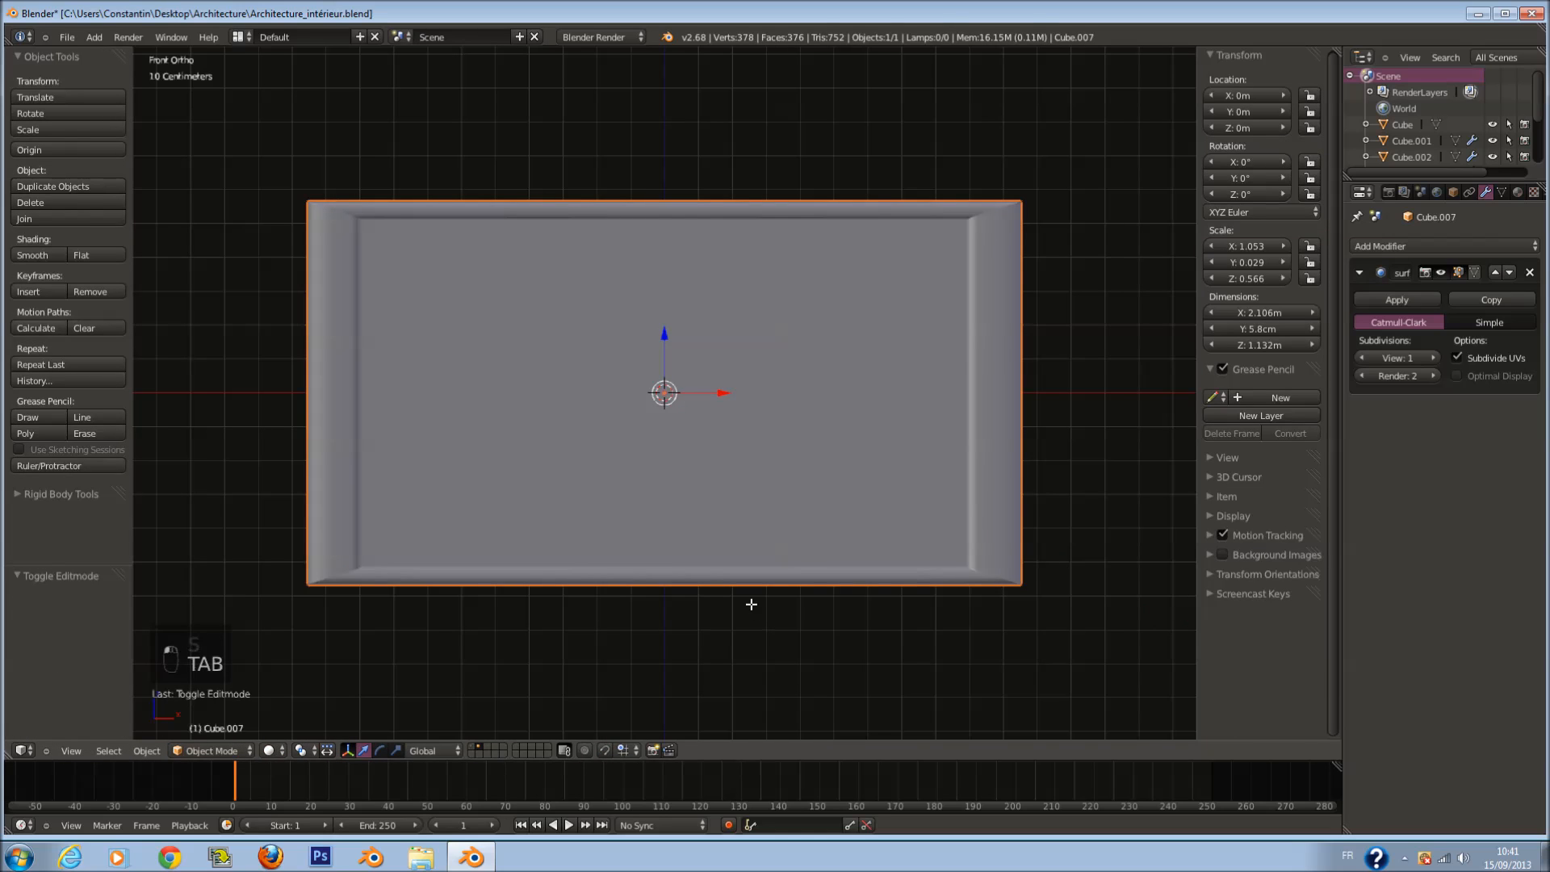
Step: Return to Edit Mode and undo the panel's horizontal loop cuts and their scaling
key(Tab)
key(ctrl+z)
key(ctrl+z)
key(ctrl+z)
key(ctrl+z)
key(ctrl+z)
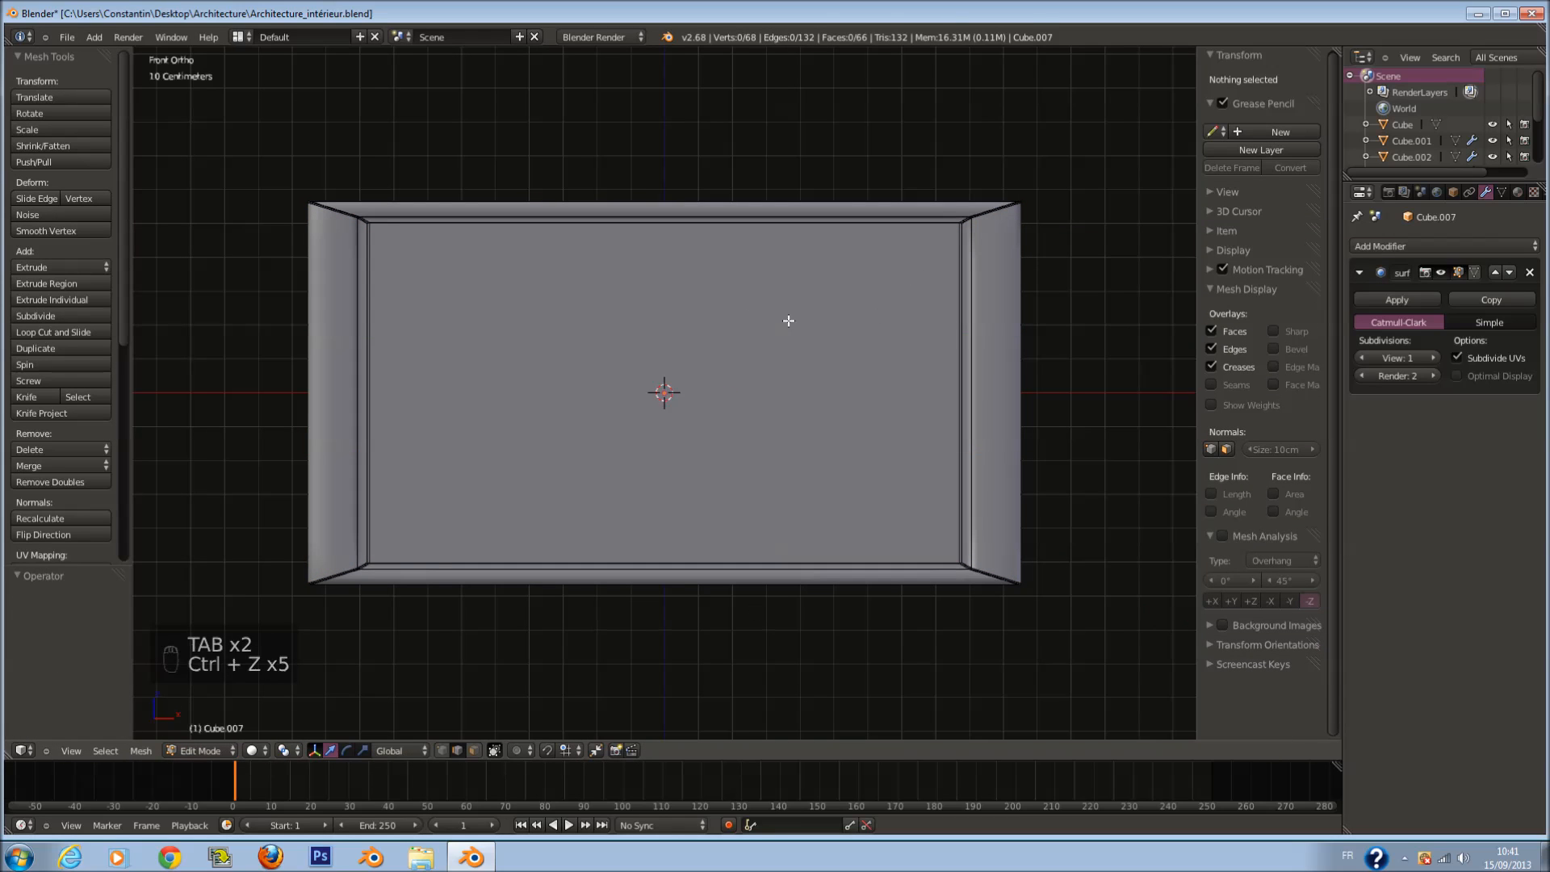
Step: Select the lower faces of the recess and raise them along Z to thicken the bottom border, leave Edit Mode and save
shift+scroll(711, 550, down, 2)
scroll(567, 708, up, 1)
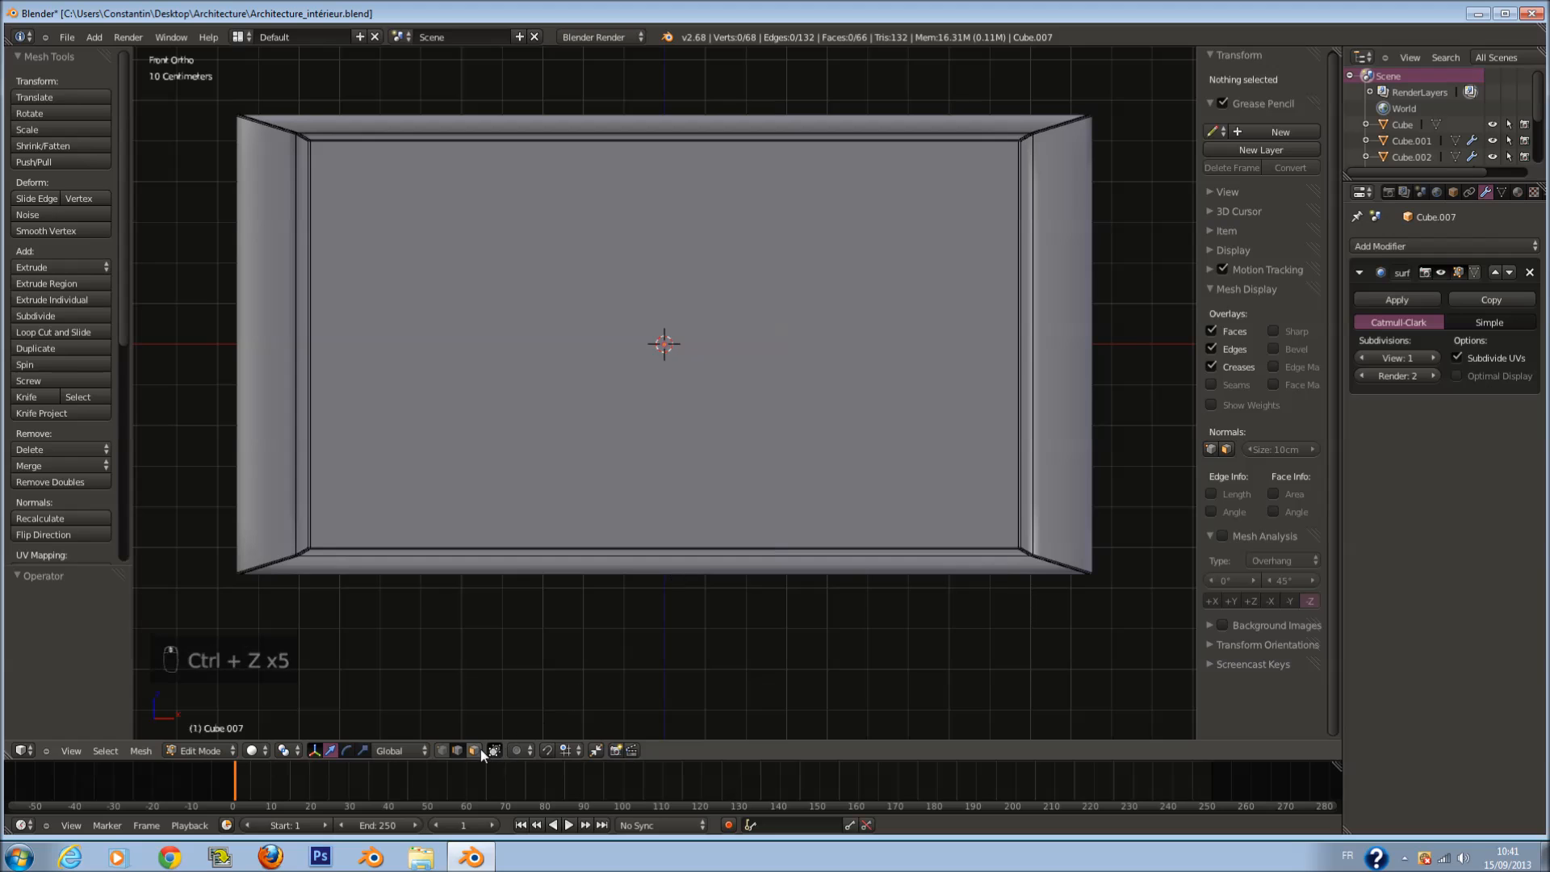
key(z)
key(a)
key(a)
key(a)
scroll(309, 534, up, 1)
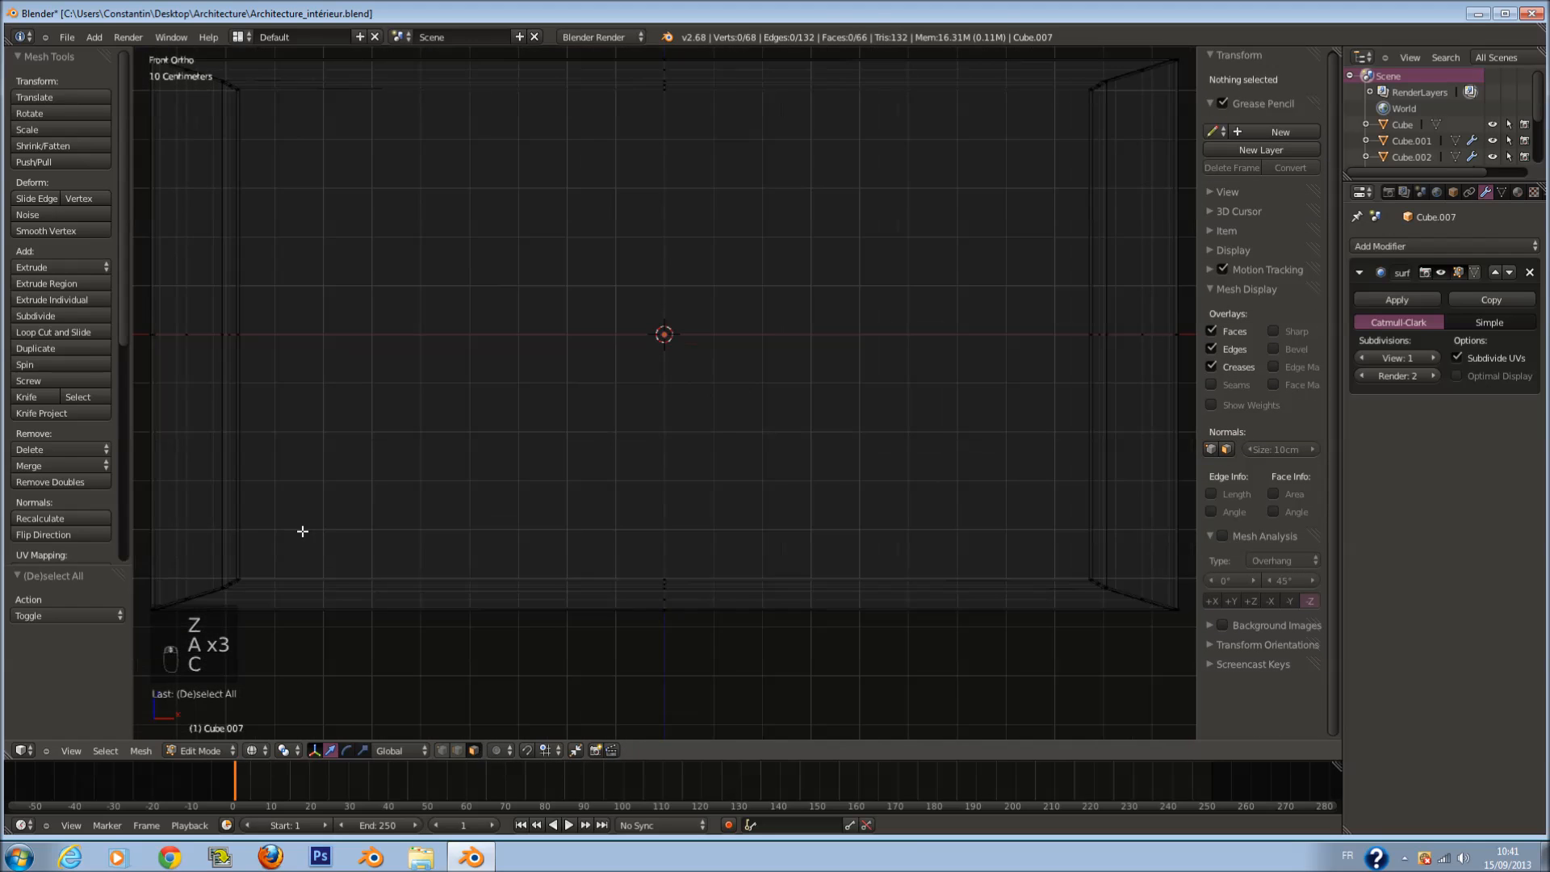
click(260, 571)
click(1089, 568)
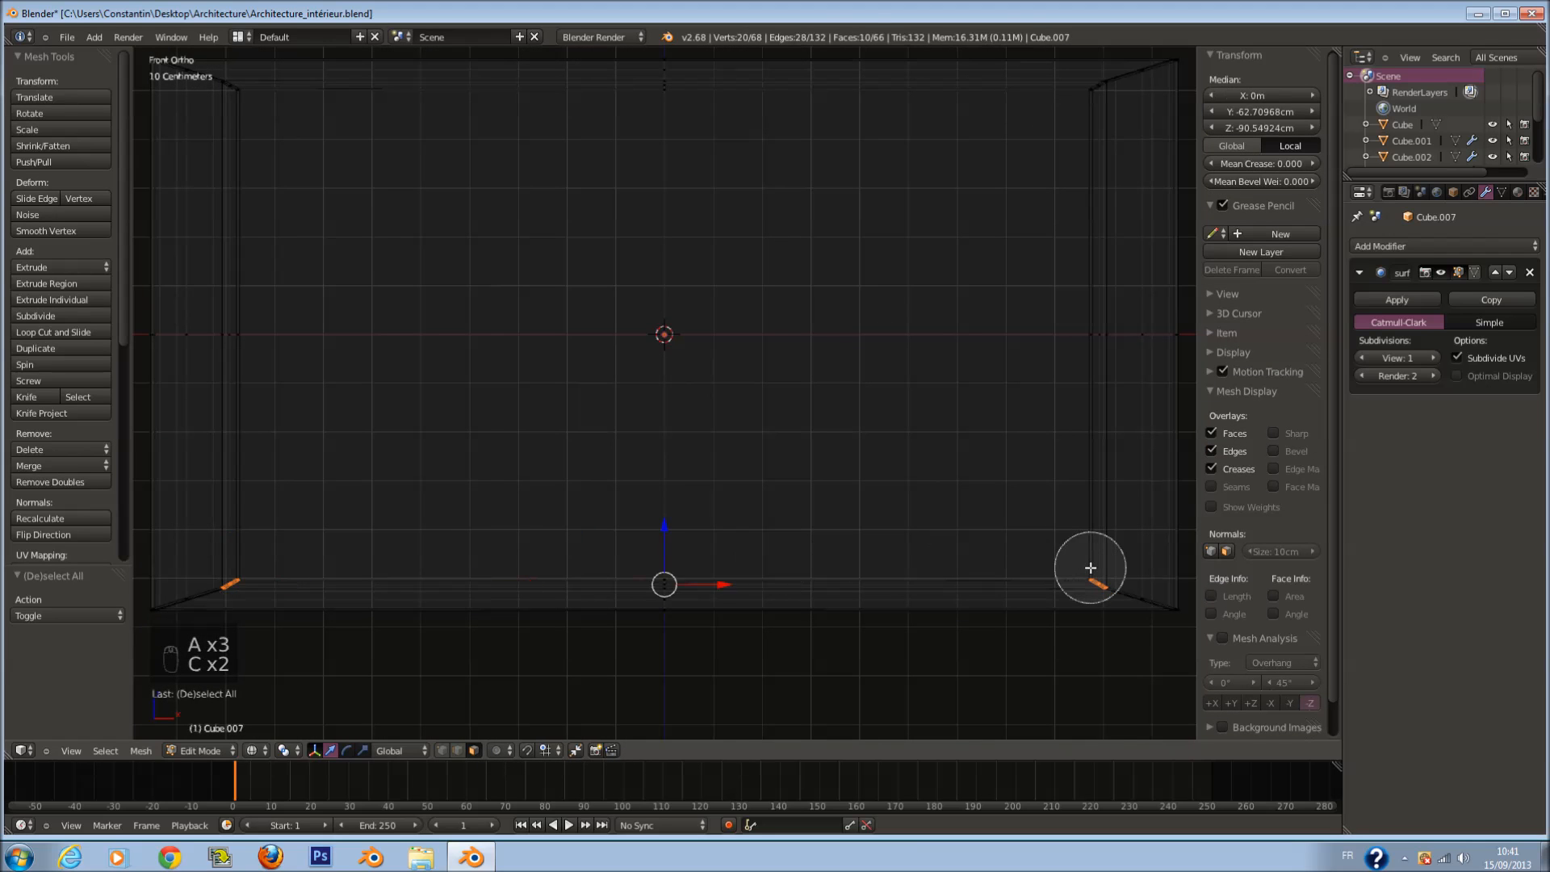
click(642, 570)
middle_click(658, 625)
right_click(655, 565)
drag(660, 535, 664, 521)
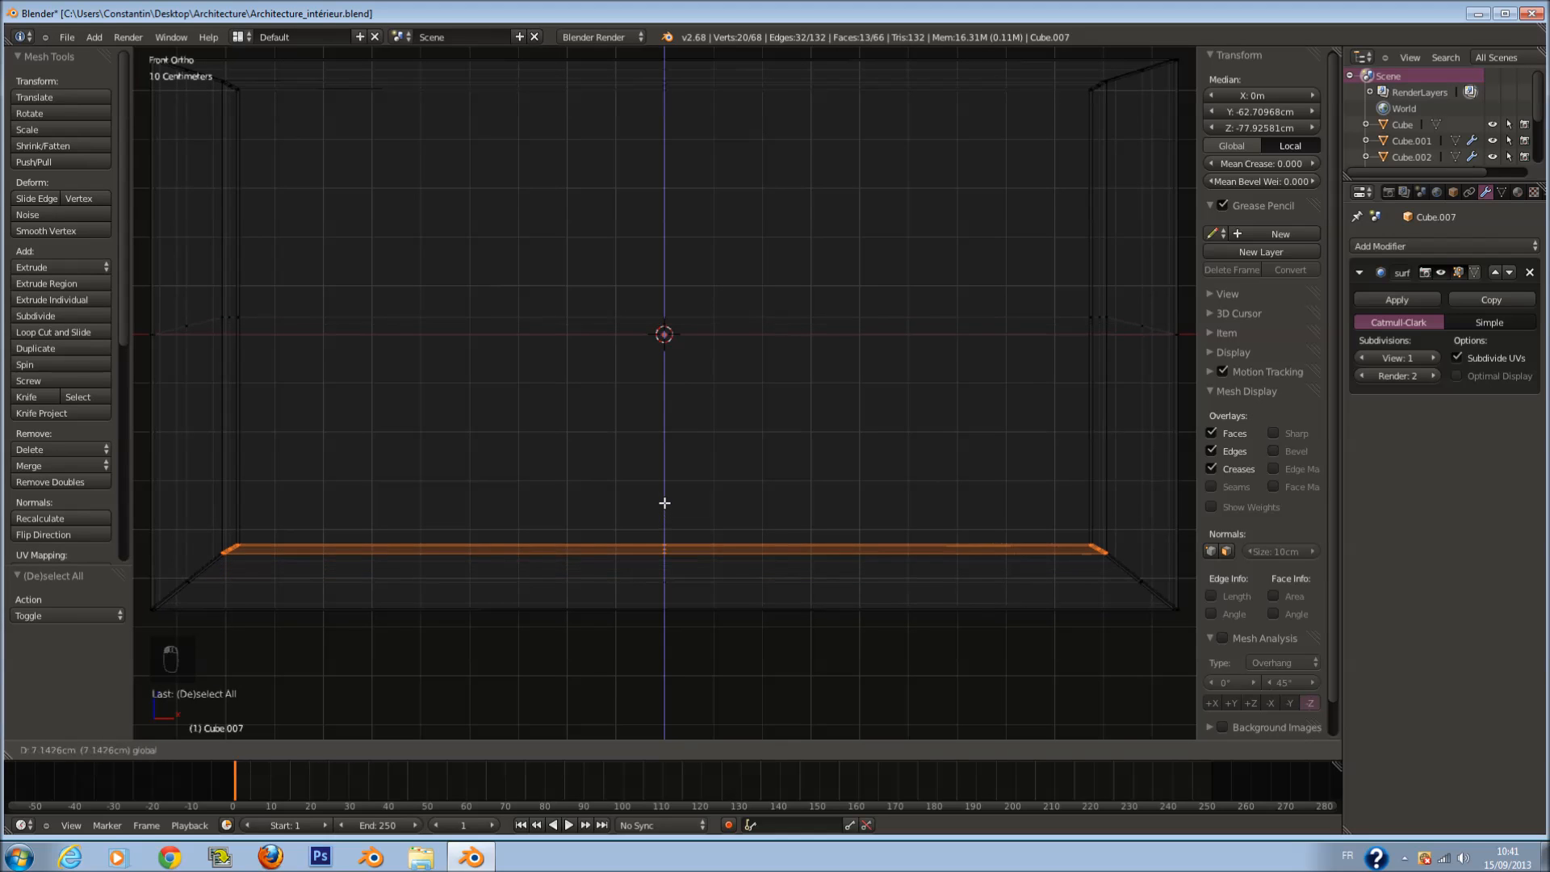
key(z)
key(Tab)
key(ctrl+s)
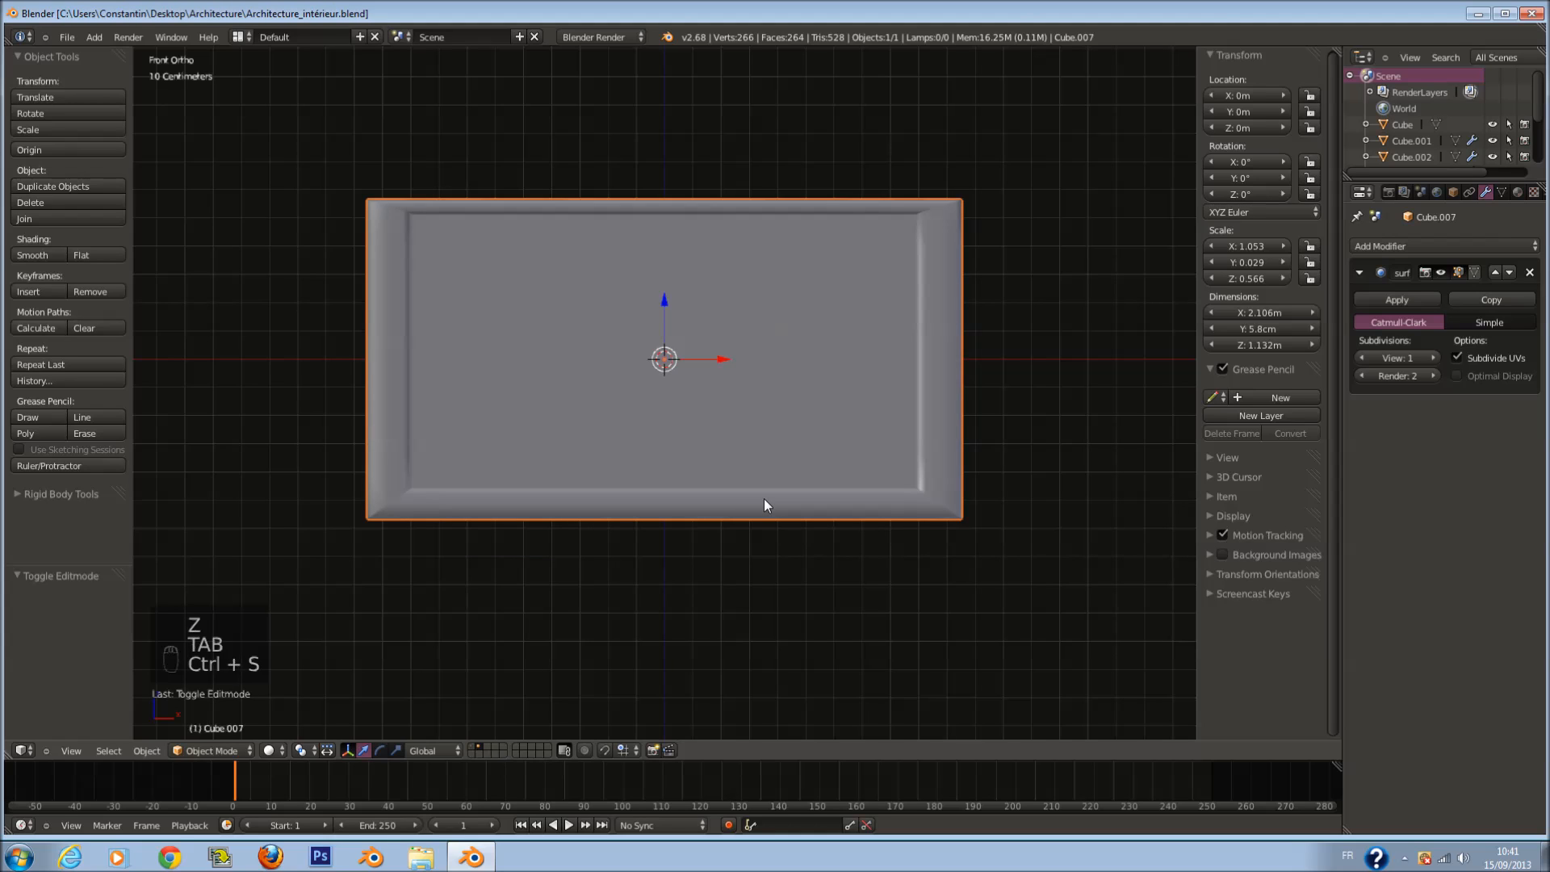
Step: Scale the panel along Y to about half its thickness in the right wireframe view and save the file
scroll(763, 499, down, 1)
key(a)
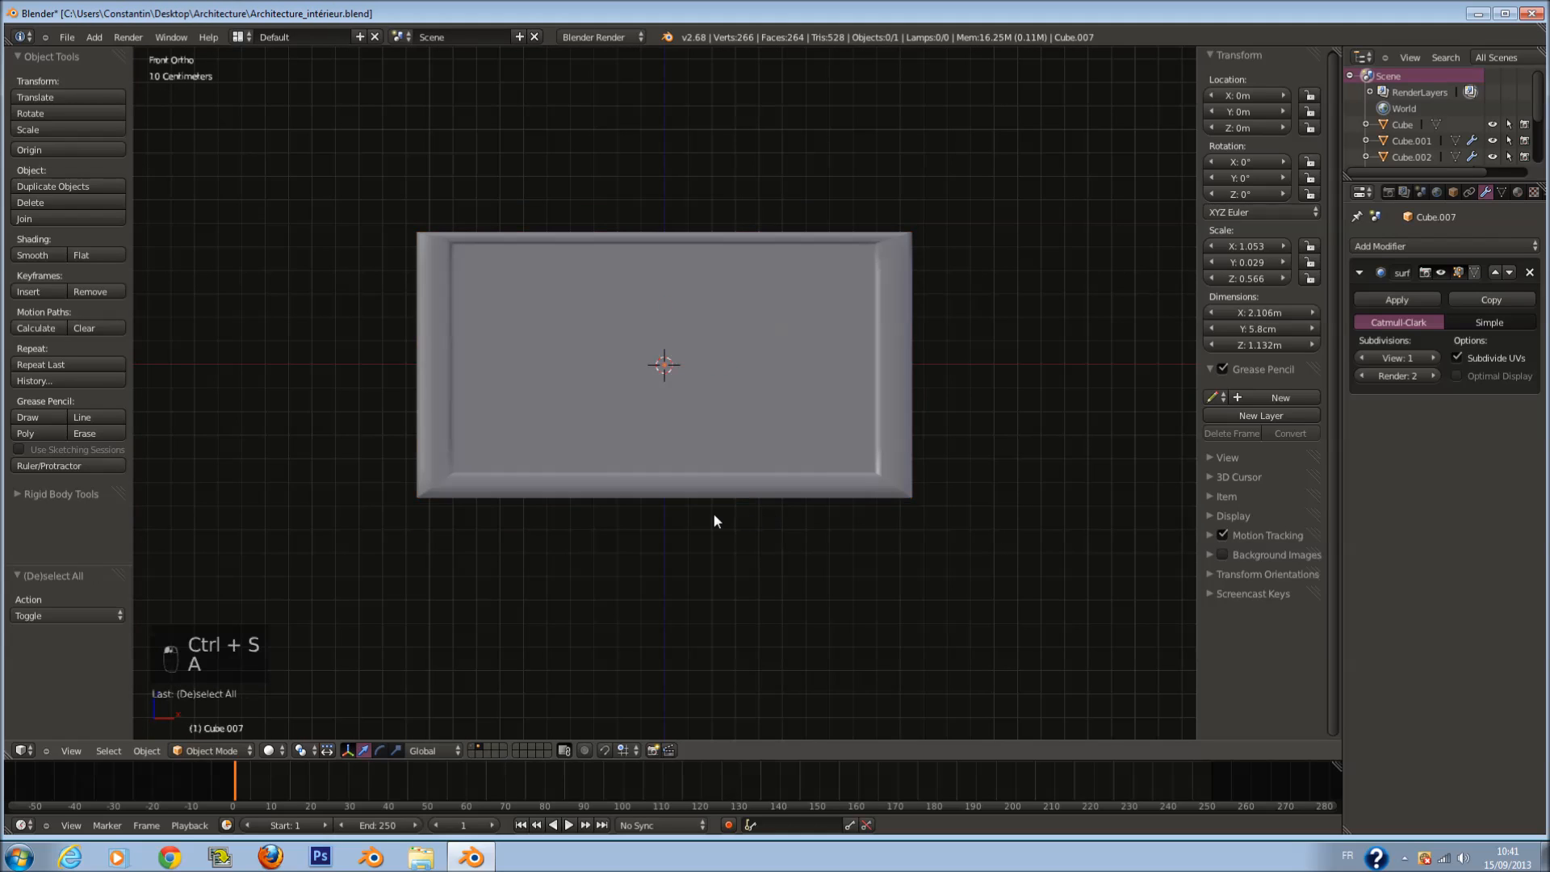
key(KP_3)
key(z)
right_click(684, 477)
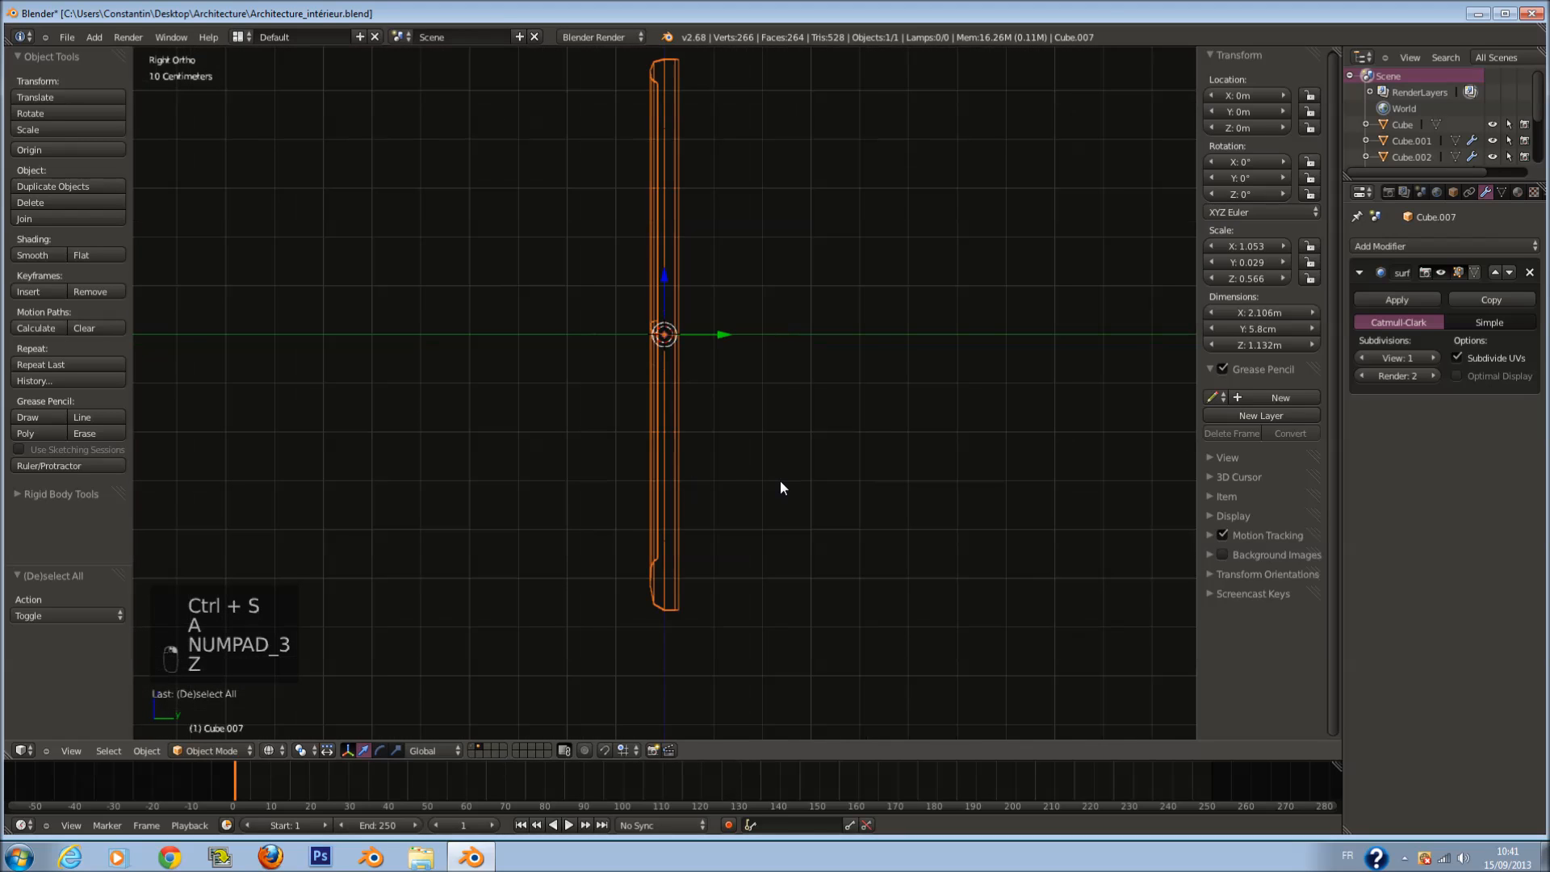
key(s)
right_click(793, 465)
key(s)
key(y)
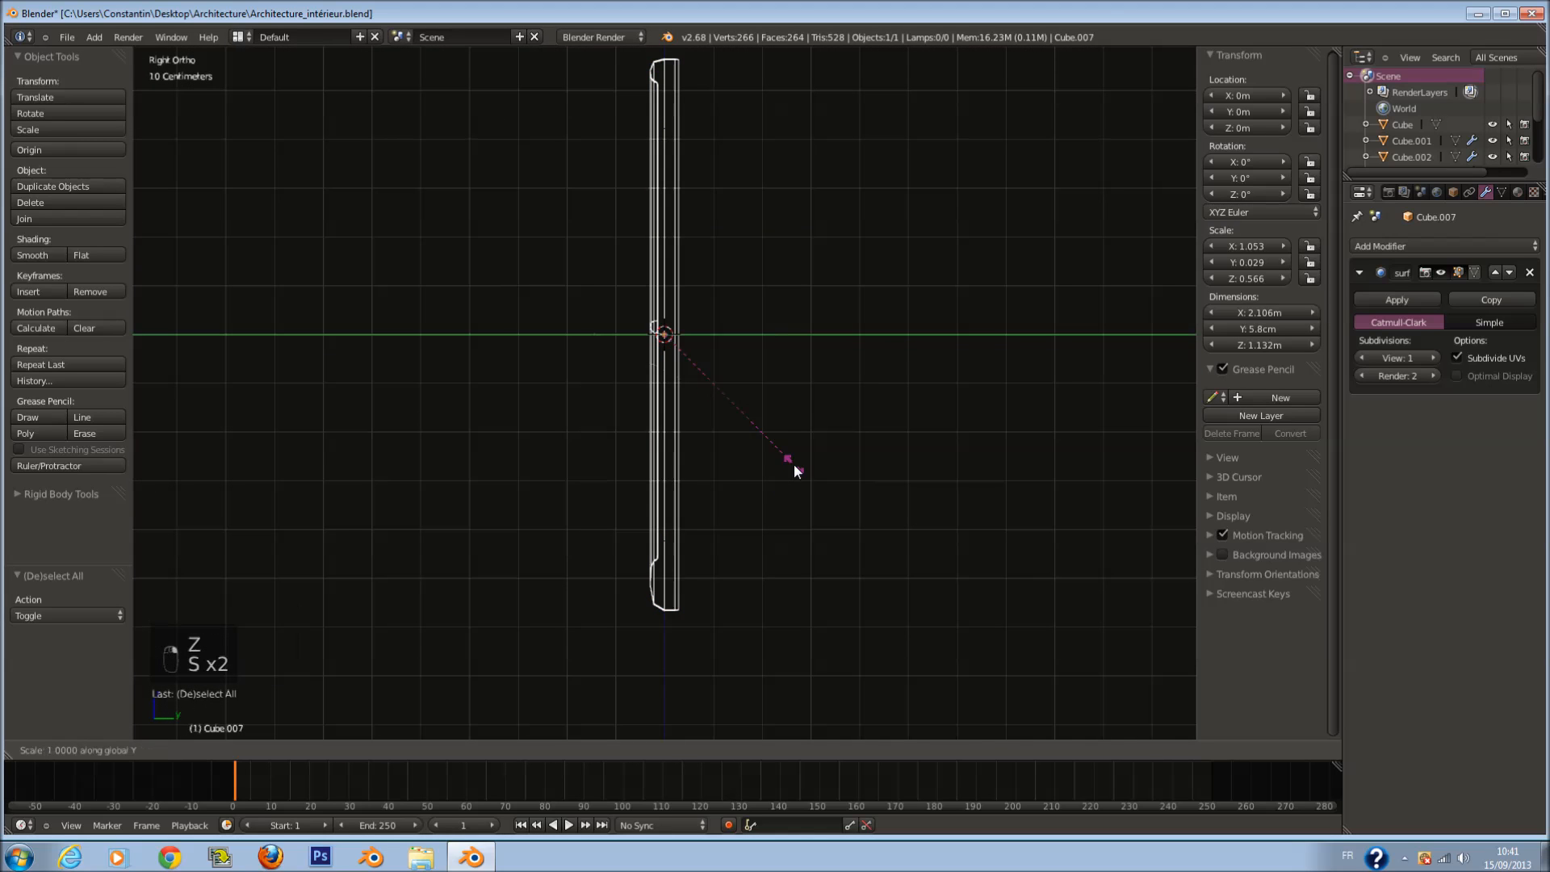
click(725, 398)
key(ctrl+s)
click(739, 442)
Step: Add a cube, scale it down to about 18 cm and place it behind the panel at about Y 9.8 cm, Z -14.5 cm
key(a)
key(shift+a)
click(767, 496)
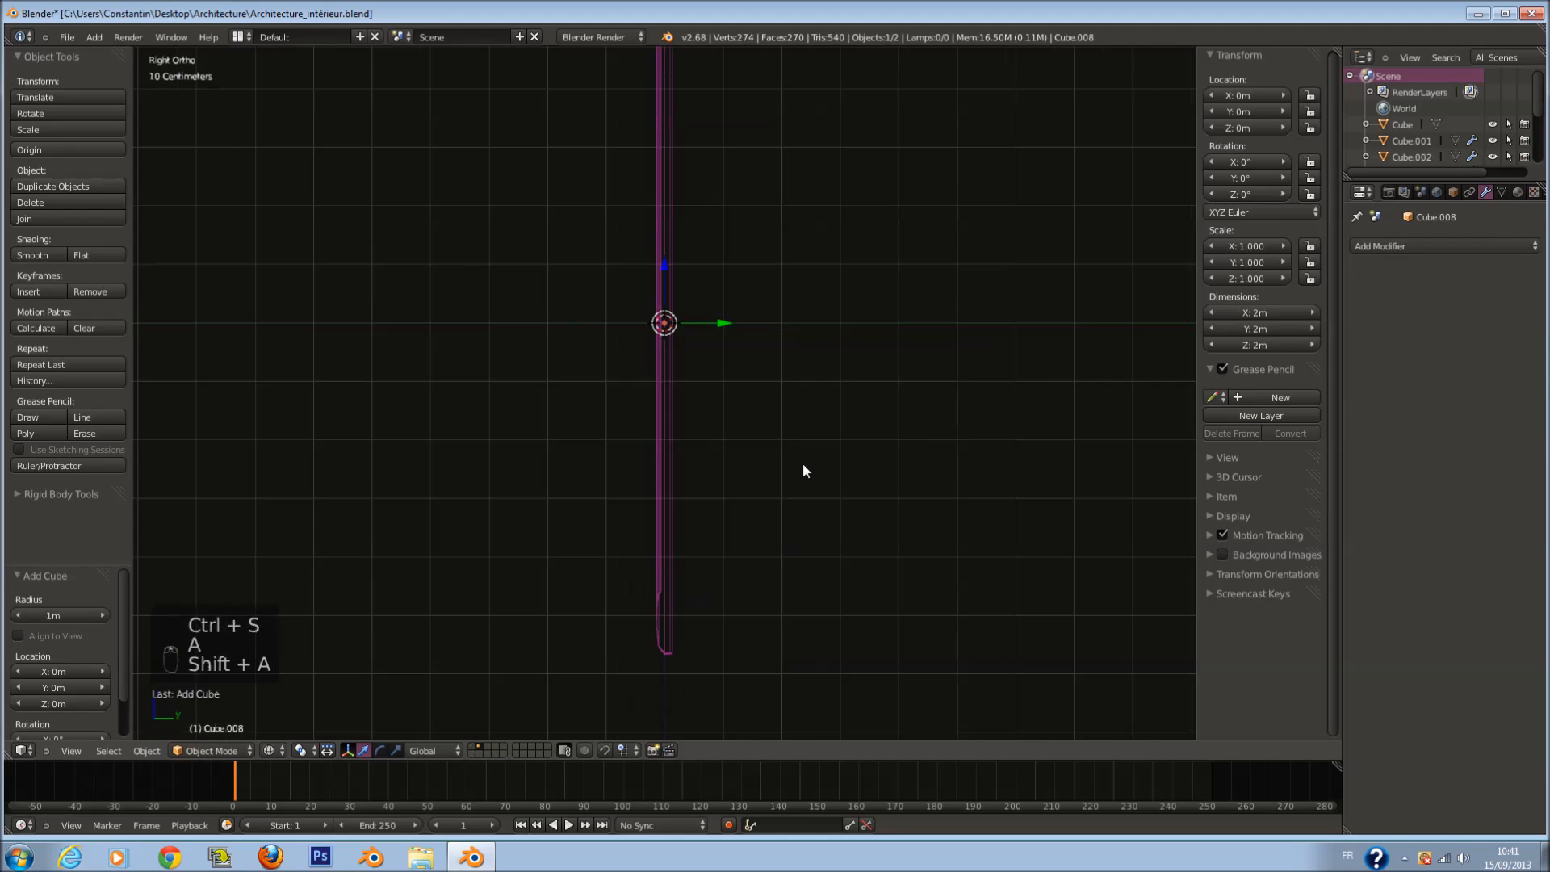
key(s)
click(658, 322)
key(g)
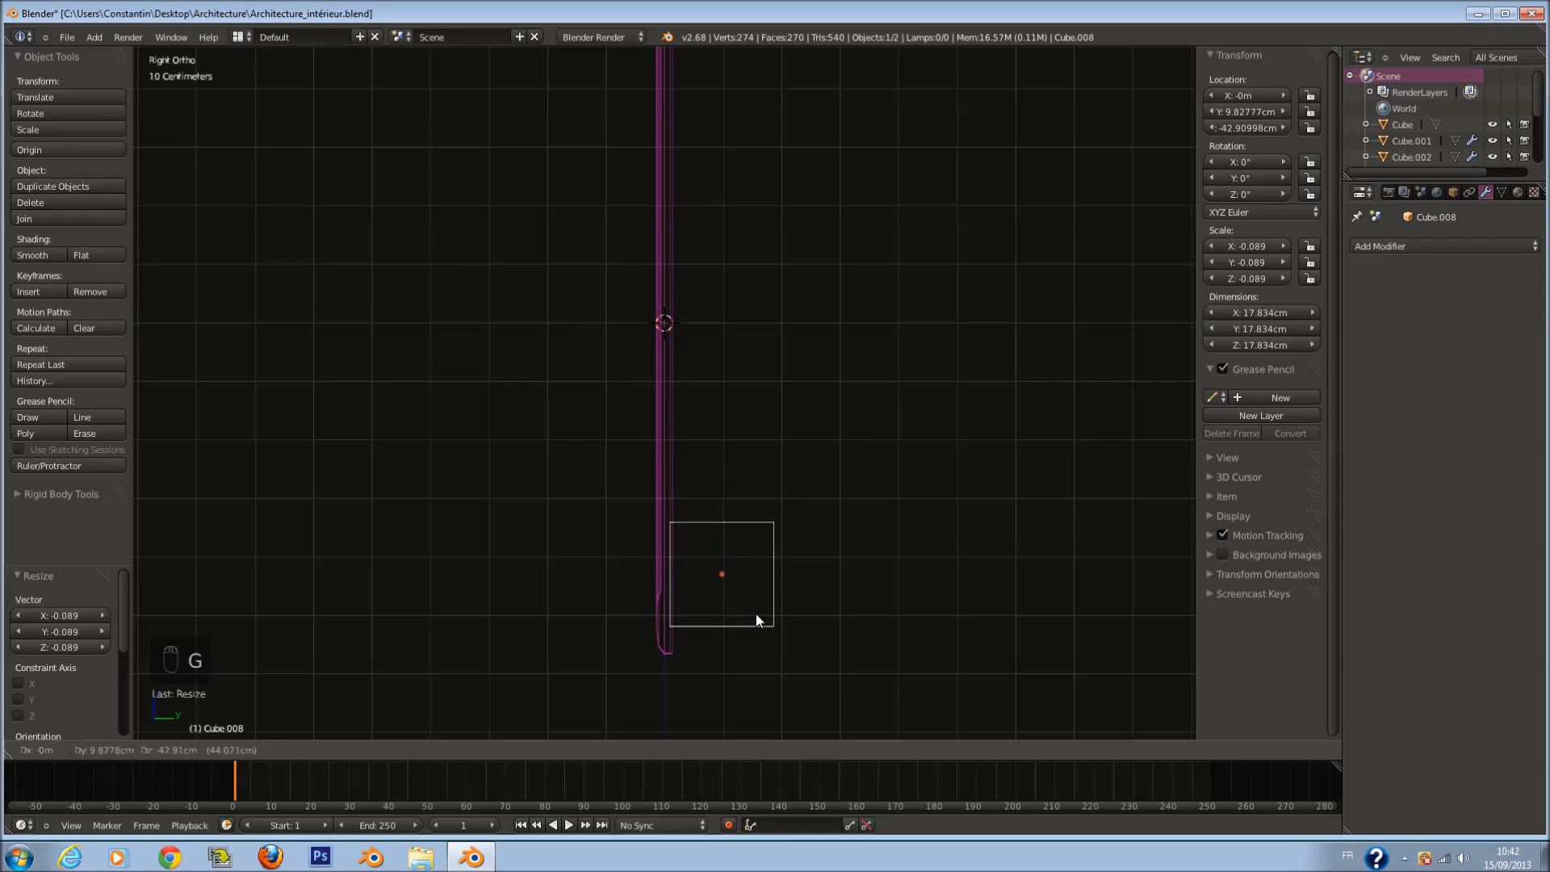
click(757, 453)
Step: Scale the cube along Y to about 11.6 cm and move it about 2.9 cm along Y against the panel's back
key(s)
right_click(844, 432)
key(s)
key(y)
click(787, 428)
middle_drag(783, 430, 720, 487)
key(z)
mouse_move(735, 456)
mouse_down()
mouse_move(744, 444)
mouse_move(728, 443)
mouse_up()
key(KP_1)
key(KP_3)
key(z)
scroll(885, 373, up, 2)
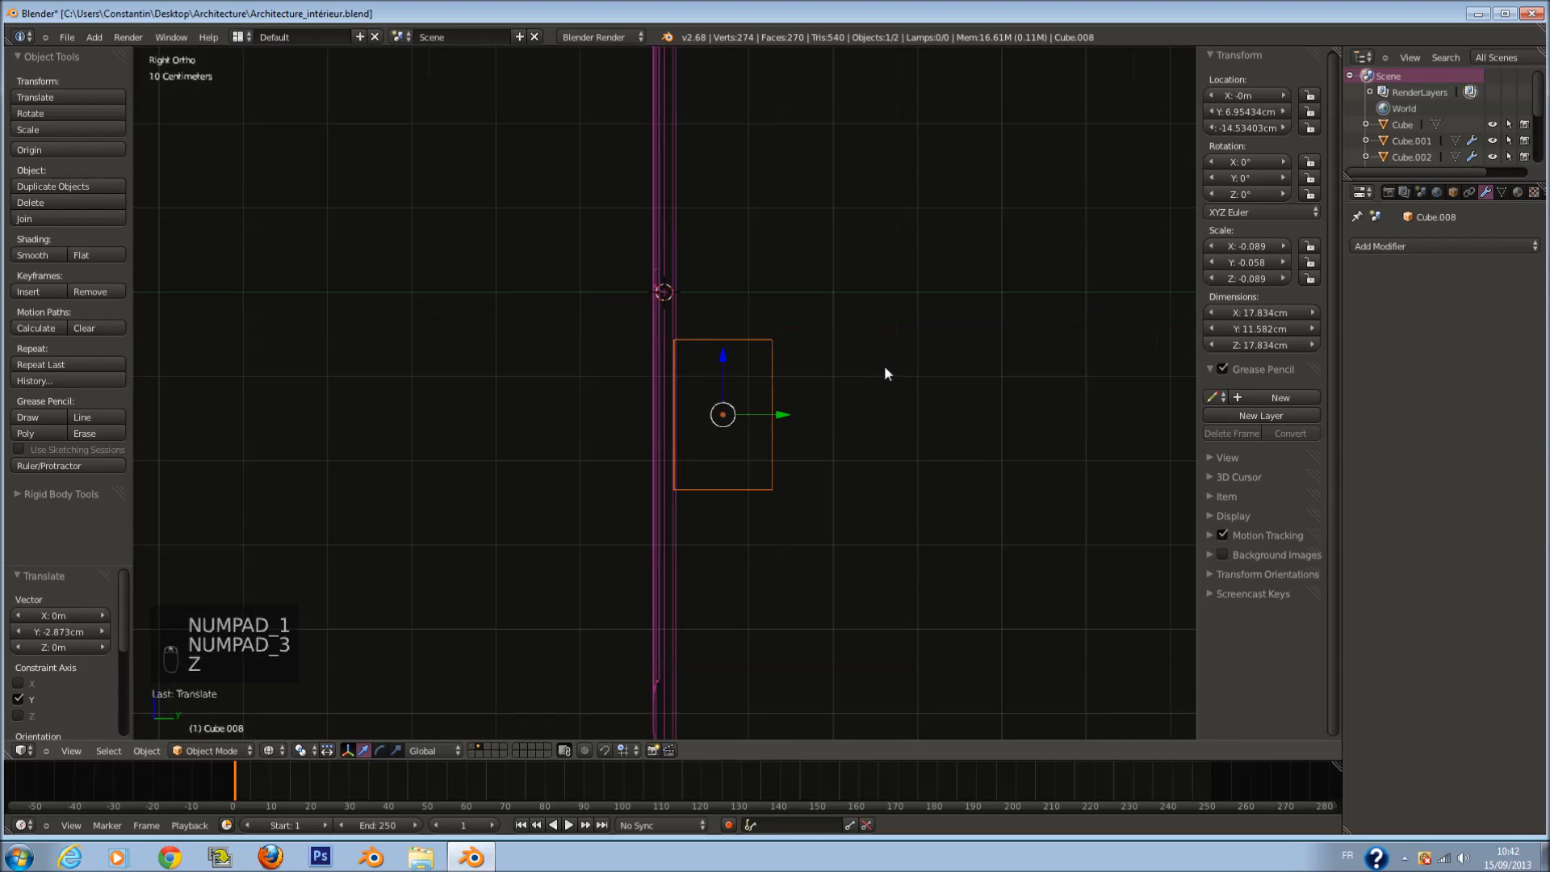
Step: Reduce the cube's Y scale to about 0.041 and shift it flush against the panel's back at about Y 5.3 cm
key(s)
right_click(846, 383)
key(s)
key(y)
click(786, 424)
drag(770, 415, 757, 410)
ctrl+scroll(740, 405, up, 3)
shift+scroll(736, 403, down, 5)
scroll(727, 398, down, 1)
Step: Extrude the cube's bottom face about 20.7 cm downward and move it about 10.6 cm along Y away from the panel
key(Tab)
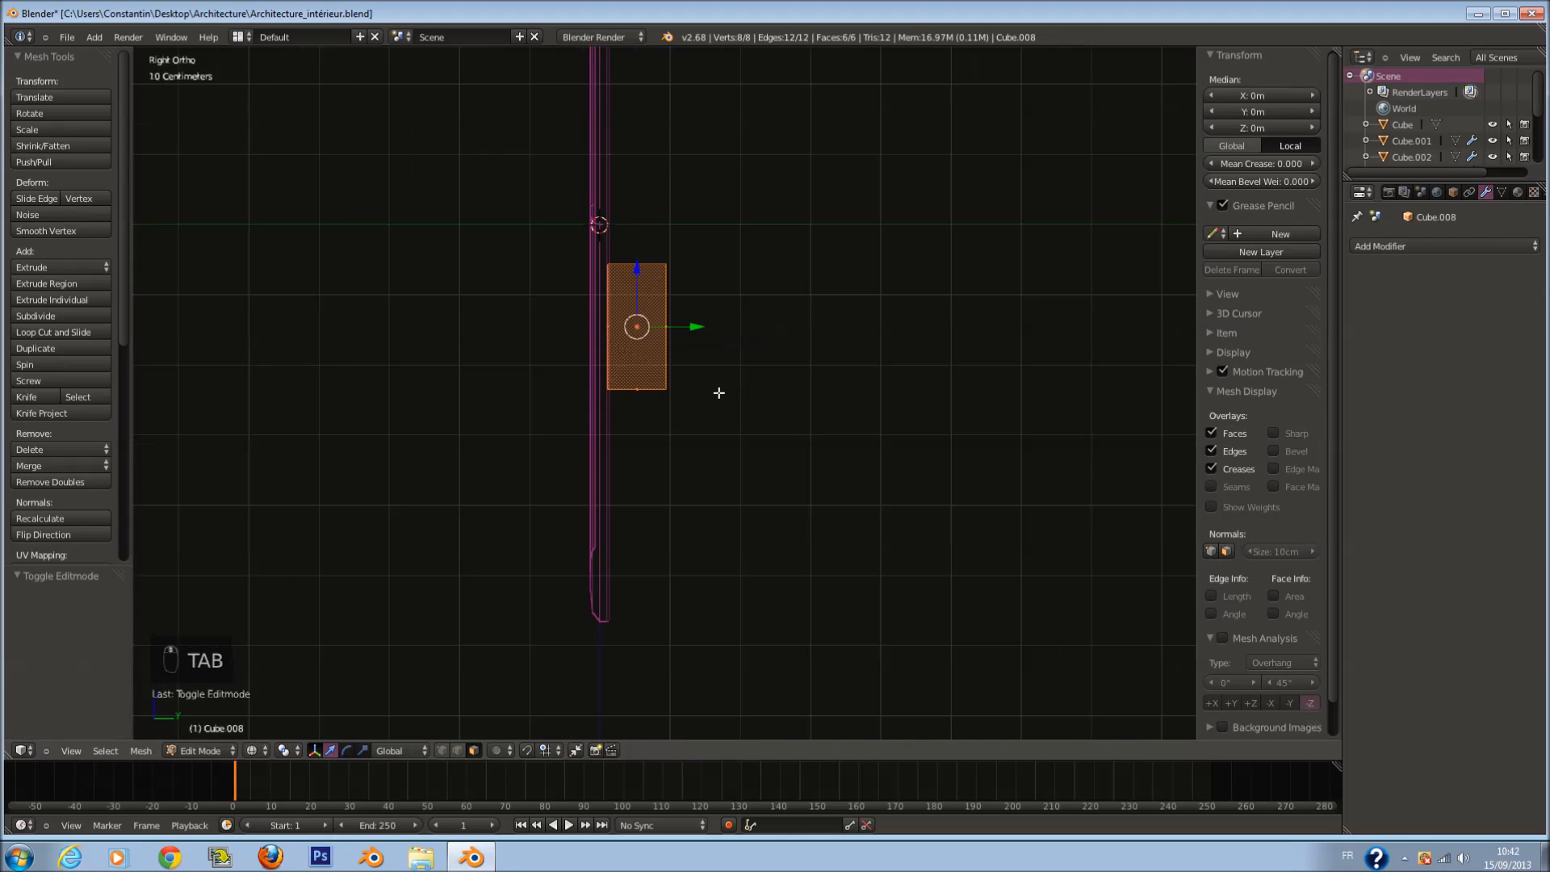
scroll(686, 397, up, 2)
key(a)
right_click(626, 387)
key(e)
click(666, 601)
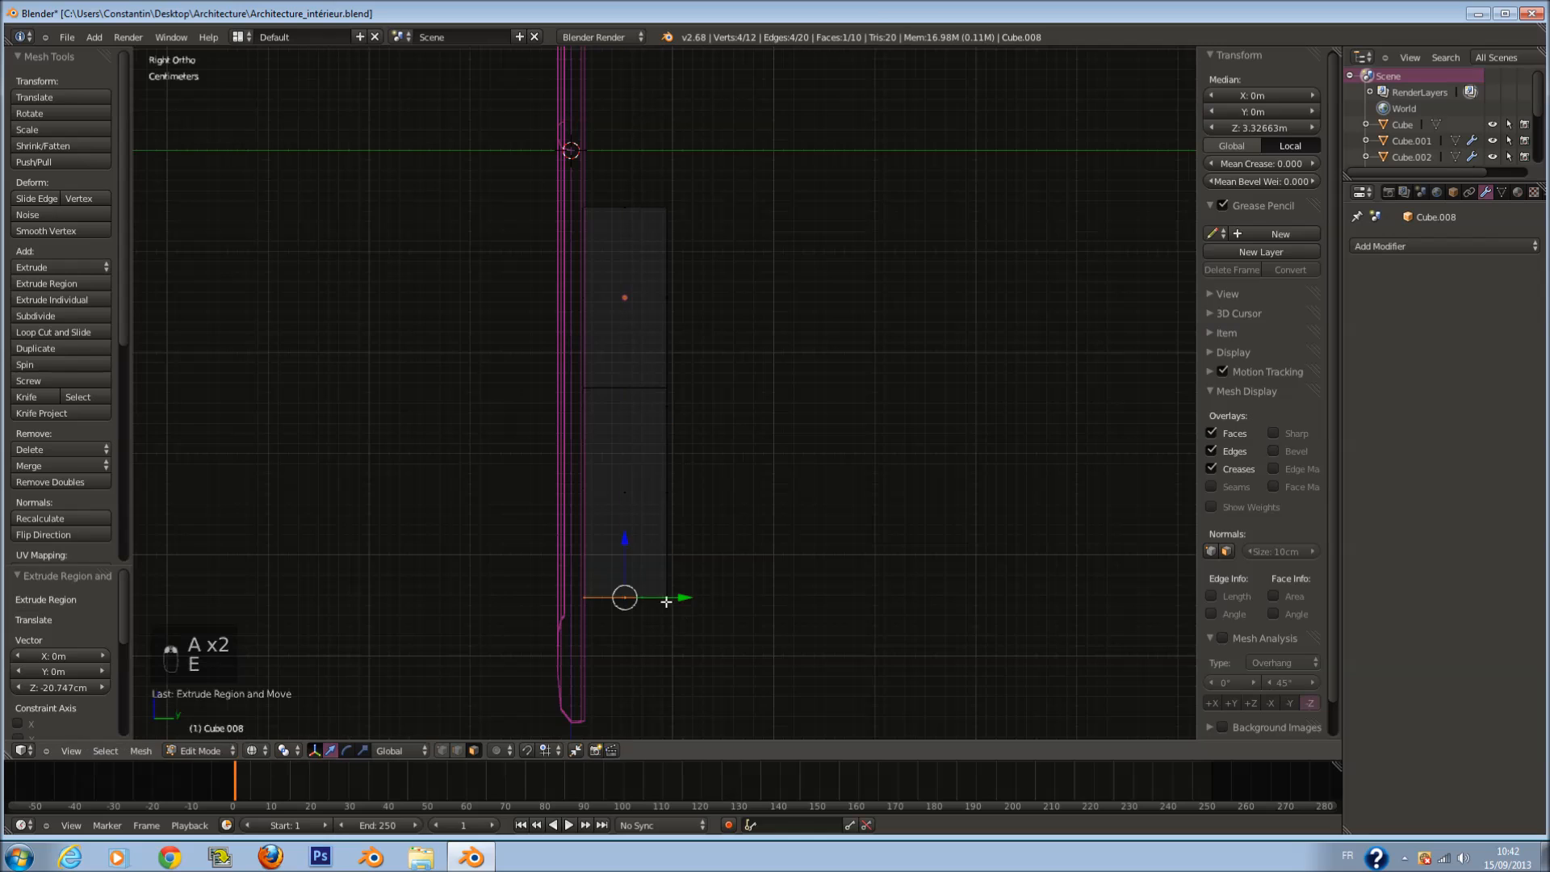
drag(686, 599, 793, 604)
Step: Narrow the stand's end face along Y and move it further down and away from the panel
key(s)
key(s)
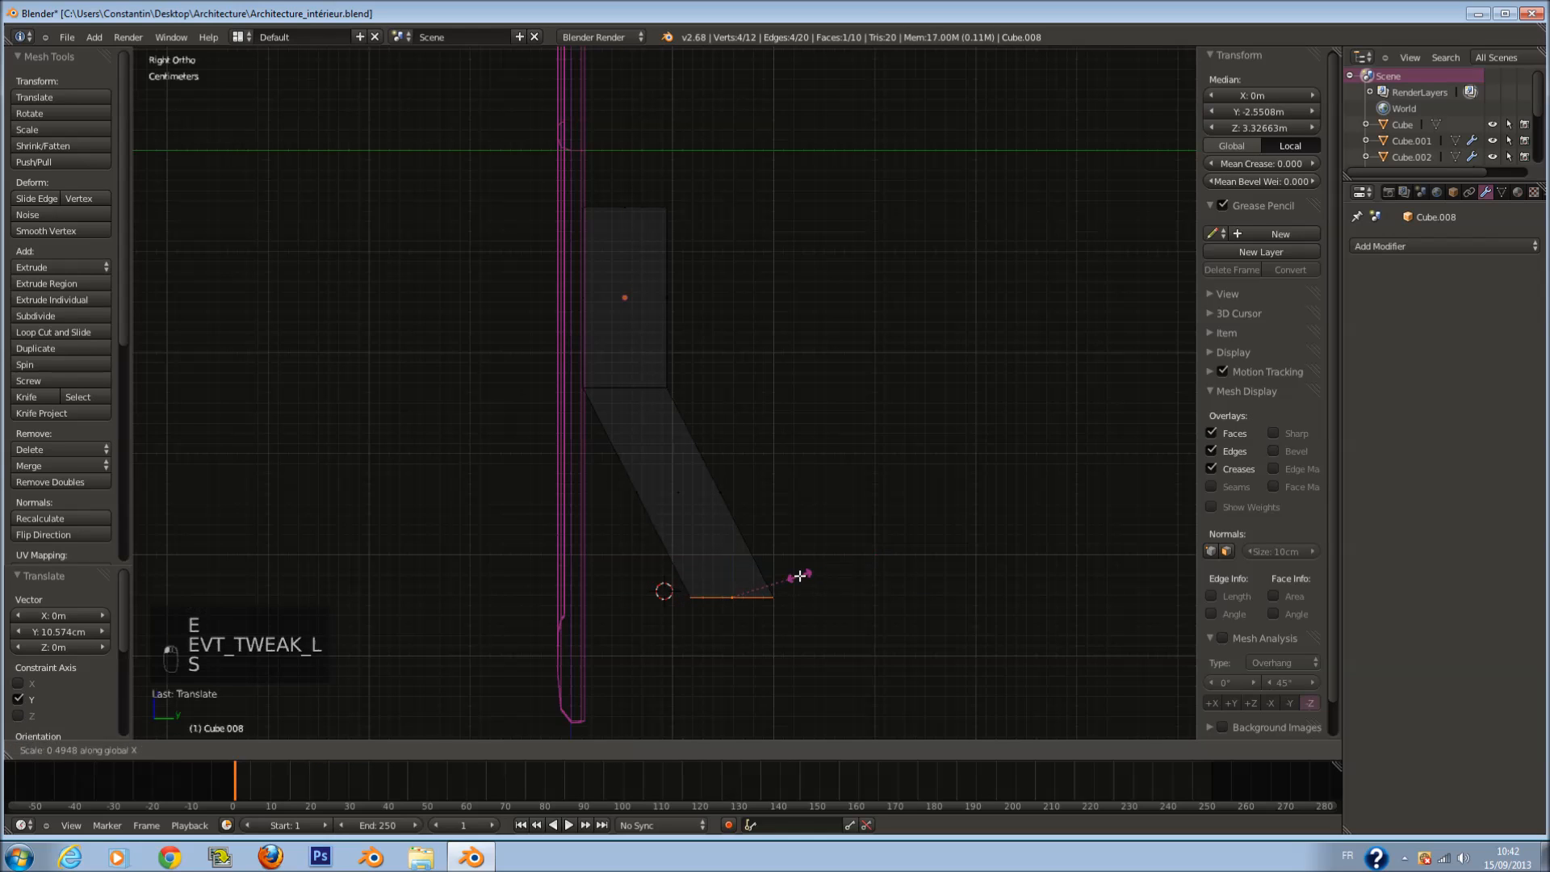
click(745, 590)
shift+scroll(735, 537, down, 4)
drag(731, 478, 783, 645)
shift+scroll(772, 613, down, 5)
drag(779, 580, 885, 595)
shift+scroll(855, 557, down, 4)
Step: Extrude the stand's end face downward twice and shift the last face about 2 cm along Y toward the panel
key(e)
click(840, 563)
key(e)
click(876, 583)
drag(887, 578, 867, 578)
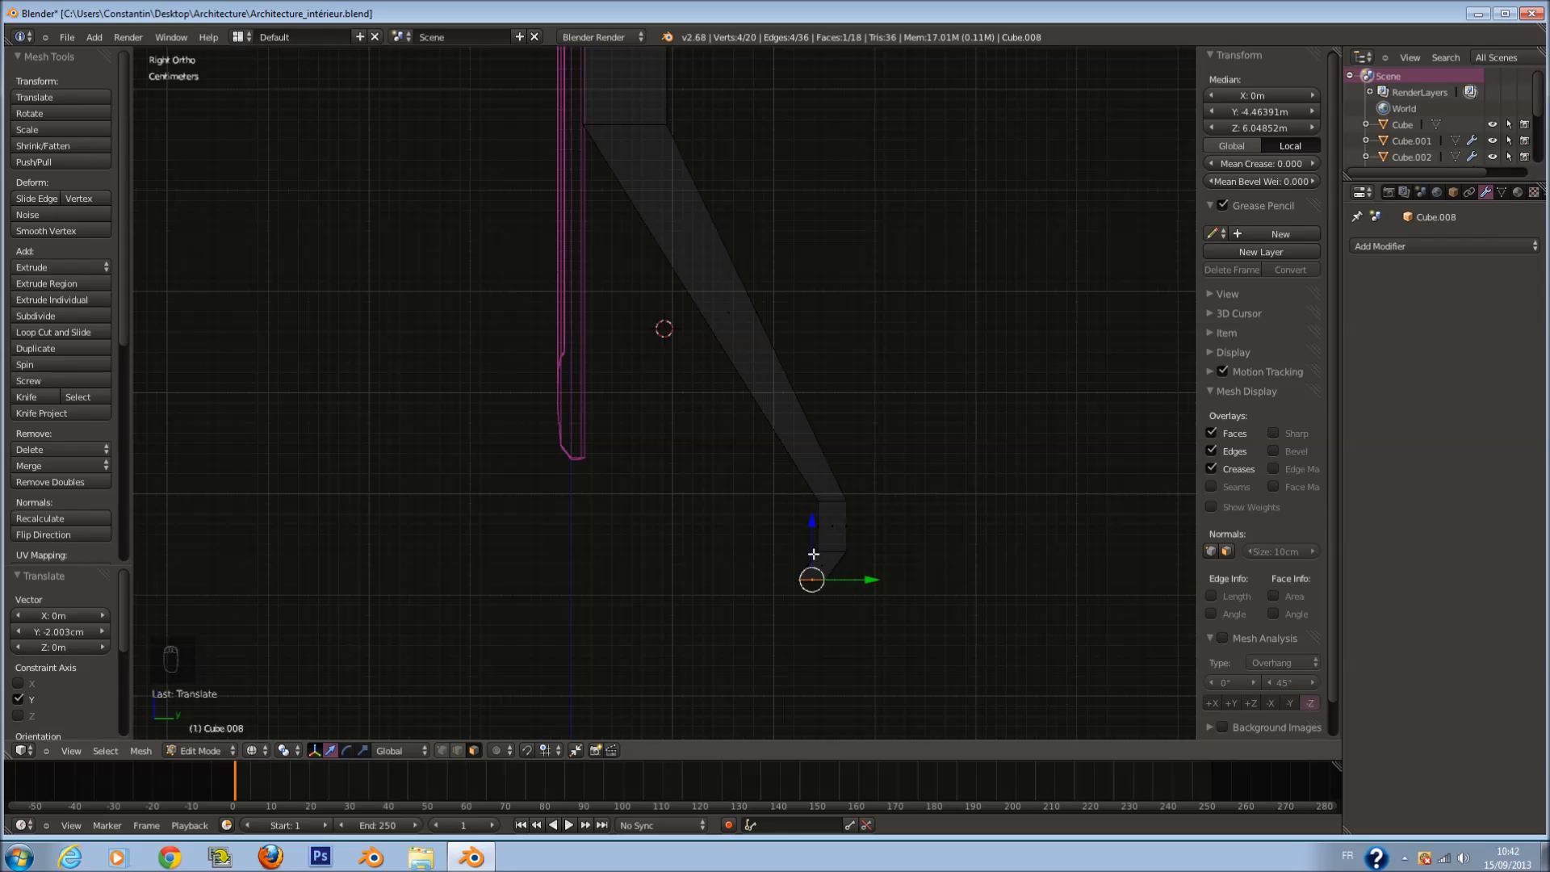
Step: Extrude the slanted heel face facing the panel and move it about 34 cm along Y to form a foot
key(e)
click(706, 571)
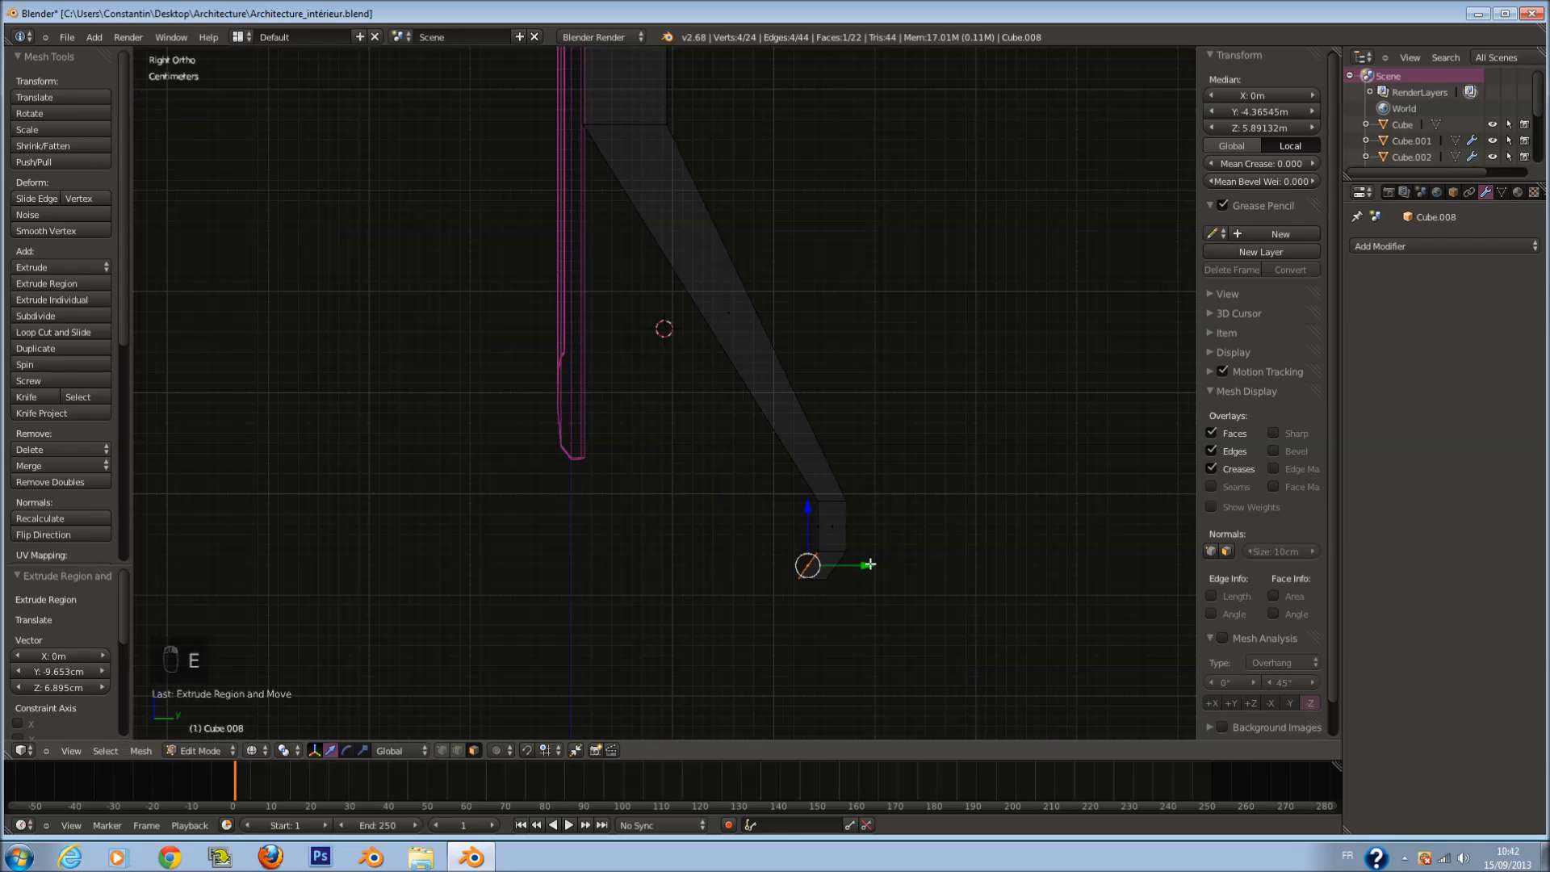
drag(872, 564, 710, 579)
click(521, 591)
key(z)
middle_drag(521, 591, 798, 598)
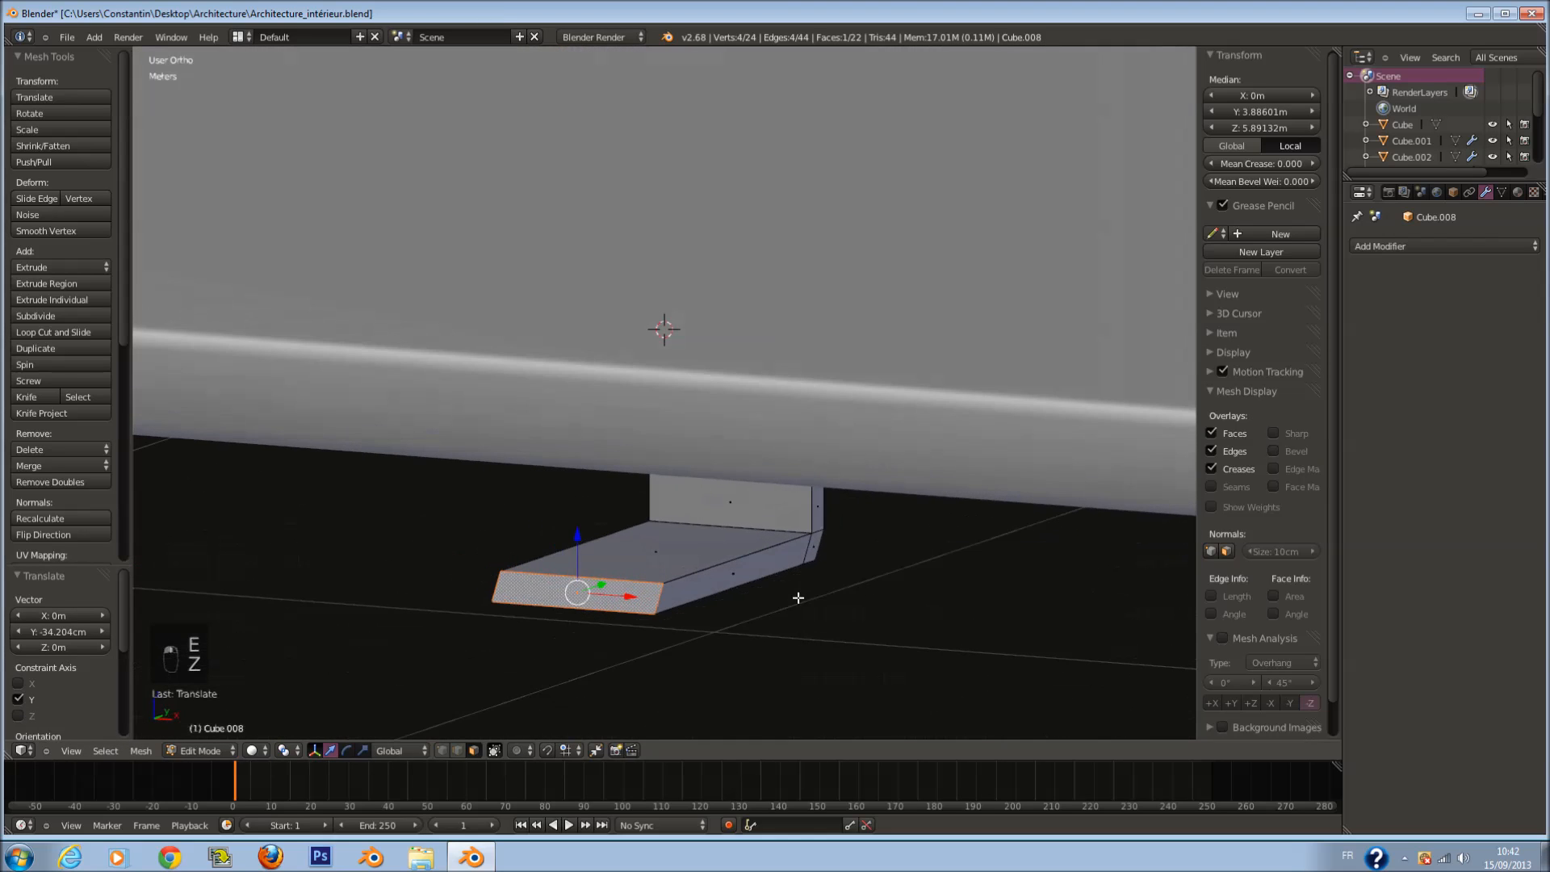
Step: Add three loop cuts across the stand's sloped section and move them about 1 cm along Y to bow it outward
key(KP_3)
key(z)
key(a)
key(ctrl+r)
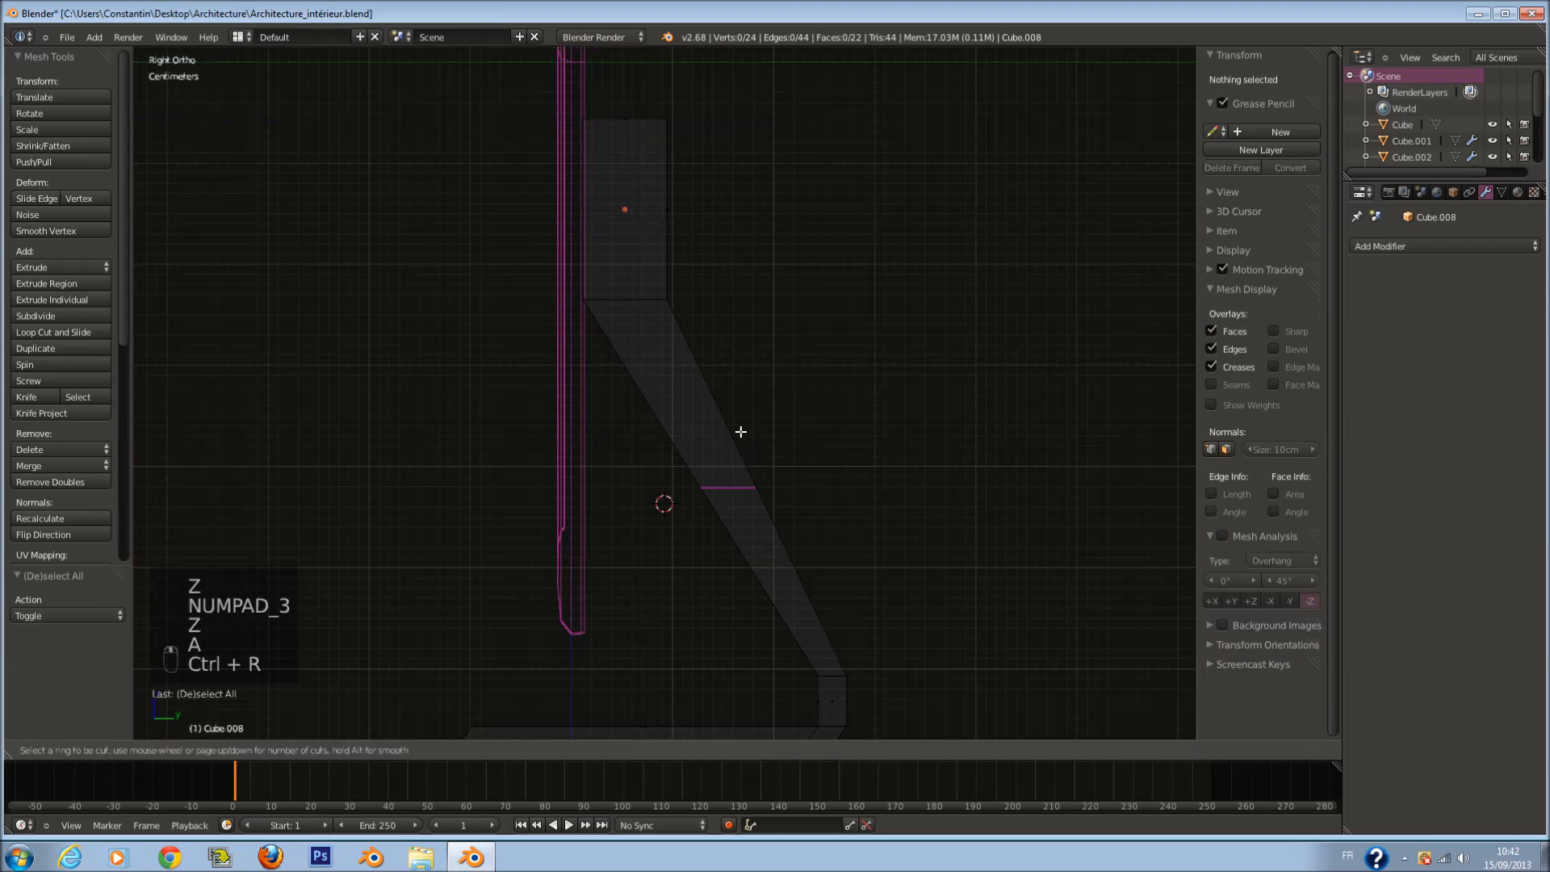
click(741, 432)
click(775, 488)
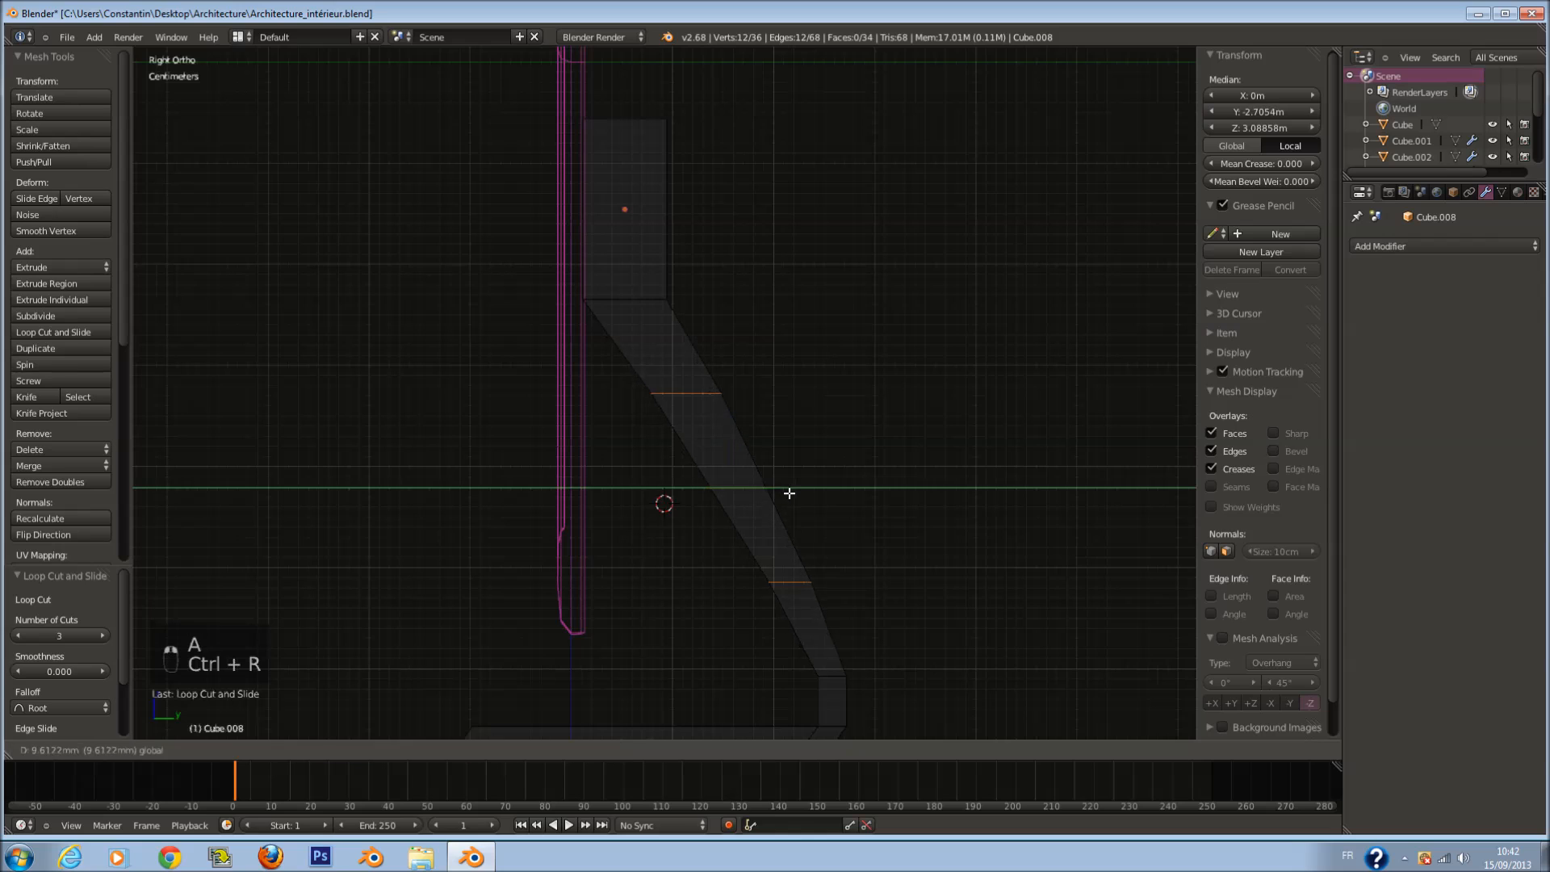
key(a)
Step: Leave Edit Mode and add a level 1 Subdivision Surface modifier to the stand
scroll(791, 525, down, 3)
shift+scroll(802, 536, down, 2)
scroll(803, 536, up, 2)
shift+scroll(802, 560, down, 2)
key(Tab)
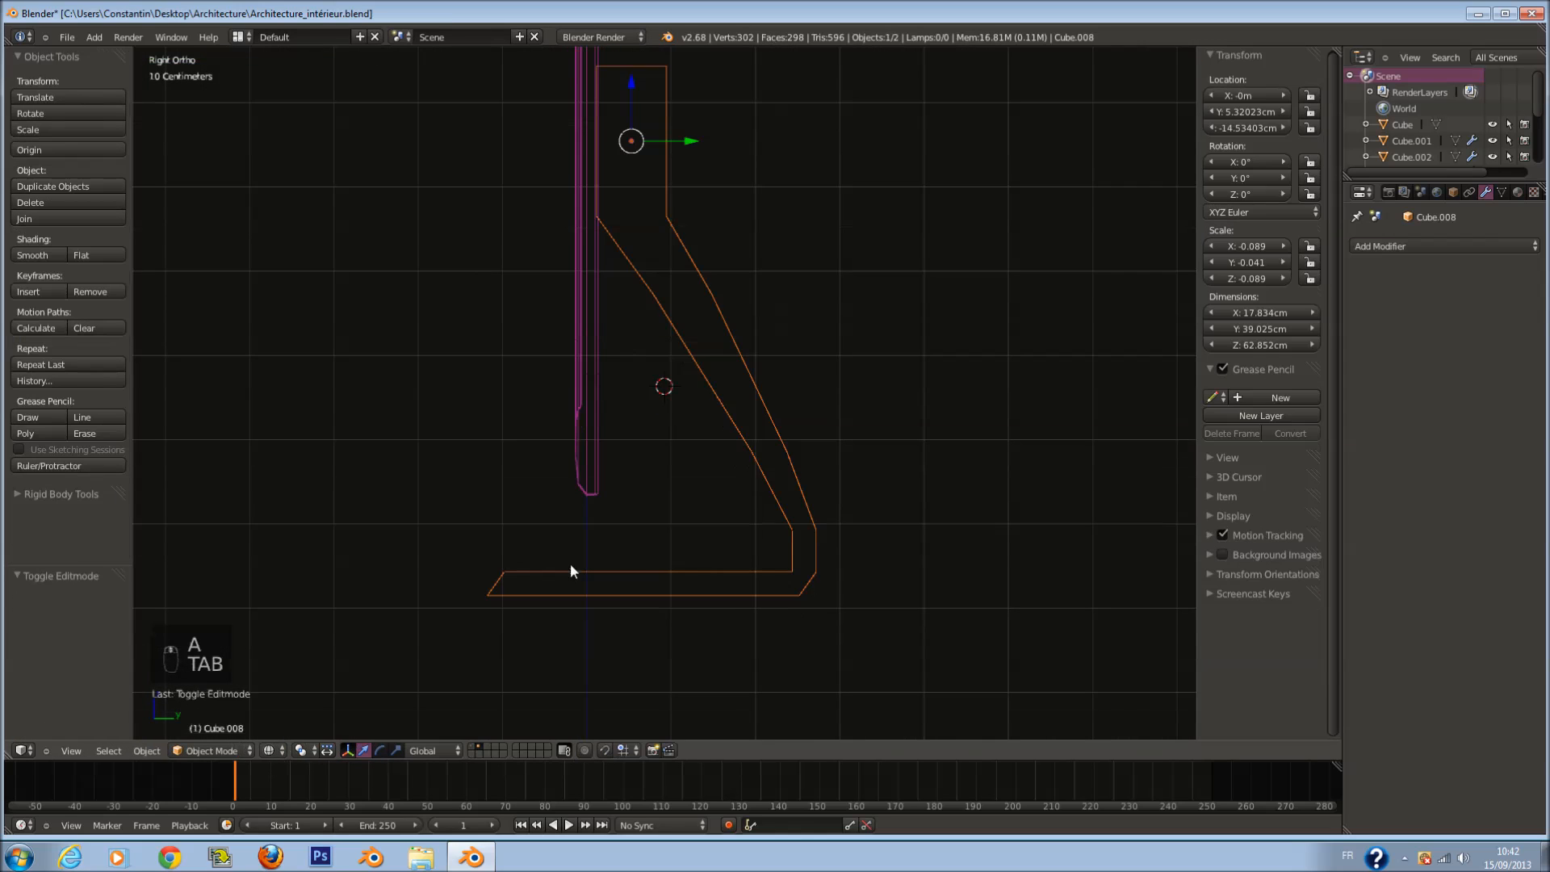
key(ctrl+1)
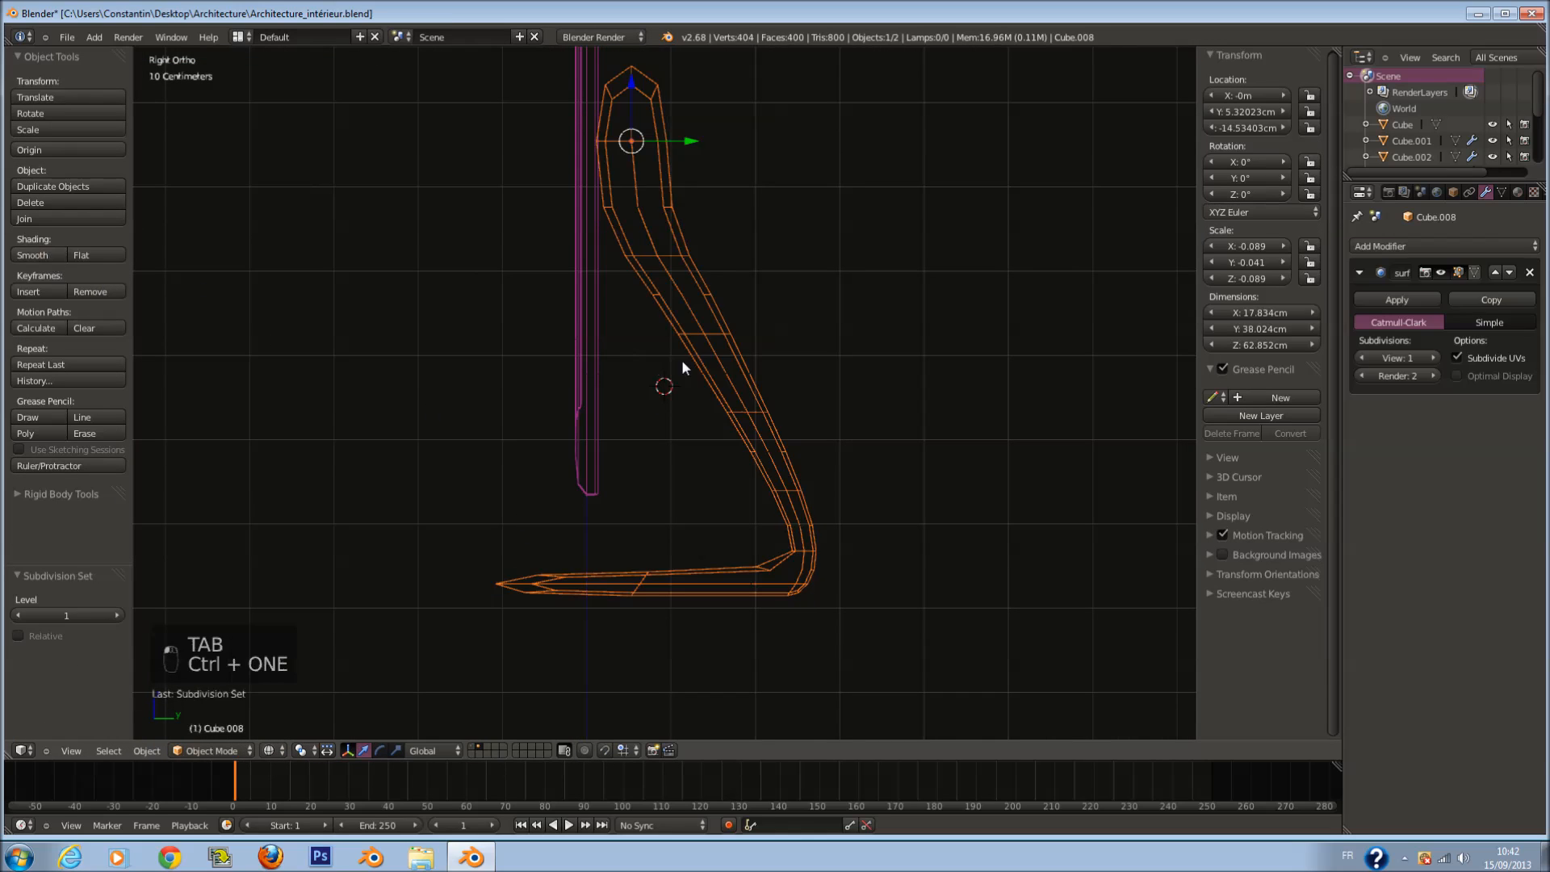
Step: Add a loop cut across the stand's foot and slide it close to the front tip
key(Tab)
key(a)
key(a)
key(ctrl+r)
click(638, 568)
click(438, 586)
Step: Add two loop cuts beside the stand's heel, one on the foot and one in the short vertical section
key(a)
key(ctrl+r)
click(770, 566)
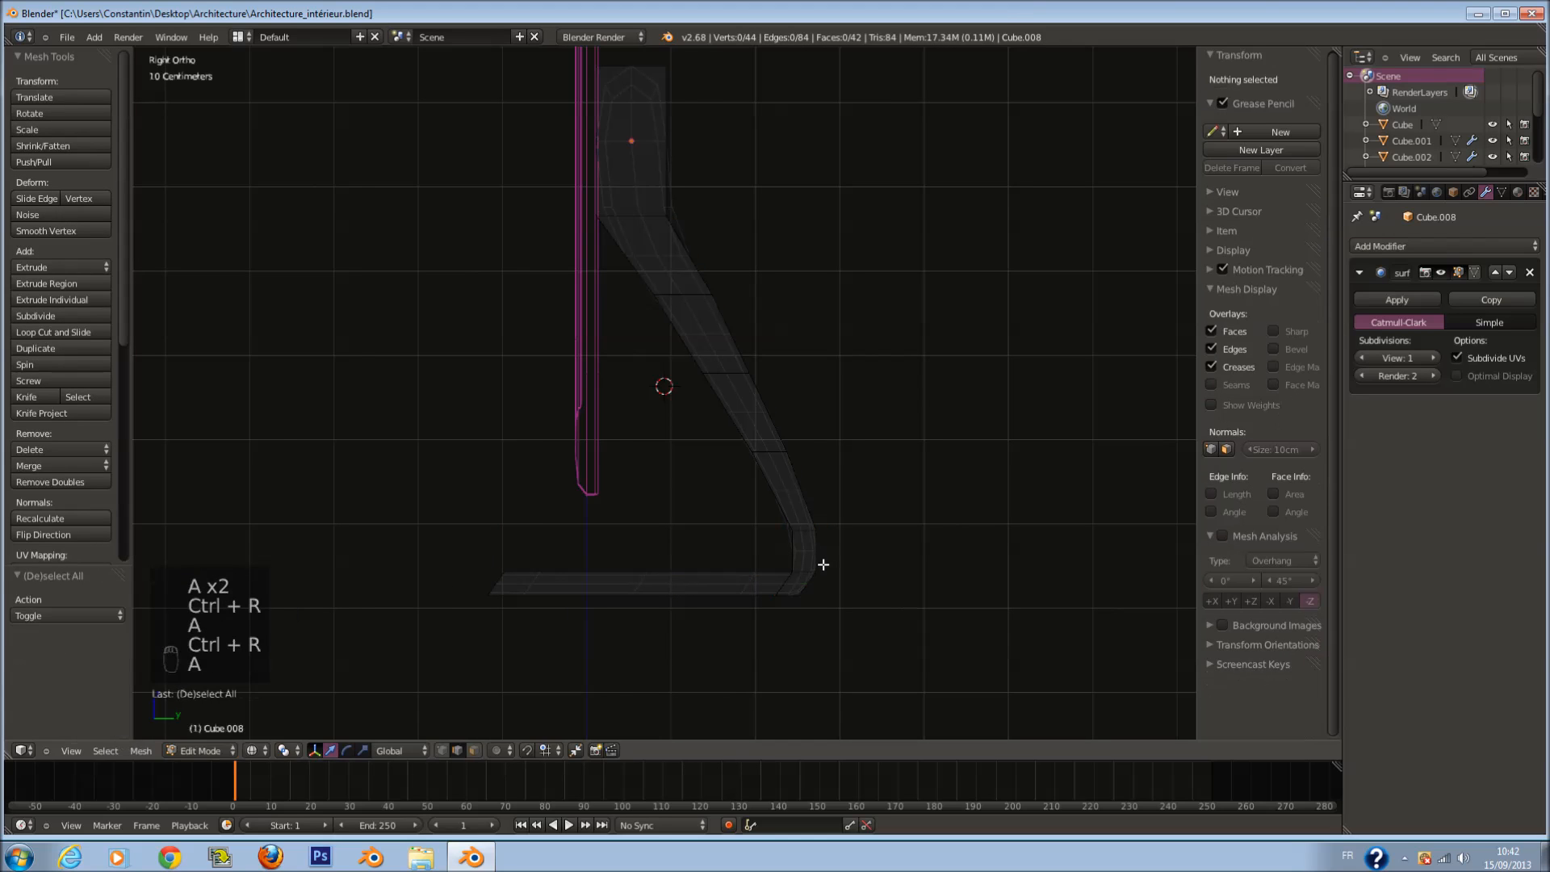
click(819, 566)
key(z)
key(Tab)
key(Tab)
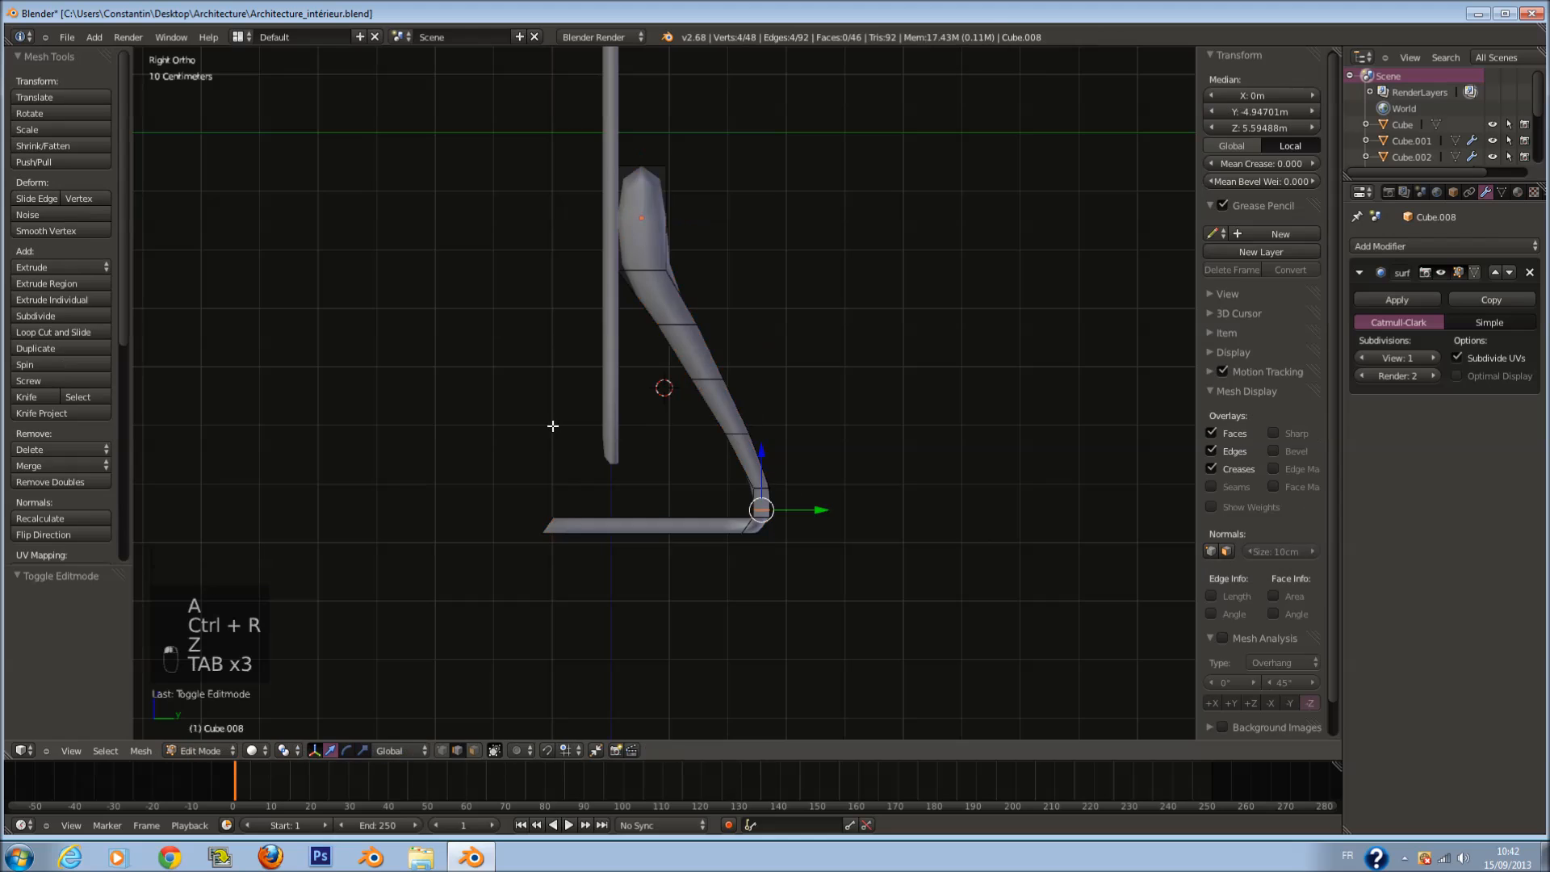
Step: Add two lengthwise loop cuts along the stand and scale them about 3 times along X toward its sides
middle_drag(846, 337, 652, 391)
key(a)
key(ctrl+r)
scroll(677, 187, up, 1)
click(677, 187)
click(677, 187)
key(s)
key(x)
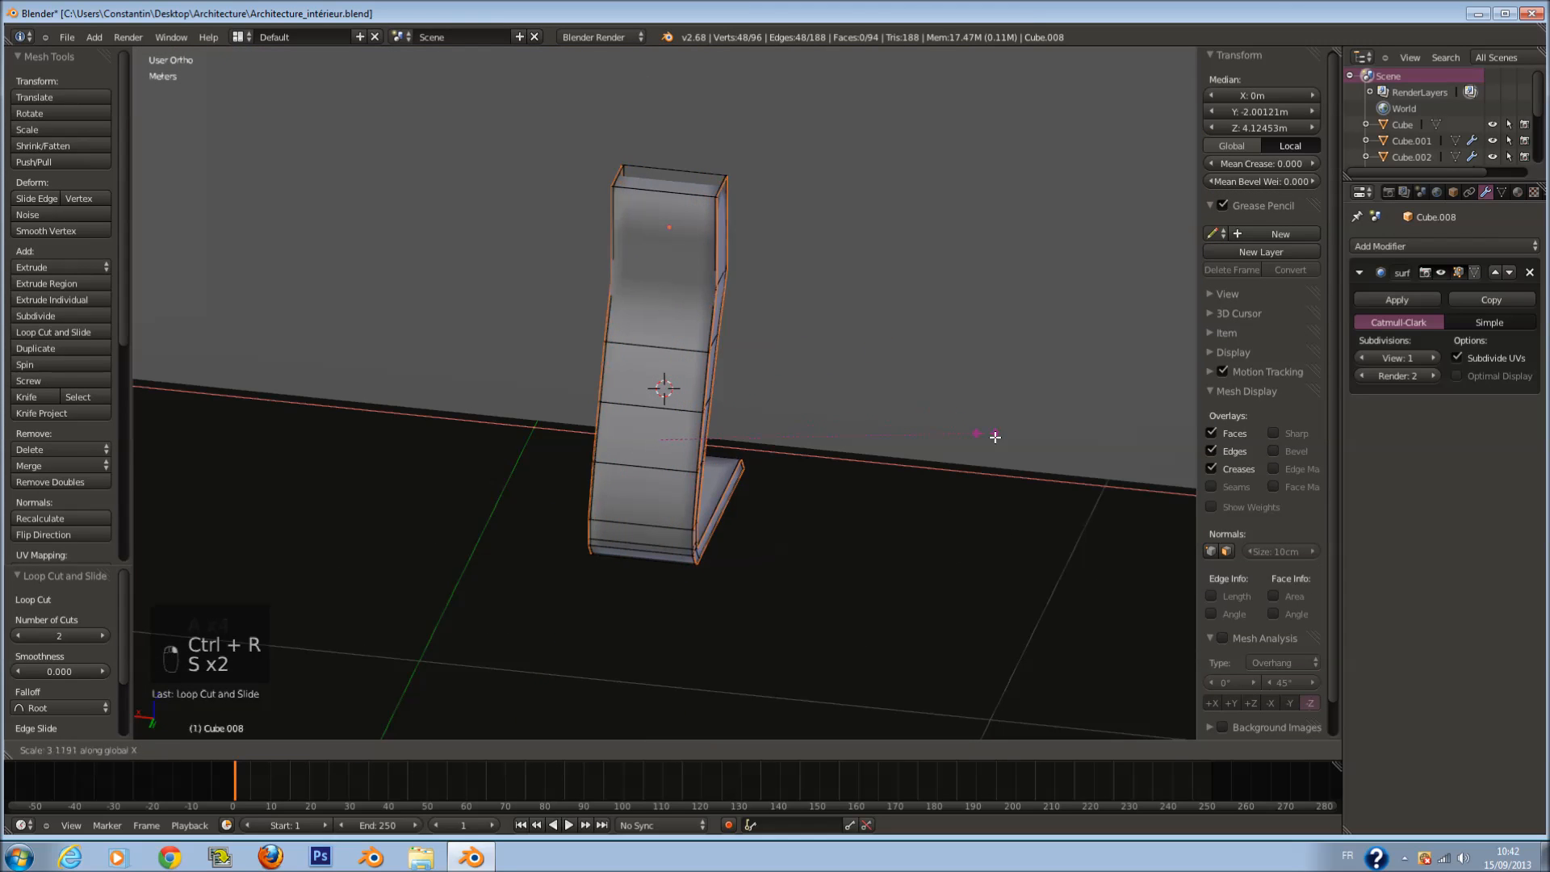
click(958, 433)
Step: Add loop cuts near the upper and lower ends of the stand's top section, leave Edit Mode and save the file
key(a)
key(ctrl+r)
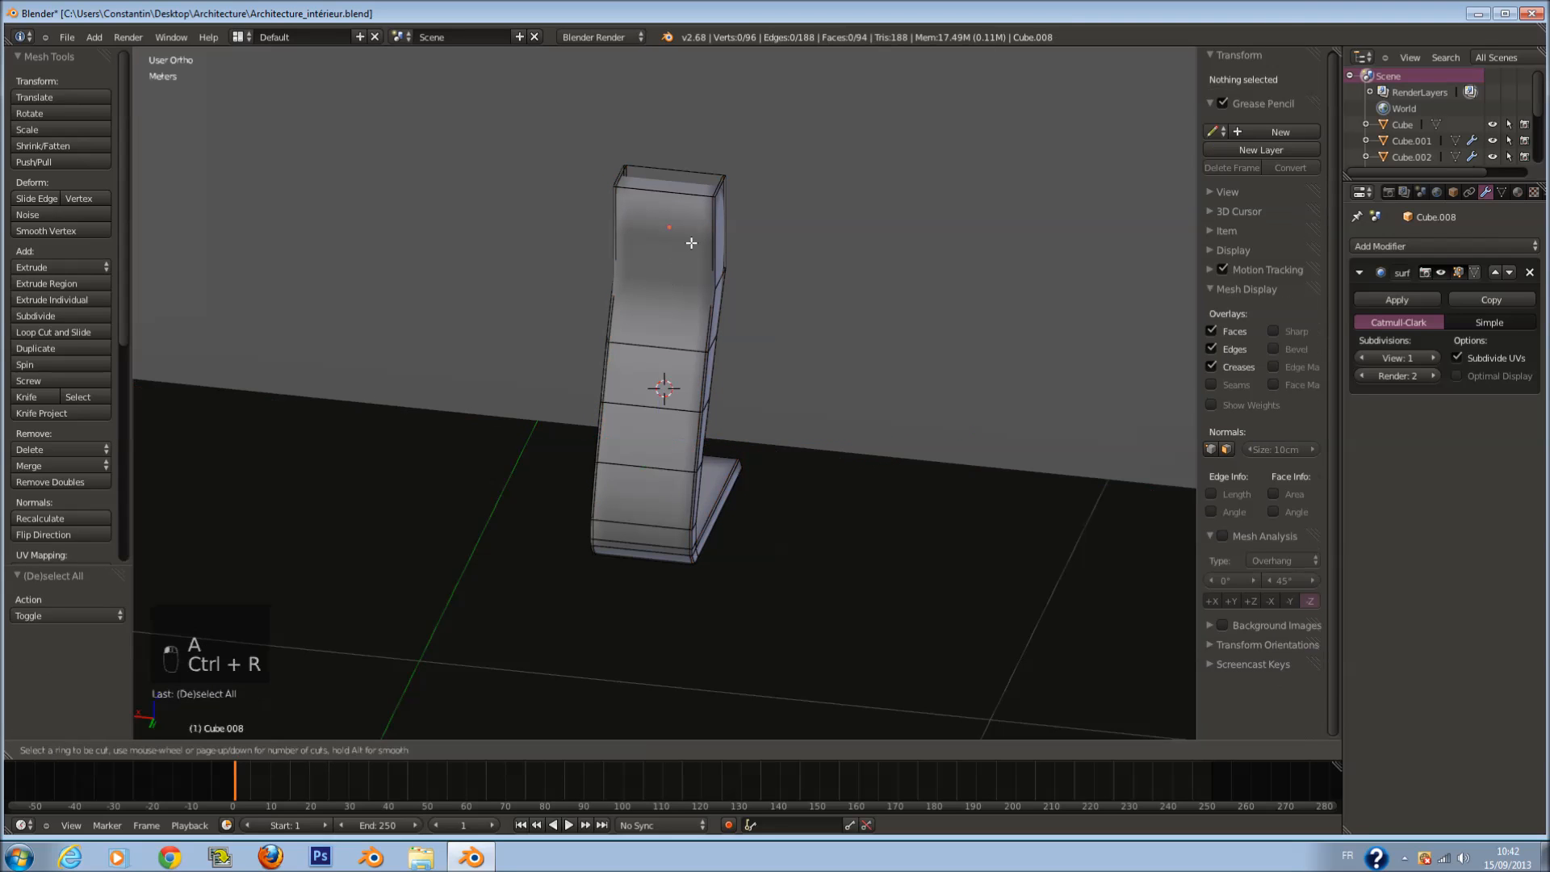
click(725, 219)
click(723, 131)
middle_drag(730, 226, 634, 208)
key(a)
key(ctrl+r)
click(694, 228)
click(708, 262)
key(Tab)
middle_drag(714, 270, 1349, 373)
key(ctrl+s)
click(952, 399)
Step: Try a viewport subdivision level of 2 on the stand, save the file, and return the level to 1
click(1433, 358)
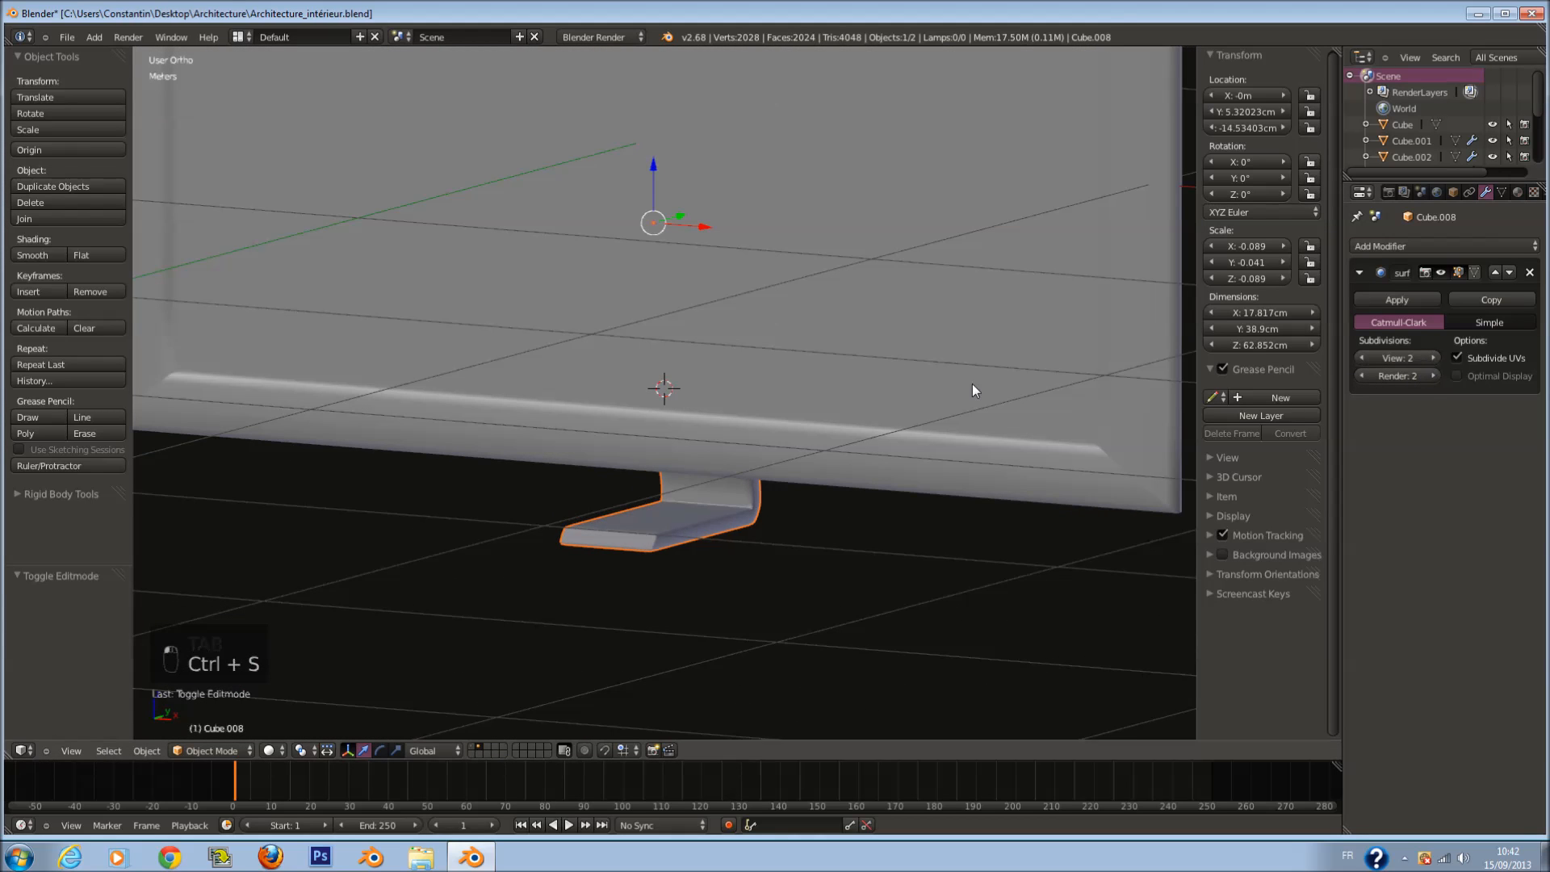
middle_drag(1004, 380, 793, 382)
key(ctrl+s)
click(793, 383)
click(1366, 358)
middle_drag(1050, 367, 846, 375)
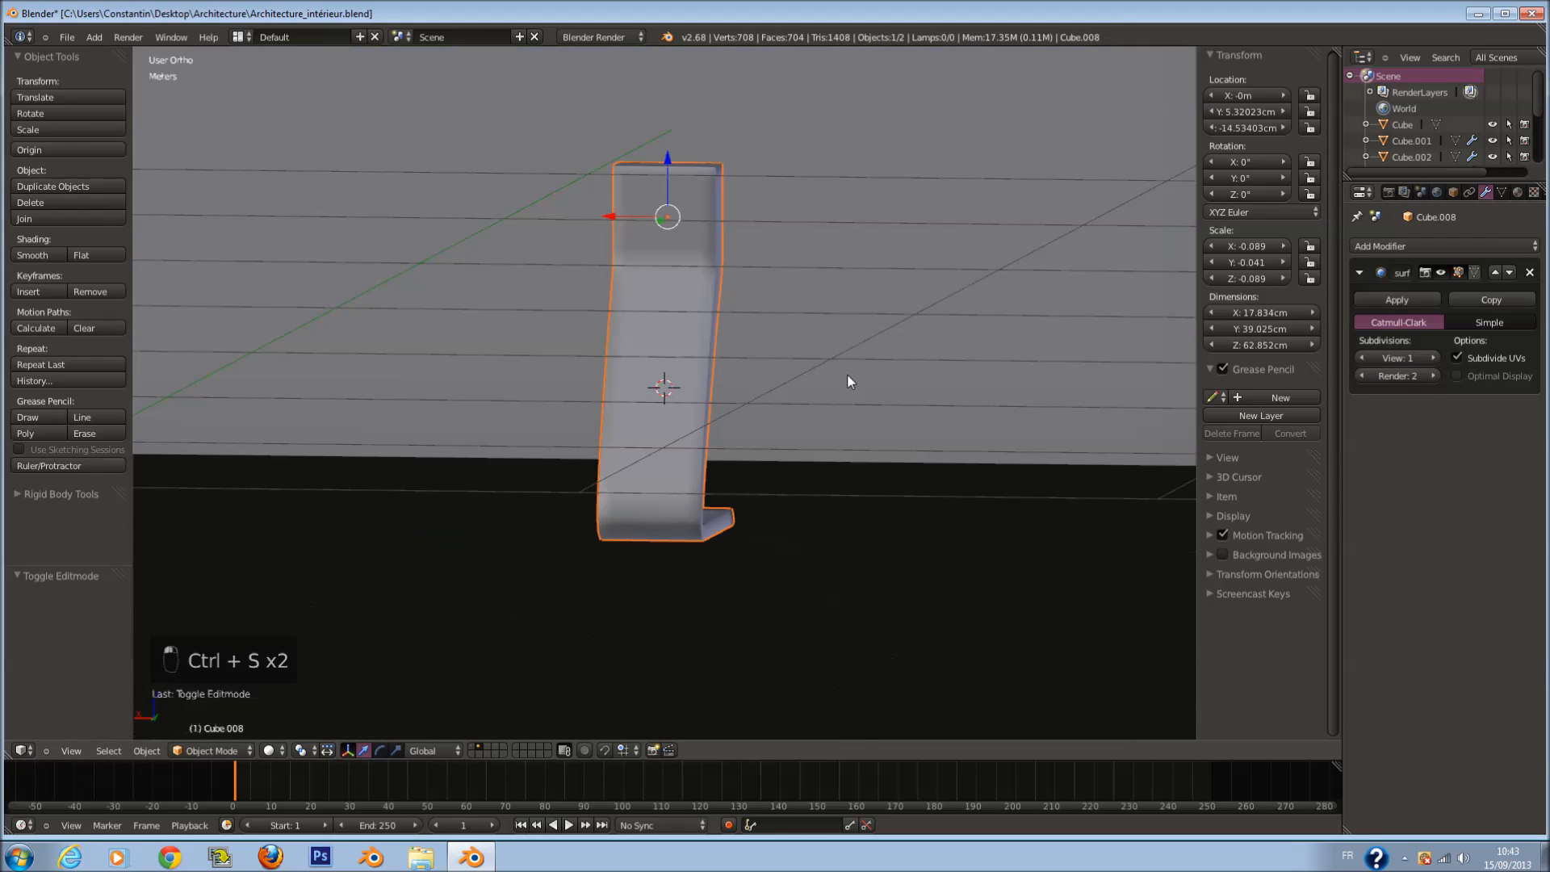
Step: Widen the stand by scaling it about 1.41 times along X
key(s)
click(925, 487)
middle_drag(925, 488, 644, 525)
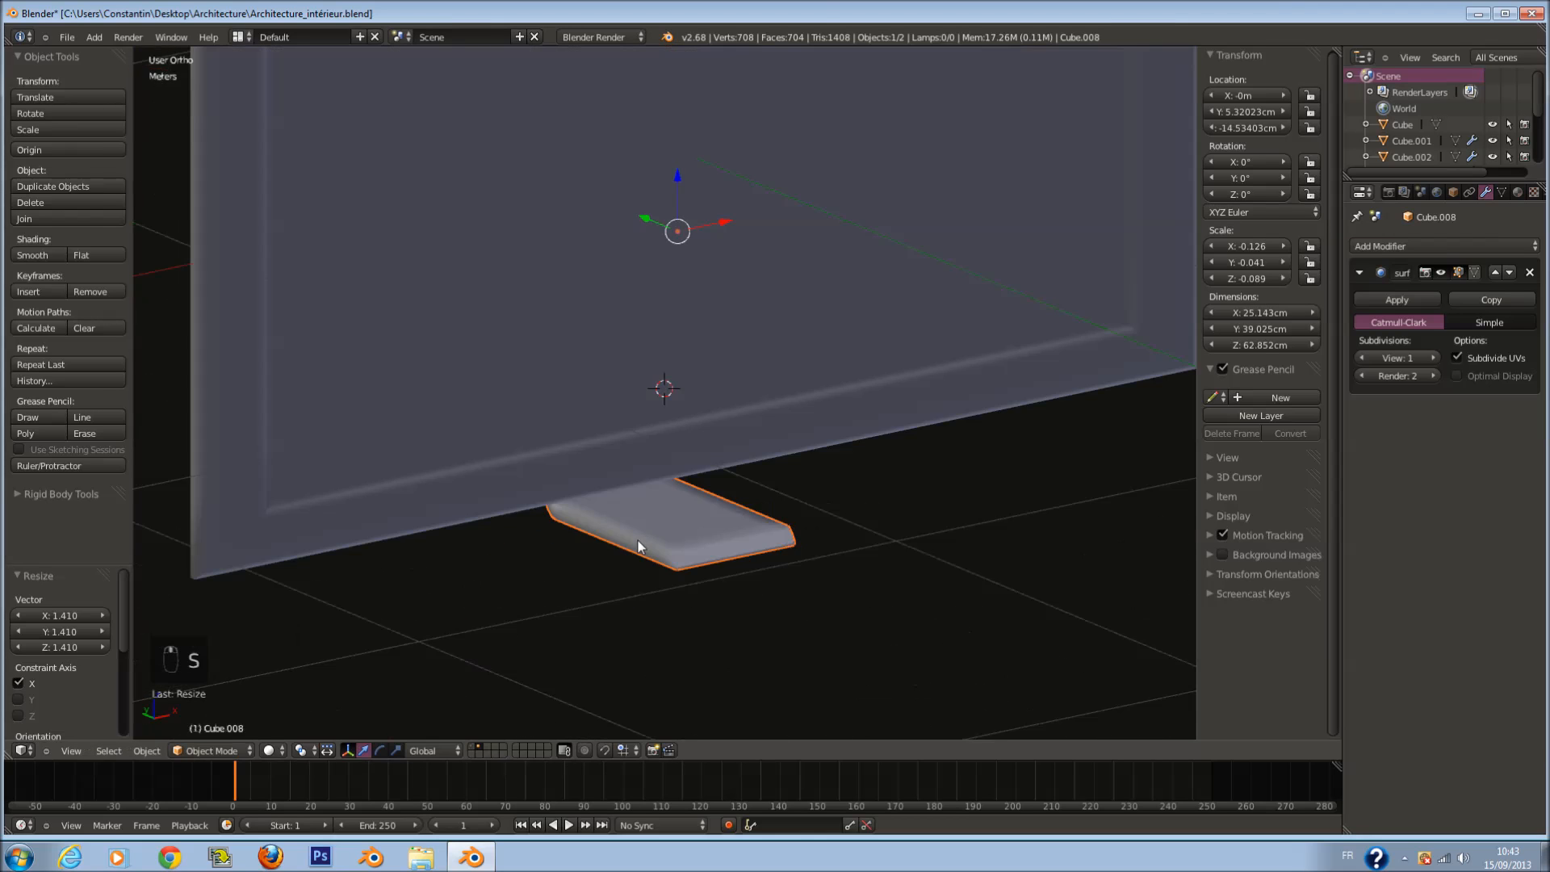
Step: Select the front end of the foot in Edit Mode and flare it along X to about 68 cm wide
key(Tab)
middle_drag(739, 529, 681, 563)
key(z)
key(a)
key(a)
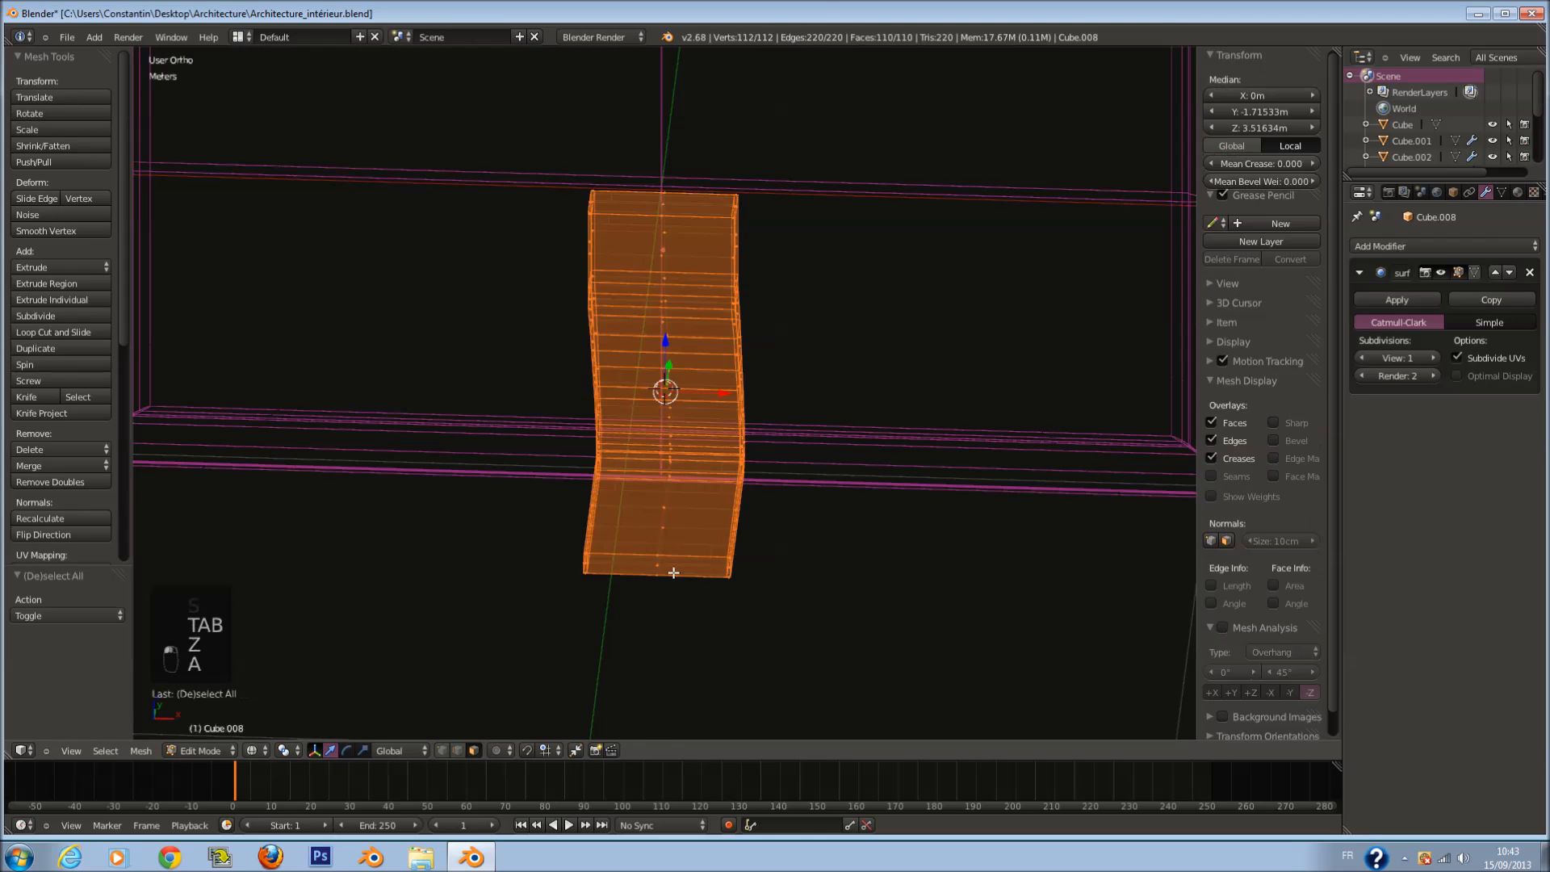
key(a)
key(c)
key(c)
key(c)
drag(589, 565, 773, 586)
key(s)
key(y)
right_click(784, 604)
key(s)
key(x)
click(1019, 608)
Step: Deselect everything and add three evenly spaced lengthwise loop cuts to the stand and its flared foot
key(z)
key(a)
key(ctrl+r)
click(661, 553)
right_click(661, 554)
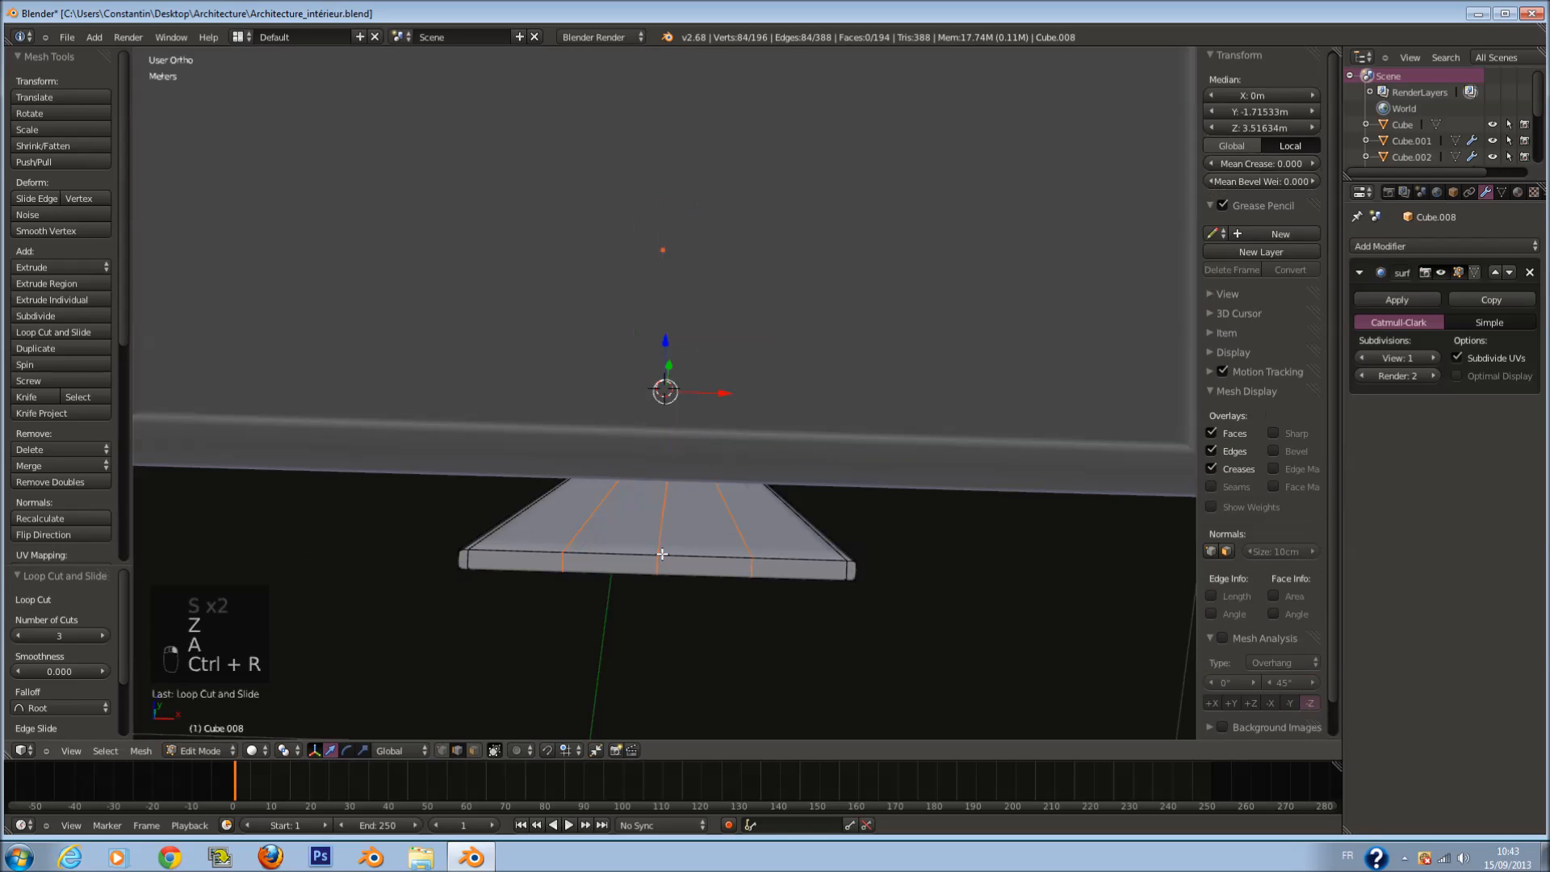
Step: Select the inner vertices along the foot's front edge and pull them forward along Y
key(z)
click(442, 750)
key(a)
key(c)
mouse_move(650, 578)
mouse_down()
mouse_move(529, 546)
mouse_move(768, 560)
mouse_up()
right_click(768, 560)
middle_drag(767, 560, 709, 626)
key(z)
drag(642, 519, 635, 551)
Step: Pull the centre vertices of the foot's front edge about 7.8 cm farther forward, leave Edit Mode and save the file
key(z)
key(a)
key(c)
click(624, 583)
right_click(626, 583)
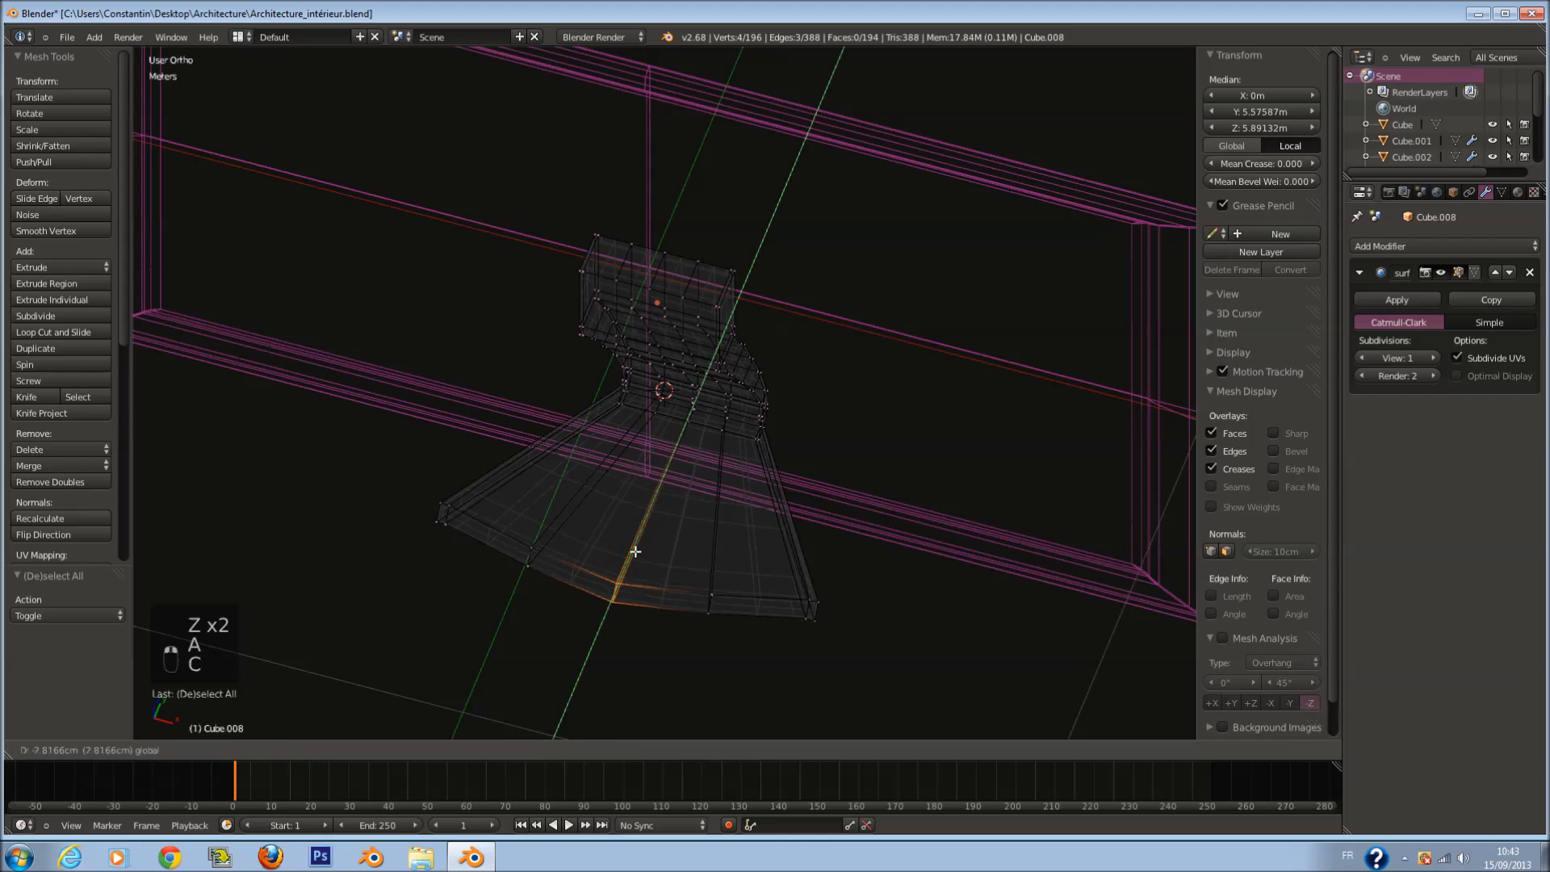
click(636, 551)
key(z)
key(Tab)
mouse_move(662, 565)
middle_down()
mouse_move(720, 593)
mouse_move(817, 569)
mouse_move(874, 492)
mouse_move(796, 457)
mouse_move(603, 475)
middle_up()
key(ctrl+s)
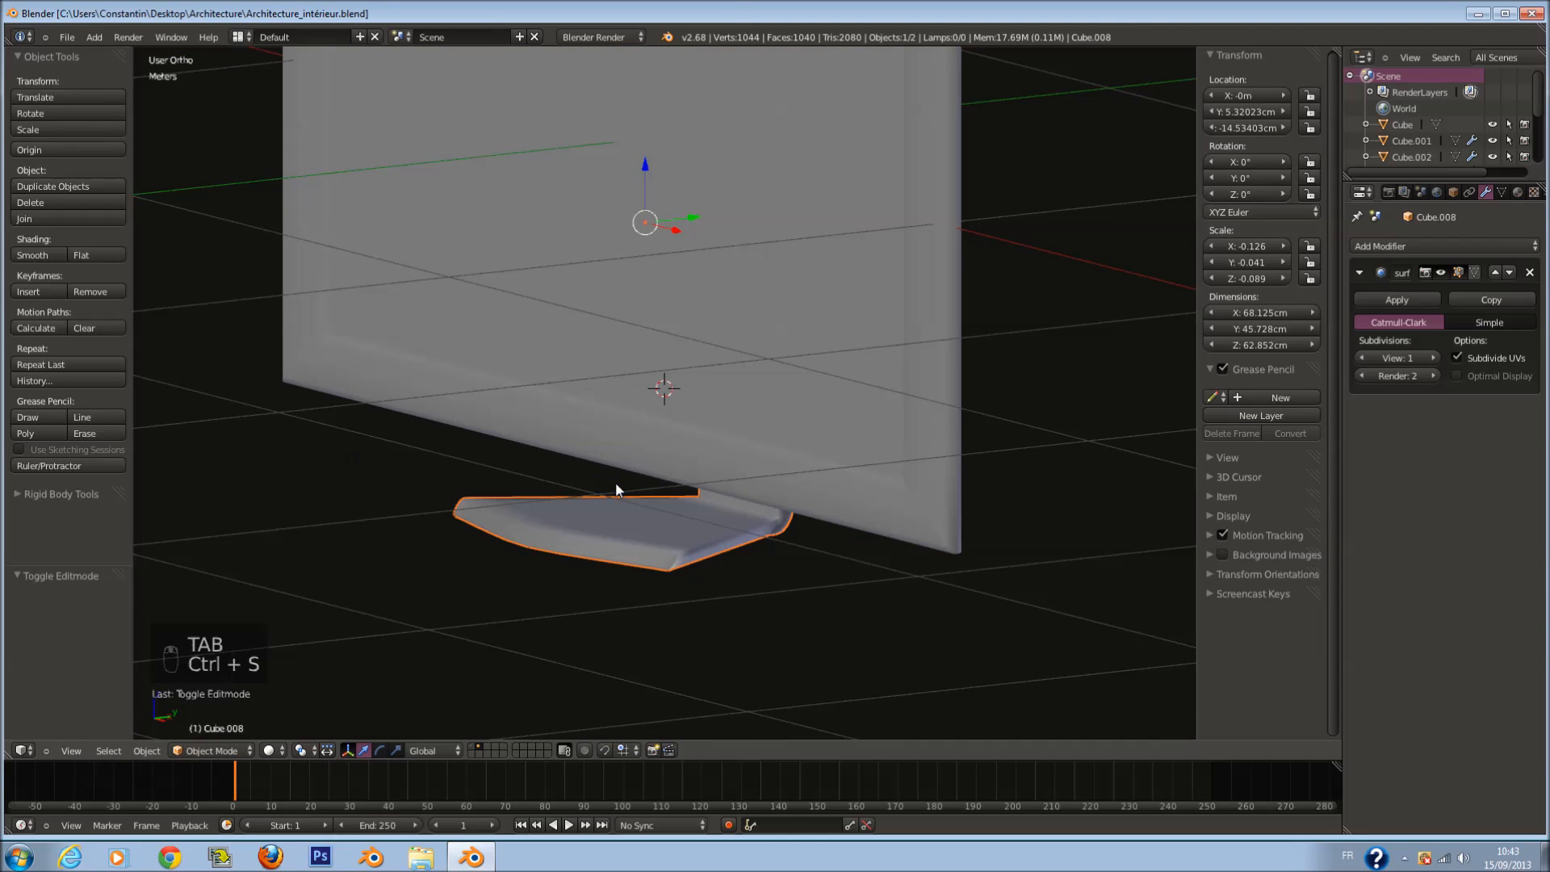
Step: Join the stand and the screen panel into one object and save the file
key(KP_1)
key(z)
shift+right_click(887, 506)
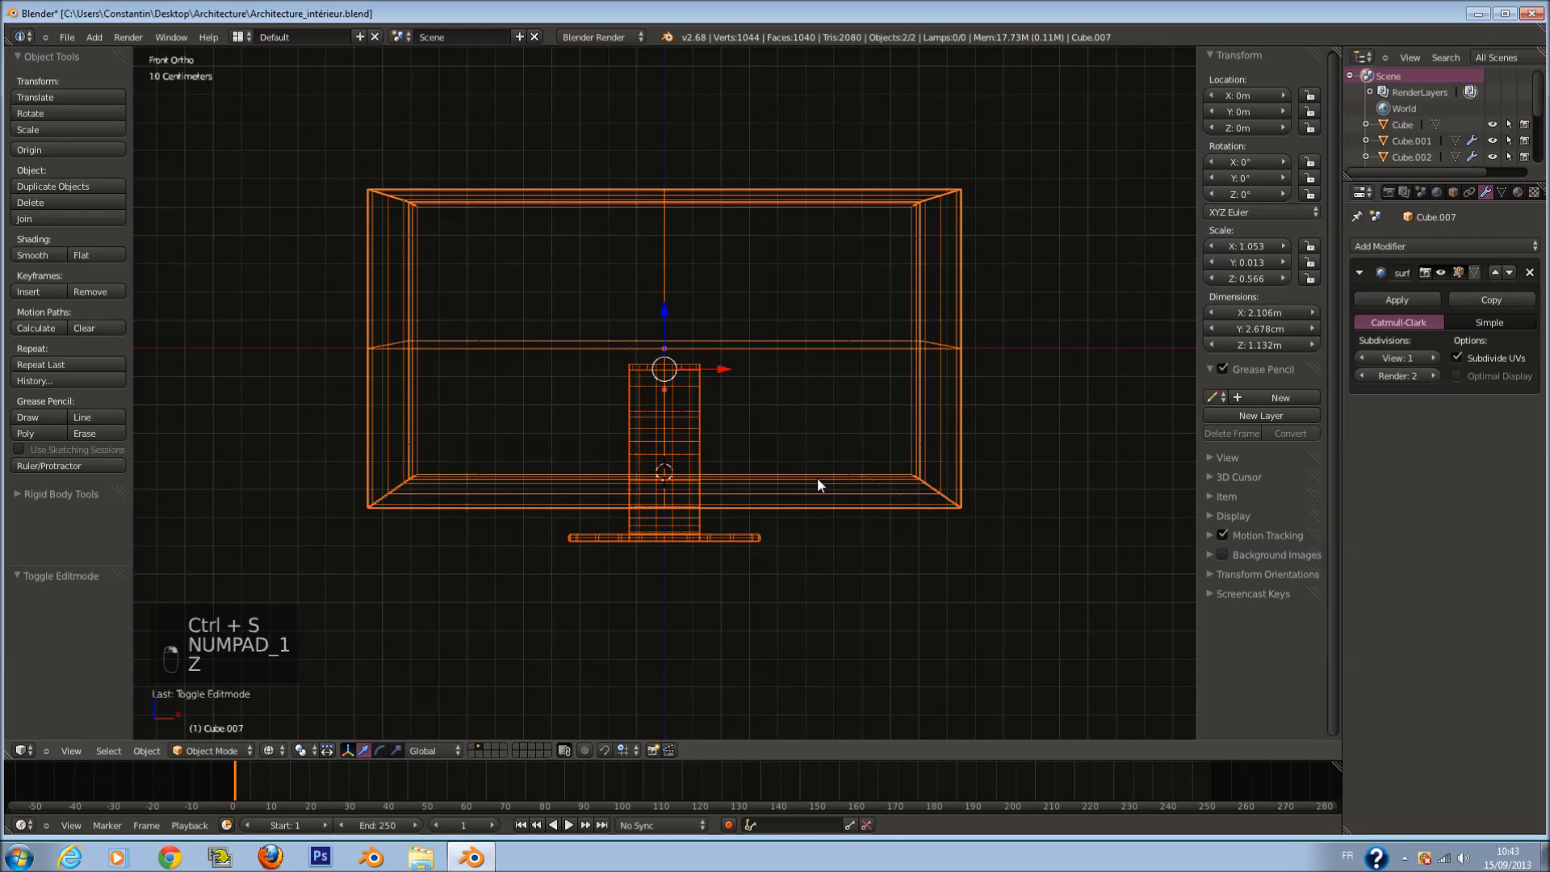
key(ctrl+j)
middle_drag(843, 516, 845, 518)
scroll(843, 516, up, 2)
key(ctrl+s)
key(KP_1)
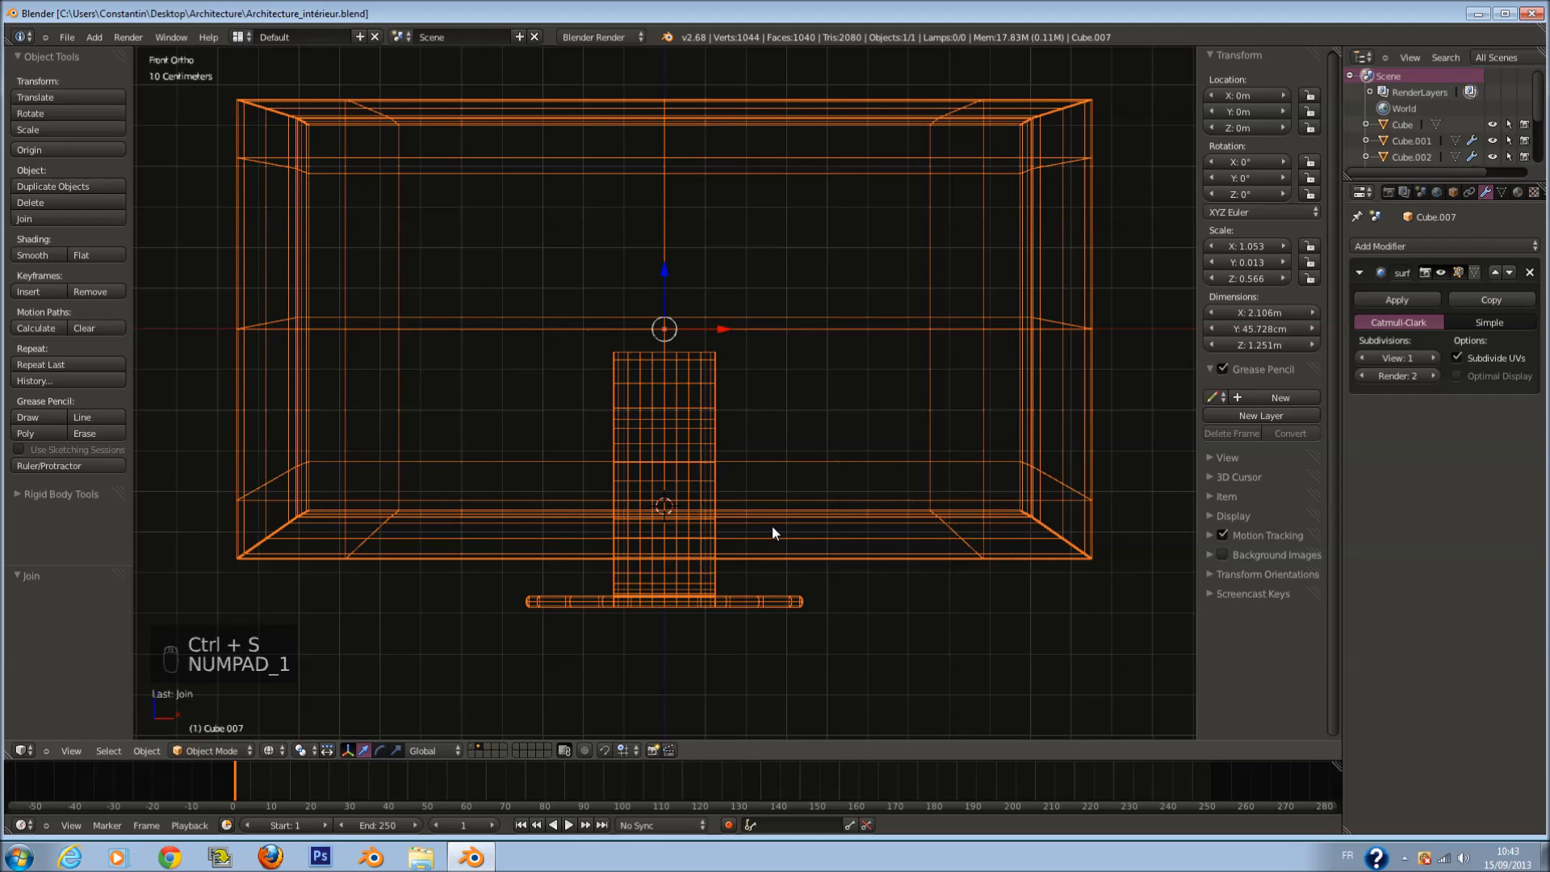
Step: Move the joined television to the first layer and display that layer with the room and furniture
scroll(753, 588, down, 1)
key(m)
key(m)
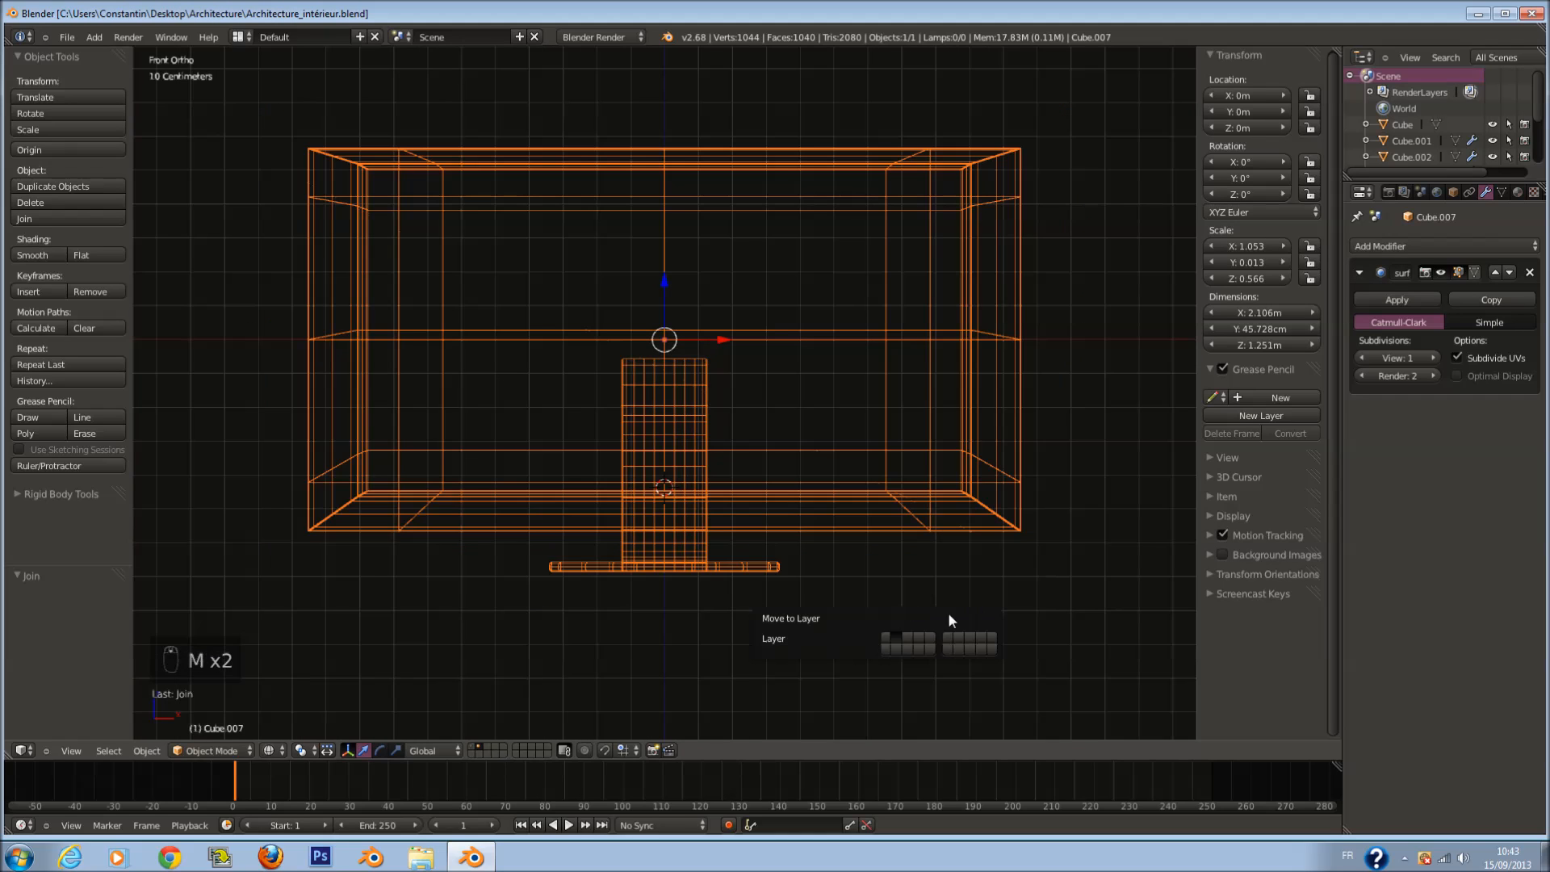
click(889, 632)
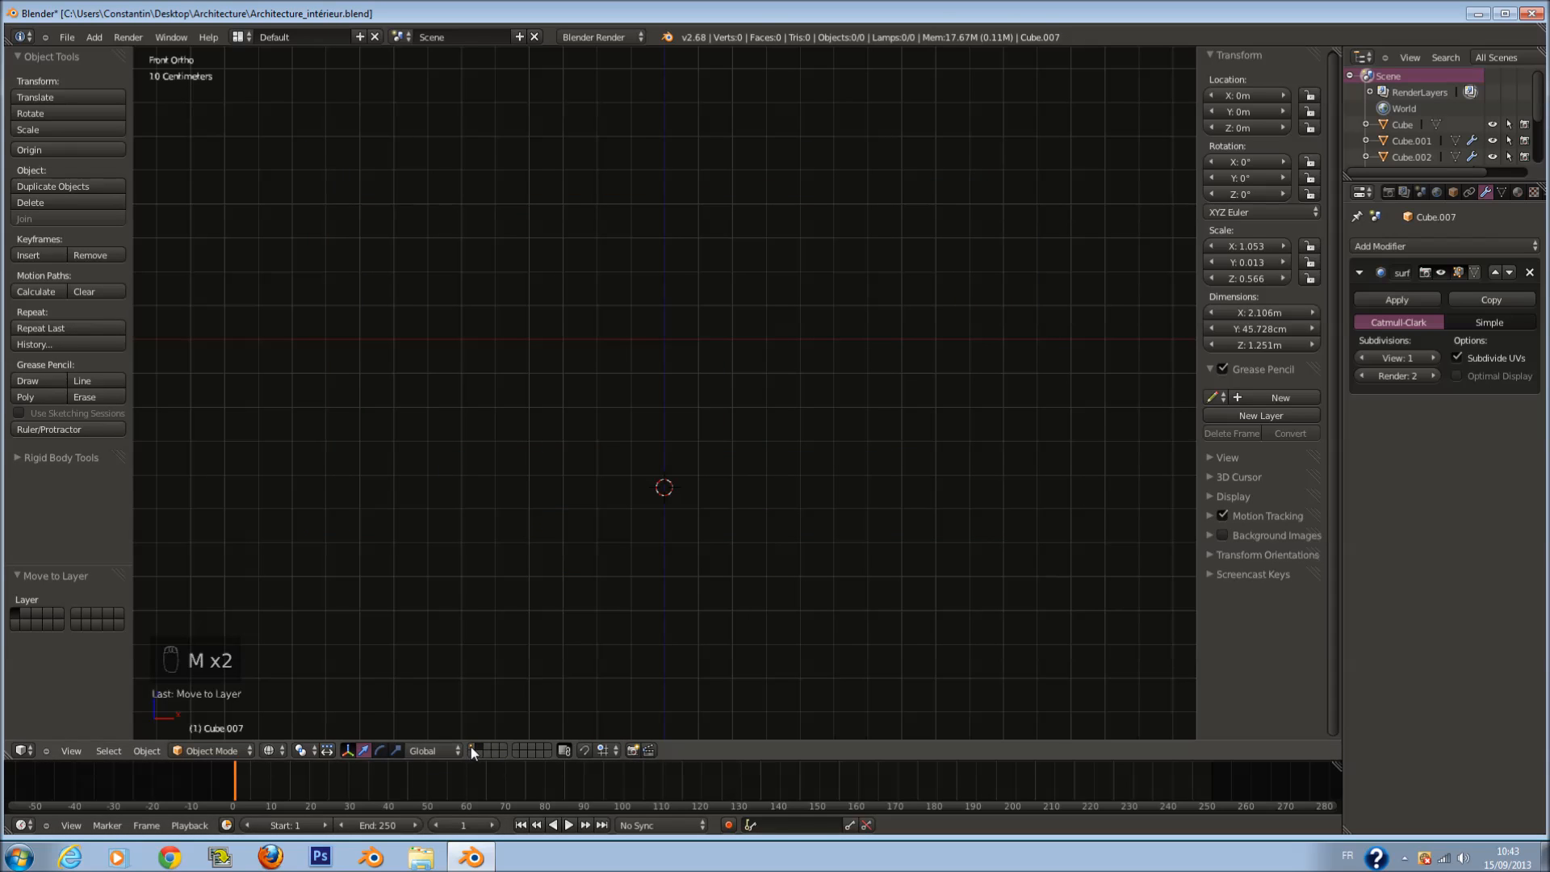
click(471, 748)
scroll(817, 574, down, 2)
scroll(817, 574, up, 1)
Step: Scale the television to about 0.58 of its size and rotate it 90° about Z
key(s)
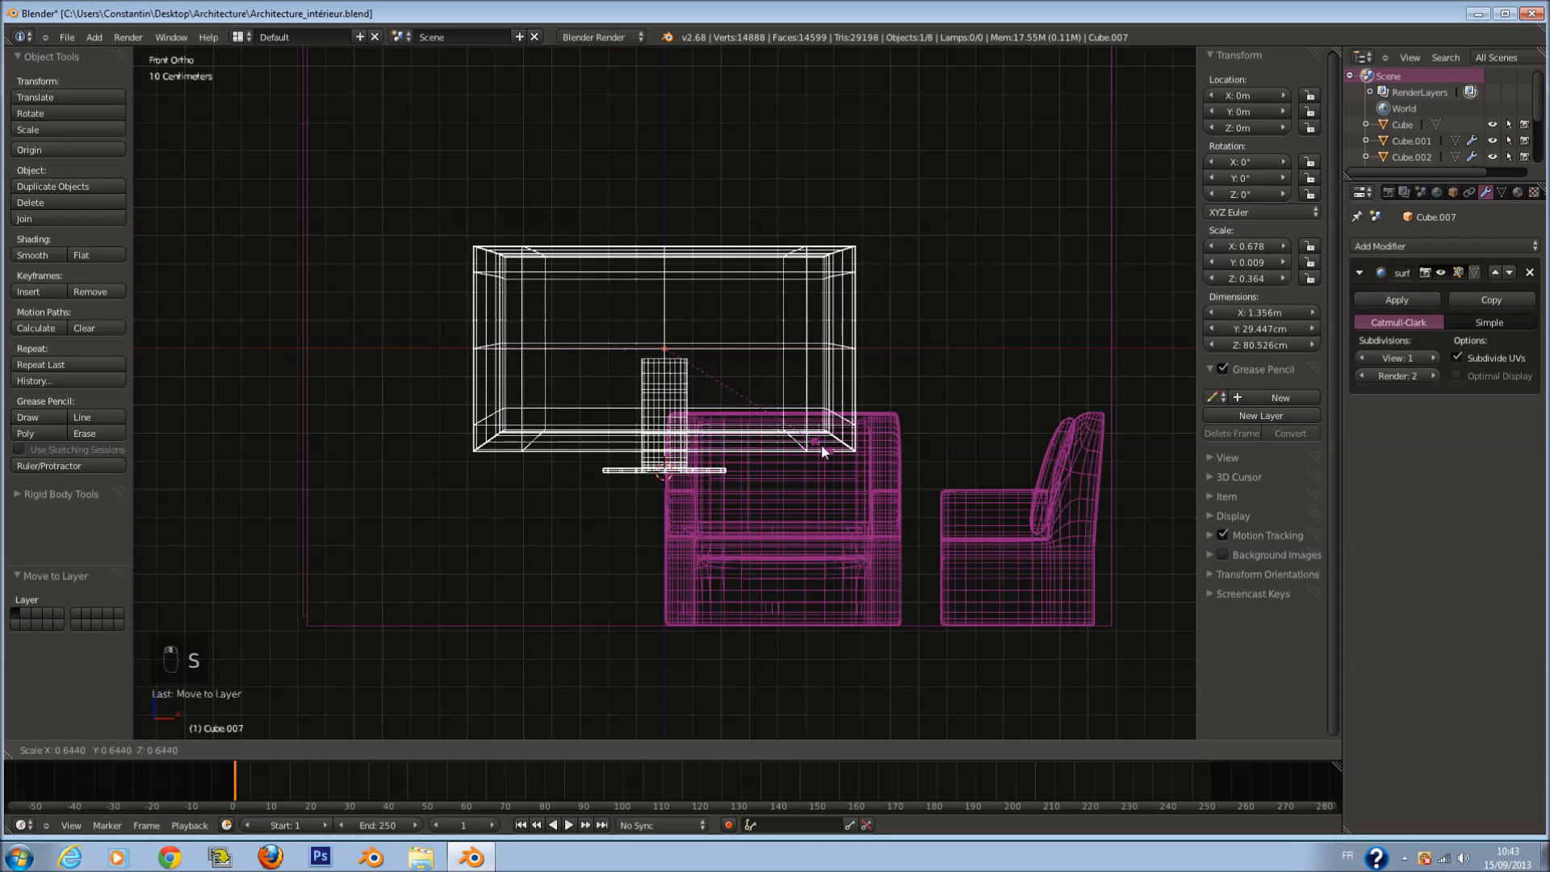
click(806, 437)
key(KP_3)
key(r)
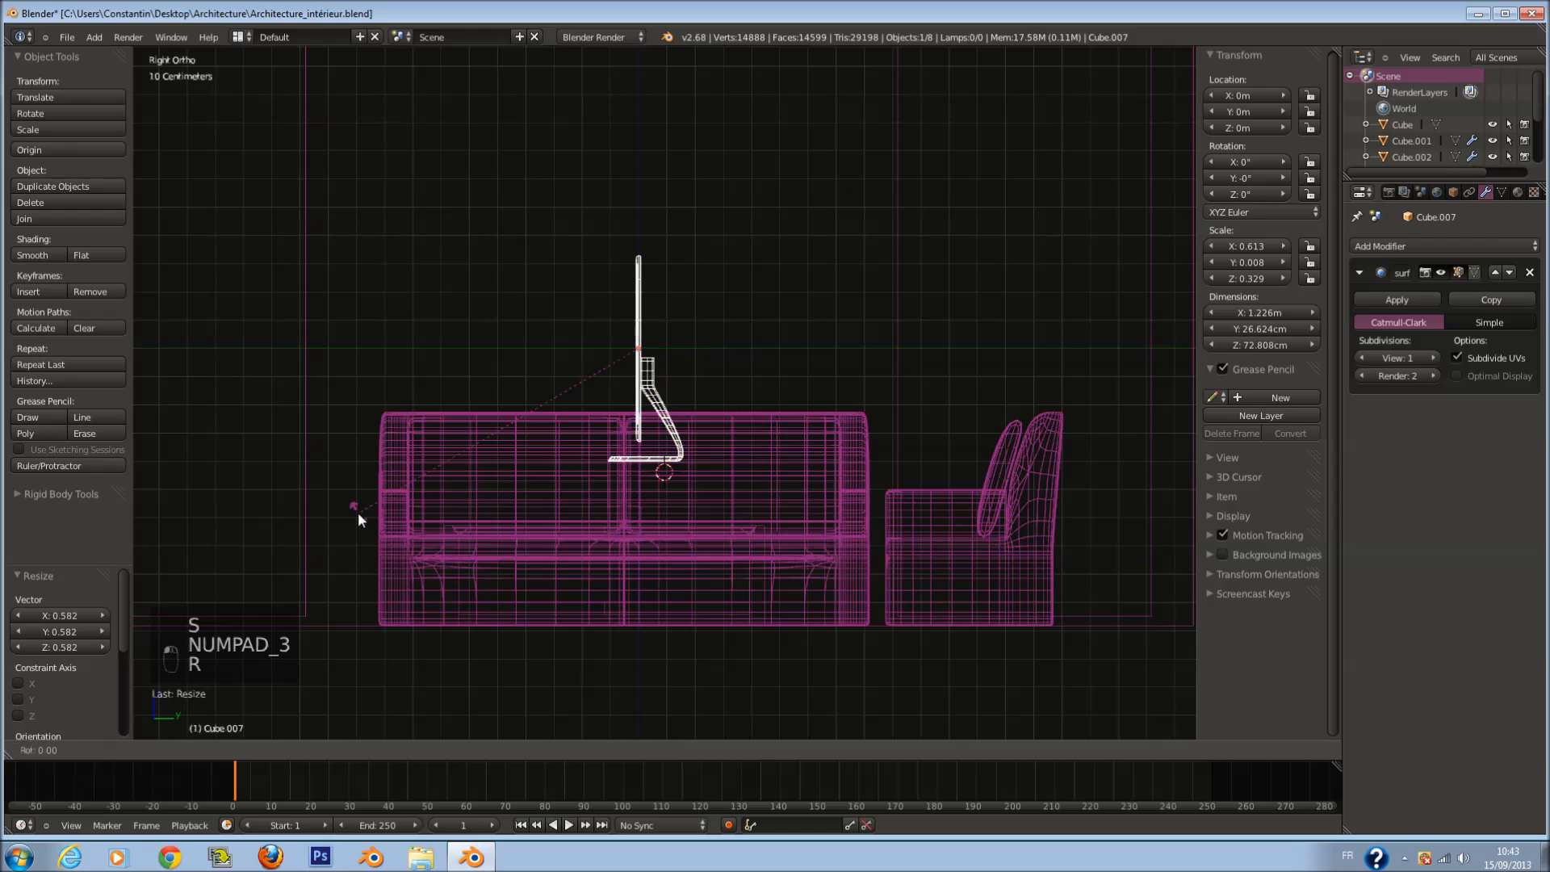
right_click(385, 505)
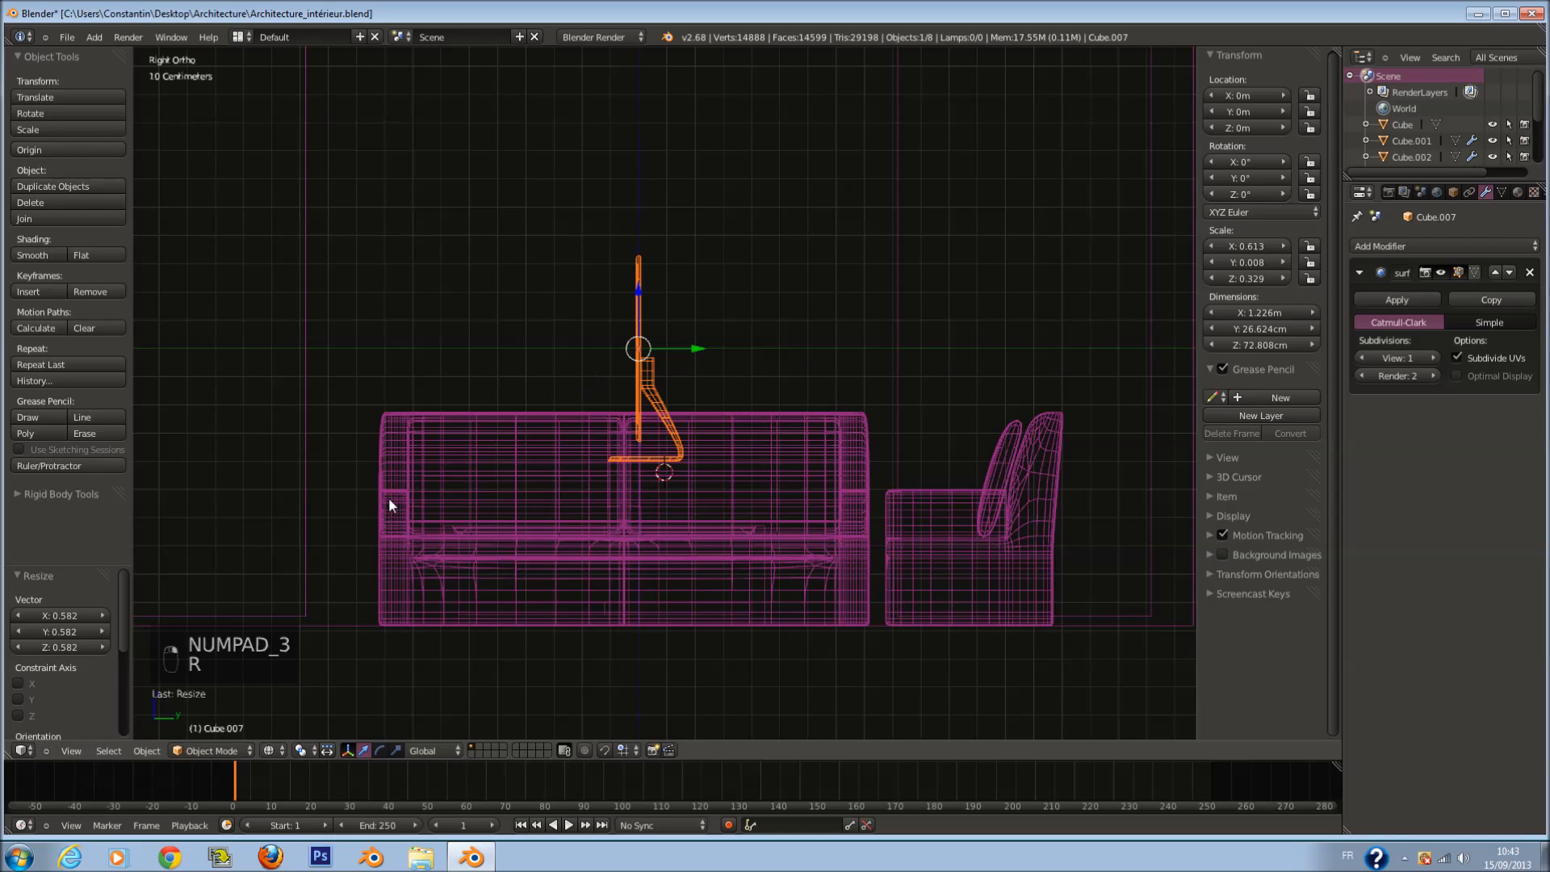
text(r90)
click(389, 499)
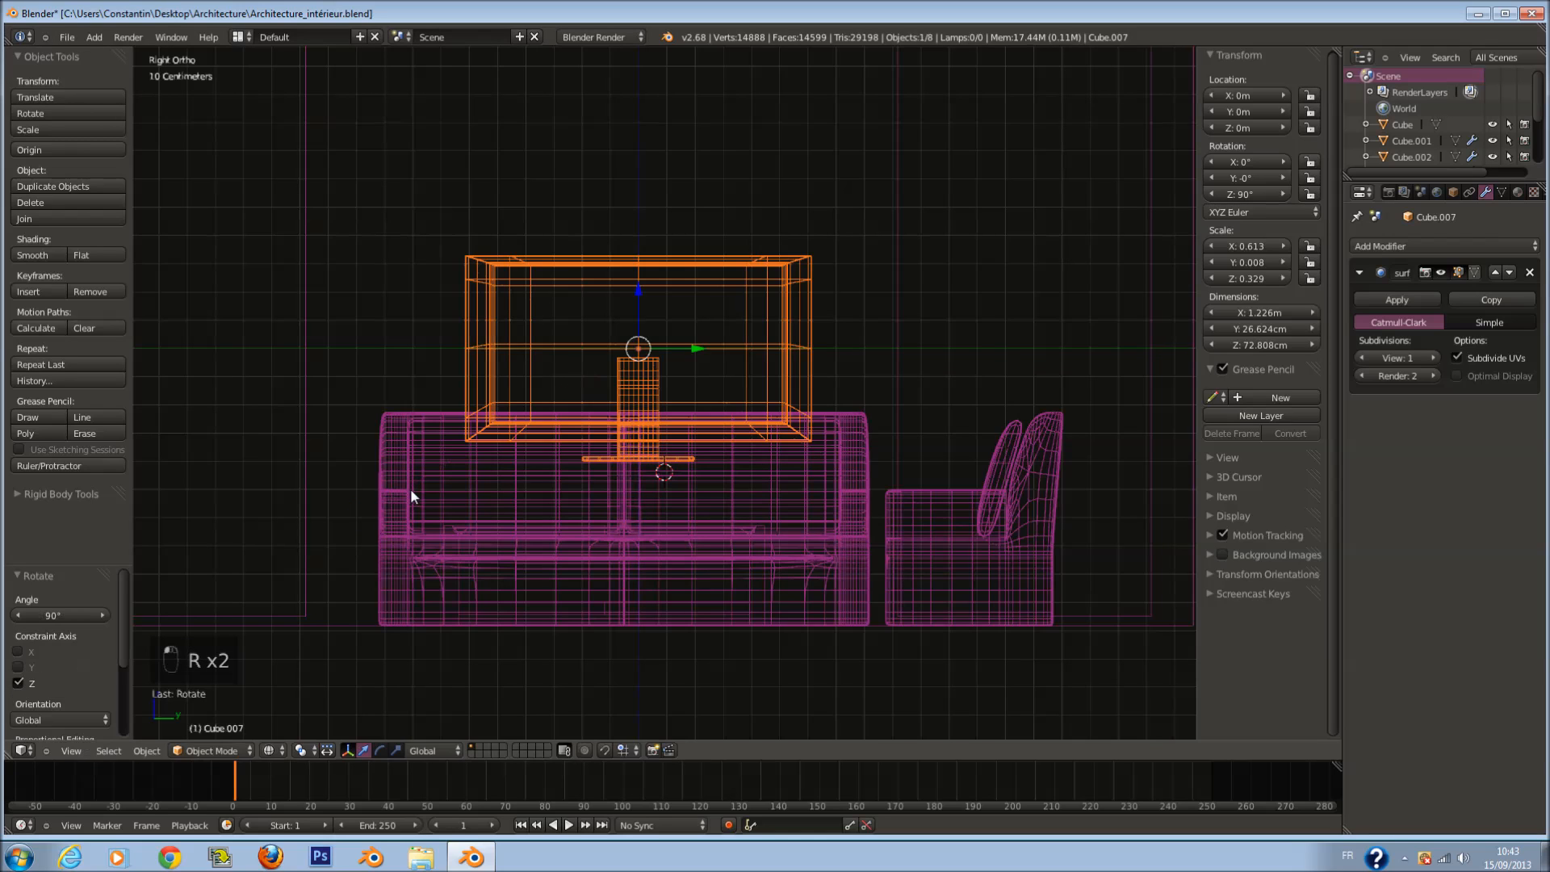
Step: Move the television about 1.1 m along negative X and 11 cm down, towards the wall opposite the armchair, and save
key(KP_1)
key(g)
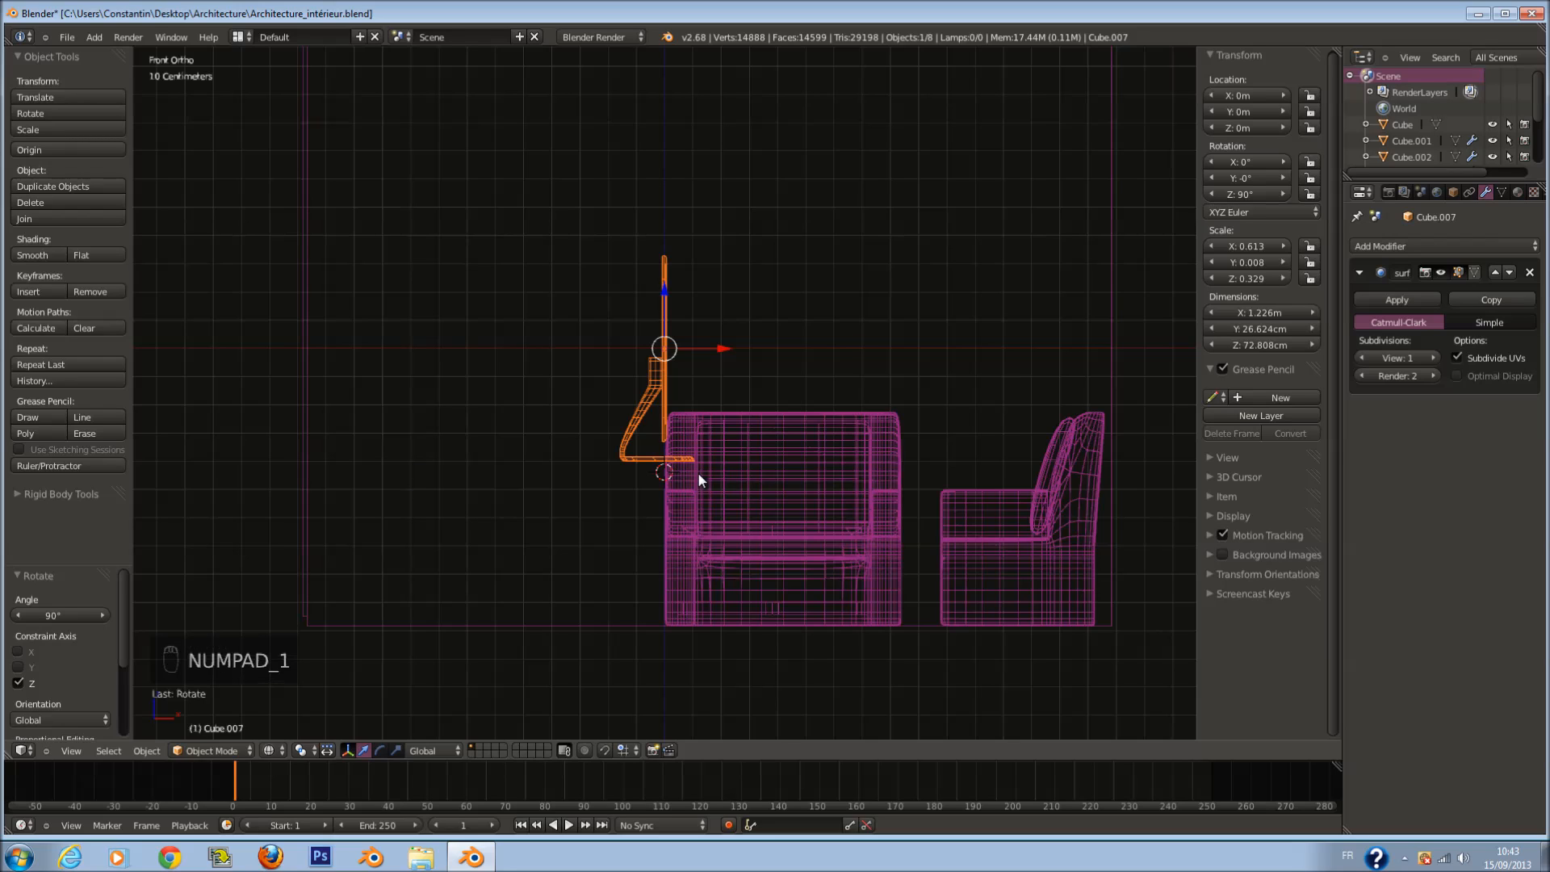
click(371, 516)
key(ctrl+s)
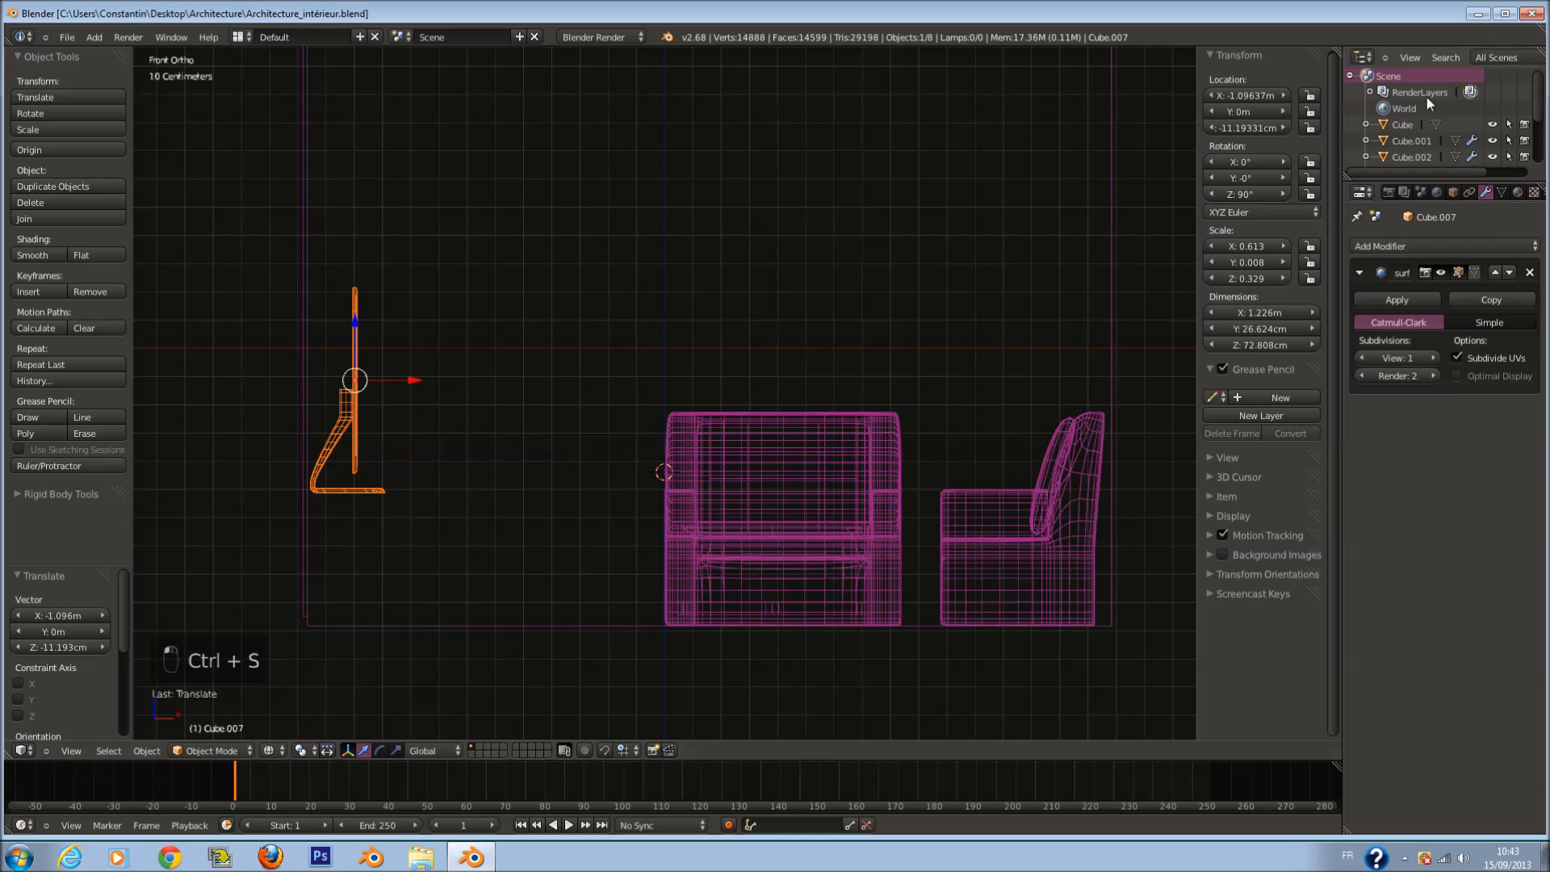
click(1479, 14)
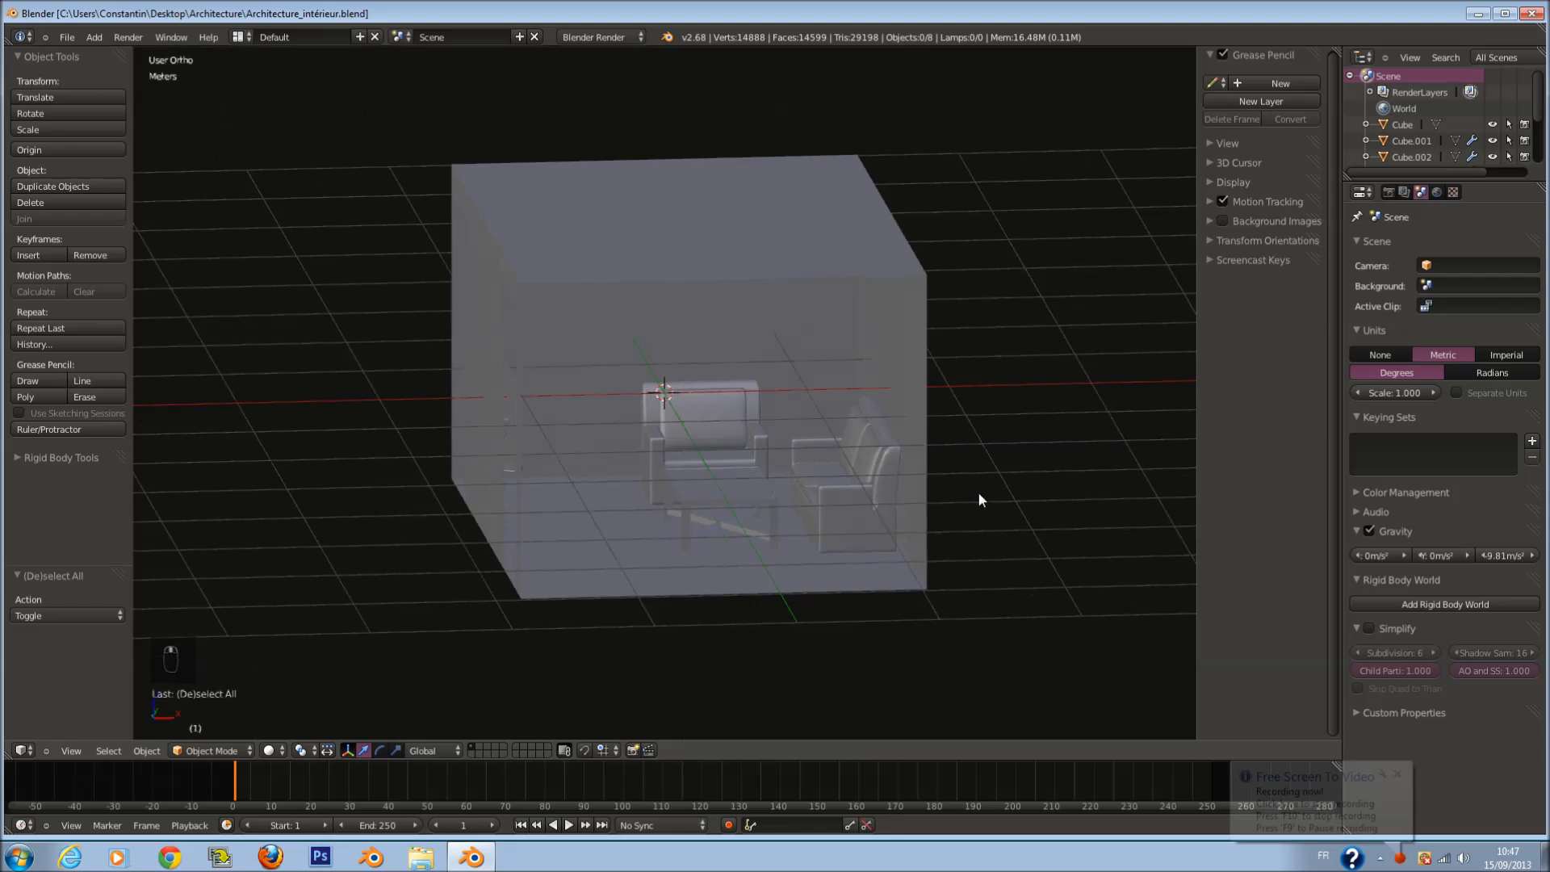
Step: Save the file, switch to the empty second layer and add a cube in front view
key(ctrl+s)
click(891, 545)
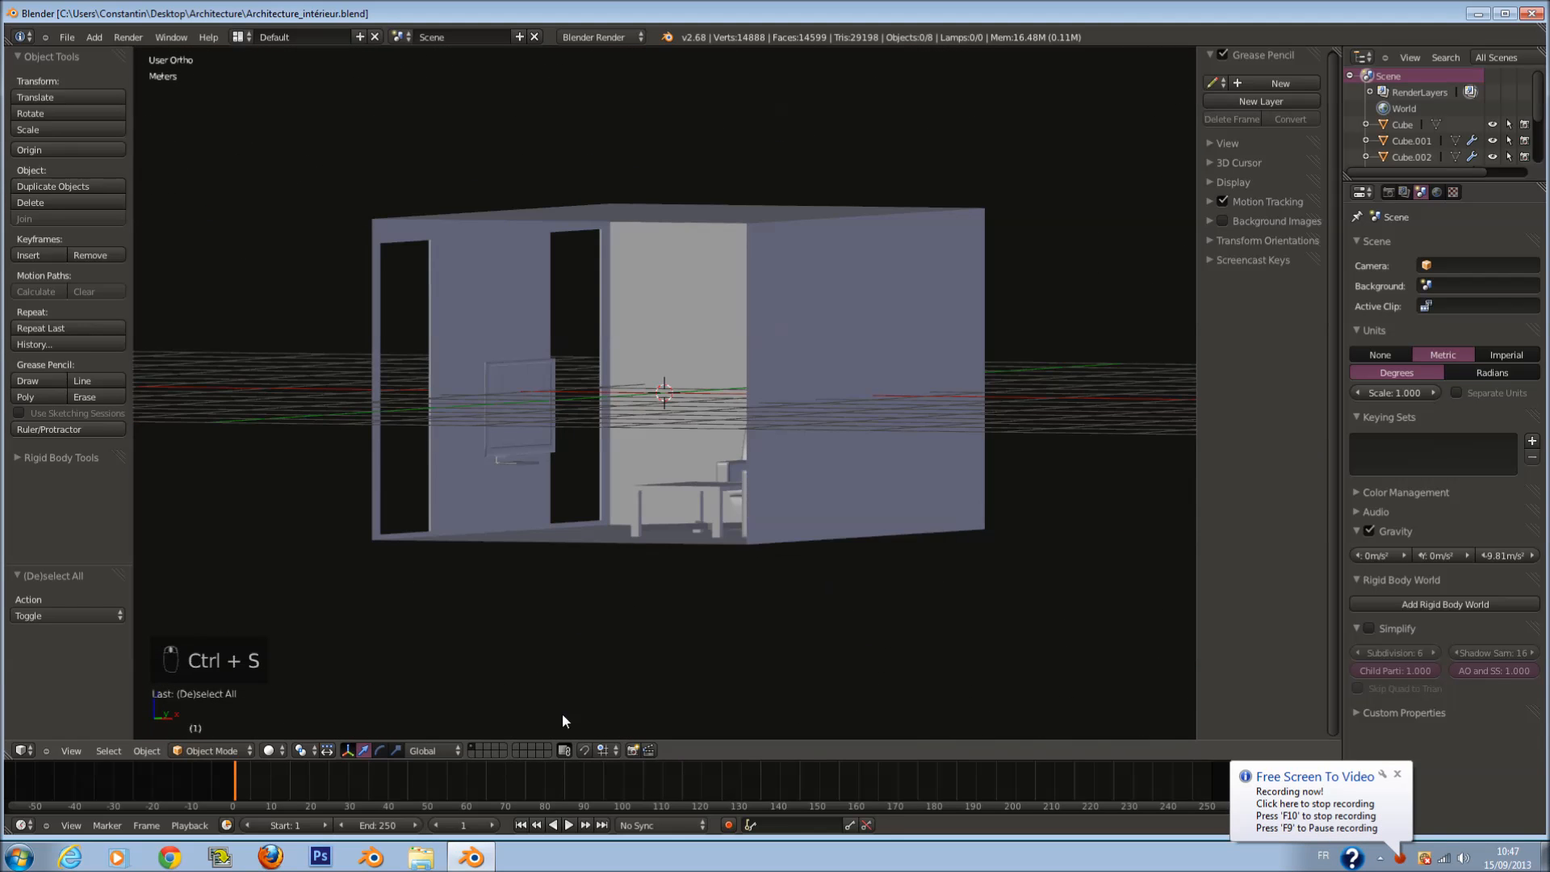
click(479, 747)
key(KP_1)
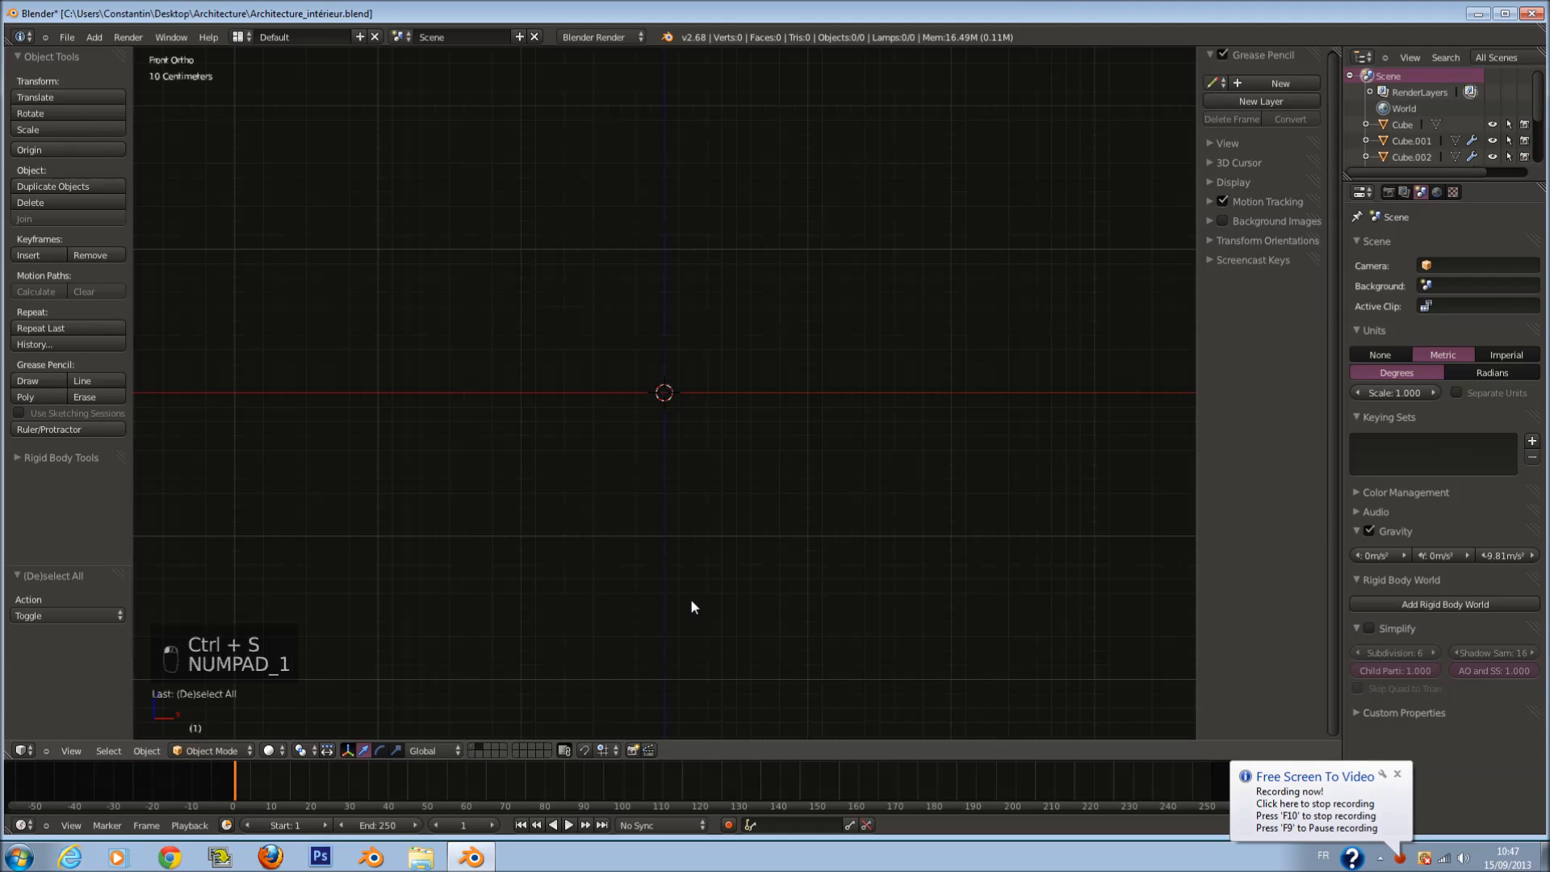
key(shift+d)
key(shift+a)
mouse_move(614, 389)
click(660, 403)
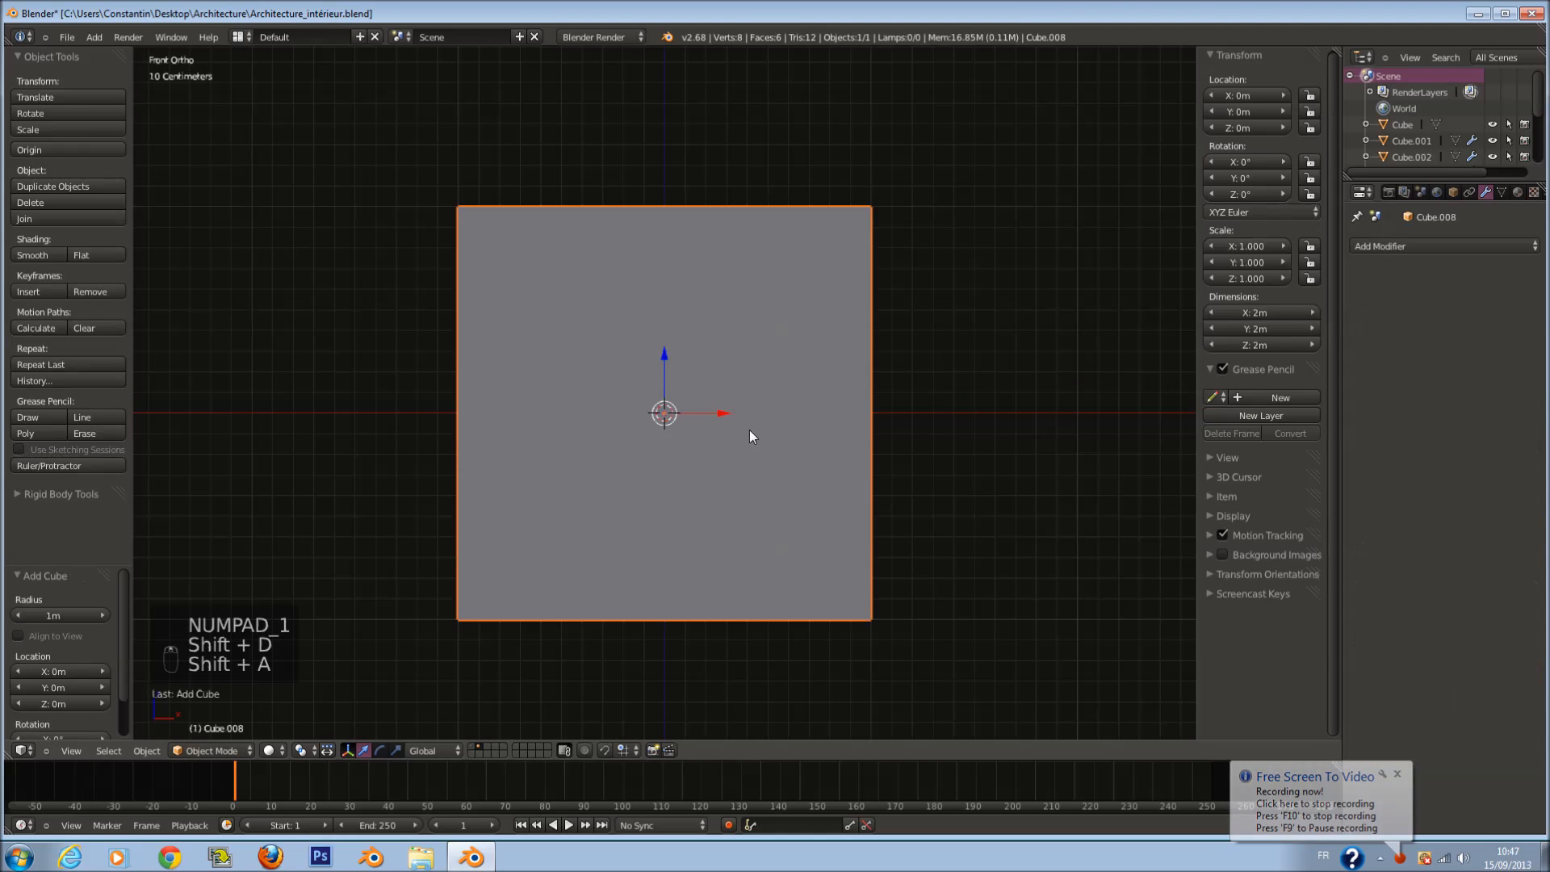
Step: Scale the cube to about 0.35 along X and reduce its height along Z to form a long, low box
key(s)
key(x)
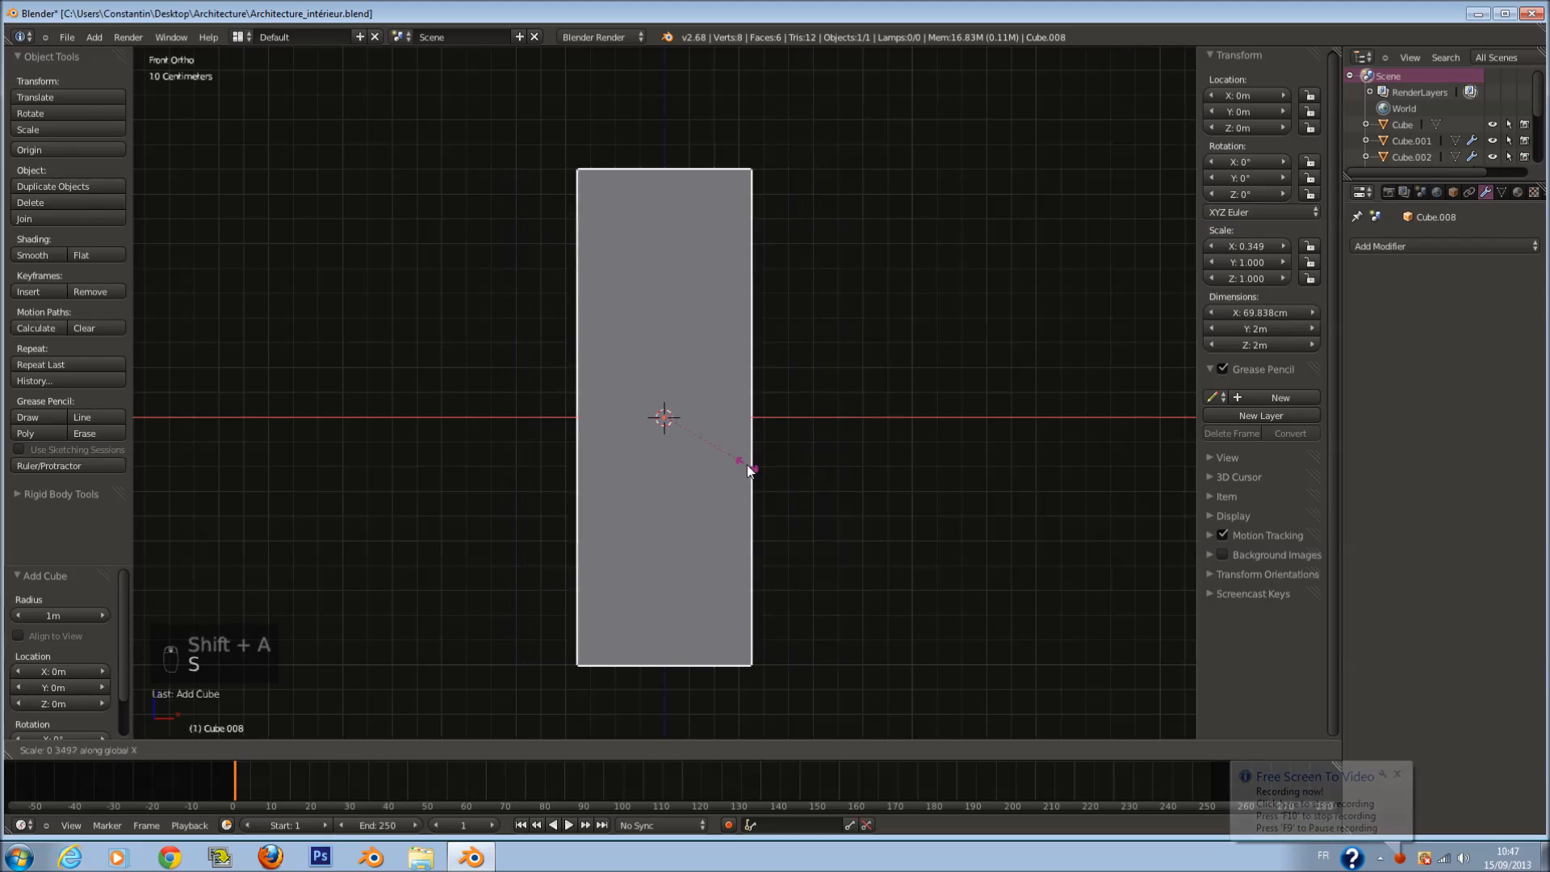
click(747, 463)
middle_drag(748, 463, 850, 521)
key(s)
key(y)
right_click(806, 521)
key(s)
key(z)
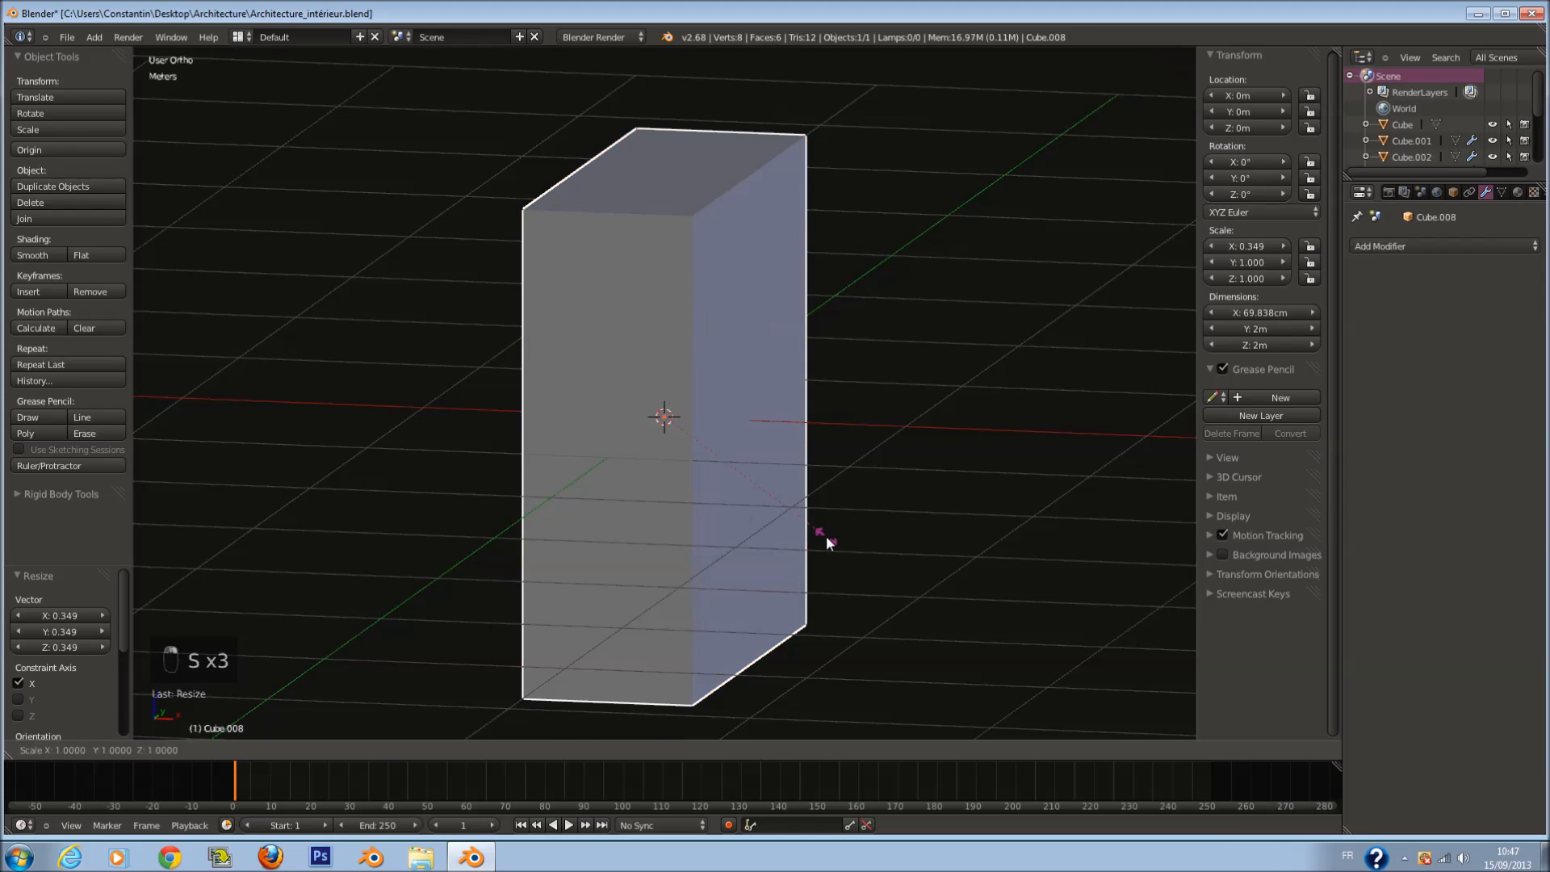
click(769, 486)
key(s)
right_click(771, 486)
middle_drag(772, 486, 609, 489)
Step: Divide the box into four equal levels with three horizontal loop cuts in Edit Mode
key(Tab)
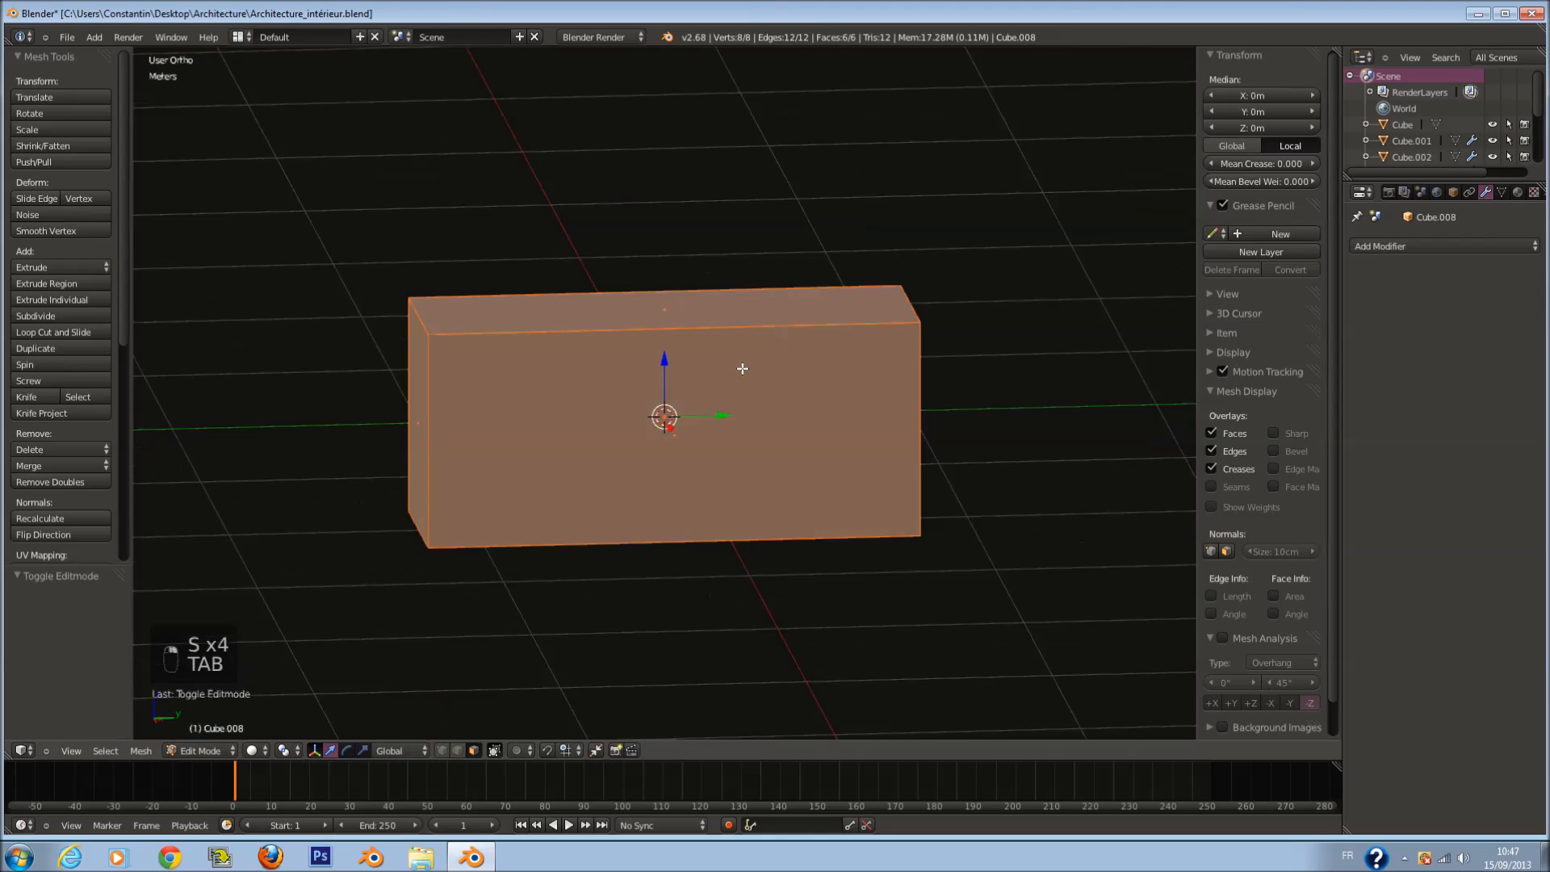
key(a)
key(a)
key(ctrl+r)
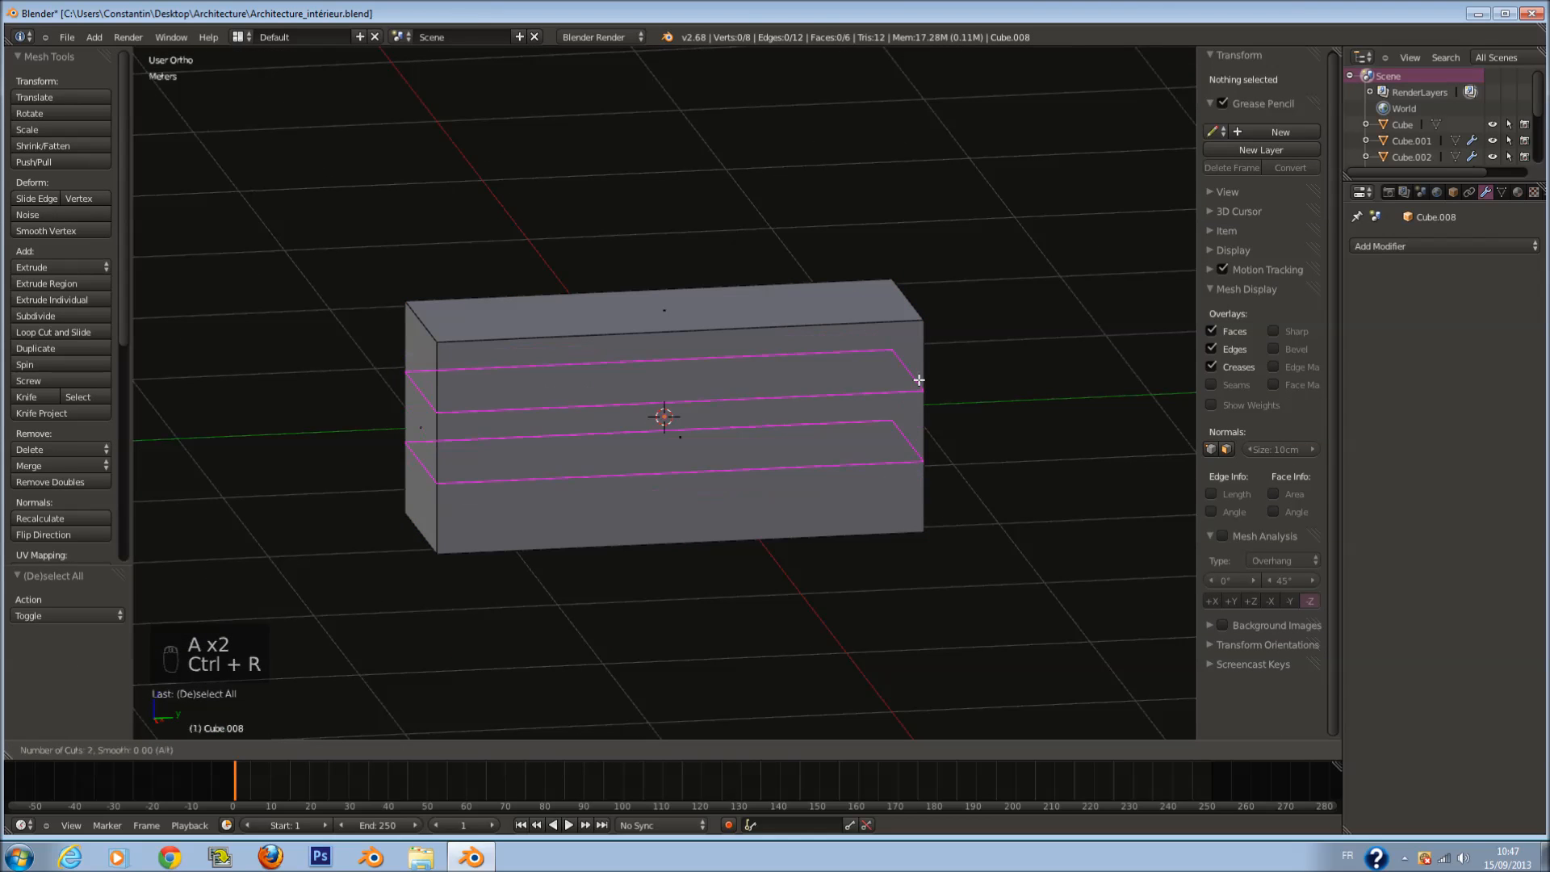
click(918, 379)
right_click(919, 379)
key(a)
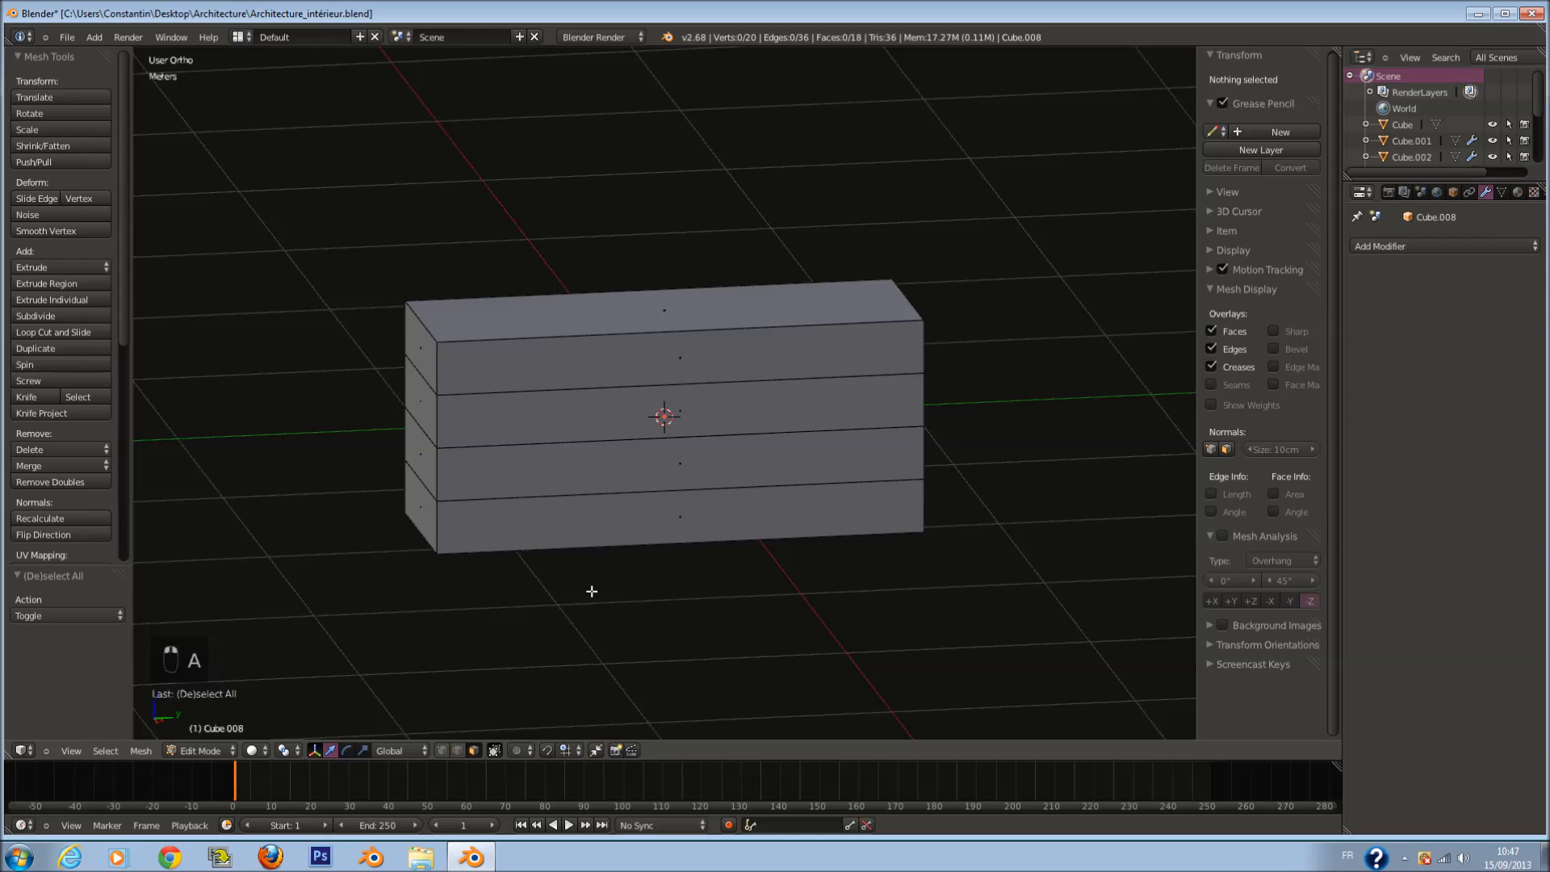
Step: Extrude each of the four long front faces in place, without any offset
scroll(523, 709, up, 1)
right_click(641, 554)
key(e)
right_click(731, 499)
right_click(710, 478)
key(e)
right_click(710, 475)
right_click(702, 415)
key(e)
right_click(702, 416)
right_click(689, 351)
key(e)
right_click(689, 351)
Step: Set the pivot point to Individual Origins and scale the four front faces together to about 0.87
click(284, 752)
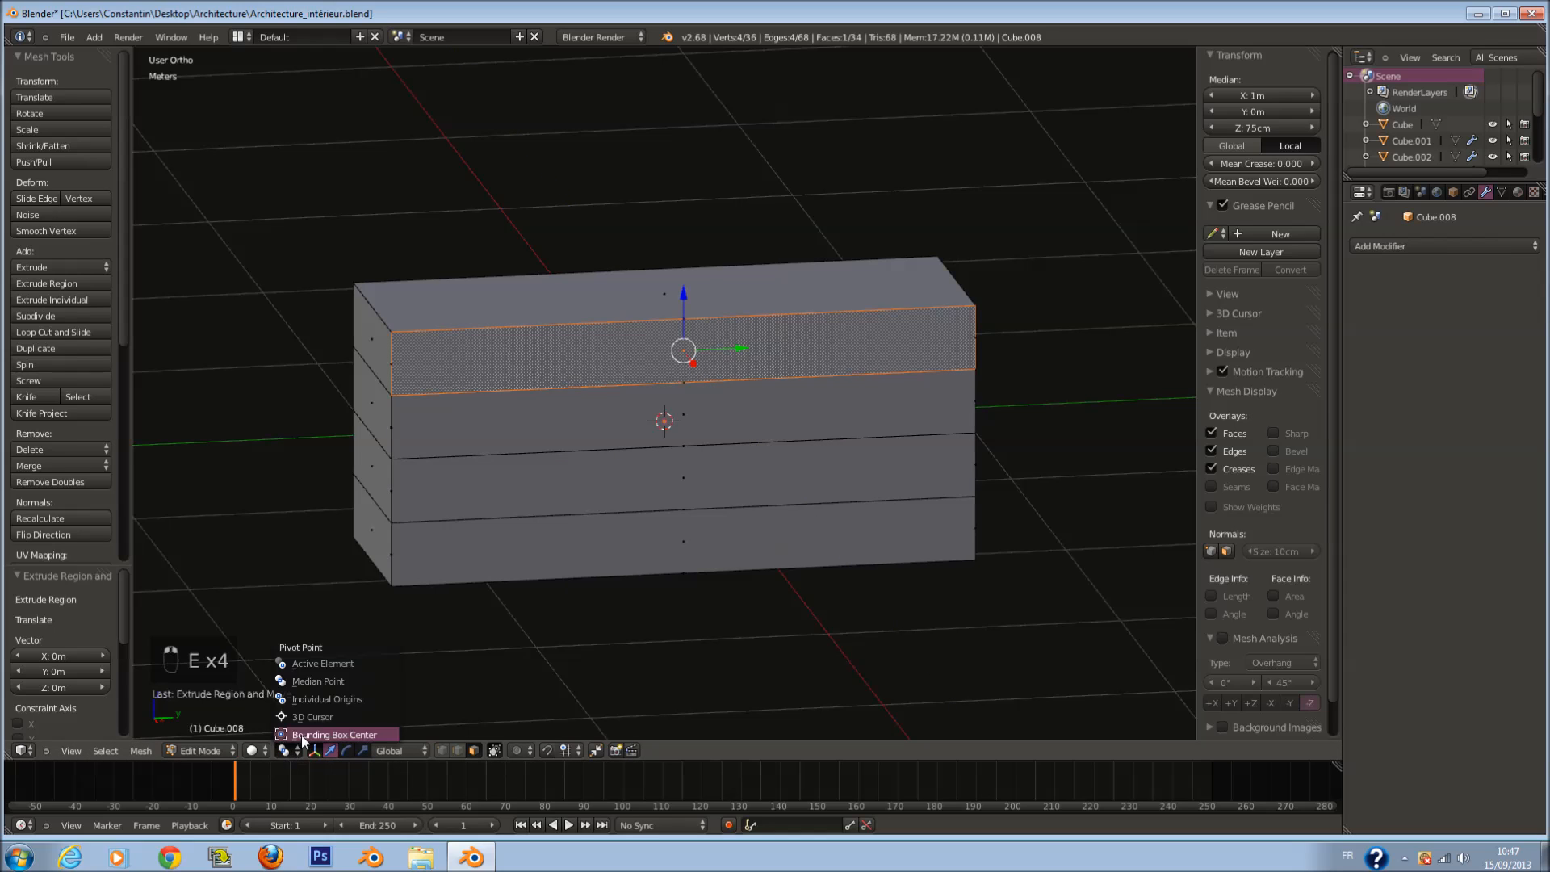
click(316, 700)
shift+right_click(680, 425)
shift+right_click(695, 501)
shift+right_click(694, 552)
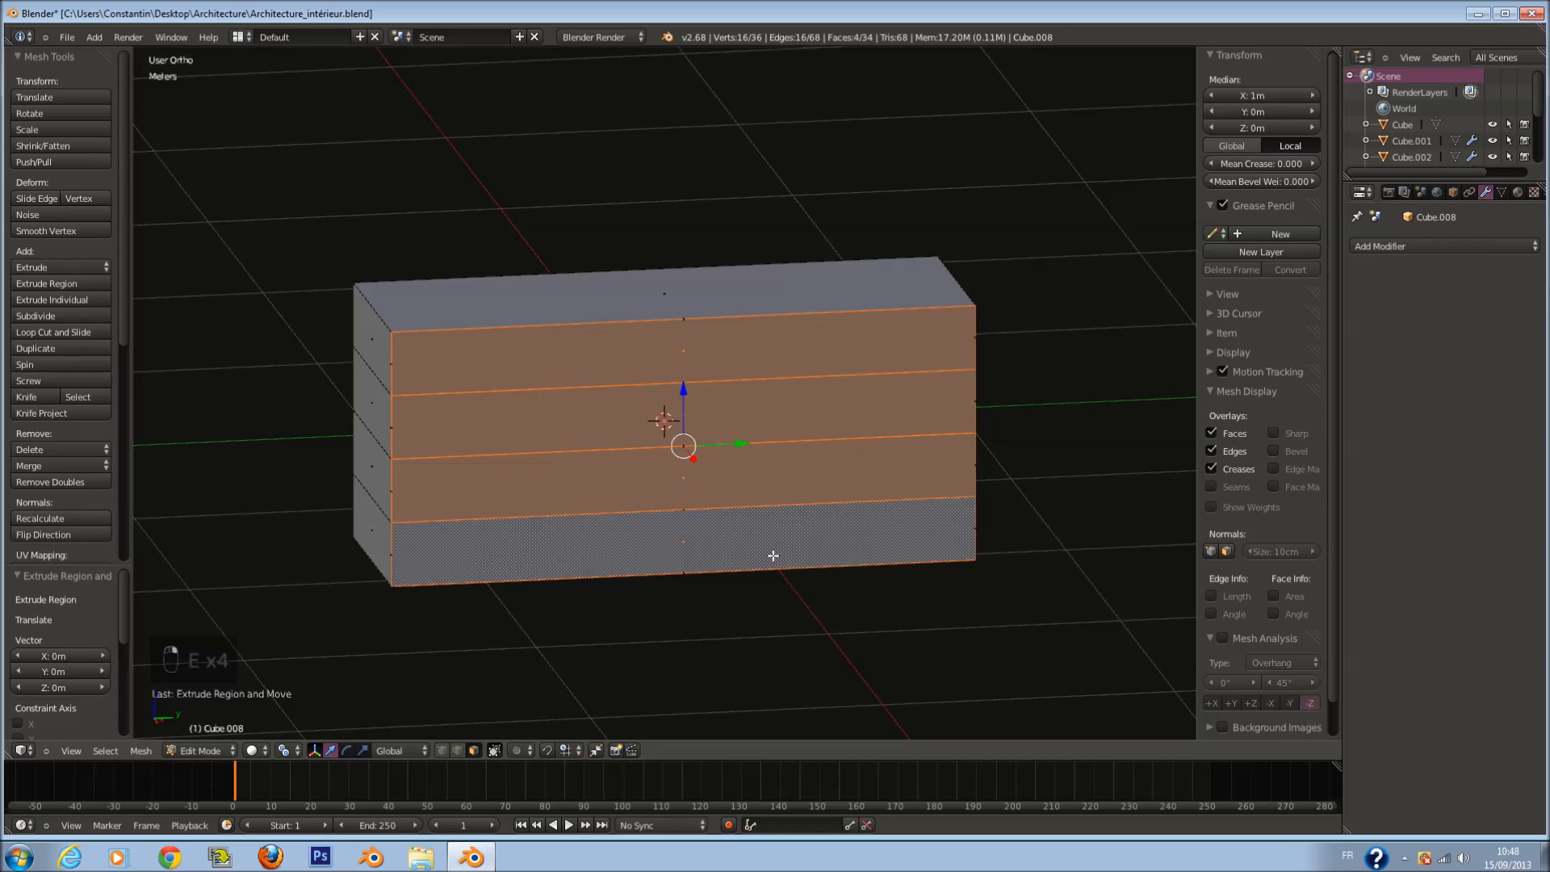
key(s)
click(810, 549)
Step: Scale the four front faces to about 0.79 along Z and 1.12 along Y to even out their borders
key(s)
middle_click(810, 572)
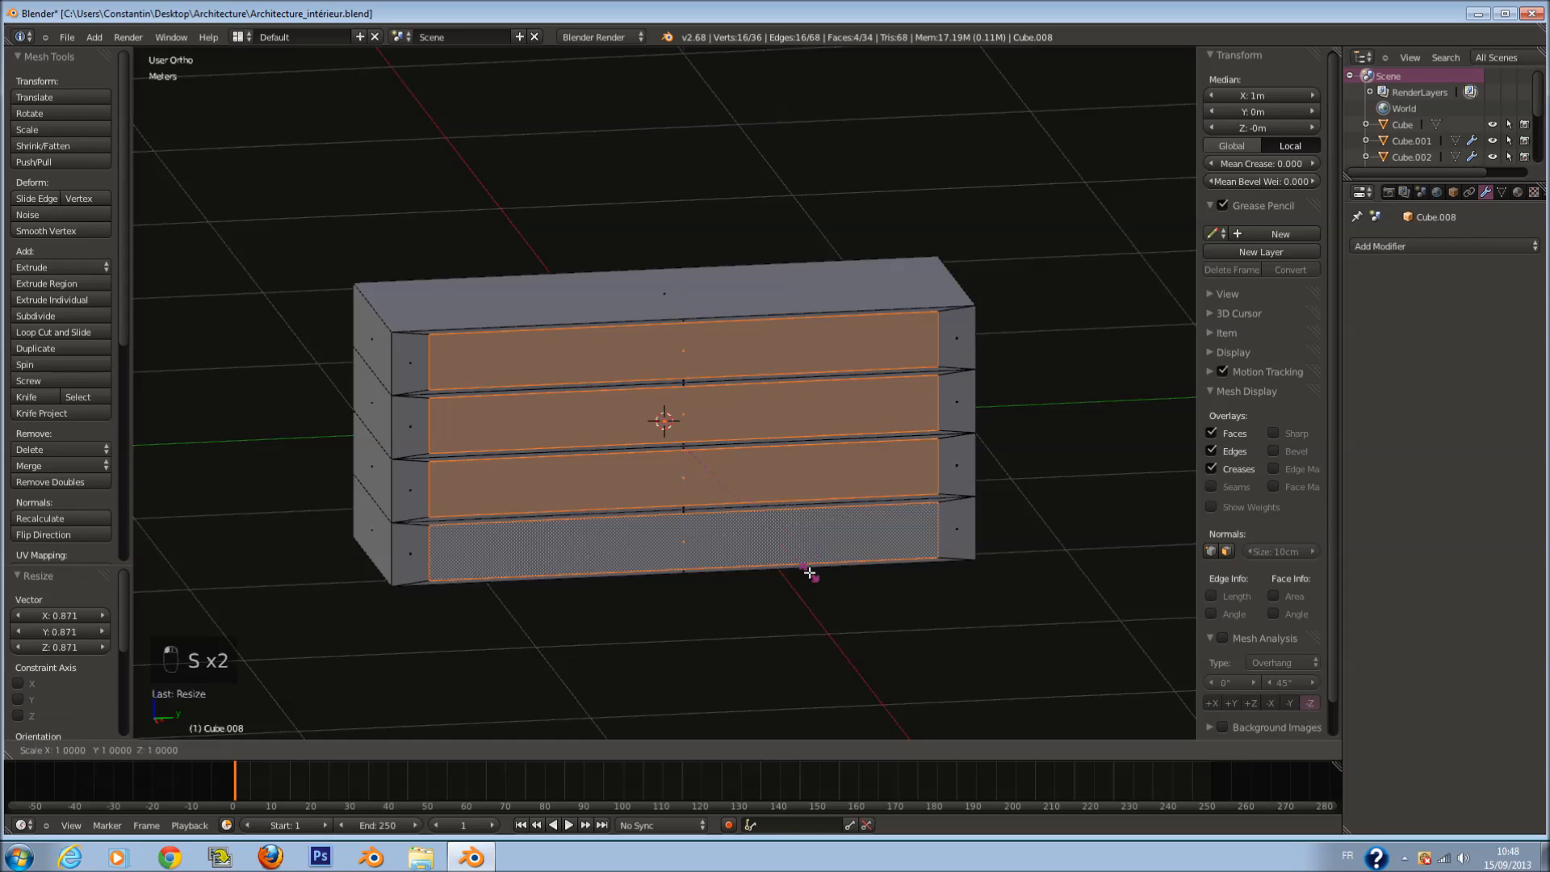
click(791, 537)
key(s)
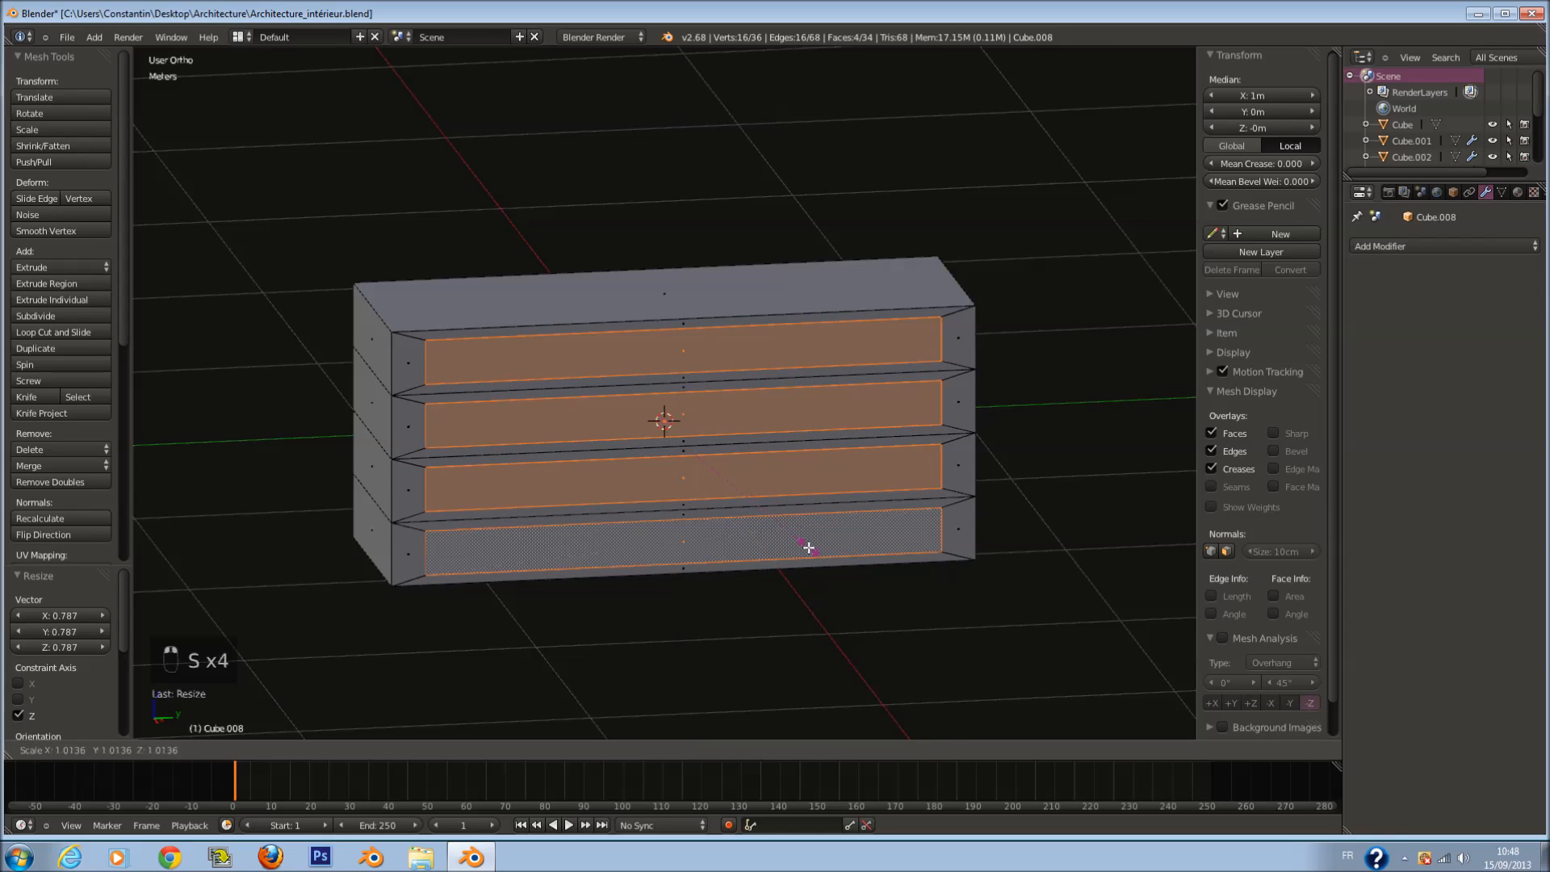
middle_click(814, 553)
click(821, 559)
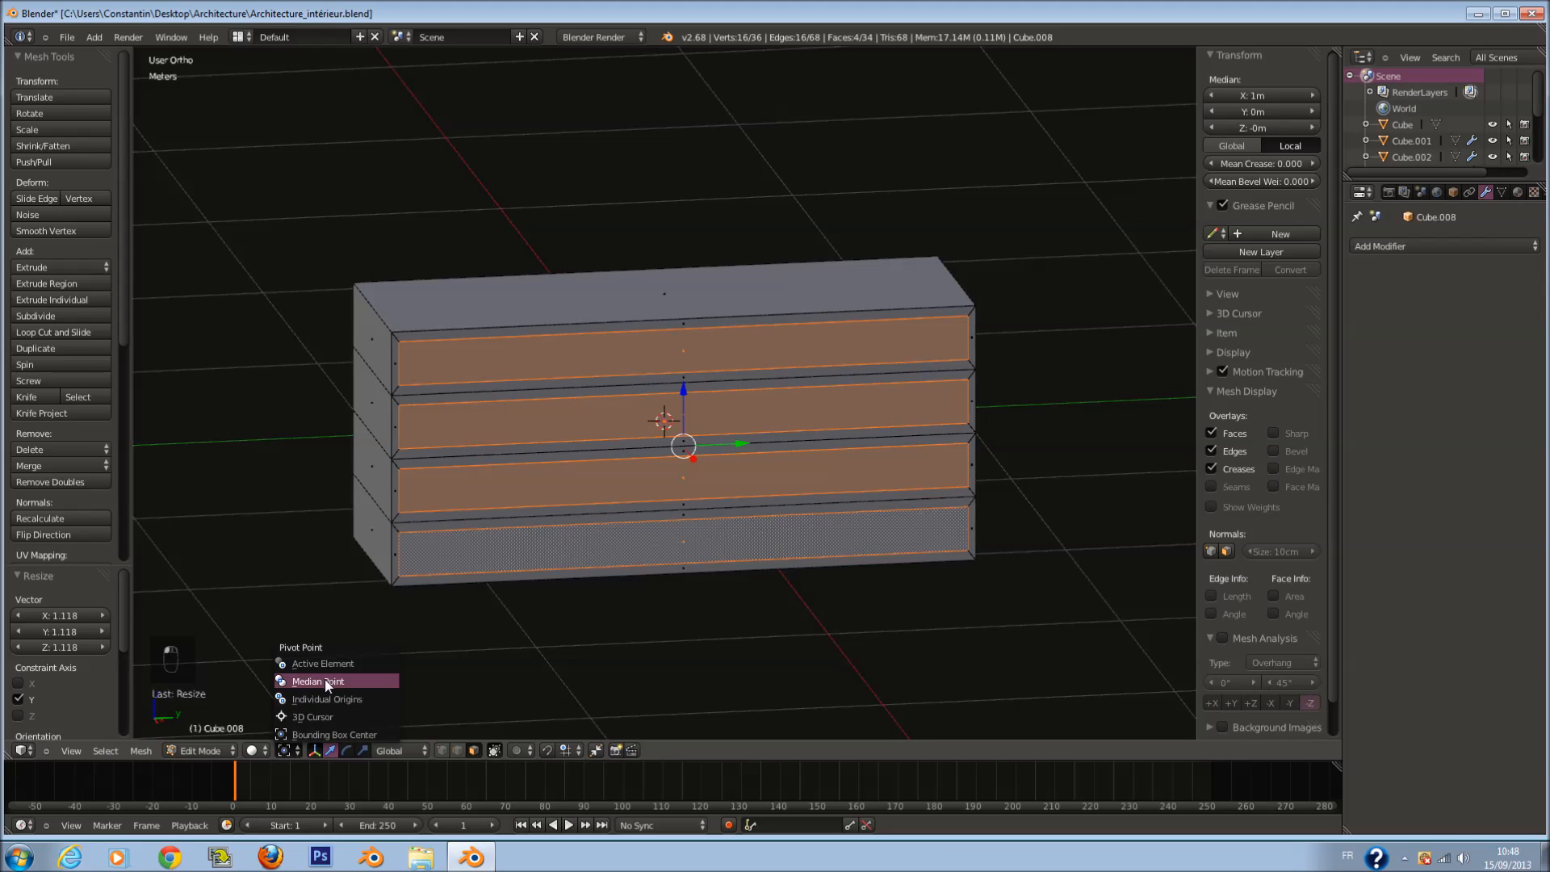
Step: Set the pivot point to Median Point and extrude the four front faces about 30 cm into the box
click(327, 682)
middle_drag(339, 678, 636, 658)
key(e)
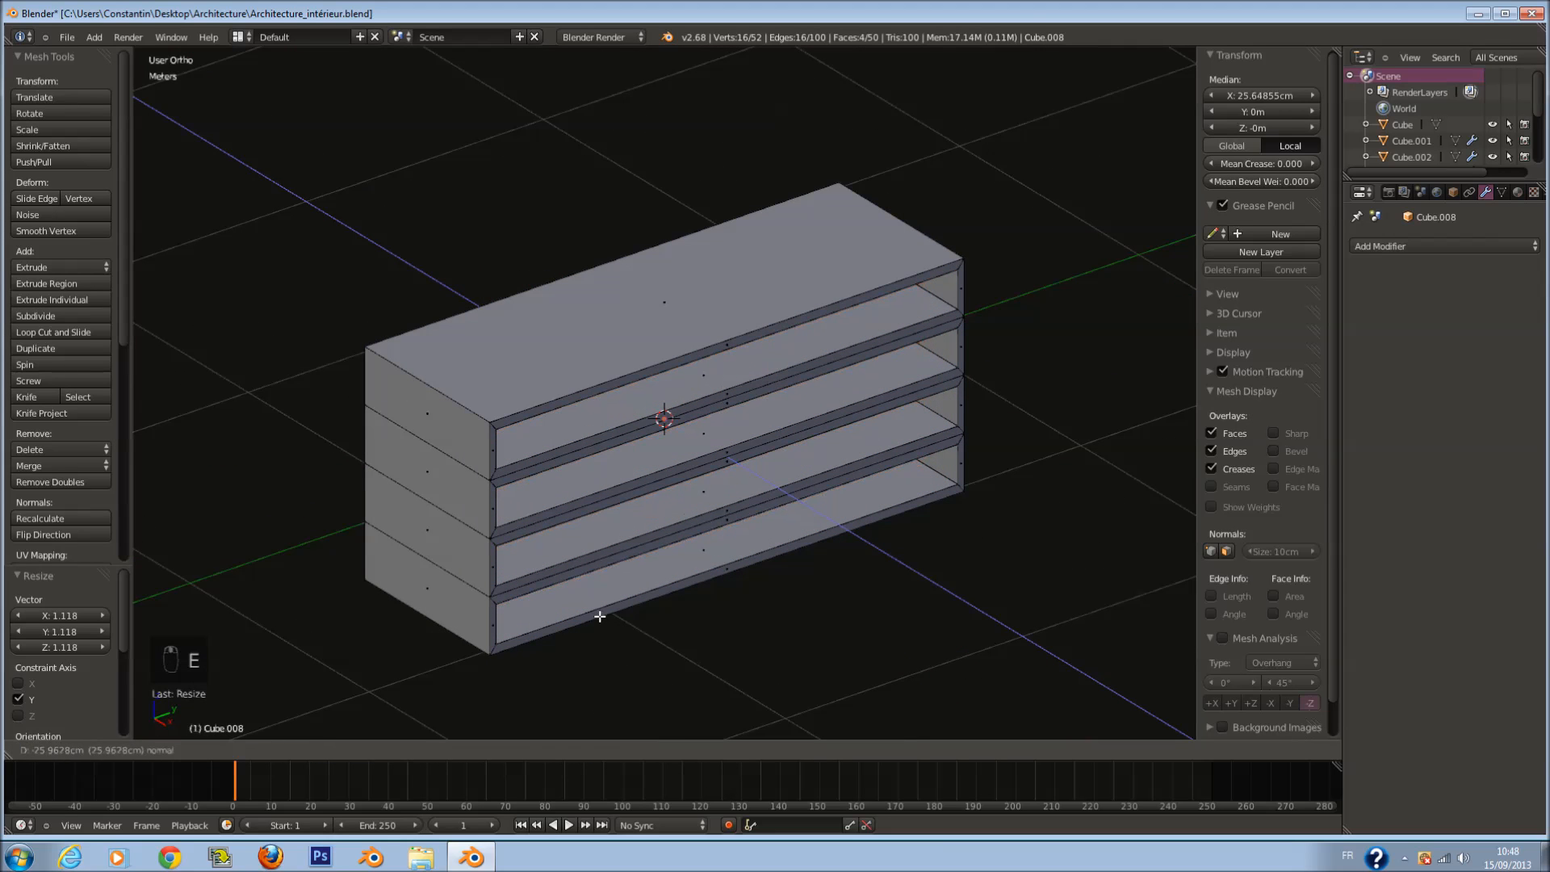
click(595, 612)
Step: Move the rear faces of the four compartments deeper along X, leaving only a thin back wall
key(KP_3)
key(KP_1)
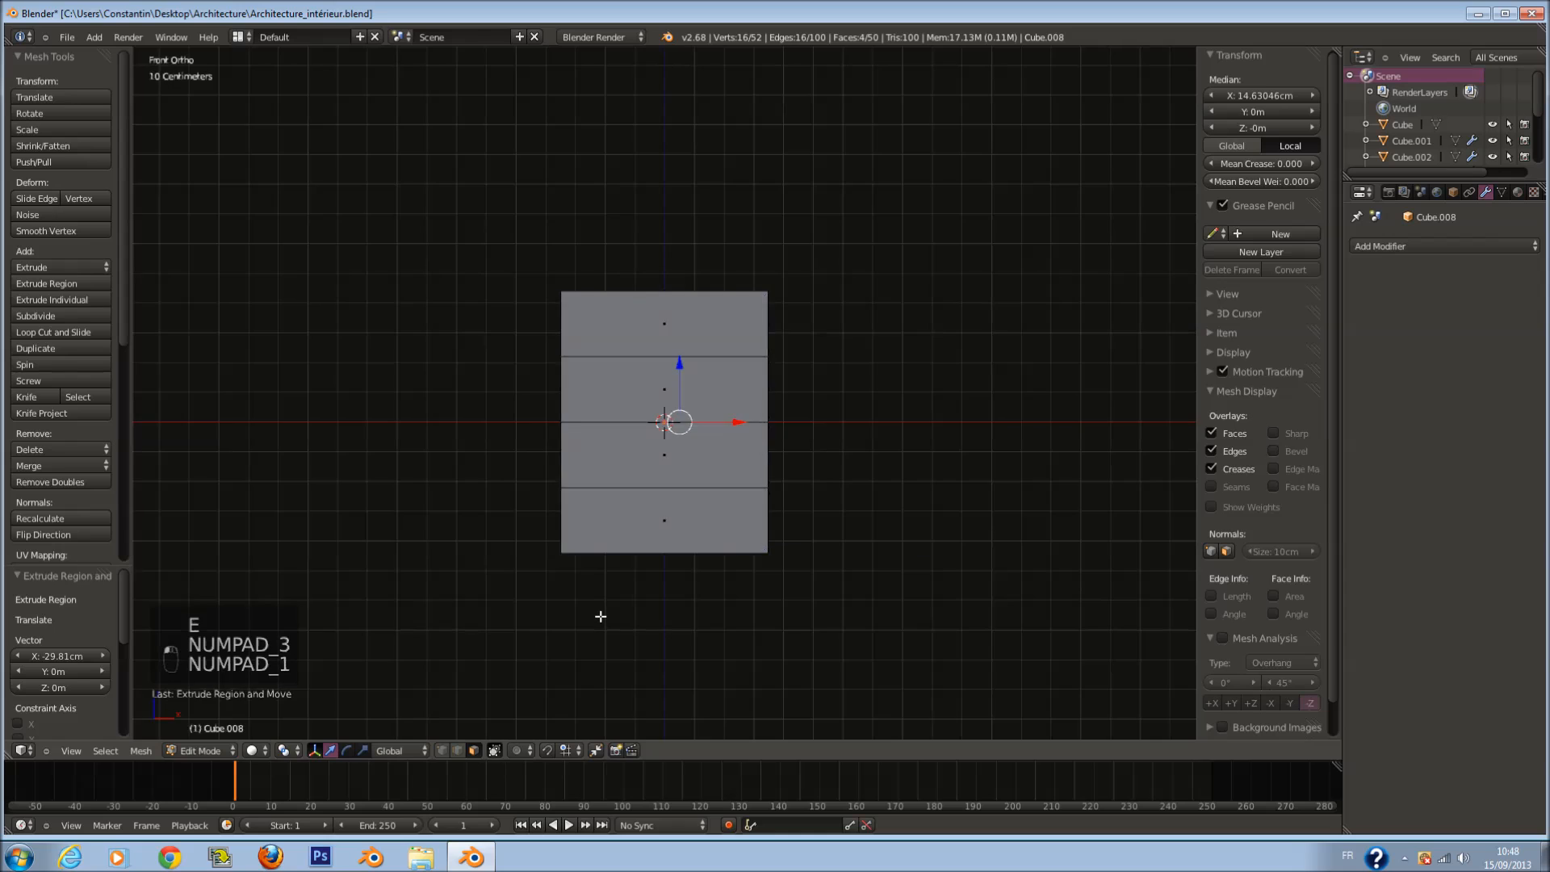
key(z)
scroll(644, 537, up, 1)
drag(740, 439, 608, 417)
key(a)
Step: Select all vertices of the bottom compartment and reduce its height by scaling along Z
click(441, 752)
scroll(568, 678, up, 1)
key(a)
key(a)
key(a)
key(c)
key(c)
key(c)
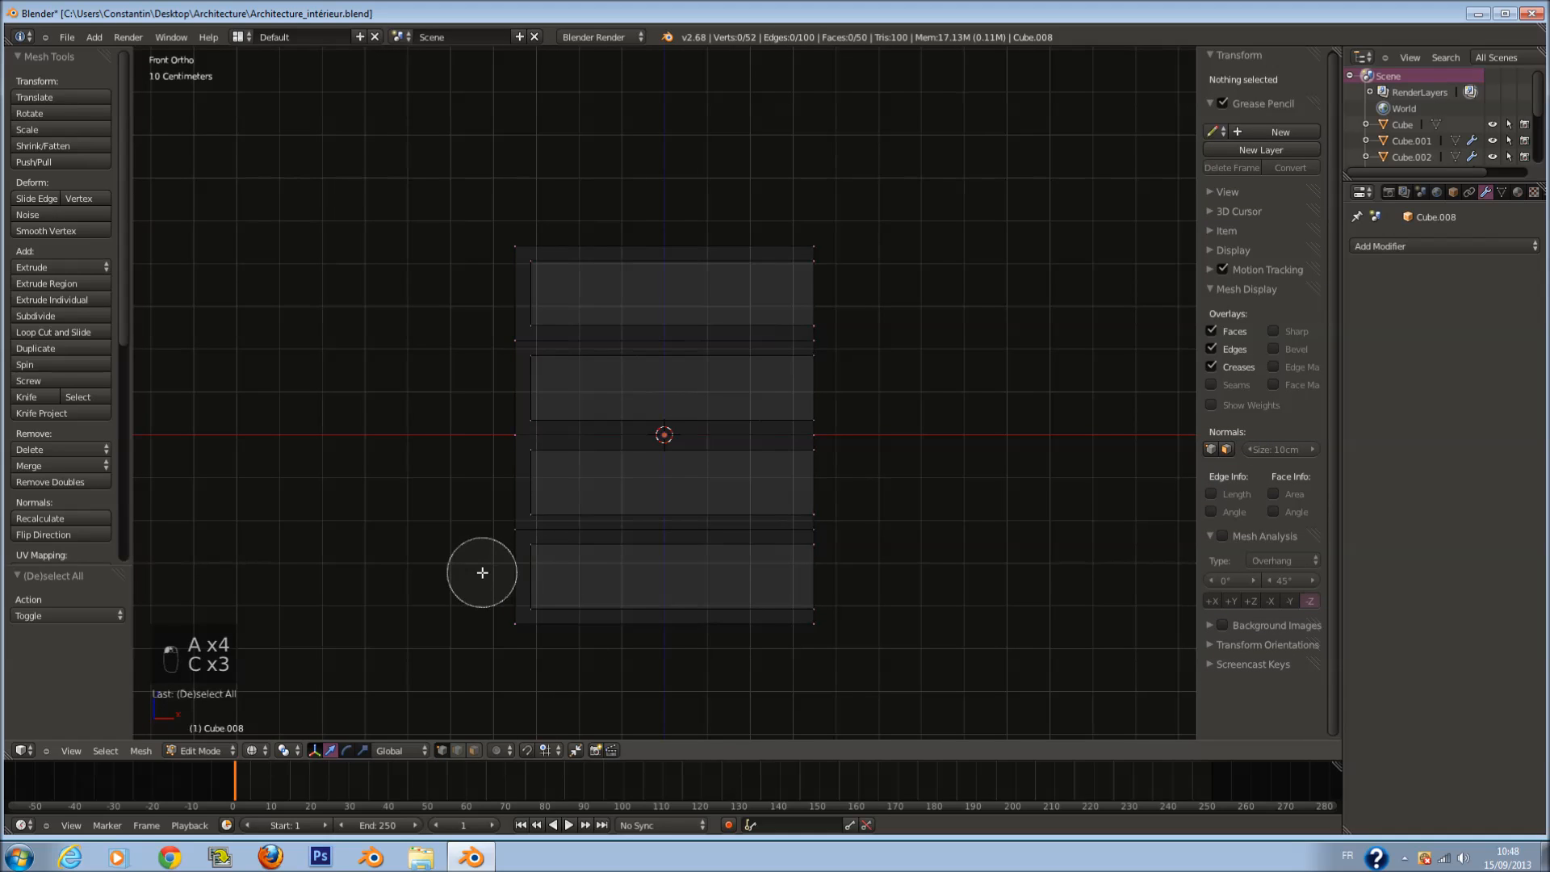
scroll(481, 570, down, 4)
drag(495, 574, 791, 592)
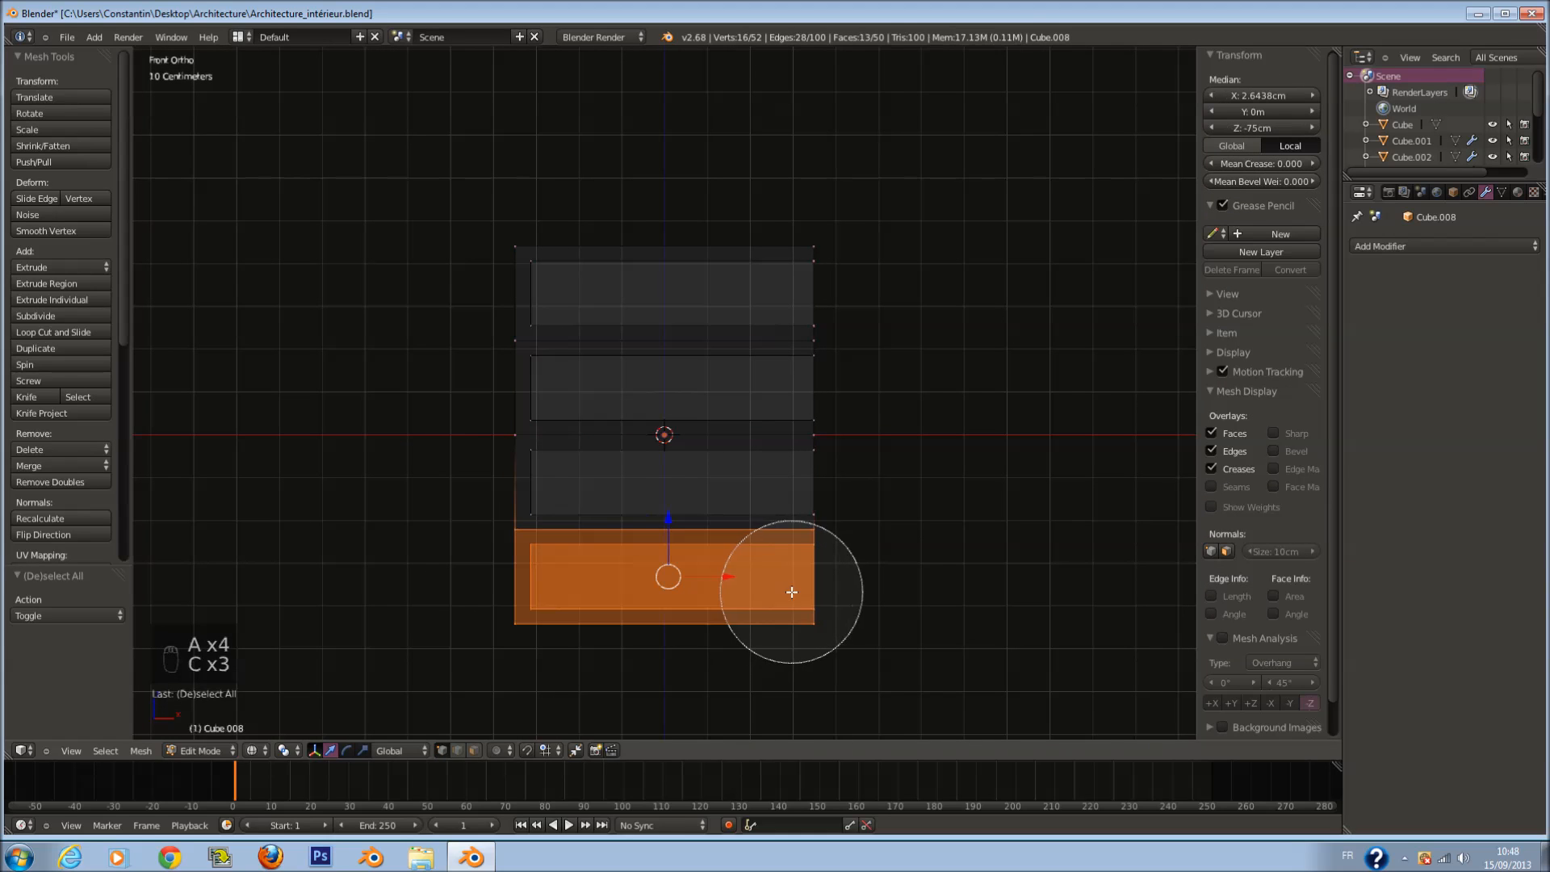
right_click(807, 668)
key(s)
key(z)
click(750, 620)
Step: Add the lower edge of the opening above to the selection, move it all down along Z and deselect
key(c)
drag(544, 550, 808, 568)
right_click(806, 570)
drag(667, 511, 665, 535)
key(a)
Step: Select the two lower compartments, move them down along Z and reduce their height by scaling along Z
key(c)
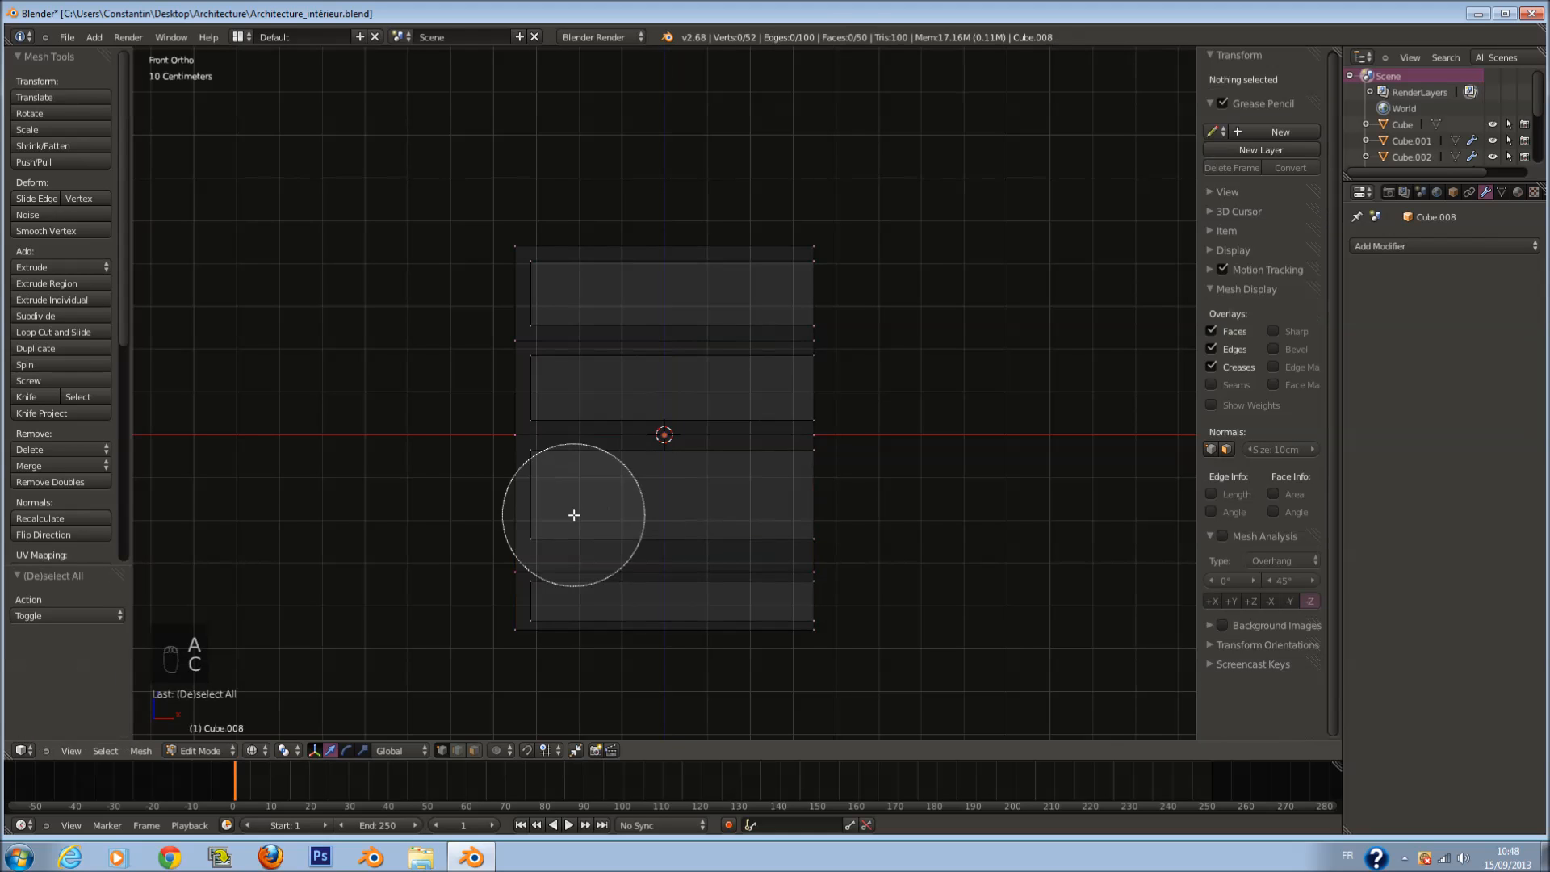
mouse_move(543, 519)
mouse_down()
mouse_move(787, 511)
mouse_move(792, 564)
mouse_up()
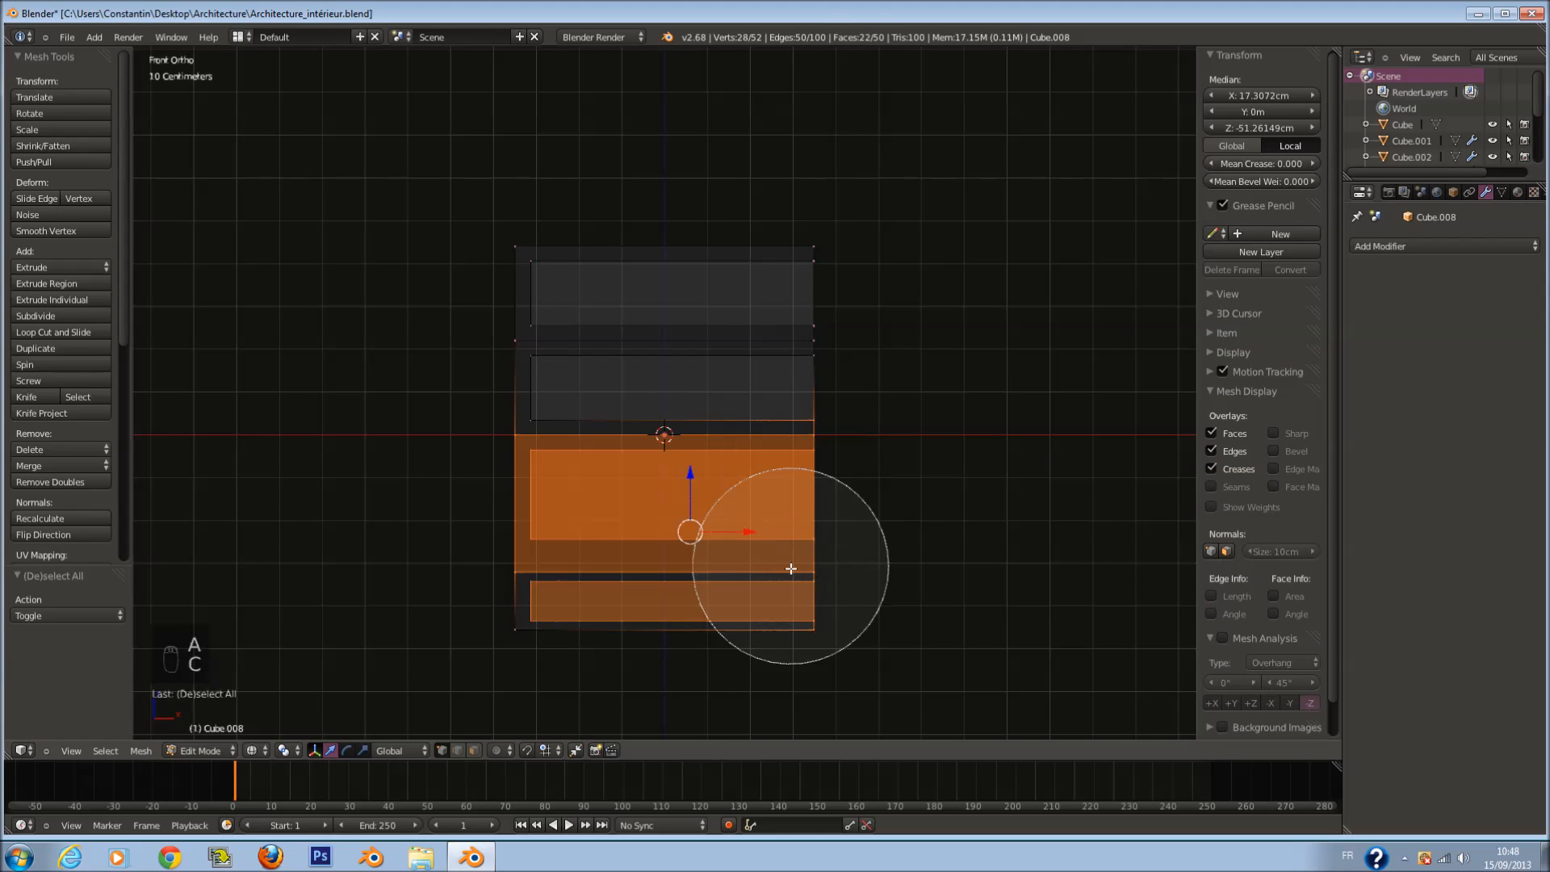
right_click(828, 360)
key(g)
key(z)
click(675, 537)
key(s)
key(z)
right_click(718, 645)
key(a)
Step: Select the lower edge of the second opening from the top, move it down along Z and deselect
key(c)
drag(633, 436, 824, 445)
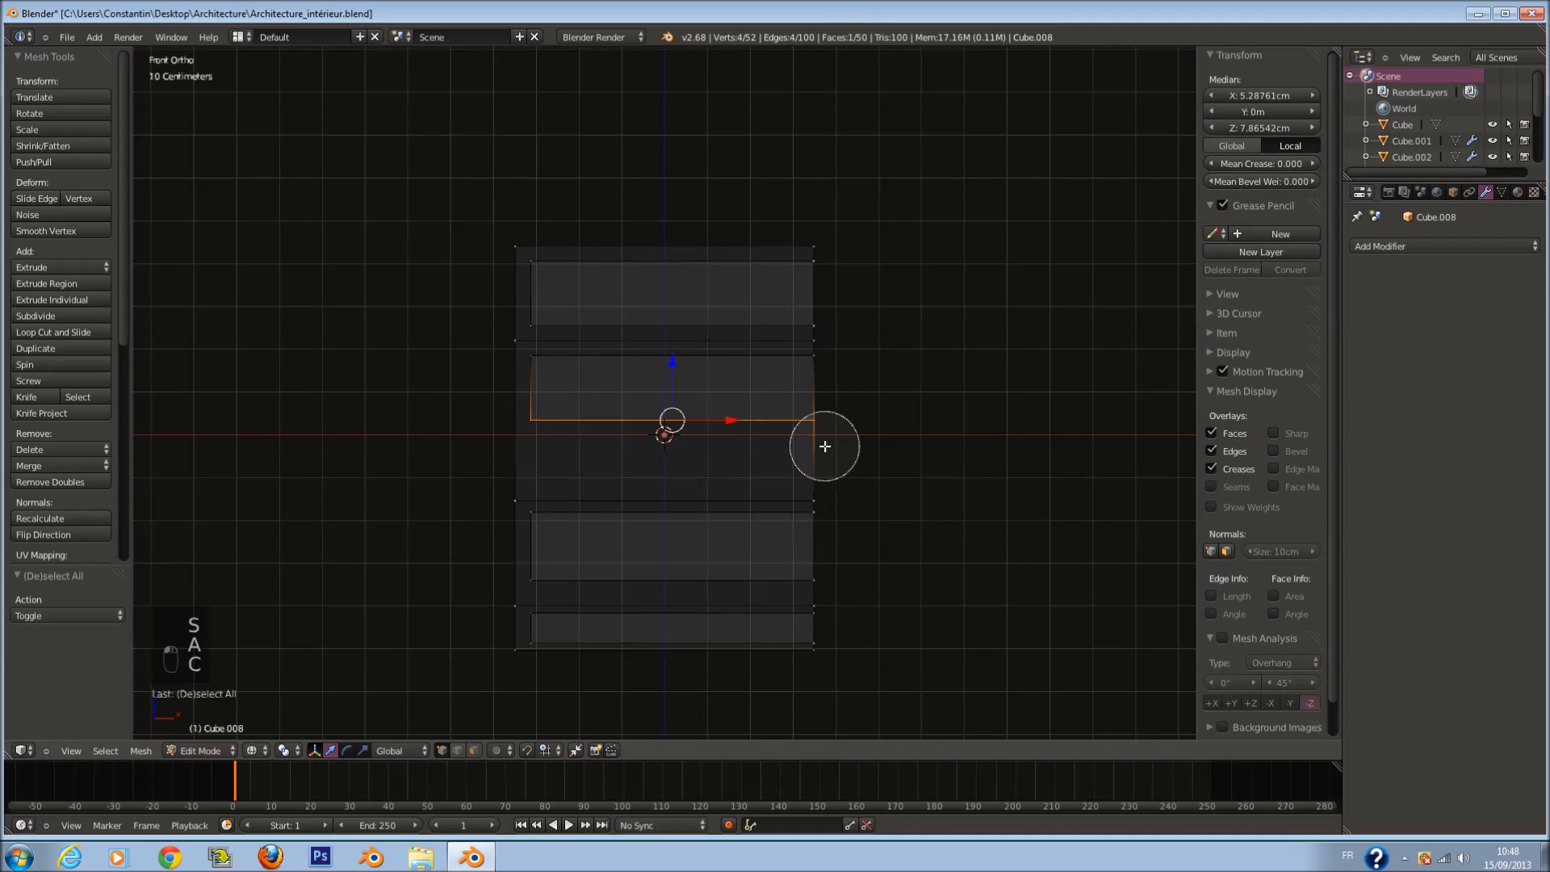
key(a)
Step: Select the cabinet's top edges with the upper edge of the first opening and lower them along Z
key(c)
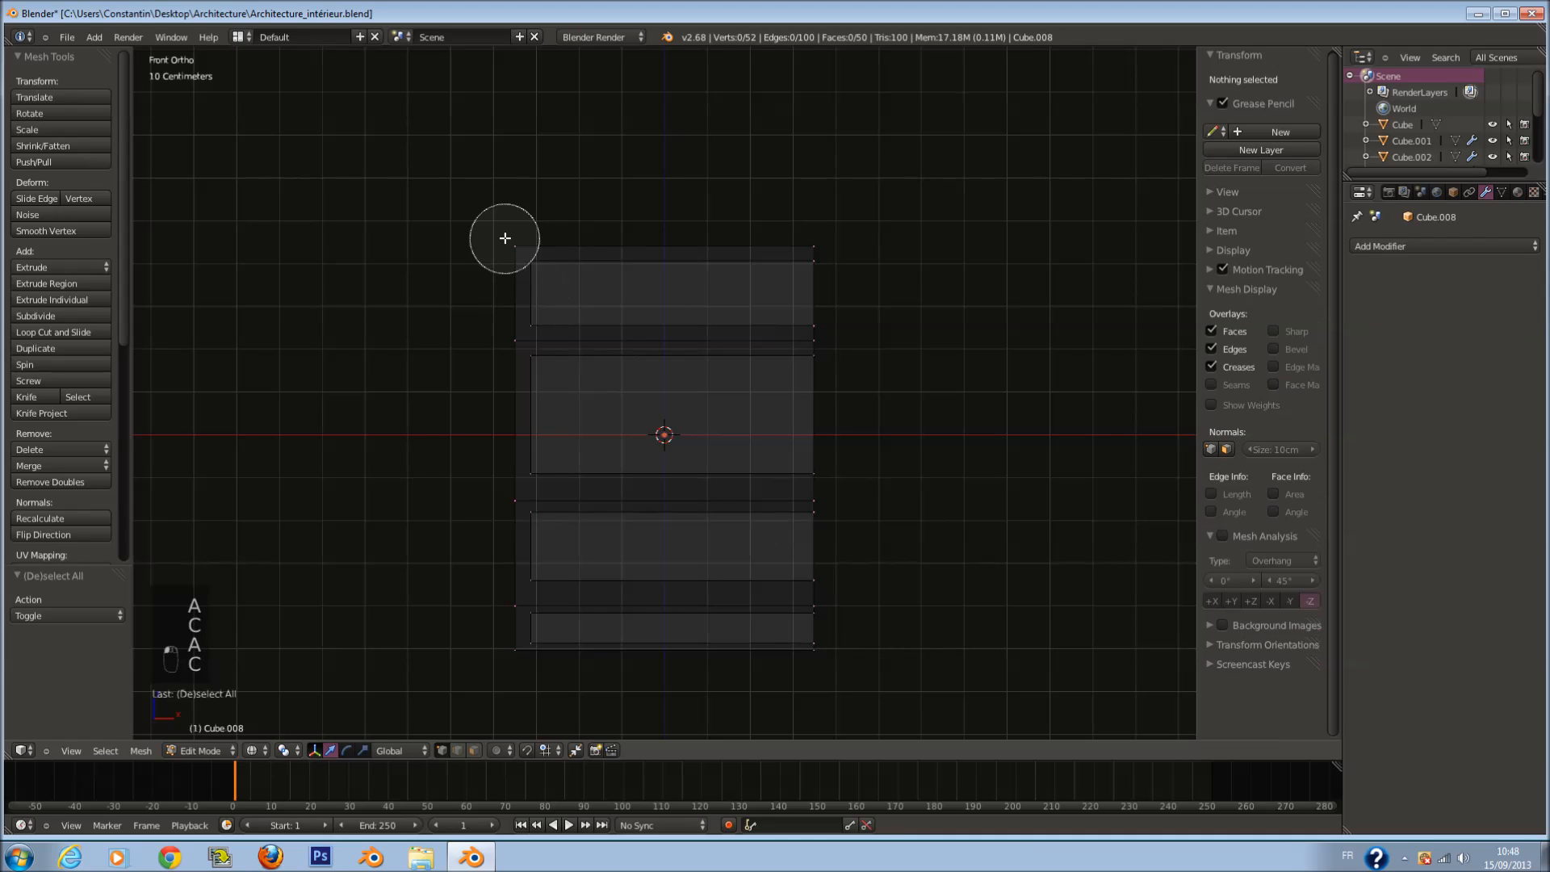
drag(506, 235, 814, 237)
right_click(813, 236)
key(a)
key(a)
key(a)
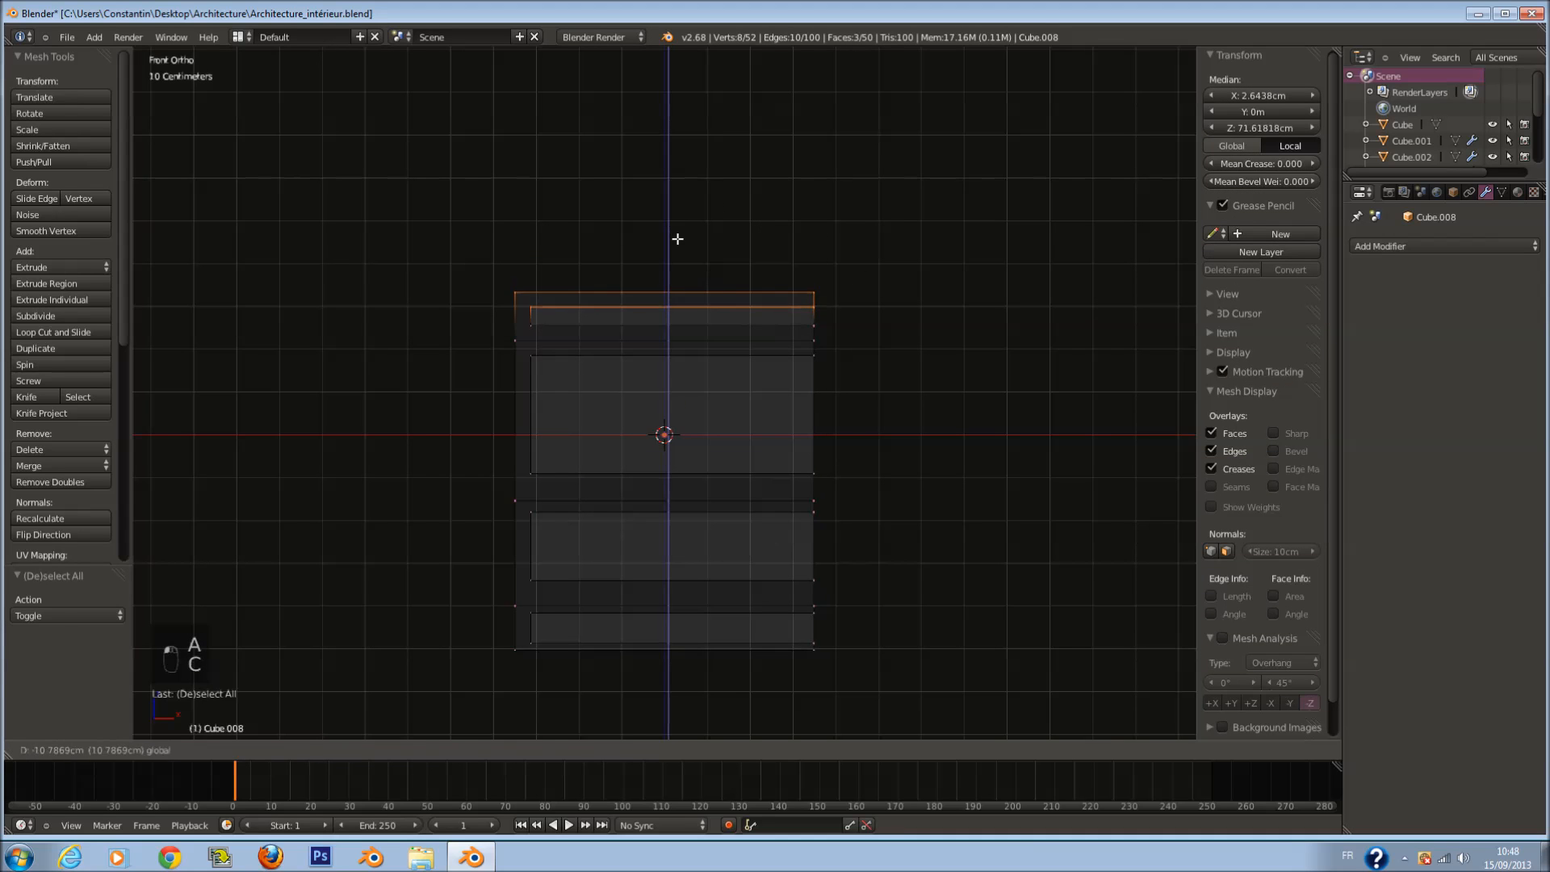
key(z)
key(z)
middle_drag(627, 671, 716, 637)
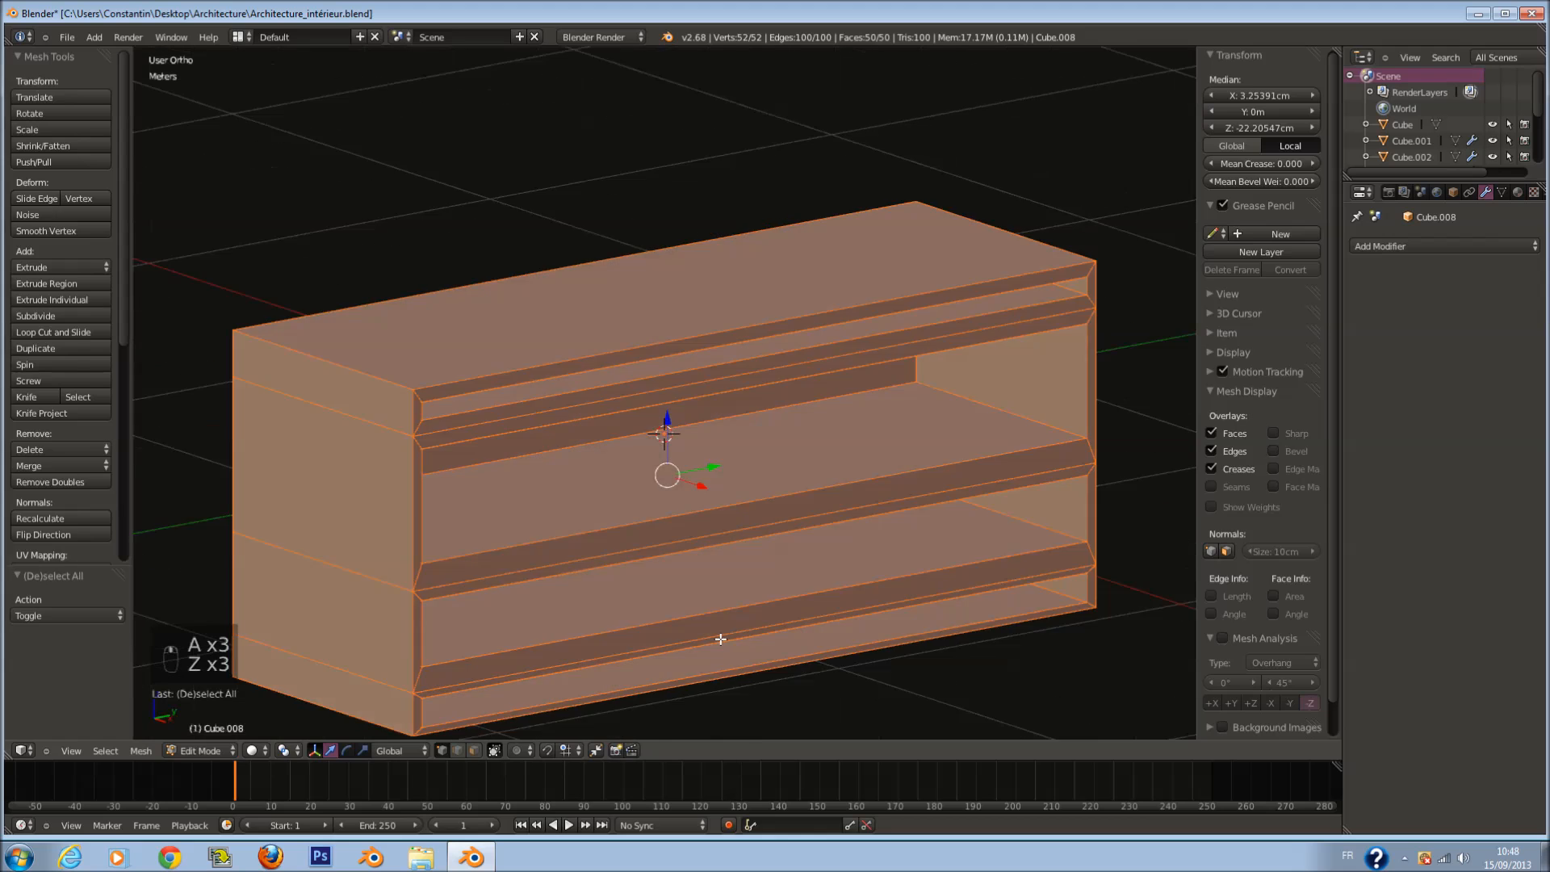
Step: Leave Edit Mode, save the file, and move the cabinet to the first layer with that layer displayed
key(Tab)
key(ctrl+s)
click(788, 631)
key(m)
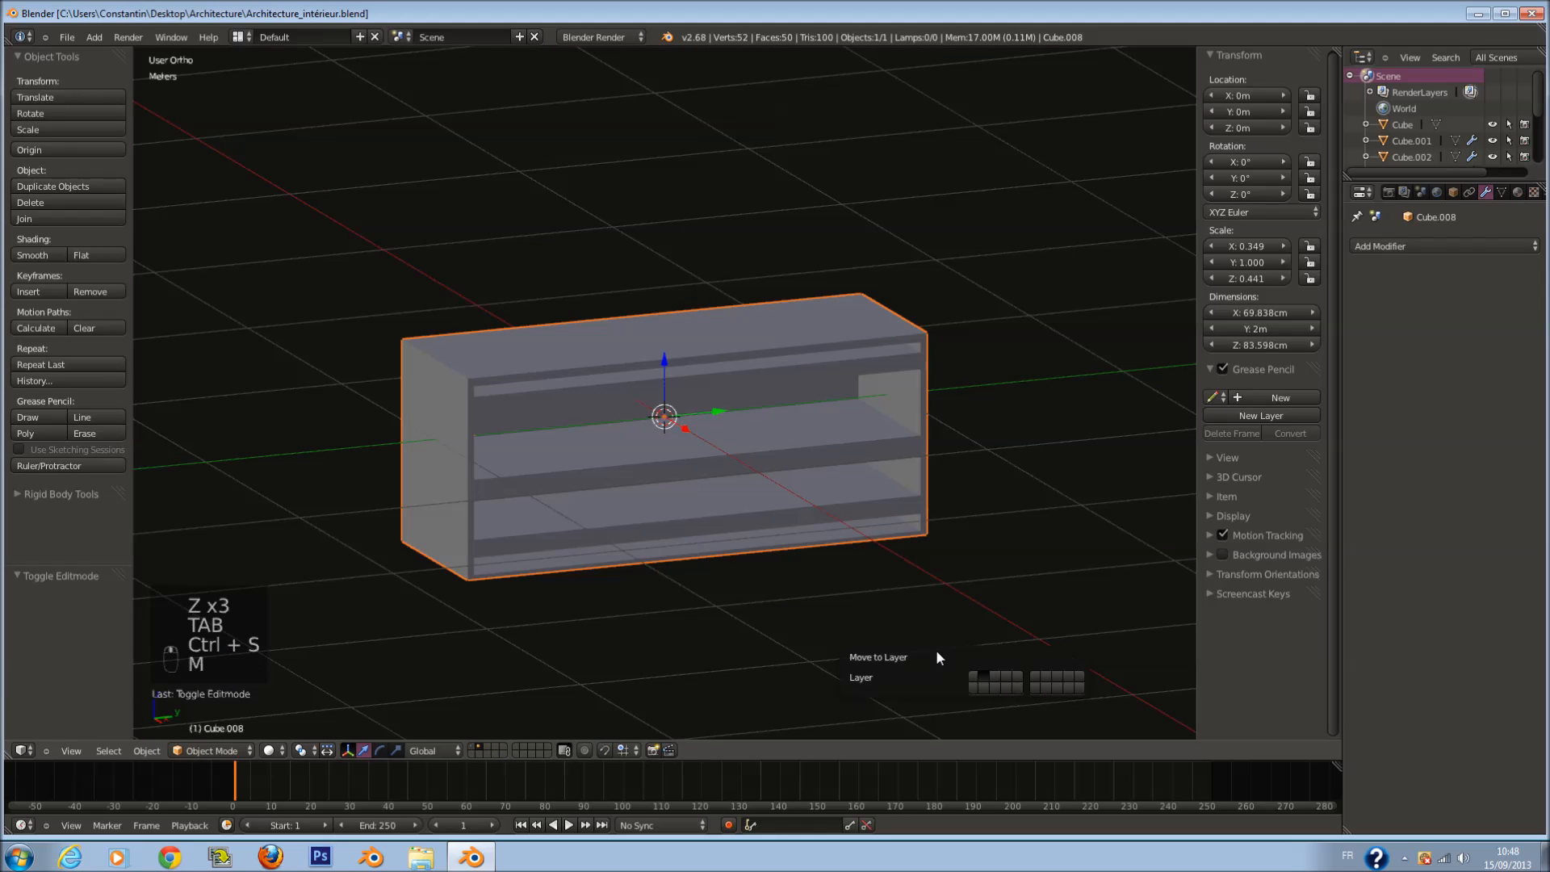
click(994, 679)
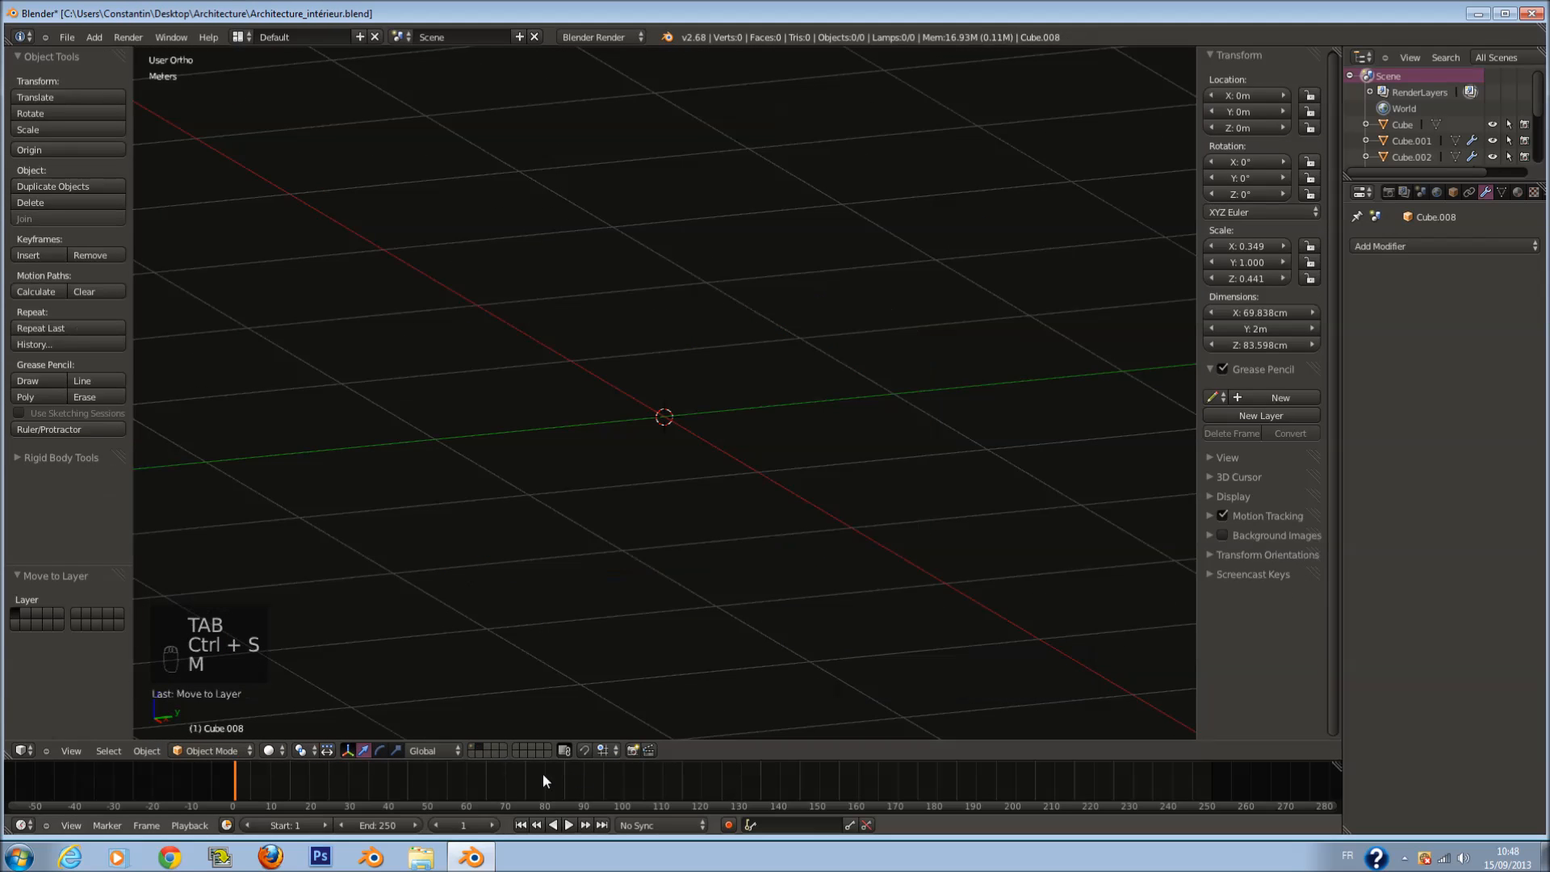
click(471, 749)
Step: In front wireframe view, scale the cabinet down uniformly to about 38 cm deep, 108 cm wide and 45 cm high
key(KP_1)
key(z)
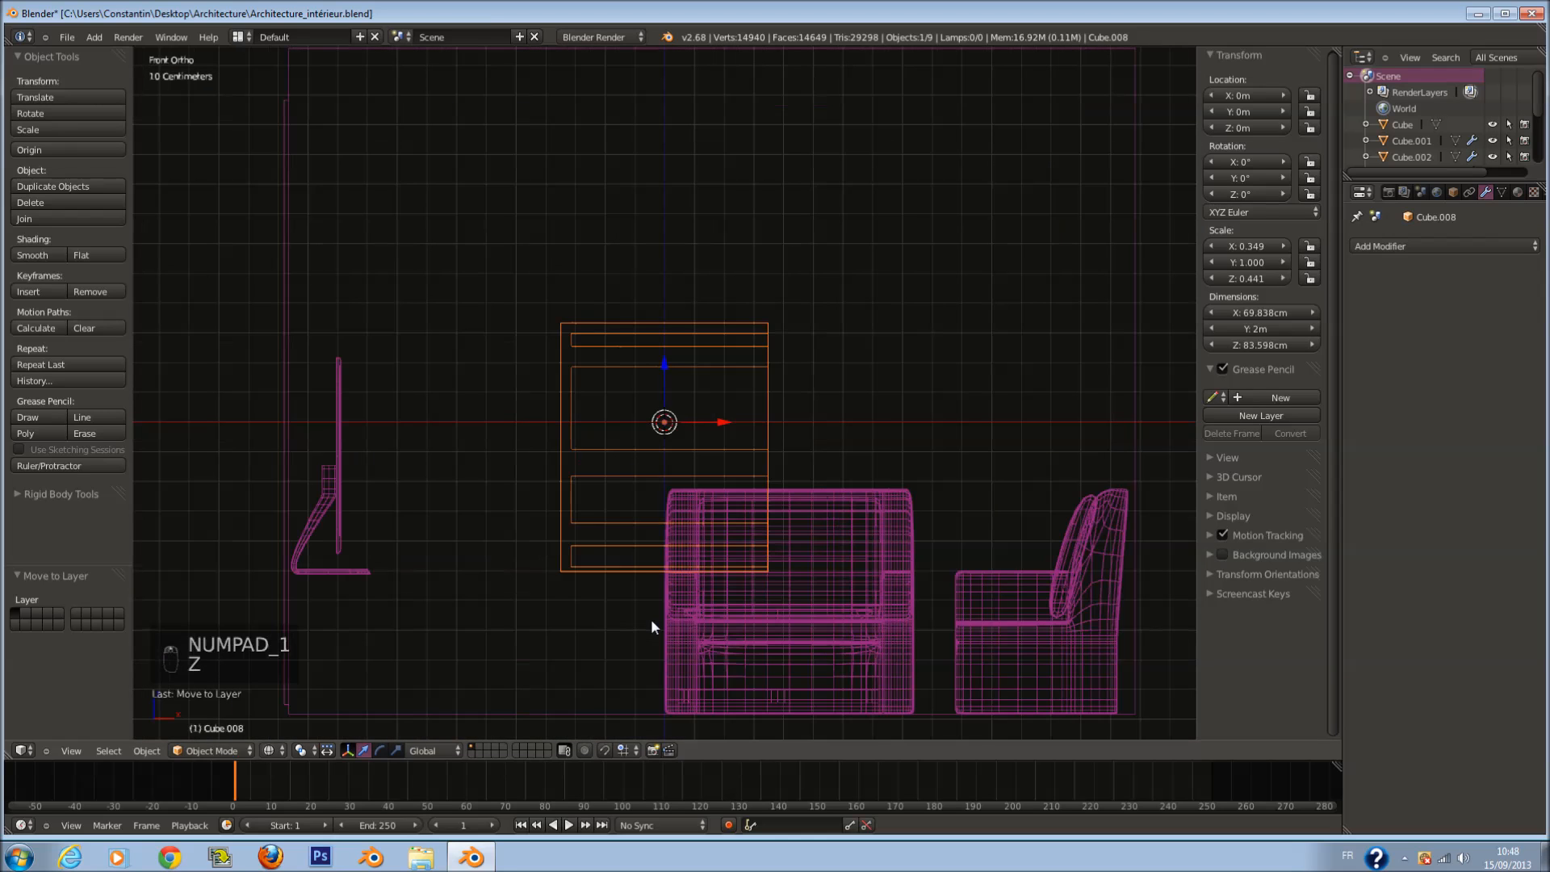
key(s)
key(s)
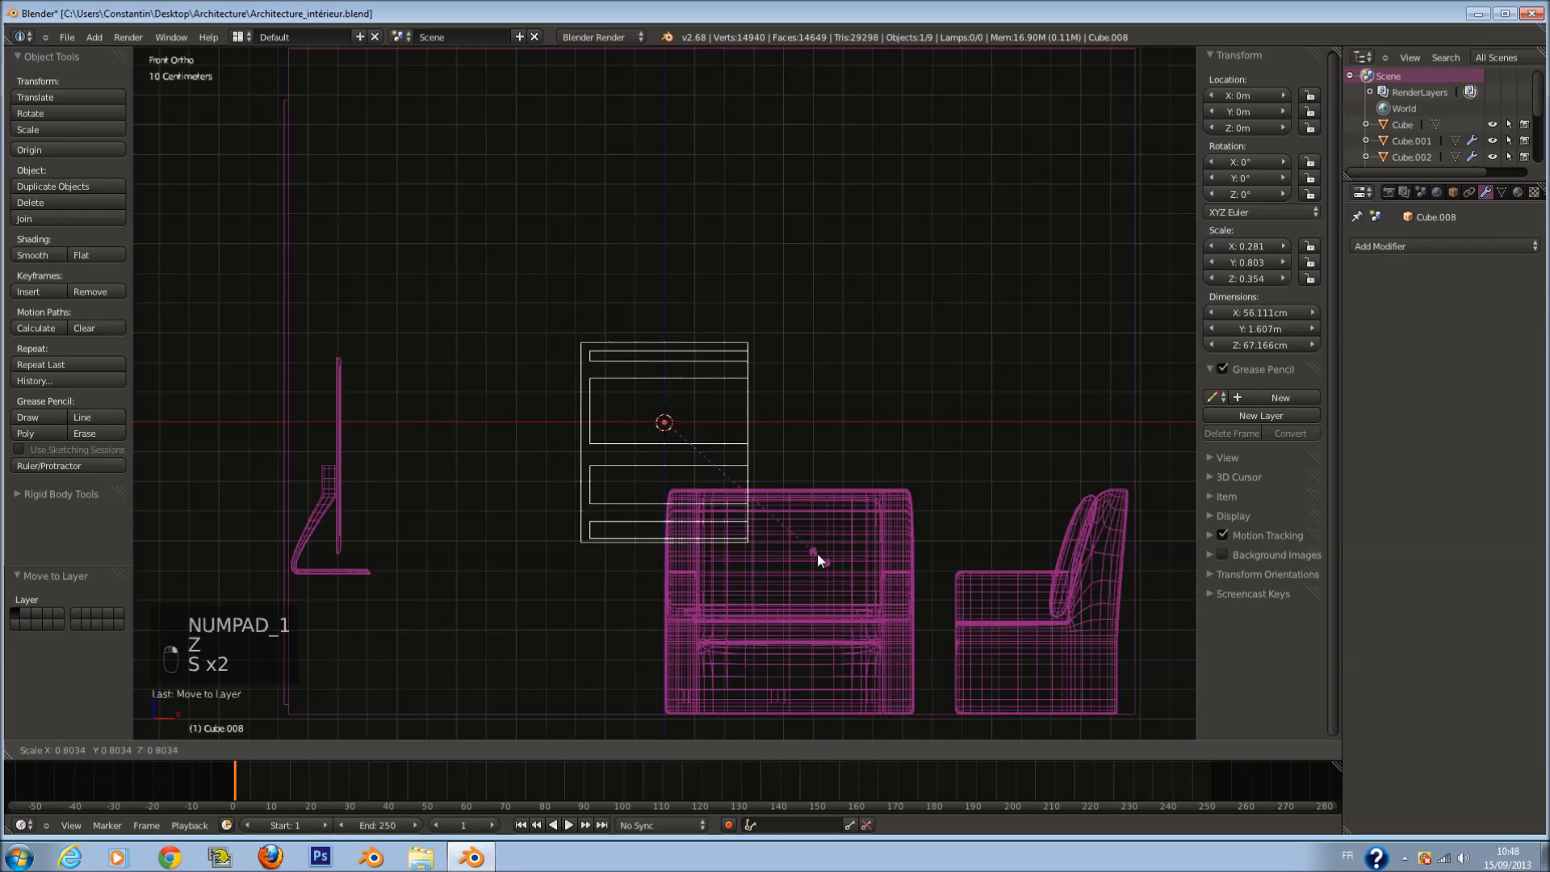
click(775, 504)
Step: Move the cabinet down to the floor and along X to about -1.07 m, beneath the television
key(g)
click(1035, 735)
key(g)
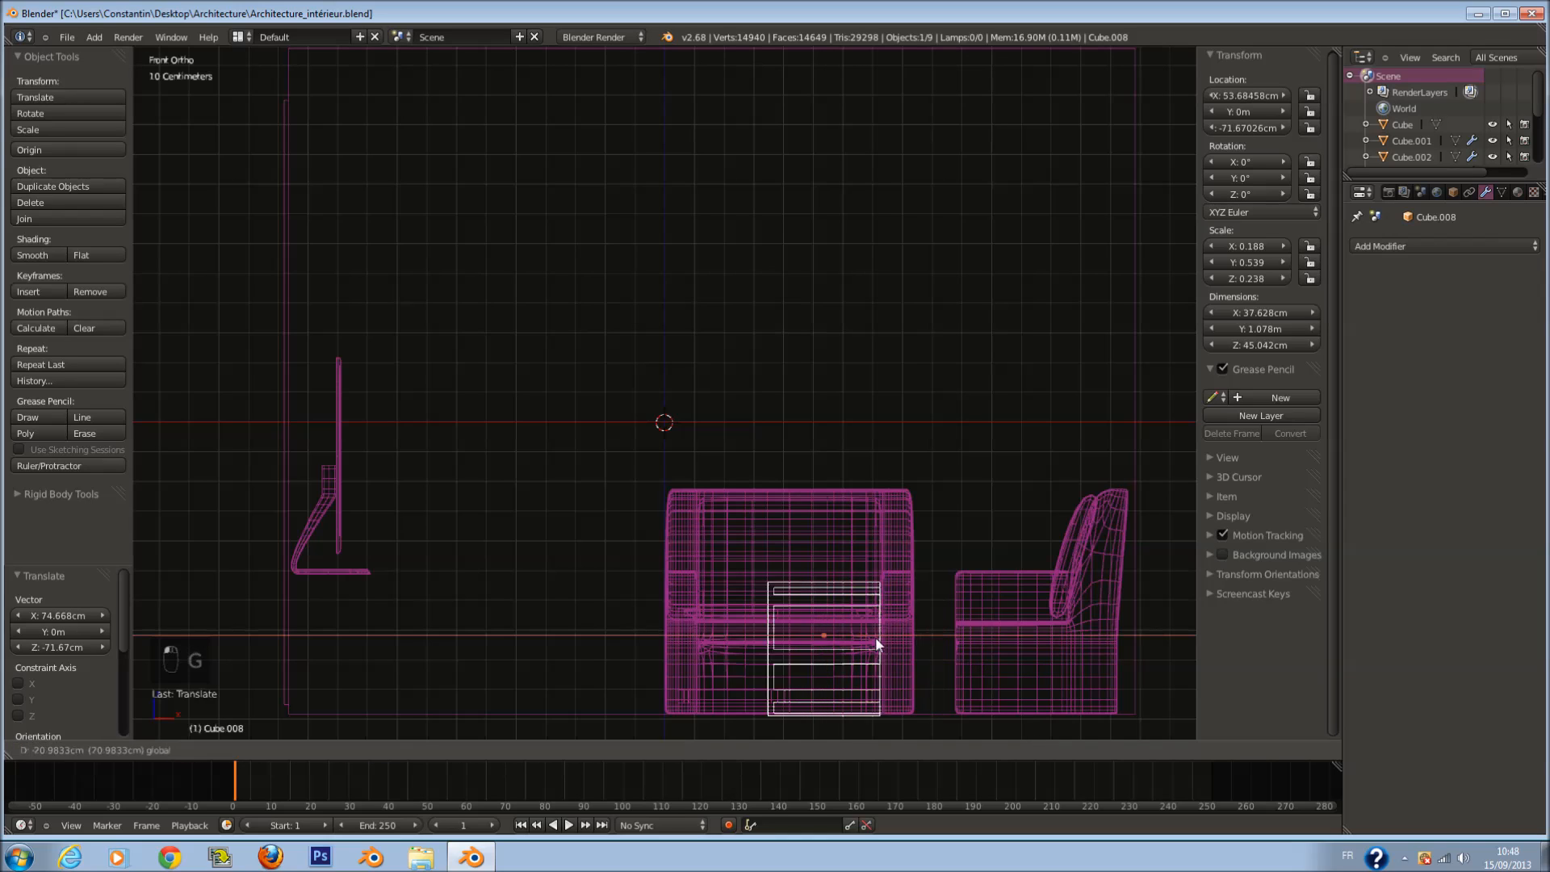
click(407, 642)
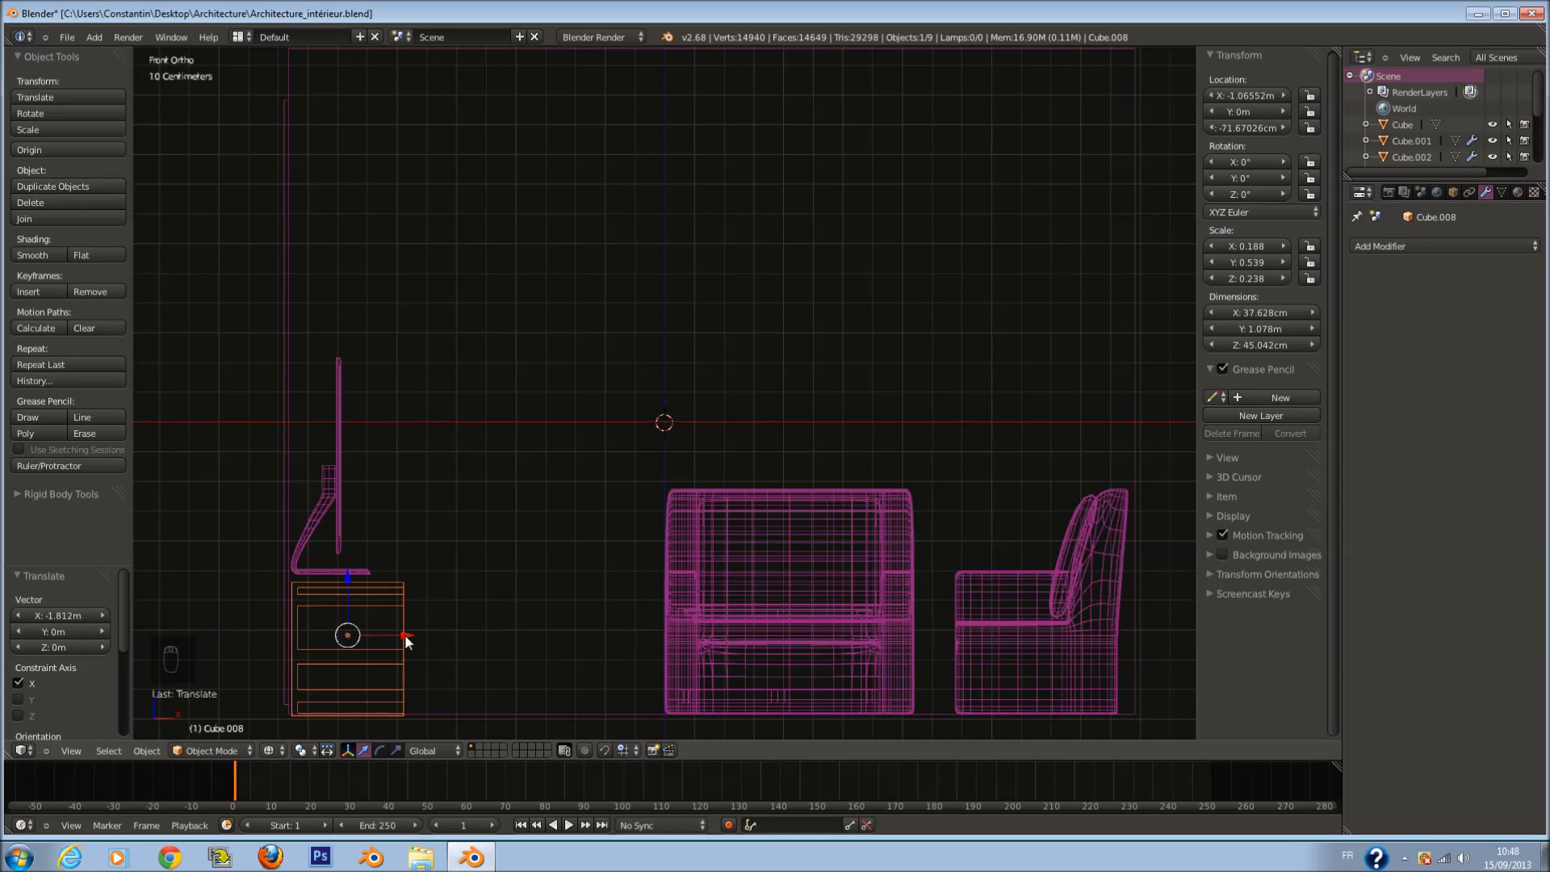
Step: Enlarge the cabinet uniformly to about 49 cm high and adjust its position to X -1.057 m, Z -68.7 cm
key(s)
click(444, 662)
drag(348, 575, 351, 572)
drag(394, 625, 397, 625)
Step: Move the television with its stand onto the cabinet top at about X -1.08 m, Z -8.7 cm, and save
right_click(334, 513)
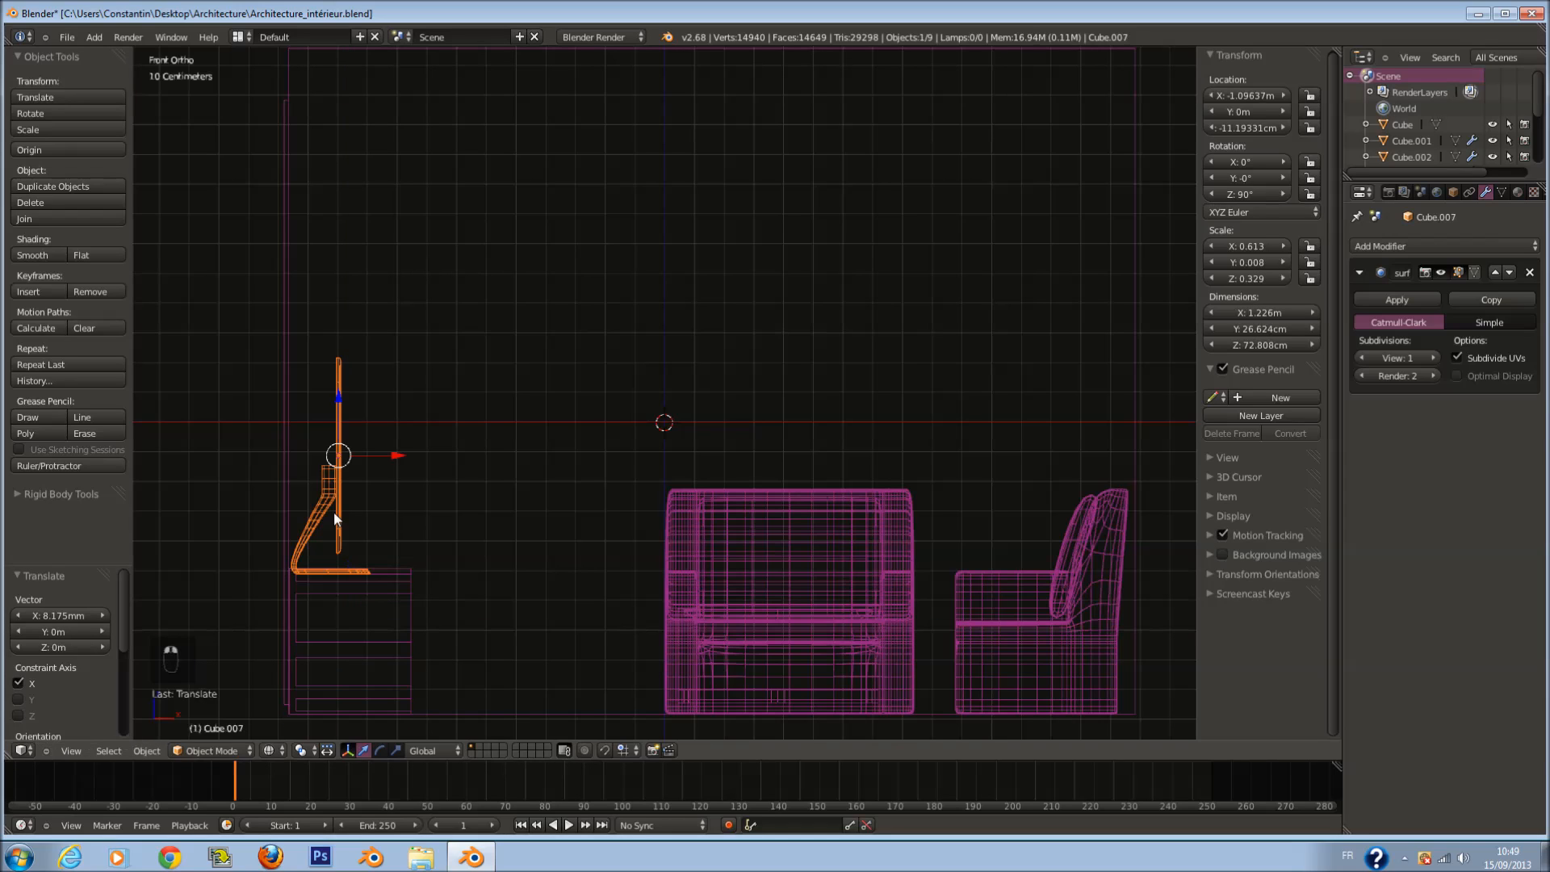
key(g)
click(375, 503)
key(z)
mouse_move(375, 504)
middle_down()
mouse_move(426, 545)
mouse_move(355, 561)
mouse_move(509, 582)
mouse_move(560, 571)
middle_up()
key(a)
key(ctrl+s)
Step: Reduce the cabinet's depth to about 28.4 cm by scaling it along X
right_click(514, 537)
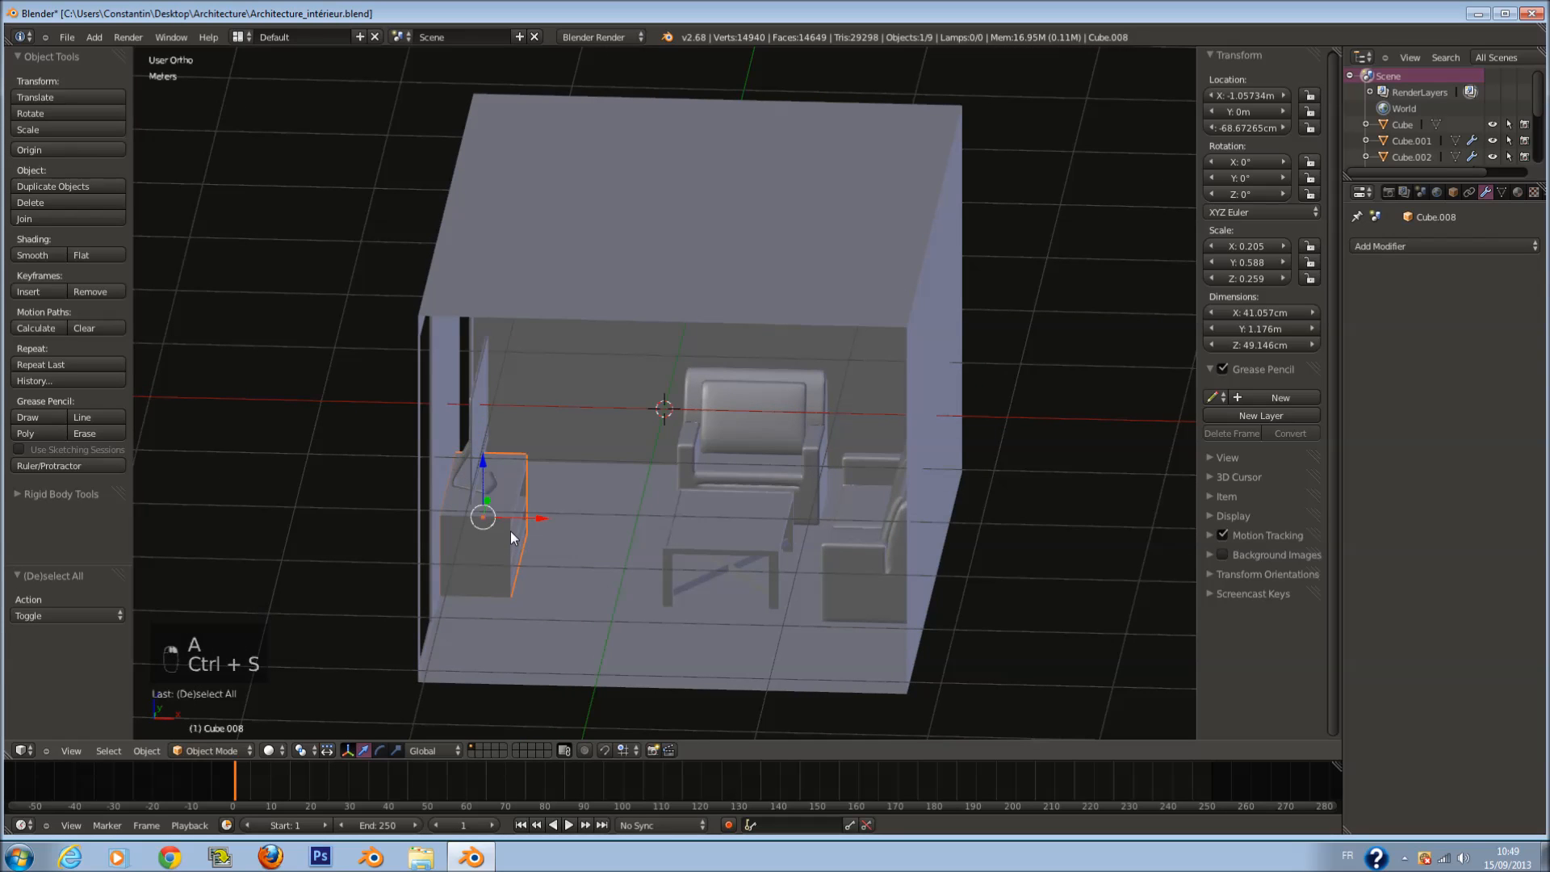
key(KP_3)
key(KP_1)
key(z)
scroll(512, 530, up, 3)
key(s)
key(y)
key(s)
key(x)
click(404, 619)
Step: Move the cabinet about 6 cm along X back against the wall and save the file
key(g)
key(x)
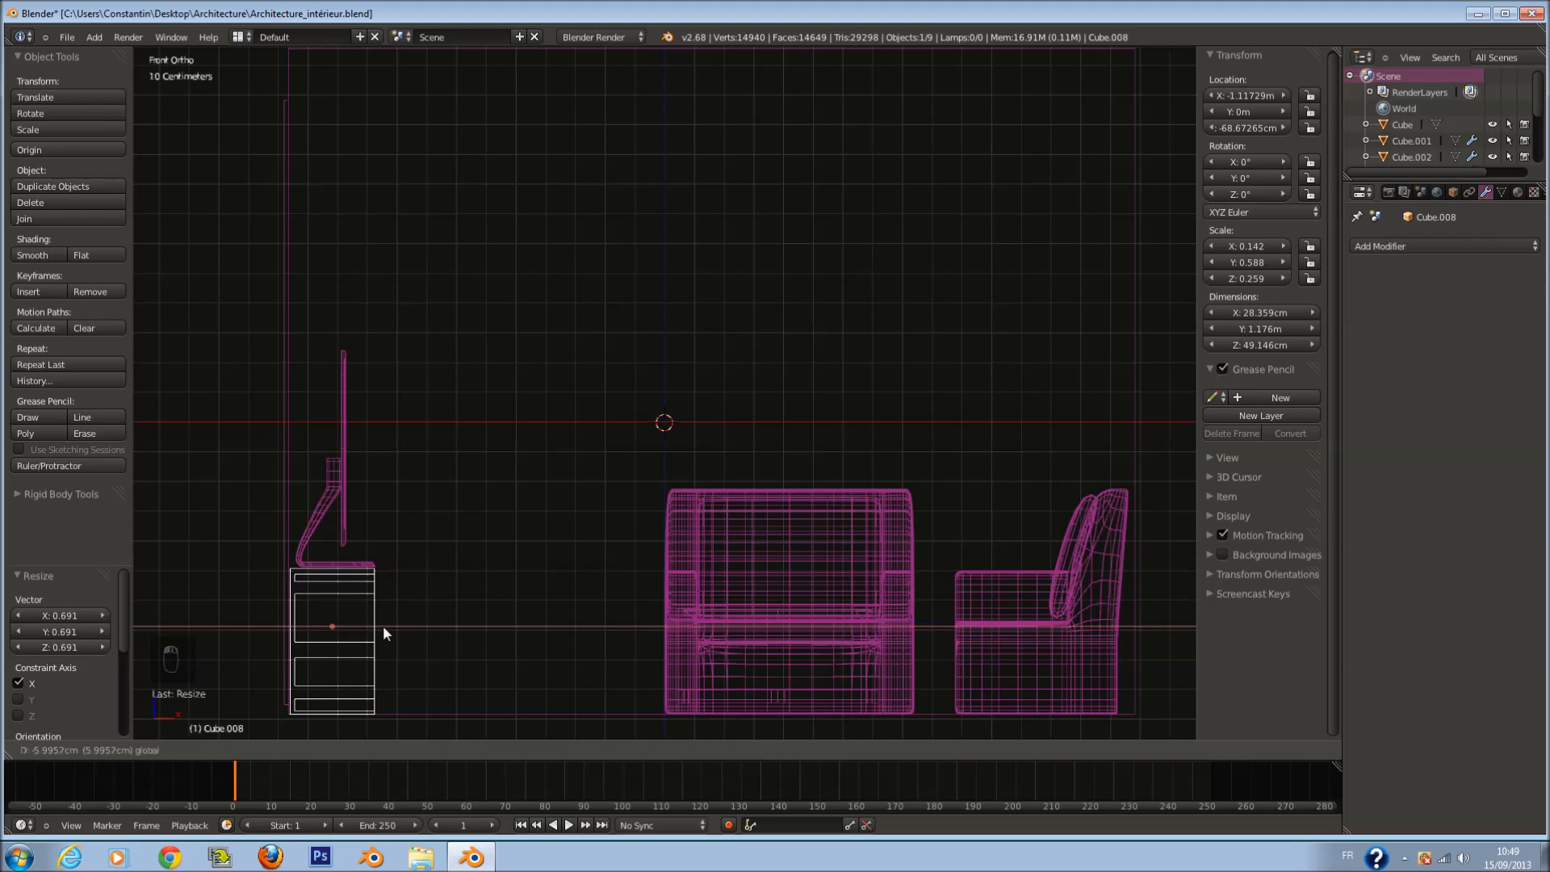
click(383, 625)
key(ctrl+s)
key(z)
middle_drag(413, 612, 360, 638)
key(ctrl+s)
scroll(363, 638, down, 1)
key(KP_3)
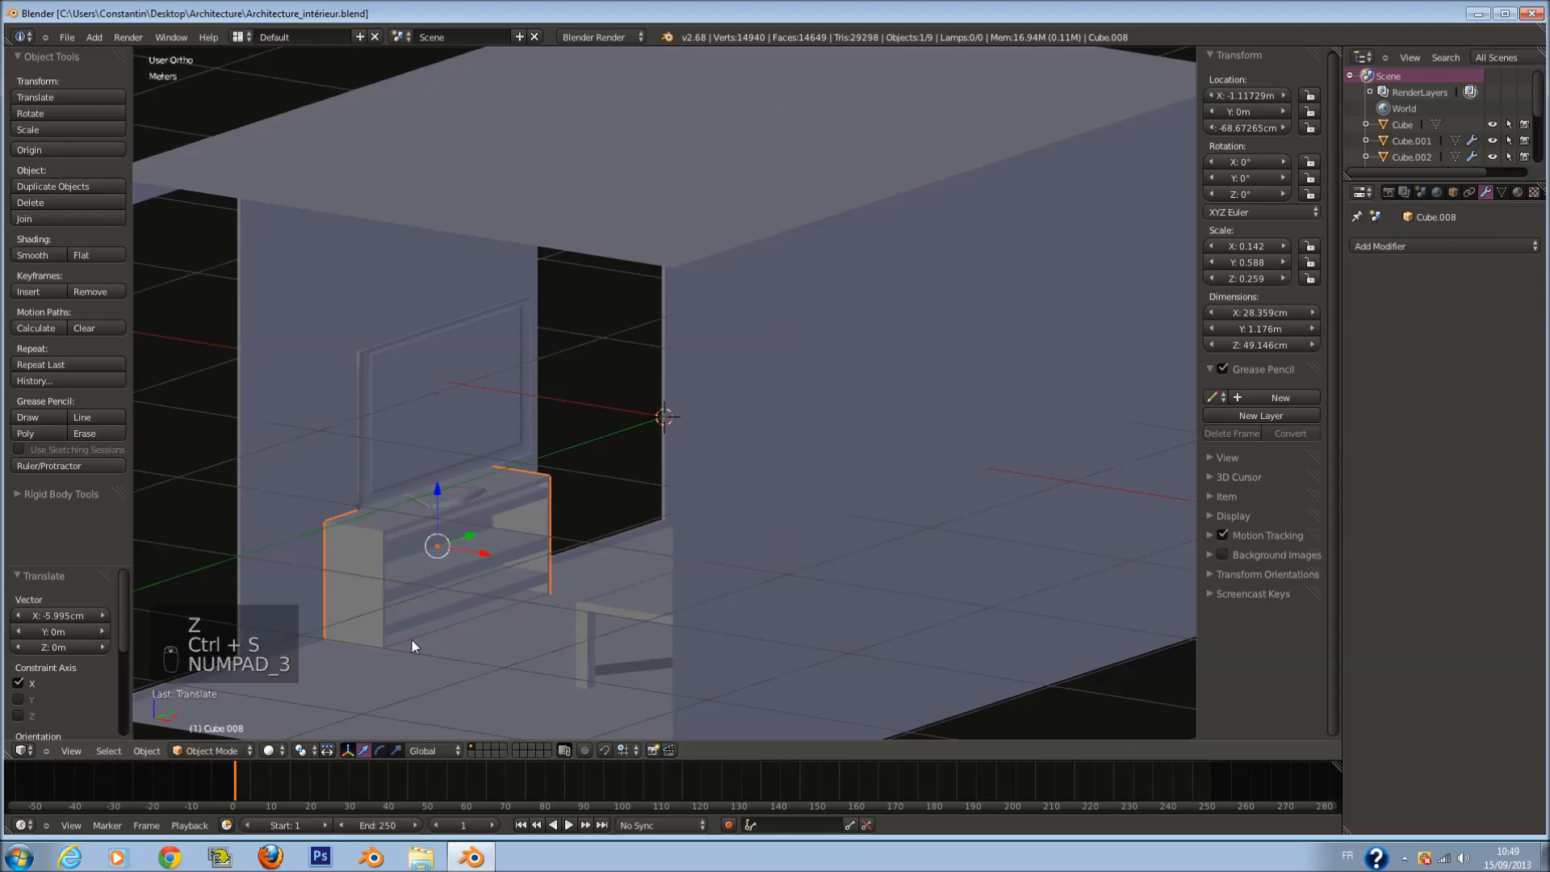
key(z)
key(ctrl+s)
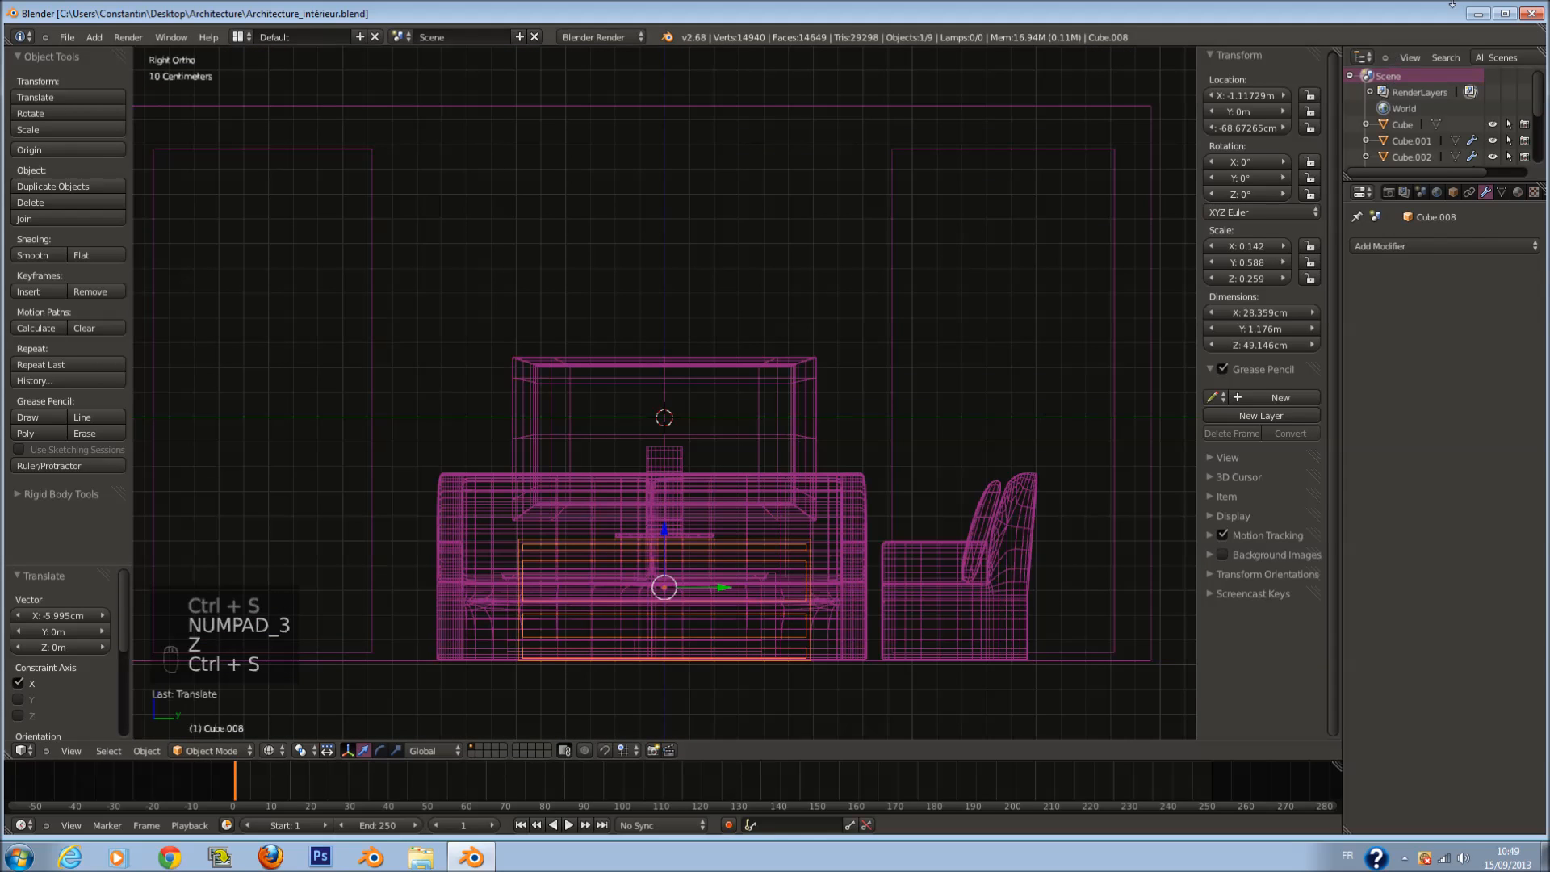
click(1478, 13)
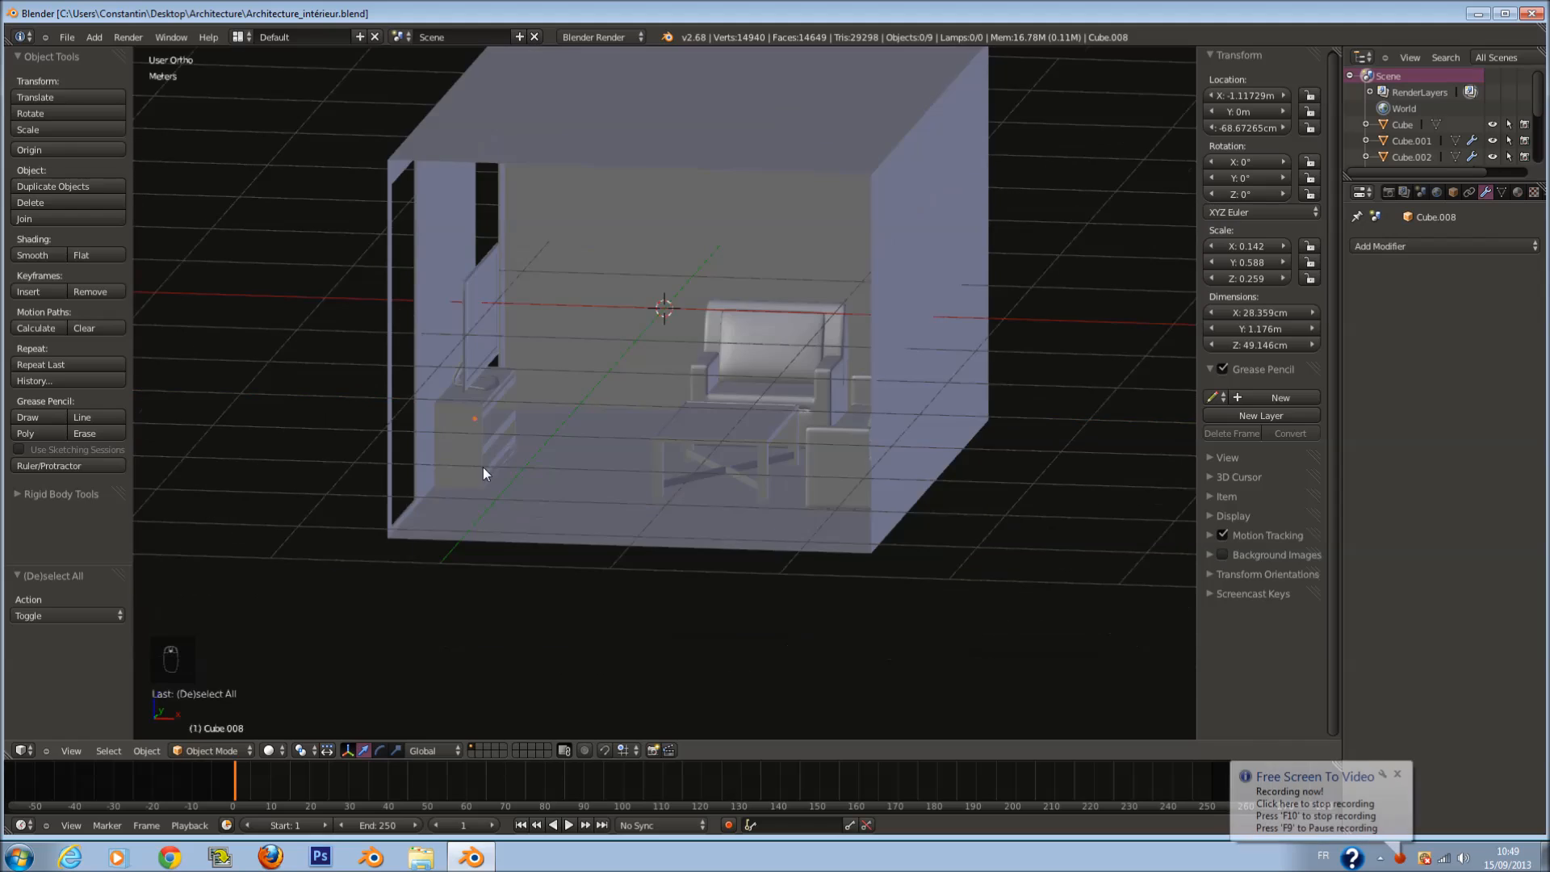
Step: Add a plane mesh at the scene centre, working in right-side wireframe view
scroll(488, 467, up, 2)
key(KP_3)
key(z)
shift+scroll(515, 392, up, 2)
right_click(750, 324)
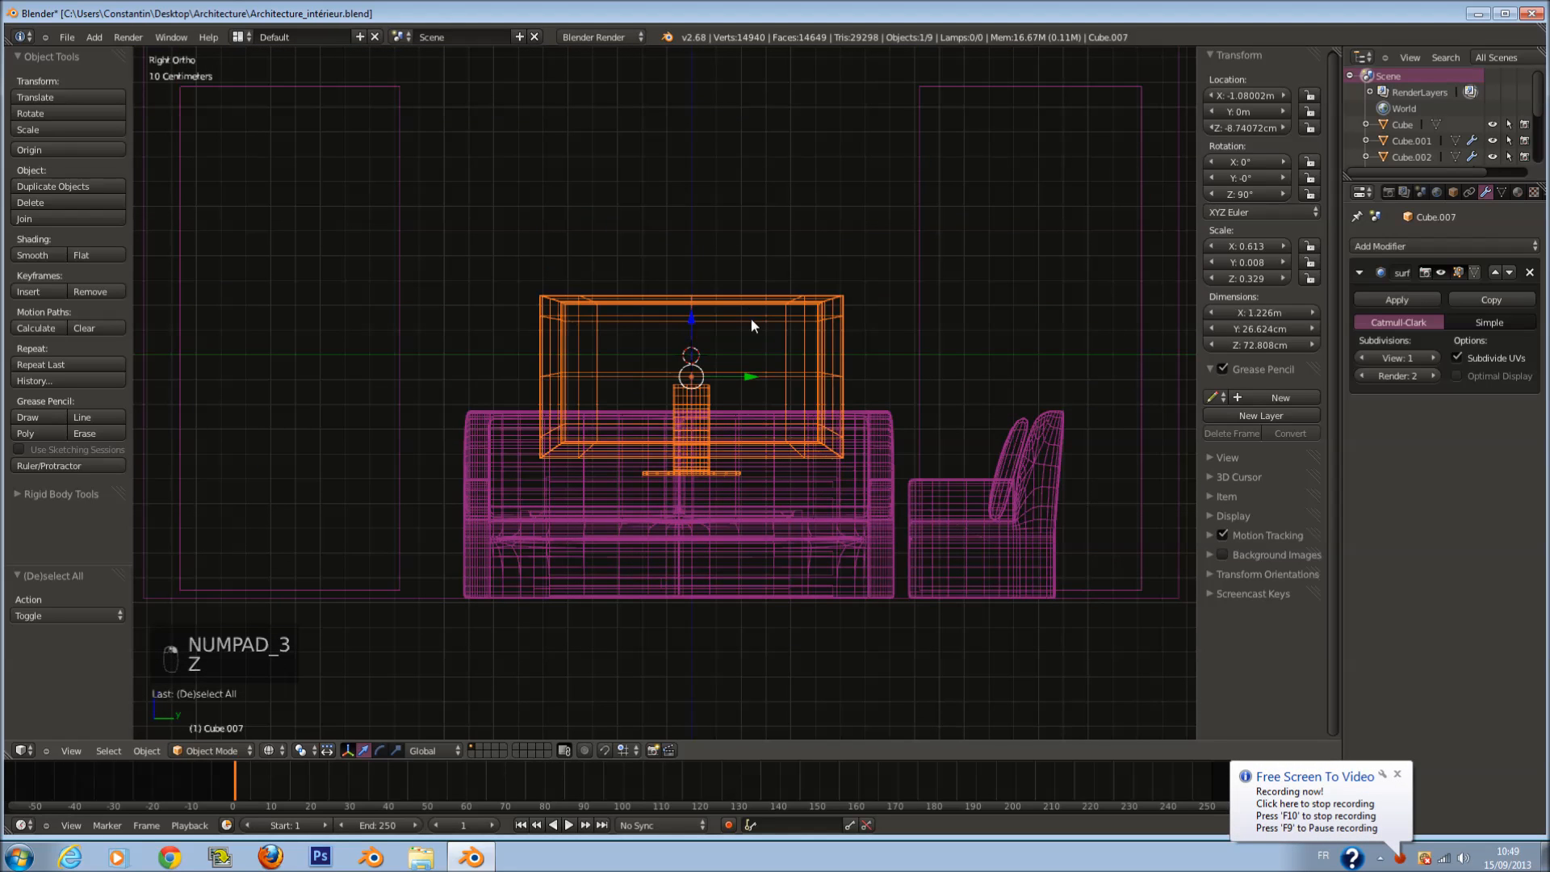
key(shift+a)
mouse_move(731, 462)
click(779, 465)
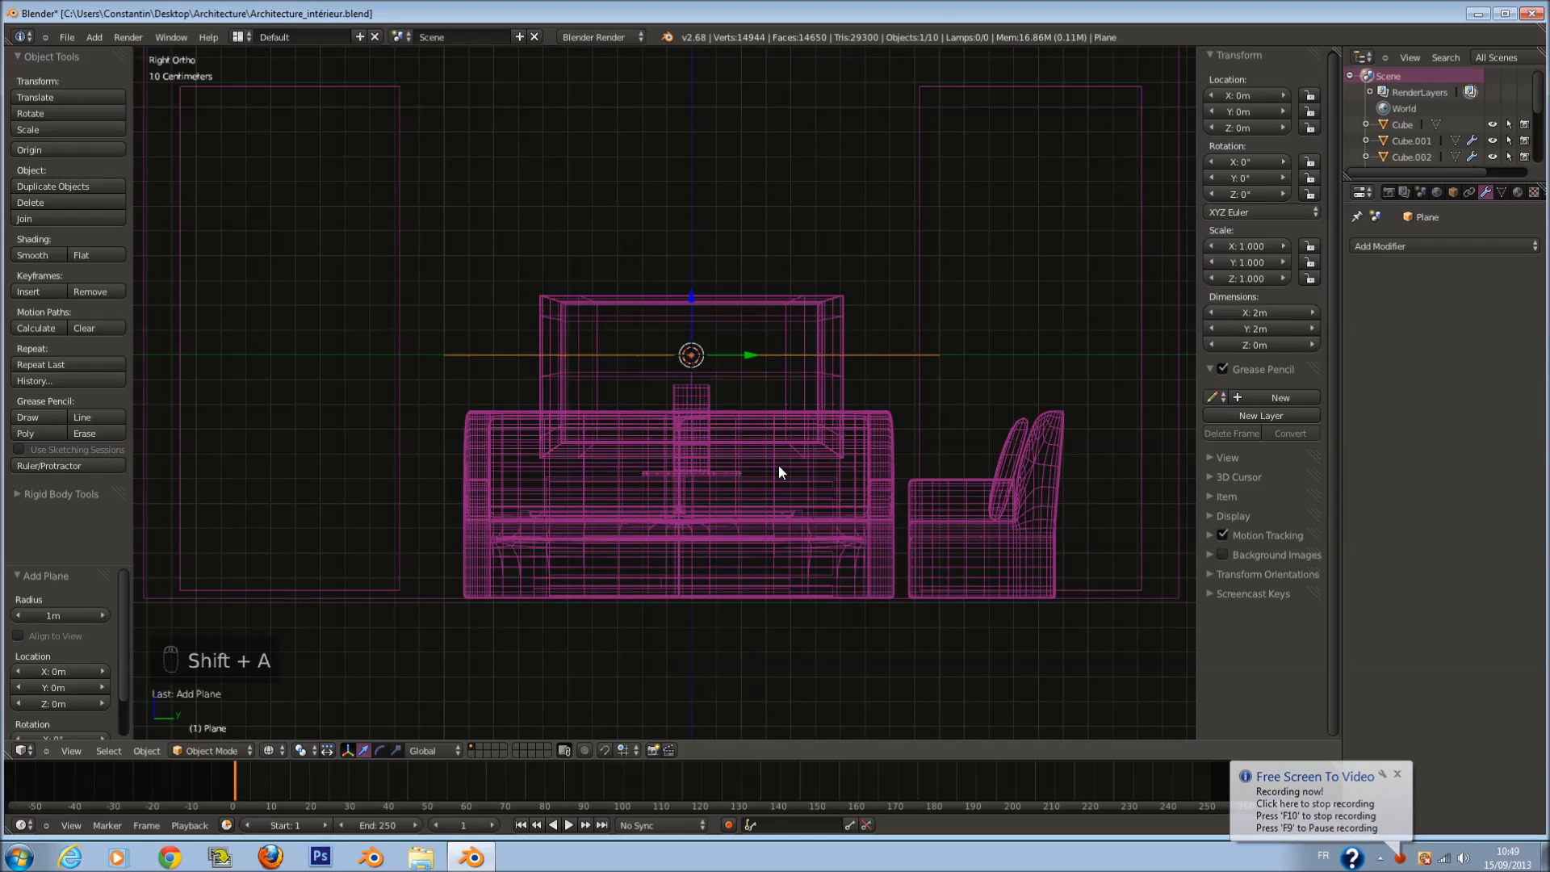
Step: Rotate the new plane 90° about the Y axis so it stands upright
key(r)
key(z)
right_click(779, 466)
text(ry90)
key(Return)
Step: Flatten the plane along Z, then scale it uniformly to about 68 cm high and 118 cm wide
key(s)
key(z)
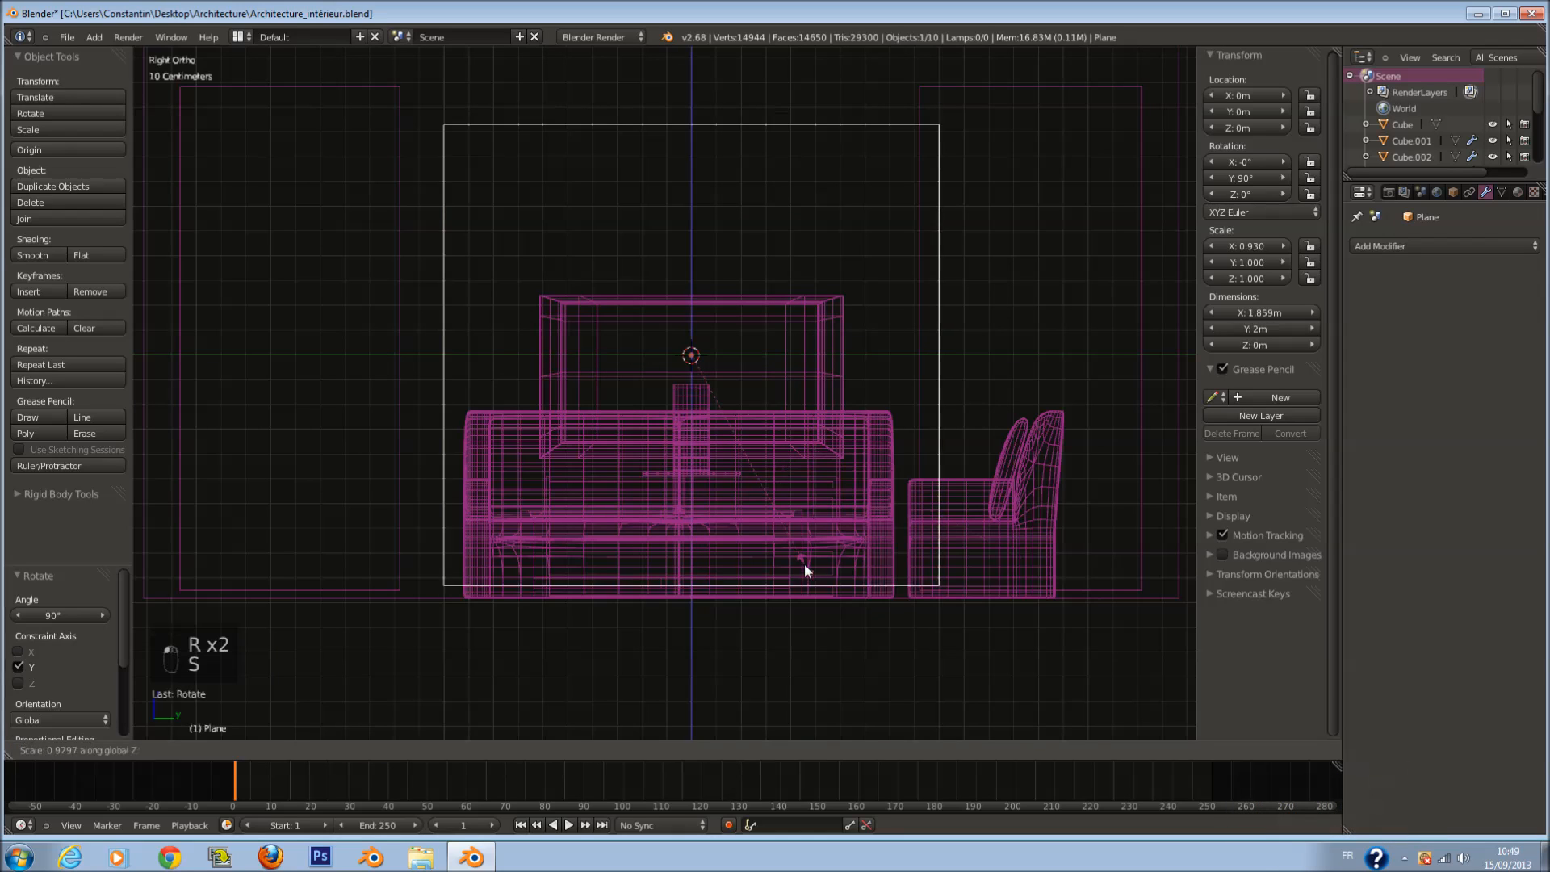
click(763, 478)
key(s)
click(856, 357)
Step: Move the plane to the cabinet's front and scale it down to about 46.6 cm high and 81.5 cm wide
key(KP_1)
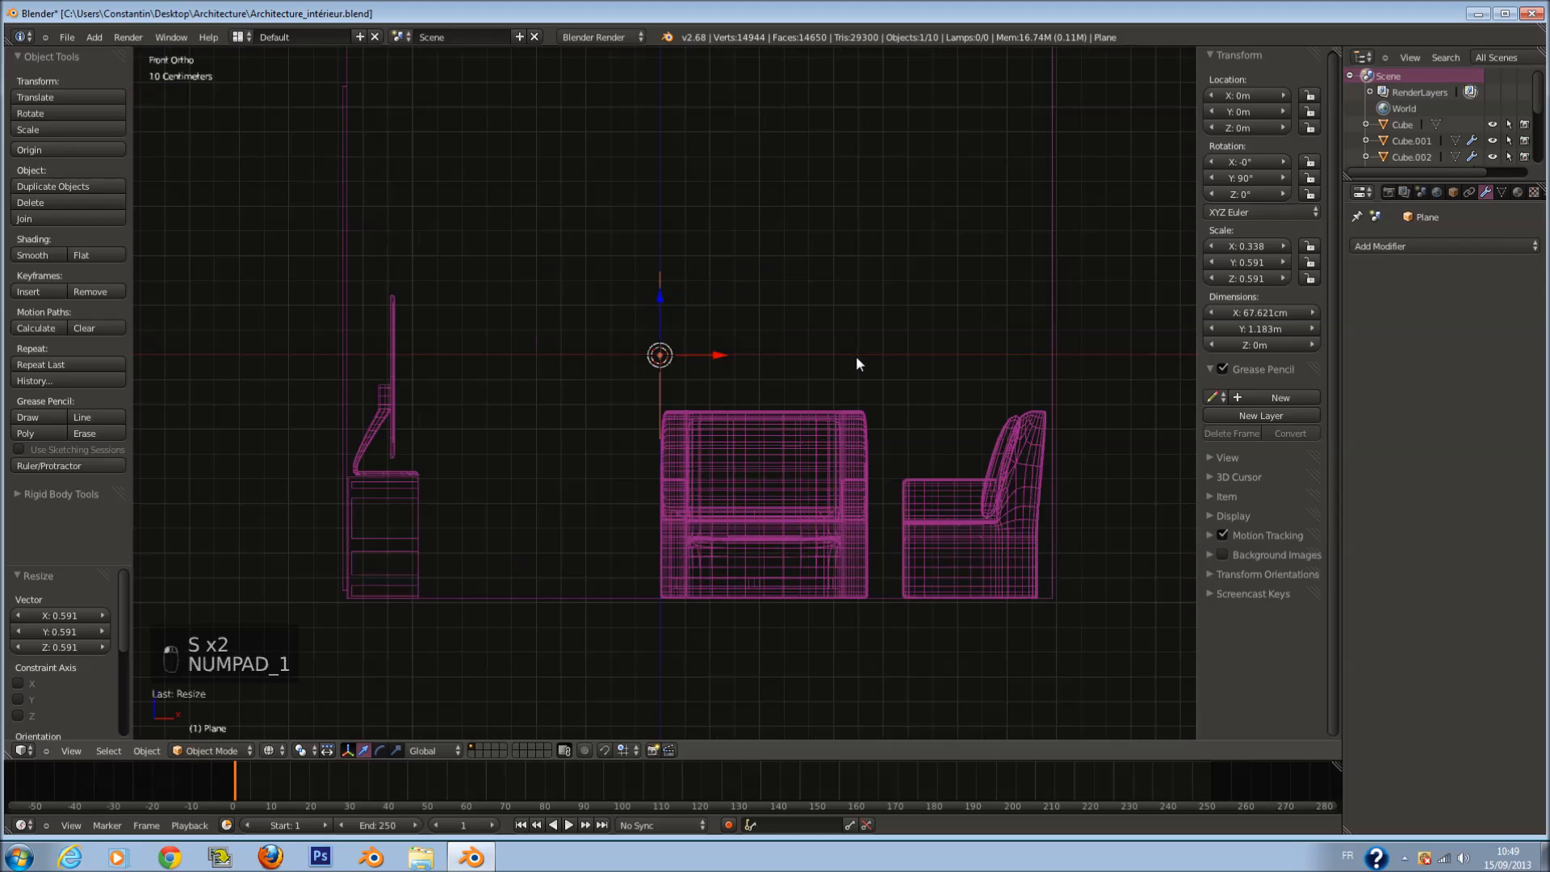
scroll(849, 374, up, 1)
key(g)
click(522, 613)
key(s)
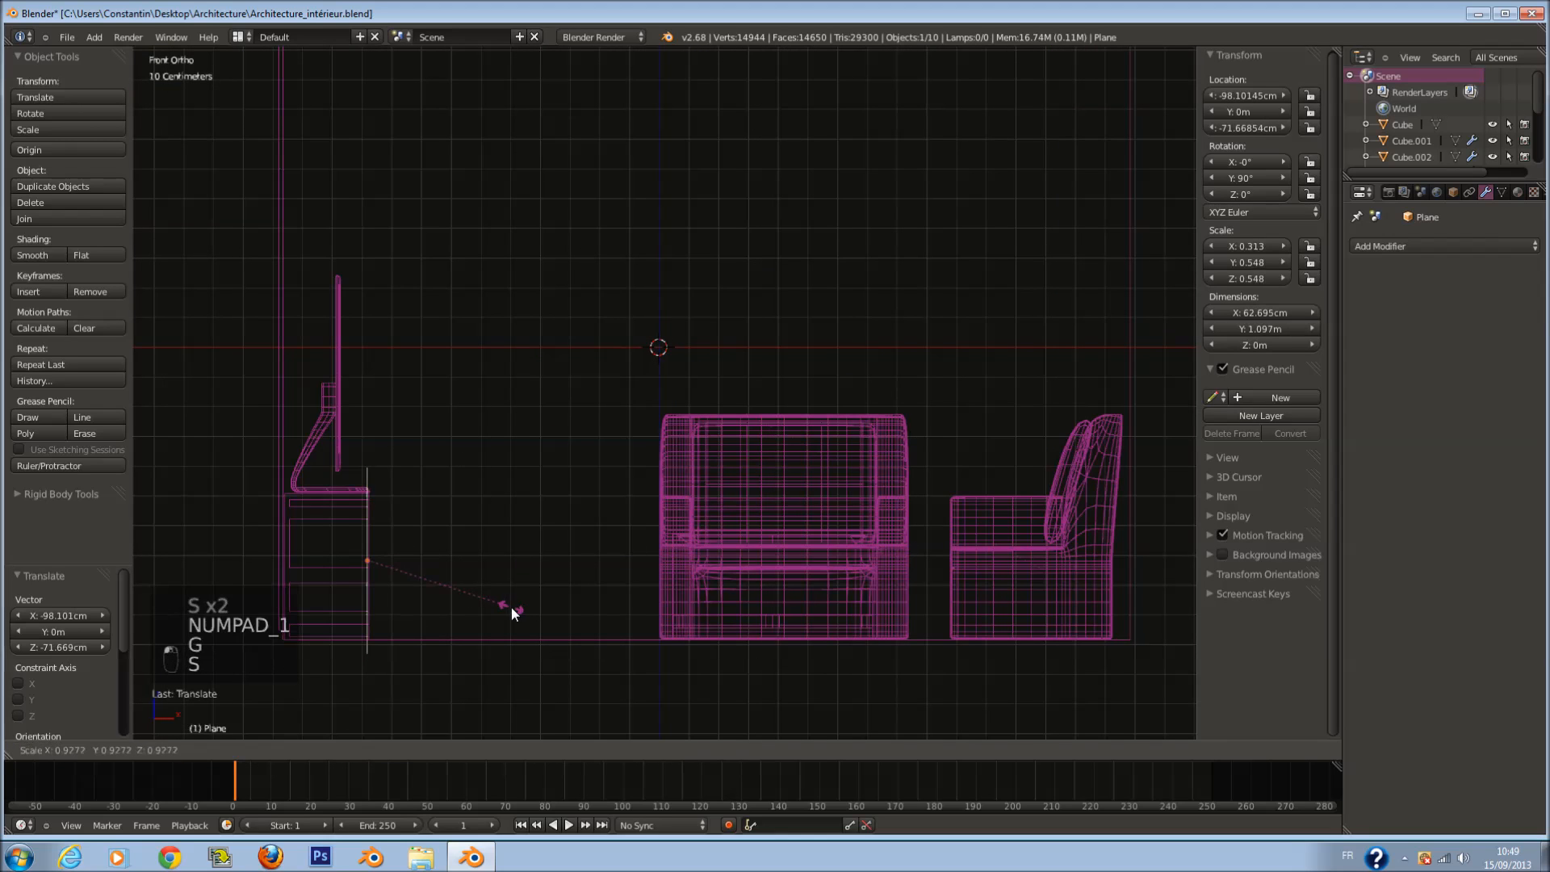
click(472, 600)
key(g)
click(465, 608)
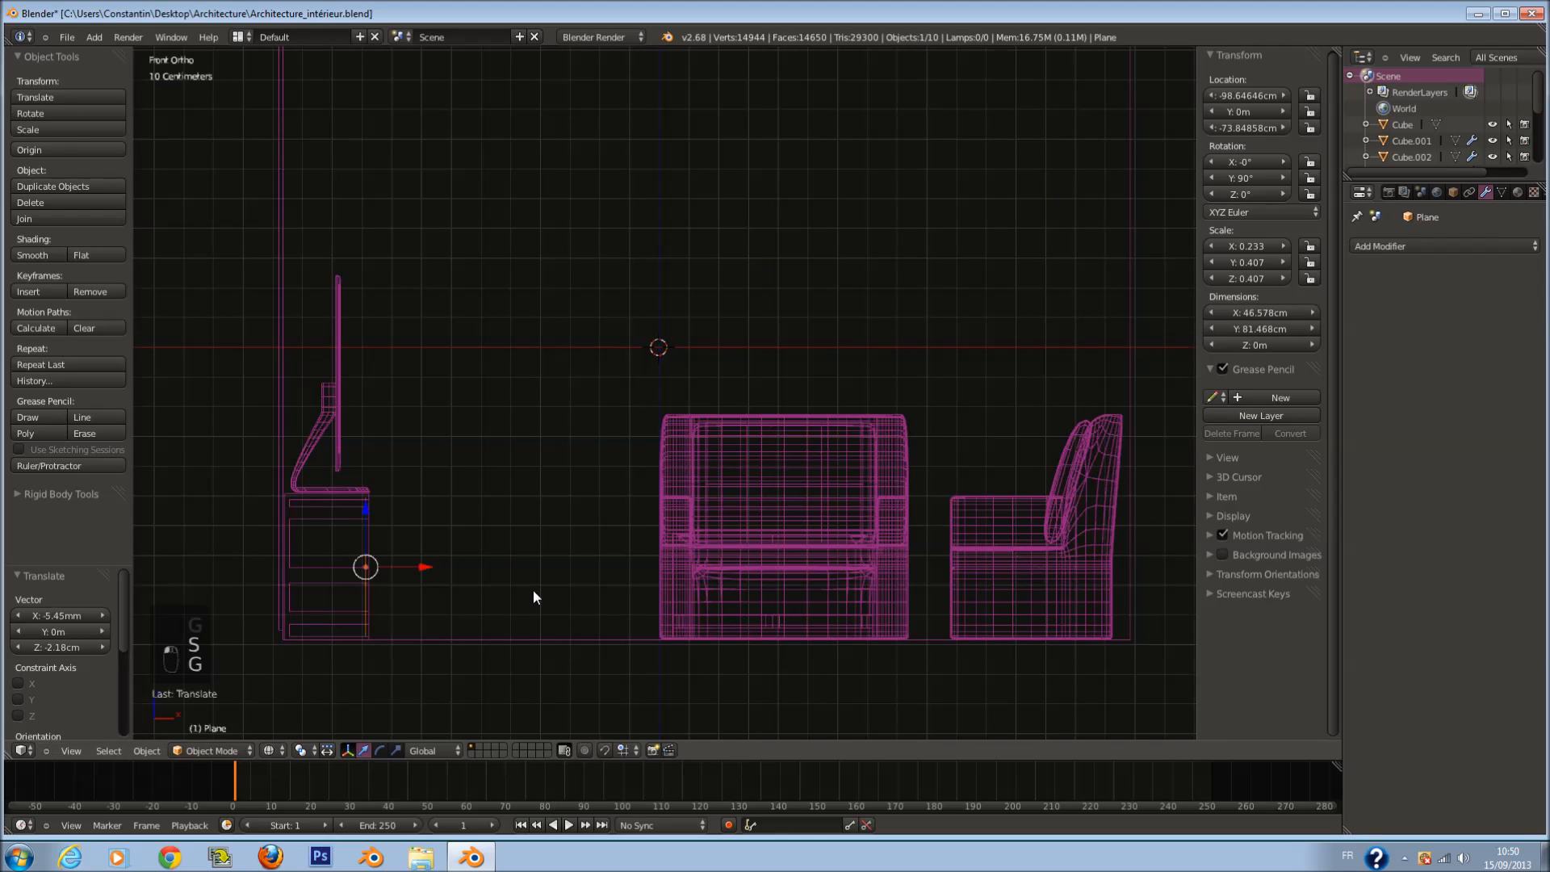
Step: Align the plane with the cabinet's front face by moving it along X to about -97.6 cm
key(KP_Decimal)
scroll(769, 279, up, 3)
click(708, 388)
click(717, 381)
drag(721, 389, 731, 391)
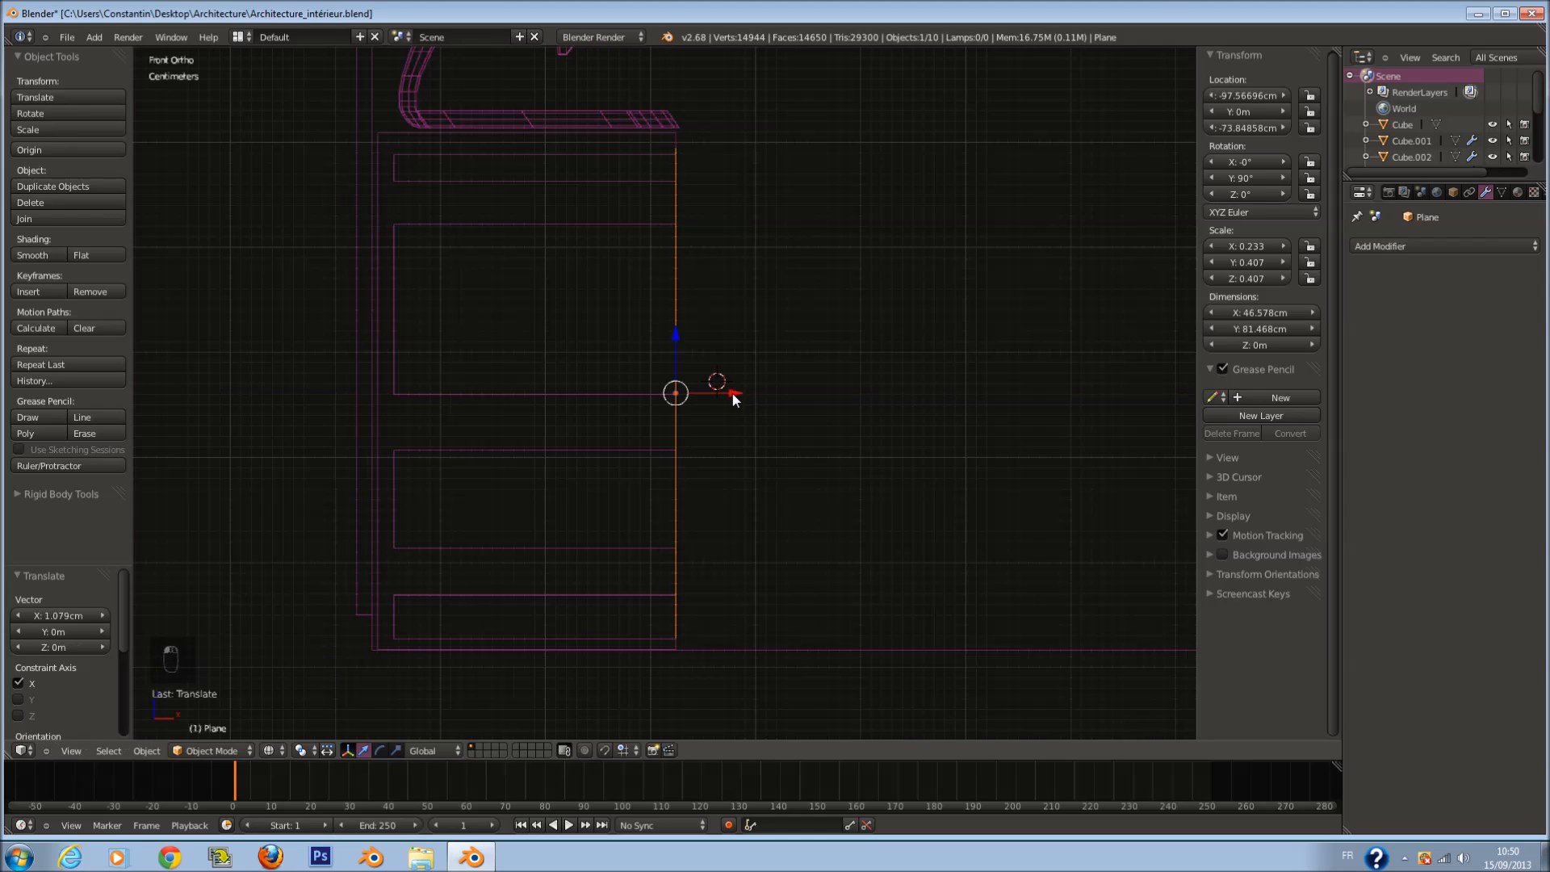
Step: Extrude the plane about 3.9 mm outward to form a thin front panel
key(Tab)
key(e)
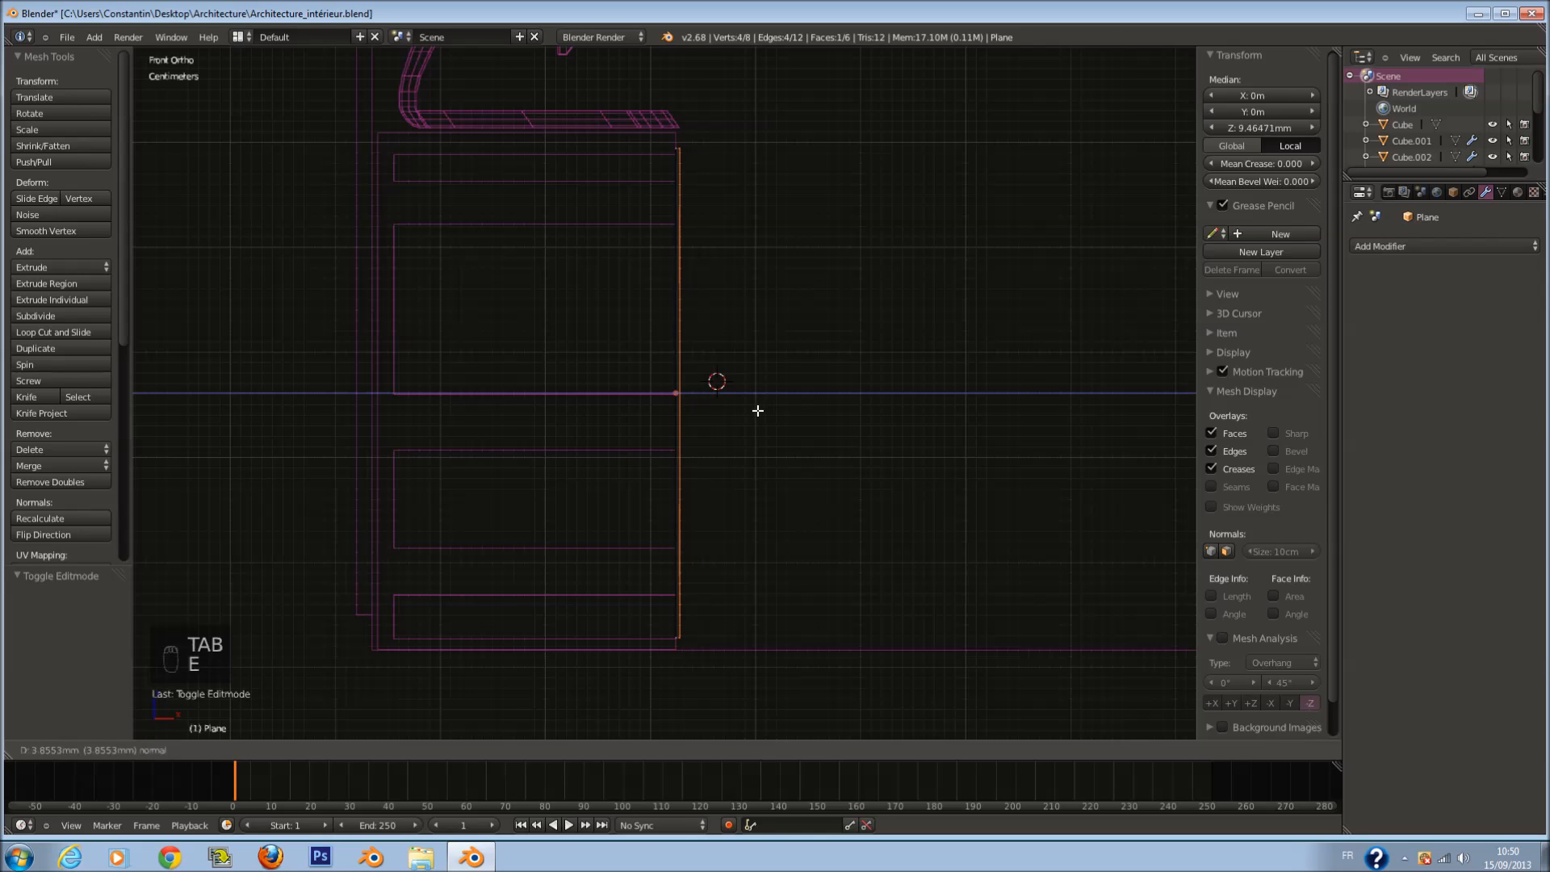
click(757, 410)
key(Tab)
Step: Scale the front panel along Z to about 47.8 cm high and switch back to solid shading
key(s)
click(752, 474)
key(z)
mouse_move(856, 469)
middle_down()
mouse_move(763, 488)
mouse_move(807, 511)
middle_up()
scroll(764, 487, down, 2)
key(s)
key(y)
right_click(778, 497)
right_click(825, 529)
key(s)
right_click(855, 505)
right_click(833, 288)
Step: Widen the front panel along Y to about 1.158 m so it covers the cabinet's front
key(s)
key(s)
key(s)
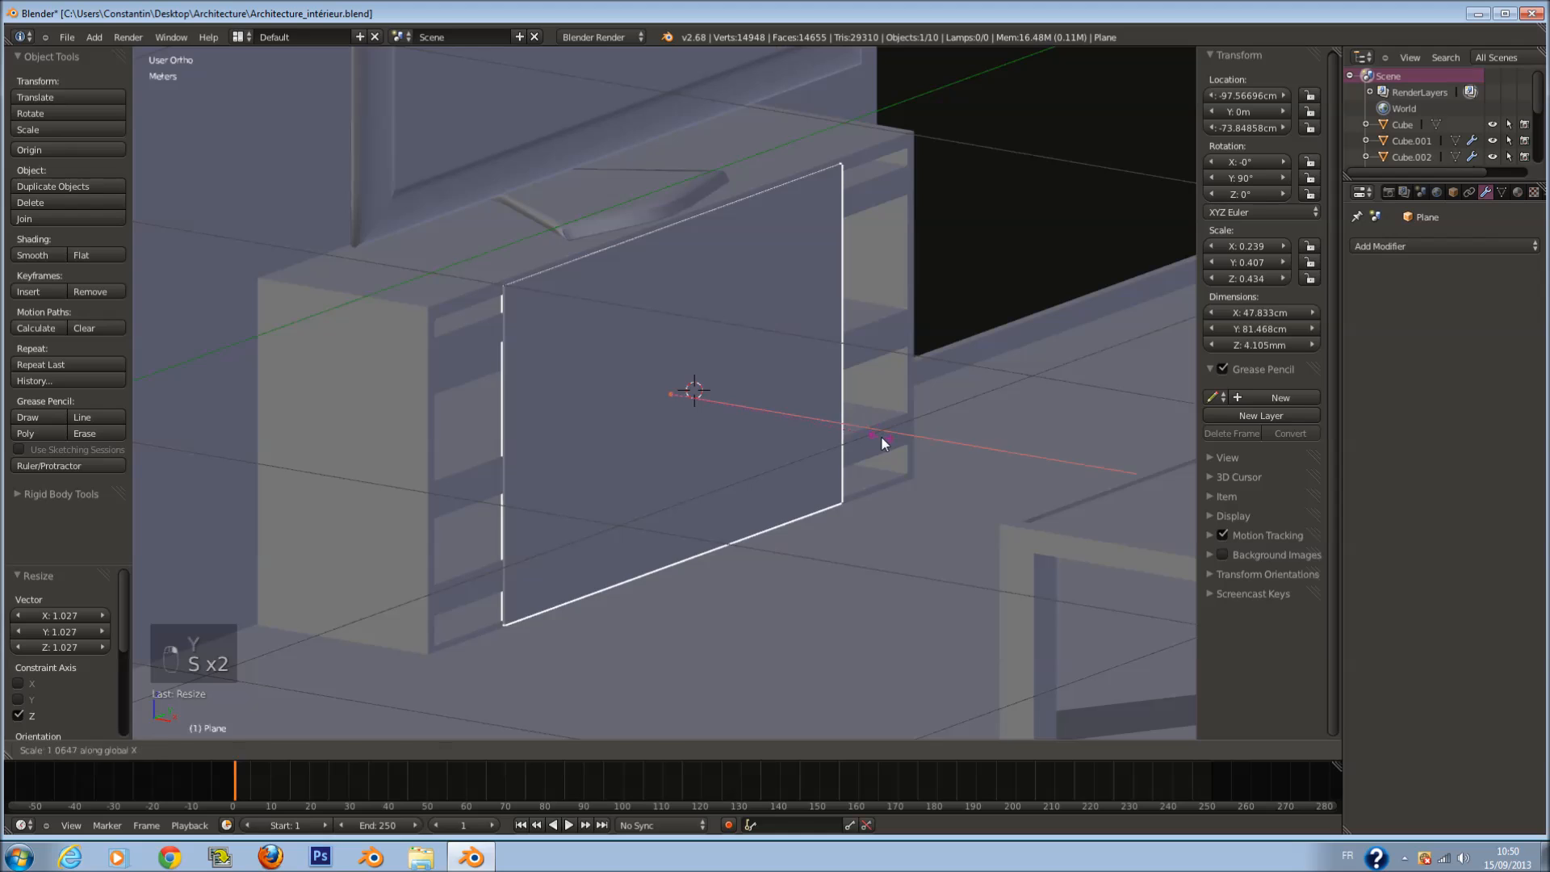
click(959, 495)
Step: Add two evenly spaced vertical loop cuts to the front panel
key(Tab)
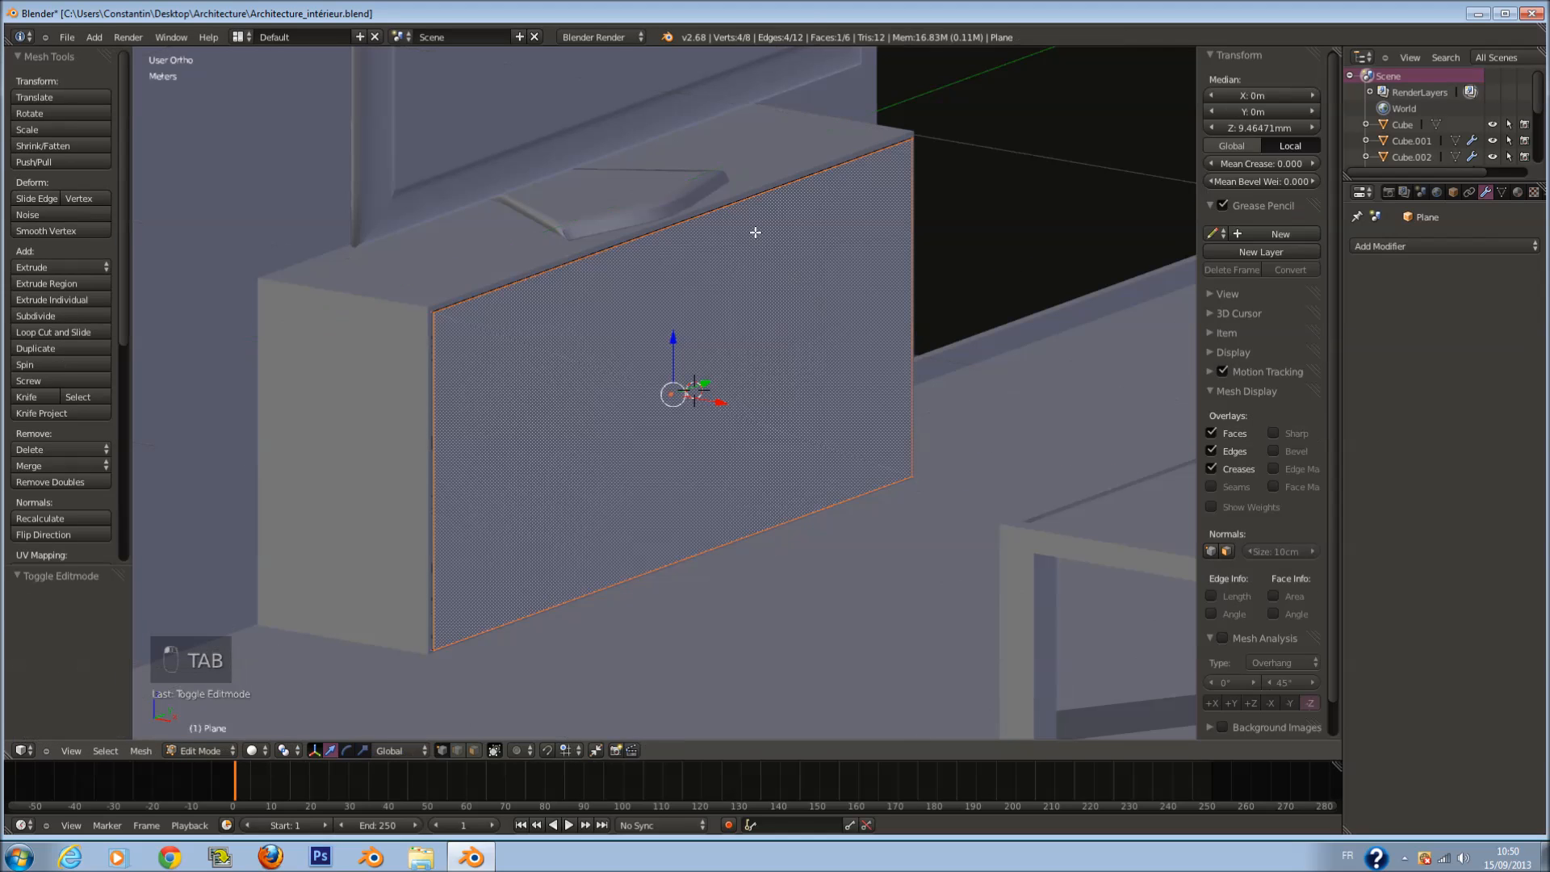
key(a)
key(a)
key(ctrl+r)
click(707, 203)
right_click(707, 202)
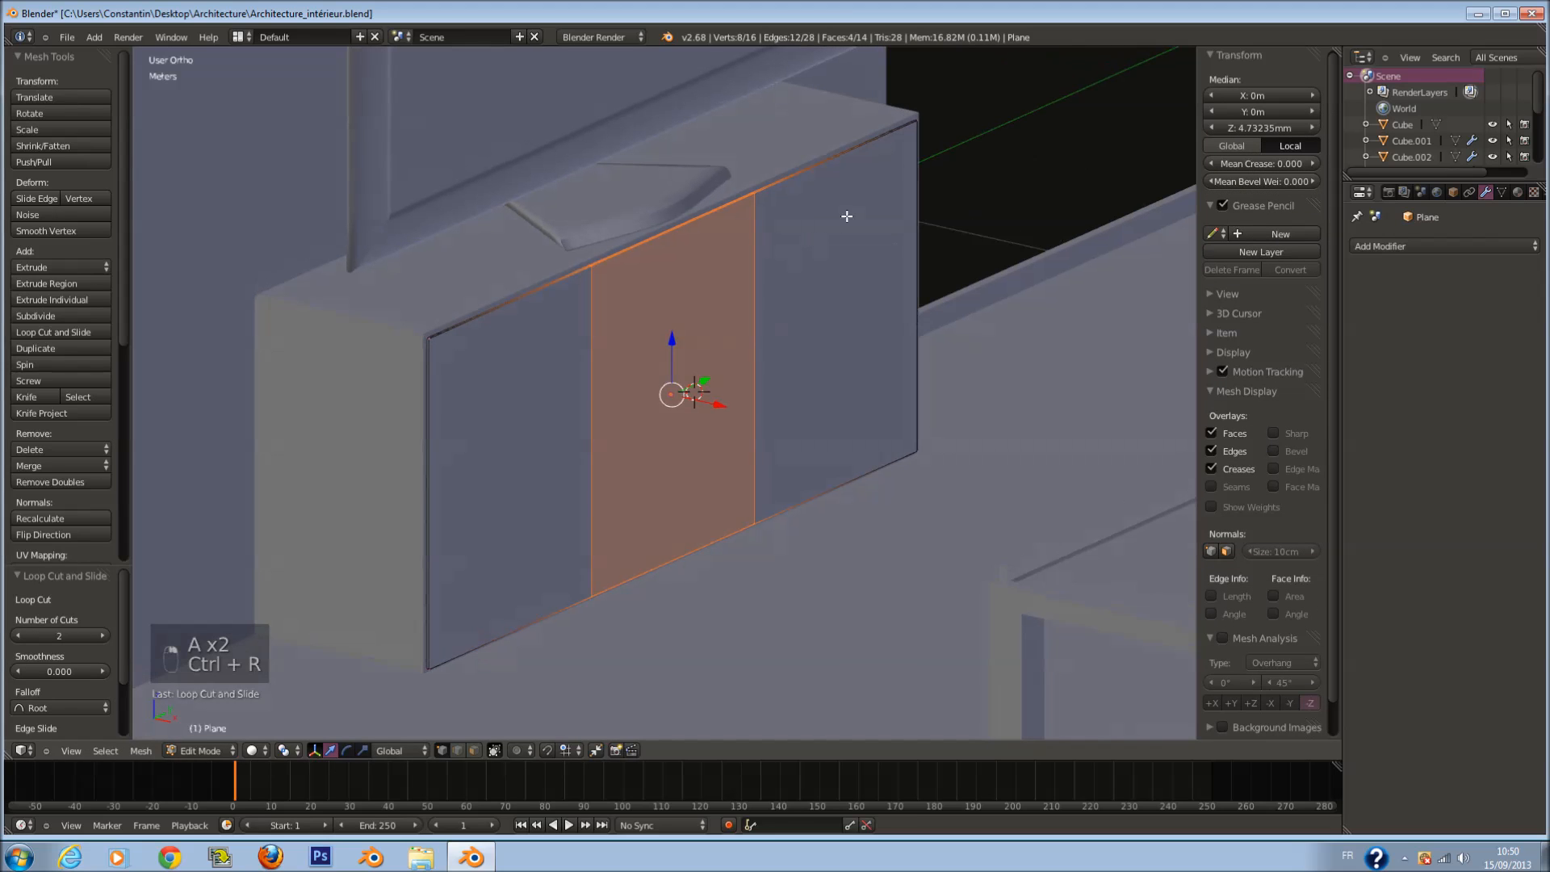
Step: Bring the two vertical cuts close together at the panel's middle by scaling along Y, and leave Edit Mode
key(s)
key(s)
key(y)
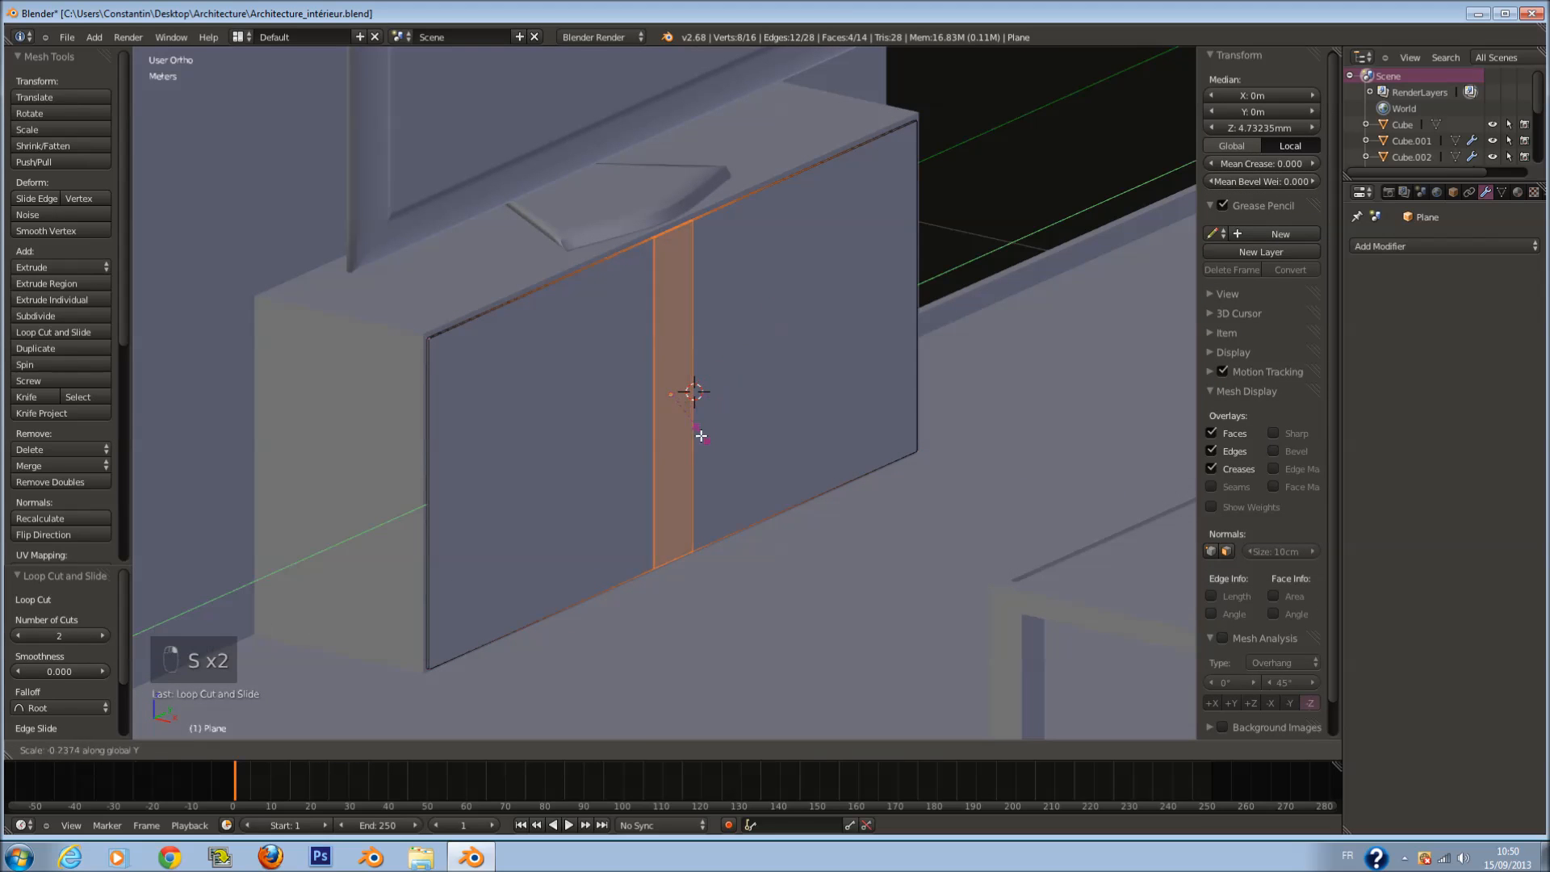
click(692, 388)
key(s)
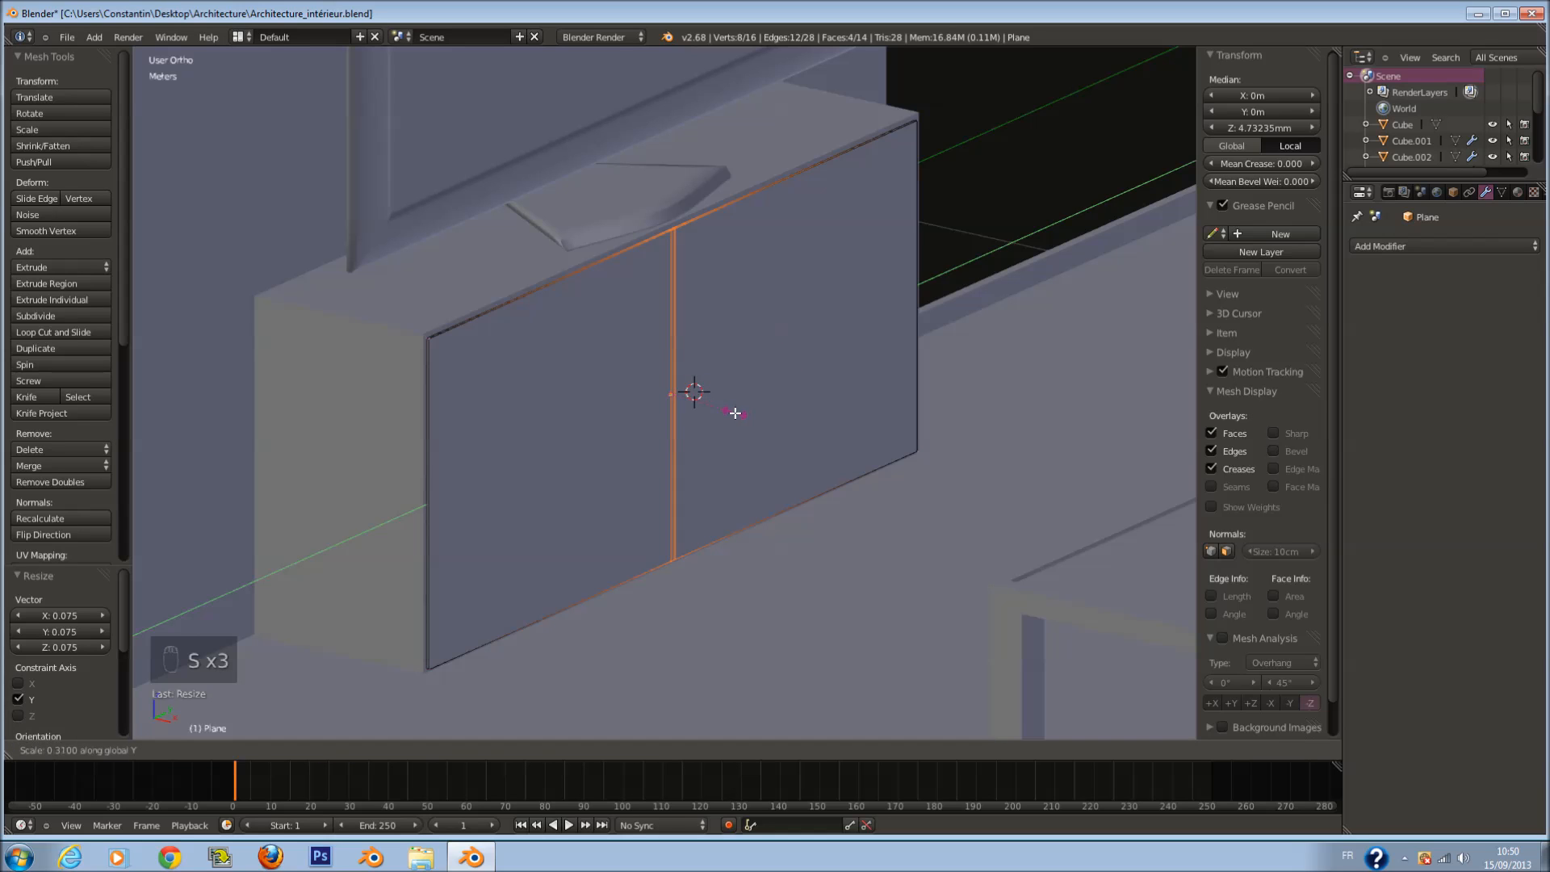
click(730, 414)
key(Tab)
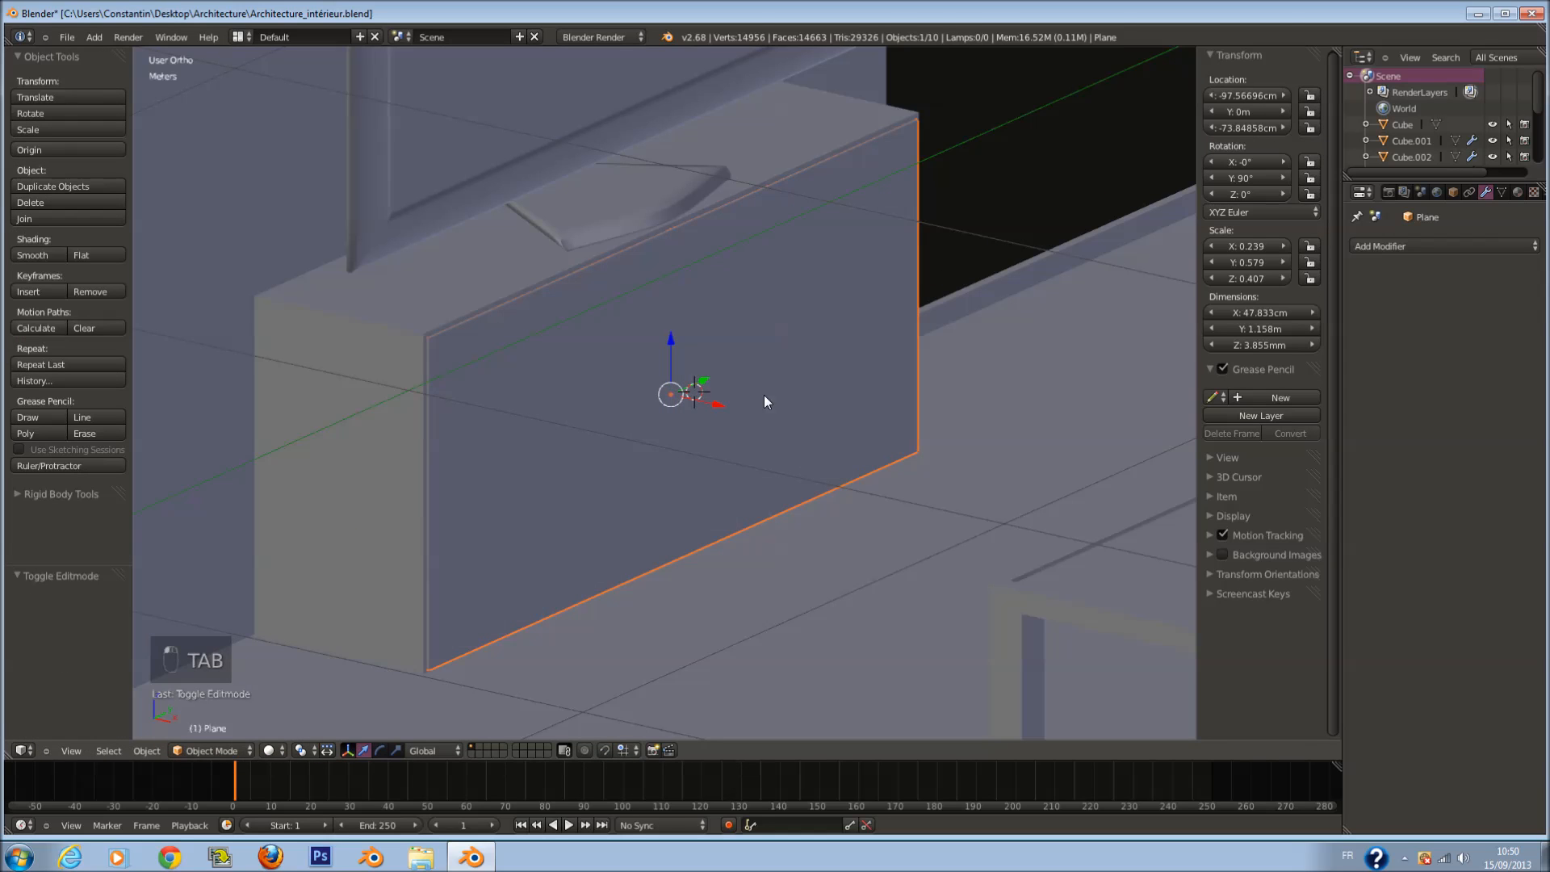
Step: Snap the 3D cursor to the selected front panel
scroll(621, 384, down, 1)
scroll(596, 442, down, 1)
key(shift+c)
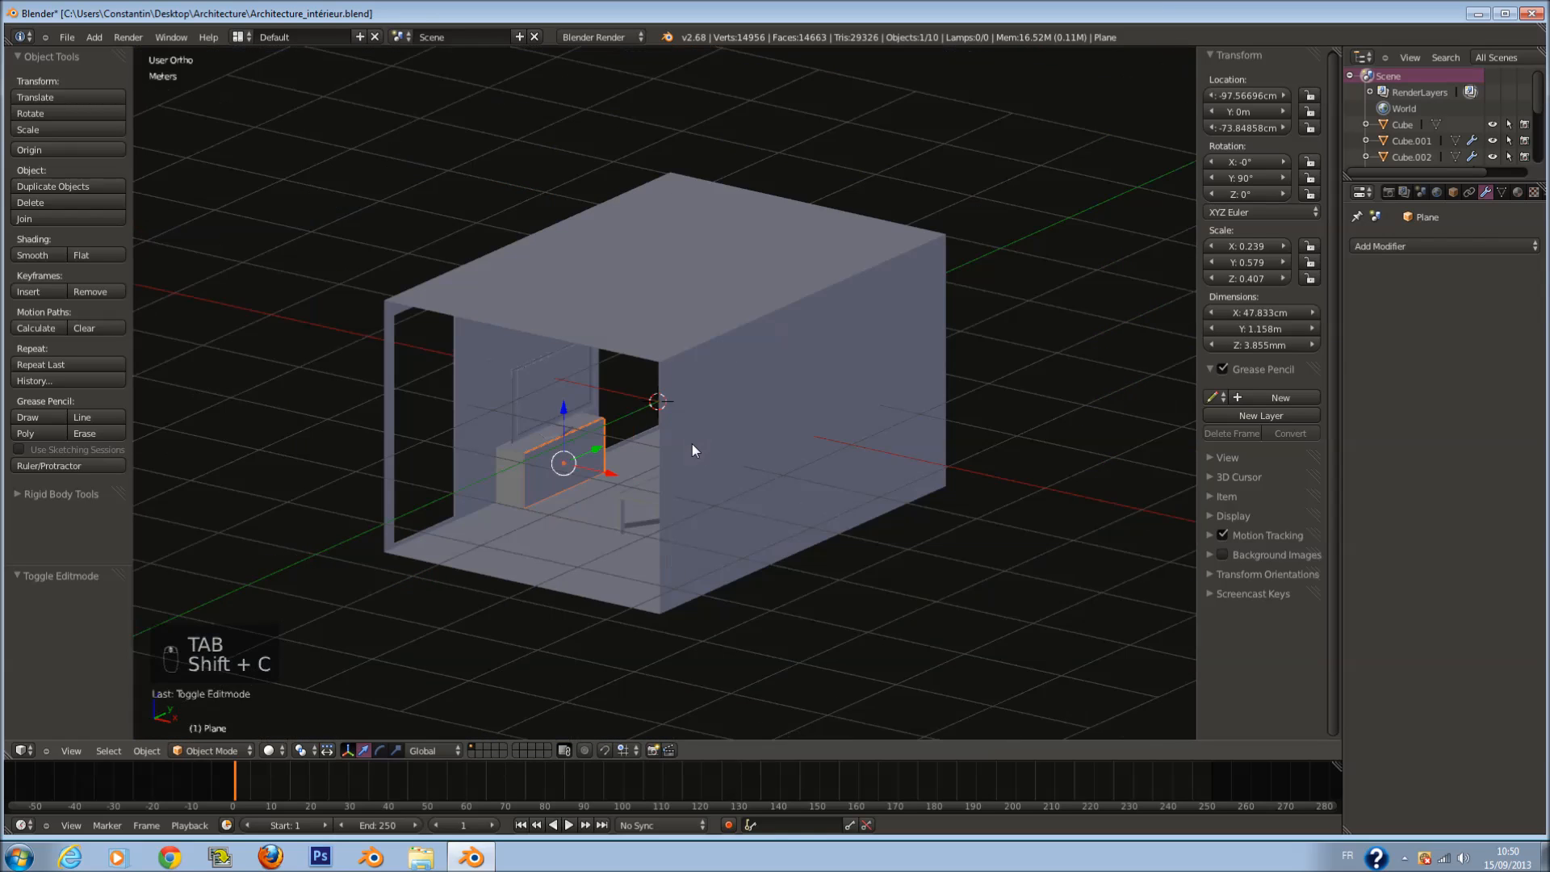
scroll(658, 442, up, 3)
key(shift+s)
key(shift+s)
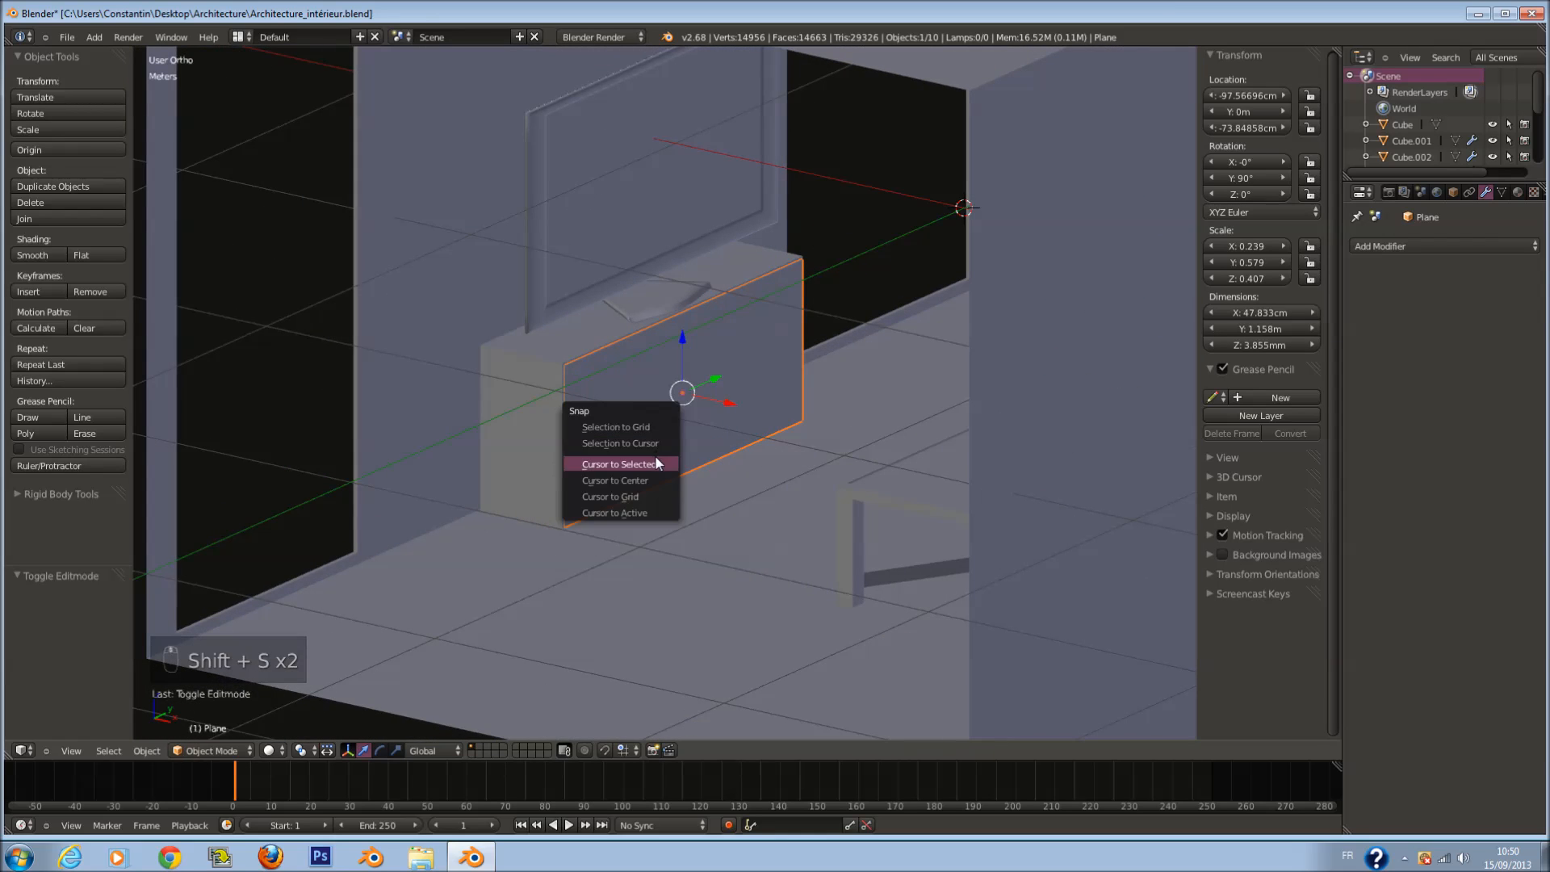
click(658, 467)
Step: Add a cylinder mesh at the 3D cursor on the front panel and scale it down to about 0.053
key(shift+a)
mouse_move(736, 417)
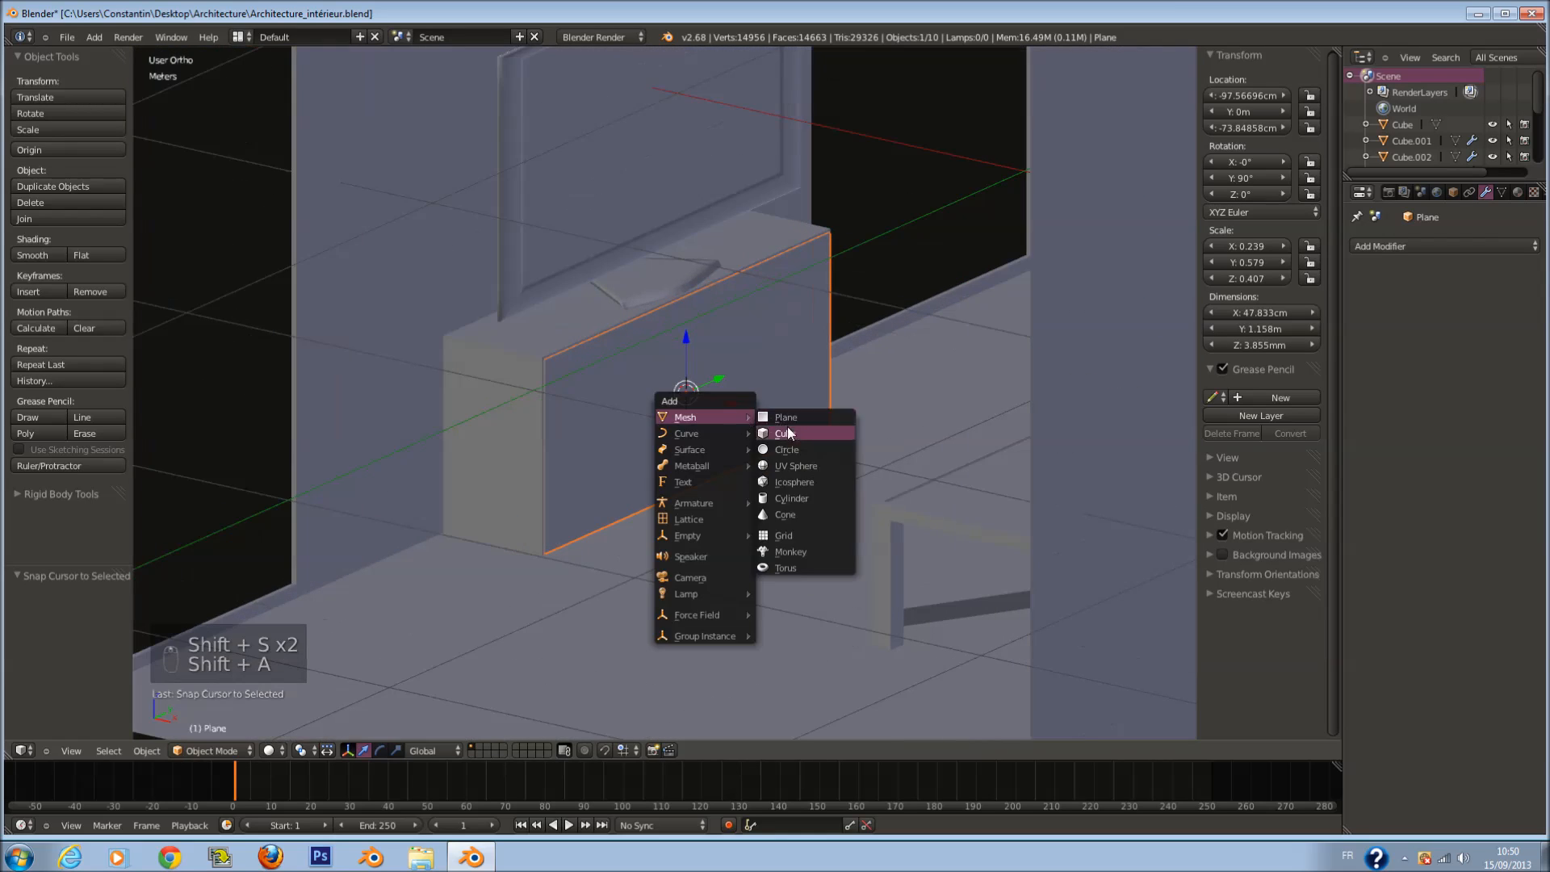
click(815, 493)
key(s)
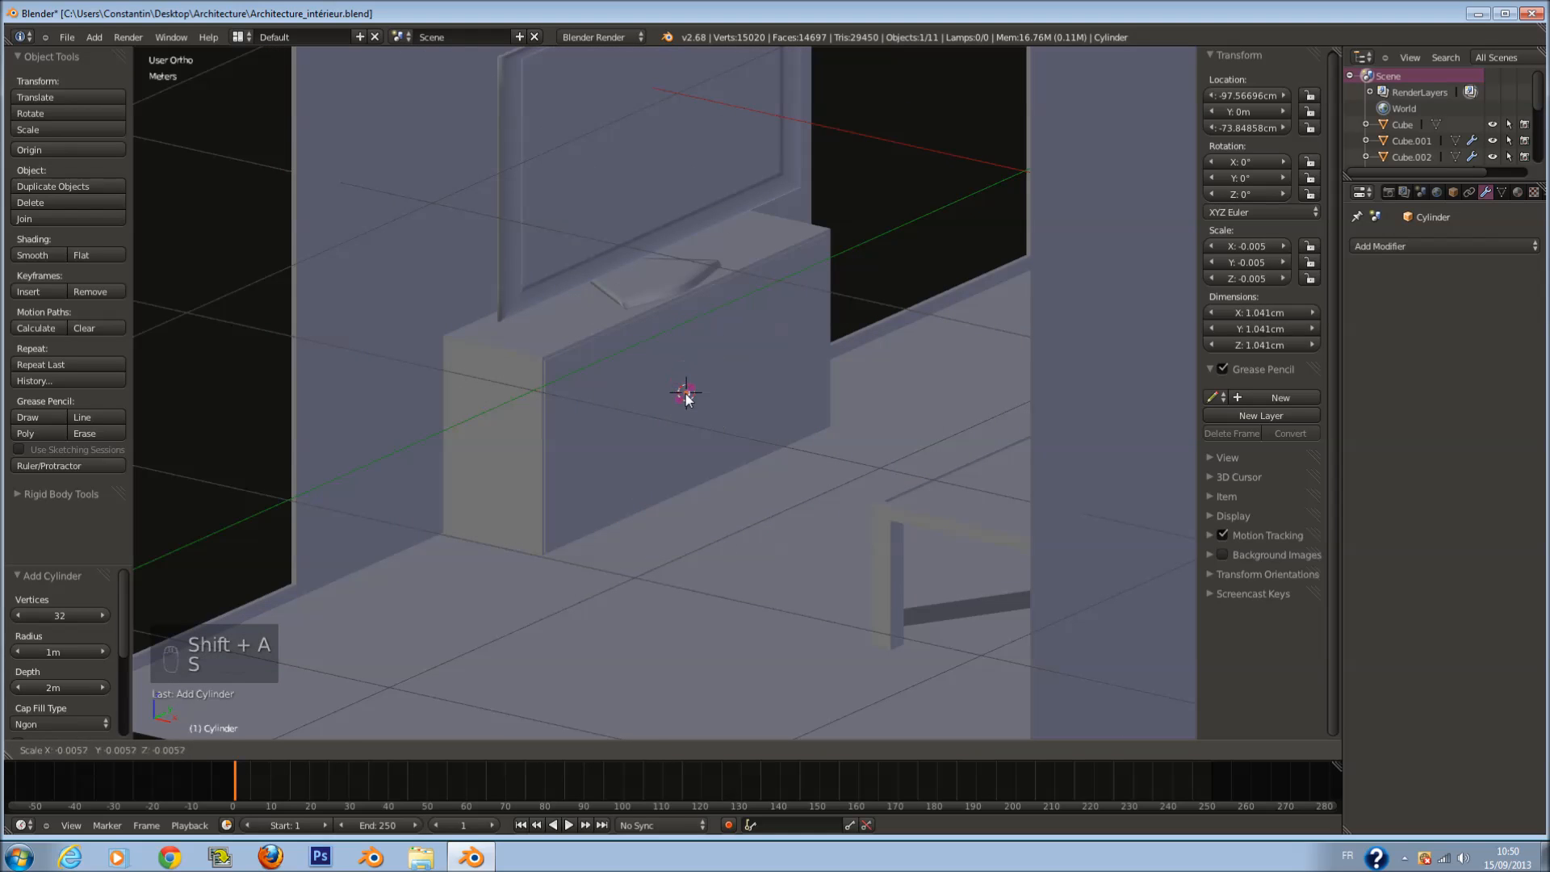
click(698, 404)
Step: Give the cylinder a Mirror modifier across Y instead of X, offsetting its mesh about 27.9 cm along Y in Edit Mode
click(1436, 243)
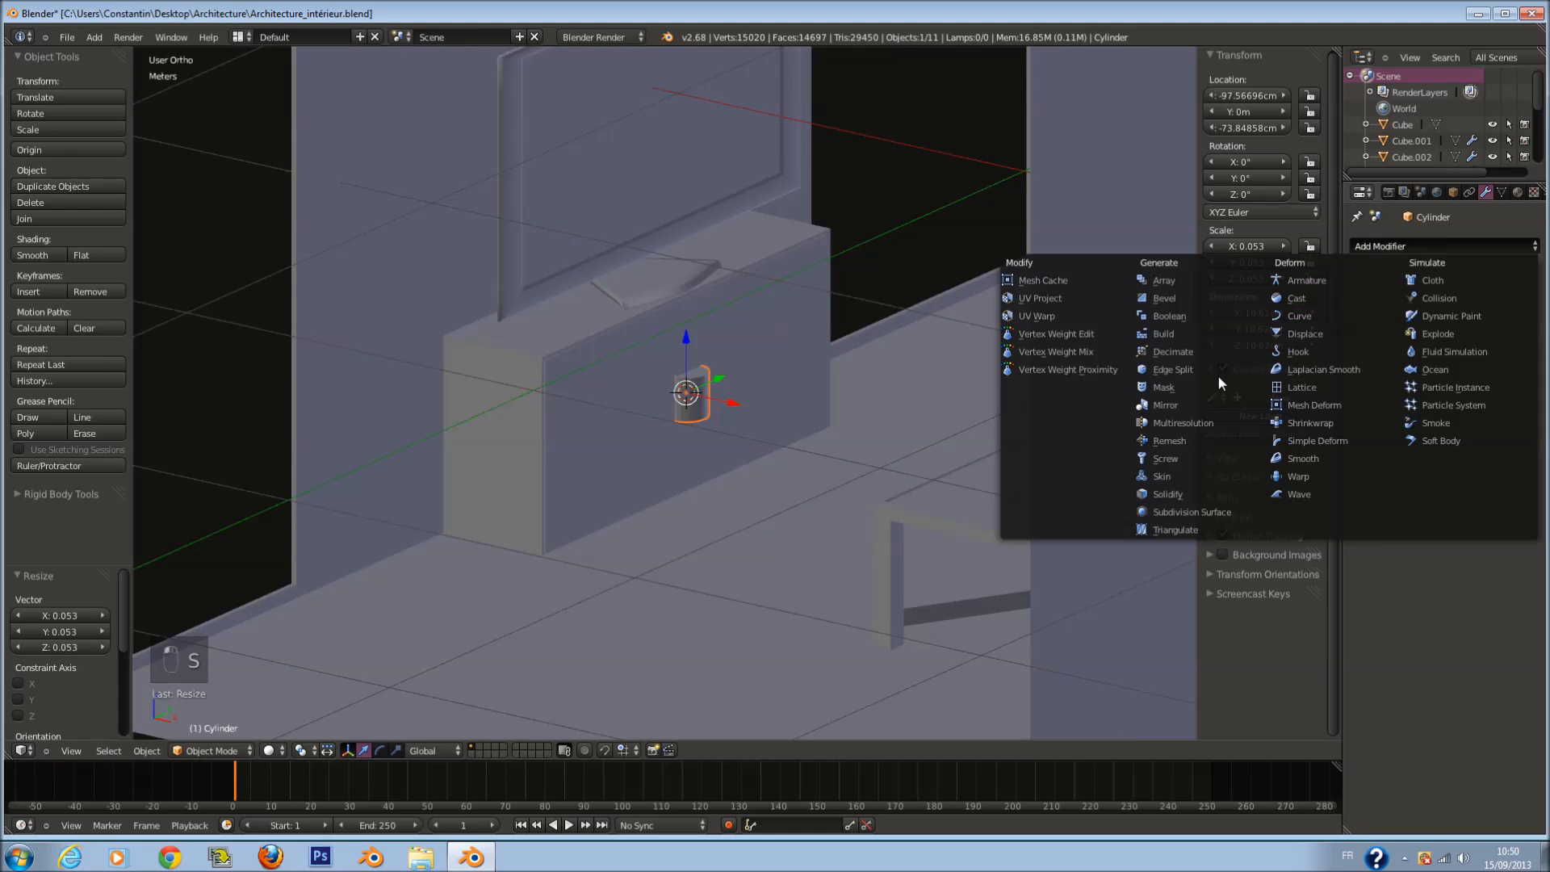
click(1196, 403)
key(Tab)
drag(714, 383, 782, 352)
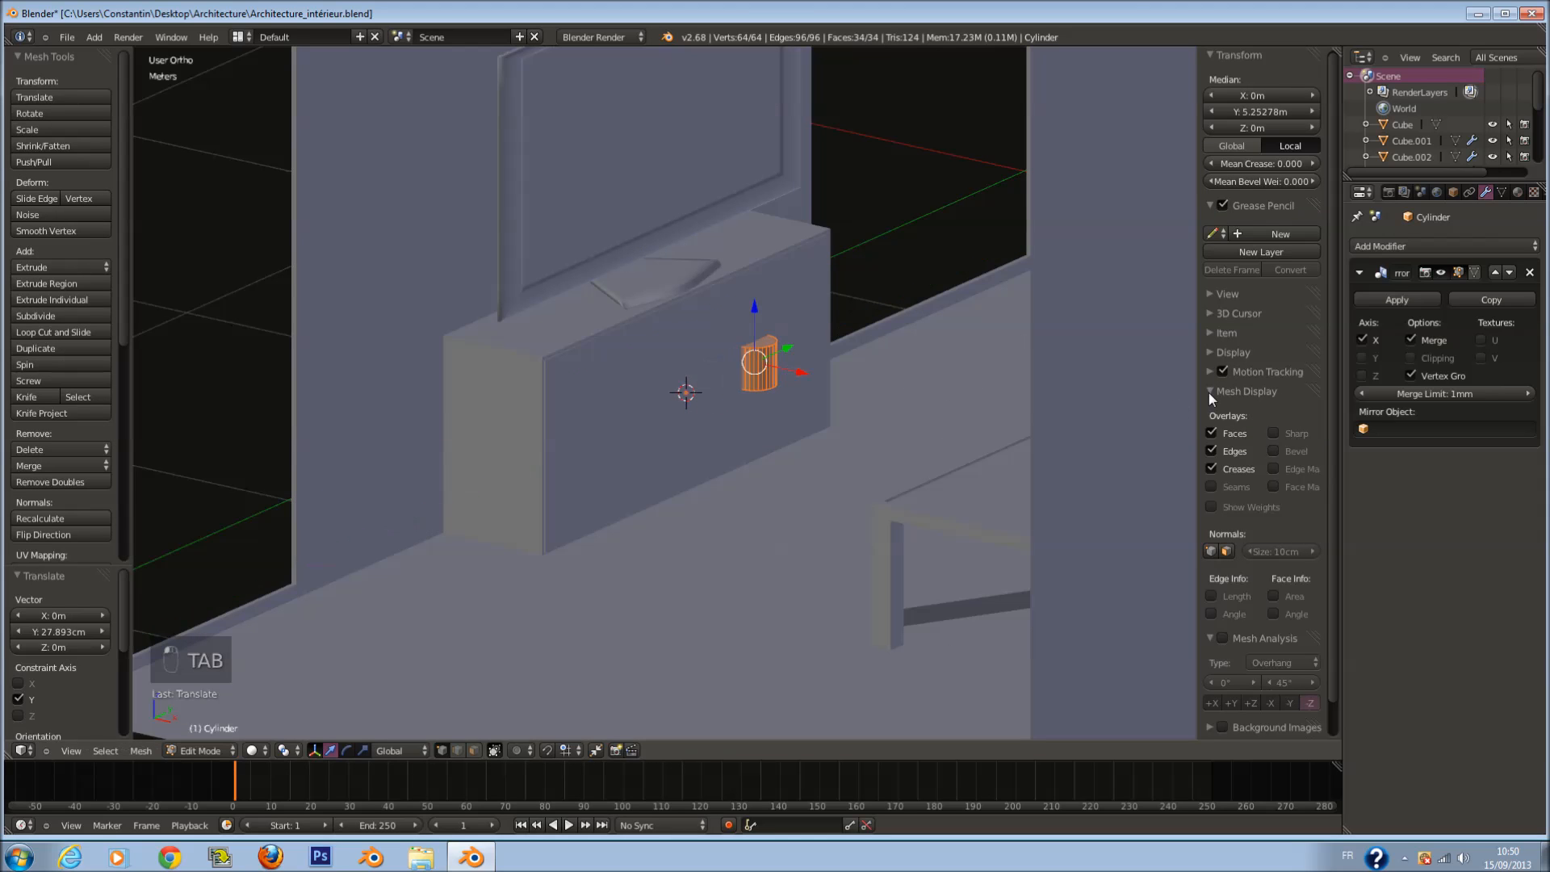
click(1364, 339)
Step: Shrink the cylinder mesh and move it to the front panel's upper outer corner, raising it about 20.9 cm
scroll(1018, 402, up, 2)
key(s)
click(895, 376)
drag(847, 313, 968, 304)
click(999, 310)
drag(951, 242, 944, 88)
Step: Scale the cylinder by about 0.467, stretch it along Z into a slim hinge, and seat it against the panel's outer edge
key(s)
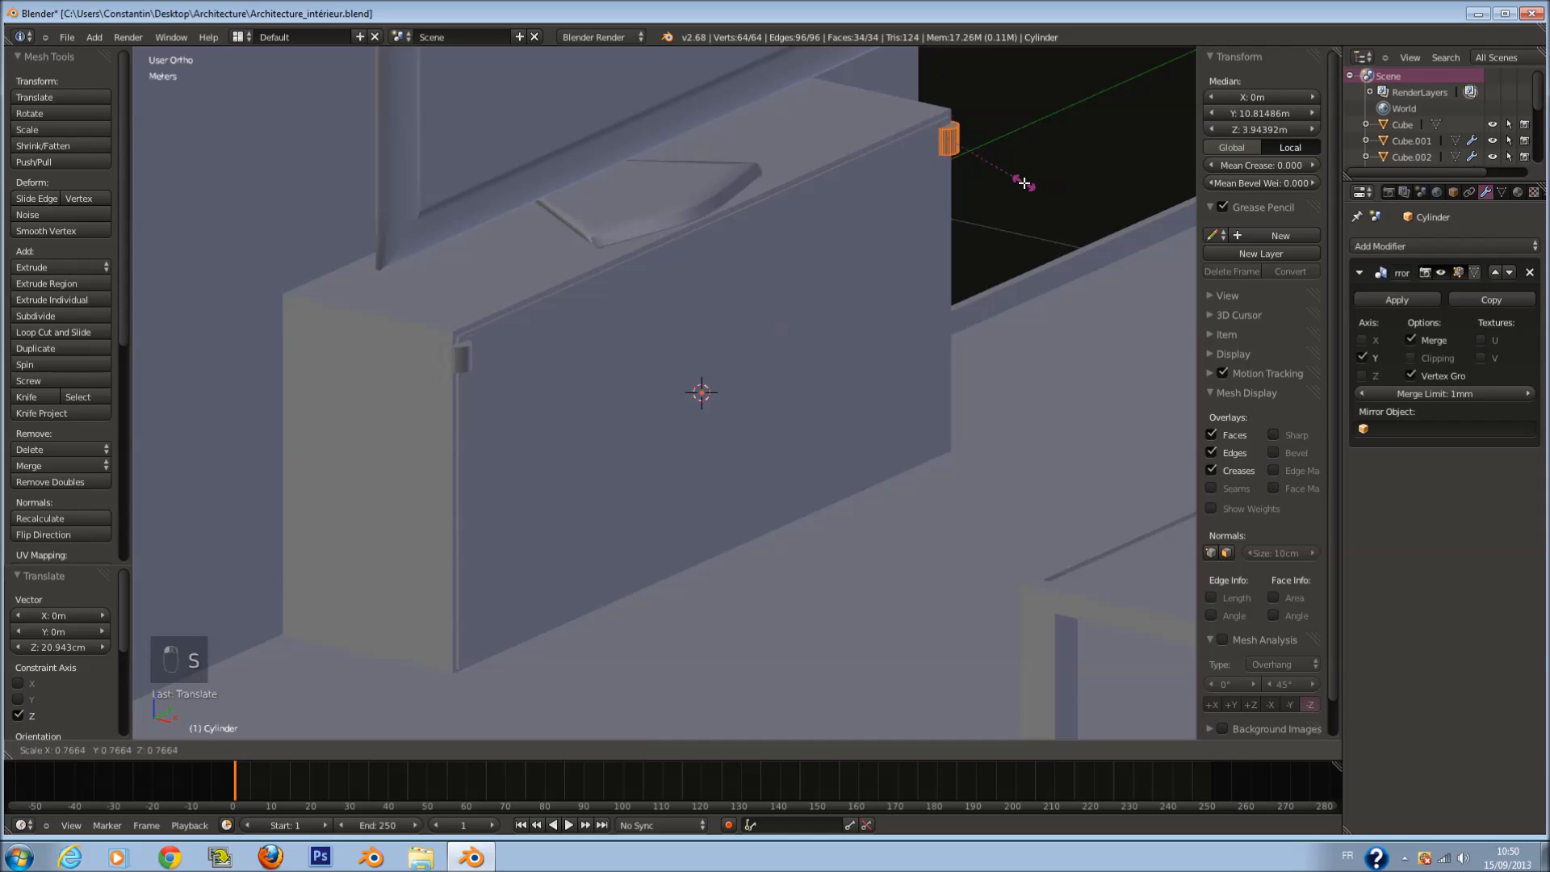
click(993, 169)
key(s)
key(z)
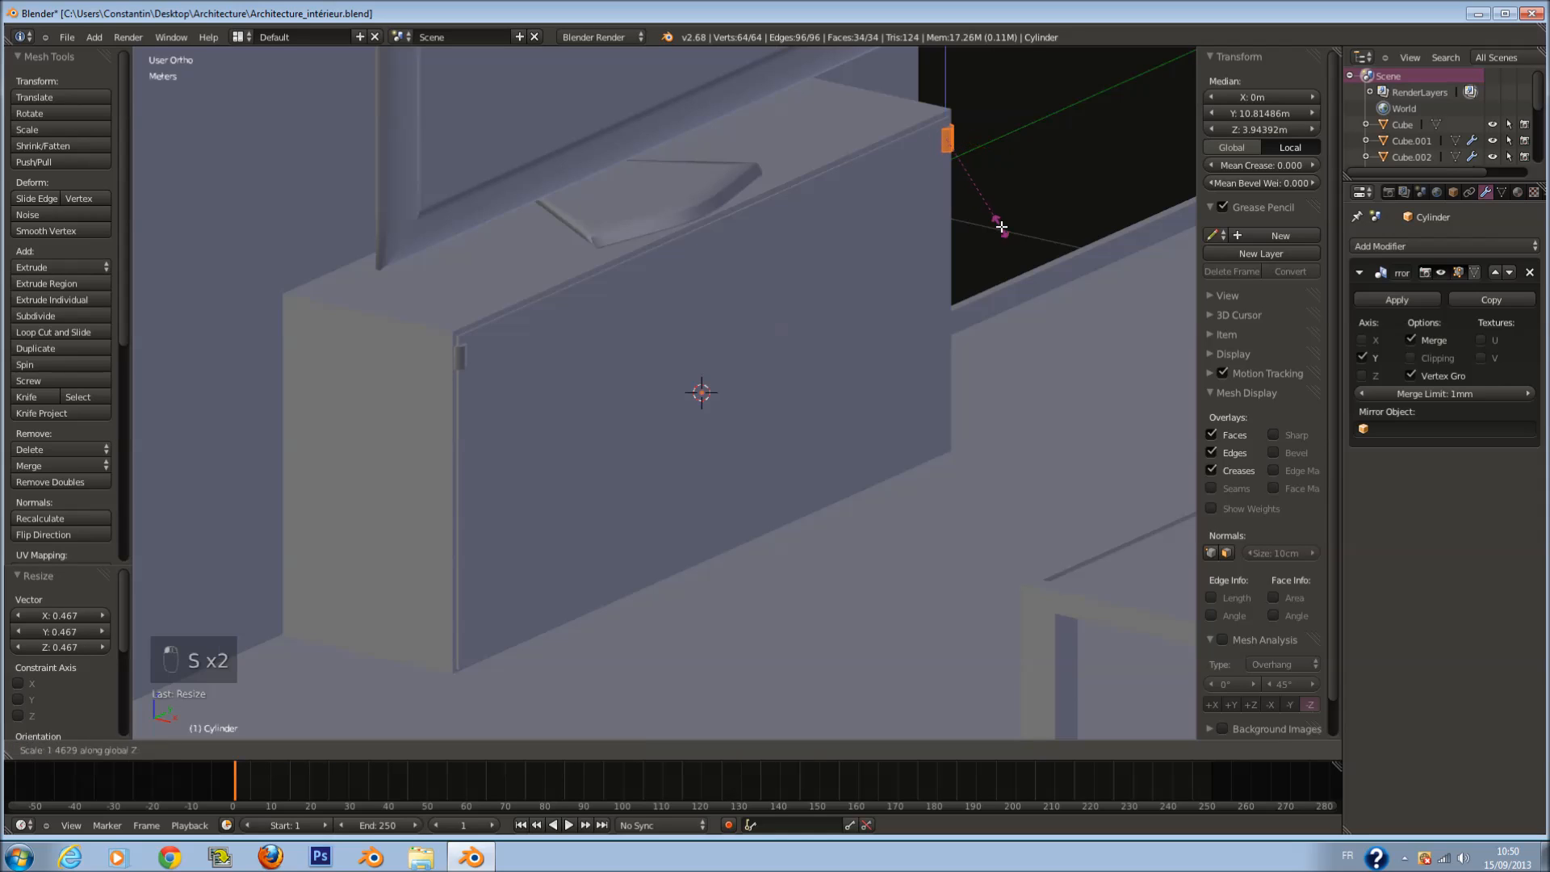
click(1056, 306)
drag(978, 127, 990, 146)
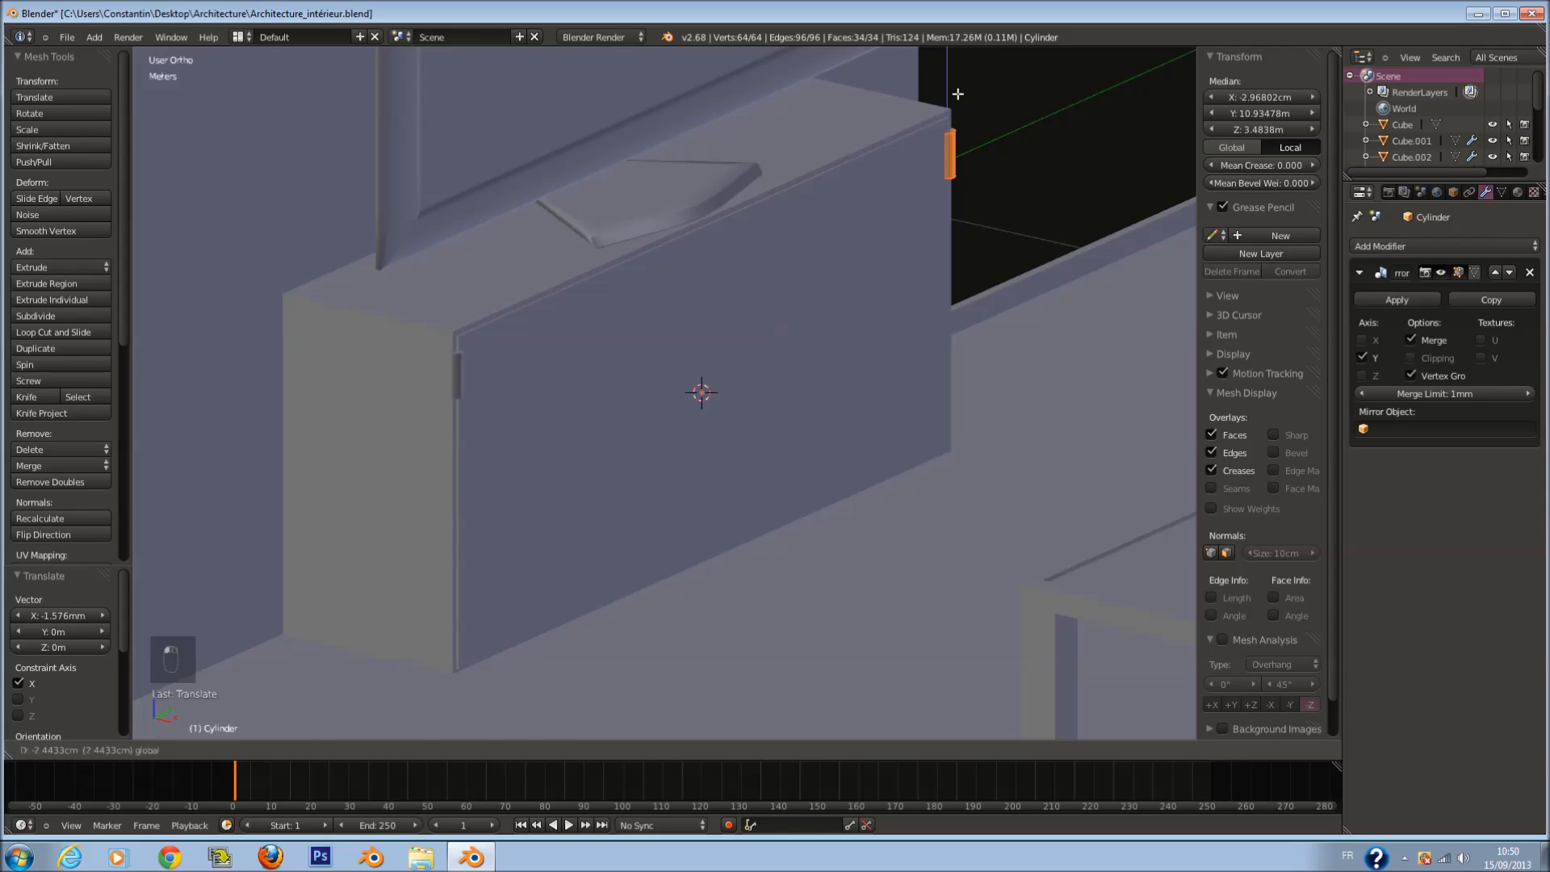
Step: Duplicate the hinge cylinder straight down near the panel's lower corner and leave Edit Mode
key(shift+d)
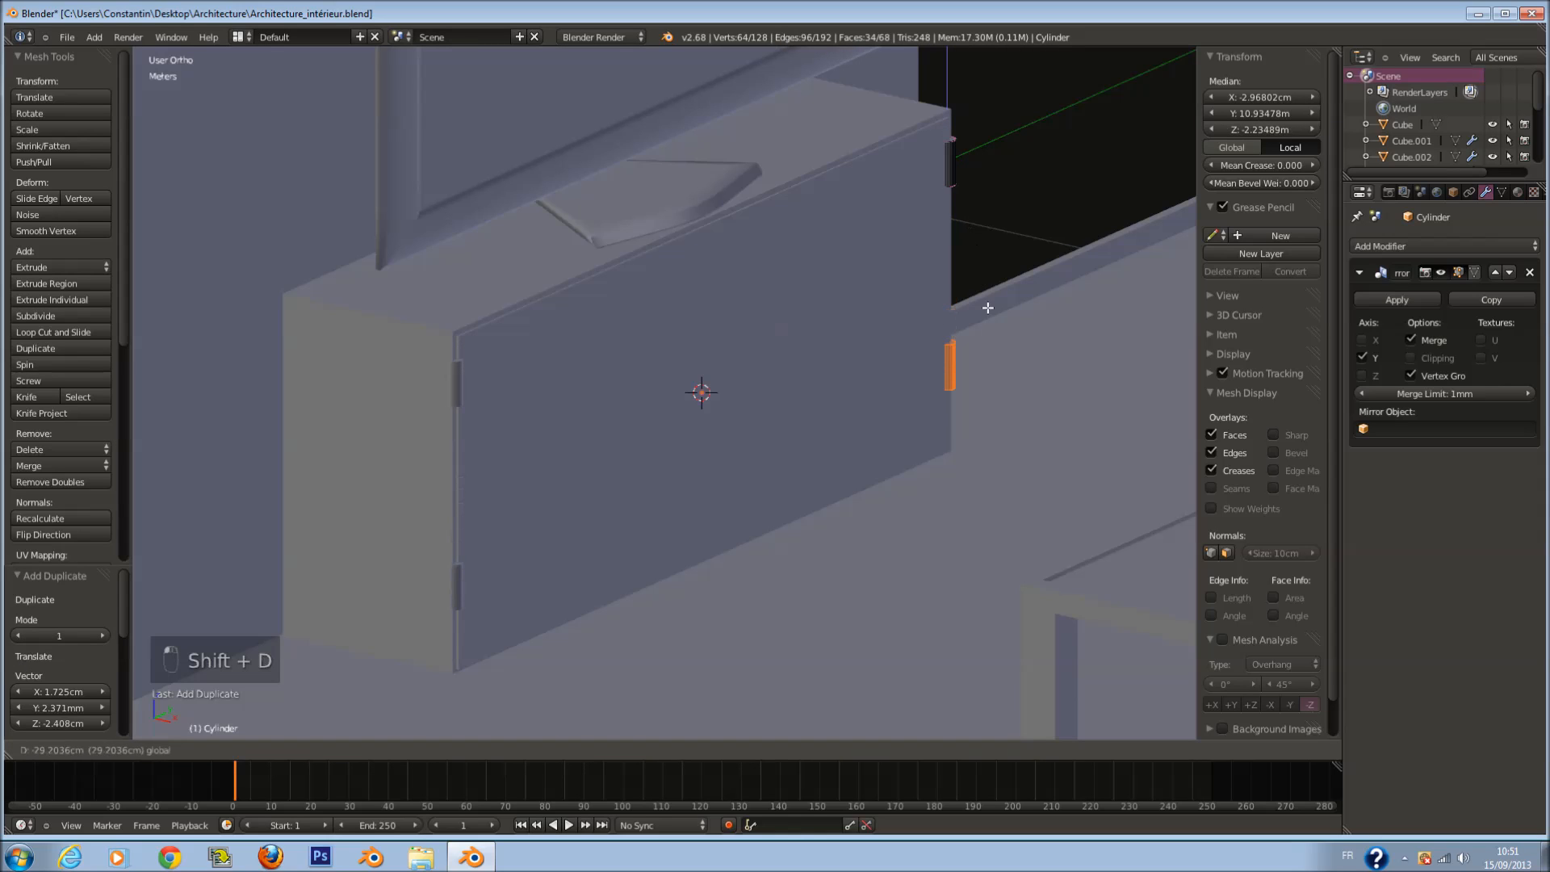
drag(993, 336, 993, 335)
key(Tab)
scroll(937, 395, down, 5)
Step: Apply smooth shading to the cabinet hinges, deselect everything and save the scene file
key(a)
key(a)
scroll(776, 405, up, 3)
key(ctrl+s)
click(704, 391)
scroll(704, 393, up, 4)
right_click(363, 367)
key(a)
key(ctrl+s)
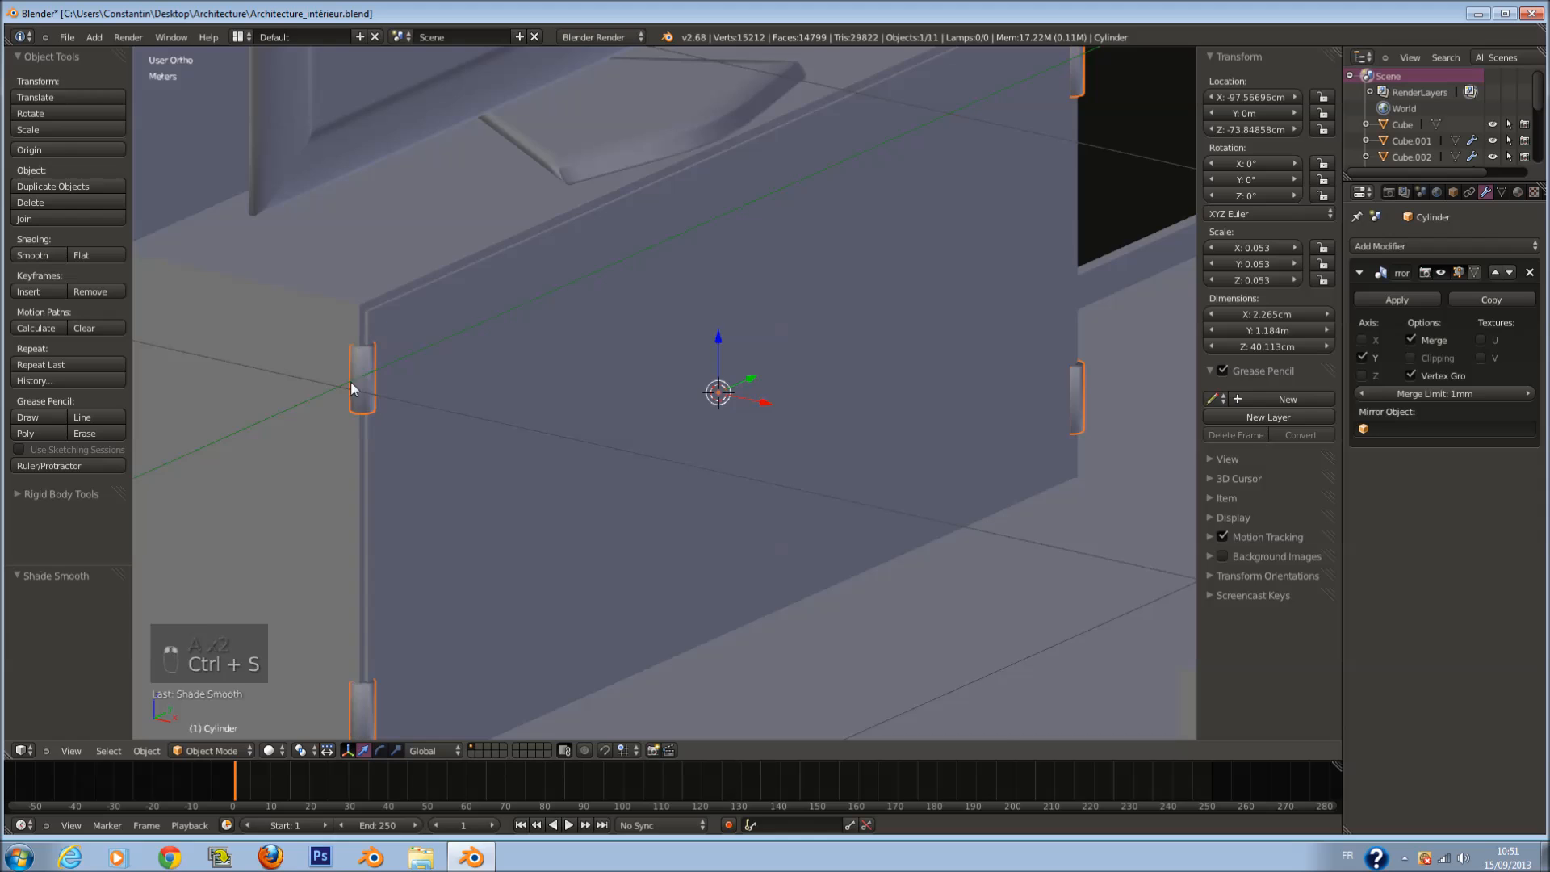
scroll(735, 436, down, 6)
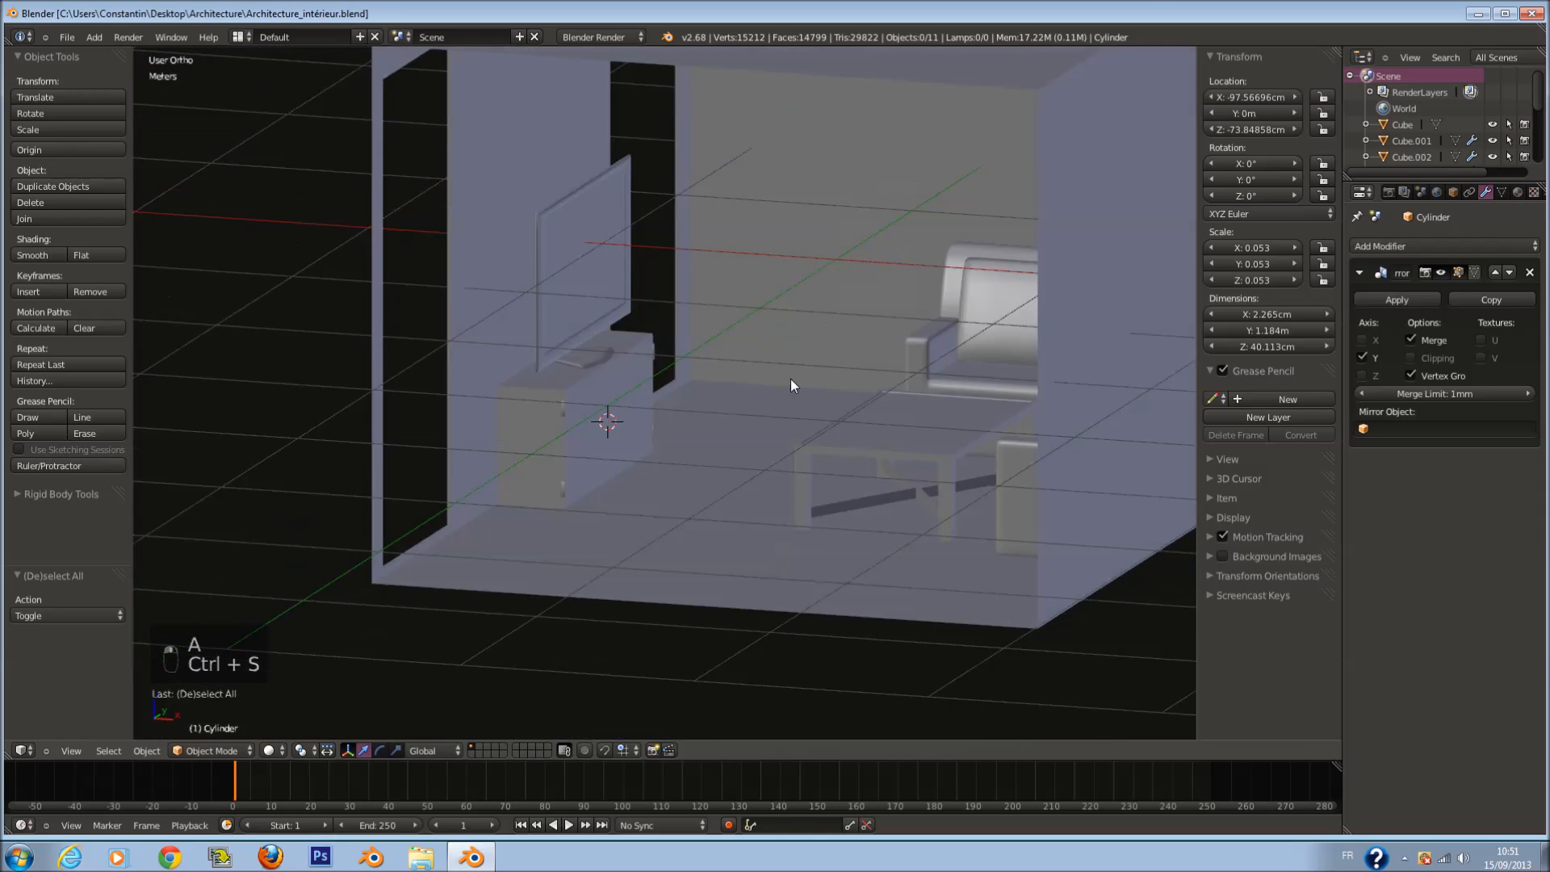
Step: Extrude the narrow vertical face at the middle of the cabinet's front panel slightly outward, working in face select mode
middle_drag(791, 379, 880, 404)
scroll(731, 404, up, 4)
right_click(801, 424)
key(Tab)
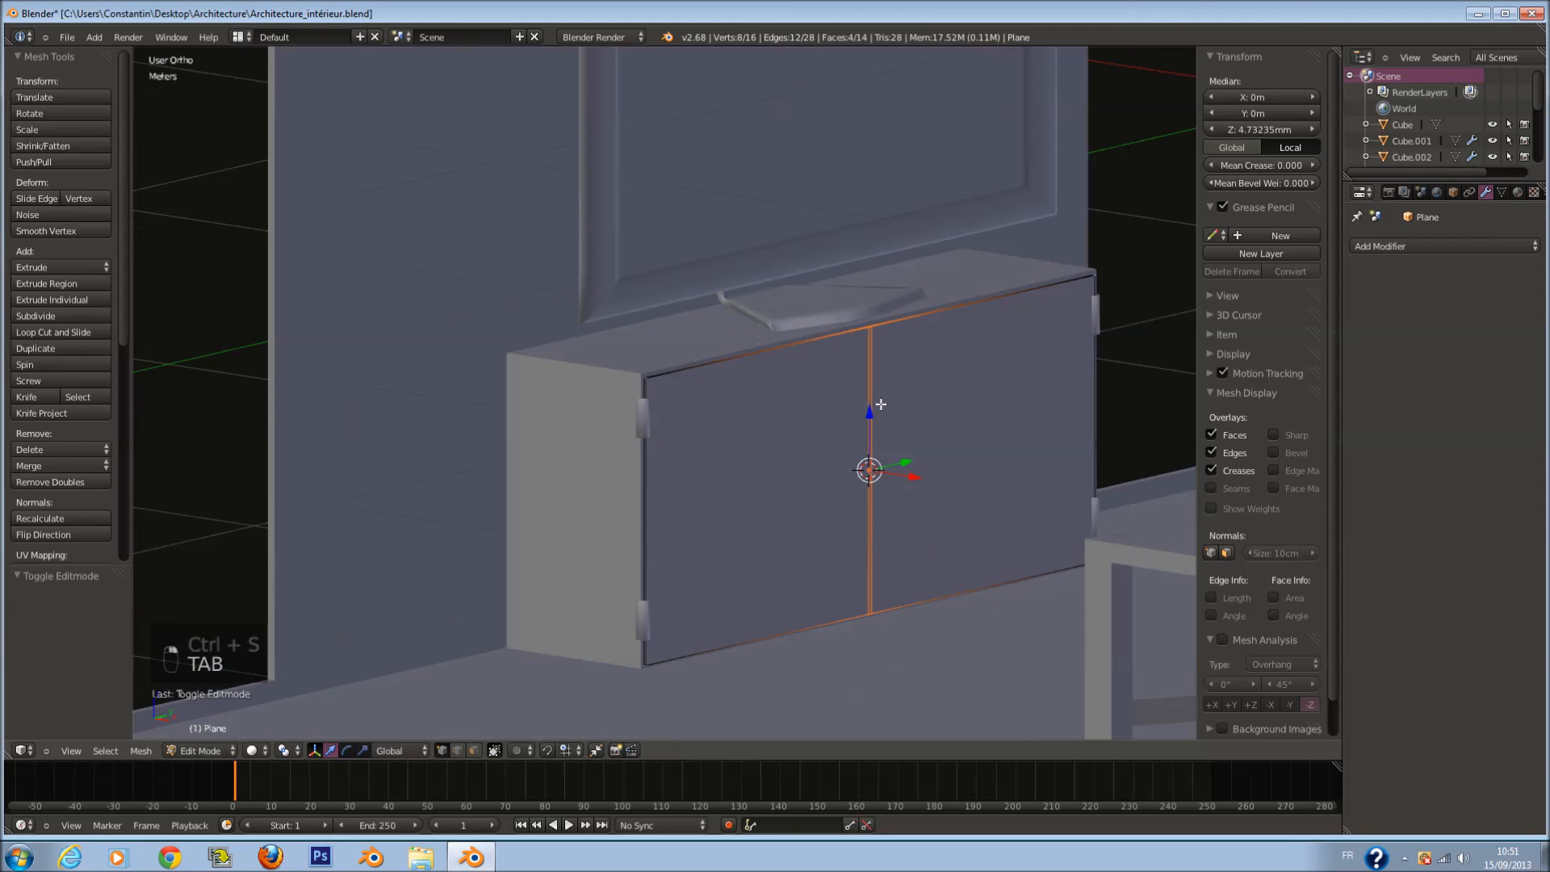
click(475, 751)
key(a)
key(a)
scroll(918, 473, up, 1)
right_click(921, 432)
right_click(912, 441)
key(e)
click(917, 467)
key(a)
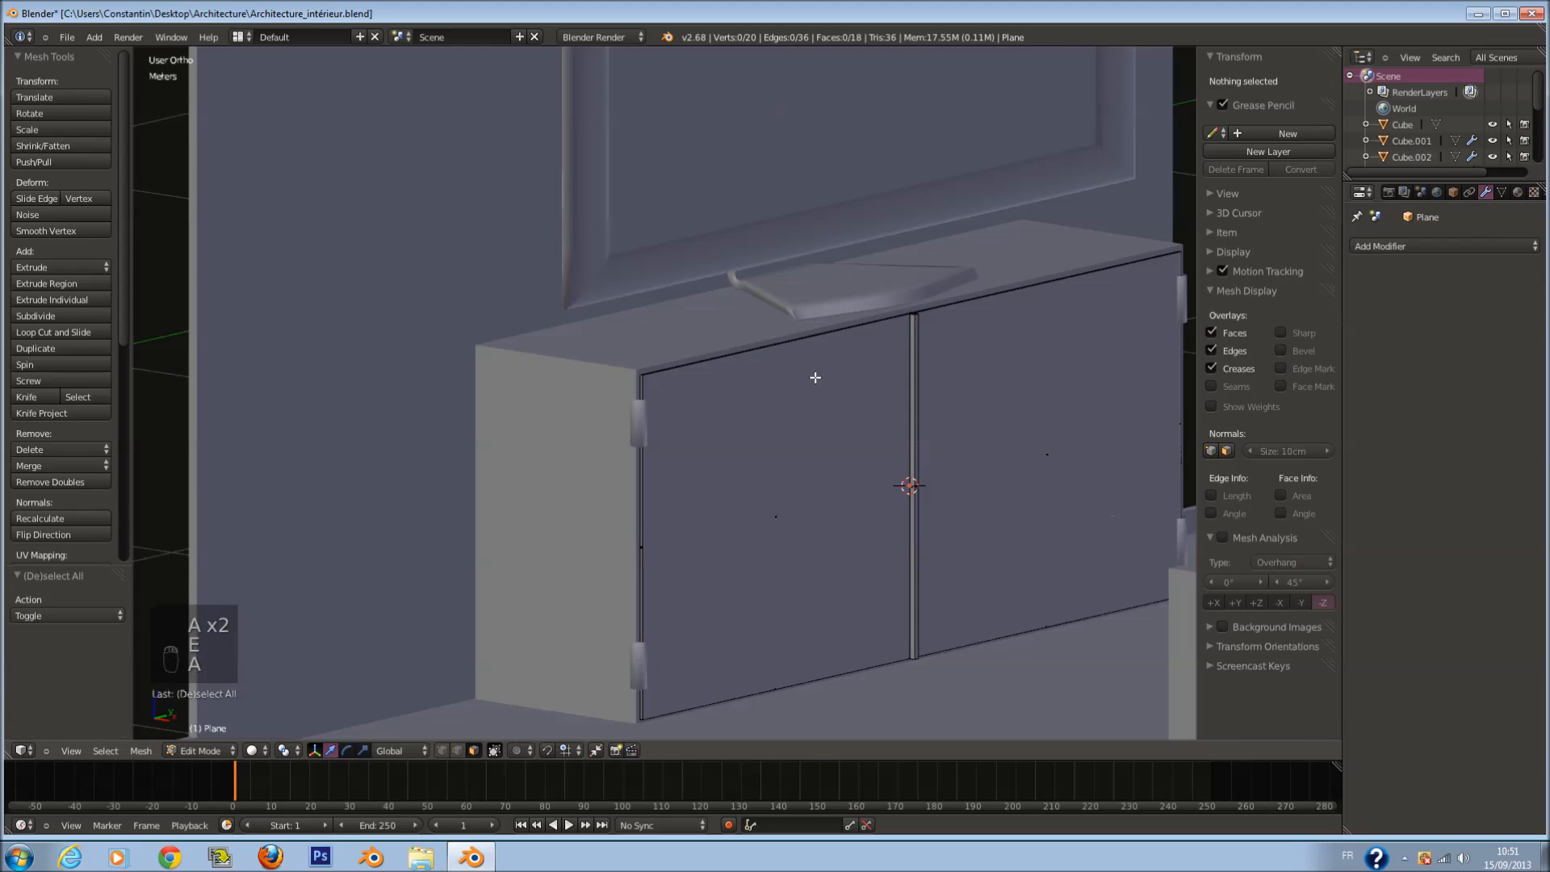
Step: Add horizontal loop cuts to the front panel, one close to its upper edge and one close to its lower edge
key(ctrl+r)
click(638, 382)
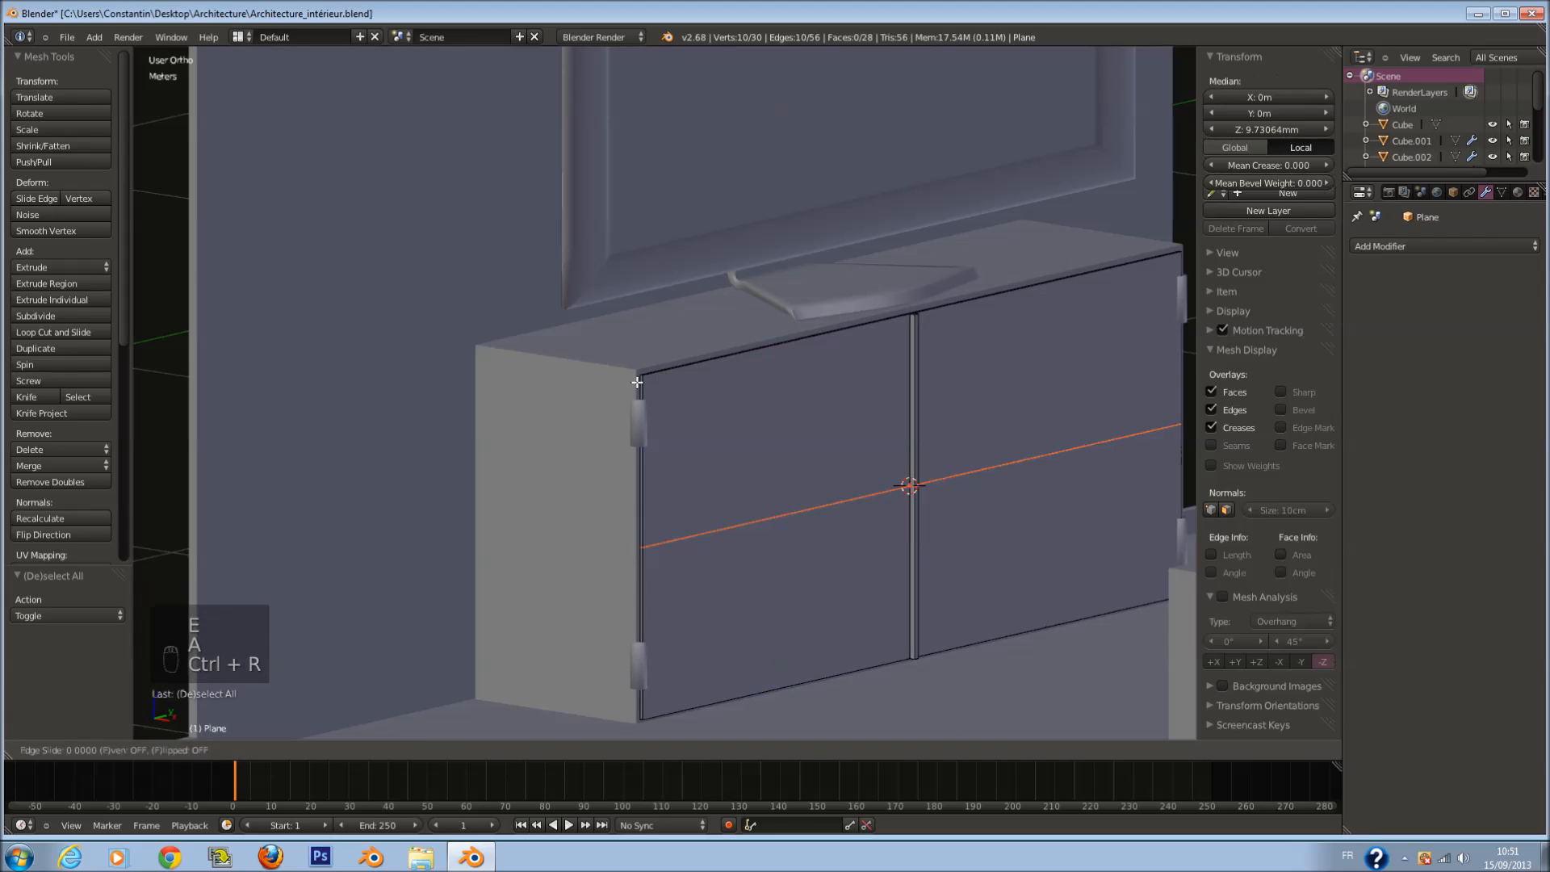
click(640, 217)
key(ctrl+r)
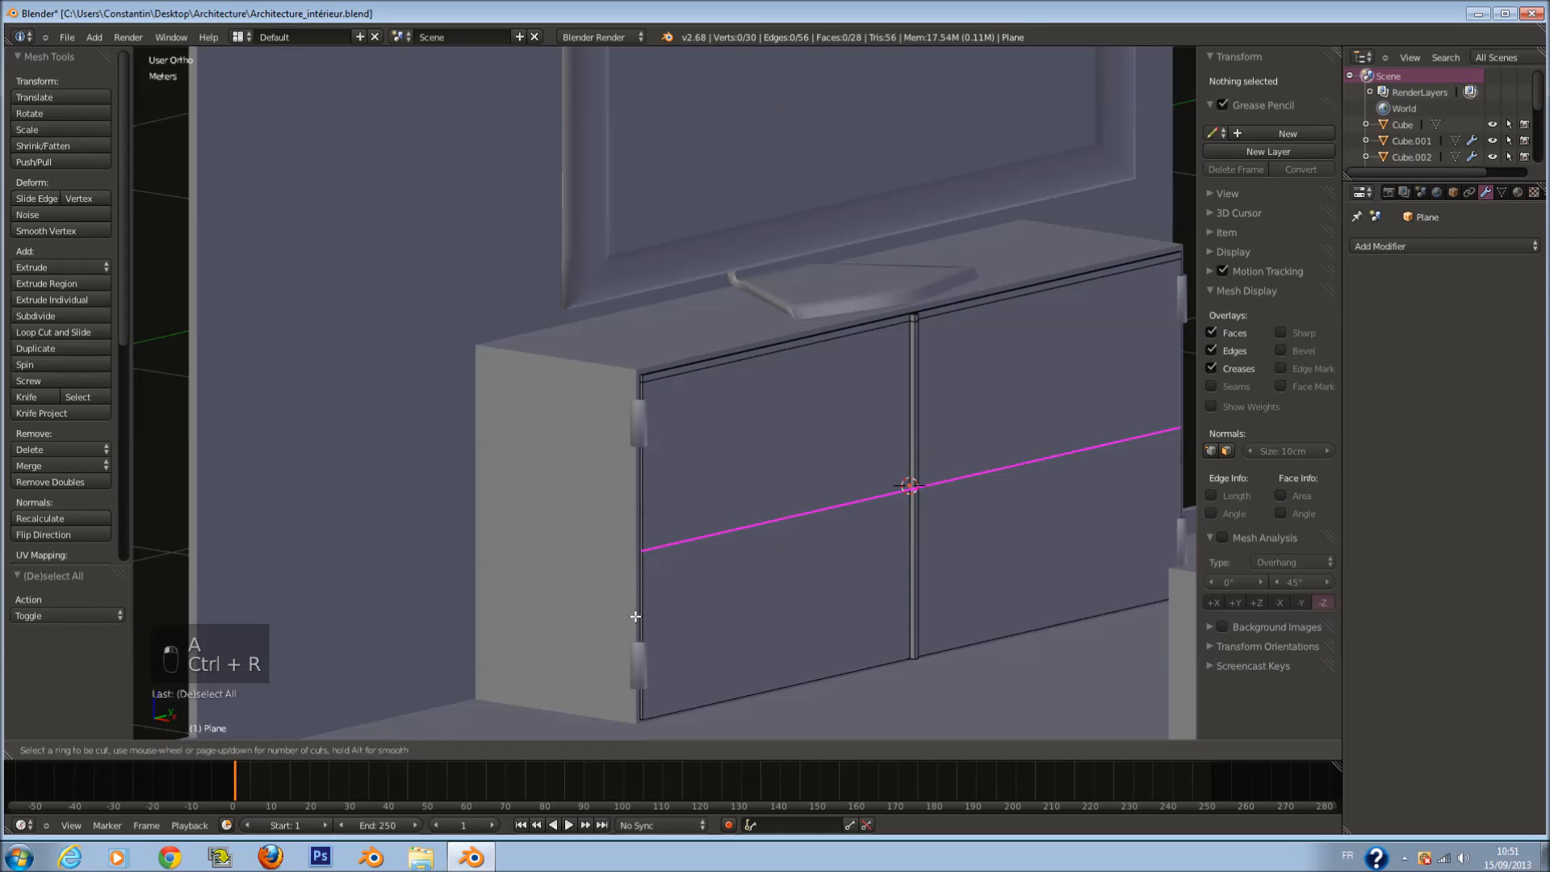
click(642, 517)
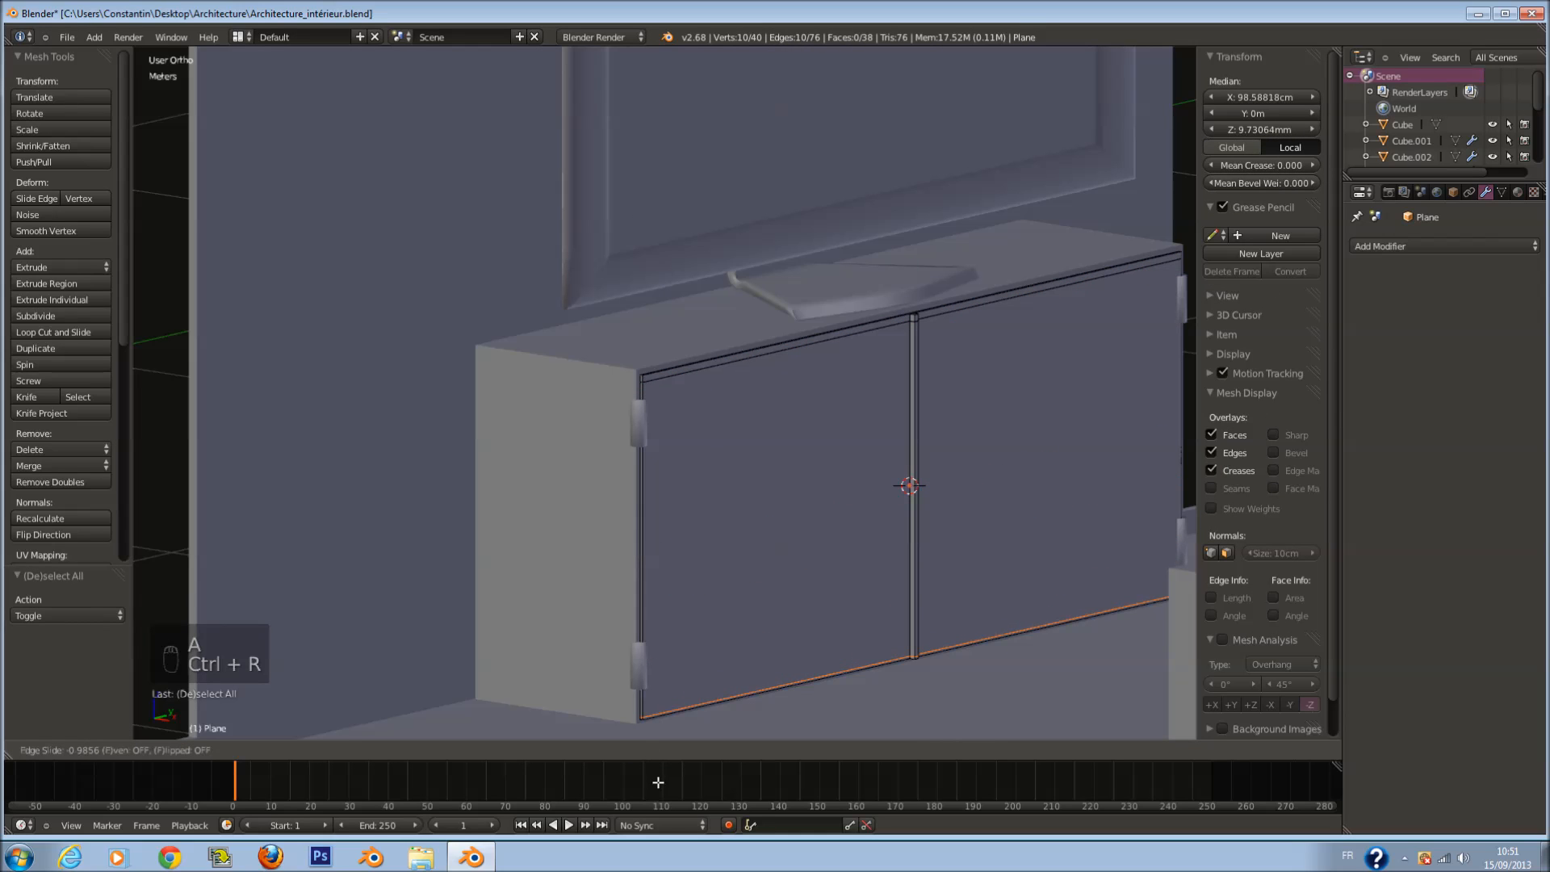
click(659, 781)
Step: Add vertical loop cuts to the front panel, one close to each outer side edge
key(ctrl+r)
click(652, 381)
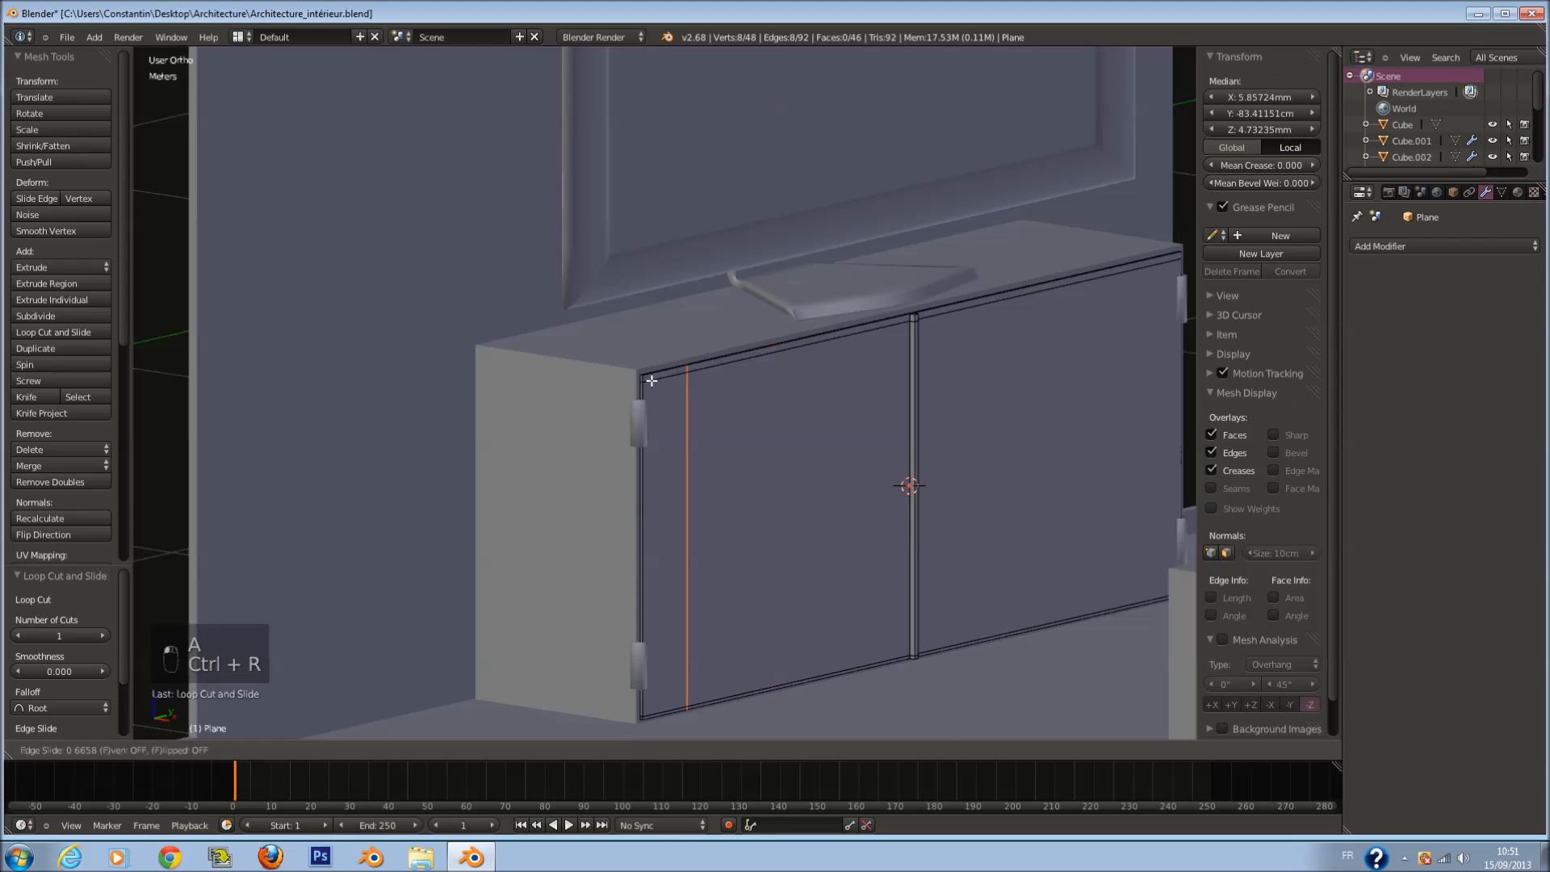
click(619, 389)
key(a)
key(ctrl+r)
click(1050, 339)
click(1171, 264)
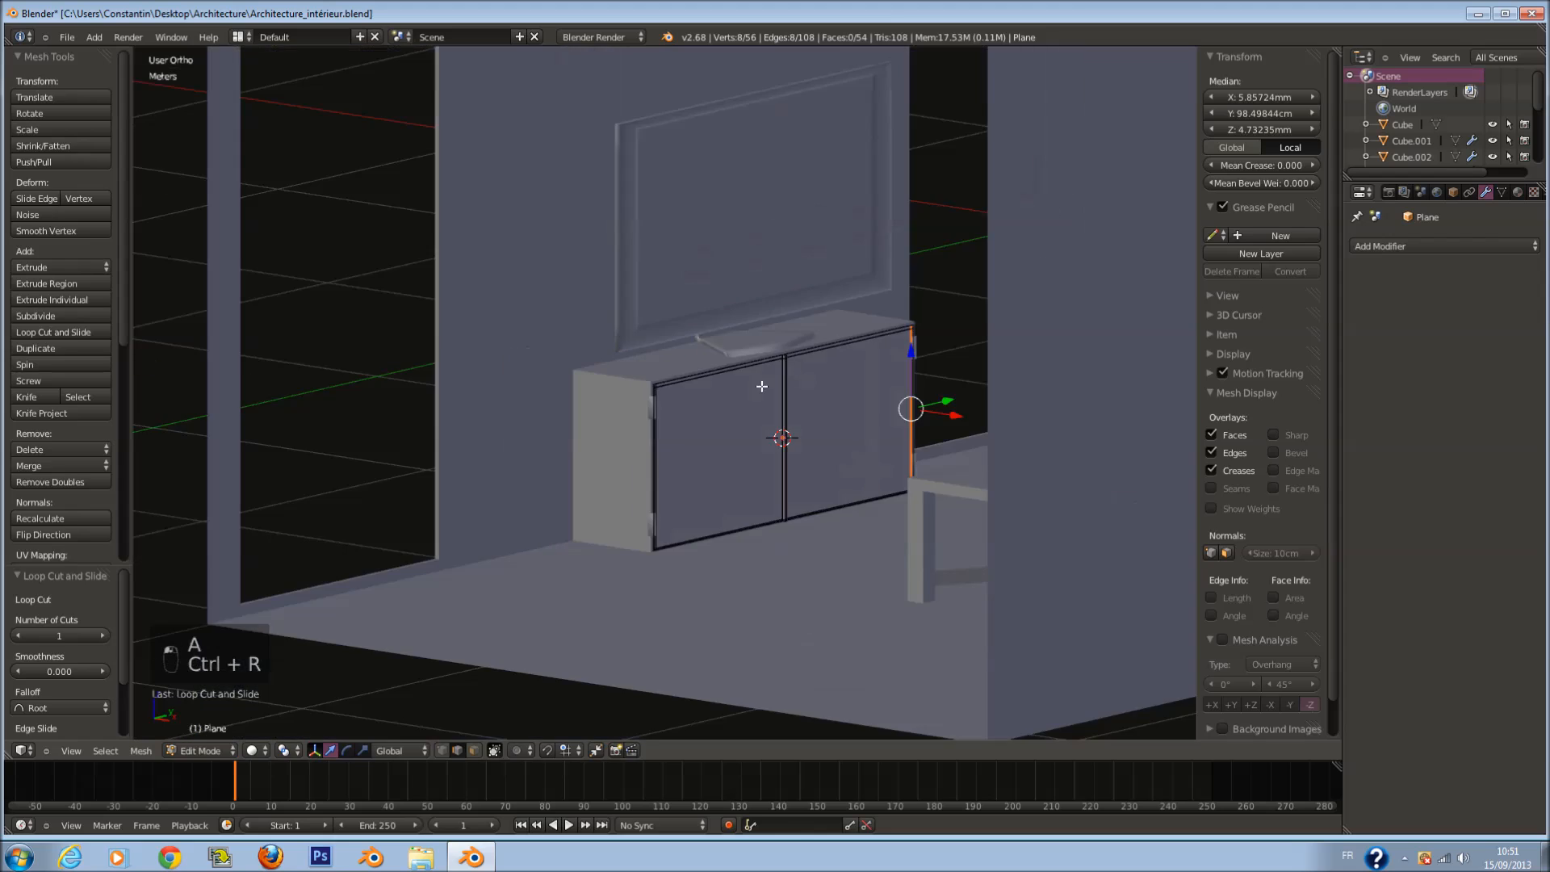
Step: Leave Edit Mode, deselect the front panel and save the scene file
key(Tab)
key(ctrl+s)
key(a)
key(ctrl+s)
click(854, 395)
scroll(832, 394, down, 4)
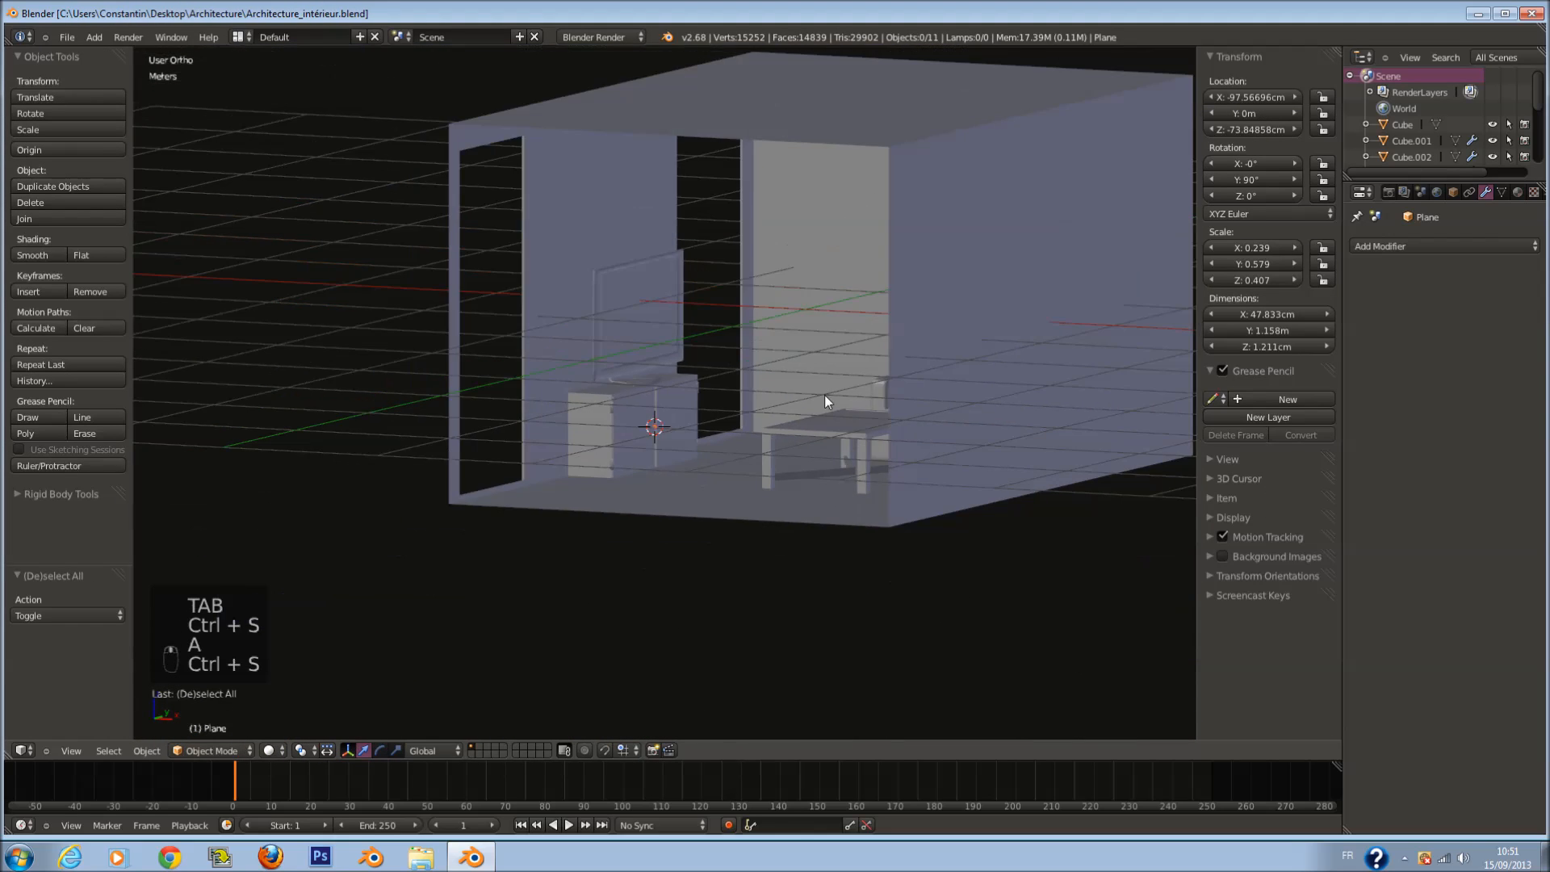
mouse_move(825, 394)
middle_down()
mouse_move(881, 412)
mouse_move(818, 394)
mouse_move(847, 431)
mouse_move(905, 433)
mouse_move(893, 404)
mouse_move(858, 433)
mouse_move(835, 423)
middle_up()
key(ctrl+s)
click(834, 423)
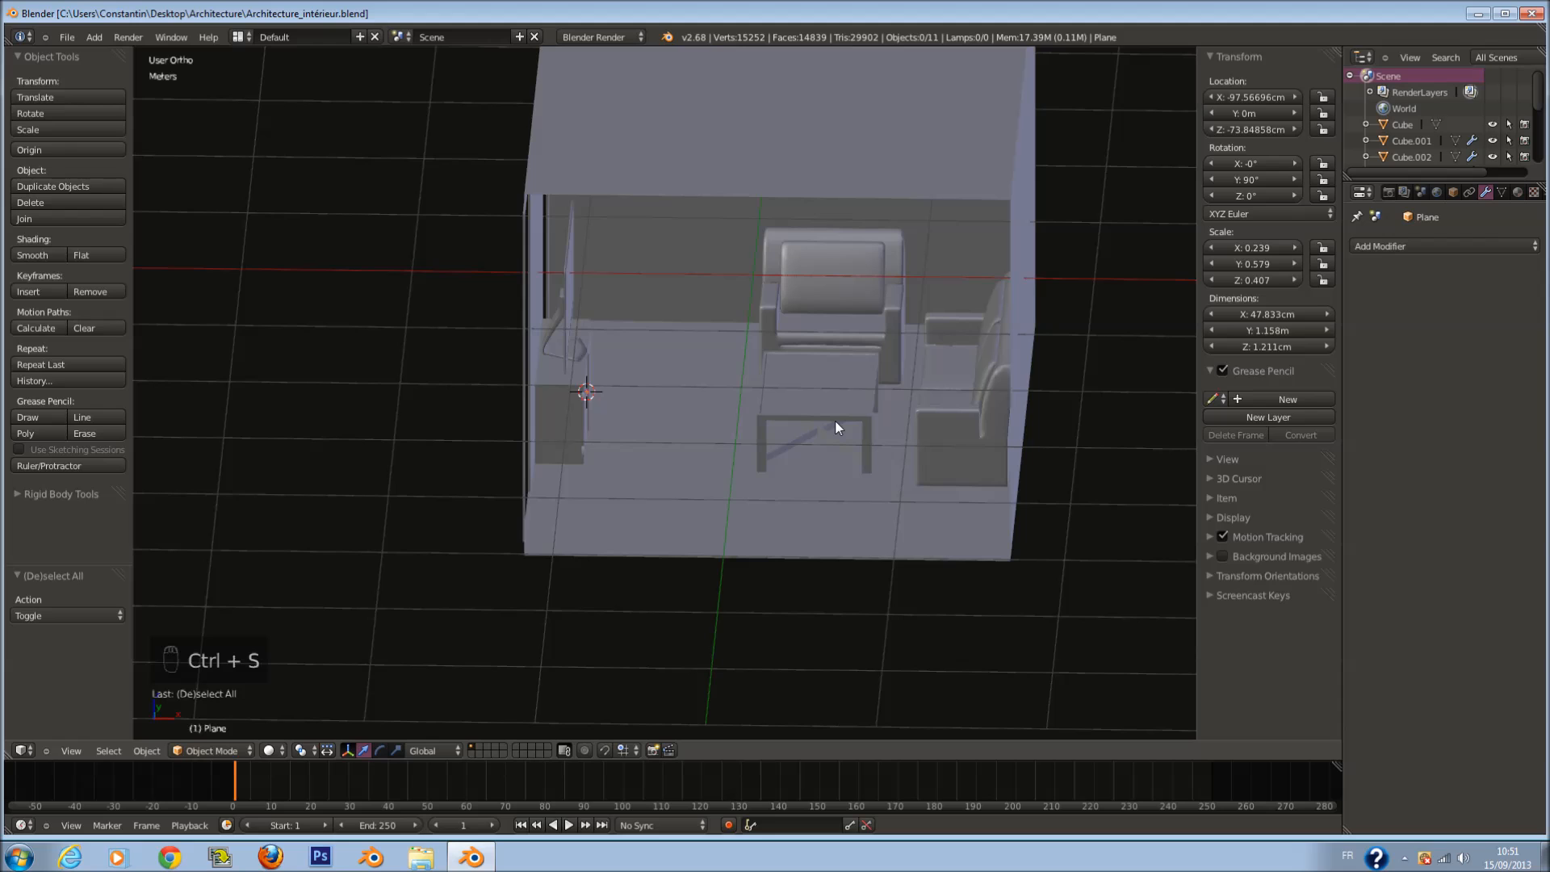
Step: Widen the room by moving the wall behind the sofa about 38.5 cm outward along X in top wireframe view, and save
key(KP_7)
key(z)
right_click(888, 419)
scroll(889, 442, down, 2)
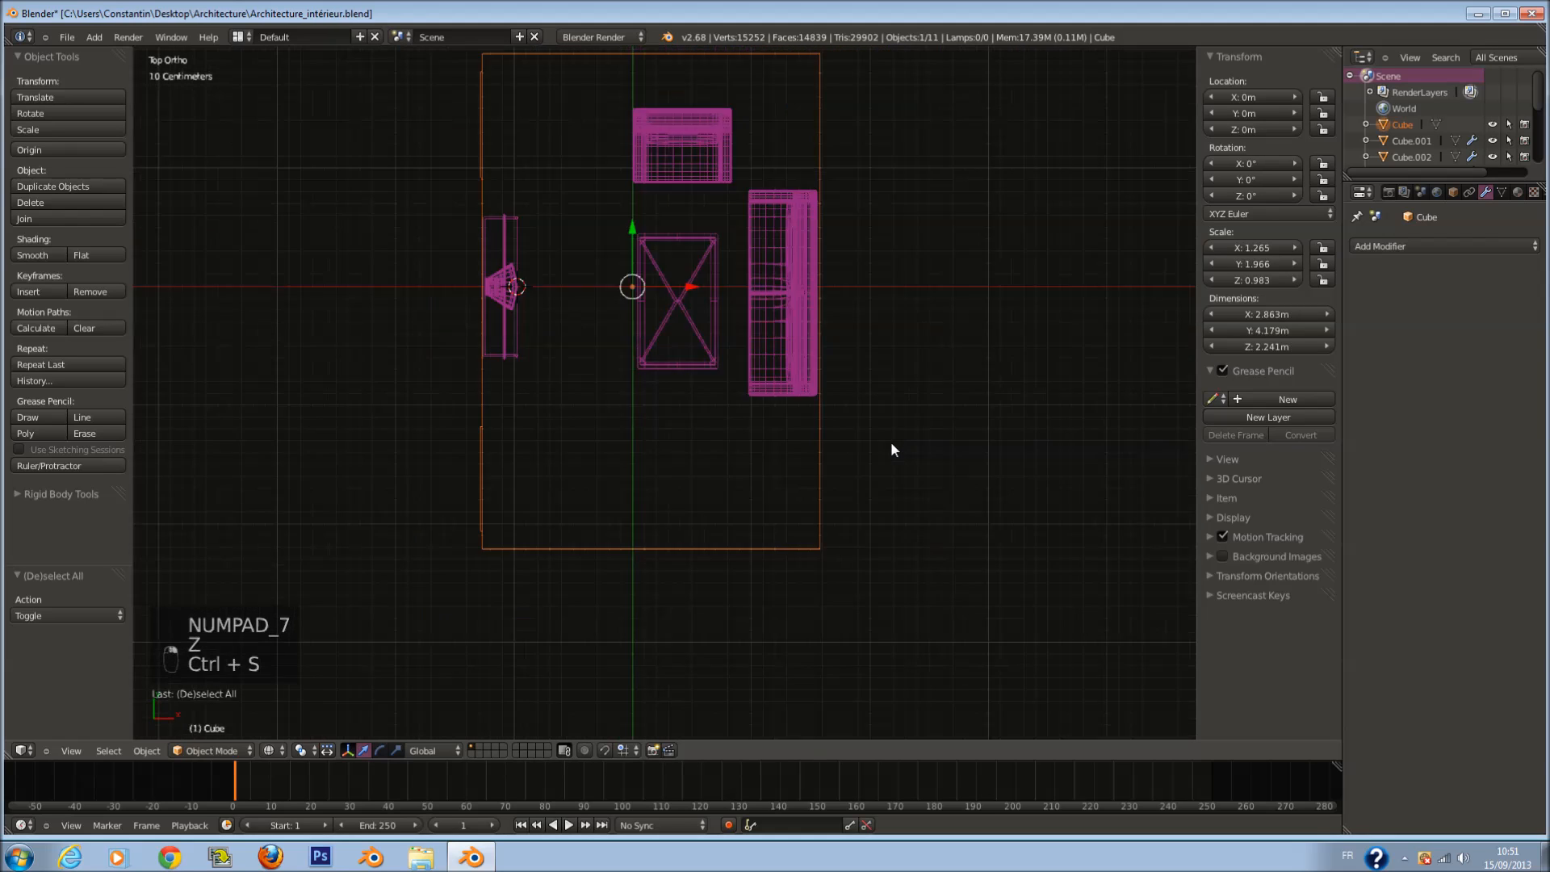
key(Tab)
drag(862, 437, 896, 457)
shift+middle_drag(896, 457, 767, 491)
scroll(806, 451, up, 1)
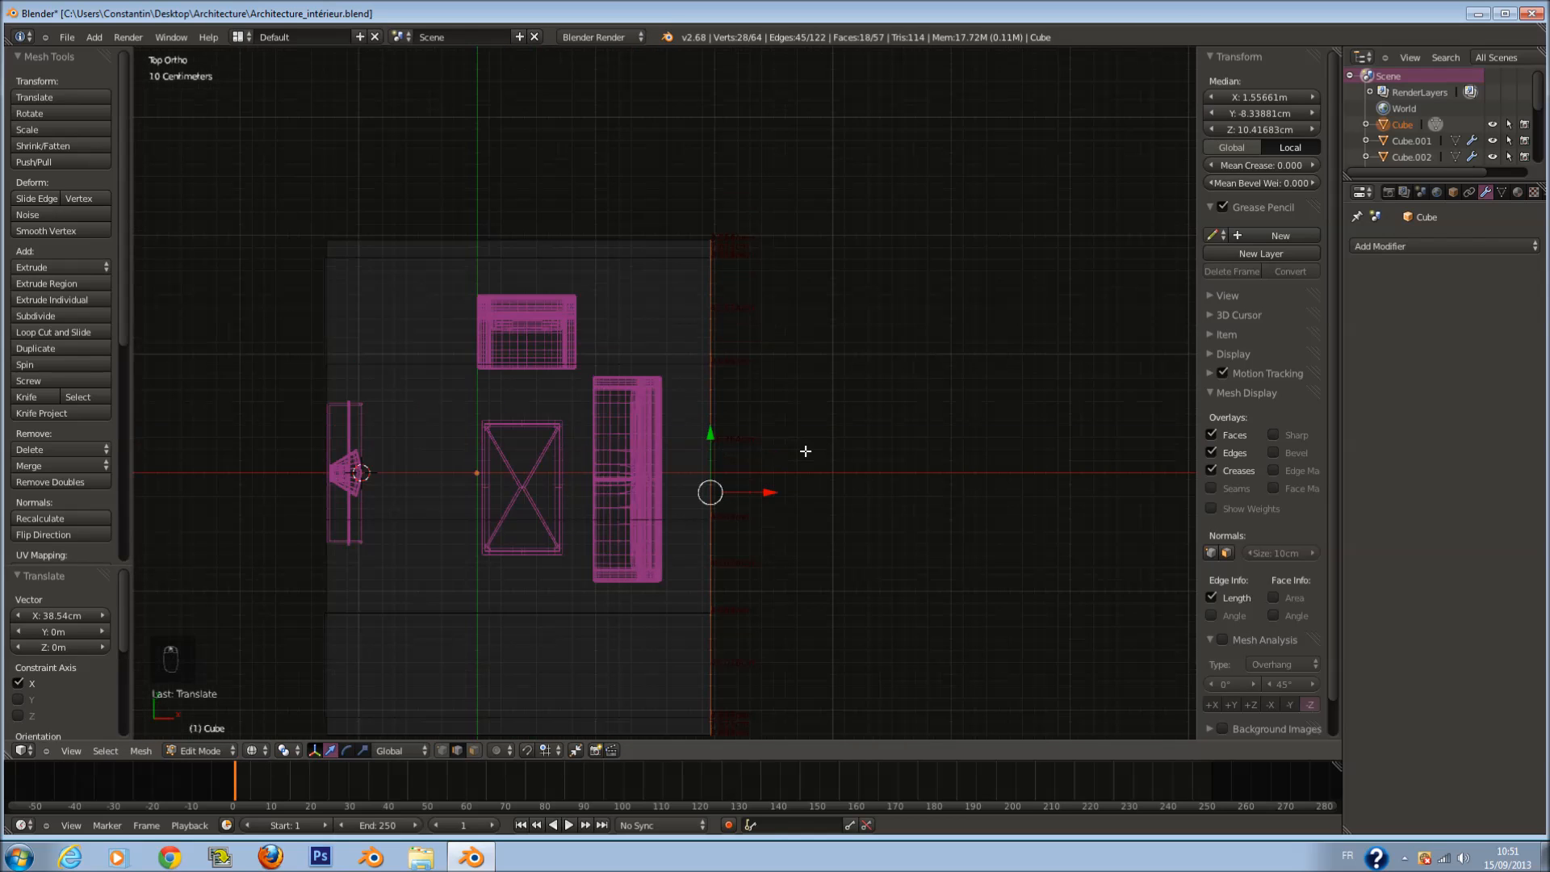
shift+scroll(752, 451, down, 2)
key(Tab)
key(ctrl+s)
key(a)
scroll(698, 450, up, 3)
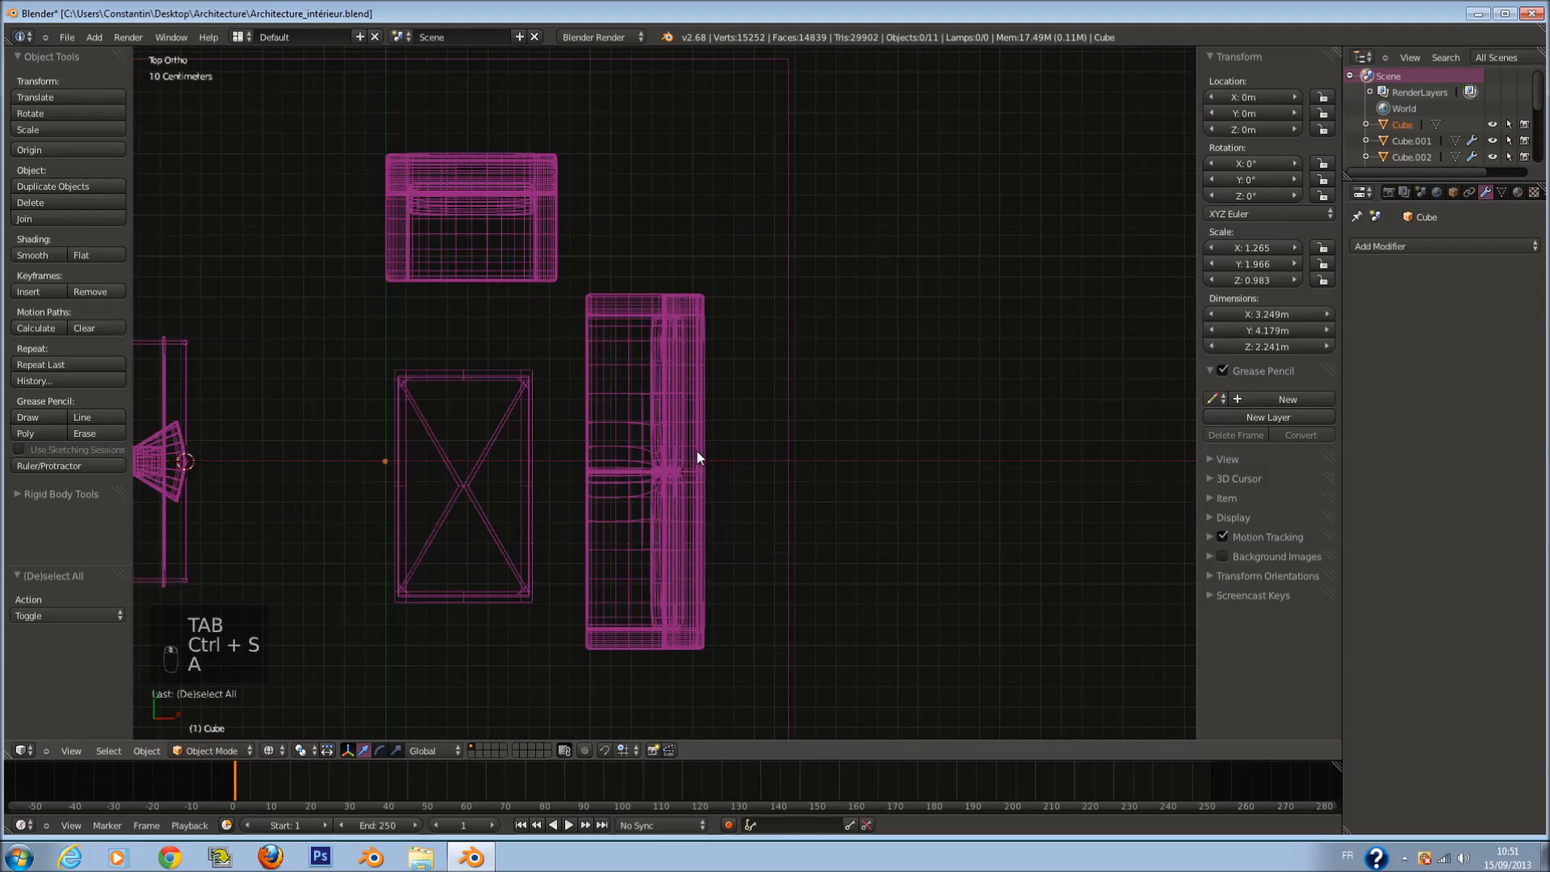
ctrl+scroll(700, 454, down, 4)
key(ctrl+s)
Step: Move the sofa's backrest section about 4.4 cm along X in Edit Mode to deepen the seat, and save the file
key(a)
key(a)
scroll(730, 444, up, 1)
right_click(778, 439)
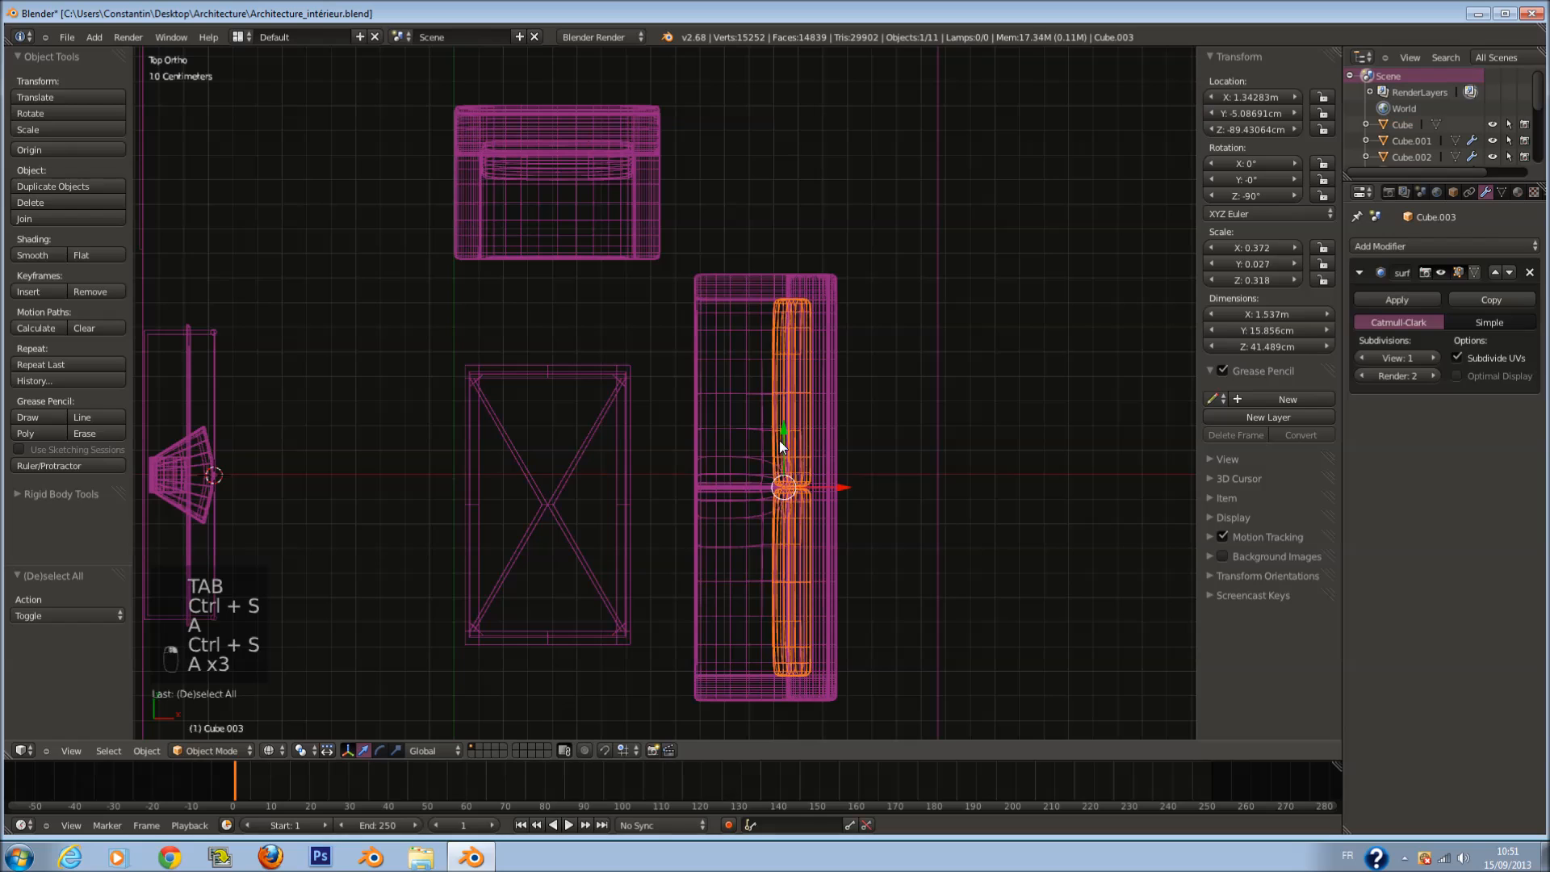
ctrl+scroll(822, 446, up, 2)
shift+scroll(822, 446, down, 3)
key(Tab)
scroll(779, 239, up, 1)
key(a)
key(a)
key(a)
key(c)
drag(788, 664, 799, 416)
right_click(828, 540)
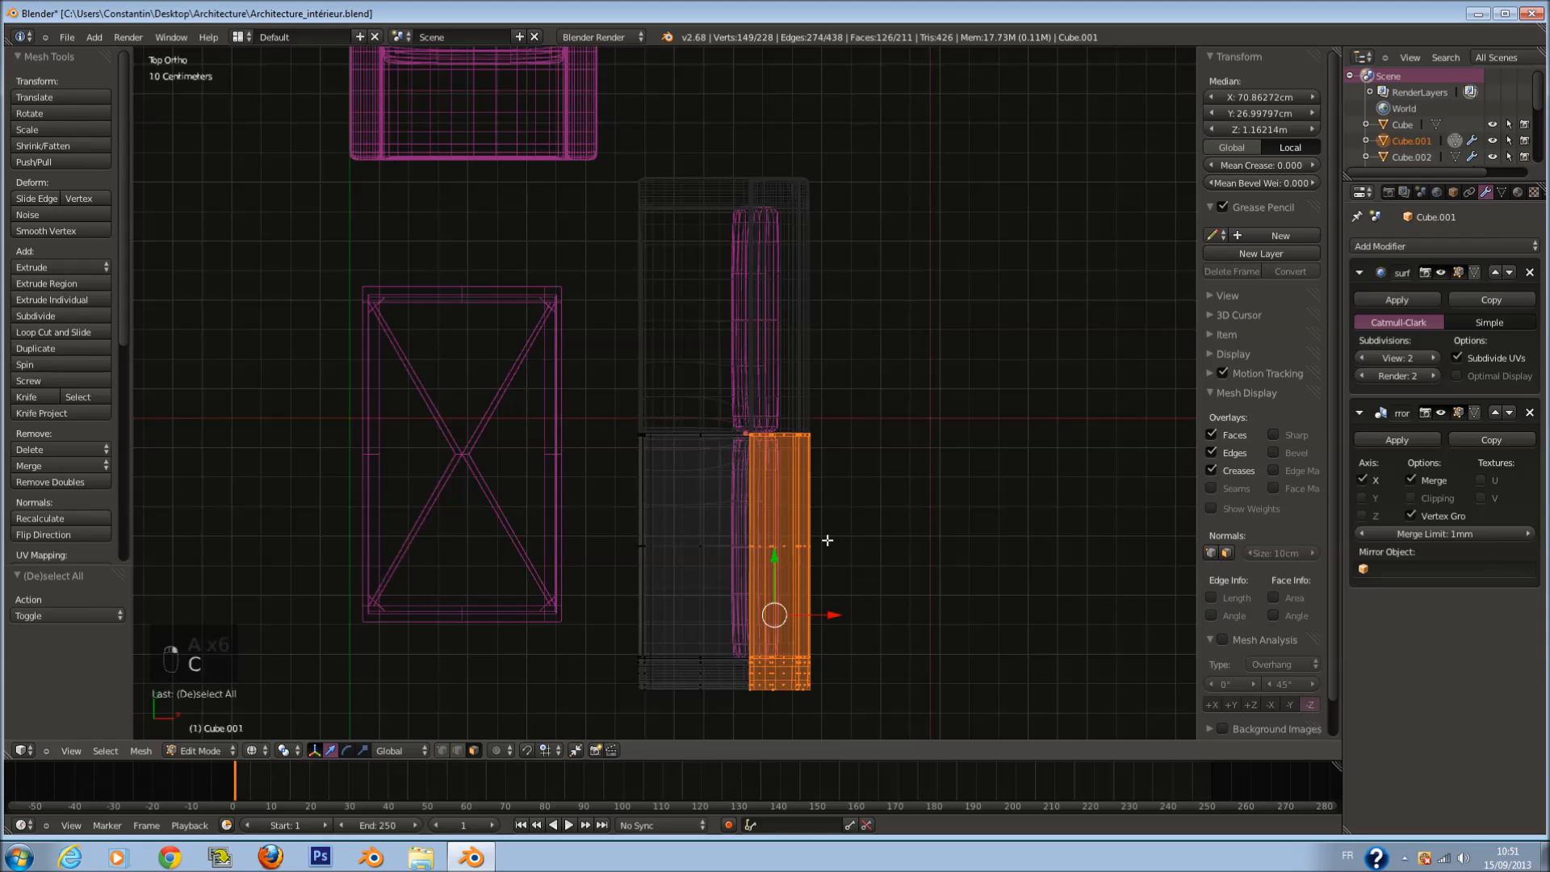
drag(832, 621, 846, 622)
key(KP_3)
key(KP_1)
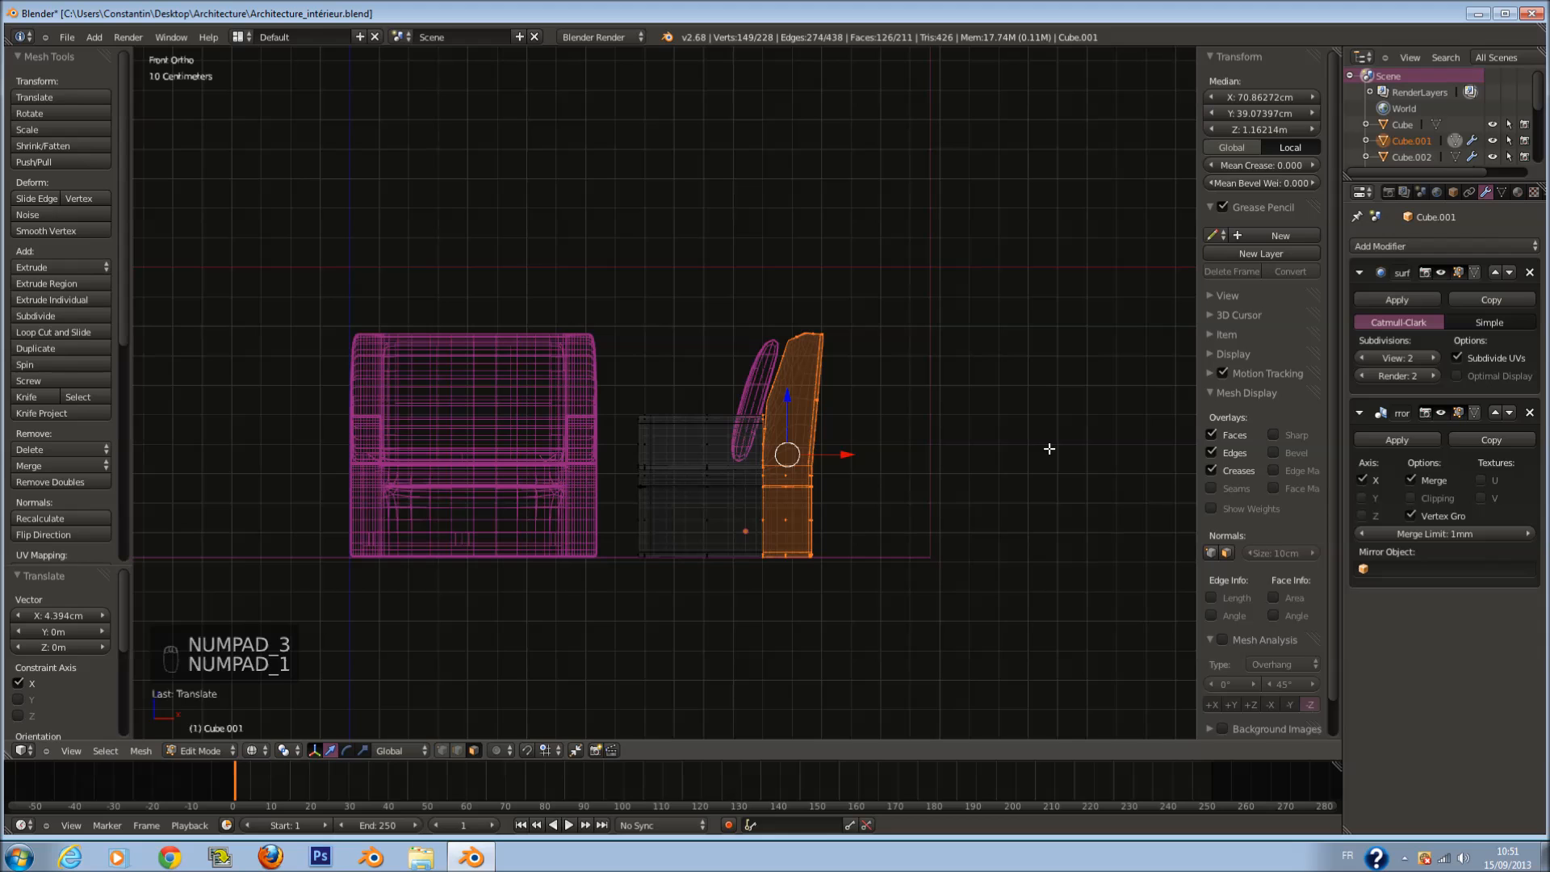
key(Tab)
key(ctrl+s)
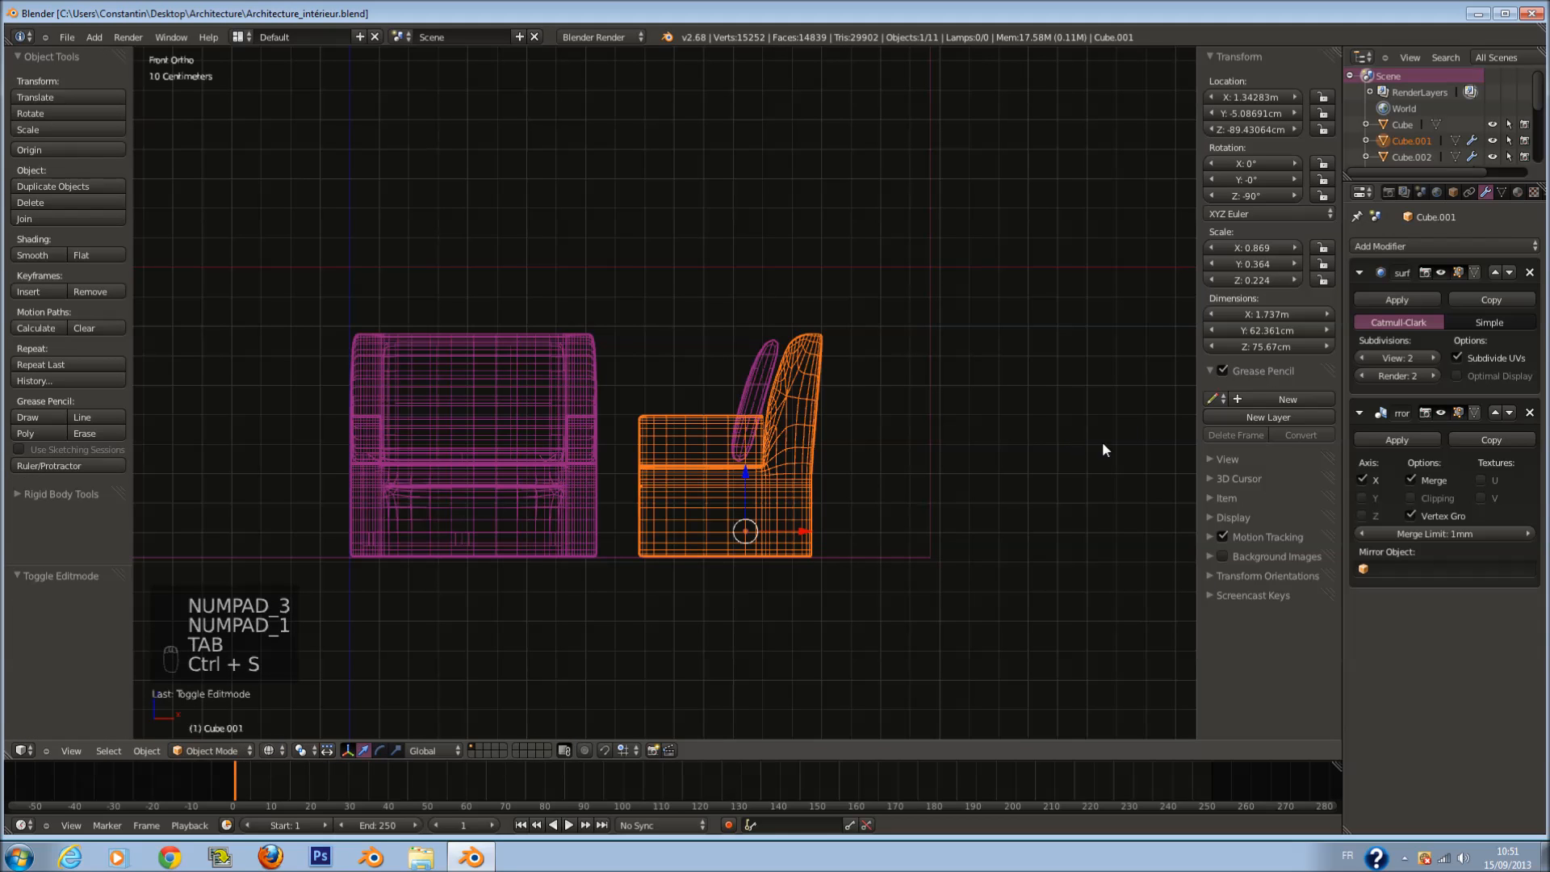
click(1476, 16)
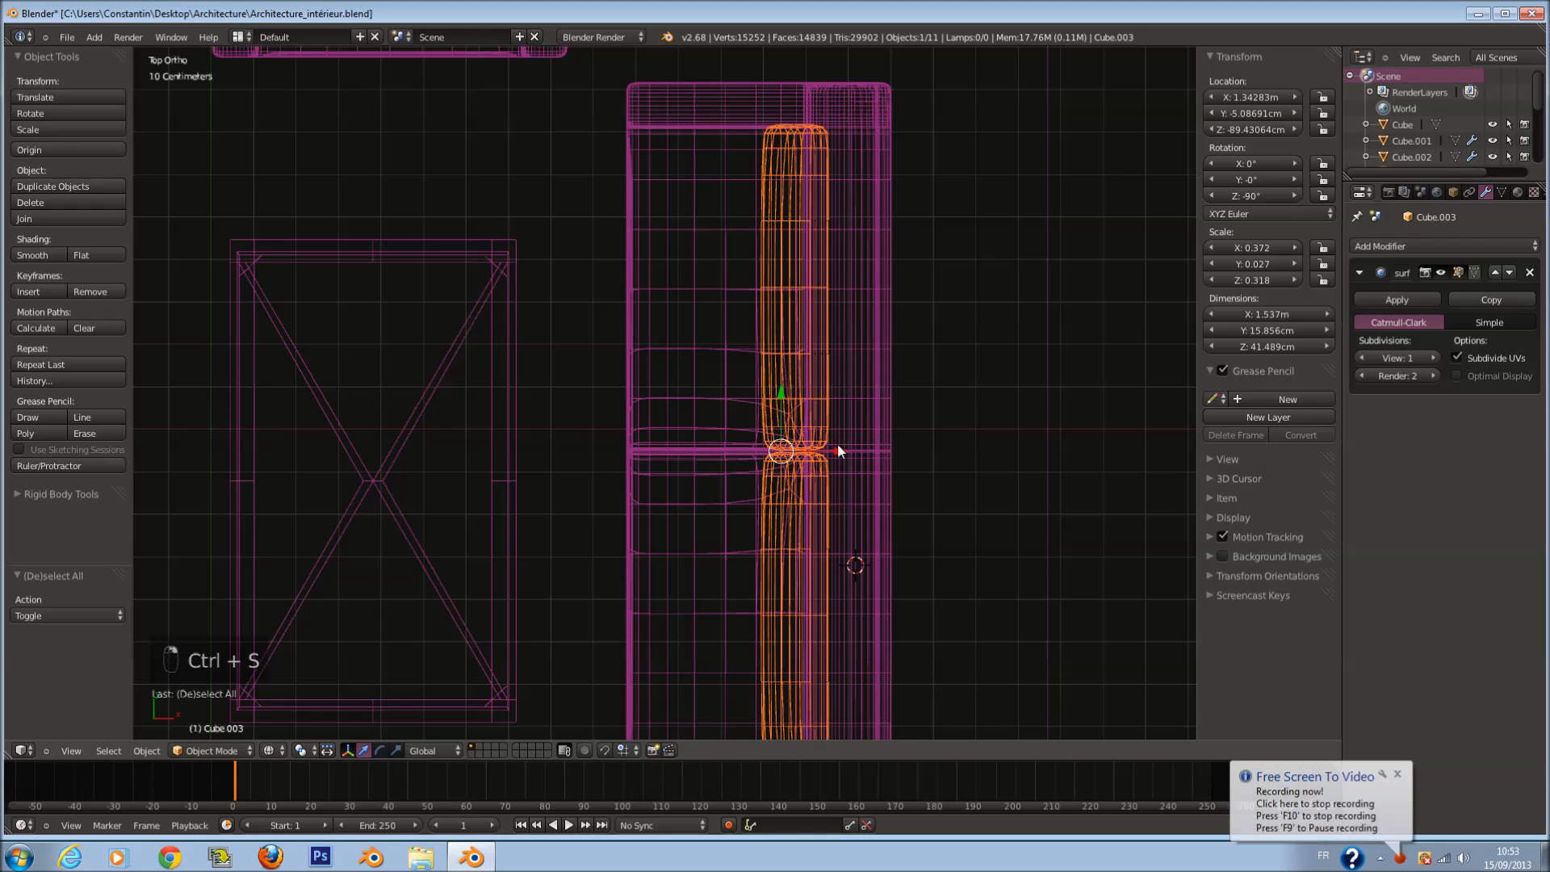
Step: Shift the sofa's back cushions slightly along X toward the backrest, and save the file
key(z)
mouse_move(838, 449)
middle_down()
mouse_move(849, 287)
mouse_move(781, 404)
mouse_move(796, 504)
middle_up()
mouse_move(818, 572)
mouse_down()
mouse_move(830, 588)
mouse_move(824, 570)
mouse_up()
key(KP_7)
key(z)
scroll(783, 400, down, 2)
key(ctrl+s)
Step: Move the sofa, armchair and coffee table together along X until the sofa stands against the widened room's wall
key(c)
click(784, 428)
right_click(808, 422)
scroll(809, 414, down, 2)
key(c)
drag(598, 385, 567, 283)
right_click(568, 284)
scroll(676, 407, down, 1)
key(c)
middle_click(487, 410)
drag(675, 351, 723, 376)
scroll(723, 376, up, 2)
Step: Move the coffee table slightly along X away from the sofa
key(a)
key(c)
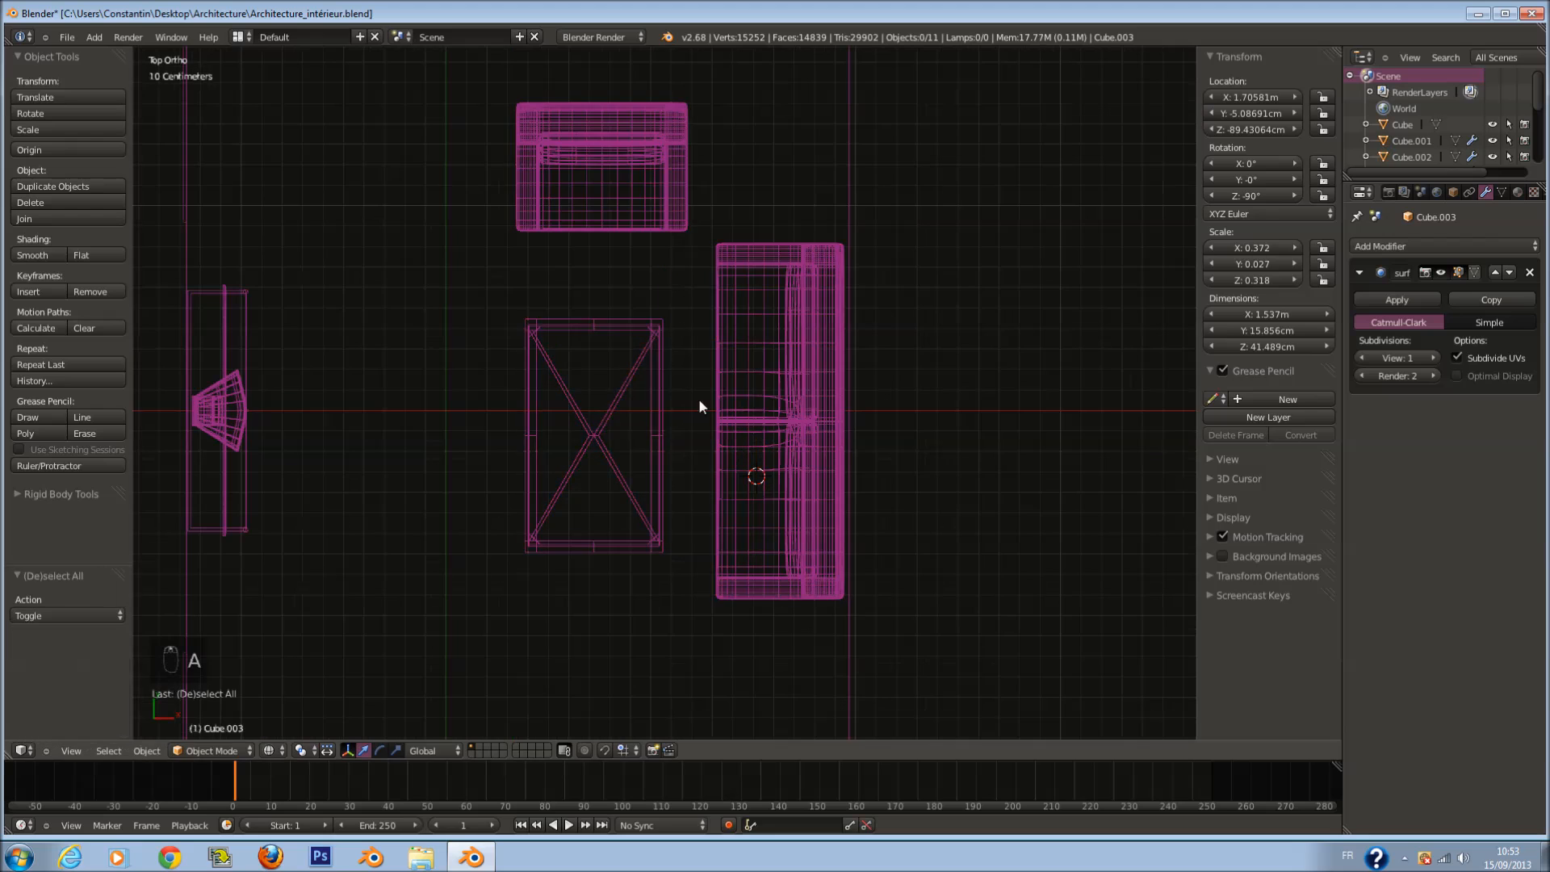
click(600, 437)
right_click(599, 438)
drag(646, 442, 631, 436)
shift+scroll(733, 318, up, 3)
Step: Move the armchair with its cushion along X toward the television in two shifts of about 6.7 cm each
key(a)
key(c)
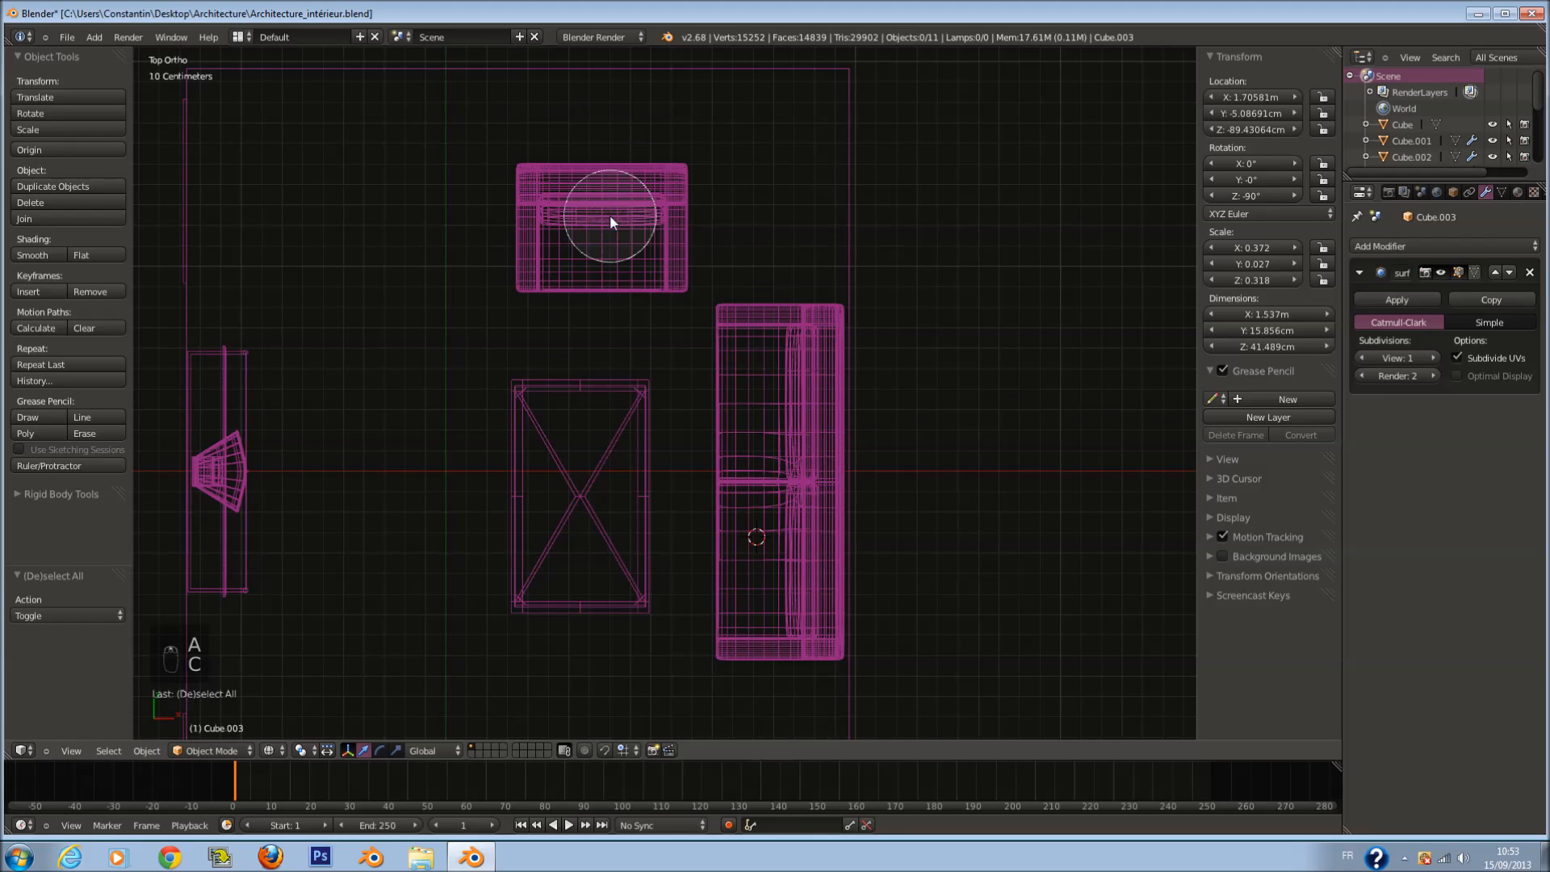
click(608, 215)
right_click(609, 214)
drag(660, 214, 646, 216)
shift+scroll(613, 213, up, 3)
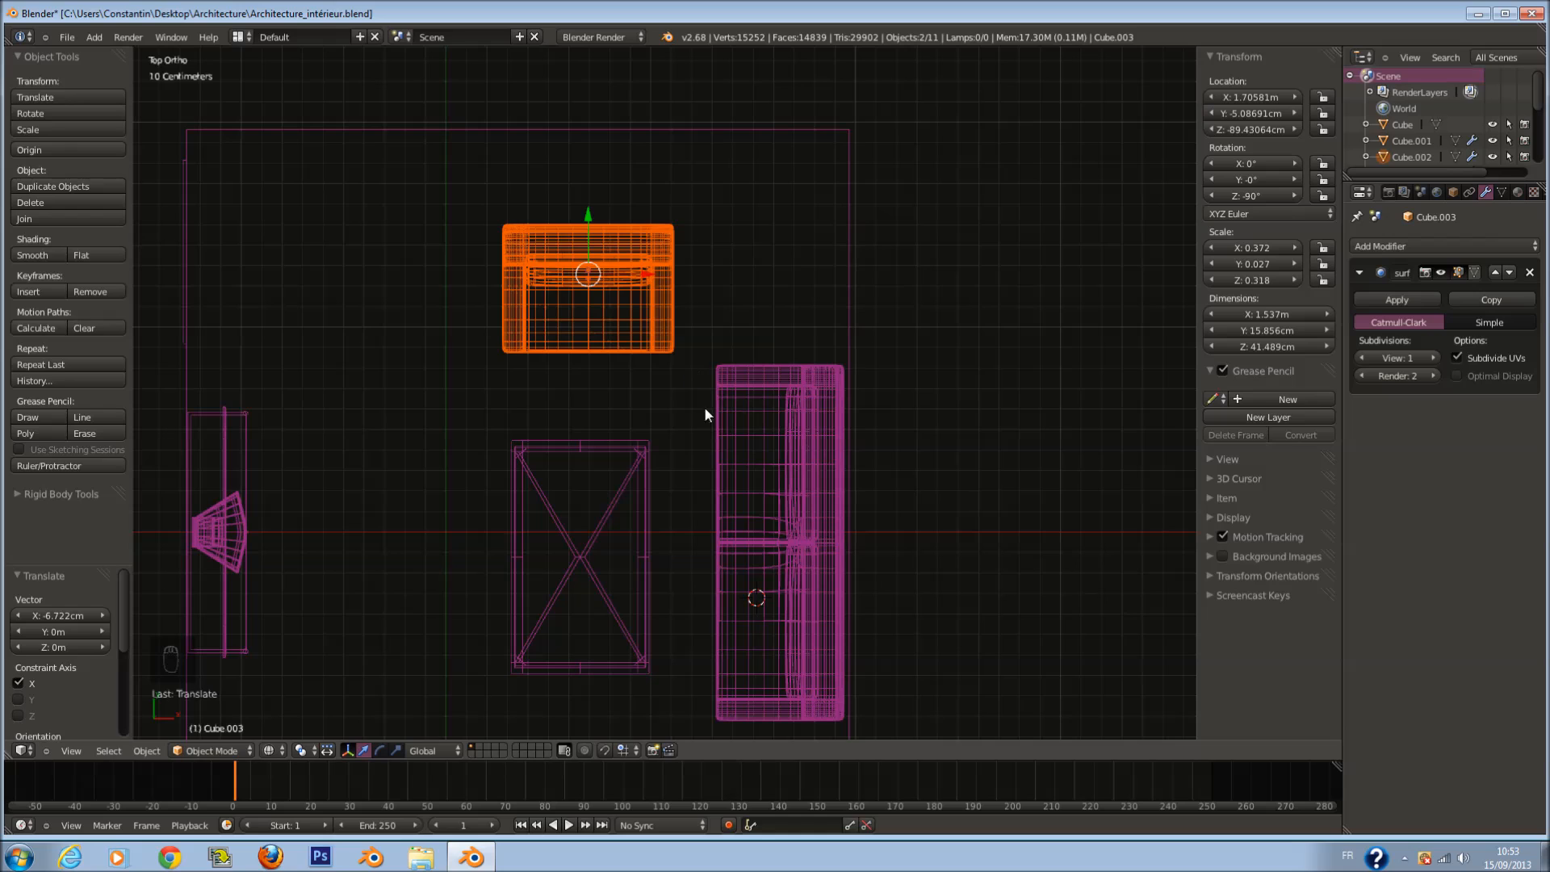
drag(628, 279, 613, 273)
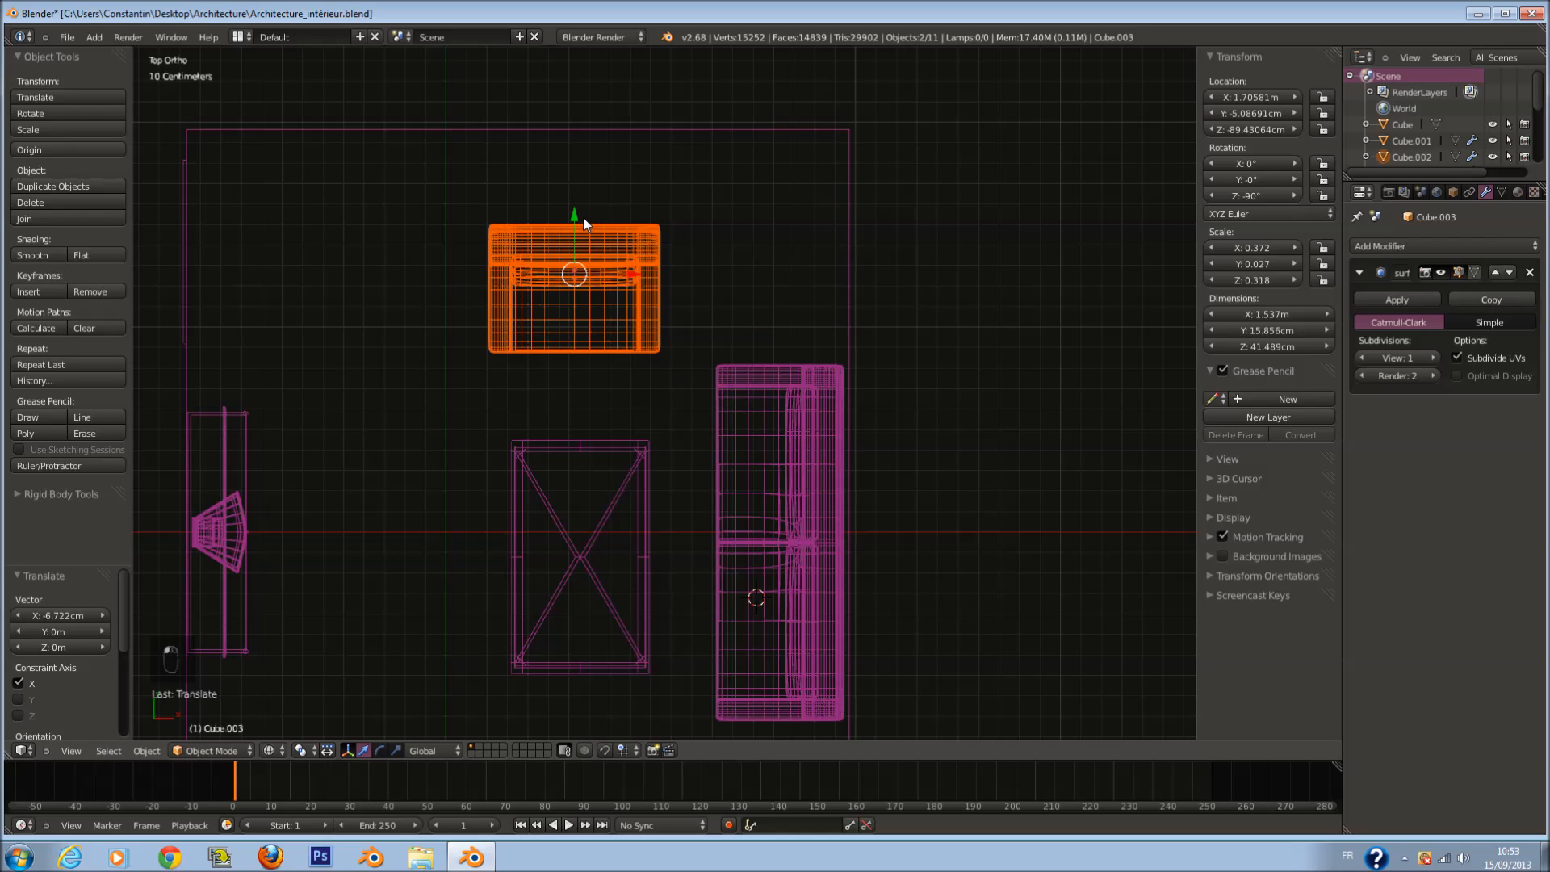
Step: Move the coffee table about 15 cm along Y toward the armchair, centring it in front of the sofa
key(a)
key(c)
click(588, 546)
right_click(588, 545)
drag(579, 498, 574, 468)
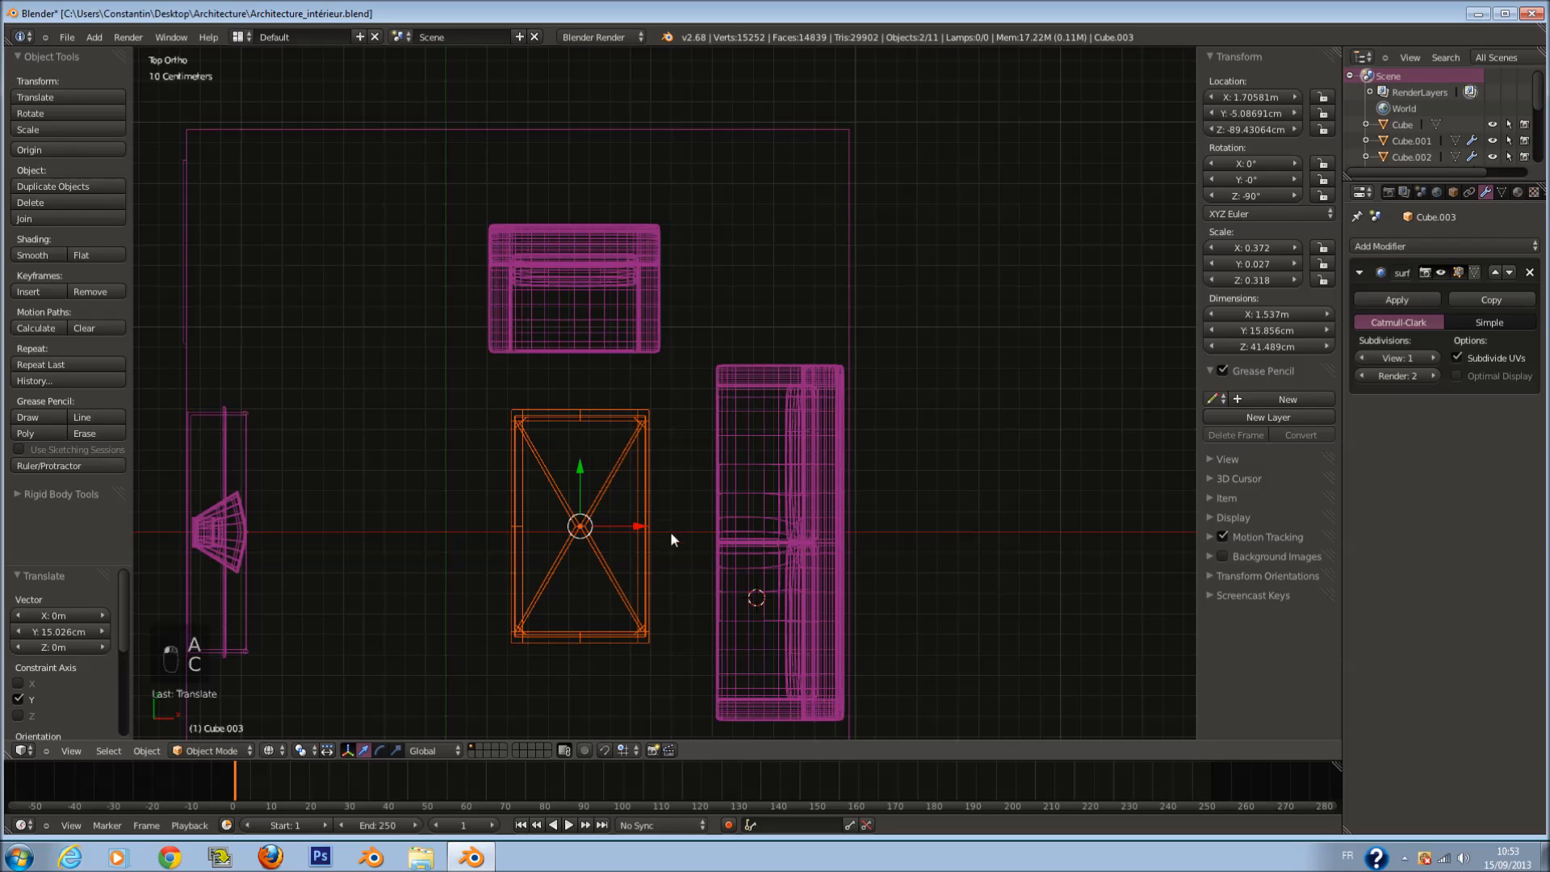
drag(647, 532, 646, 532)
click(653, 535)
Step: Return to solid shading and examine the whole furnished room from outside at an angle
key(a)
key(a)
key(a)
scroll(672, 533, down, 3)
key(z)
middle_drag(715, 494, 772, 356)
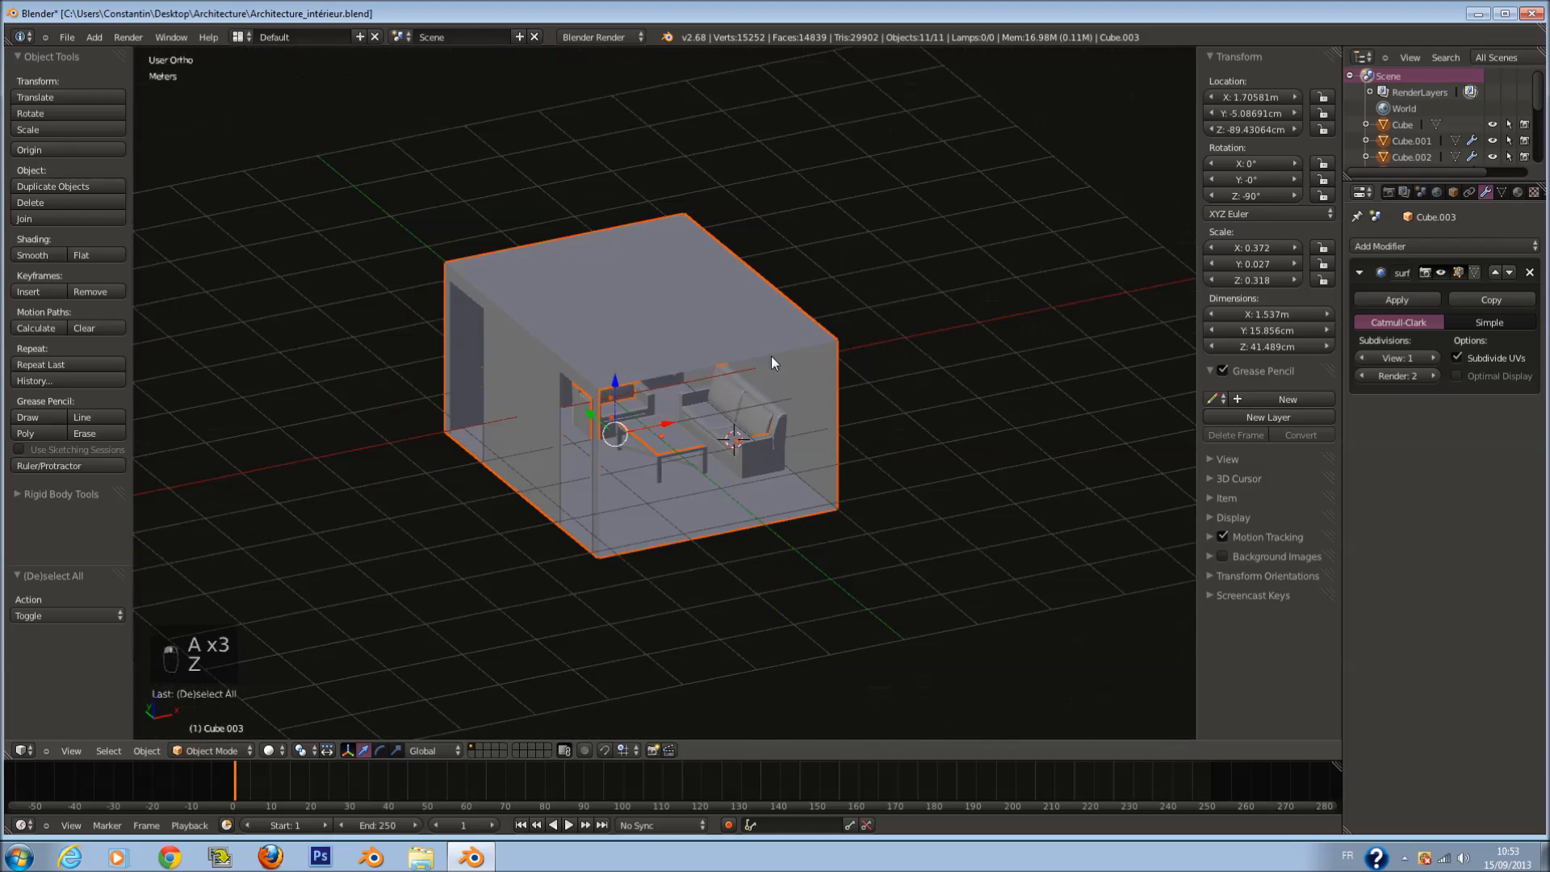
Step: Look over the rearranged room from another angle and save the scene over the existing file
key(a)
scroll(810, 507, up, 3)
key(ctrl+s)
click(810, 507)
mouse_move(798, 484)
middle_down()
mouse_move(776, 447)
mouse_move(633, 493)
mouse_move(729, 481)
mouse_move(770, 453)
mouse_move(893, 473)
mouse_move(743, 472)
middle_up()
key(ctrl+s)
click(695, 478)
key(a)
key(ctrl+s)
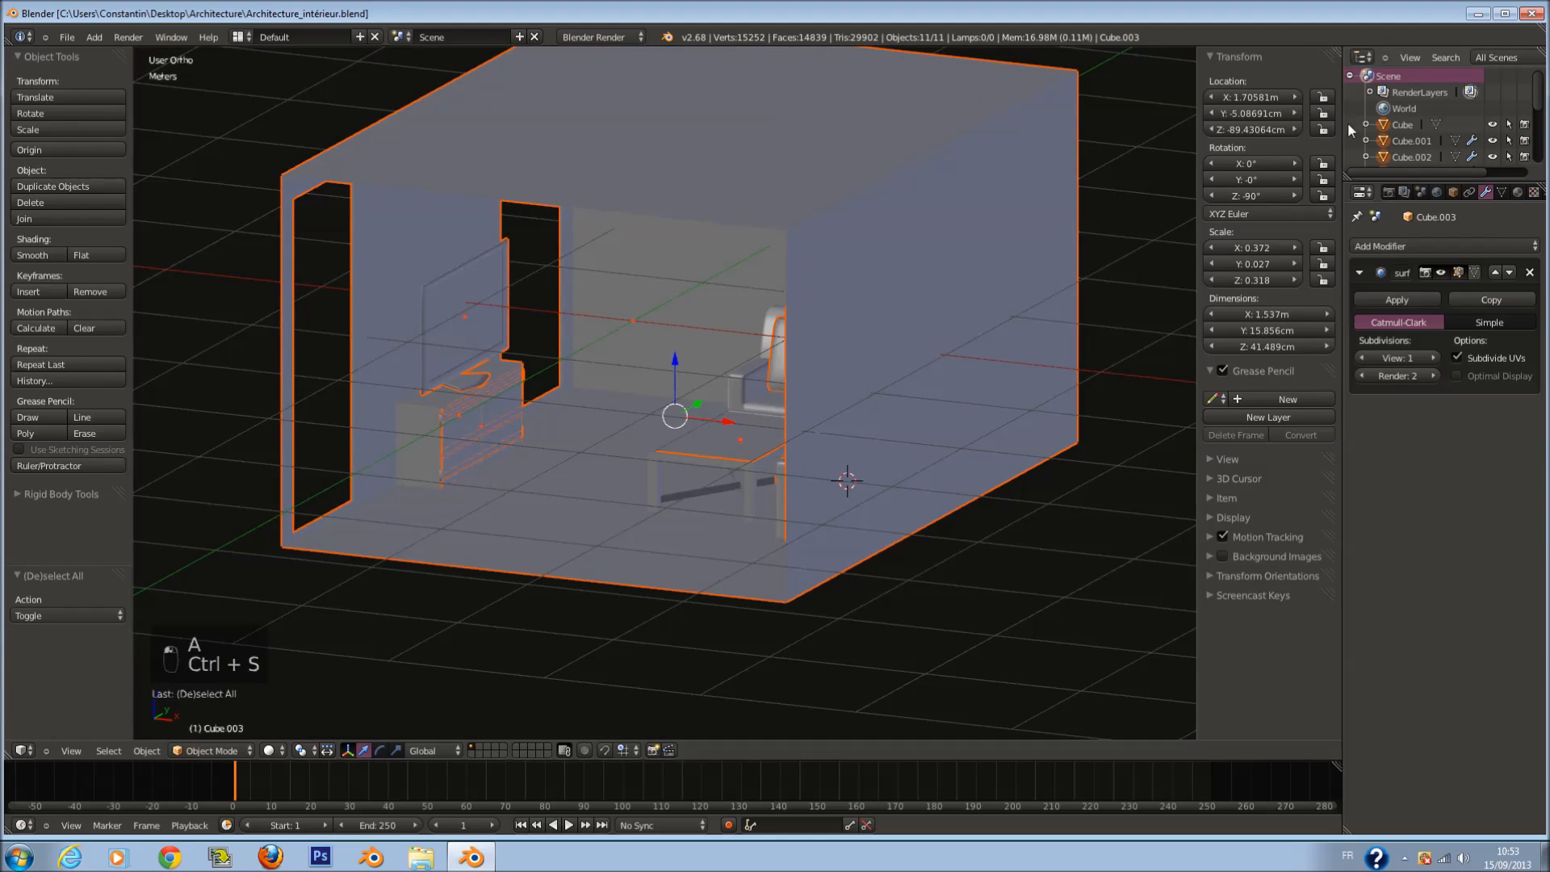
click(1477, 14)
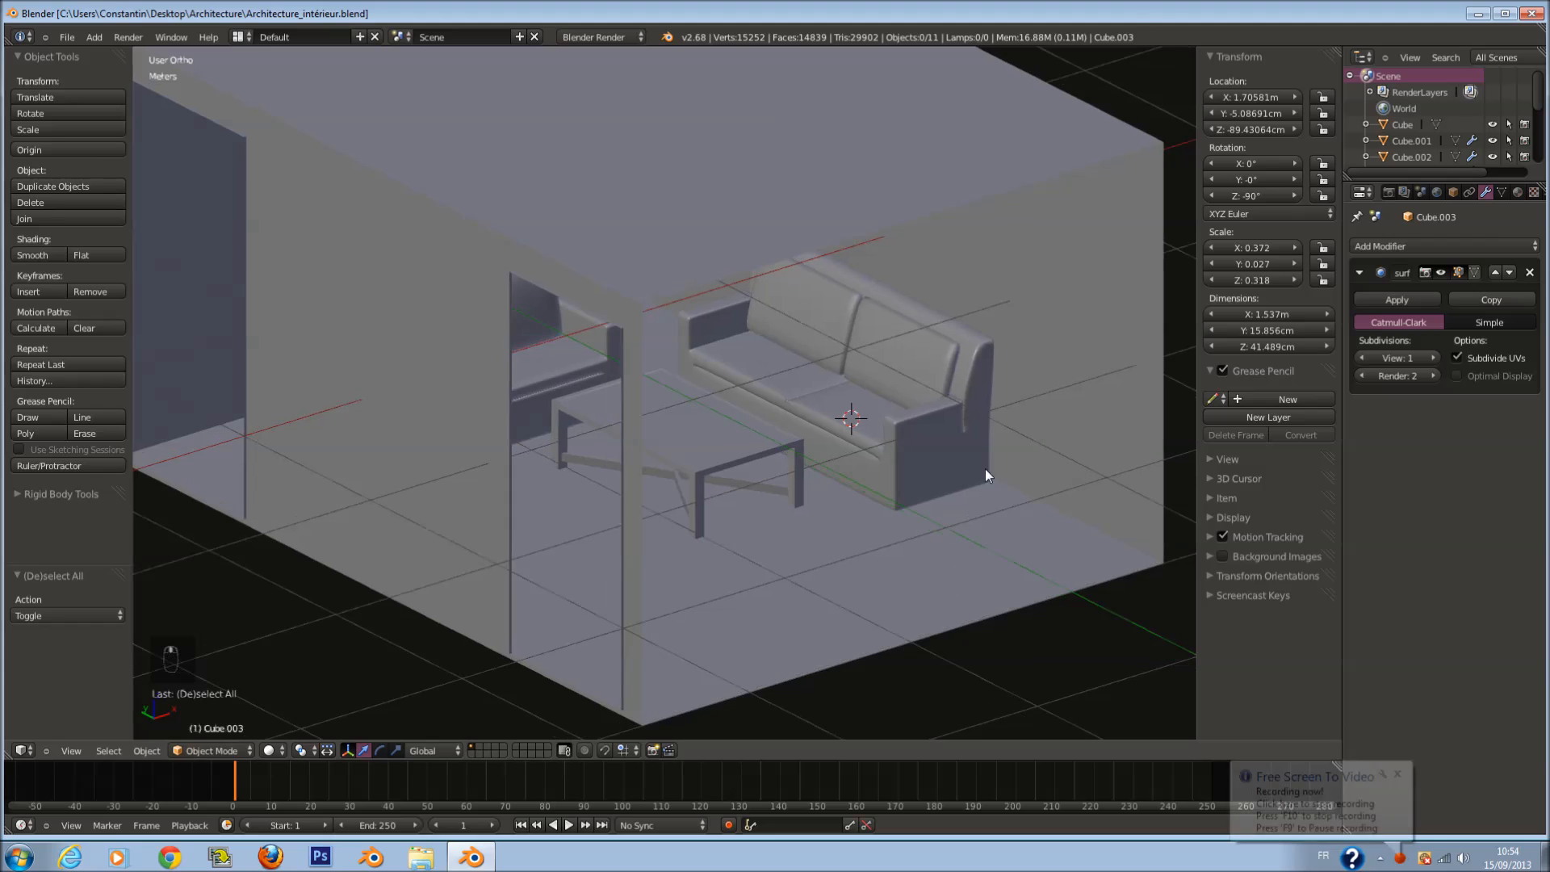
Step: Add a cube at the world origin on the empty second layer and scale it to about 1.2 m per side
click(486, 746)
key(shift+c)
key(shift+a)
mouse_move(704, 428)
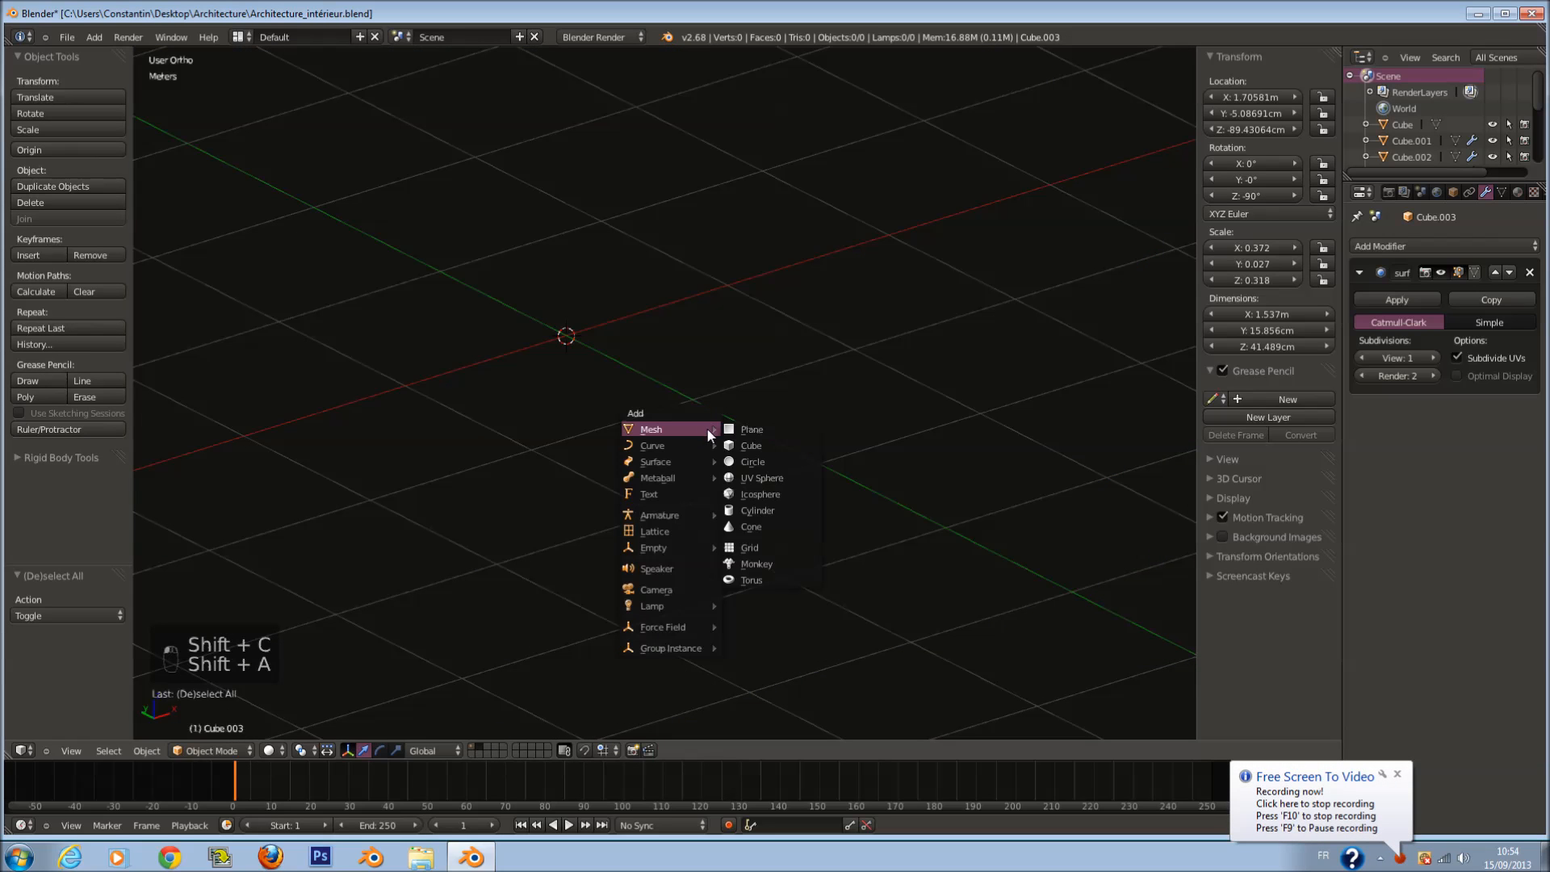
click(751, 446)
key(s)
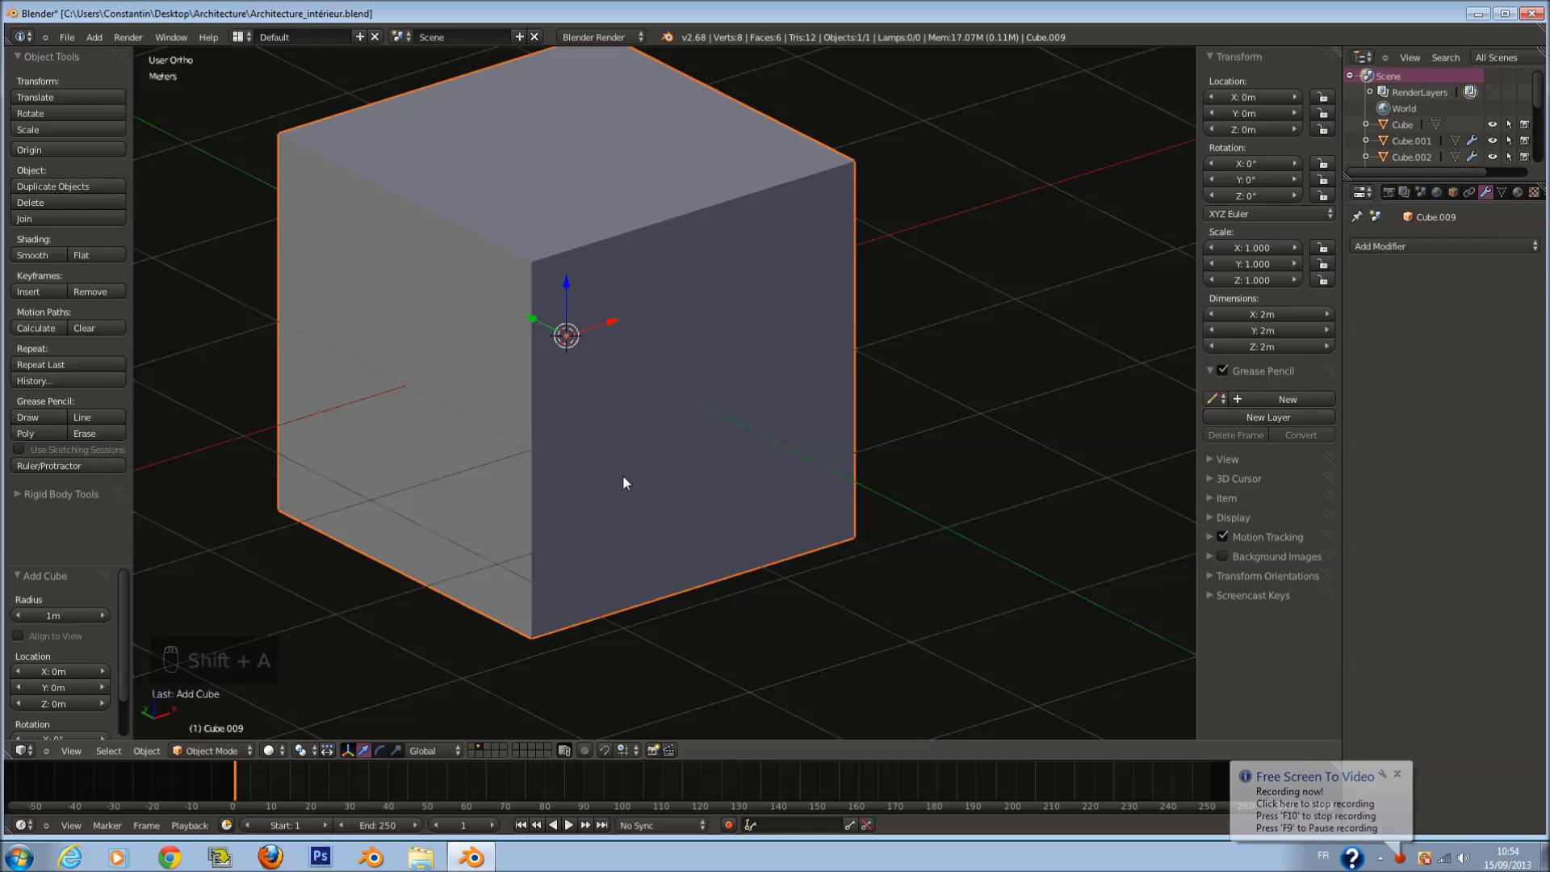
click(668, 429)
Step: Divide the cube into three equal horizontal bands with two centred loop cuts
key(Tab)
middle_drag(669, 429, 866, 370)
scroll(855, 271, up, 2)
key(a)
key(a)
key(ctrl+r)
scroll(865, 266, up, 1)
click(872, 269)
right_click(872, 280)
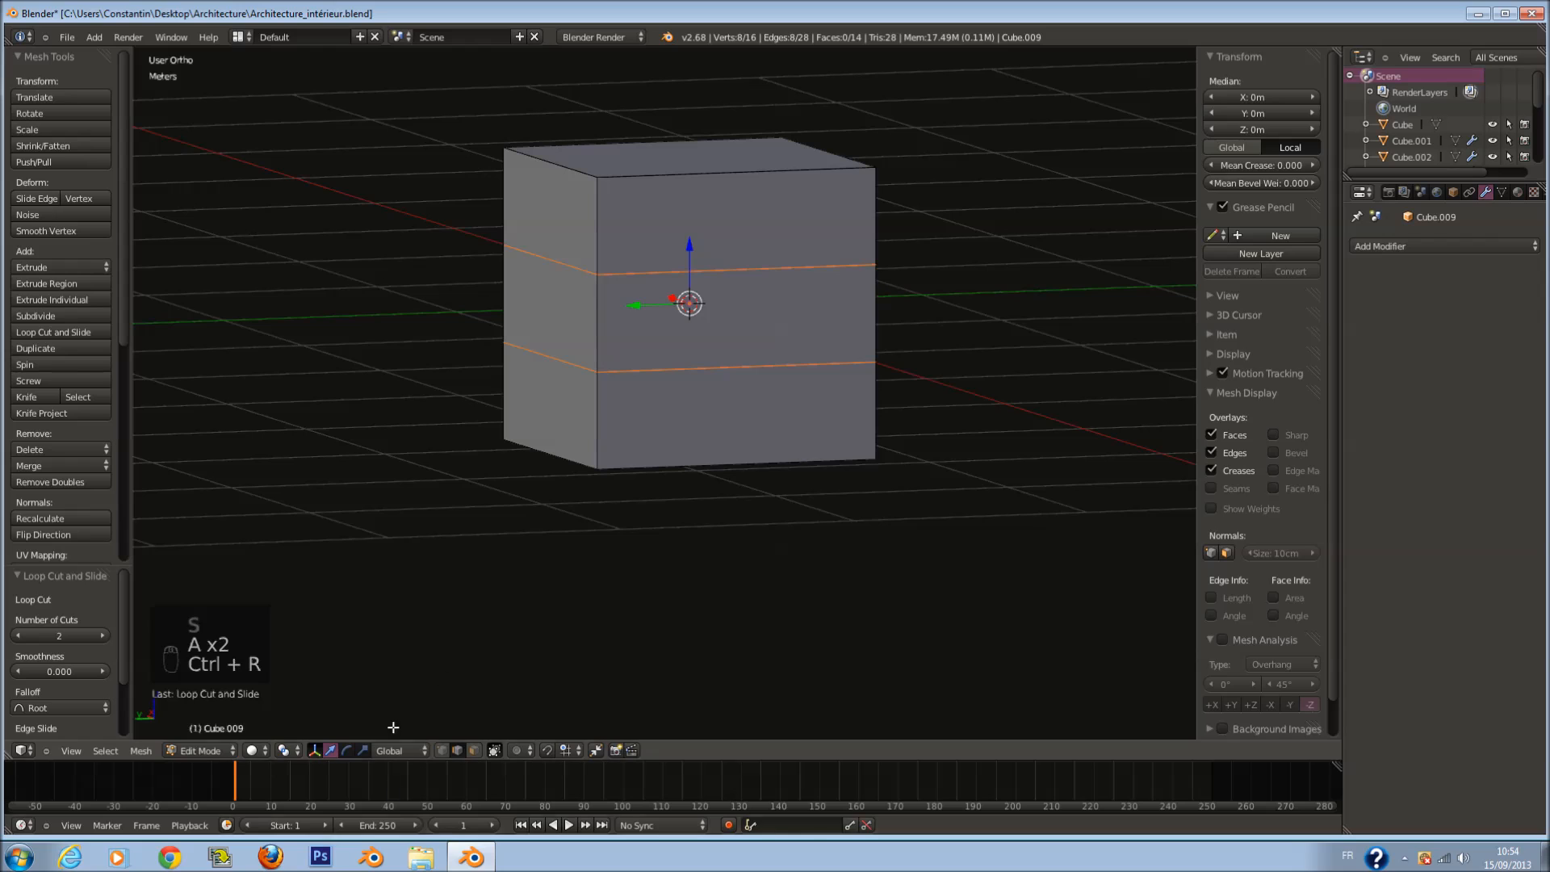
Step: Extrude the upper and lower band faces on the cube's negative X side in place, without any offset
click(474, 750)
key(a)
right_click(677, 419)
shift+right_click(751, 222)
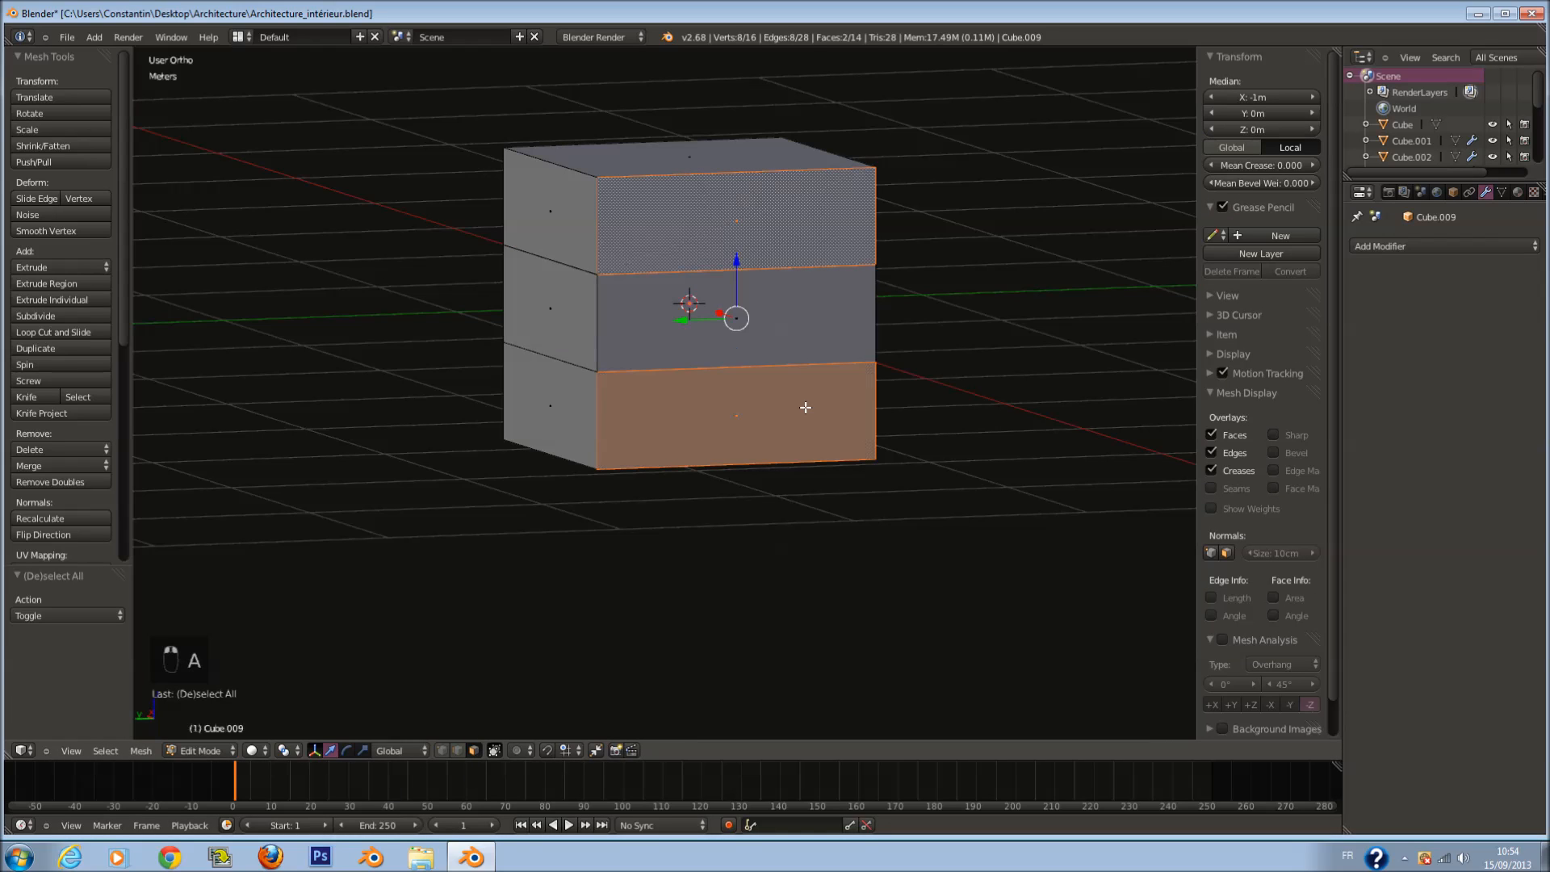
right_click(693, 515)
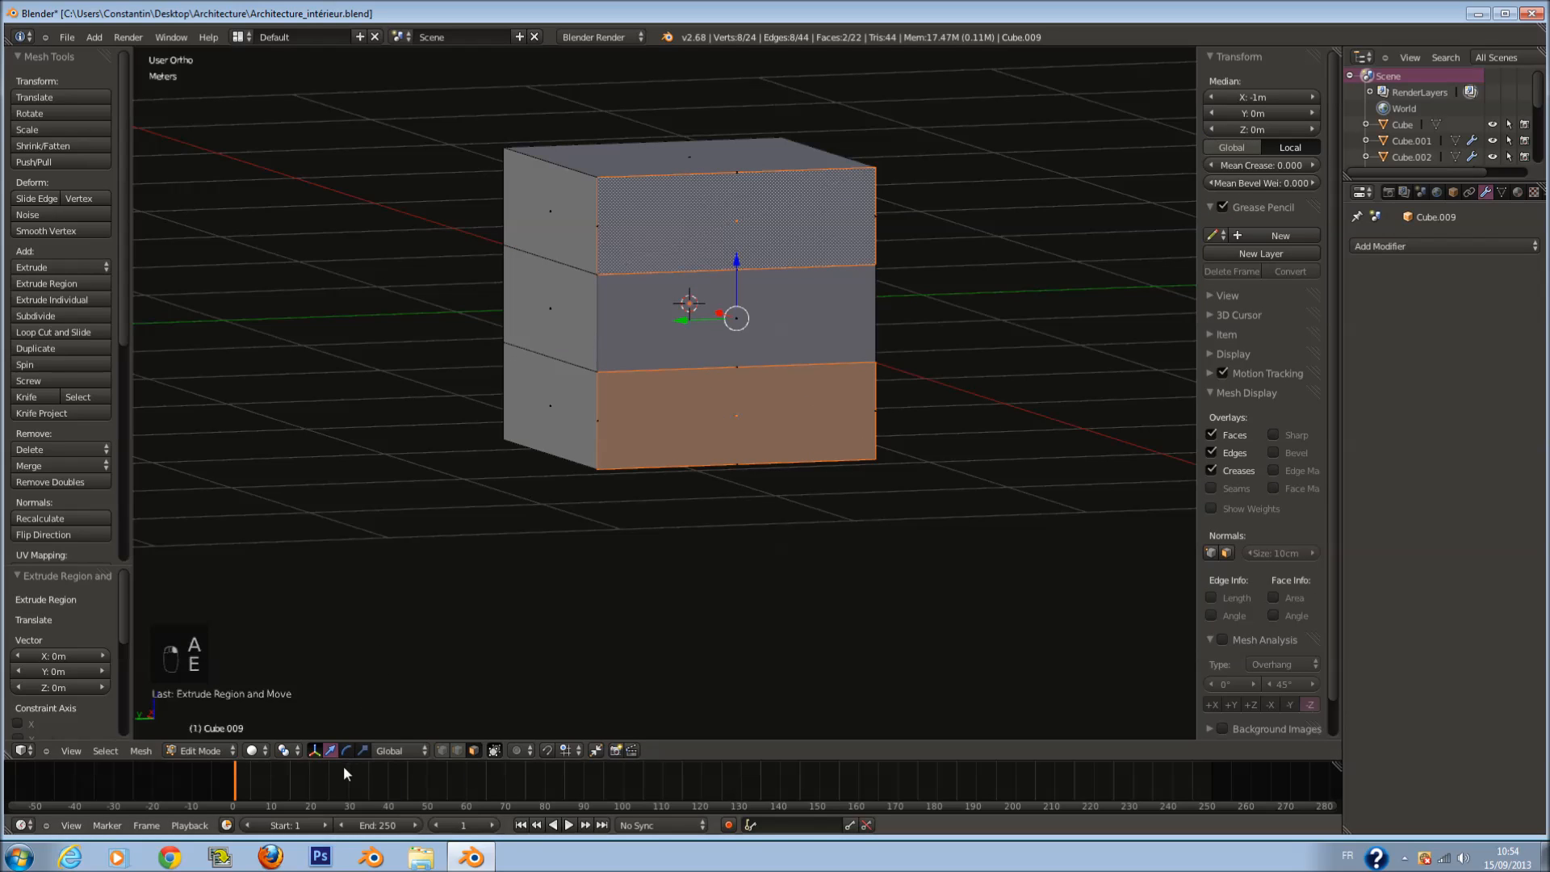
Step: Scale the two extruded faces around their individual origins to leave thin borders, with a final factor of about 1.068 along Y
click(284, 750)
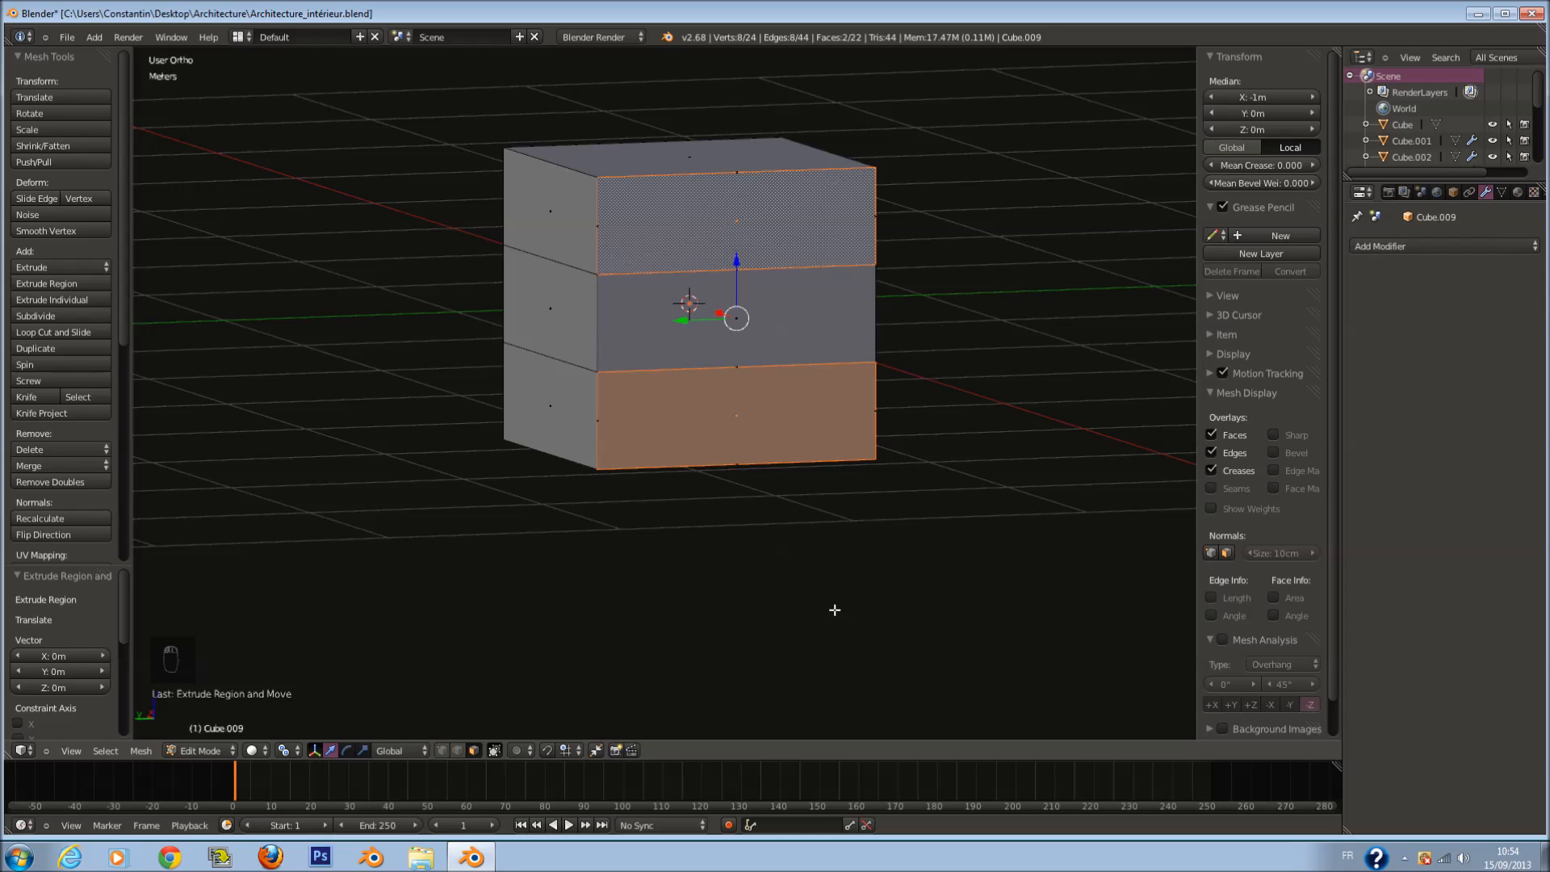
key(s)
click(833, 577)
key(s)
key(x)
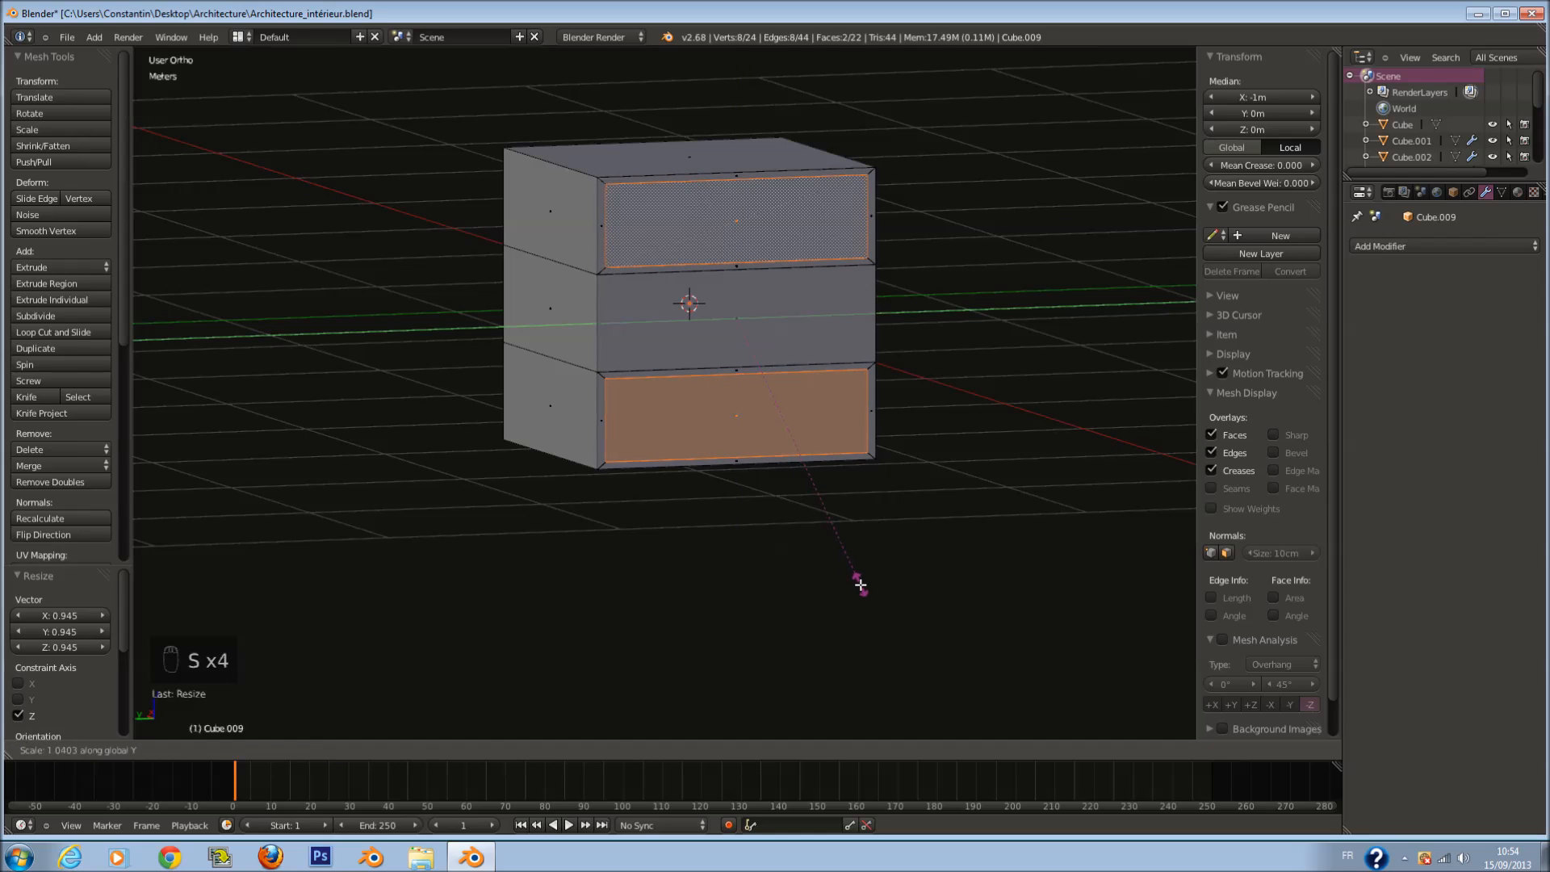
click(861, 585)
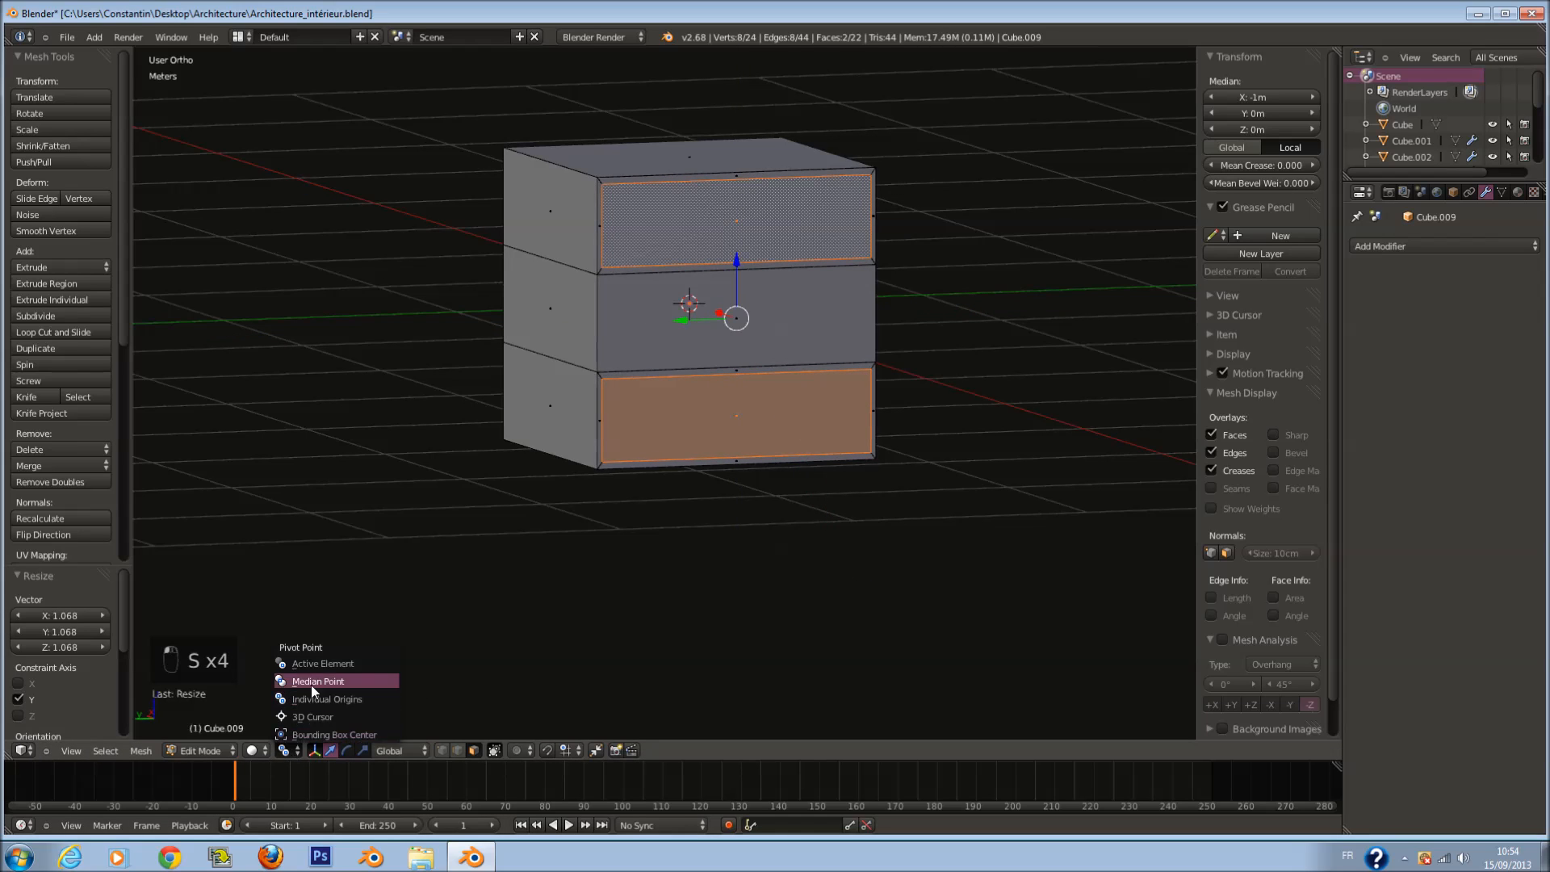
Step: Extrude both inset faces about 61 cm inward to hollow two open compartments, and save the file
middle_drag(800, 554, 817, 616)
key(e)
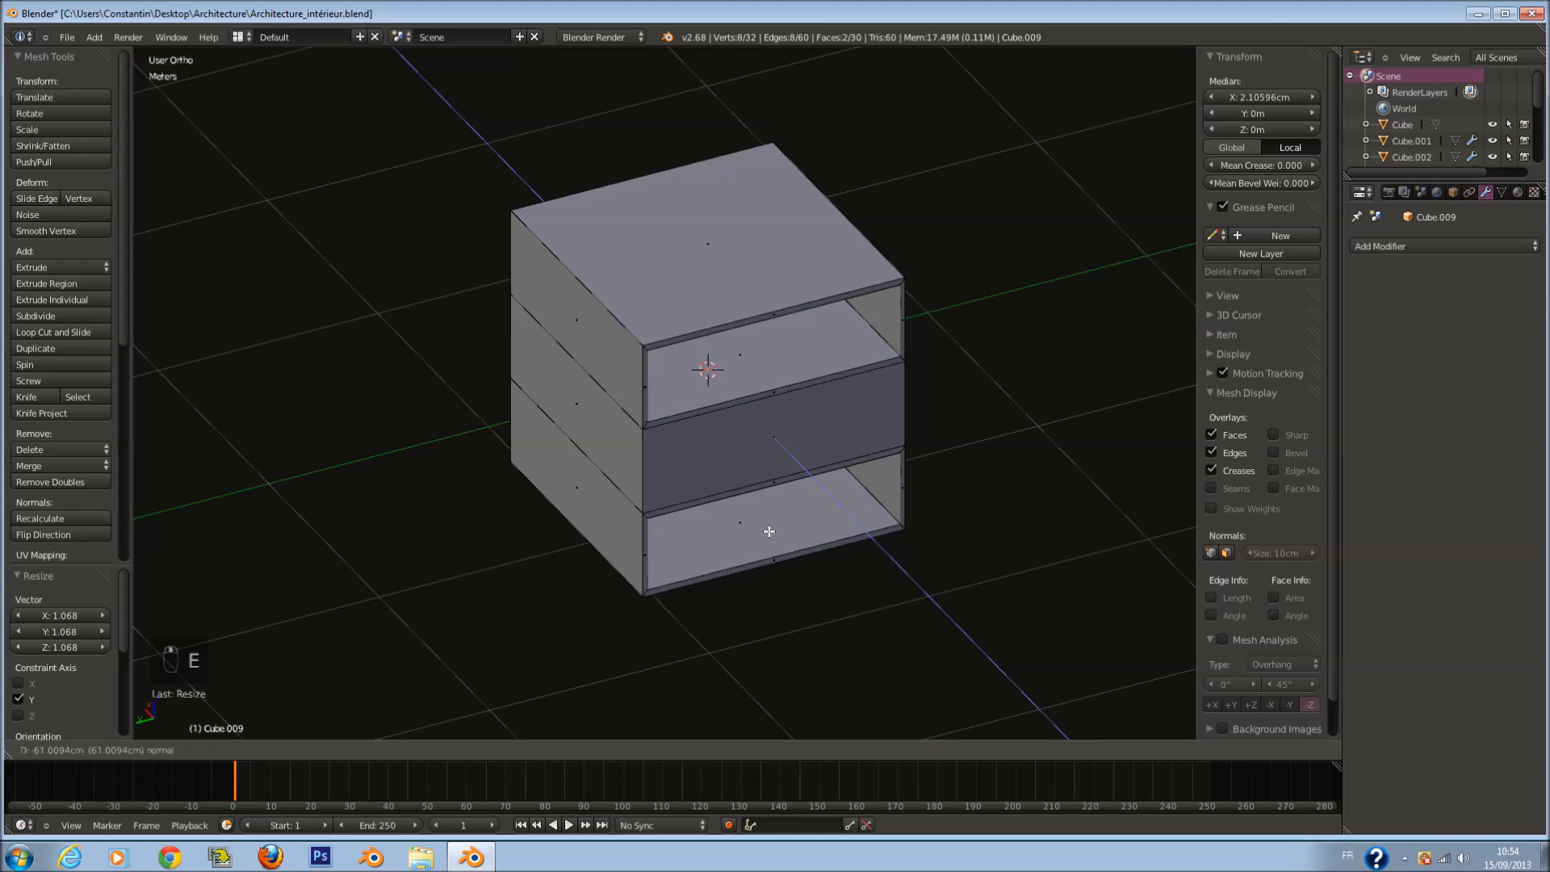
click(769, 531)
key(Tab)
key(ctrl+s)
click(703, 562)
Step: Move the compartment cube to the first layer and display that layer in front view
key(KP_3)
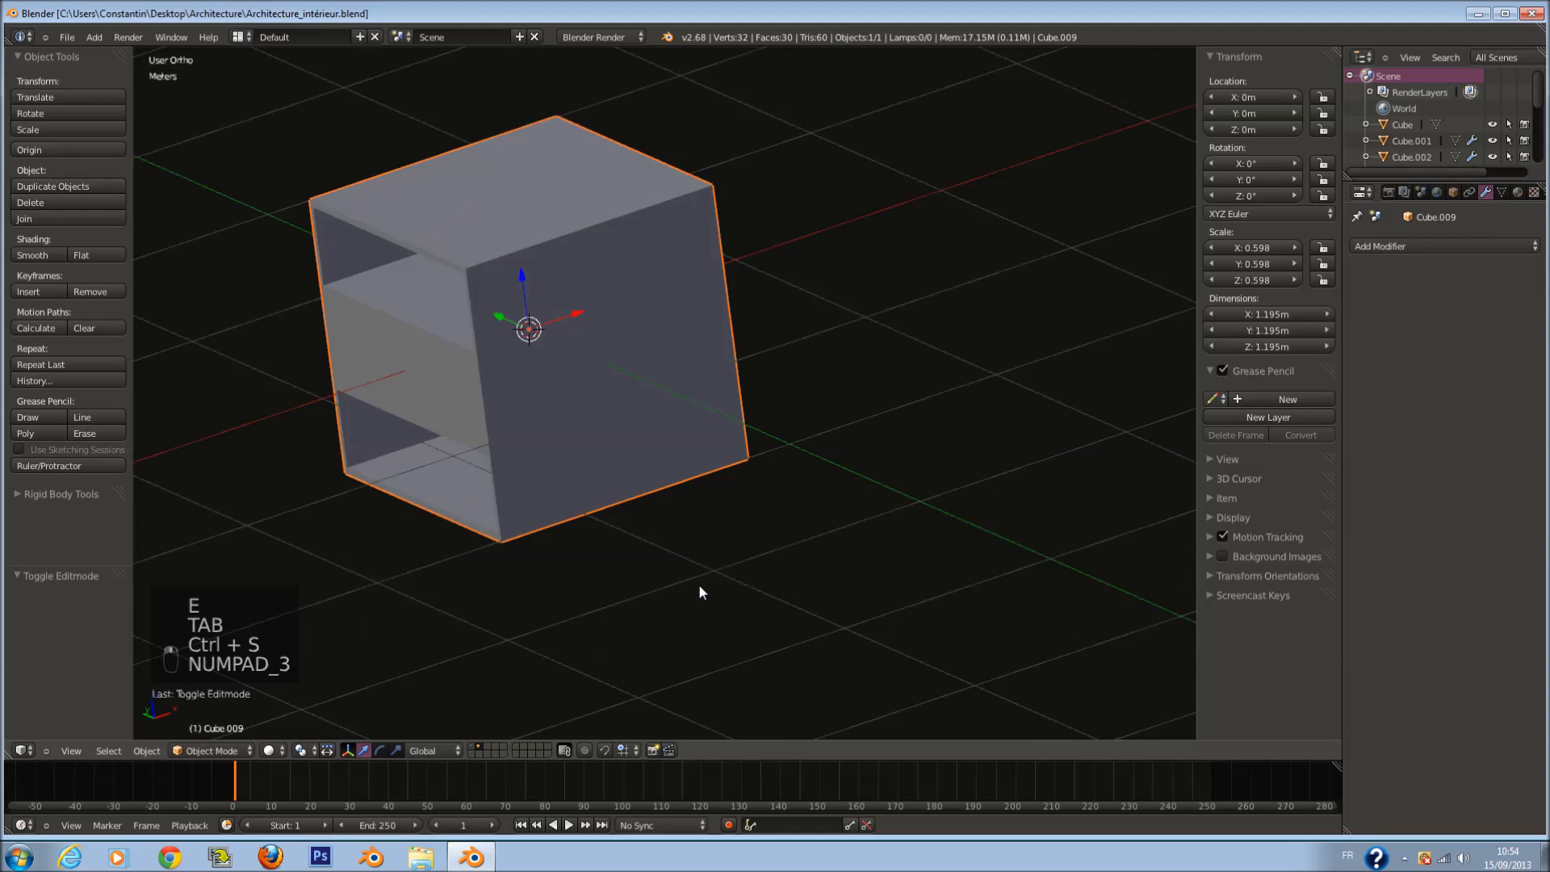
key(KP_1)
key(KP_1)
key(KP_1)
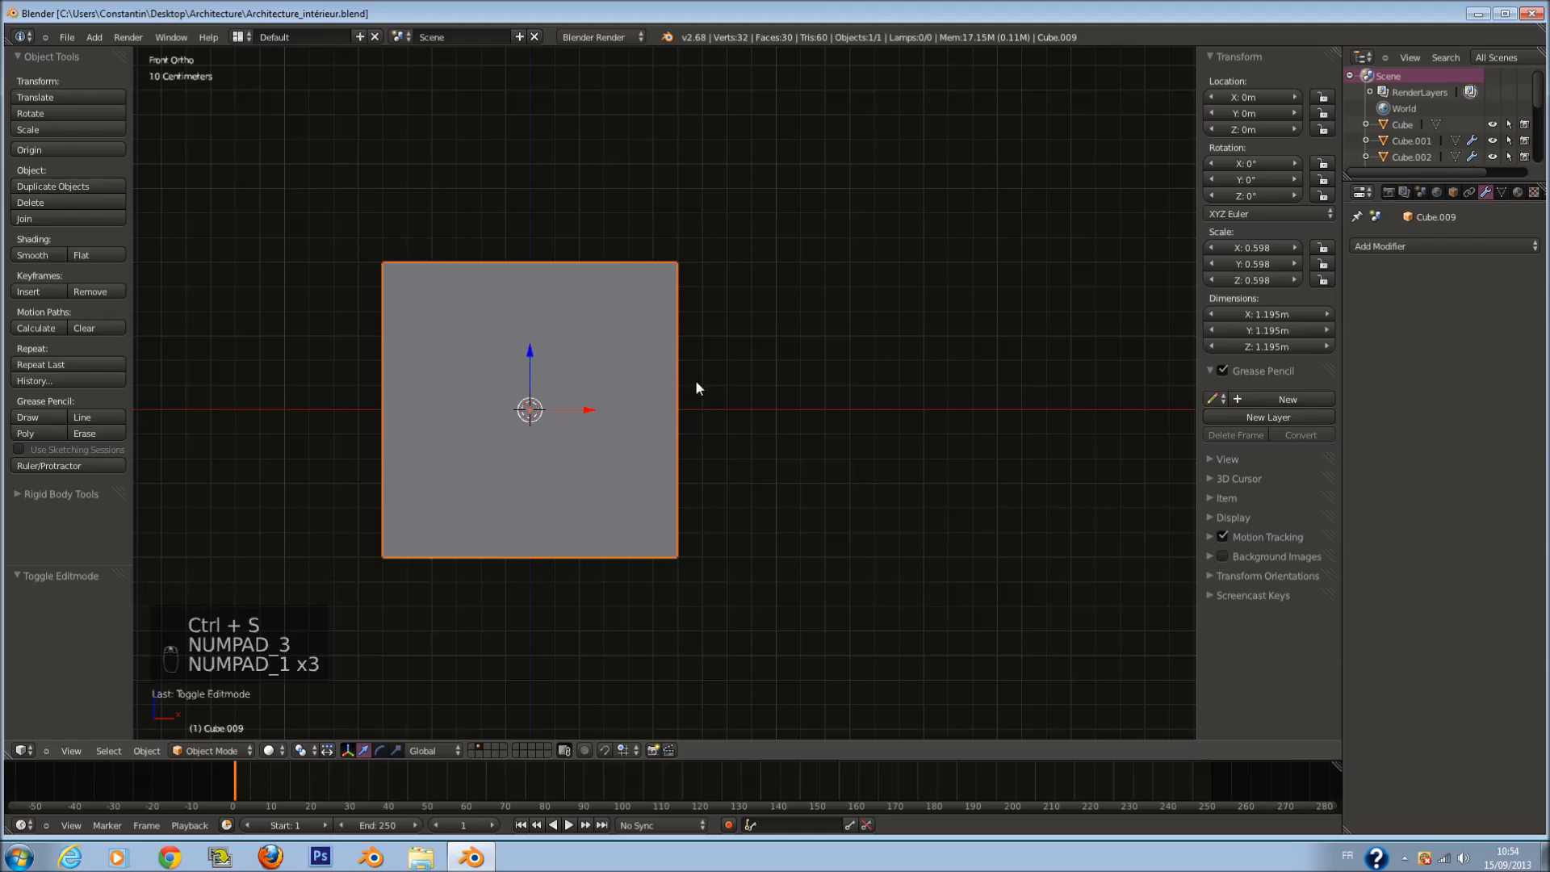
key(Tab)
key(Tab)
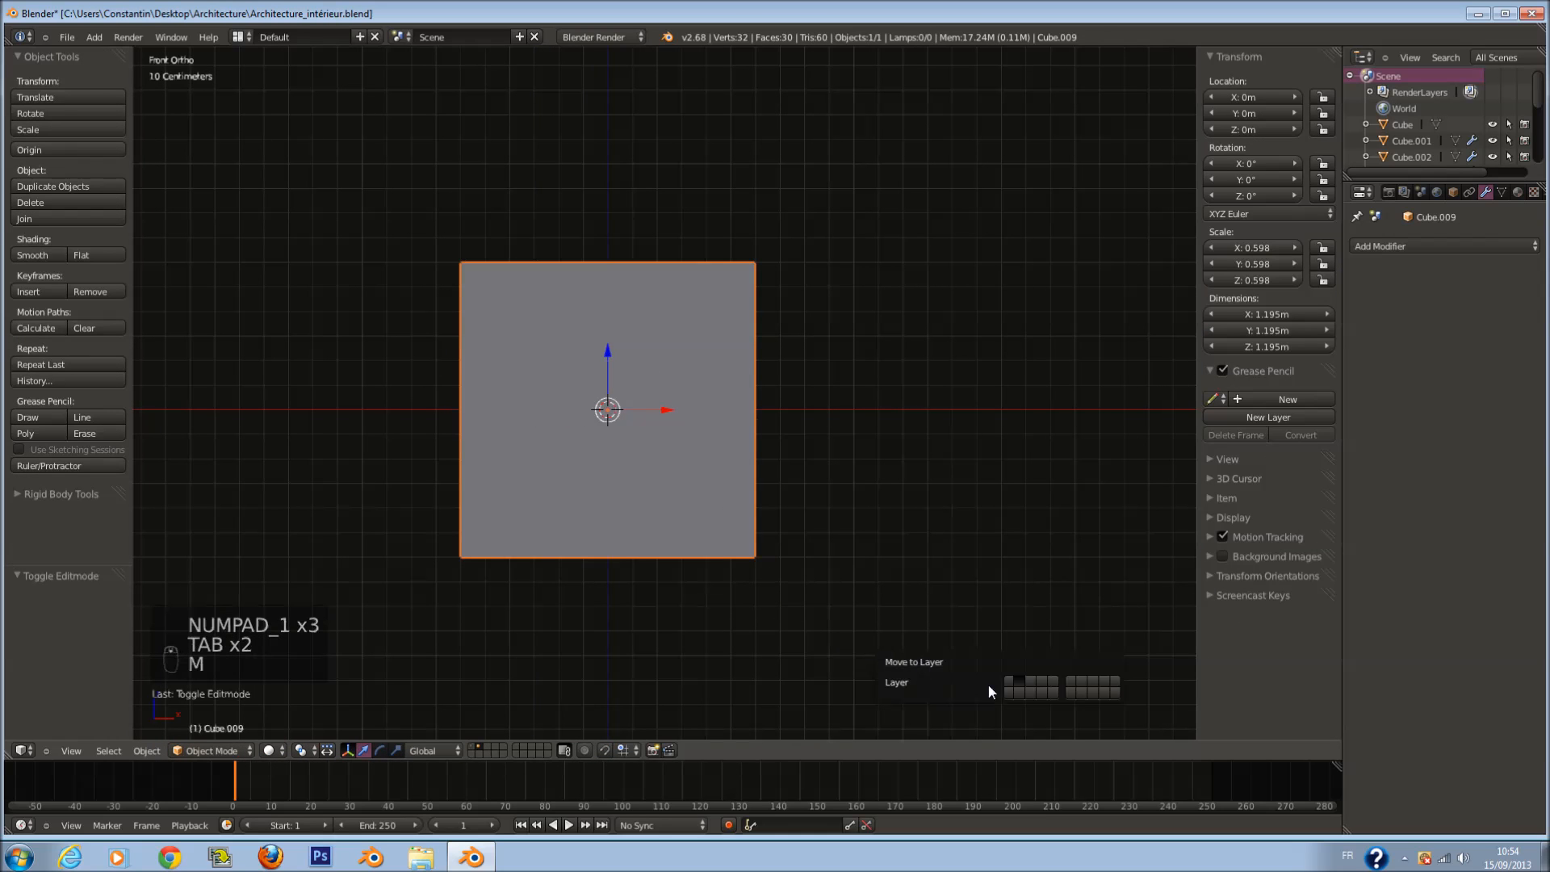
click(1010, 683)
click(473, 747)
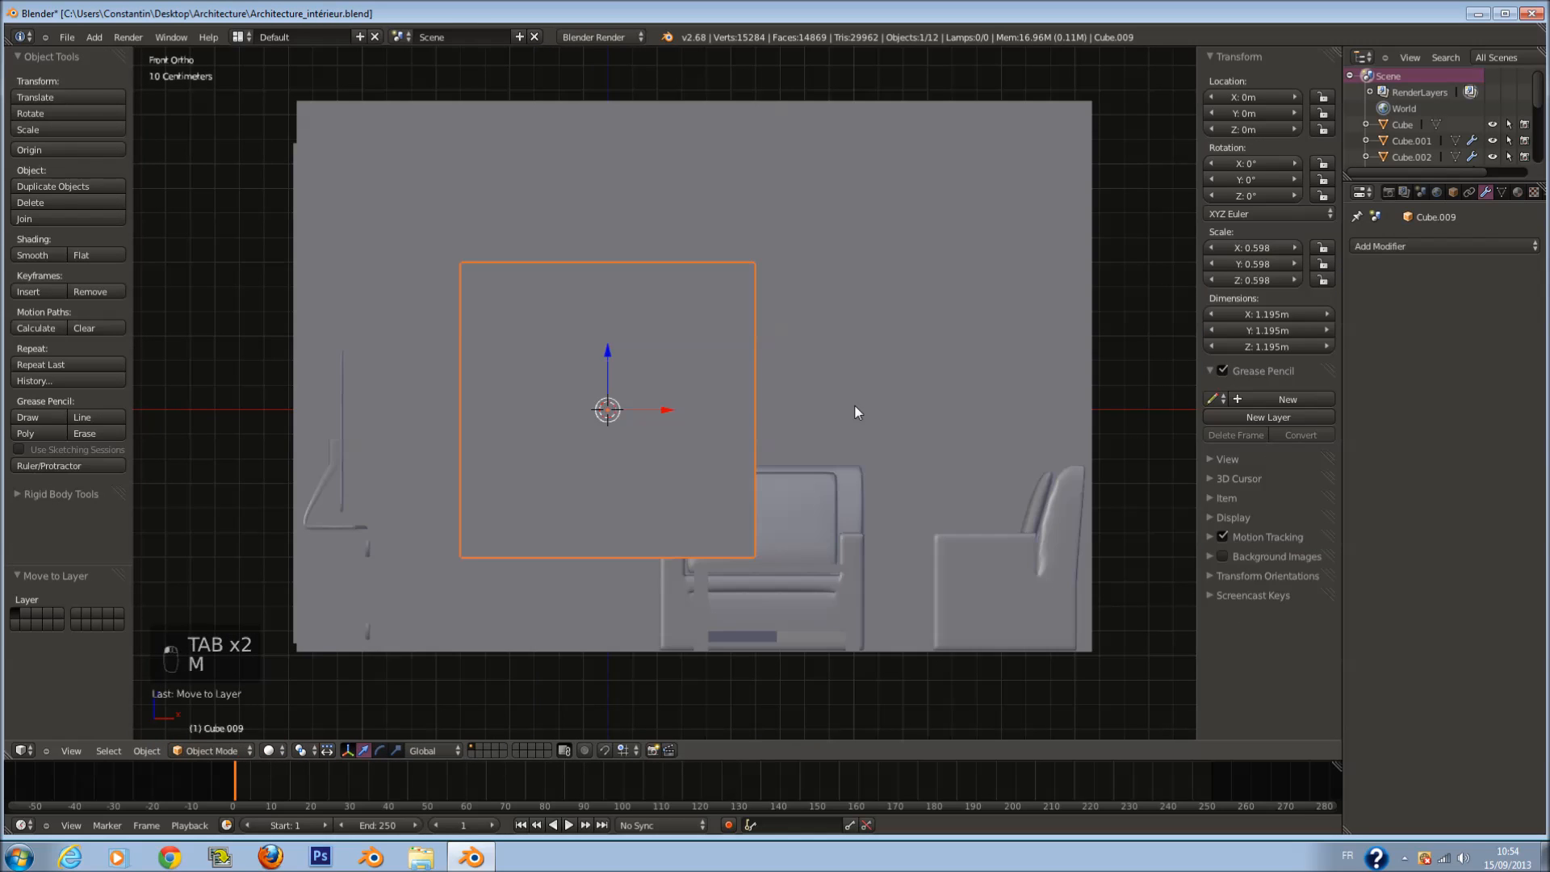
Step: Scale the compartment cube to about 37 cm per side and place it at floor level in line with the sofa, using wireframe front view
key(z)
key(s)
click(686, 414)
key(g)
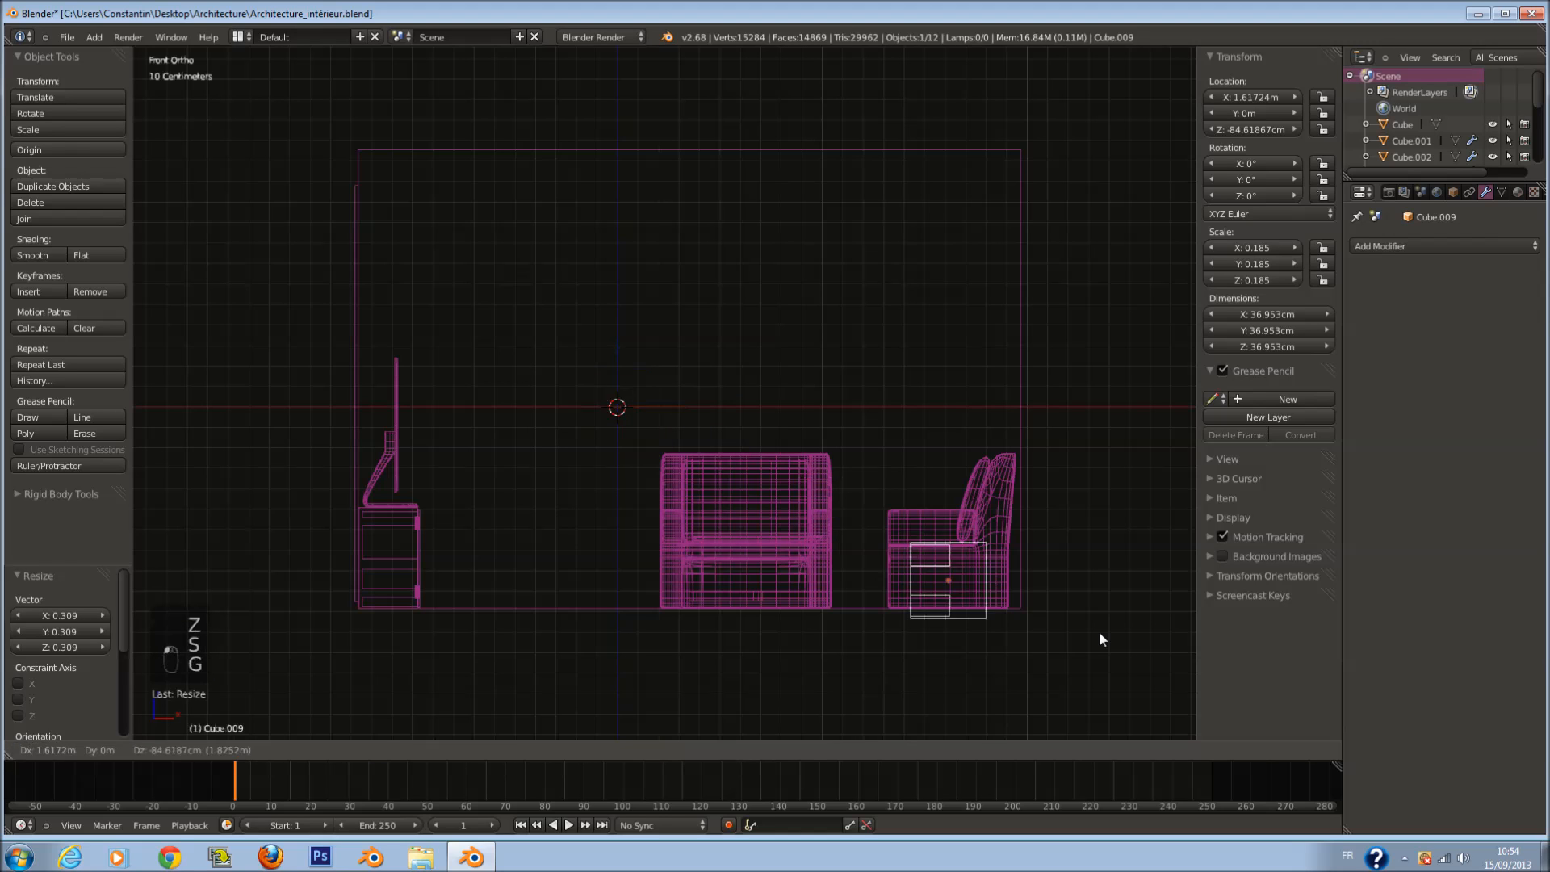
click(1092, 616)
Step: Move the side table along Y to the free end of the sofa, at about -1.17 m, and lower it slightly onto the floor
key(KP_Decimal)
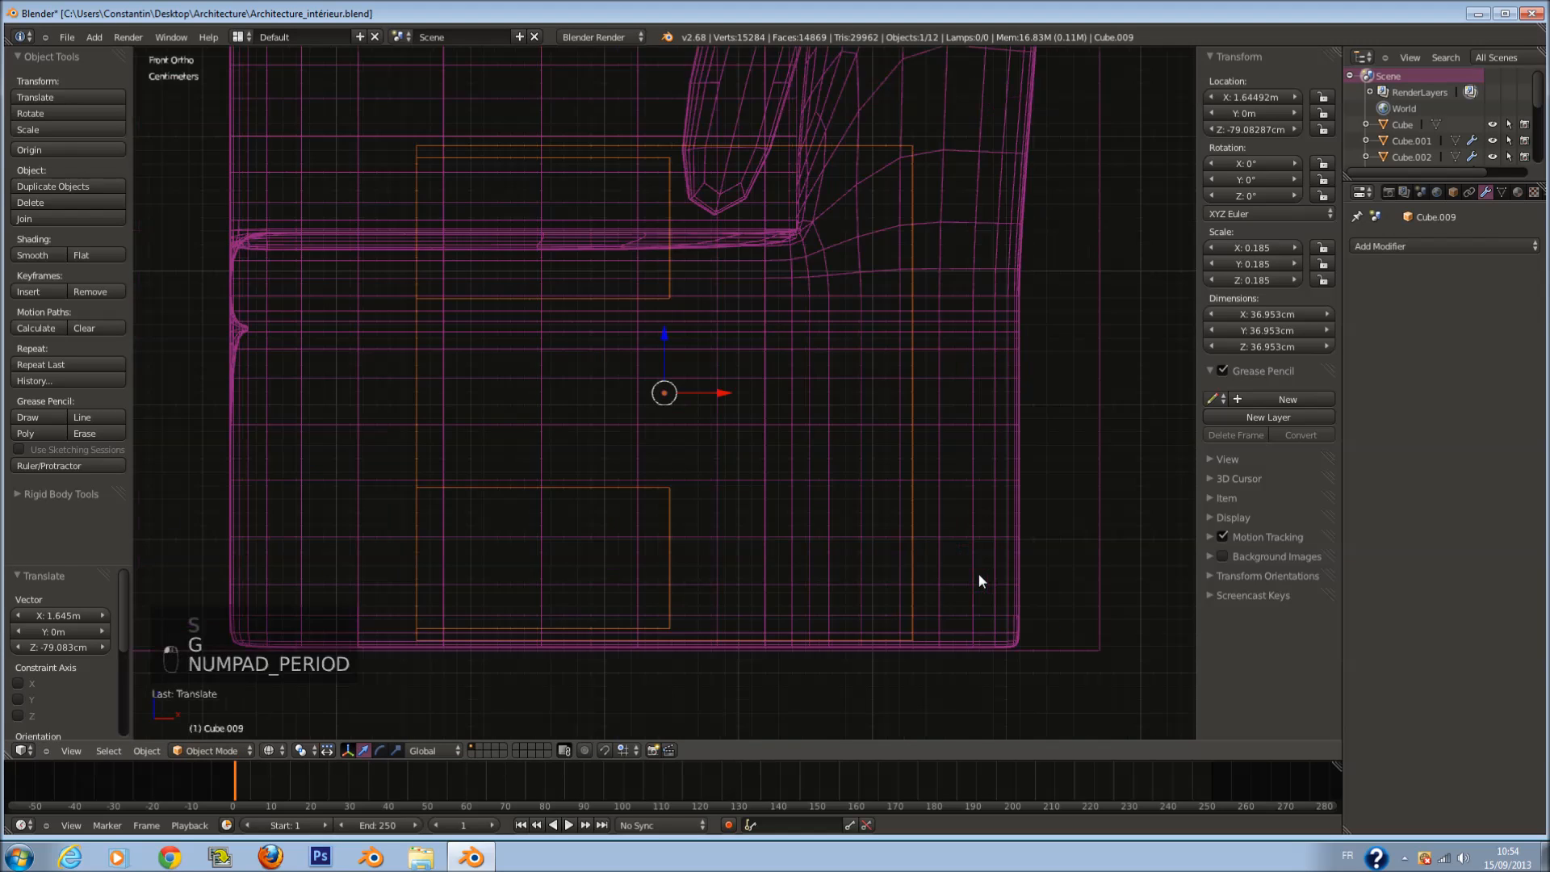
key(z)
mouse_move(781, 443)
middle_down()
mouse_move(758, 447)
mouse_move(647, 361)
middle_up()
drag(648, 381, 759, 563)
key(KP_Decimal)
mouse_move(784, 545)
middle_down()
mouse_move(792, 513)
mouse_move(802, 551)
mouse_move(787, 529)
middle_up()
drag(664, 343, 665, 353)
Step: Examine the side table beside the sofa from several angles and save the scene
scroll(575, 448, down, 5)
middle_drag(575, 447, 671, 506)
middle_drag(705, 406, 614, 444)
scroll(724, 439, down, 2)
key(a)
key(ctrl+s)
click(610, 447)
scroll(564, 355, down, 5)
middle_drag(563, 355, 705, 356)
key(a)
key(ctrl+s)
scroll(706, 322, up, 3)
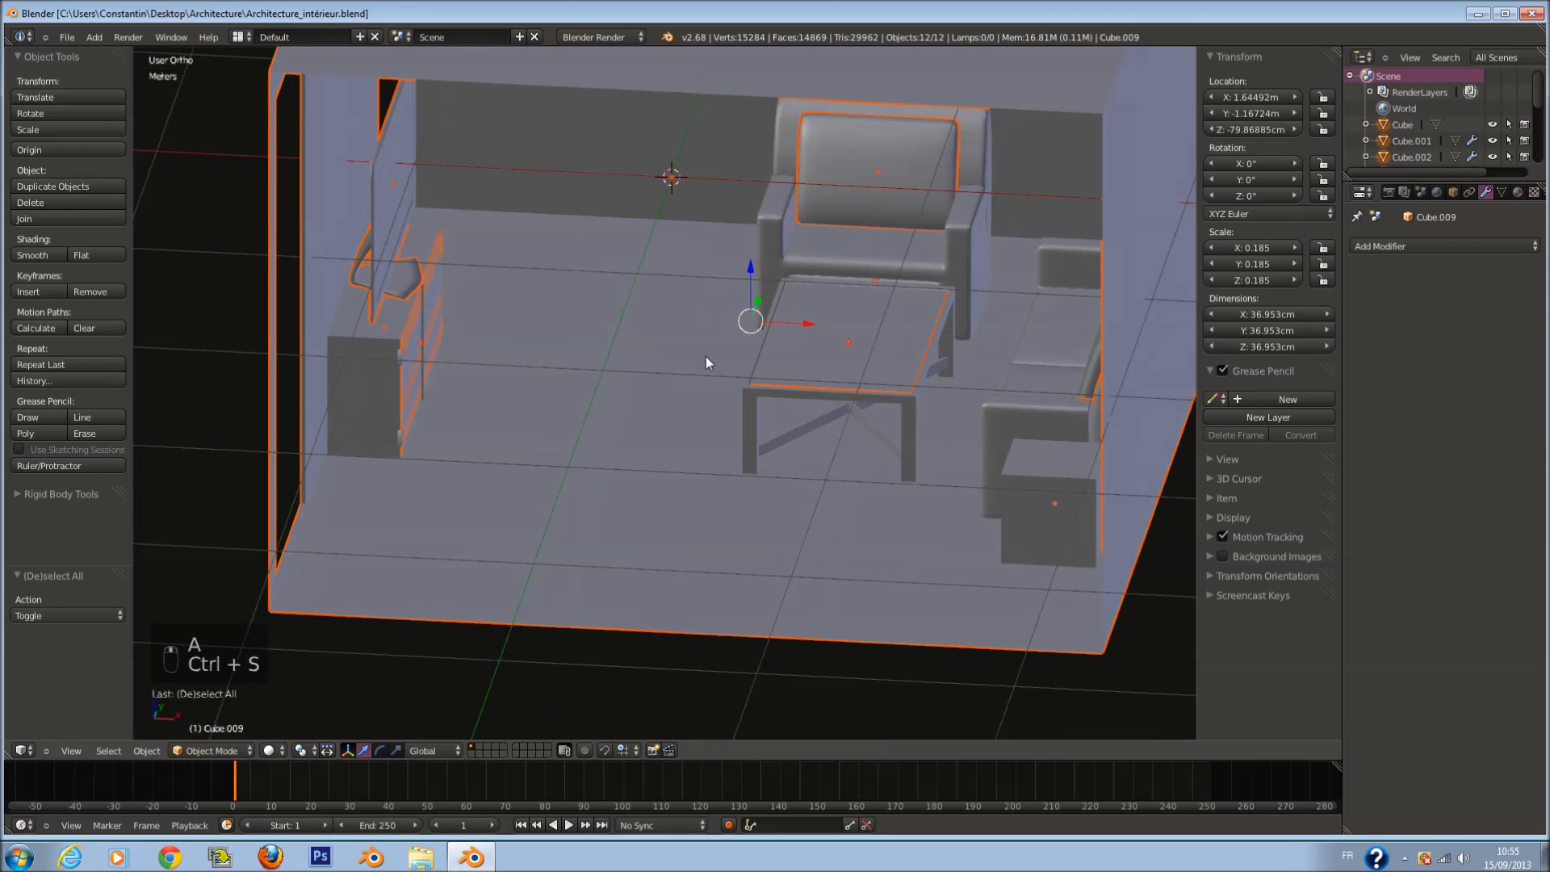
key(a)
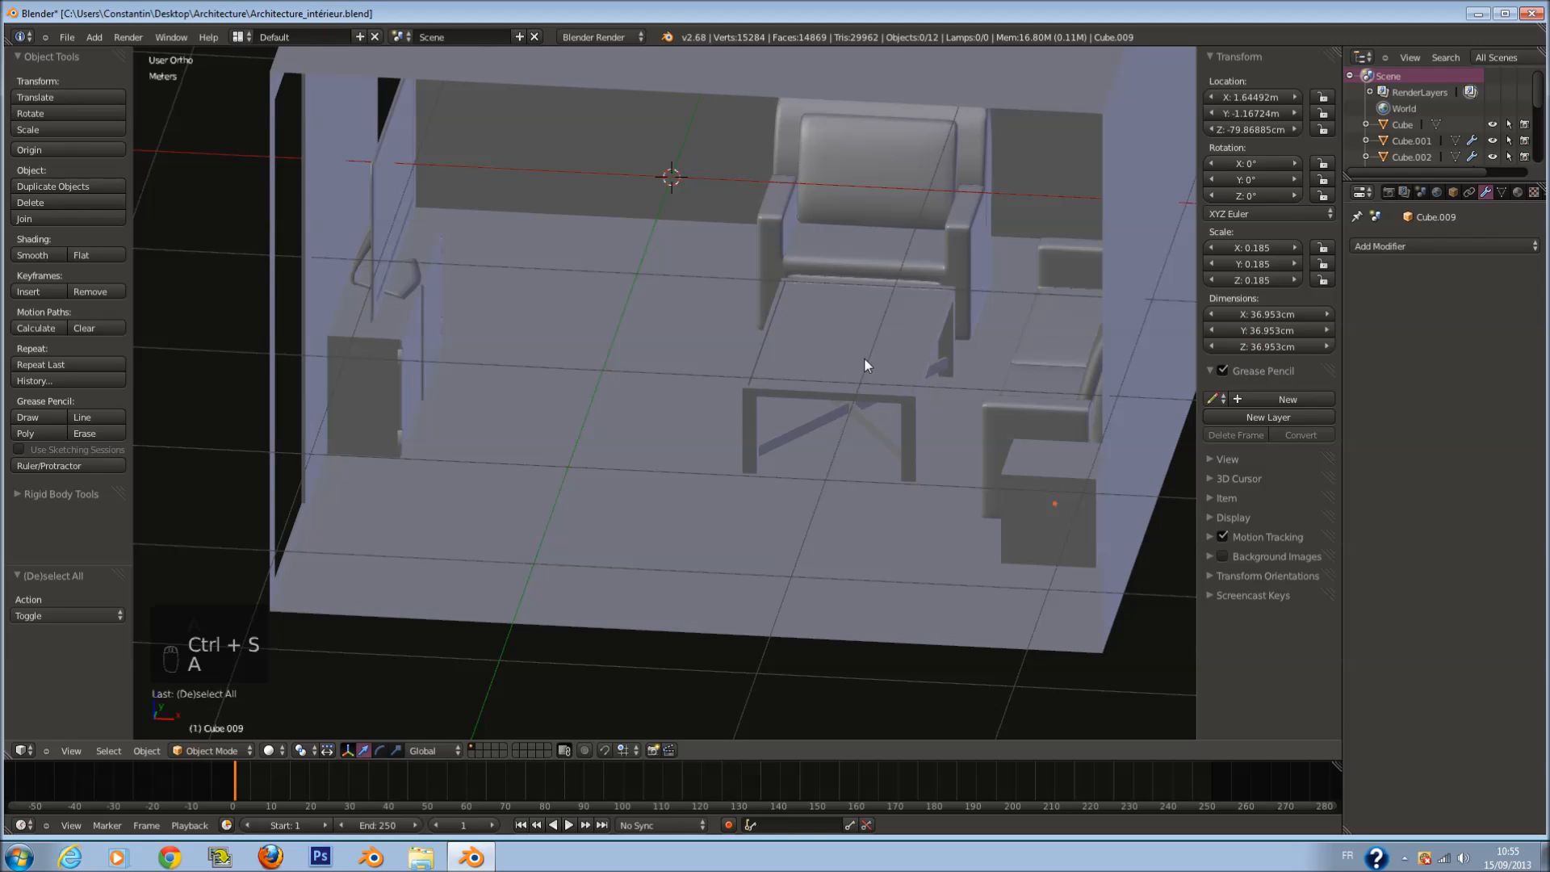
middle_drag(943, 380, 891, 379)
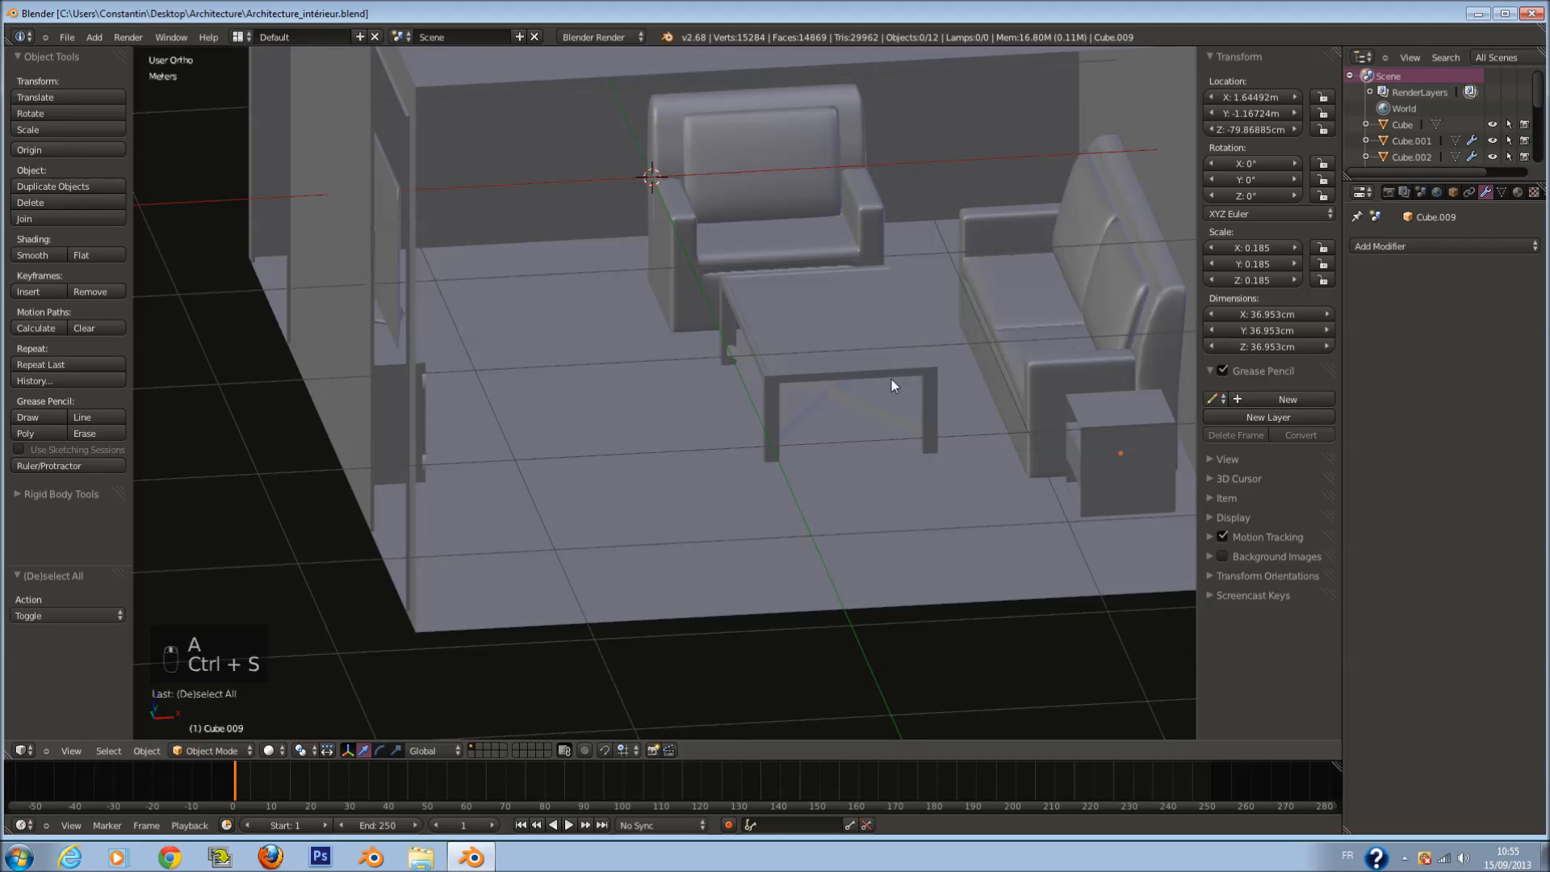
key(ctrl+s)
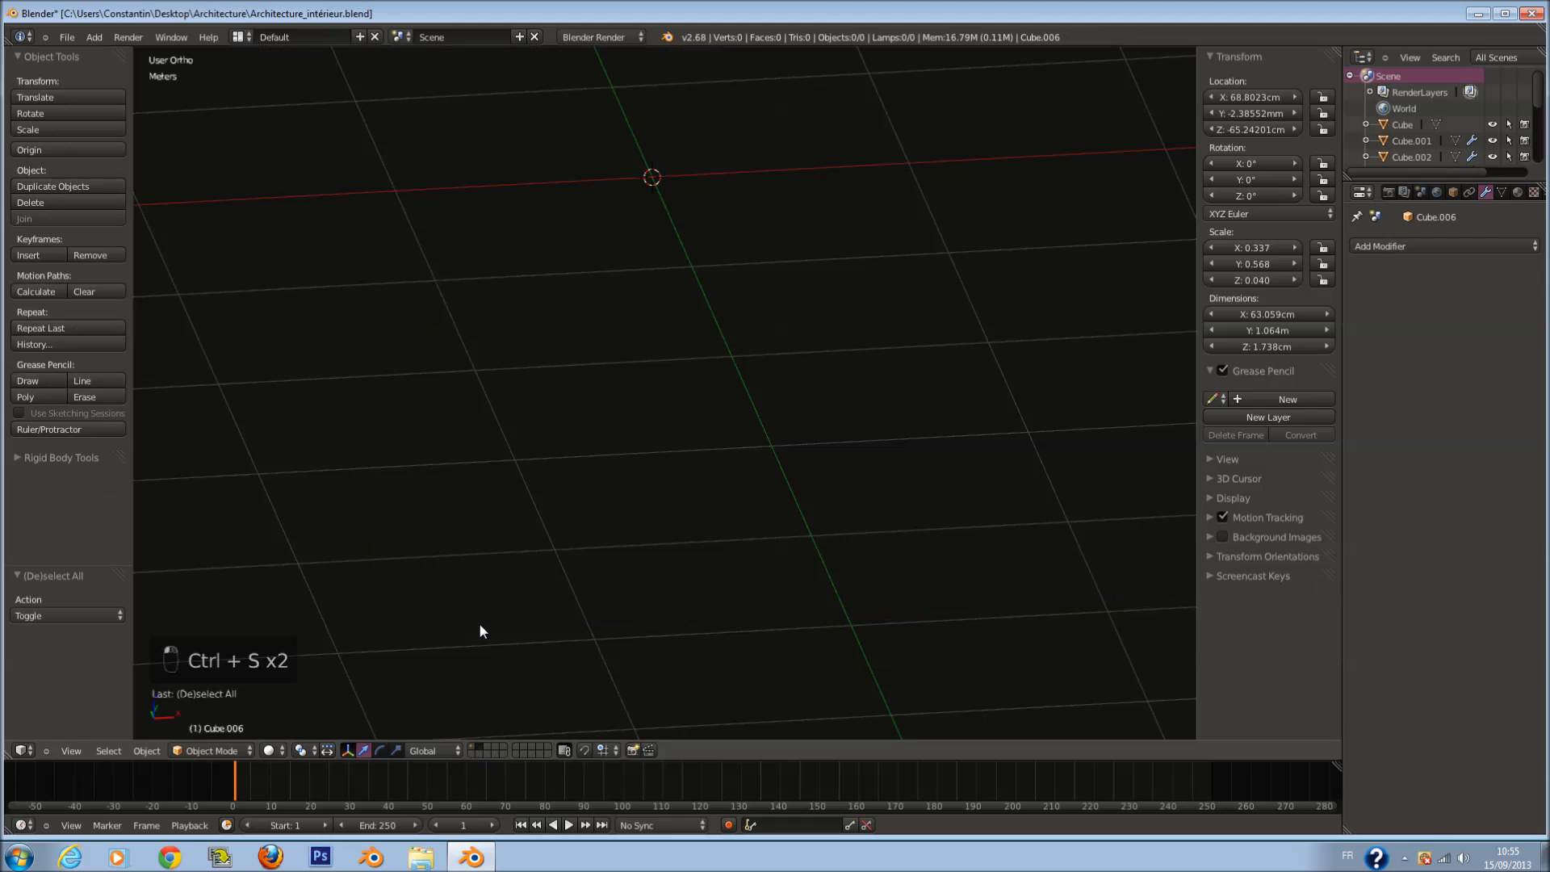
Step: Add a 32-vertex cylinder of 1 m radius and 2 m depth at the world origin on the empty second layer
key(KP_1)
key(shift+c)
key(shift+a)
mouse_move(682, 385)
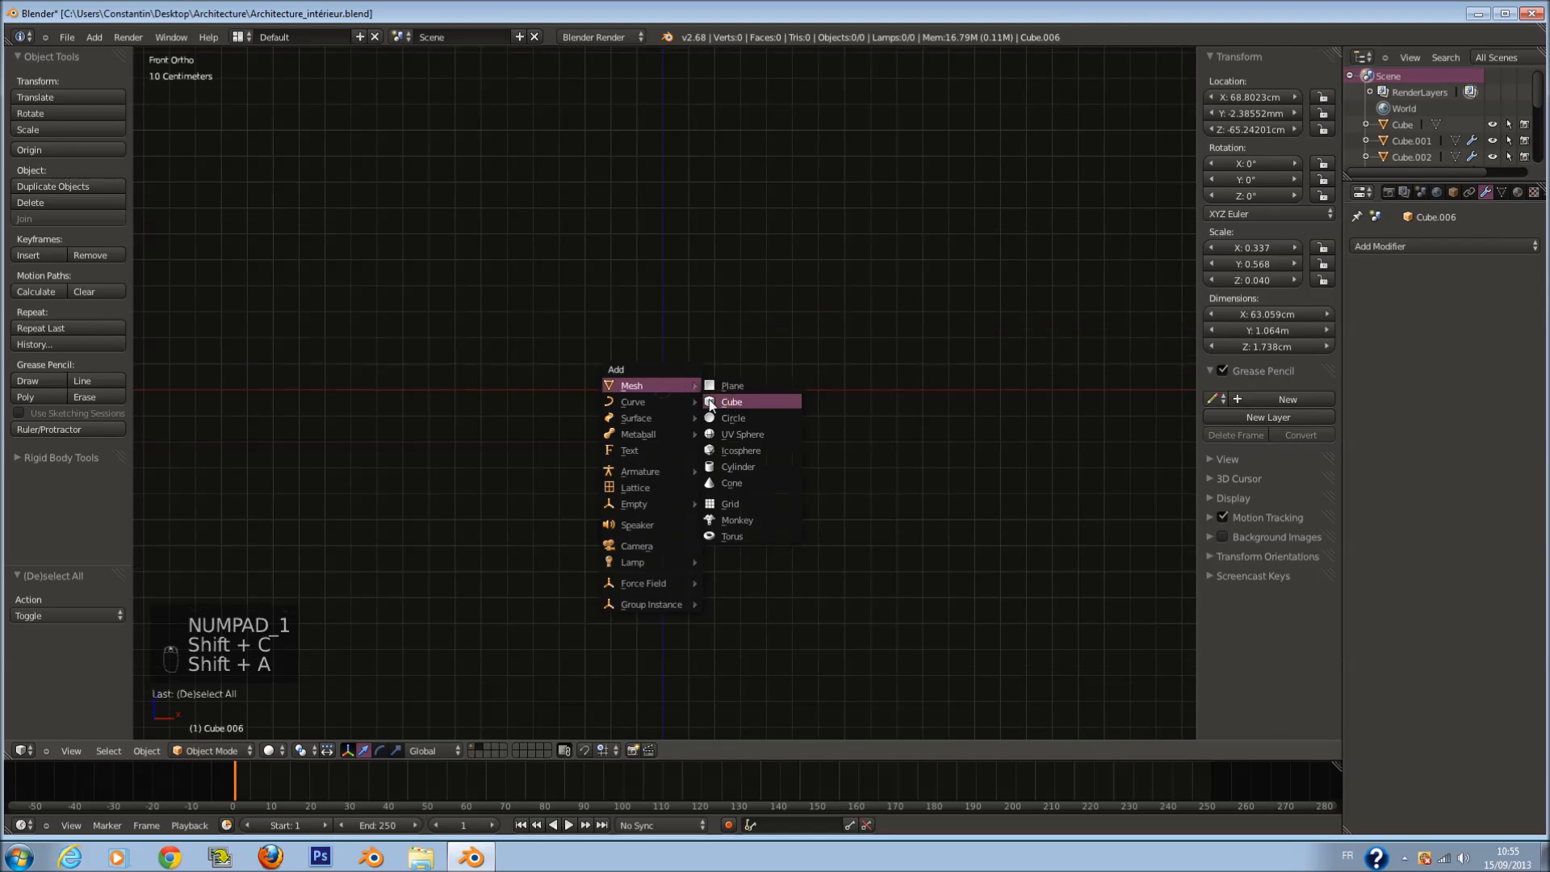
click(774, 466)
scroll(806, 450, up, 1)
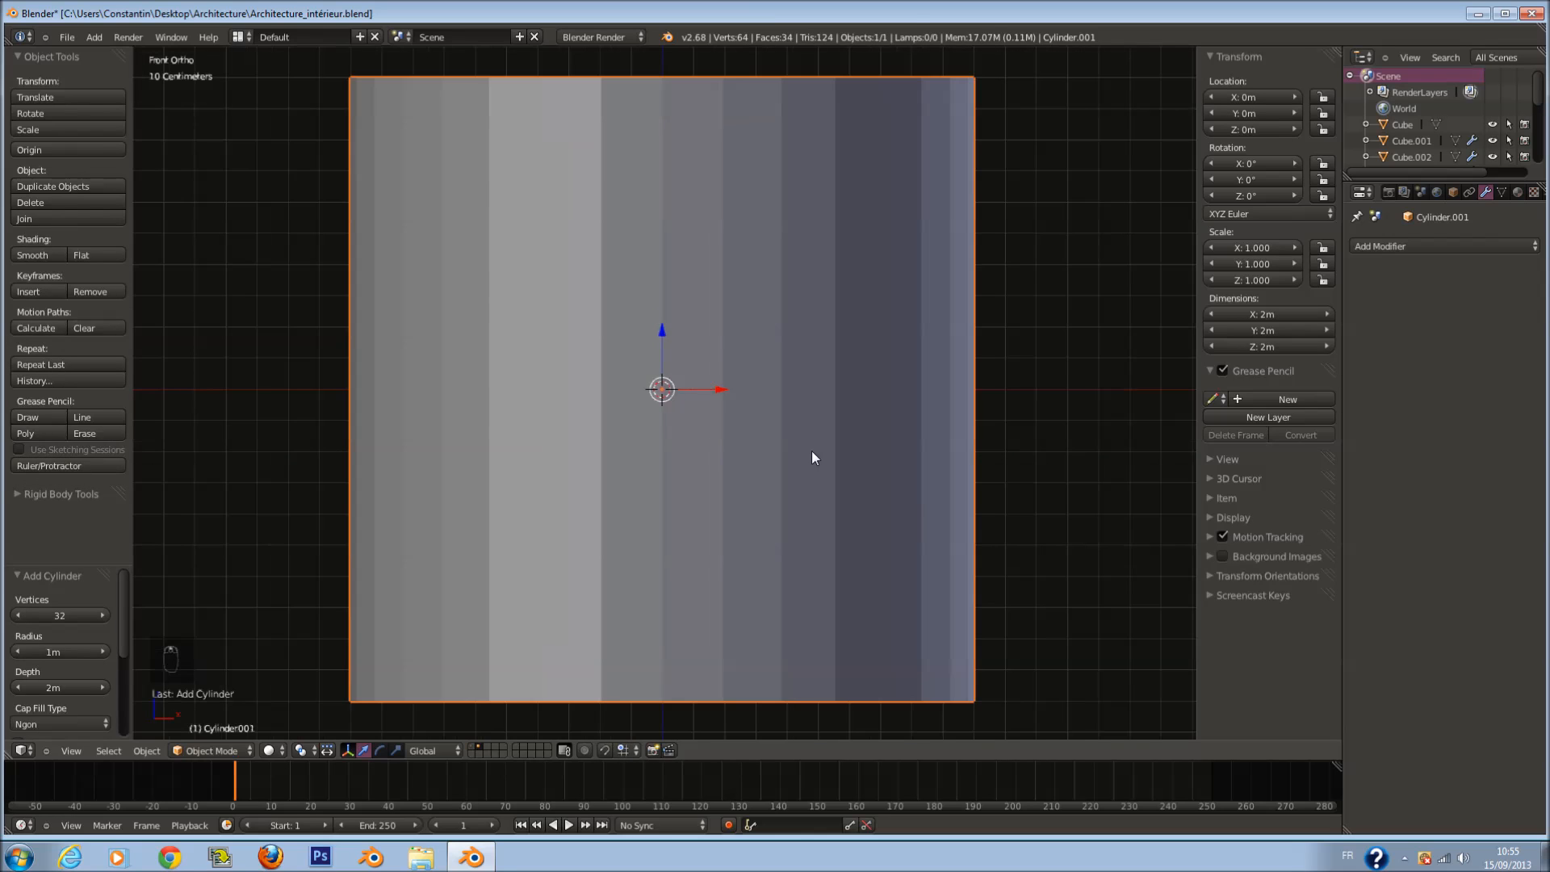
Step: Extrude the cylinder's top face about 33 cm upward and scale it inward to form a tapered shoulder
scroll(806, 450, down, 1)
key(Tab)
shift+scroll(773, 255, up, 4)
key(z)
right_click(675, 207)
scroll(711, 245, down, 2)
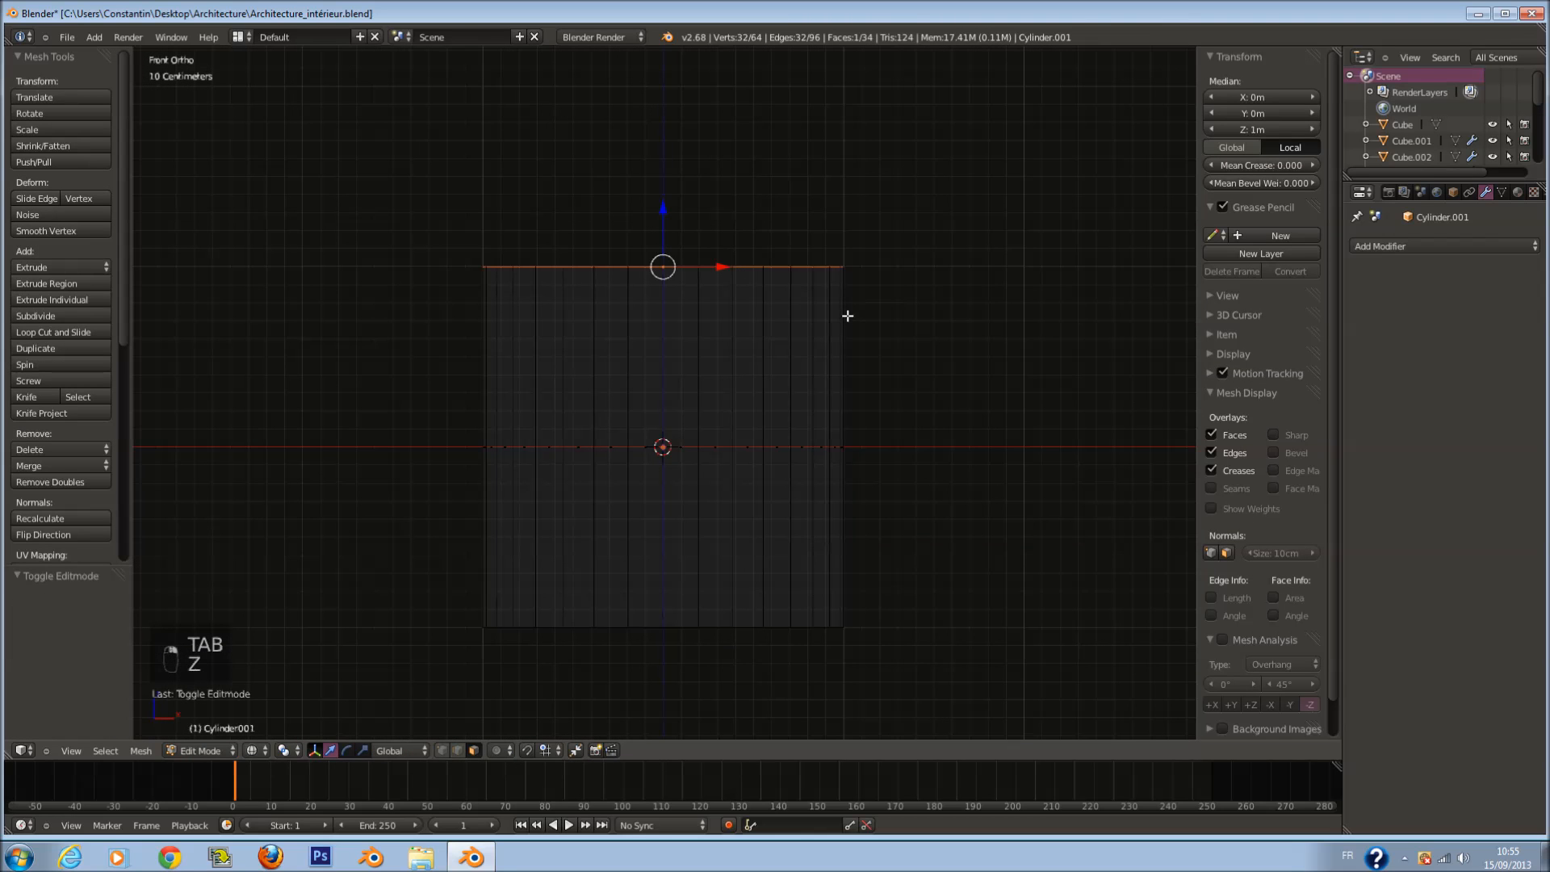
key(e)
click(840, 259)
key(s)
click(820, 304)
Step: Scale the cylinder's bottom face inward to narrow the base of the pot
key(a)
right_click(701, 605)
key(s)
click(820, 633)
Step: Add two horizontal loop cuts to the pot's main wall and scale them by about 1.078 to bulge the profile
key(a)
key(ctrl+r)
scroll(813, 506, up, 1)
click(813, 505)
key(s)
click(870, 532)
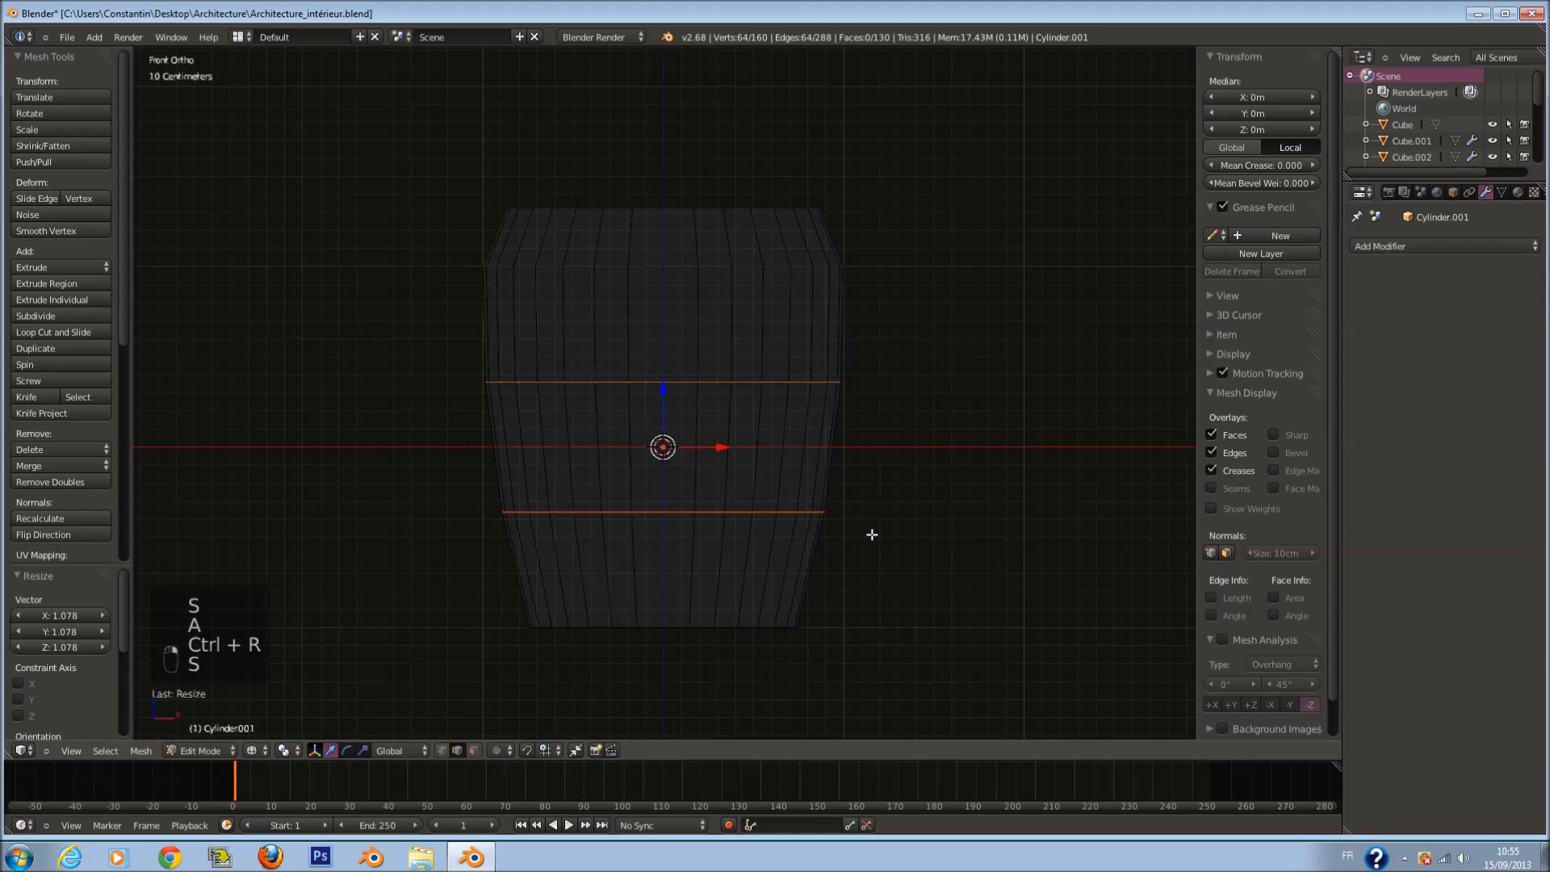
Step: Apply smooth shading to the pot and add a level 1 Subdivision Surface modifier
key(Tab)
key(z)
key(z)
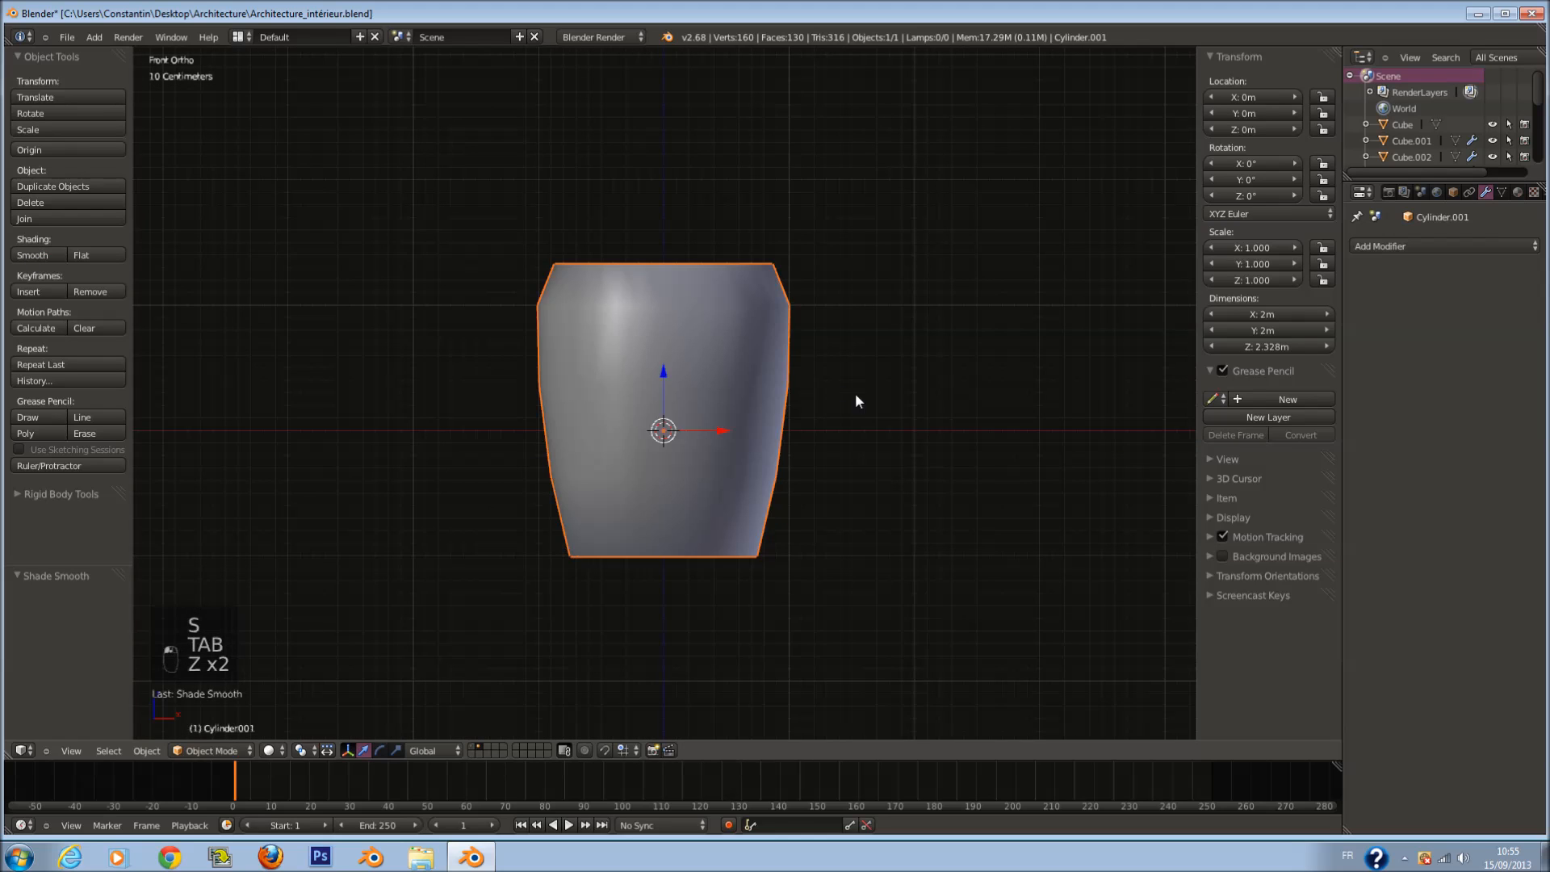
key(ctrl+1)
Step: Add a loop cut to the pot's lowest section and slide it down to the base to sharpen the bottom edge
key(Tab)
key(a)
key(a)
key(ctrl+r)
click(783, 529)
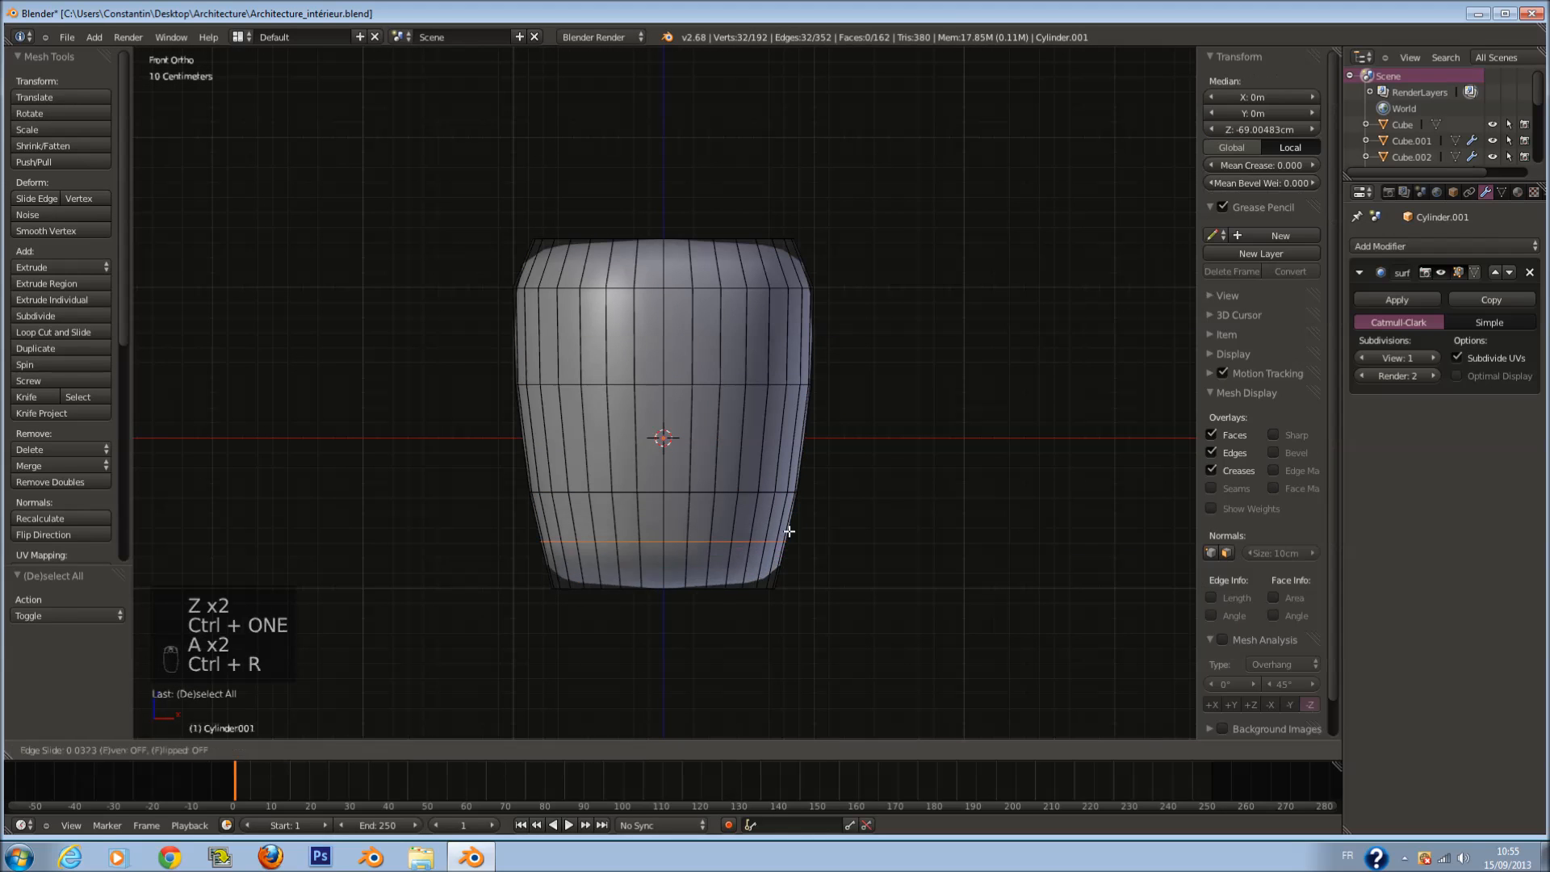
click(797, 569)
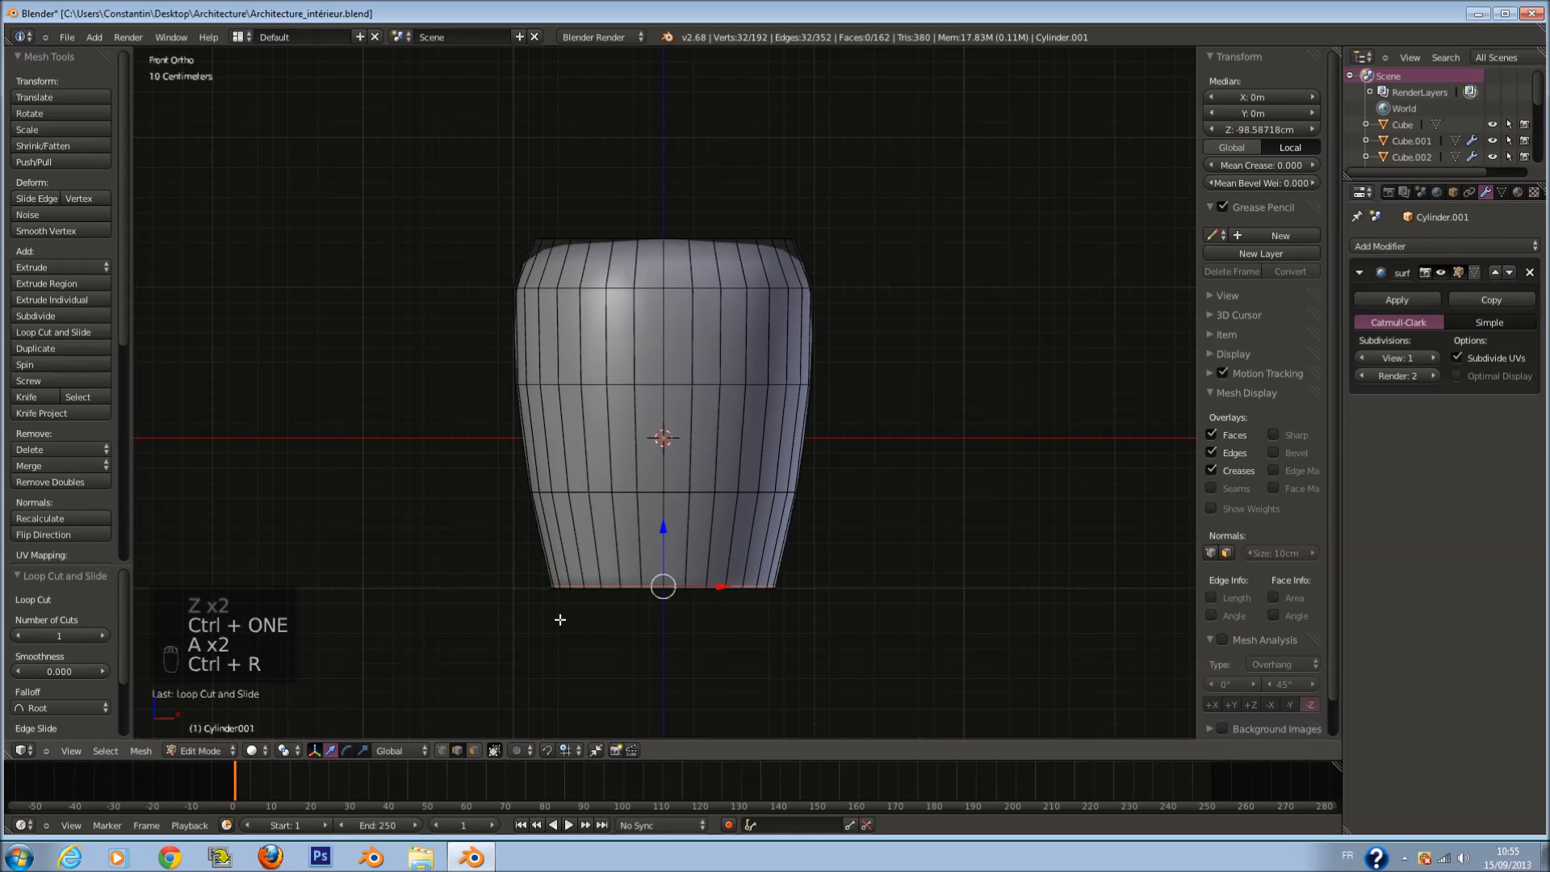
Step: Extrude the pot's top face in place and scale it to about 0.96 to form a thin rim
click(474, 751)
key(z)
right_click(683, 237)
key(x)
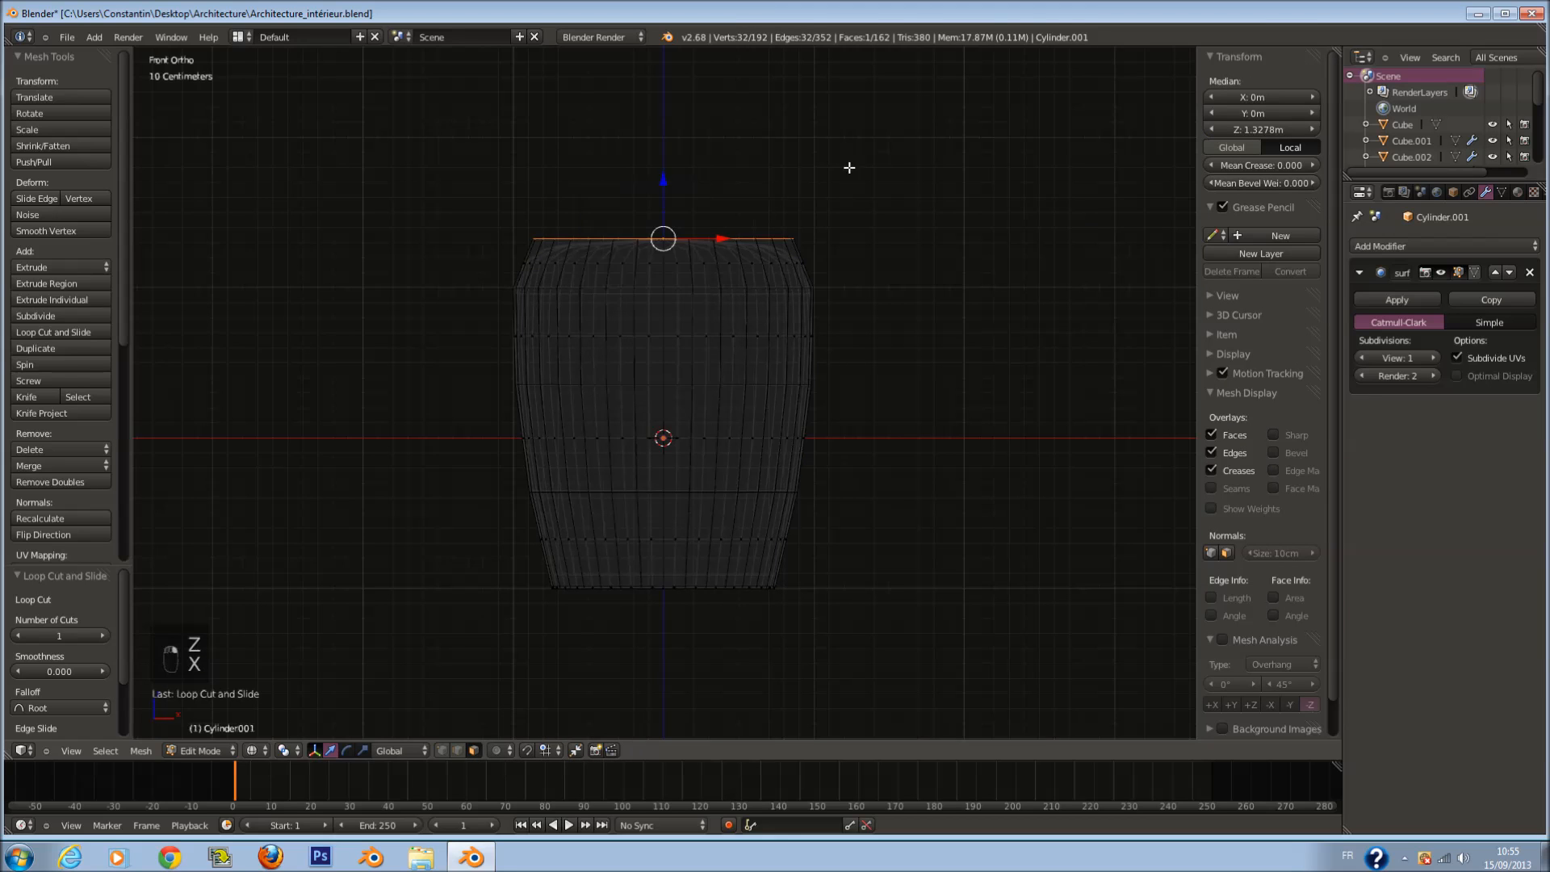
scroll(850, 168, up, 2)
key(z)
middle_drag(858, 183, 869, 273)
key(e)
right_click(869, 273)
key(s)
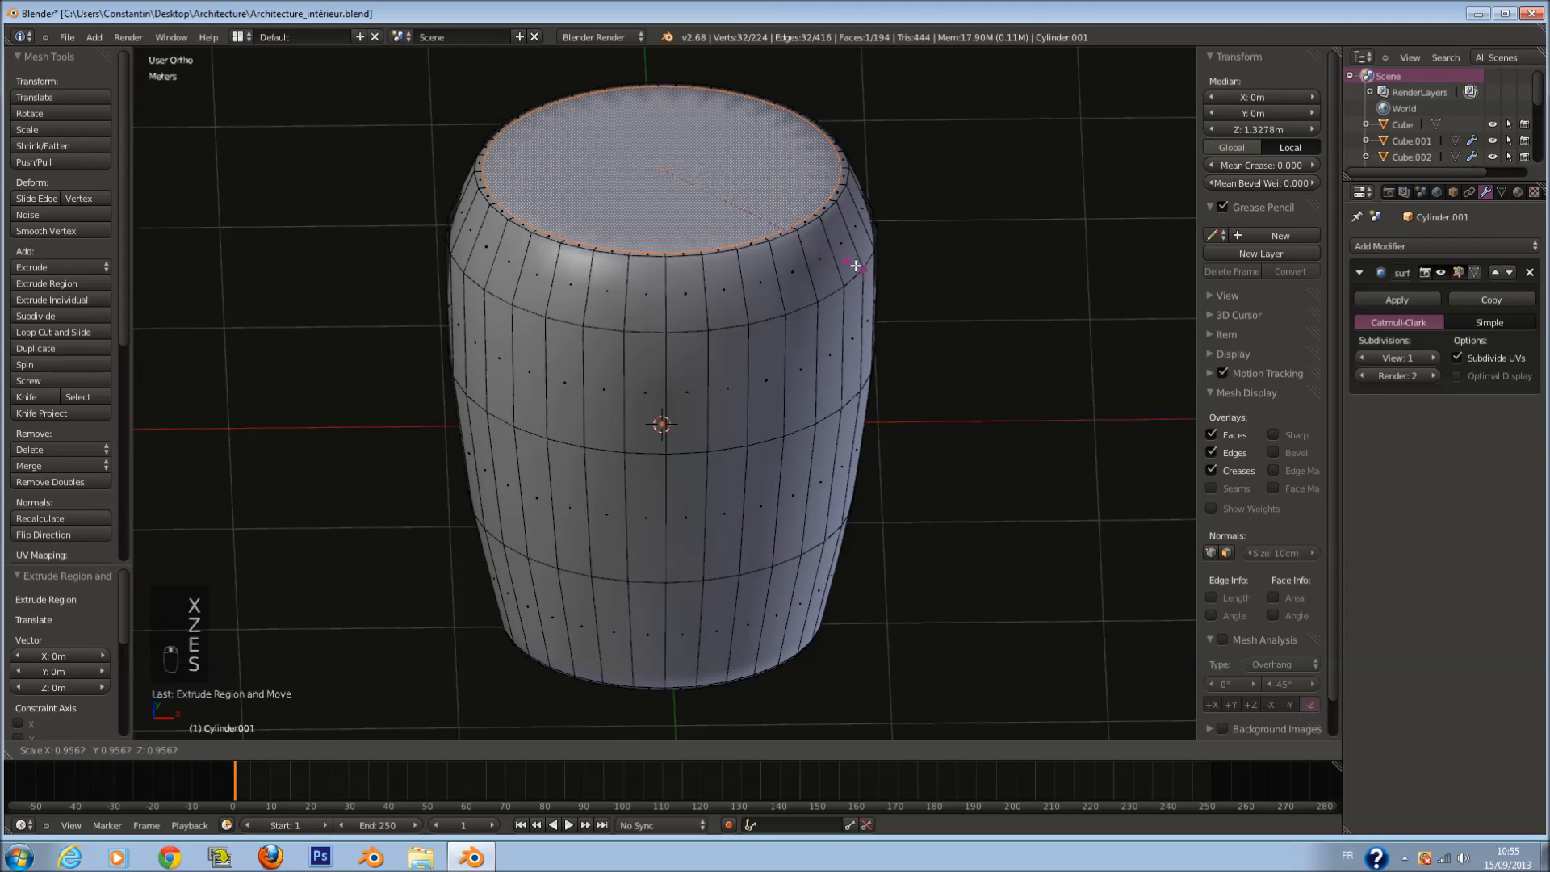
click(857, 274)
Step: Extrude the inner top face about 5 cm down into the pot, and extrude it down once more below the shoulder
key(e)
click(855, 275)
key(z)
key(KP_1)
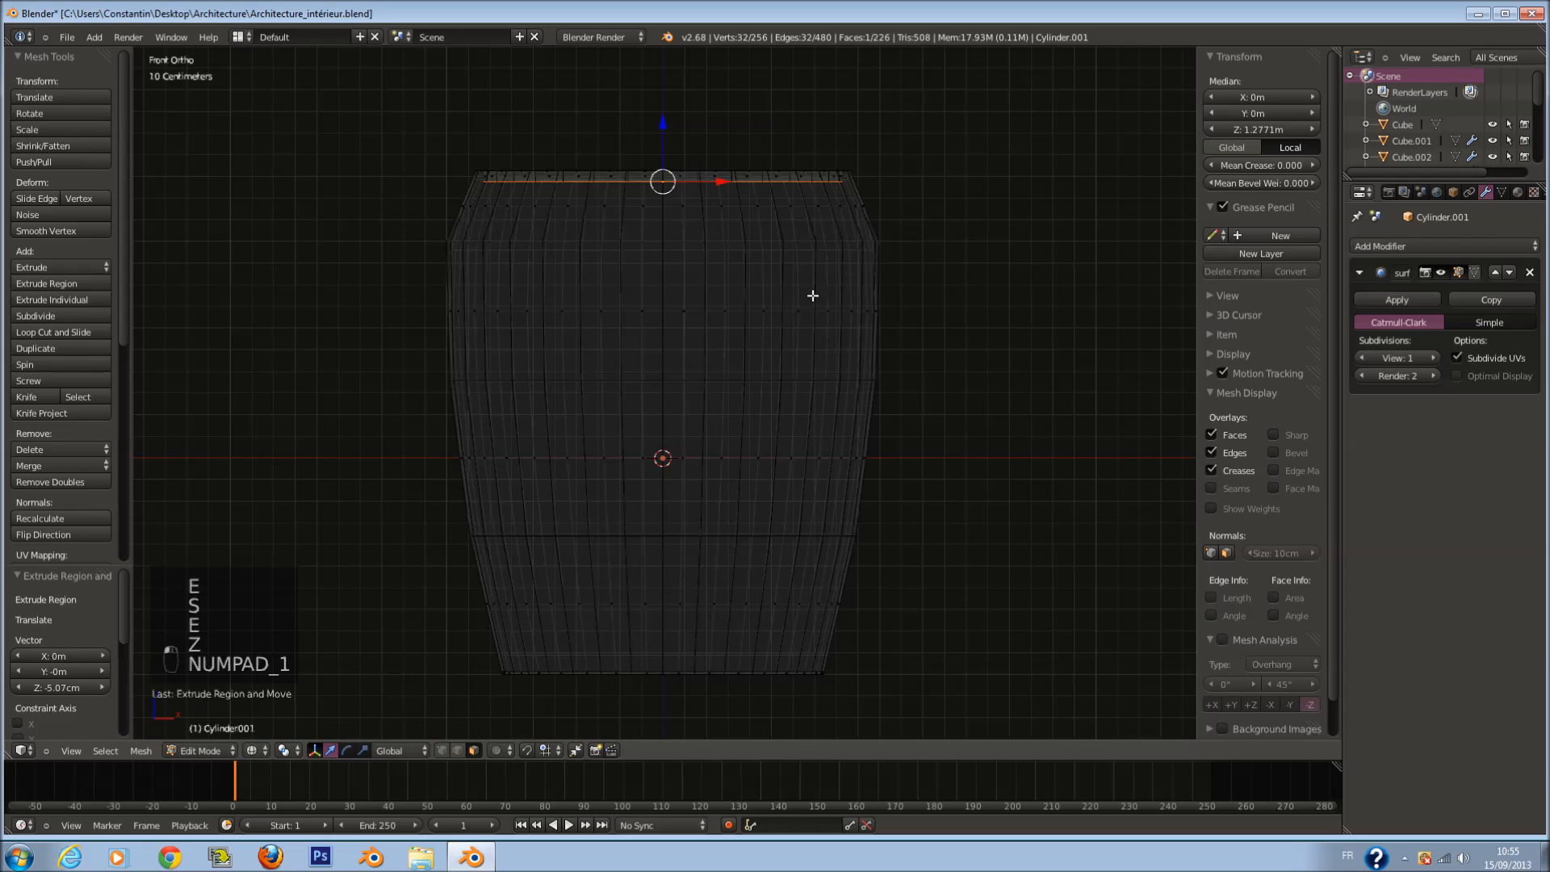
key(s)
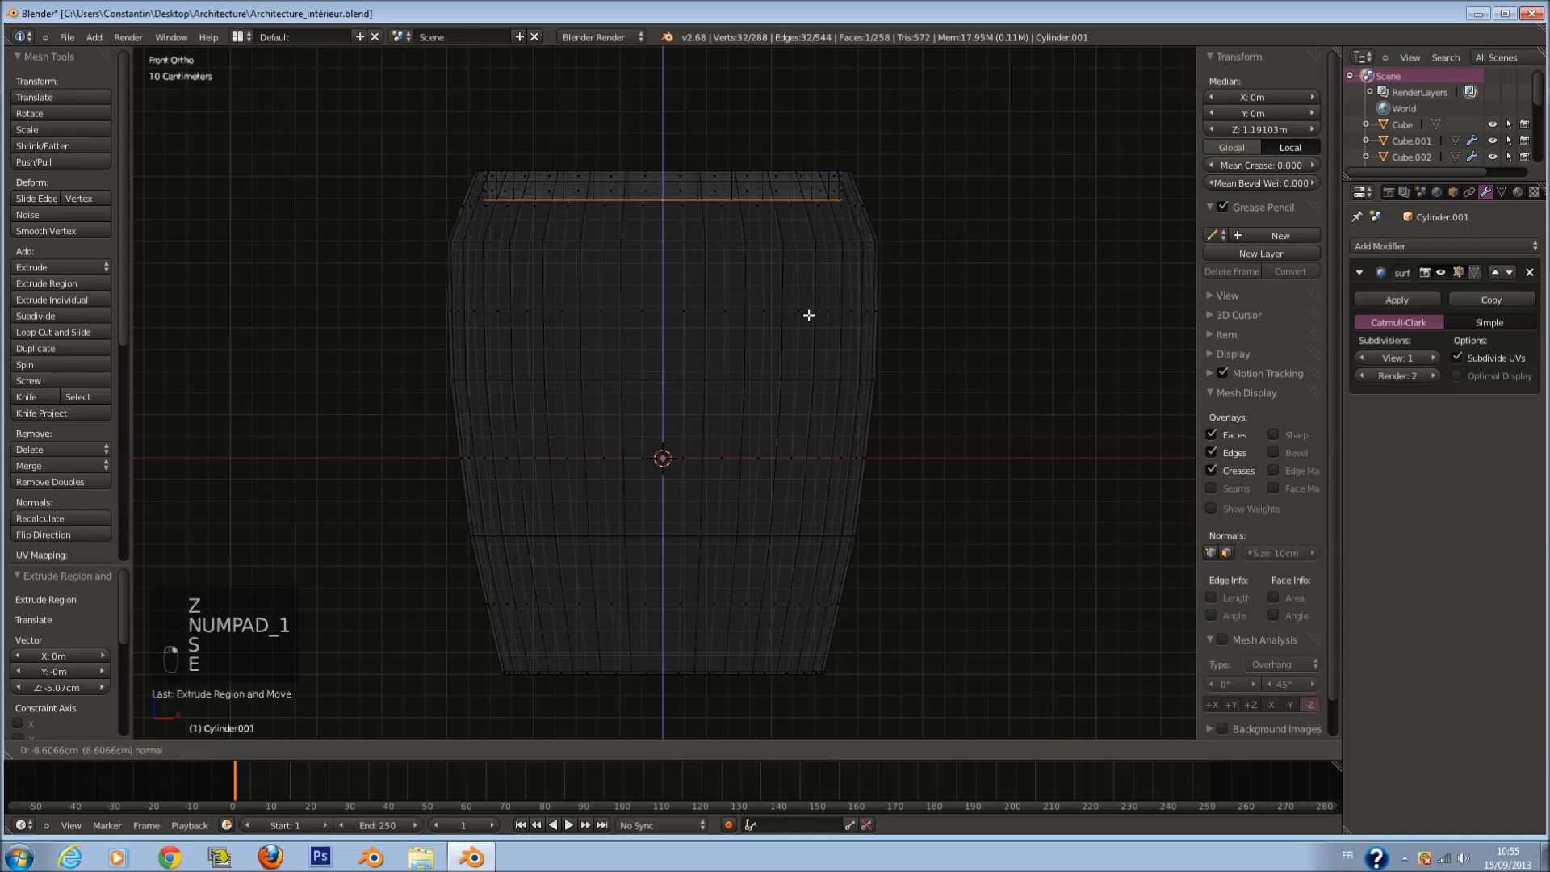
click(816, 332)
Step: Extrude the inner face down to just above the base, scale it to about 0.793, and extrude it 3 cm further down
key(e)
click(847, 623)
key(s)
click(798, 617)
key(e)
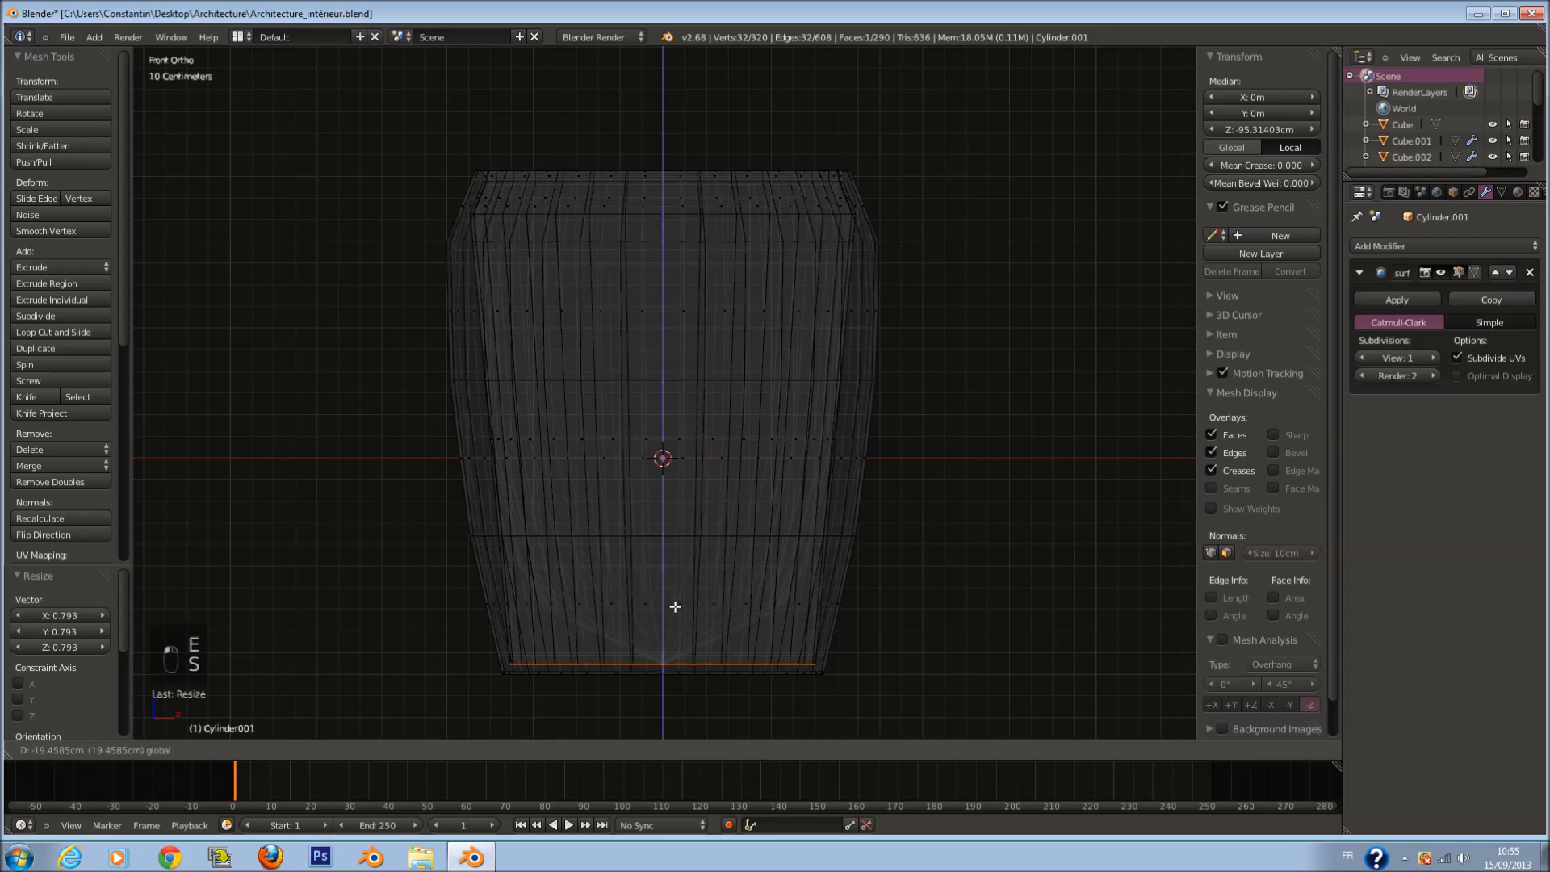
click(675, 606)
key(z)
click(677, 612)
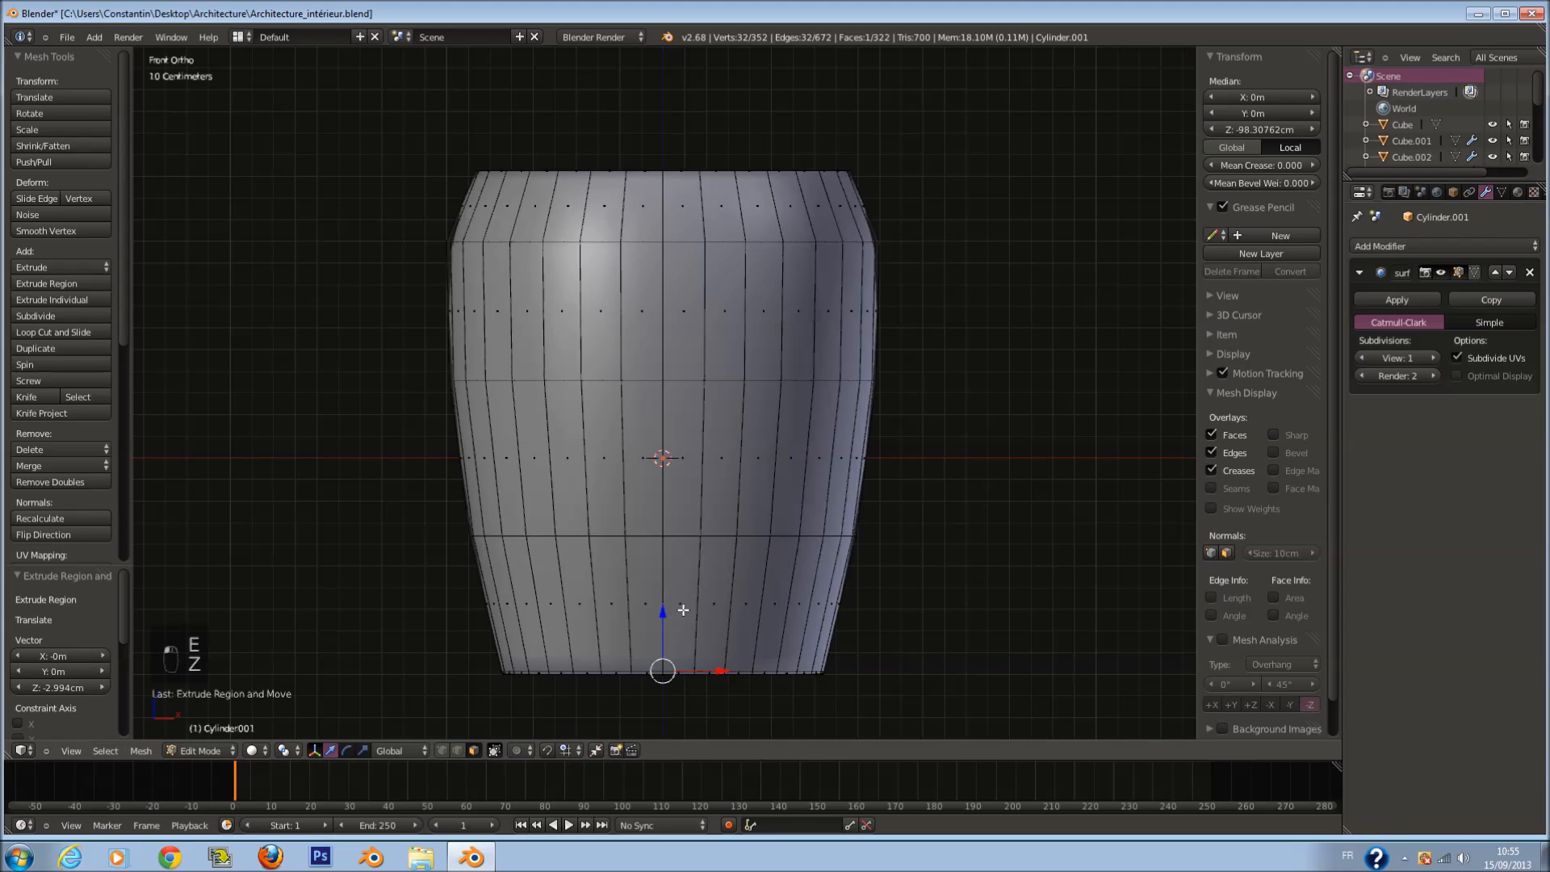
Step: Add three loop cuts around the pot's inner wall and scale them to 1.097
key(z)
key(a)
key(ctrl+r)
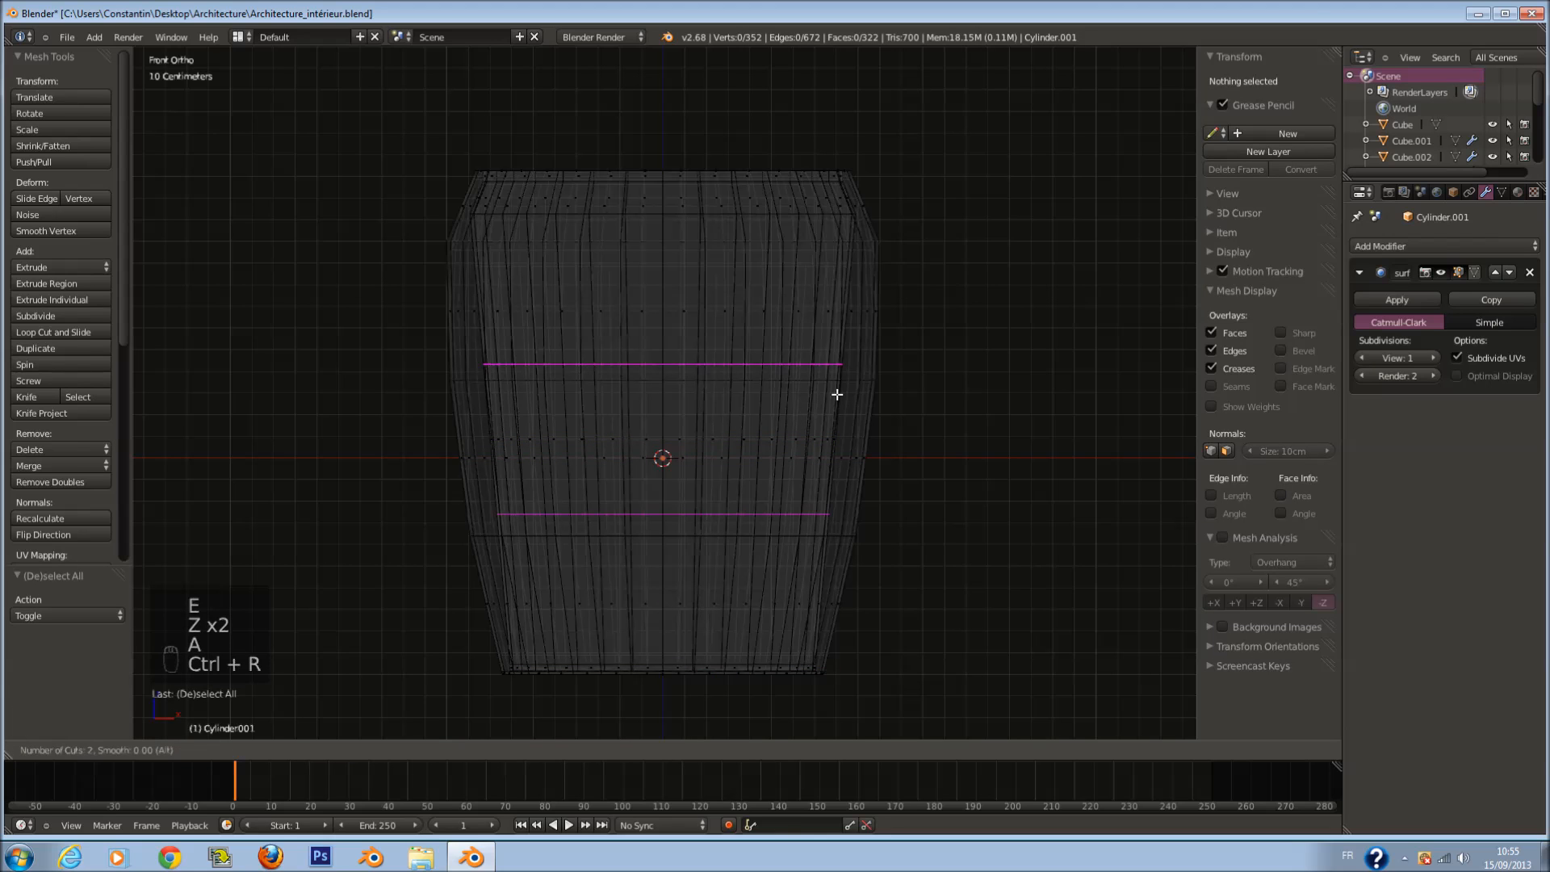
click(836, 394)
right_click(896, 439)
key(s)
click(876, 433)
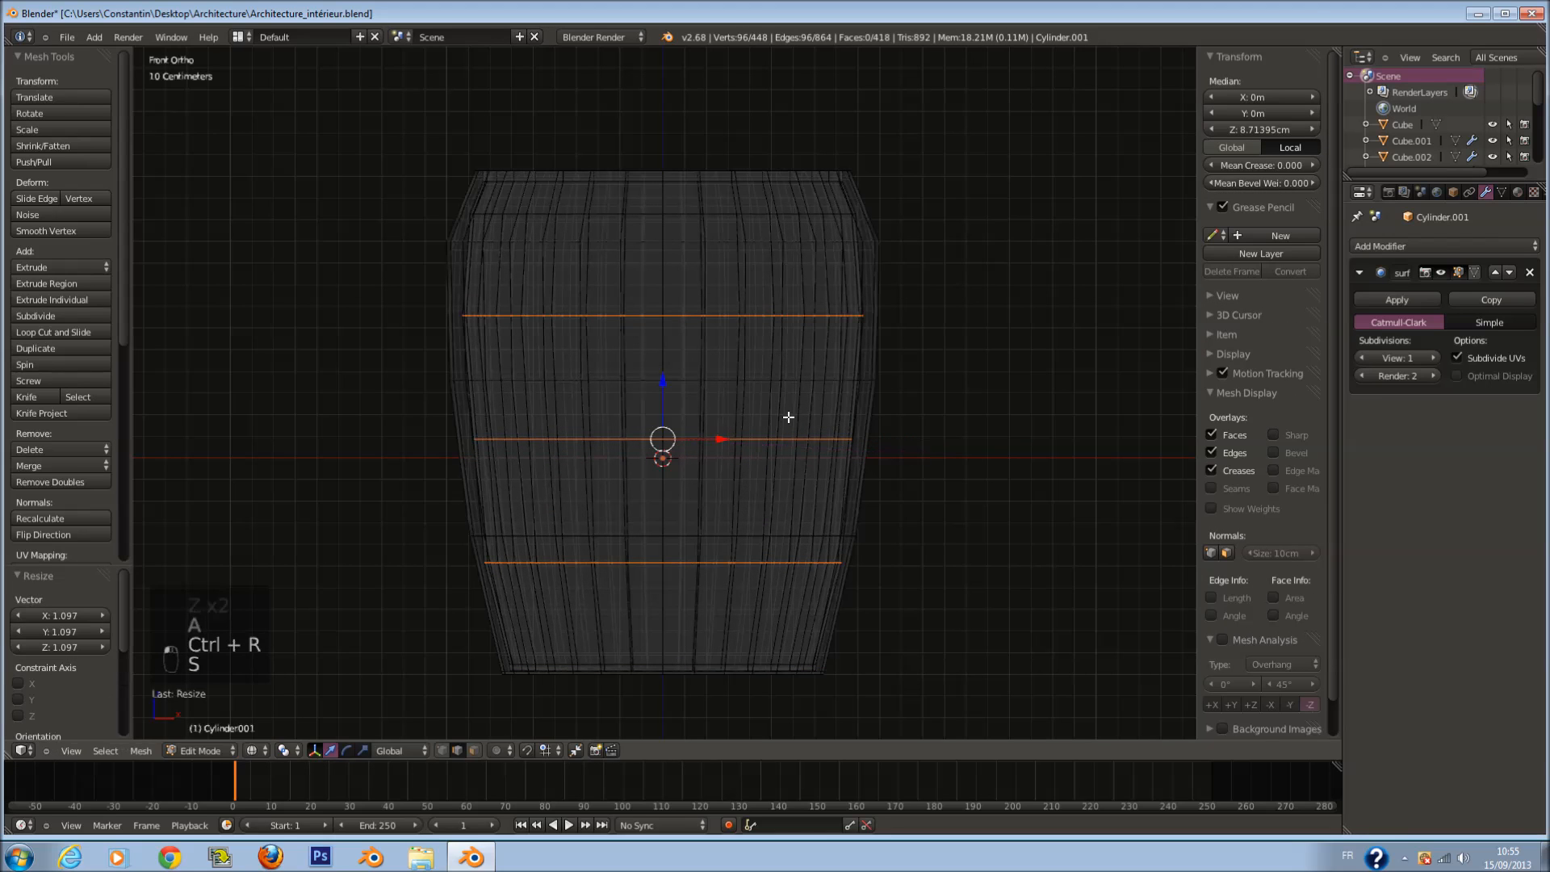
Step: Raise the inner wall's three edge loops about 15.7 cm and widen them slightly
drag(663, 386, 663, 365)
key(s)
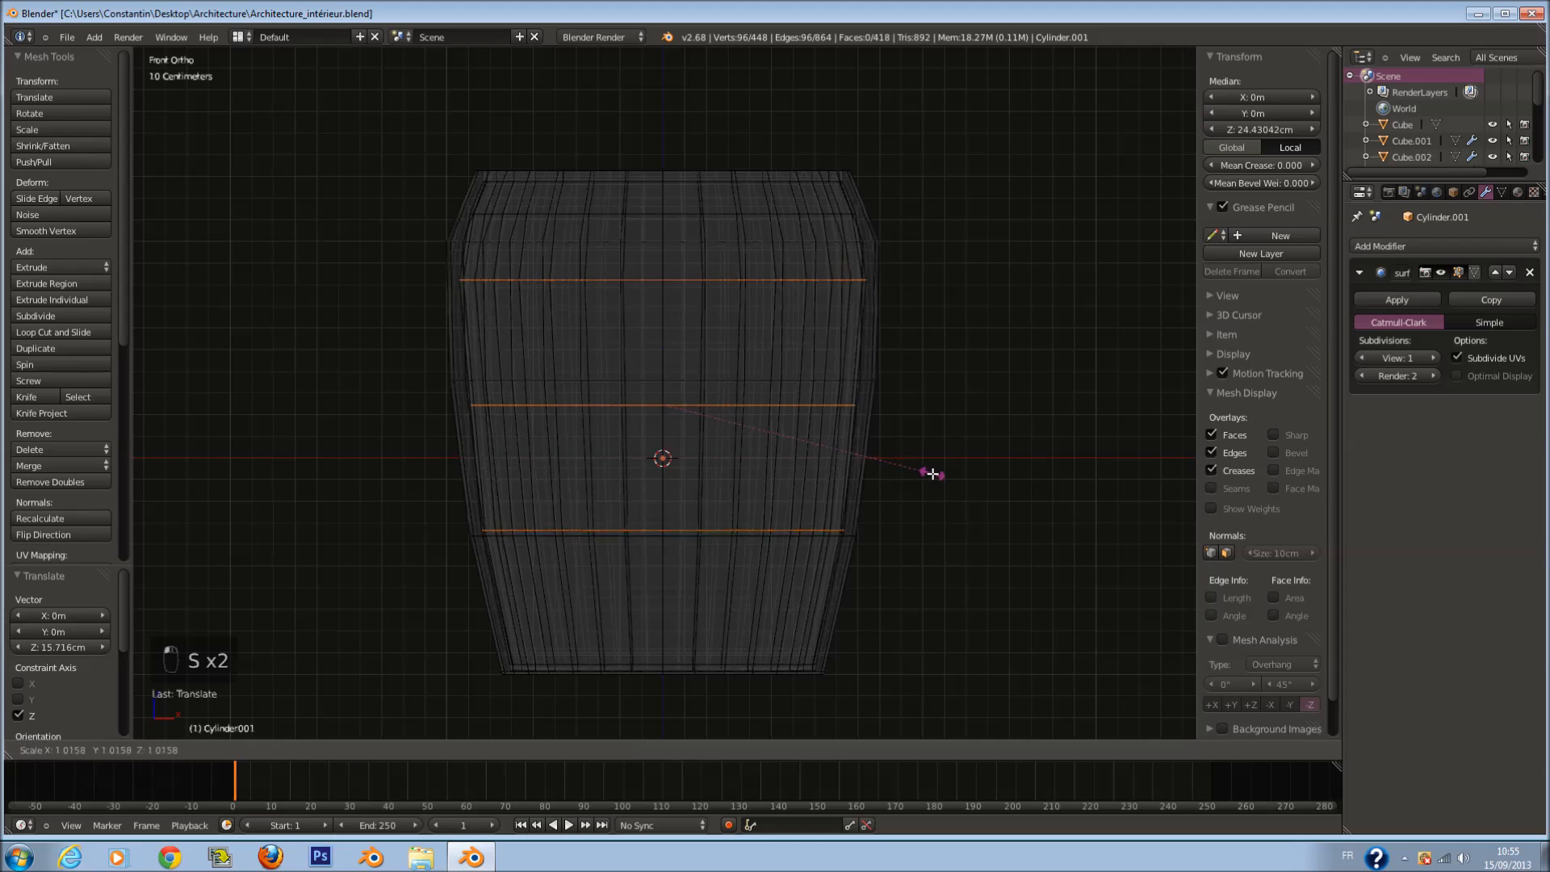
click(929, 468)
Step: Return the pot to Object Mode with solid shading and save the file, overwriting the existing one
key(z)
scroll(868, 406, down, 2)
middle_drag(869, 405, 656, 415)
key(Tab)
key(ctrl+s)
click(655, 410)
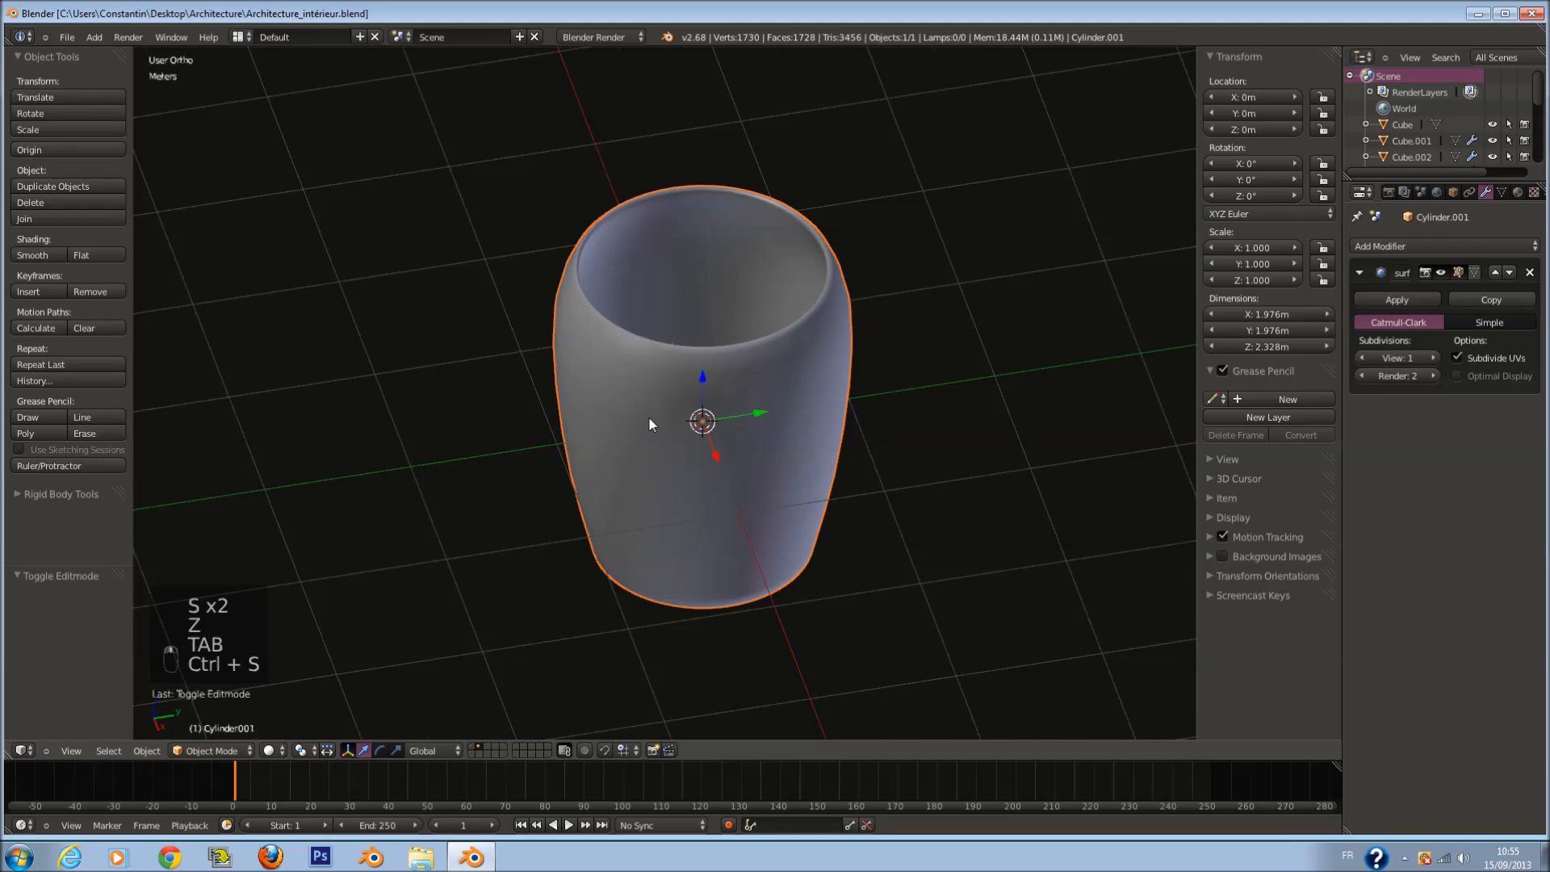
Step: Add a second cylinder mesh at the scene's centre, in the same place as the pot
key(KP_1)
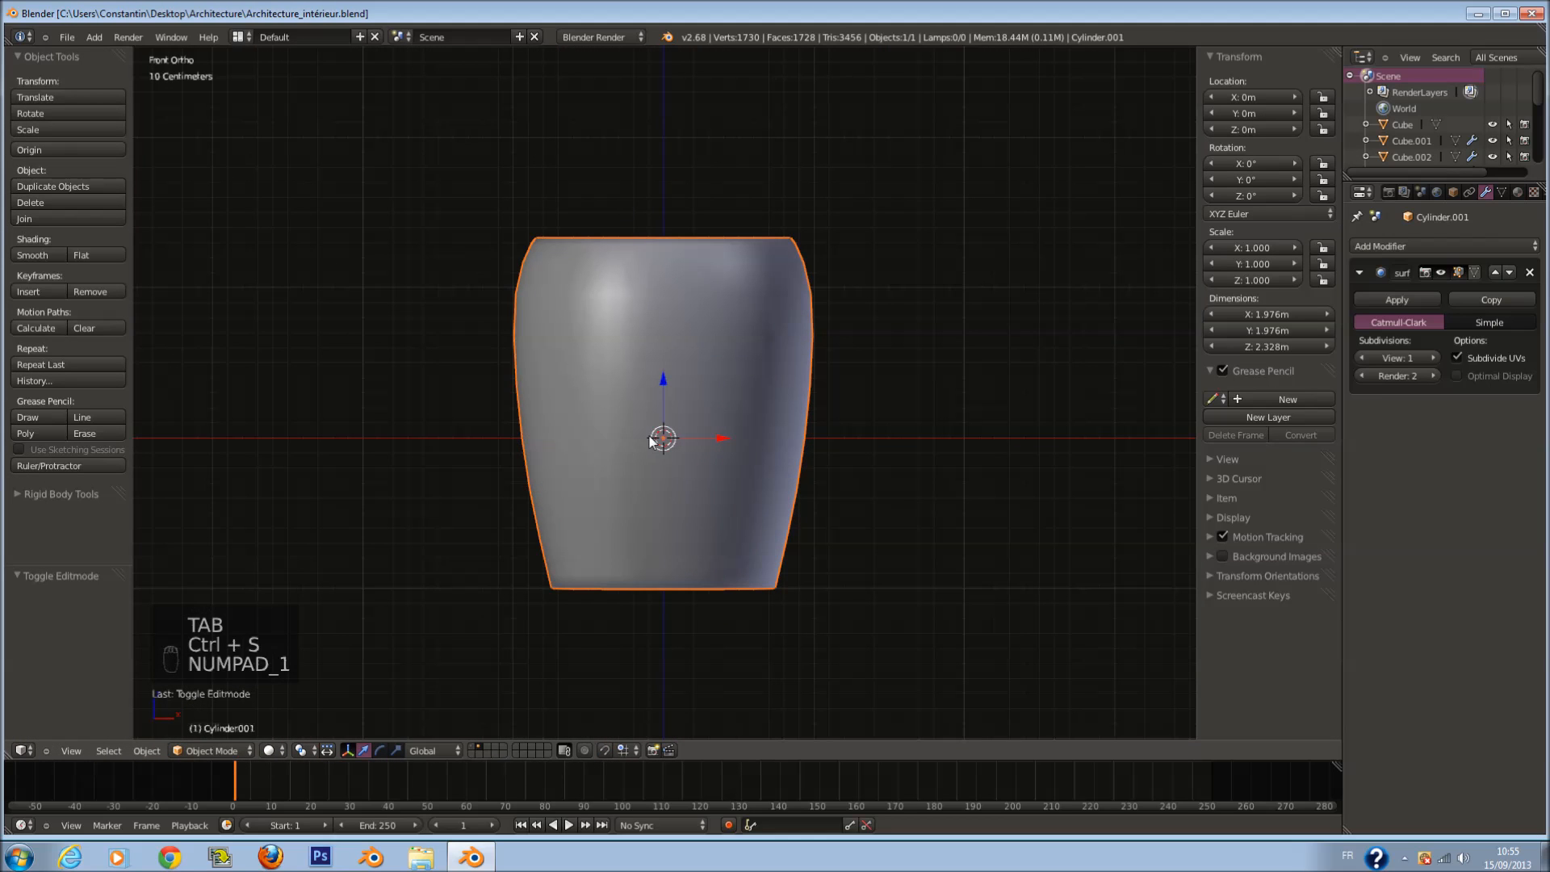
key(shift+a)
mouse_move(651, 437)
click(738, 517)
Step: Taper the new cylinder by scaling its top face to 0.756, and give it smooth shading
key(z)
scroll(749, 329, up, 3)
key(Tab)
right_click(677, 306)
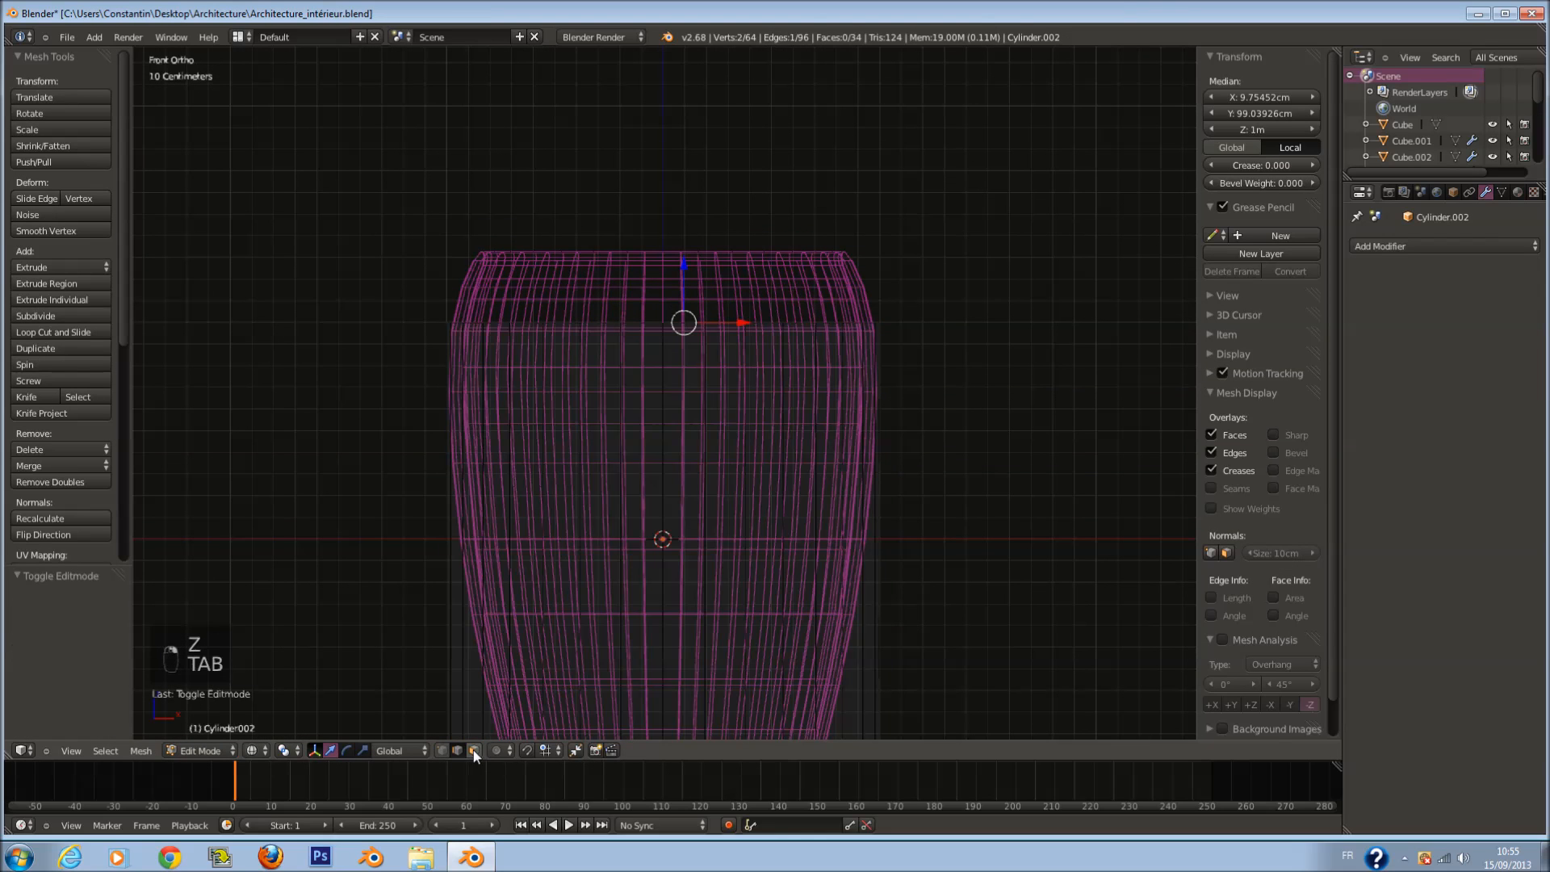
scroll(968, 306, down, 1)
key(s)
click(879, 332)
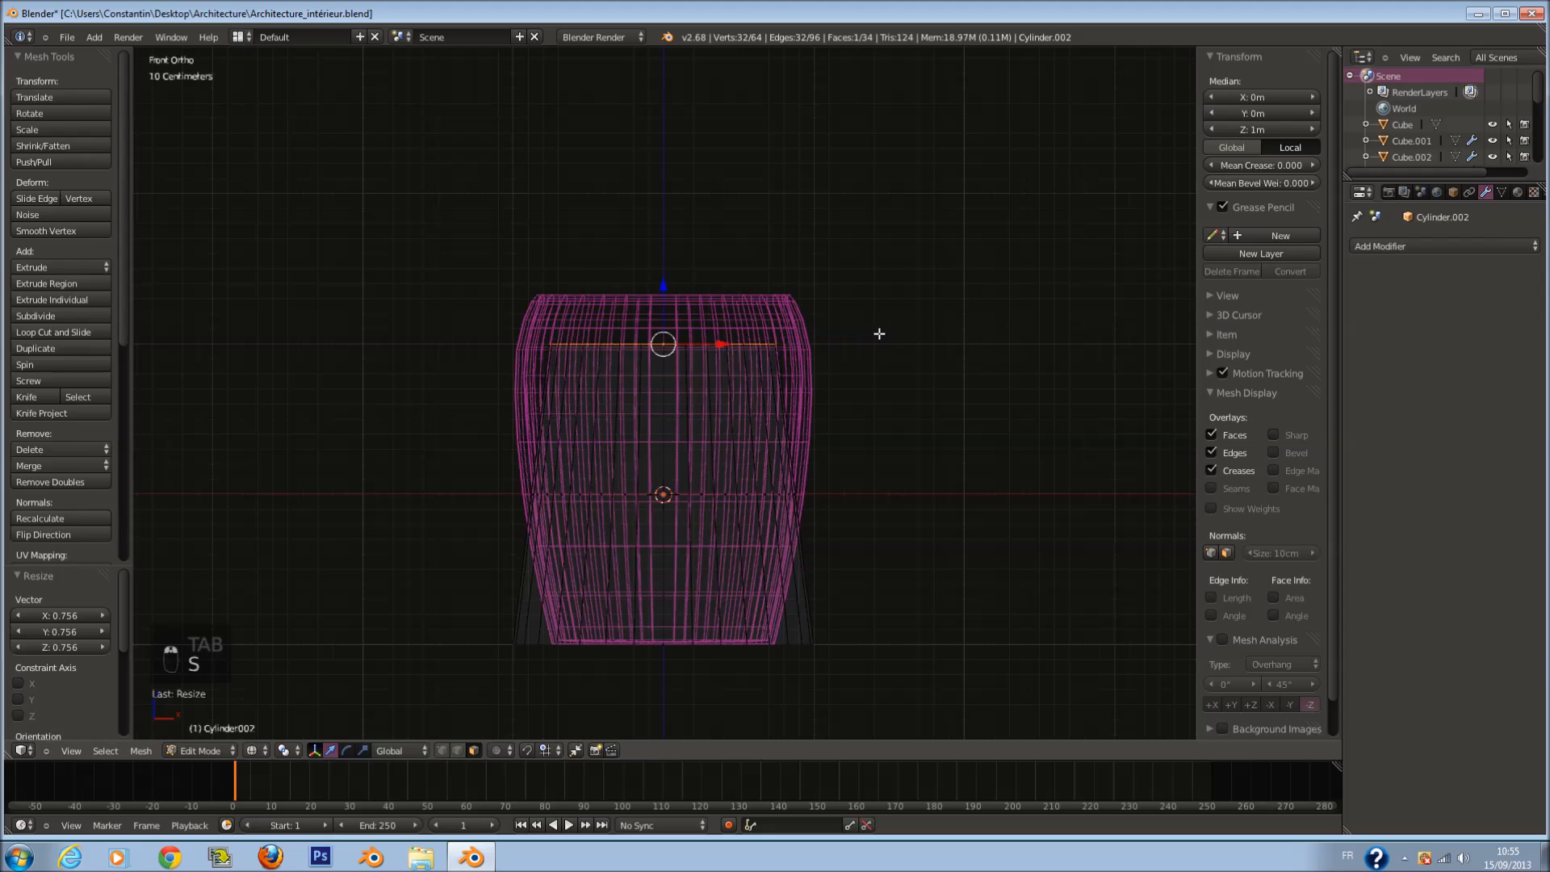
key(Tab)
key(z)
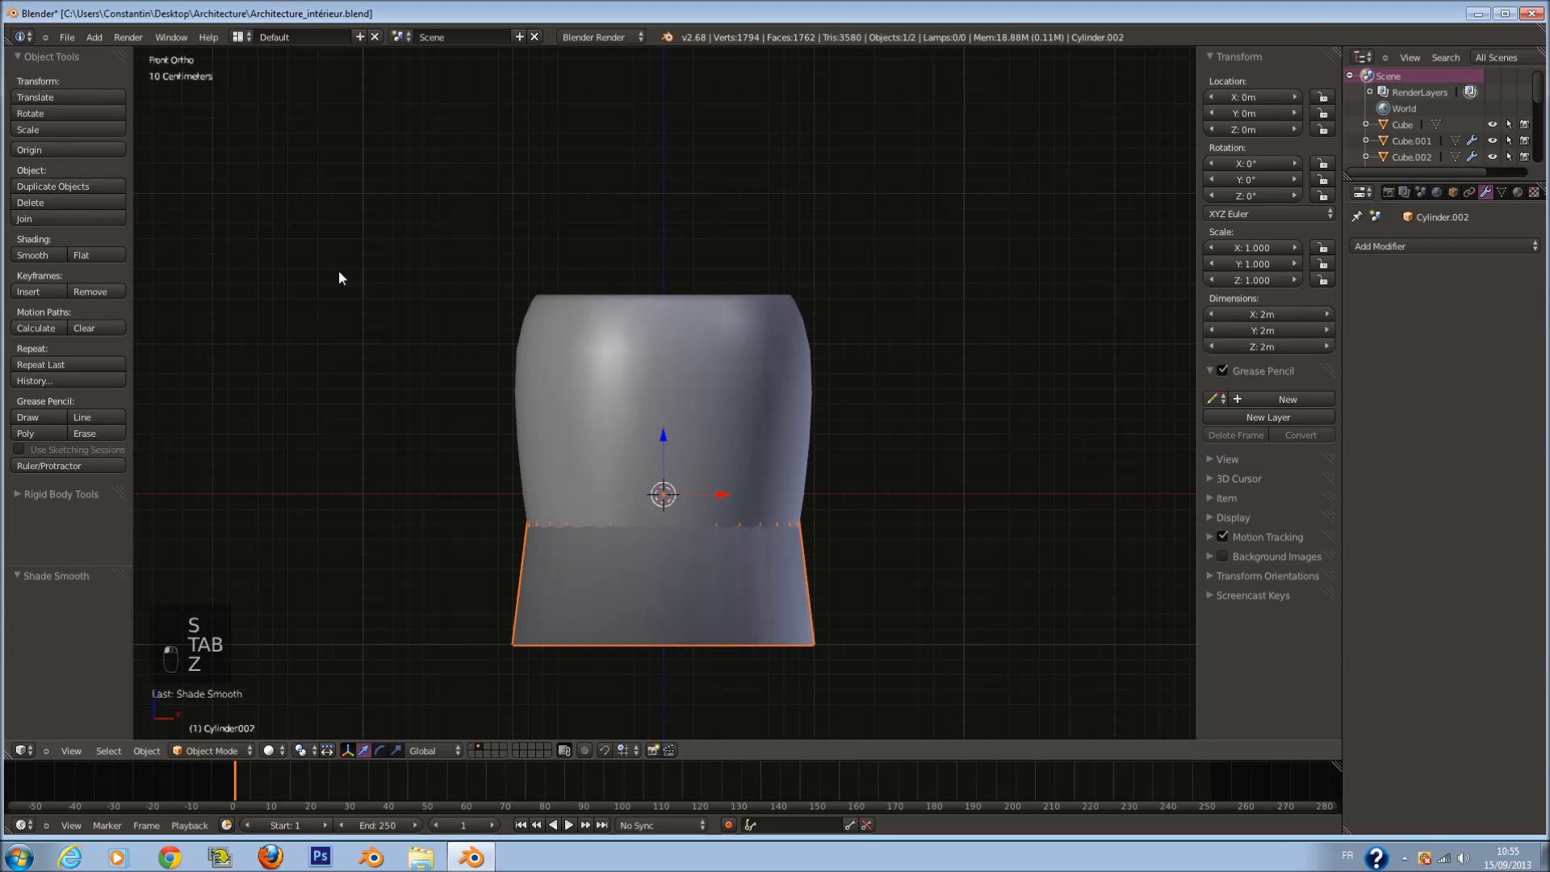
Step: Give the tapered cylinder a level 1 subdivision surface and add a loop cut slid down to its base
key(z)
key(ctrl+1)
key(Tab)
key(a)
key(a)
key(ctrl+r)
click(787, 440)
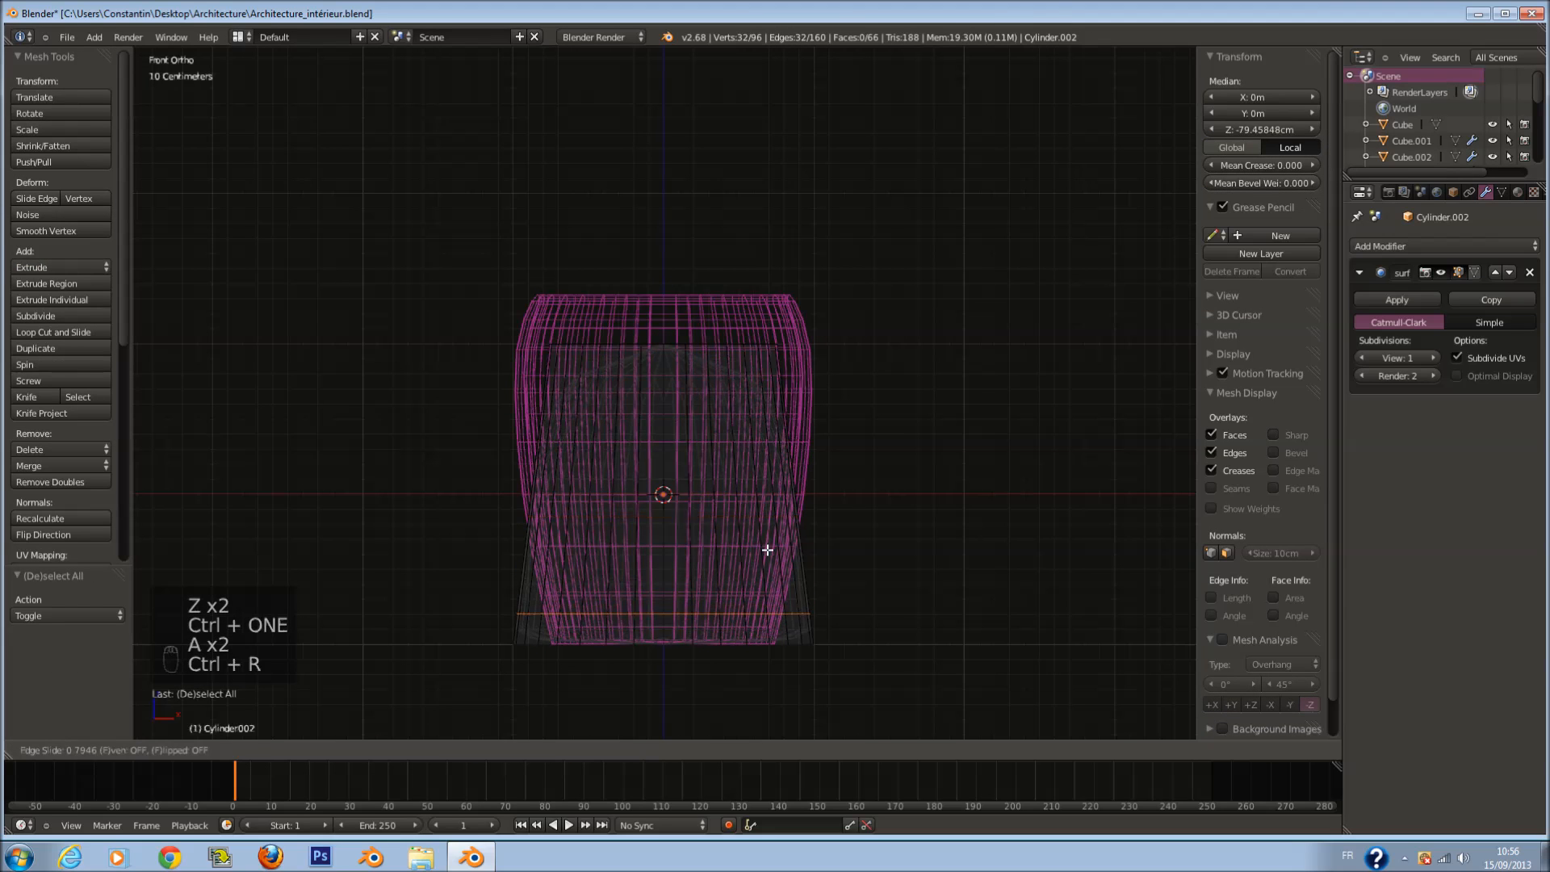
click(657, 641)
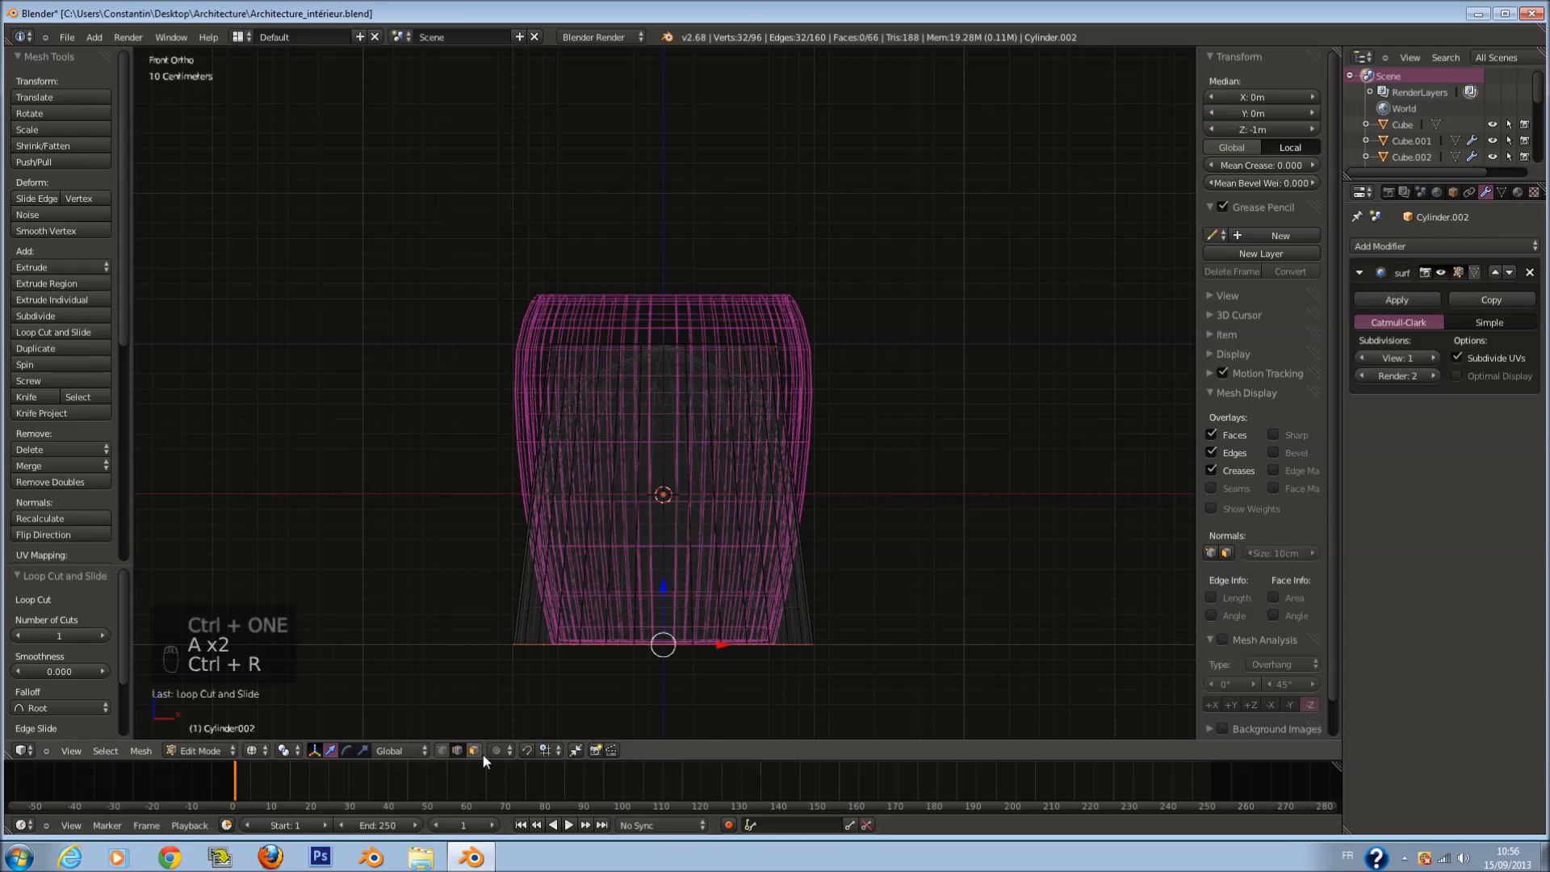
Step: Leave Edit Mode and hide the first pot so only the tapered cylinder is displayed
key(z)
key(z)
key(Tab)
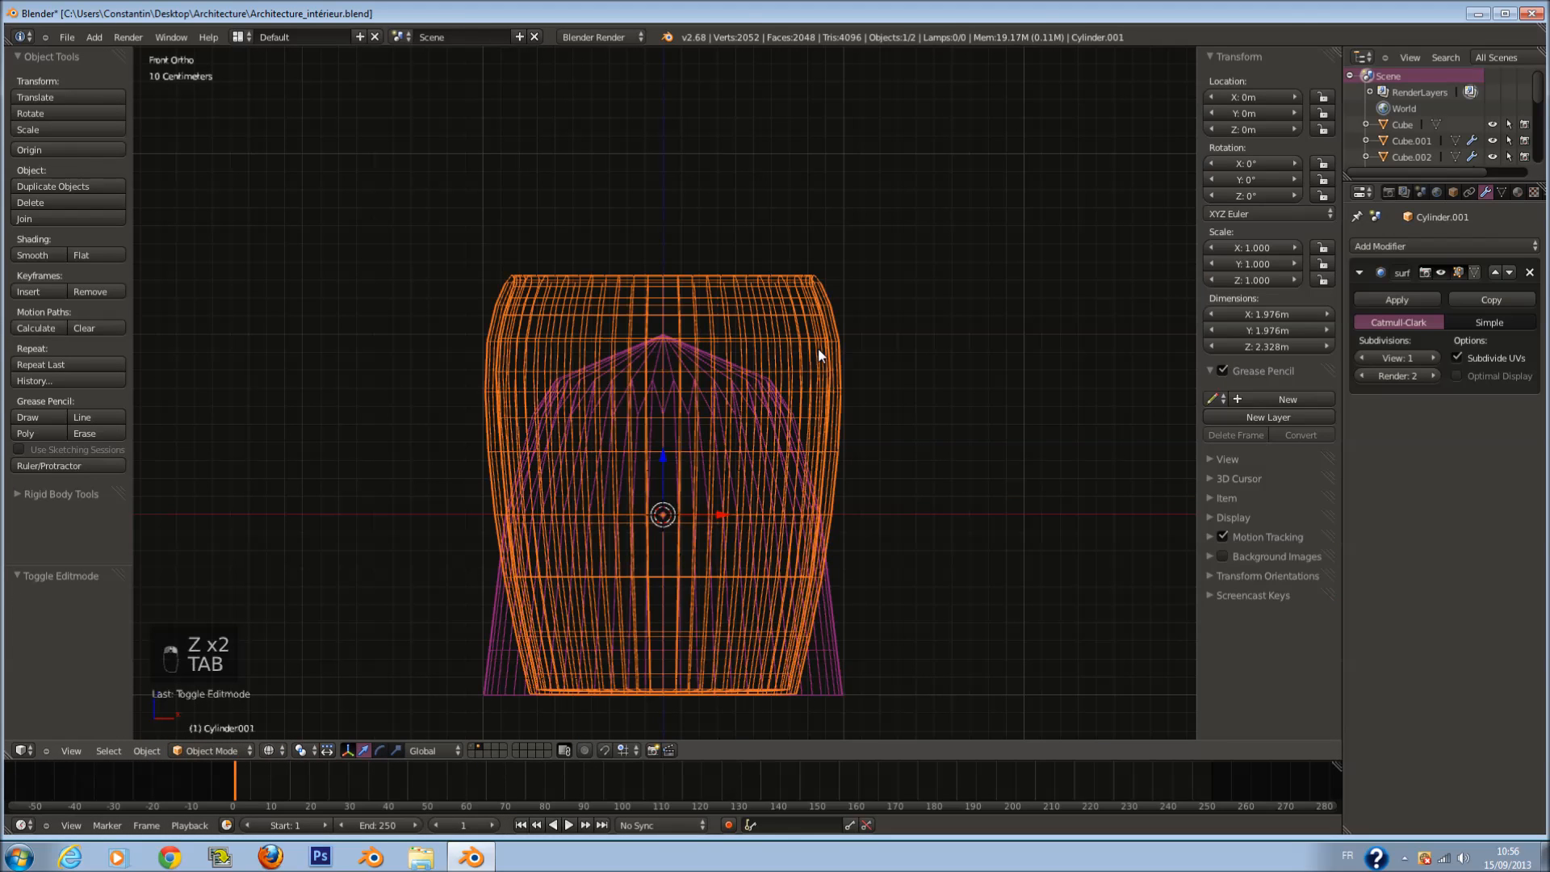
key(h)
key(z)
Step: Extrude the tapered cylinder's top face in place and scale it slightly inward to form a thin rim
key(Tab)
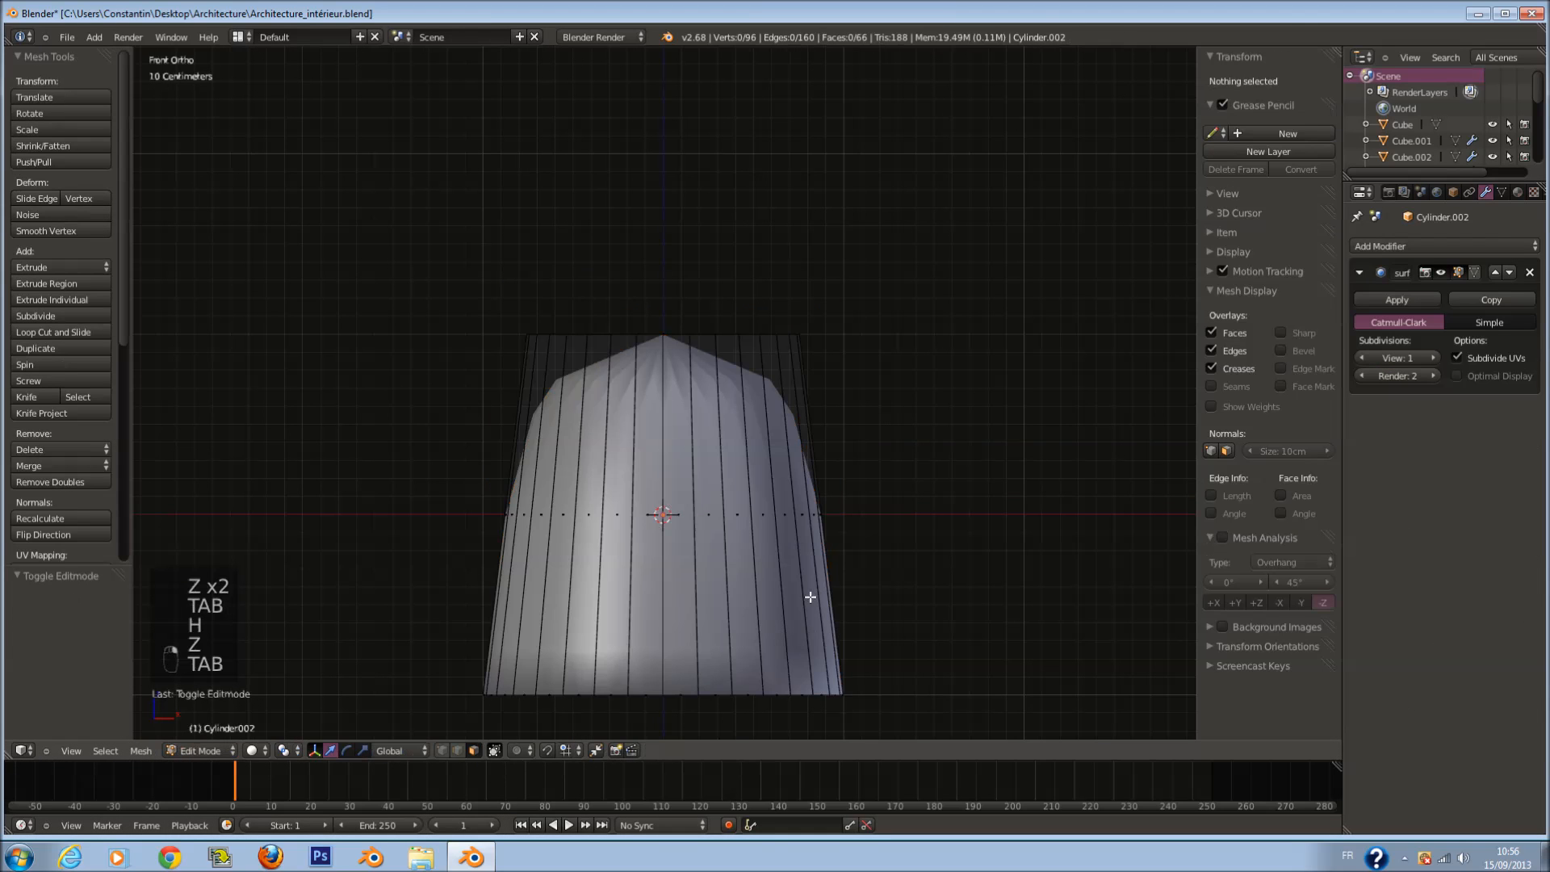
key(z)
right_click(669, 324)
scroll(812, 341, up, 1)
key(e)
click(838, 340)
key(z)
middle_drag(878, 326, 875, 353)
key(s)
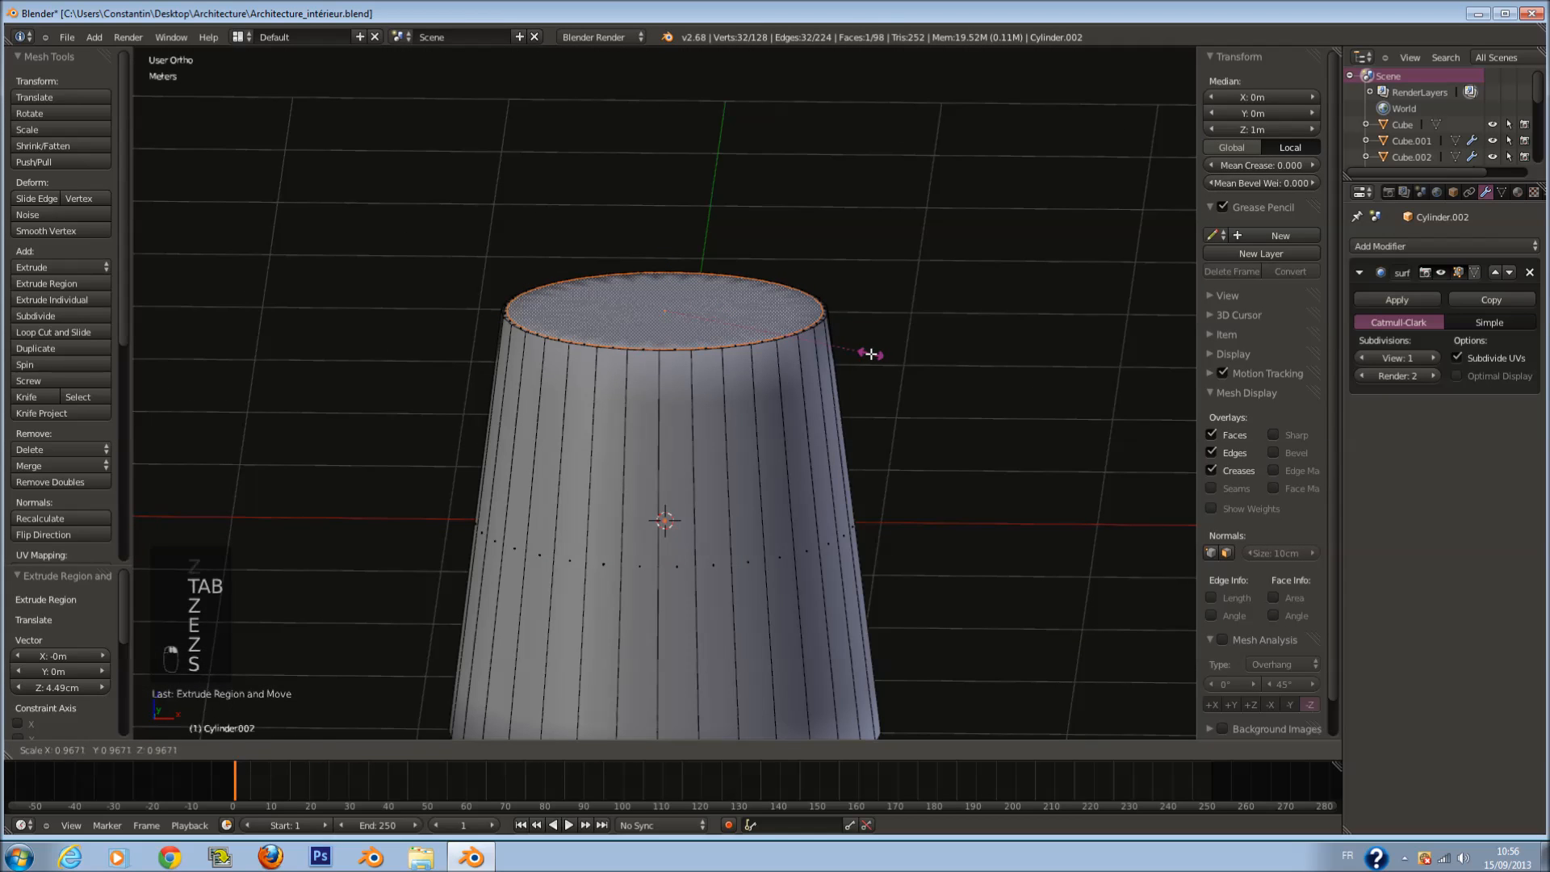
click(861, 349)
Step: Extrude the inner top face 1.543 cm down, and extrude it another 1.89 m to just above the base
key(e)
click(820, 344)
key(z)
key(KP_1)
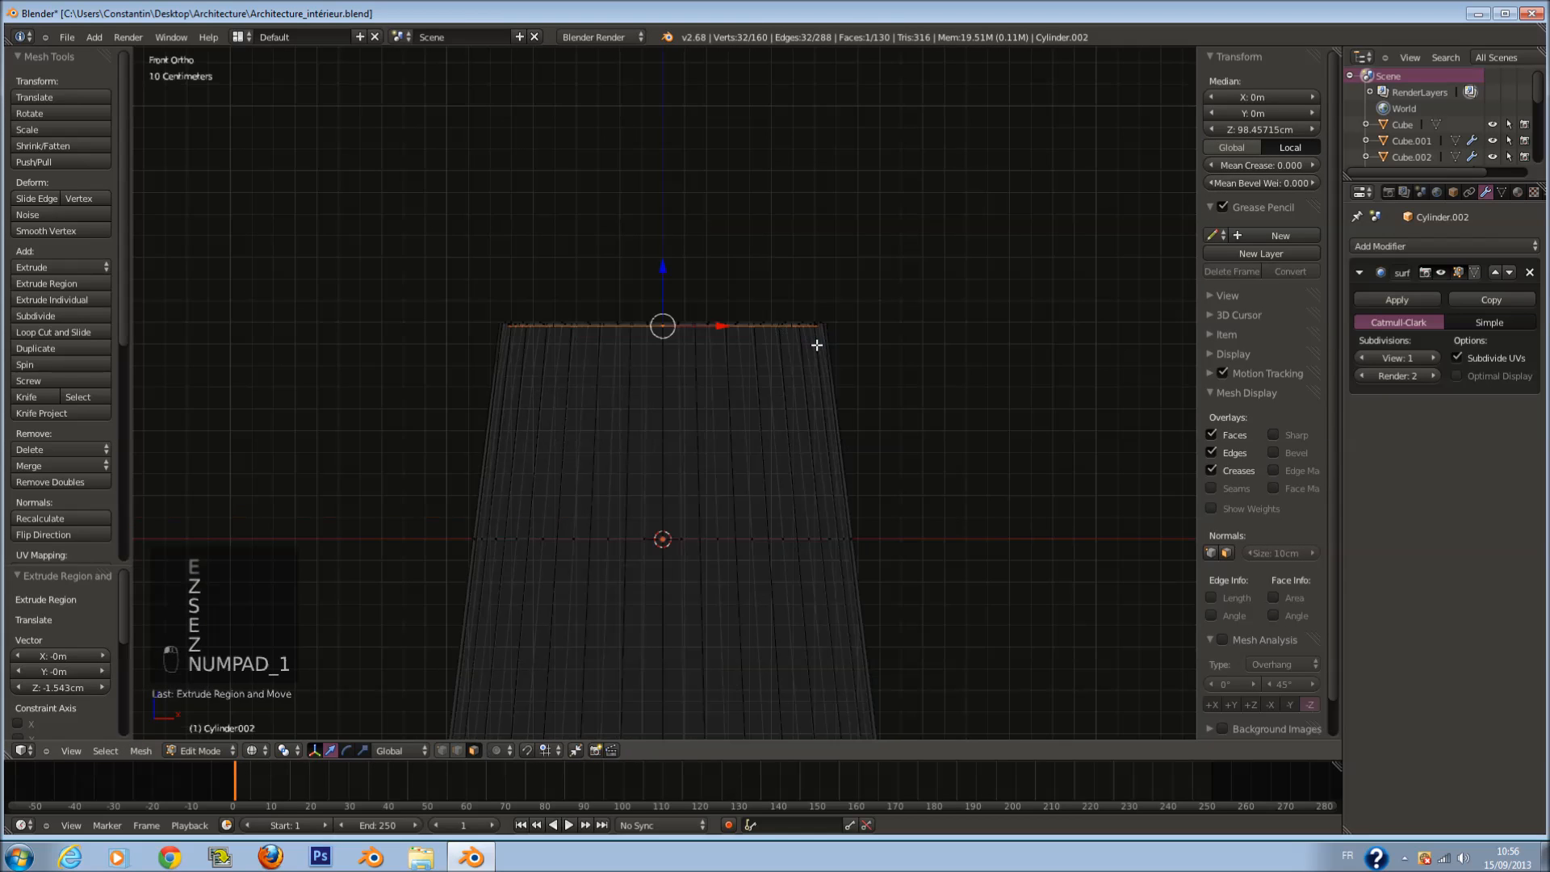
scroll(817, 345, down, 1)
key(e)
click(820, 680)
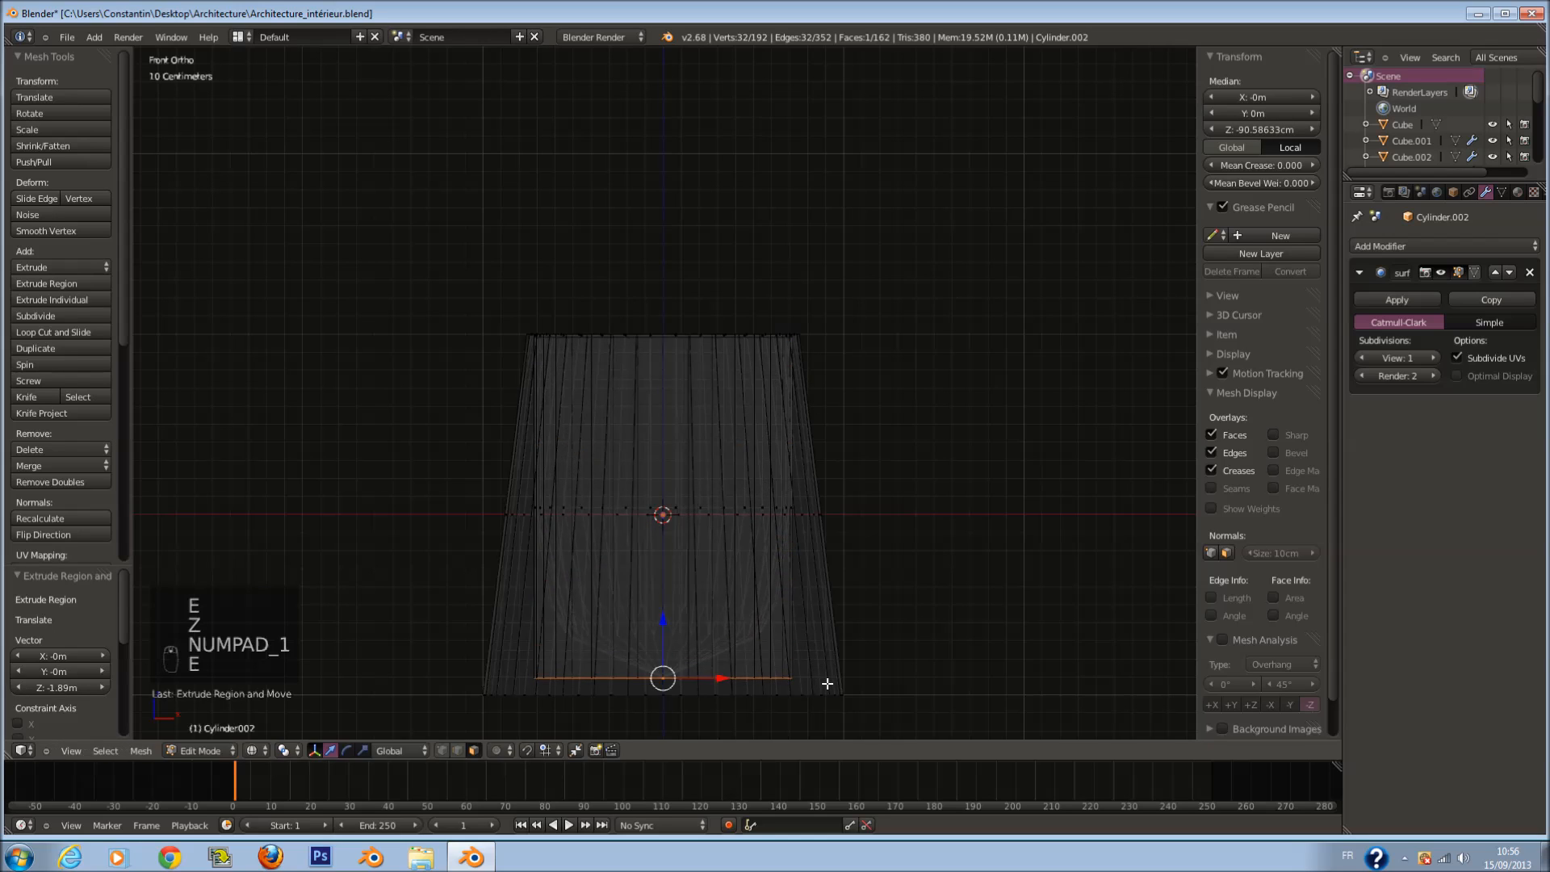
Step: Scale the inner bottom face to 1.281, extrude it about 5 cm down, and scale the extruded face
key(s)
click(872, 705)
key(e)
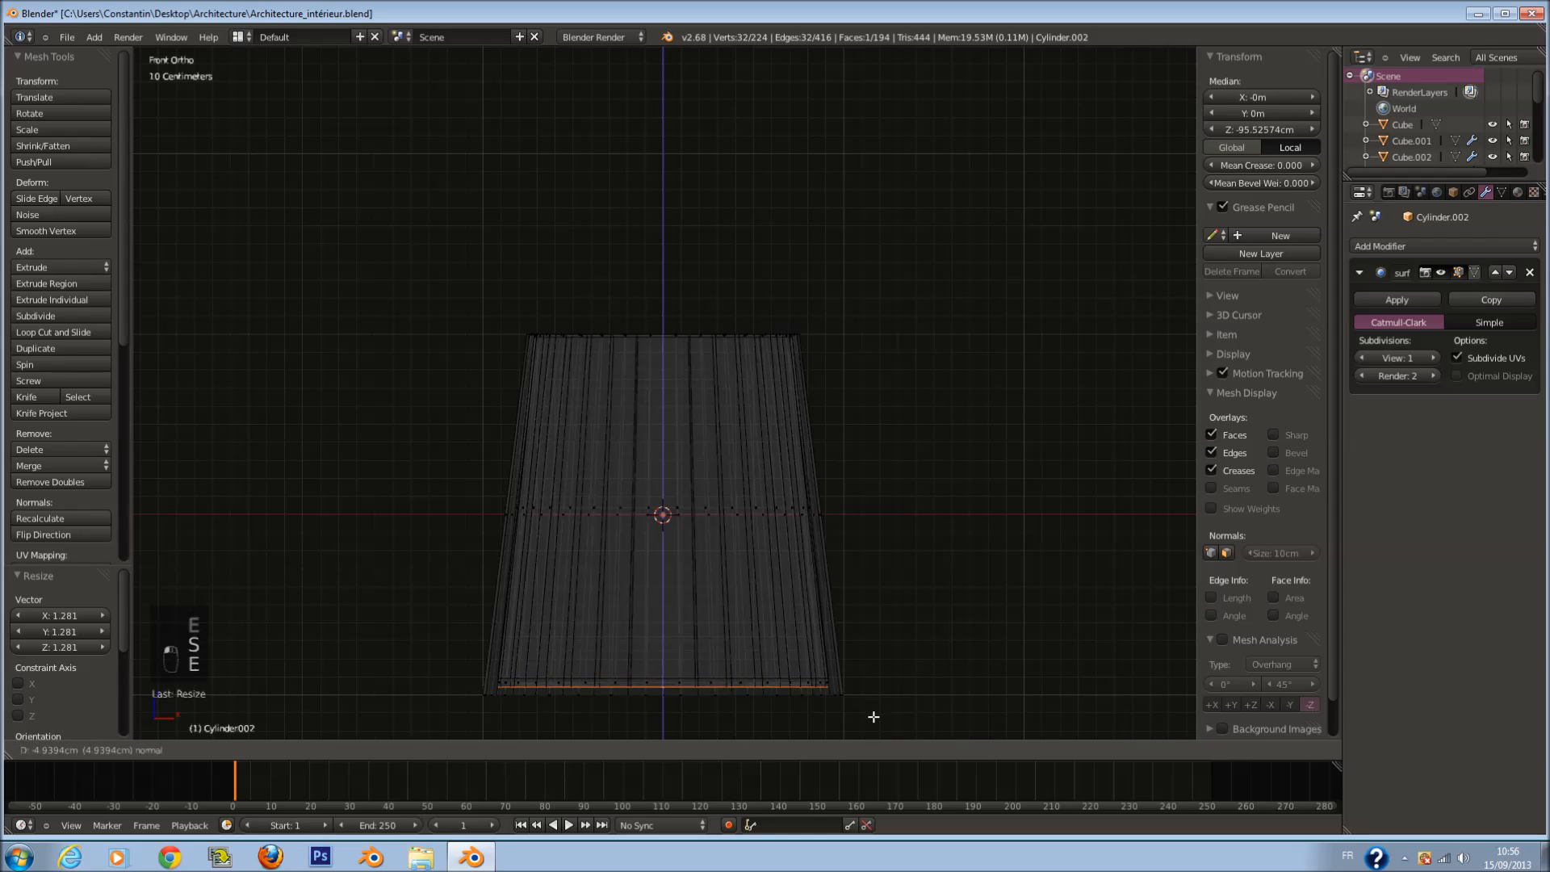
click(874, 717)
key(s)
key(z)
click(865, 666)
Step: Leave Edit Mode, save the file, and unhide the first pot
key(Tab)
key(ctrl+s)
middle_drag(846, 544, 817, 595)
key(alt+h)
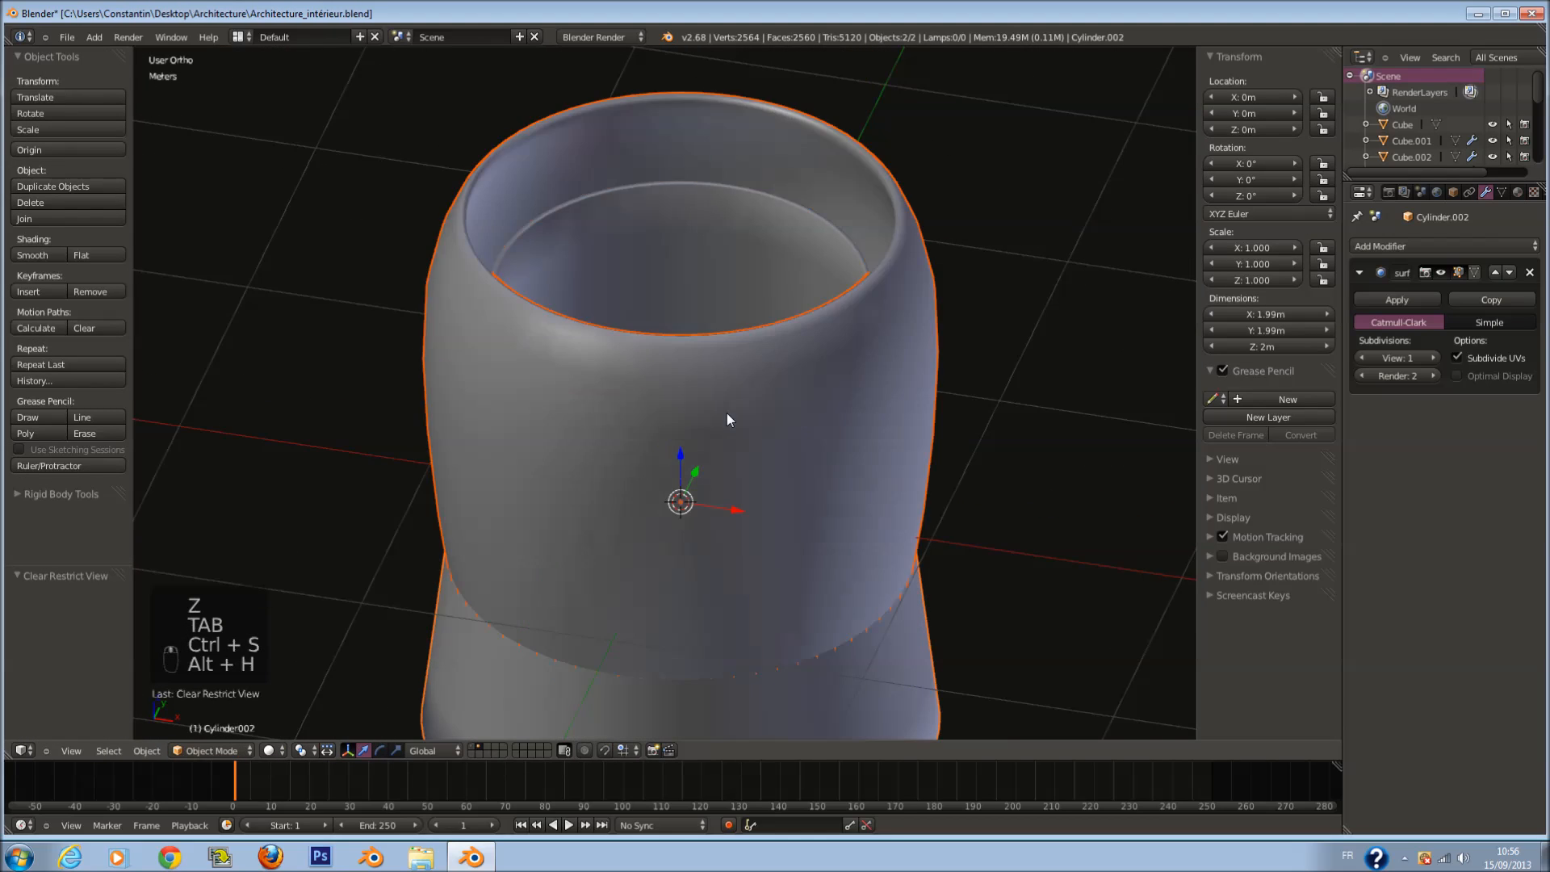
Step: Move both pots to the first layer with the room's furniture, save the file, and show that layer
click(1031, 542)
key(ctrl+s)
click(472, 747)
Step: Scale both pots to 0.346 and move them to about X 57.7 cm and Z -25.6 cm
key(KP_1)
key(z)
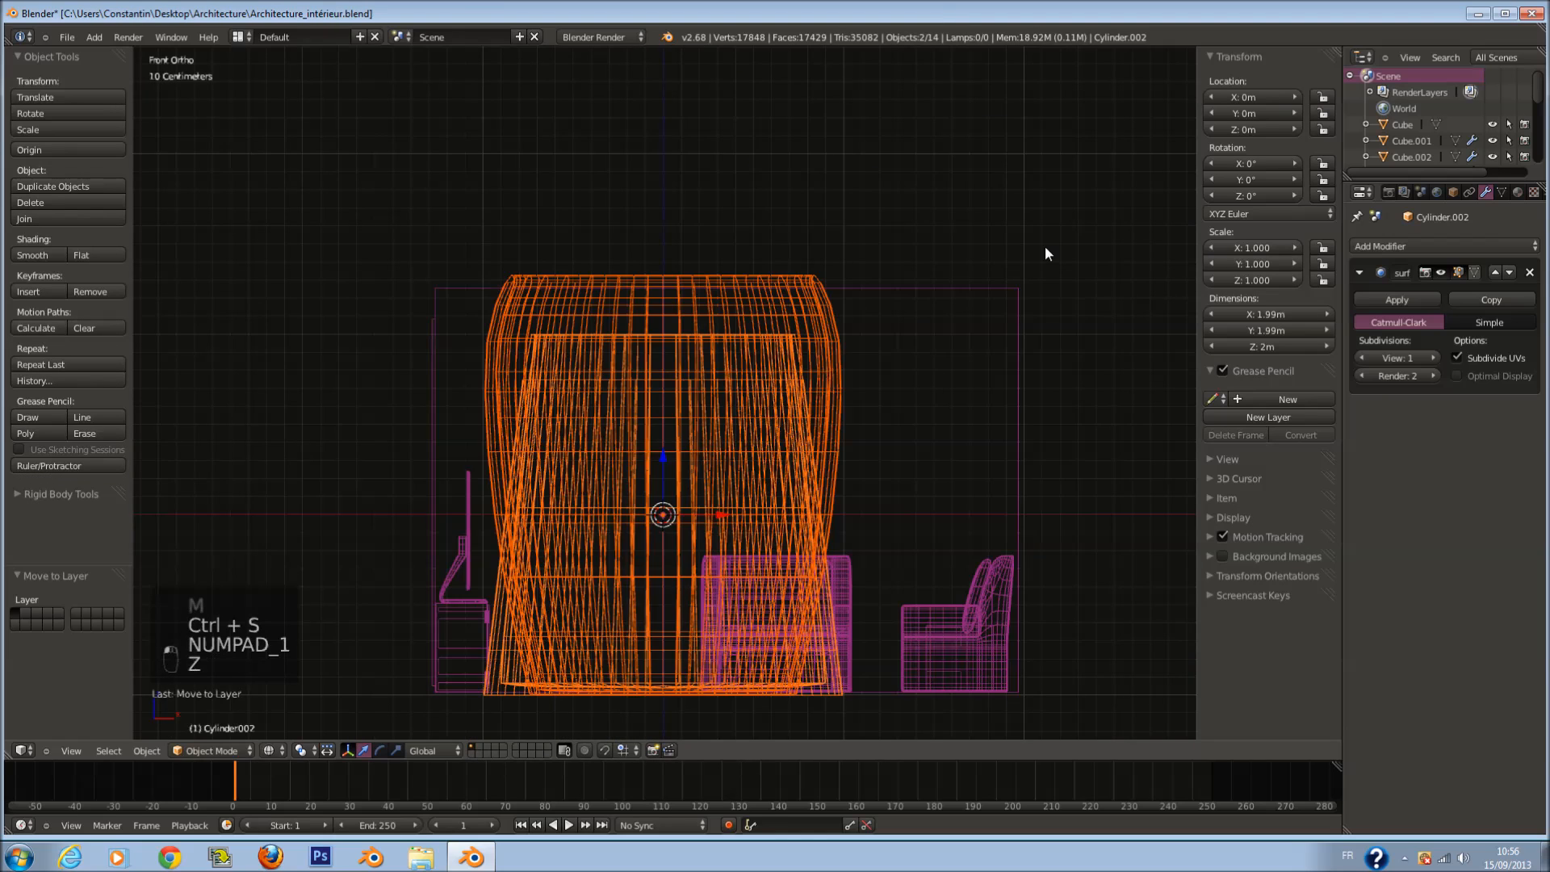
key(s)
click(822, 496)
key(g)
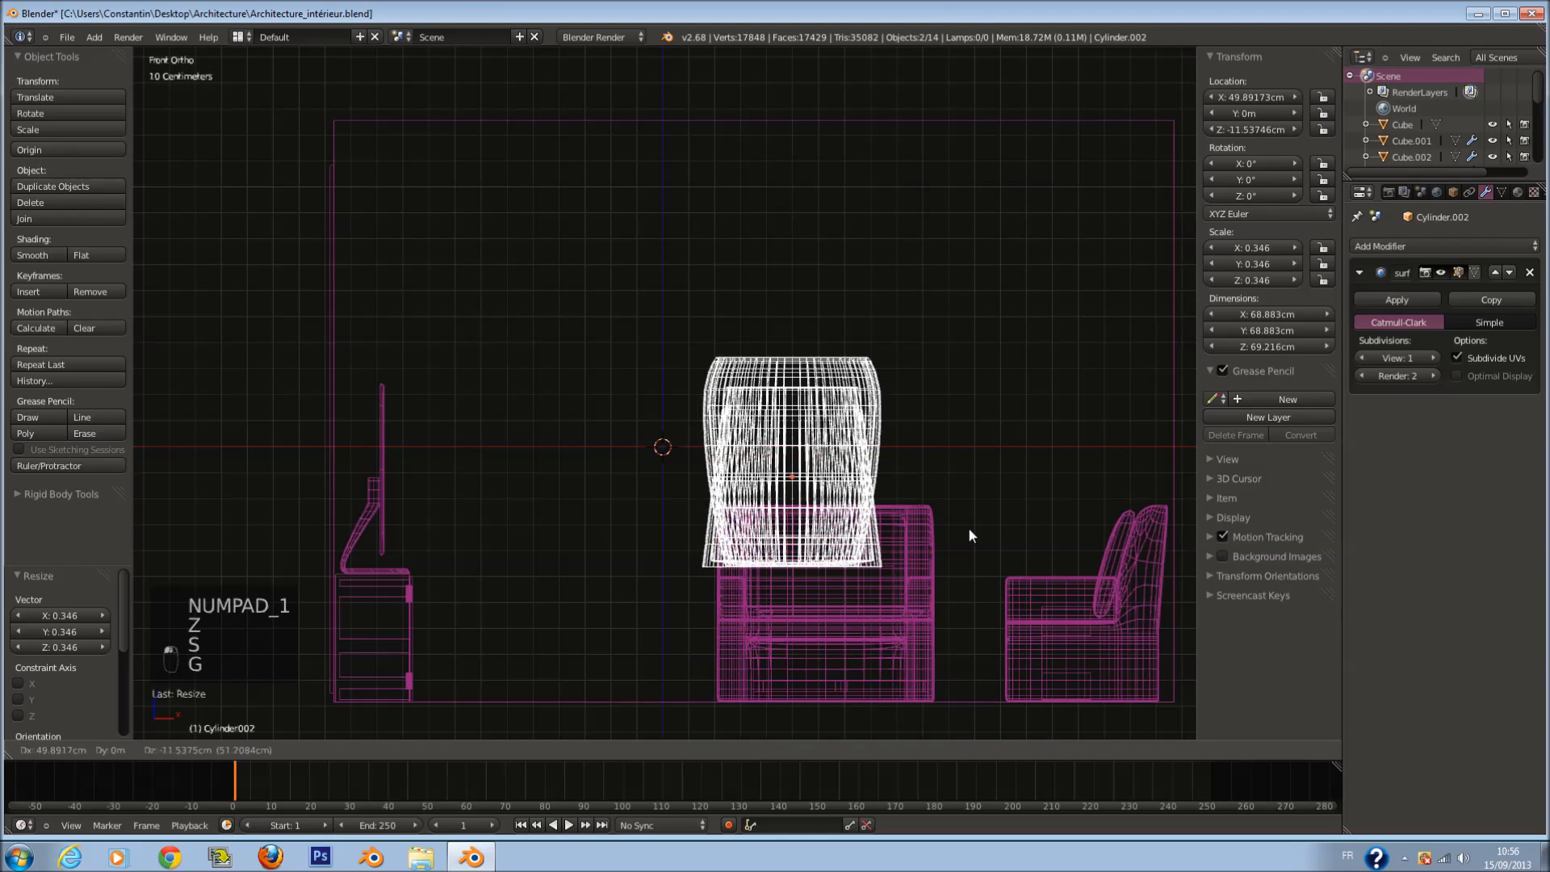
click(977, 504)
Step: Scale both pots by a further 0.612 and lower them about 15 cm in front of the armchair
key(z)
key(KP_Decimal)
middle_drag(982, 499, 884, 468)
key(s)
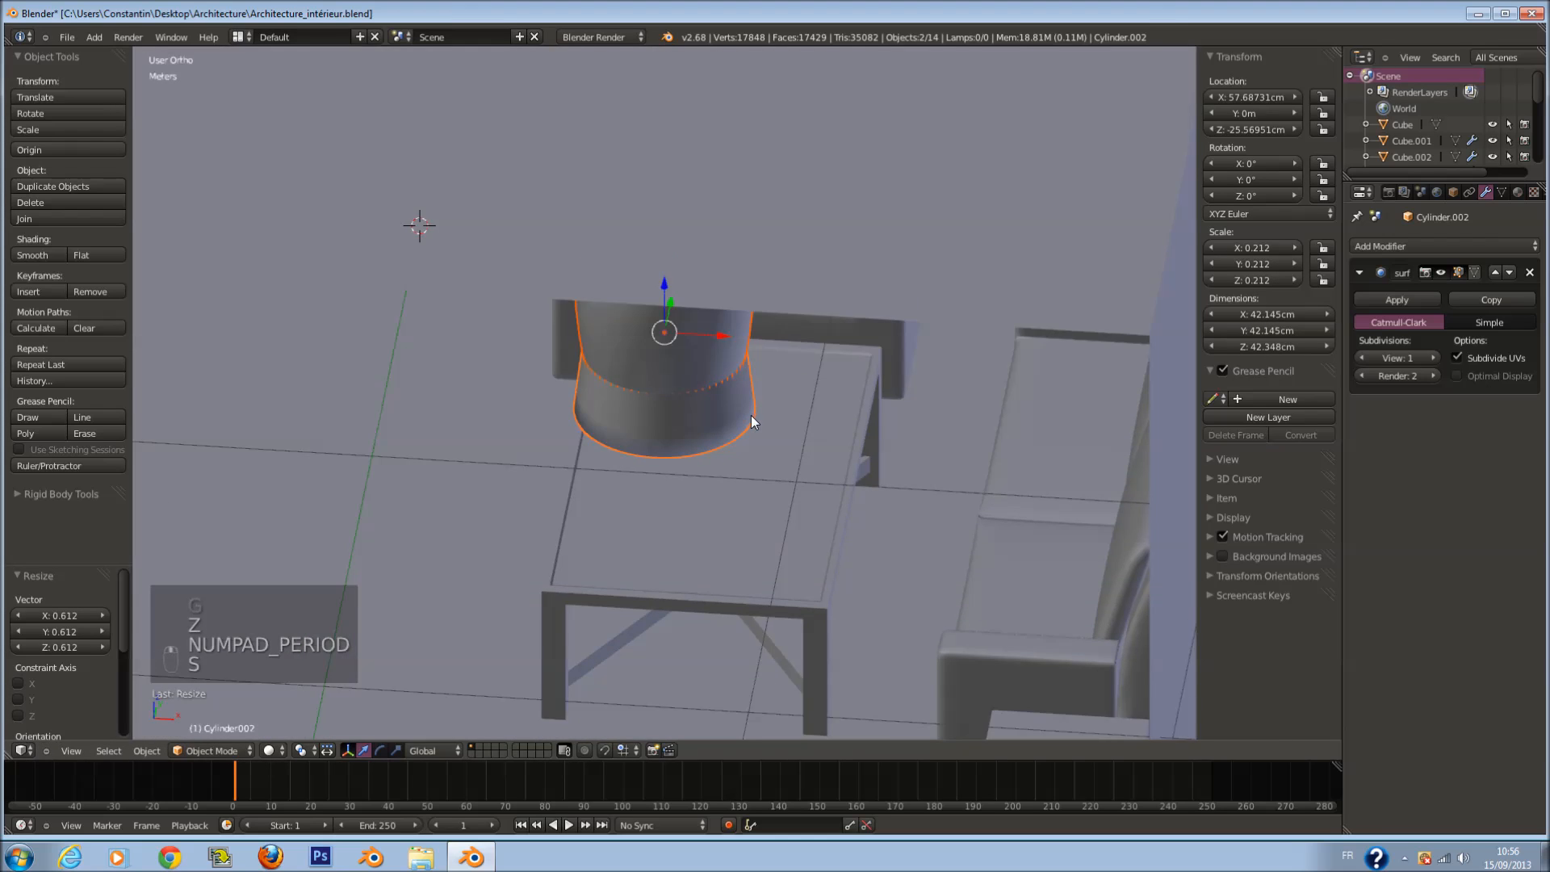
click(753, 428)
key(KP_1)
key(z)
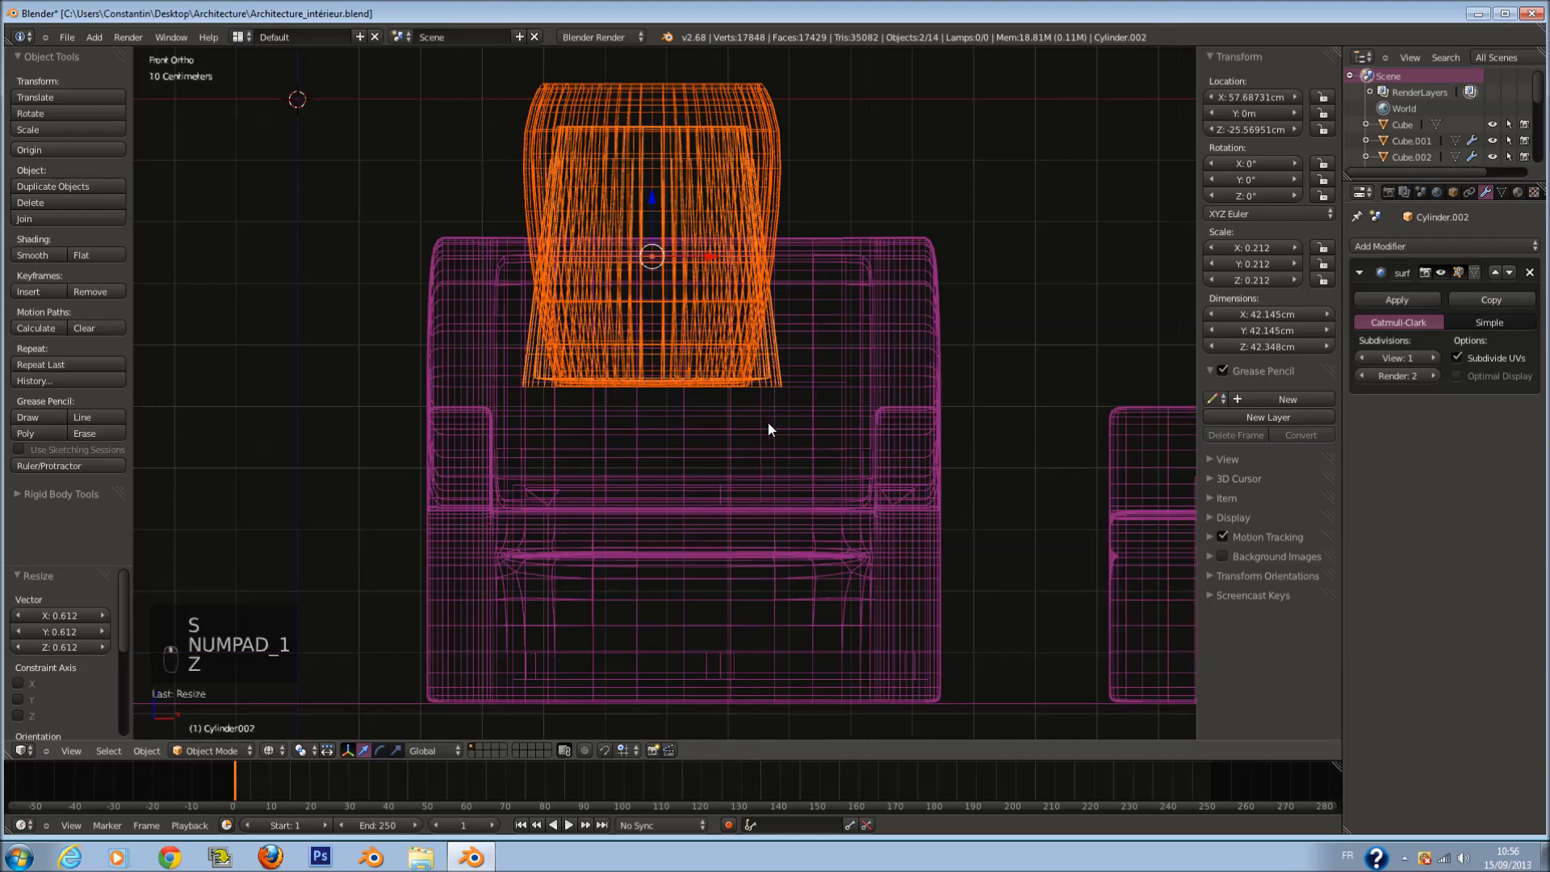
scroll(767, 323, up, 3)
key(g)
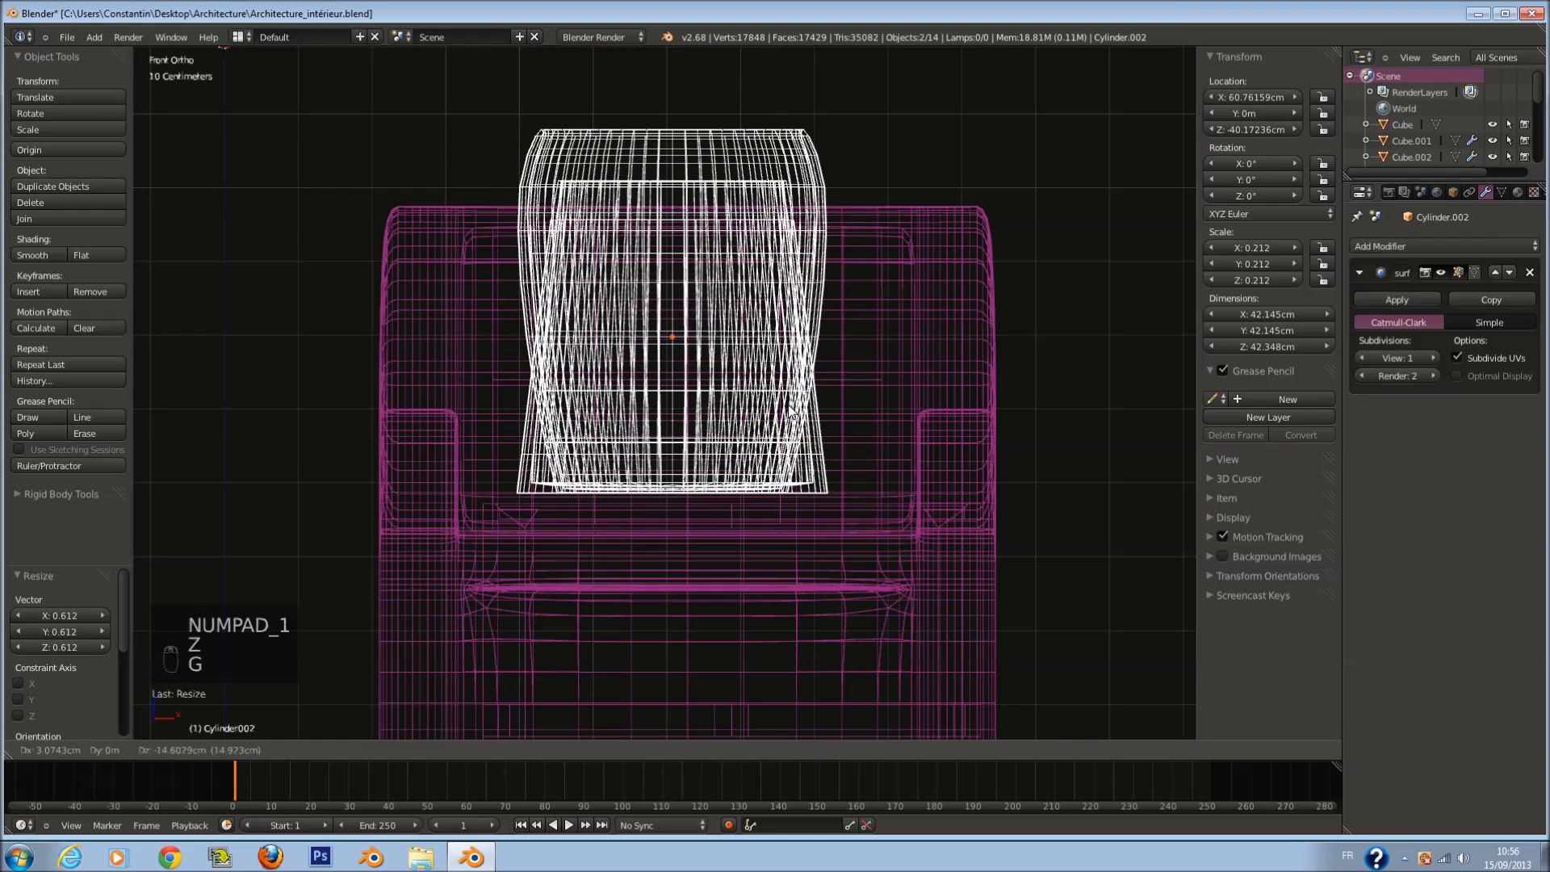
click(793, 427)
Step: Scale both pots by a further 0.509 and lower them about 10 cm vertically onto the tabletop
key(z)
key(s)
click(793, 347)
middle_drag(793, 347, 725, 317)
key(g)
key(z)
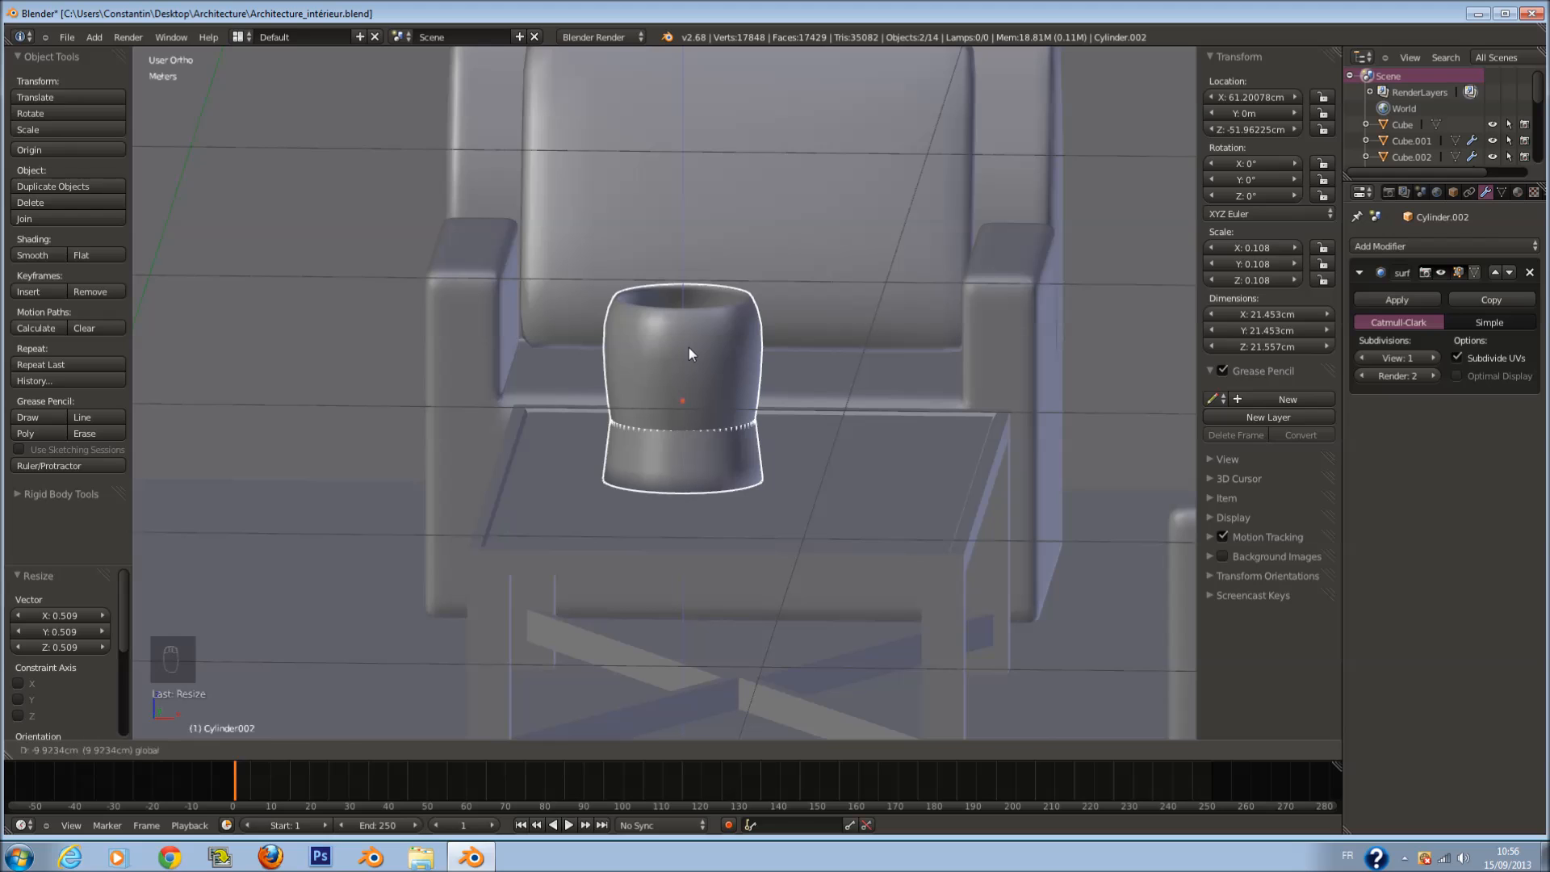
click(690, 347)
middle_drag(802, 469, 753, 391)
key(g)
click(720, 457)
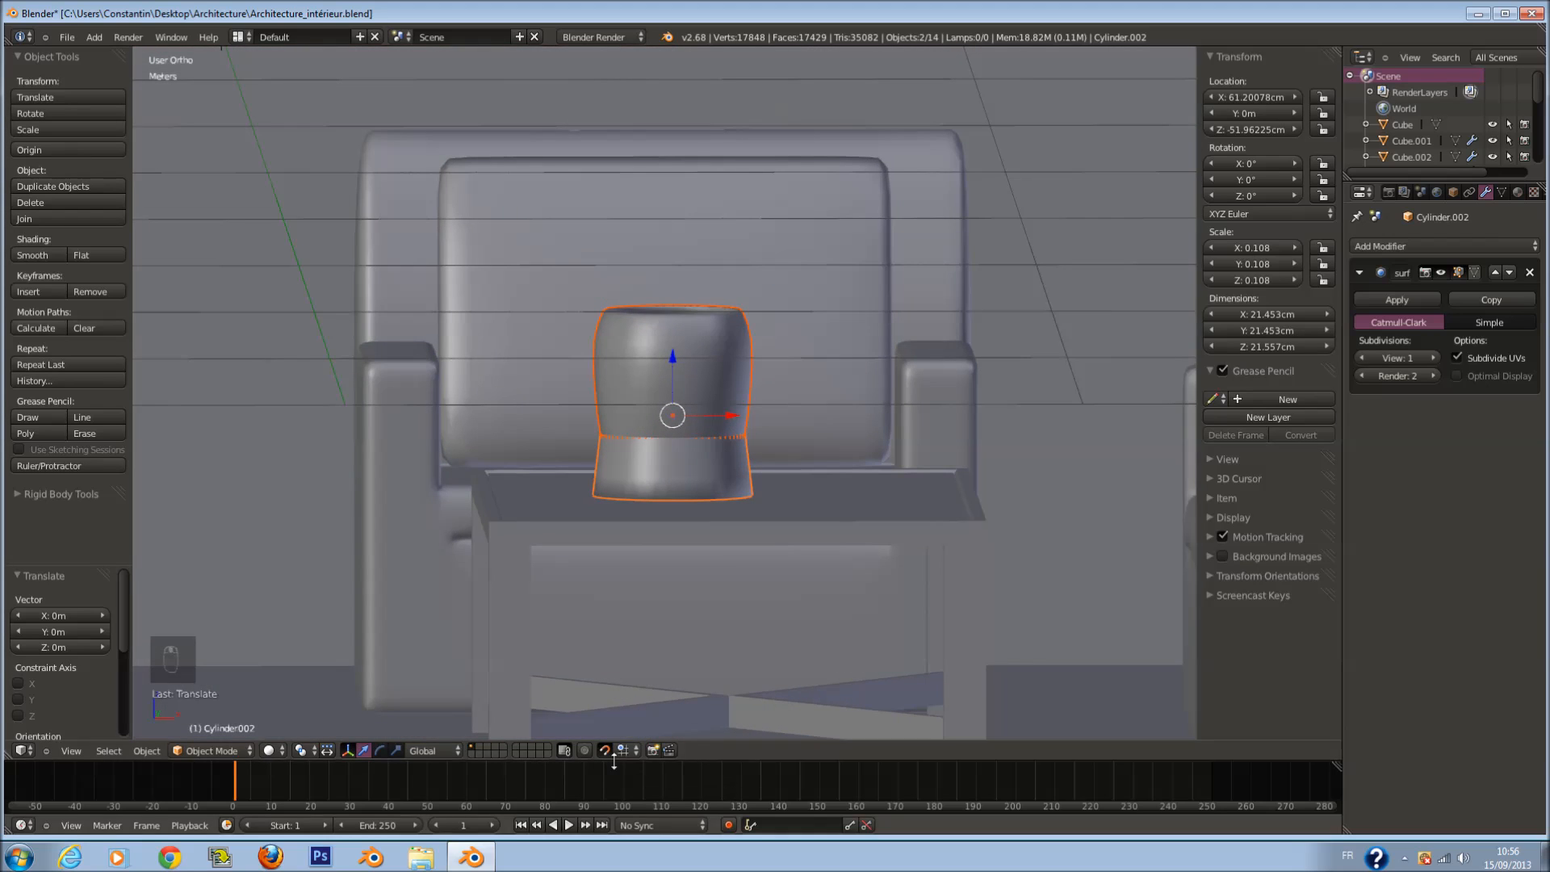
Step: Select the rounded pot and turn on snapping to mesh elements
middle_drag(669, 620, 684, 428)
right_click(705, 355)
mouse_move(751, 376)
mouse_down()
mouse_move(803, 392)
mouse_move(763, 391)
mouse_up()
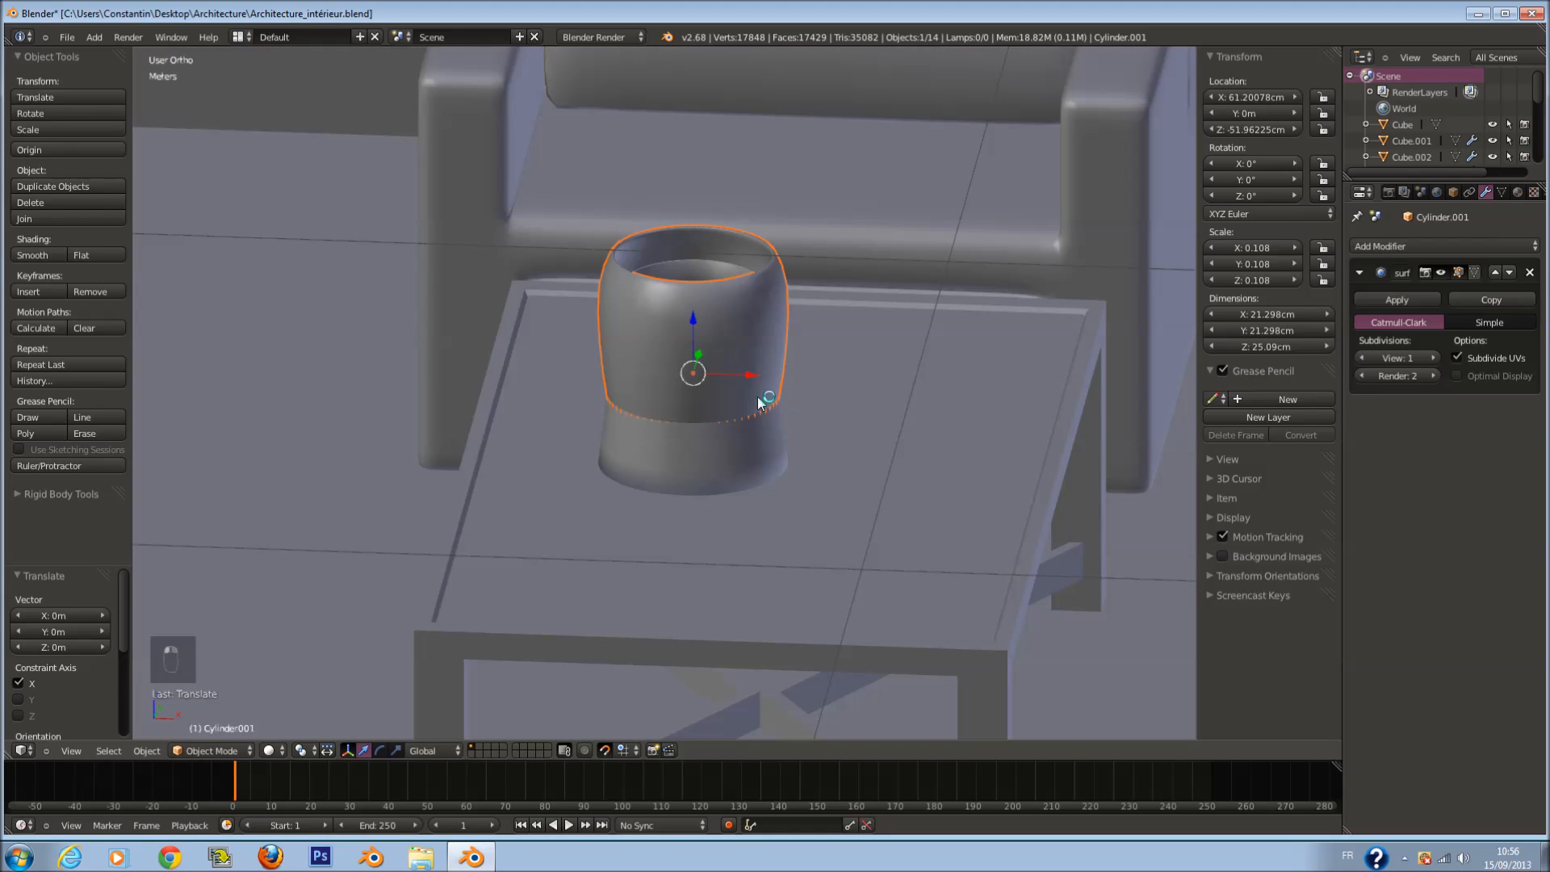
click(622, 750)
click(645, 683)
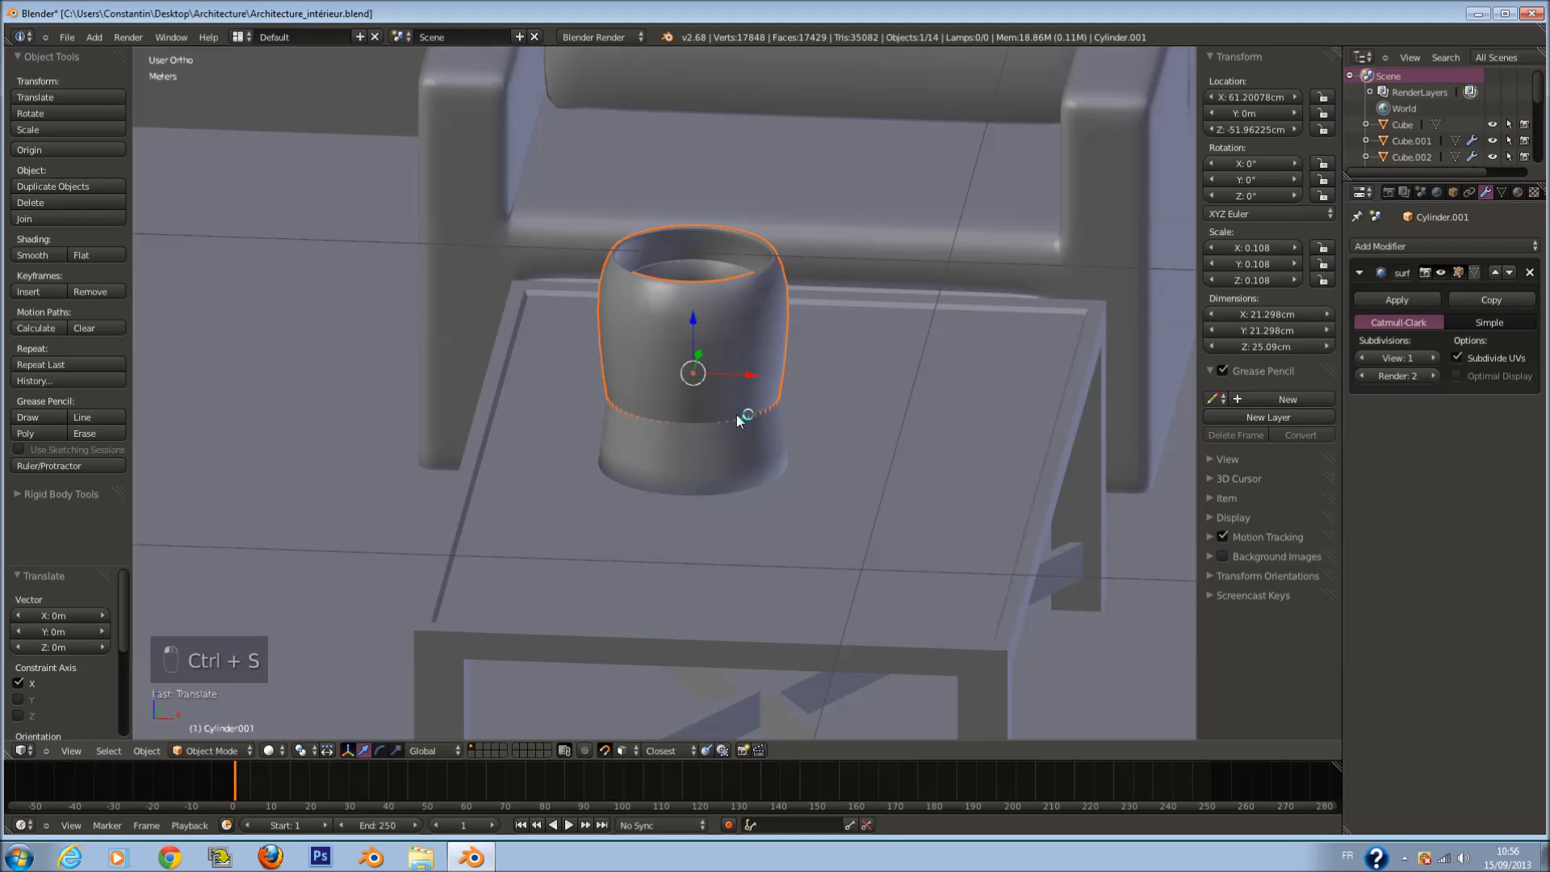
Step: Move the rounded pot across the tabletop to about X 70.5 cm and Y 20 cm, behind the tapered pot
drag(751, 376, 996, 415)
key(g)
right_click(986, 433)
middle_drag(985, 434, 961, 491)
drag(918, 340, 825, 263)
middle_drag(825, 264, 997, 414)
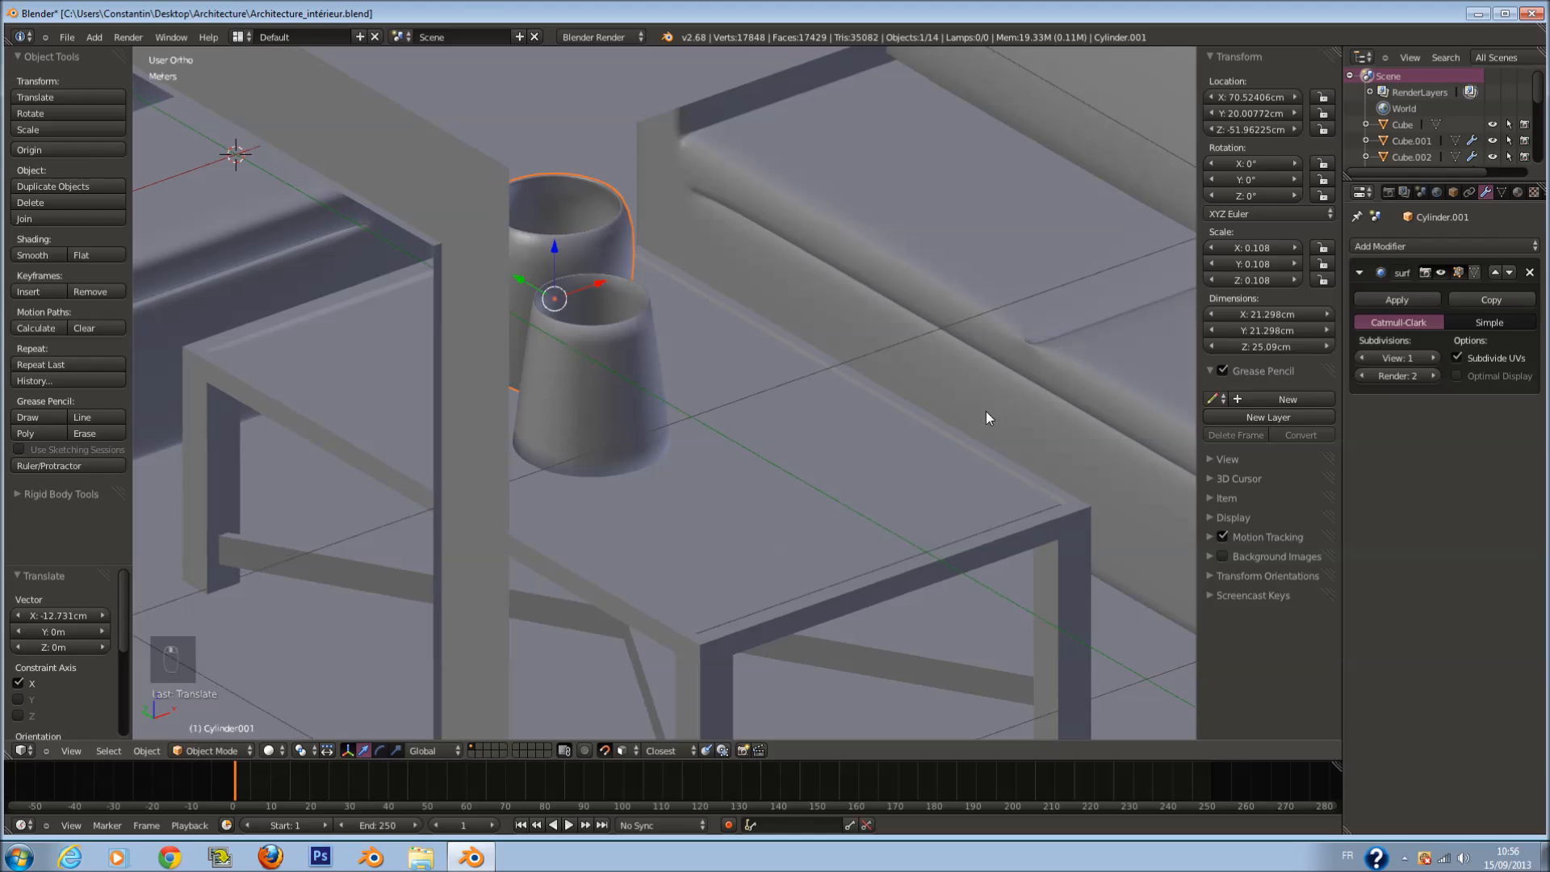
Step: Deselect the pots, save the file, and turn off snapping
right_click(603, 378)
key(a)
middle_drag(603, 378, 692, 425)
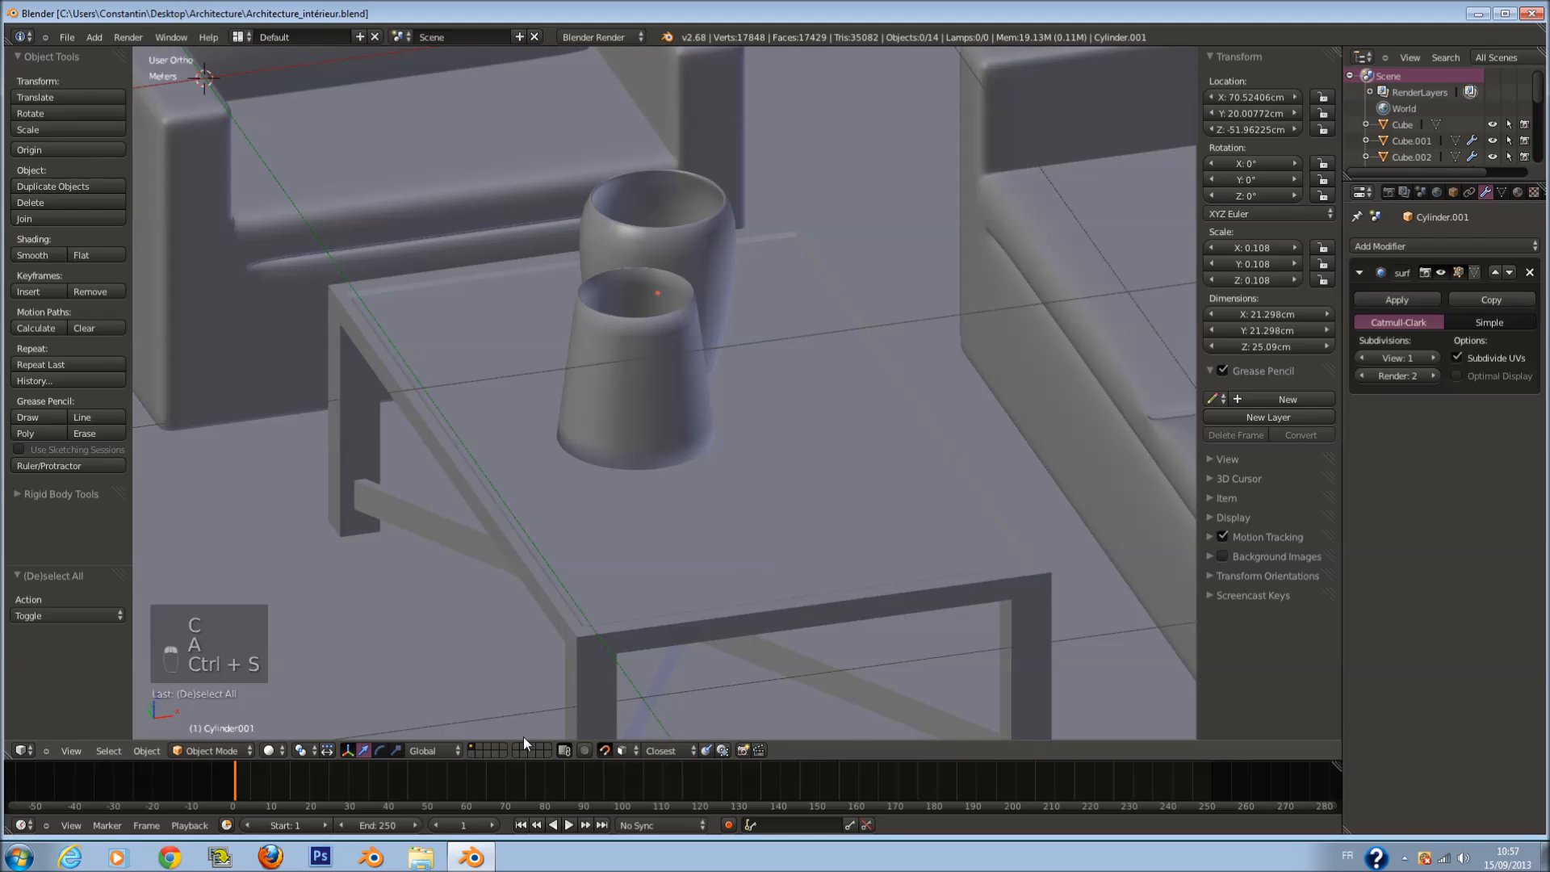
key(c)
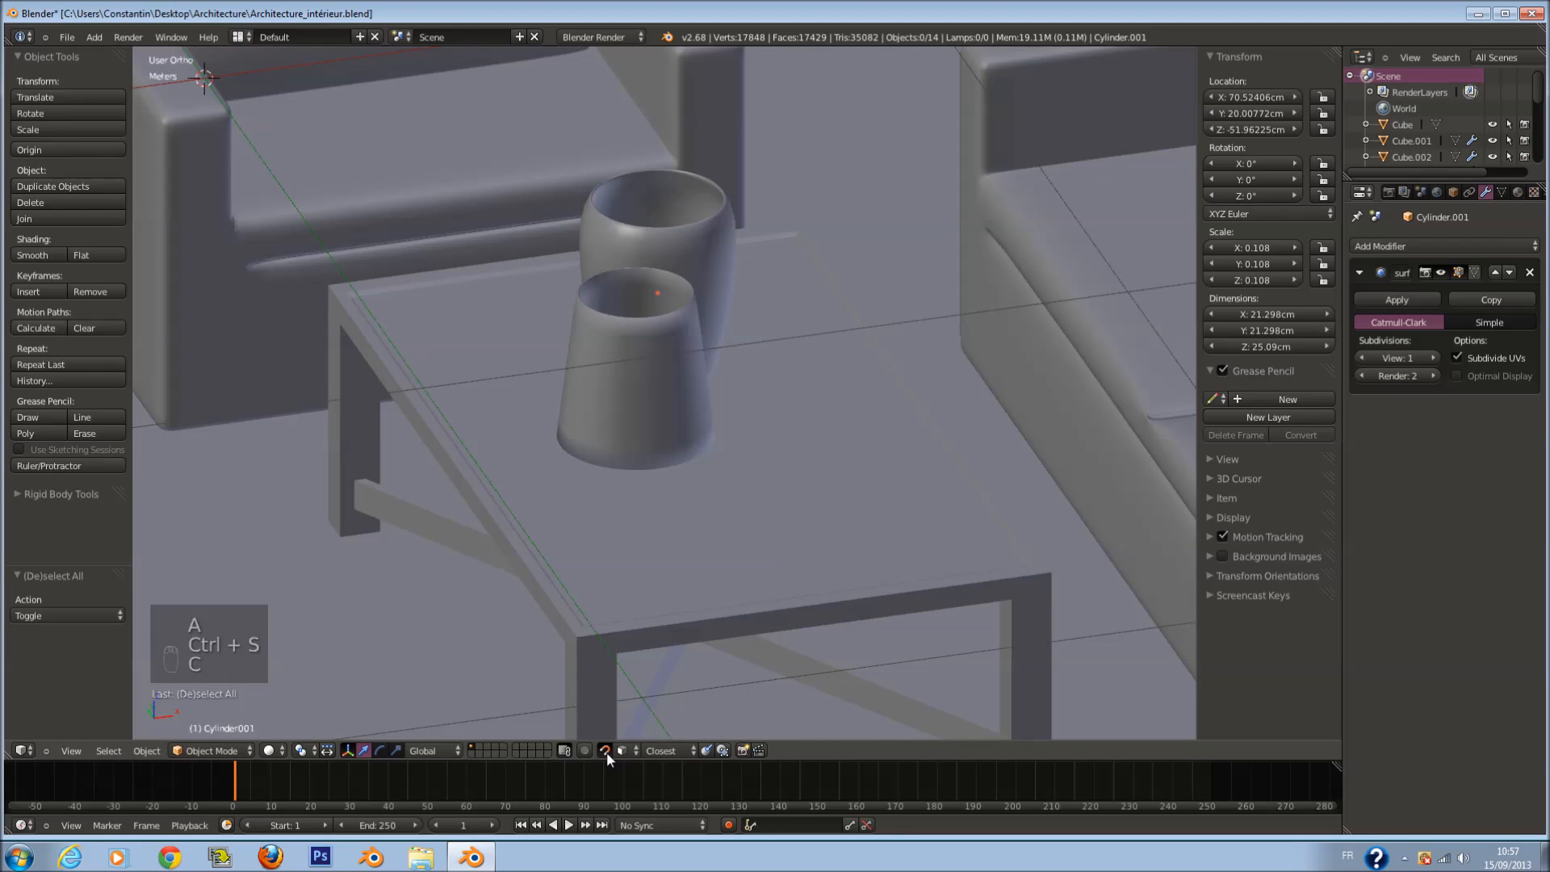
click(607, 752)
Step: Check the furnished room from a distance and in front view with nothing selected, and save the file again
scroll(757, 554, down, 4)
key(a)
middle_drag(758, 554, 799, 516)
key(ctrl+s)
key(a)
ctrl+scroll(704, 492, down, 3)
key(ctrl+s)
click(709, 477)
scroll(719, 510, down, 2)
key(KP_1)
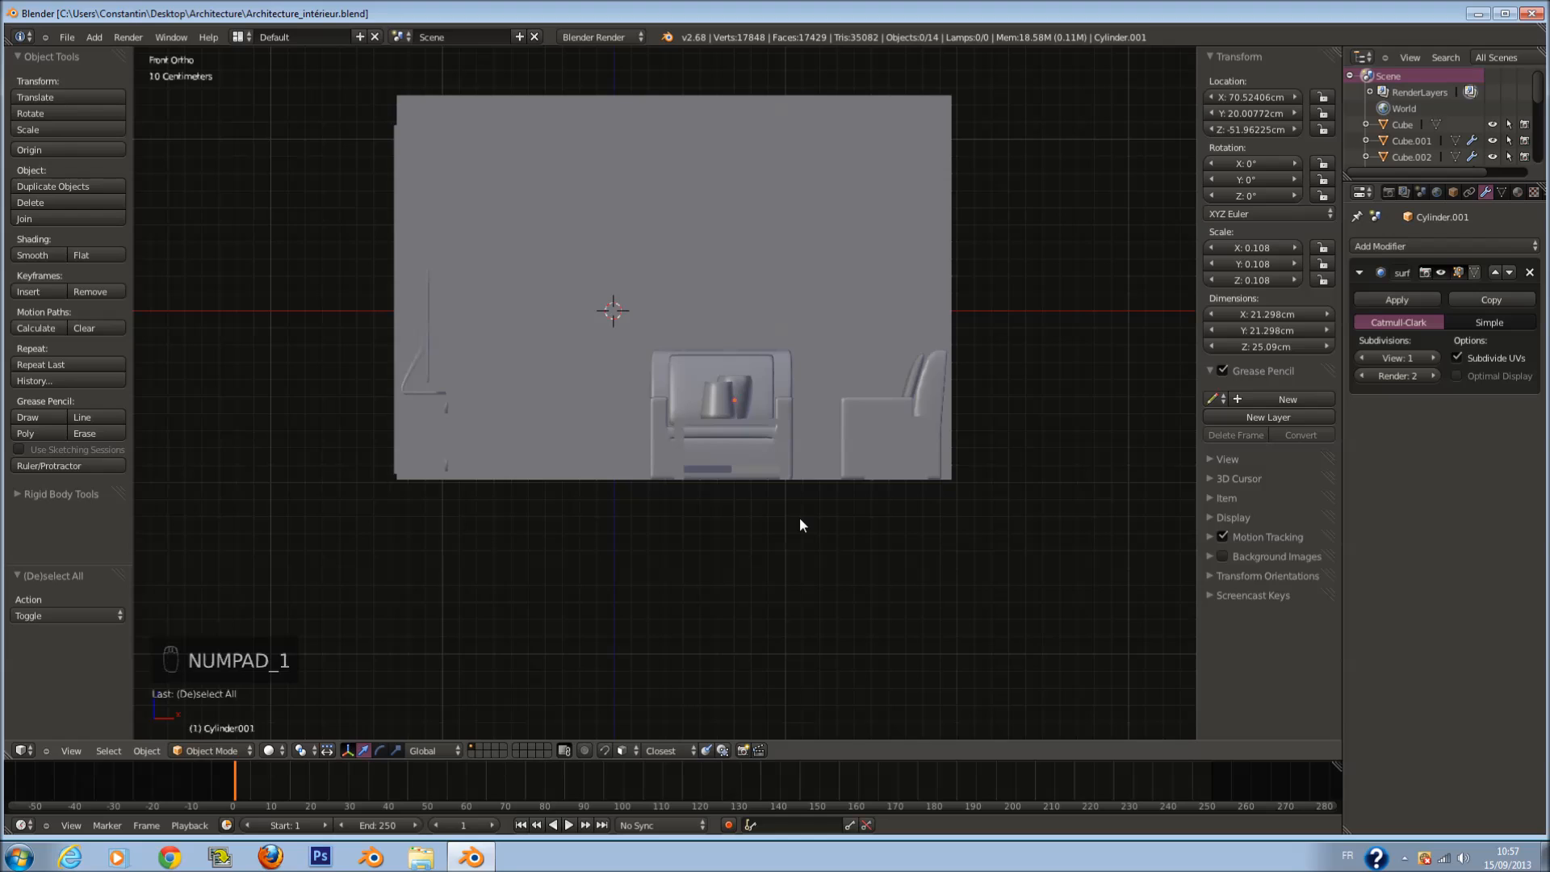
key(a)
key(a)
key(ctrl+s)
click(800, 518)
Step: Show the empty second layer and add a cube at the scene's centre
click(482, 750)
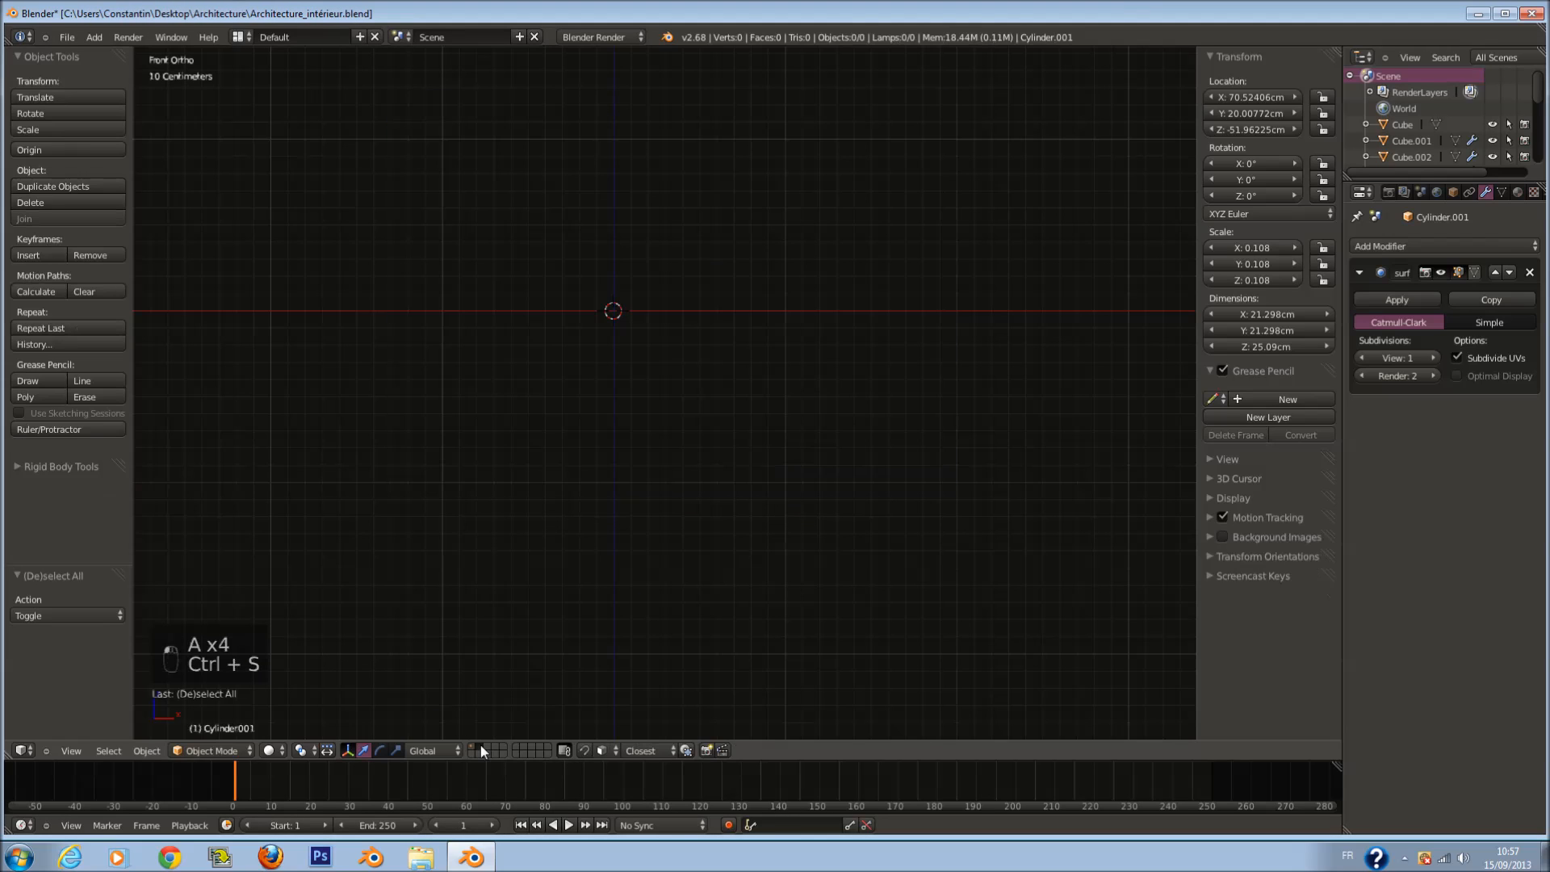
key(shift+a)
mouse_move(720, 352)
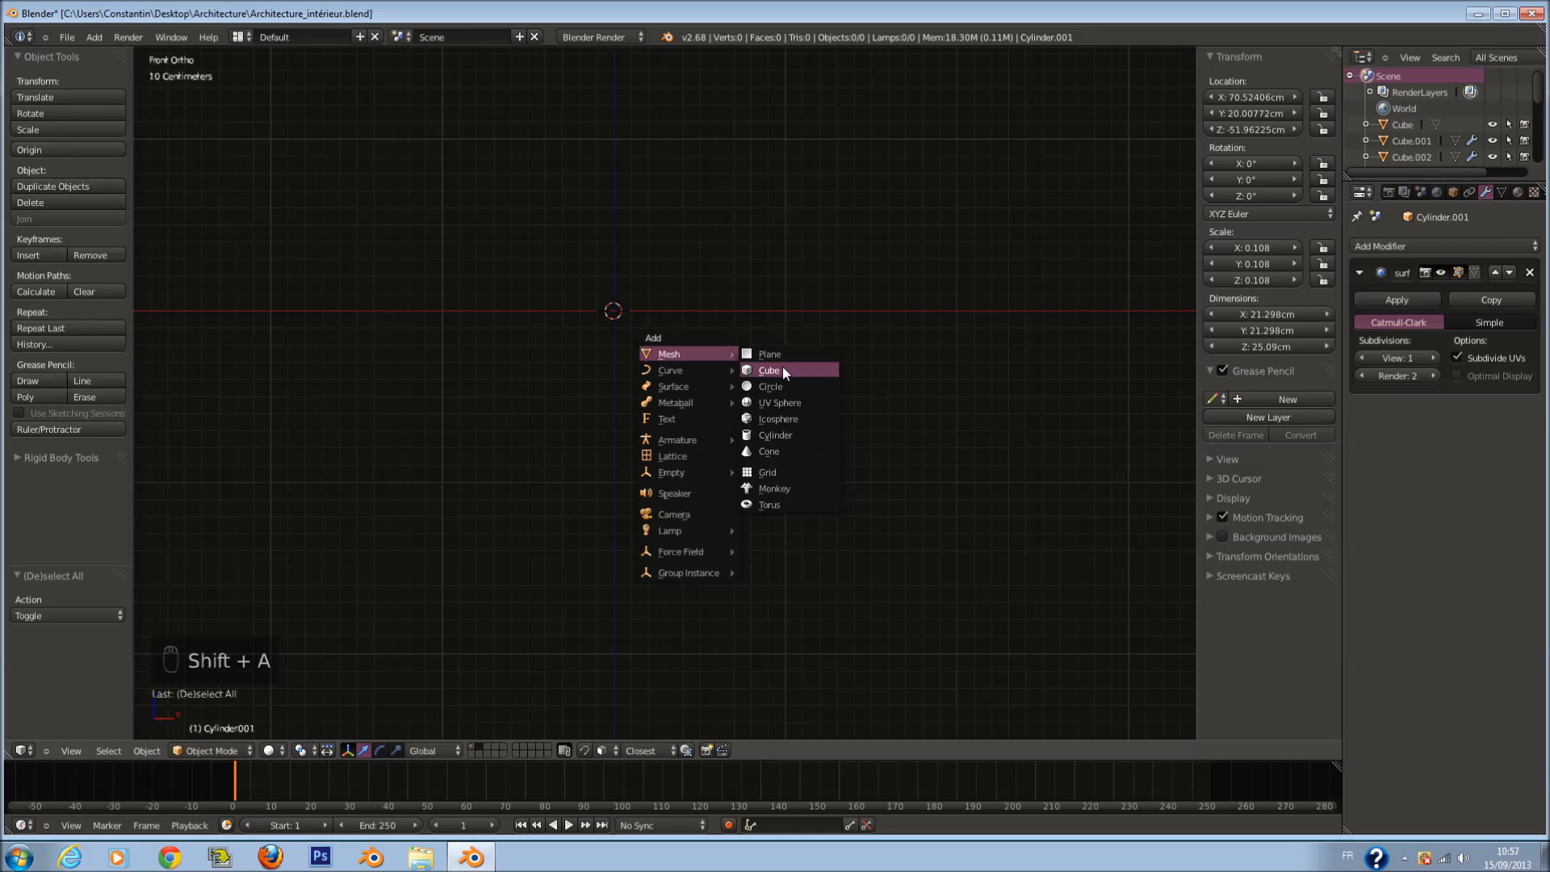
click(782, 368)
key(KP_Decimal)
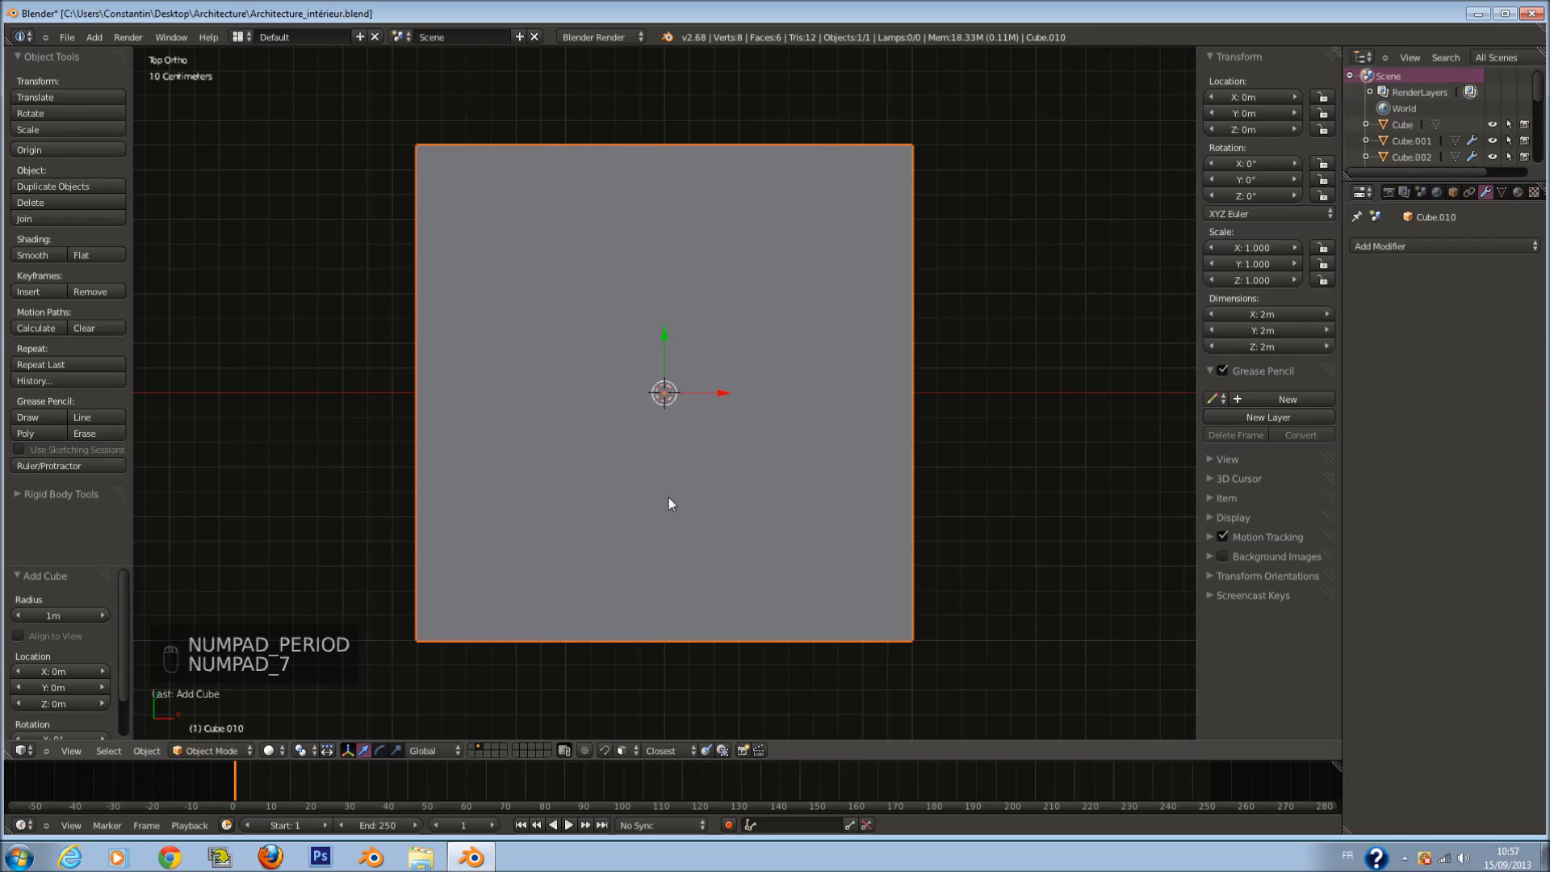
Step: Scale the cube along Y to 0.375, making it about 75 cm deep
key(s)
key(y)
click(698, 377)
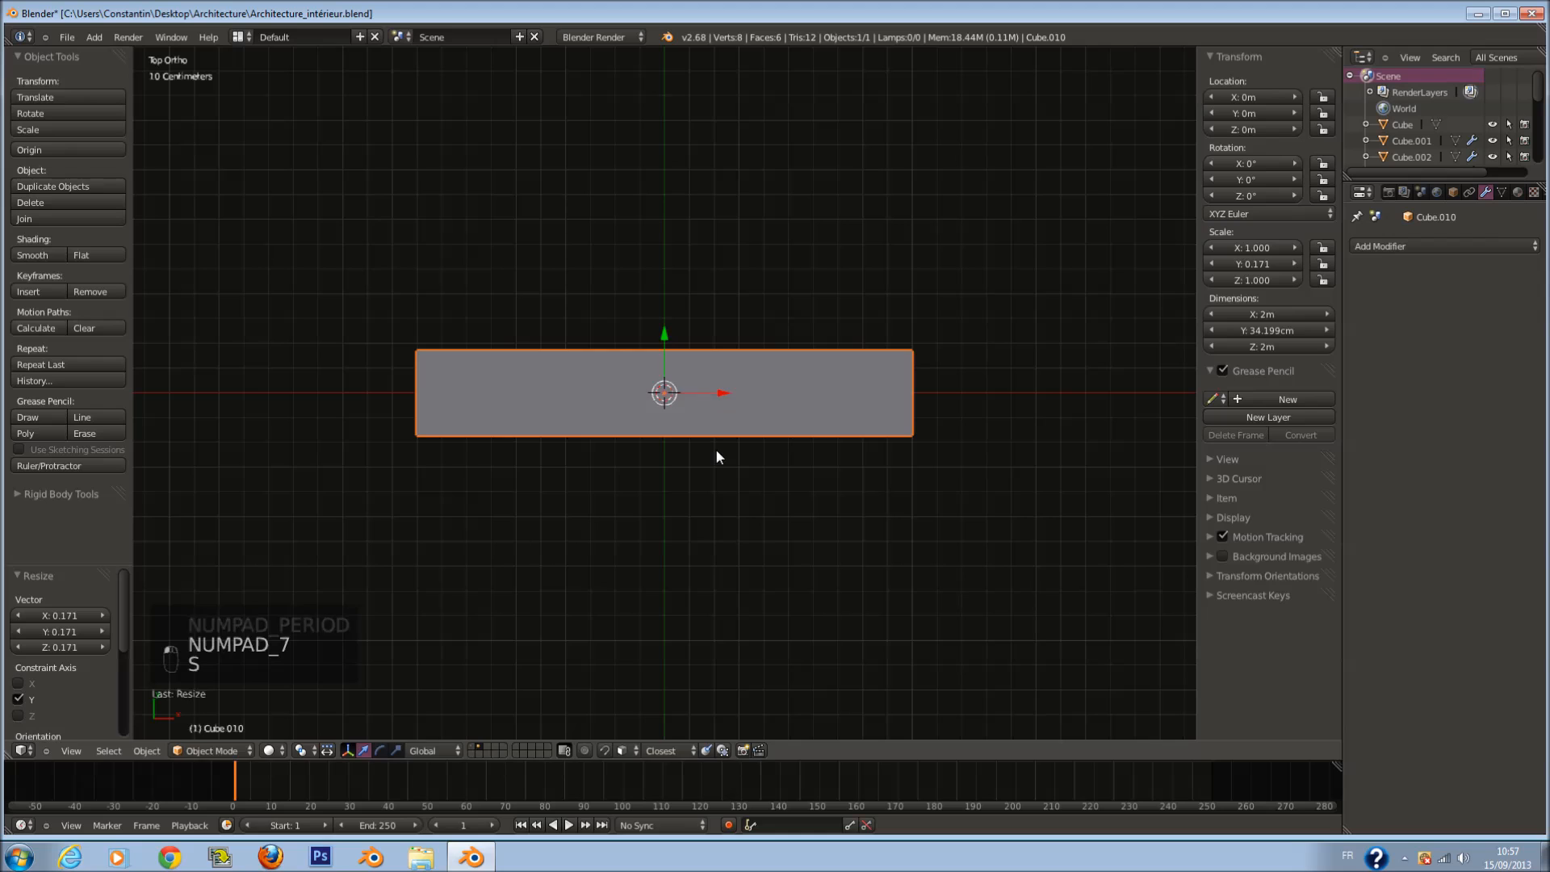
key(s)
key(y)
click(705, 521)
key(KP_1)
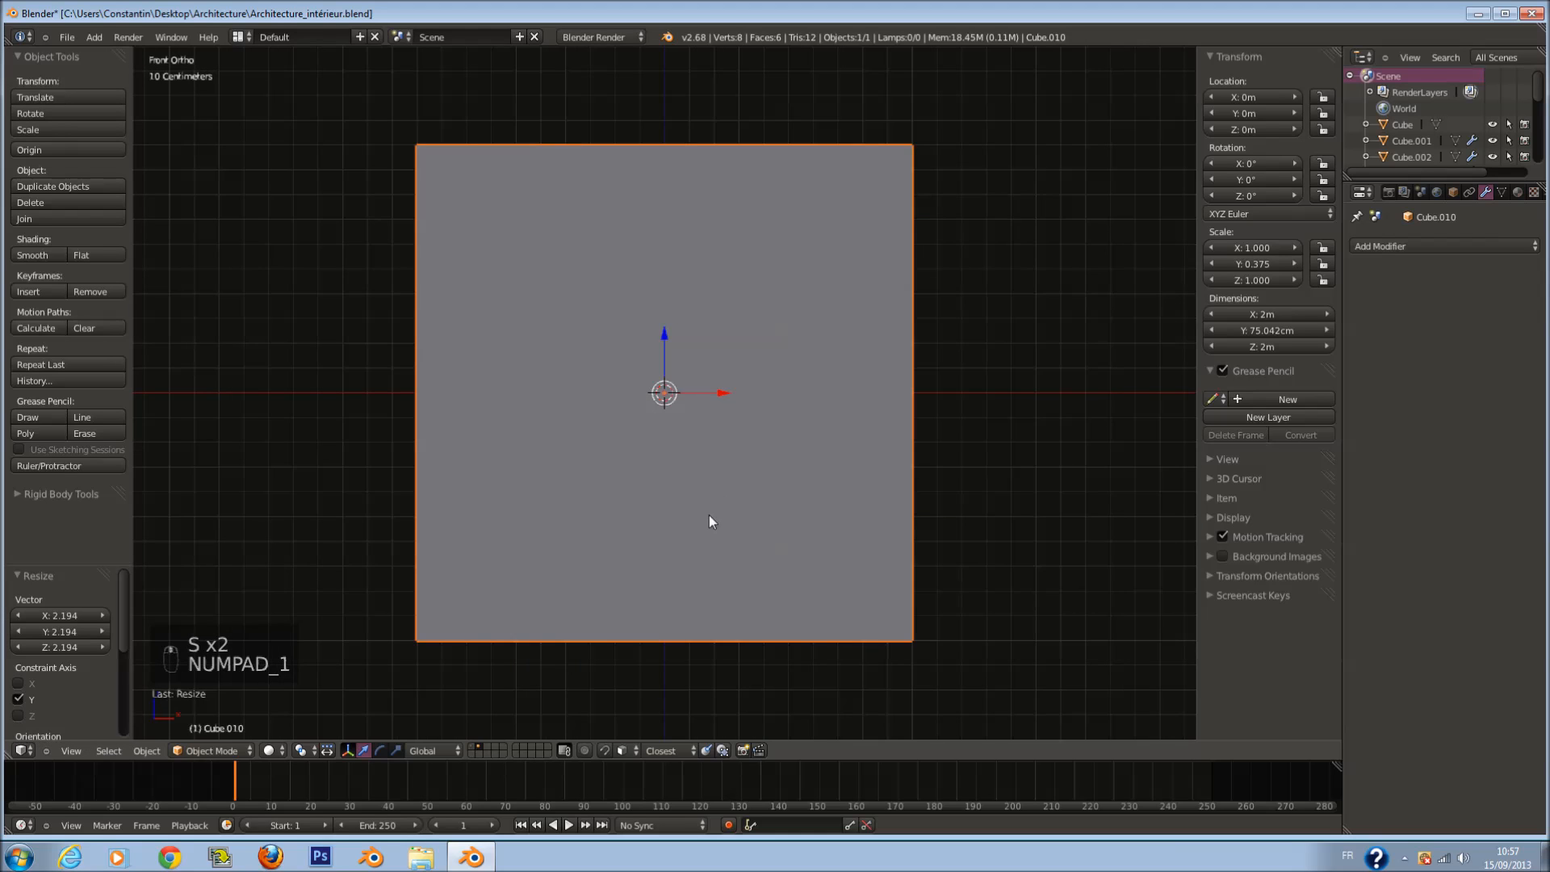
Step: Scale the cube along Z to about 1.559 and along X to about 1.068, saving the file between the changes
key(s)
key(z)
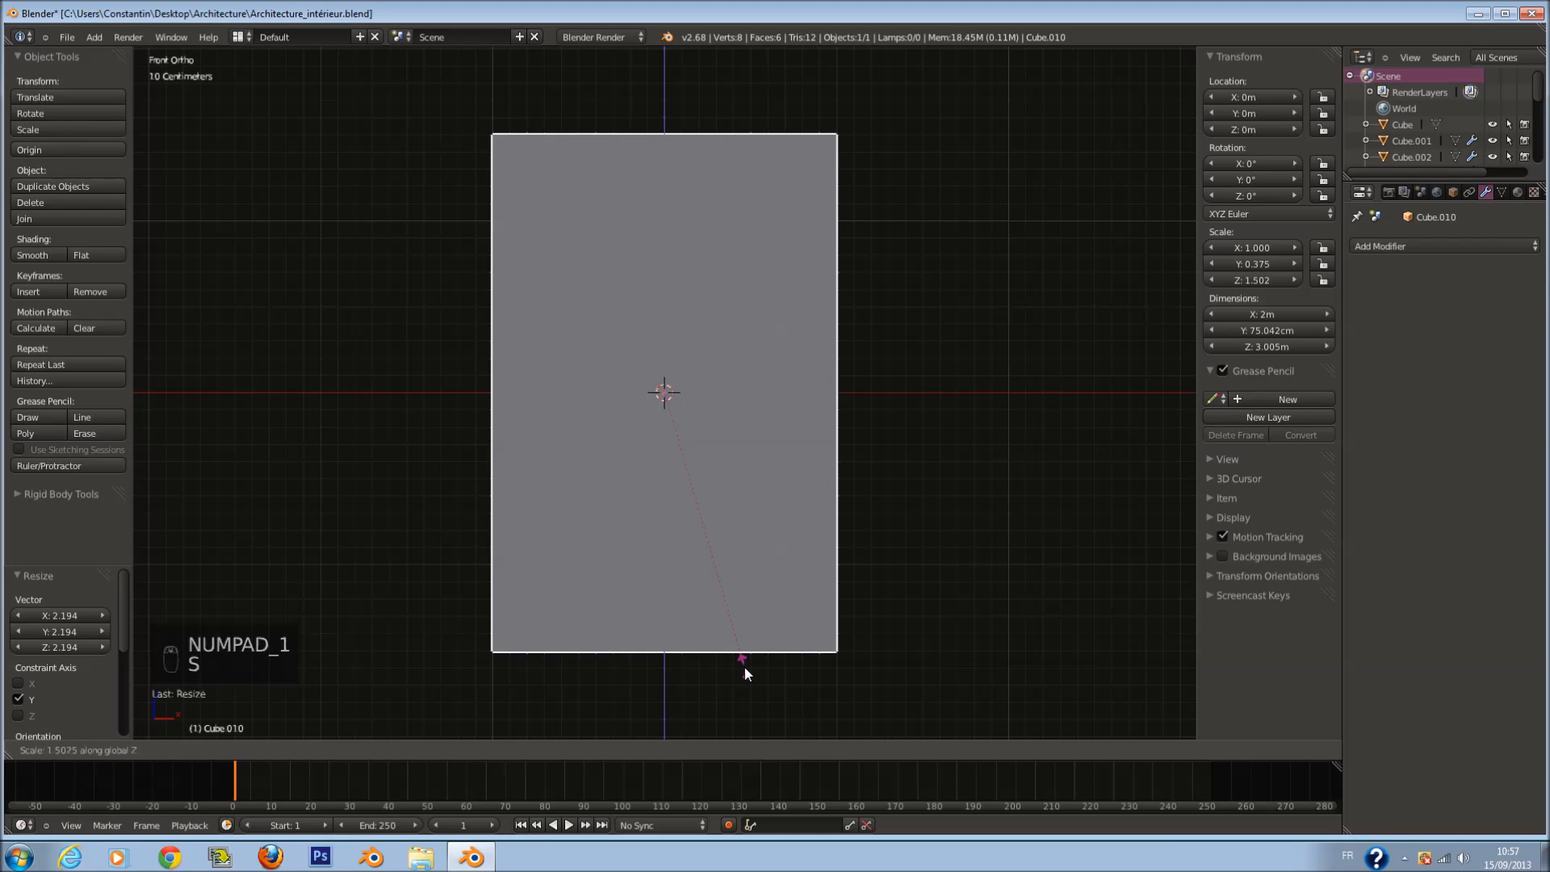
click(749, 676)
key(ctrl+s)
key(s)
key(Escape)
key(s)
key(x)
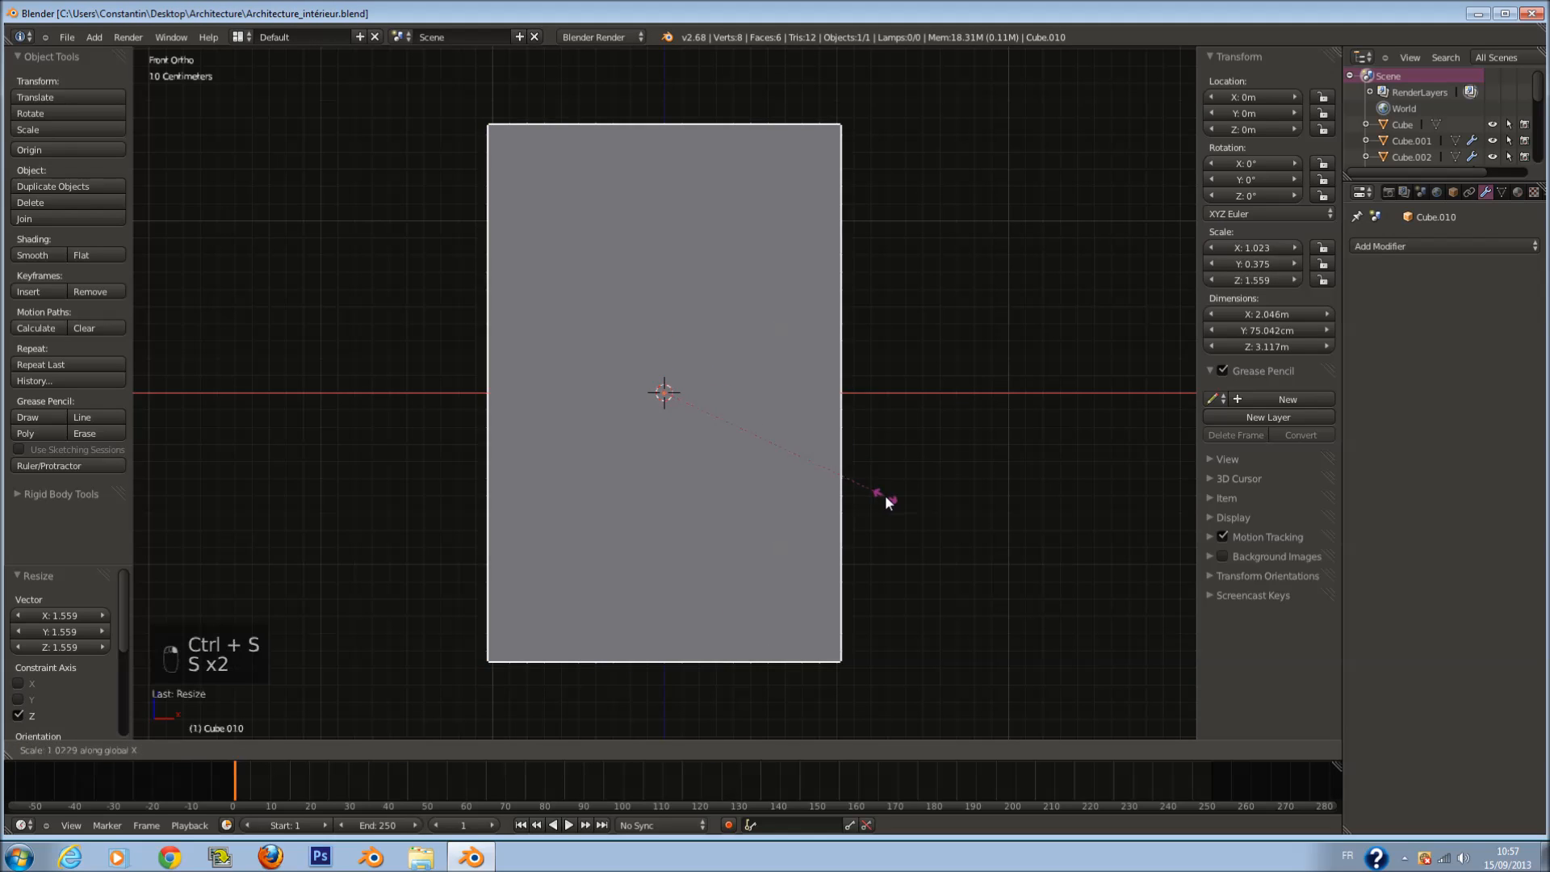
click(893, 502)
Step: Edit the cube's mesh and add seven evenly spaced horizontal loop cuts, dividing it into eight stacked bands
key(Tab)
key(a)
key(a)
key(ctrl+r)
scroll(831, 227, up, 1)
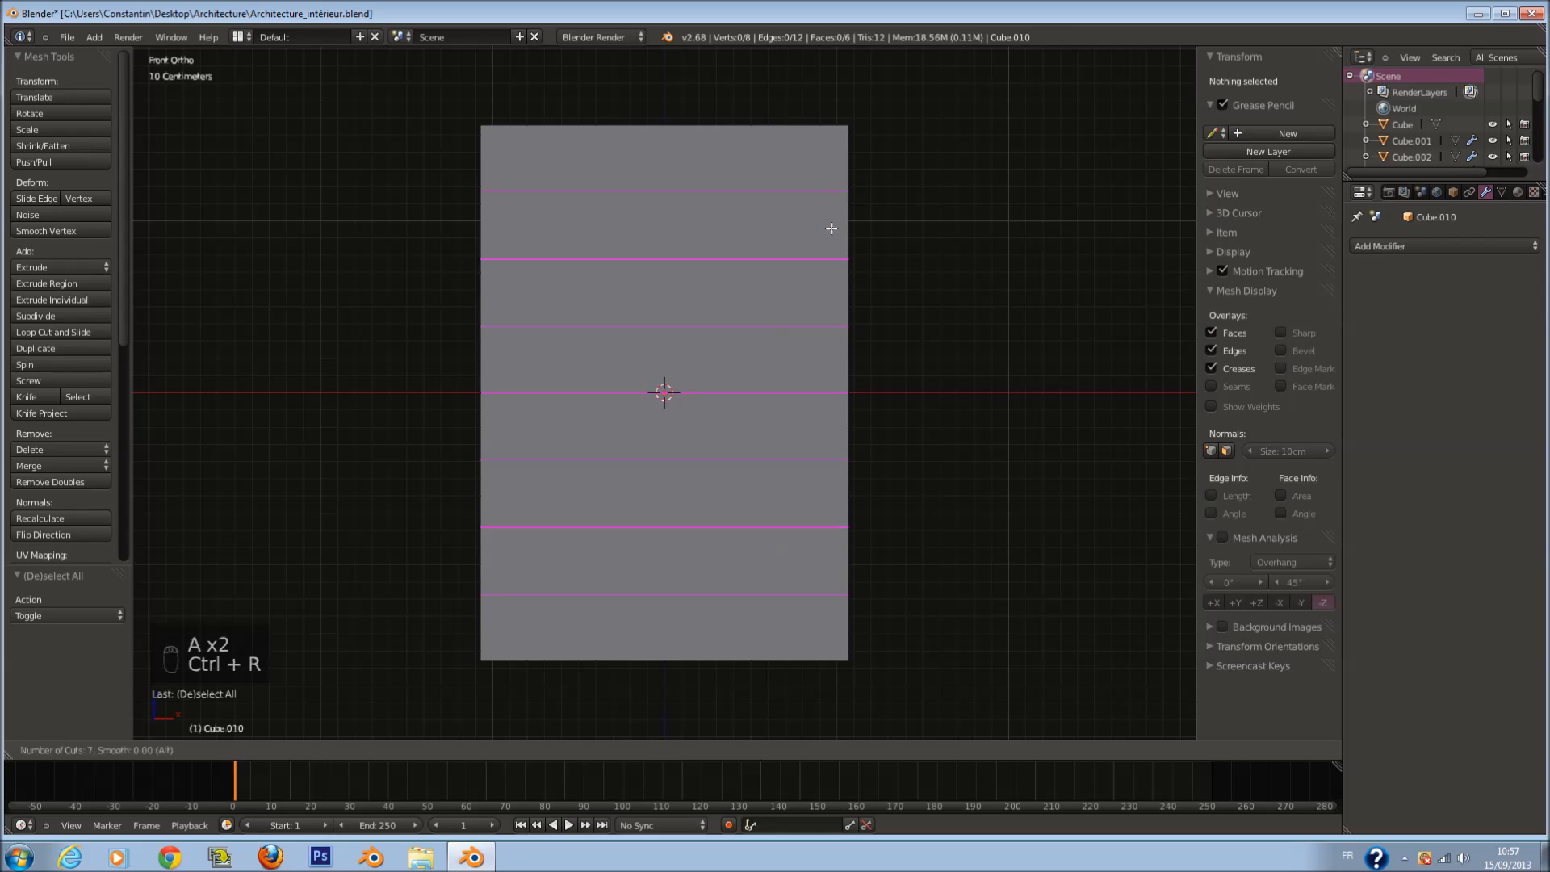
click(831, 228)
key(a)
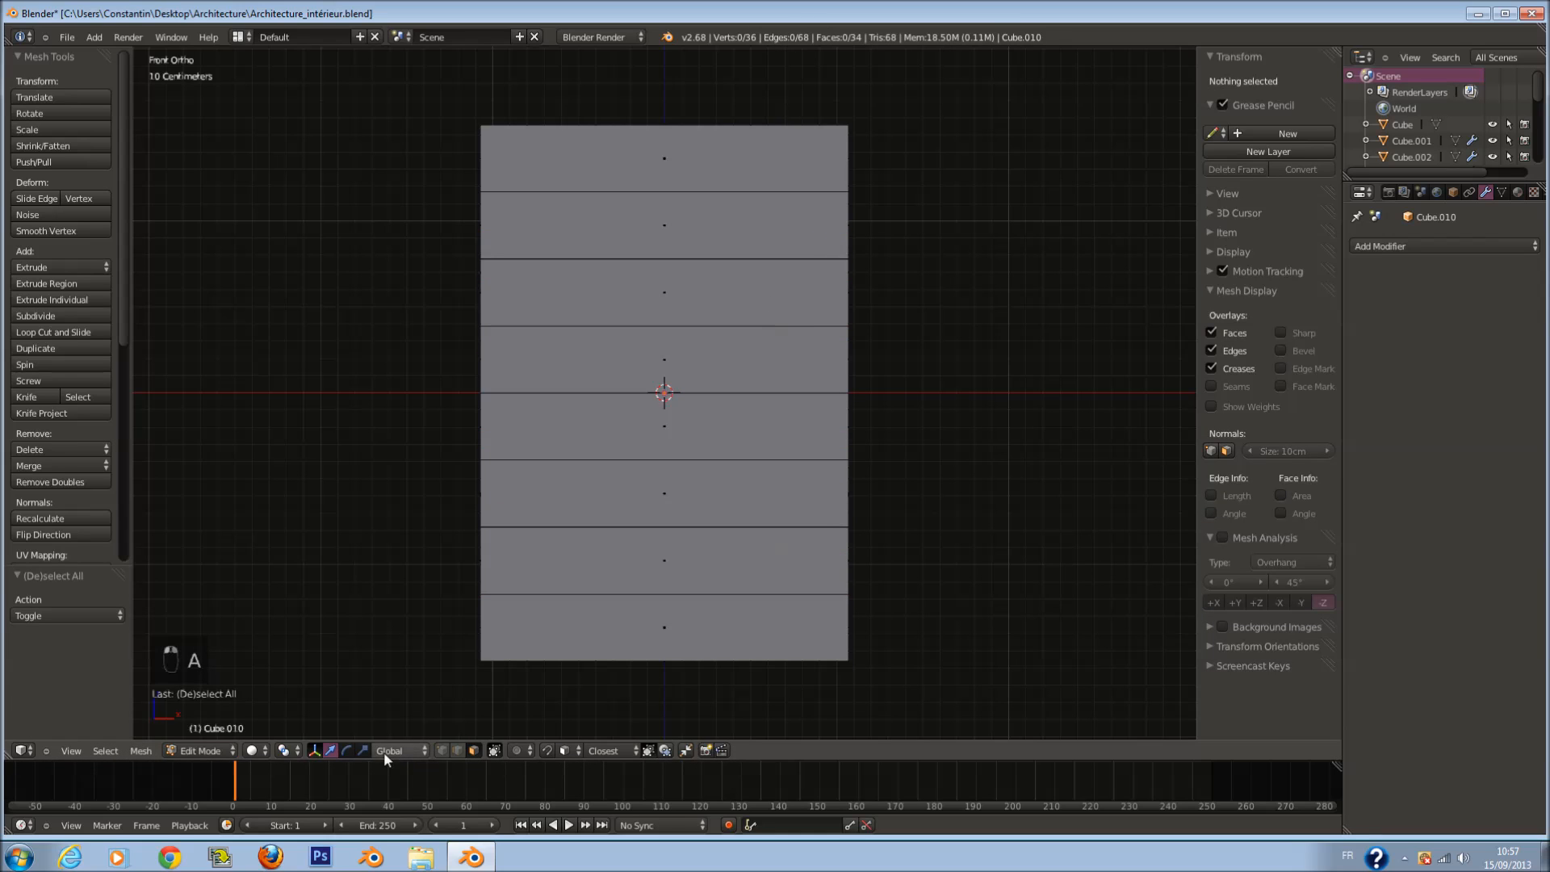
Step: Extrude each of the eight front faces in place individually, working from the lowest band to the highest
right_click(689, 584)
right_click(686, 620)
key(e)
right_click(699, 621)
right_click(685, 556)
key(e)
click(683, 555)
key(e)
click(682, 494)
key(e)
click(680, 433)
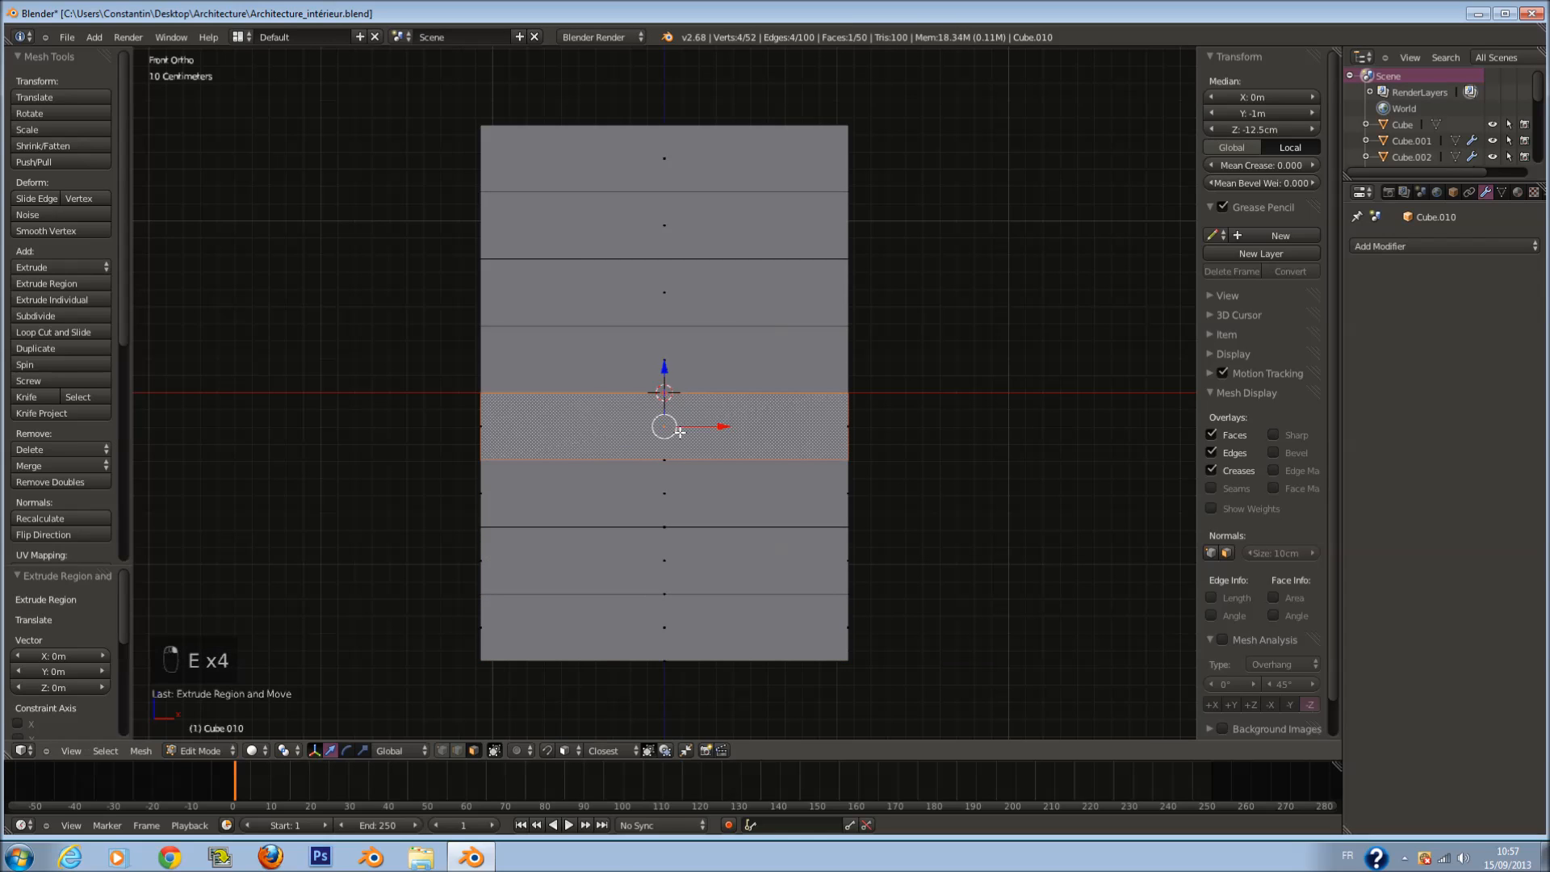
key(e)
click(685, 361)
key(e)
click(687, 295)
key(e)
click(702, 227)
key(e)
click(706, 157)
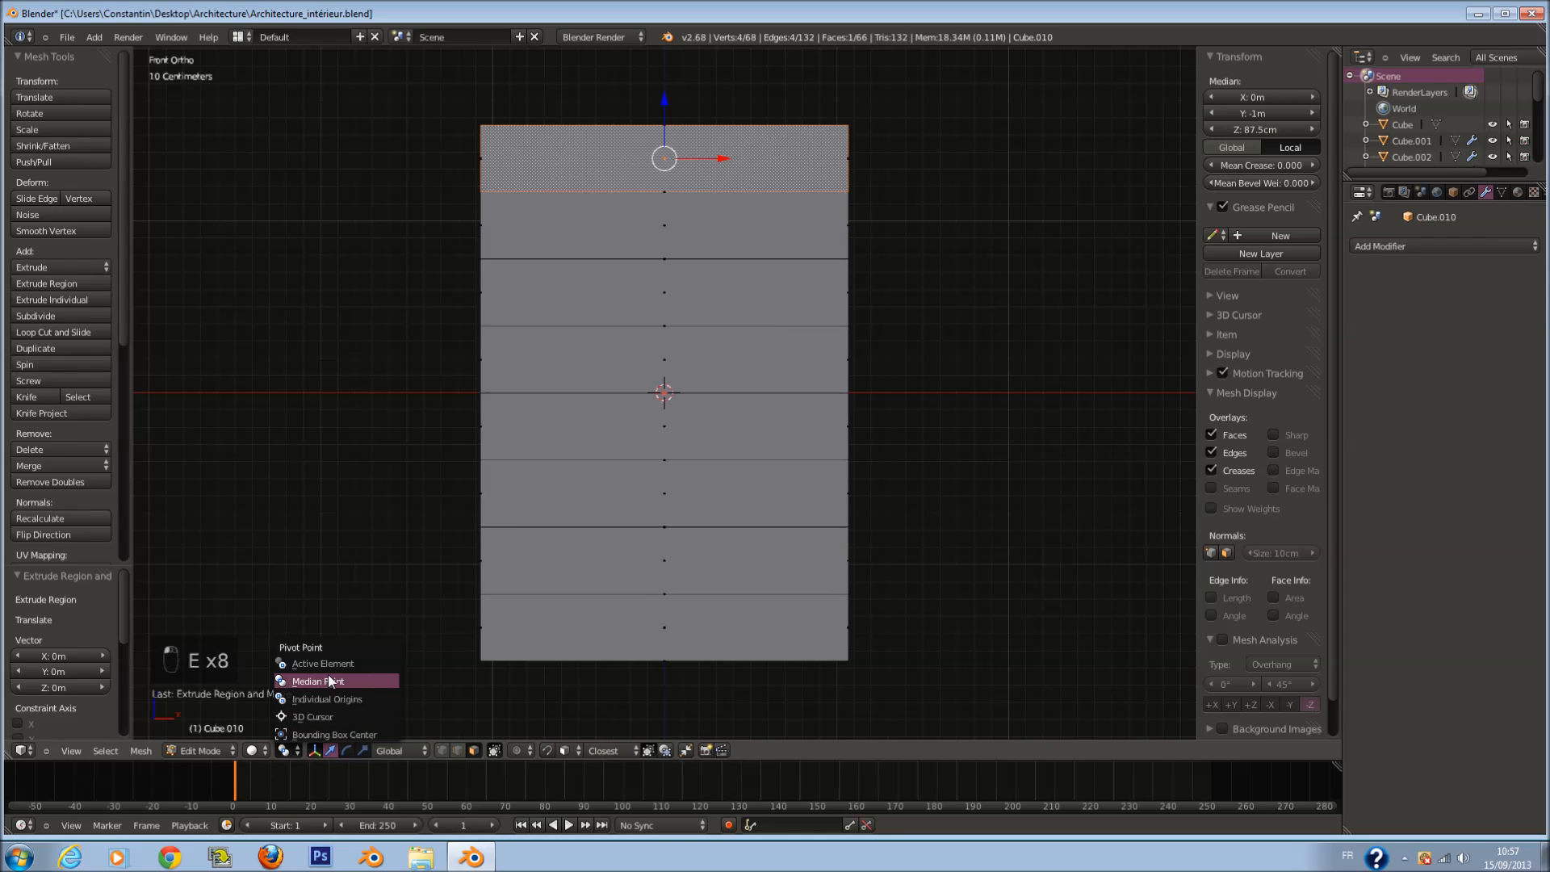
Step: Select all eight front faces with the pivot set to Individual Origins and scale them slightly inward
click(335, 699)
right_click(726, 623)
shift+right_click(701, 559)
shift+right_click(686, 496)
shift+right_click(699, 435)
shift+right_click(686, 355)
shift+right_click(694, 292)
shift+right_click(698, 218)
shift+right_click(693, 174)
key(s)
click(945, 527)
key(s)
click(901, 506)
Step: Rescale the inset front faces along X and along Z, leaving thin borders for the sides and shelves
key(s)
key(x)
click(924, 522)
key(s)
key(z)
click(966, 573)
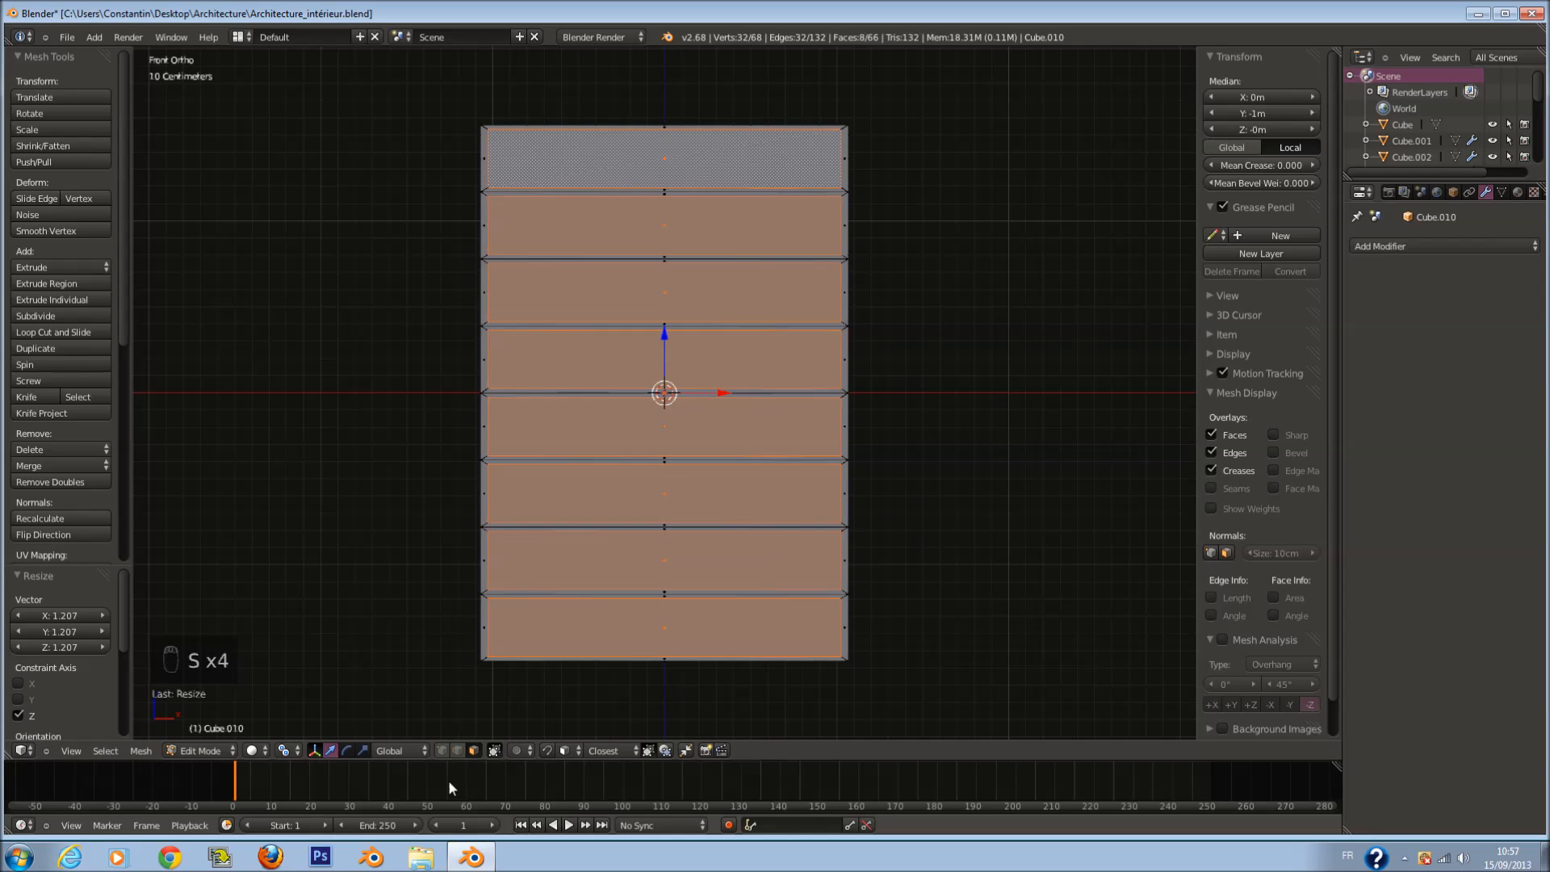
Step: Set the pivot back to Median Point and extrude the inset faces inward, nearly to the cabinet's back, to hollow the shelves
click(292, 751)
click(322, 686)
key(KP_3)
key(z)
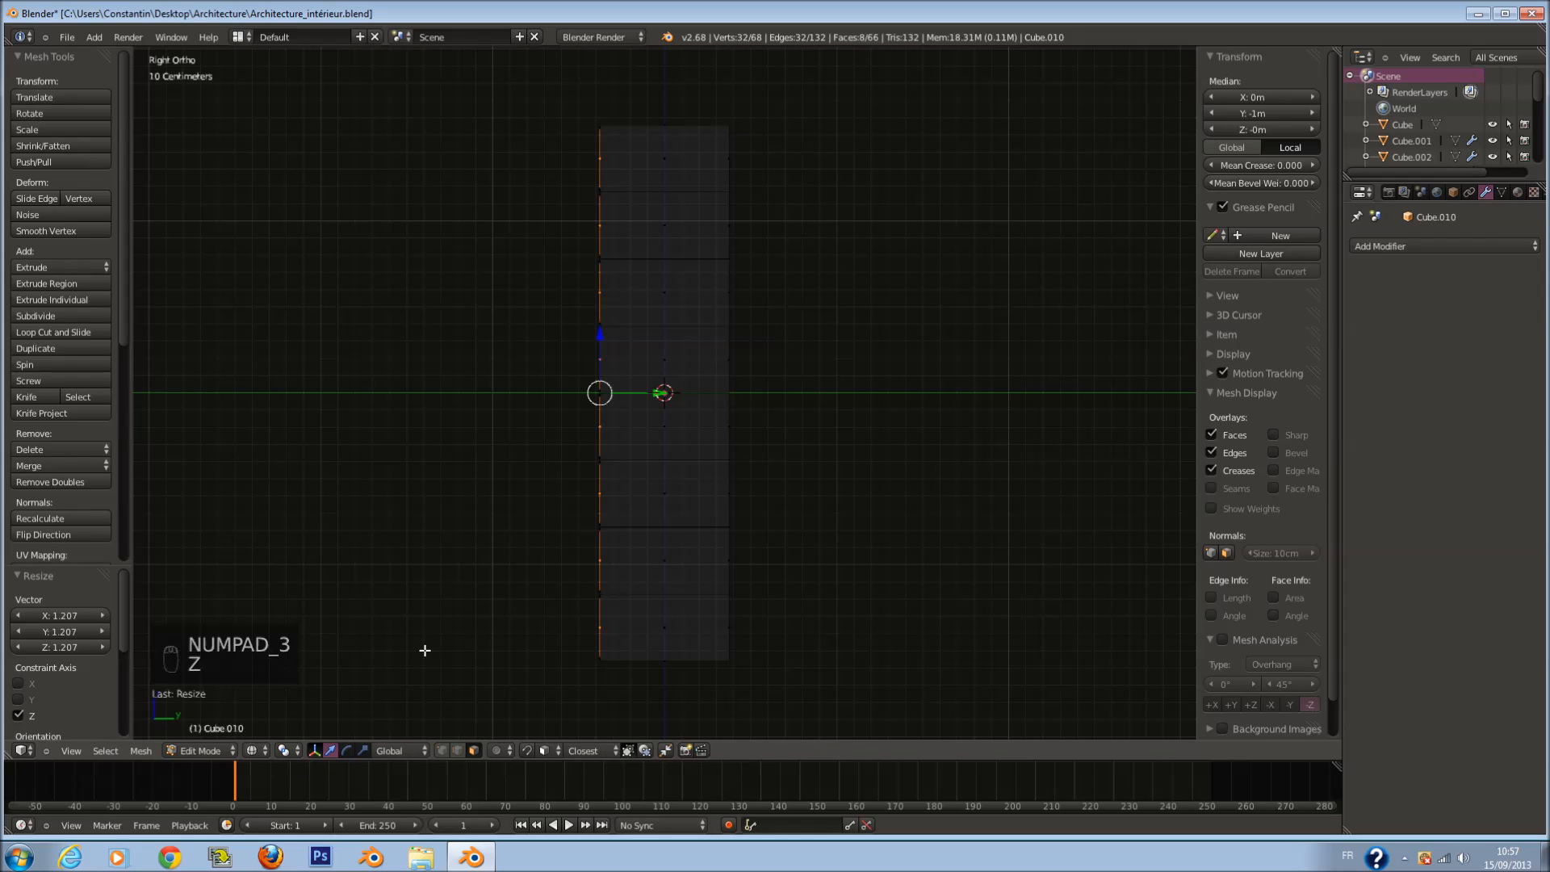
key(e)
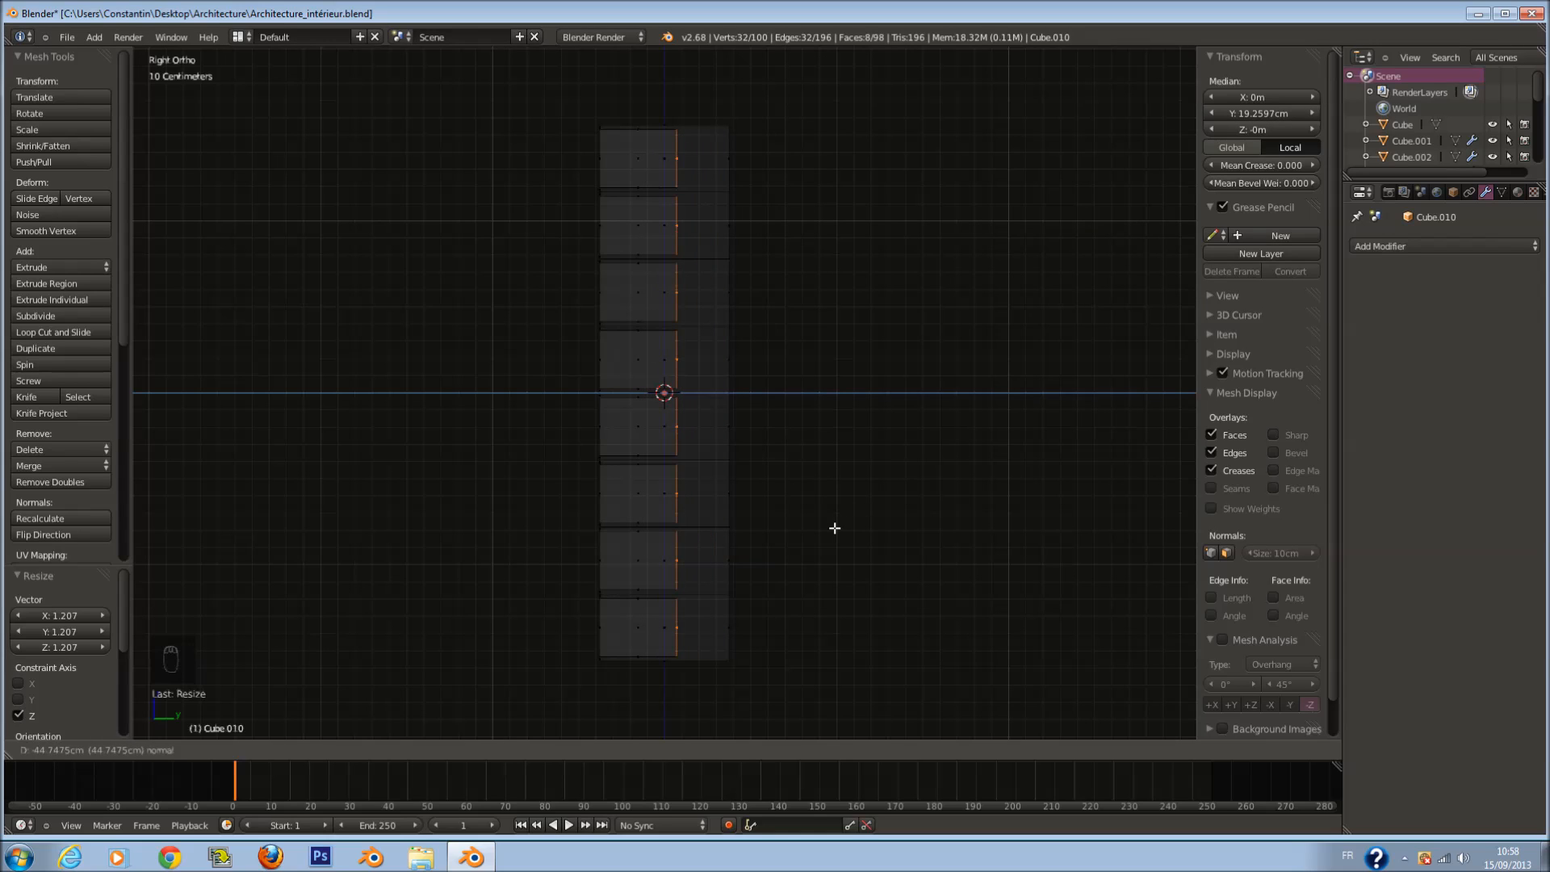
click(835, 528)
mouse_move(675, 400)
mouse_down()
mouse_move(772, 436)
mouse_move(754, 471)
mouse_up()
Step: Leave mesh editing, check the open bookcase in solid shading from an angle, and save the file
key(z)
key(z)
key(z)
key(z)
key(z)
key(Tab)
mouse_move(771, 532)
middle_down()
mouse_move(723, 541)
mouse_move(834, 554)
middle_up()
key(ctrl+s)
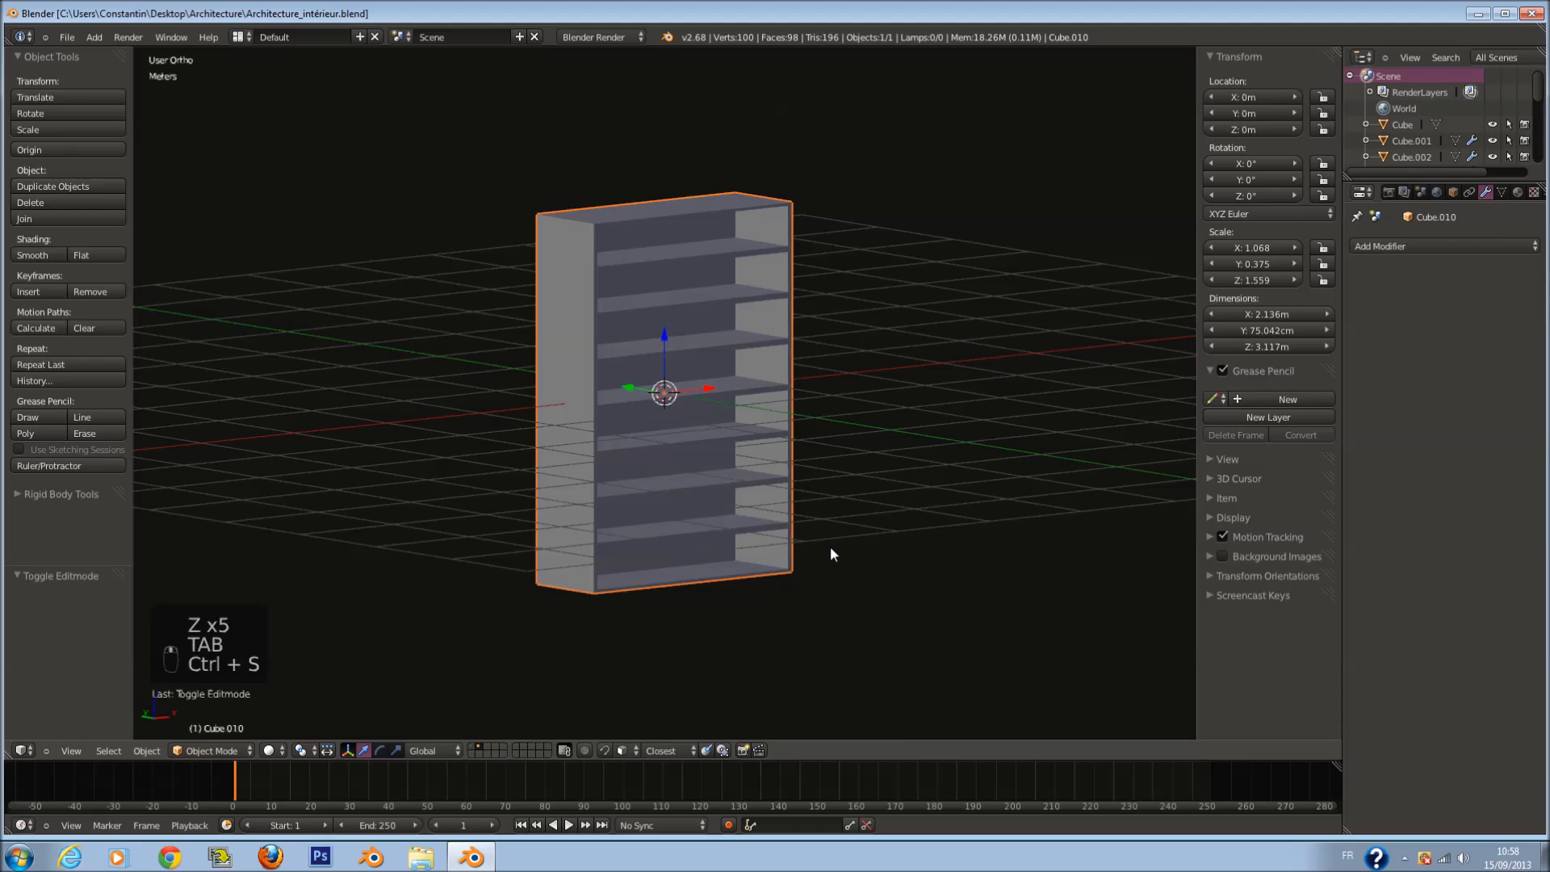
Step: Move the bookcase to the first layer, show that layer with the furnished room, and save the file
key(KP_3)
key(KP_1)
key(KP_2)
key(KP_1)
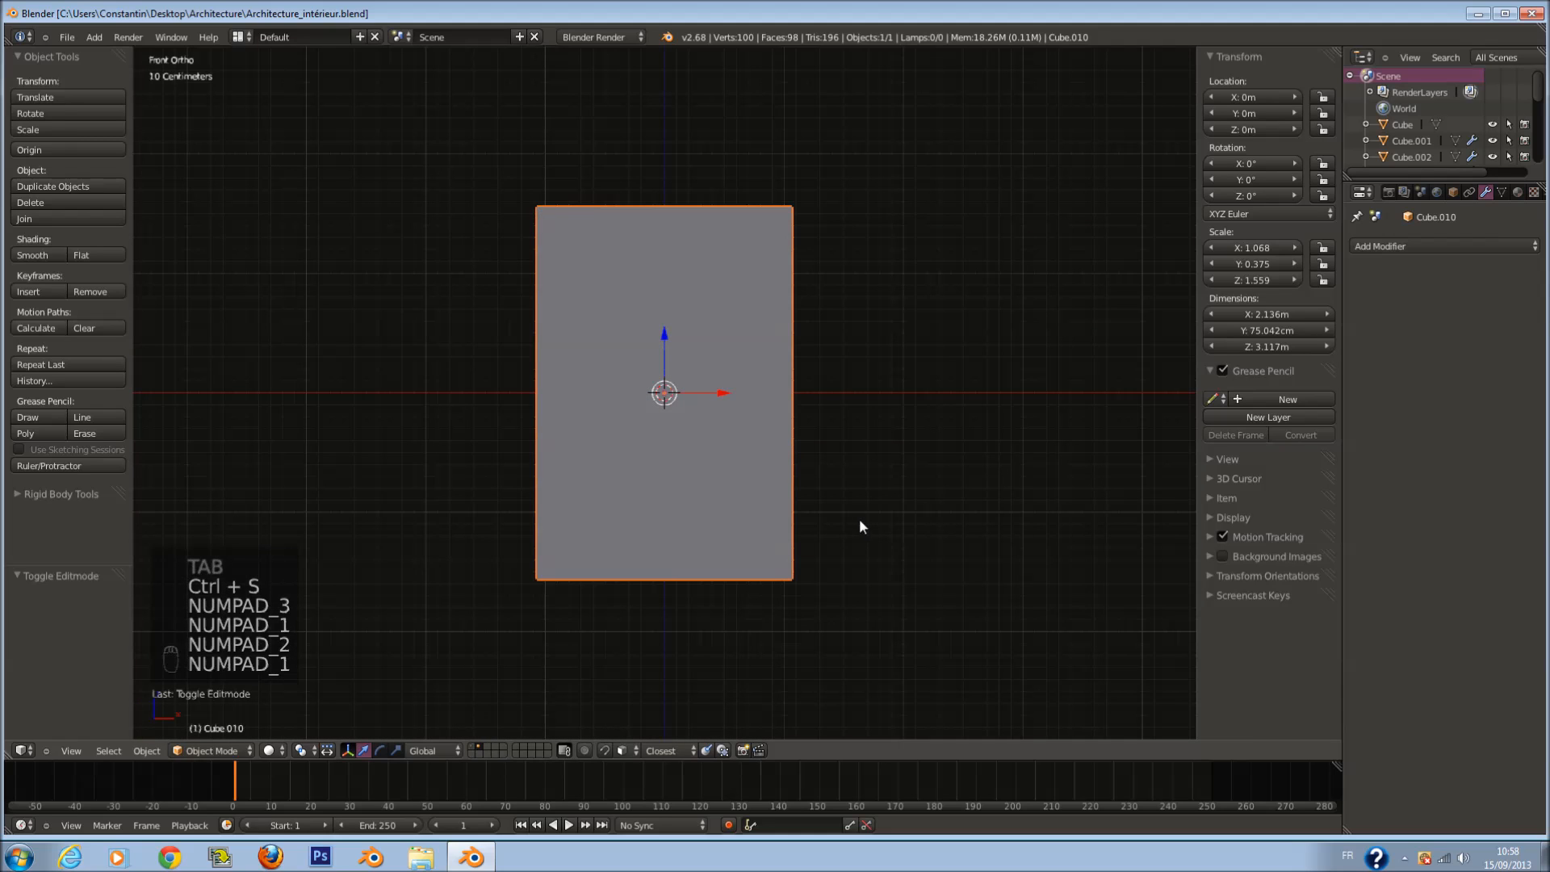
key(m)
key(m)
click(1010, 579)
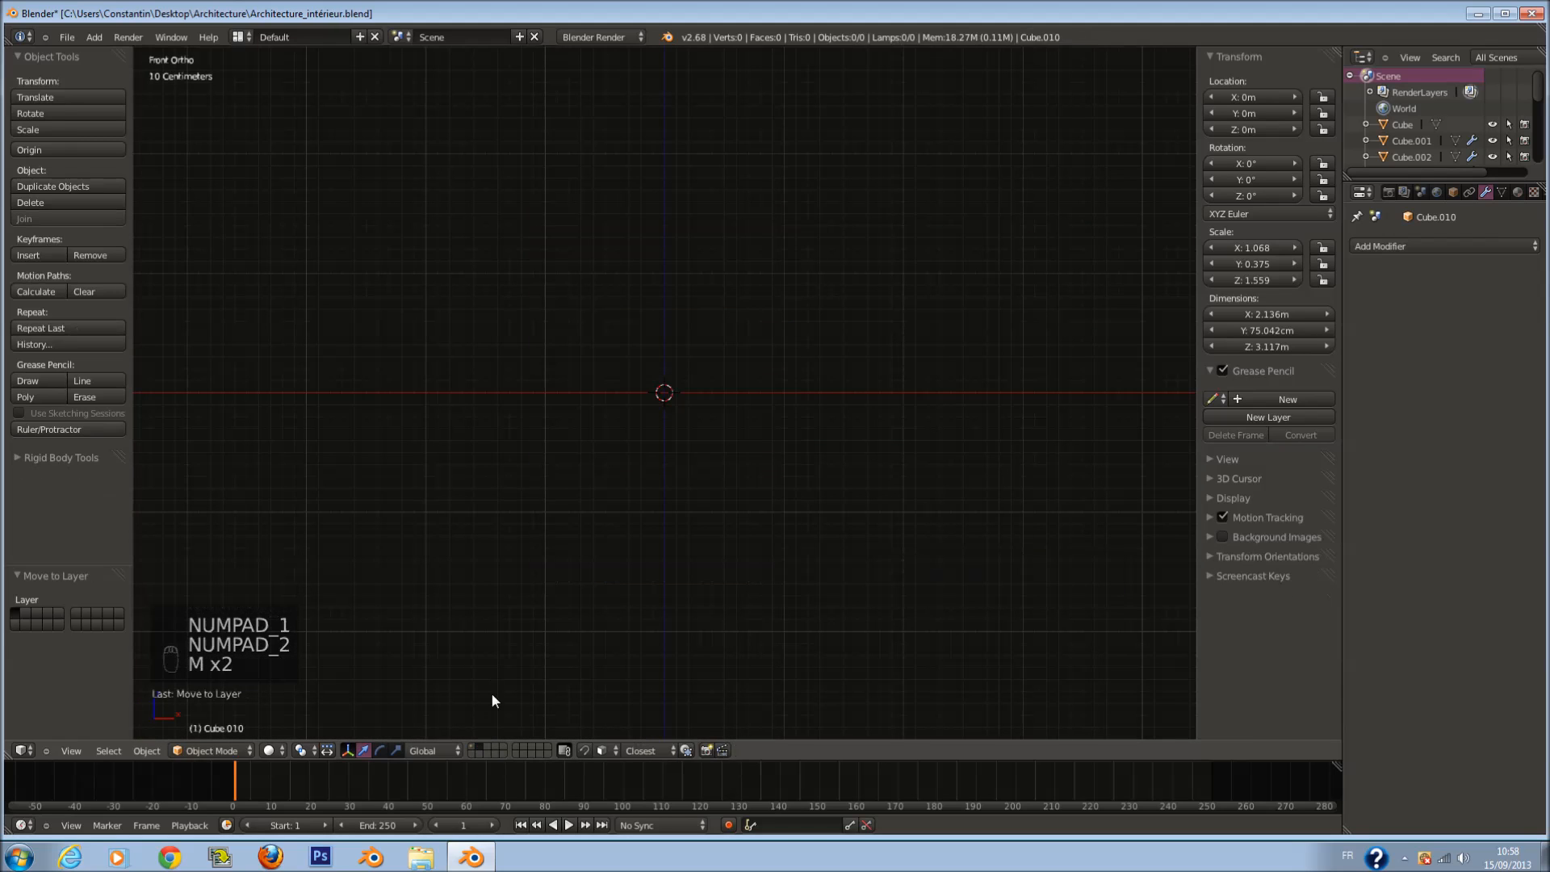
click(474, 748)
key(z)
key(ctrl+s)
Step: Scale the whole bookcase down uniformly to about 1.69 m tall so it fits the room
key(s)
click(839, 492)
key(z)
mouse_move(839, 498)
middle_down()
mouse_move(885, 510)
mouse_move(867, 512)
middle_up()
key(KP_7)
key(z)
key(s)
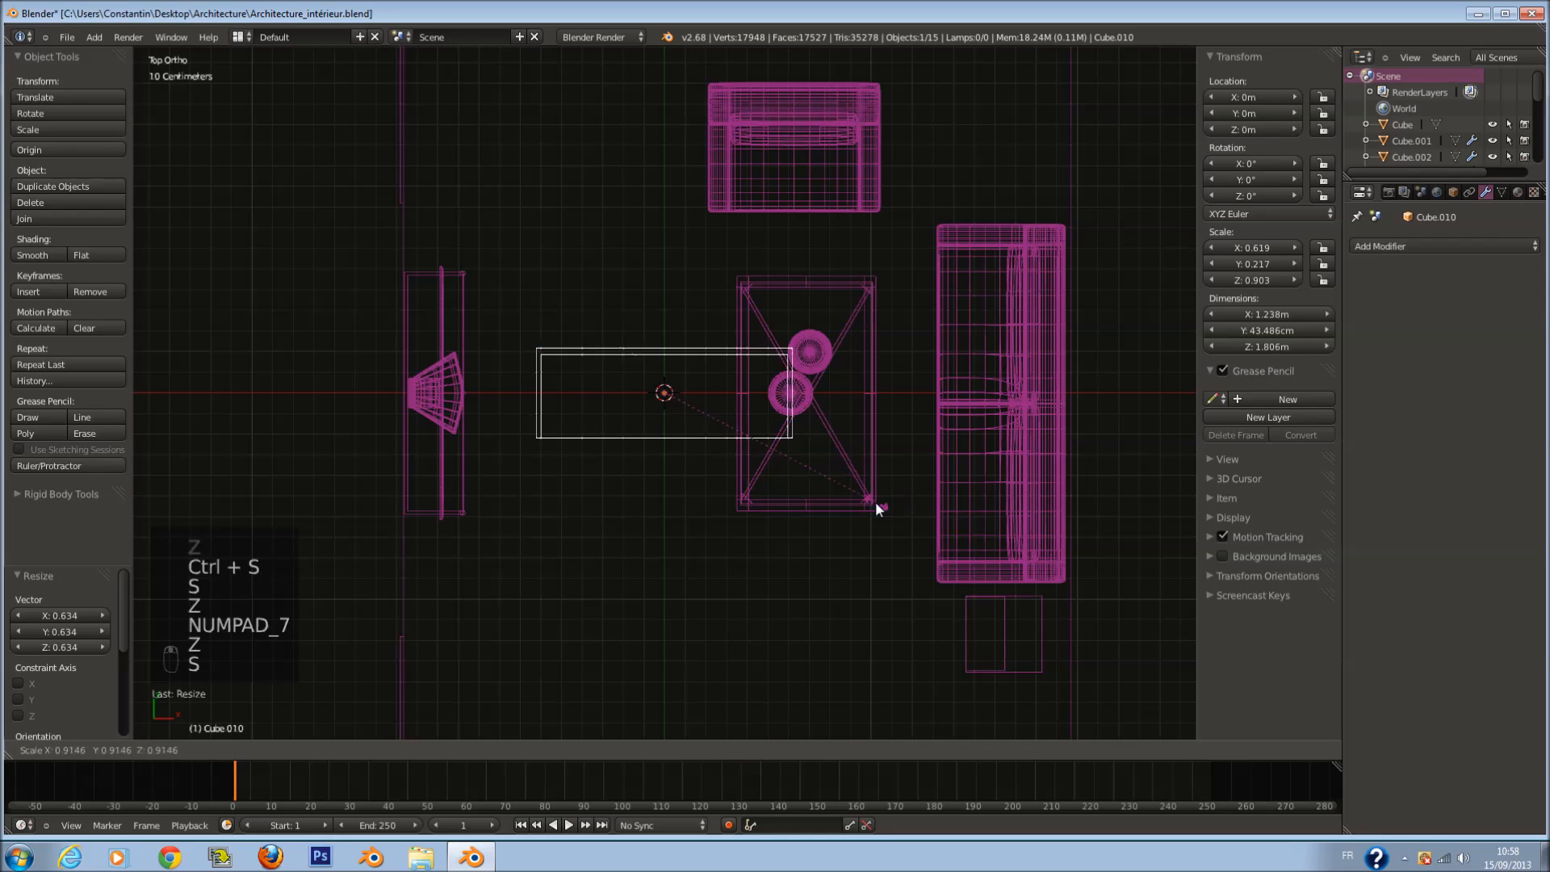
click(862, 498)
Step: Move the bookcase against the room's back wall at about Y 1.75 m and widen it along X to about 1.27 m
shift+scroll(856, 496, up, 11)
key(g)
click(811, 181)
key(s)
key(x)
click(835, 298)
key(g)
key(x)
click(692, 260)
Step: Lower the bookcase along Z by about 13.9 cm so it stands on the floor
scroll(768, 417, down, 3)
key(KP_1)
key(z)
scroll(751, 452, up, 3)
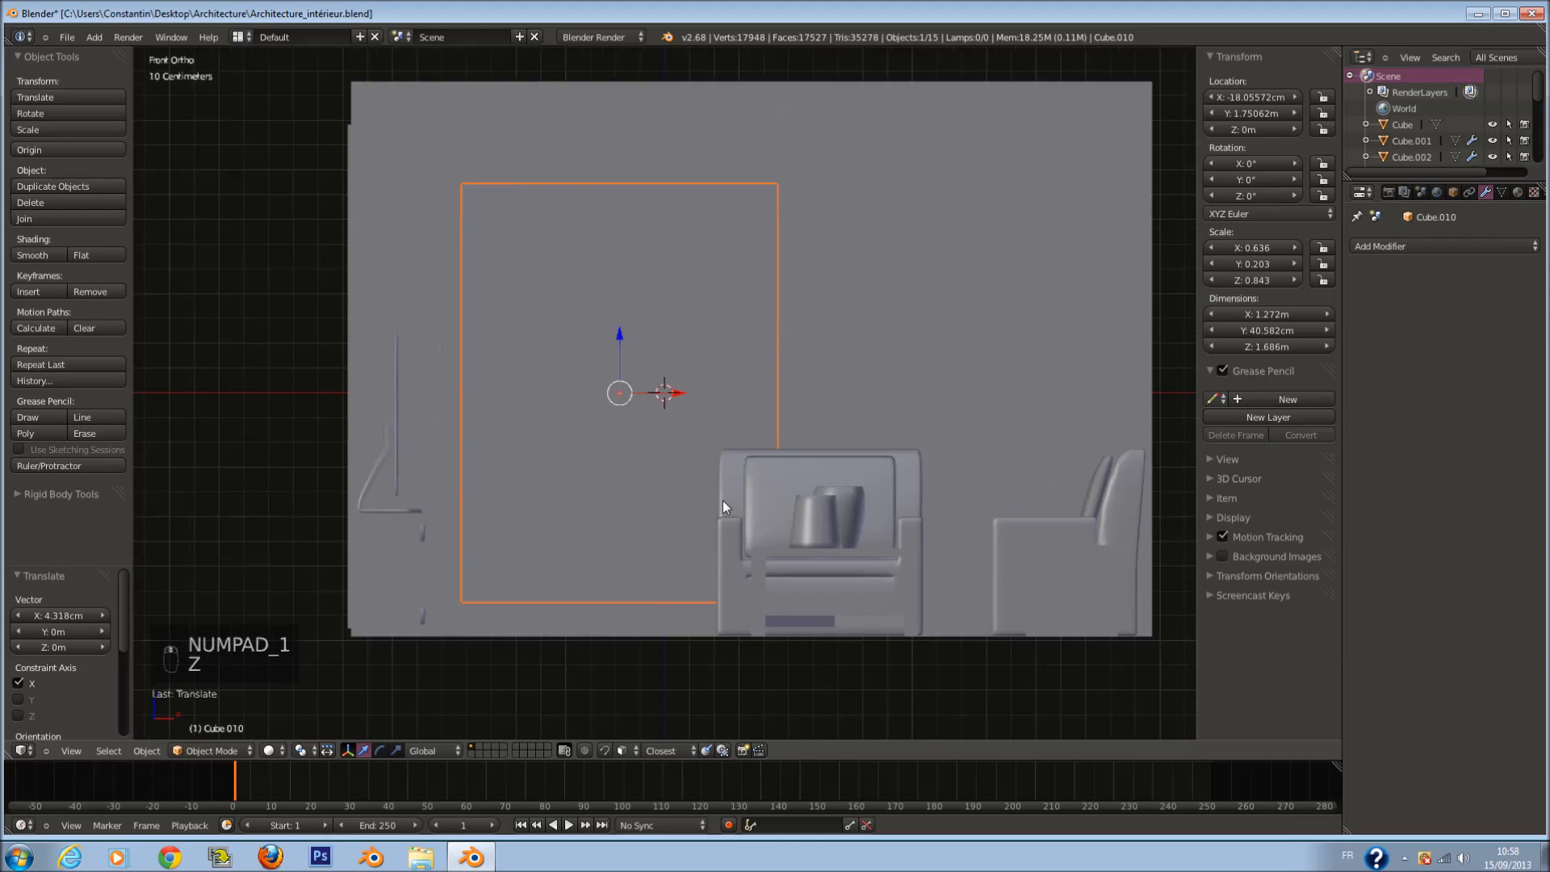
key(z)
key(g)
key(z)
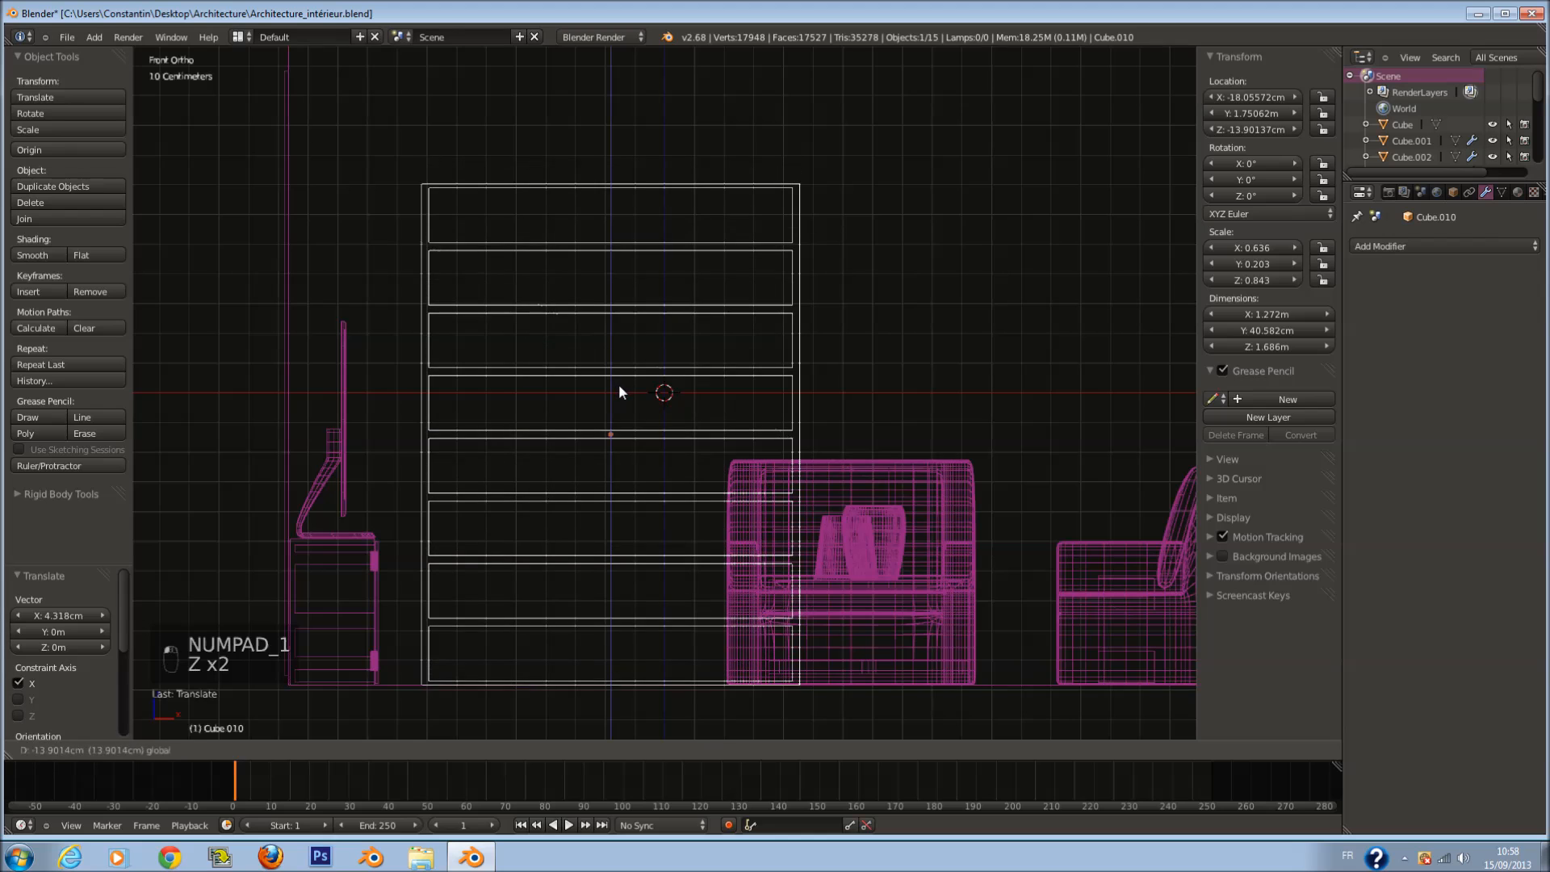
click(619, 384)
key(z)
Step: Deselect everything, check the bookcase's placement from outside the room, and save the file
scroll(743, 419, down, 3)
mouse_move(743, 419)
middle_down()
mouse_move(708, 473)
mouse_move(729, 424)
mouse_move(942, 476)
mouse_move(844, 522)
mouse_move(565, 492)
middle_up()
scroll(711, 479, down, 3)
key(a)
key(ctrl+s)
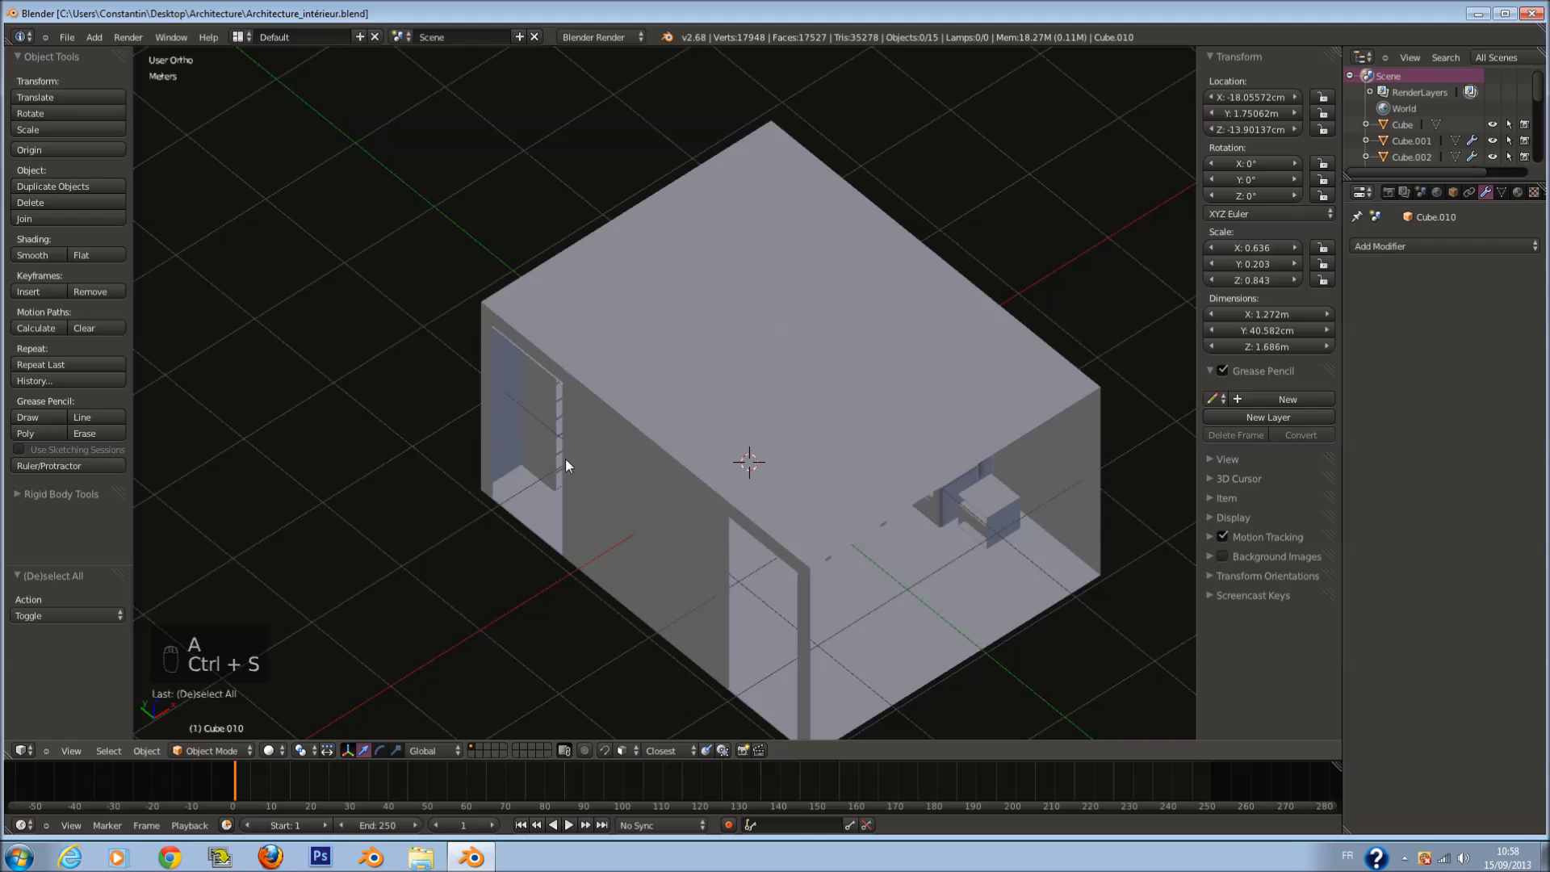
middle_drag(637, 549, 773, 555)
key(a)
key(a)
key(a)
key(ctrl+s)
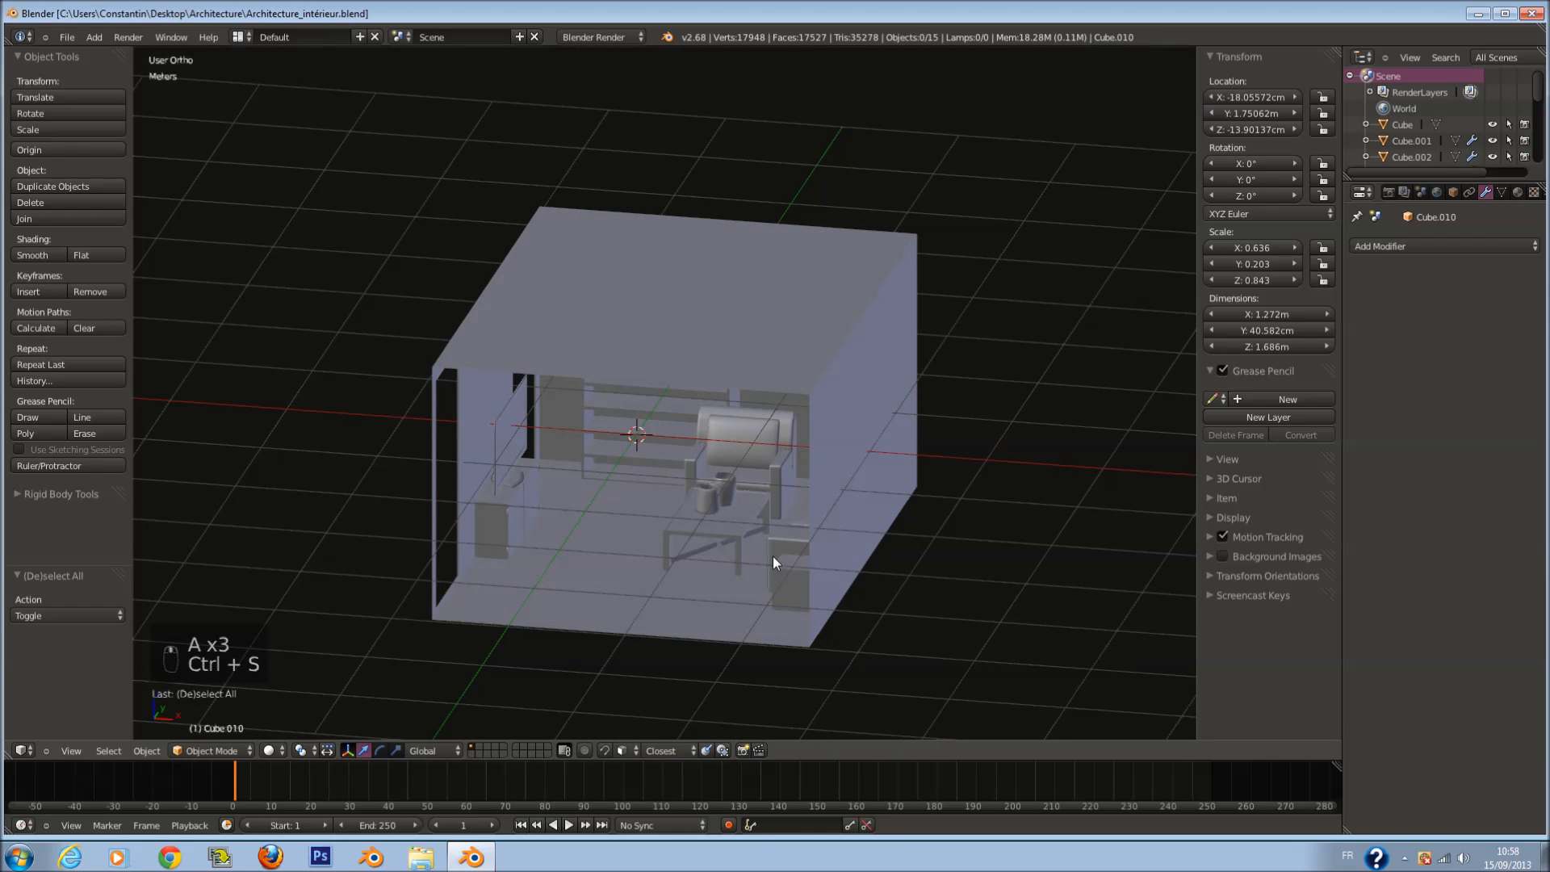
Step: Save the file, select the room shell, and open its mesh for editing in a wireframe top view
key(KP_7)
key(z)
key(ctrl+s)
right_click(834, 336)
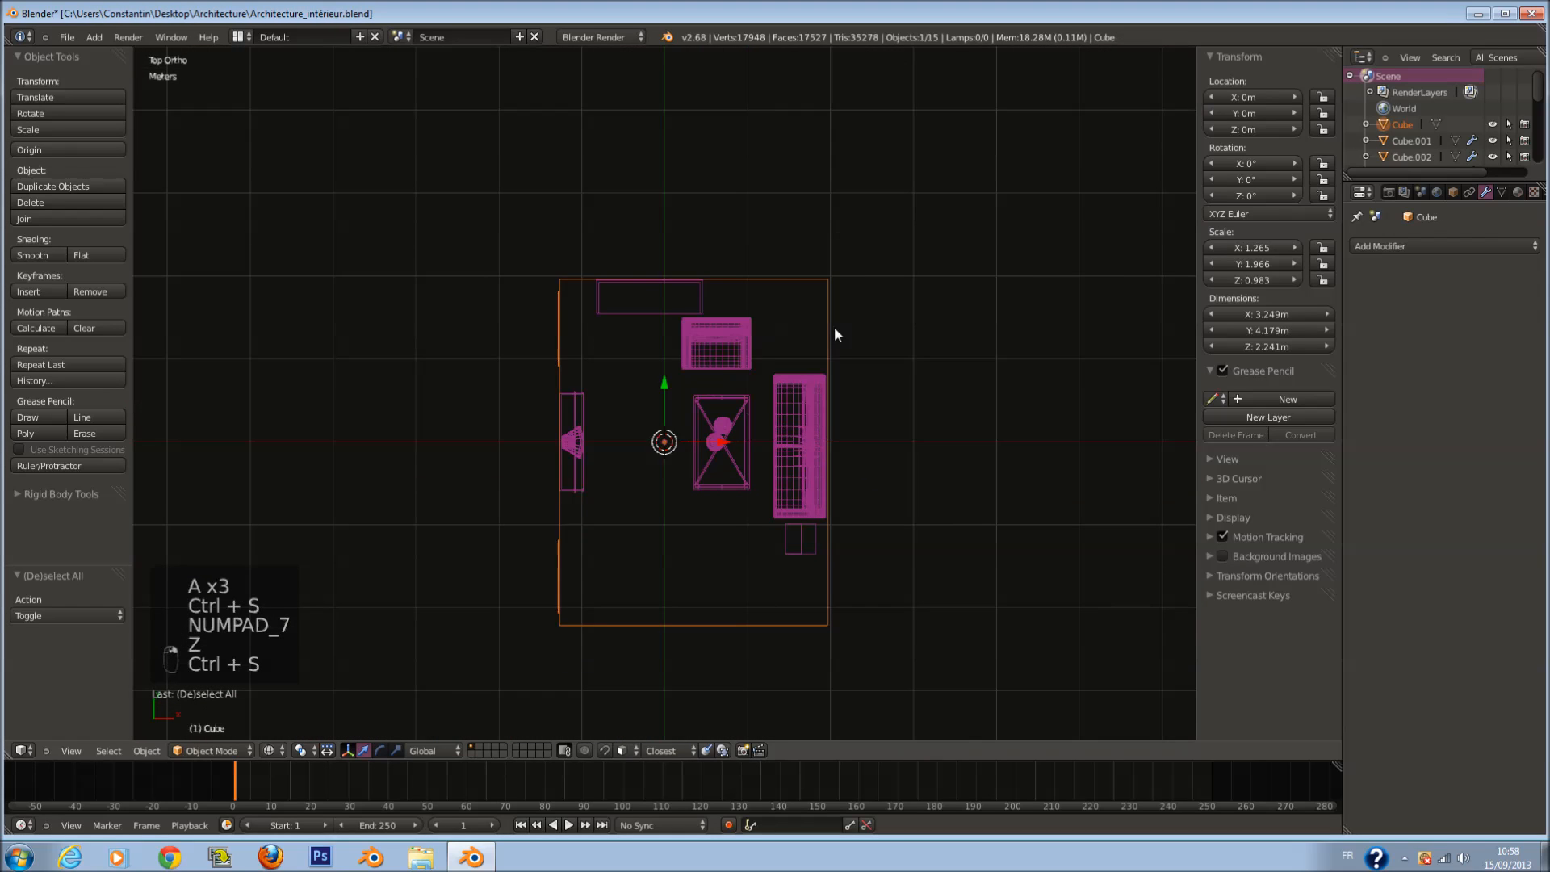
scroll(837, 334, up, 1)
key(Tab)
key(a)
key(a)
scroll(830, 373, up, 3)
scroll(876, 452, down, 2)
shift+scroll(888, 458, down, 4)
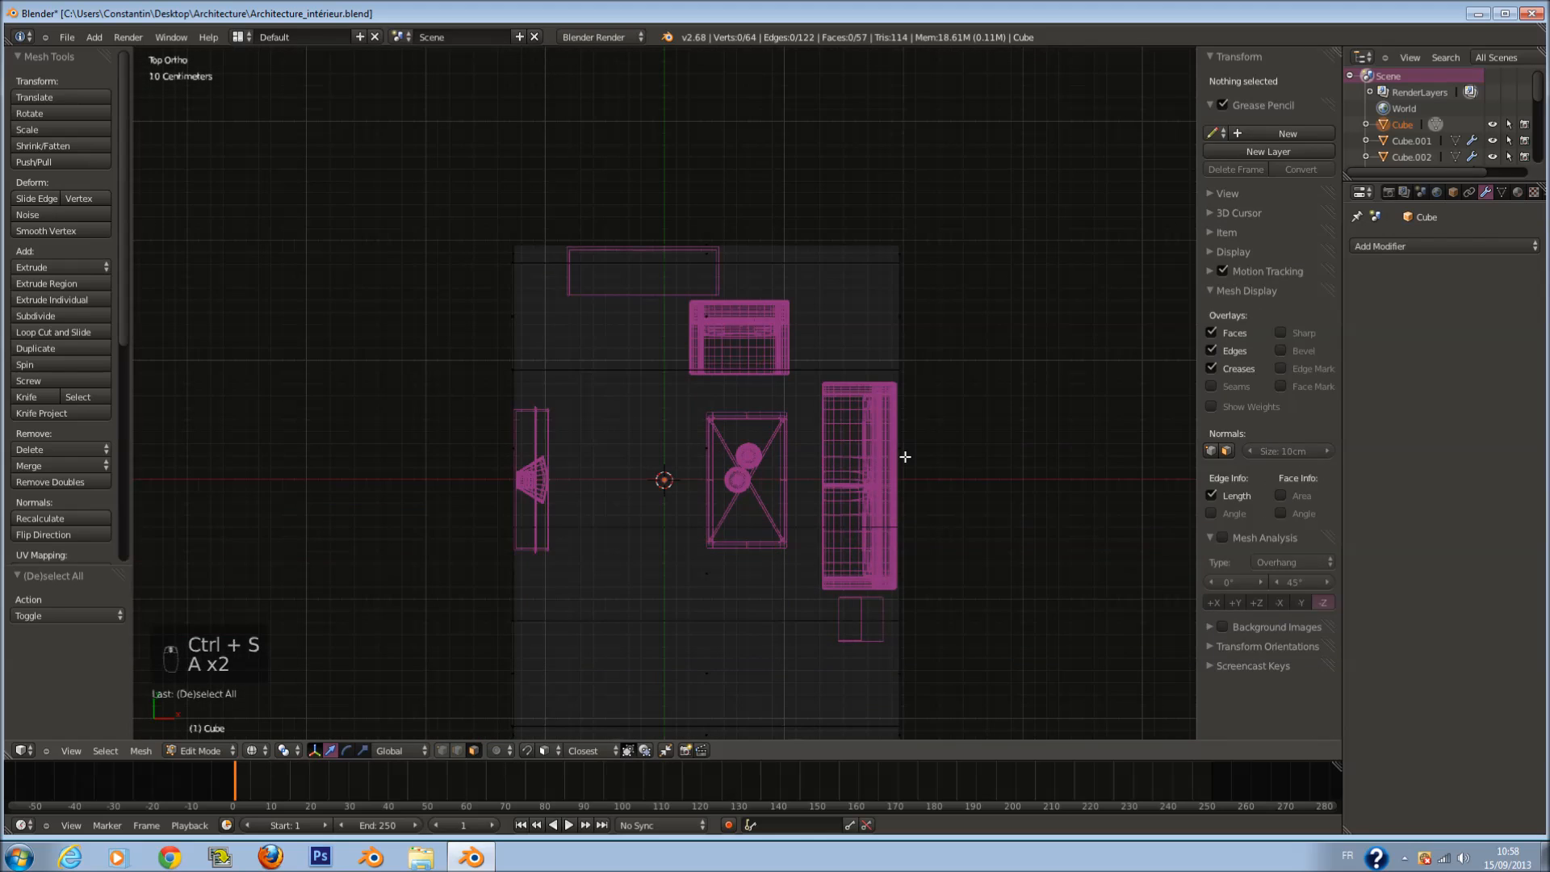
key(ctrl+z)
scroll(905, 454, down, 1)
shift+scroll(908, 440, down, 1)
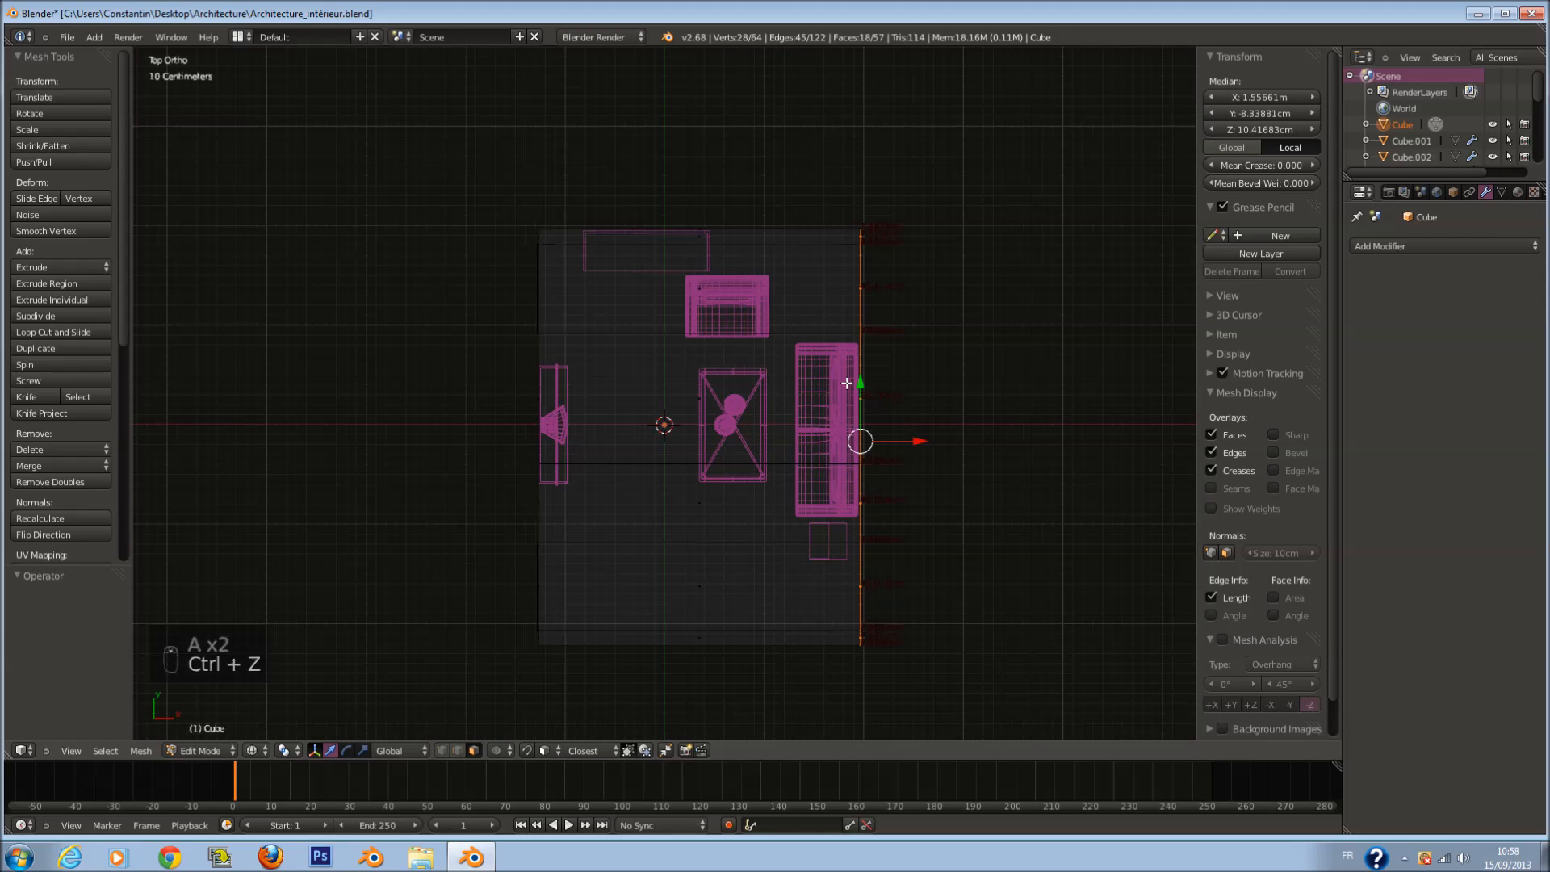
Step: Move the faces at the room's back end outward along Y, making the room about 4.76 m long, and save the file
shift+scroll(823, 356, up, 2)
scroll(778, 294, up, 2)
scroll(758, 328, up, 1)
key(a)
key(c)
drag(517, 314, 1053, 317)
right_click(1054, 318)
key(c)
scroll(453, 377, down, 3)
mouse_move(453, 377)
mouse_down()
mouse_move(440, 433)
mouse_move(789, 450)
mouse_up()
right_click(1064, 442)
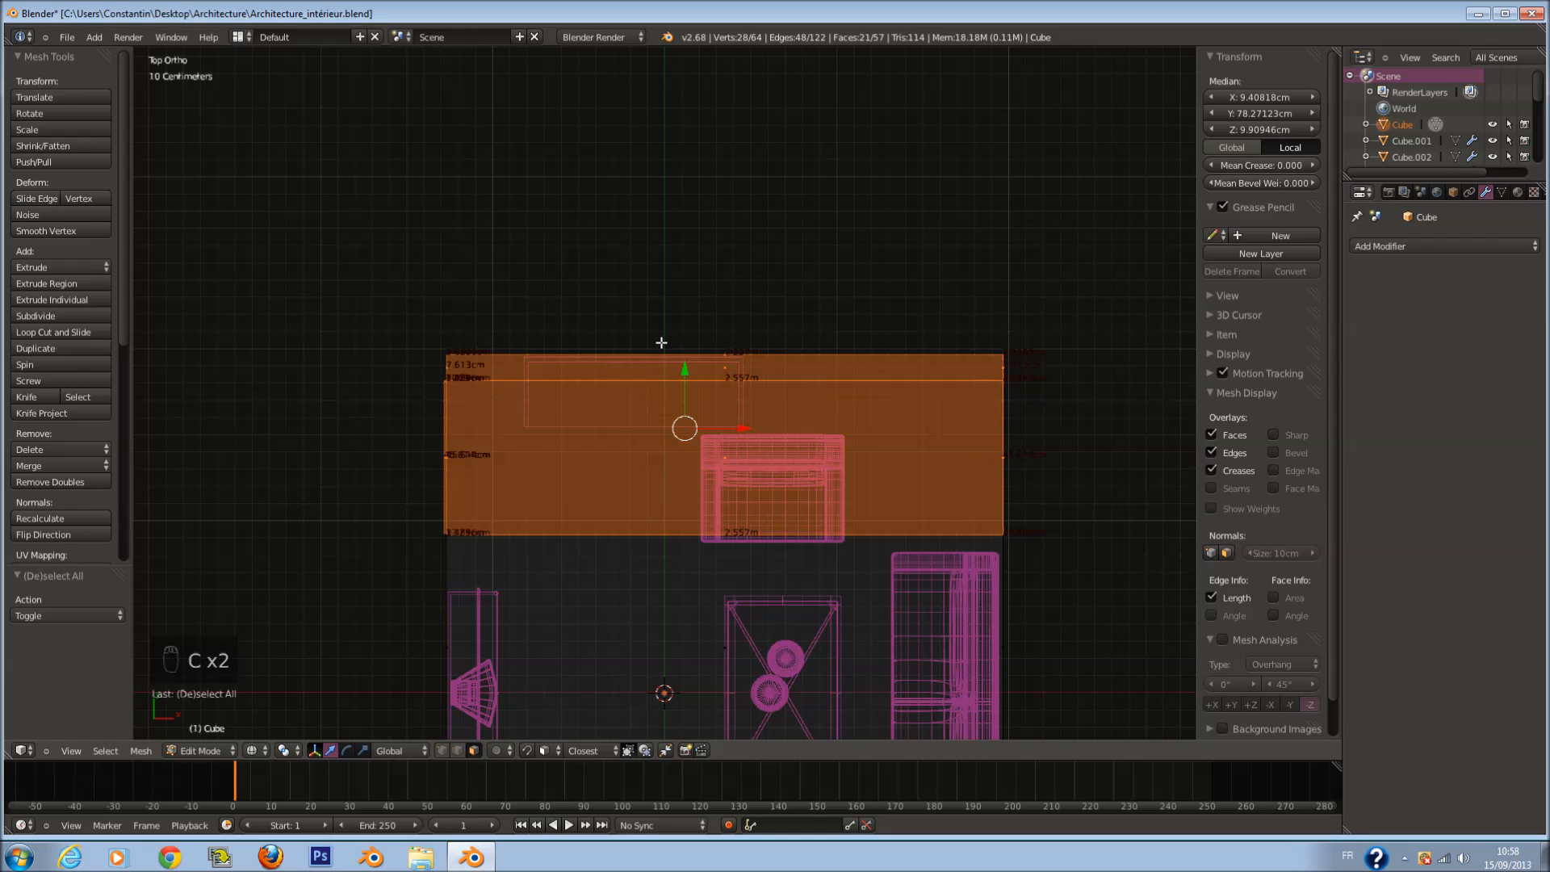
drag(688, 376, 692, 270)
key(z)
mouse_move(834, 457)
middle_down()
mouse_move(820, 294)
mouse_move(804, 294)
mouse_move(840, 436)
middle_up()
key(Tab)
key(ctrl+s)
Step: Move the bookcase into the back corner behind the sofa, at about X 1.33 m and Y 2.34 m
key(KP_7)
key(z)
right_click(705, 358)
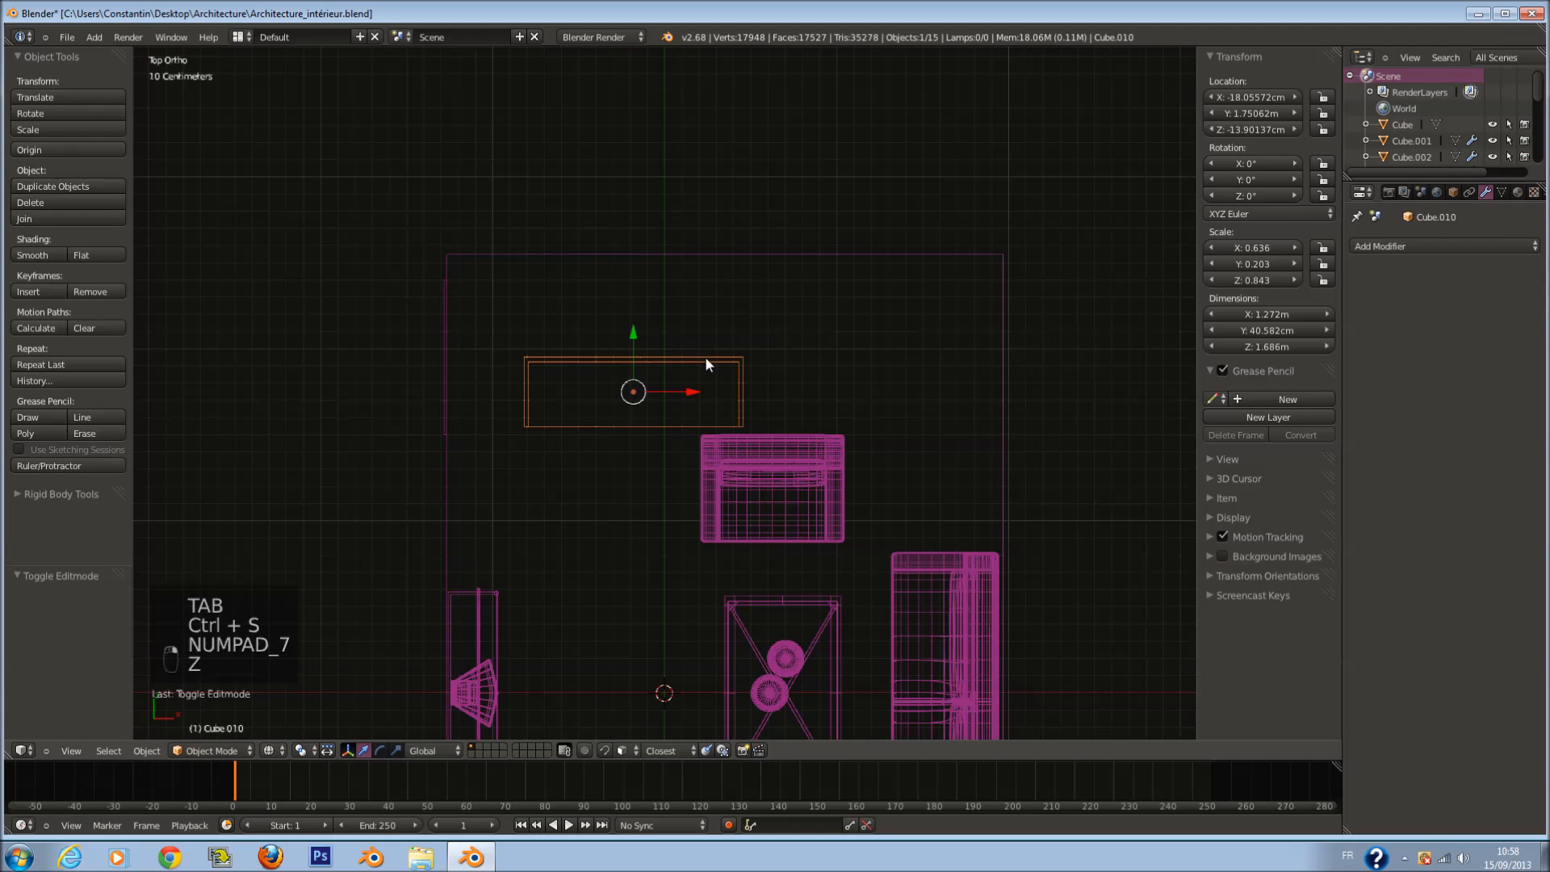
drag(641, 323, 656, 227)
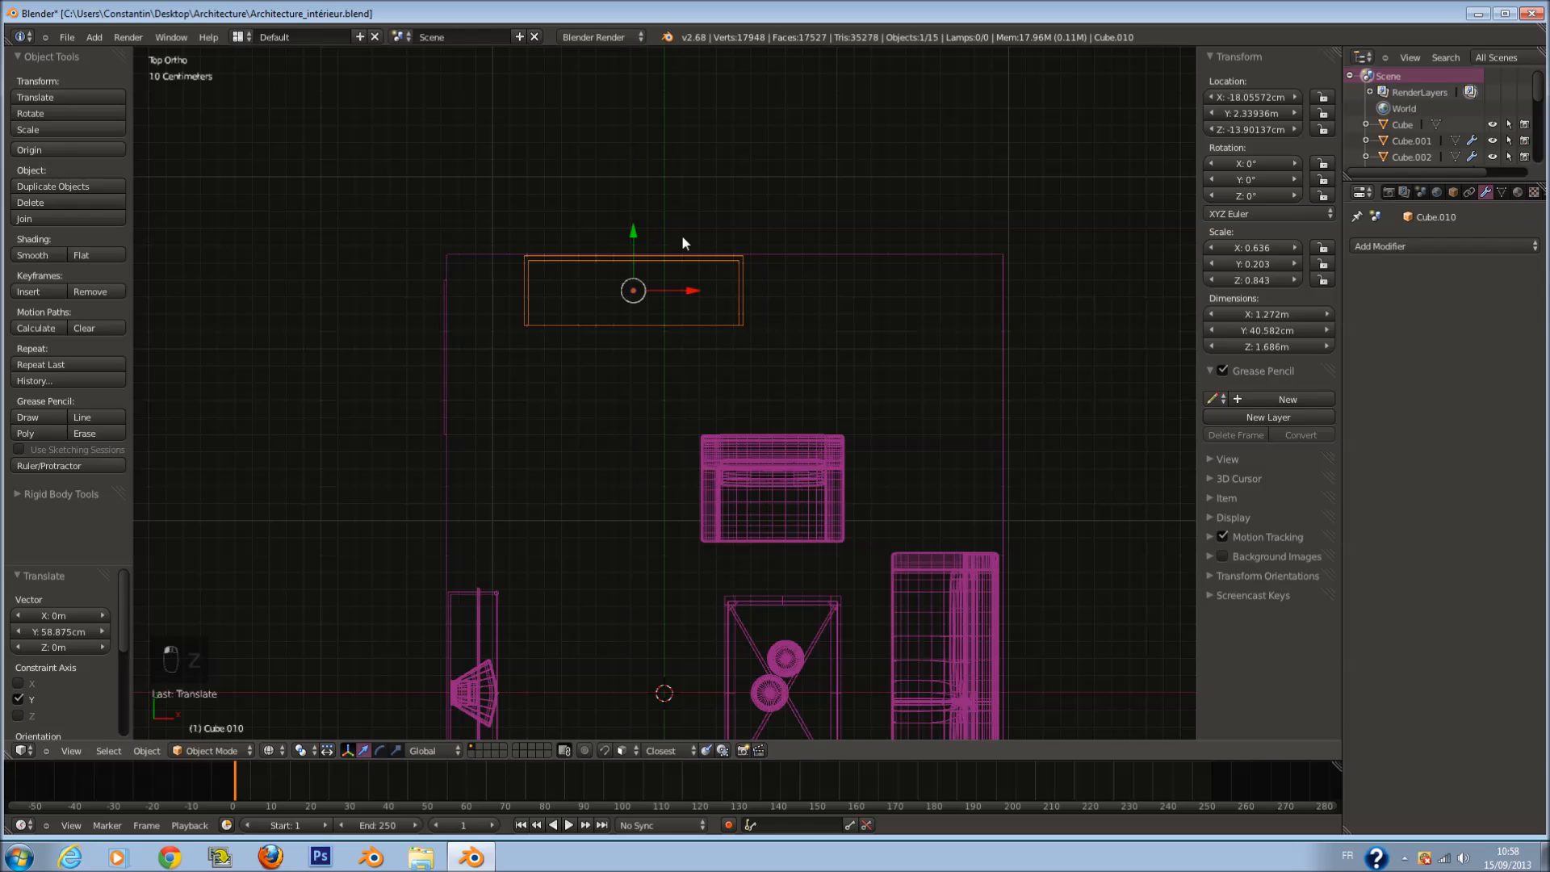
drag(685, 295, 943, 338)
key(z)
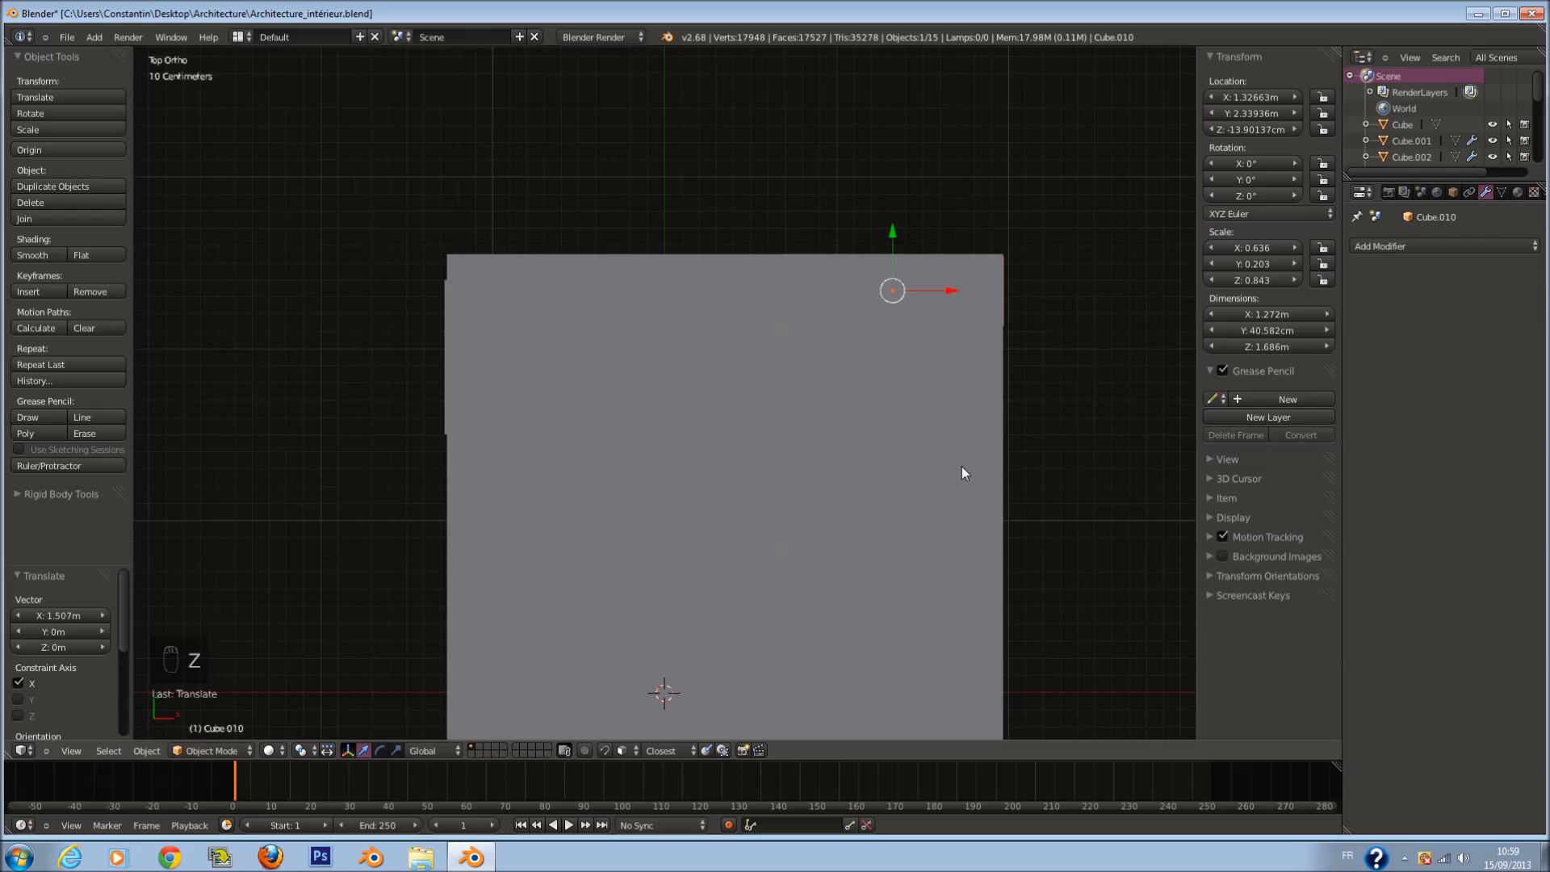
middle_drag(962, 467, 977, 295)
Step: Deselect the bookcase, check the enlarged room from an angle and from the front, and save the file
key(a)
key(ctrl+s)
middle_drag(967, 444, 865, 496)
key(KP_1)
key(ctrl+s)
Step: Examine the enlarged room and its furniture layout in a wireframe top view, leave everything deselected, and save the file
key(KP_7)
key(z)
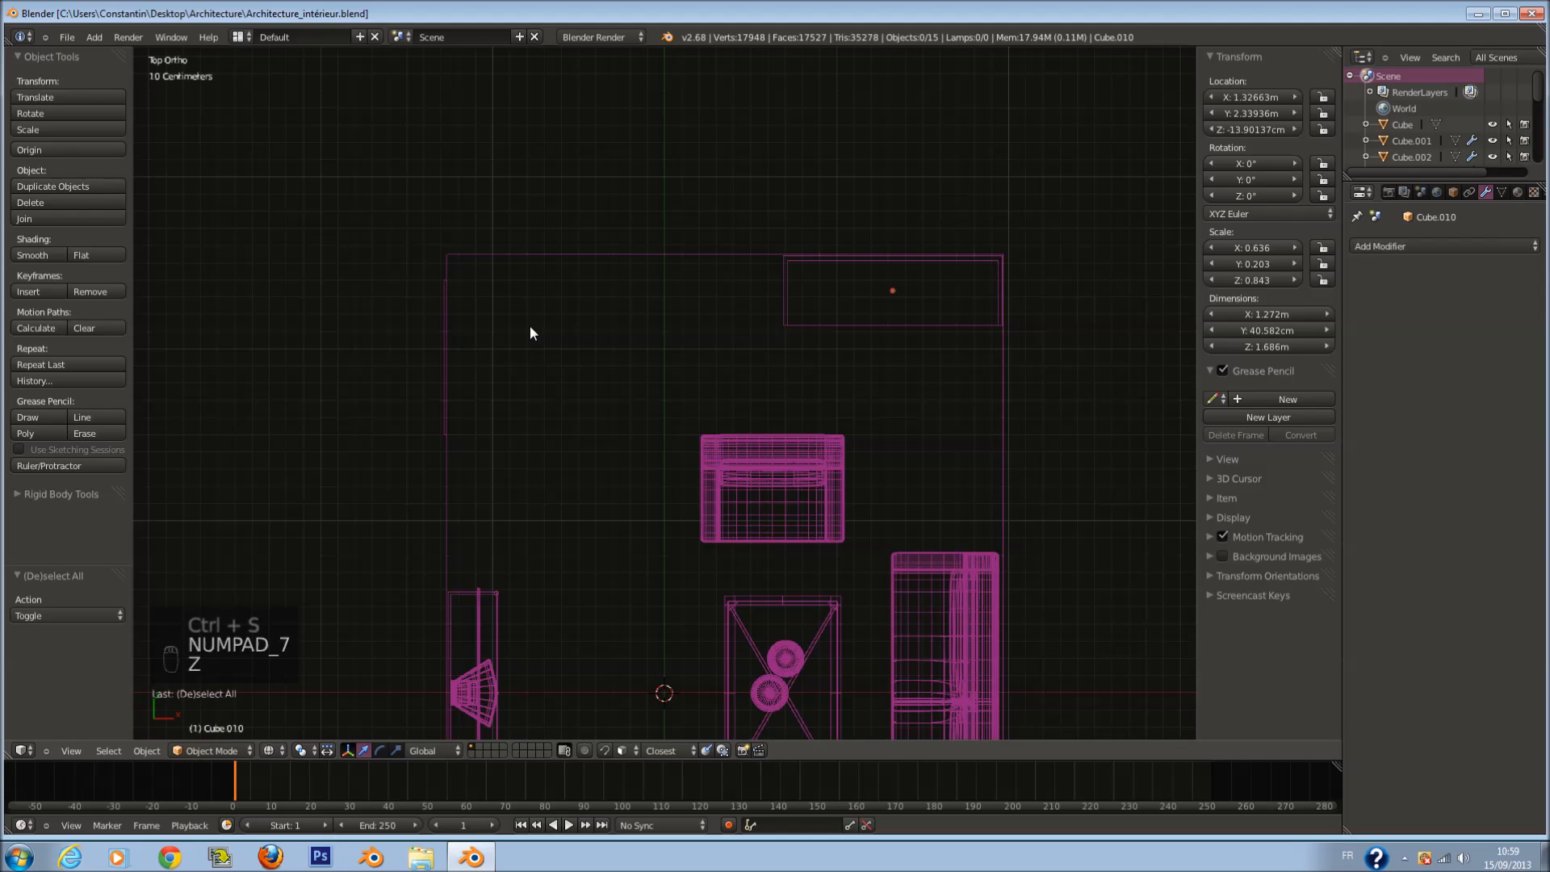
right_click(618, 264)
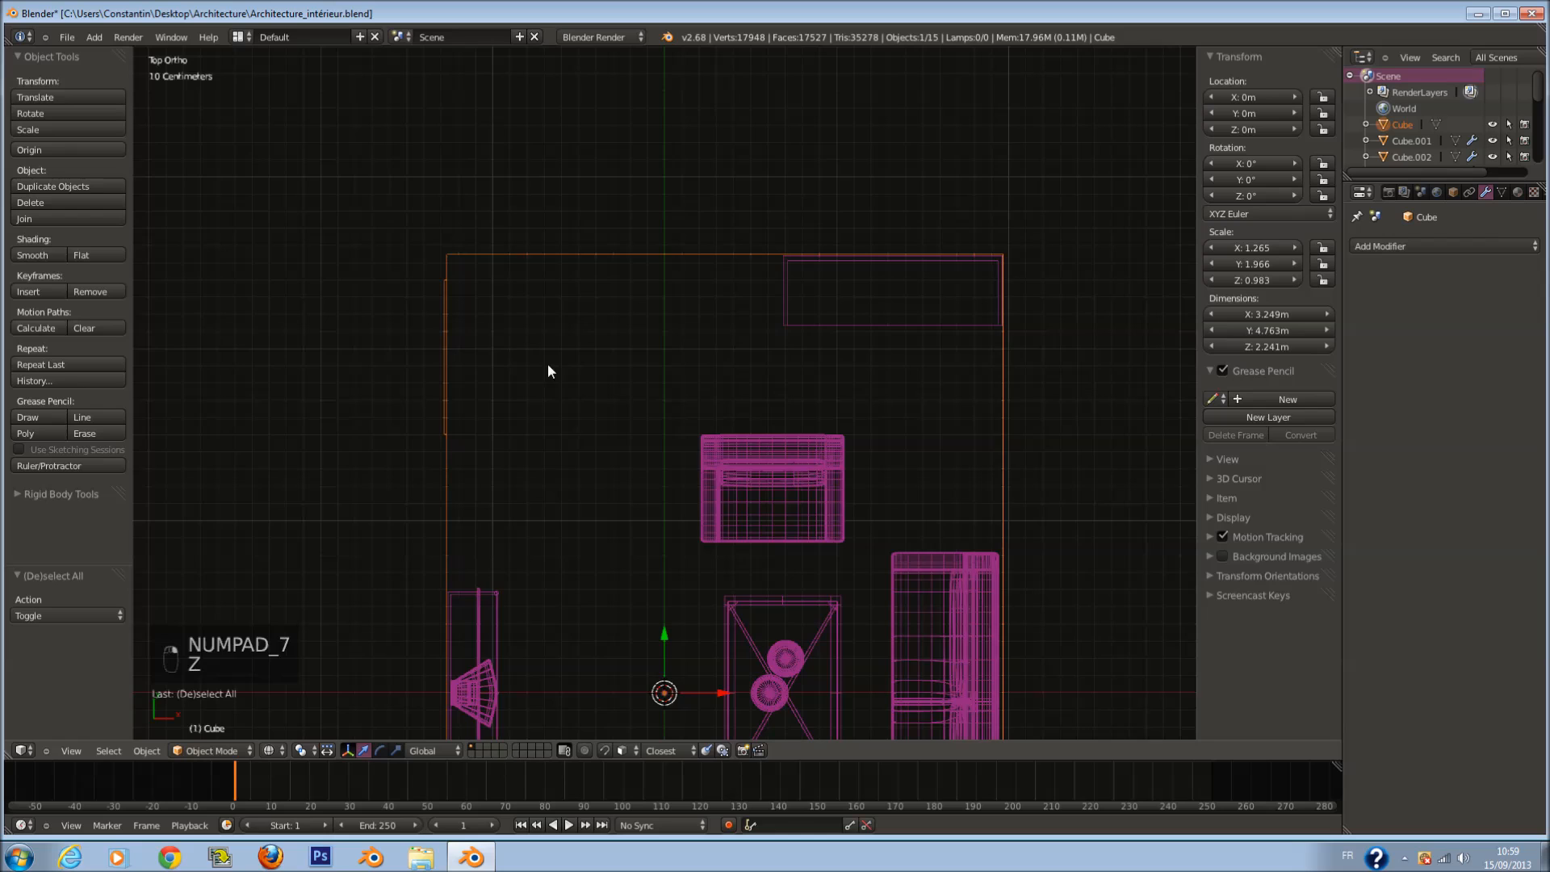
scroll(601, 440, down, 3)
key(a)
key(ctrl+s)
scroll(722, 475, up, 1)
right_click(755, 474)
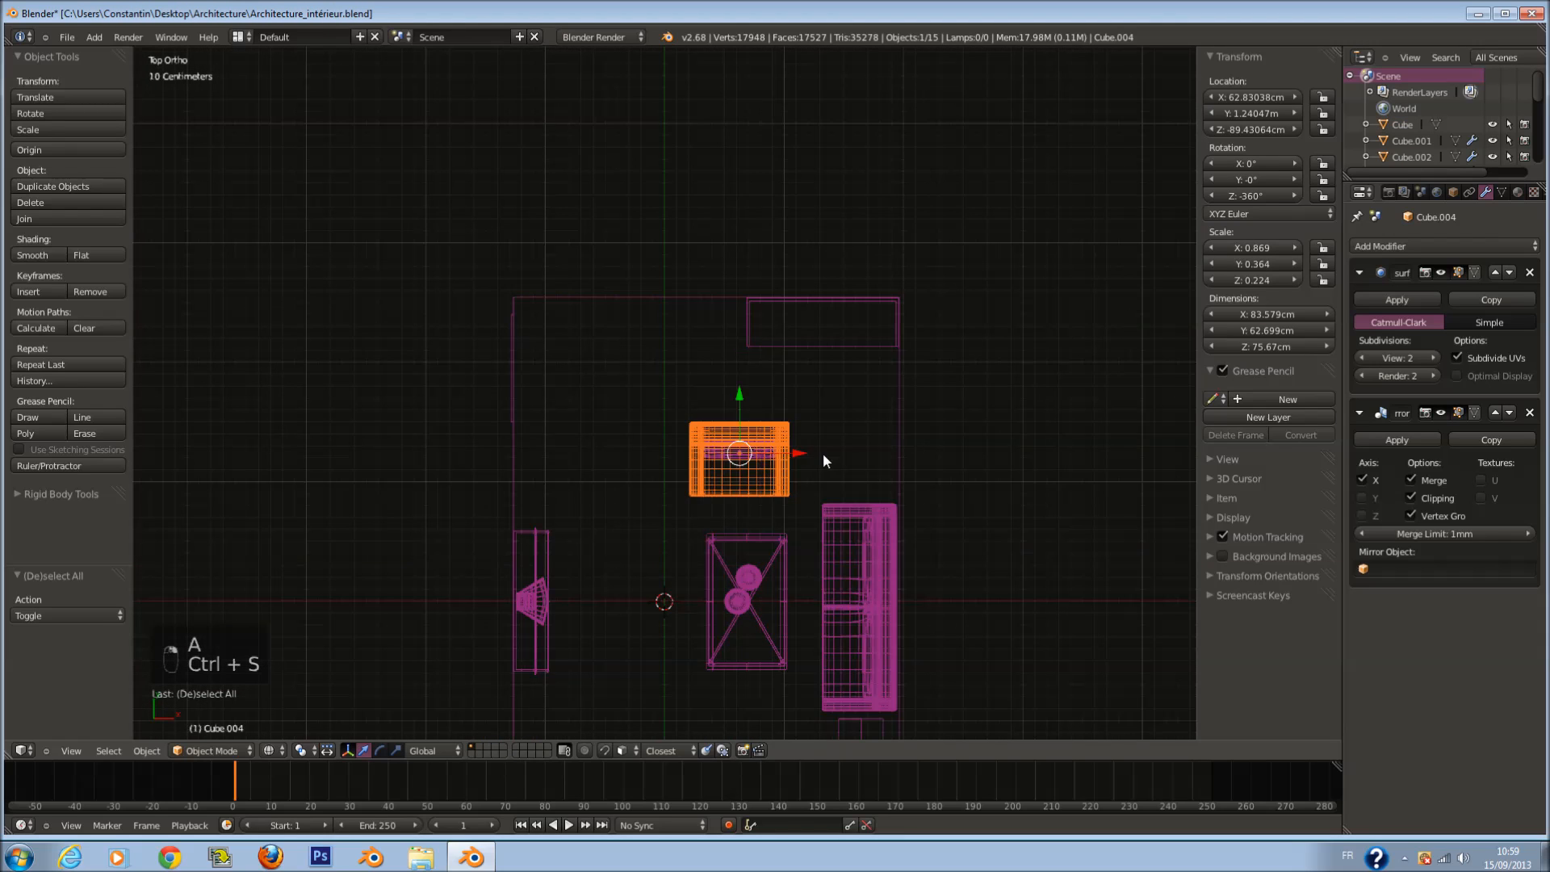
key(a)
key(a)
key(a)
key(a)
key(a)
key(ctrl+s)
scroll(825, 462, up, 1)
Step: Select the armchair and the coffee table with its two vases and shift them slightly, bringing the armchair to about X 61.7 cm and Y 1.21 m
key(c)
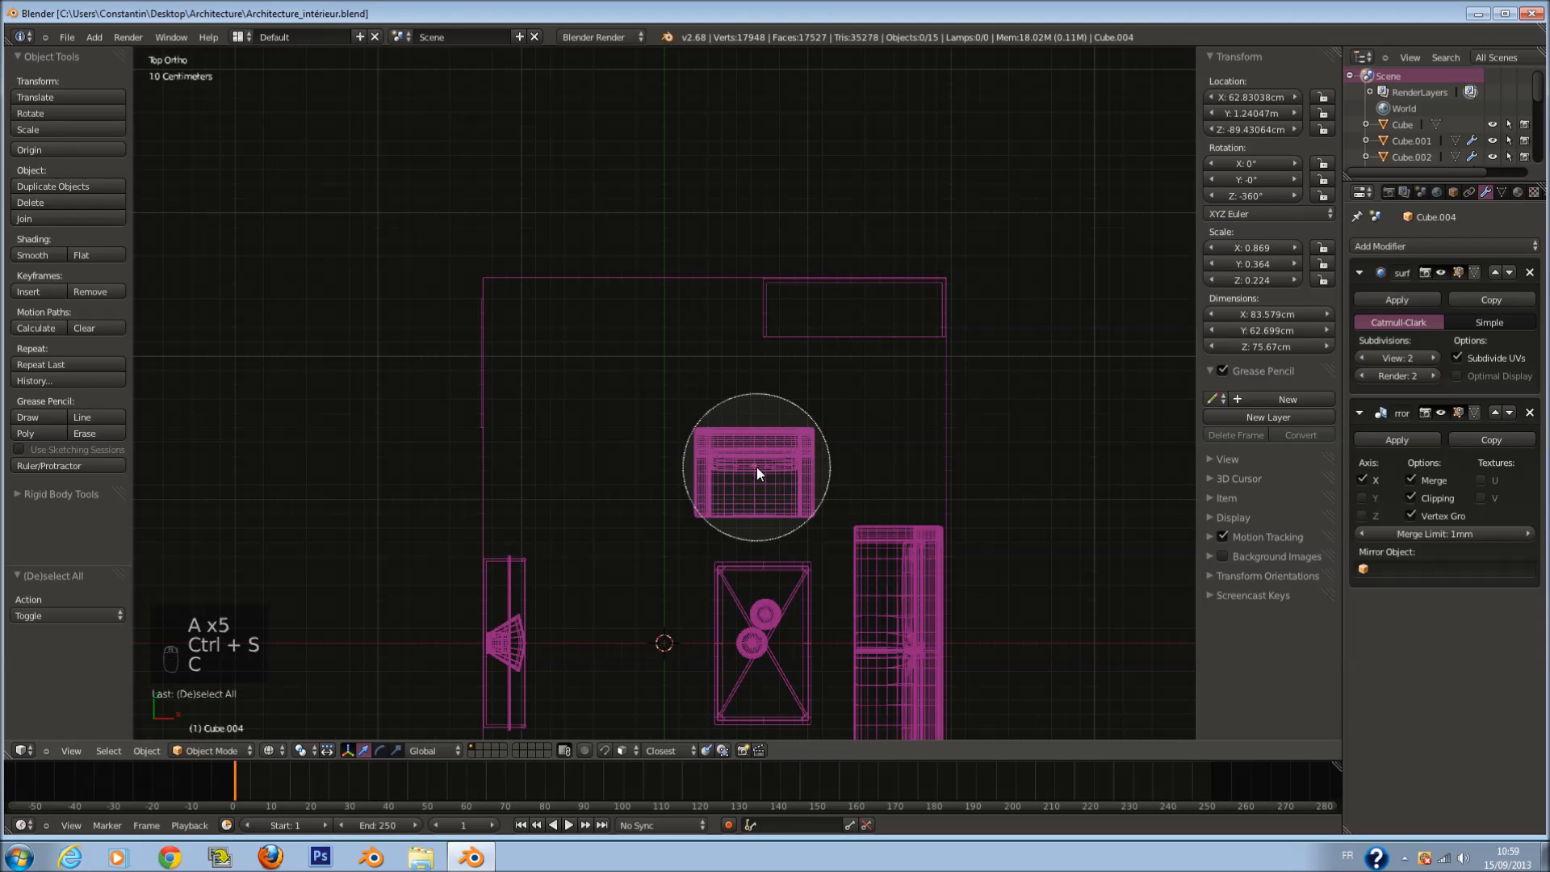
click(757, 467)
right_click(758, 467)
shift+scroll(809, 507, down, 4)
key(c)
click(761, 561)
right_click(762, 560)
drag(822, 495, 818, 491)
drag(756, 442, 762, 448)
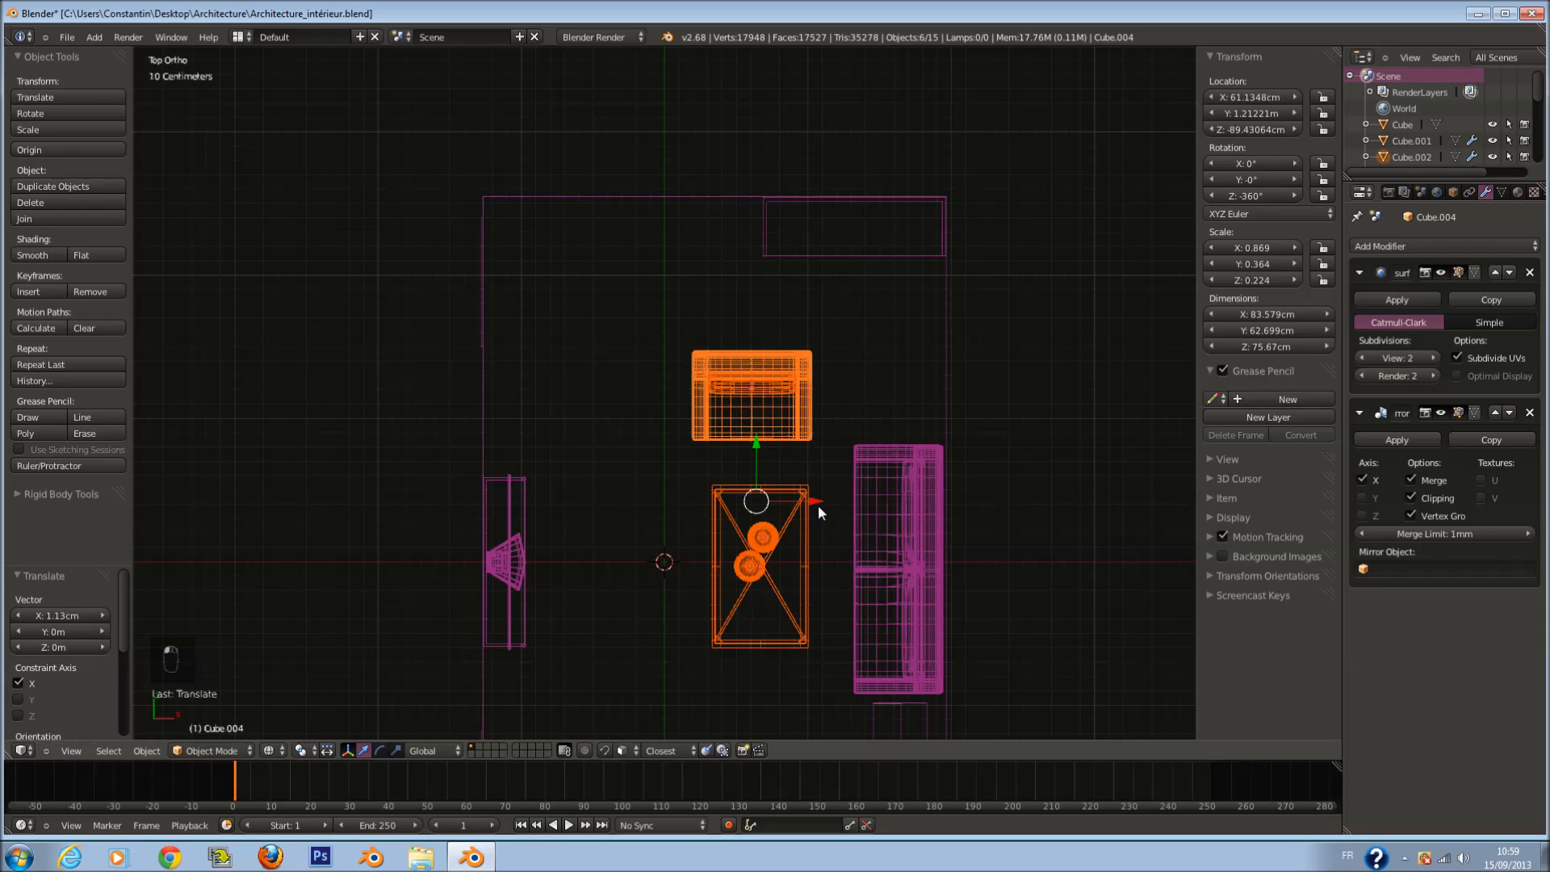
Step: Try rotating the armchair alone by about 20° in the top view, and undo the rotation
key(a)
key(c)
click(759, 394)
right_click(750, 389)
key(r)
click(951, 464)
key(g)
key(r)
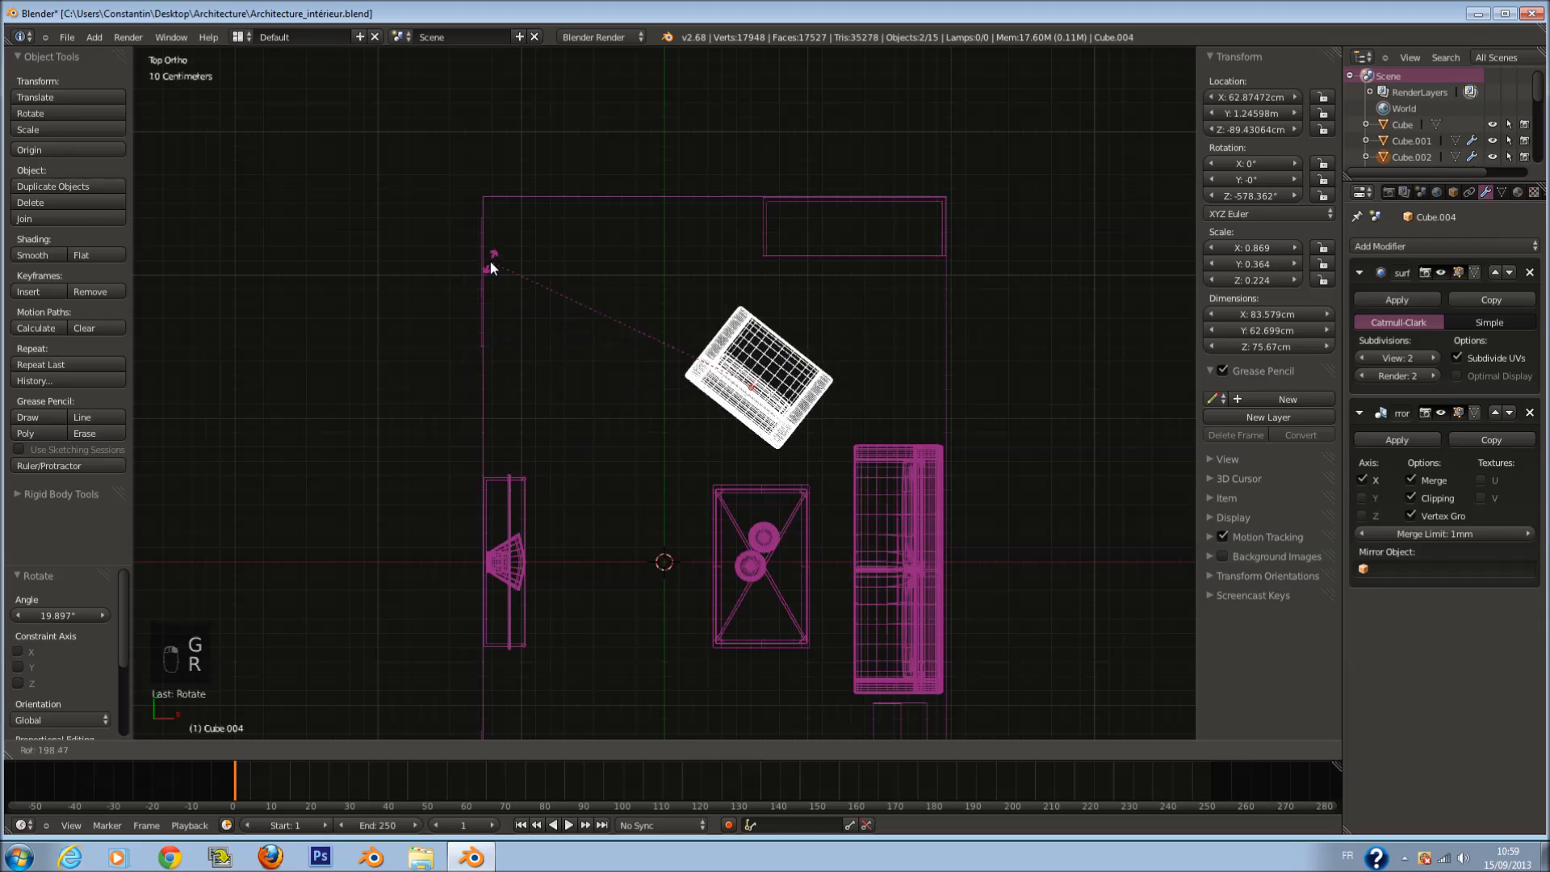
right_click(825, 306)
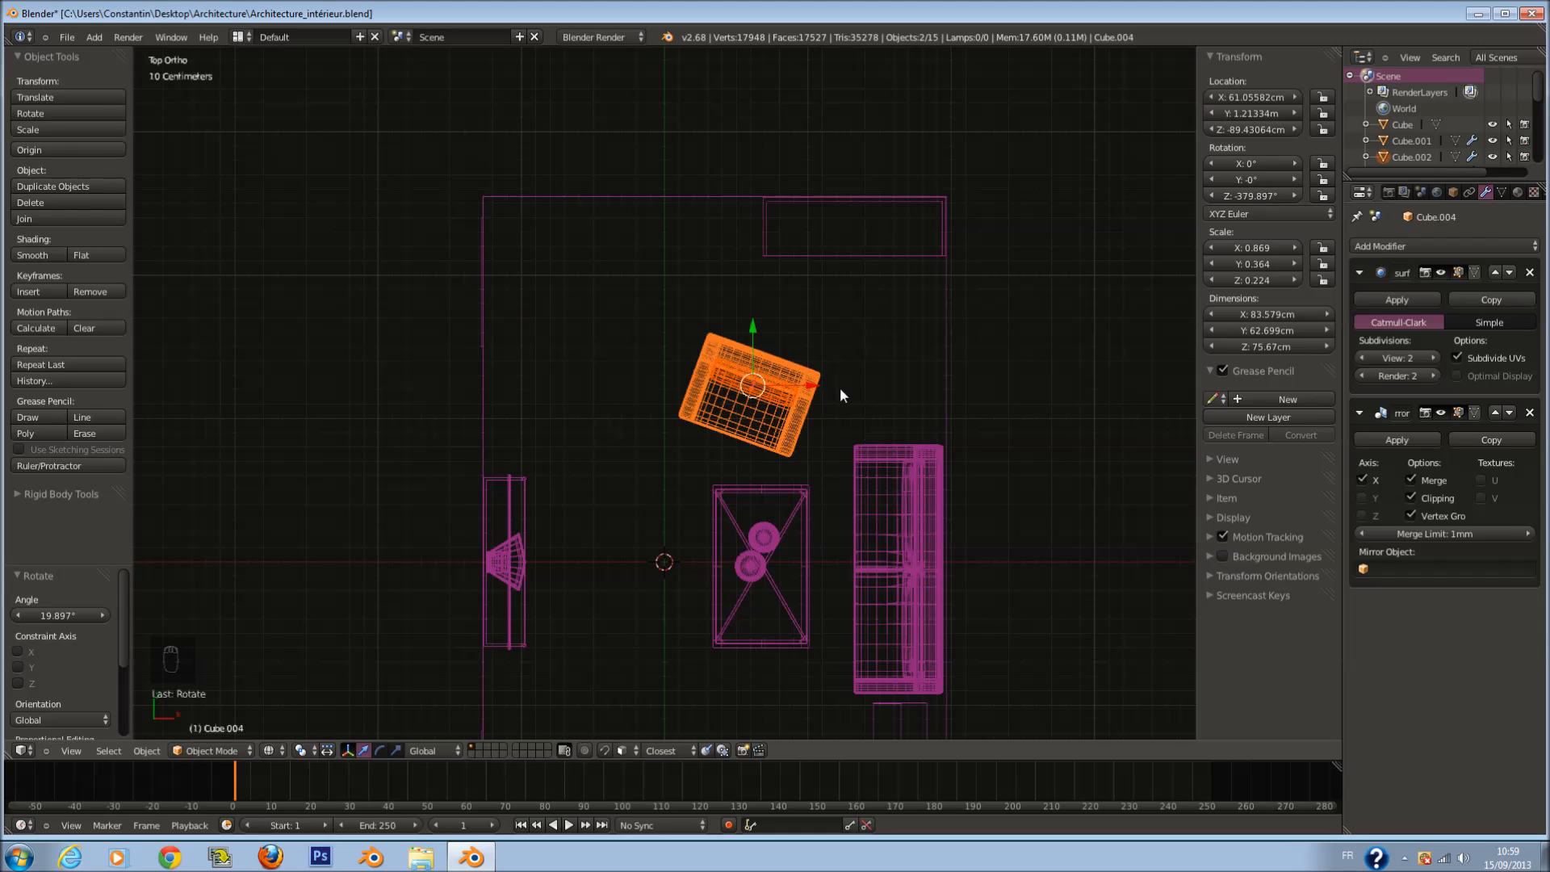
key(ctrl+z)
Step: Save the file and move the armchair along Y toward the coffee table, to about Y 1.10 m
key(a)
key(ctrl+s)
scroll(822, 506, down, 1)
key(c)
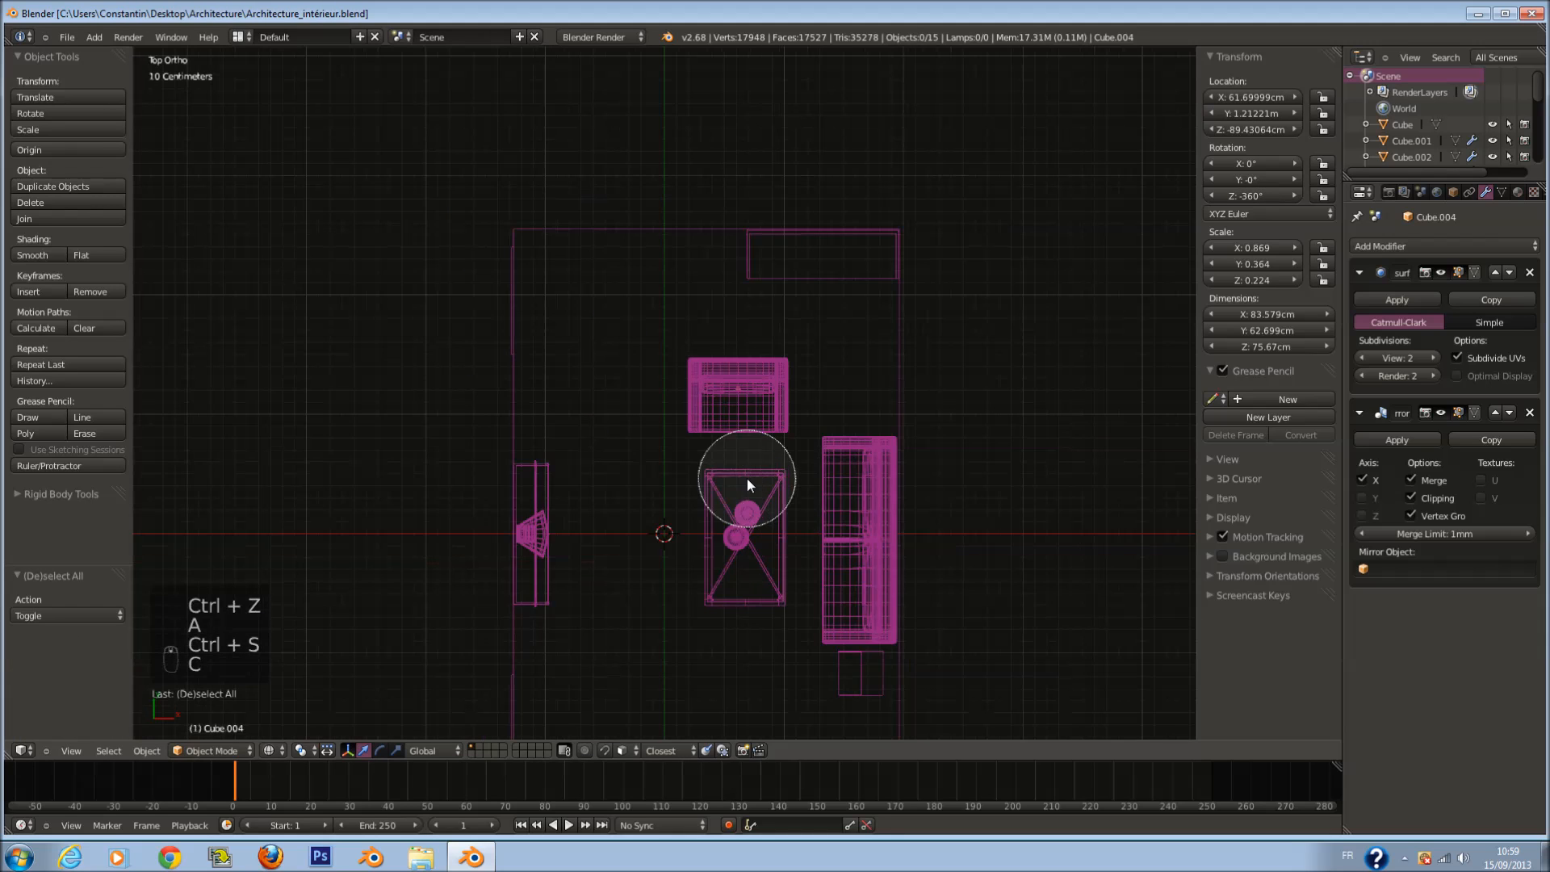
click(744, 393)
drag(740, 332, 745, 345)
key(a)
Step: Move the sofa and the small table at its end slightly away from the back wall along Y, and save the file
key(c)
drag(861, 542, 870, 643)
right_click(871, 649)
drag(860, 529, 865, 537)
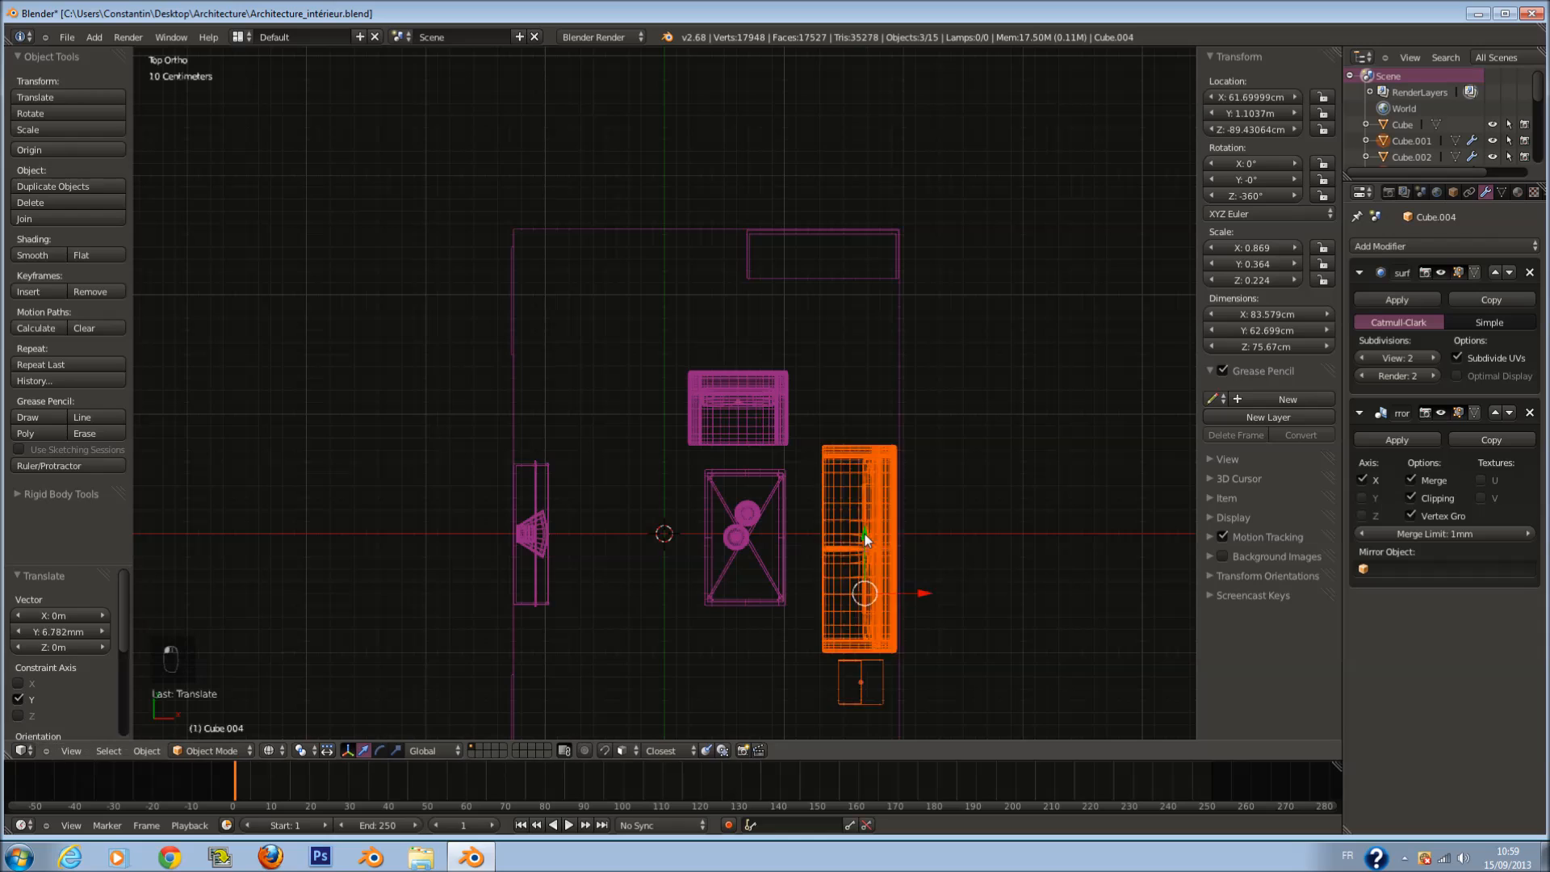
key(a)
key(ctrl+s)
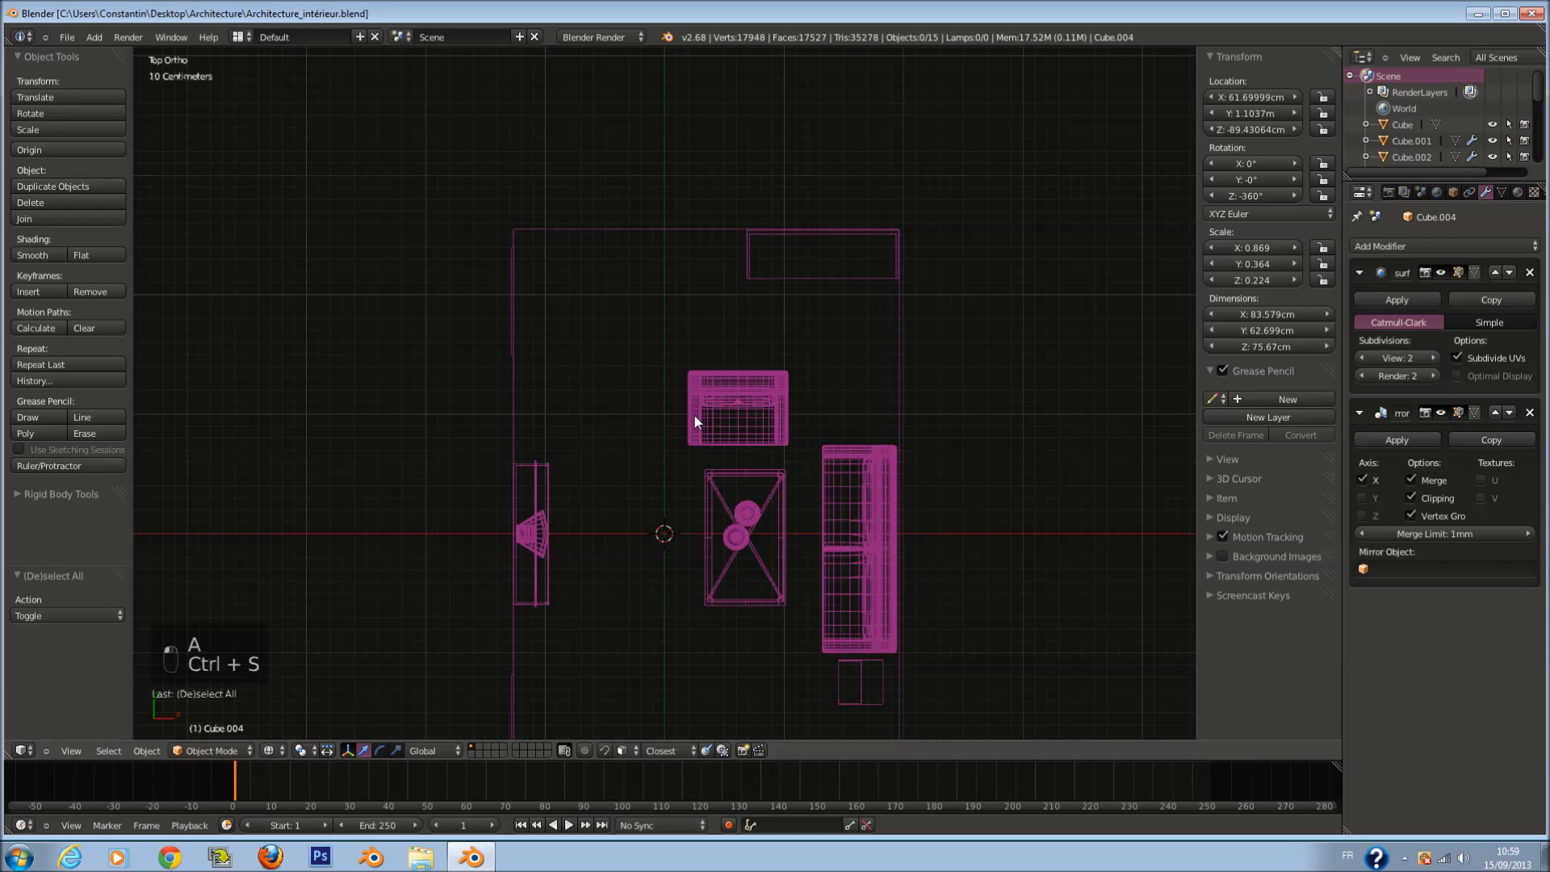
Step: On the empty second layer, add a 32-vertex cylinder with triangle-fan caps and open its mesh for editing
click(482, 746)
key(shift+a)
mouse_move(661, 482)
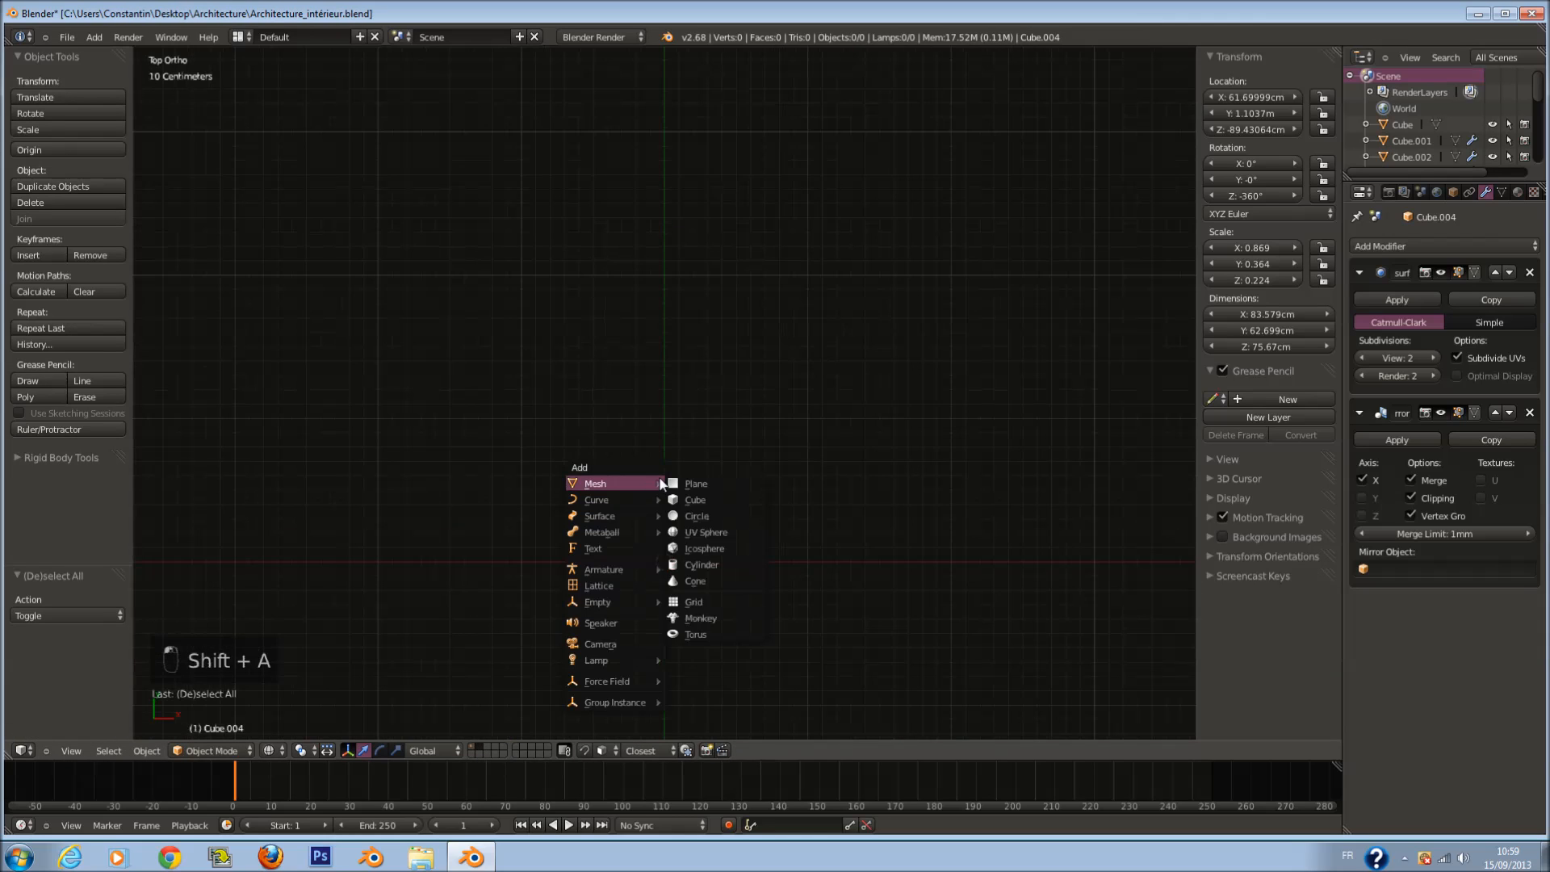
click(717, 563)
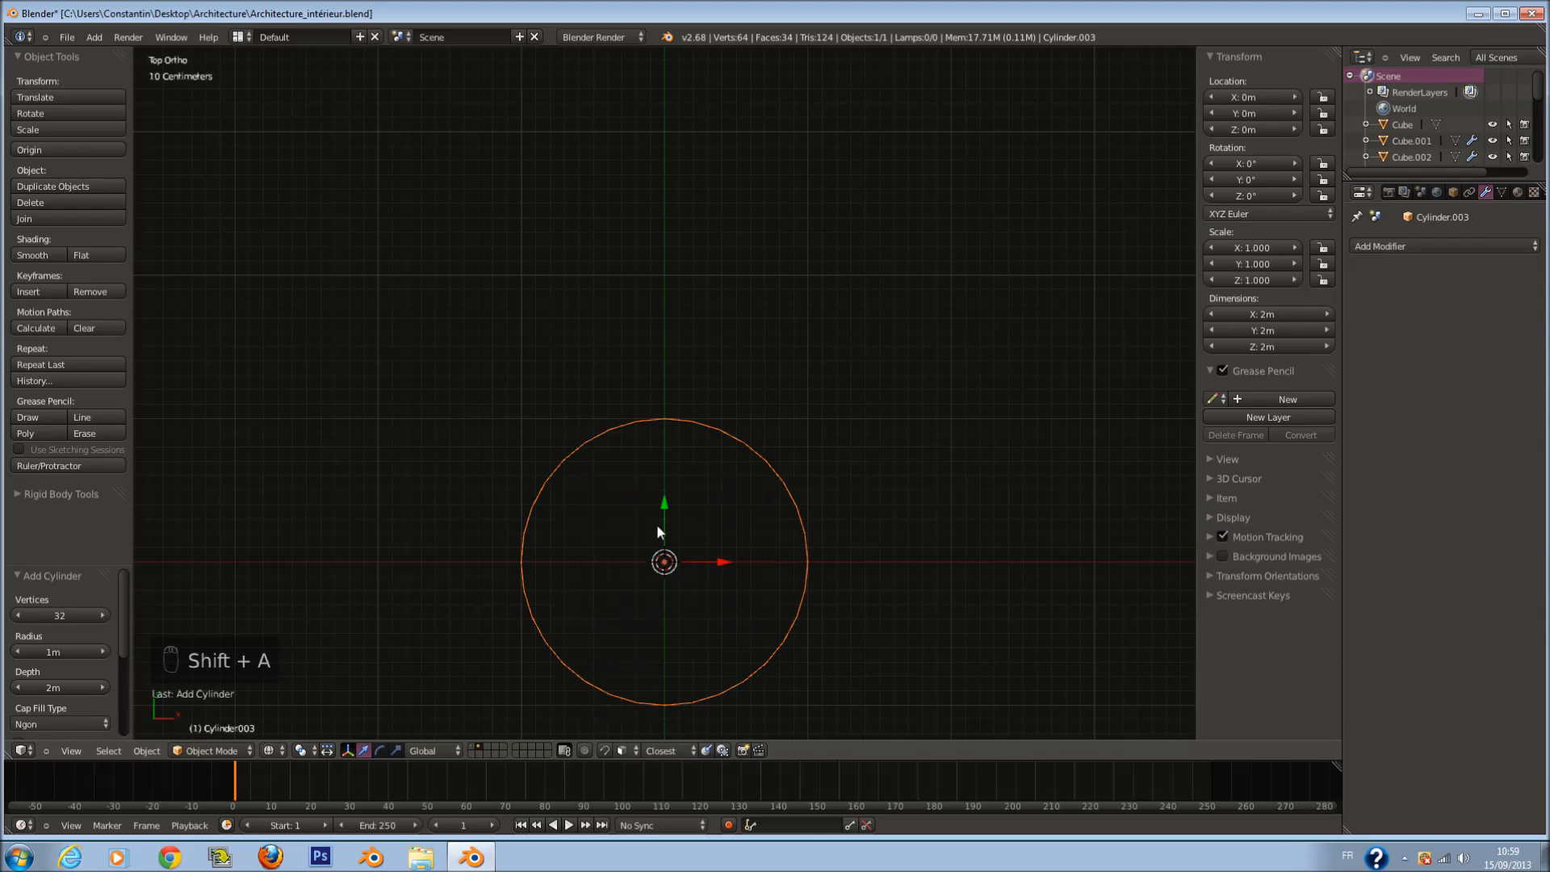
click(63, 723)
click(68, 671)
shift+scroll(681, 478, down, 5)
key(Tab)
scroll(681, 482, up, 2)
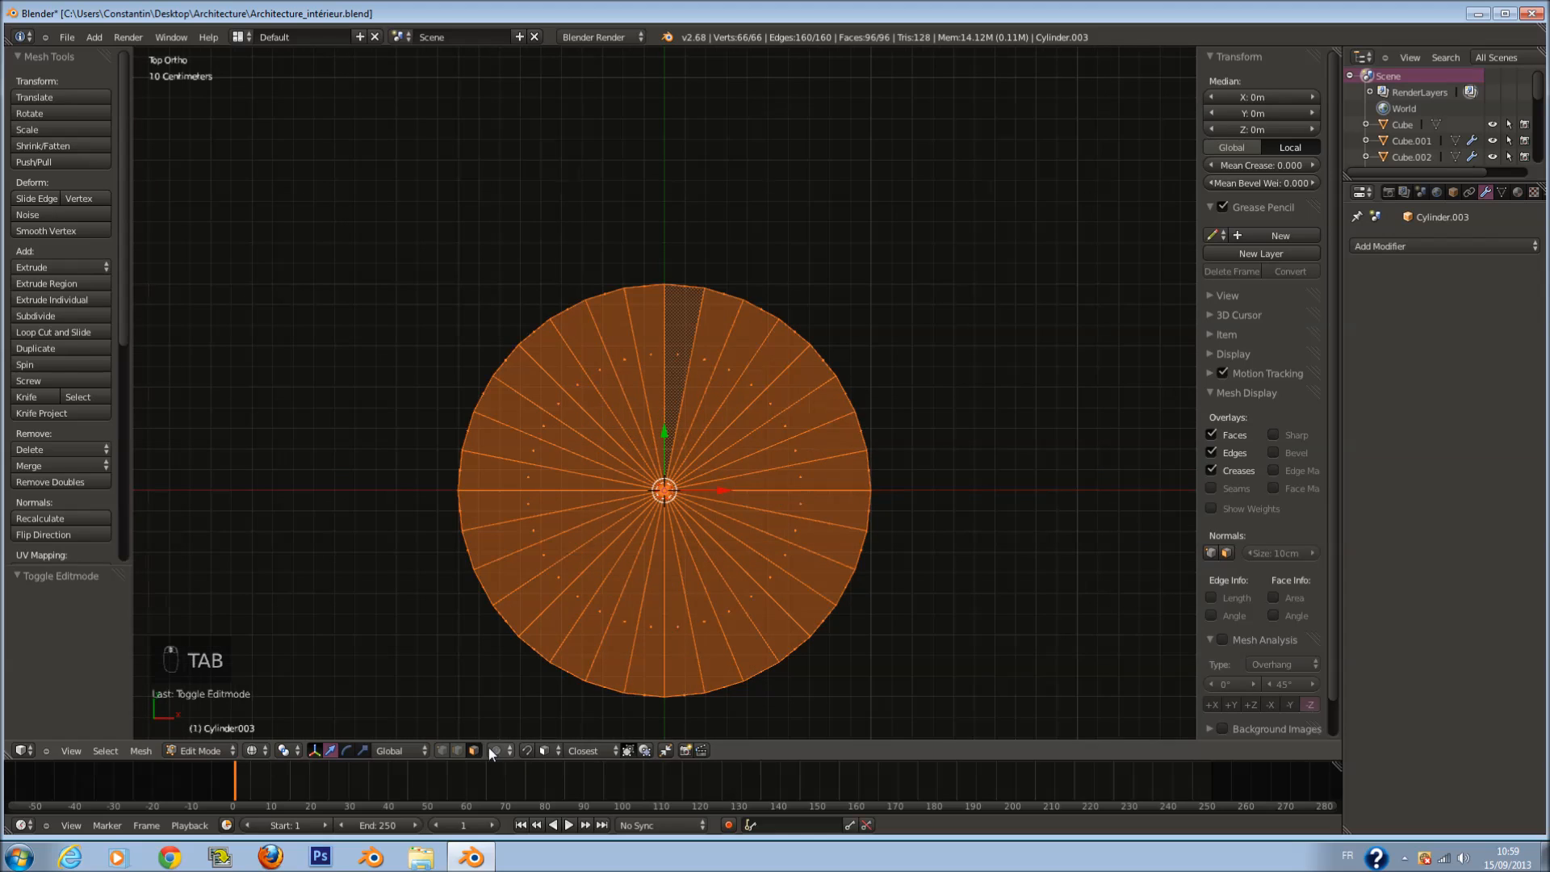
Step: Select the negative-X half of the cylinder in the top view and delete its edges and faces
key(a)
key(a)
drag(461, 163, 665, 739)
key(x)
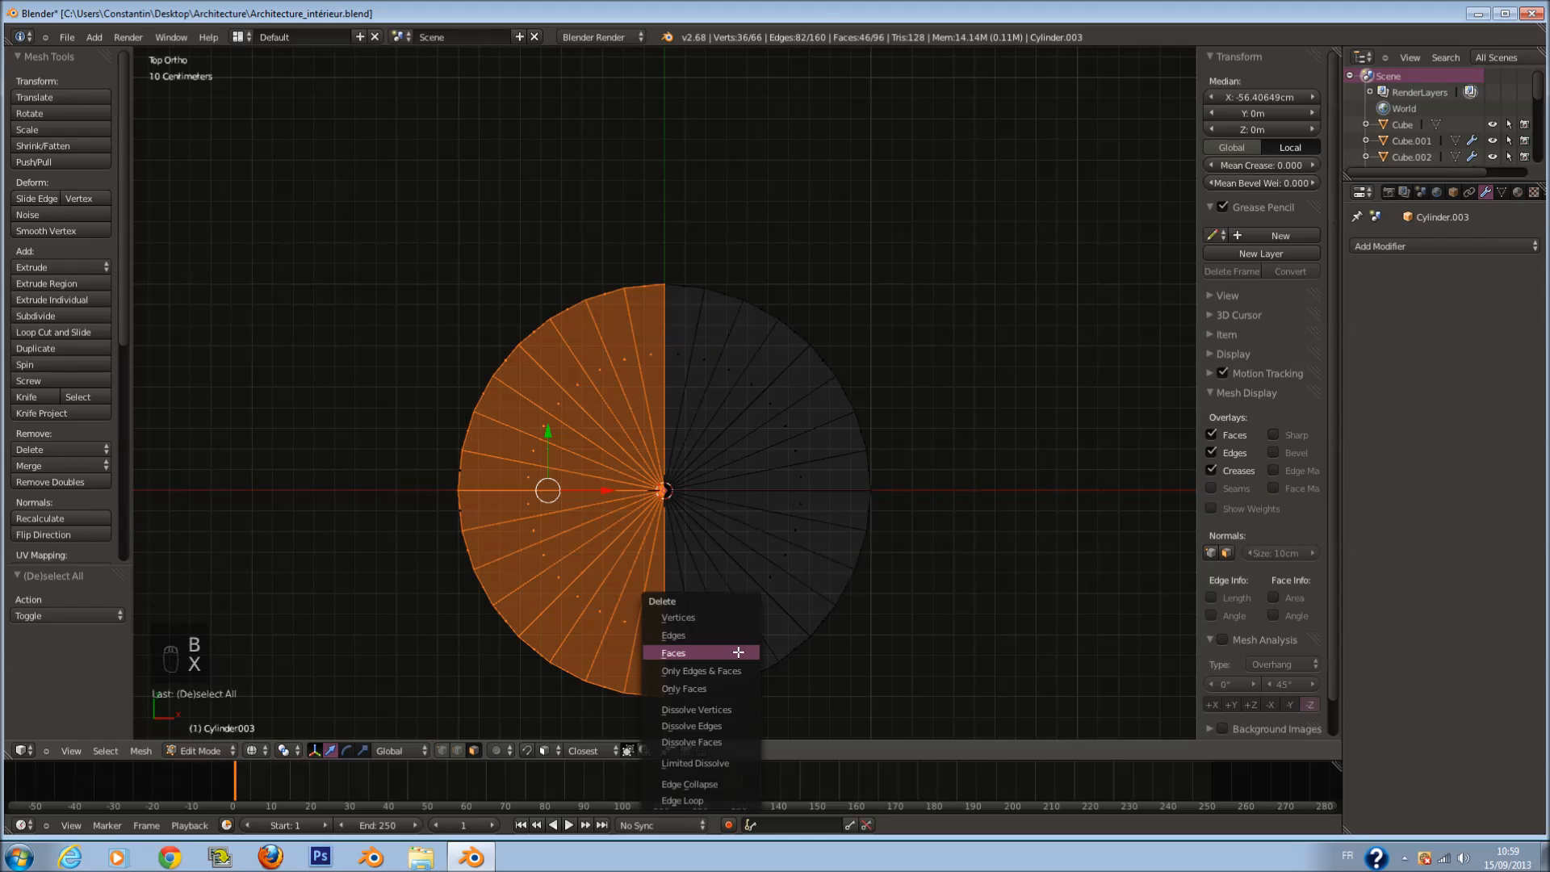
click(710, 670)
key(a)
key(a)
key(a)
key(a)
key(a)
key(a)
key(a)
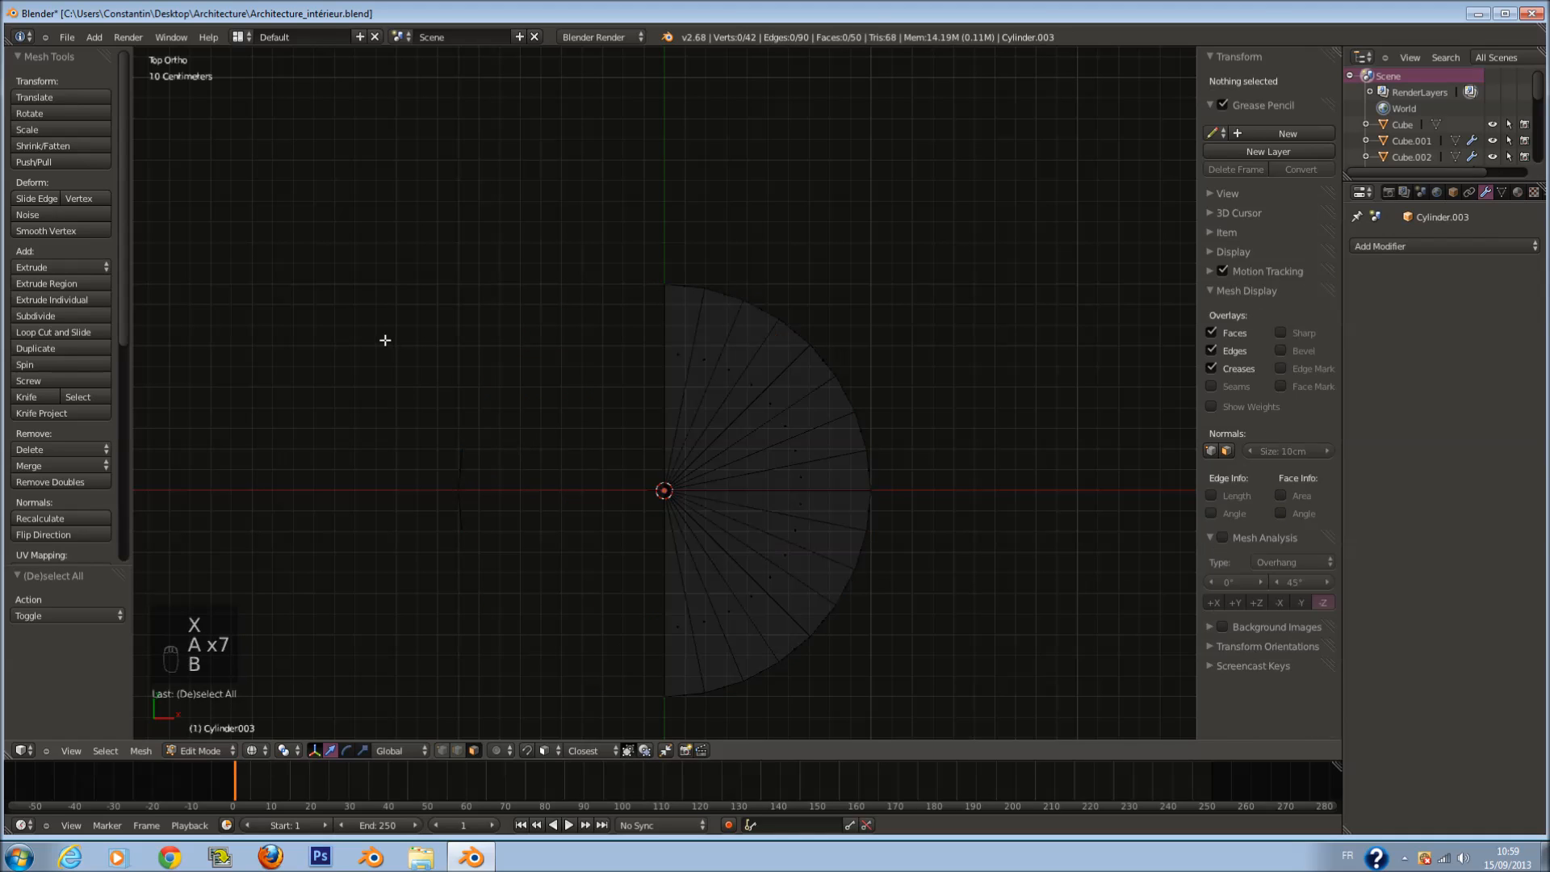
Step: Delete the leftover geometry on the cylinder's negative-X side so only a clean half cylinder remains
key(b)
drag(455, 468, 570, 674)
key(x)
click(535, 673)
key(a)
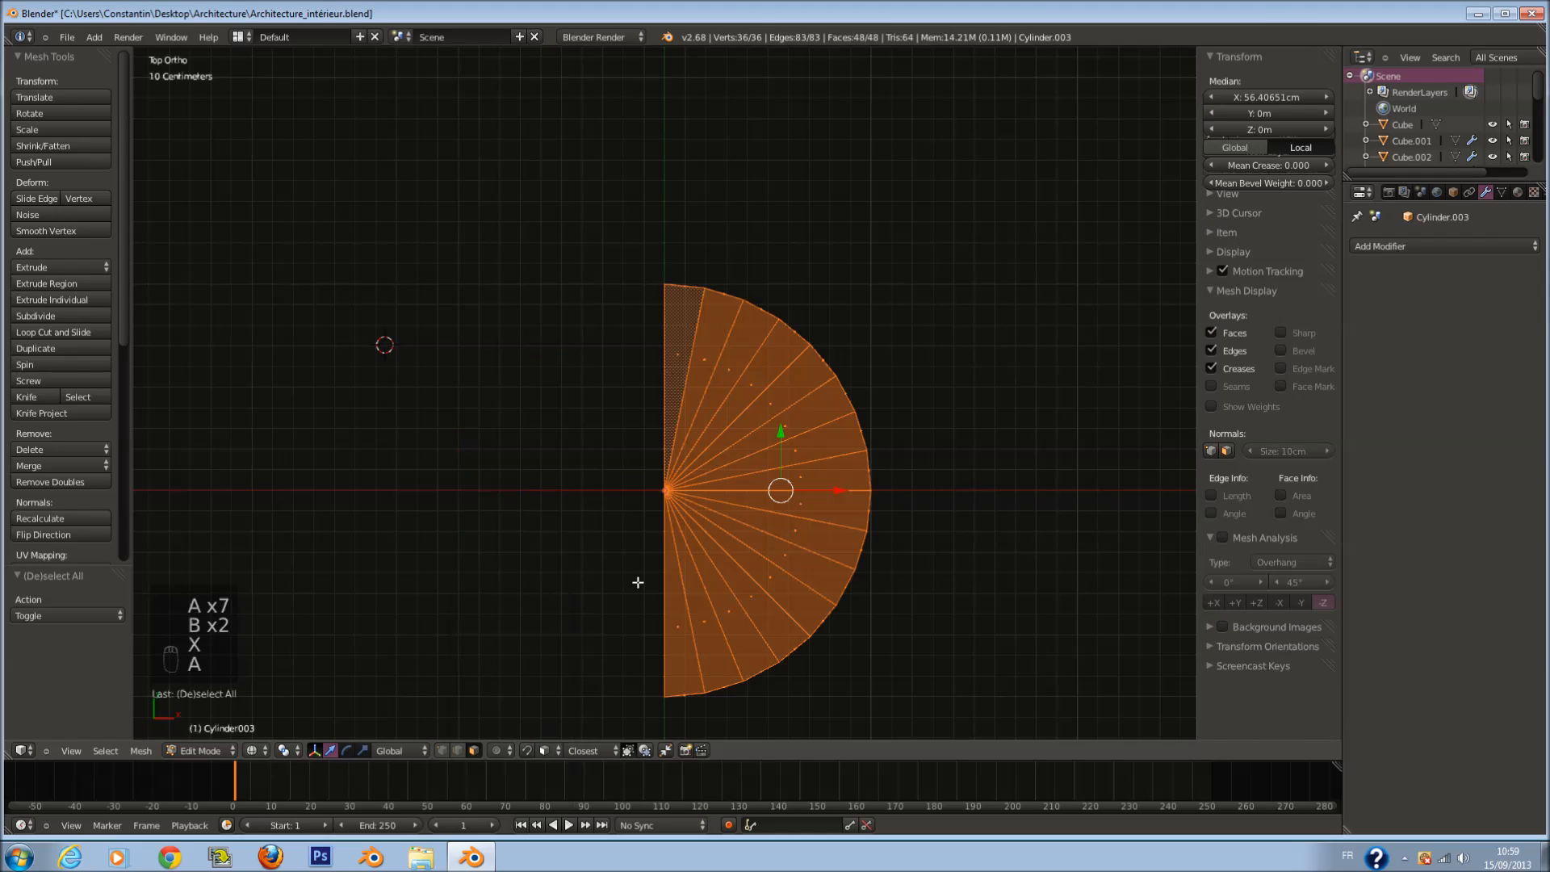
Step: Delete the faces of the half cylinder on the positive-Y side, leaving a quarter cylinder
key(a)
key(a)
key(b)
key(b)
drag(577, 169, 961, 507)
key(x)
click(870, 556)
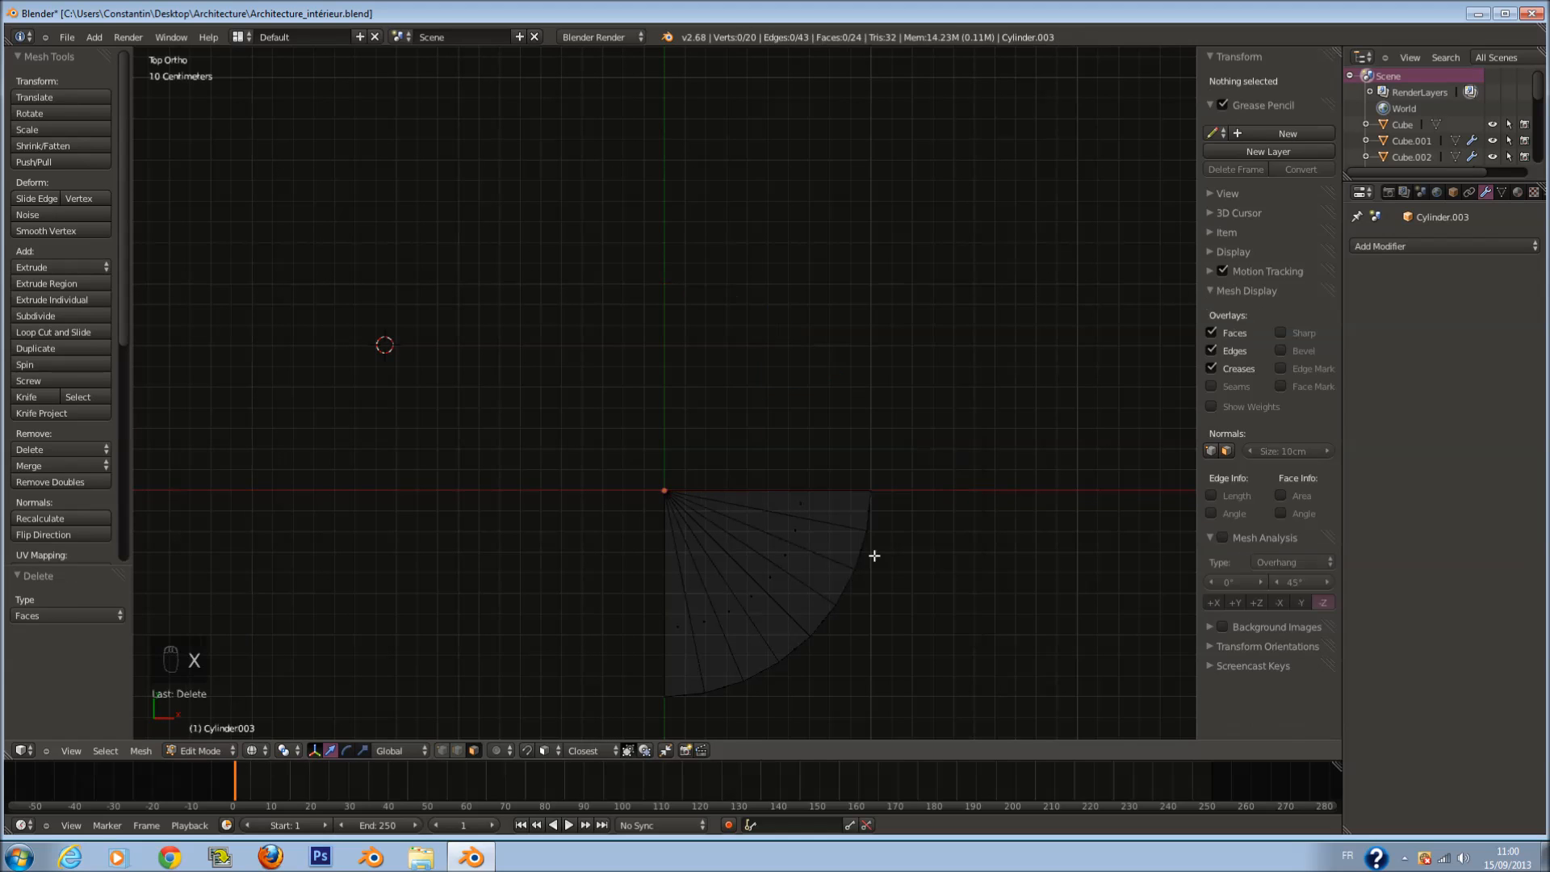
Step: Close the quarter cylinder's two open flat sides with new faces between their upper and lower edges, and save the file
key(Tab)
key(z)
mouse_move(870, 556)
middle_down()
mouse_move(903, 446)
mouse_move(844, 525)
middle_up()
key(Tab)
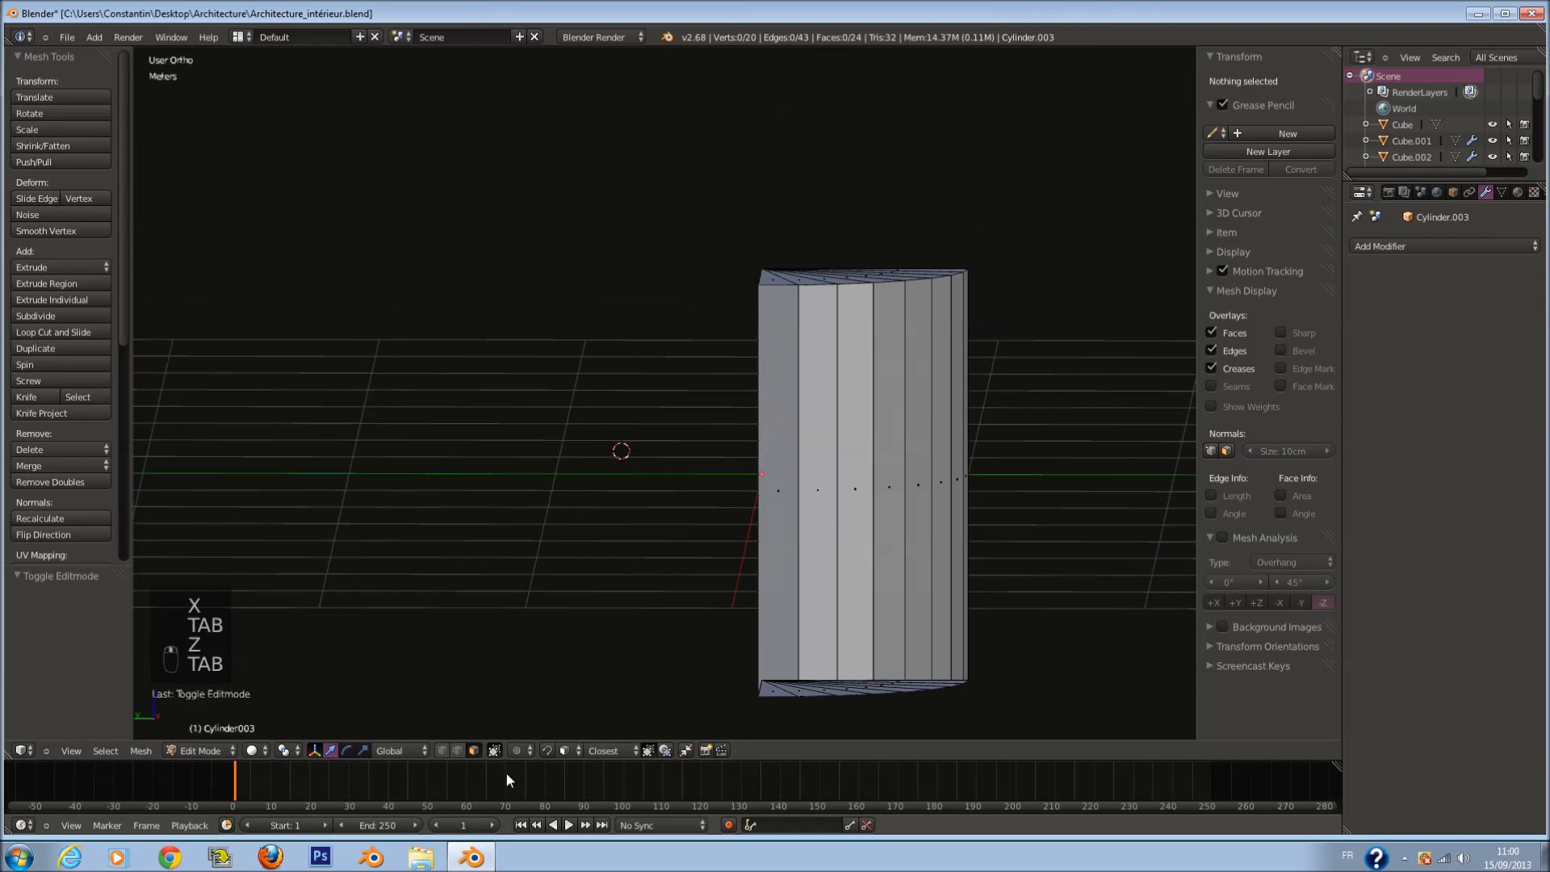
click(458, 752)
middle_drag(634, 557, 638, 301)
right_click(589, 216)
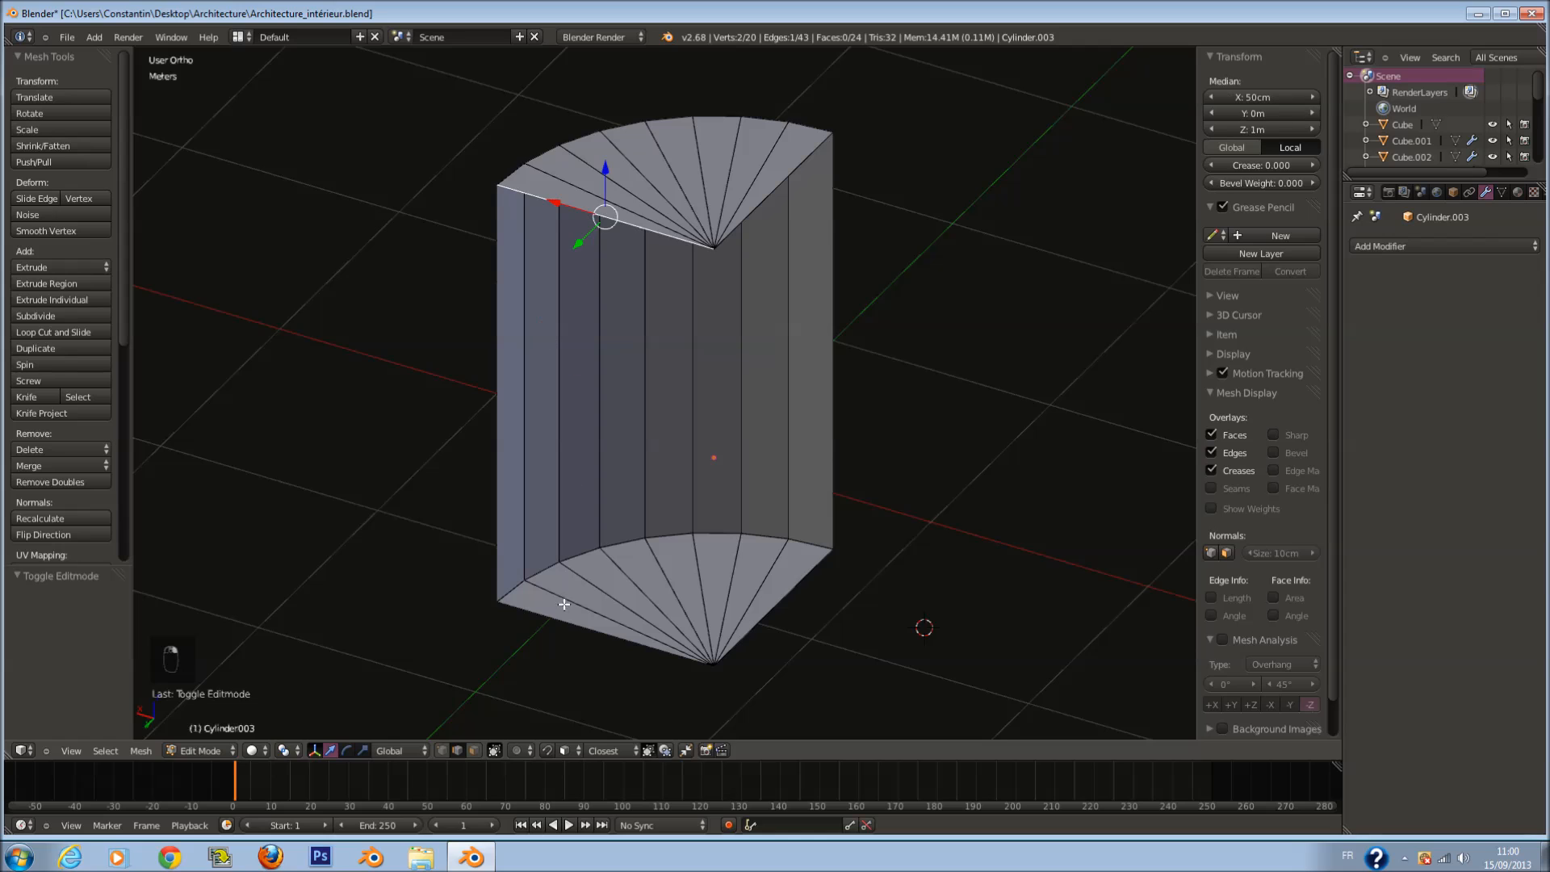
key(f)
right_click(801, 179)
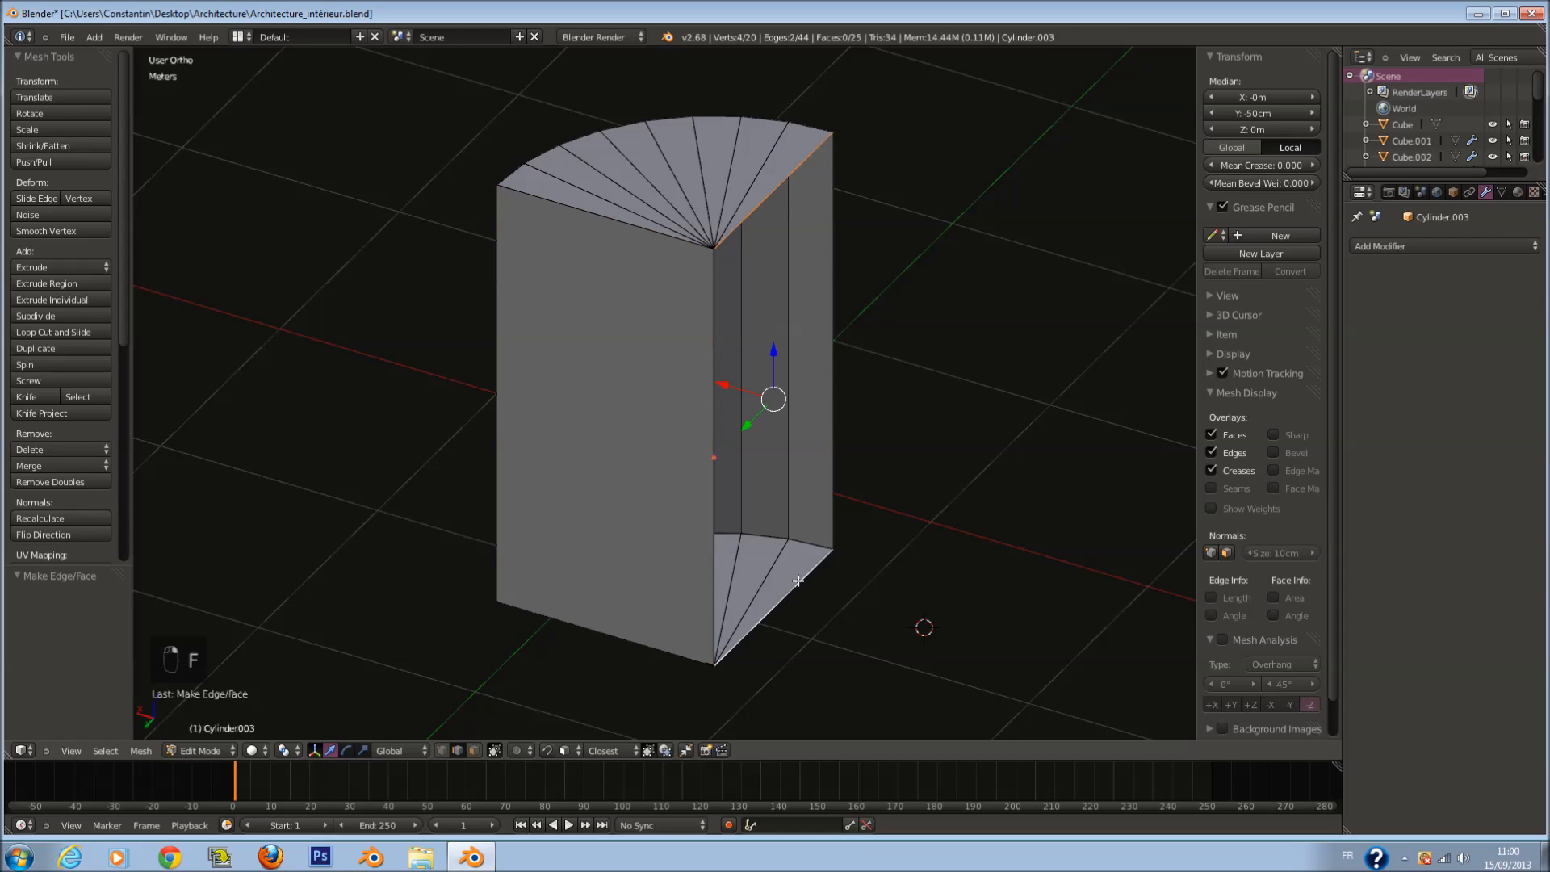
key(f)
key(Tab)
key(ctrl+s)
Step: Move the quarter cylinder to the first layer, display that layer in a wireframe top view, and save the file
key(KP_7)
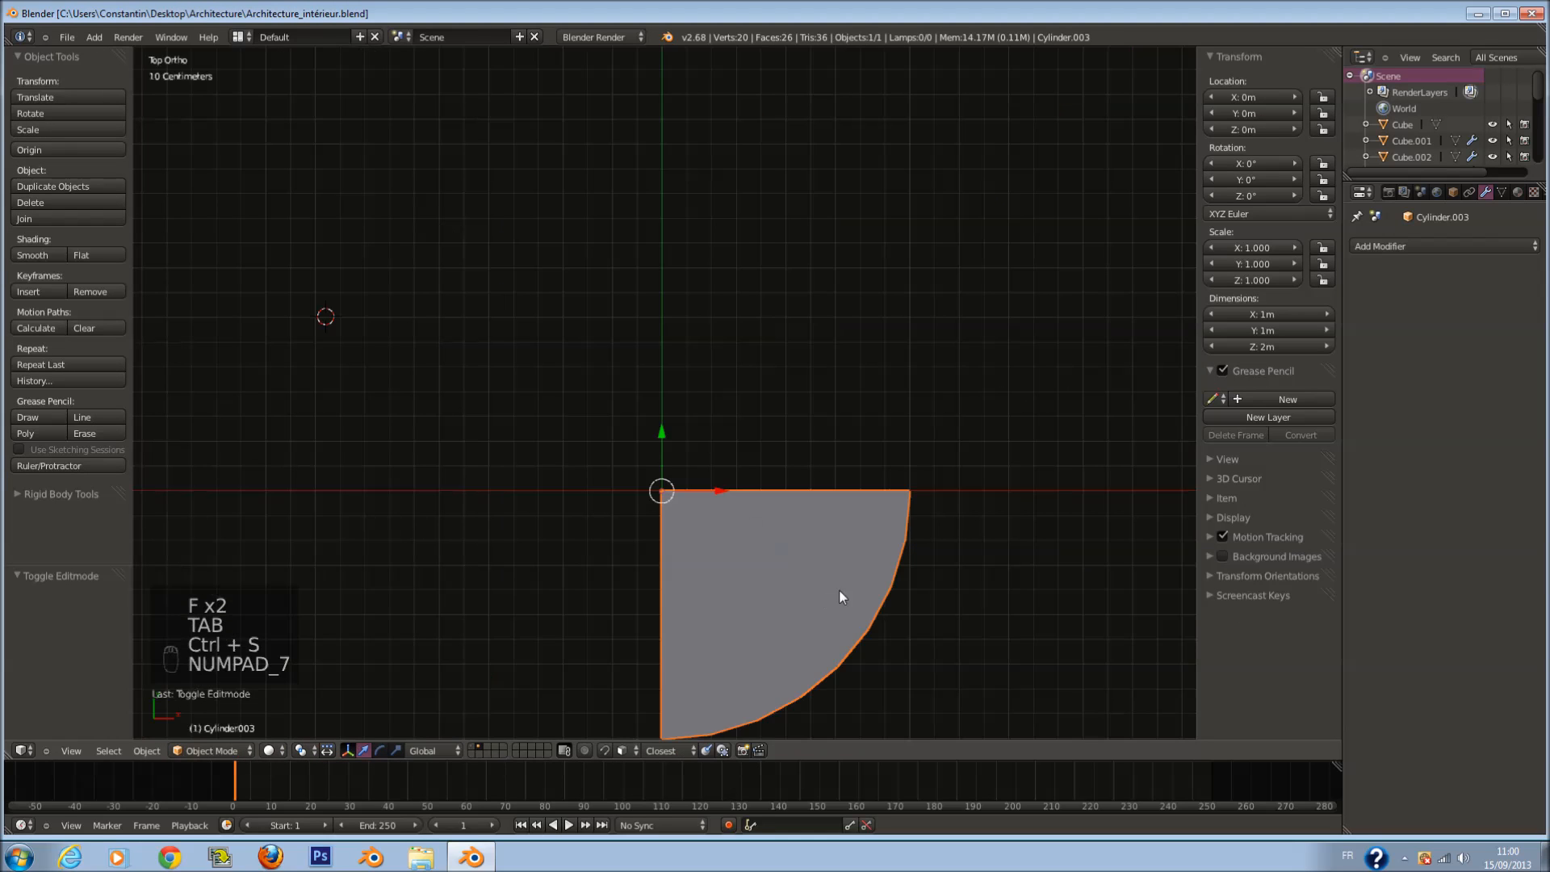
key(m)
click(984, 624)
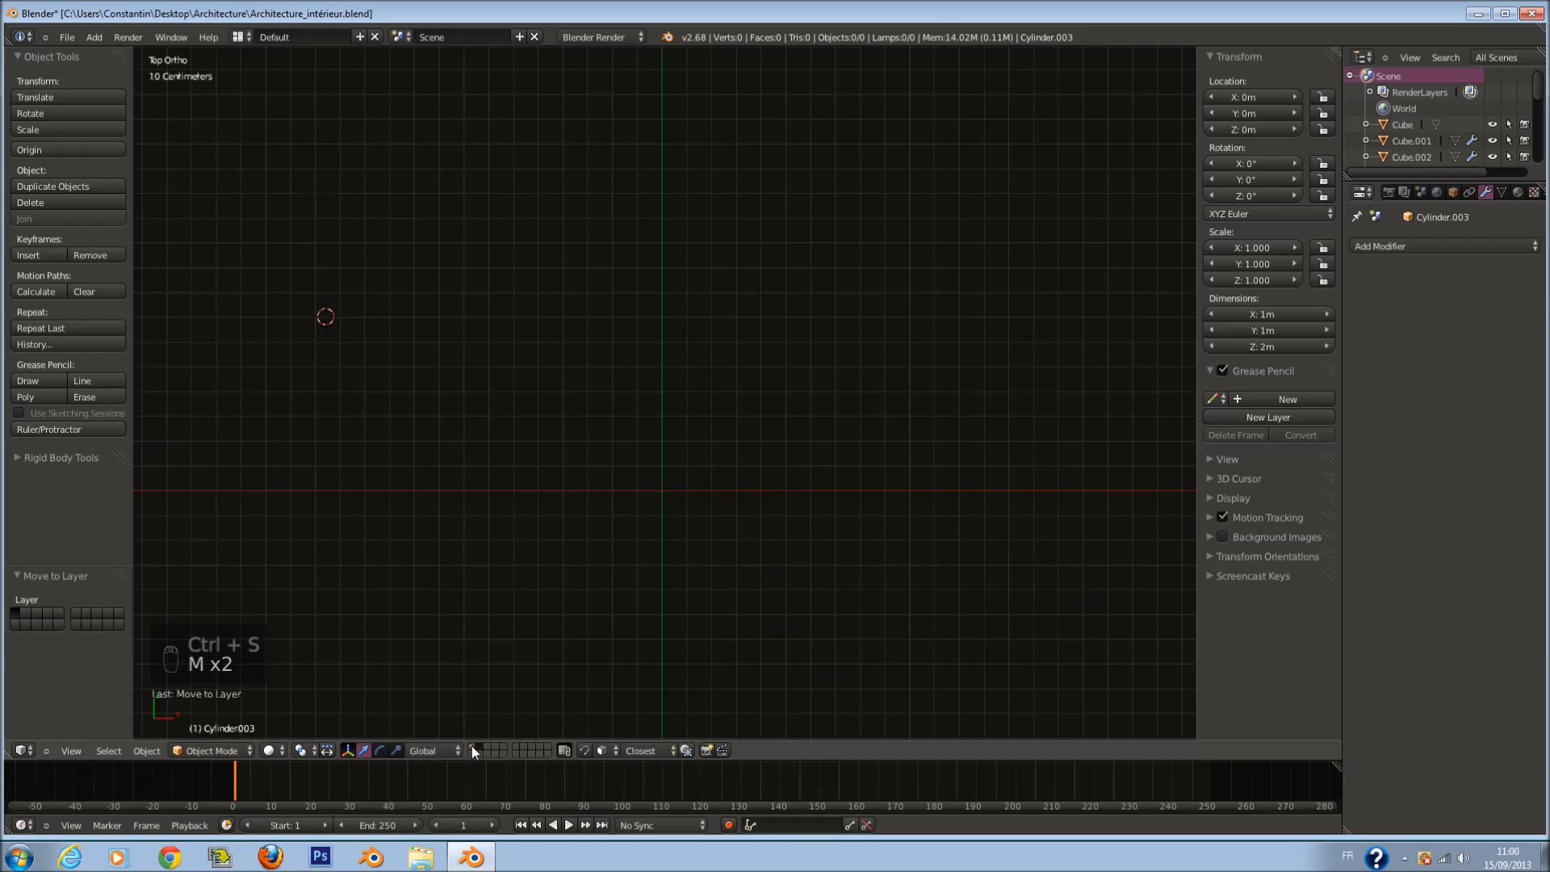
click(471, 750)
key(z)
key(ctrl+s)
scroll(917, 479, down, 3)
scroll(904, 488, up, 5)
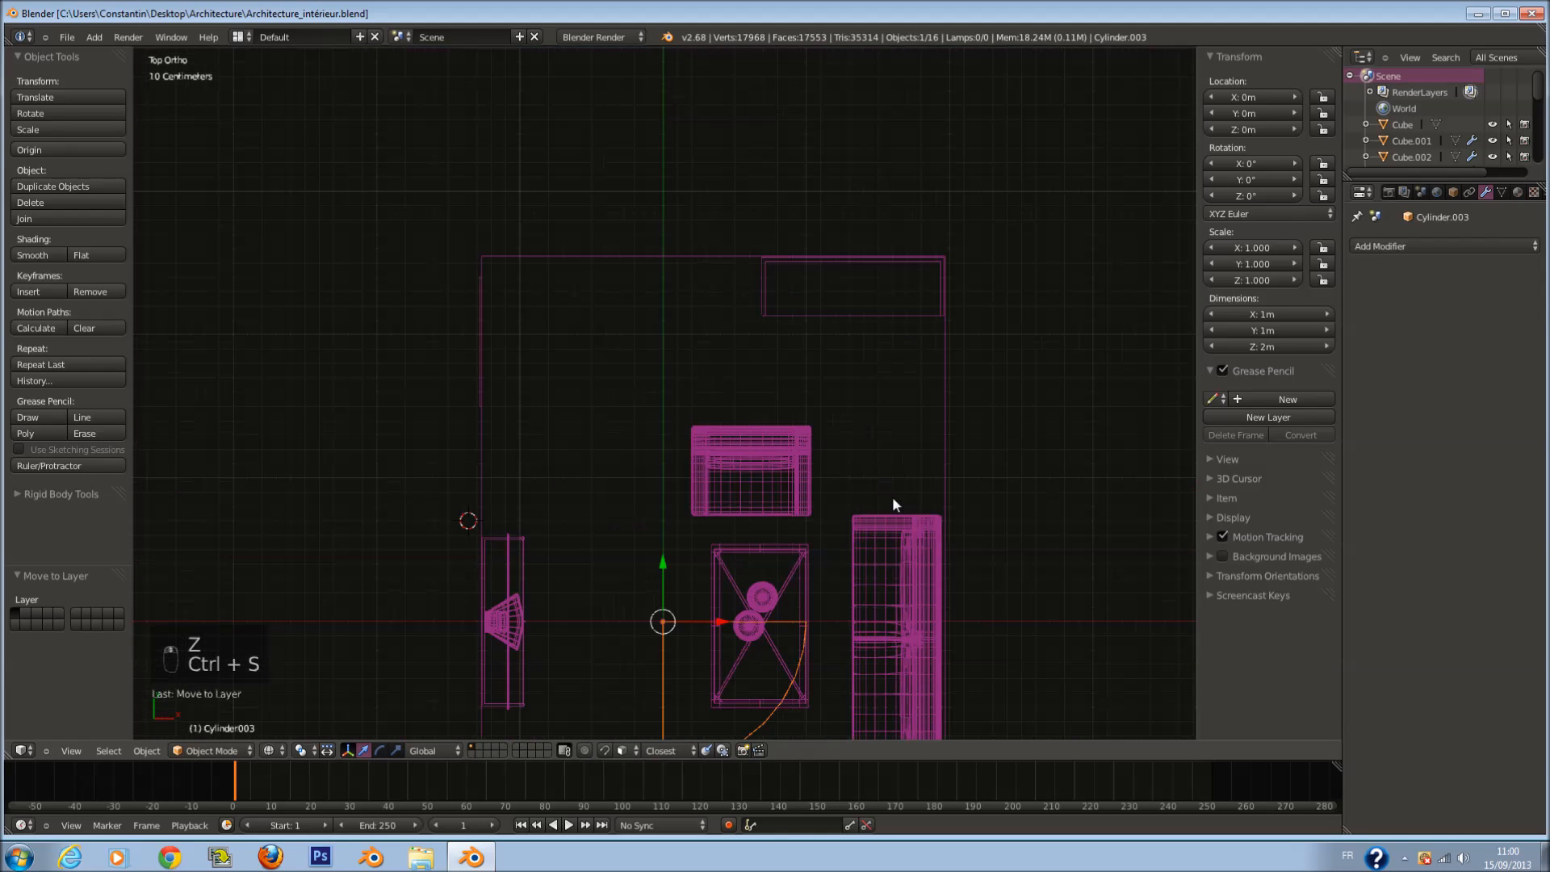
Step: Place the quarter cylinder in the empty back corner at about X -1.26 m, Y 2.54 m, and scale it along Z to about 74 cm high
key(g)
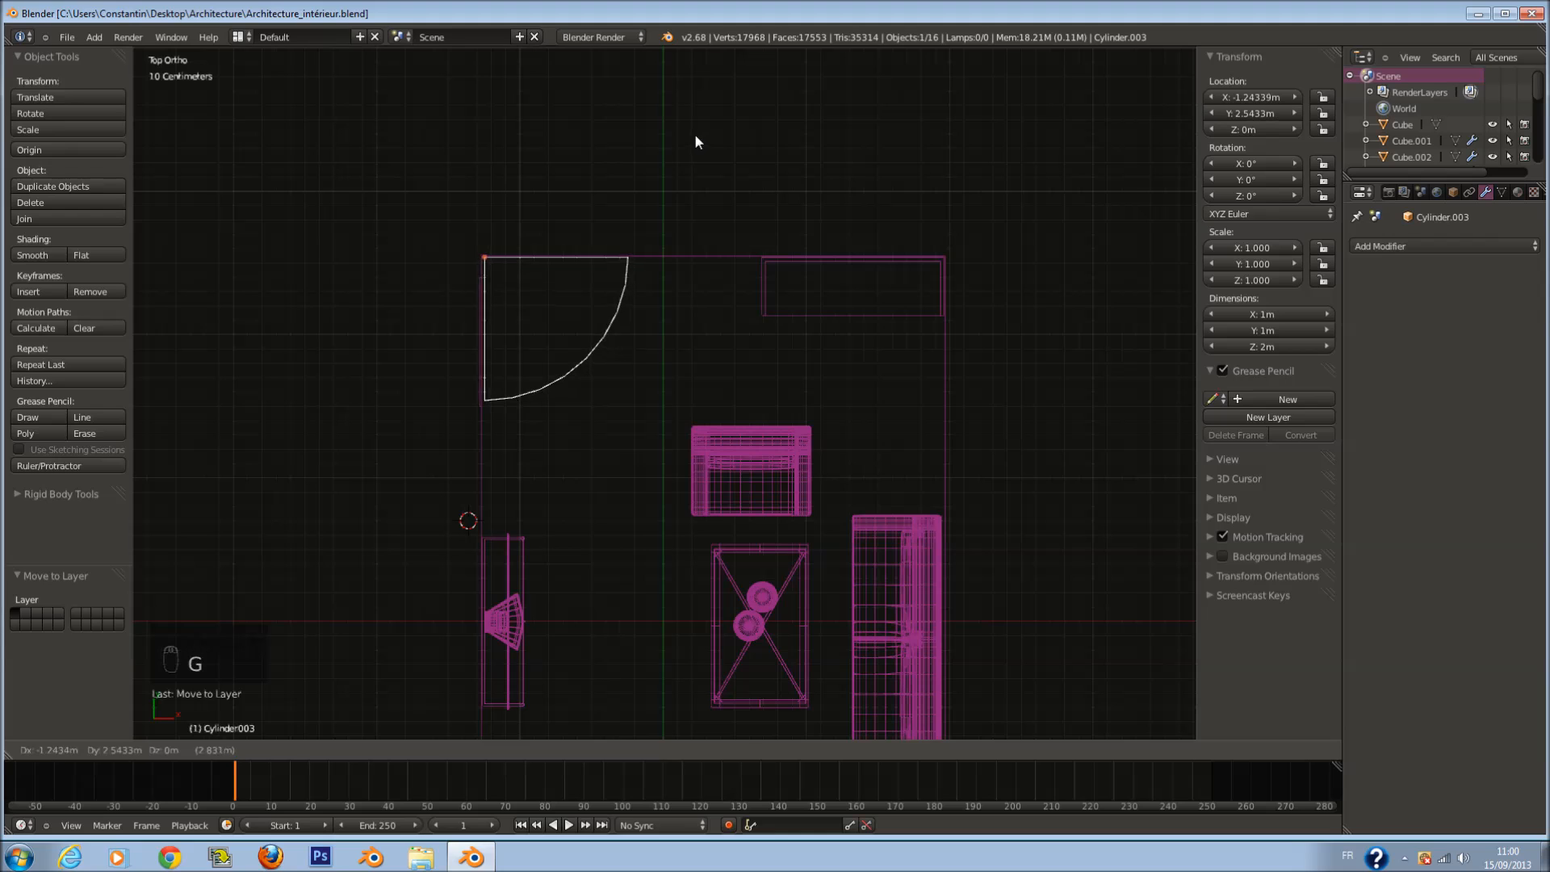
click(683, 145)
key(KP_1)
key(s)
key(z)
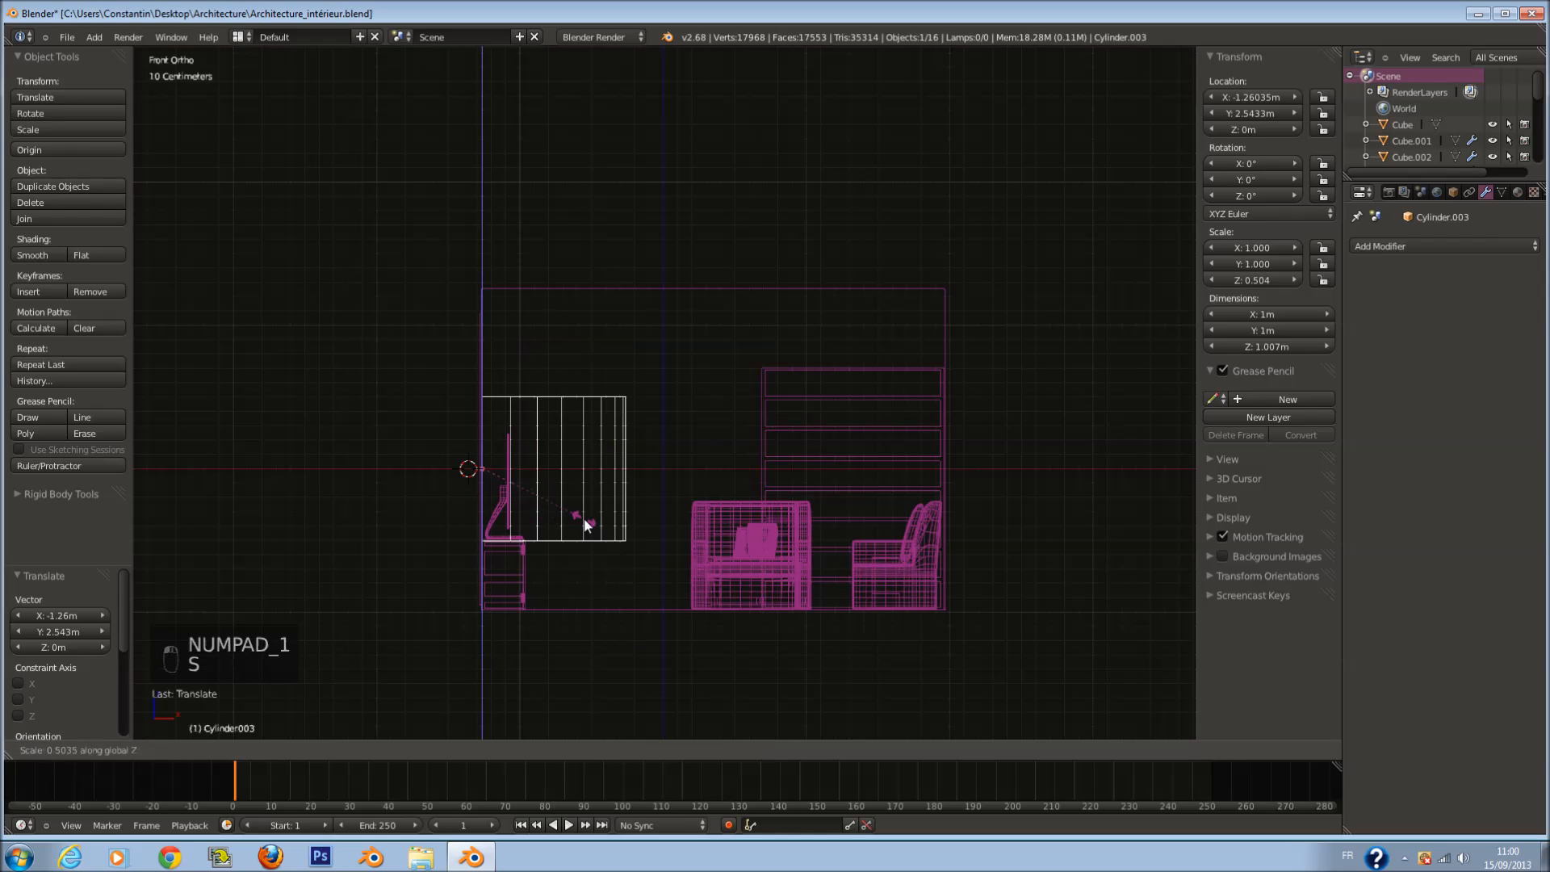
click(564, 488)
Step: Lower the quarter cylinder to about Z -61 cm and reduce its height to about 46 cm
key(g)
key(z)
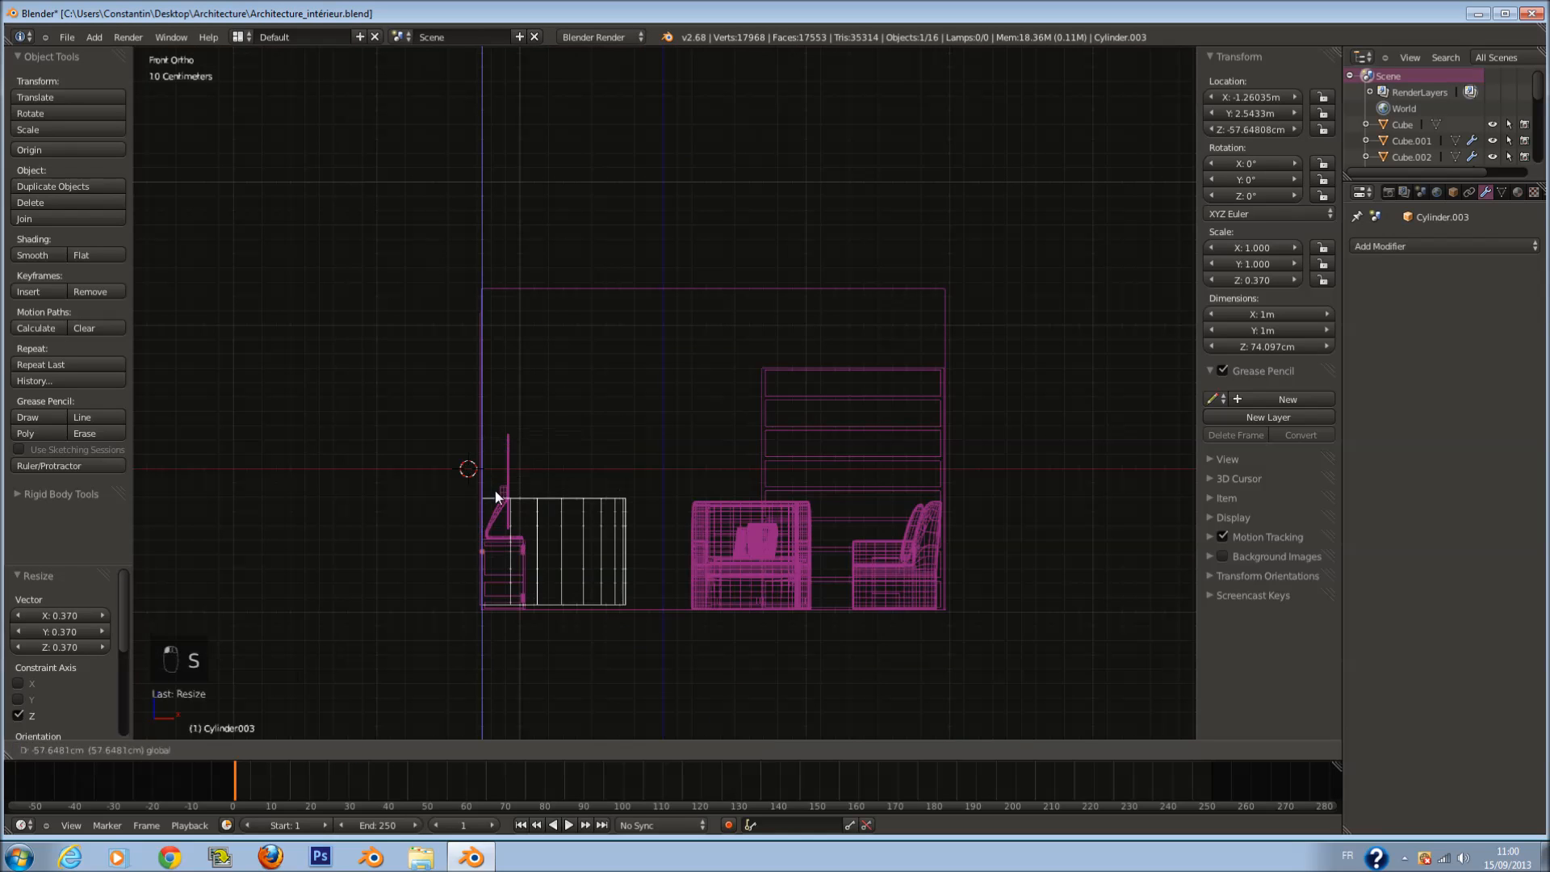
click(498, 501)
key(KP_Decimal)
key(z)
middle_drag(710, 344, 716, 460)
key(s)
key(z)
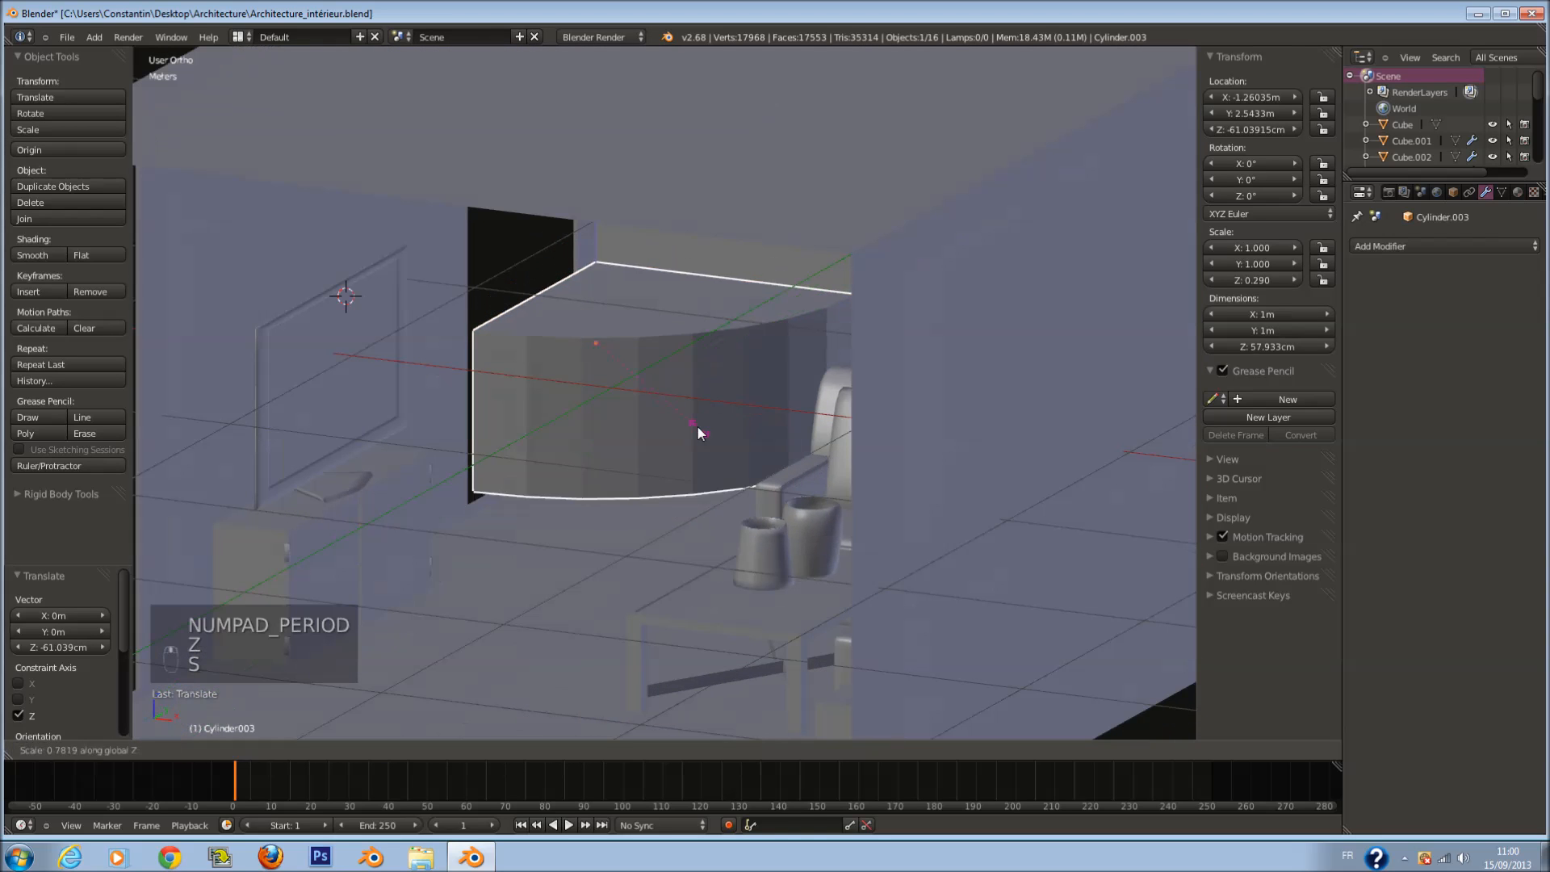
click(682, 448)
Step: Scale the quarter cylinder's footprint down to about 63 cm by 63 cm and nudge it along Y against the back wall
key(KP_7)
key(z)
key(s)
click(704, 315)
drag(518, 191, 521, 188)
Step: Stretch the quarter cylinder along Z to about 55 cm high and lower it to about Z -72 cm
scroll(648, 304, down, 2)
key(z)
middle_drag(671, 367, 641, 225)
scroll(630, 404, up, 3)
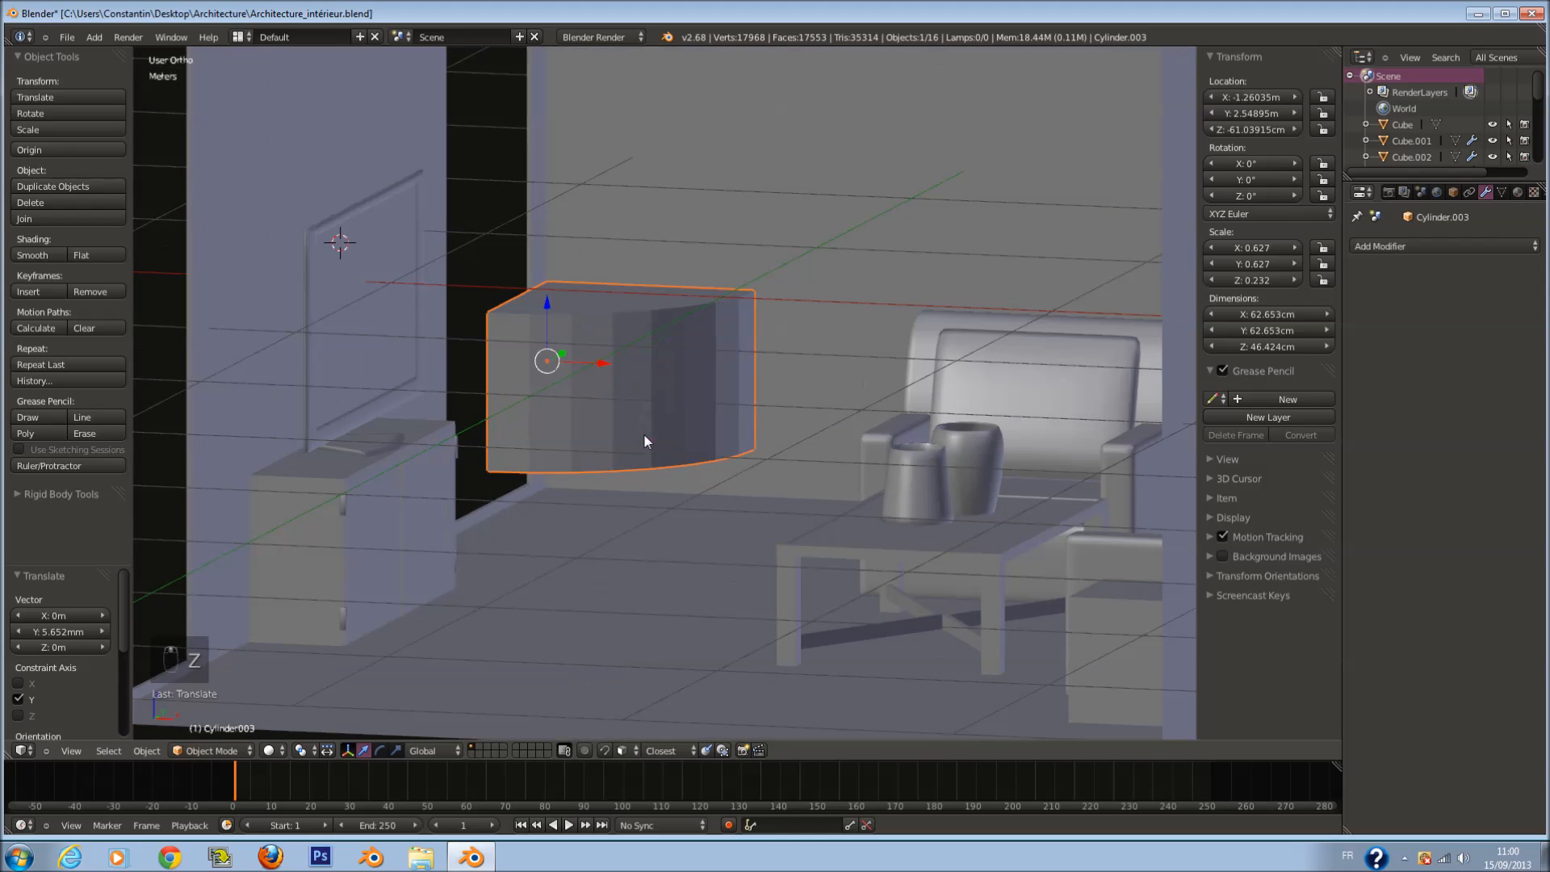
key(s)
key(z)
click(656, 453)
drag(548, 307, 564, 347)
Step: Fit the quarter cylinder to the floor in the front view, at about Z -74.2 cm with a height of about 48 cm
key(KP_1)
key(z)
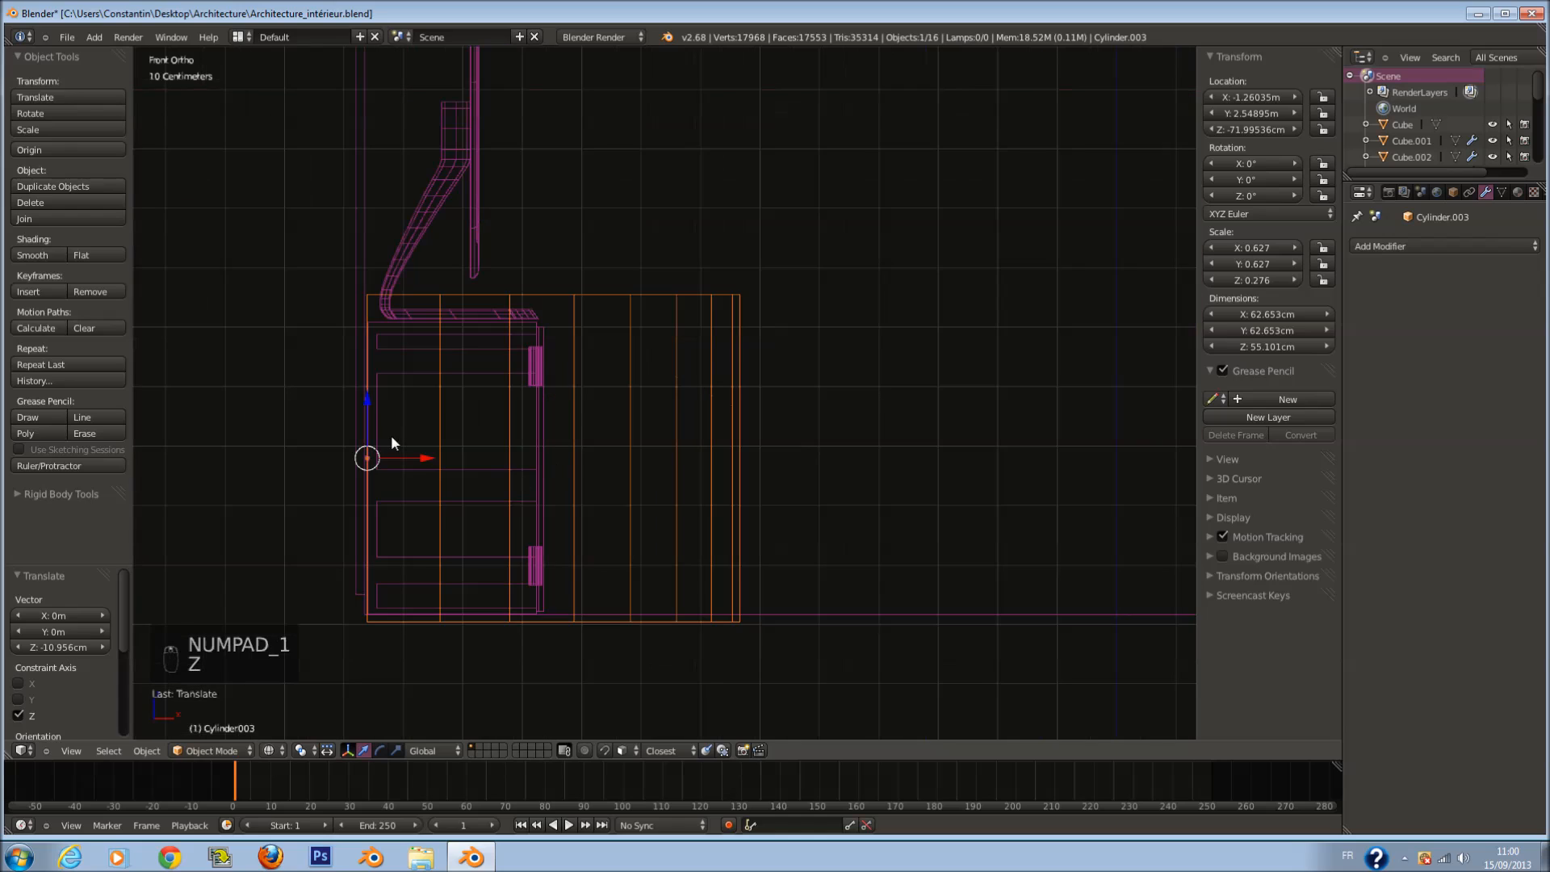
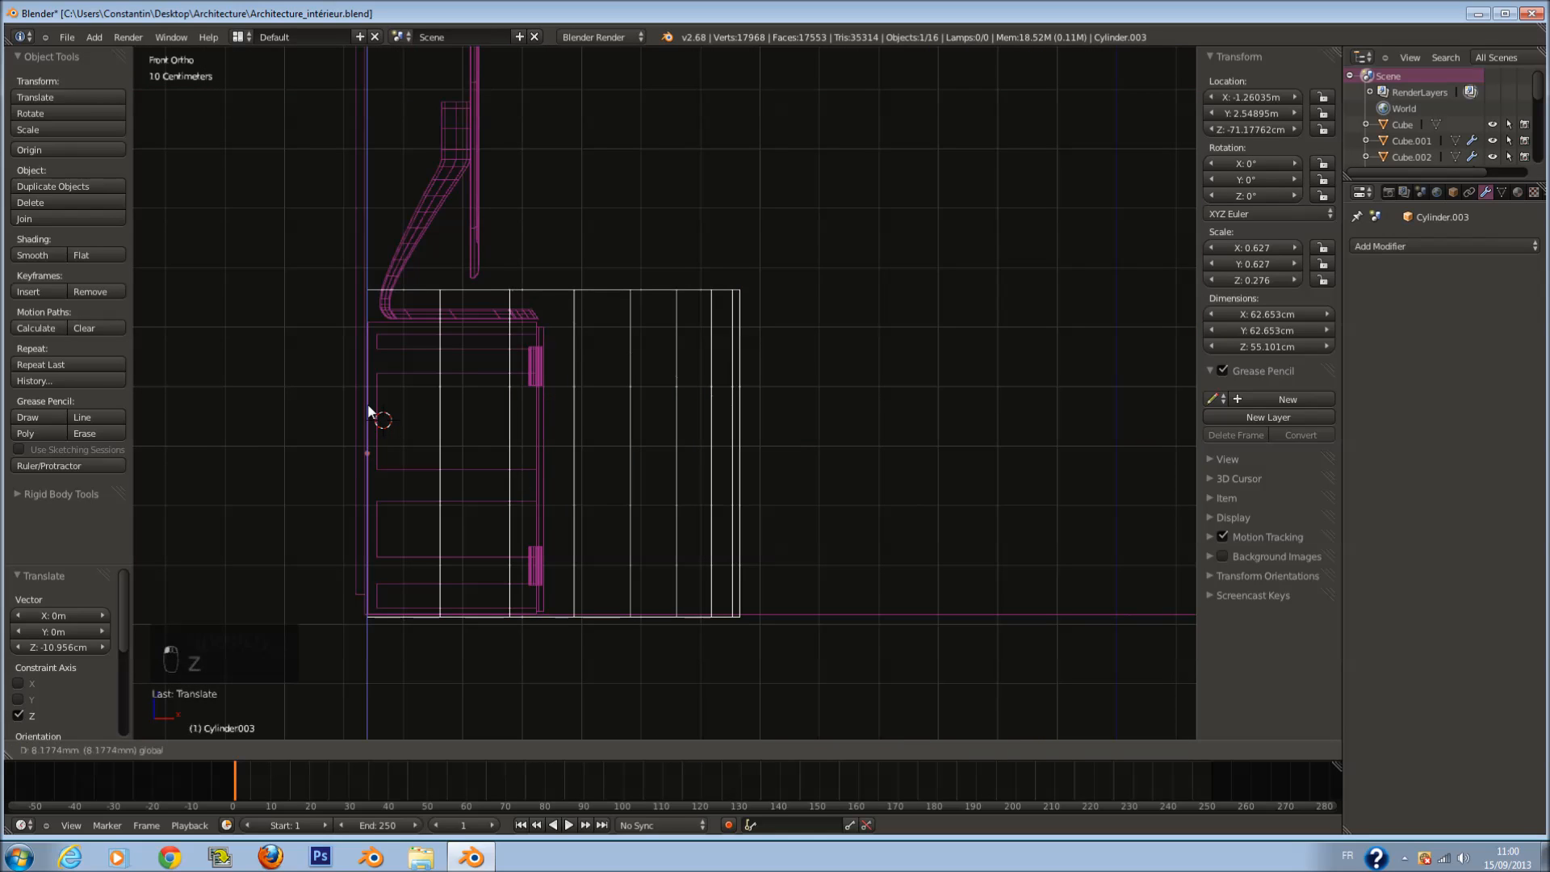
drag(368, 404, 371, 423)
key(s)
key(z)
click(550, 517)
Step: Shade the quarter cylinder smooth, add an Edge Split modifier to it, and save the file with everything deselected
mouse_move(840, 329)
middle_down()
mouse_move(792, 447)
mouse_move(830, 353)
mouse_move(678, 396)
middle_up()
key(z)
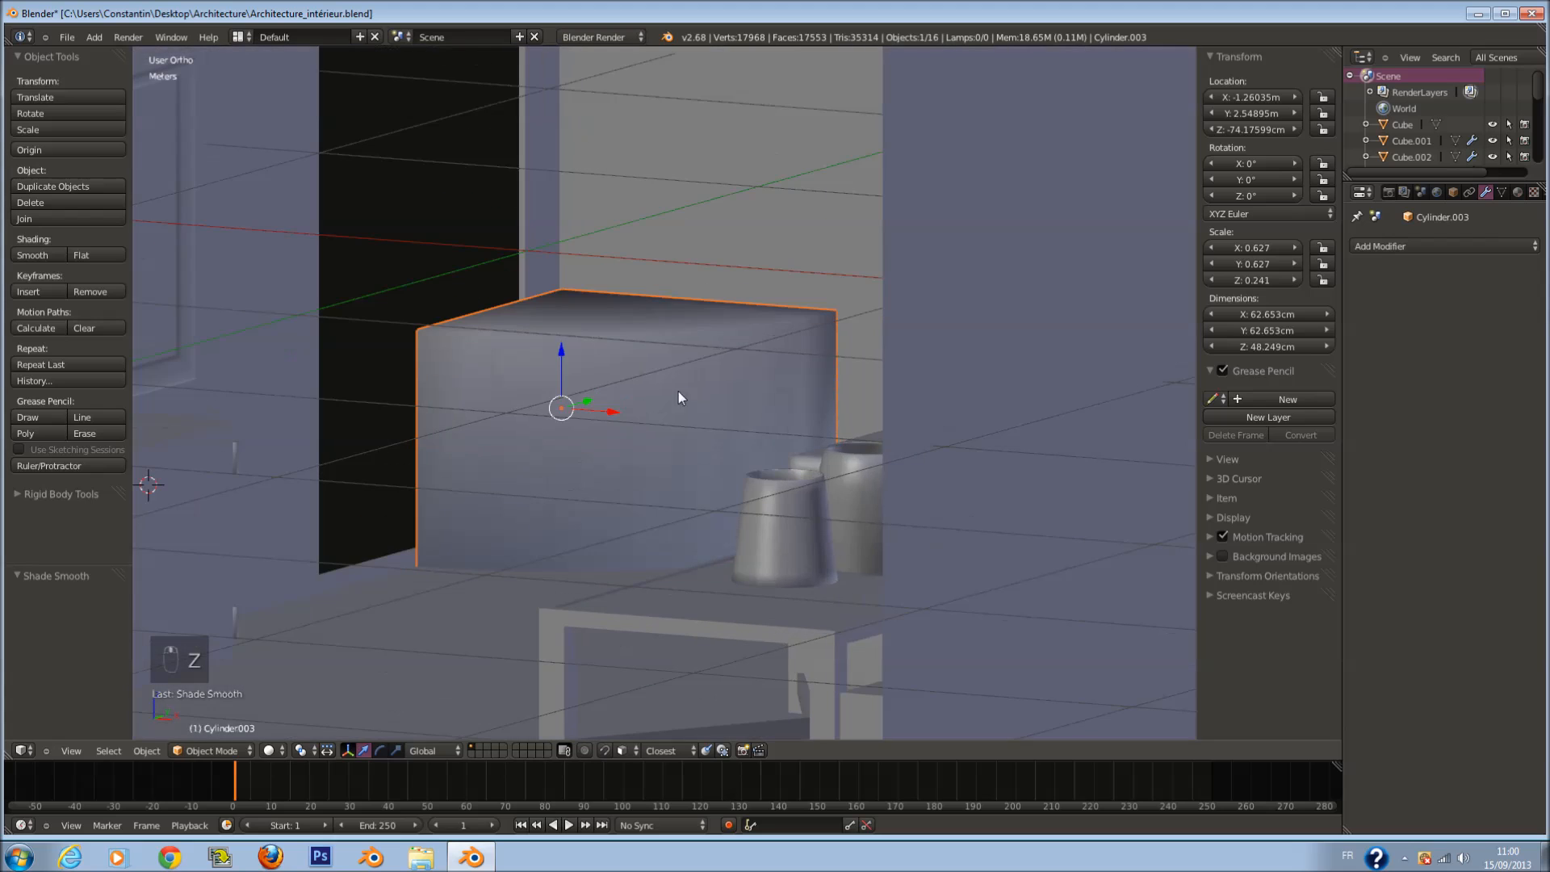
click(1445, 246)
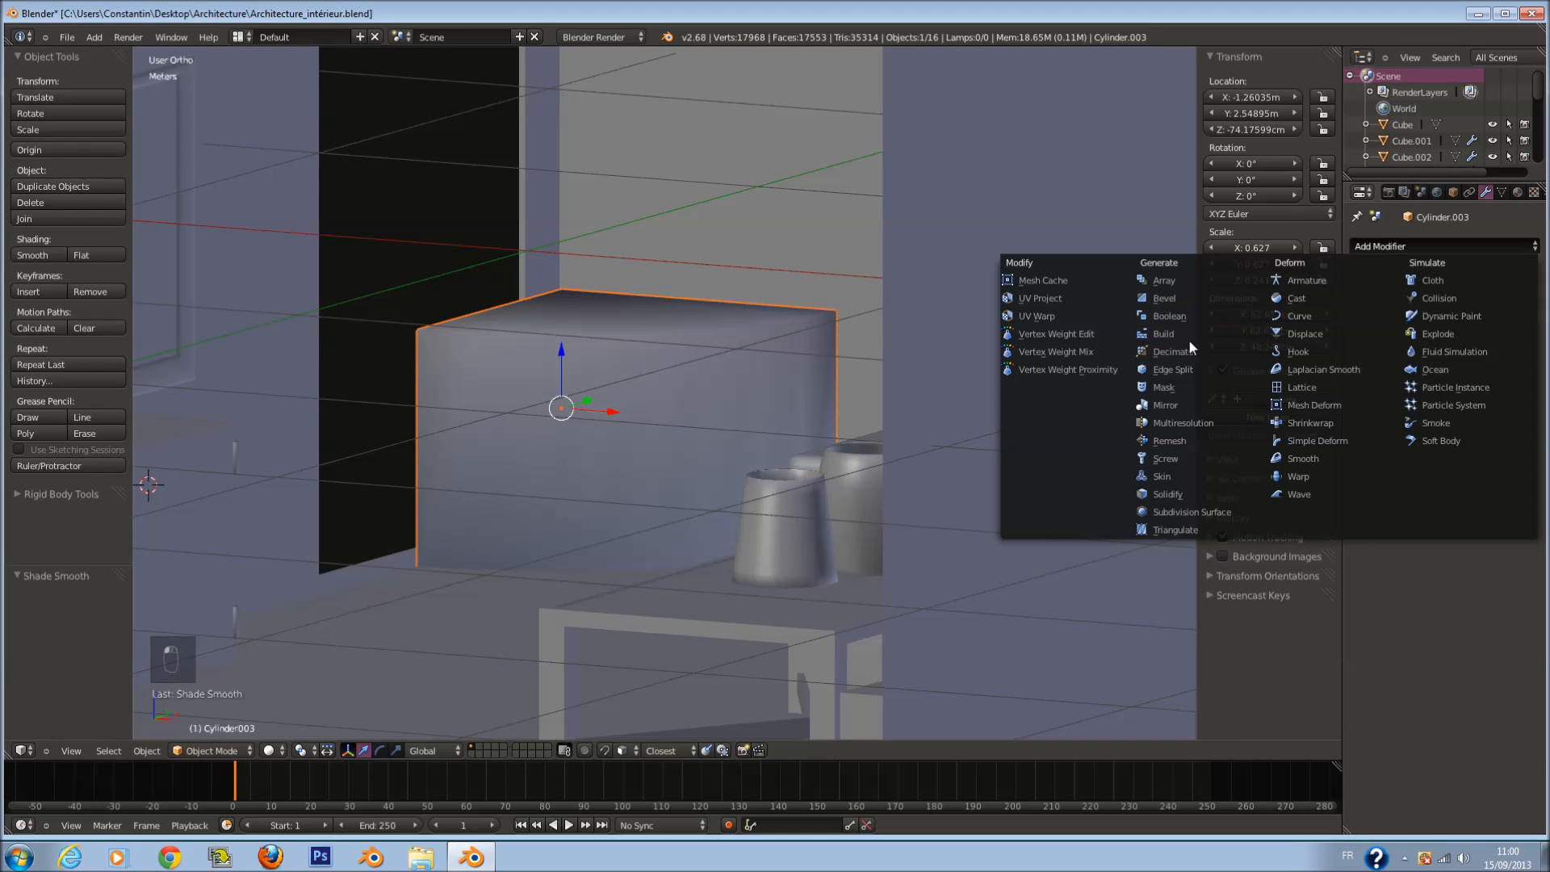
click(1199, 367)
scroll(485, 381, down, 3)
middle_drag(543, 386, 612, 380)
key(a)
key(ctrl+s)
Step: Extrude the three curved-side faces of the quarter cylinder nearest the window wall and pull them out along the wall in the negative Y direction
click(589, 411)
right_click(628, 415)
scroll(612, 380, up, 3)
key(Tab)
key(a)
key(a)
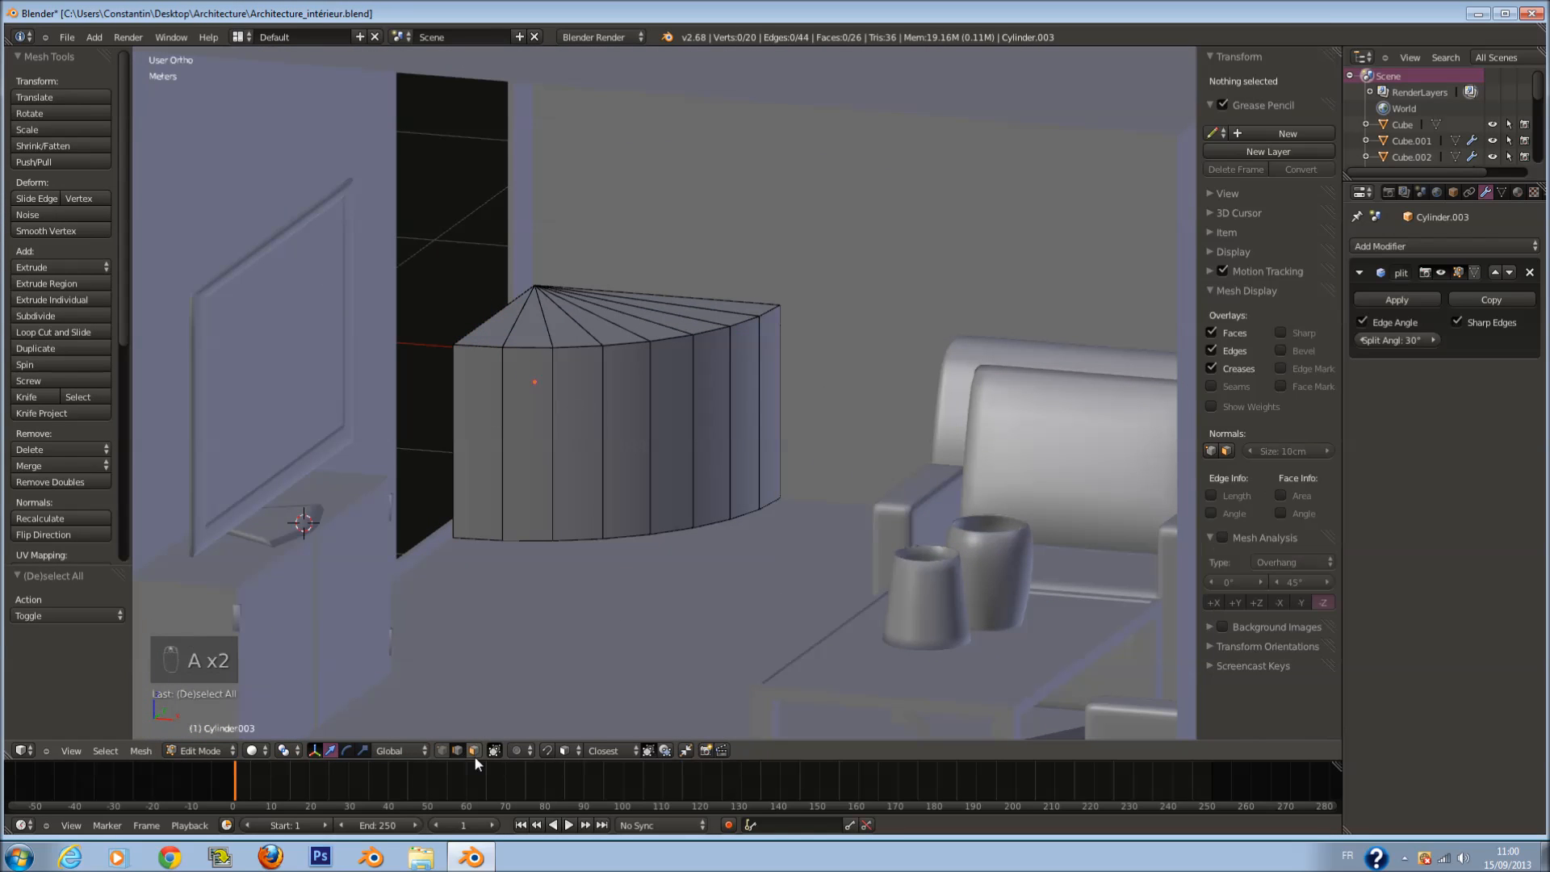
right_click(478, 441)
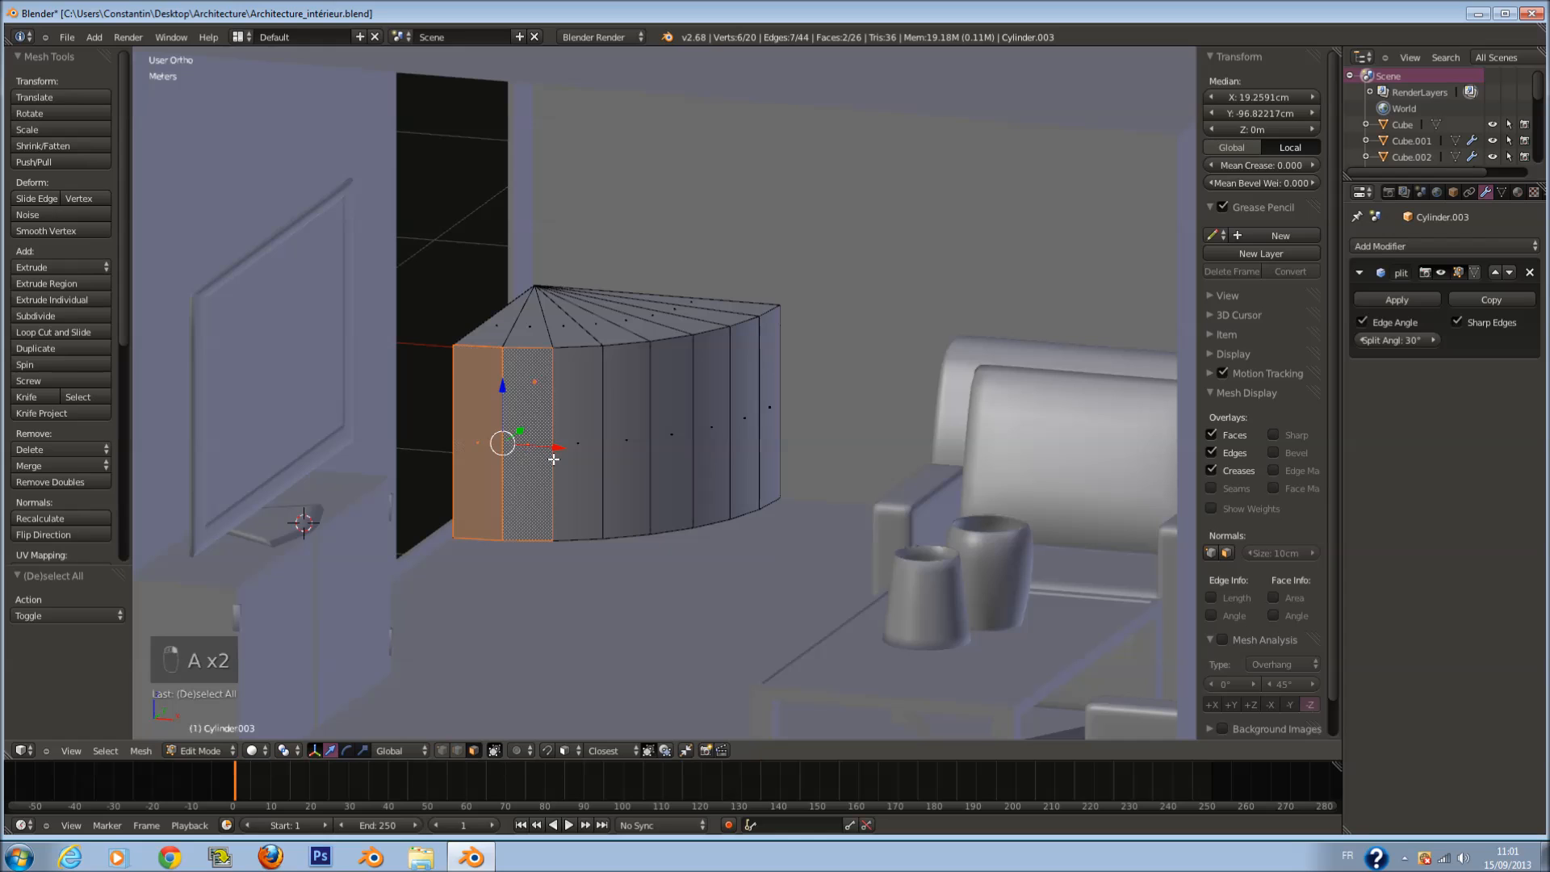
middle_drag(550, 460, 542, 457)
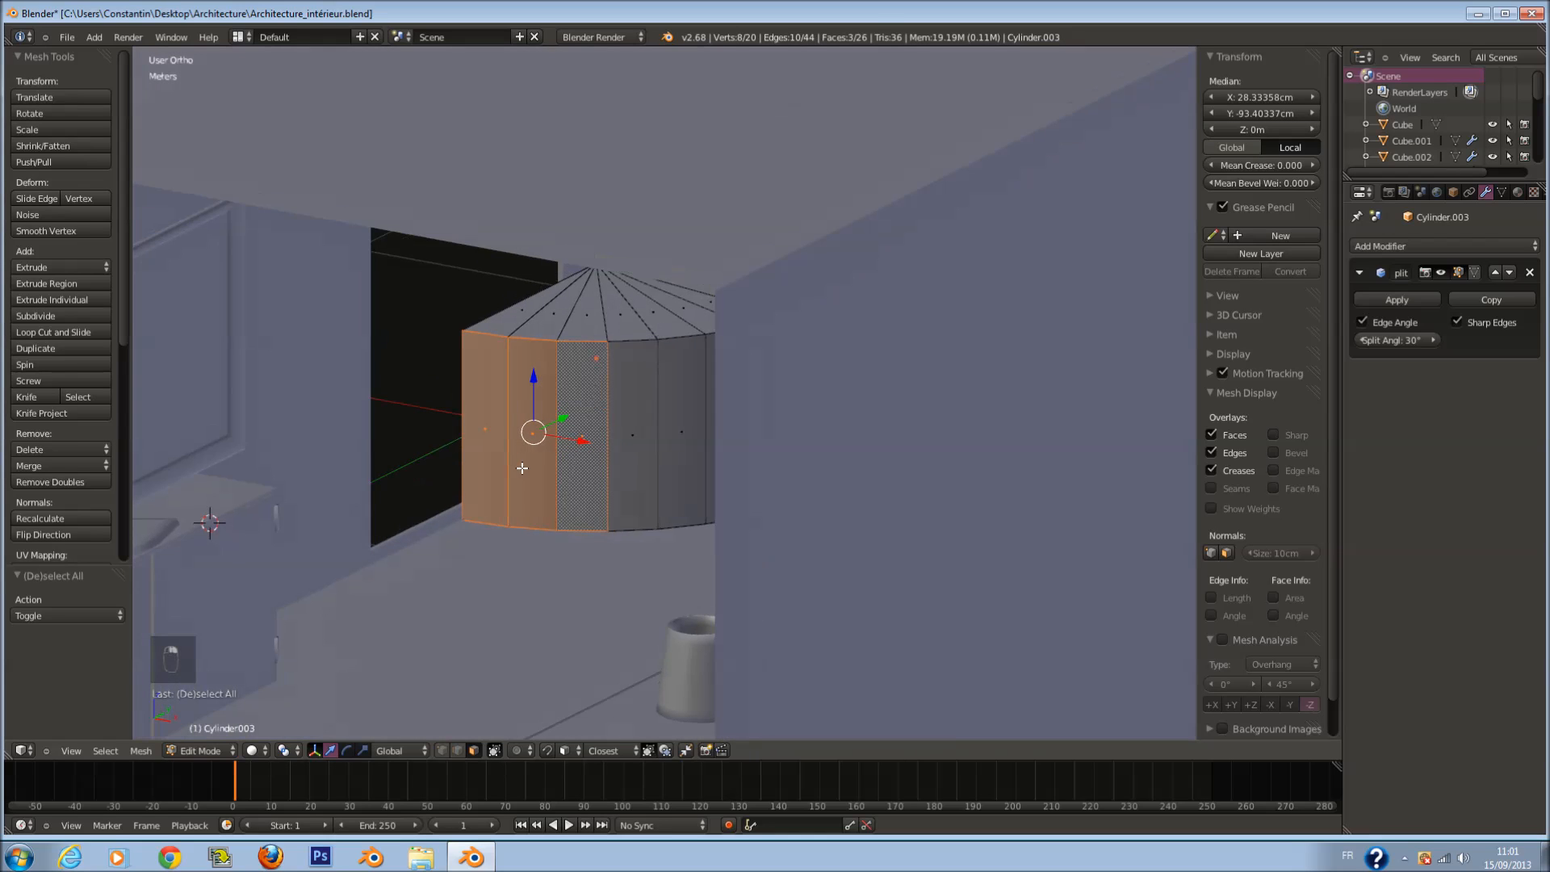
right_click(513, 443)
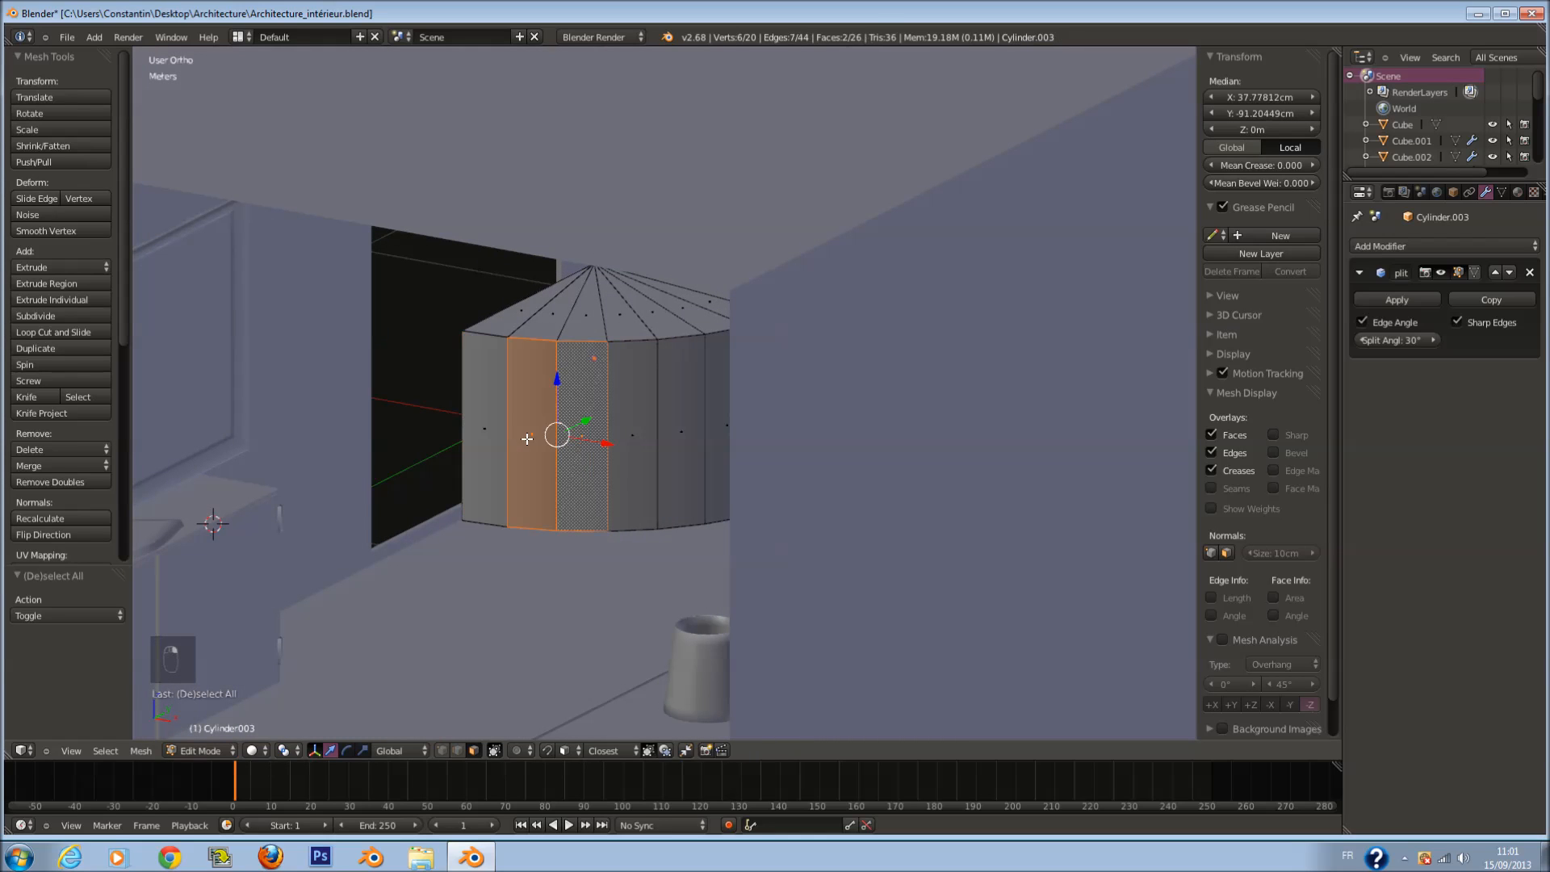
key(e)
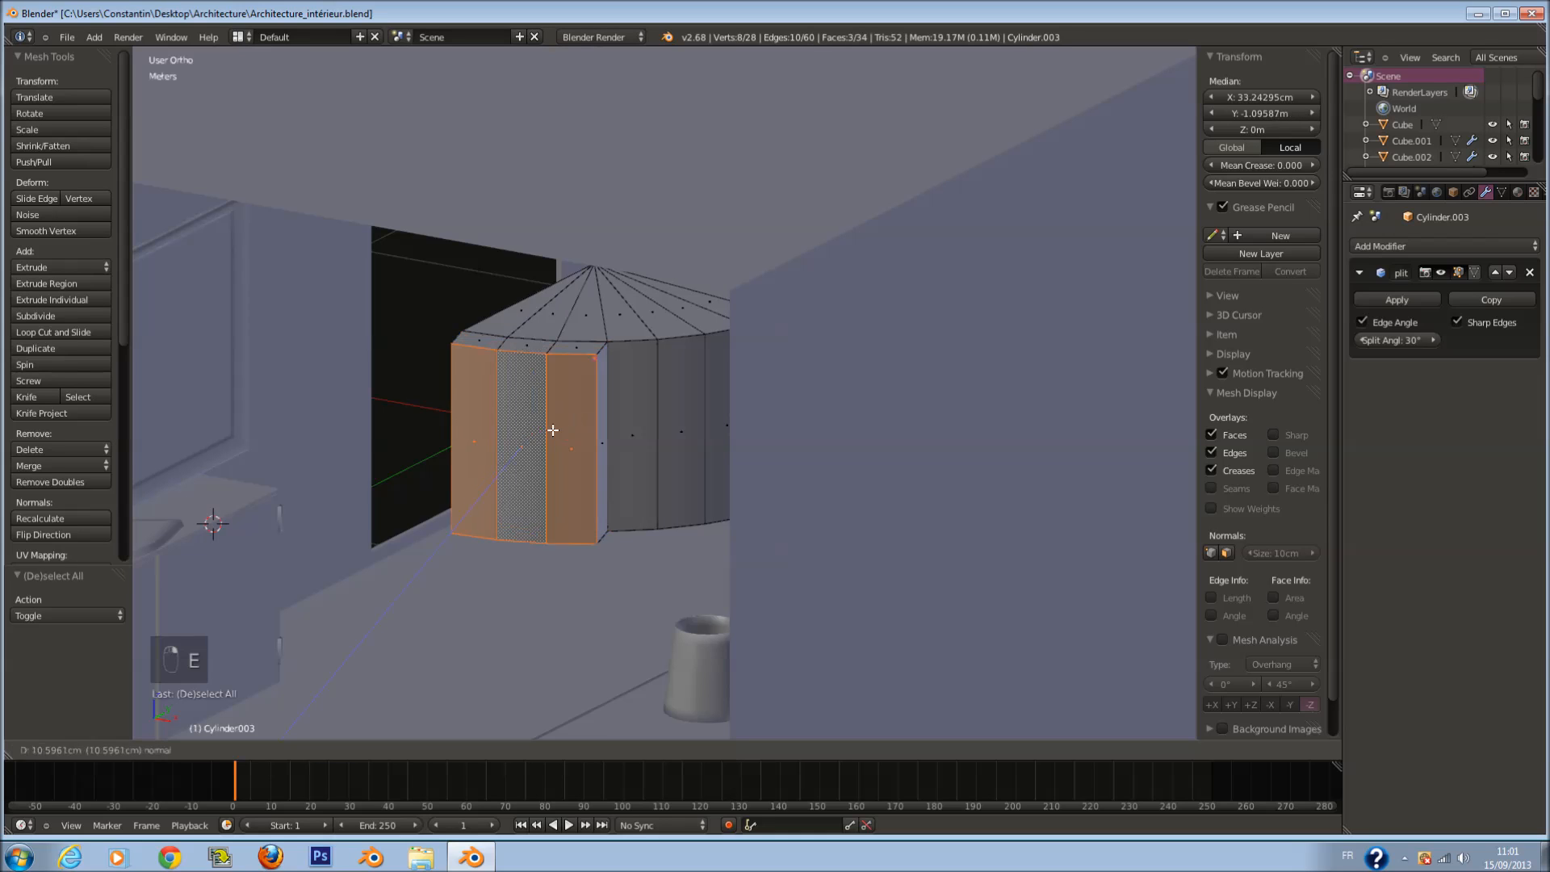
right_click(549, 417)
drag(563, 419, 486, 481)
middle_drag(552, 485, 618, 495)
drag(486, 461, 481, 467)
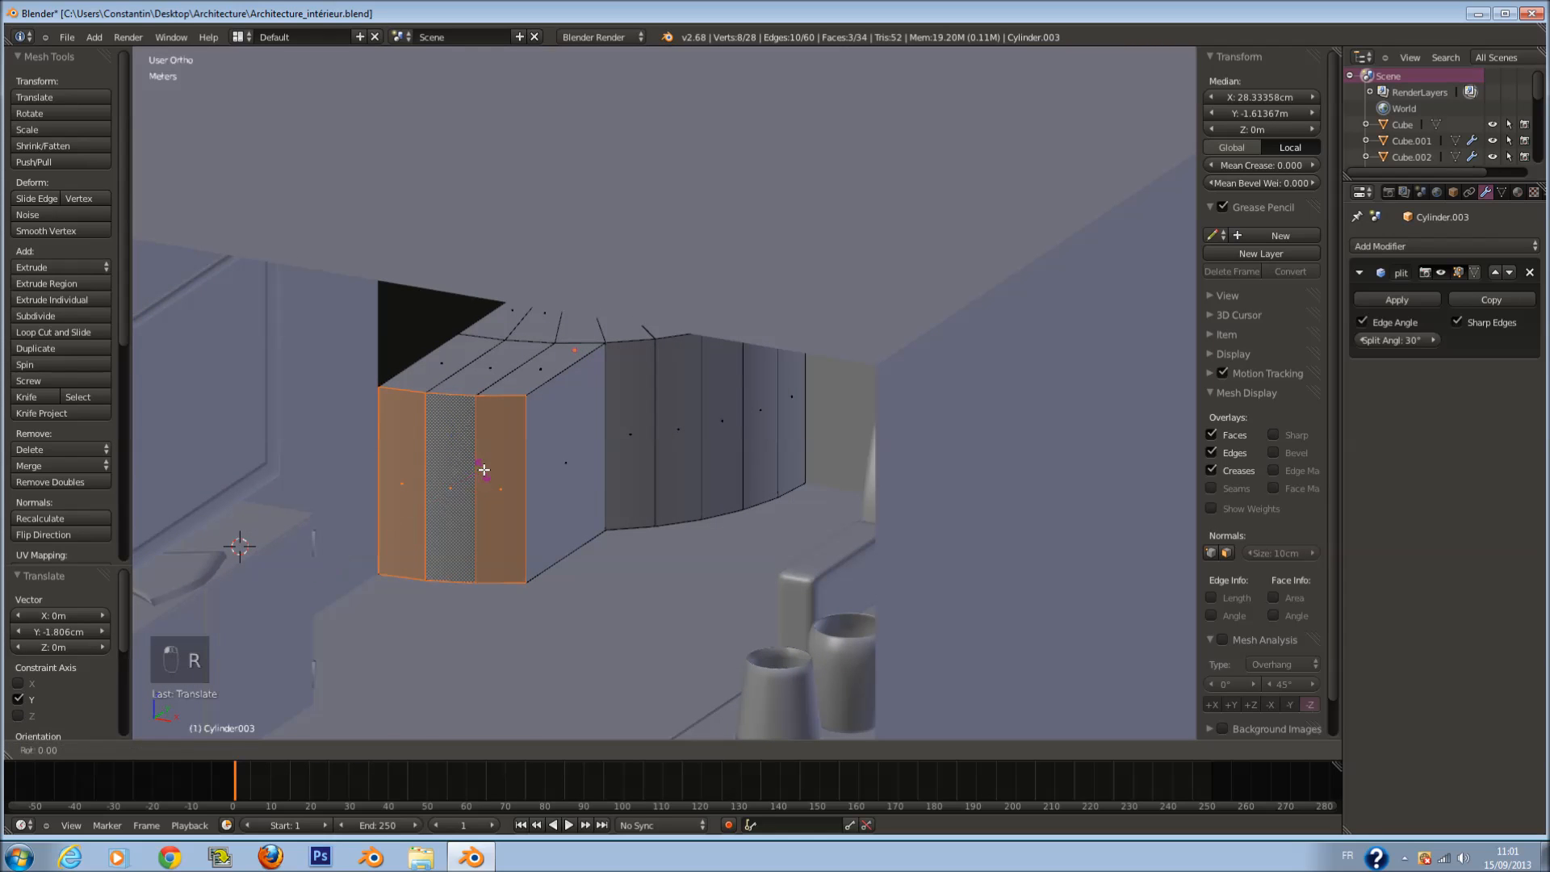
Step: Flatten the extruded end faces by scaling them to 0 along Y, and save the file
key(s)
key(y)
key(0)
key(Return)
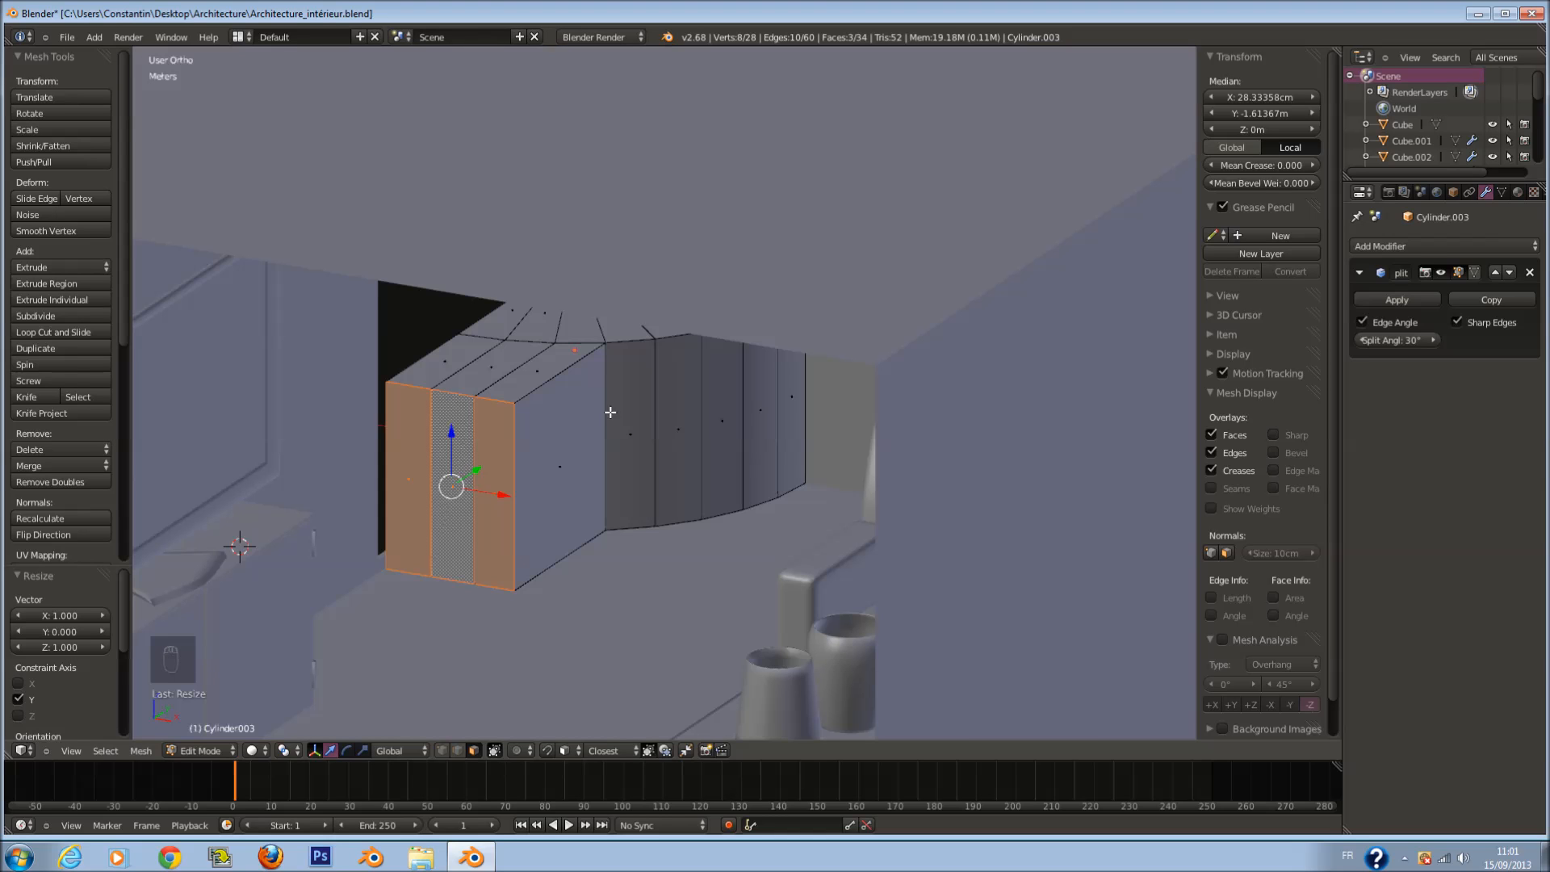
key(ctrl+s)
Step: Move the flattened end back along Y so the corner unit is about 90.5 cm long, leave mesh editing and save the file
middle_drag(636, 411, 865, 549)
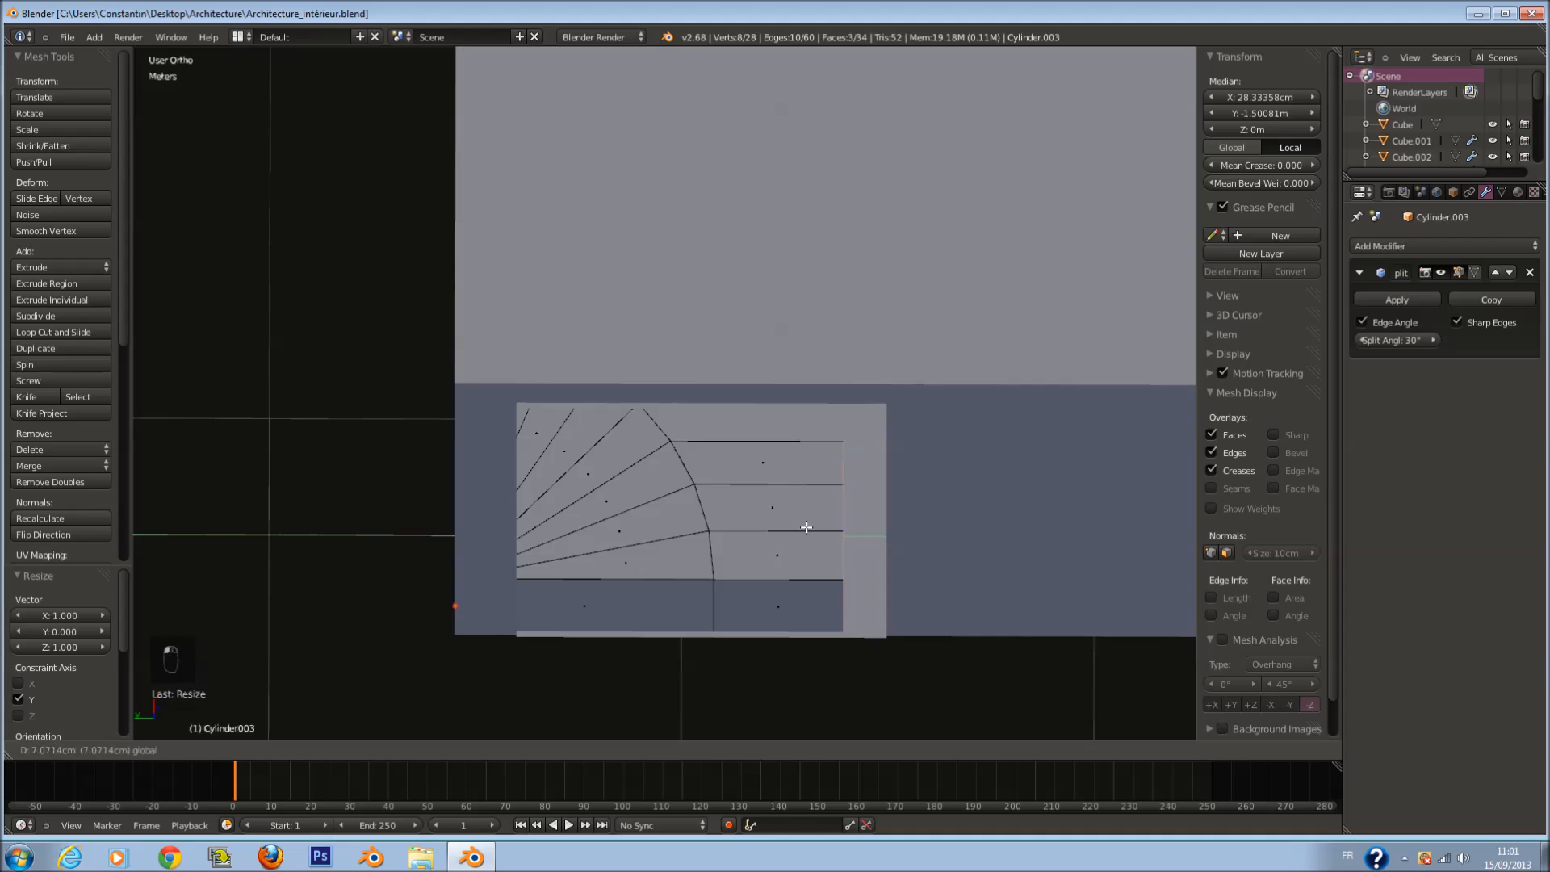
middle_drag(795, 525, 745, 465)
key(Tab)
key(ctrl+s)
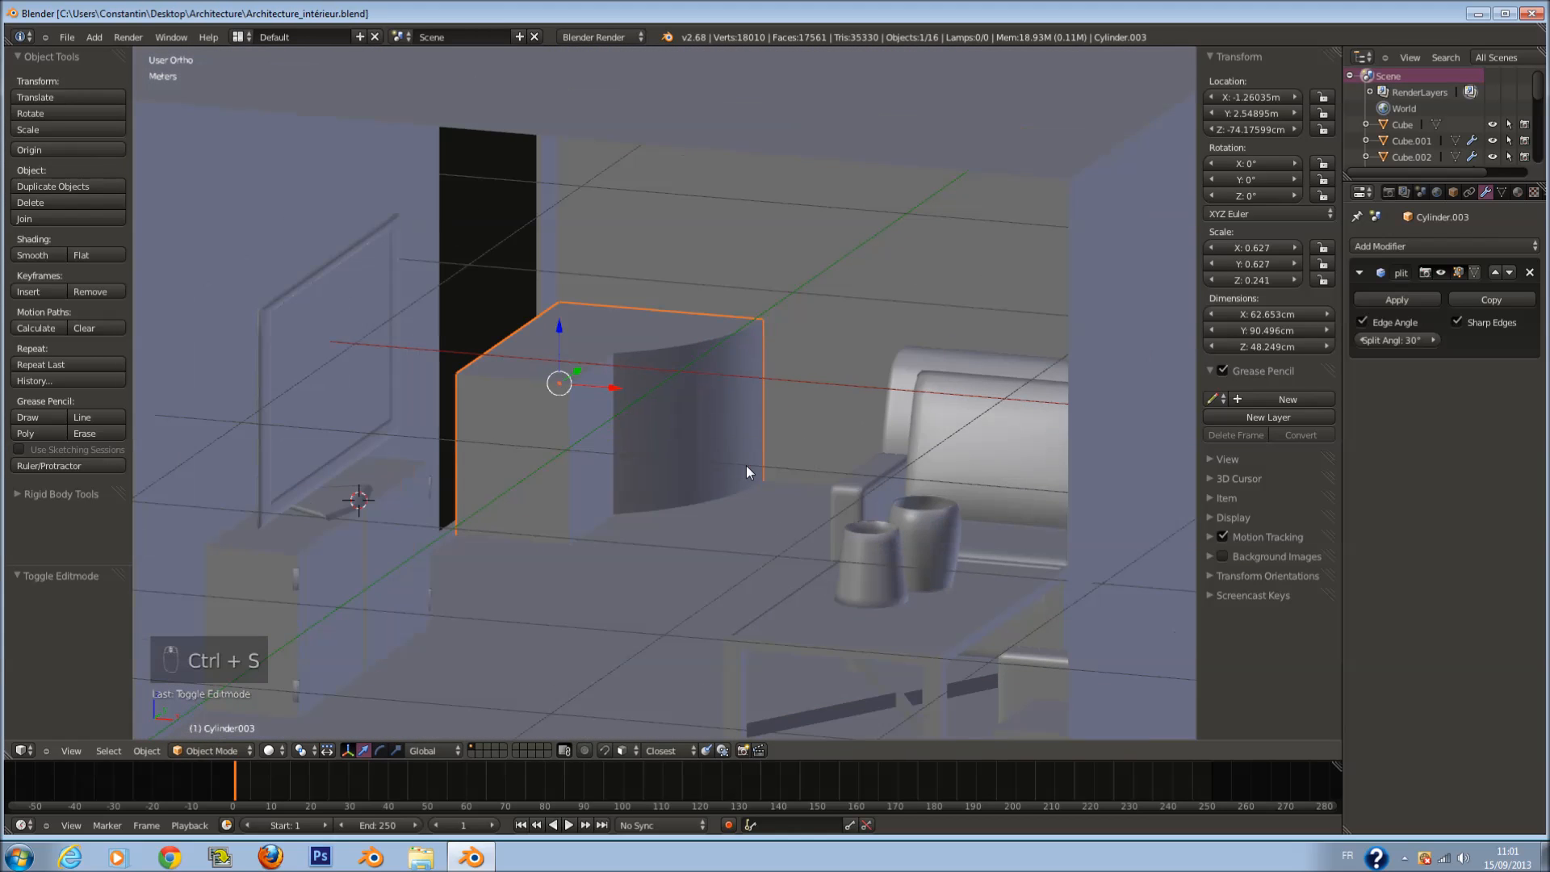
Step: In the wireframe top view, edit the room mesh and select only the window opening's faces beside the corner unit
key(KP_7)
key(z)
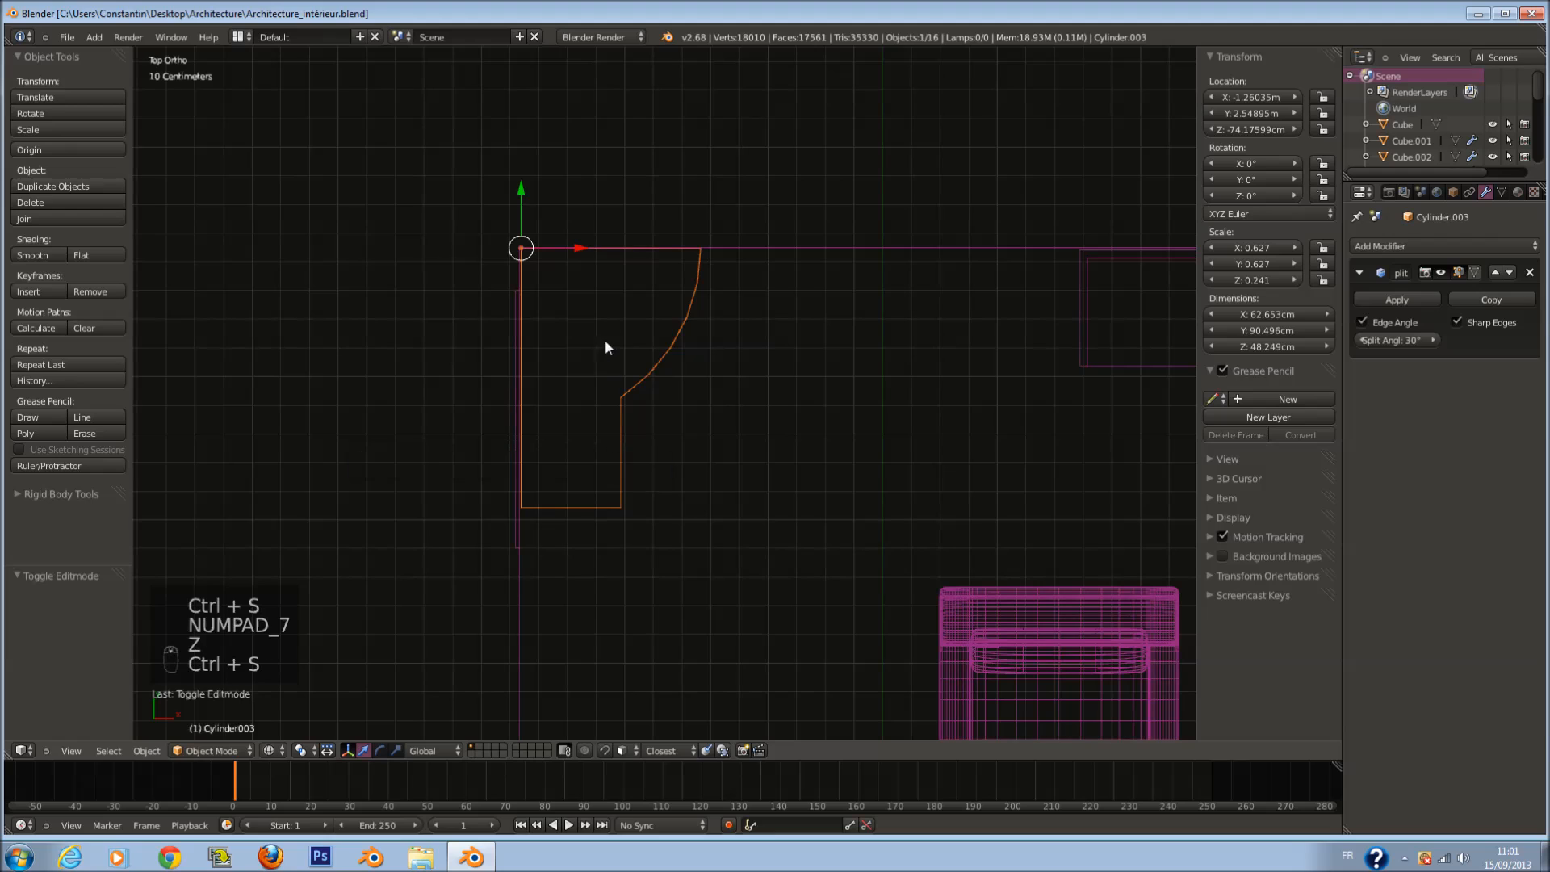
right_click(517, 467)
key(Tab)
key(a)
key(a)
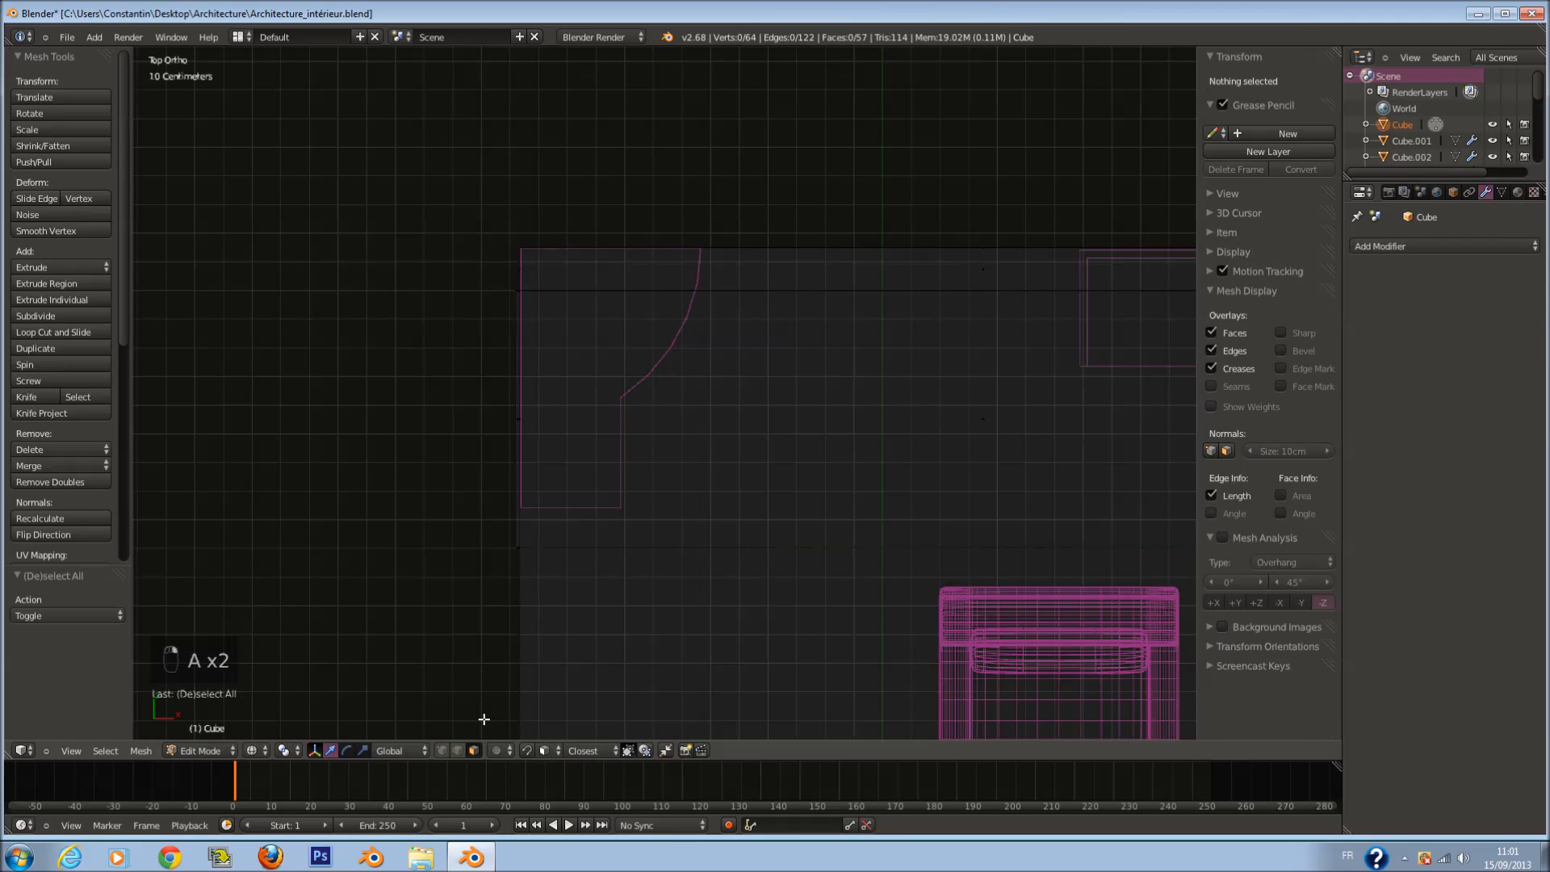
key(a)
key(a)
key(a)
key(c)
drag(504, 309, 512, 536)
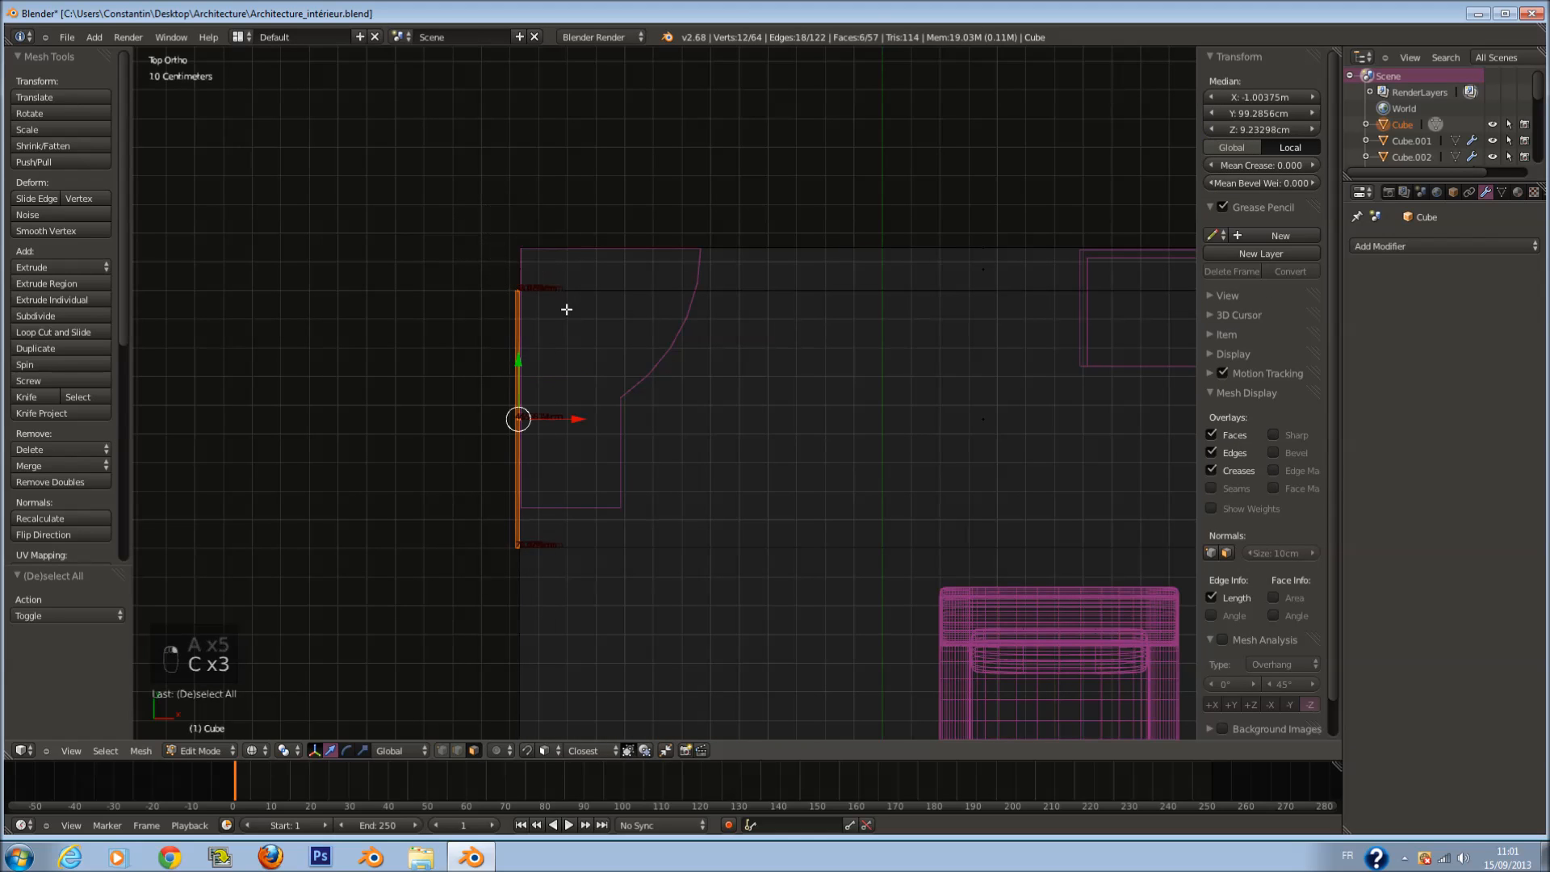
Step: Extrude the selected side-wall faces outward to form a recess and leave mesh editing
key(e)
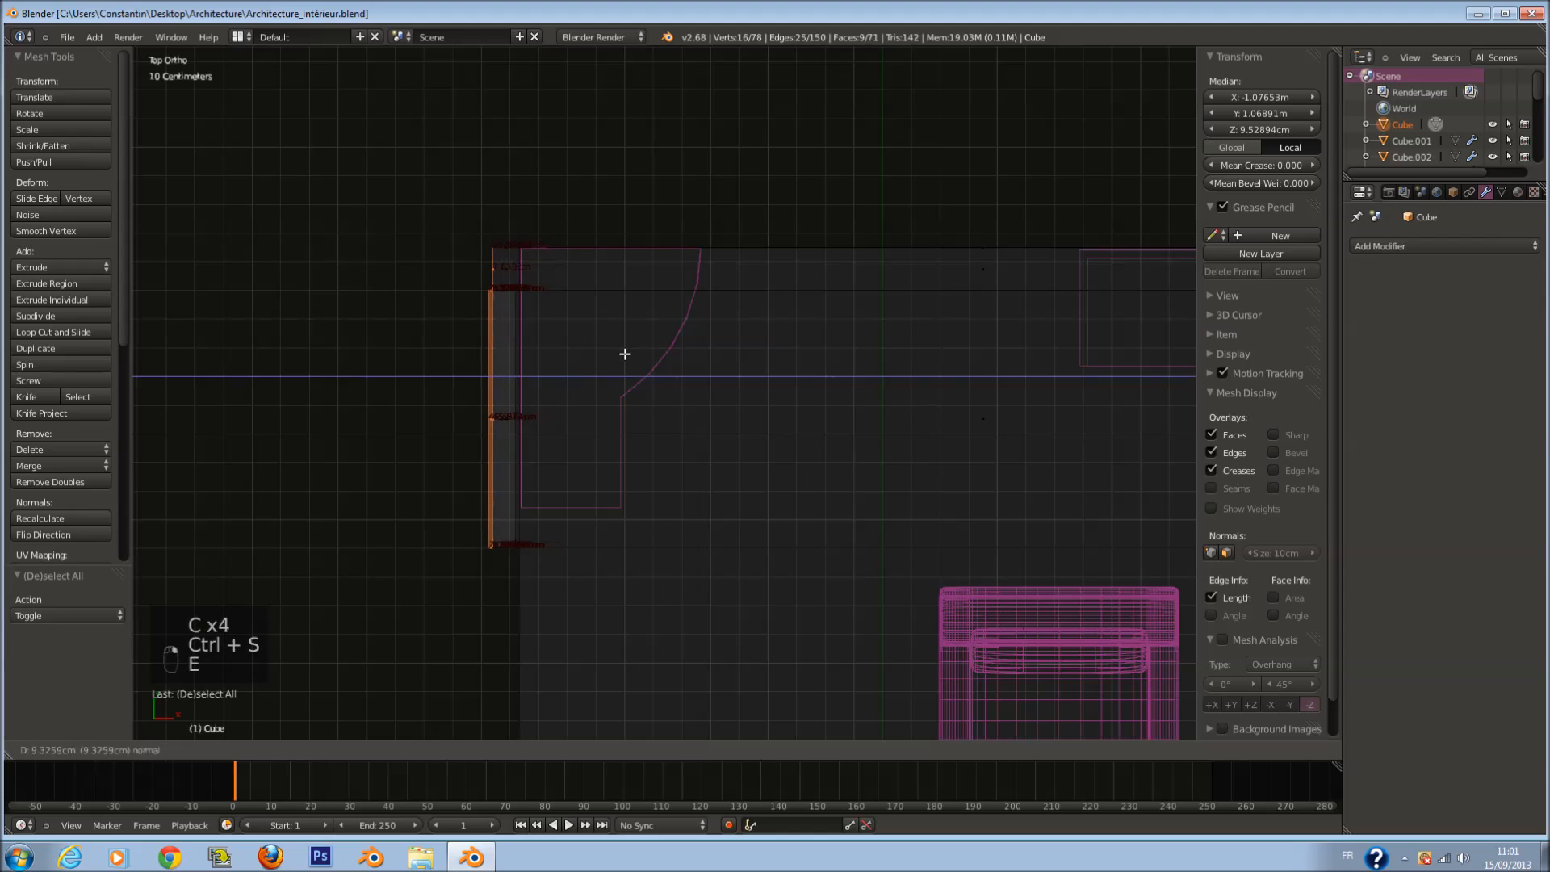
click(604, 356)
key(Tab)
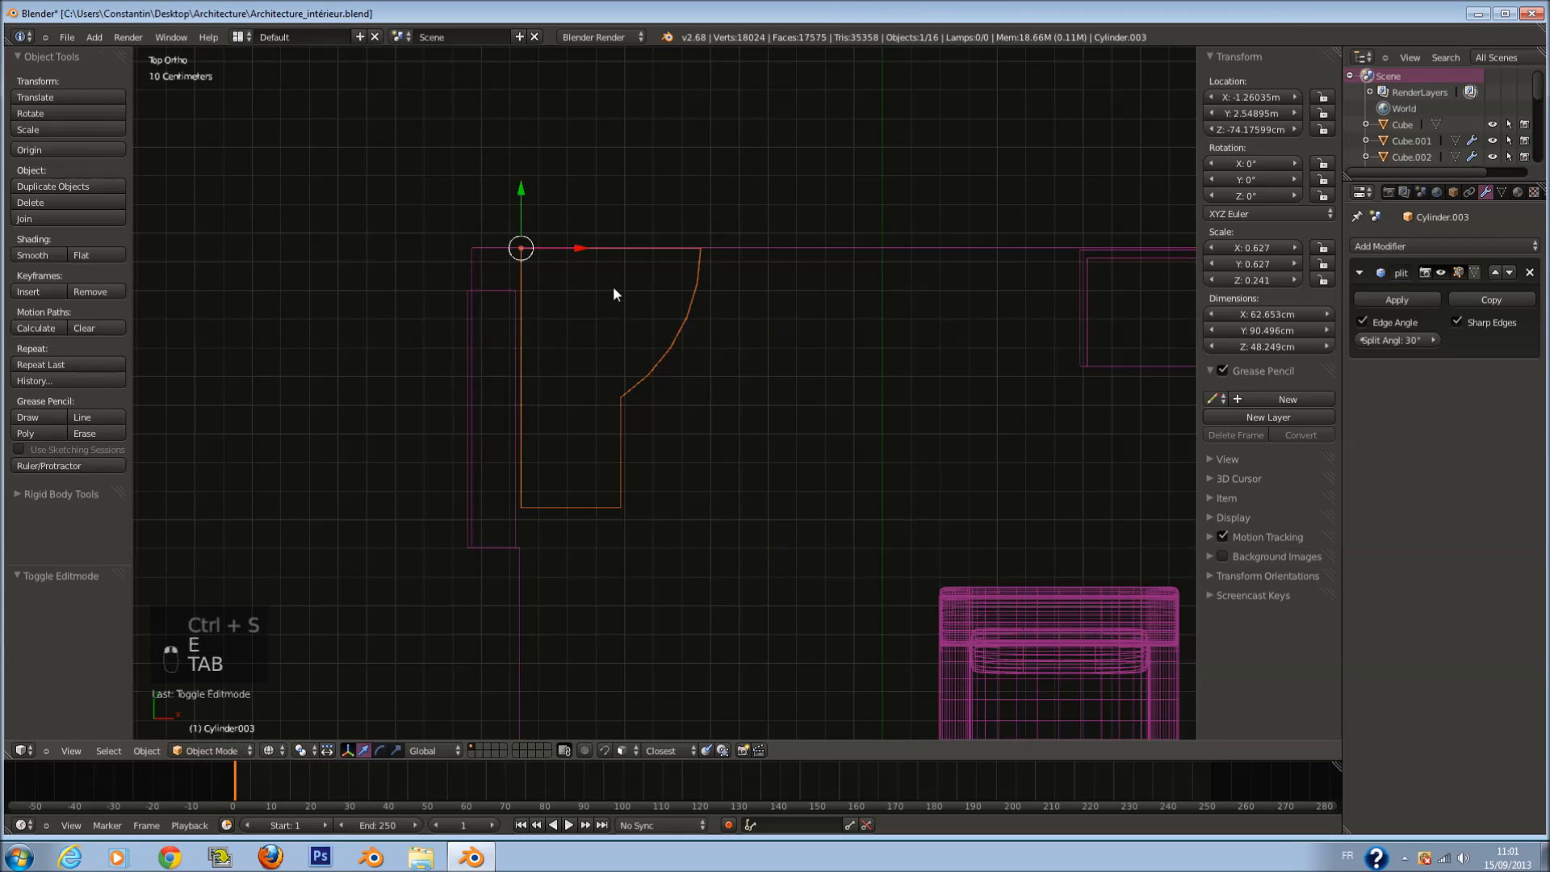
Step: Move the curved corner cabinet into the wall recess along X, to about X -1.43 m
drag(578, 243, 530, 232)
key(z)
mouse_move(530, 233)
middle_down()
mouse_move(571, 271)
mouse_move(529, 165)
mouse_move(564, 195)
mouse_move(706, 235)
mouse_move(714, 266)
mouse_move(662, 273)
mouse_move(696, 291)
mouse_move(680, 305)
middle_up()
key(z)
key(z)
Step: Delete the narrow end face of the extruded wall recess in the room mesh
right_click(449, 269)
key(Tab)
scroll(529, 284, up, 3)
key(x)
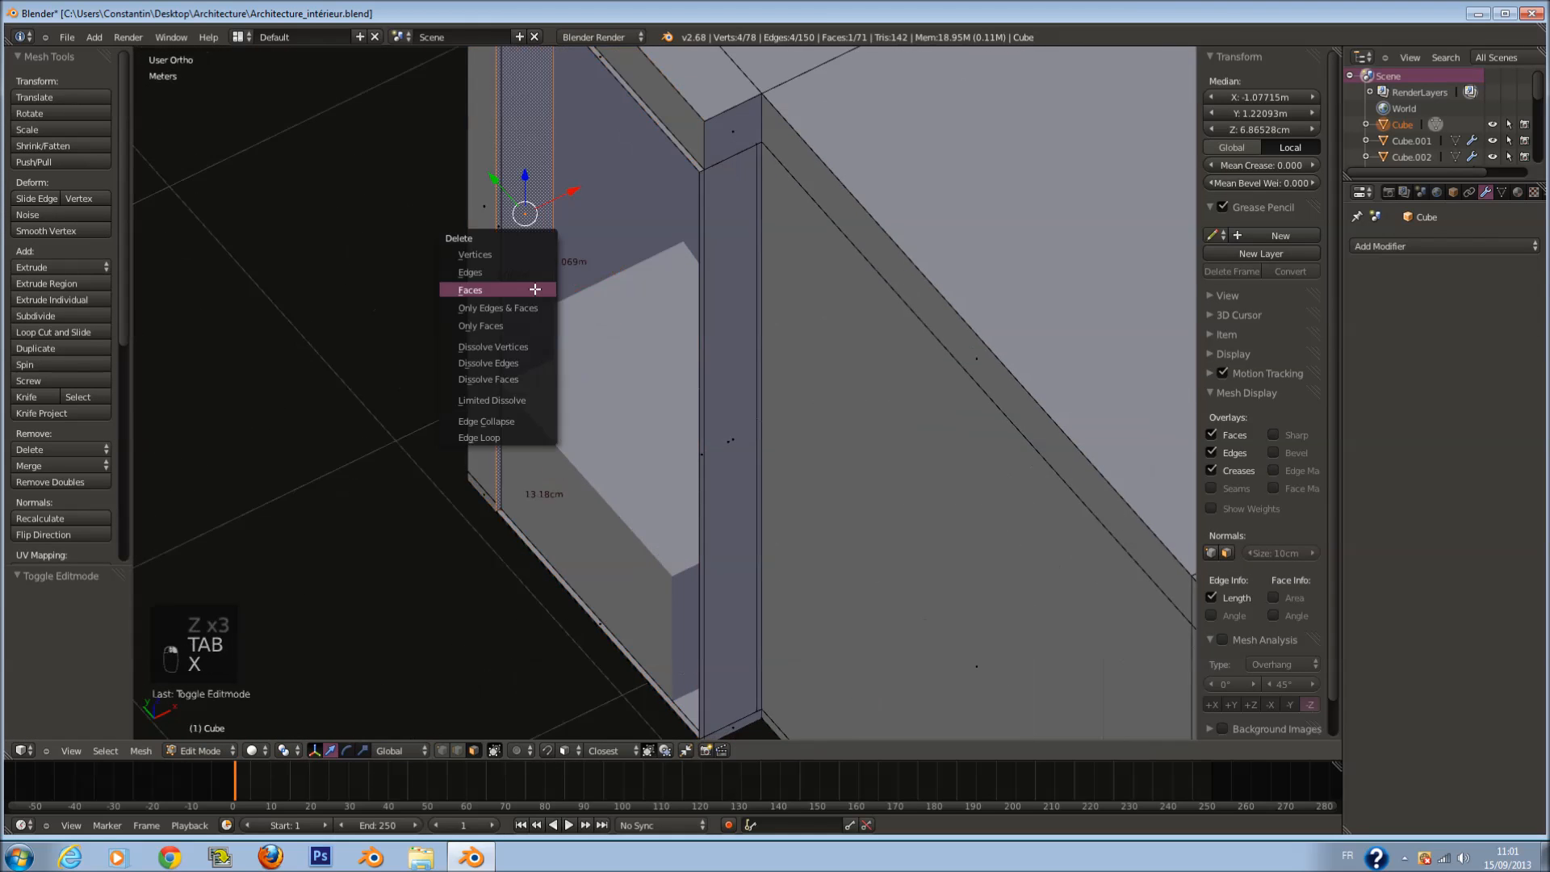
click(536, 289)
middle_drag(536, 289, 560, 212)
right_click(584, 284)
key(a)
right_click(614, 250)
key(g)
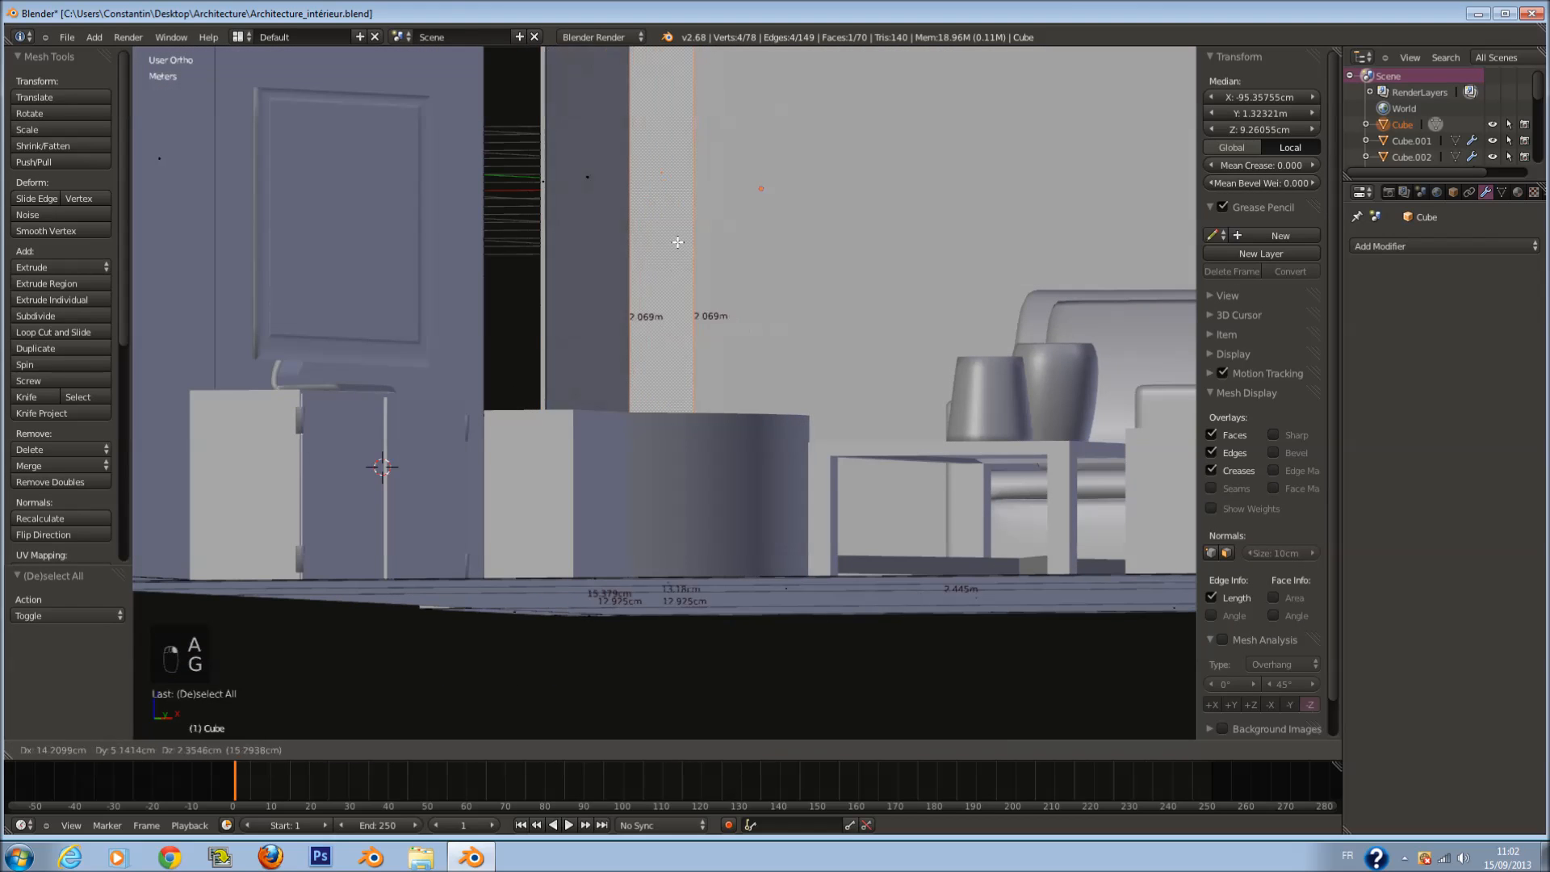
right_click(678, 242)
Step: Leave the room mesh, shift the corner cabinet 8.478 mm along X and save the file
scroll(678, 242, down, 2)
middle_drag(679, 242, 646, 358)
key(Tab)
key(ctrl+s)
key(KP_7)
key(z)
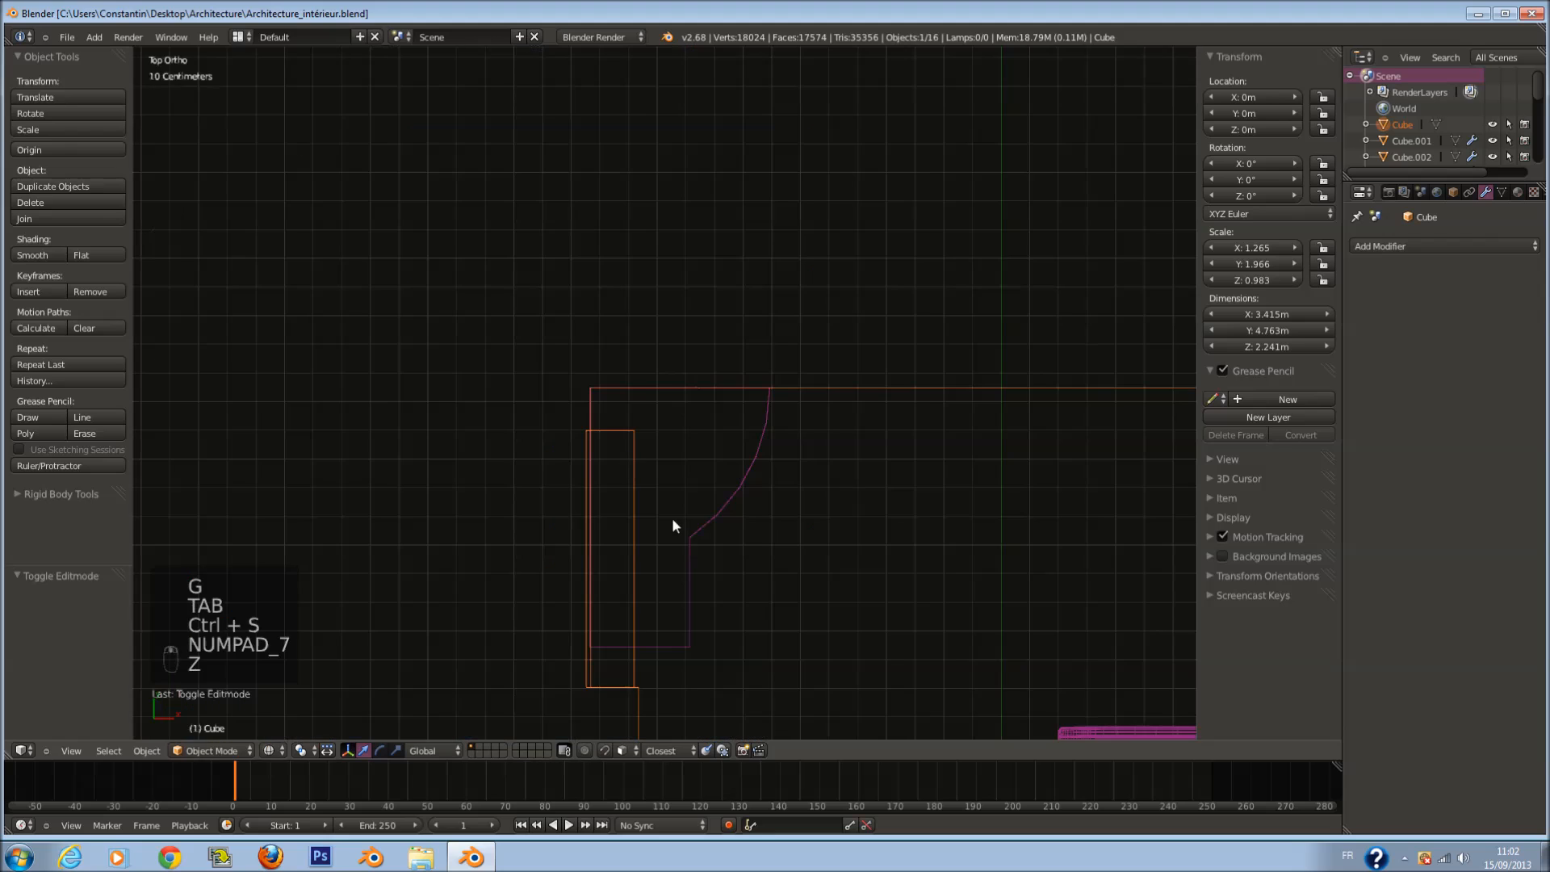
right_click(696, 529)
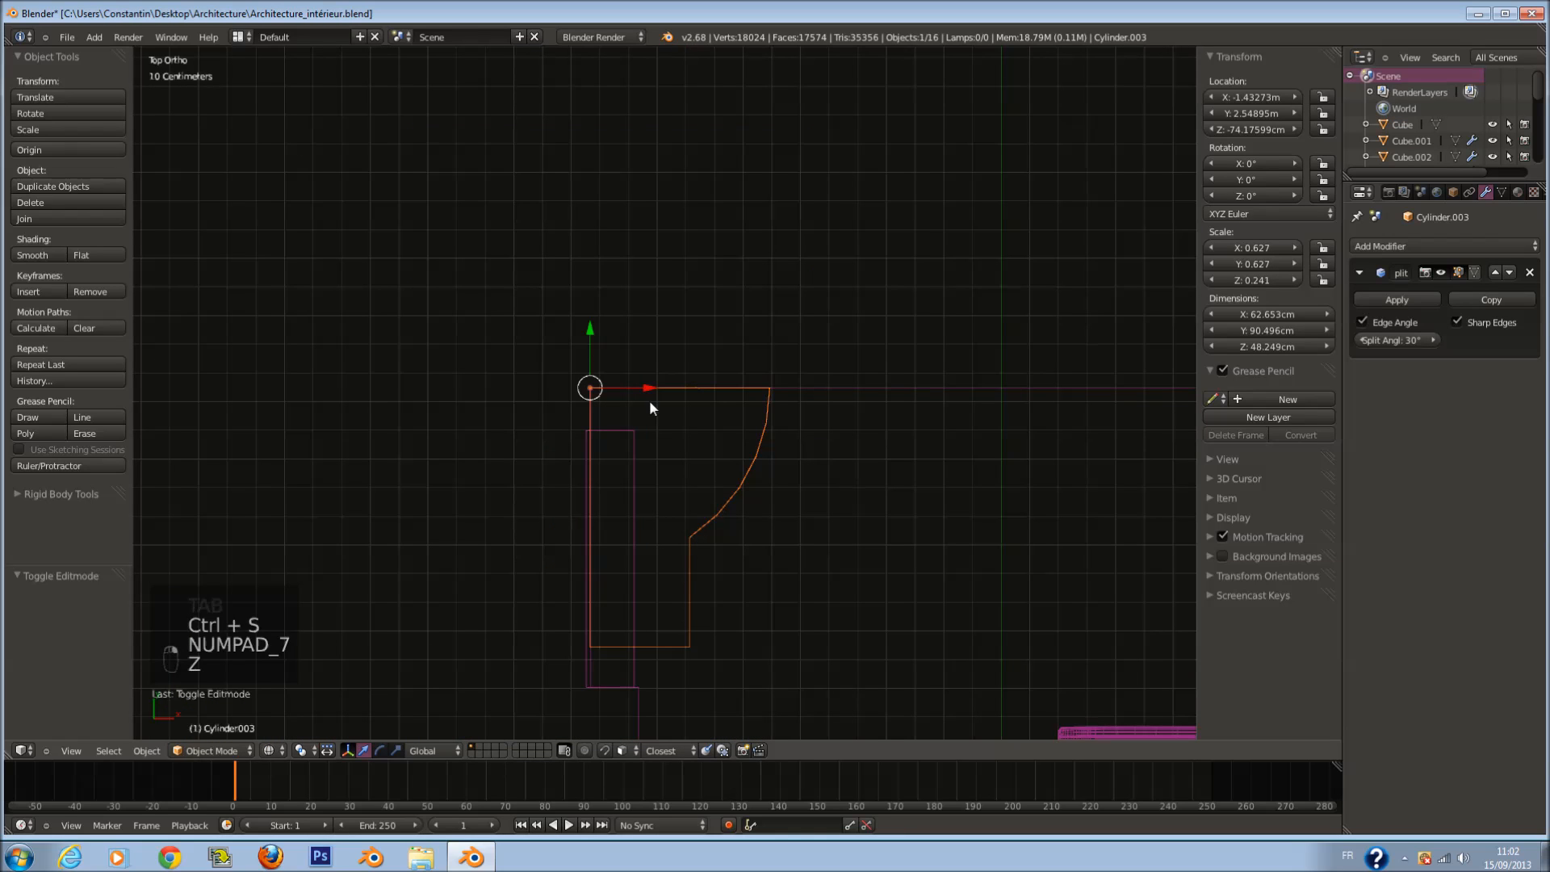
drag(646, 385, 648, 385)
key(z)
key(z)
key(ctrl+s)
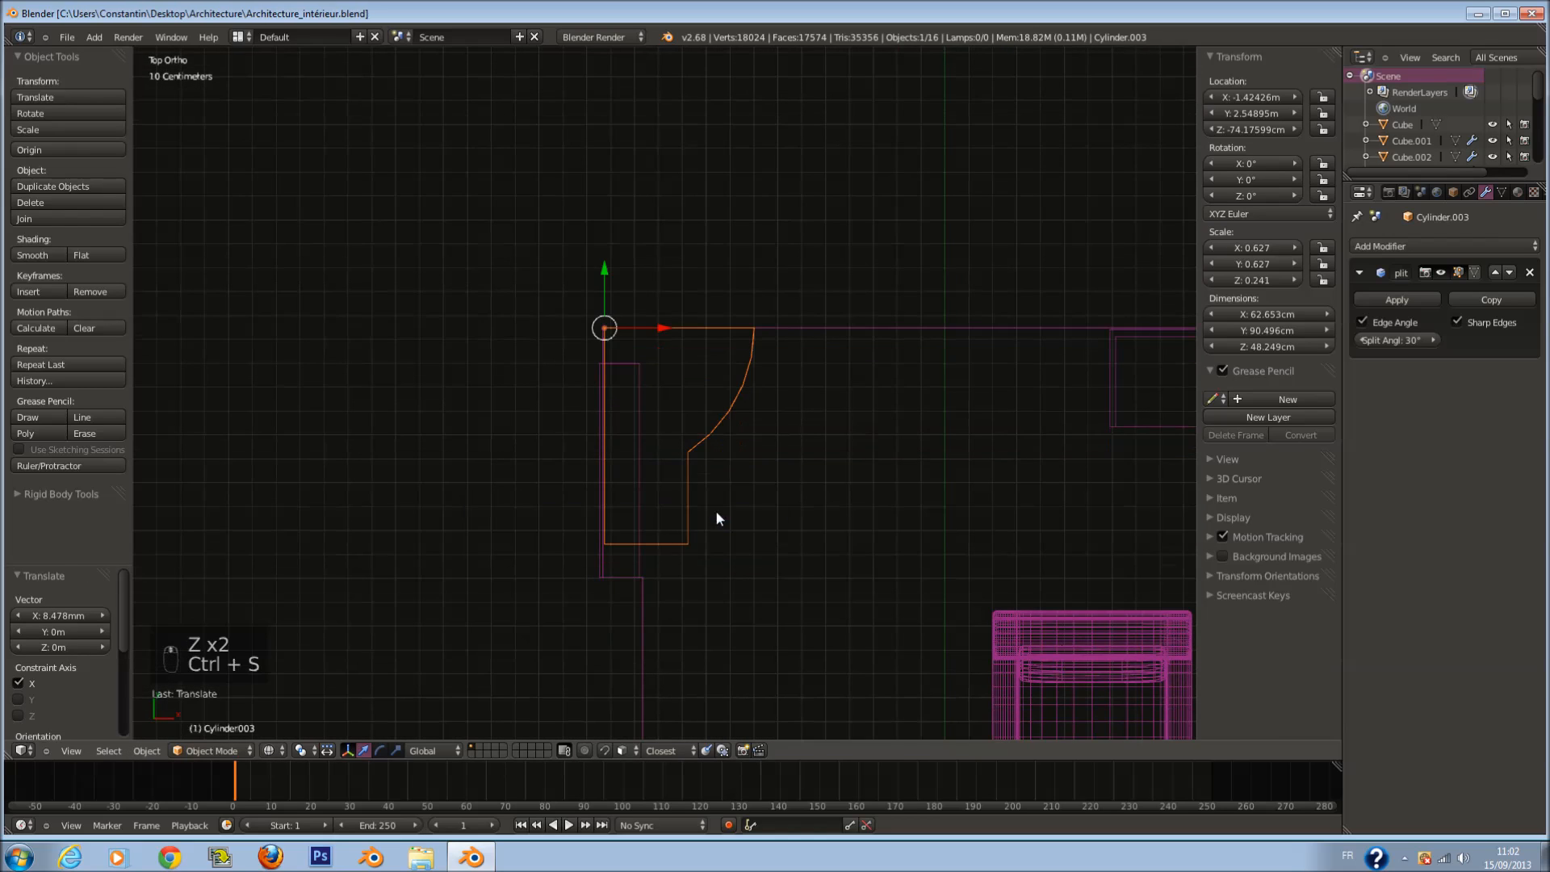
Step: Extend the straight end of the corner cabinet along Y to line up with the recess, making it about 1.044 m long
key(Tab)
scroll(646, 576, up, 2)
drag(646, 577, 649, 609)
key(a)
key(a)
key(a)
key(a)
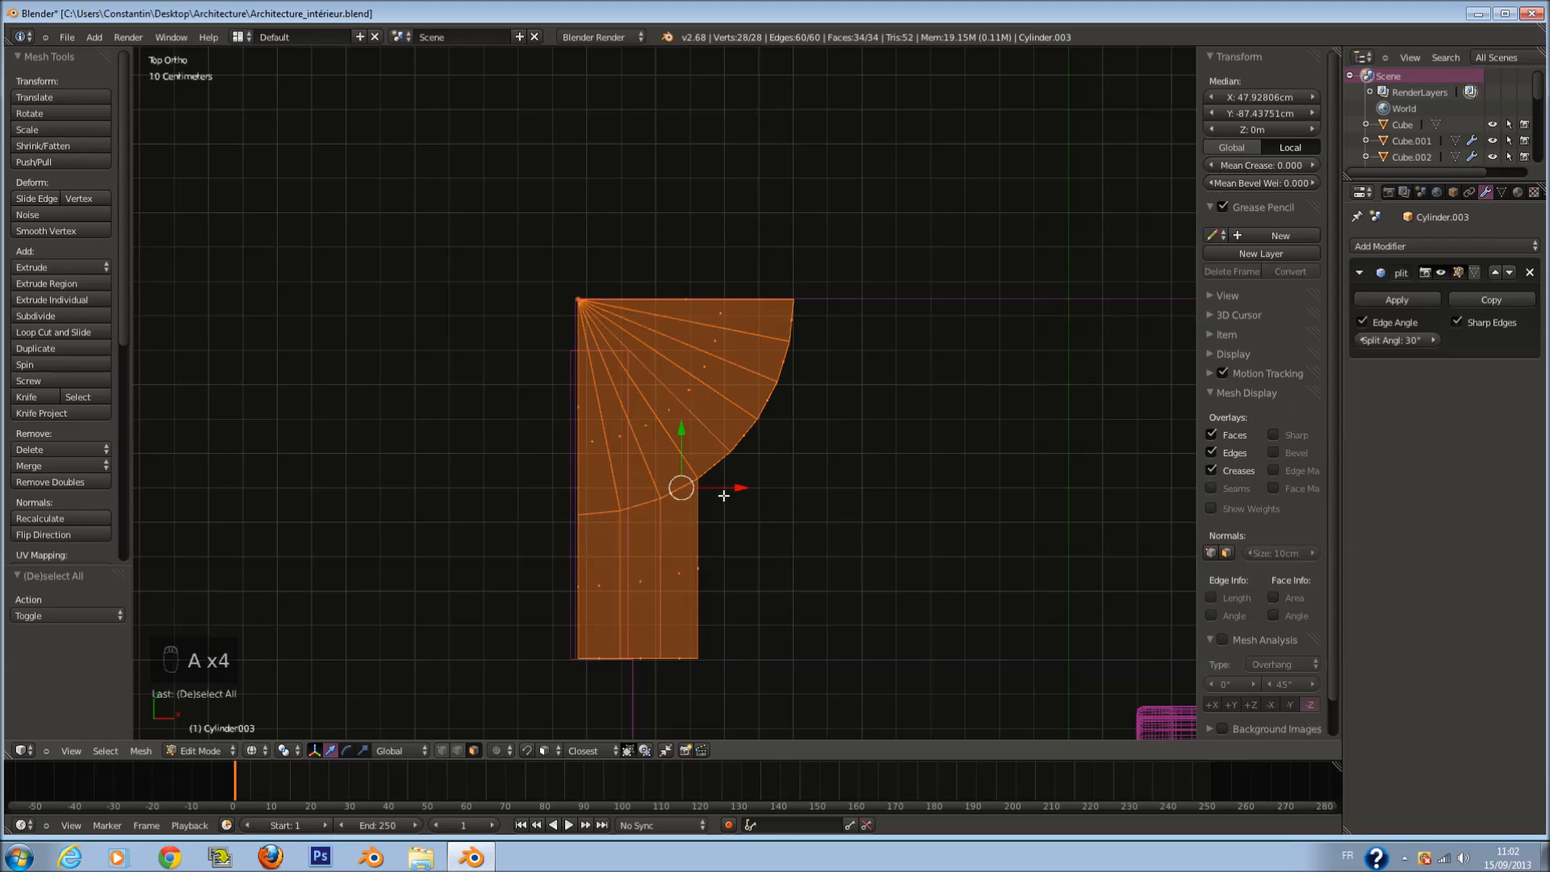
Step: Shift the corner cabinet -4.71 mm along X and save the file
key(Tab)
drag(644, 298, 640, 298)
key(z)
key(ctrl+s)
middle_drag(754, 622, 730, 508)
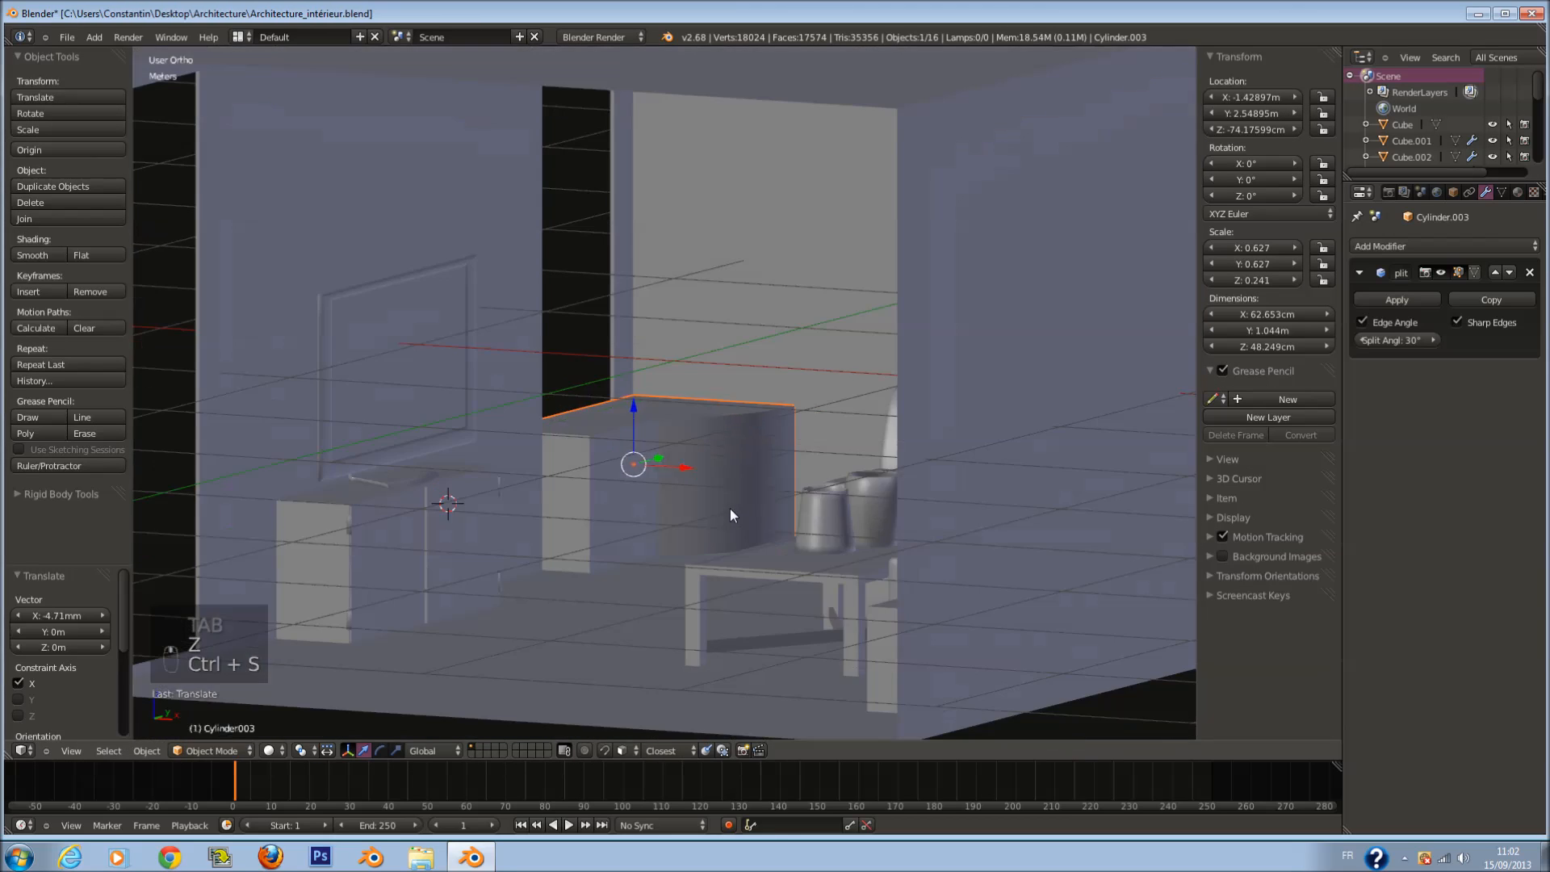
key(a)
key(ctrl+s)
Step: Reset the 3D cursor to the scene centre in front view, deselect everything and save
click(729, 509)
right_click(714, 455)
middle_drag(714, 455, 670, 374)
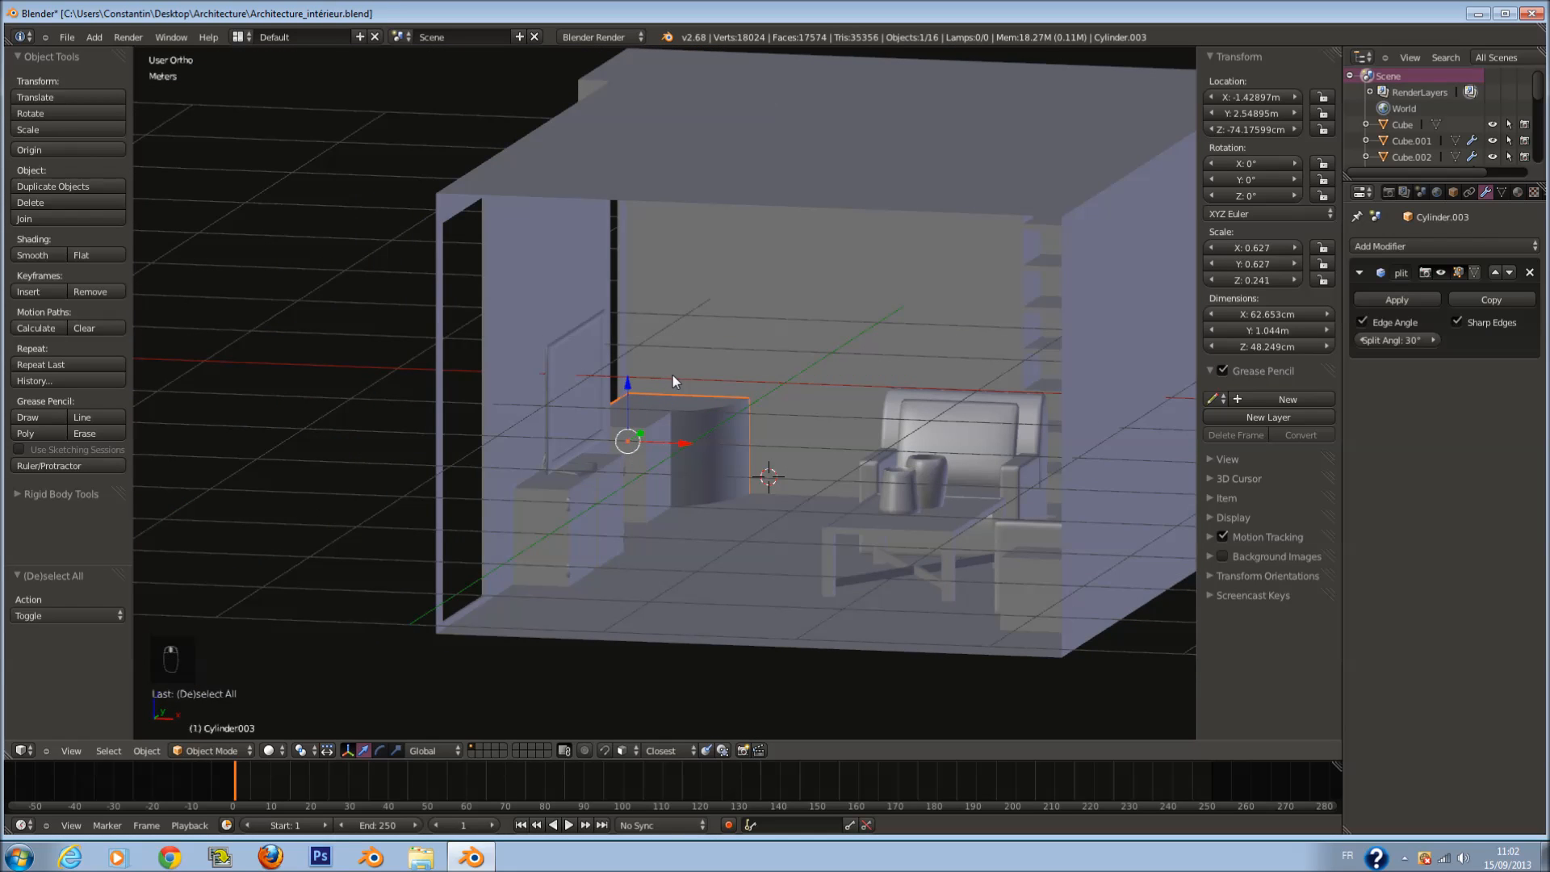
key(KP_1)
key(ctrl+s)
key(shift+c)
key(a)
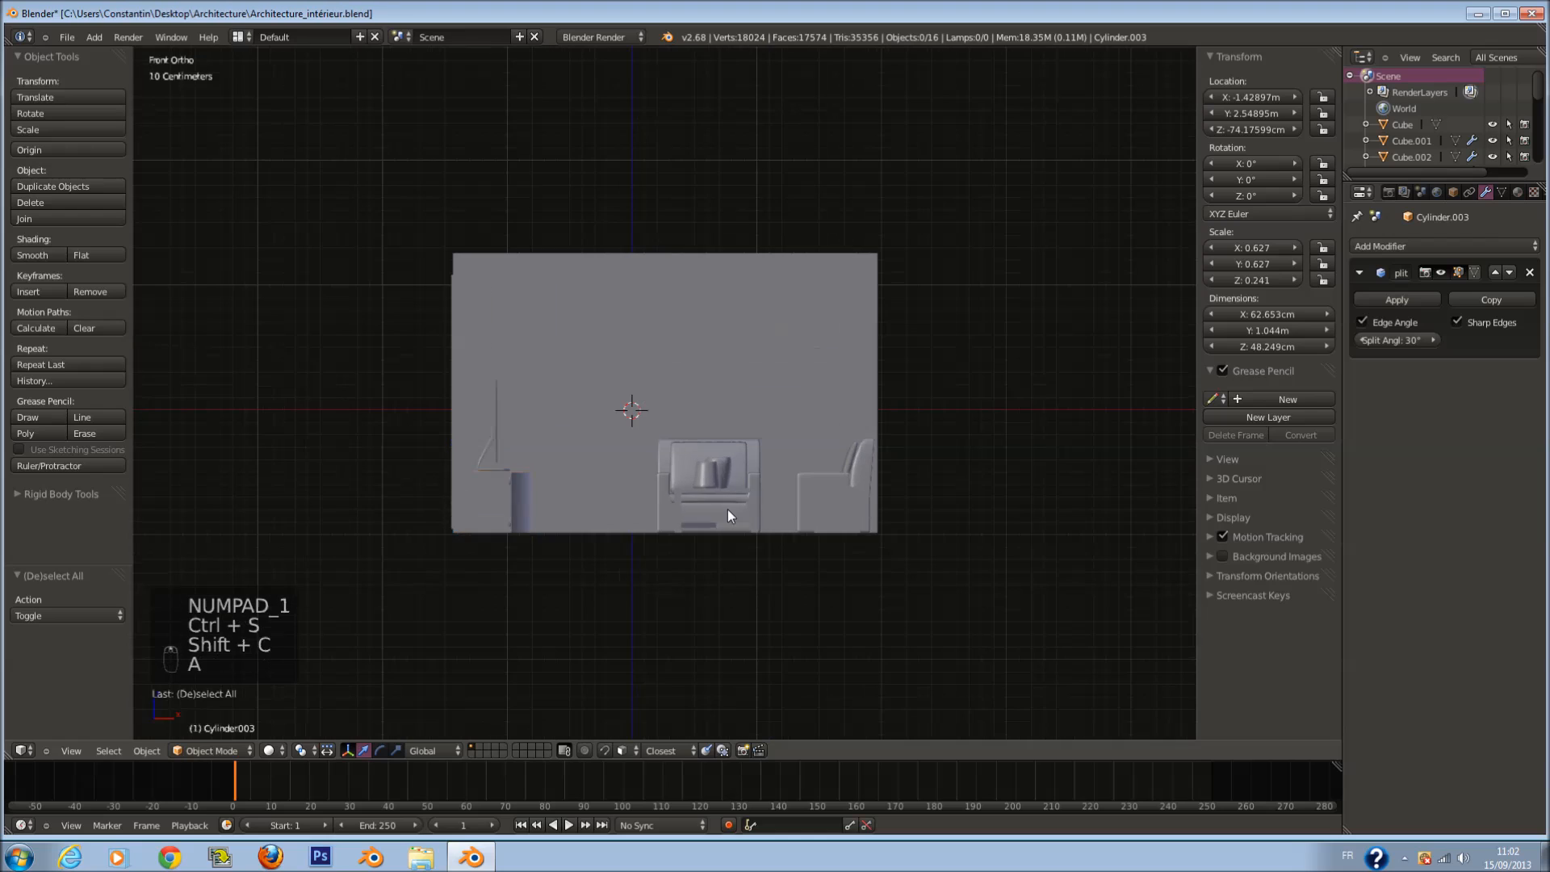
key(ctrl+s)
Step: Add a cube on the empty second layer and open it for mesh editing
click(473, 747)
key(shift+a)
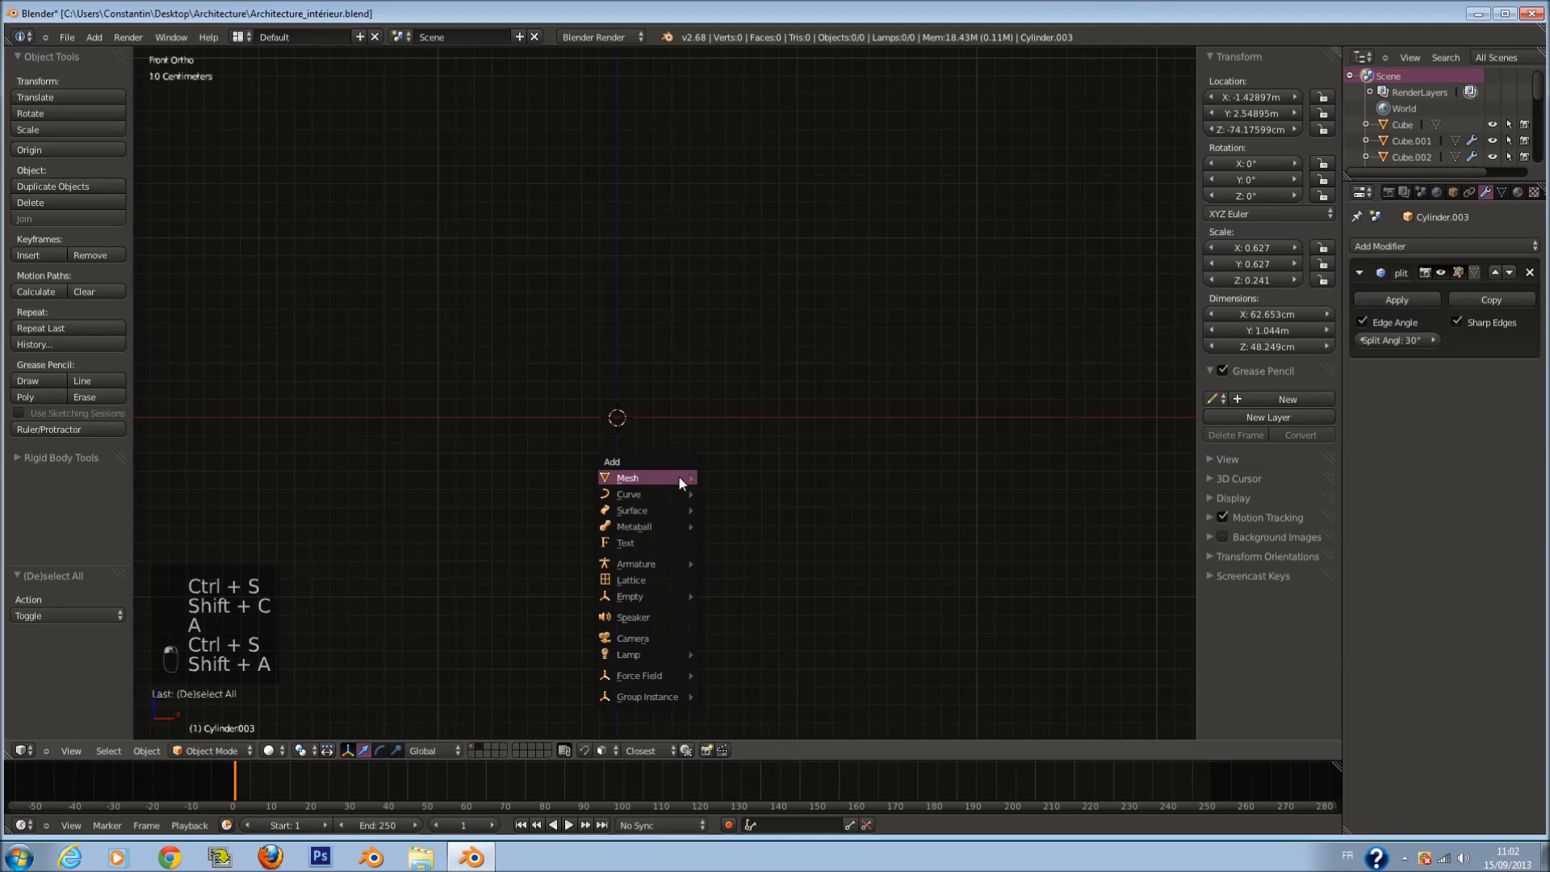
mouse_move(678, 476)
click(725, 492)
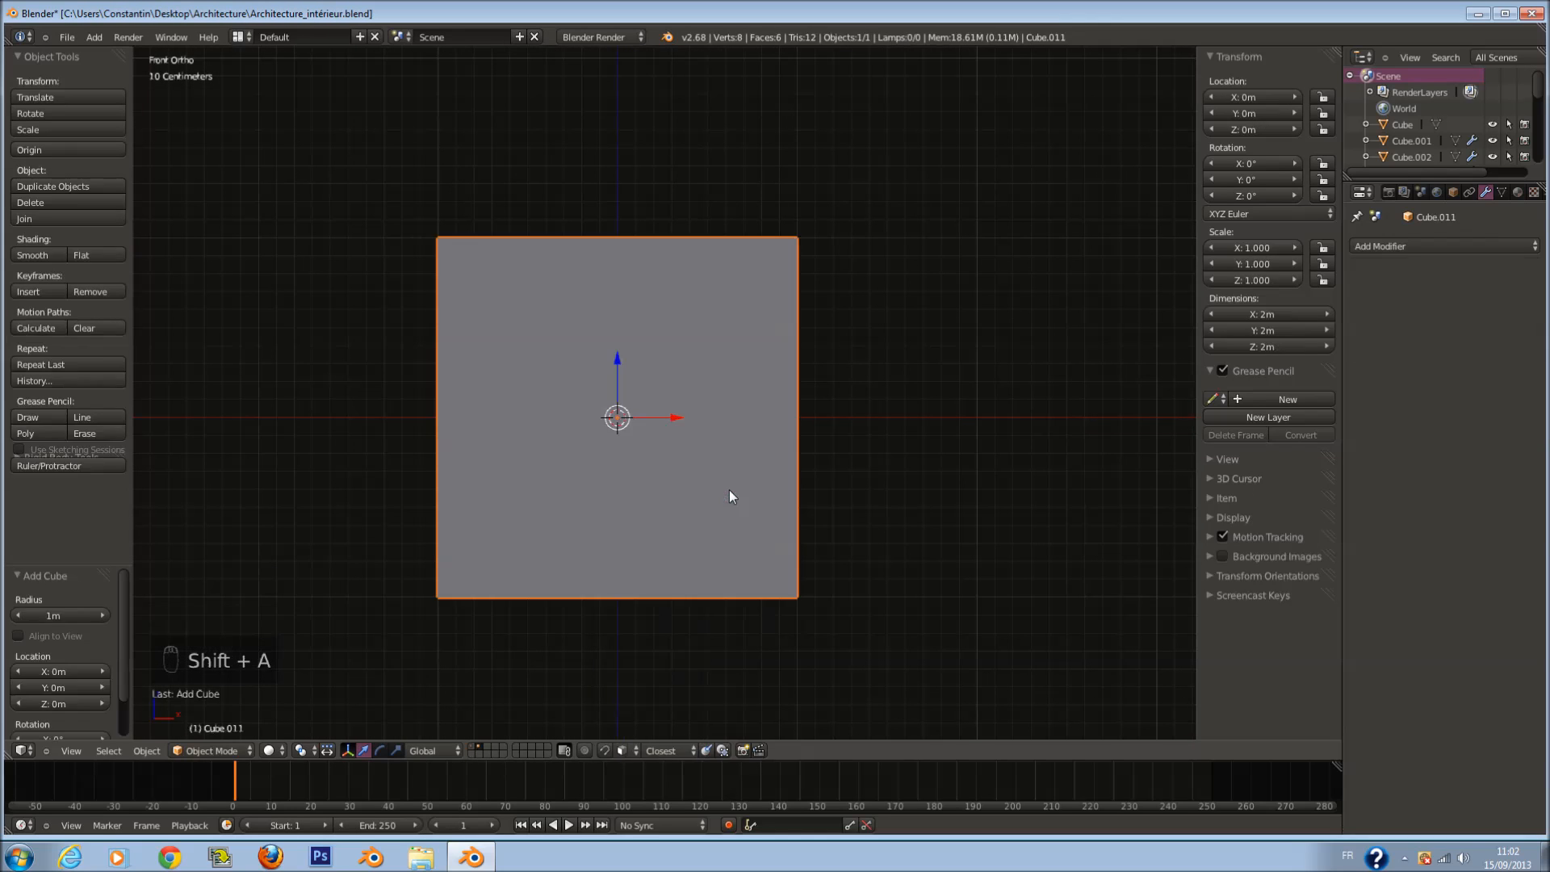
scroll(731, 489, up, 1)
scroll(771, 354, down, 3)
key(Tab)
middle_drag(759, 362, 739, 422)
scroll(767, 348, up, 2)
key(a)
key(a)
right_click(787, 299)
right_click(787, 300)
key(w)
key(x)
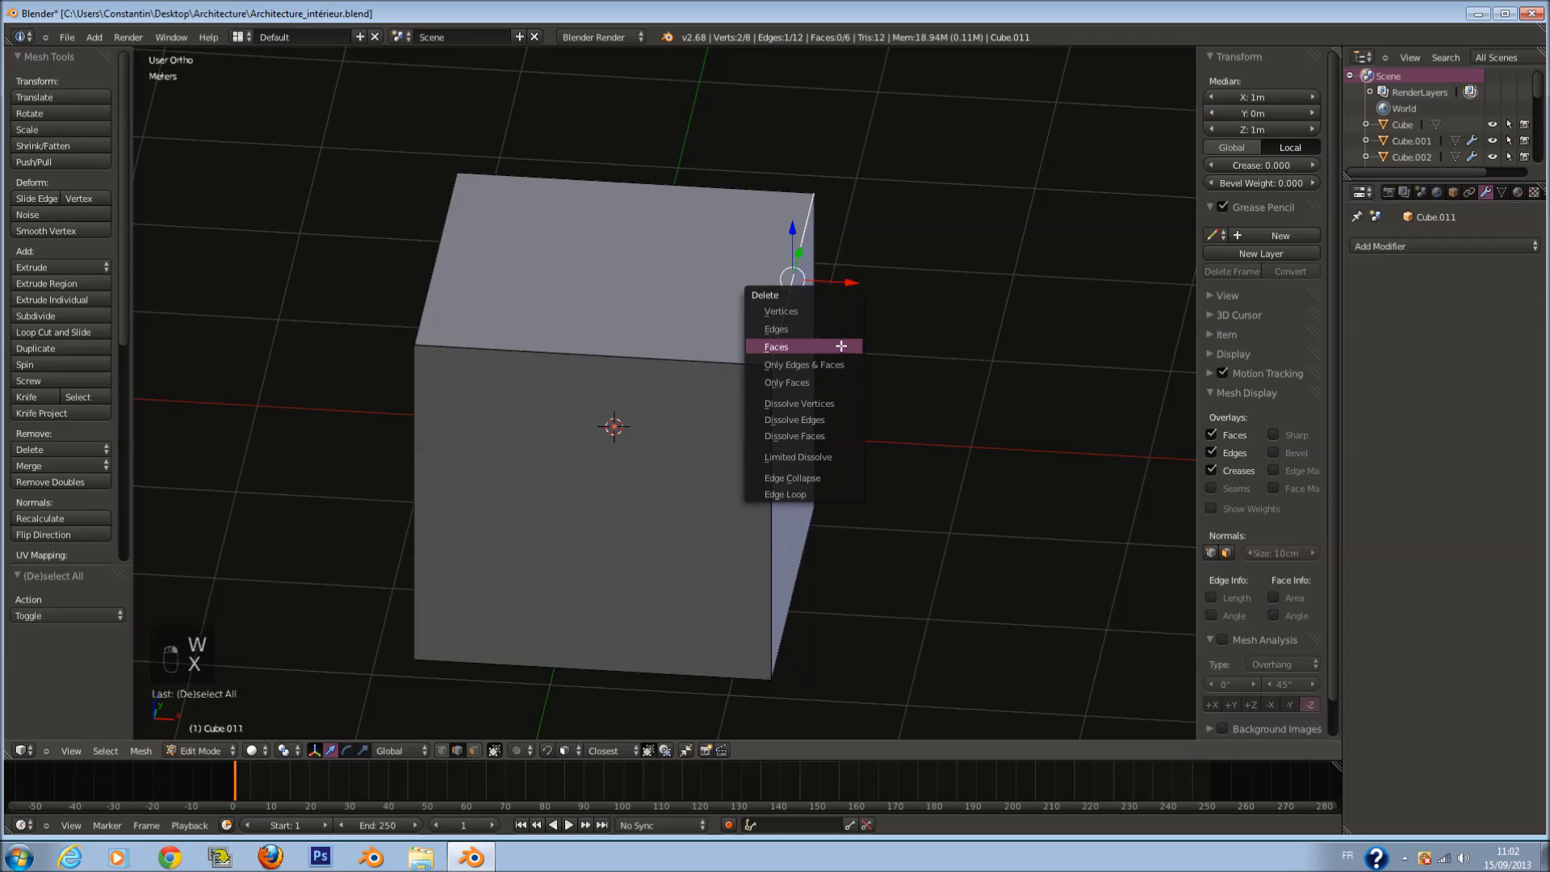
Step: Cut two vertical edge loops through the cube and spread them apart along X by a factor of 1.512
key(a)
key(ctrl+r)
click(622, 167)
right_click(621, 167)
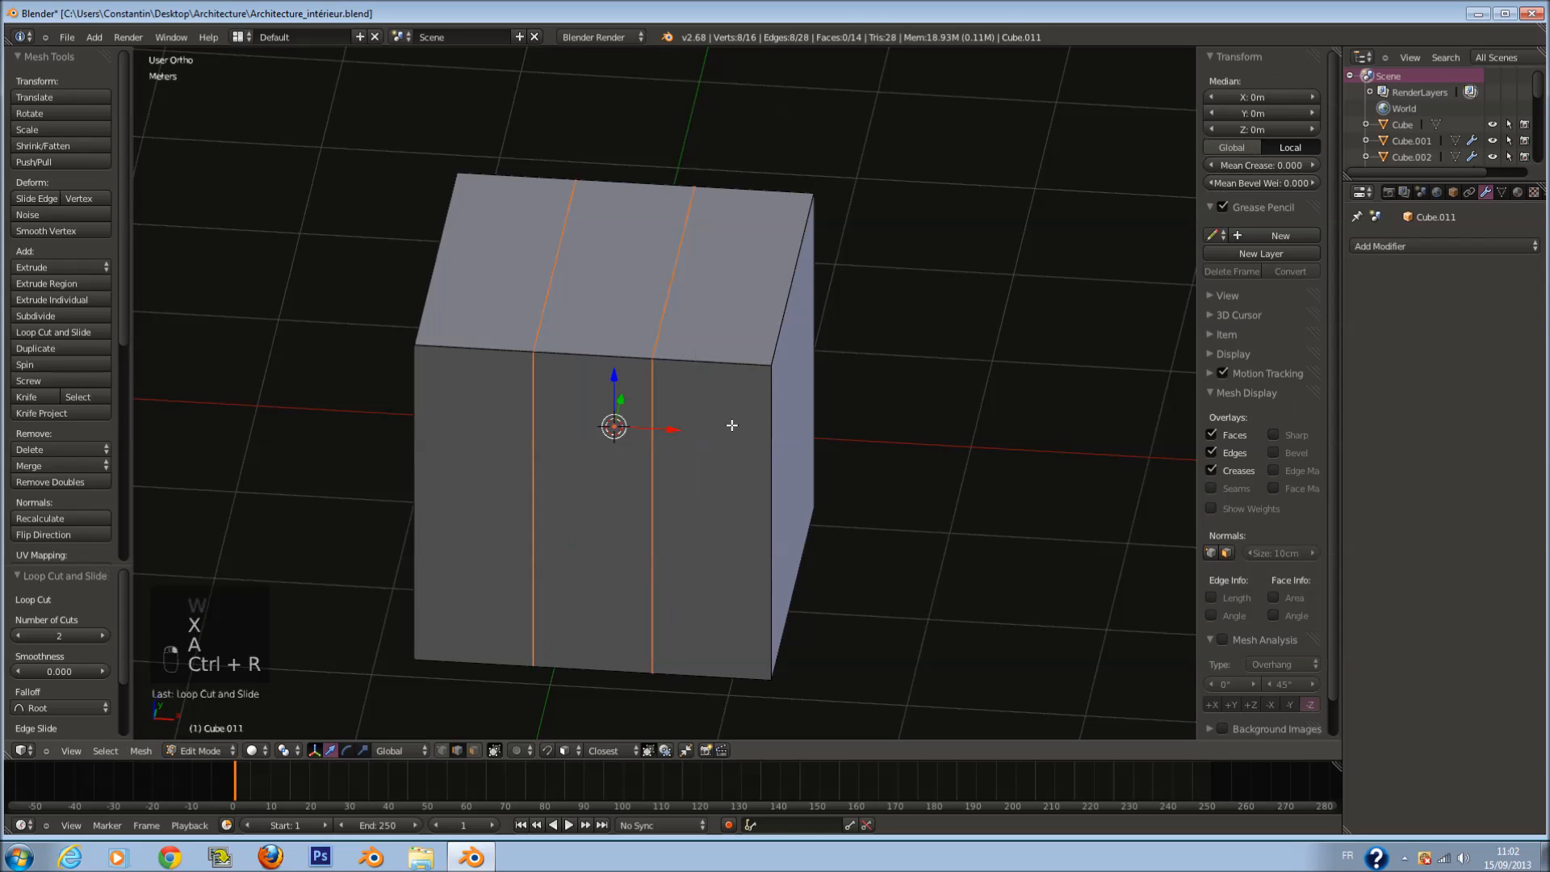
key(s)
key(x)
click(794, 455)
Step: Merge the upper edge on the cube's positive X side at its centre
right_click(763, 309)
key(w)
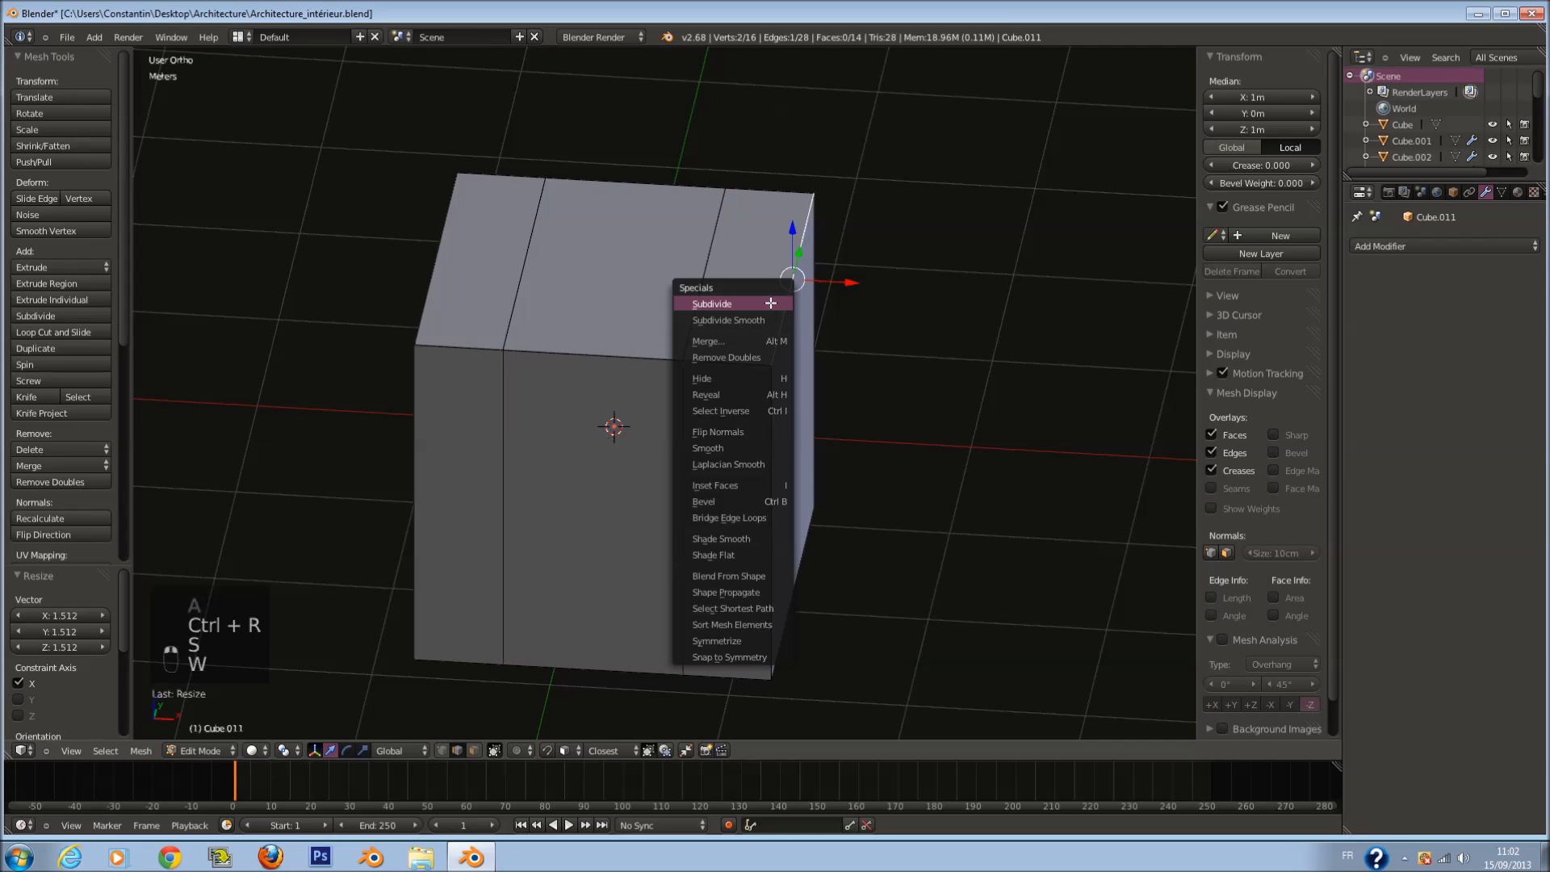
key(x)
key(w)
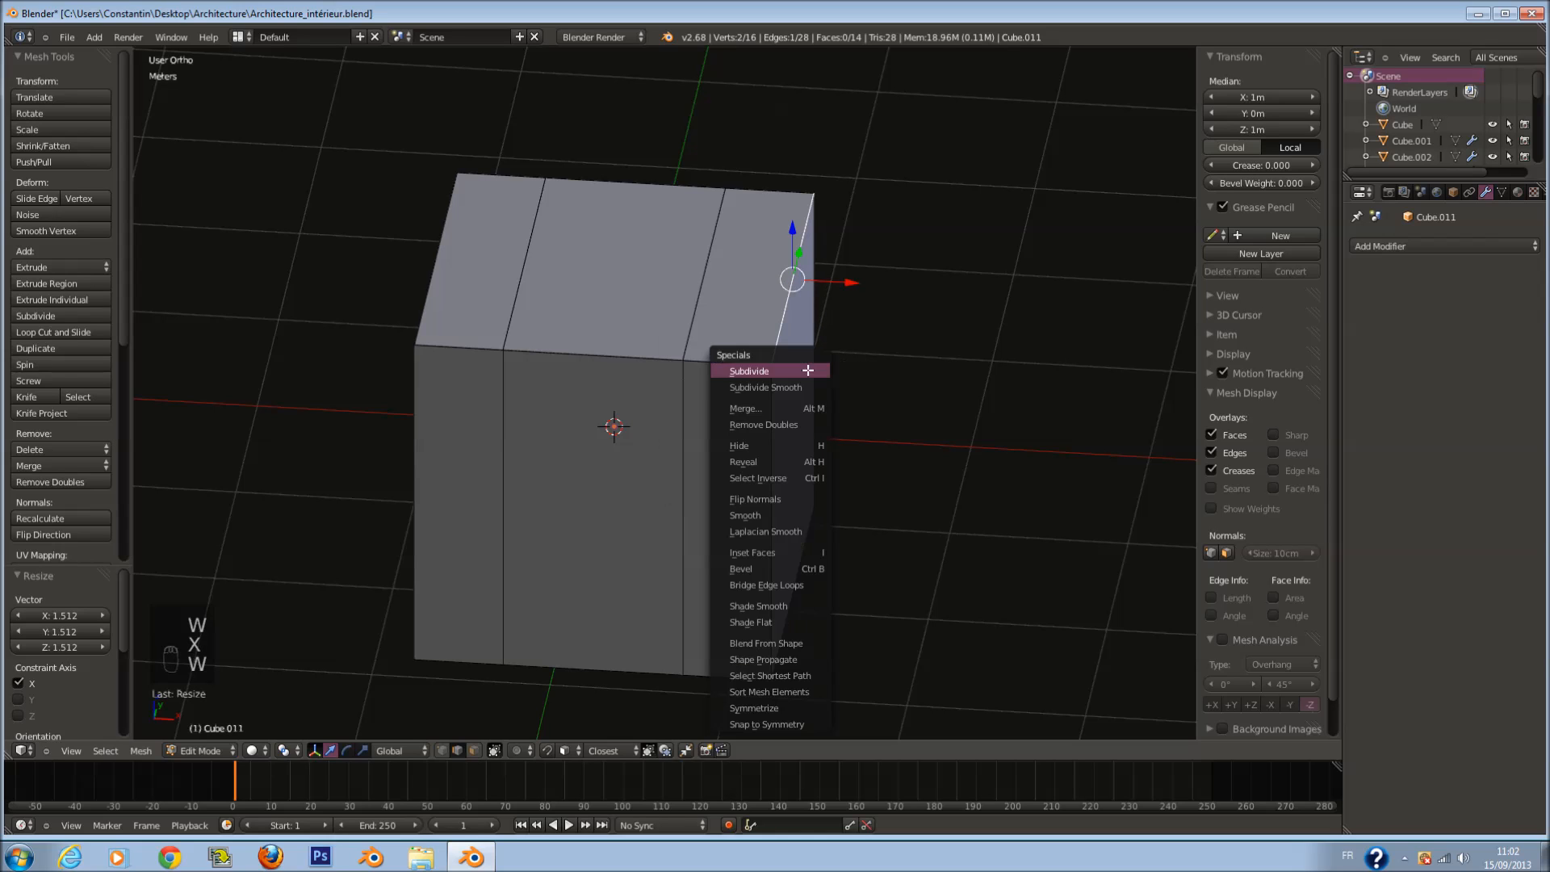
click(800, 413)
click(800, 413)
Step: Merge the upper and lower edges on the cube's negative X side at their centres
right_click(454, 265)
key(w)
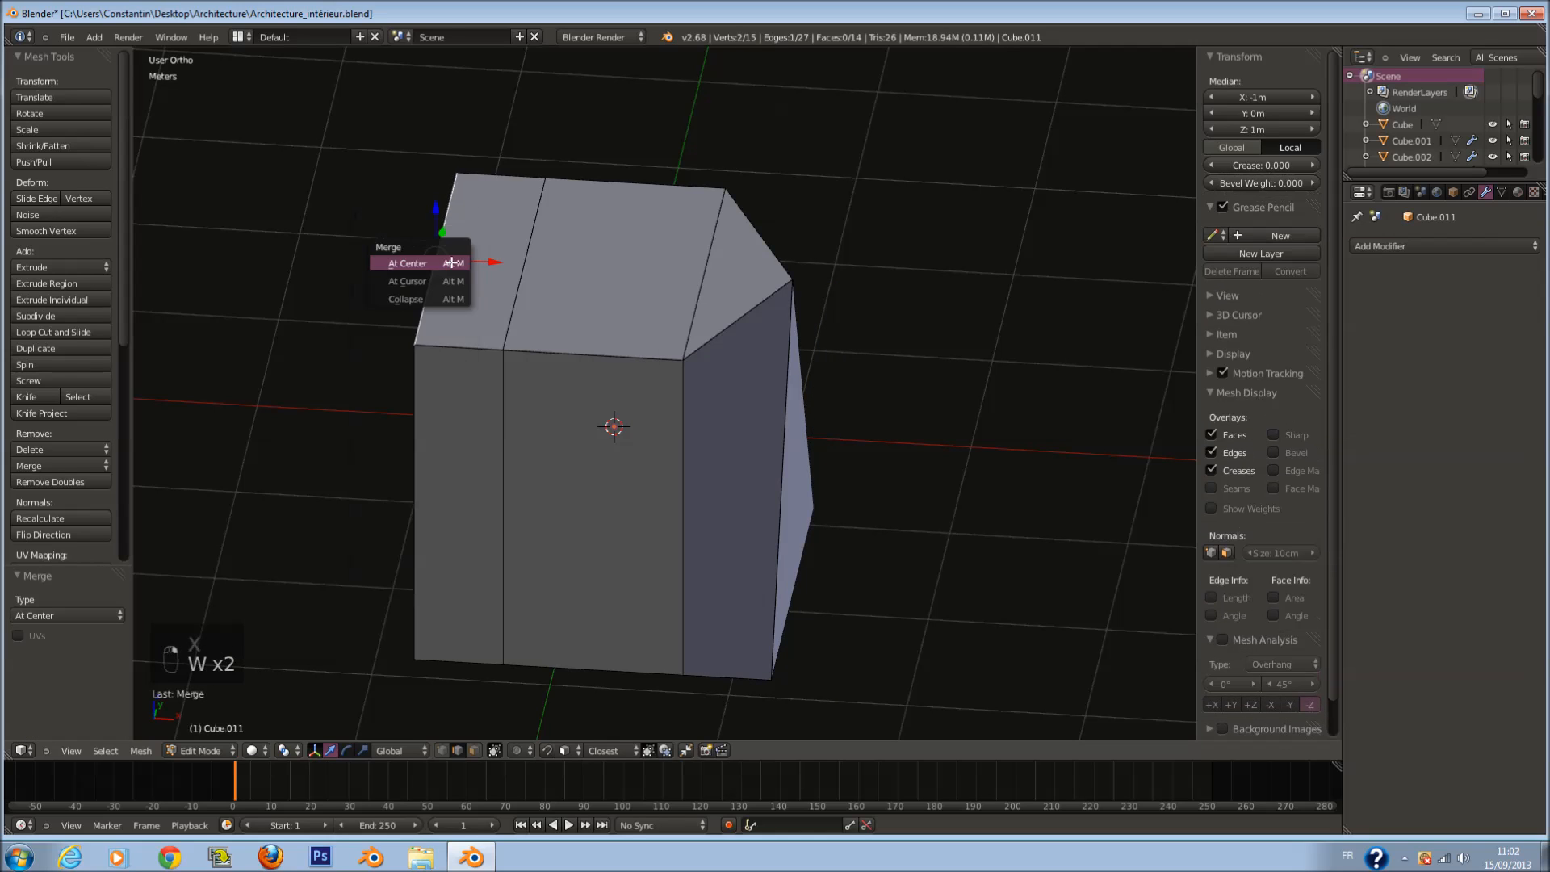
click(454, 265)
click(453, 265)
middle_drag(597, 433, 608, 218)
right_click(452, 491)
key(w)
click(452, 491)
click(451, 491)
Step: Merge the remaining lower edge on the positive X side at its centre, undoing the misplaced first attempt
middle_drag(450, 488, 670, 595)
right_click(757, 571)
key(w)
click(769, 561)
key(ctrl+z)
key(ctrl+z)
key(ctrl+z)
key(w)
click(766, 518)
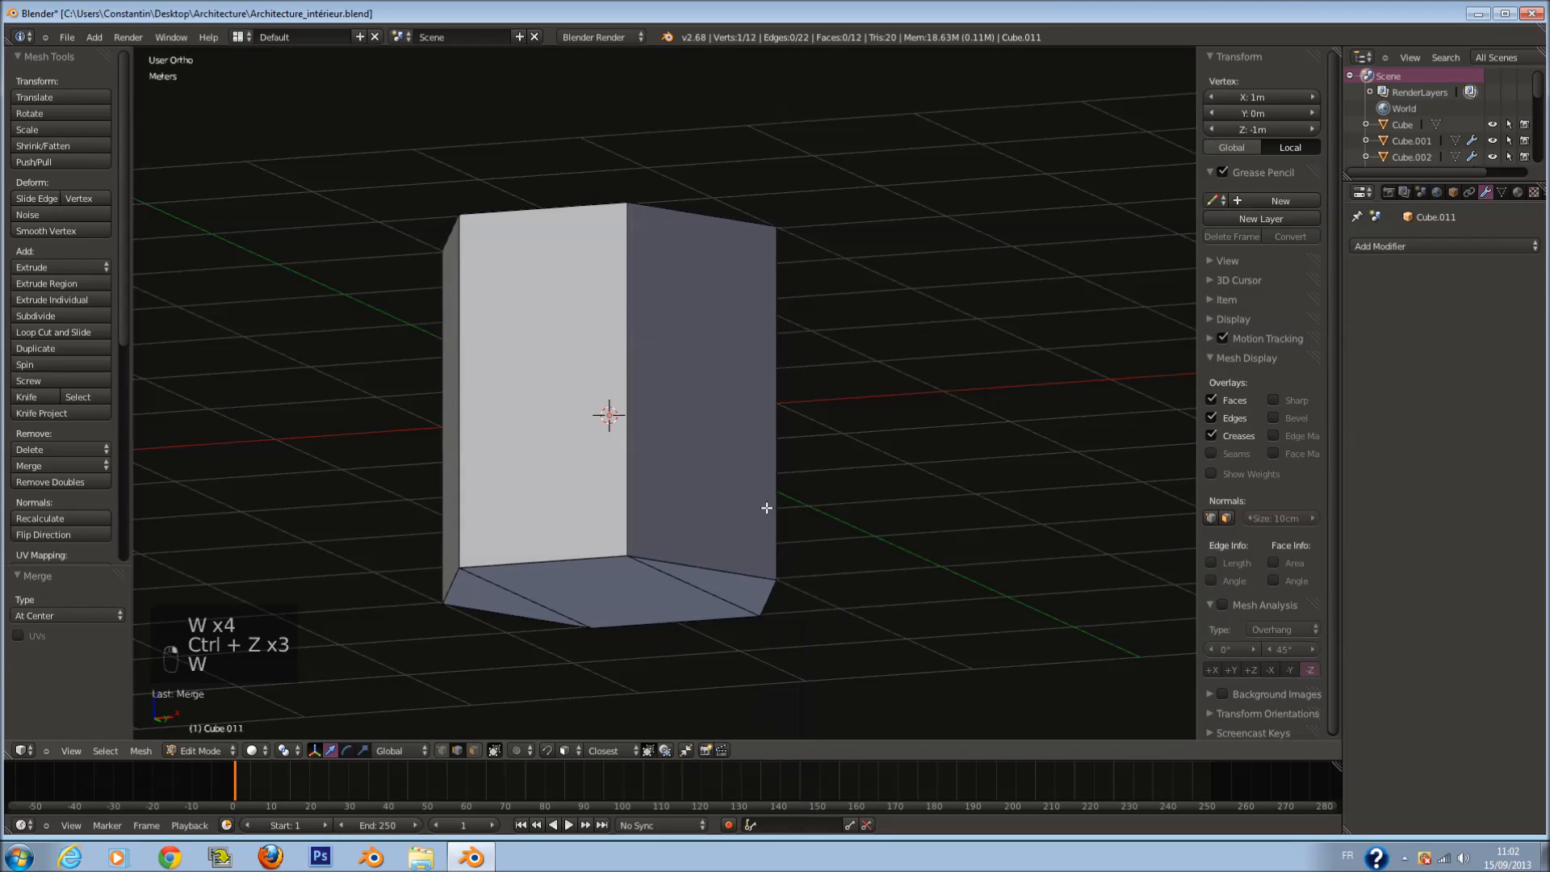
Step: Cut two horizontal edge loops around the block and spread them apart along Z by a factor of 1.645
middle_drag(765, 508, 767, 533)
key(a)
key(ctrl+r)
click(773, 392)
right_click(774, 392)
key(s)
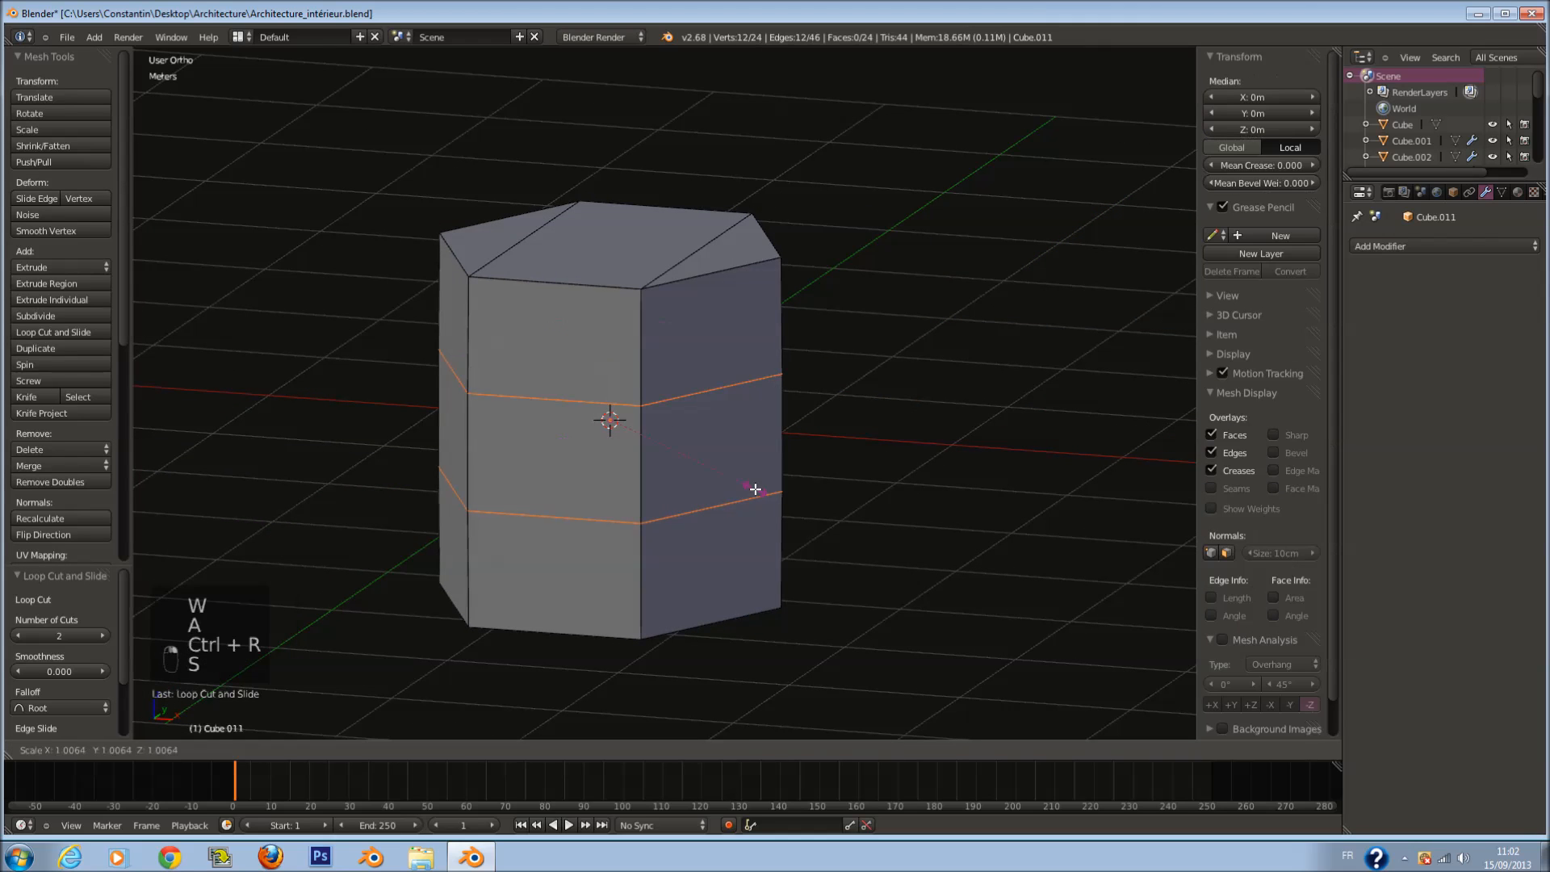
click(808, 565)
Step: Flatten the whole block in object mode by scaling it to 0.384 along Y
middle_drag(893, 292, 834, 315)
key(s)
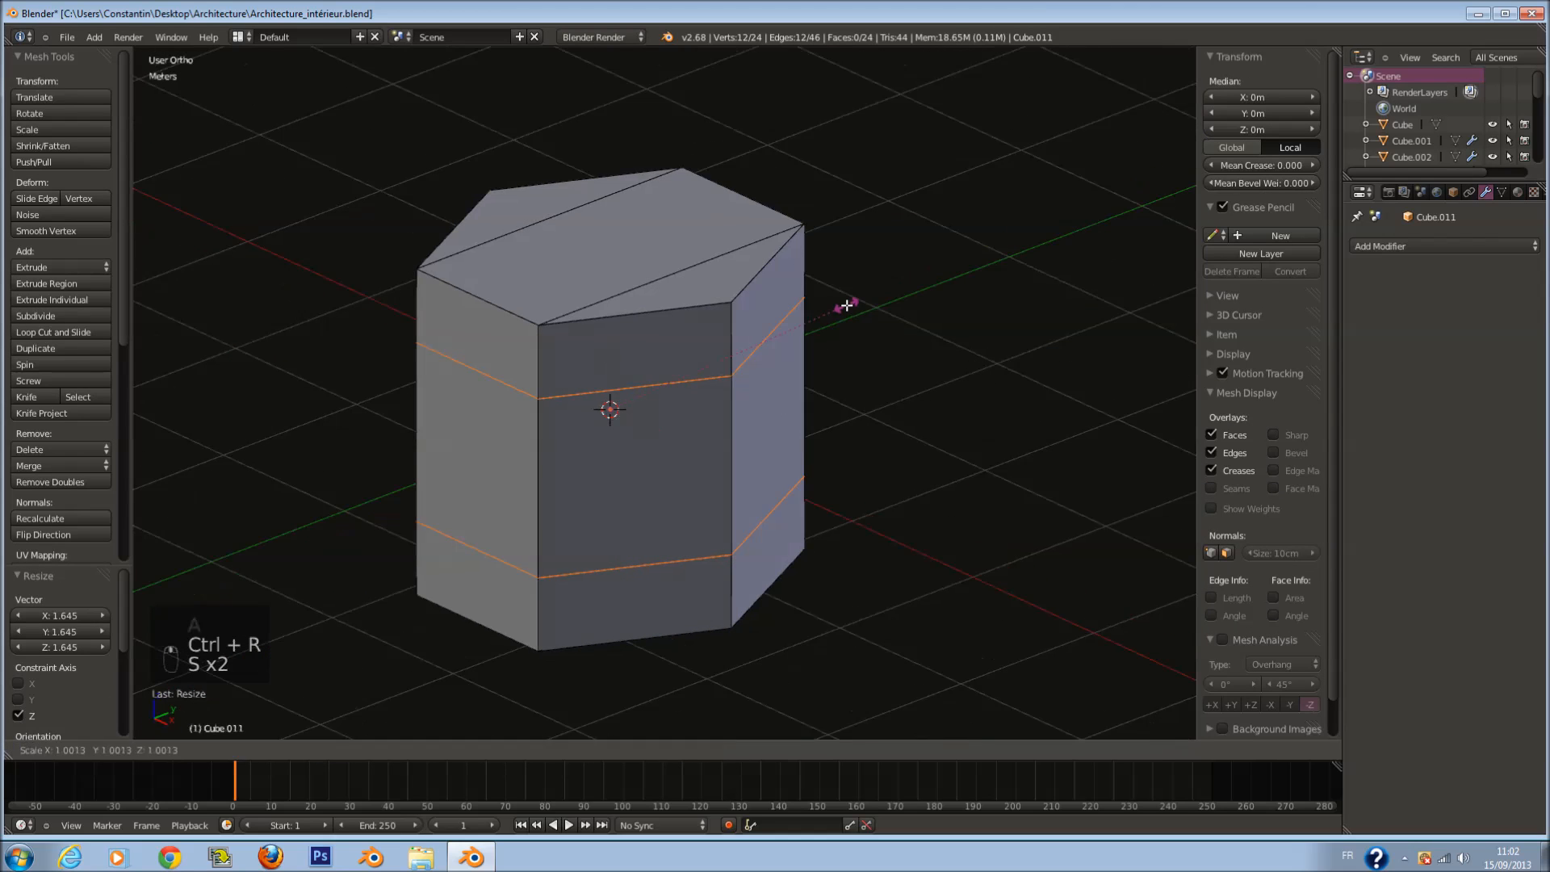
right_click(868, 300)
key(Tab)
key(s)
key(x)
right_click(836, 320)
key(s)
key(y)
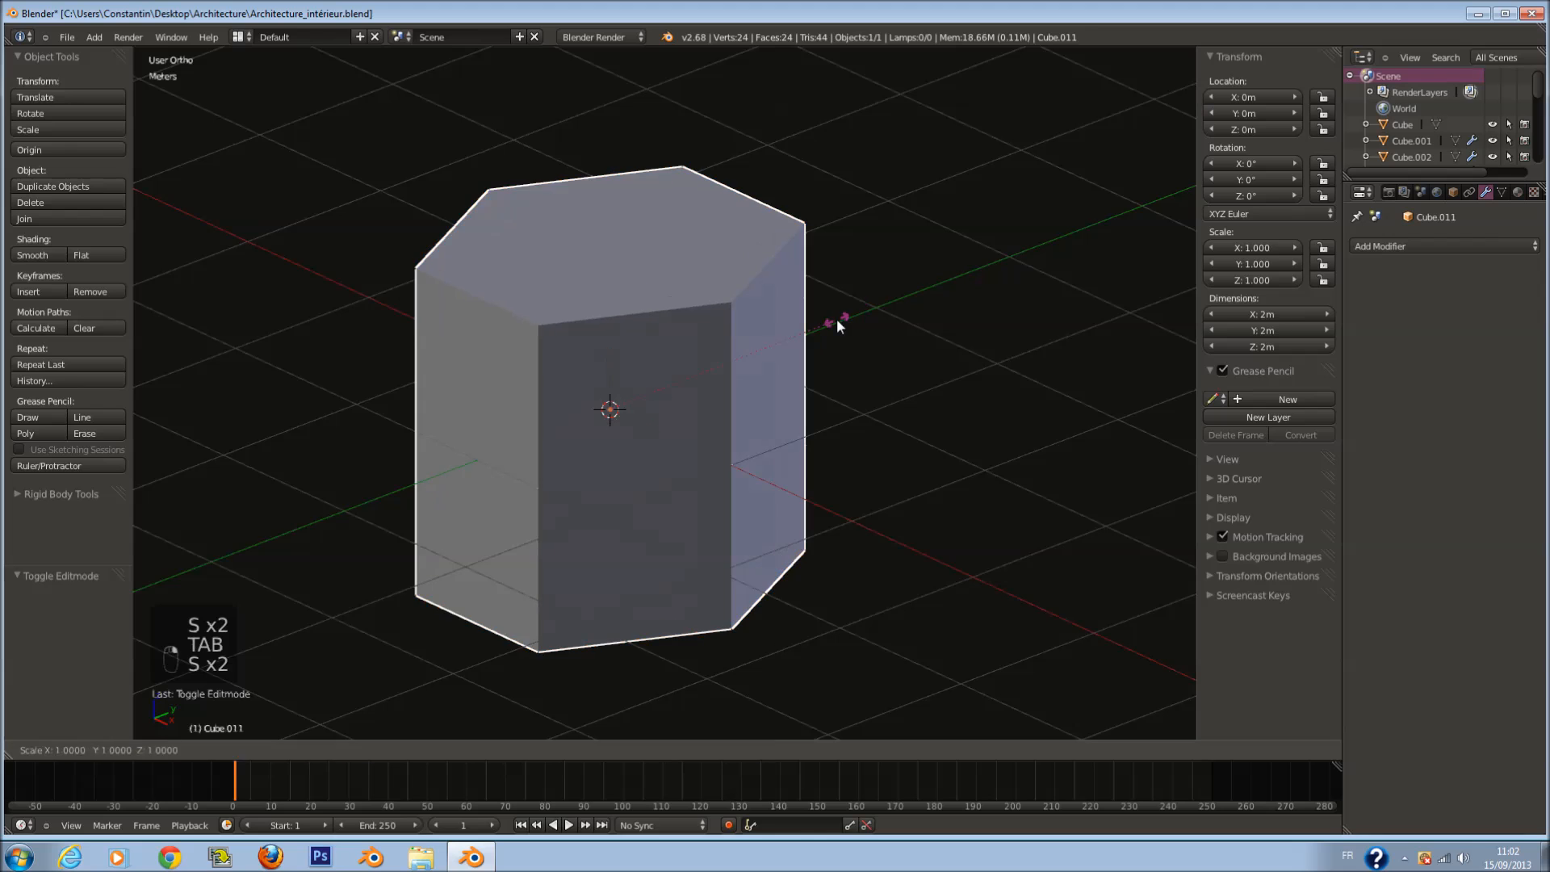
click(697, 442)
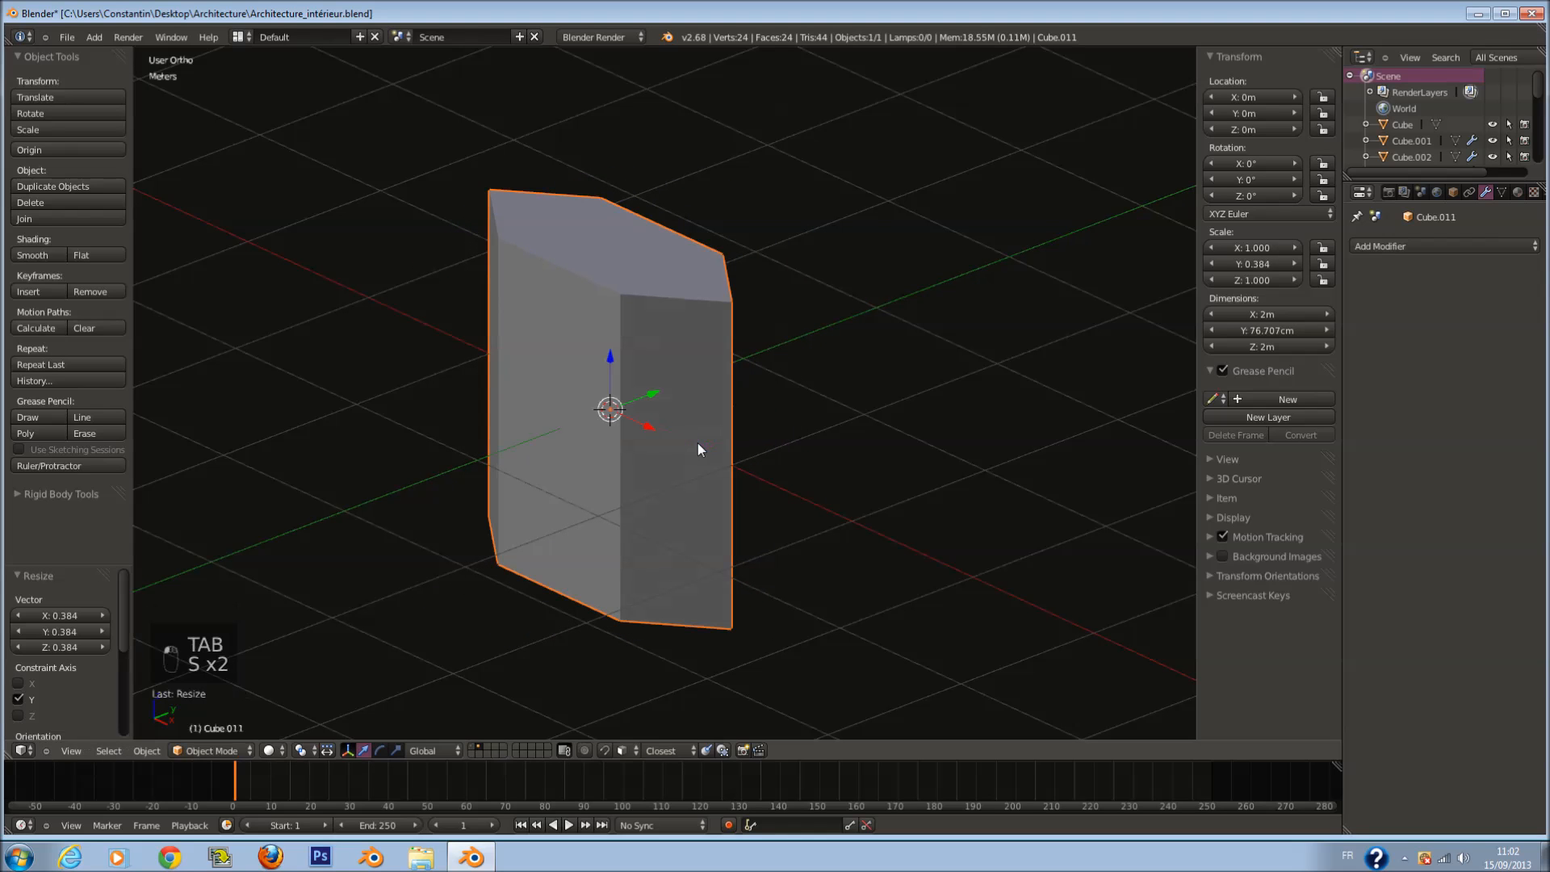
Step: Shade the block smooth and add a level 1 Subdivision Surface modifier
click(39, 256)
middle_drag(743, 371, 807, 353)
key(ctrl+1)
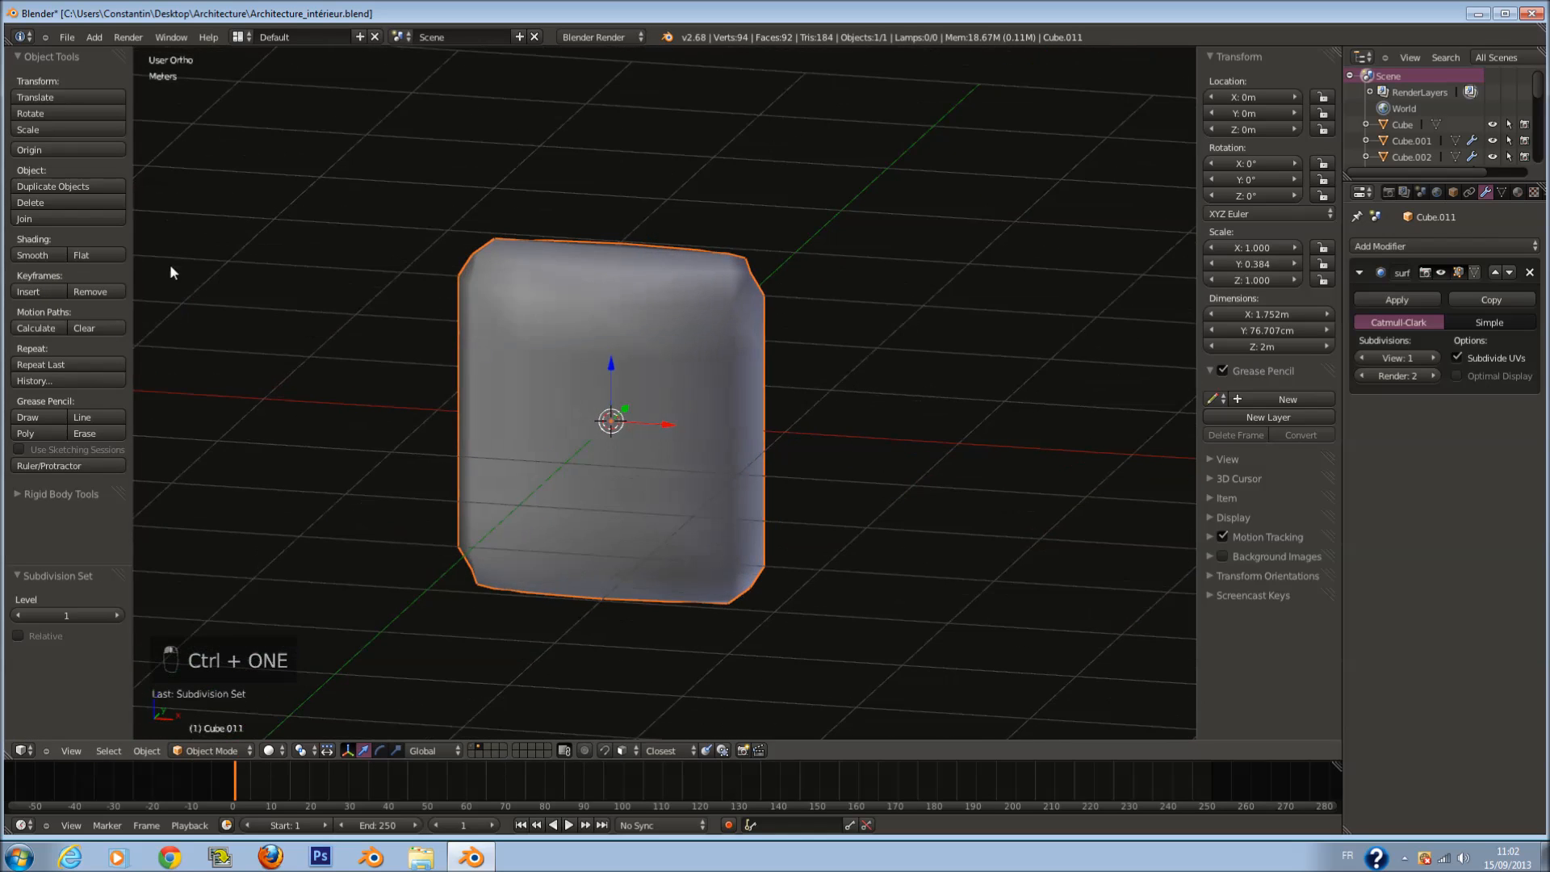
key(Tab)
key(a)
key(a)
key(ctrl+r)
click(699, 336)
click(699, 336)
key(Tab)
middle_drag(699, 337, 843, 344)
Step: Raise the modifier's viewport subdivisions to 2 and open the block for mesh editing
click(1434, 357)
middle_drag(928, 372, 734, 379)
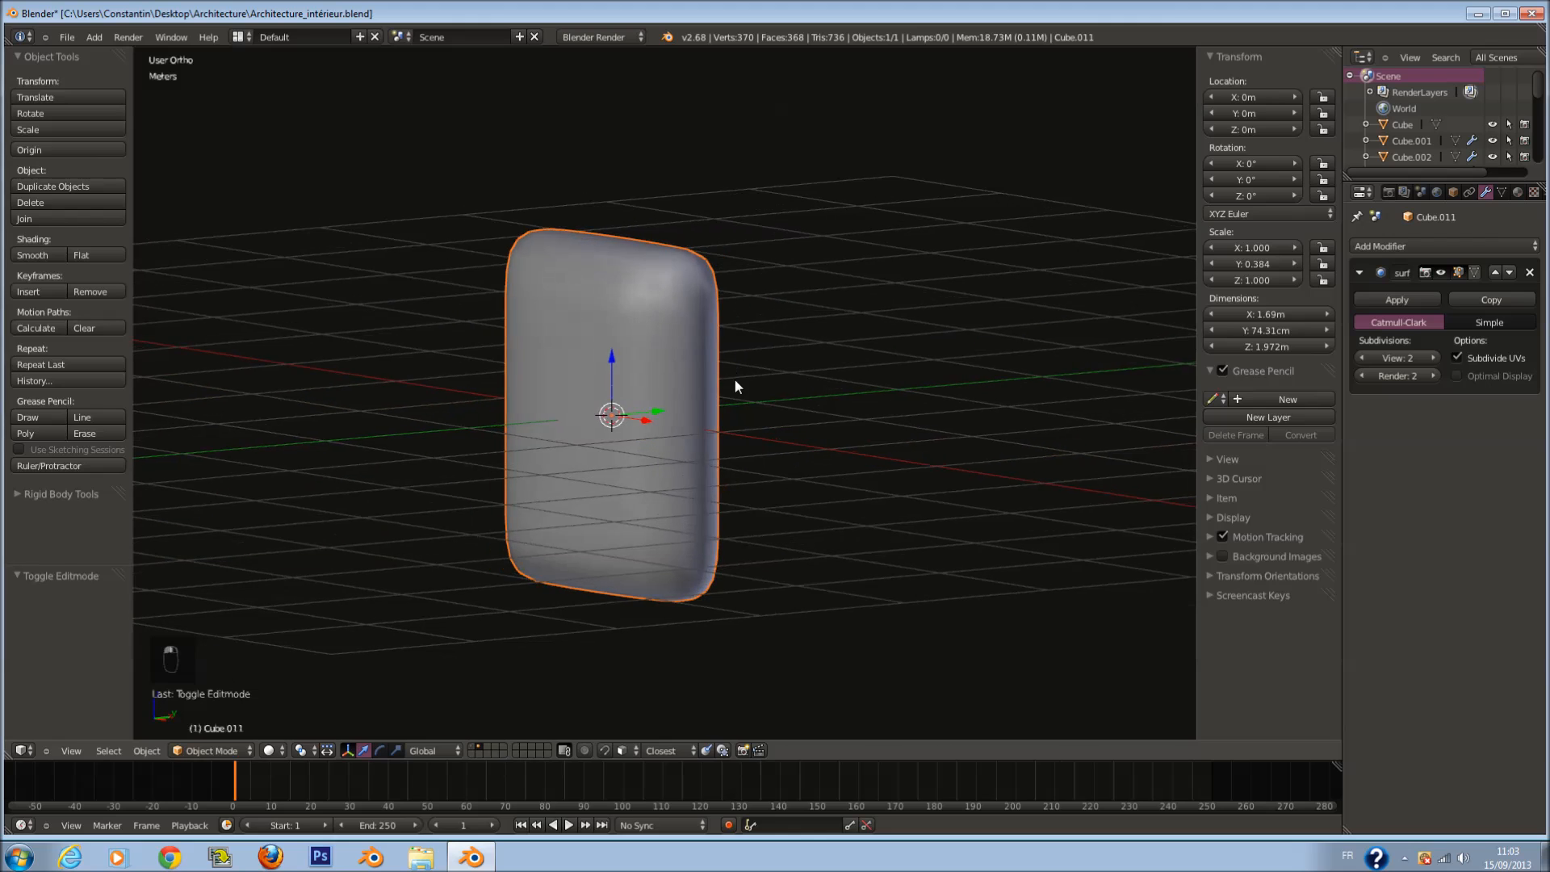
key(KP_1)
key(Tab)
middle_drag(810, 294, 768, 387)
right_click(780, 402)
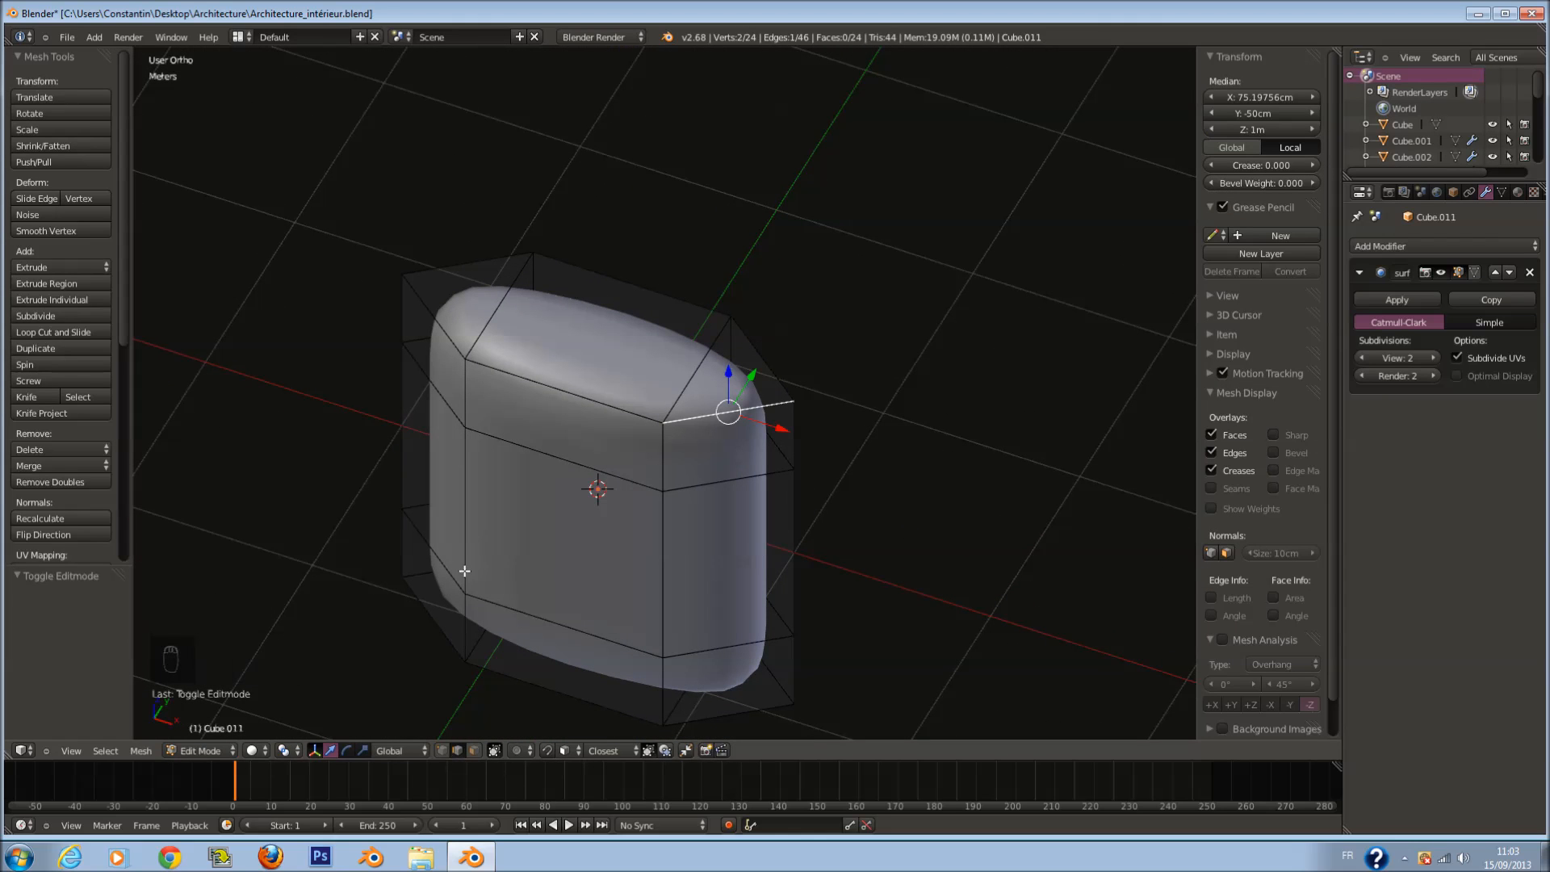
Step: Select the four outer side vertices around mid-height in front wireframe view and scale them inward
key(KP_1)
key(z)
key(a)
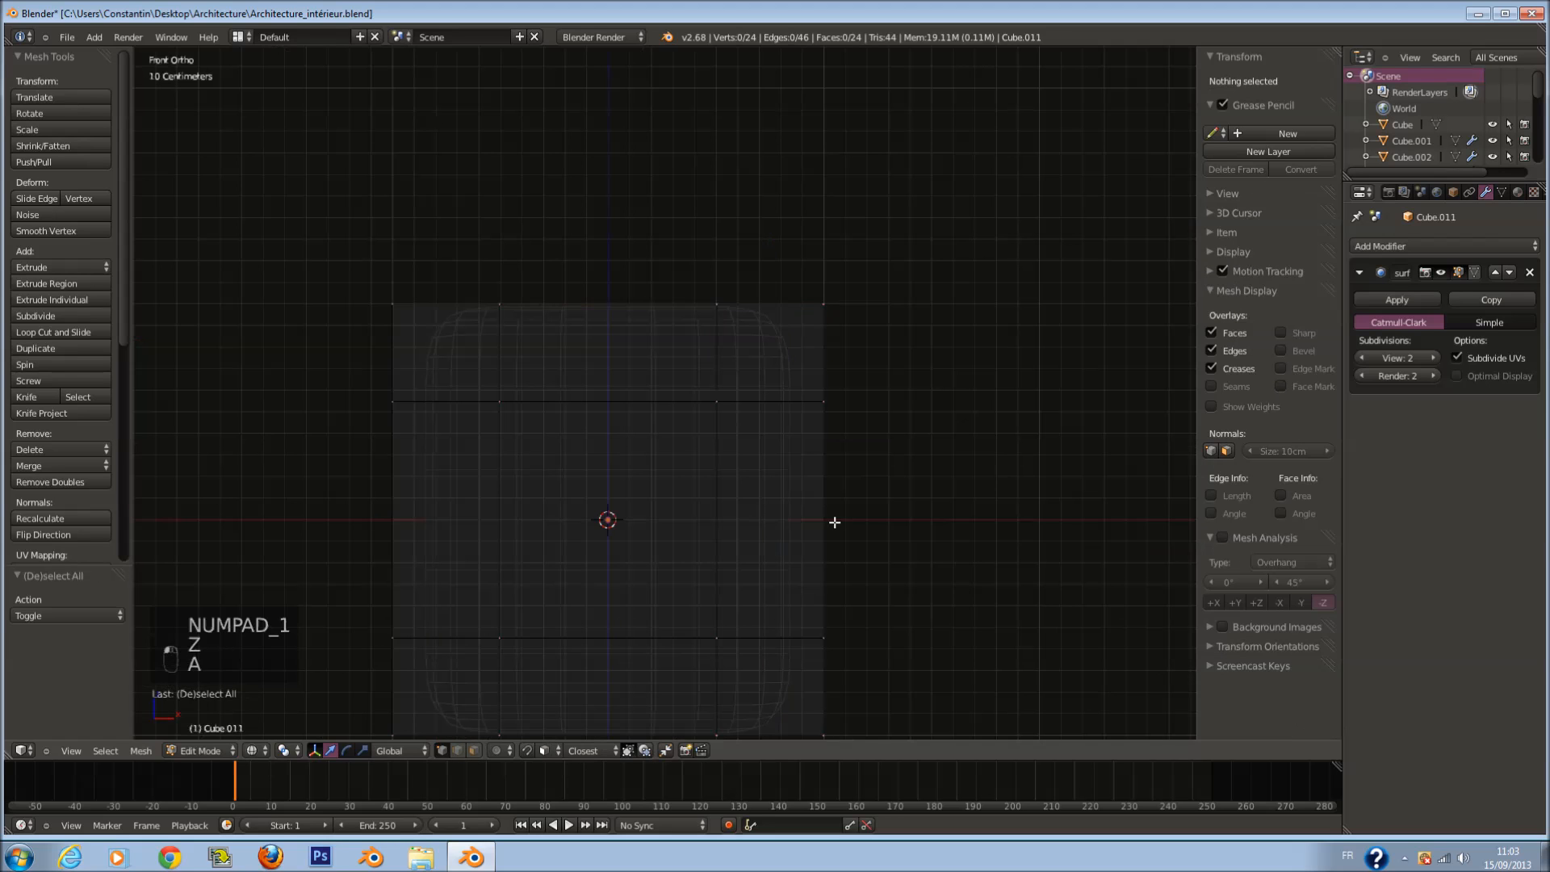
key(c)
drag(821, 422, 825, 621)
drag(406, 412, 404, 638)
key(Escape)
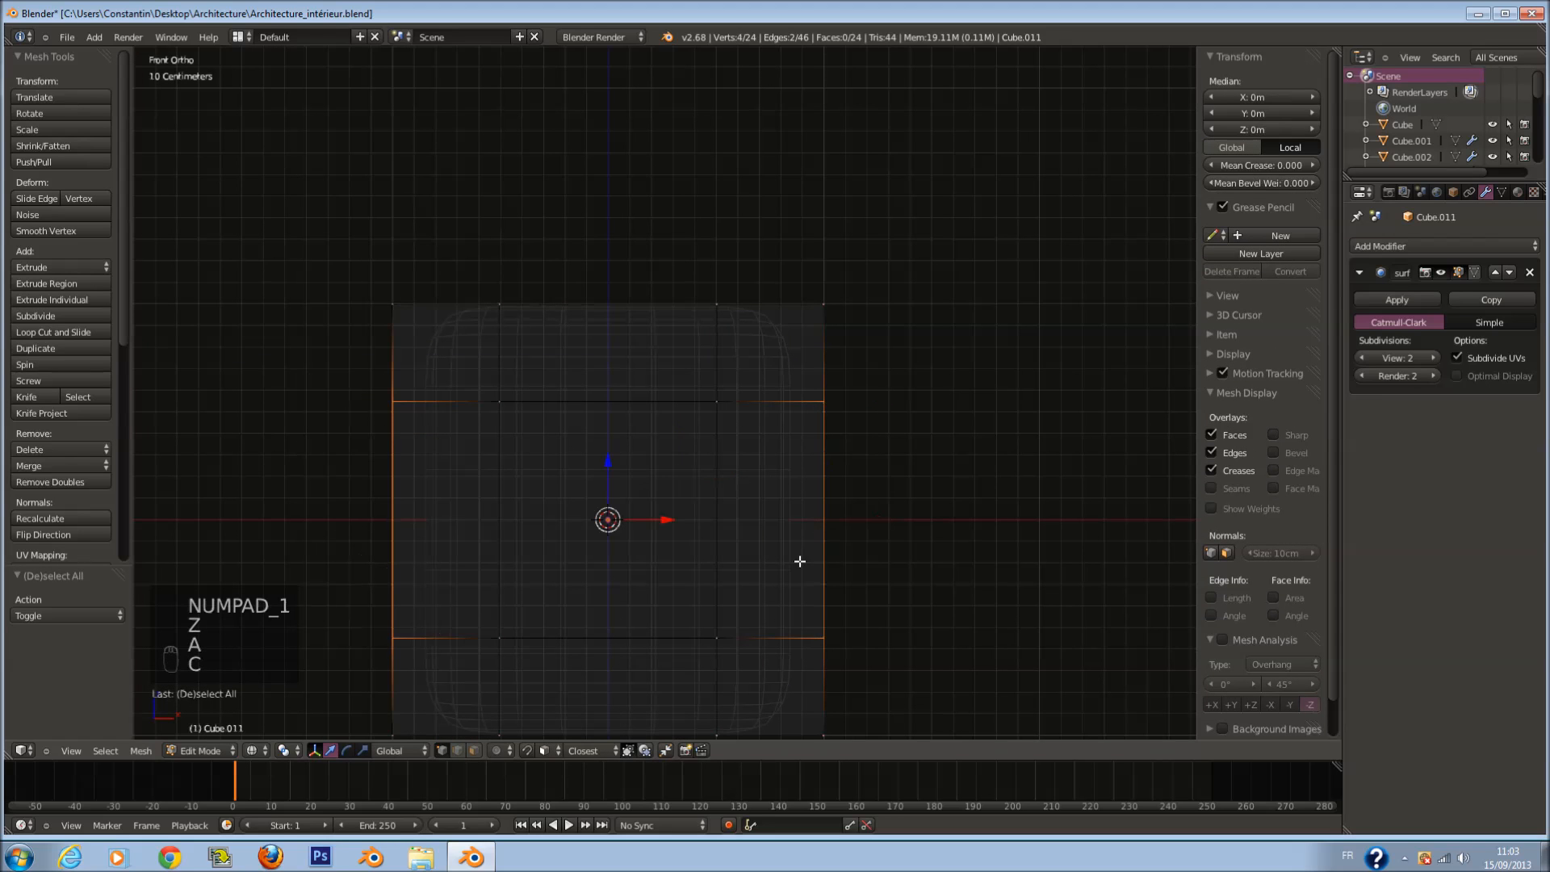
key(s)
key(y)
click(789, 554)
Step: Add a horizontal edge loop just below the top edge of the block
key(a)
key(ctrl+r)
click(814, 385)
click(826, 295)
key(a)
key(ctrl+r)
click(820, 679)
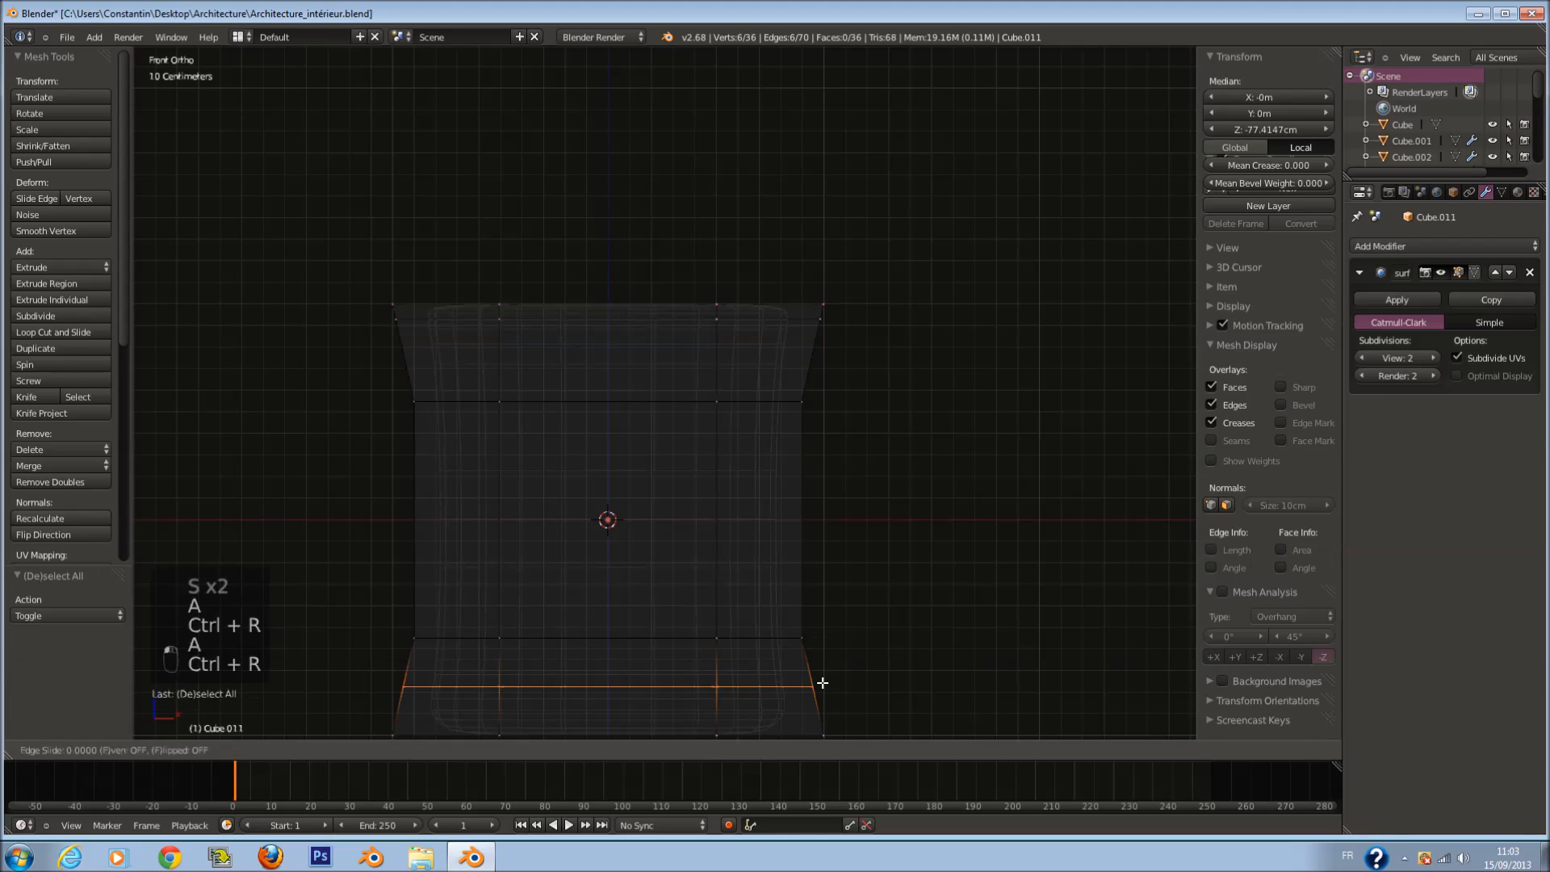
click(837, 729)
shift+scroll(779, 654, down, 5)
key(ctrl+z)
Step: Add a horizontal edge loop just above the bottom edge of the block
key(ctrl+r)
click(825, 592)
click(822, 633)
Step: Scale the inner vertices at the block's top and bottom by 1.108 along Z, and save the file from object mode
key(a)
key(c)
drag(501, 646, 717, 634)
key(c)
key(s)
key(z)
click(688, 701)
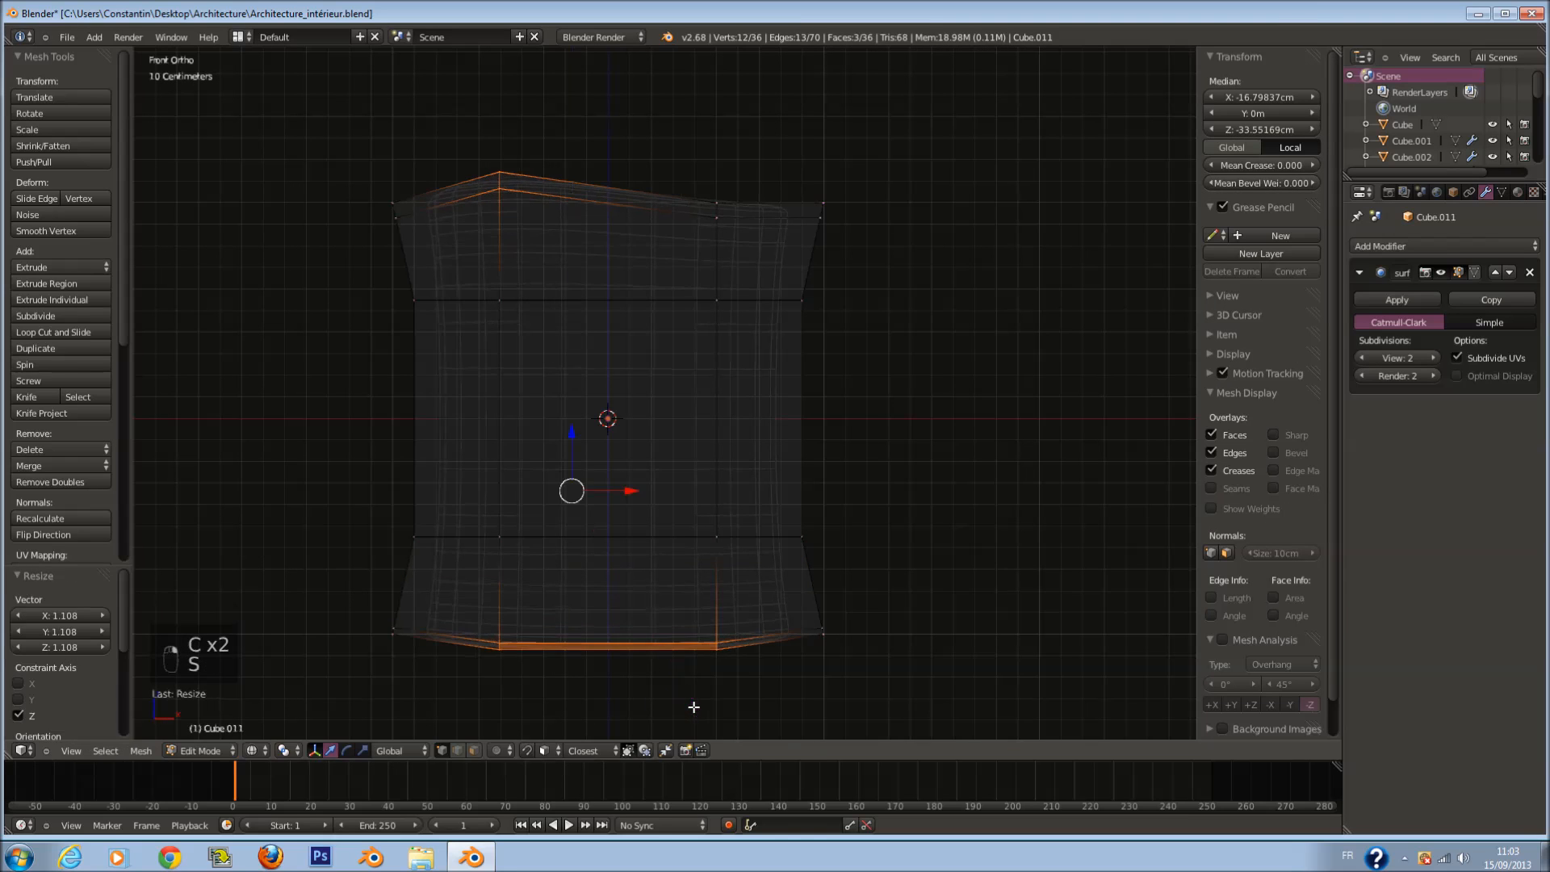
key(Tab)
scroll(759, 540, down, 1)
key(ctrl+s)
Step: In side wireframe view, select the vertices along the block's vertical centre line and scale them outward along Z
middle_drag(759, 539, 698, 477)
key(KP_3)
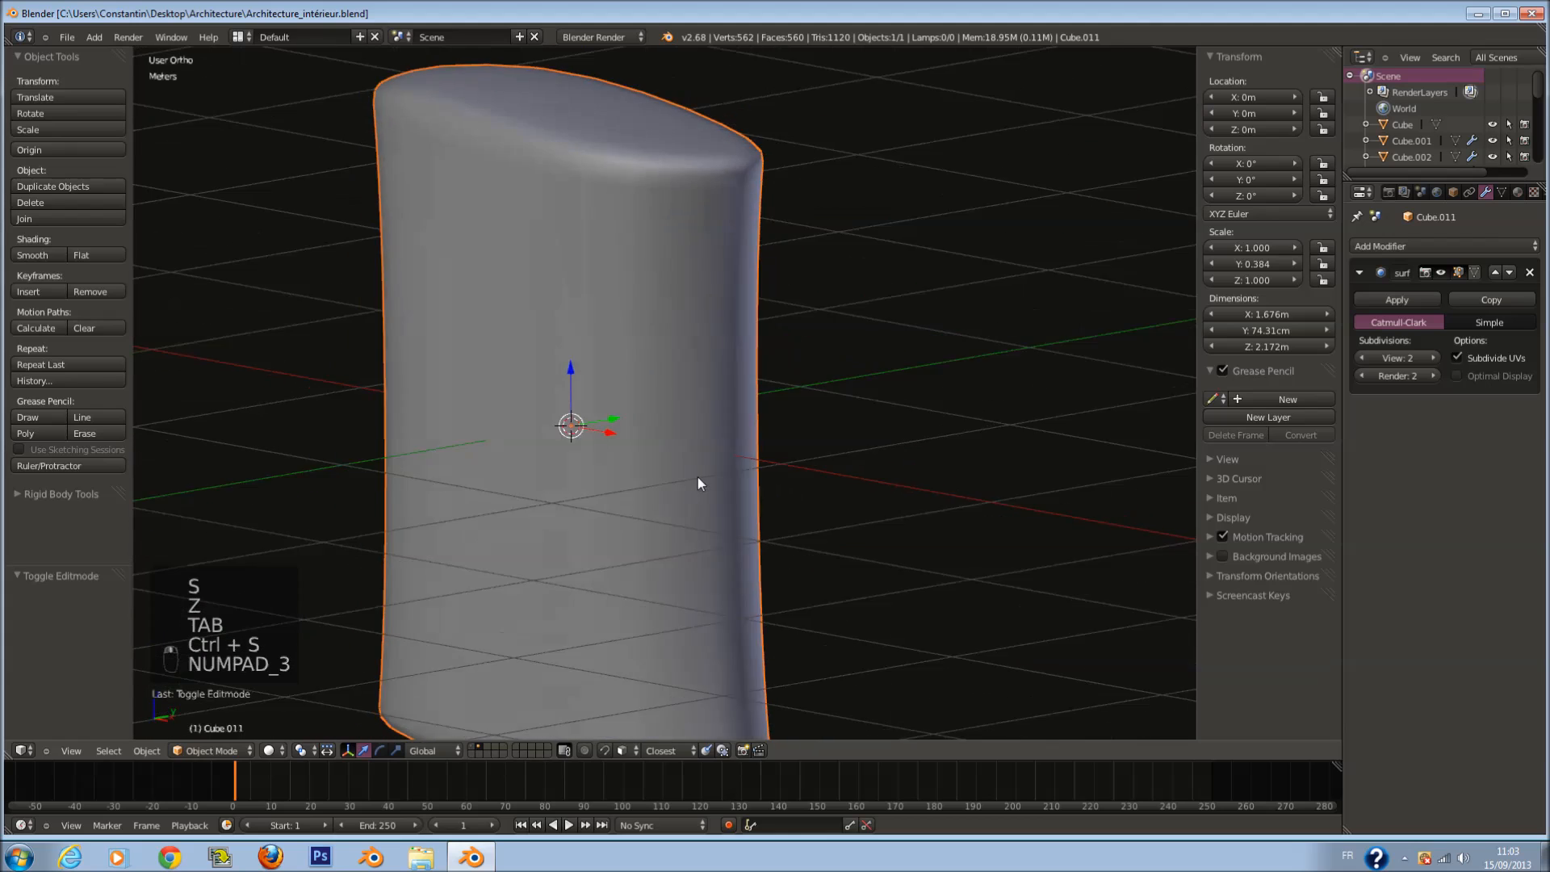
key(z)
key(Tab)
key(a)
key(a)
key(a)
key(a)
key(a)
key(c)
key(c)
key(c)
drag(627, 110, 640, 694)
key(s)
key(z)
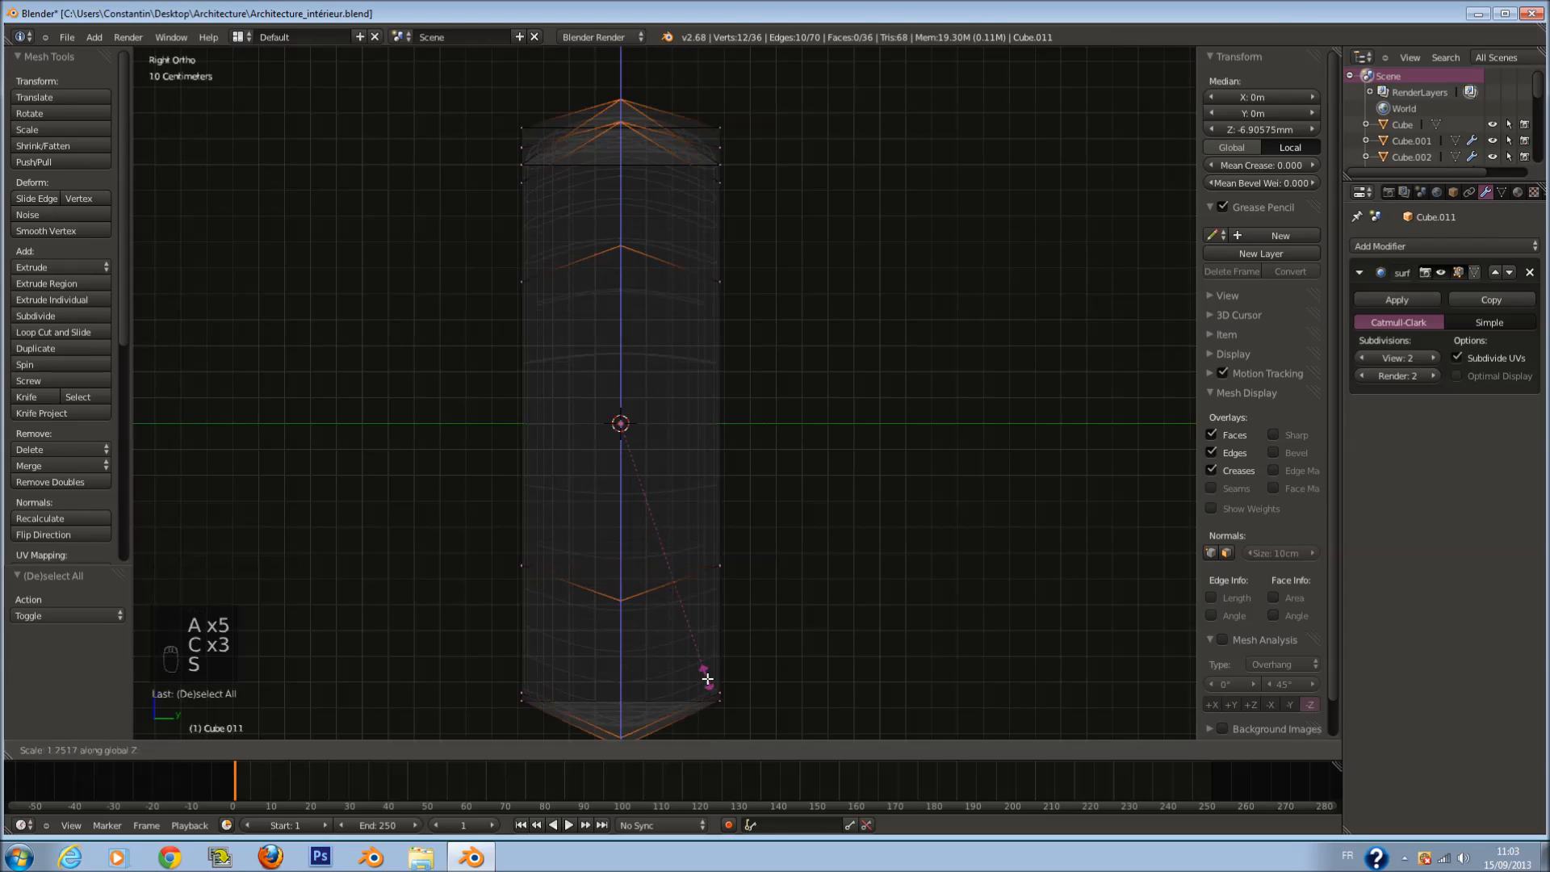
click(707, 679)
Step: Select the vertices along both outer sides in side view and scale them slightly inward along Z
key(a)
key(c)
drag(524, 113, 520, 707)
mouse_move(719, 166)
mouse_down()
mouse_move(727, 502)
mouse_move(710, 692)
mouse_up()
key(Escape)
key(s)
key(z)
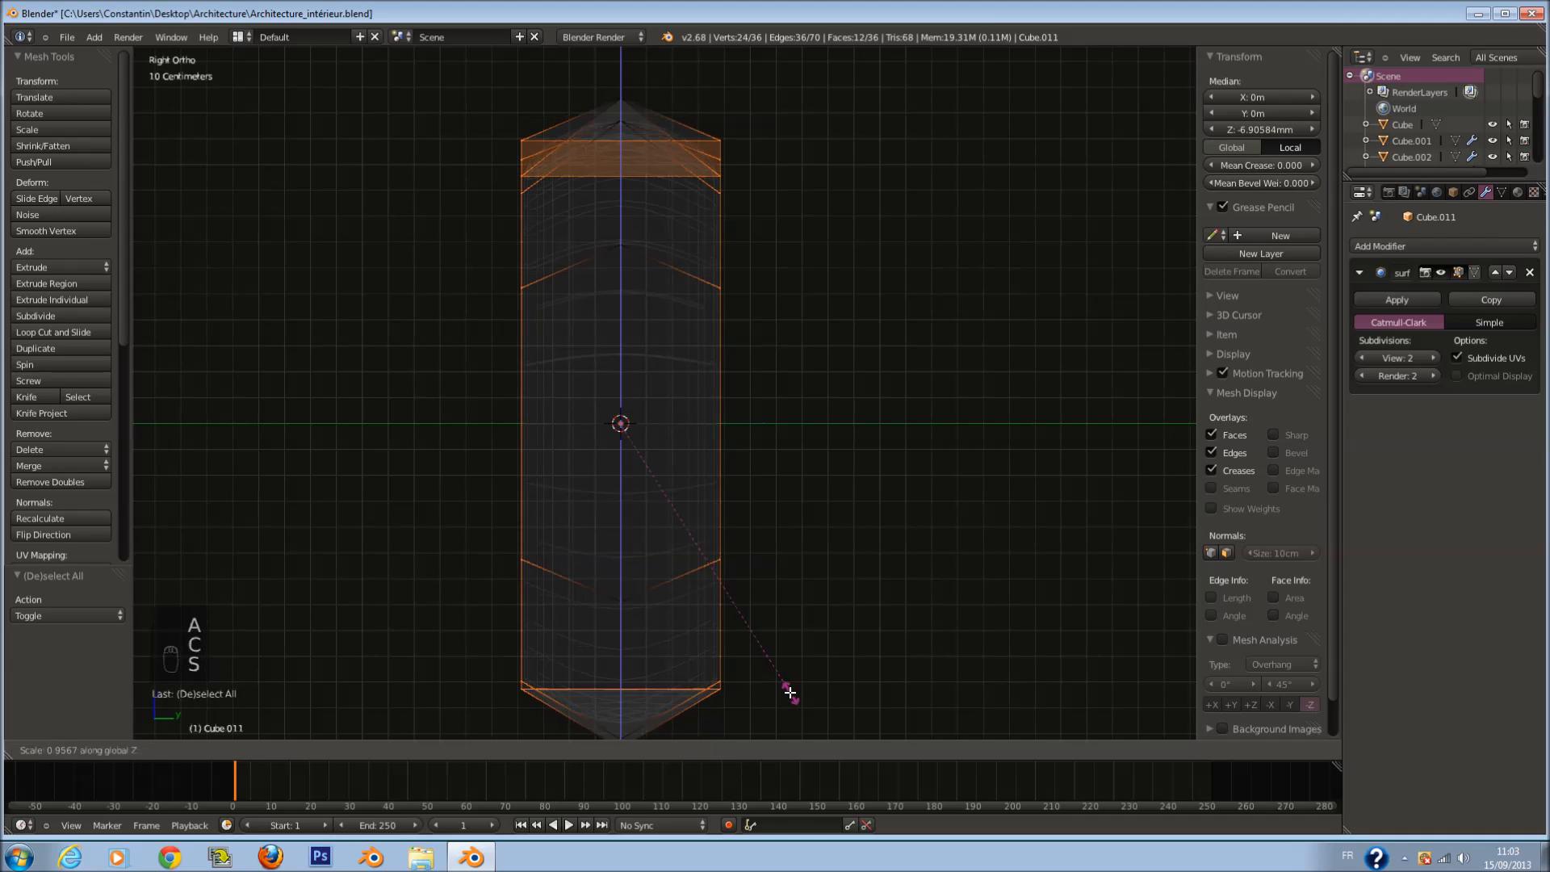
click(788, 684)
Step: Flatten the whole cushion in object mode to a Y scale of 0.247
key(a)
key(c)
key(Tab)
key(s)
key(y)
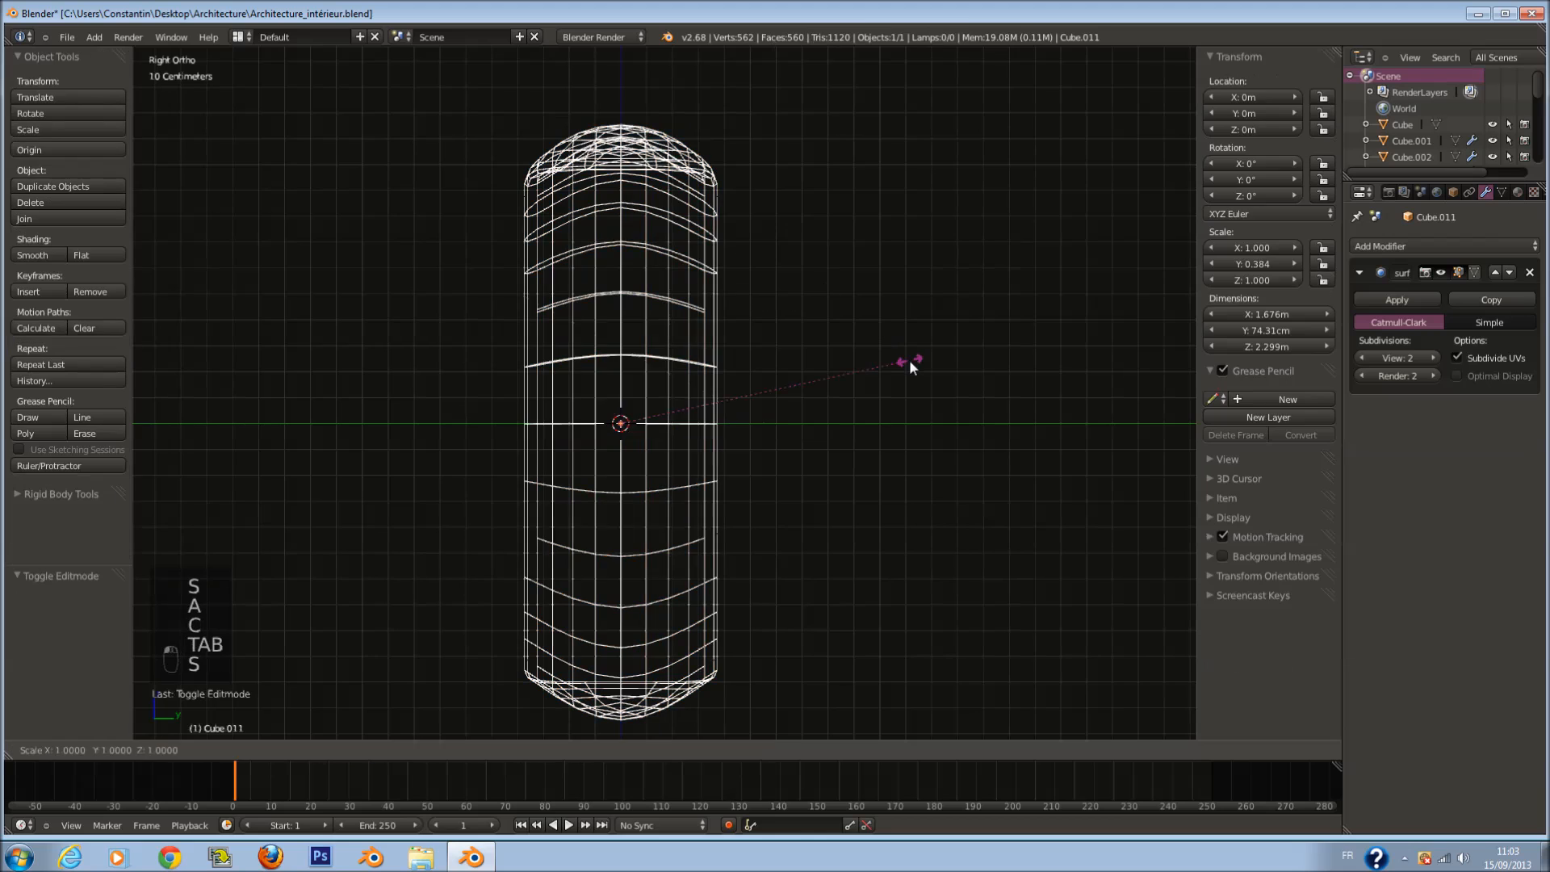
click(806, 375)
Step: In edit mode side view, select vertices on the cushion's upper centre line, then rotate and shift them
key(Tab)
key(a)
key(a)
key(a)
key(a)
key(a)
key(a)
key(a)
key(a)
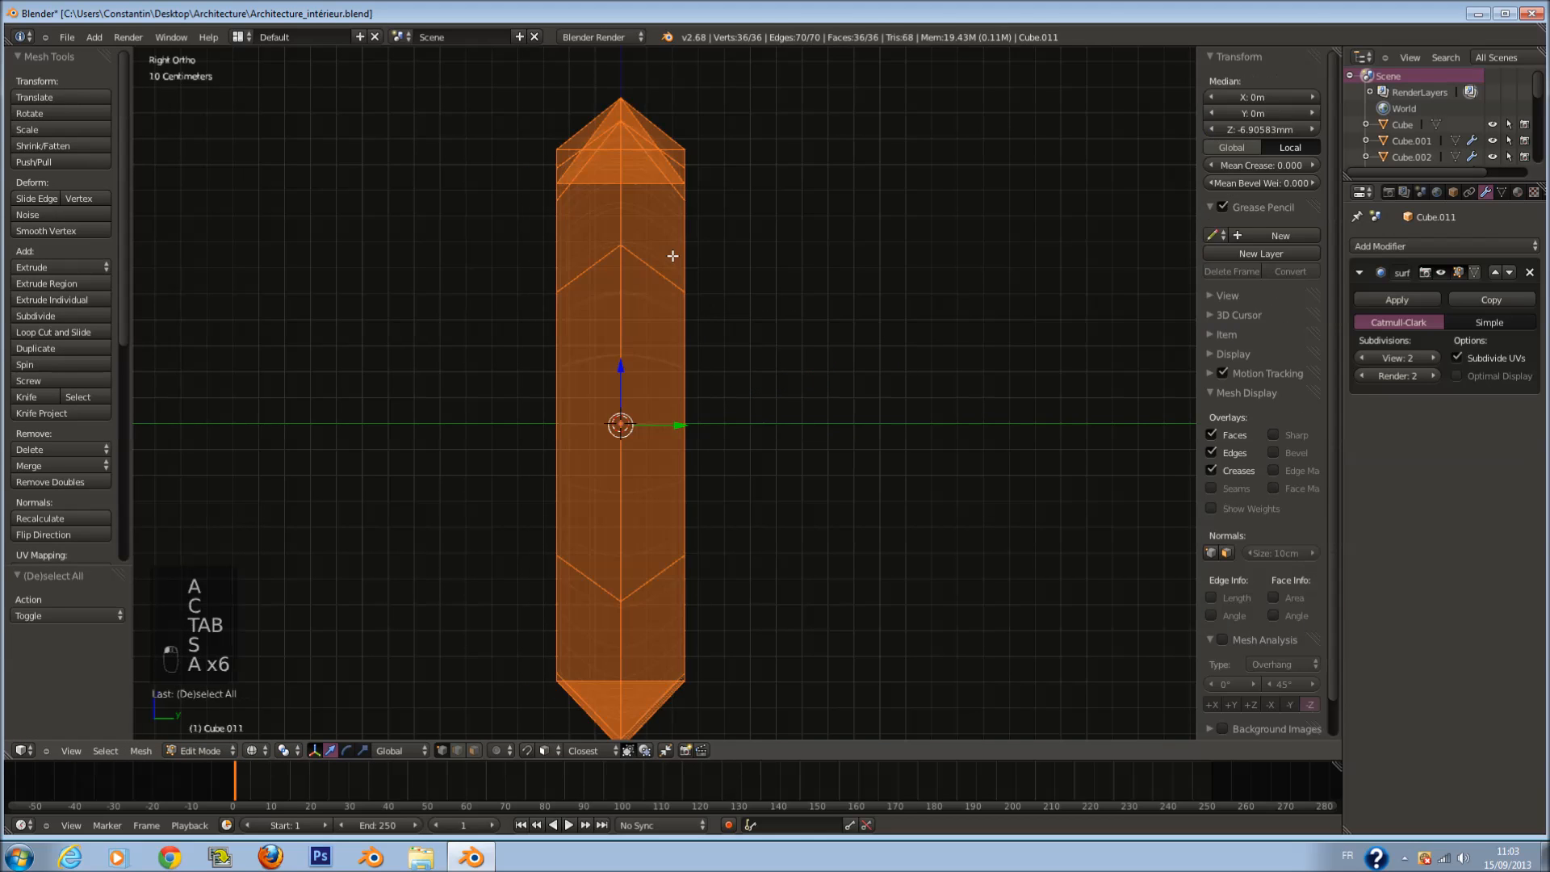
key(c)
key(c)
key(c)
drag(631, 220, 638, 268)
right_click(643, 270)
scroll(714, 271, up, 2)
key(r)
click(795, 267)
drag(702, 220, 730, 239)
key(r)
click(752, 225)
Step: Select vertices on the cushion's lower centre line in side view, then move and rotate them
key(a)
key(c)
click(644, 532)
right_click(645, 527)
key(g)
click(723, 484)
key(r)
click(724, 474)
Step: Return the cushion to solid shading in object mode and save the file
key(z)
key(Tab)
middle_drag(734, 484, 862, 495)
key(ctrl+s)
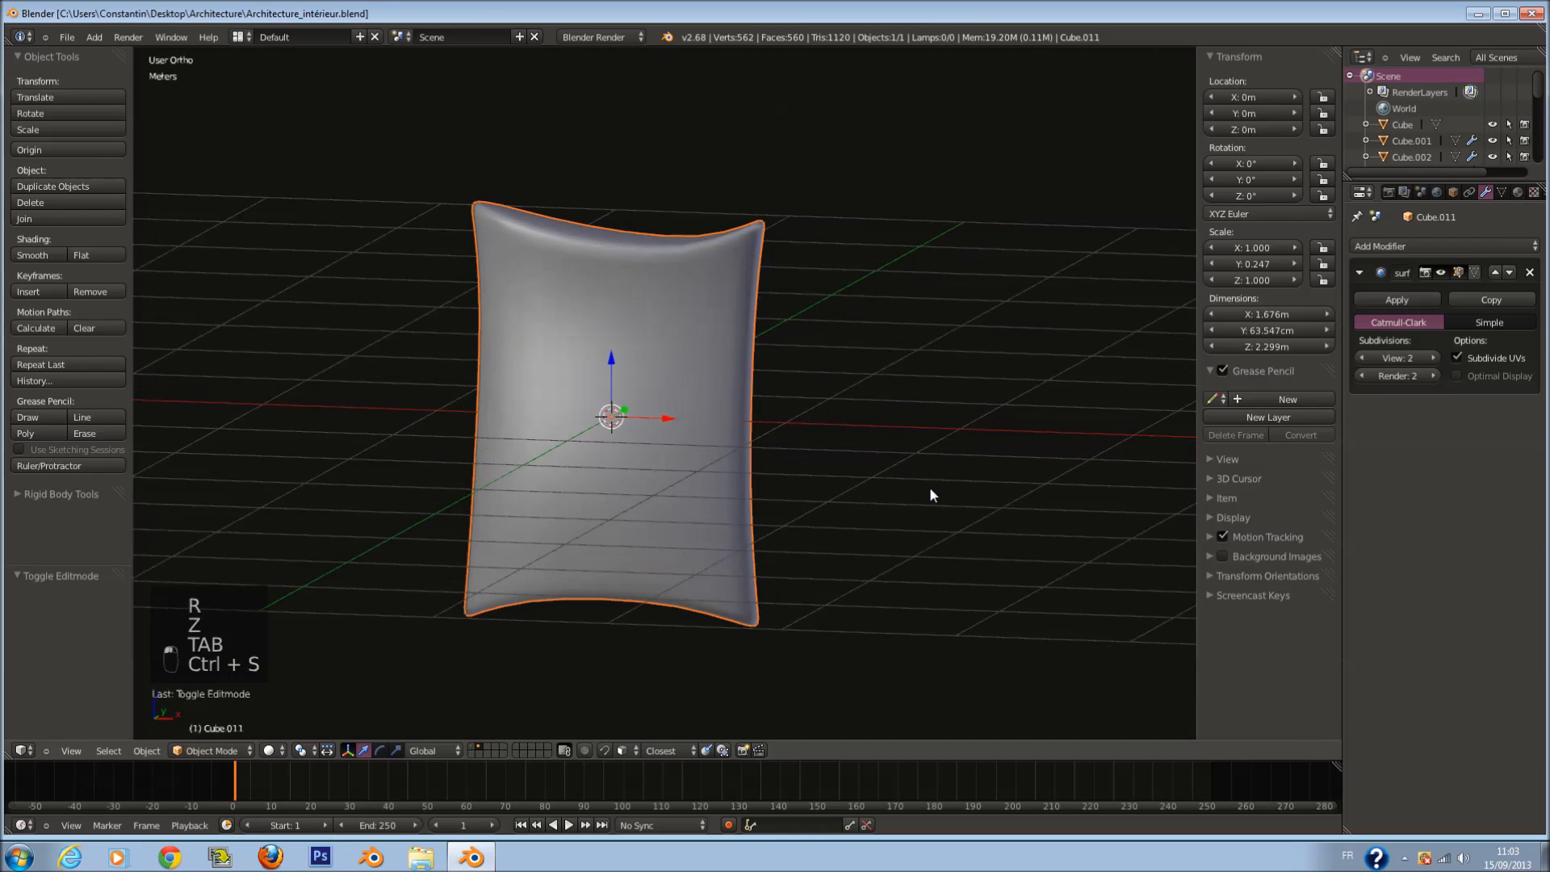
Step: Move the cushion to the first layer, display that layer with the room, and save the file
key(m)
click(1076, 521)
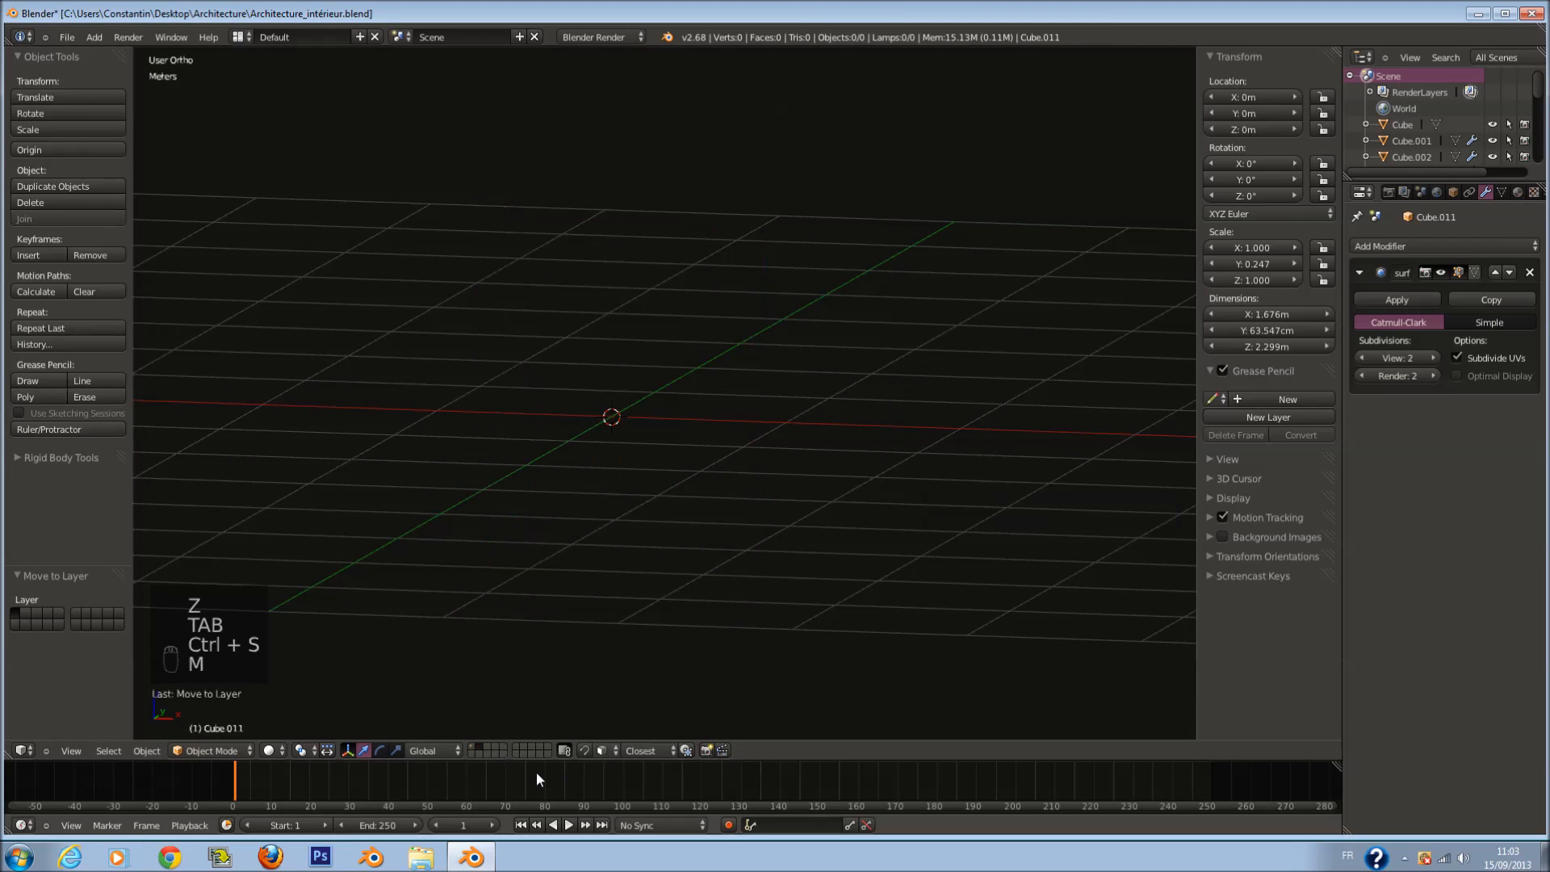
click(472, 746)
key(ctrl+s)
click(676, 533)
Step: Scale the cushion down in front view to suit the room's furniture, and save the file
key(KP_1)
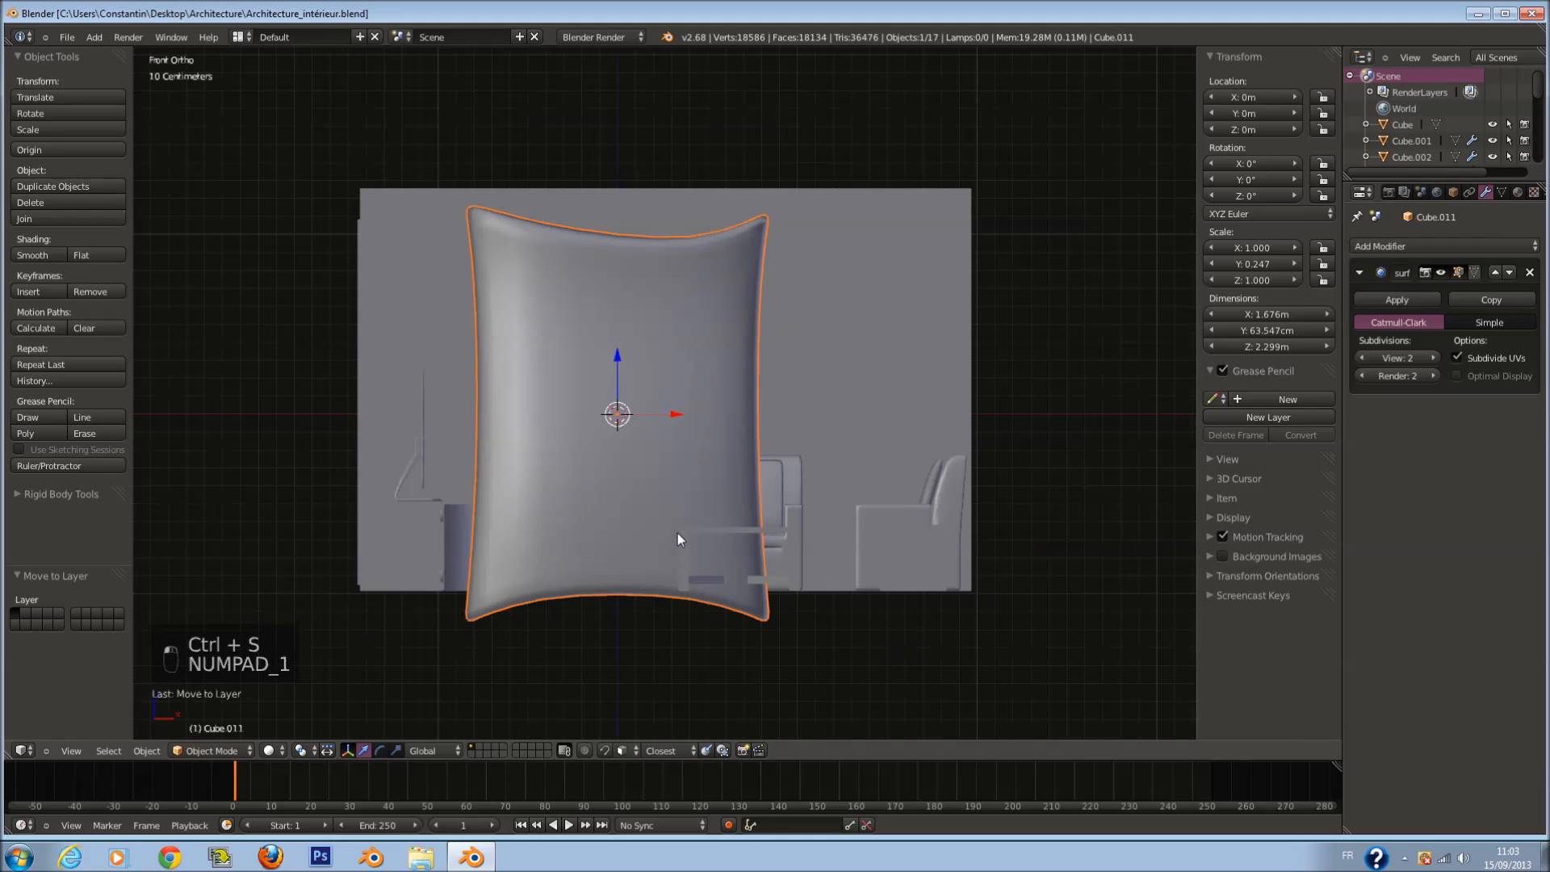
scroll(676, 533, up, 2)
key(s)
click(778, 507)
key(ctrl+s)
Step: Move the cushion in front view to about X -82 cm and Z 16 cm, and save the file
key(h)
key(ctrl+z)
scroll(948, 498, up, 1)
key(g)
click(694, 449)
ctrl+scroll(861, 487, down, 9)
key(ctrl+s)
click(851, 486)
Step: Scale the cushion down further and move it 1.655 m along Y towards the back of the room
middle_drag(854, 492, 759, 521)
key(s)
click(738, 520)
key(g)
drag(736, 370, 870, 351)
Step: Scale the cushion to 0.242 along X and Z and move it down and across, just above the corner cabinet
key(KP_Decimal)
shift+scroll(896, 382, down, 7)
scroll(994, 358, down, 3)
scroll(969, 356, down, 2)
mouse_move(896, 360)
middle_down()
mouse_move(1019, 337)
mouse_move(909, 355)
middle_up()
ctrl+scroll(905, 360, down, 3)
scroll(872, 396, up, 2)
key(s)
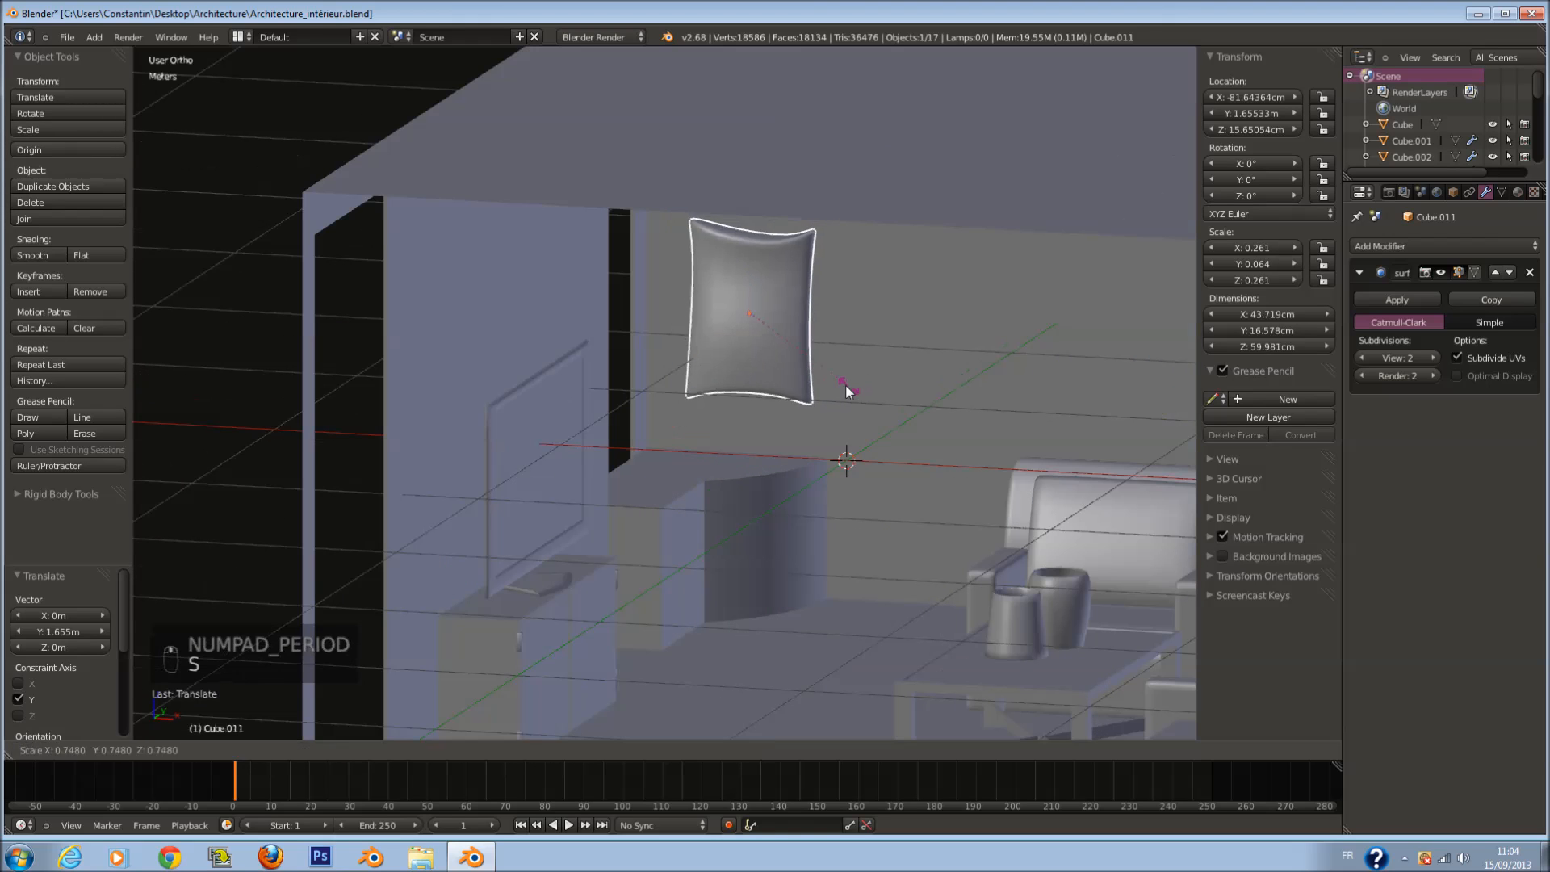
click(843, 382)
key(g)
click(791, 467)
Step: Rotate the cushion -26.114° around the X axis
key(KP_Decimal)
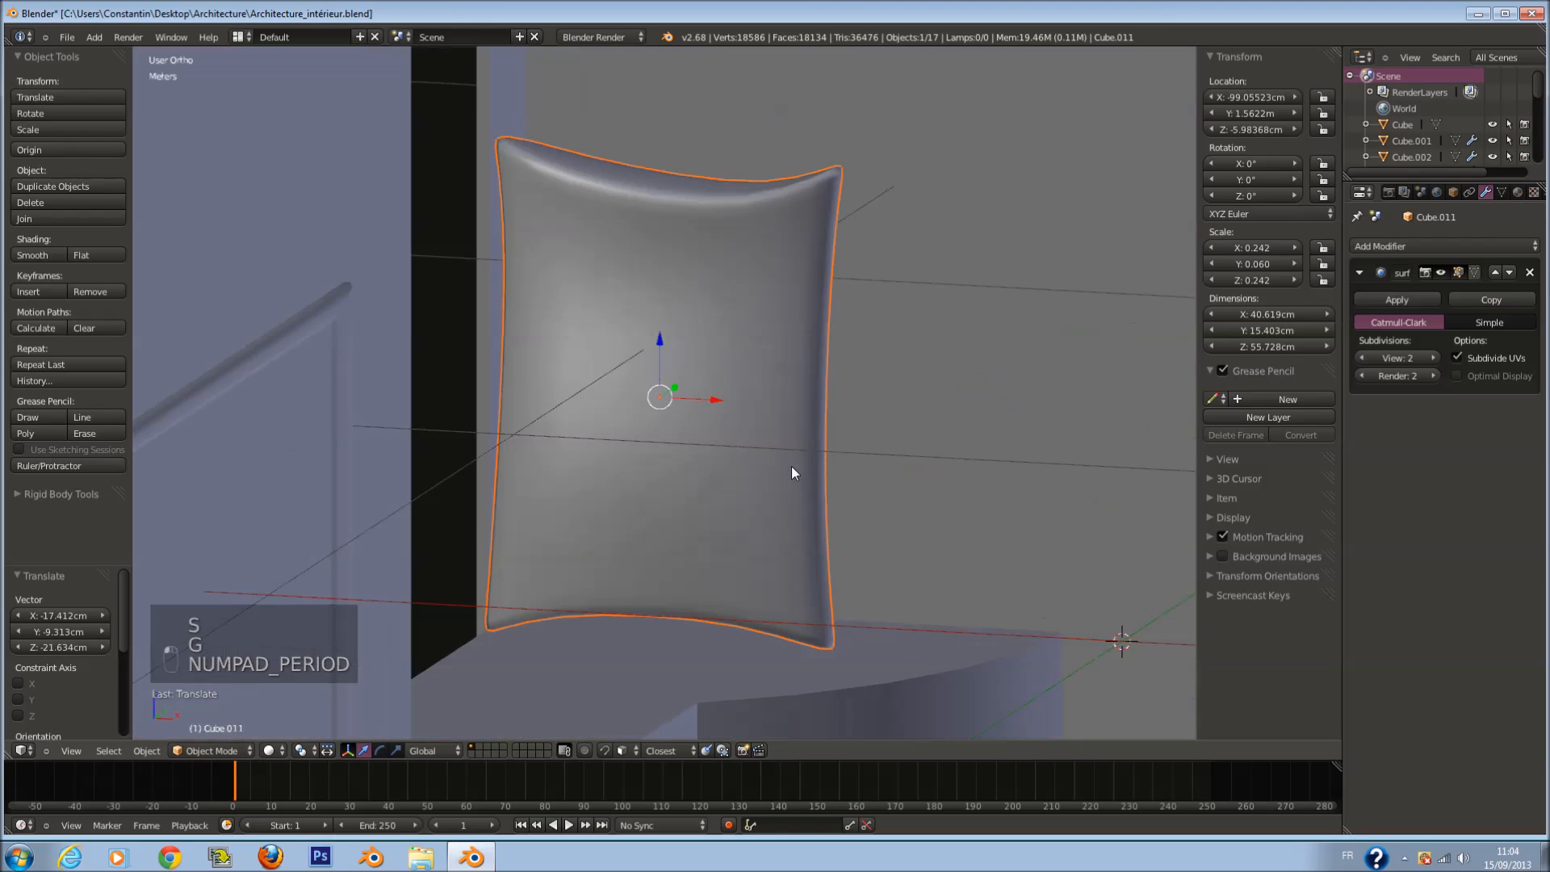
middle_drag(791, 466, 731, 520)
key(r)
key(x)
click(840, 506)
Step: Scale the cushion to 0.149 along X and Z and lower it onto the cabinet top
key(s)
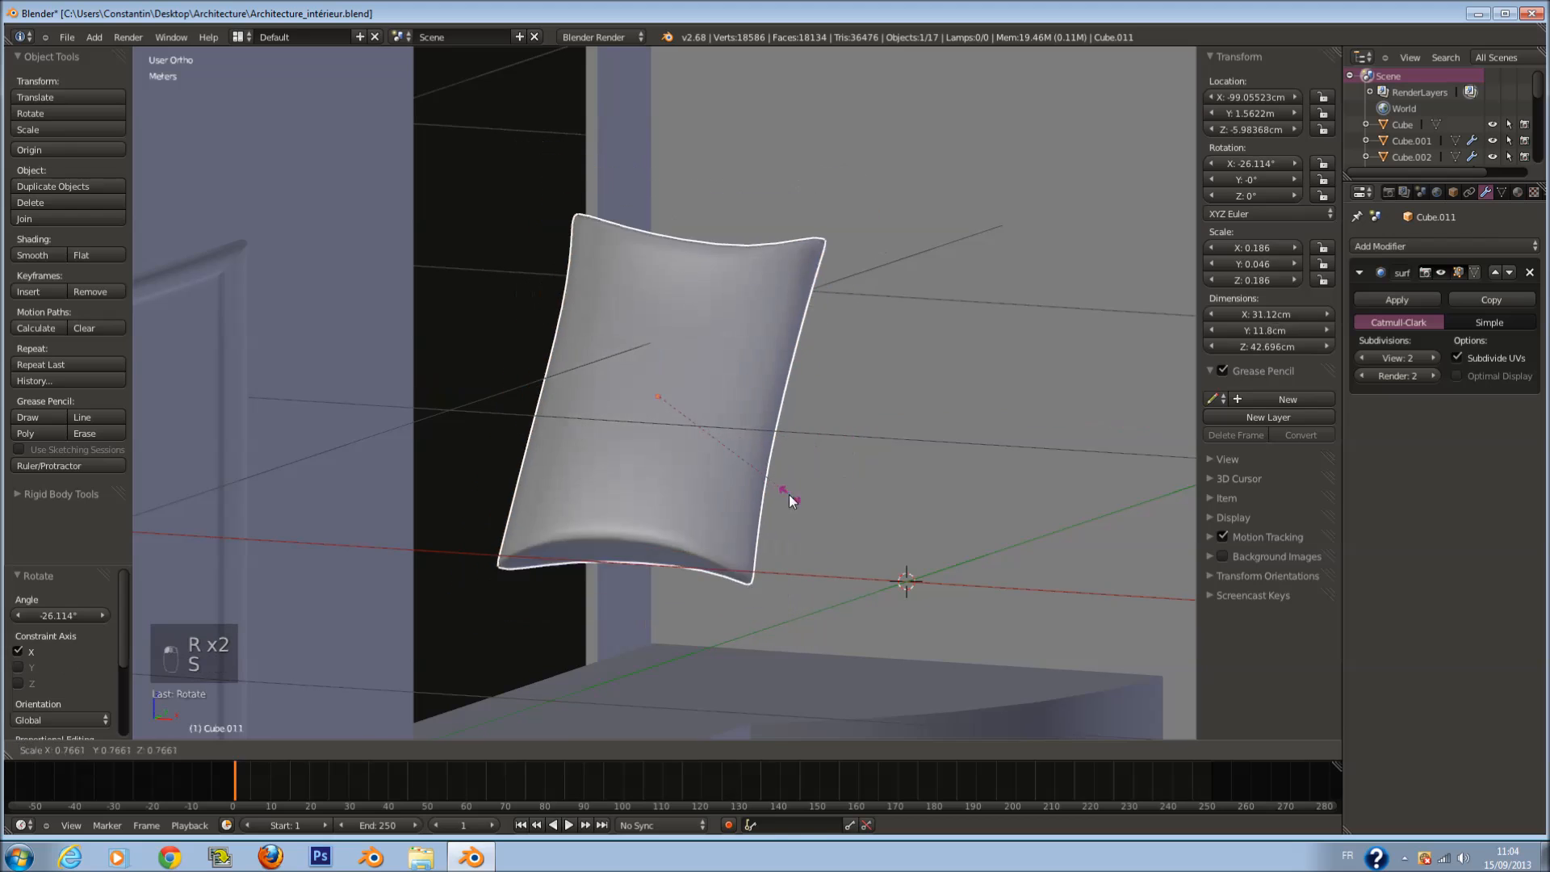
click(765, 476)
key(g)
click(782, 591)
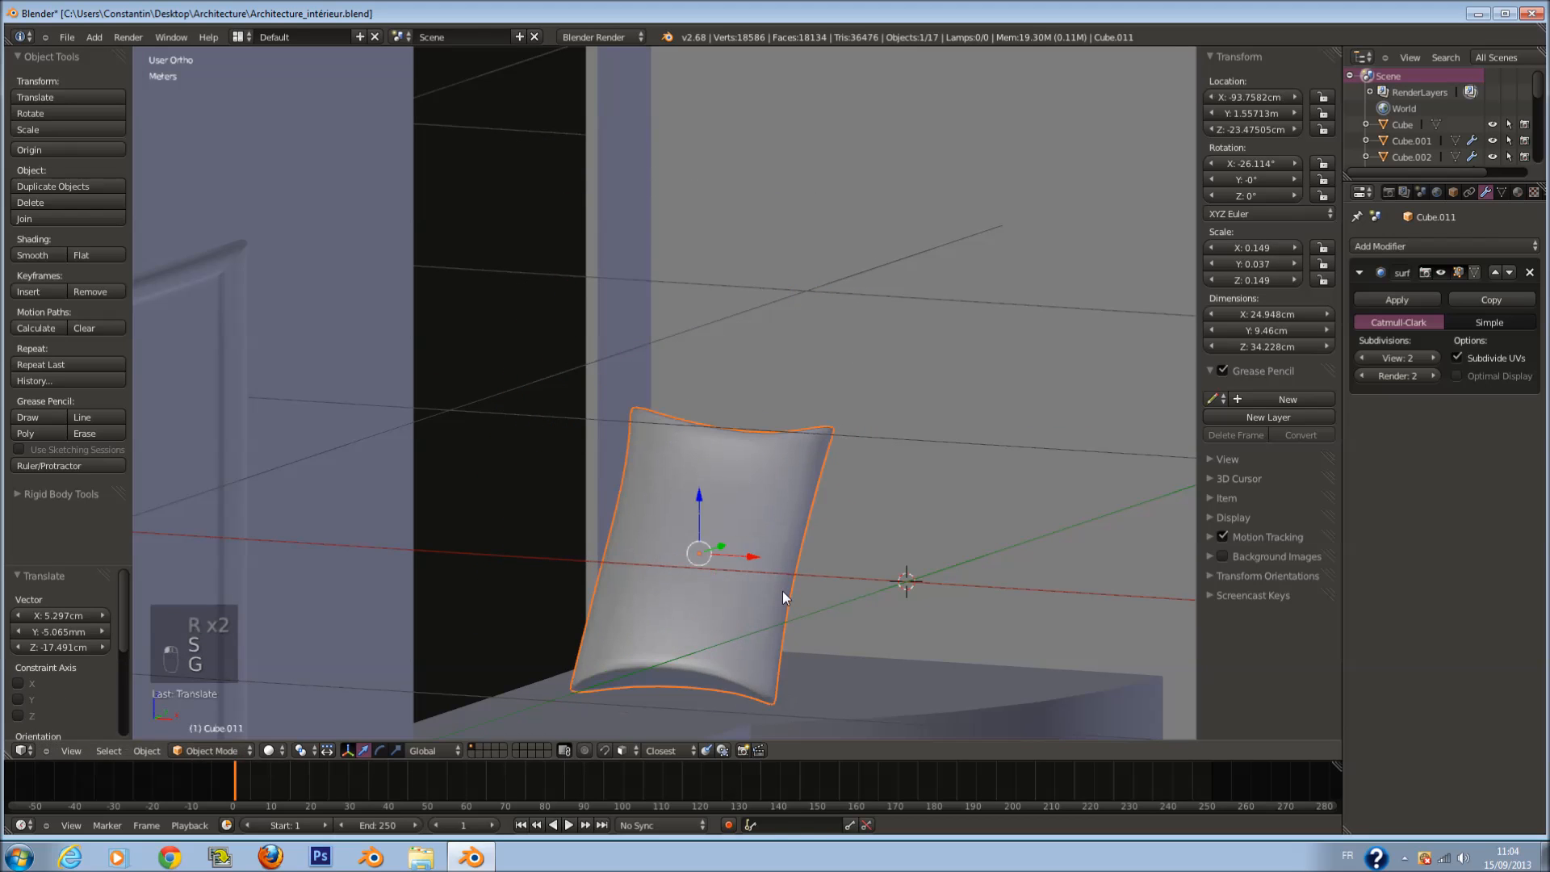
Step: Move the cushion horizontally back into the wall recess above the corner cabinet
key(KP_Decimal)
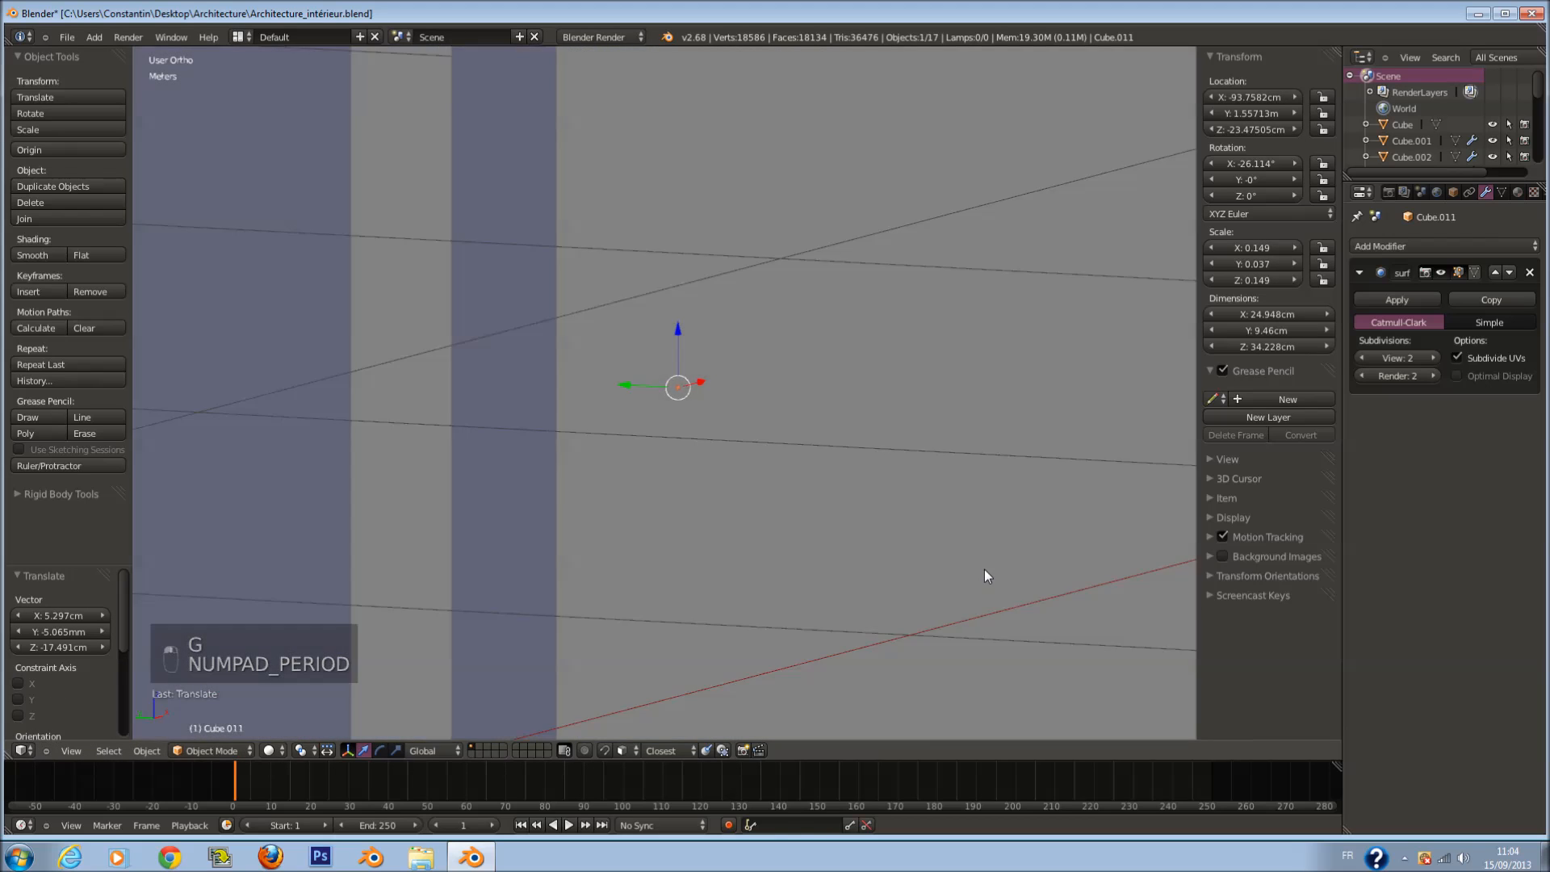
scroll(985, 569, down, 3)
middle_drag(585, 472, 673, 554)
shift+middle_drag(529, 513, 679, 507)
scroll(680, 507, down, 5)
middle_drag(739, 343, 669, 423)
scroll(668, 423, up, 2)
drag(676, 402, 329, 347)
Step: Scale the cushion up to 0.227 along X and Z and move it -12.75 cm along Y in the recess
middle_drag(594, 399, 525, 382)
key(h)
key(ctrl+z)
drag(555, 233, 592, 284)
key(s)
click(533, 376)
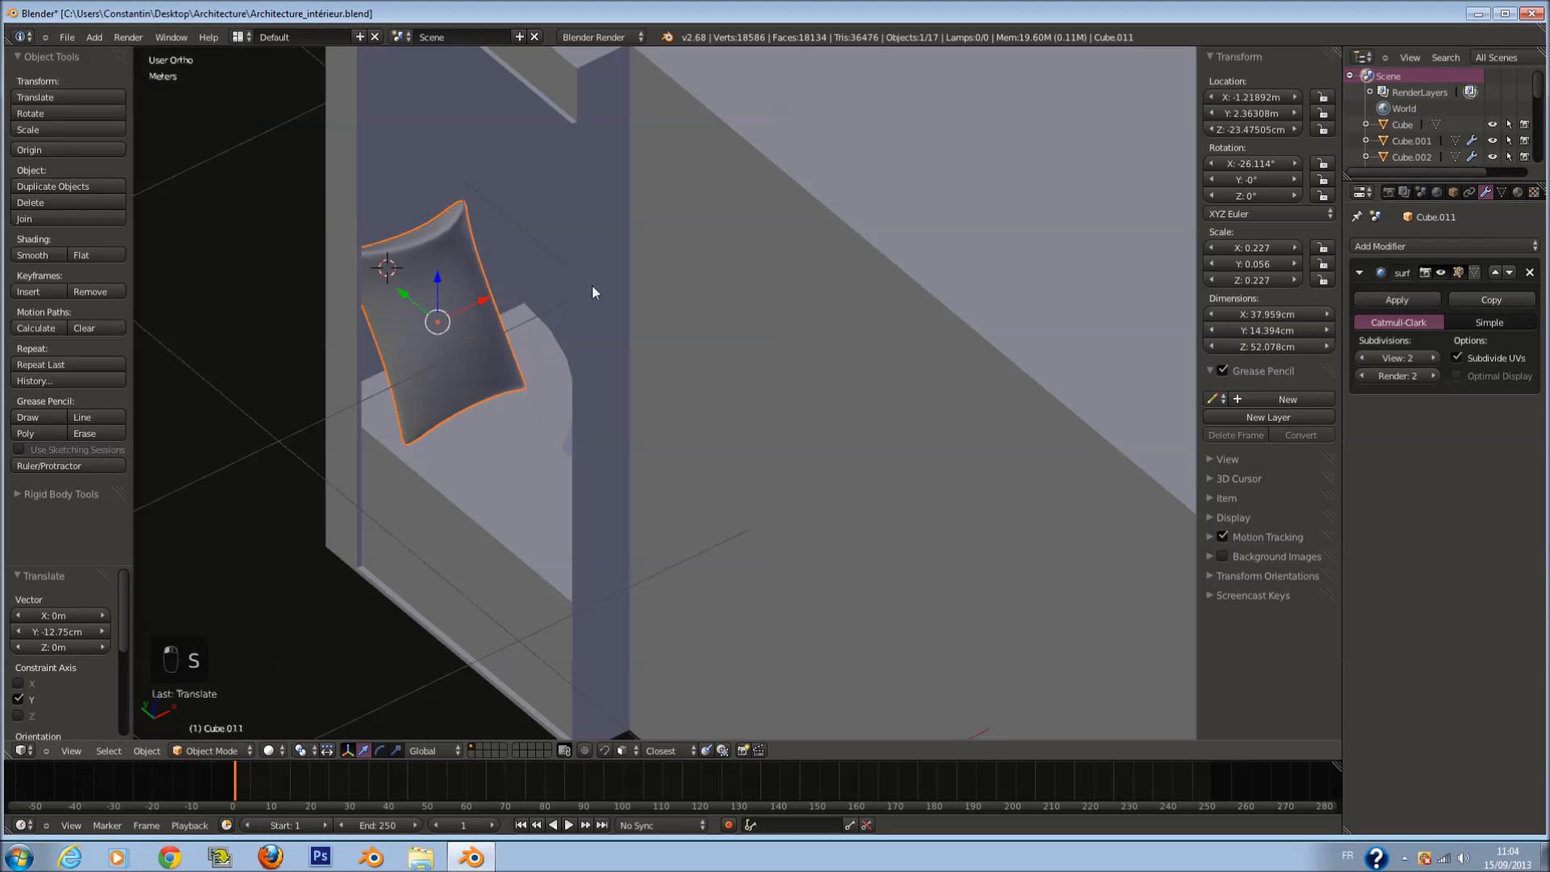
Step: Rotate the cushion freely to tilt it over the cabinet top in the recess
scroll(591, 284, up, 2)
key(r)
click(498, 230)
middle_drag(481, 231, 470, 326)
Step: Open the cushion's mesh, select its lower faces, and move them 1.465 cm along Y
key(Tab)
key(z)
key(a)
key(a)
key(a)
key(a)
key(a)
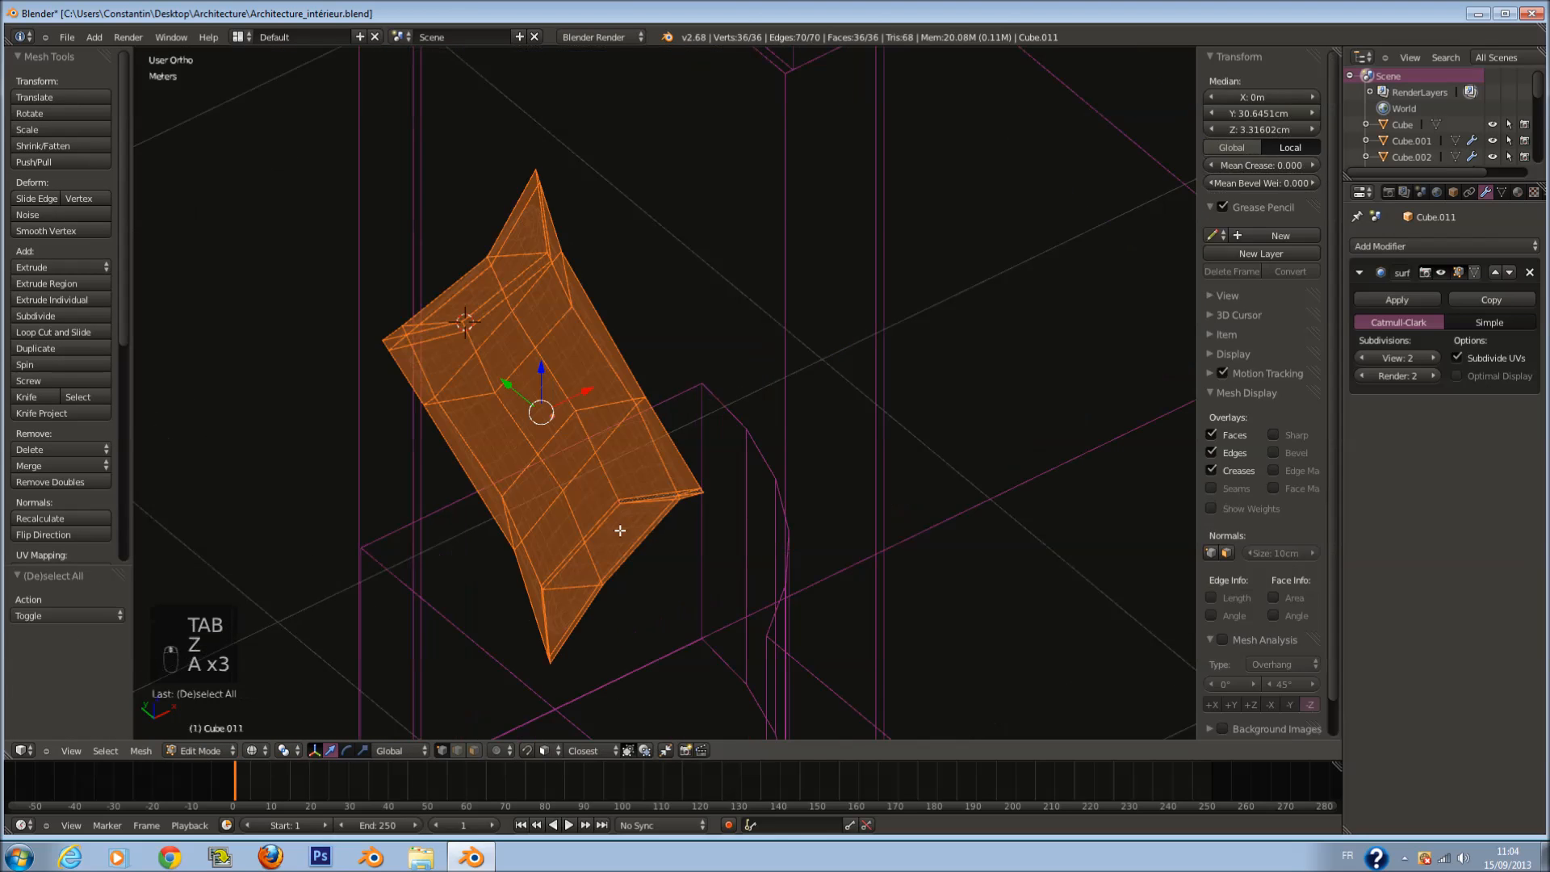
key(c)
drag(622, 450, 609, 494)
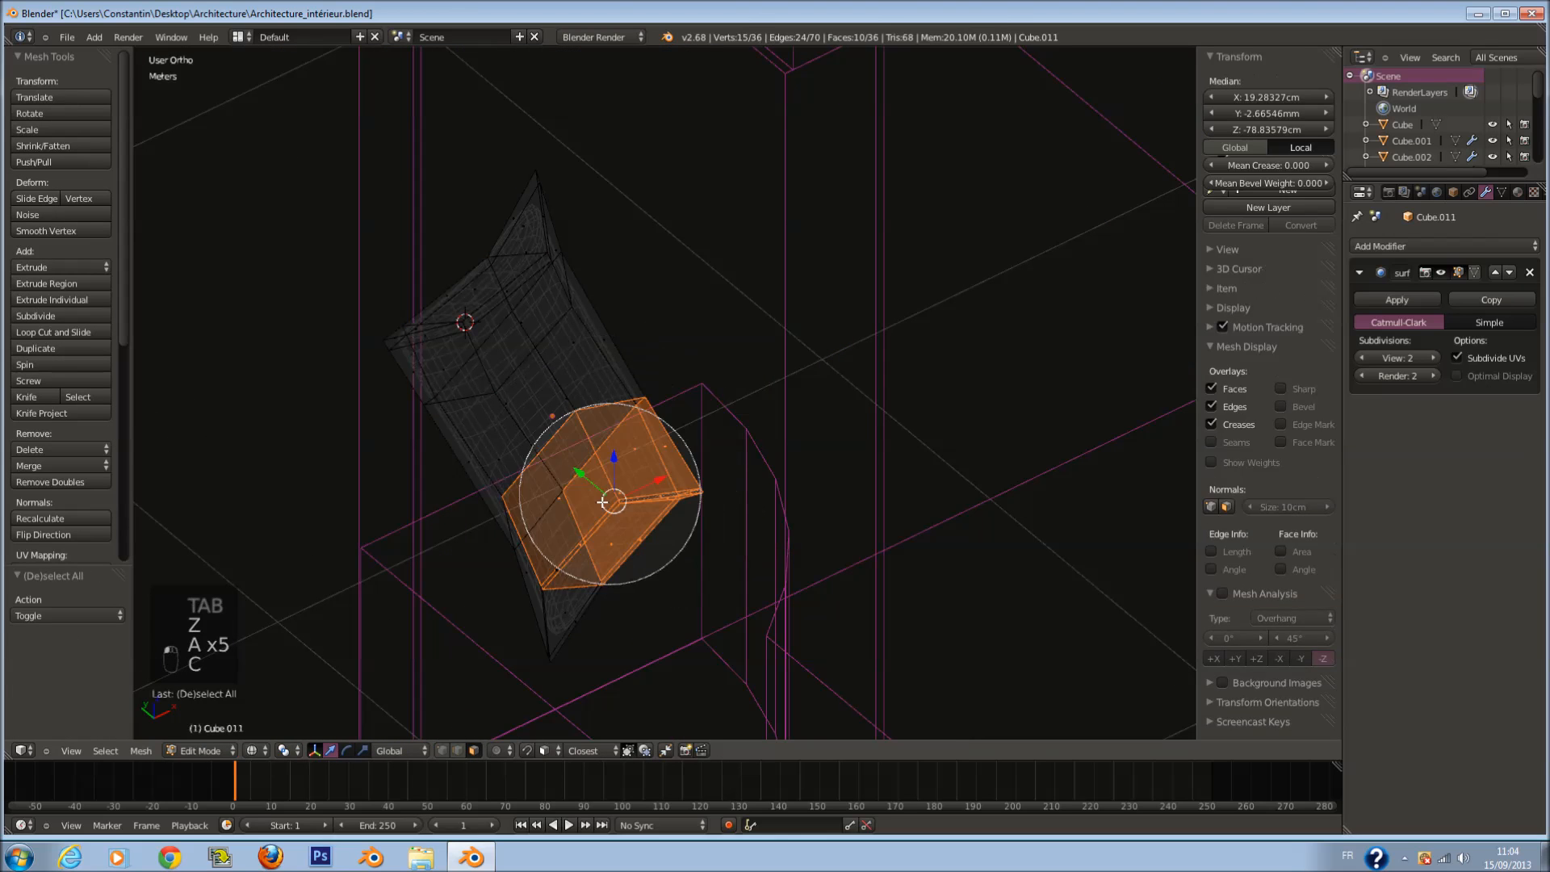
key(z)
key(ctrl+z)
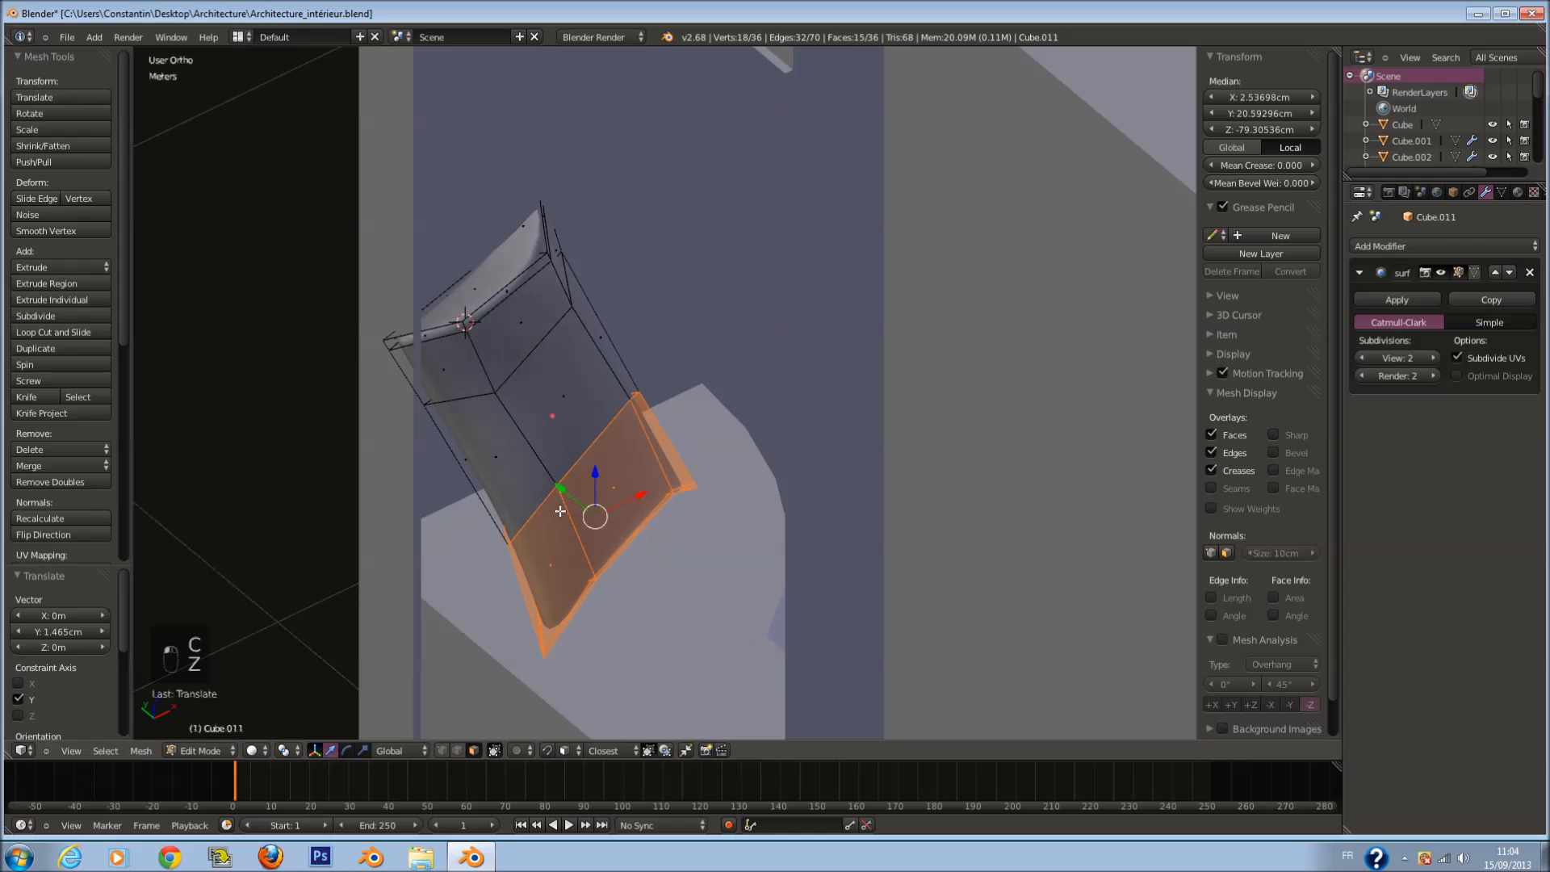
Step: Rotate the cushion's selected lower faces -49.338° about the X axis
key(r)
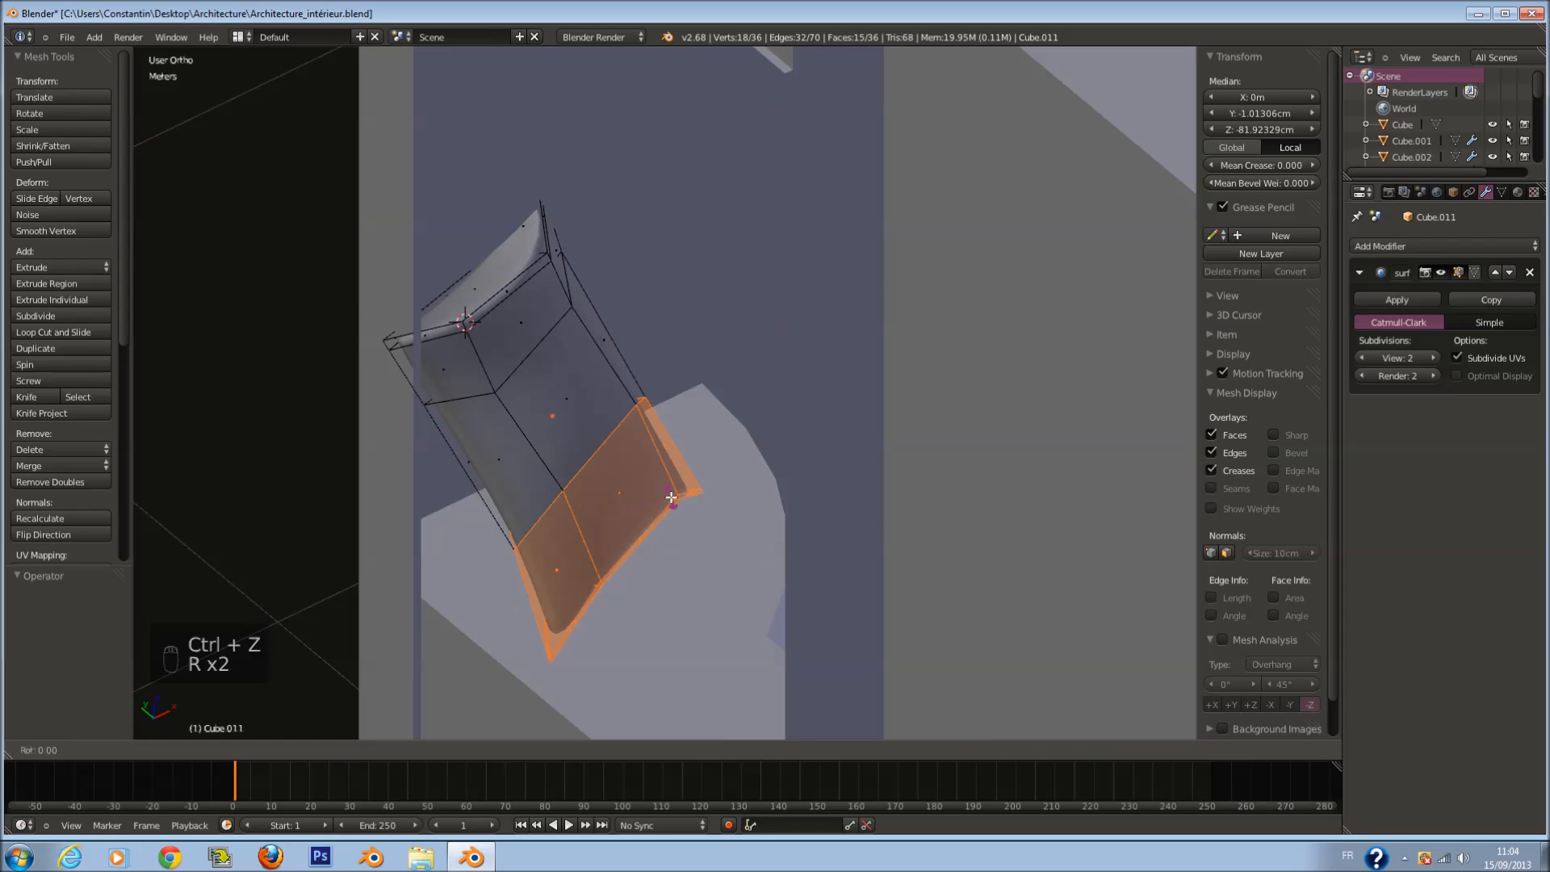
key(x)
click(635, 435)
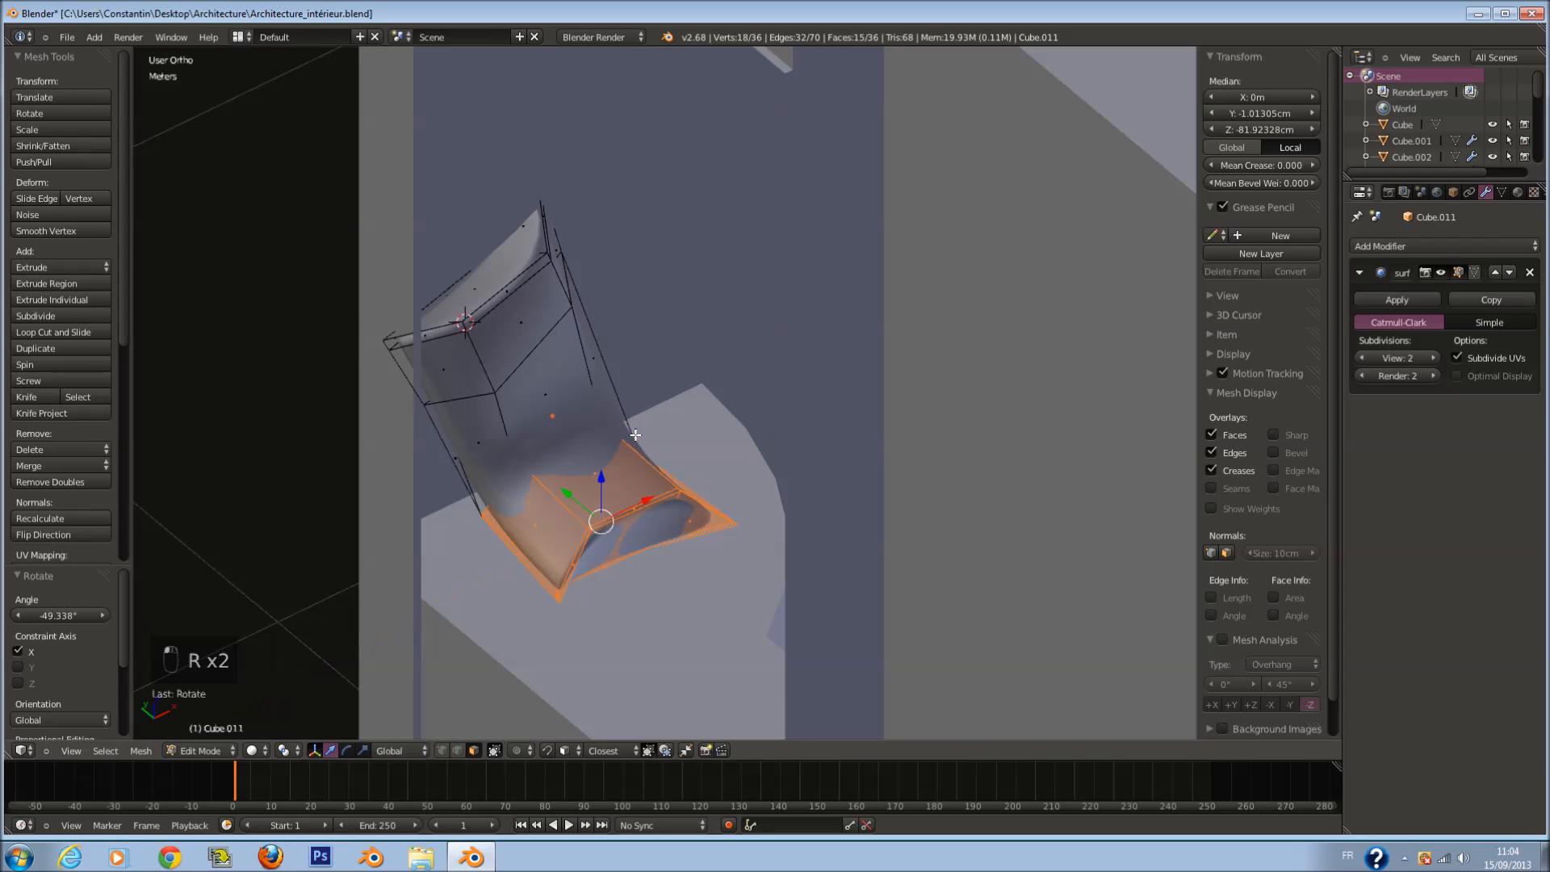
Step: Select only the cushion's upper faces and rotate them about the Y axis
key(z)
key(a)
key(c)
drag(415, 336, 450, 257)
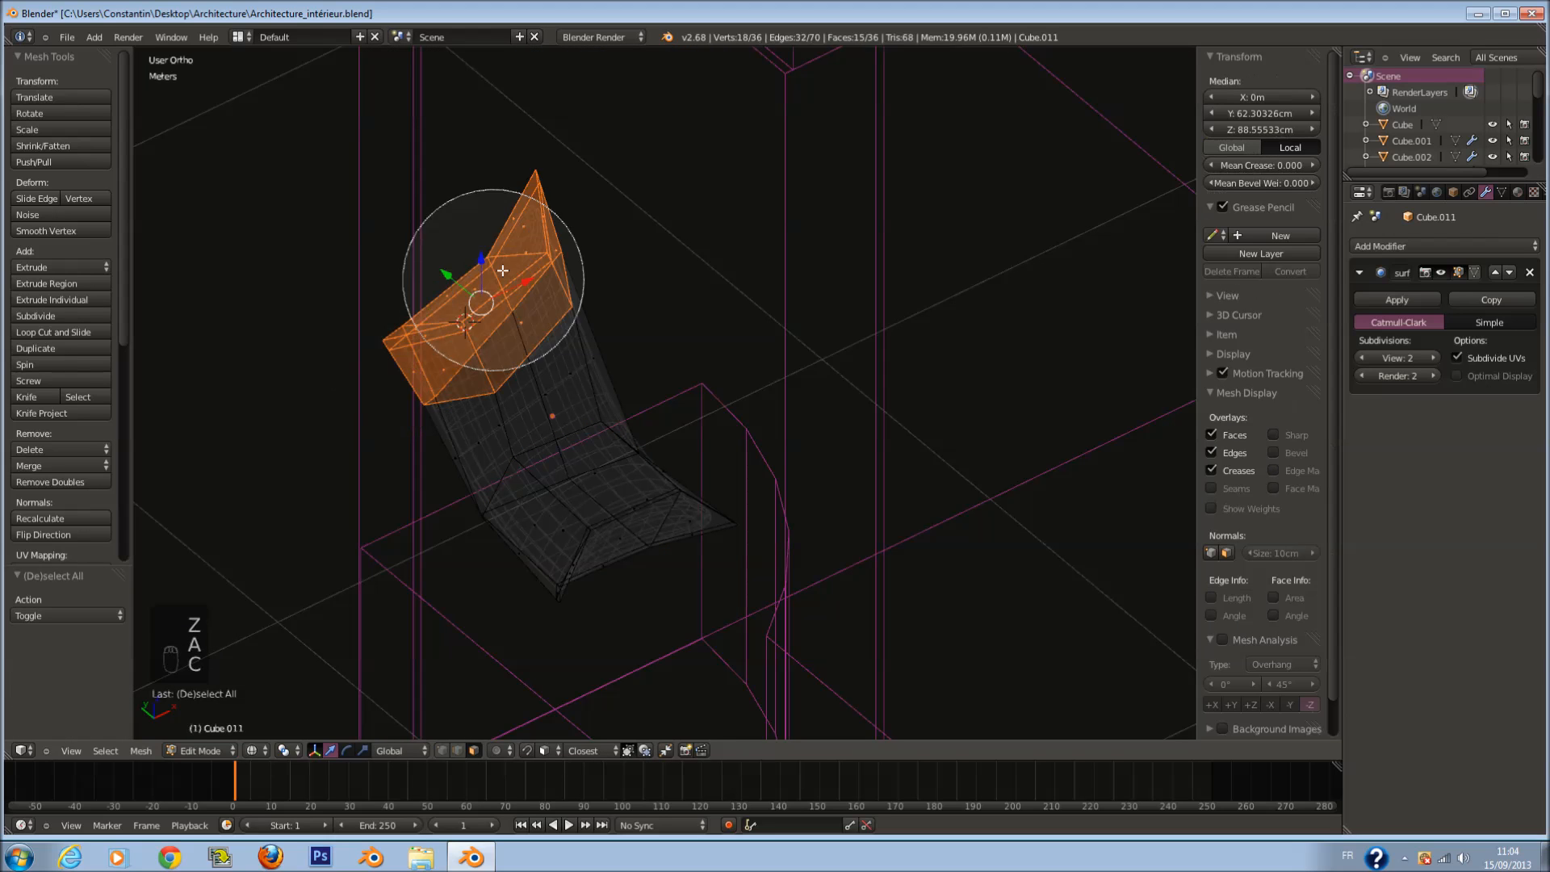
right_click(449, 256)
key(z)
key(r)
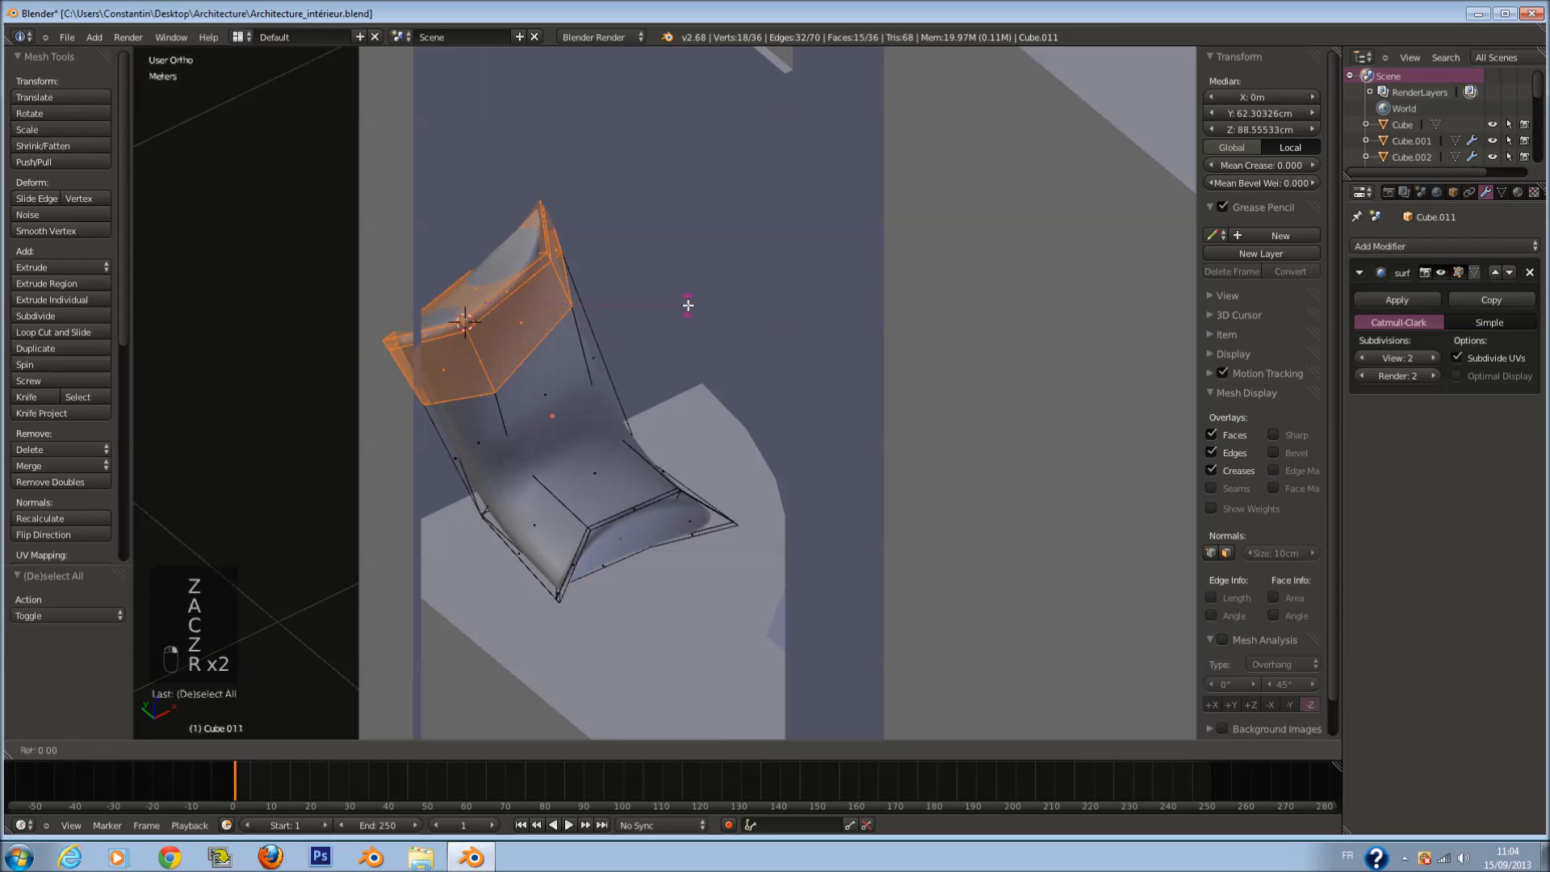
key(y)
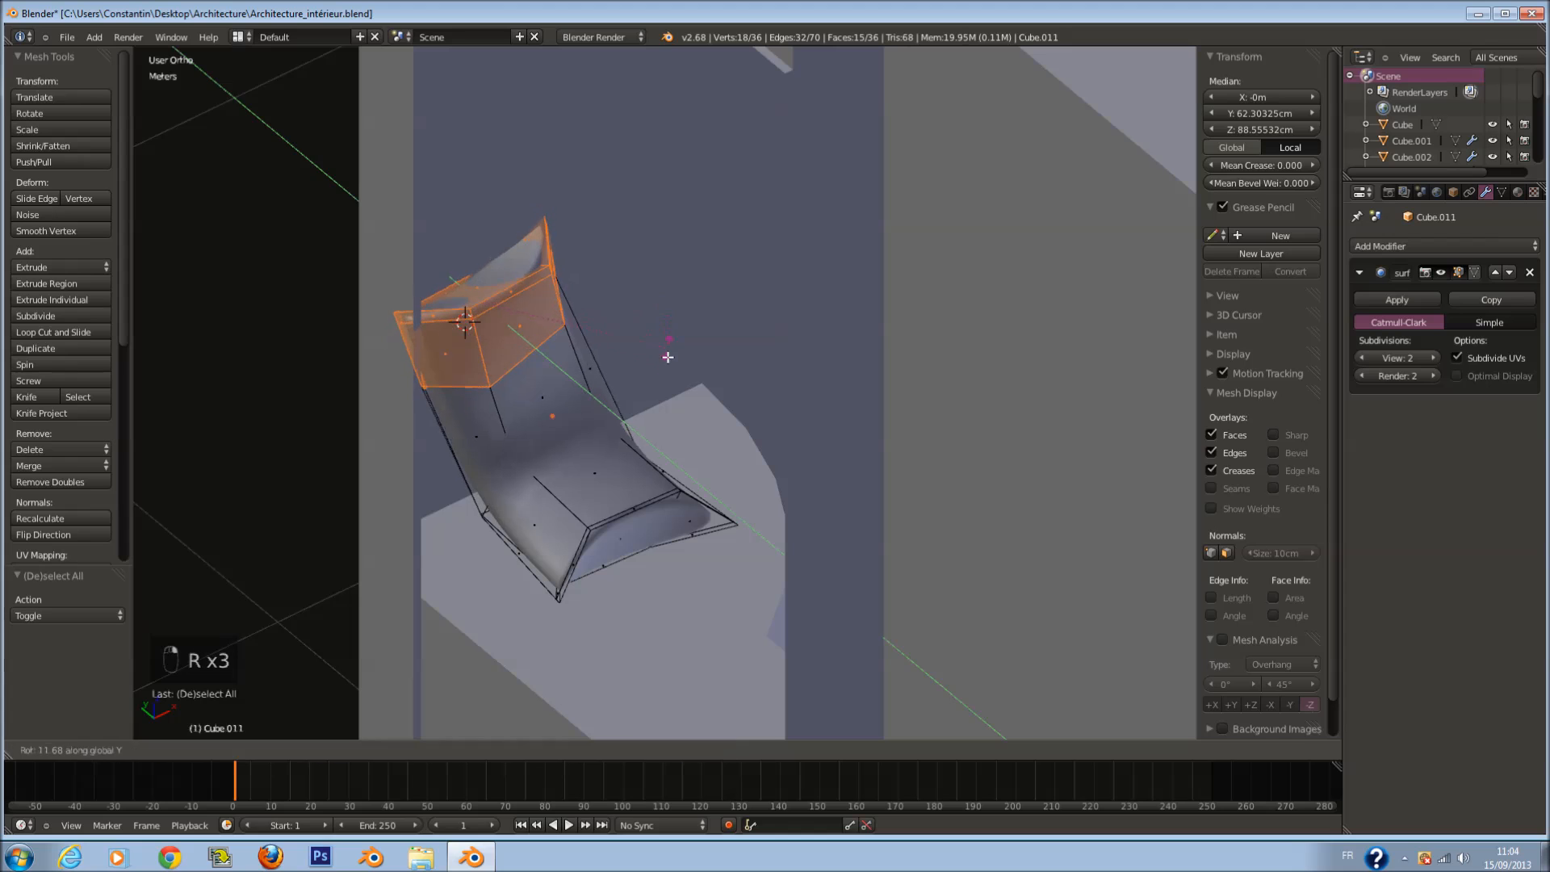
click(660, 404)
key(Tab)
key(Tab)
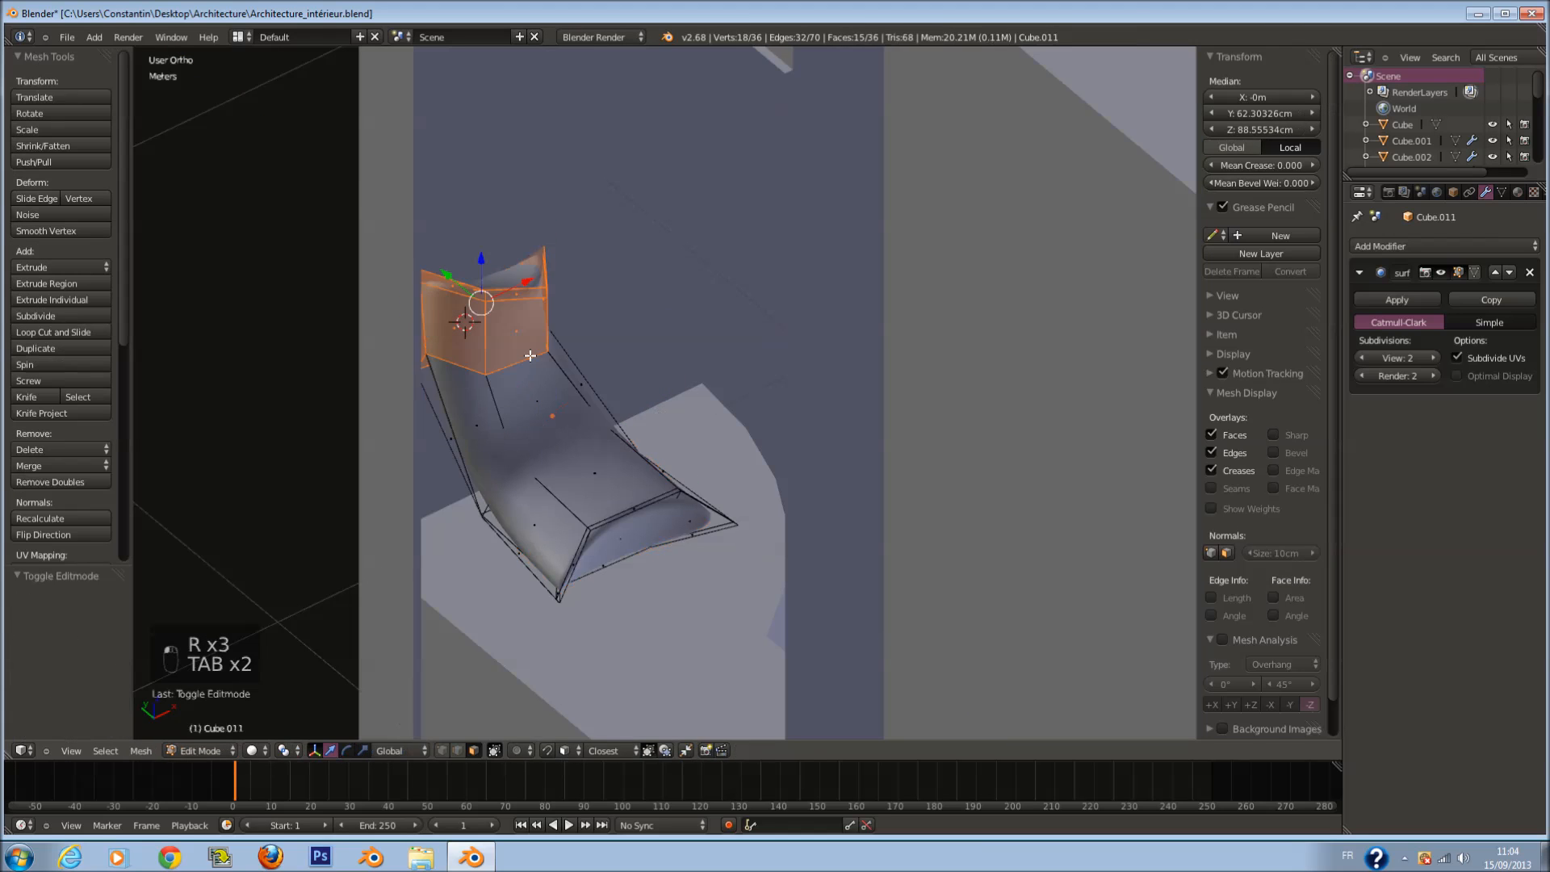
Step: Select the cushion's upper and middle faces, rotate them about the X axis, and leave mesh editing
key(z)
key(a)
key(c)
click(483, 310)
right_click(483, 310)
key(c)
click(483, 363)
right_click(485, 365)
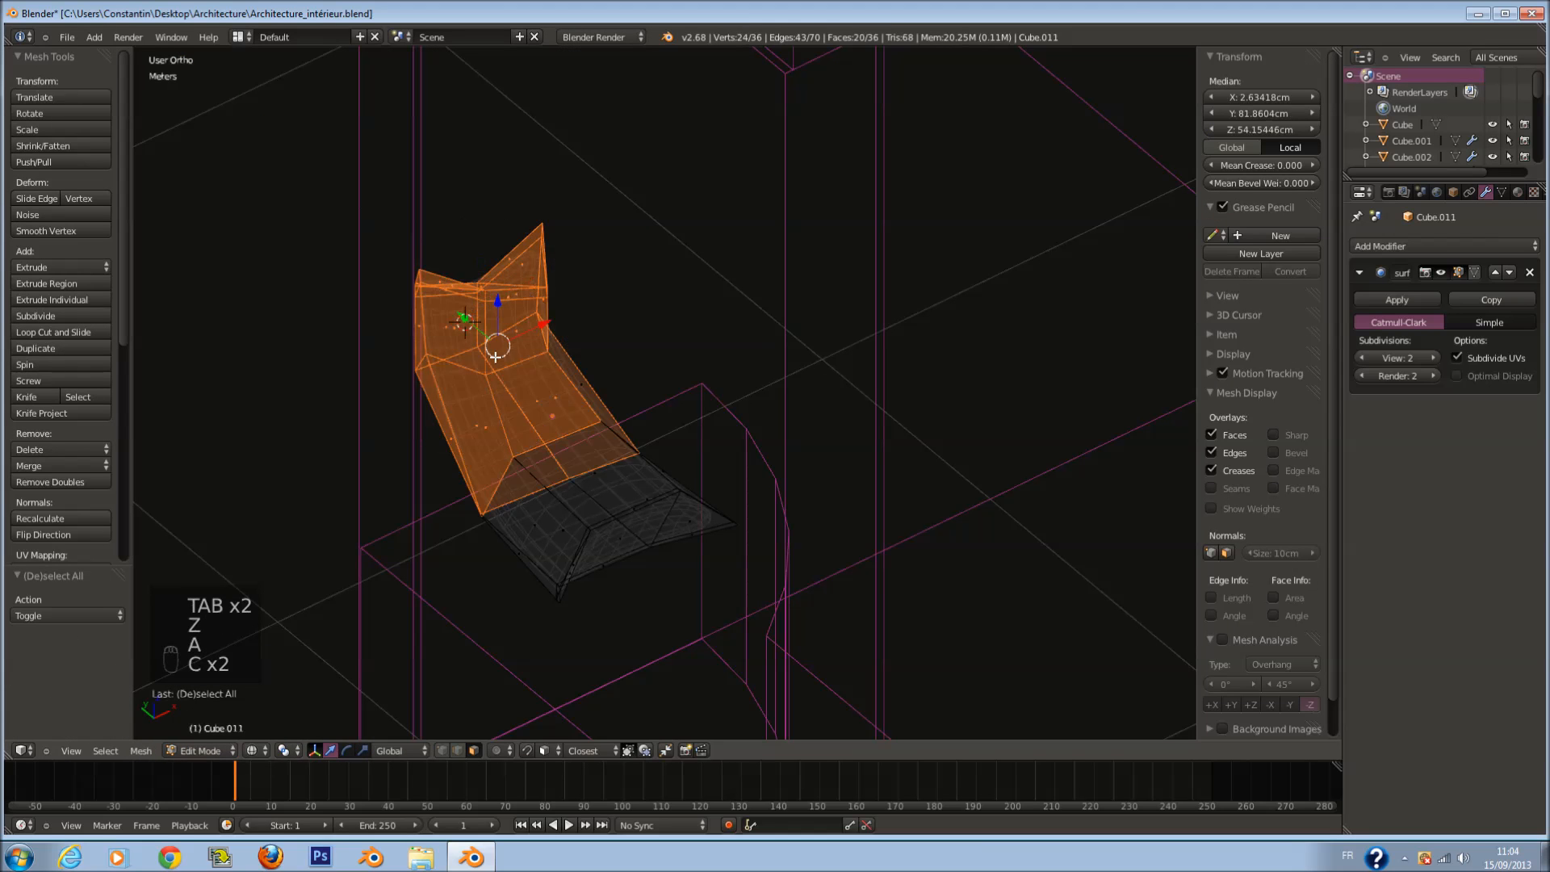
key(z)
key(r)
key(x)
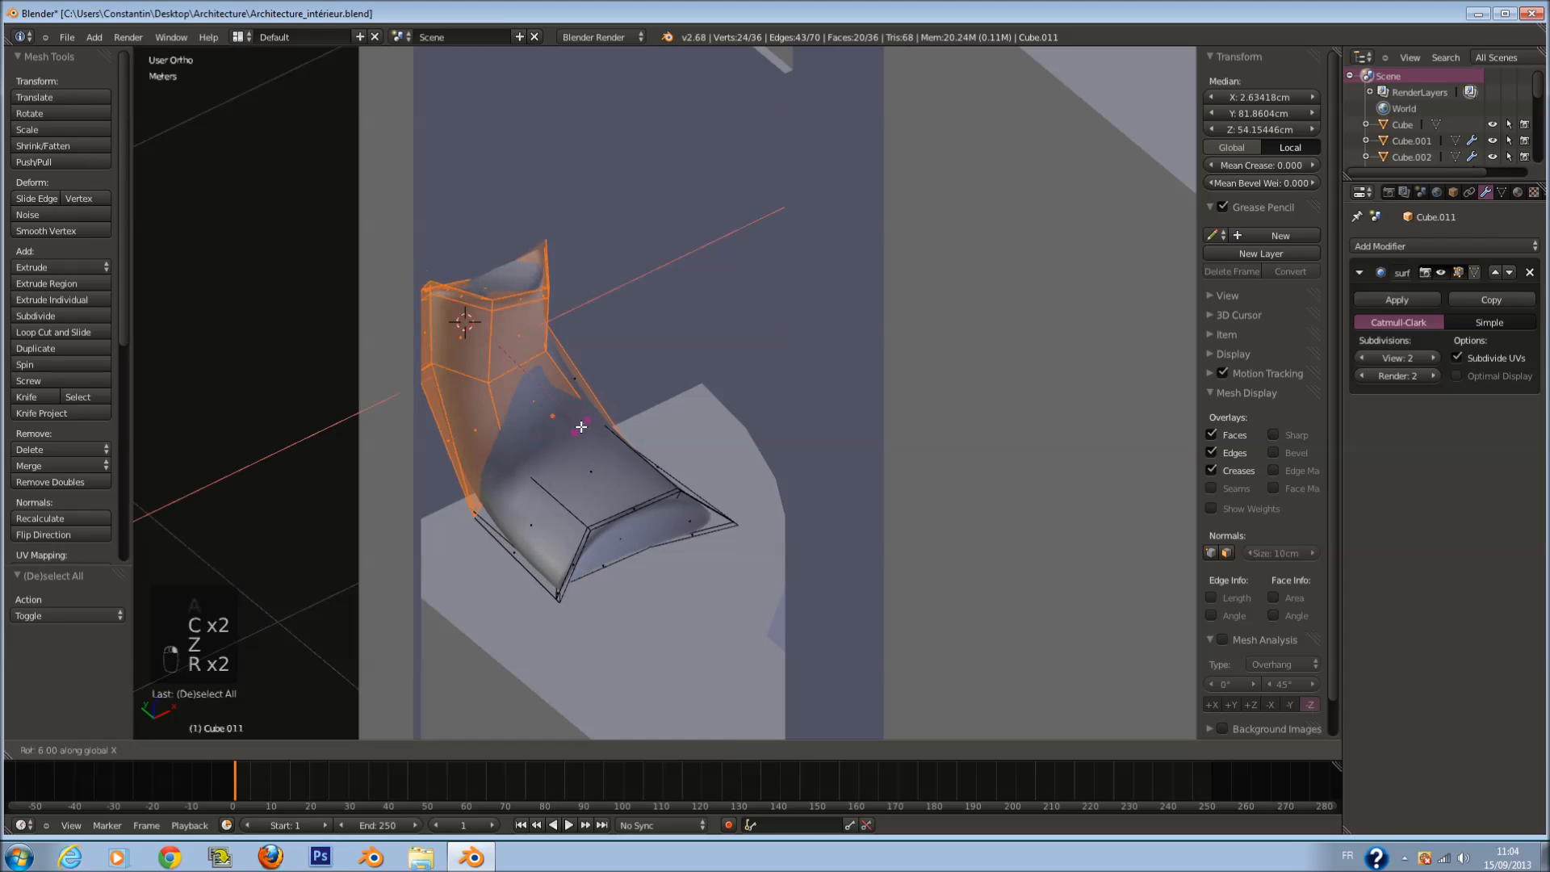
click(588, 483)
key(Tab)
Step: Shift the cushion along Y and move it 3.081 cm along X in the wall recess
drag(603, 393, 591, 424)
middle_drag(591, 424, 540, 442)
drag(540, 306, 533, 289)
middle_drag(549, 289, 563, 264)
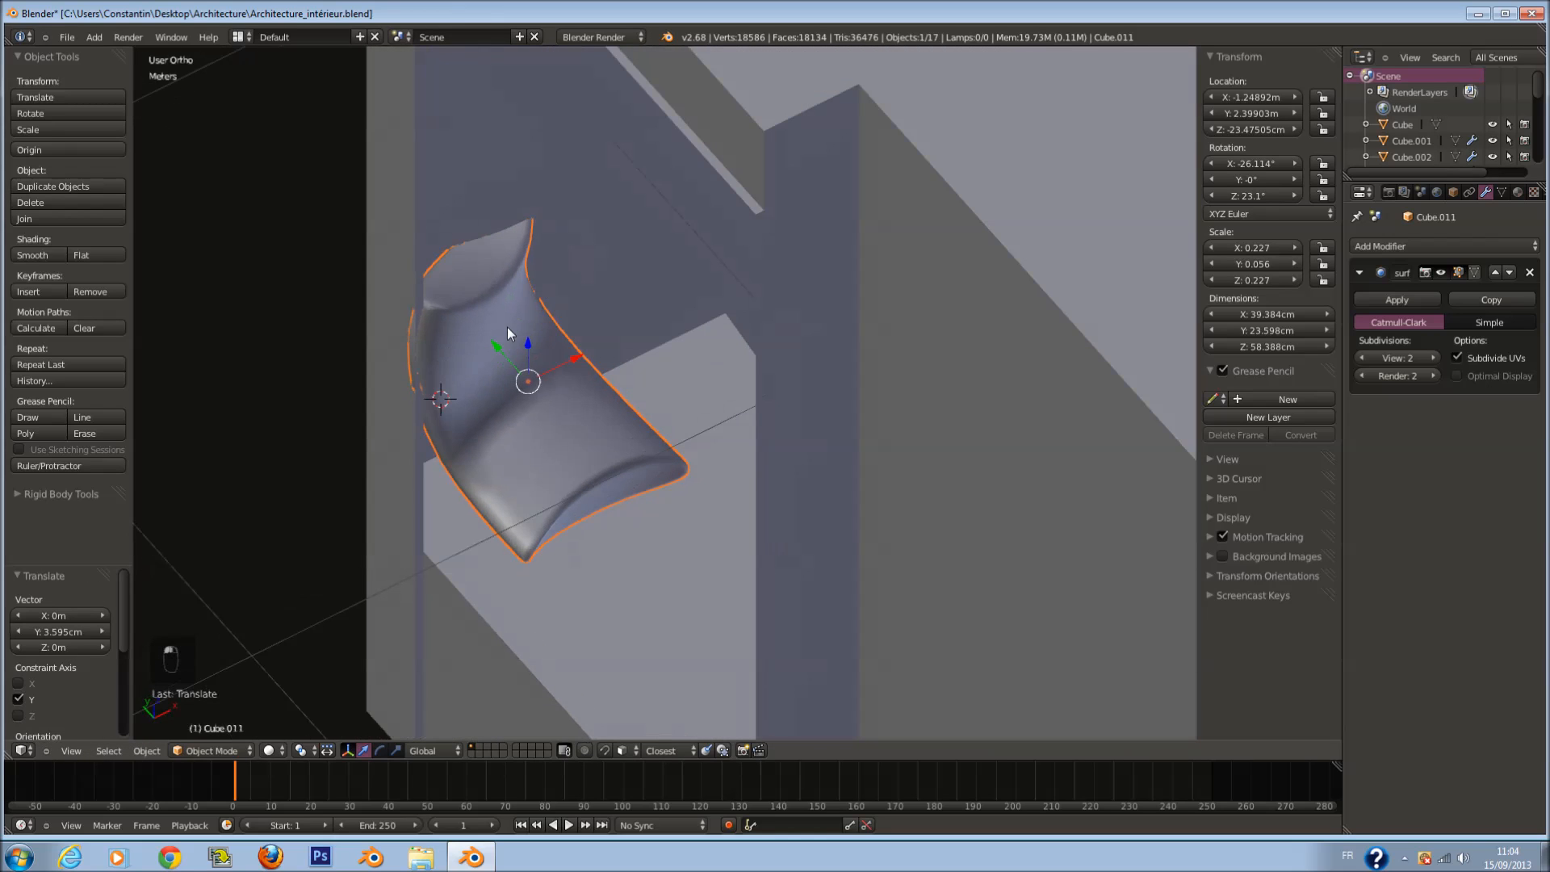
drag(498, 351, 583, 353)
middle_drag(587, 353, 664, 336)
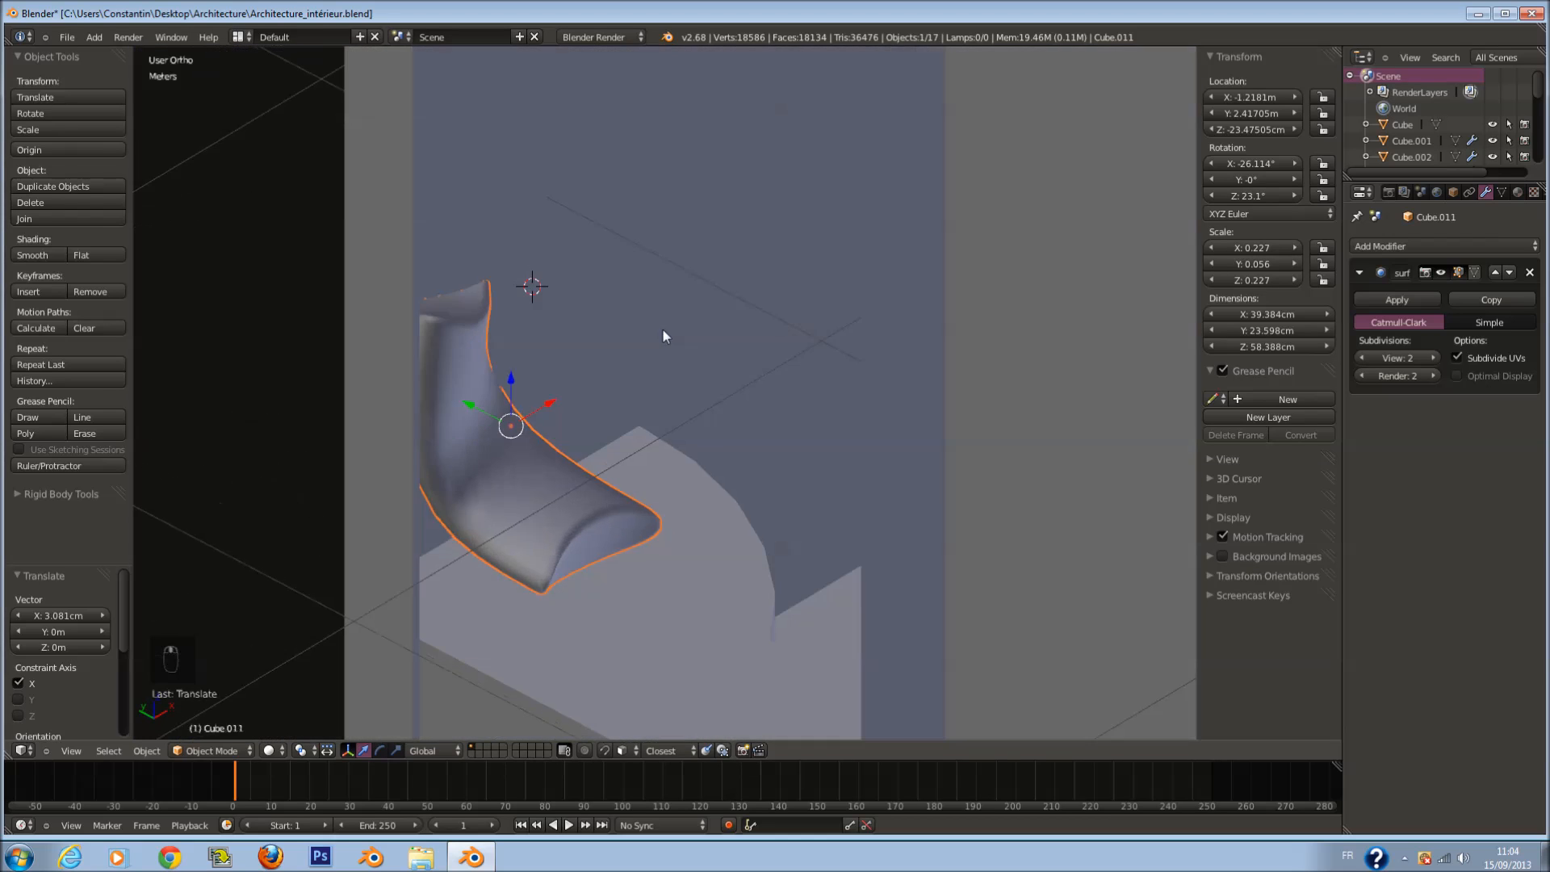
Step: Select the cushion's upper and middle faces again, rotate them about the Z axis, and shift them toward the recess wall
key(Tab)
key(z)
key(a)
key(c)
drag(473, 236, 451, 315)
right_click(451, 317)
key(c)
click(443, 332)
right_click(446, 333)
key(c)
click(411, 449)
right_click(414, 449)
key(z)
key(r)
key(z)
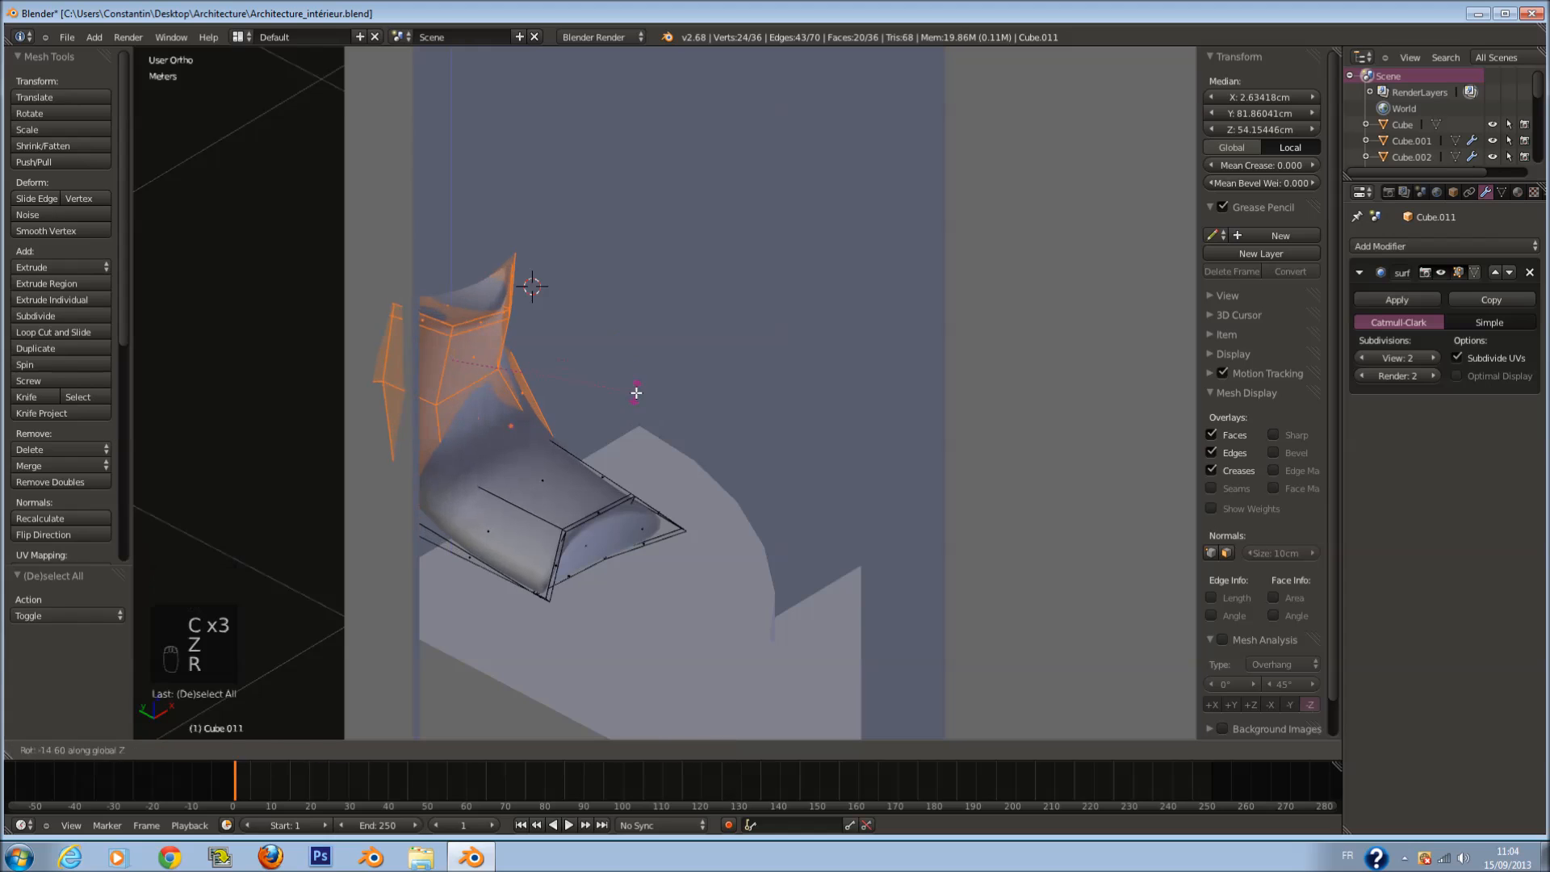
click(636, 391)
drag(412, 343, 476, 308)
key(Tab)
Step: Nudge the cushion, duplicate it, and place the copy beside it along X, moved -2.507 cm along Z
middle_drag(607, 408, 558, 362)
drag(593, 348, 582, 353)
middle_drag(585, 342, 639, 348)
key(shift+d)
right_click(638, 350)
drag(538, 369, 655, 324)
middle_drag(657, 330, 644, 262)
drag(565, 393, 569, 419)
middle_drag(607, 422, 595, 472)
Step: Rotate the copied cushion's upper and middle faces about the X axis
key(r)
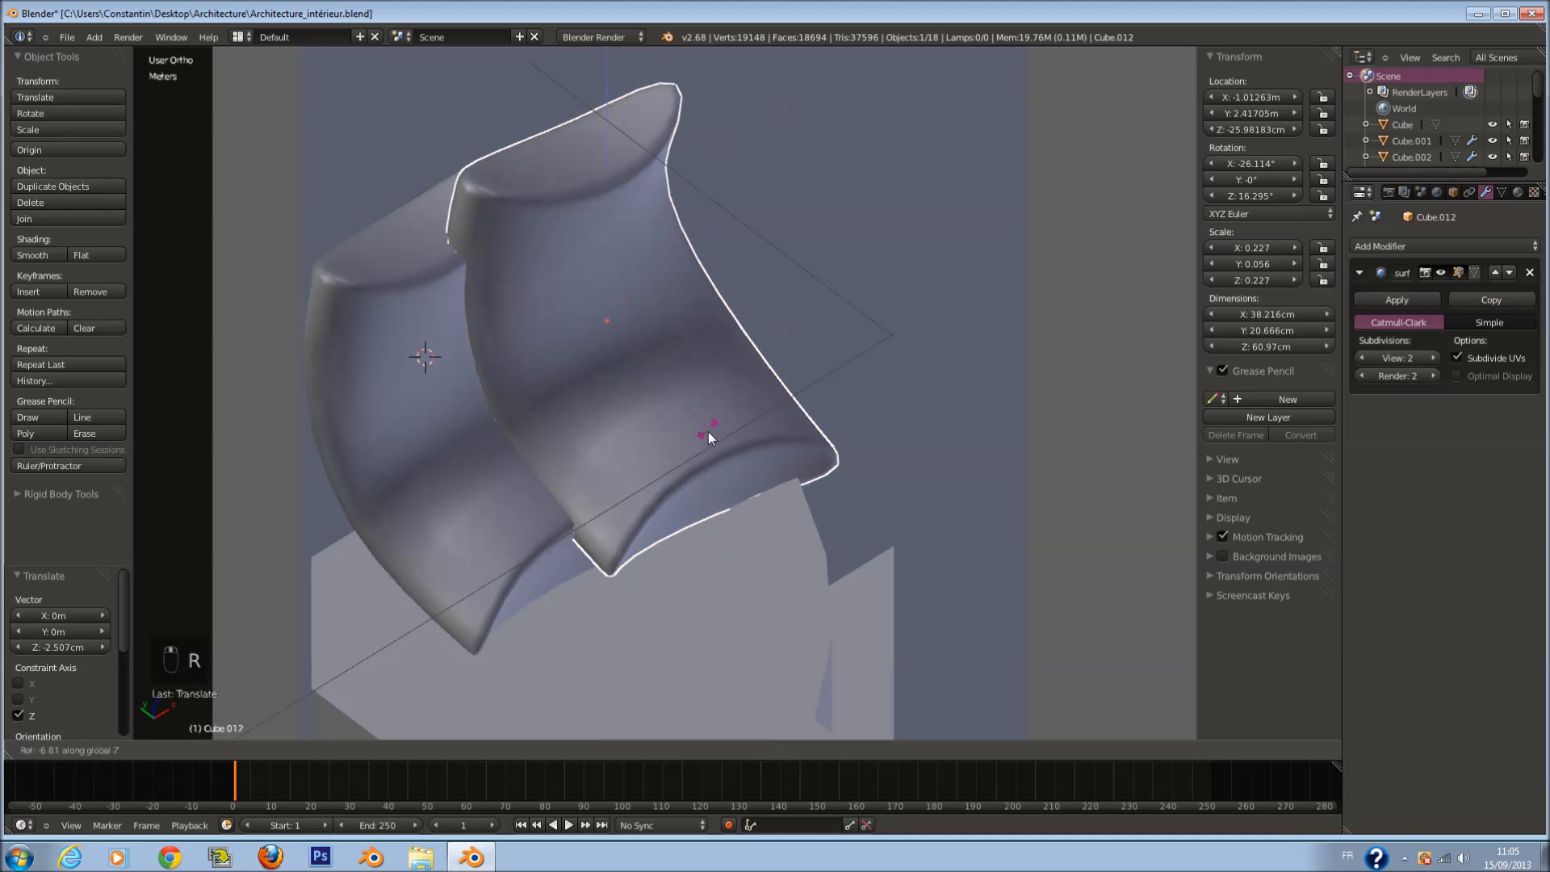
click(711, 443)
key(Tab)
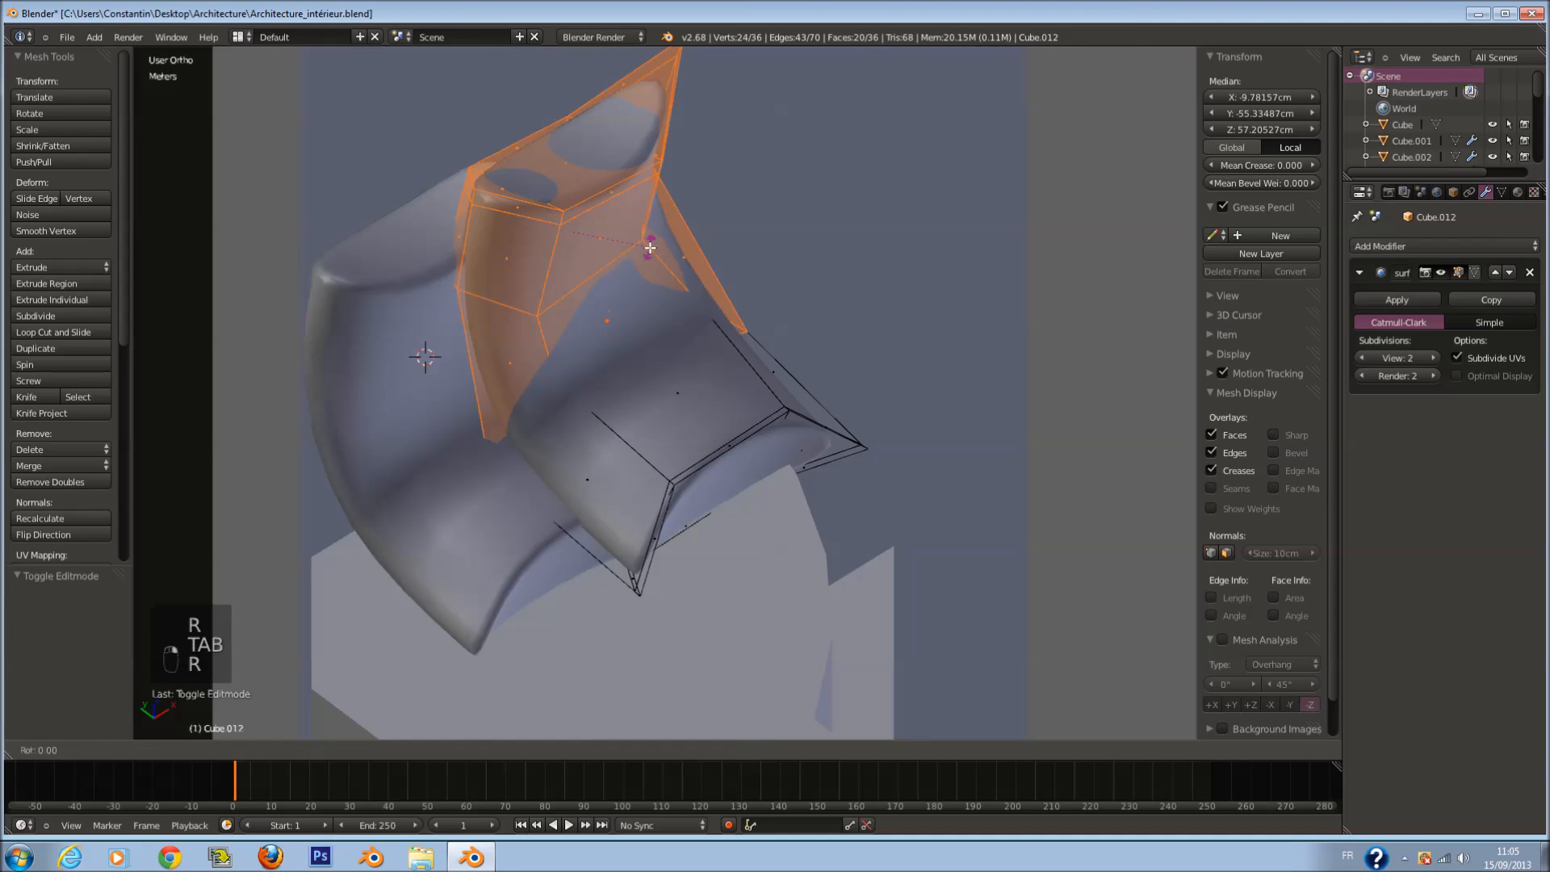
key(x)
click(633, 217)
key(Tab)
Step: In a perspective view, select the copied cushion's lower faces and rotate them freely
middle_drag(657, 276, 491, 258)
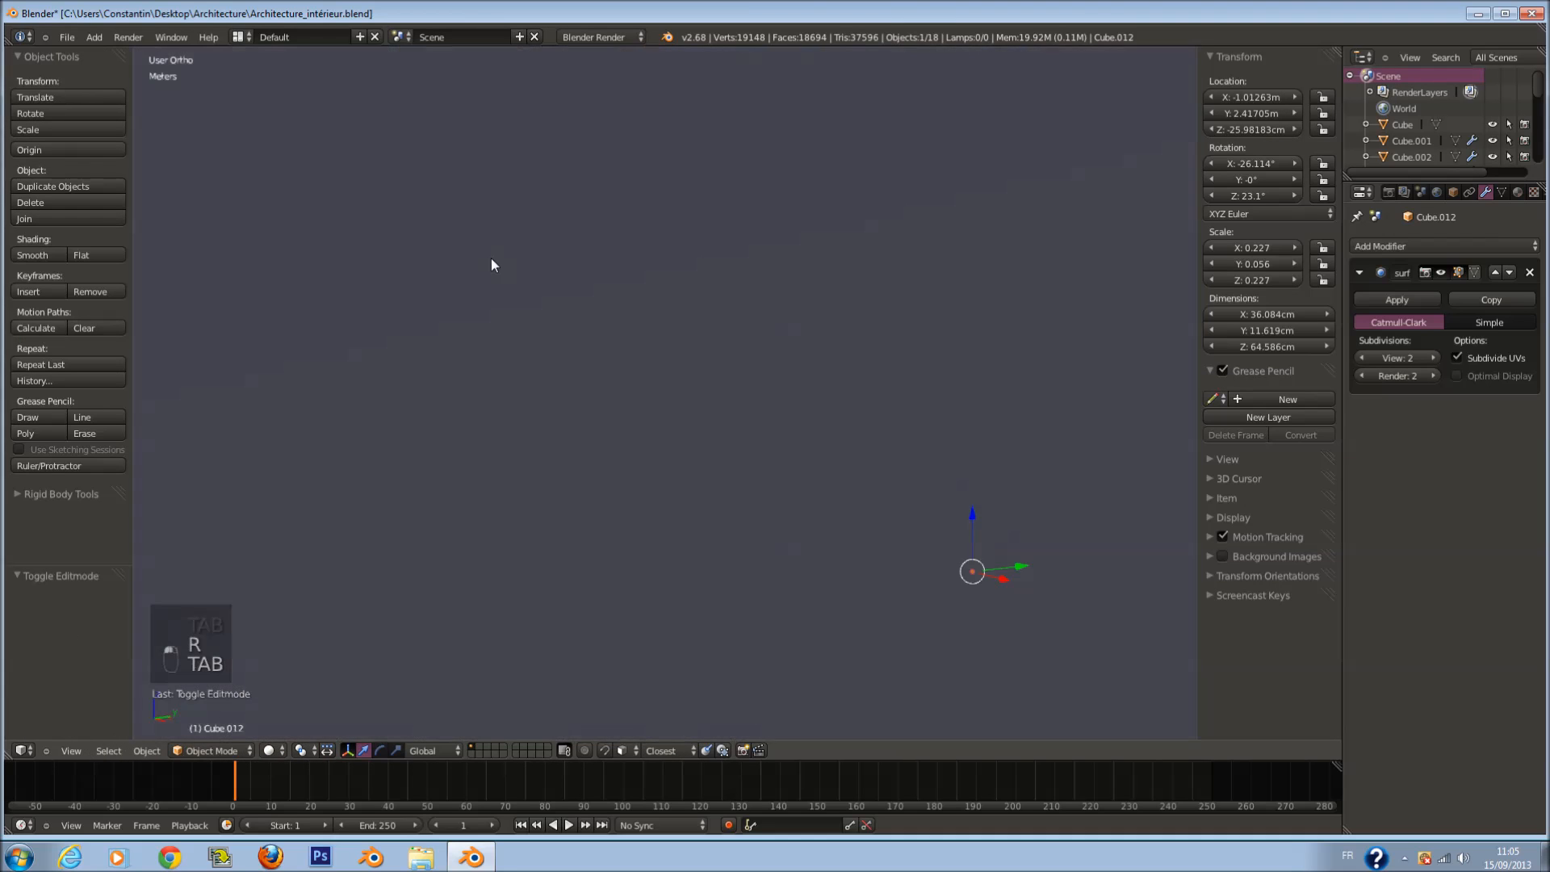
key(KP_Decimal)
key(KP_0)
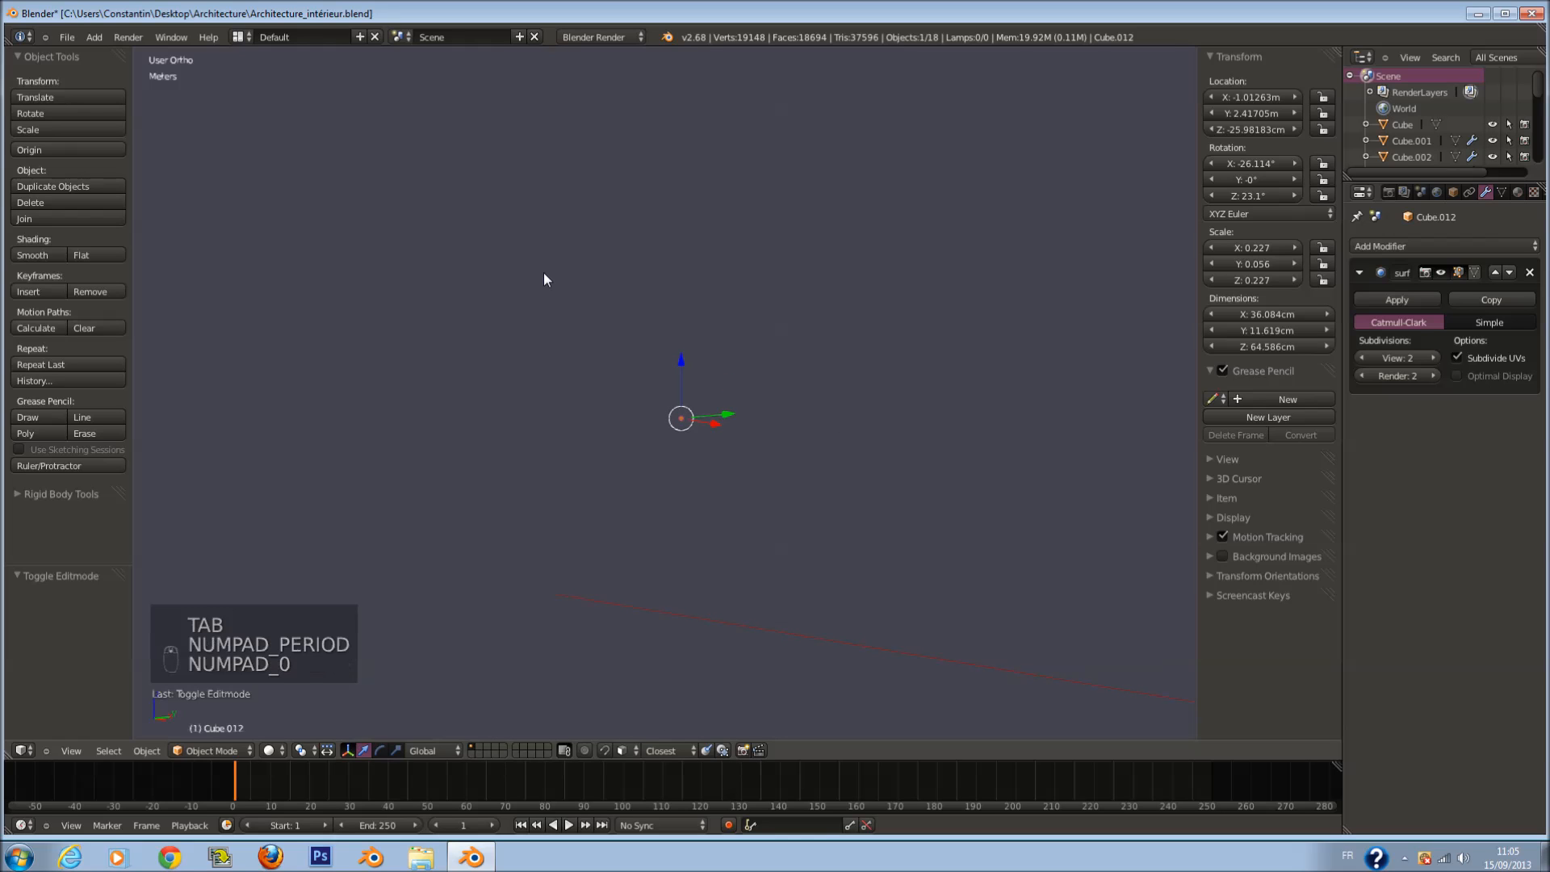
key(KP_5)
middle_drag(674, 228, 734, 310)
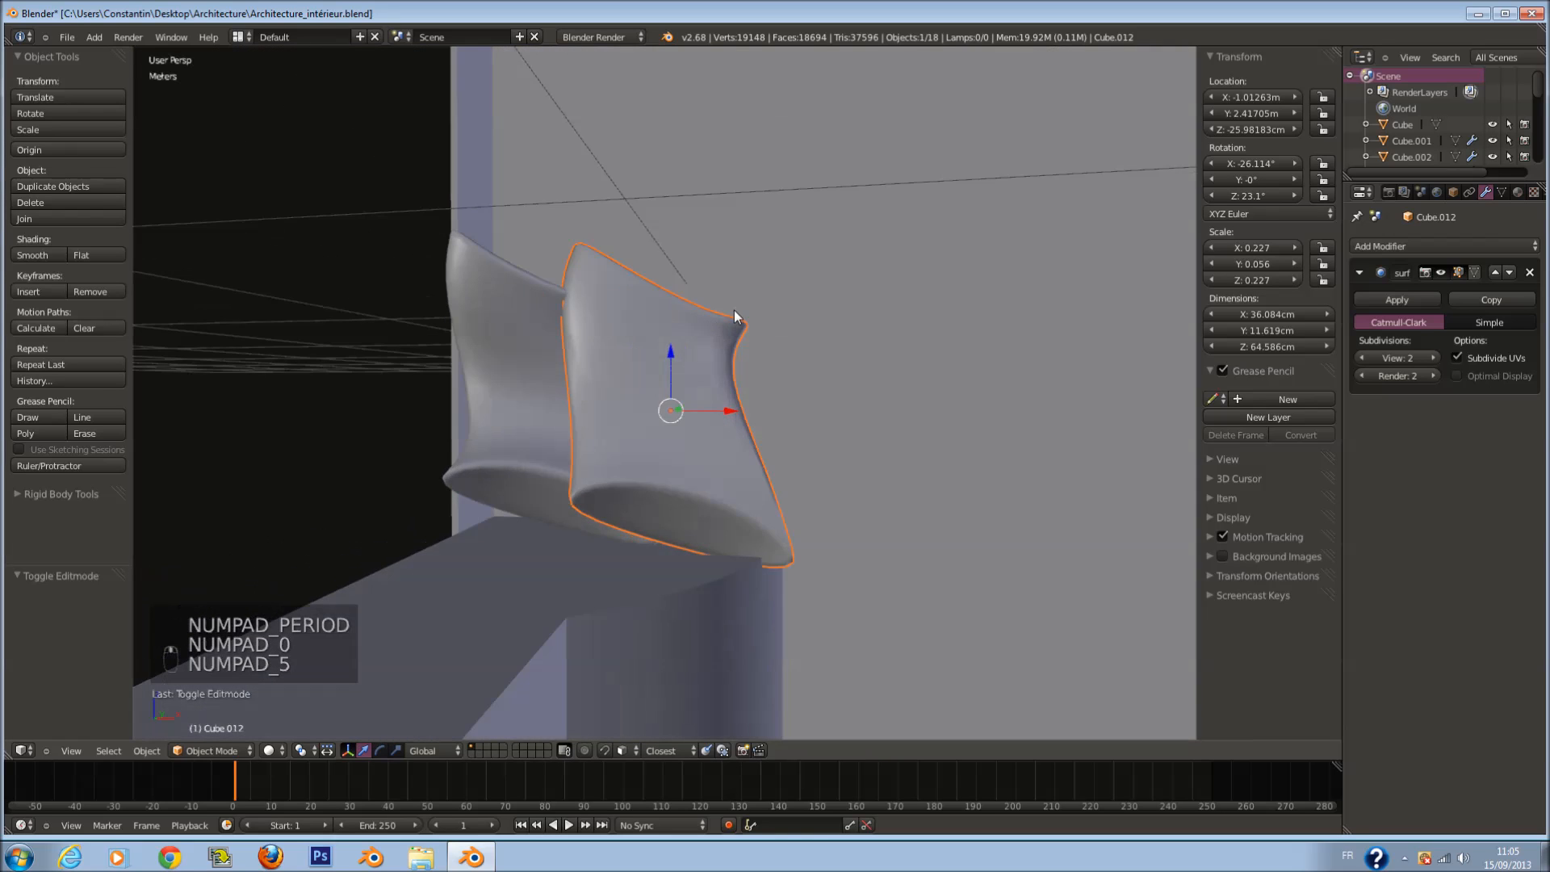
key(Tab)
key(z)
key(a)
key(c)
drag(536, 554, 802, 606)
right_click(802, 606)
key(r)
click(901, 470)
key(z)
key(Tab)
Step: Select the copied cushion's upper faces and move them -3.889 cm along Y
scroll(888, 539, down, 1)
middle_drag(888, 538, 780, 521)
key(Tab)
scroll(768, 387, up, 3)
middle_drag(767, 387, 646, 303)
key(z)
key(a)
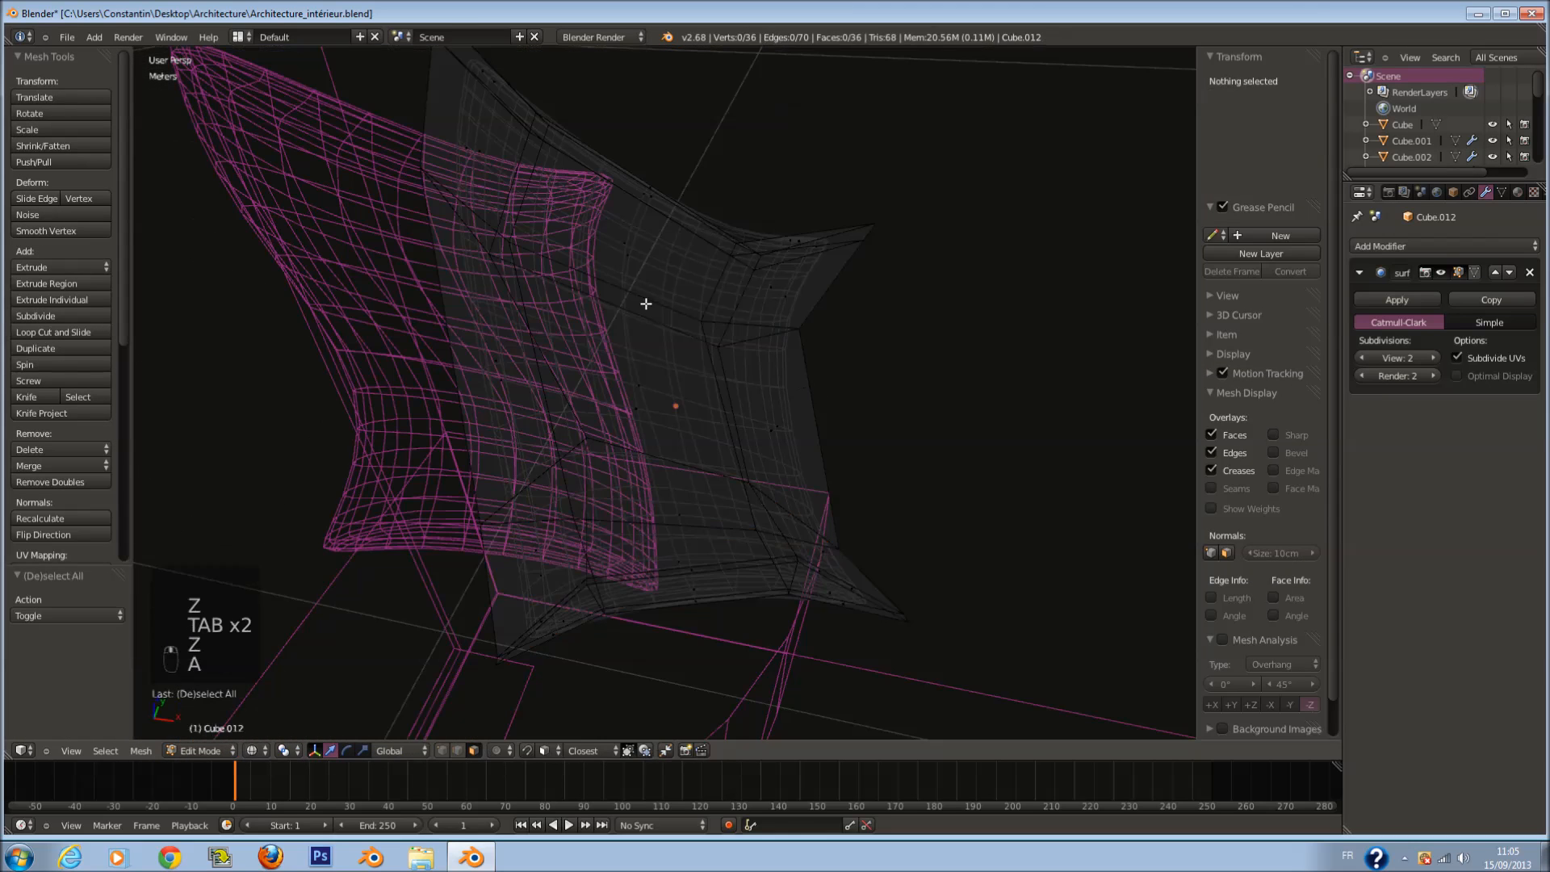
key(a)
key(a)
key(a)
key(a)
key(c)
drag(467, 93, 637, 207)
right_click(637, 208)
key(z)
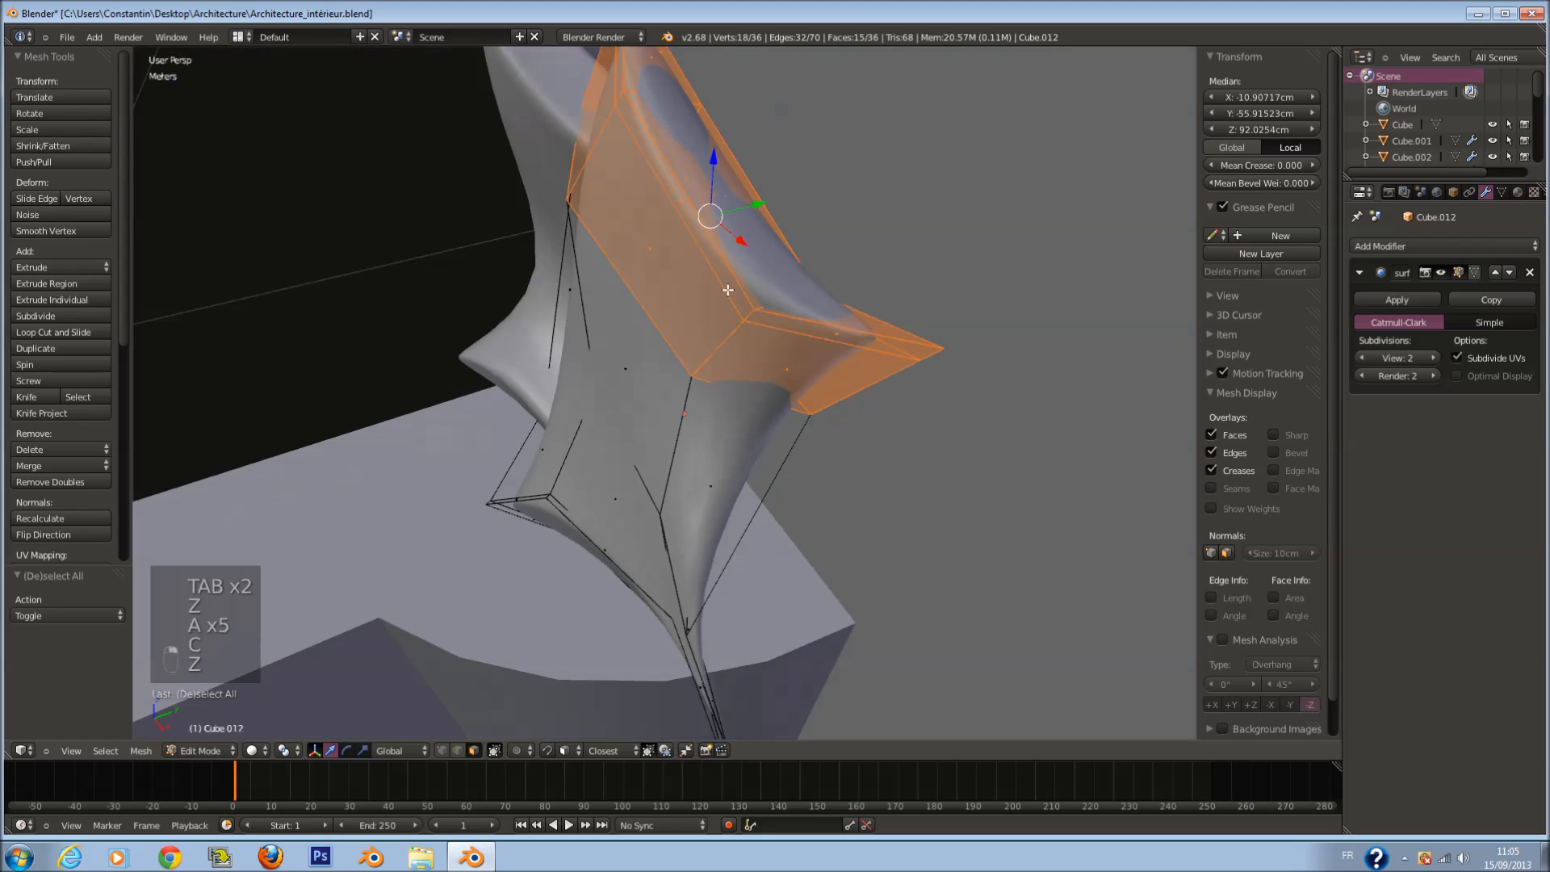
drag(760, 206, 725, 218)
Step: Rotate the copied cushion's upper faces about the X and Z axes and leave mesh editing
key(r)
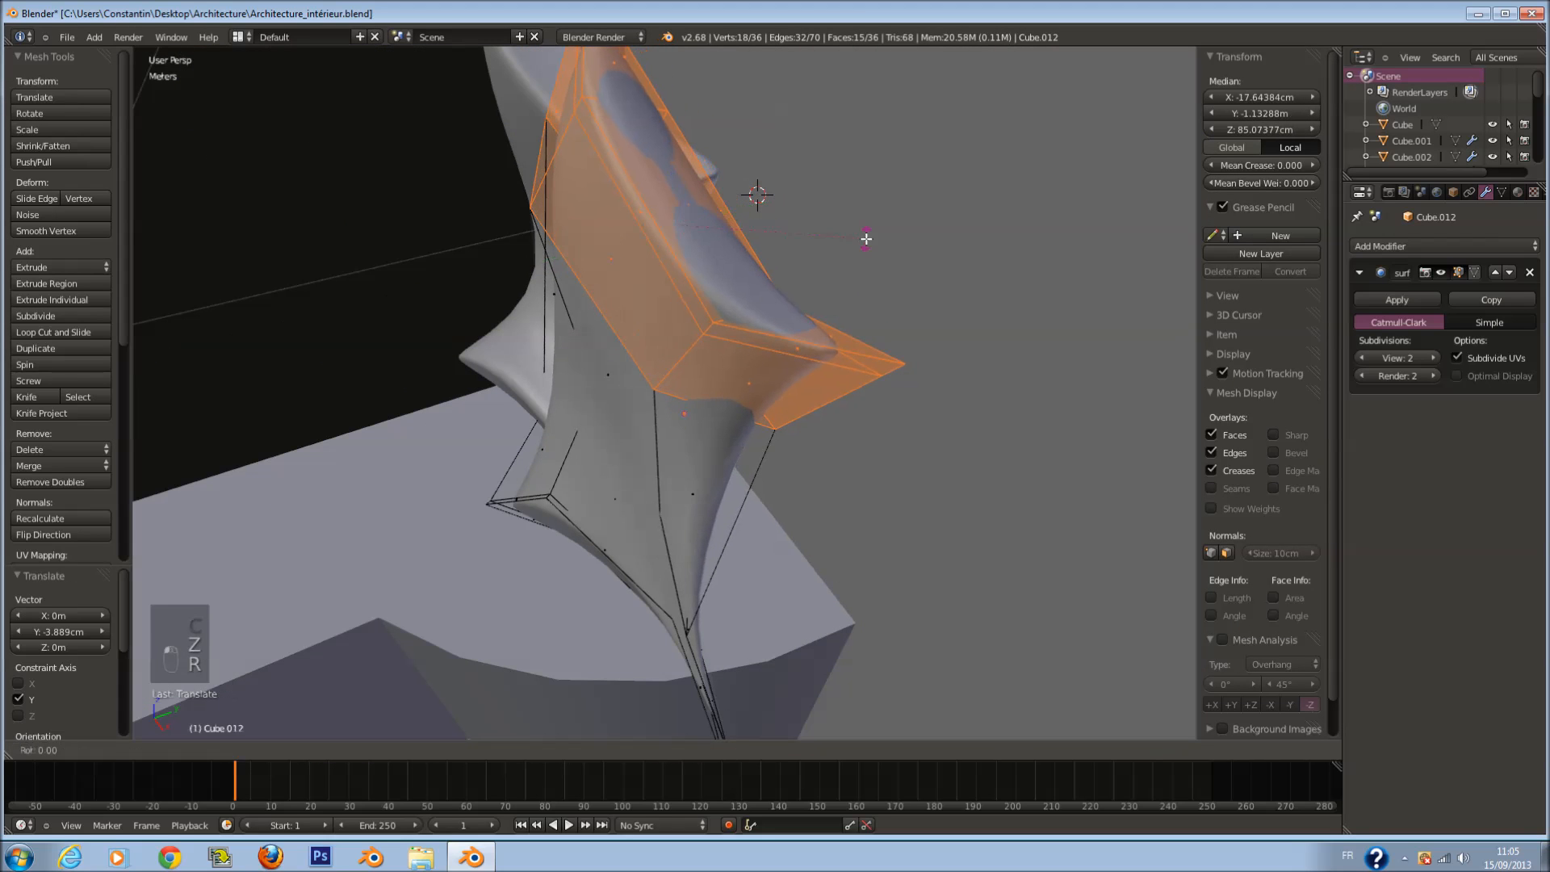
right_click(866, 199)
key(r)
key(x)
click(837, 139)
key(r)
key(z)
key(Tab)
Step: Select two faces along the copied cushion's bottom edge, rotate them, and move them freely to reshape the base
key(Tab)
key(z)
key(a)
key(c)
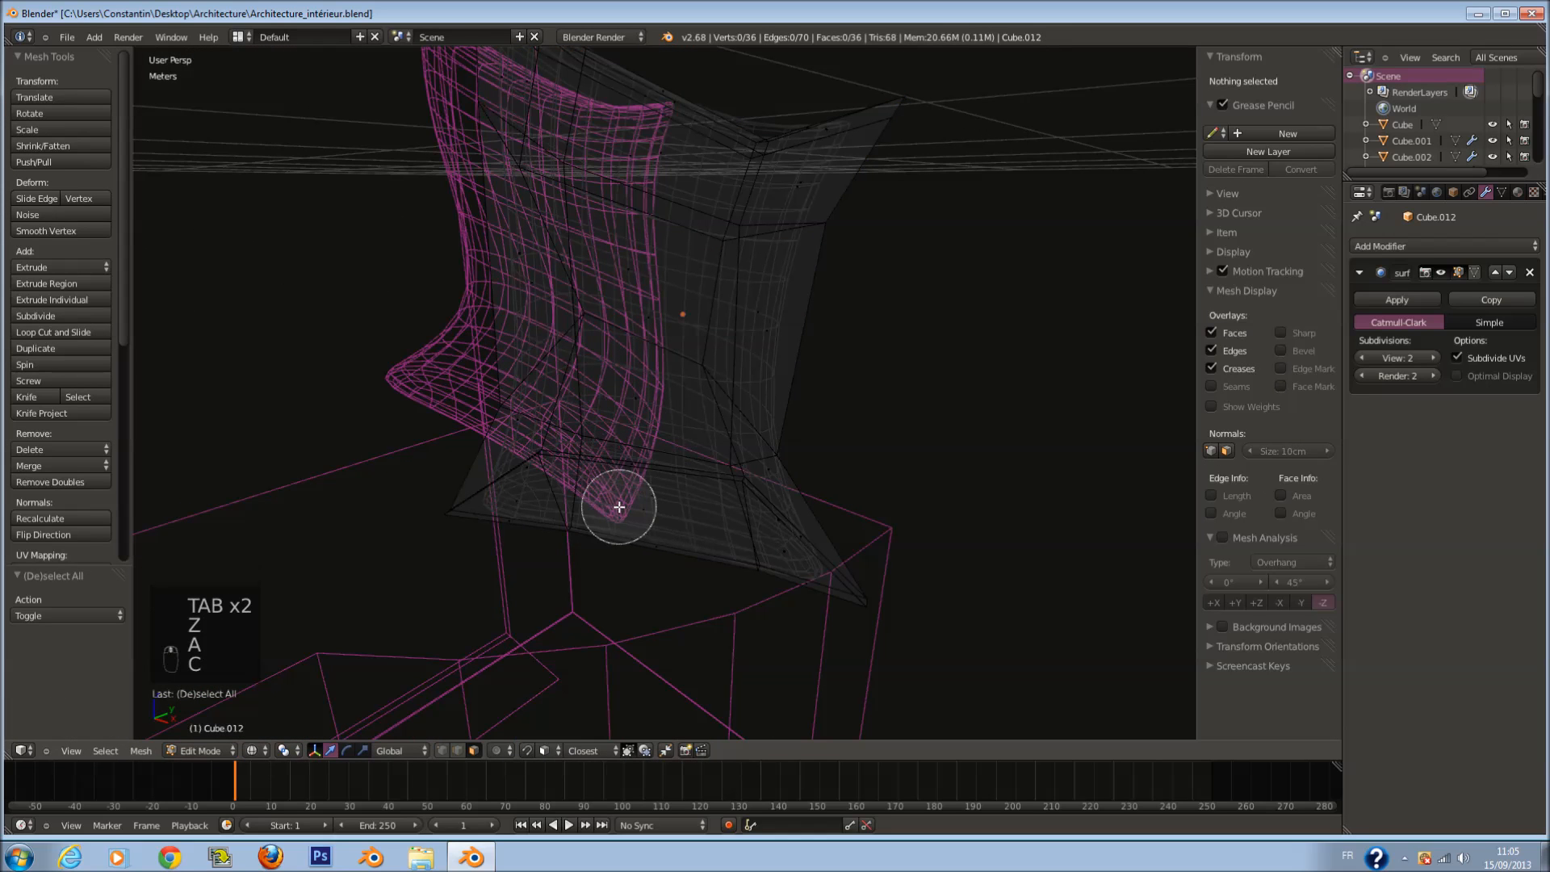
click(648, 513)
right_click(653, 515)
middle_drag(680, 471, 599, 516)
key(c)
middle_click(654, 443)
right_click(664, 436)
key(z)
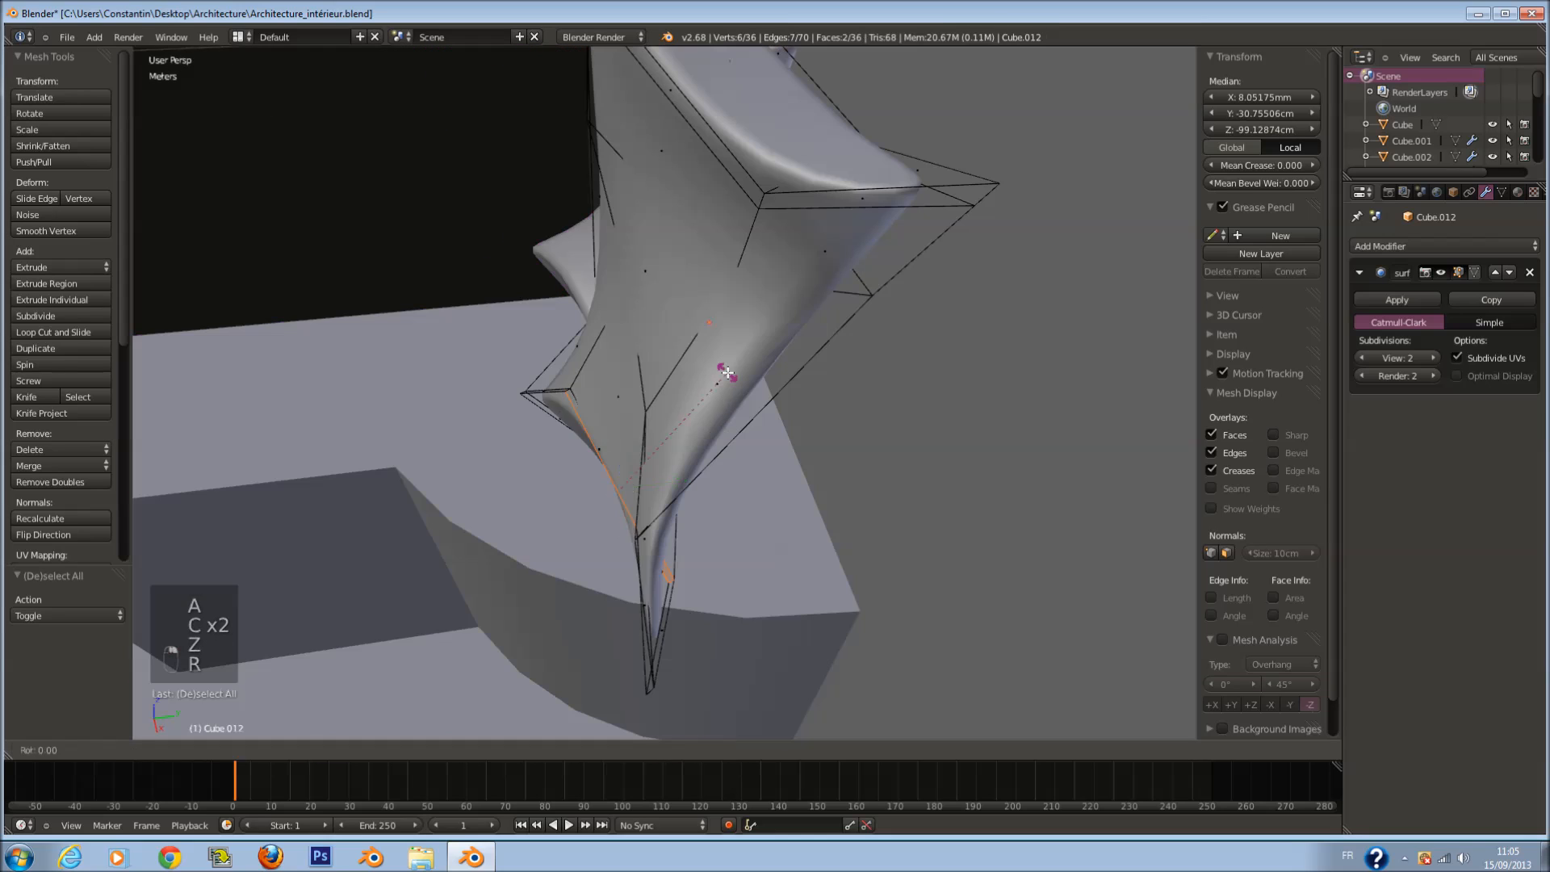
click(696, 347)
key(g)
click(705, 391)
Step: Reshape two side faces halfway up the copied cushion by shifting them along Y, rotating them -25.996°, and moving them freely
middle_drag(704, 394, 747, 374)
key(z)
key(a)
key(c)
click(740, 367)
right_click(736, 387)
key(z)
key(r)
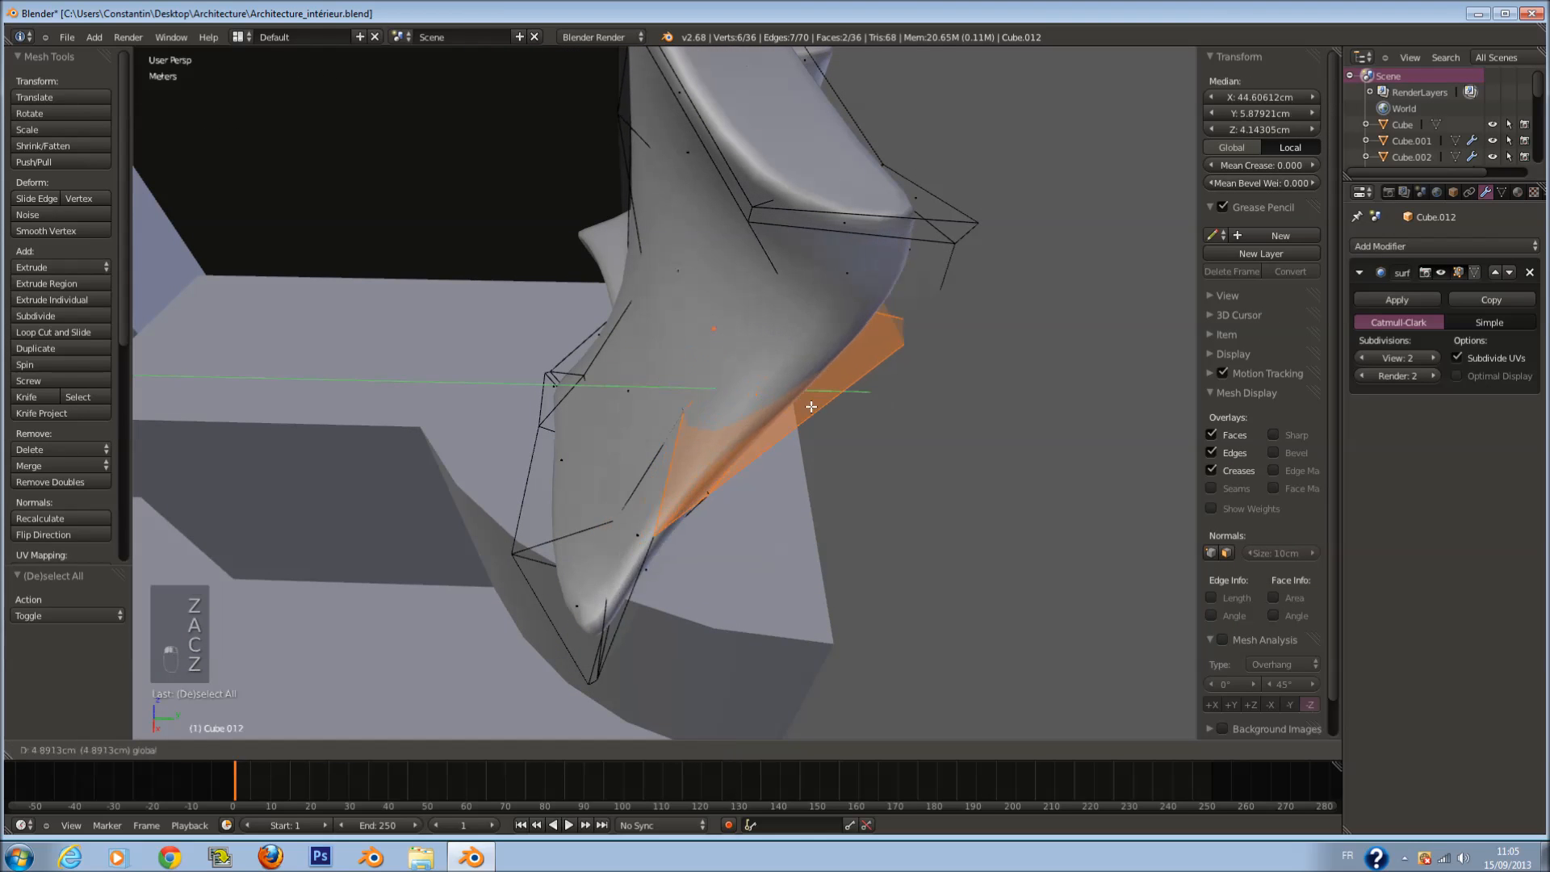
click(830, 398)
key(g)
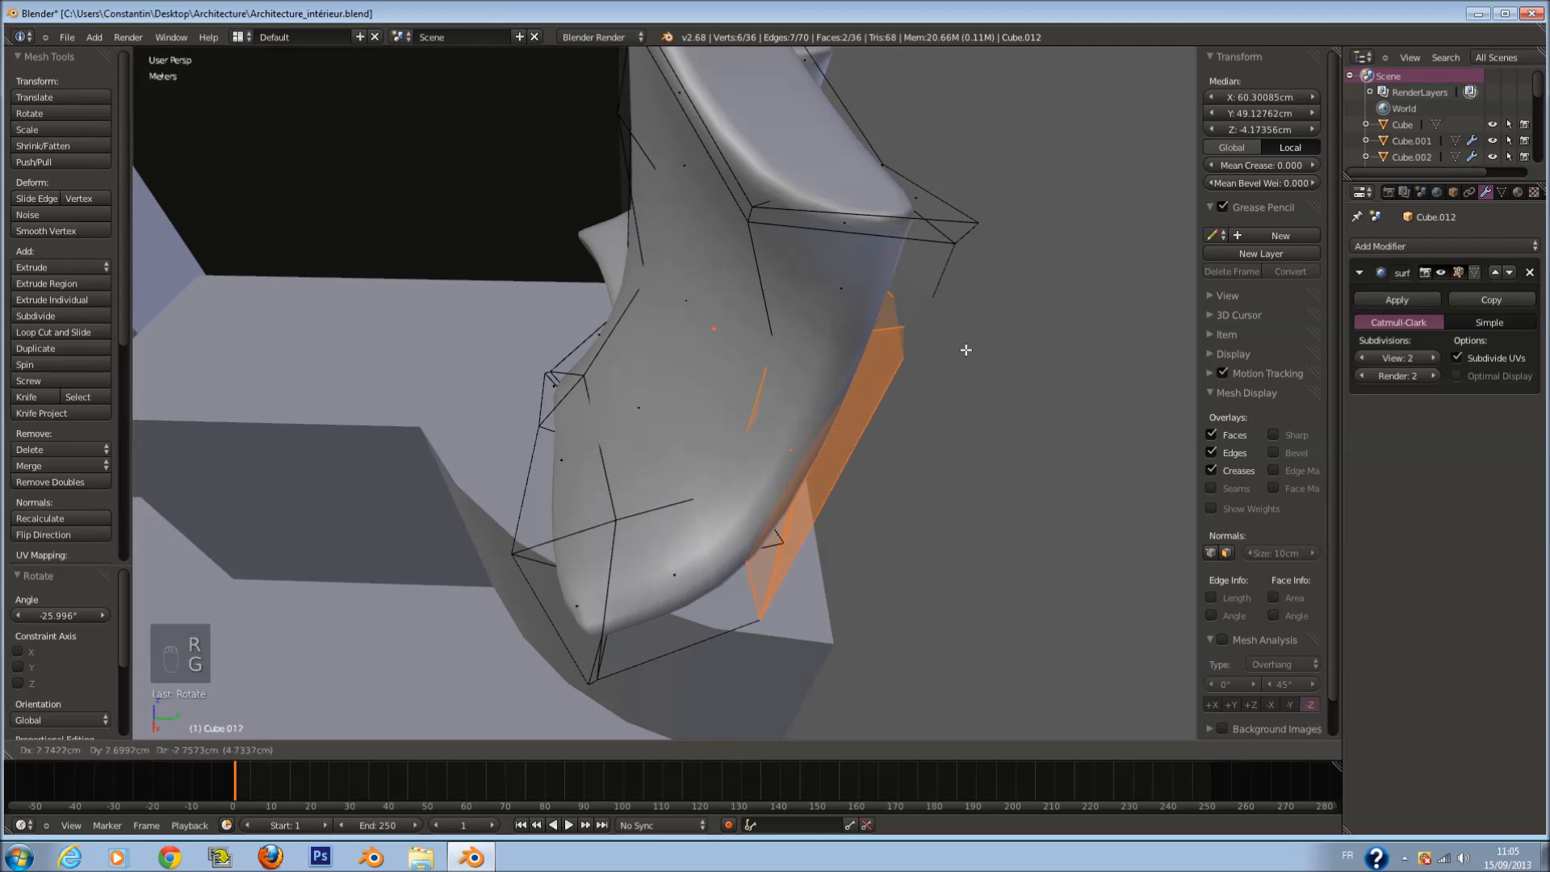
click(965, 350)
scroll(678, 423, down, 1)
drag(836, 421, 823, 426)
Step: Leave mesh editing of the copied cushion and save the file
key(Tab)
scroll(794, 444, down, 4)
middle_drag(727, 420, 785, 414)
key(ctrl+s)
key(a)
scroll(691, 401, up, 3)
right_click(691, 400)
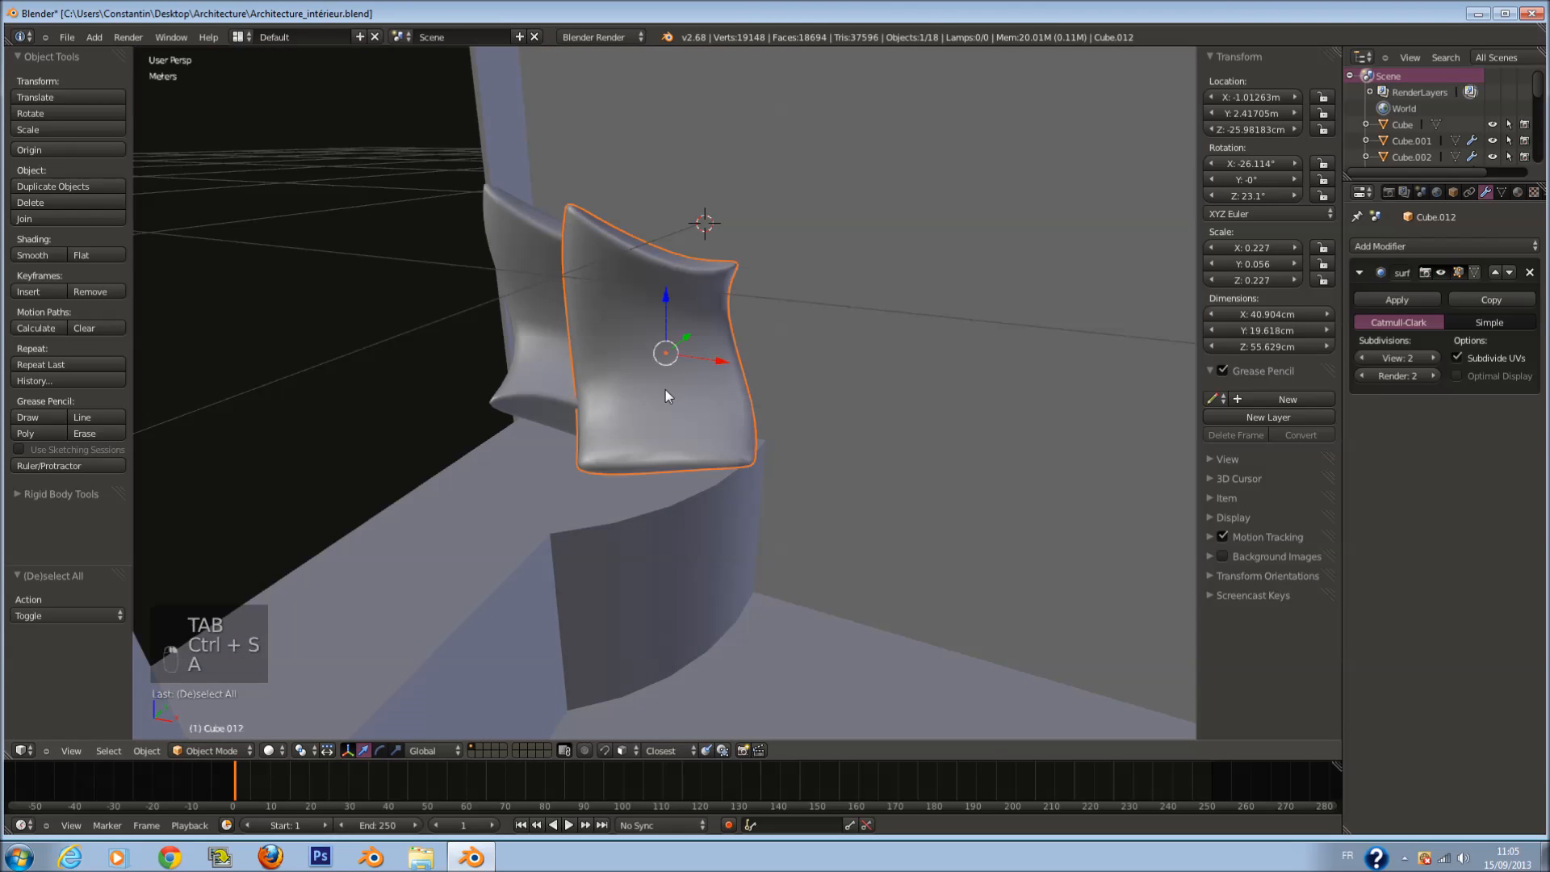
middle_drag(665, 389, 668, 356)
scroll(668, 356, down, 1)
Step: Open the first cushion's mesh, select its bottom edge faces, and rotate them 45.27° about the X axis
right_click(570, 412)
middle_drag(570, 412, 580, 401)
key(Tab)
scroll(589, 407, up, 3)
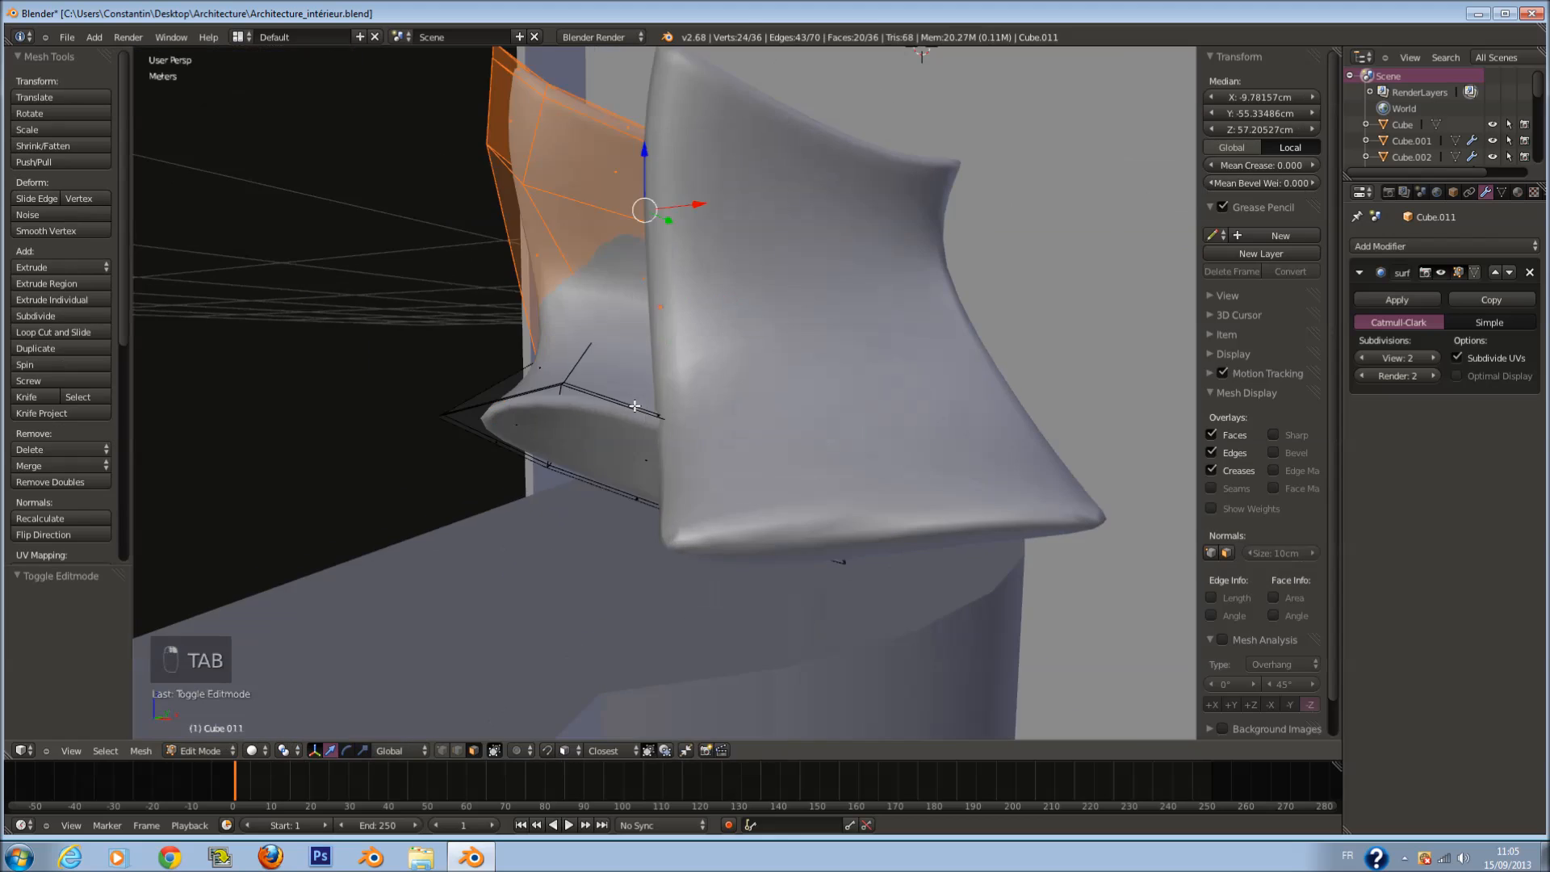
key(z)
scroll(618, 428, up, 2)
key(c)
click(602, 504)
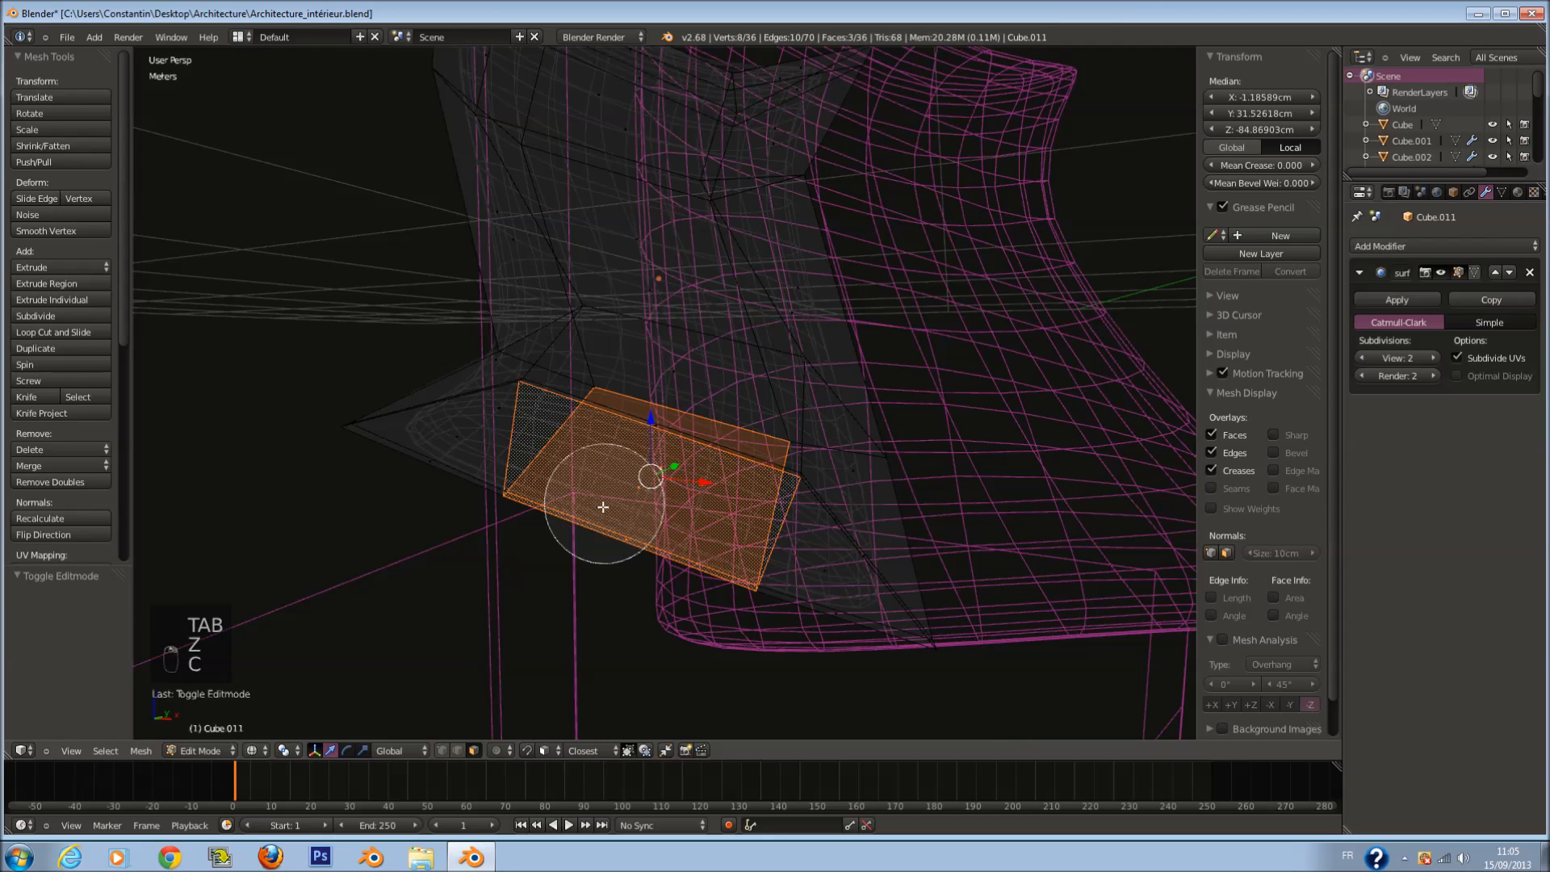
click(420, 437)
click(834, 577)
right_click(833, 570)
middle_drag(831, 554, 738, 610)
key(c)
middle_drag(893, 555, 657, 259)
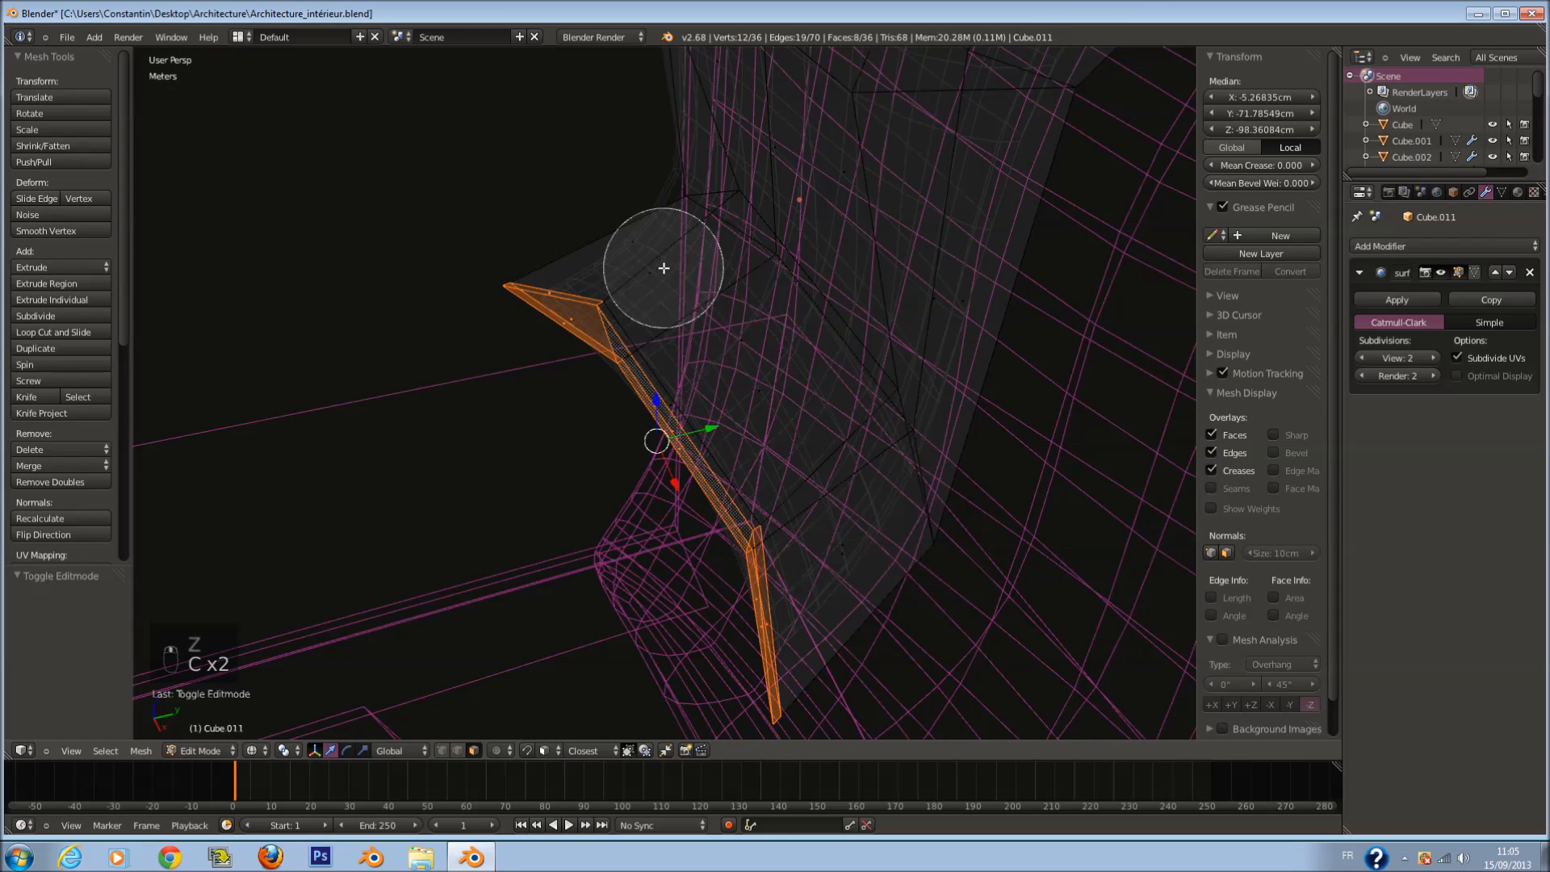
right_click(657, 259)
key(z)
key(r)
key(x)
click(720, 353)
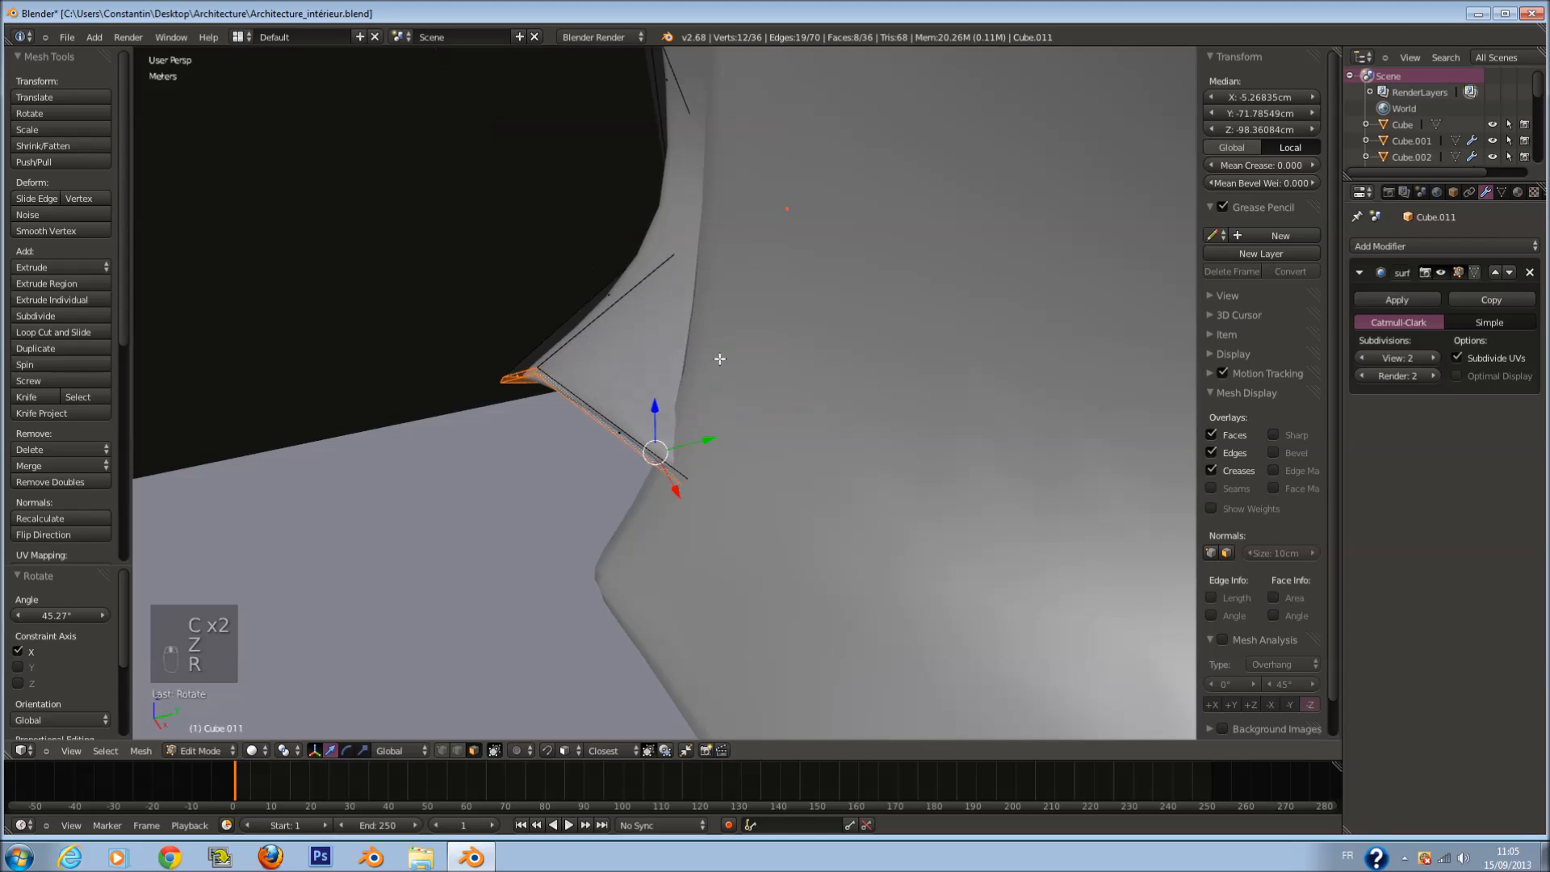
Step: Lower the first cushion's selected bottom edge faces 4.893 cm along Z
middle_drag(719, 353, 827, 342)
drag(632, 439, 629, 494)
key(r)
key(x)
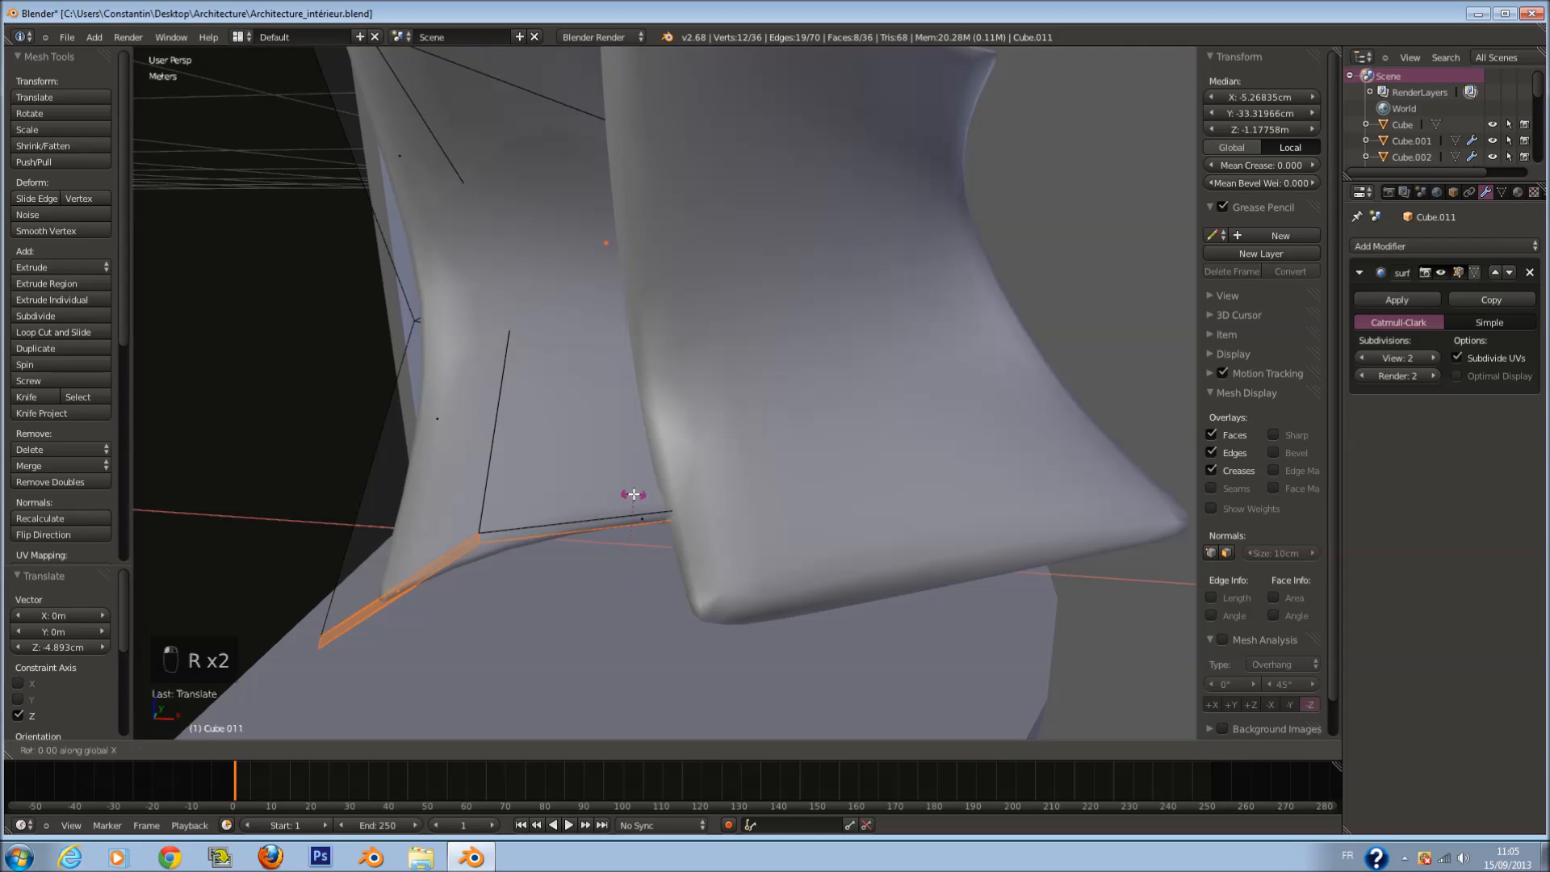
right_click(629, 521)
Step: Rotate the bottom edge faces about X by 16.569° and 29.636°, and adjust them with a free rotation and move
middle_drag(788, 465, 796, 422)
key(r)
key(x)
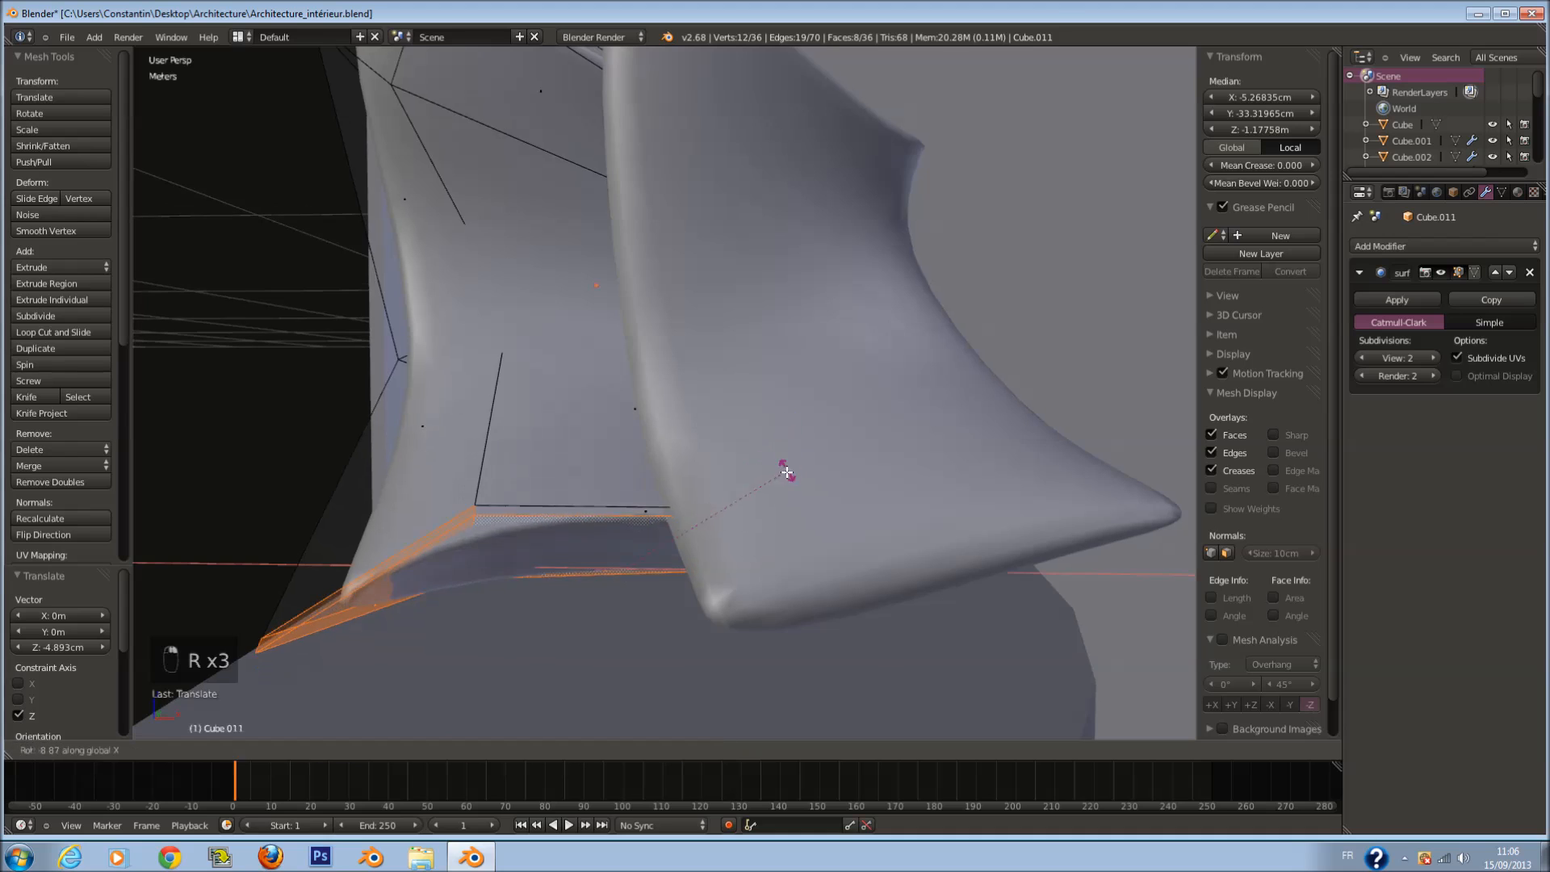
click(733, 380)
key(r)
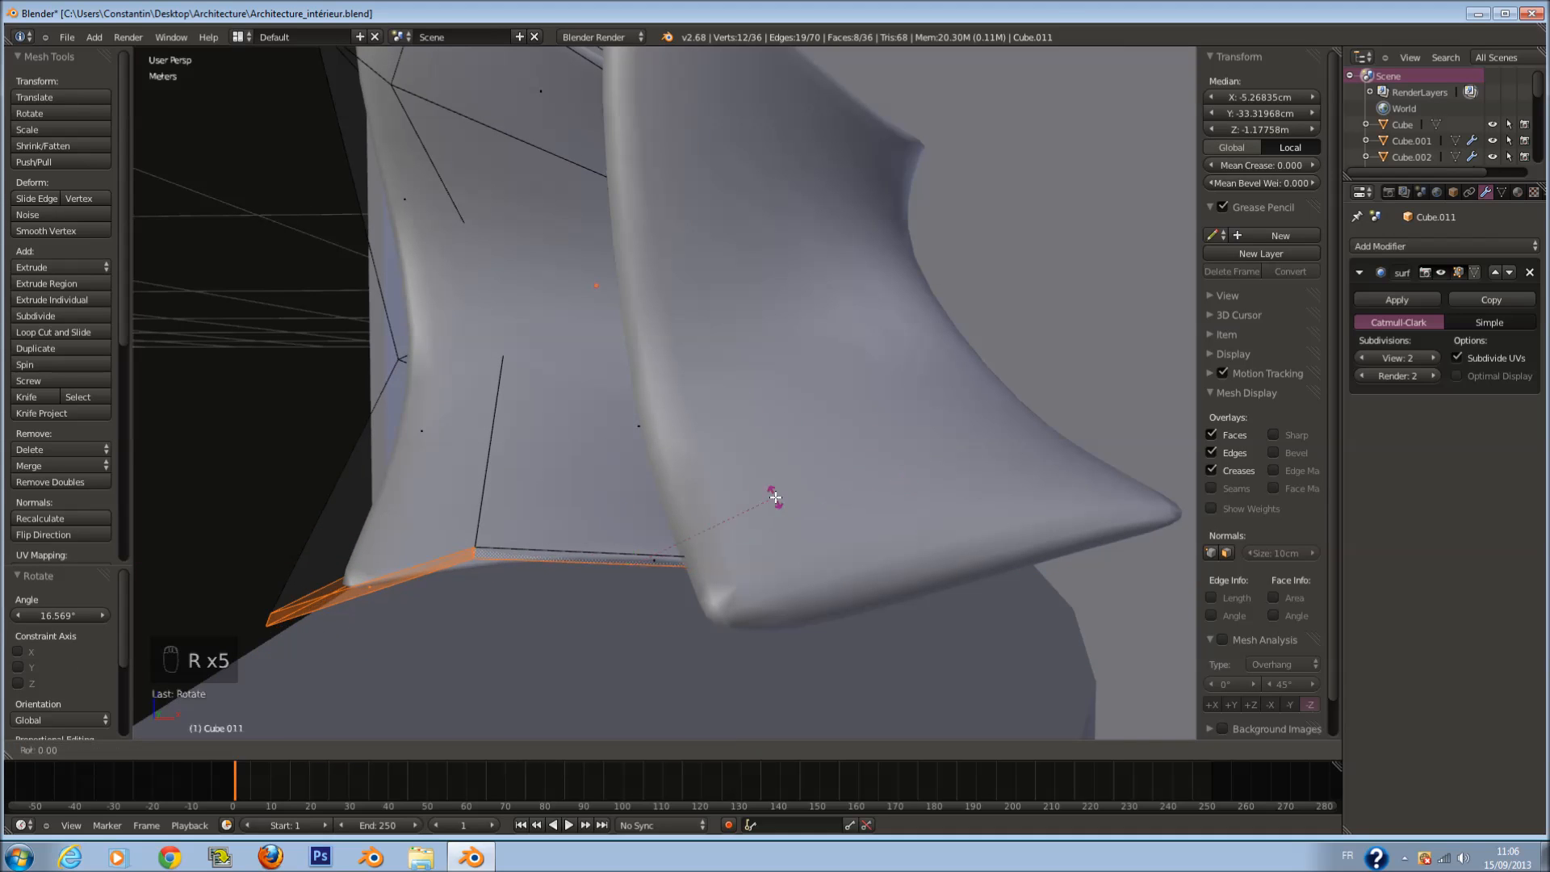
key(x)
click(754, 397)
key(r)
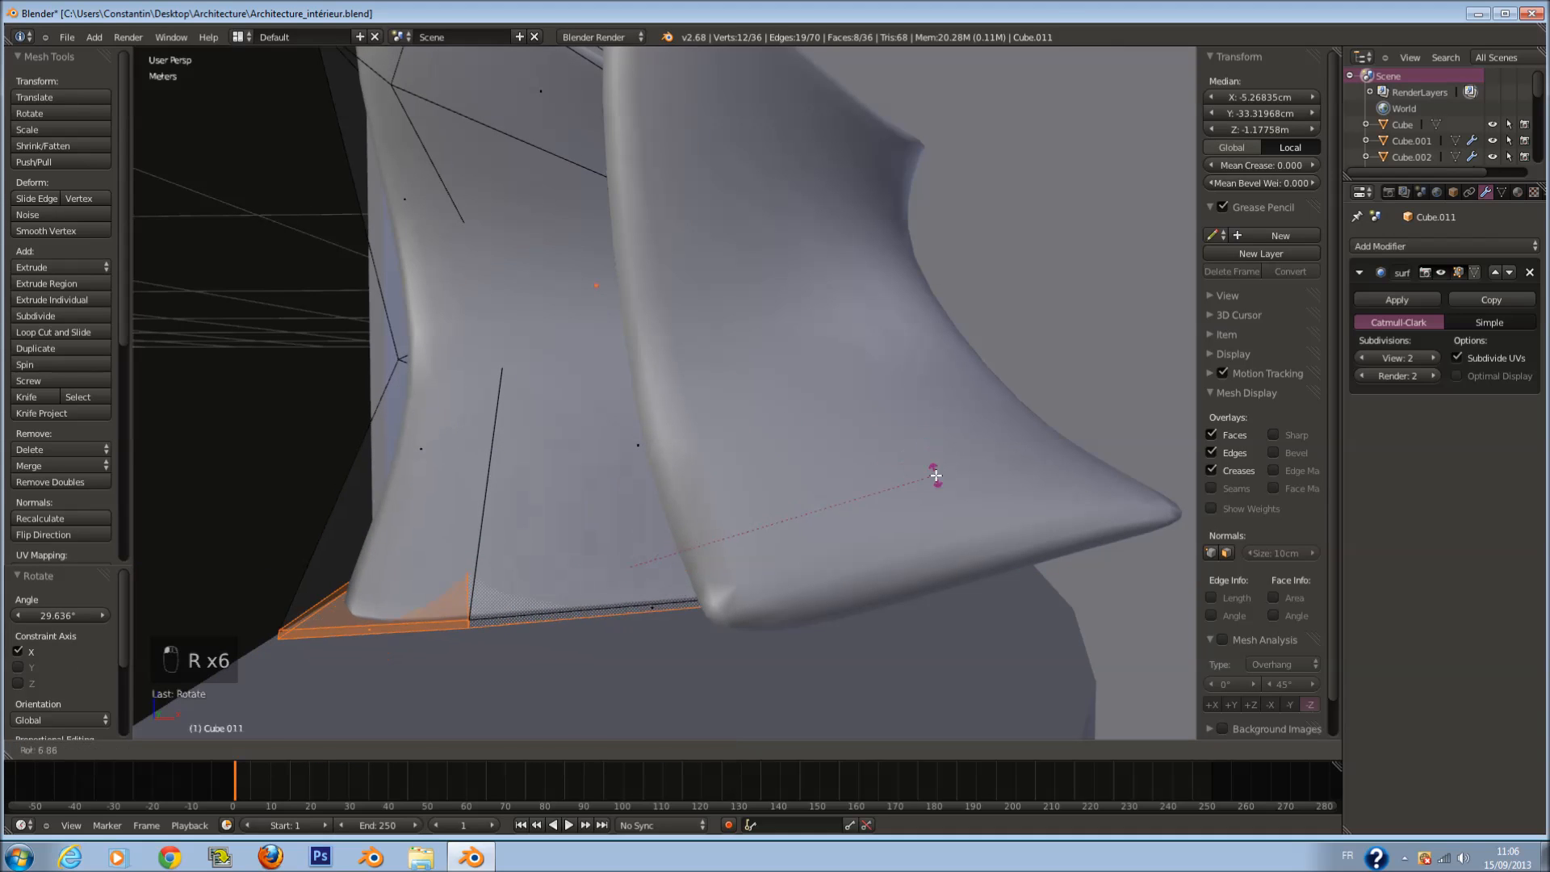
key(g)
Step: Leave mesh editing of the first cushion, save the file, and deselect everything
key(Tab)
scroll(889, 517, down, 5)
key(ctrl+s)
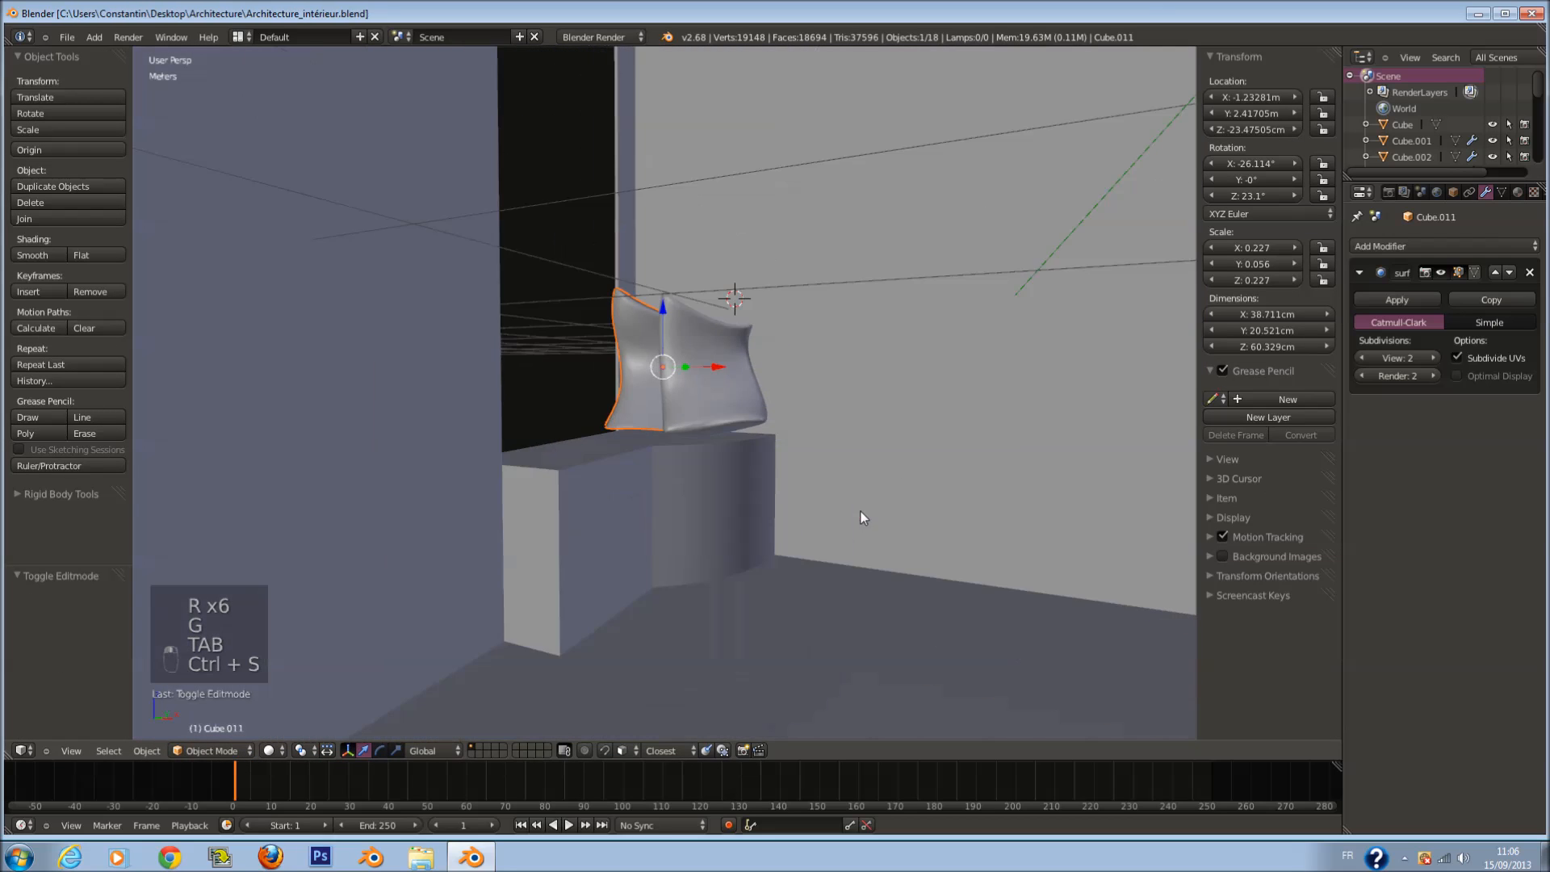
key(a)
scroll(859, 511, down, 3)
scroll(859, 511, up, 6)
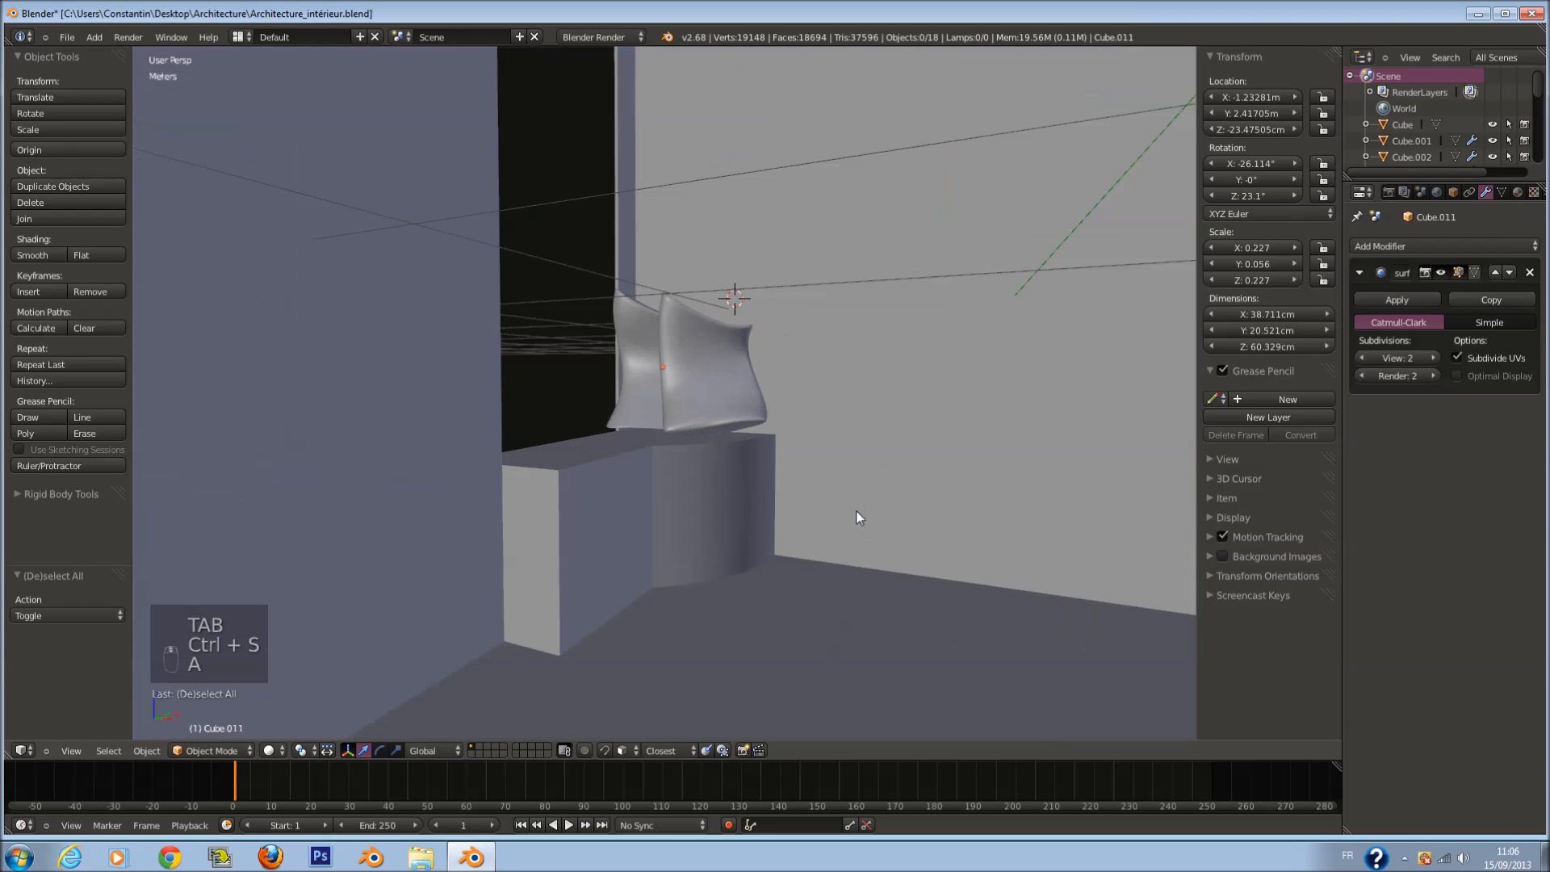
Step: Open the room's mesh and delete the selected face near the top of the recess opening
right_click(756, 492)
scroll(756, 494, down, 6)
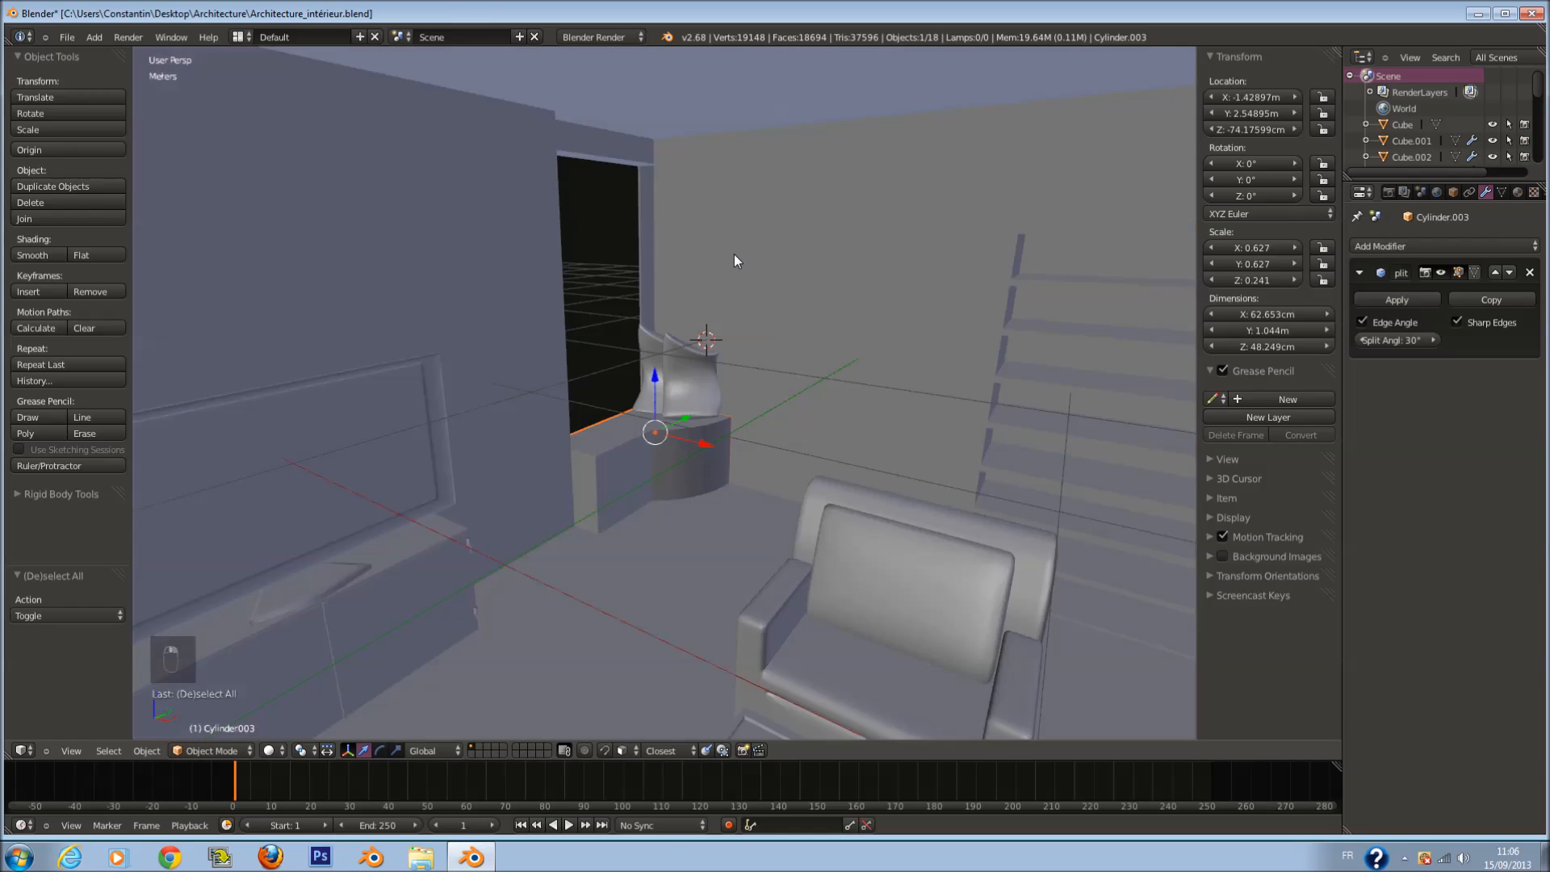
middle_drag(734, 254, 624, 174)
right_click(624, 174)
key(Tab)
key(x)
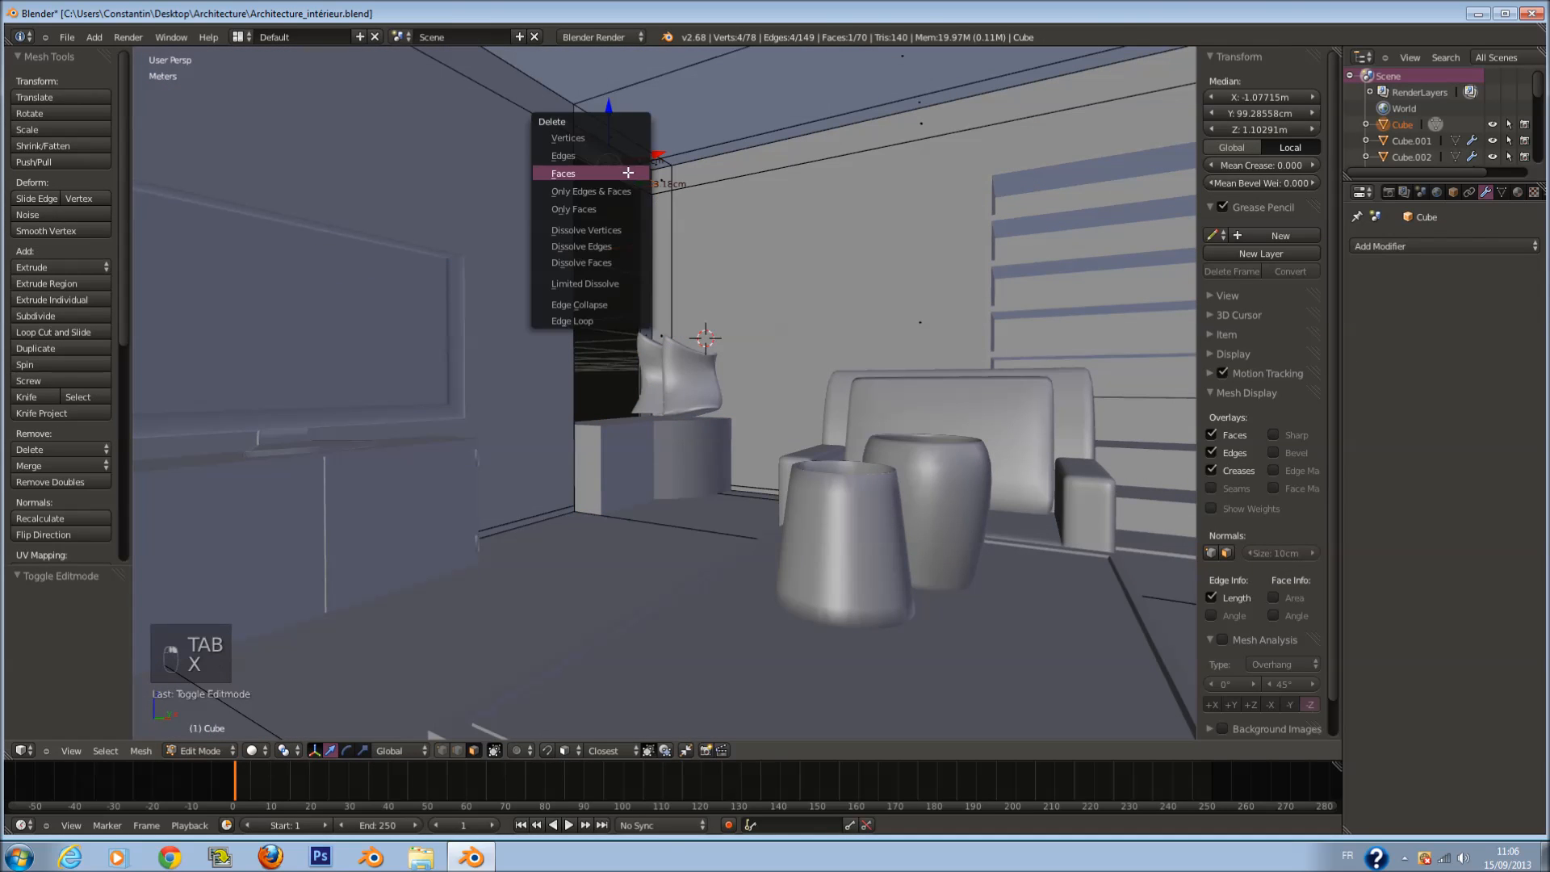
click(628, 168)
scroll(628, 258, up, 4)
scroll(628, 263, up, 3)
scroll(682, 263, down, 4)
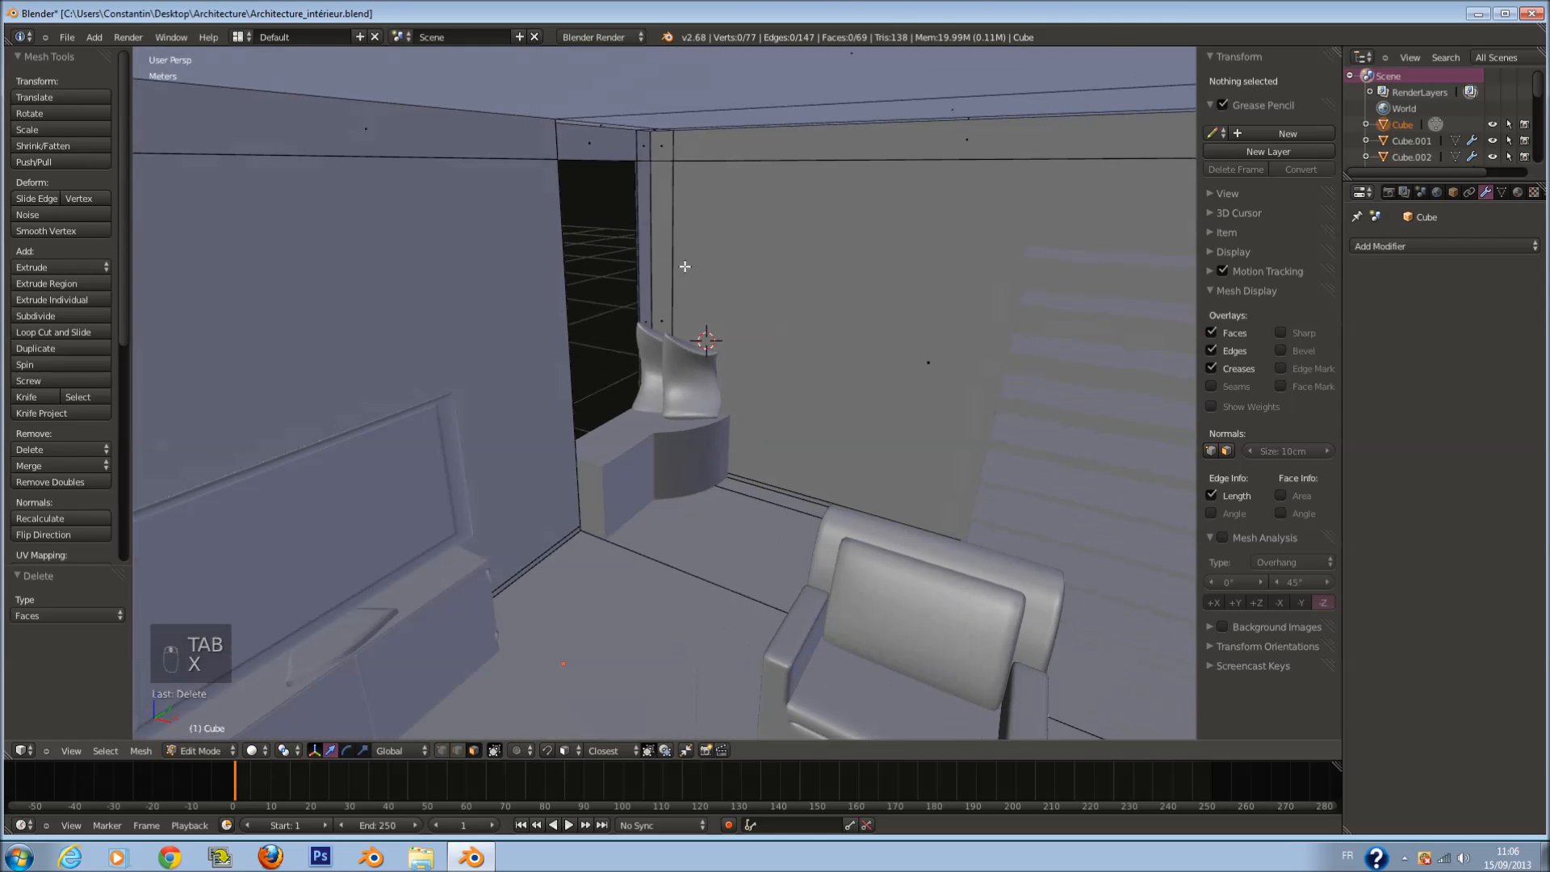
Step: Leave mesh editing of the room, deselect everything, and save the file
key(Tab)
key(ctrl+s)
middle_drag(757, 394, 686, 98)
key(ctrl+s)
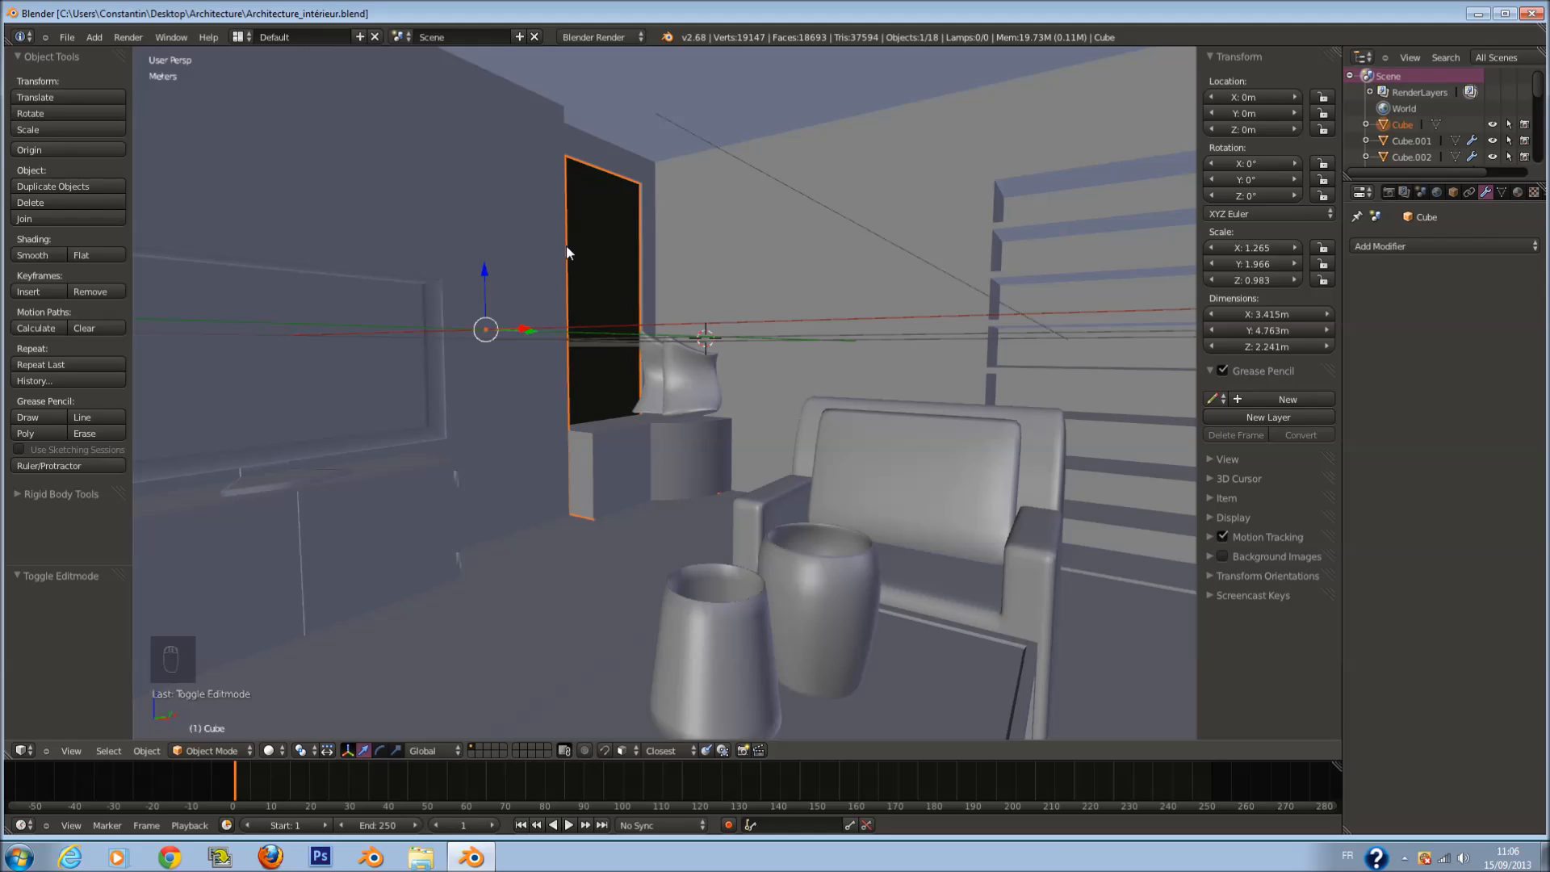
mouse_move(683, 133)
middle_down()
mouse_move(725, 148)
mouse_move(686, 141)
middle_up()
scroll(696, 138, up, 1)
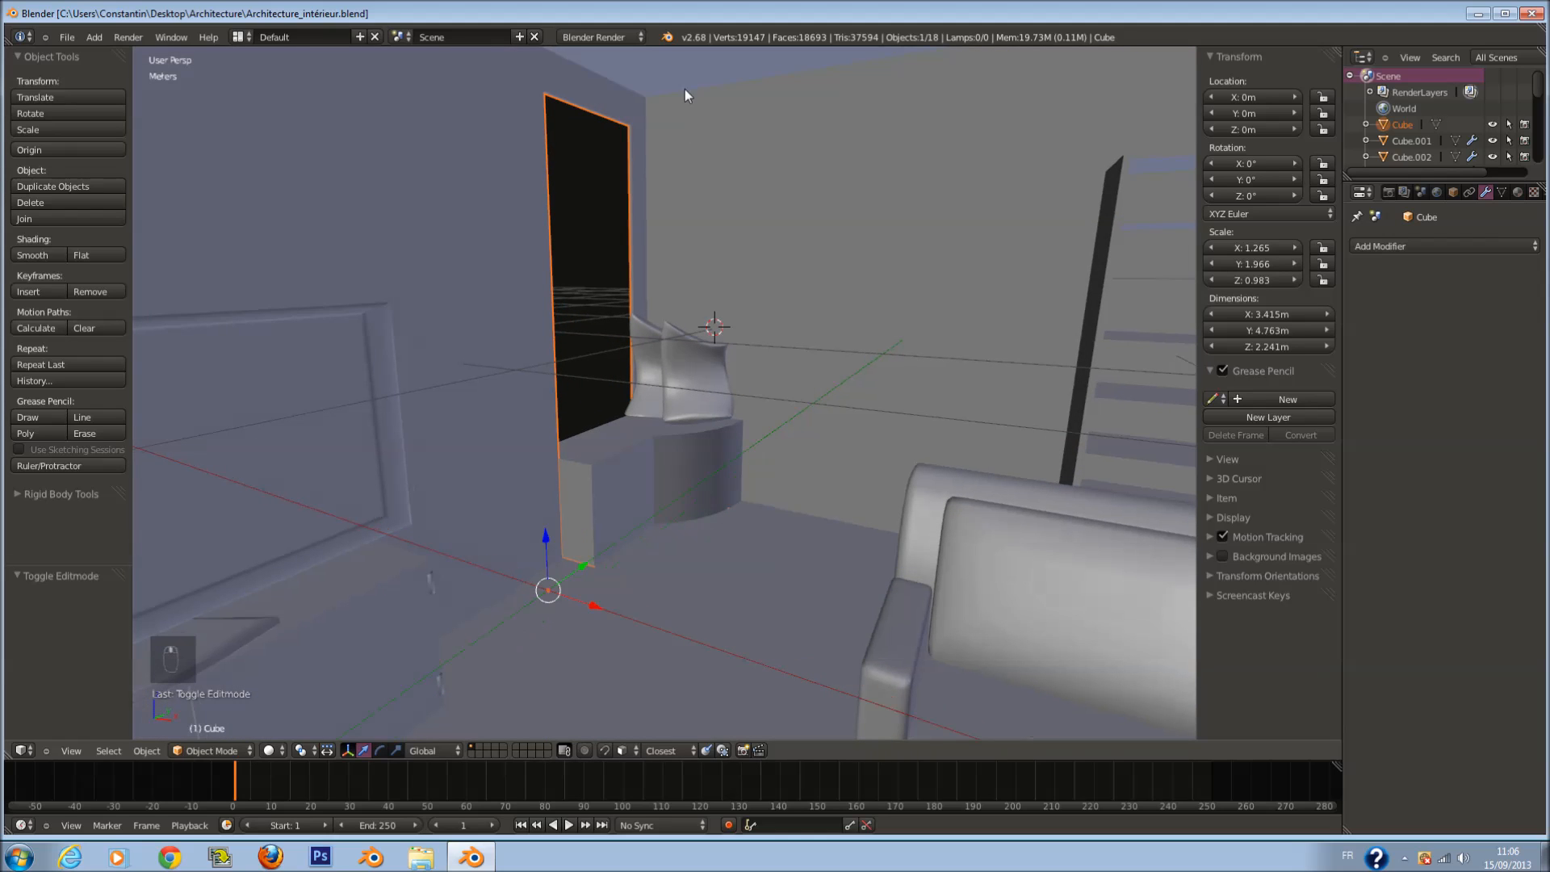
middle_drag(675, 71, 656, 104)
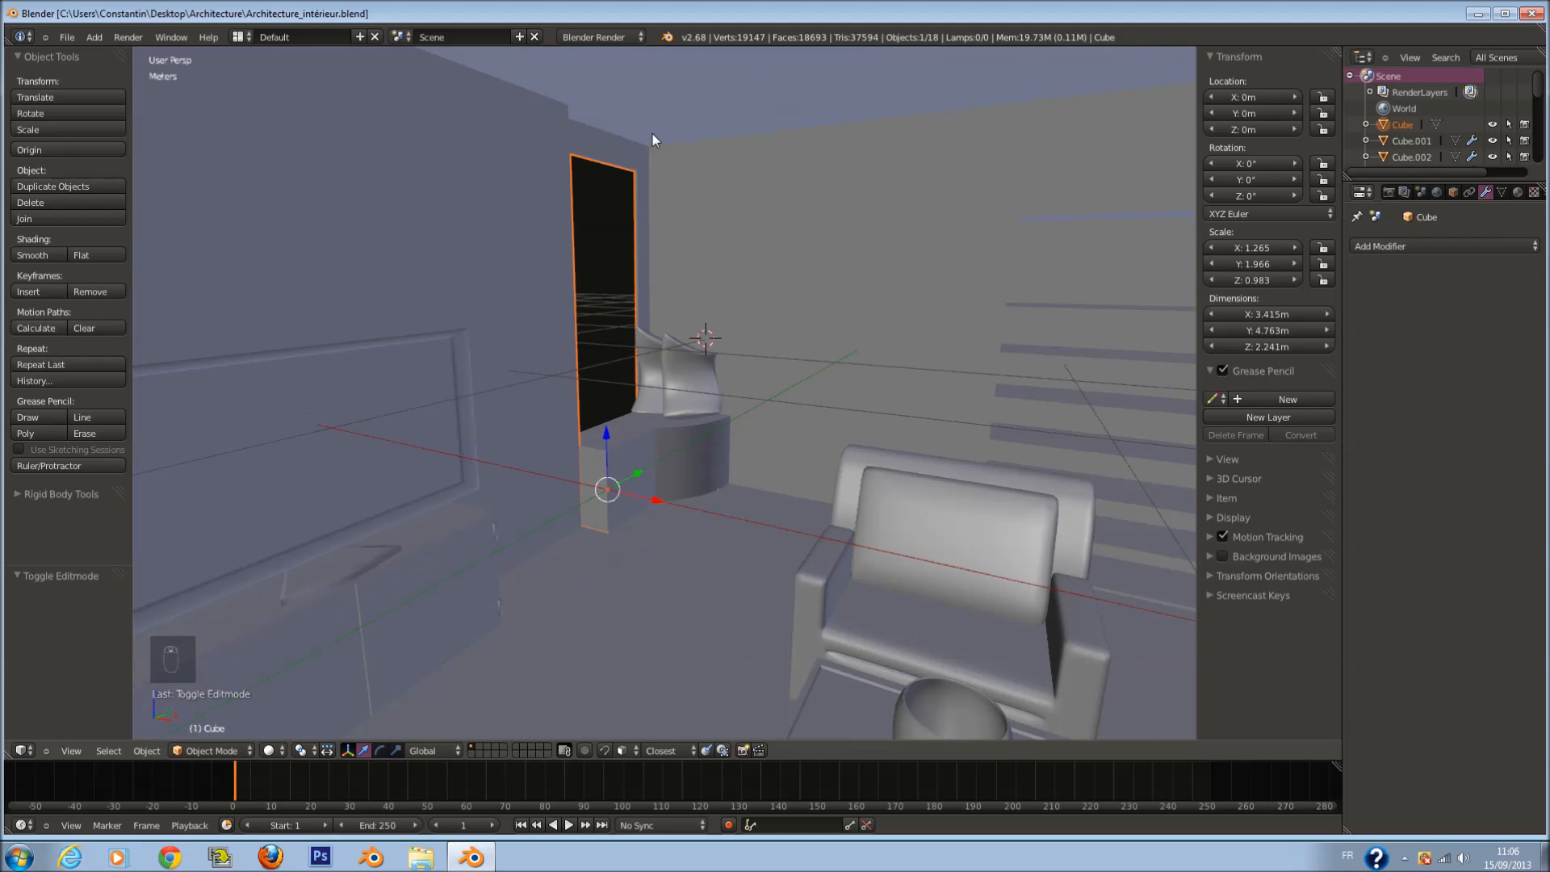
scroll(682, 149, down, 6)
middle_drag(657, 361, 700, 386)
key(a)
key(a)
key(ctrl+s)
Step: Switch to an empty layer, center the 3D cursor, and set a front orthographic view
click(486, 748)
key(shift+c)
key(KP_1)
key(KP_5)
shift+middle_drag(757, 416, 668, 416)
scroll(667, 413, up, 2)
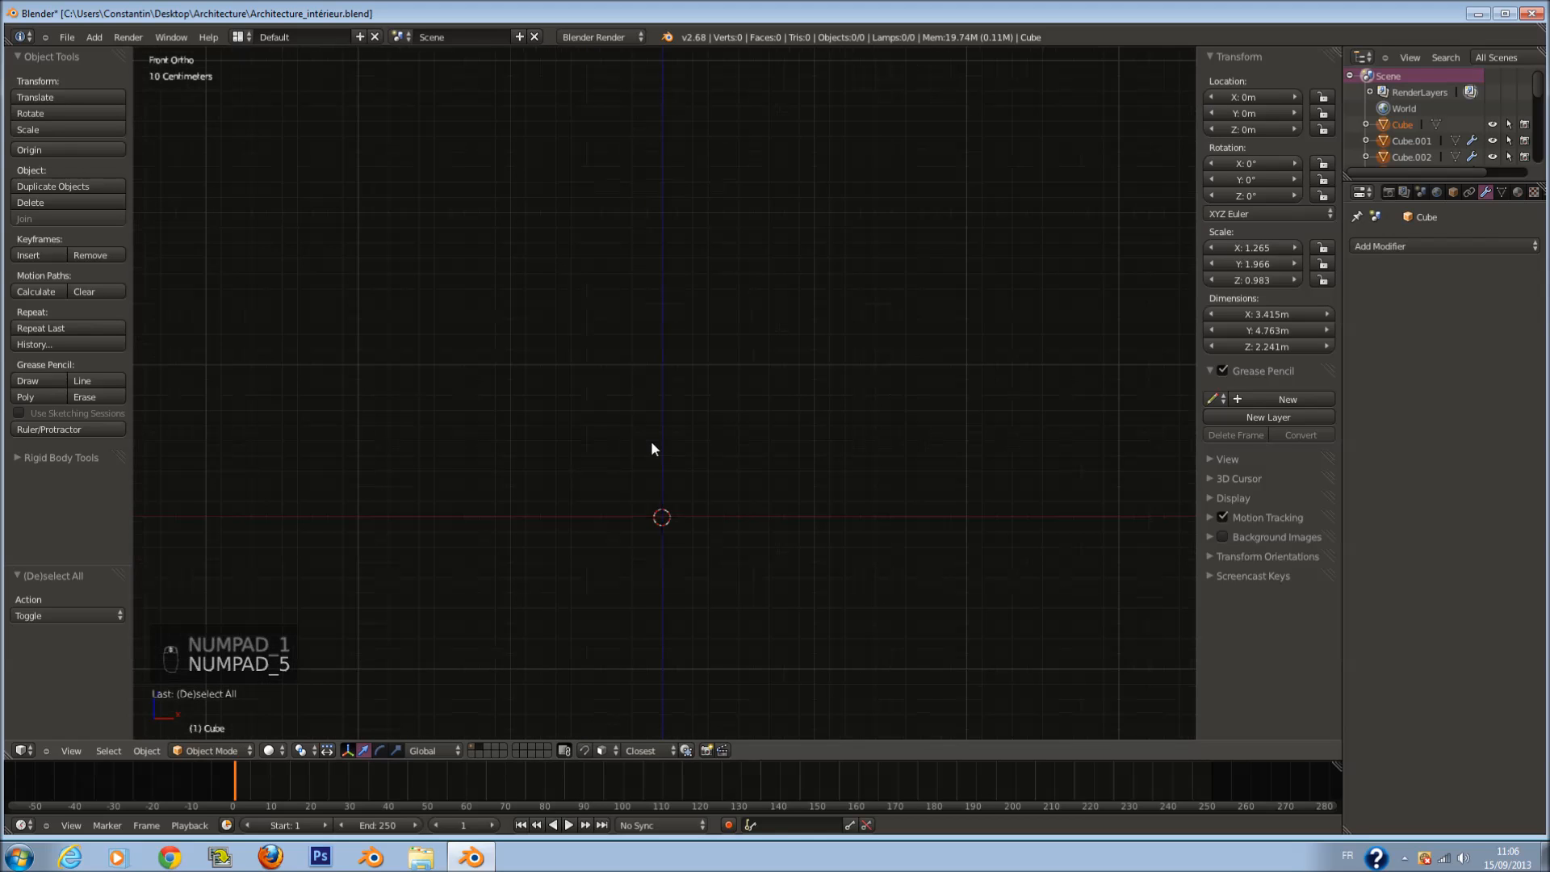
Step: Add a plane at the 3D cursor and rotate it 90° about the X axis
key(shift+a)
mouse_move(654, 442)
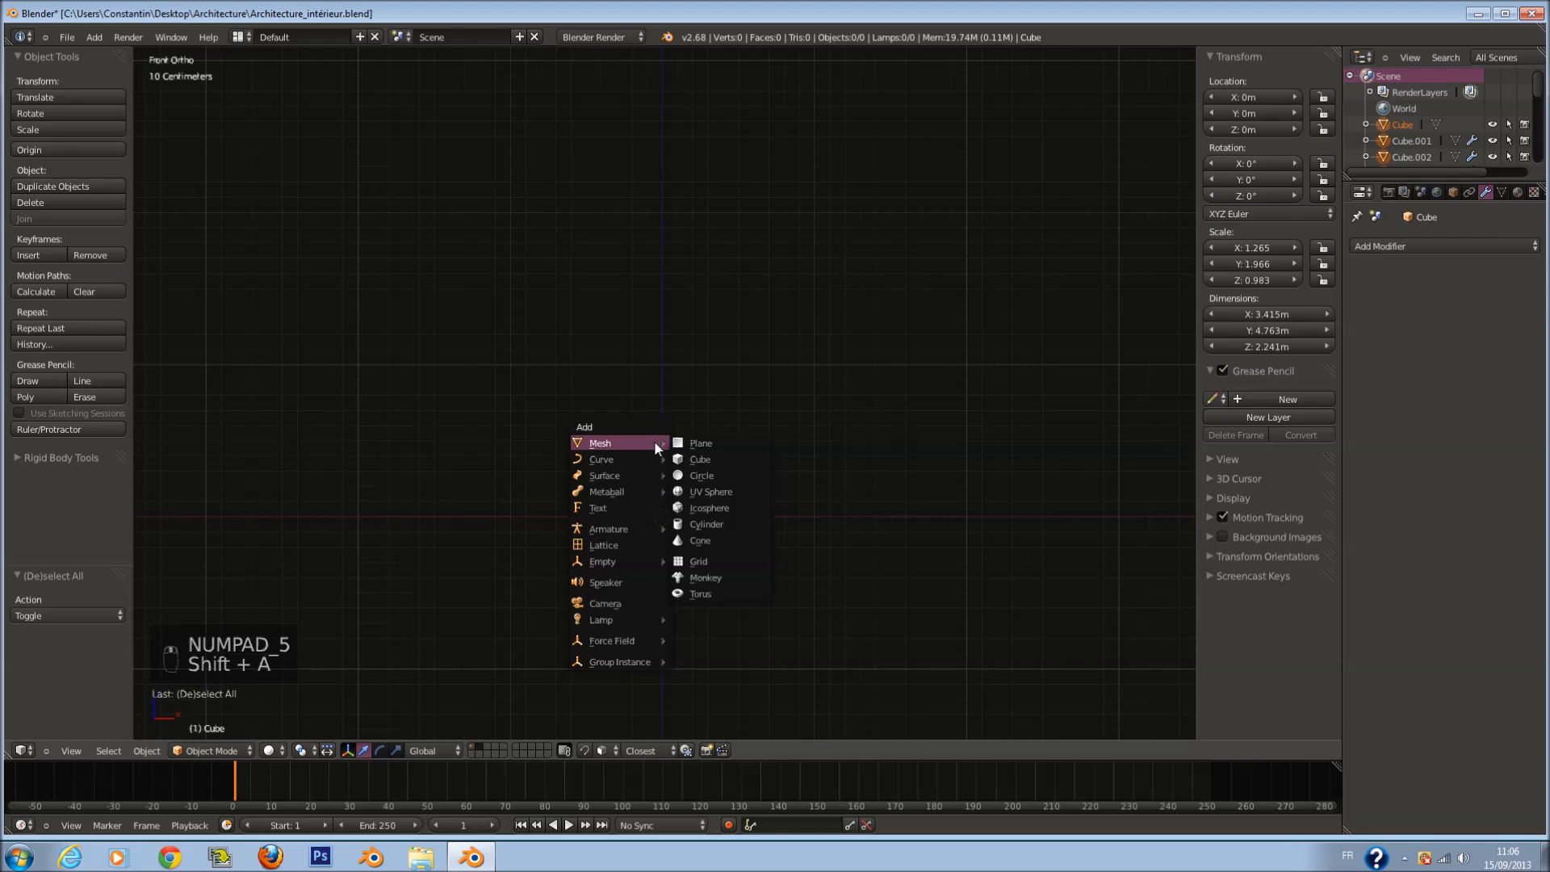
click(704, 443)
key(r)
key(x)
key(9)
key(0)
key(Return)
Step: Scale the plane down along Z into a thin horizontal strip
scroll(792, 576, up, 2)
key(s)
key(z)
click(683, 475)
Step: Edit the strip in edge selection mode, save the file, and extrude its left end edge -1.58 m in X and -13.802 cm in Z
key(Tab)
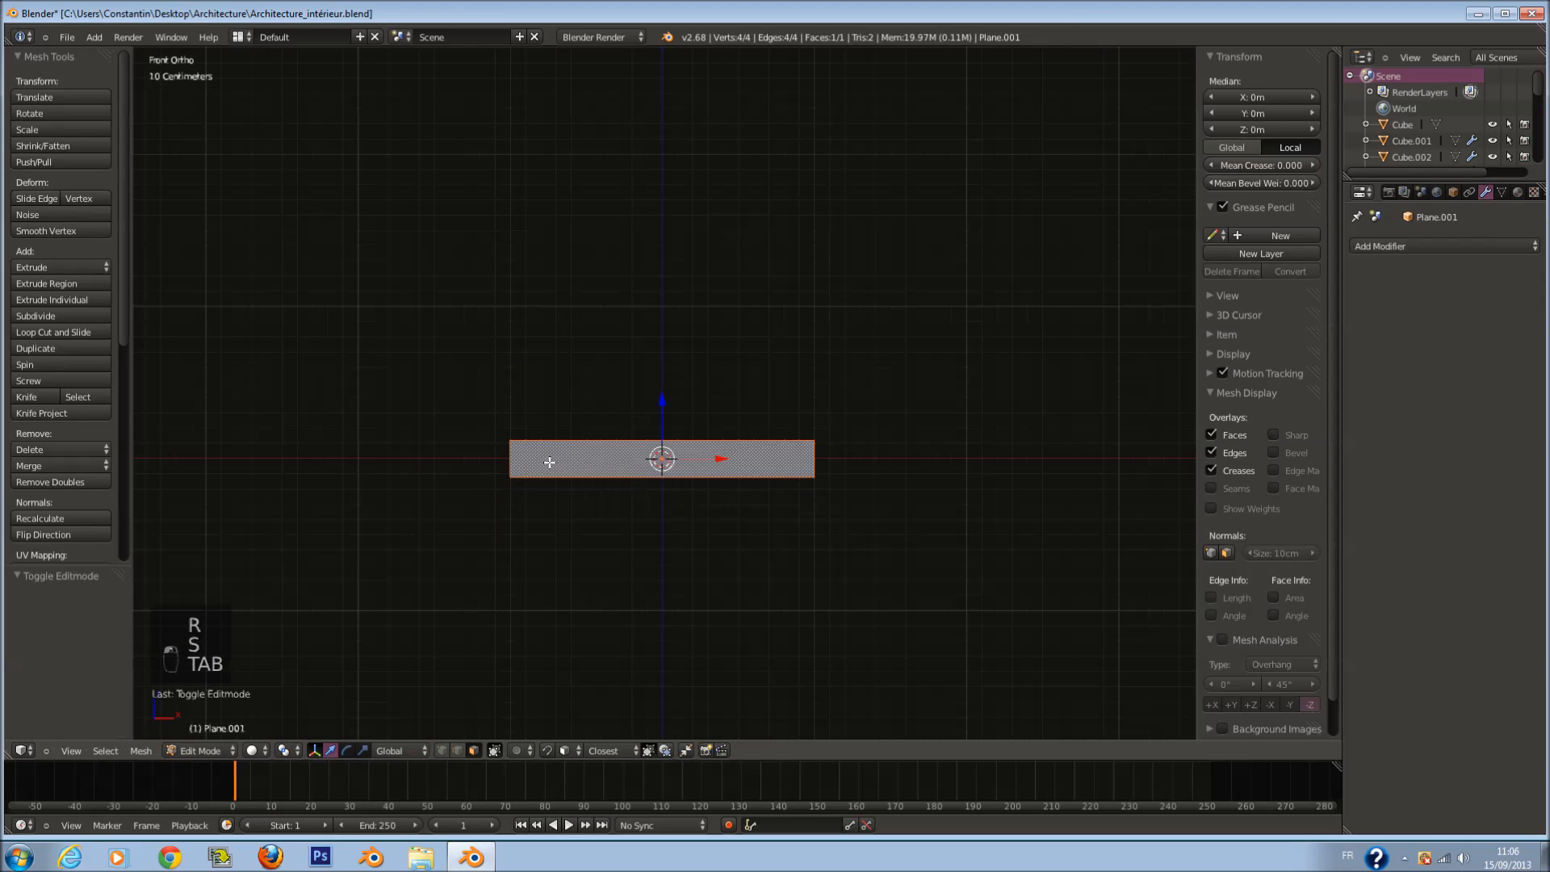
click(458, 751)
right_click(526, 465)
ctrl+scroll(526, 465, down, 3)
right_click(585, 464)
key(ctrl+s)
scroll(706, 411, down, 2)
key(e)
click(503, 384)
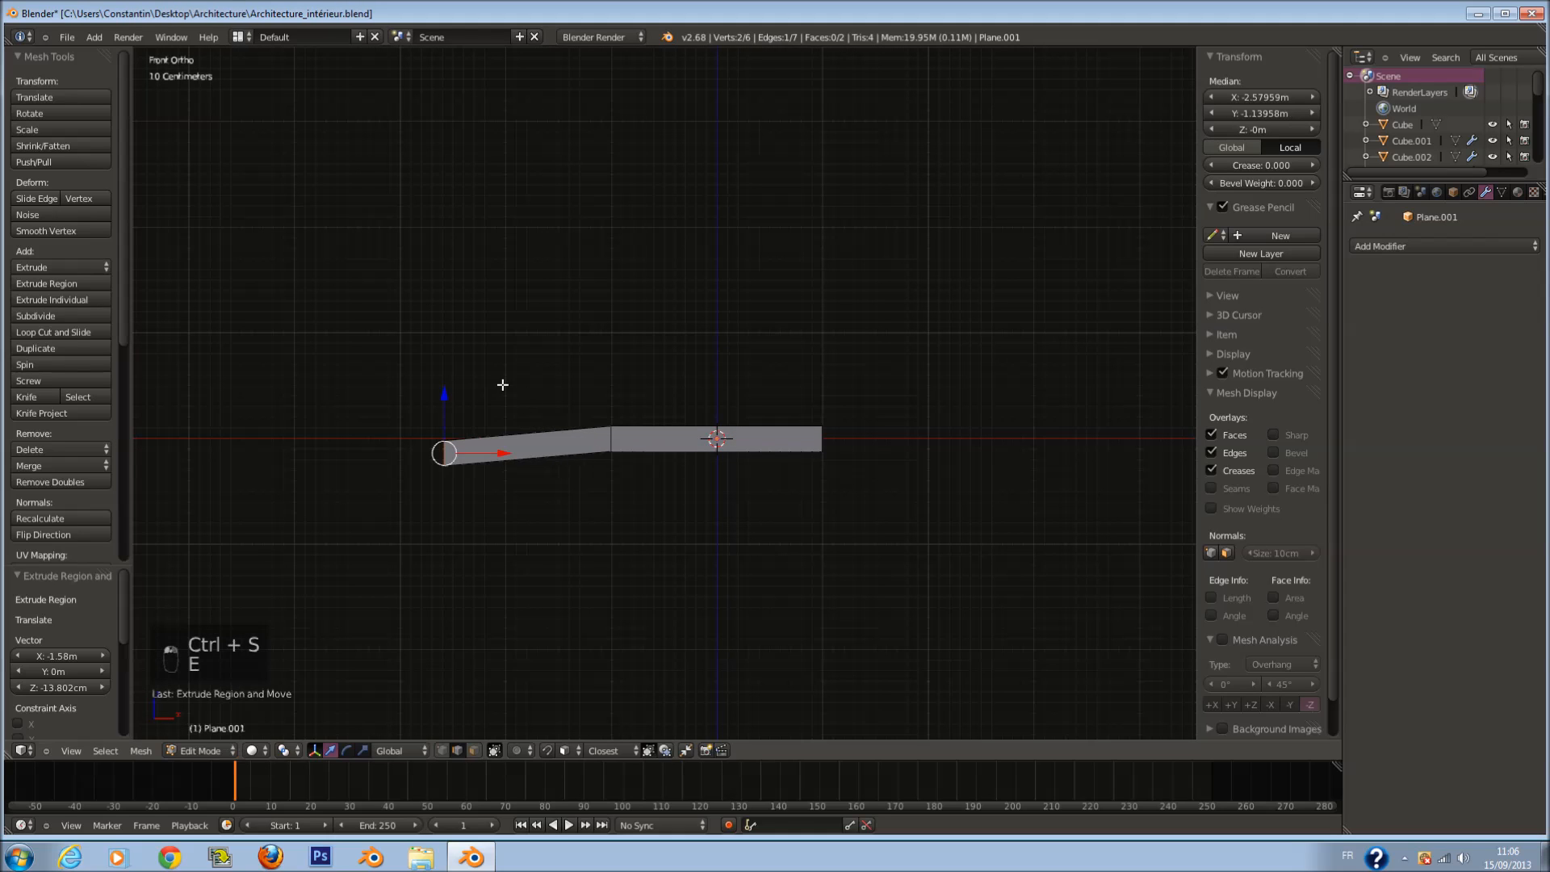
Step: Lower the extruded edge 3.144 m along Z and scale it up to widen the descending section
drag(444, 401, 436, 727)
scroll(525, 638, down, 2)
shift+scroll(602, 564, down, 8)
key(s)
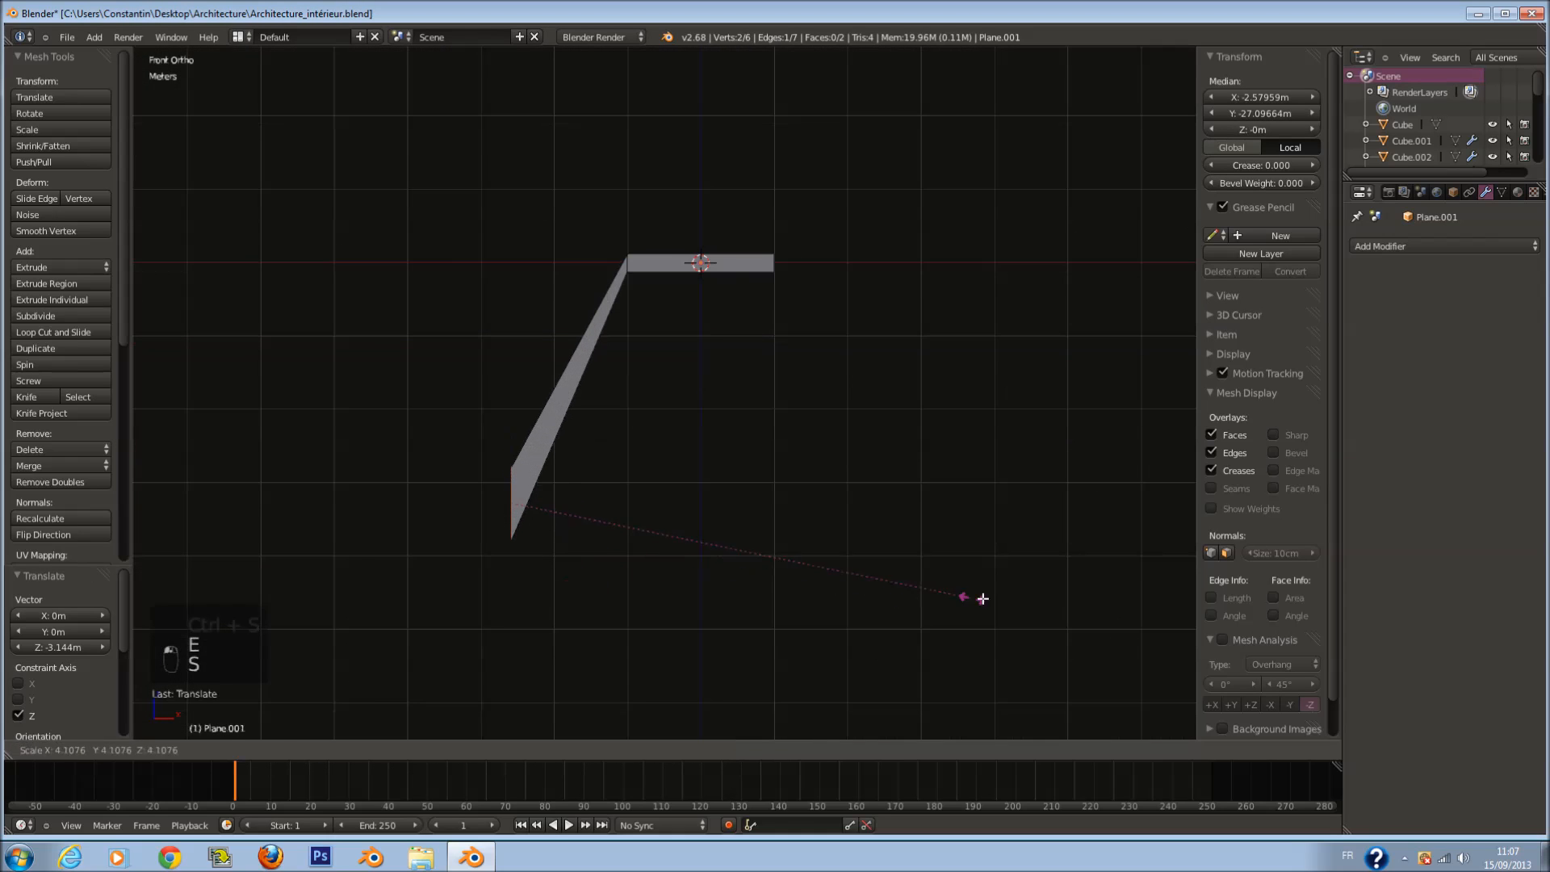
click(1032, 578)
Step: Rotate the descending section's bottom edge, move it further down, and enlarge it
key(r)
click(530, 149)
key(g)
click(661, 544)
key(s)
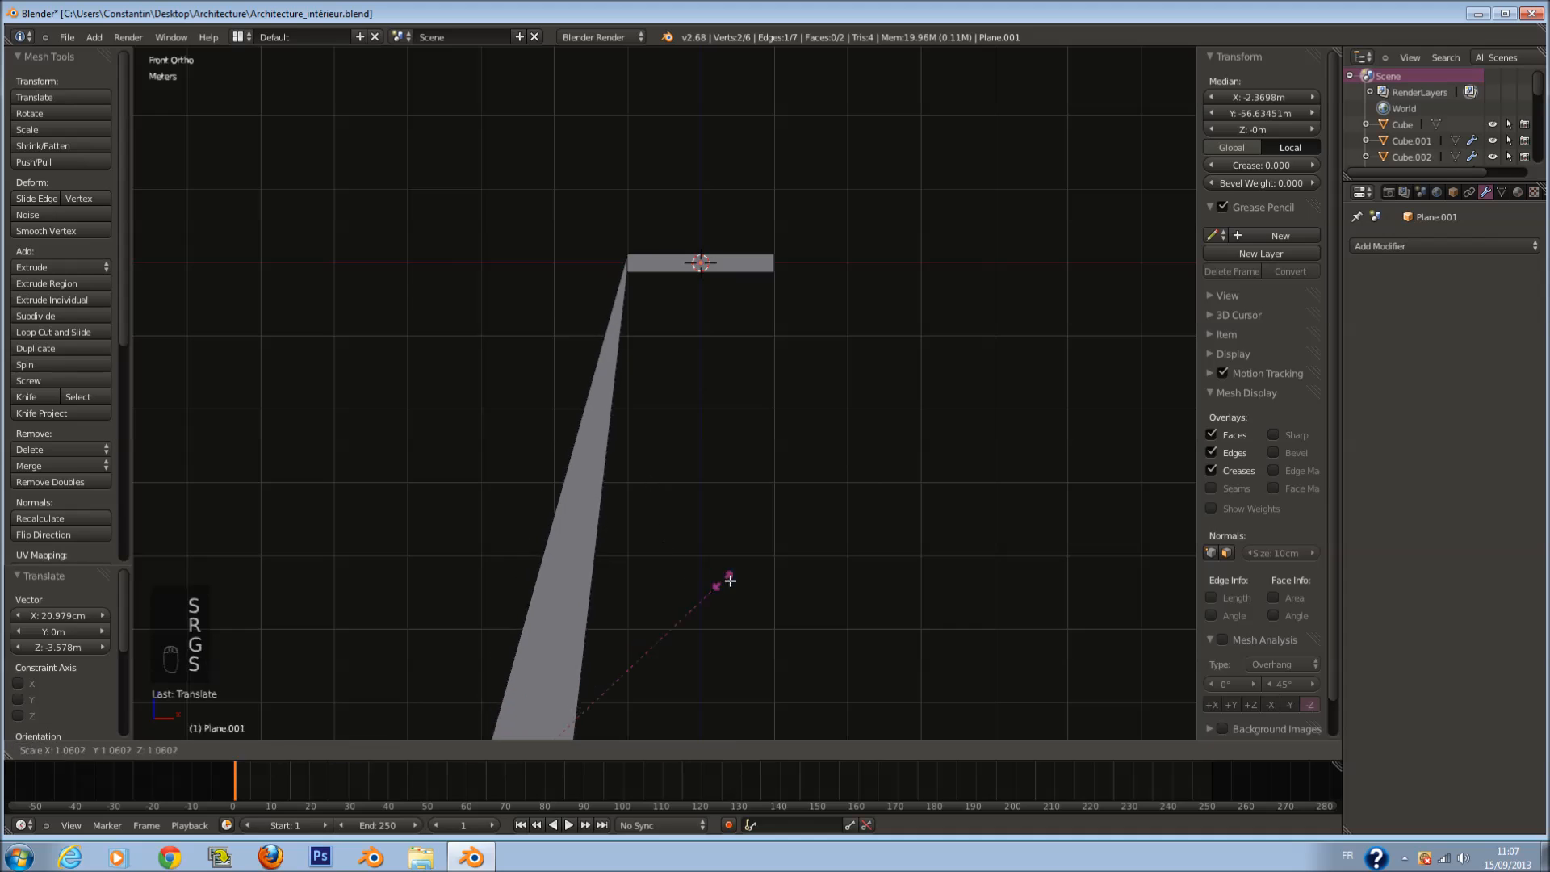
click(755, 566)
Step: Move the descending section's bottom edge upward and scale it by 1.358
shift+scroll(756, 567, down, 3)
scroll(756, 566, down, 1)
key(g)
click(750, 530)
key(s)
click(730, 353)
Step: Rotate the edge joining the strip to the descending section, scale it by 1.872, and move it down
key(z)
right_click(639, 232)
key(z)
scroll(717, 254, up, 1)
key(r)
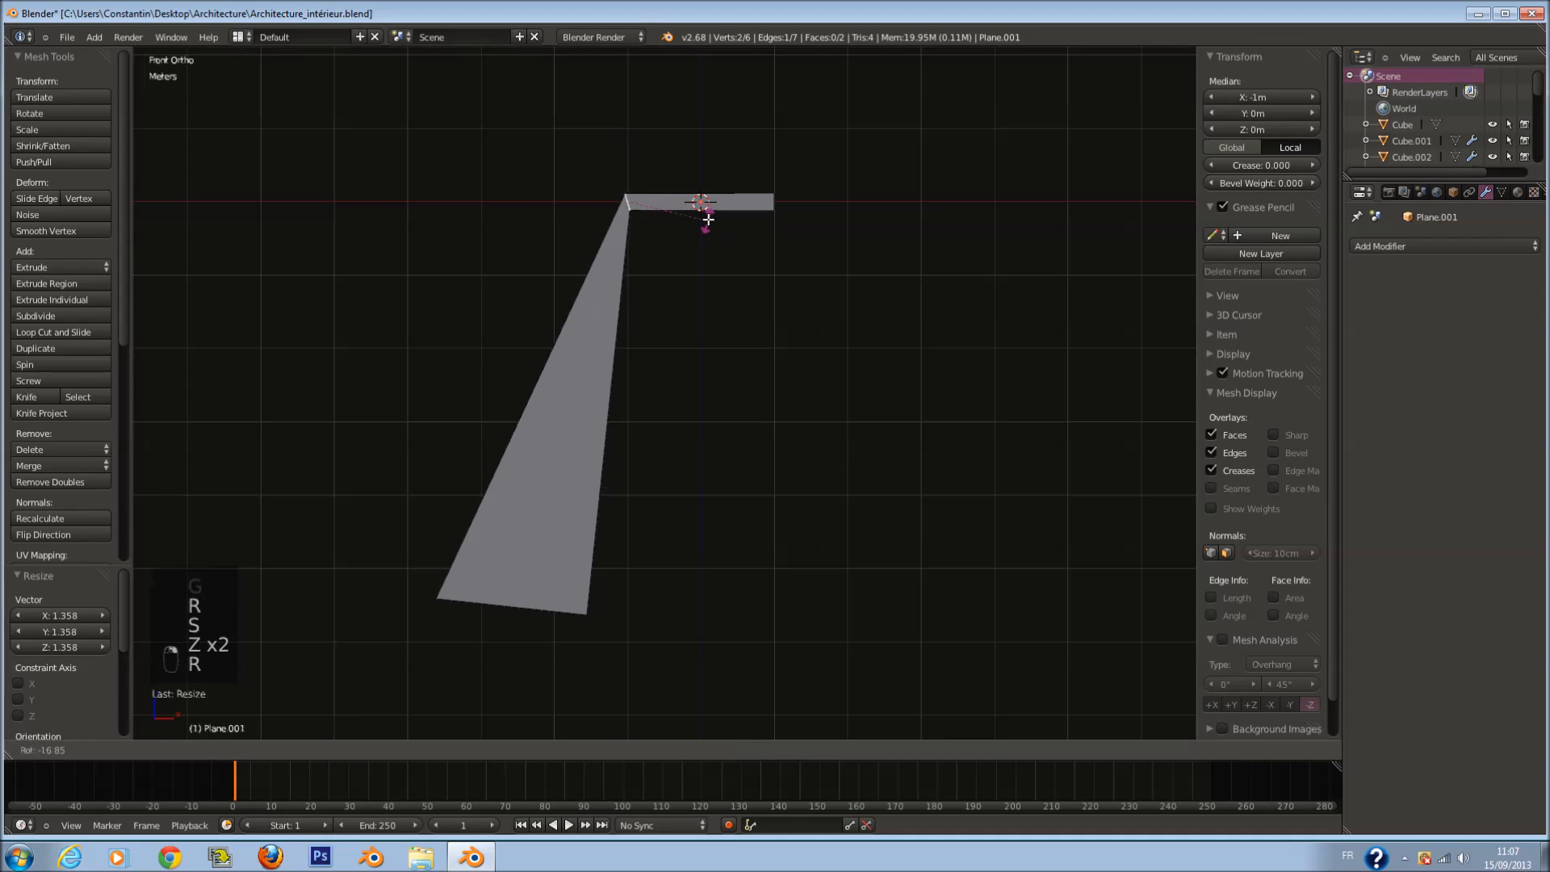
click(695, 182)
key(s)
click(737, 246)
key(g)
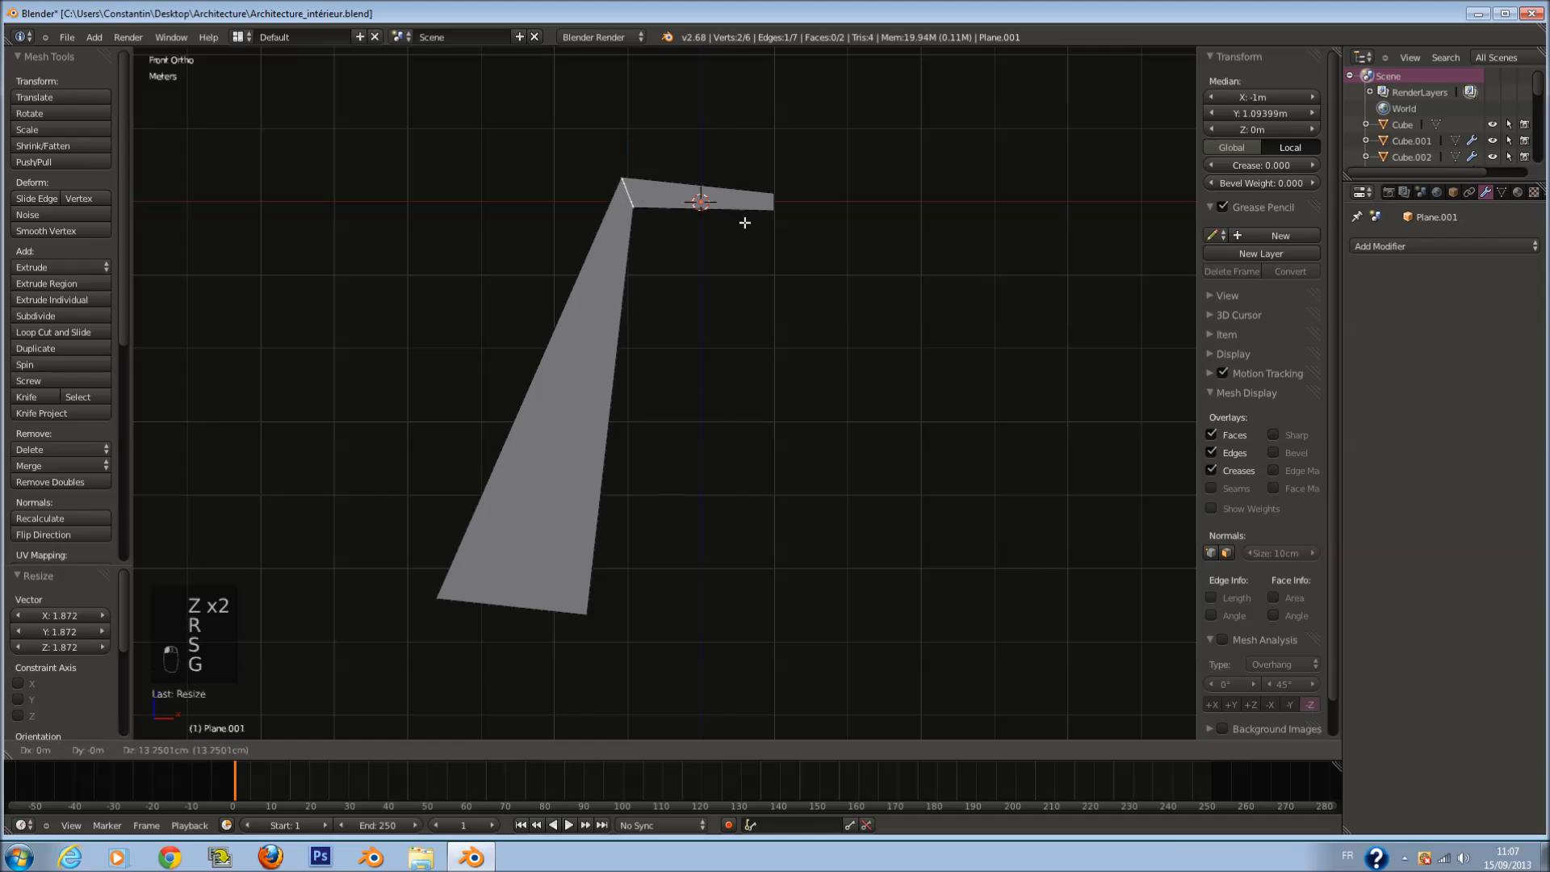
click(744, 266)
Step: Add one loop cut across the top strip and move it toward the left bend to round the profile
key(a)
key(ctrl+r)
click(714, 197)
right_click(714, 198)
key(g)
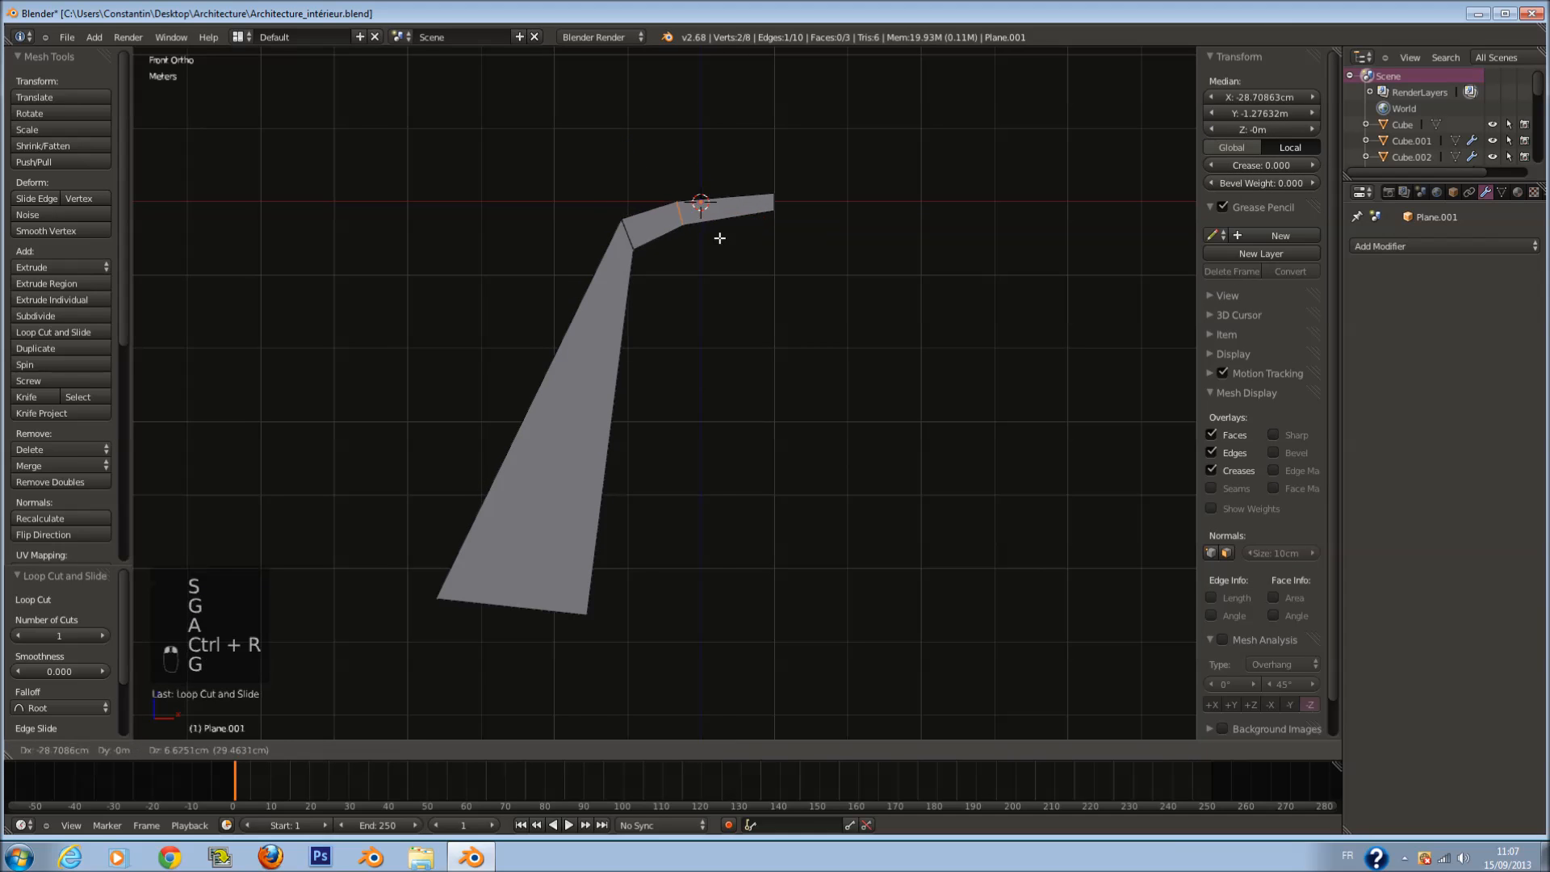
click(713, 237)
Step: Save the file and reshape the strip's right end by moving and rotating its edge, finishing with a shift of -26.5 cm in X and 2.208 cm in Z
key(a)
right_click(779, 203)
ctrl+scroll(780, 204, up, 4)
key(ctrl+s)
click(780, 210)
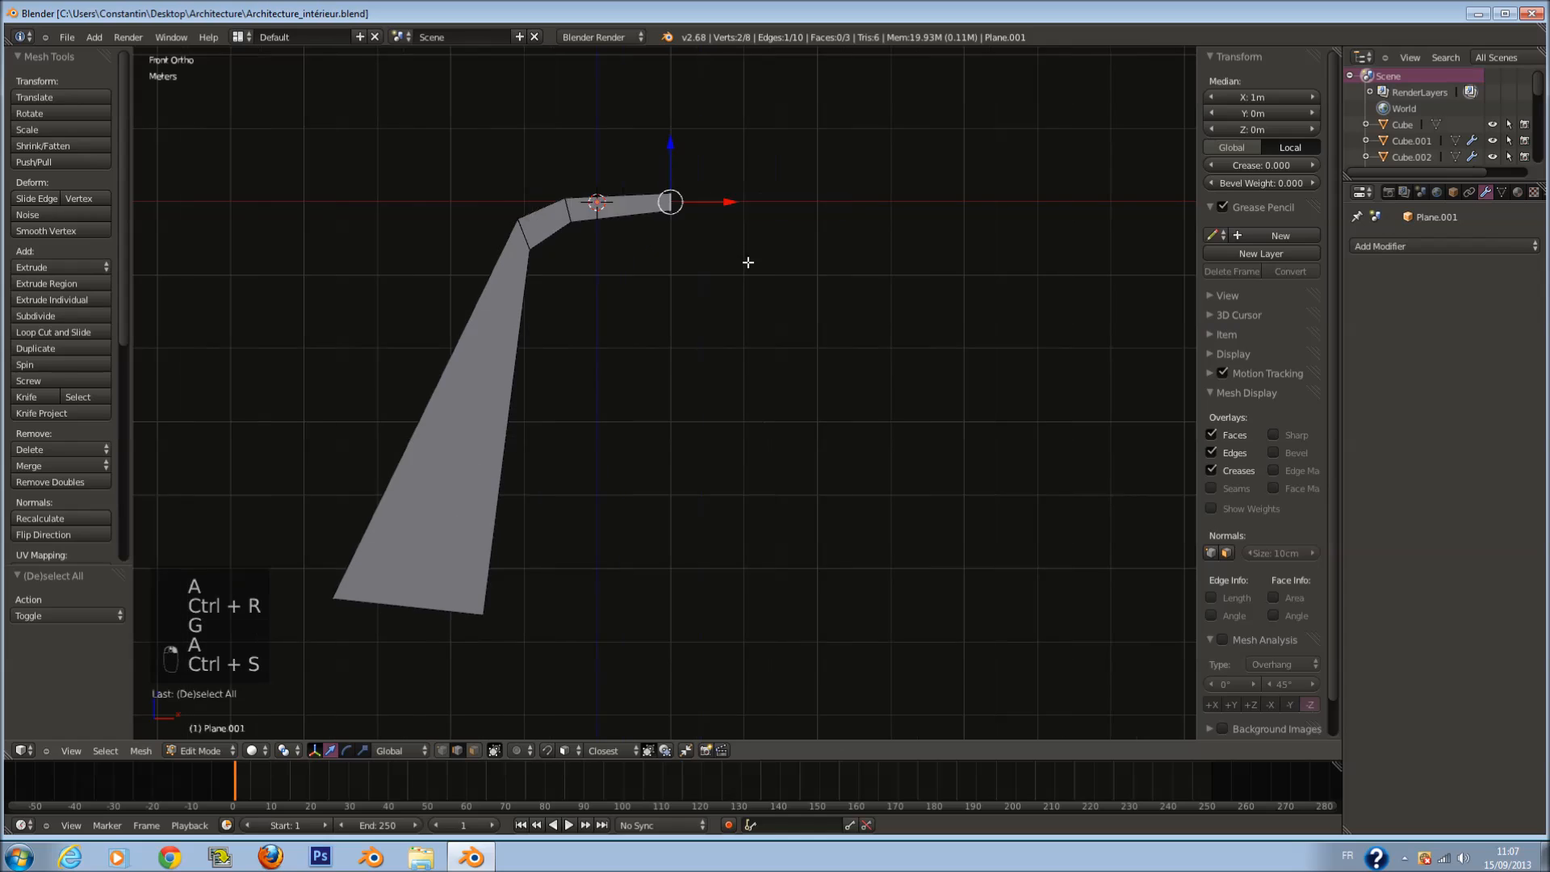
shift+scroll(733, 274, up, 5)
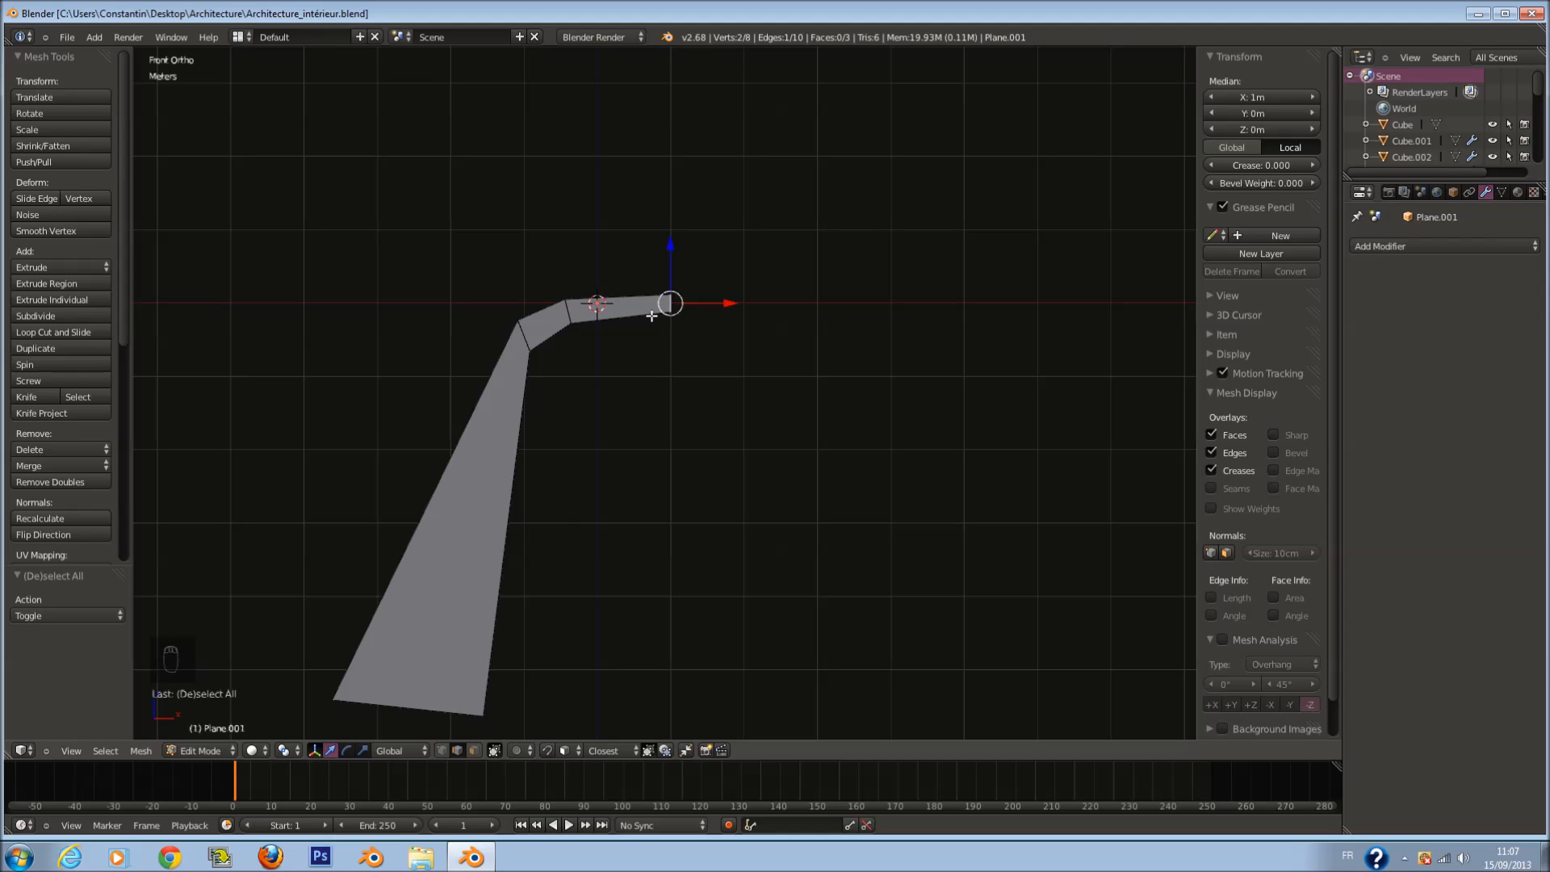
key(g)
click(670, 357)
key(r)
click(668, 461)
key(g)
click(646, 458)
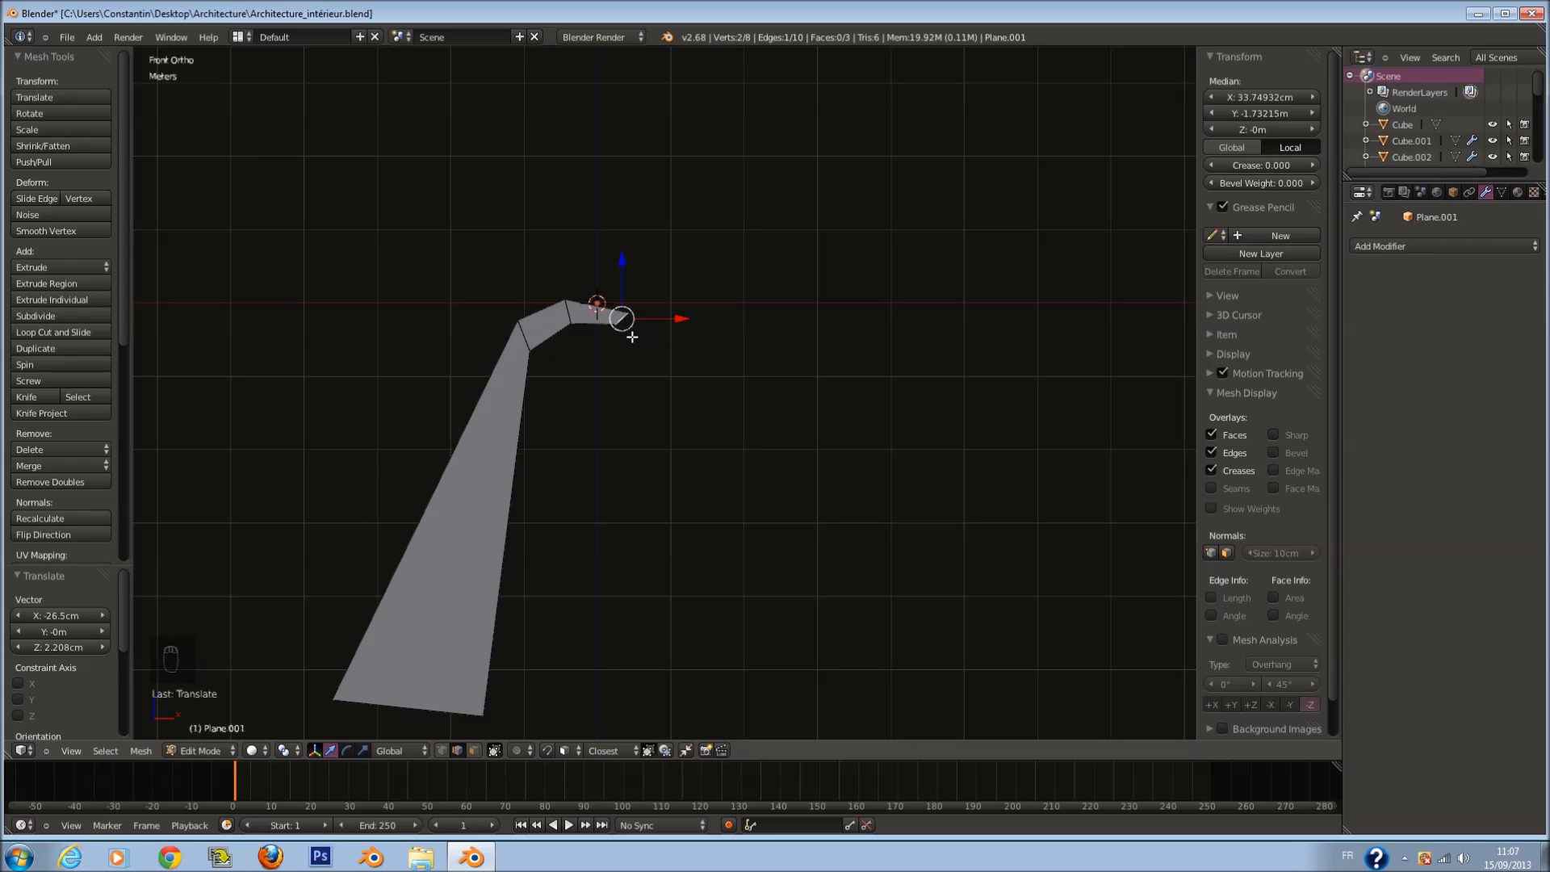
Step: Extrude the strip's right end edge three times into a down-up-down zigzag, rotating edges by -64.582° and 86.106°
key(e)
click(419, 710)
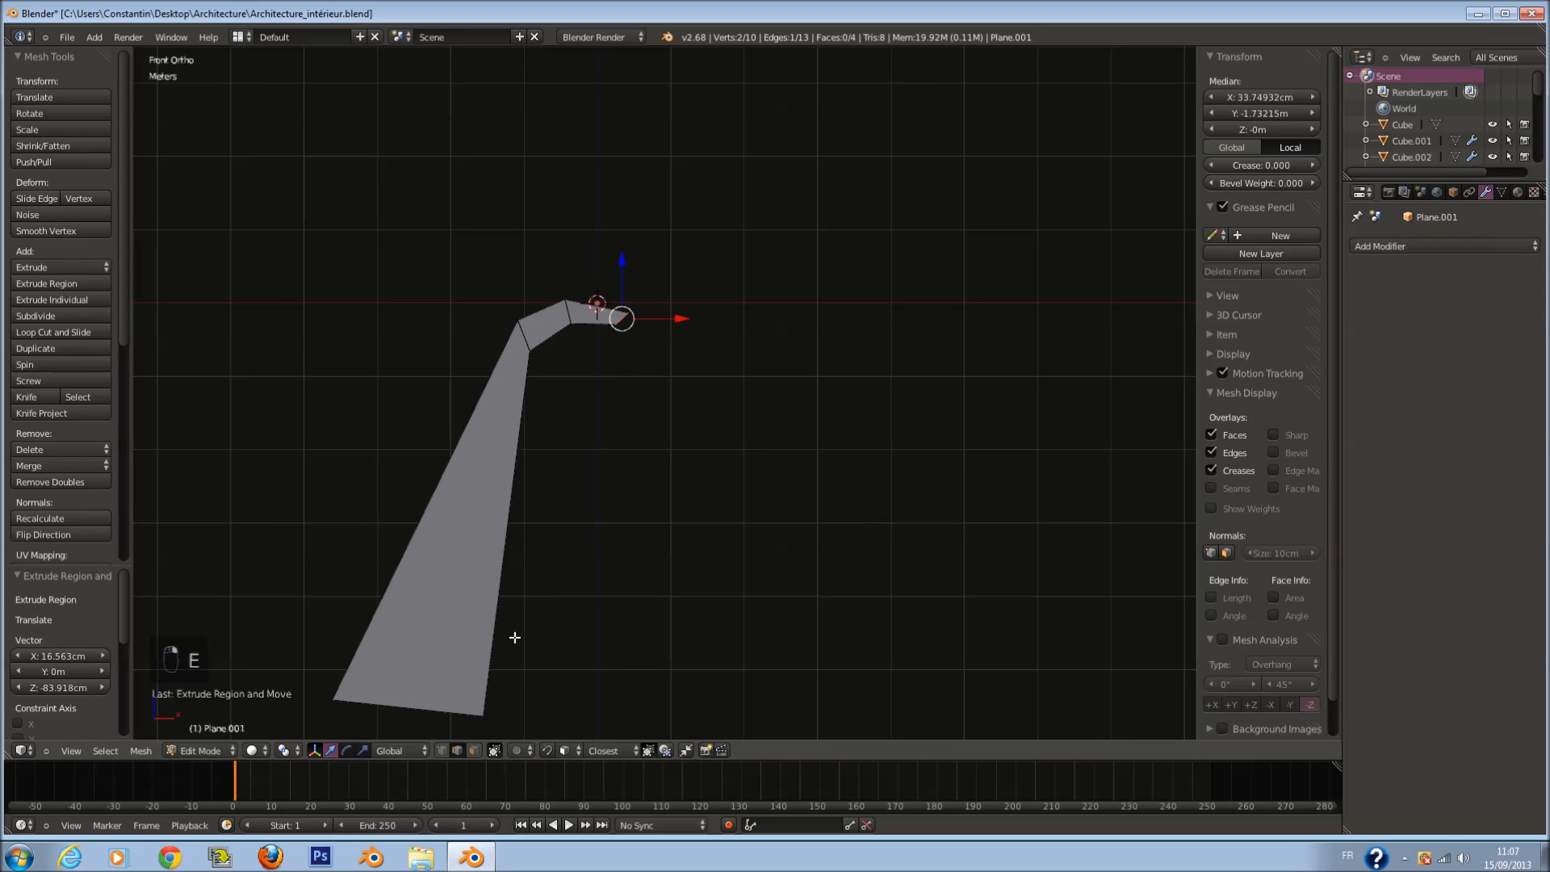
click(662, 441)
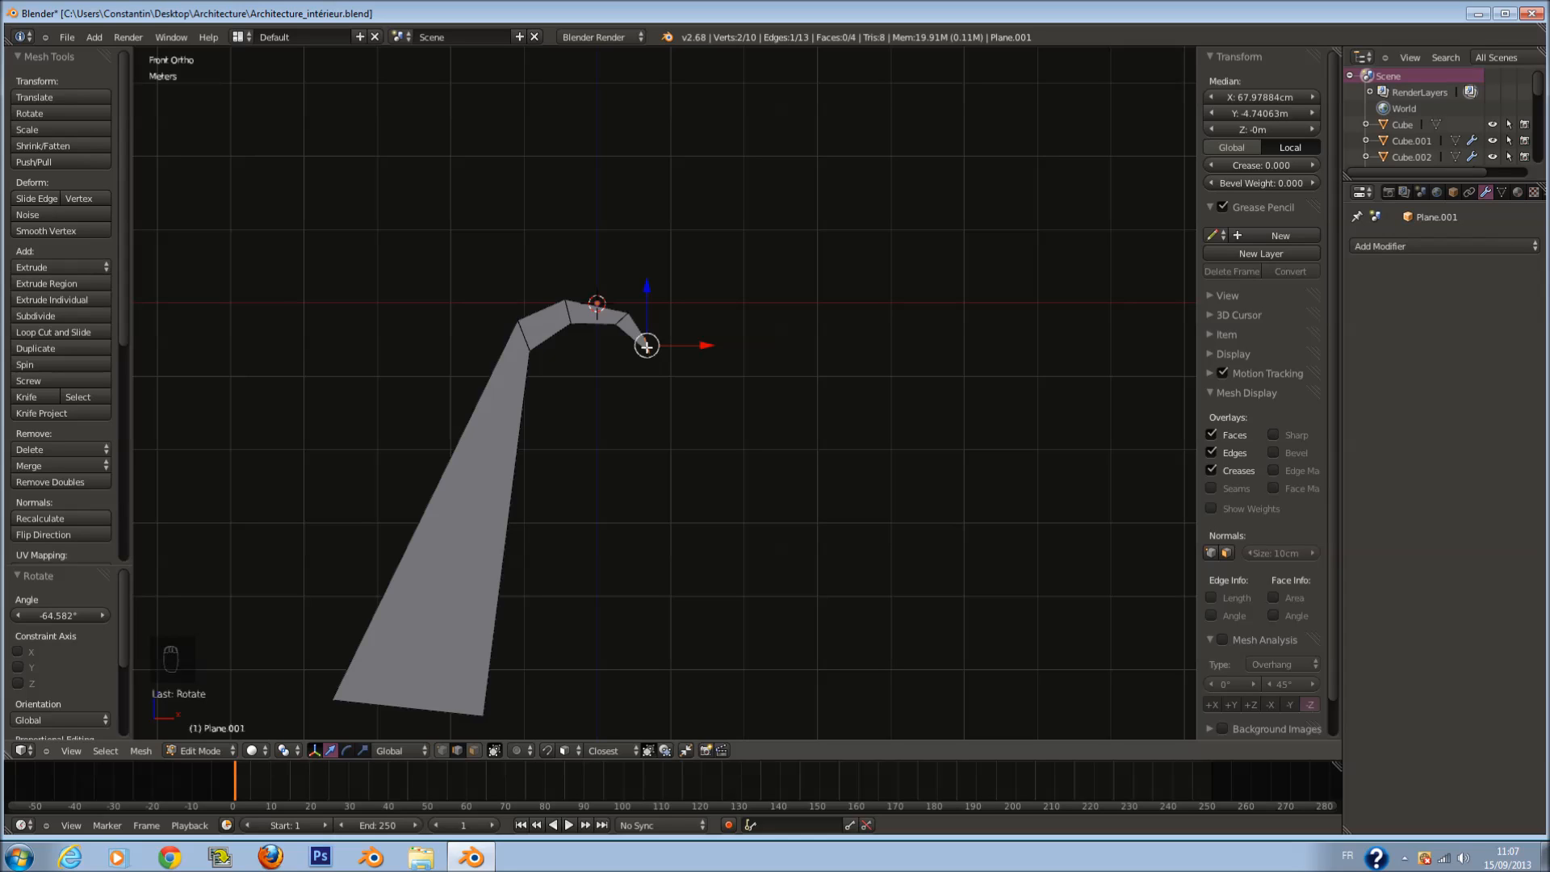
key(e)
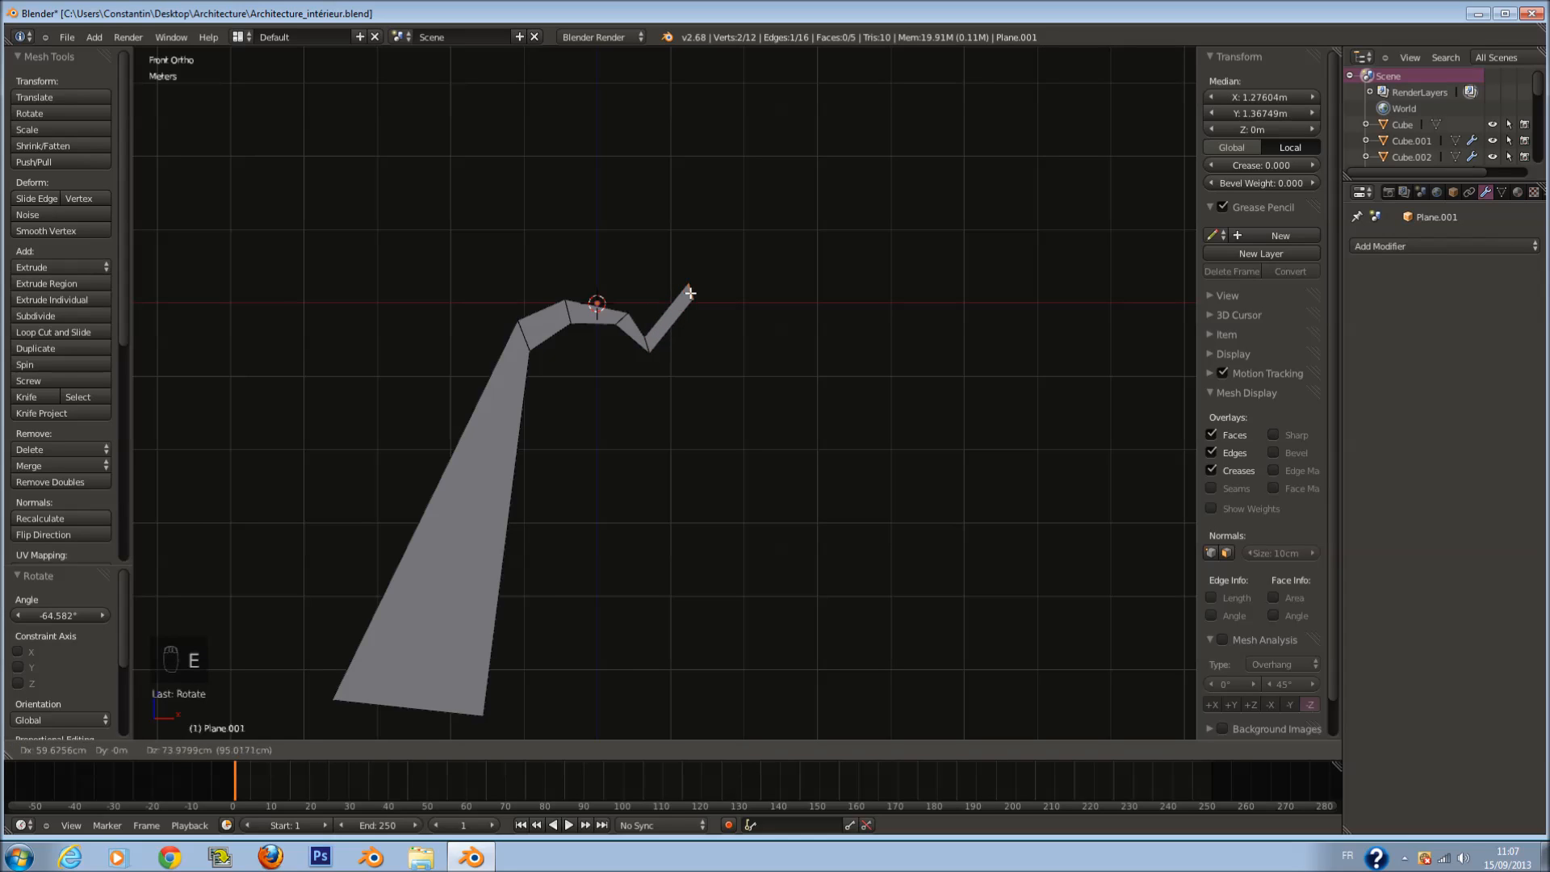
click(680, 317)
key(e)
click(728, 322)
key(r)
click(696, 394)
Step: Extrude the zigzag's end edge downward into a second tall section, rotate its bottom edge, and widen it with a final scale of 2.274
key(e)
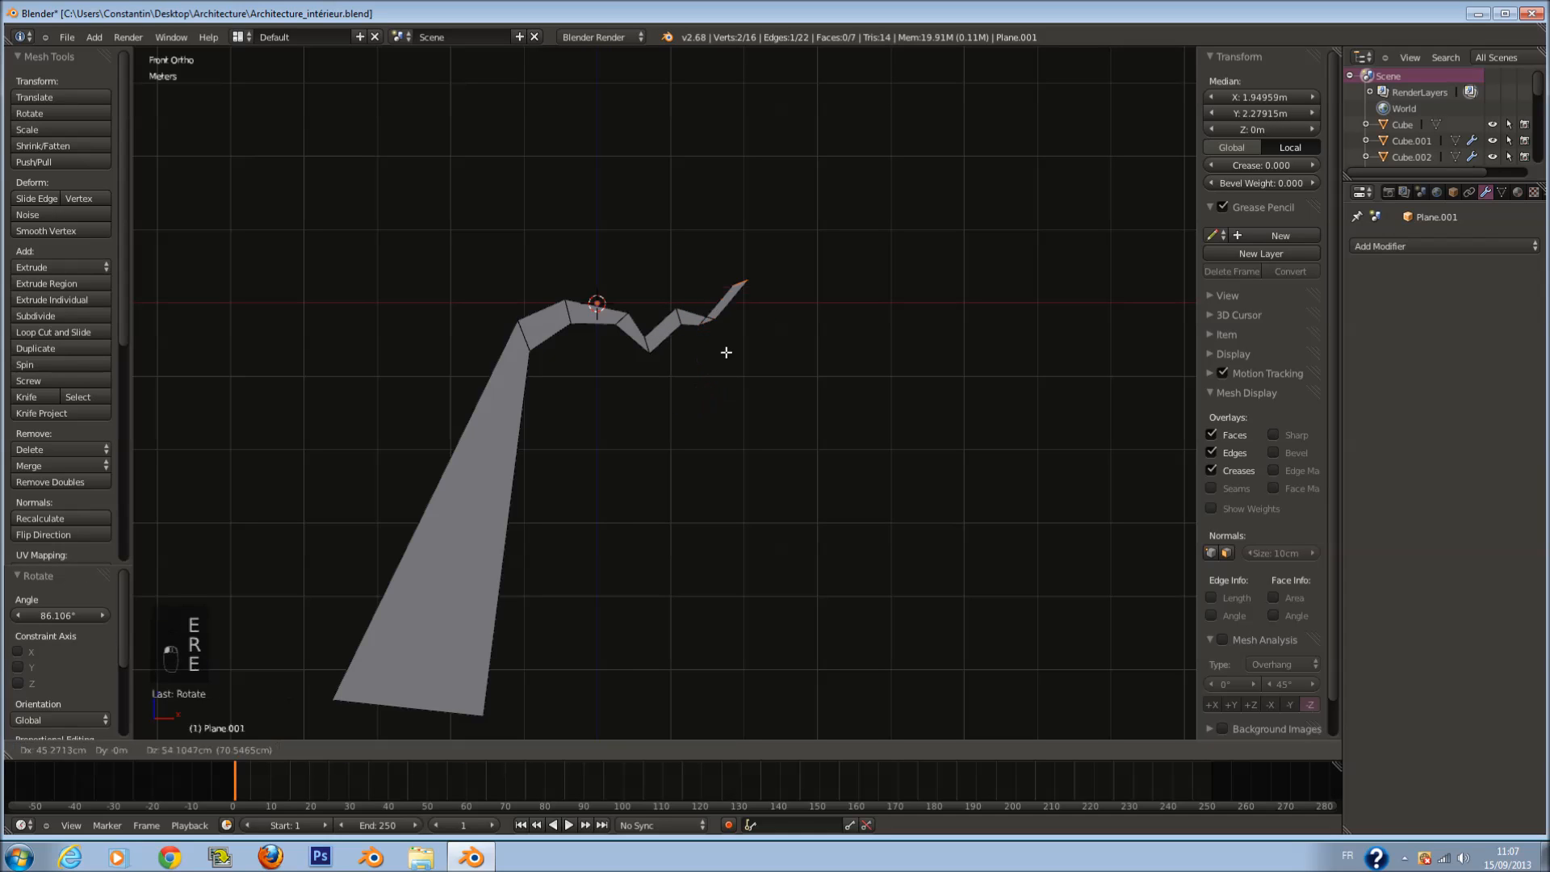
click(696, 686)
key(s)
click(1434, 486)
key(r)
click(939, 591)
key(s)
click(1252, 558)
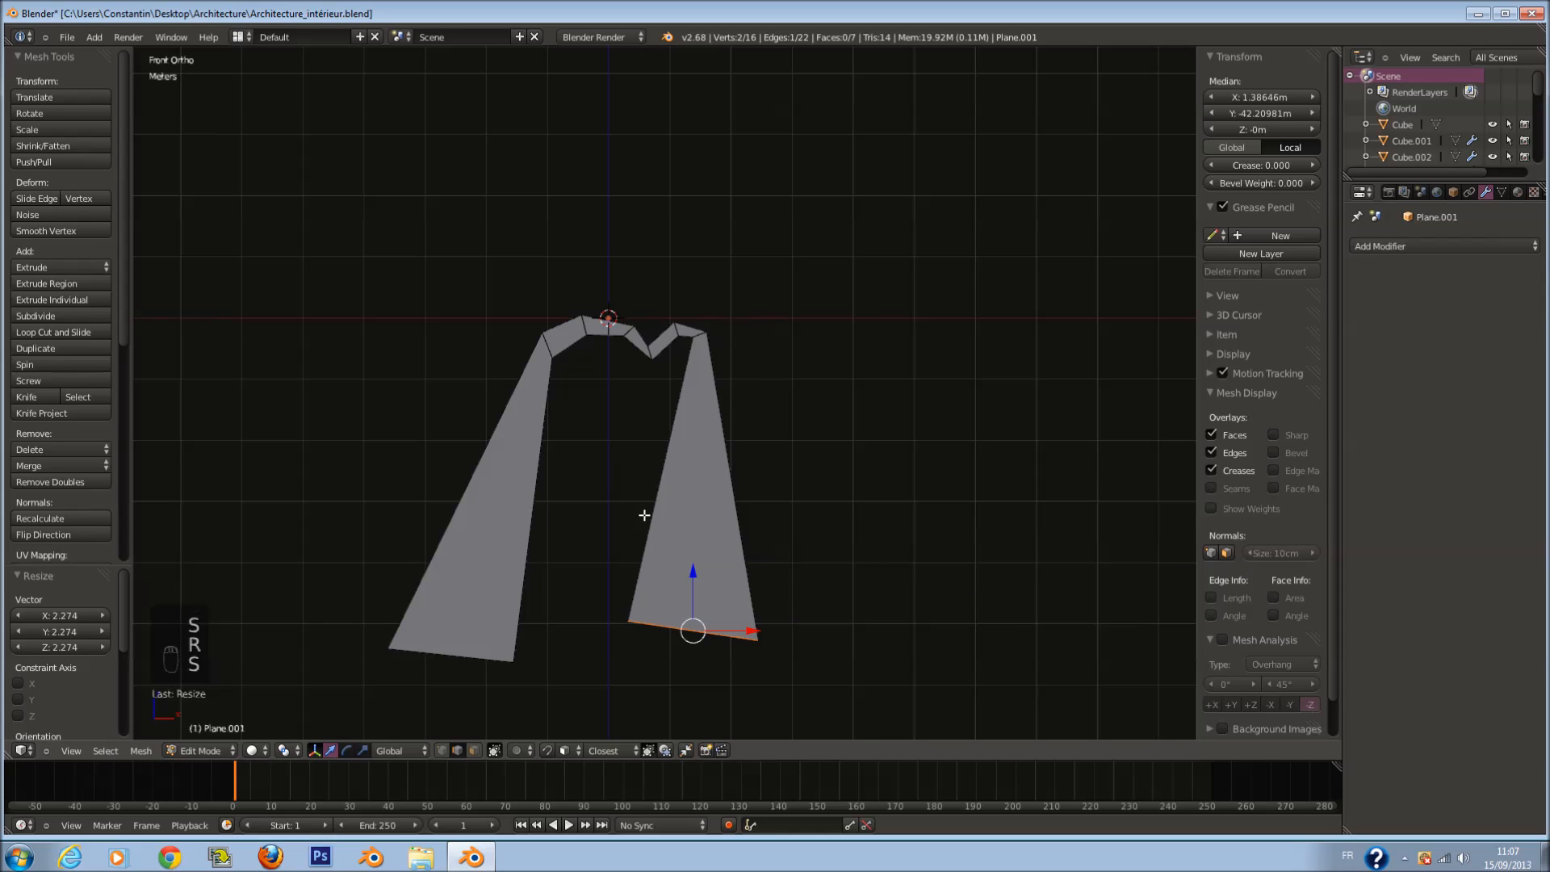
Step: Scale the second tall section's bottom edge by 0.871 and rotate it -10.936°
key(s)
click(875, 515)
key(r)
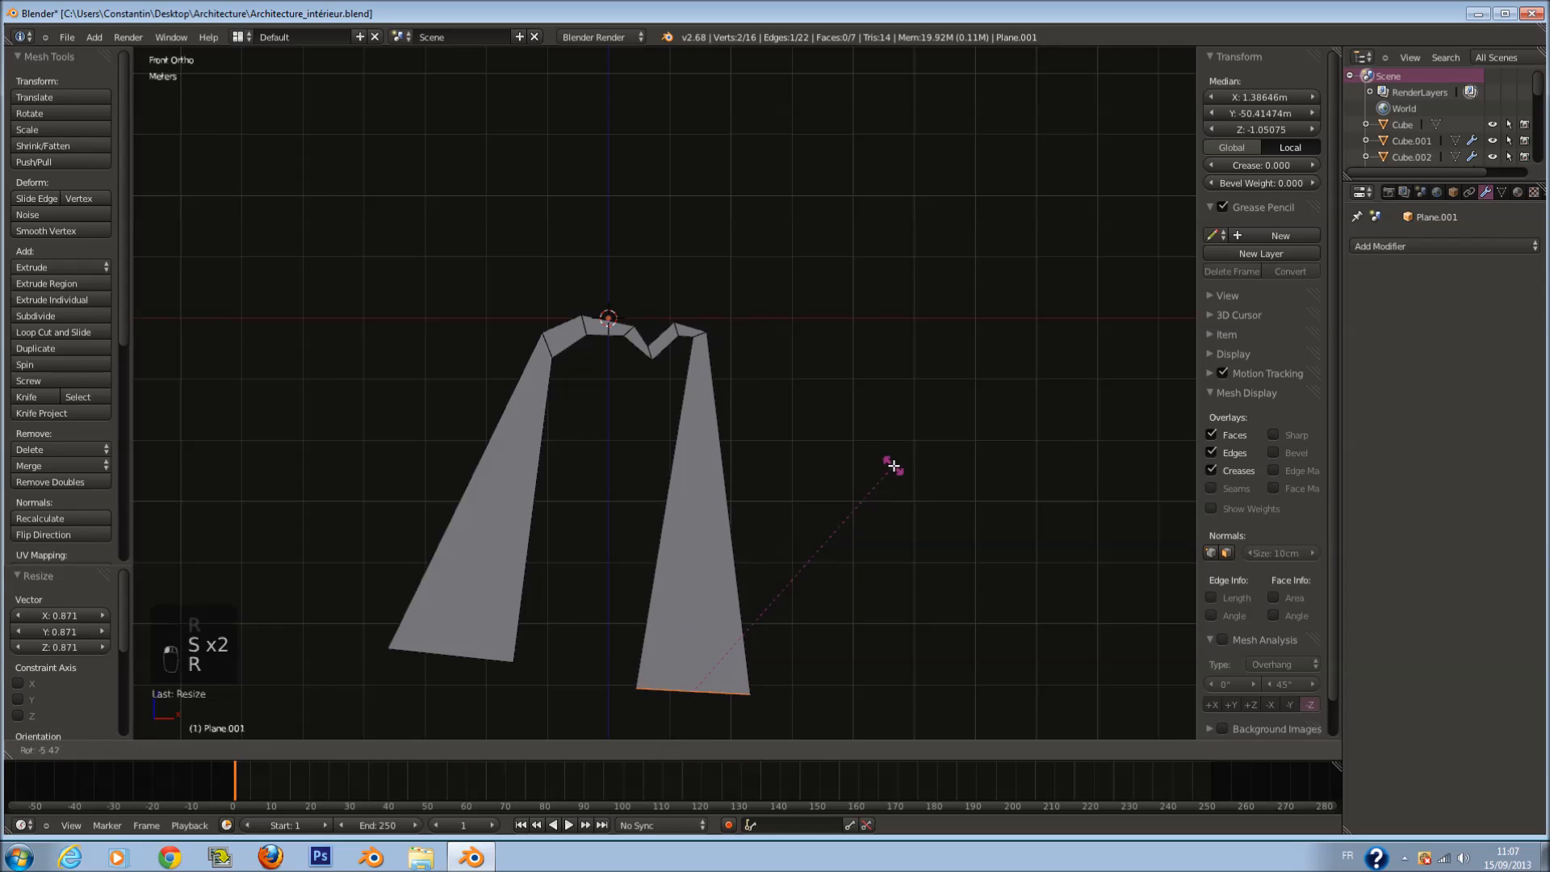
click(874, 442)
Step: Select the left tall section's bottom edge in wireframe display and adjust its angle and width by rotating and scaling it
right_click(472, 684)
key(z)
key(r)
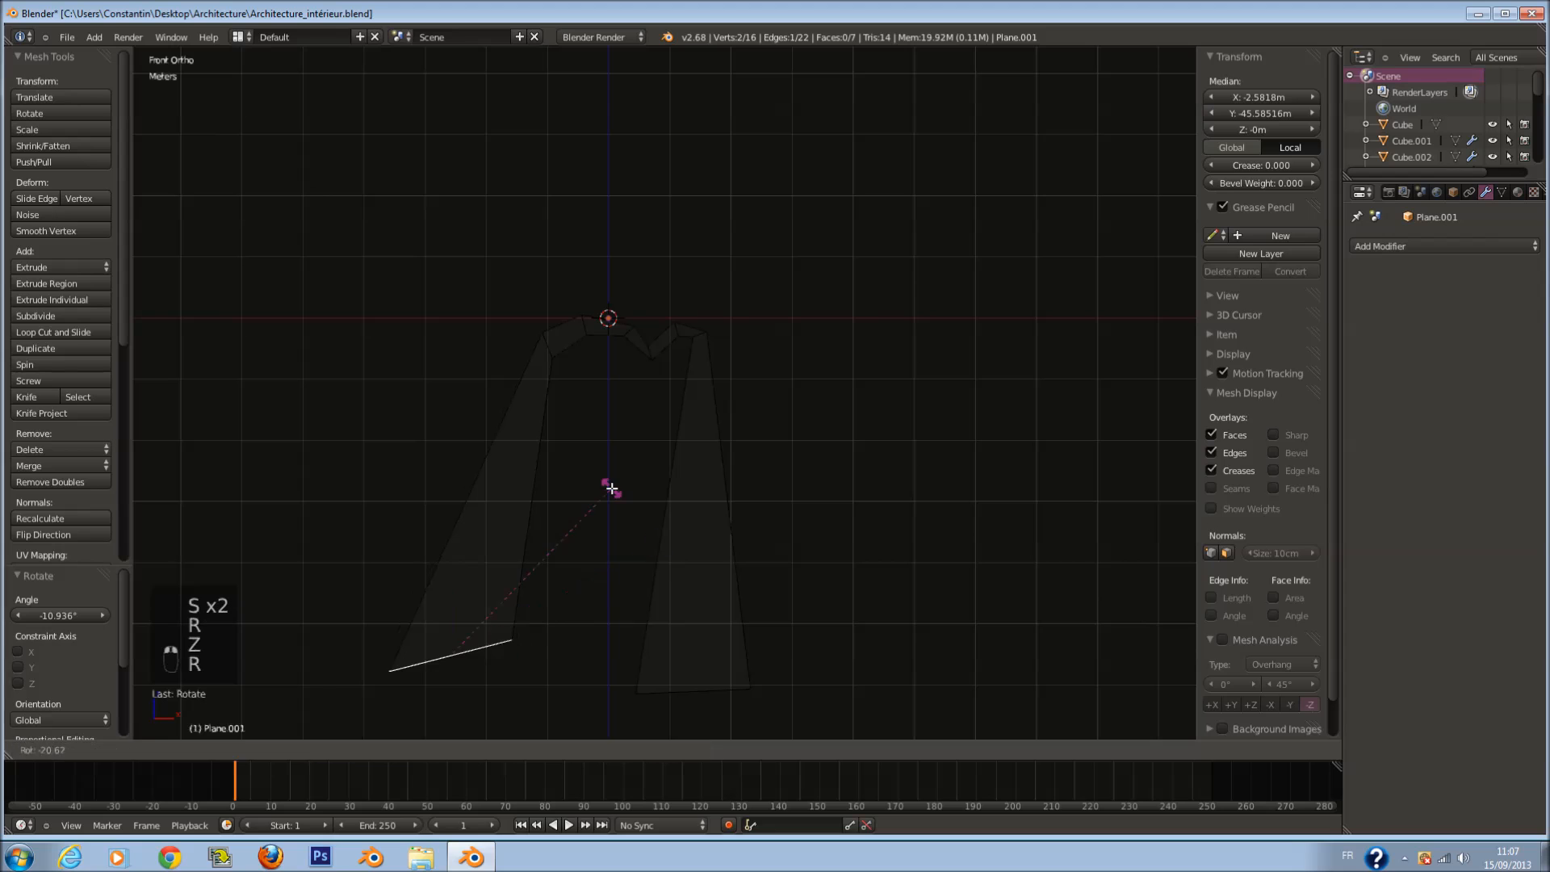
click(670, 605)
key(s)
click(603, 661)
key(r)
click(643, 593)
Step: Leave mesh editing and add a Subdivision Surface modifier at level 1 to the shape
key(Tab)
key(ctrl+1)
key(a)
key(a)
key(ctrl+e)
right_click(526, 364)
key(e)
right_click(453, 339)
key(ctrl+z)
Step: Move the left tall section's outer edge outward along X and rotate it to widen the upper part
key(z)
key(g)
right_click(531, 375)
drag(538, 466, 477, 463)
key(r)
right_click(587, 374)
Step: Add five evenly spaced lengthwise loop cuts along the whole draped strip
key(a)
right_click(731, 462)
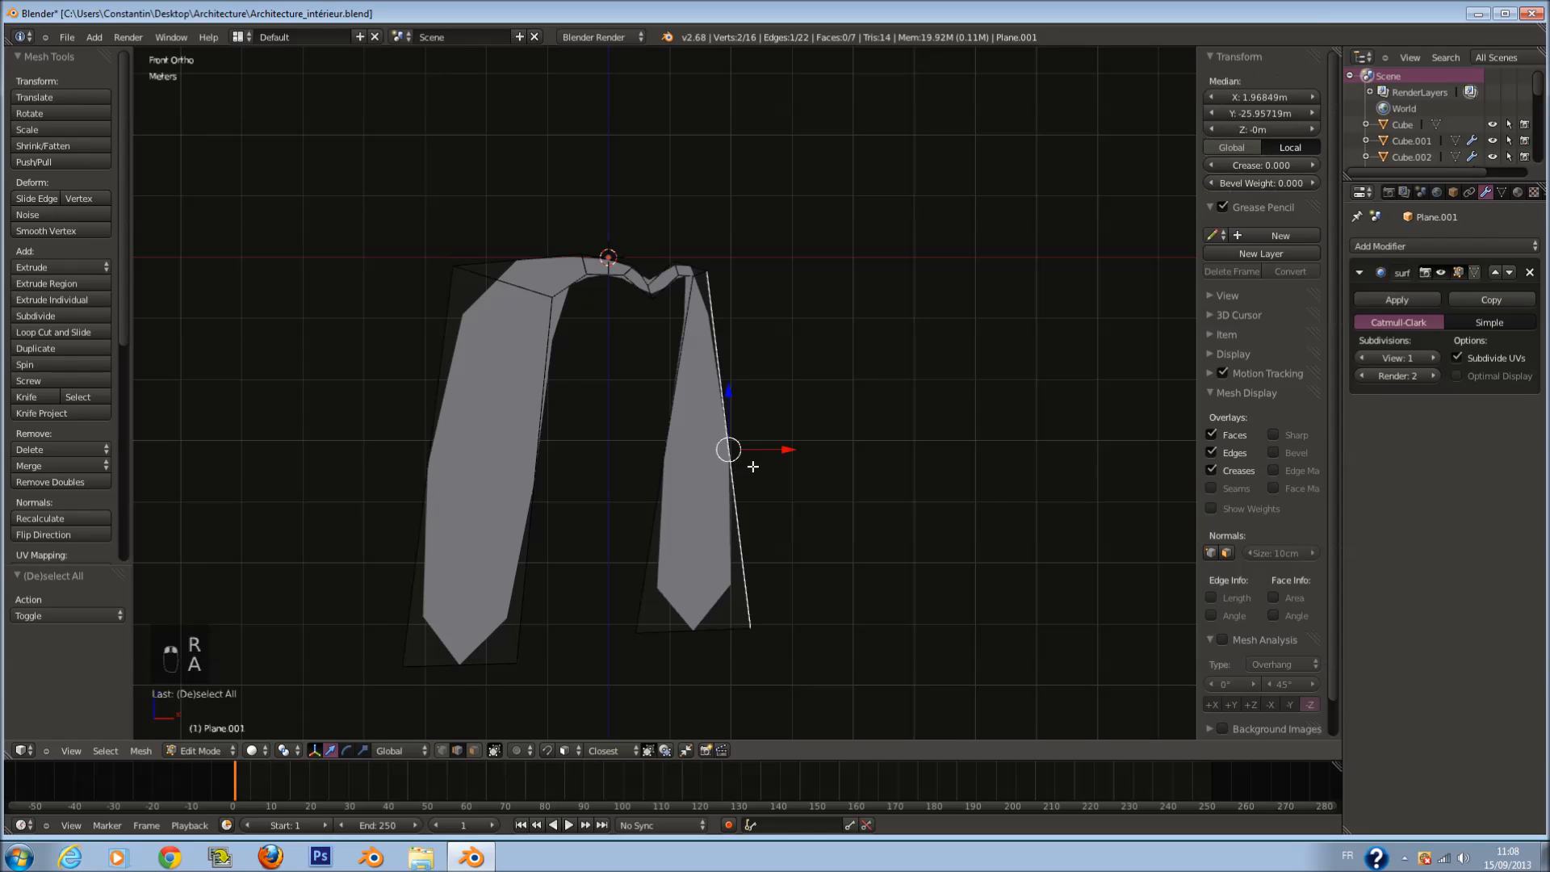
key(a)
key(ctrl+r)
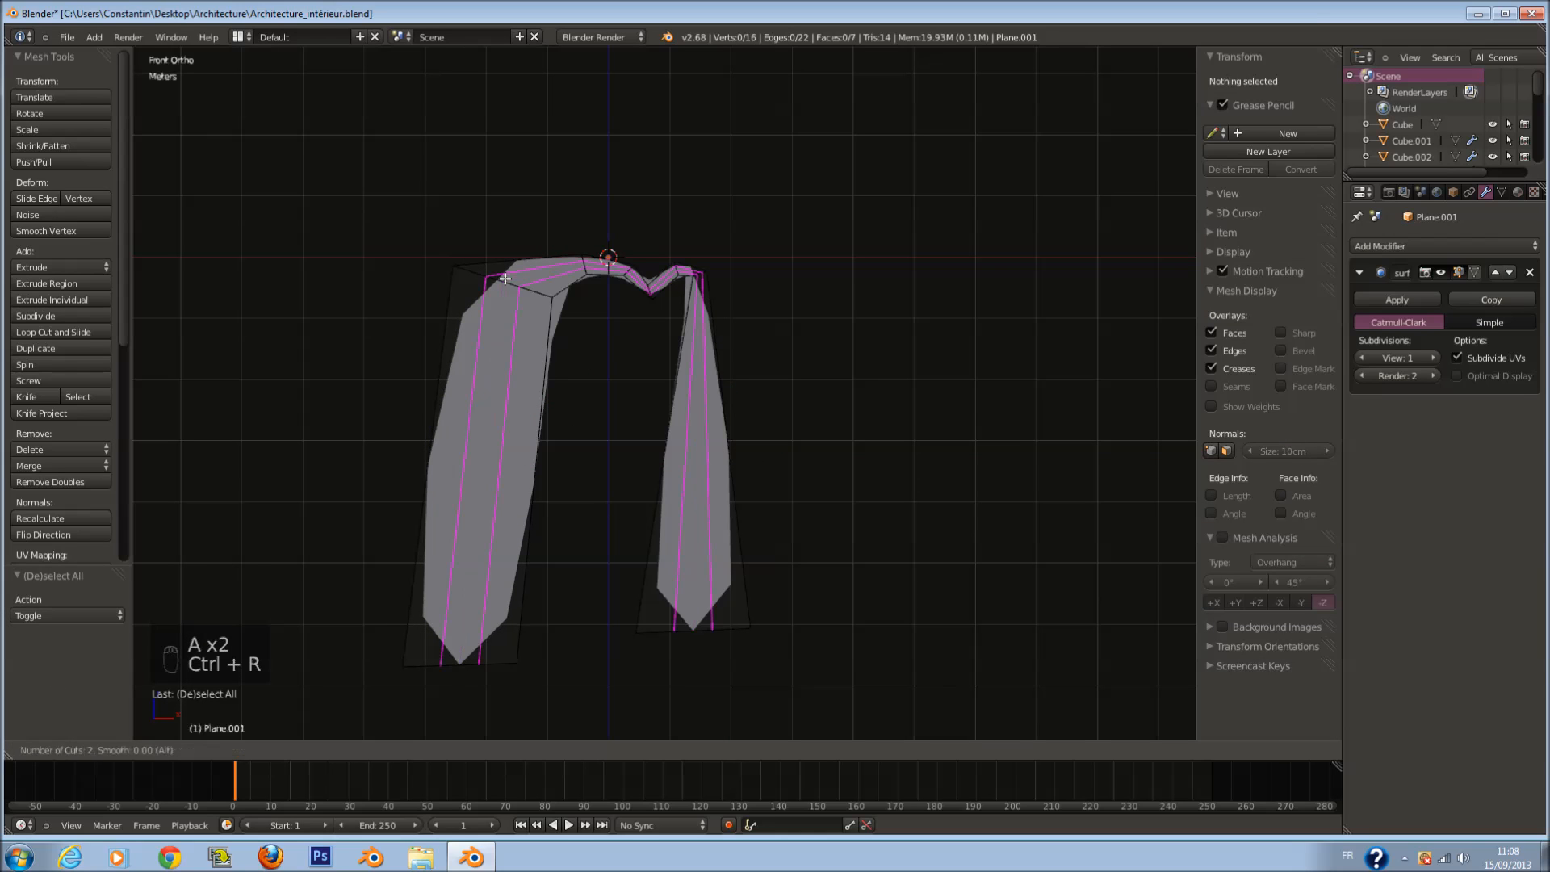
click(504, 278)
key(a)
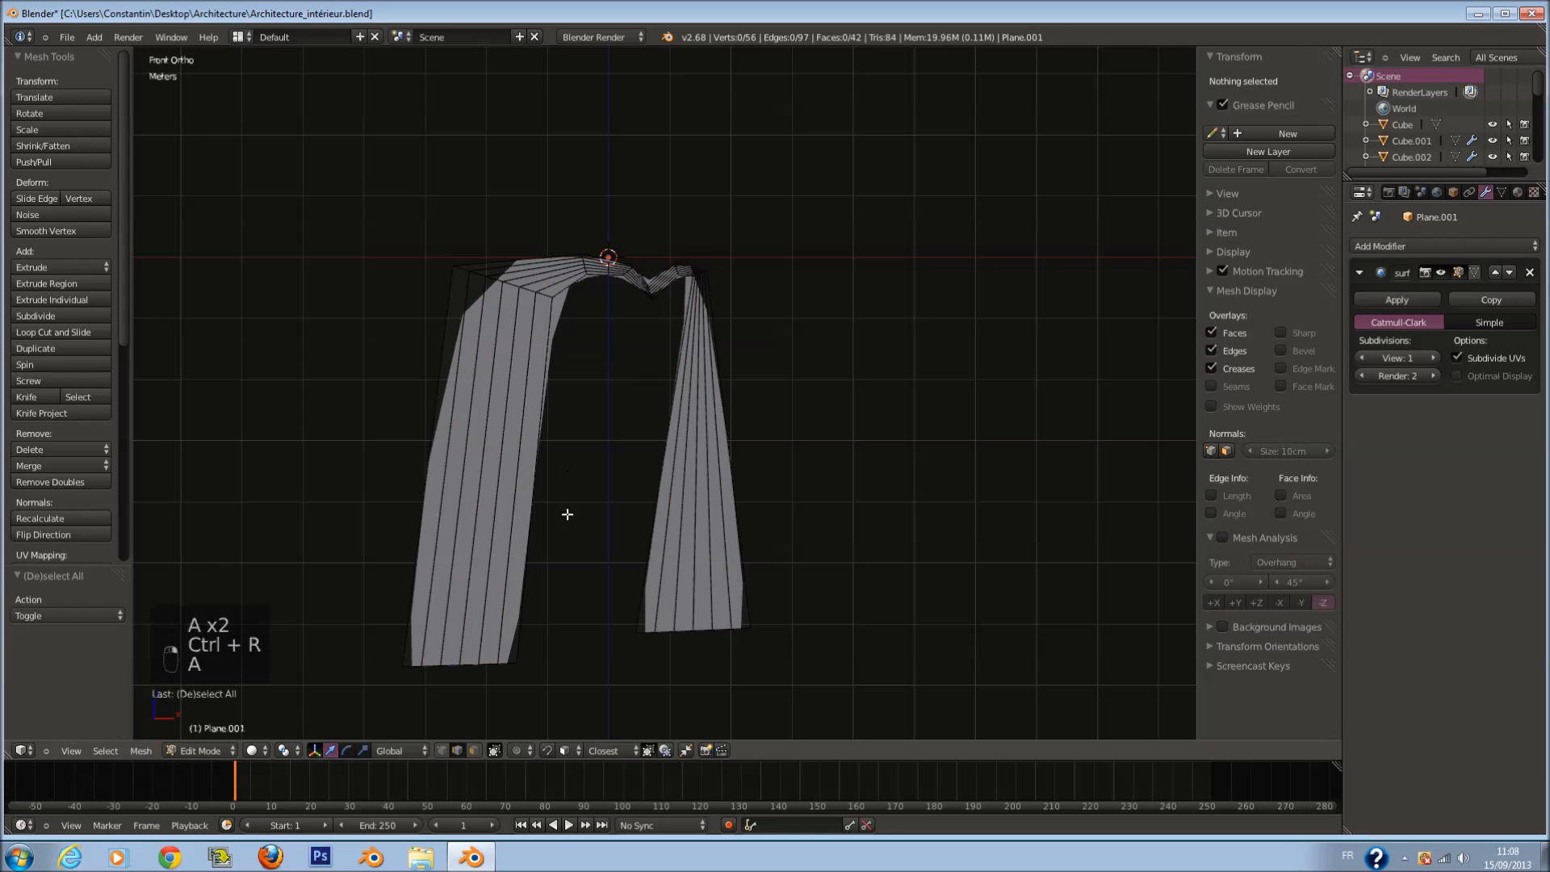
Step: Select alternating lengthwise edges on both tall sections and move them about 41.8 cm along Y to form folds
right_click(448, 481)
shift+right_click(483, 489)
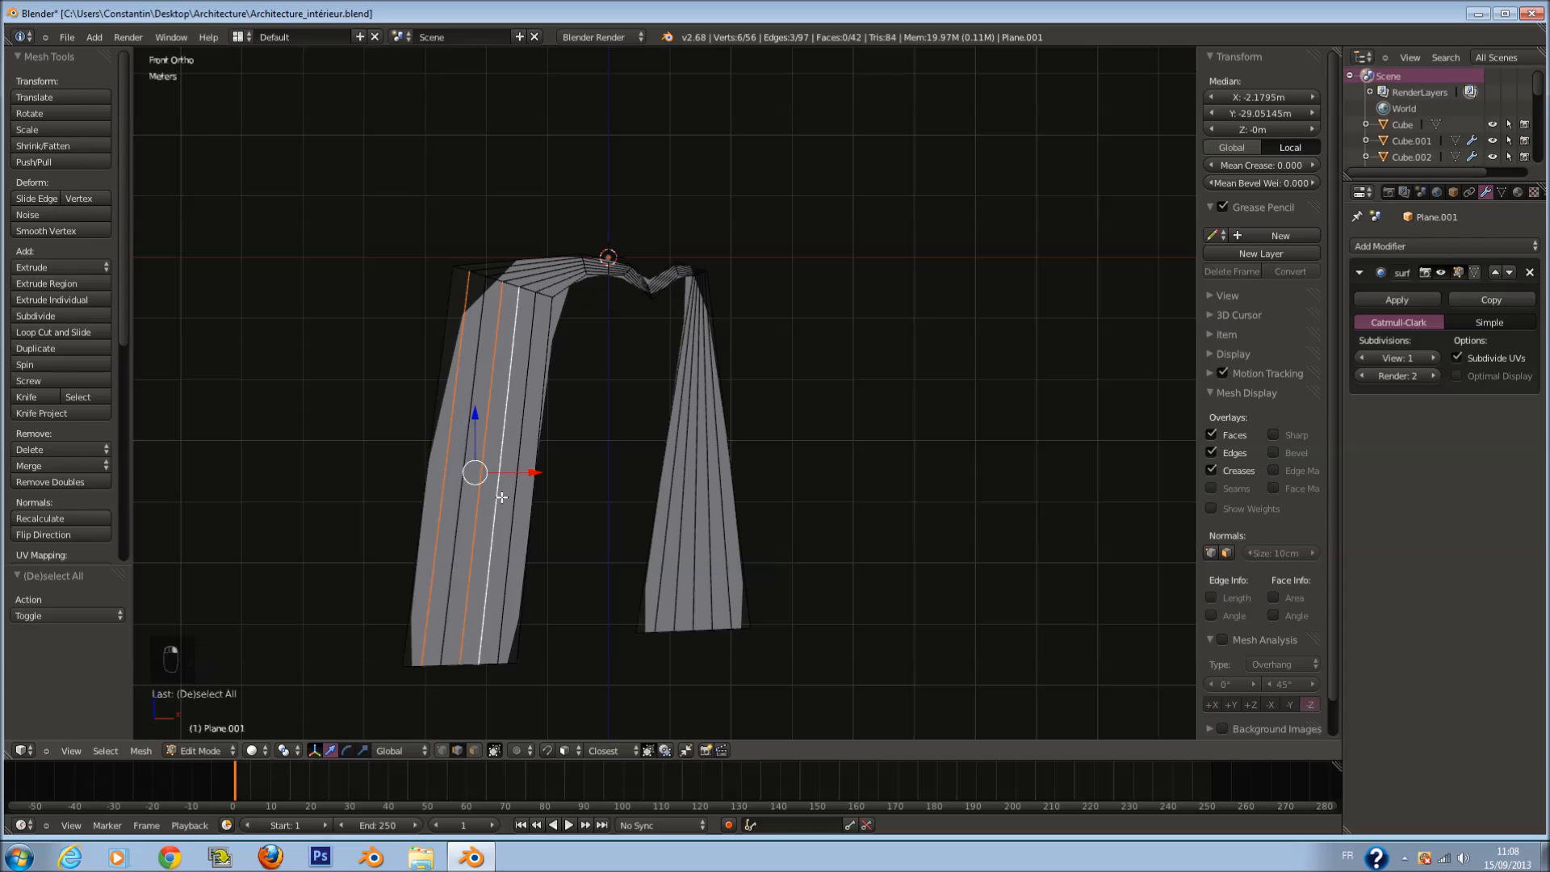
scroll(713, 492, up, 1)
key(ctrl+z)
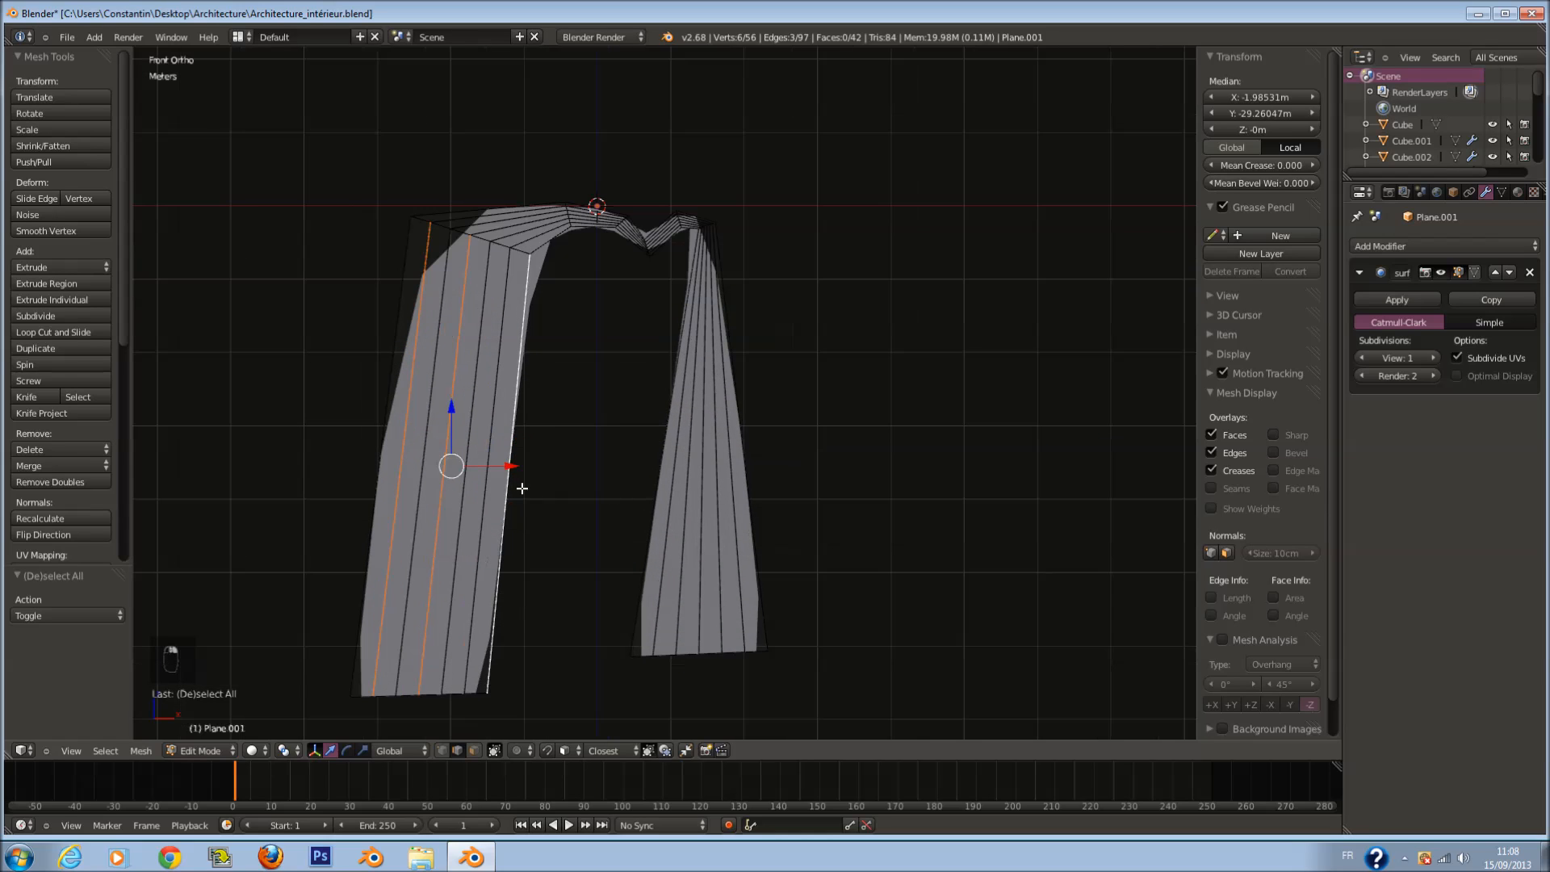
shift+right_click(685, 469)
shift+right_click(699, 475)
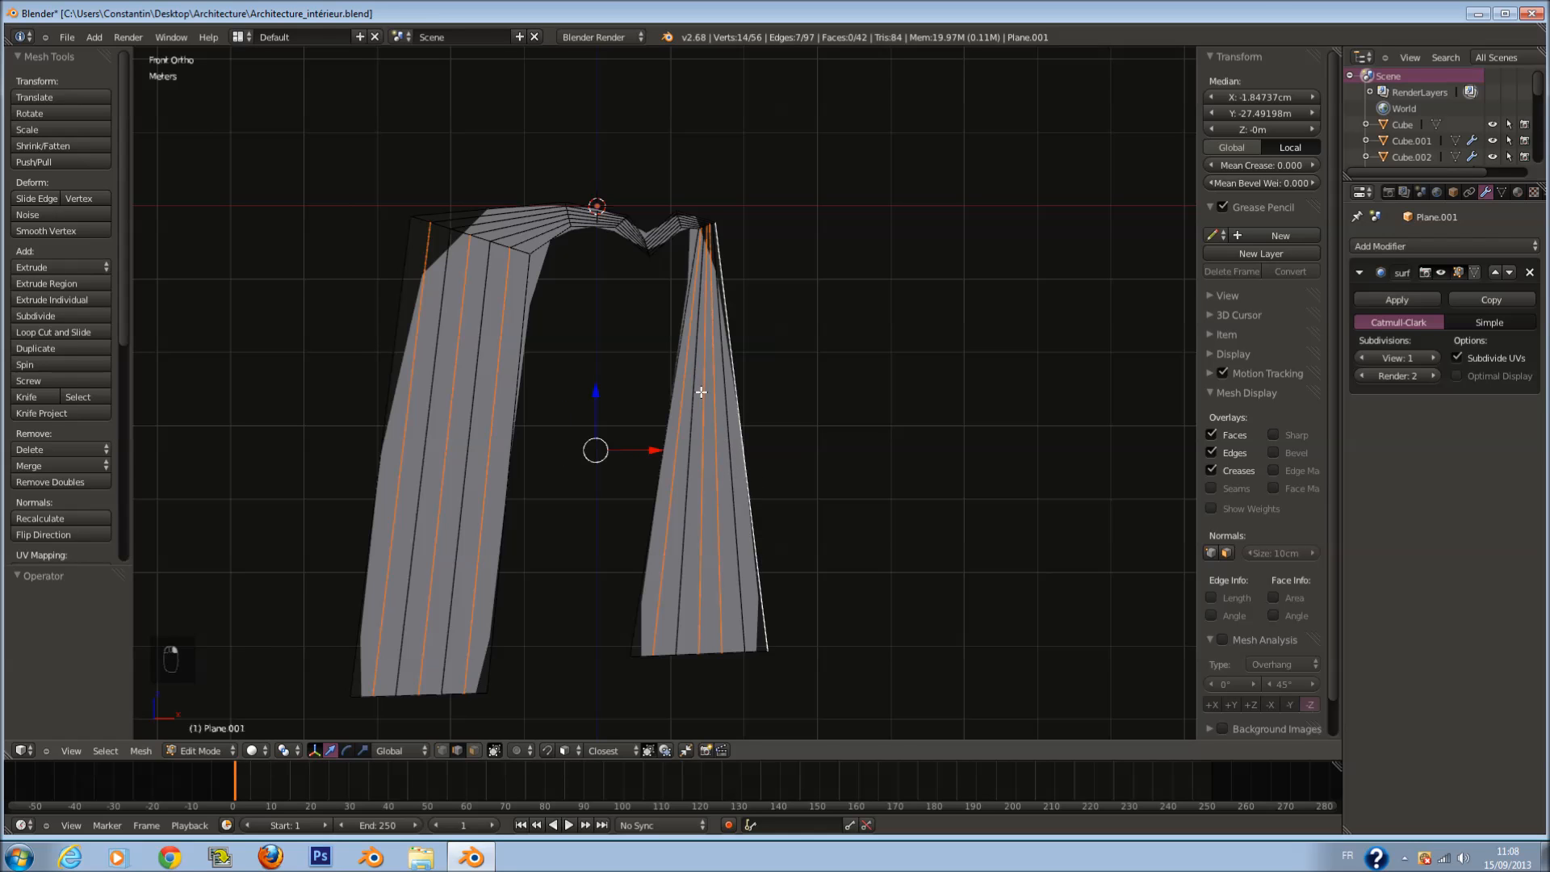
middle_drag(701, 392, 621, 467)
key(g)
key(y)
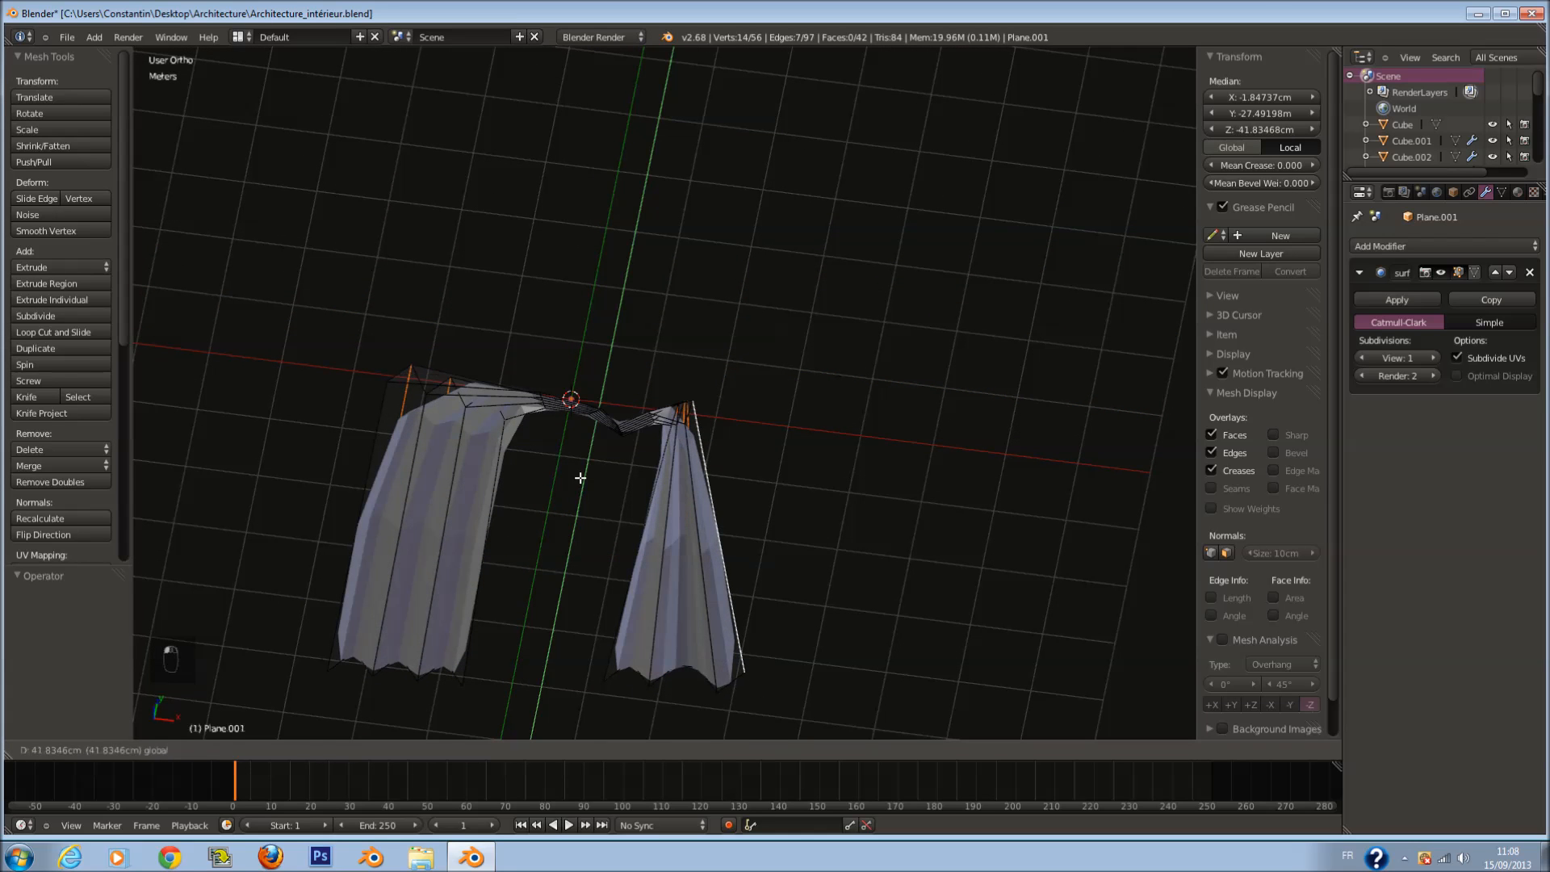
click(575, 481)
Step: Apply smooth shading to the strip and soften its folds by smoothing all mesh vertices
middle_drag(575, 481, 278, 307)
key(Tab)
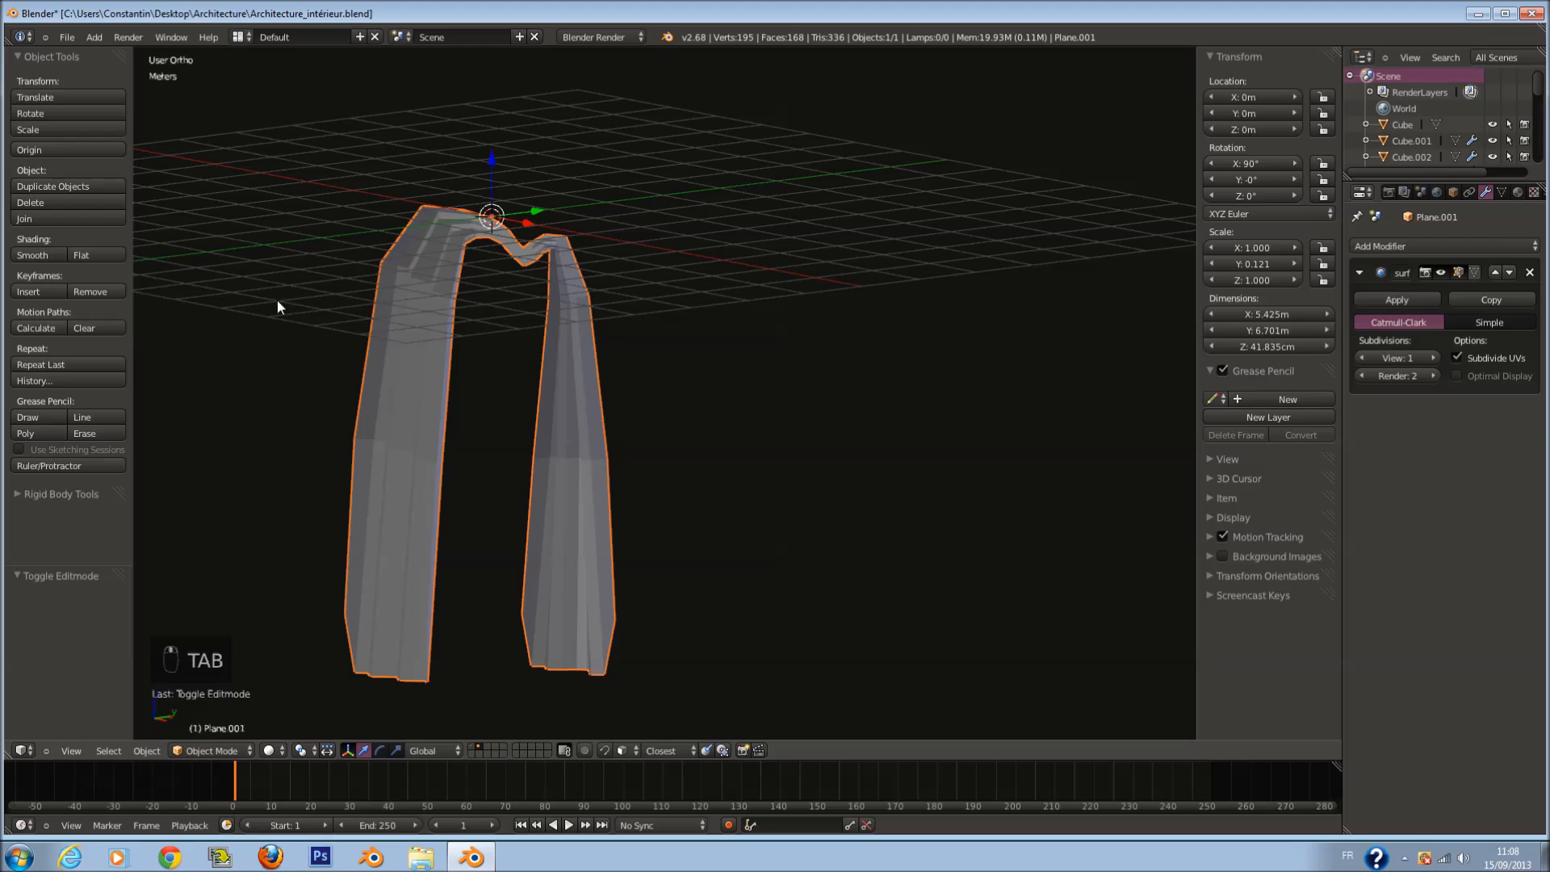
click(38, 253)
mouse_move(477, 274)
middle_down()
mouse_move(481, 324)
mouse_move(452, 372)
mouse_move(363, 383)
middle_up()
key(Tab)
middle_drag(624, 374, 757, 332)
key(a)
key(a)
key(a)
key(a)
key(a)
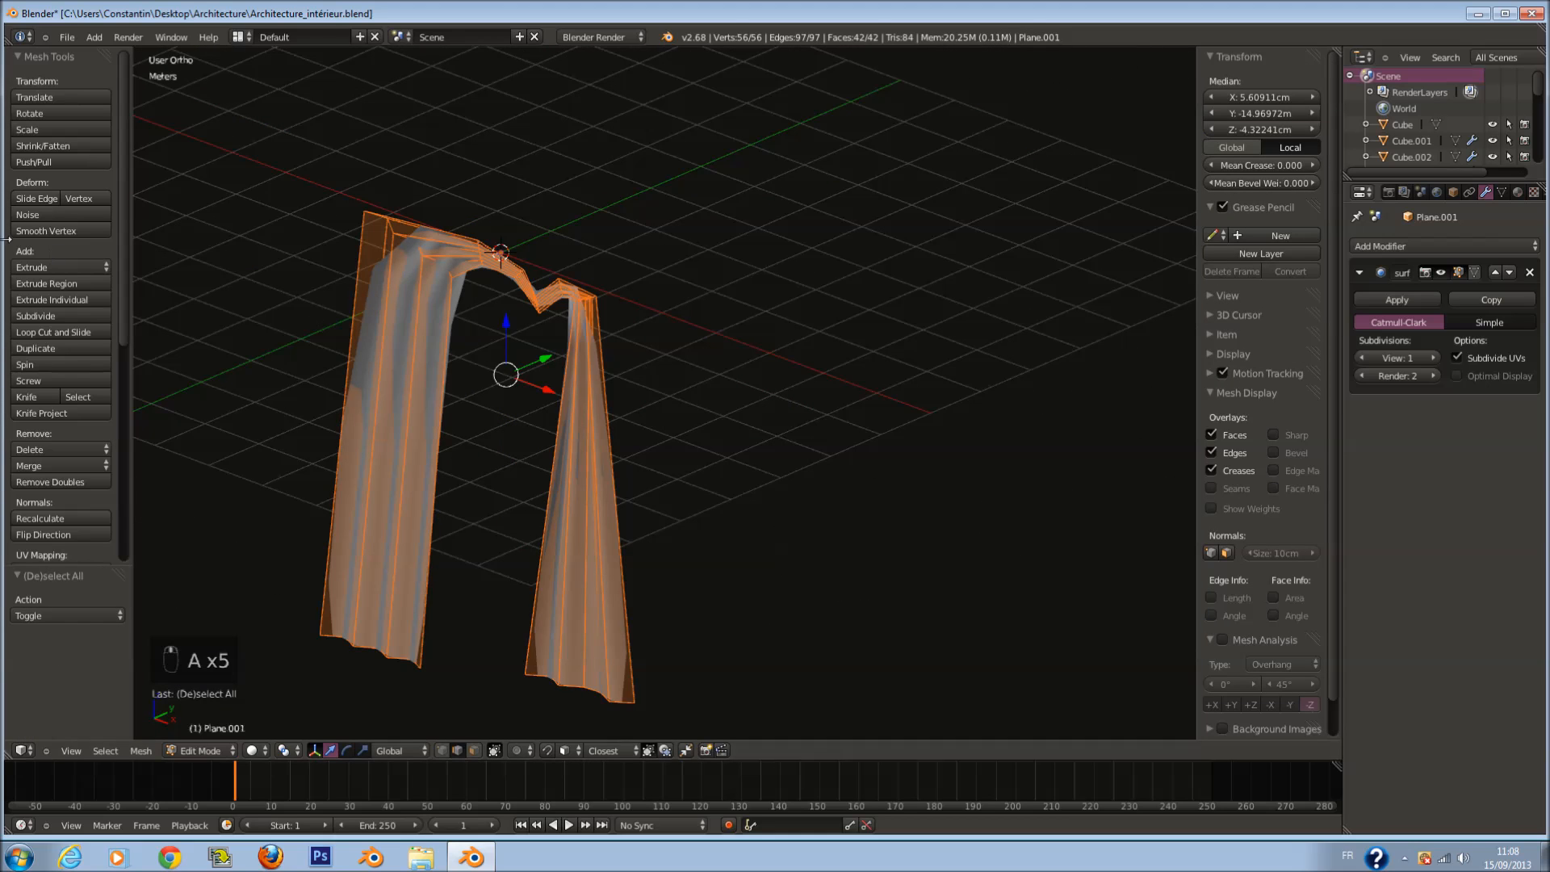
Step: Add a single loop cut across the left tall section and slide it close to the bottom edge
middle_drag(570, 342, 643, 291)
scroll(610, 233, up, 3)
key(a)
scroll(373, 432, down, 1)
key(ctrl+r)
scroll(374, 418, down, 3)
key(ctrl+r)
click(504, 406)
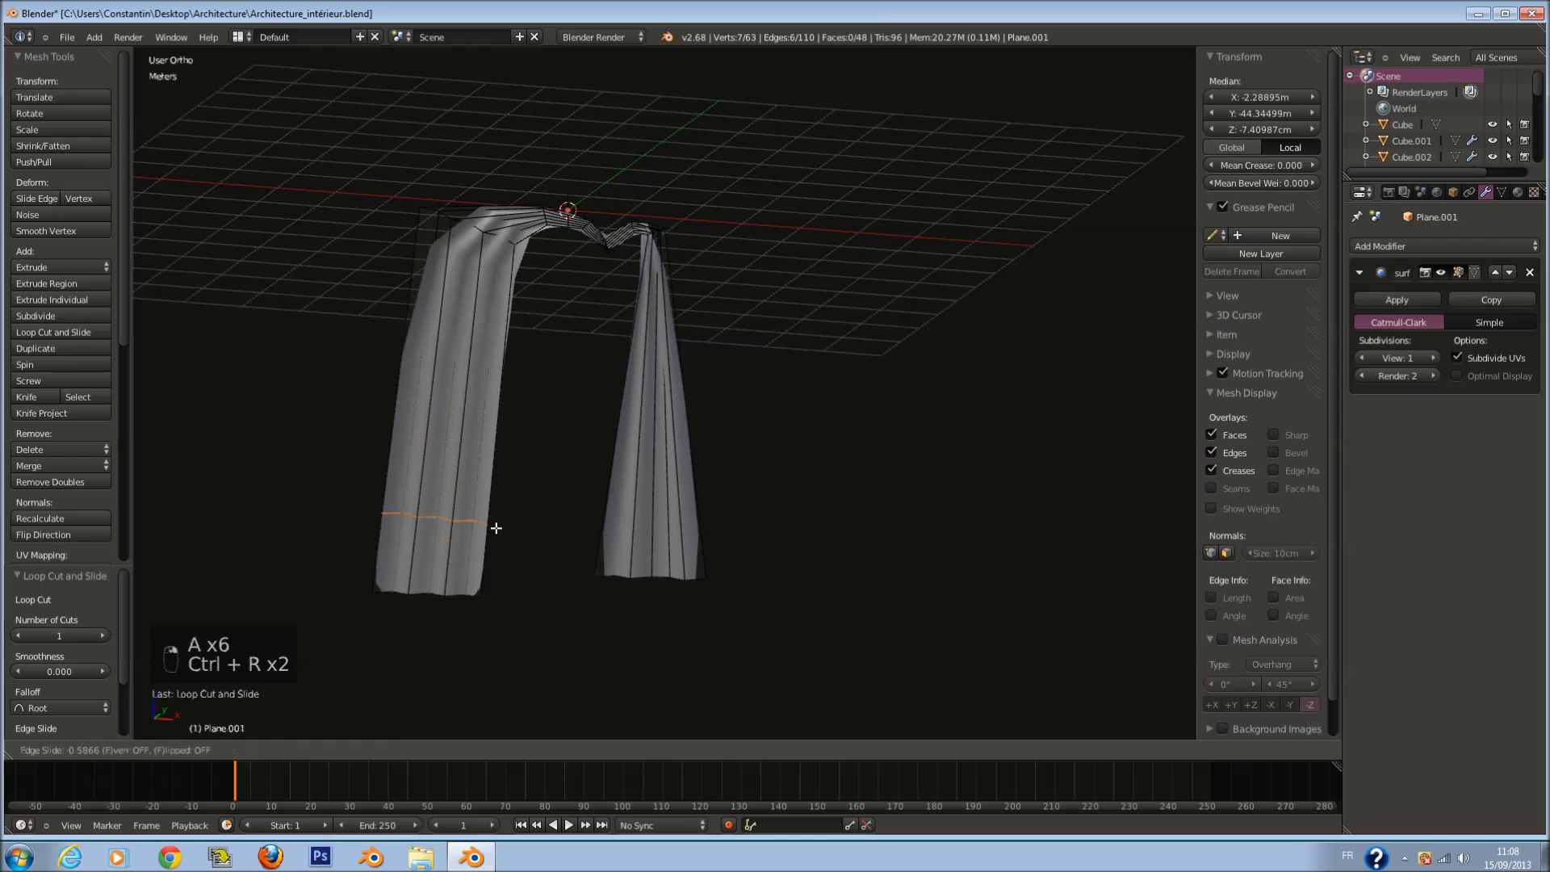
click(495, 588)
Step: Add a loop cut close to the right tall section's bottom edge, leave mesh editing and save the file
key(a)
key(ctrl+r)
click(686, 468)
click(725, 622)
key(Tab)
middle_drag(724, 557, 882, 426)
key(KP_Enter)
Step: Select the faces of the right tall section and its connecting bend in wireframe, and rotate them in top view
key(KP_3)
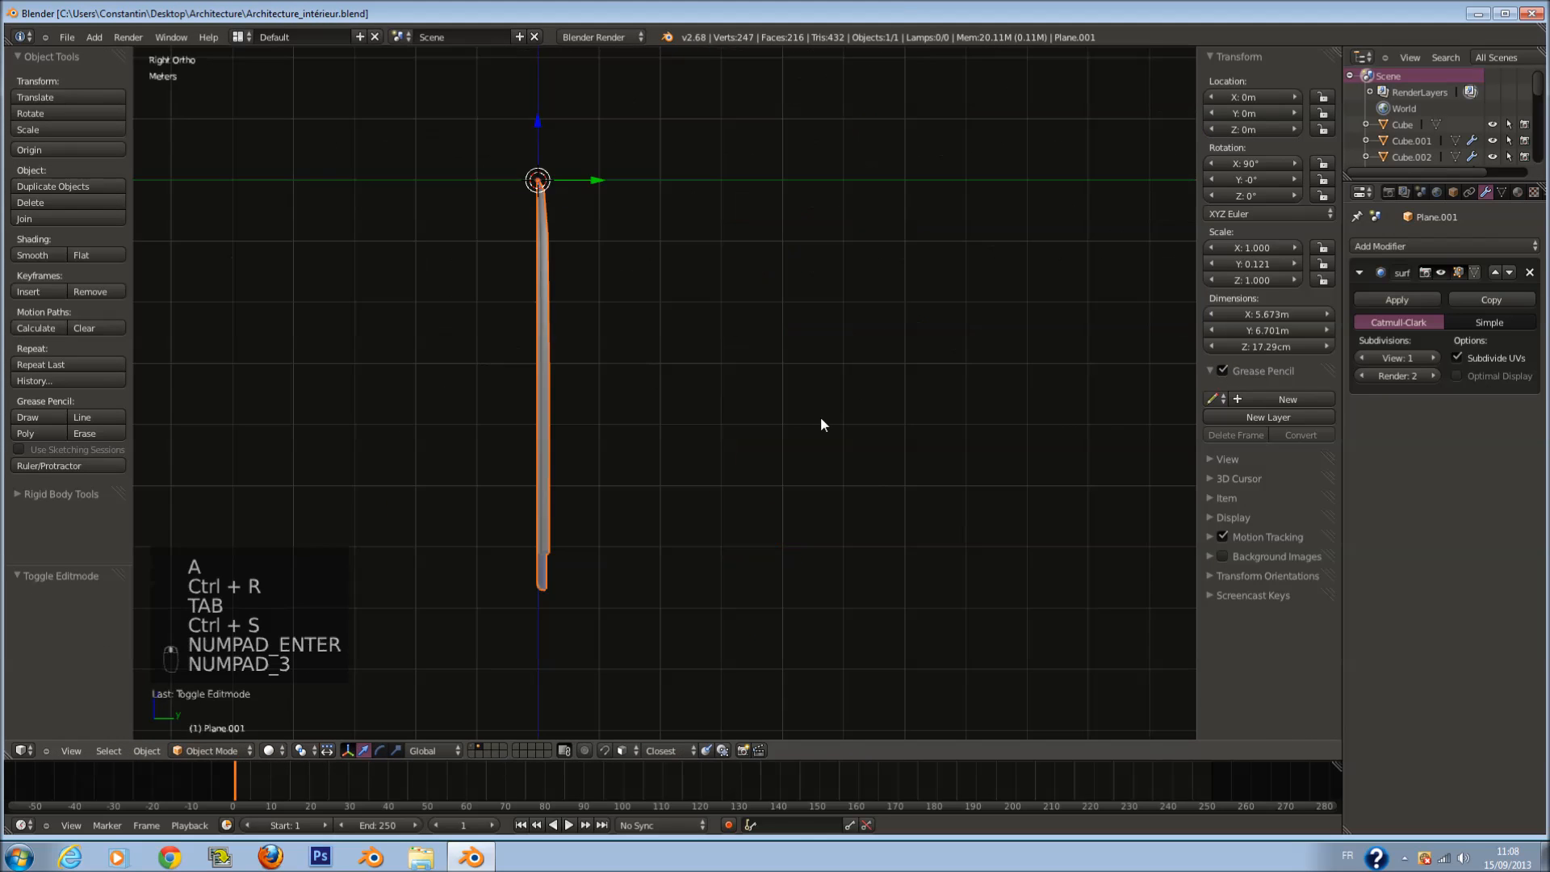
key(KP_1)
key(Tab)
key(z)
key(a)
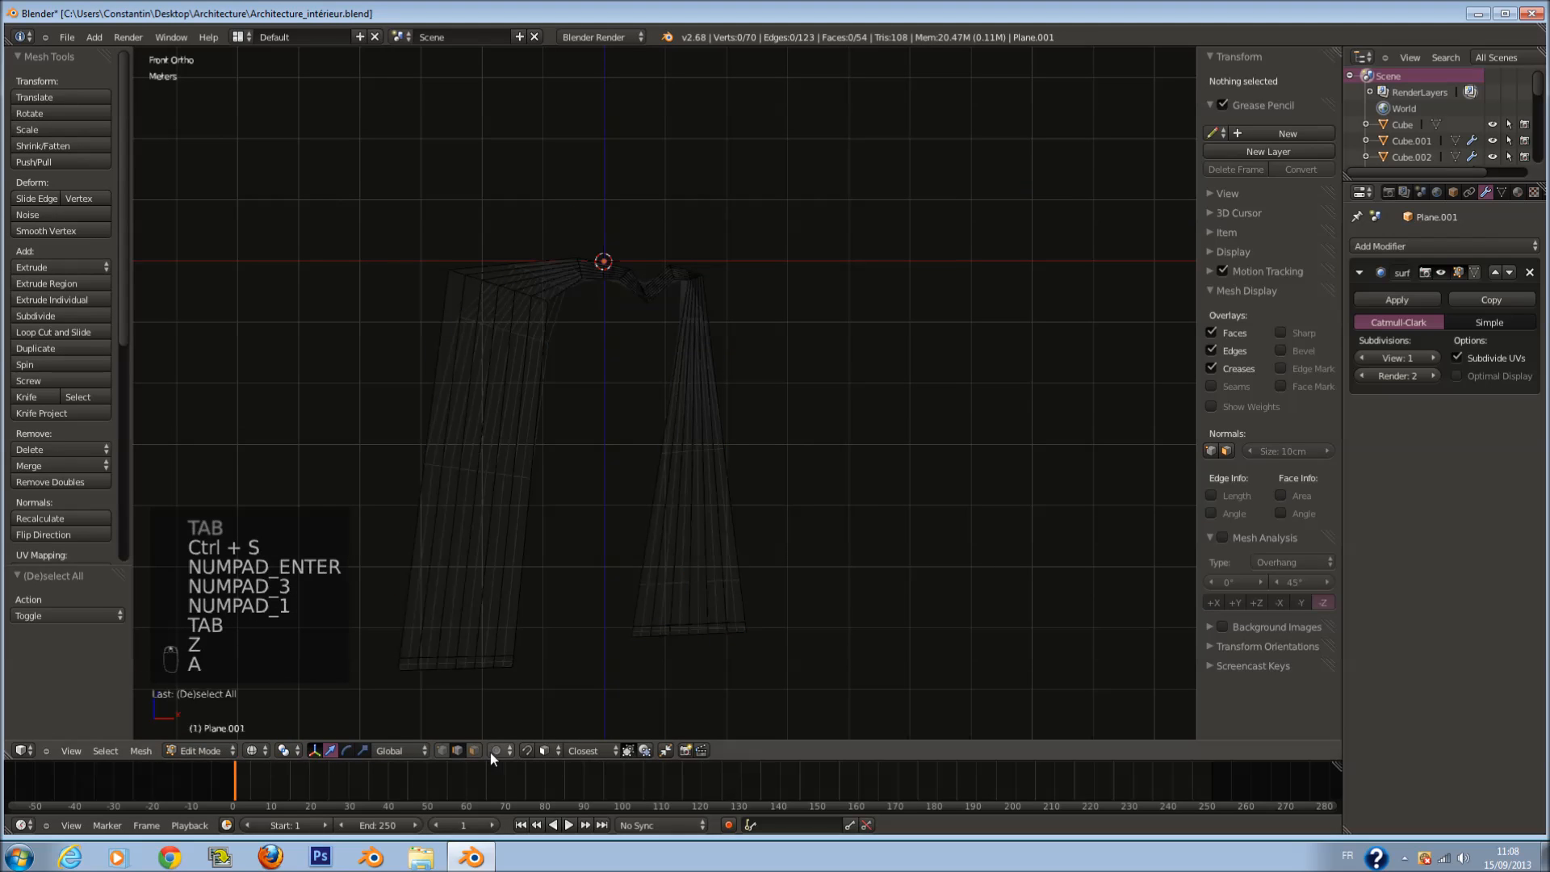
key(a)
key(a)
key(a)
key(c)
key(c)
key(c)
drag(700, 567, 675, 398)
key(z)
middle_drag(675, 398, 742, 536)
key(KP_7)
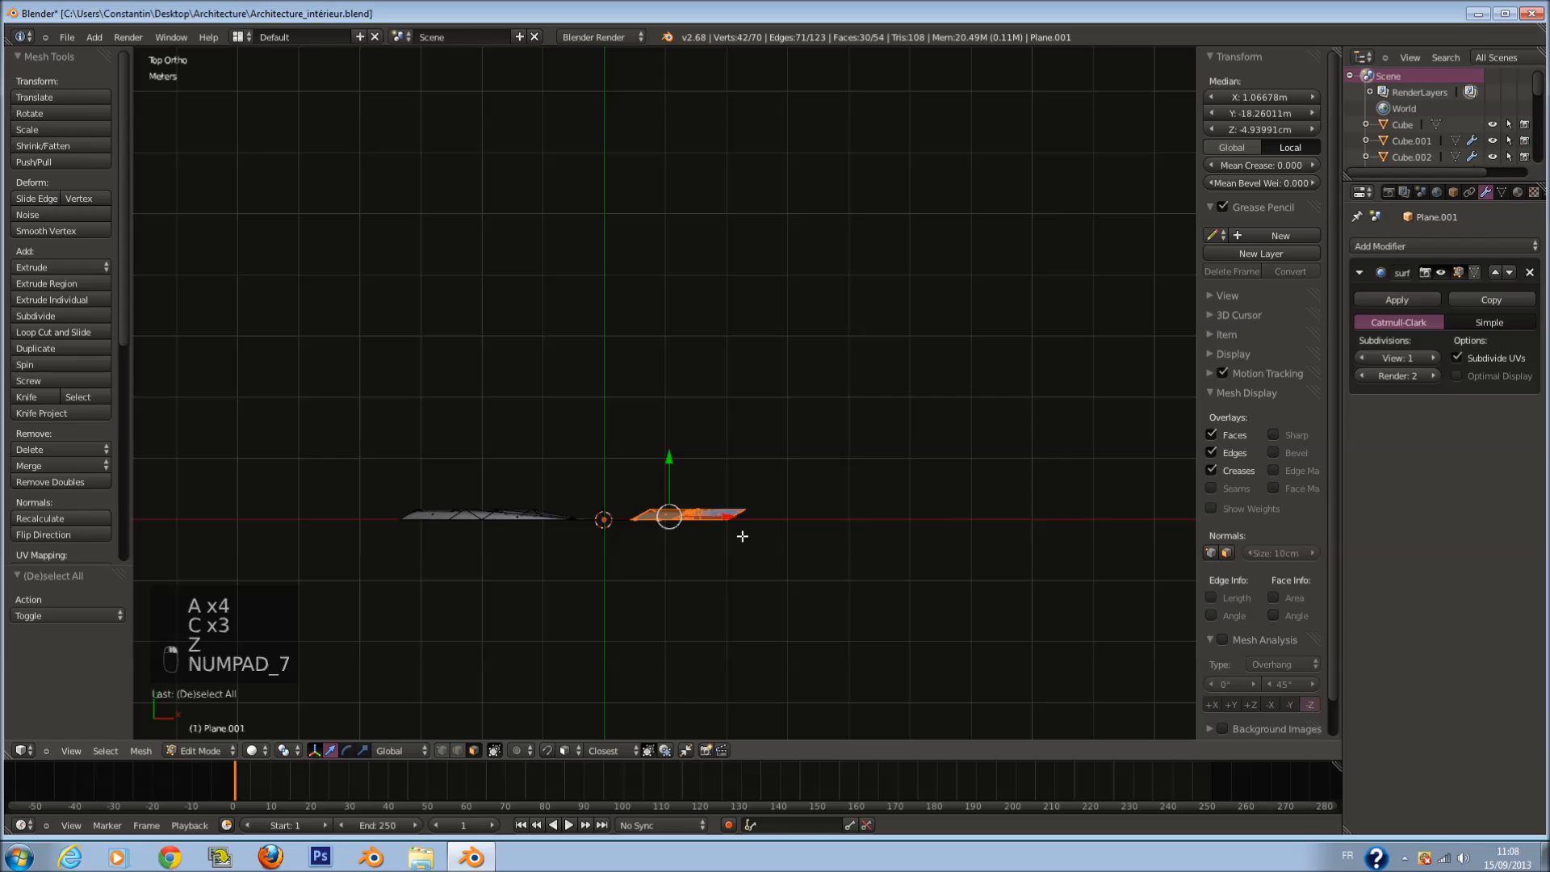
key(r)
click(765, 484)
Step: Try moving the selected right part 59.625 cm along Y and extruding it, undoing both changes
drag(679, 456, 667, 410)
key(KP_1)
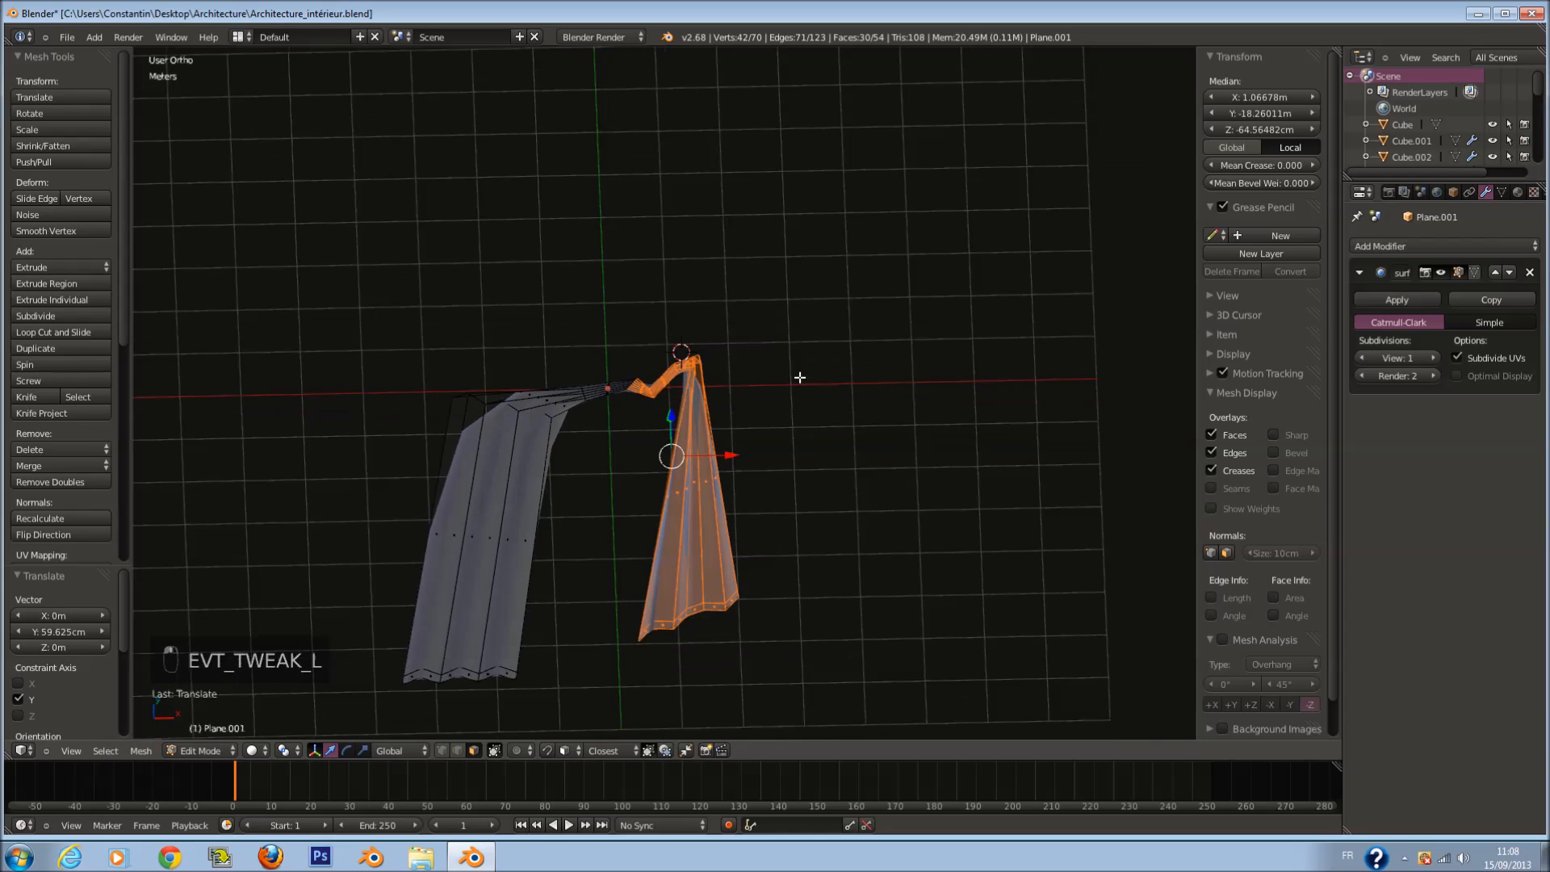
key(e)
click(775, 377)
key(ctrl+z)
key(ctrl+z)
key(ctrl+z)
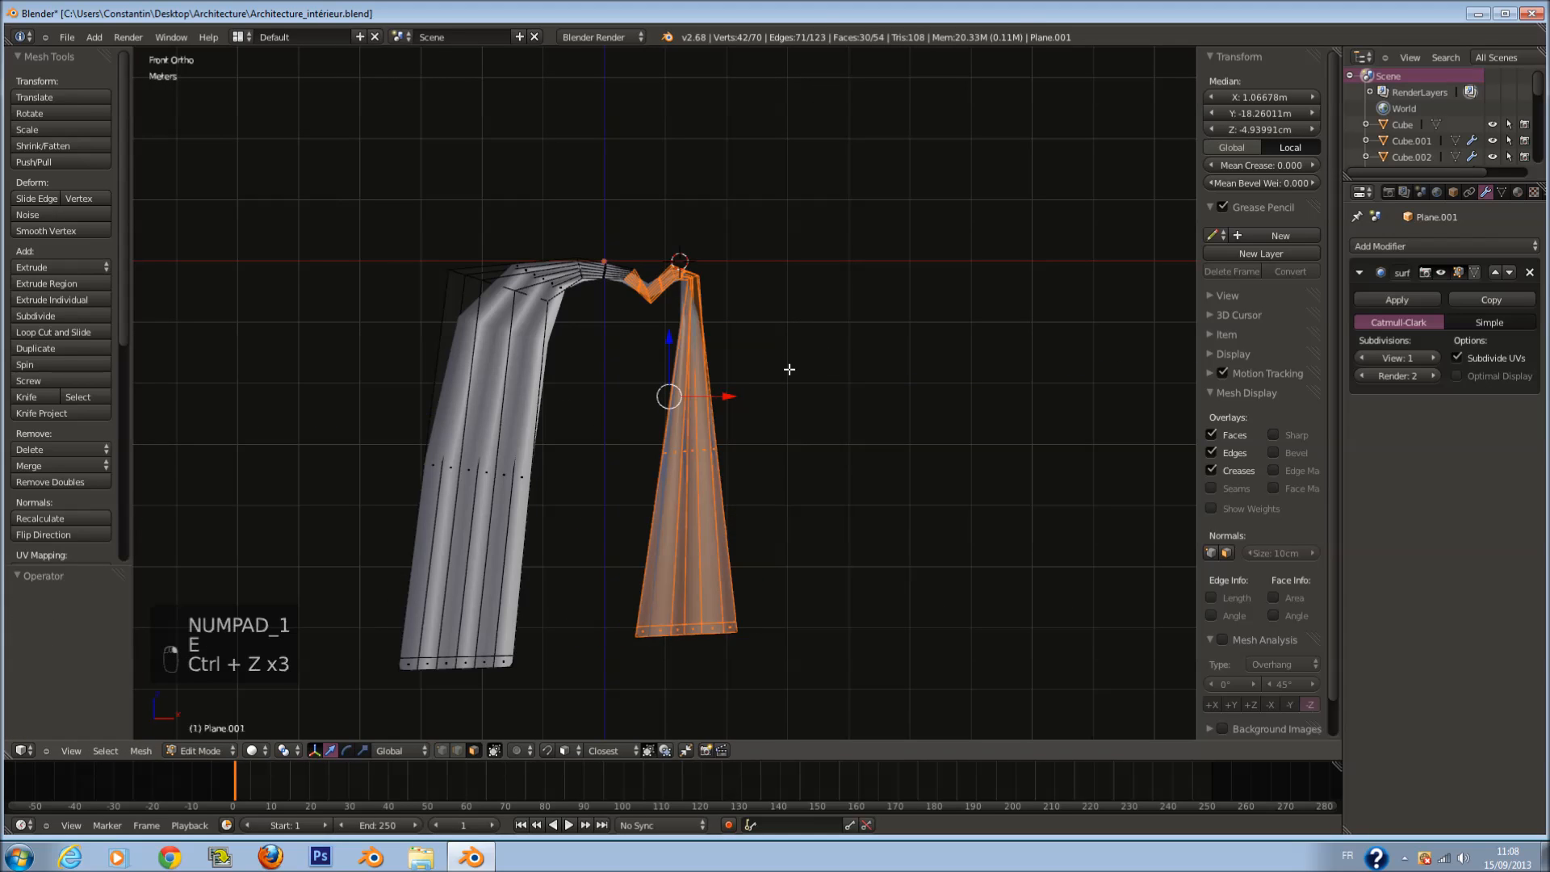
Step: Select only the right tall section's faces in wireframe and rotate them 40.388° in top view
key(z)
key(a)
key(c)
scroll(724, 315, up, 3)
drag(730, 291, 681, 633)
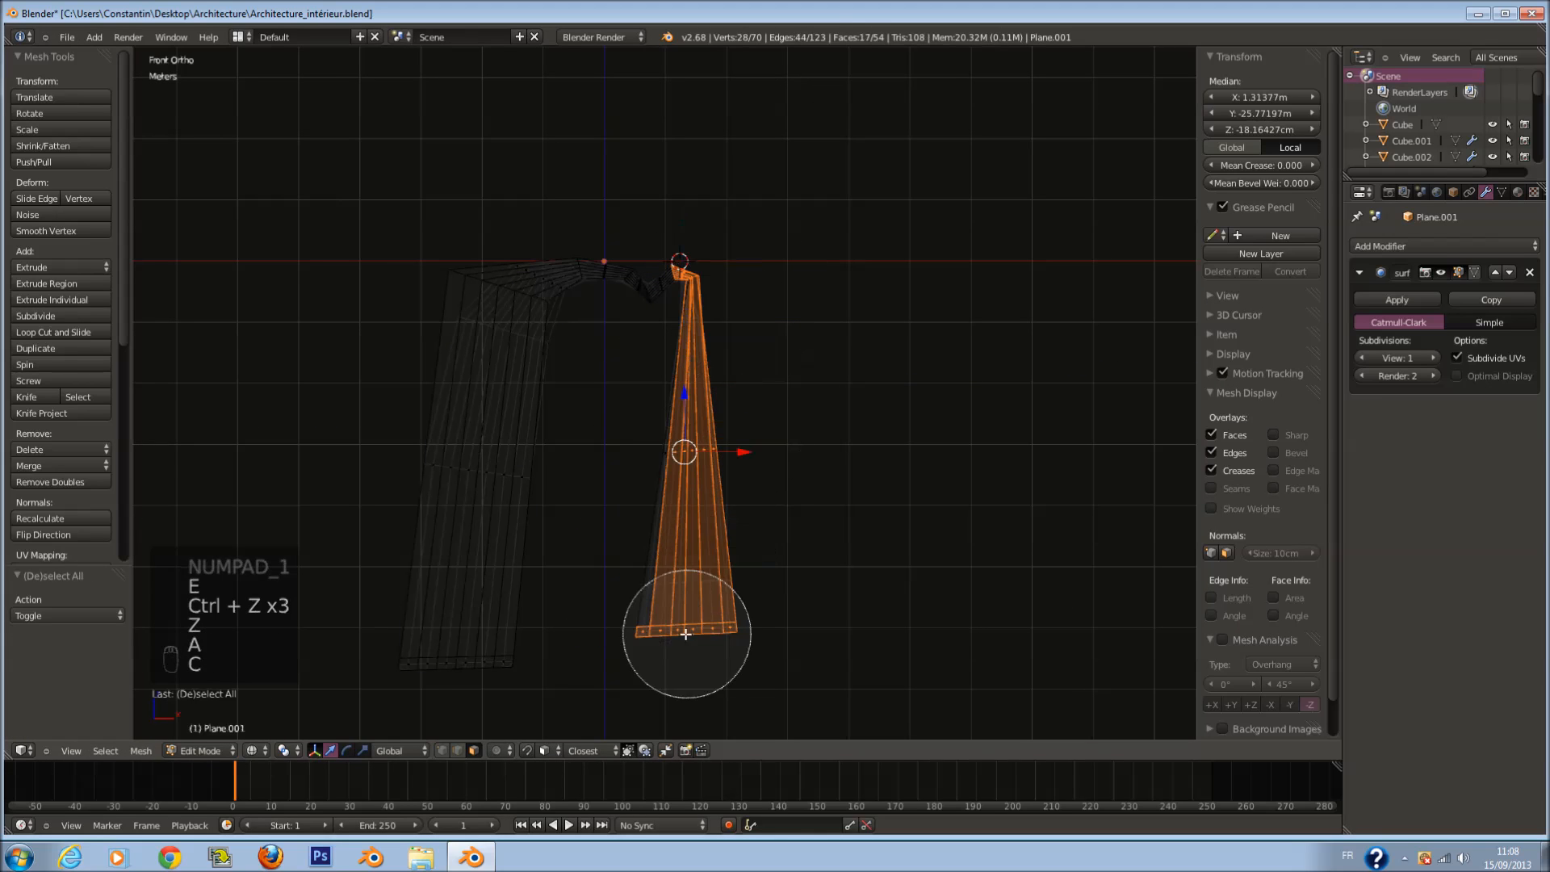
right_click(738, 304)
key(KP_7)
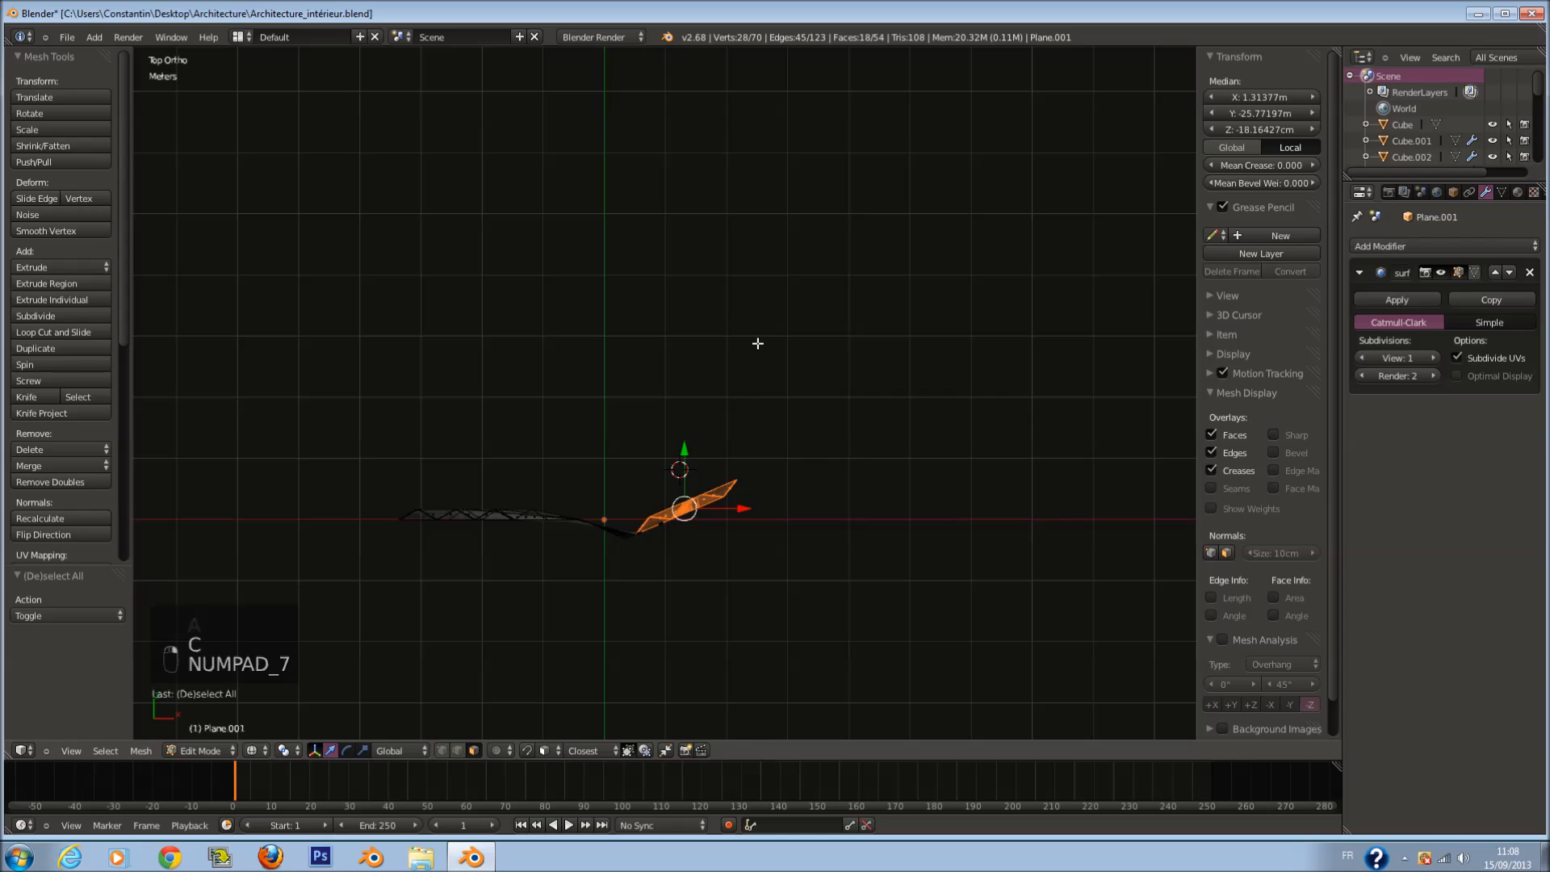
key(r)
click(851, 560)
Step: Move the right tall section 29.15 cm along X and -1.086 m along Y, and rotate it -10.671°
key(g)
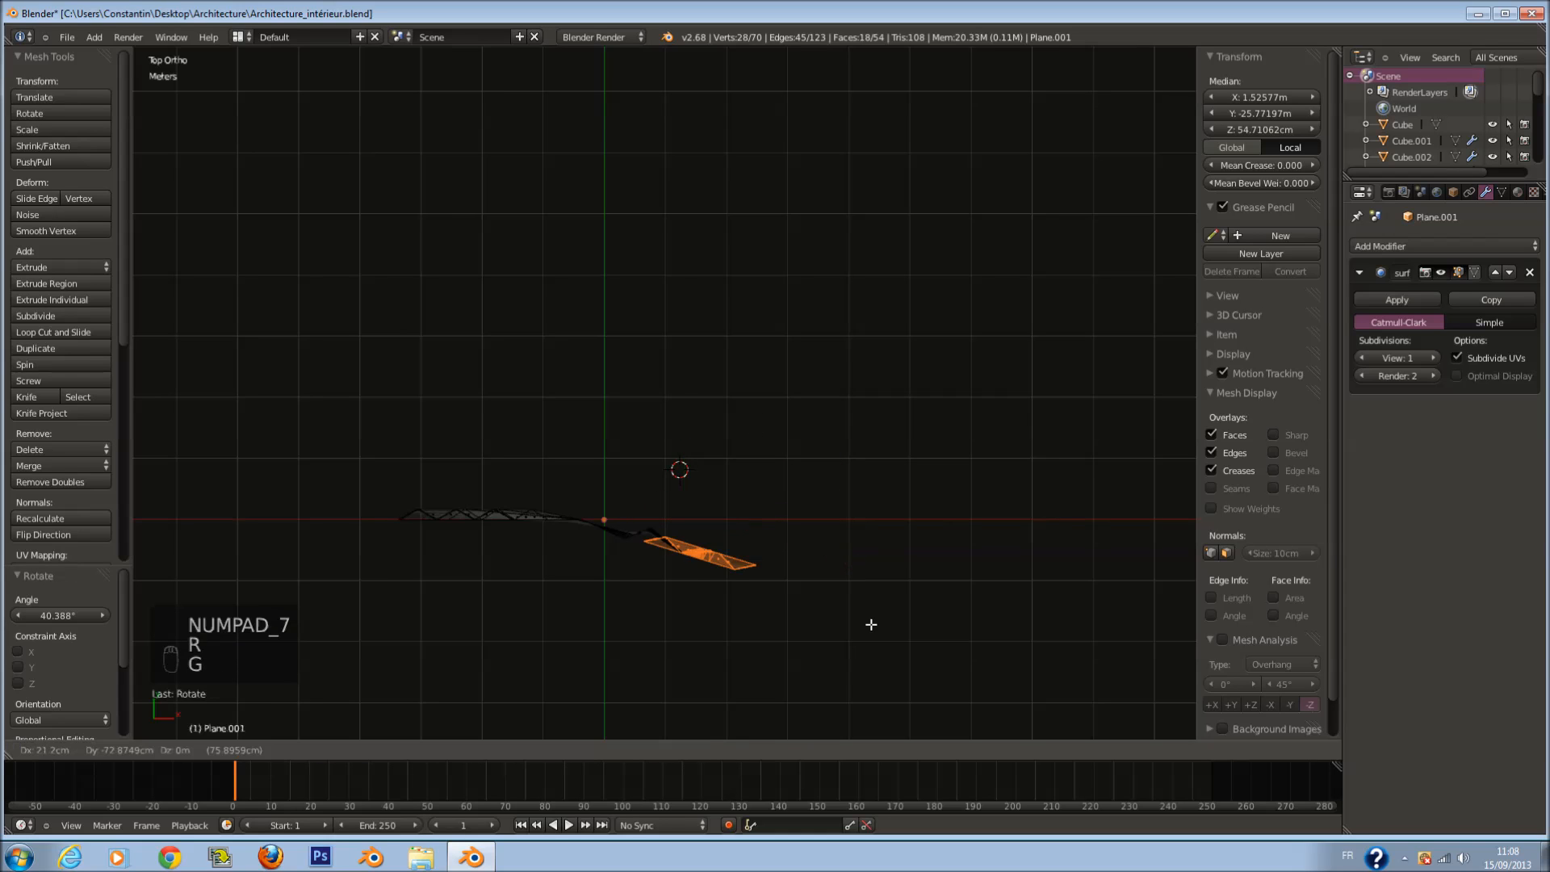
click(868, 652)
key(r)
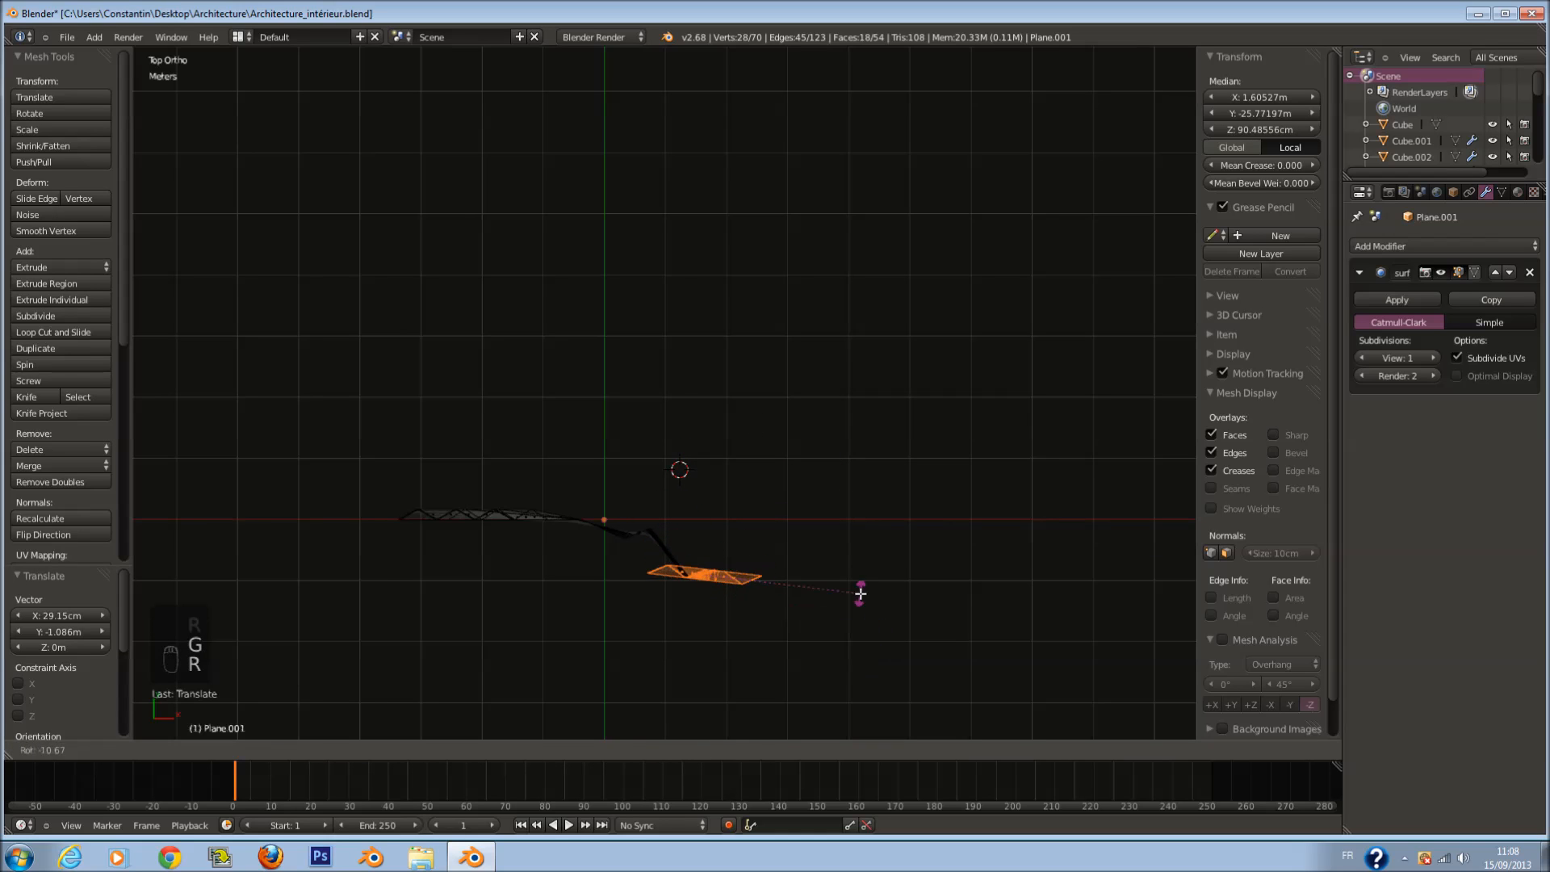
click(860, 593)
key(z)
key(KP_1)
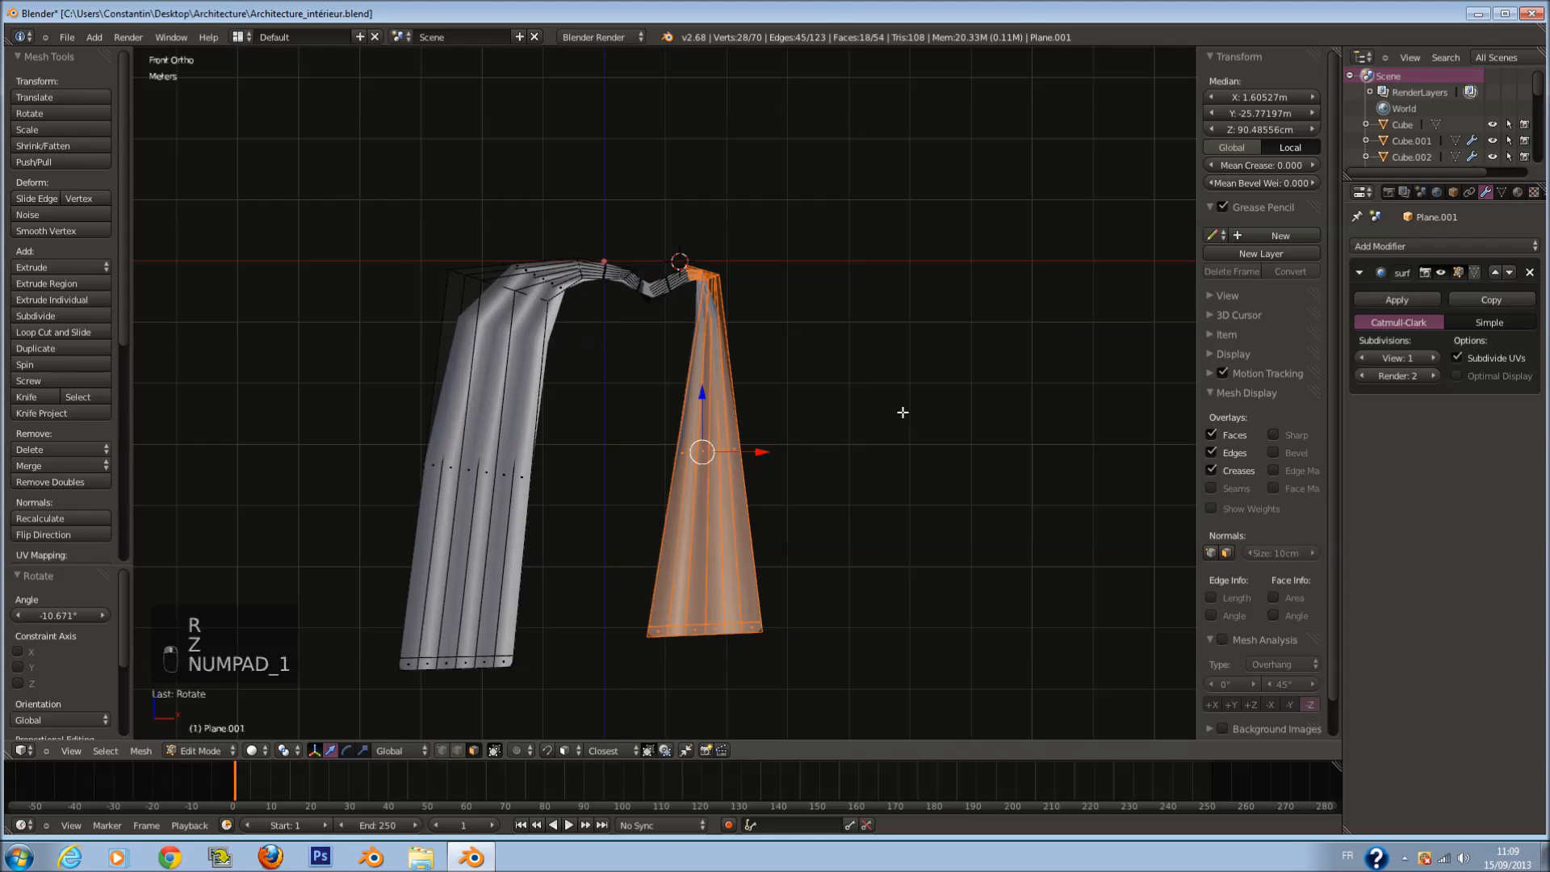
Step: Select the whole left tall section in wireframe and move it slightly inward and down
key(z)
key(a)
key(c)
drag(443, 287, 457, 622)
key(Escape)
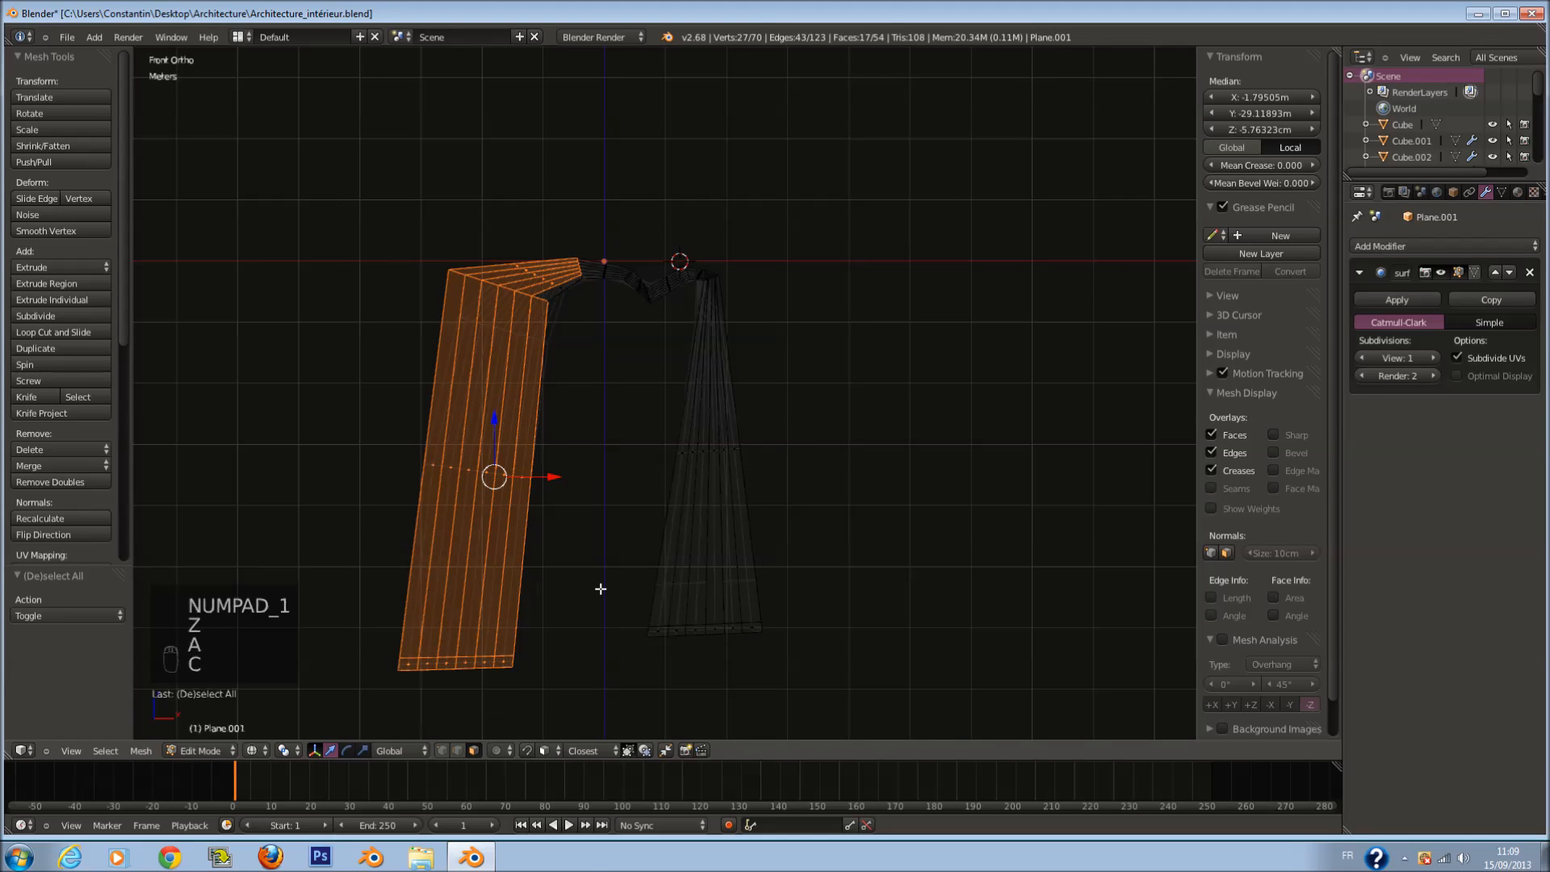
key(g)
click(616, 609)
Step: Select the lower faces of the left tall section, rotate them about 30° in top view and reposition them
key(KP_7)
key(z)
key(a)
key(z)
key(a)
key(a)
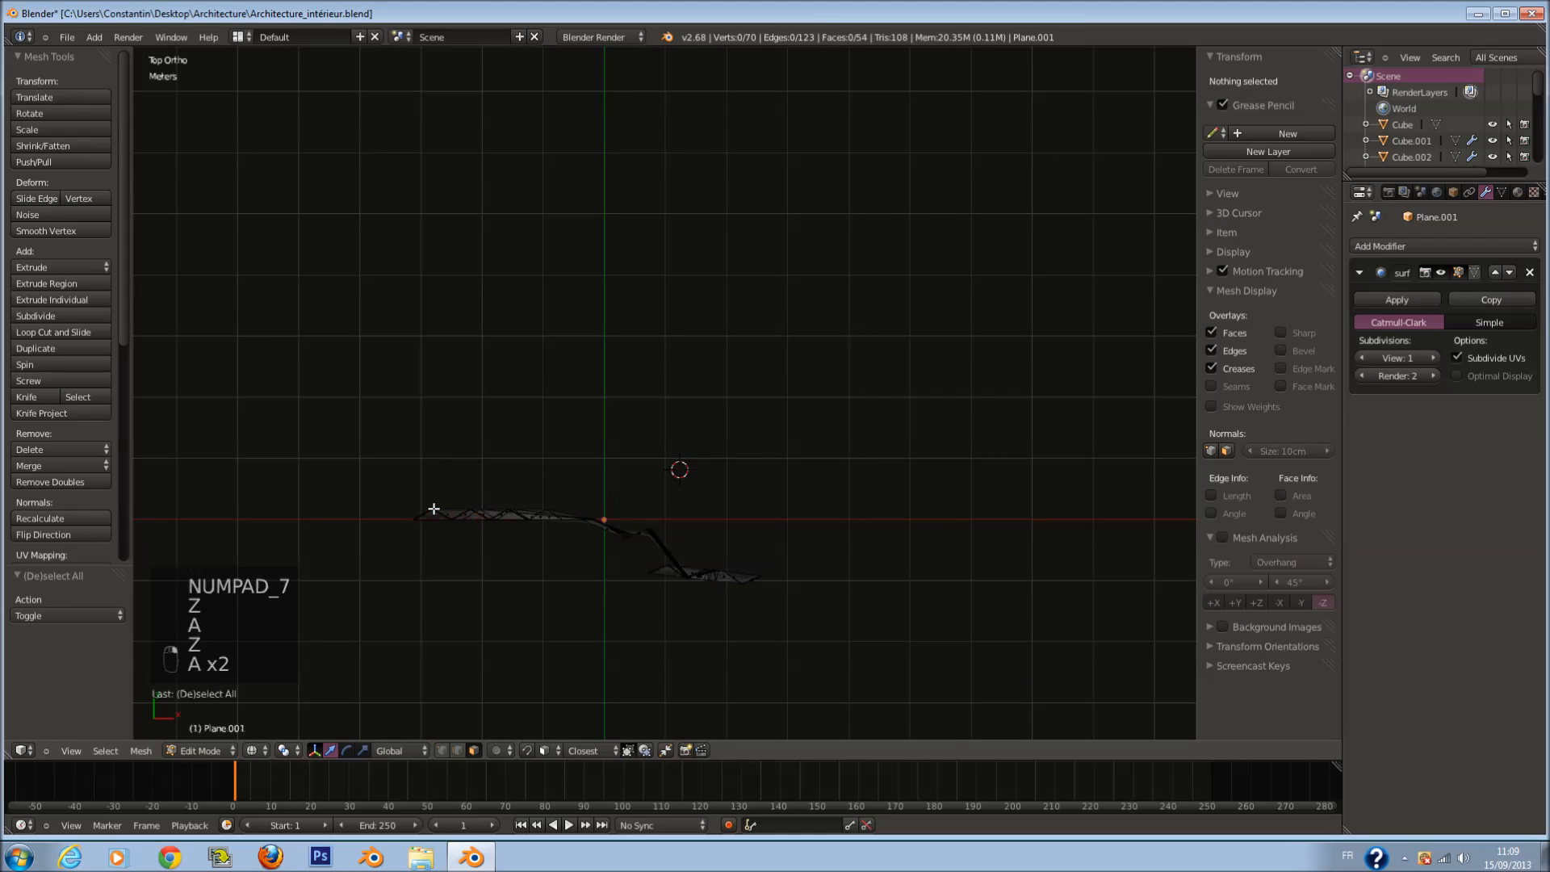
key(c)
click(423, 510)
right_click(488, 543)
key(r)
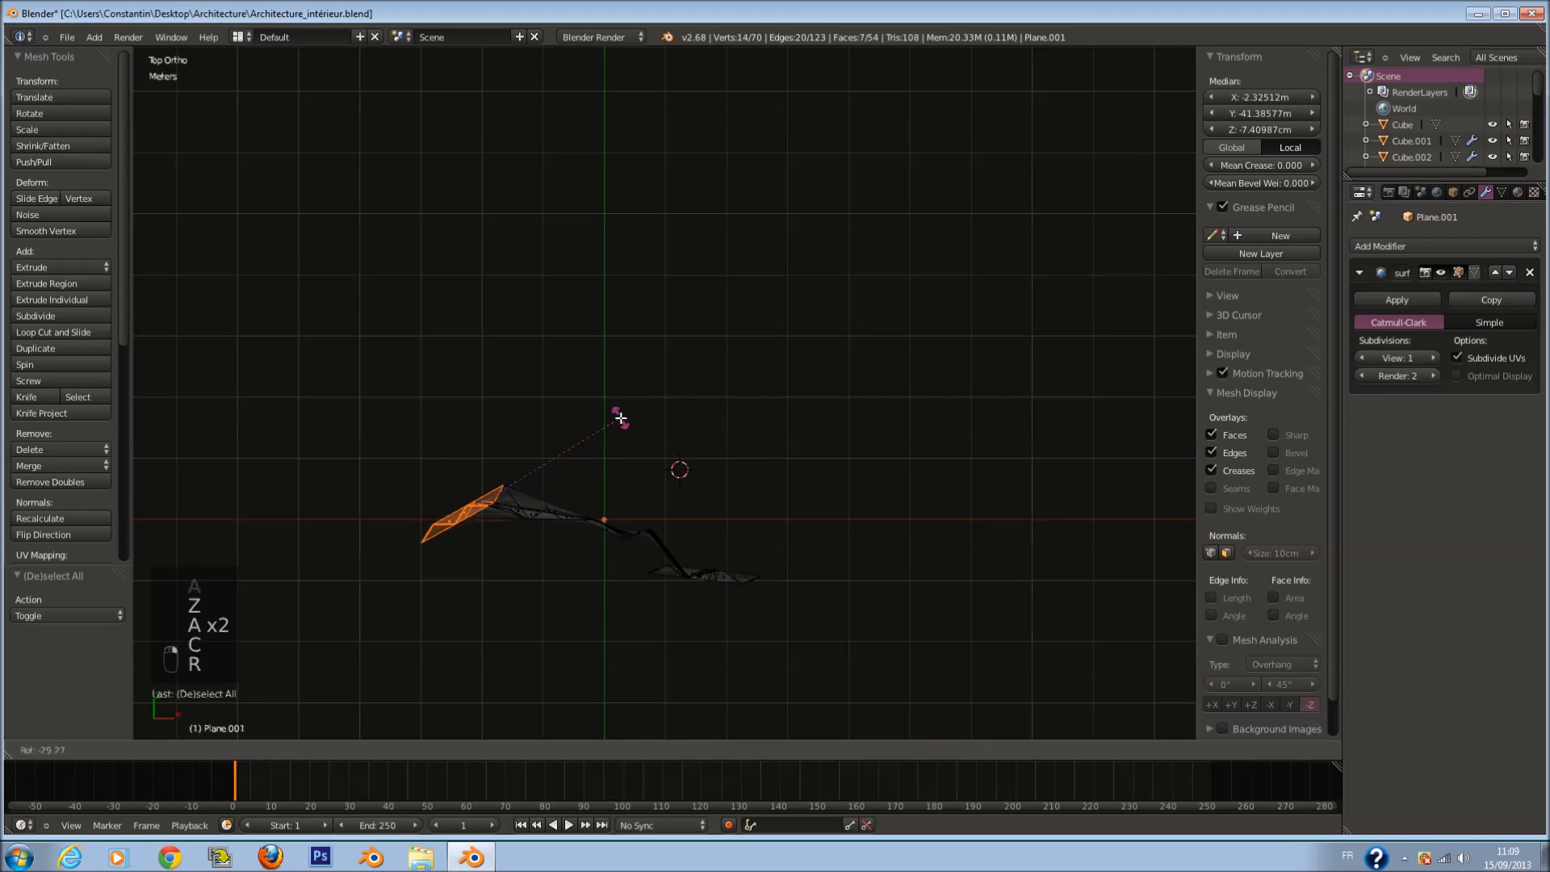
click(621, 418)
key(g)
click(616, 449)
Step: Leave mesh editing, save the file and show the draped strip from the front
key(z)
middle_drag(650, 613, 724, 514)
key(Tab)
key(ctrl+s)
key(KP_1)
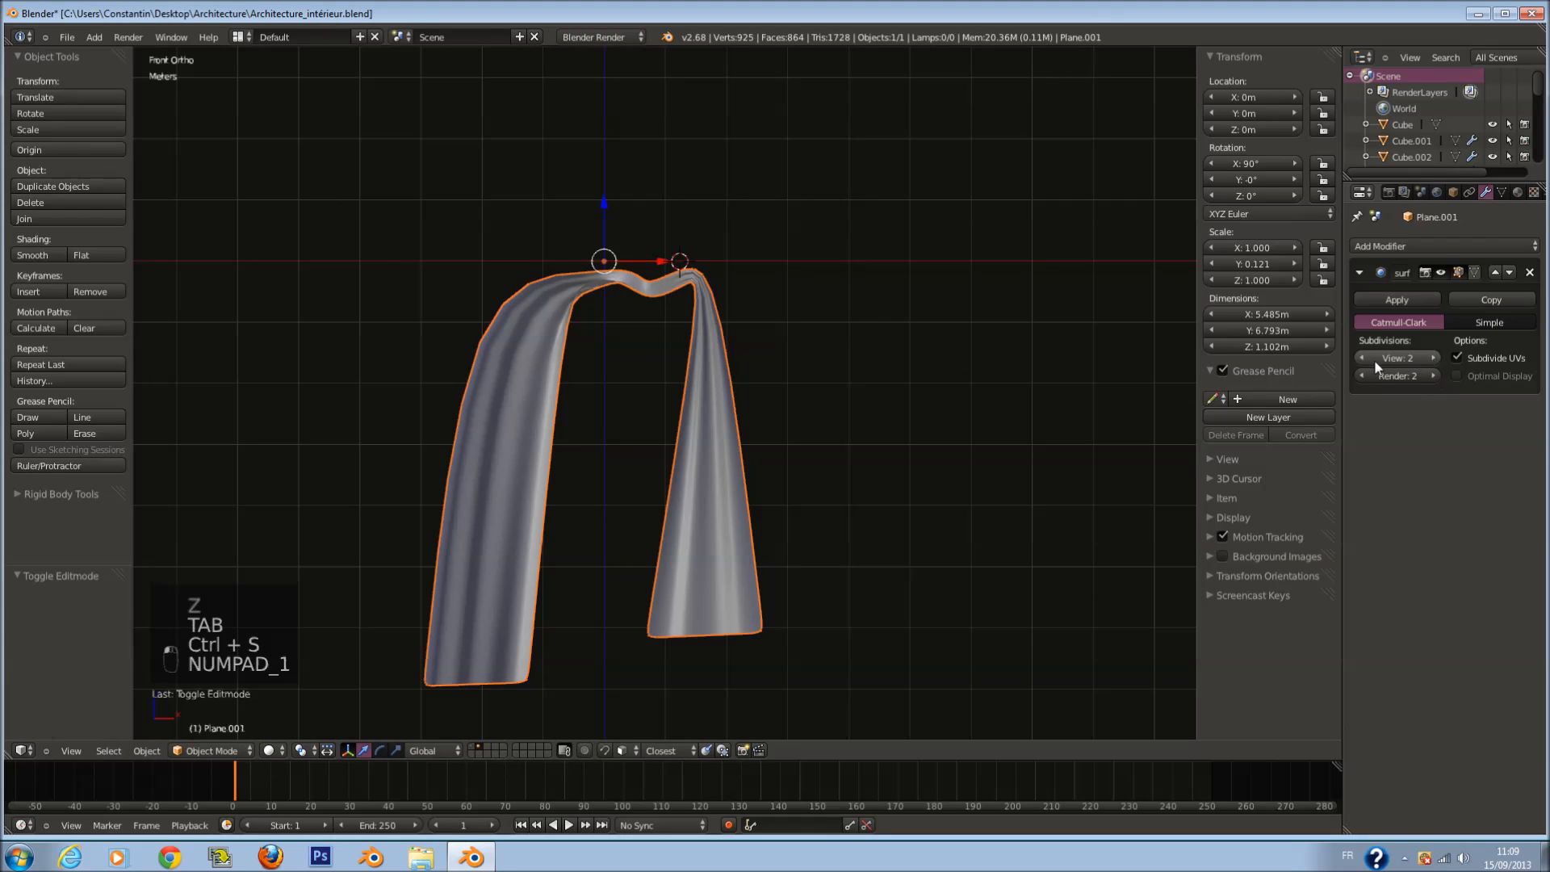
Step: Add two evenly spaced loop cuts across the left tall section
key(Tab)
key(a)
key(a)
key(ctrl+r)
scroll(565, 416, up, 1)
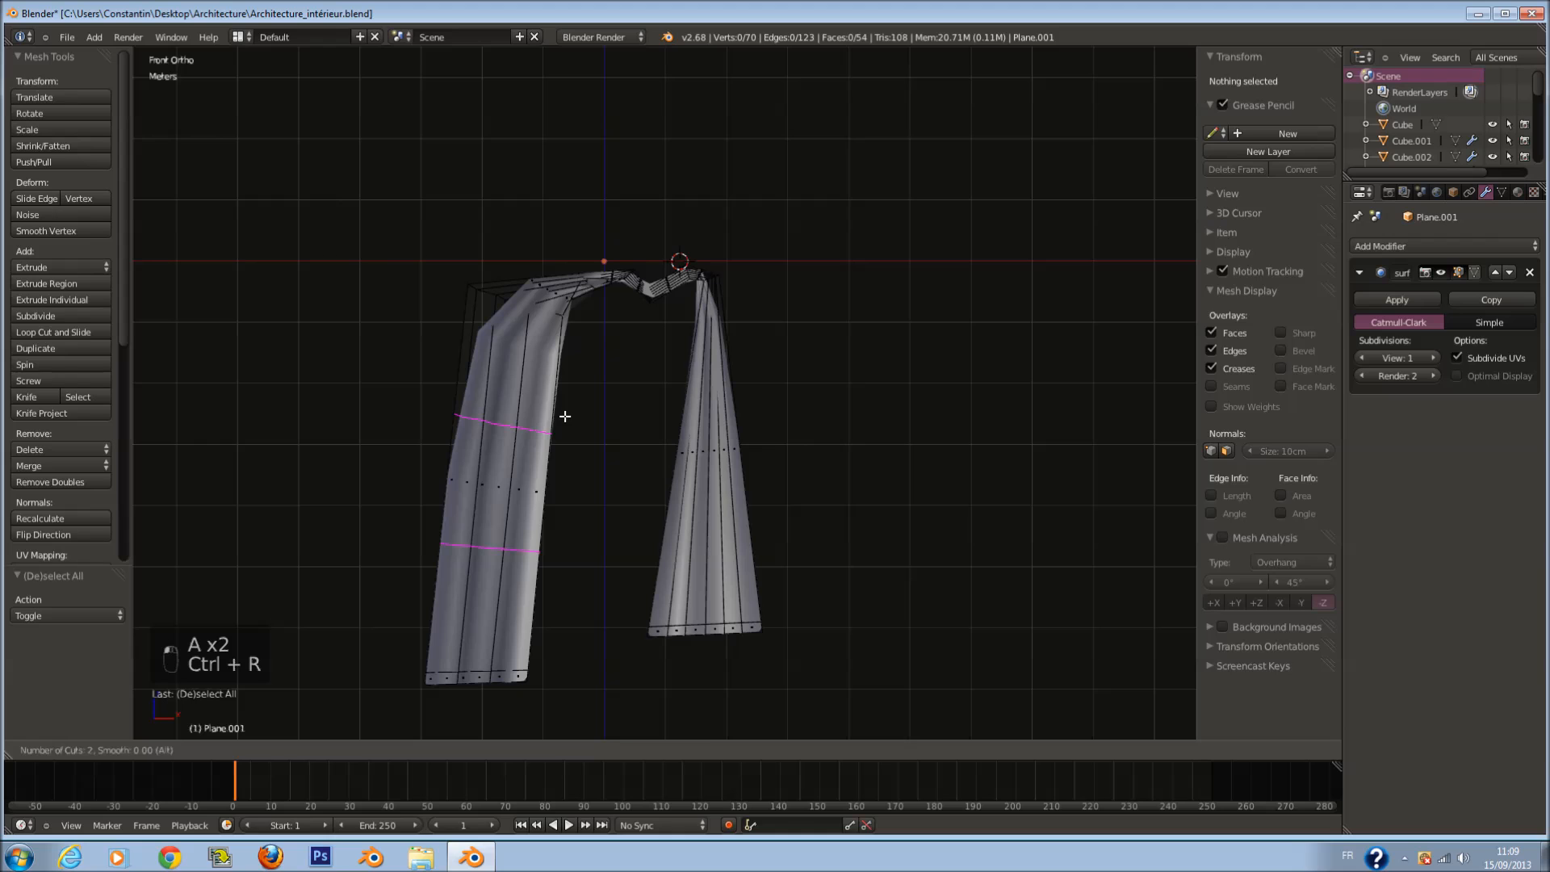
click(565, 415)
Step: Add two loop cuts across the right tall section and rotate them to bend it
key(a)
key(ctrl+r)
click(735, 424)
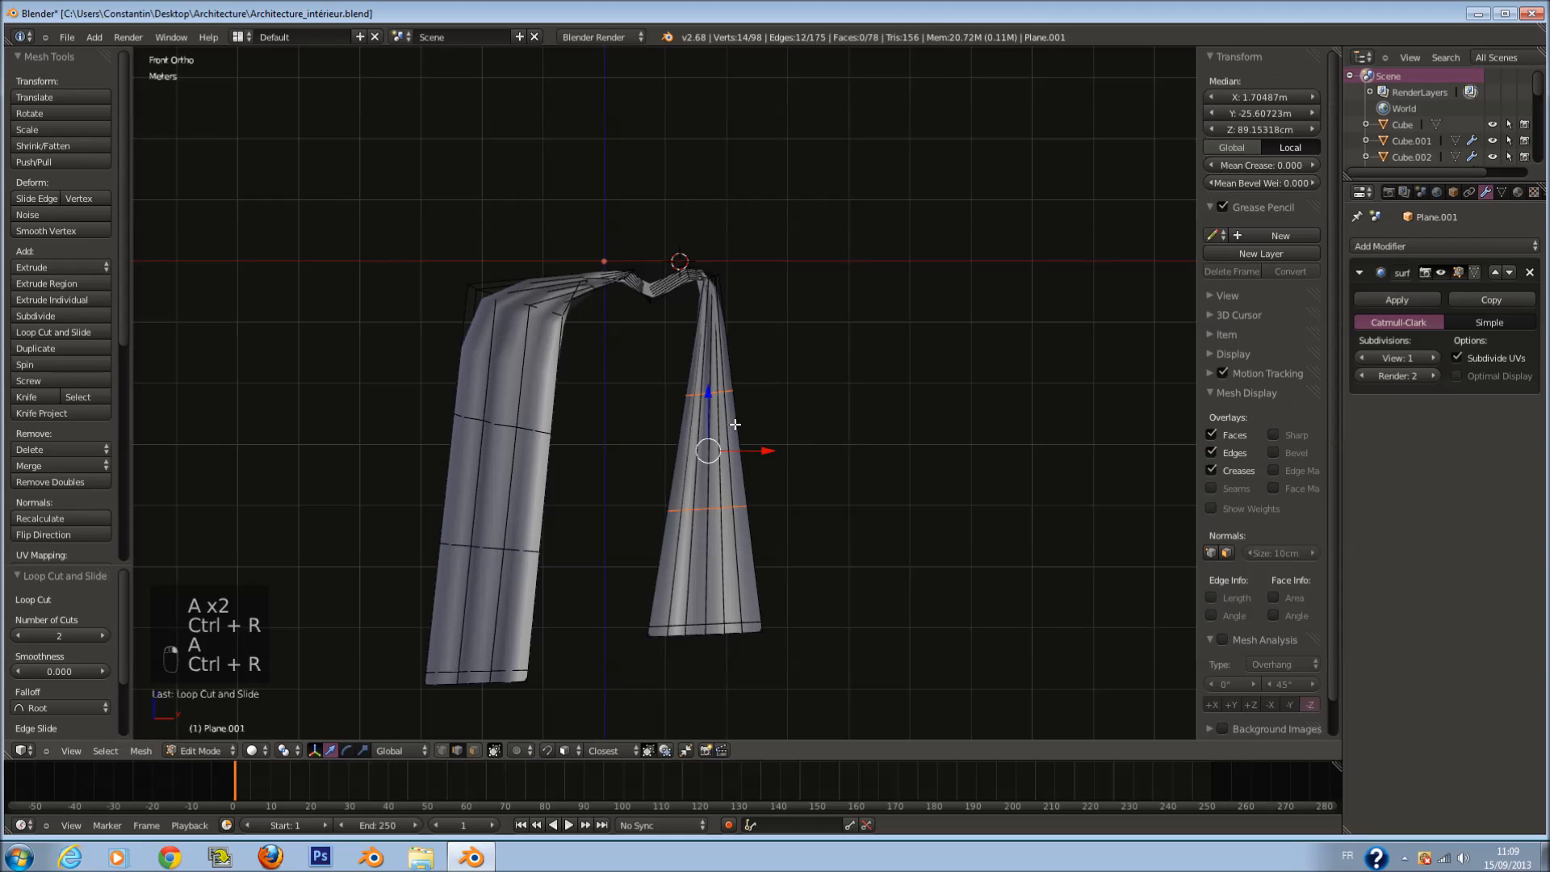
right_click(814, 443)
Step: Select the left tall section's upper bend, scale it to about 0.81, smooth its vertices and reposition it
key(a)
key(z)
key(a)
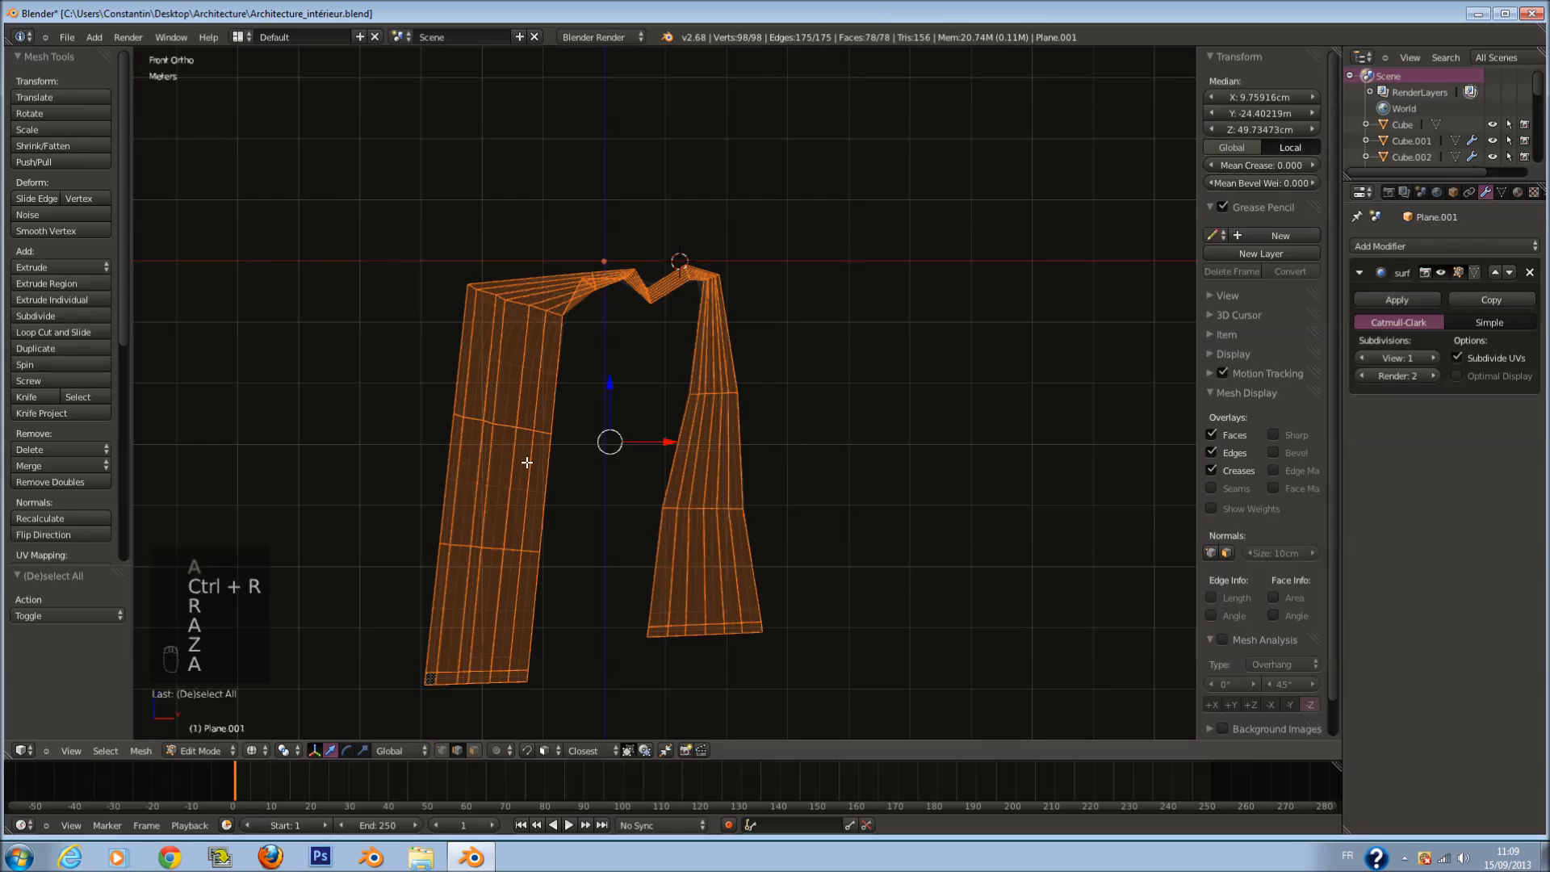
key(a)
key(c)
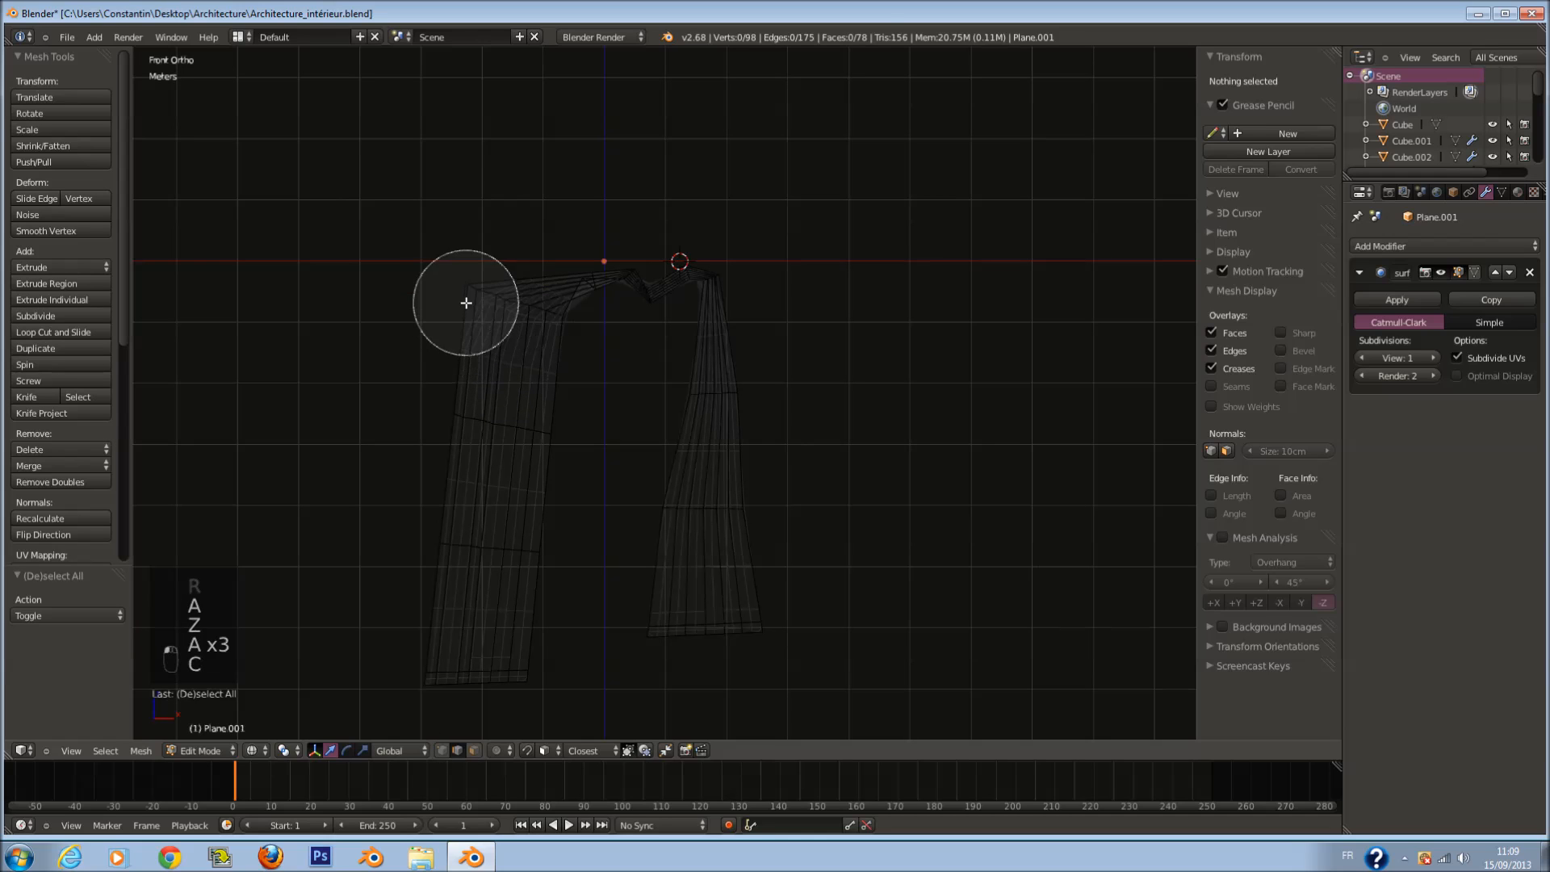
drag(467, 301, 525, 329)
right_click(526, 329)
key(s)
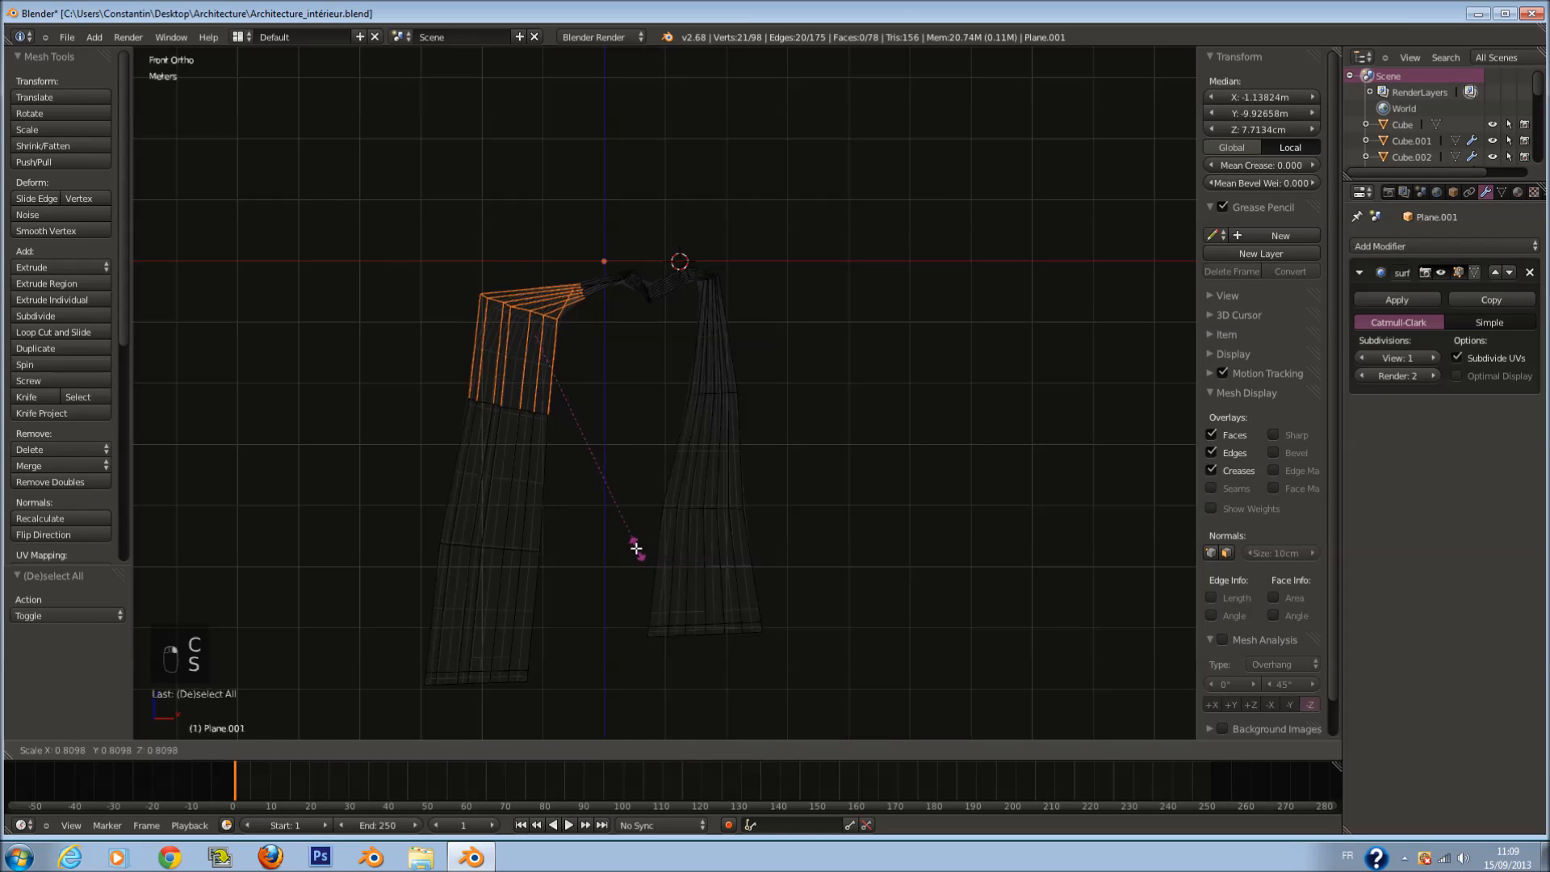
click(632, 546)
key(g)
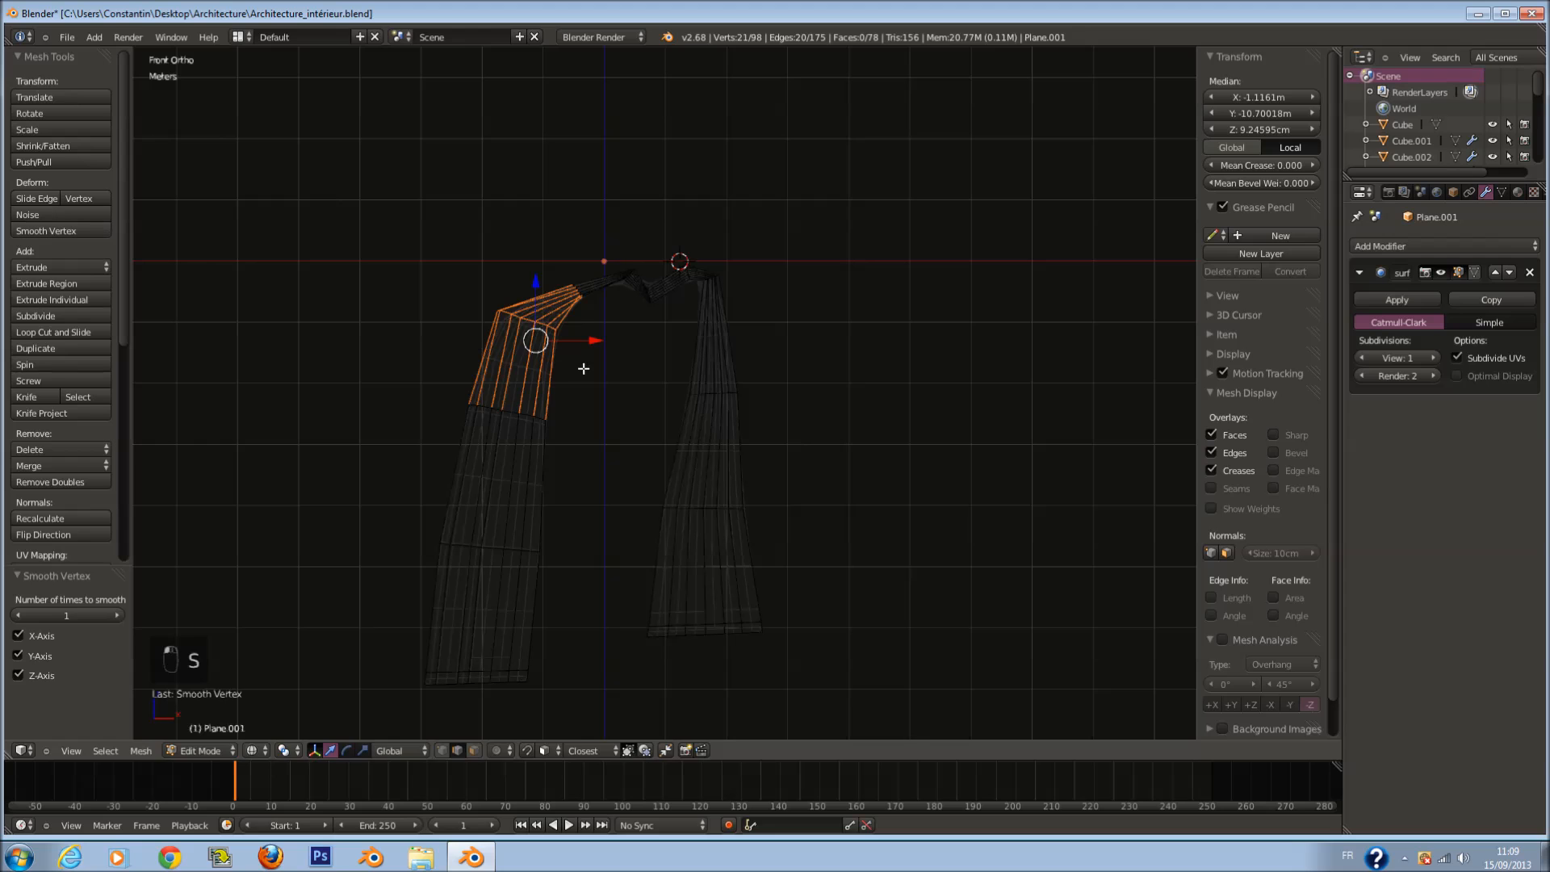
click(578, 511)
Step: Return to solid display, leave mesh editing and save the reshaped strip
key(z)
key(Tab)
key(ctrl+s)
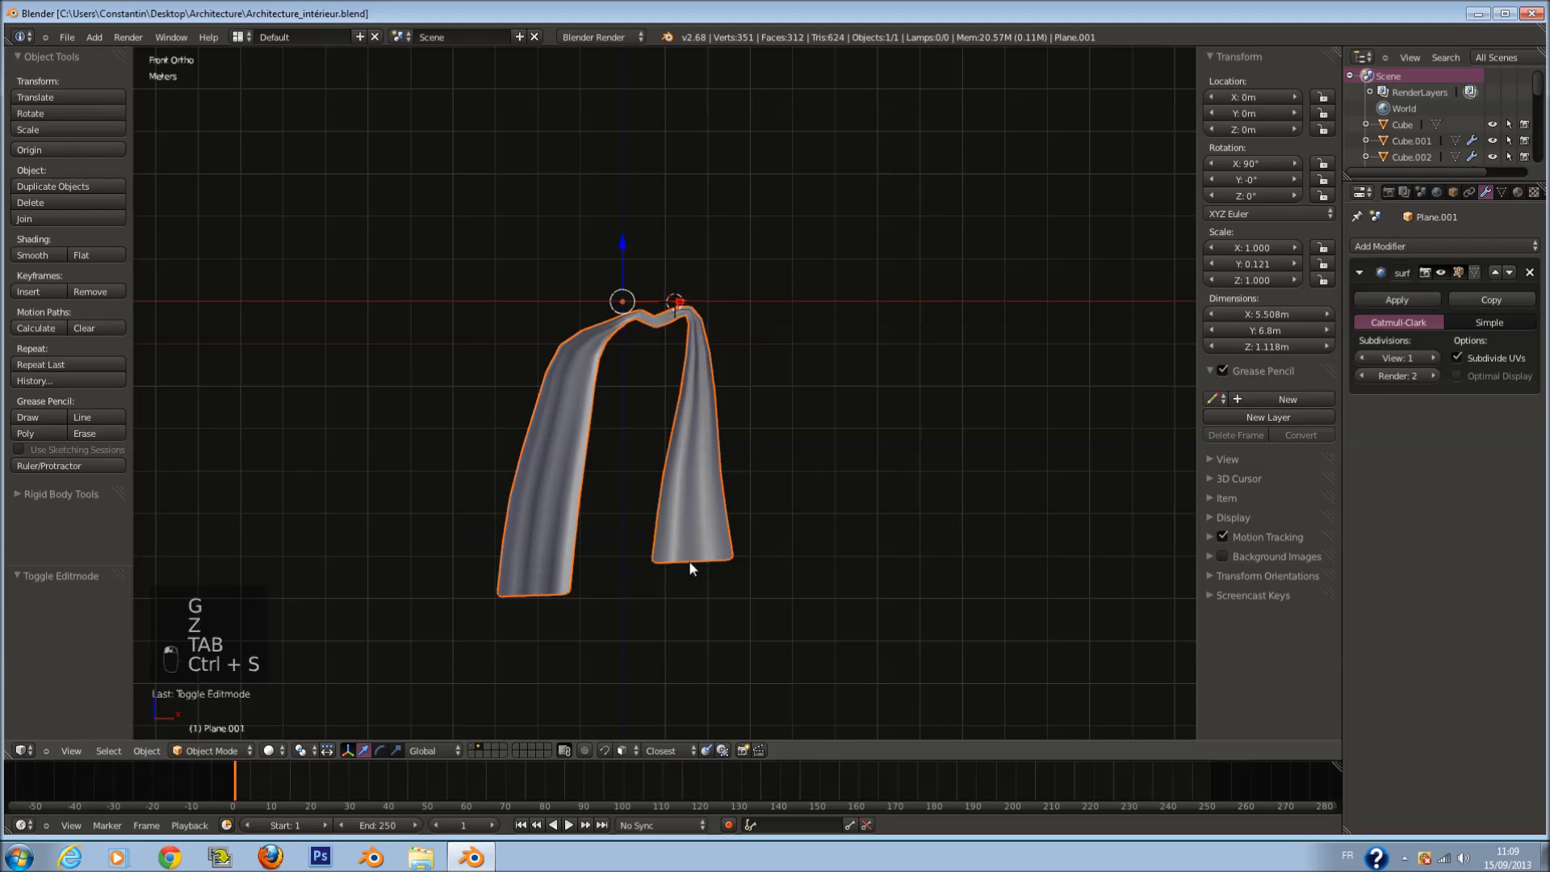
Step: Move the draped strip to the first layer and display that layer with the room in front view
key(m)
click(936, 610)
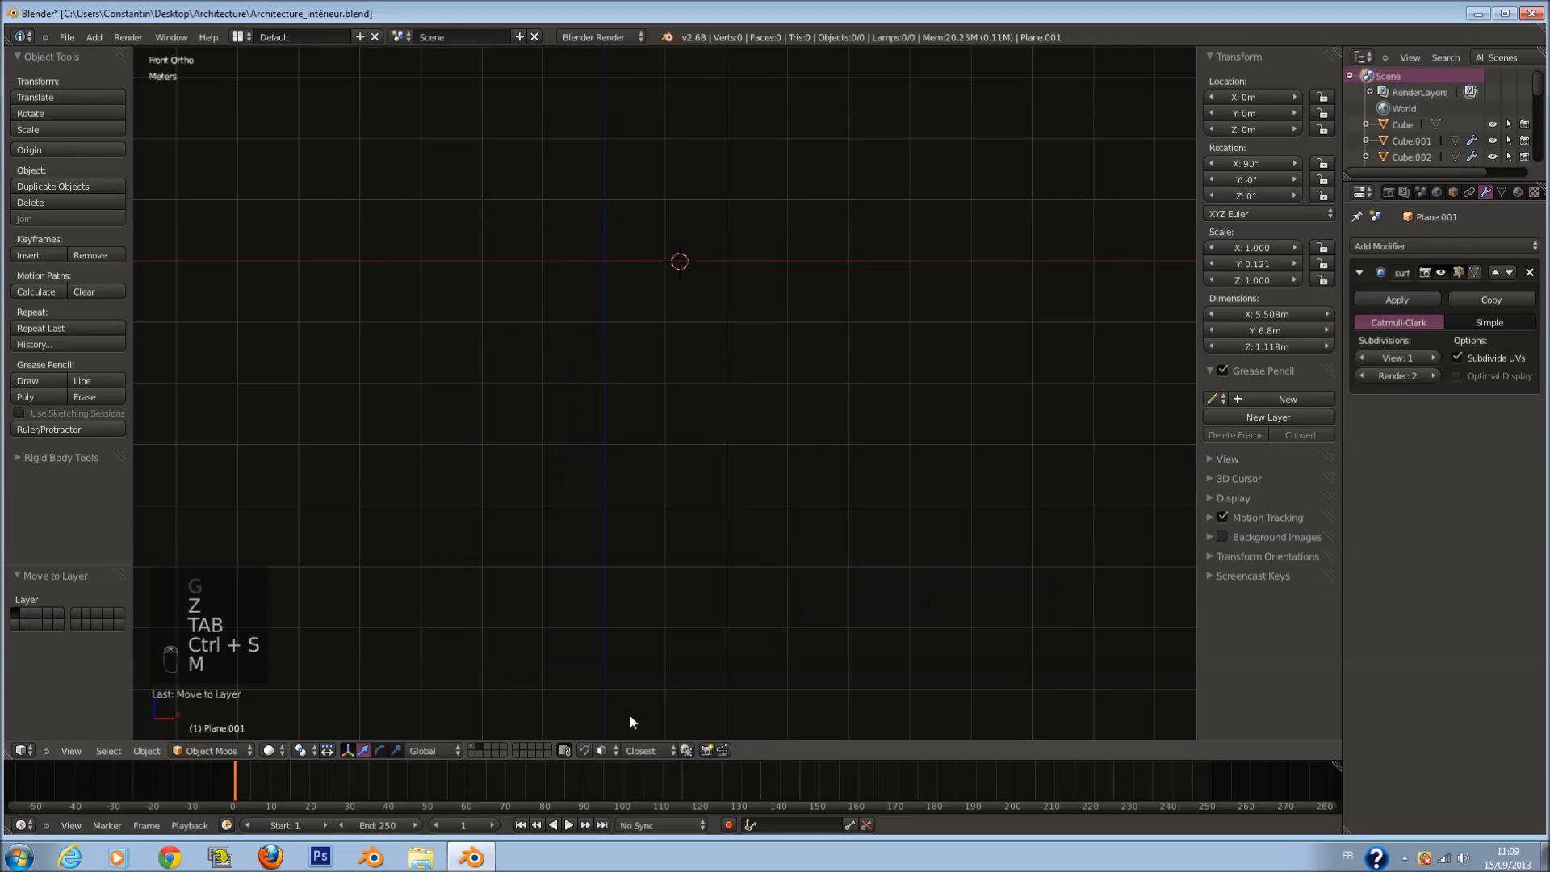
click(473, 746)
key(KP_1)
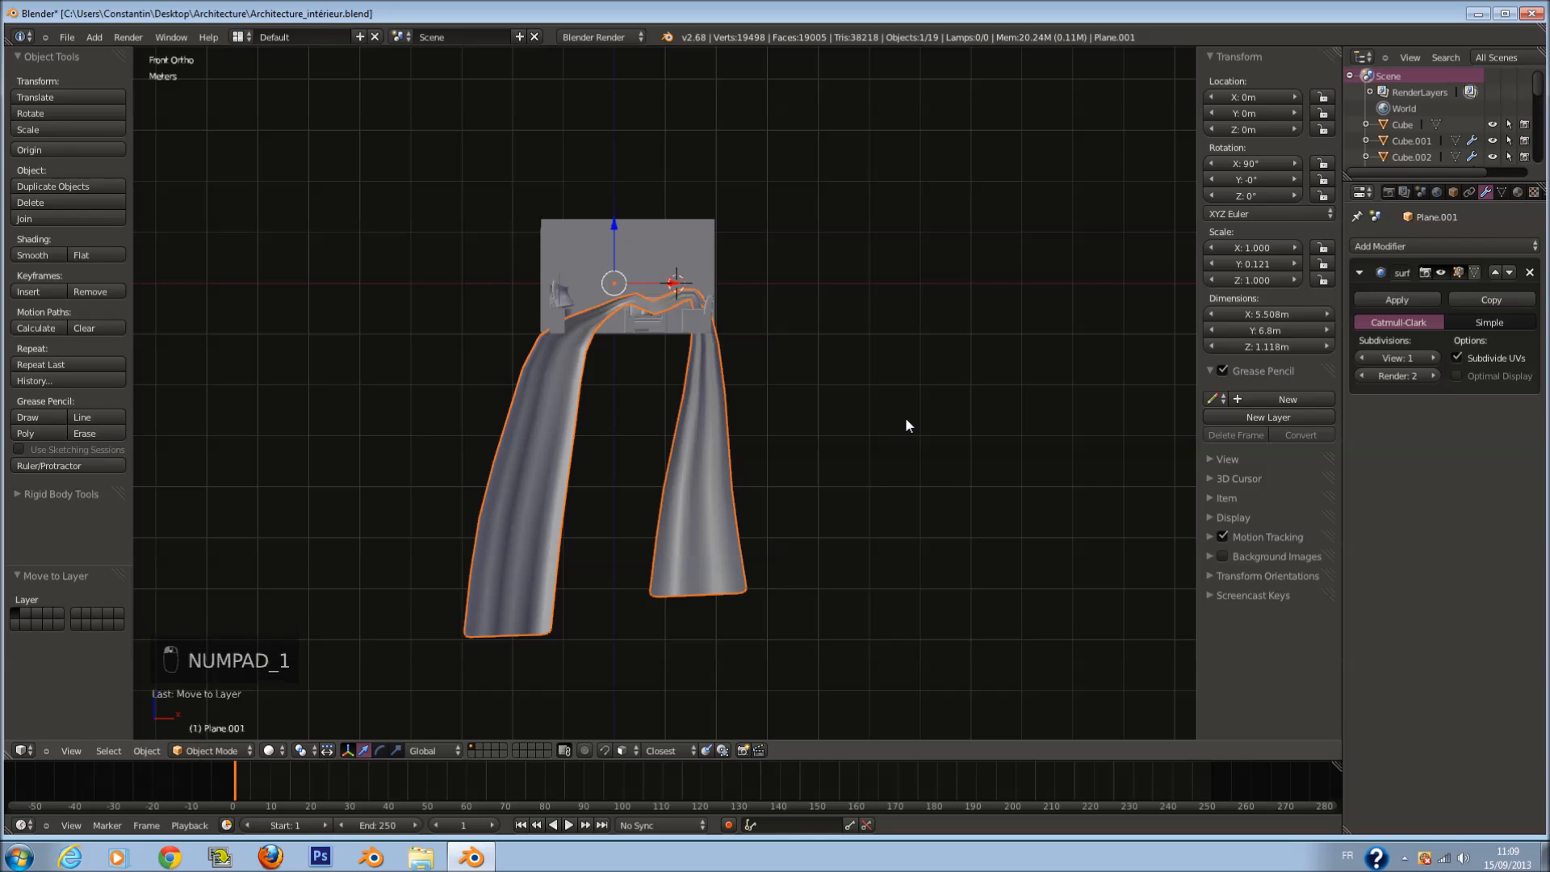
Step: Scale the draped strip uniformly to 0.430 to fit the room
key(s)
click(613, 482)
key(h)
key(ctrl+z)
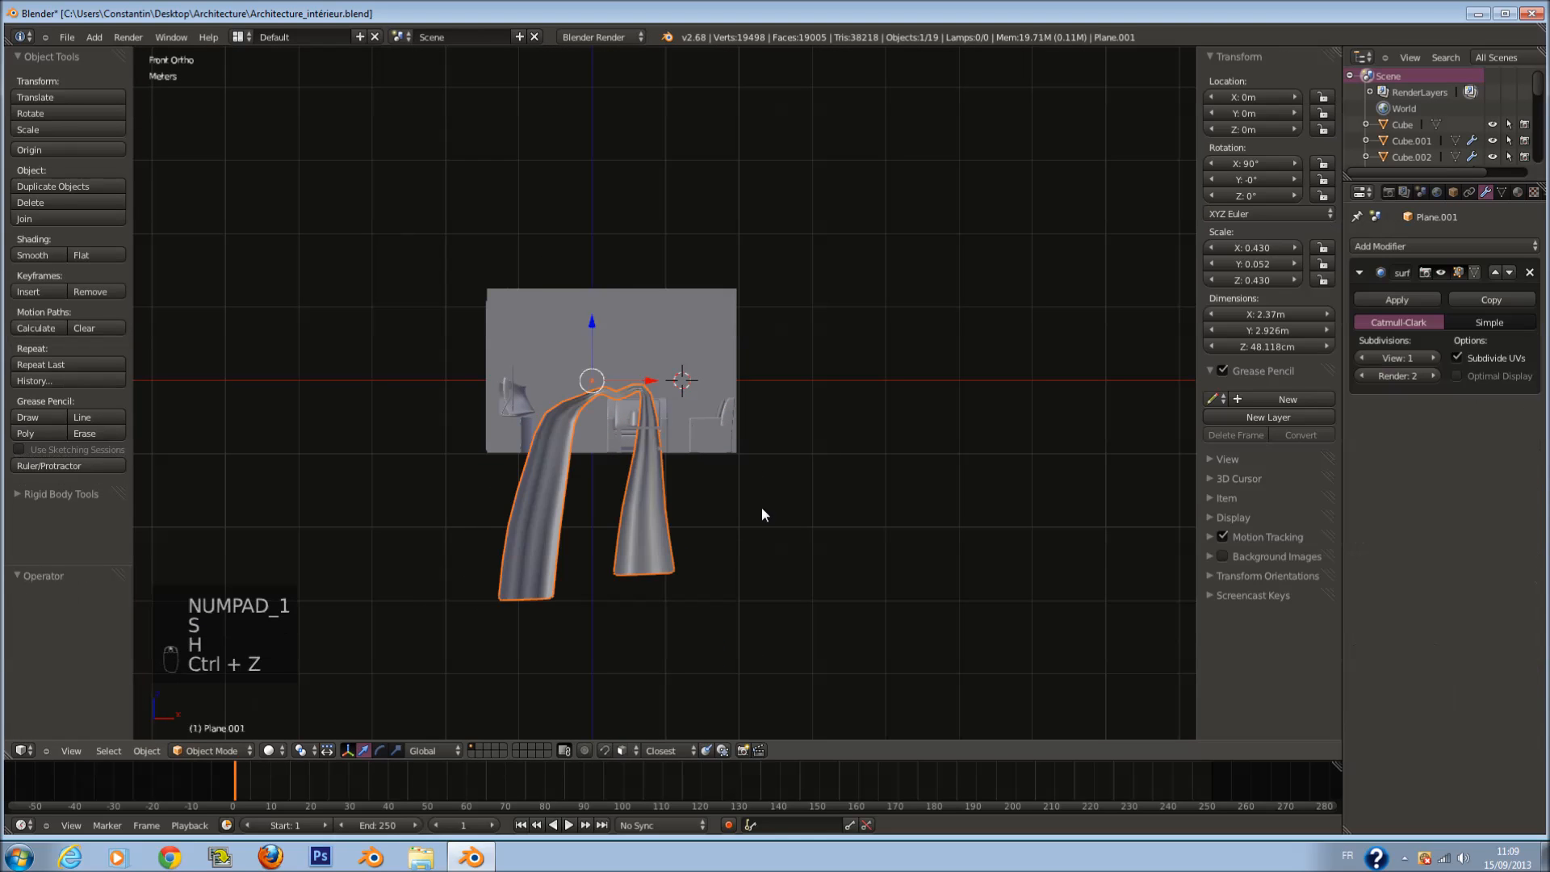
Step: Move the drape up toward the ceiling in front view and scale it uniformly to 0.245
scroll(762, 507, up, 3)
key(g)
click(680, 350)
key(KP_Decimal)
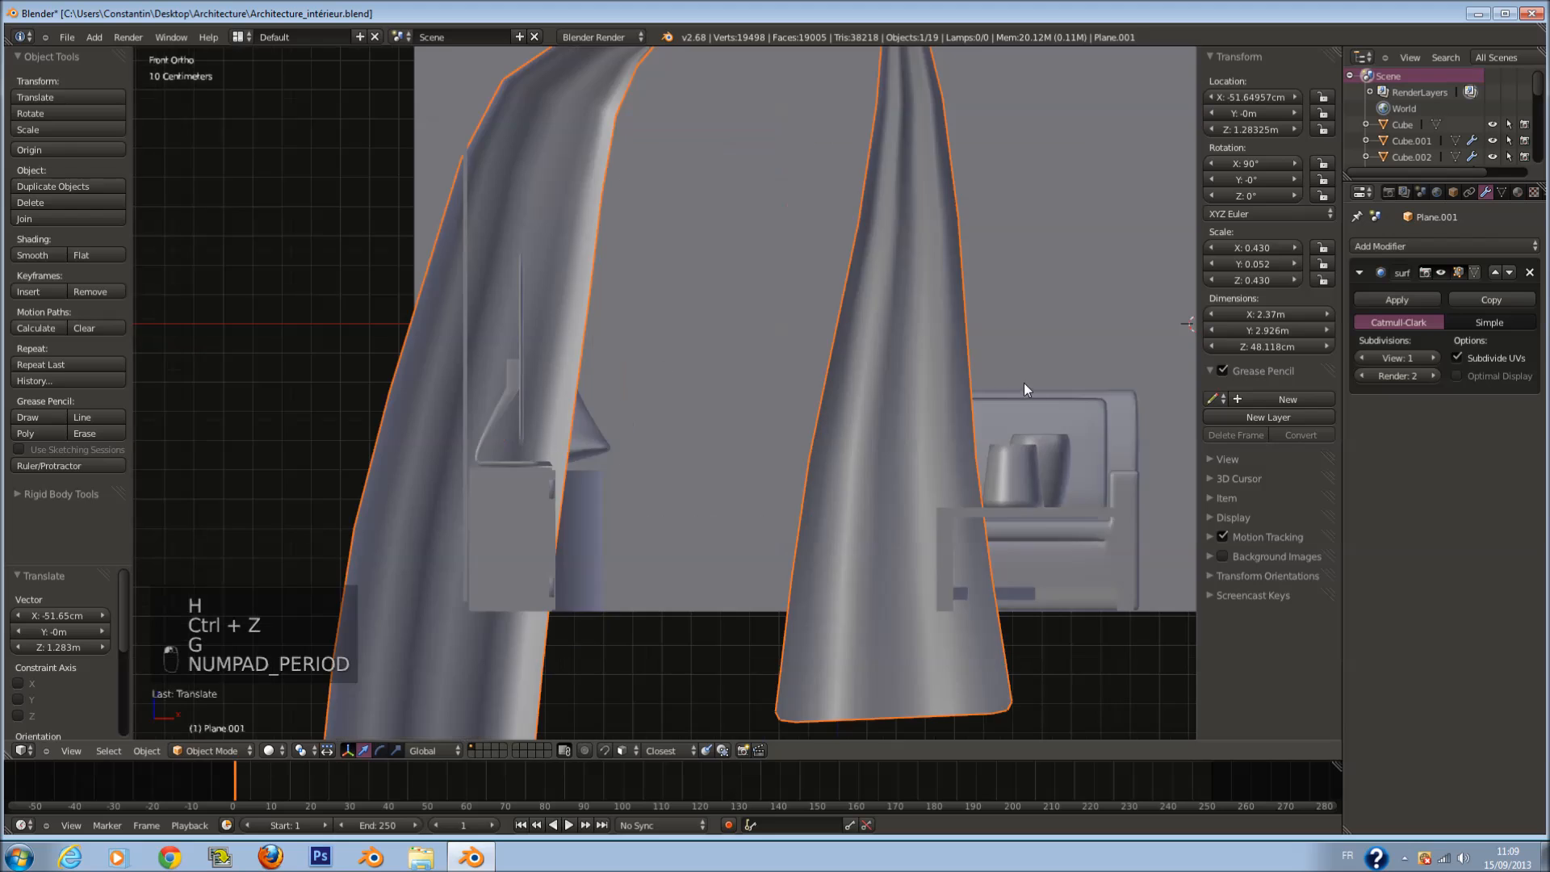
key(s)
click(992, 306)
middle_drag(990, 305, 913, 326)
key(KP_1)
Step: Try rotating the drape 180° about the Z axis
text(rz)
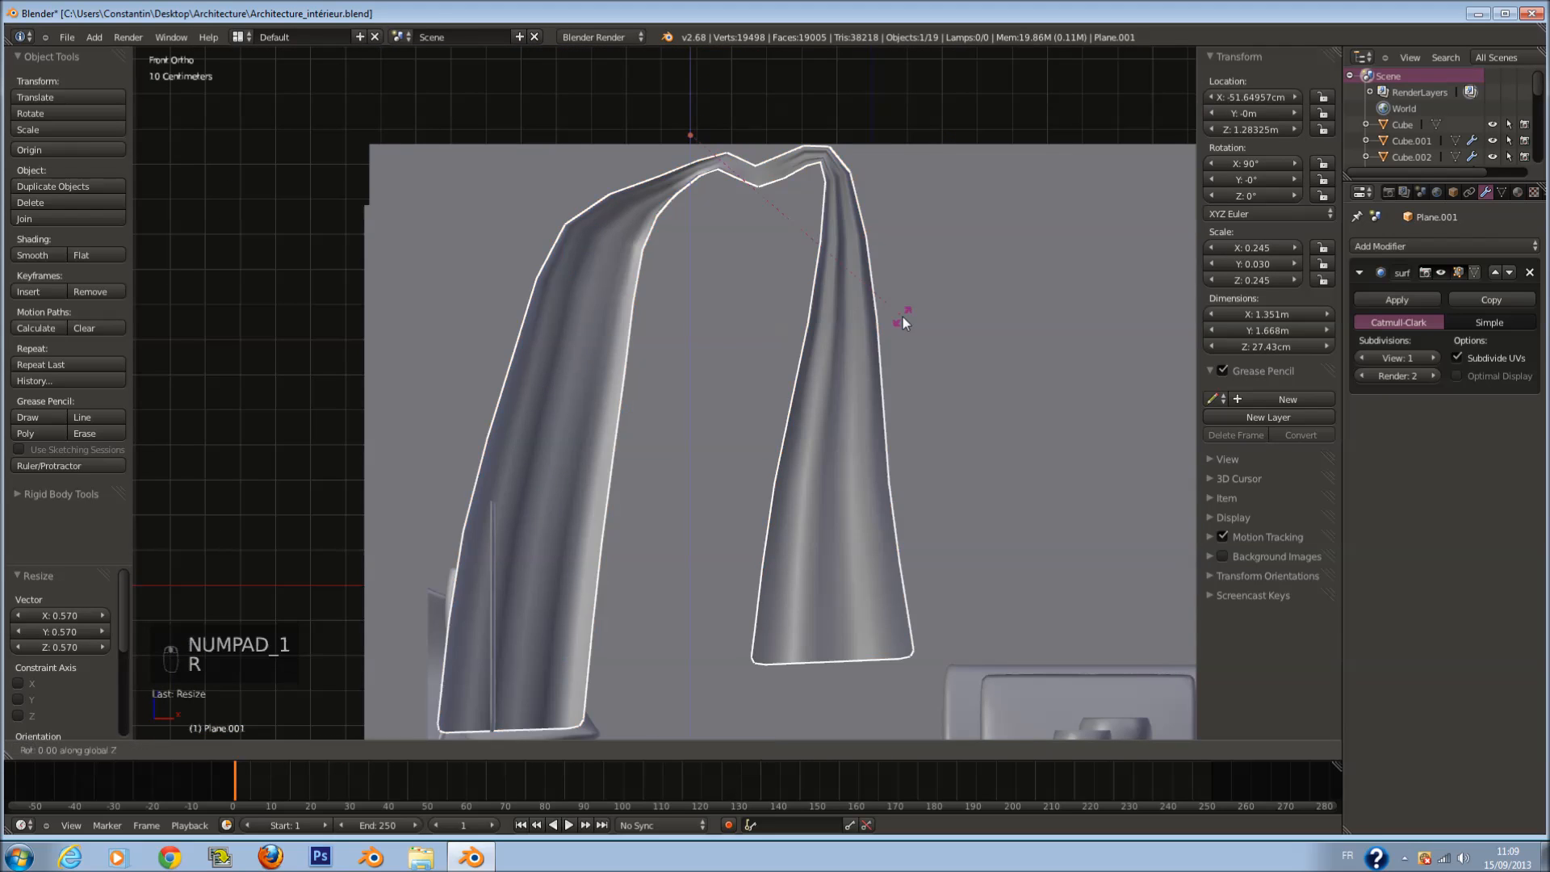
text(180)
key(Return)
key(ctrl+z)
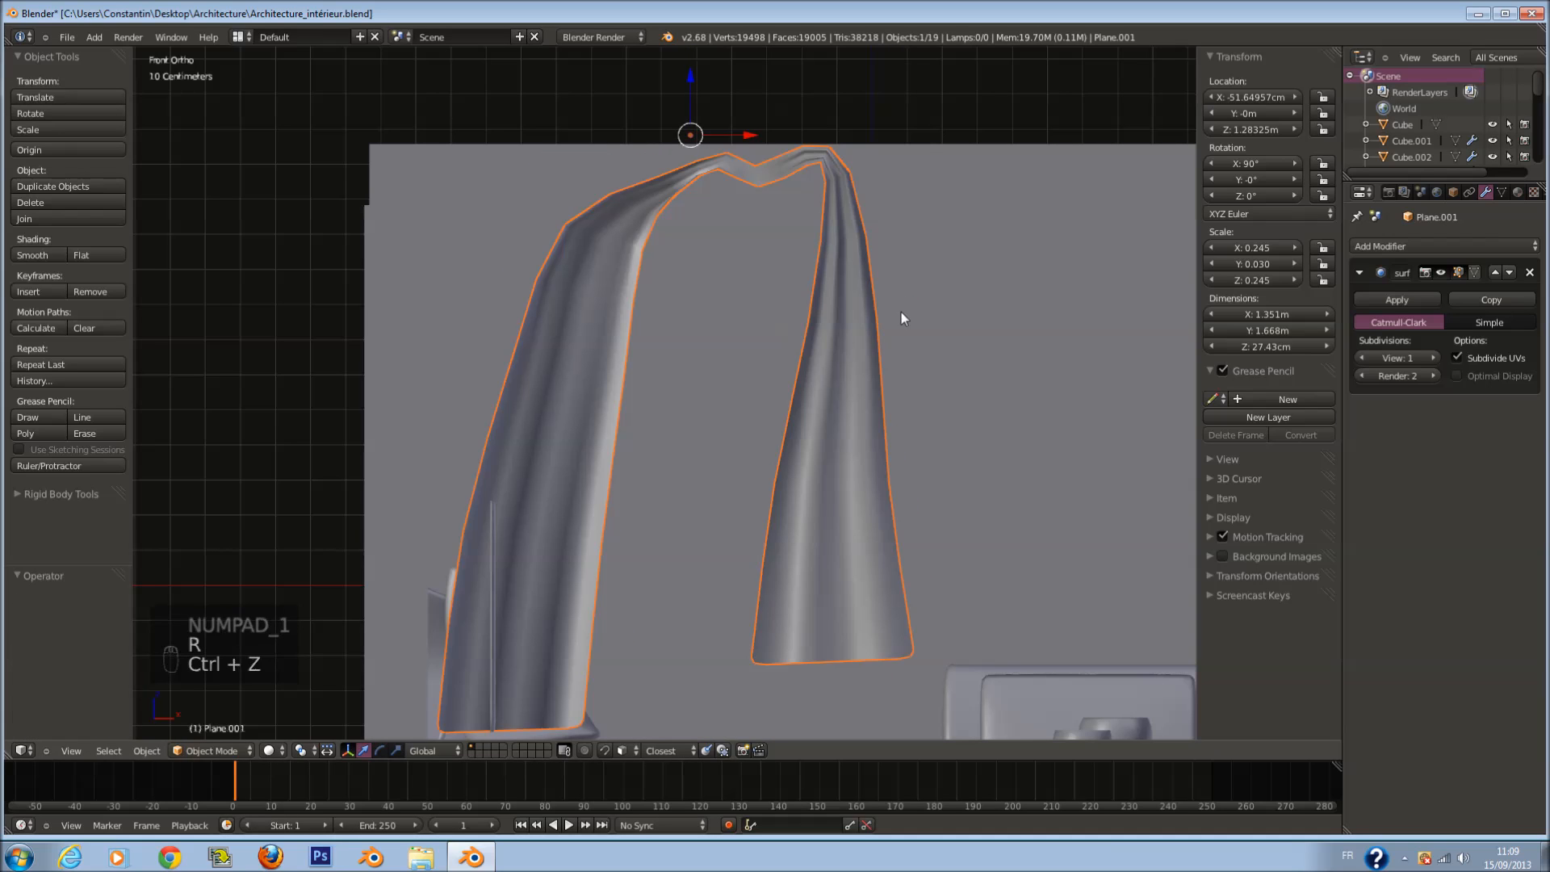
Step: Rotate the drape to about -39° around Z and set its viewport subdivisions to 2
key(r)
key(z)
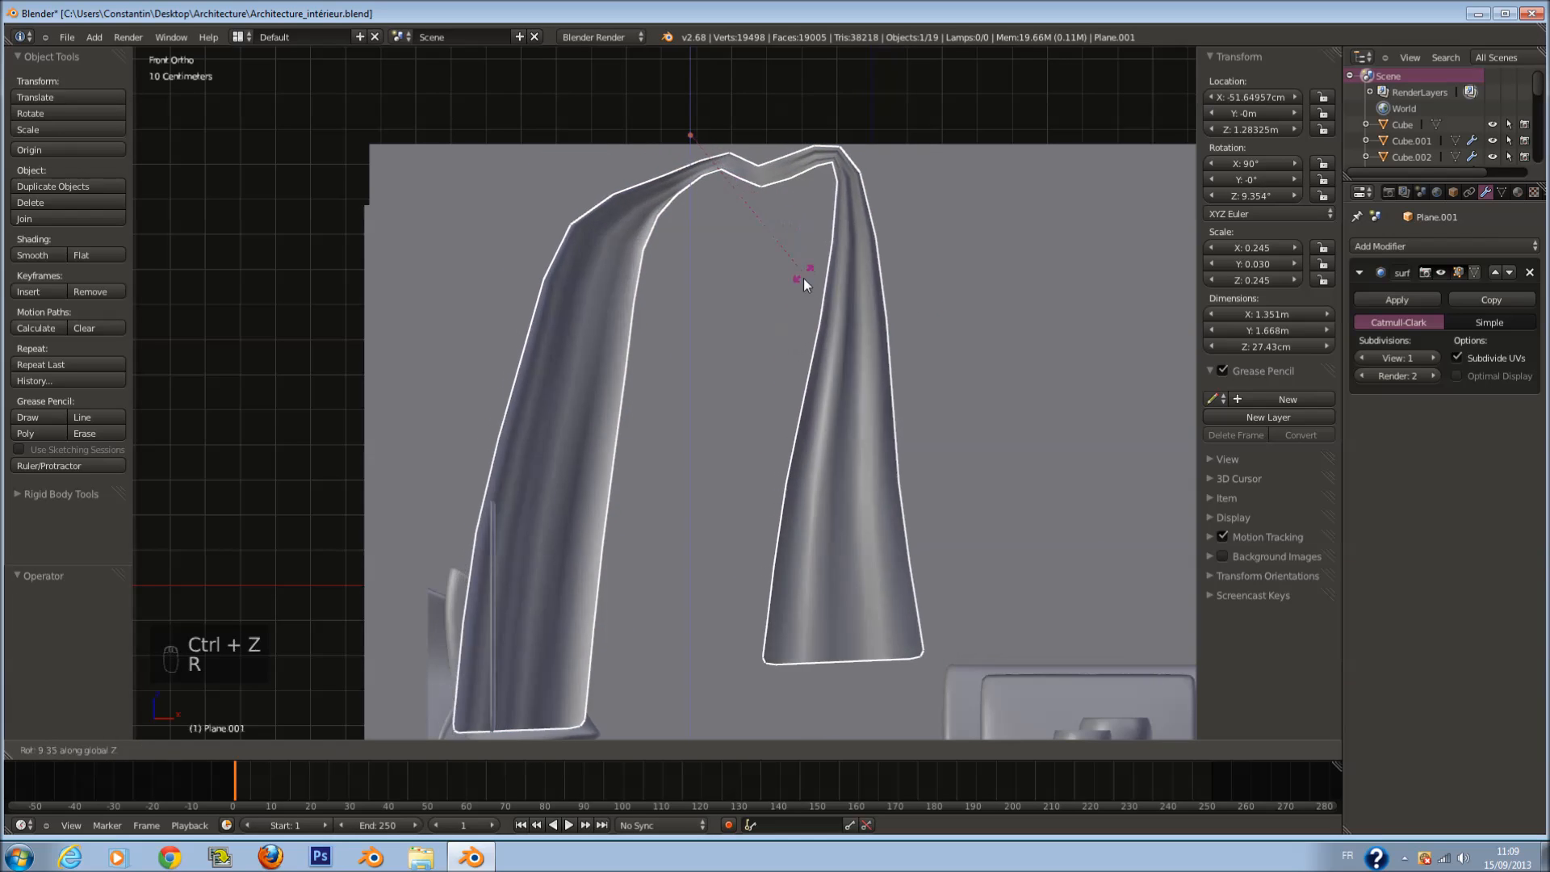
click(773, 137)
key(ctrl+2)
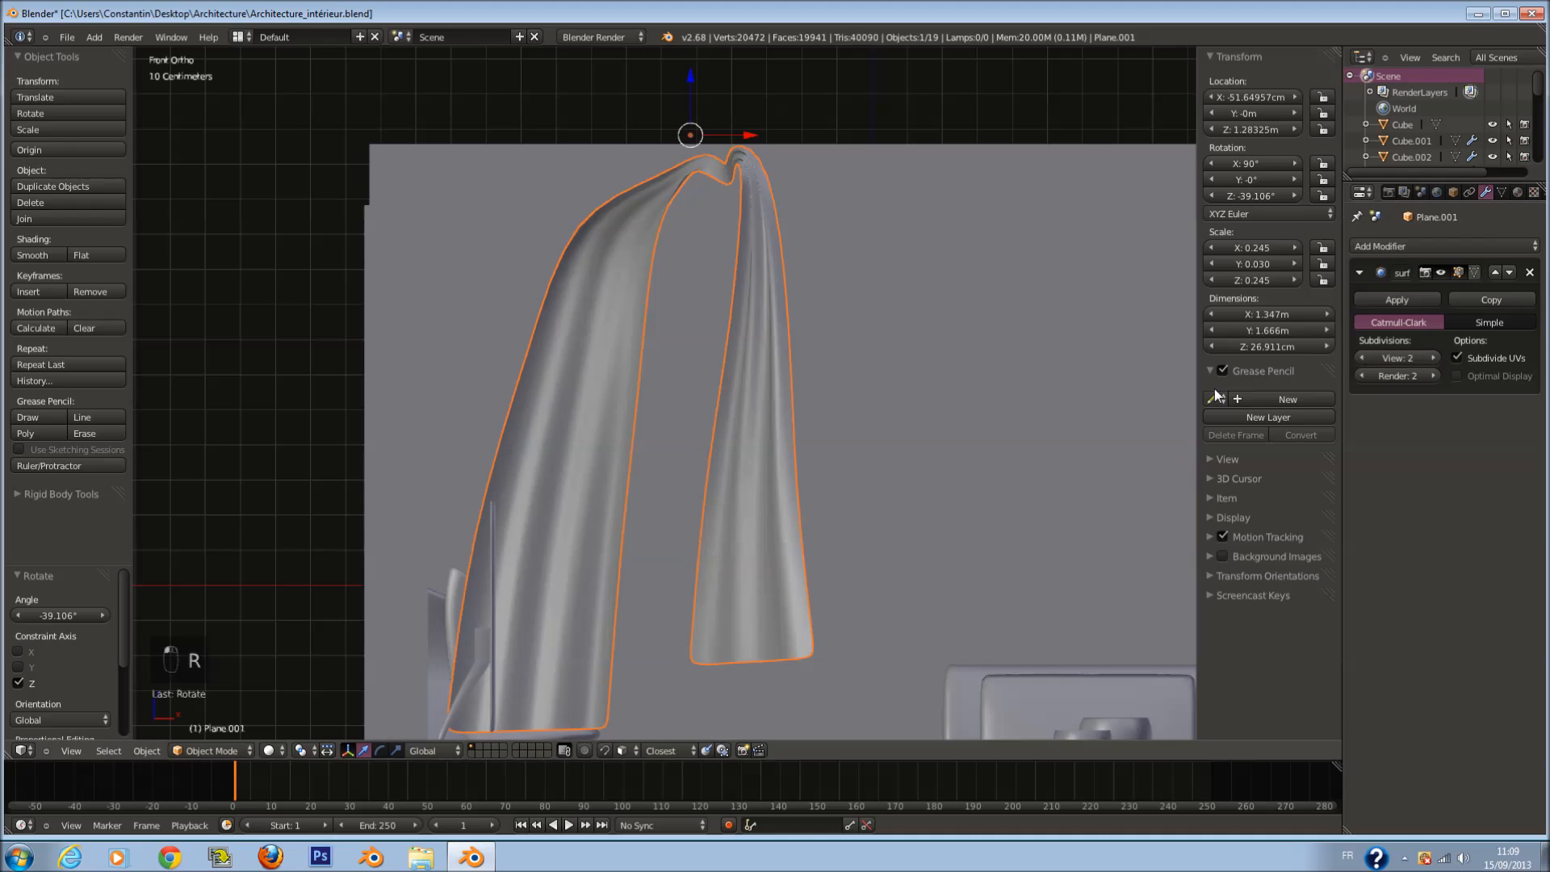
Step: Scale the drape by about 0.426 and move it beside the corner cabinet in top view wireframe
key(s)
click(706, 295)
middle_drag(705, 297, 757, 308)
scroll(743, 335, up, 4)
key(KP_7)
key(z)
shift+scroll(729, 357, up, 5)
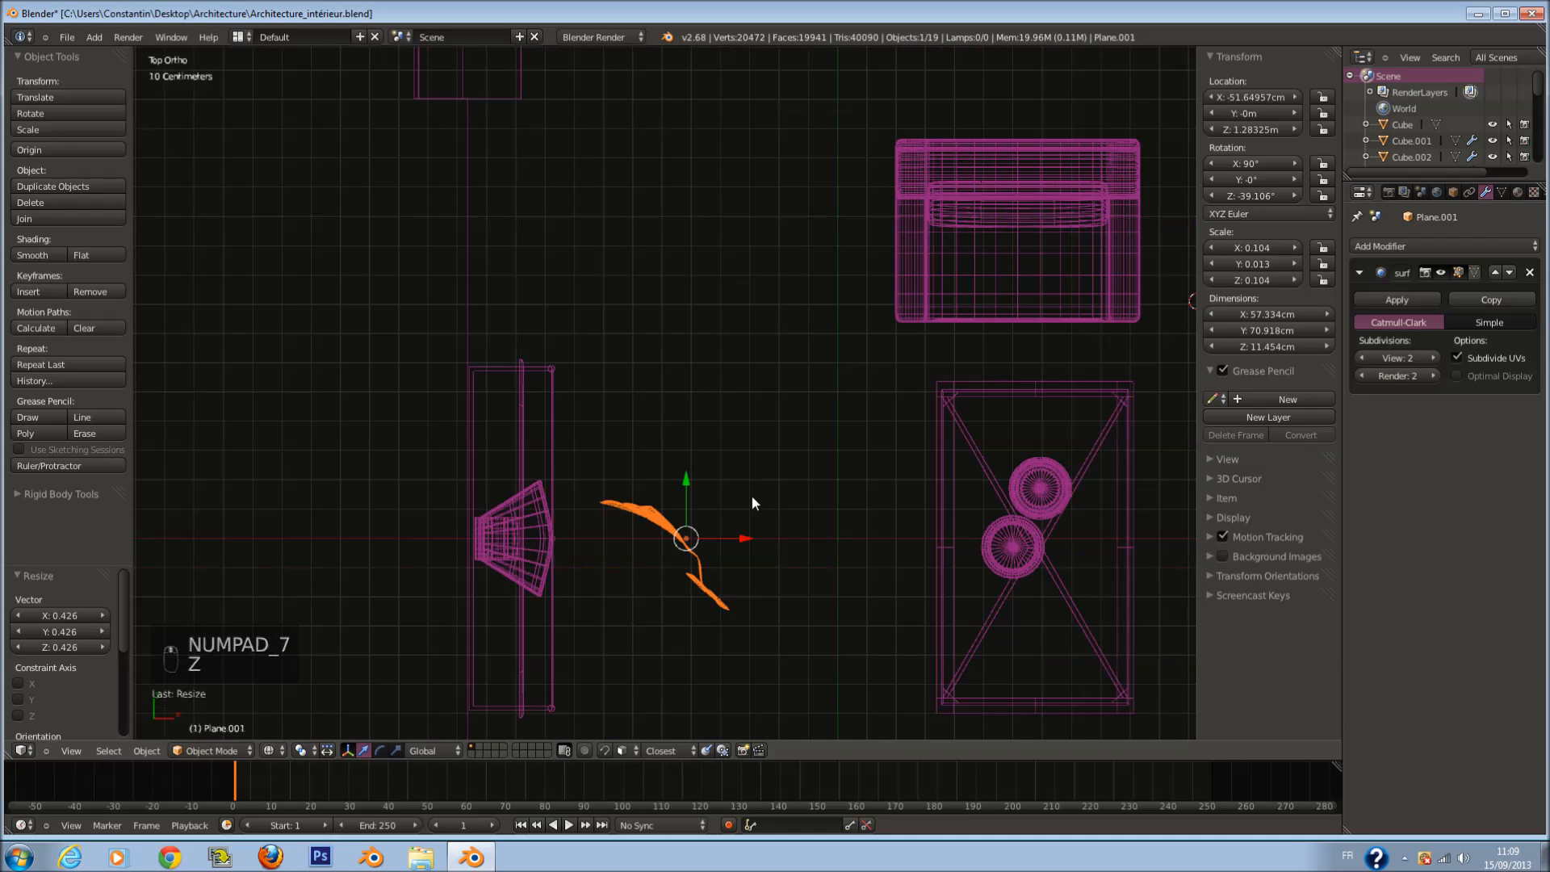
key(g)
click(606, 84)
shift+scroll(612, 197, up, 8)
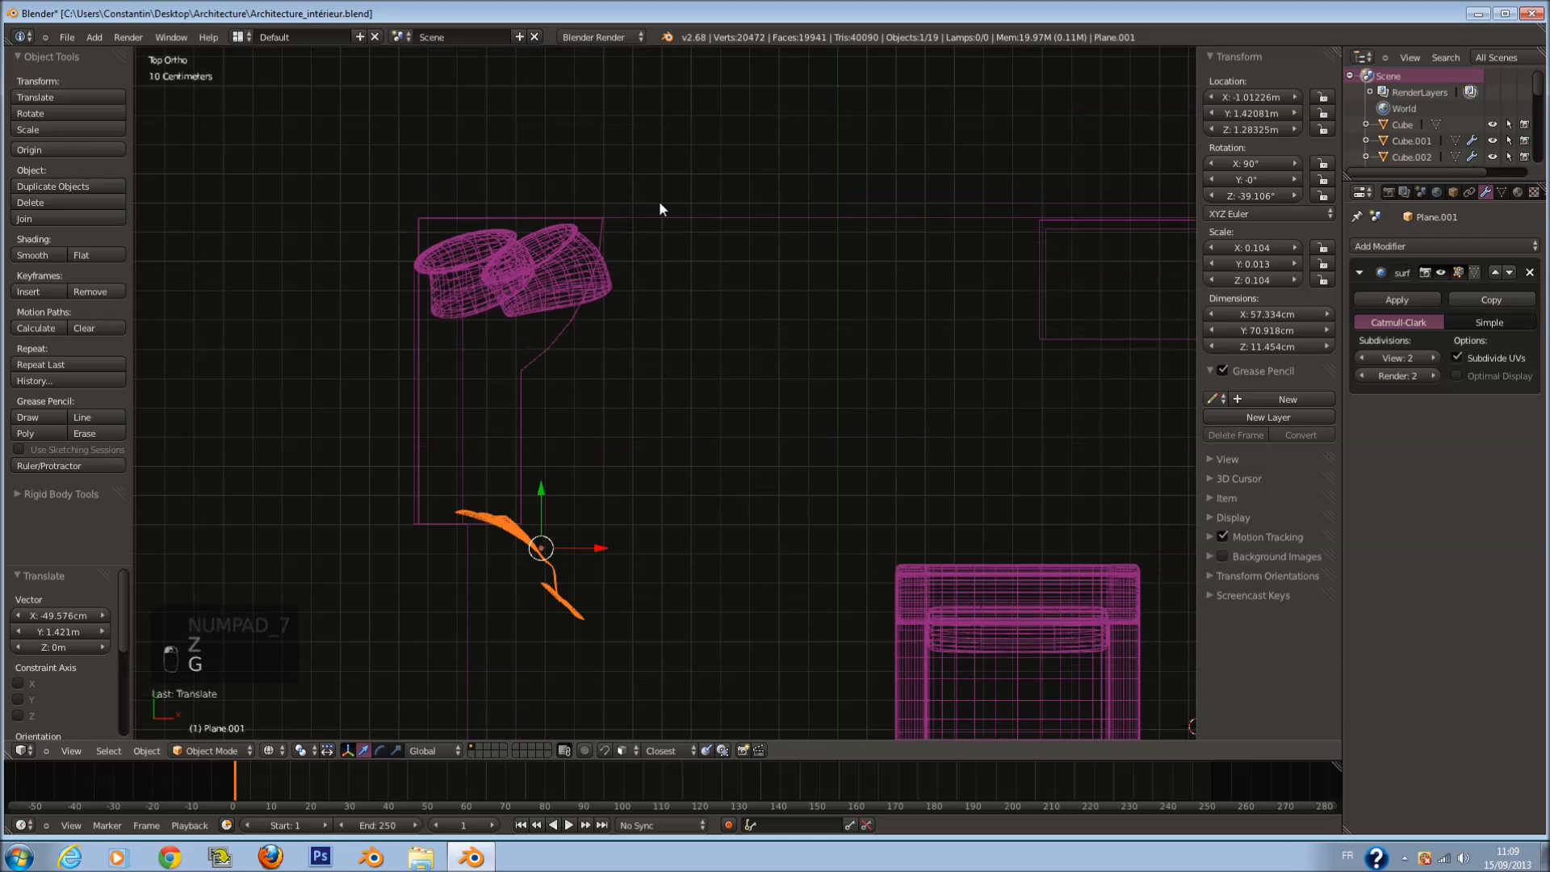
Step: Rotate the drape to about -129° around Z, enlarge it by 2.19 and place it diagonally across the room corner
key(r)
click(671, 600)
key(g)
click(775, 331)
key(s)
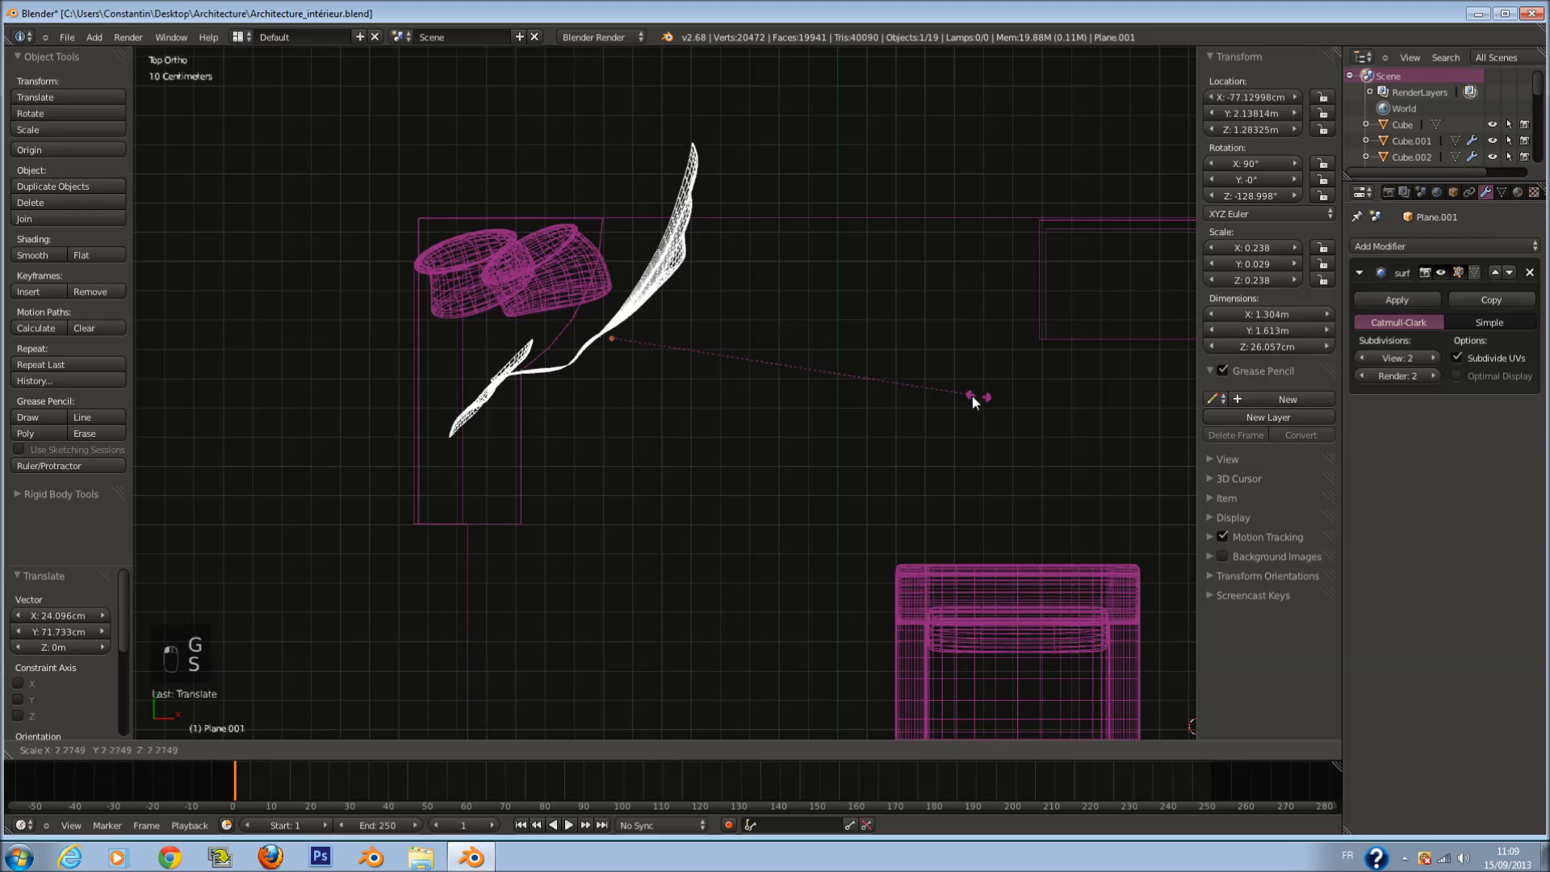
click(961, 405)
key(g)
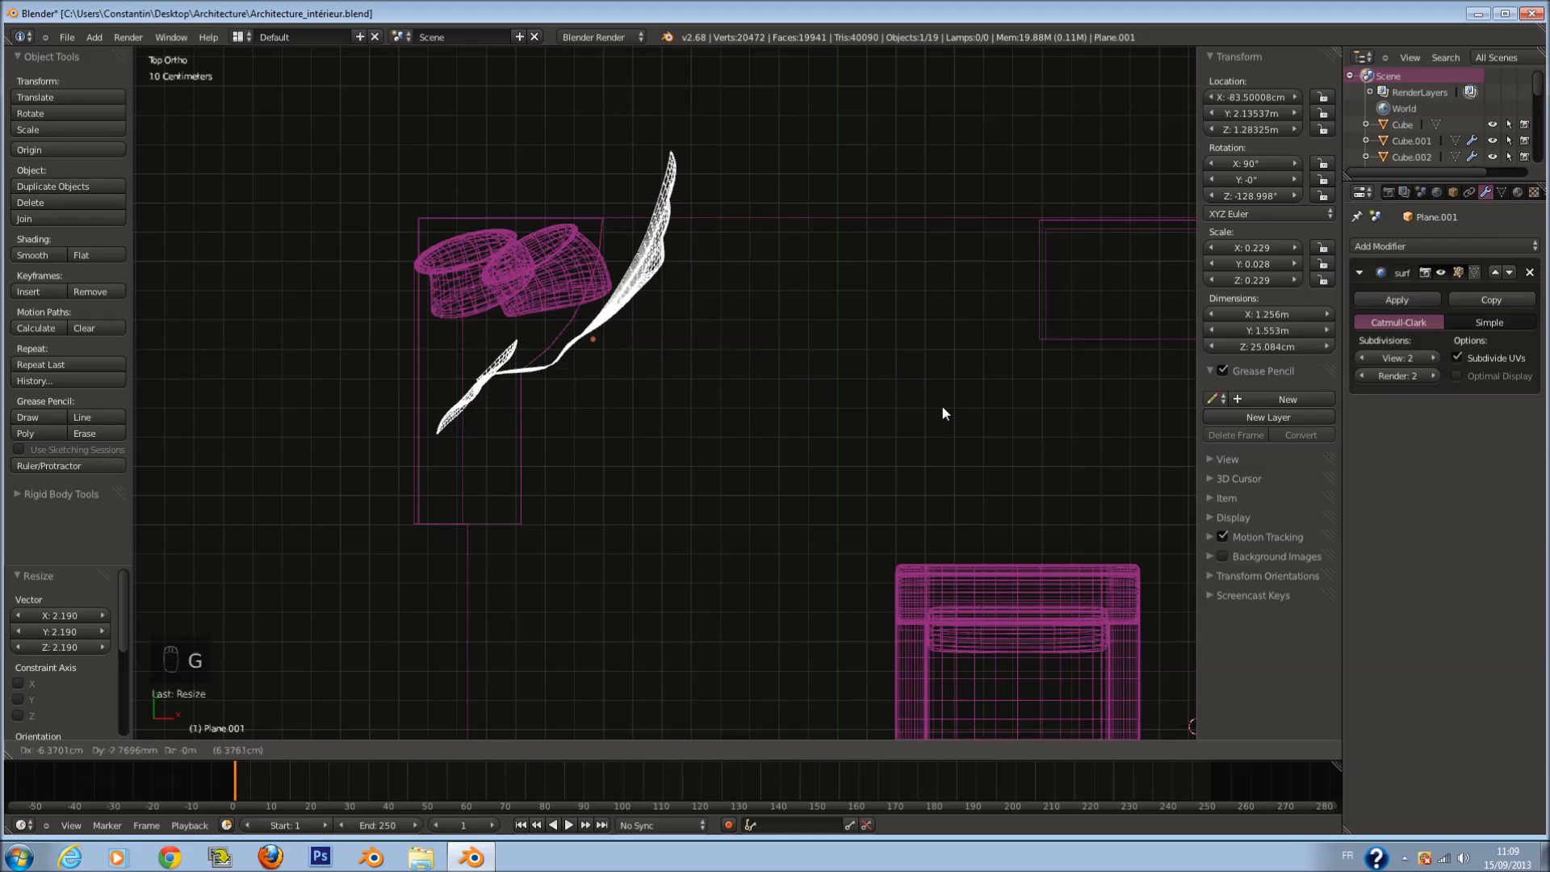
click(943, 390)
Step: Scale the drape to 0.276, raise it 1.846 cm along Z and save the scene
scroll(647, 366, up, 1)
key(s)
click(612, 395)
key(KP_1)
drag(584, 110, 588, 108)
middle_drag(589, 108, 560, 260)
key(ctrl+s)
Step: Edit the drape's mesh, select the hanging panel nearest the back wall, and rotate and move it in side view
key(KP_7)
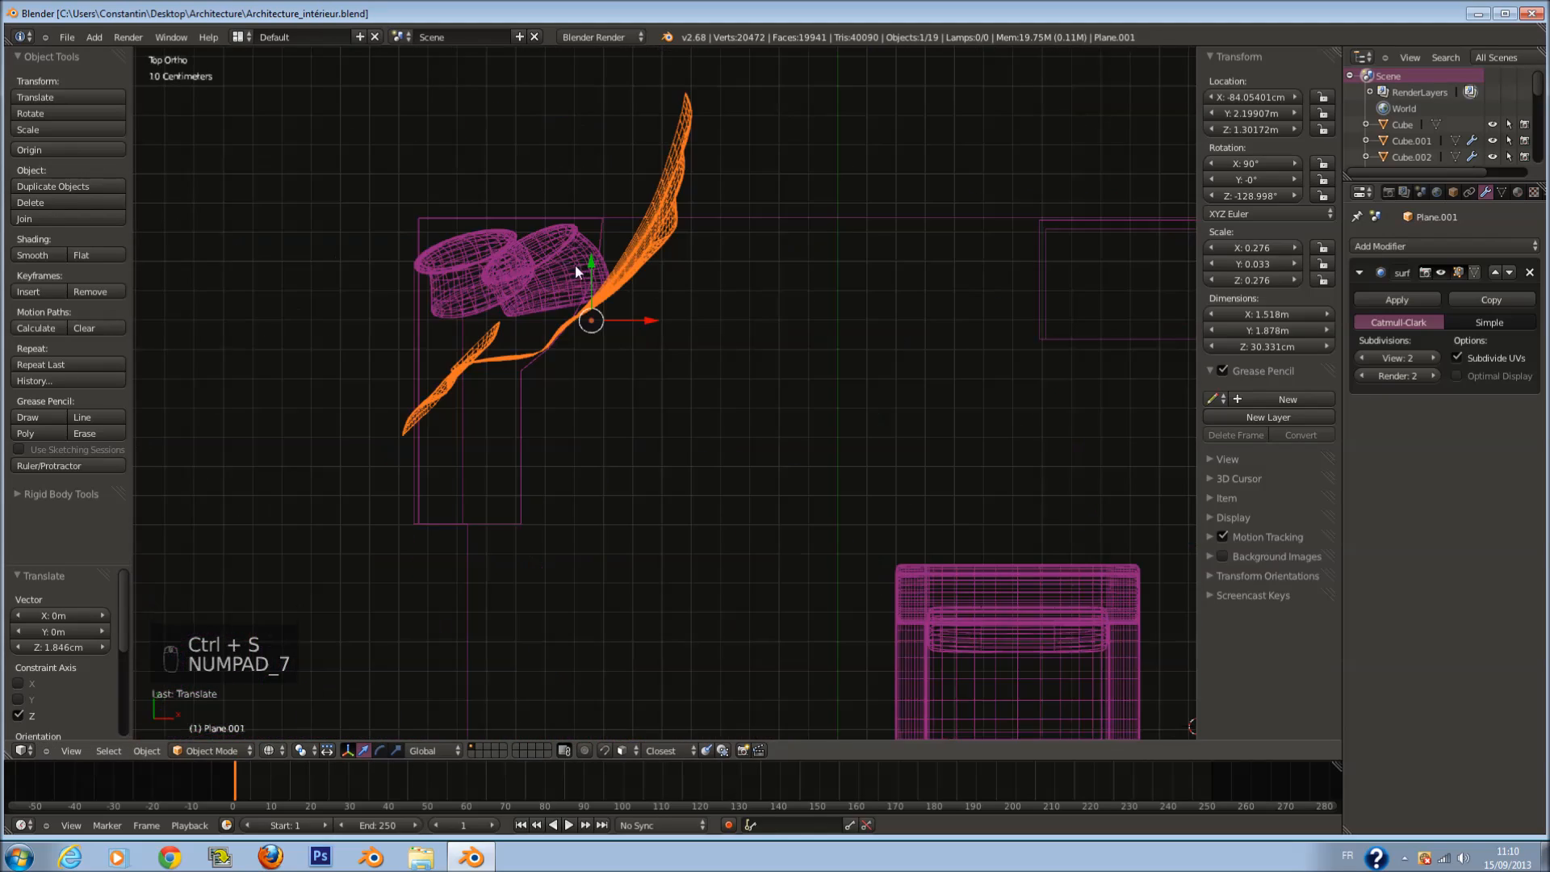
key(Tab)
key(a)
key(a)
key(c)
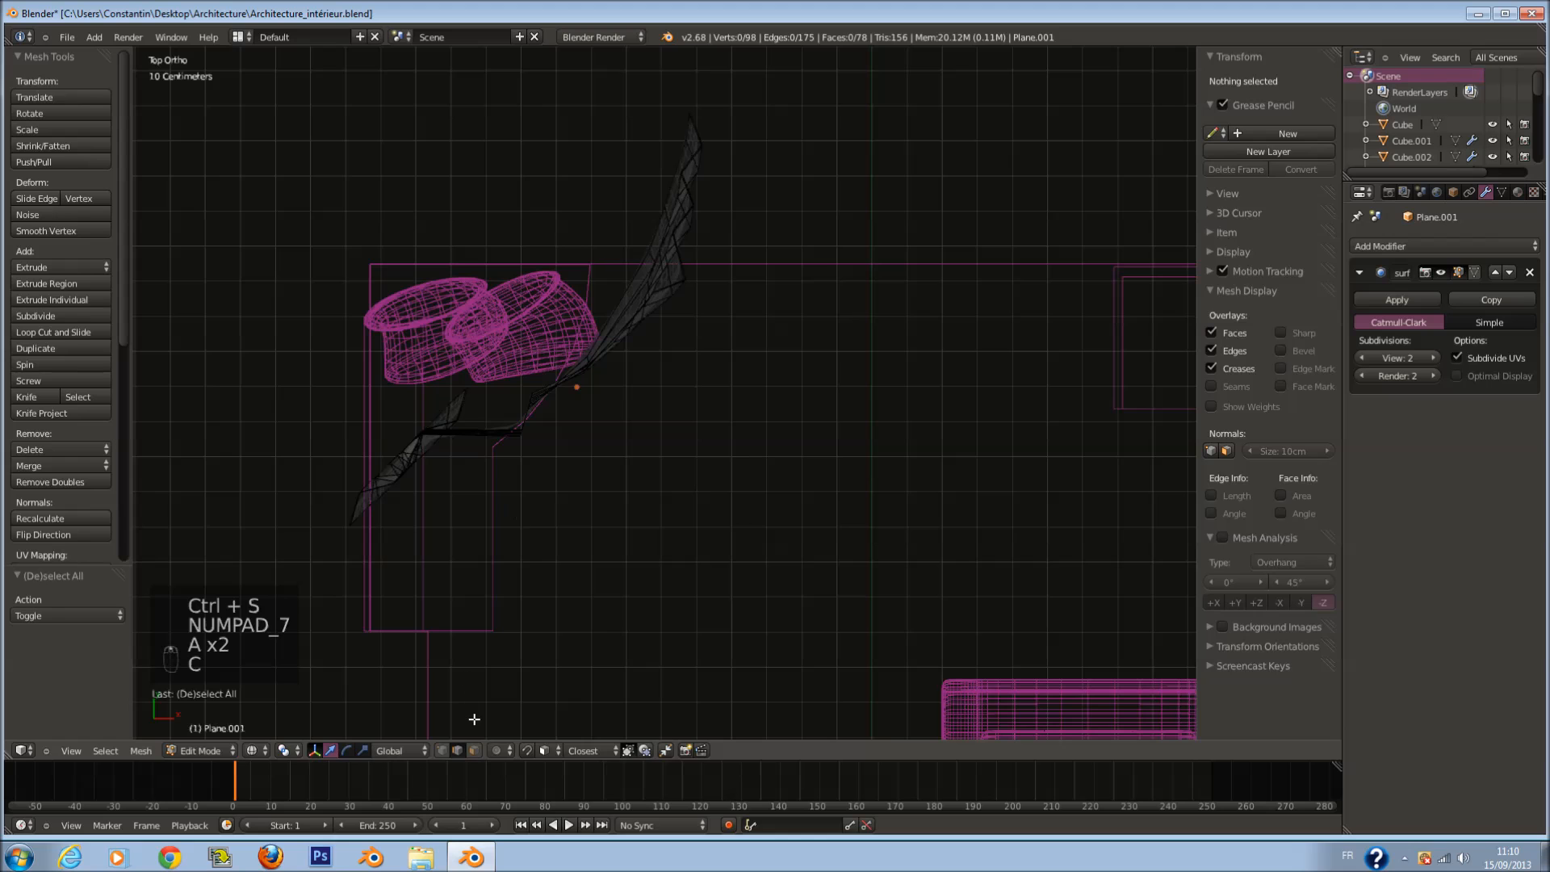
key(c)
mouse_move(668, 235)
mouse_down()
mouse_move(657, 339)
mouse_move(657, 309)
mouse_up()
right_click(656, 308)
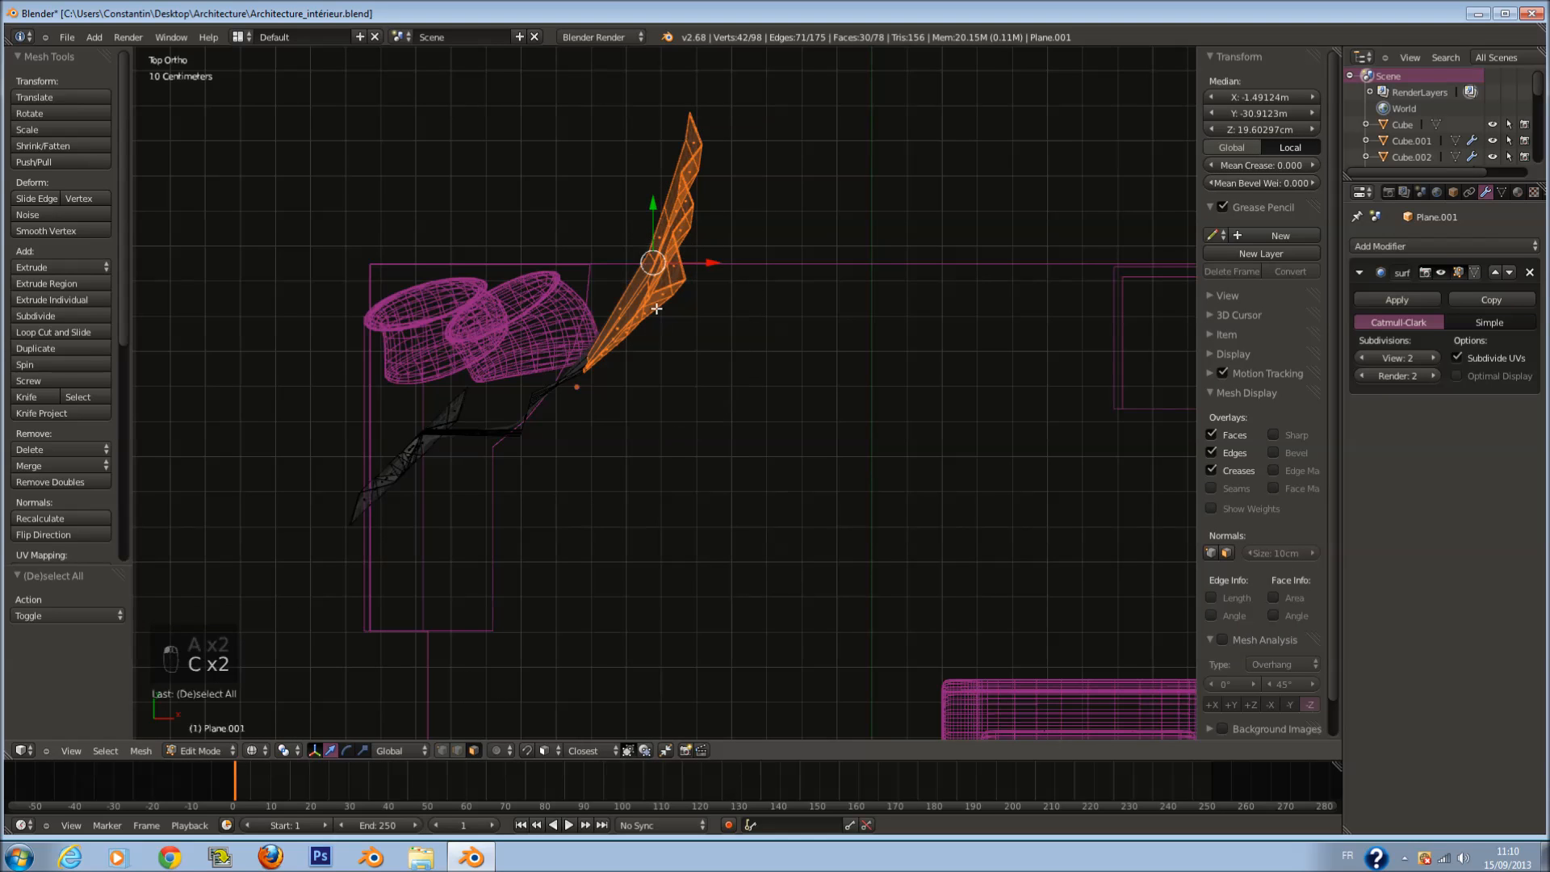
key(KP_3)
scroll(851, 347, down, 3)
shift+scroll(852, 348, down, 3)
scroll(910, 390, up, 3)
key(r)
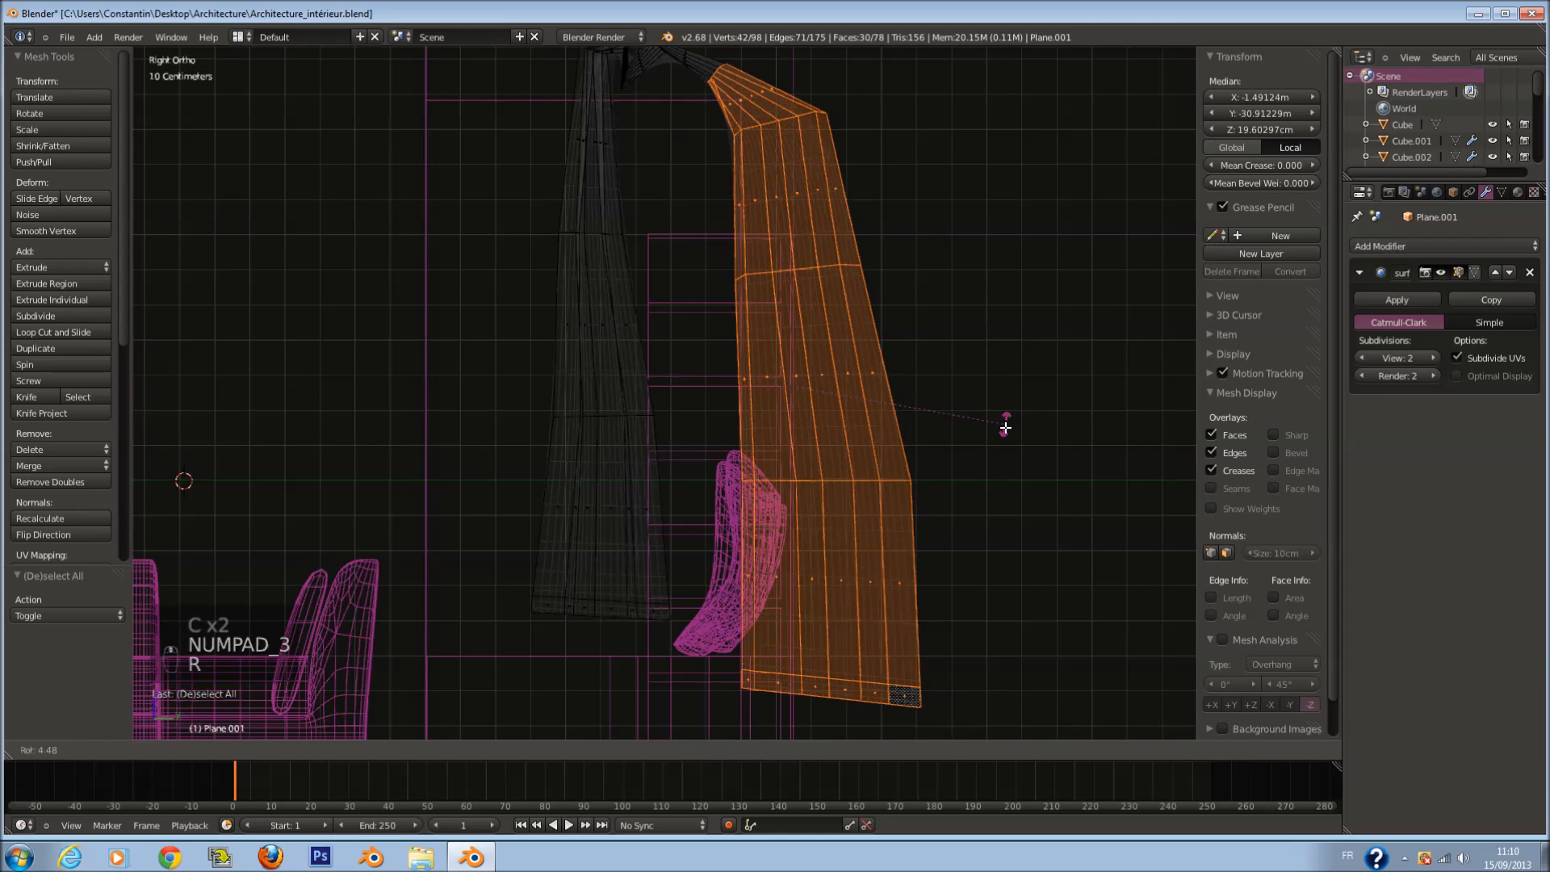
key(g)
click(928, 312)
Step: Select the outer strip of faces on the back-wall panel, save, and rotate and move the strip in top view
key(a)
key(c)
mouse_move(854, 135)
mouse_down()
mouse_move(885, 276)
mouse_move(867, 685)
mouse_up()
right_click(873, 658)
key(ctrl+s)
click(904, 616)
key(c)
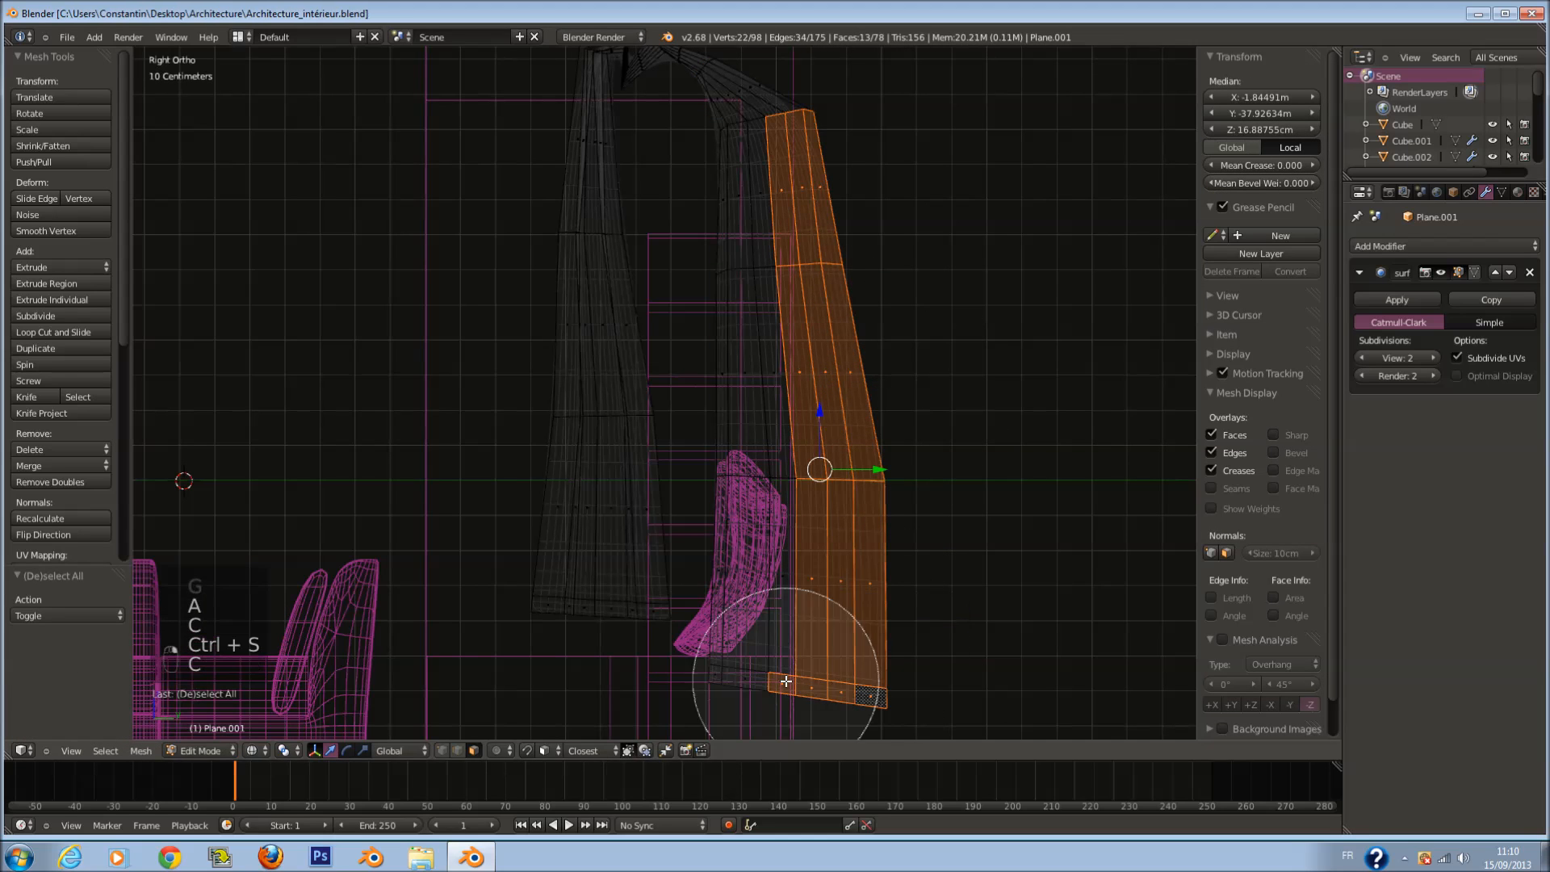
middle_drag(775, 682, 768, 688)
right_click(768, 688)
key(KP_7)
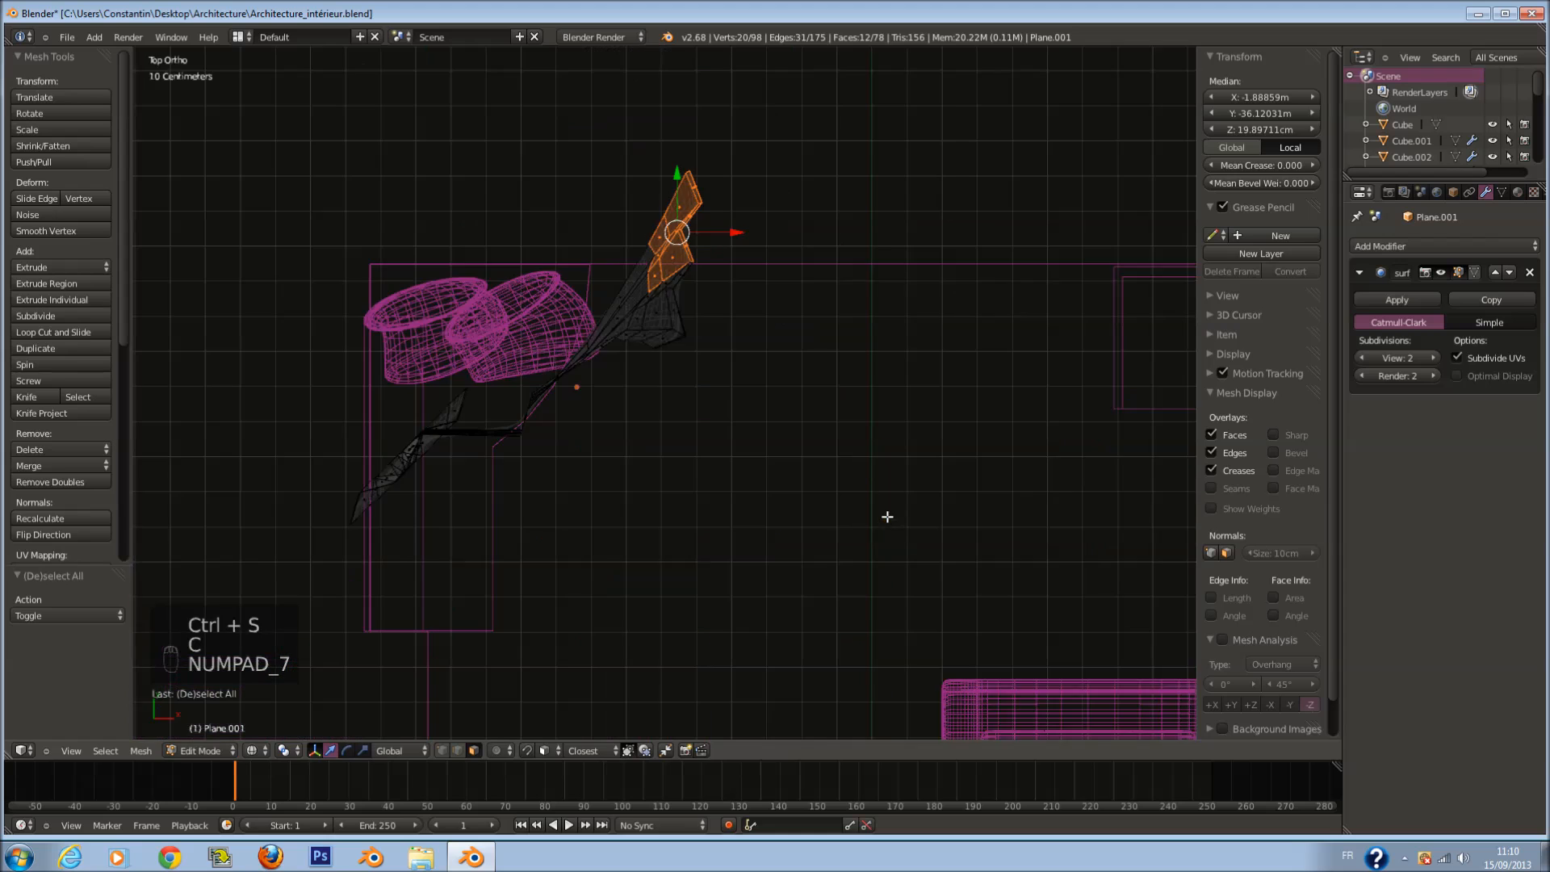
key(r)
click(735, 306)
key(g)
click(756, 382)
Step: Rotate the selected strip another 20°, nudge it against the back wall and save the file
key(r)
click(874, 420)
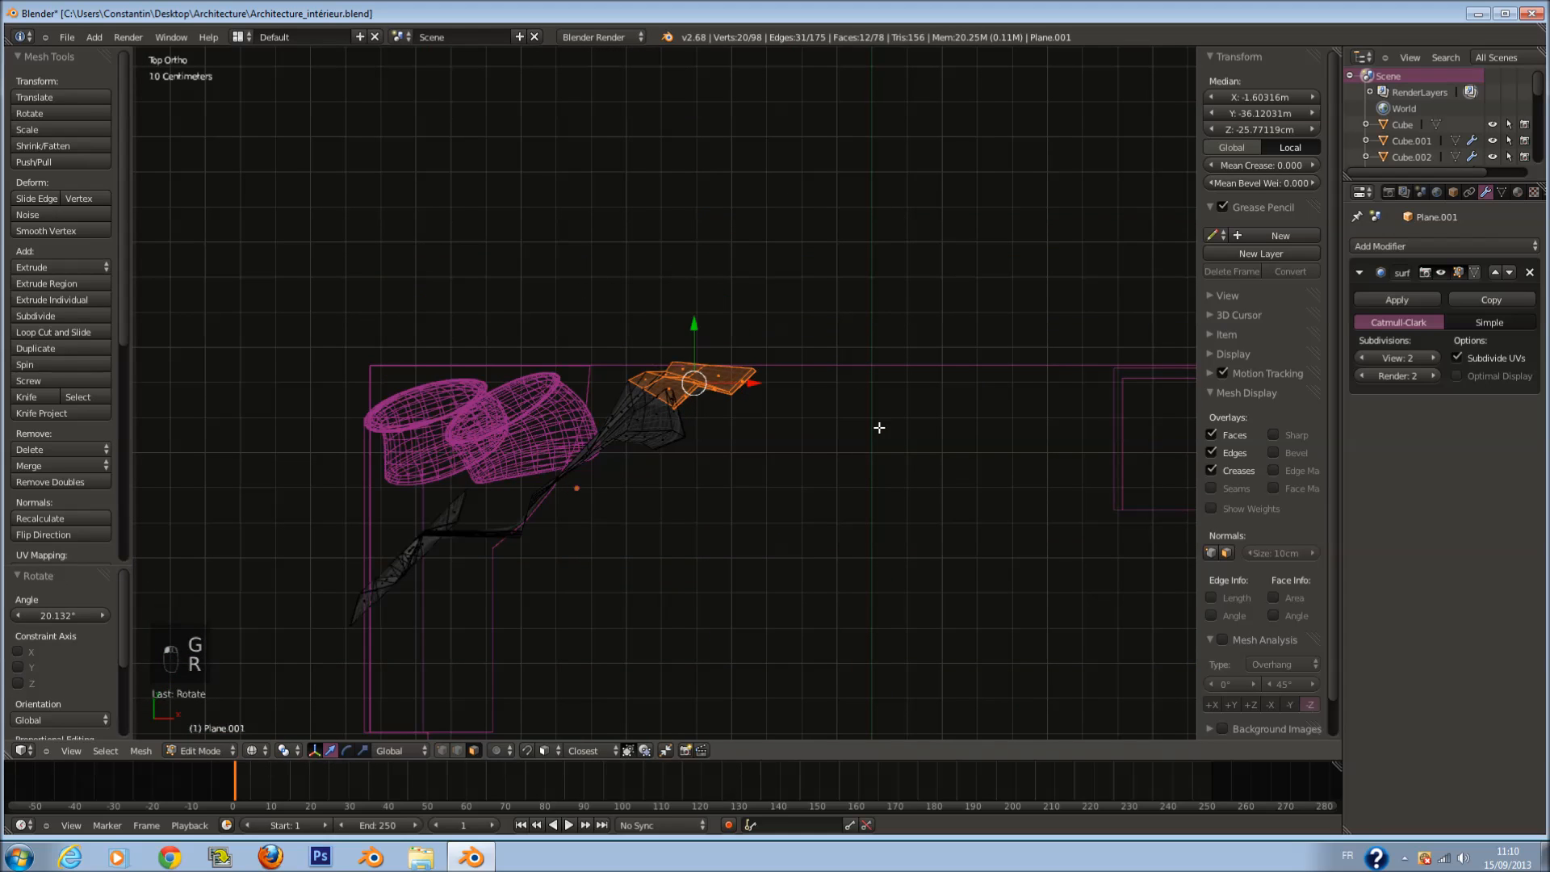
key(g)
click(880, 435)
ctrl+scroll(594, 511, down, 4)
key(ctrl+s)
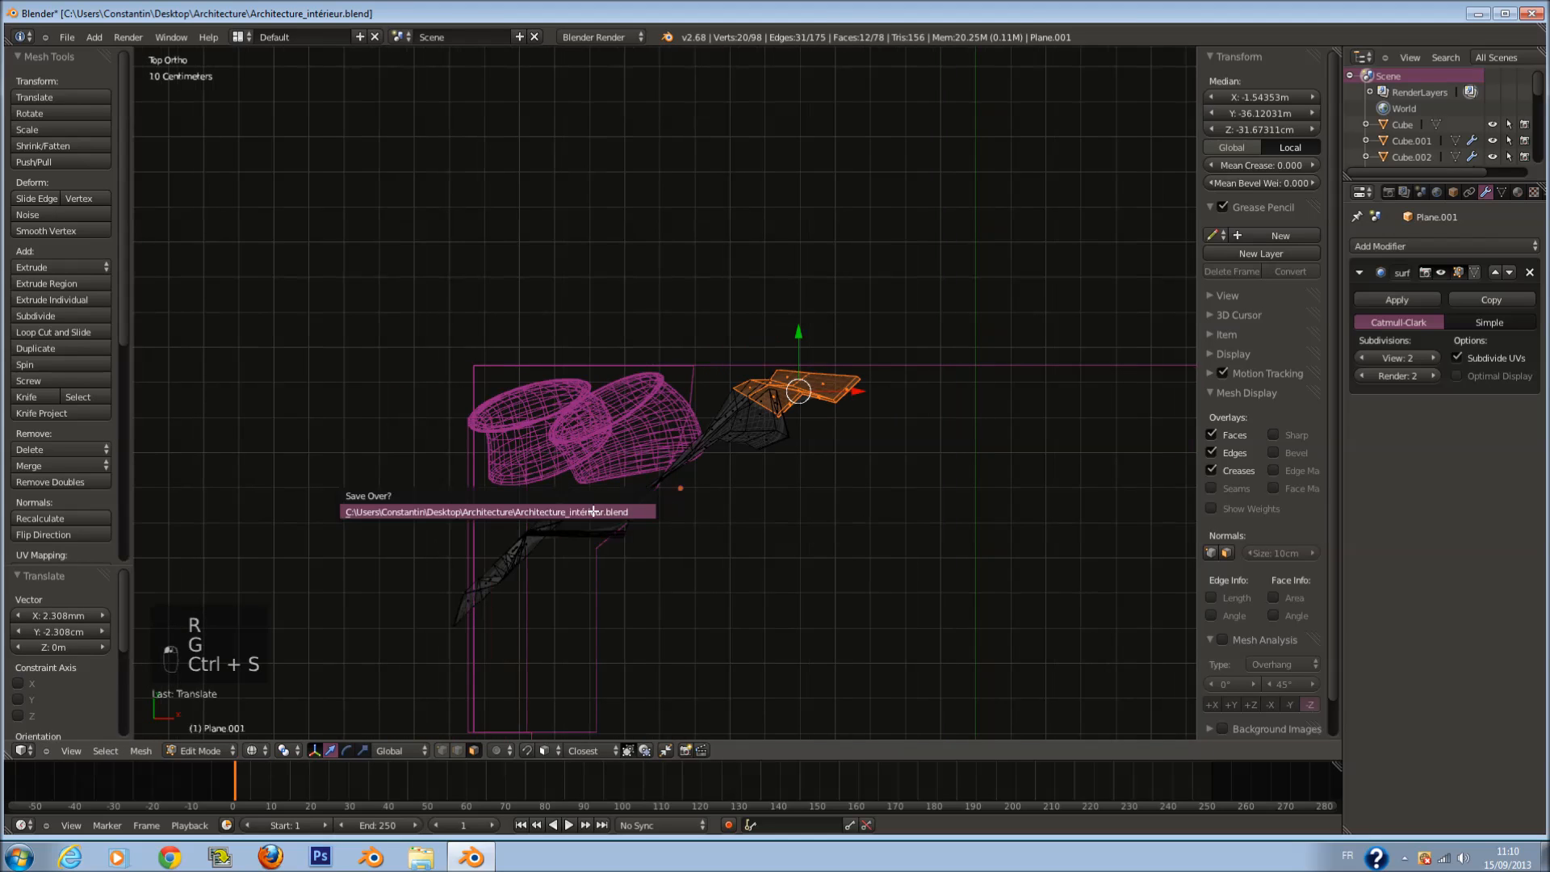
click(594, 511)
Step: Select the outer end of the opposite hanging panel, rotate it about -21° and nudge it inside the side wall
key(a)
key(a)
key(a)
key(a)
key(a)
key(c)
mouse_move(531, 538)
mouse_down()
mouse_move(473, 609)
mouse_move(490, 612)
mouse_up()
key(a)
key(c)
key(r)
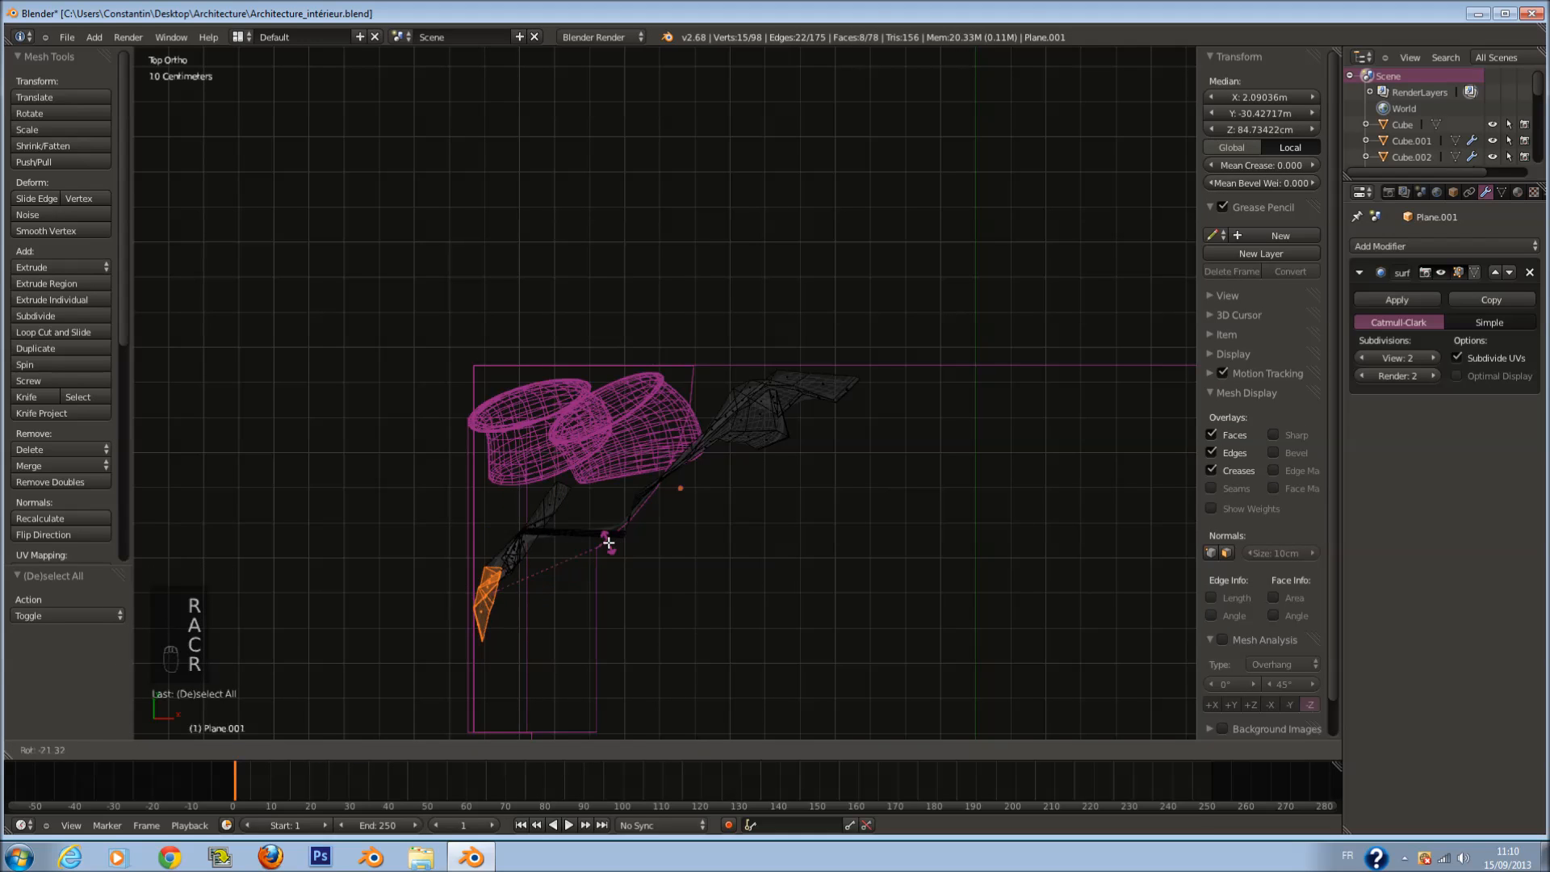
click(608, 544)
key(g)
click(613, 547)
Step: Leave mesh editing, lower the drape 1.846 cm along Z, return to solid display and save
middle_drag(649, 558, 634, 483)
key(z)
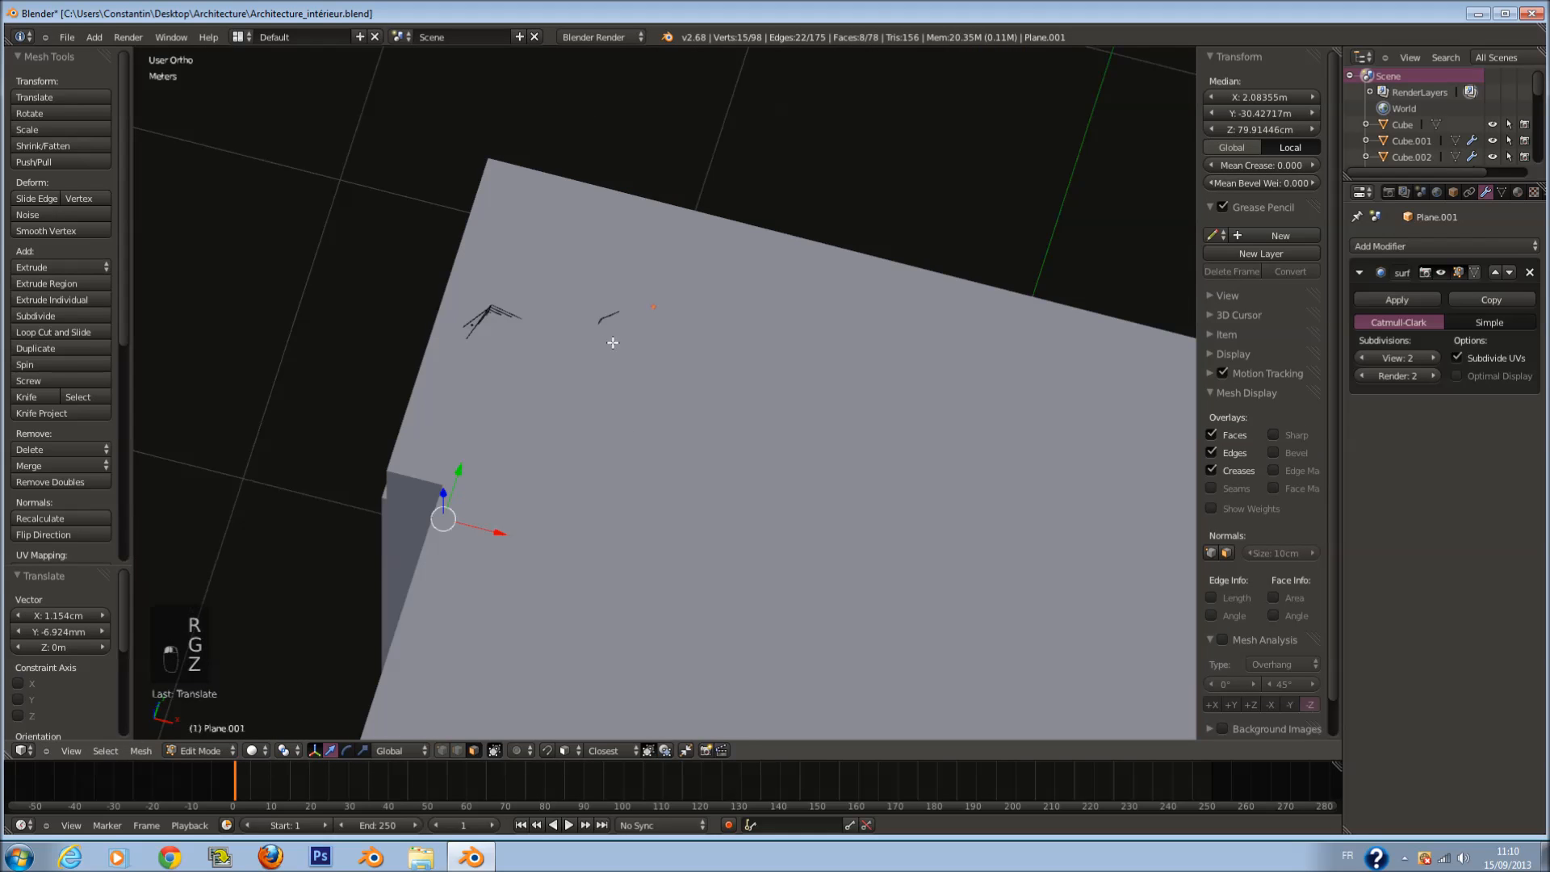
key(Tab)
key(KP_1)
key(z)
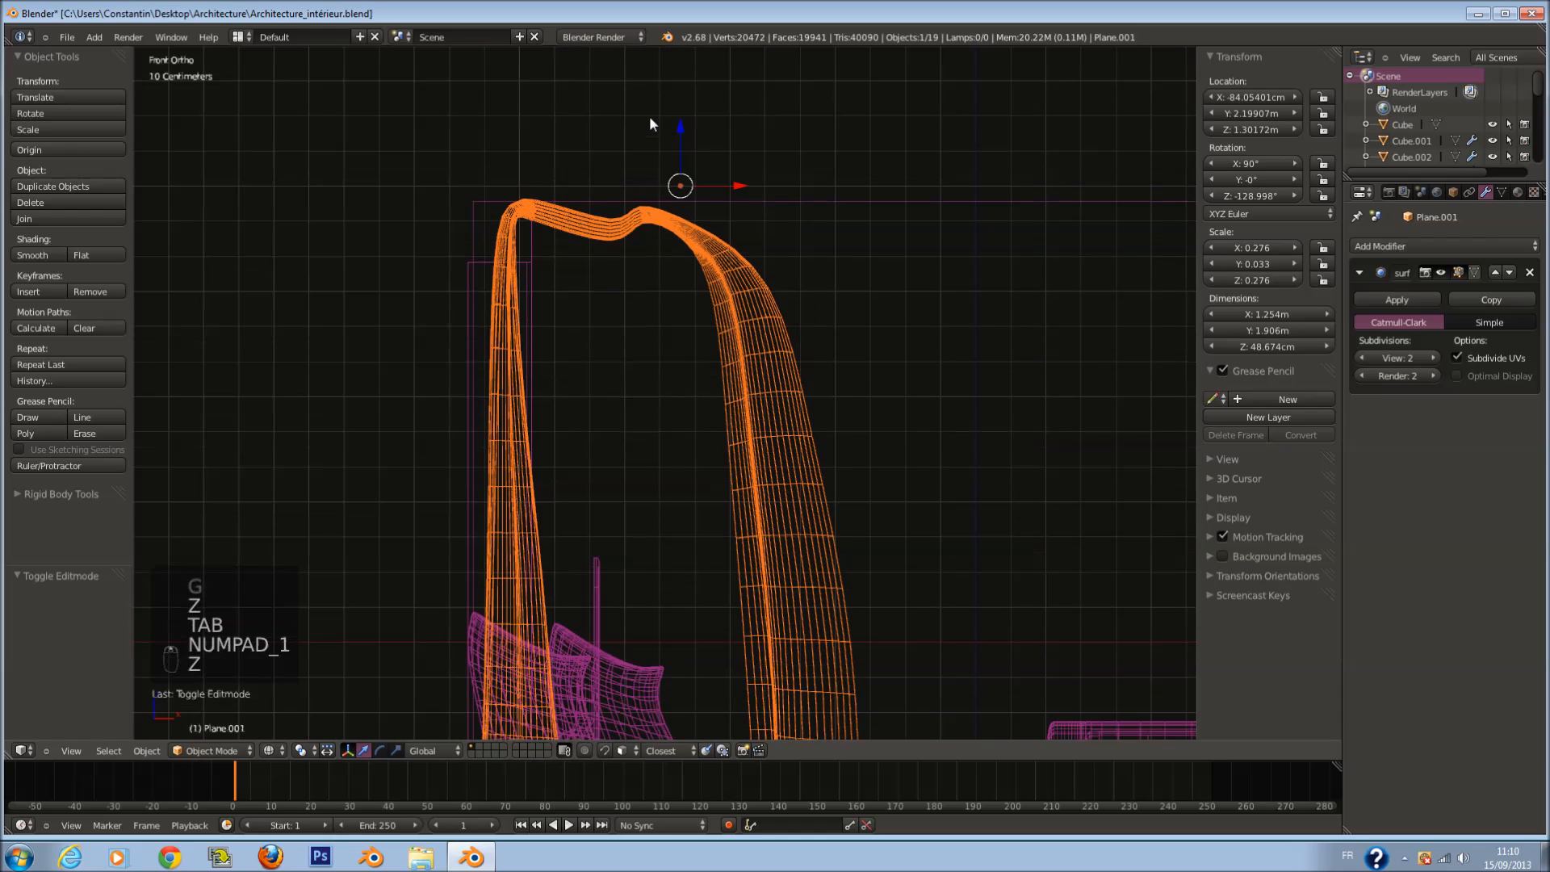
drag(676, 142, 682, 149)
key(ctrl+s)
shift+scroll(692, 269, down, 3)
mouse_move(693, 269)
middle_down()
mouse_move(733, 271)
mouse_move(670, 304)
mouse_move(692, 294)
middle_up()
key(z)
key(ctrl+s)
click(692, 297)
scroll(703, 303, down, 1)
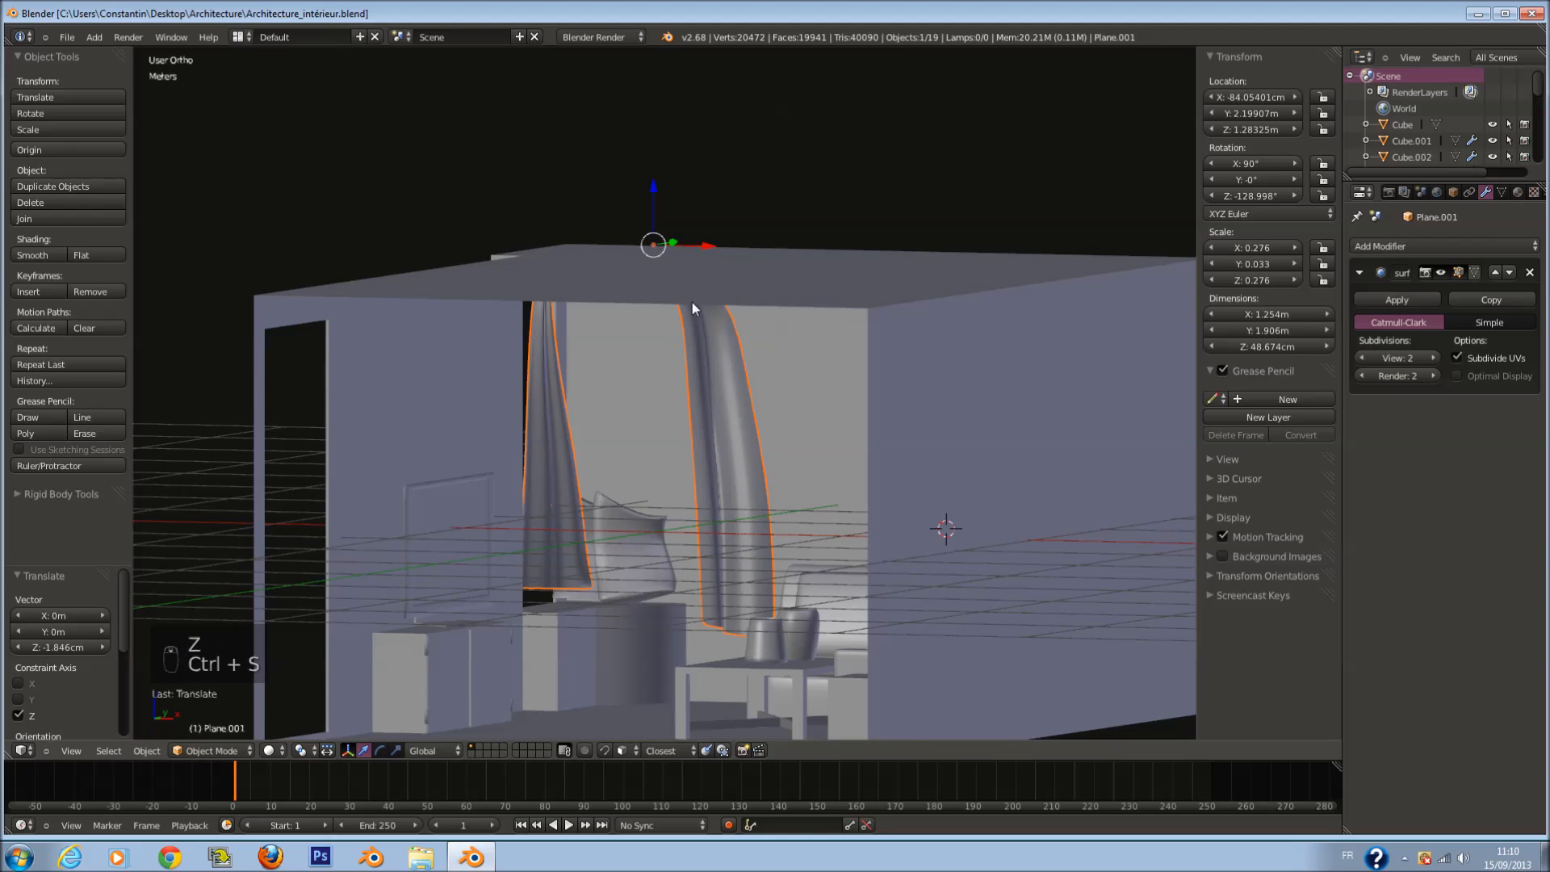
Step: Save the scene, reselect the drape in top view and snap the 3D cursor to it
key(KP_7)
key(z)
key(a)
key(ctrl+s)
right_click(731, 434)
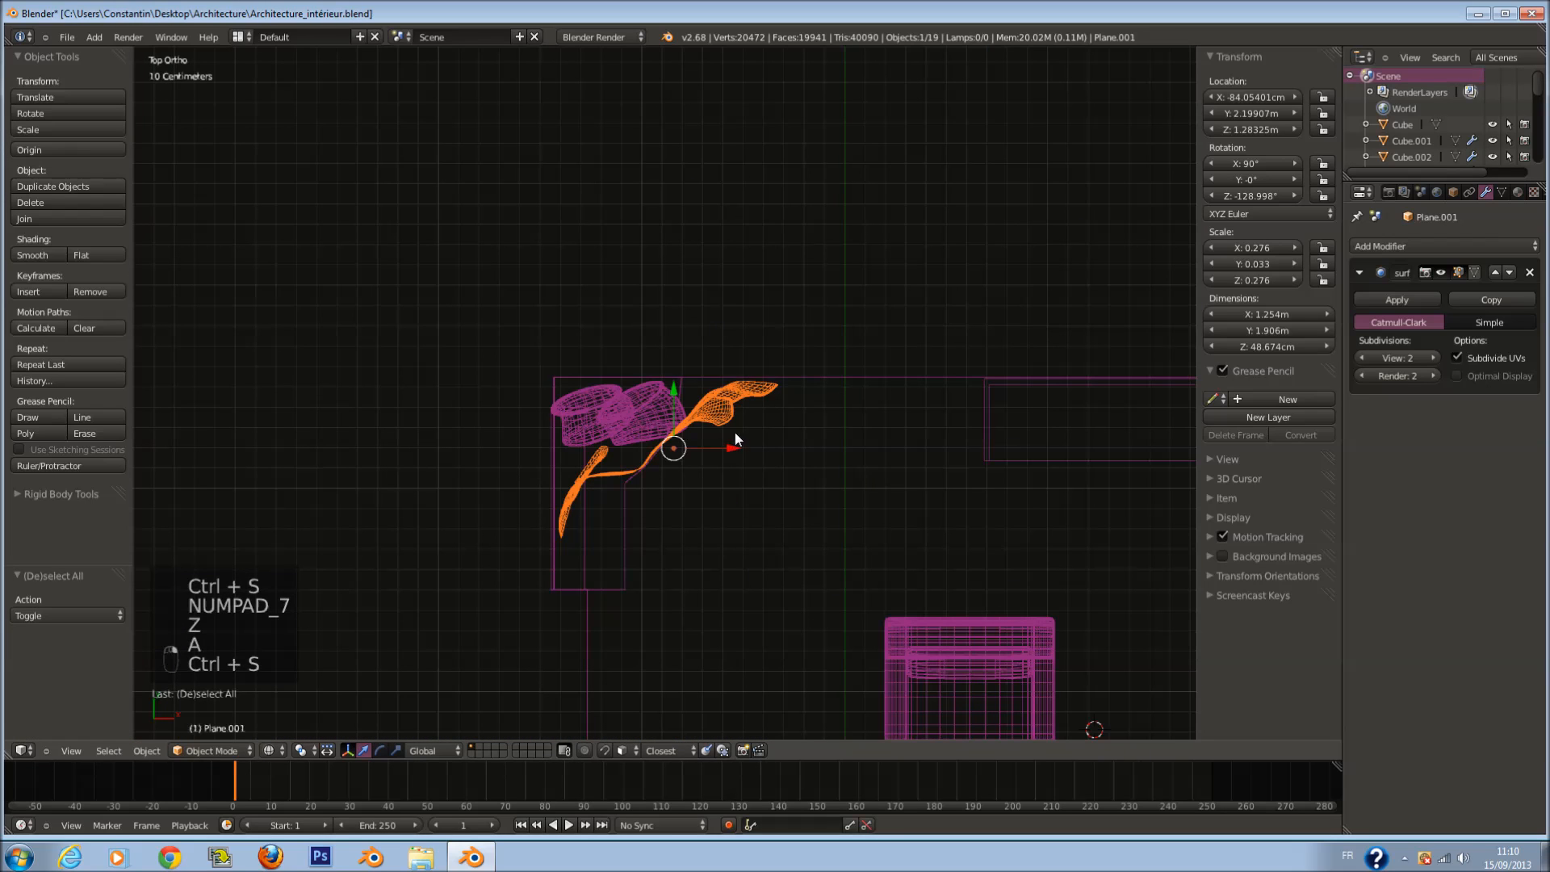
key(shift+c)
key(shift+s)
click(743, 443)
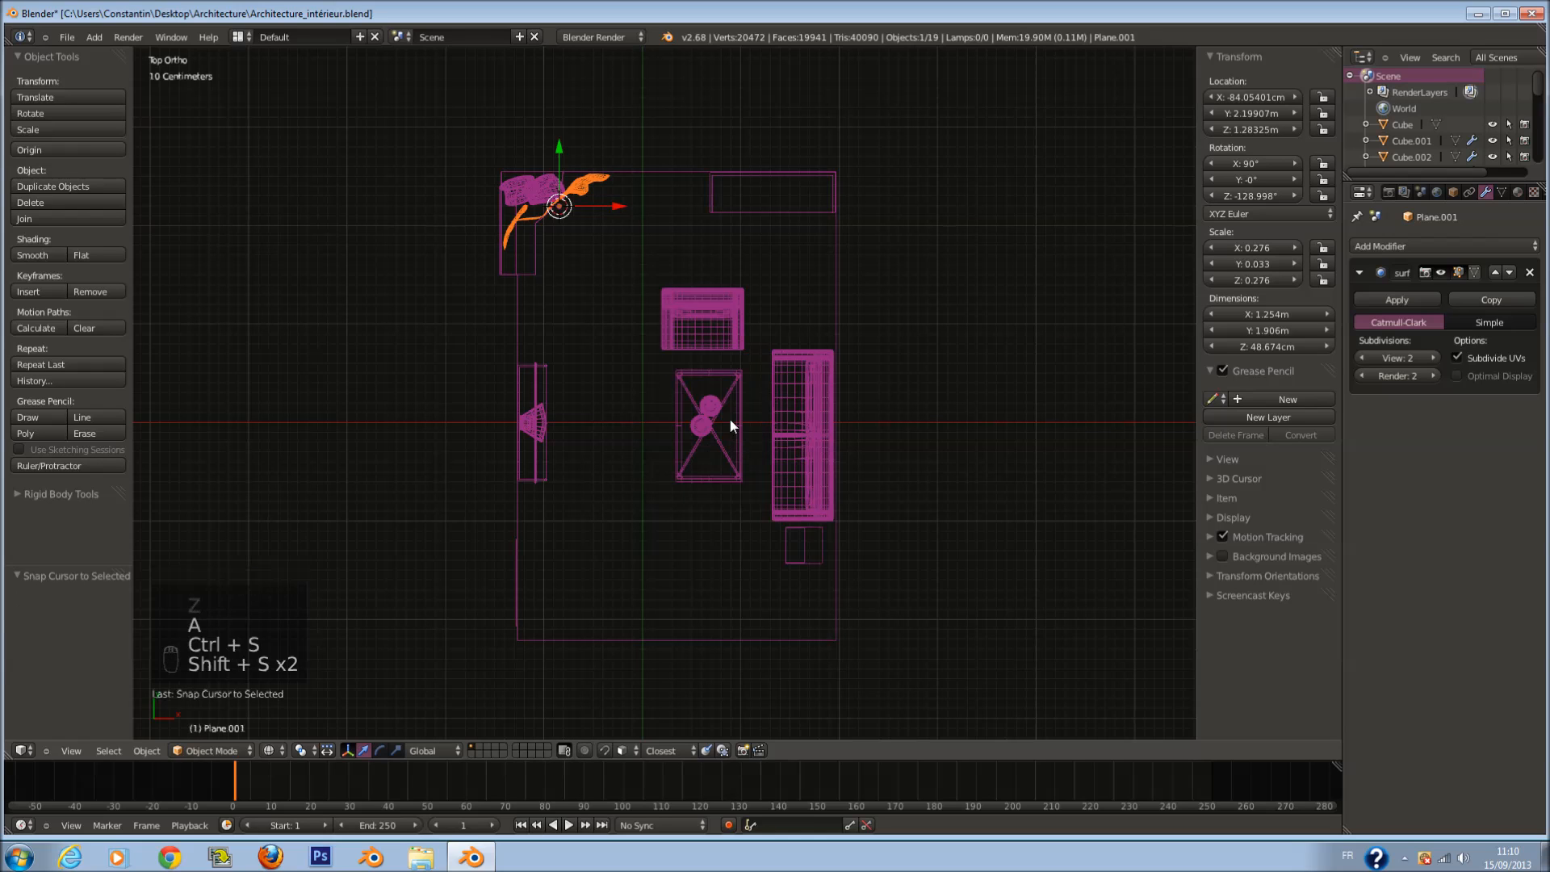
Step: Add a torus at the drape's origin, scale it to 0.376 and rotate it 90° in front view
key(shift+a)
mouse_move(718, 398)
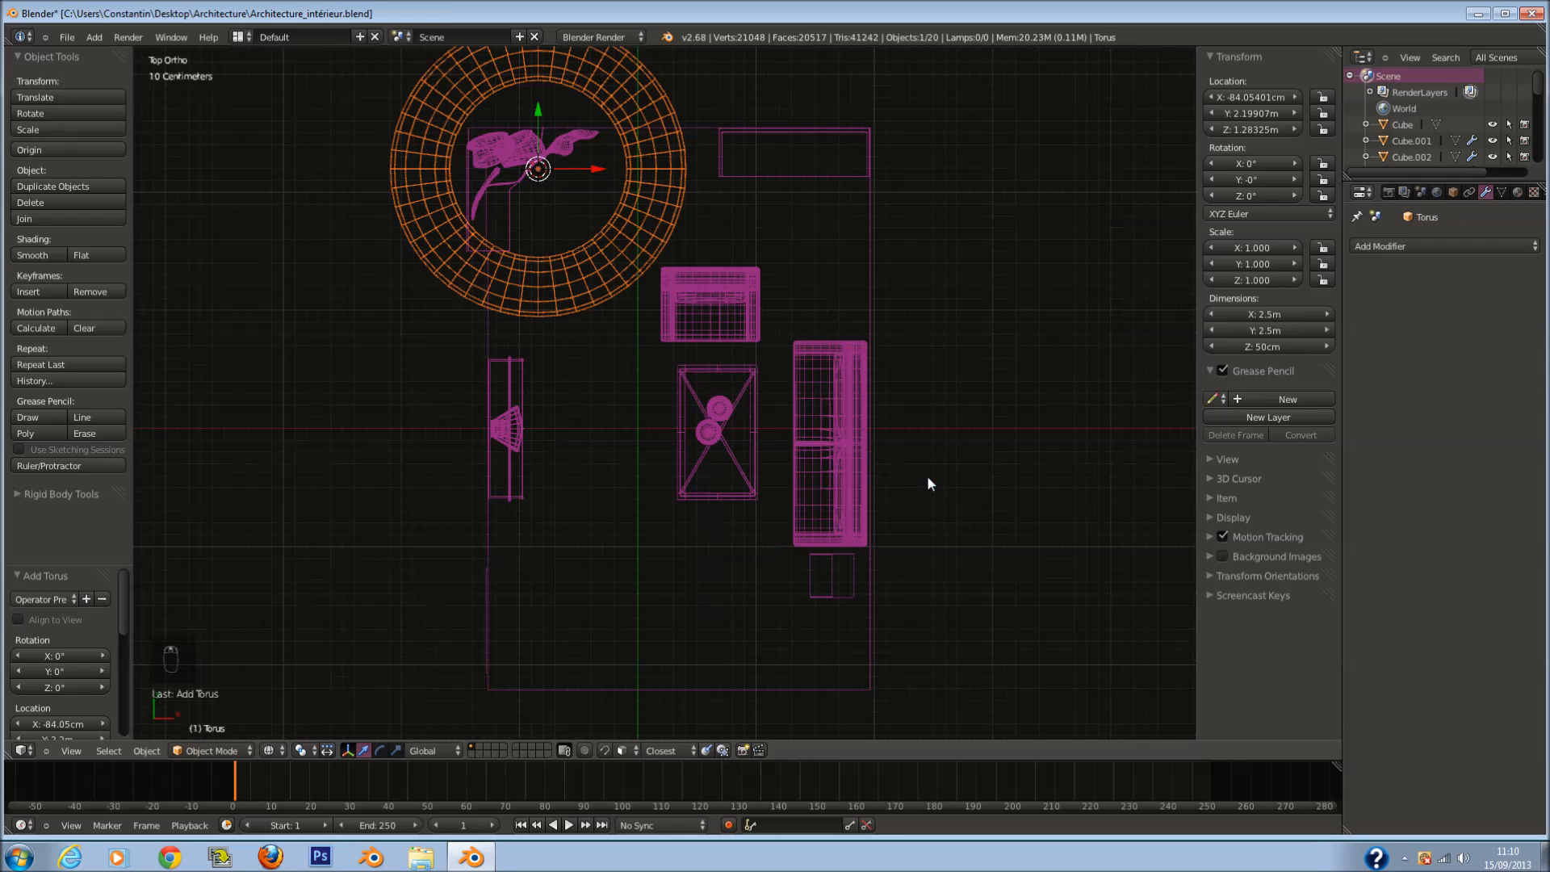
key(KP_1)
key(KP_Decimal)
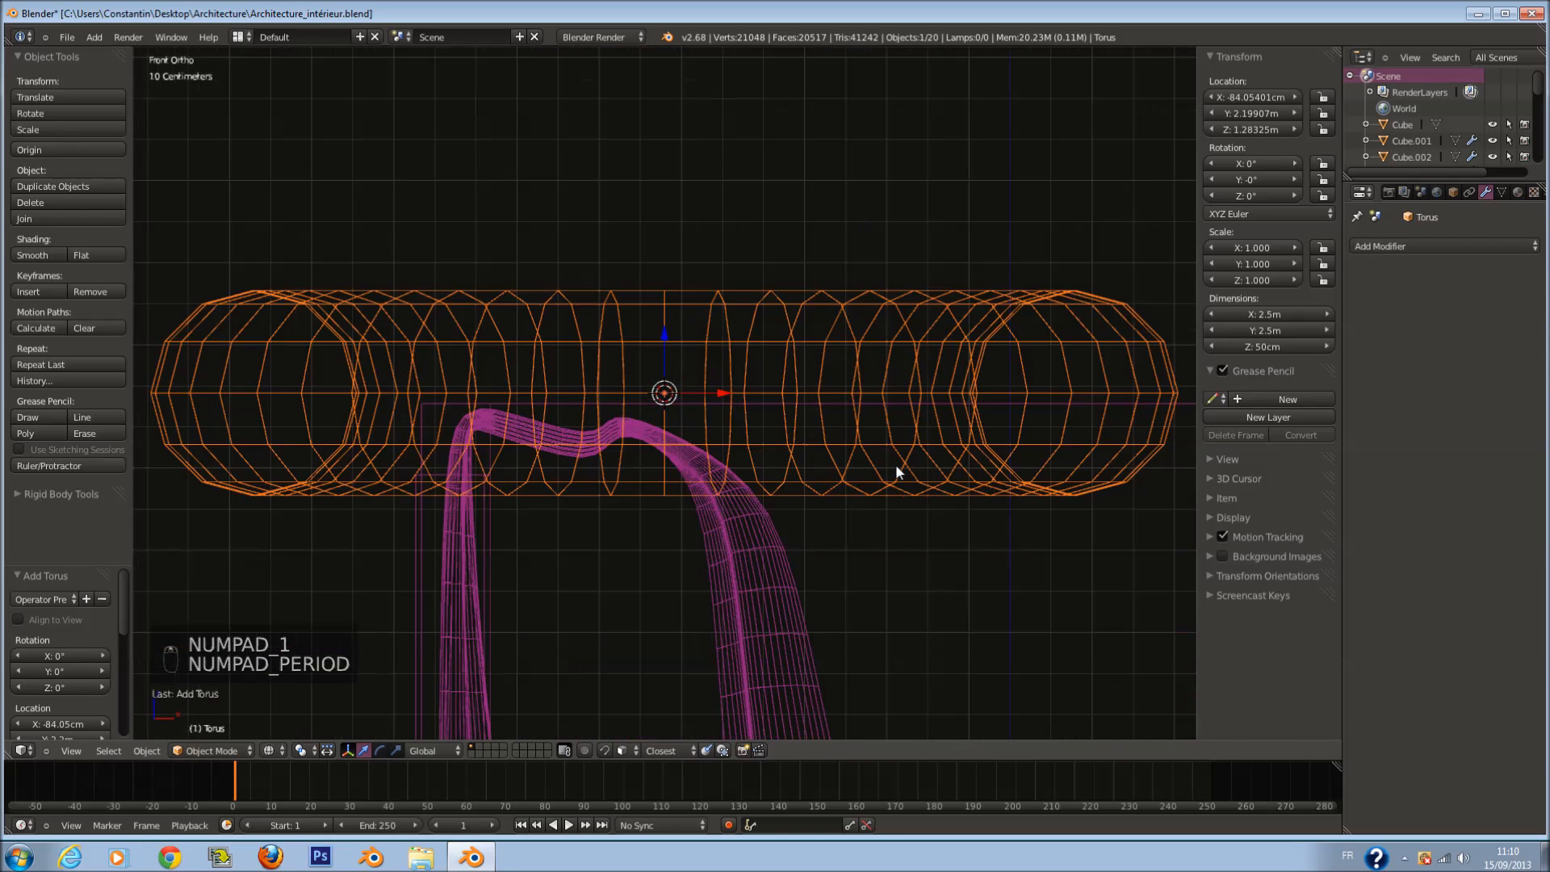
key(s)
click(739, 343)
key(r)
key(0)
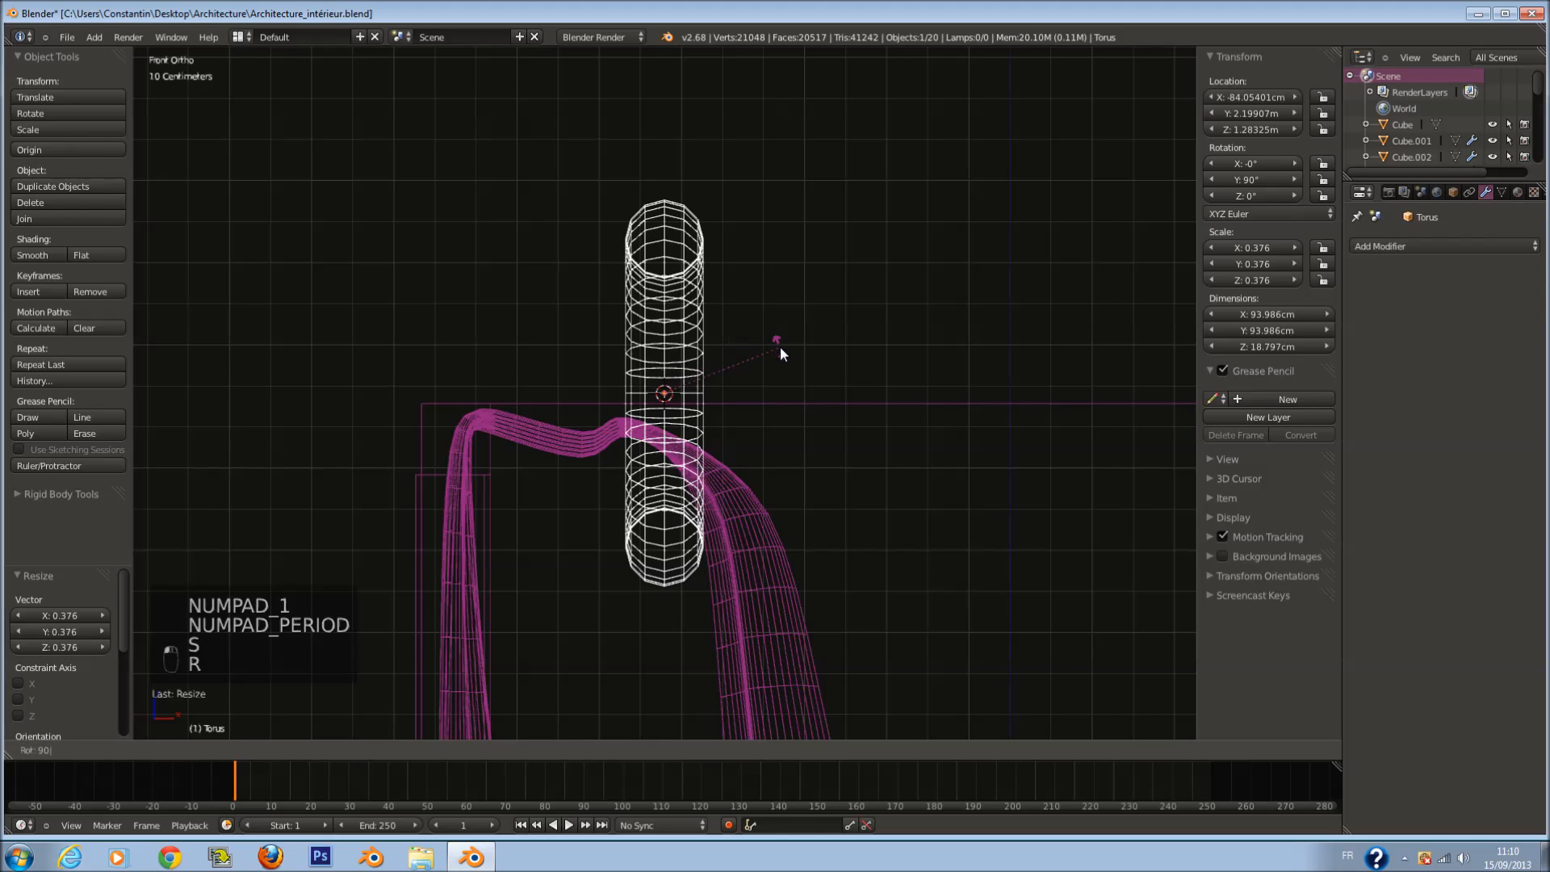
click(780, 346)
Step: Scale the torus to 0.174 and move it around the dip at the drape's top
key(s)
click(812, 361)
key(g)
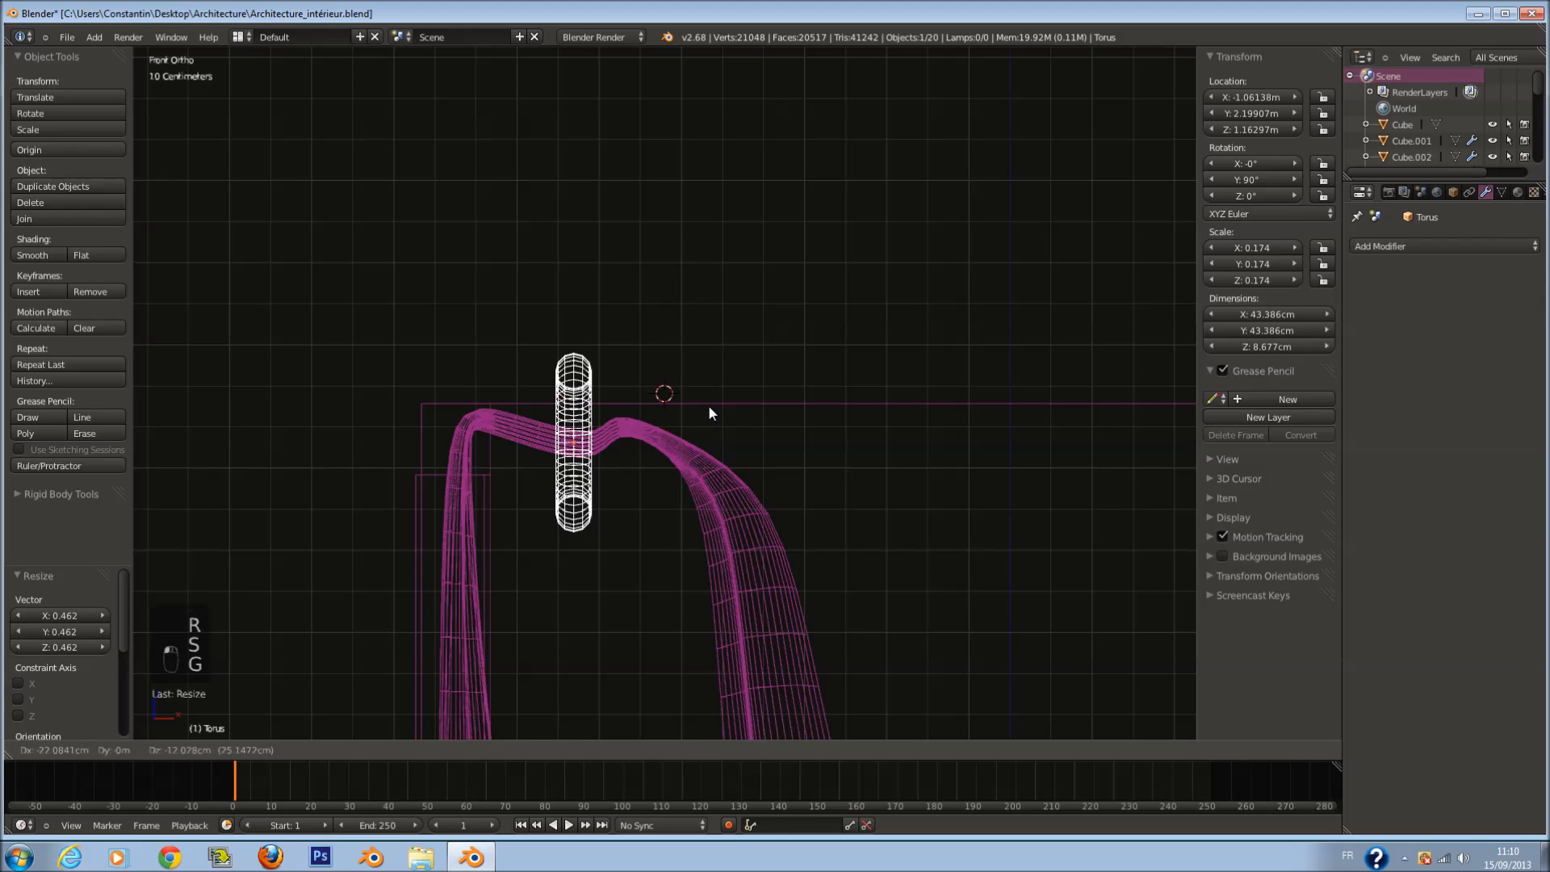
click(711, 404)
key(KP_3)
scroll(790, 405, up, 4)
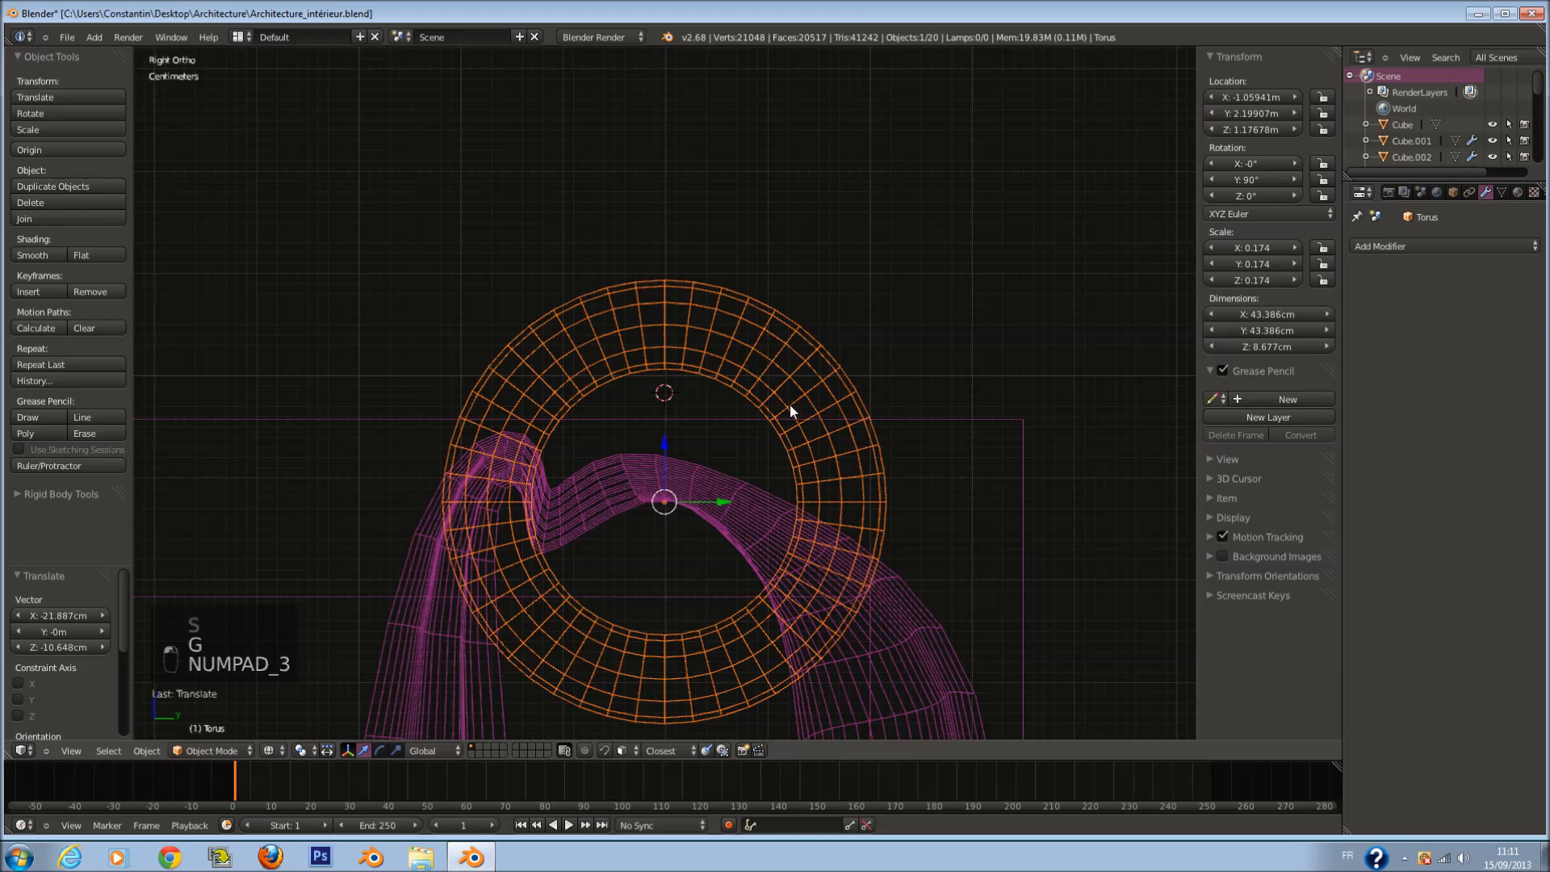
Step: Delete the torus placed around the drape
key(Tab)
key(Tab)
key(Tab)
key(s)
scroll(917, 428, down, 3)
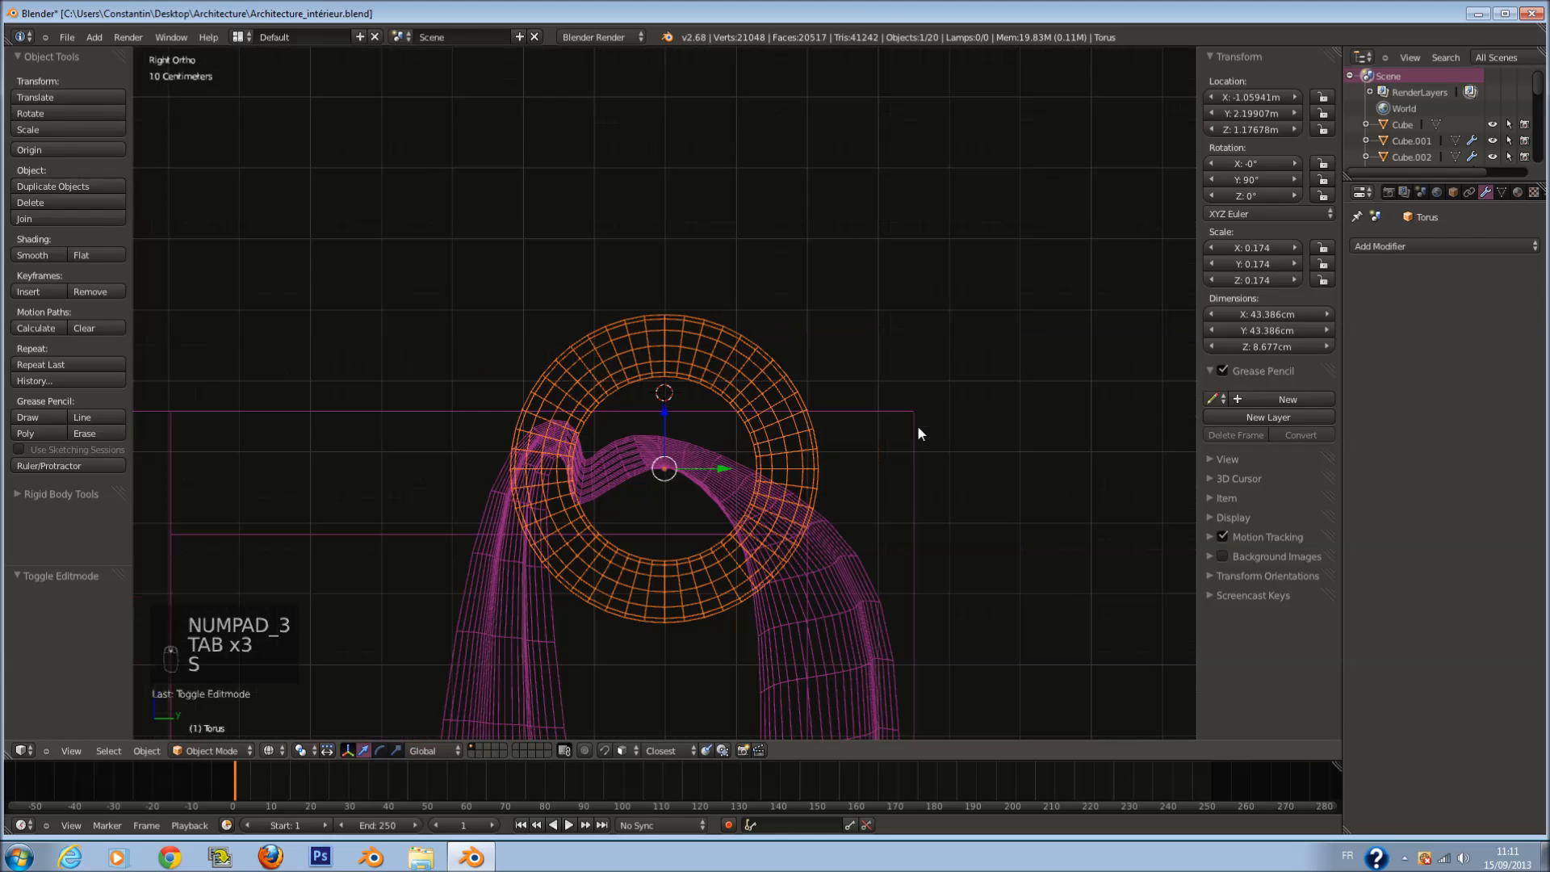
key(x)
click(878, 428)
Step: Reset the 3D cursor to the scene origin and add a new torus there
key(shift+c)
key(shift+a)
mouse_move(854, 431)
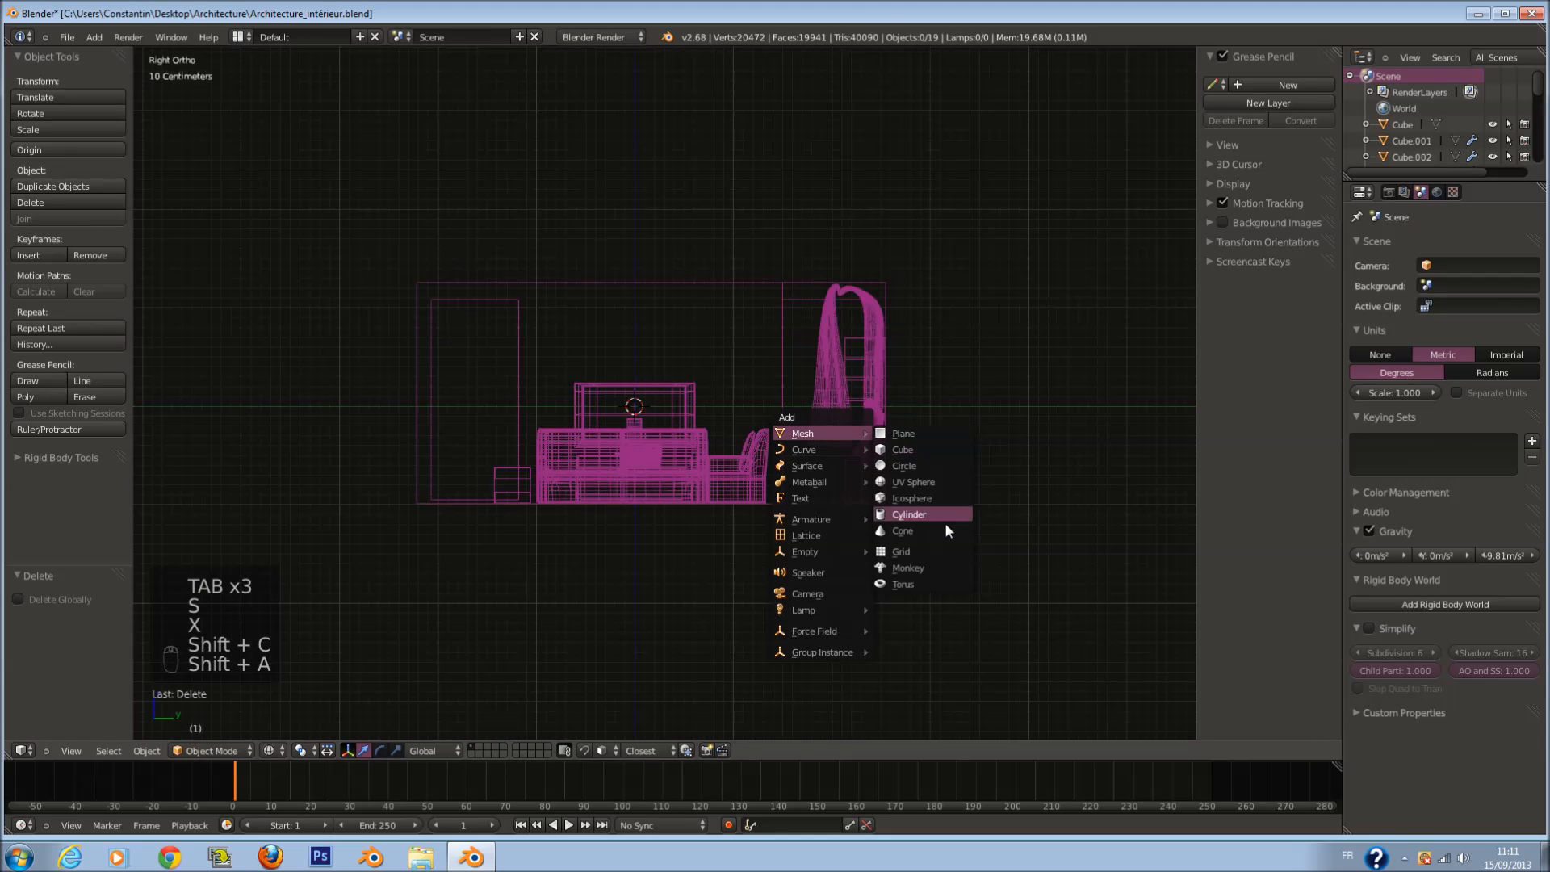
click(932, 583)
scroll(621, 478, up, 2)
middle_drag(621, 481, 670, 579)
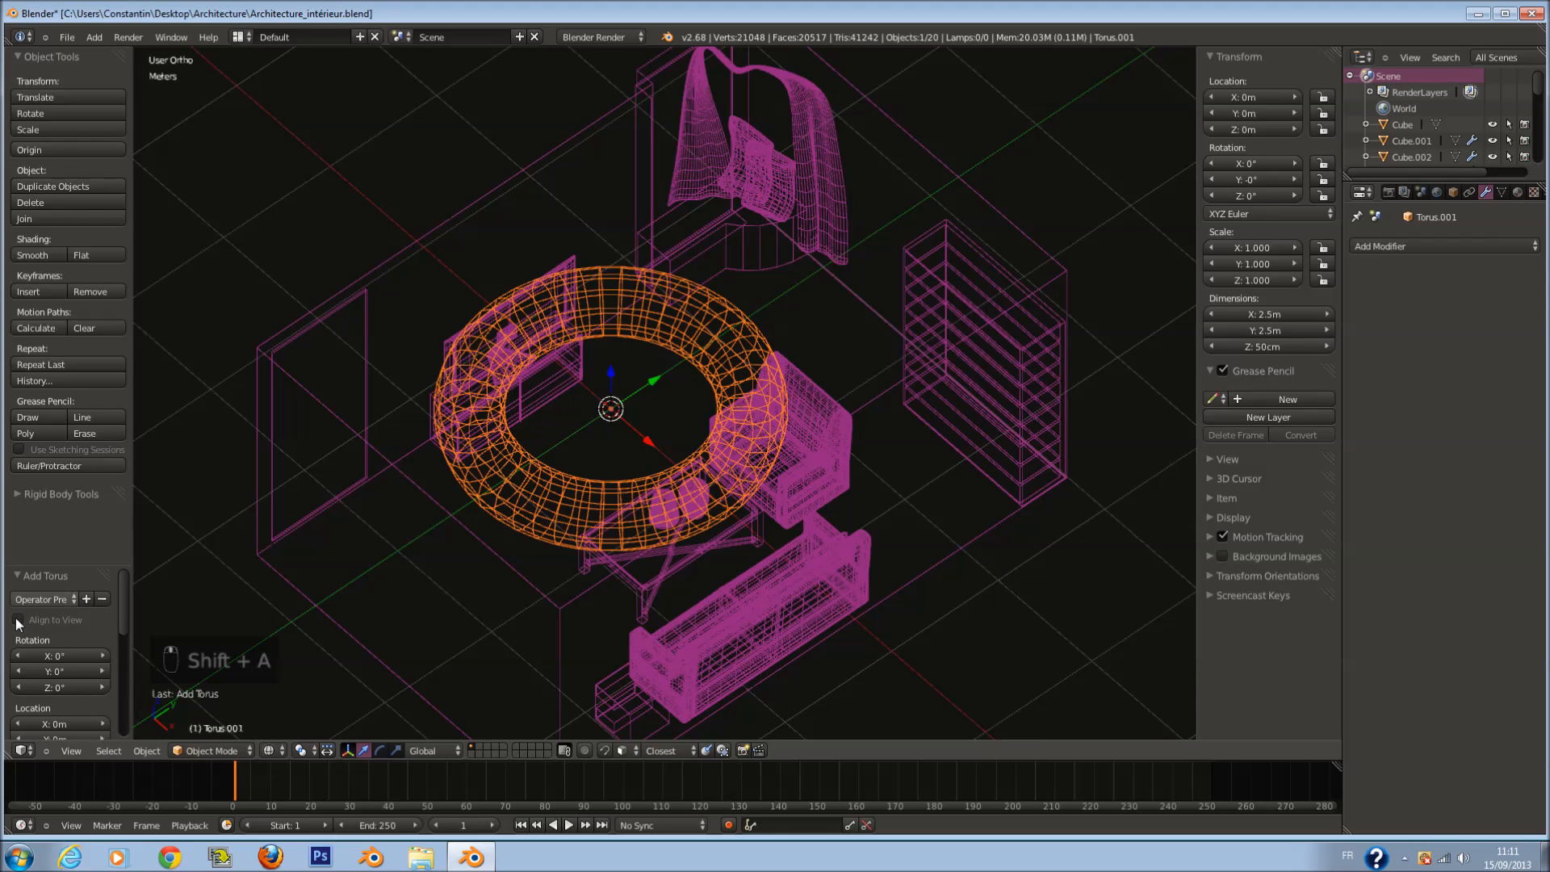
Step: Thin the torus into a ring with a larger major and smaller minor radius, and scale it to 0.246
scroll(50, 617, down, 5)
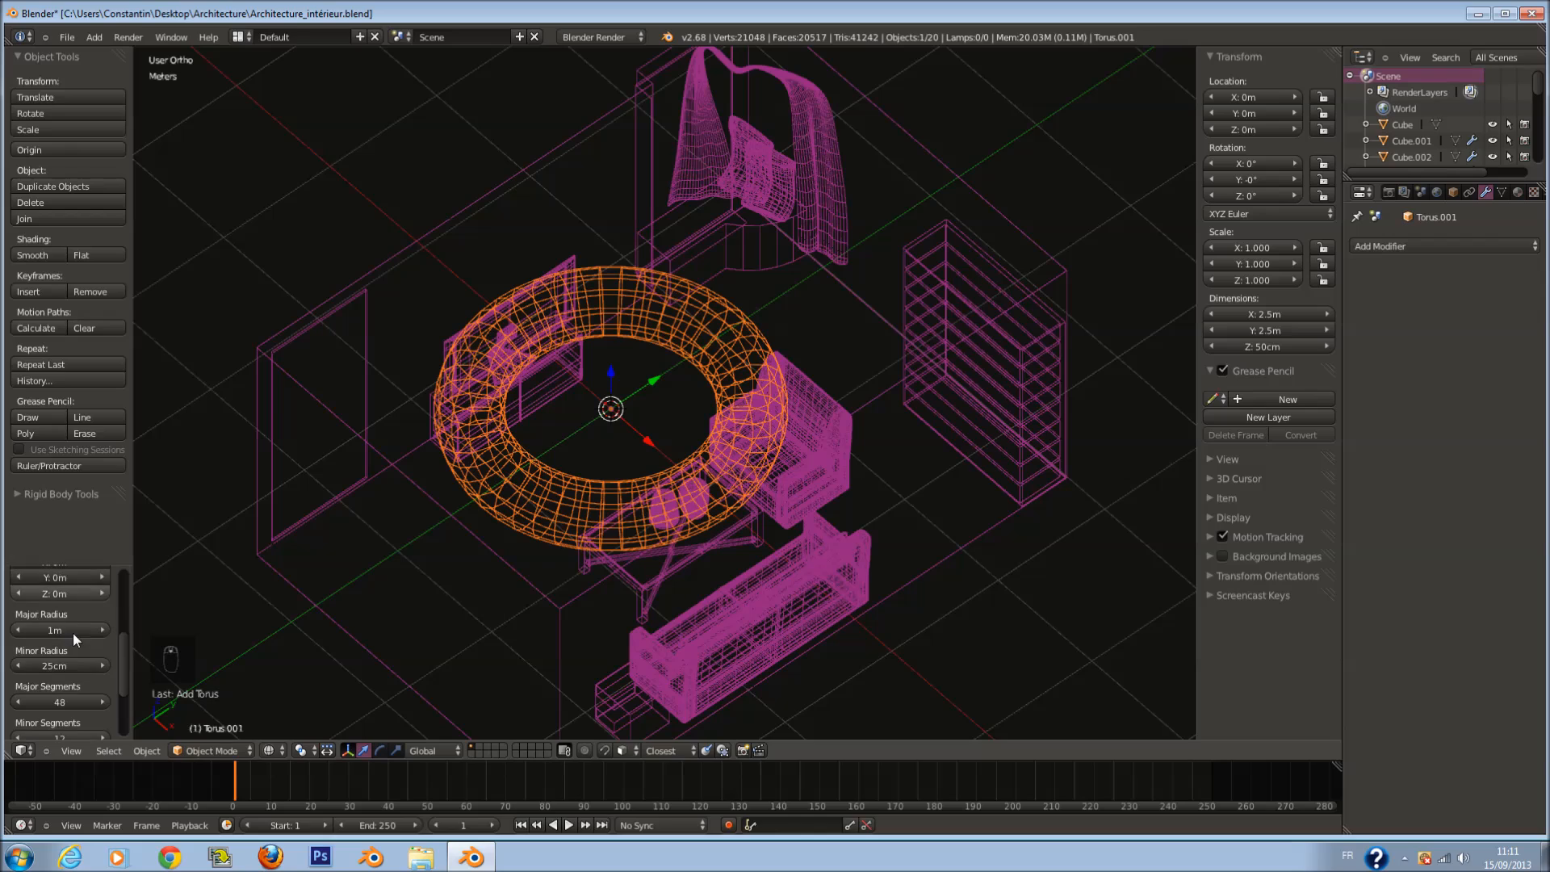
drag(84, 626, 152, 641)
mouse_move(66, 668)
mouse_down()
mouse_move(90, 670)
mouse_move(51, 668)
mouse_up()
key(s)
click(657, 424)
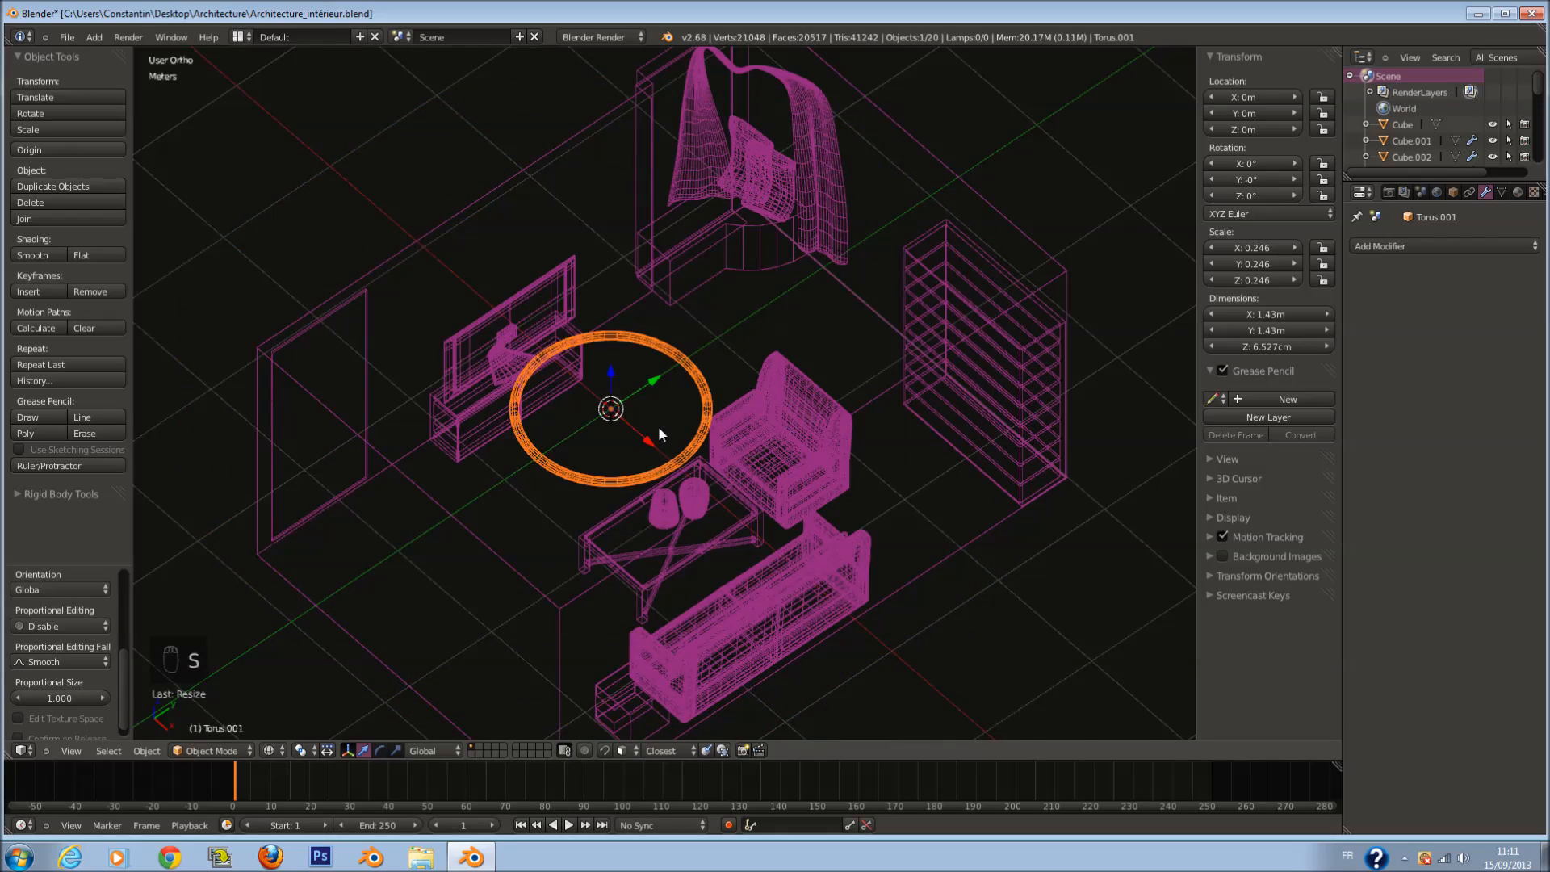
Step: Rotate the ring 90° upright in side view, move it level with the drape's top and save
key(KP_3)
text(r90)
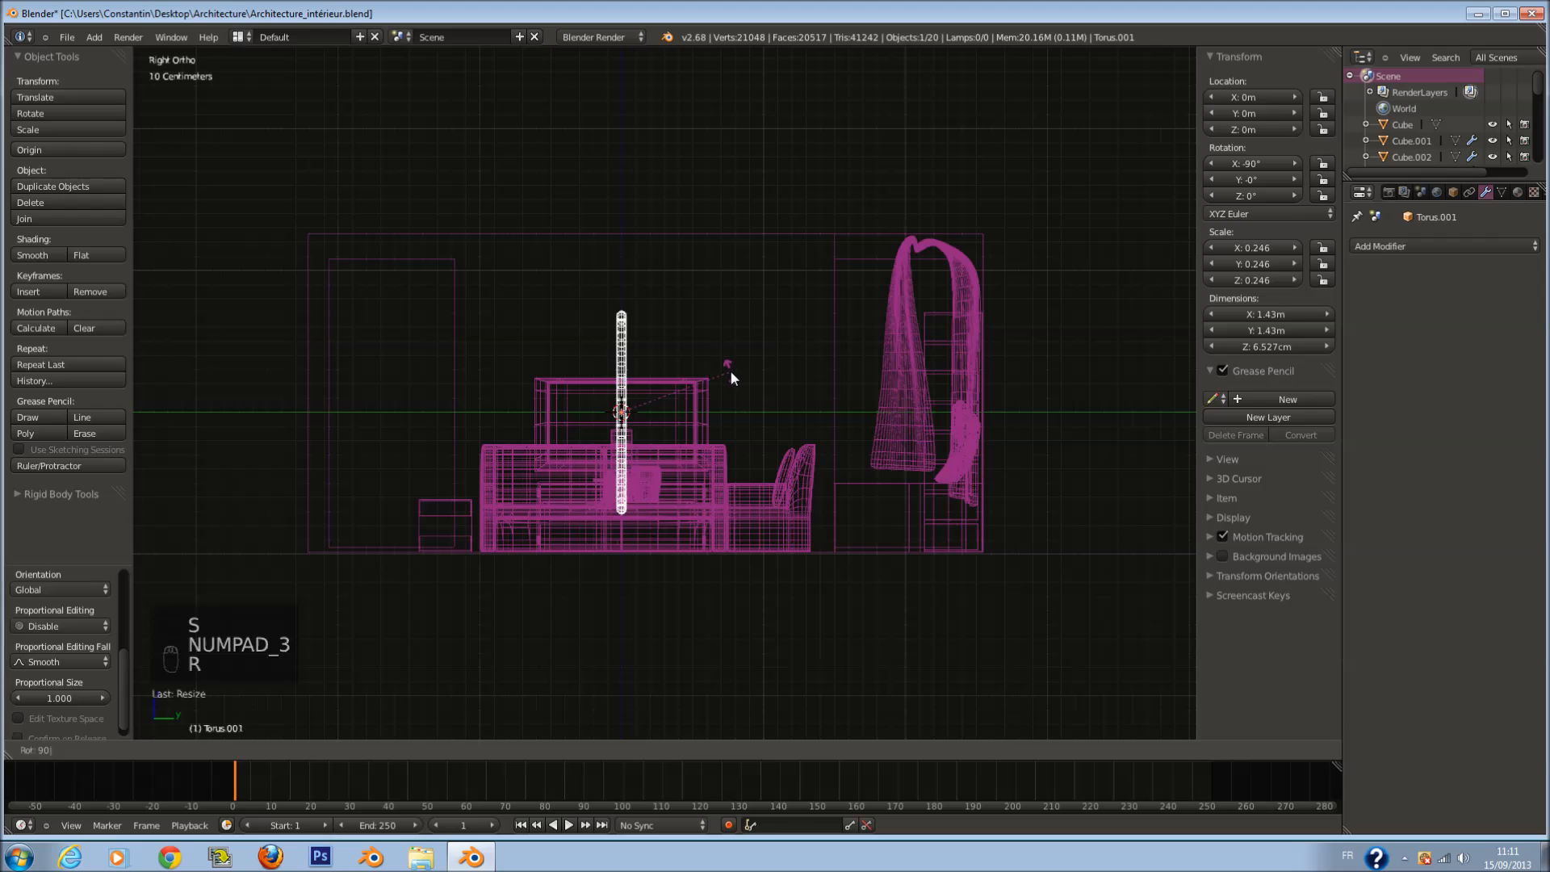
click(730, 370)
key(g)
click(1063, 196)
key(ctrl+s)
key(KP_Decimal)
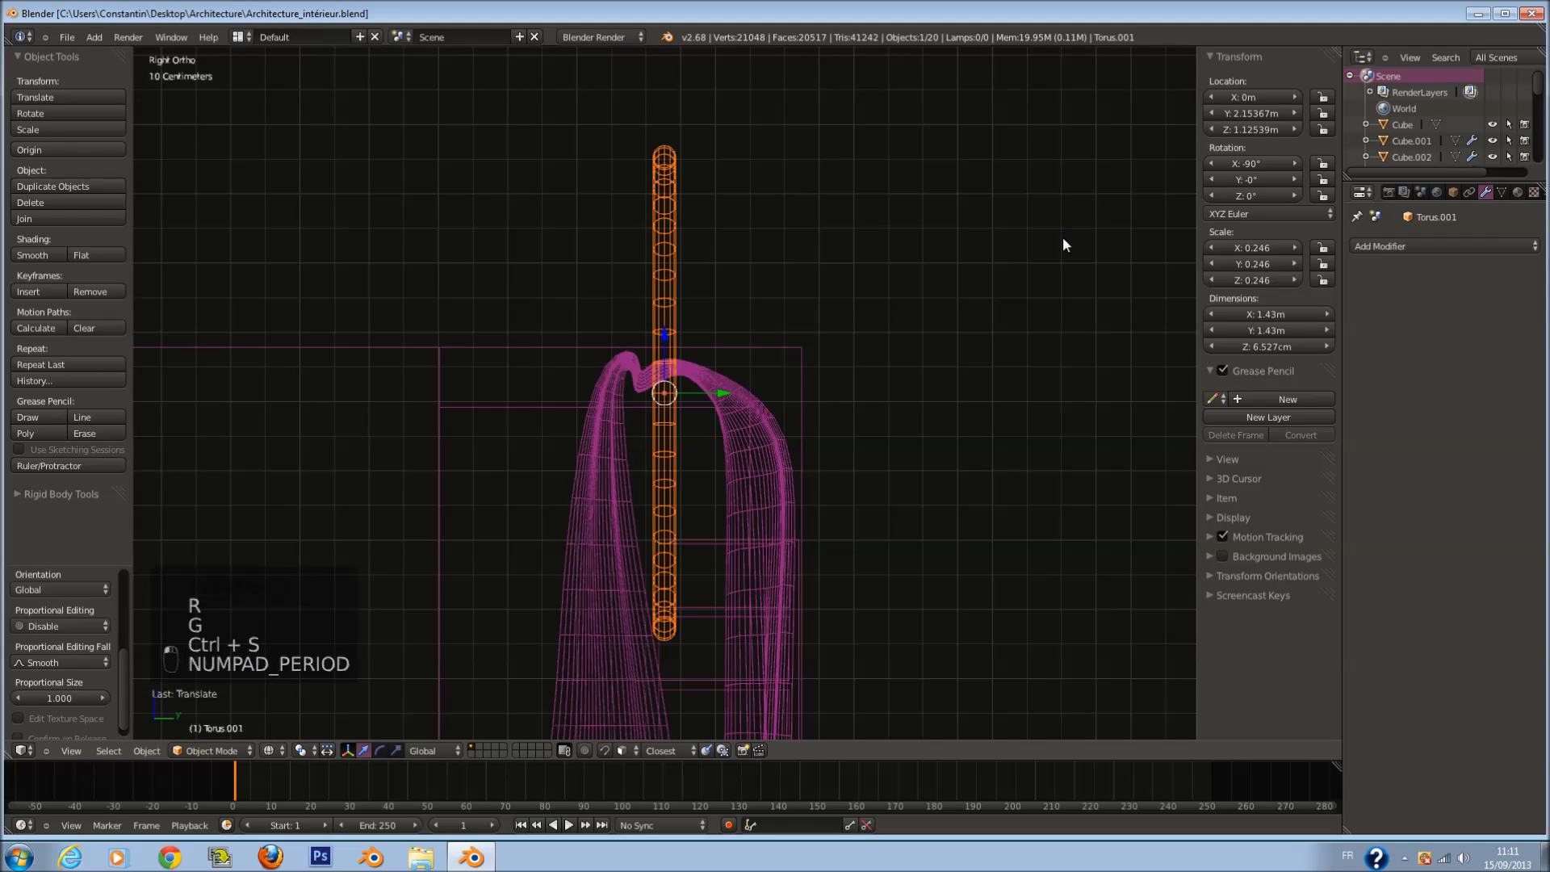
Step: Shrink the torus ring and move it in front view onto the drape's top band at about X -1.097 m
key(s)
click(775, 347)
key(s)
click(754, 360)
key(KP_1)
shift+middle_drag(773, 350, 876, 395)
key(ctrl+s)
key(g)
click(269, 362)
Step: Resize the ring around the drape's top band to a scale of about 0.030
key(s)
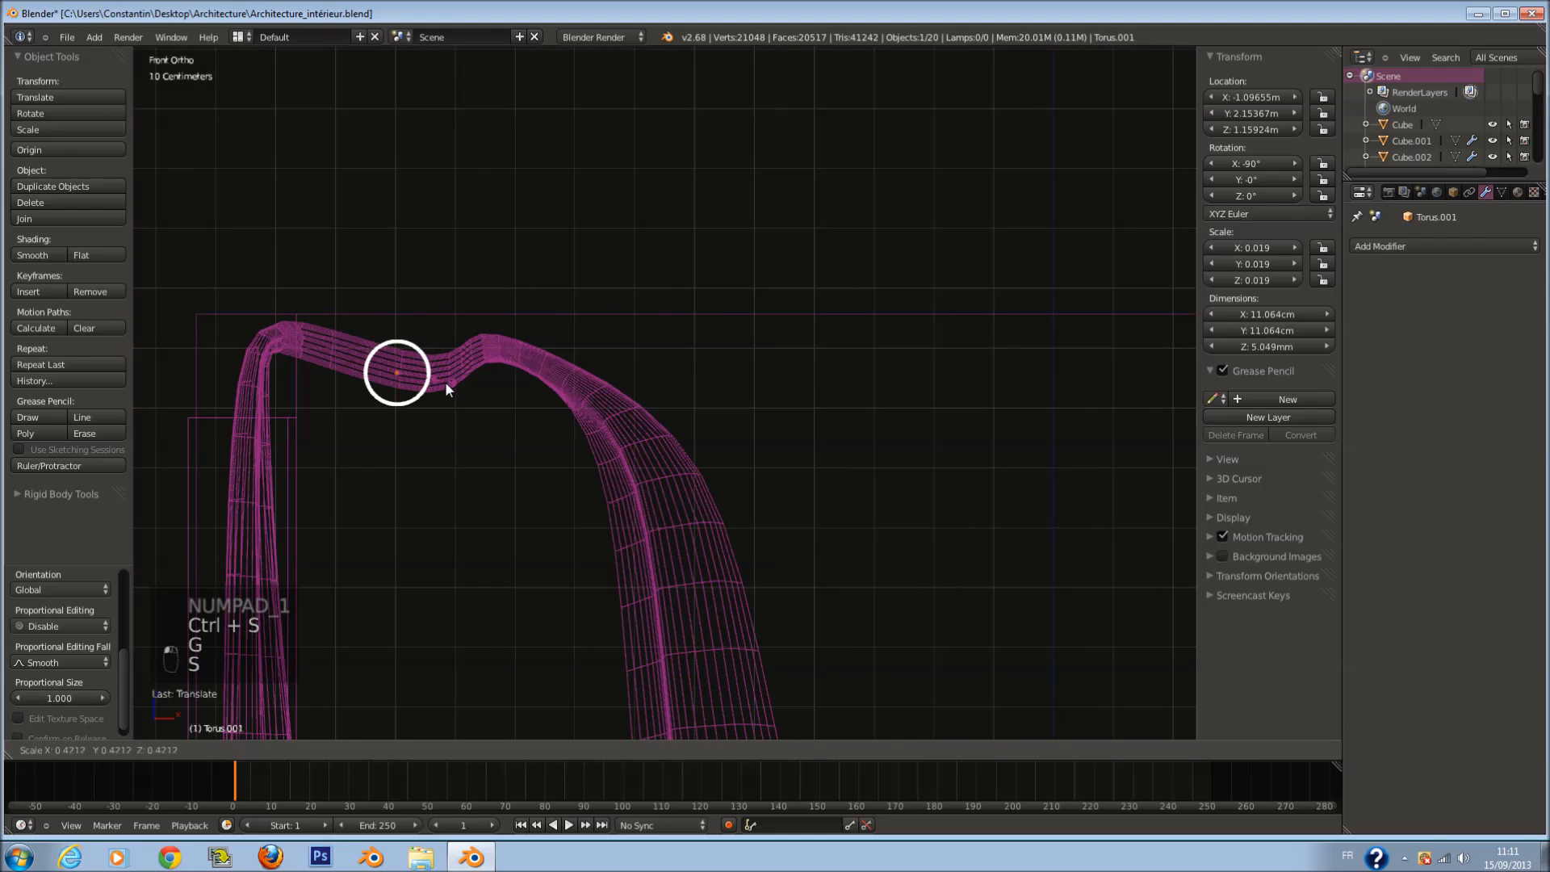
click(445, 389)
key(z)
key(s)
click(511, 321)
Step: Rotate the ring to about -49.3° around Z in top view and move it onto the narrow fabric band
key(KP_7)
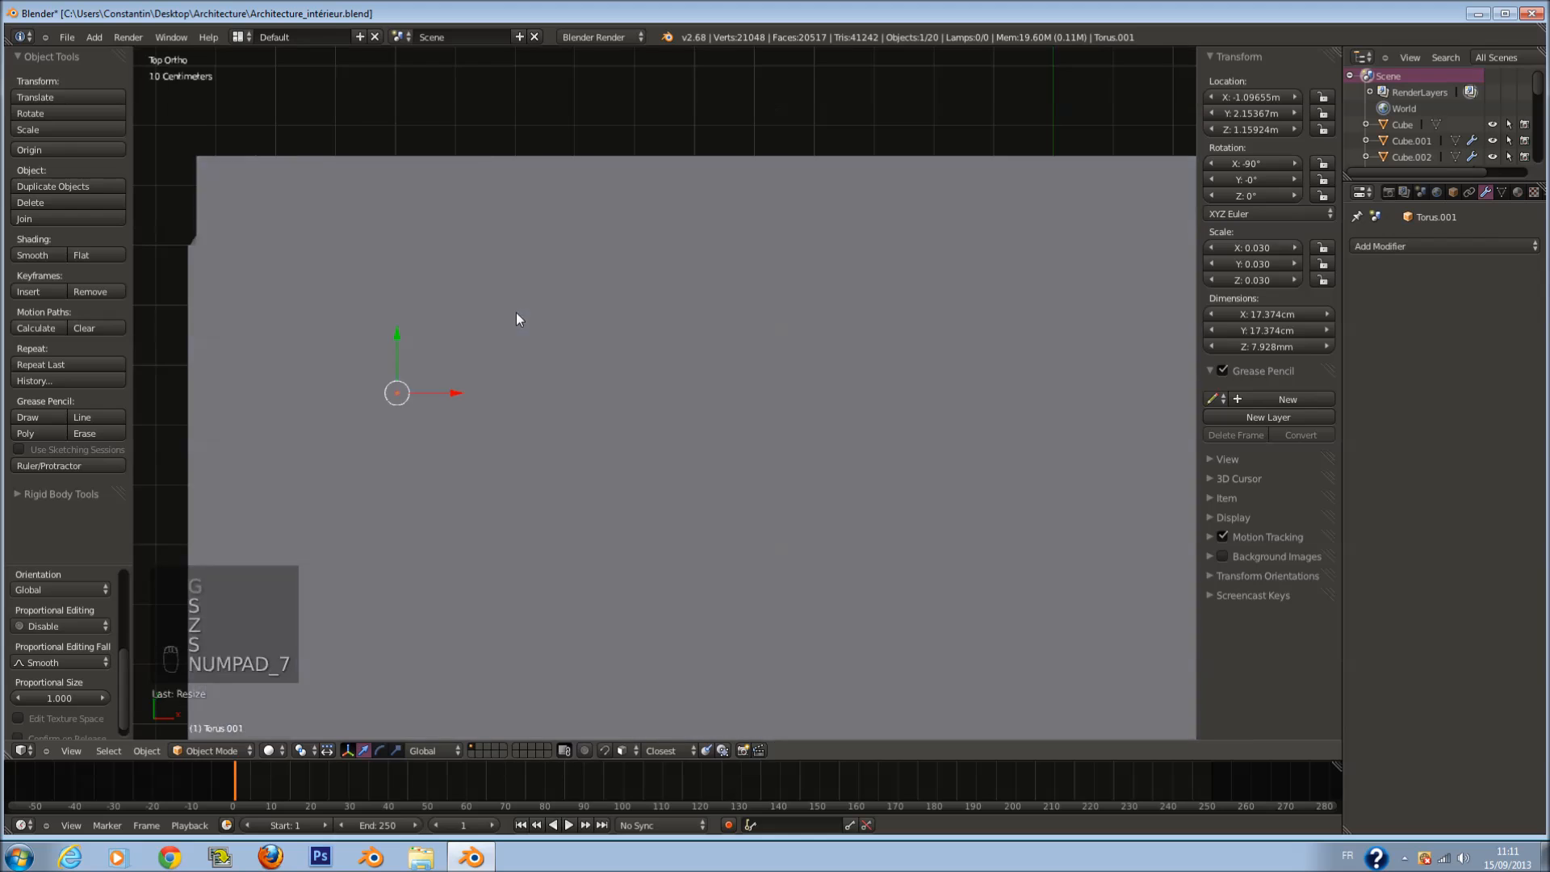
key(z)
key(r)
click(551, 509)
key(g)
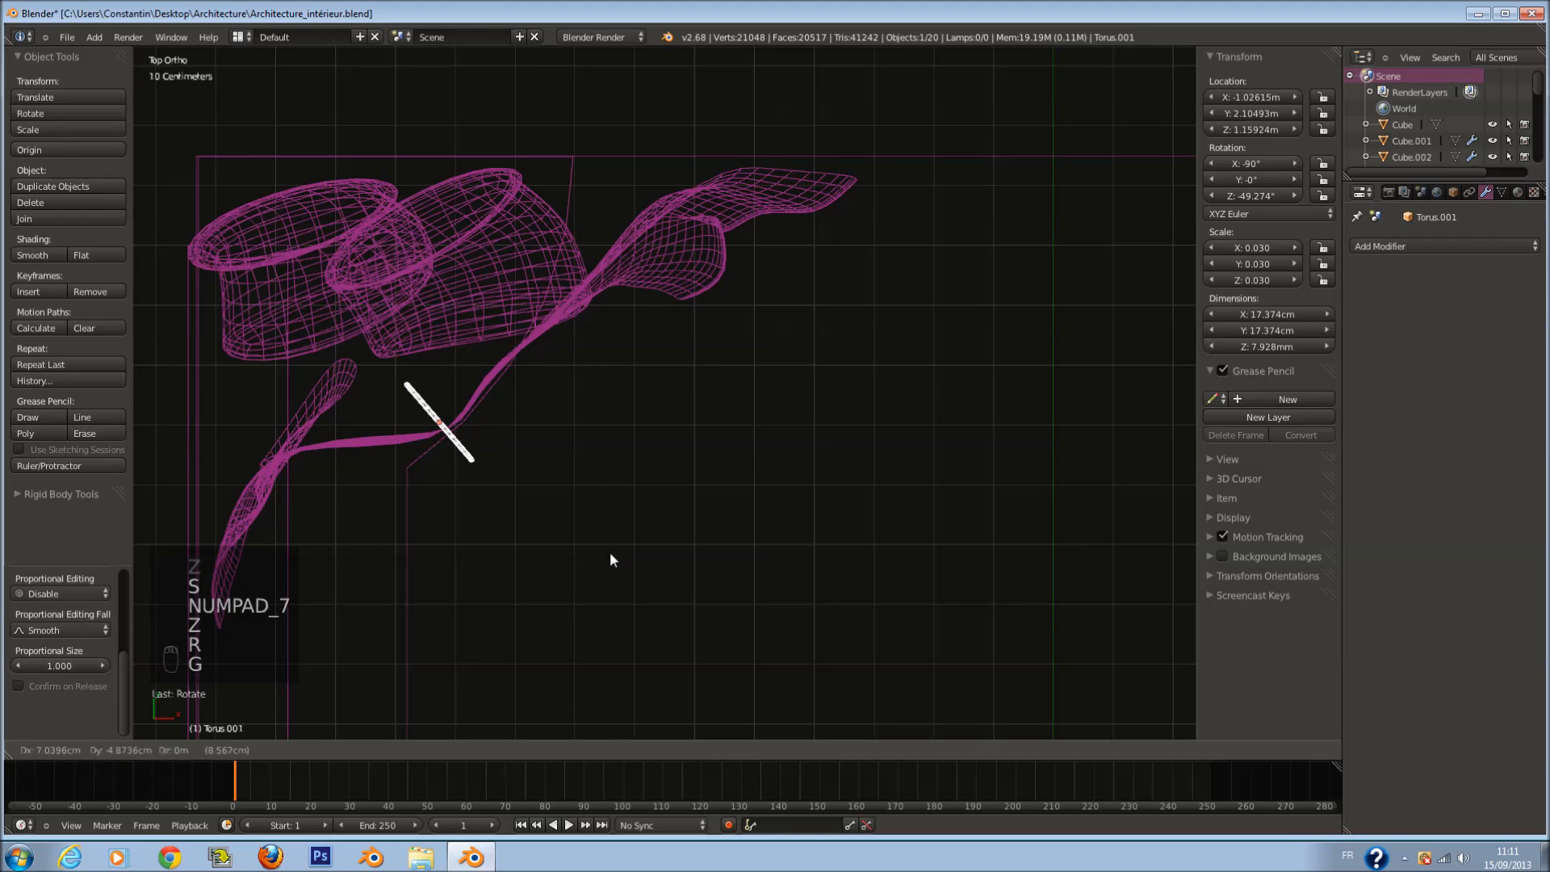
click(614, 555)
Step: In side view, raise the ring to about Z 1.202 m over the band and shrink it to scale 0.017
key(KP_3)
scroll(647, 486, up, 4)
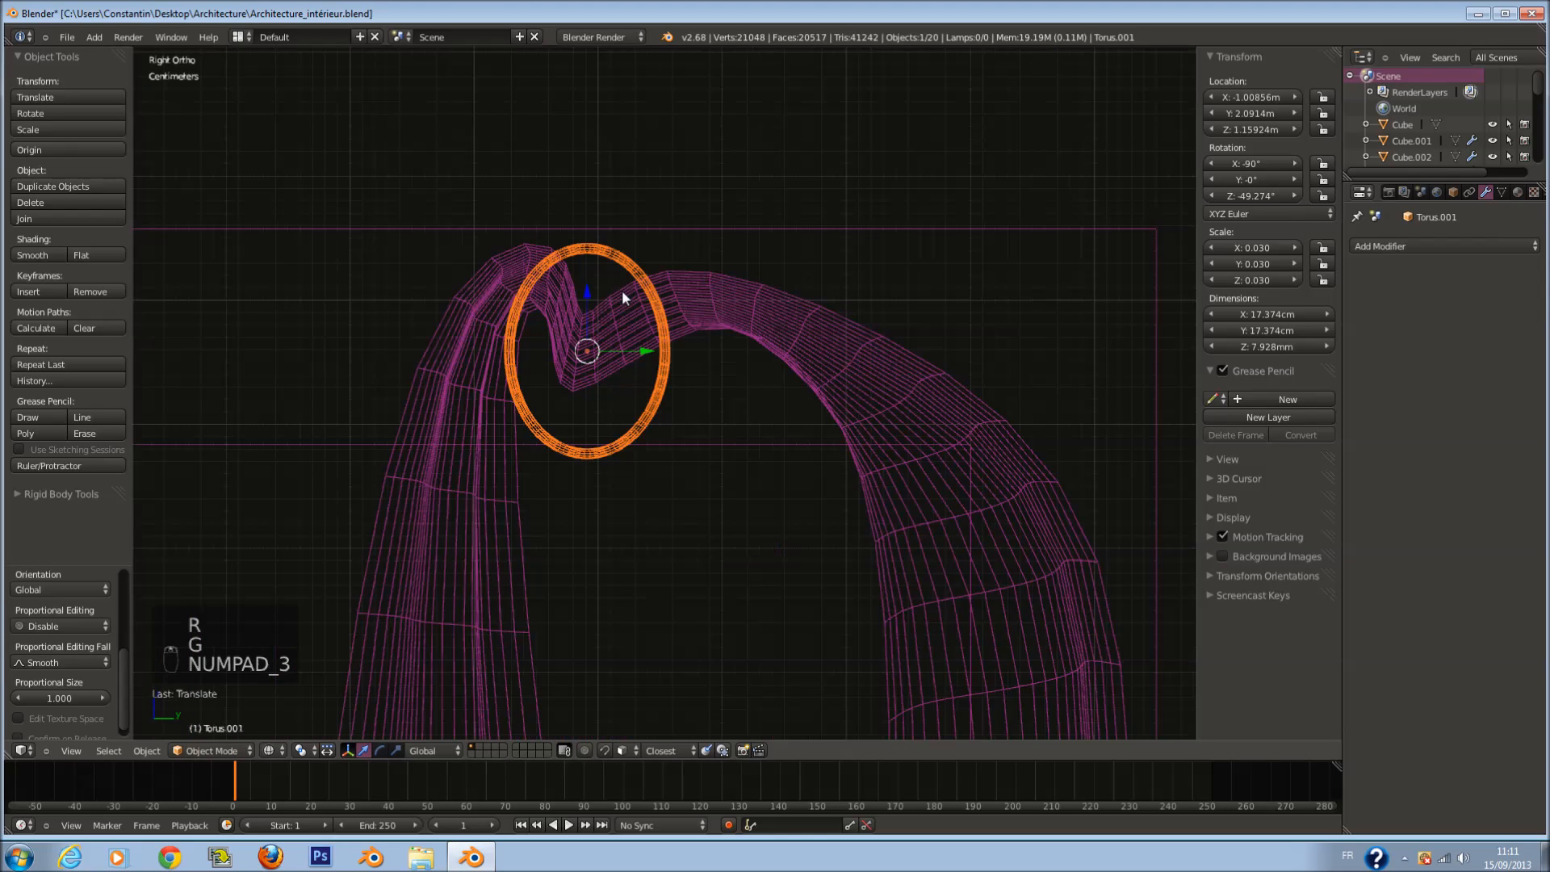
scroll(622, 289, up, 1)
key(g)
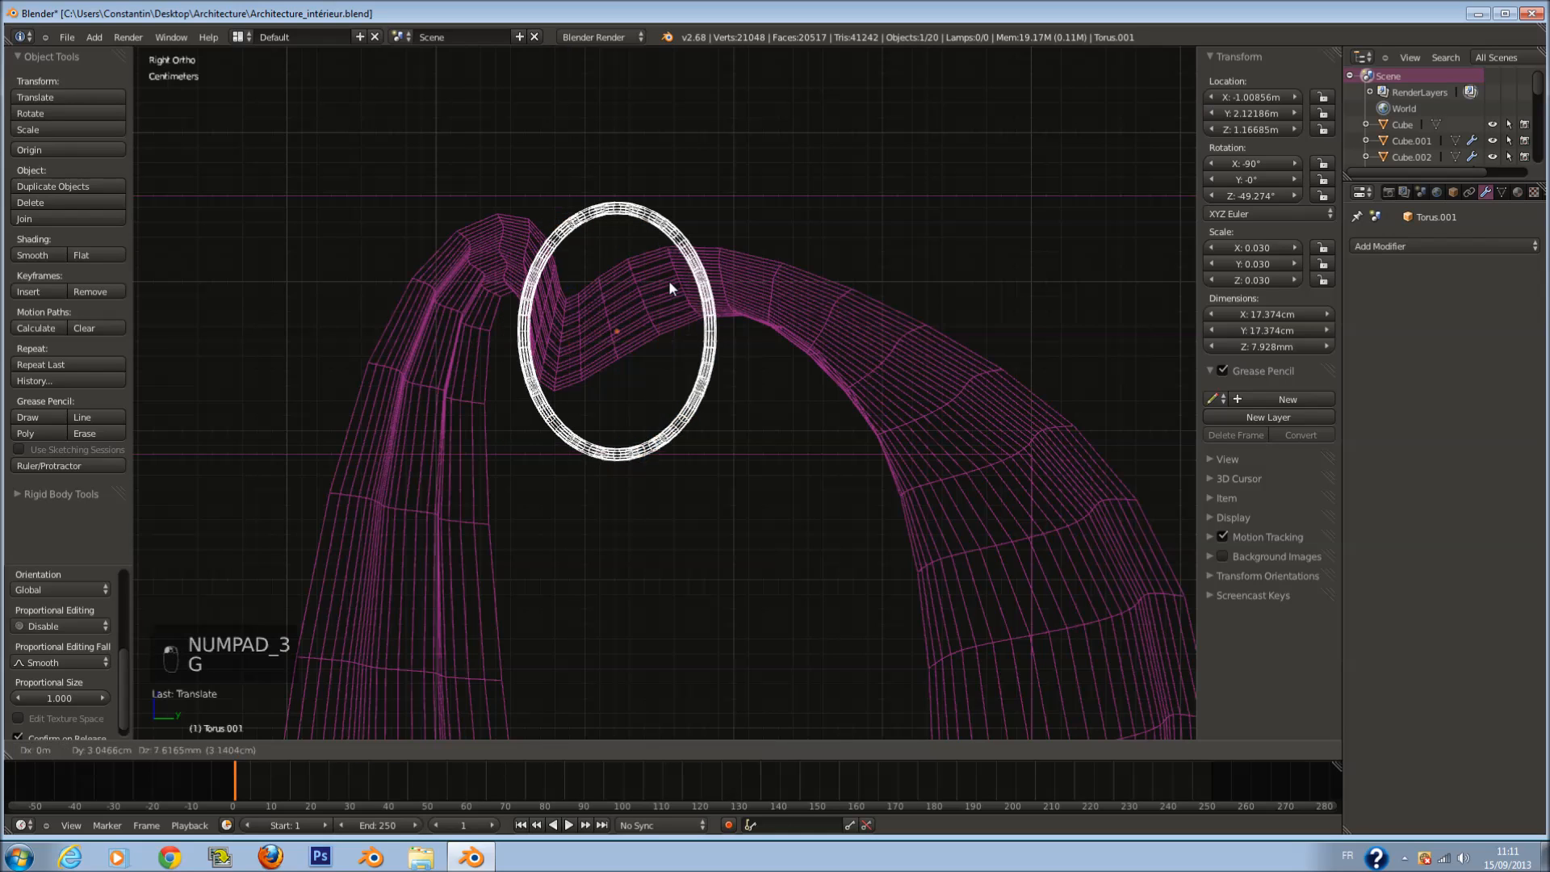
click(694, 171)
key(s)
click(796, 234)
key(g)
click(788, 319)
key(s)
click(767, 318)
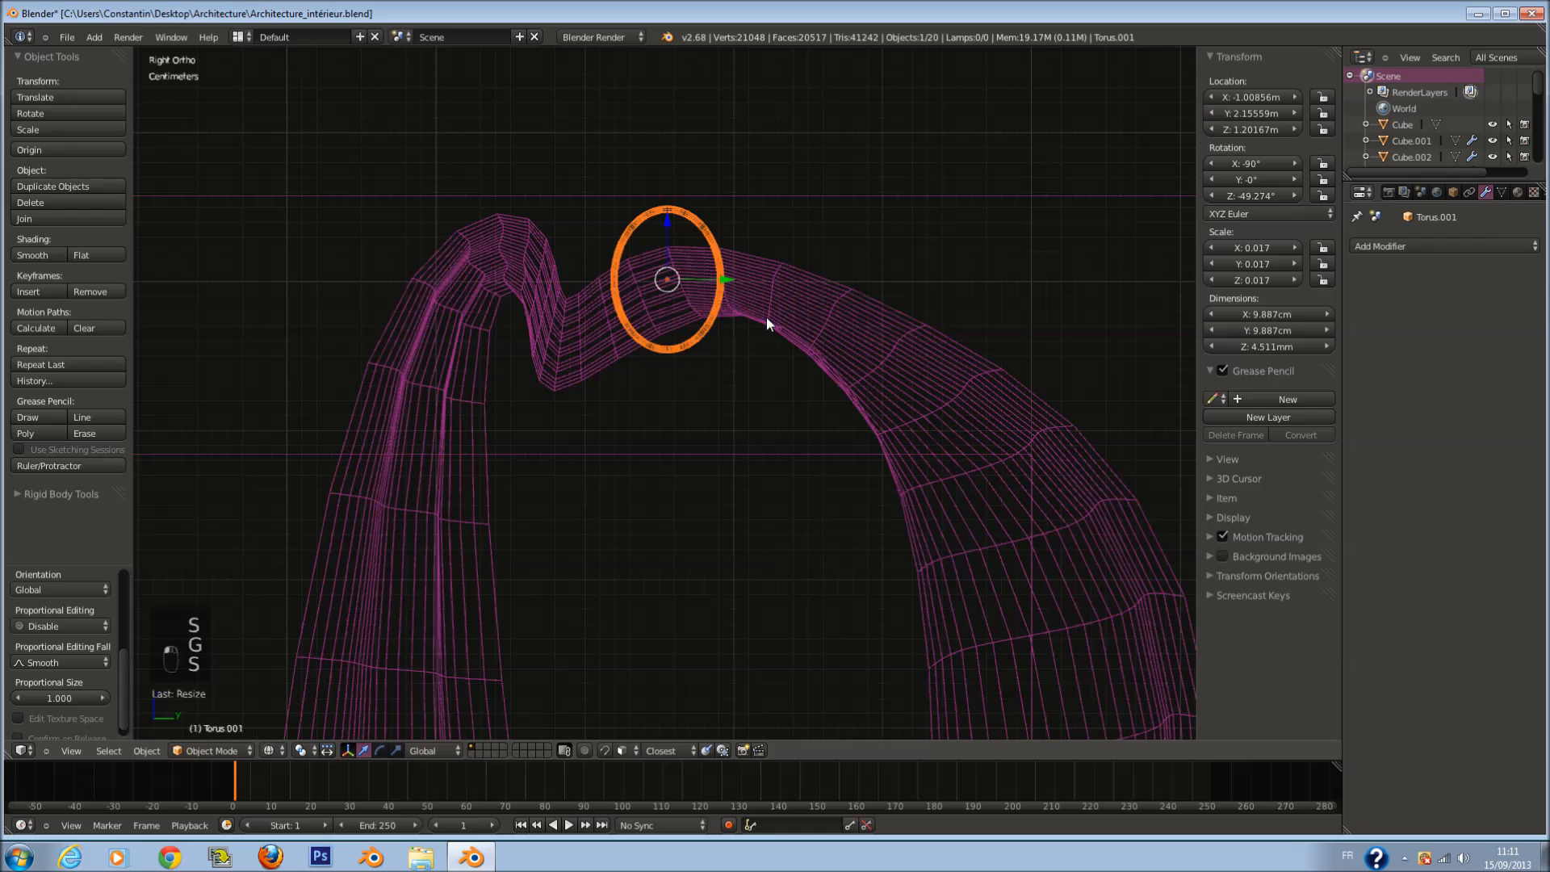
Step: In shaded front view, move the ring around the drape's dip at about X -99.6 cm, Z 1.184 m
key(KP_1)
key(z)
scroll(802, 182, down, 2)
ctrl+scroll(541, 383, down, 11)
scroll(593, 257, up, 3)
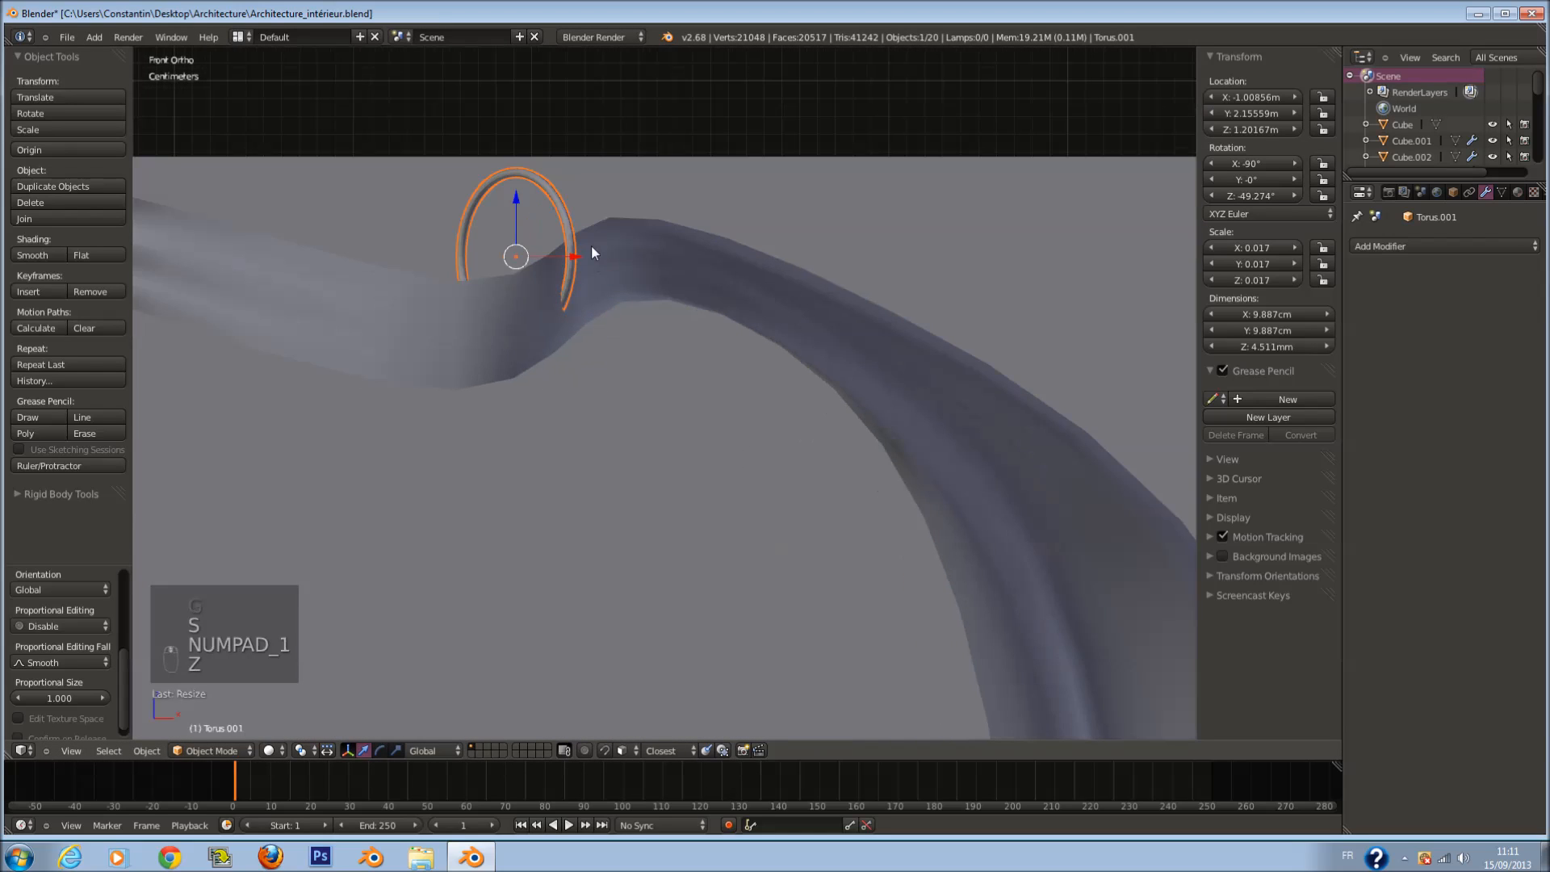
drag(517, 196, 593, 291)
key(g)
click(581, 233)
Step: Hide the room walls behind the drape and focus the view on the ring
middle_drag(624, 255, 603, 273)
scroll(635, 171, down, 4)
right_click(798, 276)
key(h)
right_click(618, 311)
key(KP_Decimal)
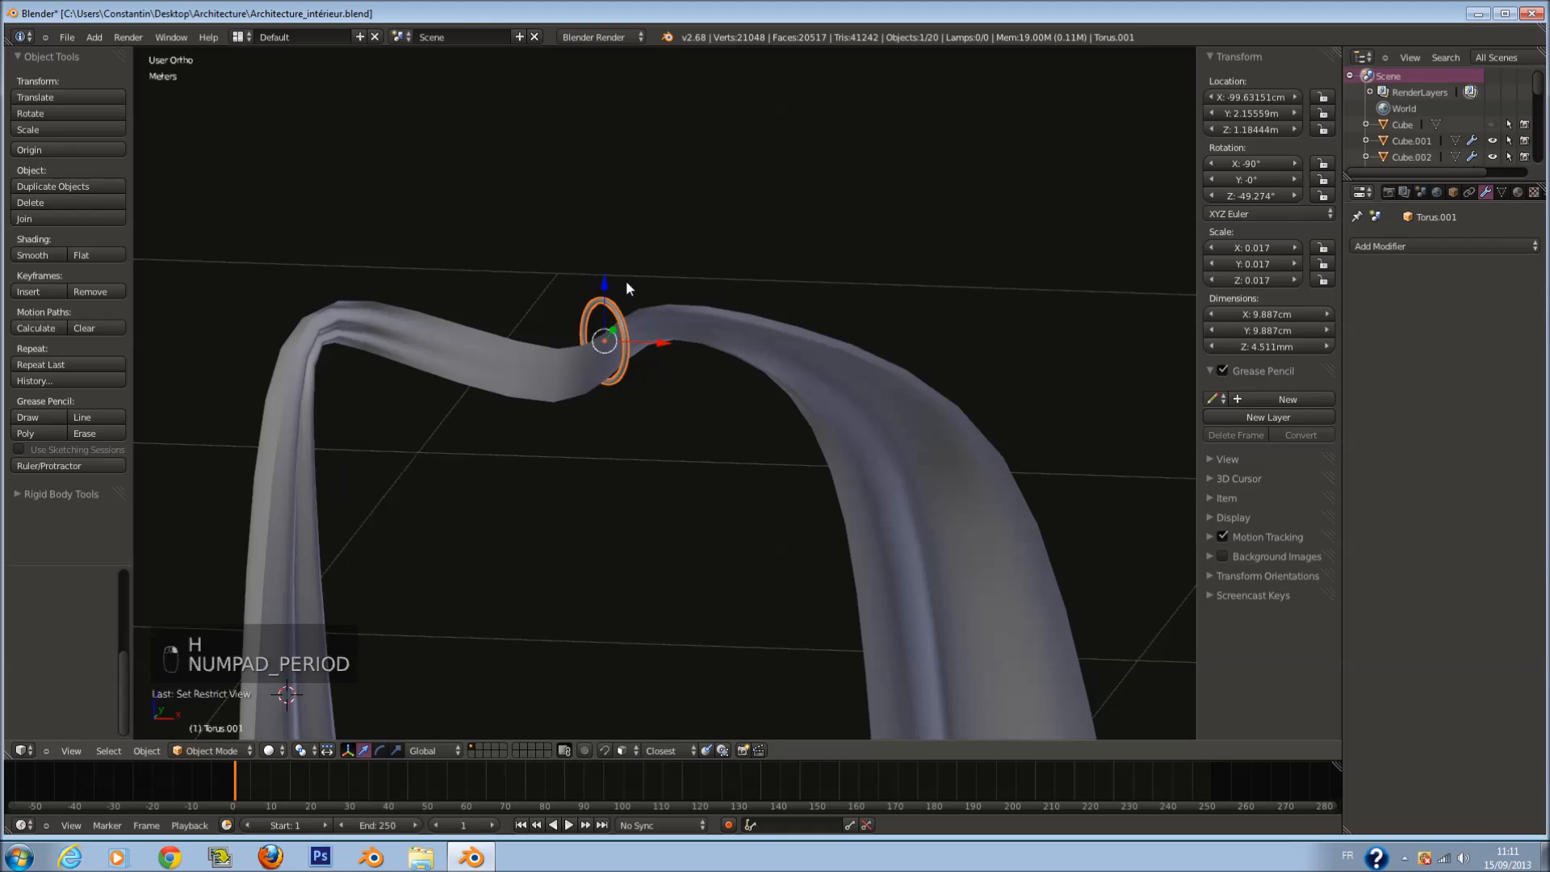
Step: Adjust the ring's position around the fabric band and rotate it to about -58.3° around Z
middle_drag(723, 361, 636, 352)
scroll(708, 376, up, 2)
key(g)
click(536, 231)
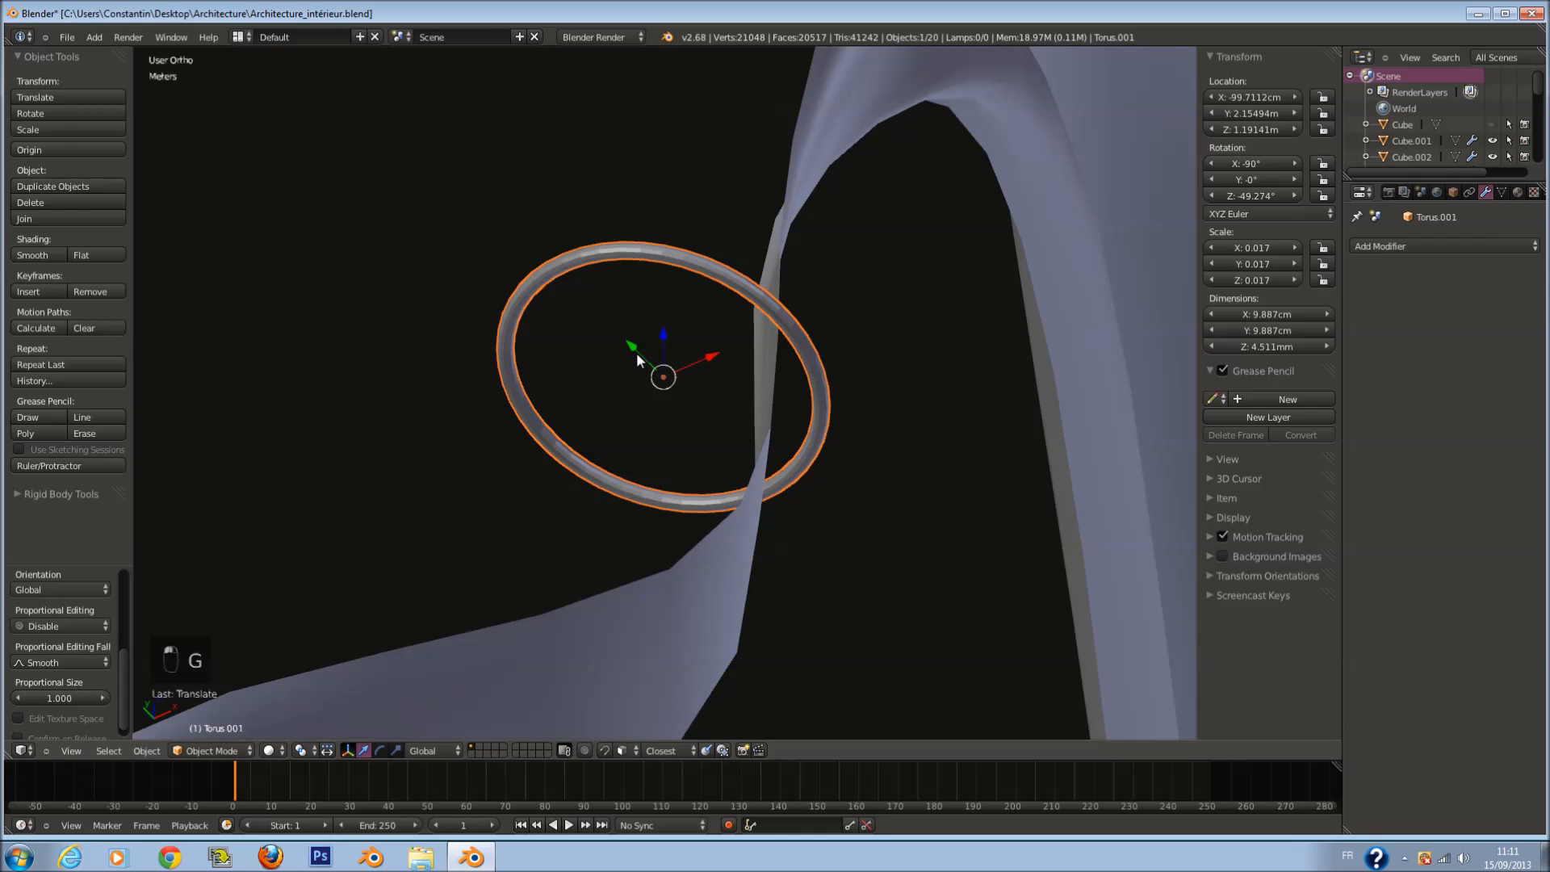
key(r)
click(869, 396)
key(KP_7)
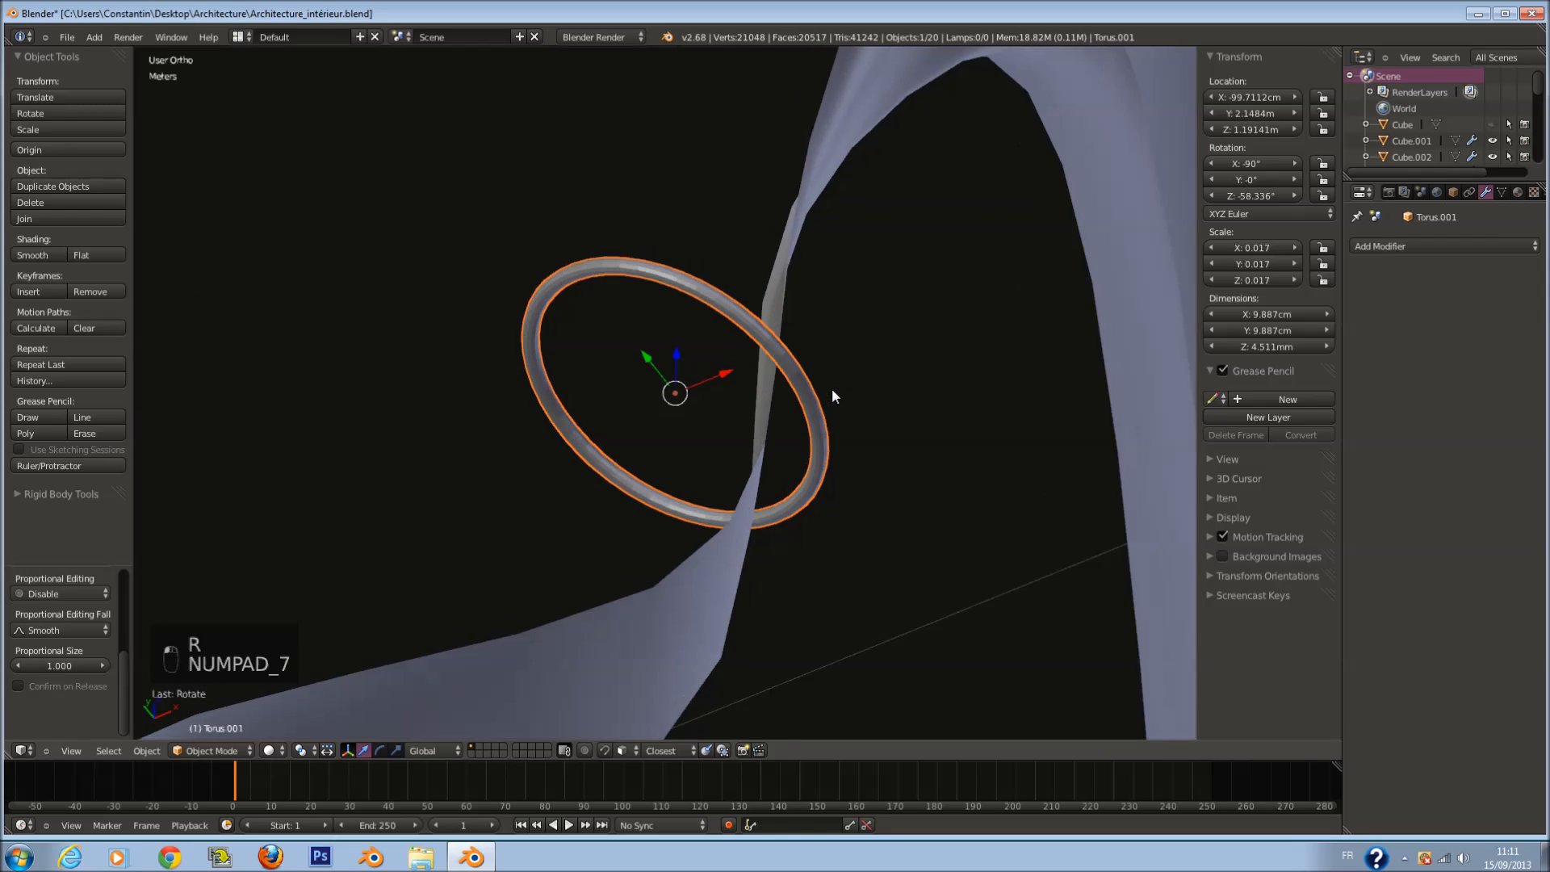
Step: Duplicate the ring, place the copy around the other end of the drape's top band at about Y 2.074 m and save
scroll(826, 386, down, 6)
shift+middle_drag(662, 396, 710, 271)
scroll(792, 398, up, 2)
key(shift+d)
click(521, 352)
mouse_move(520, 344)
middle_down()
mouse_move(646, 308)
mouse_move(531, 332)
middle_up()
key(g)
key(y)
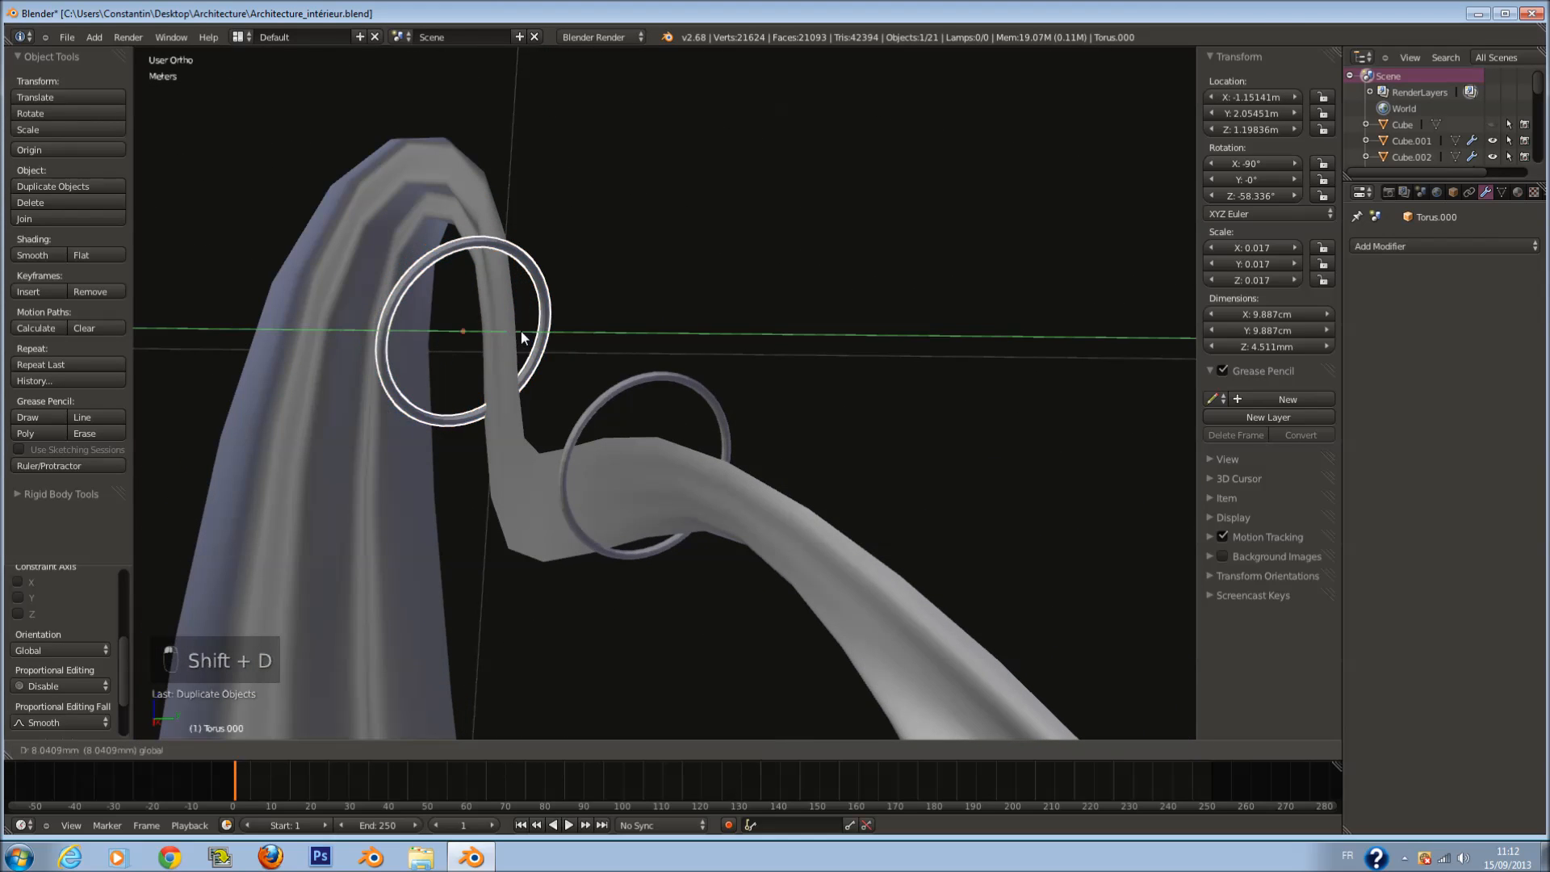
click(555, 333)
middle_drag(556, 333, 654, 330)
key(ctrl+s)
Step: Tilt the copied ring in front view to follow the band's slope, re-centre it and enlarge it to scale 0.018
key(KP_1)
key(r)
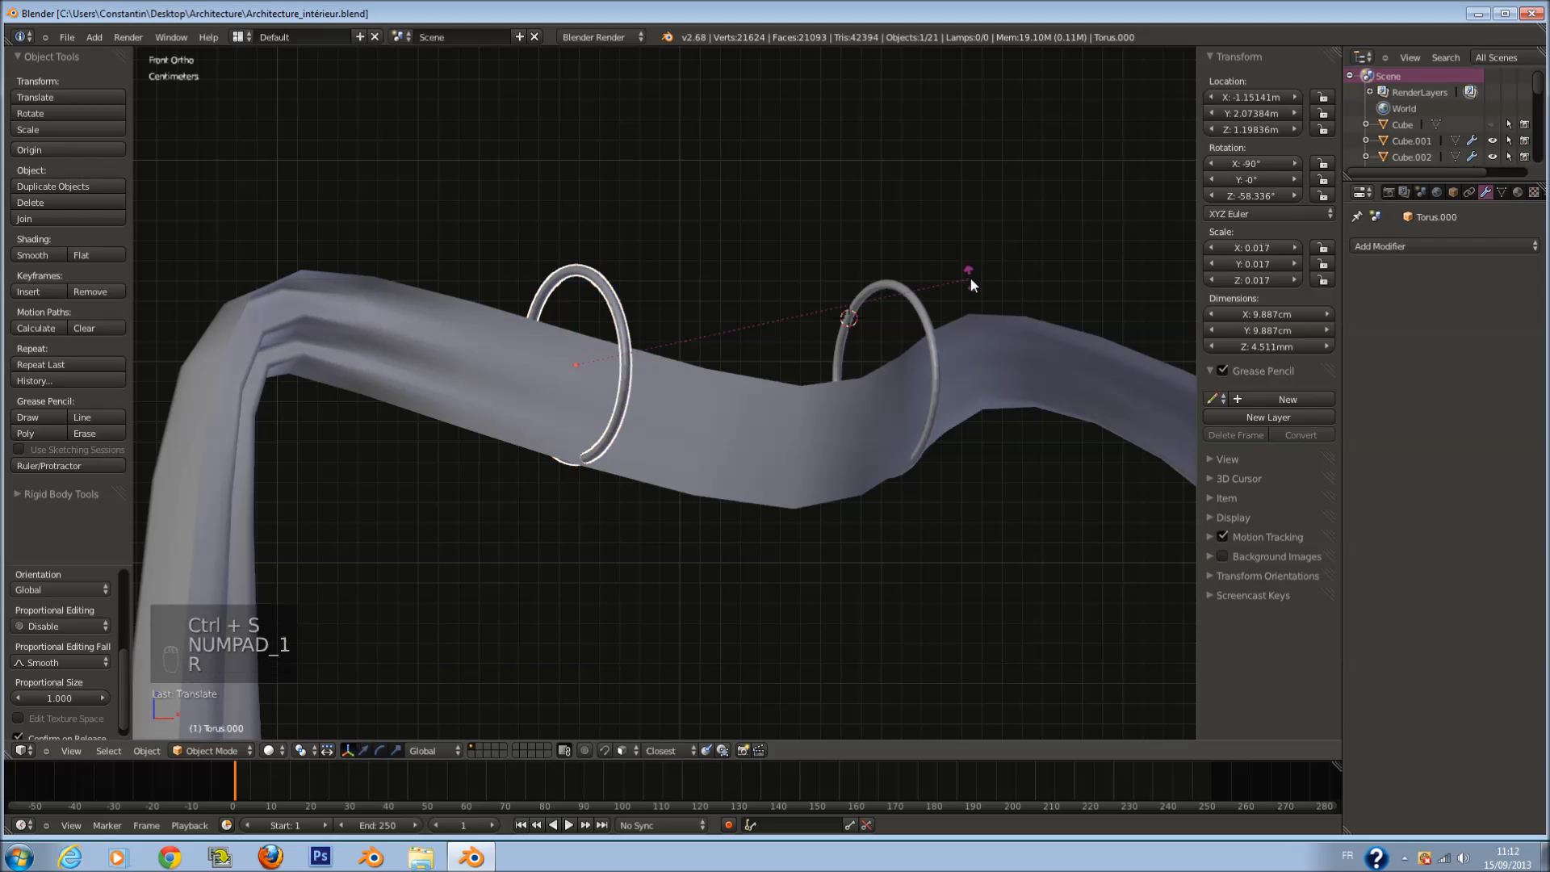
click(980, 388)
key(g)
click(967, 420)
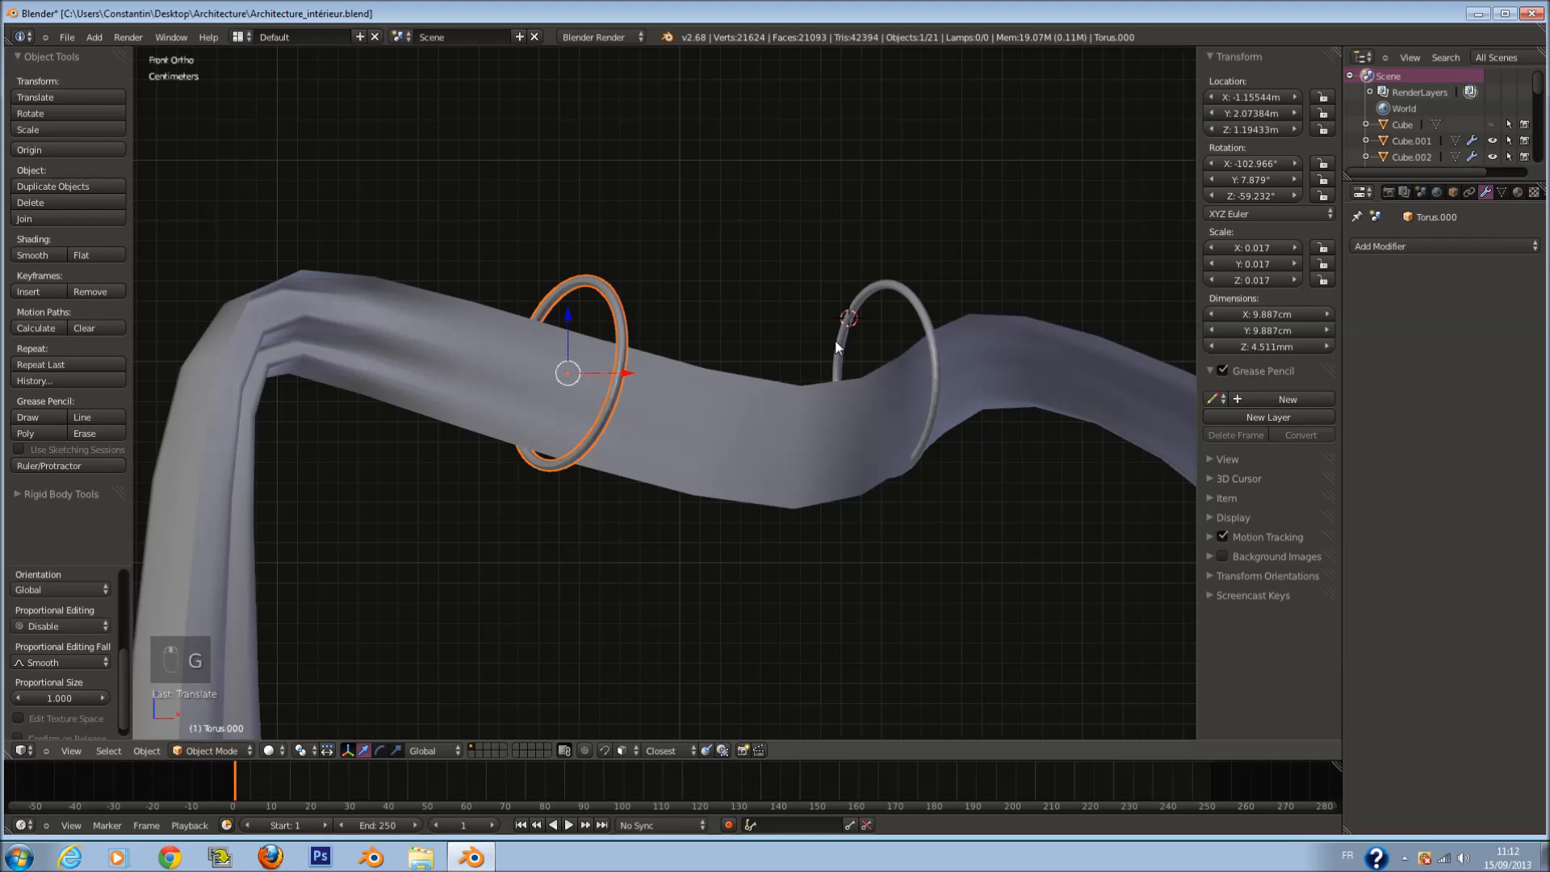
scroll(789, 349, down, 1)
scroll(734, 366, up, 1)
key(s)
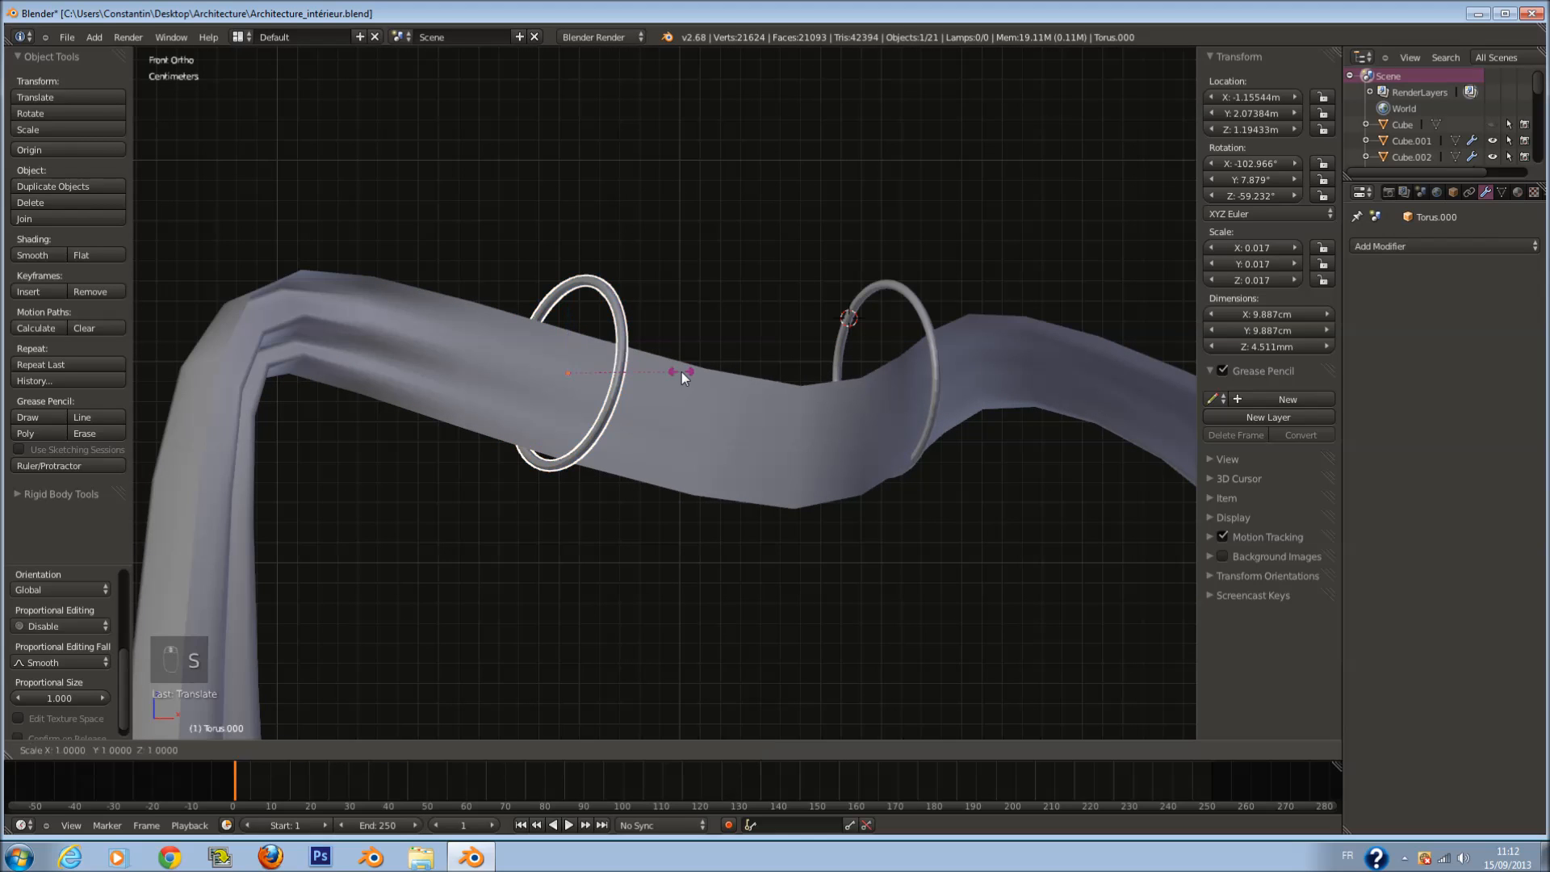
click(688, 378)
key(g)
click(687, 373)
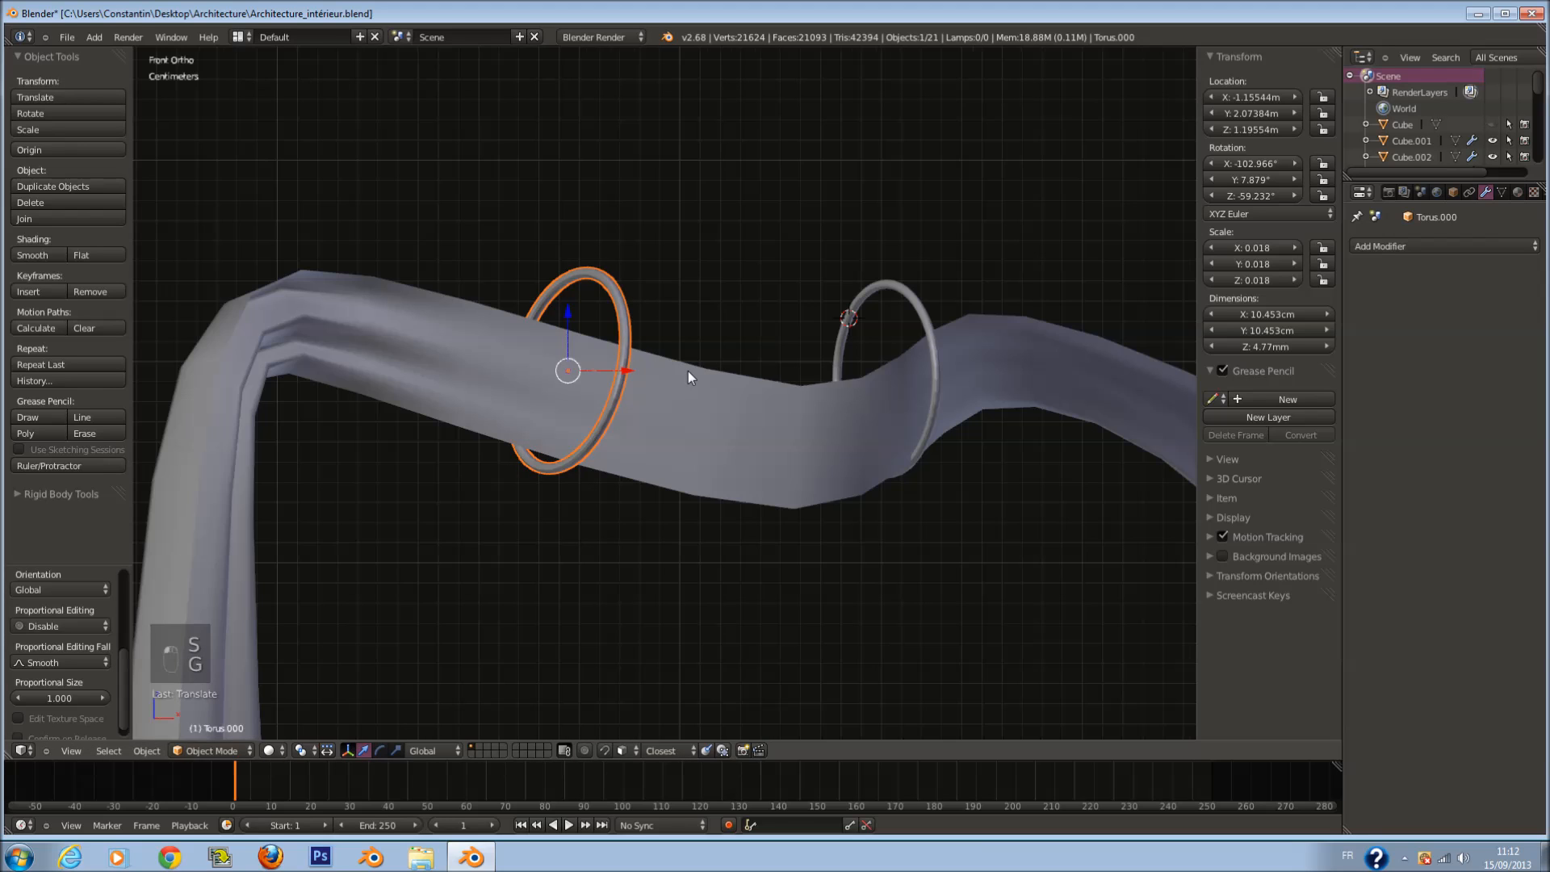
Step: Duplicate the tilted ring, shrink the copy to scale 0.007 and move it to the top of the large ring
scroll(688, 371, up, 1)
key(shift+d)
key(s)
click(583, 321)
key(g)
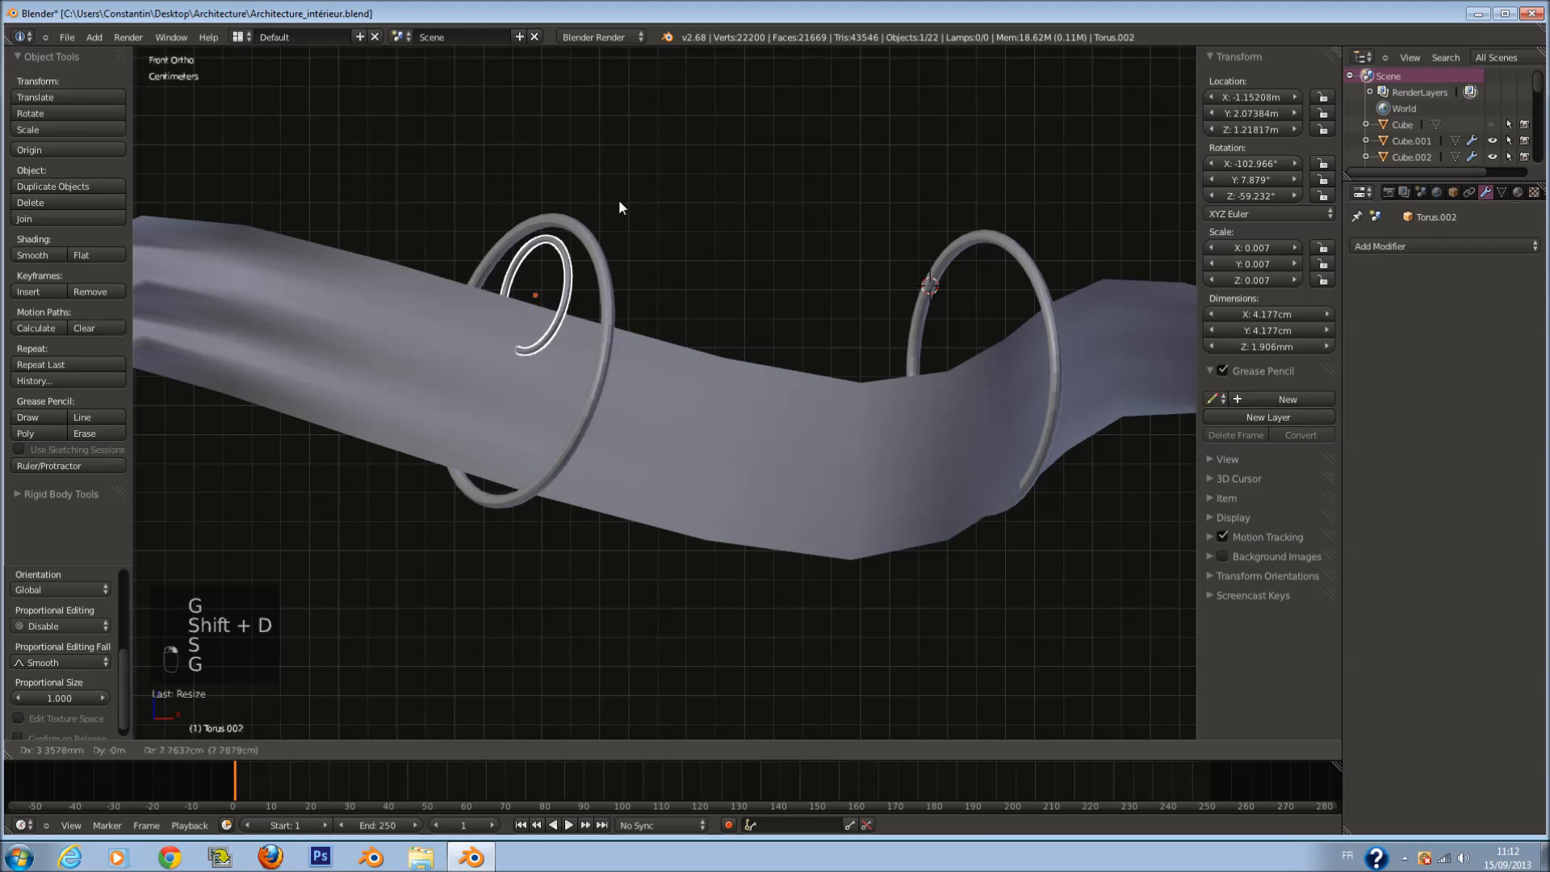
click(643, 108)
key(KP_Decimal)
Step: Rotate the small ring around Z to about -133.6° so it crosses the large ring
middle_drag(643, 109, 822, 328)
key(e)
key(e)
key(r)
key(z)
click(777, 540)
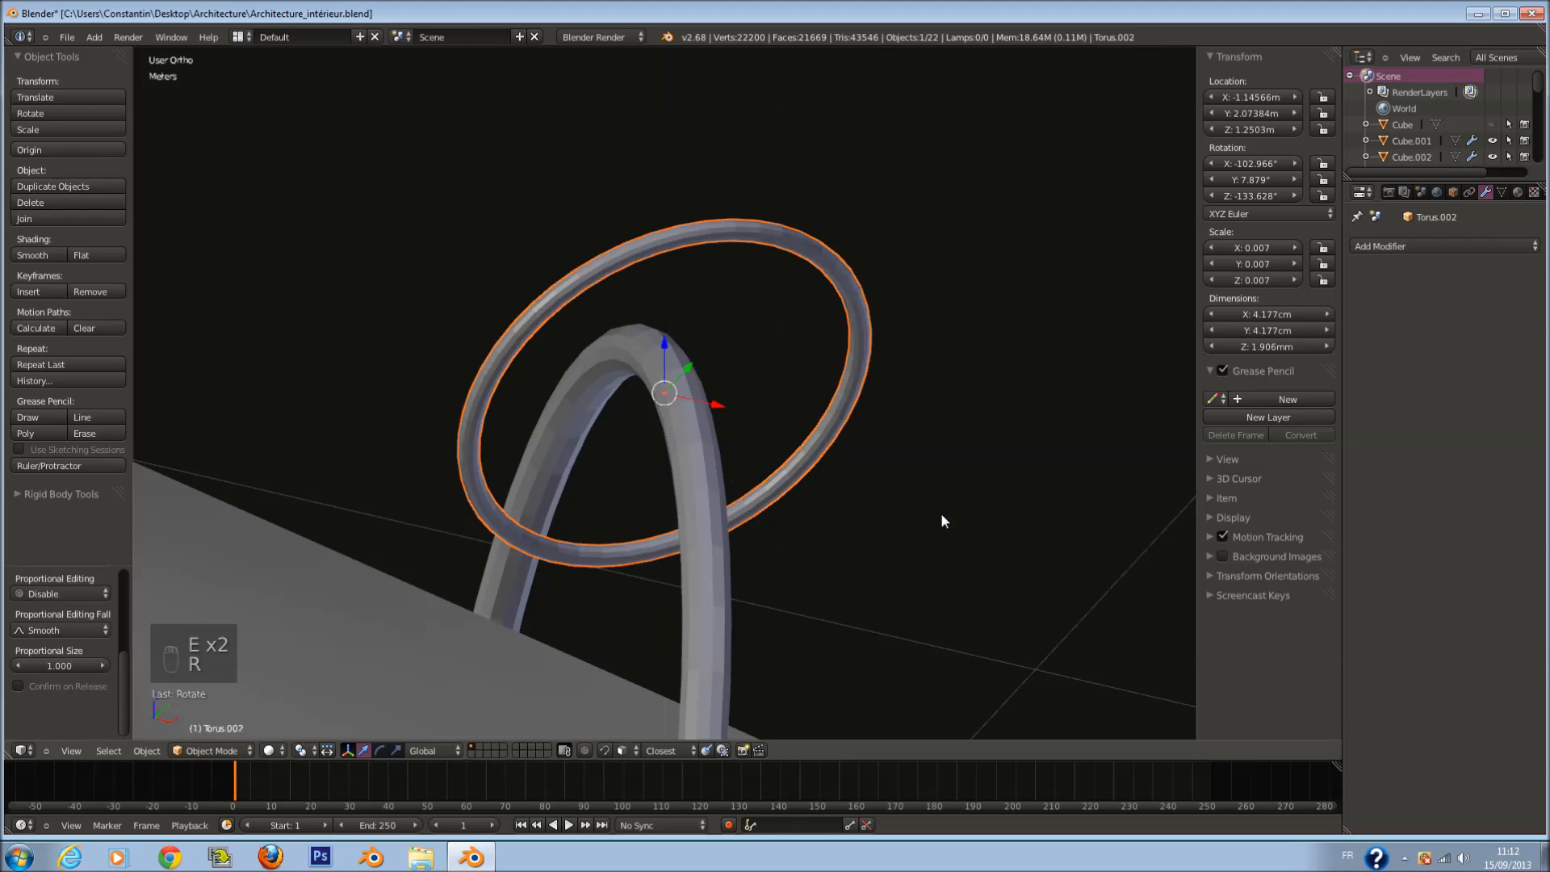
Step: Shrink the small ring to scale 0.005, position it linked through the top of the large ring and save
key(s)
click(862, 478)
drag(655, 329, 671, 280)
click(693, 254)
middle_drag(744, 339, 708, 309)
key(g)
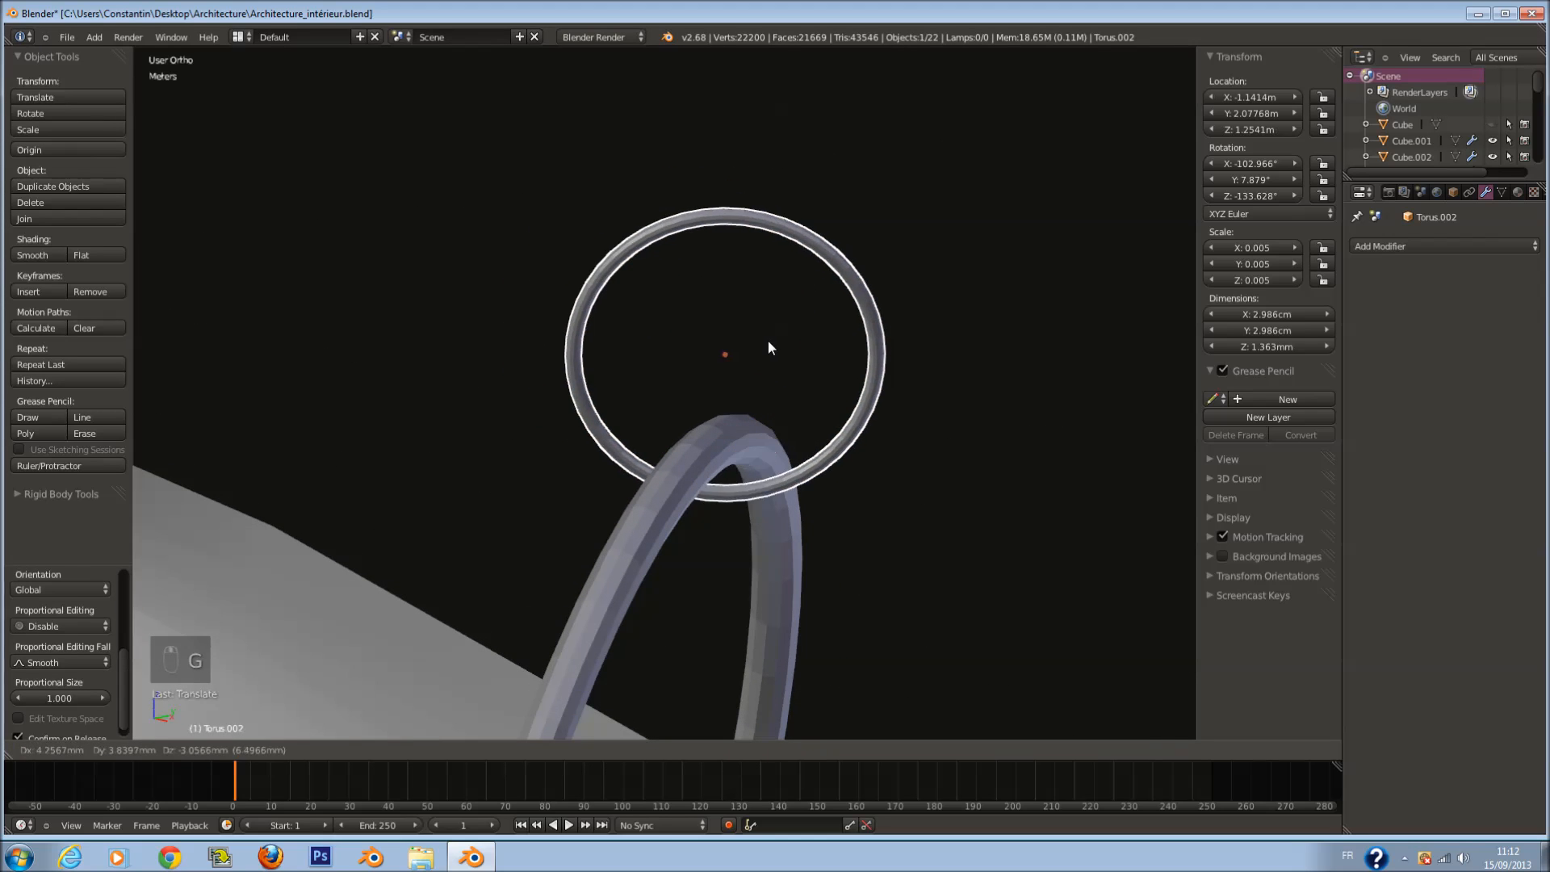
click(767, 327)
scroll(775, 339, down, 5)
key(ctrl+s)
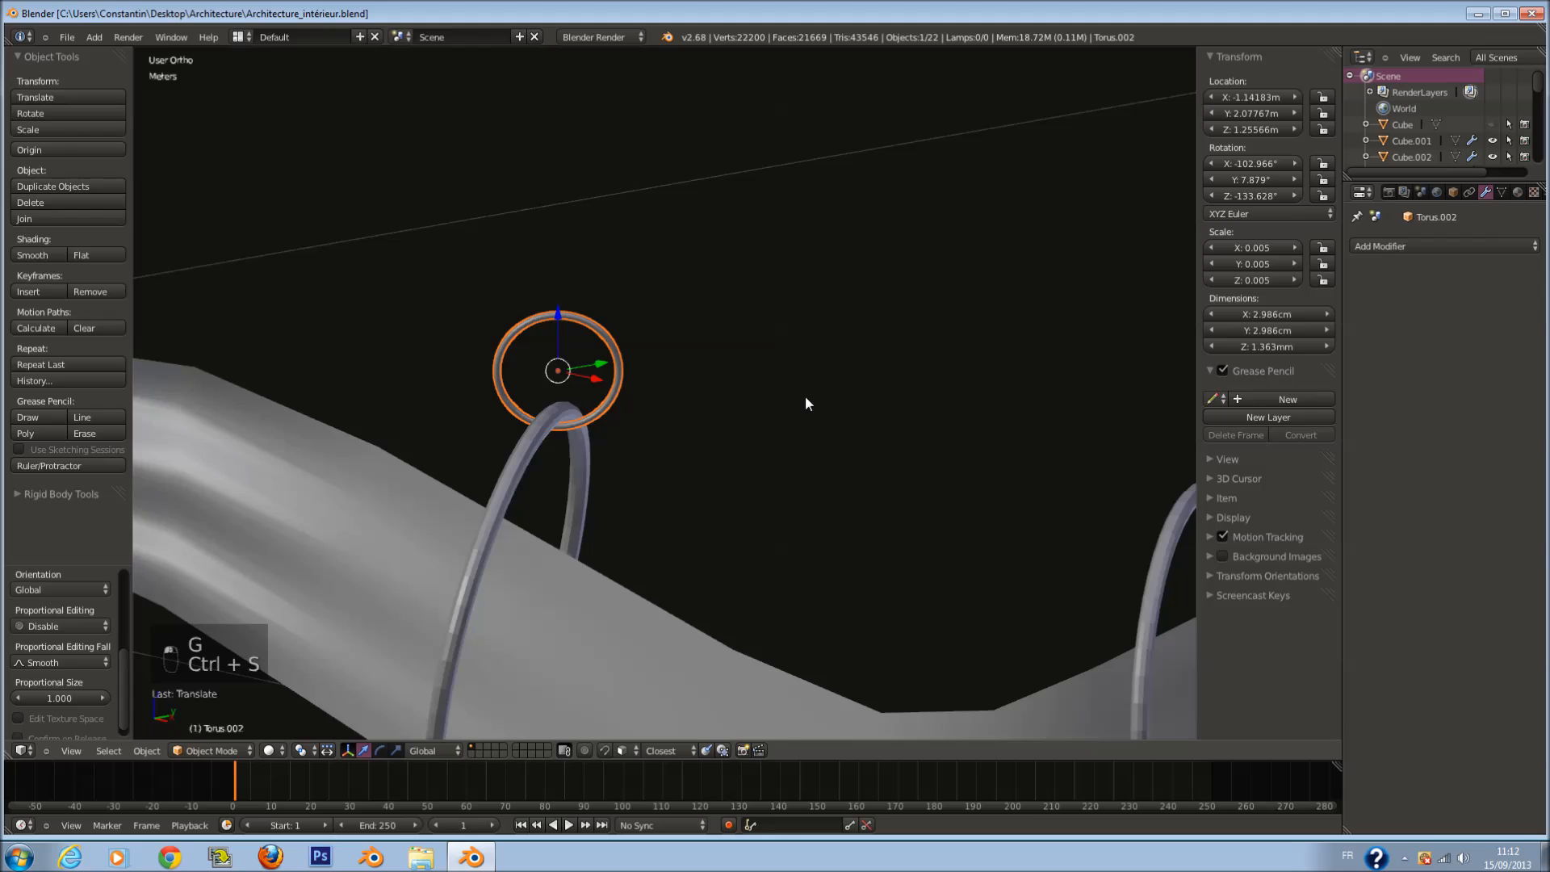
Step: Duplicate the small ring and link the copy through the top of the other large ring at about Y 2.146 m, Z 1.249 m
key(KP_3)
key(KP_1)
ctrl+scroll(808, 419, down, 5)
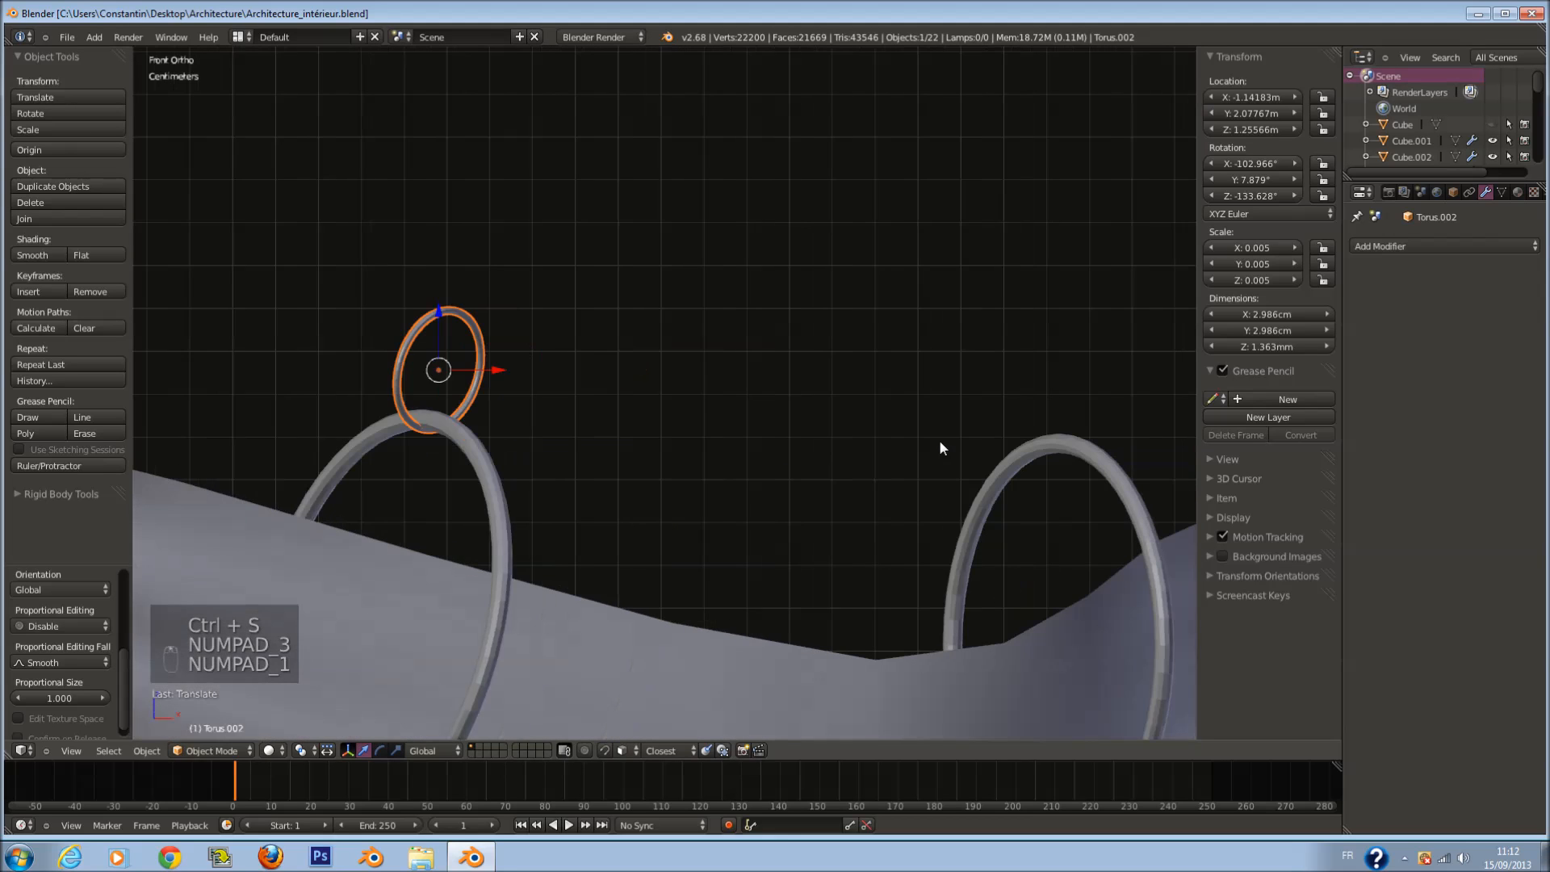
key(shift+d)
click(1470, 455)
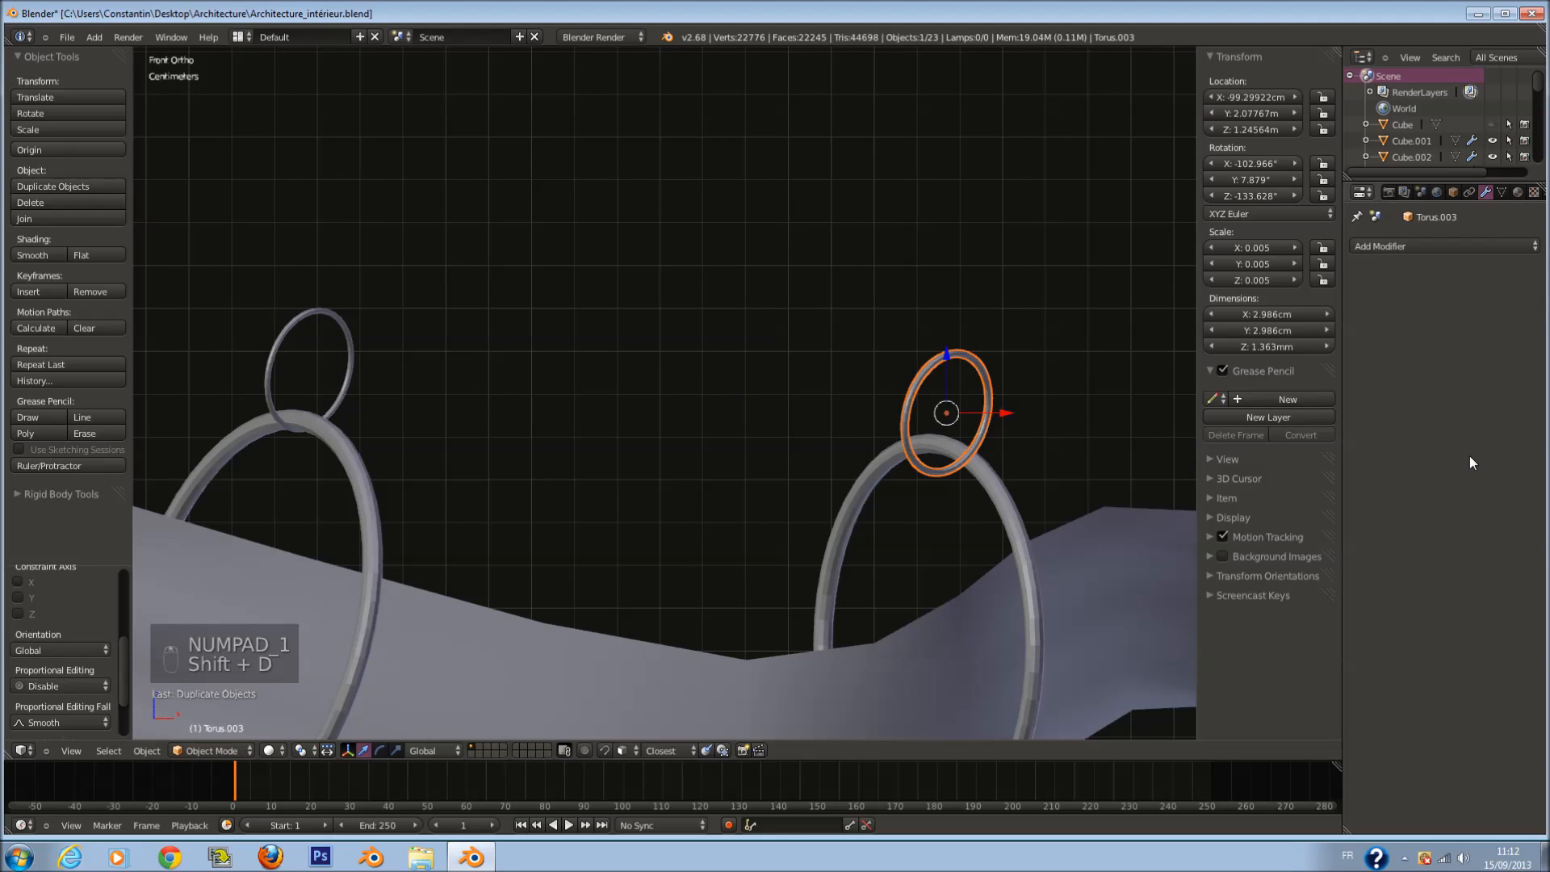
middle_drag(961, 421, 923, 507)
drag(935, 484, 967, 268)
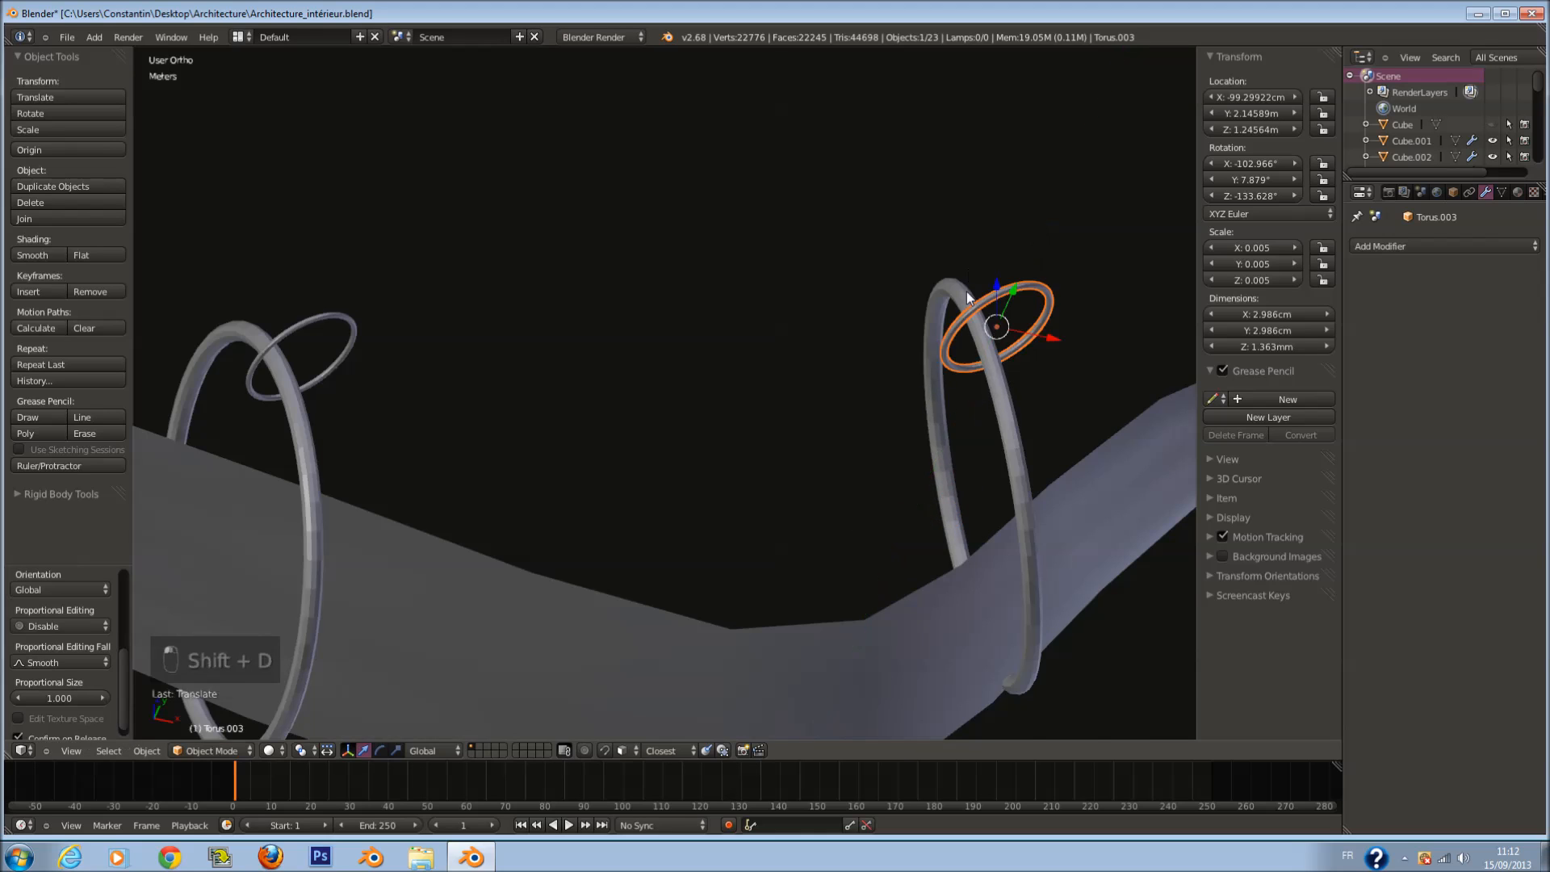
middle_drag(968, 268, 980, 255)
drag(1010, 387, 1009, 369)
scroll(807, 420, down, 1)
Step: Apply smooth shading to all visible objects and deselect them
key(a)
key(a)
key(a)
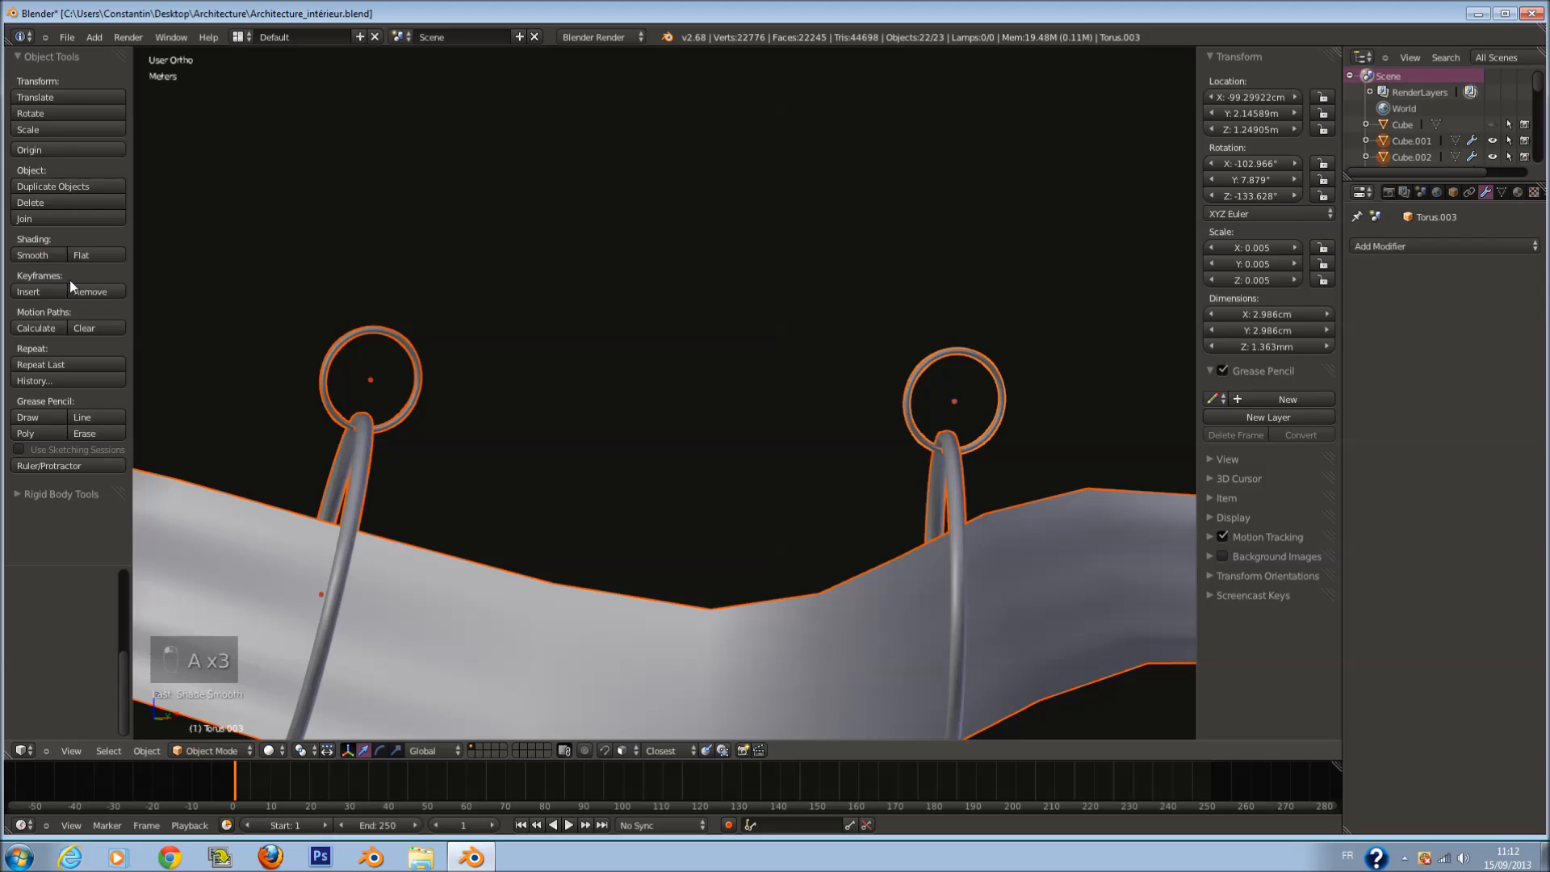
click(36, 255)
scroll(569, 617, down, 1)
key(a)
Step: Extrude the drape's entire mesh slightly to give the fabric thickness, return to Object Mode and save
right_click(571, 621)
mouse_move(571, 622)
middle_down()
mouse_move(646, 658)
mouse_move(808, 646)
middle_up()
key(Tab)
scroll(815, 621, down, 4)
key(a)
scroll(837, 545, down, 4)
key(a)
key(e)
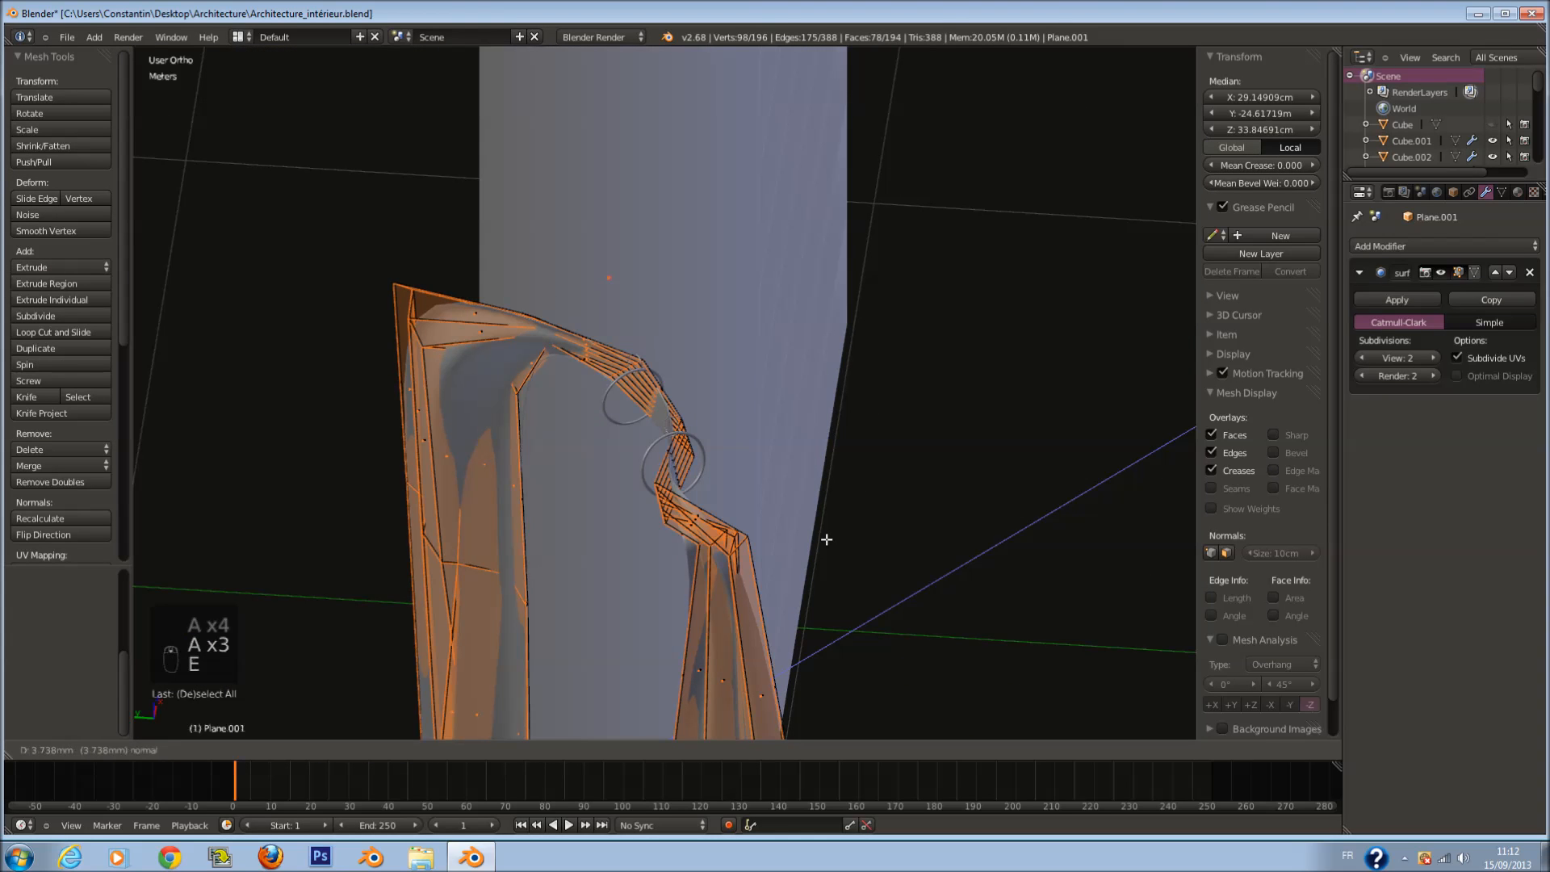
click(828, 545)
key(Tab)
key(ctrl+s)
Step: Check the thickened drape in camera view, save the file and unhide the room walls
mouse_move(831, 549)
middle_down()
mouse_move(594, 462)
mouse_move(666, 488)
mouse_move(720, 462)
mouse_move(719, 478)
middle_up()
click(745, 527)
key(KP_0)
key(z)
key(z)
key(z)
key(ctrl+s)
scroll(756, 494, down, 5)
key(alt+h)
scroll(729, 481, up, 1)
key(KP_0)
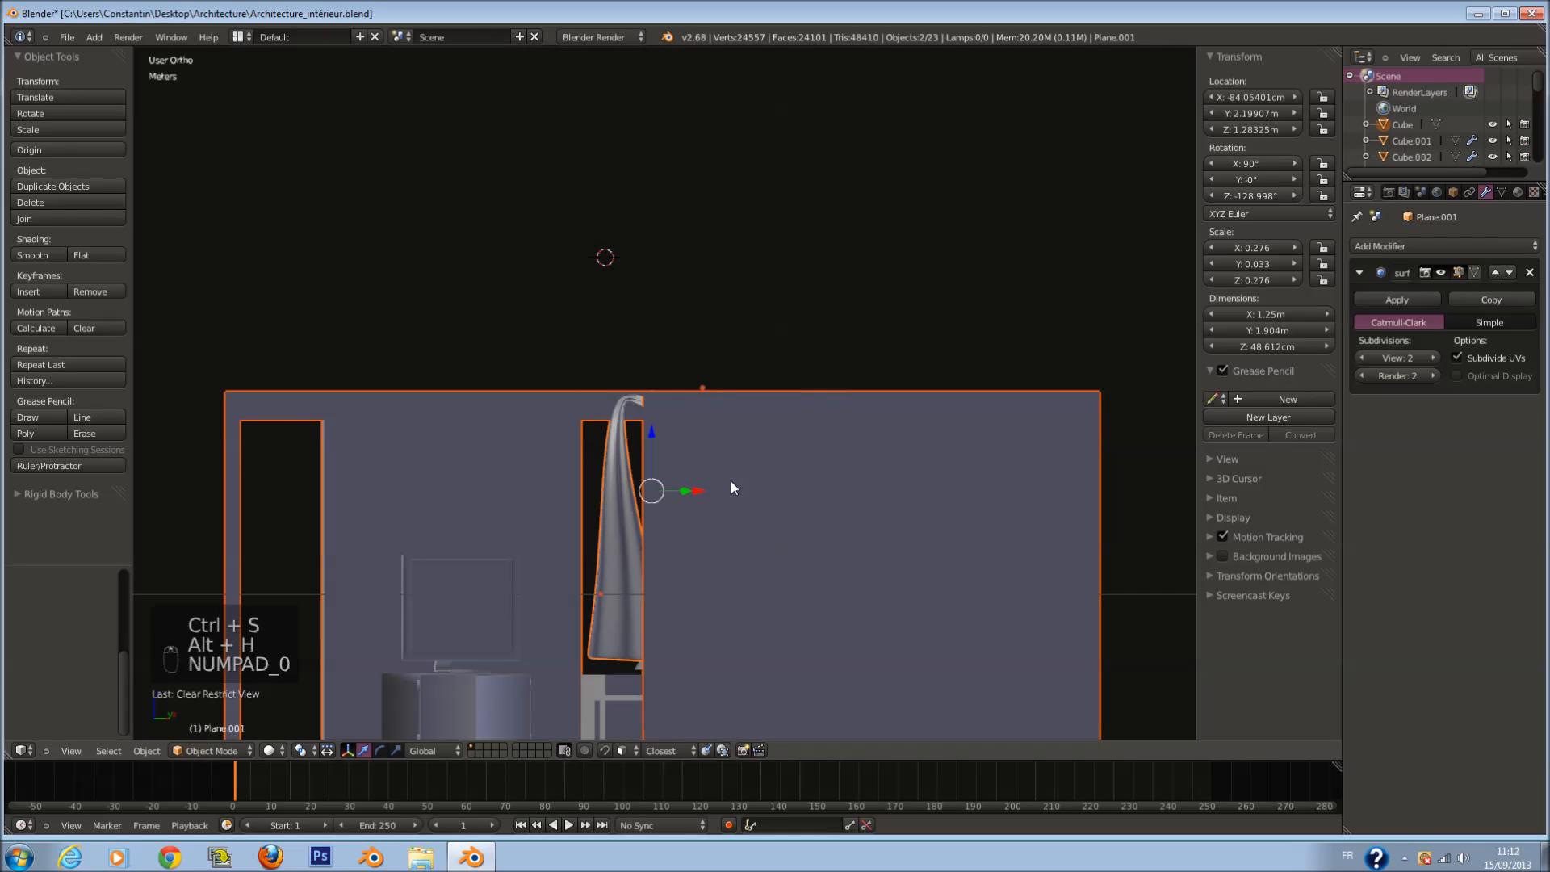
Step: Select the drape with its four rings, lower them together to about Z 1.279 m for the drape and save
scroll(774, 398, up, 3)
mouse_move(755, 437)
middle_down()
mouse_move(774, 397)
mouse_move(702, 296)
middle_up()
scroll(702, 295, up, 4)
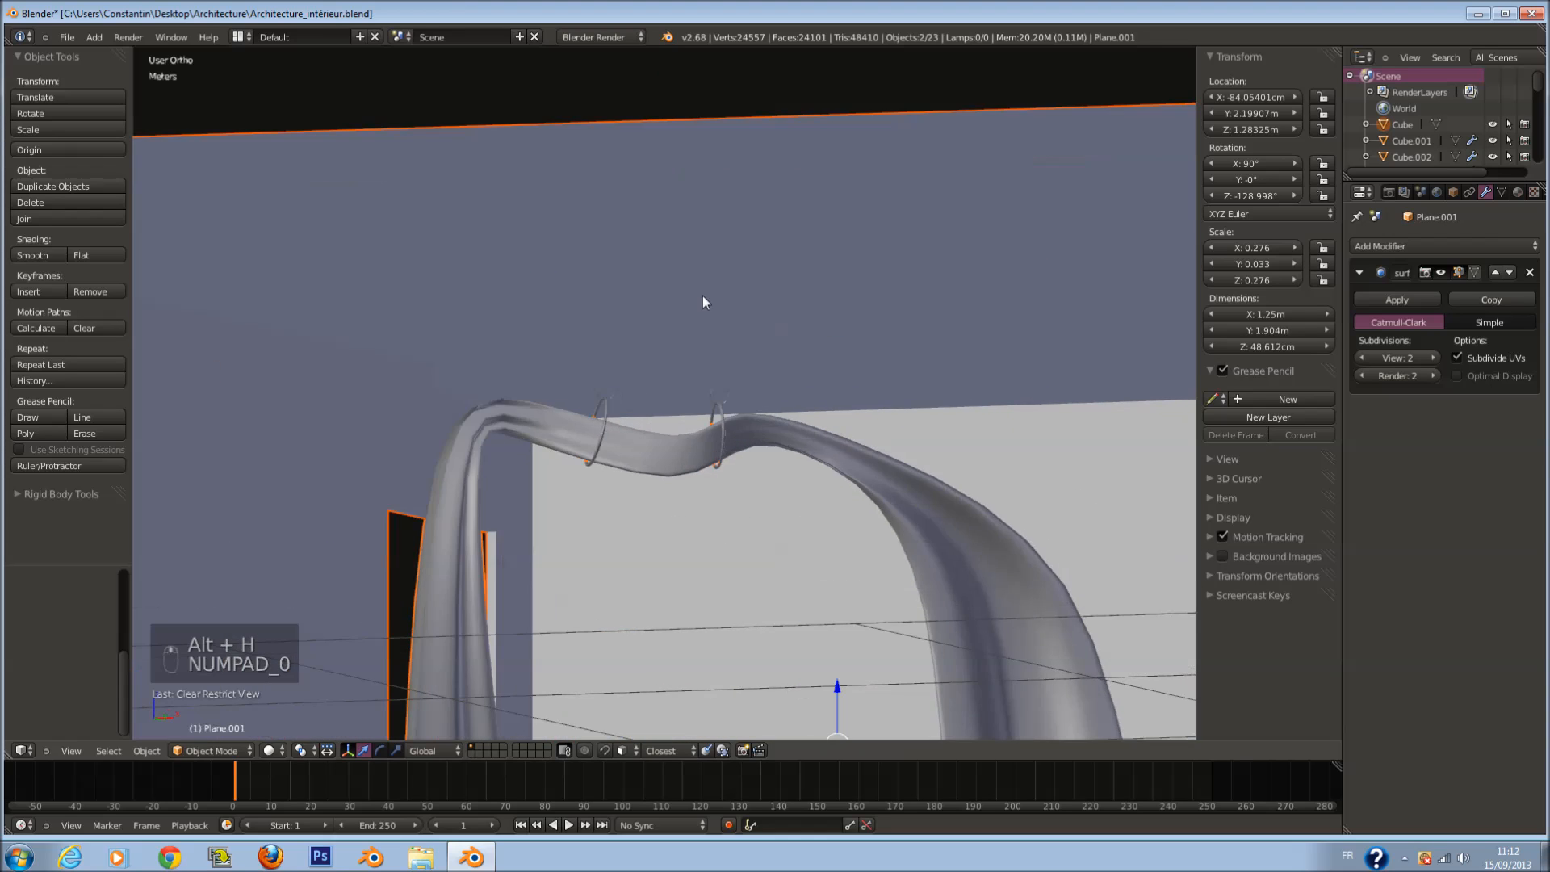
key(z)
scroll(704, 375, up, 2)
key(a)
key(c)
mouse_move(579, 390)
mouse_down()
mouse_move(685, 418)
mouse_move(679, 473)
mouse_move(877, 389)
mouse_up()
right_click(877, 389)
key(z)
drag(711, 356, 715, 367)
key(a)
key(ctrl+s)
Step: Reselect the drape with its four rings, rotate them slightly together, place the drape at about Z 1.282 m and save
click(786, 428)
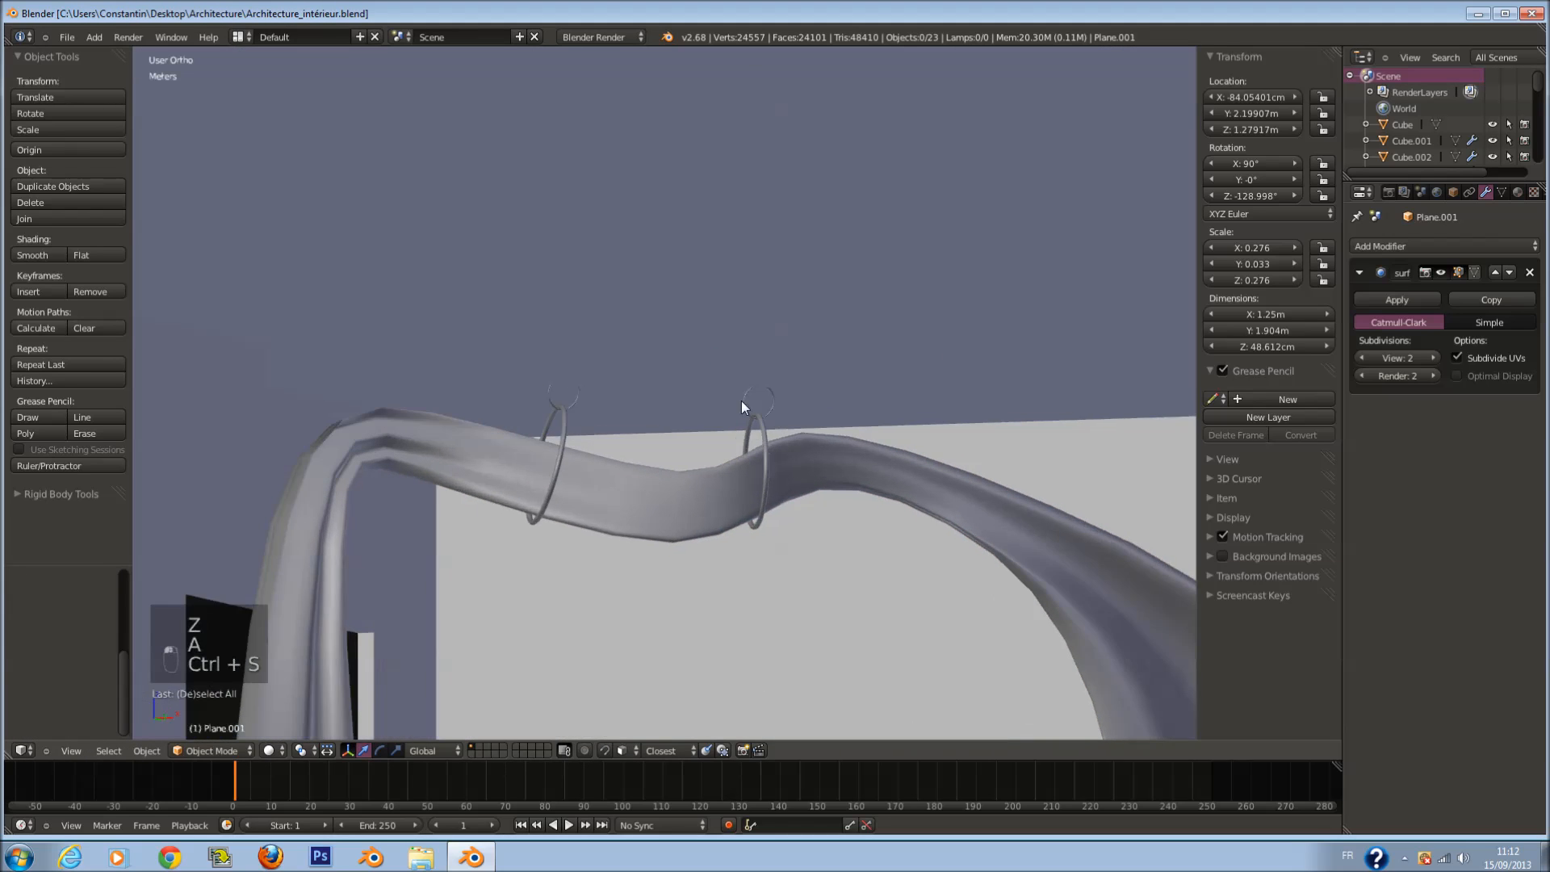
key(ctrl+z)
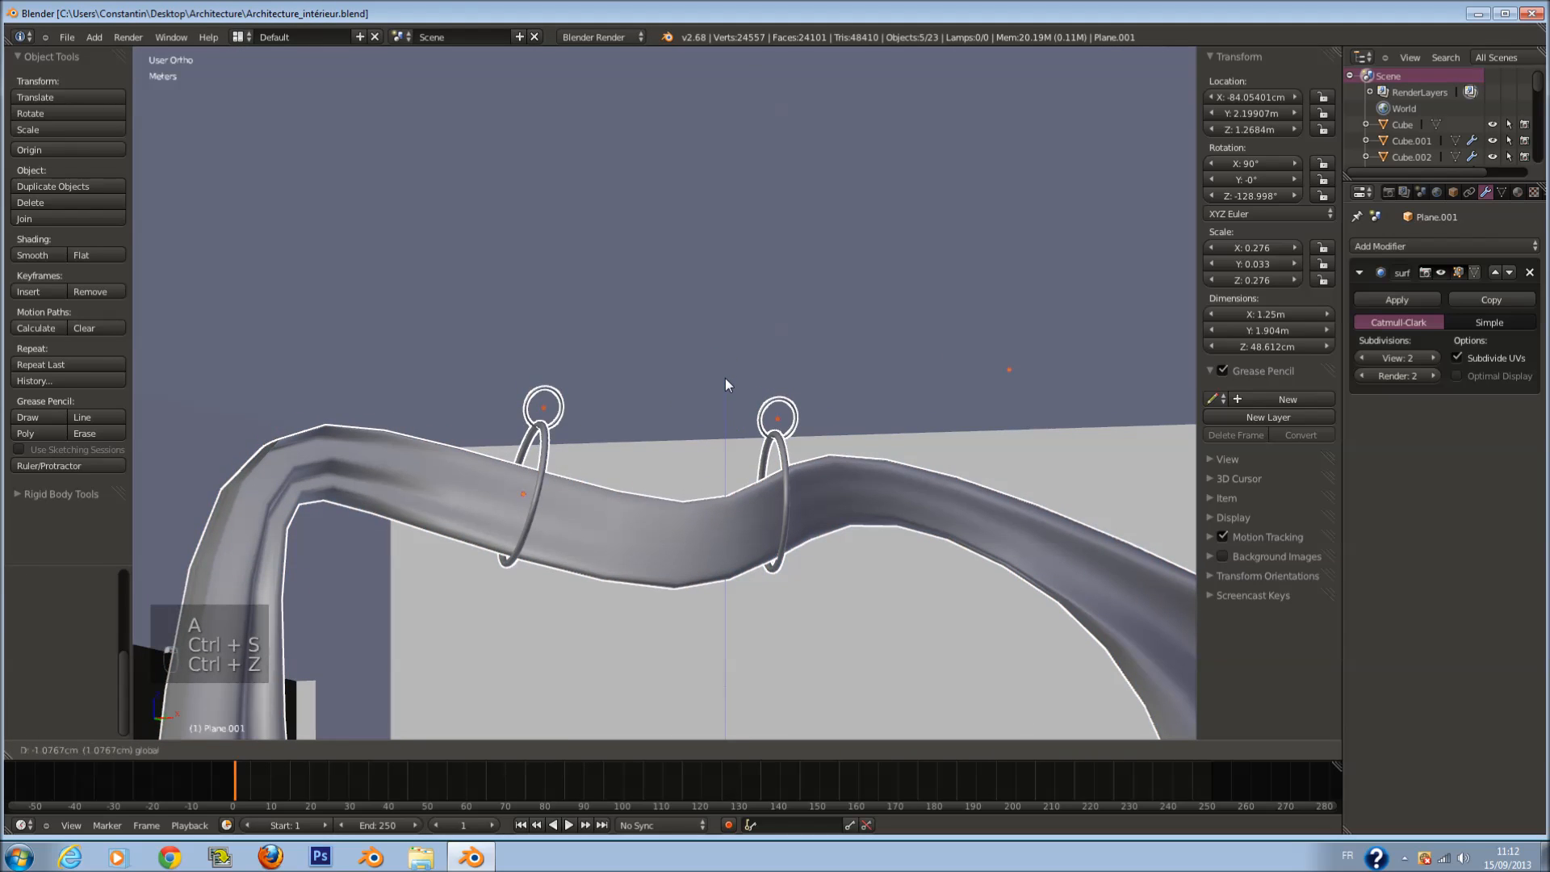
key(r)
click(874, 396)
drag(731, 378, 719, 366)
middle_drag(719, 366, 724, 420)
key(a)
key(ctrl+s)
click(724, 419)
Step: Save, select the small upper ring in wireframe top view and snap the 3D cursor to it
scroll(755, 491, down, 6)
middle_drag(756, 491, 711, 537)
scroll(724, 527, down, 2)
key(ctrl+s)
key(KP_7)
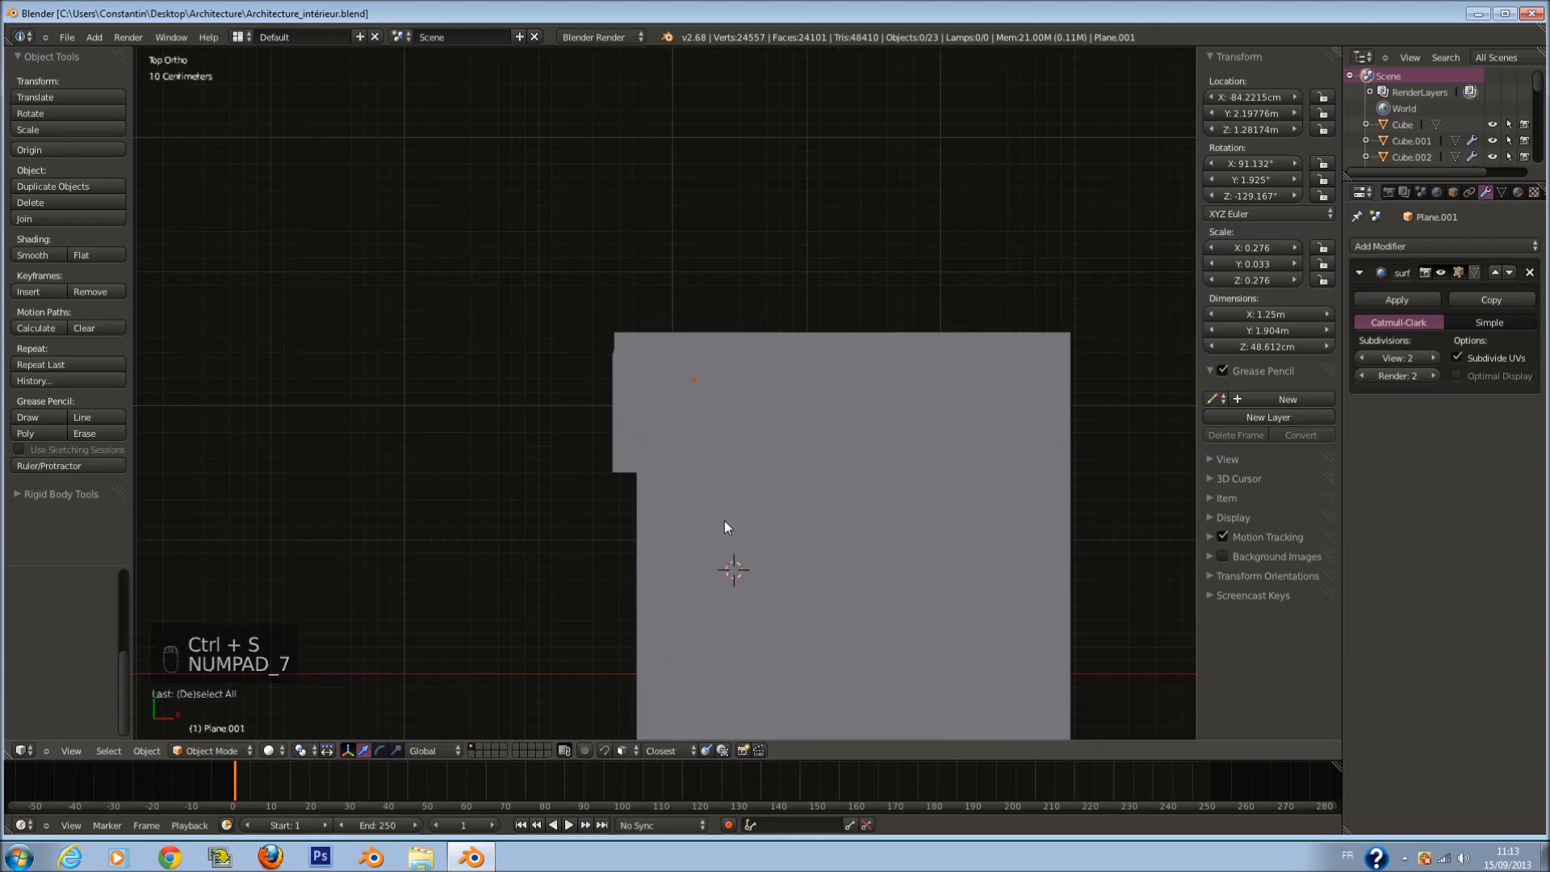
key(z)
right_click(700, 373)
scroll(702, 373, up, 3)
right_click(704, 370)
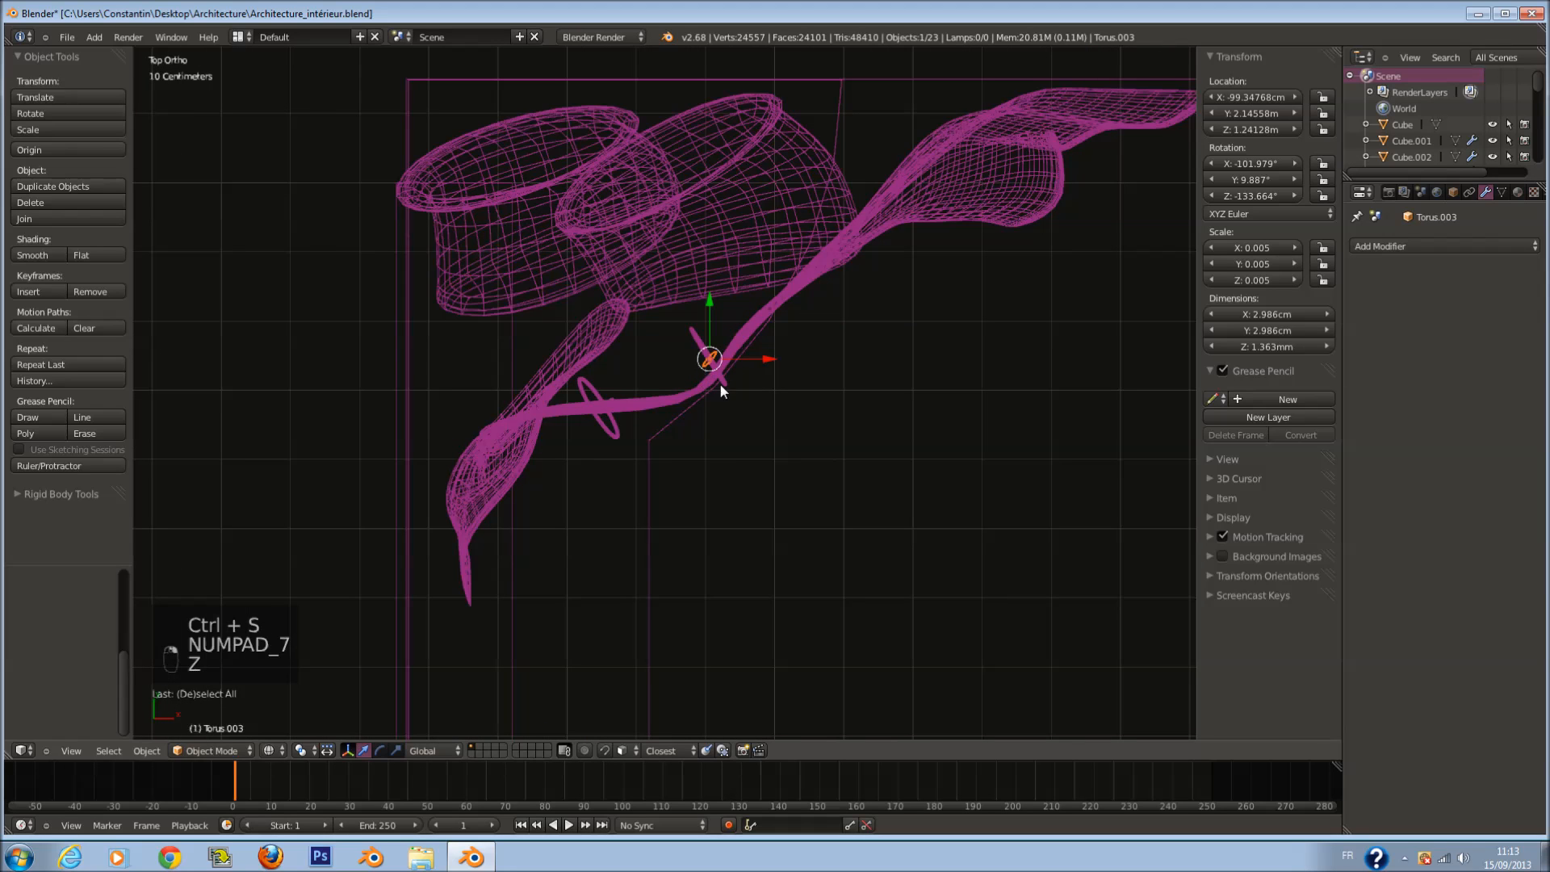
key(shift+s)
click(754, 417)
Step: Add a cylinder mesh with 6 vertices at the 3D cursor on the small ring
shift+scroll(756, 418, up, 5)
key(shift+a)
mouse_move(783, 428)
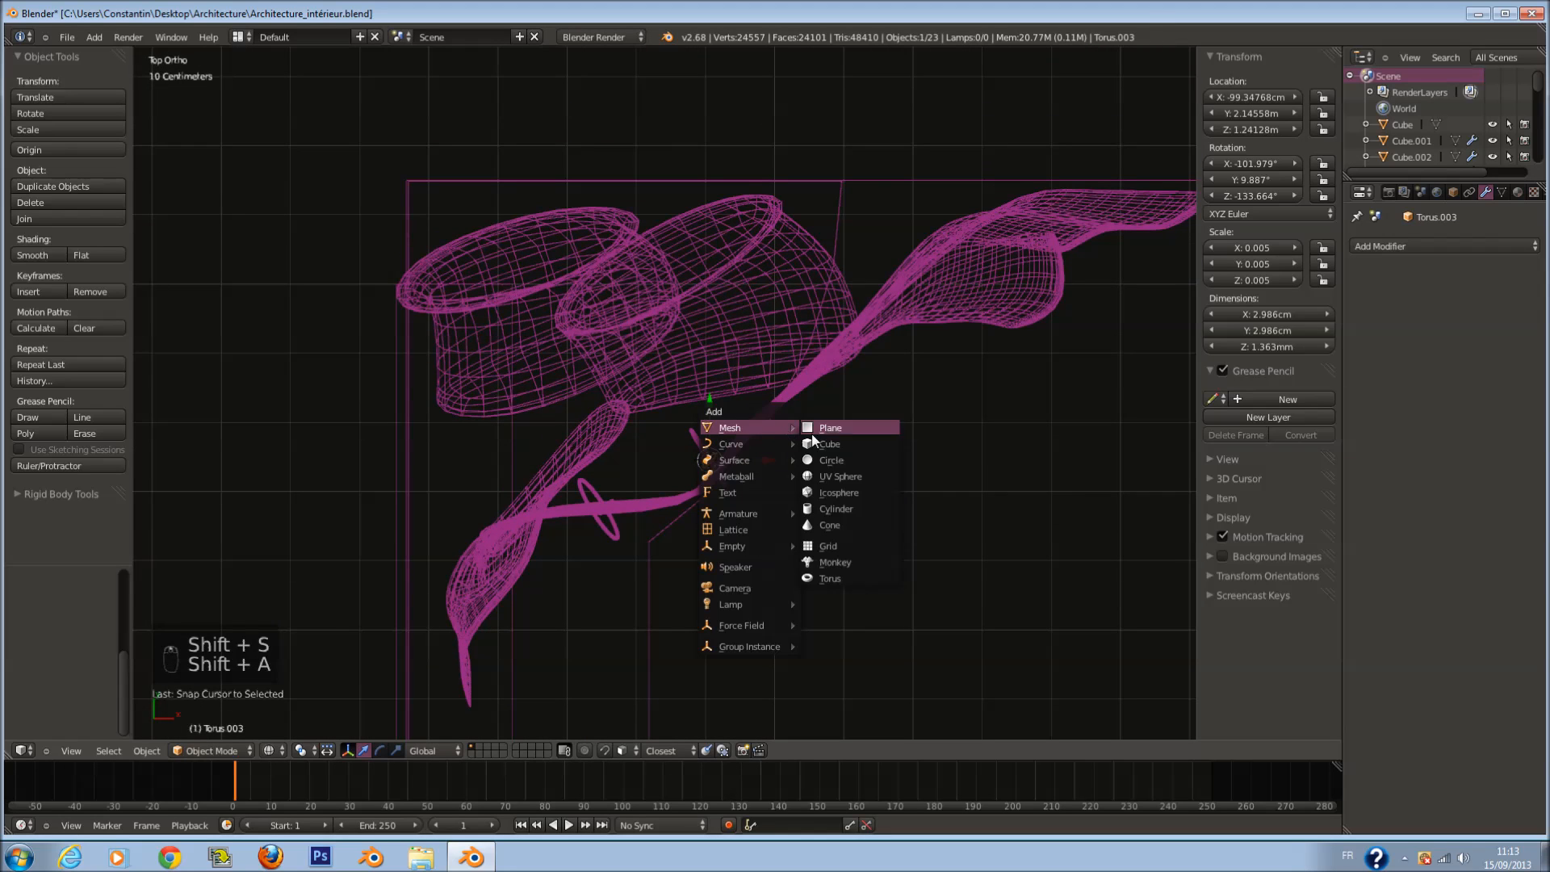
click(858, 508)
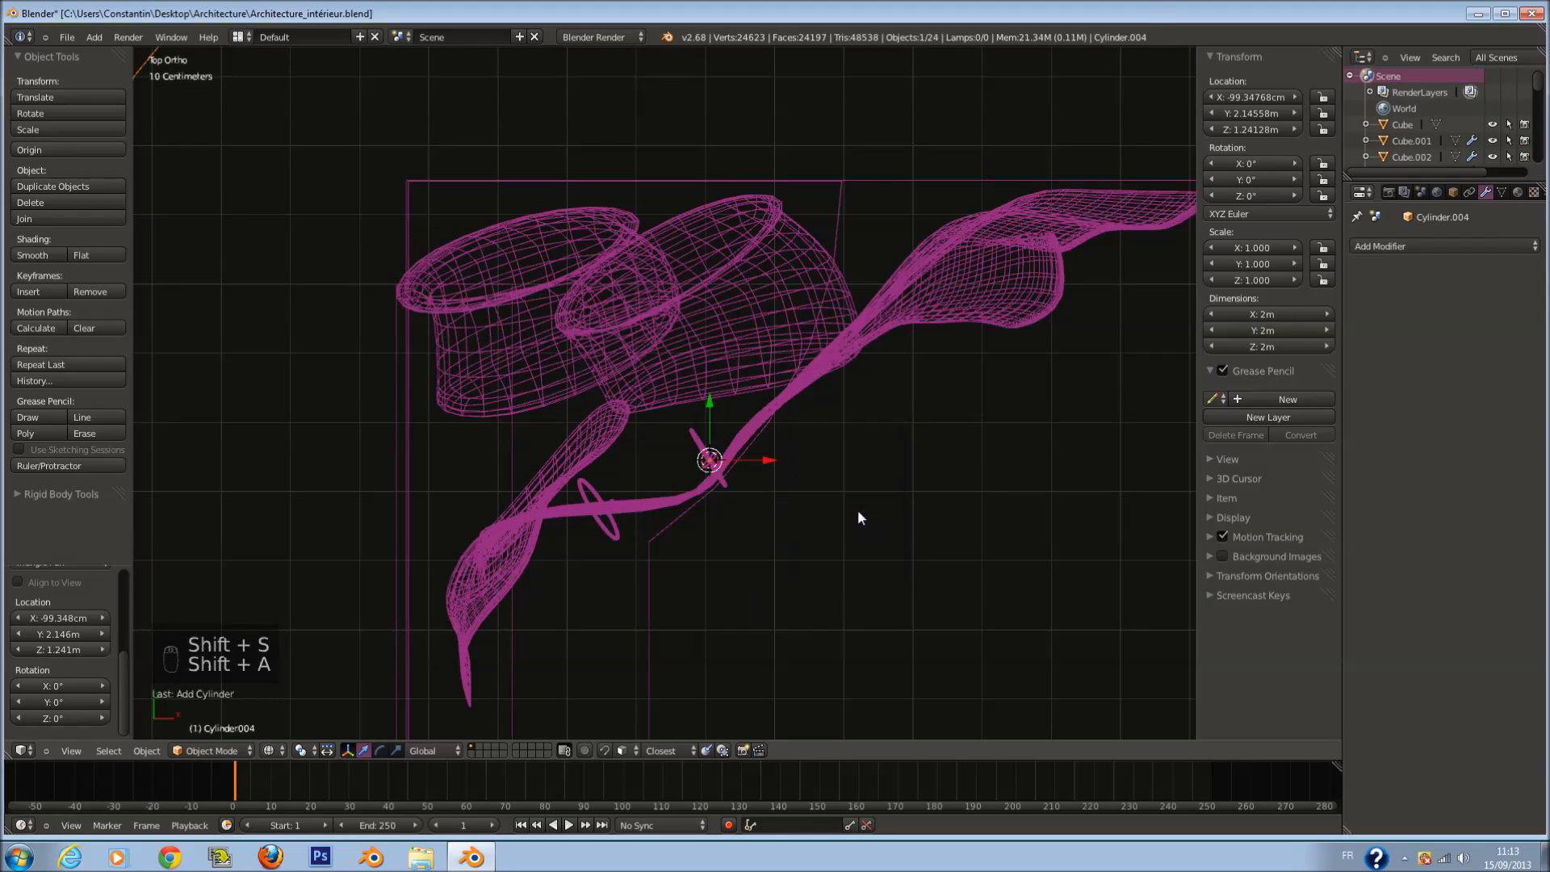
click(79, 578)
click(65, 615)
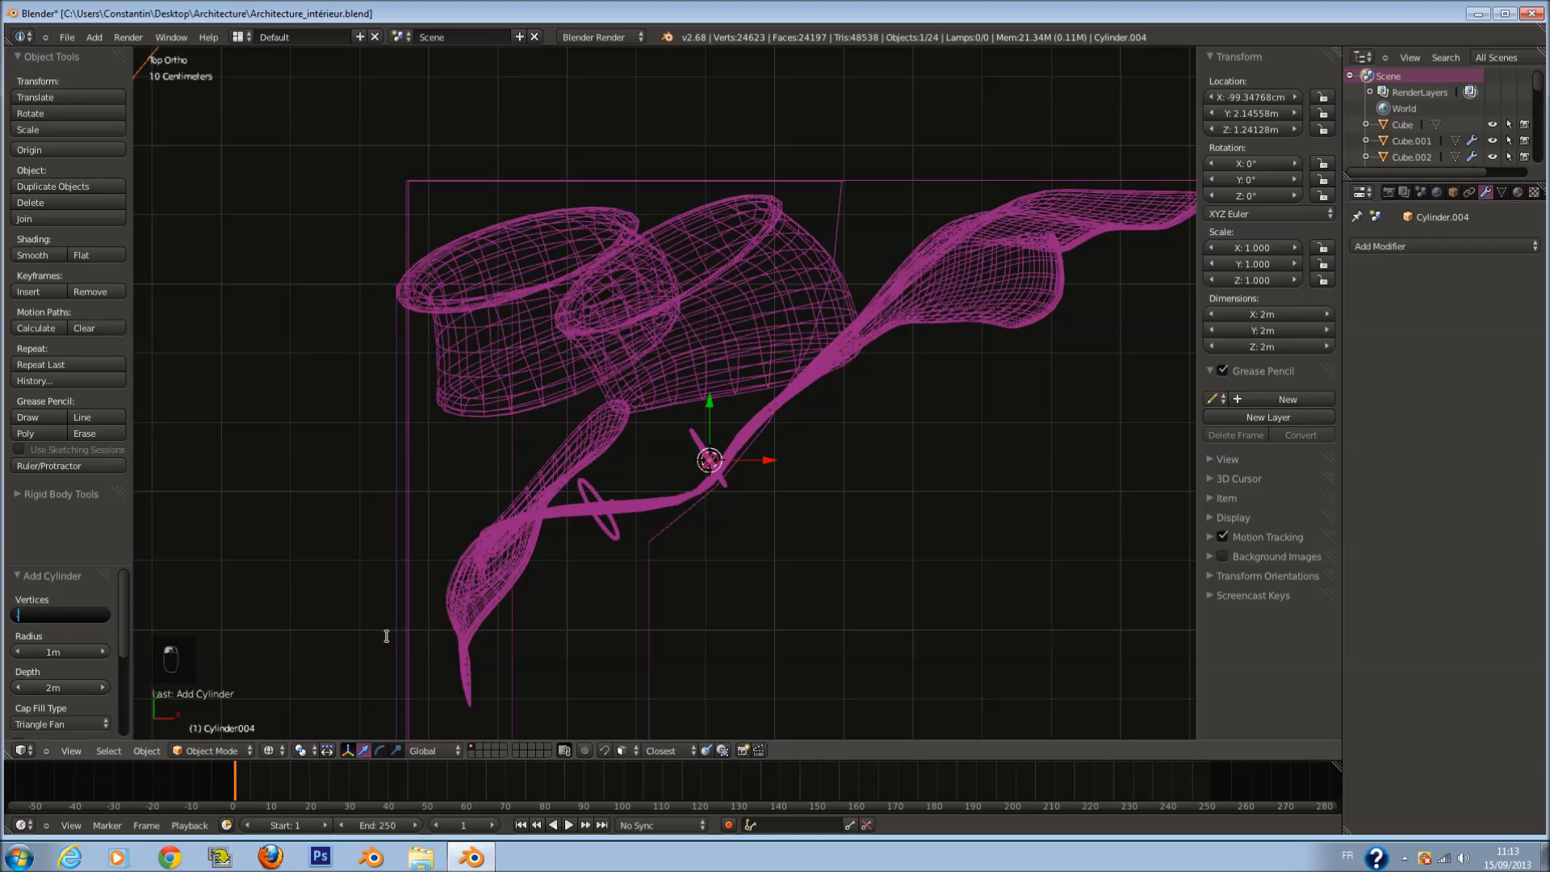
text(6)
key(Return)
Step: Scale the hexagonal cylinder down uniformly to about 0.092
scroll(715, 504, up, 3)
scroll(938, 526, down, 3)
key(s)
click(703, 484)
Step: Flatten and shrink the hexagonal cylinder into a thin plate about 4.9 × 5.6 cm wide and 8.4 mm thick
key(KP_1)
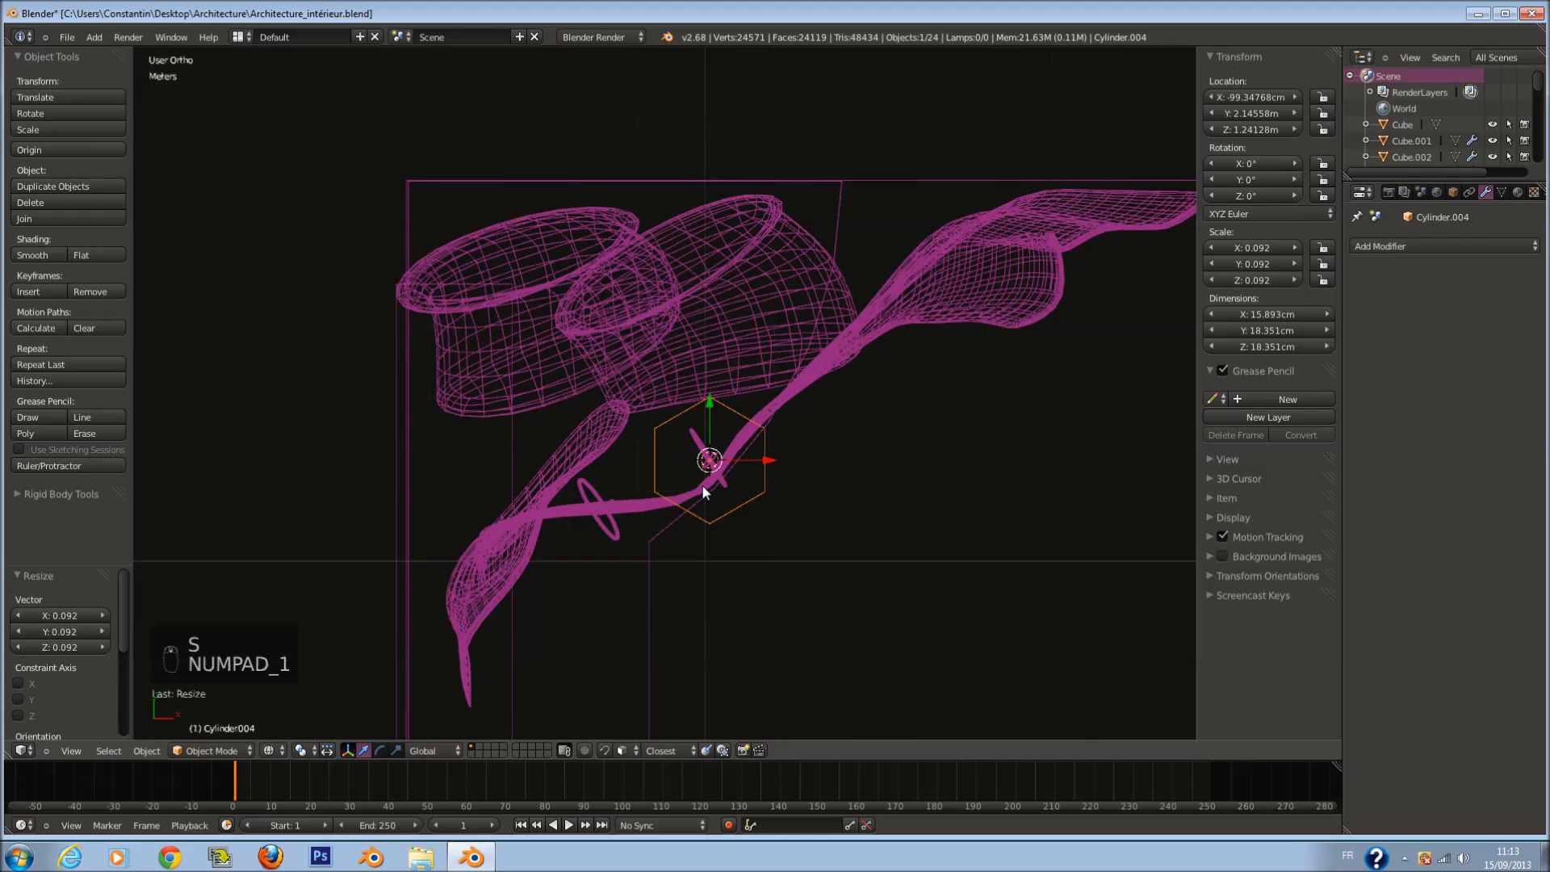
key(KP_Decimal)
key(s)
key(z)
click(663, 387)
key(s)
click(738, 429)
key(s)
key(z)
click(802, 553)
Step: Raise the hexagonal plate above the ring to about Z 1.254 m and save the file
drag(661, 328, 649, 283)
ctrl+scroll(651, 286, down, 10)
key(ctrl+s)
click(779, 360)
Step: Duplicate the hexagonal plate, place the copy over the second ring at about X -1.141 m, Y 2.067 m, and save
scroll(797, 371, down, 2)
key(shift+d)
right_click(747, 368)
drag(884, 355, 491, 331)
key(z)
mouse_move(553, 434)
middle_down()
mouse_move(583, 478)
mouse_move(729, 457)
mouse_move(690, 442)
mouse_move(608, 350)
mouse_move(555, 443)
middle_up()
key(a)
right_click(555, 371)
key(z)
drag(575, 300, 527, 387)
key(z)
scroll(604, 499, down, 4)
key(ctrl+s)
click(606, 501)
Step: Deselect everything, save the file and reset the 3D cursor to the scene centre
scroll(677, 501, down, 4)
middle_drag(664, 493, 713, 521)
key(a)
key(a)
key(ctrl+s)
key(shift+c)
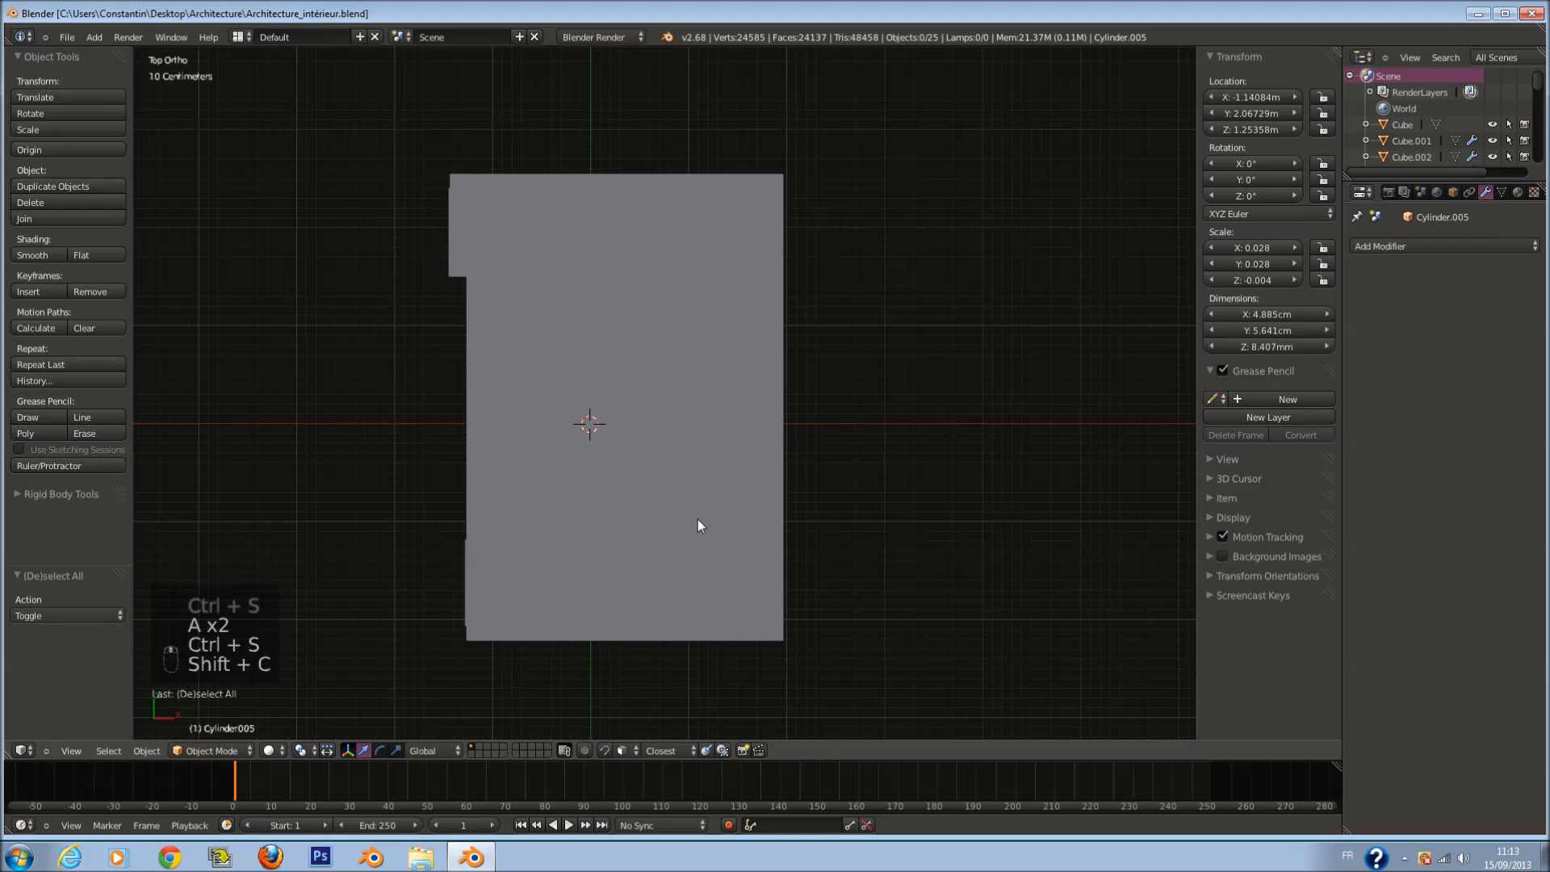
Step: Add a camera at the scene centre and move it along Y to about -2.05 m
key(shift+a)
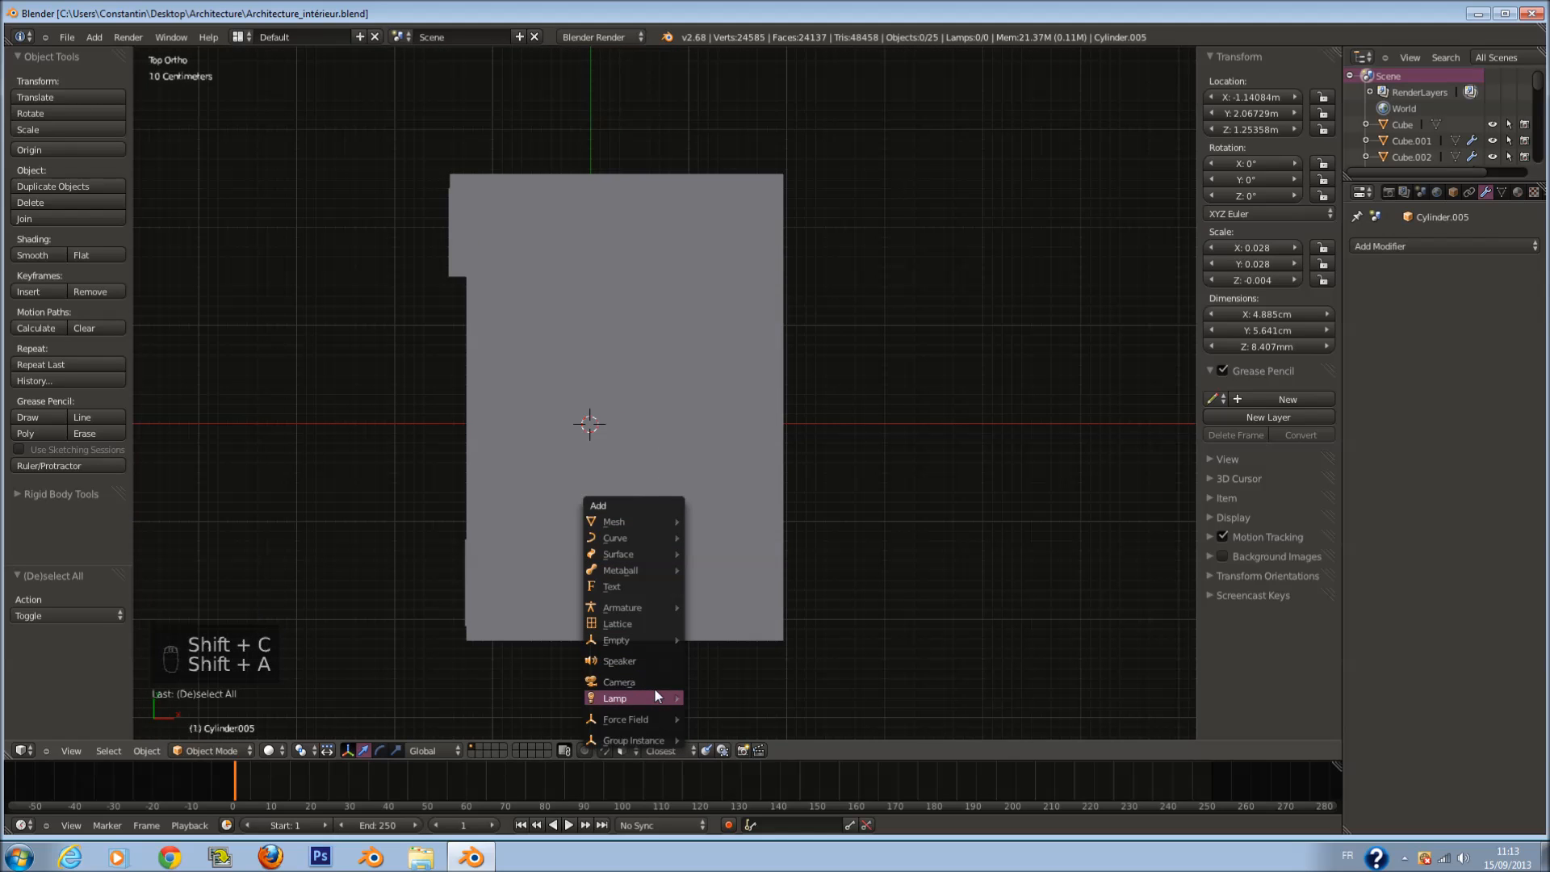
click(651, 682)
key(z)
key(g)
key(y)
click(662, 549)
key(shift+a)
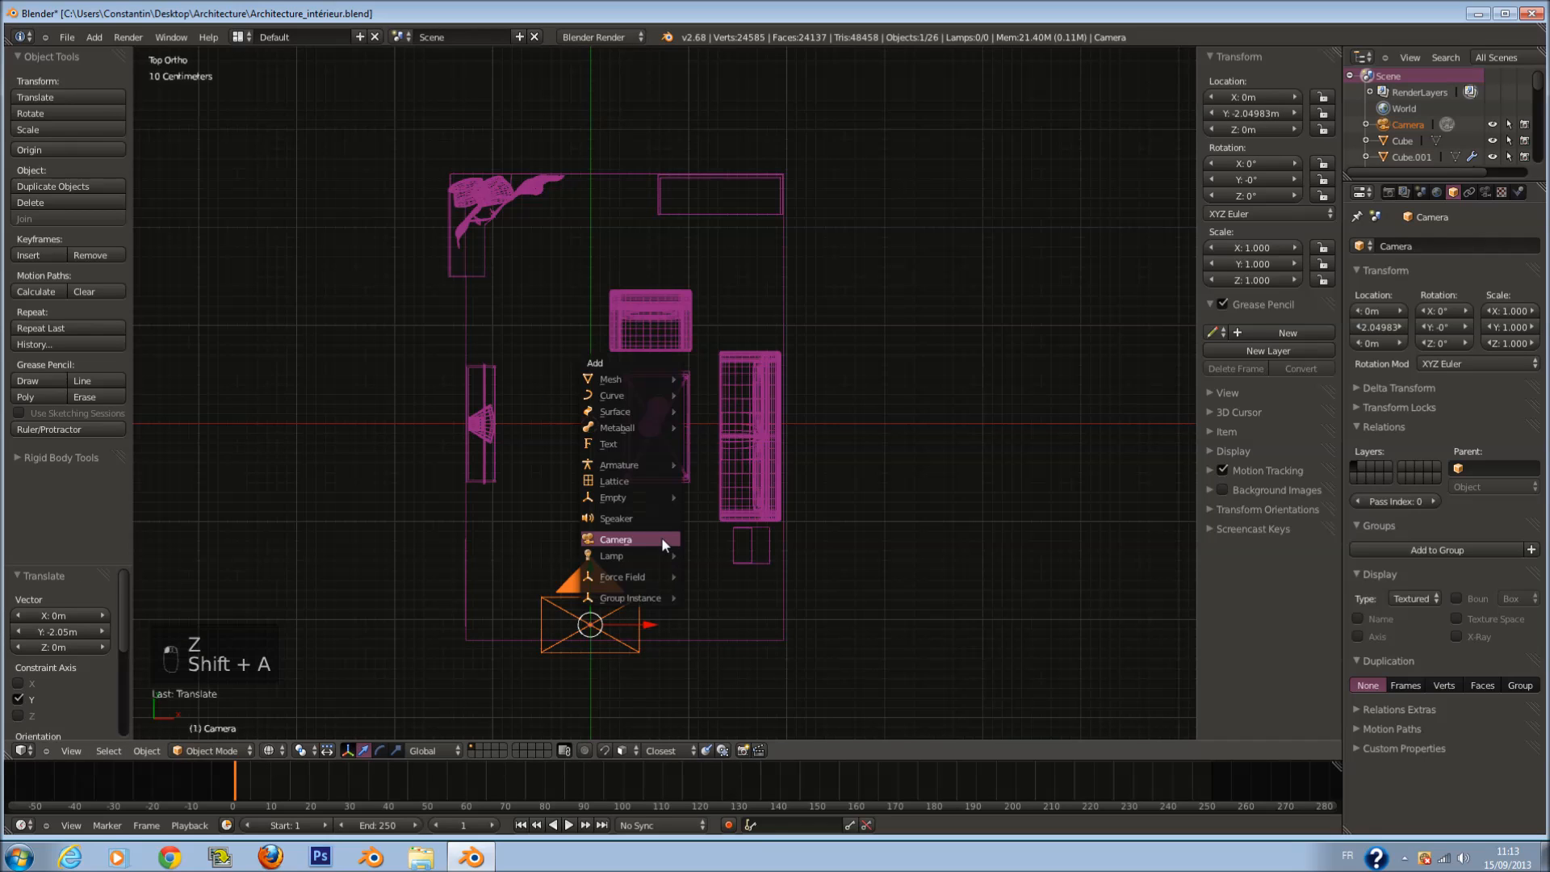
Step: Rotate the camera 90° about X and look through it with solid shading
key(r)
key(x)
key(9)
key(0)
click(786, 540)
key(KP_0)
key(z)
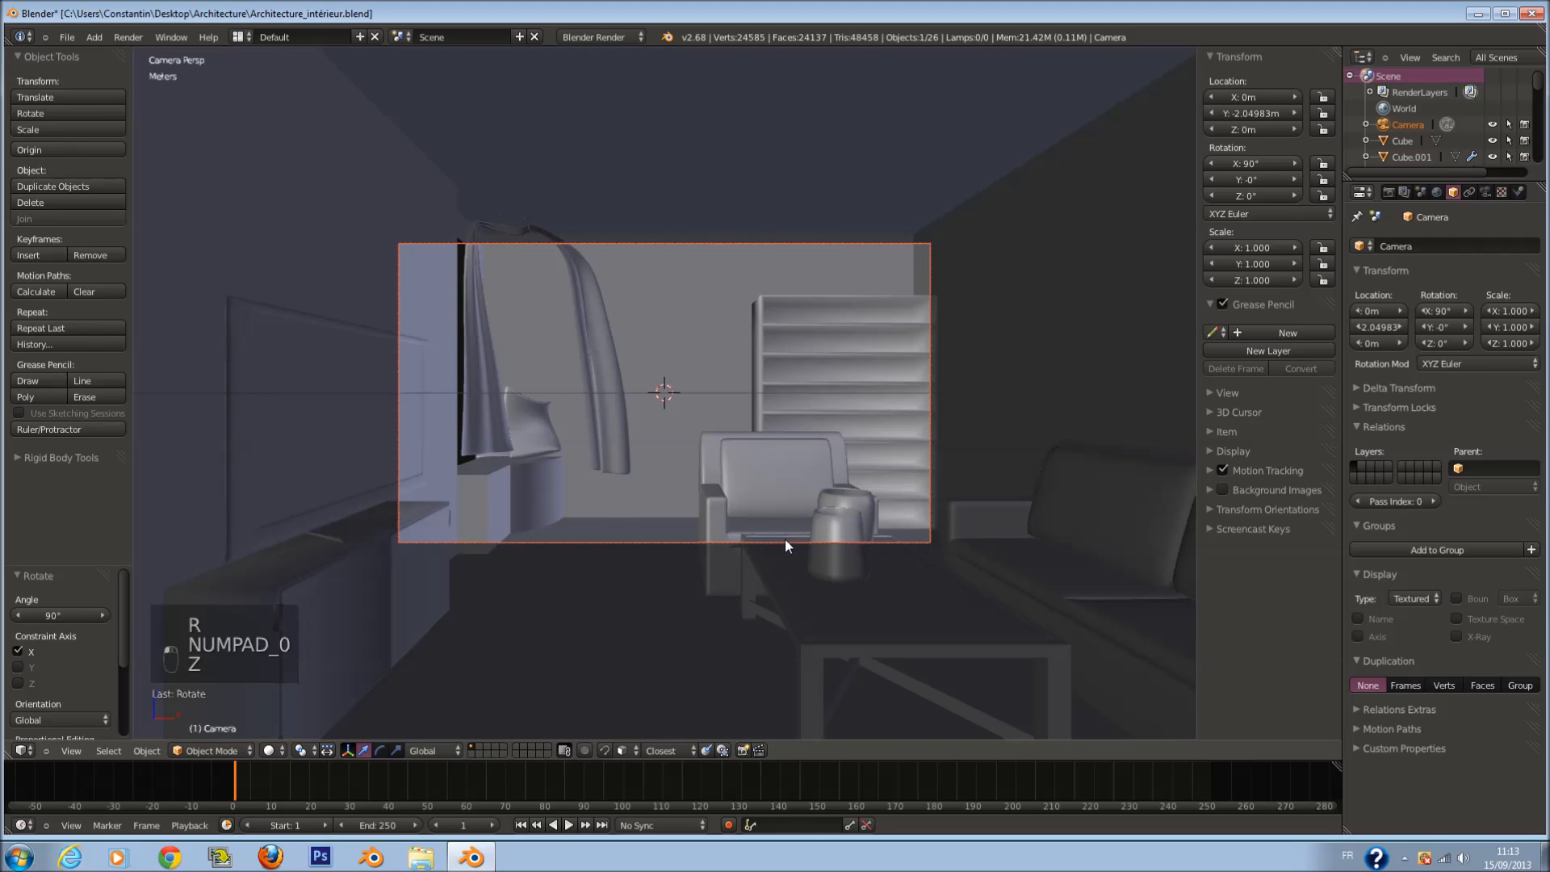
Step: Reposition the camera in camera view to about X 1.11 m, Y -4.05 m, Z -32.6 cm
key(g)
key(g)
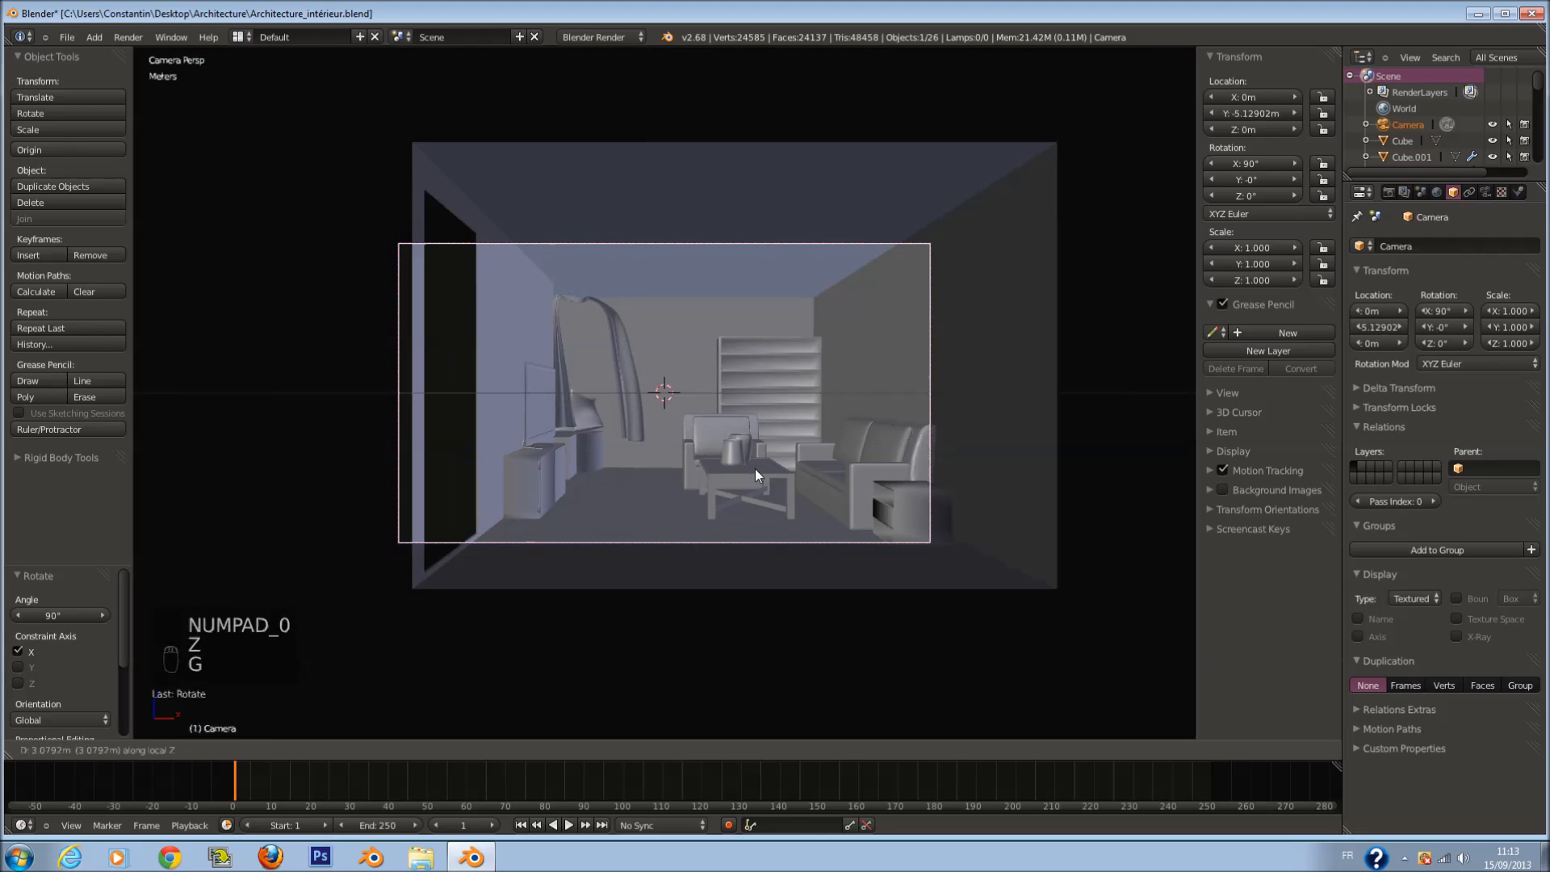
click(762, 471)
click(869, 502)
key(g)
middle_click(869, 502)
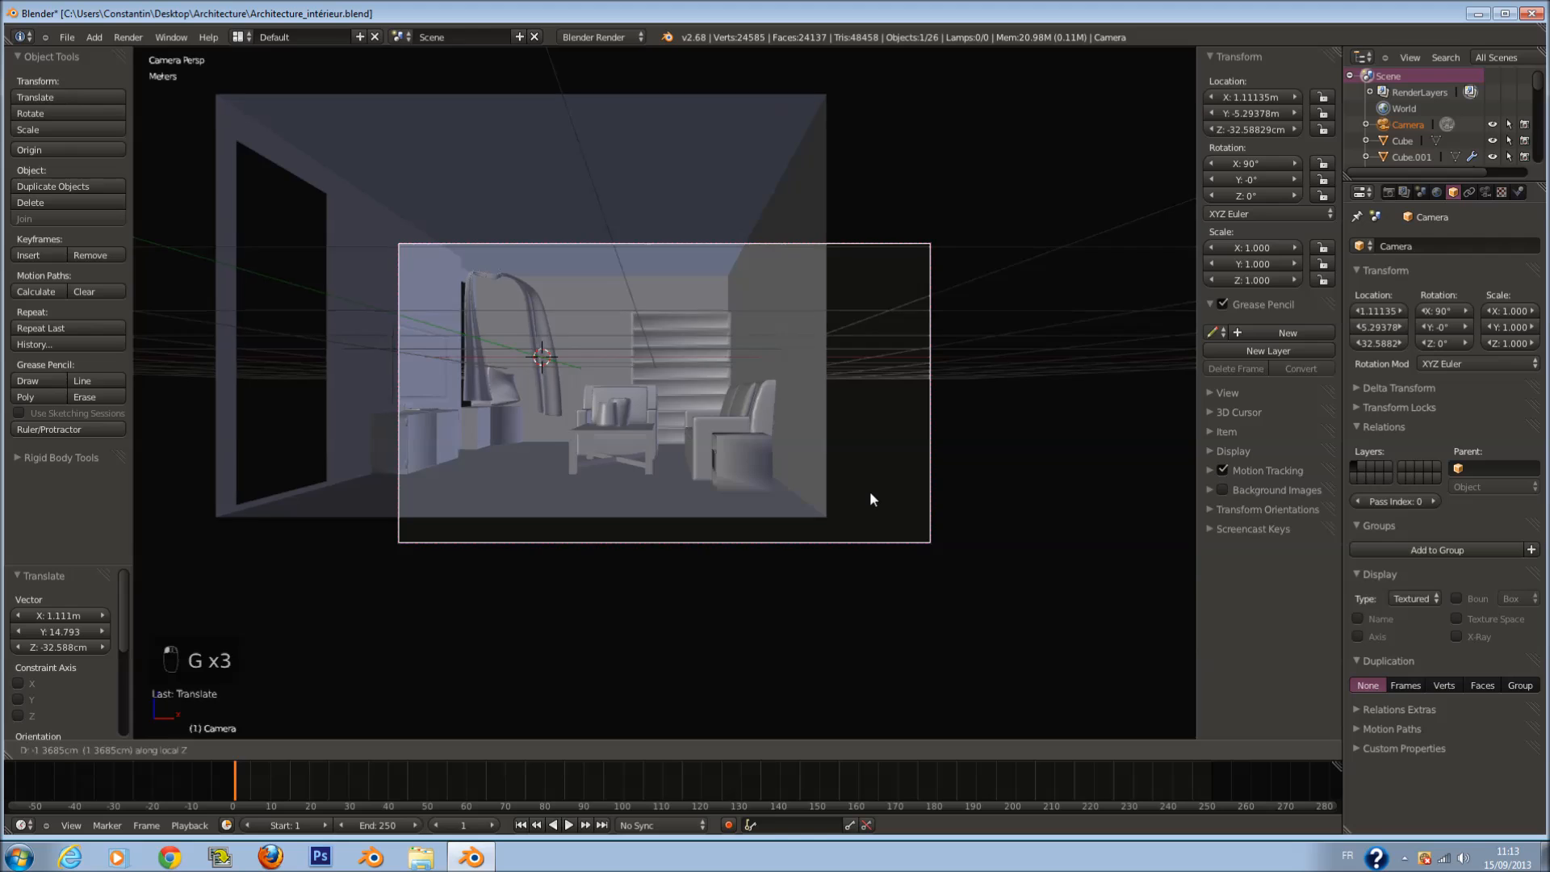
click(928, 439)
Step: Rotate the camera about 25.2° around Z, shift it about 1 m along X and save
key(r)
key(z)
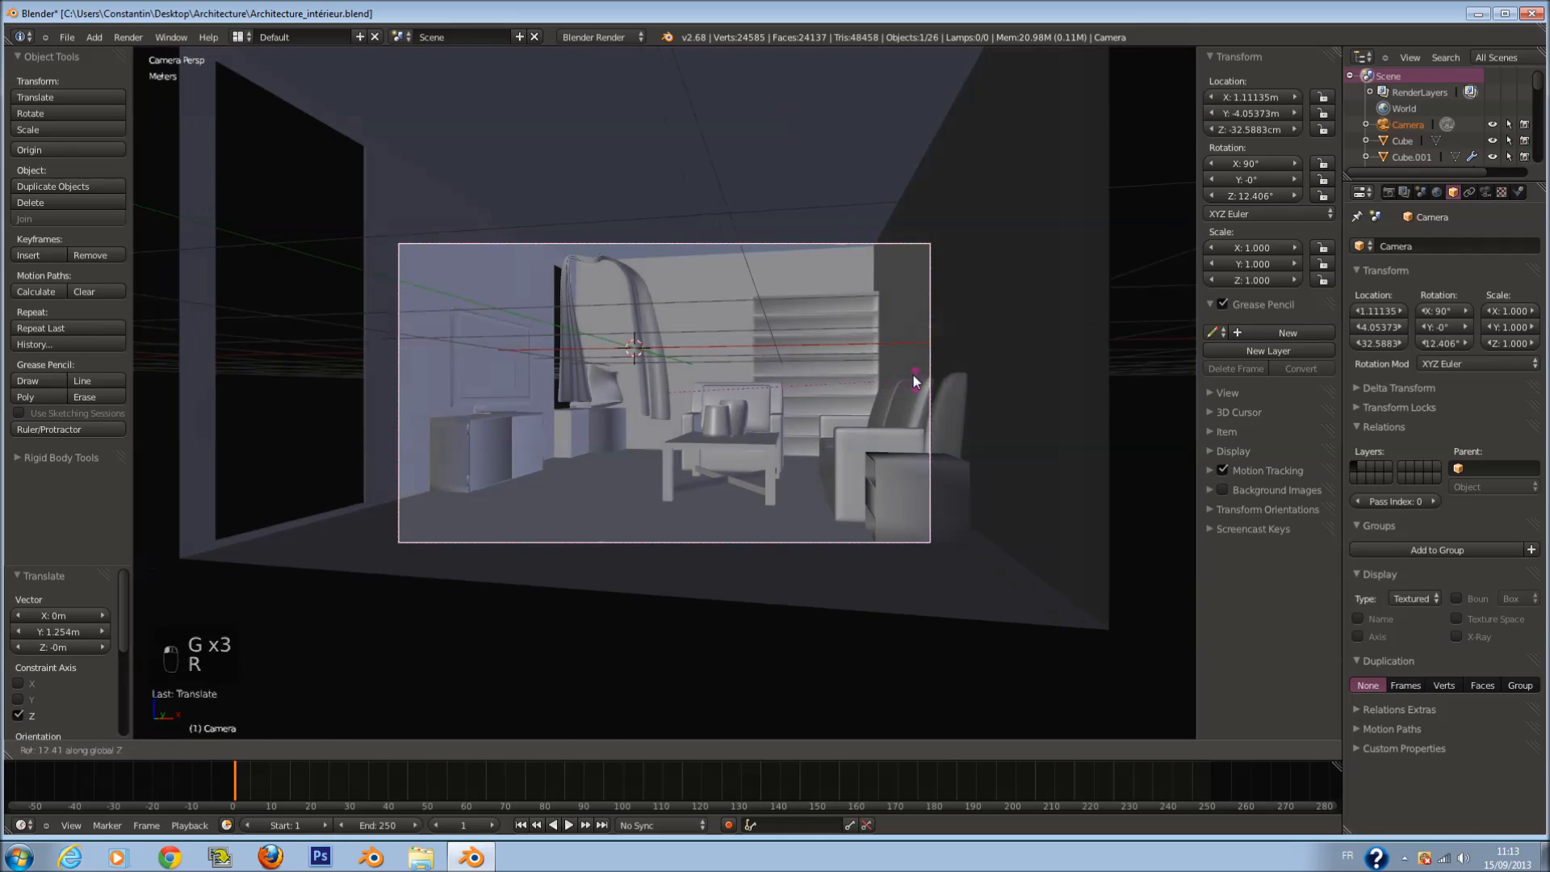
click(848, 340)
key(g)
key(x)
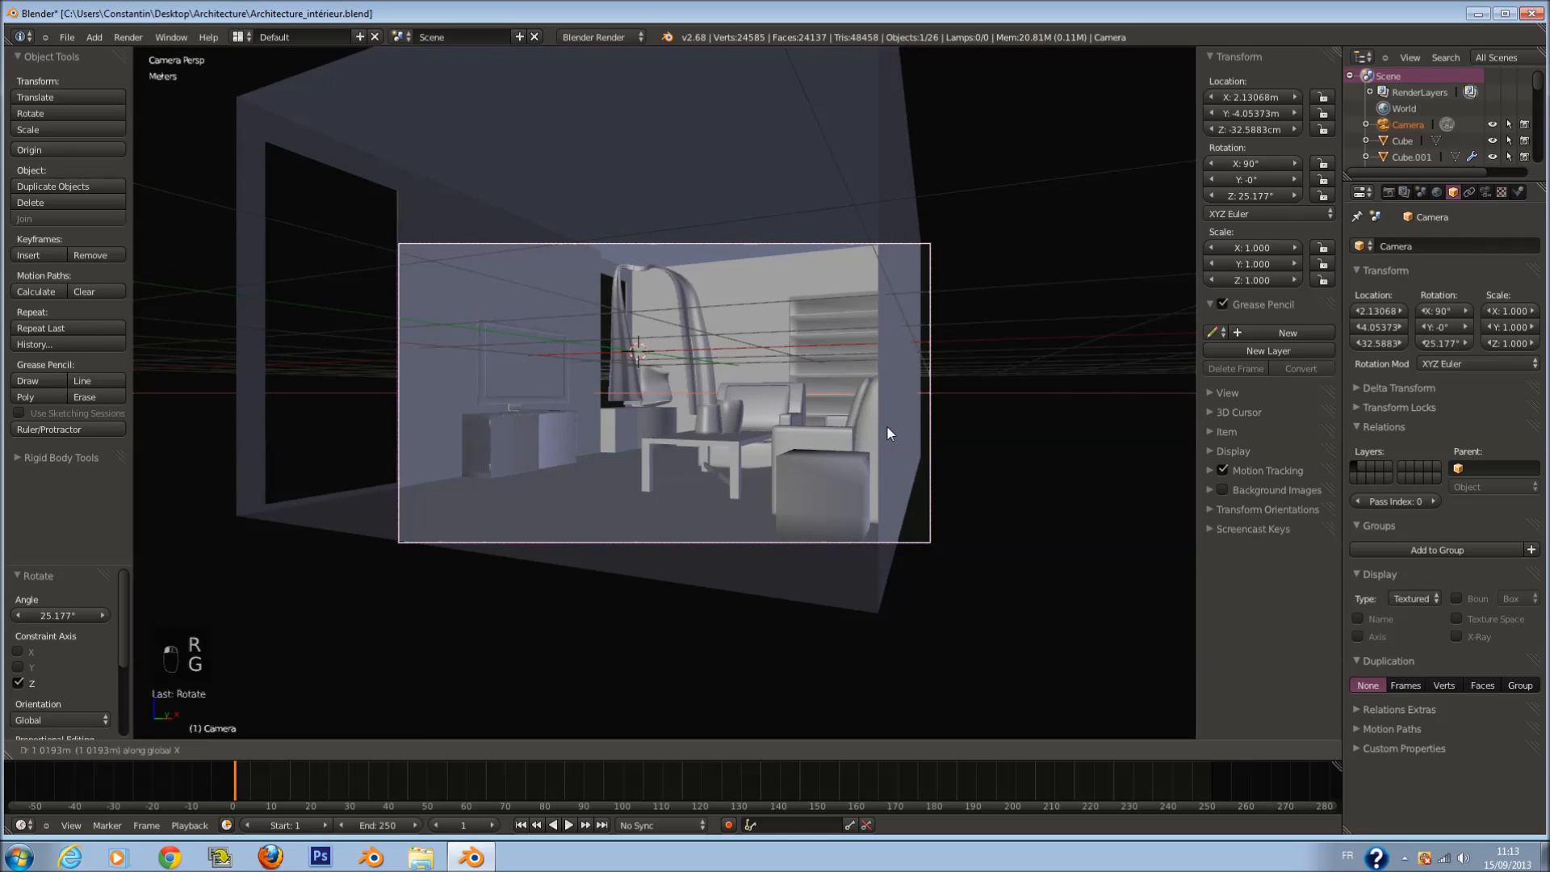
click(870, 420)
key(ctrl+s)
Step: Move the camera forward and up to about X 1.93 m, Y -3.67 m, Z -23 cm, and save
key(g)
middle_click(859, 467)
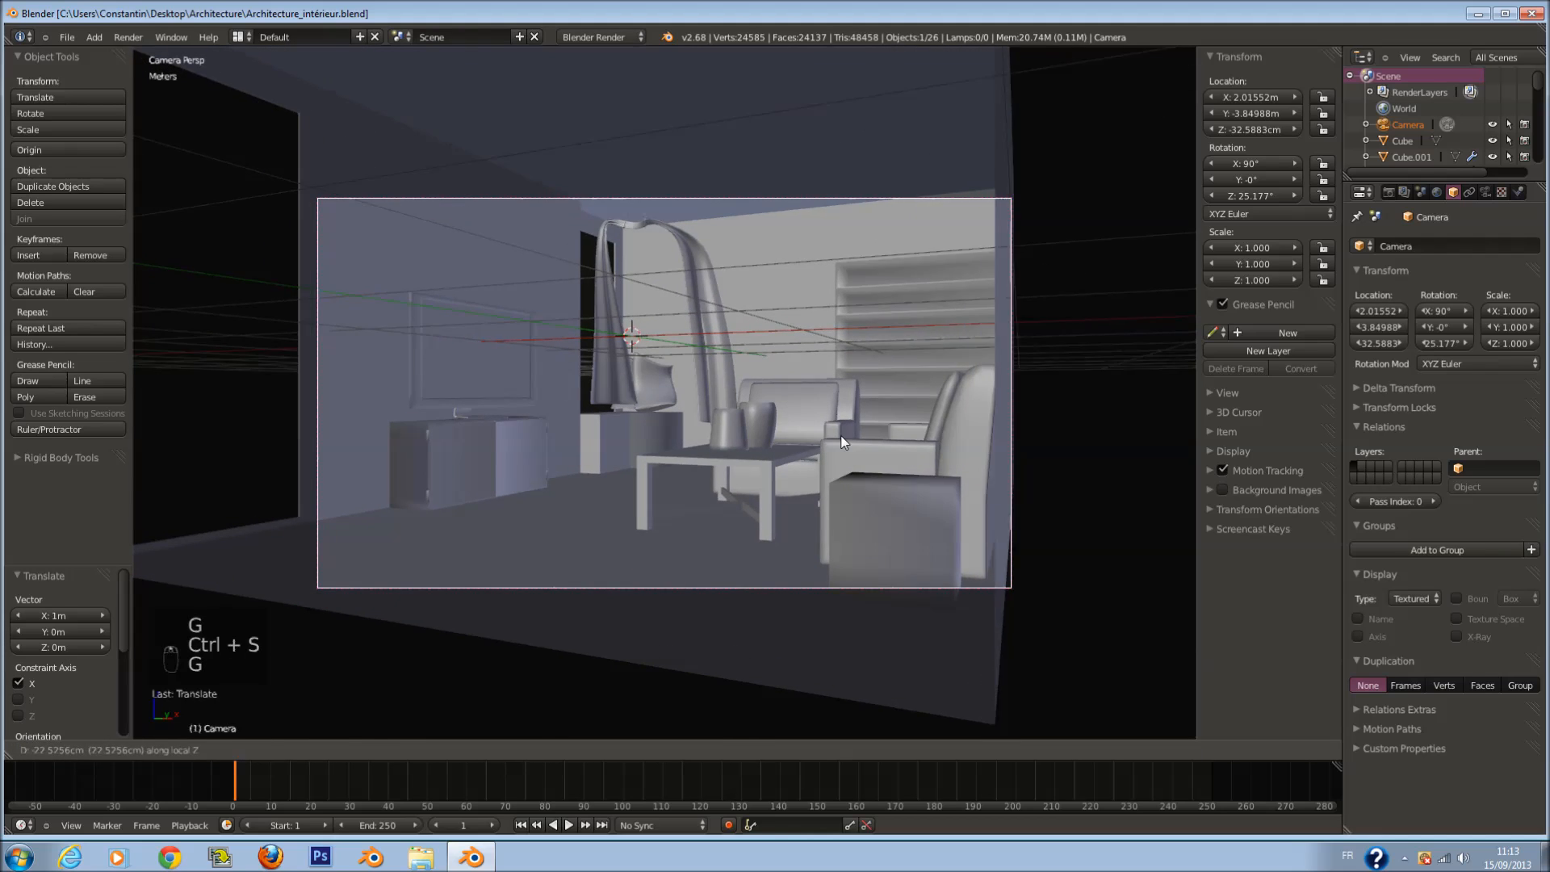
key(g)
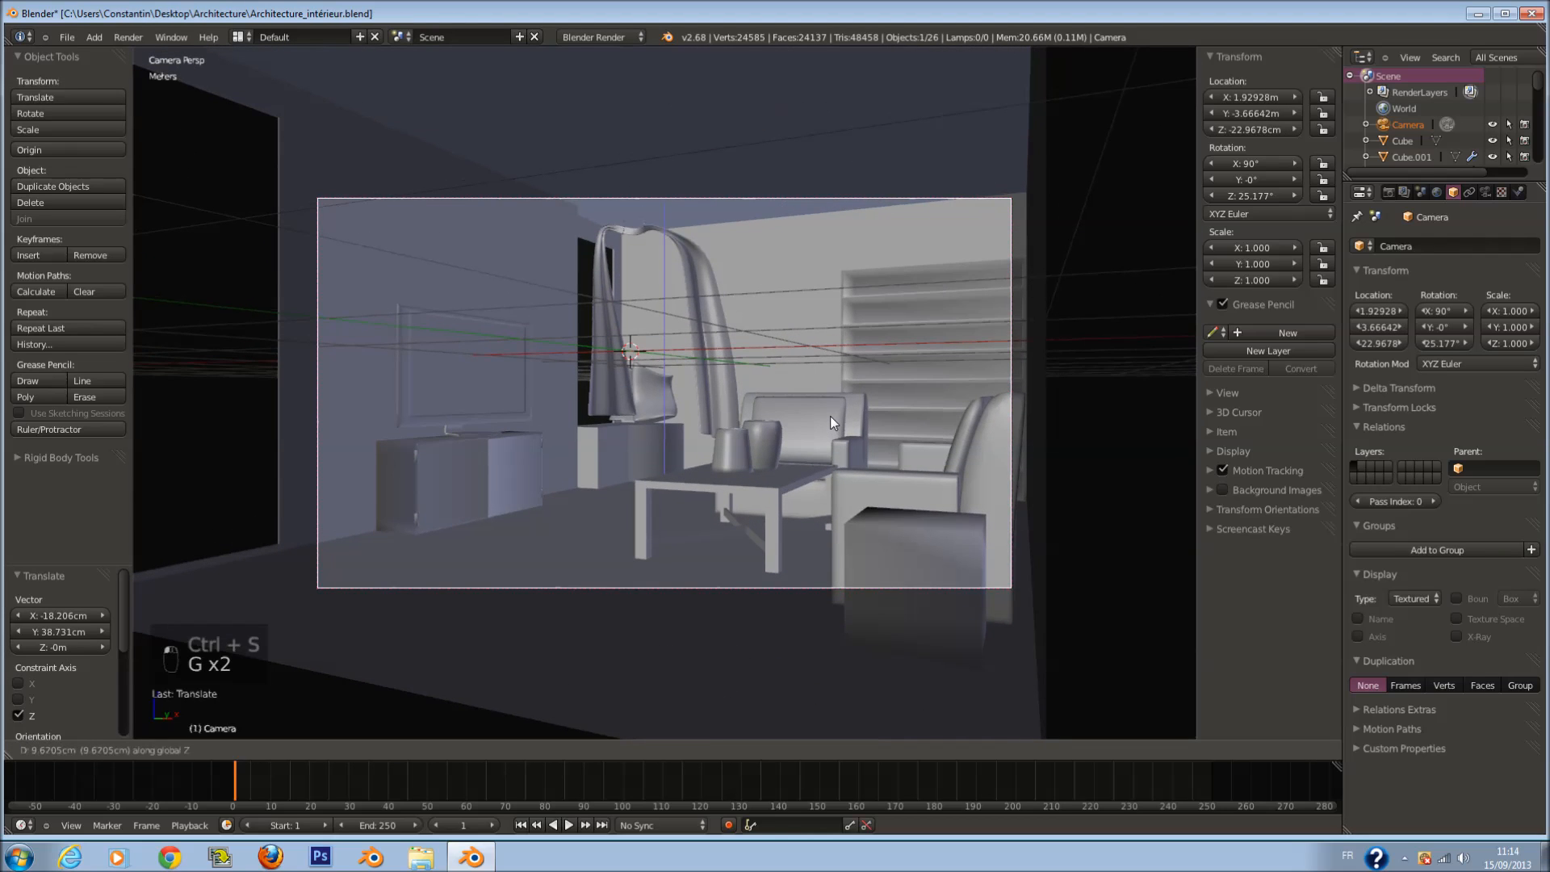
click(829, 415)
key(ctrl+s)
Step: Select the cube beside the sofa, save the file and examine the furnished room in camera view
scroll(827, 442, up, 2)
right_click(960, 610)
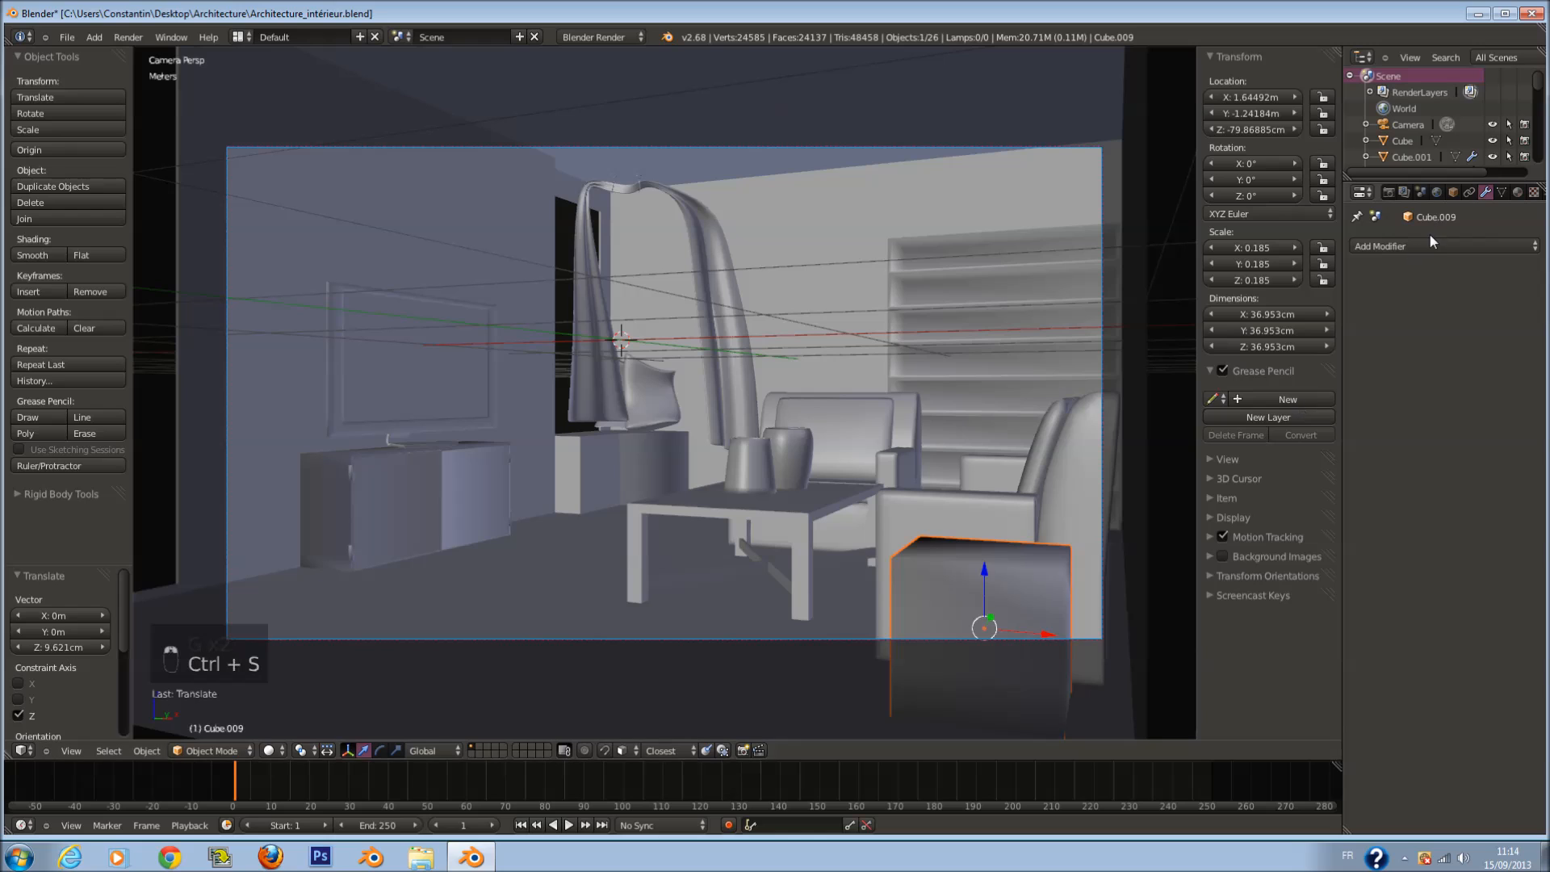
click(1430, 244)
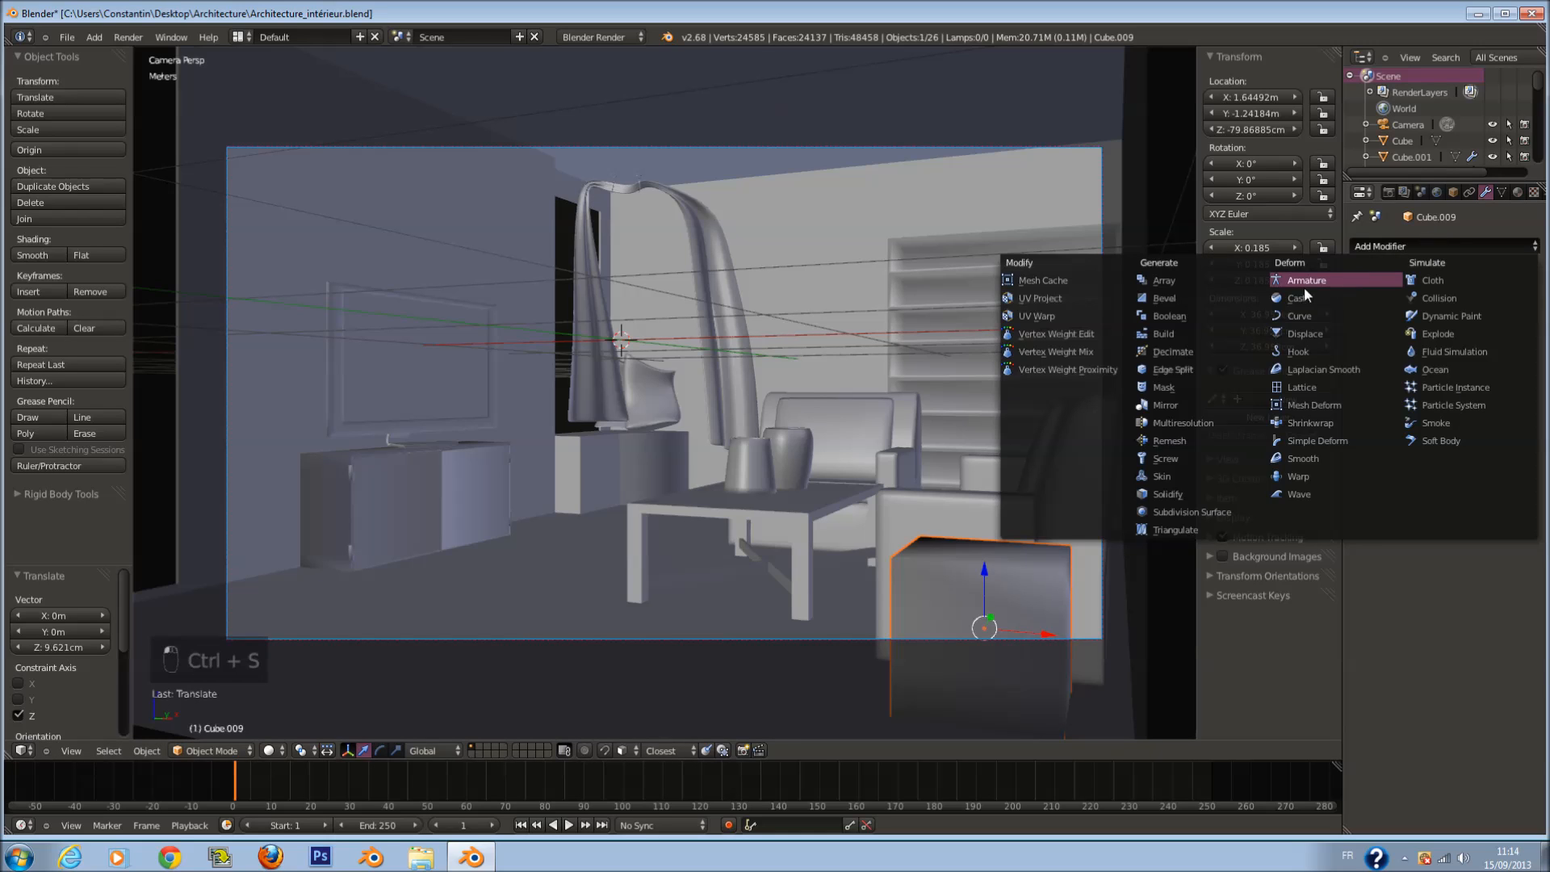
key(ctrl+s)
click(808, 439)
key(Home)
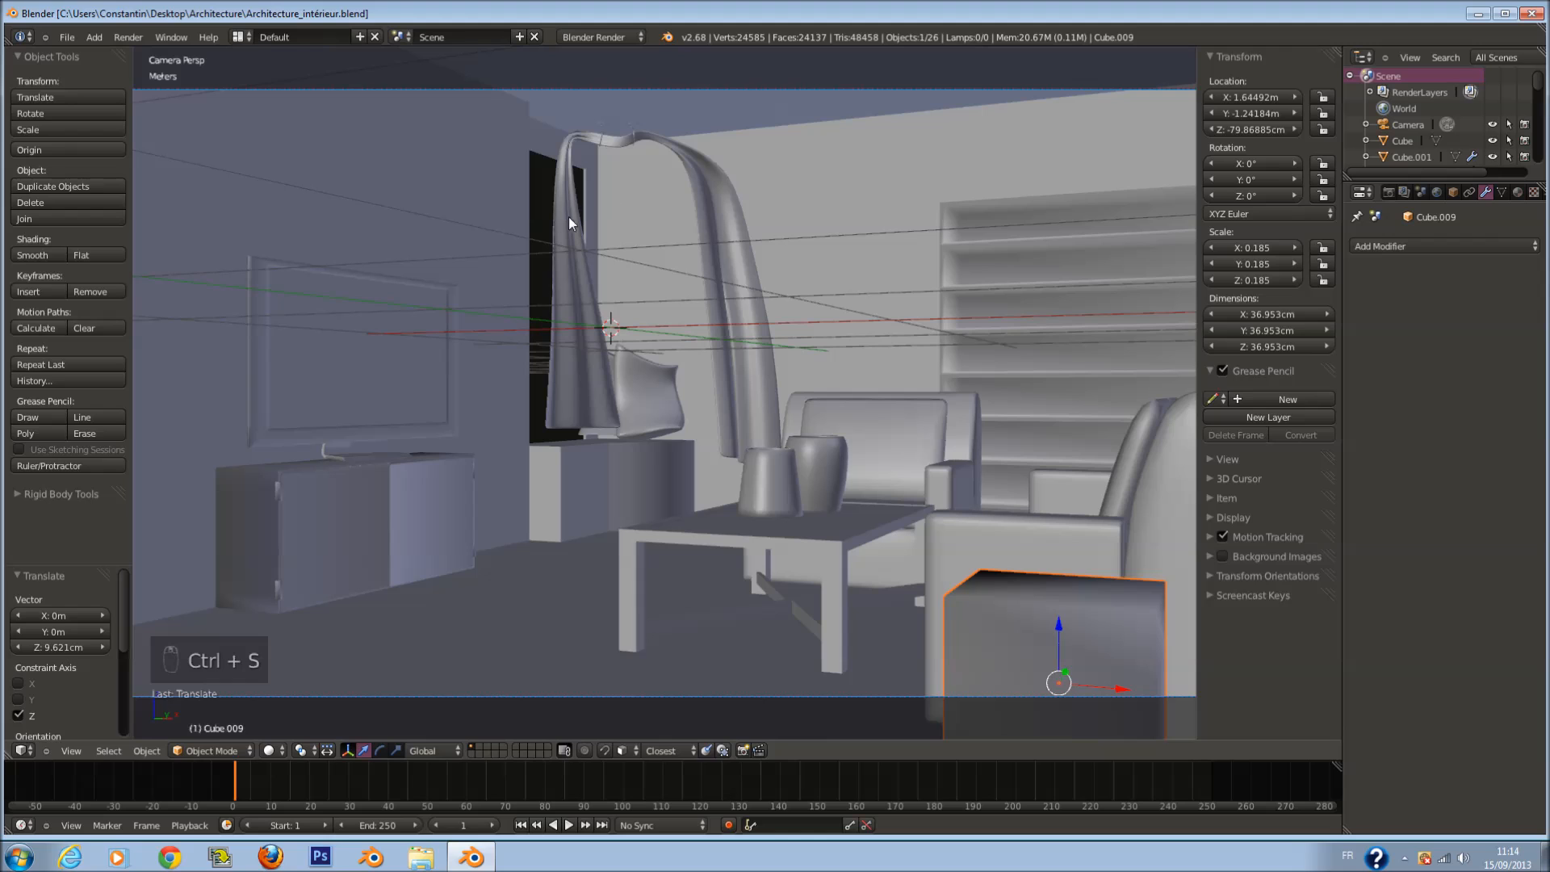
scroll(579, 215, down, 2)
scroll(717, 341, up, 2)
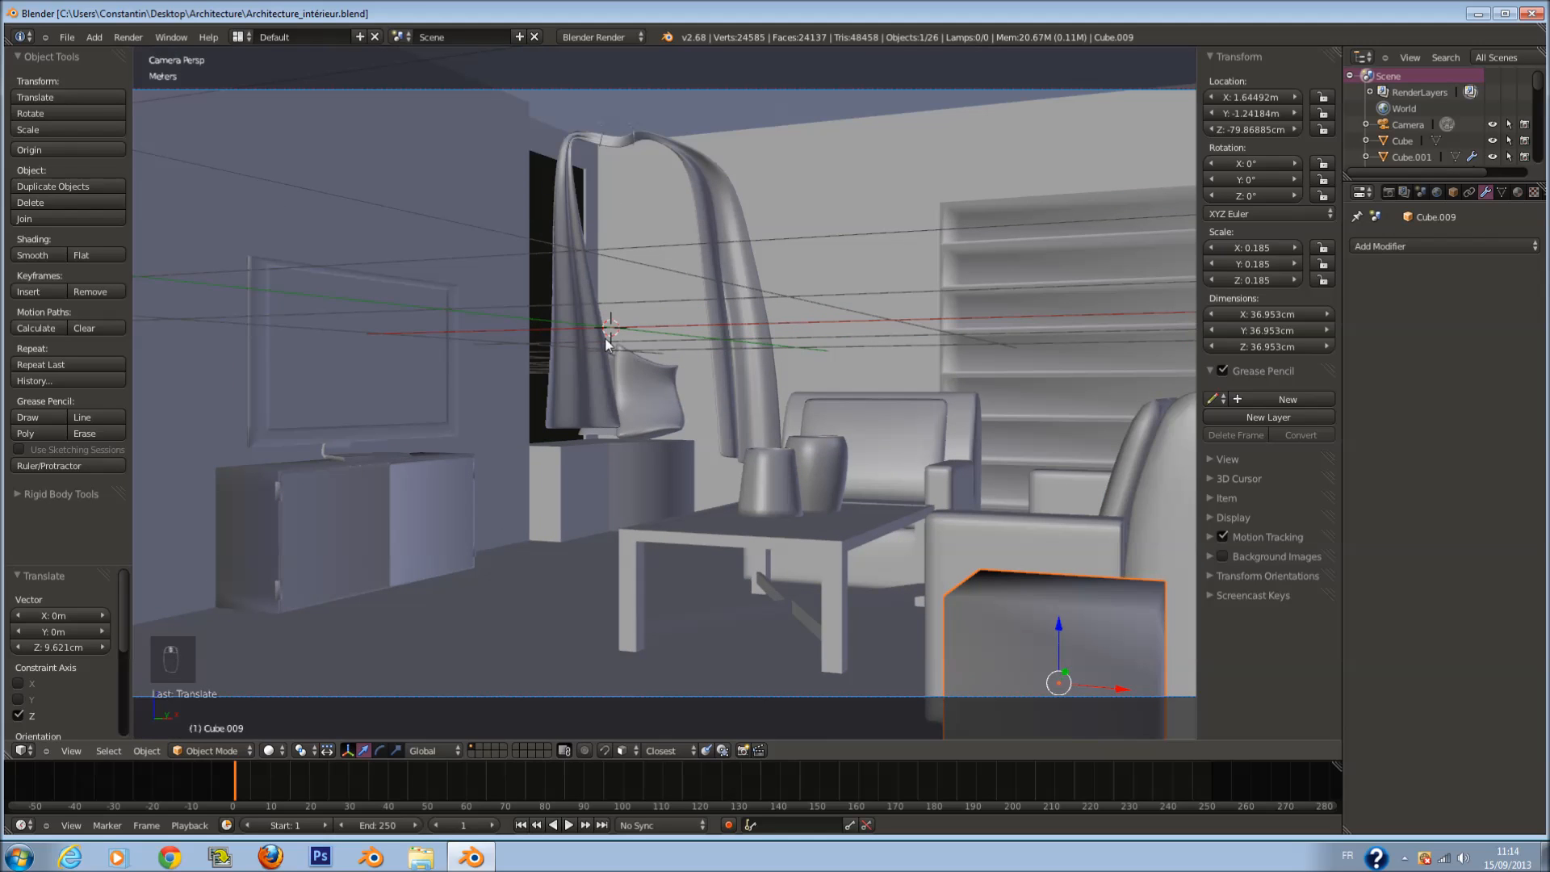
scroll(669, 333, down, 1)
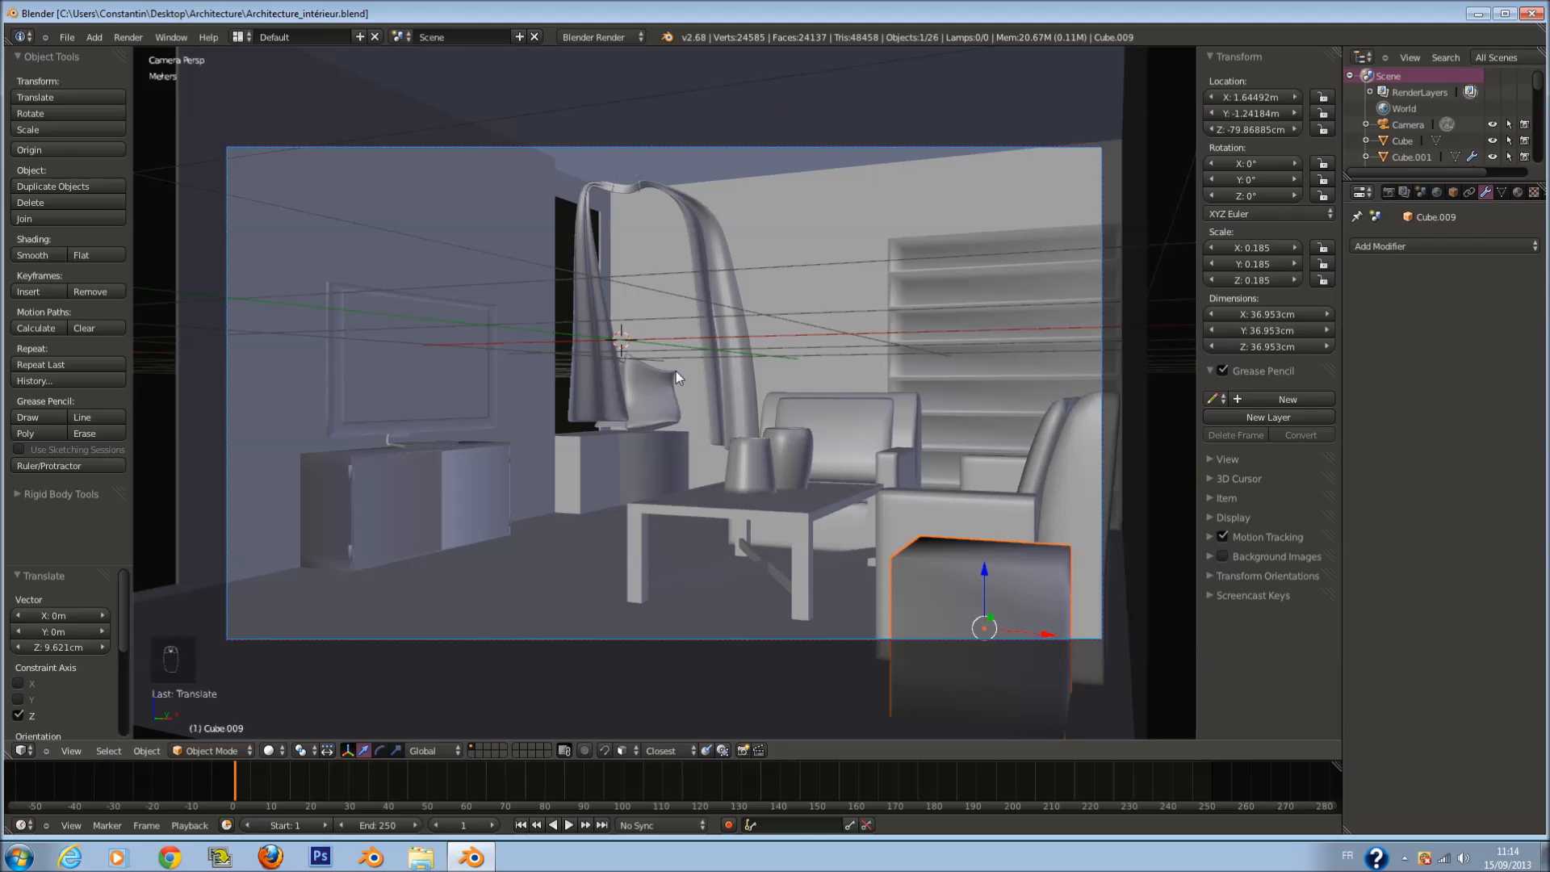
Step: Deselect all objects and save the file
key(a)
key(a)
key(a)
key(a)
key(a)
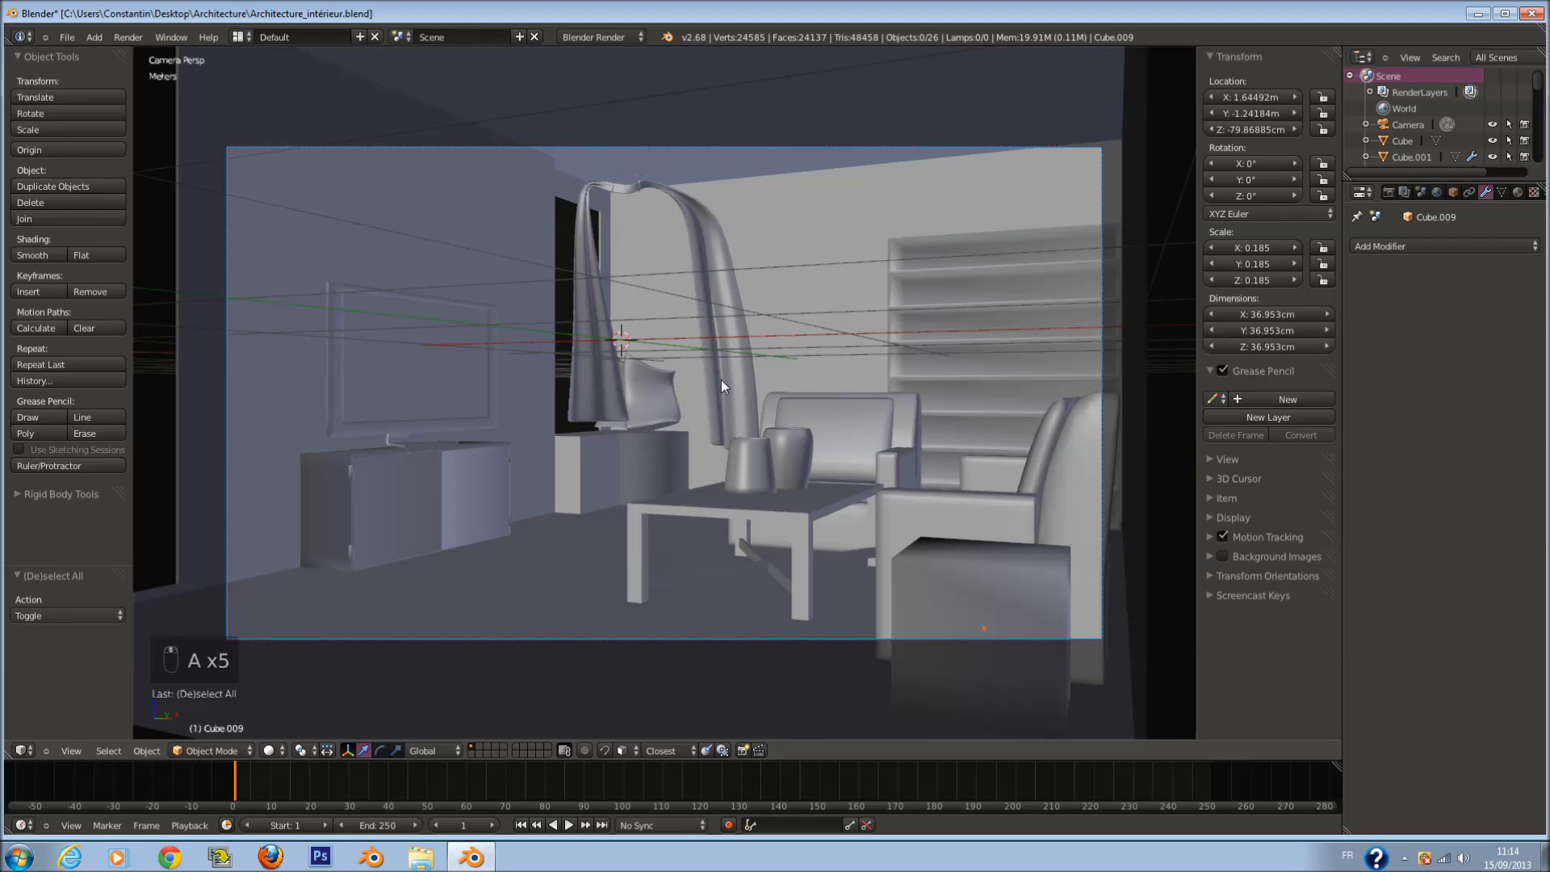
key(ctrl+s)
Step: Select the drape, return to the camera view and save the file
right_click(737, 330)
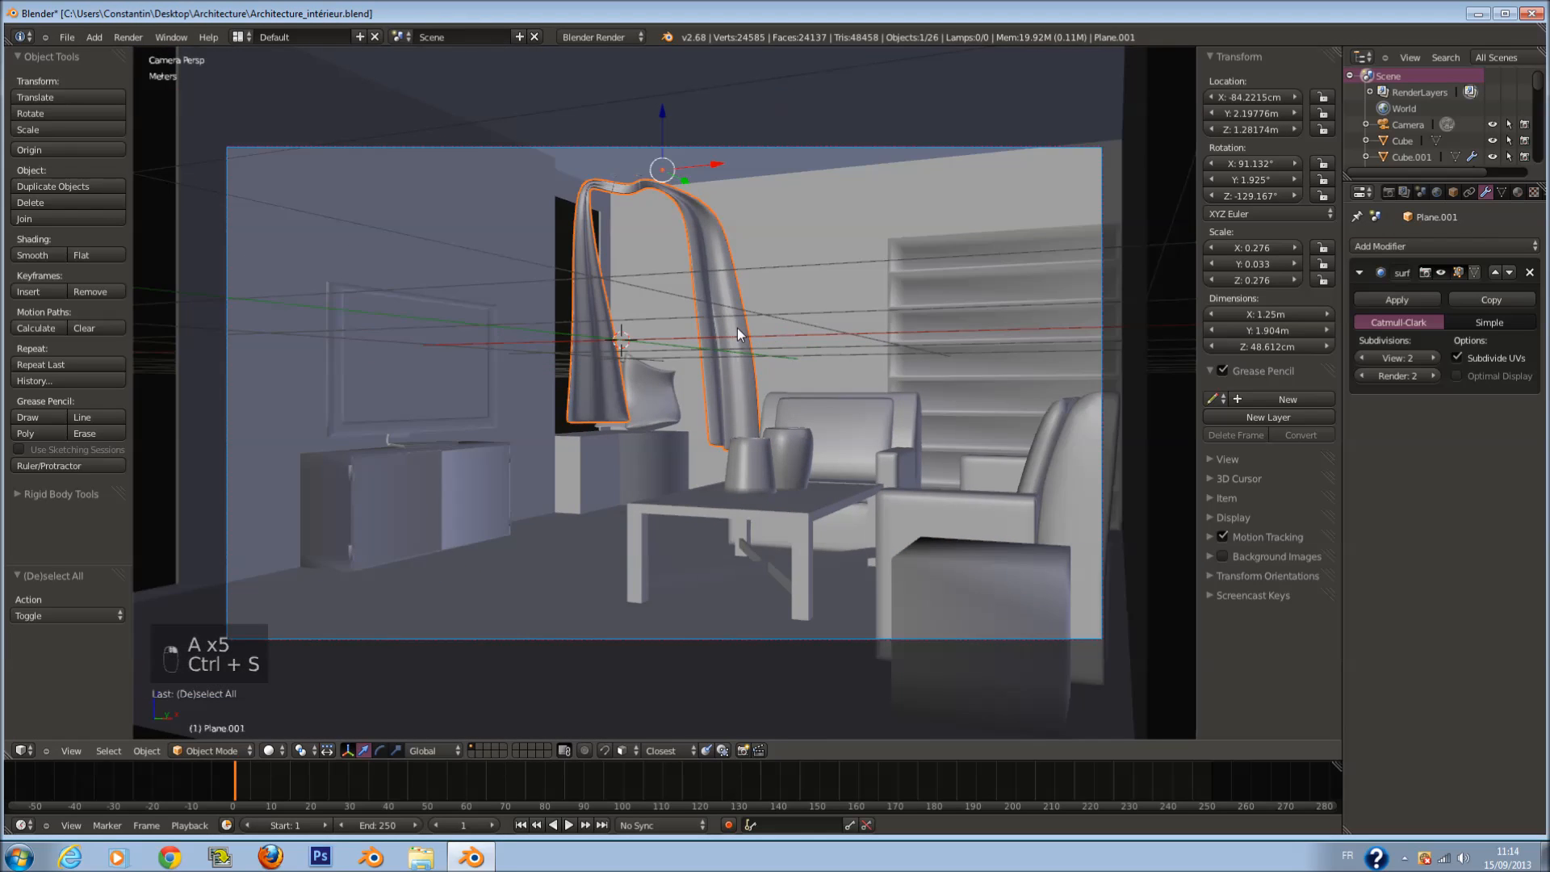
key(KP_Decimal)
key(KP_0)
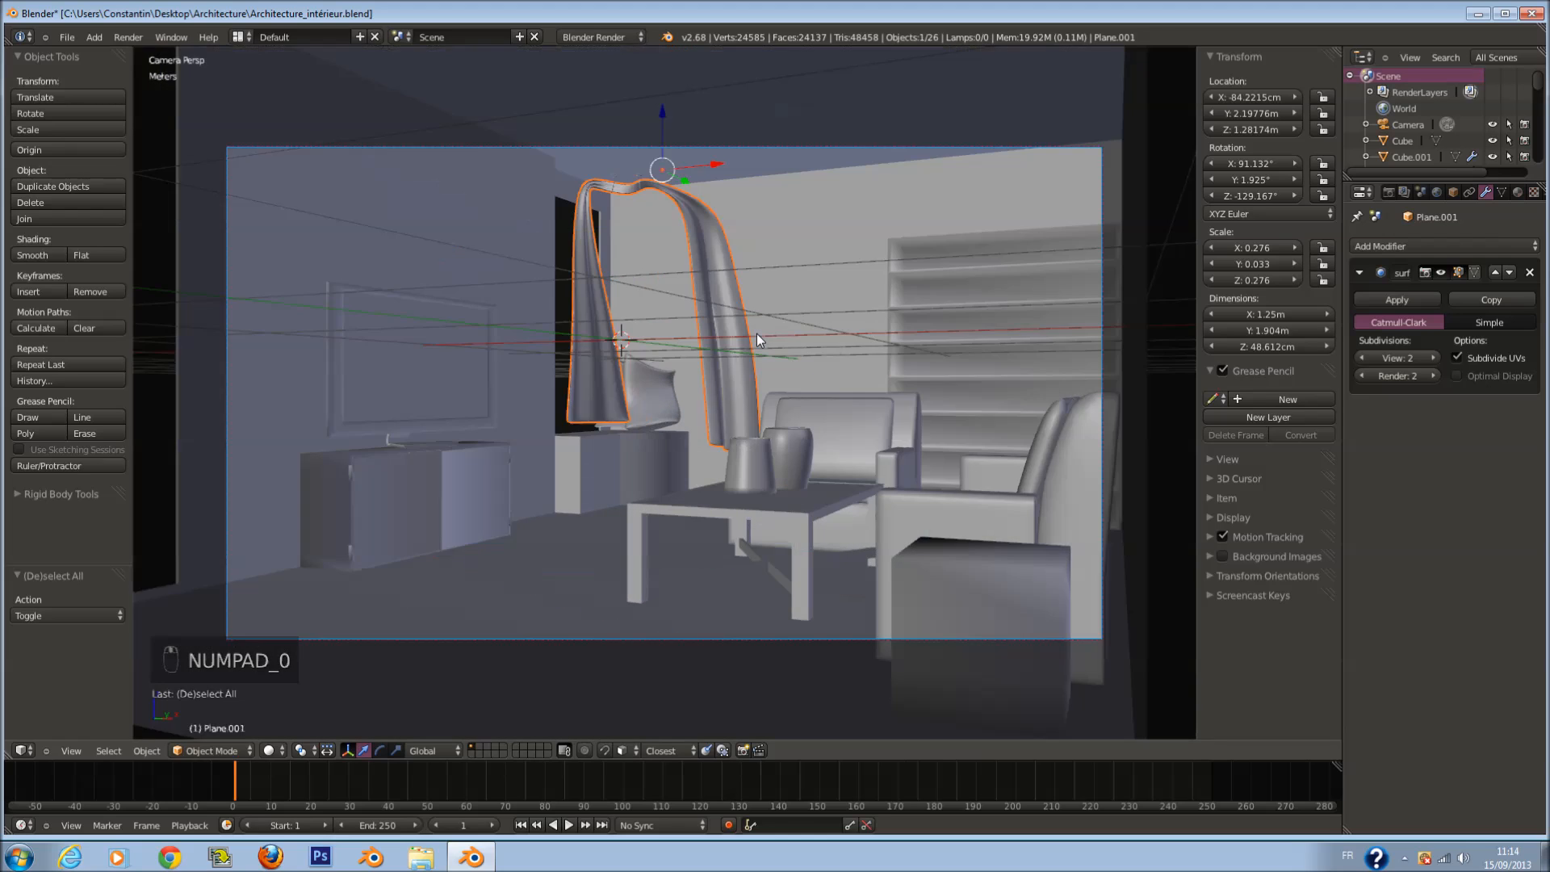
key(ctrl+s)
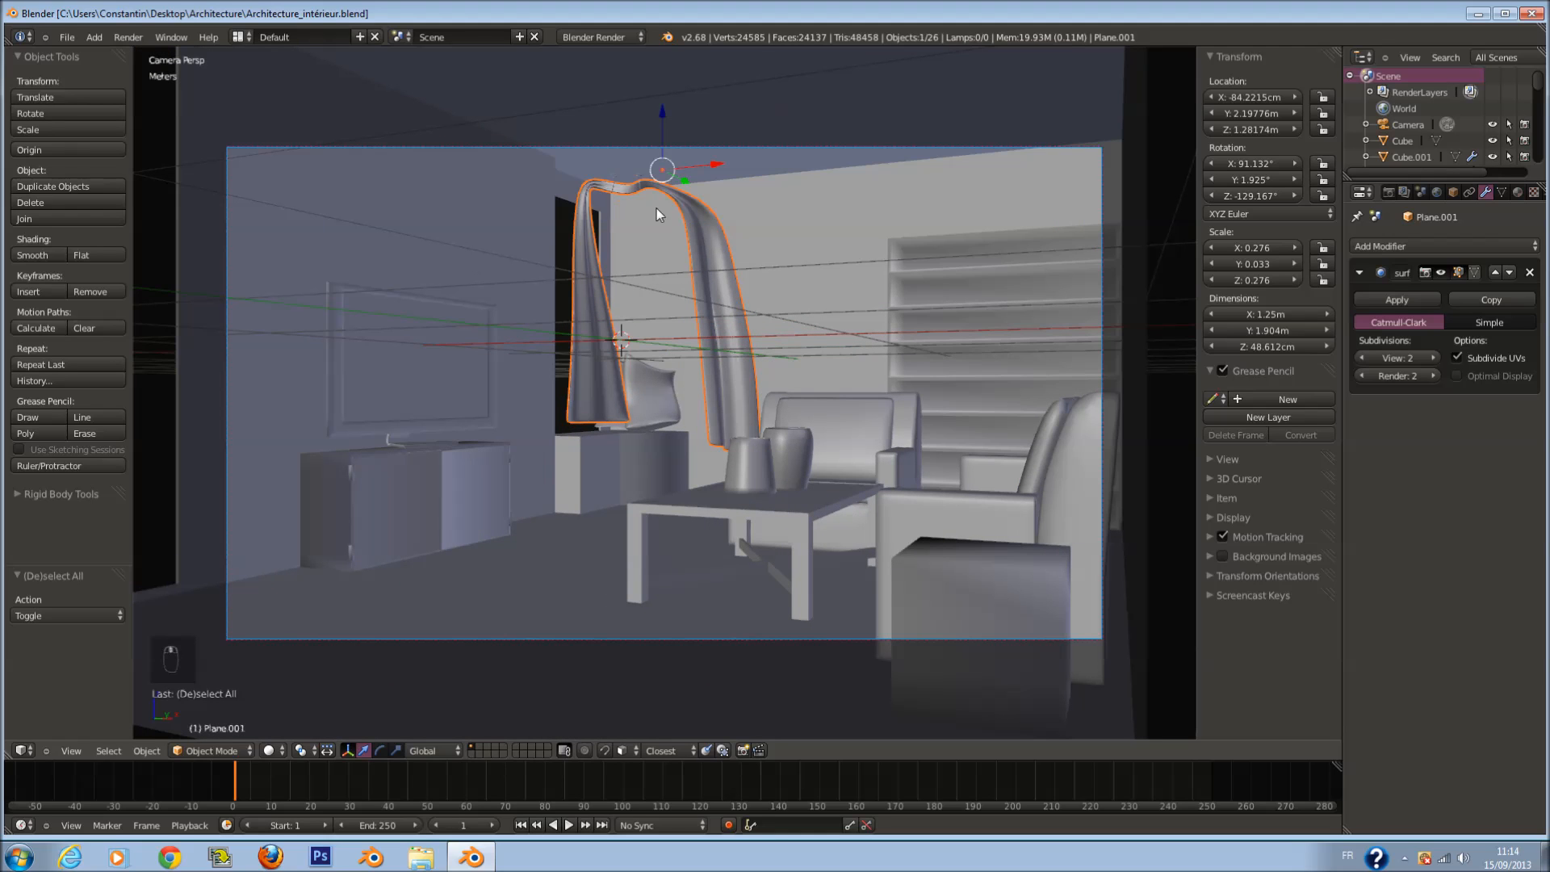
scroll(664, 234, up, 1)
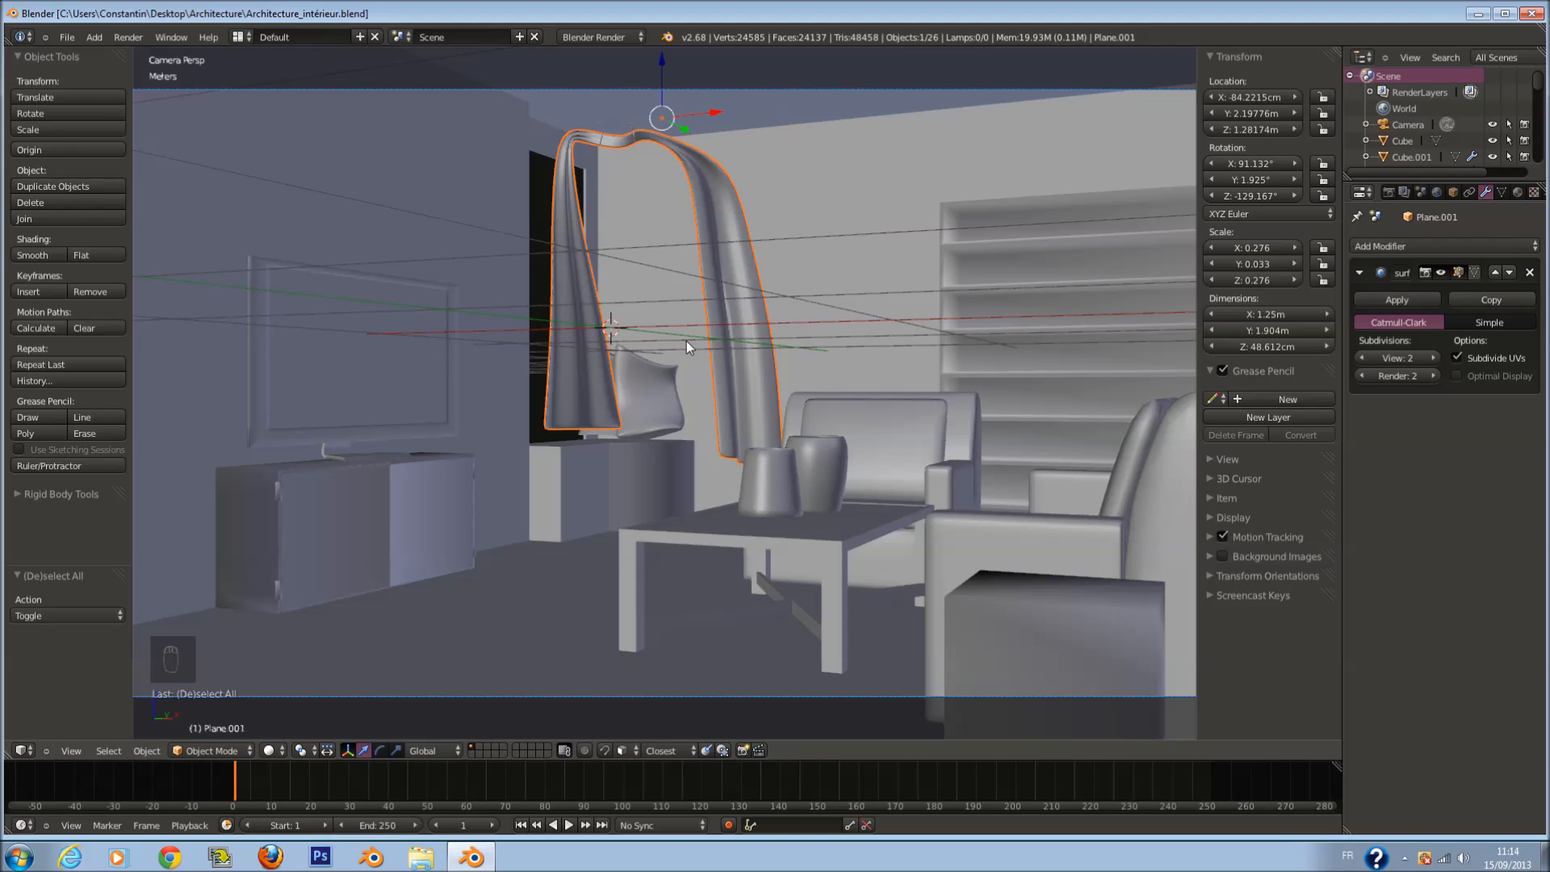
key(ctrl+s)
click(647, 312)
Step: Try a Mirror modifier on the drape, remove it and save the file
click(1392, 246)
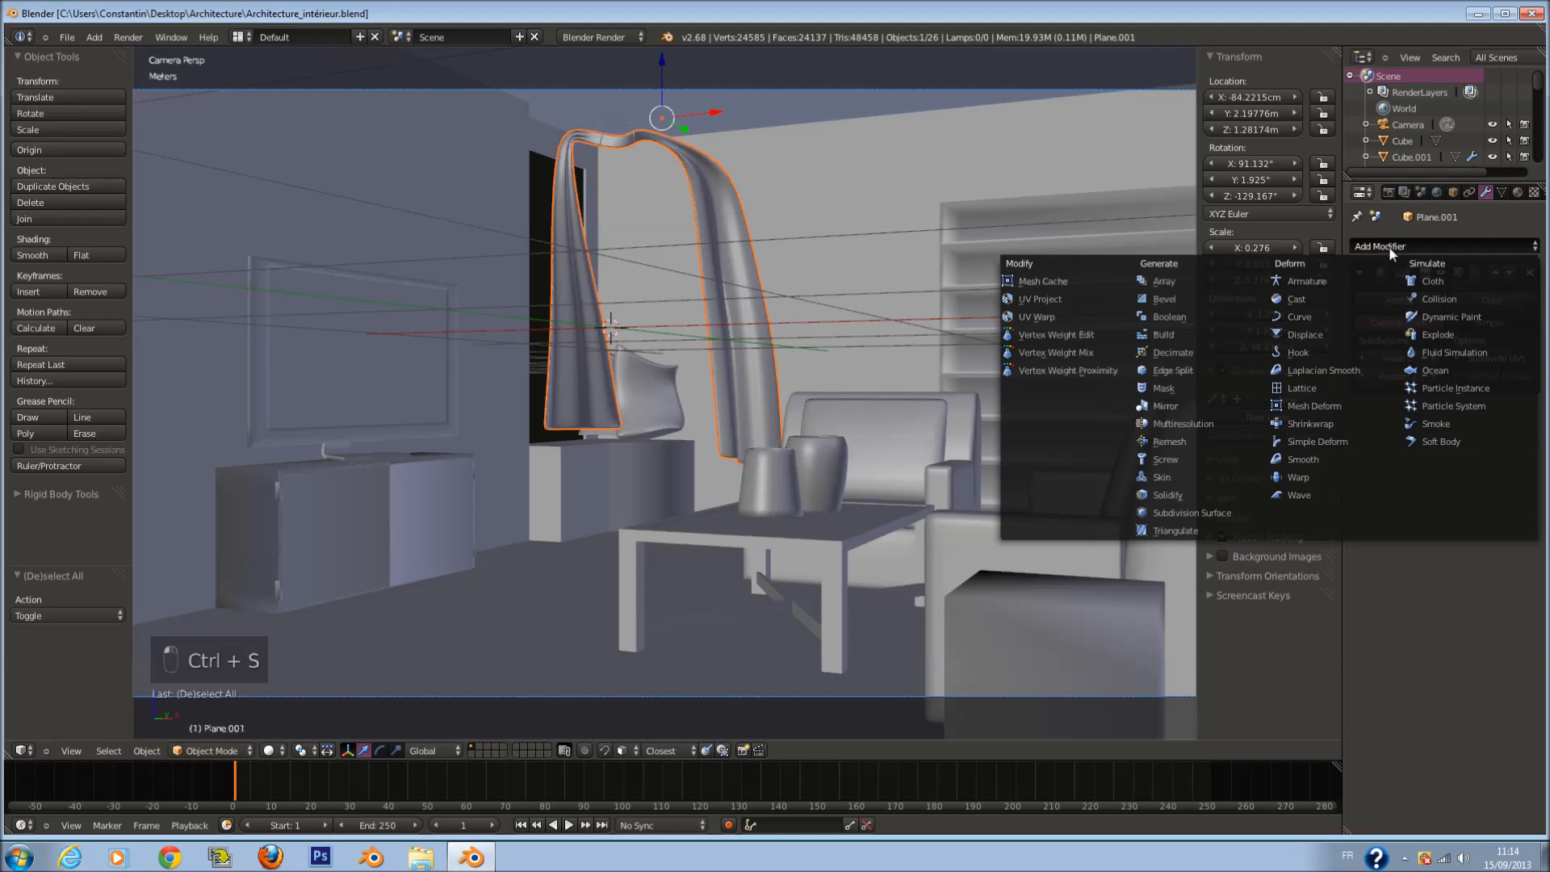
click(1226, 404)
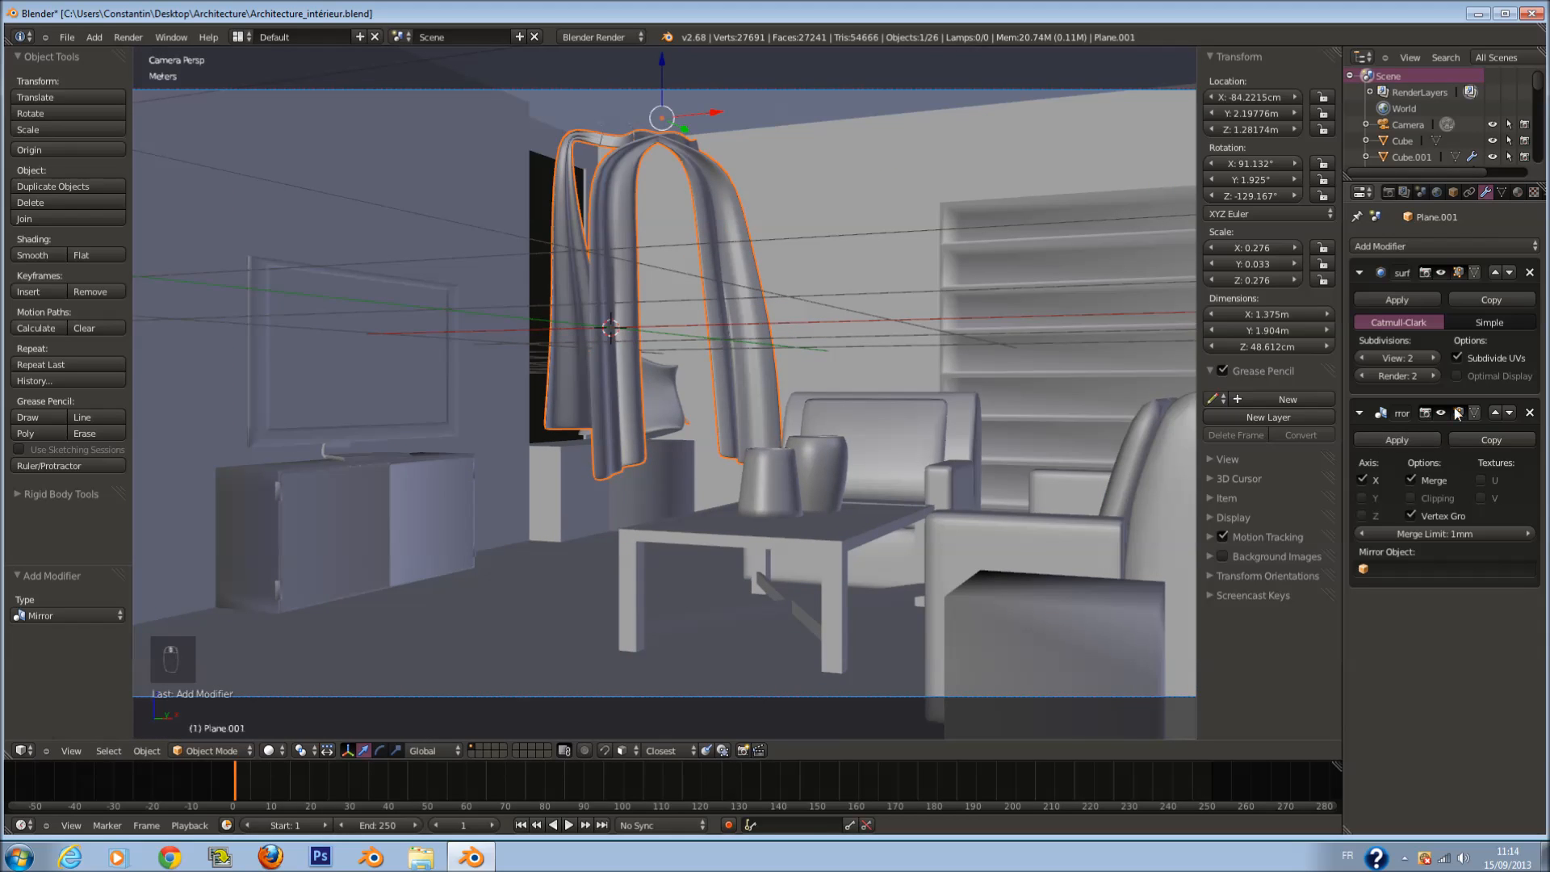
click(1529, 412)
scroll(994, 439, down, 2)
key(ctrl+s)
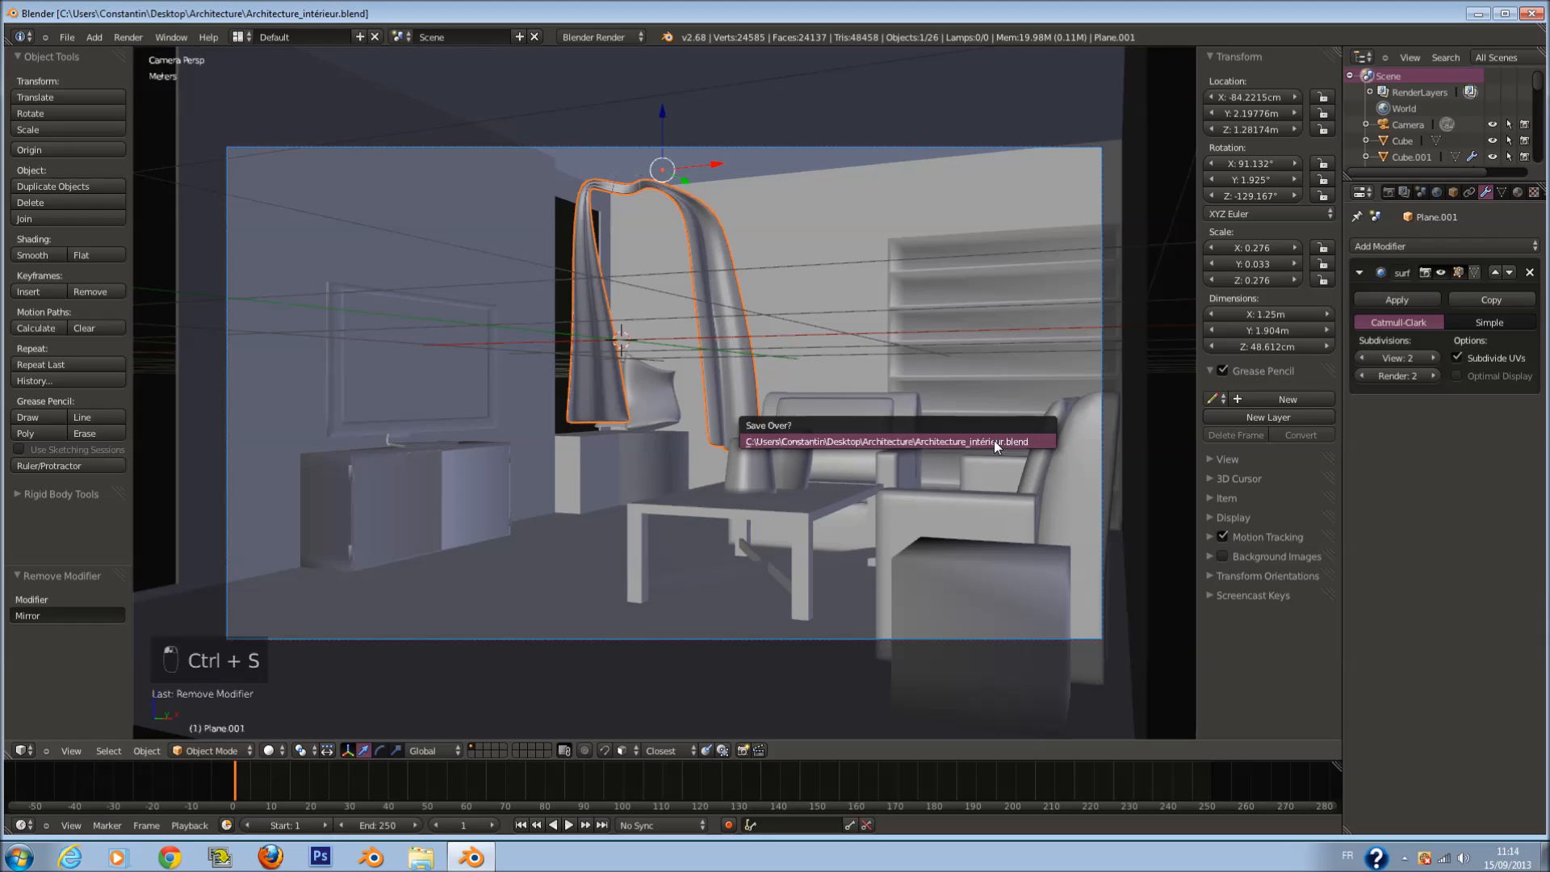
click(994, 439)
Step: Add an Edge Split modifier to the cube beside the sofa
click(1423, 242)
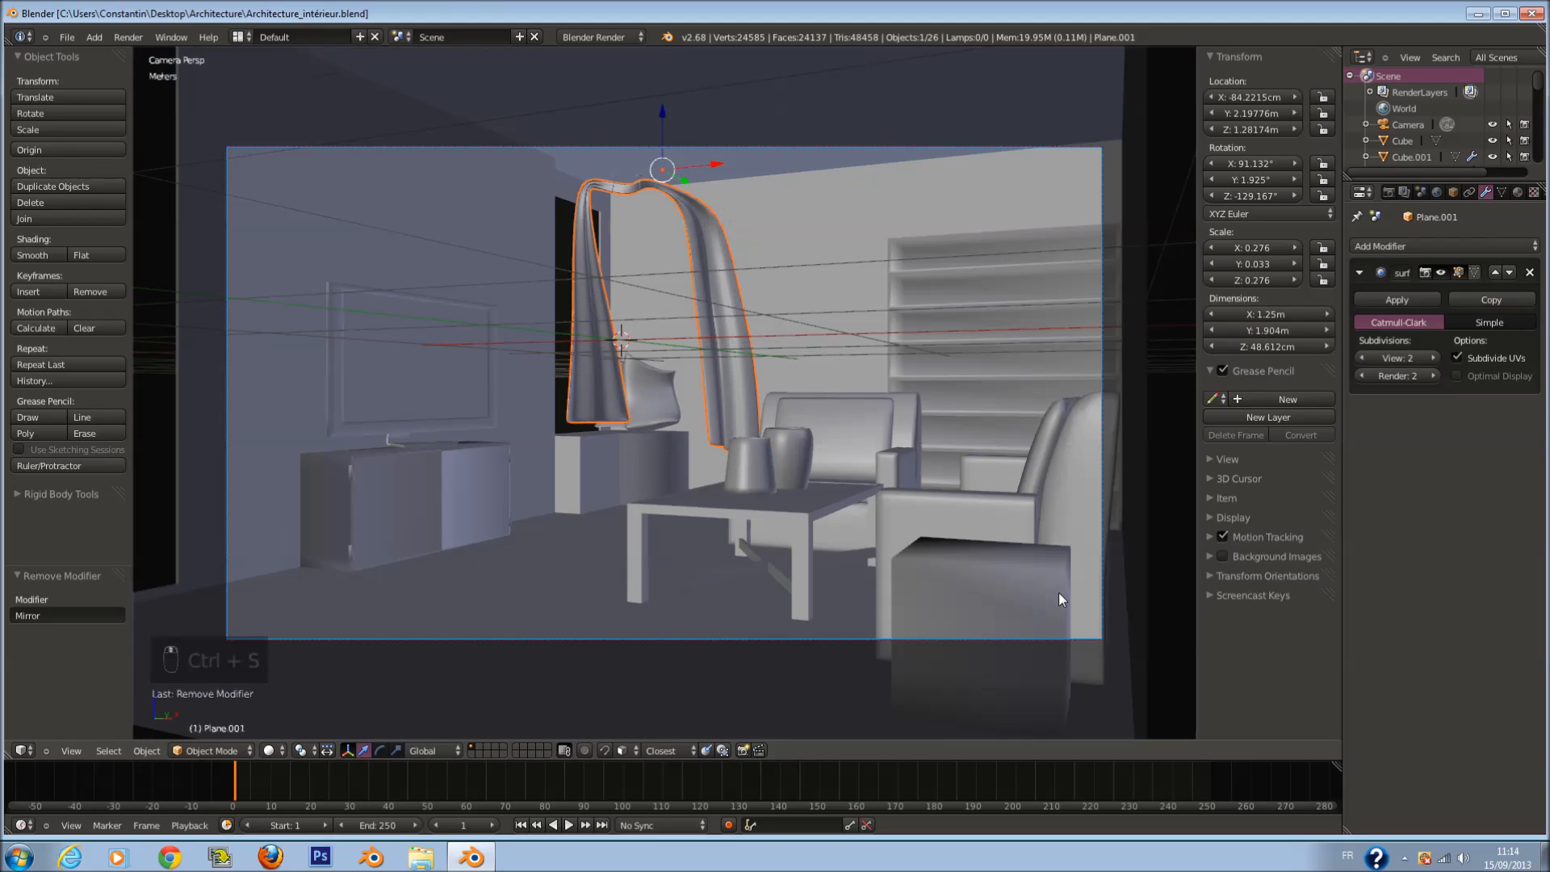
right_click(1058, 592)
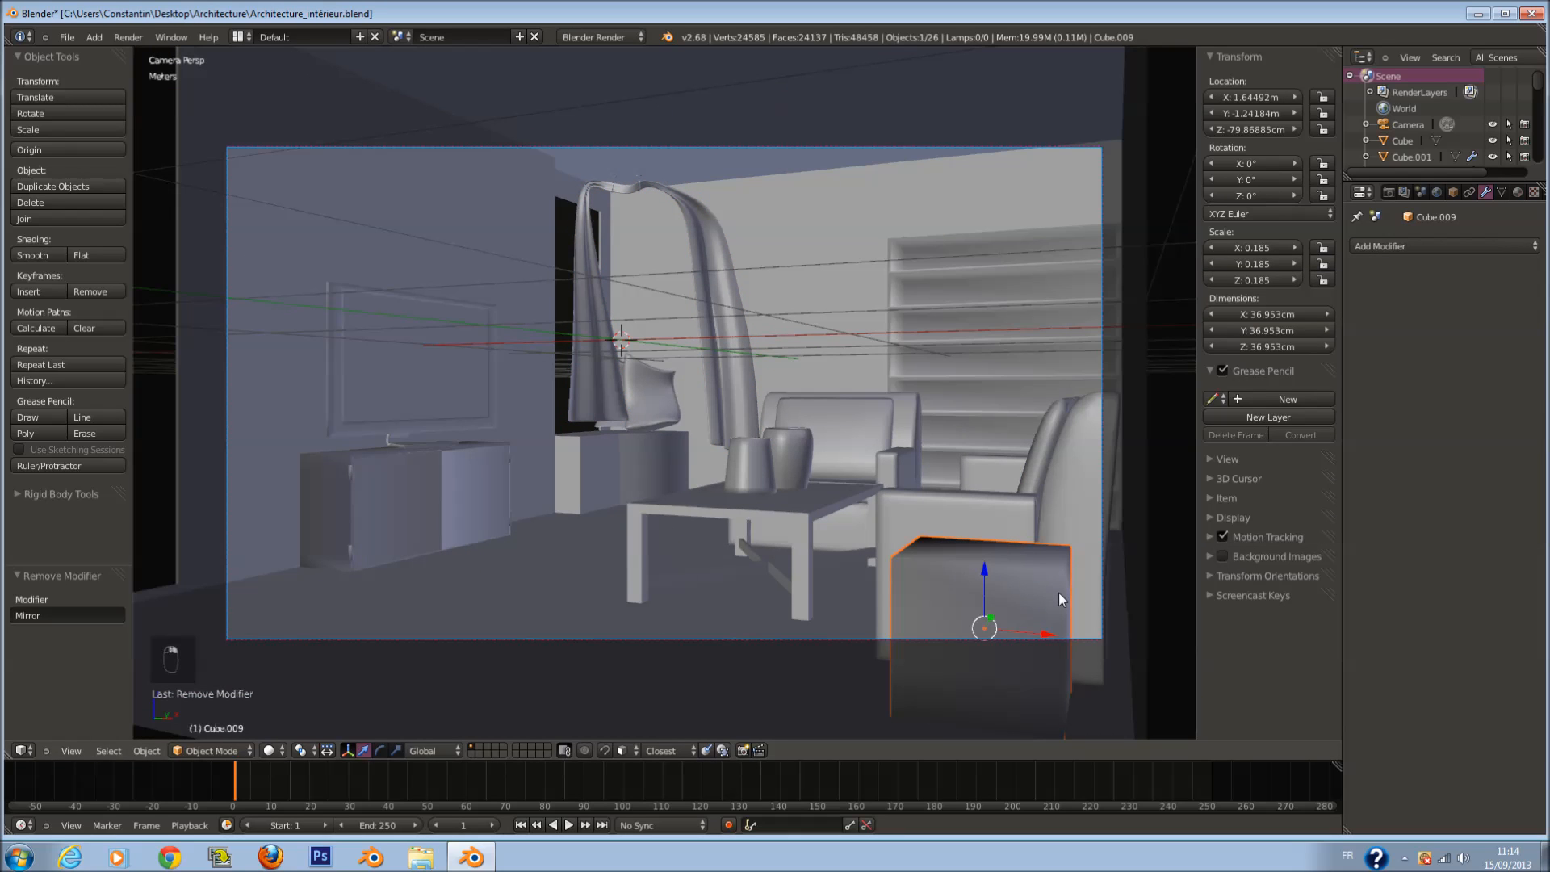
click(1390, 247)
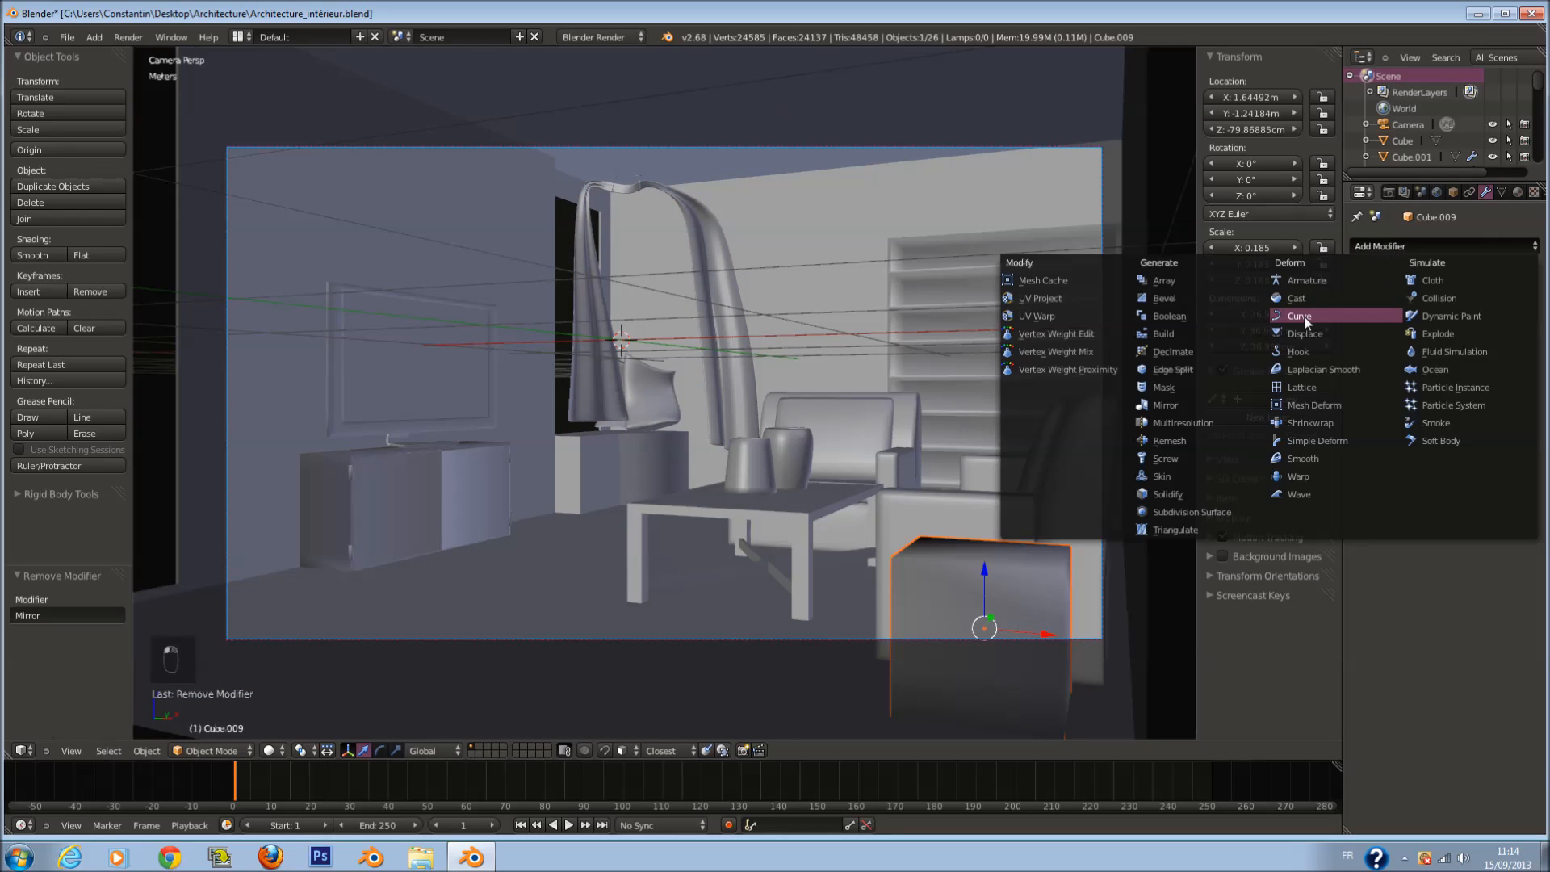
click(1212, 371)
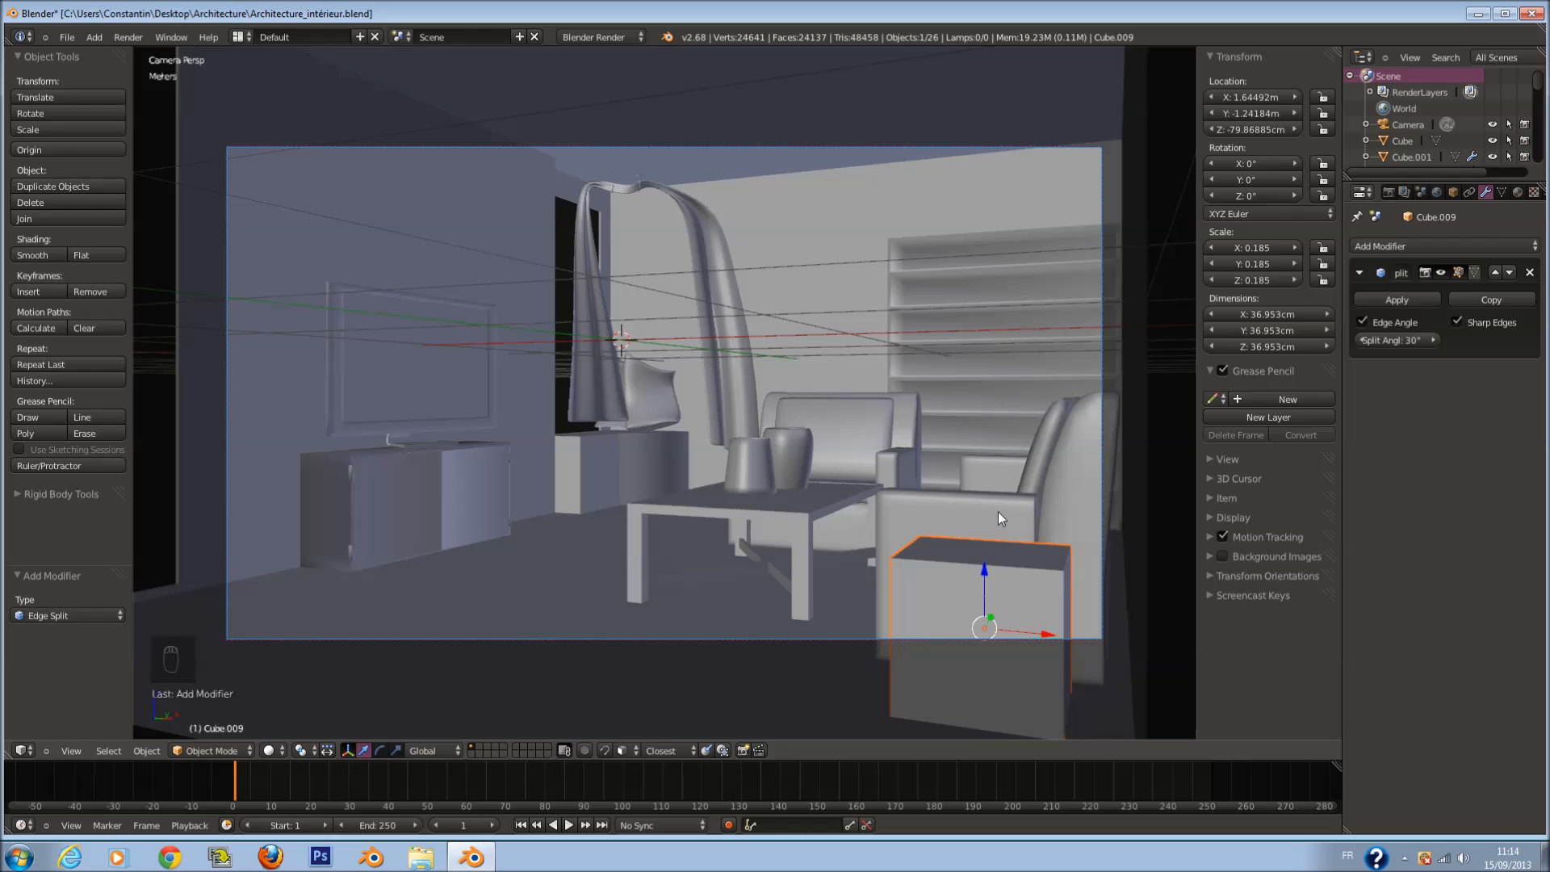
Step: Add an Edge Split modifier to the front panel of the television cabinet, deselect everything and save the file
right_click(458, 501)
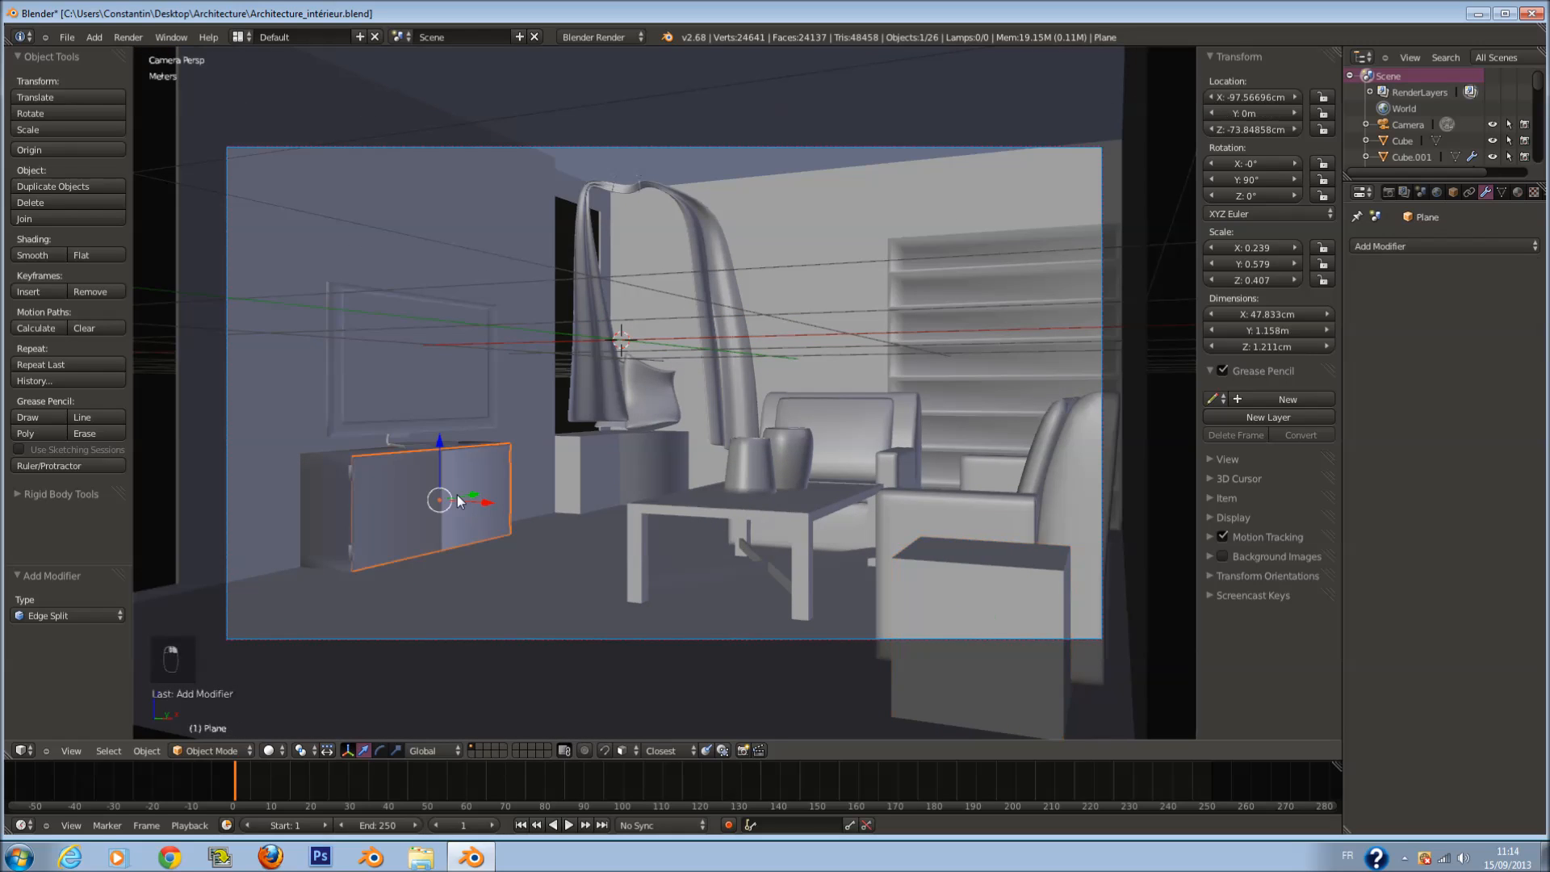
click(1378, 243)
click(1205, 363)
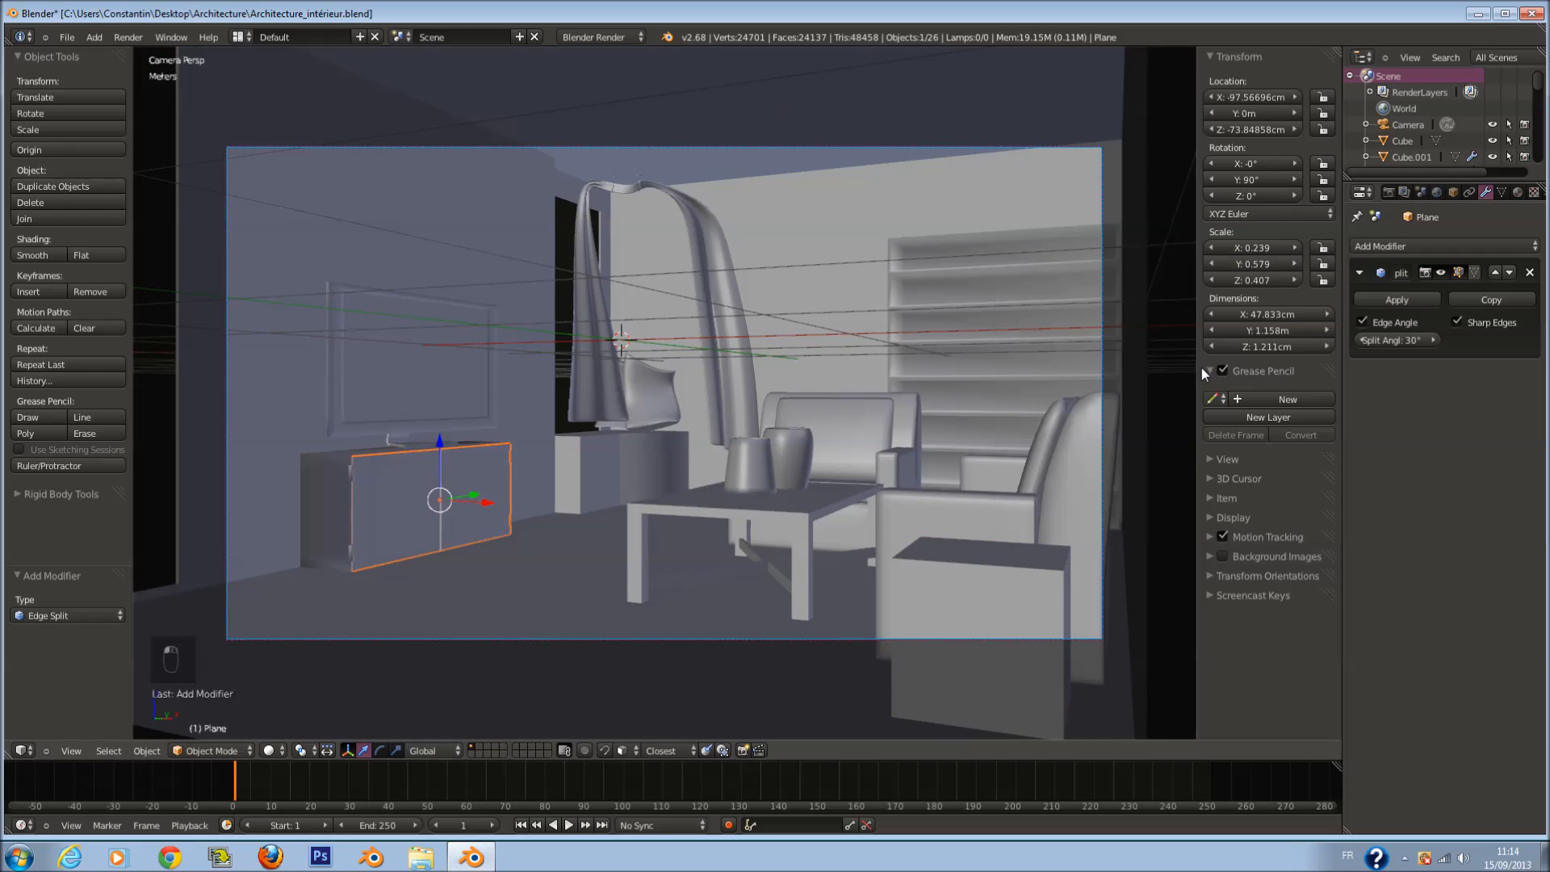
key(a)
key(ctrl+s)
Step: Add an Edge Split modifier to the body of the television cabinet
click(355, 478)
right_click(334, 484)
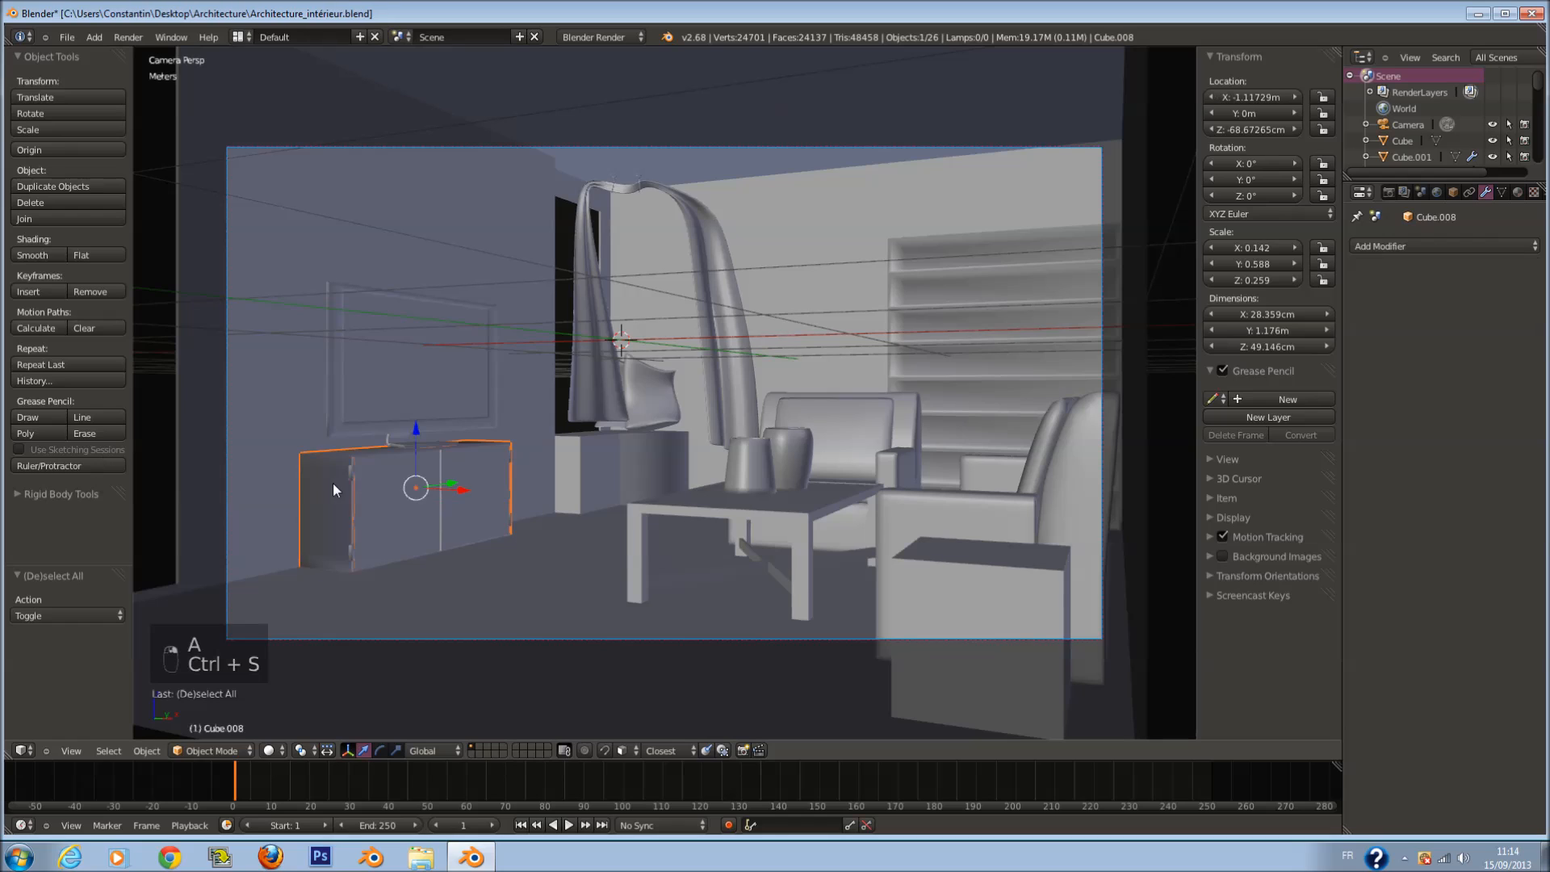
click(1378, 245)
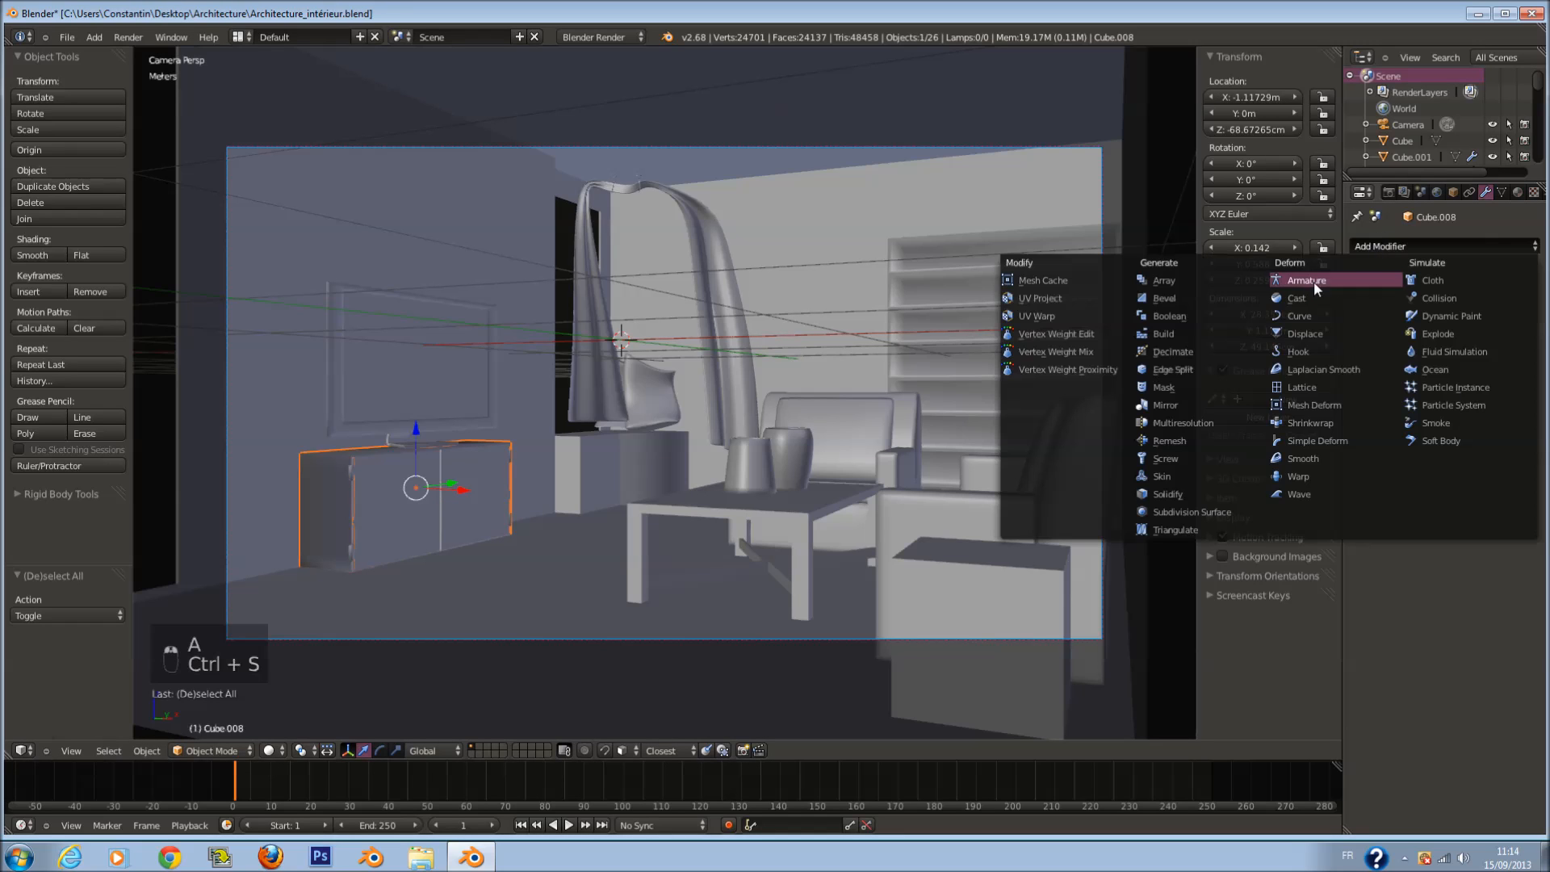
click(1207, 365)
Step: Add Edge Split modifiers to the bookshelf and the coffee table, and save the file
right_click(1055, 356)
click(1401, 252)
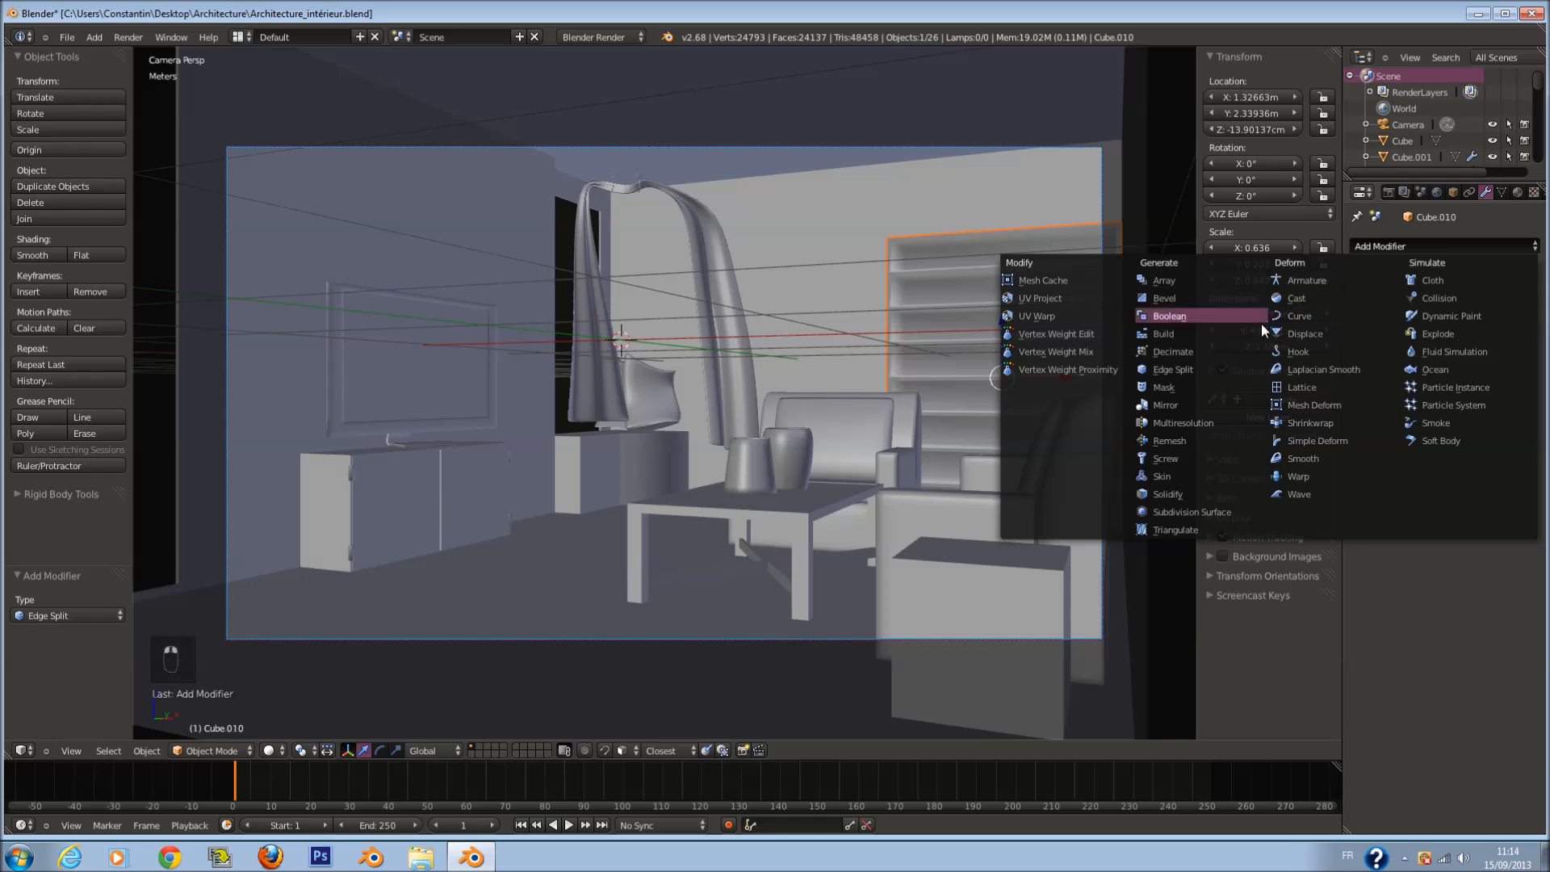
click(1204, 363)
right_click(822, 531)
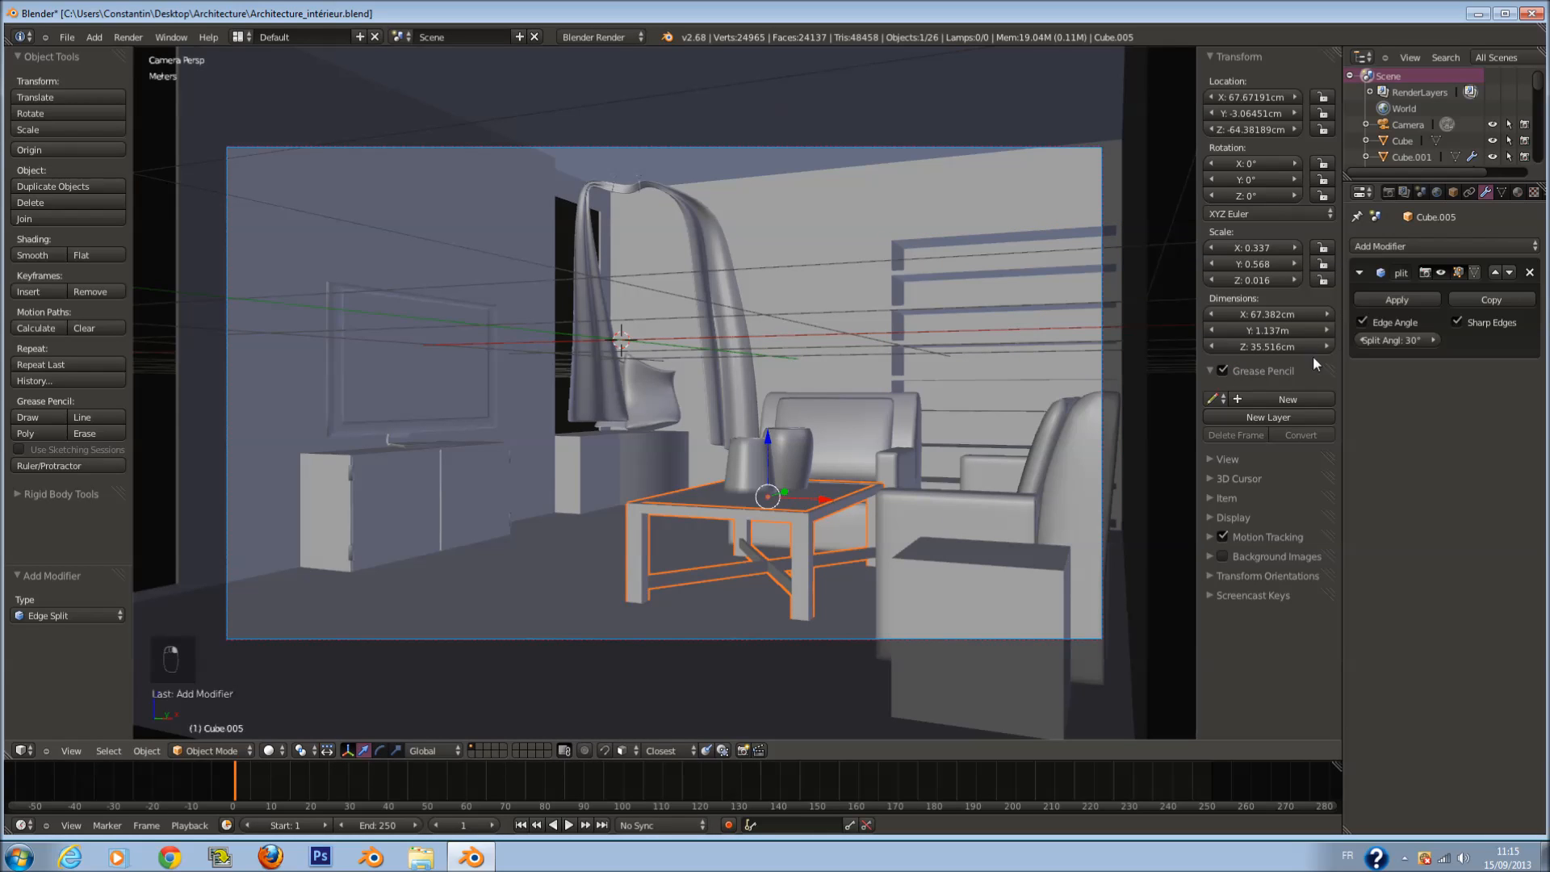
key(a)
key(ctrl+s)
Step: Check which modifiers are on the cabinet beneath the drape, the television and the vase on the table
right_click(669, 478)
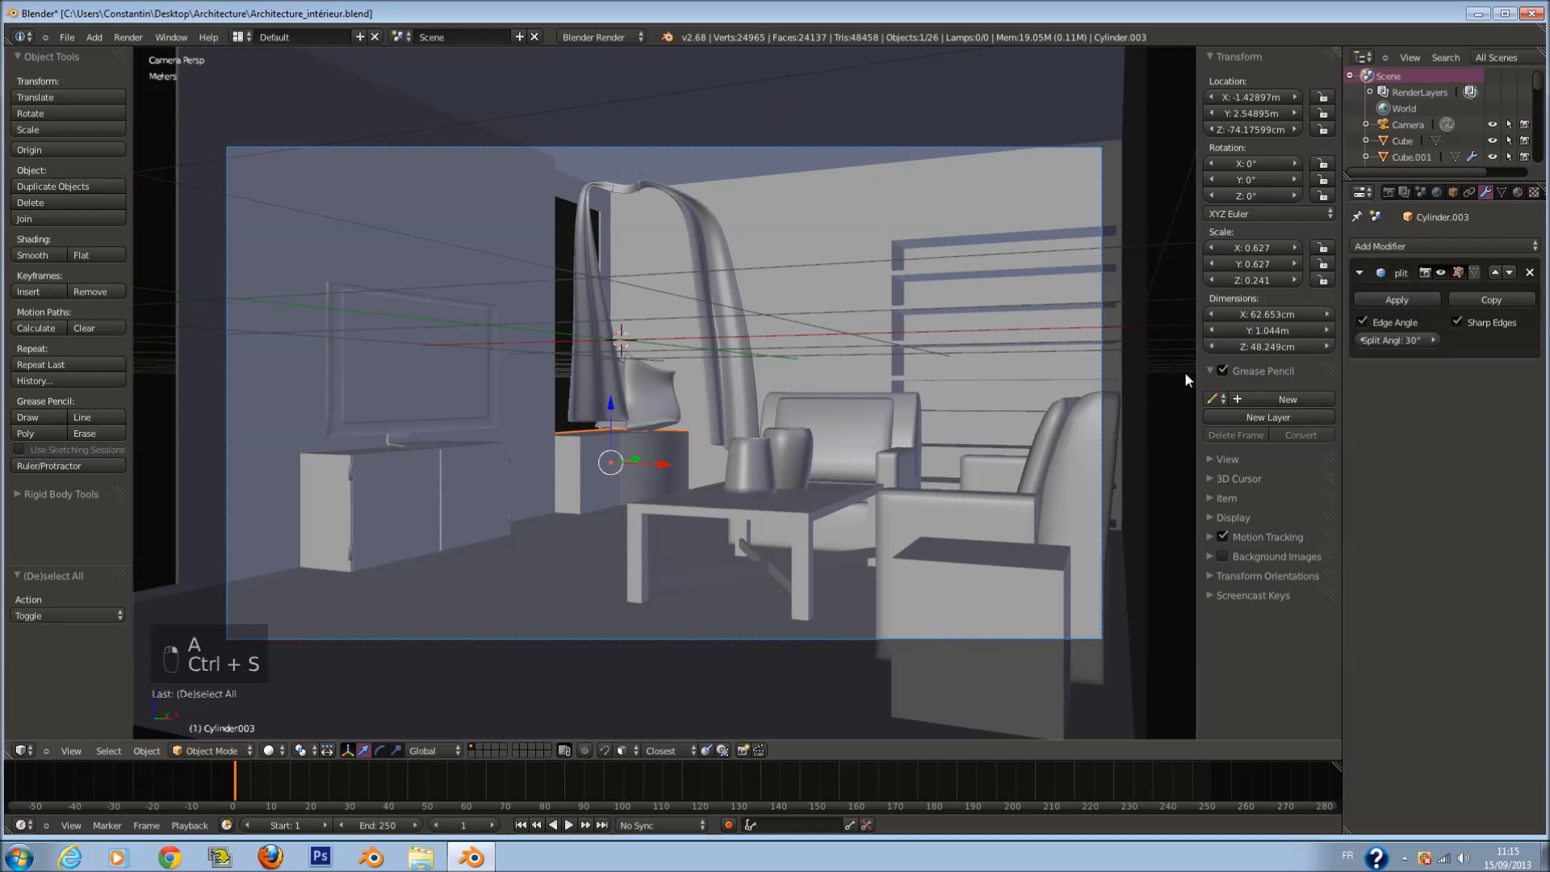
key(a)
key(ctrl+s)
click(728, 489)
right_click(452, 381)
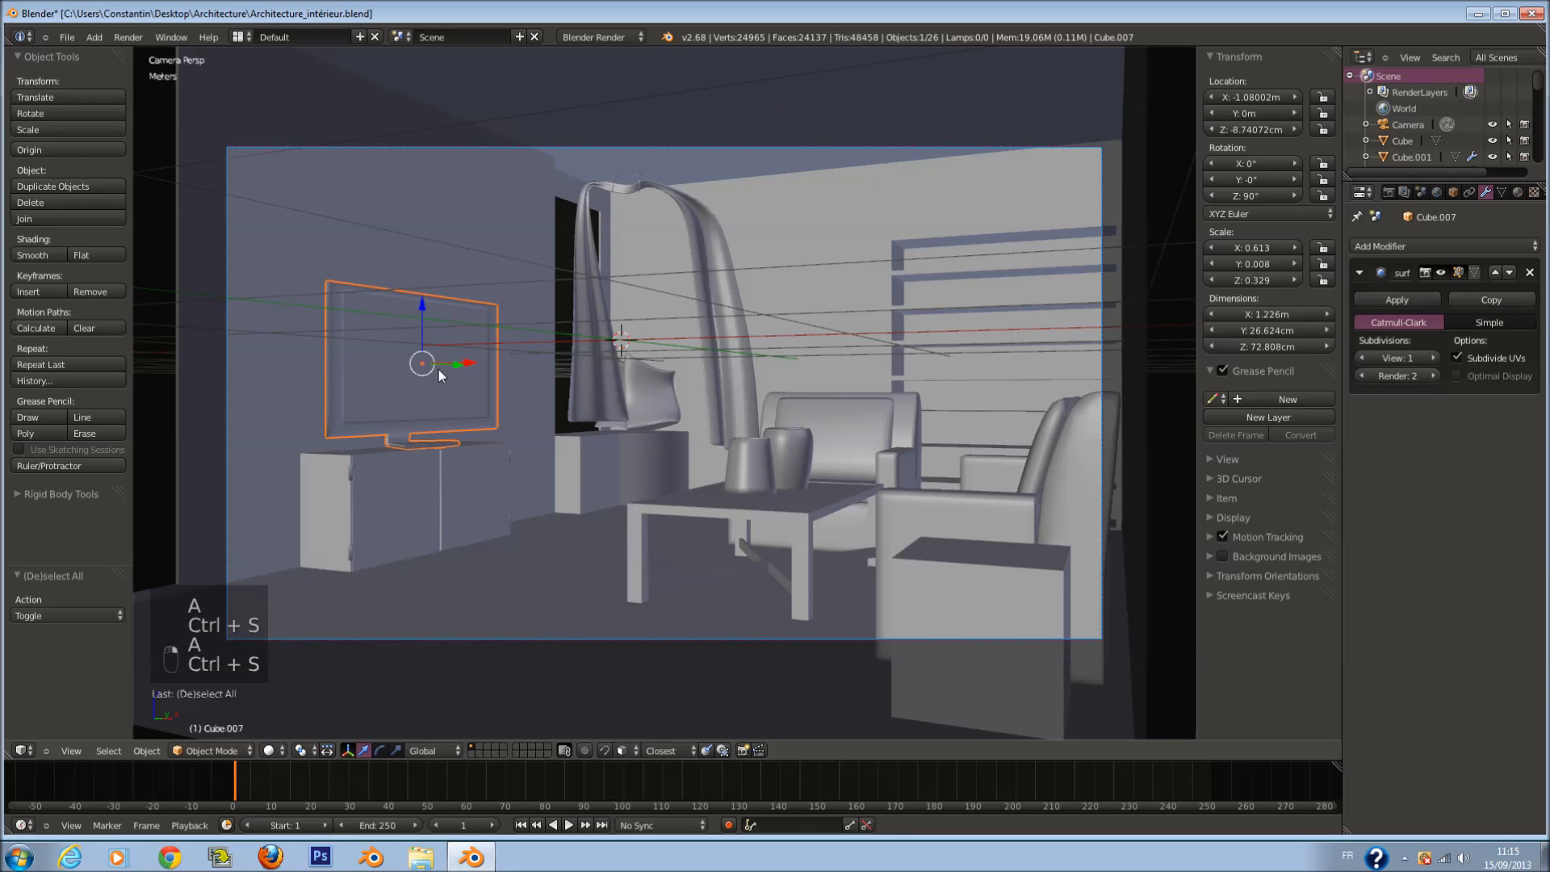
key(a)
key(ctrl+s)
click(898, 432)
right_click(804, 465)
right_click(375, 362)
Step: Deselect all objects and save the file
key(ctrl+s)
key(a)
key(a)
key(a)
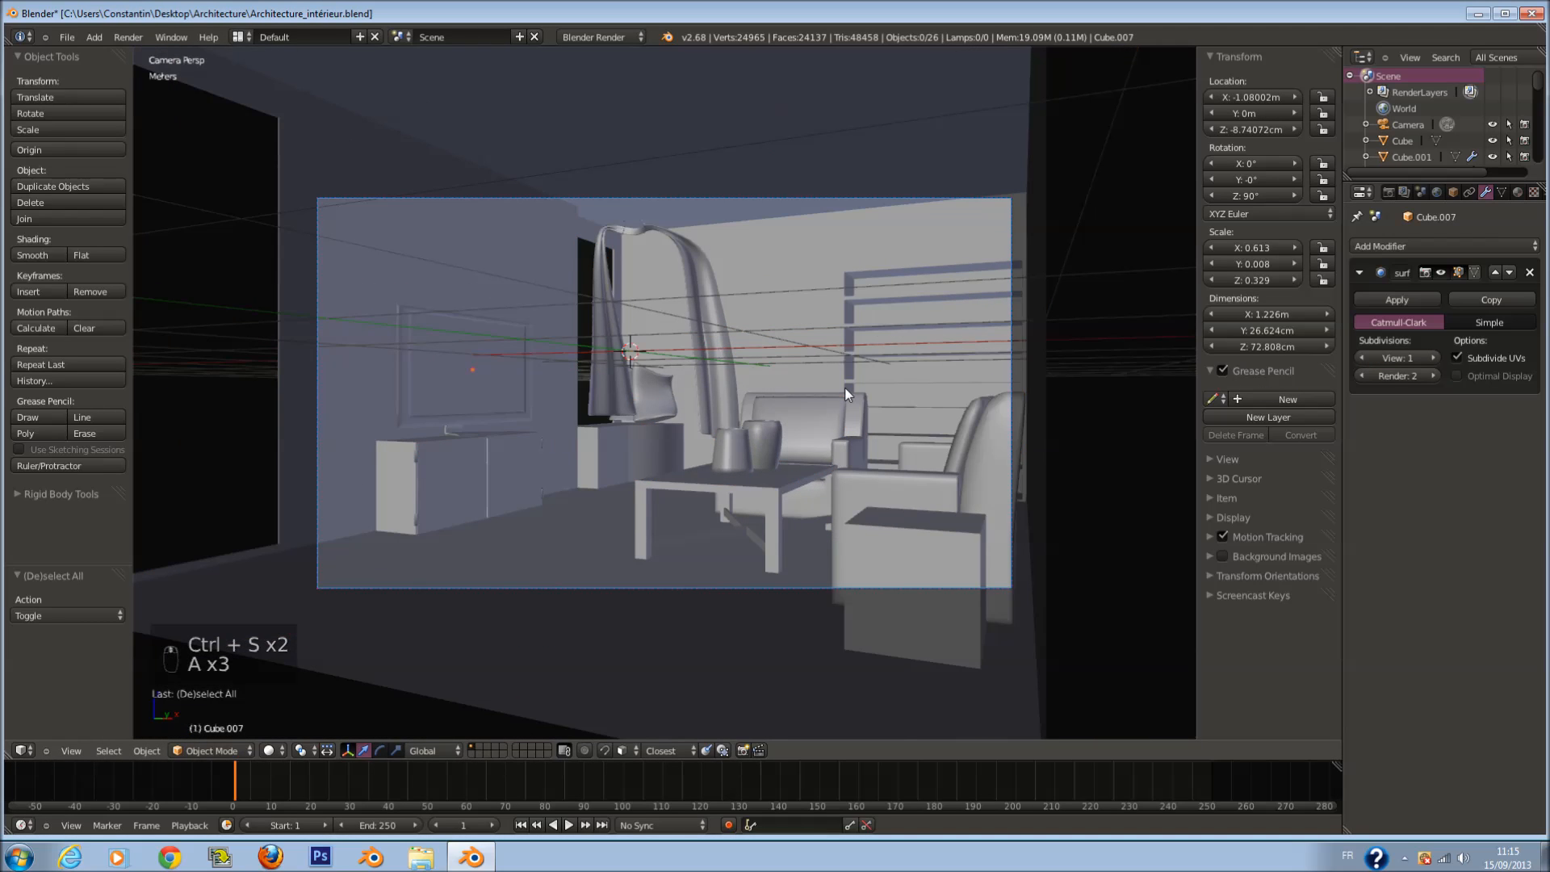
key(ctrl+s)
click(843, 389)
scroll(834, 345, up, 1)
scroll(816, 395, down, 1)
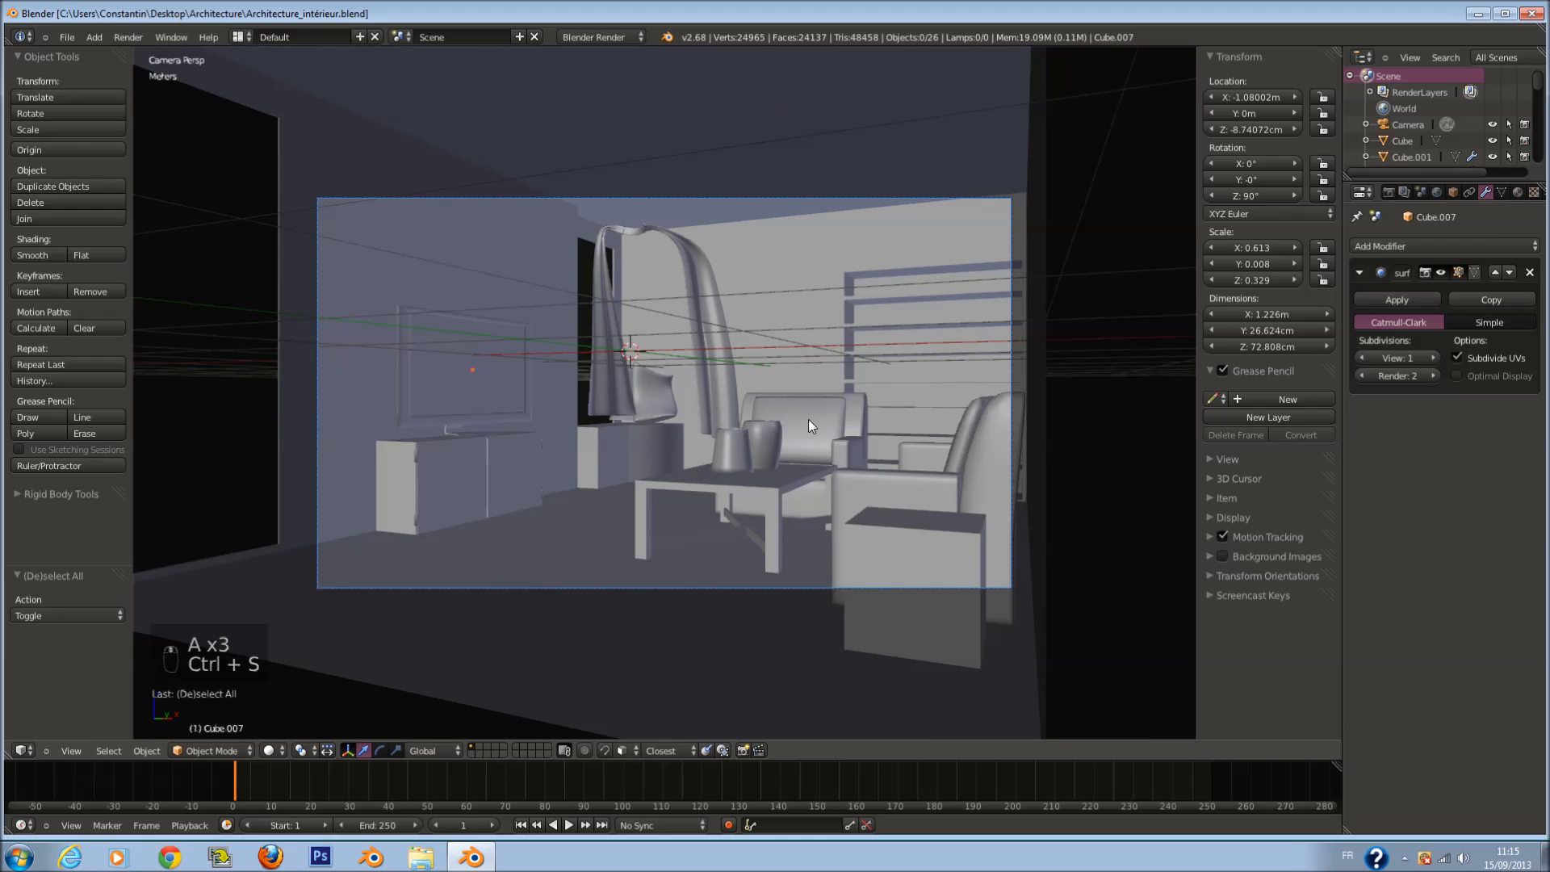
Step: Move the camera back about 75 cm along its local Z axis, and shift it about -65.7 cm along X
scroll(937, 549, down, 2)
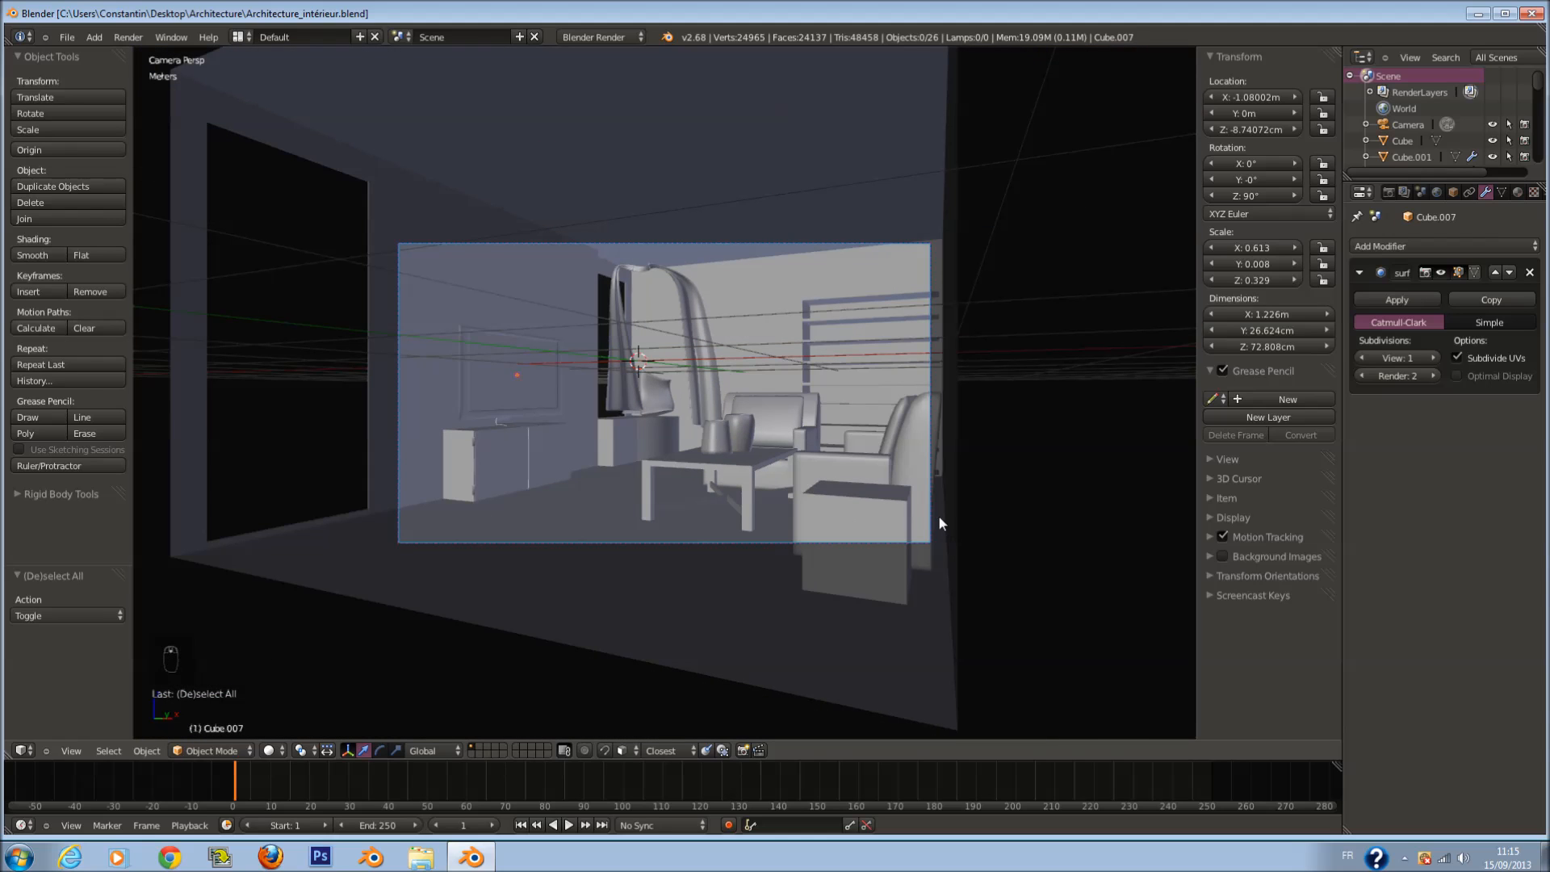
right_click(930, 506)
key(g)
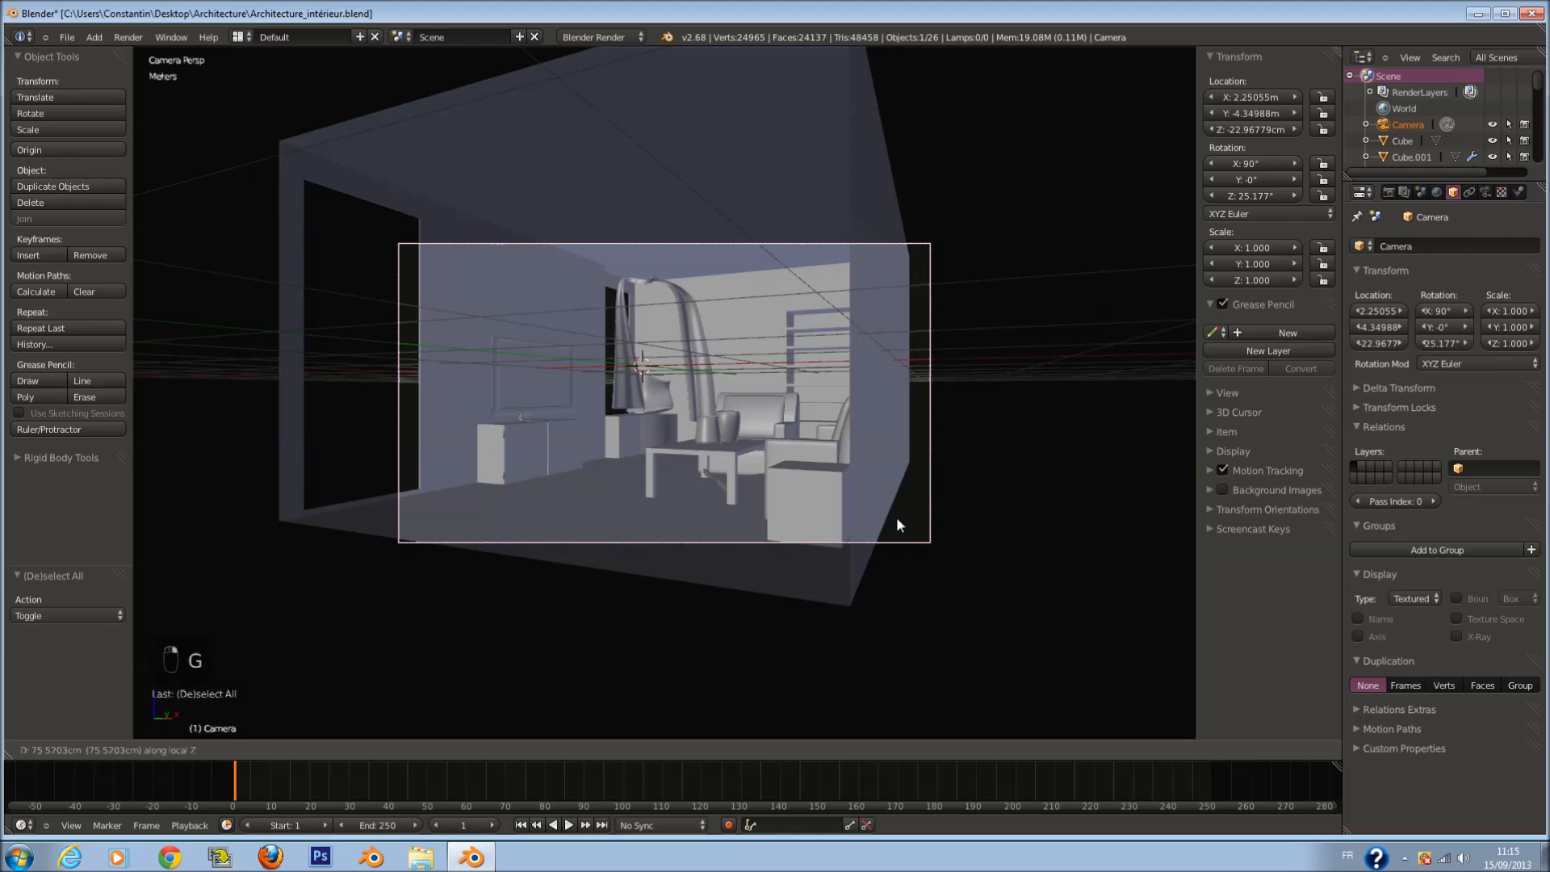
click(896, 517)
key(g)
key(x)
click(841, 521)
Step: Rotate the camera to about 18.1° around Z and move it backward about 27 cm in X and -83 cm in Y
key(r)
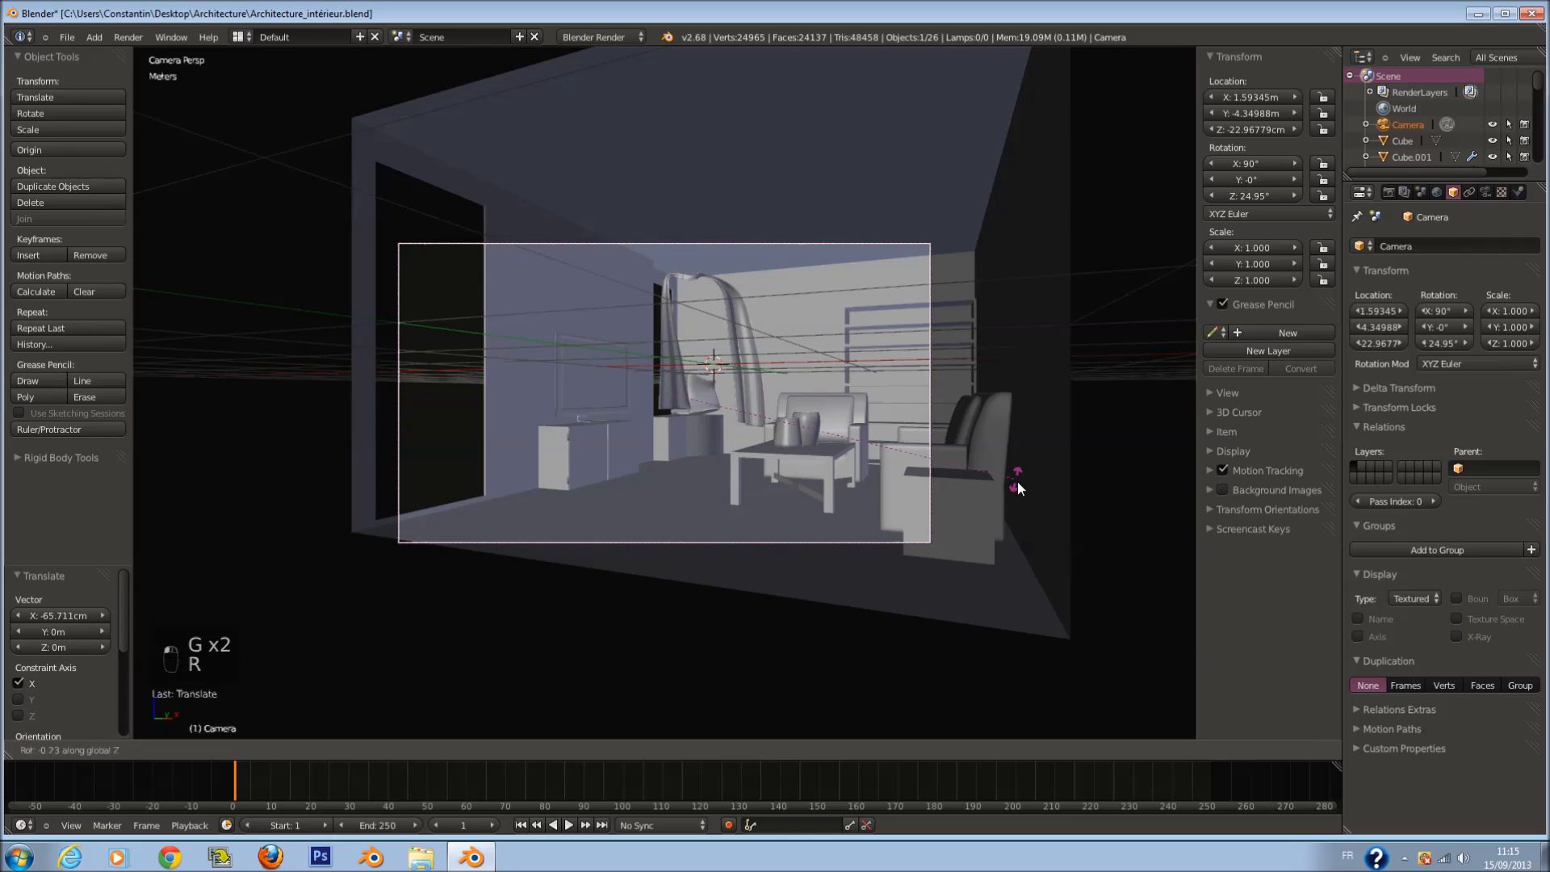
key(z)
click(1026, 529)
key(g)
key(z)
key(z)
click(986, 561)
Step: Shift the camera sideways in the view and rotate it by about -5.75° around Z
scroll(986, 562, up, 2)
key(g)
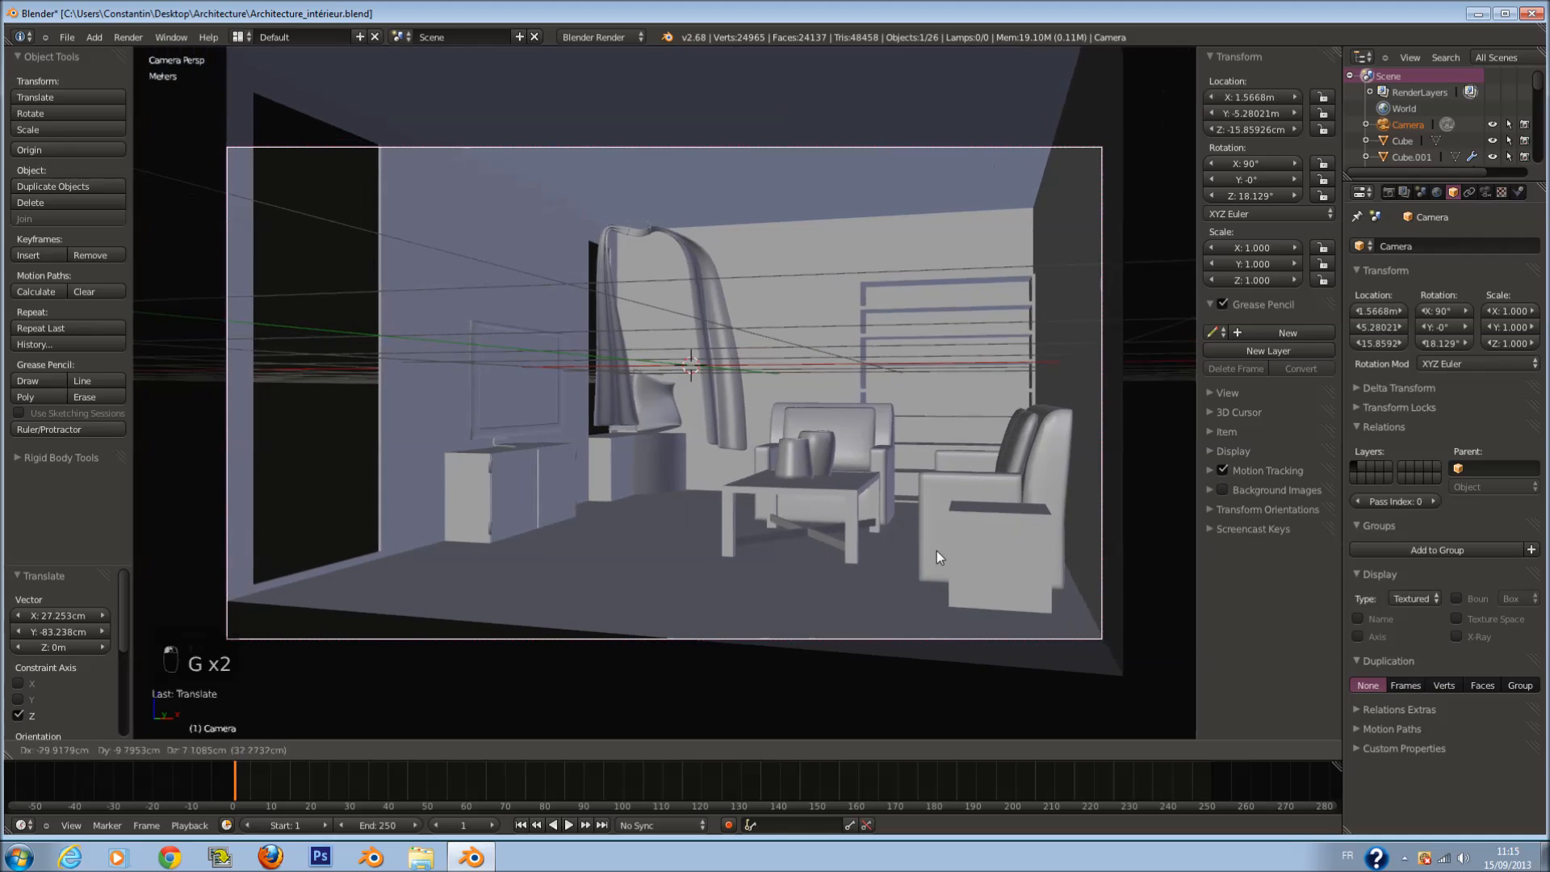
click(922, 555)
key(r)
key(z)
click(1093, 545)
Step: Reposition the camera to frame the whole room, raise it about 7.6 cm along Z and save the file
key(g)
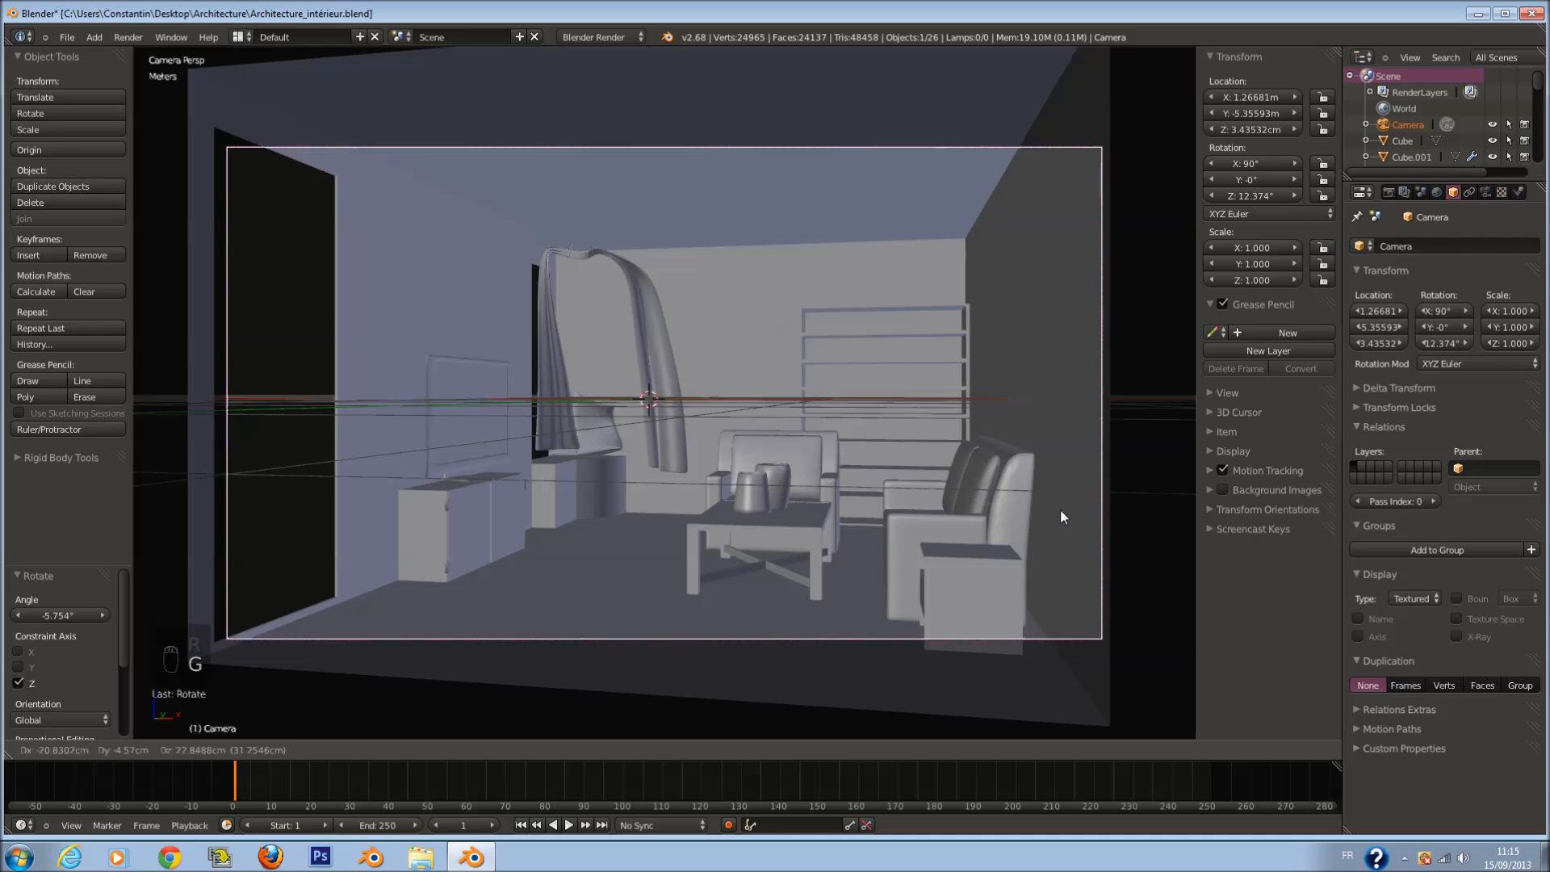
click(1059, 509)
key(ctrl+s)
key(g)
key(z)
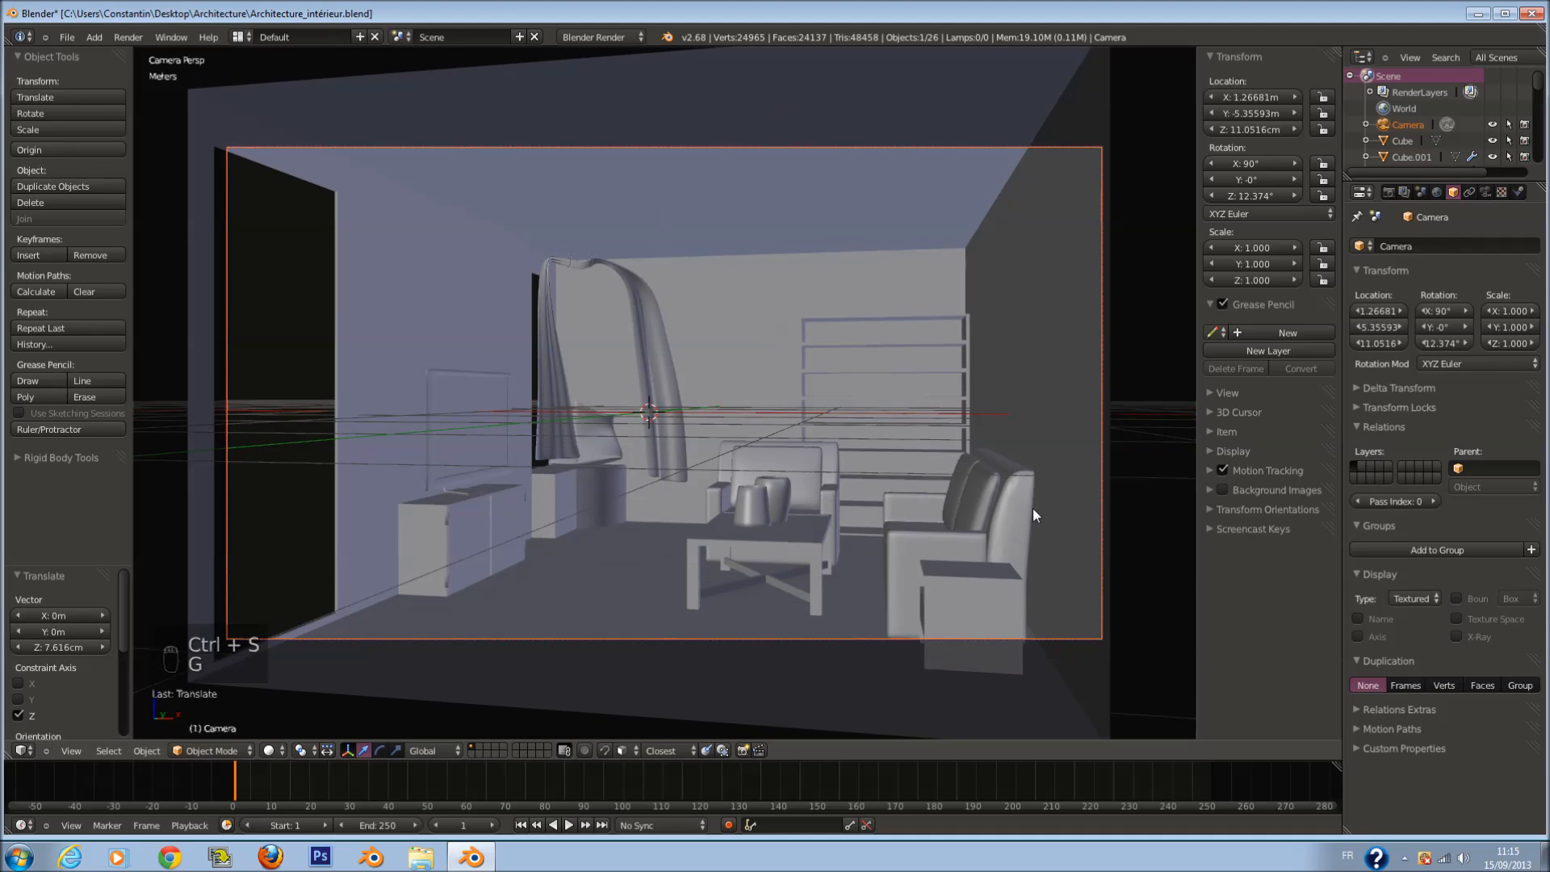
click(1033, 507)
key(ctrl+s)
Step: Examine the scene's render dimension settings, including resolution and scale percentage
click(1388, 192)
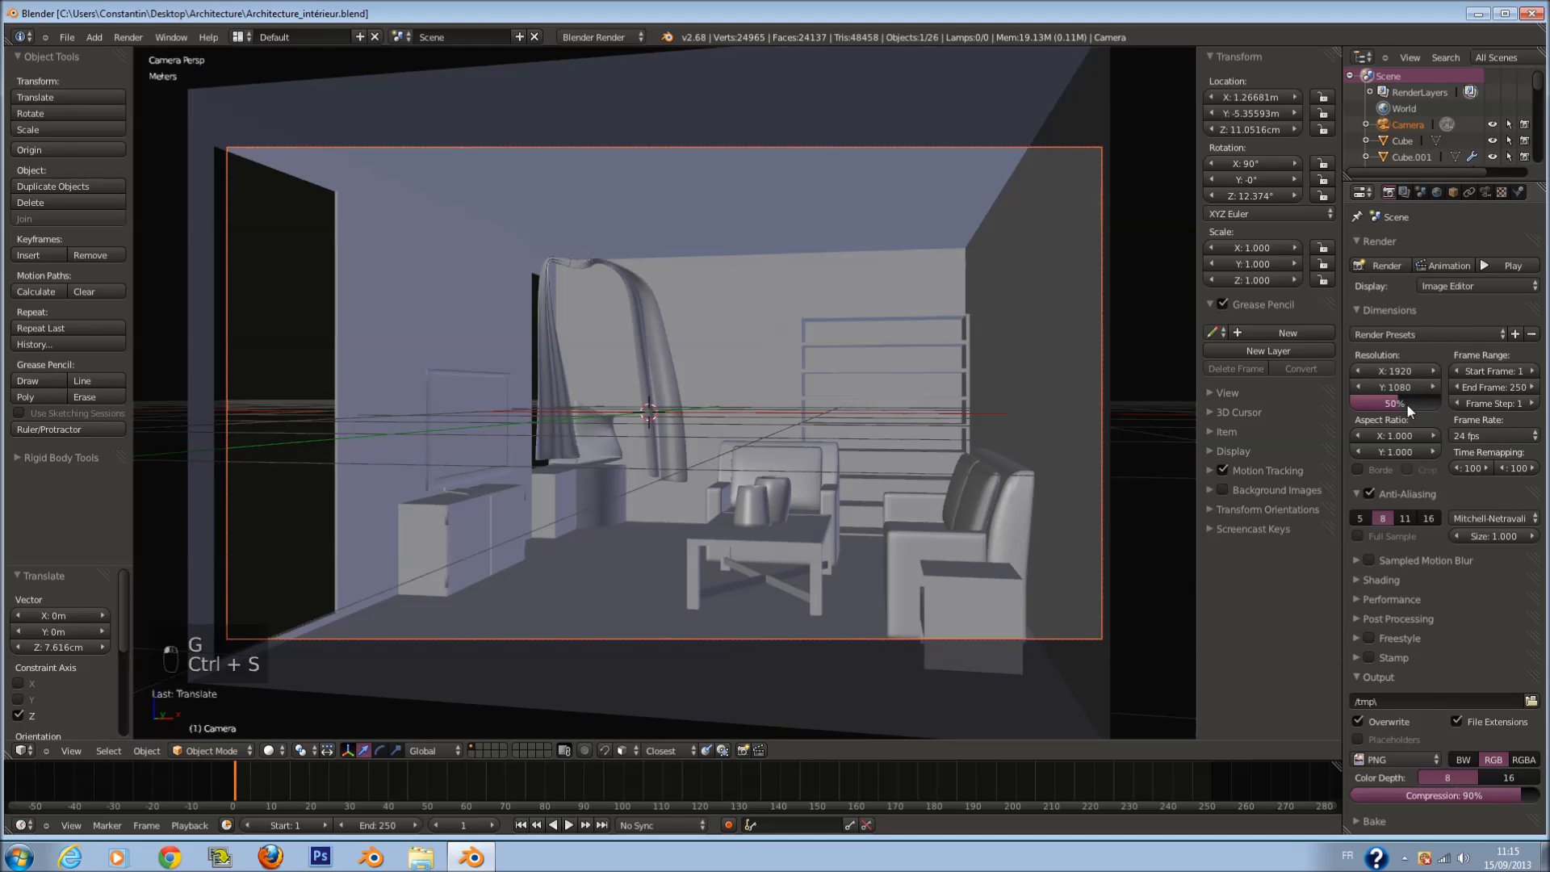
key(ctrl+s)
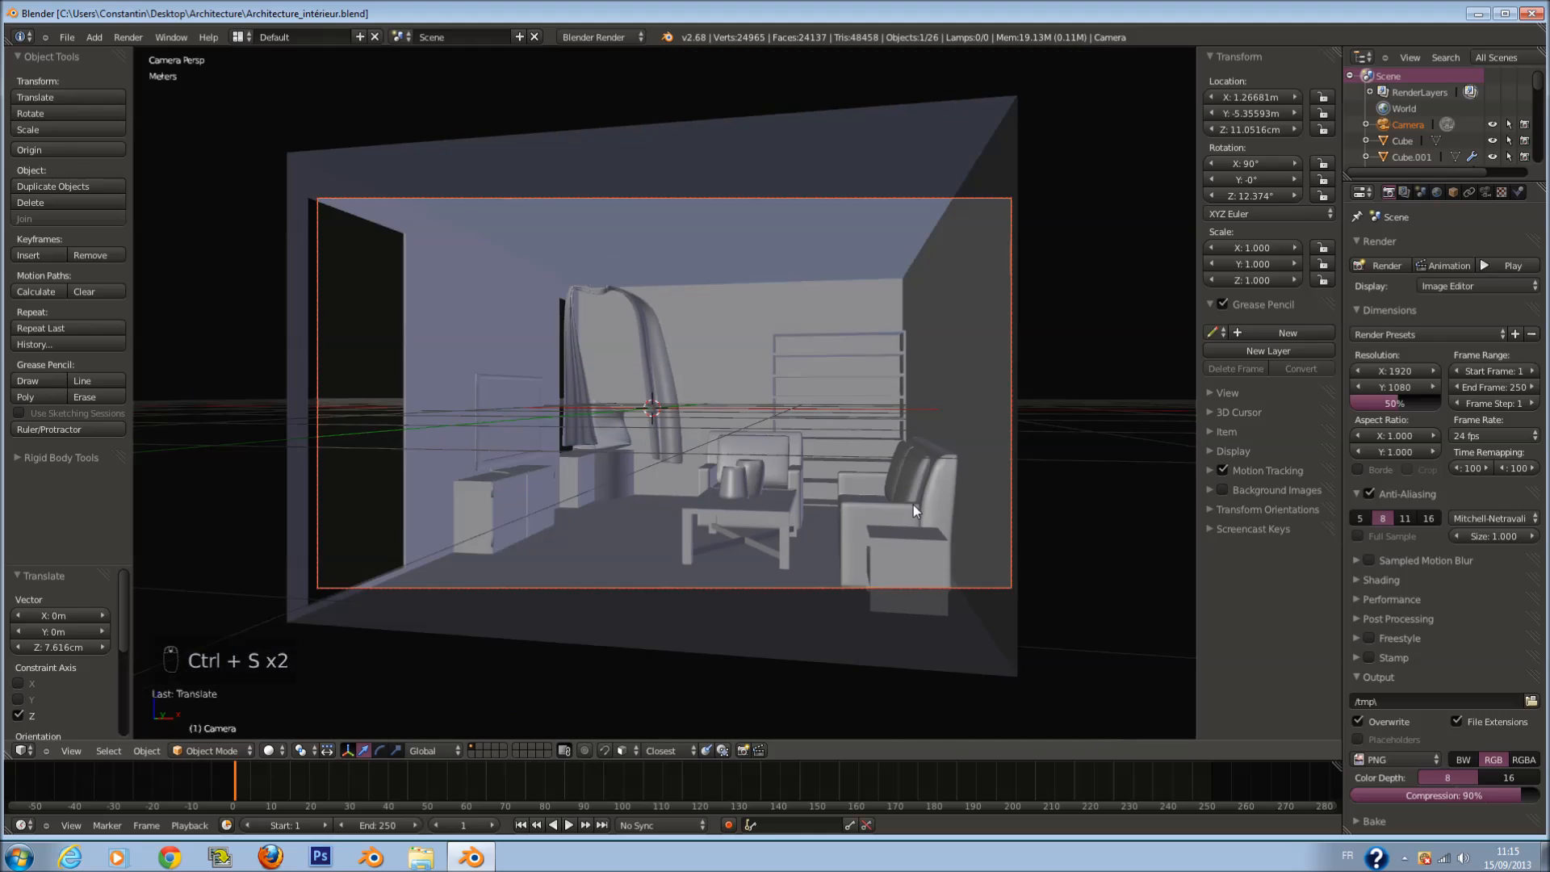
key(a)
key(a)
key(a)
key(a)
key(ctrl+s)
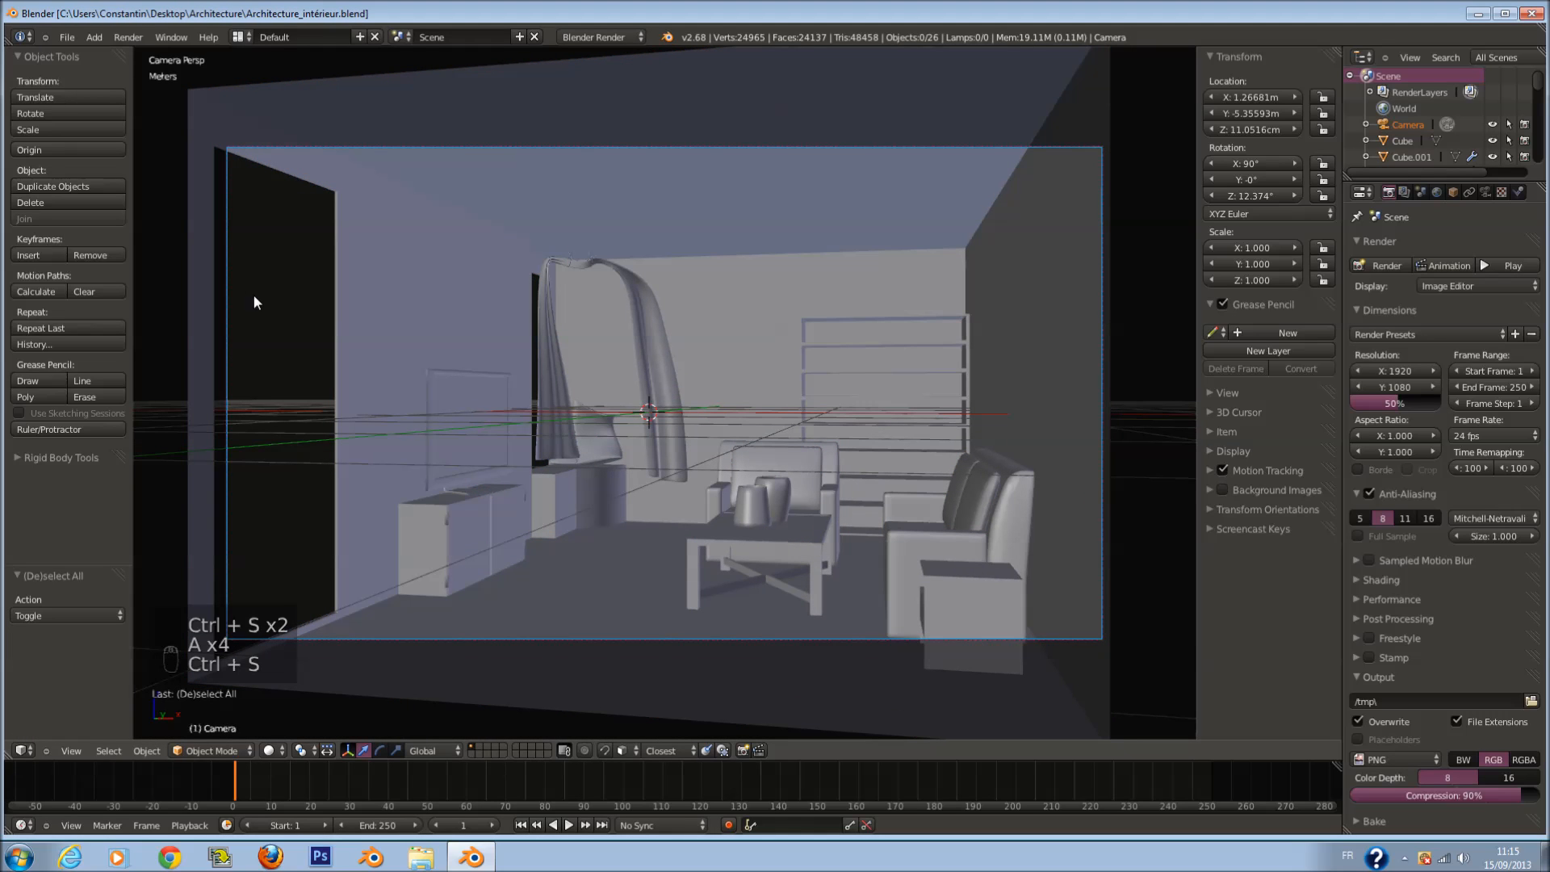
right_click(229, 295)
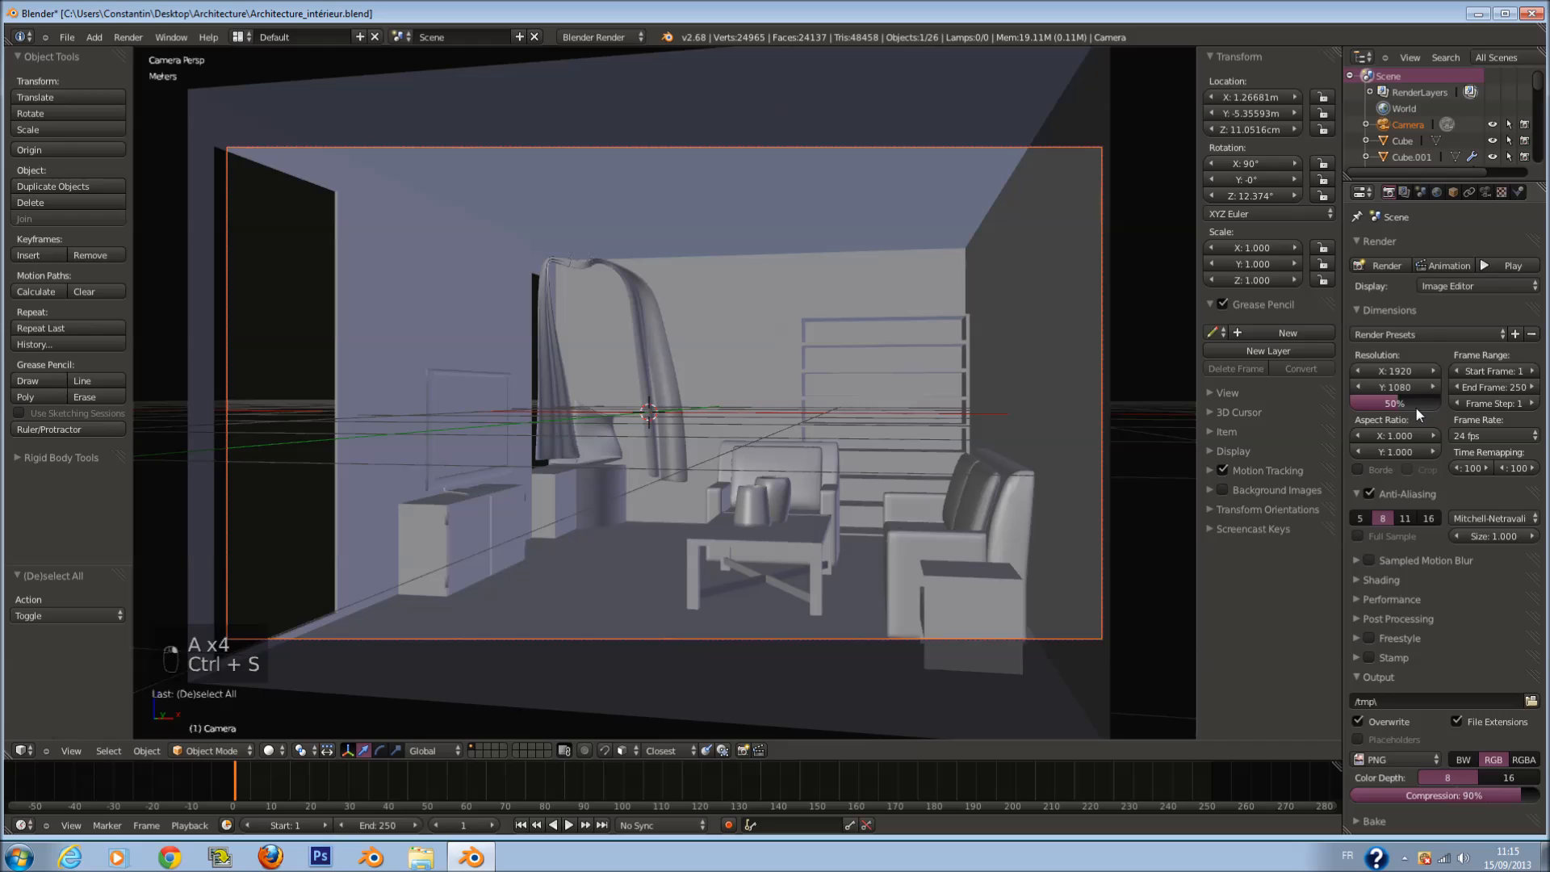
key(ctrl+s)
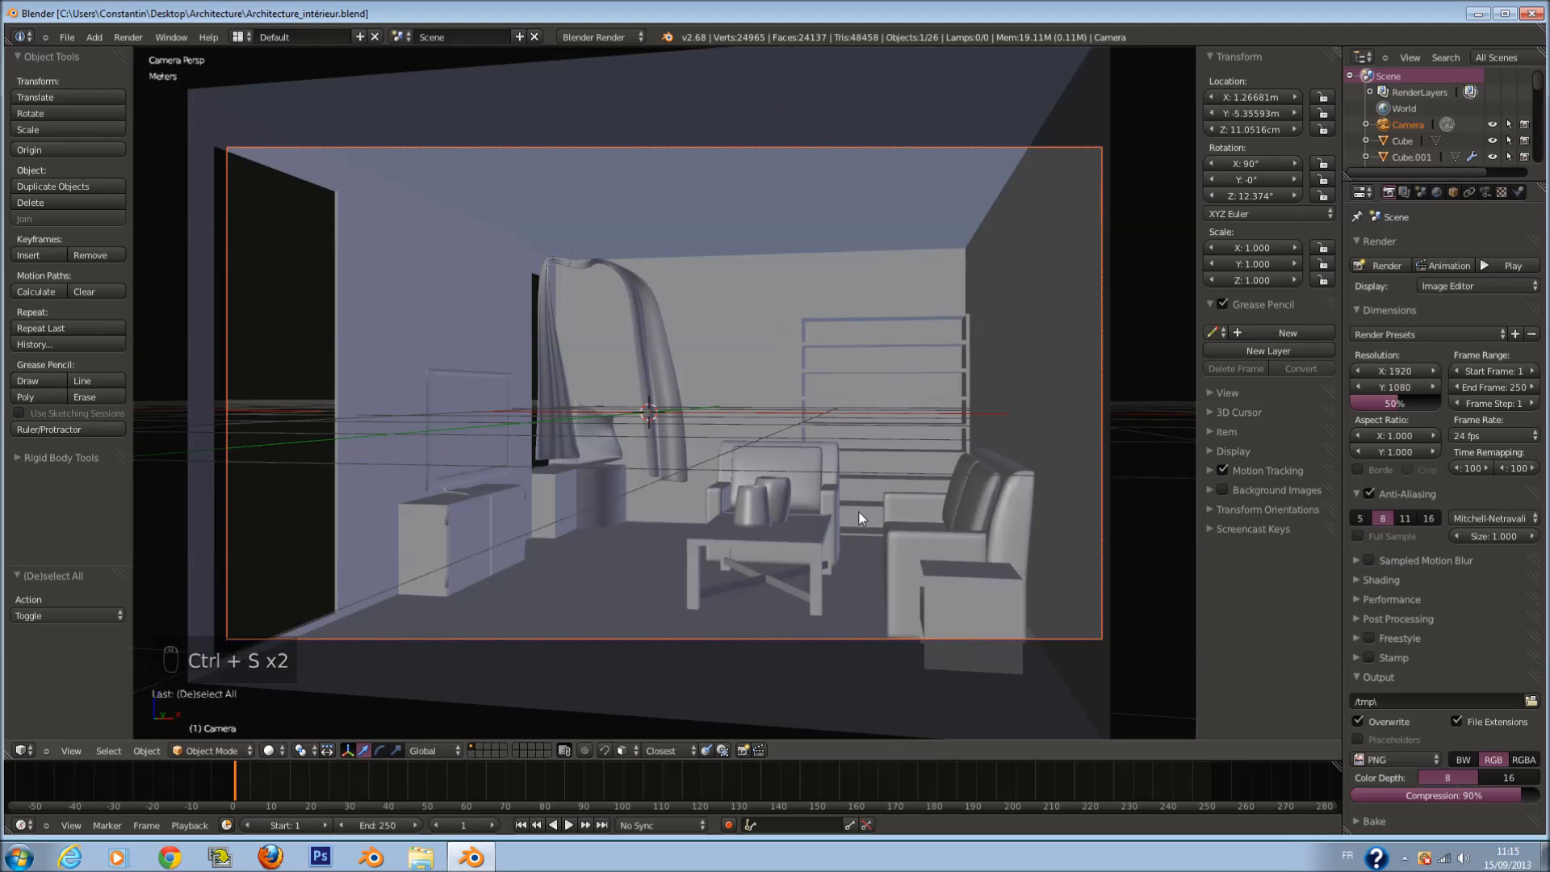
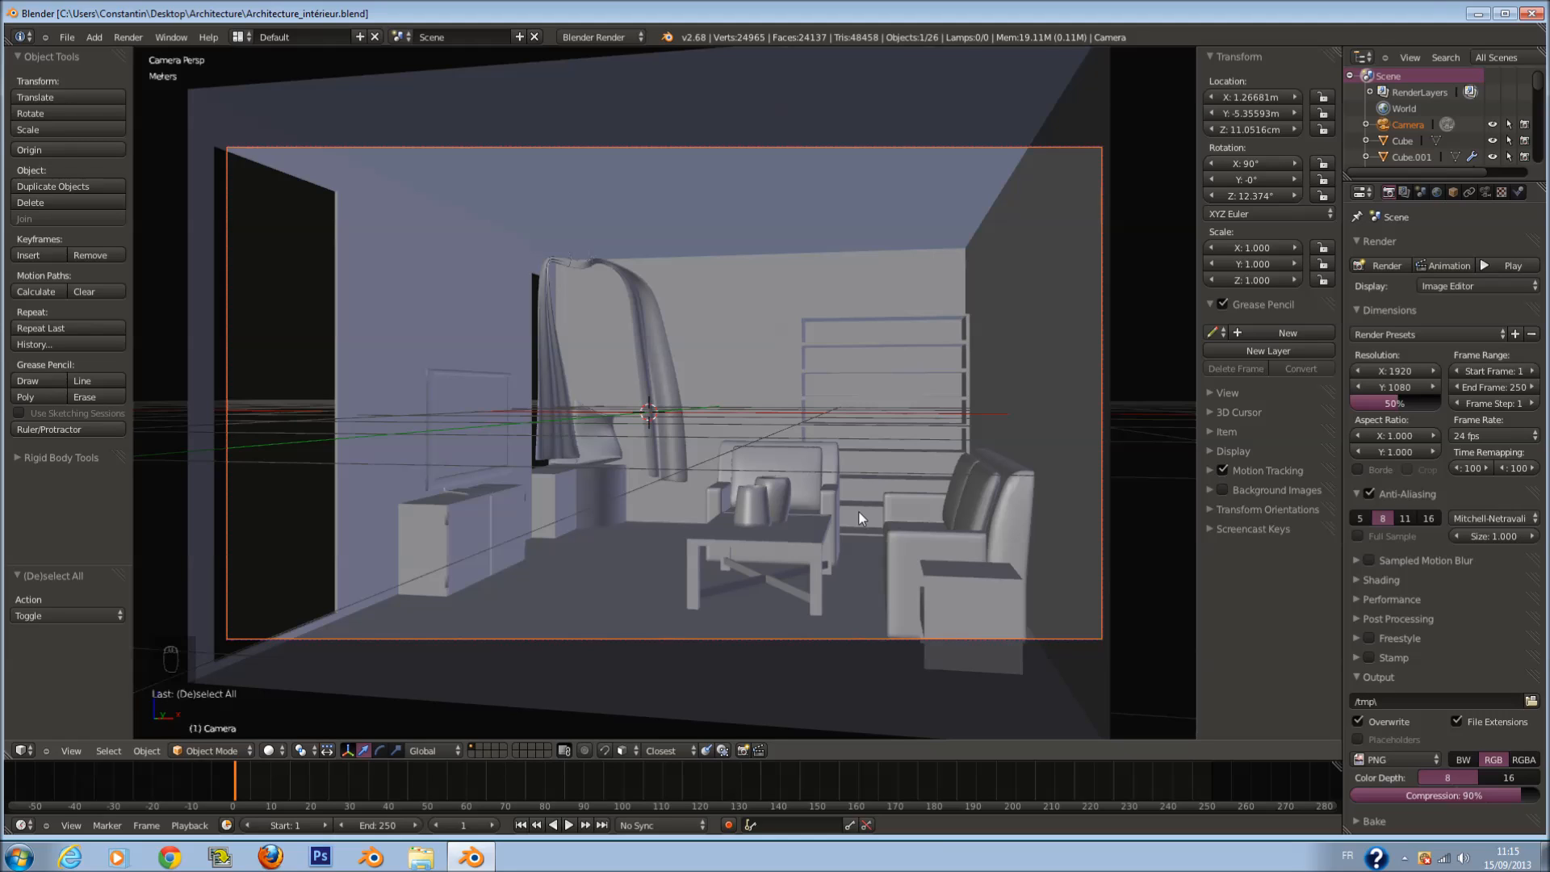
Step: Deselect the camera and save the file
key(a)
key(a)
key(a)
key(a)
key(a)
key(ctrl+s)
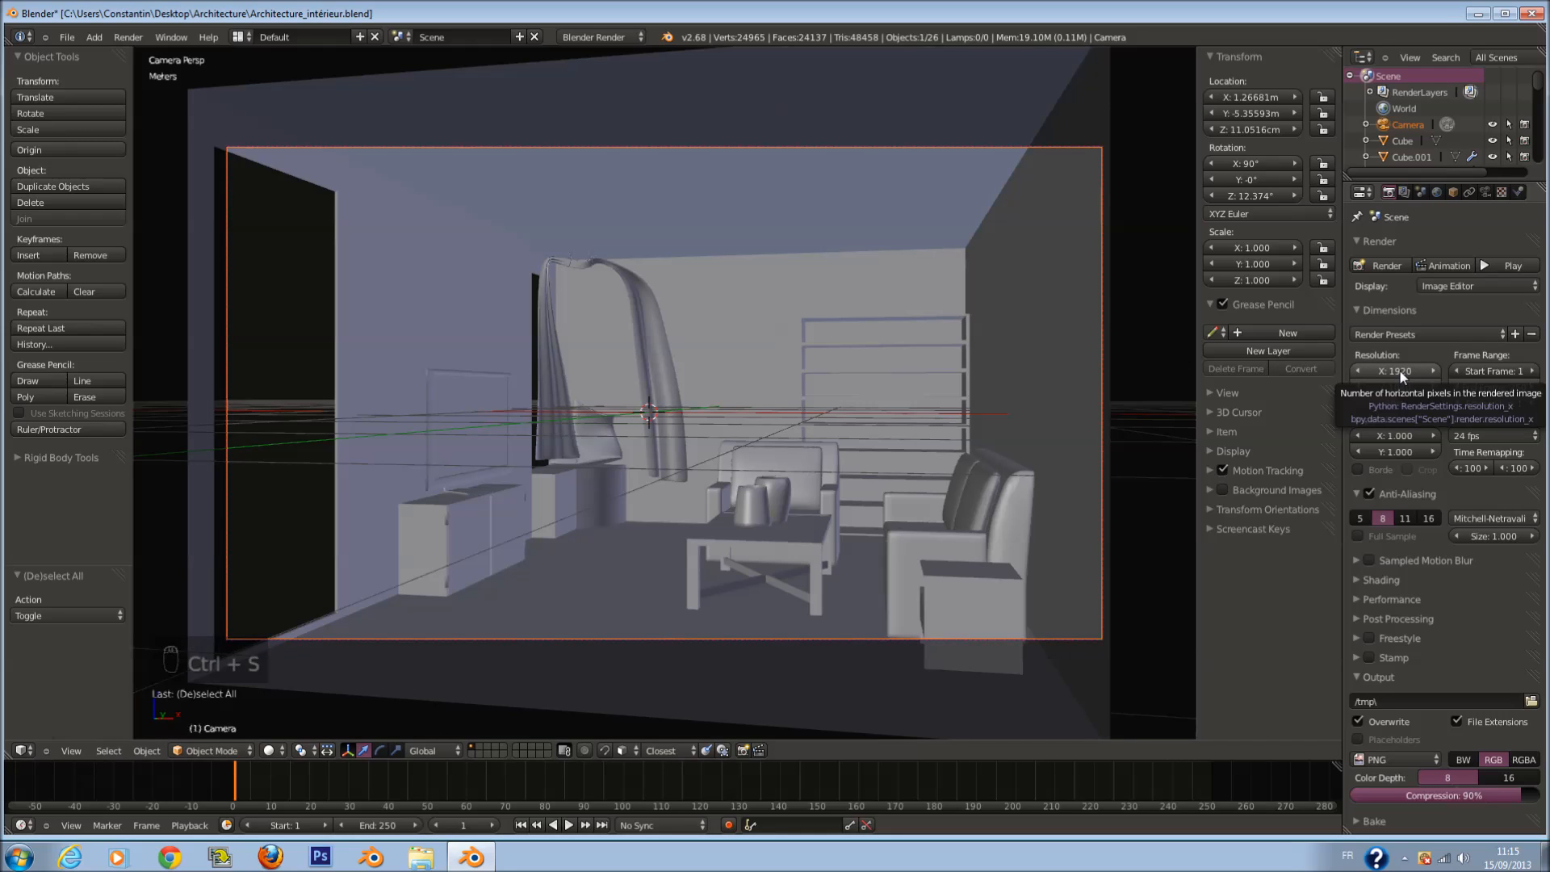
key(a)
key(a)
key(a)
key(a)
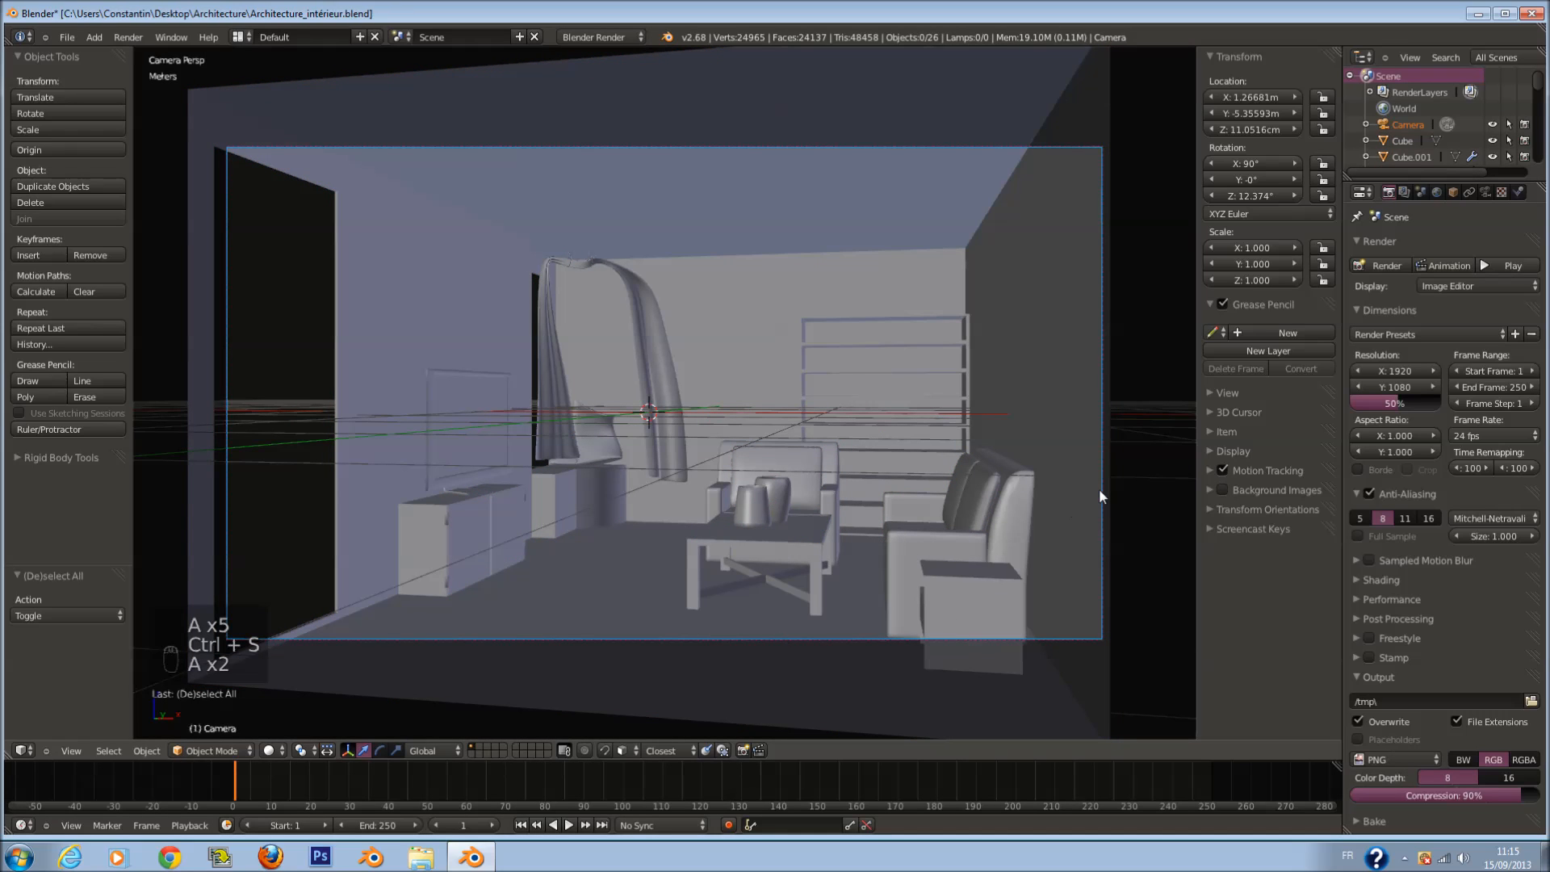
scroll(1020, 529, down, 1)
key(ctrl+s)
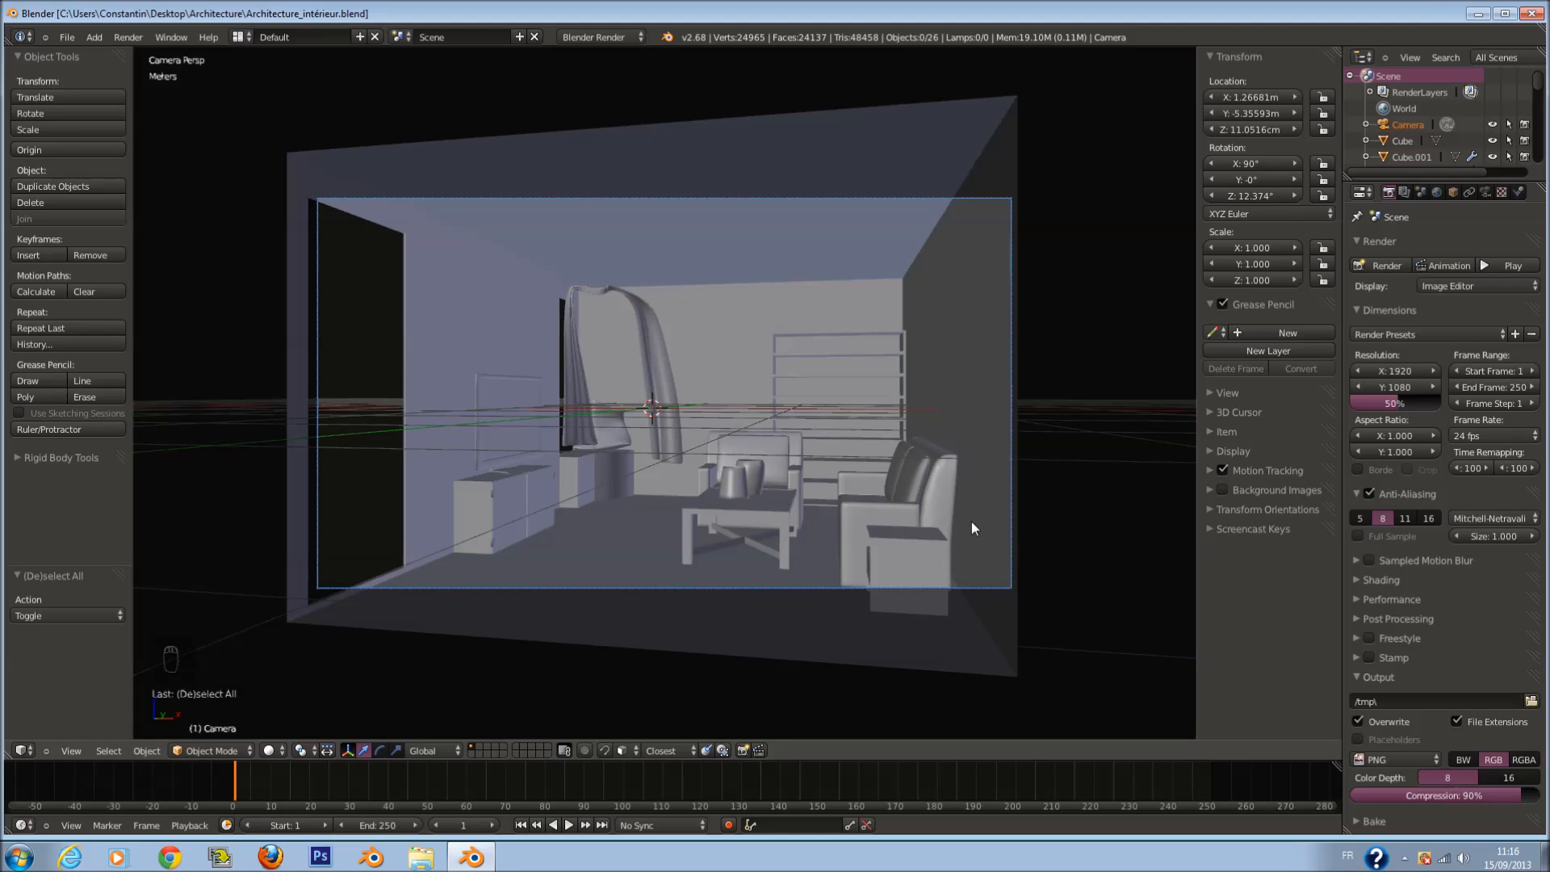
Step: Try the Orthographic lens type on the camera and switch it back to Perspective
right_click(1019, 490)
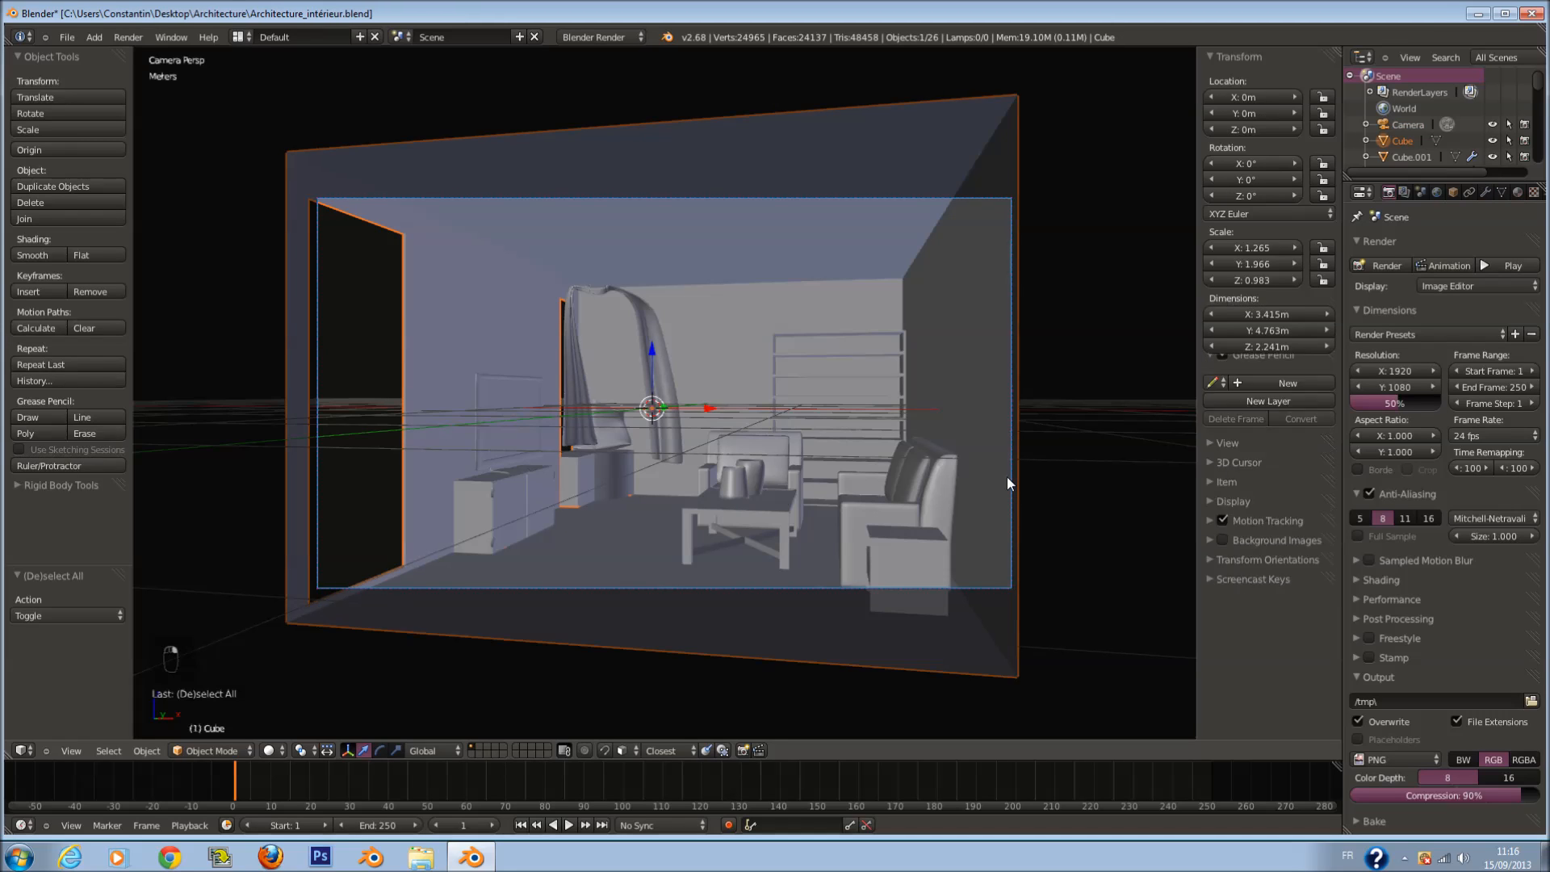
click(1488, 192)
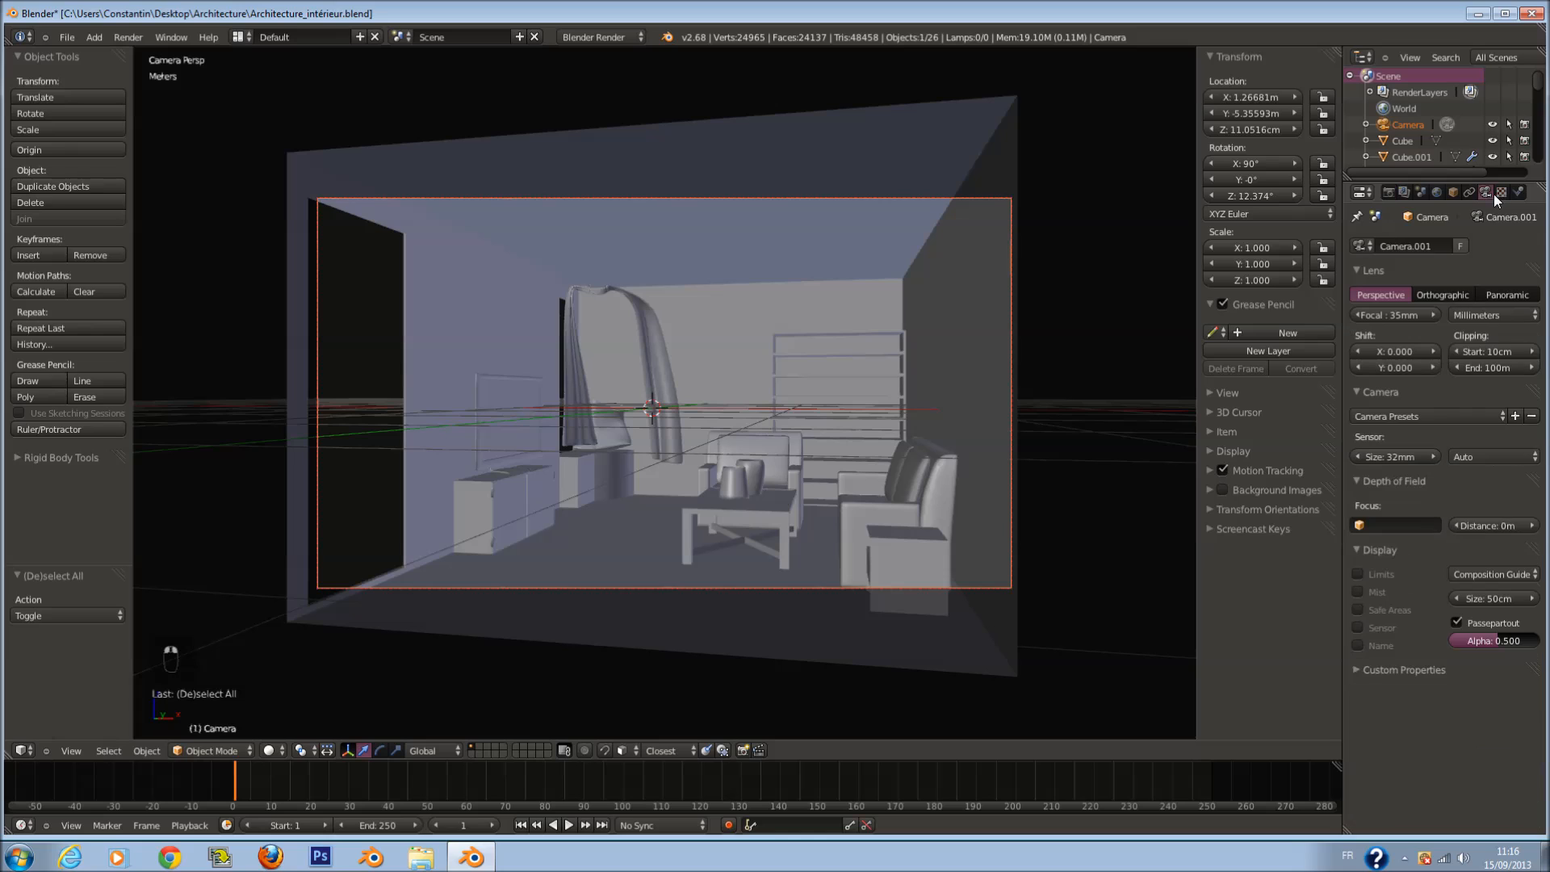
click(1442, 295)
scroll(1064, 375, up, 3)
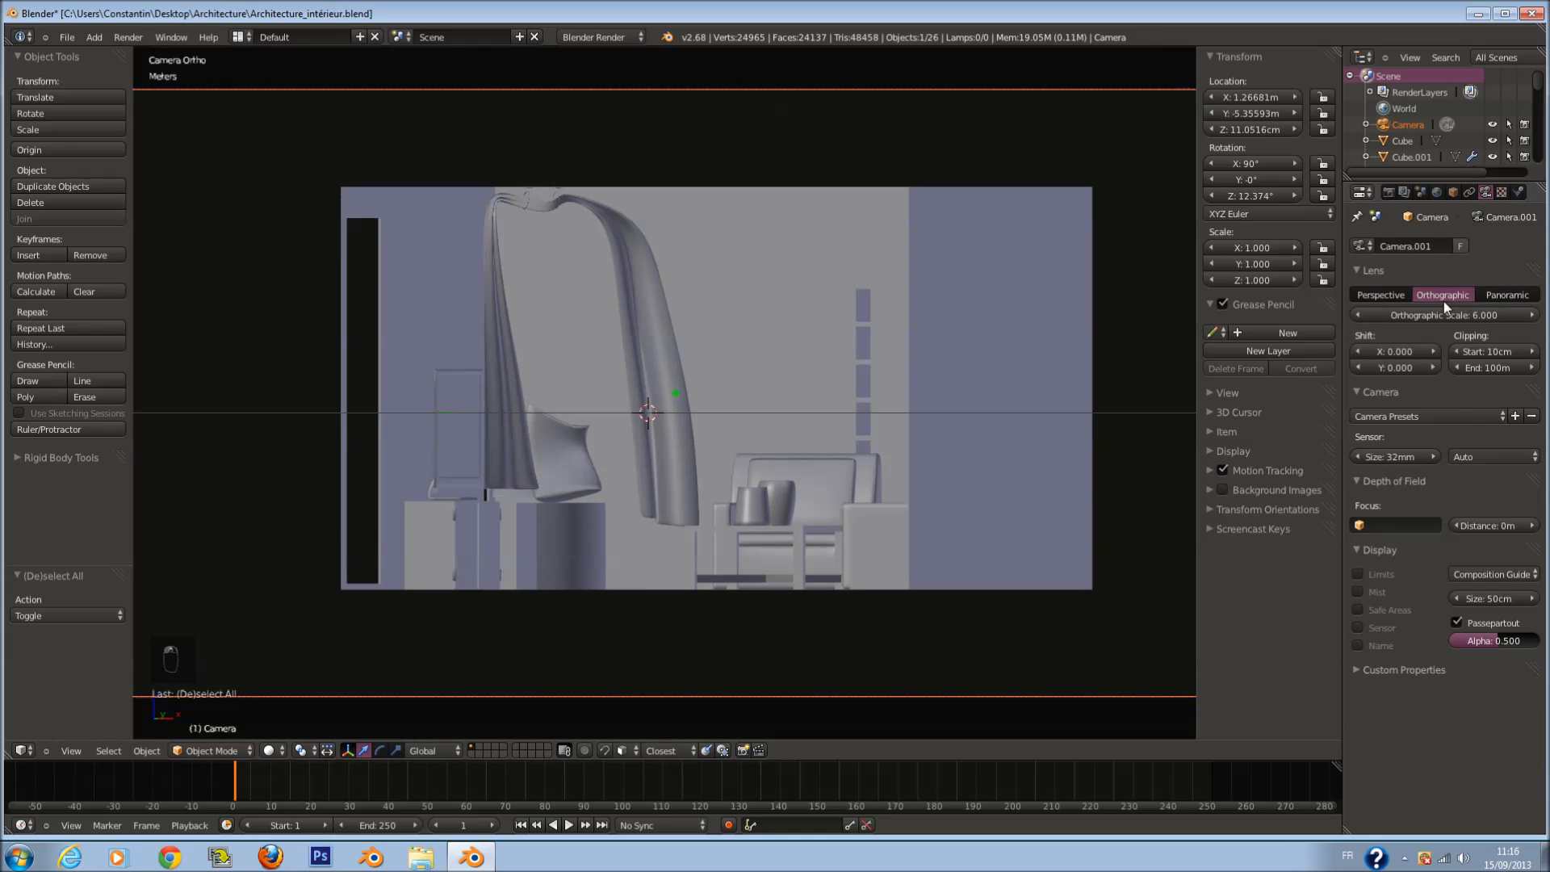
click(1375, 296)
scroll(753, 395, down, 3)
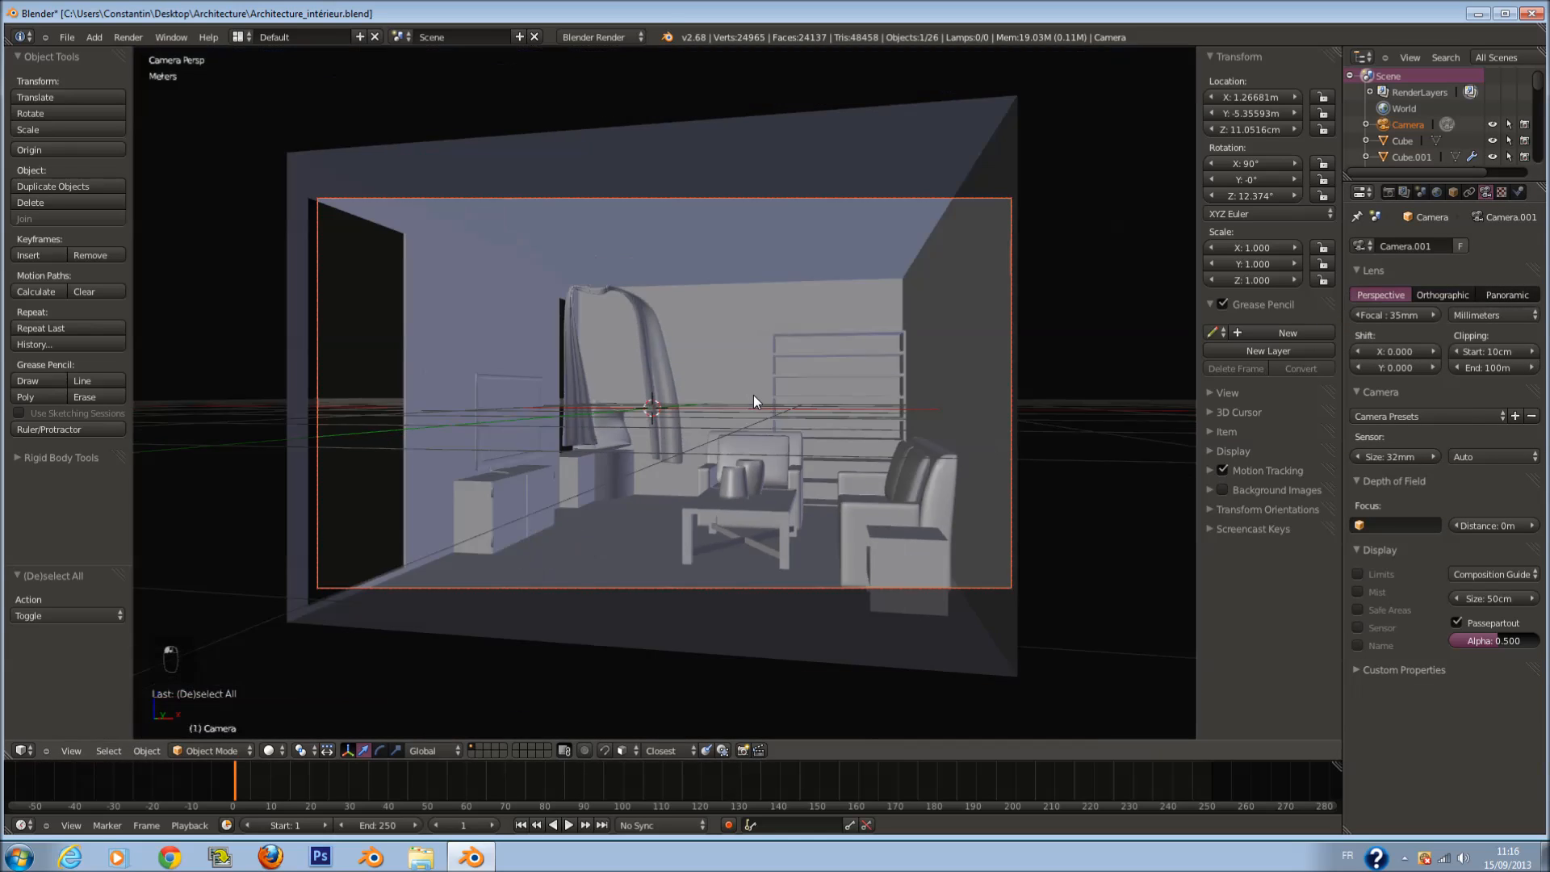
Step: Try a free trackball rotation of the camera, cancel it and save the file
key(g)
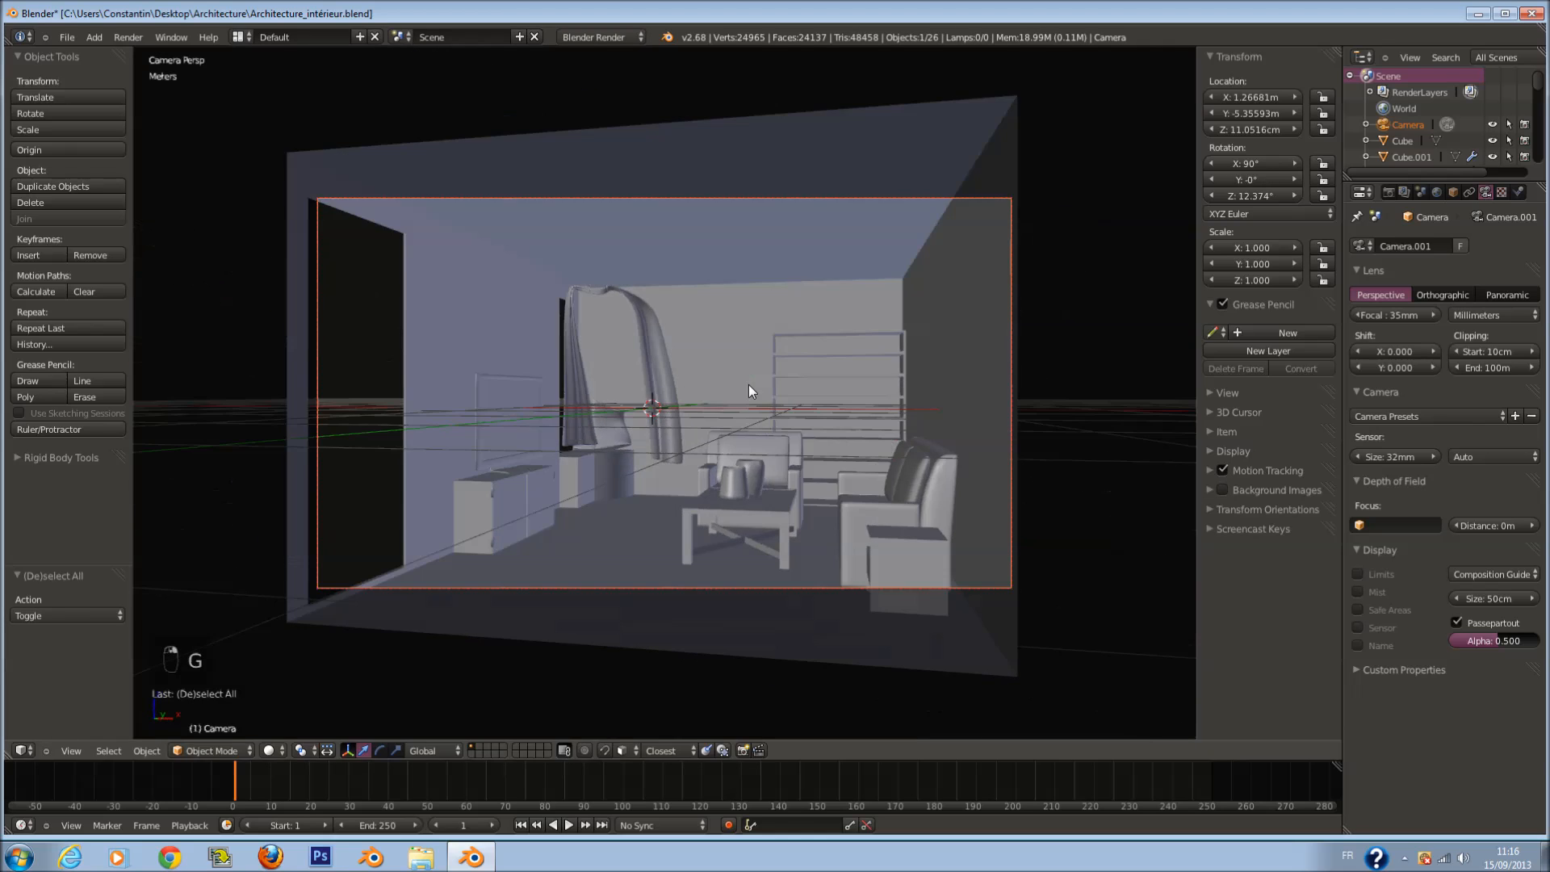
key(r)
key(r)
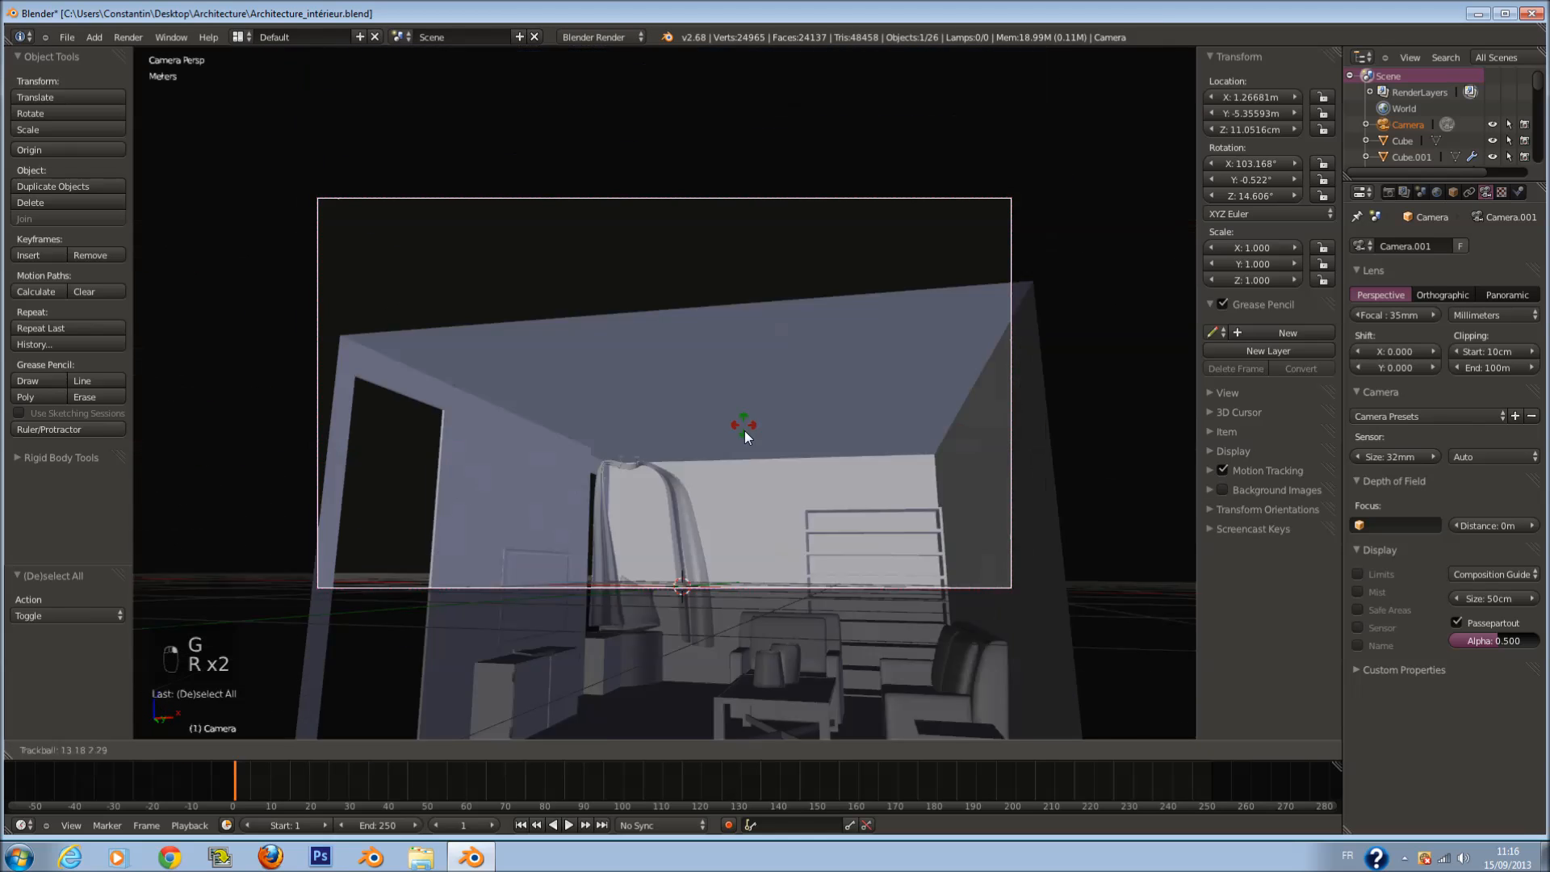
right_click(746, 429)
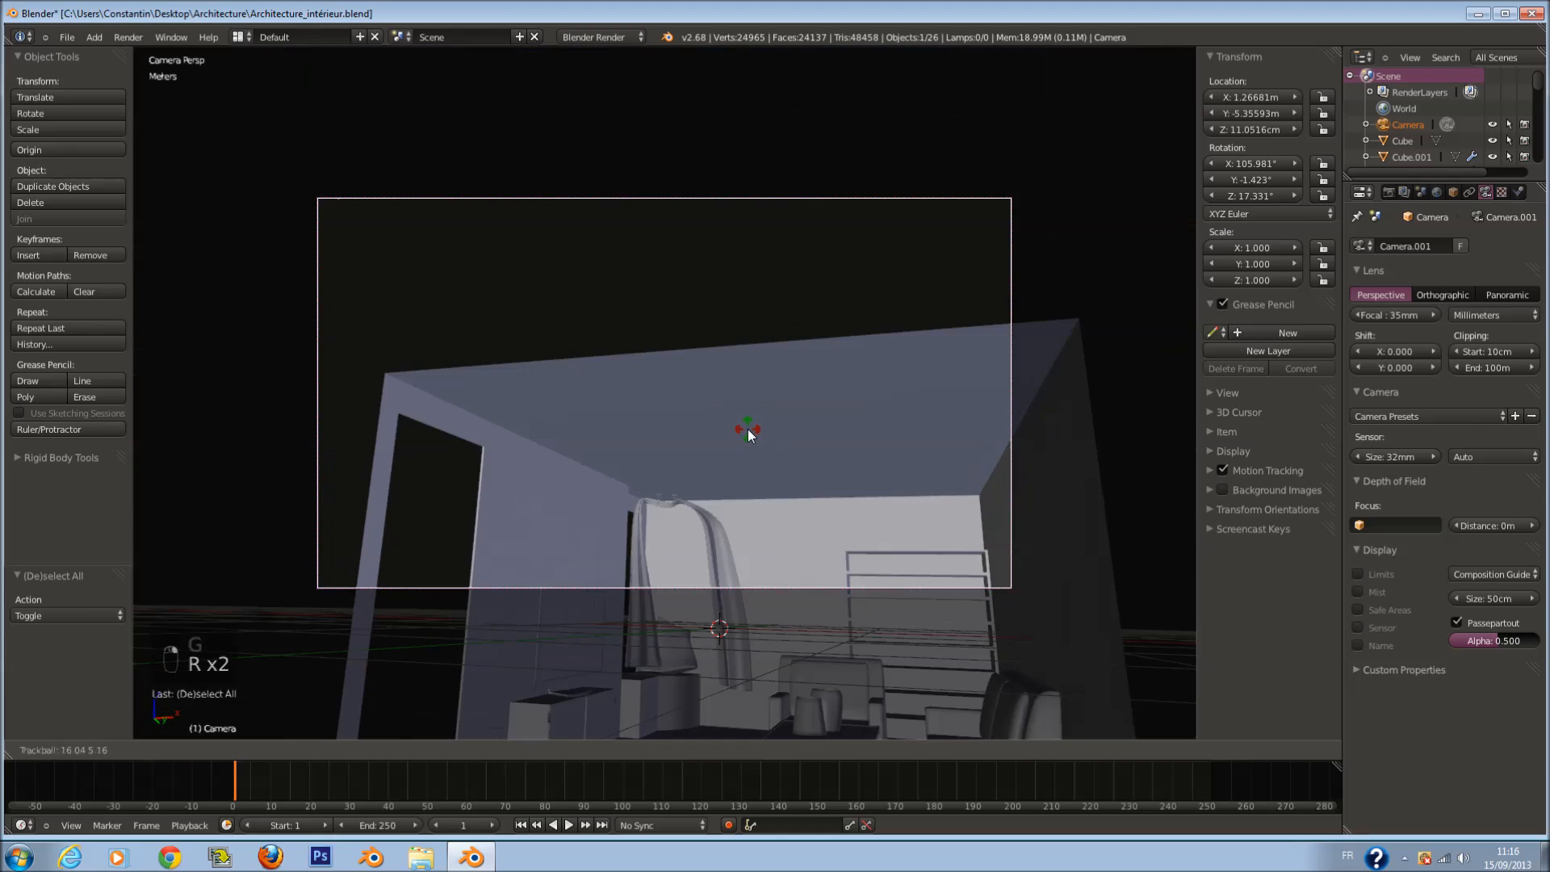
scroll(780, 435, up, 3)
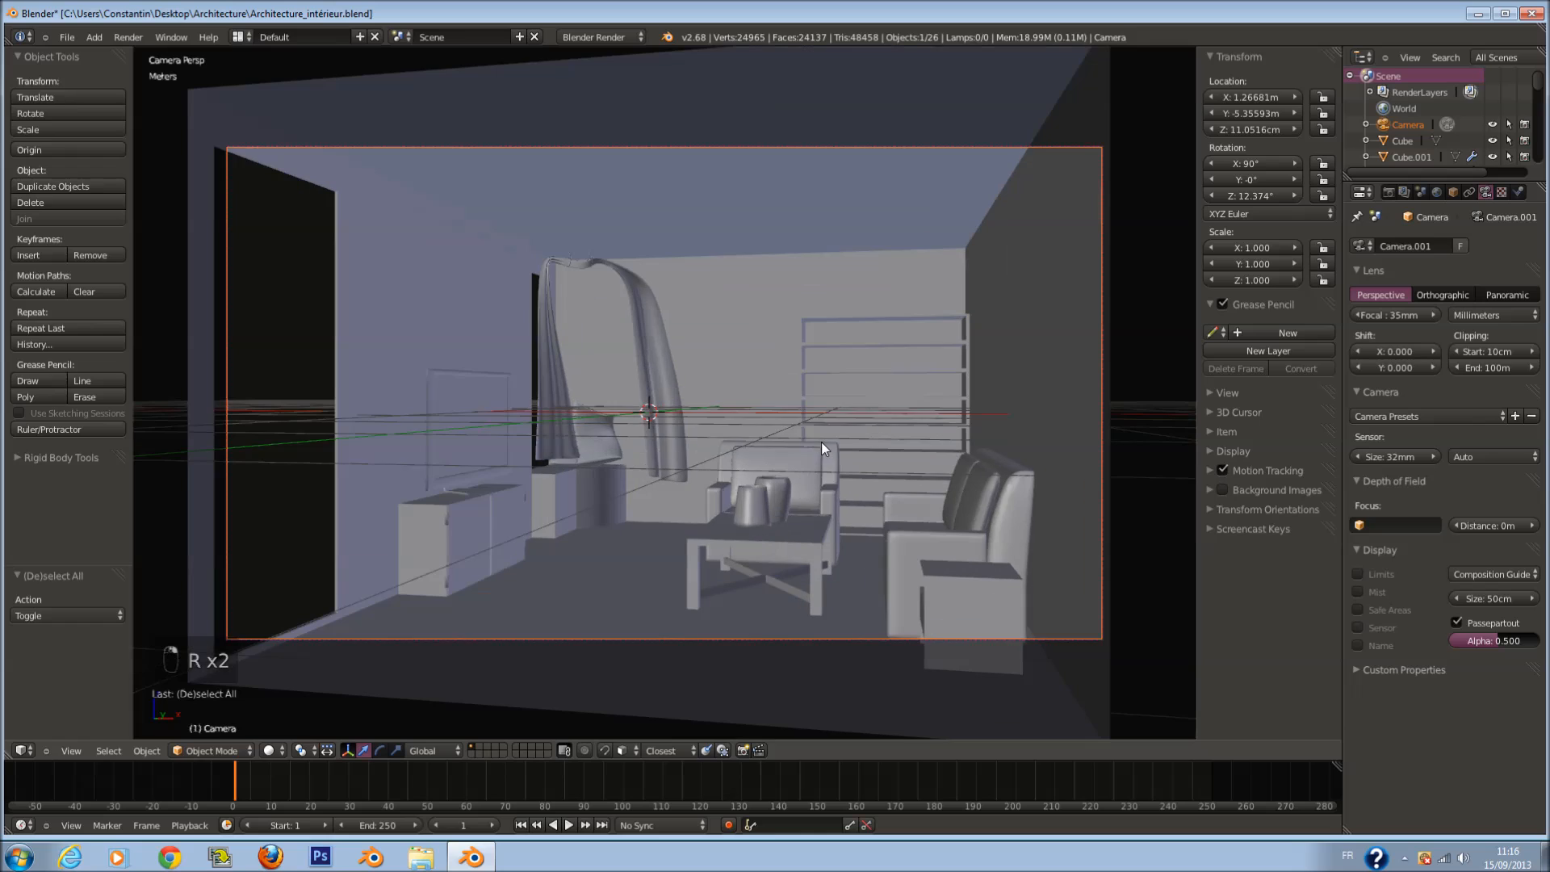
key(ctrl+s)
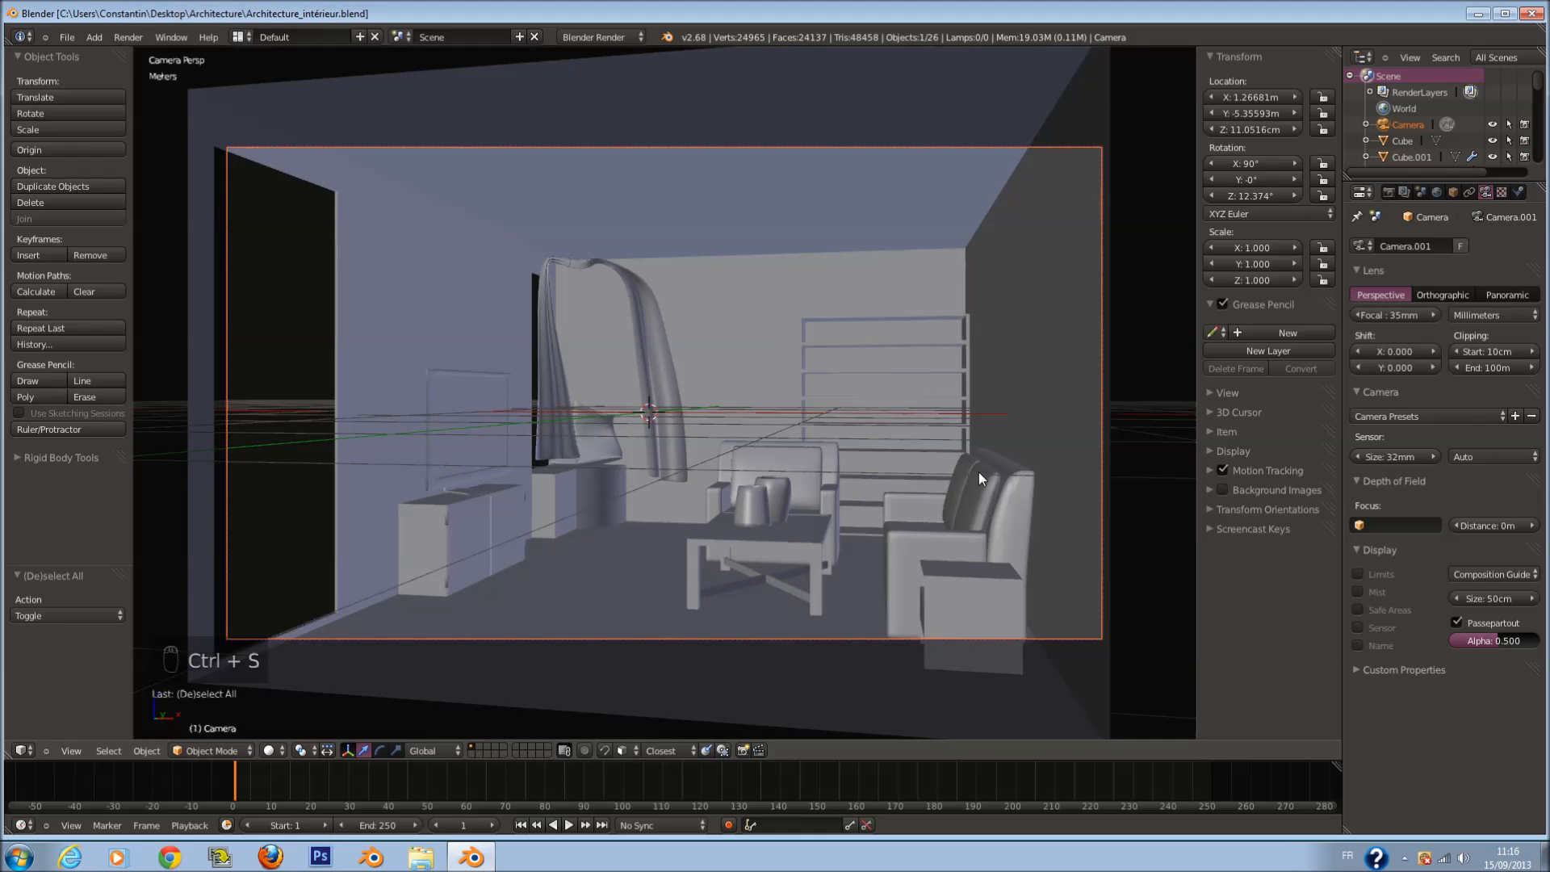
Step: Rotate the camera by about 0.24° around the global Z axis
key(r)
key(r)
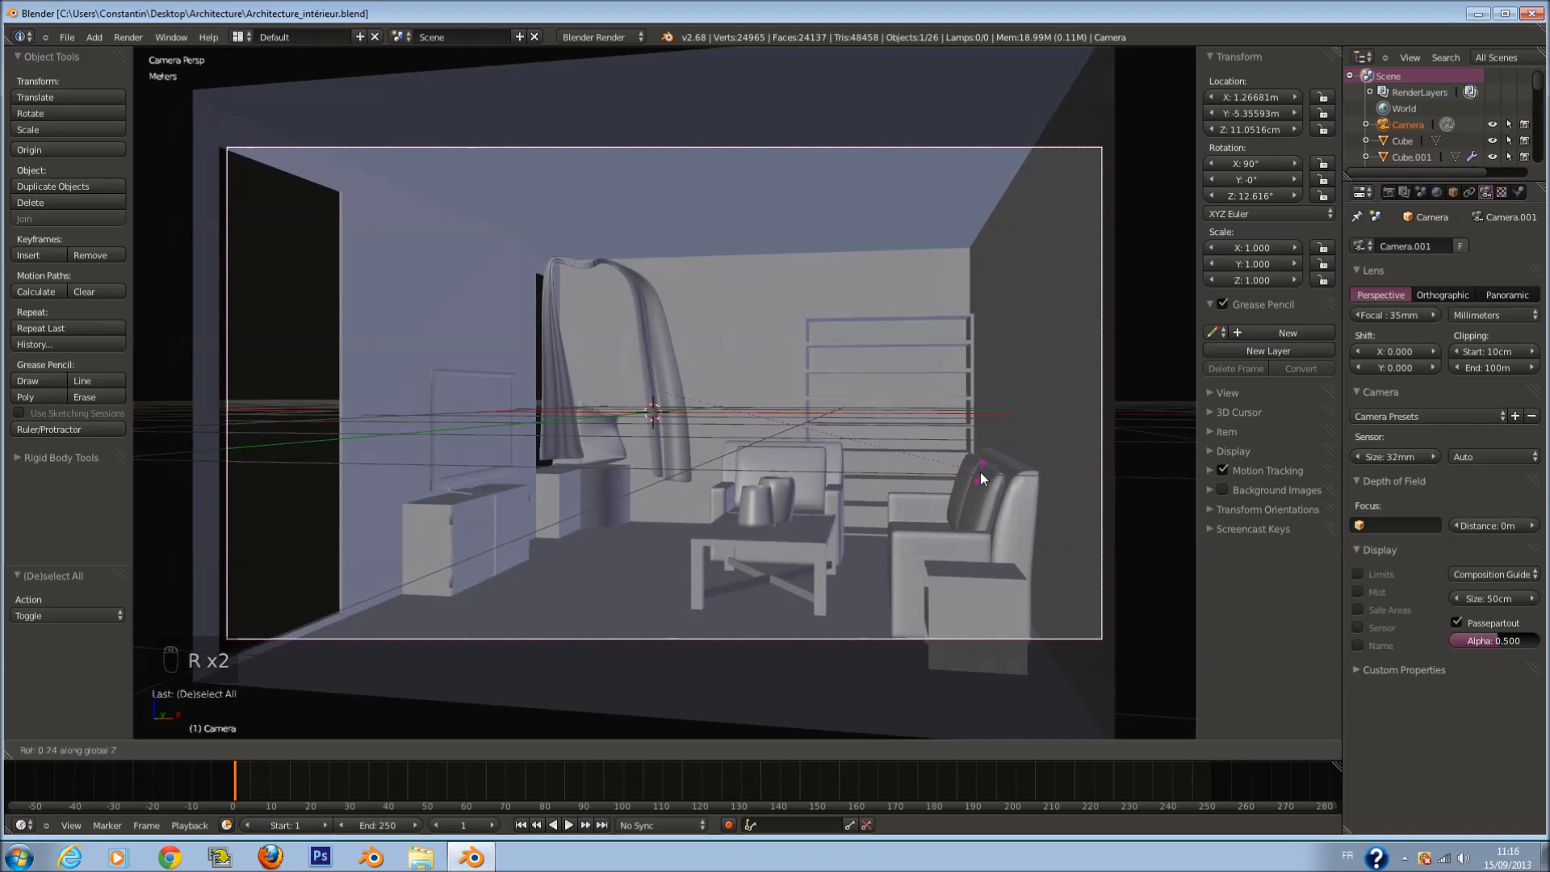
click(981, 471)
Step: Lower the camera by about 8 cm along the Z axis, deselect everything and save the file
key(g)
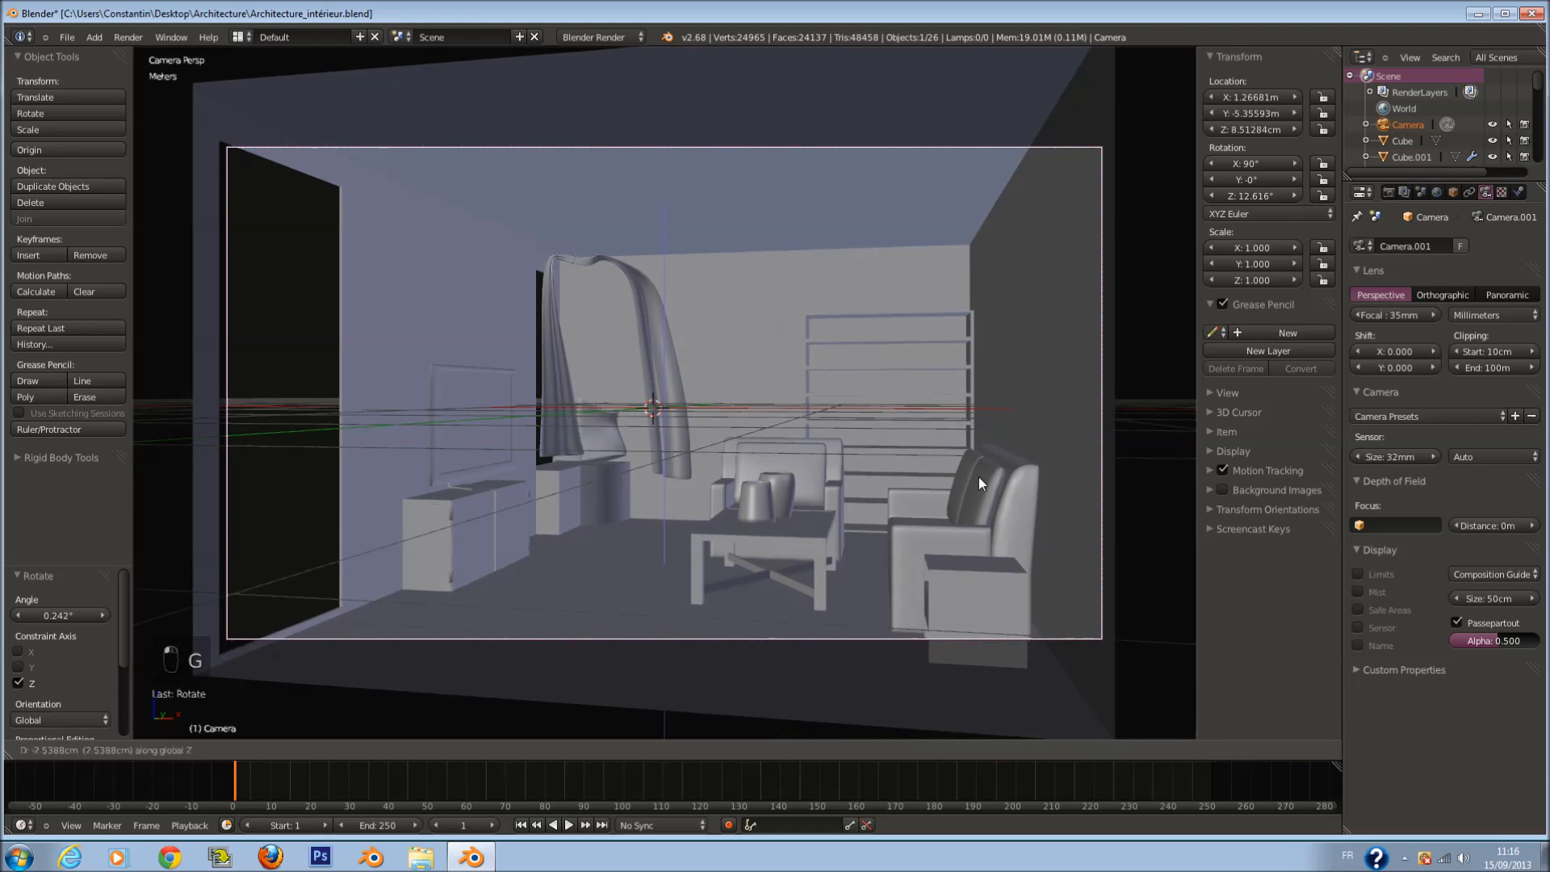
key(z)
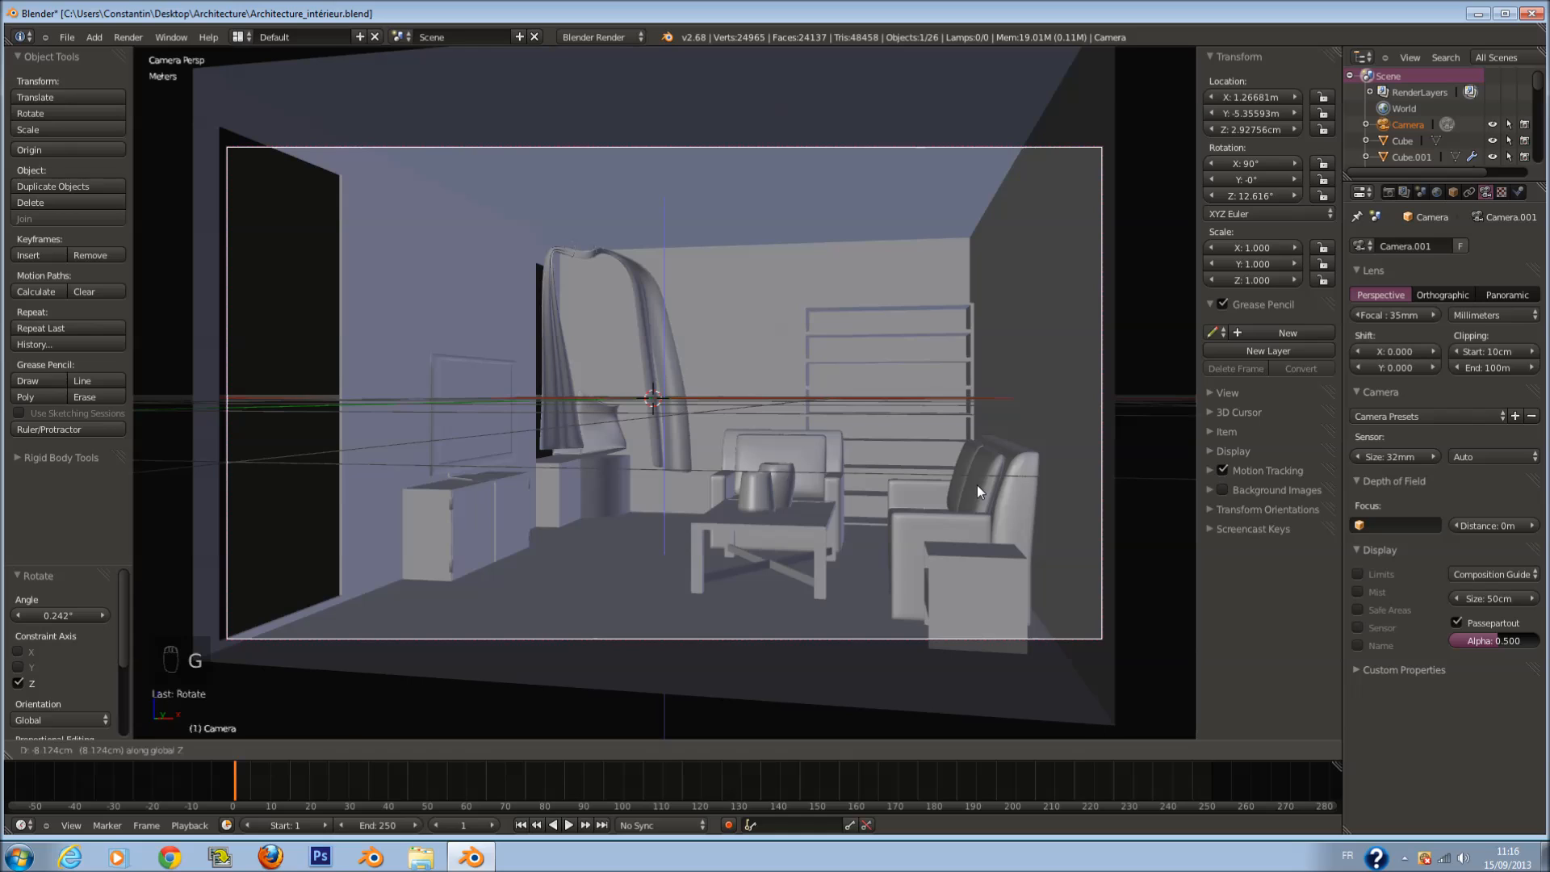
key(Escape)
key(a)
key(a)
key(a)
key(a)
key(a)
key(ctrl+s)
click(978, 493)
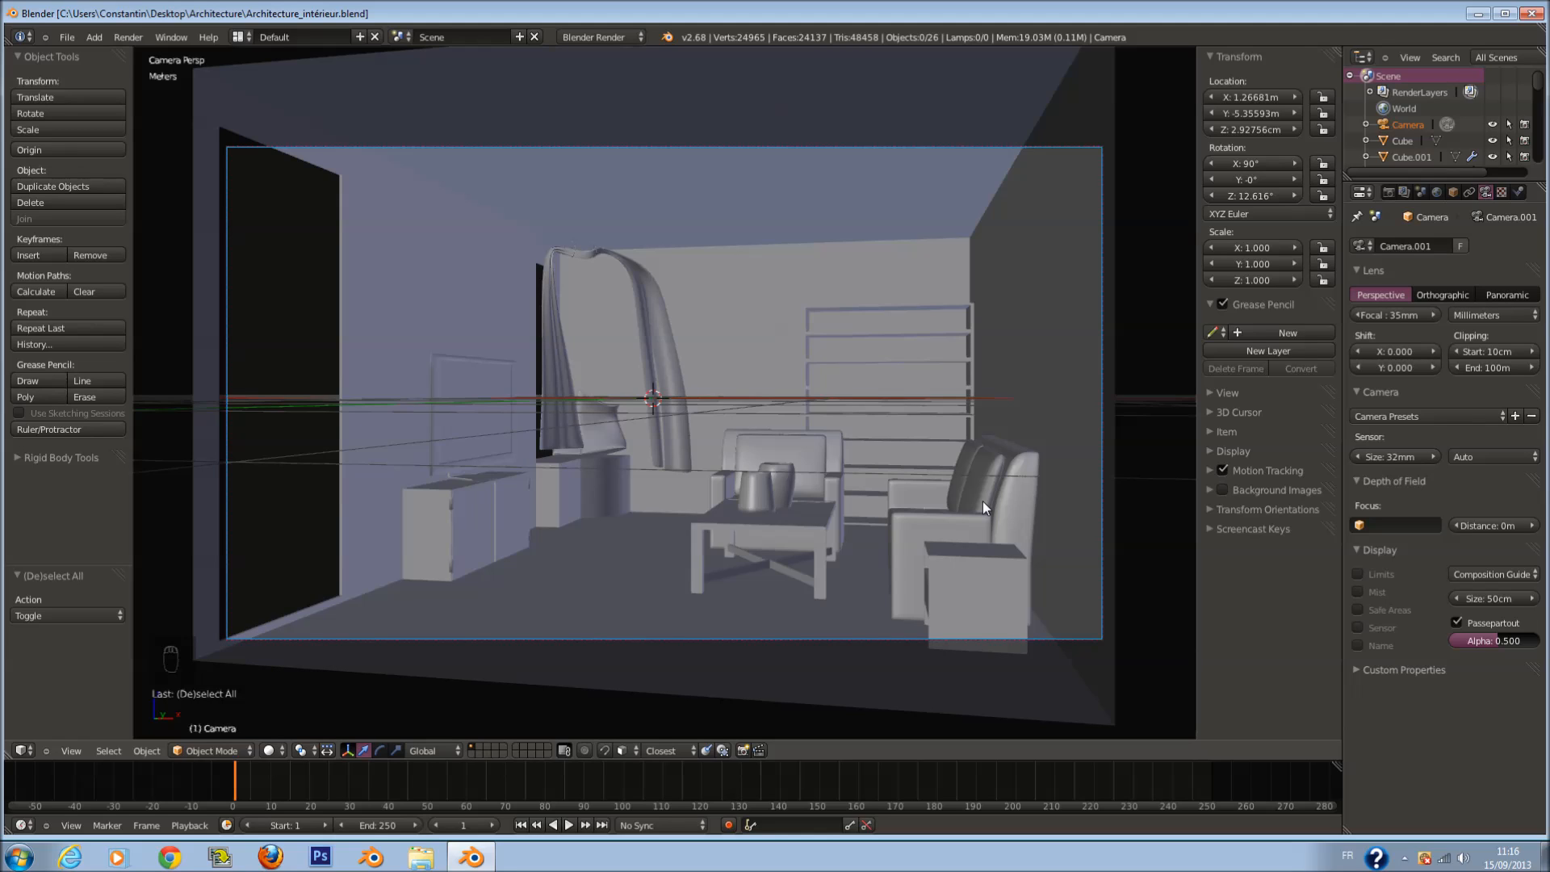
Step: Select the coffee table with its vases and try a free 90° rotation in the camera view
mouse_move(889, 525)
middle_down()
mouse_move(862, 561)
mouse_move(890, 565)
mouse_move(861, 555)
middle_up()
scroll(862, 559, up, 6)
key(z)
scroll(862, 560, up, 2)
key(a)
key(a)
key(a)
key(a)
key(a)
key(a)
key(c)
key(c)
key(c)
click(812, 481)
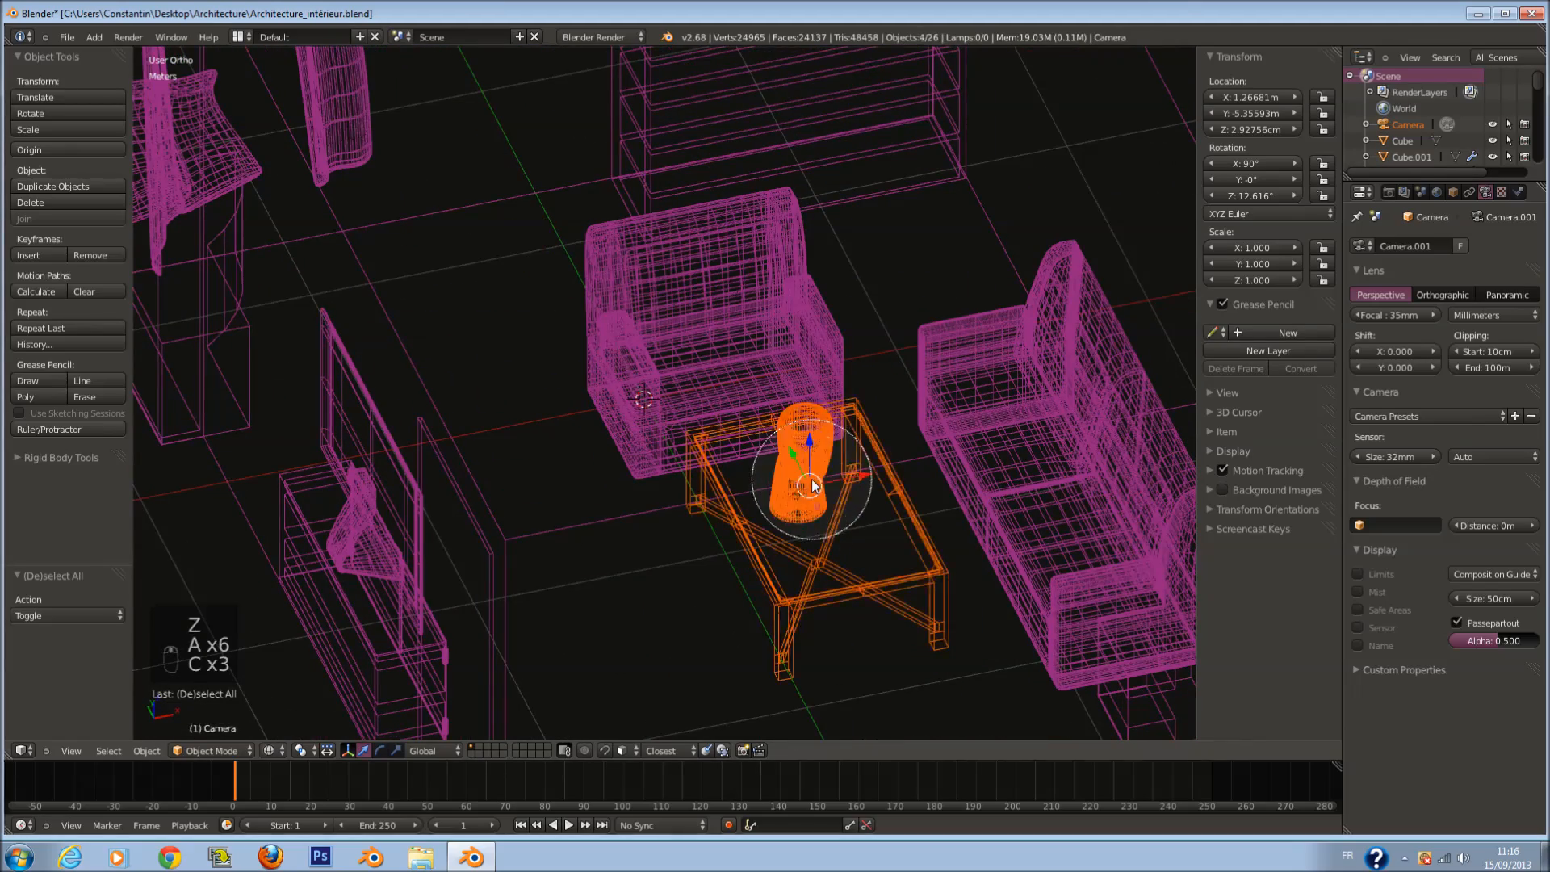
right_click(811, 549)
key(KP_0)
key(z)
key(r)
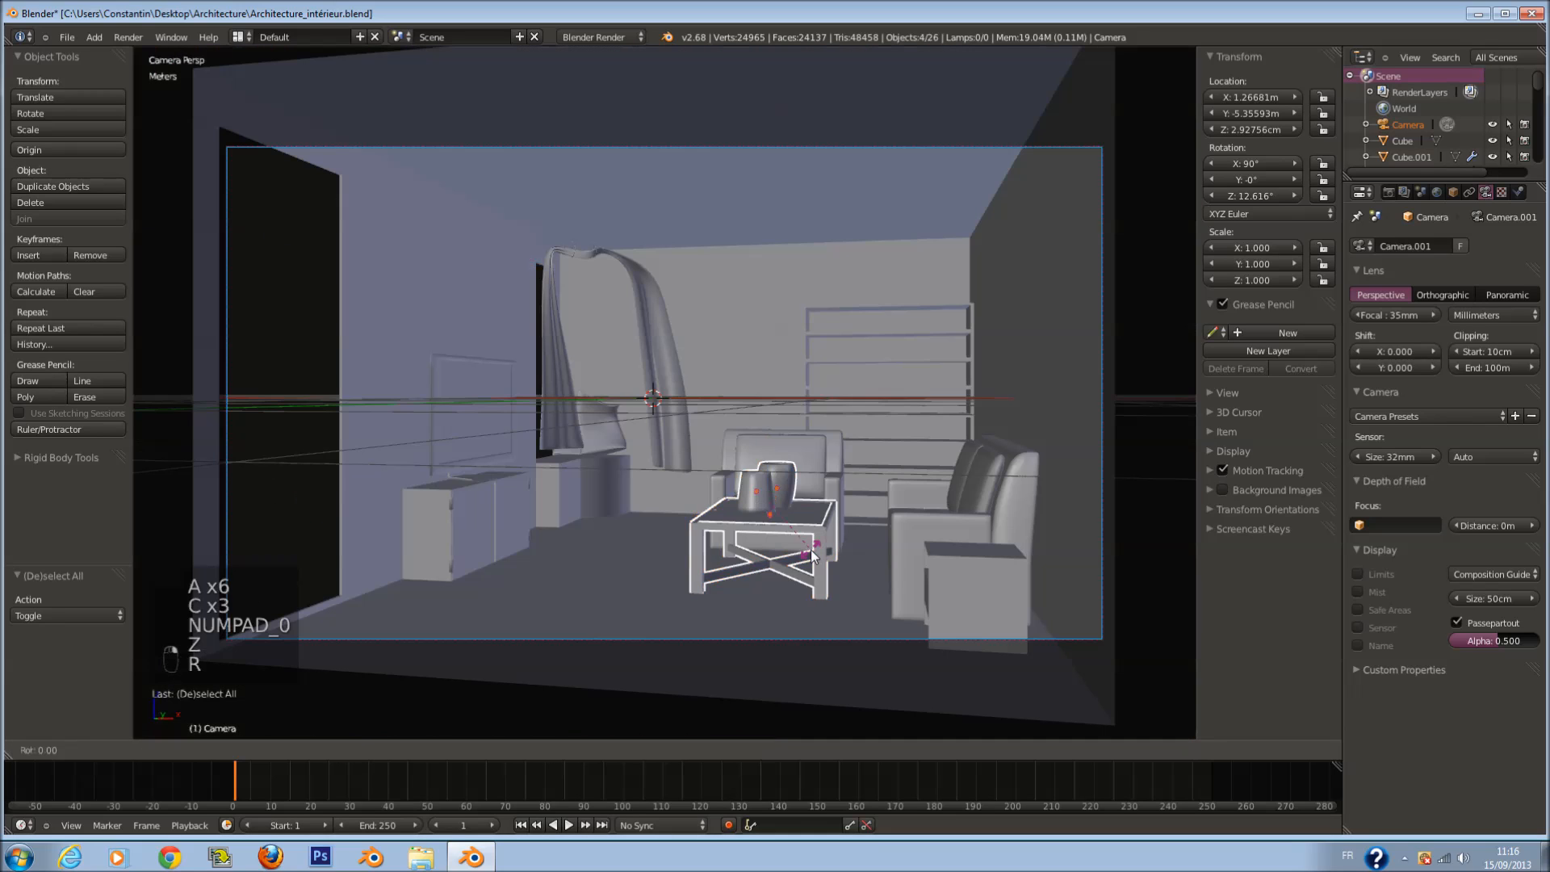
key(9)
key(0)
right_click(811, 563)
Step: Try rotating the coffee table and vases 90° around the Z axis, deselect everything and save the file
text(rz90)
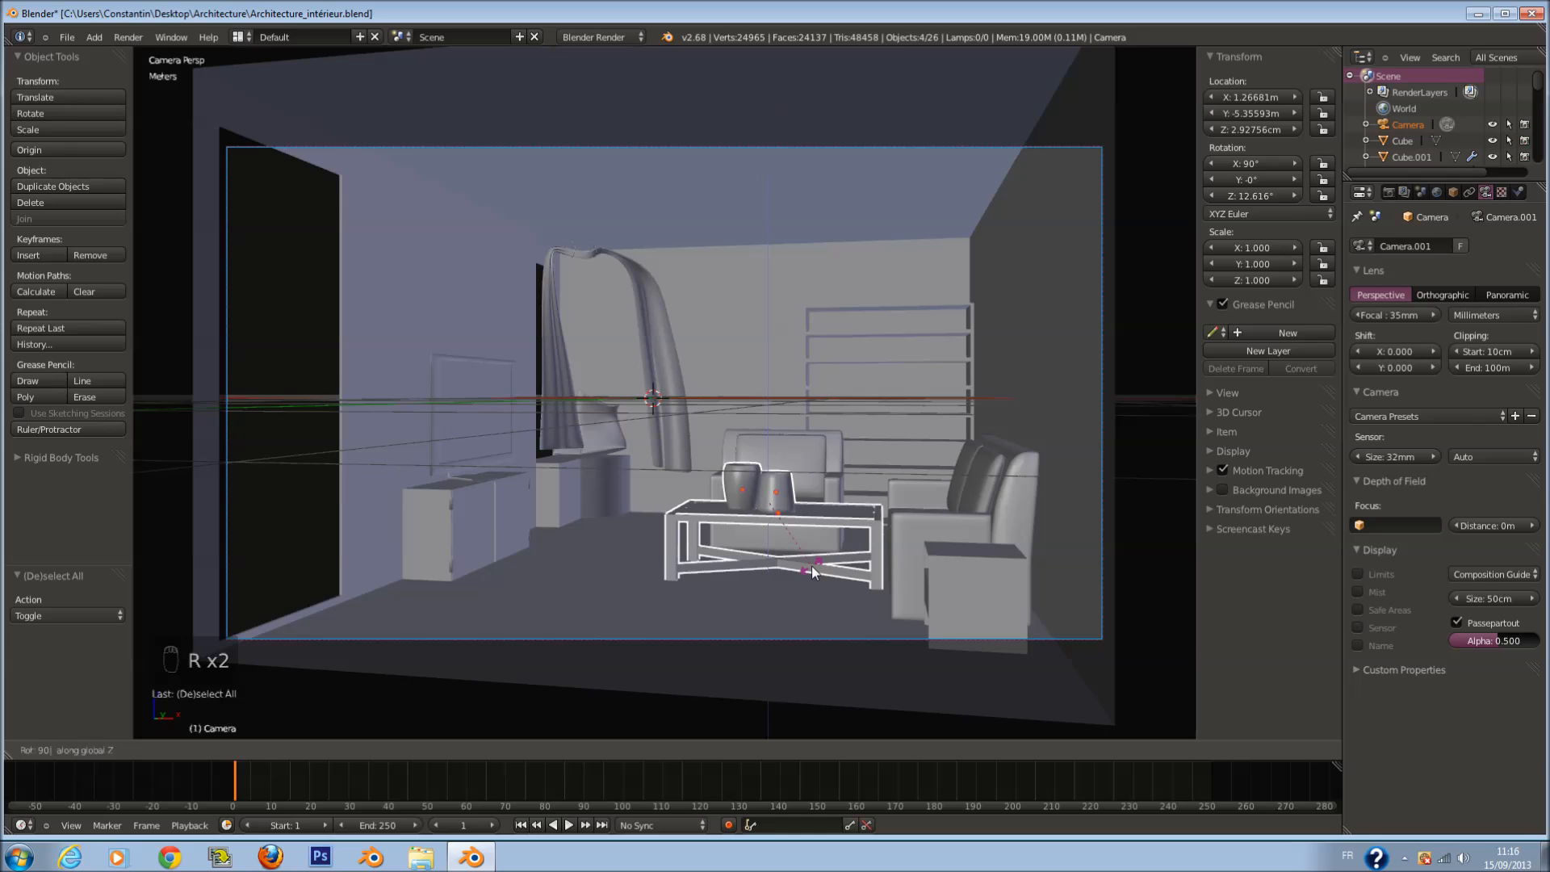
click(812, 570)
key(a)
key(ctrl+s)
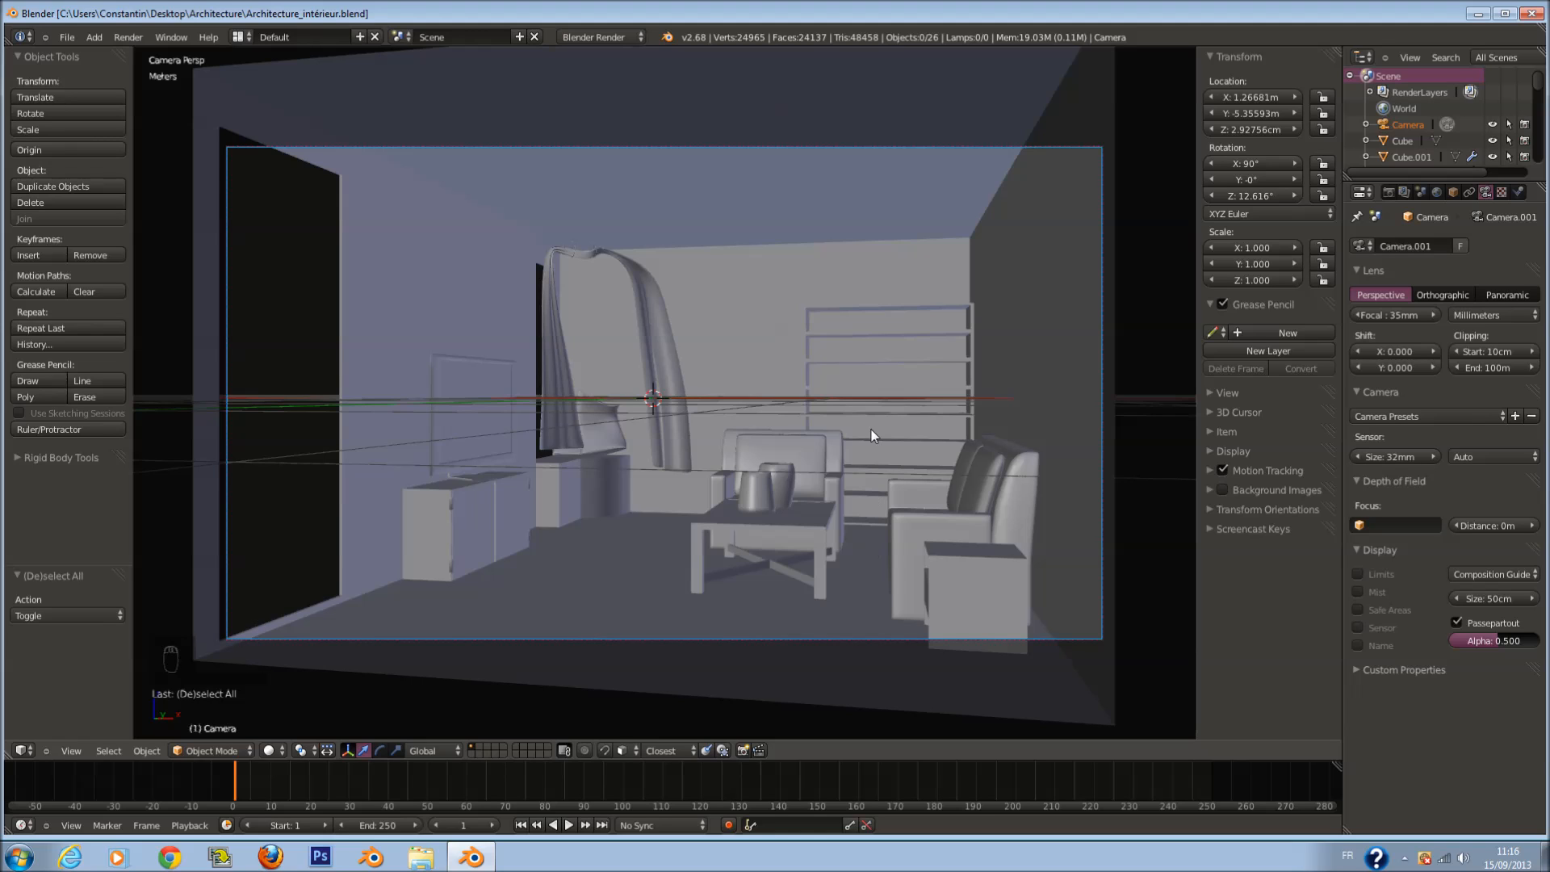
scroll(884, 448, down, 2)
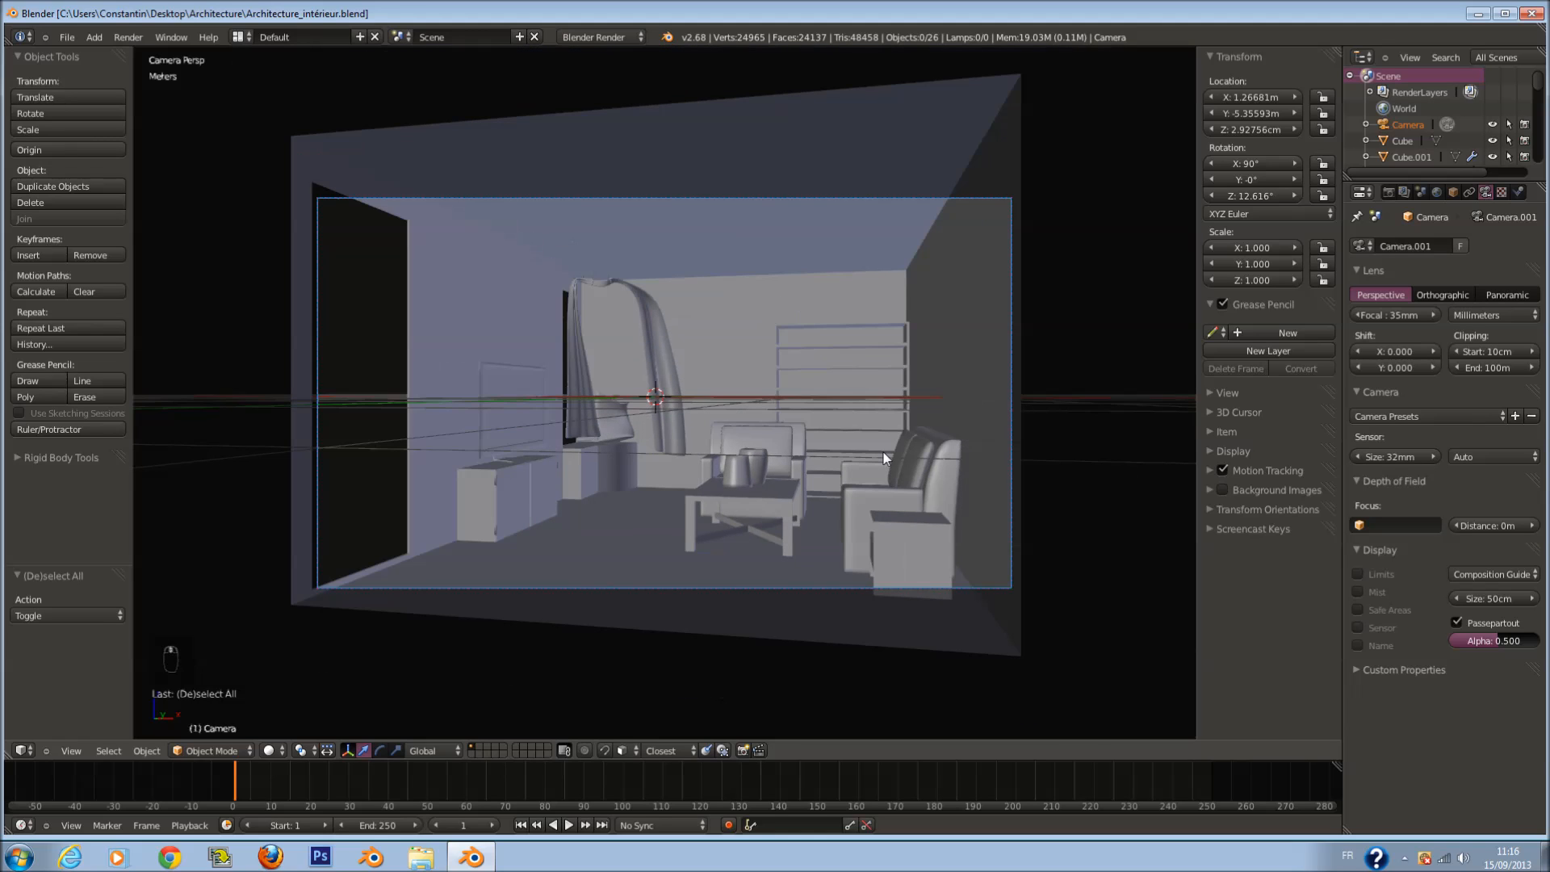
scroll(800, 426, up, 1)
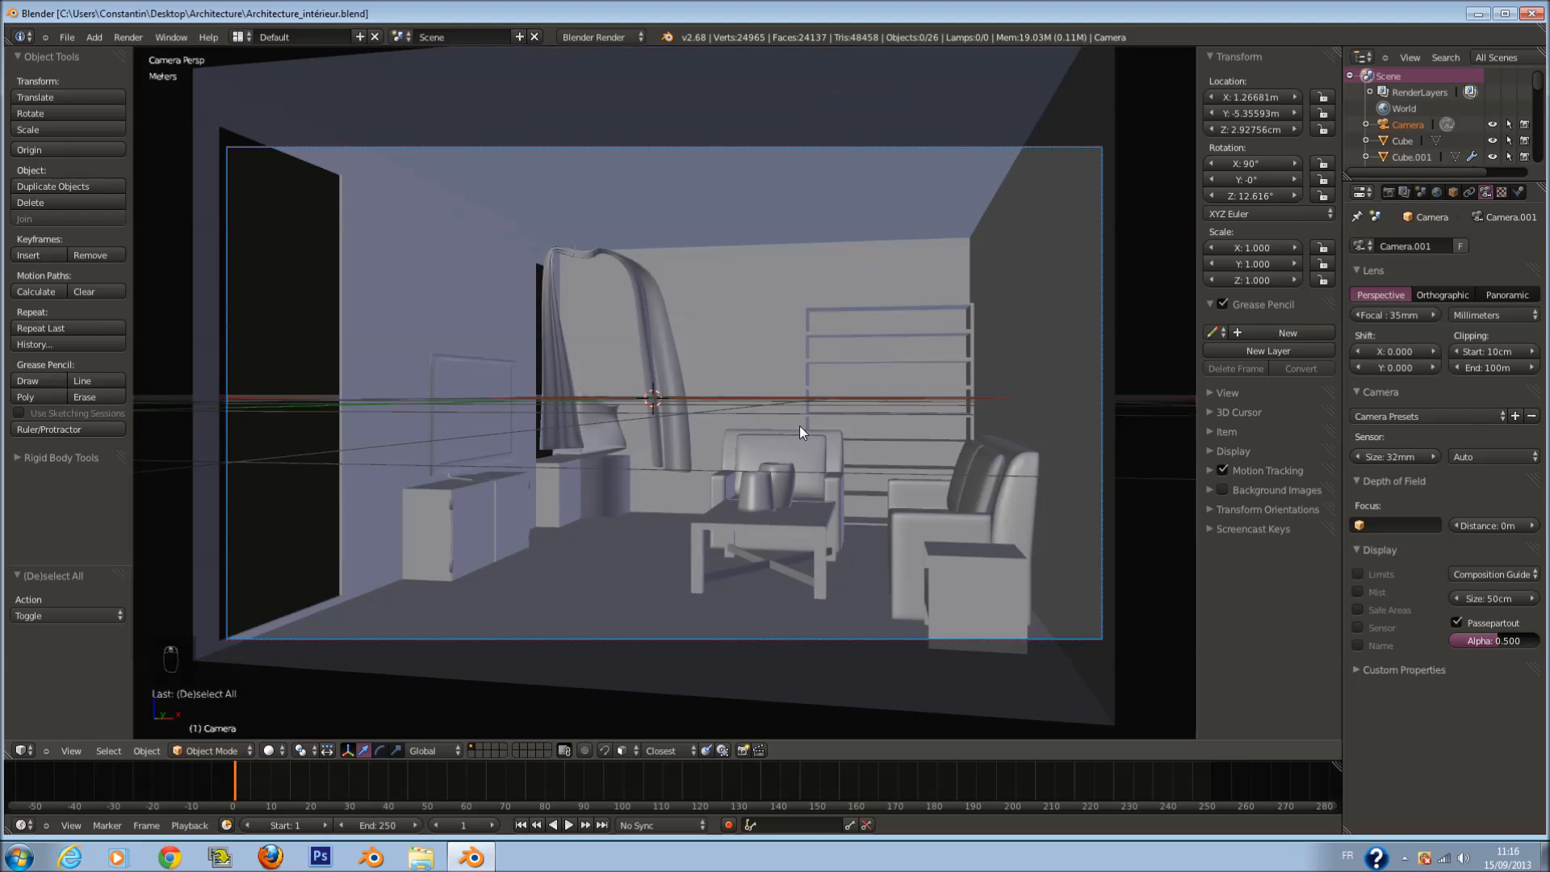
scroll(799, 427, up, 1)
scroll(798, 426, down, 1)
scroll(798, 426, up, 1)
scroll(798, 426, down, 1)
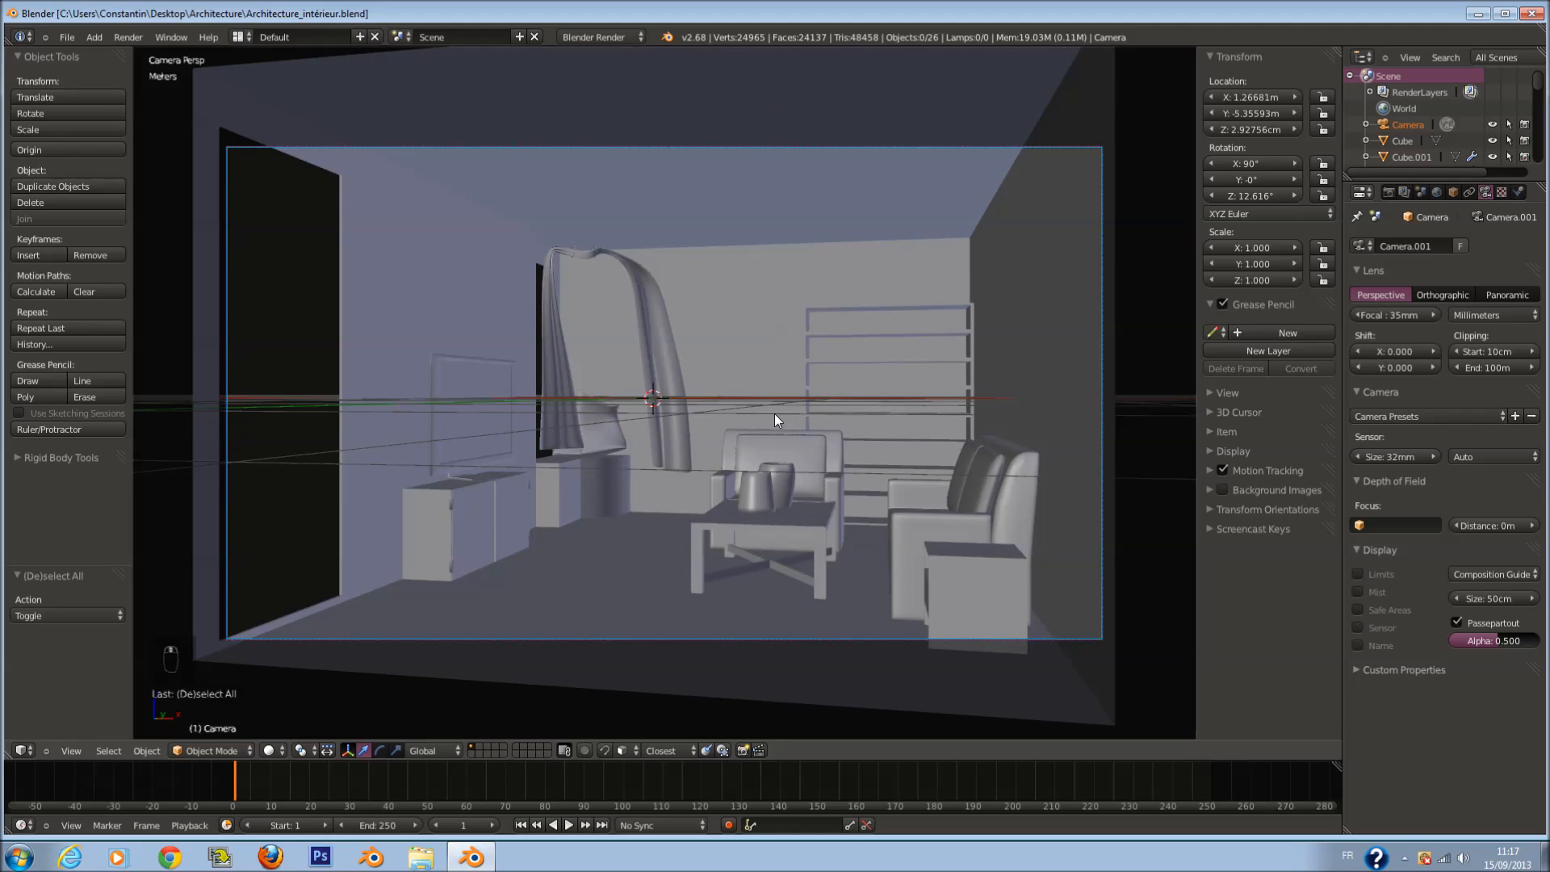
Step: Save the interior scene over the existing Architecture_intérieur.blend file
key(ctrl+s)
key(ctrl+s)
click(483, 604)
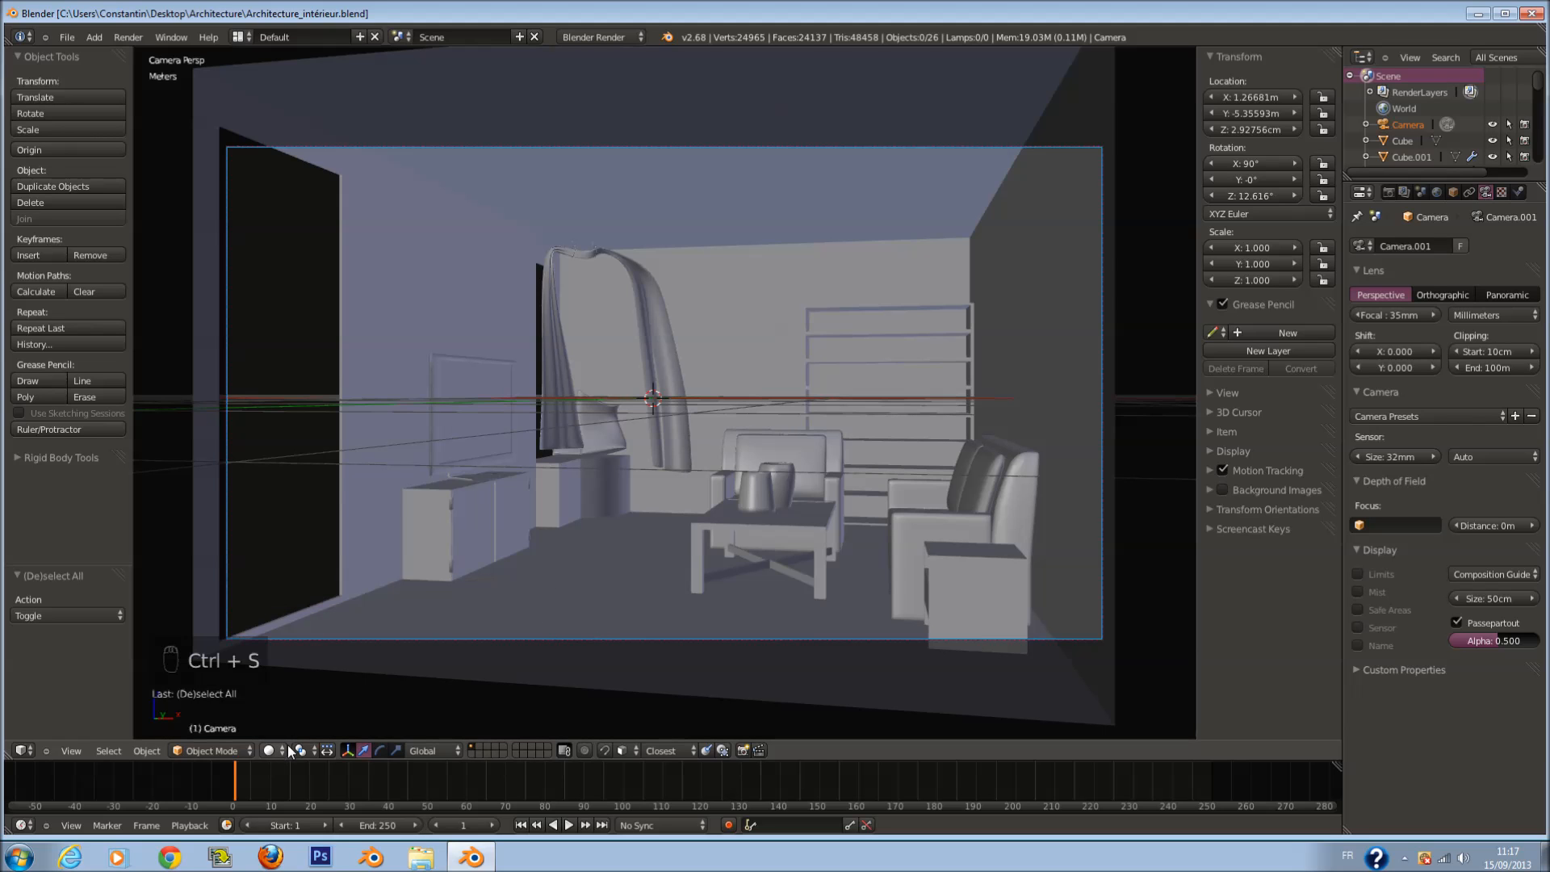
click(1477, 15)
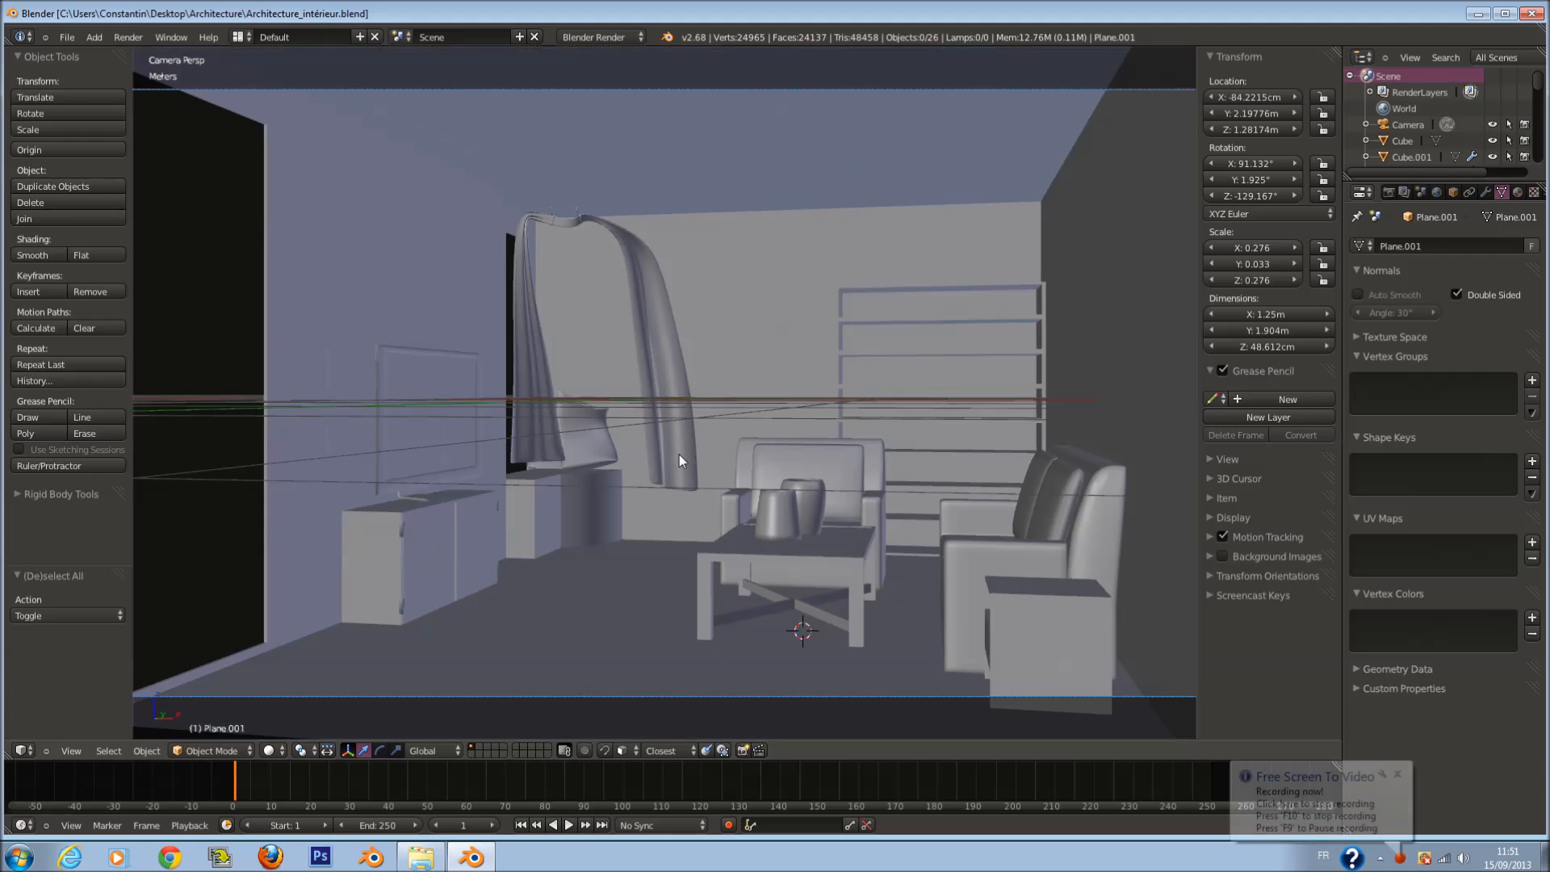
key(ctrl+s)
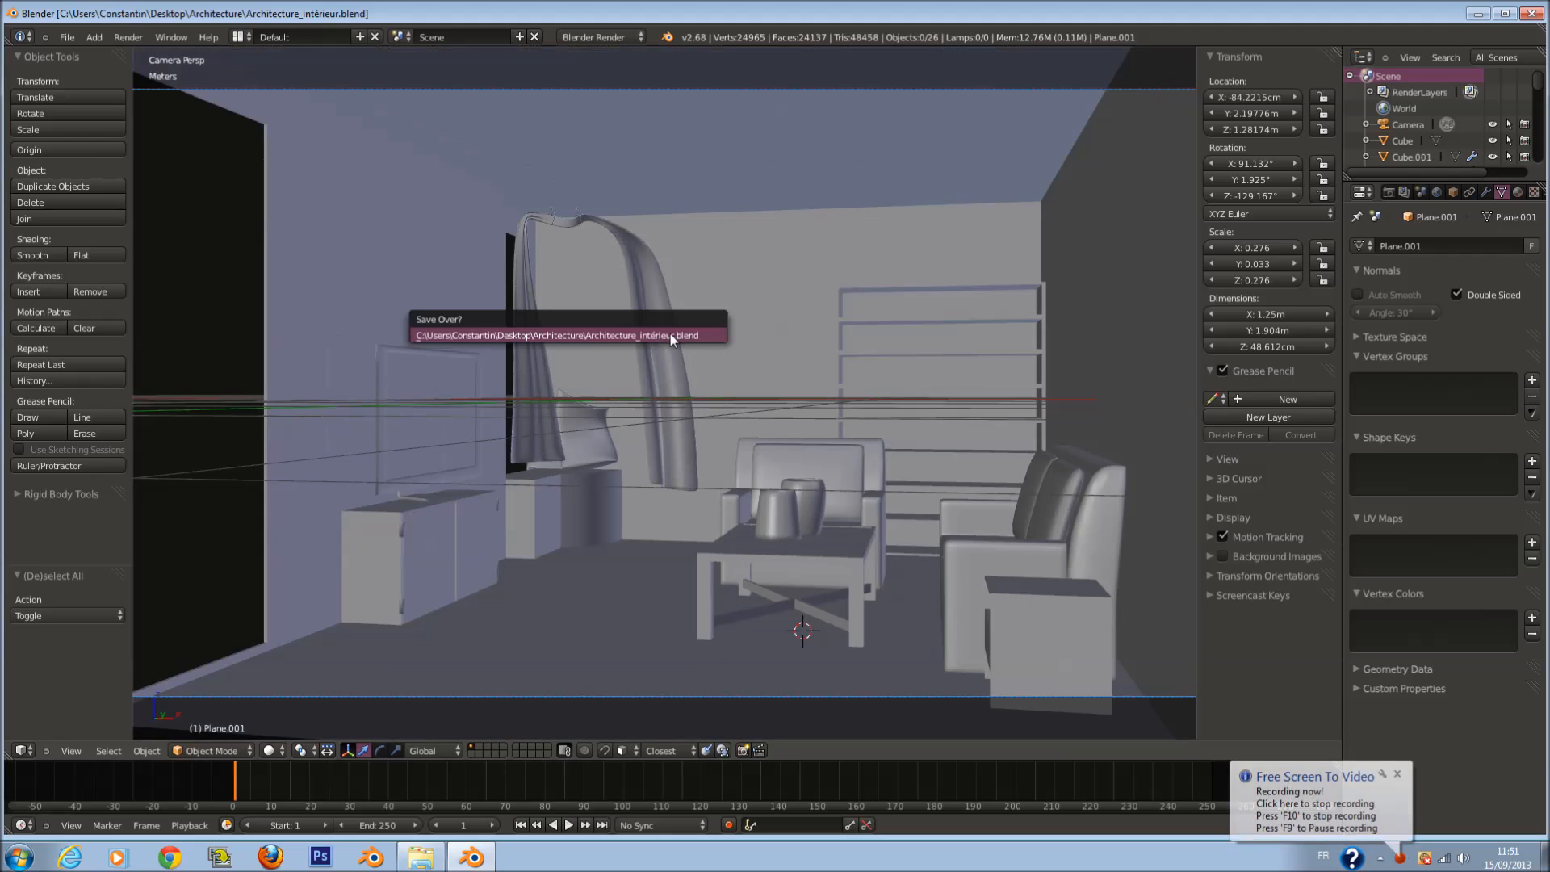
click(481, 323)
Step: Select the ceiling hook and its rings above the curtain's window side and move them about -15 cm along the X axis
right_click(486, 286)
scroll(491, 287, up, 2)
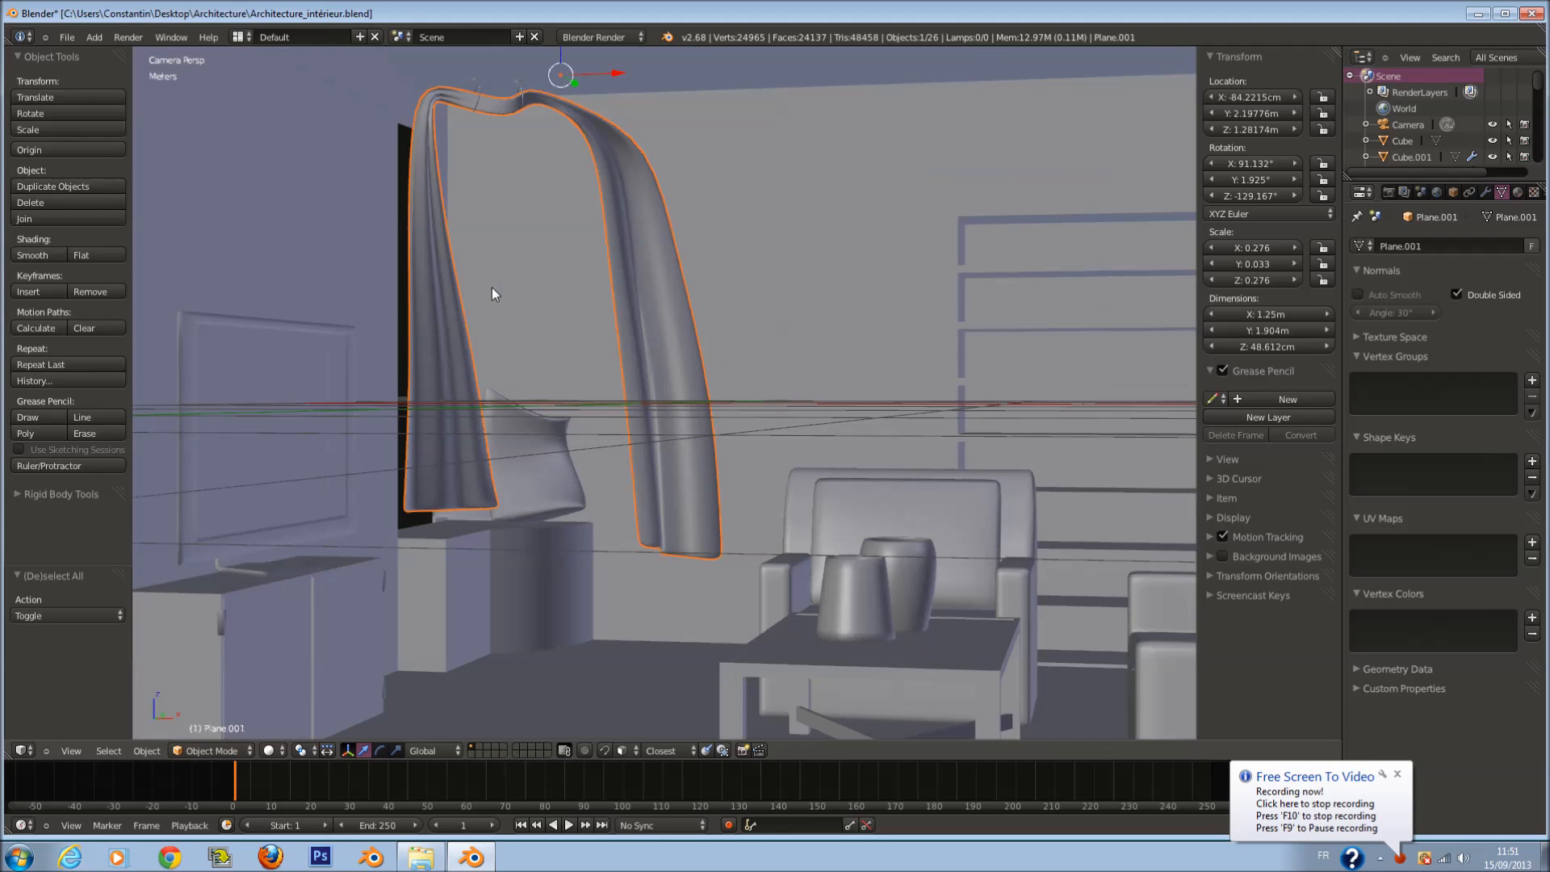
key(KP_Decimal)
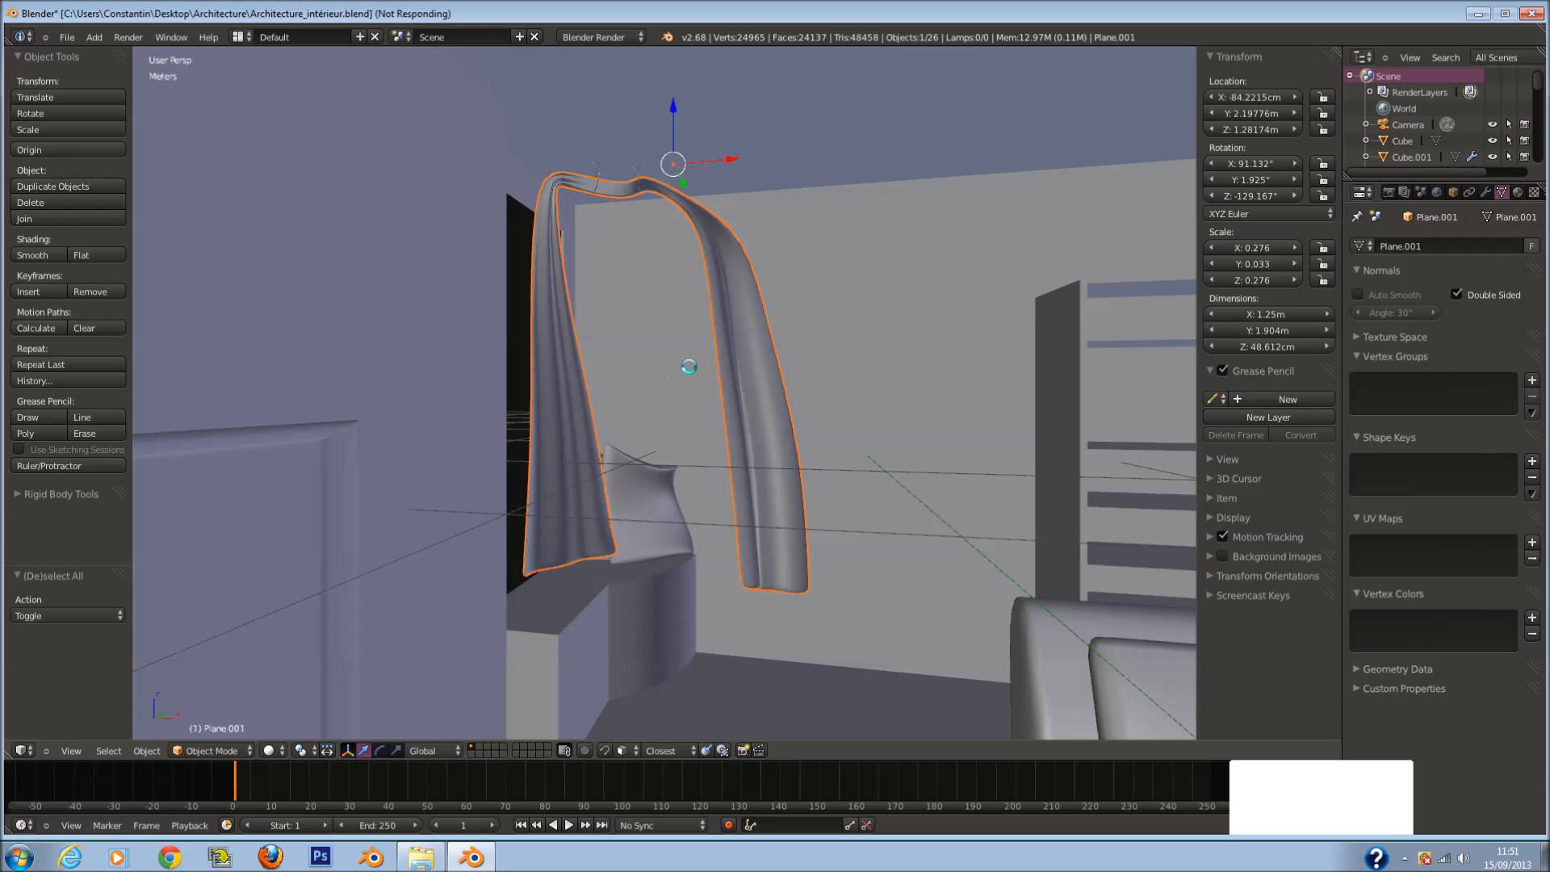
scroll(689, 367, up, 2)
key(Tab)
scroll(706, 325, down, 2)
key(Tab)
scroll(704, 322, up, 3)
shift+scroll(704, 321, up, 9)
middle_drag(704, 321, 646, 266)
key(z)
key(a)
key(c)
drag(578, 223, 566, 279)
key(Escape)
key(z)
key(g)
key(x)
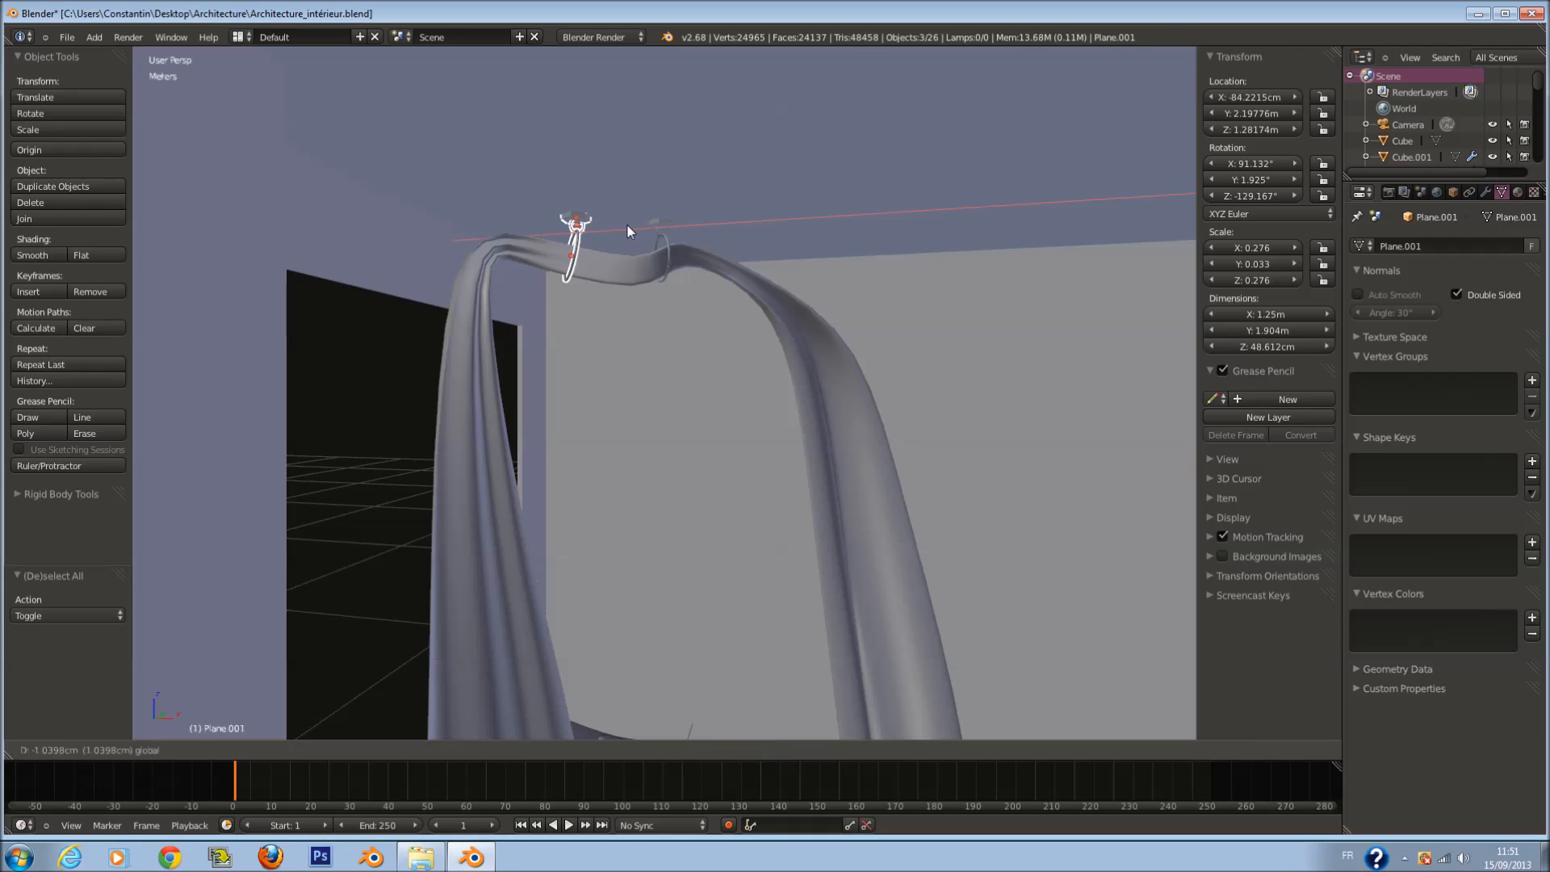
click(556, 217)
key(KP_Decimal)
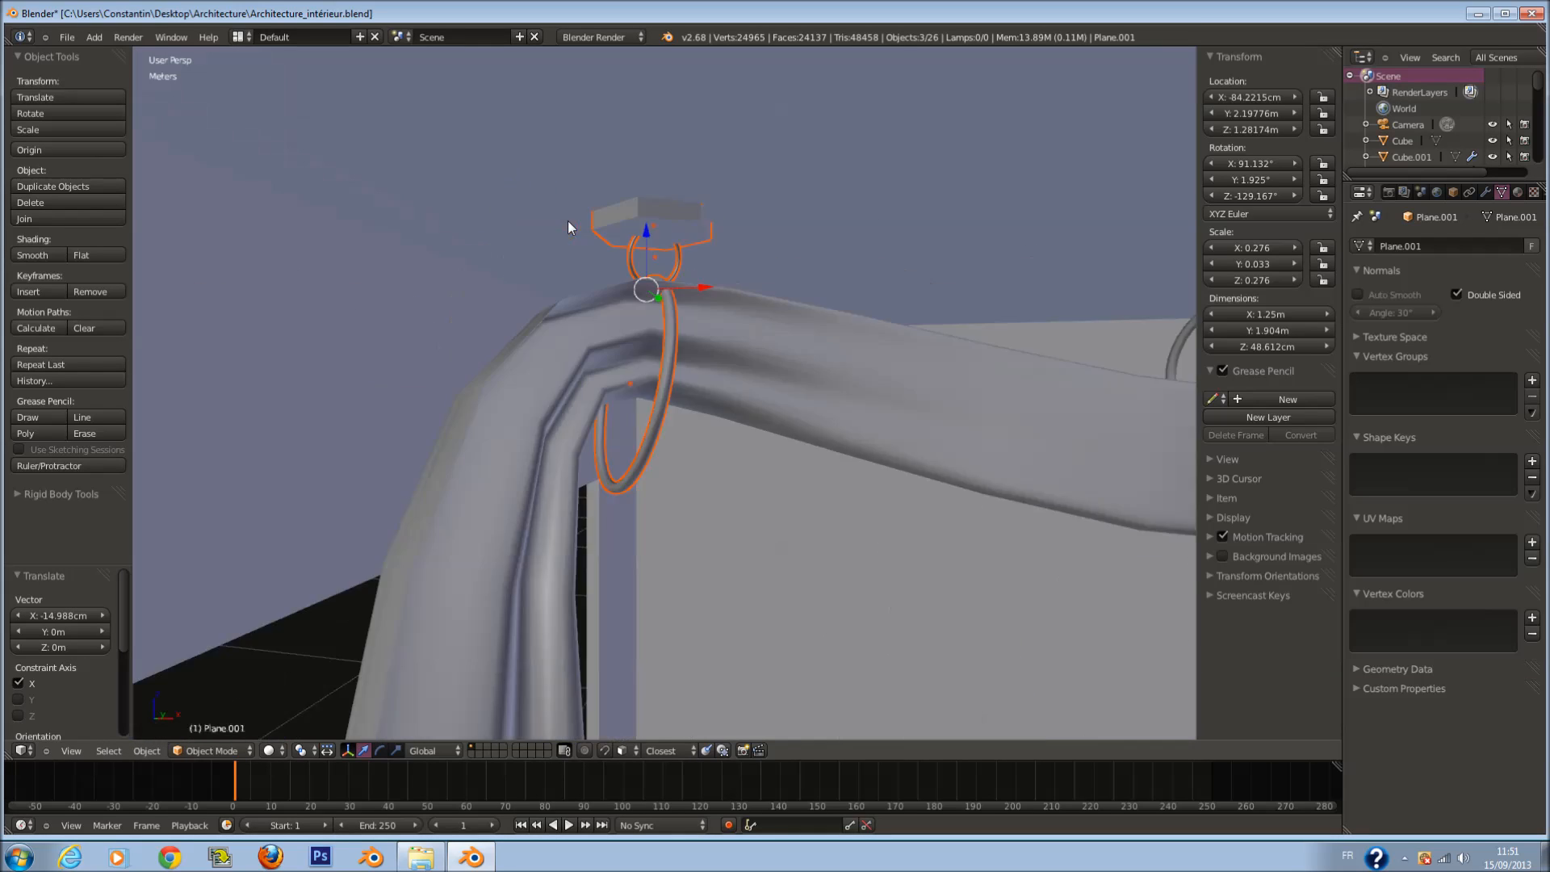
Step: In the curtain mesh, select the upper faces beside the moved ring and lower them by about 4 mm
middle_drag(624, 364, 821, 424)
right_click(820, 425)
key(KP_Decimal)
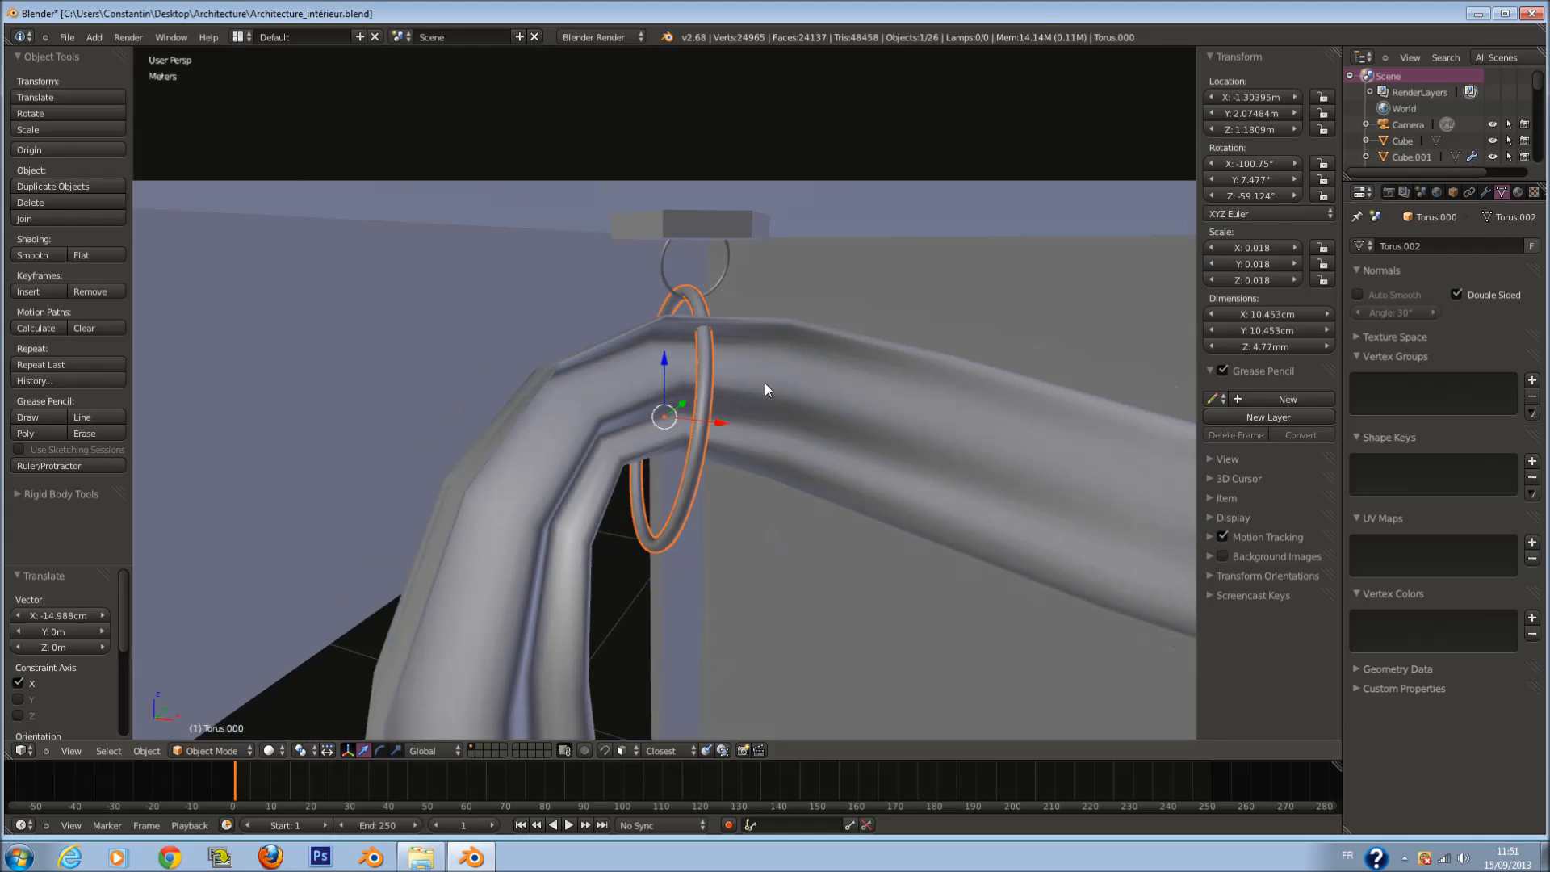
right_click(764, 384)
key(Tab)
key(z)
key(a)
key(c)
scroll(554, 350, down, 12)
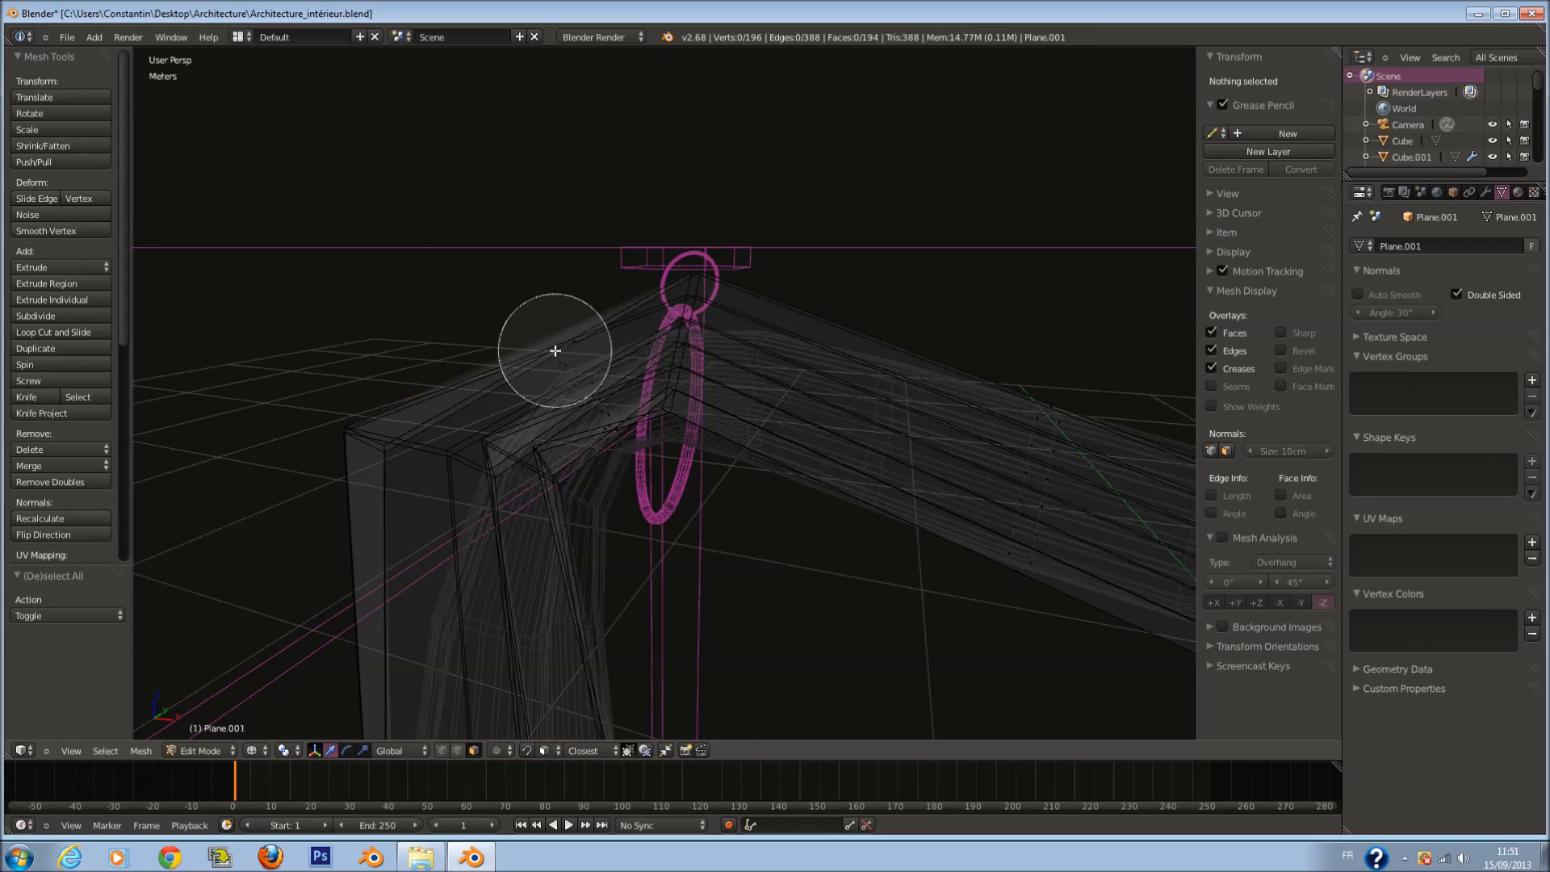
click(534, 347)
right_click(534, 347)
key(z)
middle_drag(536, 348, 667, 348)
drag(667, 347, 720, 502)
middle_drag(694, 473, 605, 466)
key(g)
click(847, 484)
scroll(862, 485, down, 3)
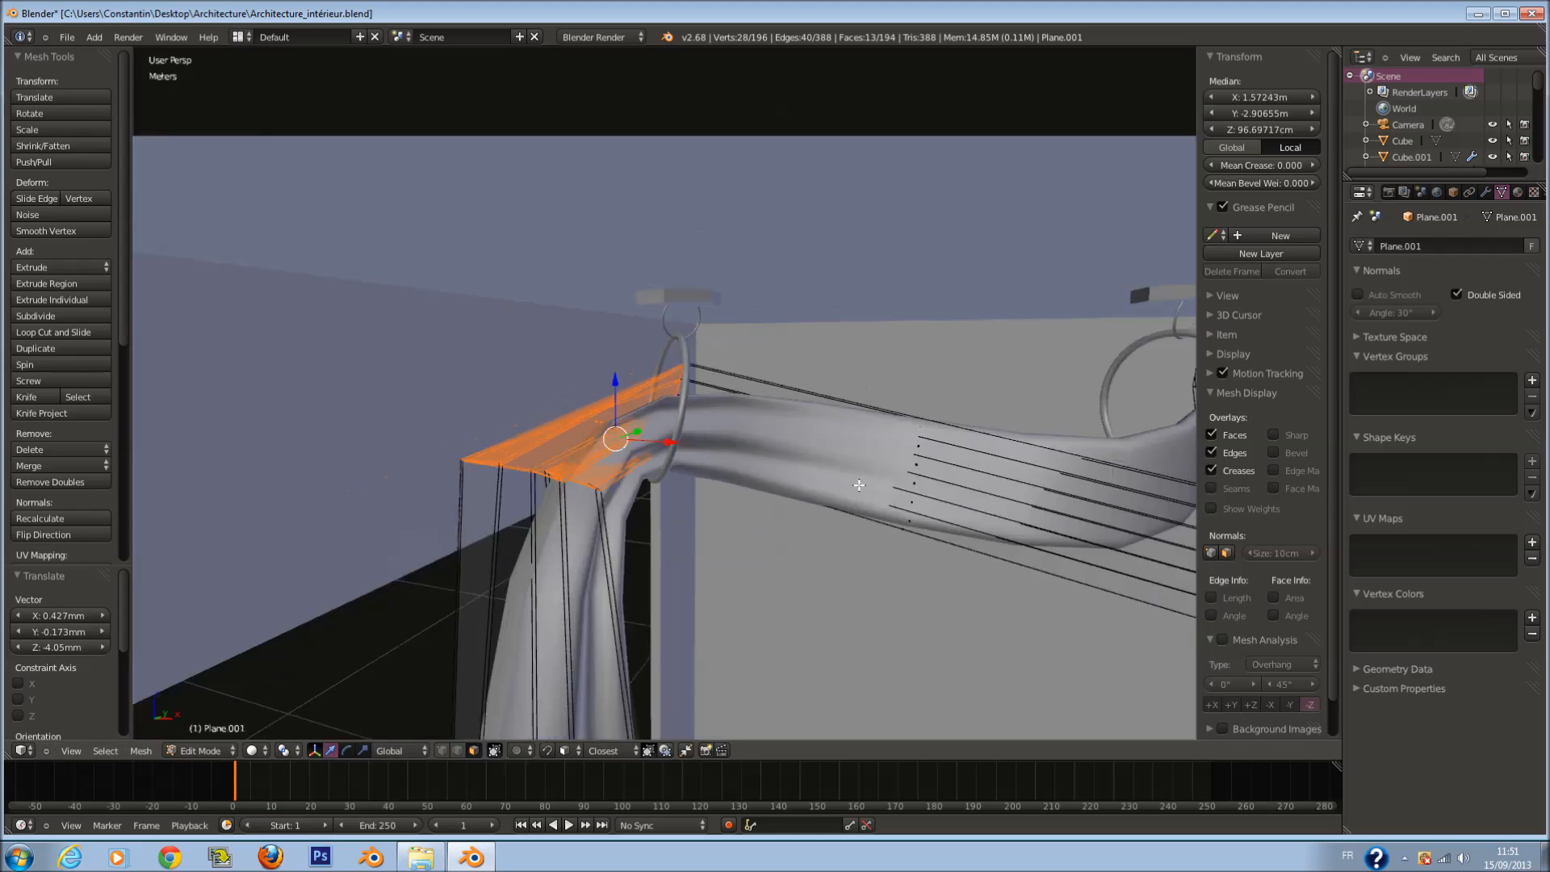
Step: Exit mesh editing on the curtain and save the file
key(Tab)
scroll(880, 498, down, 8)
key(ctrl+s)
click(888, 502)
scroll(907, 496, up, 1)
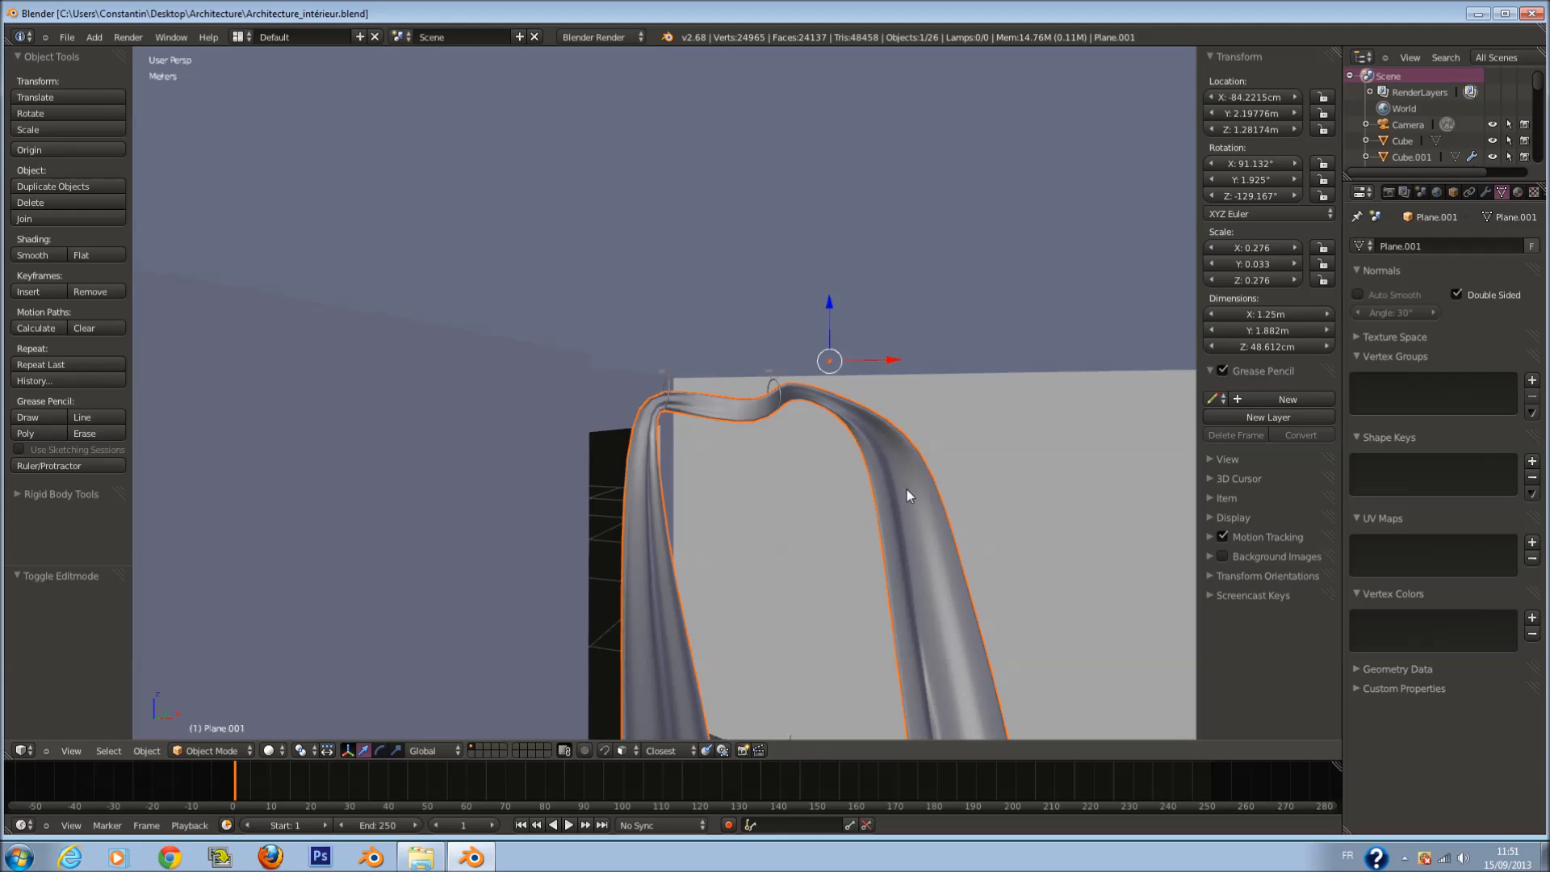
Step: Return to the full camera view with everything deselected and save the file again
key(KP_1)
key(KP_5)
key(KP_0)
key(a)
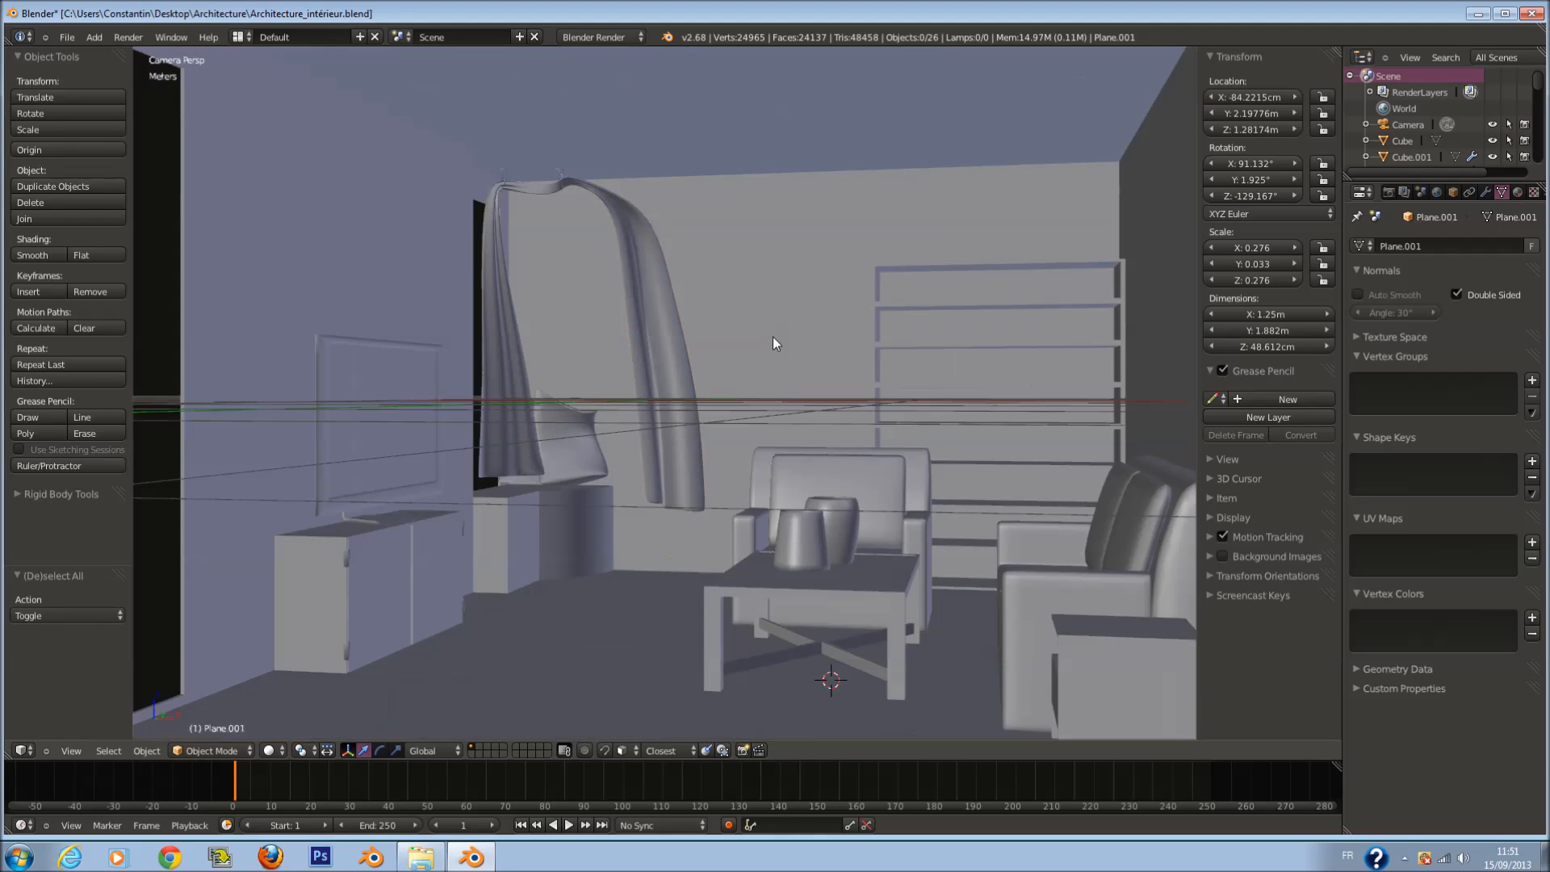
key(Home)
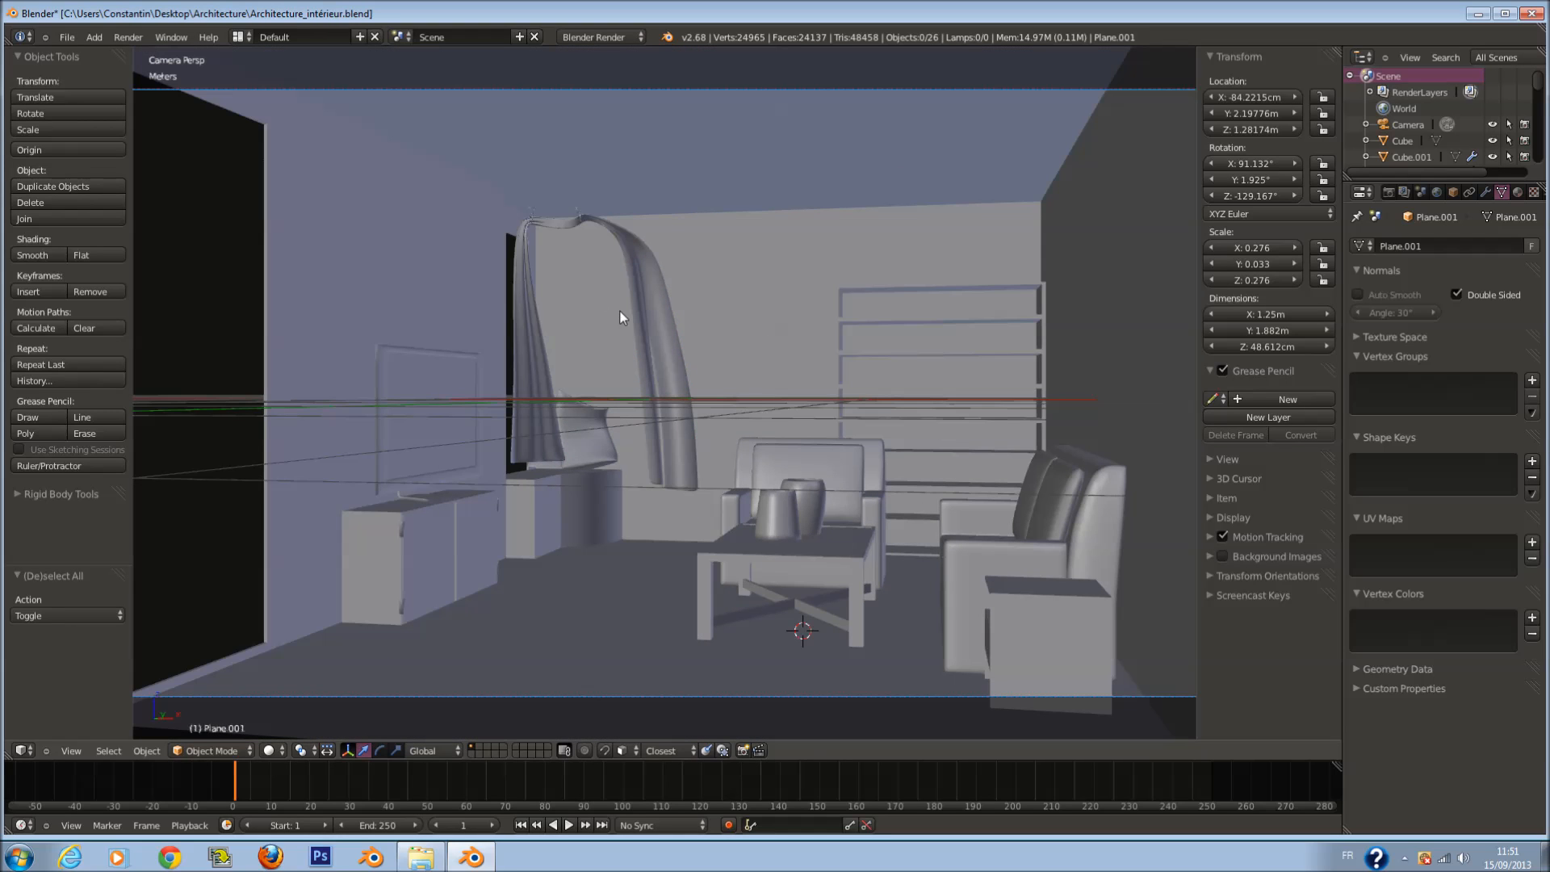
key(ctrl+s)
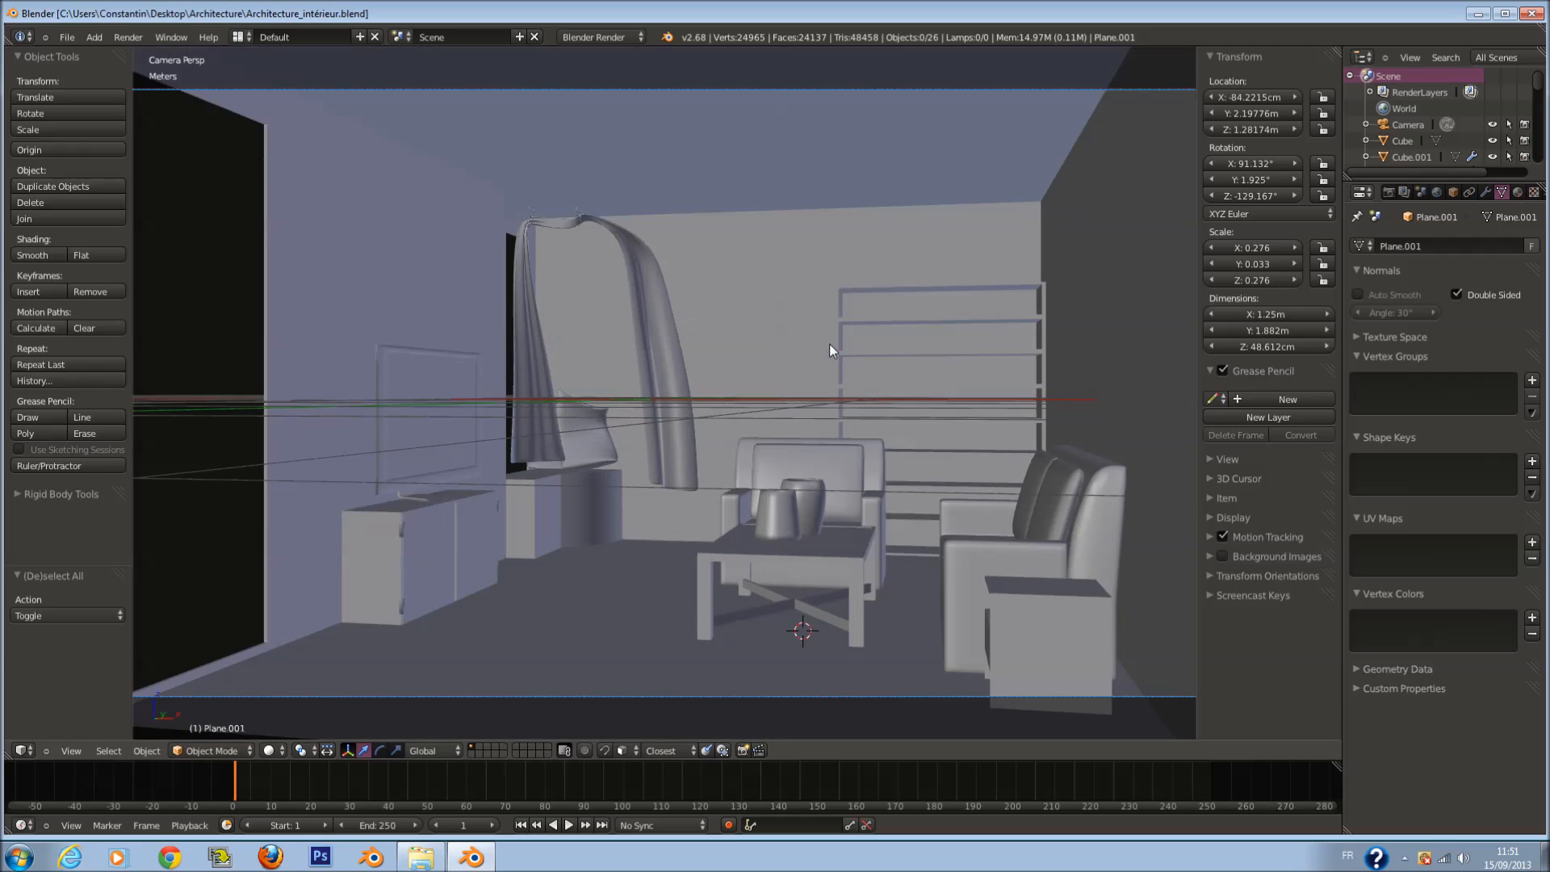
scroll(1082, 305, down, 1)
scroll(1083, 304, up, 1)
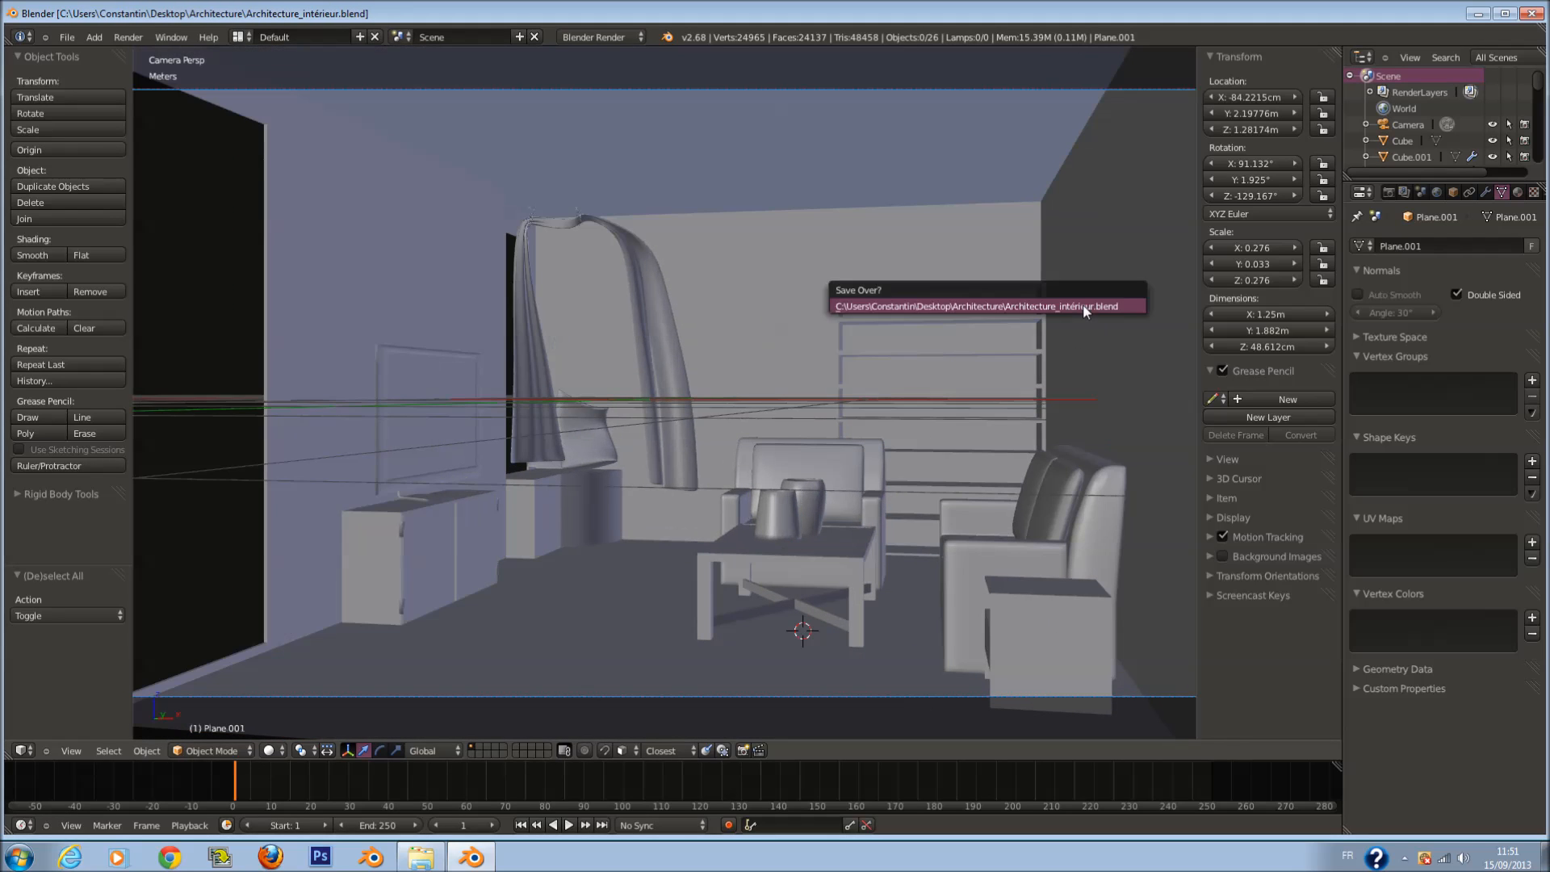
Step: Switch to the empty second layer and add a cube in front view
click(479, 749)
key(KP_1)
key(shift+a)
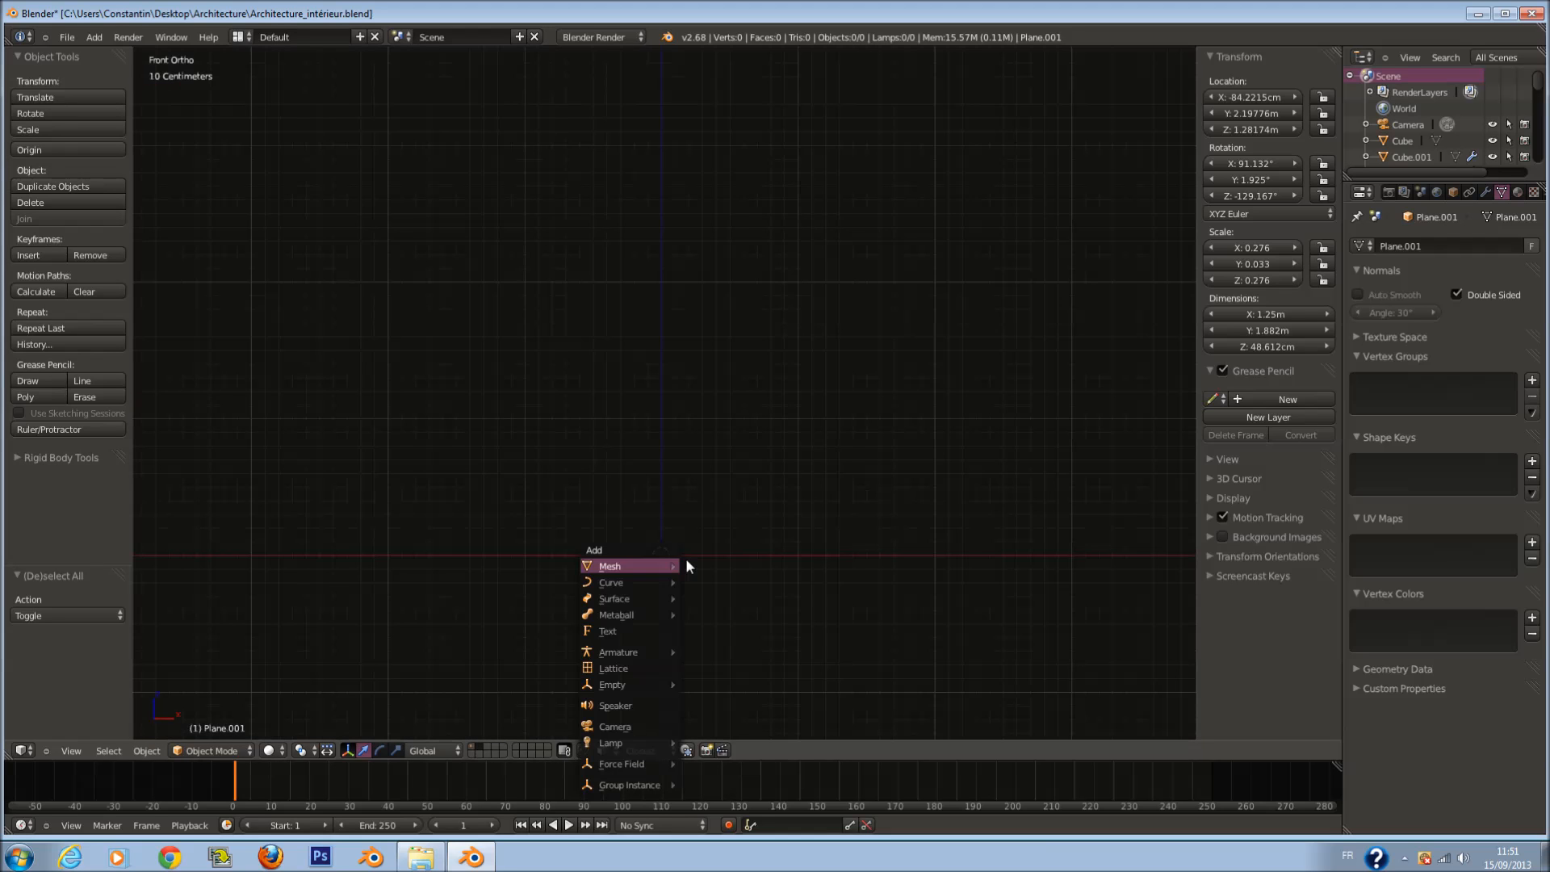
mouse_move(661, 567)
click(723, 582)
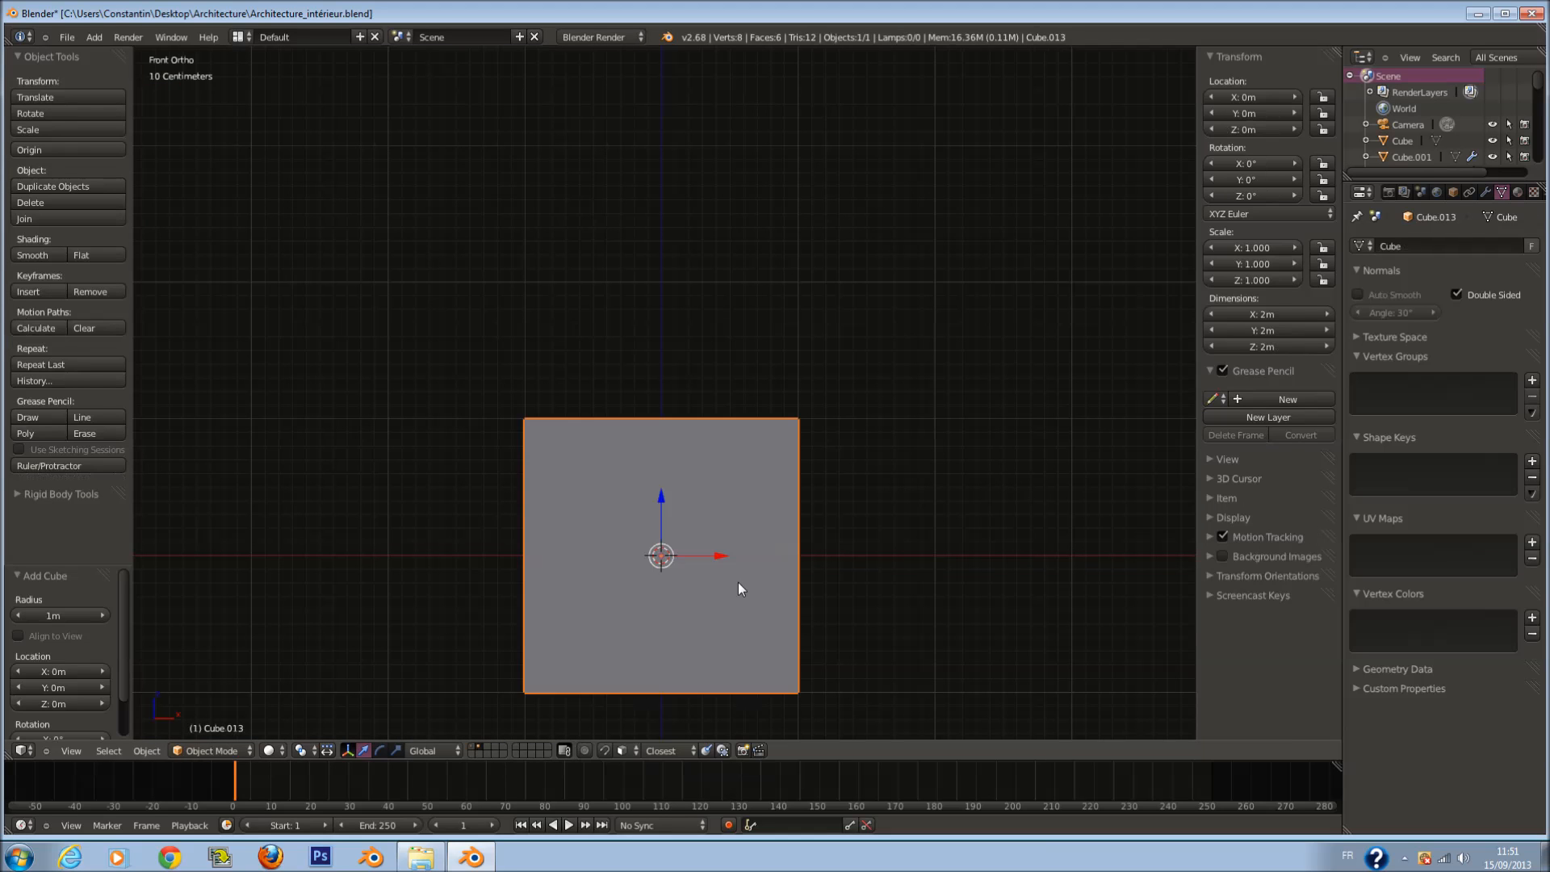
Step: Scale the cube along Y to about 15.8 cm and along Z to about 1.13 m to form a wide panel
key(KP_7)
key(s)
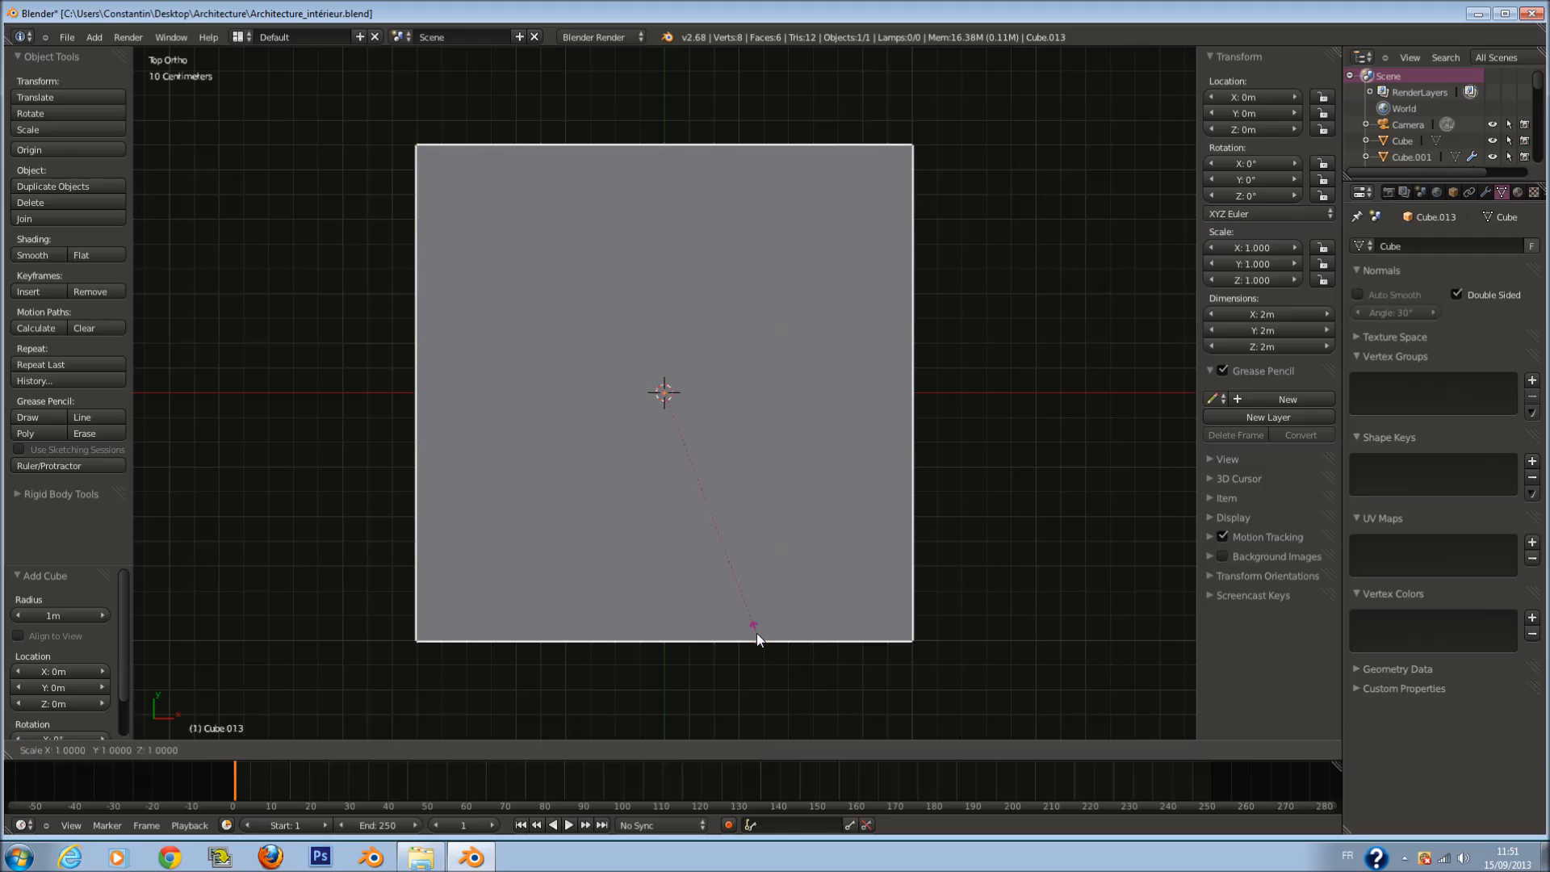
key(y)
click(685, 390)
key(KP_1)
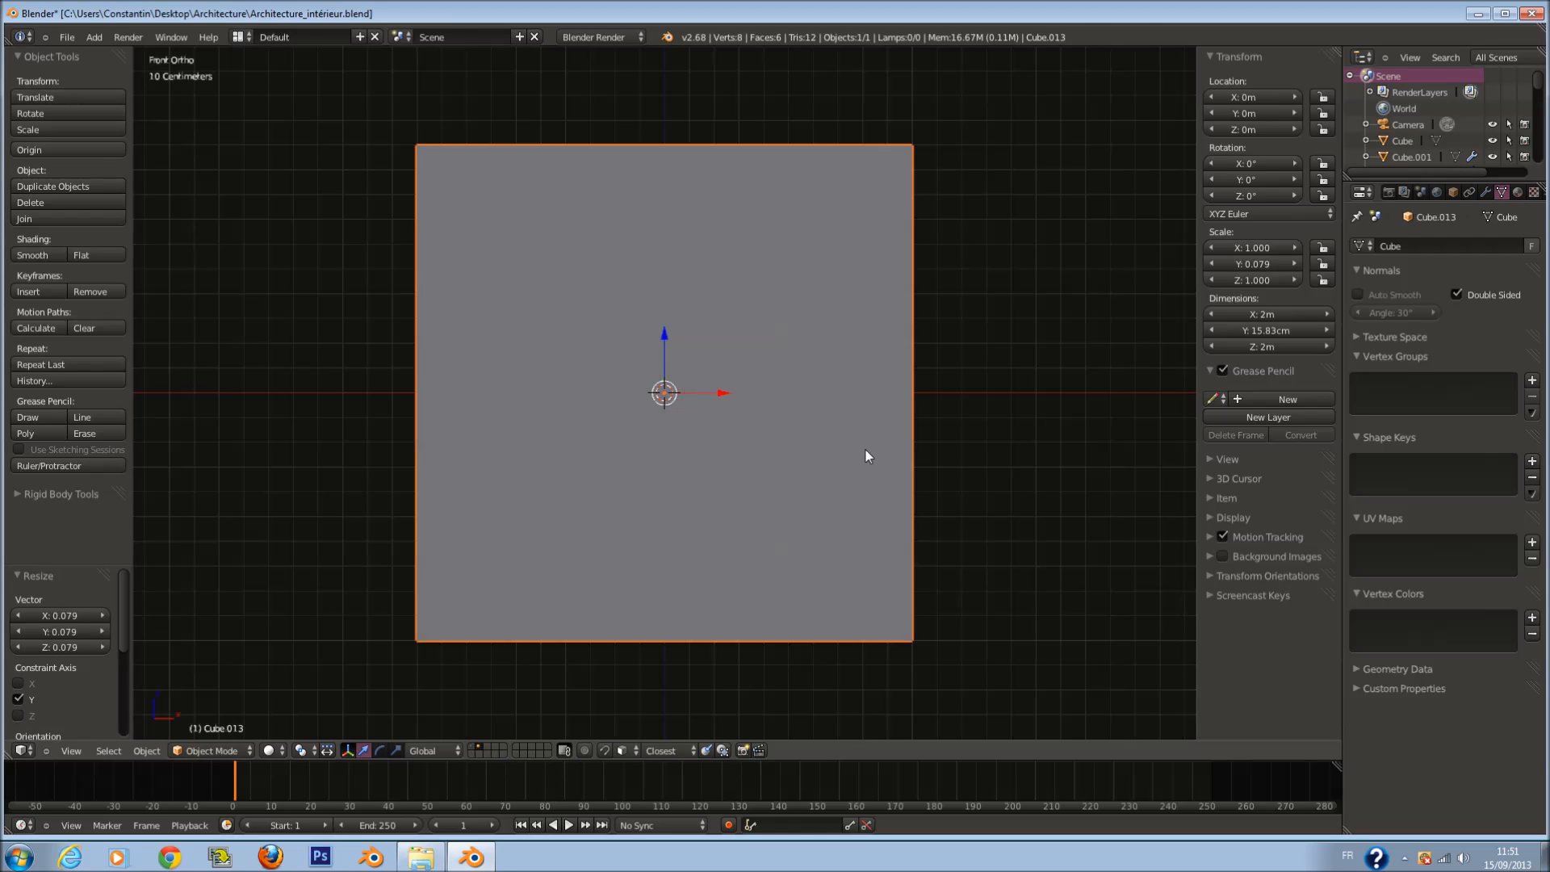
key(s)
key(z)
click(737, 468)
Step: Extrude the panel's front face in place and scale it to about 0.937 to form a border
key(Tab)
scroll(771, 395, up, 2)
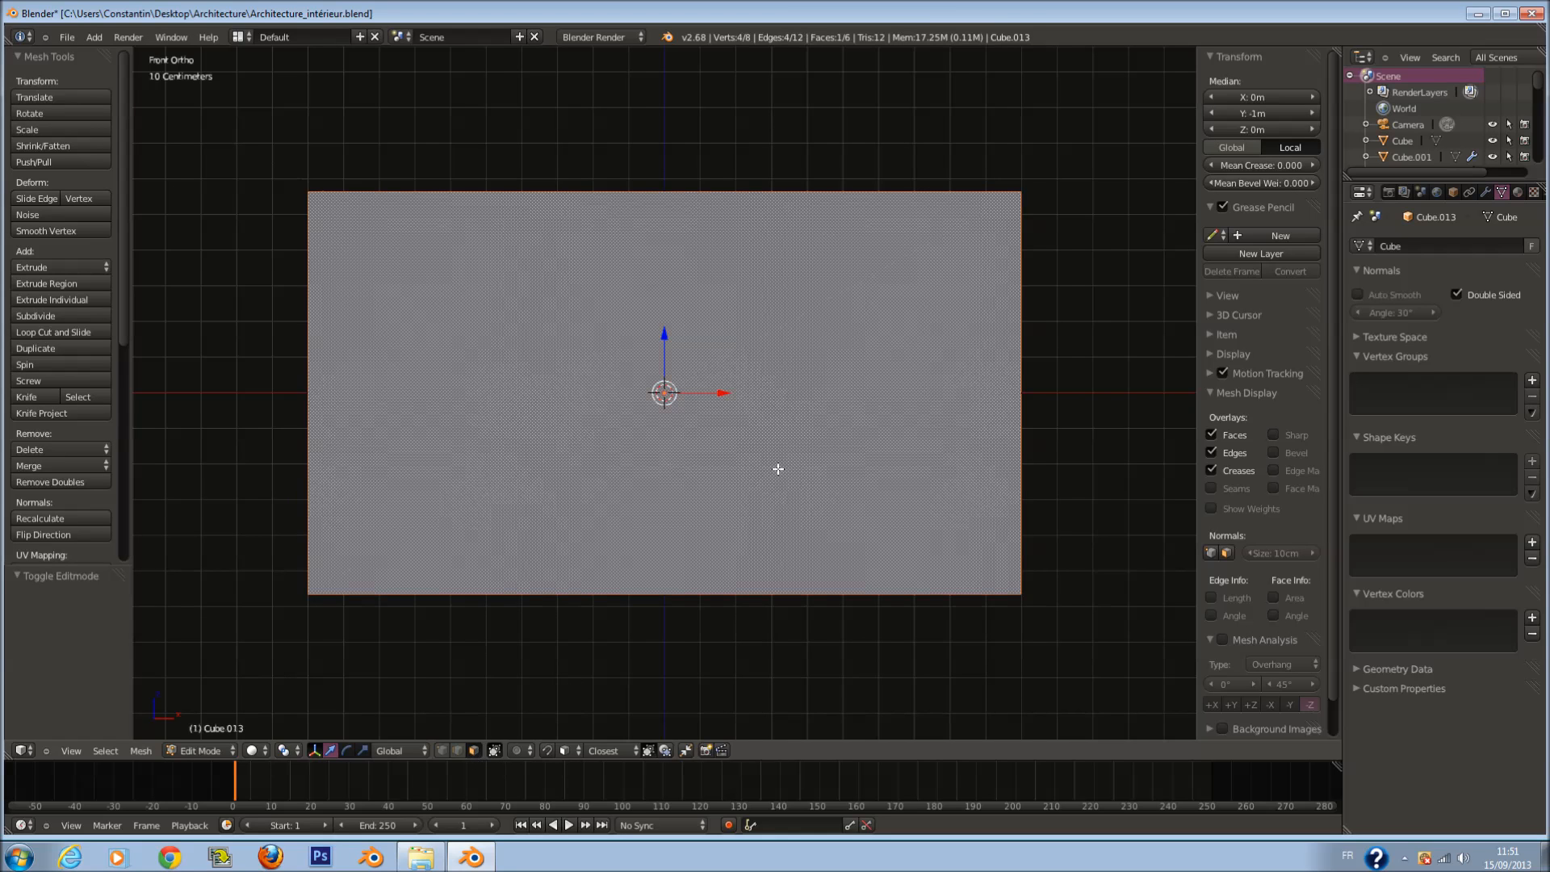
key(e)
click(904, 461)
key(s)
click(892, 469)
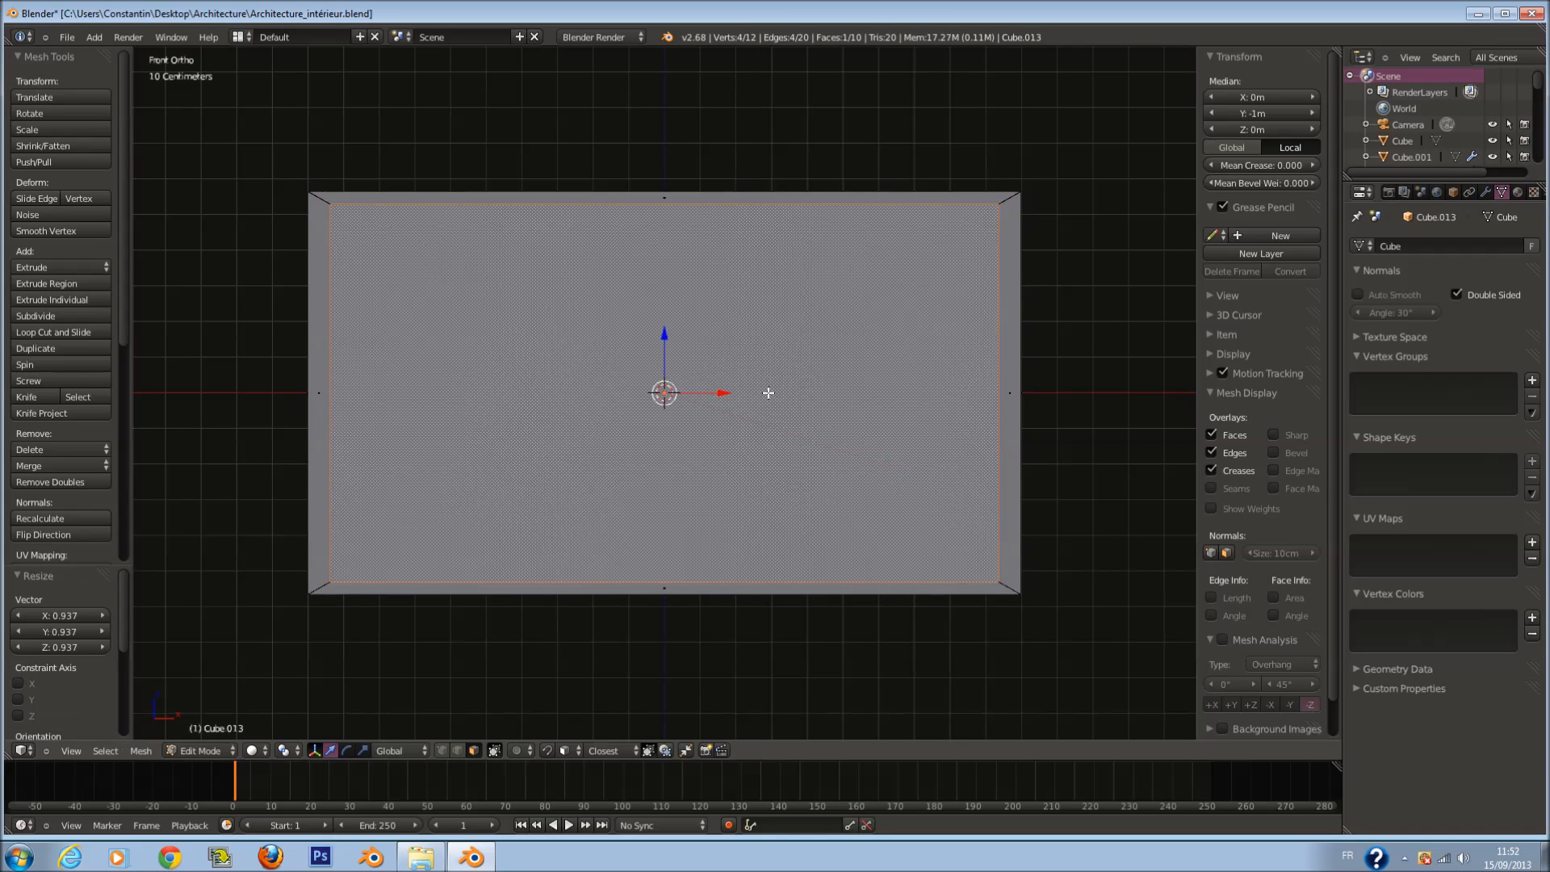
Step: Push the bordered front face outward about 4.3 cm along Y and inset it again with a scale of about 0.938
middle_drag(768, 392, 827, 465)
key(e)
click(837, 415)
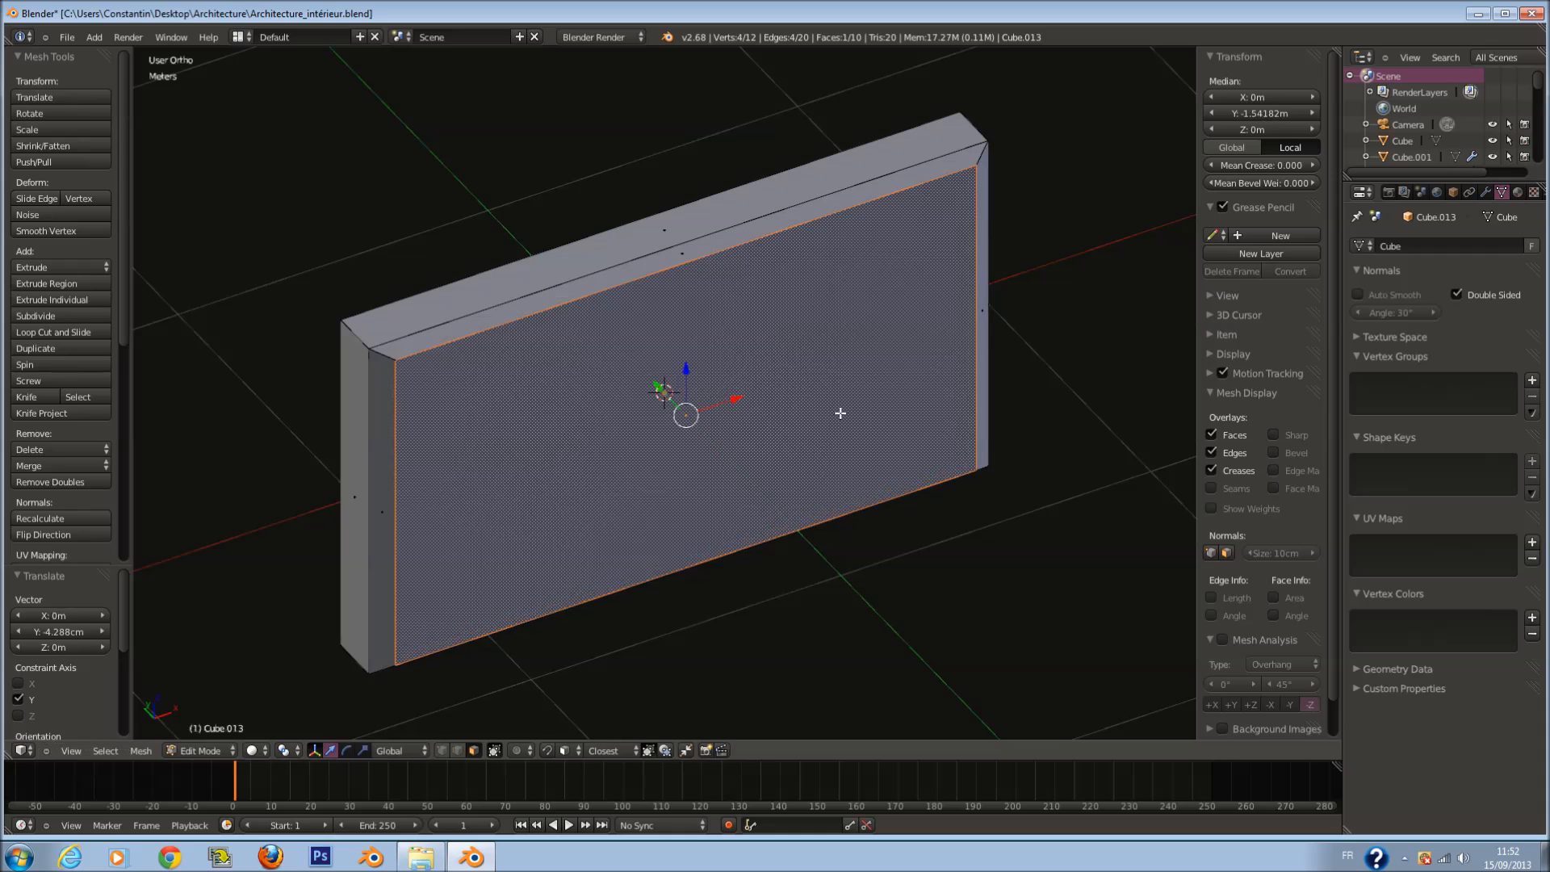
key(s)
click(834, 406)
Step: Extrude the inner face back into the panel as a recess, and extrude and scale it once more
key(e)
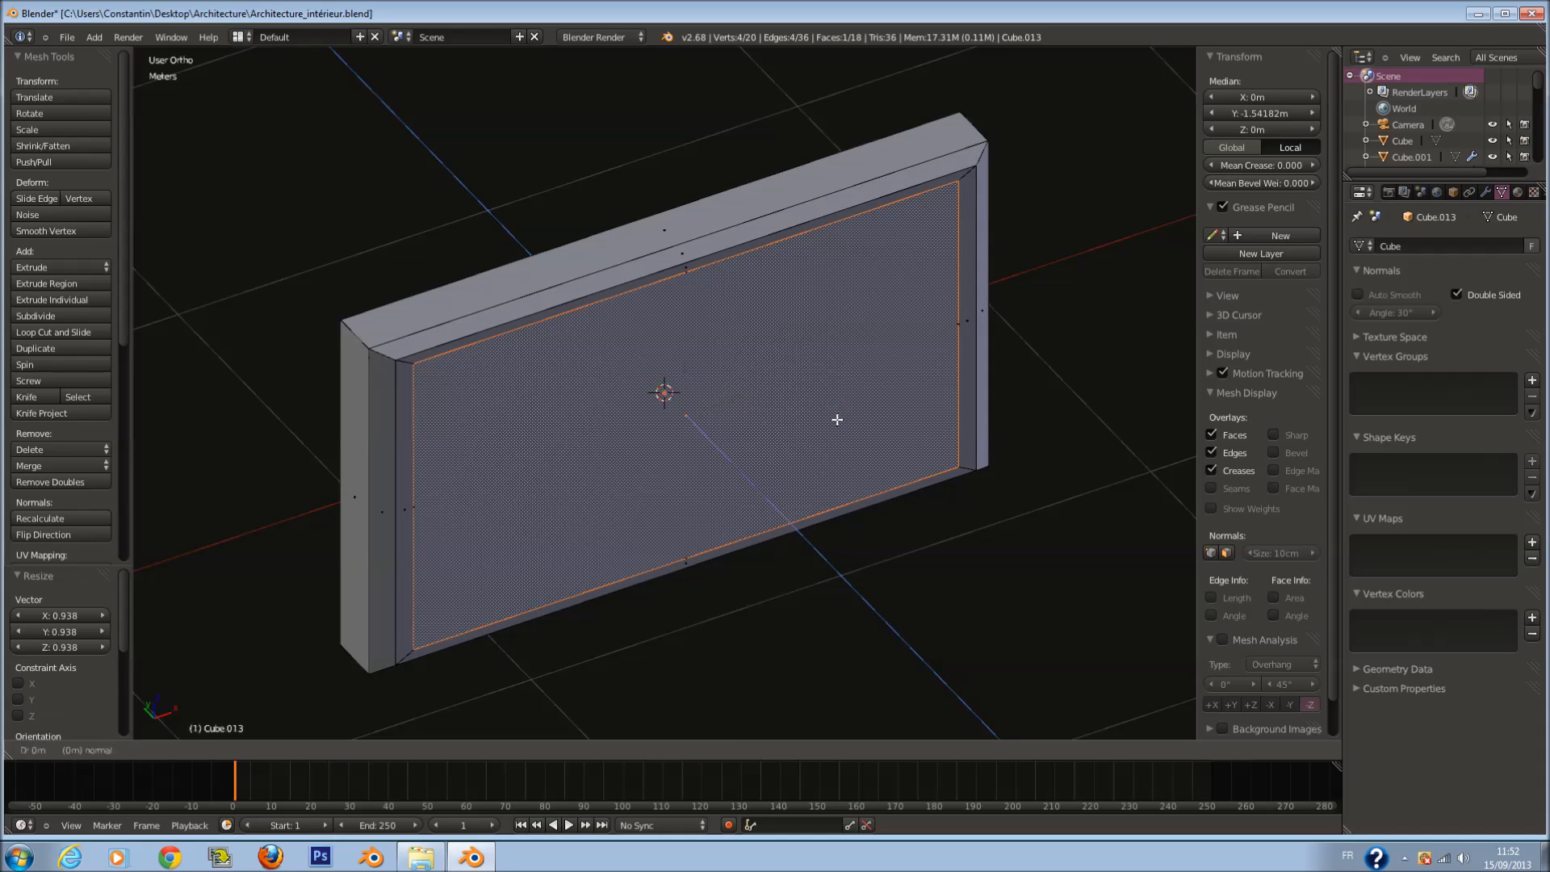
click(824, 405)
key(e)
key(s)
click(969, 399)
key(Tab)
Step: Scale the framed panel along Y to a thickness of about 4 cm and deselect its mesh
mouse_move(869, 439)
middle_down()
mouse_move(943, 468)
mouse_move(853, 449)
middle_up()
key(s)
key(y)
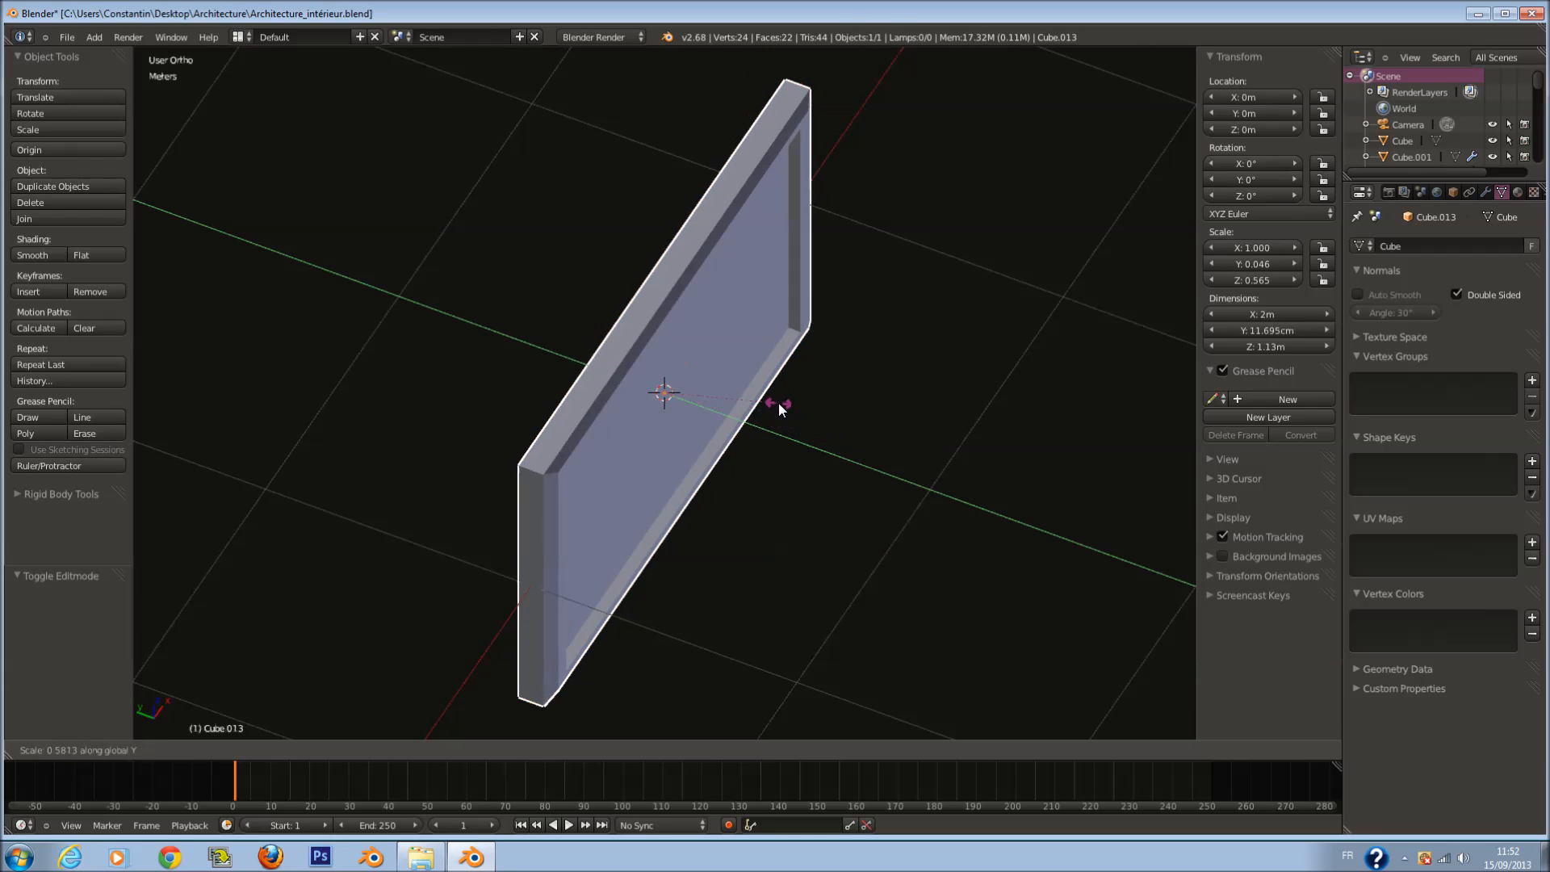
click(699, 374)
key(KP_1)
key(Tab)
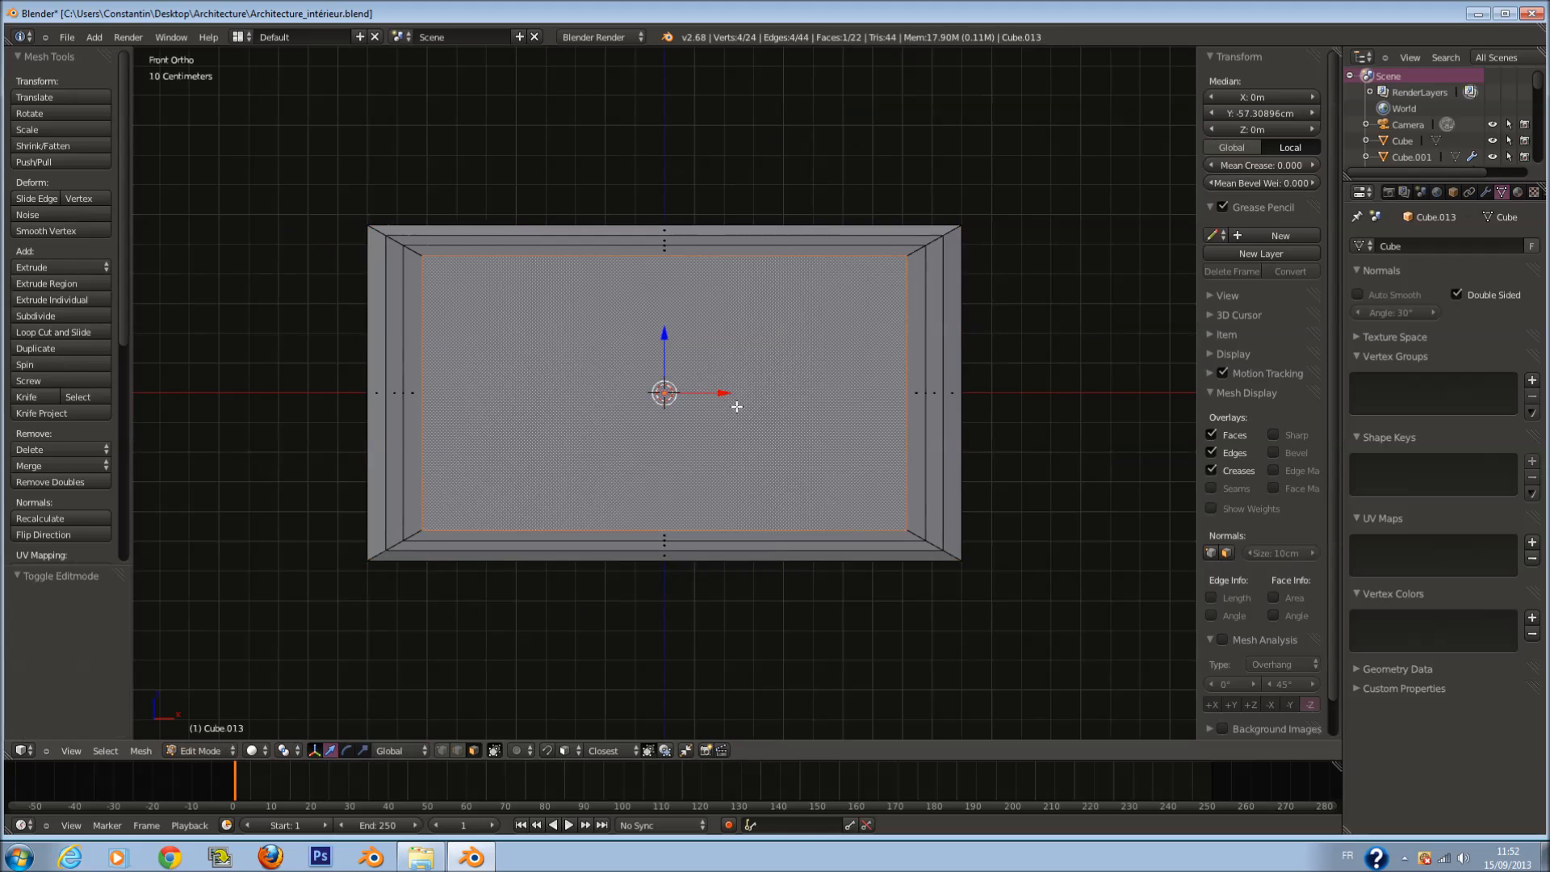
key(a)
key(Tab)
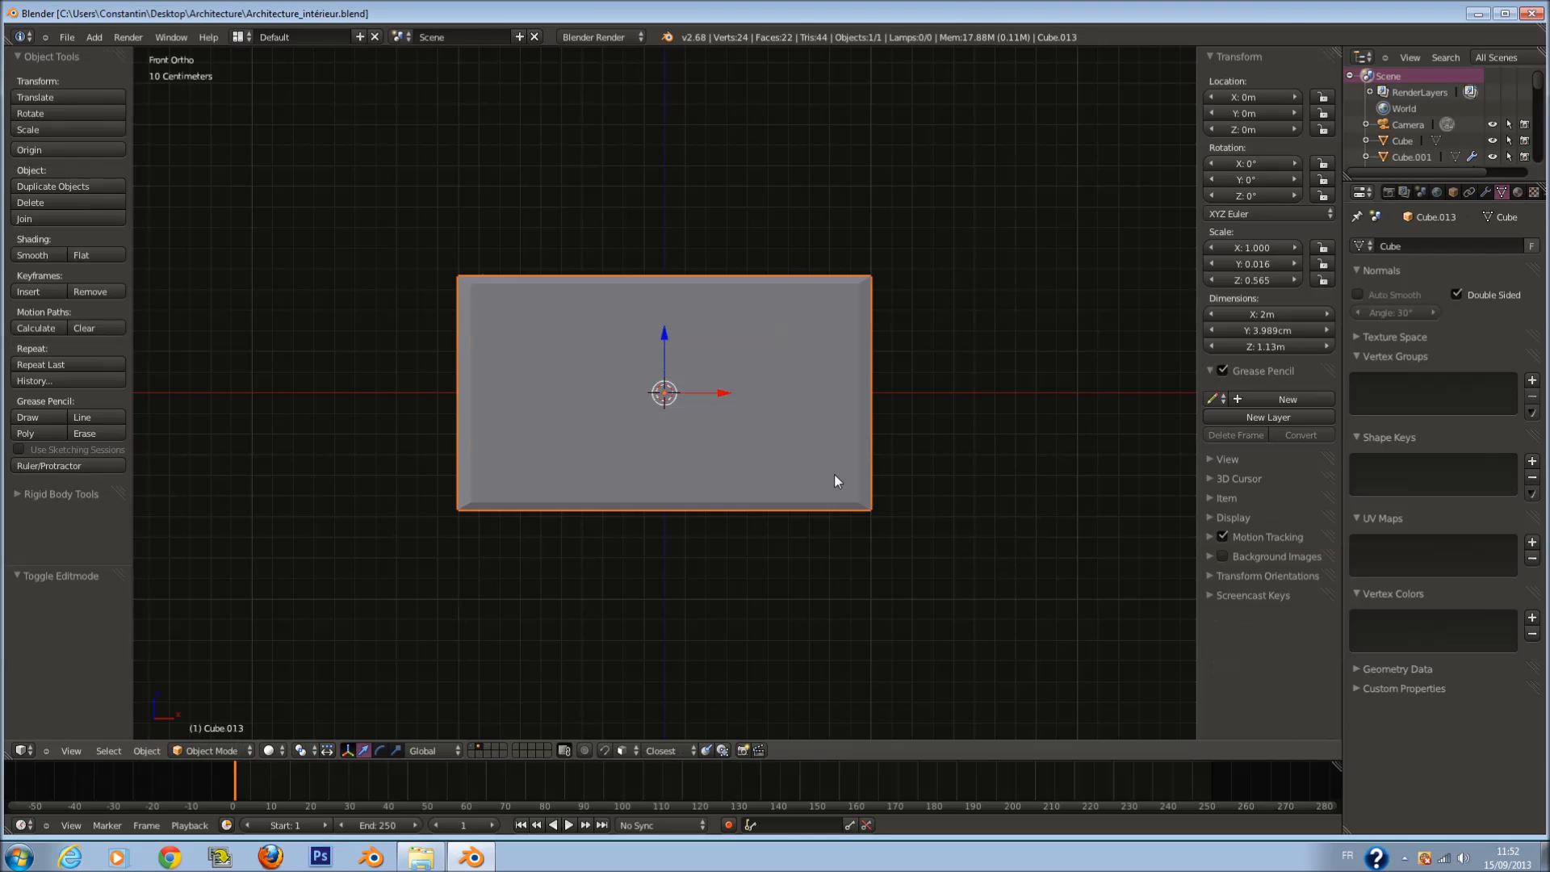
Step: Move the framed panel to the first layer and display that layer
key(m)
click(977, 512)
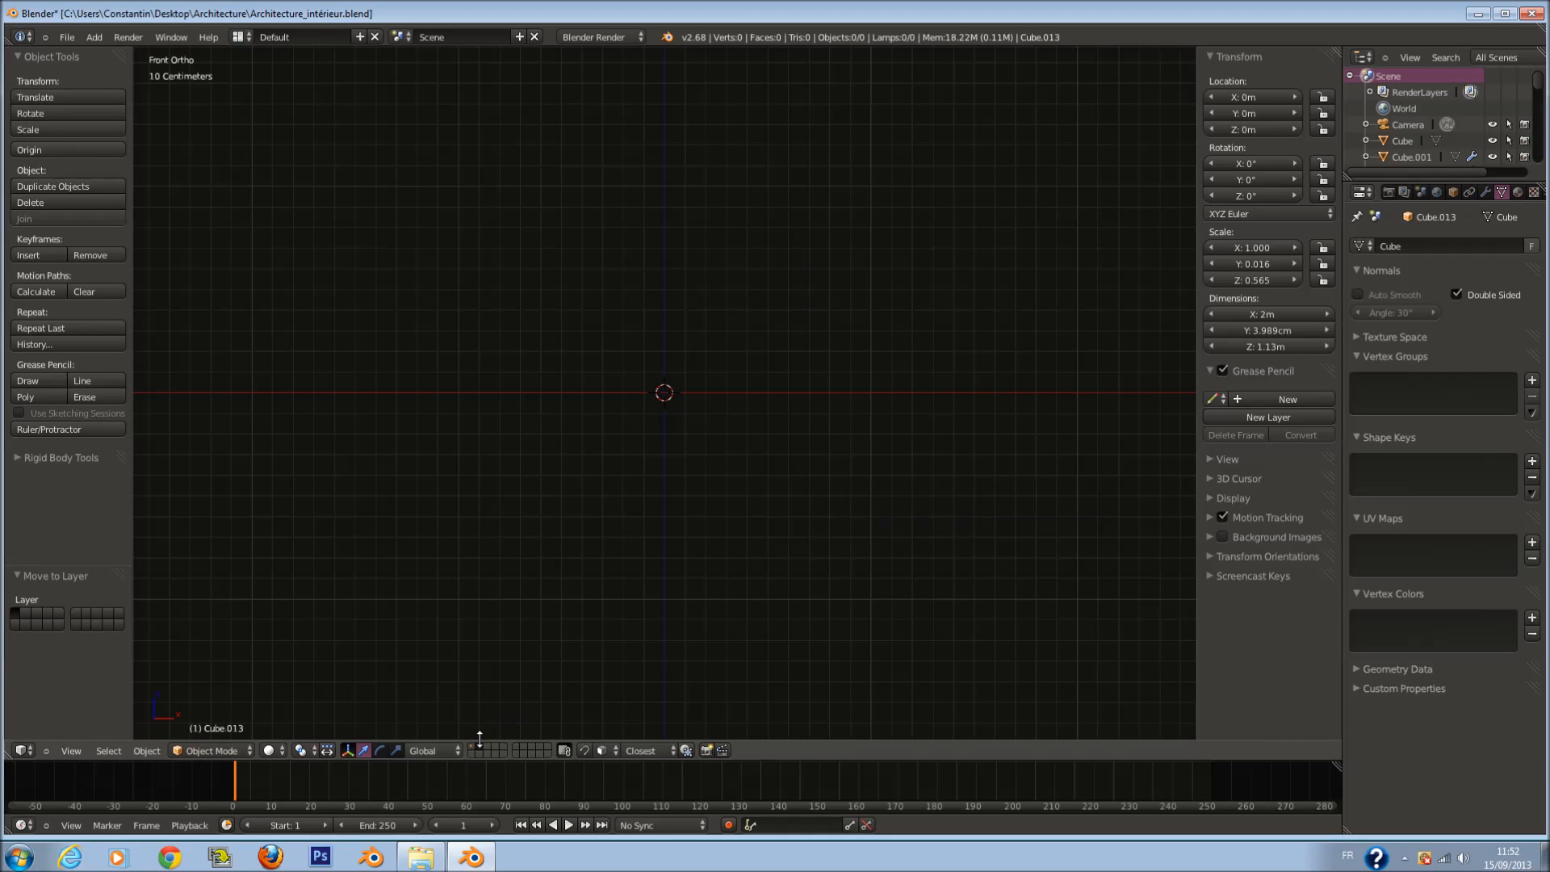
click(472, 749)
Step: Scale the framed panel to about 0.669 and move it up about 41 cm and 1.3 cm along X
key(s)
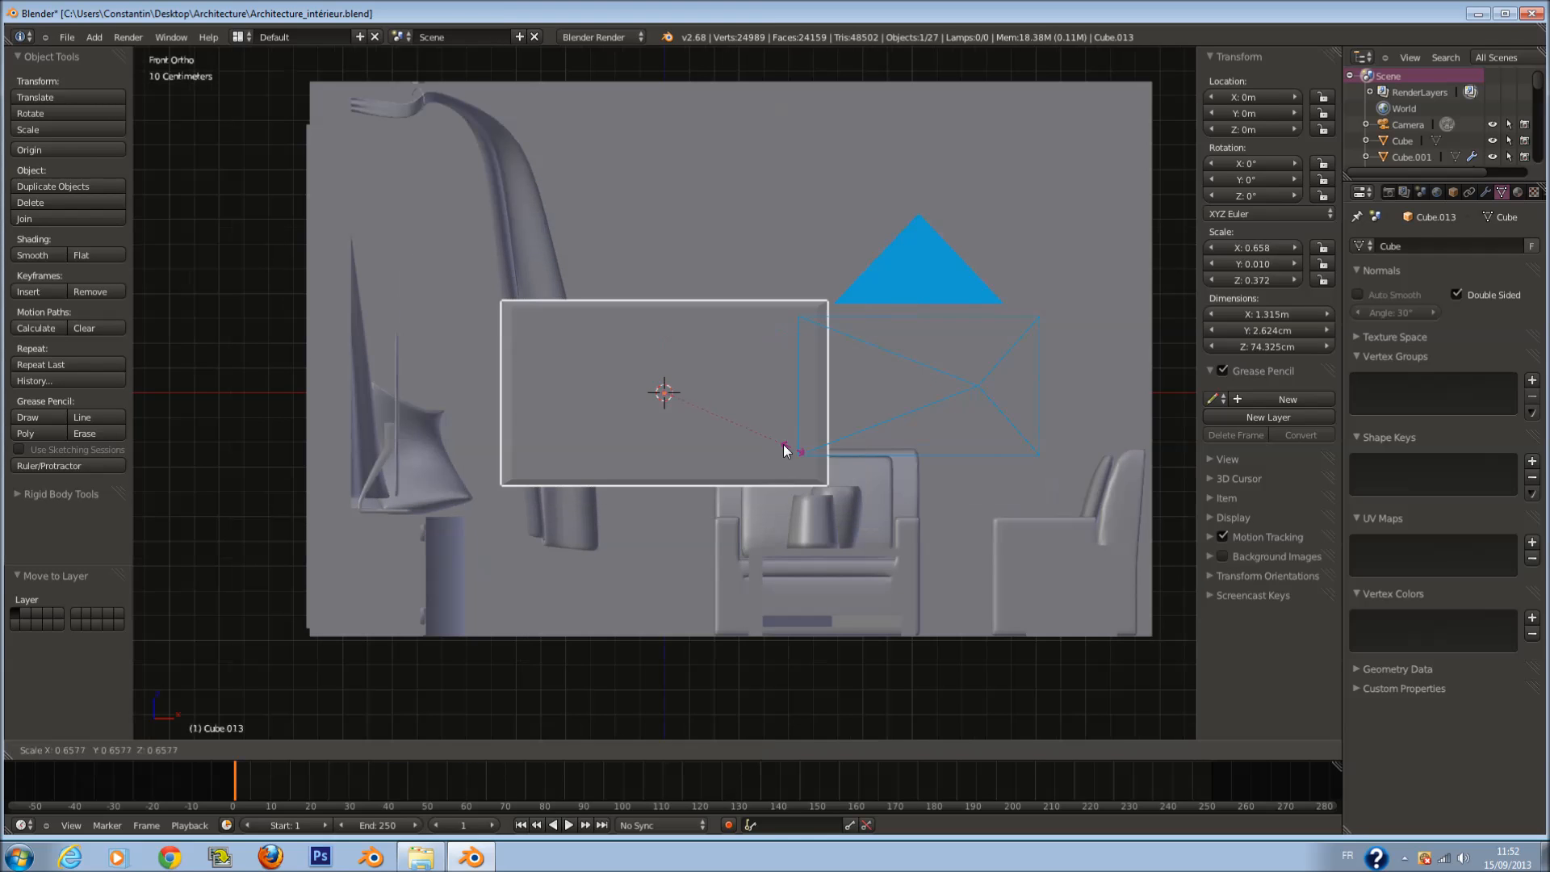
click(797, 437)
key(g)
click(799, 333)
middle_drag(761, 325, 800, 349)
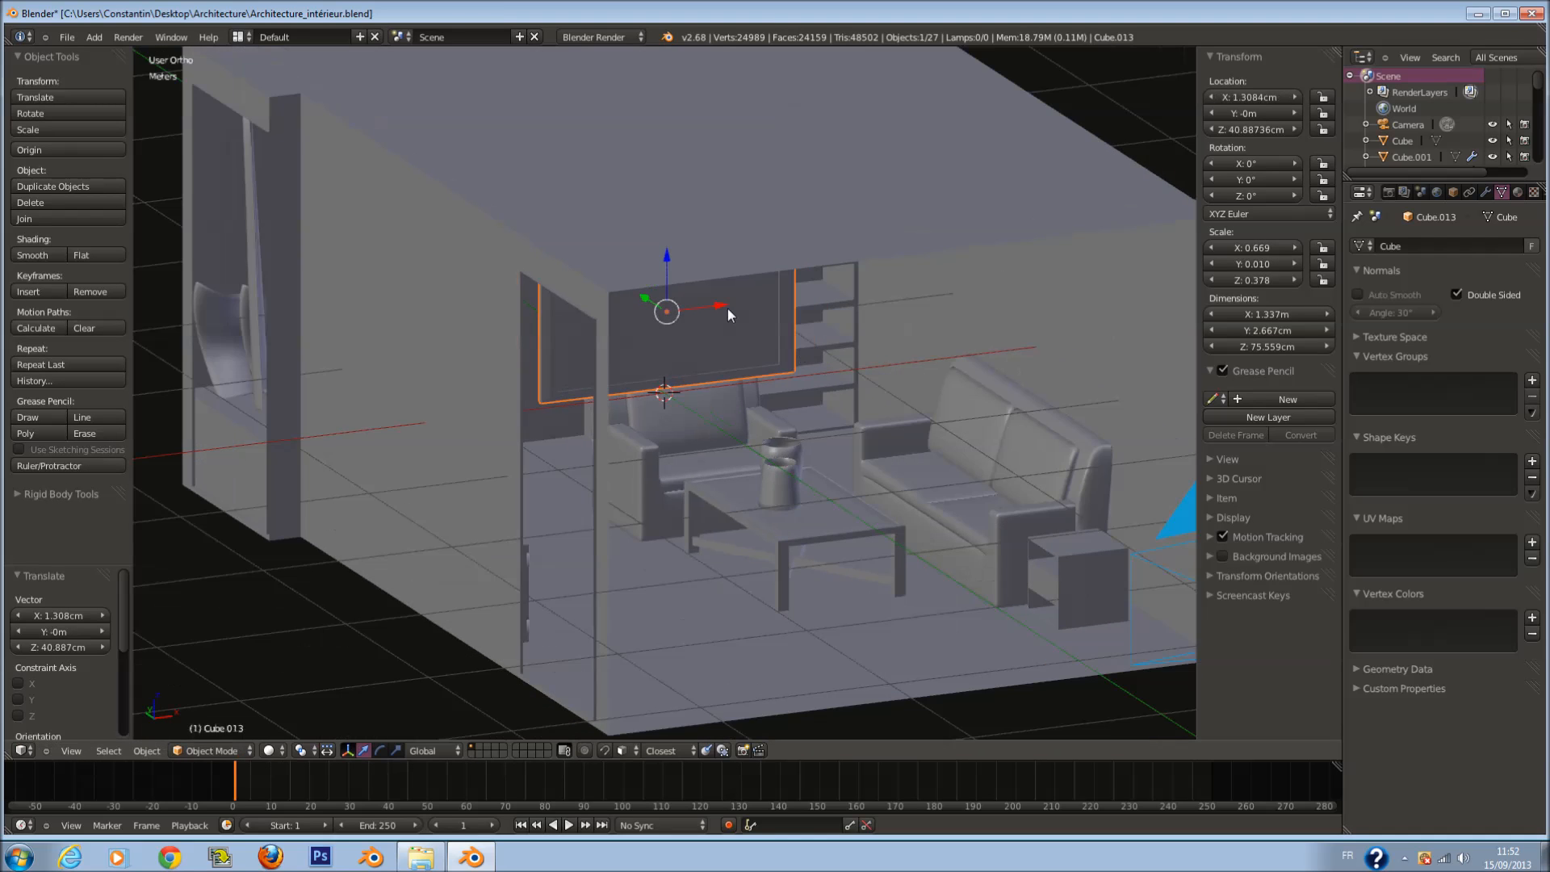
Step: Save the file and move the framed panel about 2.54 m along Y to the back wall
key(KP_3)
key(z)
key(ctrl+s)
click(731, 234)
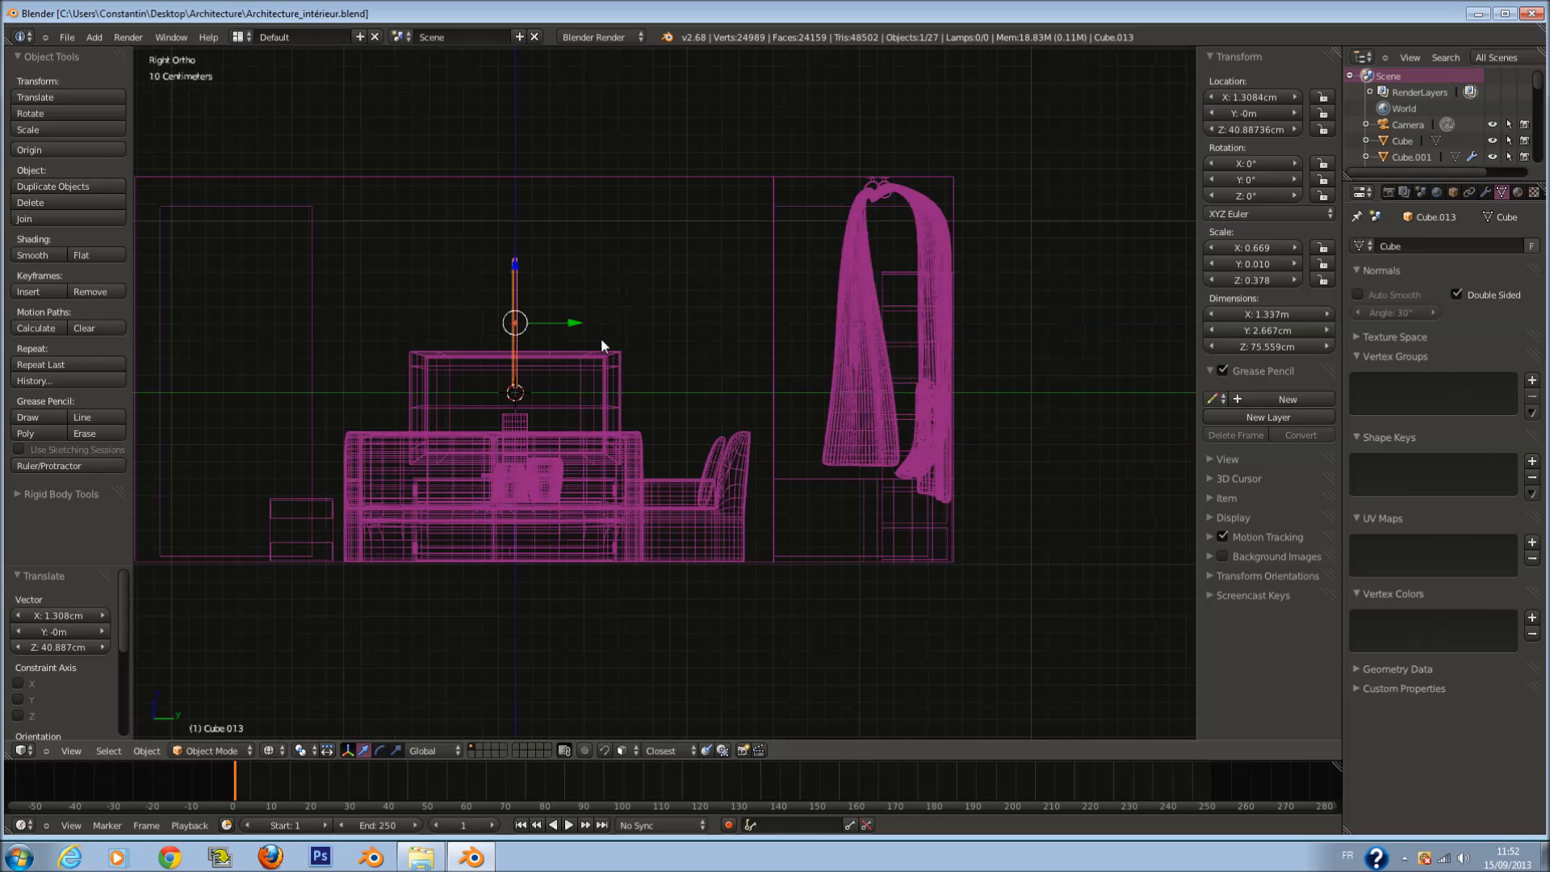
mouse_move(583, 327)
mouse_down()
mouse_move(934, 368)
mouse_move(1010, 400)
mouse_up()
key(KP_0)
key(z)
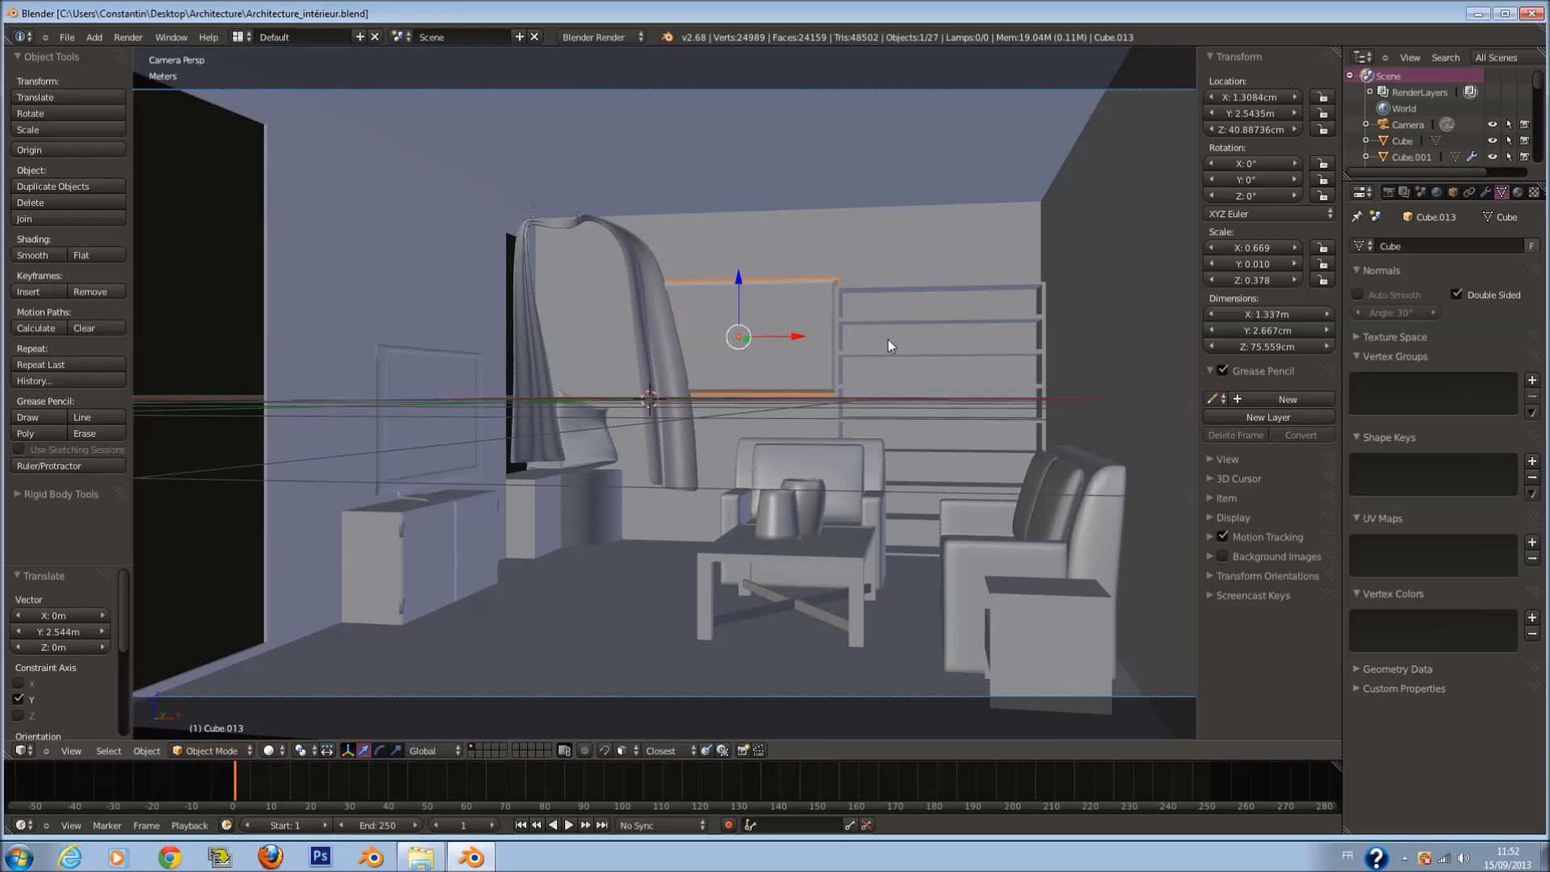
Step: Shift the framed panel about -17 cm along X and raise it slightly on the back wall
key(KP_Decimal)
middle_drag(806, 304, 701, 391)
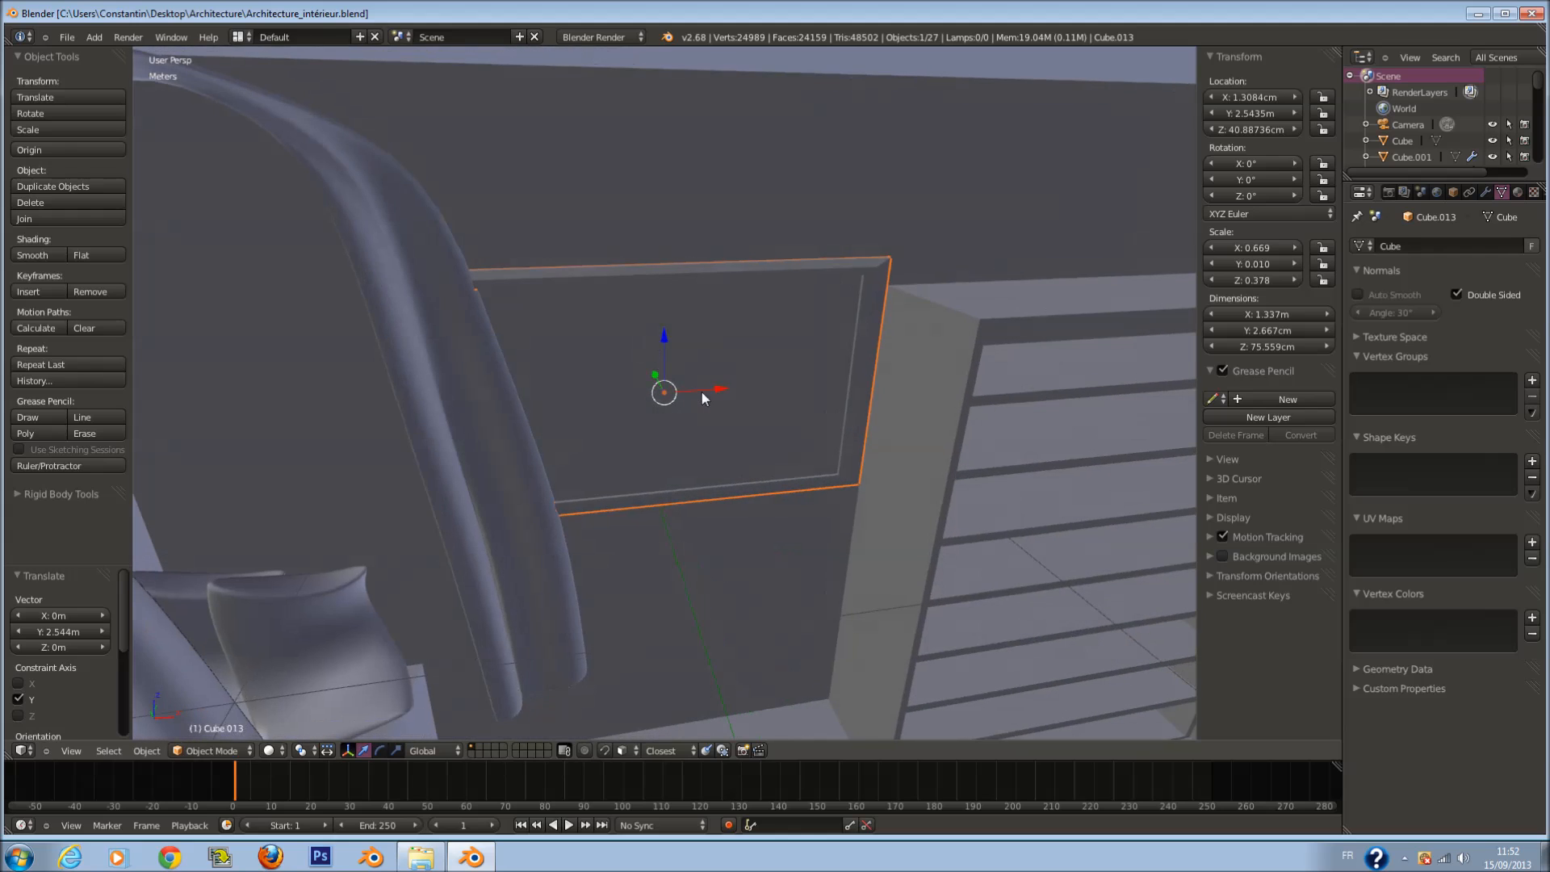
key(g)
key(x)
click(608, 429)
middle_drag(608, 430, 642, 328)
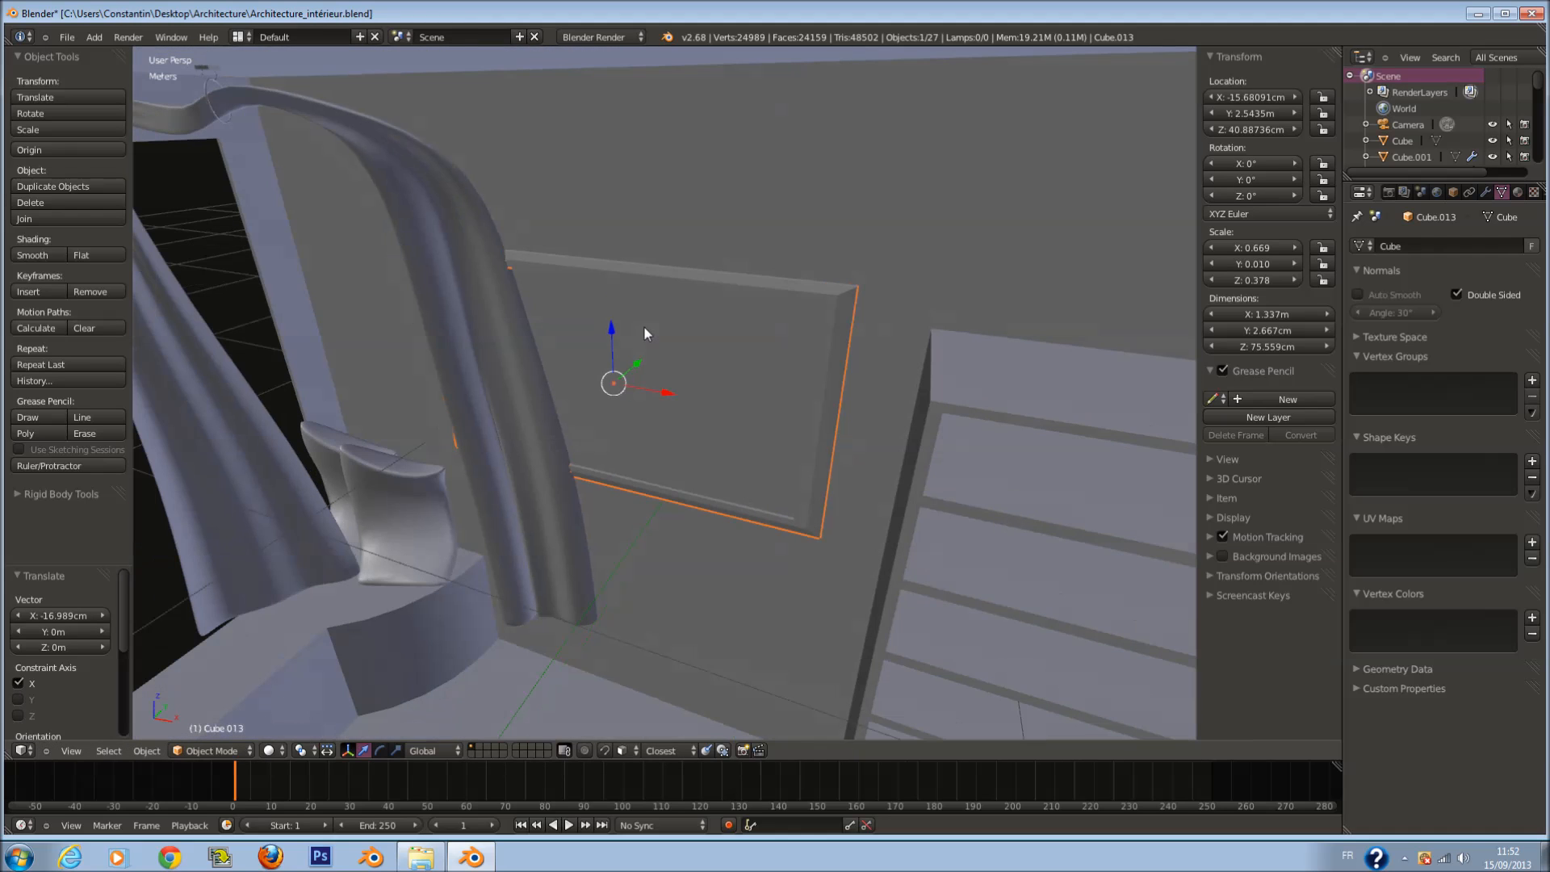
drag(617, 317, 598, 282)
Step: Select the hanging faces of the curtain's strip nearest the framed panel and shift them slightly
right_click(539, 434)
key(Tab)
middle_drag(538, 434, 626, 391)
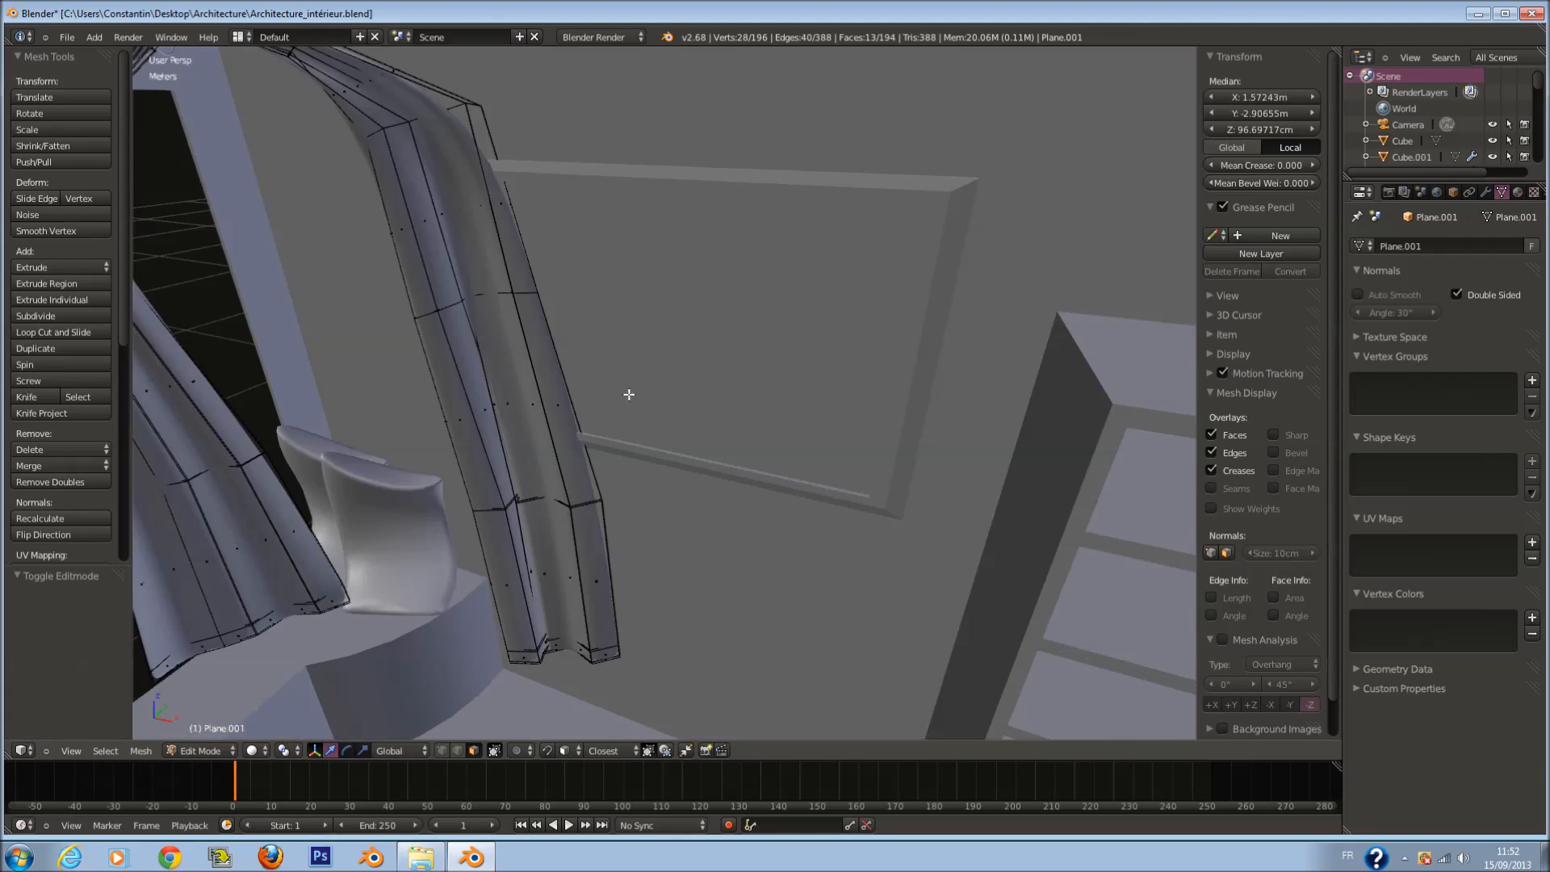
key(z)
key(a)
key(a)
key(a)
key(c)
drag(515, 269, 520, 553)
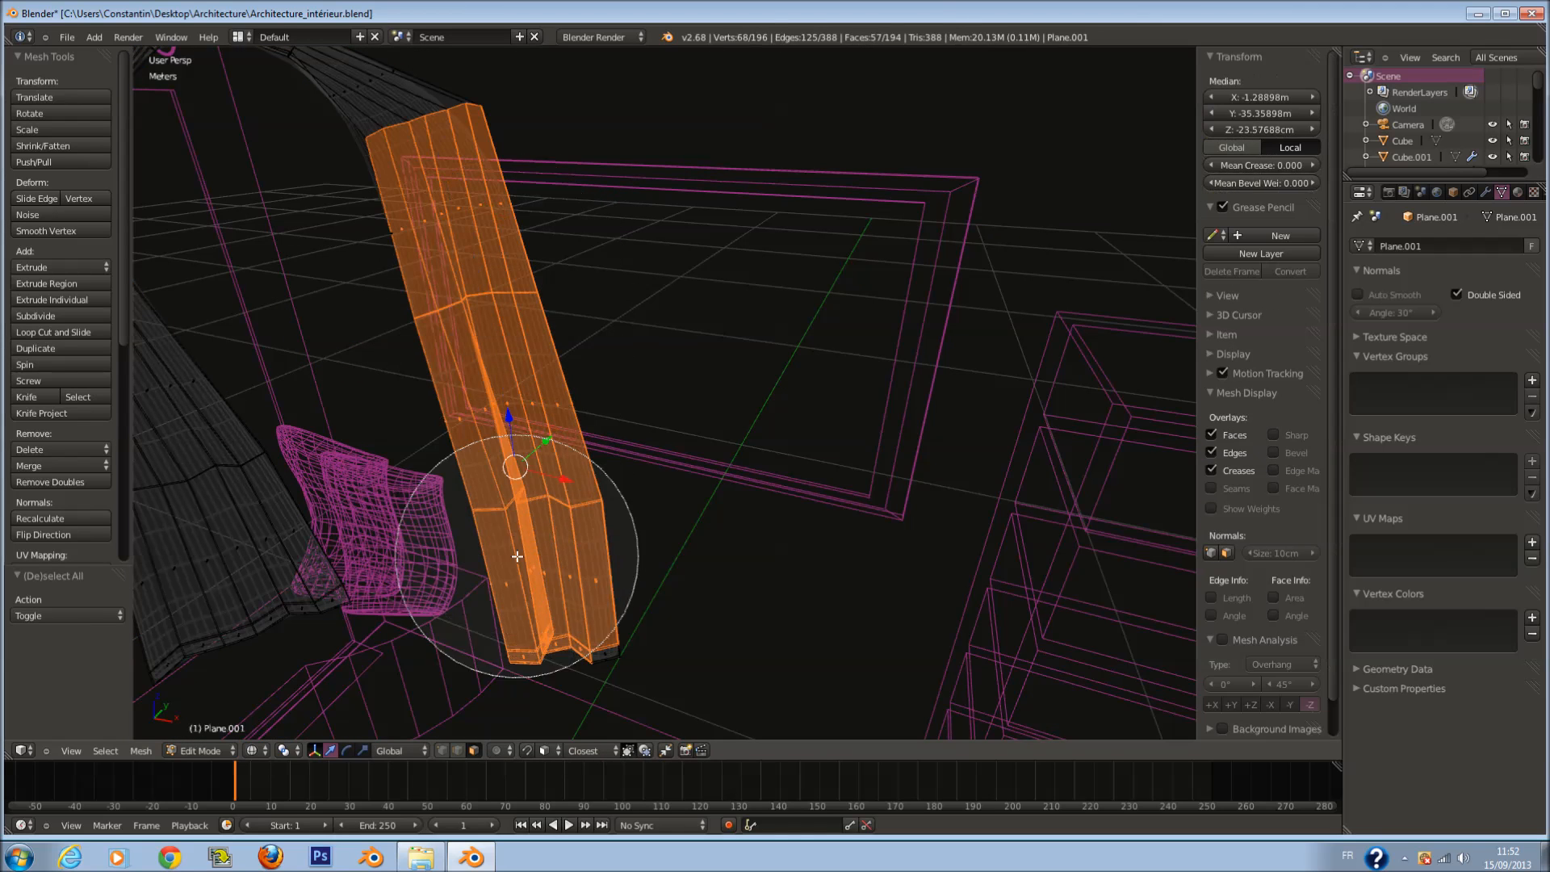
right_click(521, 554)
middle_drag(521, 554, 505, 521)
key(z)
drag(583, 436, 570, 441)
Step: Add the upper faces of the hanging curtain strip to the selection
mouse_move(651, 449)
middle_down()
mouse_move(564, 444)
mouse_move(546, 464)
mouse_move(699, 449)
mouse_move(710, 422)
middle_up()
key(z)
key(c)
click(532, 208)
right_click(546, 225)
key(z)
scroll(682, 325, down, 2)
scroll(659, 362, up, 2)
key(r)
right_click(647, 378)
Step: Include the strip's bottom faces, rotate the selection about 8°, and move it about -27.1 cm in X, -2.2 cm in Y and -16 cm in Z
key(z)
key(c)
click(659, 606)
right_click(660, 589)
key(z)
key(r)
click(710, 407)
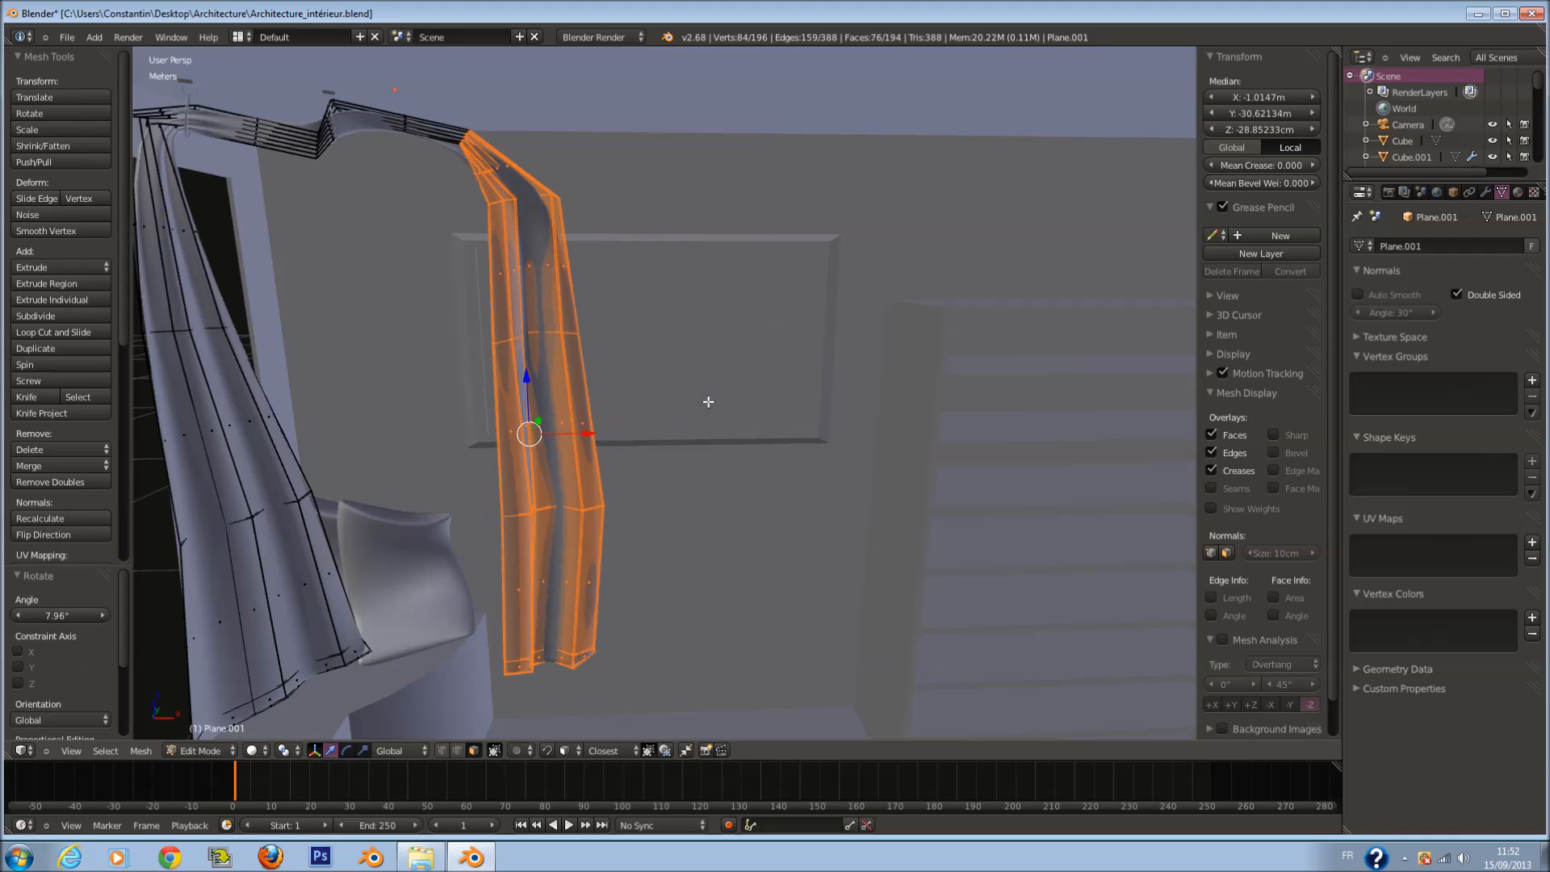
key(g)
click(612, 453)
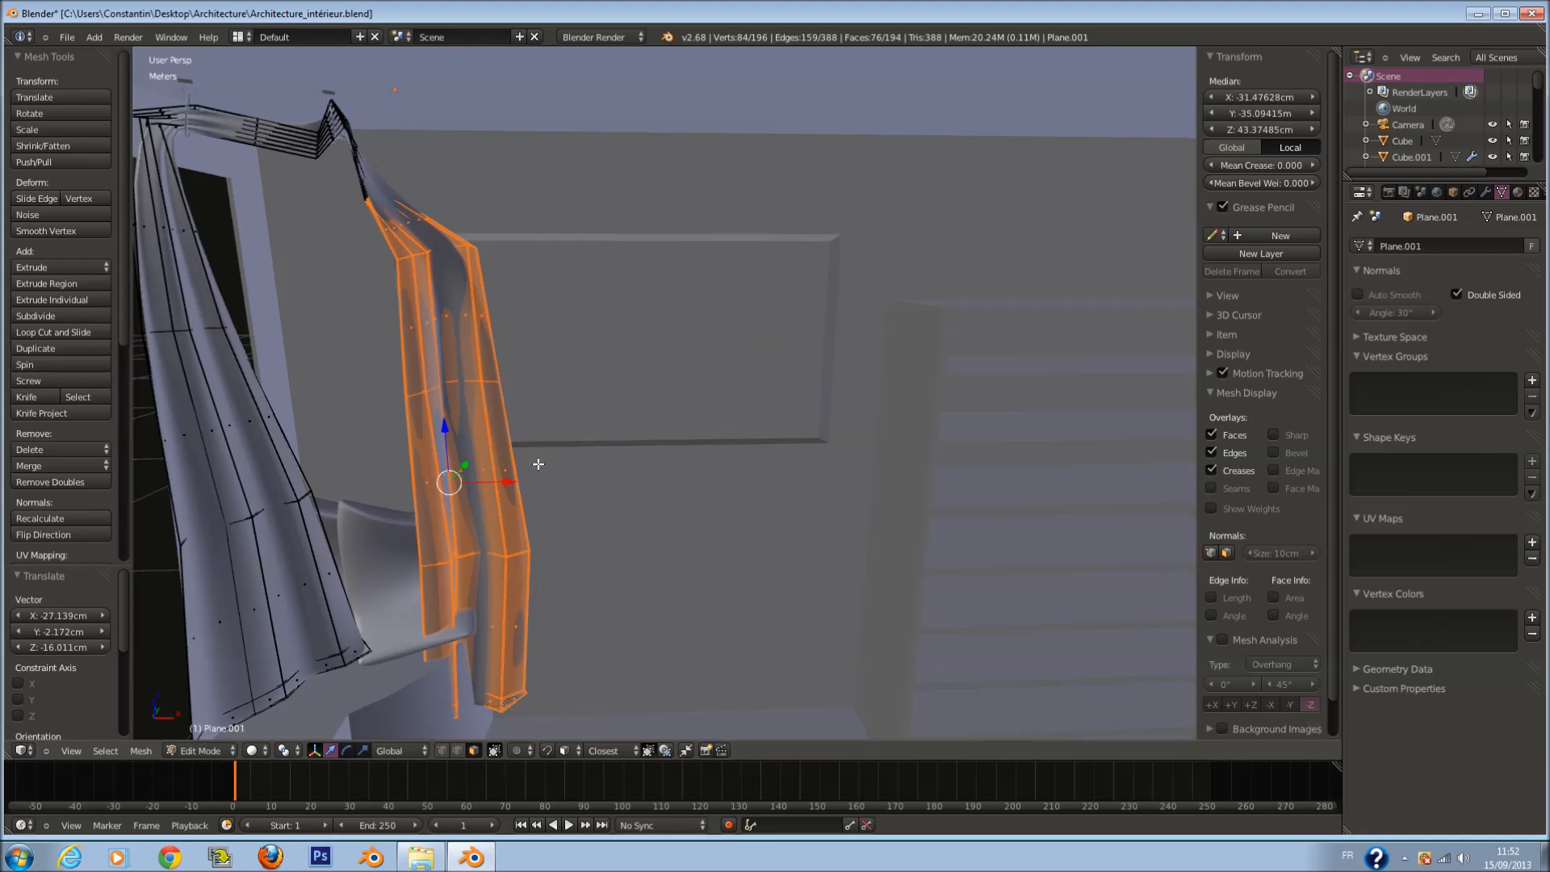
Step: Select only the lower section of the hanging curtain strip and rotate it about the Z axis
middle_drag(536, 464, 534, 471)
key(z)
key(a)
key(c)
click(481, 671)
right_click(517, 658)
key(z)
key(r)
key(z)
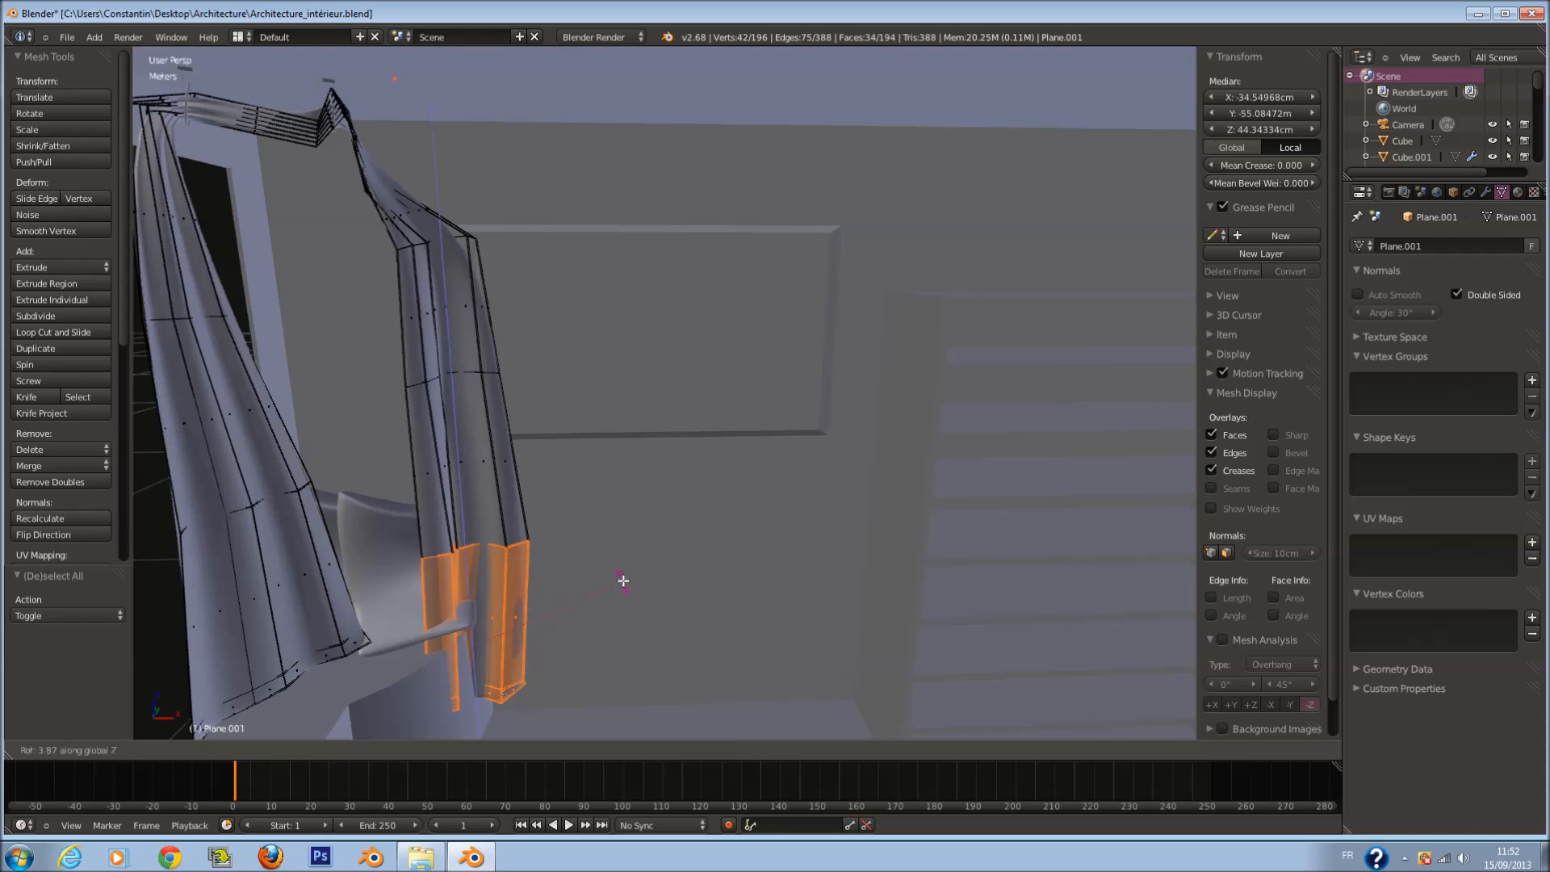
click(584, 503)
Step: Rotate the curtain strip's lower section about the Y axis and shift it slightly
key(r)
key(y)
click(589, 536)
drag(526, 642, 543, 658)
key(a)
key(z)
key(c)
scroll(512, 716, up, 6)
drag(505, 729, 543, 699)
right_click(554, 700)
key(z)
key(z)
key(a)
Step: Add a centered loop cut across the curtain strip's lower section and adjust the new loop's position
key(ctrl+r)
click(498, 602)
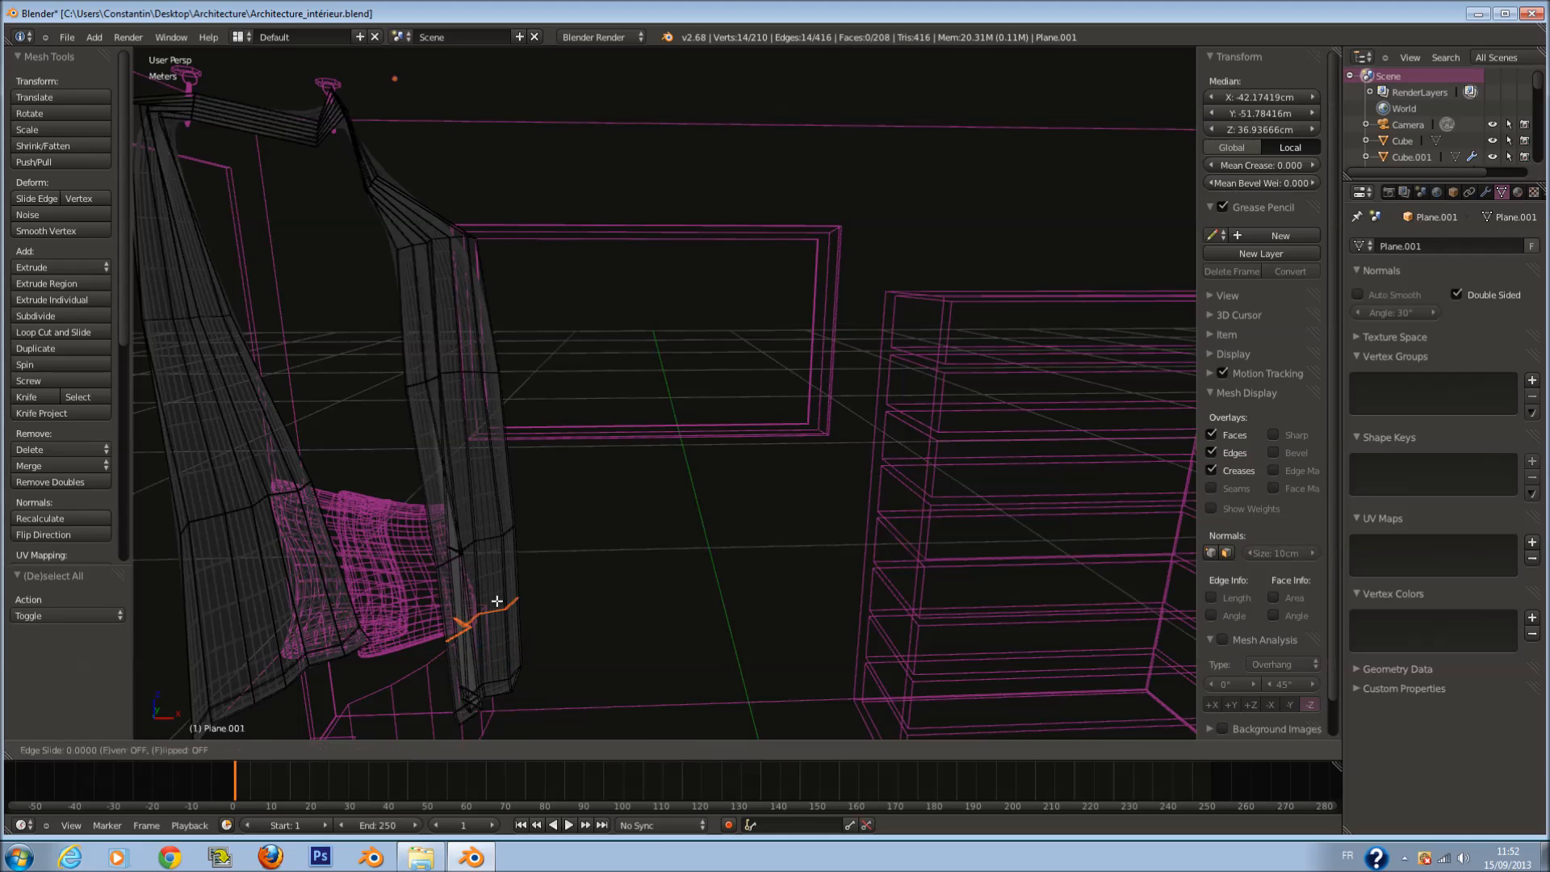
click(496, 603)
key(z)
drag(511, 616, 498, 663)
Step: Examine the smoothed shape of the curtain strip in Object Mode
key(Tab)
scroll(544, 633, down, 2)
scroll(543, 620, up, 3)
key(Tab)
key(z)
key(Tab)
key(z)
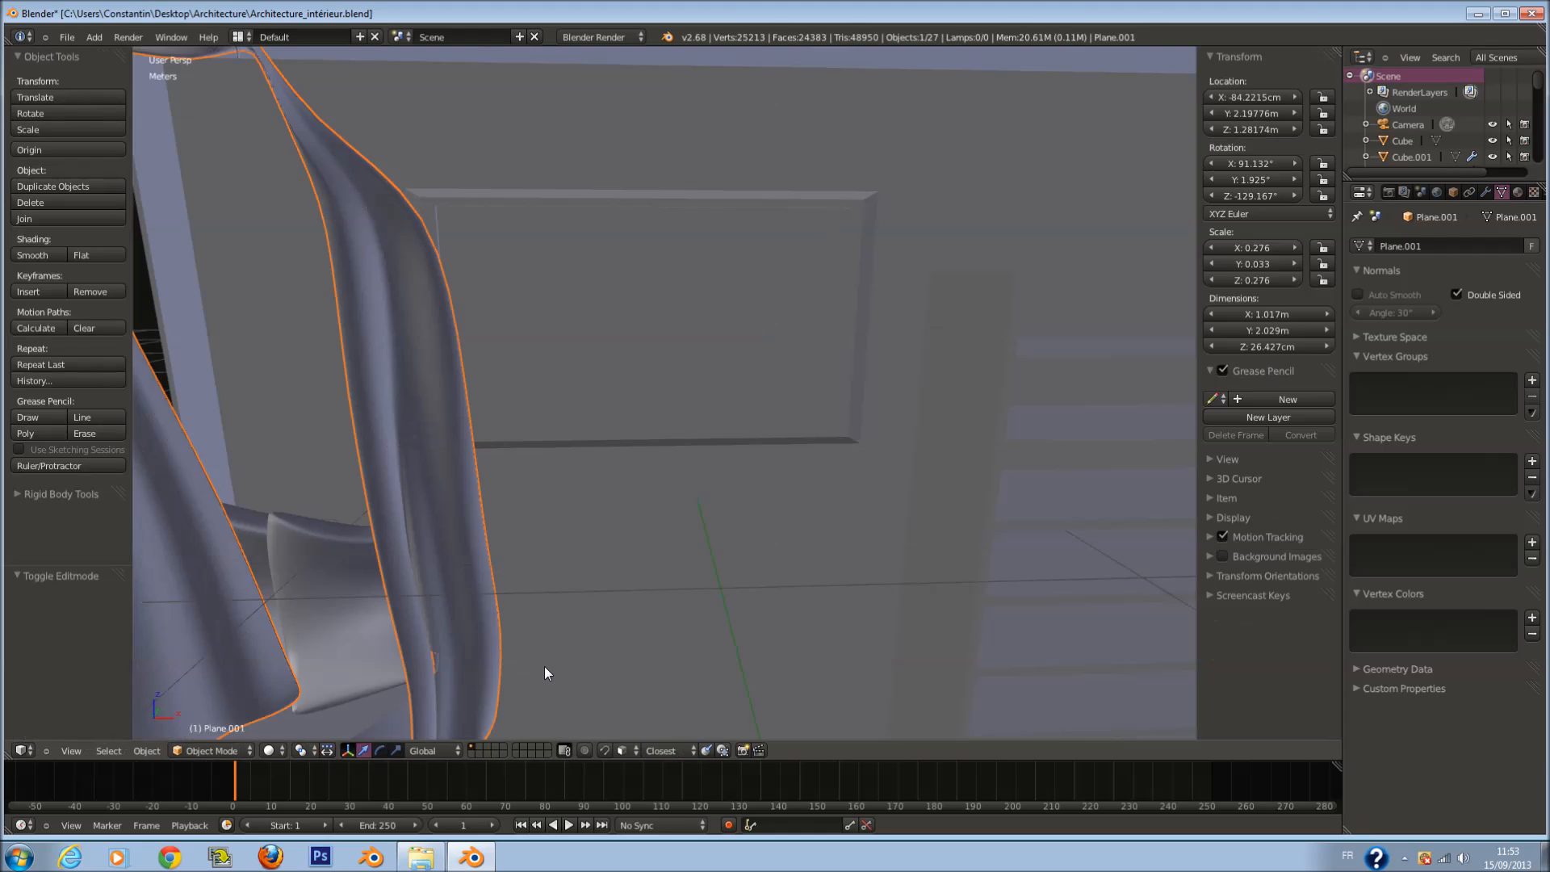
Step: Select the faces in the curtain strip's lower section and reposition them slightly to refine the folds
scroll(546, 673, down, 3)
key(Tab)
key(z)
key(a)
key(c)
right_click(497, 644)
key(a)
key(c)
drag(482, 646, 520, 646)
right_click(519, 648)
key(z)
click(521, 647)
key(Tab)
Step: Return to the camera view with nothing selected and save over Architecture_intérieur.blend
middle_drag(560, 575, 515, 546)
key(KP_0)
key(a)
key(ctrl+s)
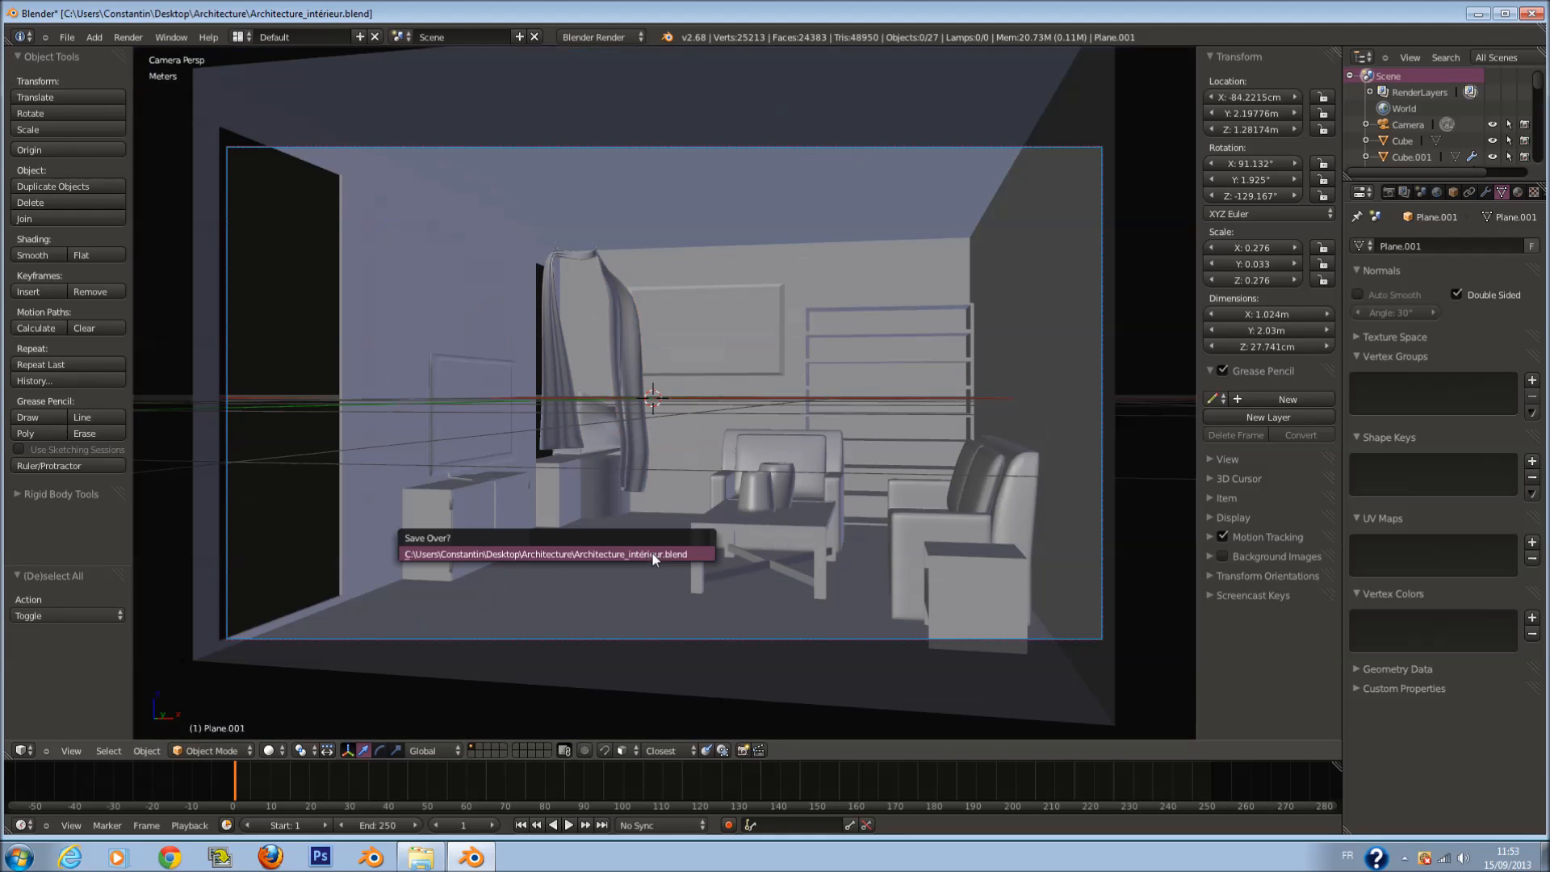
key(Return)
key(a)
key(a)
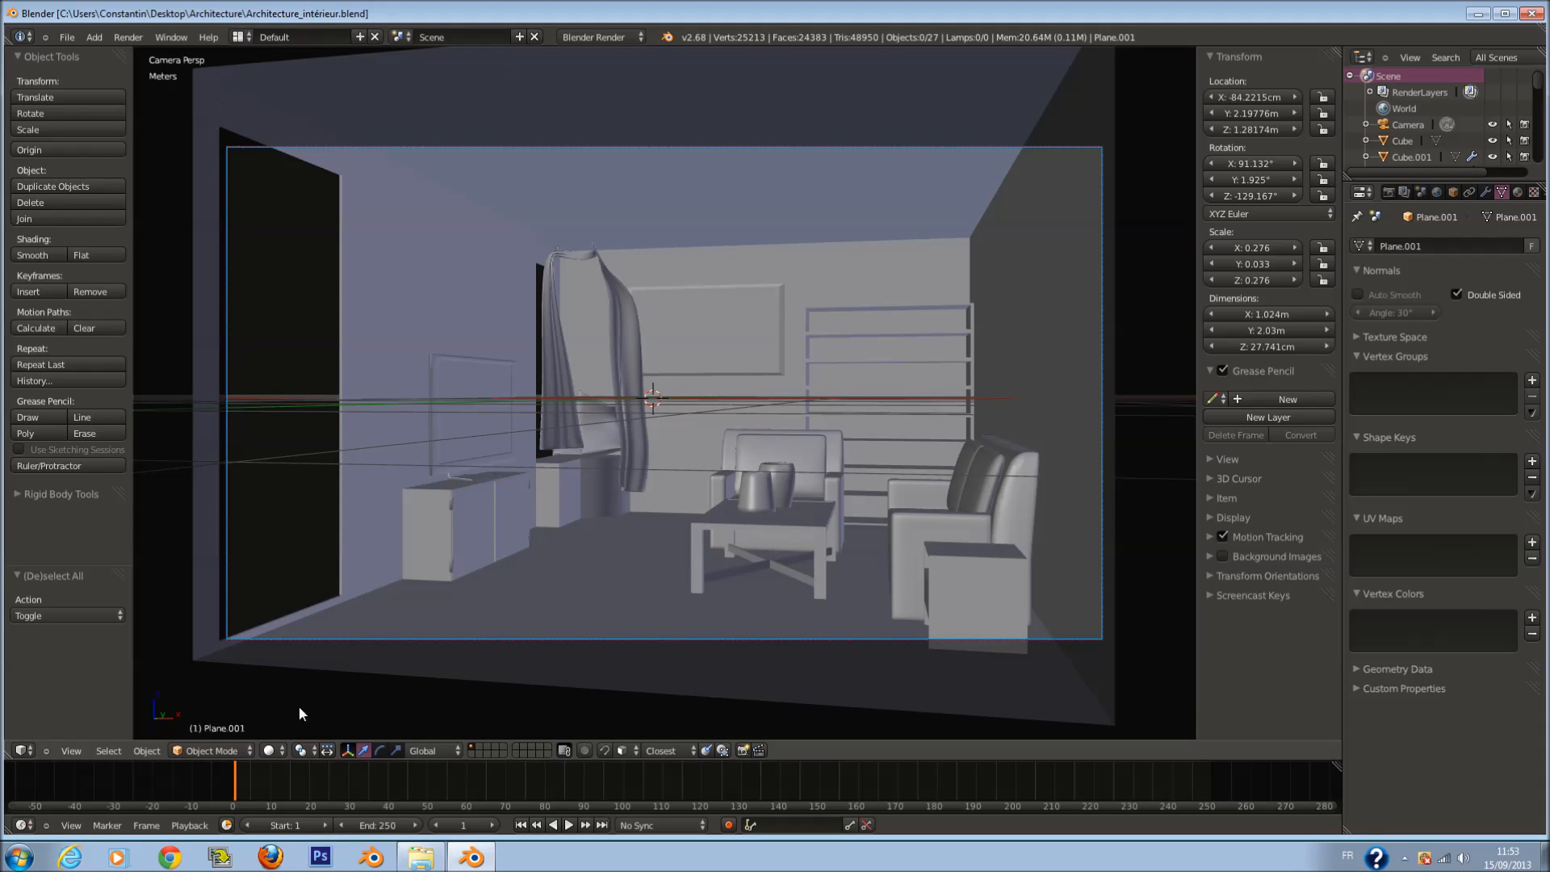
Step: Preview the room in Rendered viewport shading with Blender Render, and return to Solid shading
click(283, 751)
click(291, 664)
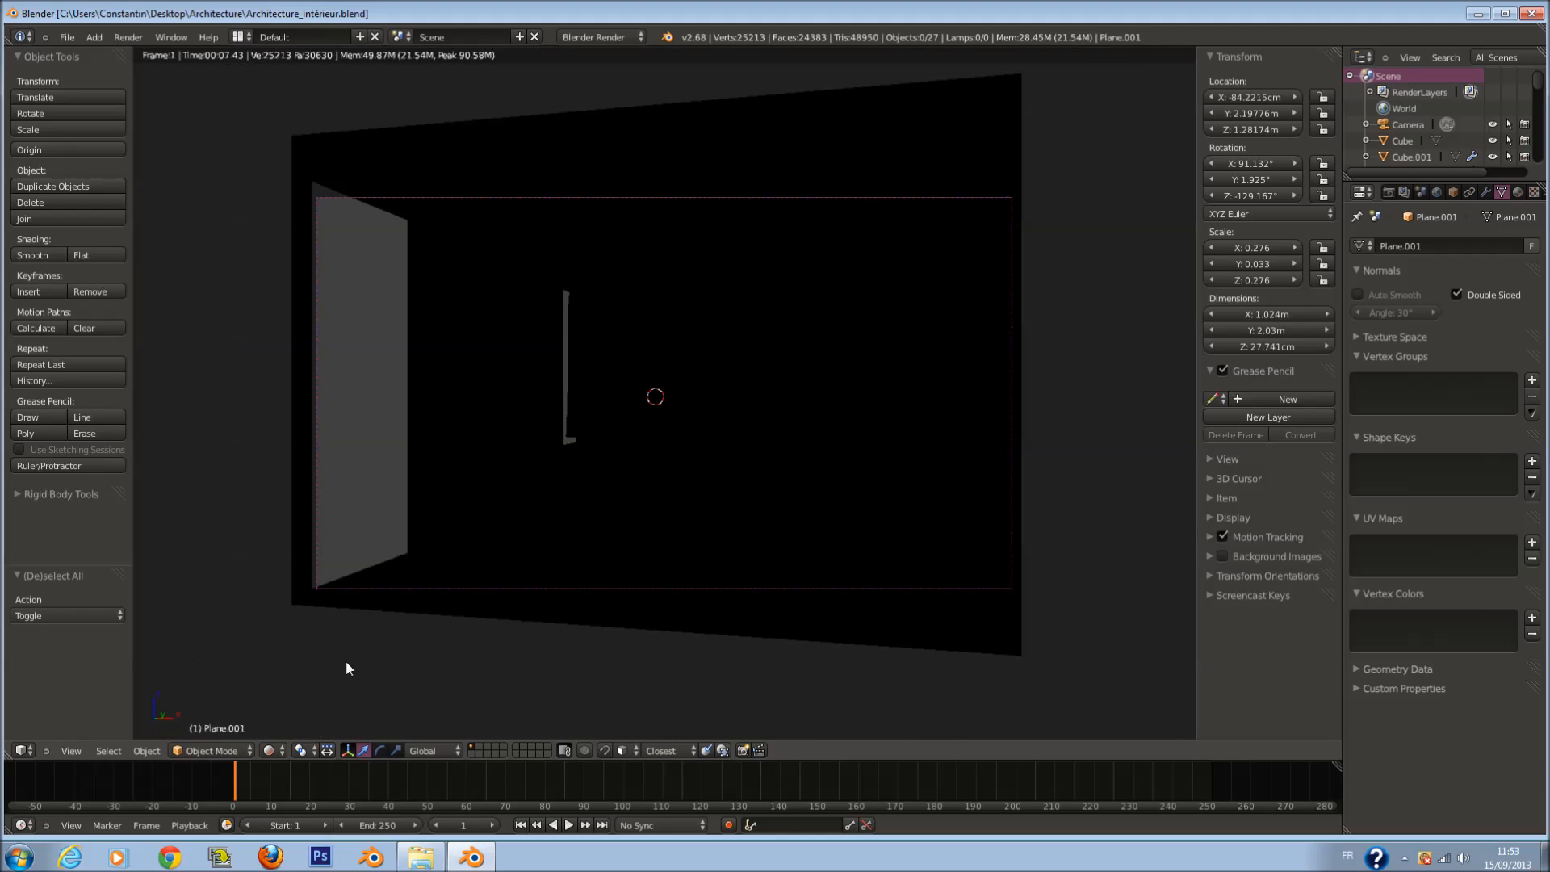
click(279, 751)
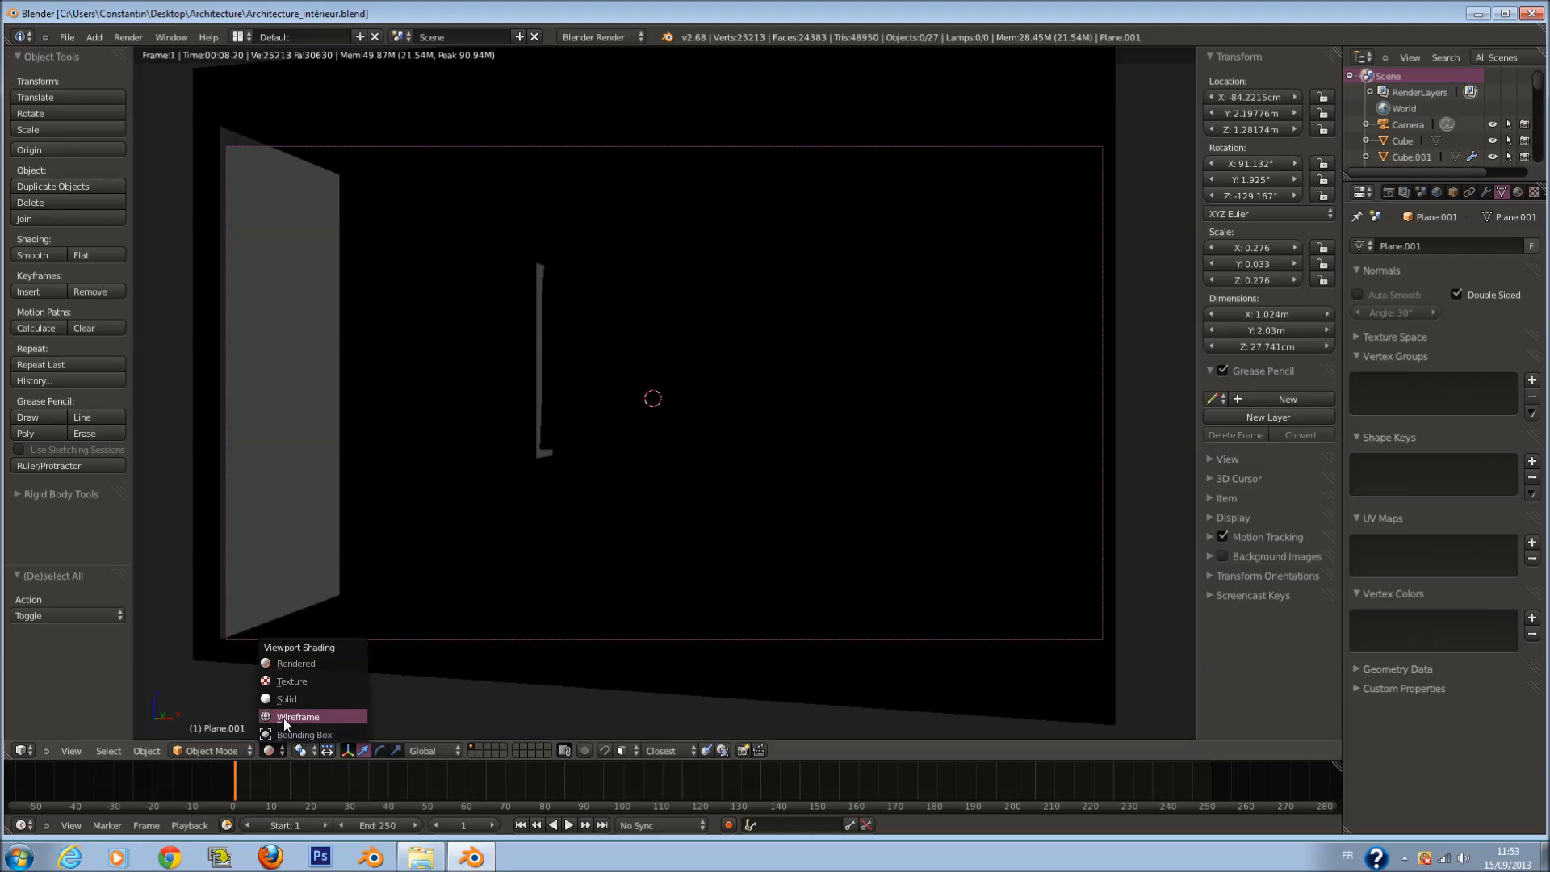
click(297, 695)
Step: Switch the render engine to Cycles Render, preview the room in Rendered shading, and save the file
click(627, 36)
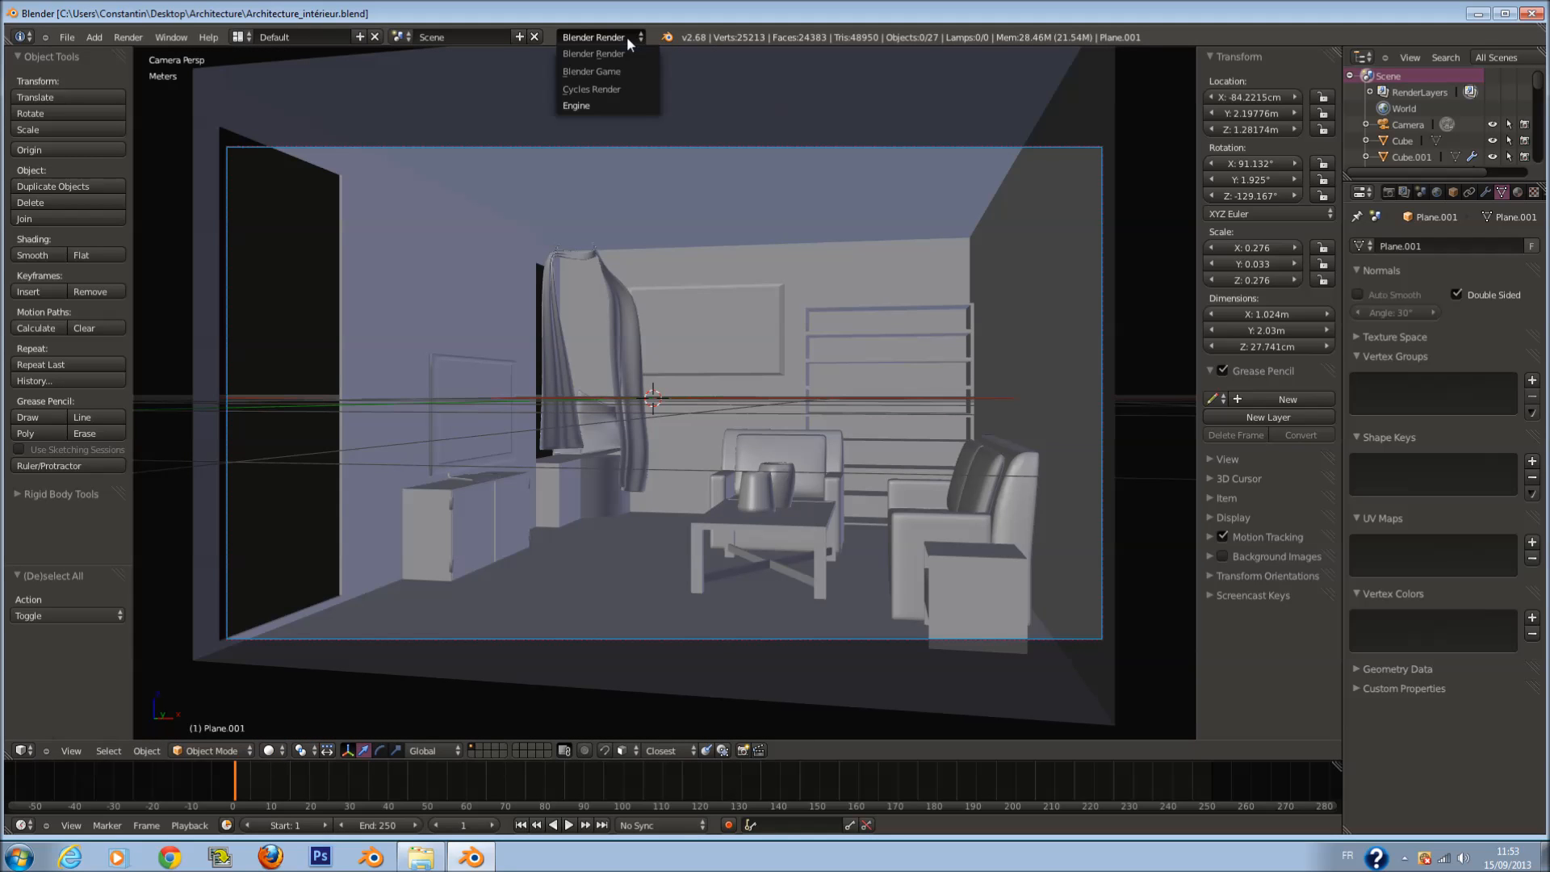
click(632, 84)
click(282, 750)
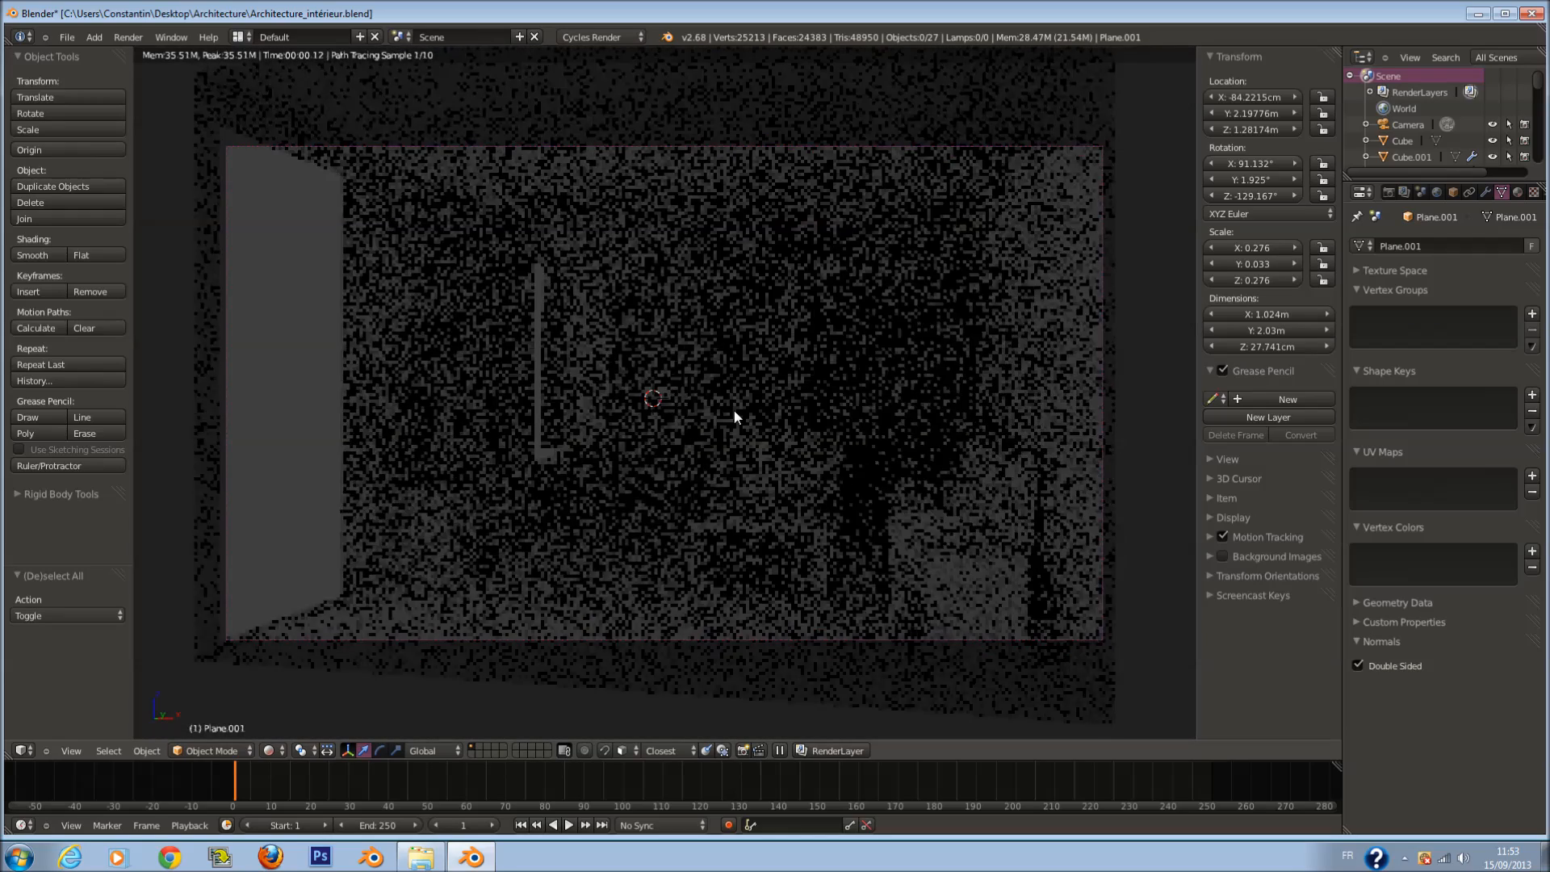
key(ctrl+s)
click(733, 410)
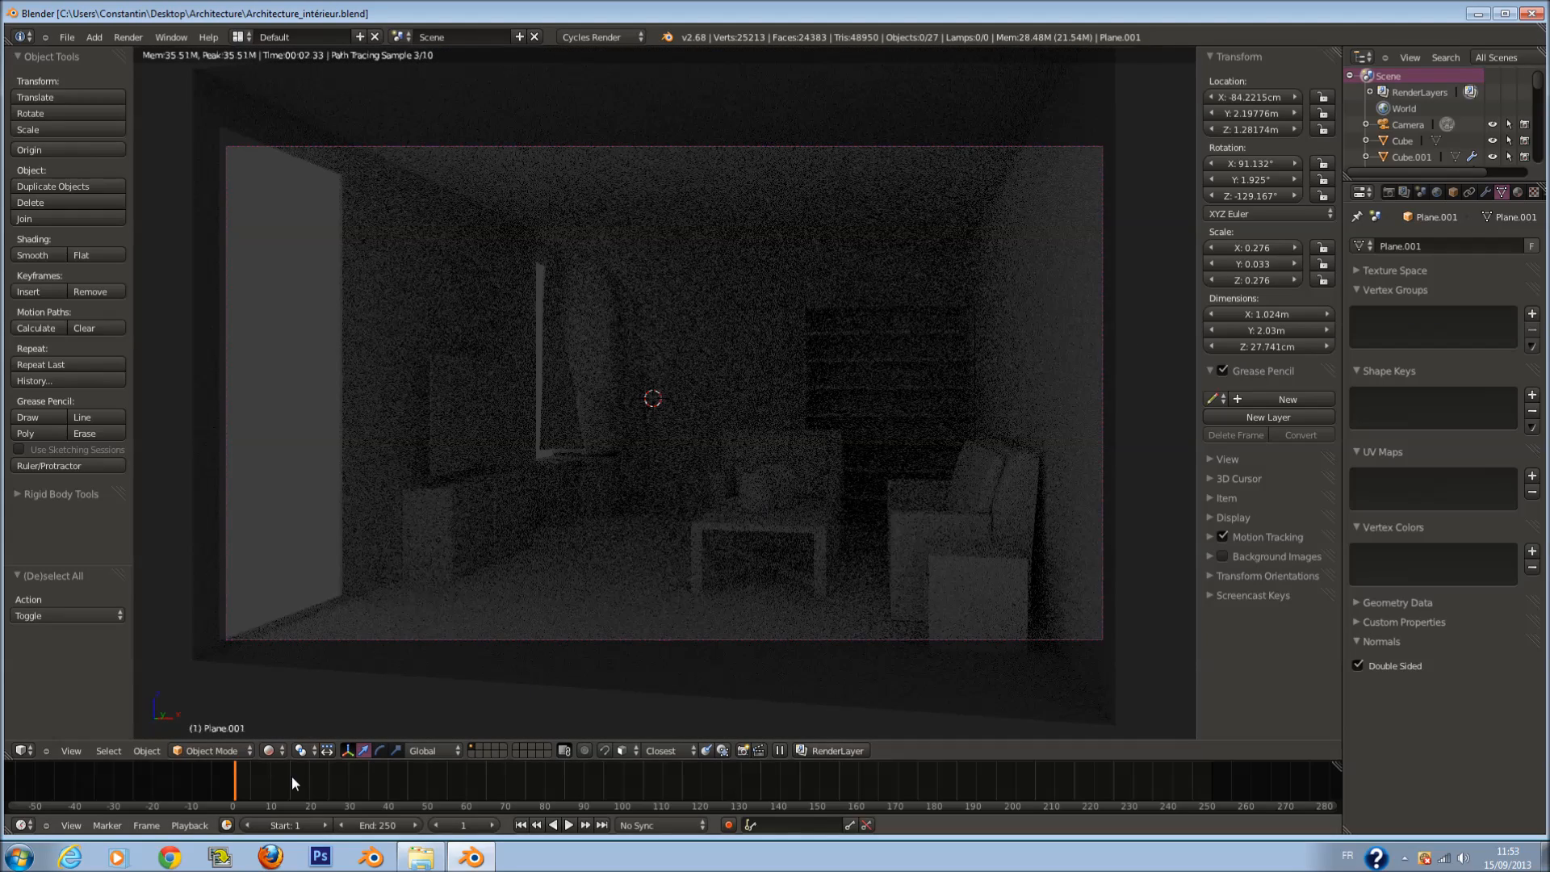
click(272, 757)
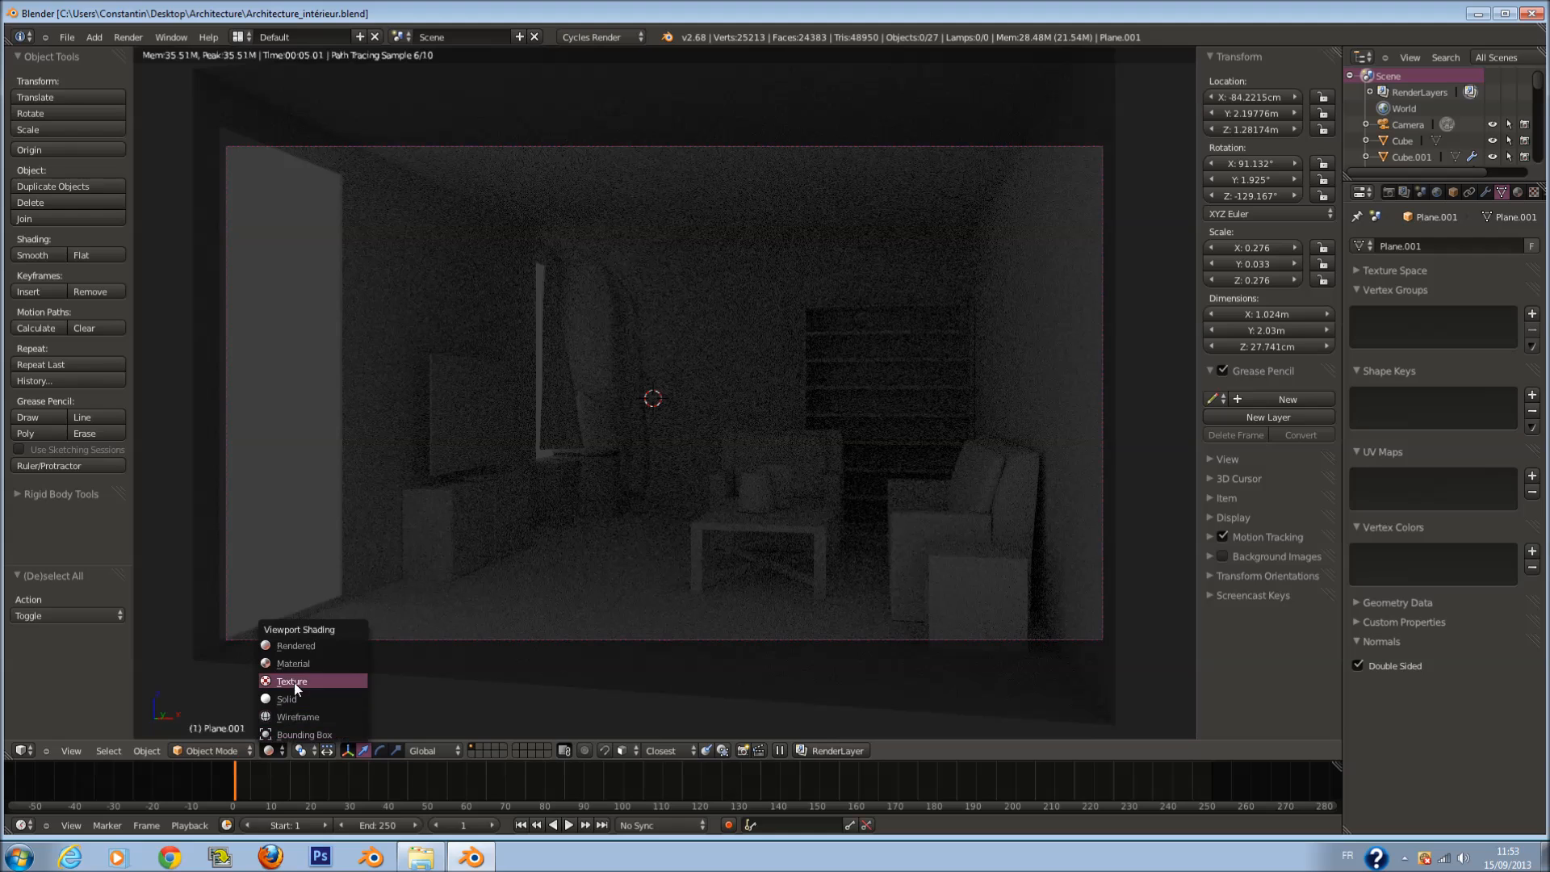
click(308, 699)
Step: Add a Sun lamp at the origin and raise it along Z to about 1.62 m
key(KP_1)
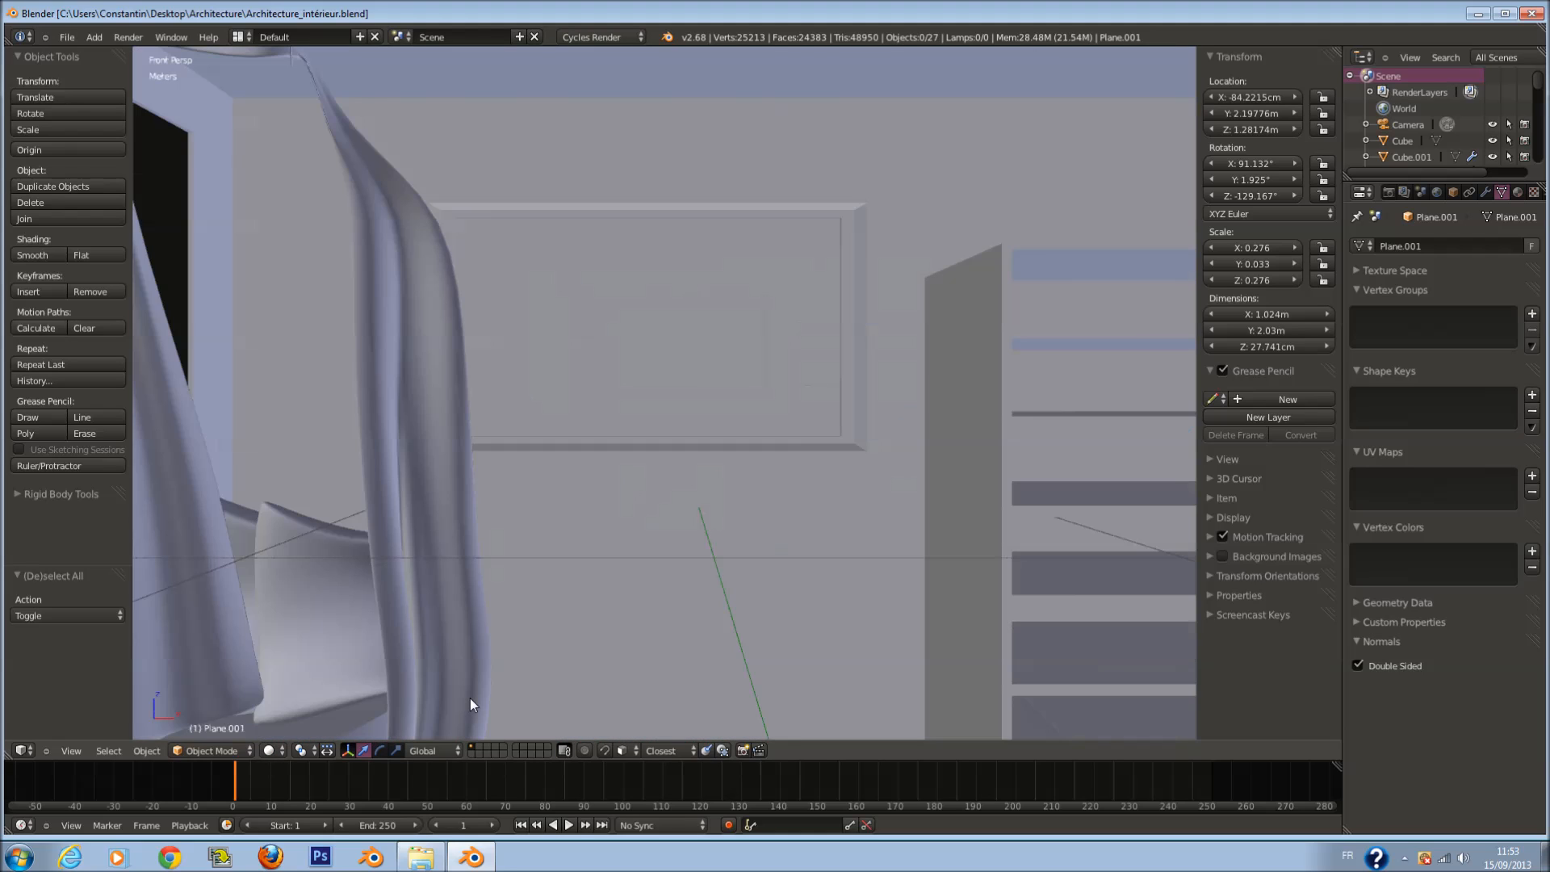
key(KP_5)
scroll(517, 696, down, 6)
scroll(694, 557, up, 3)
key(z)
key(z)
key(z)
scroll(702, 476, down, 1)
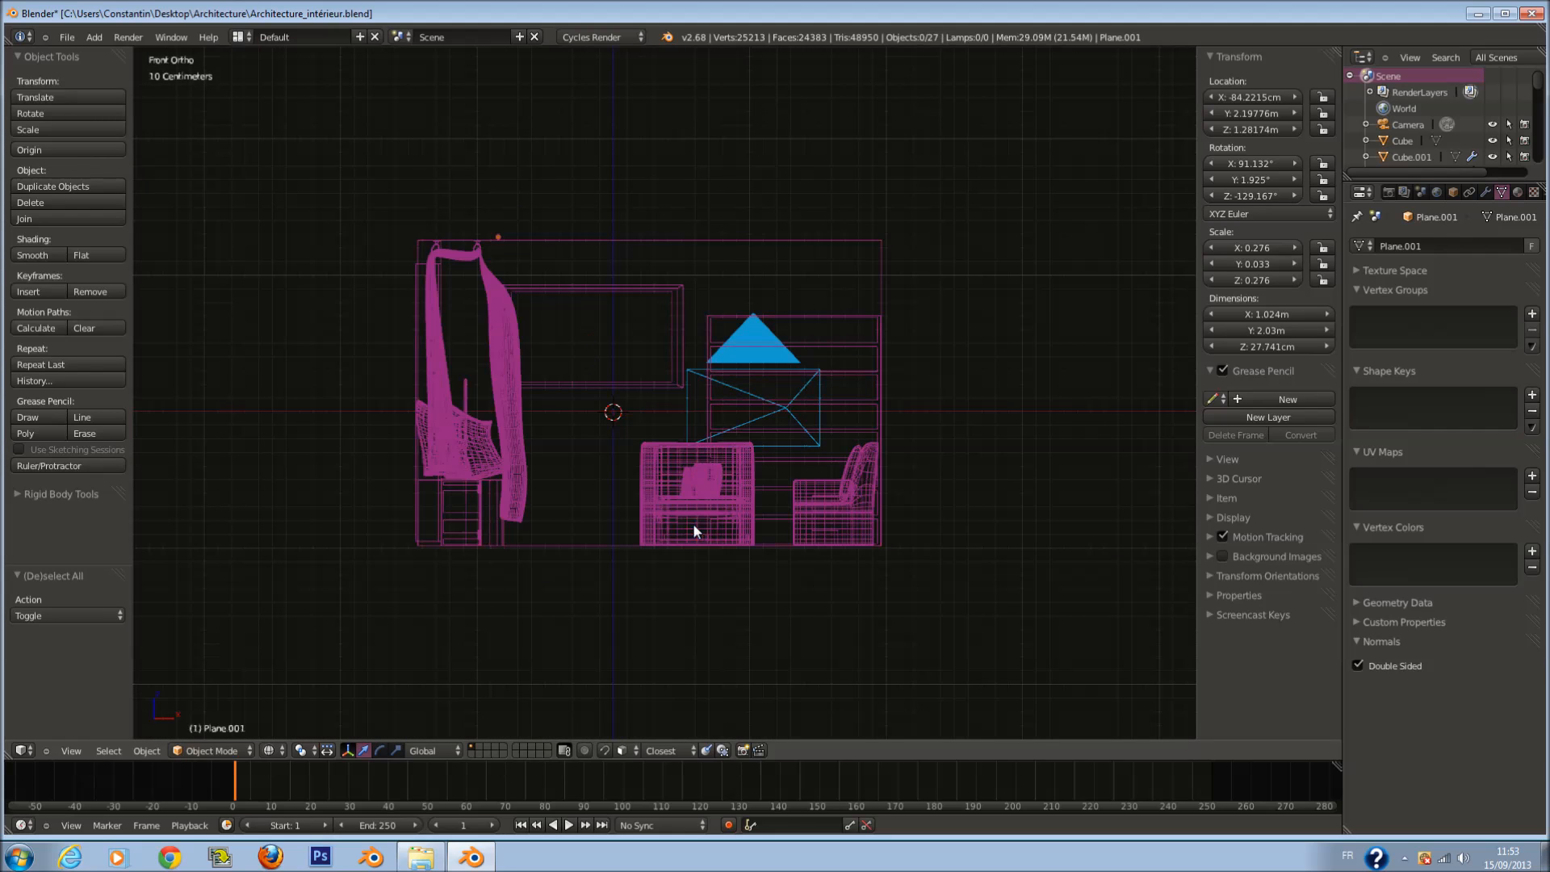
key(shift+a)
mouse_move(685, 575)
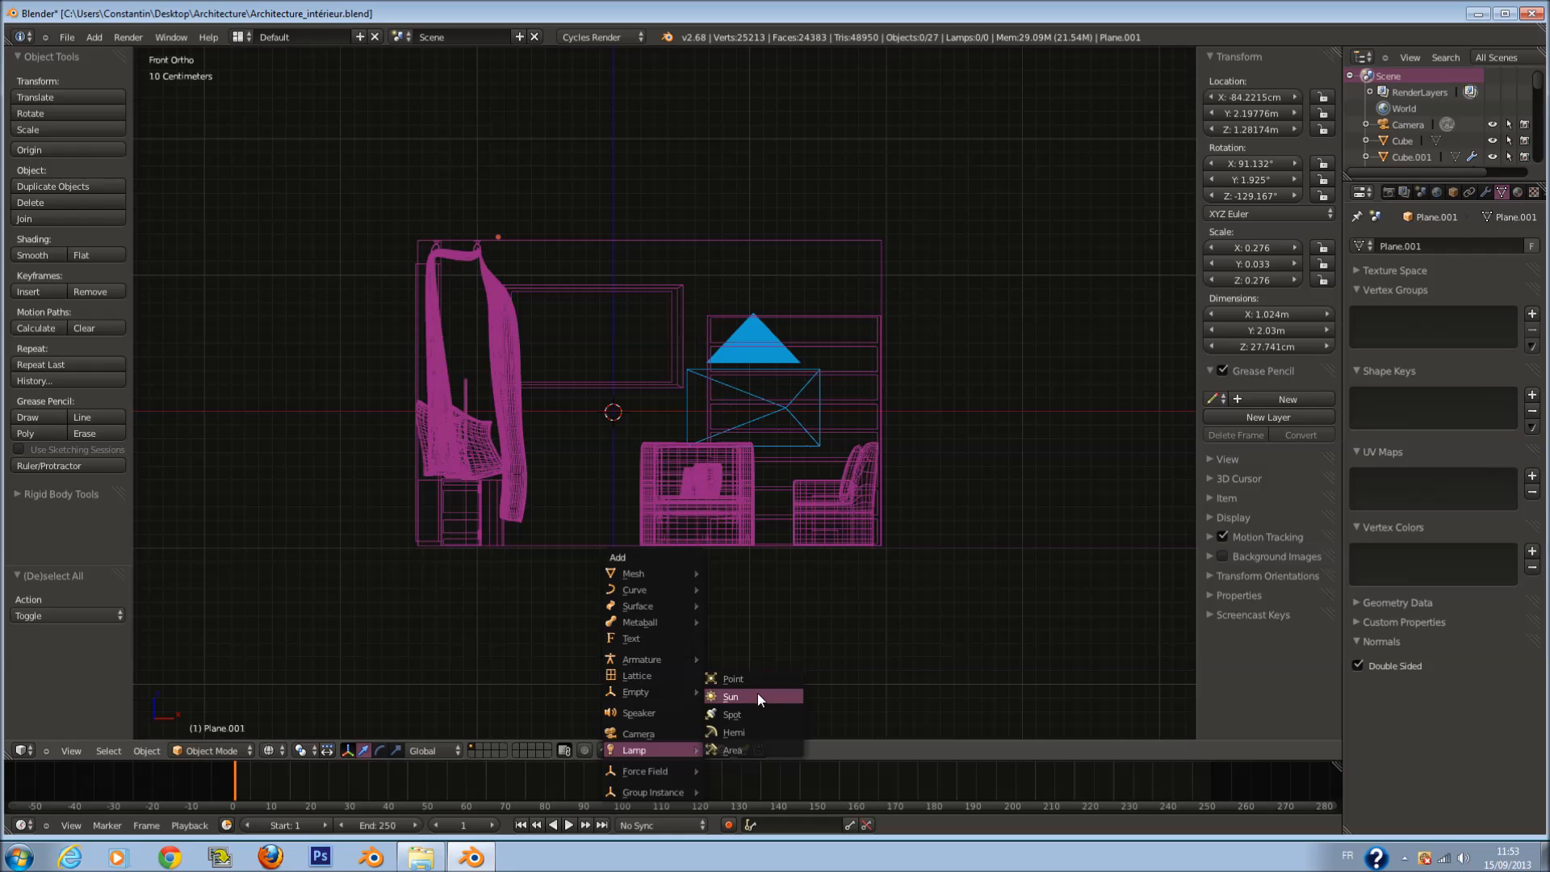
click(757, 692)
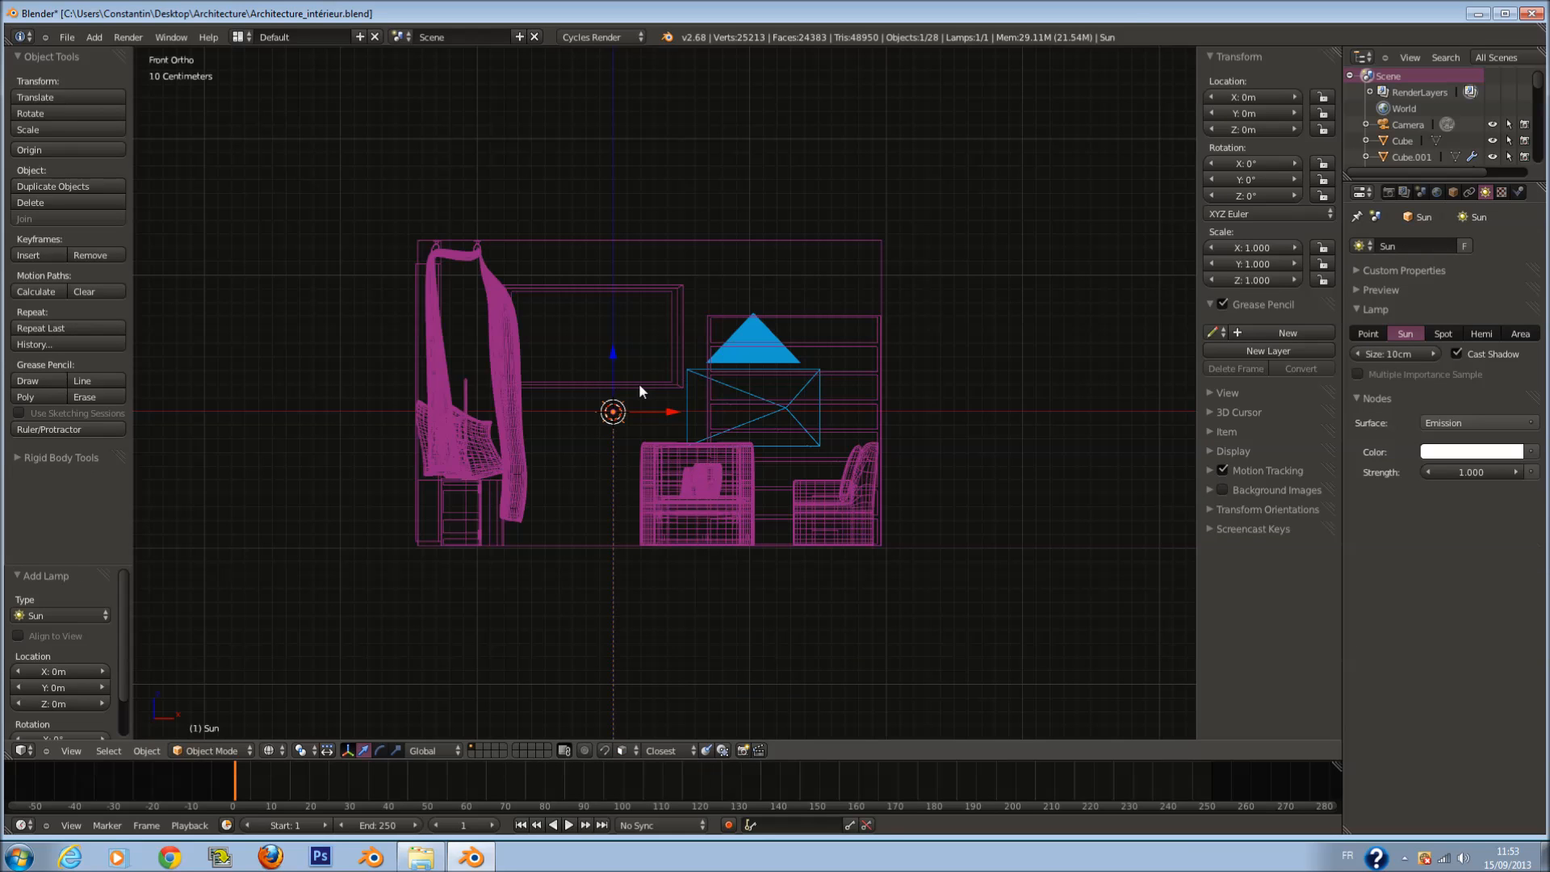
drag(614, 348, 604, 141)
Step: Preview the Sun lamp's lighting from the camera in Rendered viewport shading
key(KP_0)
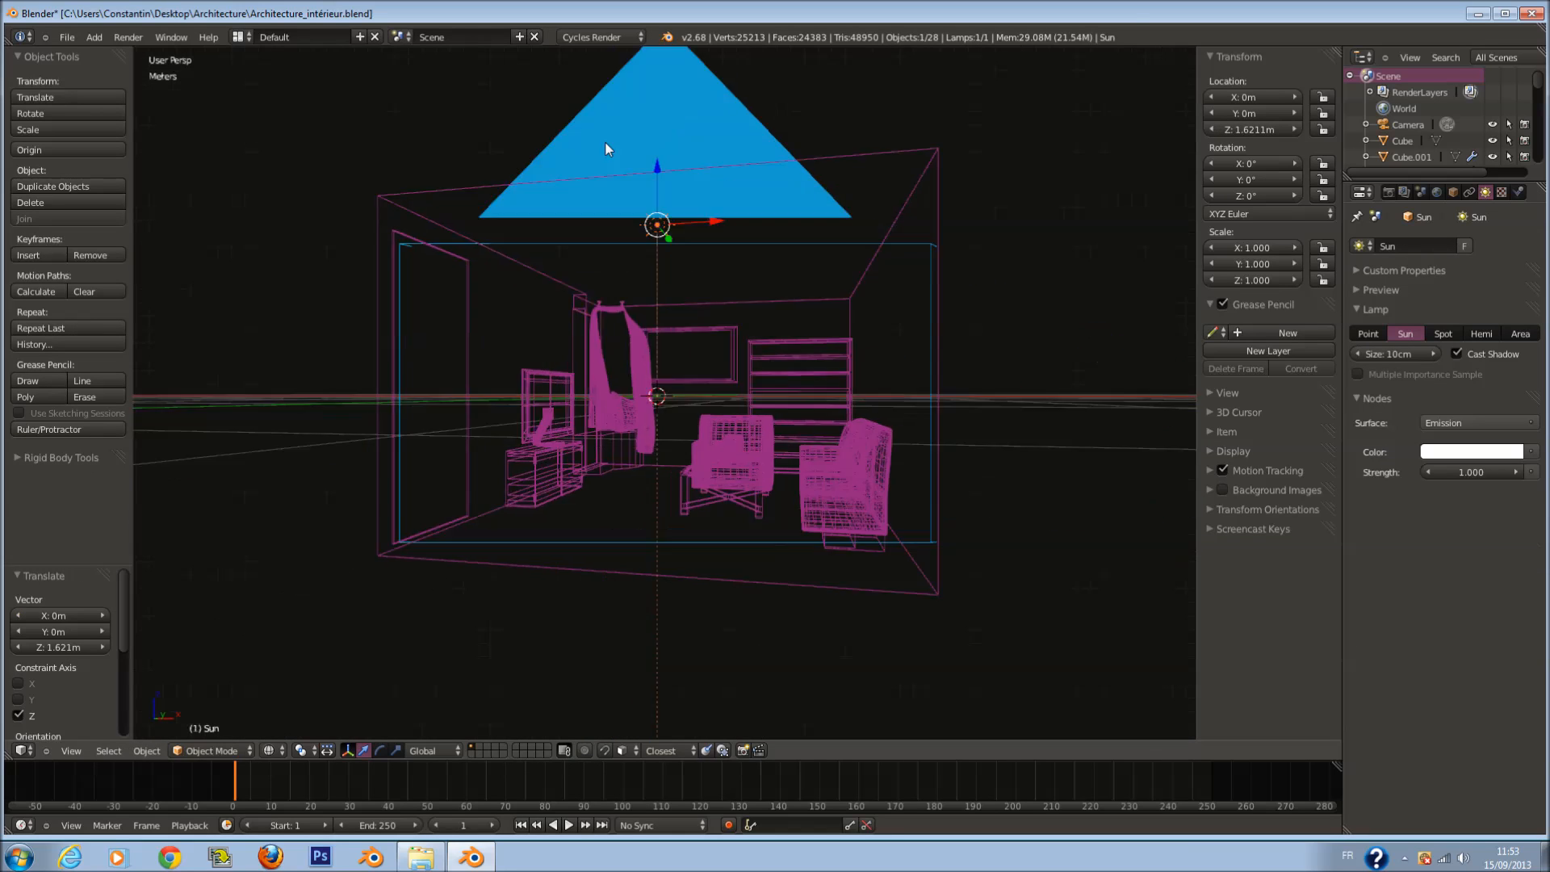
key(z)
click(269, 750)
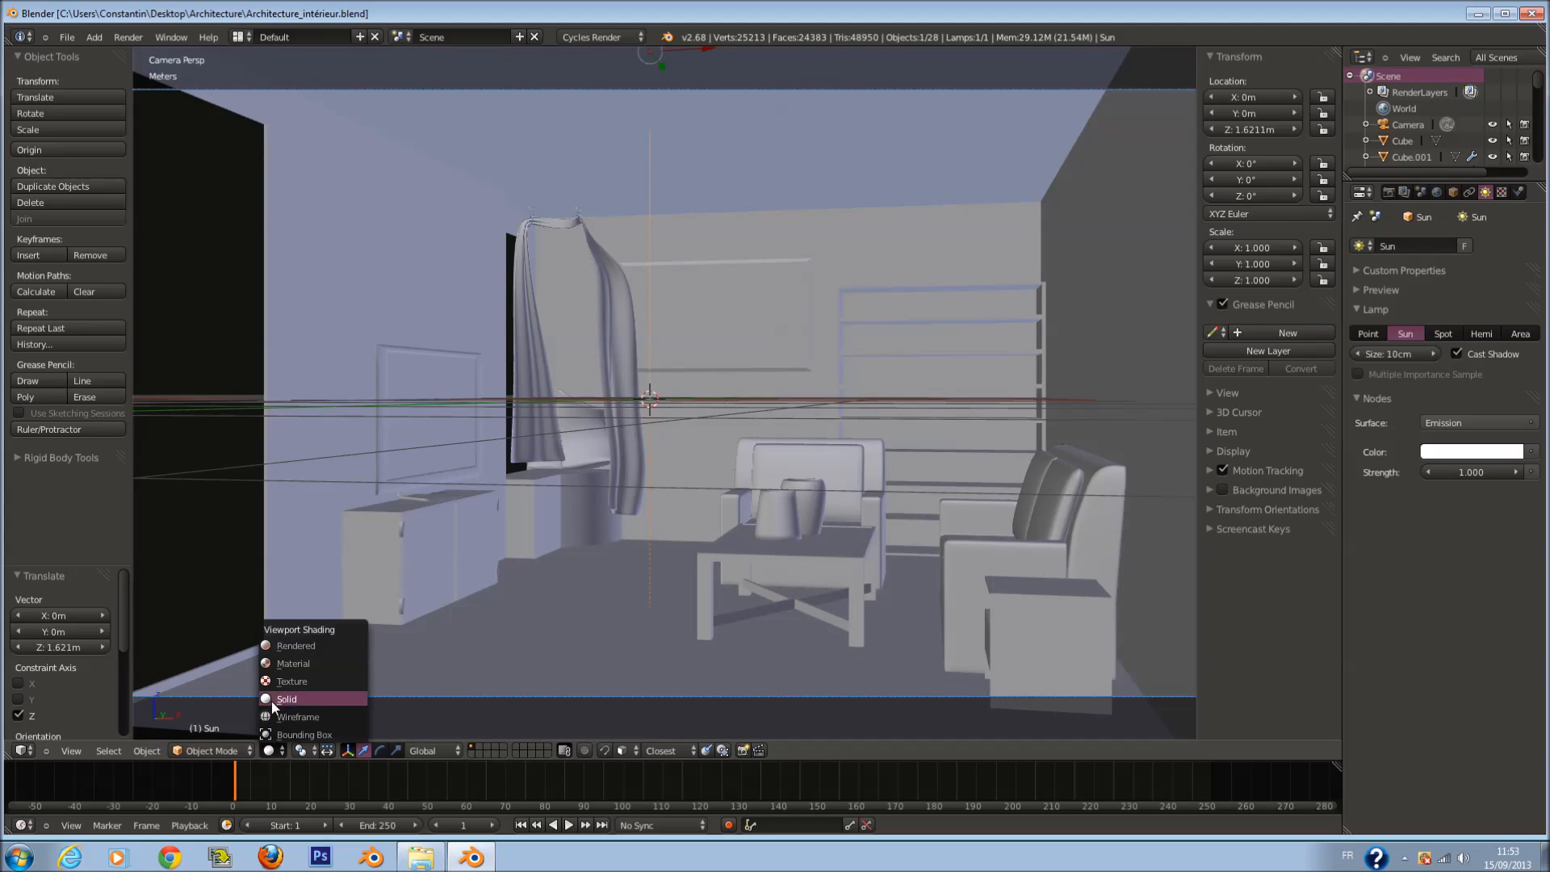
click(283, 653)
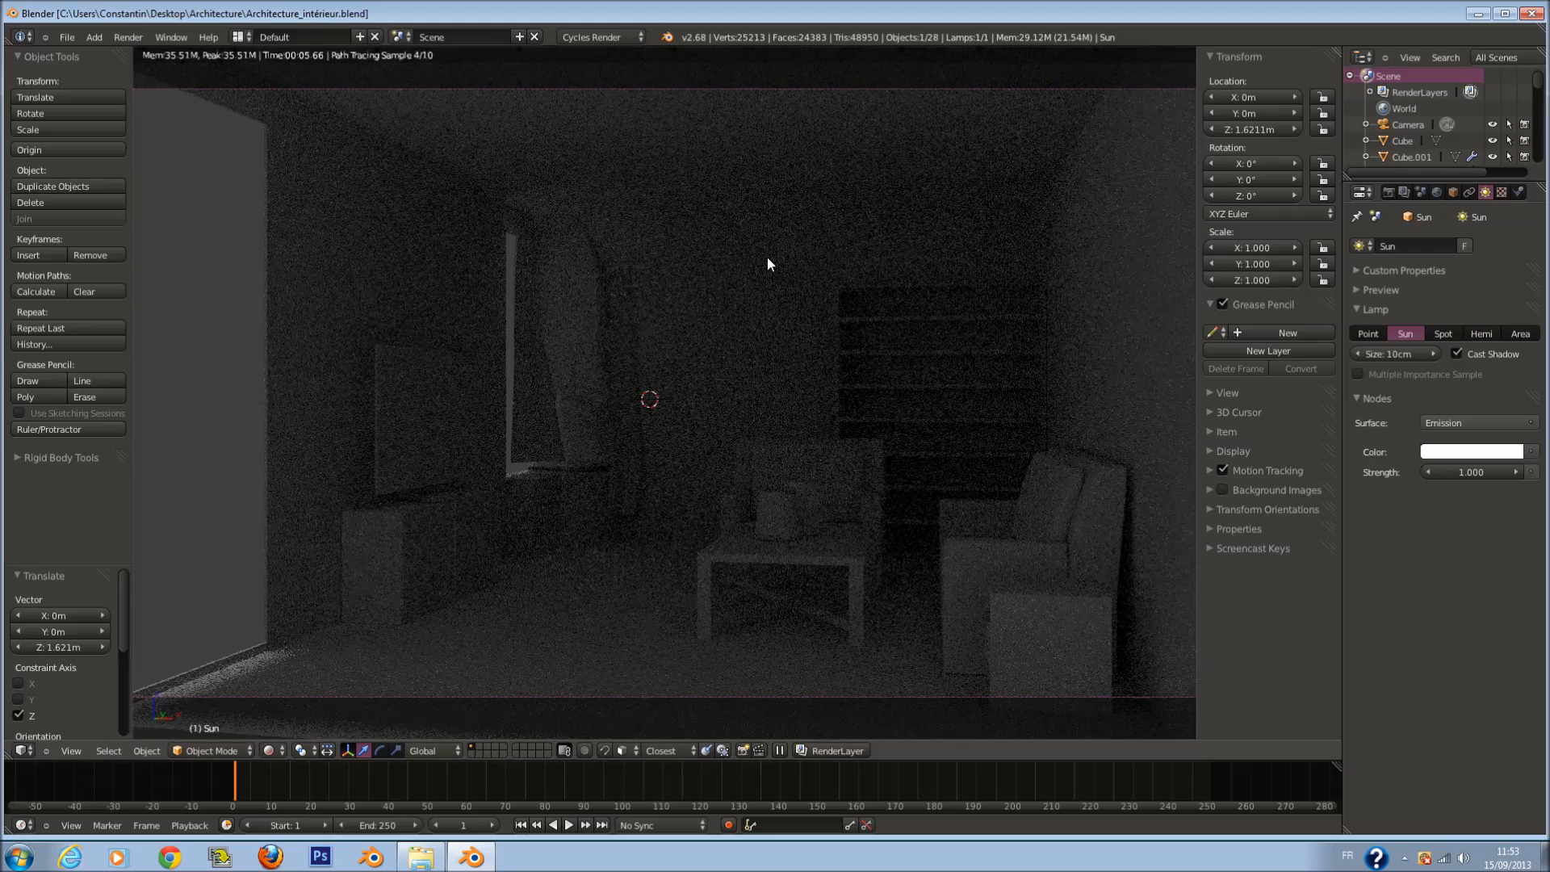
Step: Lower the Sun lamp to a Z location of about 95.6 cm and save the file
key(g)
key(z)
key(Escape)
key(shift+z)
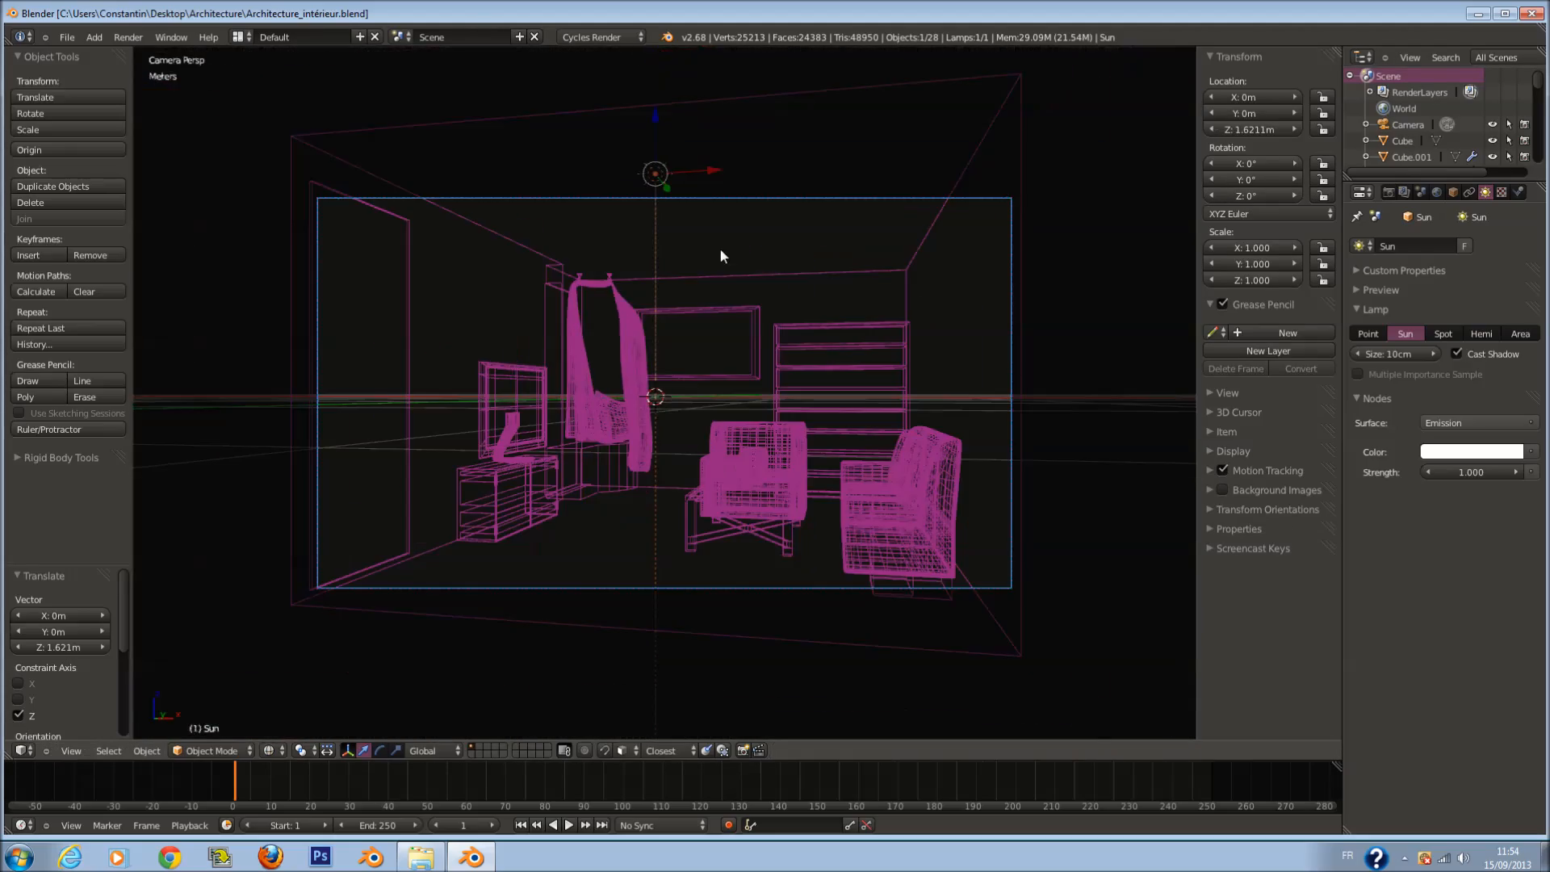
drag(653, 137, 655, 233)
scroll(657, 291, up, 3)
key(z)
key(ctrl+s)
click(662, 443)
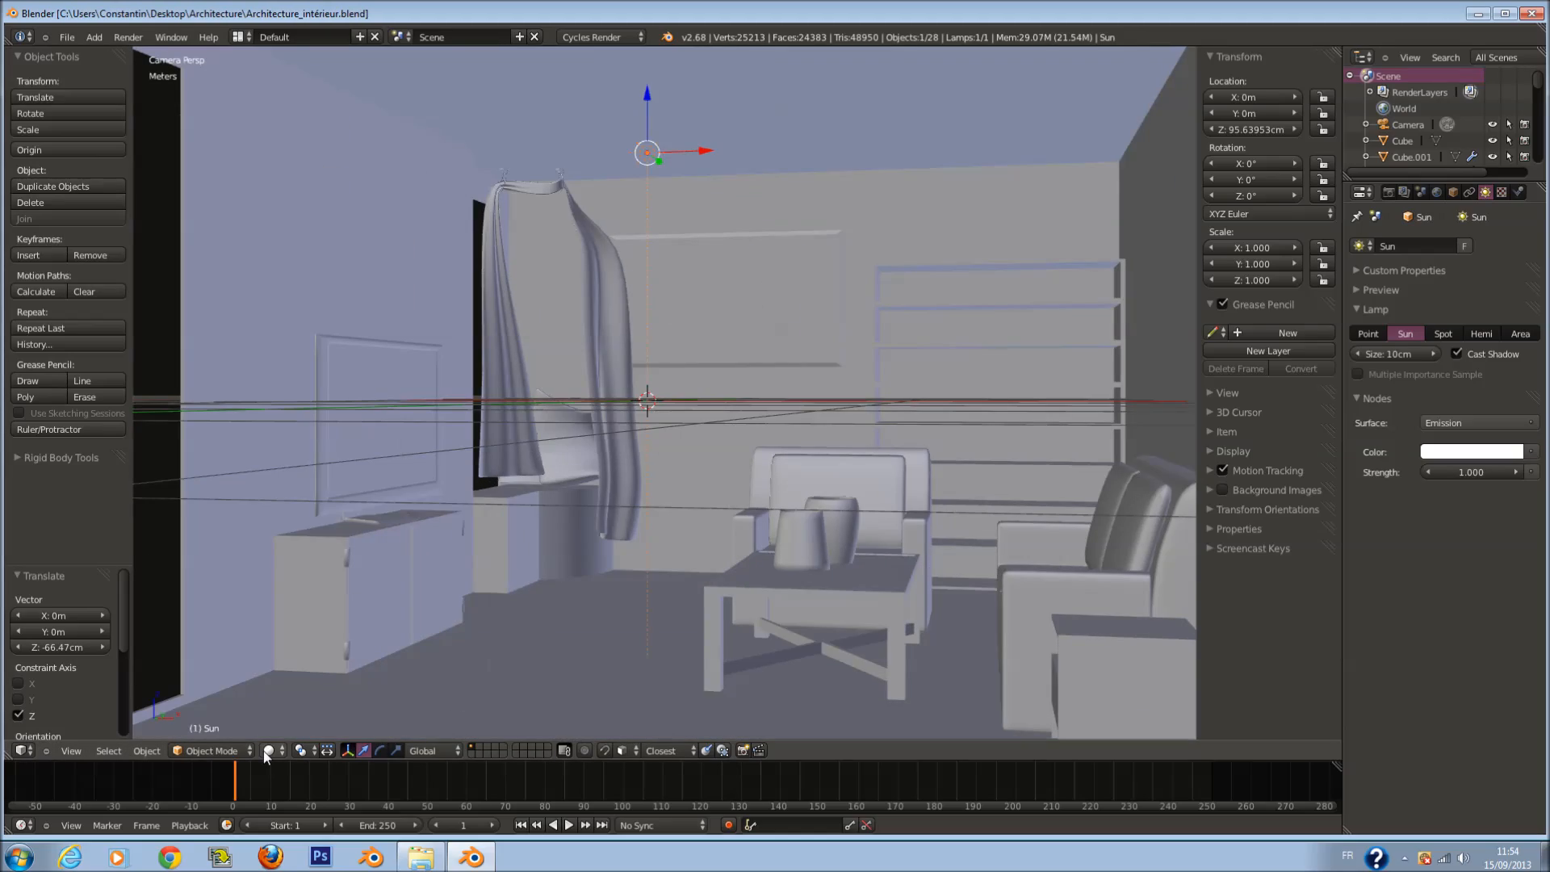
Step: Preview the room lit by the lowered Sun lamp in Rendered shading
click(271, 751)
click(306, 648)
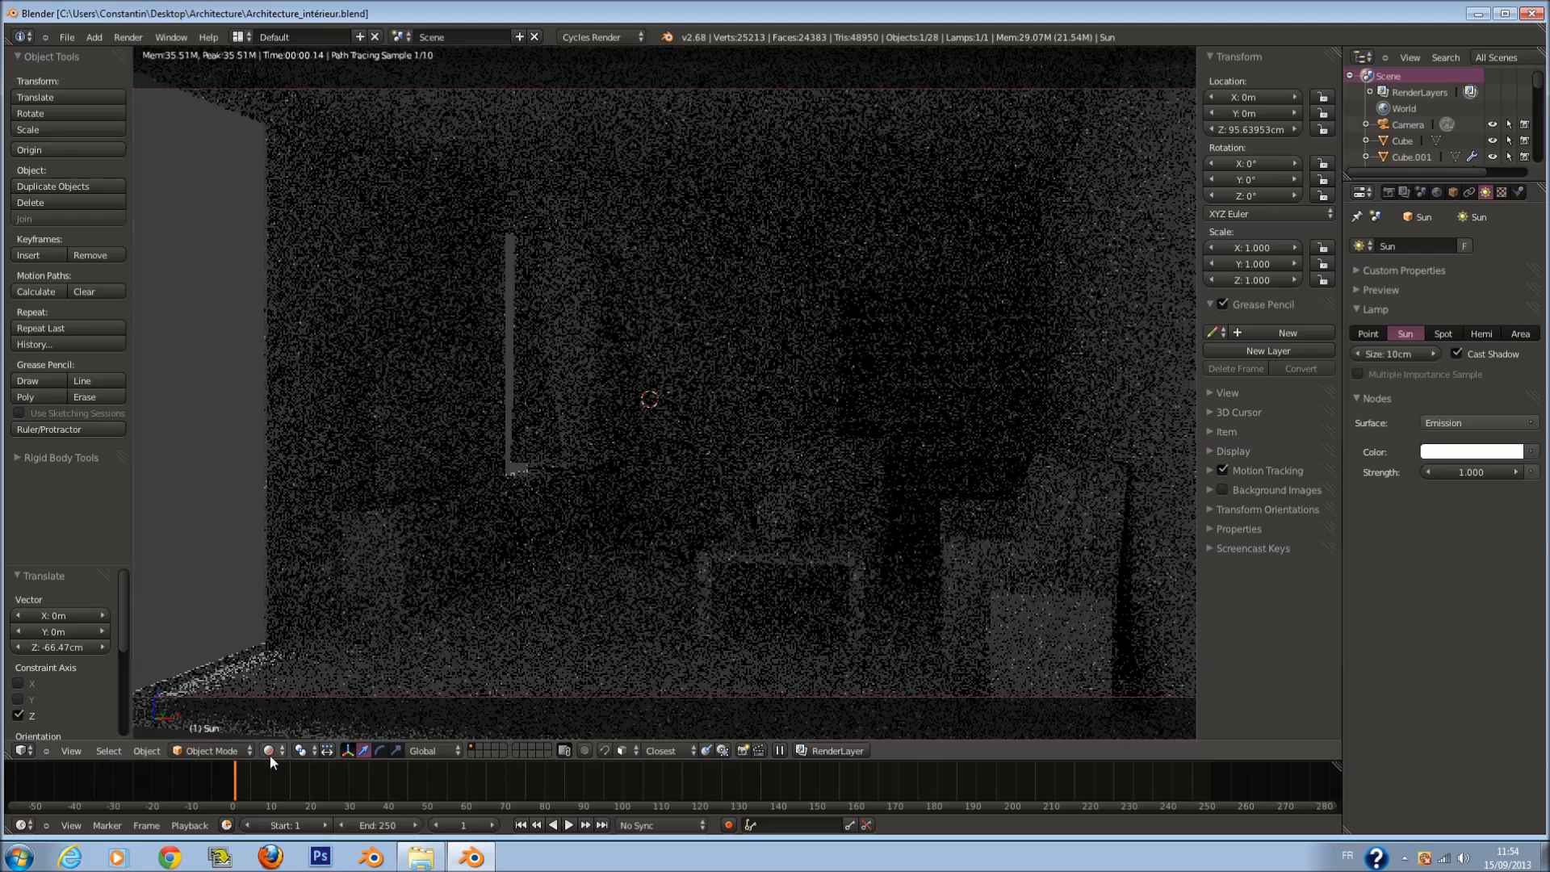
Step: Back in Solid shading, rotate the Sun lamp about -15° around Y in front view, return to the camera view and save
click(269, 751)
click(299, 702)
key(KP_3)
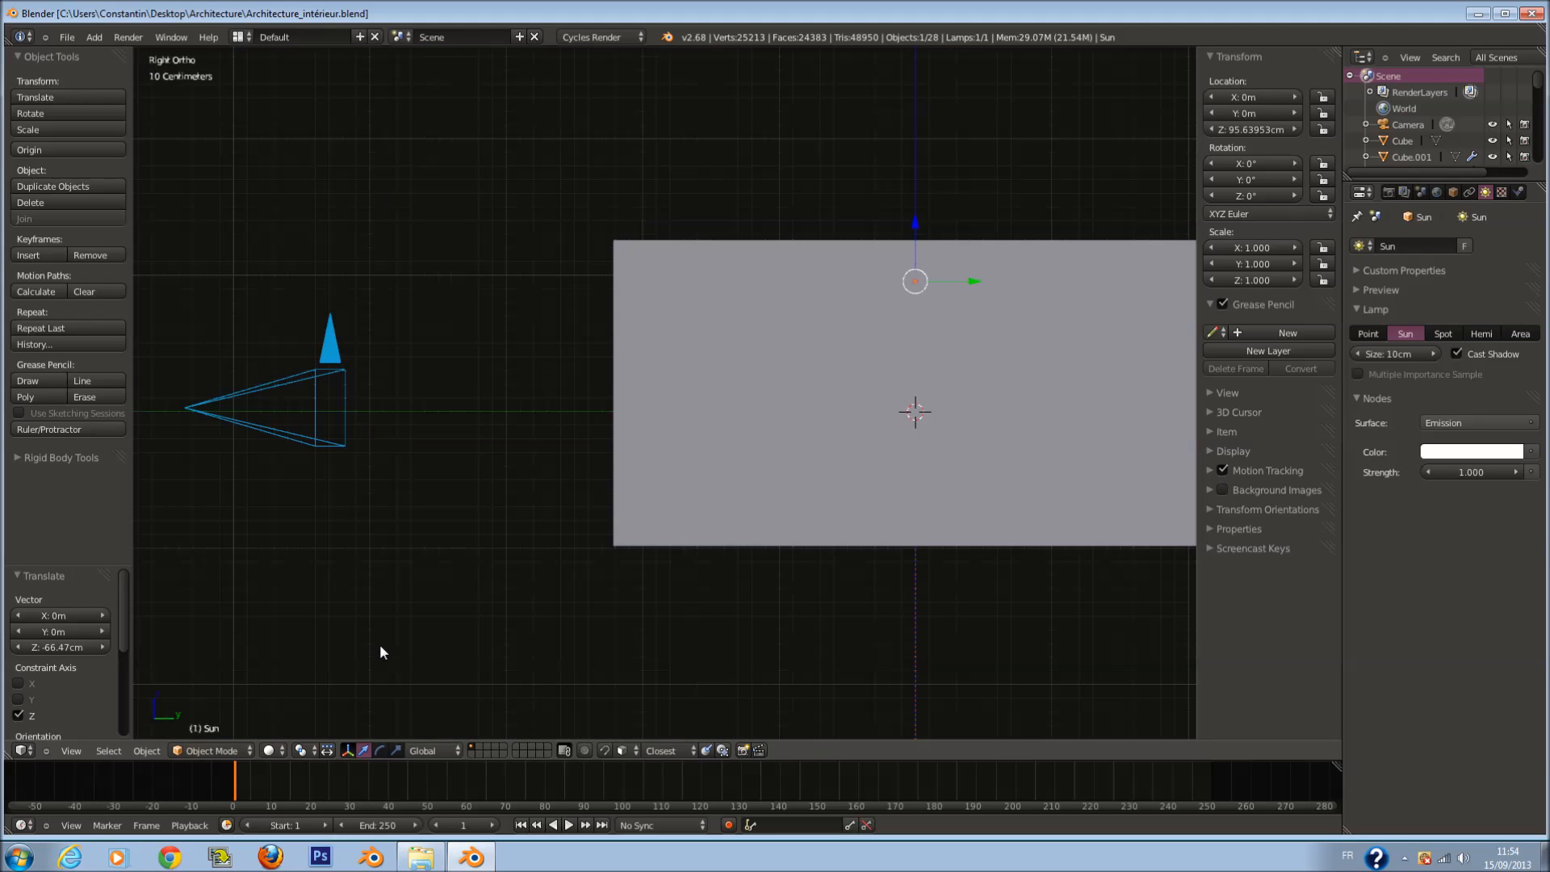
key(KP_1)
key(r)
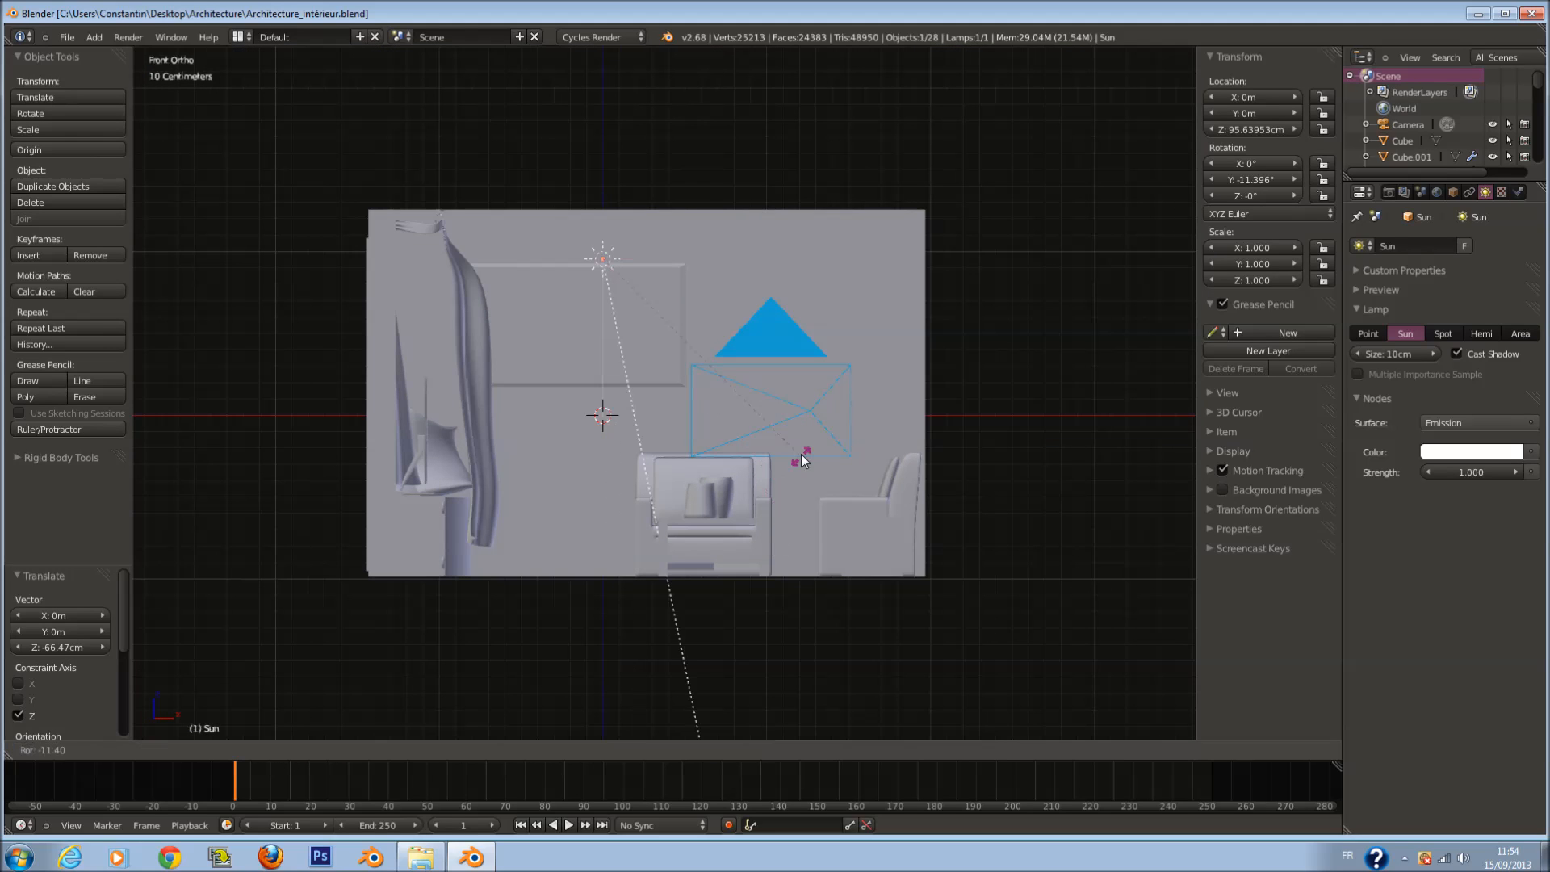
click(803, 436)
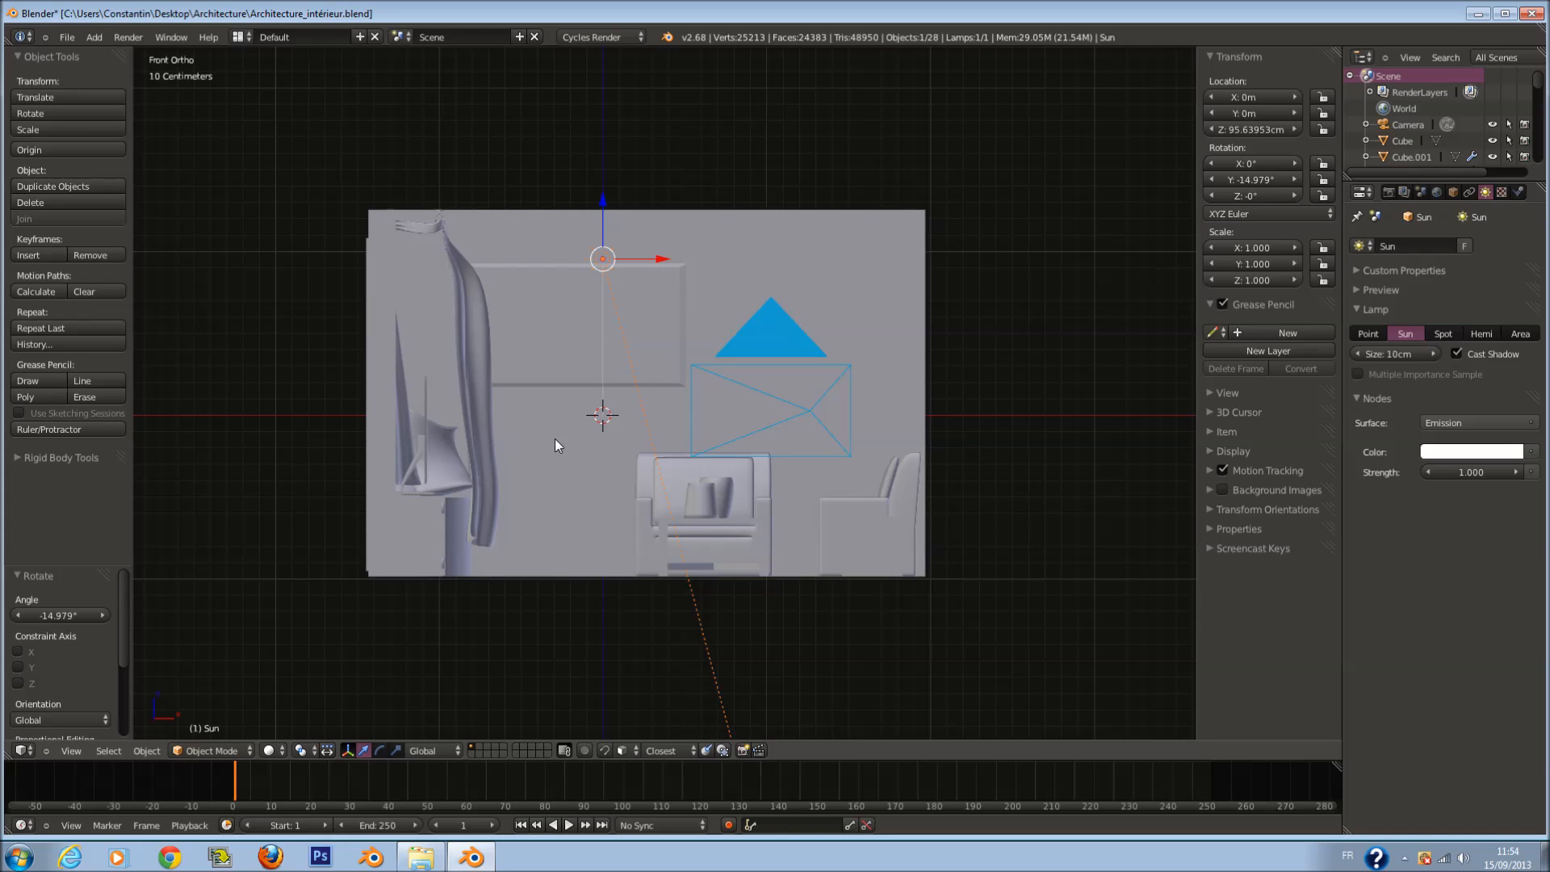
key(KP_0)
key(ctrl+s)
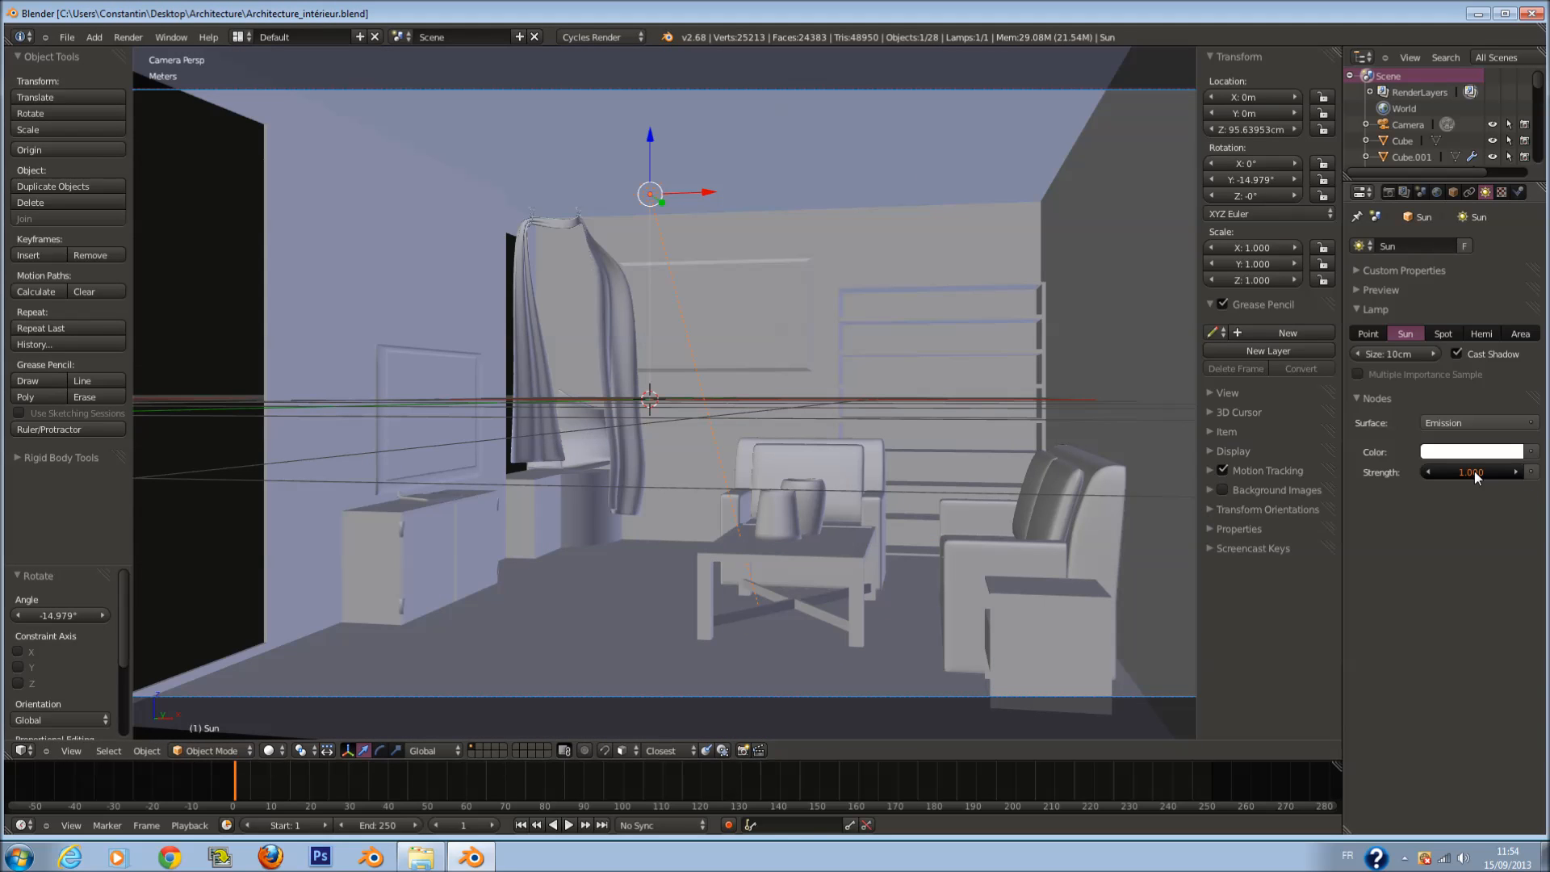
Step: Set the Sun lamp's emission strength to 2.000 and tint its colour warm, about R 1.000, G 0.905, B 0.839
text(e)
key(Escape)
drag(1431, 473, 1479, 462)
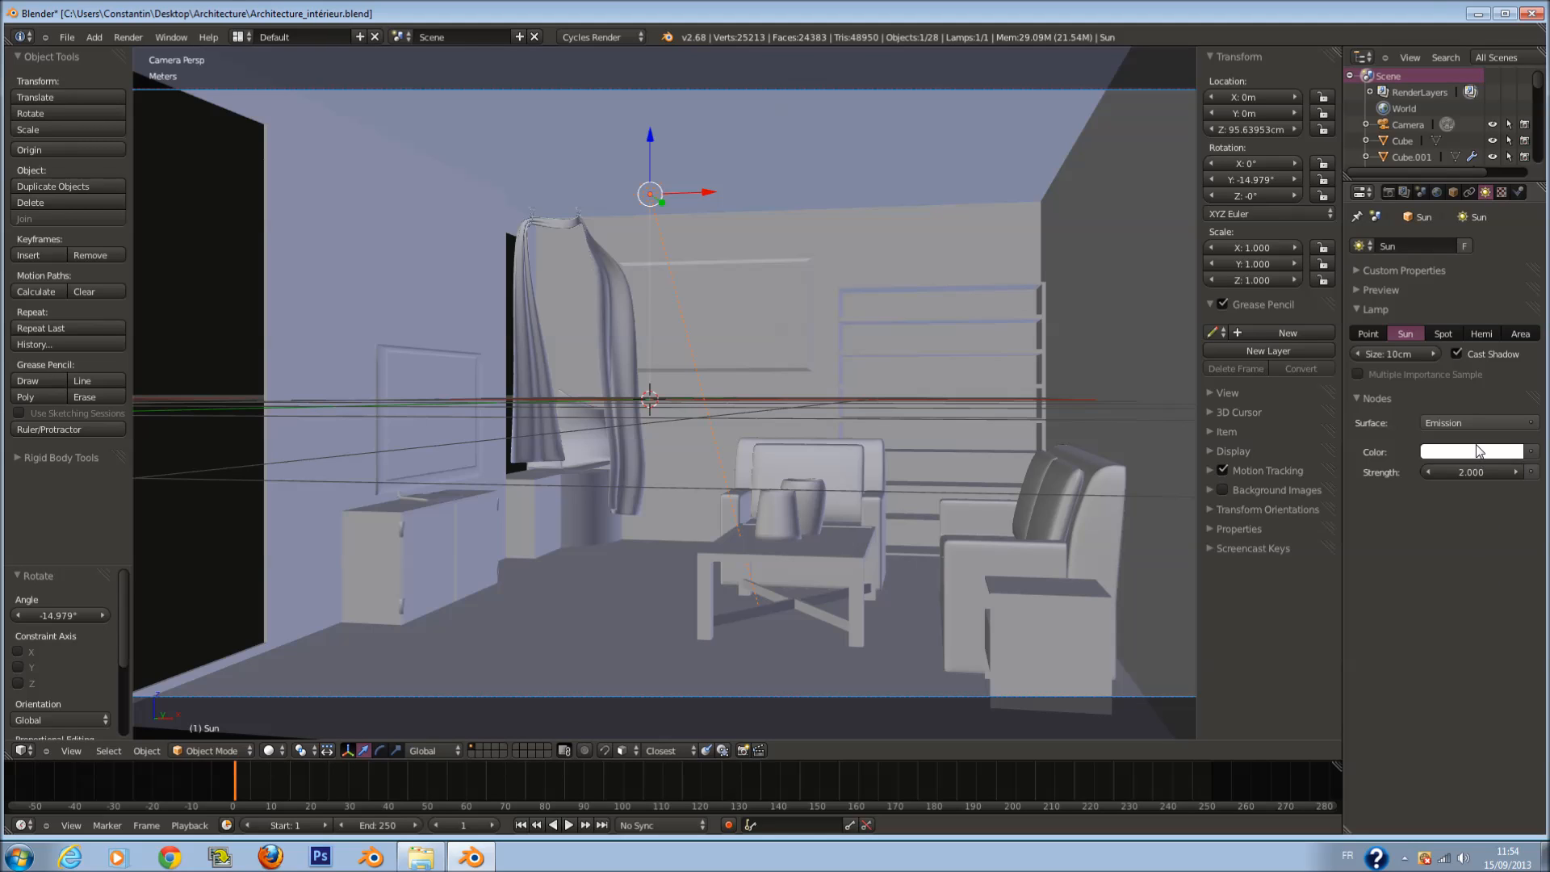
click(1478, 453)
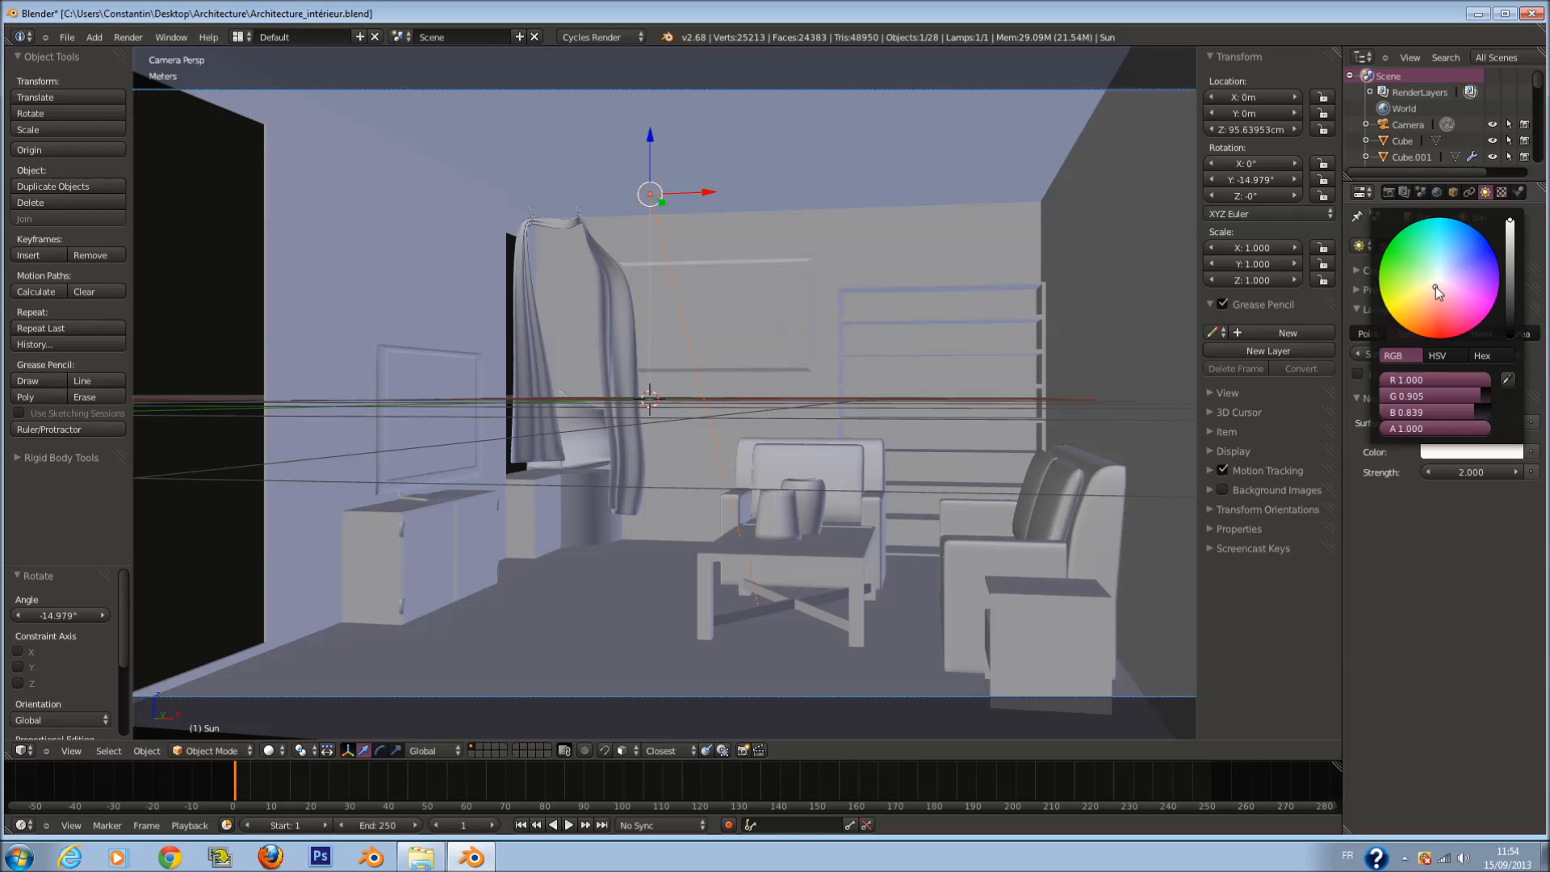
Step: Enable nodes and ambient occlusion for the World, and expand its ray visibility and additional settings
click(1438, 192)
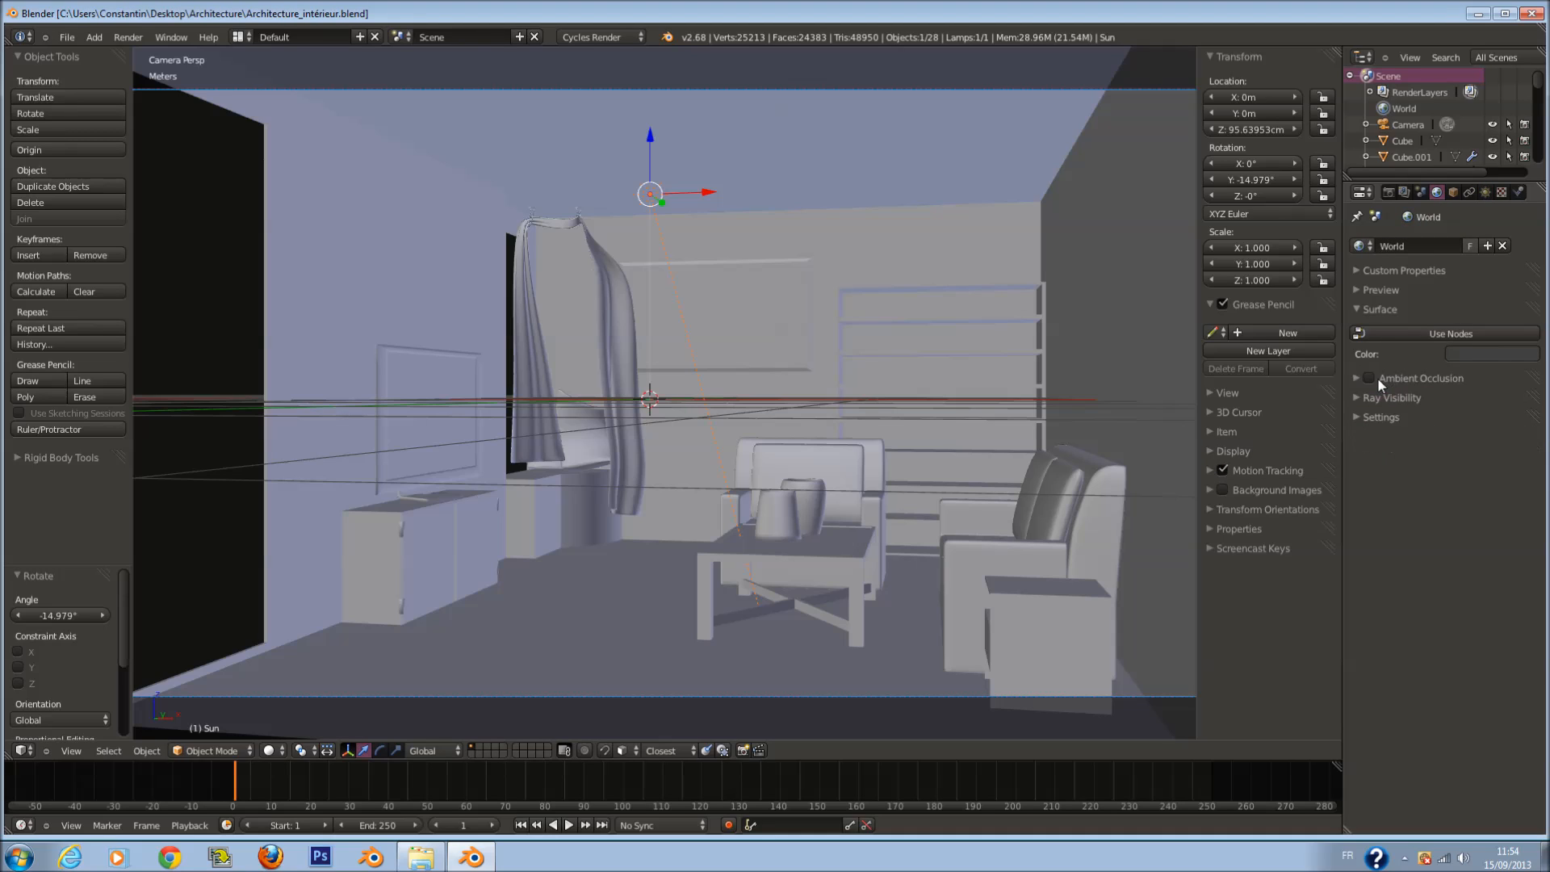
click(1421, 332)
click(1369, 407)
click(1388, 427)
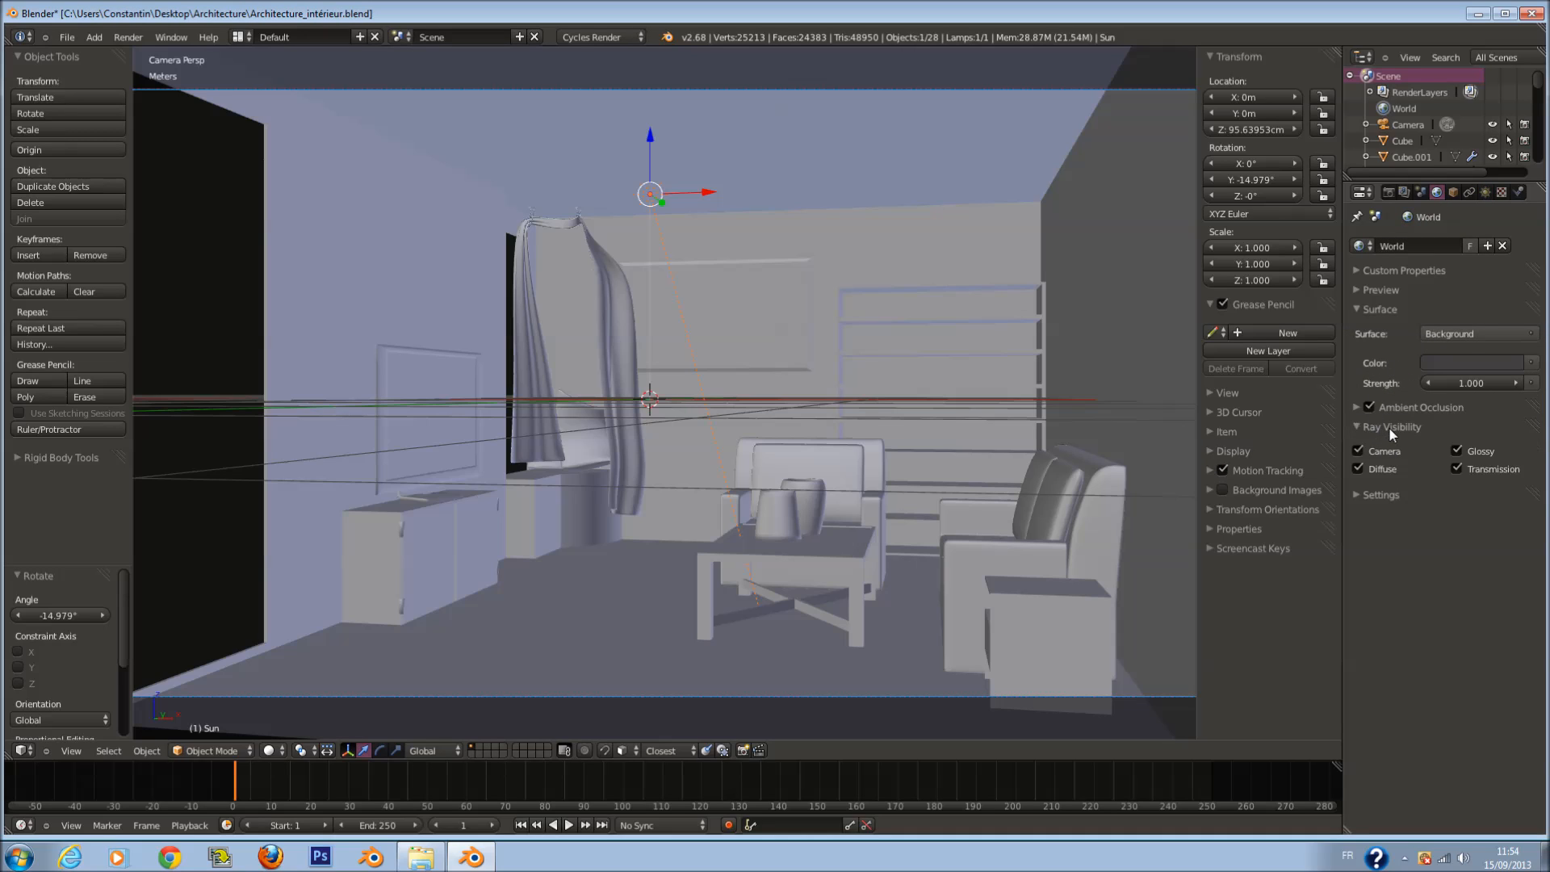
click(1380, 494)
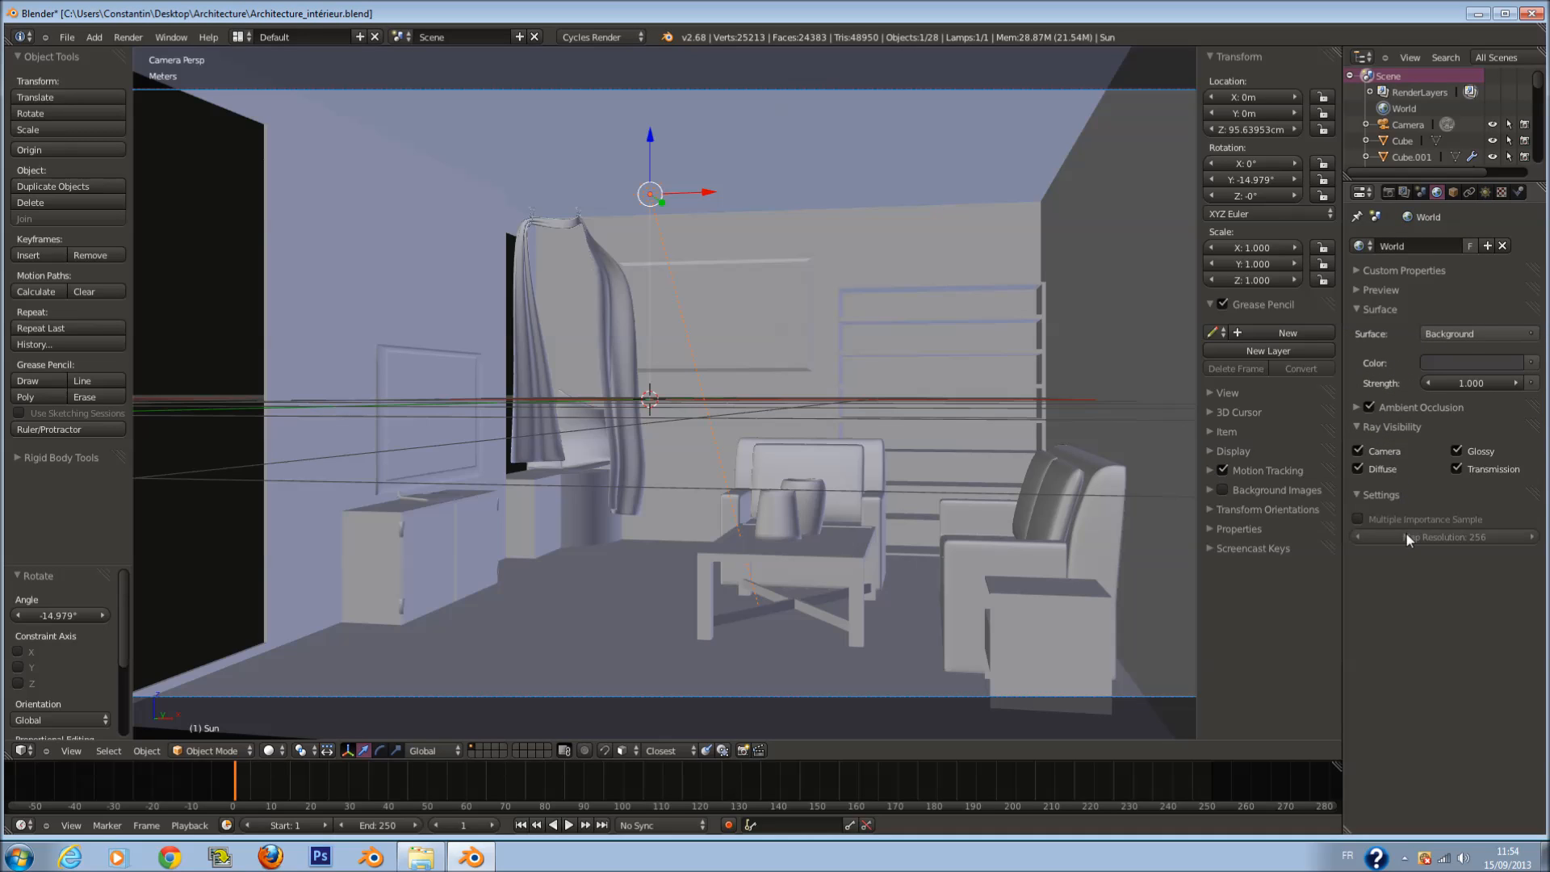
Step: Set the World's ambient occlusion factor to 0.20
click(1412, 408)
click(1395, 432)
text(.0)
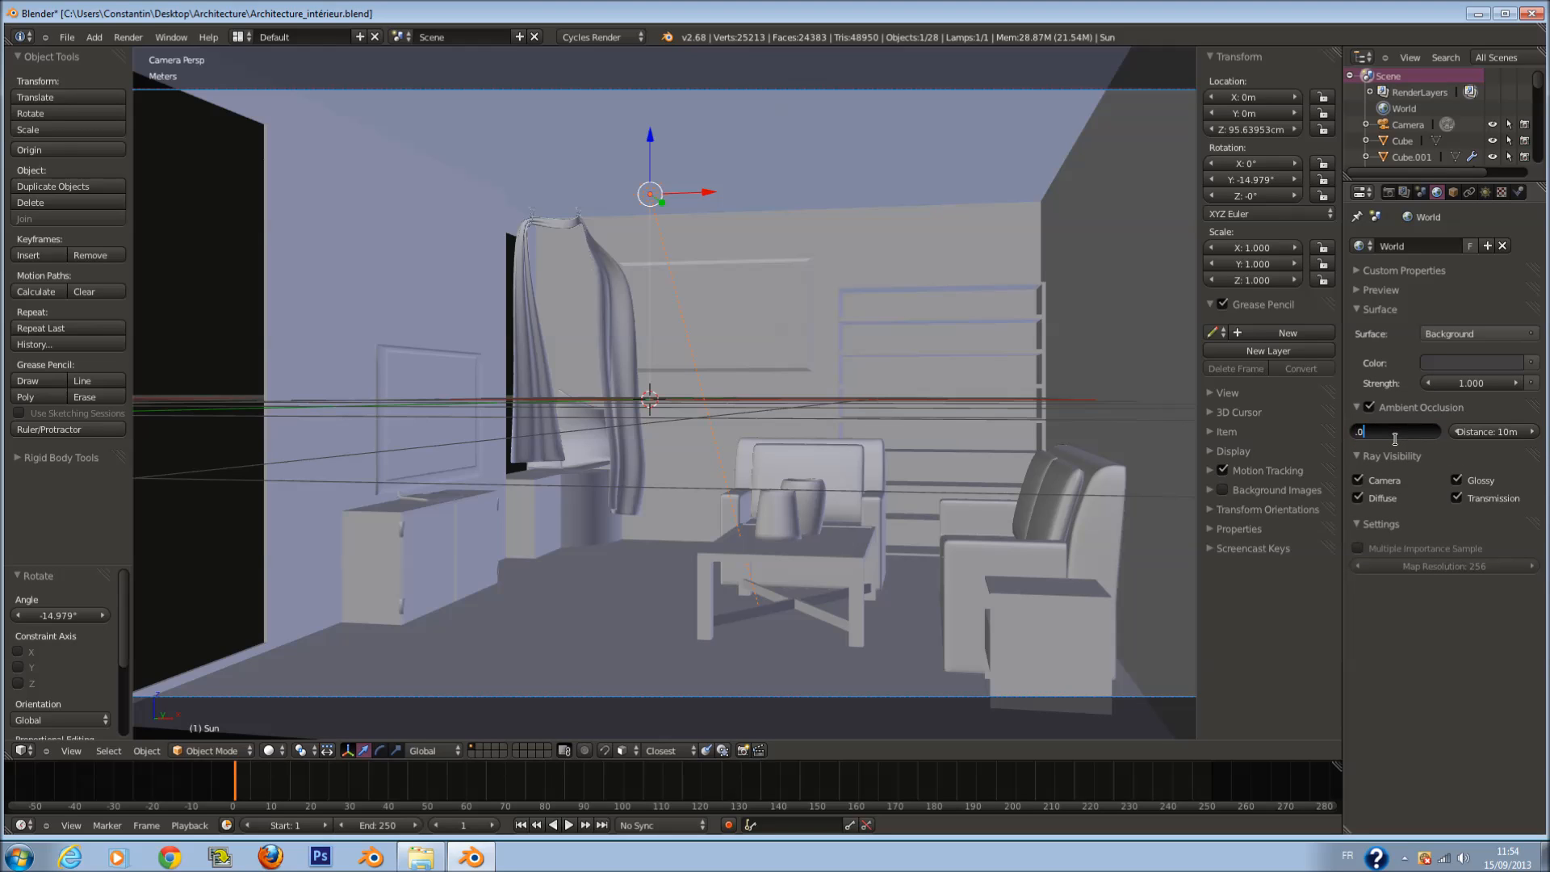
key(BackSpace)
text(2)
key(Return)
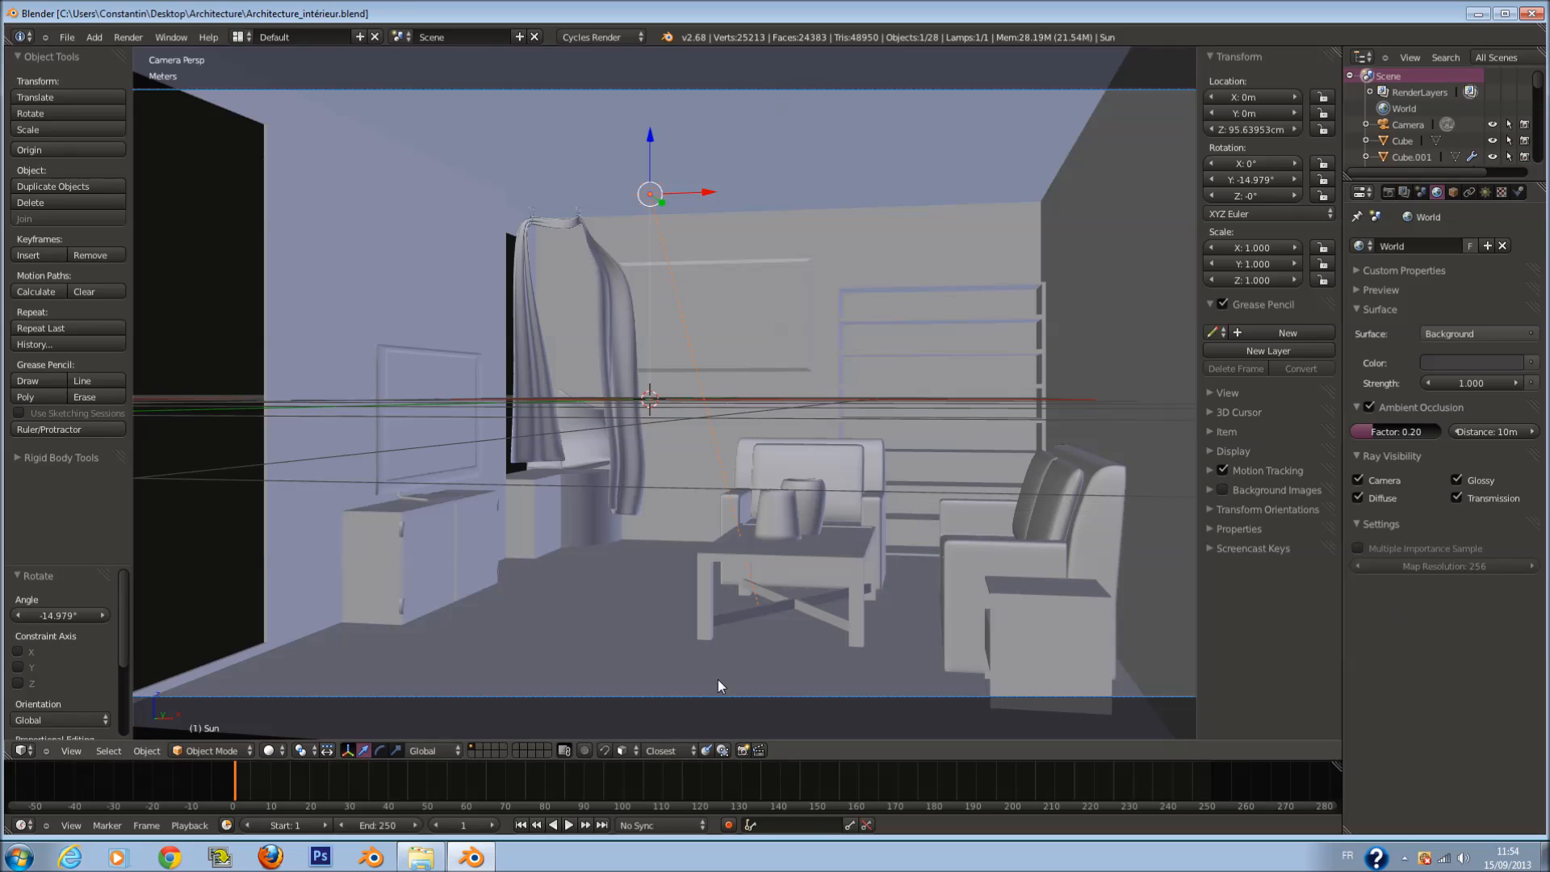
Step: Preview the room in Rendered shading, darken the World background colour to black and save the file
click(273, 751)
click(308, 646)
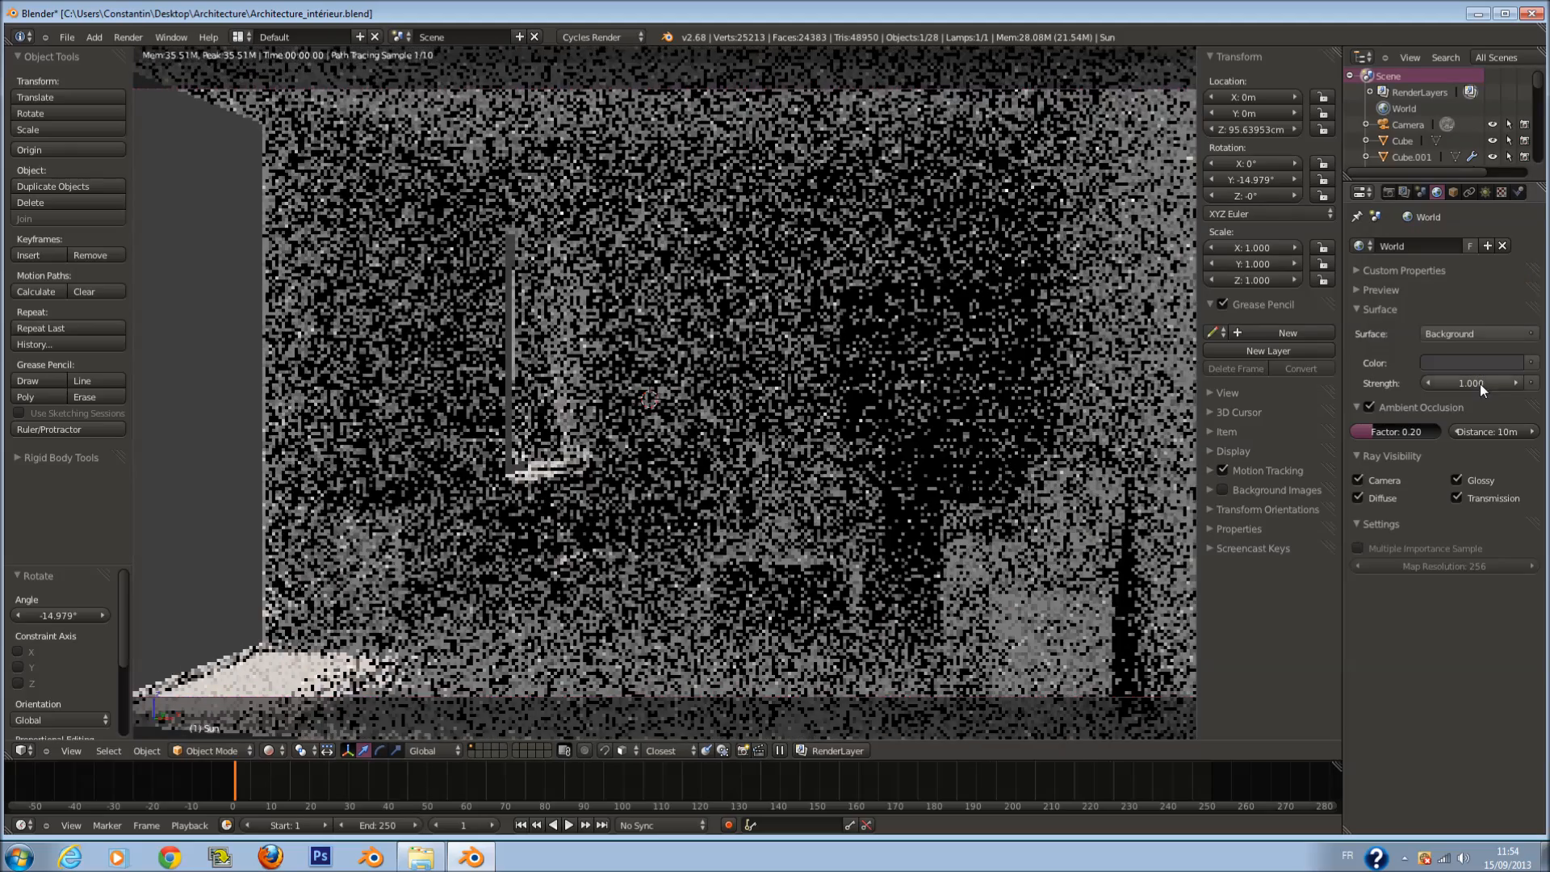
click(1481, 363)
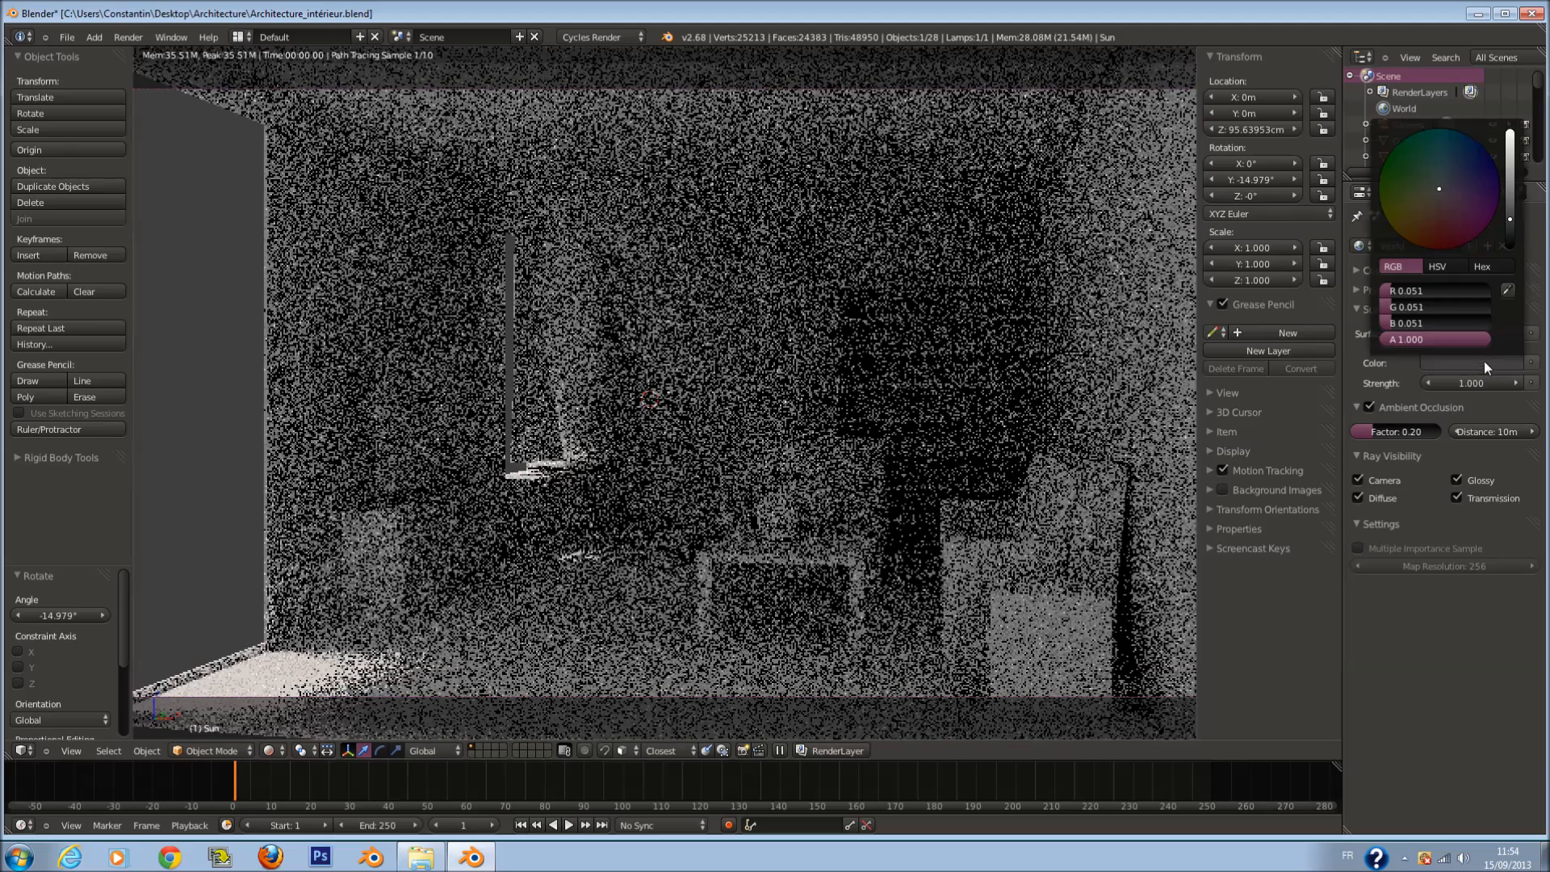
drag(1510, 229, 1514, 272)
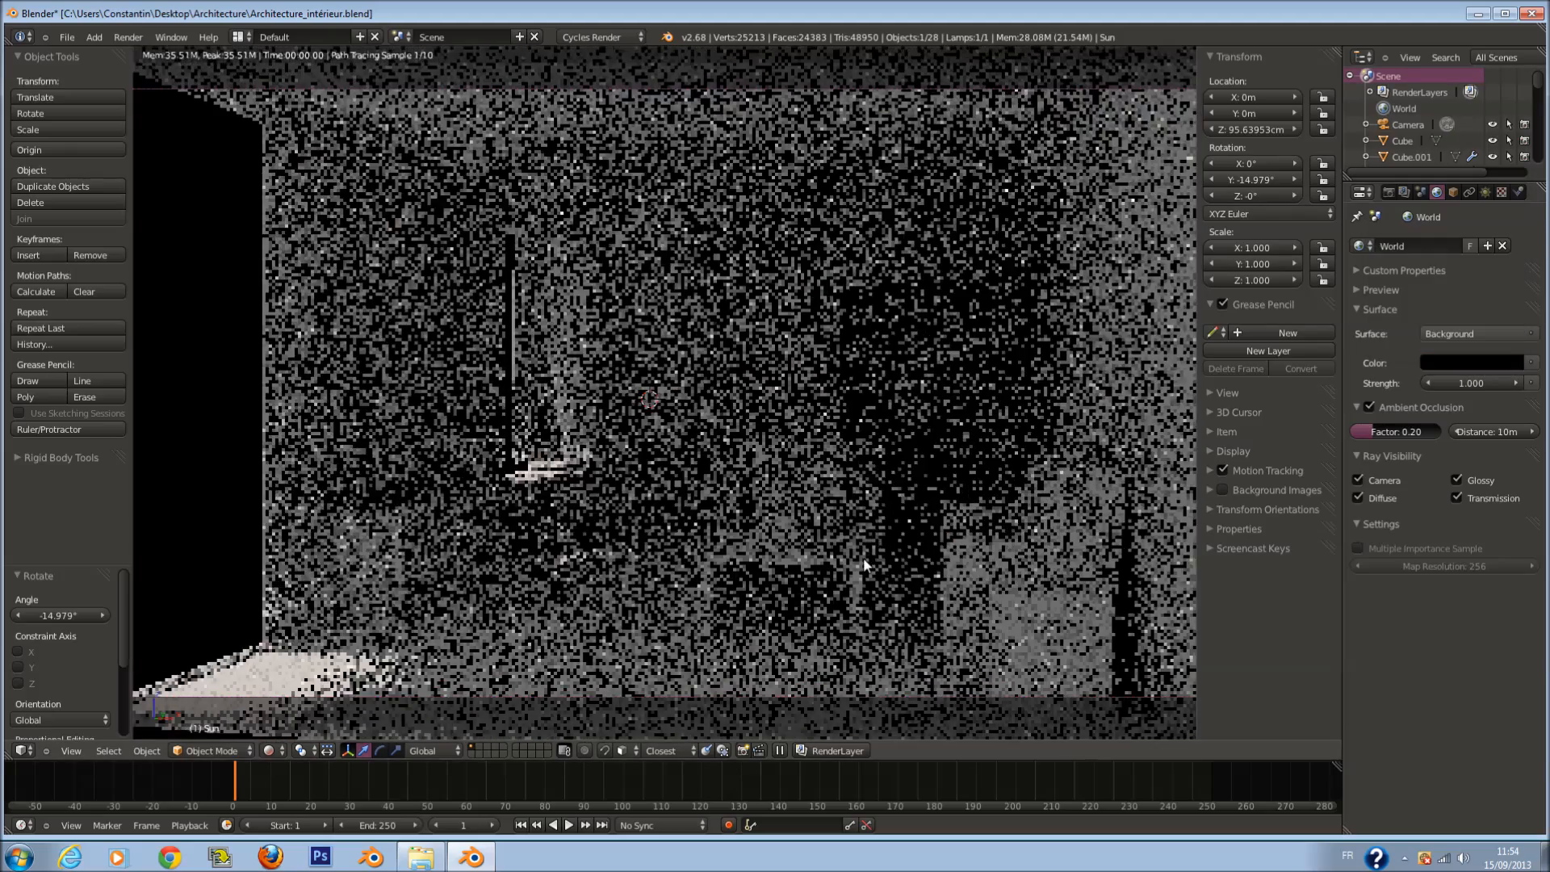
key(ctrl+s)
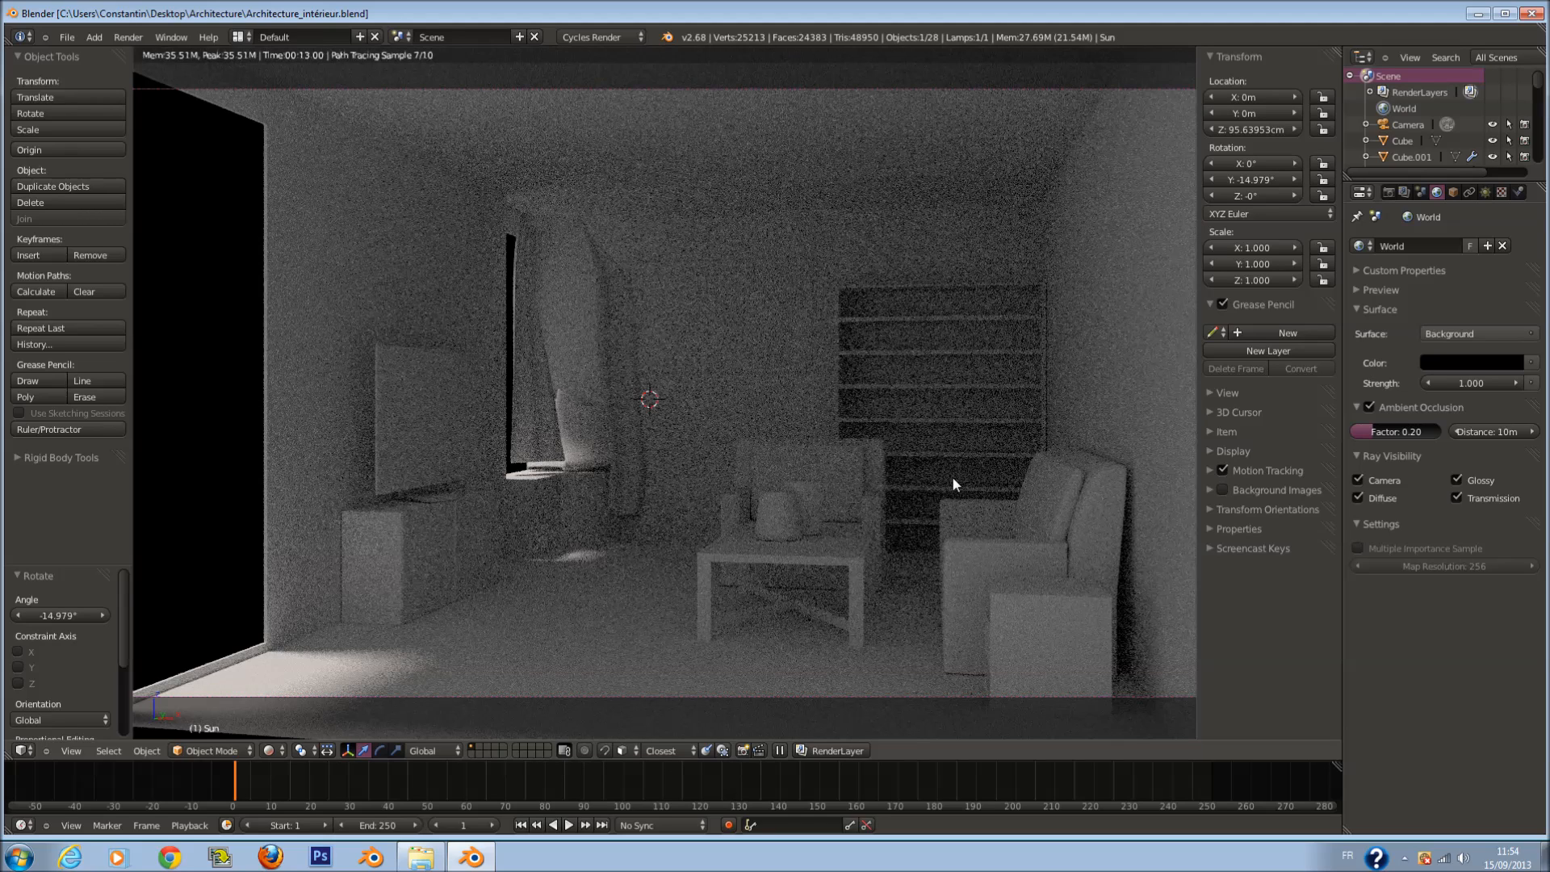
Step: Return to Solid shading and give the small cube-shaped cabinet beside the sofa a new material named Meuble_en_bois
click(269, 751)
click(288, 699)
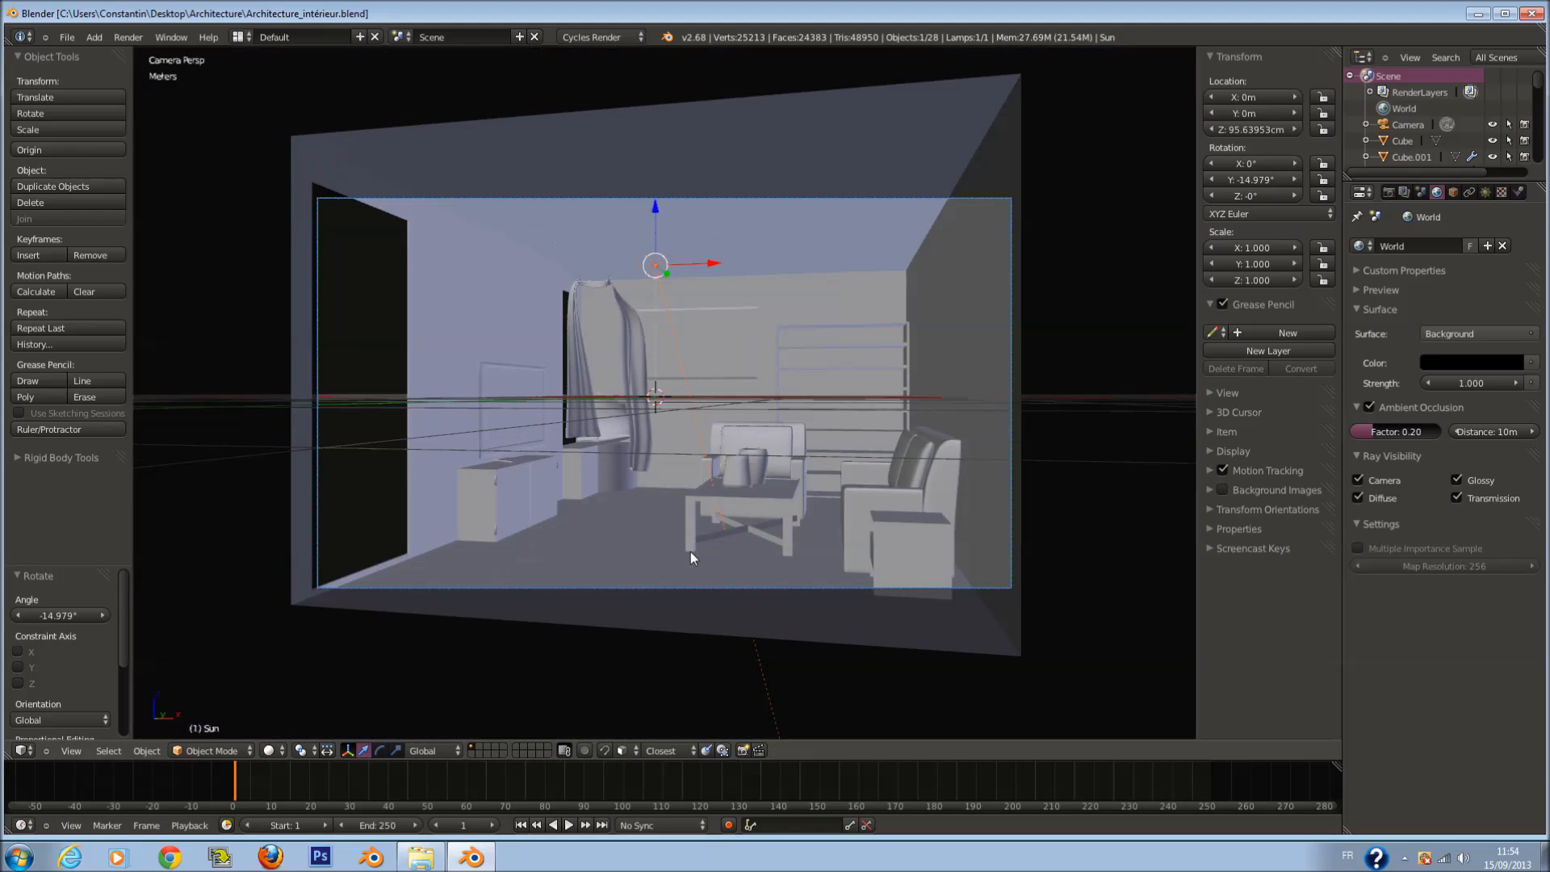
middle_drag(741, 428, 768, 460)
middle_drag(714, 506, 765, 475)
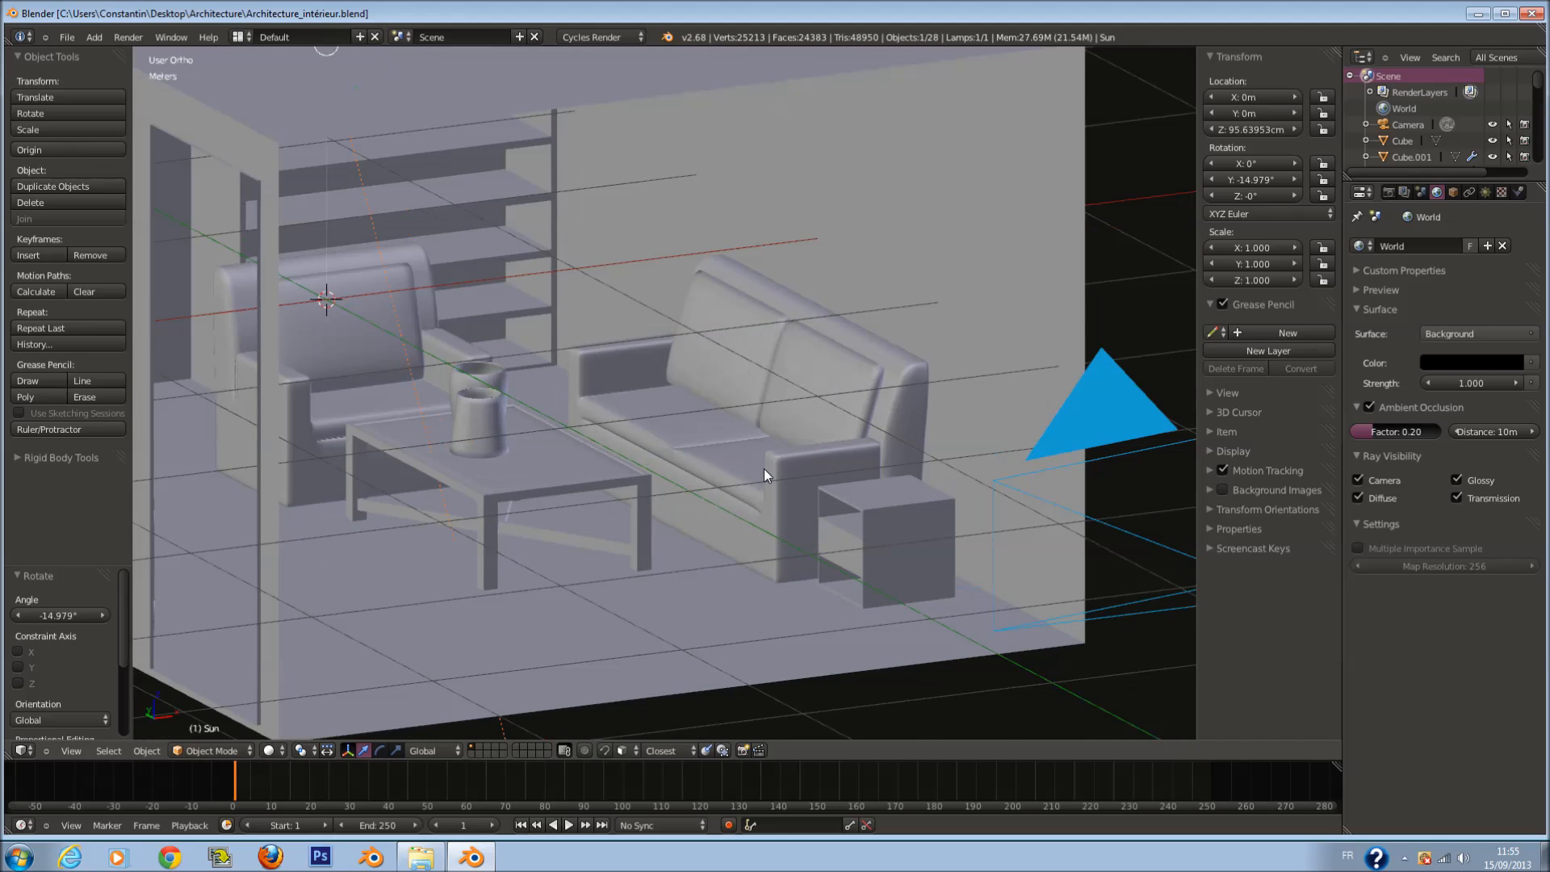
right_click(899, 538)
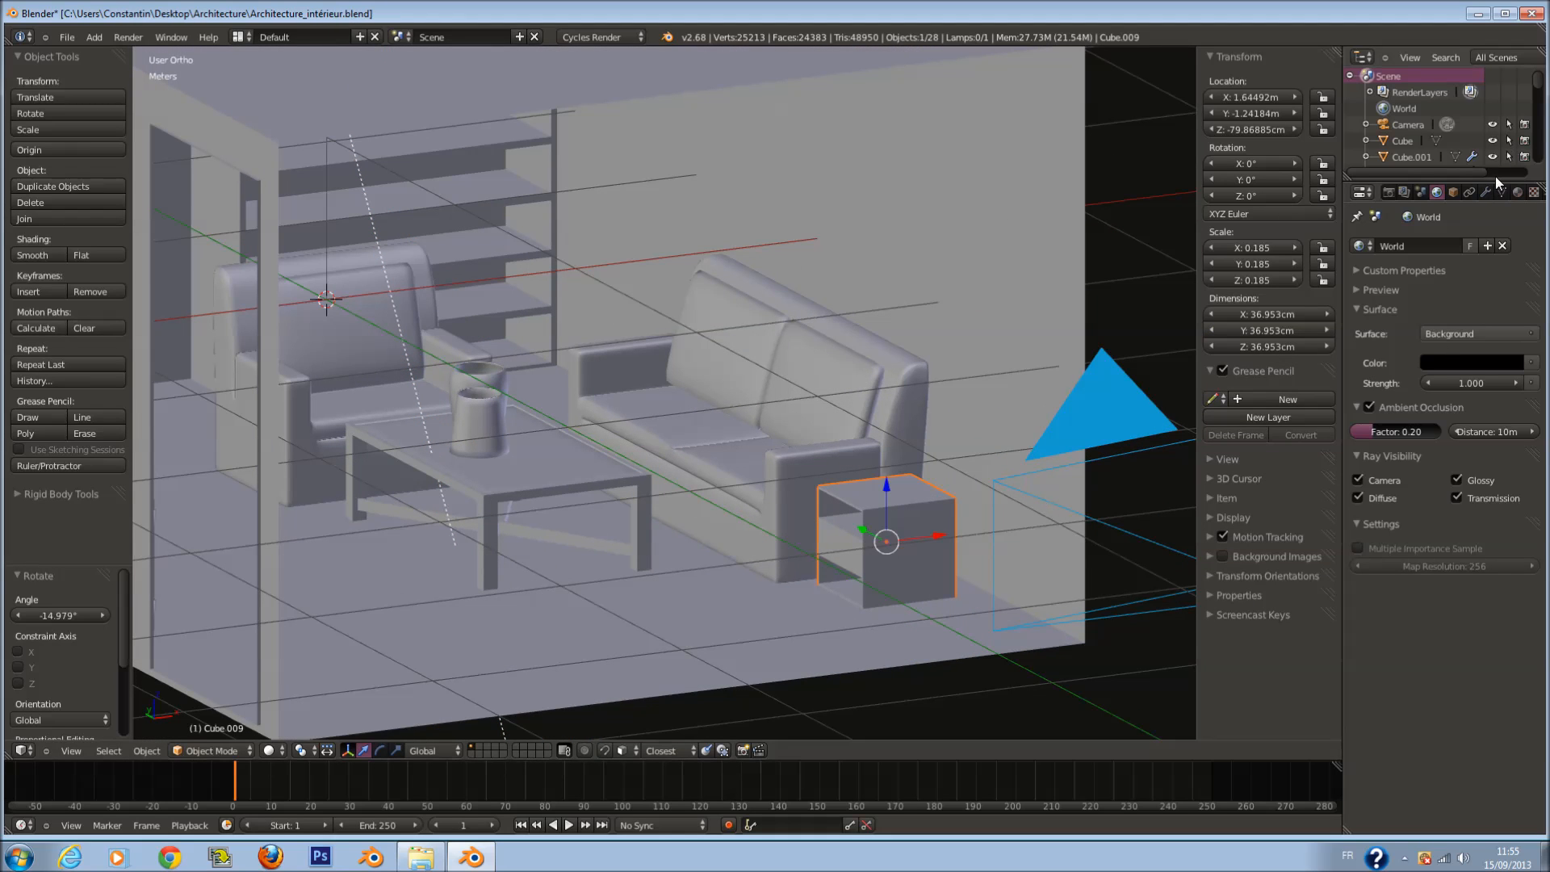
click(1516, 194)
click(1414, 299)
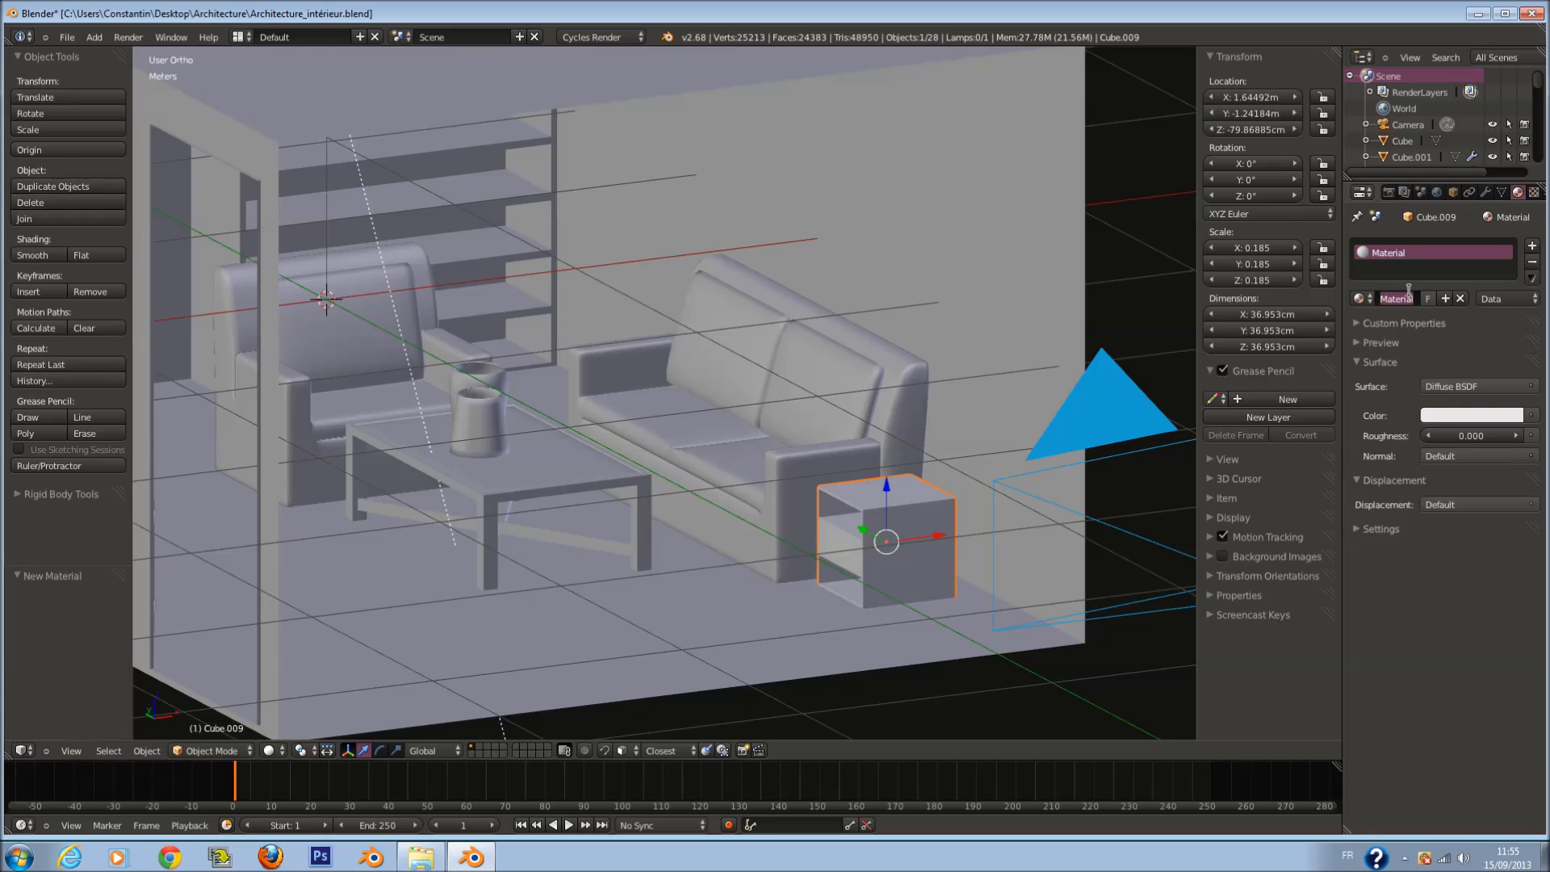
text(mEUble_en_bois)
key(Return)
Step: Select the cabinet's whole mesh in Edit Mode and split the 3D view to open a UV/Image Editor beside it
key(Tab)
key(a)
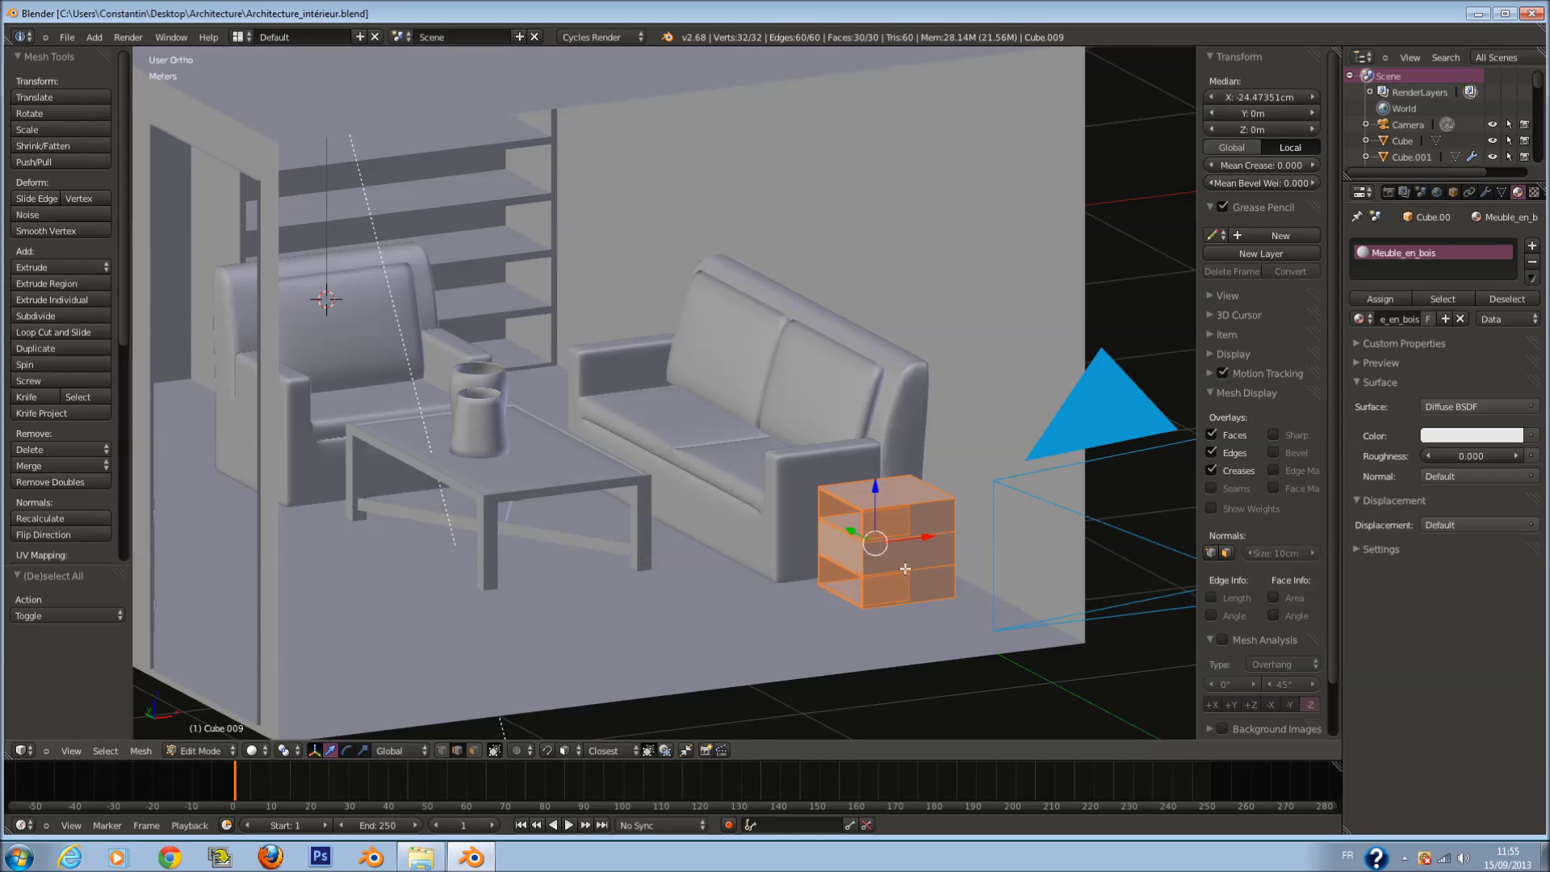
key(n)
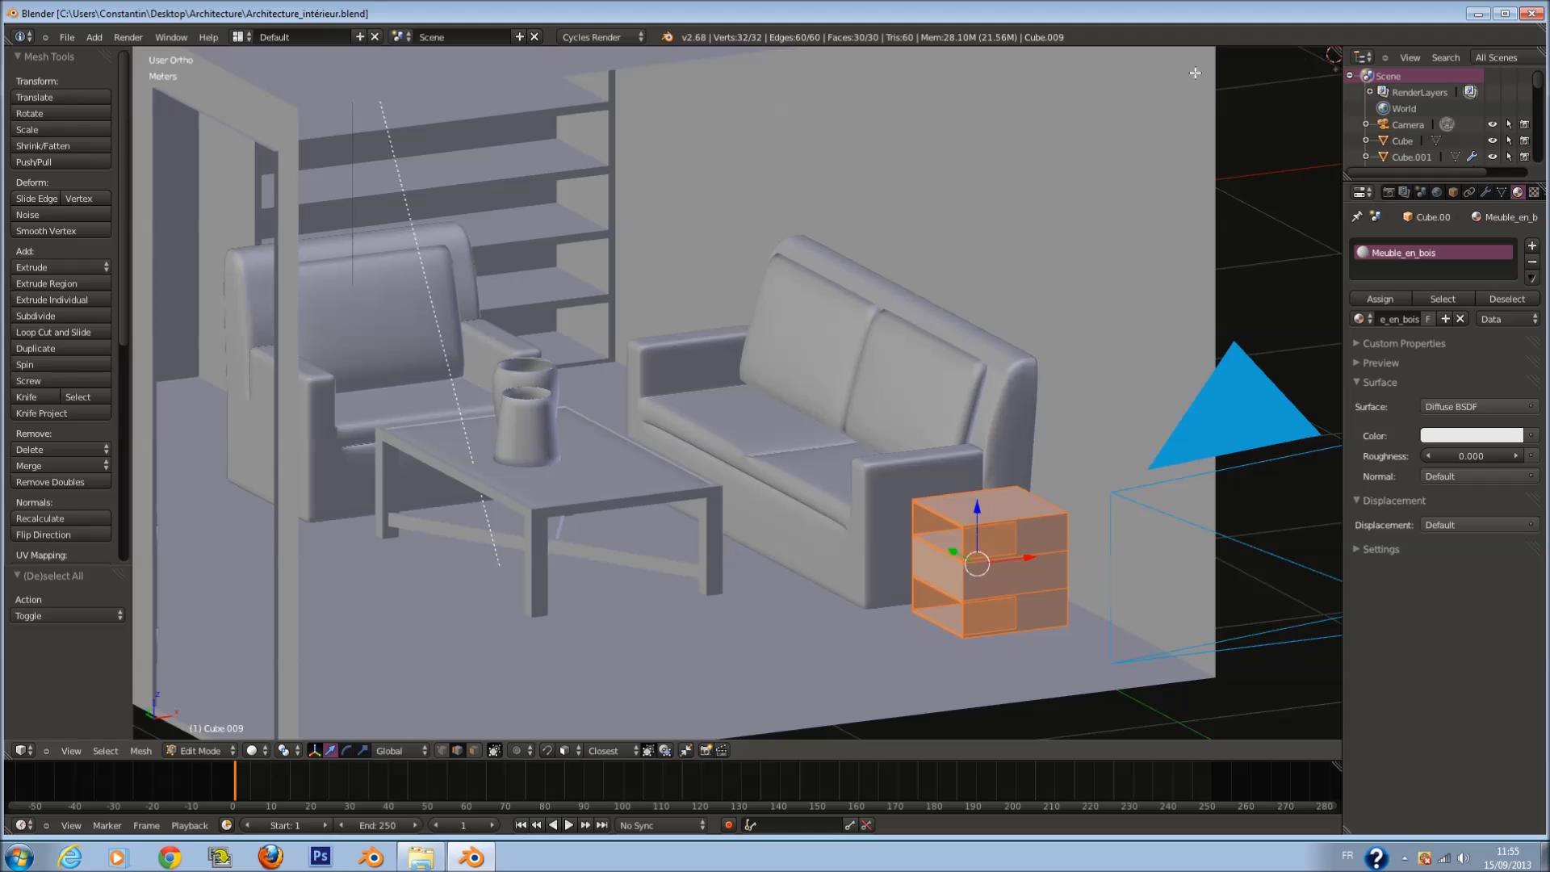
drag(1337, 50, 730, 686)
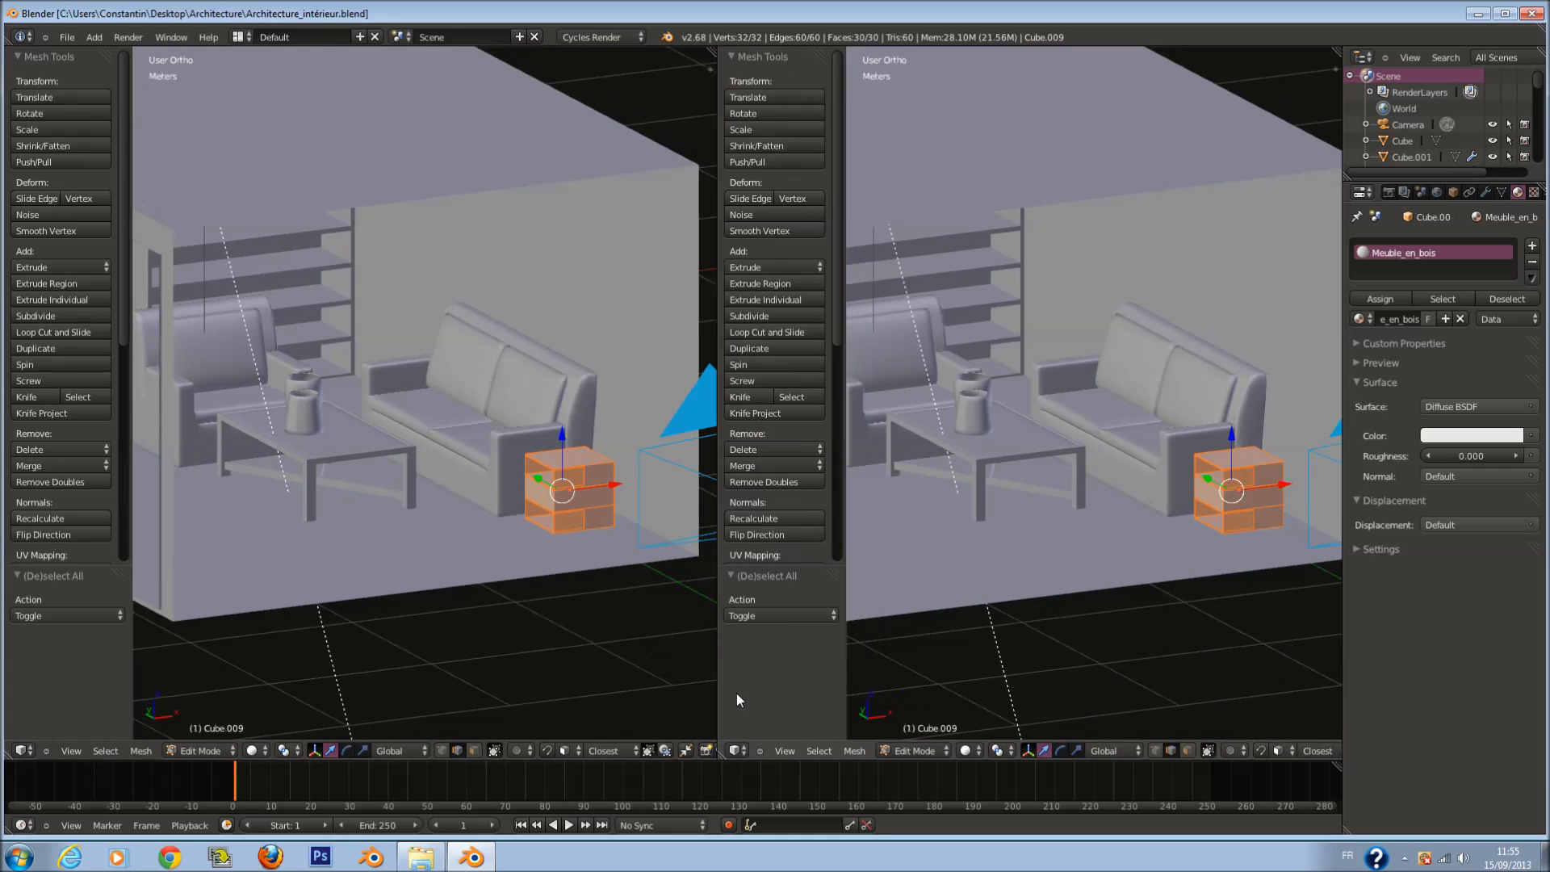
click(740, 753)
click(796, 628)
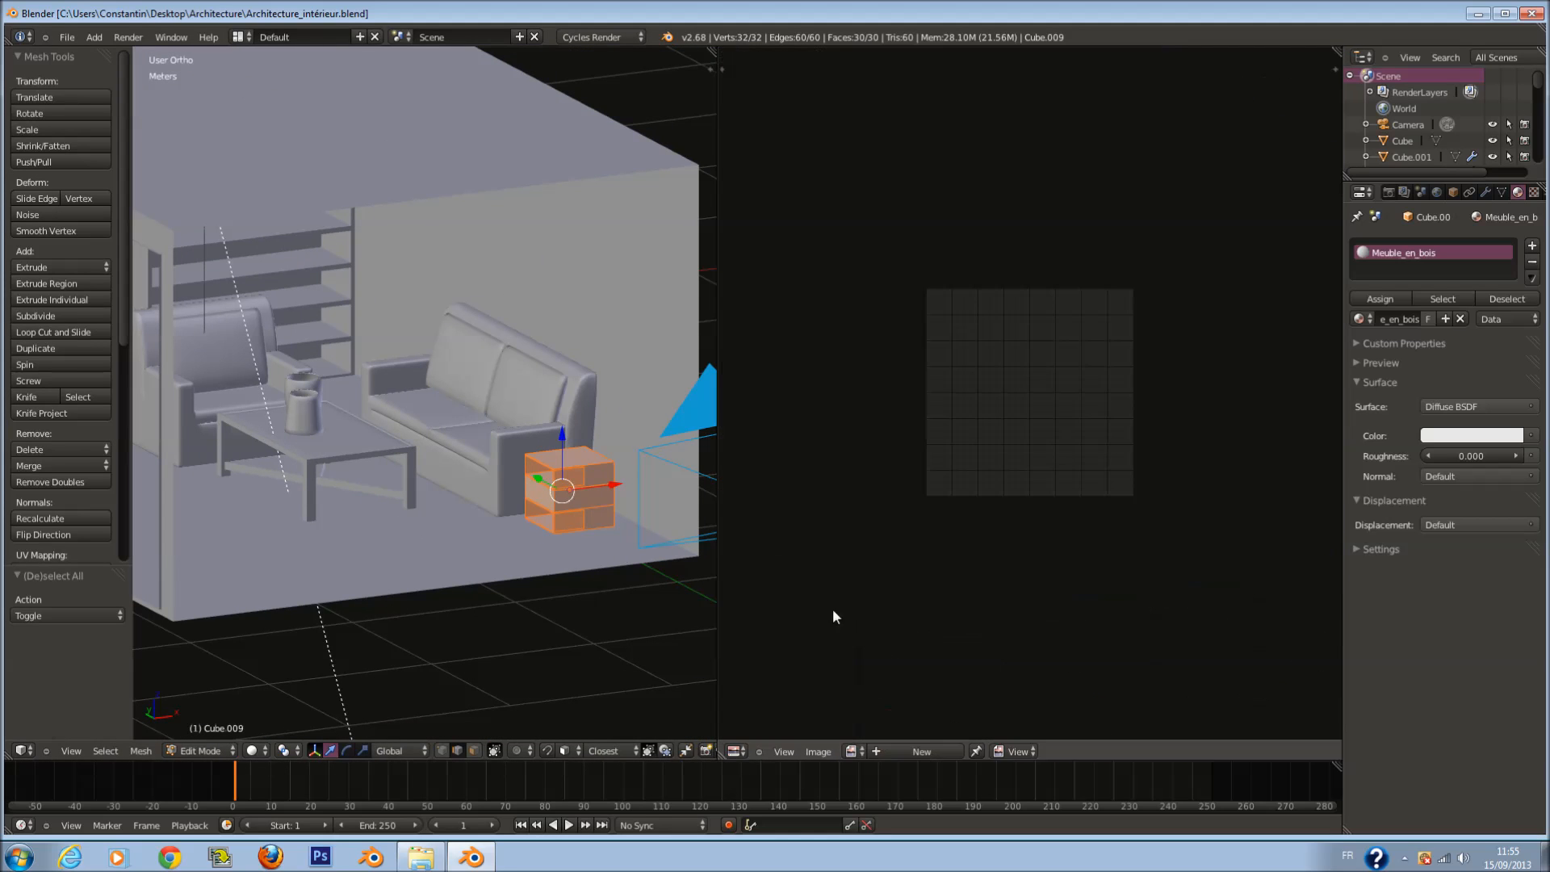
Step: Try mapping the cabinet's UVs with Project from View (Bounds), followed by a plain Unwrap
key(u)
click(581, 695)
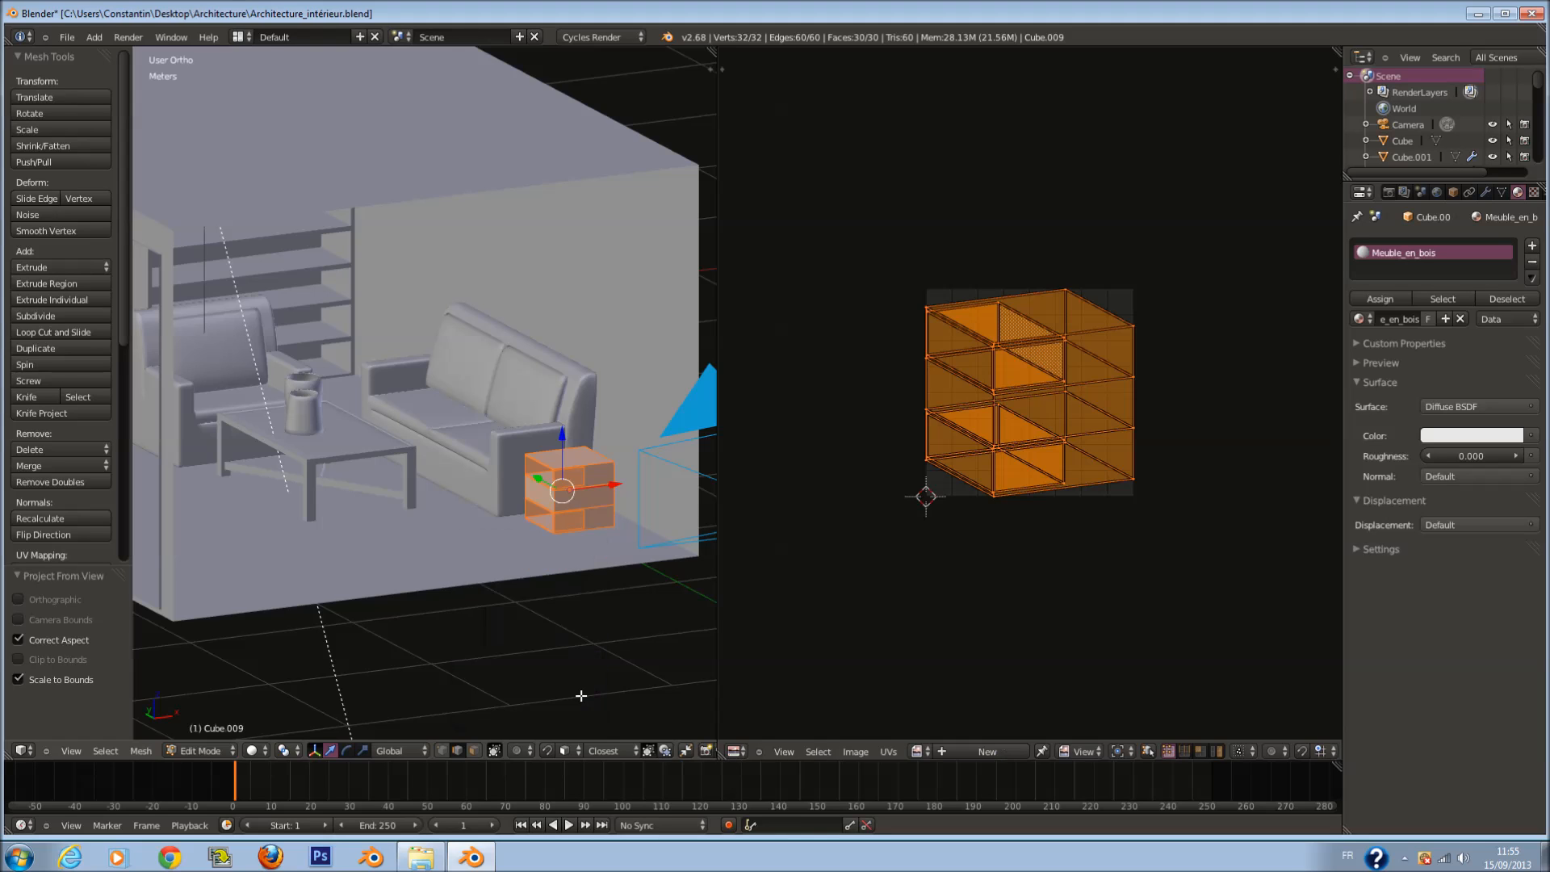
key(u)
click(594, 483)
Step: Try remapping the cabinet's UVs with Follow Active Quads using the Length Average edge mode
key(u)
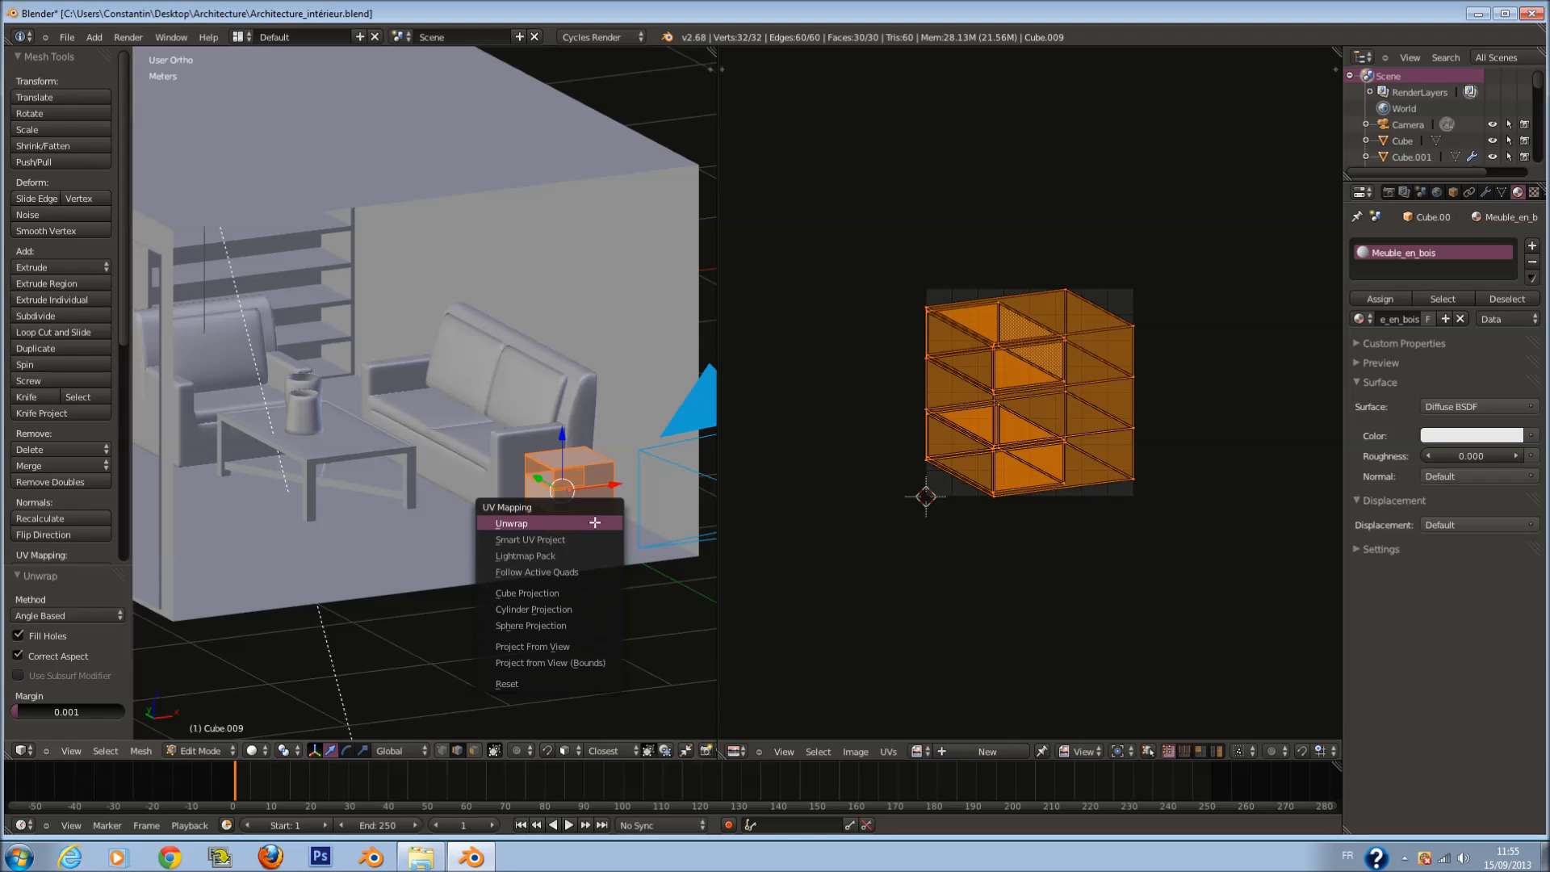
click(595, 570)
click(604, 612)
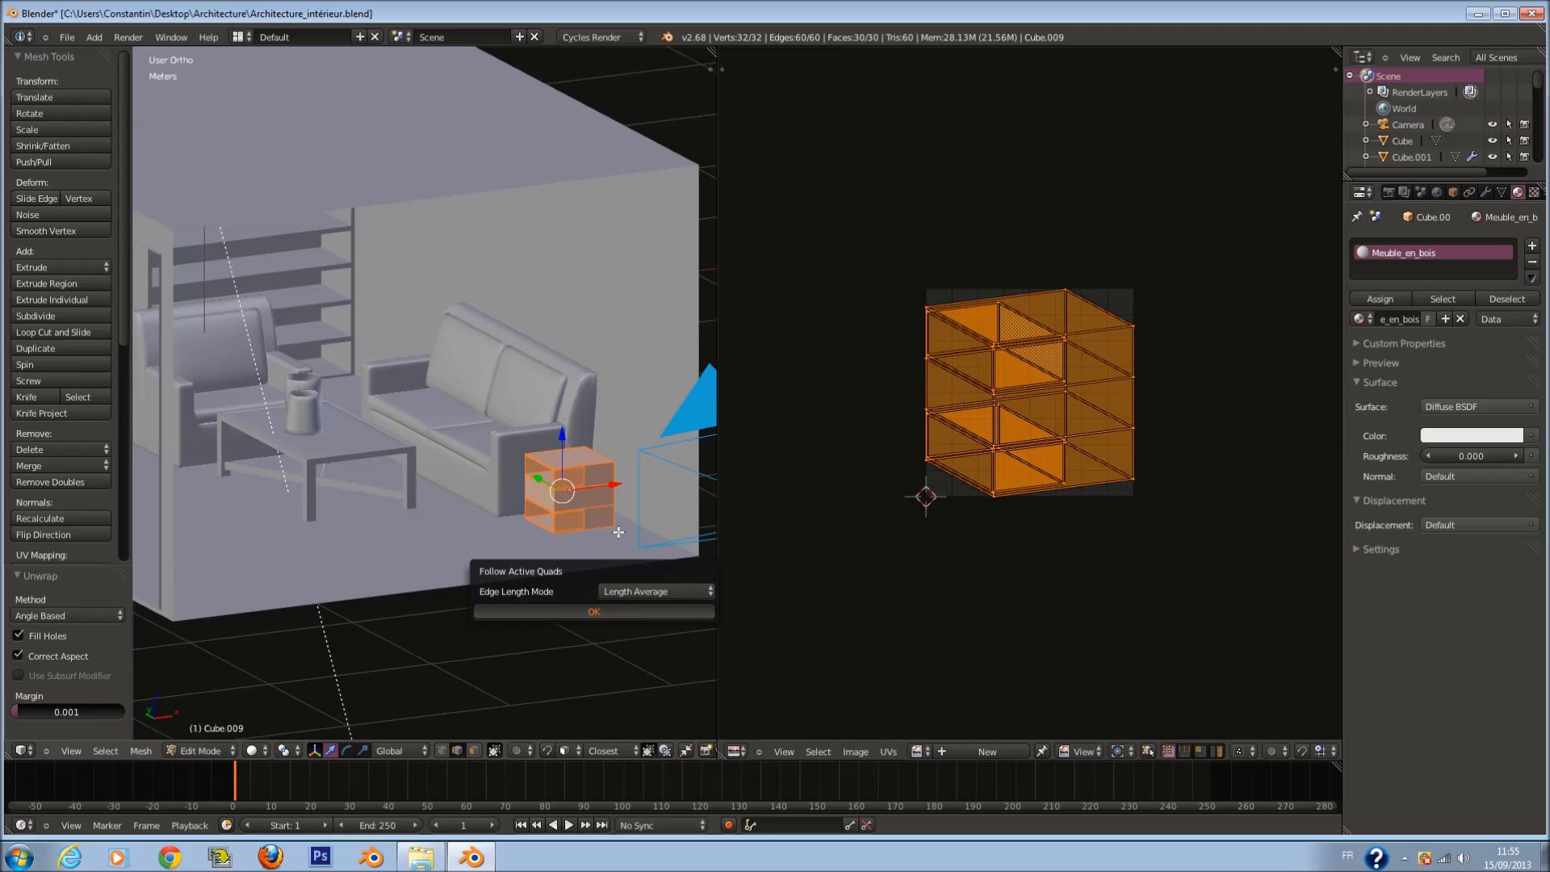
key(Return)
Step: Lightmap Pack the cabinet's selected faces with image size 512, pack quality 12 and margin 0.10
key(u)
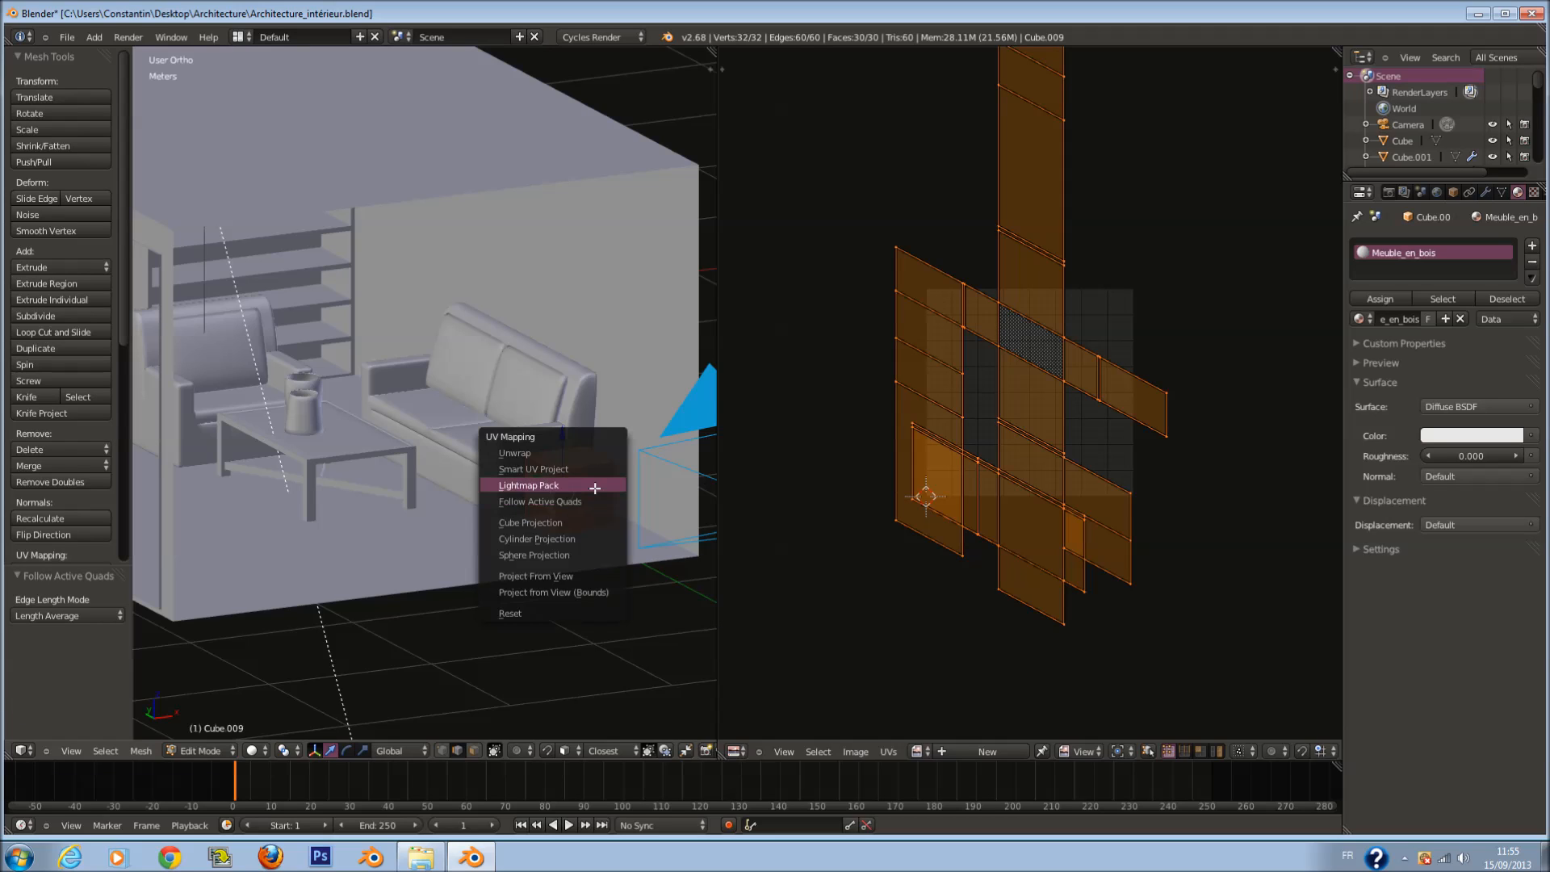
click(595, 484)
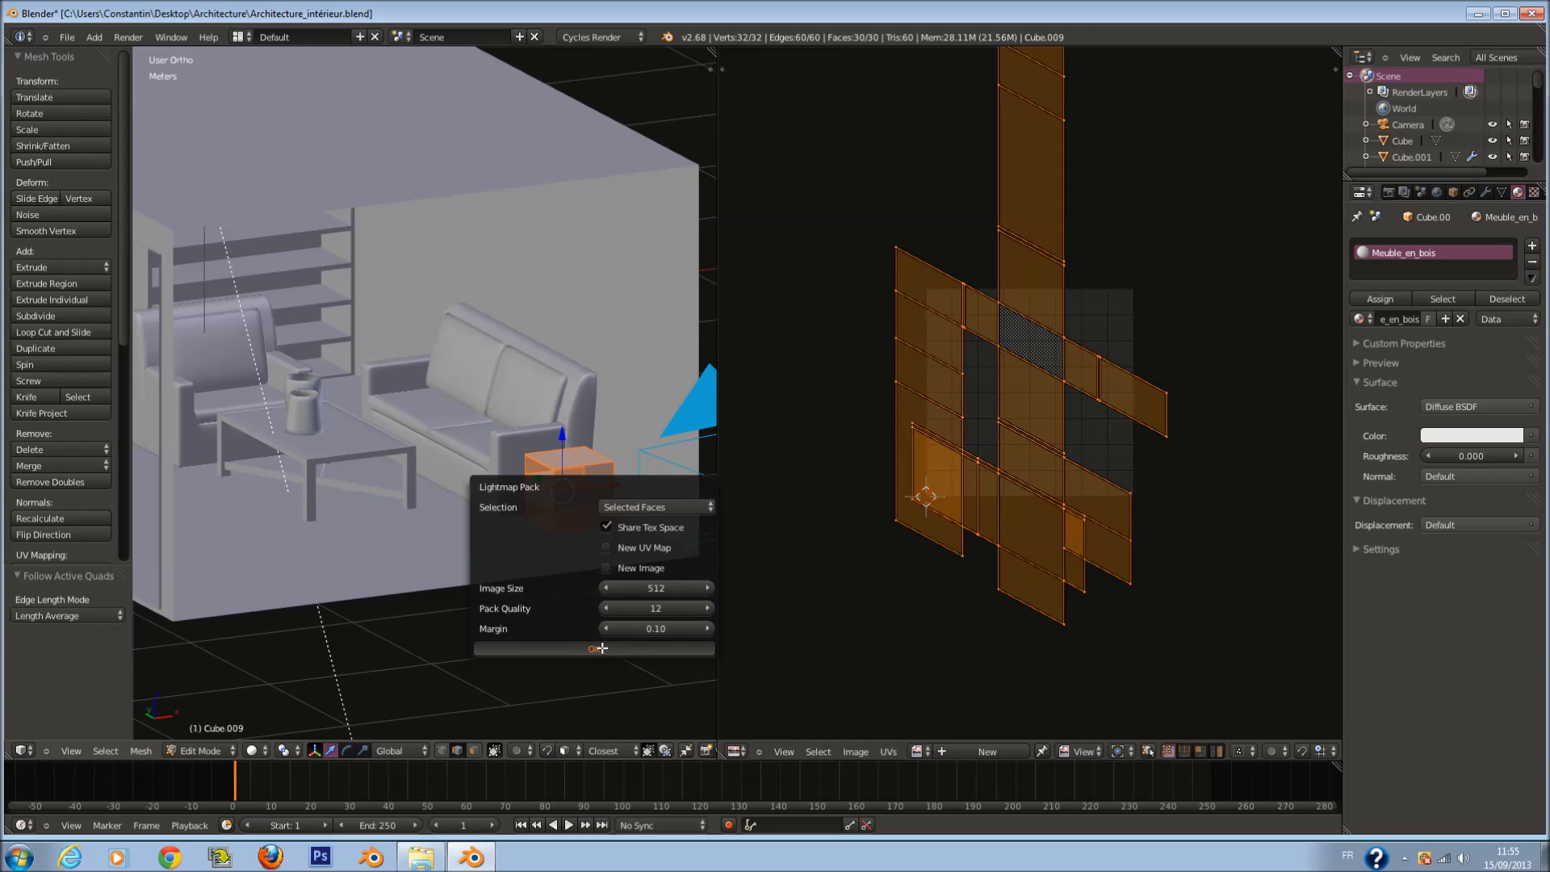
key(Return)
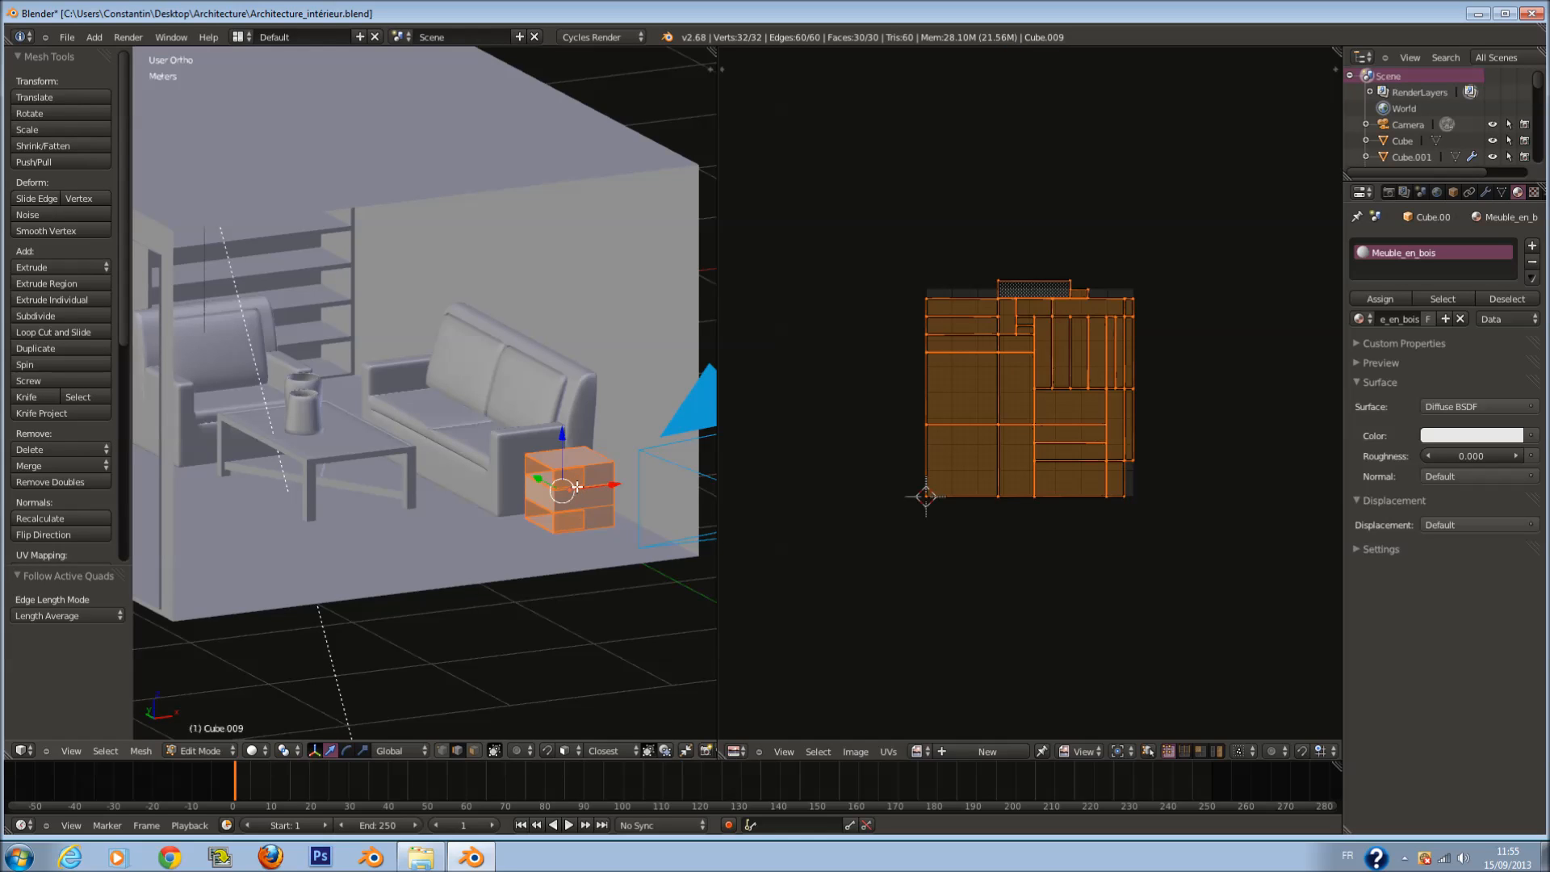
Step: Unwrap the small wooden cabinet beside the sofa with Follow Active Quads and move its UV layout over the grid
key(KP_3)
key(KP_1)
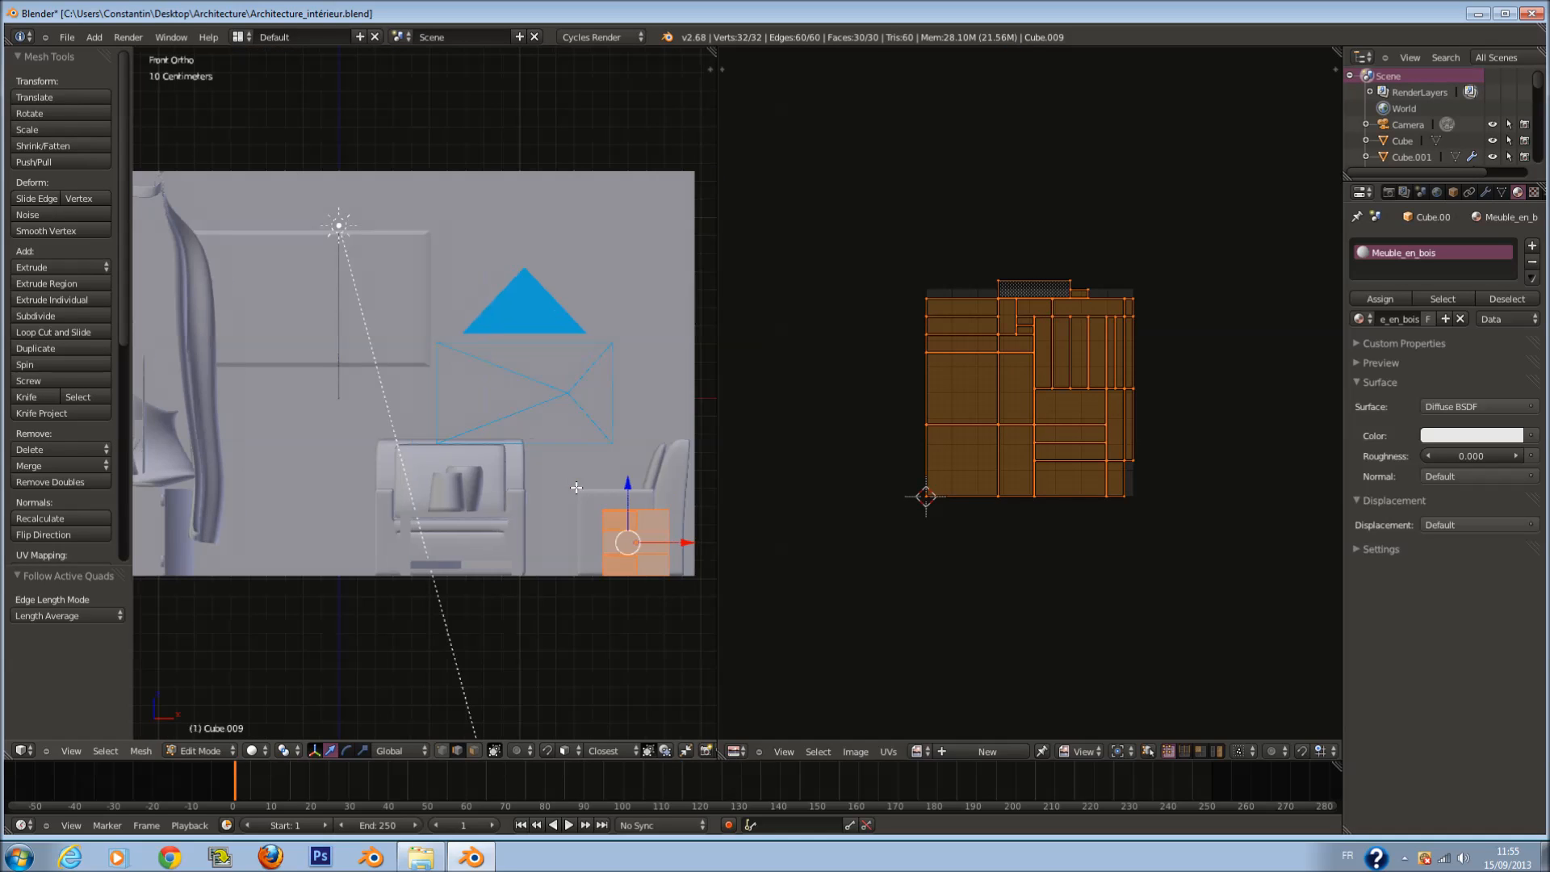
key(u)
key(u)
click(578, 574)
click(578, 595)
key(g)
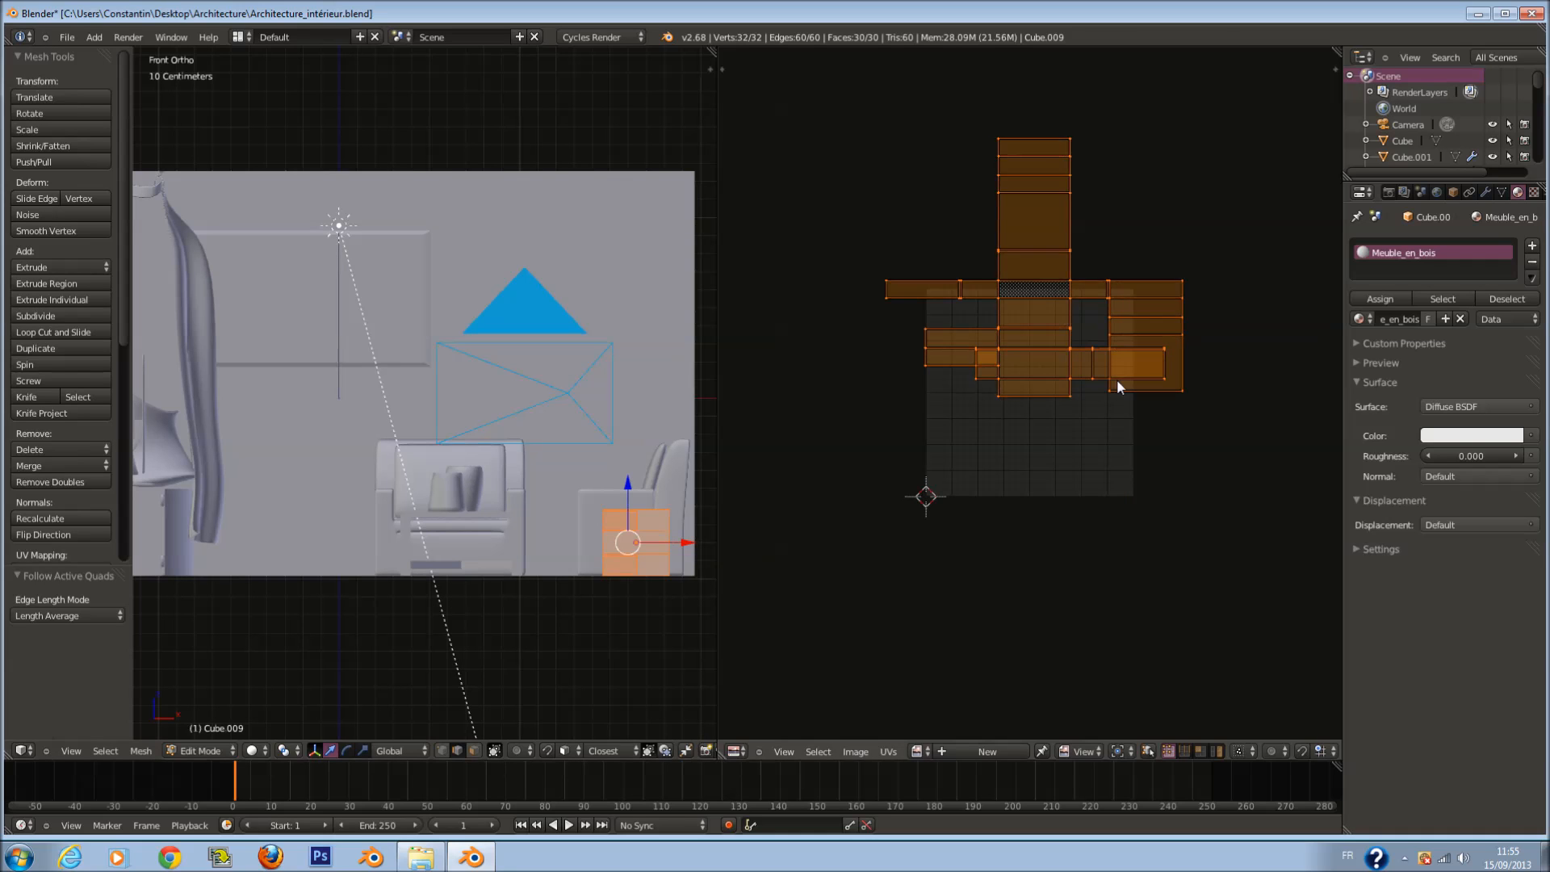
scroll(1171, 339, up, 1)
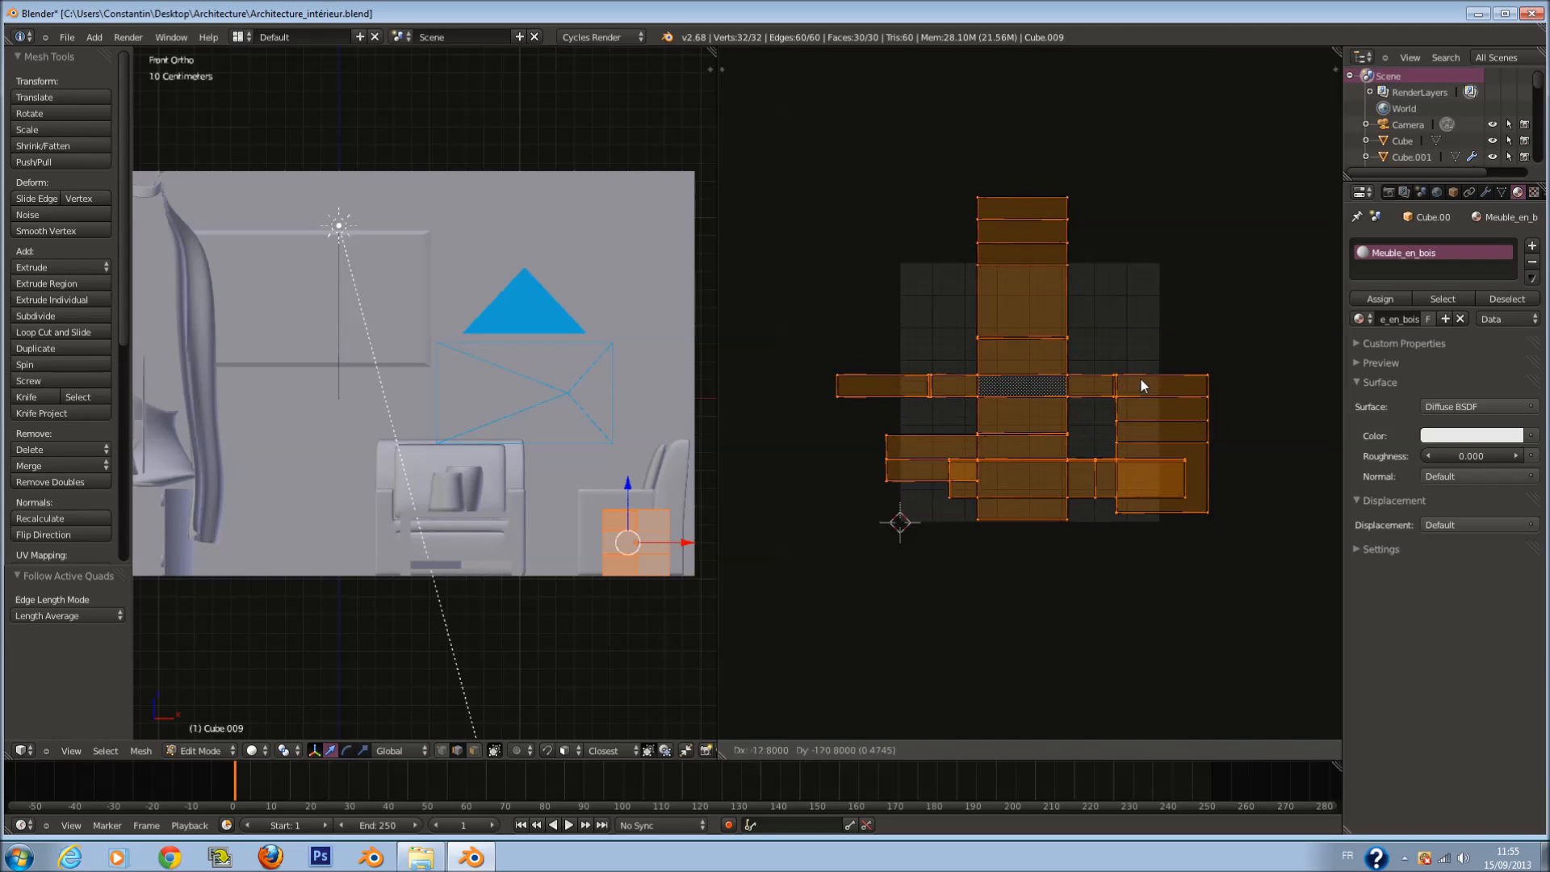
click(1140, 376)
key(Tab)
Step: Create a new material named bibliothèque on the bookshelf against the back wall and save the file
right_click(598, 276)
key(Tab)
key(a)
click(1414, 320)
click(1406, 318)
text(bibli)
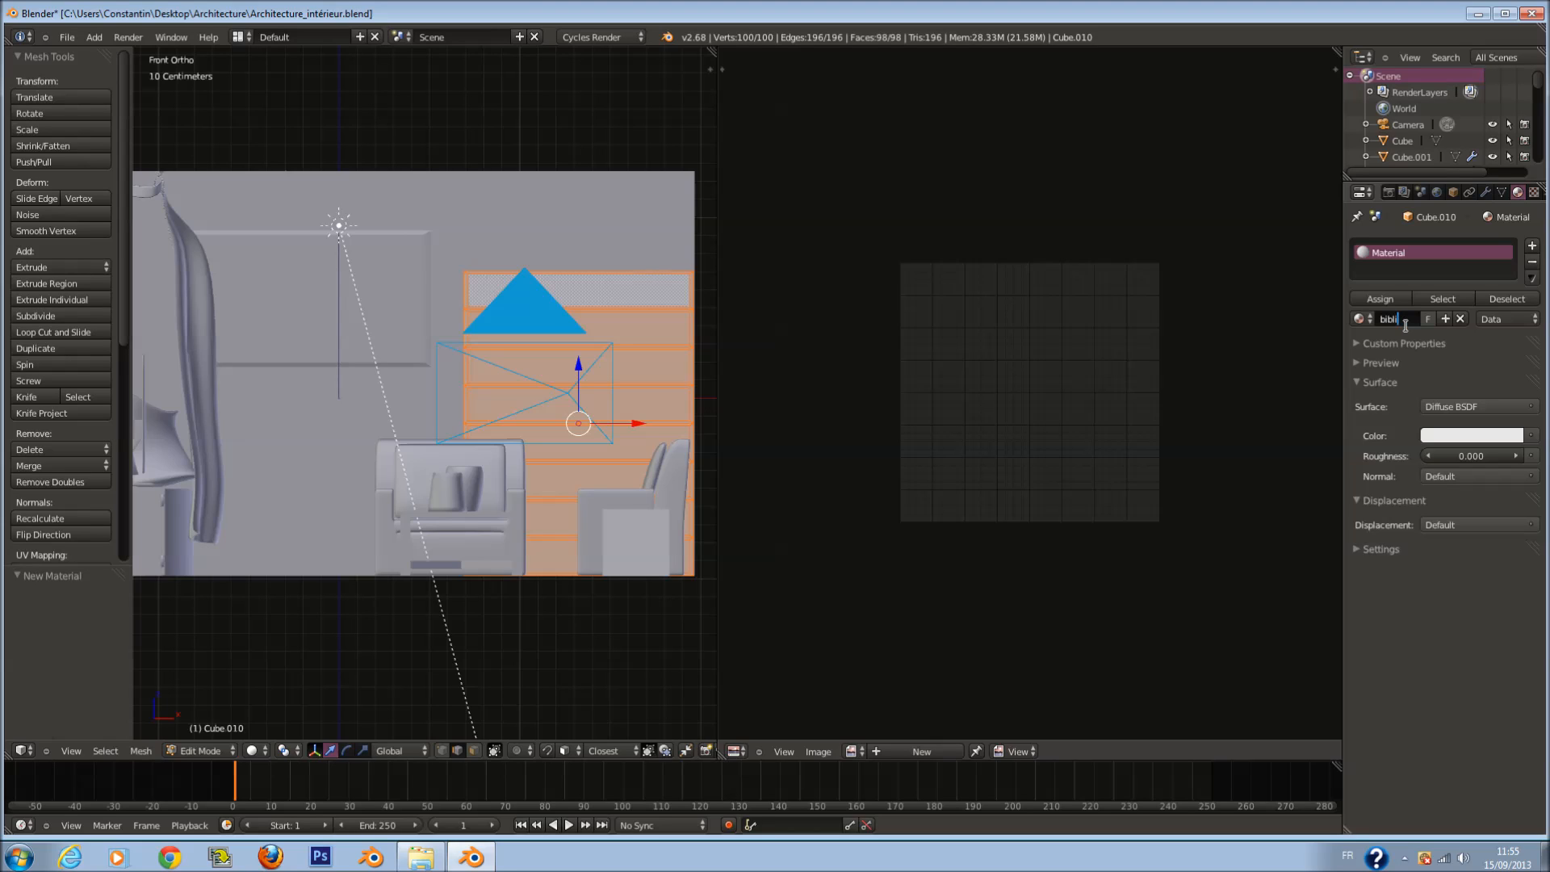
text(othèque)
key(Return)
key(ctrl+s)
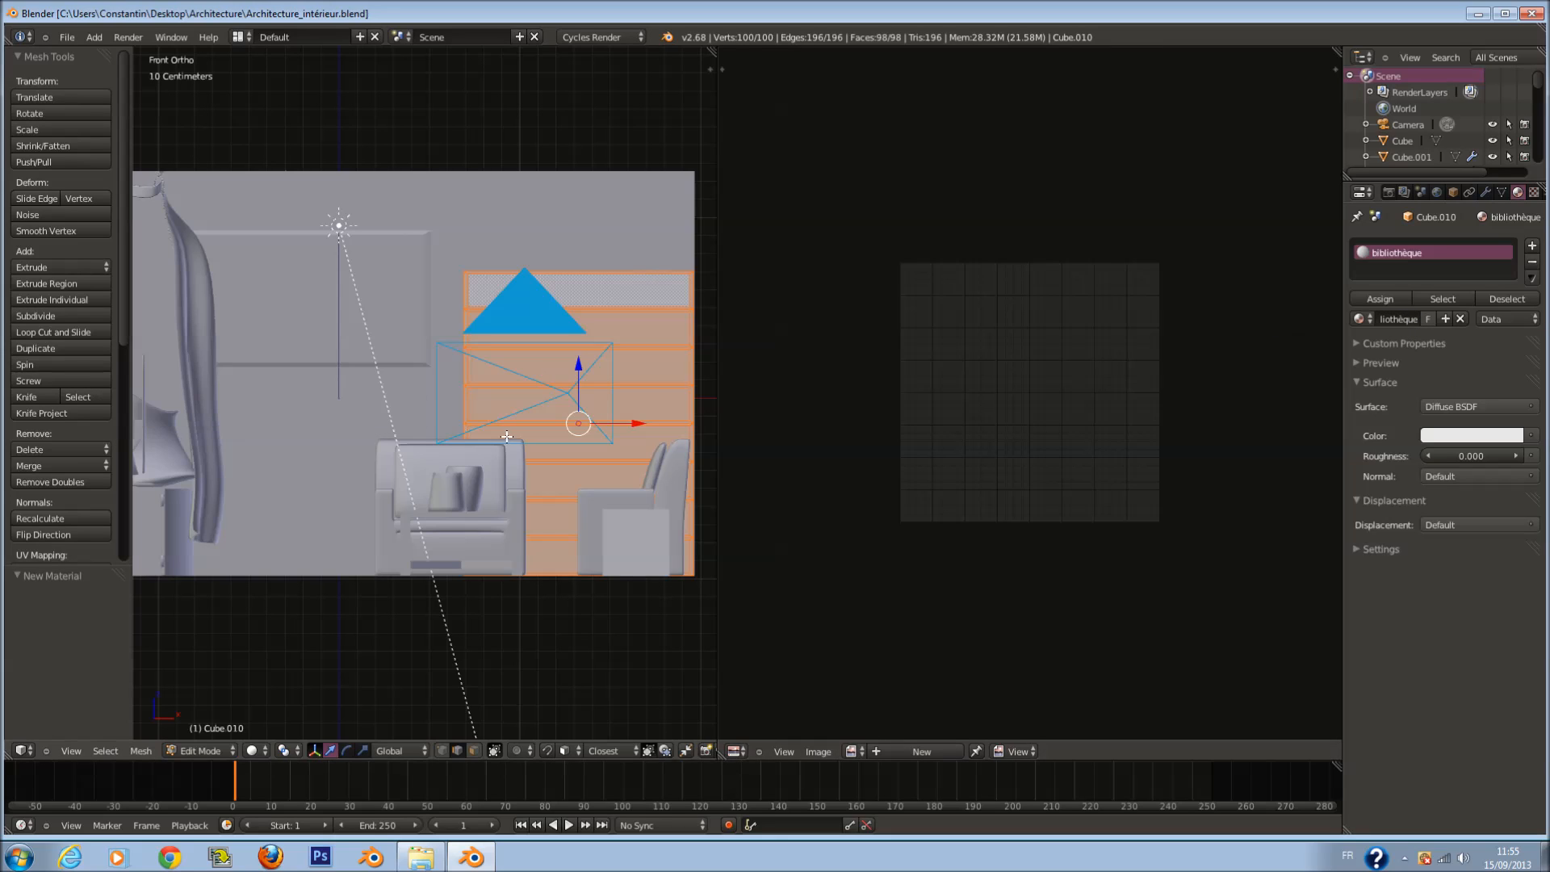
Step: Unwrap the whole bookshelf mesh with Follow Active Quads and save the file
key(u)
click(514, 440)
click(536, 482)
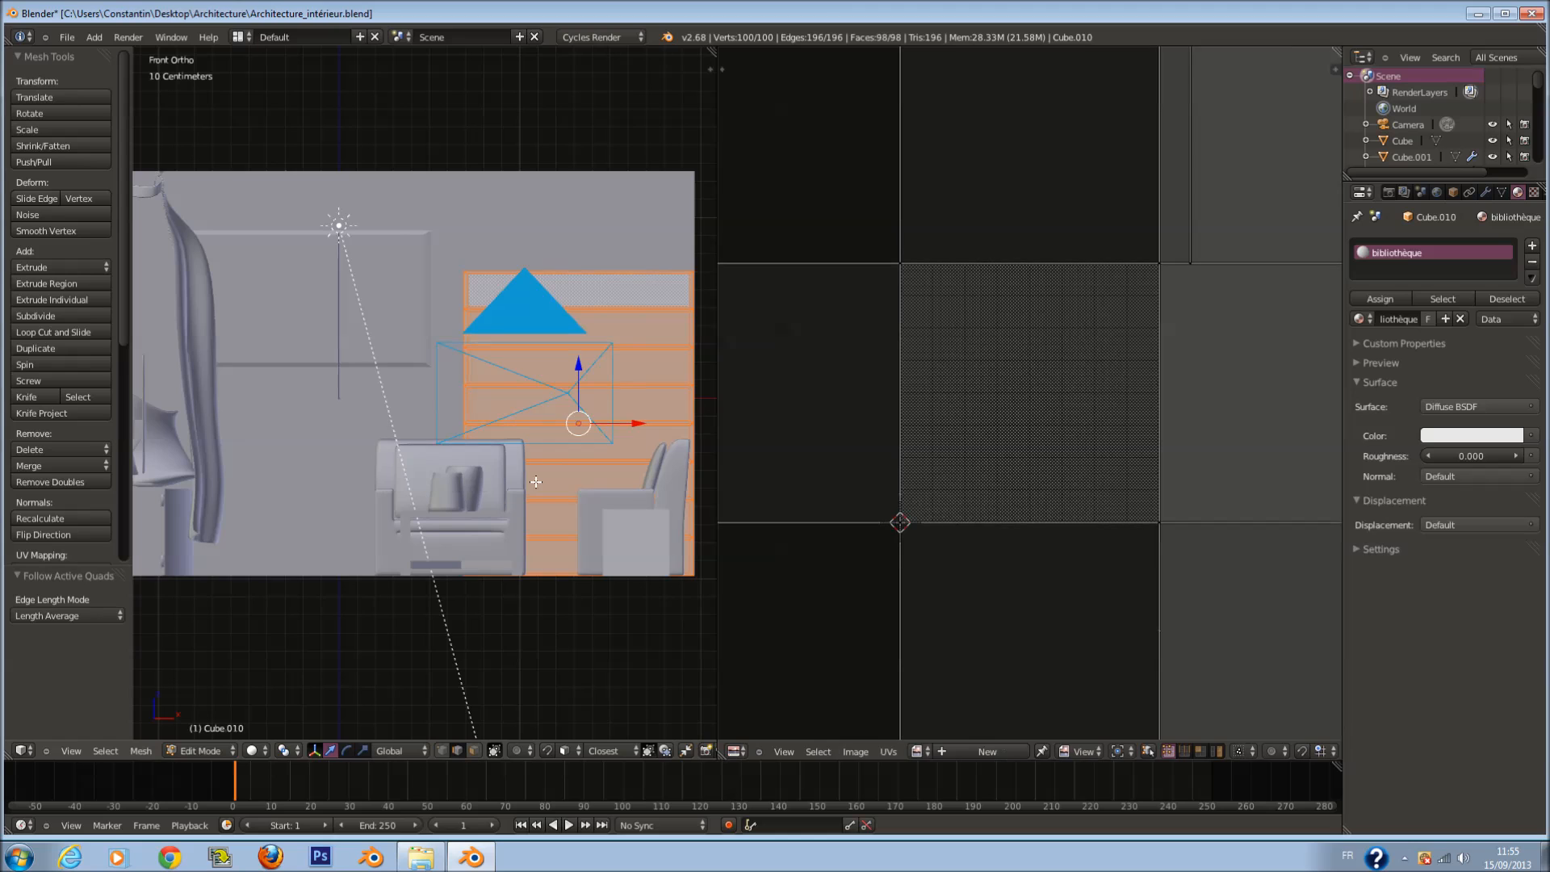
scroll(604, 396, up, 5)
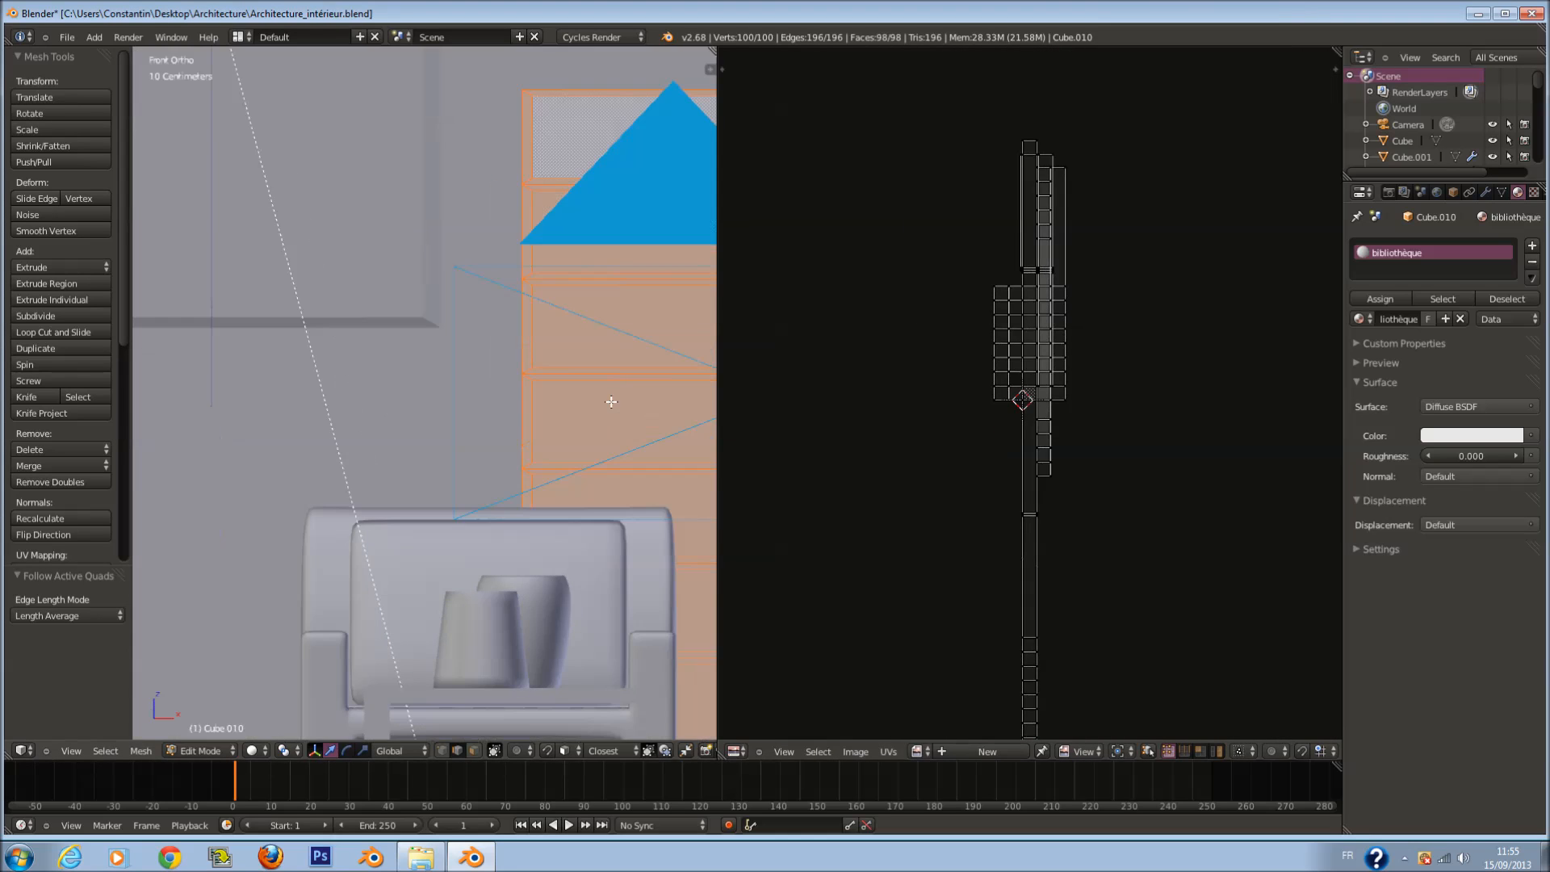
key(Tab)
scroll(530, 383, down, 6)
key(ctrl+s)
click(530, 383)
Step: Map the entire picture frame on the back wall from the front view with Project from View (Bounds)
ctrl+scroll(514, 373, down, 3)
right_click(485, 322)
scroll(485, 322, up, 2)
key(Tab)
key(a)
key(u)
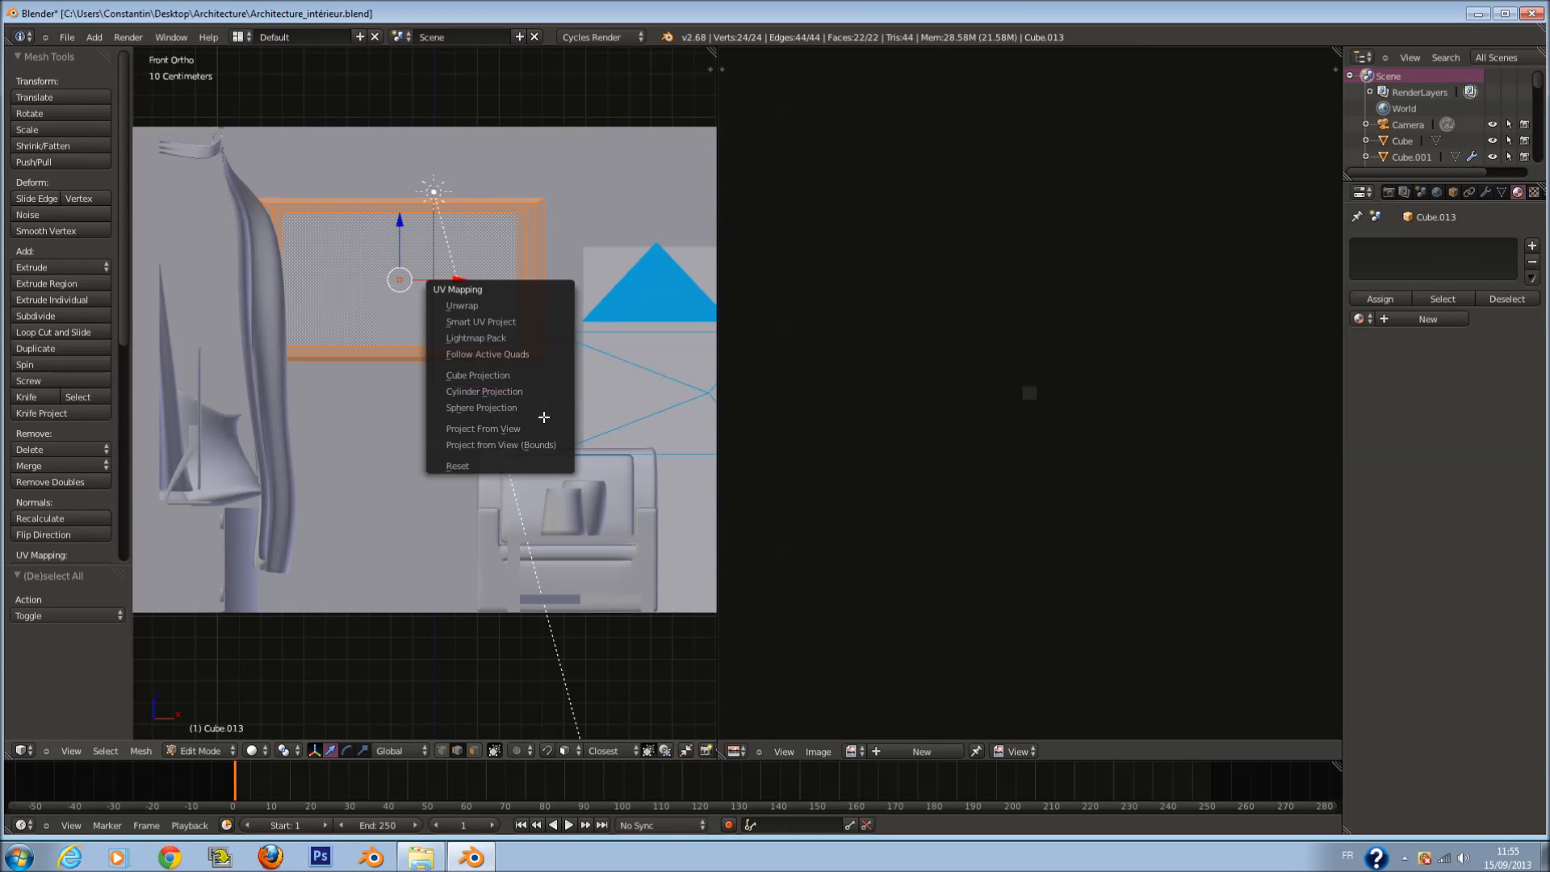
click(549, 444)
Step: Move the wall picture about -1.62 cm along Y in the right view and rotate it about -1.83°
key(KP_3)
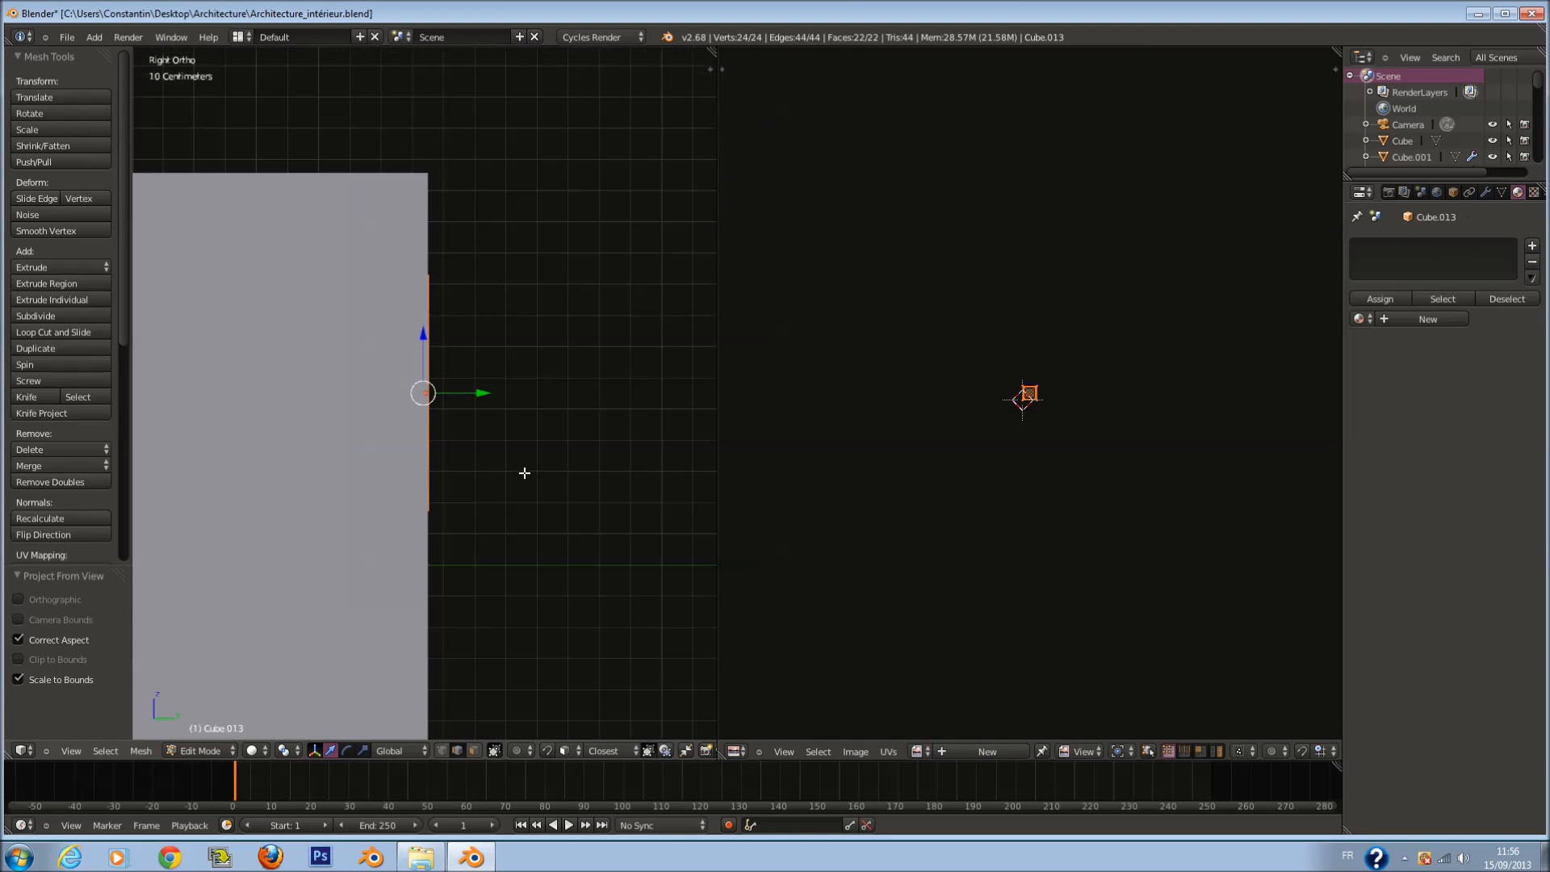
key(Tab)
key(z)
drag(476, 403, 467, 406)
key(r)
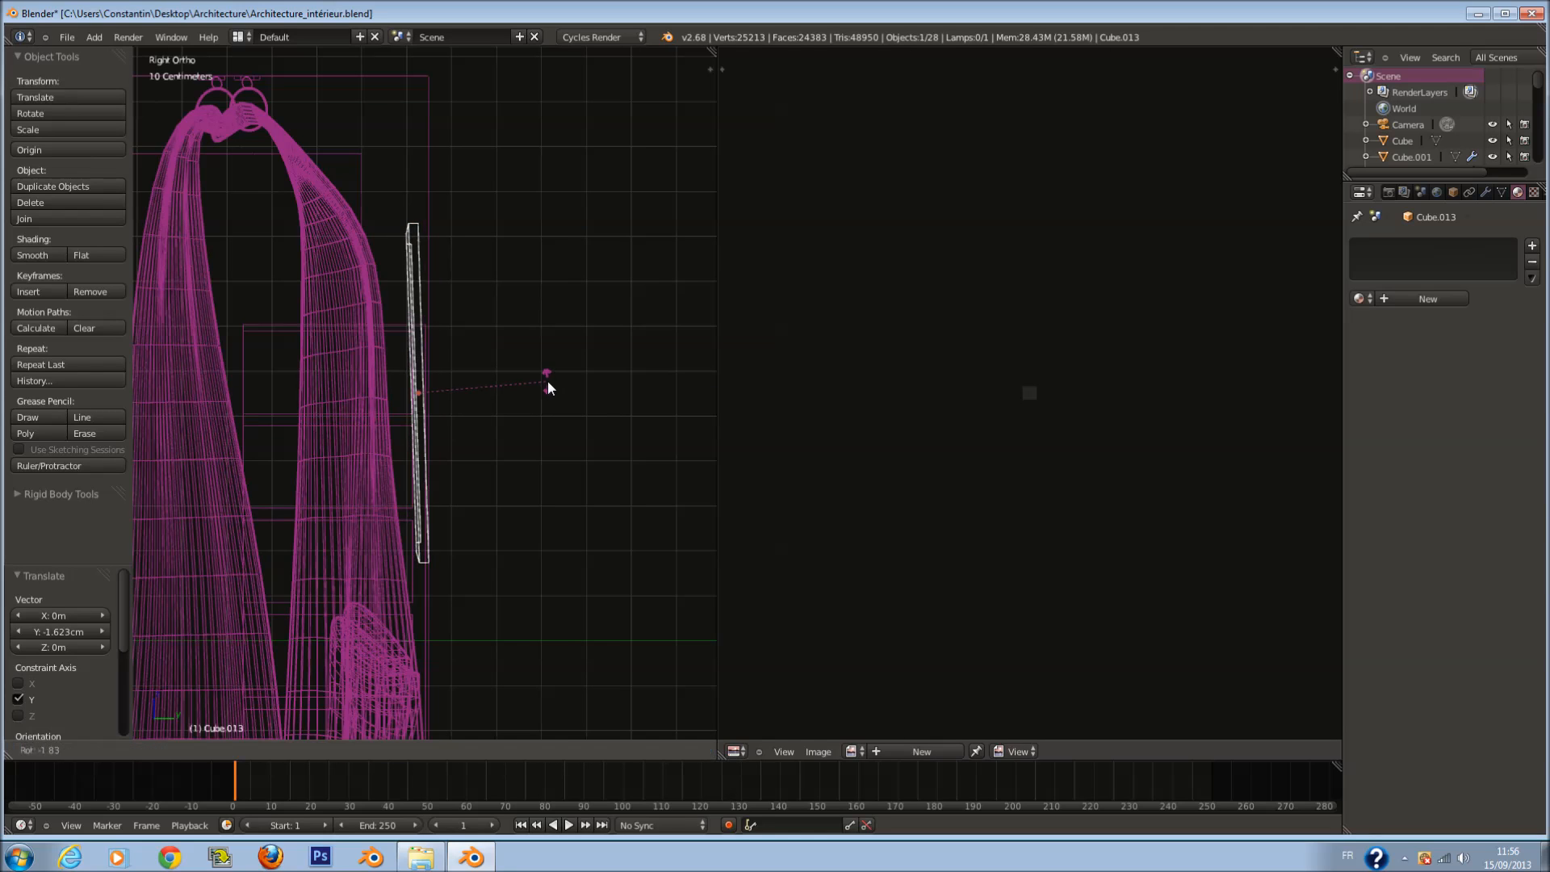
click(551, 389)
Step: Return to the solid-shaded camera view of the room and save the file
key(KP_0)
key(z)
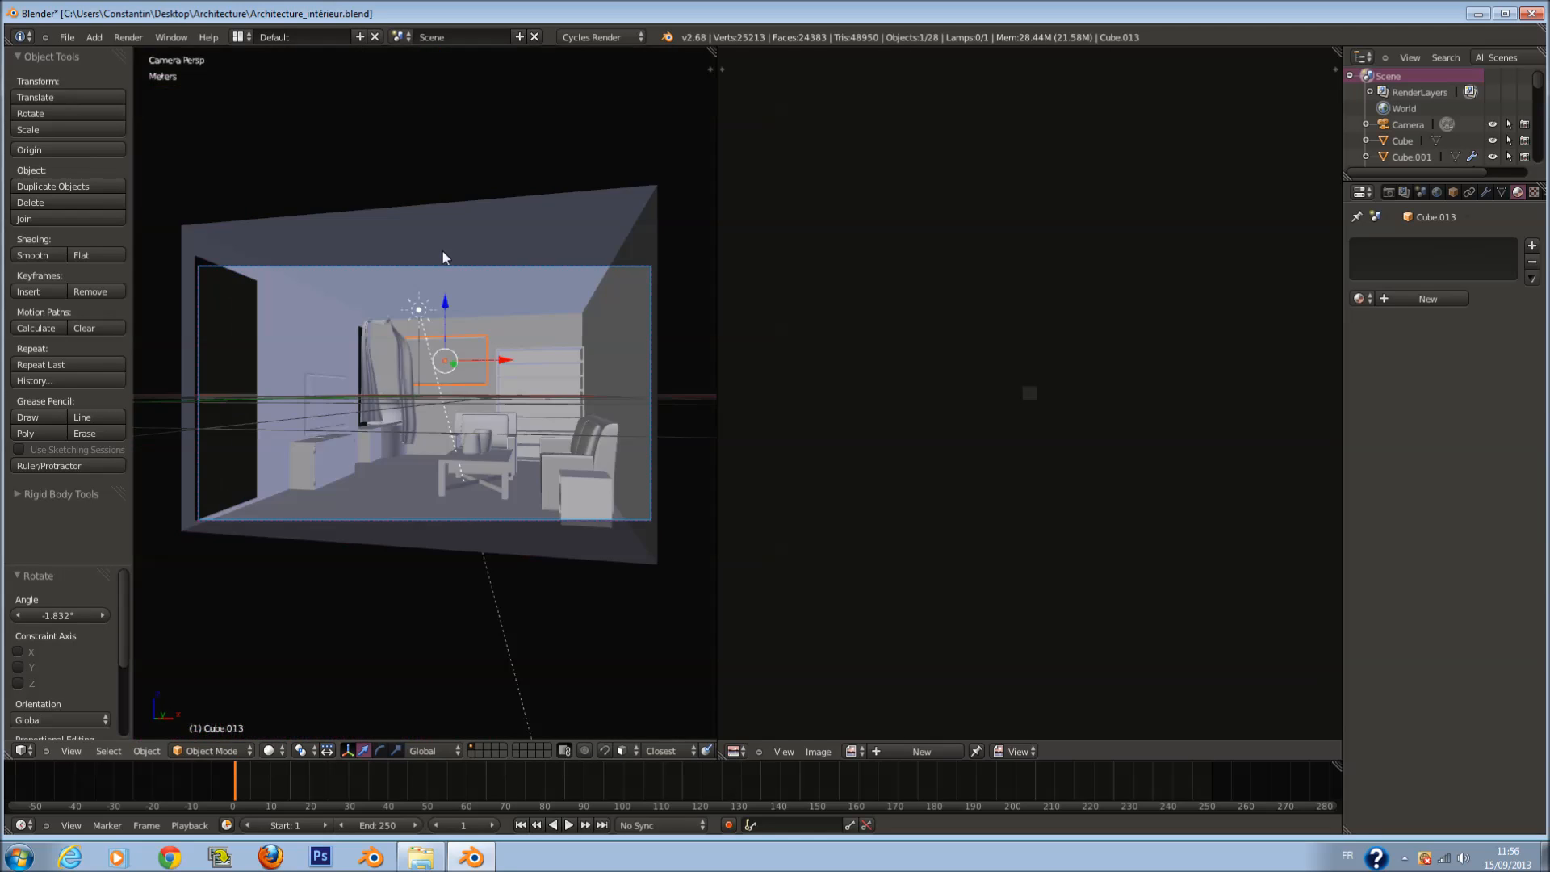
key(a)
key(ctrl+s)
right_click(502, 362)
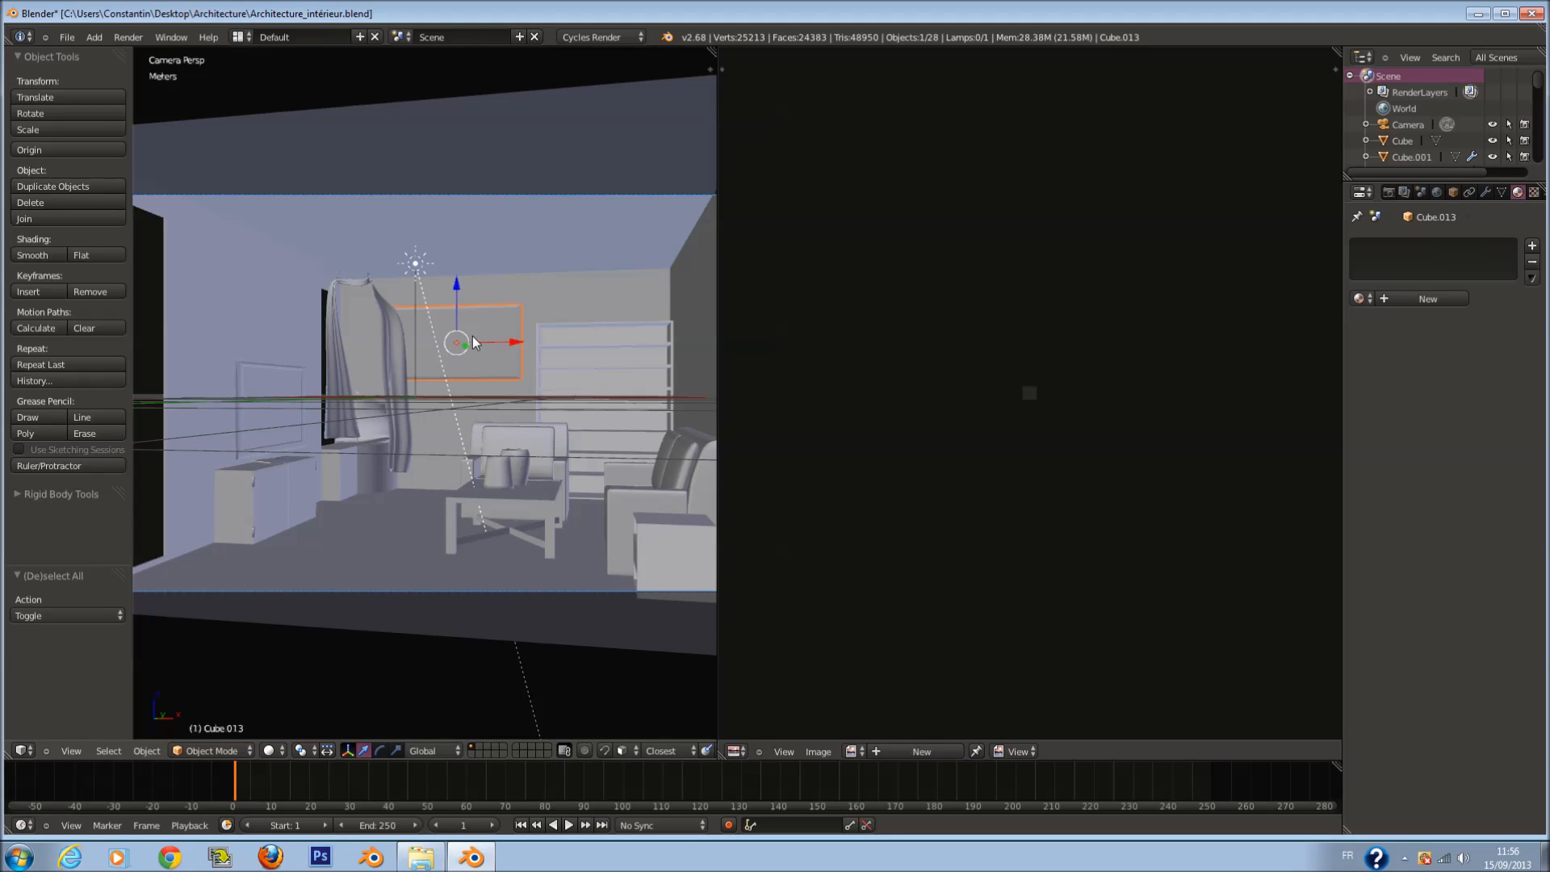
Step: Unwrap the entire curtain mesh with Smart UV Project, using a 66.00 angle limit
right_click(398, 329)
key(Tab)
key(a)
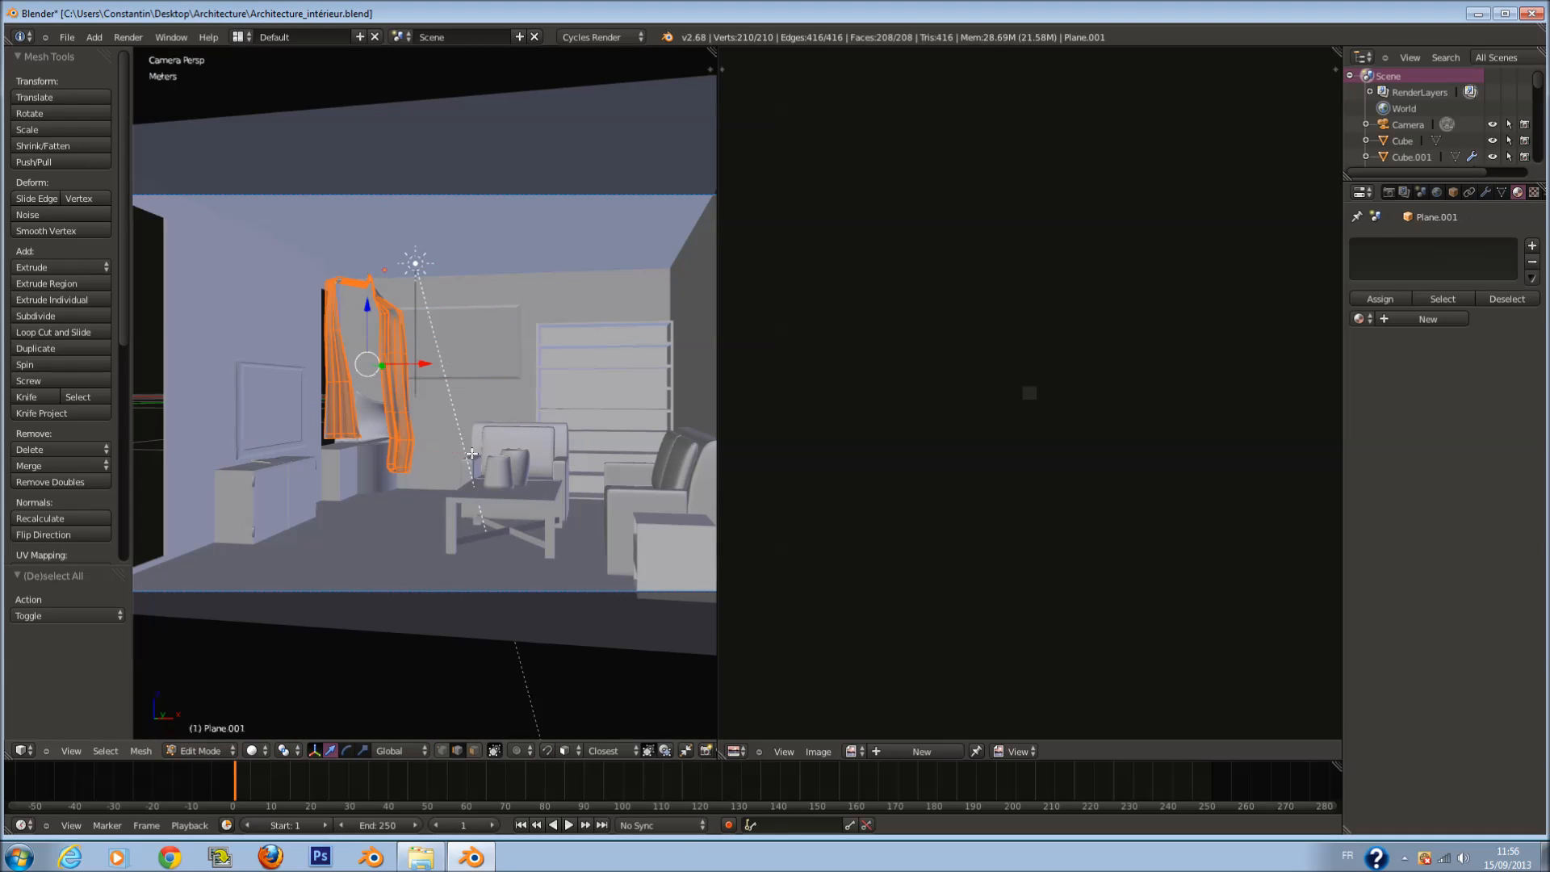
scroll(420, 363, up, 2)
key(u)
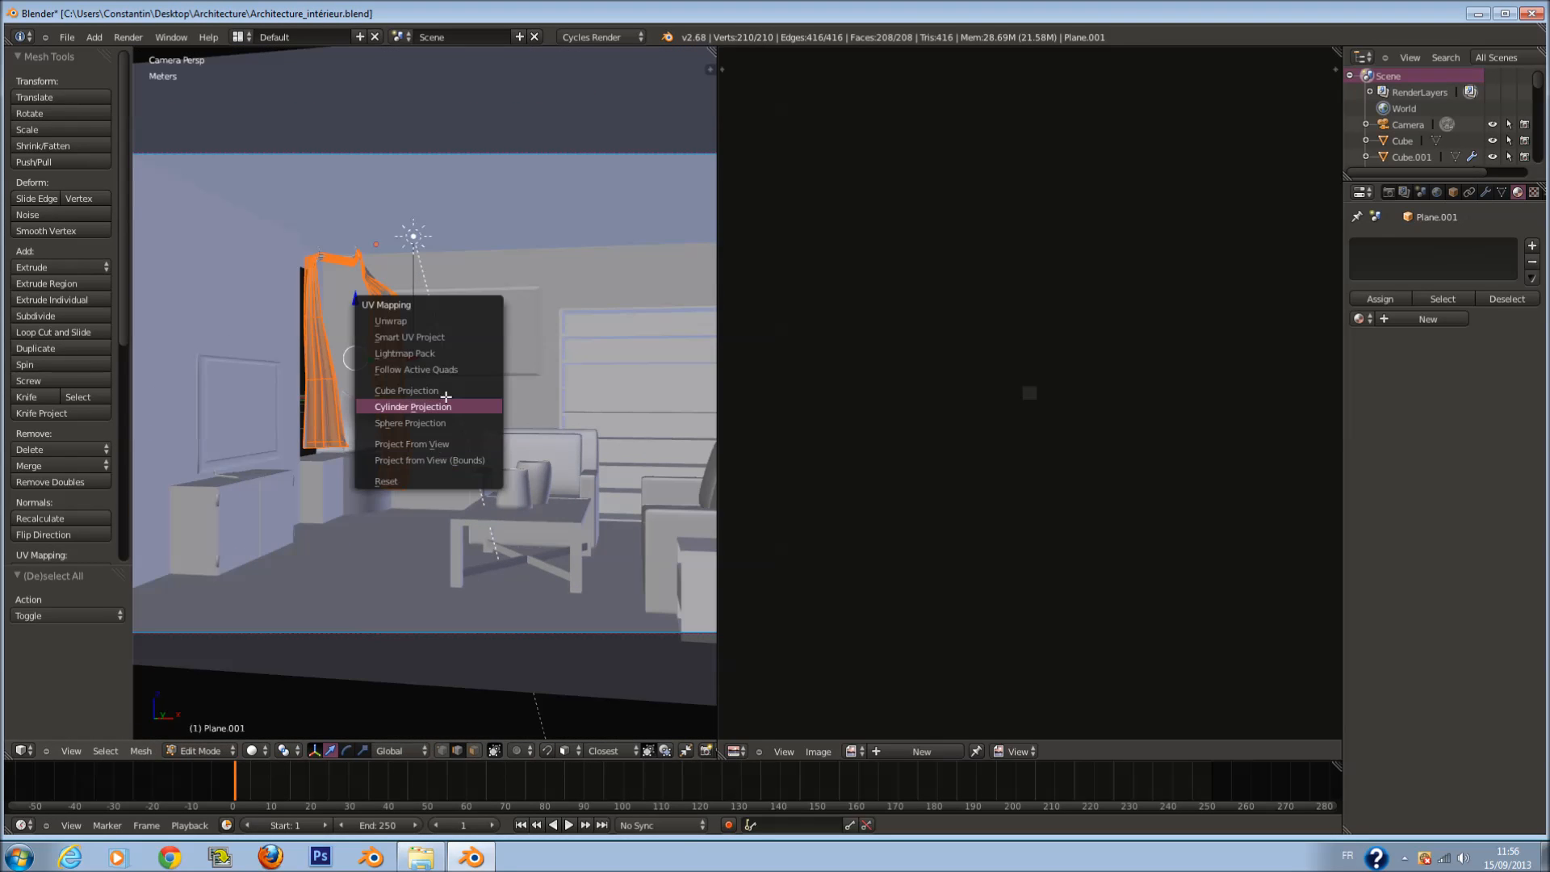
click(410, 337)
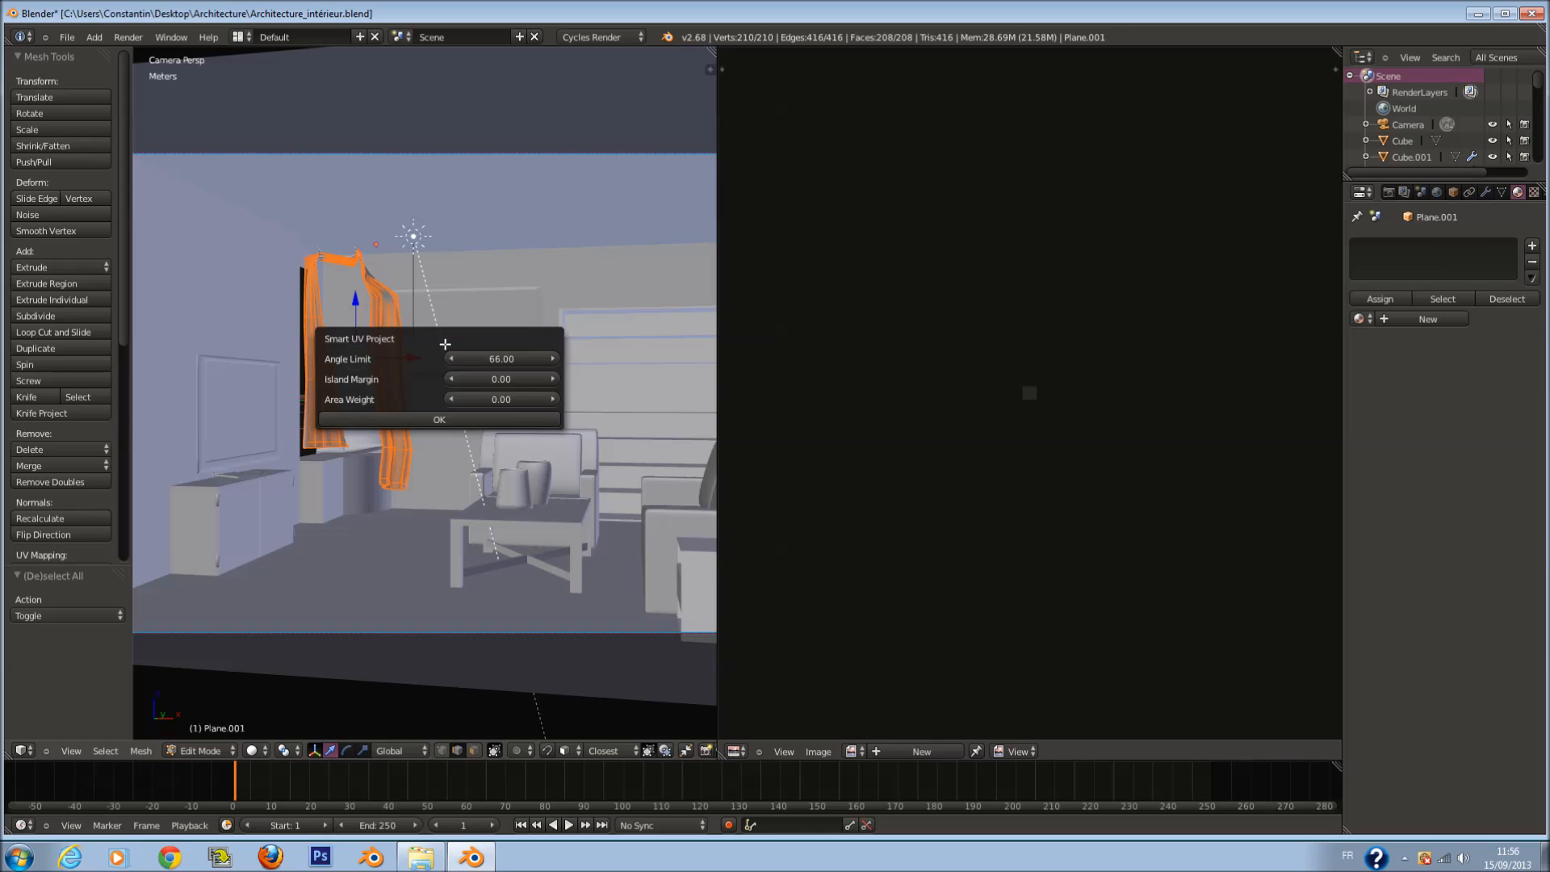
click(439, 420)
scroll(1043, 347, up, 5)
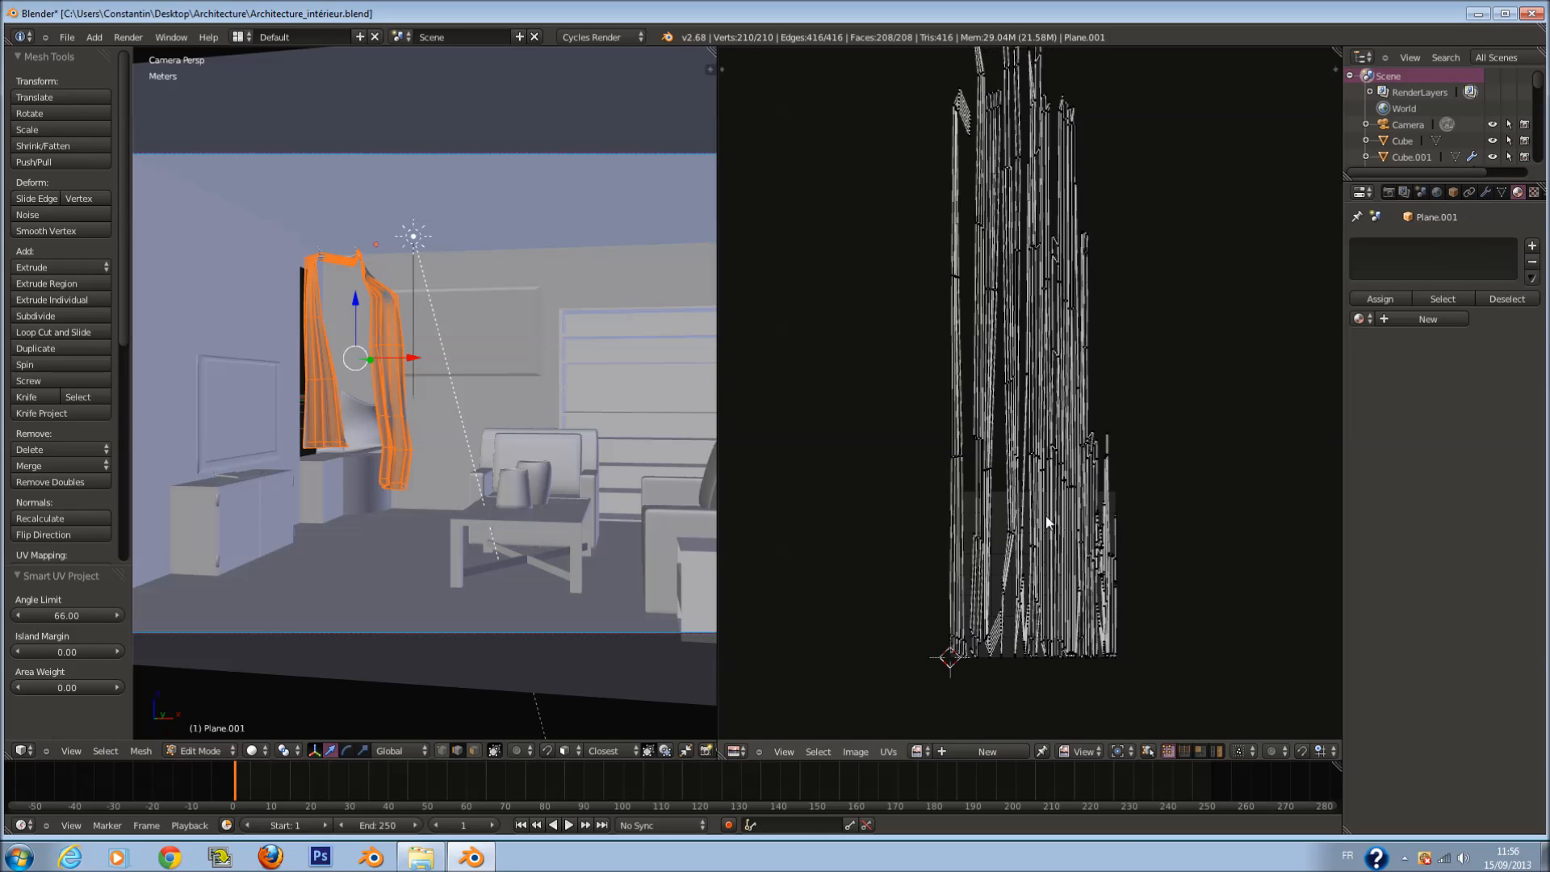
Step: Try Lightmap Pack on the curtain's selected faces with image size 512, pack quality 12 and margin 0.10
key(u)
click(436, 507)
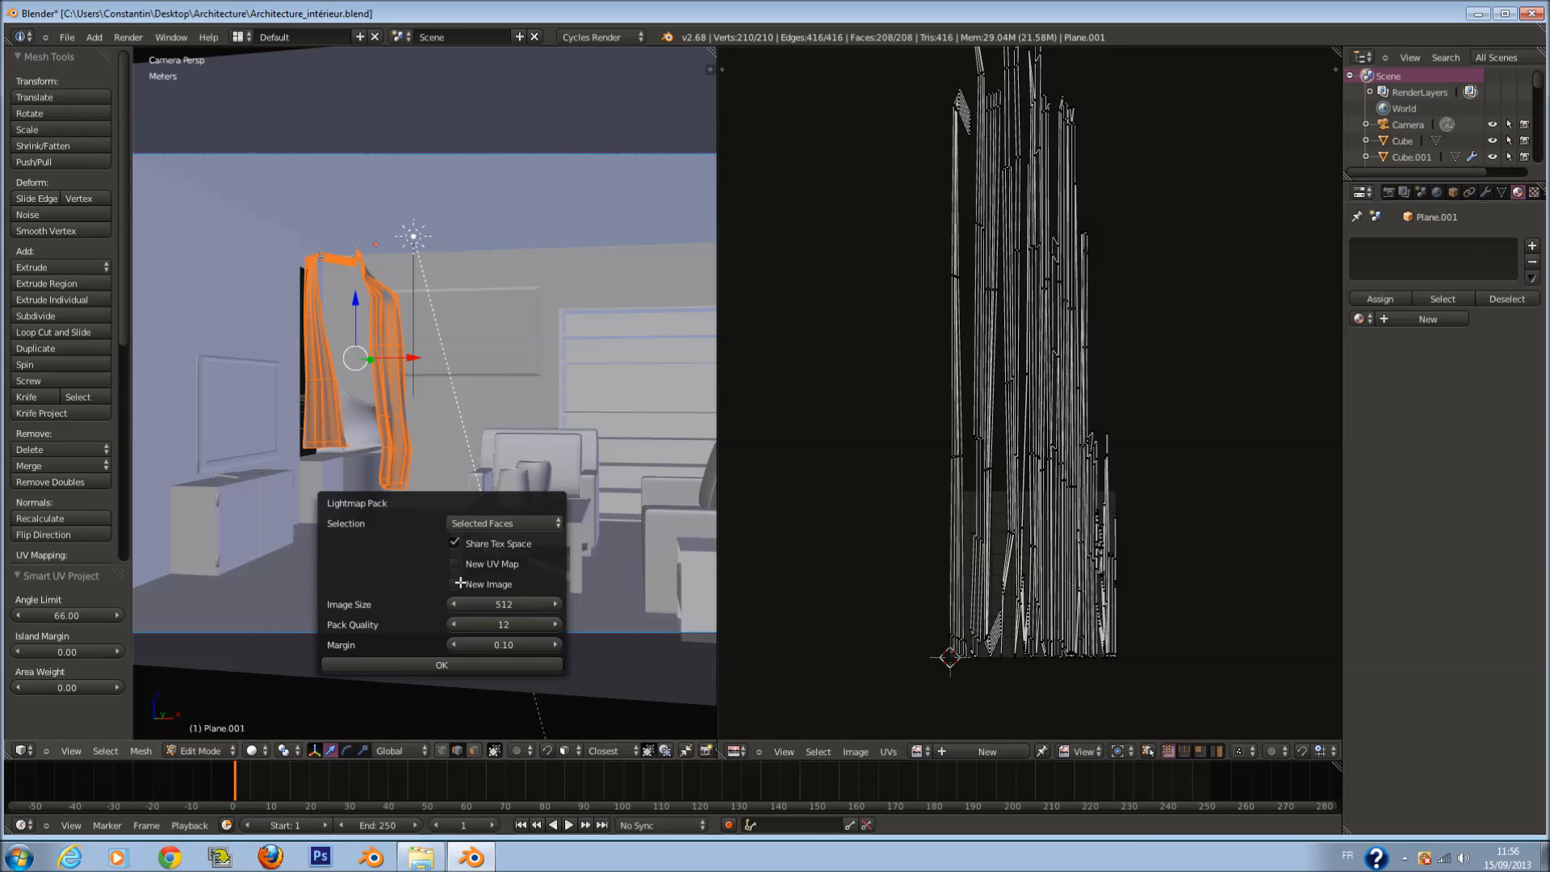
click(452, 662)
Step: Reapply Smart UV Project to the curtain with a 66.00 angle limit and leave mesh editing
scroll(544, 556, up, 1)
key(u)
click(500, 539)
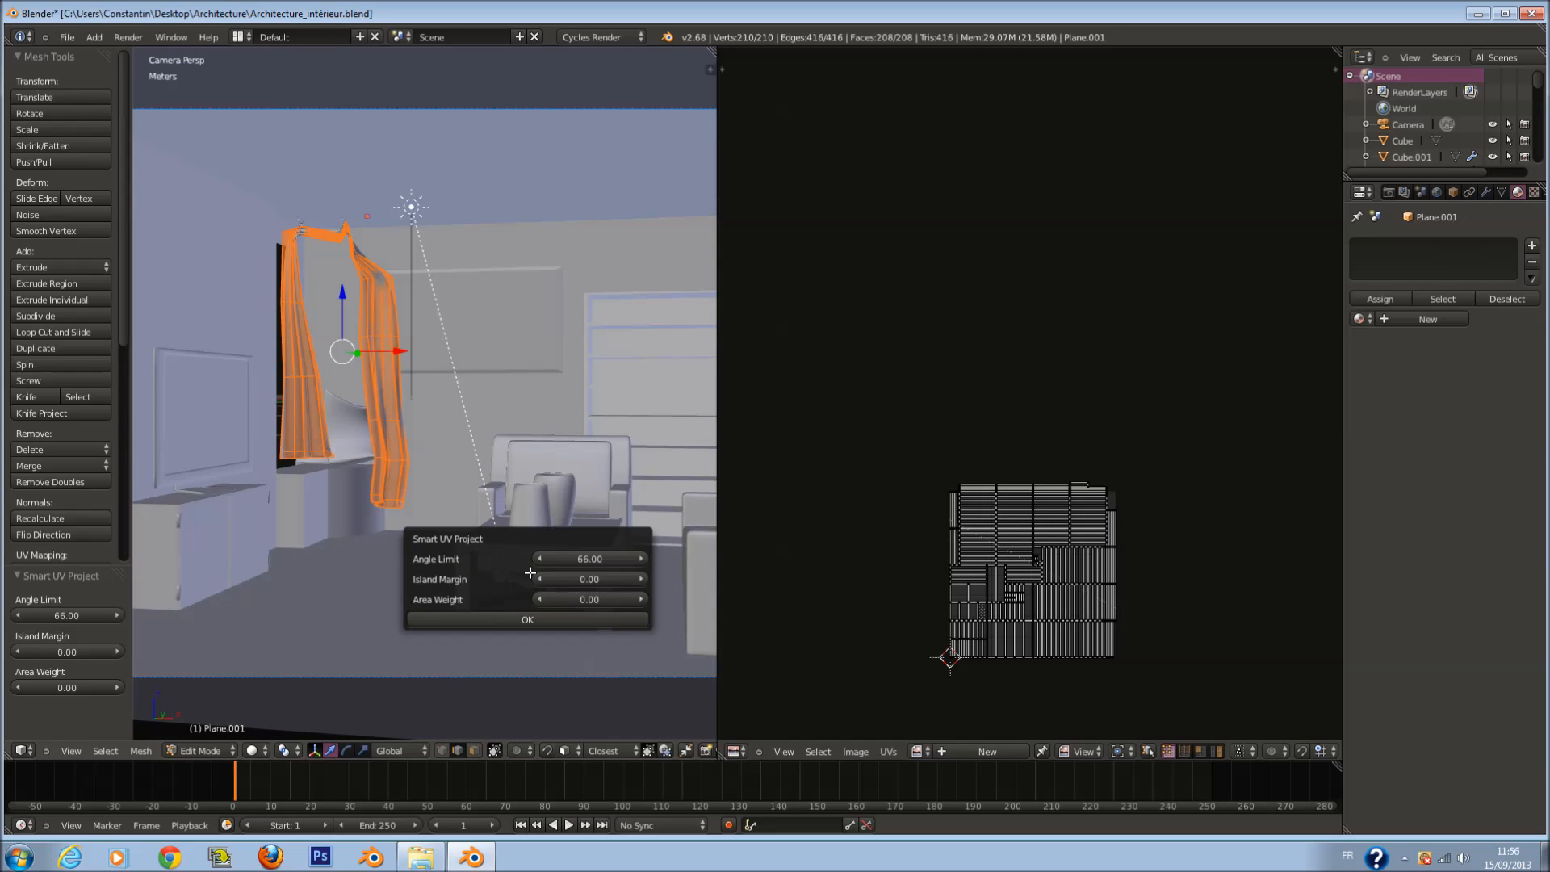
click(529, 618)
key(Tab)
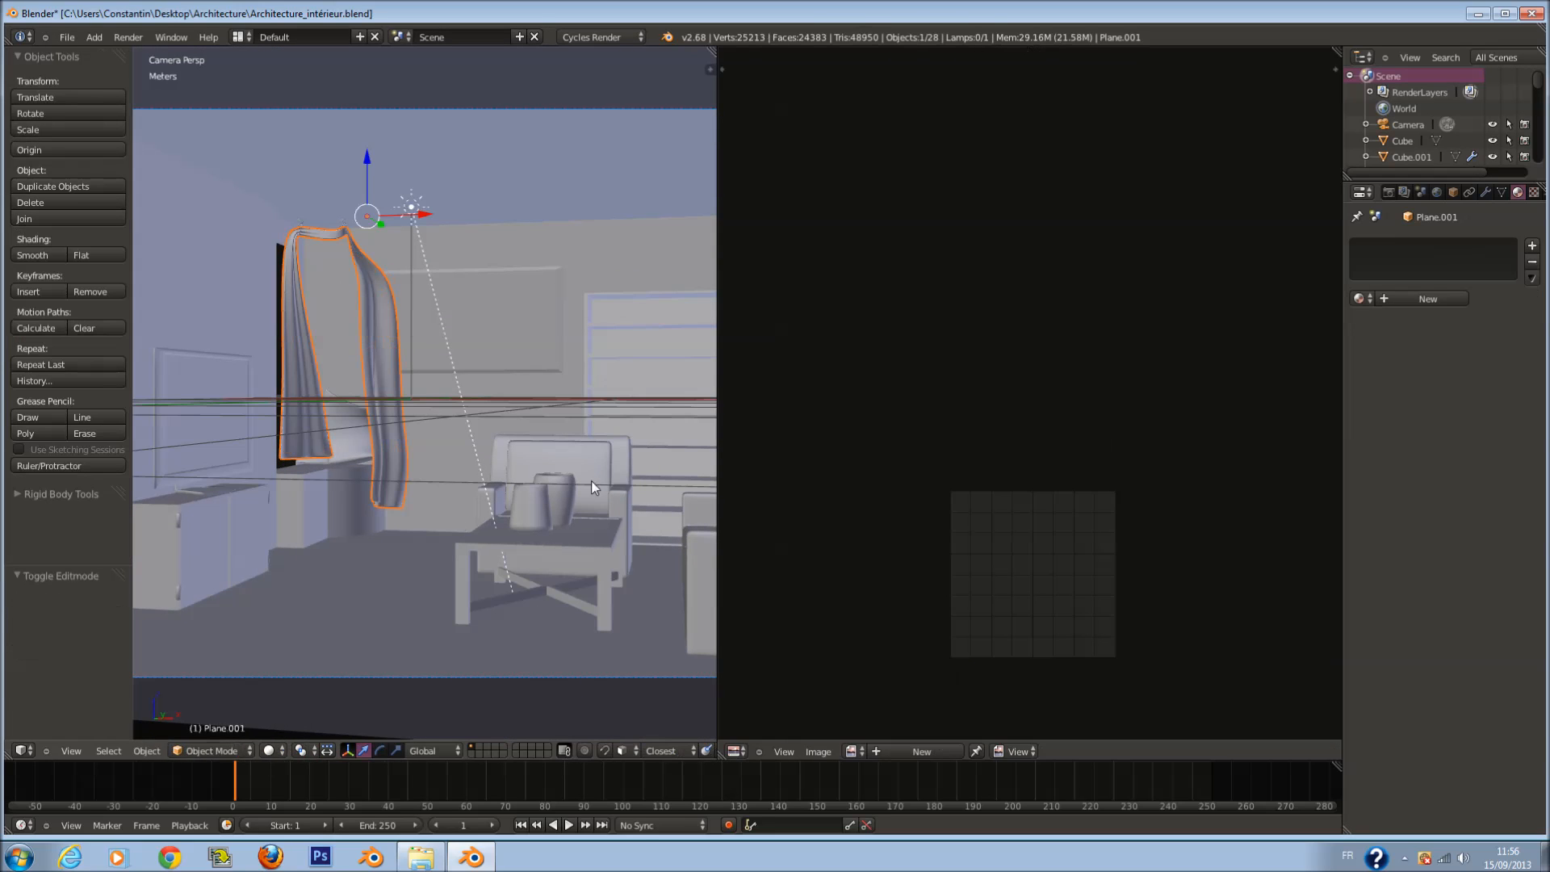
Step: Create a new material on the back-wall picture and name it Tableaux_bois
right_click(491, 333)
click(1427, 300)
click(1409, 299)
text(Tableau)
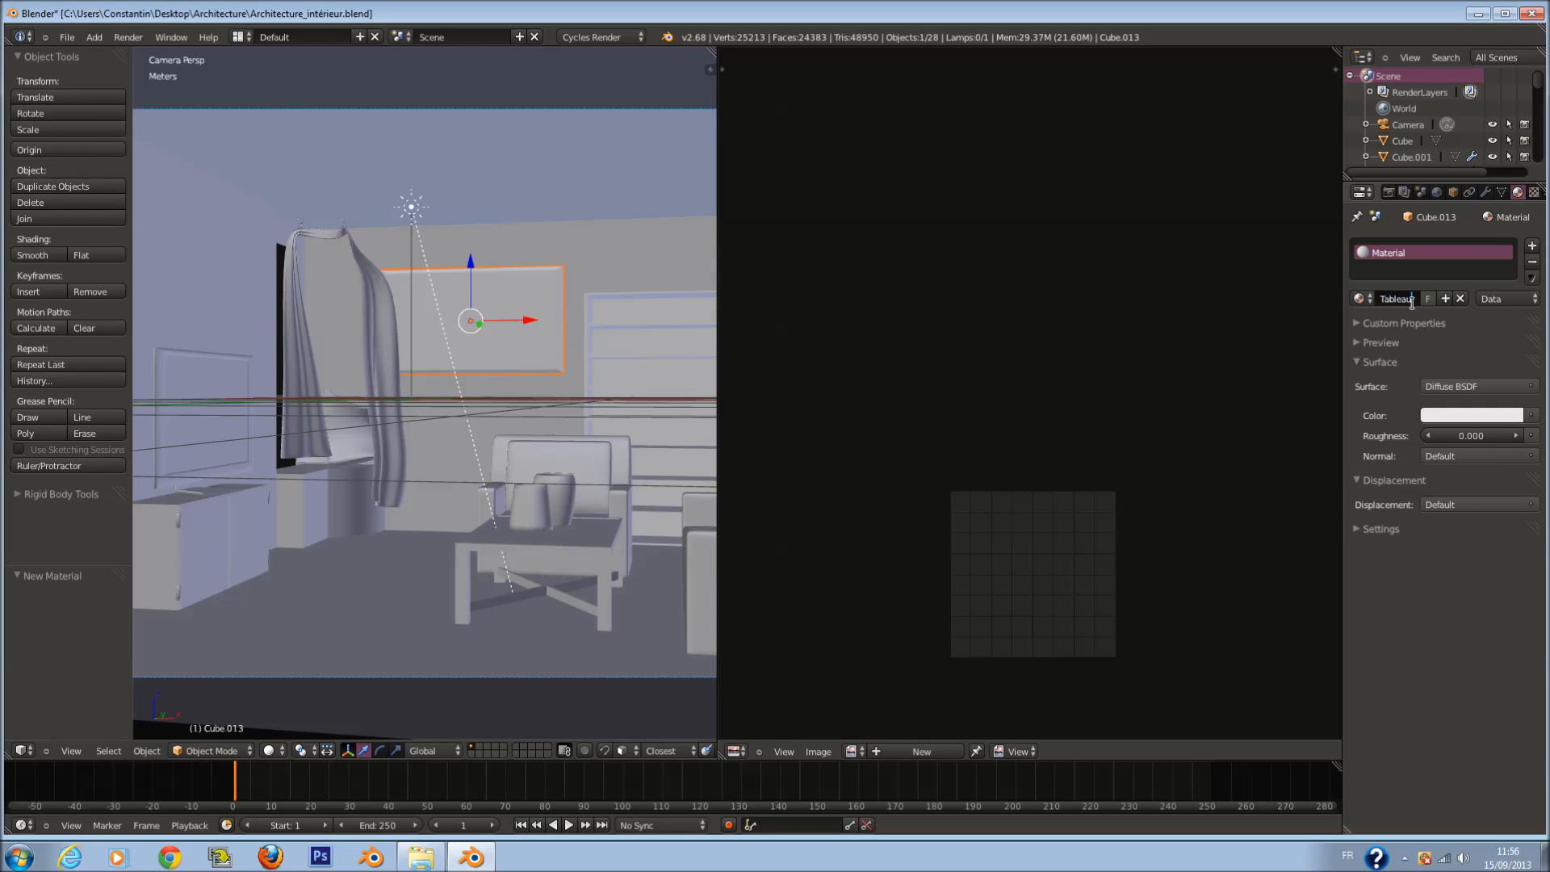
text(x)
key(Return)
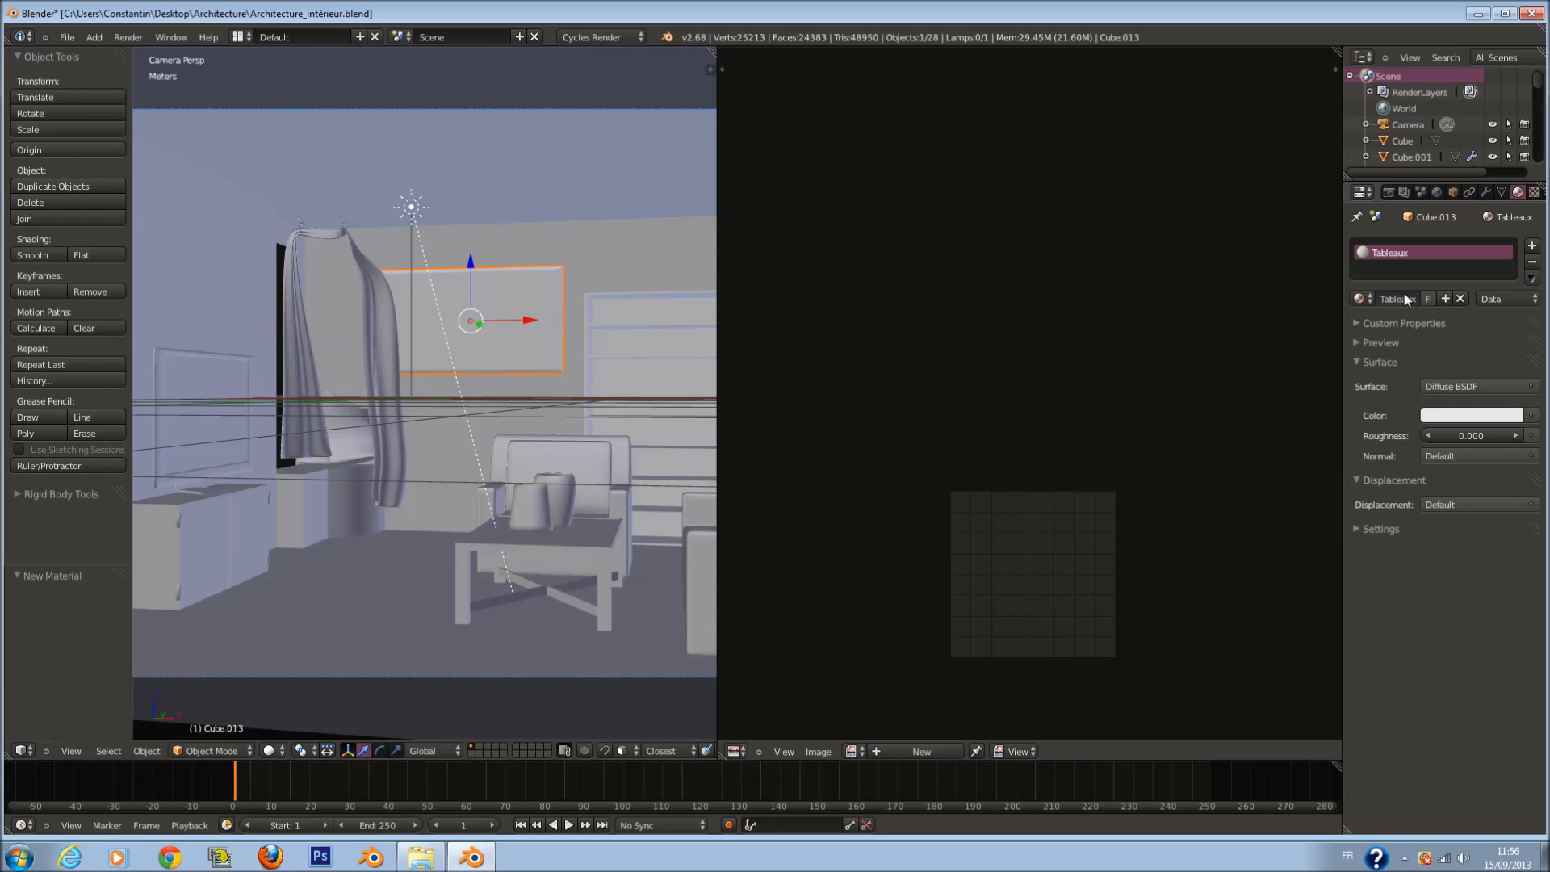
click(1414, 298)
text(_bois)
key(Return)
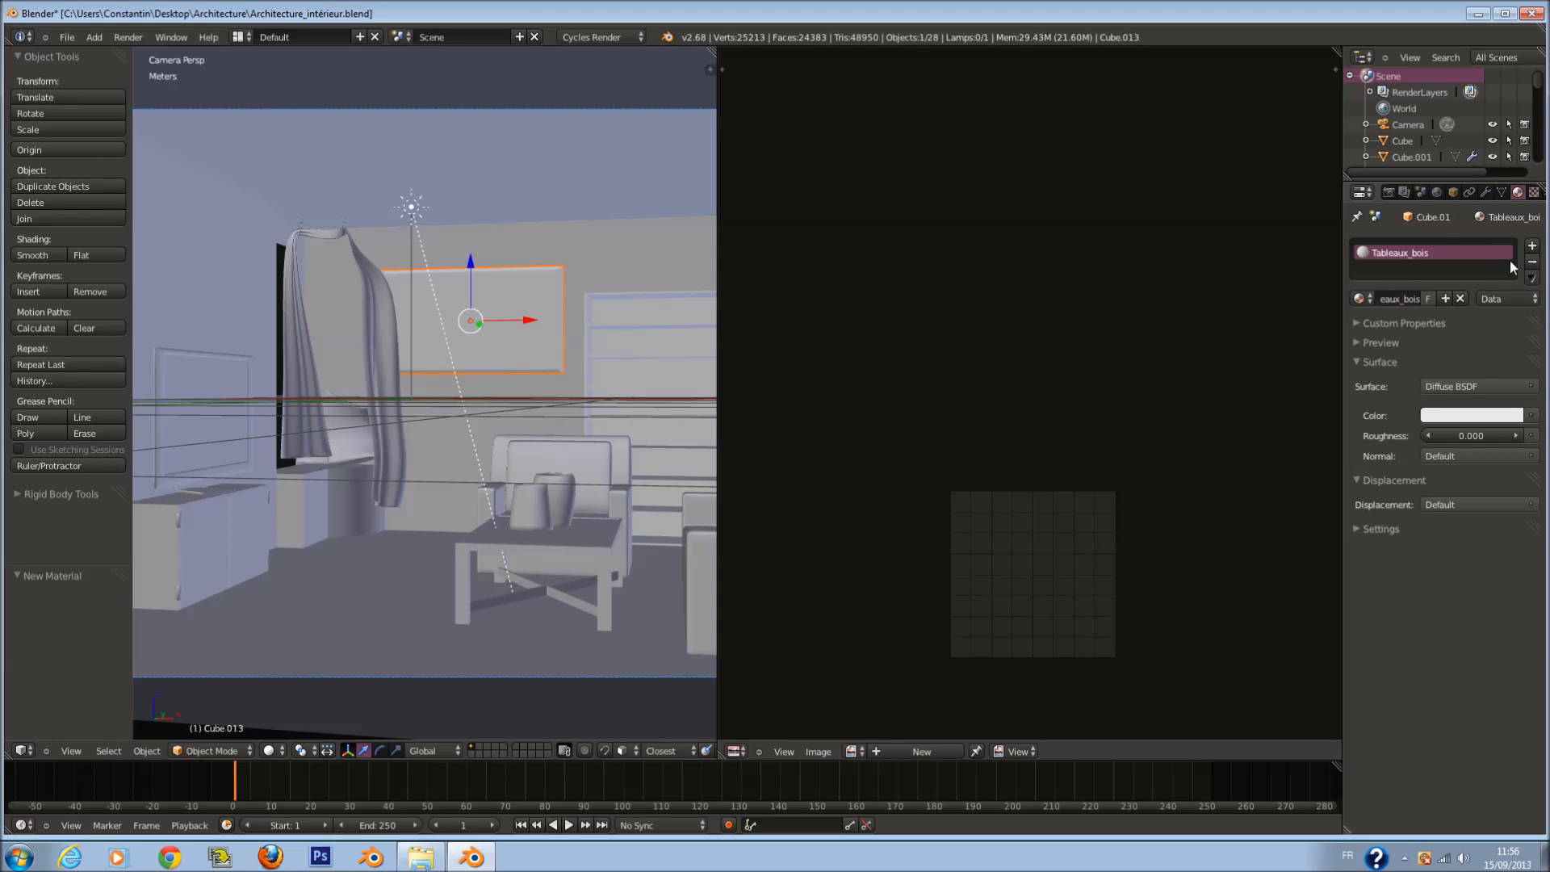
Step: Add a second material slot to the wall picture with a new material named Tableaux_image, and save the file
click(1531, 245)
click(1405, 299)
click(1390, 298)
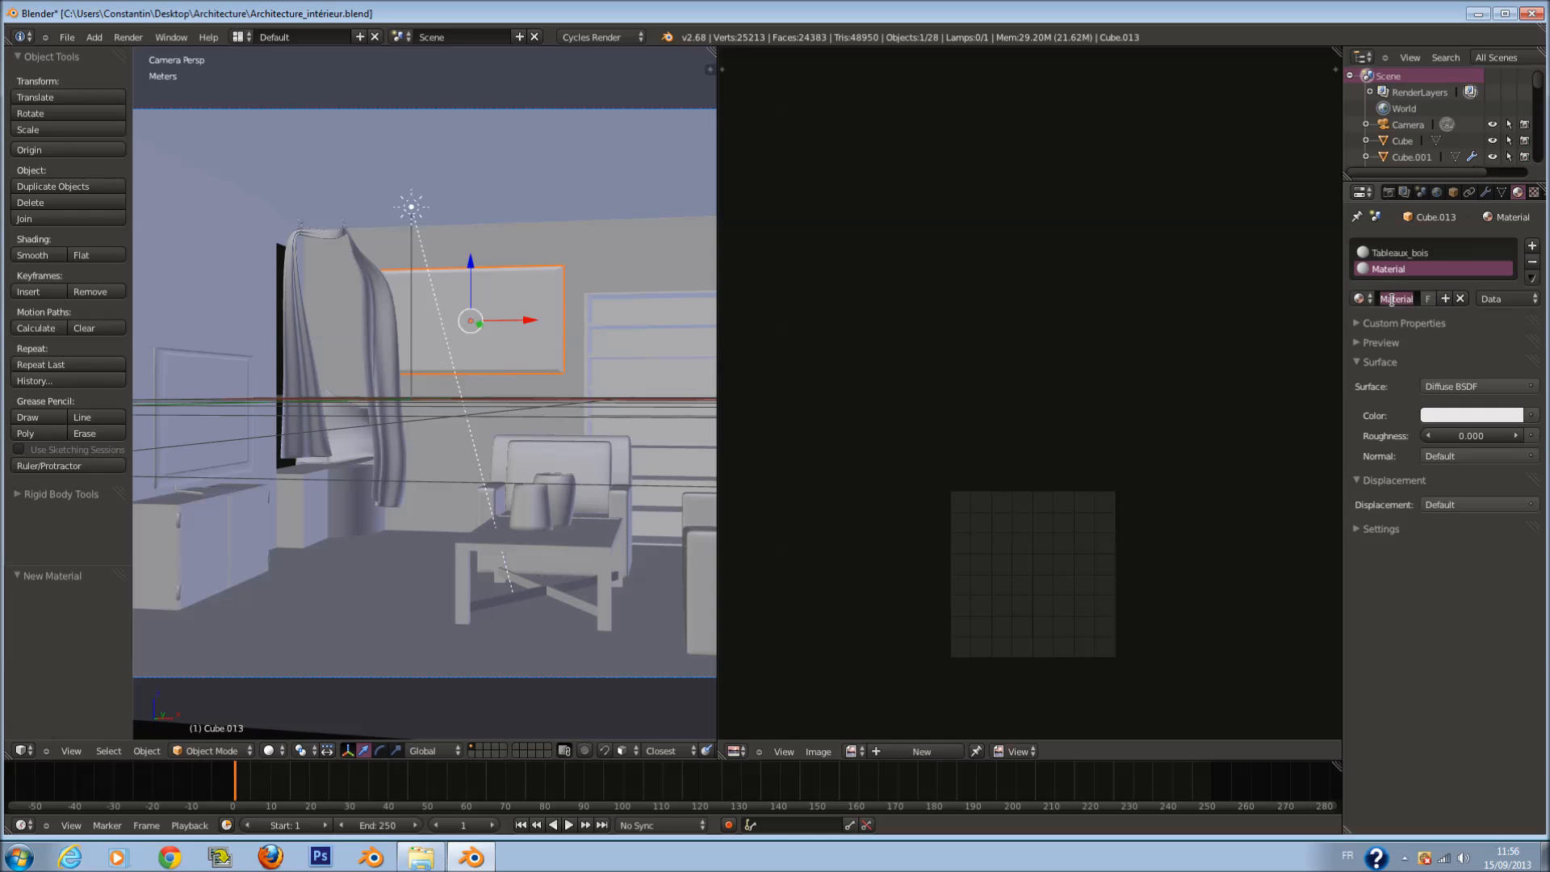
text(Tableaux)
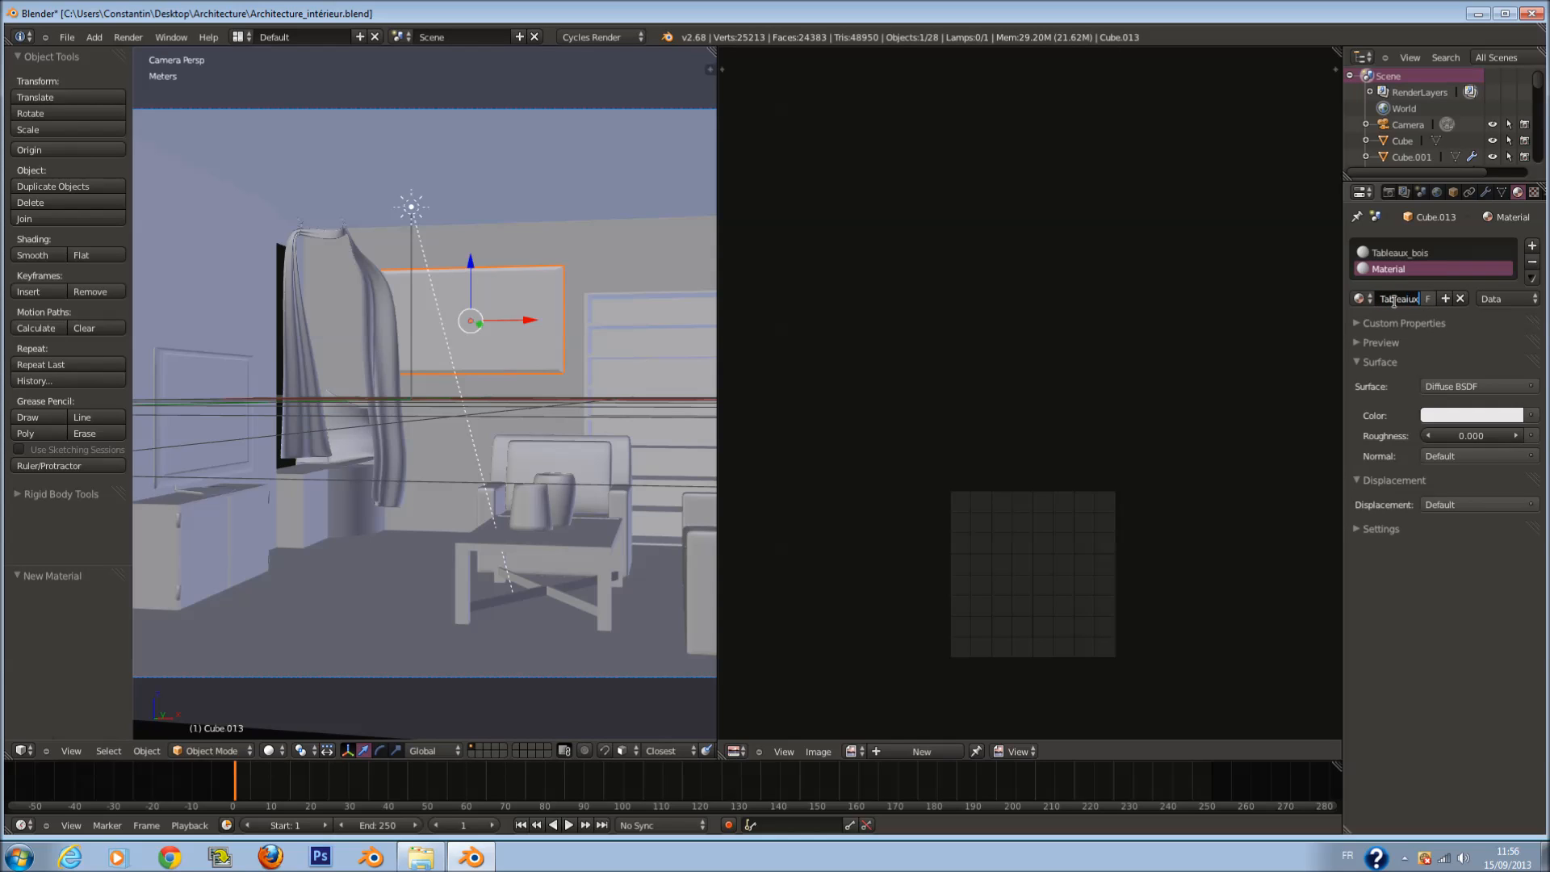
text(_image)
key(Return)
key(ctrl+s)
click(575, 503)
Step: Create a new material named Dras on the curtain and save the file
right_click(319, 340)
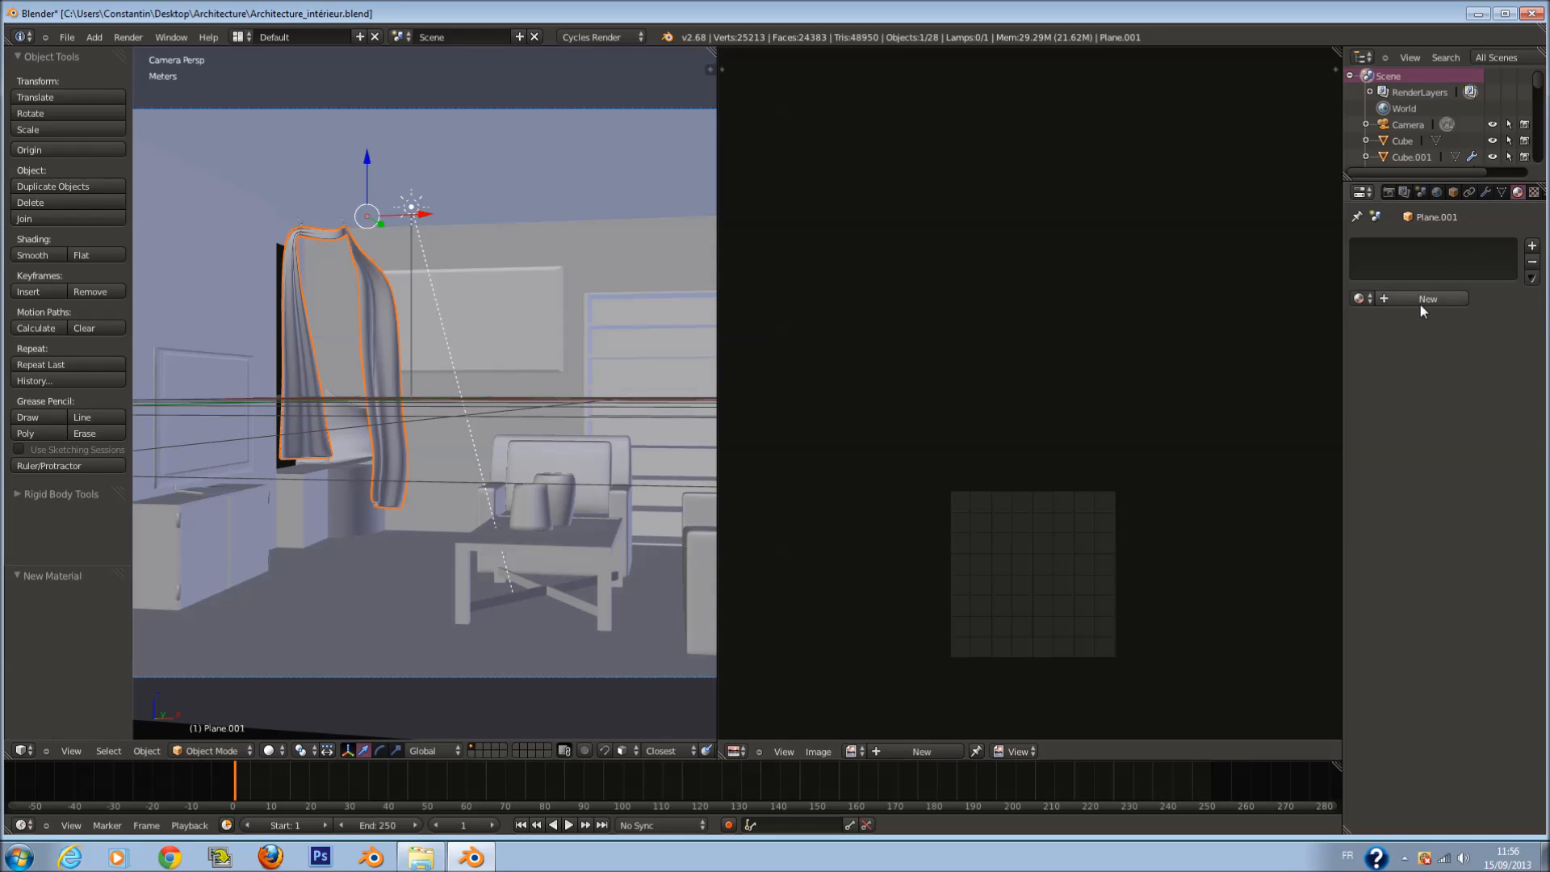
double_click(1390, 299)
text(Dras)
key(Return)
scroll(565, 511, down, 1)
key(ctrl+s)
click(584, 517)
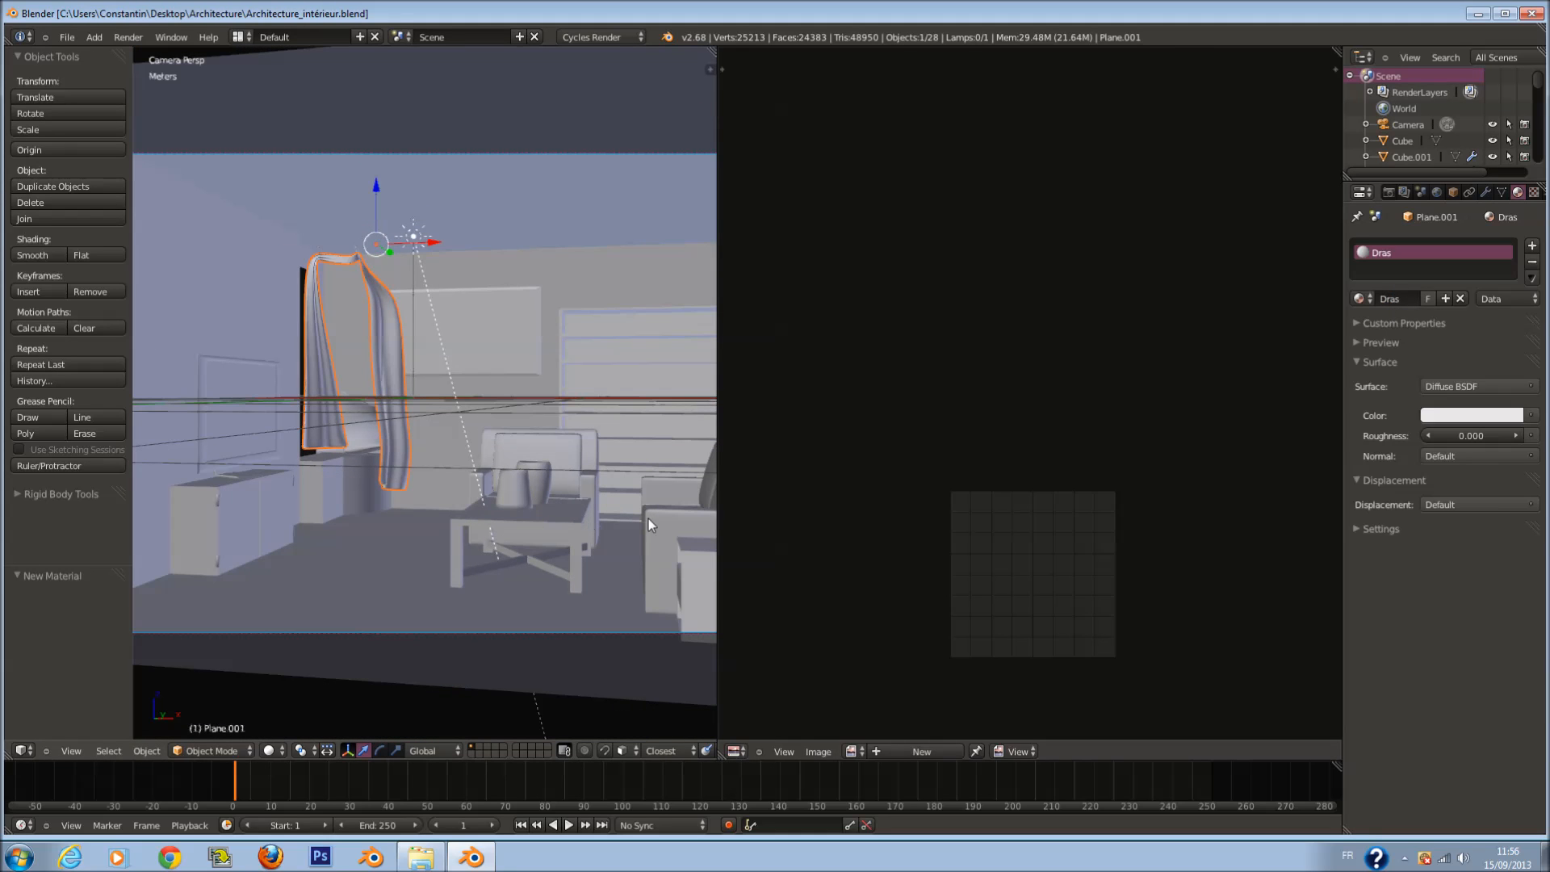
Step: Unwrap the entire sofa mesh with Smart UV Project, using a 66.00 angle limit
right_click(649, 518)
key(KP_1)
scroll(920, 487, down, 6)
scroll(612, 522, down, 1)
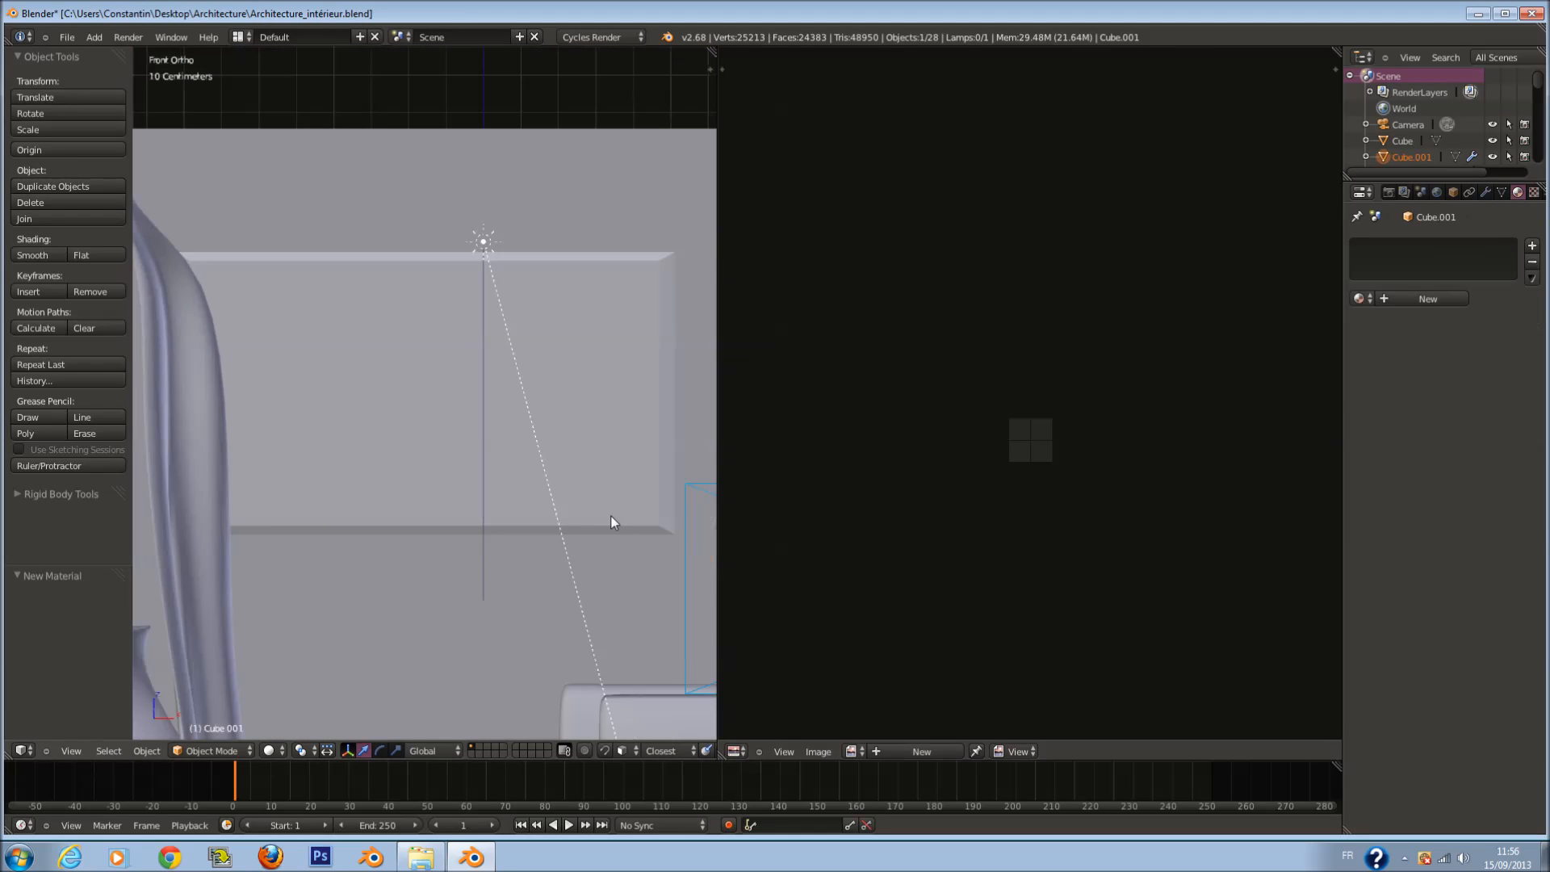
scroll(612, 522, down, 5)
ctrl+scroll(495, 492, up, 4)
key(Tab)
key(a)
key(a)
ctrl+scroll(631, 564, up, 4)
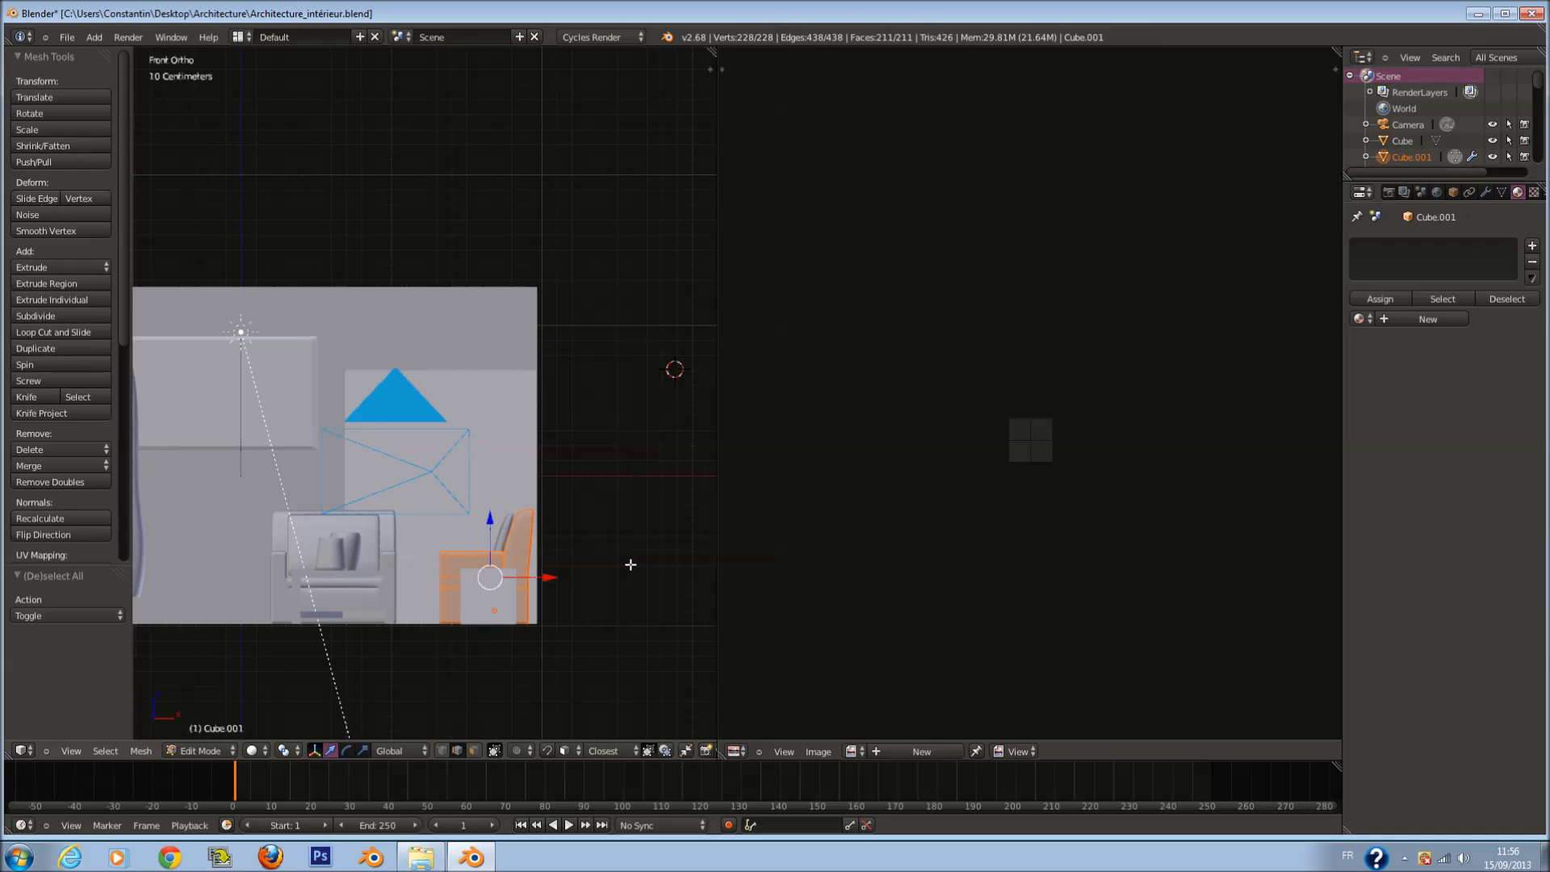
scroll(630, 564, up, 1)
key(u)
click(598, 572)
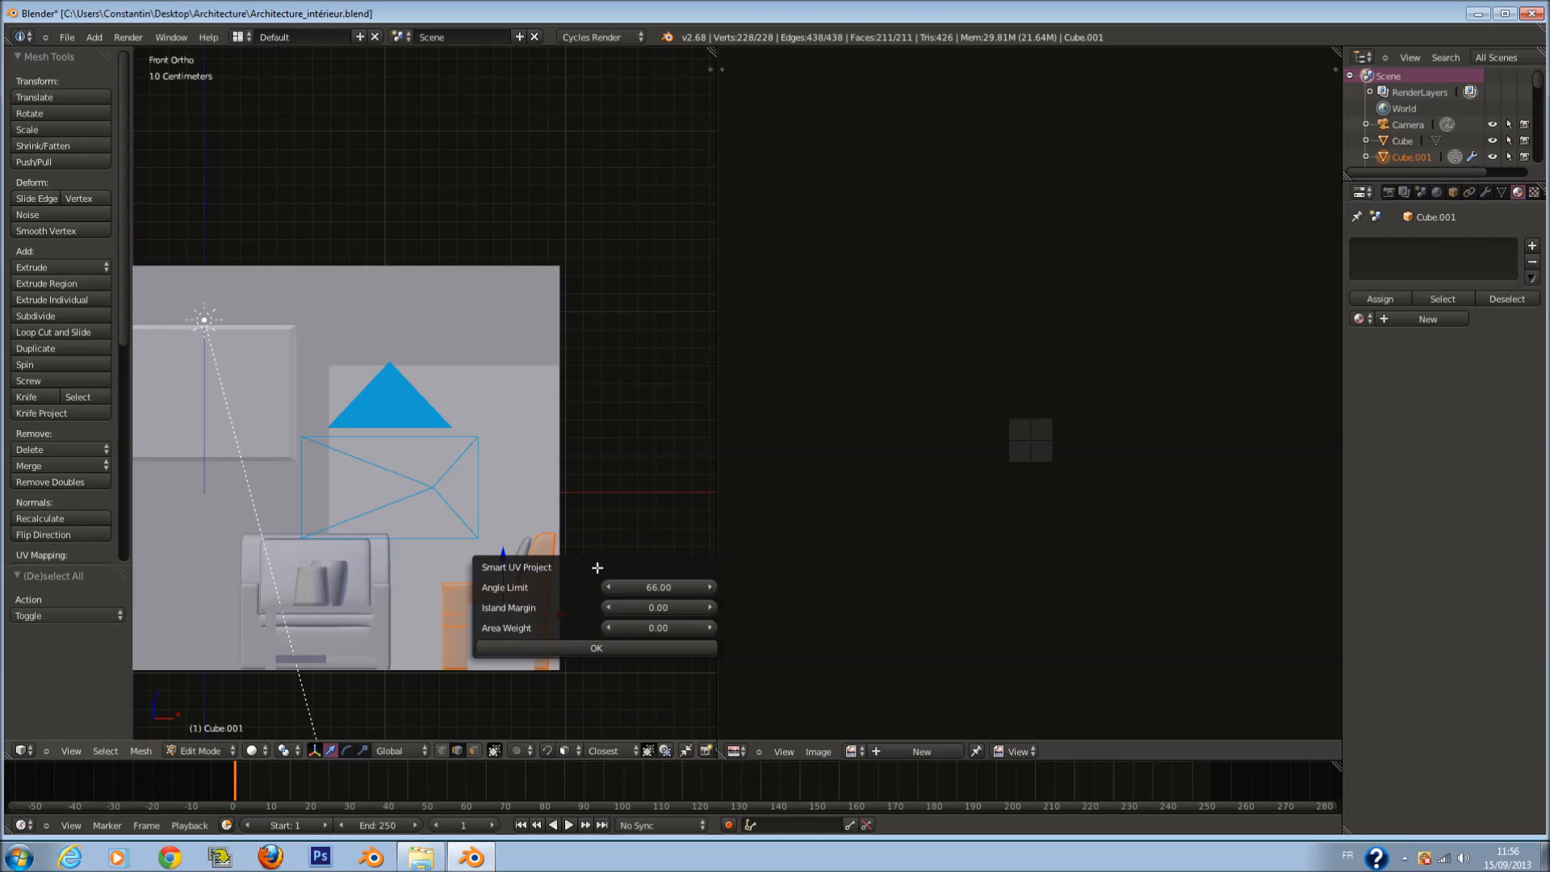
click(619, 641)
scroll(1003, 544, up, 7)
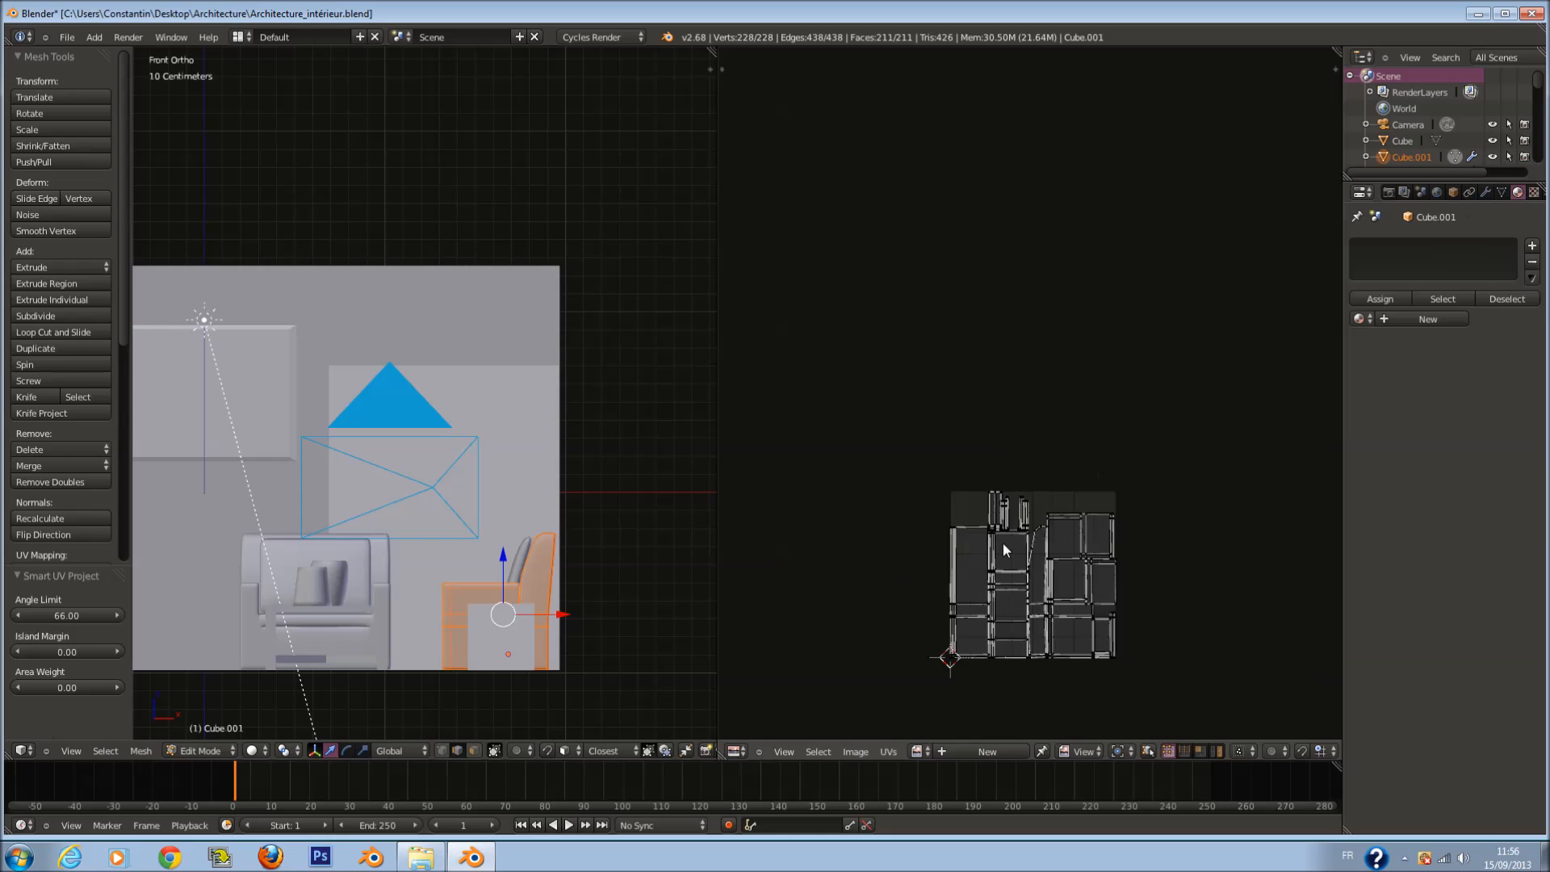
key(Tab)
Step: Create a new material on the sofa and name it Divan
click(1428, 301)
text(Div)
key(Return)
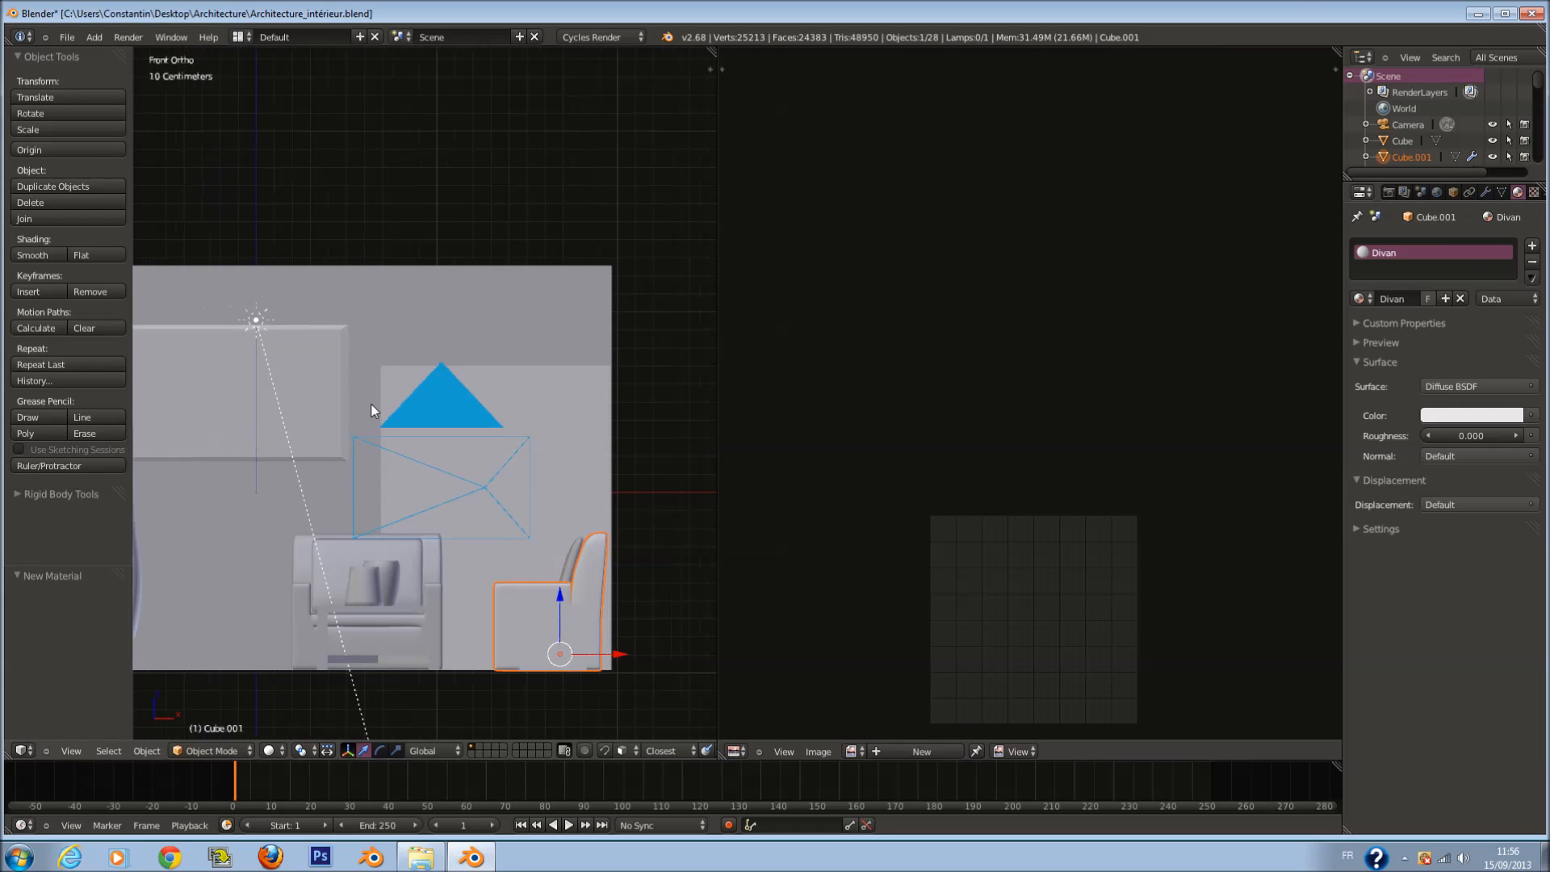
Step: Unwrap the entire armchair mesh with Smart UV Project, using a 66.00 angle limit, and leave mesh editing
scroll(589, 540, up, 2)
ctrl+scroll(515, 533, down, 3)
right_click(522, 534)
key(Tab)
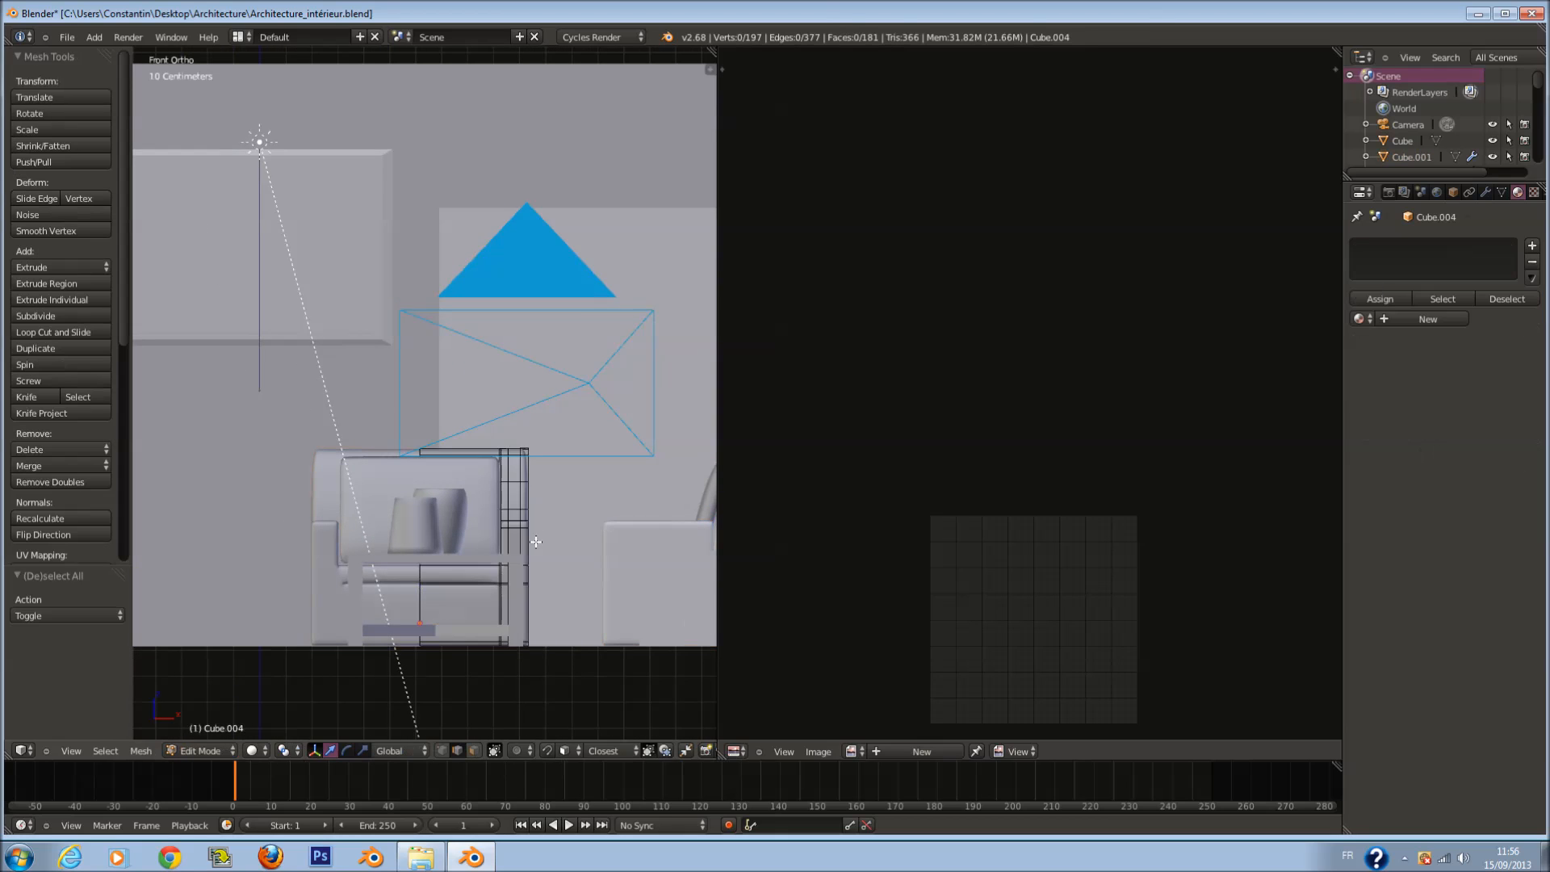
key(a)
scroll(558, 556, up, 2)
key(u)
click(558, 557)
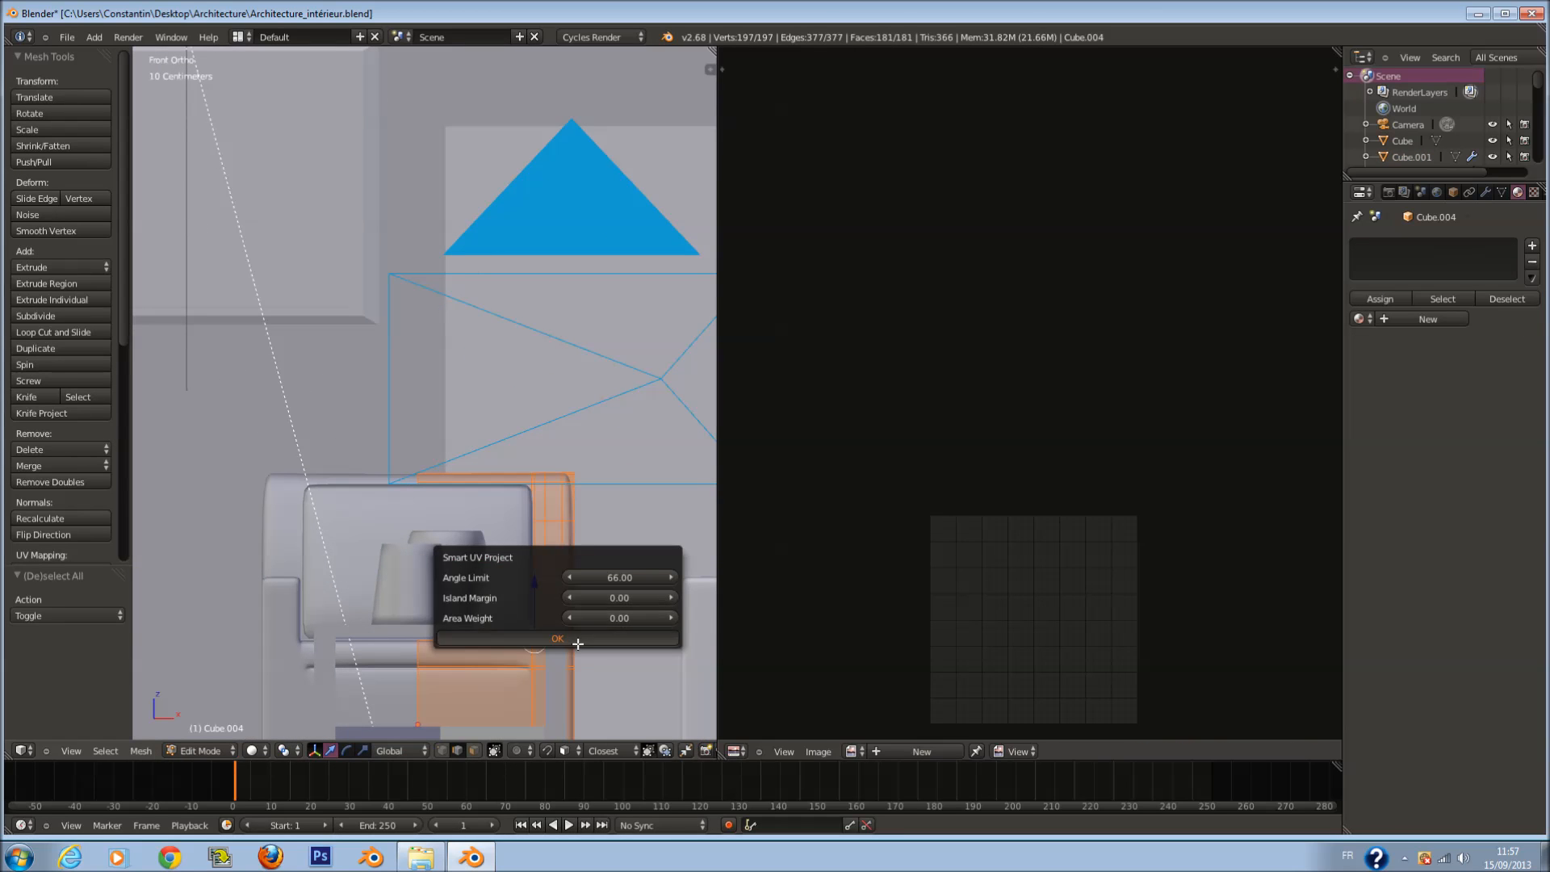
click(578, 640)
key(Tab)
key(Tab)
key(Tab)
Step: Assign the existing Divan material to the armchair and save the file
click(1363, 297)
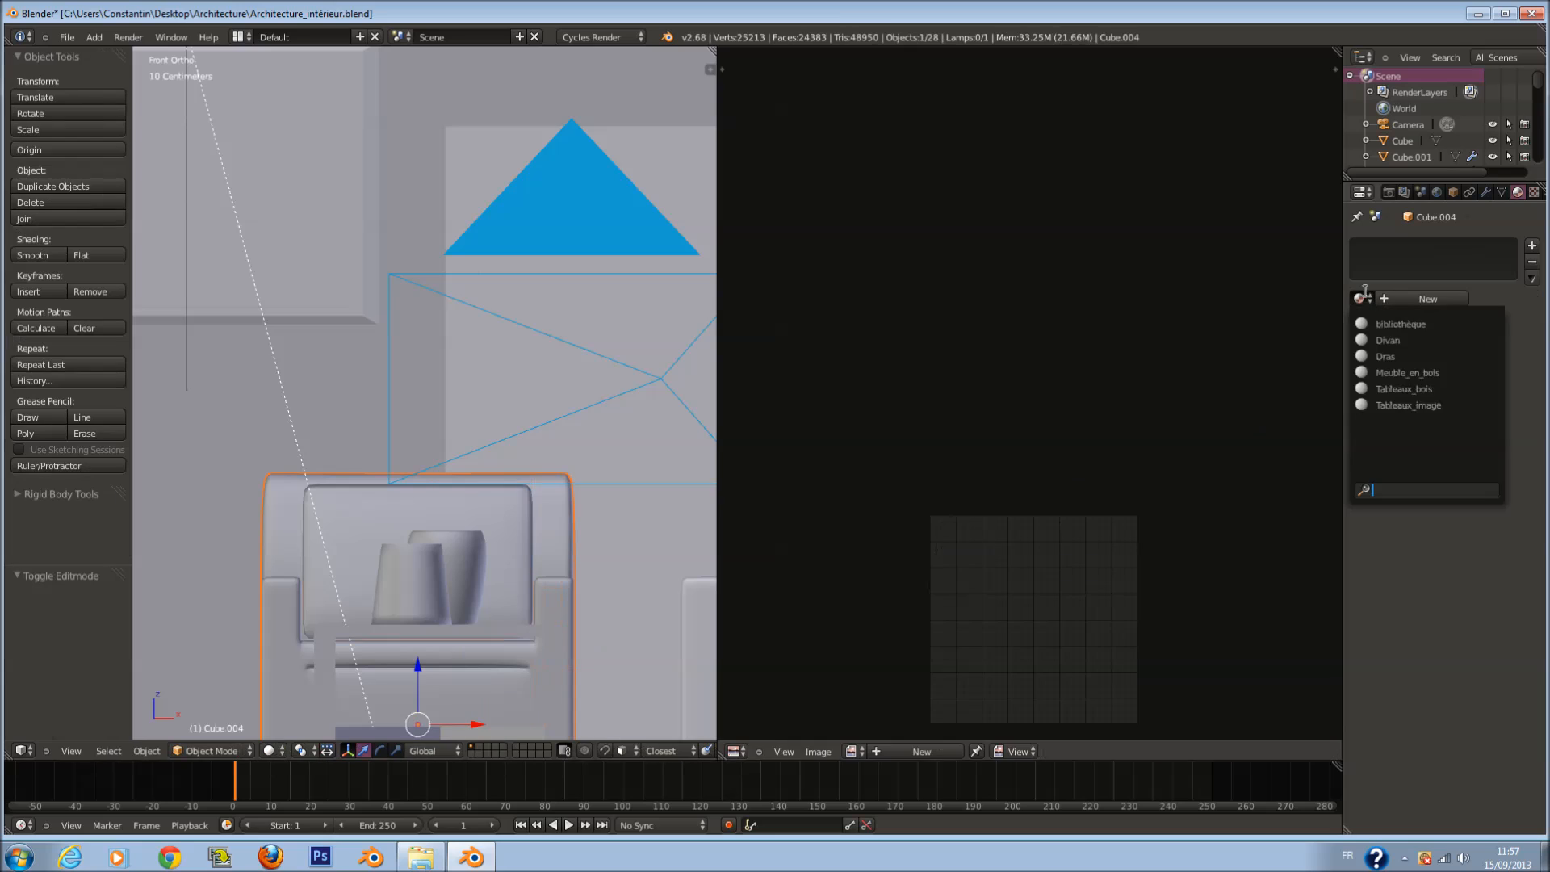
text(d)
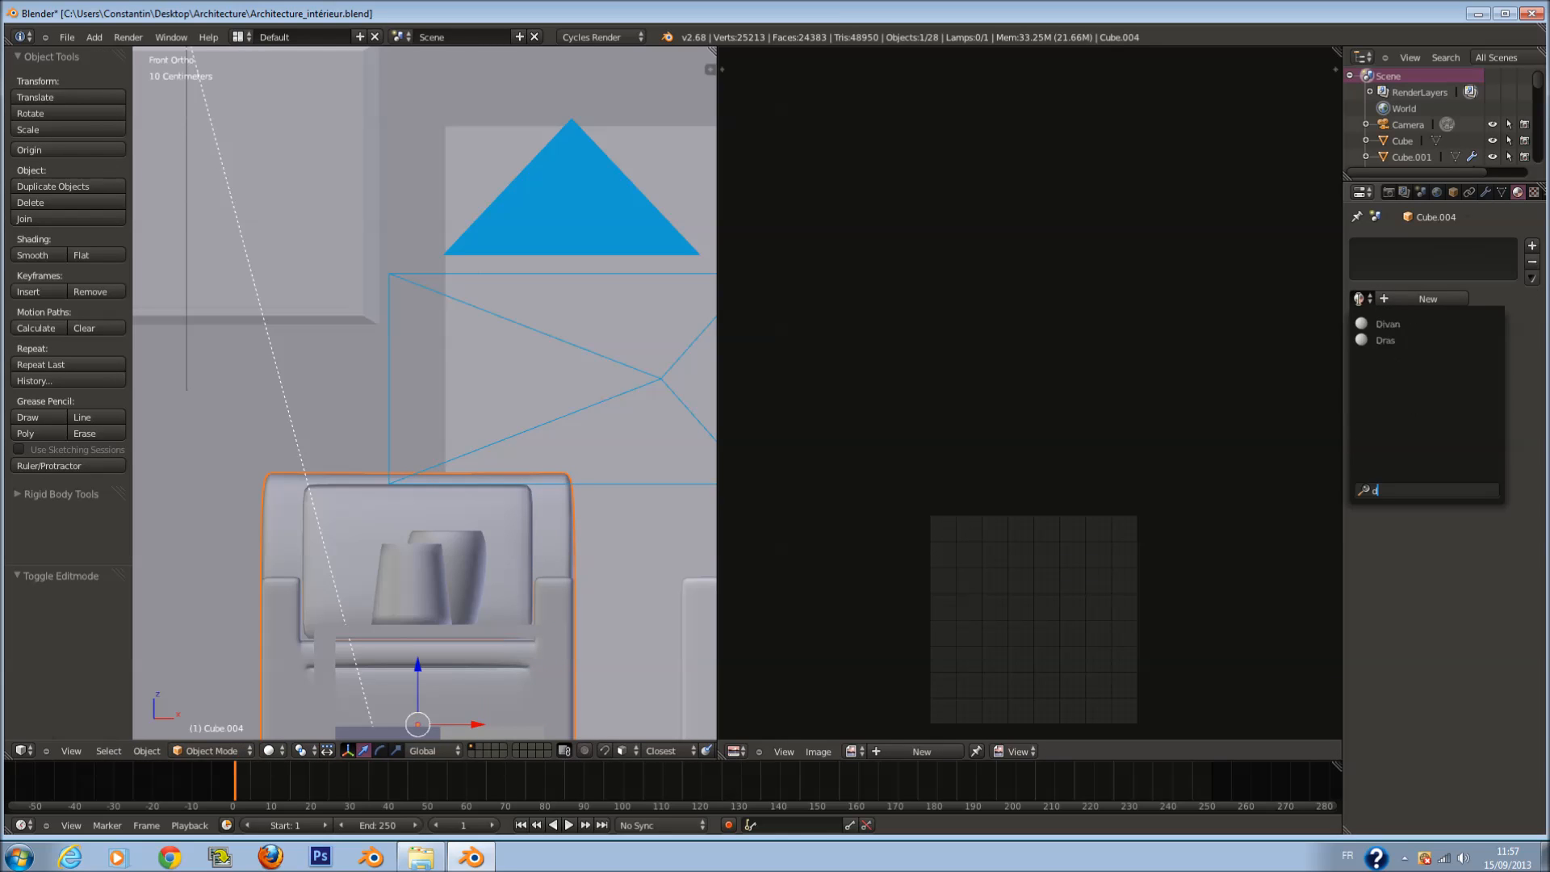
click(1416, 325)
scroll(478, 472, down, 2)
key(ctrl+s)
click(478, 471)
Step: Assign the existing Divan material to the armchair's back cushion and save the file
right_click(489, 478)
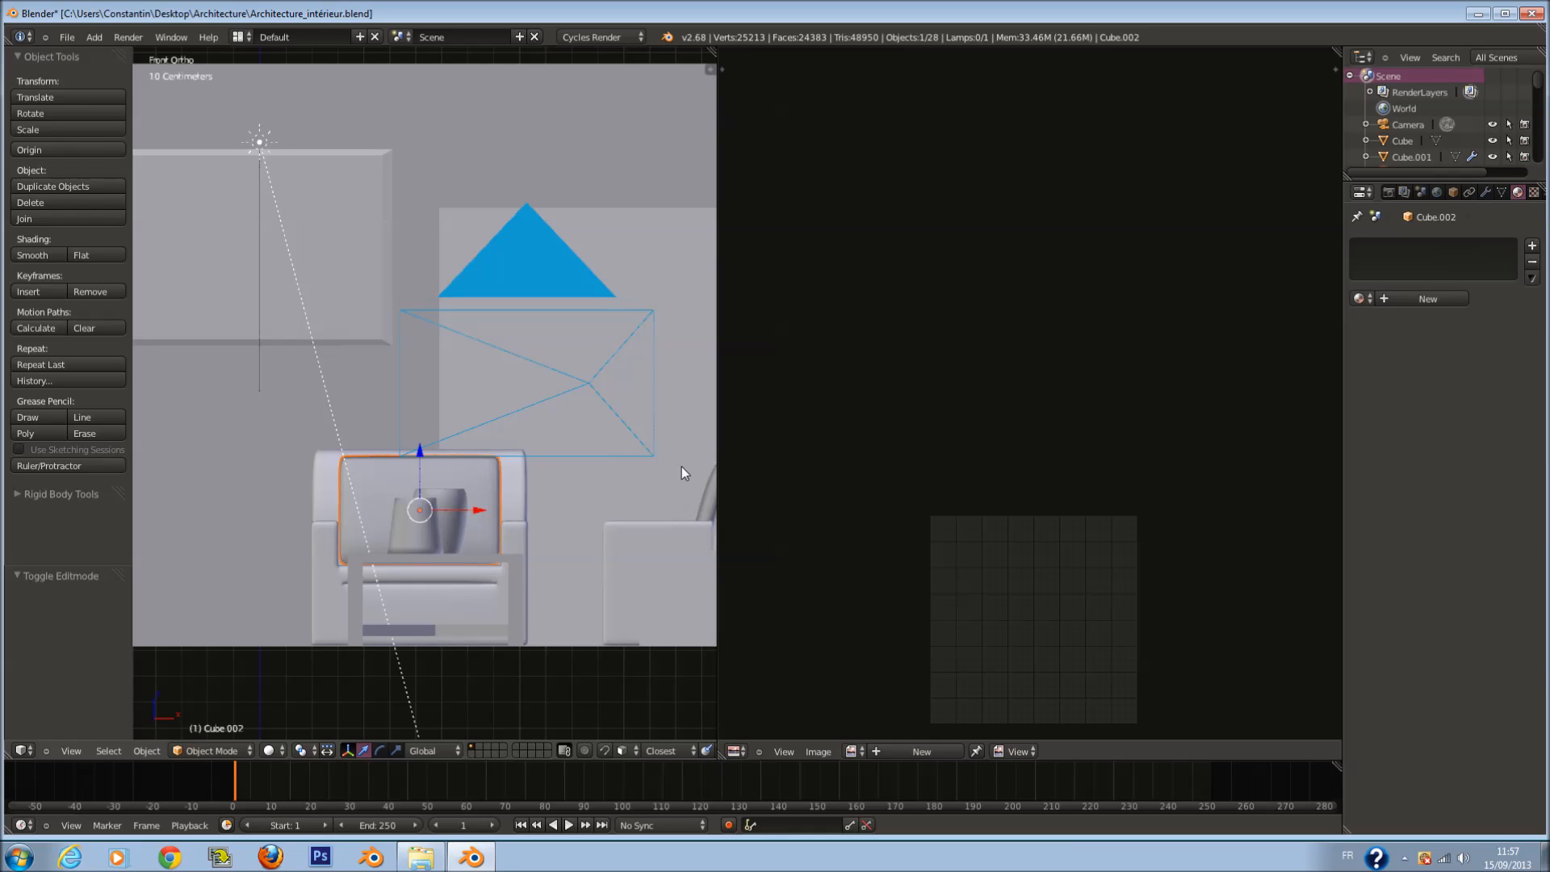
click(1361, 298)
text(d)
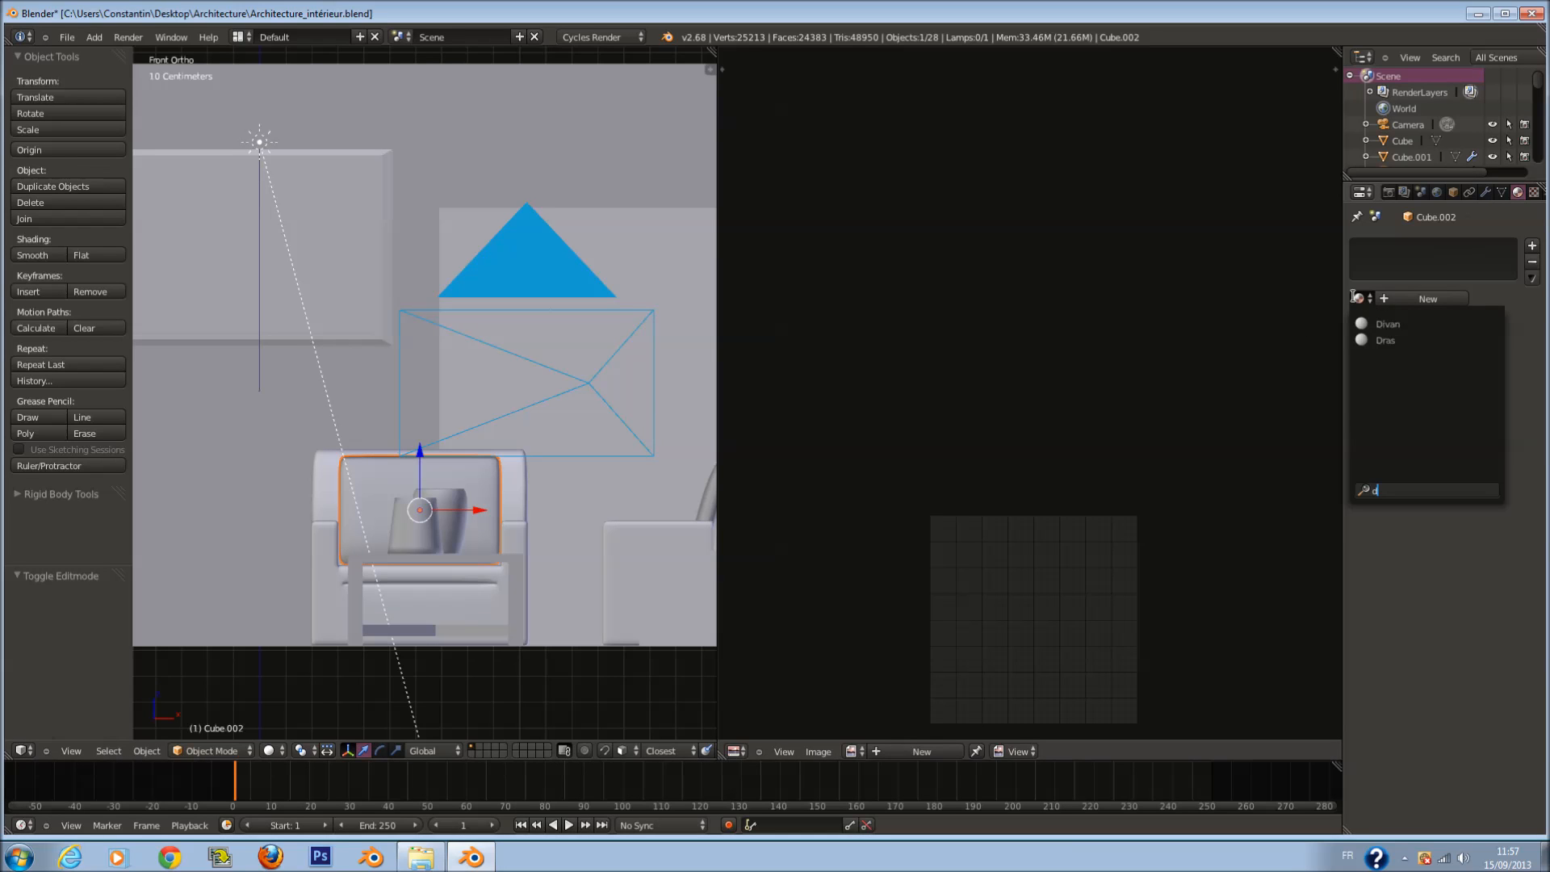
click(1388, 324)
scroll(539, 474, down, 2)
key(ctrl+s)
click(539, 474)
Step: Unwrap the armchair's entire back cushion with Smart UV Project, using a 66.00 angle limit, and leave mesh editing
scroll(583, 462, up, 1)
key(Tab)
key(a)
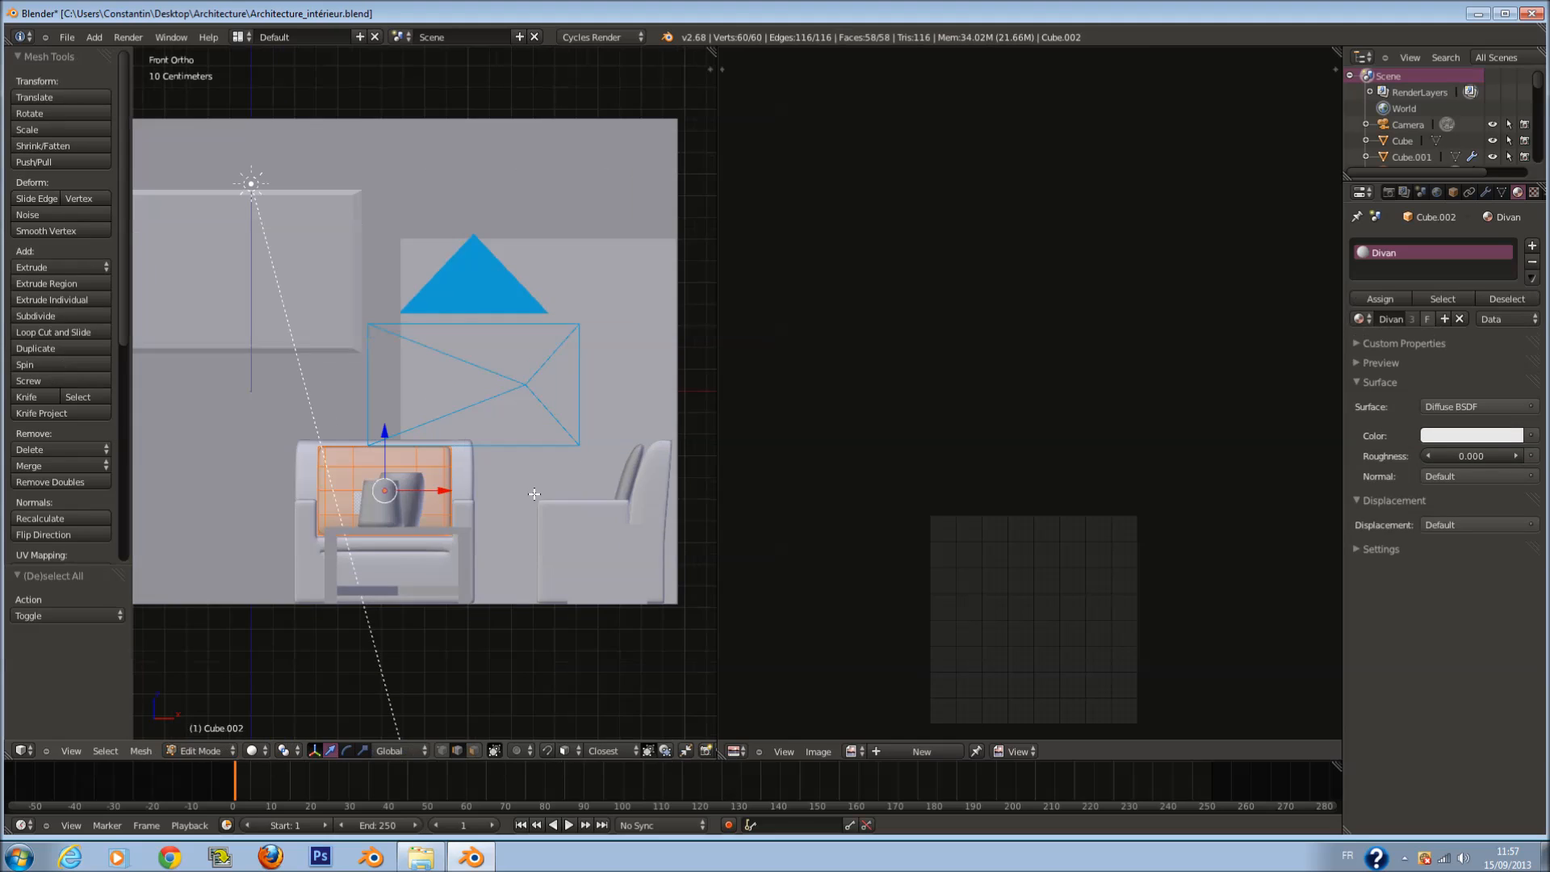
key(u)
click(453, 495)
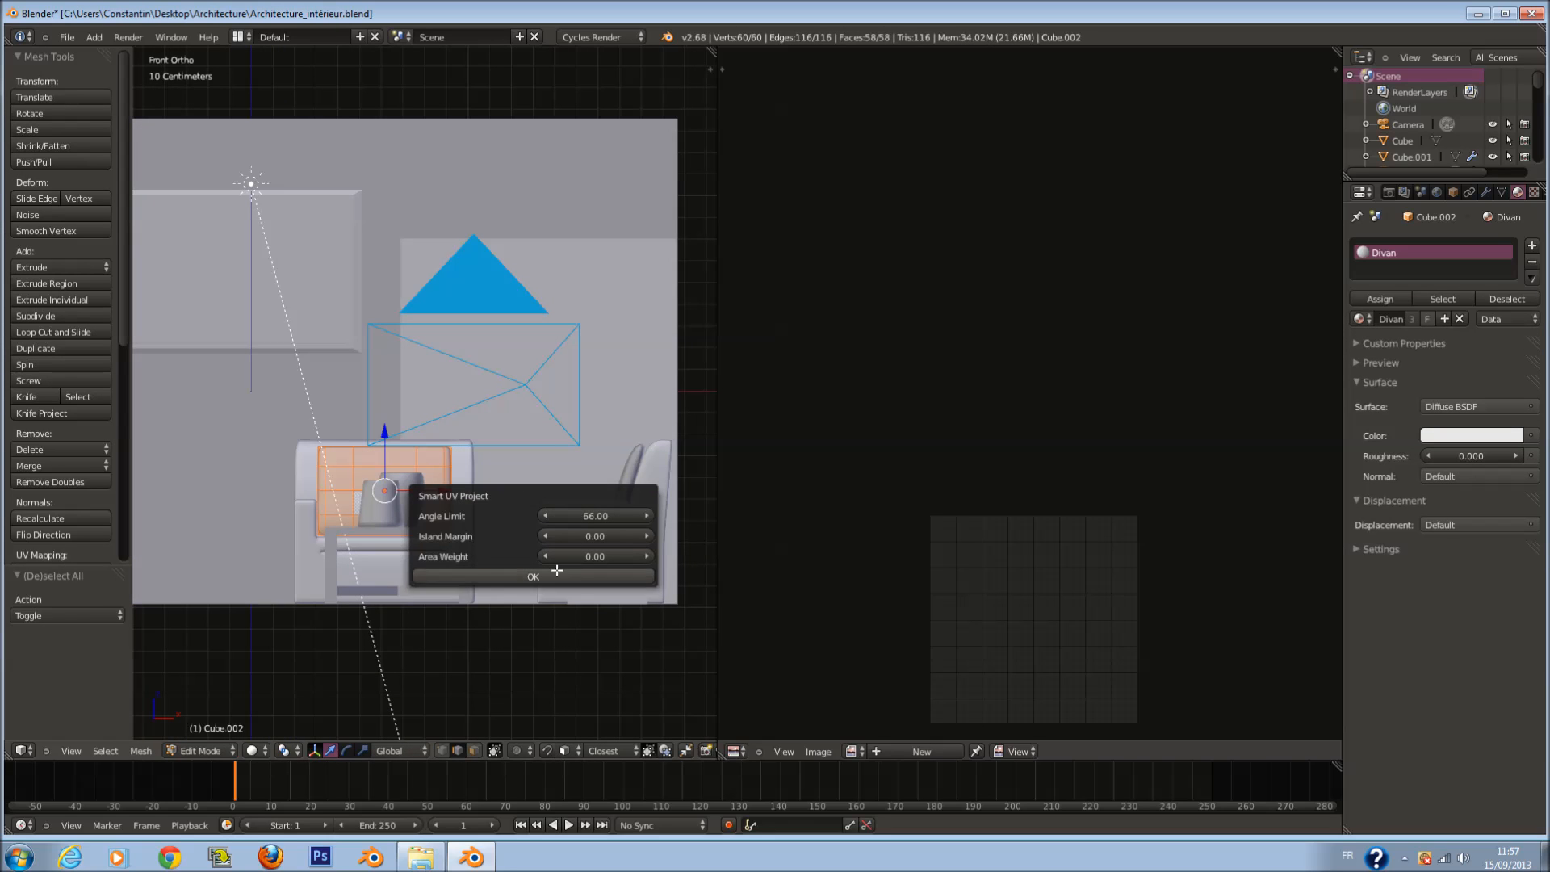
click(576, 583)
scroll(670, 529, up, 1)
key(Tab)
Step: Unwrap the sofa's back cushions with Smart UV Project and leave mesh editing
right_click(681, 473)
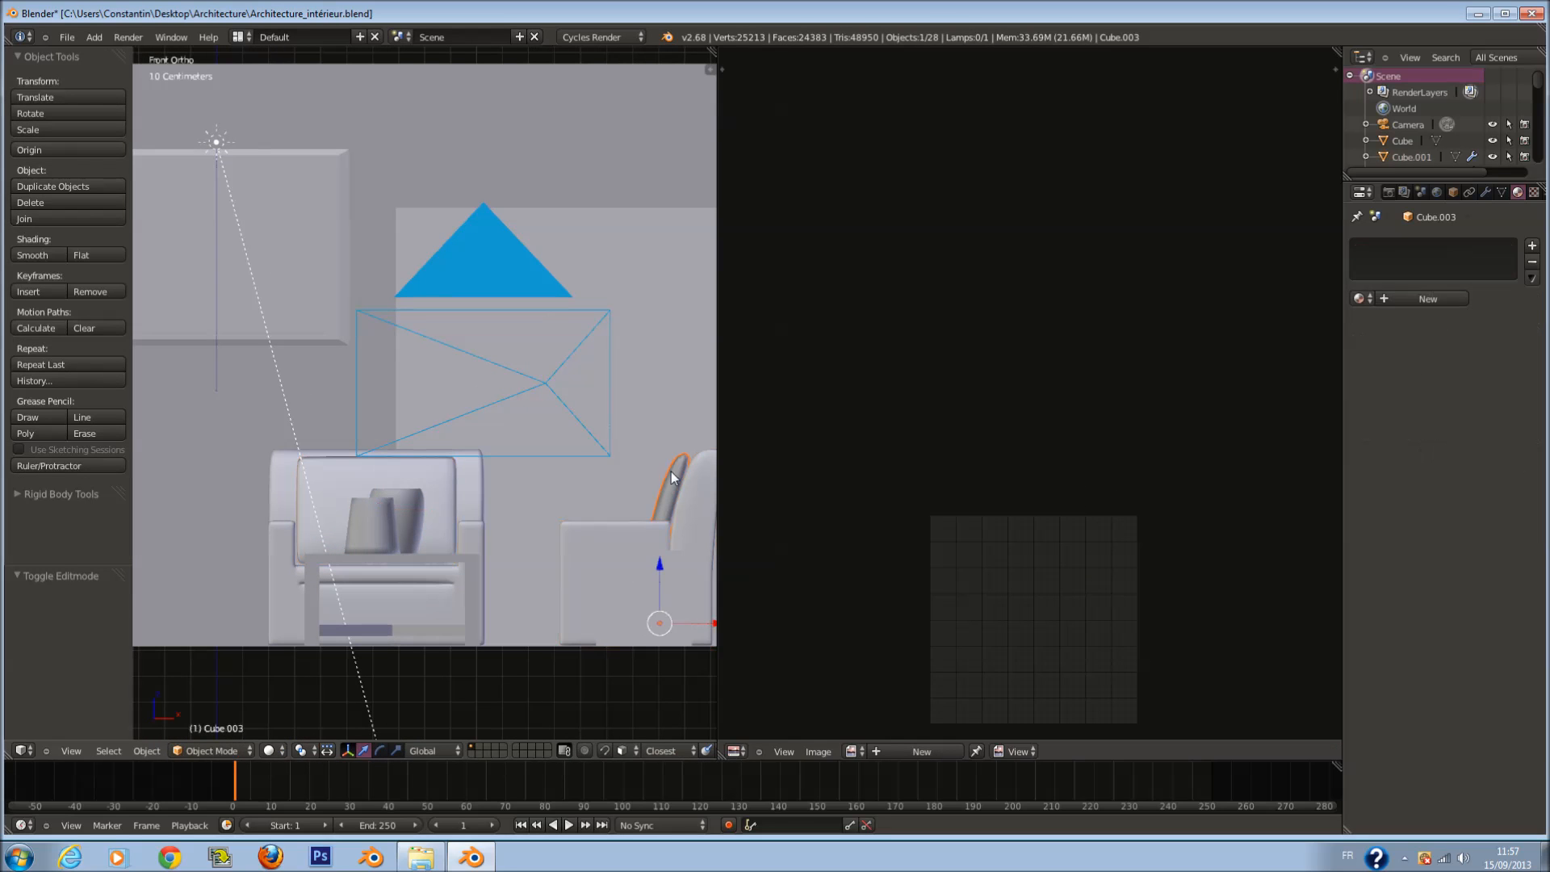
key(Tab)
key(u)
click(674, 505)
click(674, 588)
middle_drag(689, 581, 541, 548)
key(Tab)
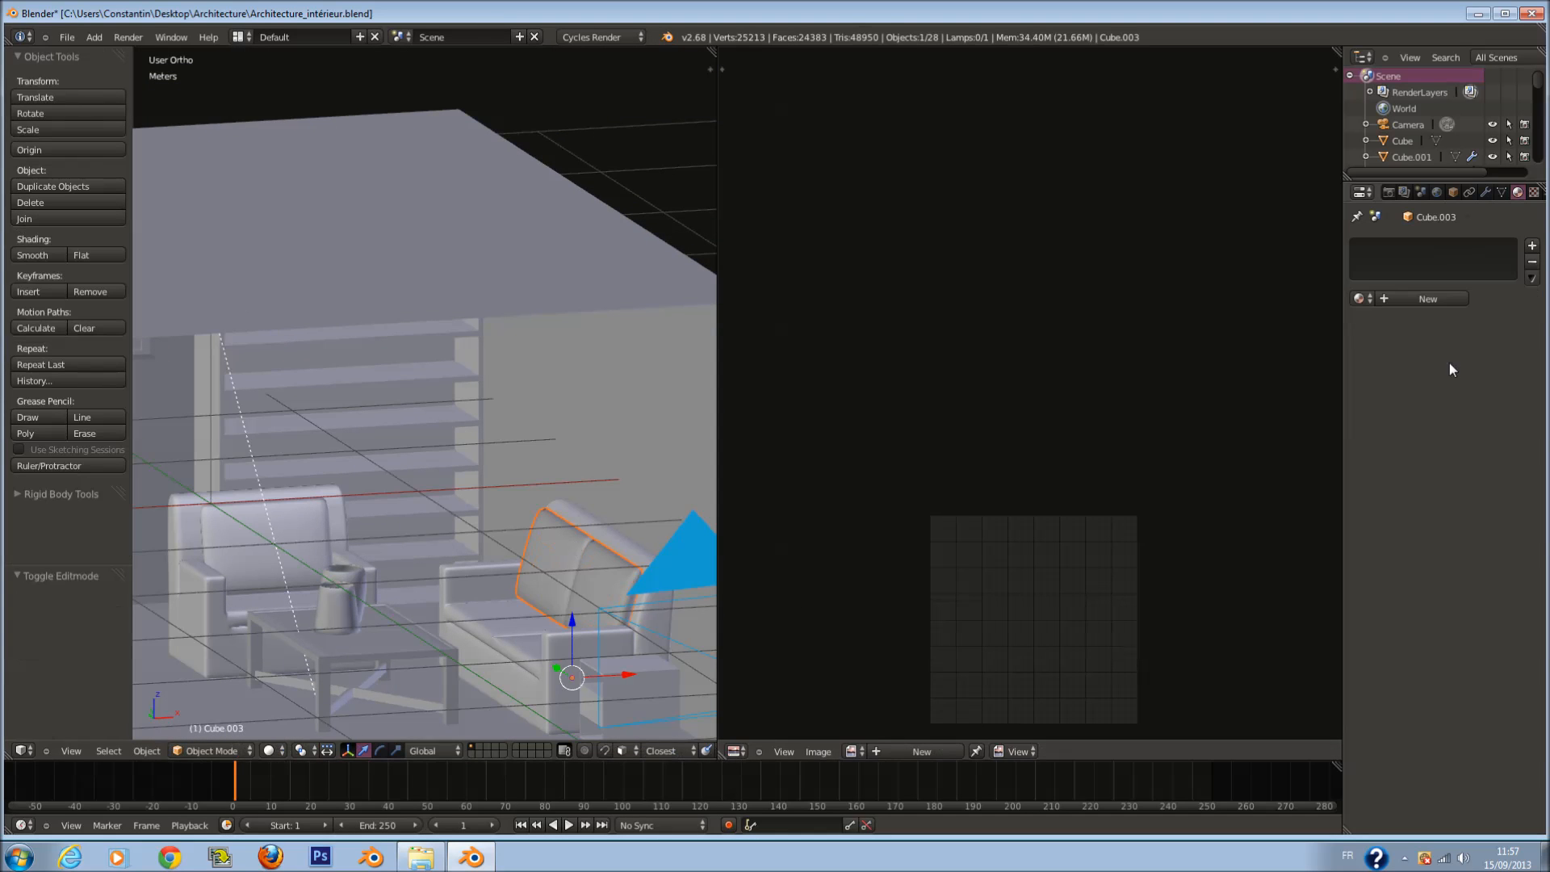
Step: Assign the existing Divan material to the sofa's back cushions
click(1359, 319)
click(1393, 335)
scroll(621, 447, down, 2)
Step: Create a new material on the coffee table frame and name it Table
right_click(444, 432)
right_click(578, 409)
shift+middle_drag(171, 557, 442, 478)
right_click(388, 565)
scroll(855, 512, up, 3)
click(1405, 300)
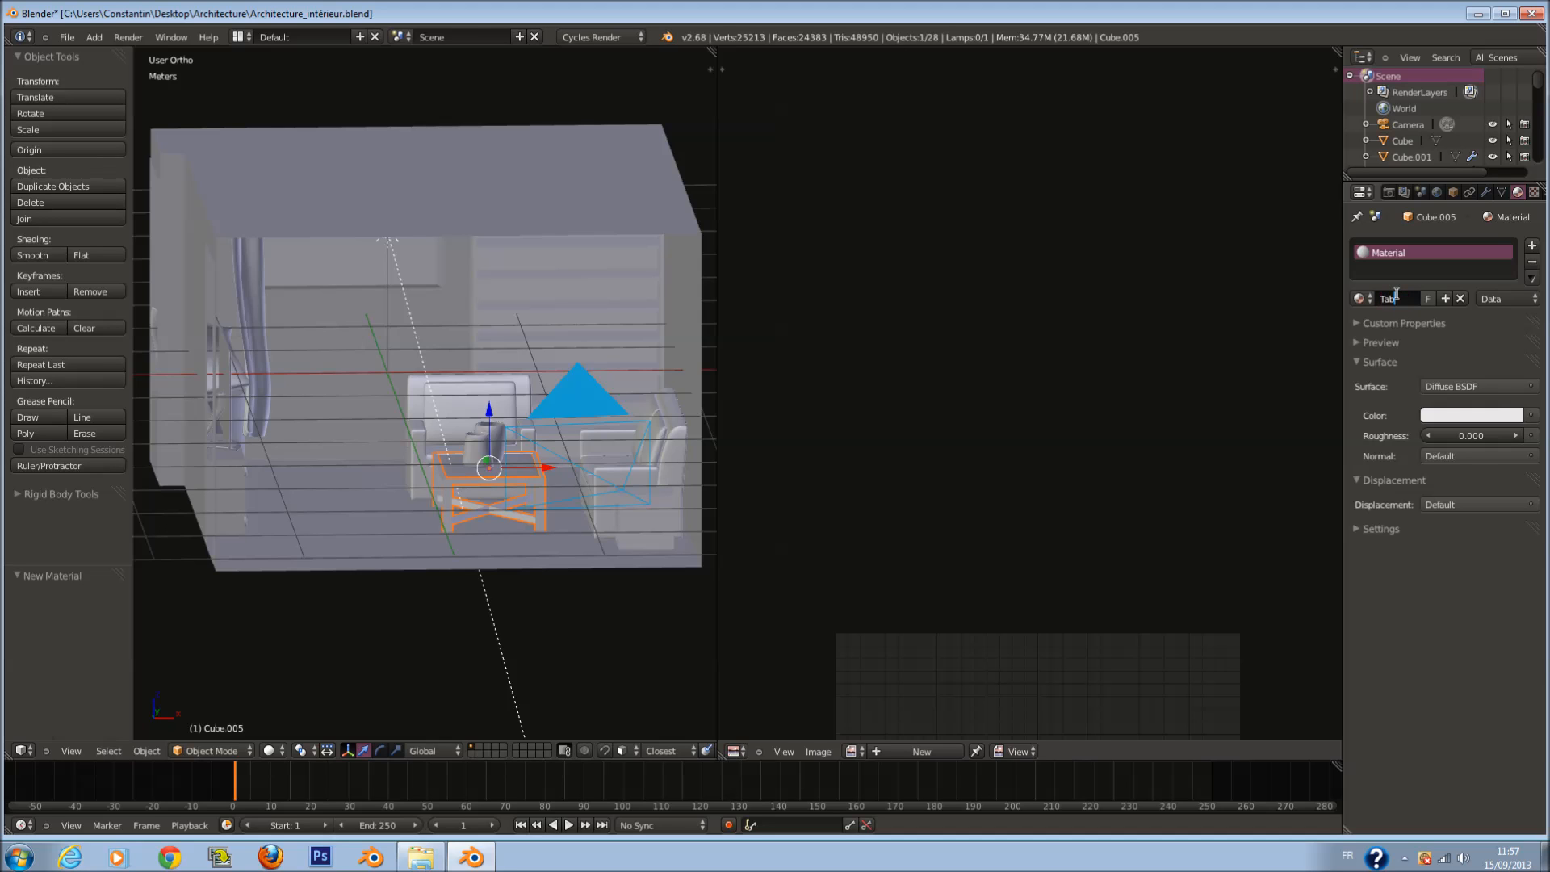
key(Return)
scroll(534, 391, up, 5)
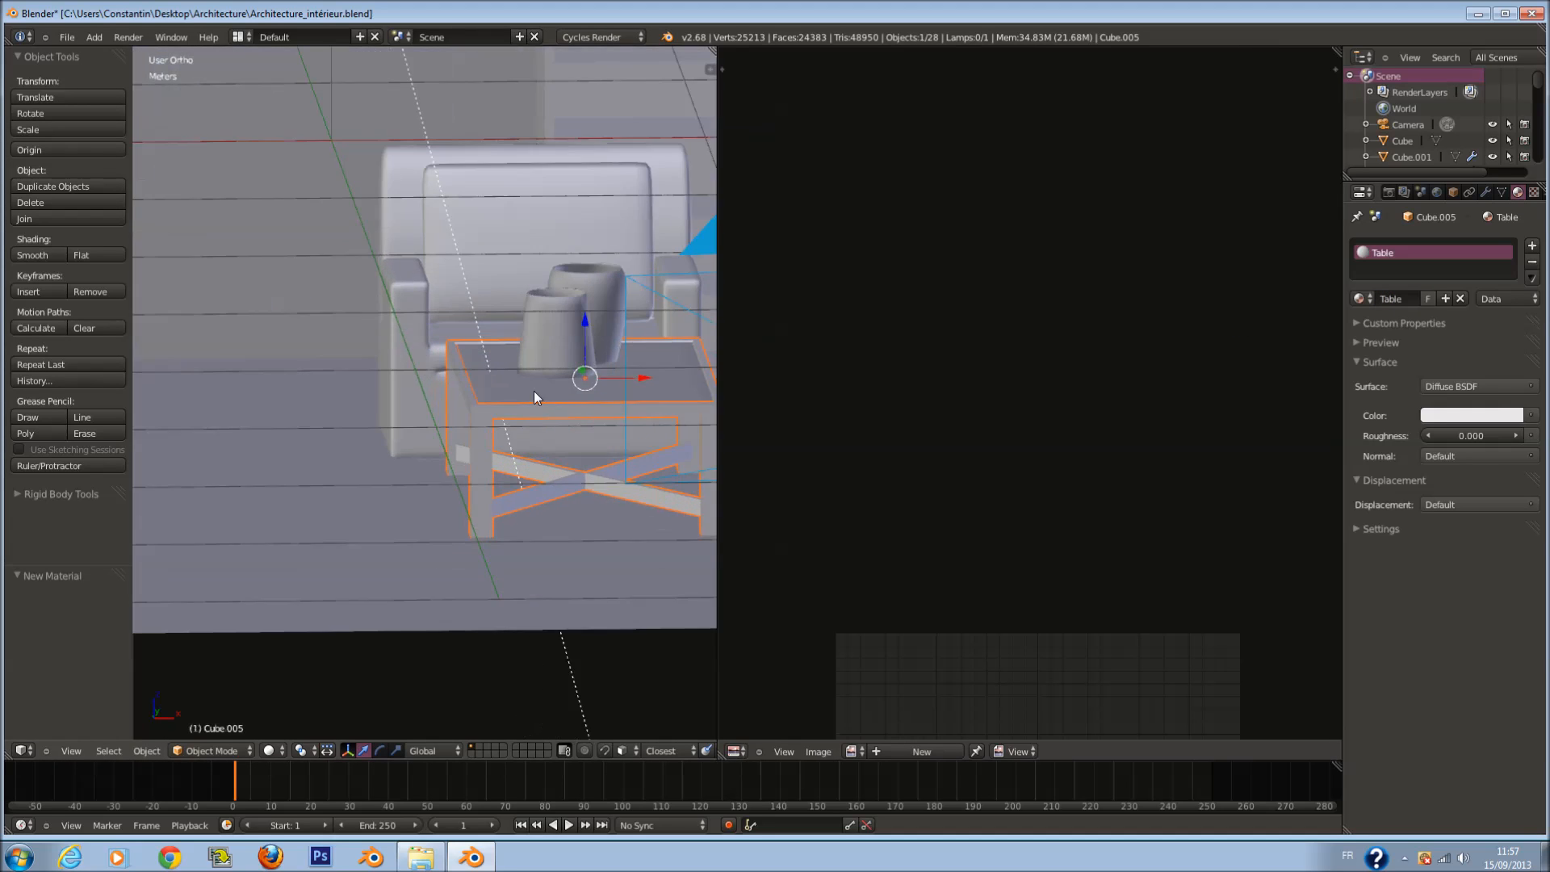
scroll(533, 400, up, 2)
Step: Create a new material on the coffee table's top panel and rename it
key(Tab)
key(Tab)
key(Tab)
key(Tab)
right_click(615, 394)
click(1419, 302)
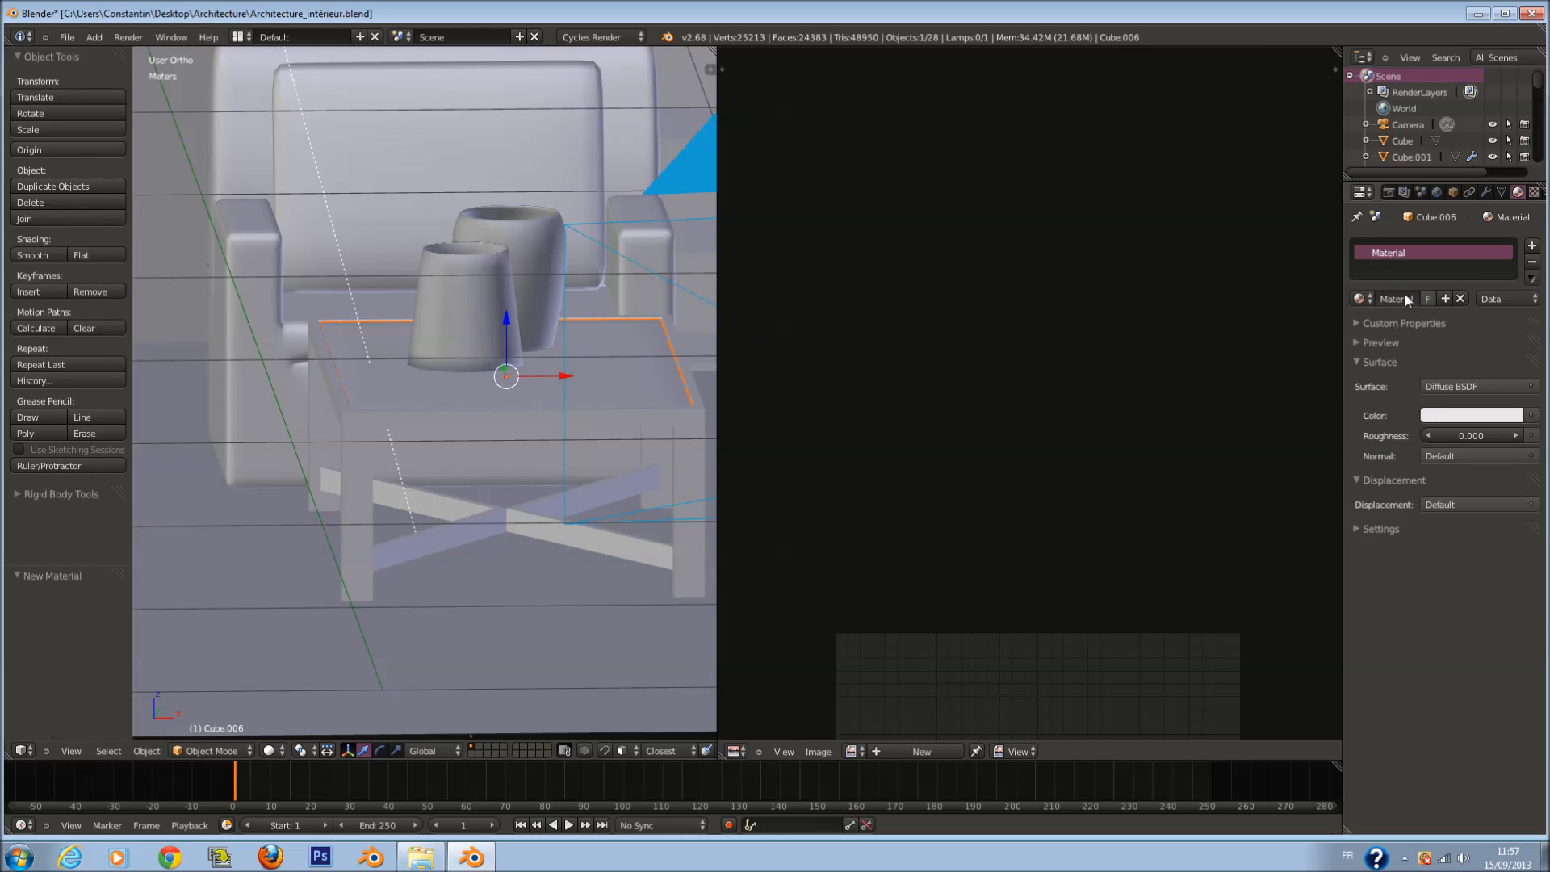
key(Return)
Step: Create a new material on the taller vase on the coffee table and rename it
right_click(539, 285)
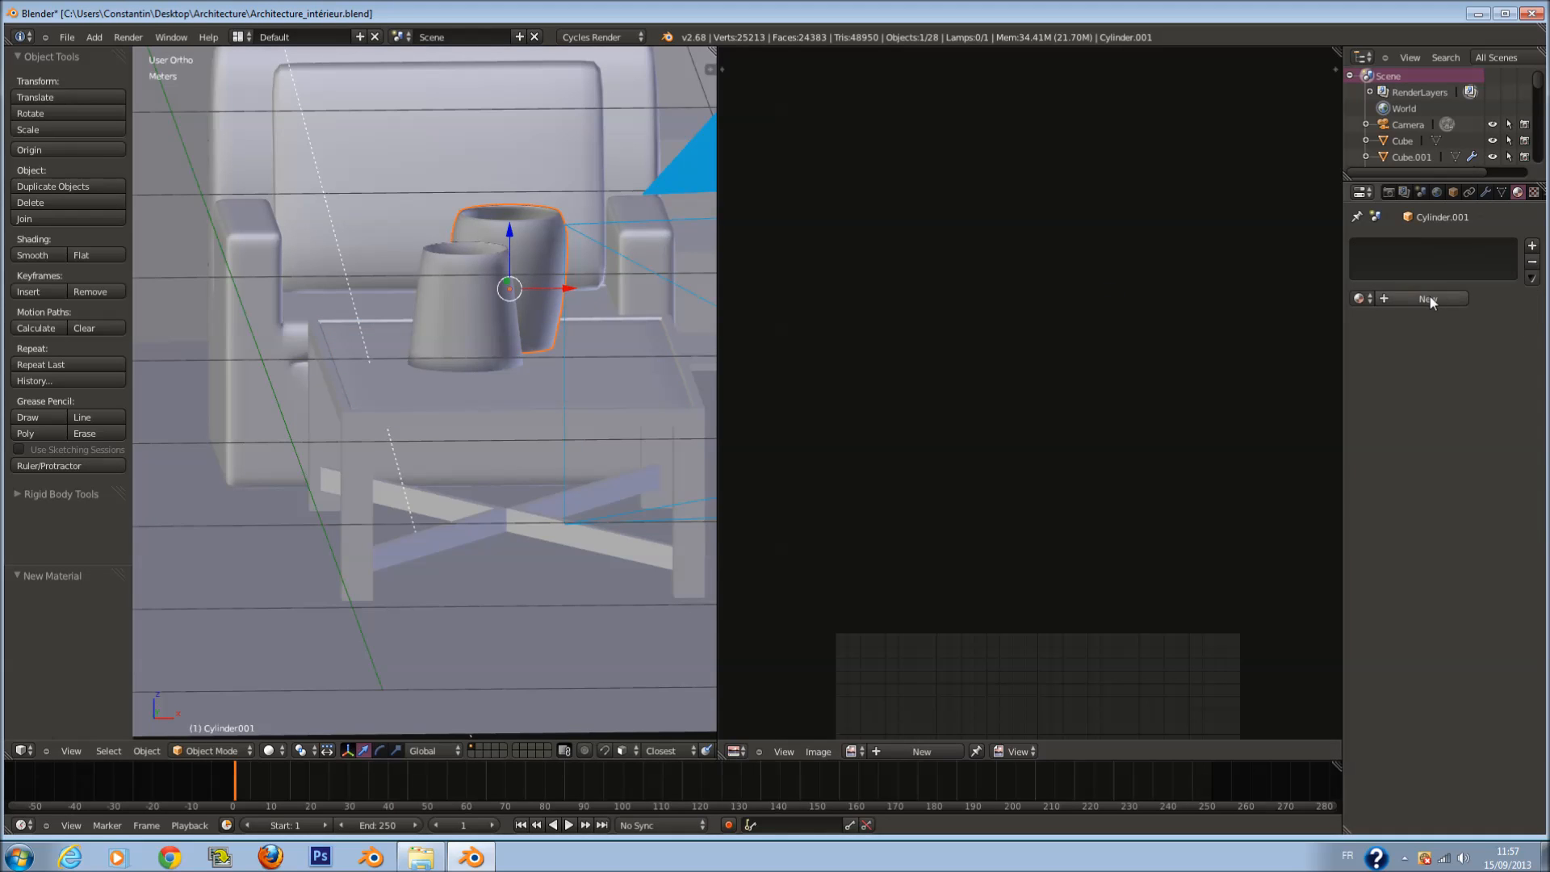
click(1428, 299)
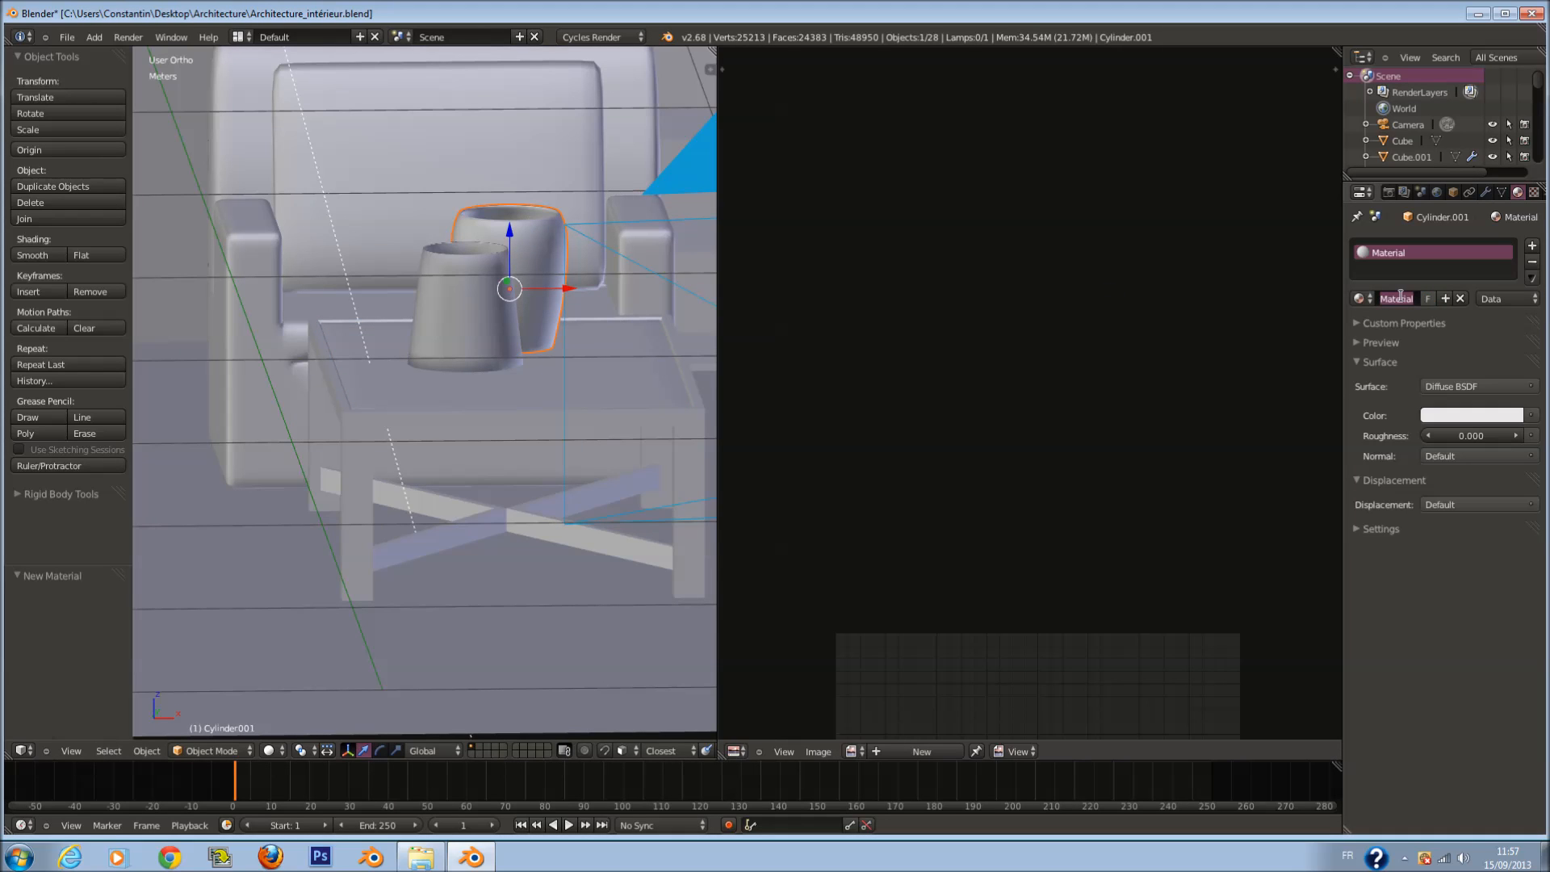
key(Return)
Step: Assign the existing Glass material to the smaller vase on the coffee table
right_click(491, 282)
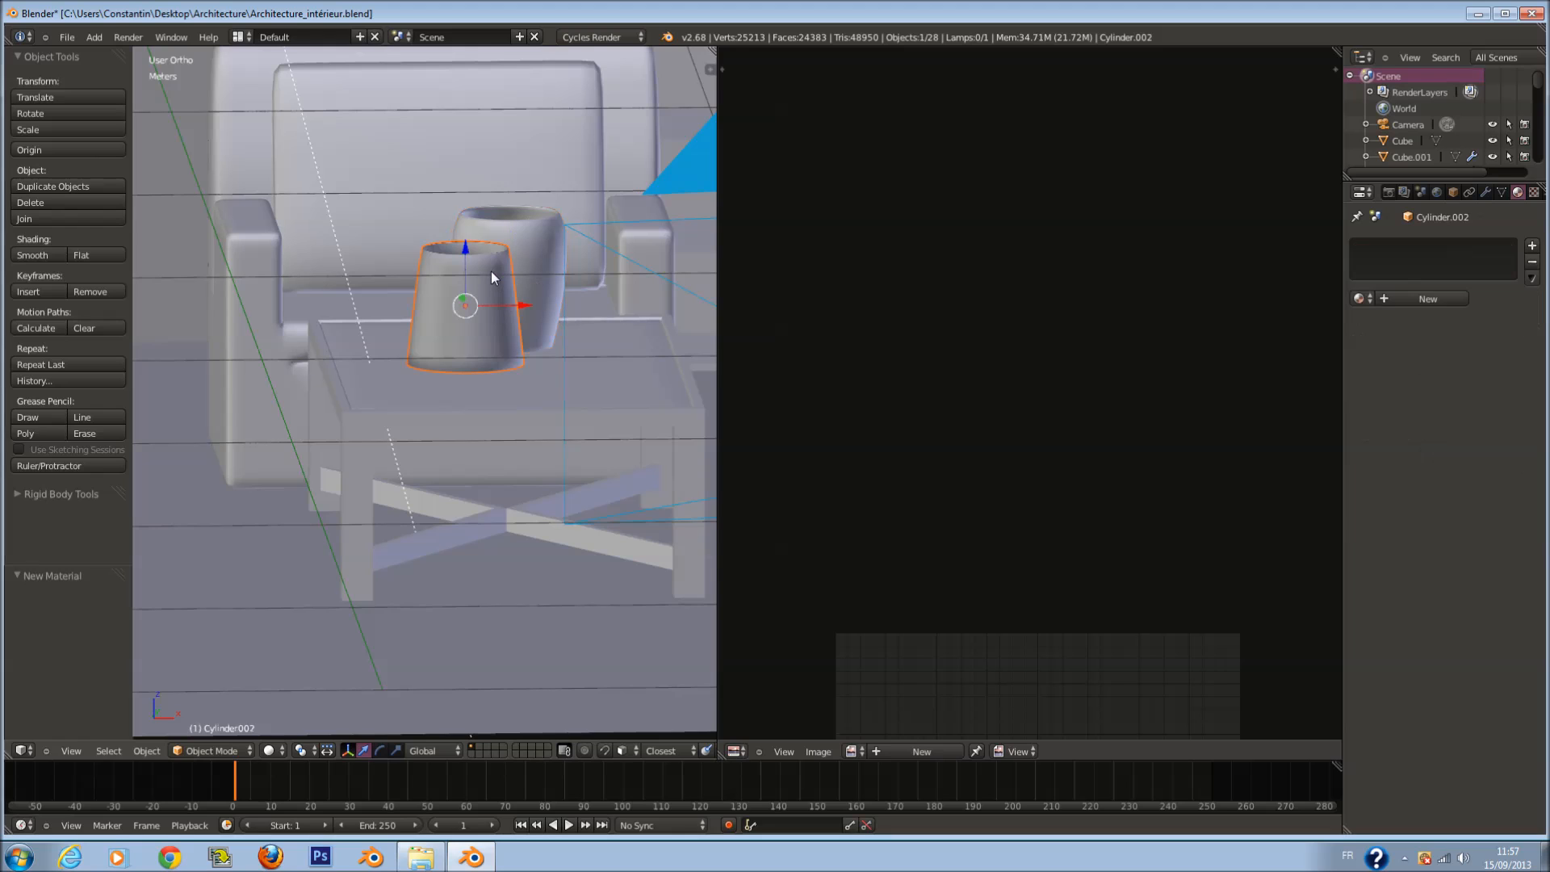
click(1360, 299)
text(g)
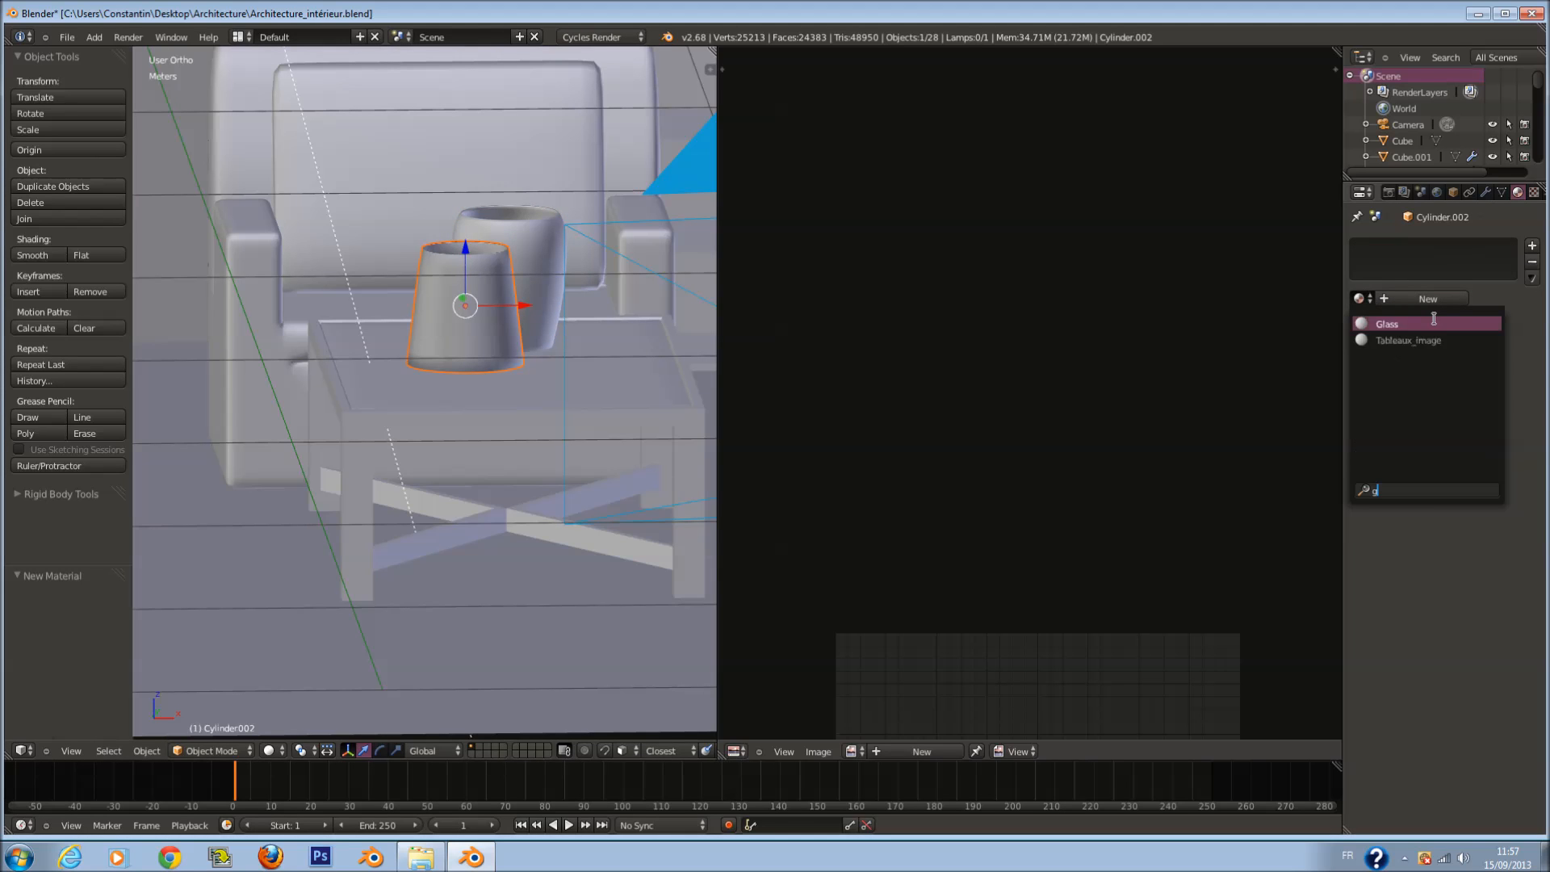
click(1434, 322)
scroll(515, 369, down, 8)
Step: Create a new material on the television and name it TV
key(a)
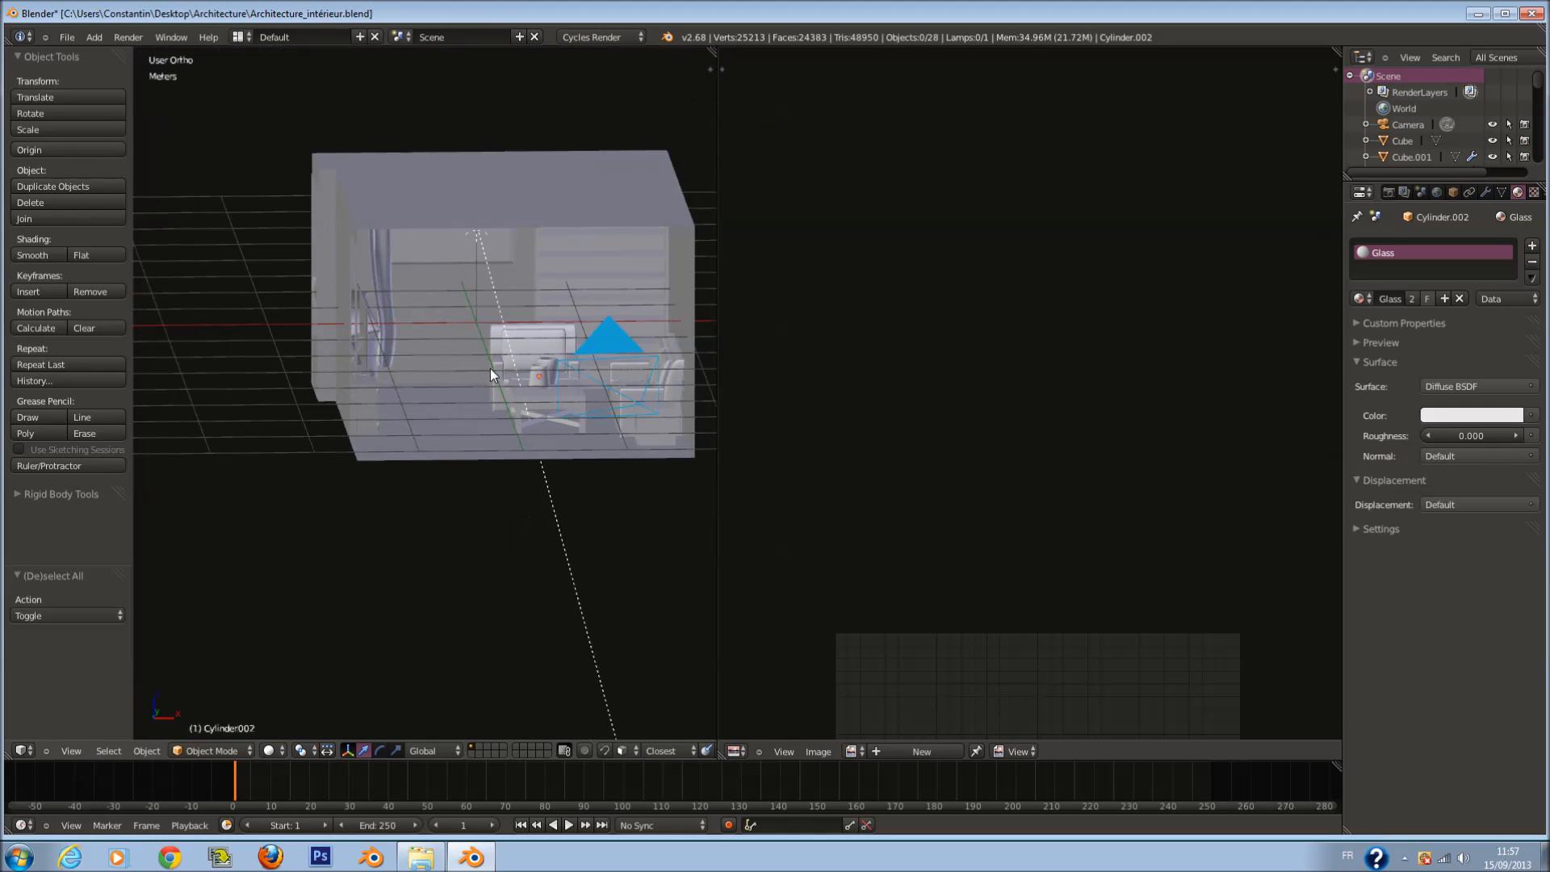
scroll(490, 369, up, 6)
right_click(341, 287)
click(1411, 299)
click(1411, 300)
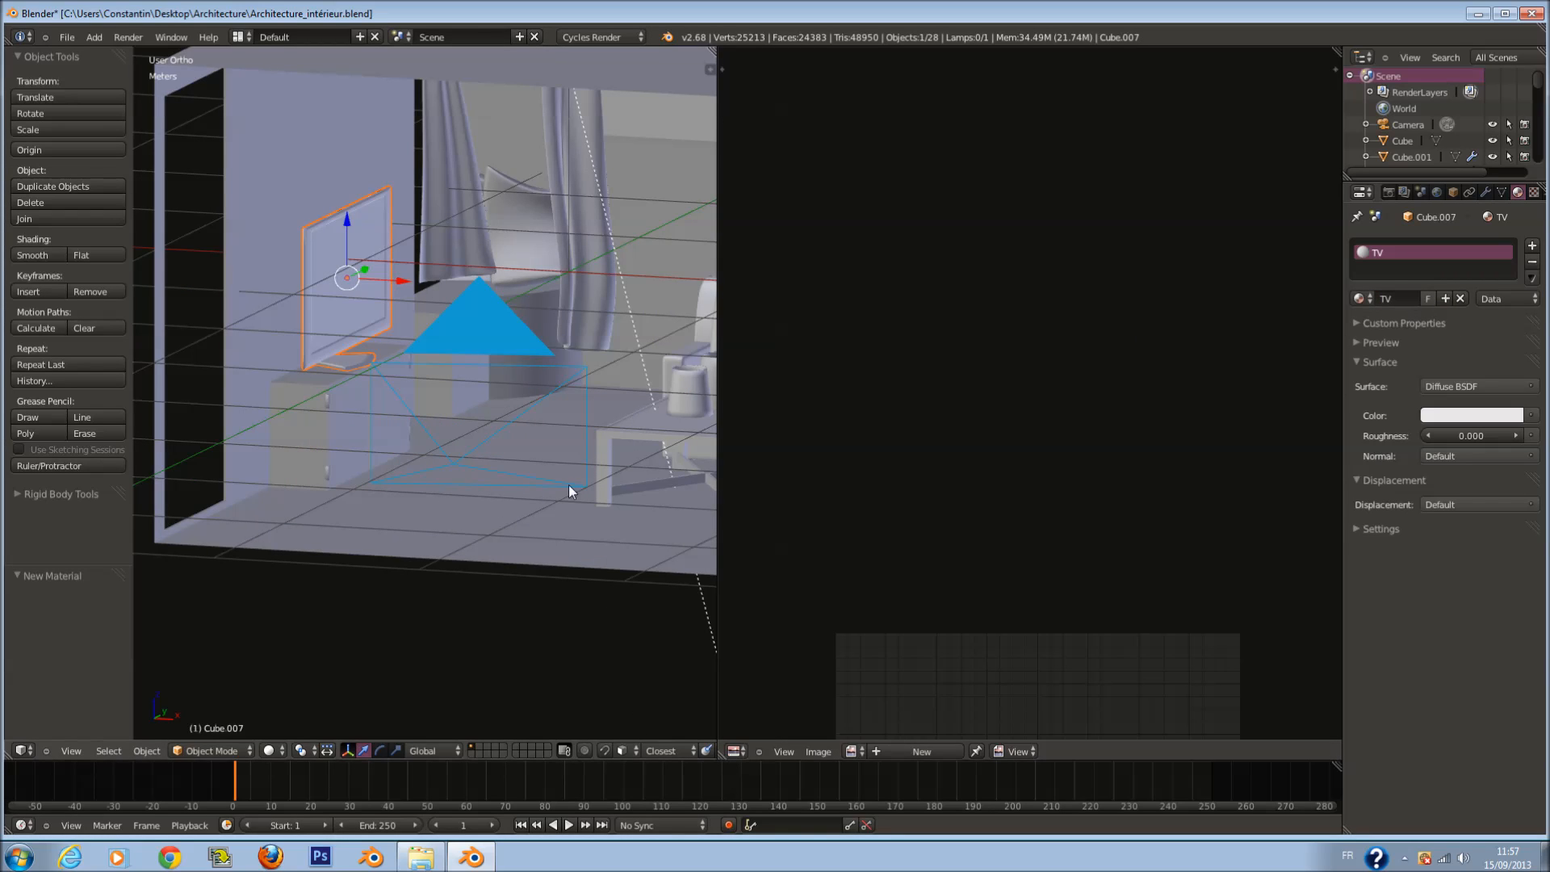
Step: Assign the existing Glass material to the TV cabinet's front door panel and save the file
right_click(327, 410)
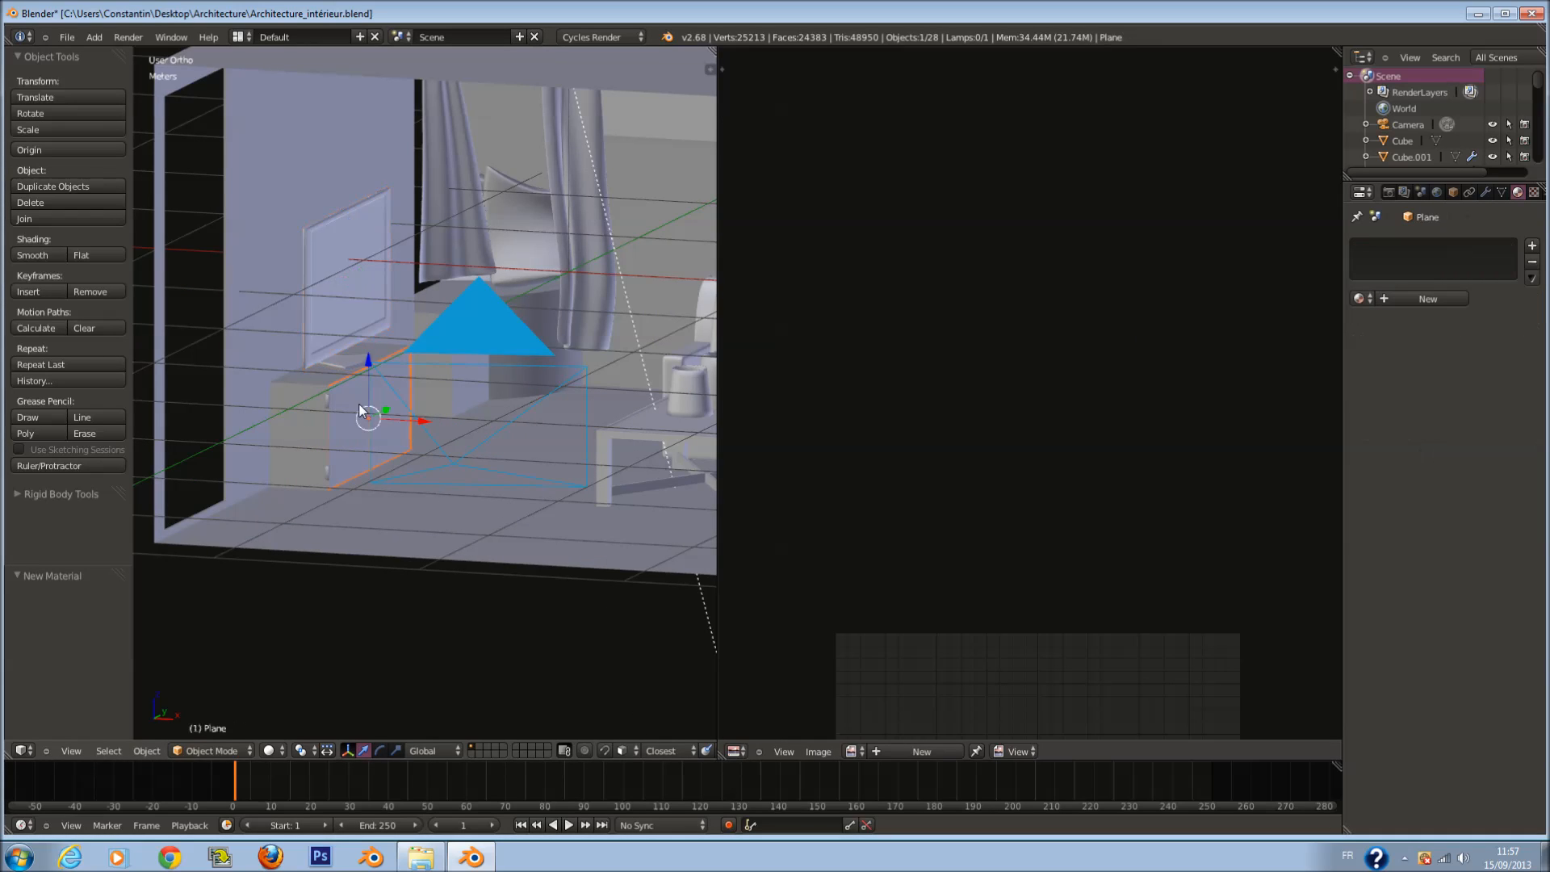
click(1363, 300)
text(g)
click(1368, 323)
shift+middle_drag(382, 347, 460, 347)
key(ctrl+s)
click(461, 347)
Step: Create a new material named Metal on the hinges of the TV cabinet's front door
scroll(432, 371, up, 2)
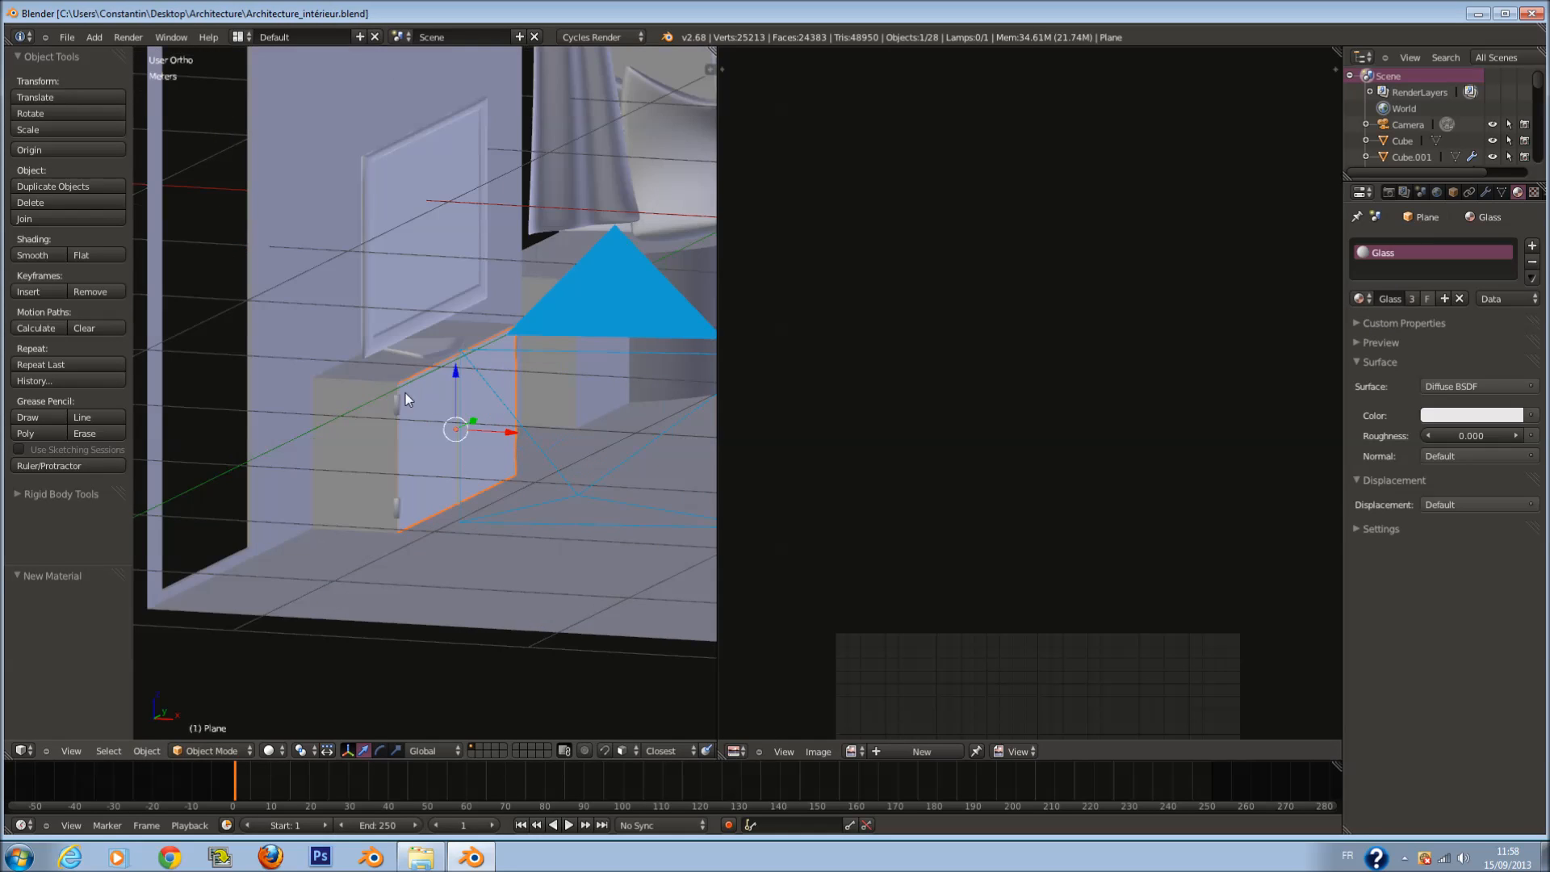
right_click(402, 395)
click(1426, 298)
click(1389, 302)
text(Metal)
key(Return)
Step: Save the file and create a new material named Meuble_noir on the TV cabinet body
right_click(355, 405)
key(ctrl+s)
click(355, 410)
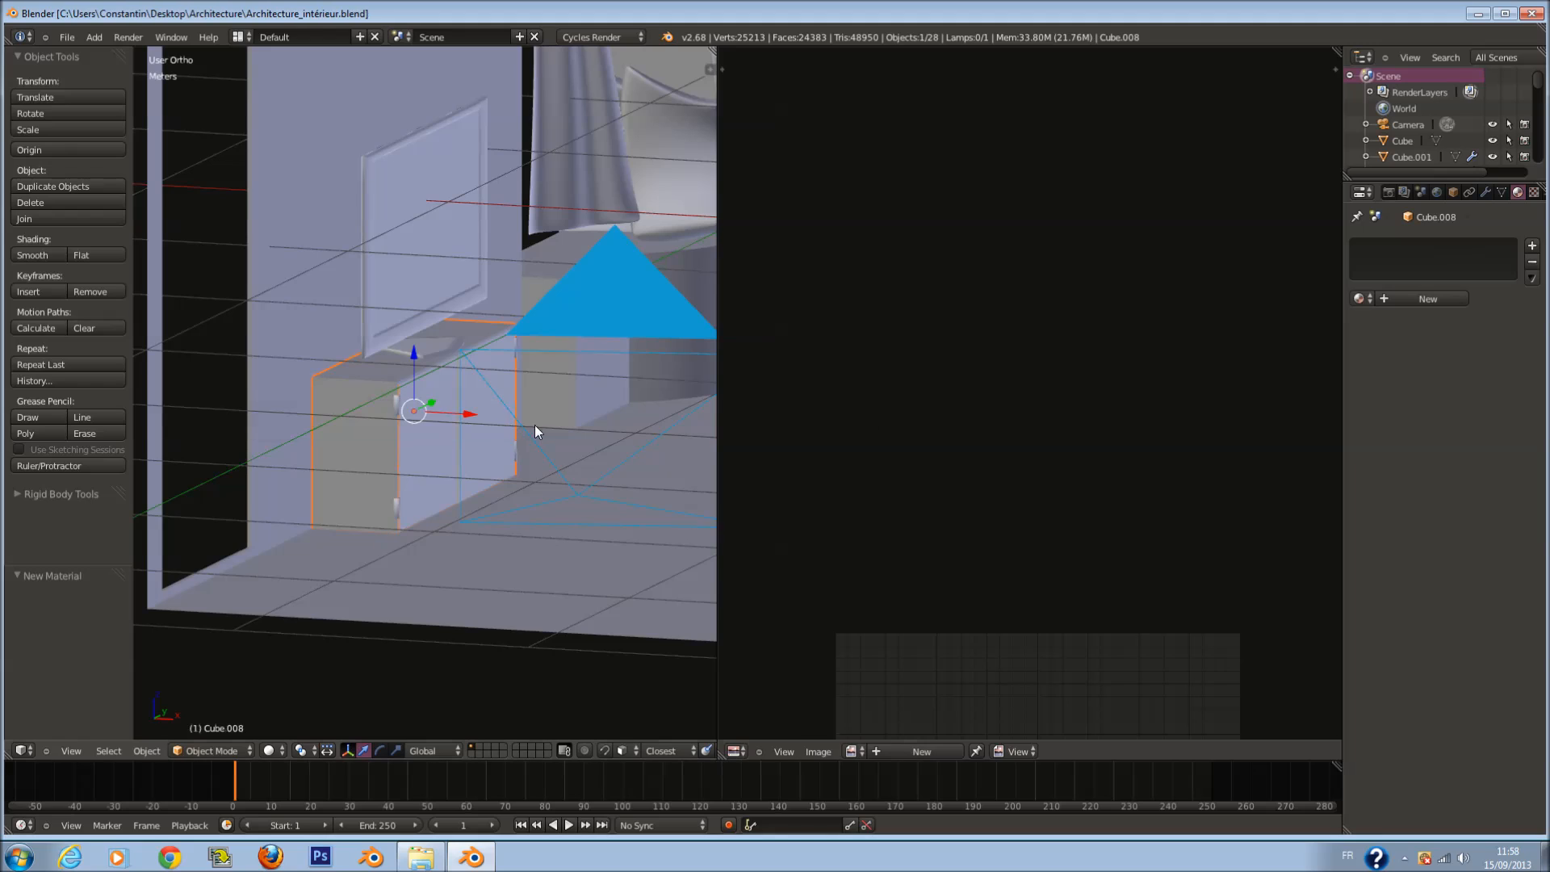
click(1423, 298)
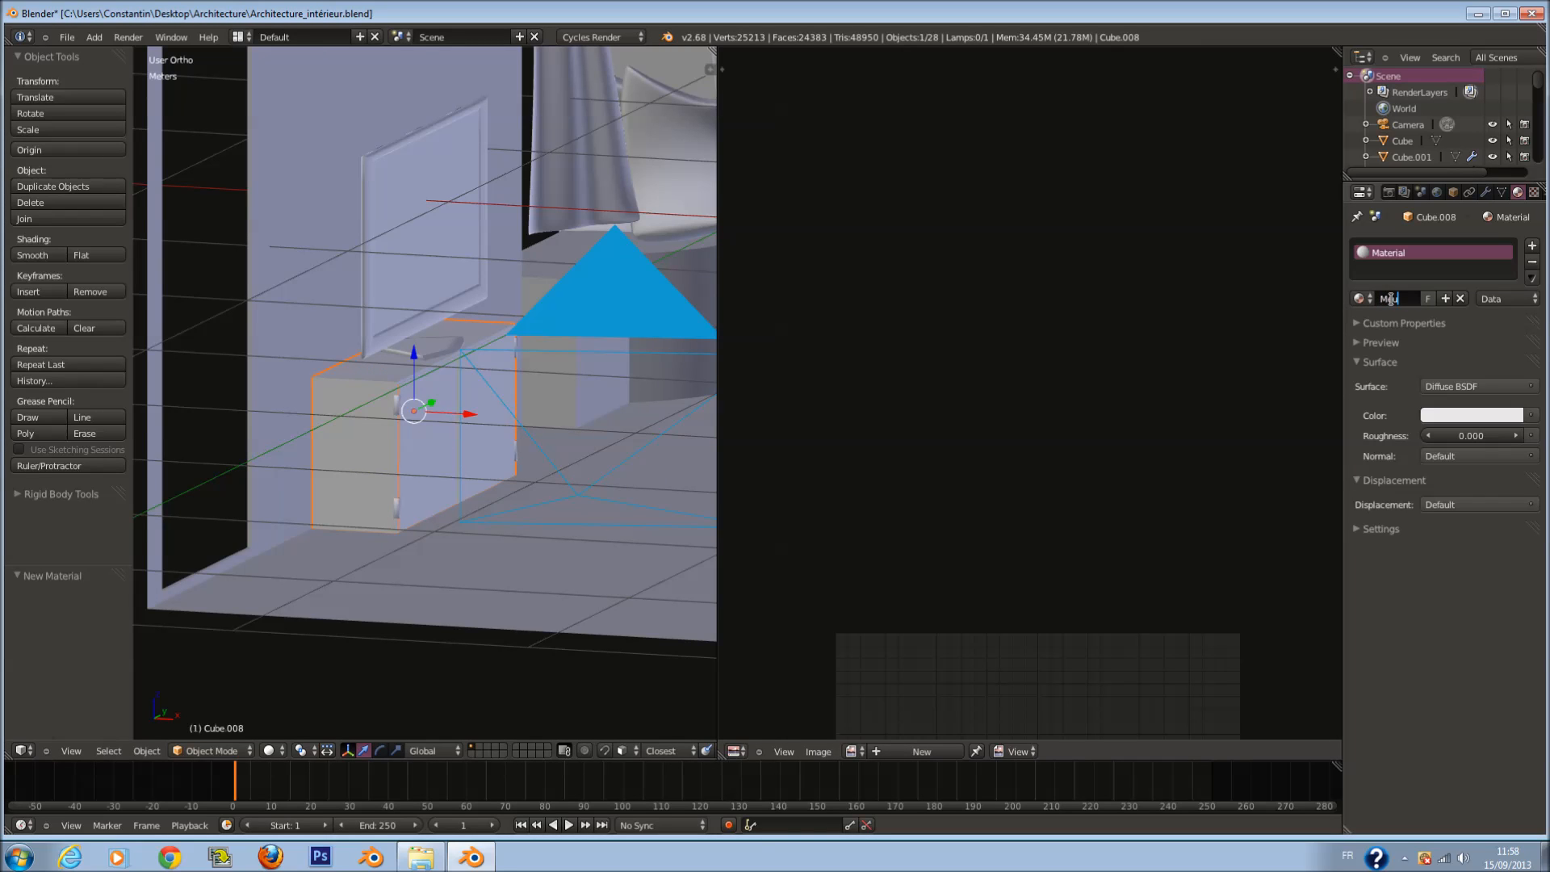
key(Return)
scroll(514, 265, down, 4)
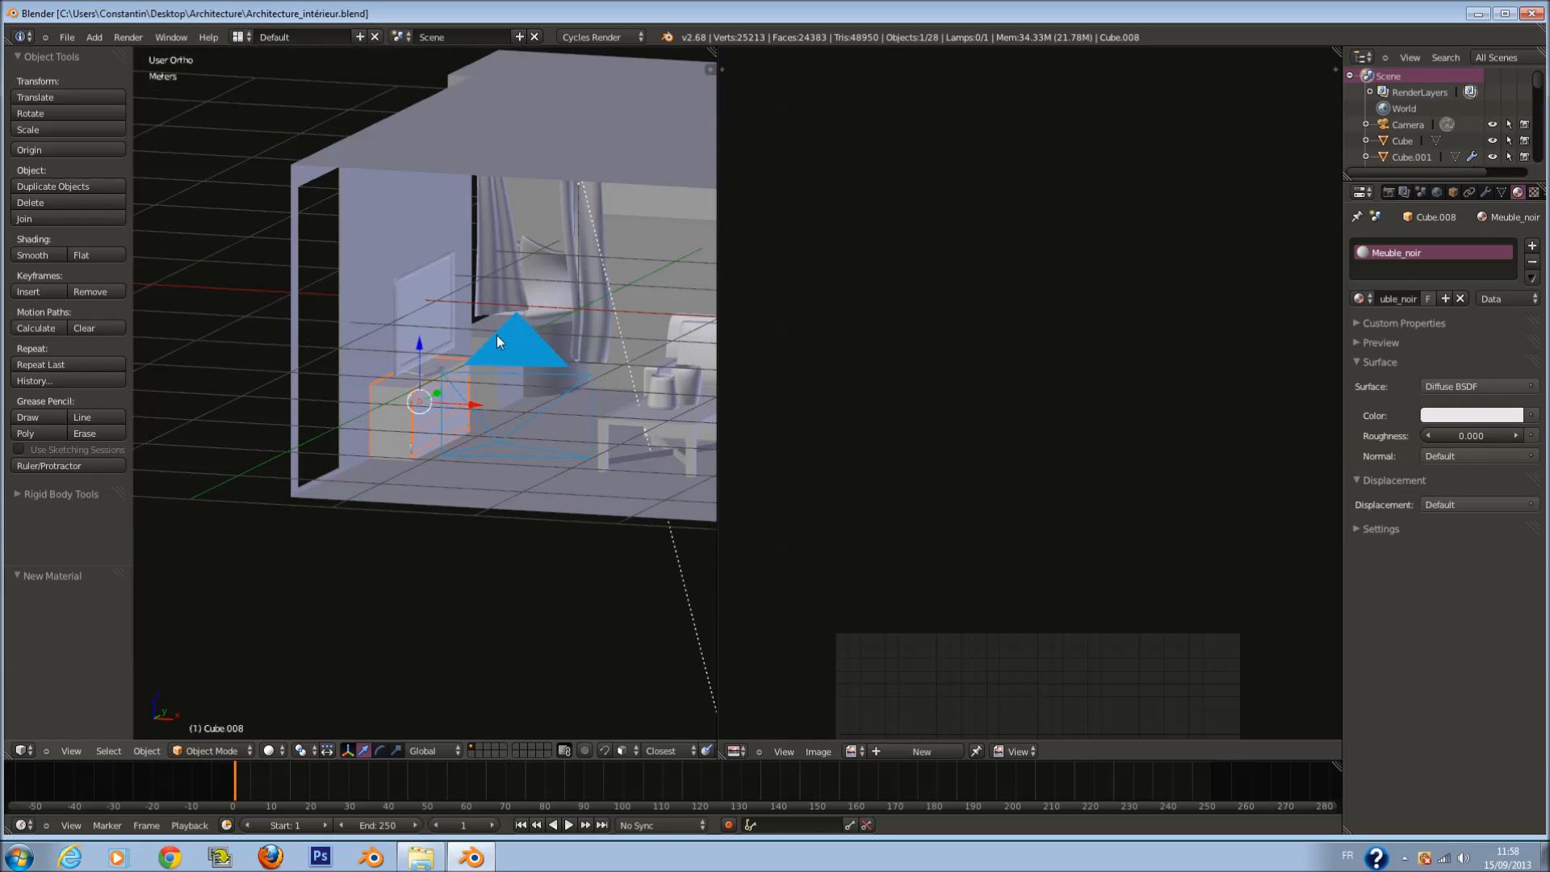
Step: Rebuild the split layout with a wider 3D view beside a UV/Image Editor, with the curved panel behind the curtains selected
drag(715, 51, 777, 69)
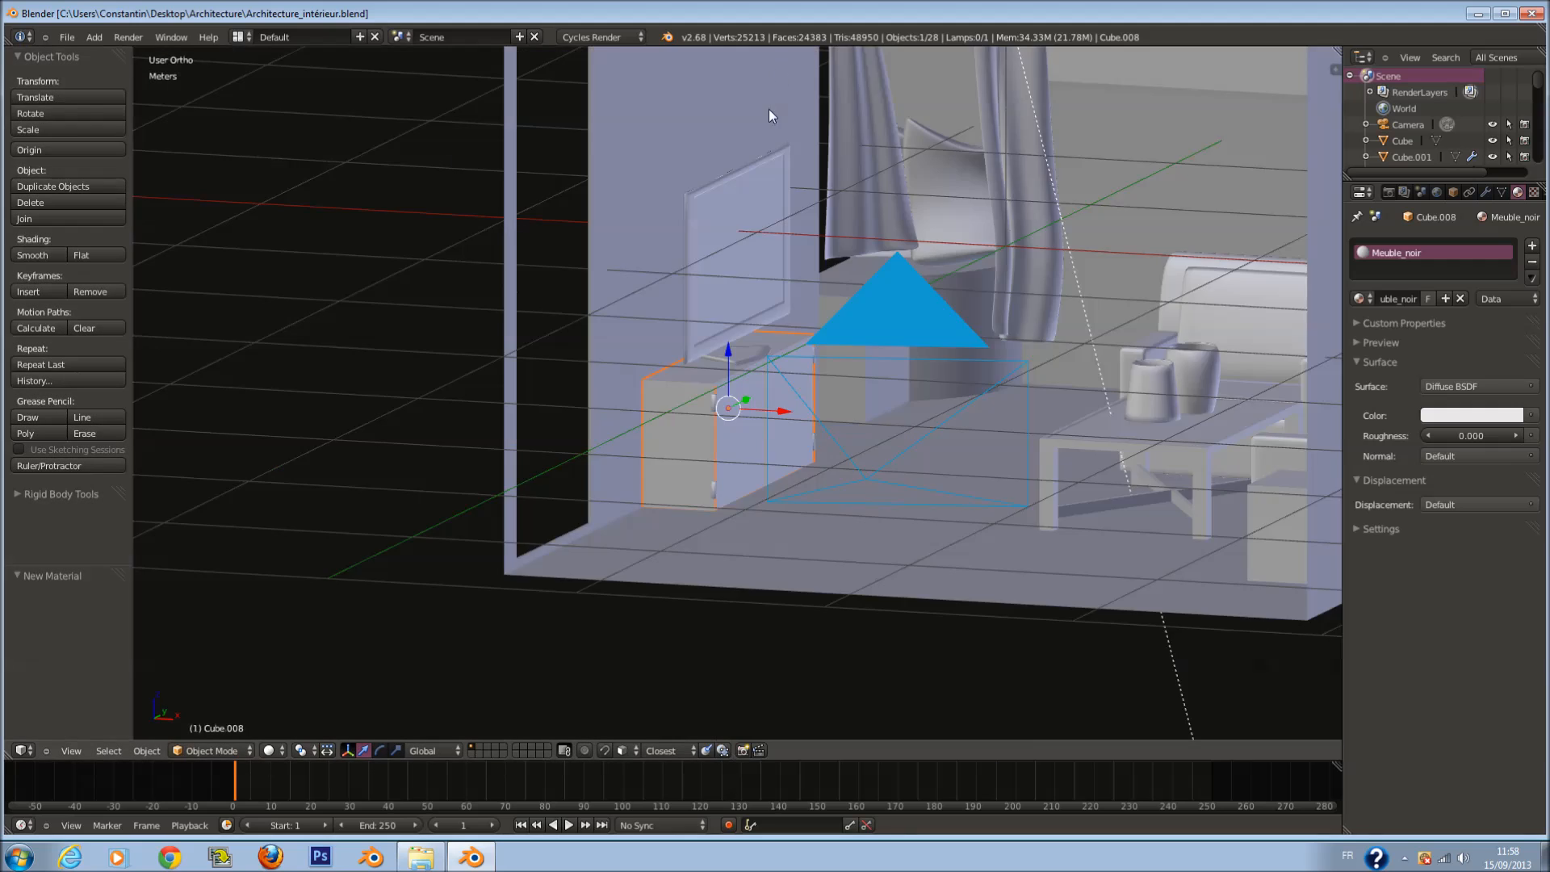
scroll(762, 239, up, 5)
right_click(657, 259)
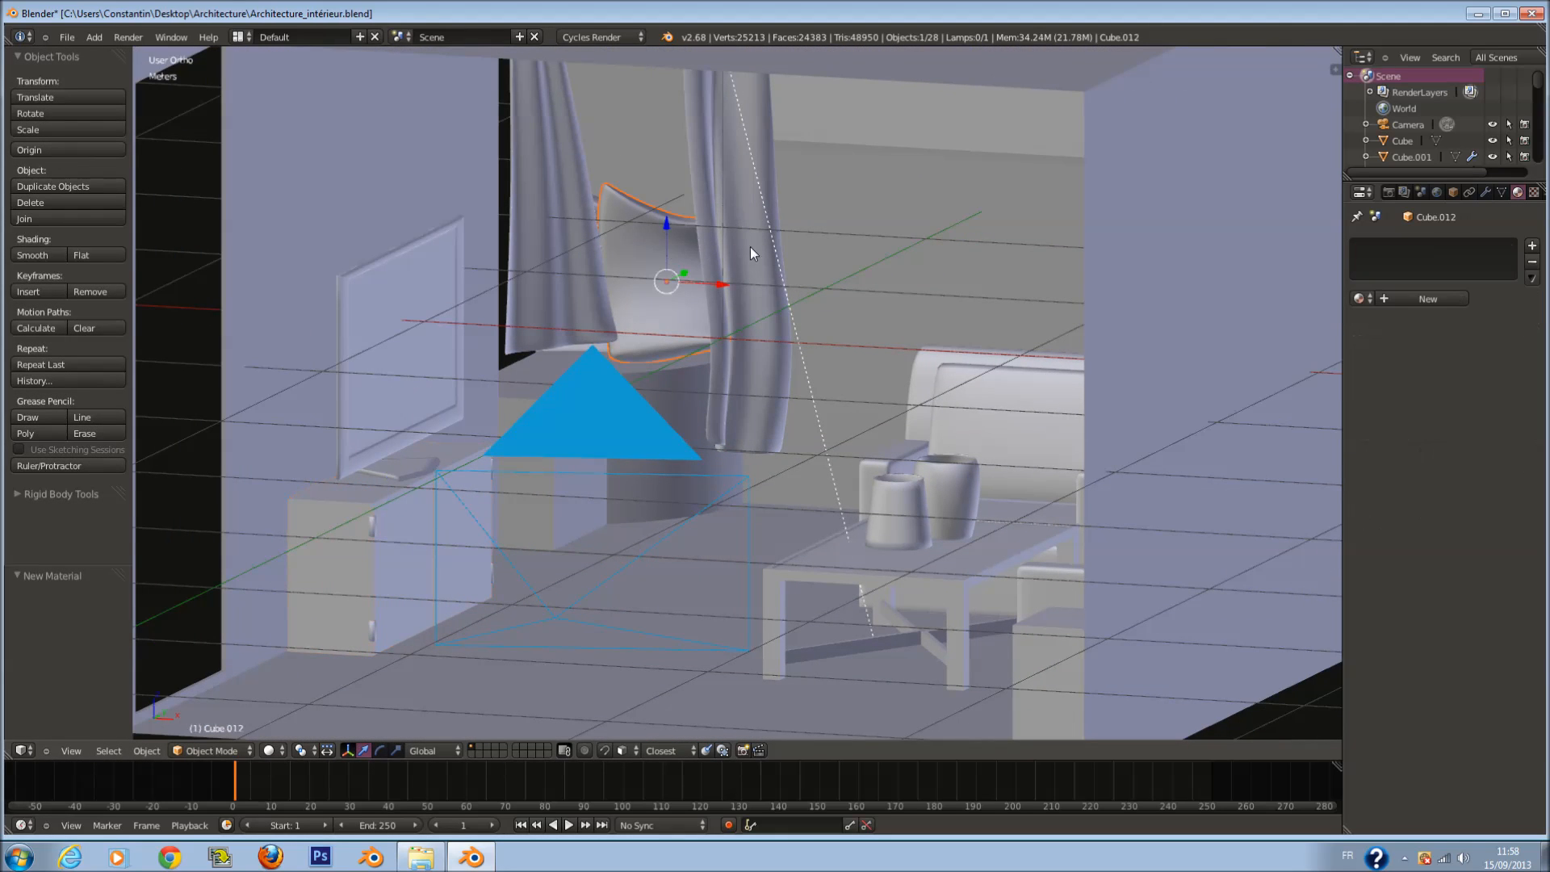
drag(1336, 52, 891, 323)
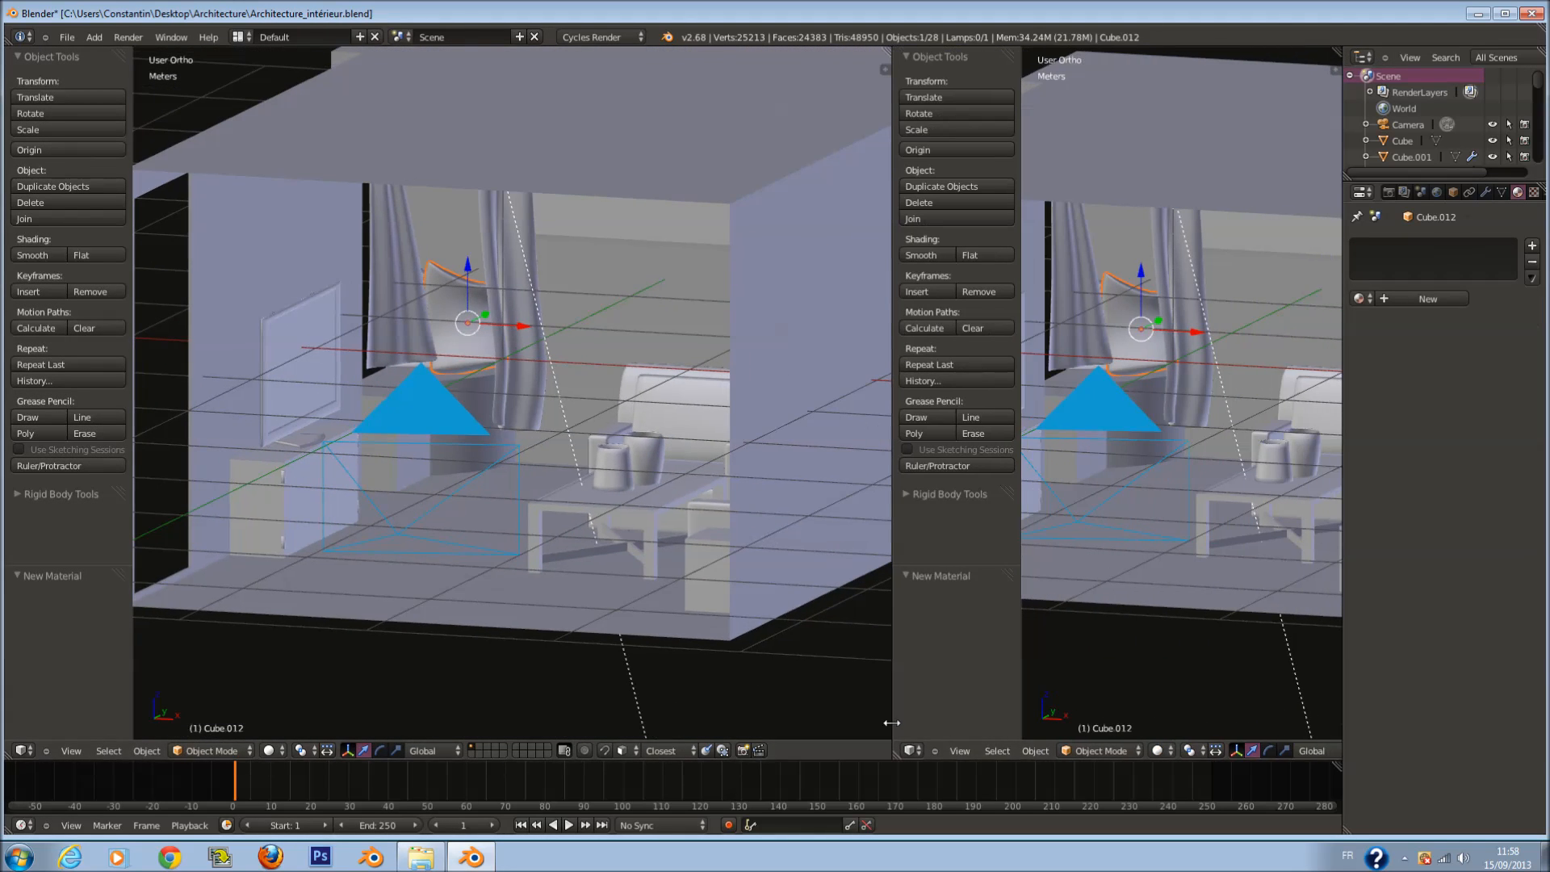
click(908, 751)
click(1013, 632)
Step: Unwrap the entire curved panel behind the curtains with Project from View (Bounds) and leave mesh editing
key(Tab)
key(a)
key(u)
click(651, 578)
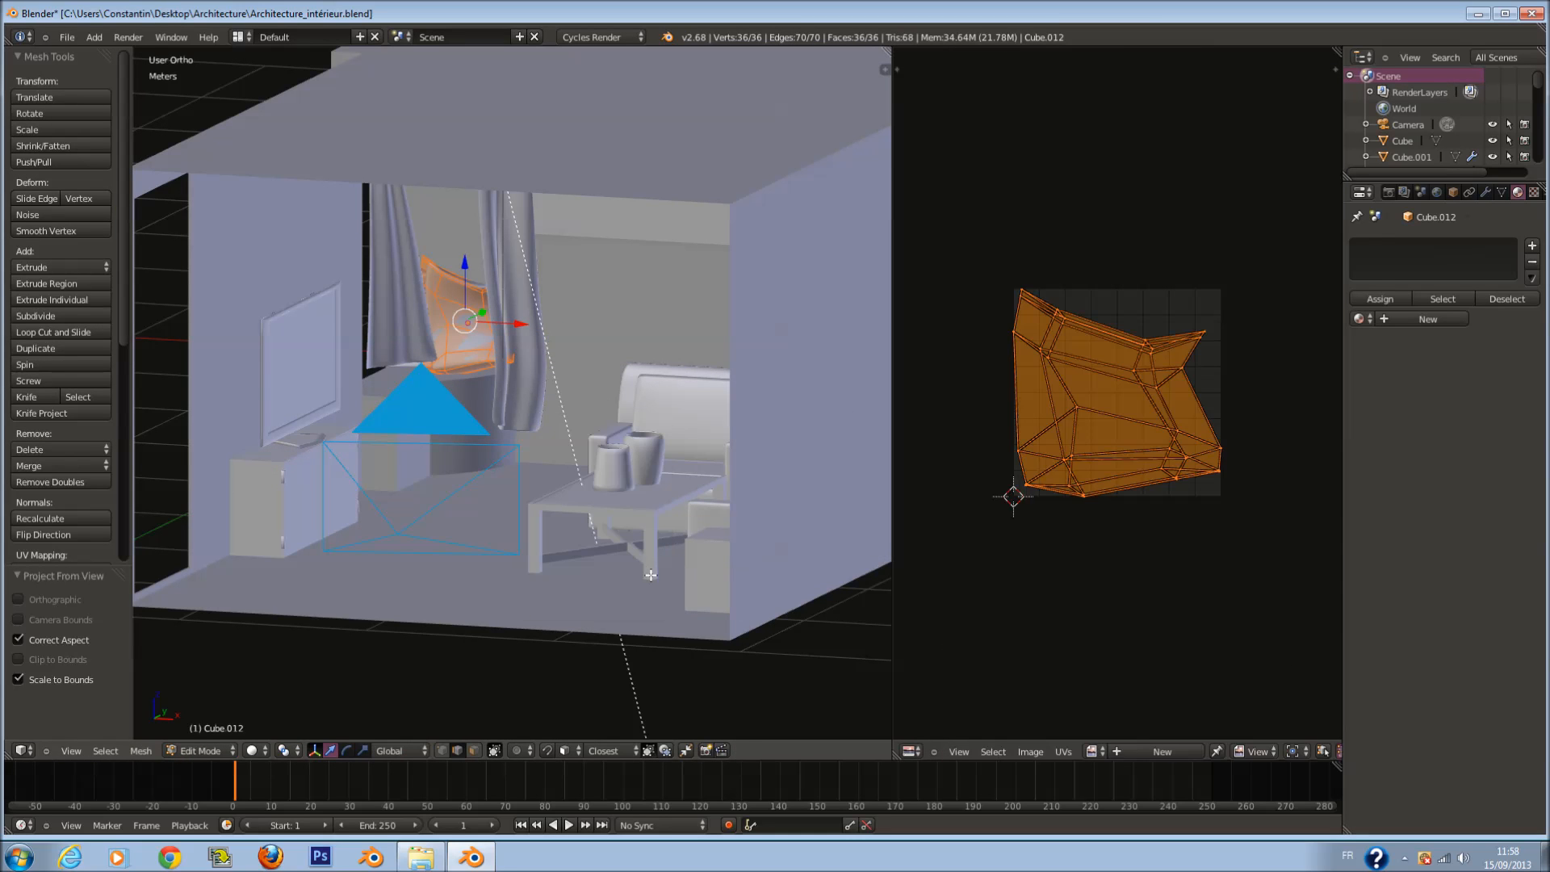
key(Tab)
scroll(476, 344, up, 1)
right_click(393, 363)
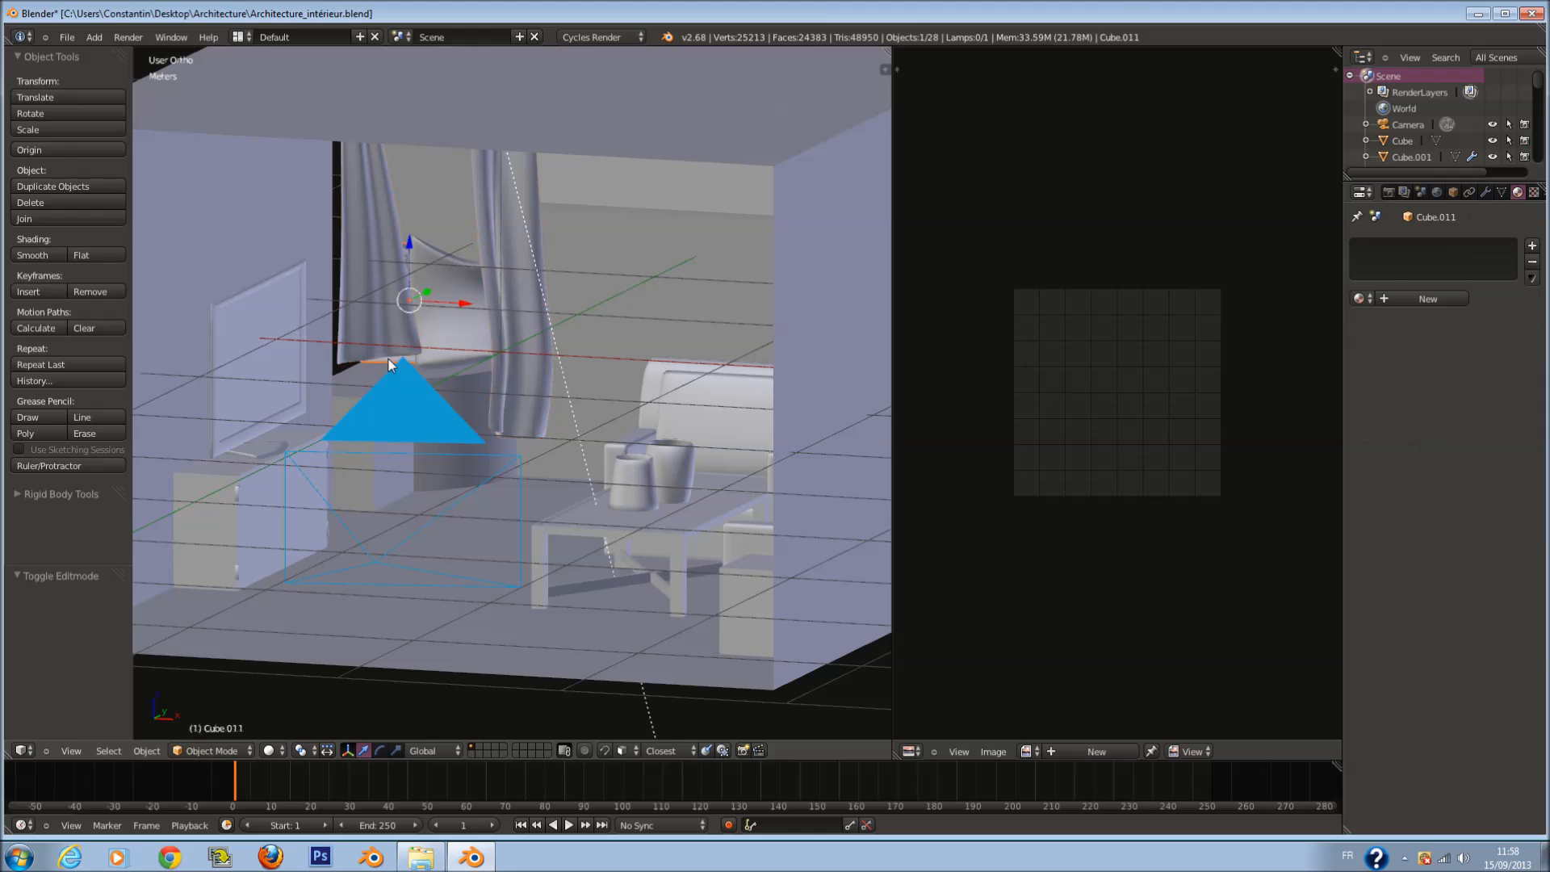
key(Tab)
key(a)
key(Tab)
Step: Unwrap the rounded furniture block below the curtains with Smart UV Project, using a 66.00 angle limit, and save the file
right_click(468, 389)
key(Tab)
key(u)
click(565, 446)
key(u)
click(503, 340)
click(620, 414)
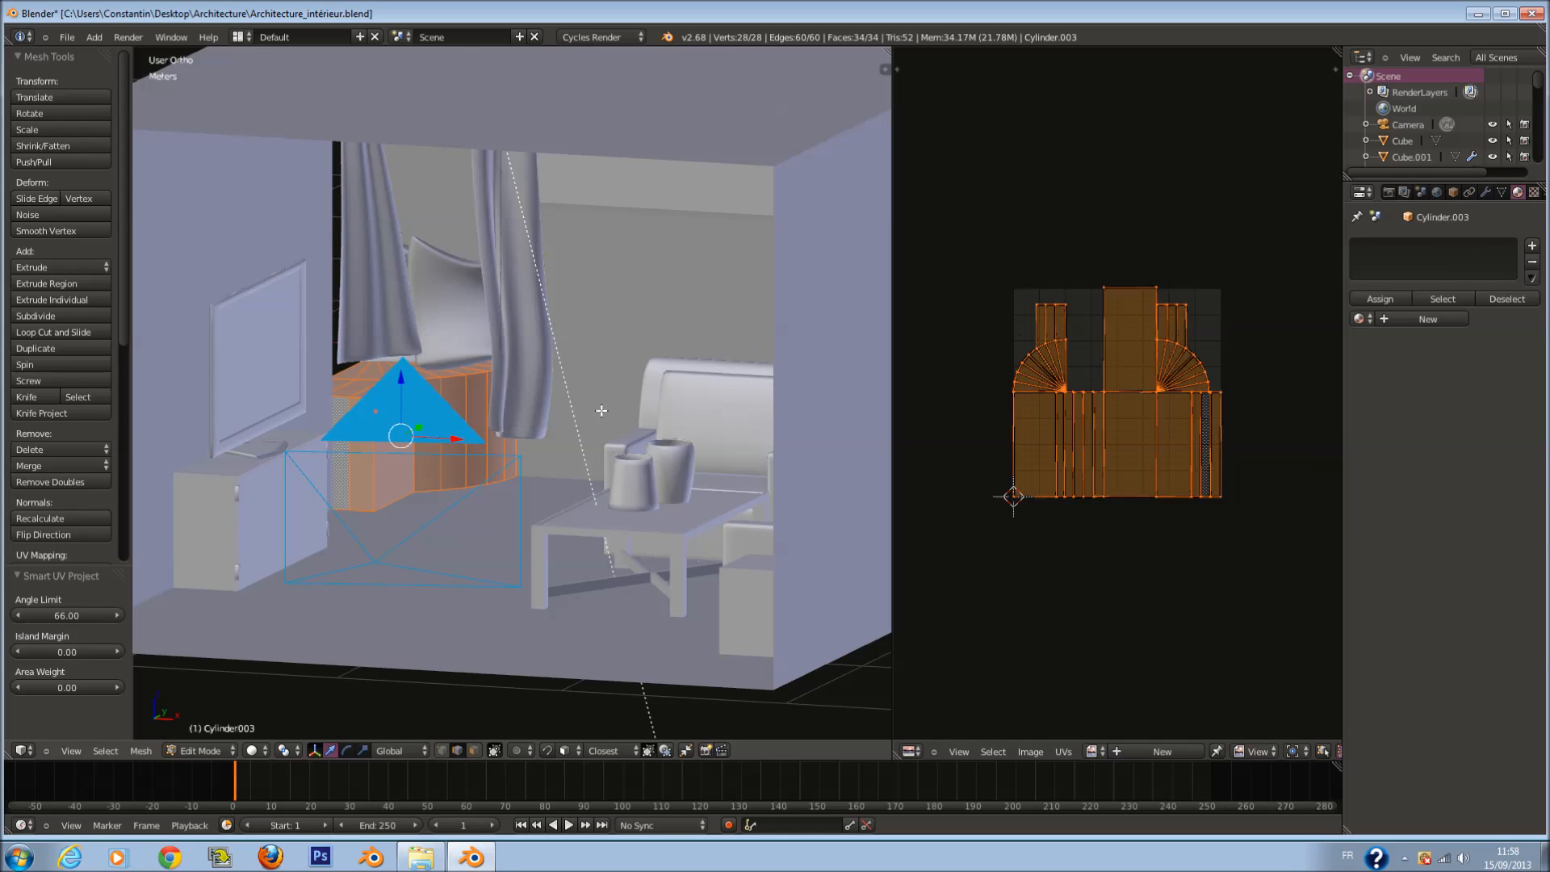
key(Tab)
key(ctrl+s)
click(678, 475)
Step: Unwrap the entire room shell mesh with Smart UV Project
scroll(677, 475, down, 1)
middle_drag(677, 475, 651, 332)
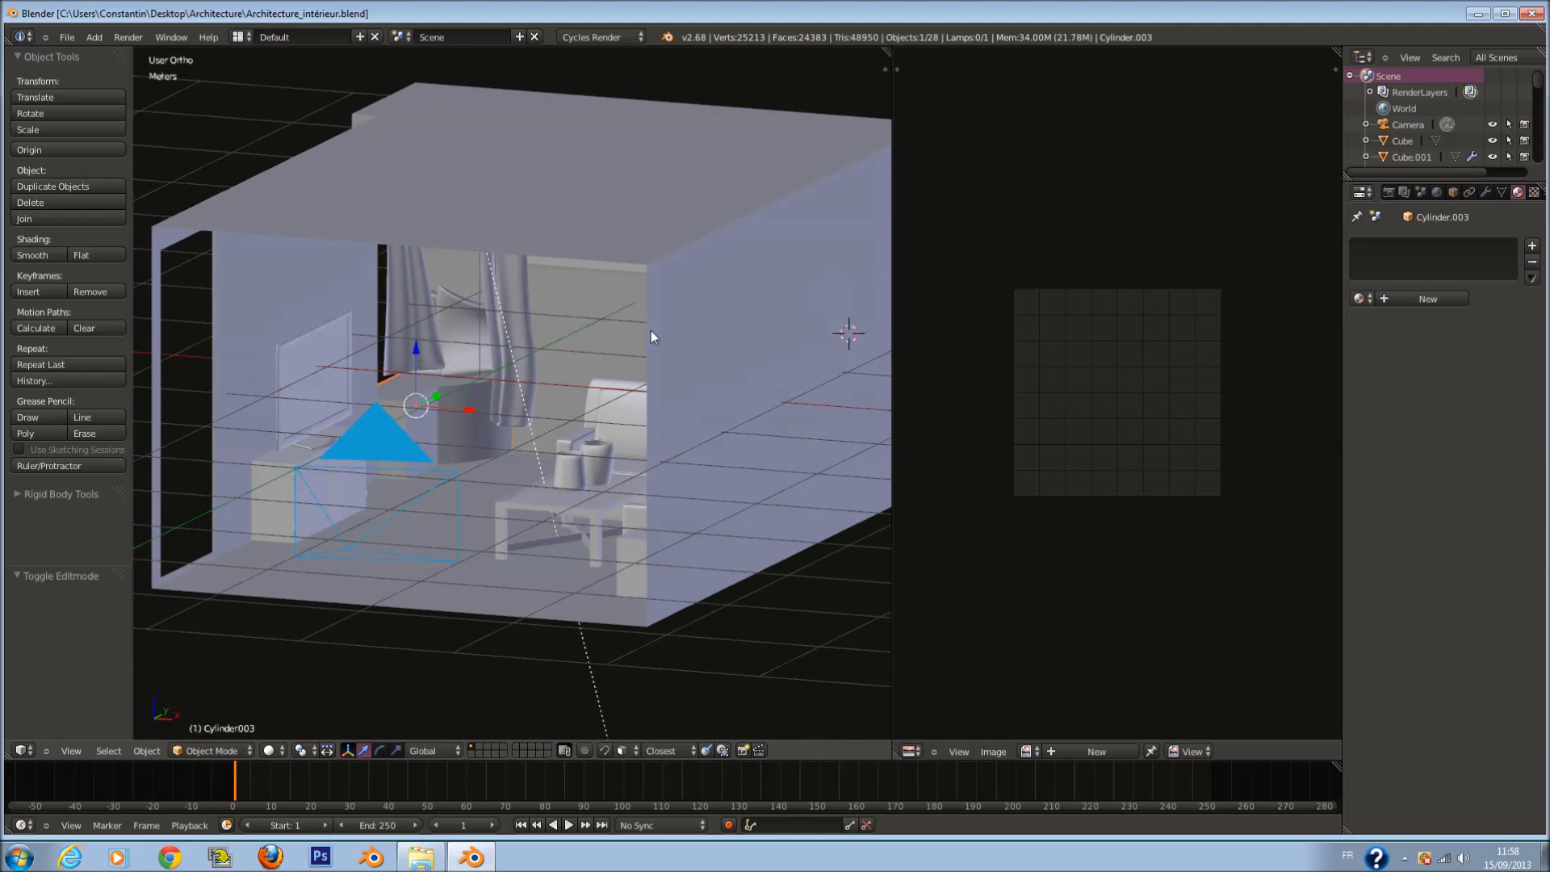
middle_drag(662, 278, 664, 337)
scroll(664, 338, up, 1)
right_click(590, 573)
key(Tab)
middle_drag(591, 593, 605, 603)
key(a)
key(u)
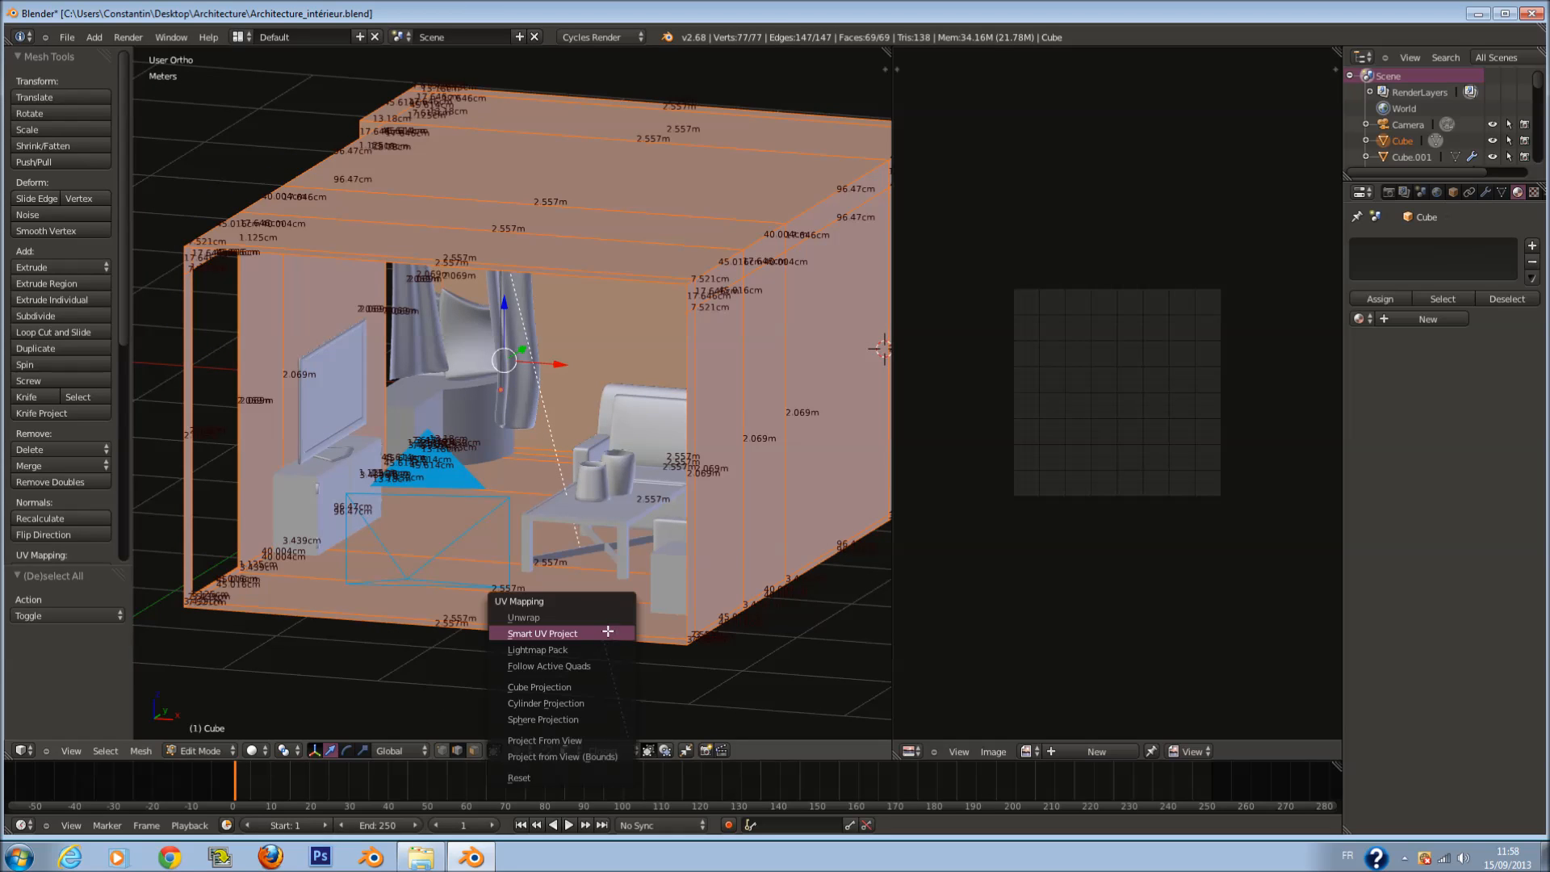
click(607, 632)
click(630, 702)
Step: Switch to face selection and select the room's floor faces with circle select
scroll(630, 684, up, 2)
click(474, 751)
scroll(488, 597, down, 2)
key(a)
key(c)
drag(444, 564, 545, 468)
key(Escape)
Step: Remove the stray faces from the floor selection in wireframe display and return to solid display
key(z)
key(c)
middle_click(728, 218)
key(Escape)
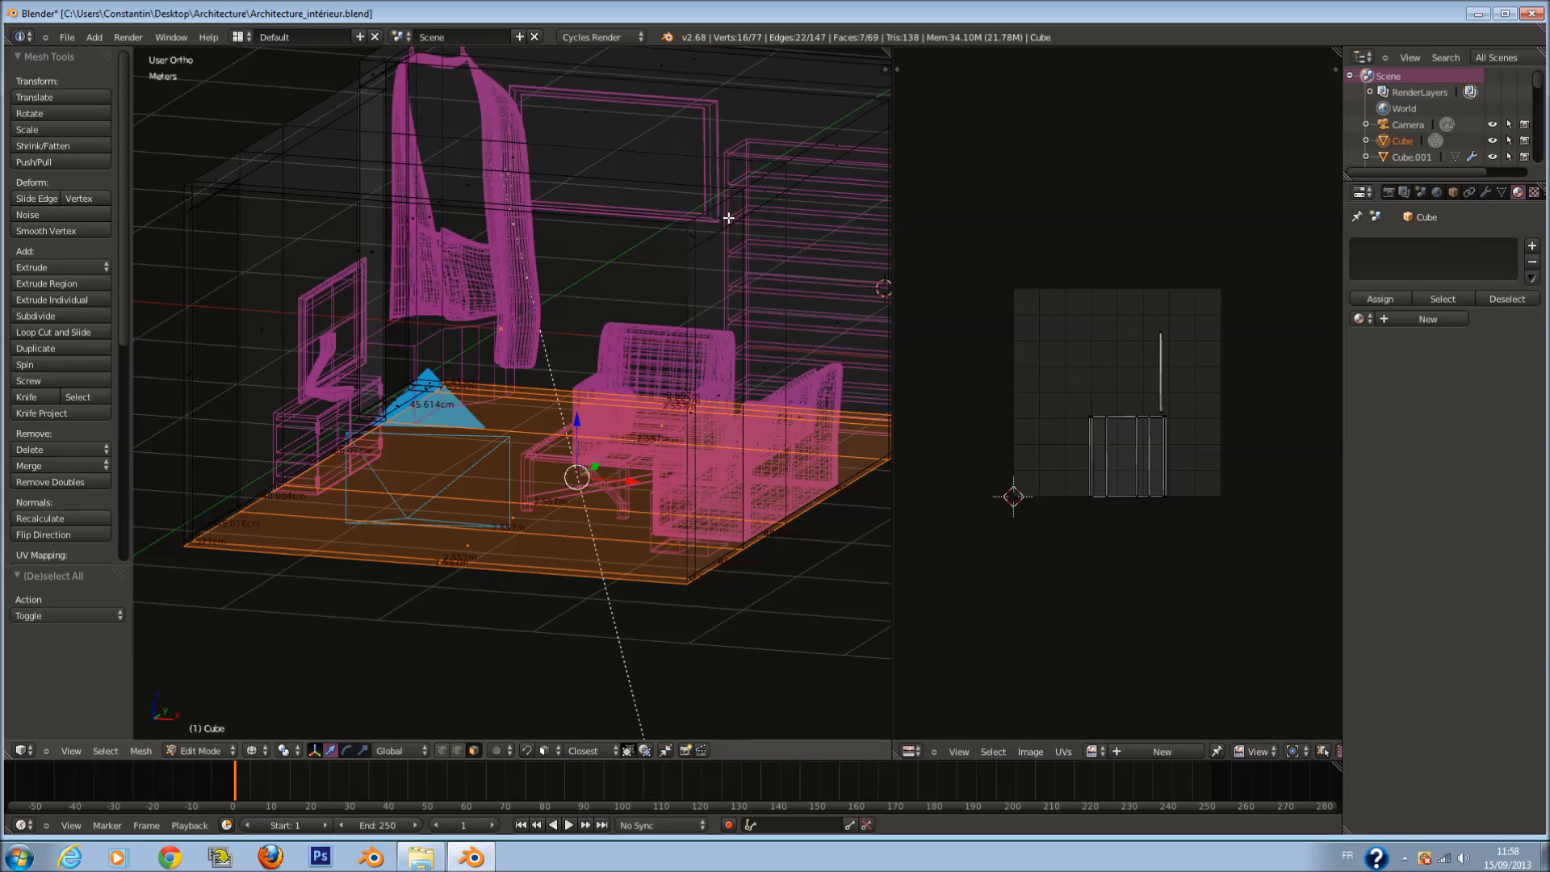
middle_drag(698, 370, 622, 424)
scroll(622, 424, up, 5)
key(c)
middle_click(642, 483)
key(Escape)
key(z)
scroll(646, 487, down, 4)
middle_drag(484, 487, 578, 483)
Step: Save the file and create a new material named Murs on the room shell
key(ctrl+s)
click(578, 483)
click(1416, 319)
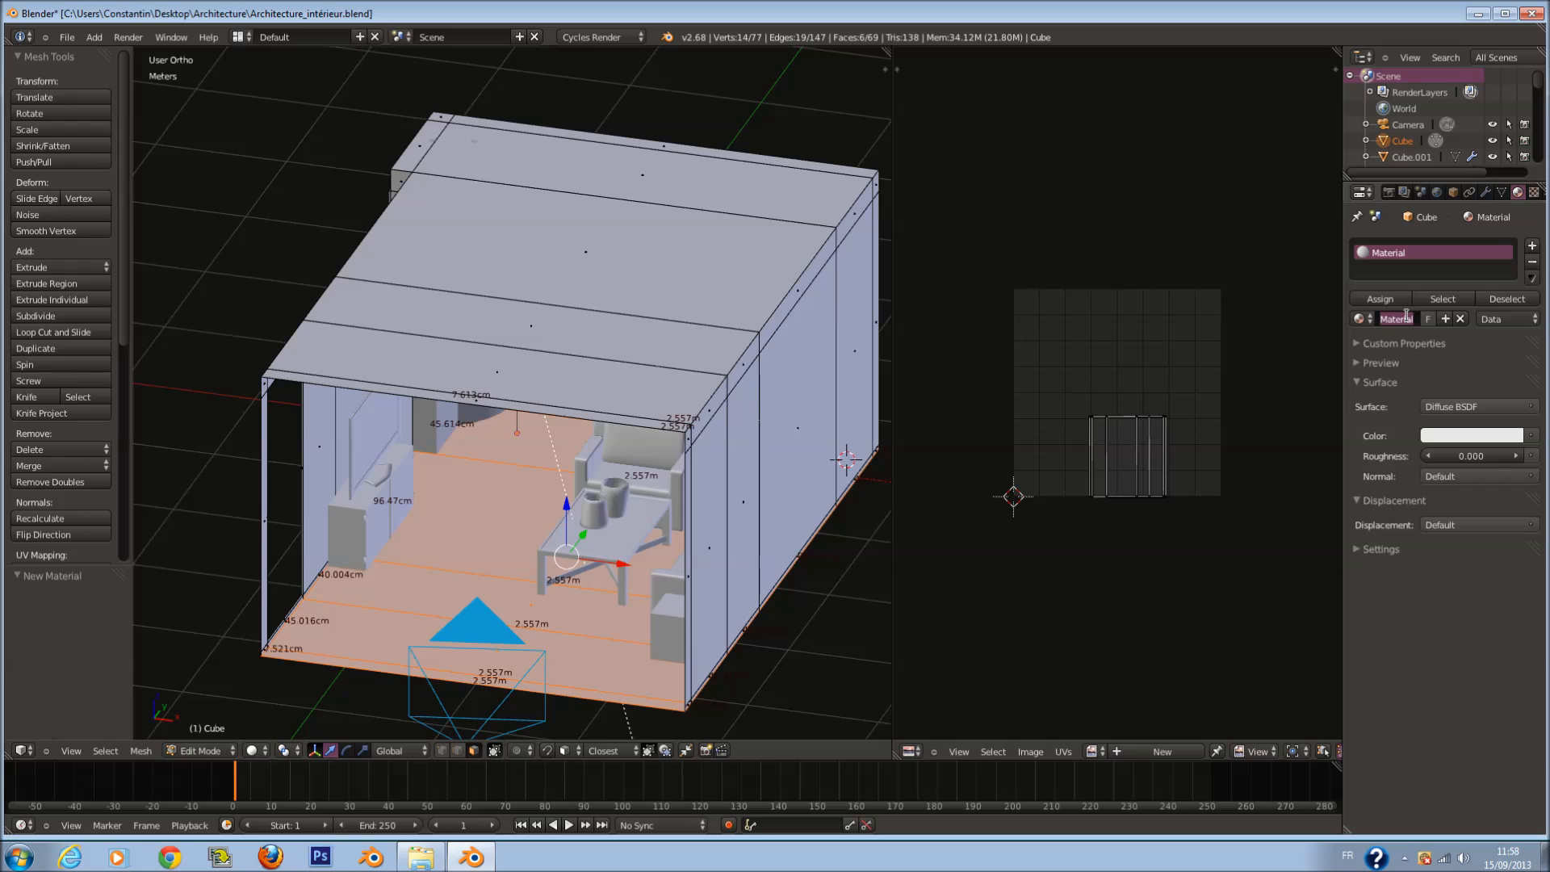
key(Return)
click(1407, 320)
key(BackSpace)
text(s)
key(Return)
Step: Add a second material slot with a new material named Plancher and assign it to the selected floor faces
click(1532, 245)
click(1413, 319)
click(1405, 319)
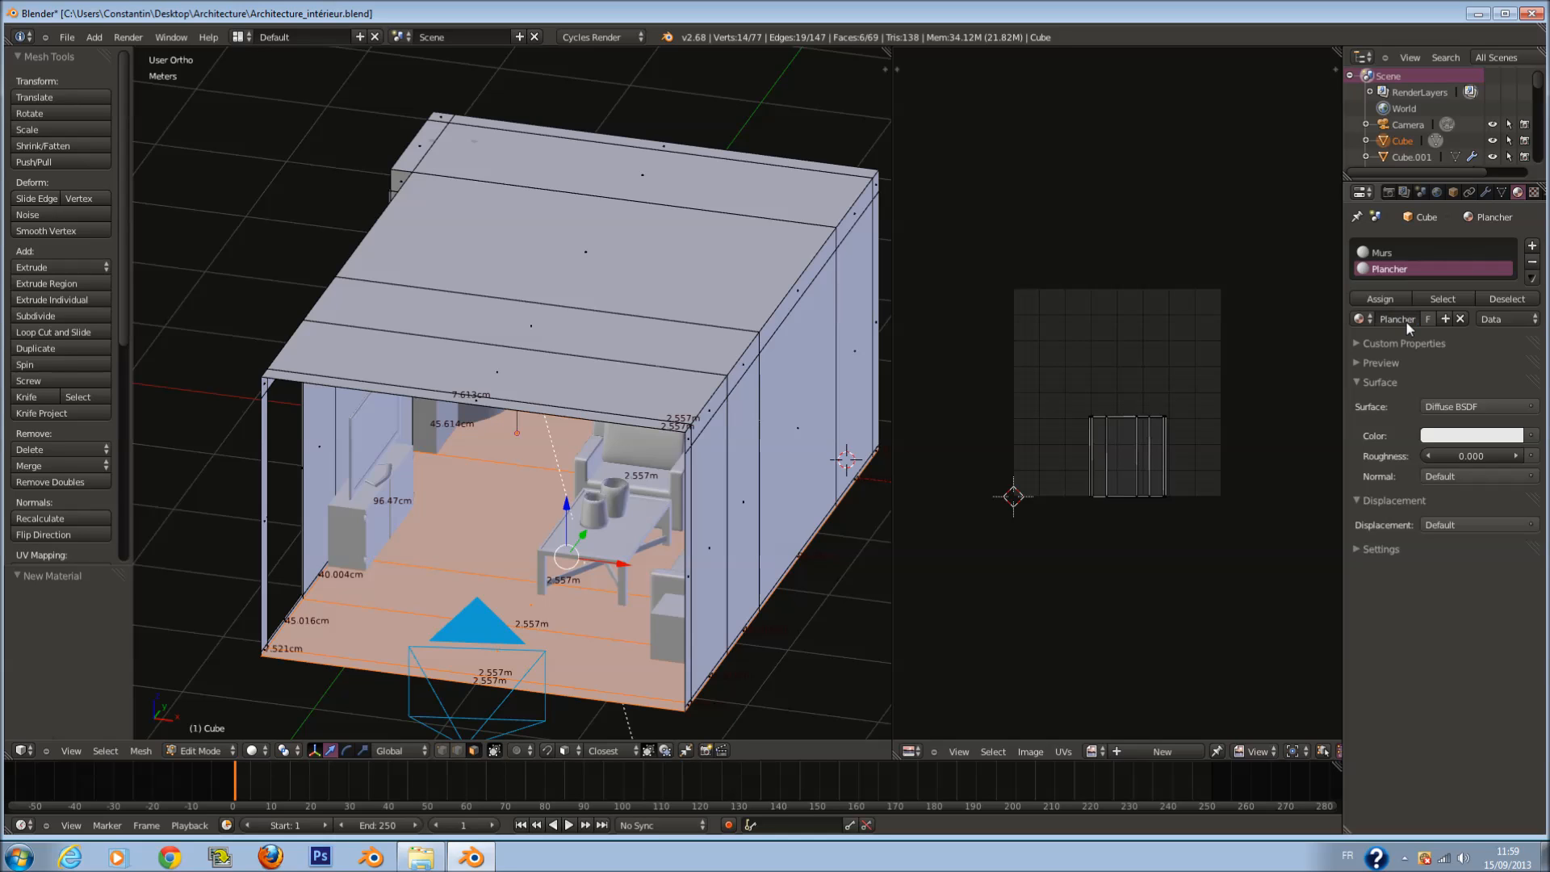
click(1380, 298)
scroll(807, 452, up, 1)
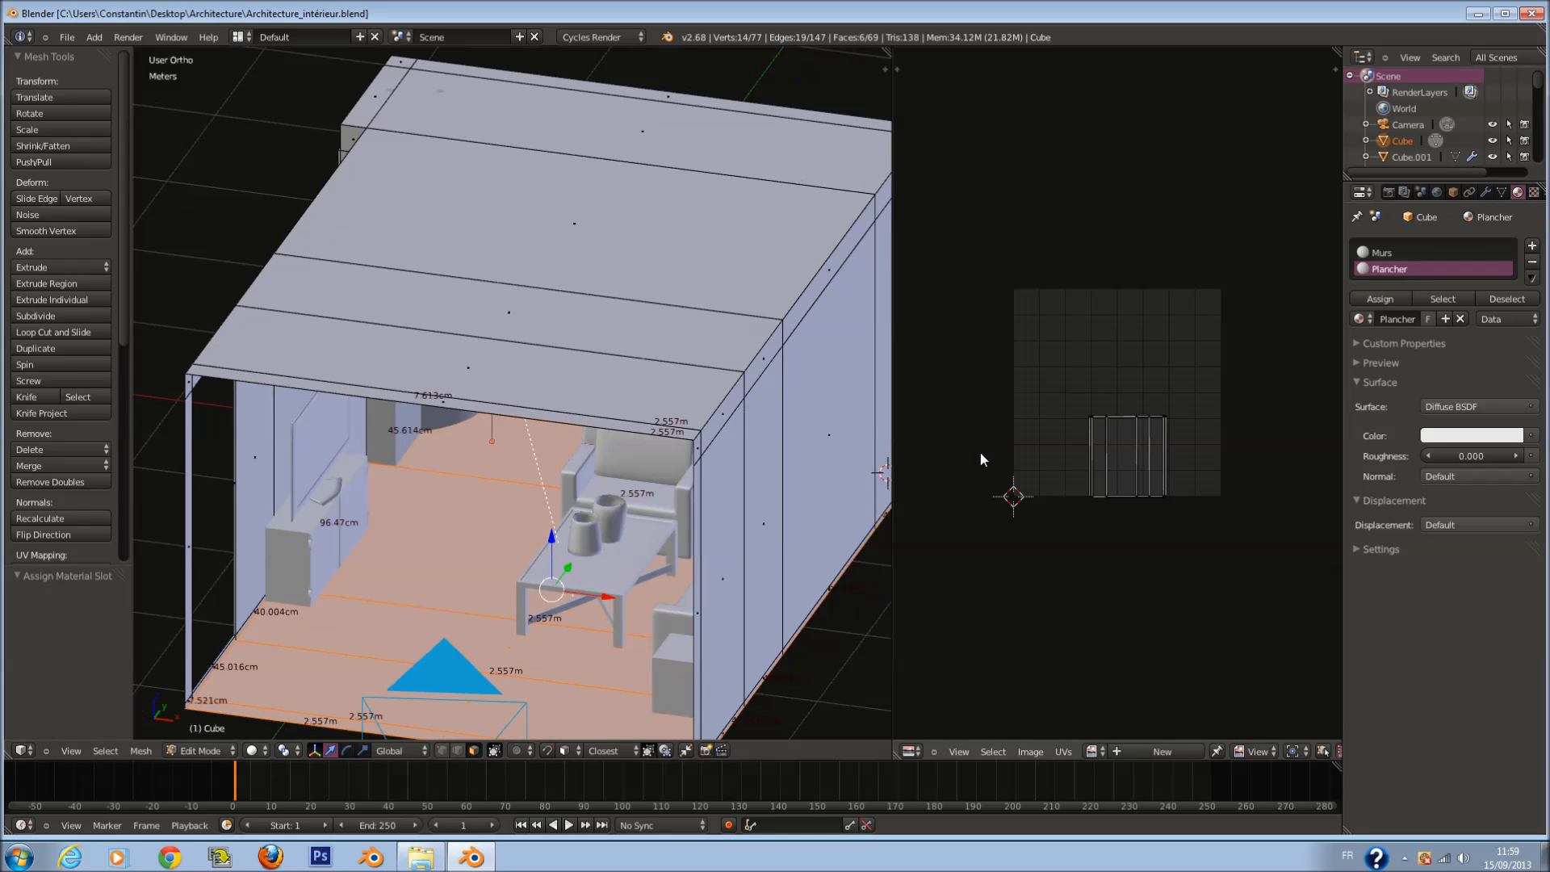
Step: Set the Plancher material's viewport color to black (R 0.000, G 0.000, B 0.000)
click(1425, 549)
click(1395, 588)
drag(1416, 476, 1431, 504)
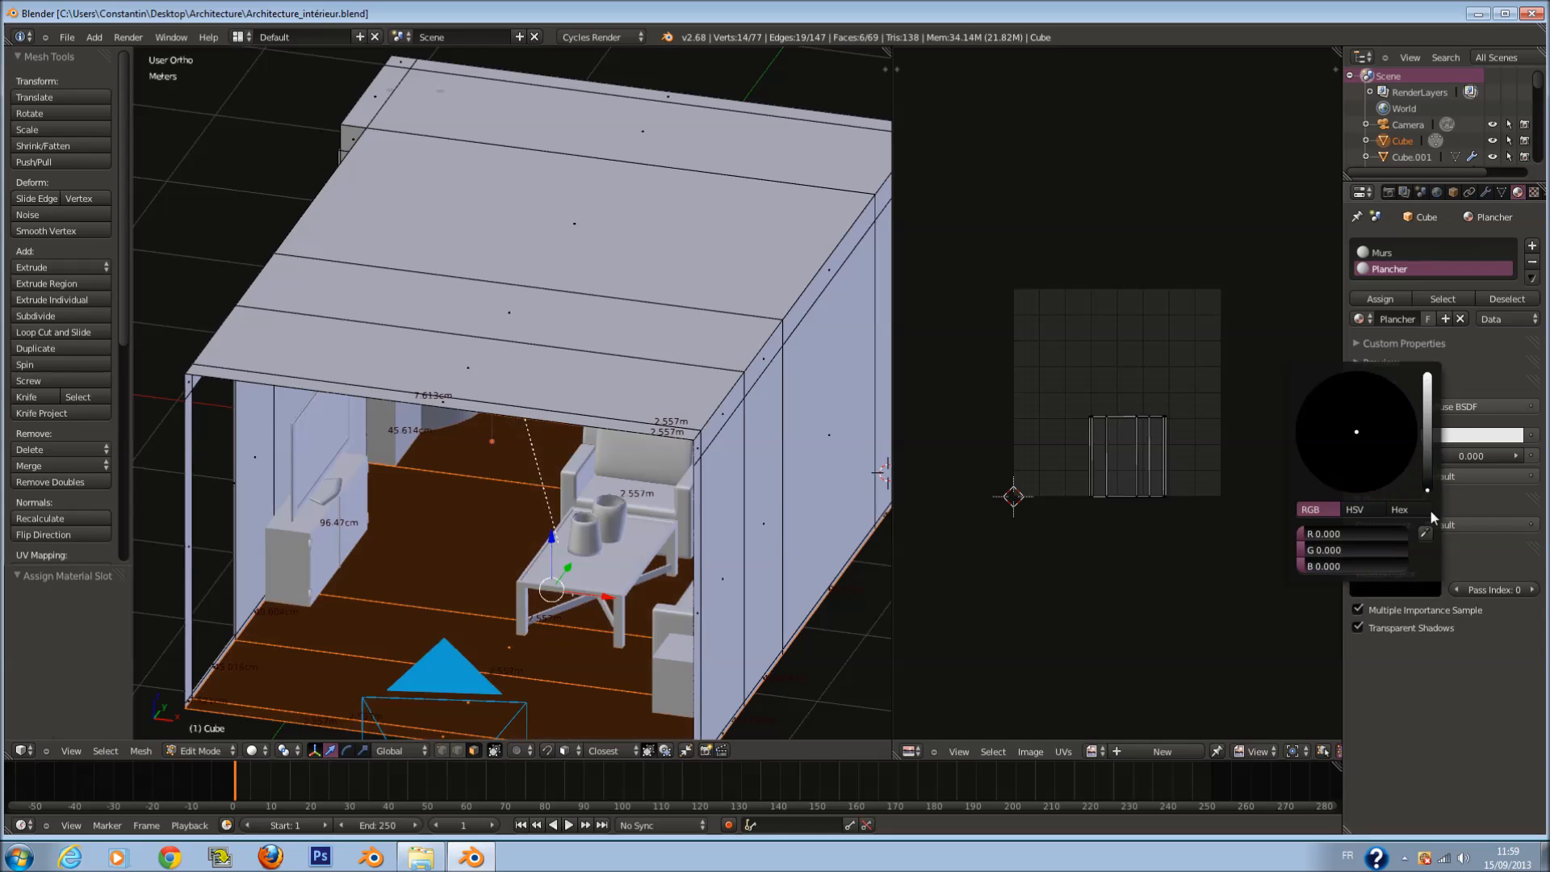
Step: Leave Edit Mode and set the viewport color of the Murs material to yellow
scroll(575, 539, down, 2)
key(Tab)
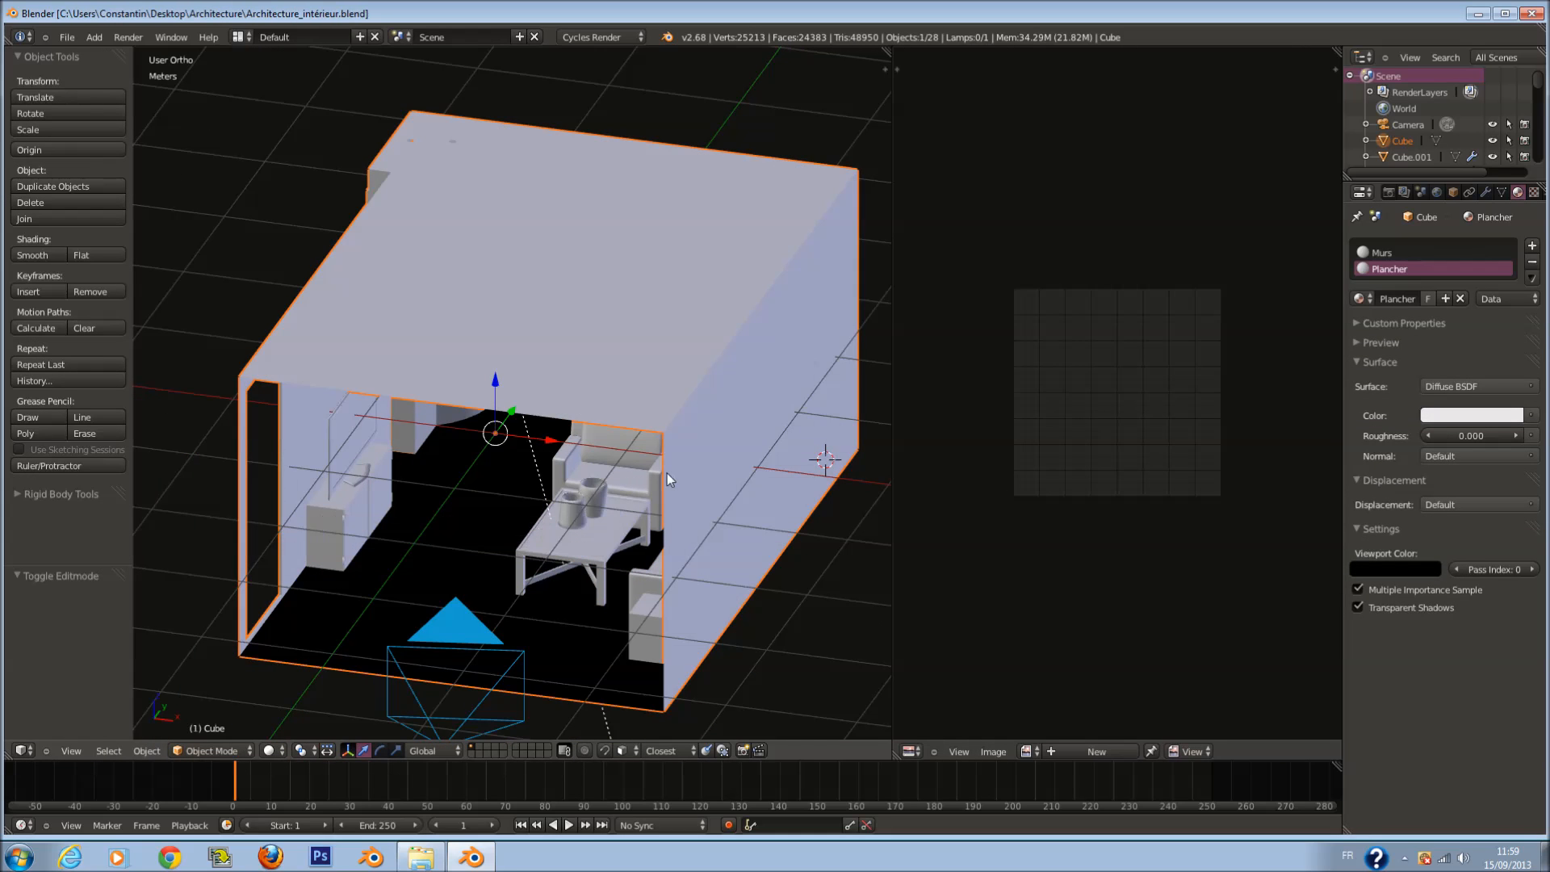
click(1413, 252)
click(1397, 567)
click(1374, 425)
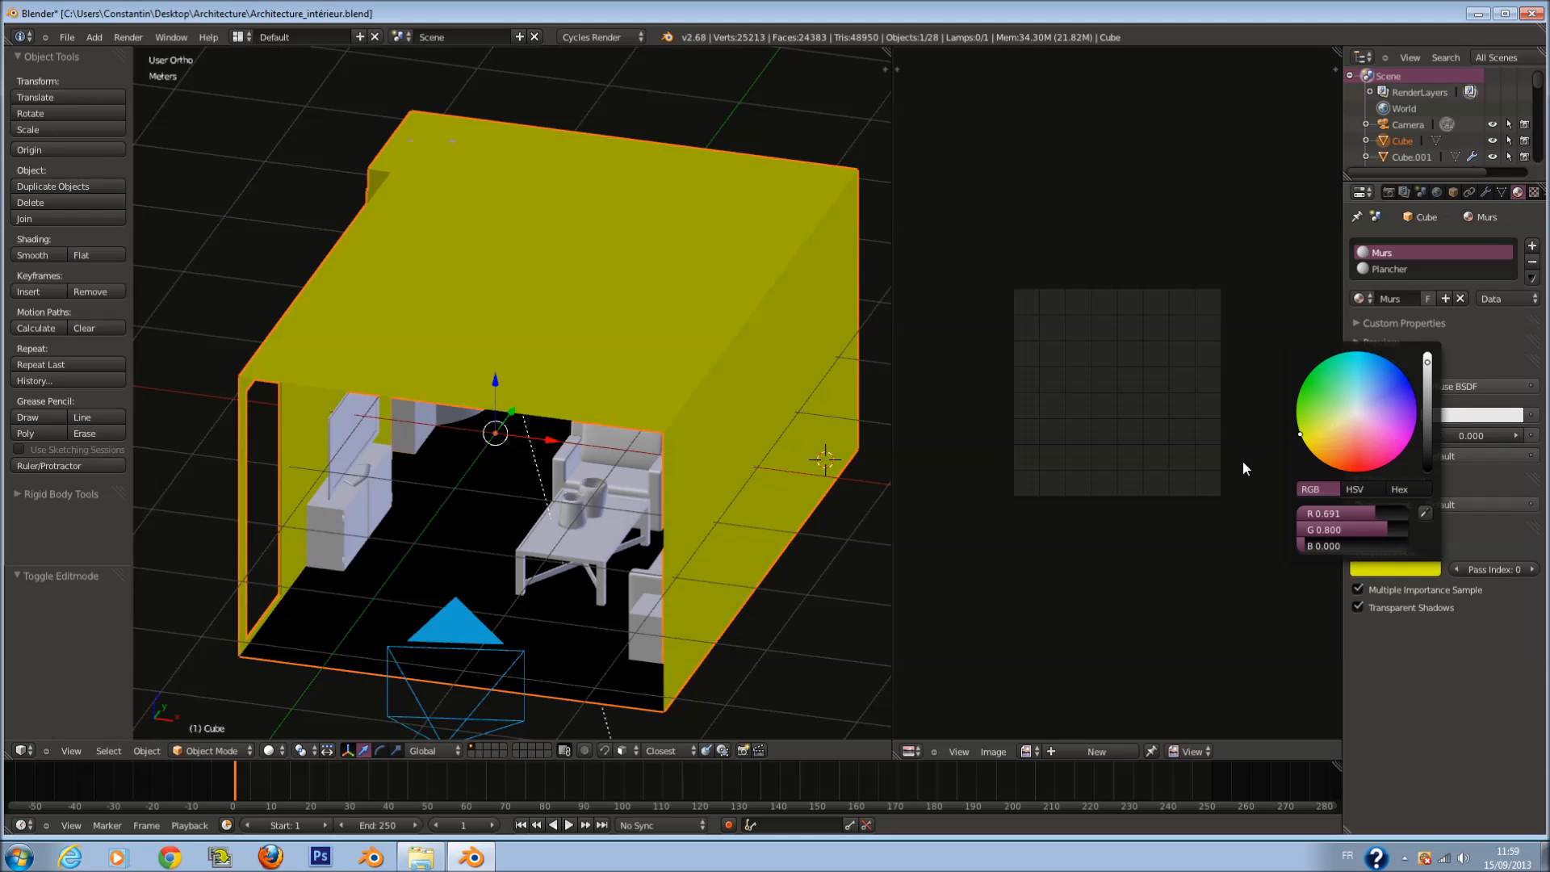
Step: In Edit Mode, replace the floor selection with all the ceiling faces of the room shell, excluding the back wall
key(Tab)
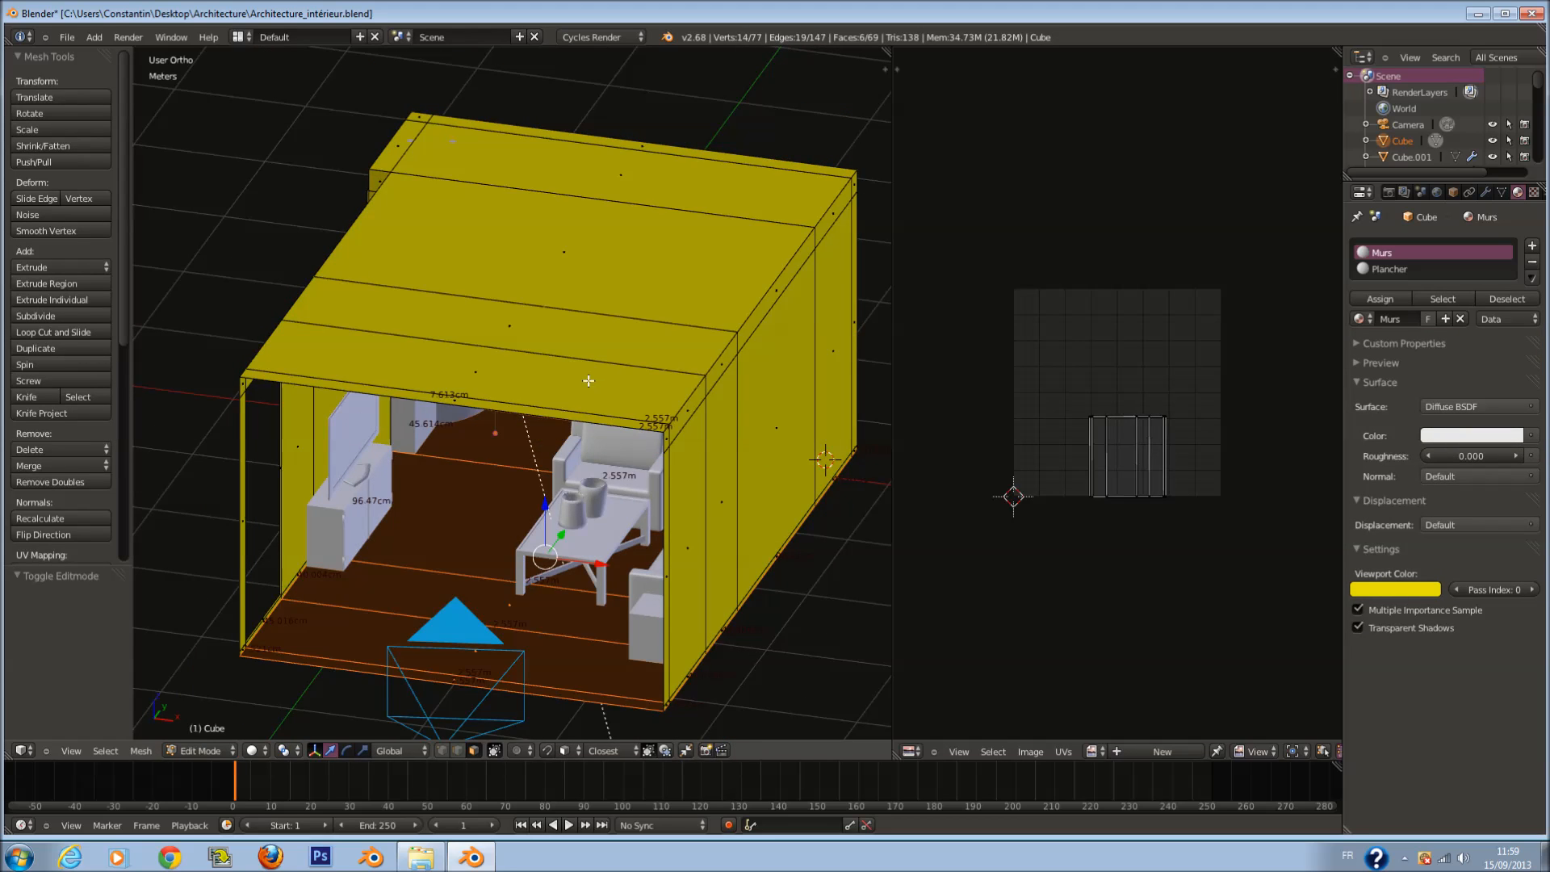
key(a)
drag(517, 352, 624, 176)
click(435, 126)
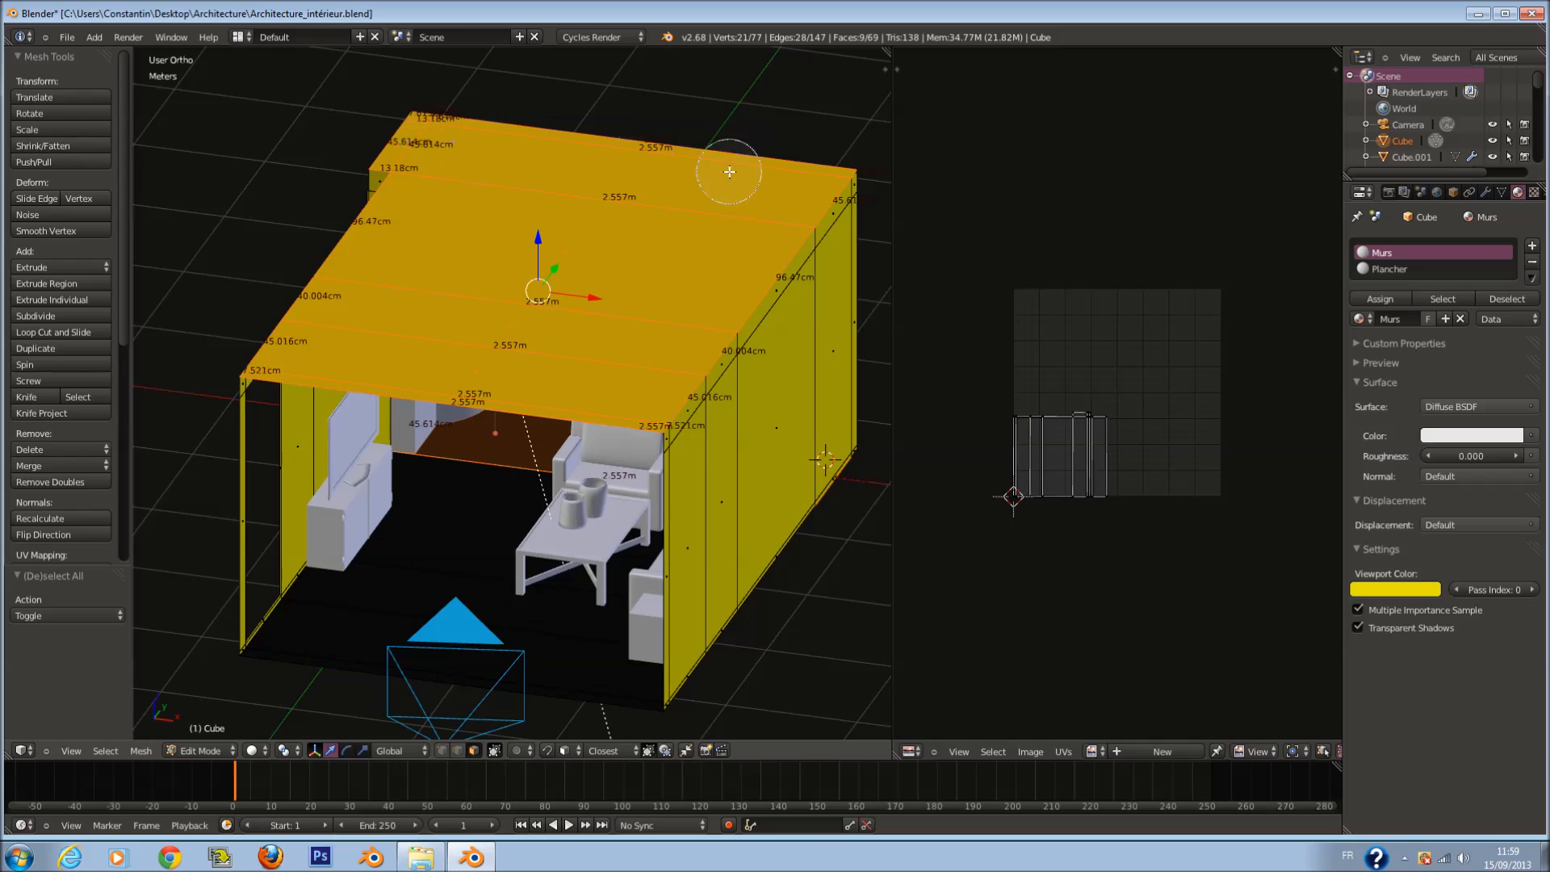
middle_click(493, 465)
Step: Add a third material slot with a new material named Plafond, assign it to the selected ceiling faces and save the file
click(1532, 246)
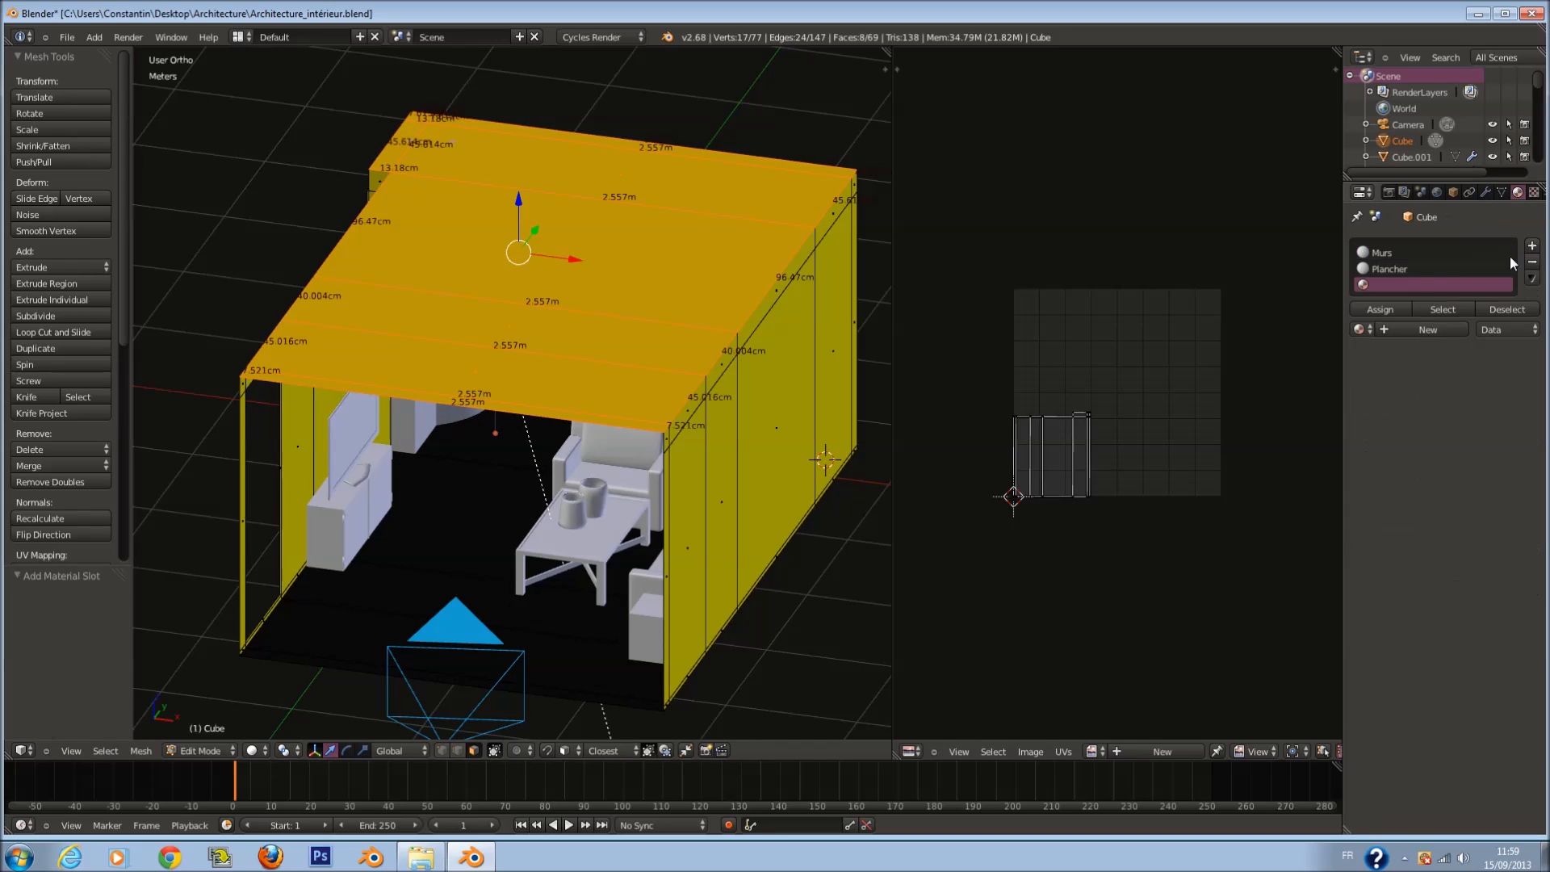
click(1422, 328)
double_click(1402, 329)
text(Plafo,d)
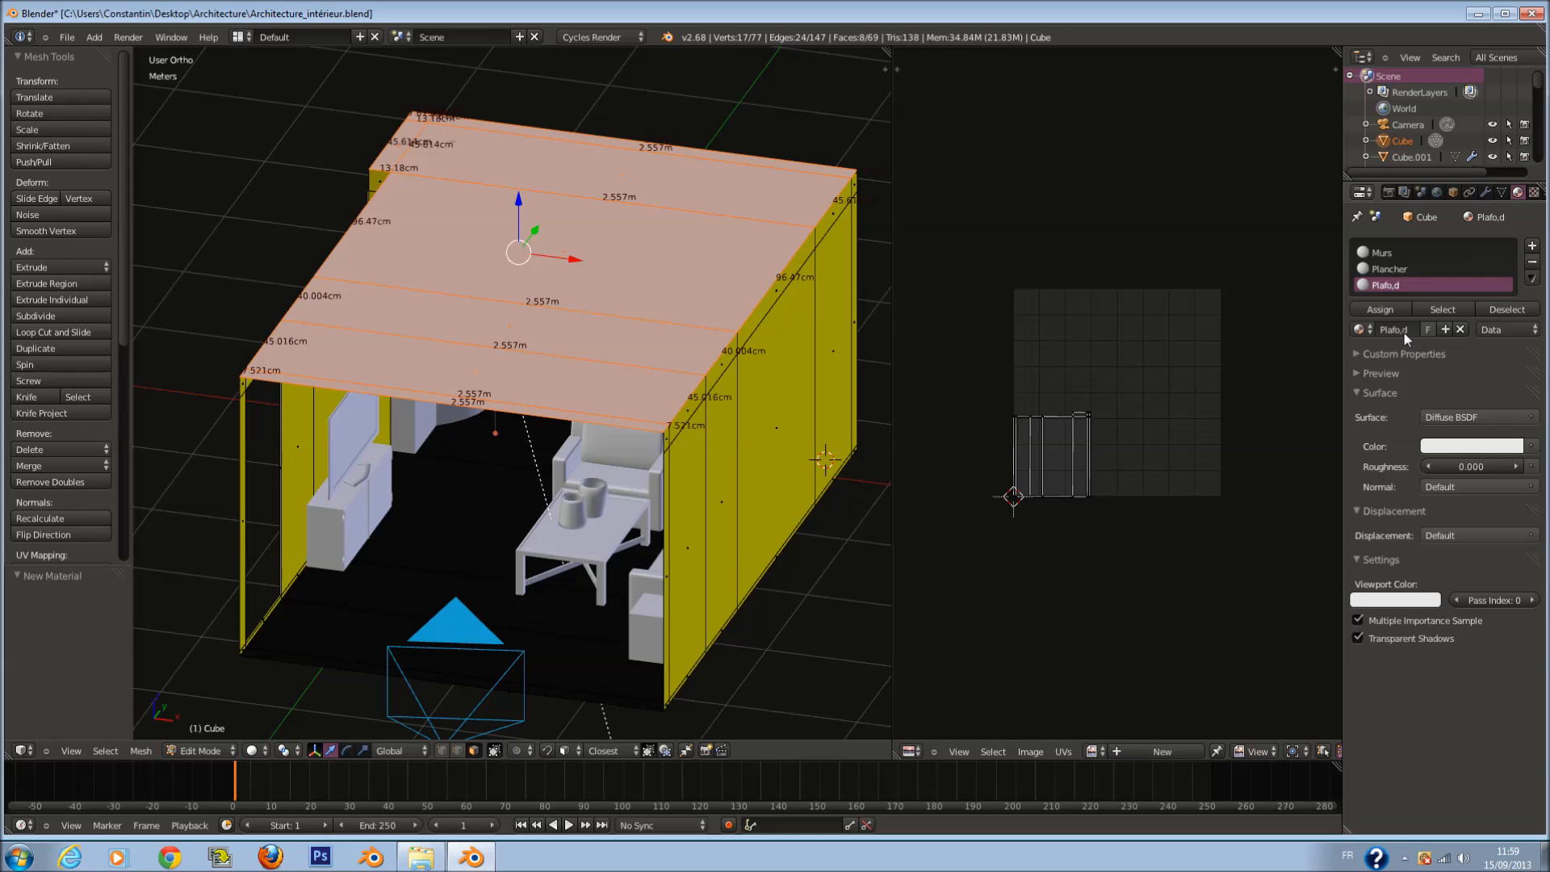
double_click(1402, 330)
key(BackSpace)
text(n)
key(Return)
key(ctrl+s)
key(Return)
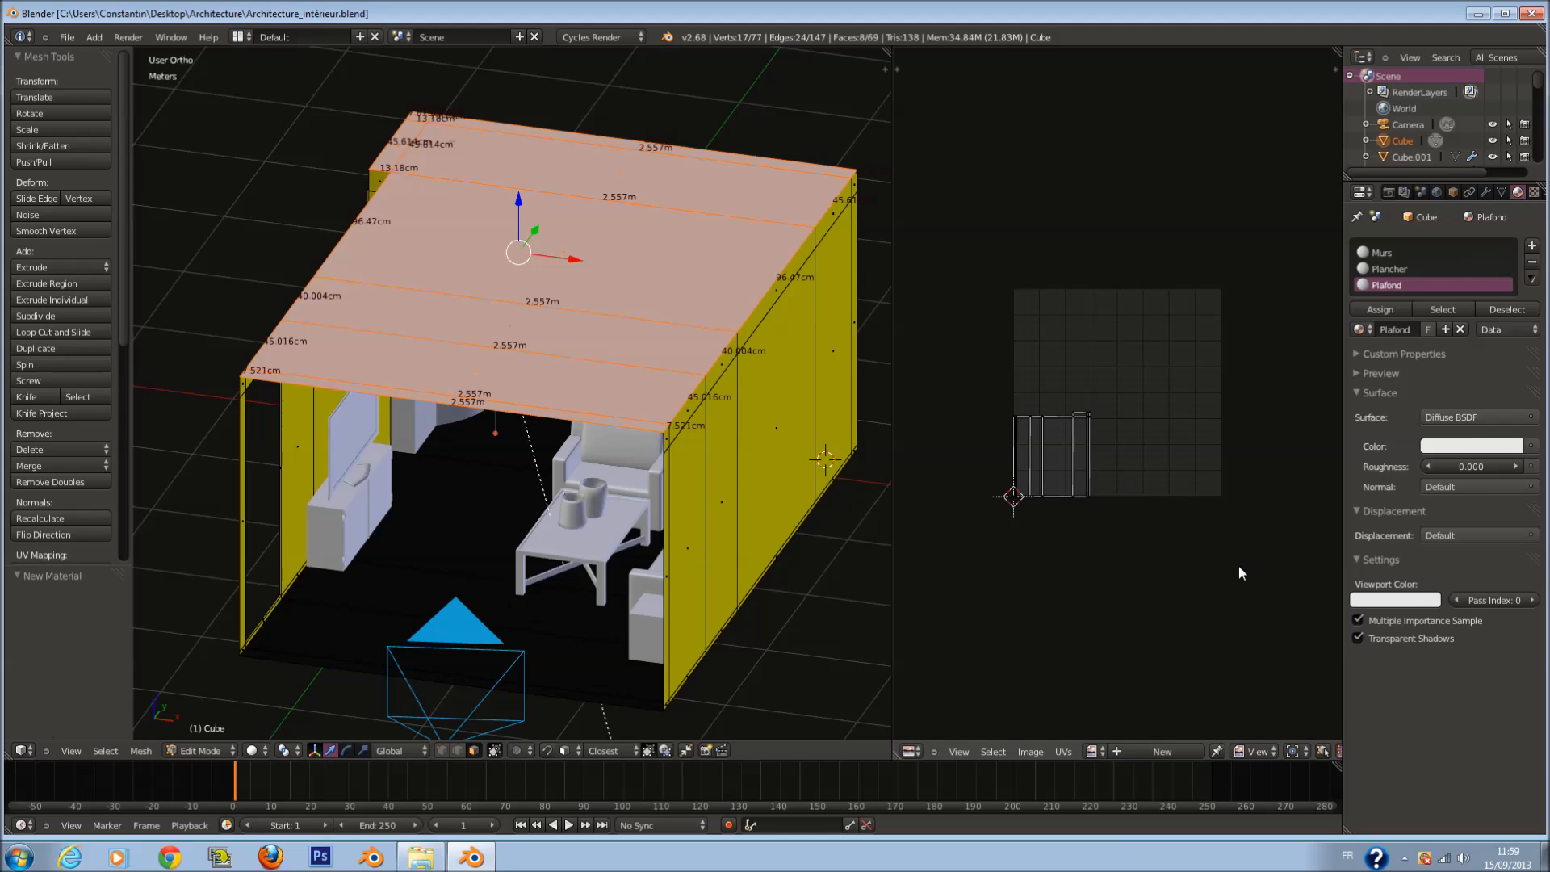
Step: Return to Object Mode, fit the camera view to the viewport and deselect everything
key(Tab)
key(KP_0)
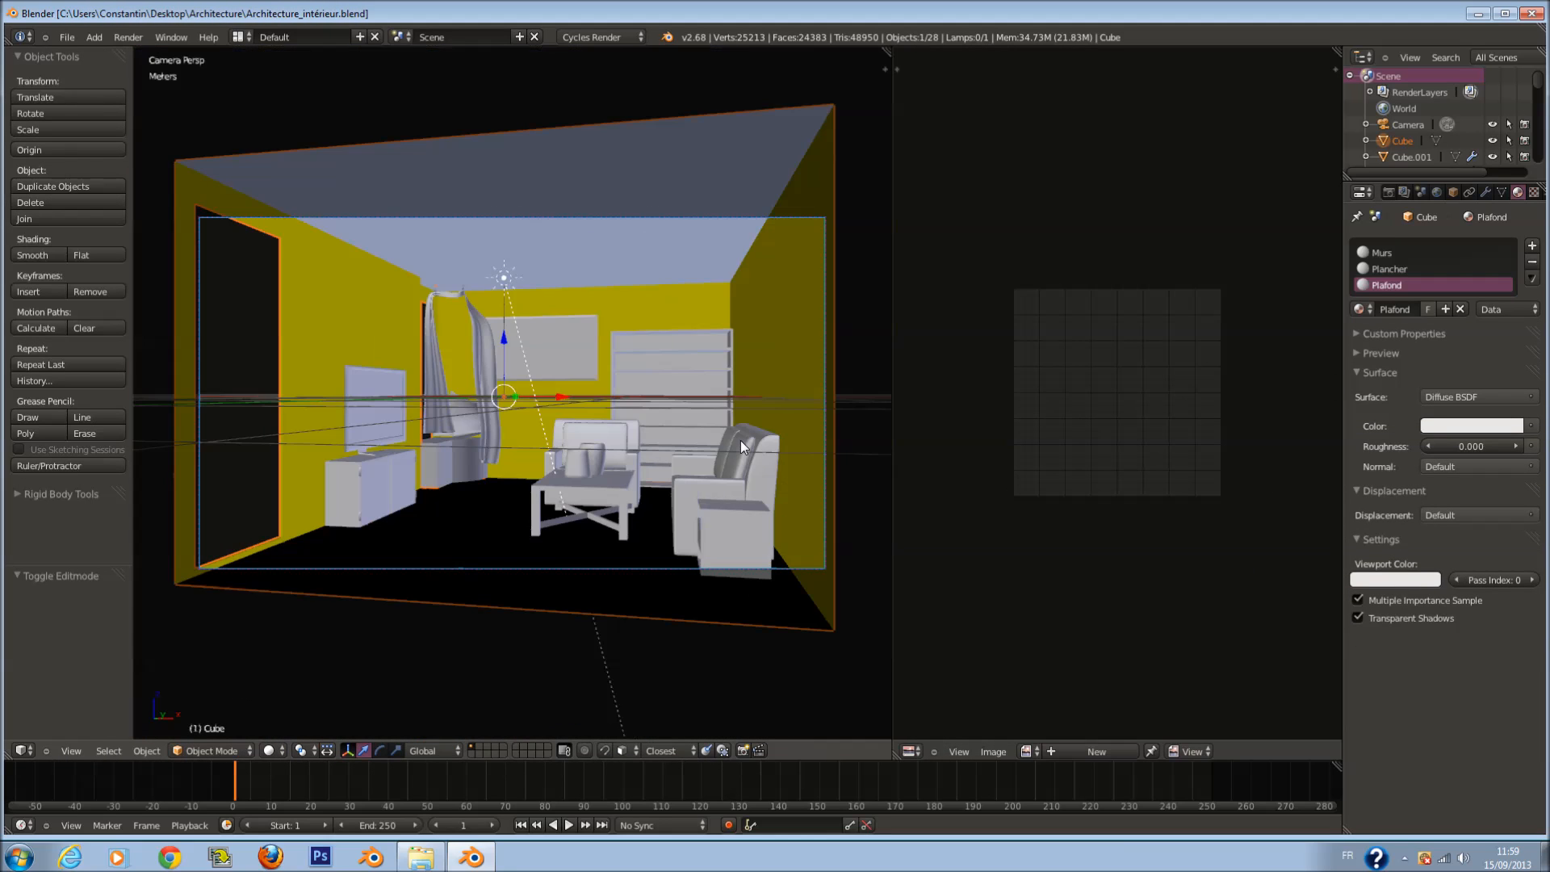
key(Home)
key(a)
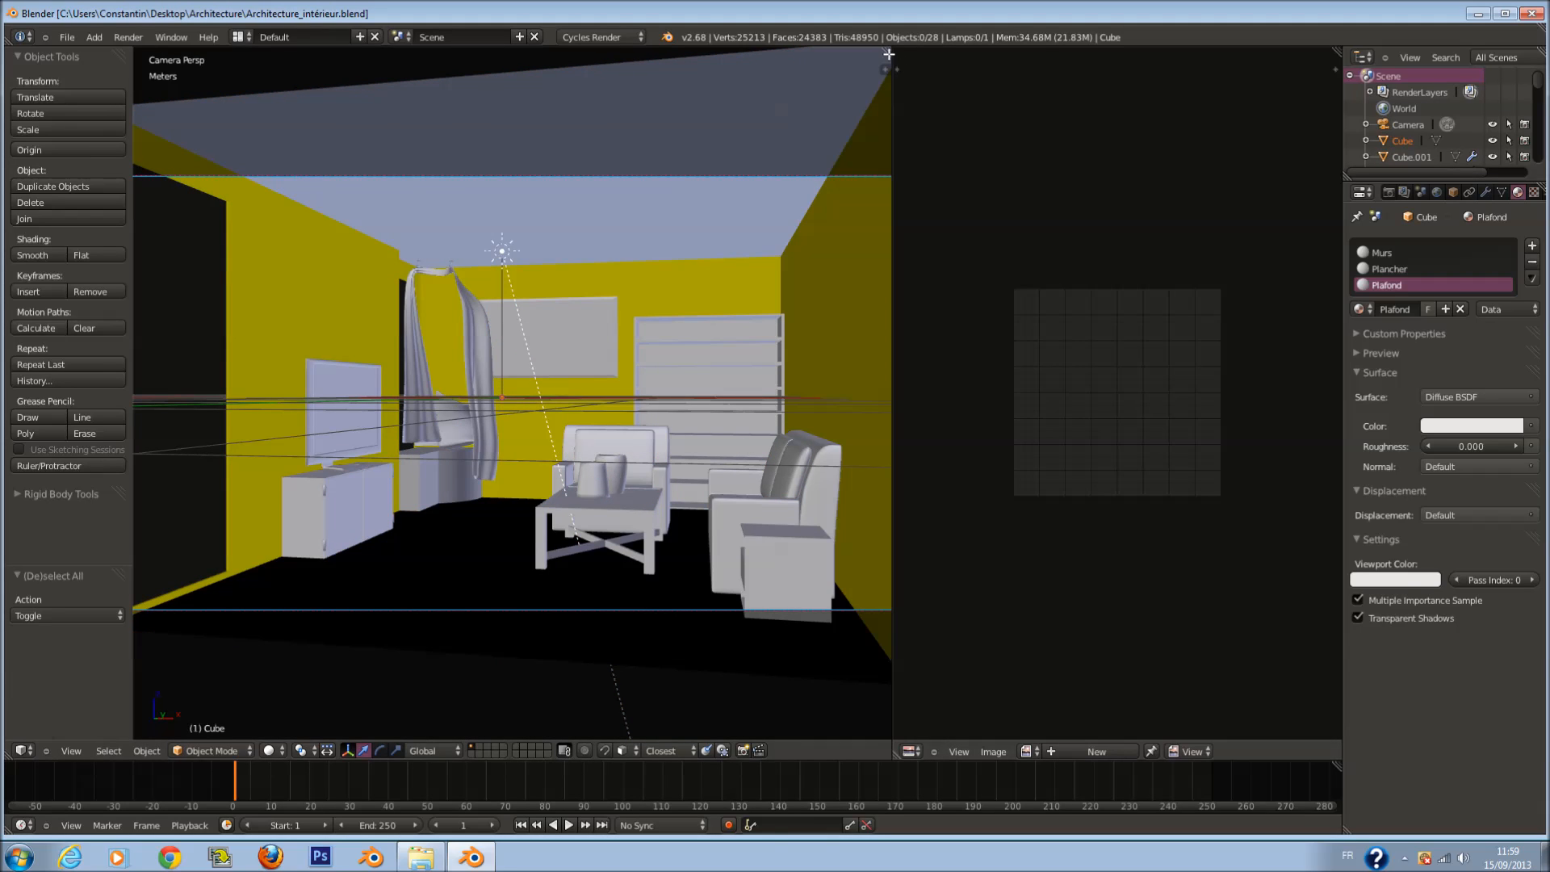
Step: Change the UV editor area to the Node Editor and enable nodes for the Plafond material
click(910, 751)
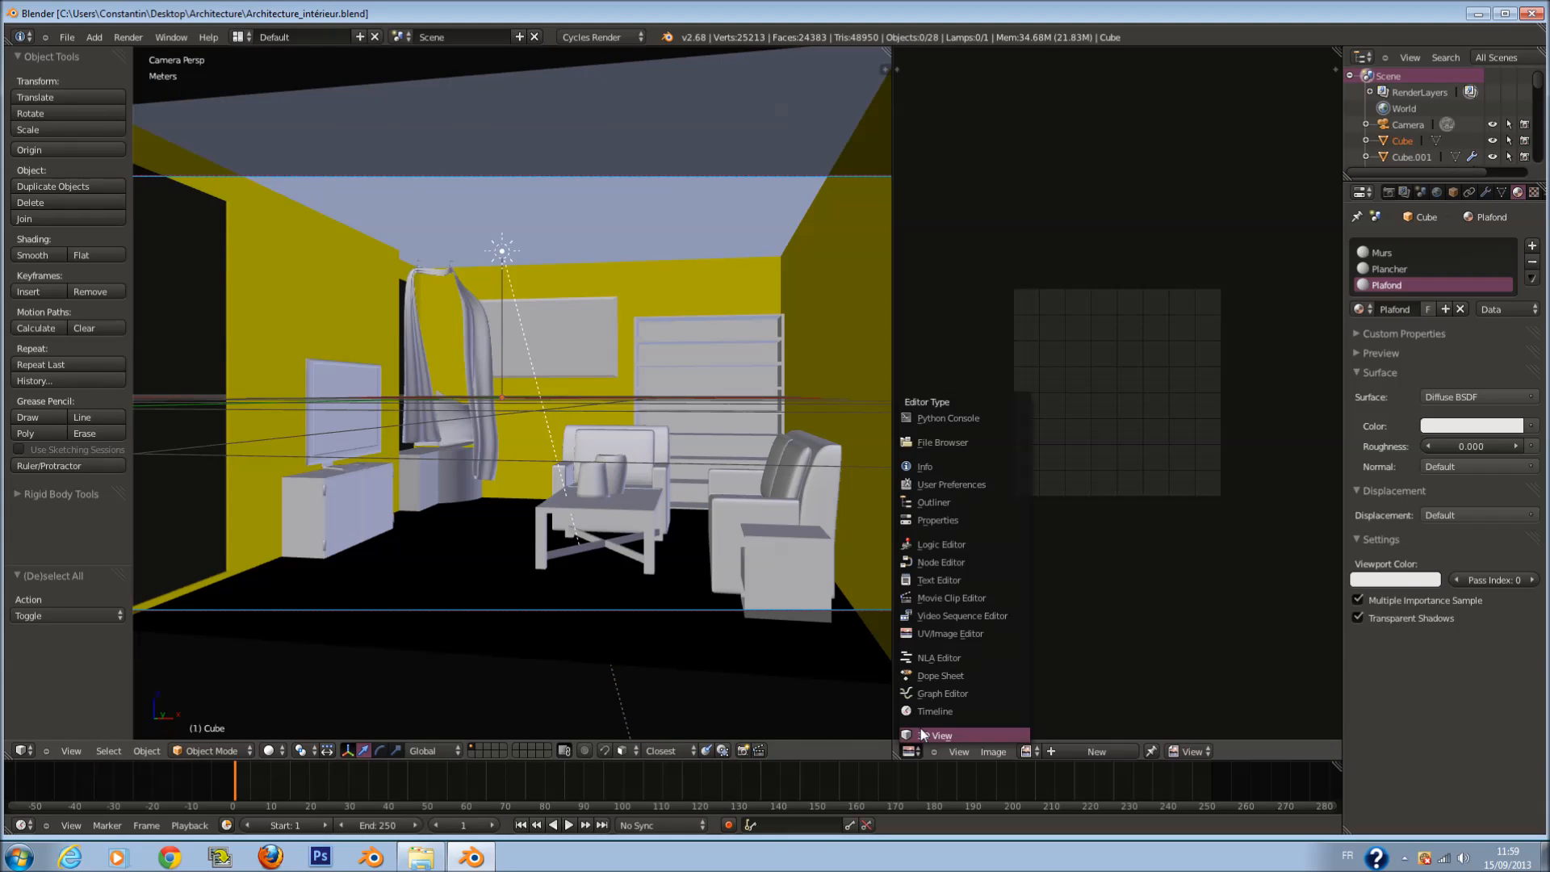
click(954, 562)
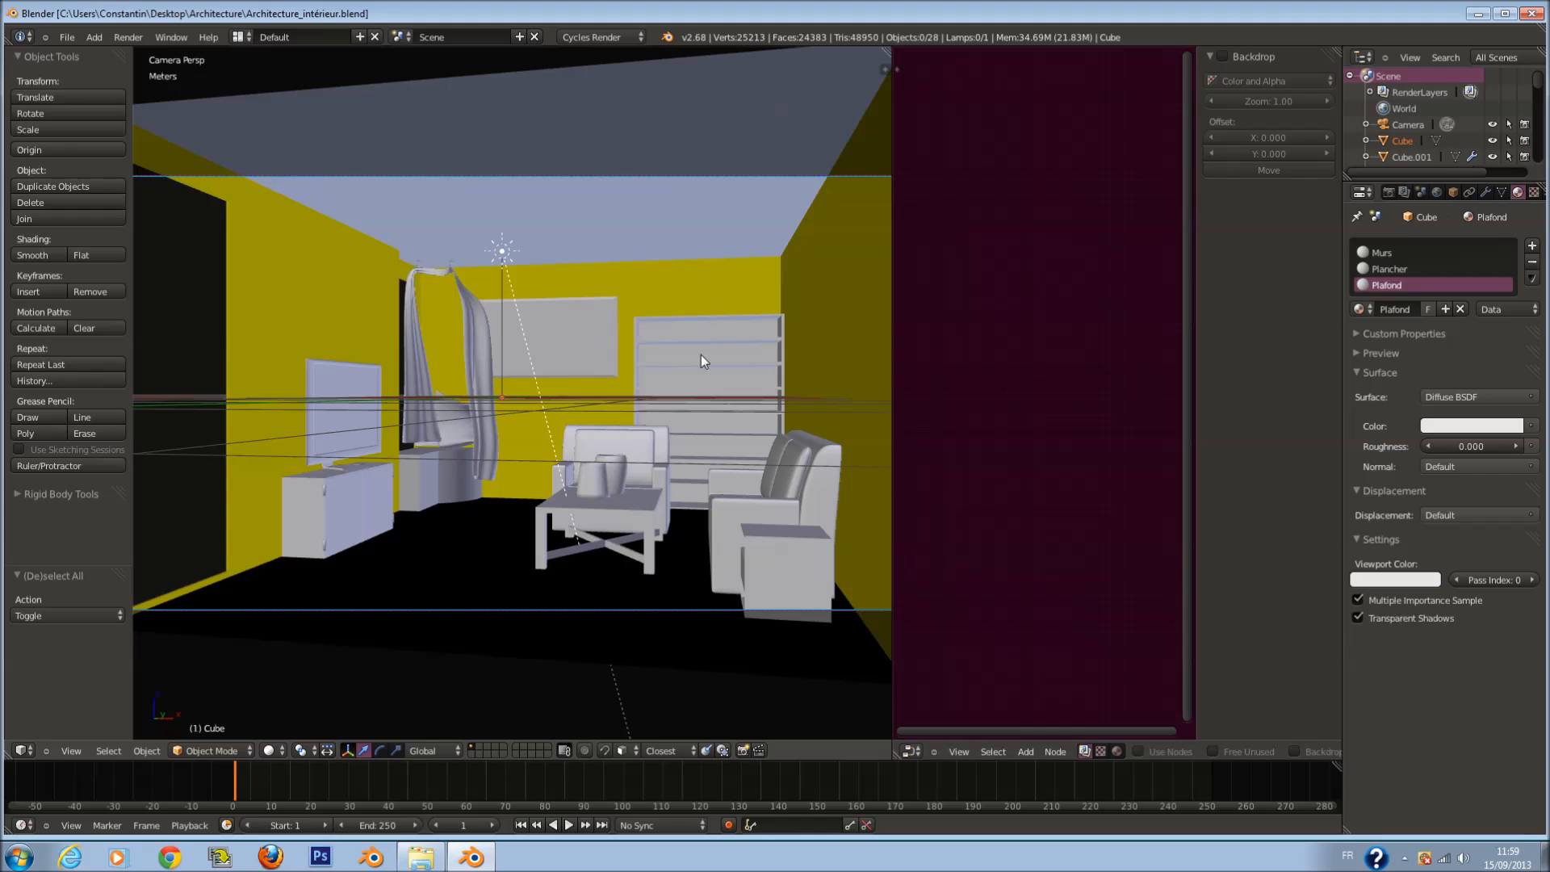
click(1137, 752)
middle_drag(1026, 474, 1124, 487)
scroll(1137, 494, up, 1)
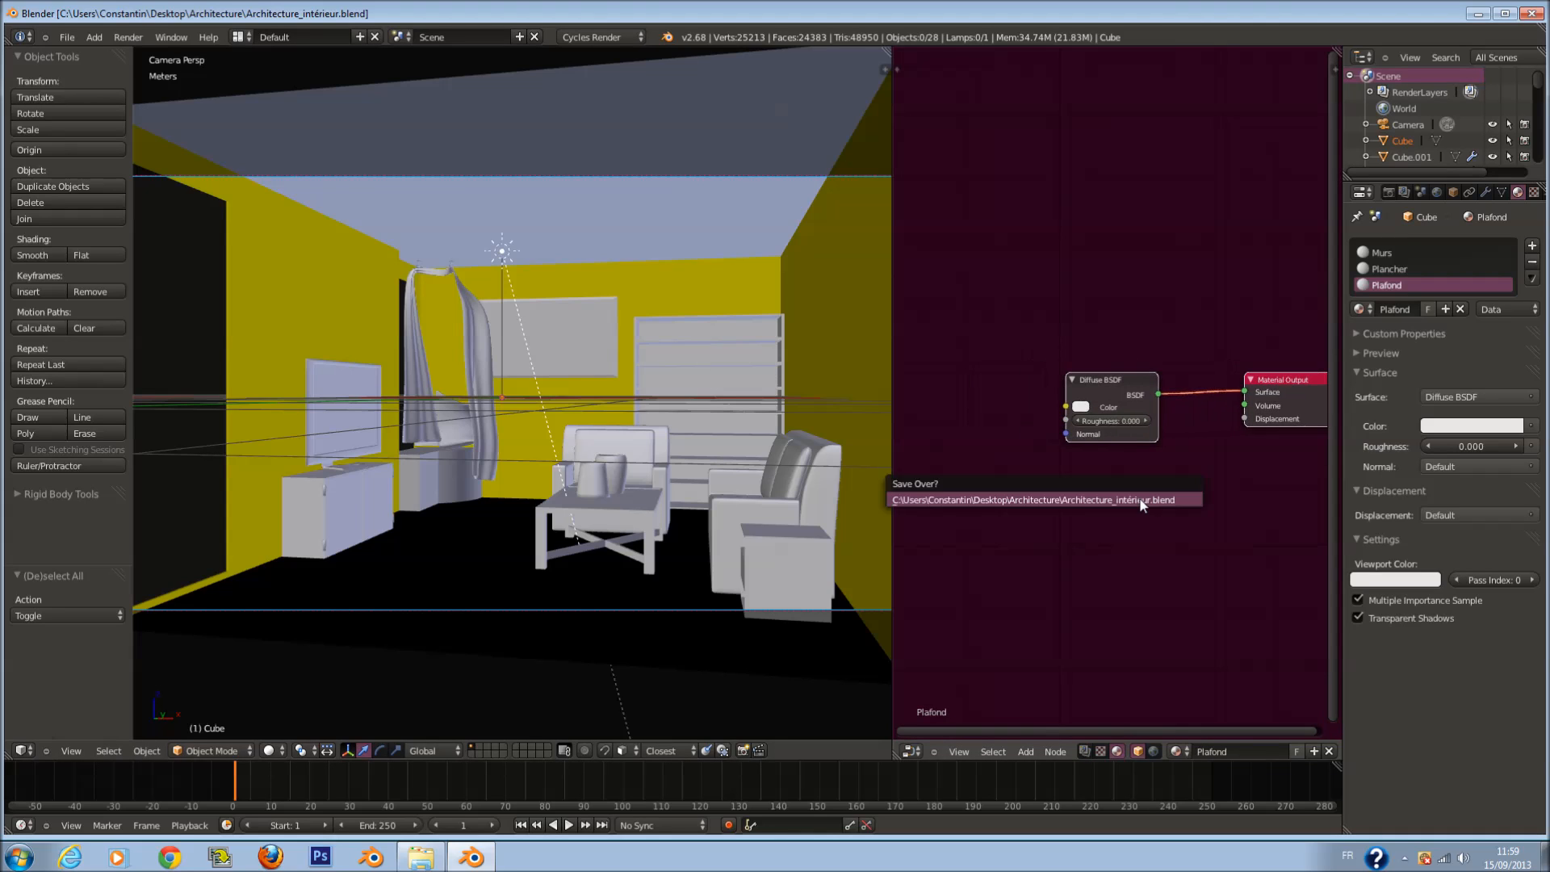
Step: Select the room shell, save the file and make the Plancher material active so its nodes are displayed
key(a)
key(a)
right_click(611, 612)
key(ctrl+s)
click(772, 595)
scroll(1115, 428, up, 1)
click(1390, 271)
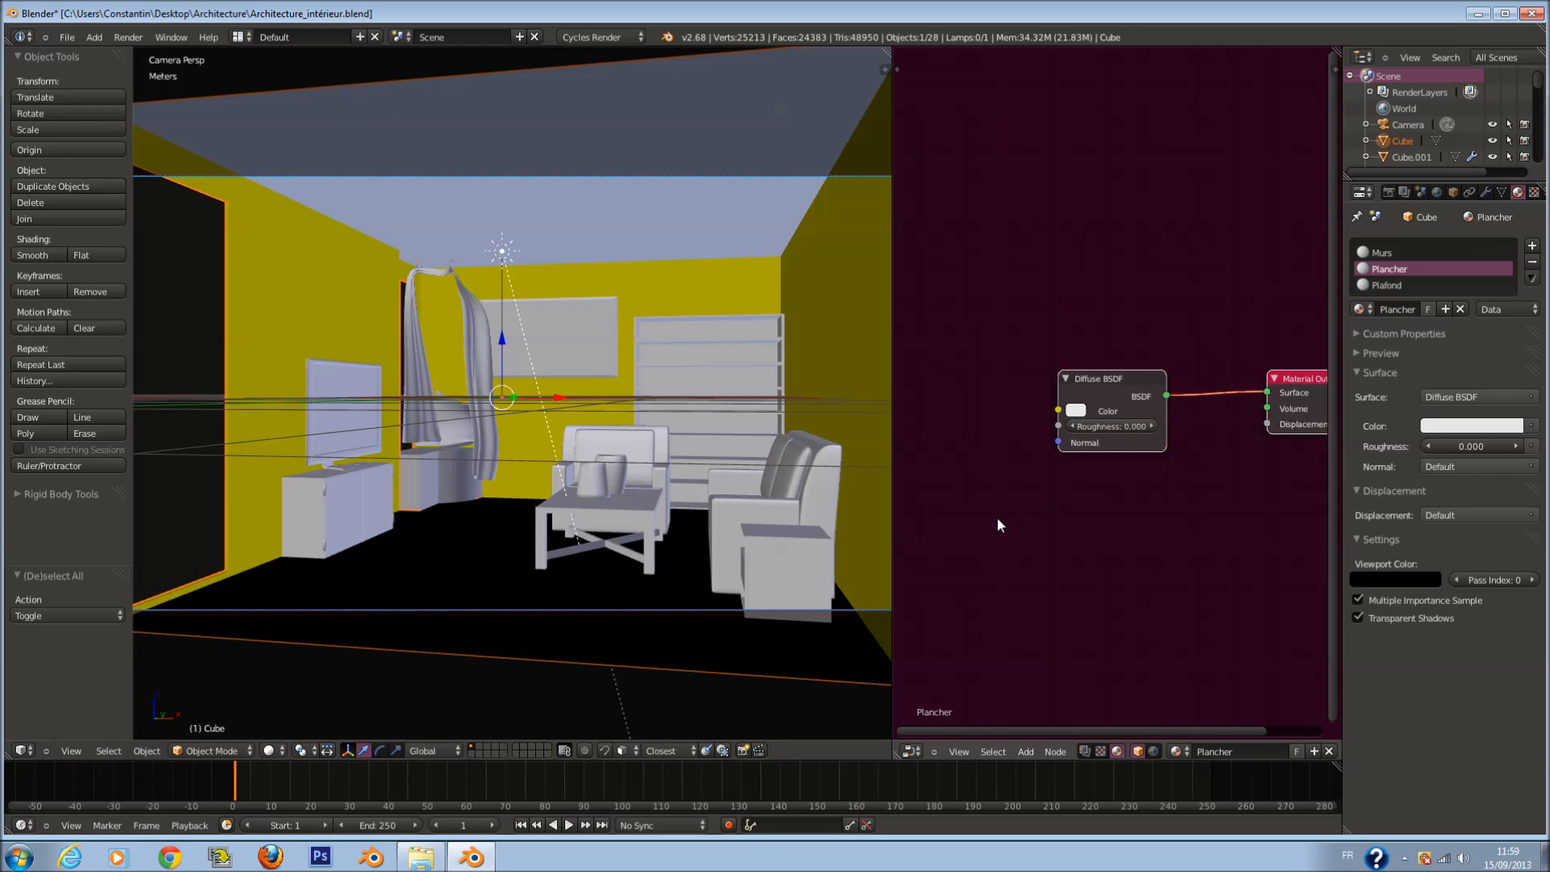
Step: Add an Image Texture node before the Diffuse BSDF and link its Color output to the shader's Color input
key(shift+a)
mouse_move(1008, 570)
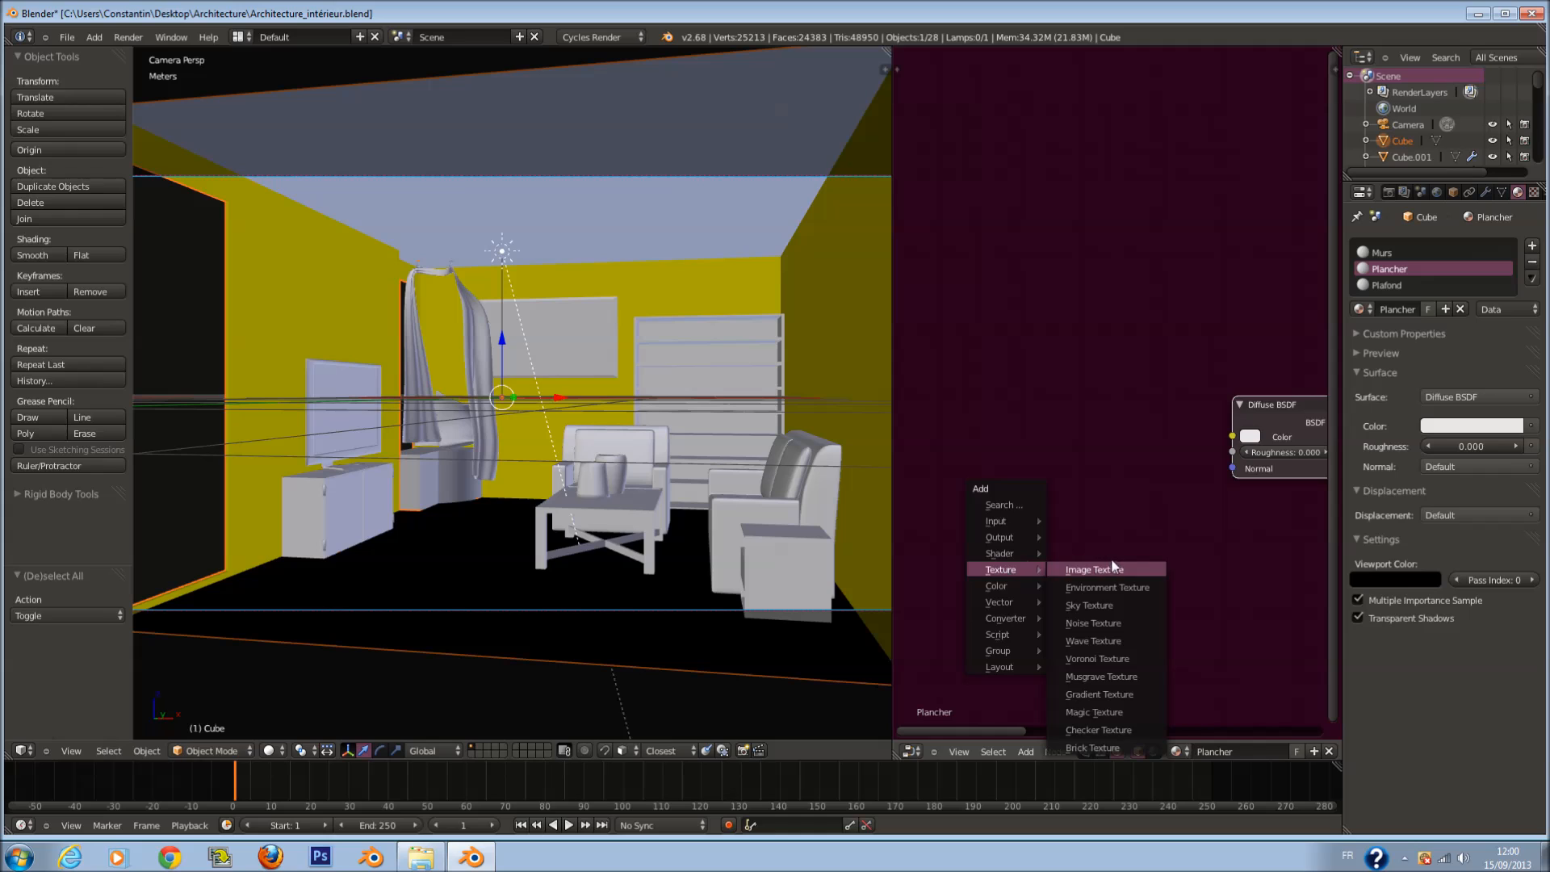
click(1106, 568)
click(1102, 441)
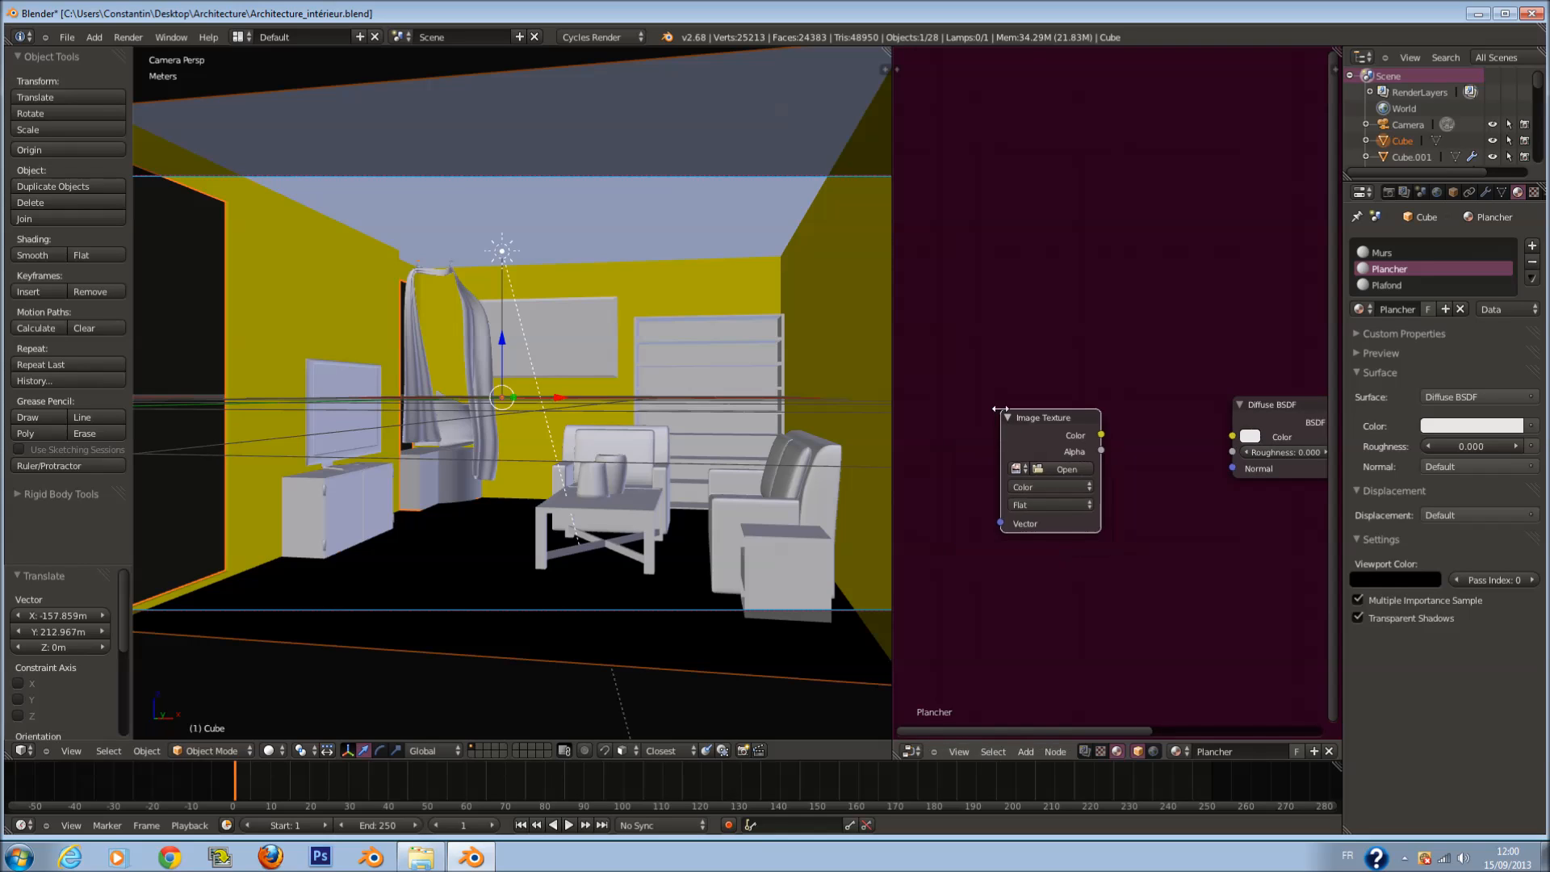
click(1096, 445)
drag(1222, 449, 1231, 452)
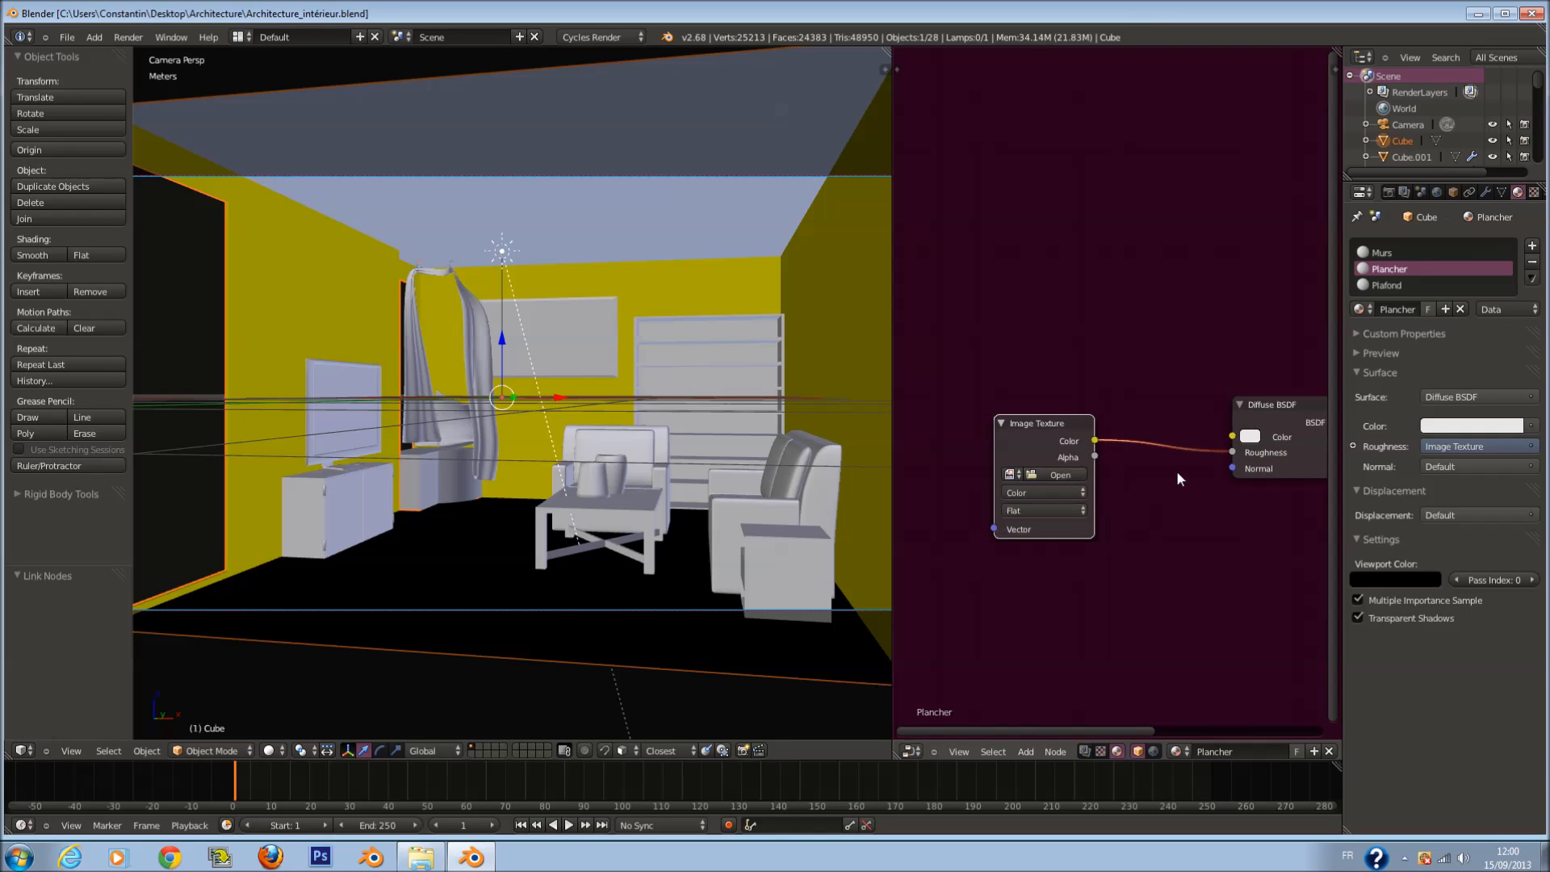
Step: Browse the Texture folder for the Image Texture node's image, inspecting the Woodfloor subfolder as thumbnails and returning to the parent folder
click(1059, 475)
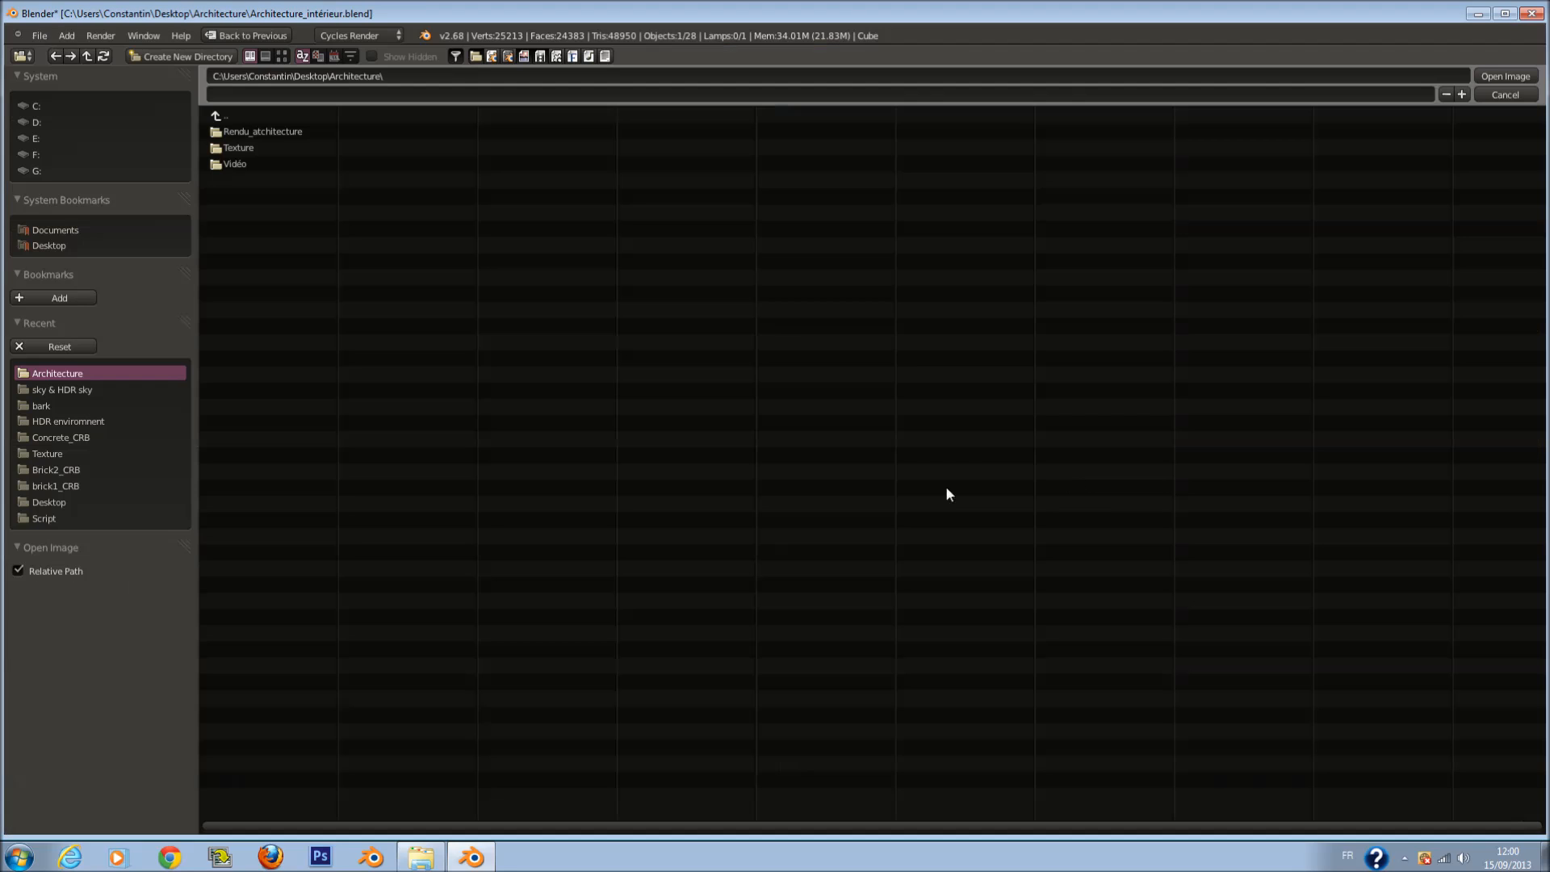
click(275, 148)
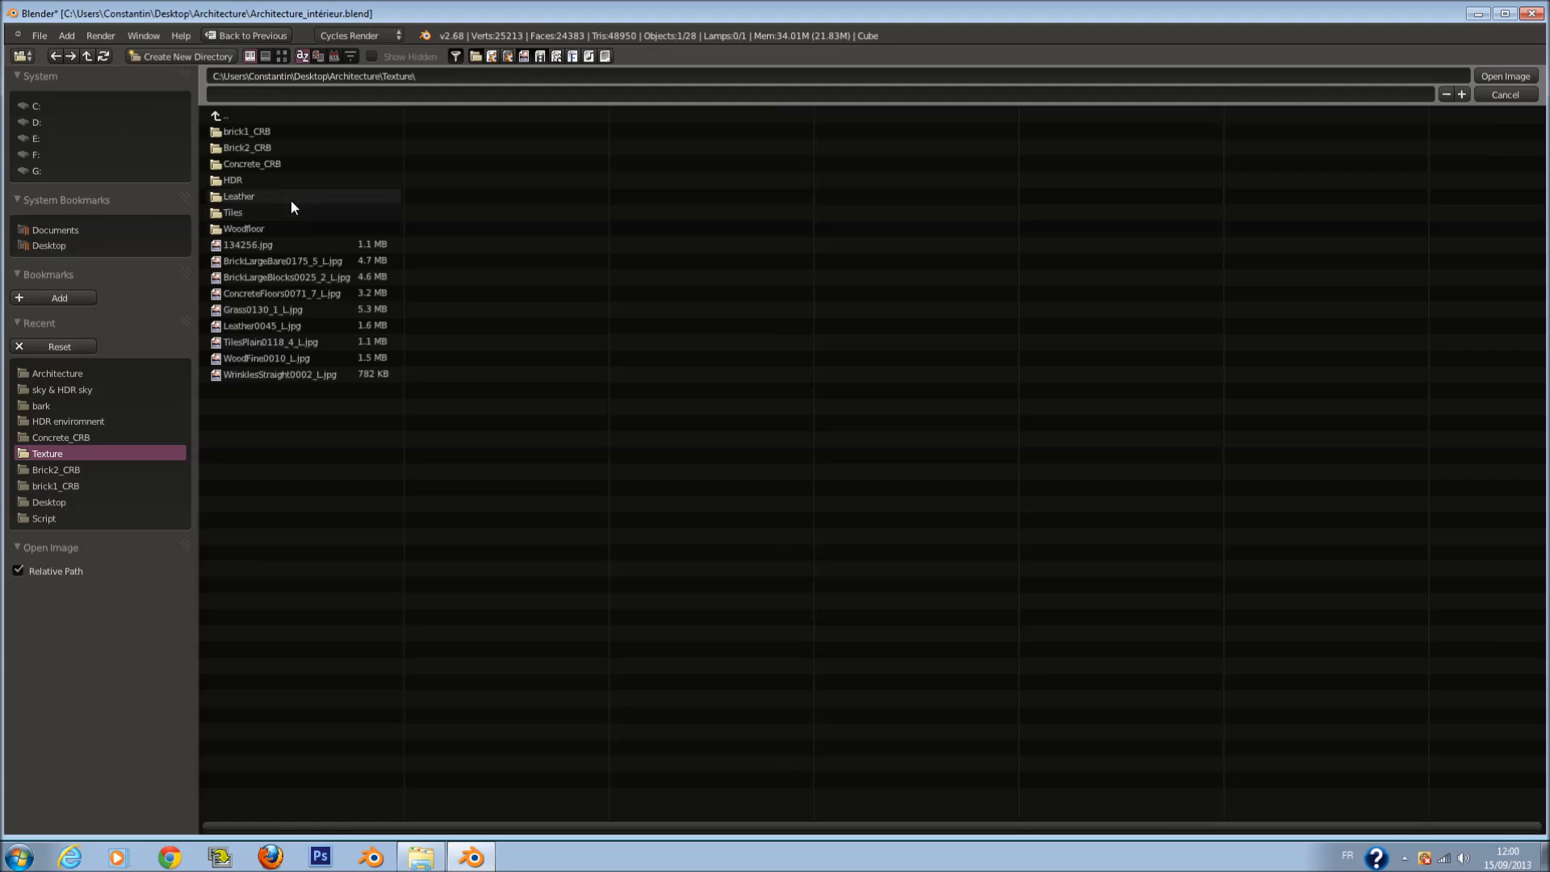
click(293, 229)
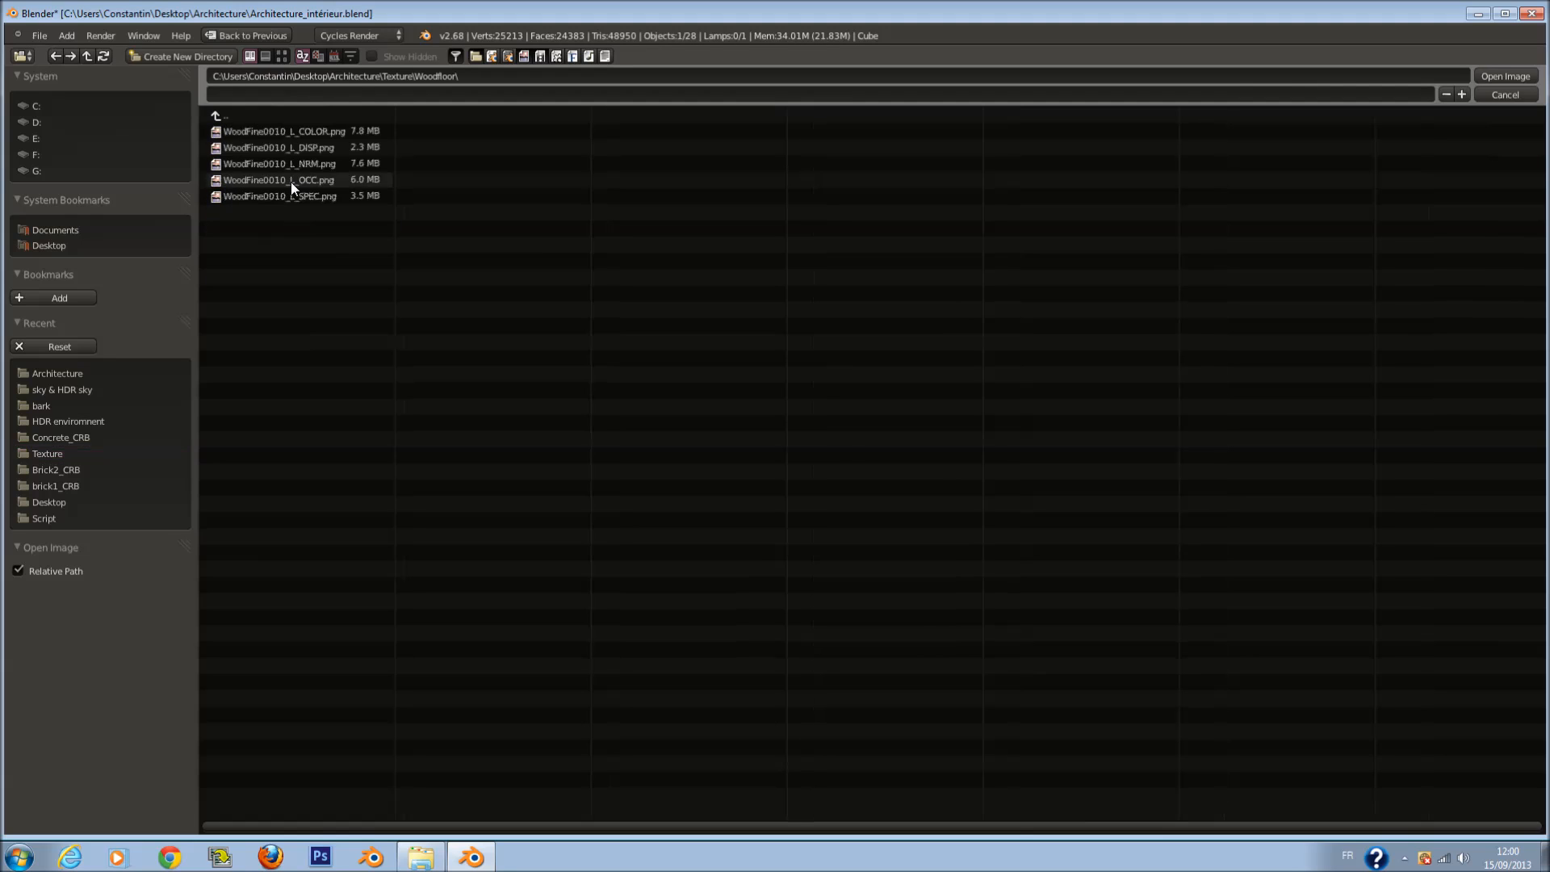
click(282, 56)
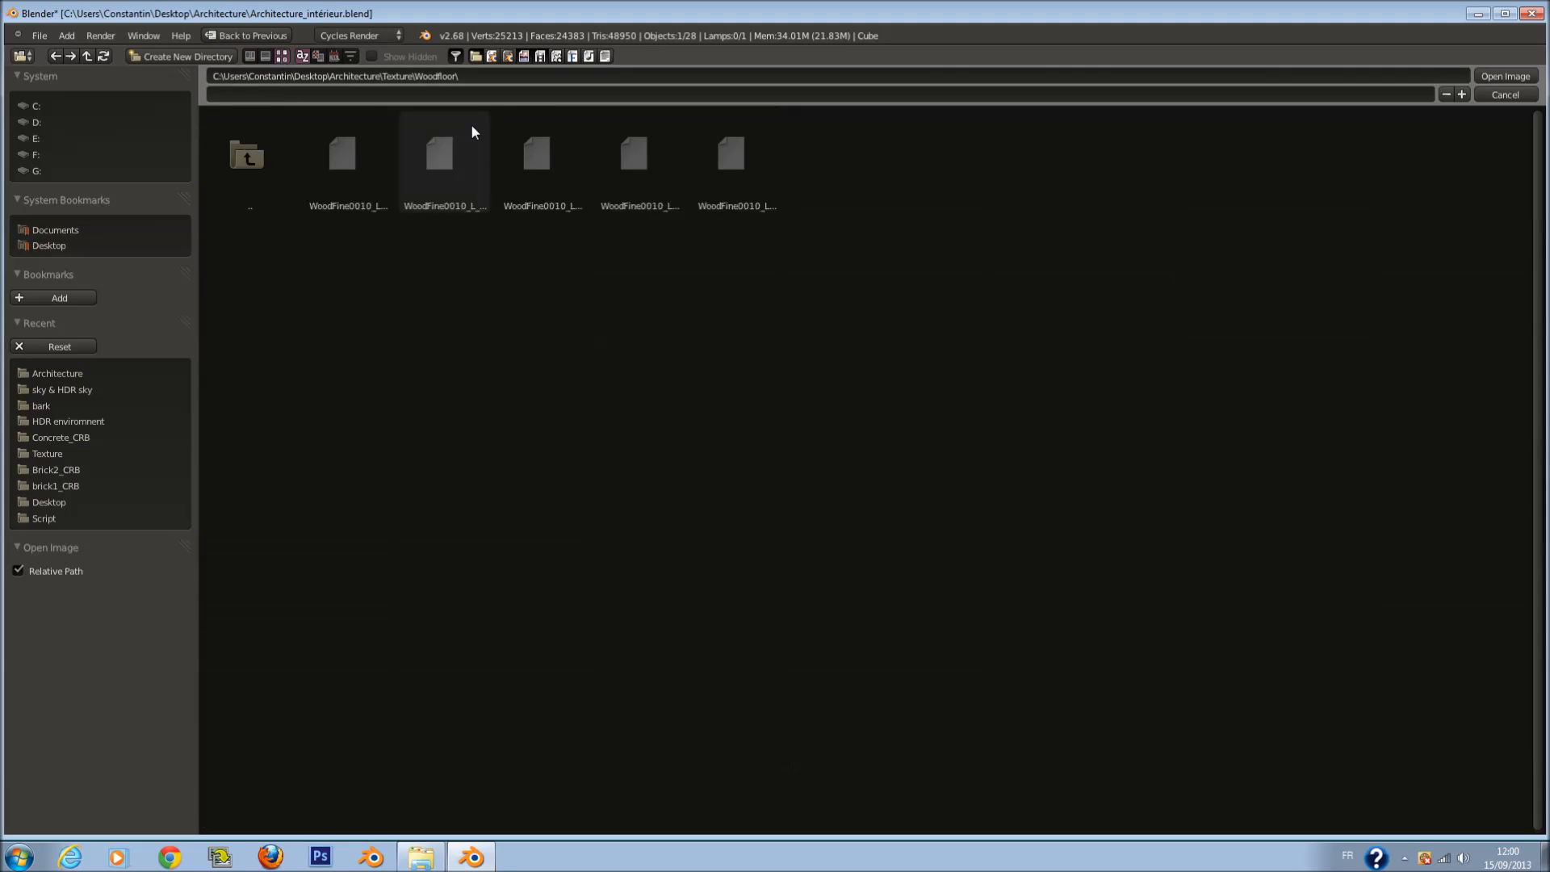
click(348, 202)
click(267, 158)
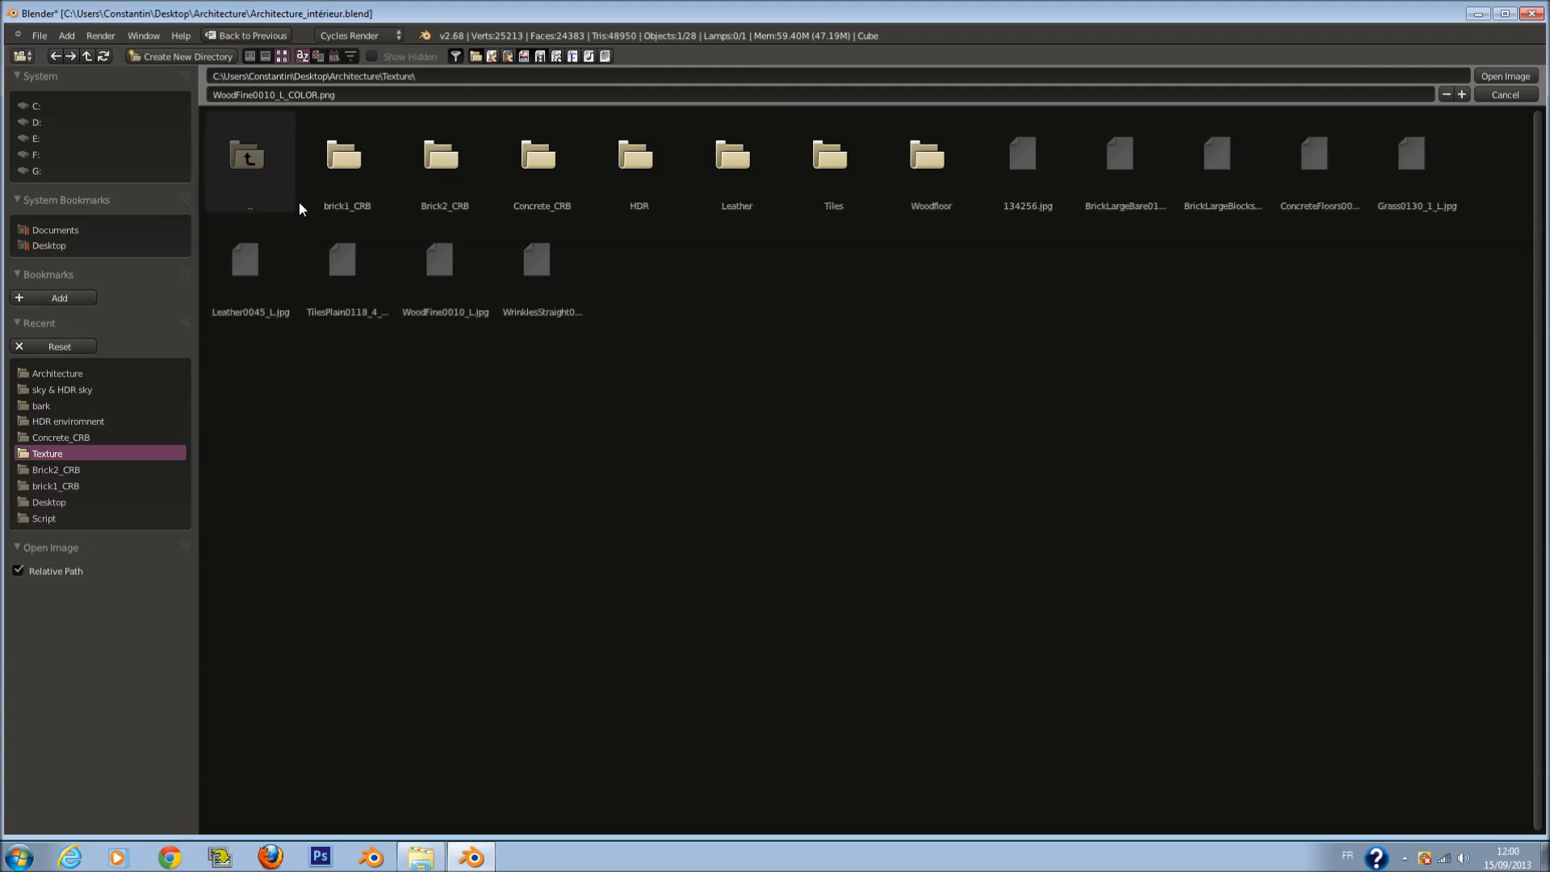
Step: Load the beige TilesPlain0118_4 color image from the Tiles folder into the Image Texture node
click(816, 175)
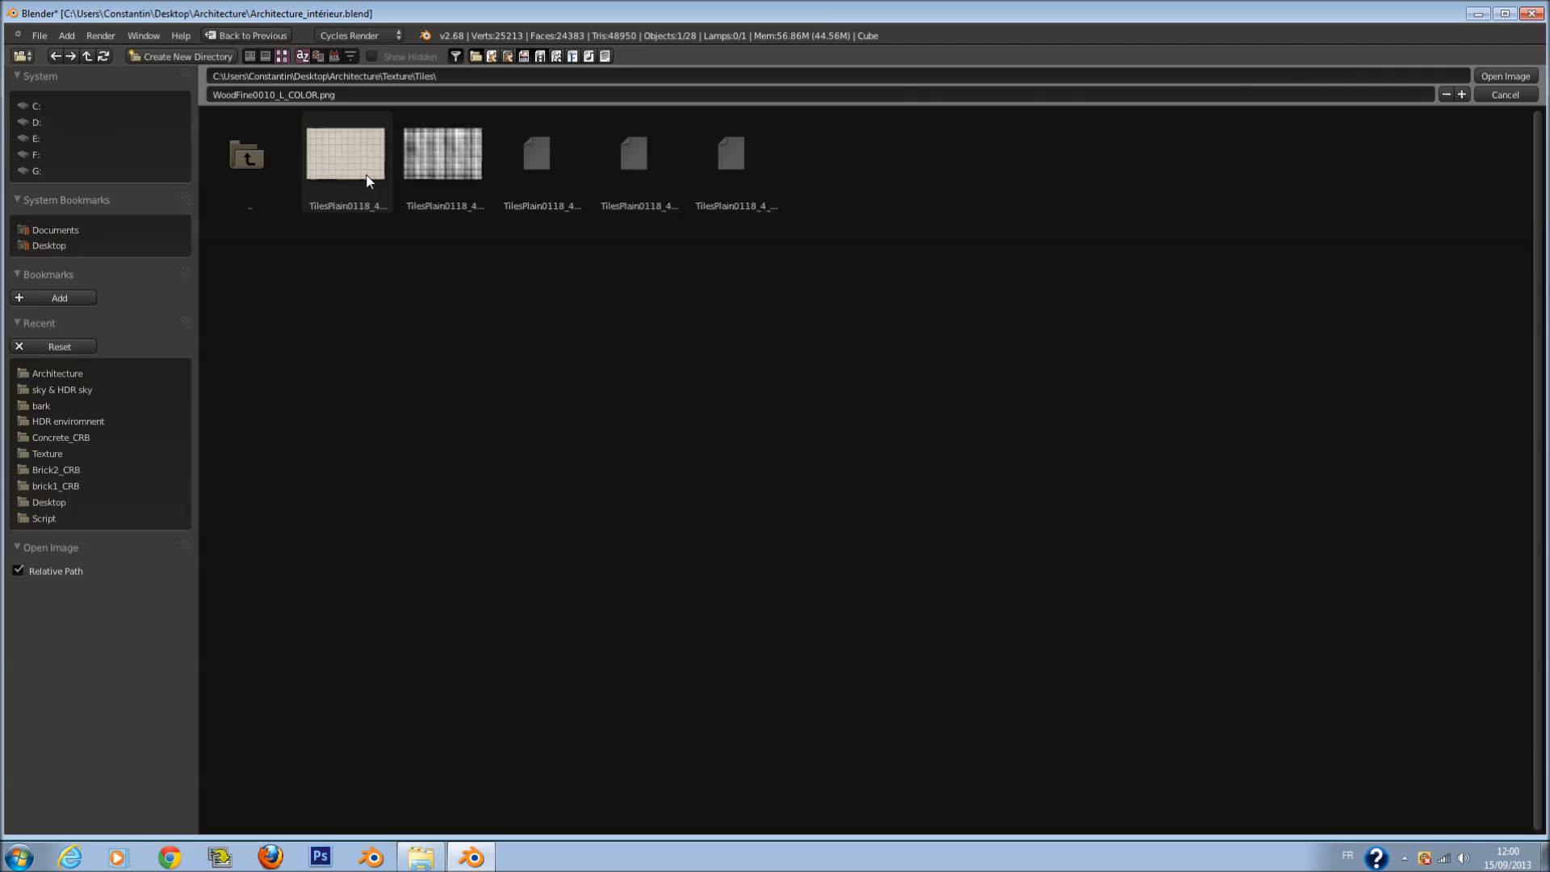
click(367, 181)
click(1506, 77)
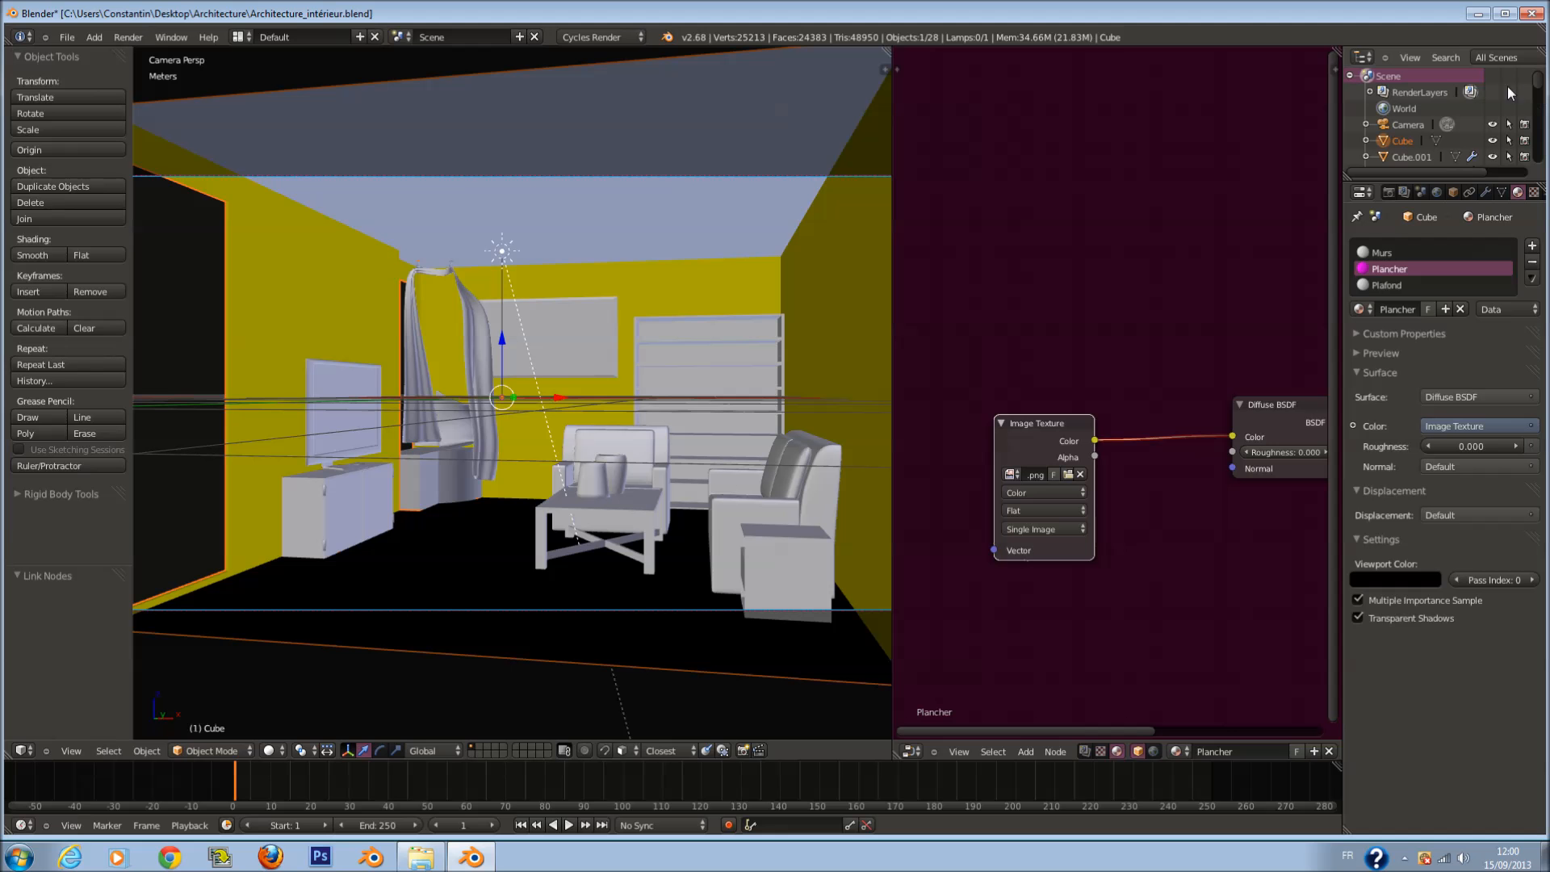
Step: Switch the 3D viewport shading to Rendered
click(268, 750)
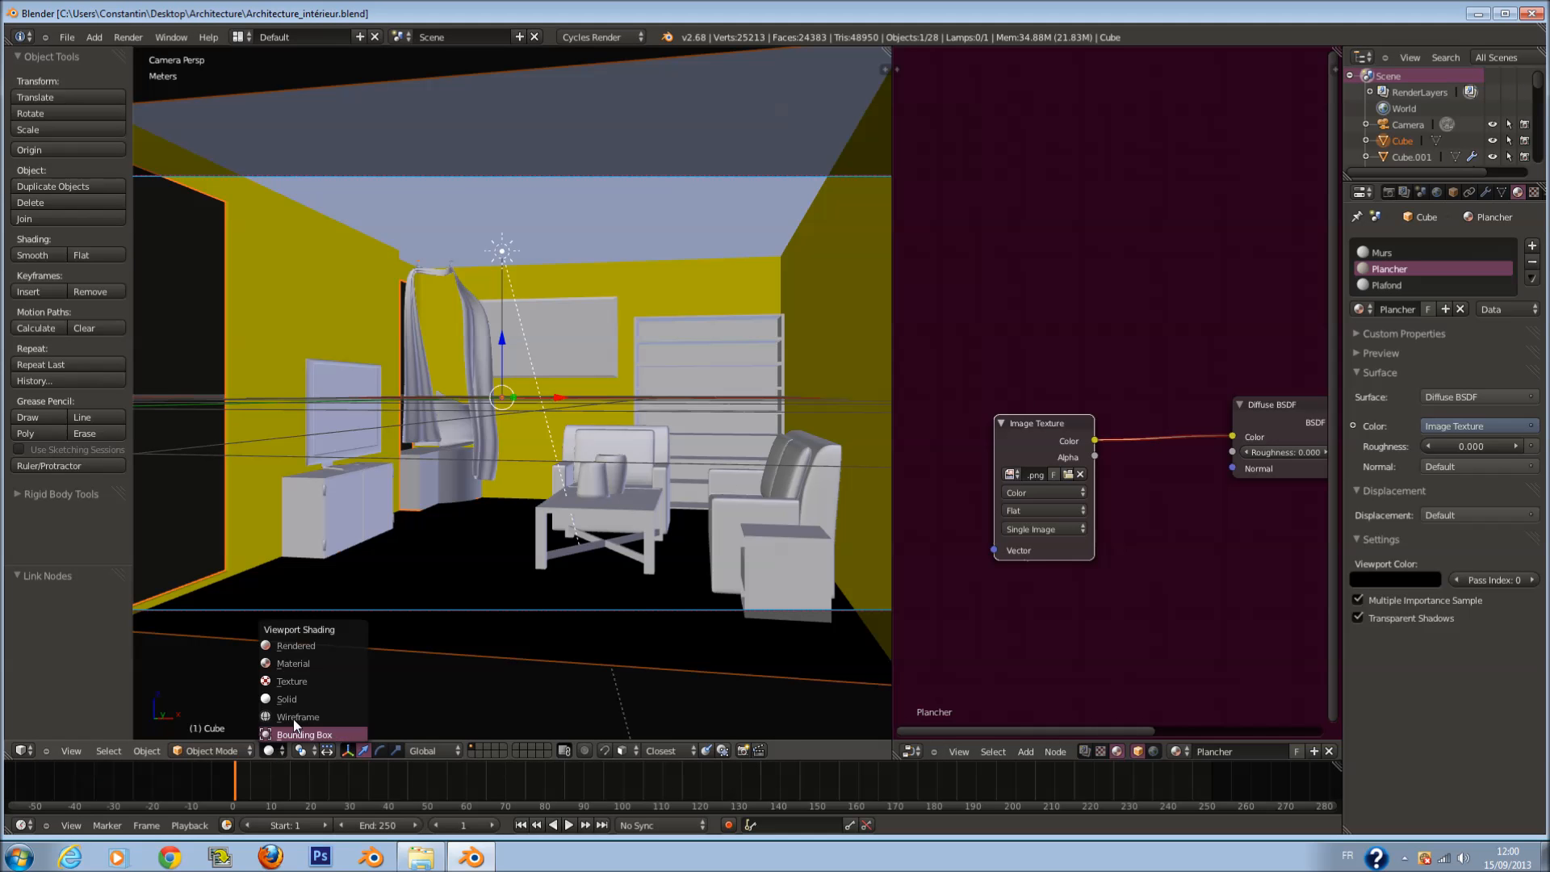
click(322, 638)
scroll(1021, 510, down, 1)
scroll(1063, 502, down, 6)
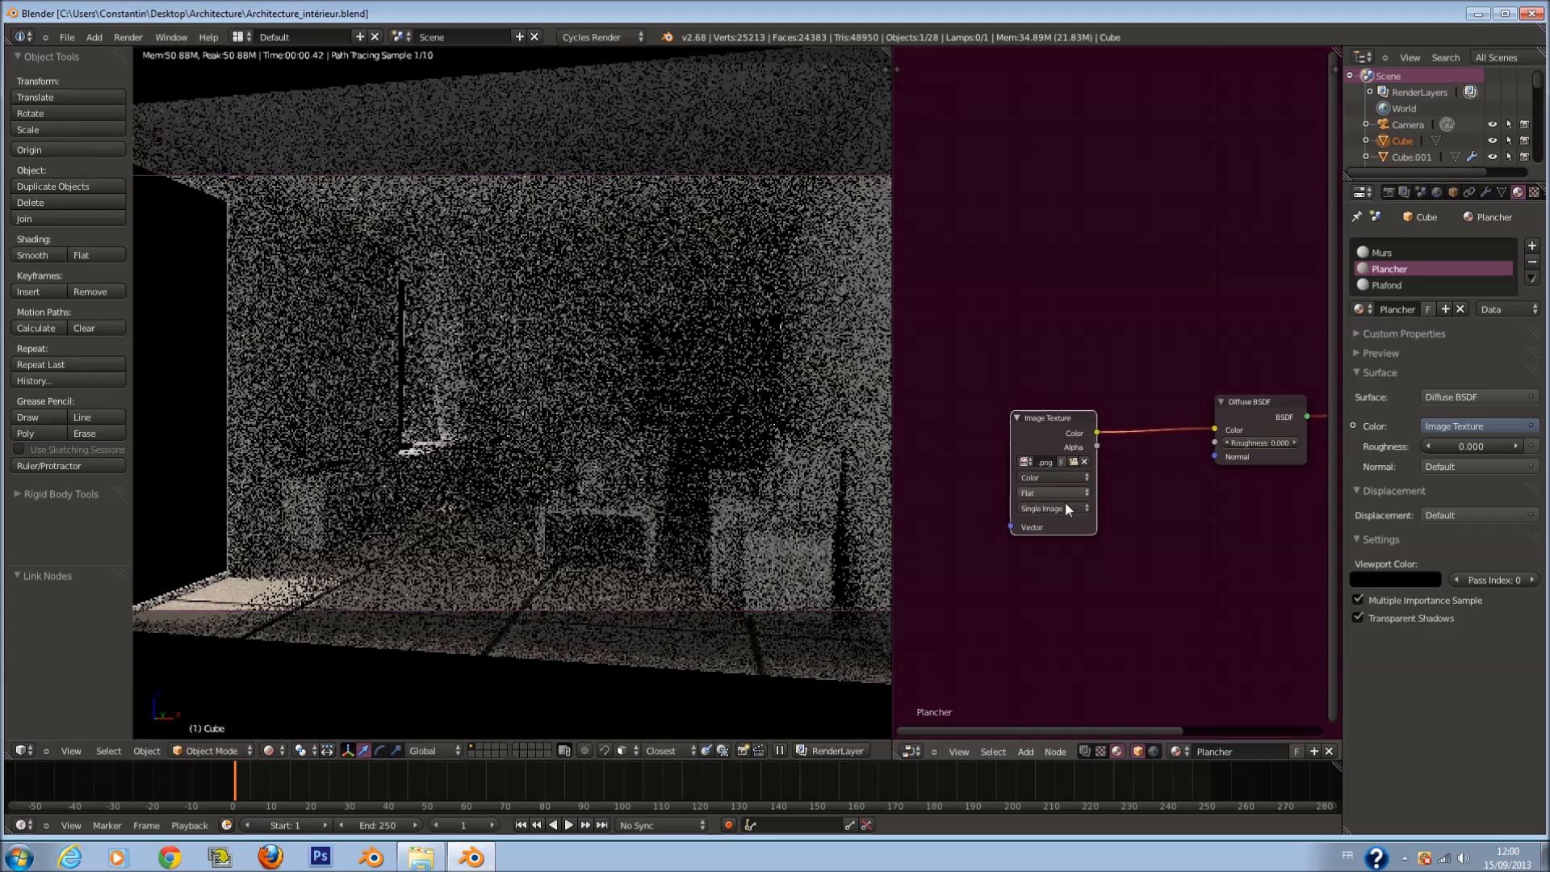
Step: Spread out the Plancher nodes by moving the Material Output, Diffuse BSDF and Image Texture nodes further right
middle_drag(1122, 478, 760, 484)
scroll(962, 463, up, 2)
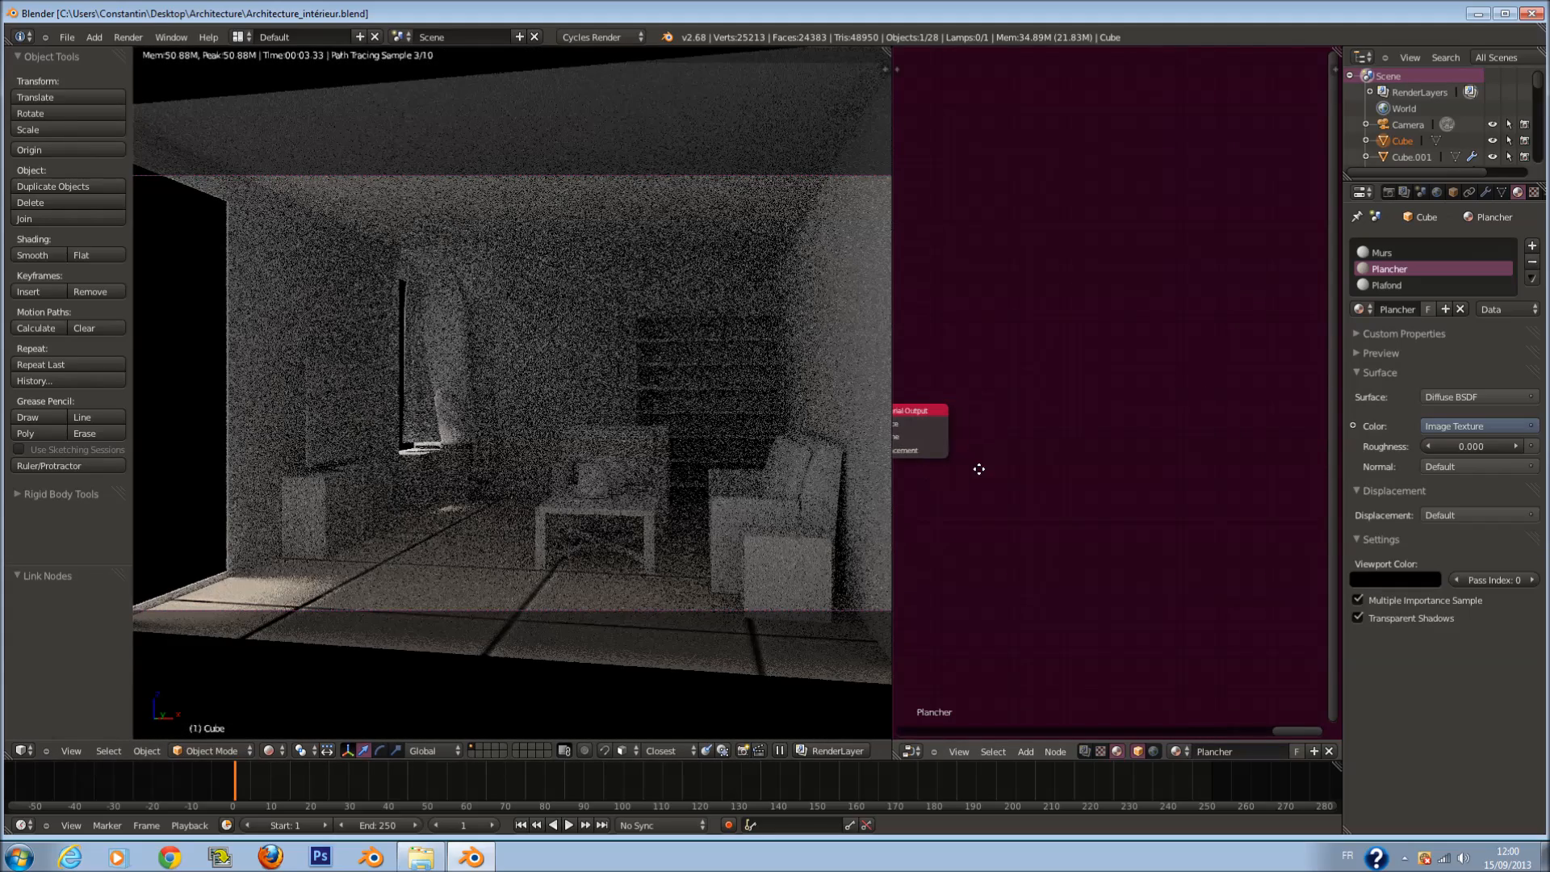
middle_drag(962, 462, 1311, 400)
scroll(1260, 371, down, 1)
middle_drag(1233, 360, 1035, 402)
drag(1032, 404, 1304, 407)
middle_drag(1069, 455, 1220, 436)
drag(1022, 379, 1095, 352)
scroll(1095, 404, down, 1)
middle_drag(1043, 461, 1205, 488)
drag(1042, 423, 1102, 415)
Step: Add a Texture Coordinate node, link its UV output to the Image Texture's Vector input and move it further left
scroll(1101, 415, up, 4)
middle_drag(1101, 440, 1313, 474)
mouse_move(1051, 428)
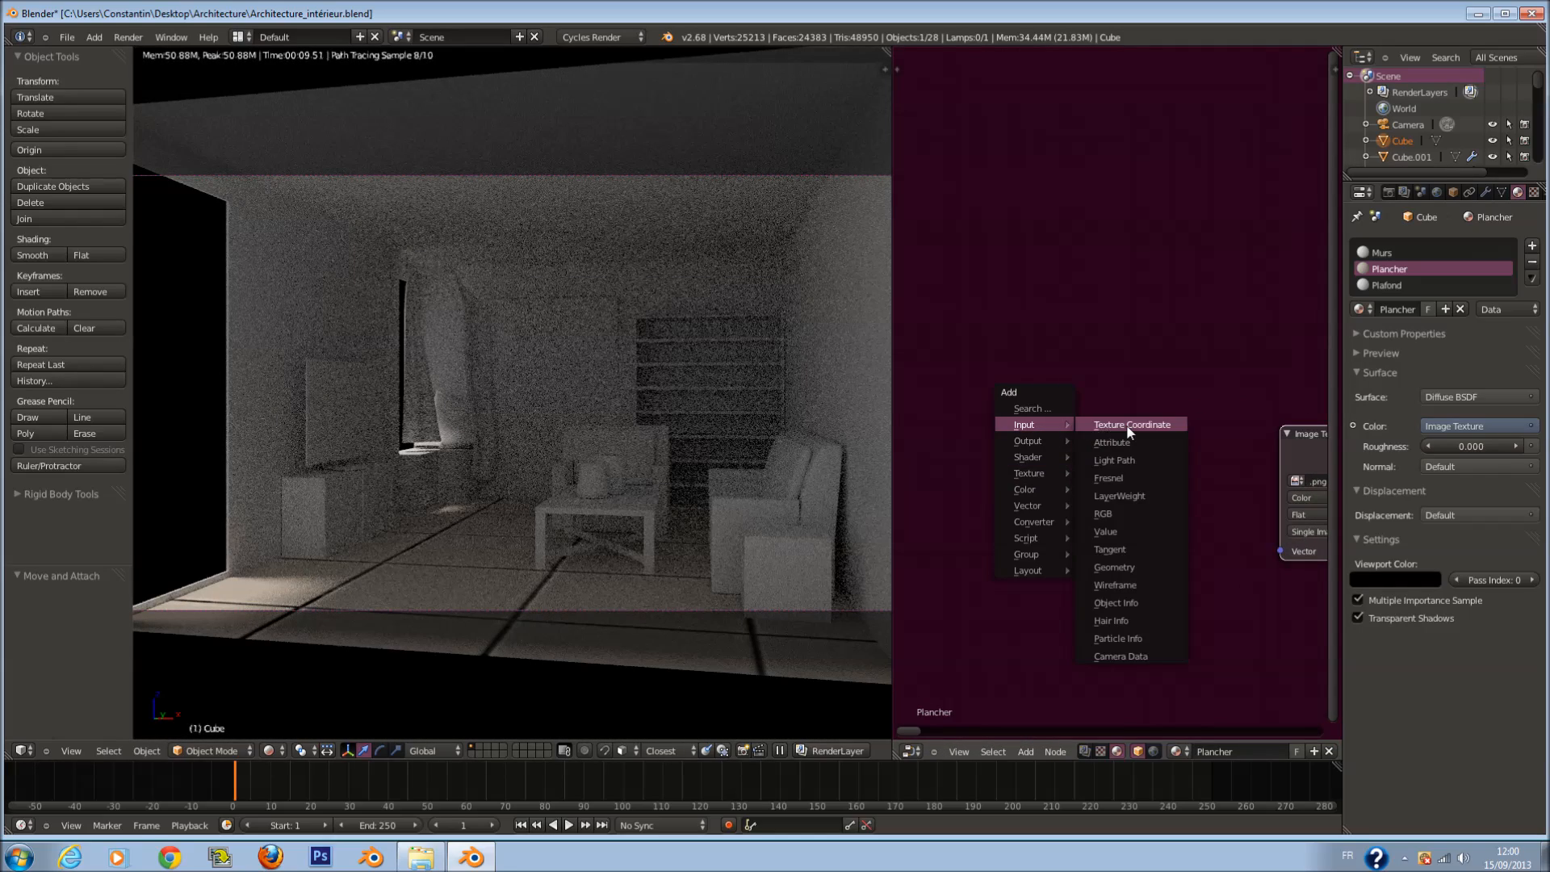
click(1130, 426)
click(1126, 498)
drag(1111, 516, 1282, 549)
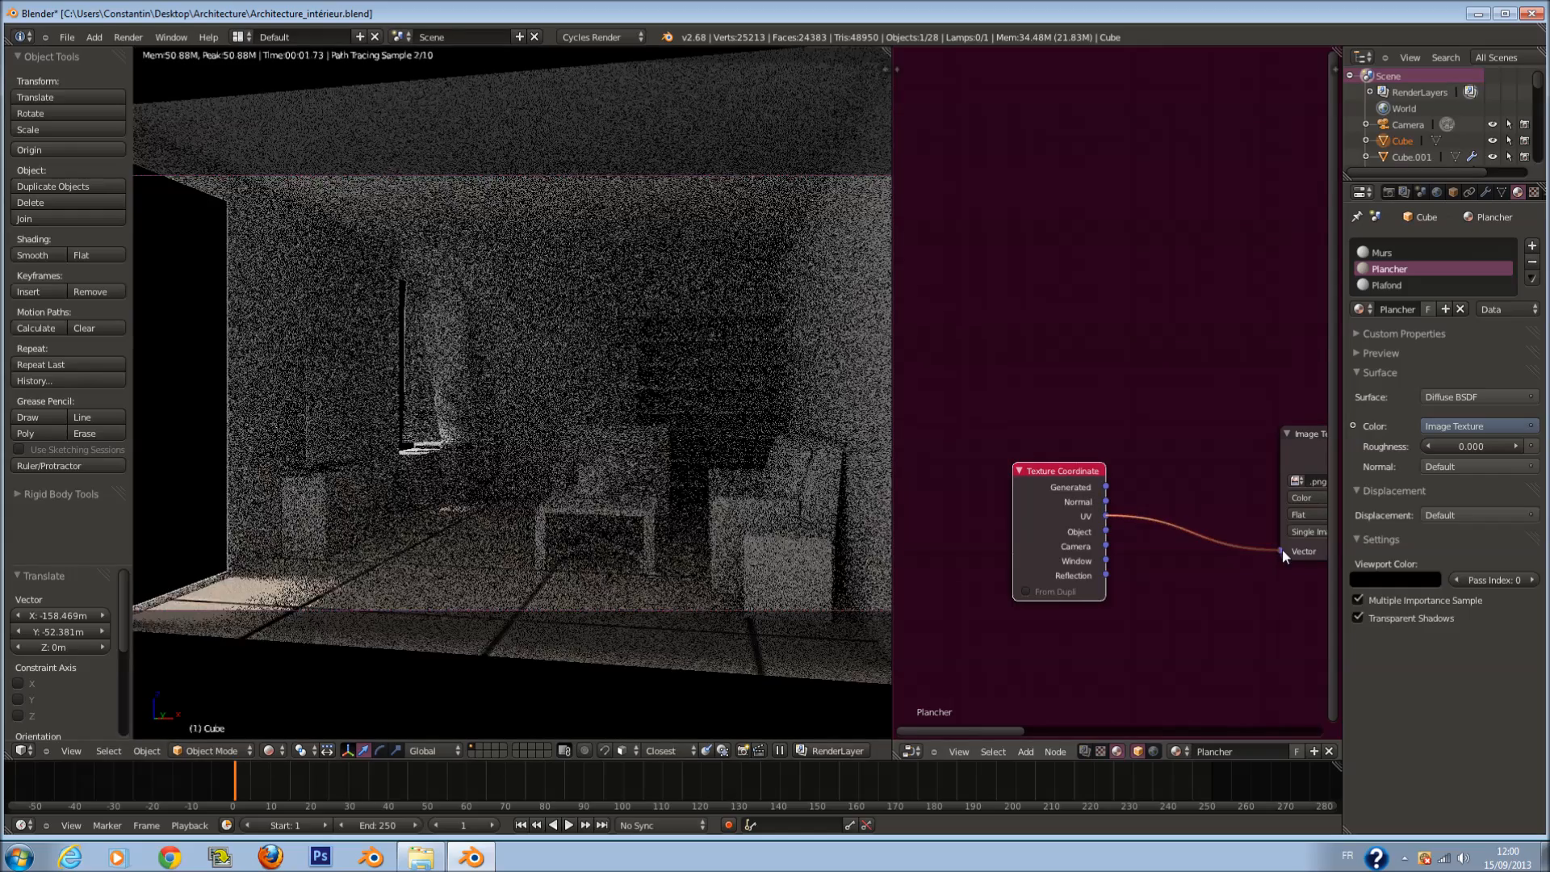
drag(1068, 499, 854, 486)
Step: Insert a Mapping node on the link between the Texture Coordinate and Image Texture nodes
key(shift+a)
mouse_move(976, 605)
click(1041, 604)
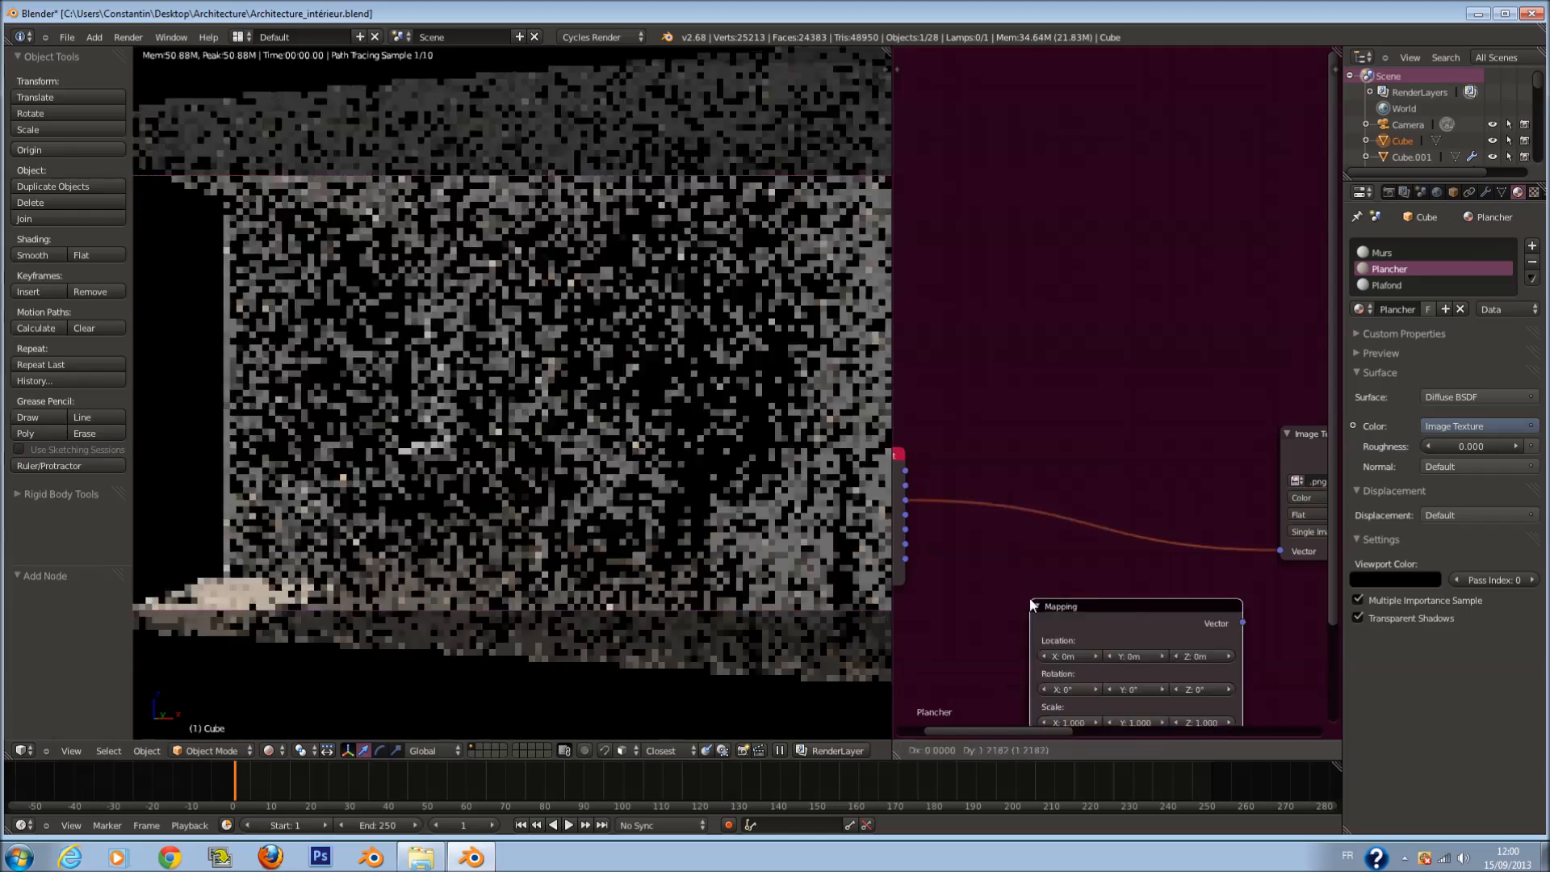
click(1032, 609)
Step: Set the Mapping node's X and Y scale to 5
click(1027, 606)
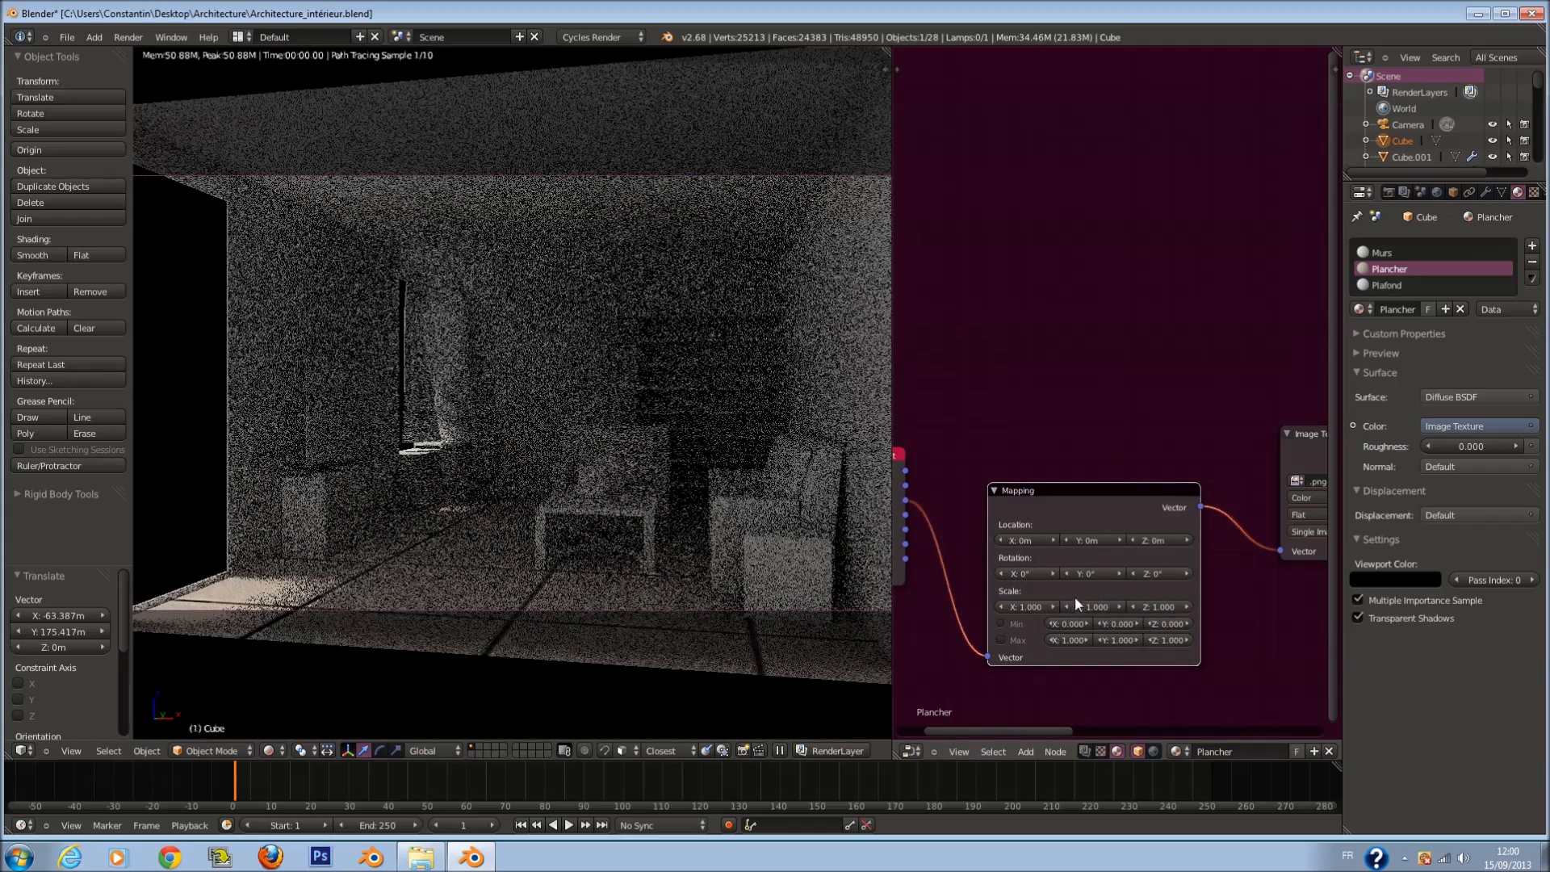
text(5)
key(Tab)
text(5)
key(Return)
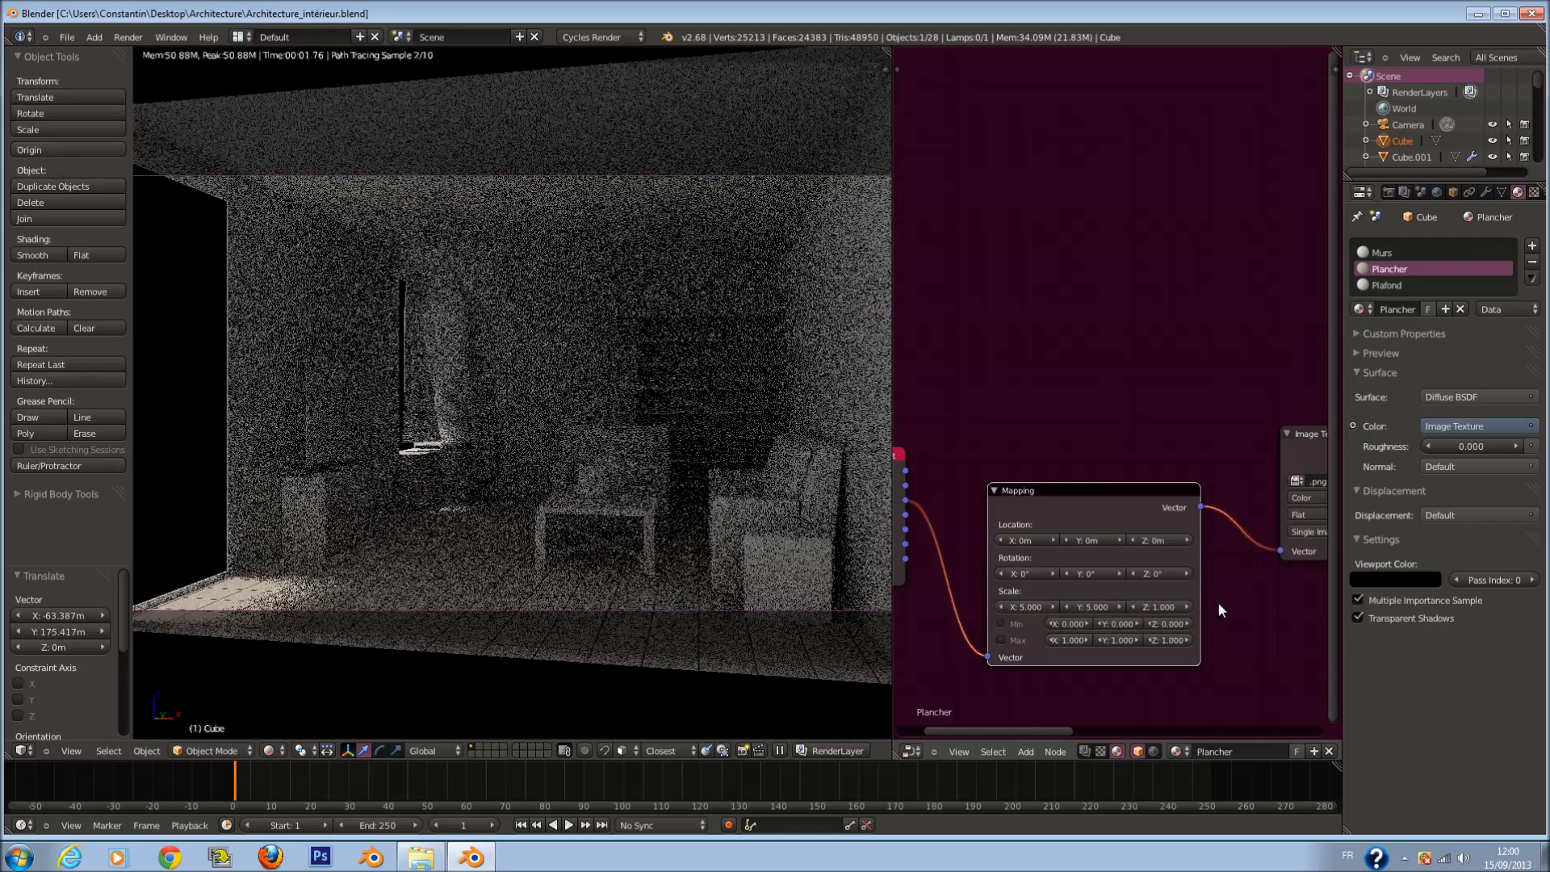
Step: Set the Mapping node's X and Y scale to 3
scroll(1218, 602, up, 1)
scroll(1116, 614, up, 1)
click(1101, 622)
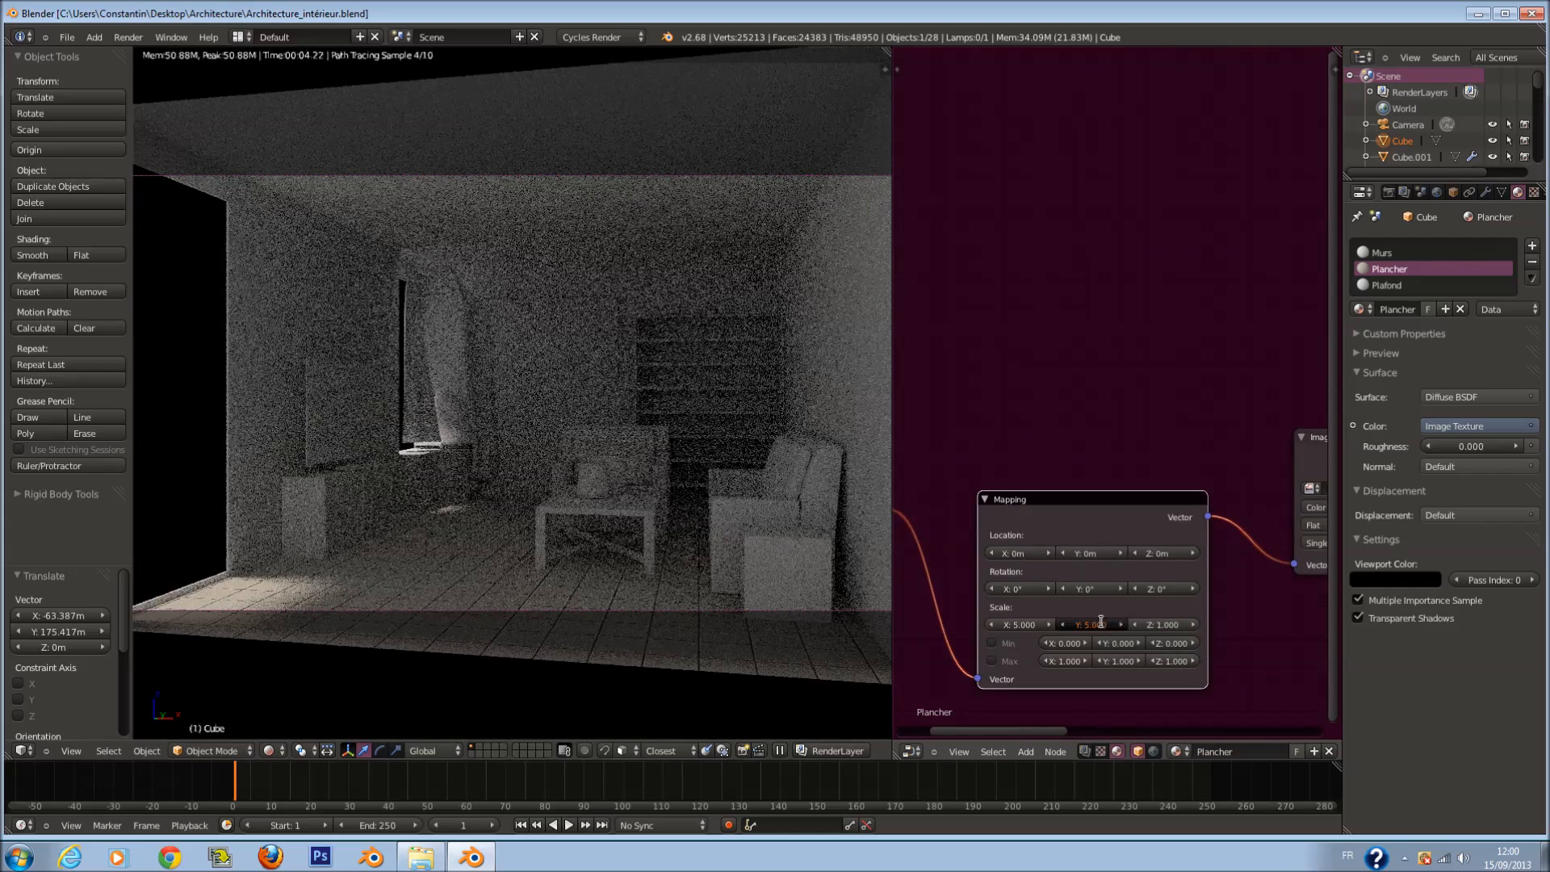
key(Return)
click(1015, 617)
text(3)
key(Return)
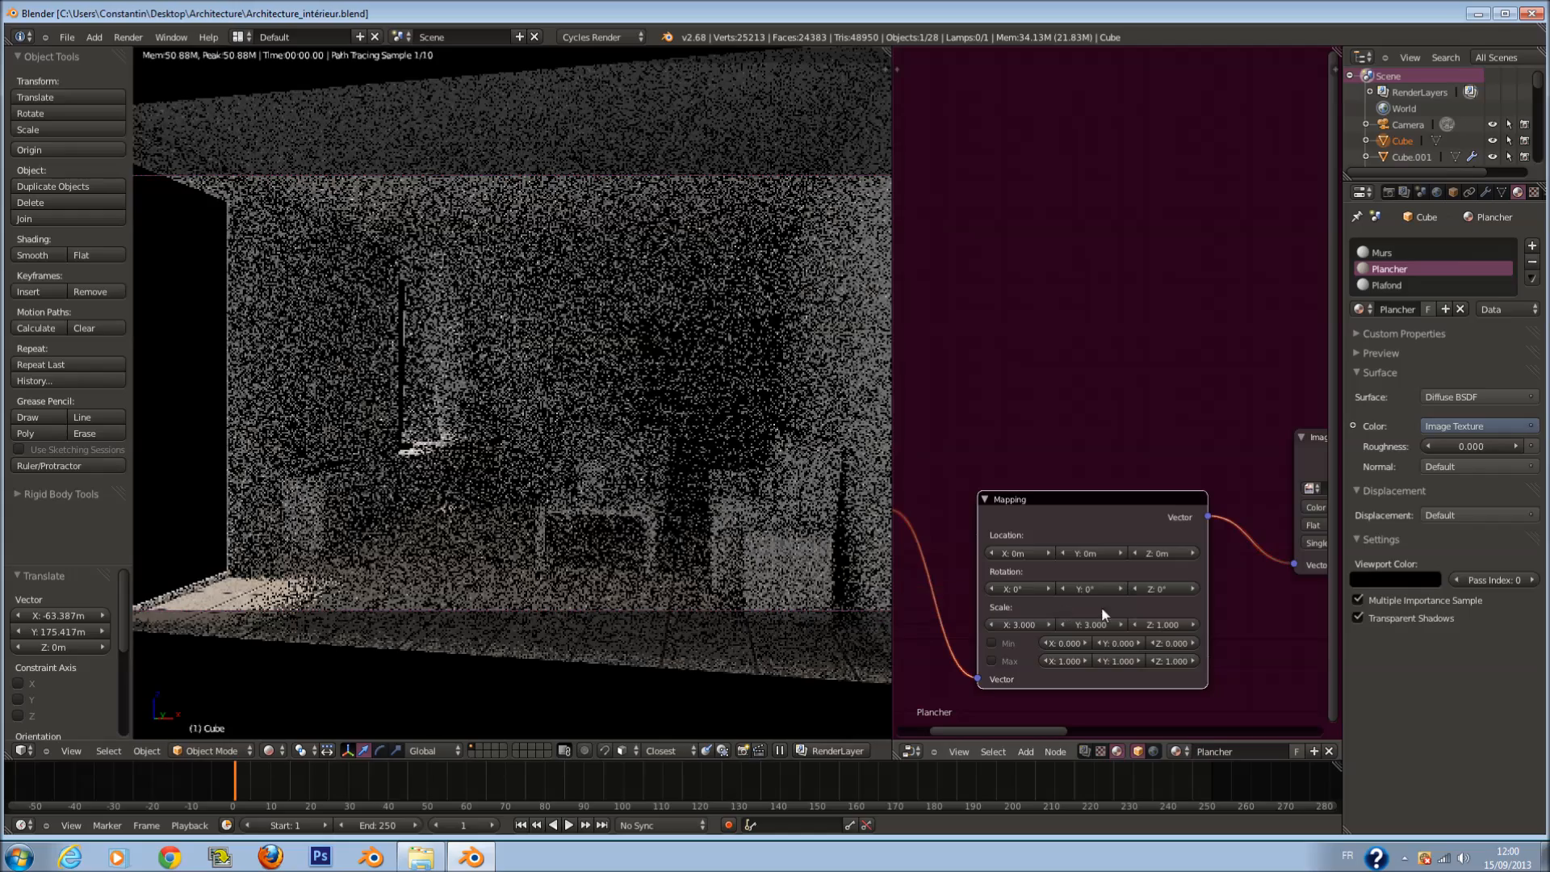
Step: Duplicate the Image Texture node and place the copy above the original
scroll(1171, 602, down, 3)
middle_drag(1311, 557, 1017, 579)
scroll(1030, 578, down, 1)
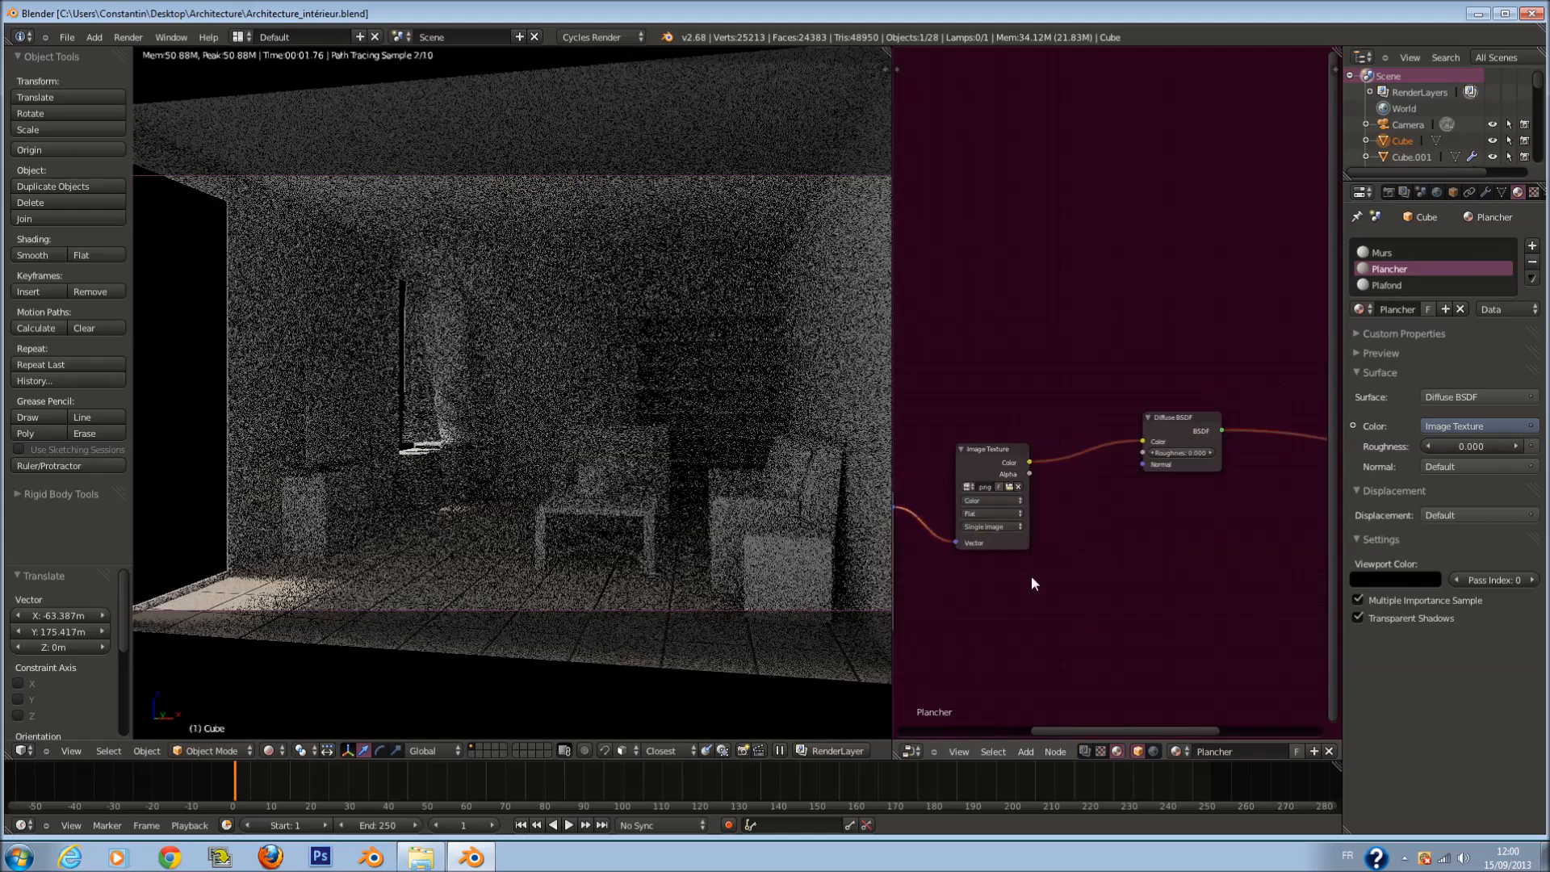
key(shift+d)
click(996, 338)
Step: Insert a Mix Shader node on the link after the Diffuse BSDF in the Plancher material
middle_drag(1191, 444, 1106, 469)
key(shift+a)
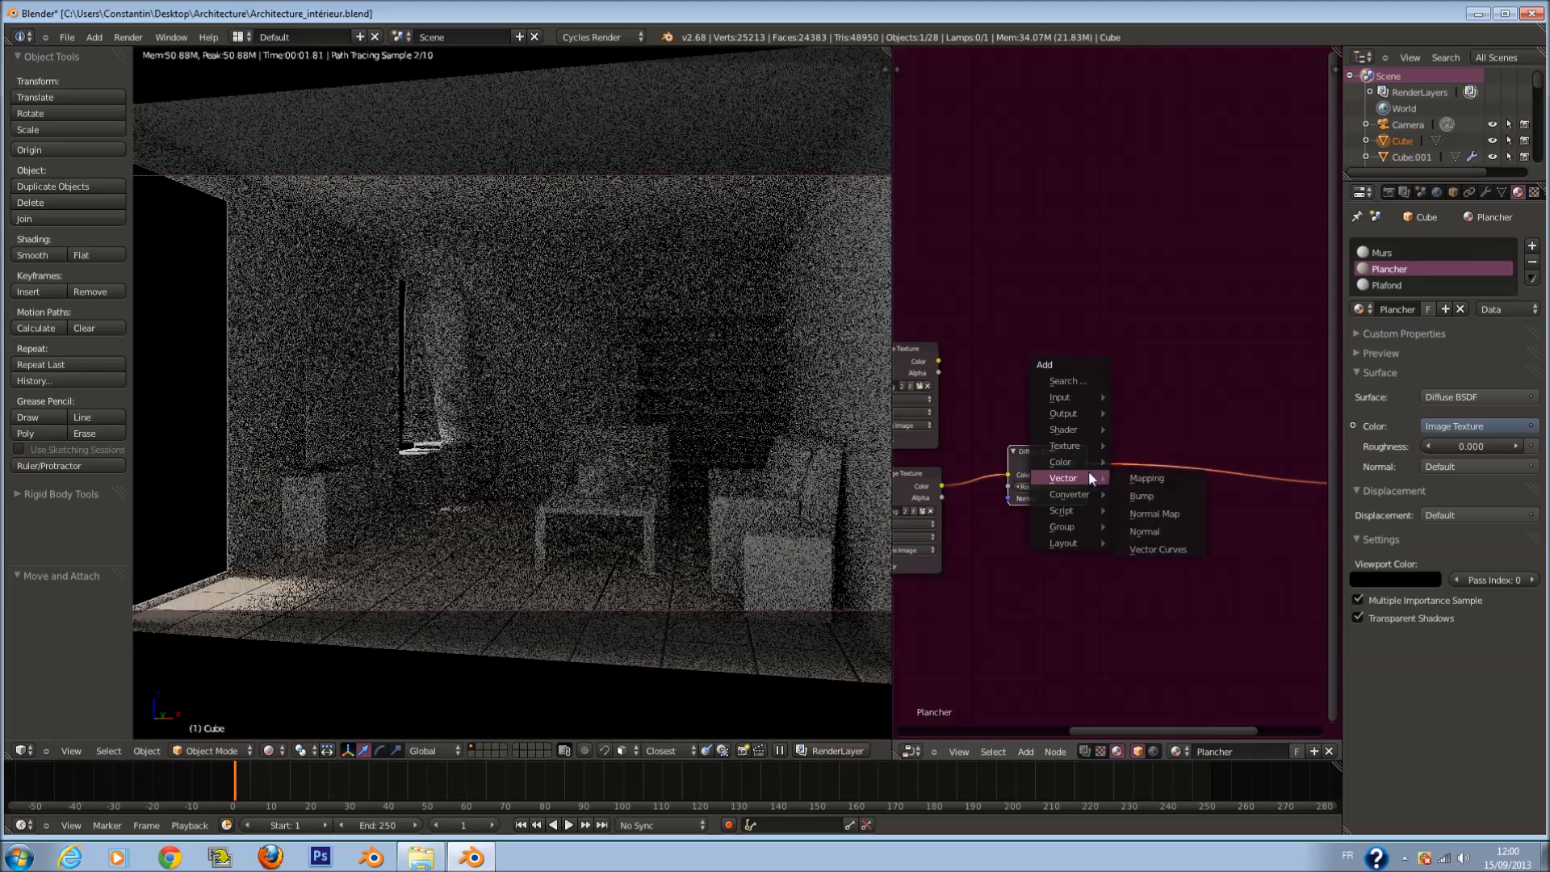
mouse_move(1087, 429)
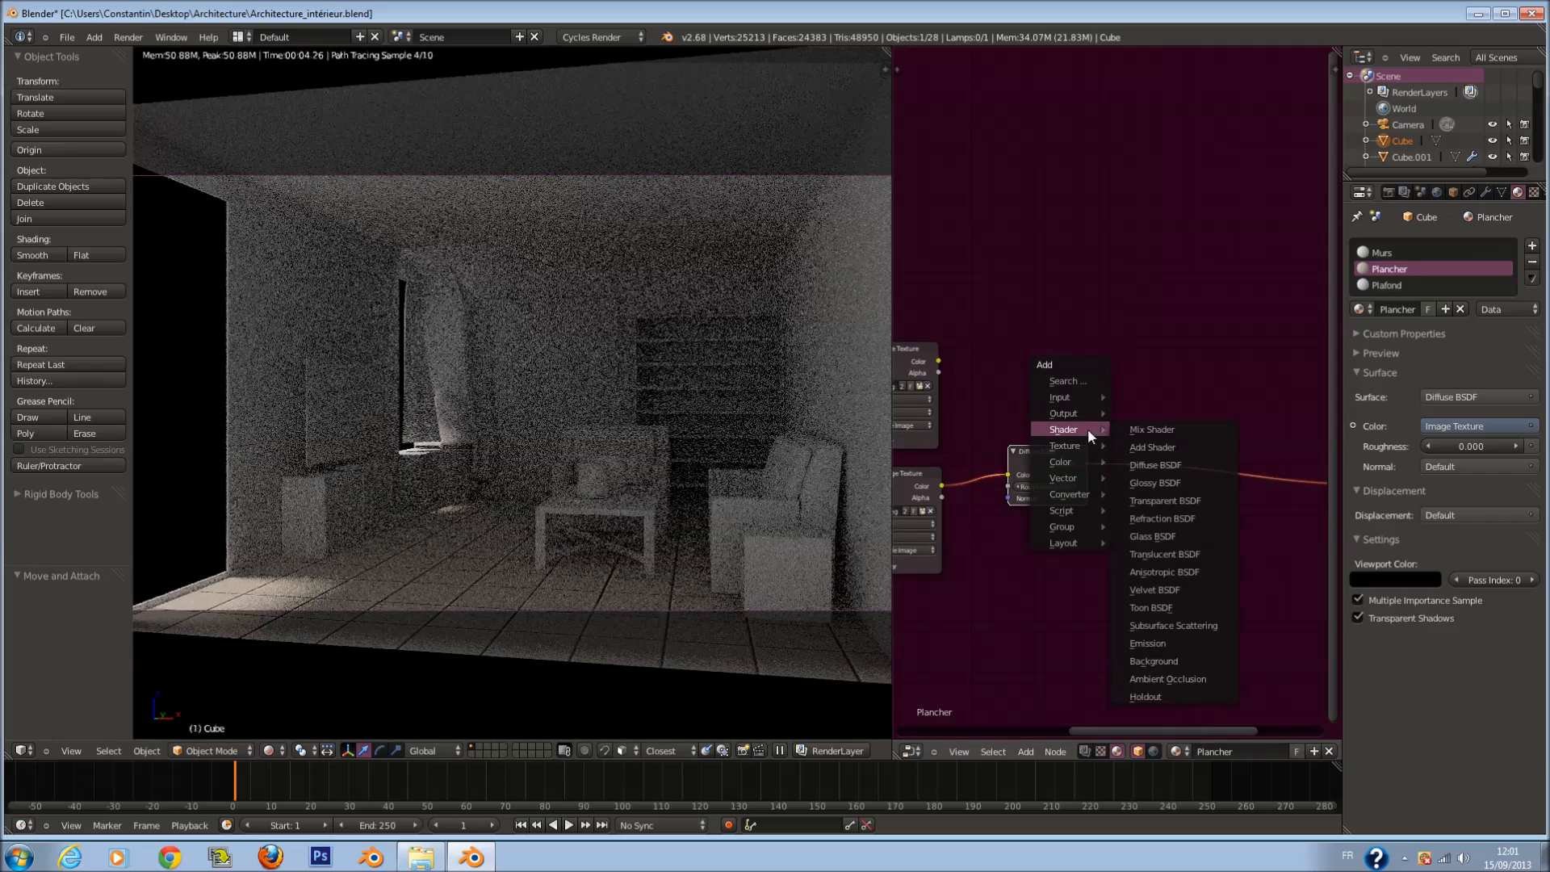
click(1153, 429)
click(941, 365)
Step: Link the upper Image Texture's Color to the Mix Shader's Fac and set that texture to Non-Color Data
drag(940, 362, 973, 376)
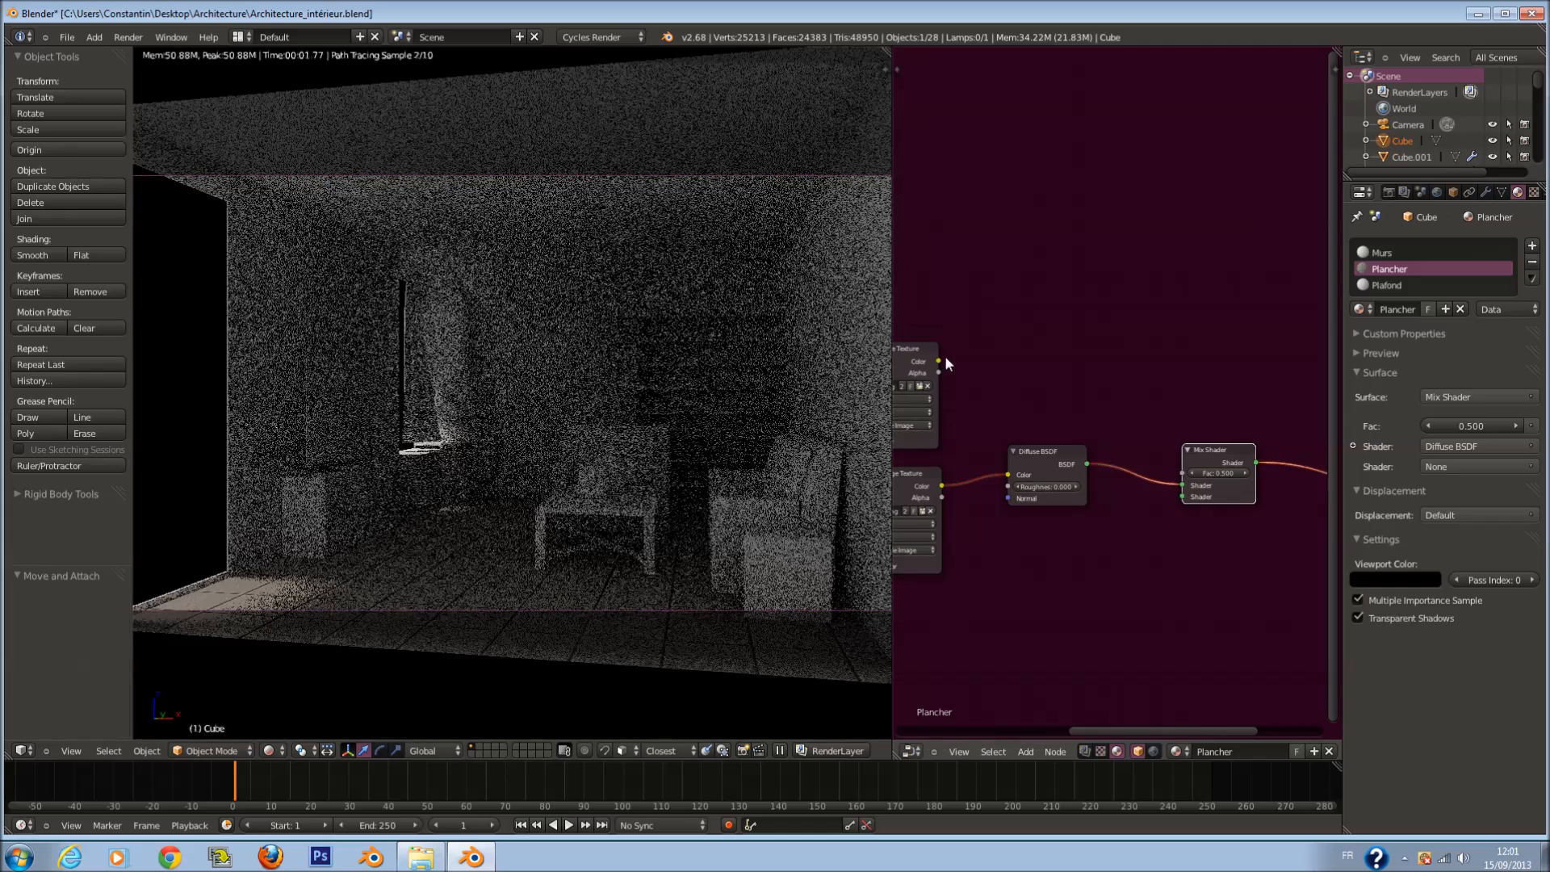
drag(1153, 457, 982, 417)
scroll(981, 422, up, 1)
middle_drag(981, 422, 1027, 375)
drag(1025, 373, 1291, 494)
scroll(977, 408, up, 1)
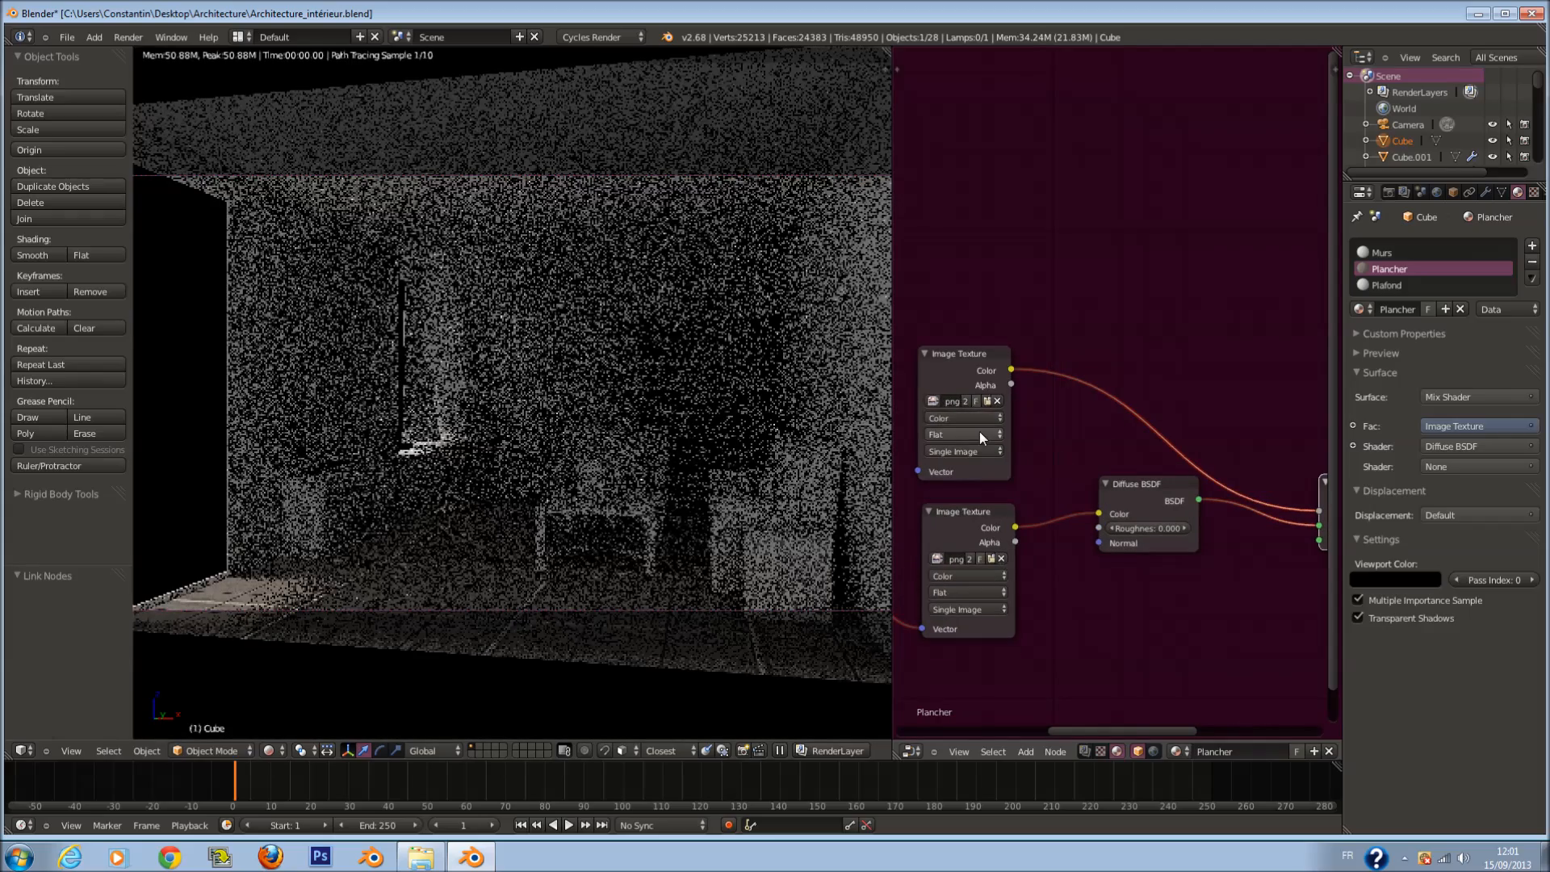
click(946, 420)
click(960, 405)
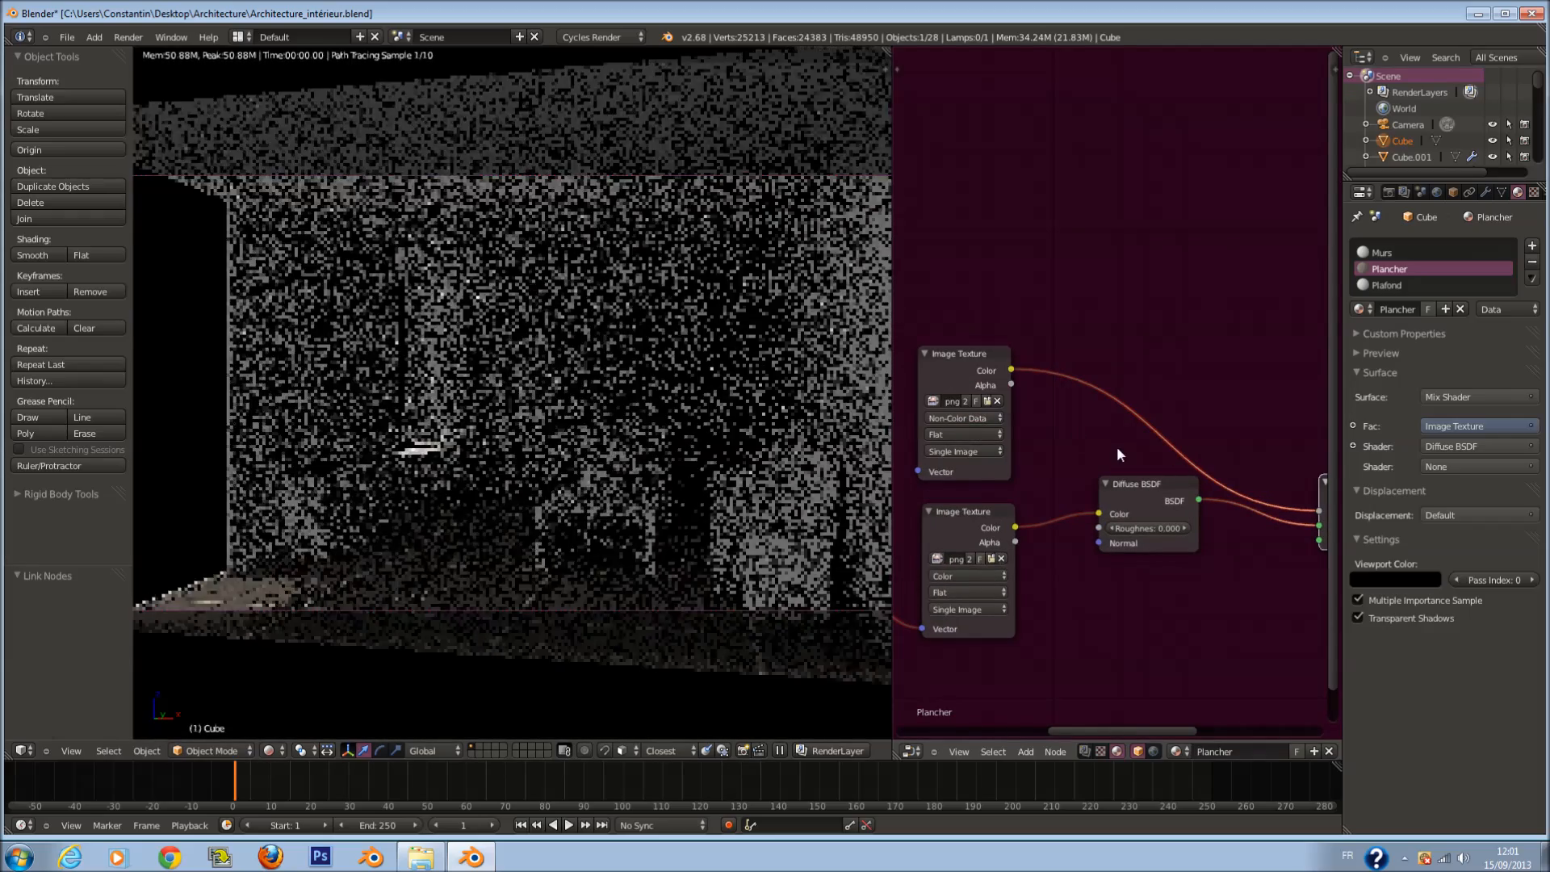
Step: Insert a ColorRamp node on the link between the upper Image Texture and the Mix Shader's Fac
key(shift+a)
mouse_move(1097, 465)
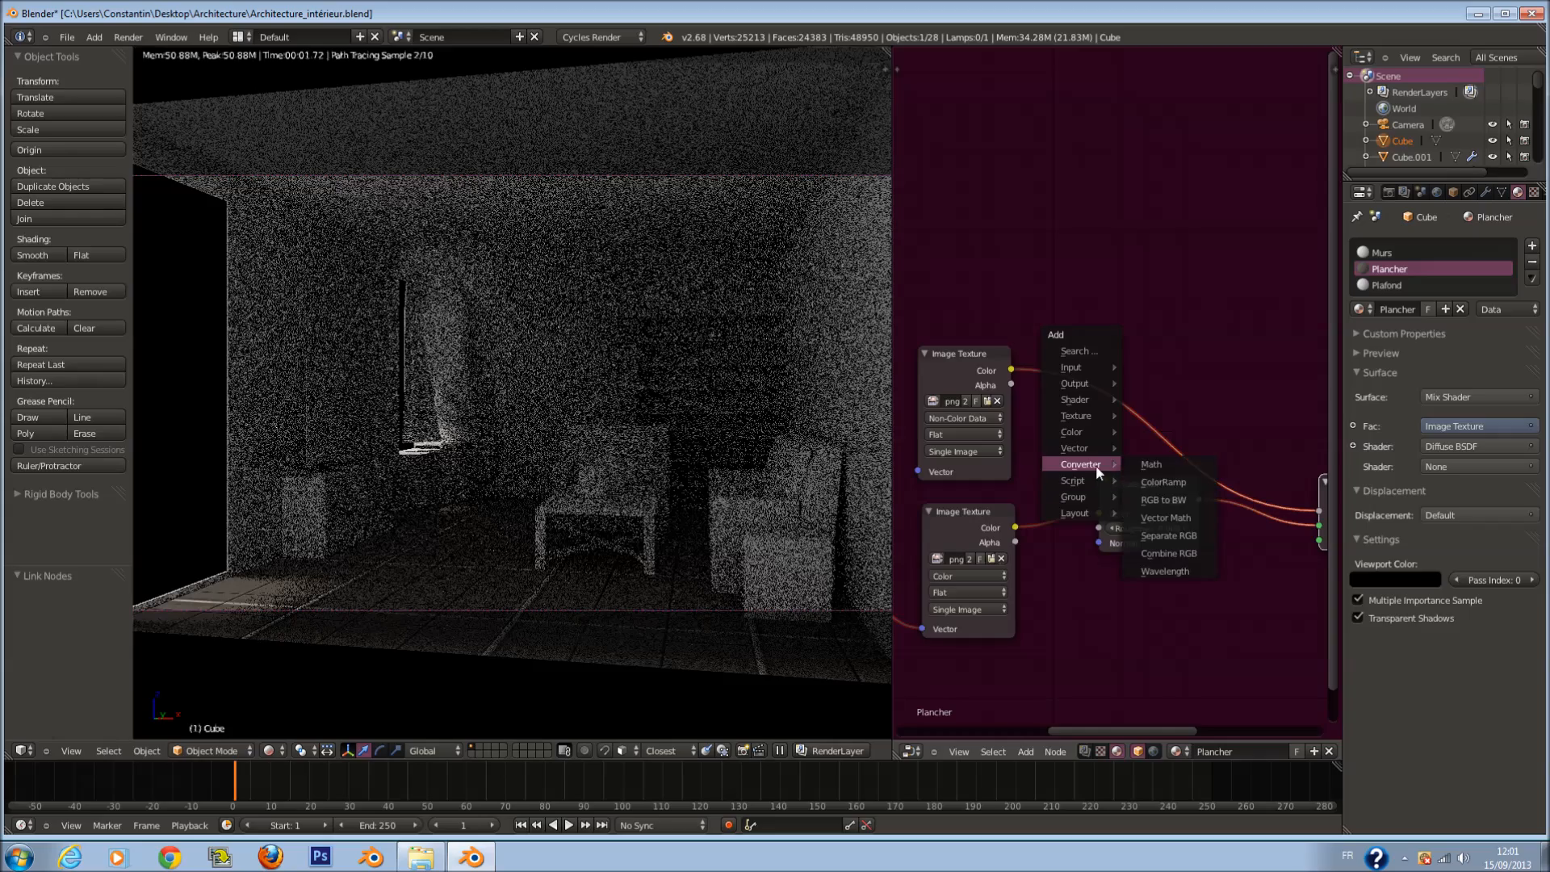
click(1167, 481)
click(1274, 356)
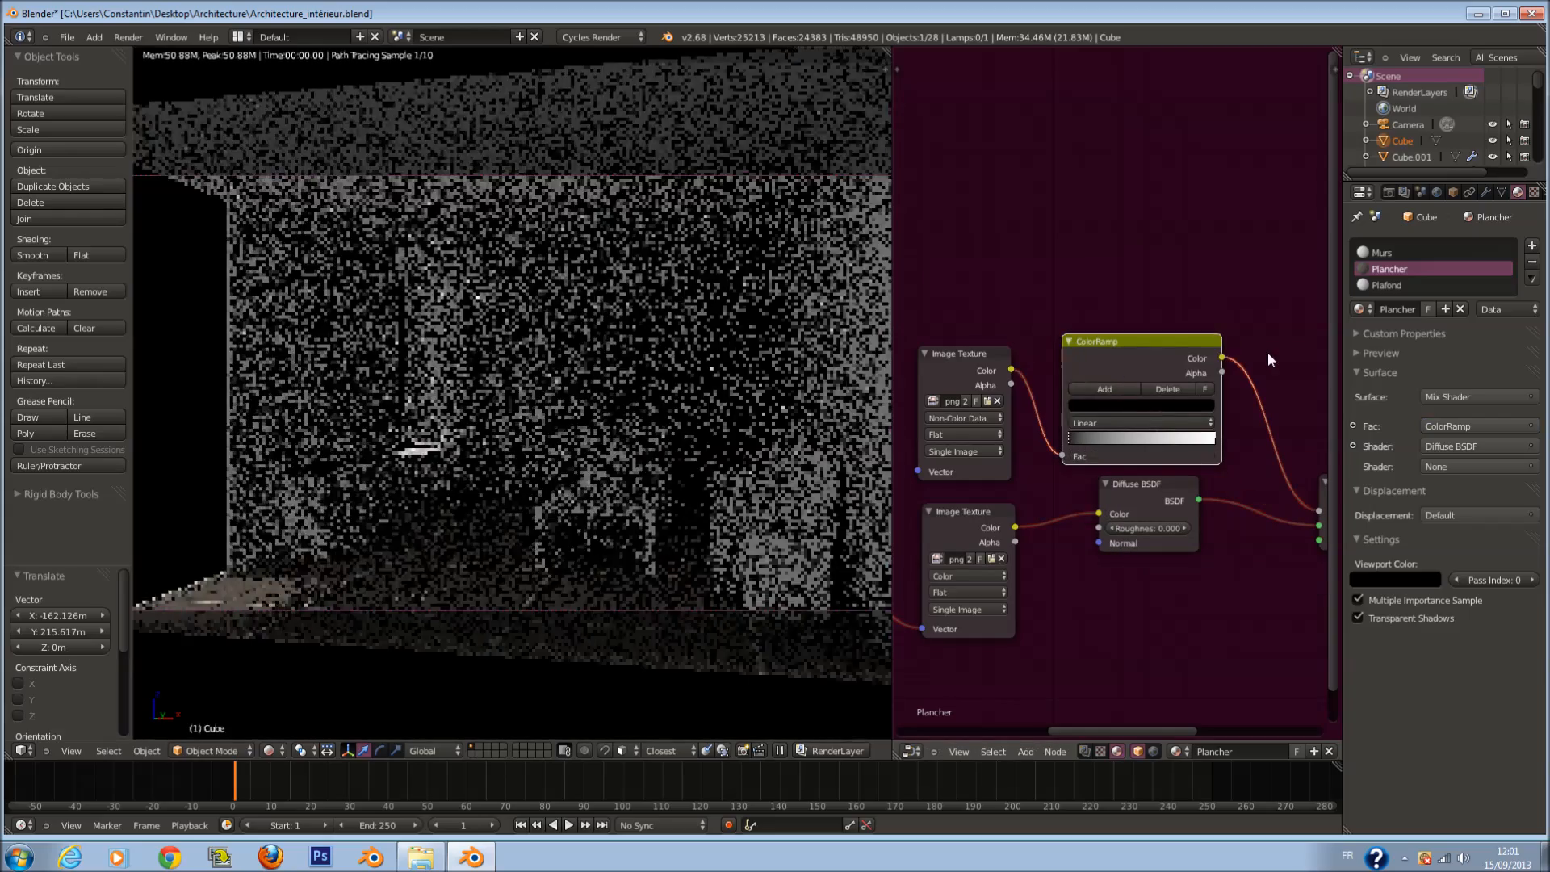
Step: Load TilesPlain0118_4_L_SPEC.png into the upper Image Texture node and save the file over the existing one
click(990, 401)
click(346, 196)
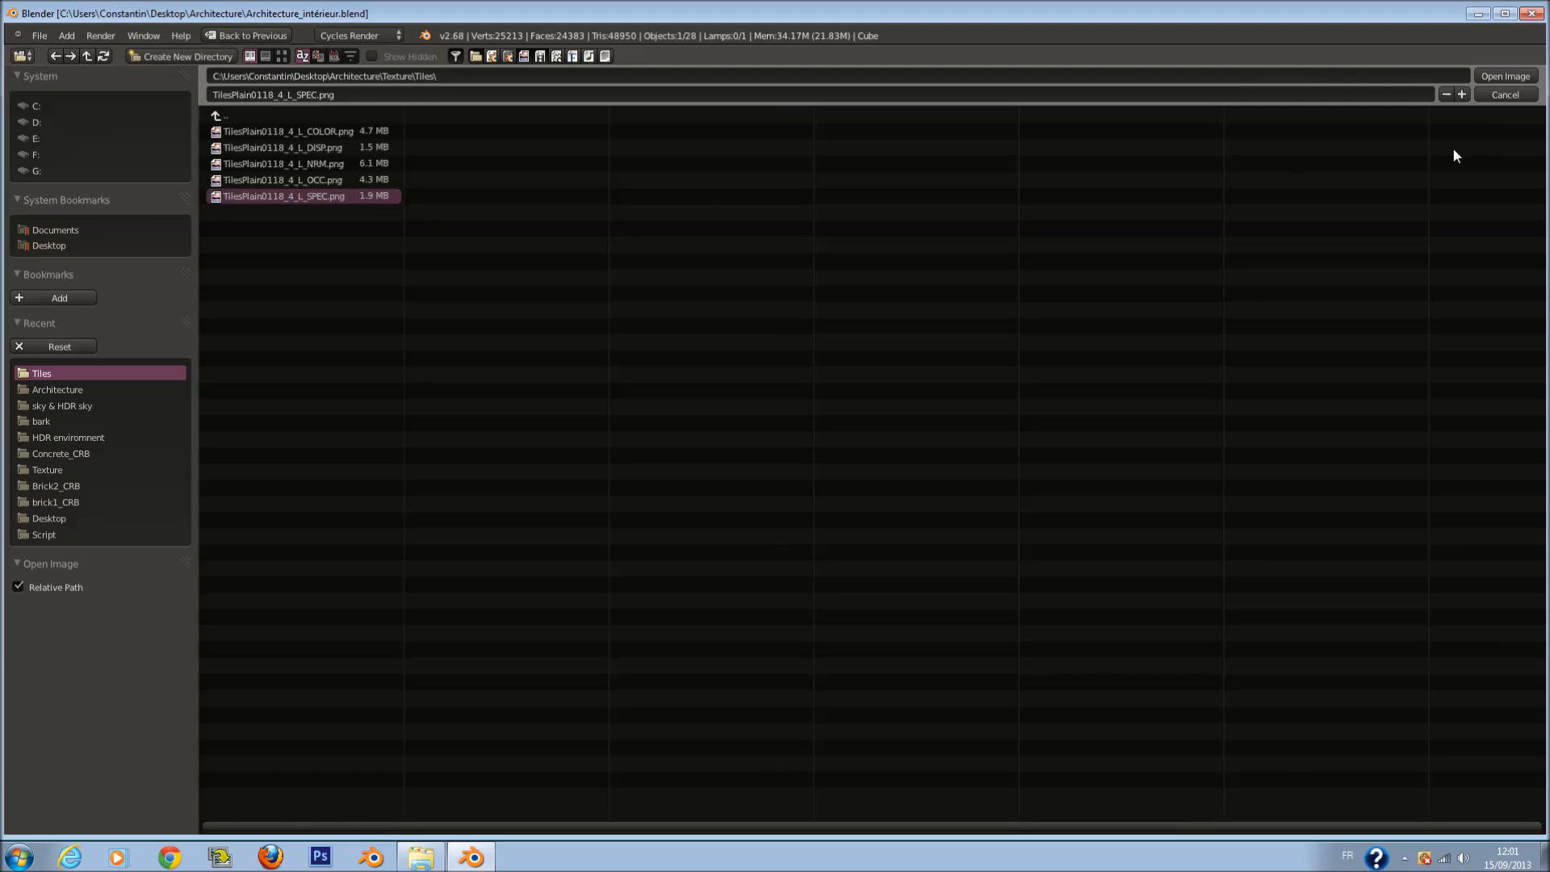
click(1495, 76)
middle_drag(1202, 365, 1114, 371)
scroll(1114, 371, up, 4)
key(ctrl+s)
click(1114, 371)
Step: Link the Mapping node's Vector output to the specular Image Texture's Vector input
scroll(1114, 371, down, 3)
middle_drag(977, 513, 1185, 500)
drag(935, 594, 1016, 471)
Step: Move the ColorRamp's black stop to near the middle and its white stop slightly in from the end, and save the file
scroll(1162, 482, up, 3)
middle_drag(1164, 483, 1046, 490)
scroll(1122, 456, up, 1)
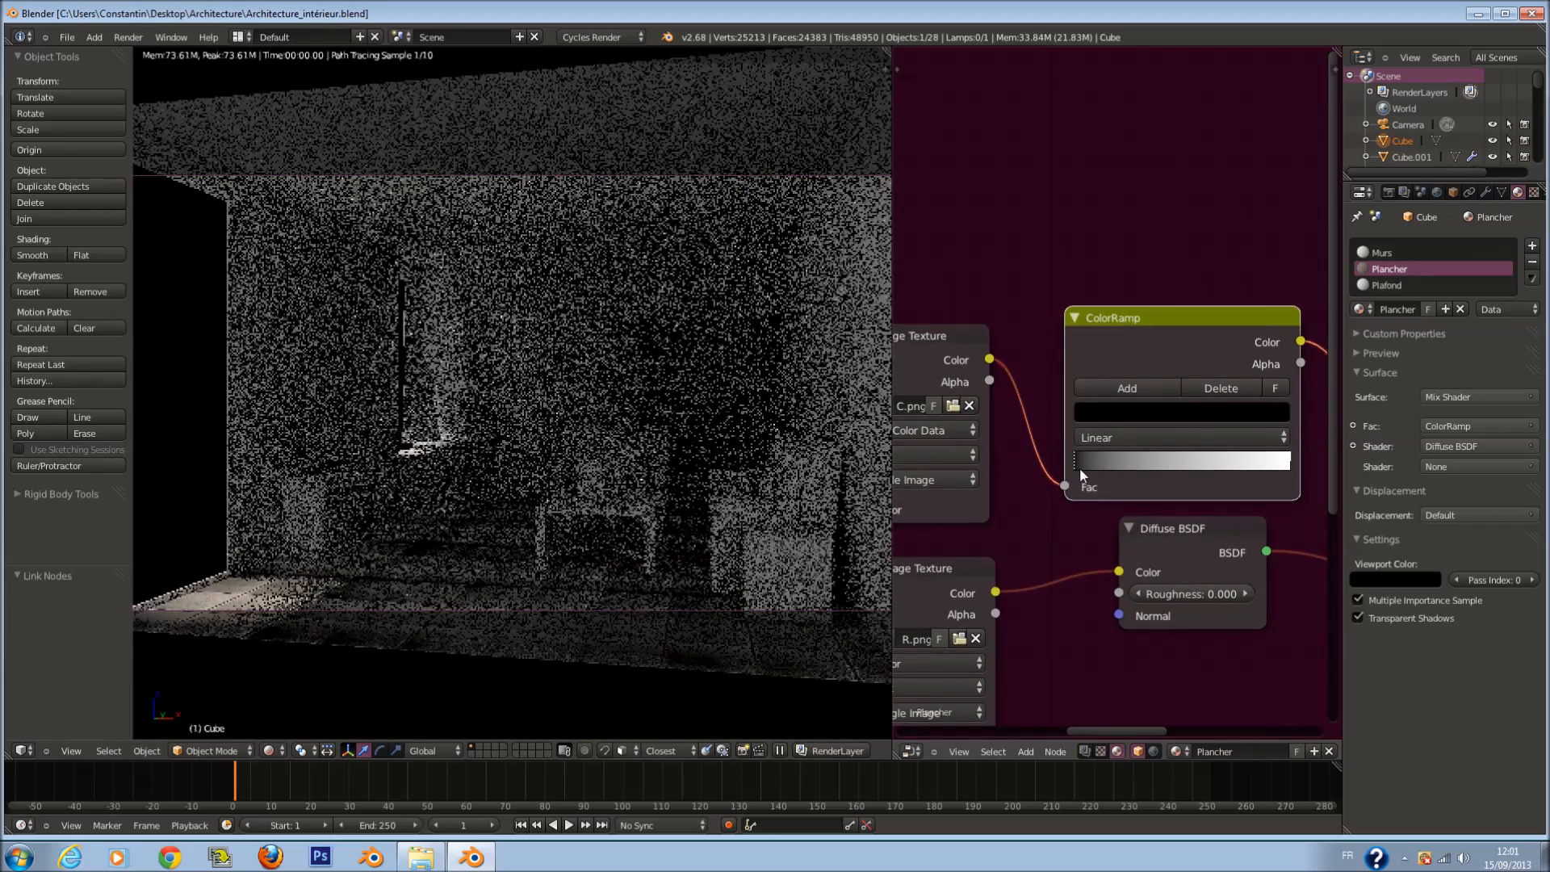
drag(1079, 467, 1176, 464)
middle_drag(1255, 610, 1075, 476)
scroll(1022, 543, down, 1)
click(1095, 326)
drag(1095, 329, 1072, 328)
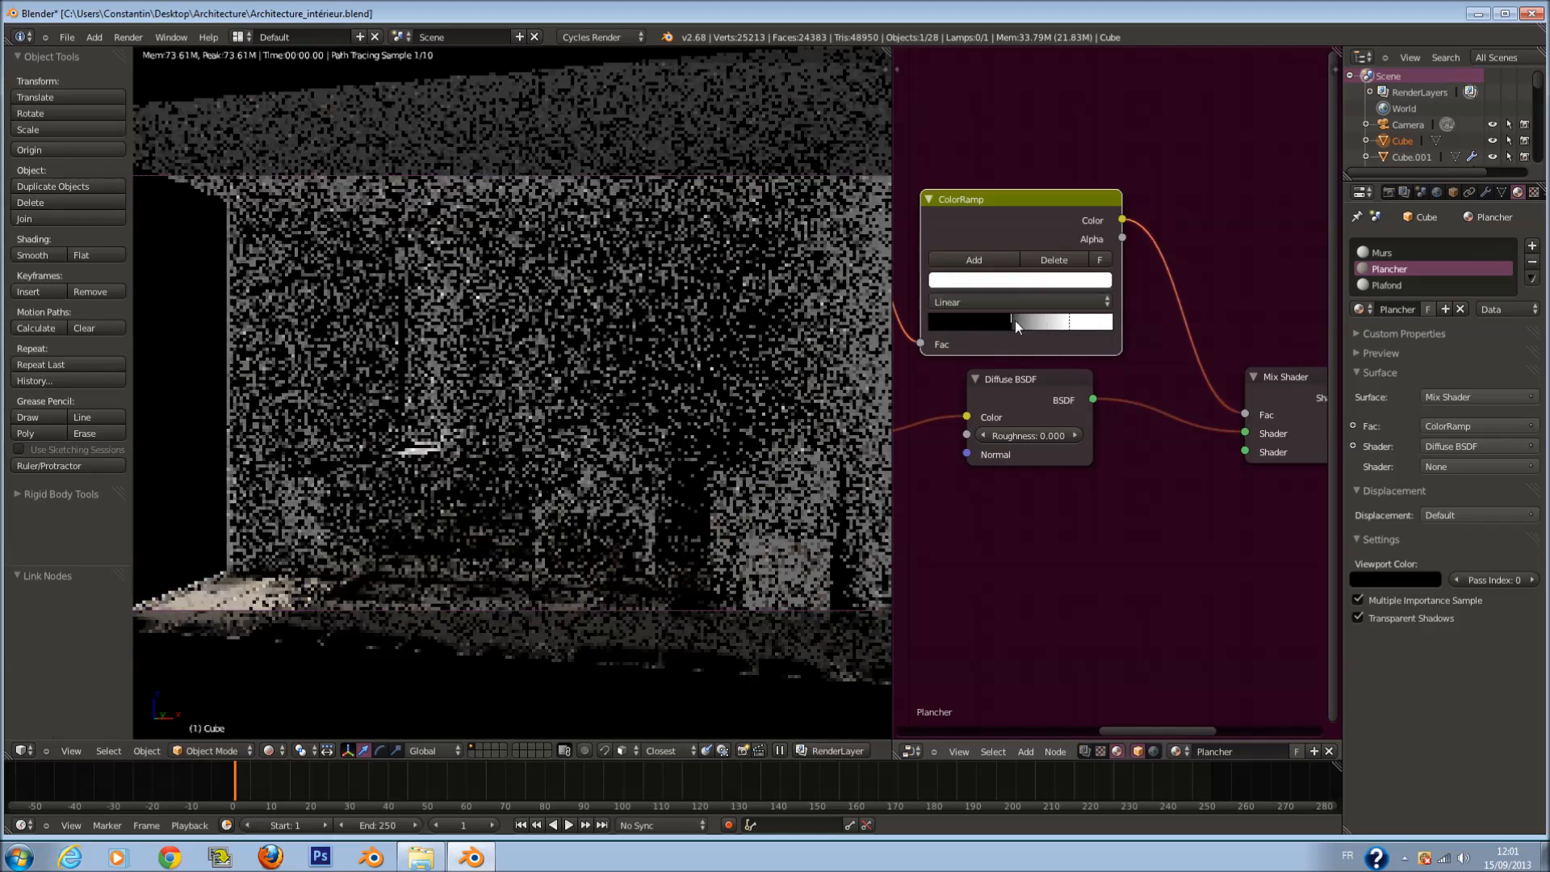
click(1009, 323)
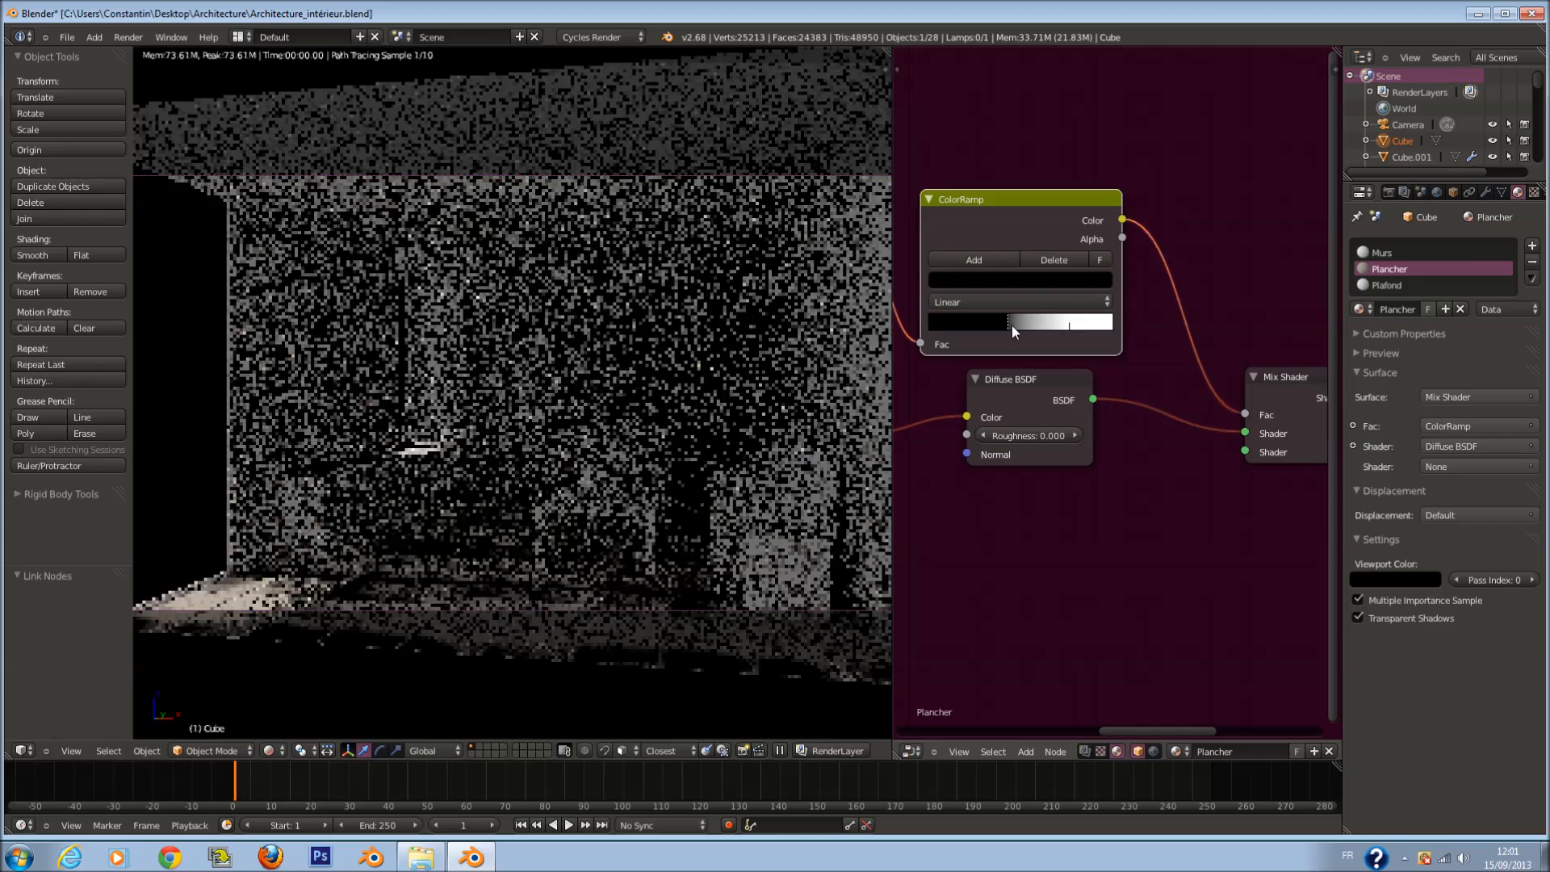
mouse_move(1068, 329)
mouse_down()
mouse_move(1153, 323)
mouse_move(1089, 326)
mouse_up()
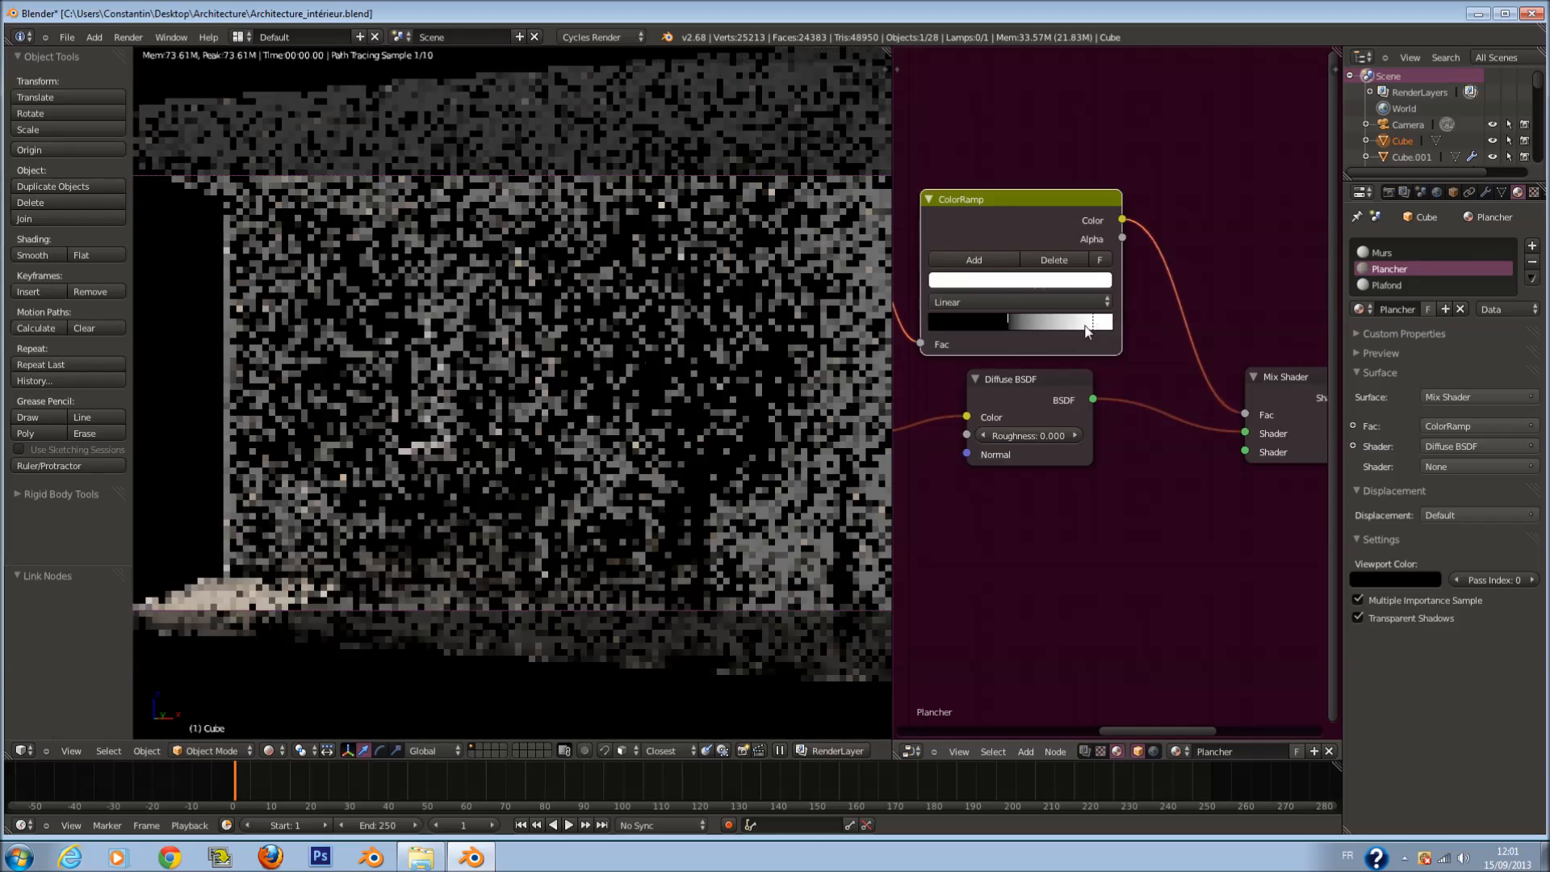
key(ctrl+s)
click(1109, 428)
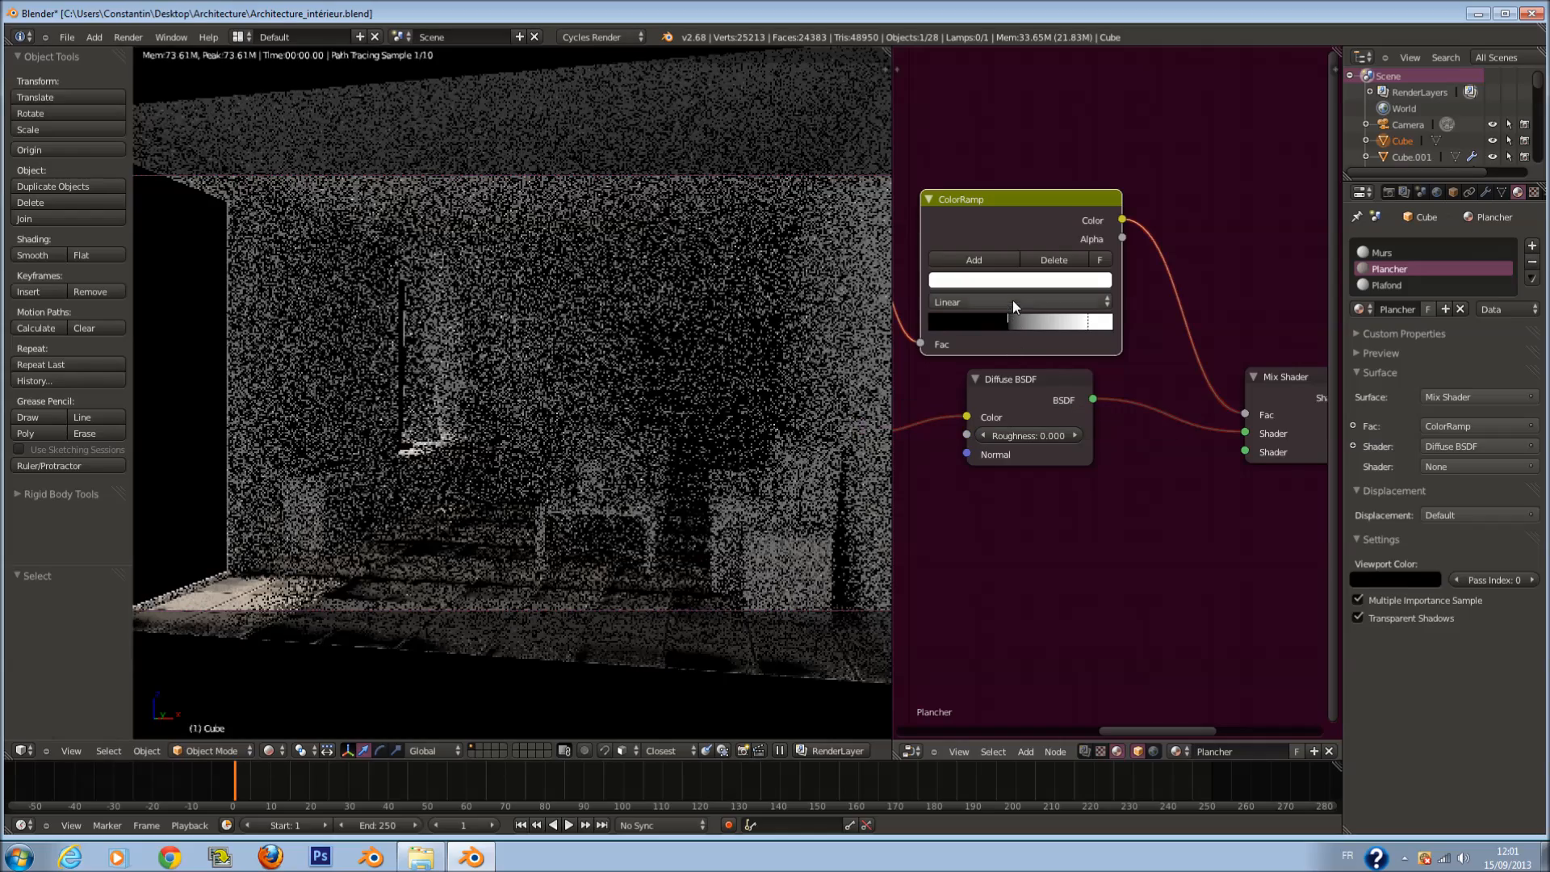
Step: Set the ColorRamp interpolation to B-Spline, shift the black stop slightly past the middle, and save the file
click(1012, 304)
click(994, 232)
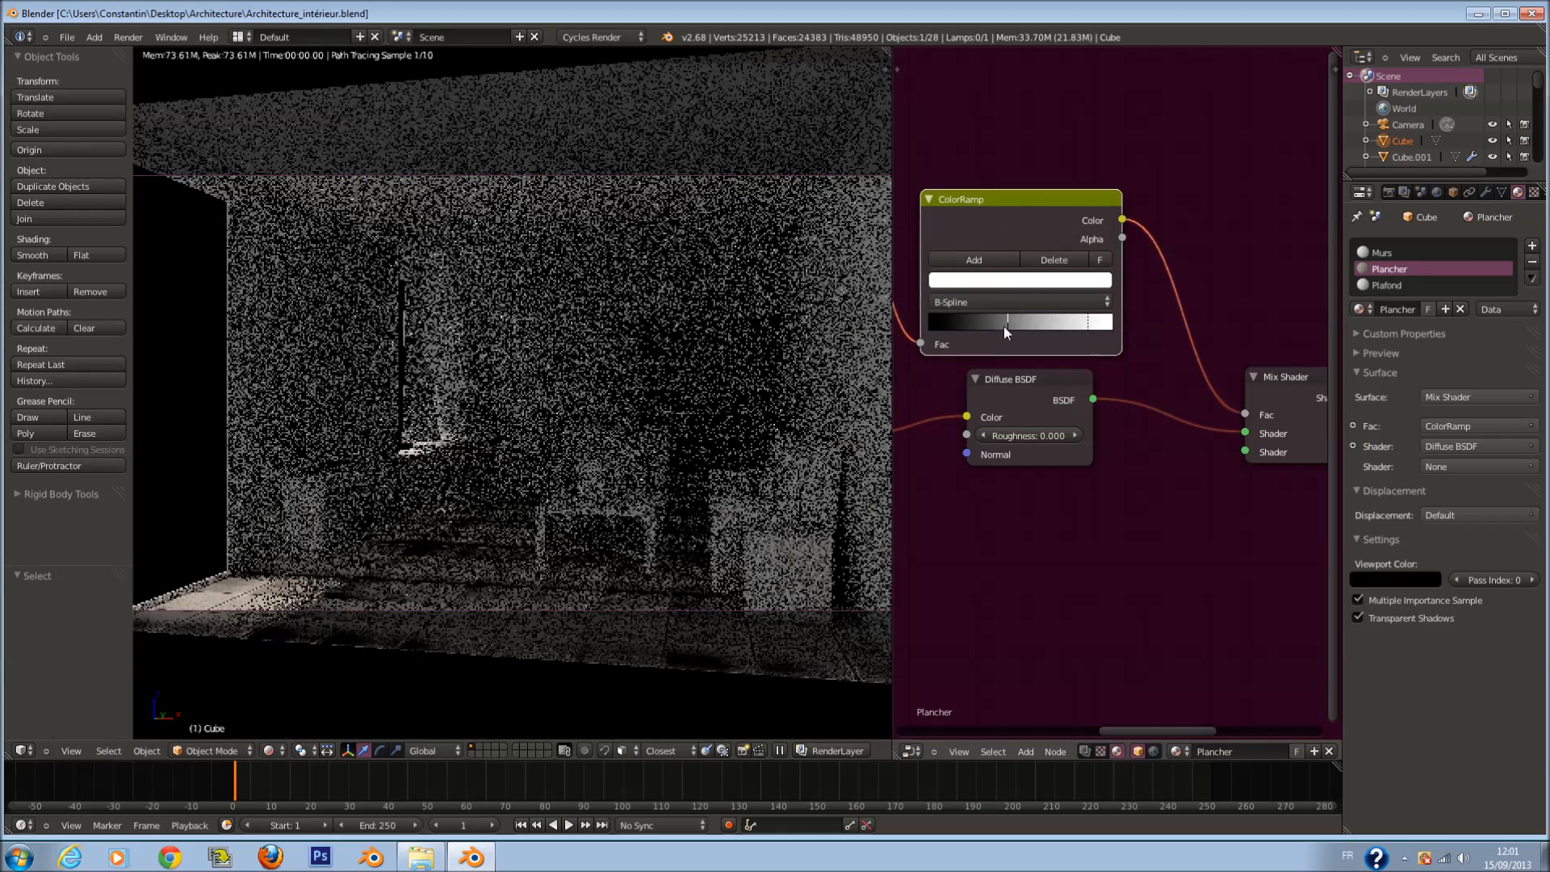
drag(1005, 326, 1030, 326)
key(ctrl+s)
click(1115, 408)
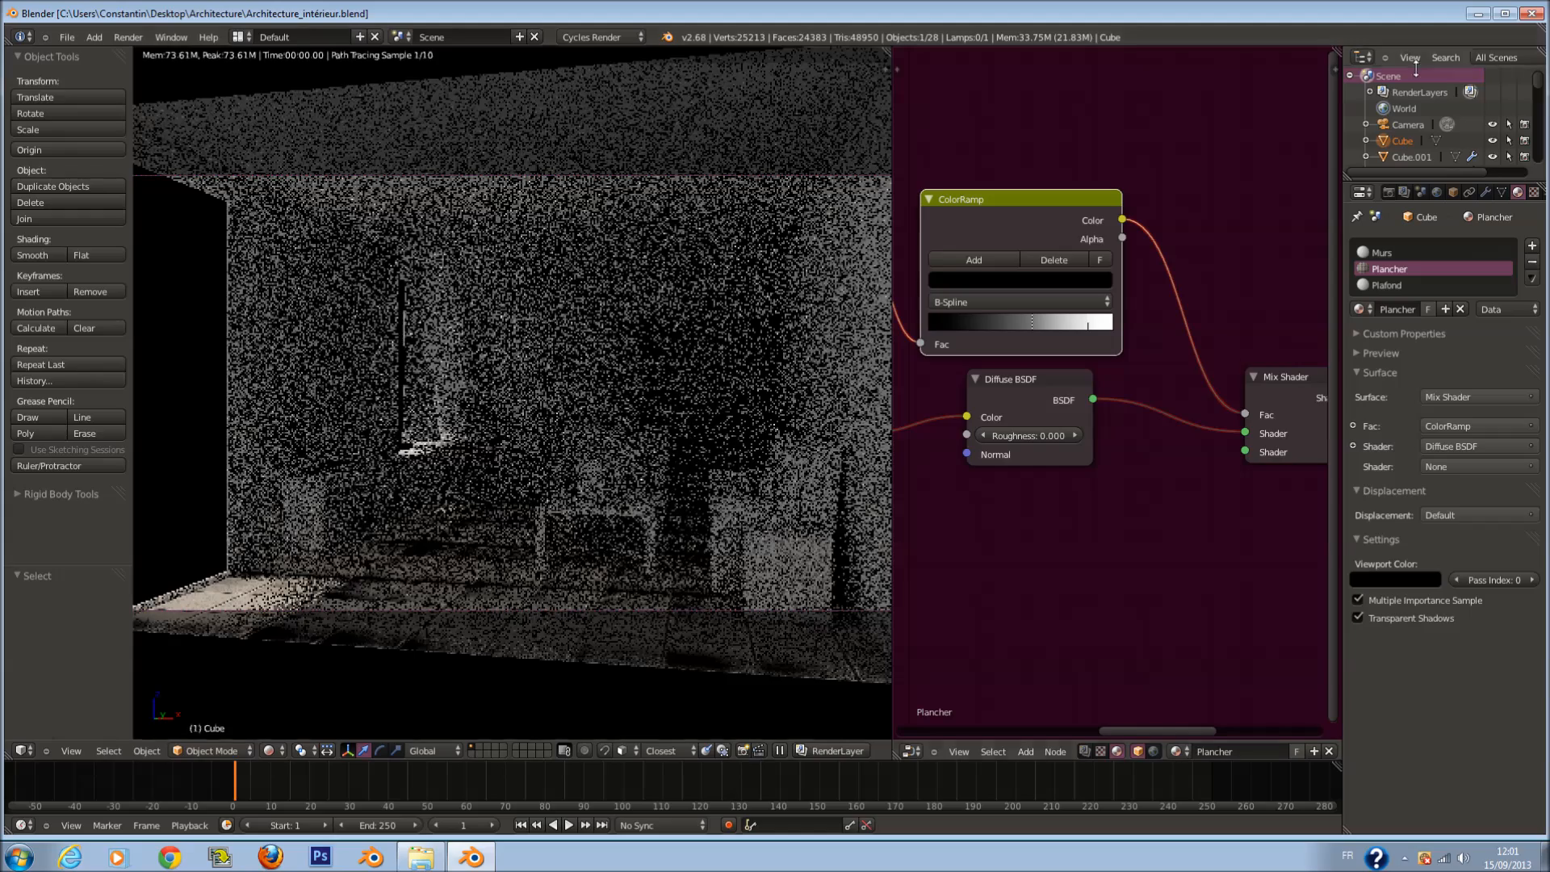
click(1477, 14)
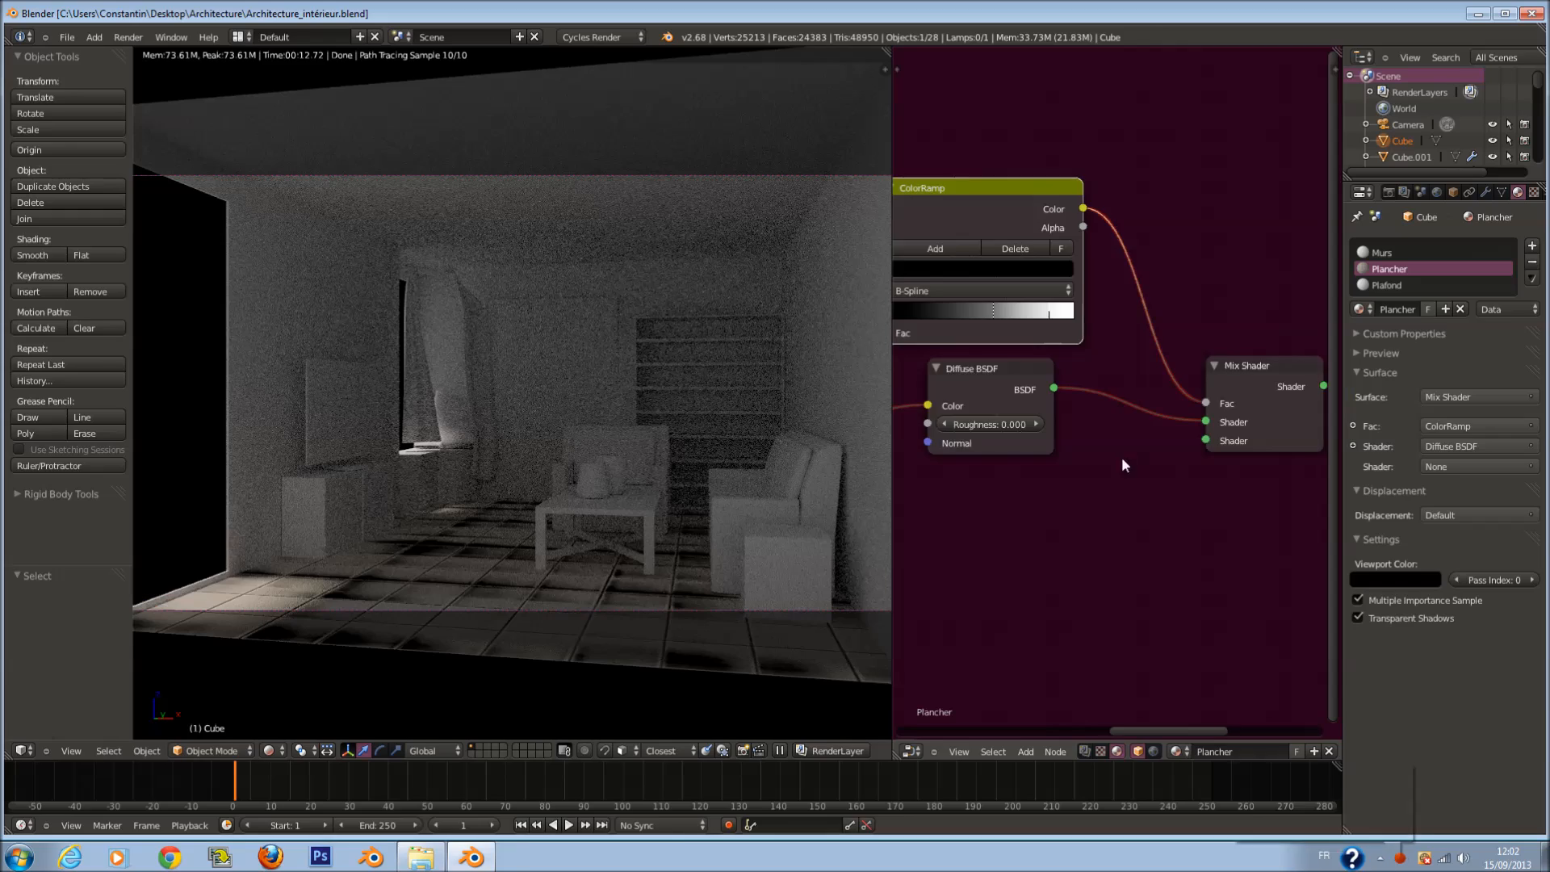
Step: Add a Glossy BSDF node below the Diffuse BSDF and link it to the Mix Shader's second Shader input
scroll(1121, 465, down, 2)
key(shift+a)
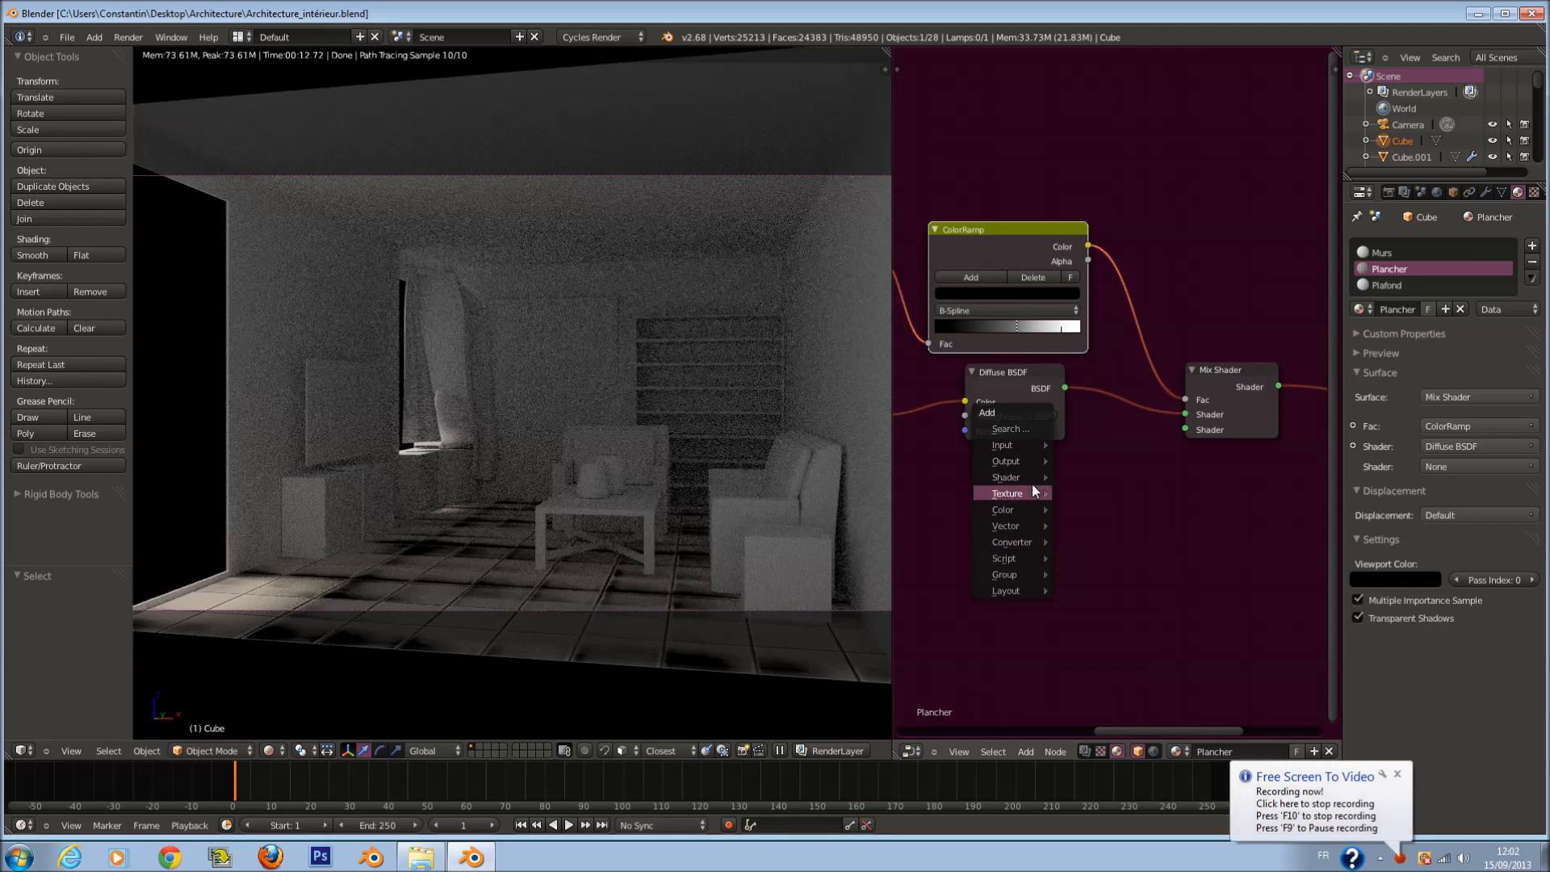
mouse_move(1029, 476)
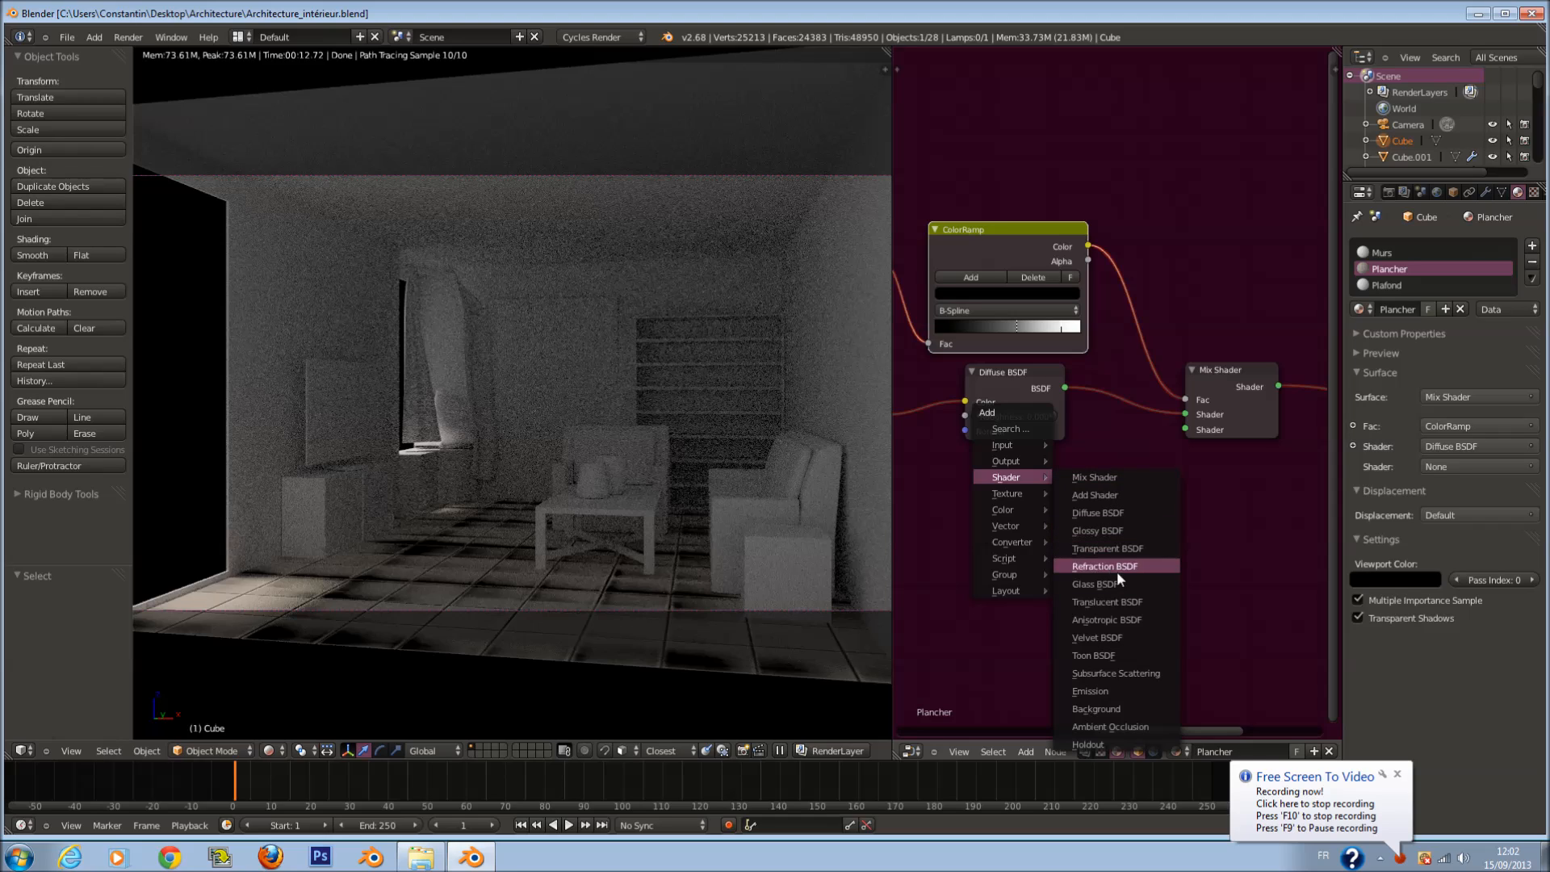
click(1096, 531)
click(1018, 516)
drag(1074, 536, 1187, 429)
drag(1034, 527, 1006, 487)
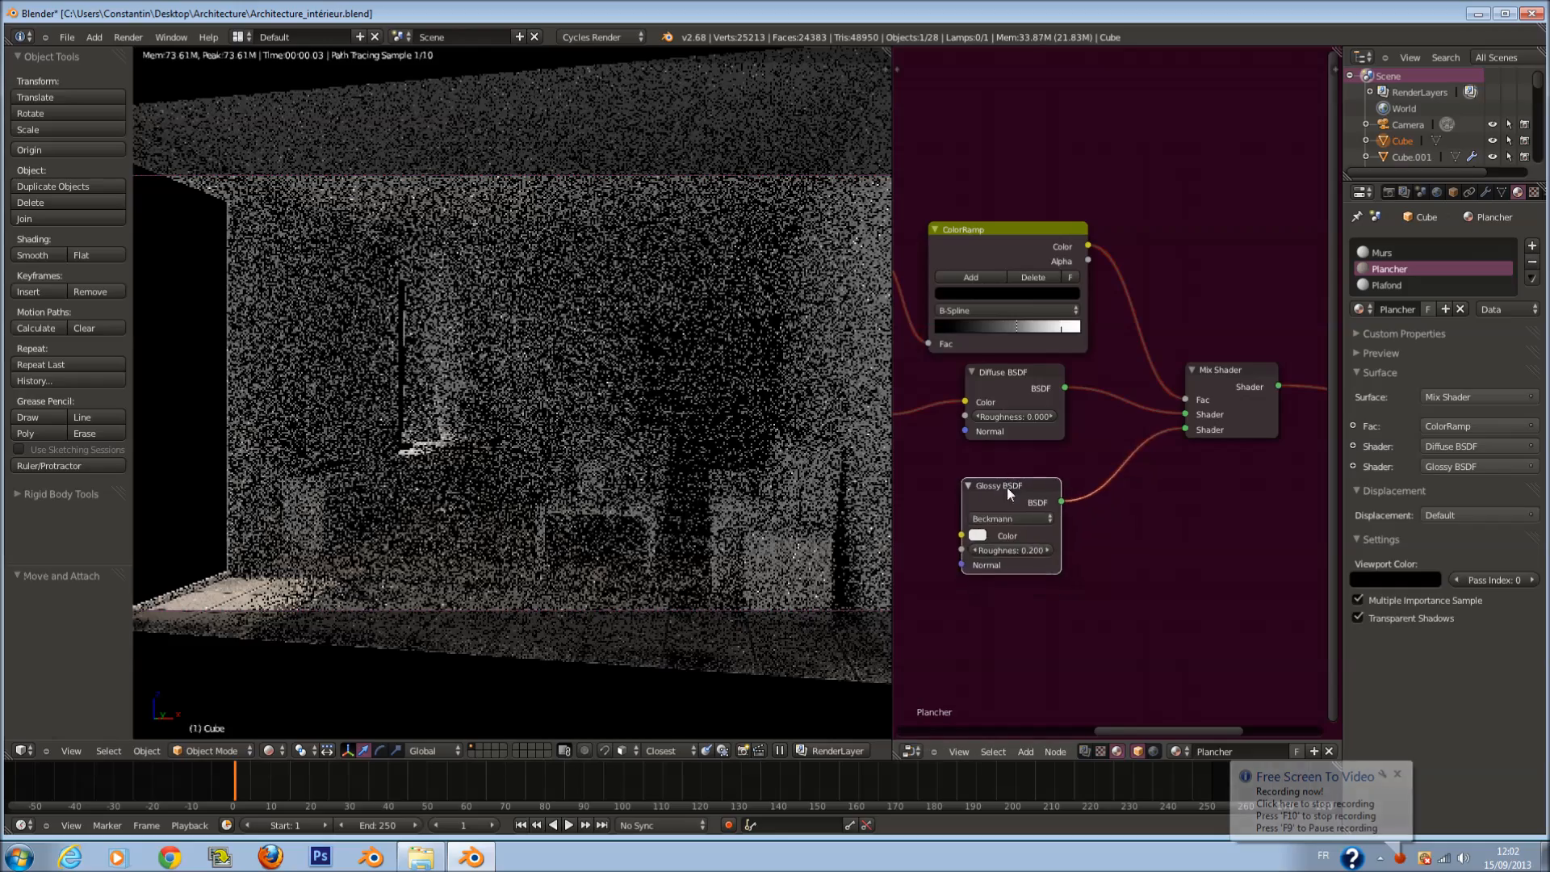
Step: Set the Glossy BSDF's roughness to 0.100 and save the file
scroll(1006, 487, up, 2)
drag(1013, 590, 880, 585)
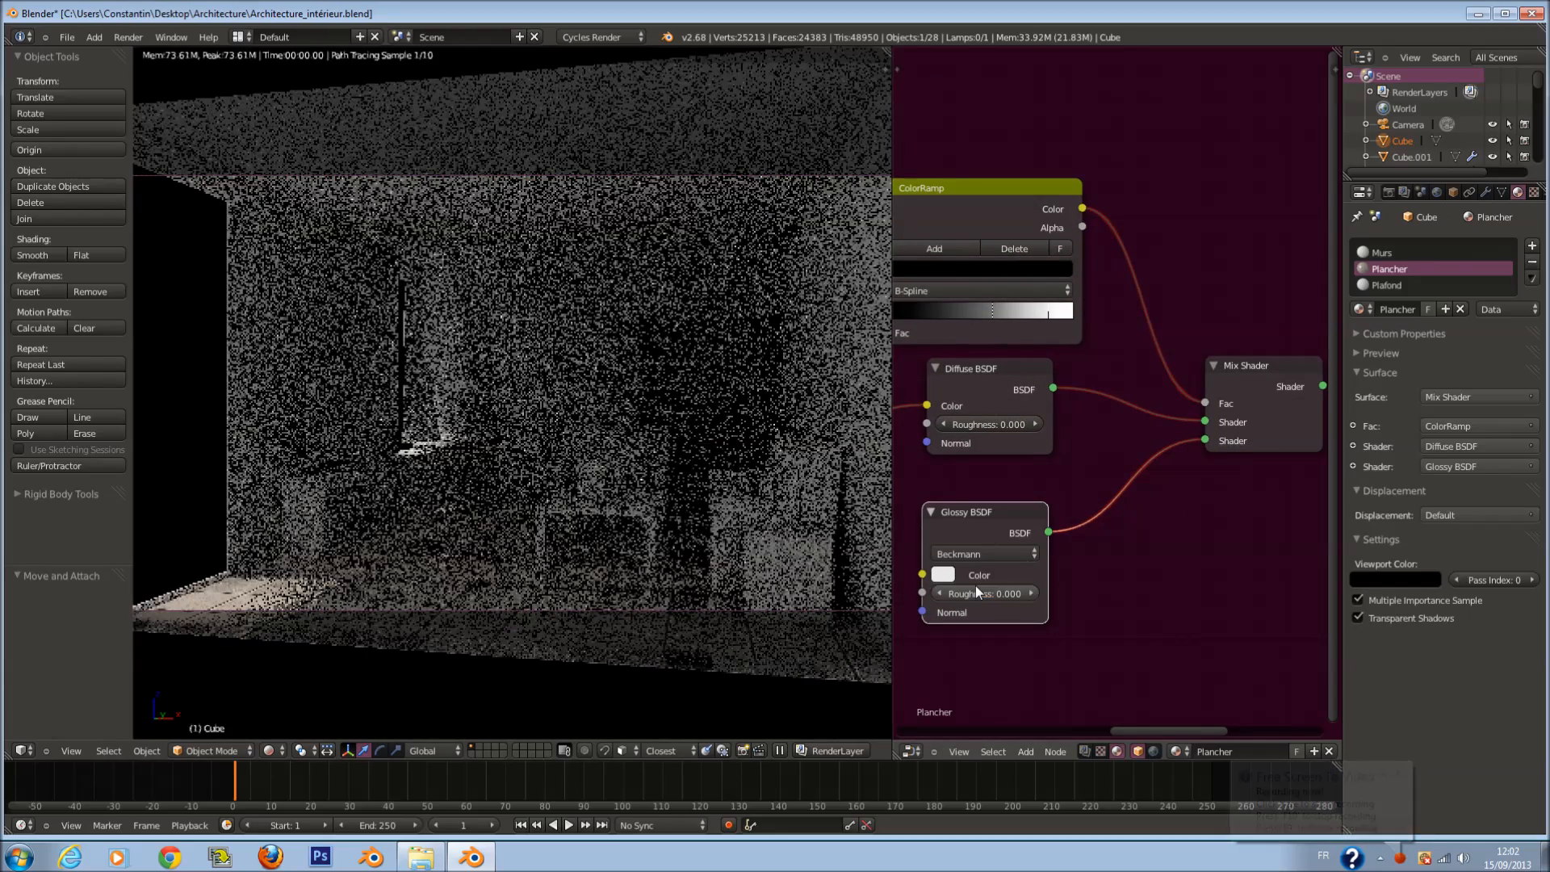
key(ctrl+s)
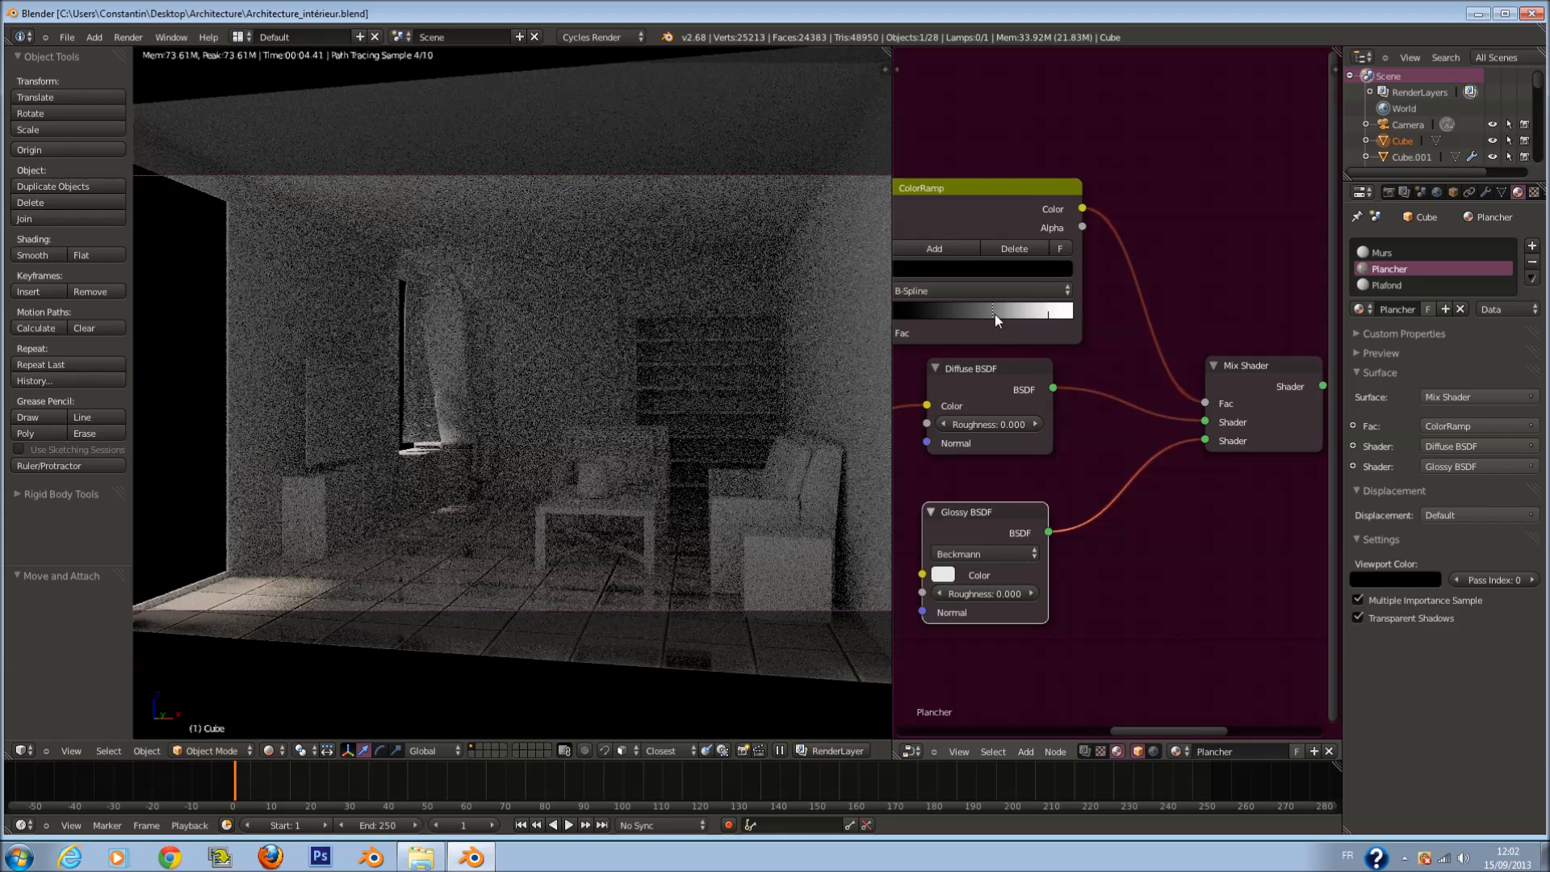
click(1031, 594)
middle_drag(1035, 592, 1107, 583)
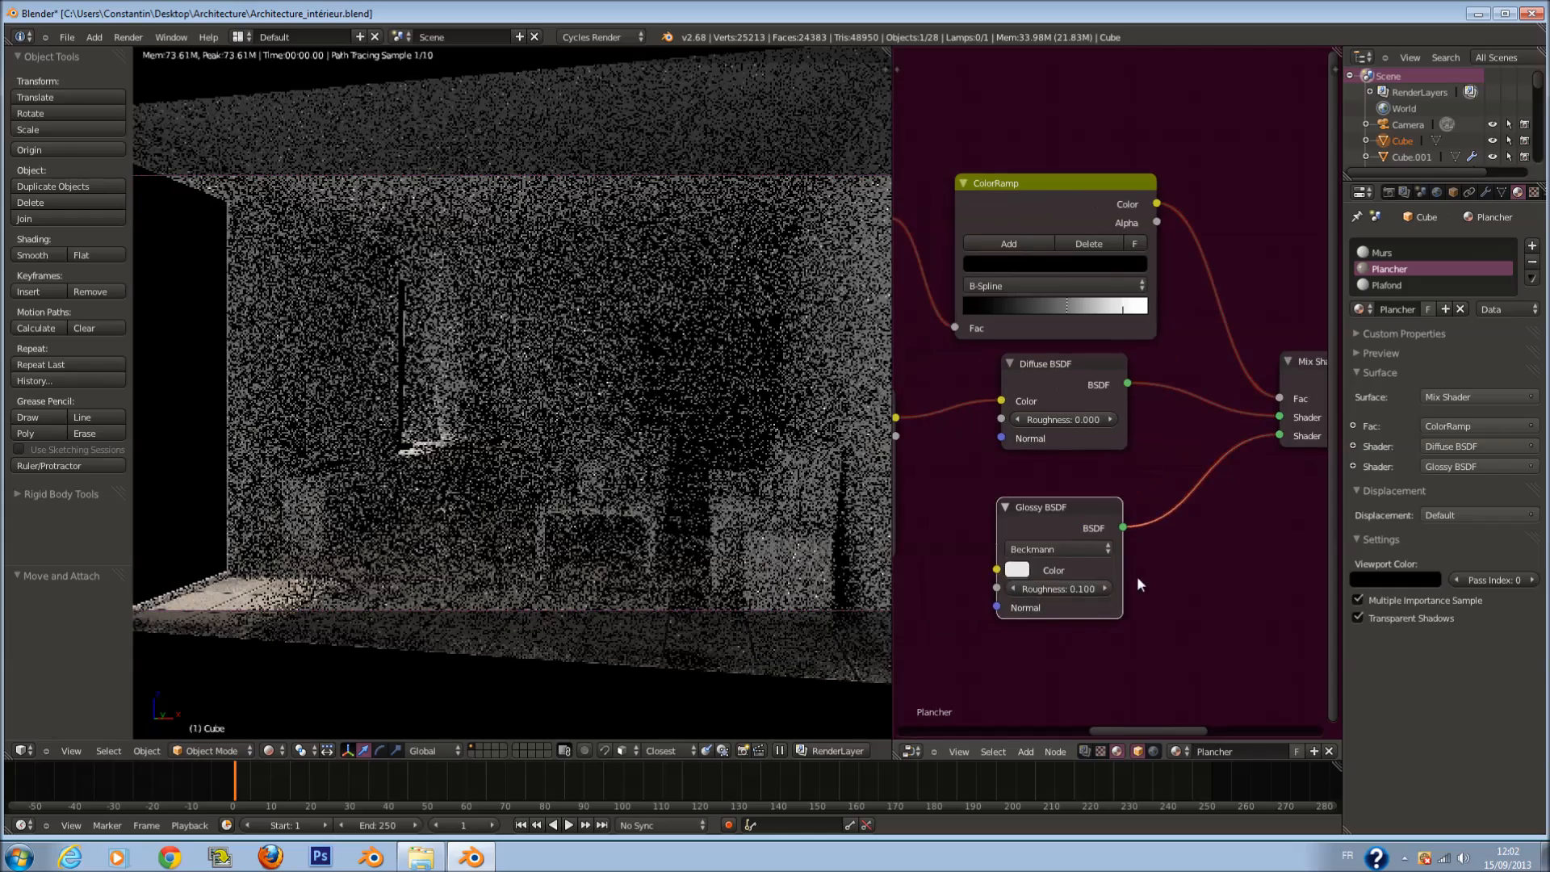
Step: Move the ColorRamp's white stop to the end of the ramp and pull the black stop back toward the middle
drag(1065, 313, 1164, 316)
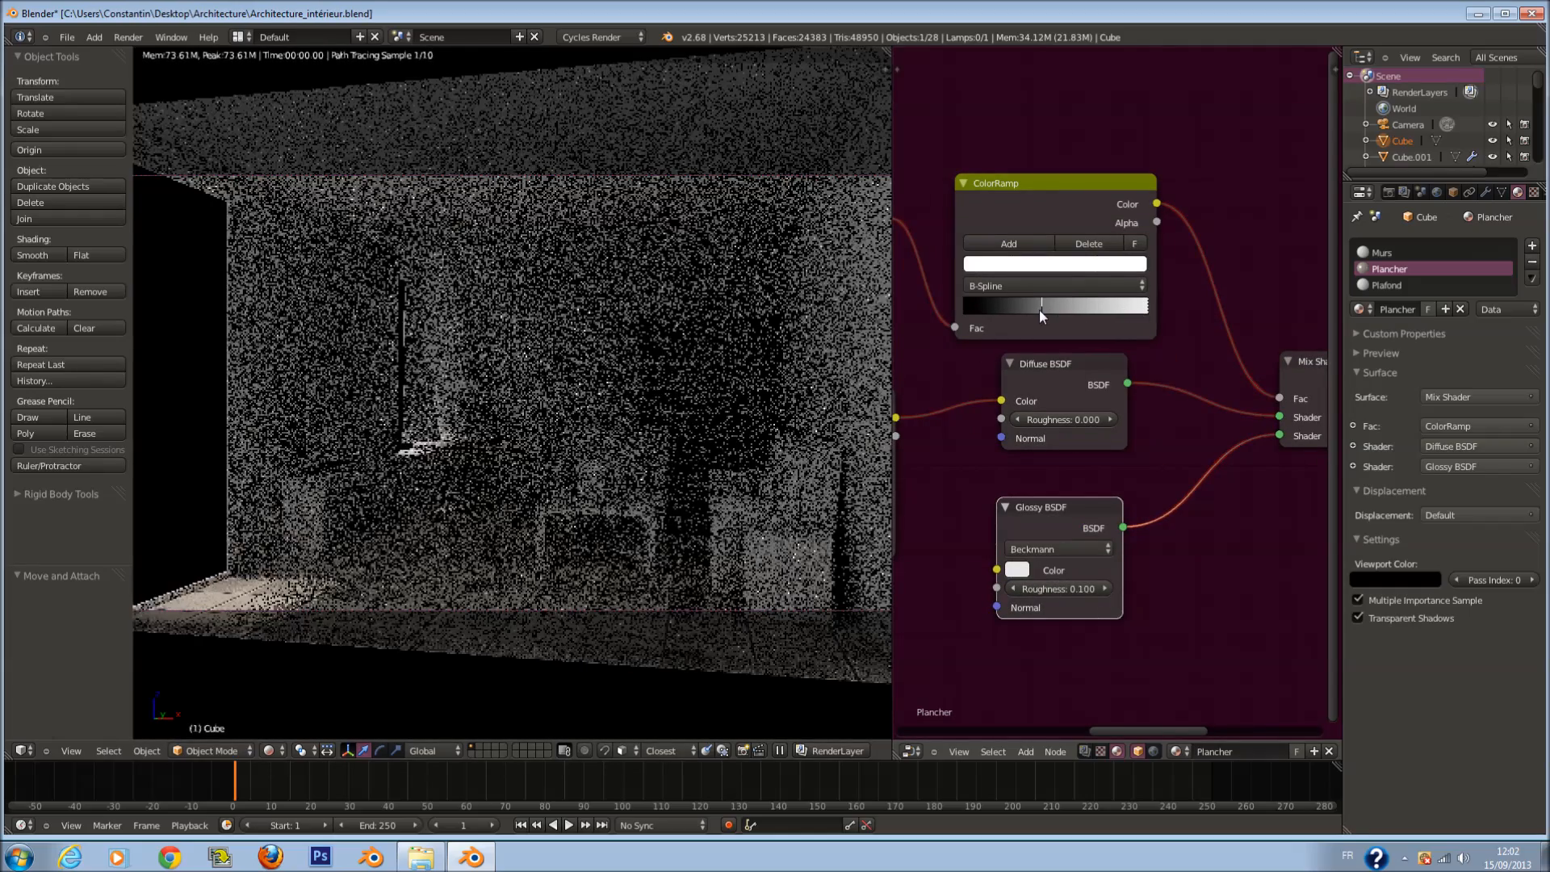
click(1041, 308)
scroll(1154, 482, down, 4)
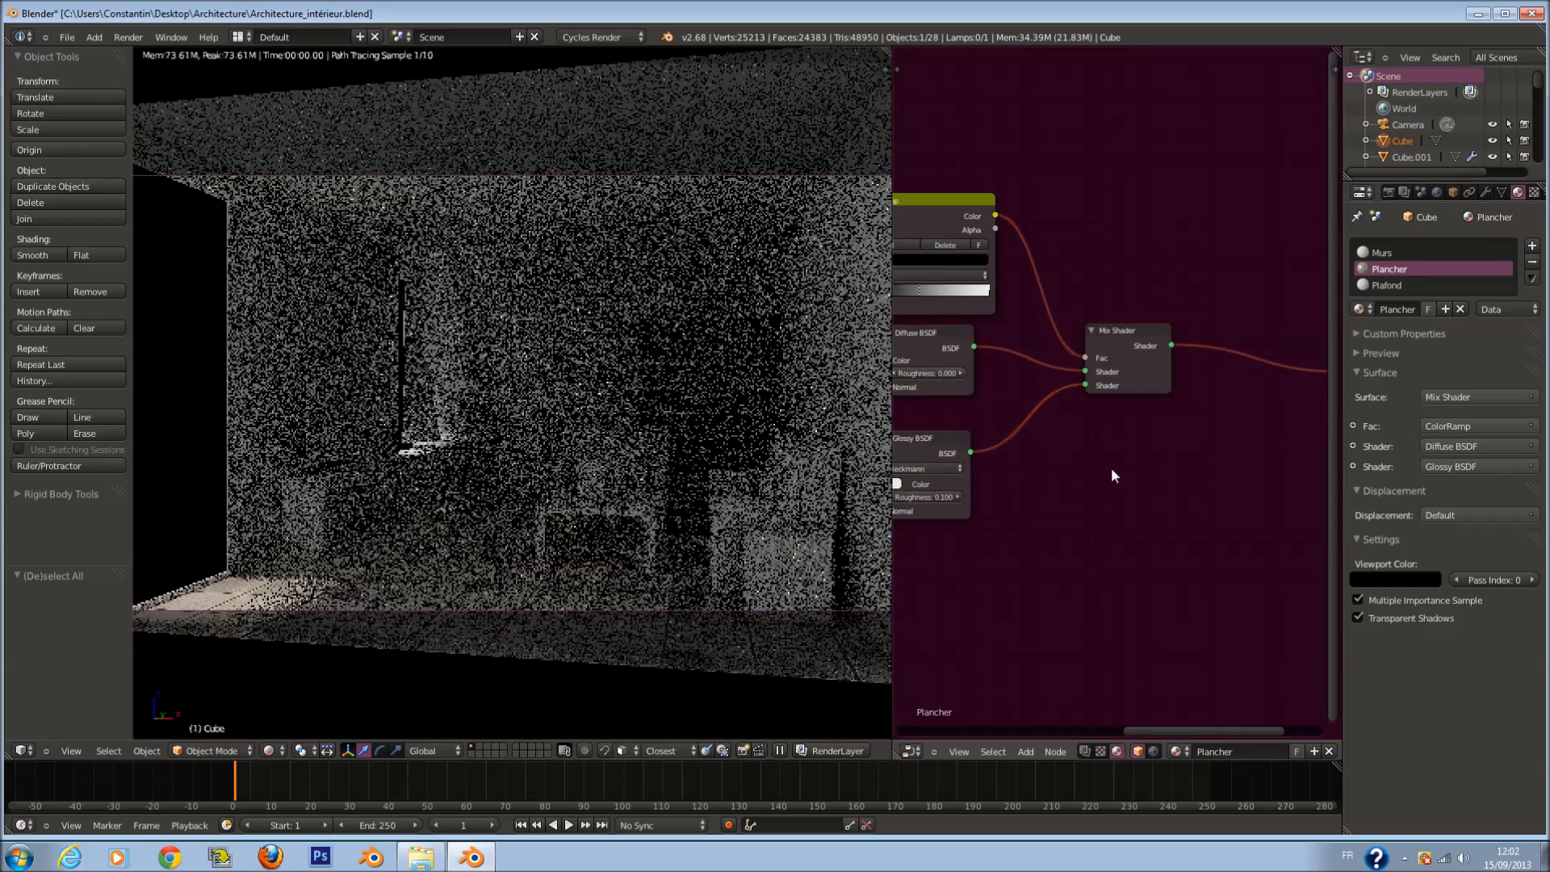
Step: Duplicate the Image Texture node that feeds the Diffuse BSDF and place the copy below it
middle_drag(1020, 456, 1090, 436)
scroll(1097, 363, down, 2)
scroll(1114, 368, up, 2)
scroll(1138, 374, down, 1)
scroll(1142, 375, up, 1)
middle_drag(1010, 385, 1089, 348)
click(1090, 347)
key(shift+d)
click(1083, 506)
Step: Box-select the ColorRamp and shader nodes and move them farther from the Image Texture nodes
middle_drag(1157, 504, 1031, 483)
scroll(1102, 355, down, 2)
key(a)
key(a)
key(a)
scroll(1106, 343, up, 1)
key(b)
drag(1054, 143, 1217, 478)
key(g)
click(1252, 424)
Step: Insert a color Mix node on the link between the middle Image Texture and the Diffuse BSDF
scroll(1114, 449, up, 1)
key(shift+a)
mouse_move(984, 454)
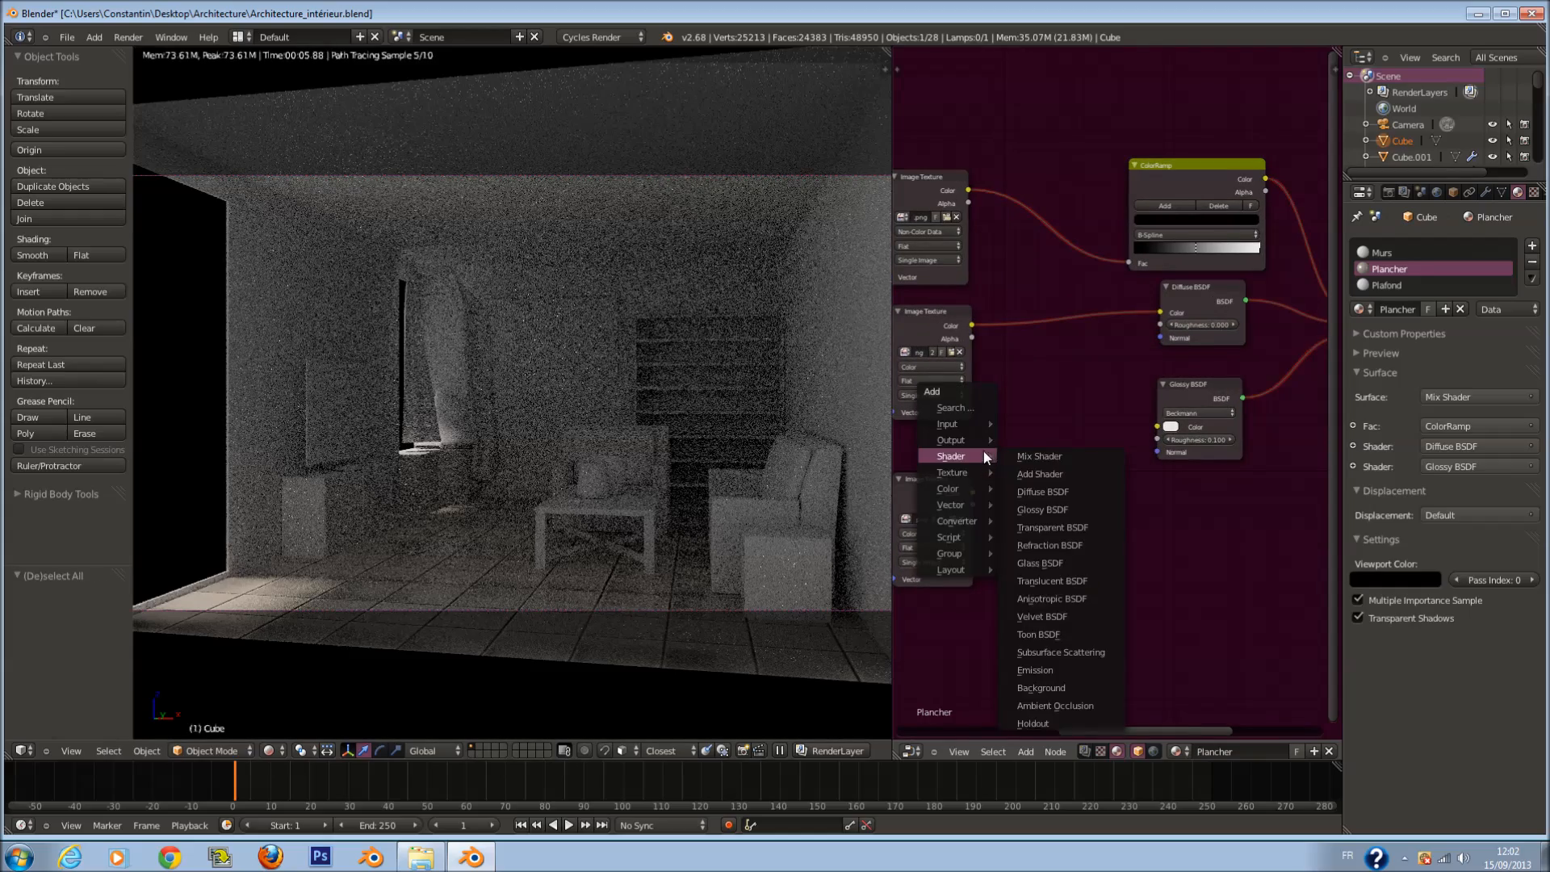
click(1046, 488)
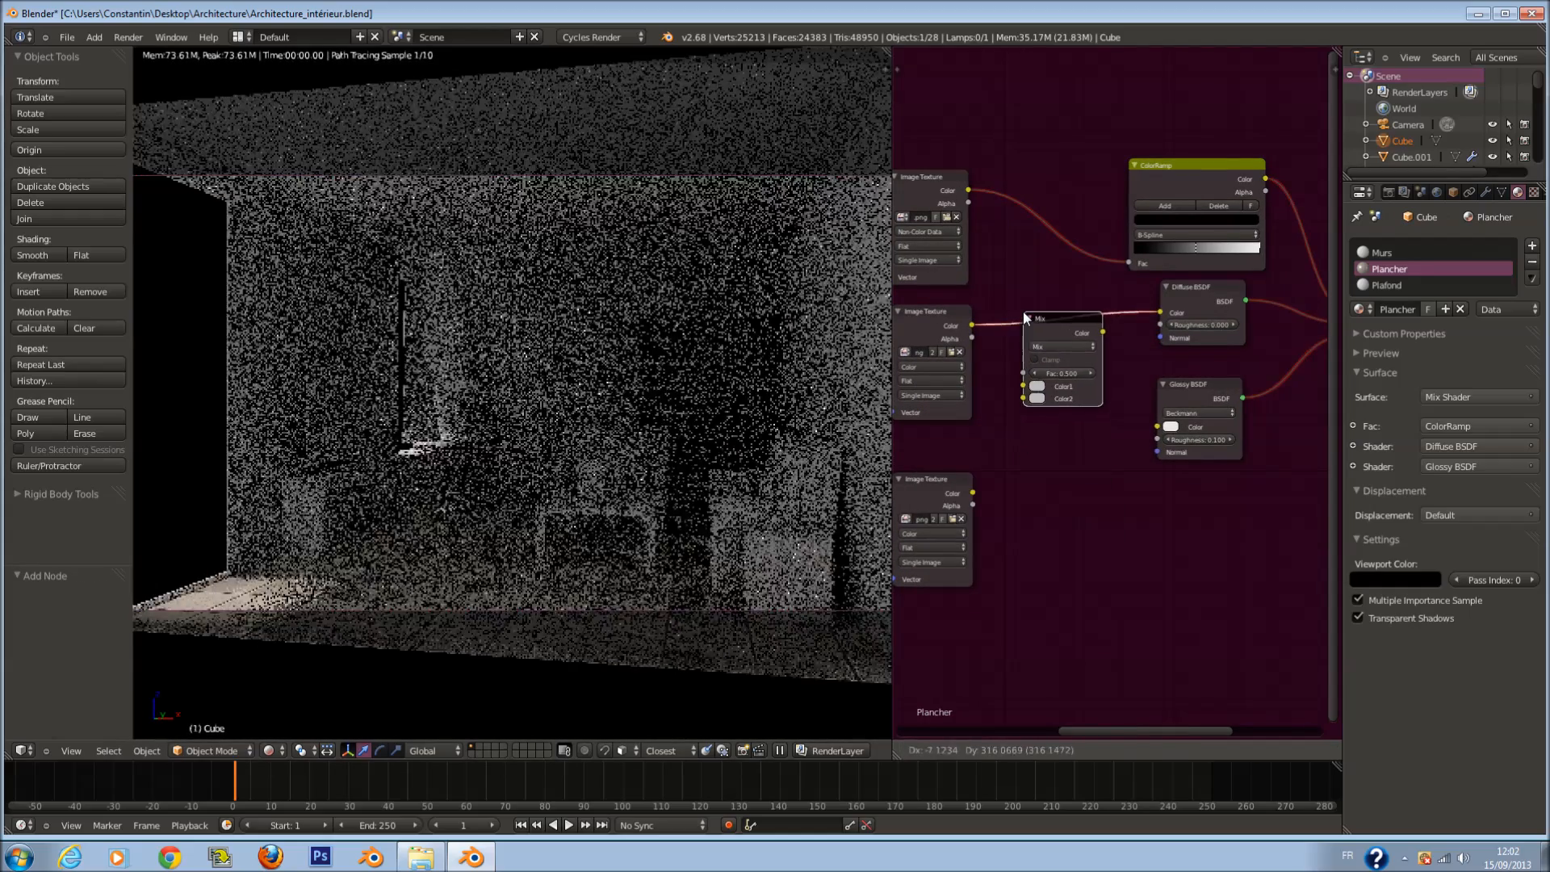
click(1023, 312)
Step: Link the lowest Image Texture's Color to the Mix node's Color2 and set the blend type to Multiply
drag(1024, 399, 972, 493)
click(1050, 348)
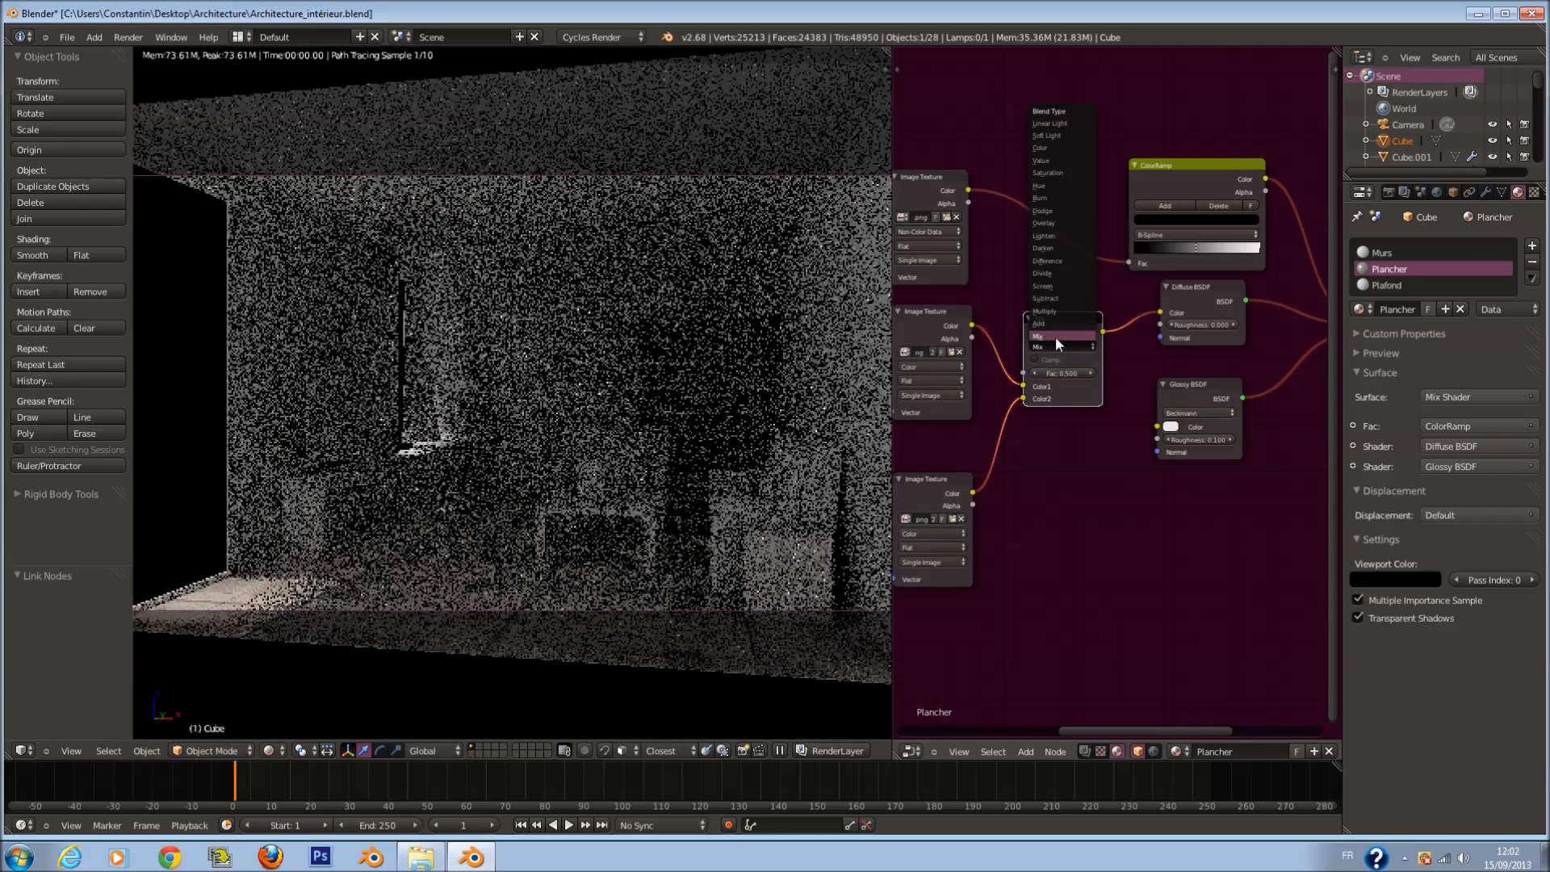
click(1050, 310)
Step: Link the Mapping node to the lowest Image Texture and load TilesPlain0118_4_L_OCC.png into it
middle_drag(1010, 372, 1104, 390)
drag(923, 394, 992, 597)
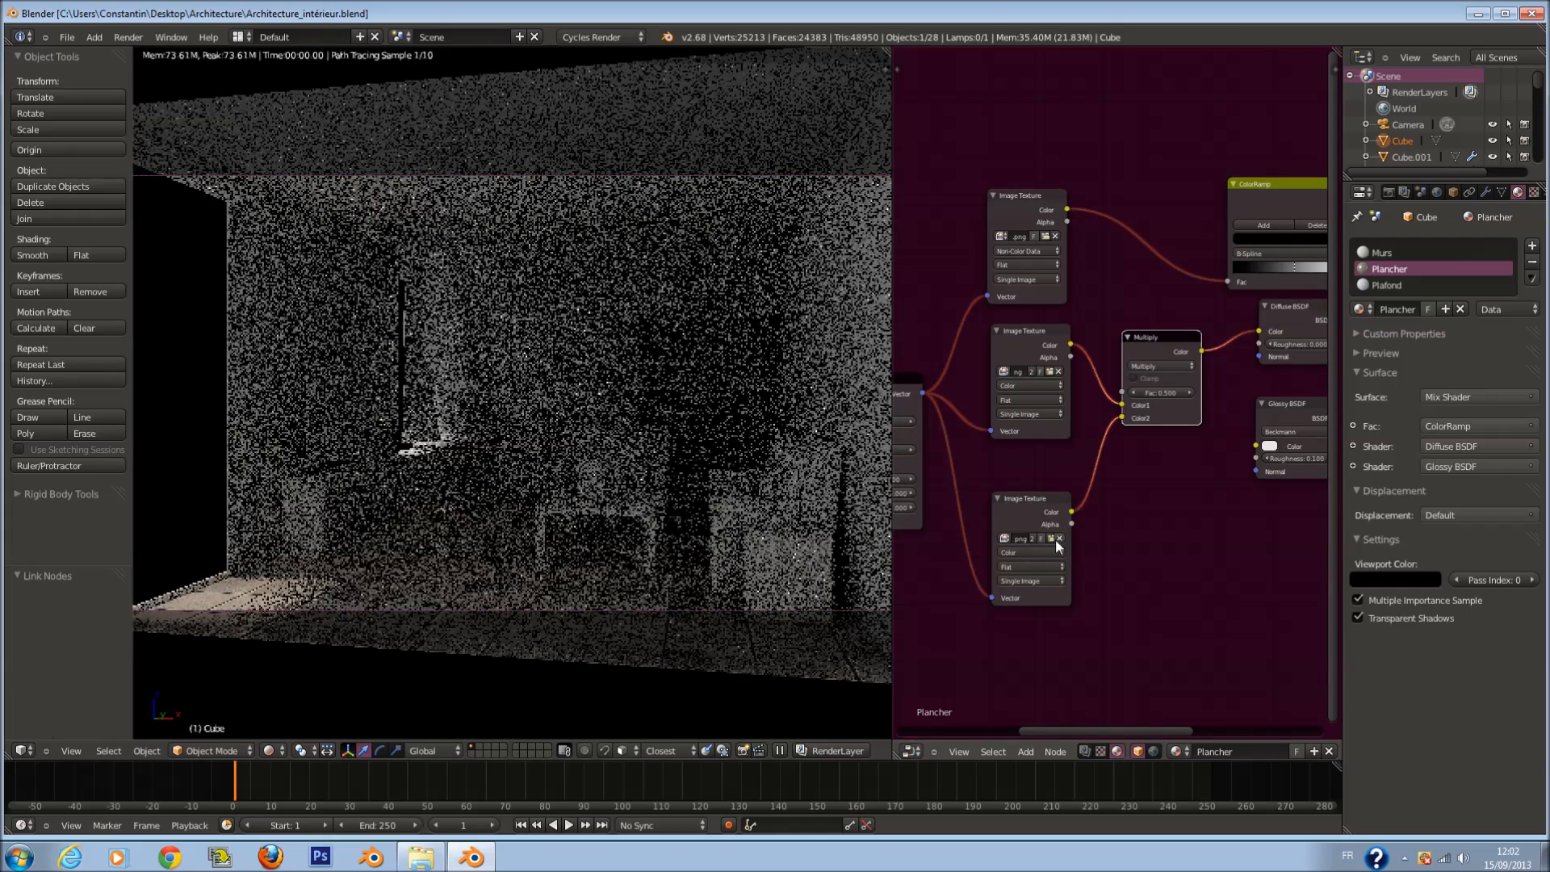
click(1051, 538)
click(374, 179)
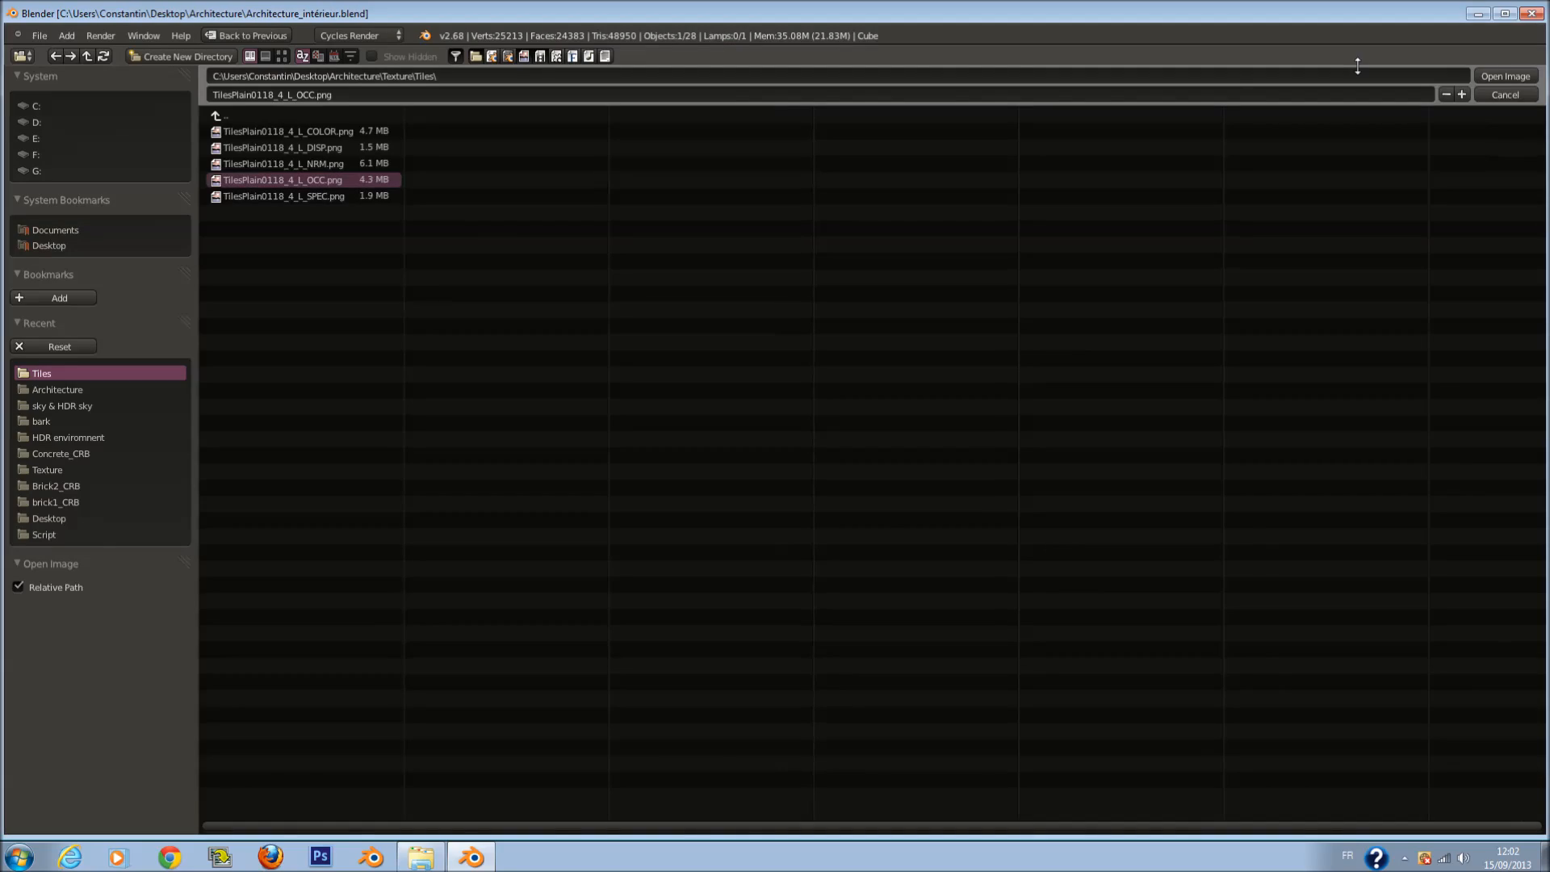
click(1500, 77)
Step: Duplicate the occlusion Image Texture node, place the copy below it, and link the Mapping node's Vector to it
middle_drag(1116, 488, 1072, 447)
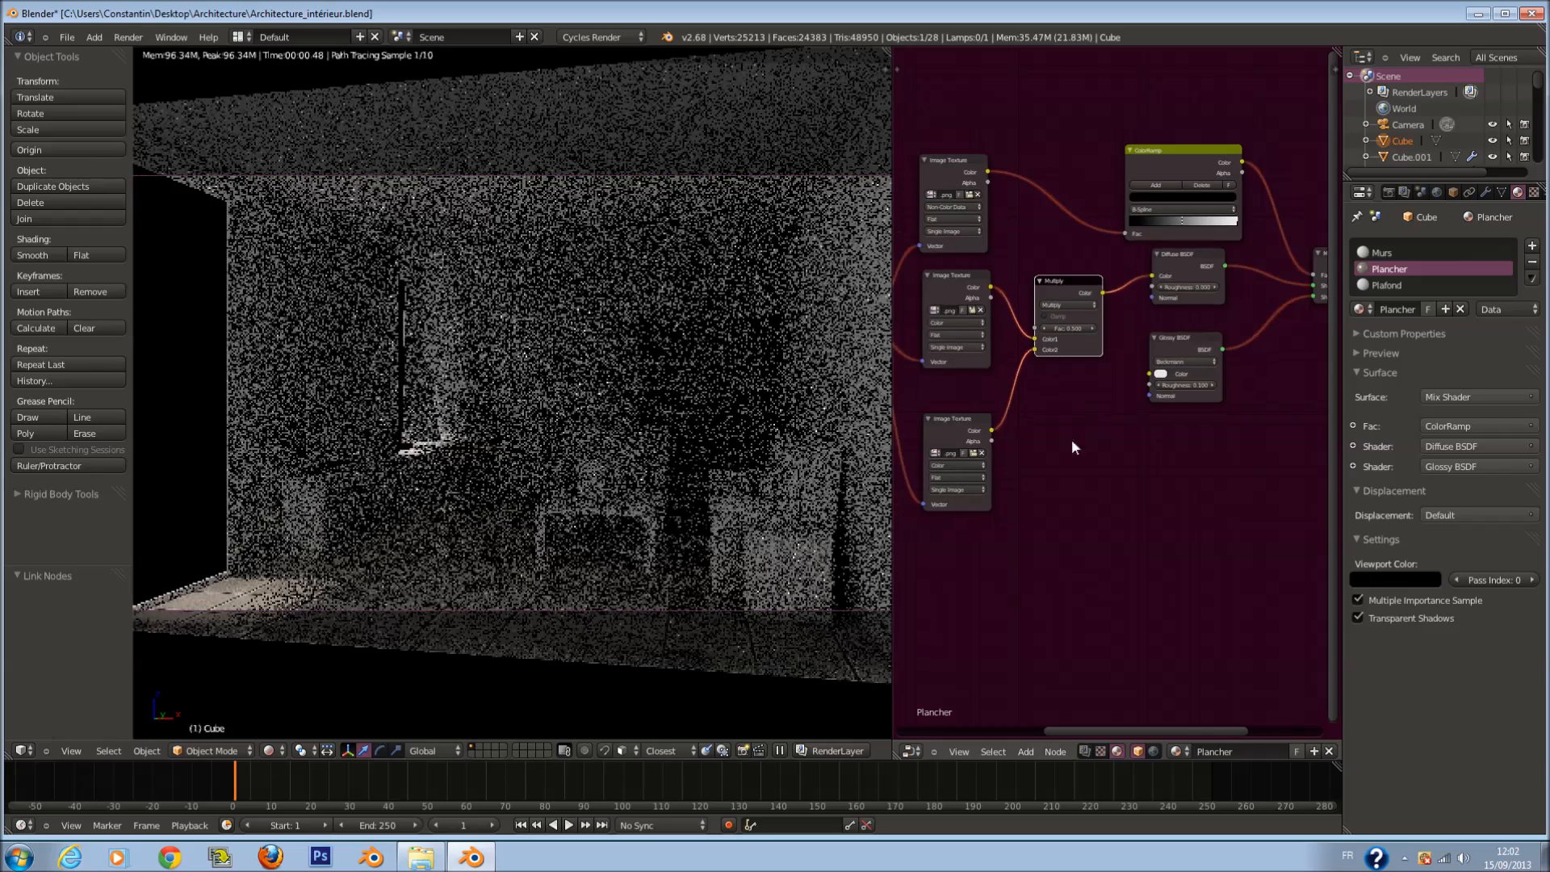
click(965, 423)
key(shift+d)
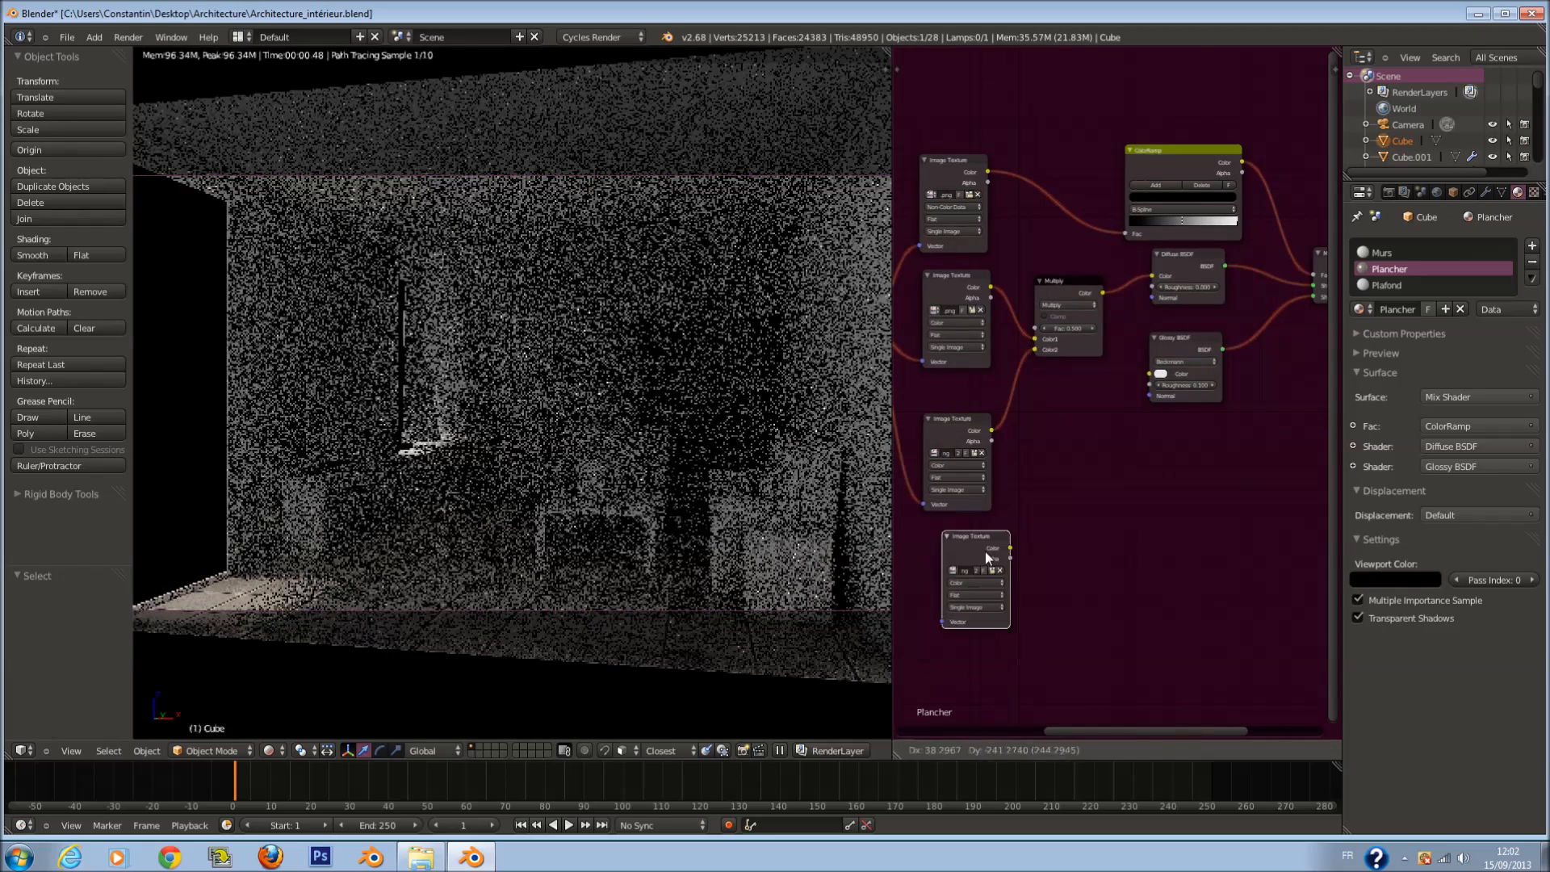
click(971, 537)
middle_drag(967, 529, 1034, 510)
drag(933, 310, 991, 601)
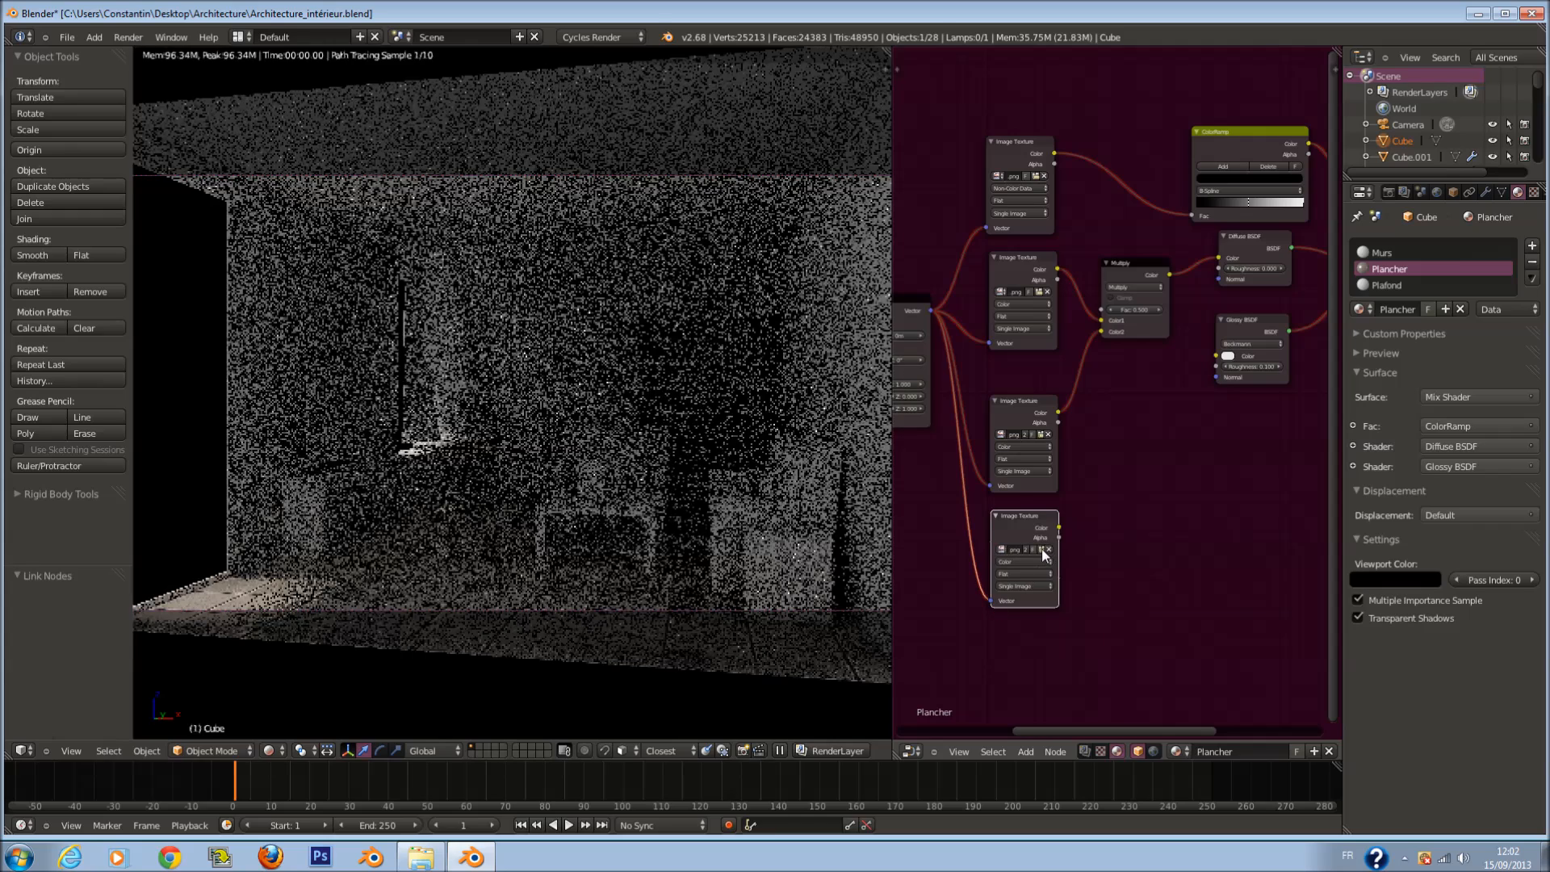
Step: Load TilesPlain0118_4_L_NRM.png into the new lowest Image Texture node and save the file over the existing one
click(1041, 549)
click(341, 164)
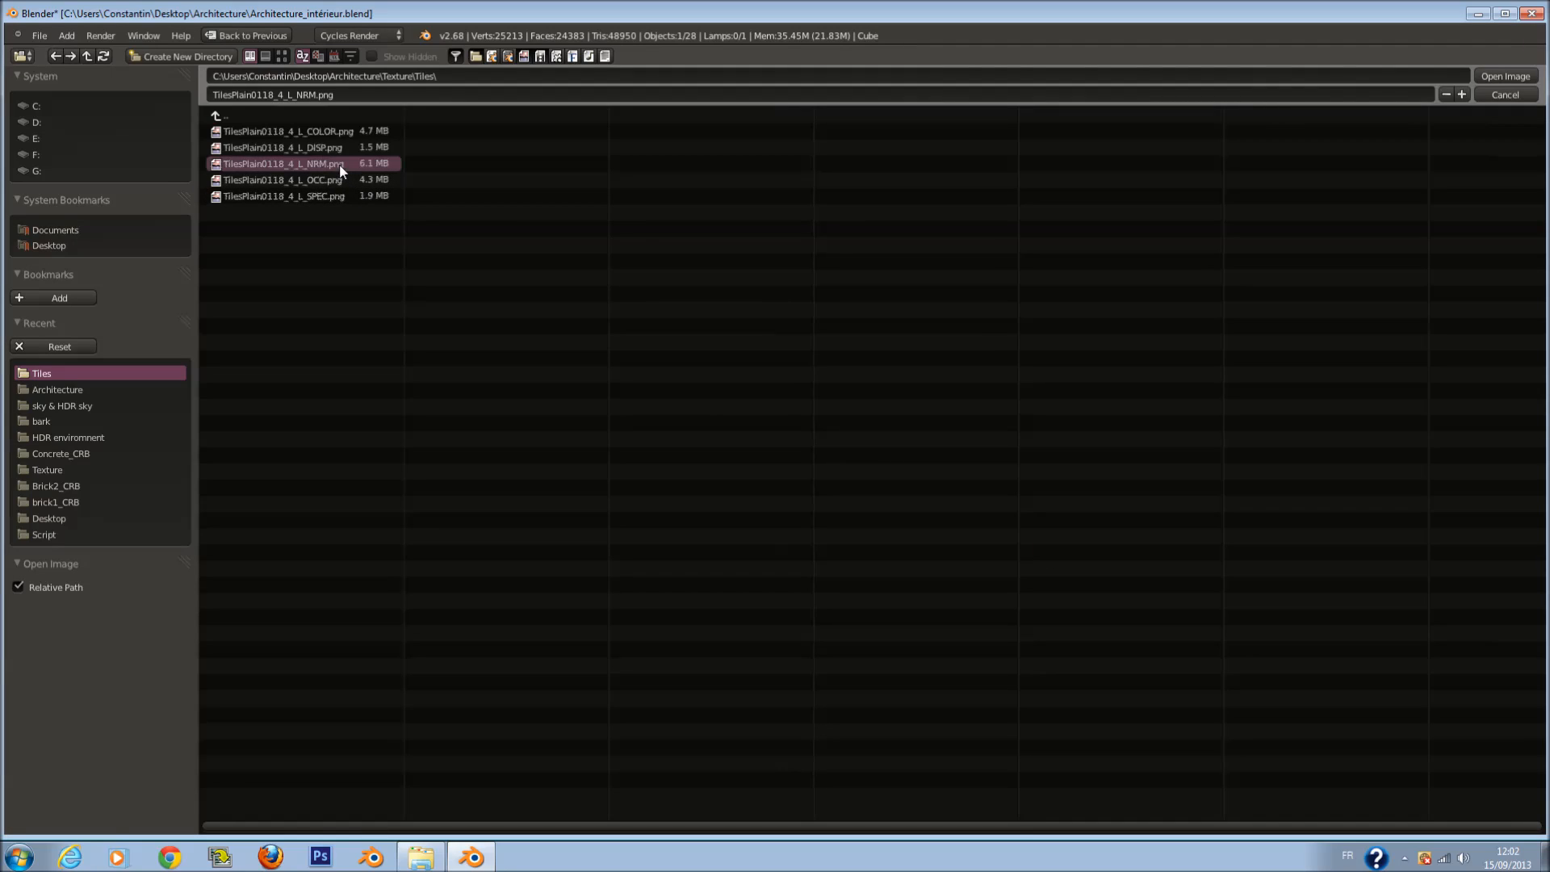
click(1505, 76)
key(ctrl+s)
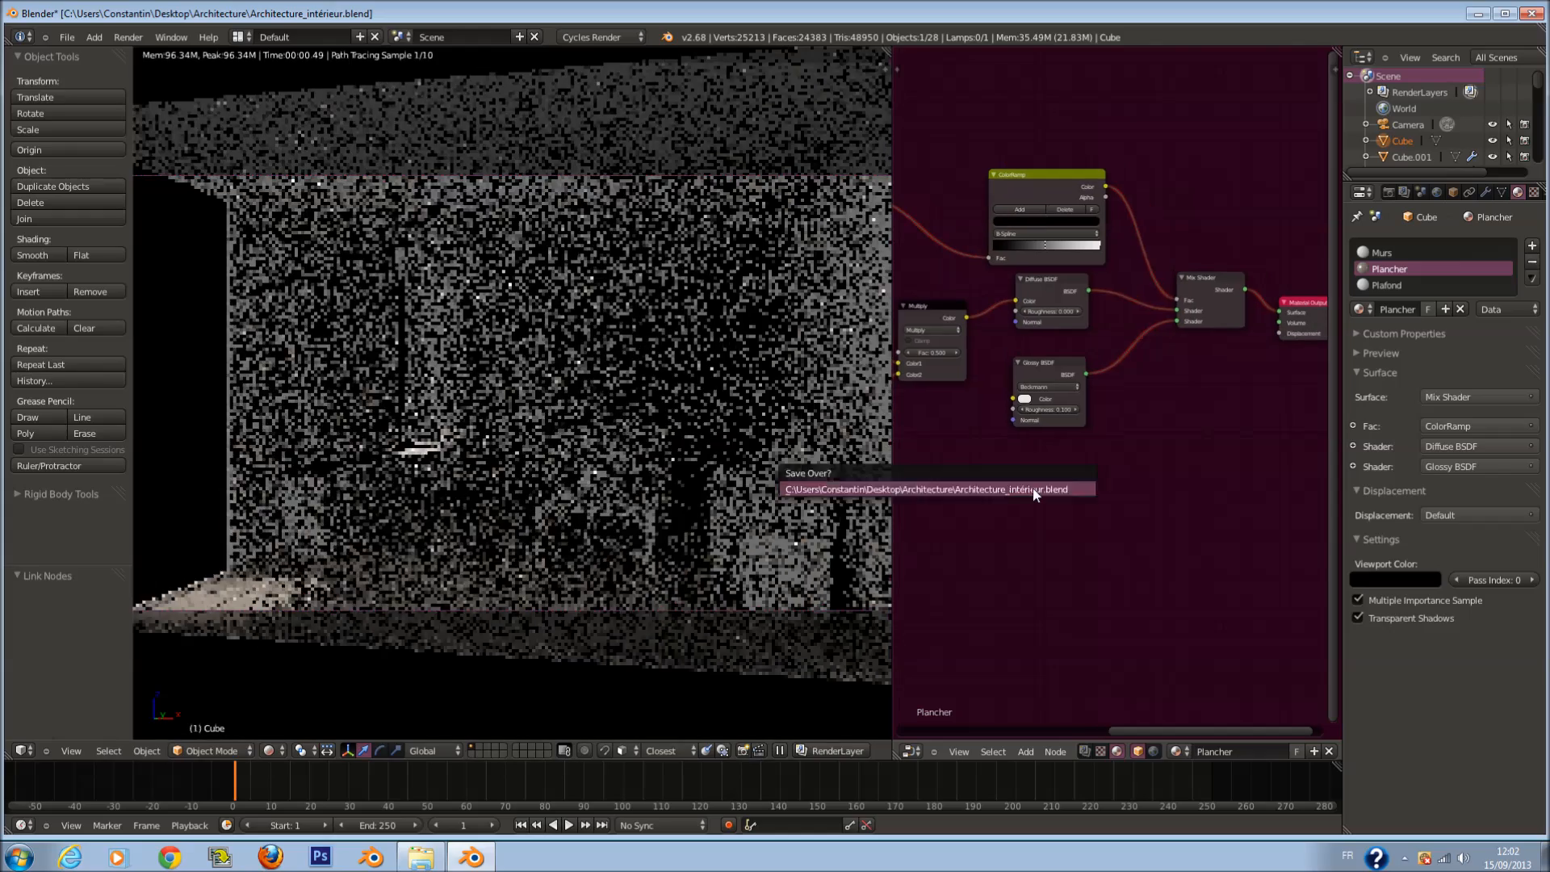
click(1033, 487)
Step: Add a Normal Map node beside the lowest Image Texture and link that texture's Color to the Normal Map's Color
key(Home)
key(shift+a)
mouse_move(1023, 552)
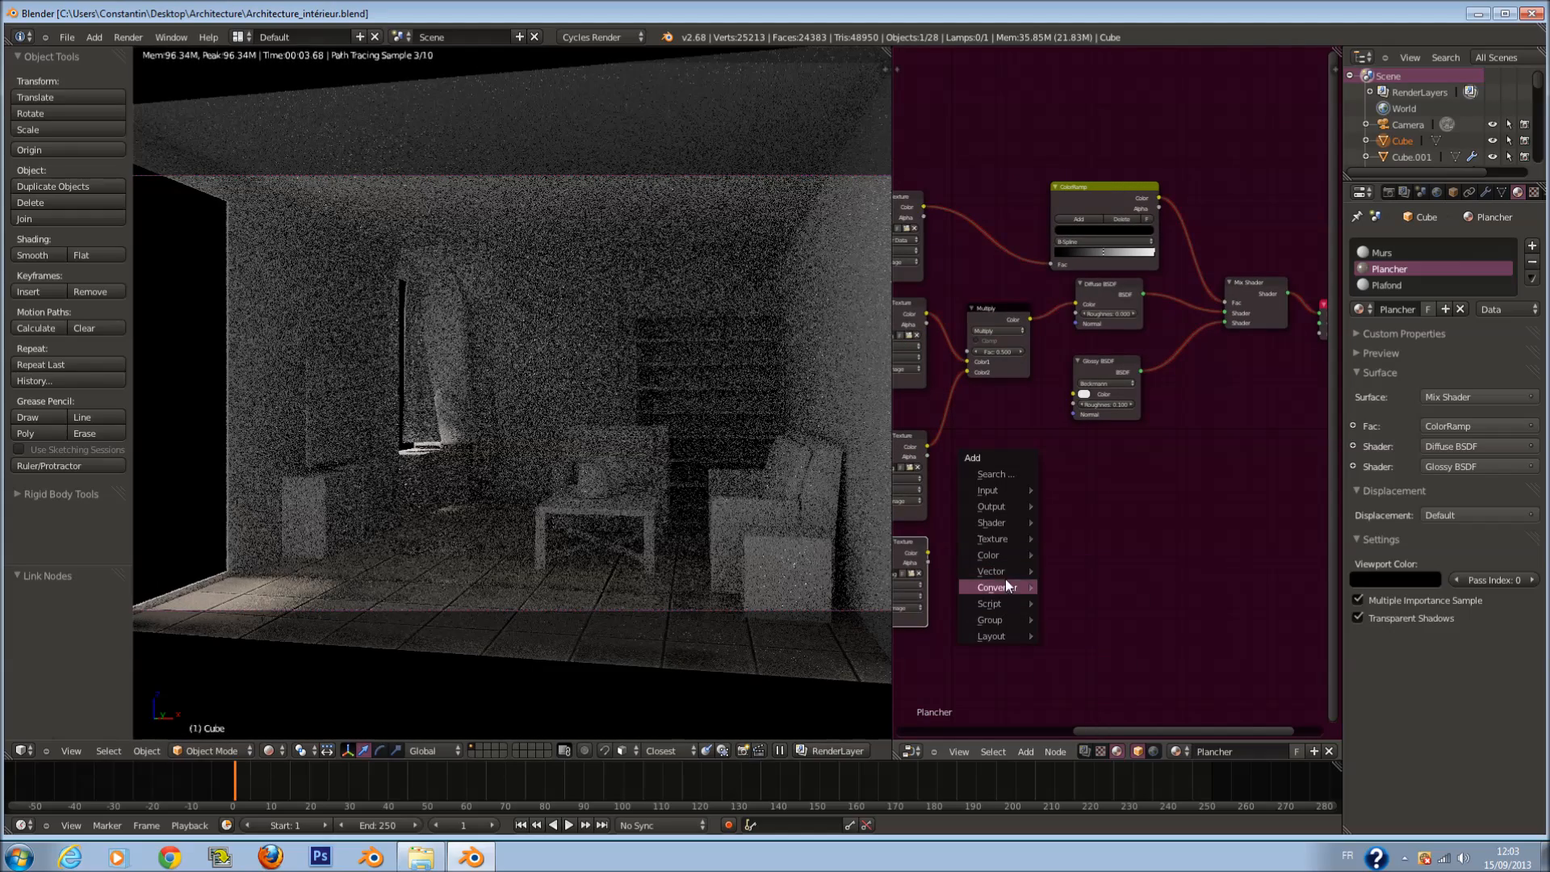
click(1086, 602)
click(963, 536)
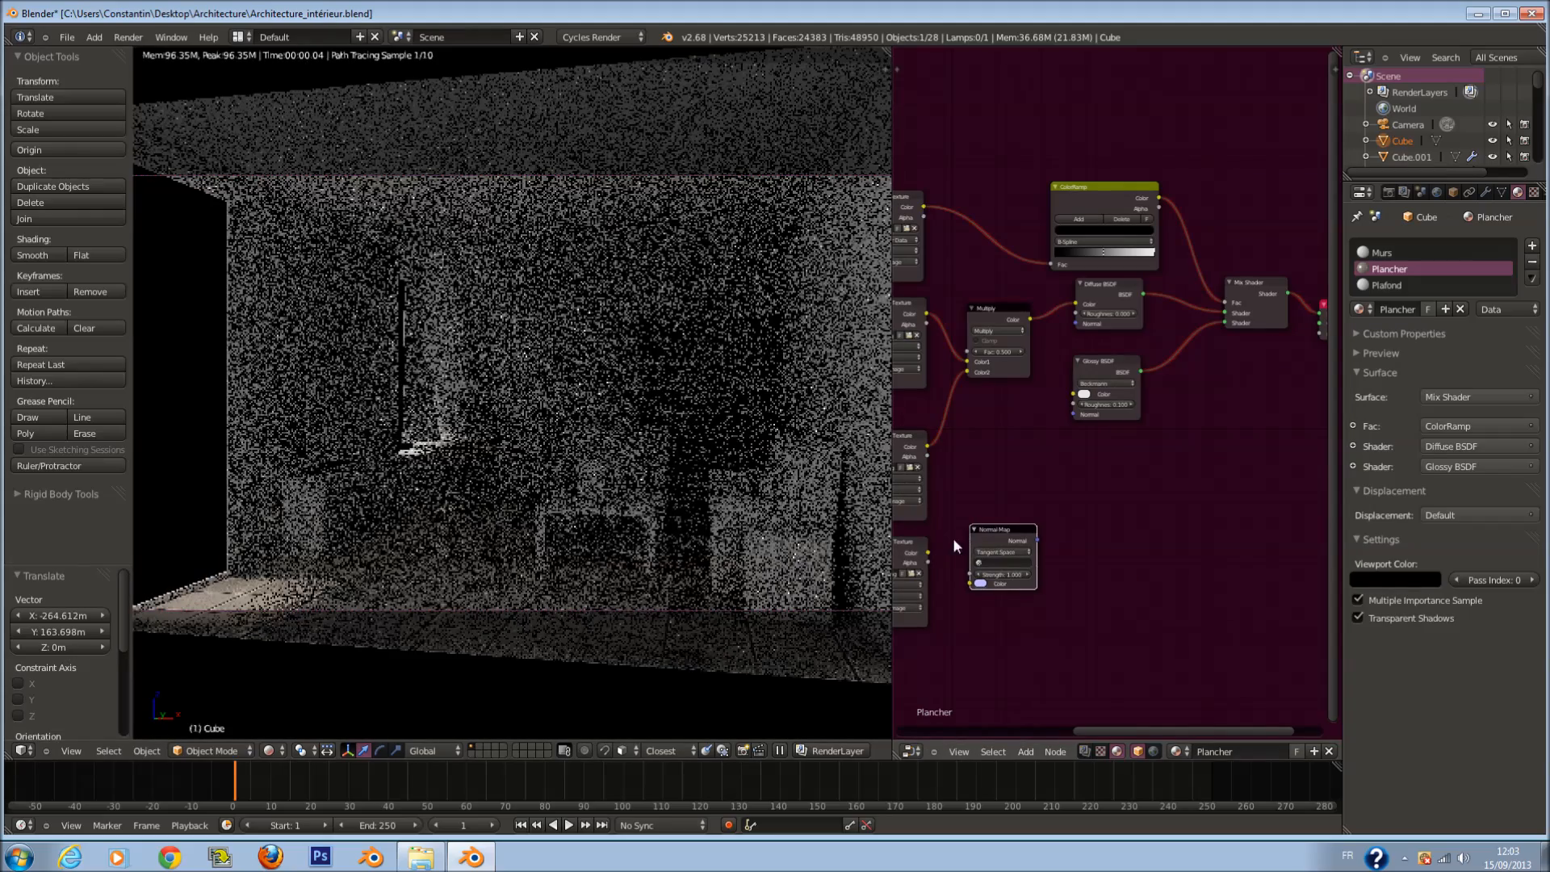
drag(927, 552, 970, 582)
Step: Link the Normal Map's Normal output to the Diffuse BSDF's Normal and the Material Output's Displacement
scroll(1043, 576, up, 1)
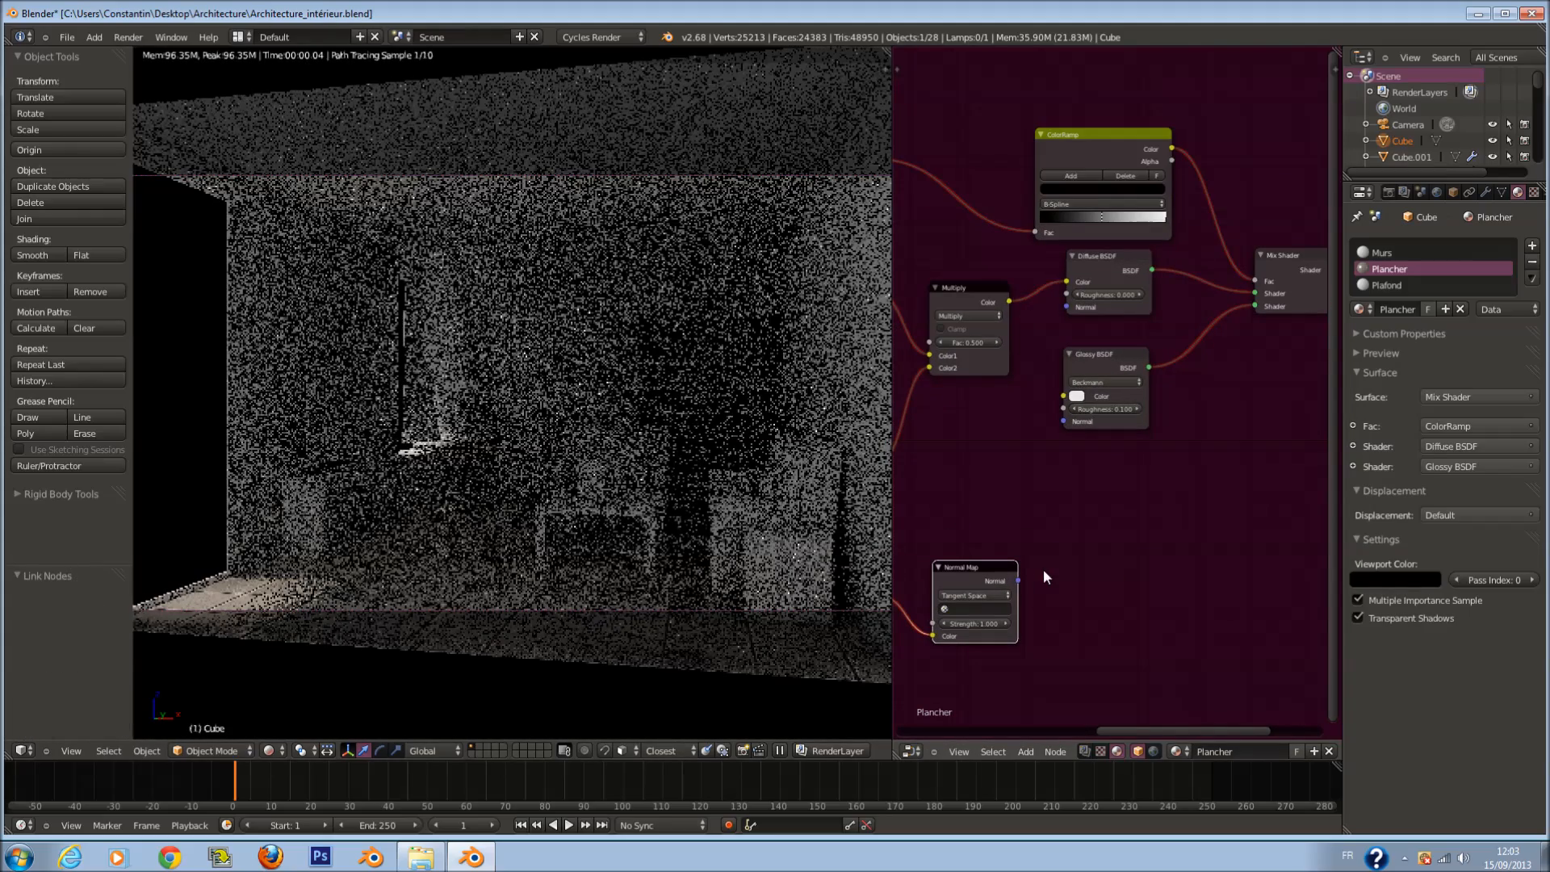
drag(1038, 302, 1072, 313)
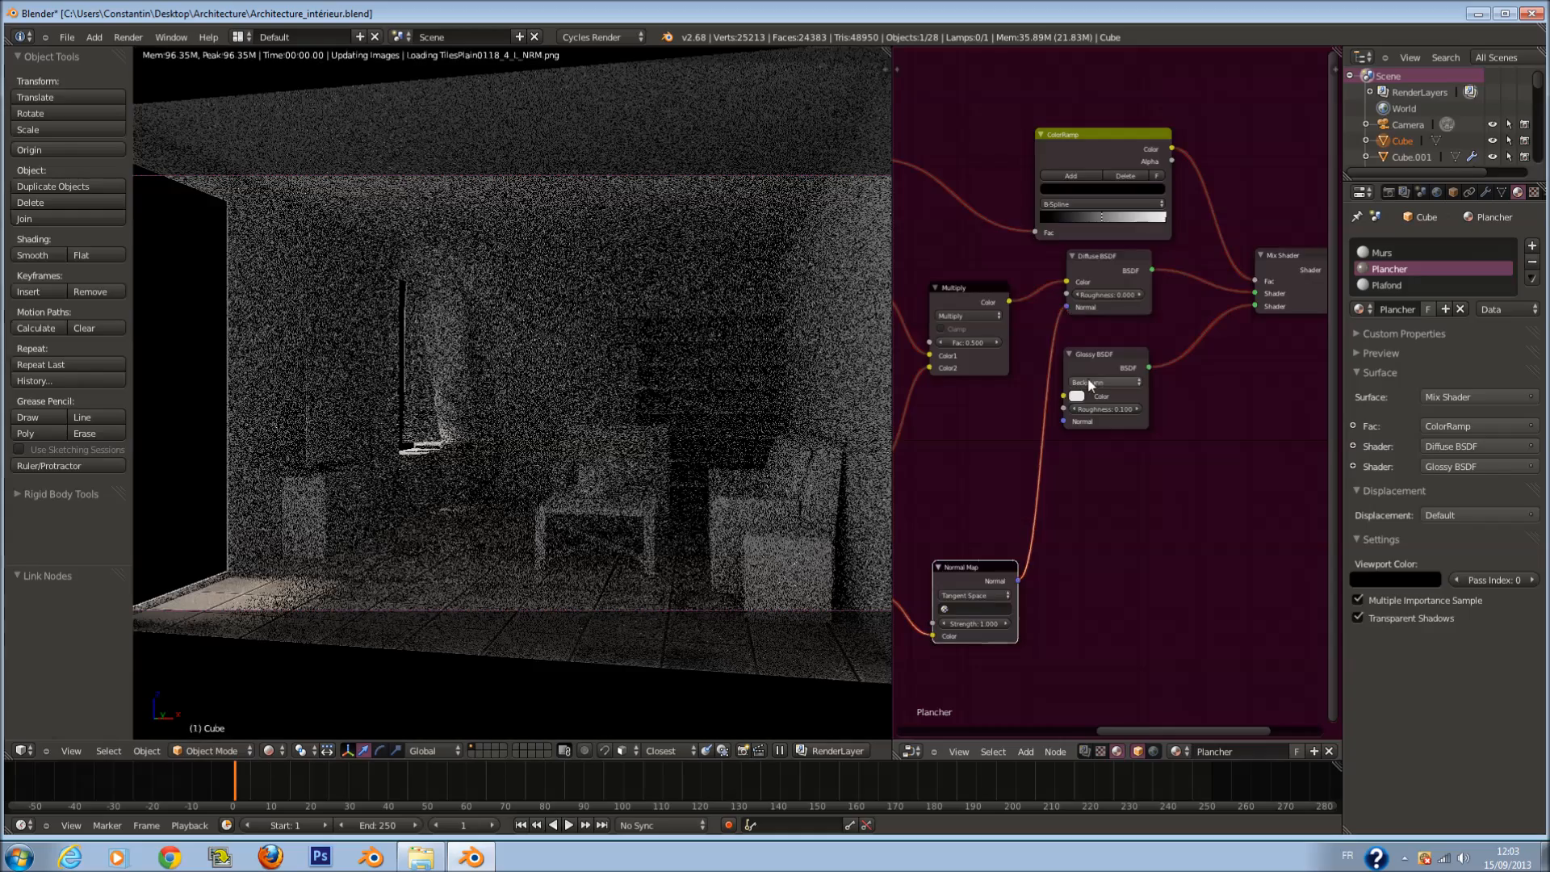
key(Home)
drag(961, 538, 1247, 331)
scroll(1108, 396, up, 1)
middle_drag(1108, 397, 1305, 292)
Step: Set the lowest Image Texture node's color space to Non-Color Data
scroll(1116, 483, up, 5)
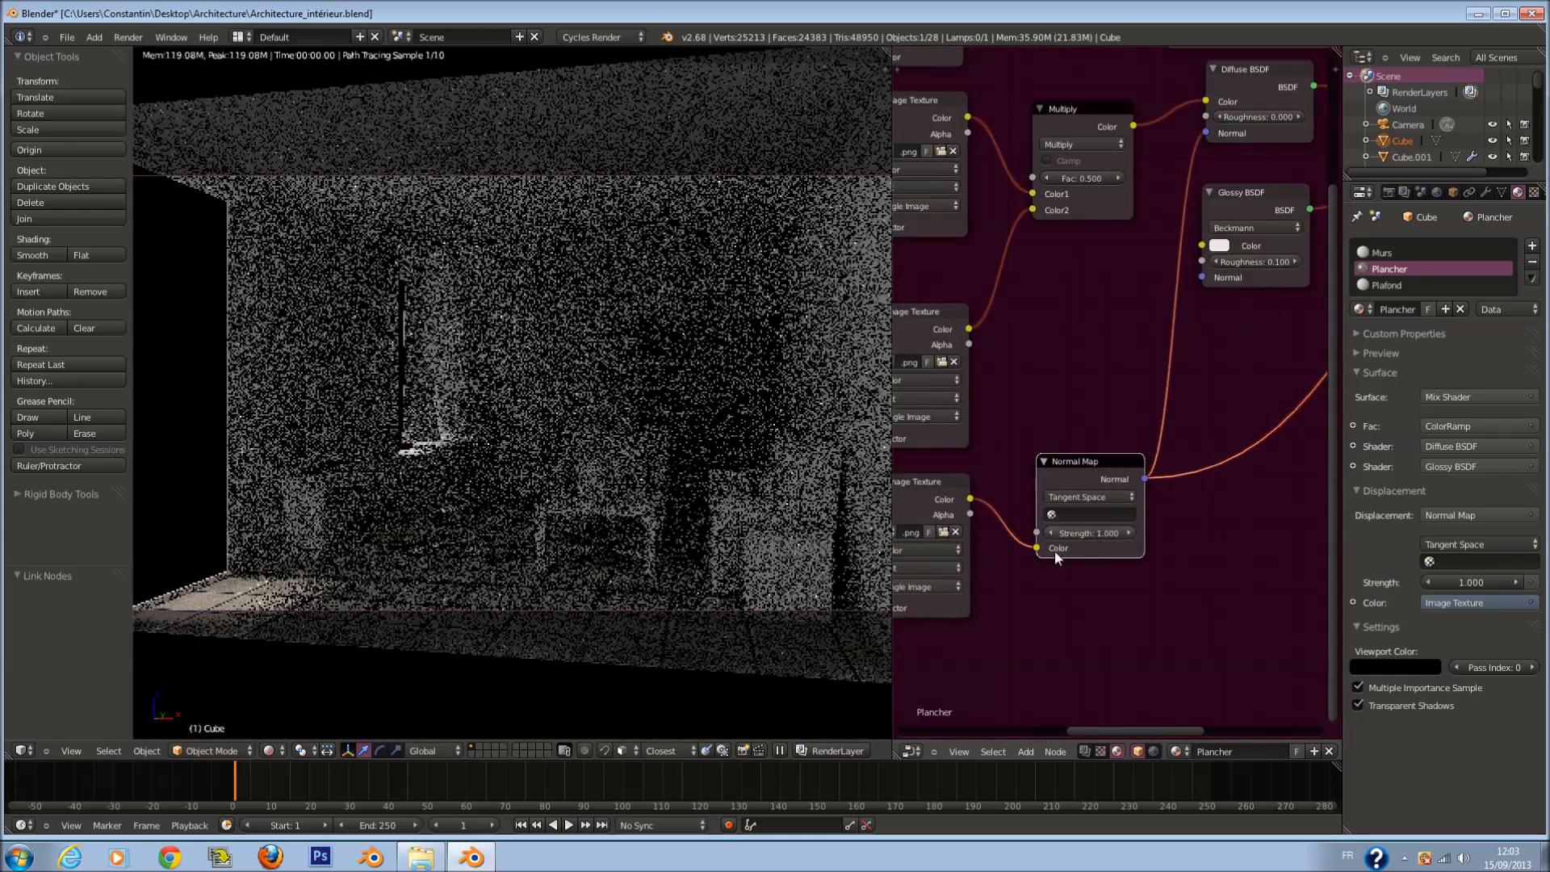
middle_drag(1096, 536, 1180, 524)
click(982, 552)
click(977, 519)
Step: Set the Normal Map node's Strength to 0.1 and deselect all nodes
scroll(1114, 501, up, 2)
click(1203, 584)
key(BackSpace)
text(0.1)
key(Return)
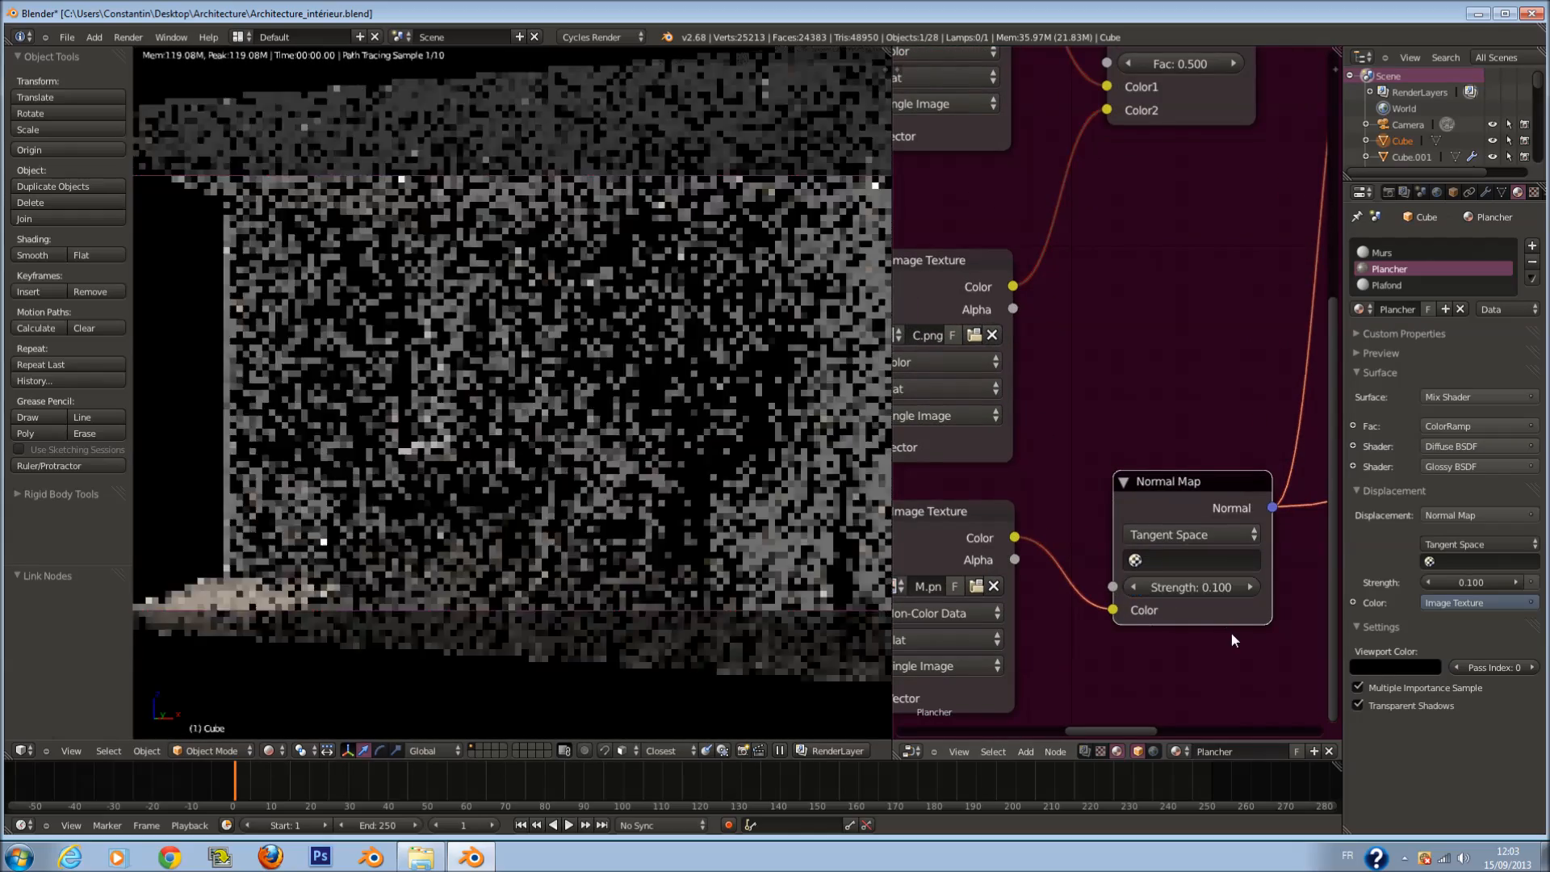
scroll(1232, 633, down, 1)
scroll(1237, 570, down, 4)
key(a)
key(a)
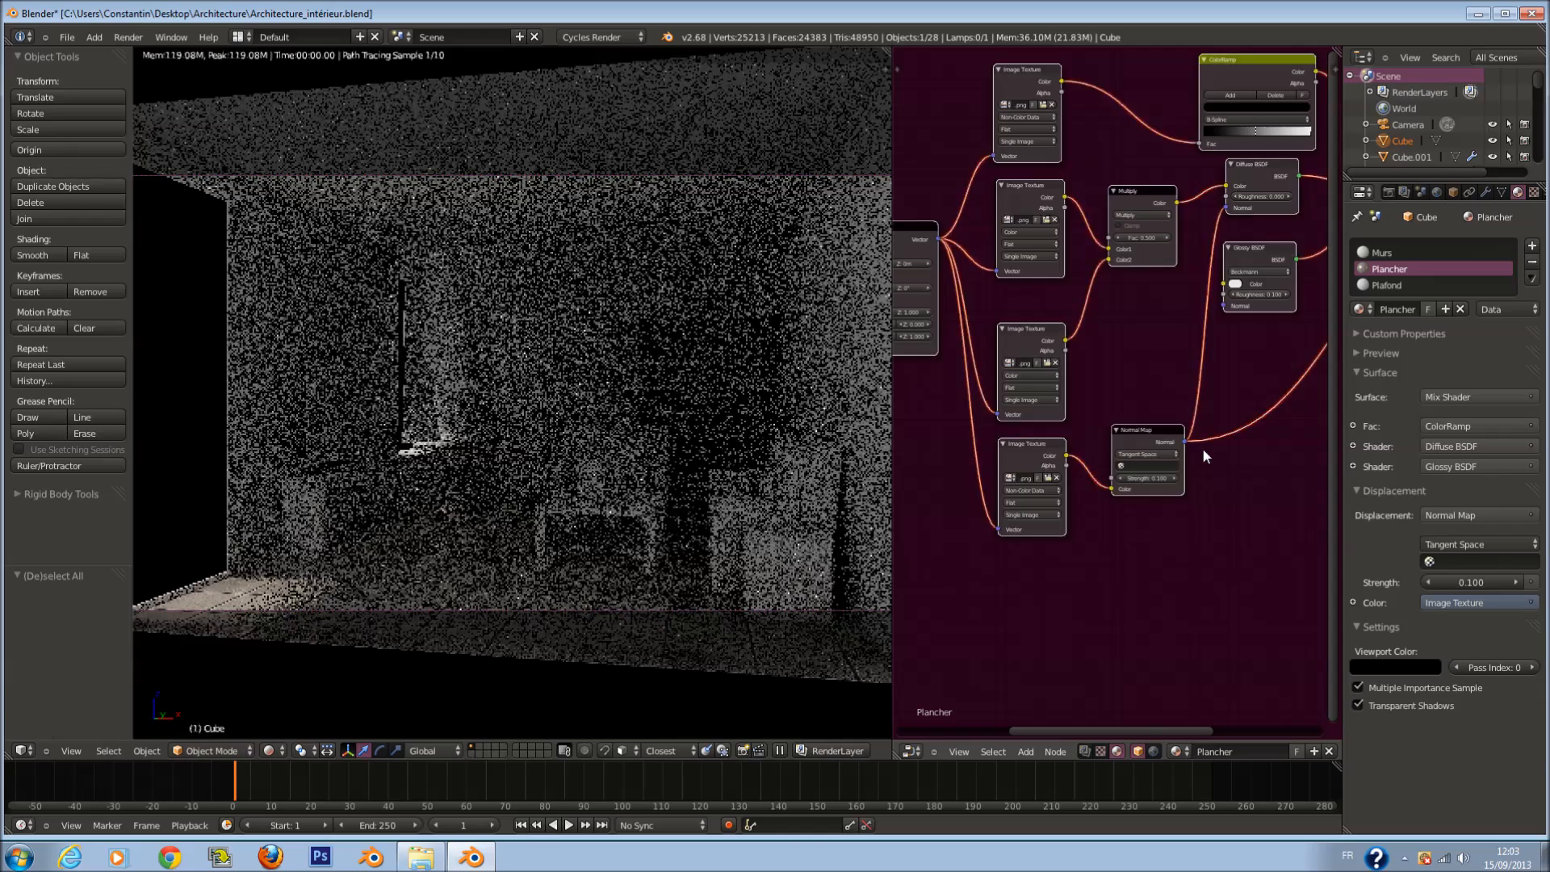
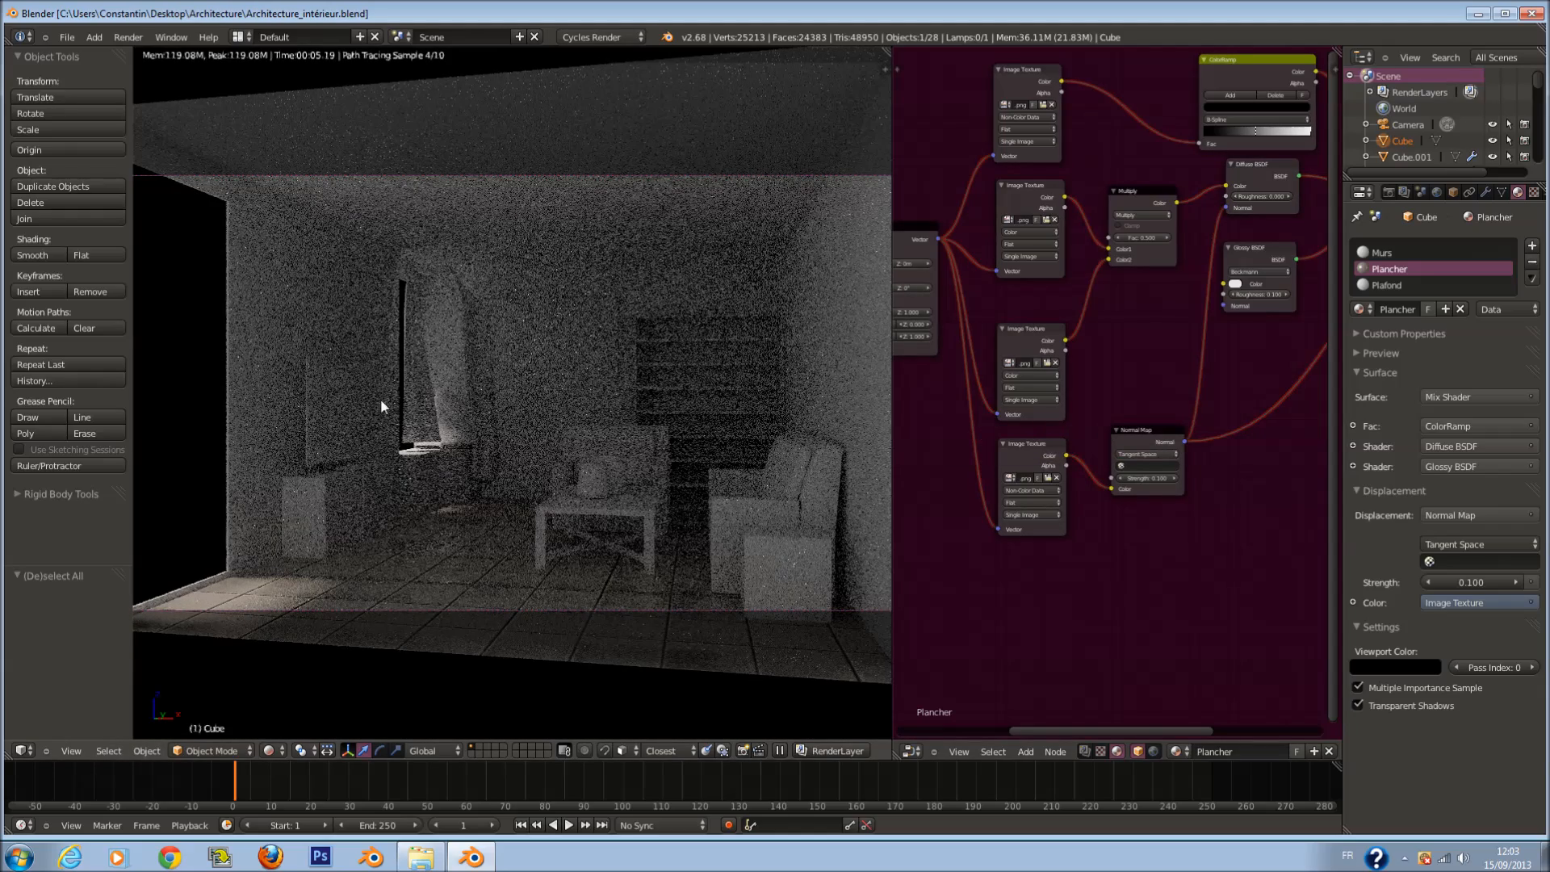
Step: Select the television and insert a Mix Shader between the TV material's Diffuse BSDF and the Material Output
right_click(349, 414)
scroll(1131, 348, up, 6)
middle_drag(1140, 194, 931, 493)
drag(1135, 392, 1330, 397)
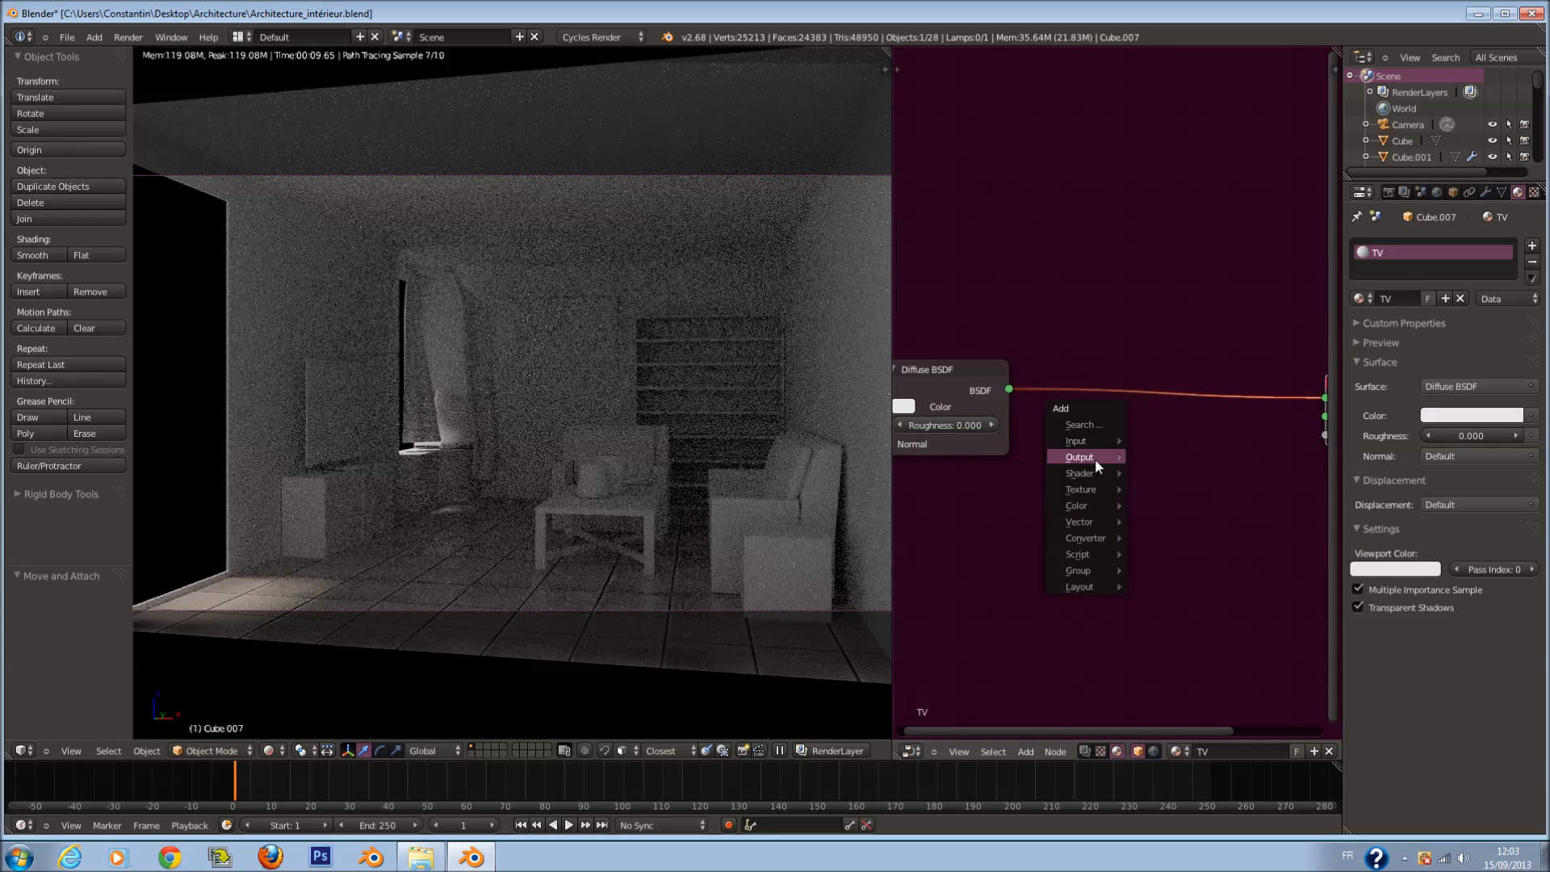
mouse_move(1082, 470)
click(1141, 473)
click(1131, 372)
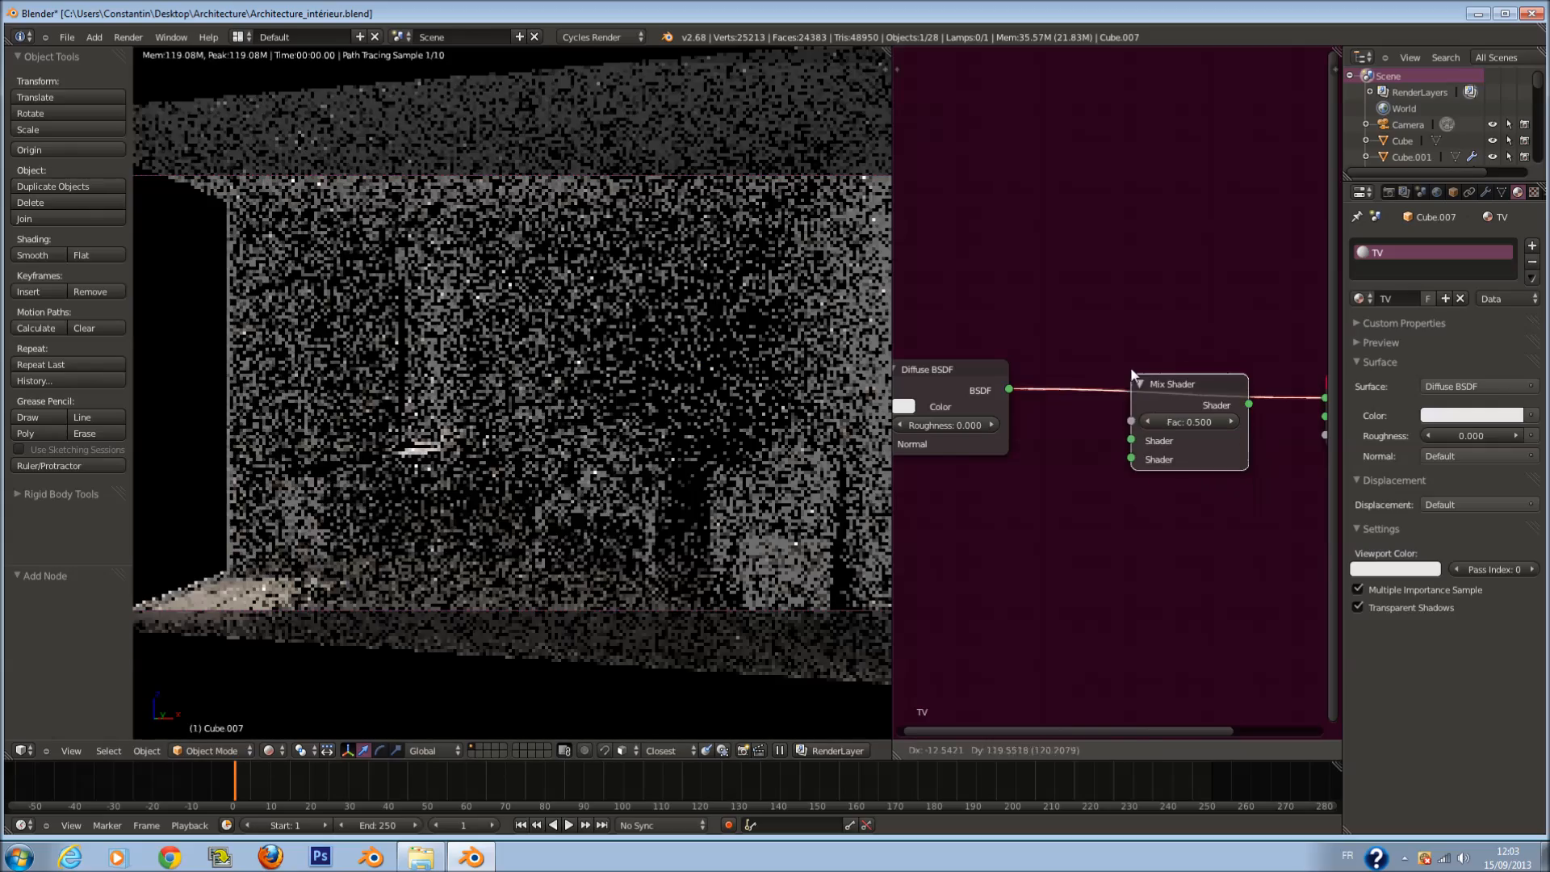
Step: Add a Glossy BSDF below the TV material's Diffuse BSDF, with roughness 0 and Sharp distribution
key(shift+a)
mouse_move(1039, 592)
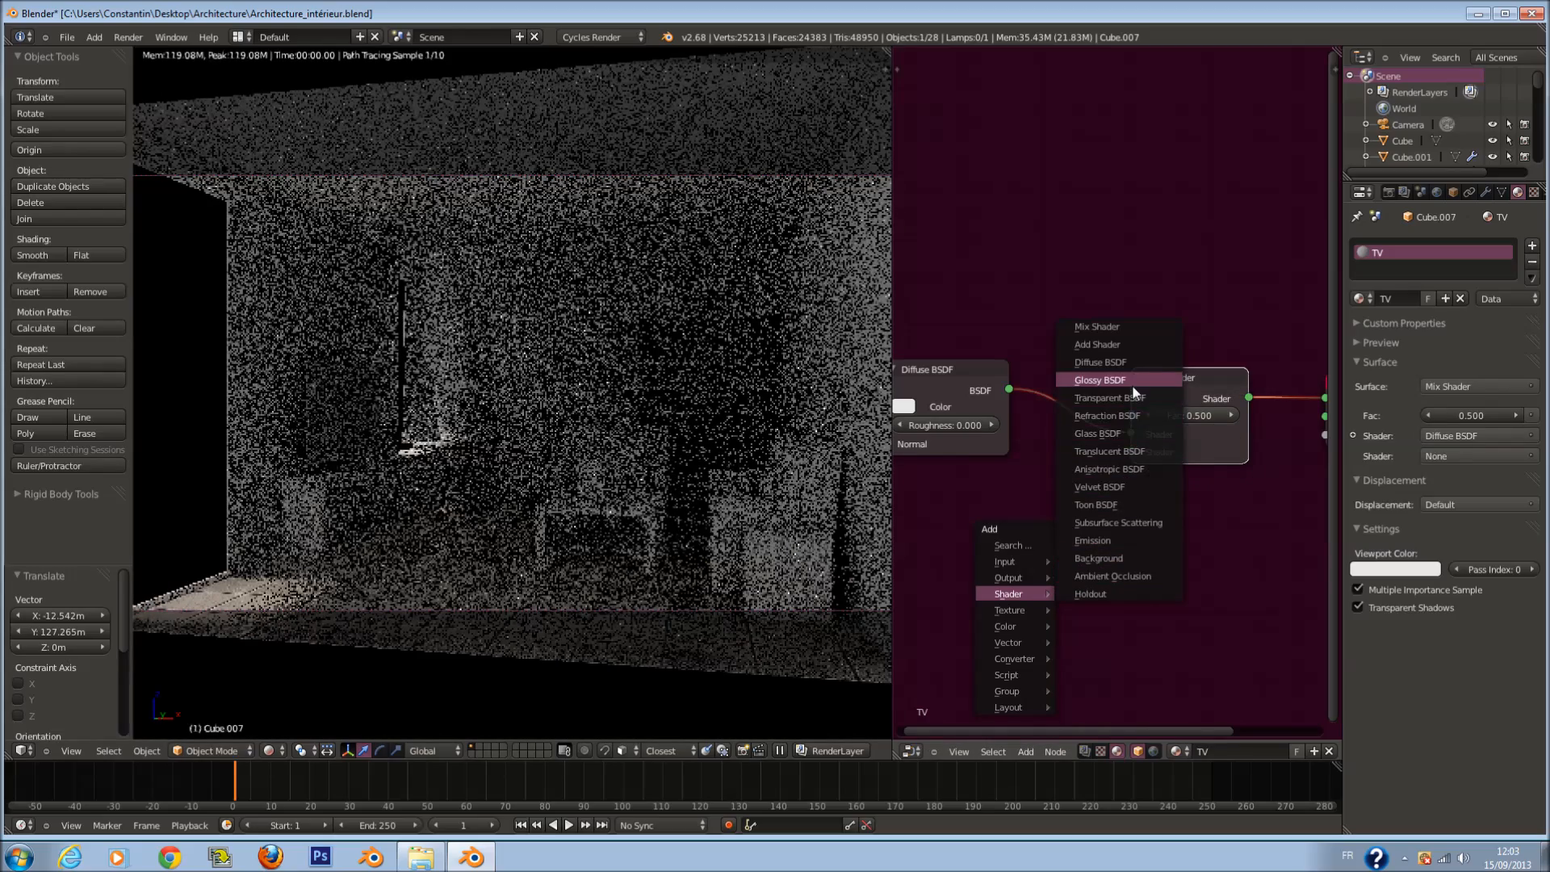
click(1118, 381)
click(927, 525)
middle_drag(1039, 522, 1119, 496)
drag(1095, 591, 996, 590)
click(1063, 551)
click(1064, 536)
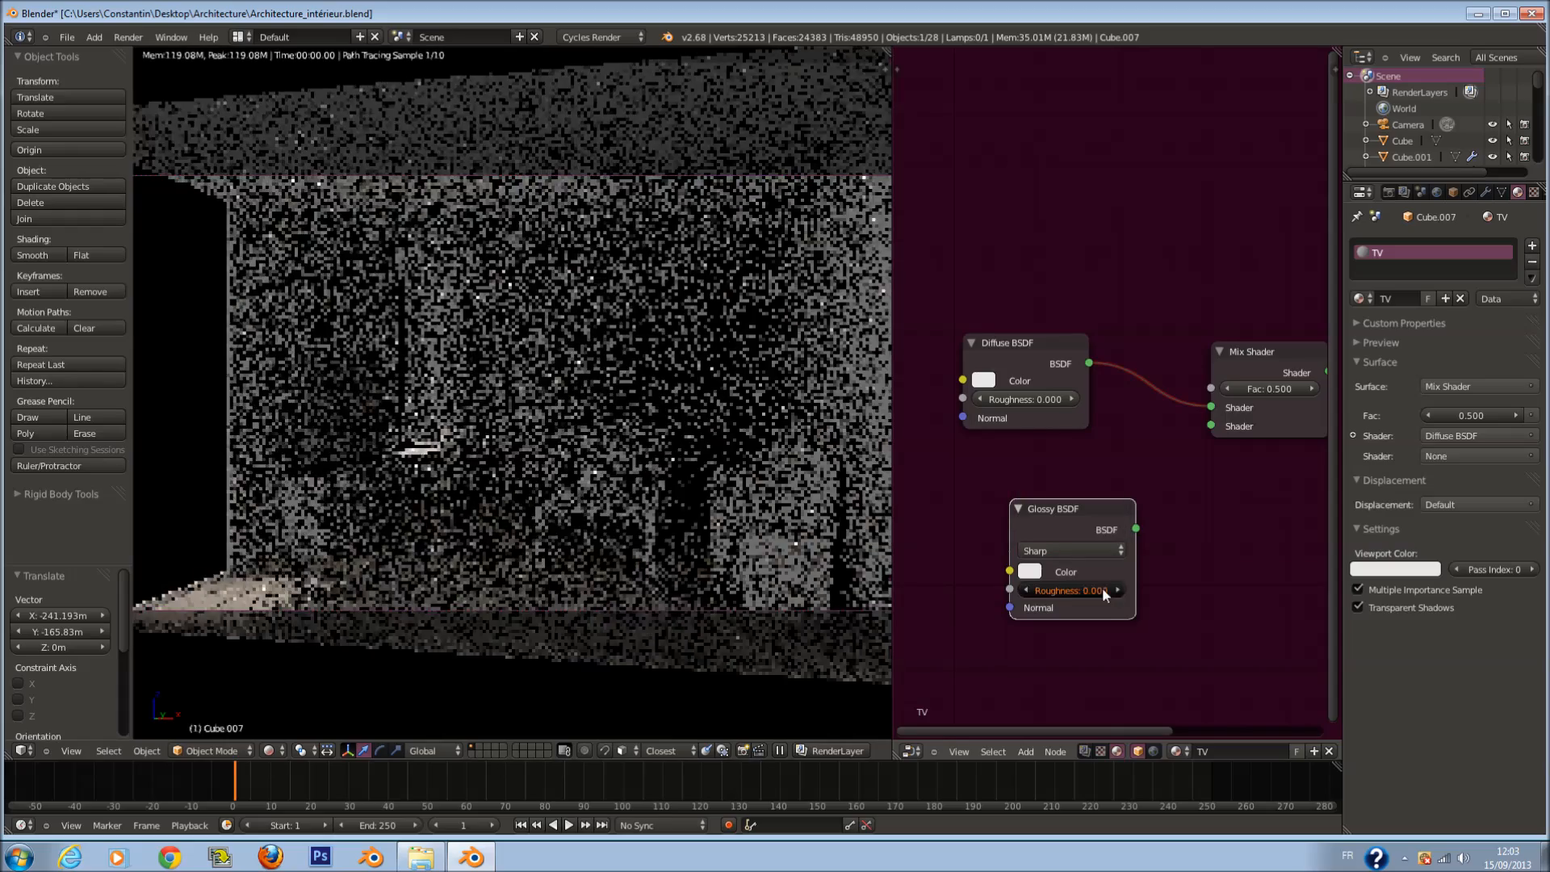
Step: Link the Glossy BSDF to the Mix Shader's second Shader input and align it beneath the Diffuse BSDF
drag(1135, 528, 1210, 425)
middle_drag(1117, 486, 1172, 477)
drag(1117, 500, 1072, 463)
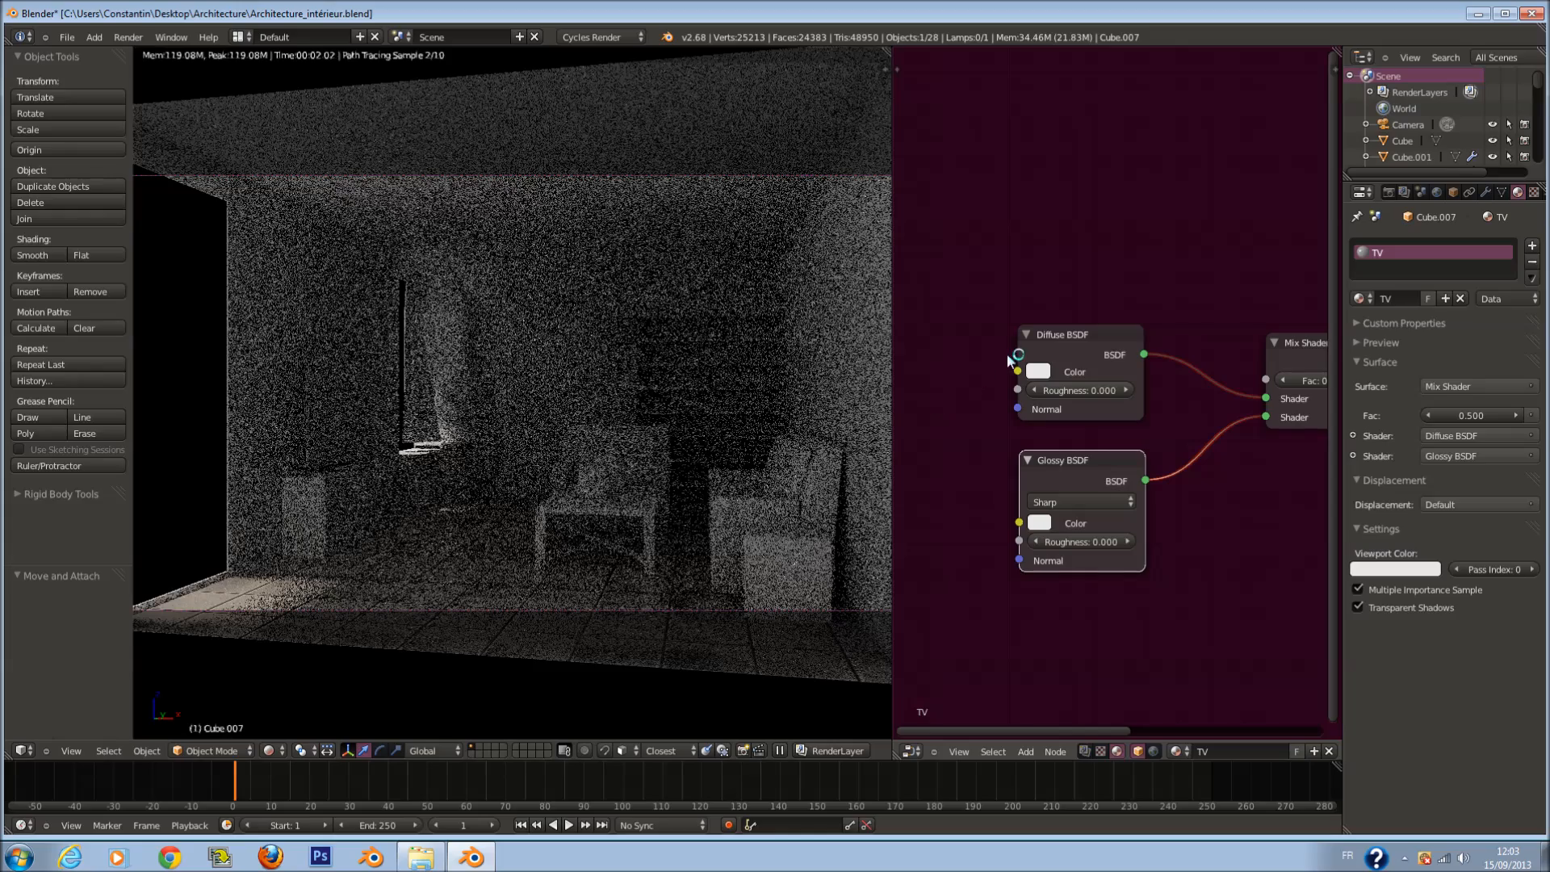
Step: Set the TV material's Diffuse BSDF color to black and save the file
click(1042, 370)
drag(1174, 233, 1178, 269)
key(ctrl+s)
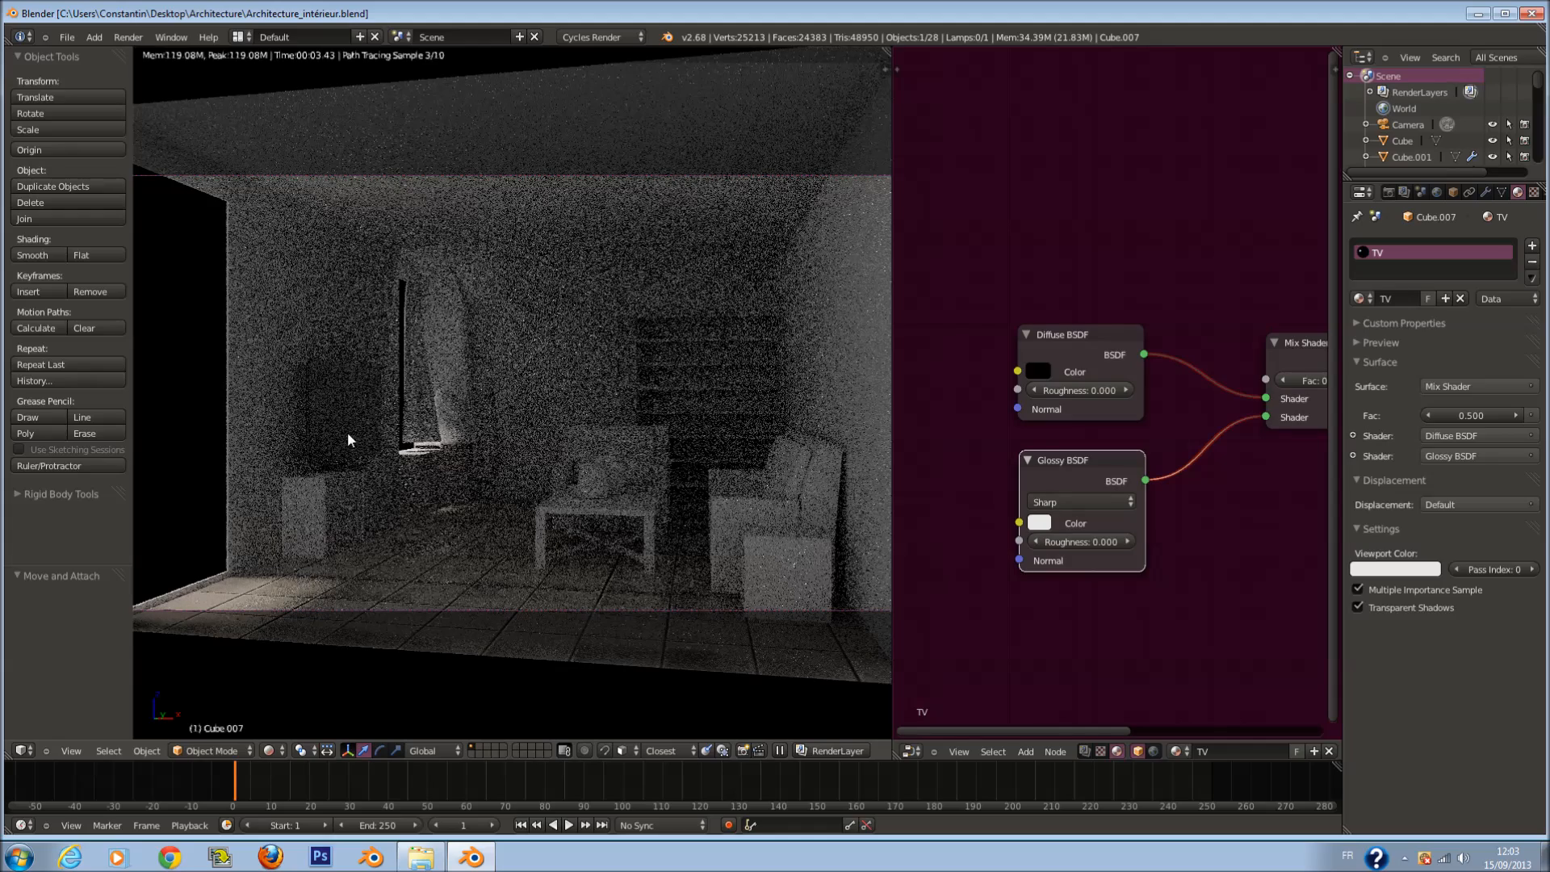
Step: Add a Fresnel node above the Diffuse BSDF and link its Fac output to the Mix Shader's Fac
scroll(1046, 339, up, 3)
key(shift+a)
mouse_move(1058, 343)
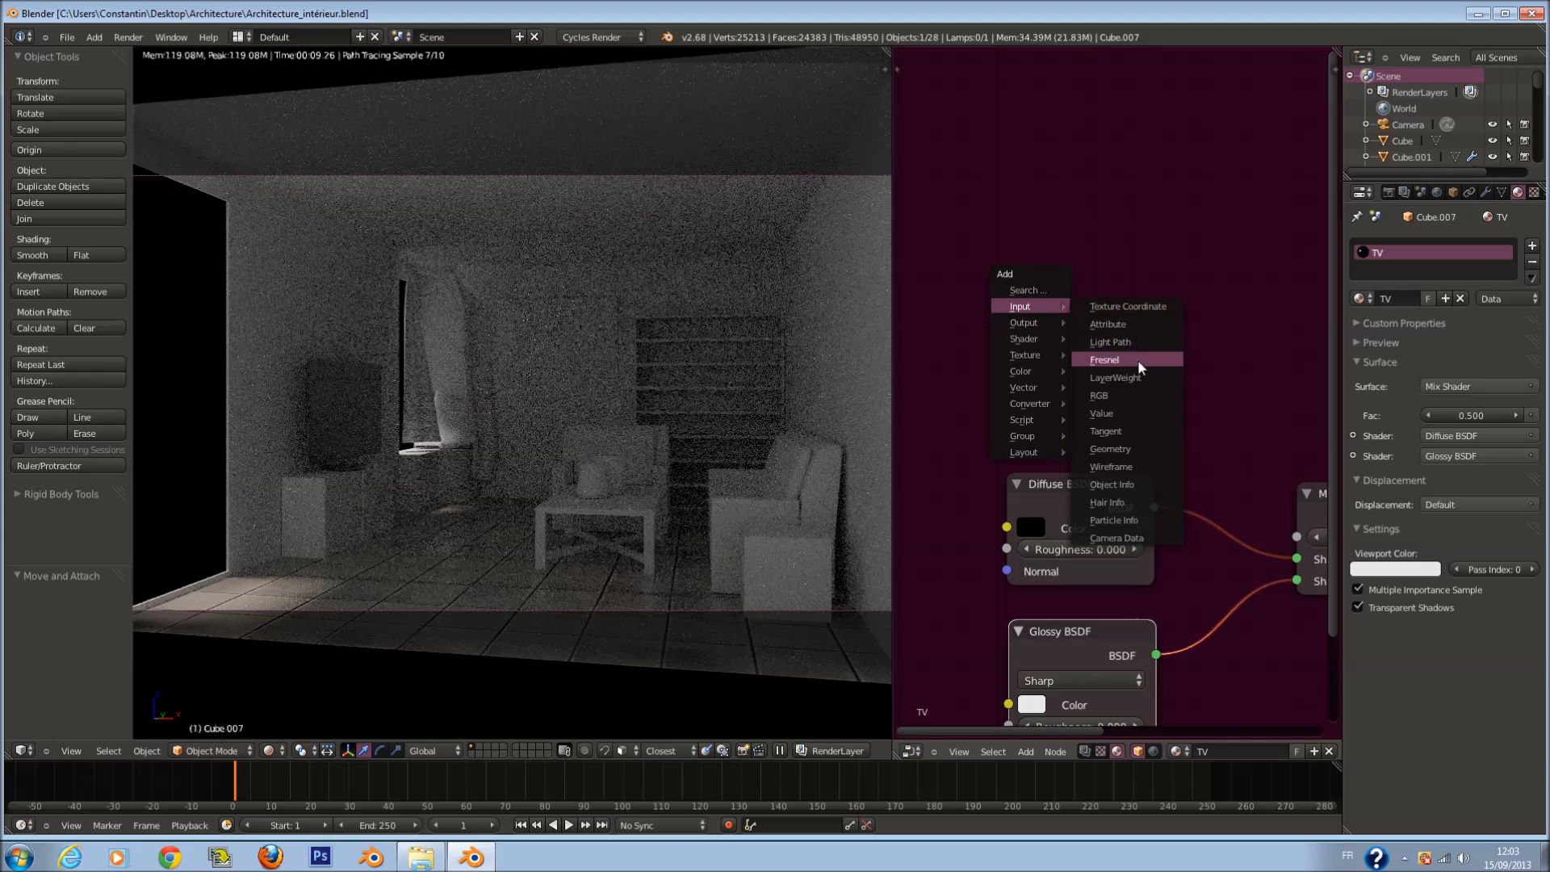
click(1140, 360)
click(1169, 437)
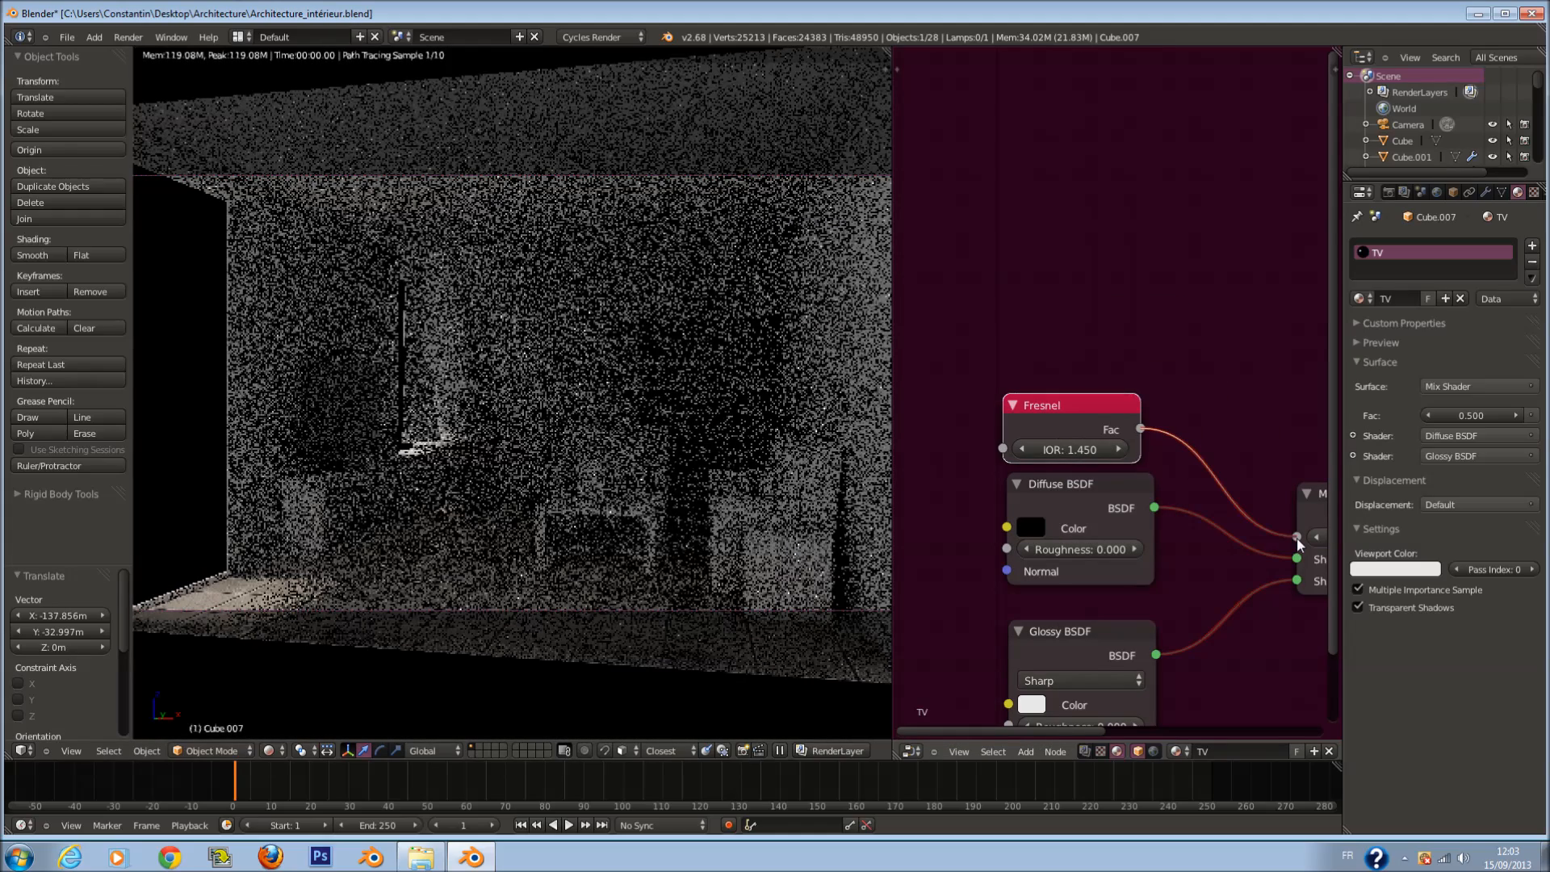
drag(1298, 544, 1297, 538)
drag(1066, 417, 1076, 394)
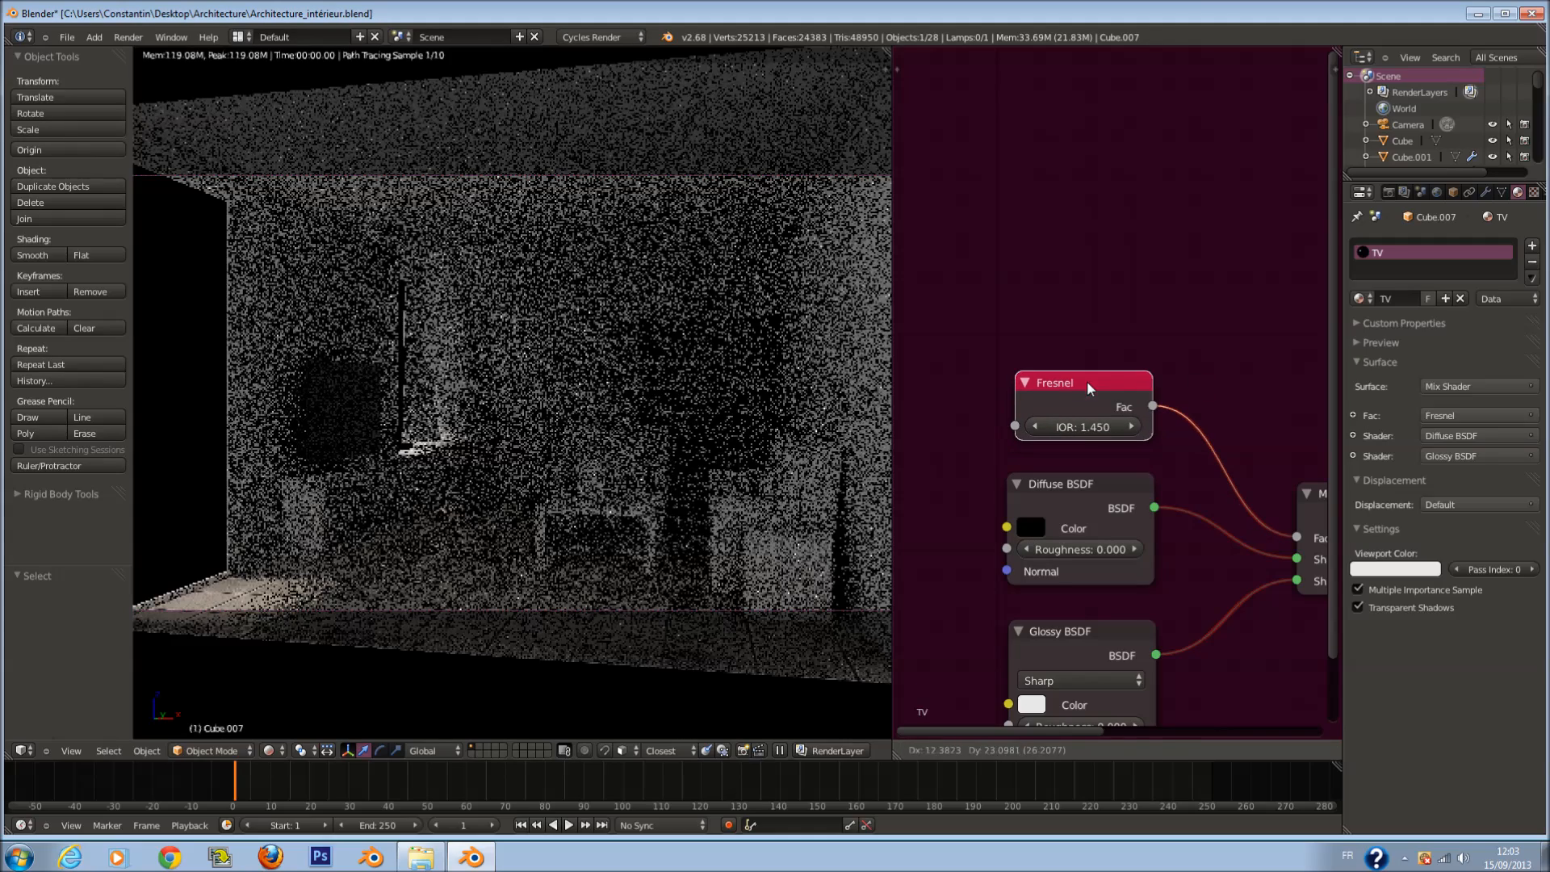
scroll(1174, 488, down, 1)
scroll(1155, 497, down, 3)
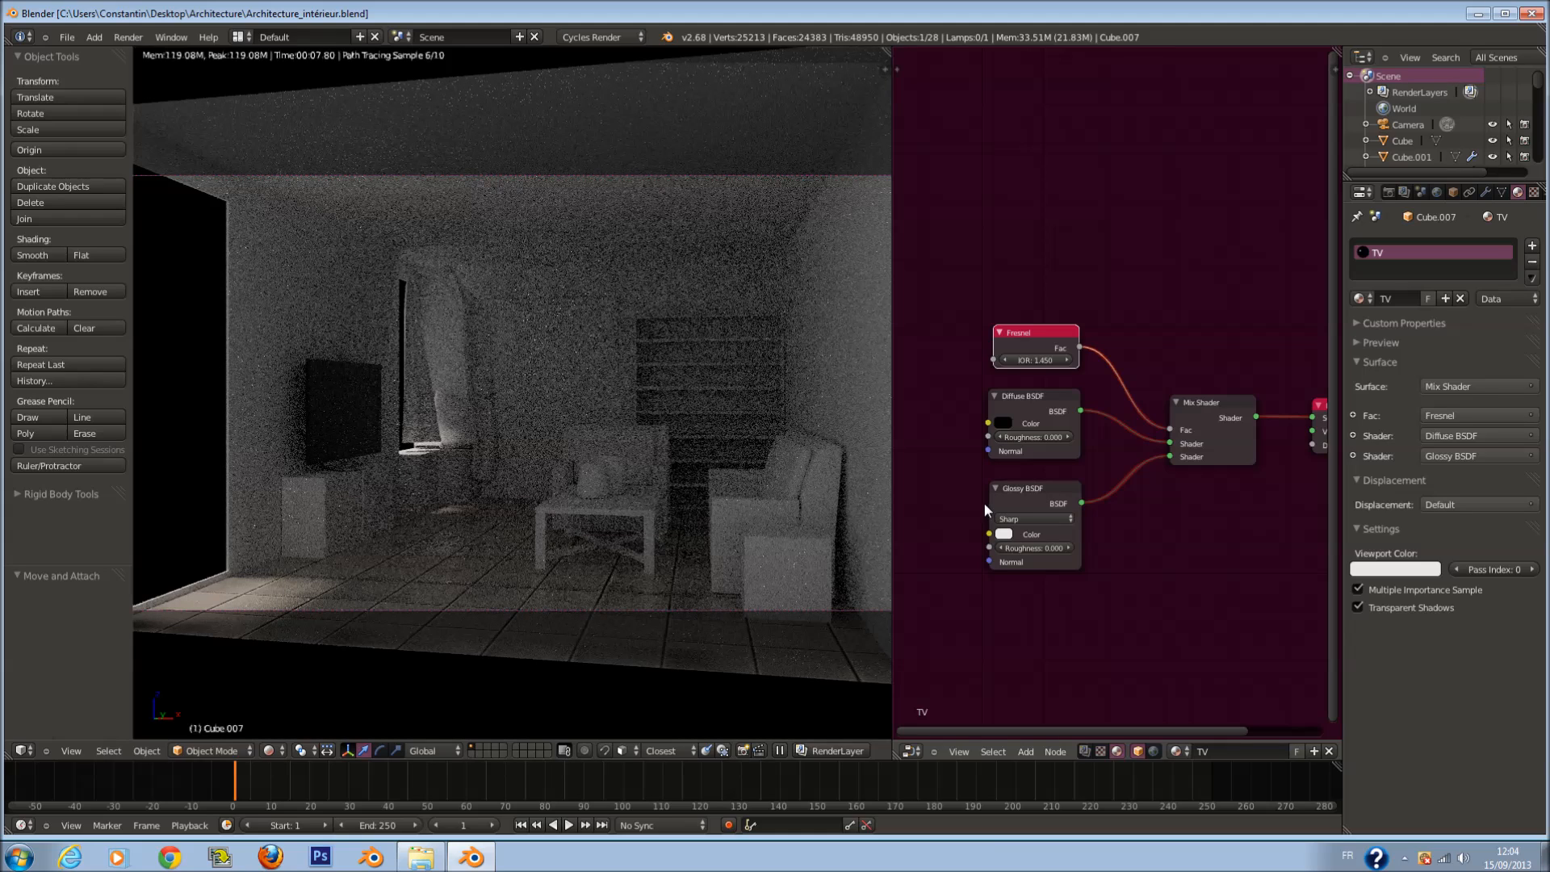
Step: Select the room's Murs material and darken its Diffuse BSDF color to grey
right_click(845, 360)
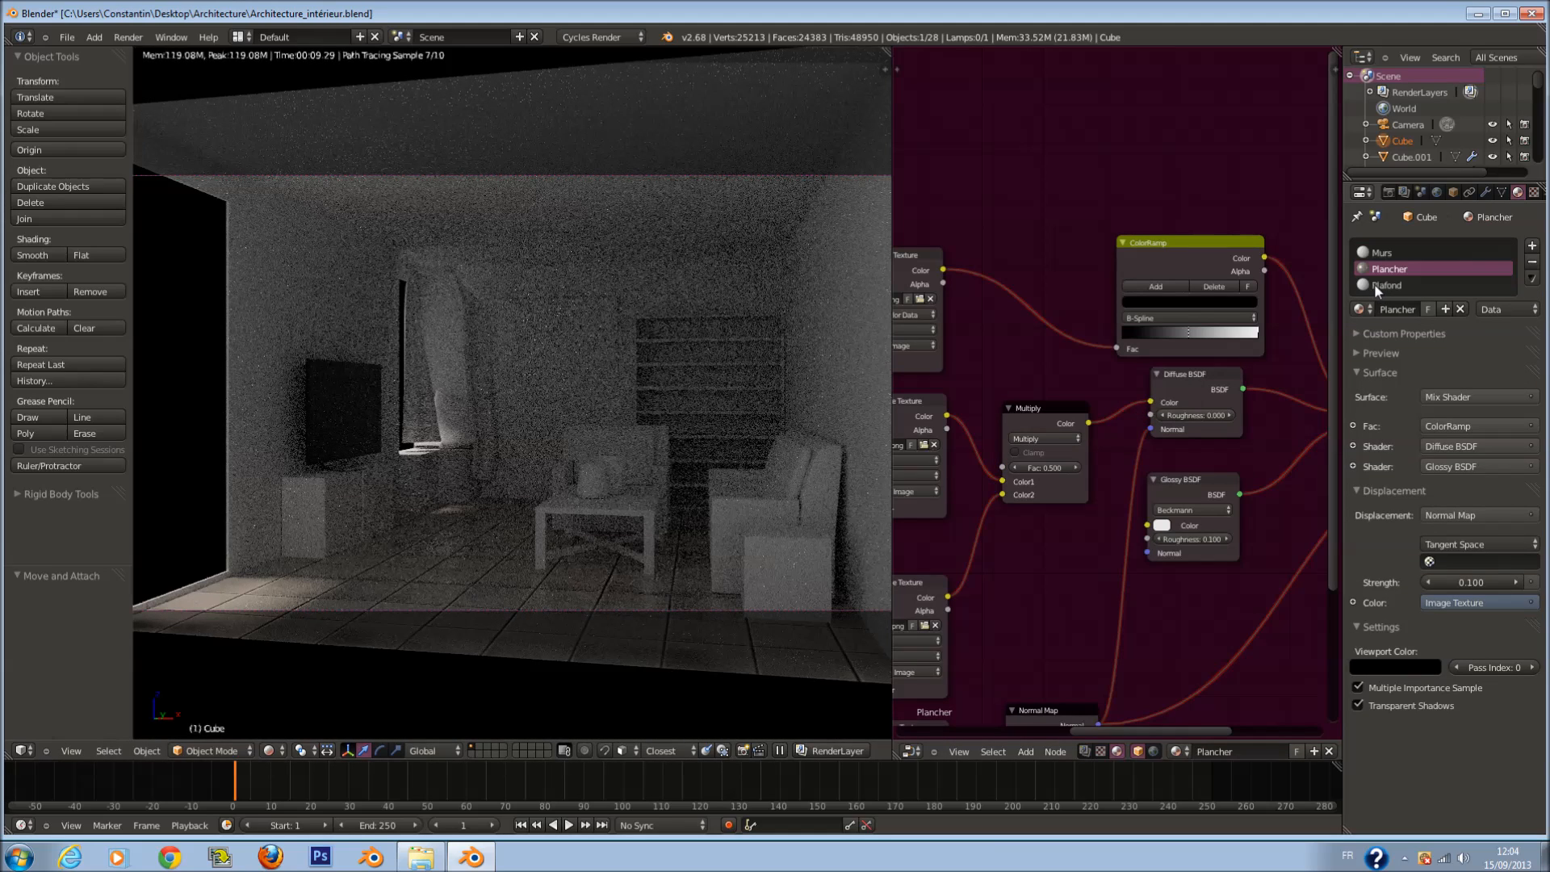
click(1391, 259)
click(985, 430)
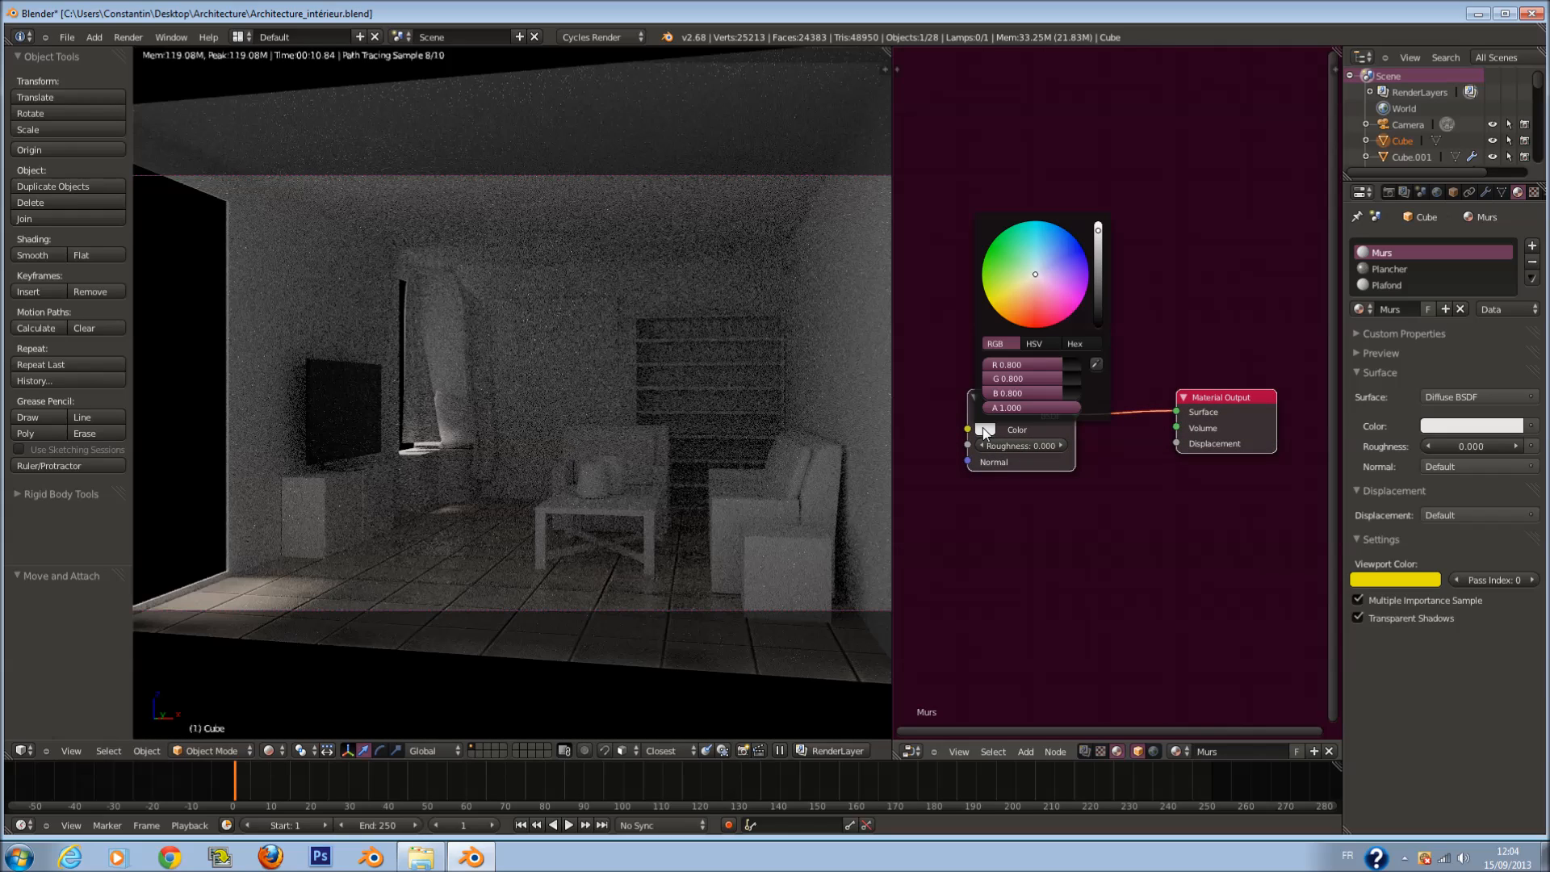
click(1096, 271)
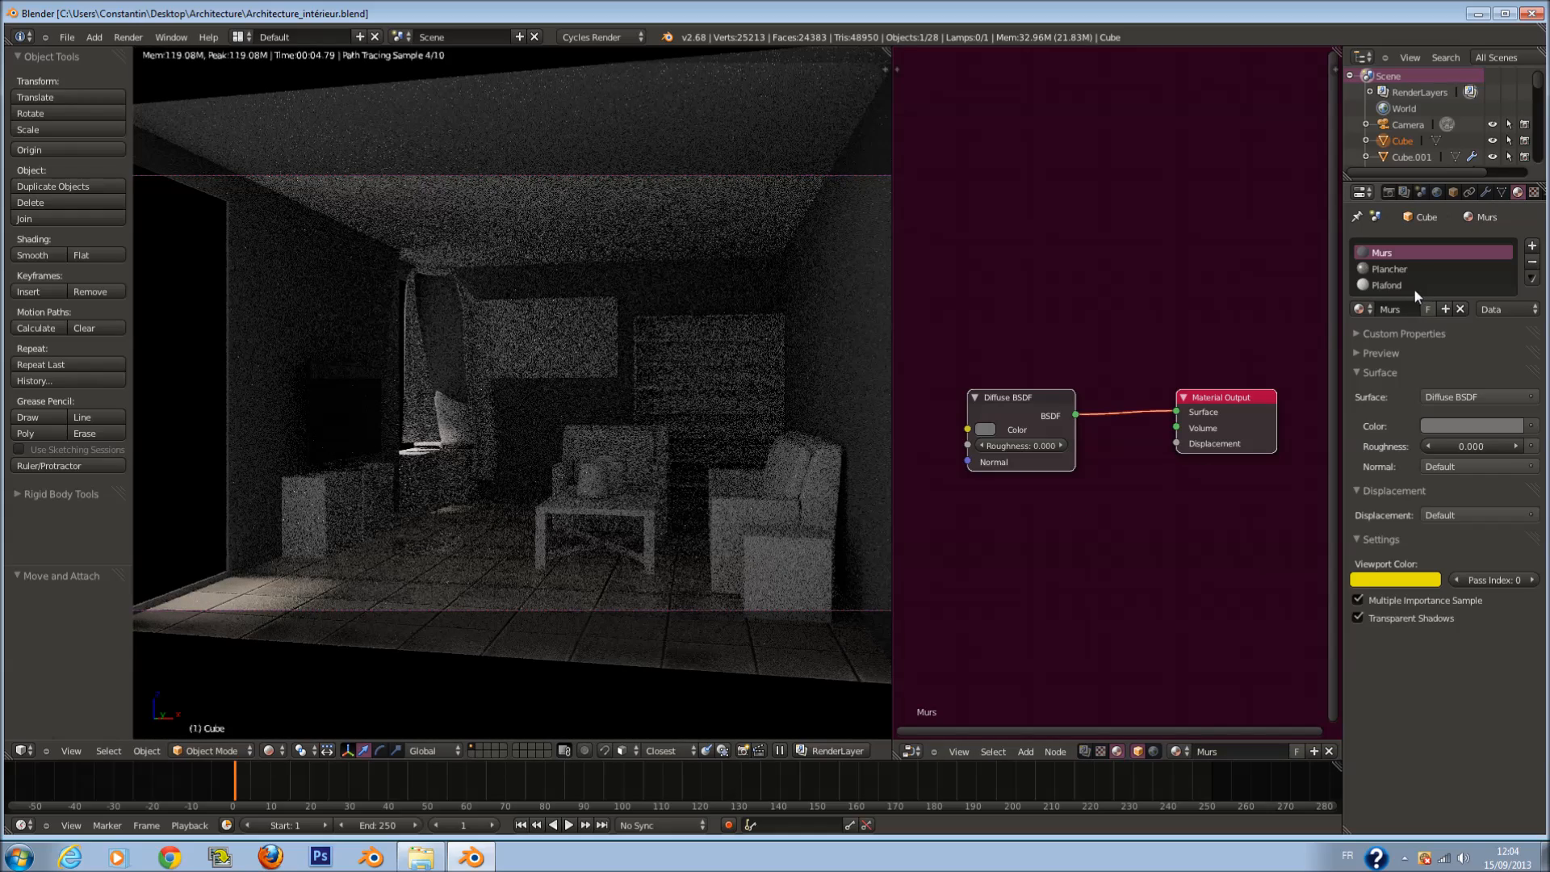
Step: Move the Murs Diffuse BSDF away from the Material Output and insert a Mix Shader on the link between them
scroll(1137, 397, down, 3)
middle_drag(1038, 406, 1087, 416)
drag(1074, 418, 934, 418)
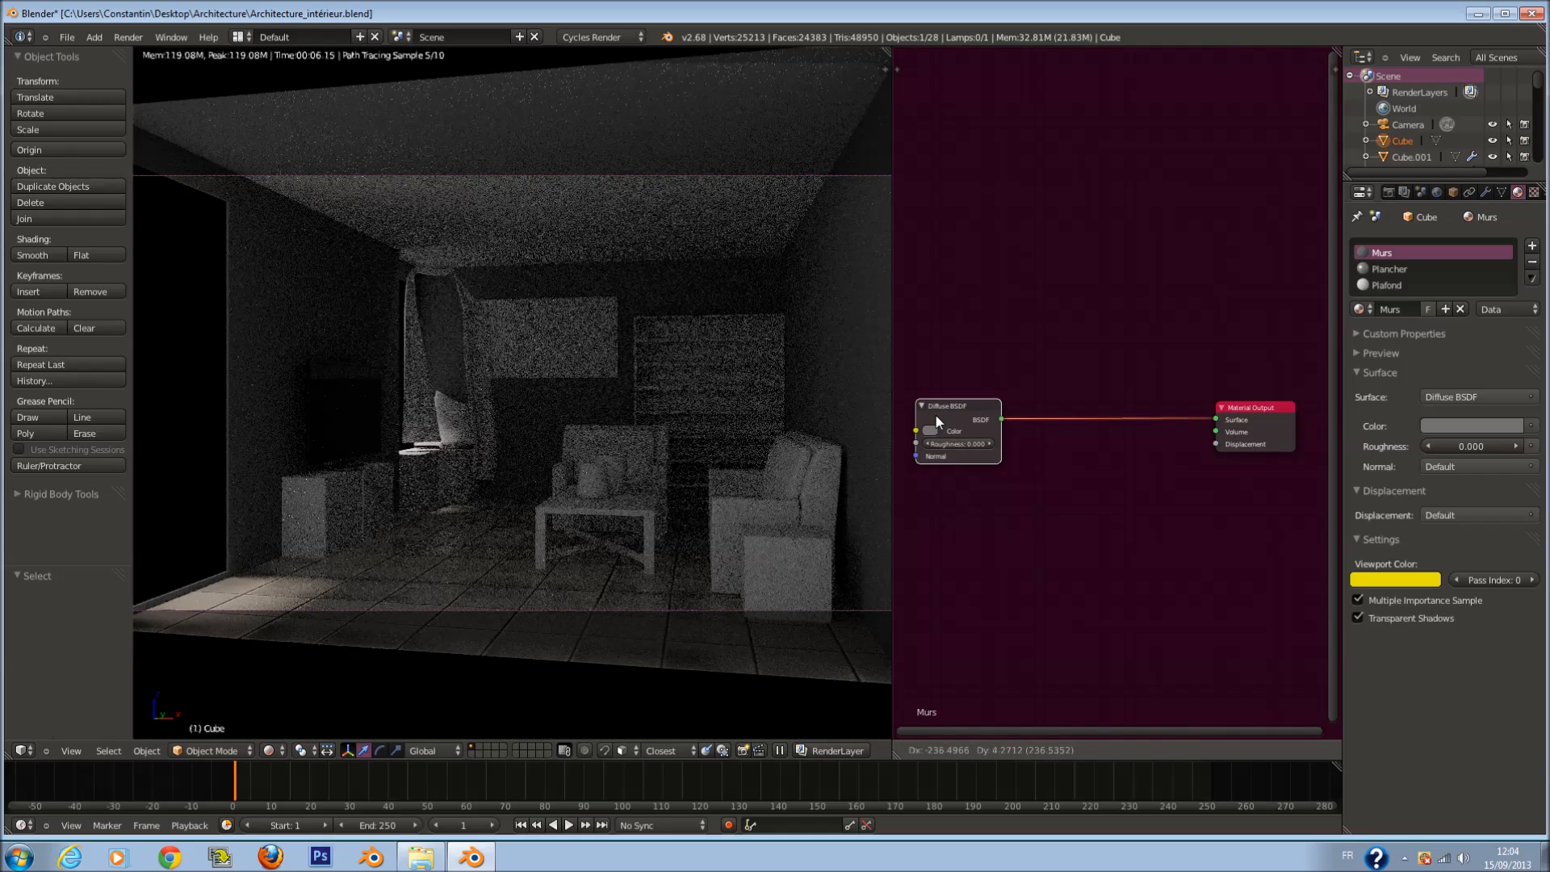
key(shift+a)
mouse_move(1005, 525)
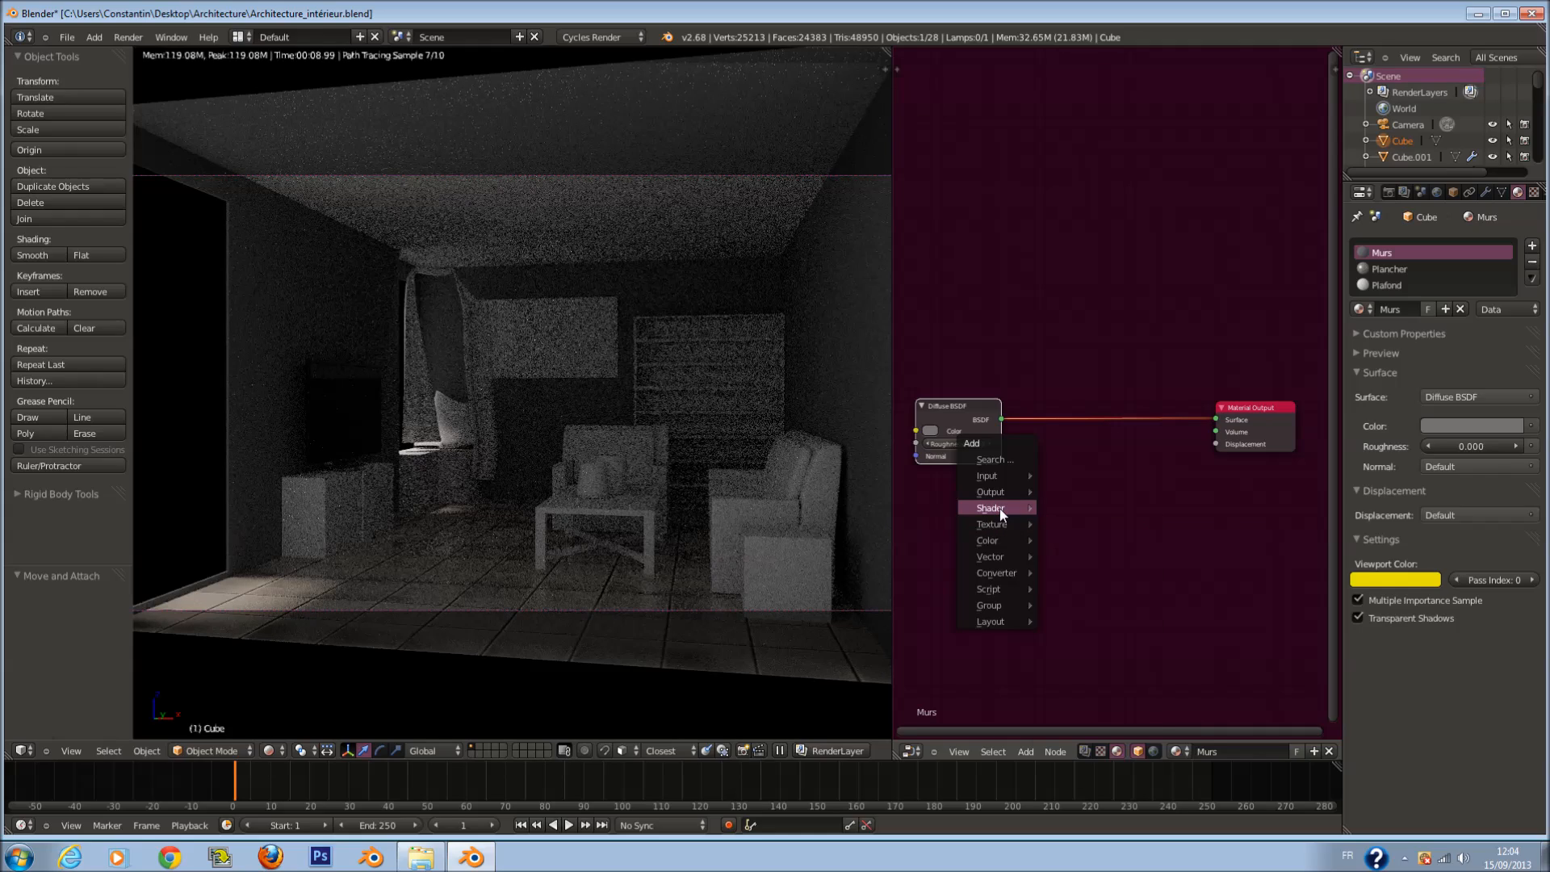
click(1082, 508)
click(1069, 454)
Step: Add a Glossy BSDF below the Murs Diffuse BSDF, with roughness 1.0 and GGX distribution
scroll(1068, 454, up, 1)
key(shift+a)
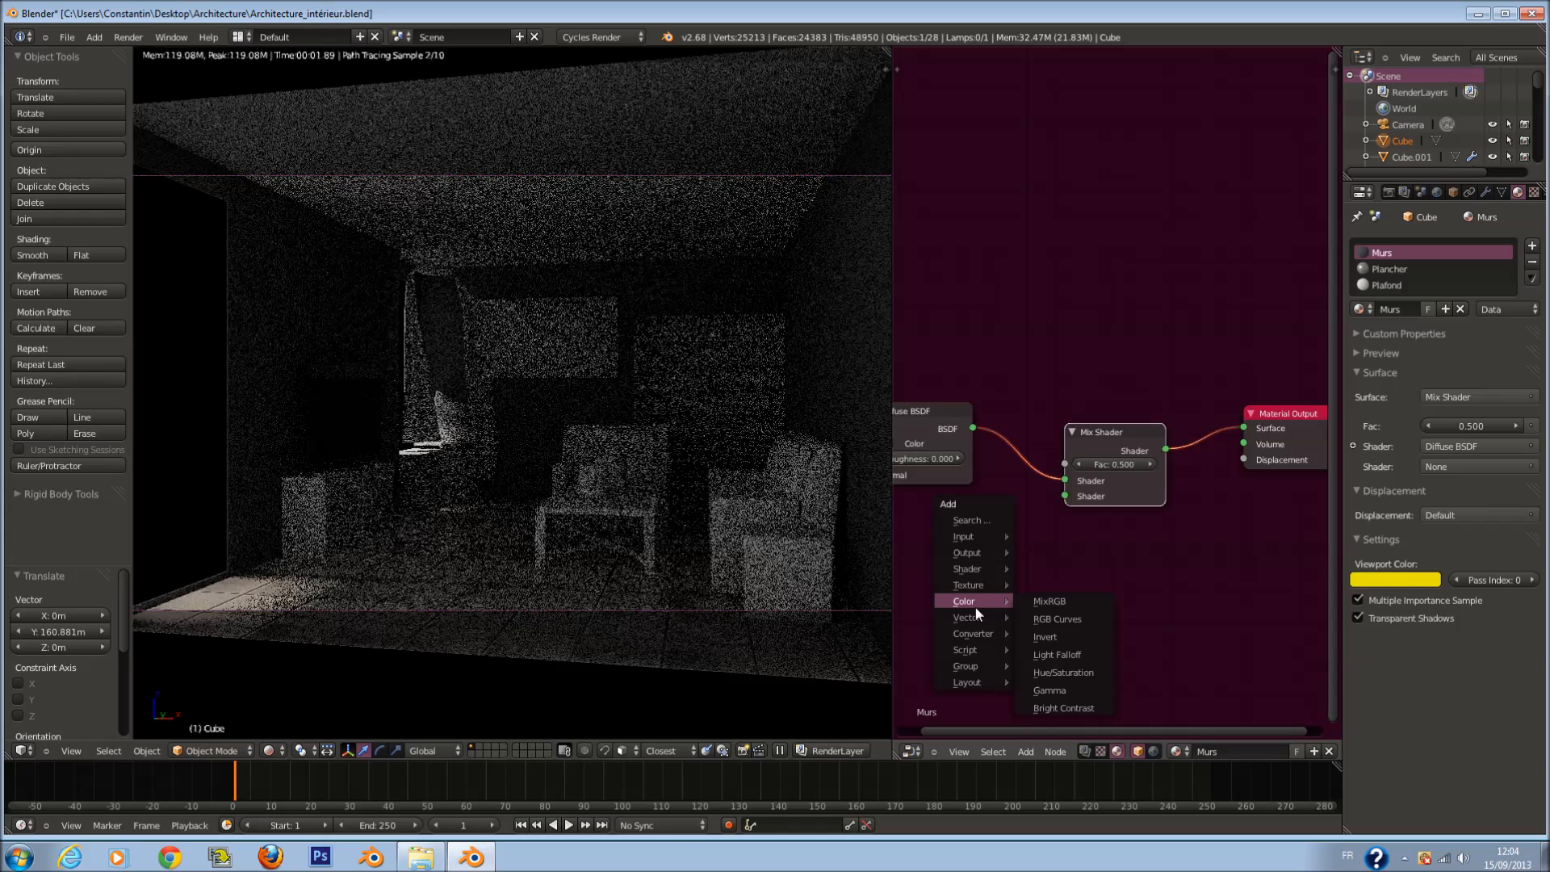
mouse_move(977, 569)
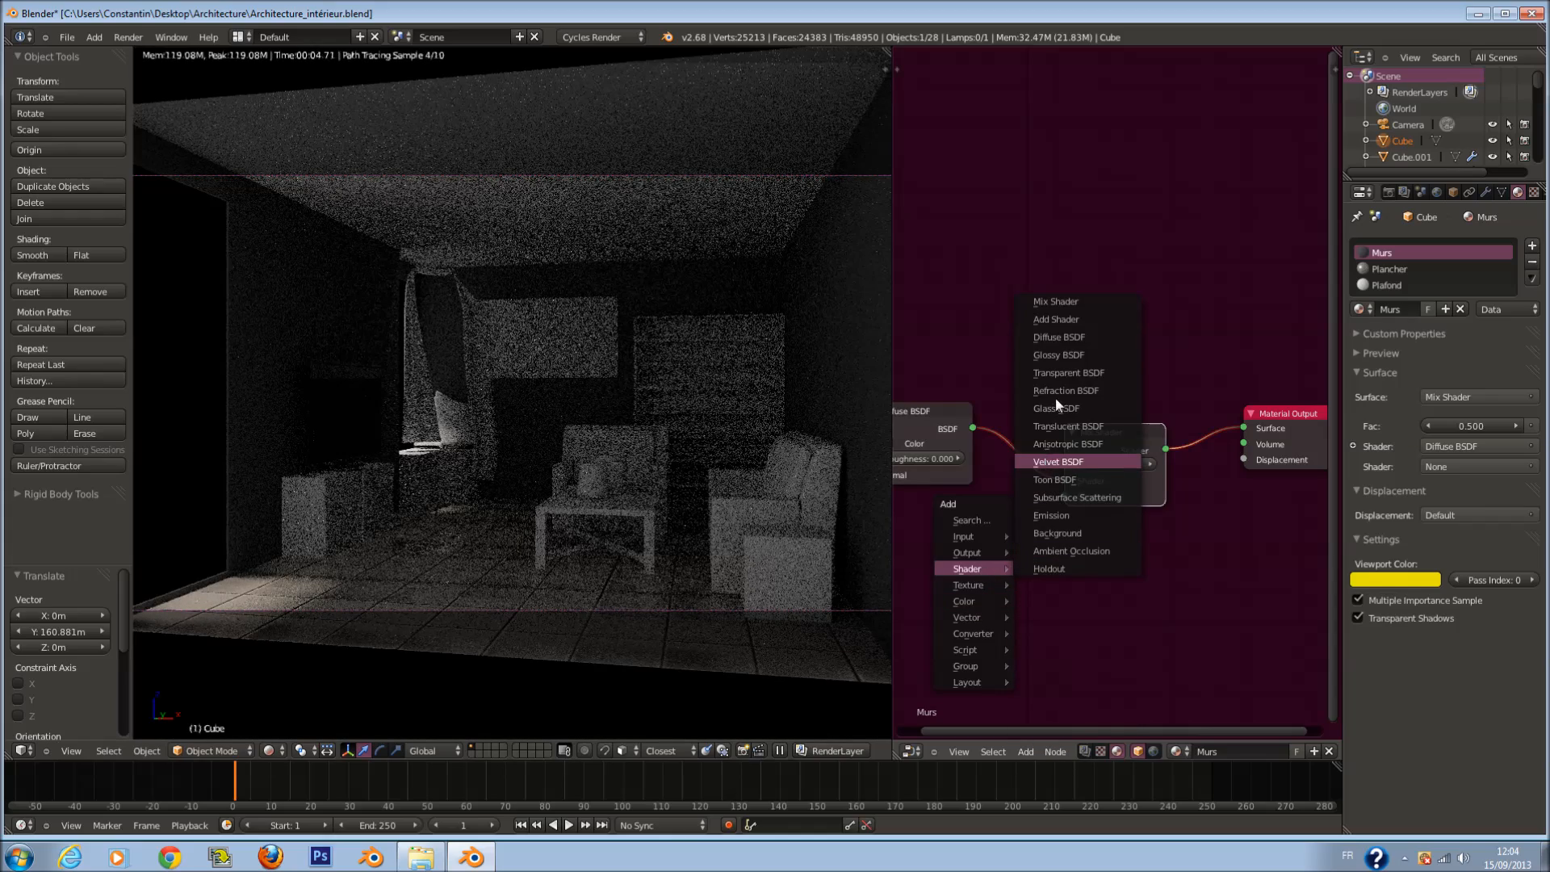
click(1067, 358)
click(884, 531)
drag(1290, 634, 1306, 636)
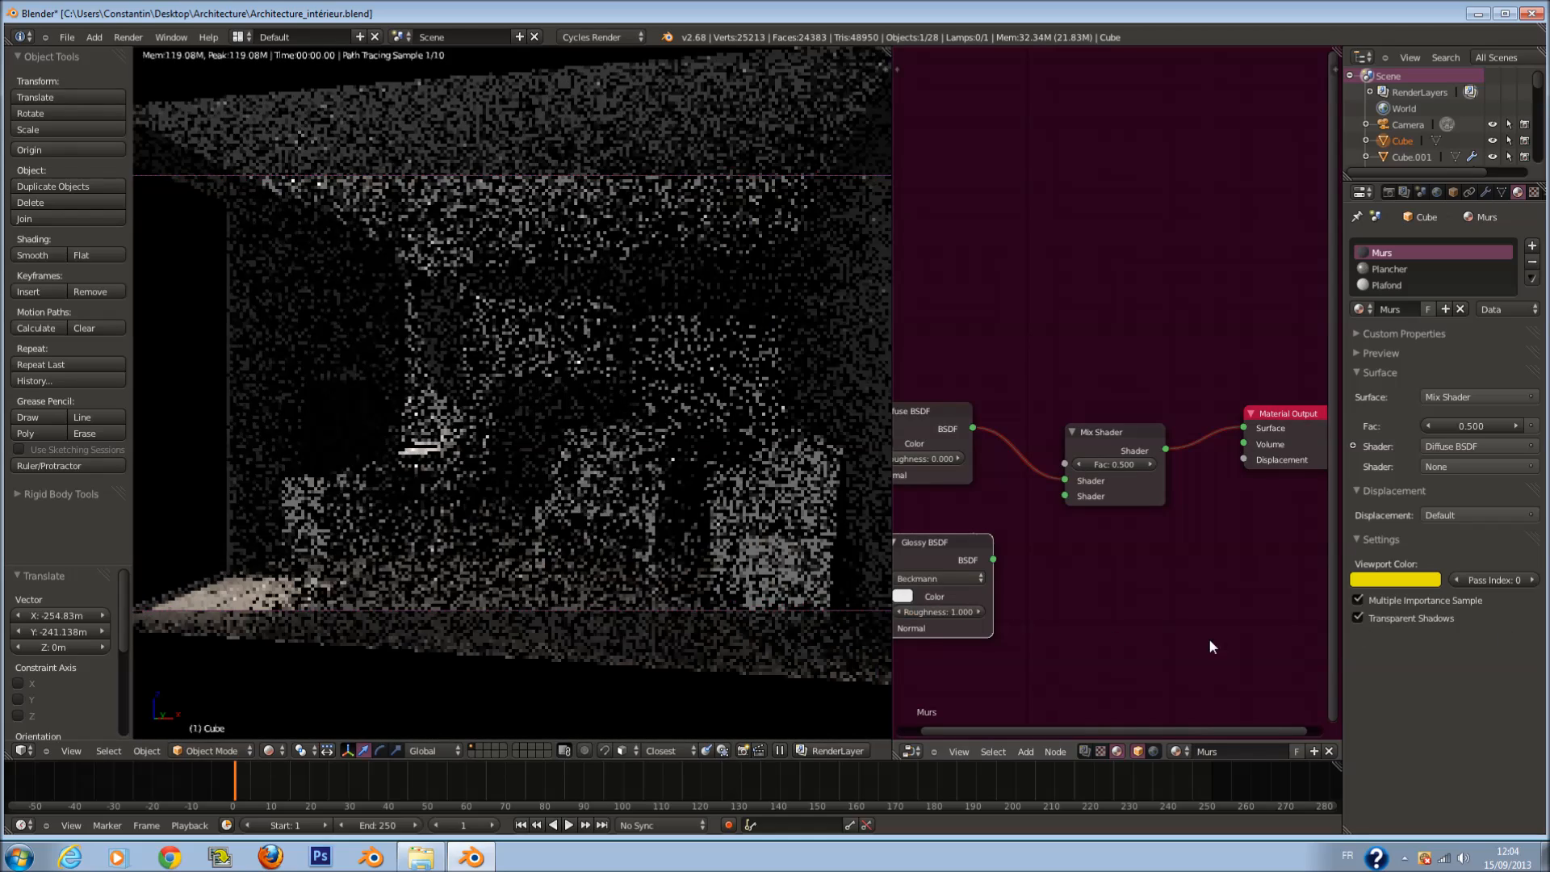
middle_drag(1024, 607, 1119, 595)
click(1040, 567)
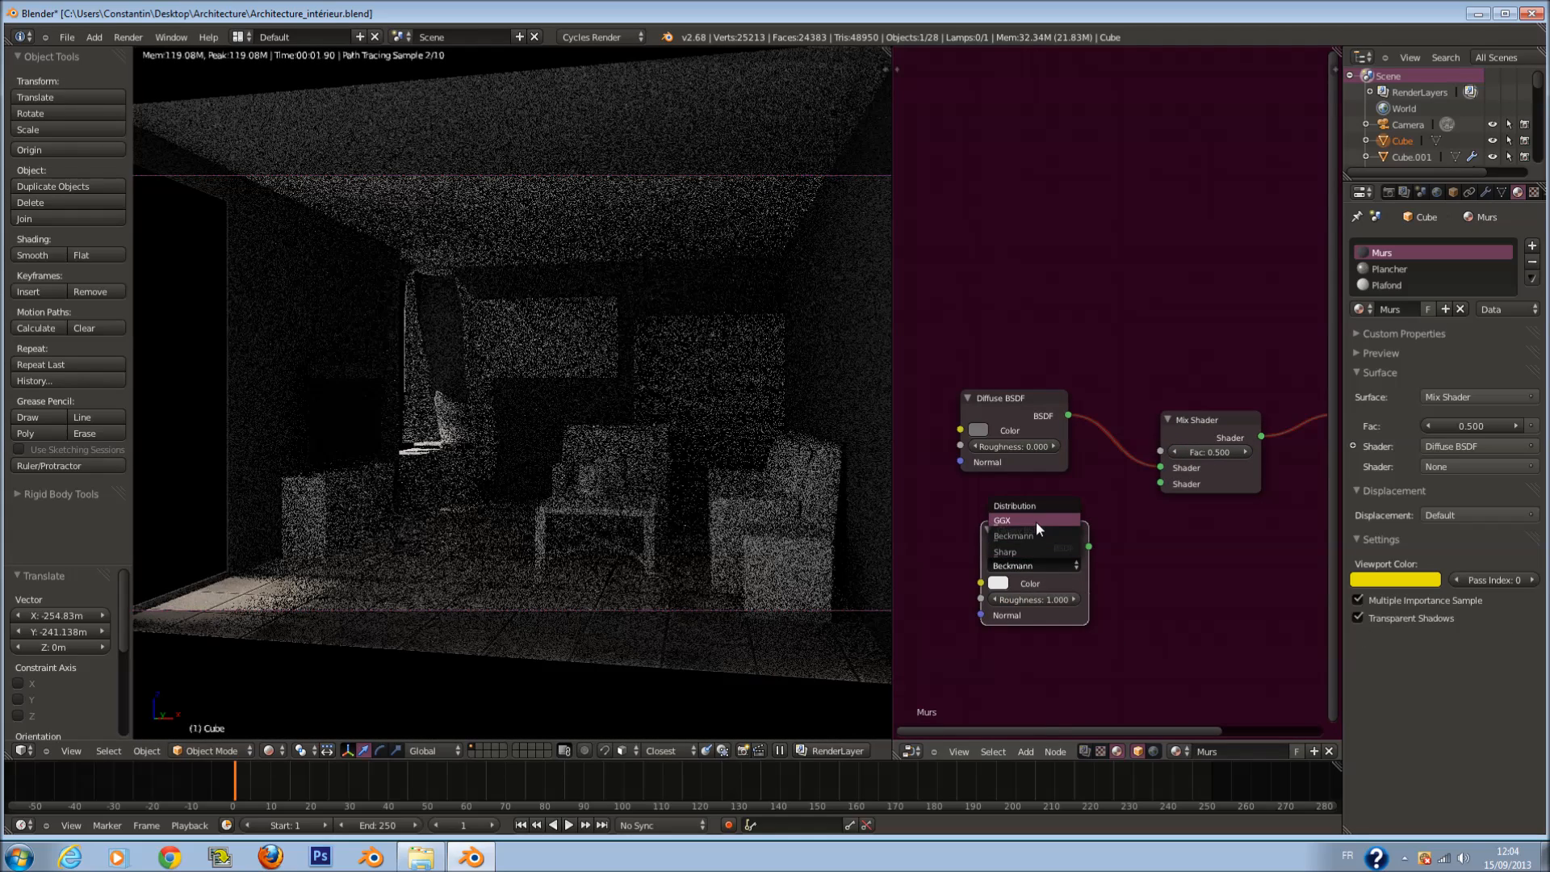
click(1036, 521)
Step: Link the Murs Glossy BSDF to the Mix Shader's second Shader input and set its roughness to 0.9
drag(1088, 547, 1160, 484)
scroll(1084, 536, up, 1)
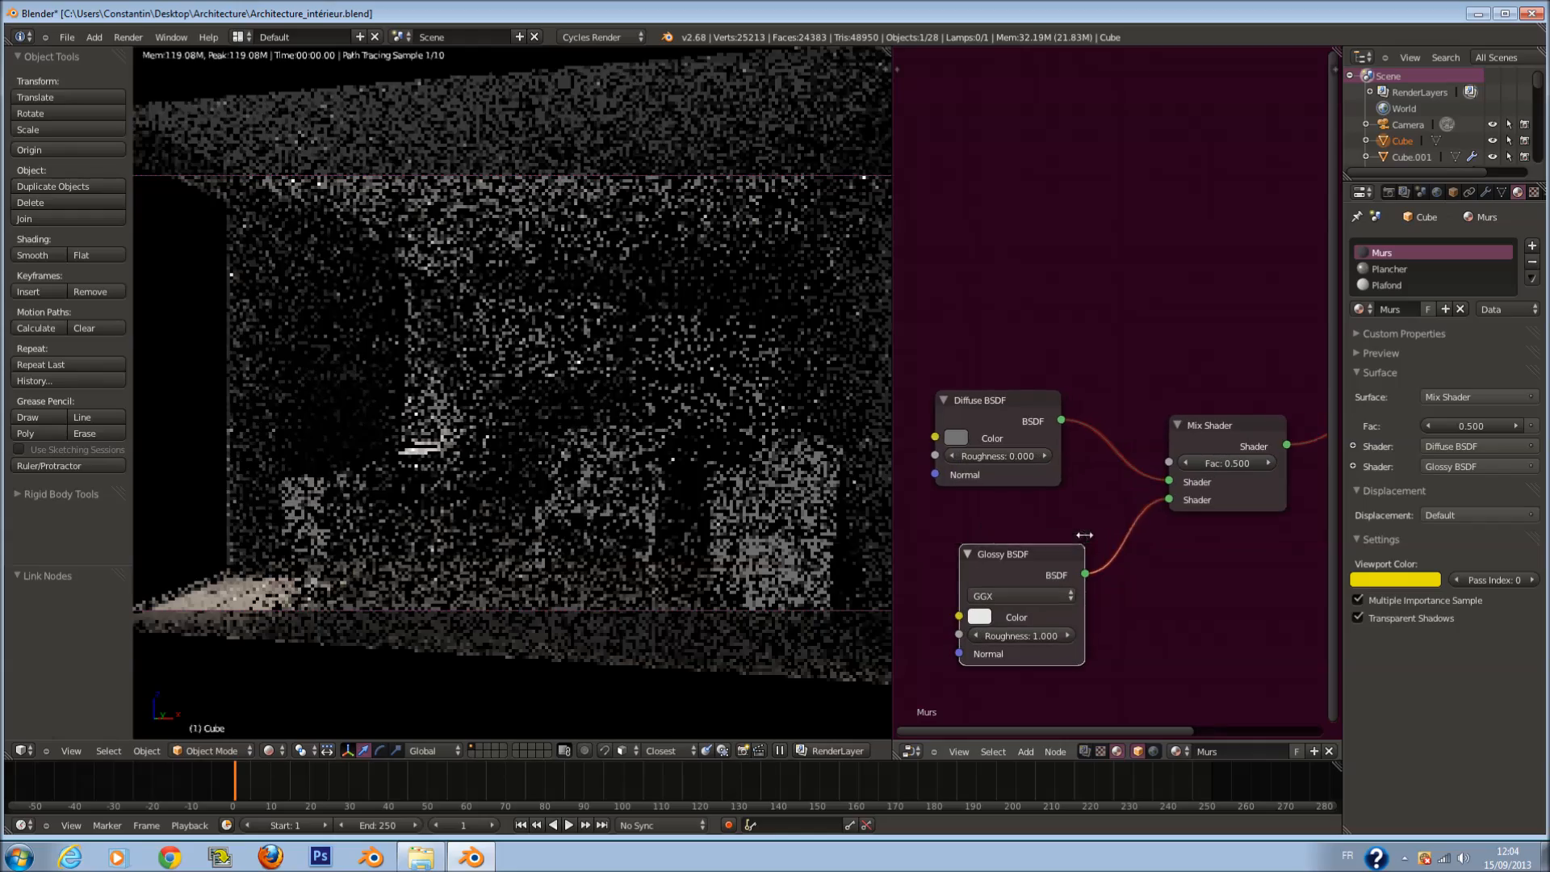
drag(1030, 554, 1017, 538)
click(964, 619)
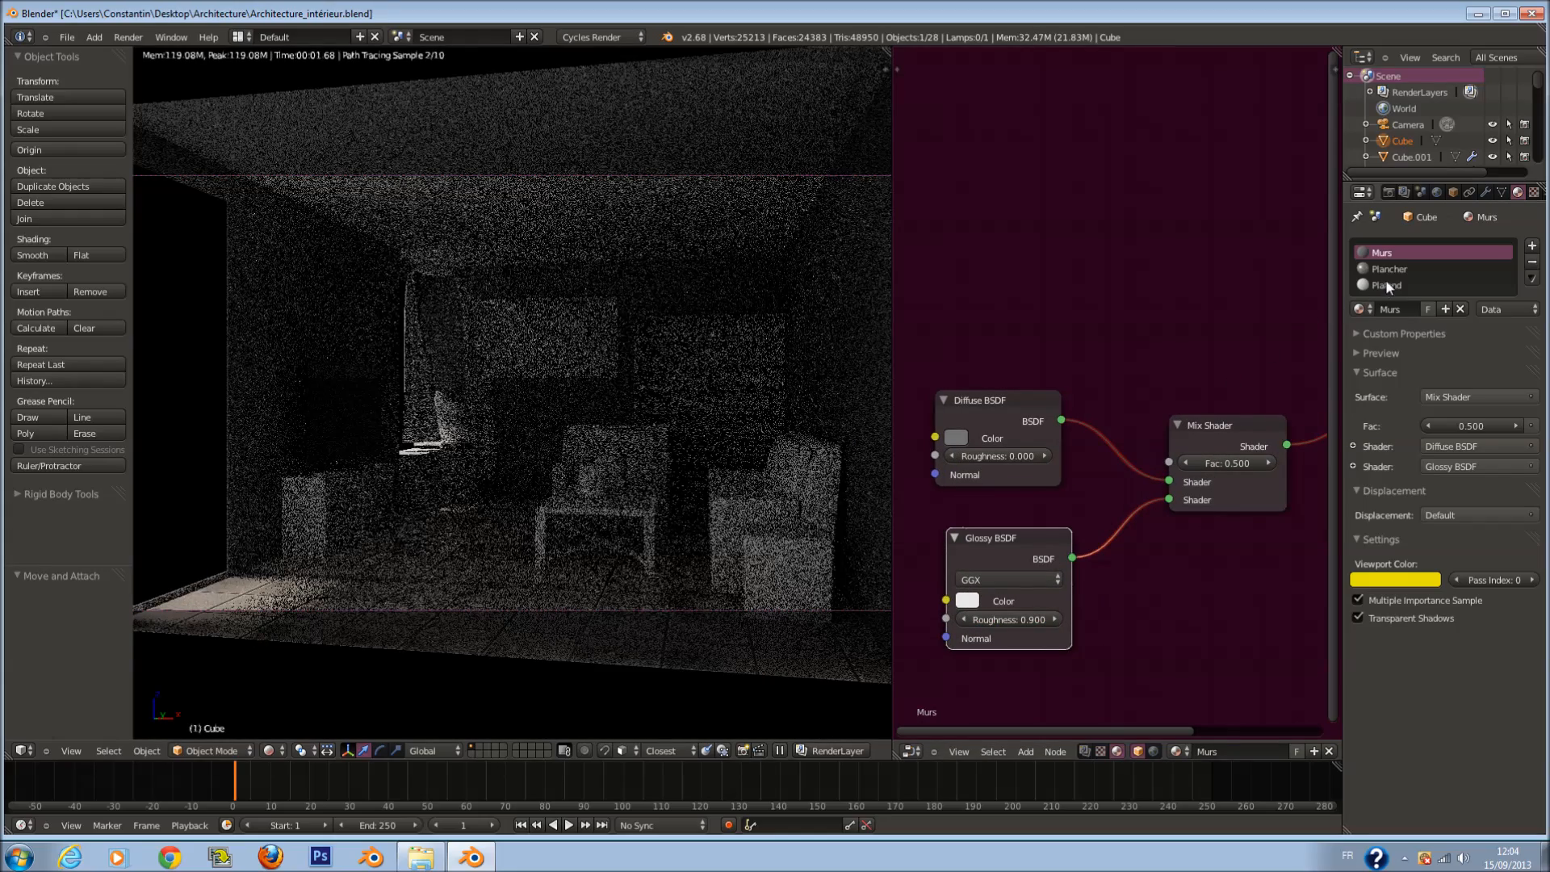
Step: Select the Plafond material and insert a Mix Shader between its Diffuse BSDF and the Material Output
click(1389, 283)
click(912, 398)
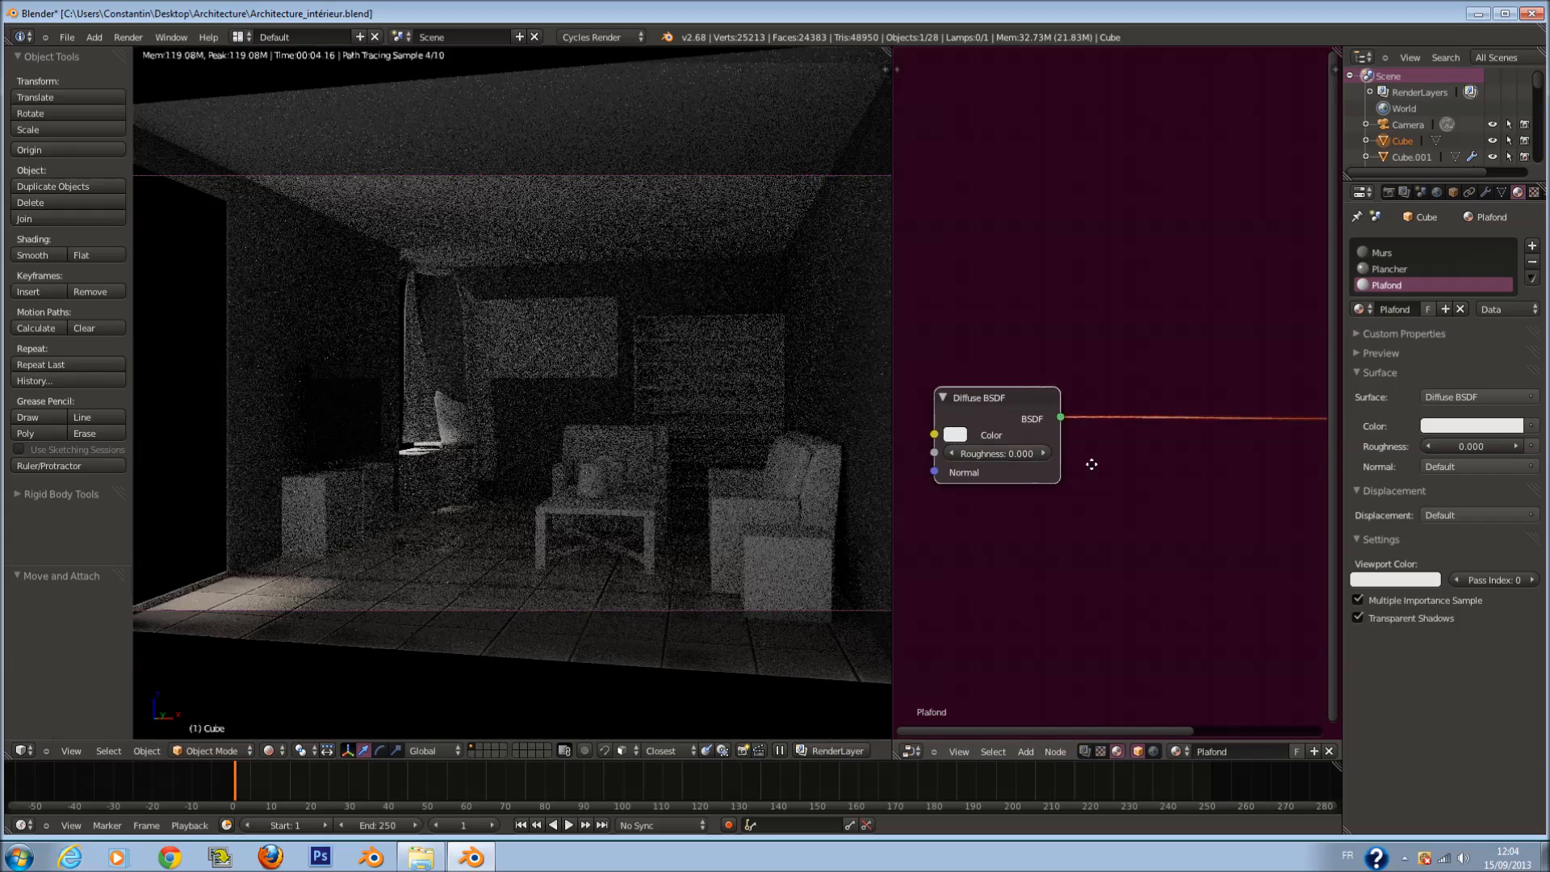
key(shift+a)
mouse_move(1018, 453)
click(1067, 461)
click(1163, 419)
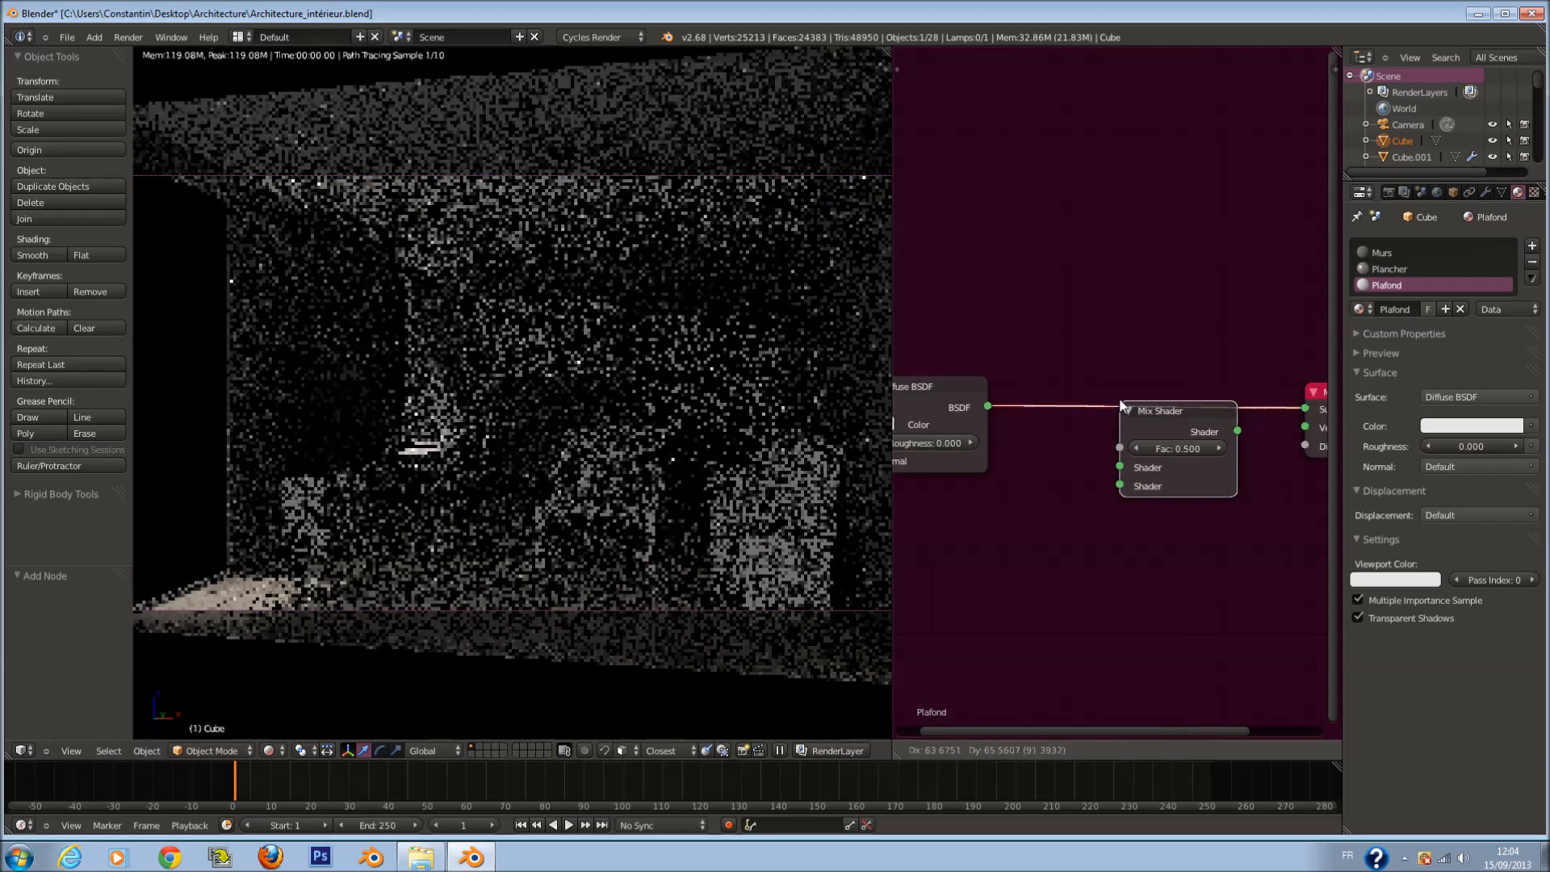
Step: Add a Glossy BSDF below the Plafond Diffuse BSDF and set its distribution to GGX
key(shift+a)
mouse_move(1043, 550)
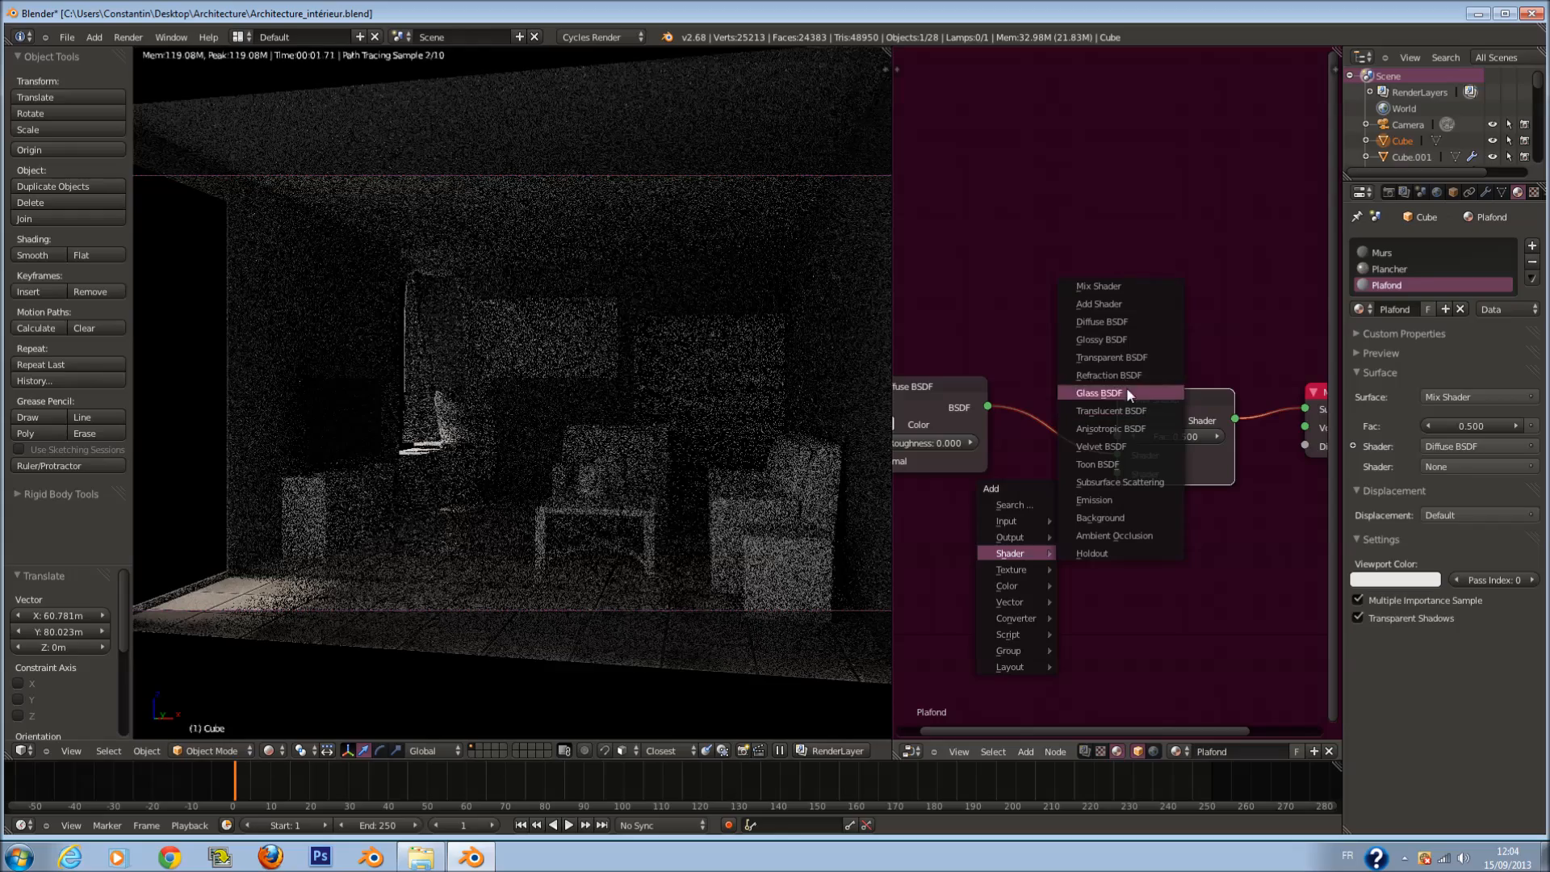
click(1126, 339)
click(882, 526)
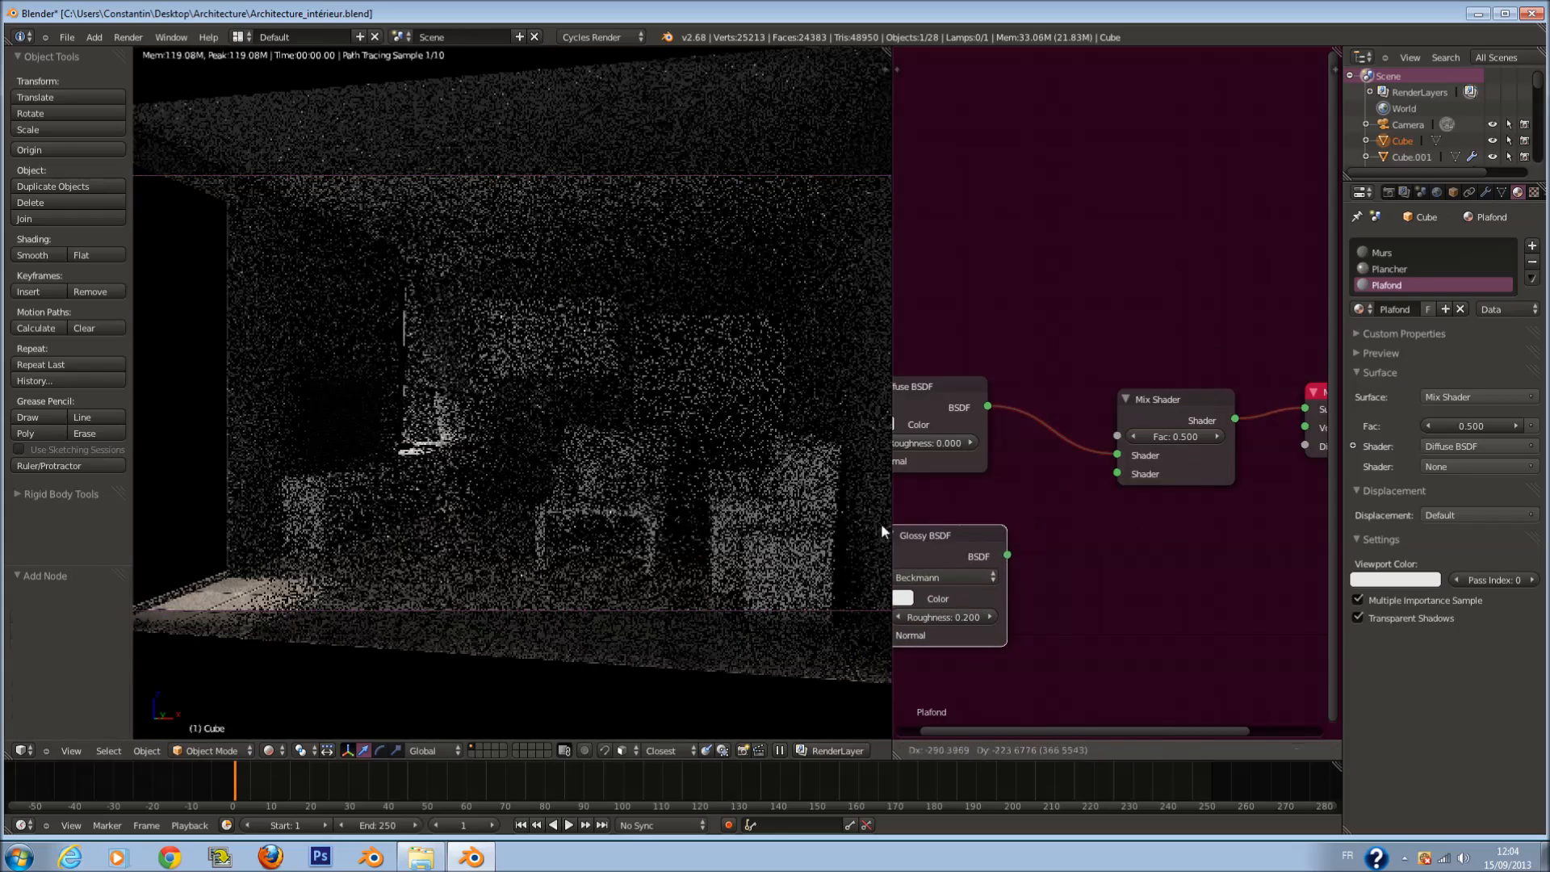
click(947, 576)
click(955, 588)
Step: Set the Plafond Glossy BSDF's roughness to 0.9 and link it to the Mix Shader's second Shader input
drag(923, 622, 1166, 609)
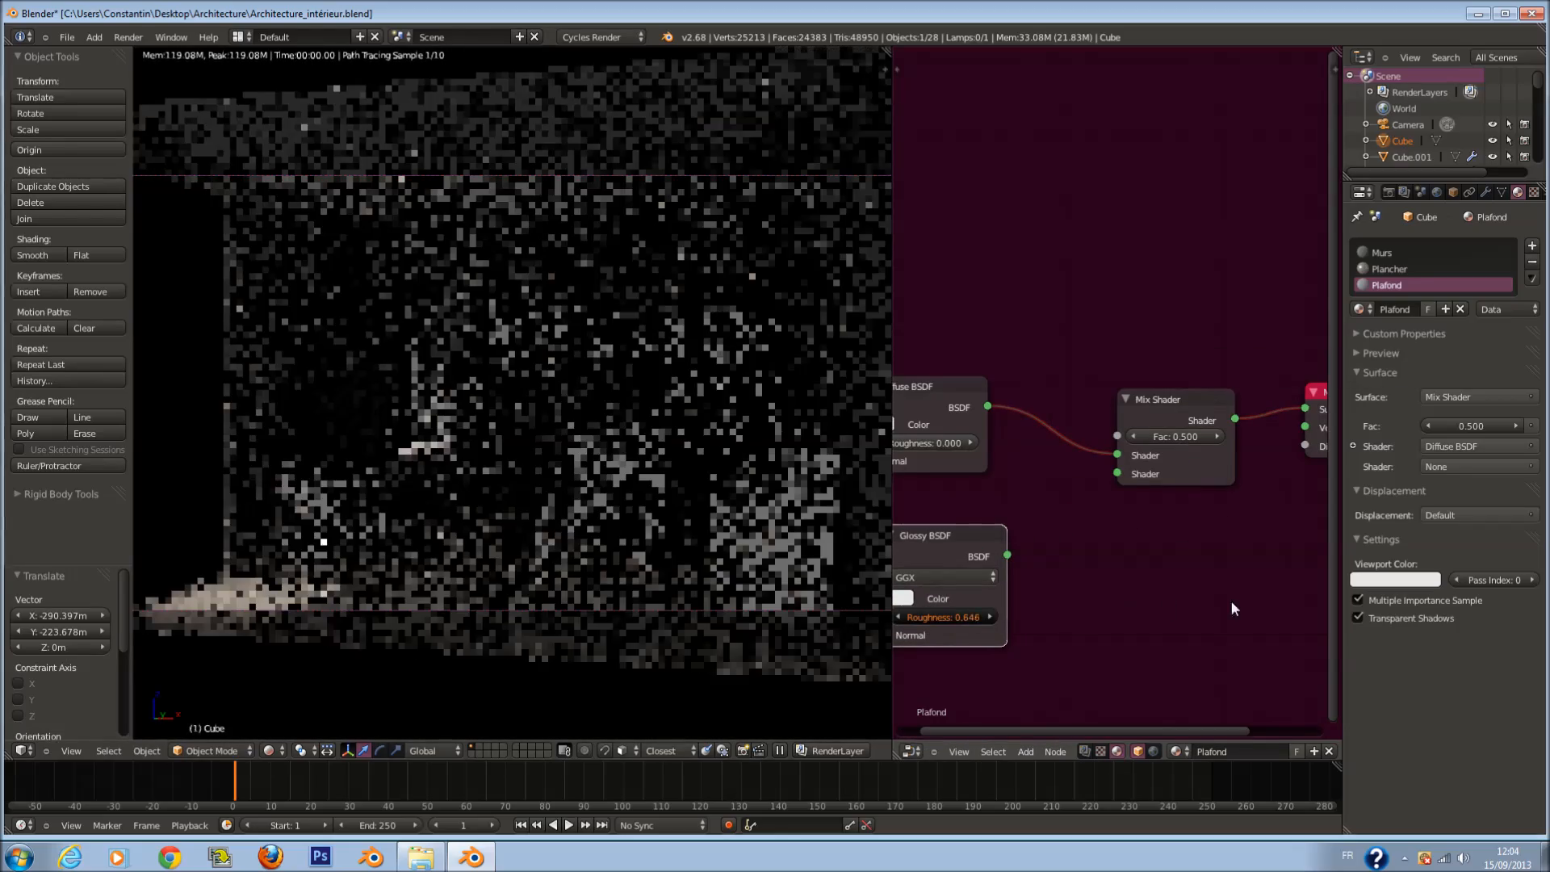
middle_drag(1062, 657, 1119, 641)
click(959, 600)
drag(1062, 538, 1173, 458)
drag(993, 520, 986, 515)
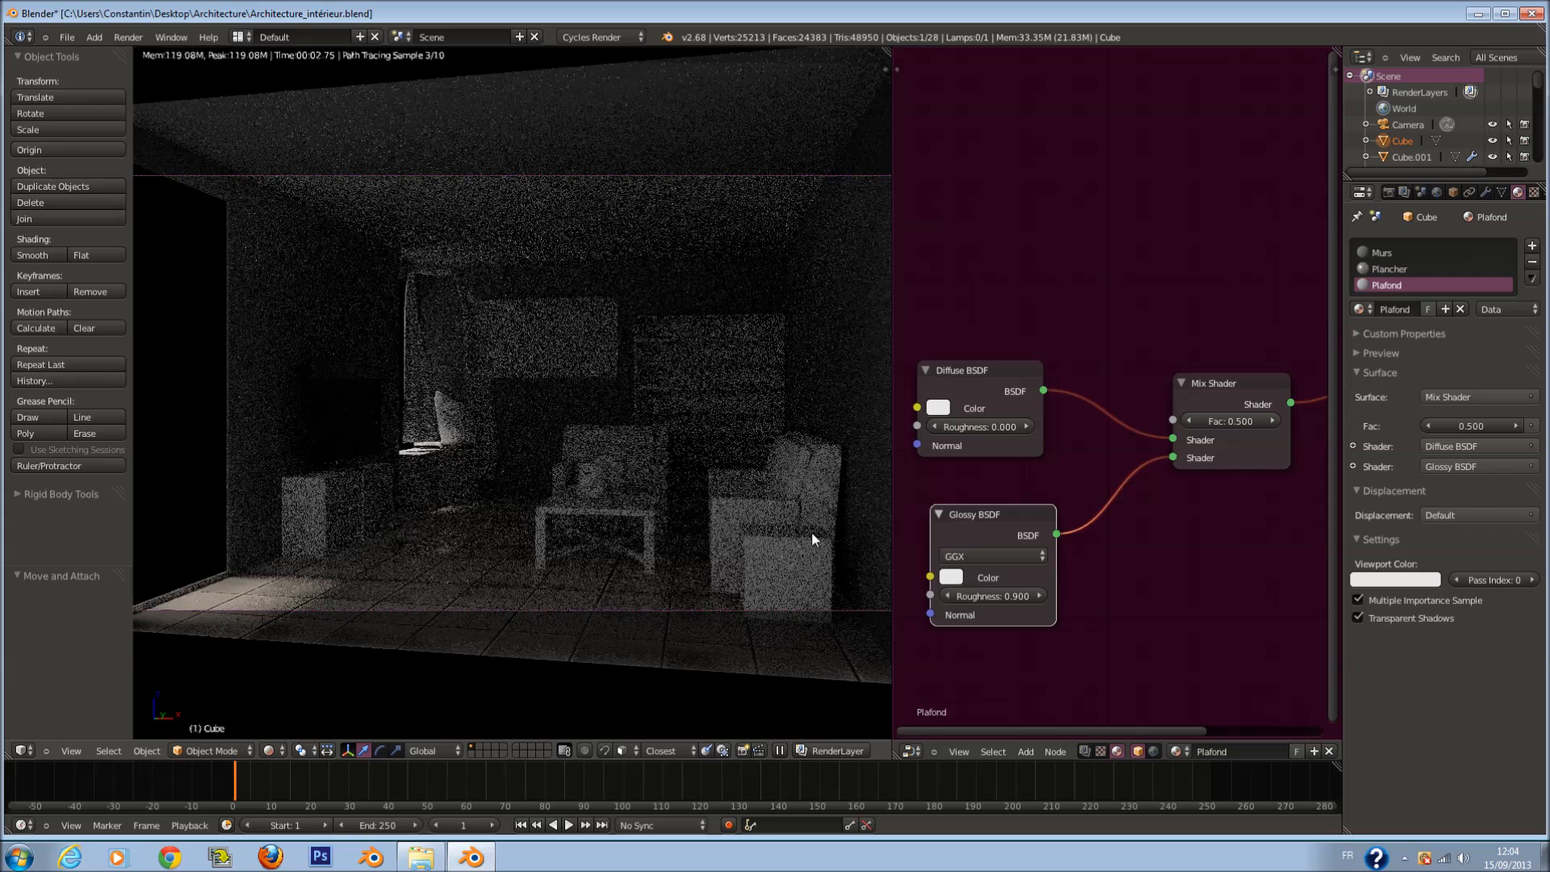
Step: Select the coffee table and insert a Mix Shader between its Diffuse BSDF and the Material Output
alt+right_click(705, 550)
click(648, 526)
middle_drag(1151, 427, 1029, 431)
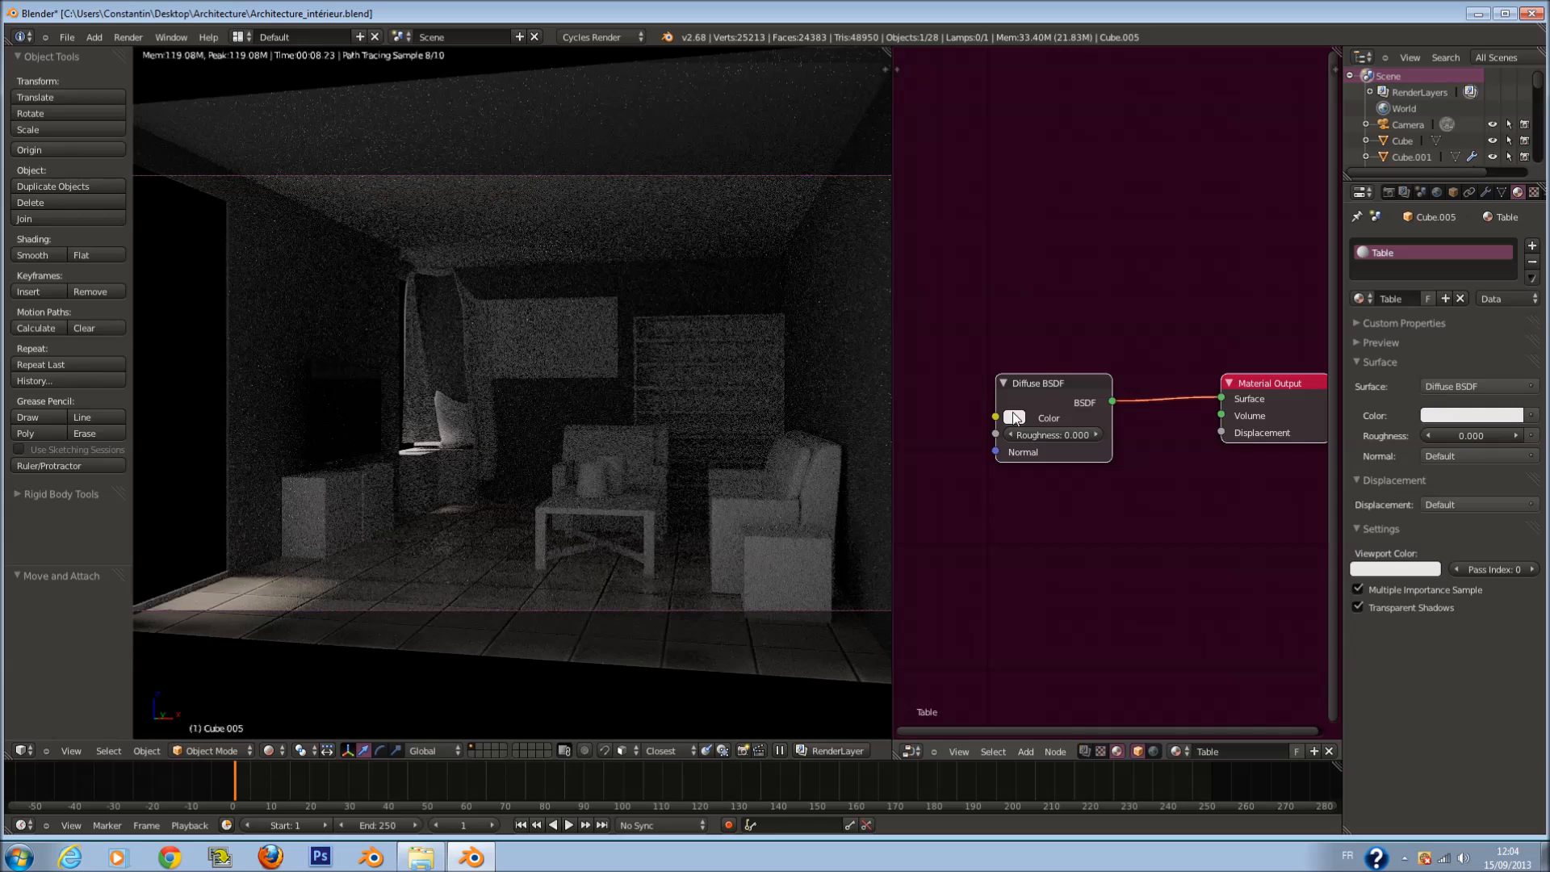
drag(1040, 393, 893, 387)
key(shift+a)
mouse_move(1022, 436)
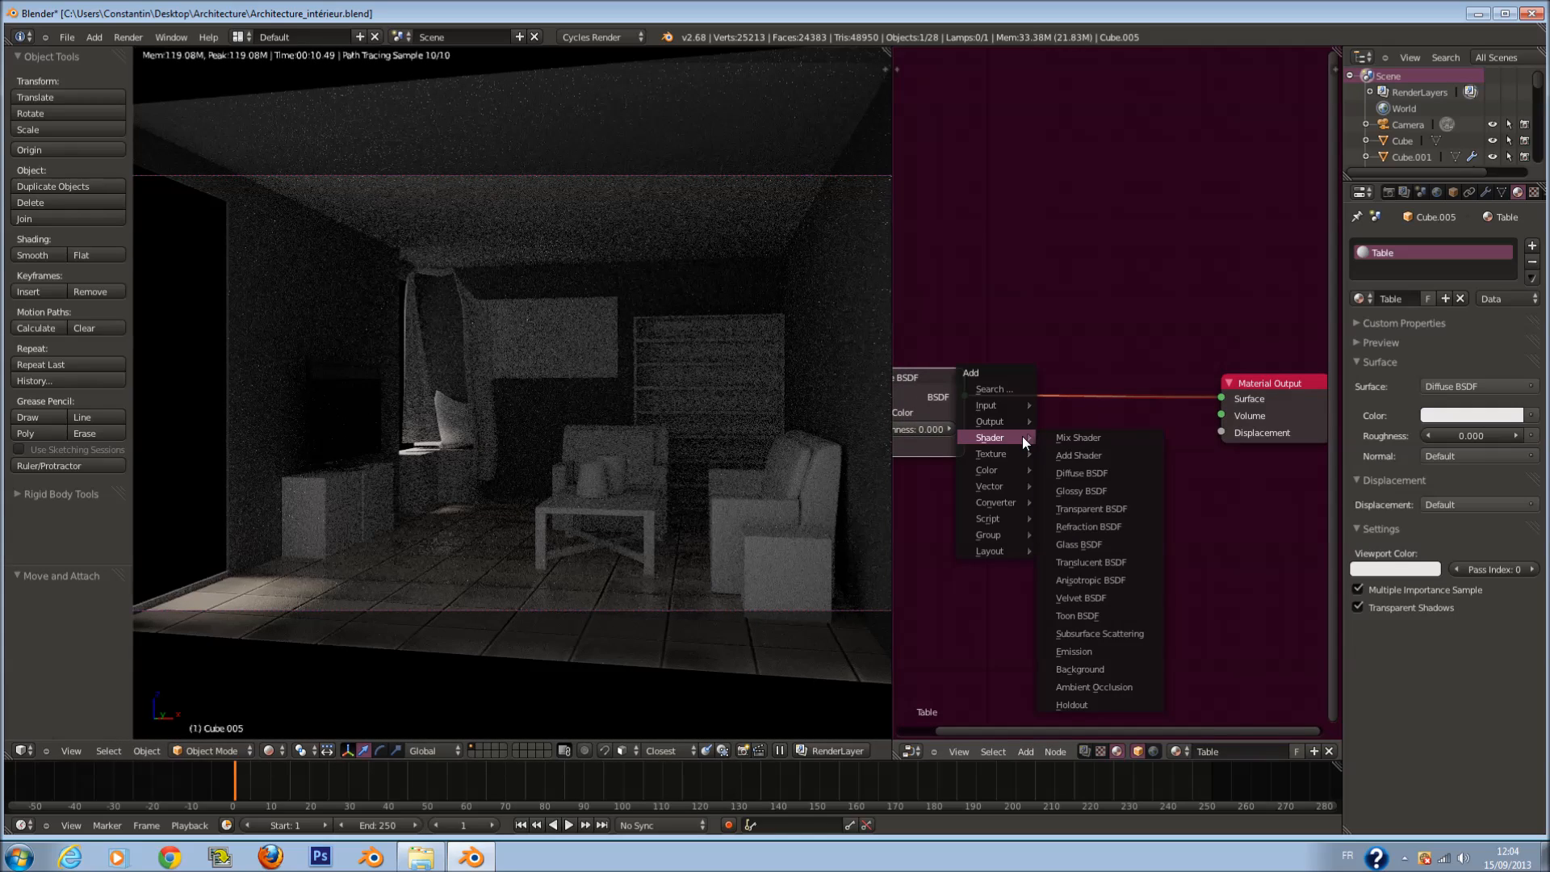
click(1079, 437)
click(1122, 355)
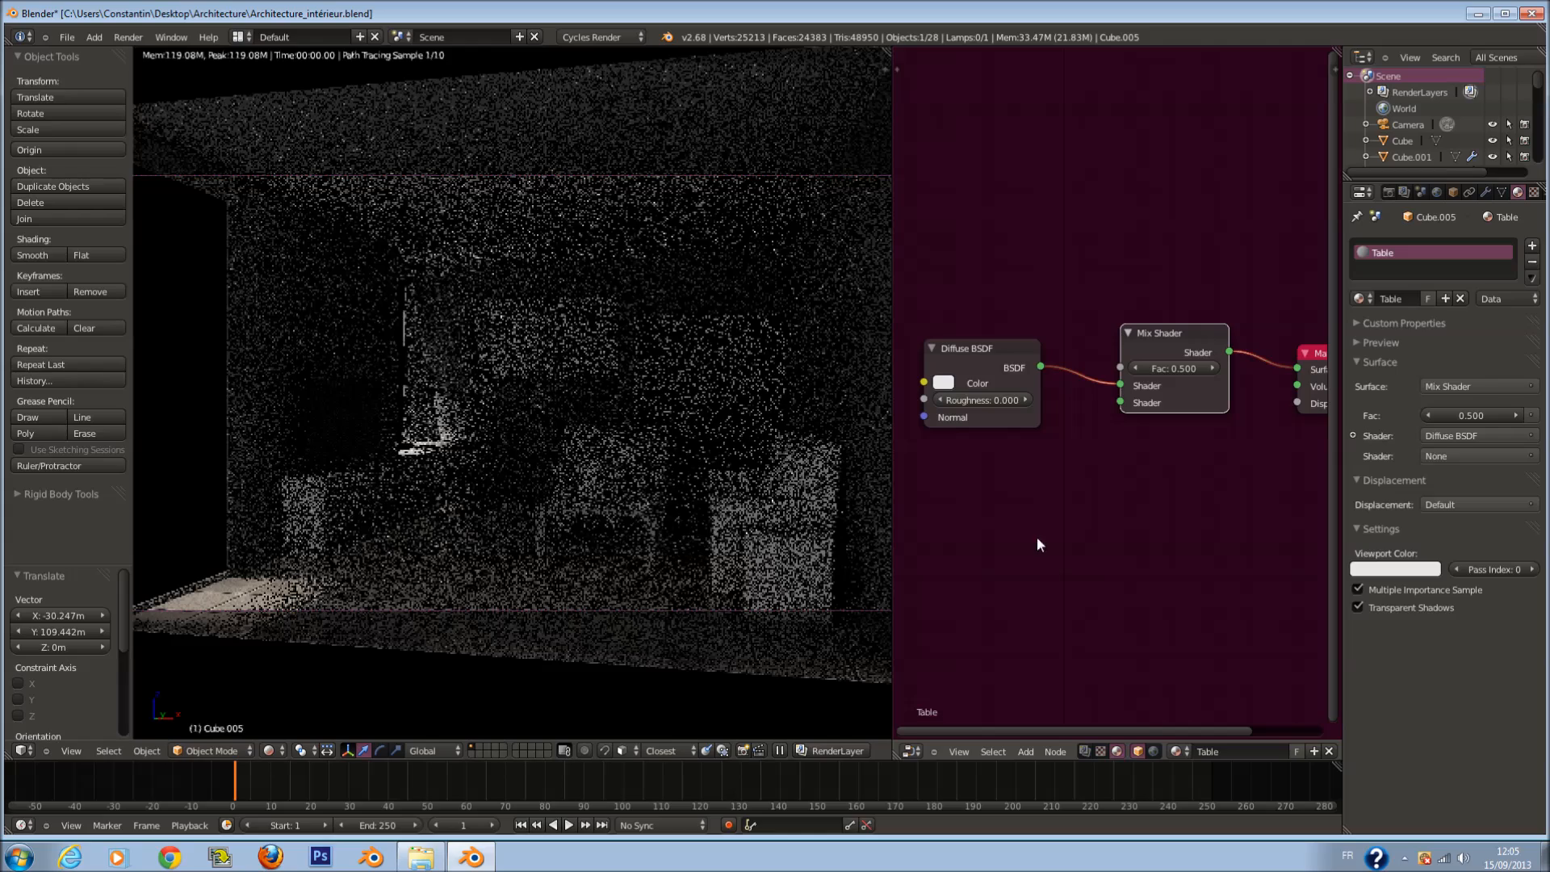
Step: Add a Glossy BSDF below the Table Diffuse BSDF and link it to the Mix Shader's second Shader input
key(shift+a)
mouse_move(964, 564)
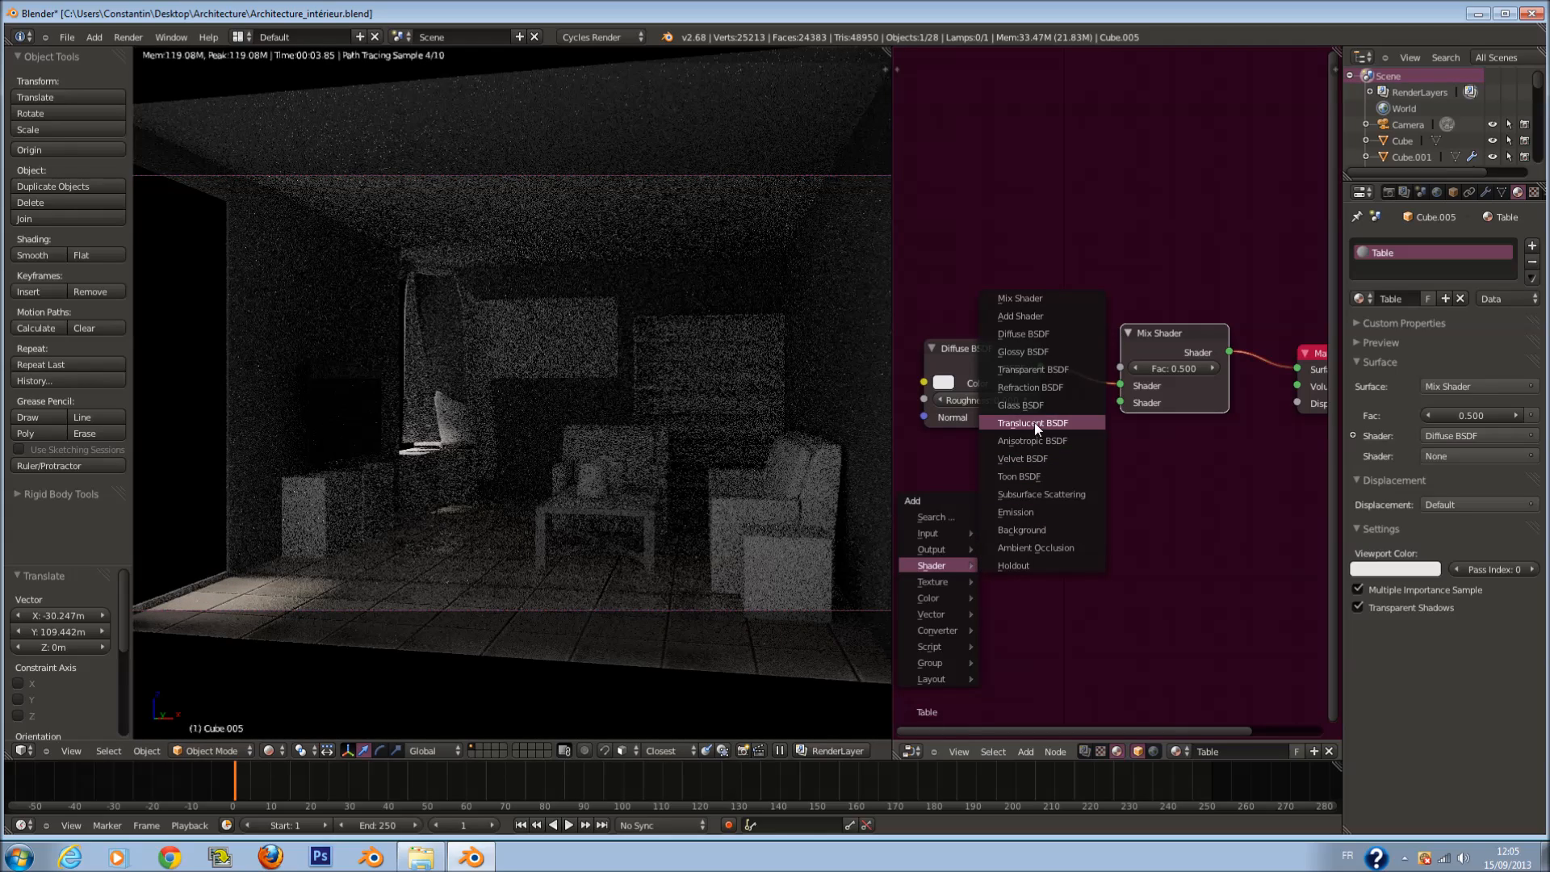
click(1043, 351)
drag(1055, 474, 1120, 402)
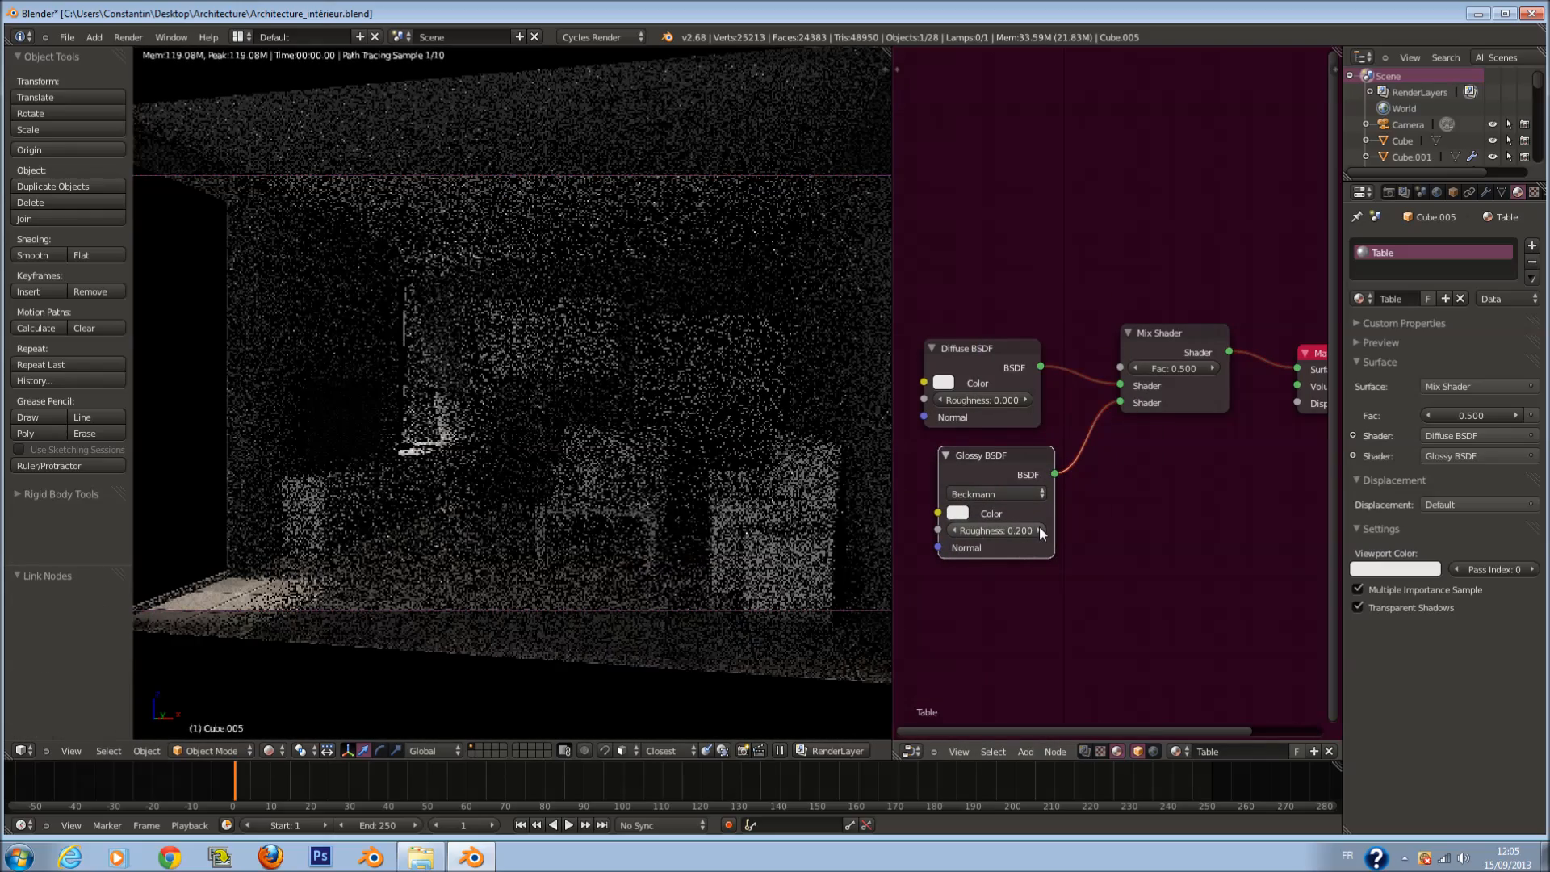
Step: Set the Table Diffuse BSDF's colour to black and its Glossy BSDF's colour to a dark grey of about 0.247
click(946, 381)
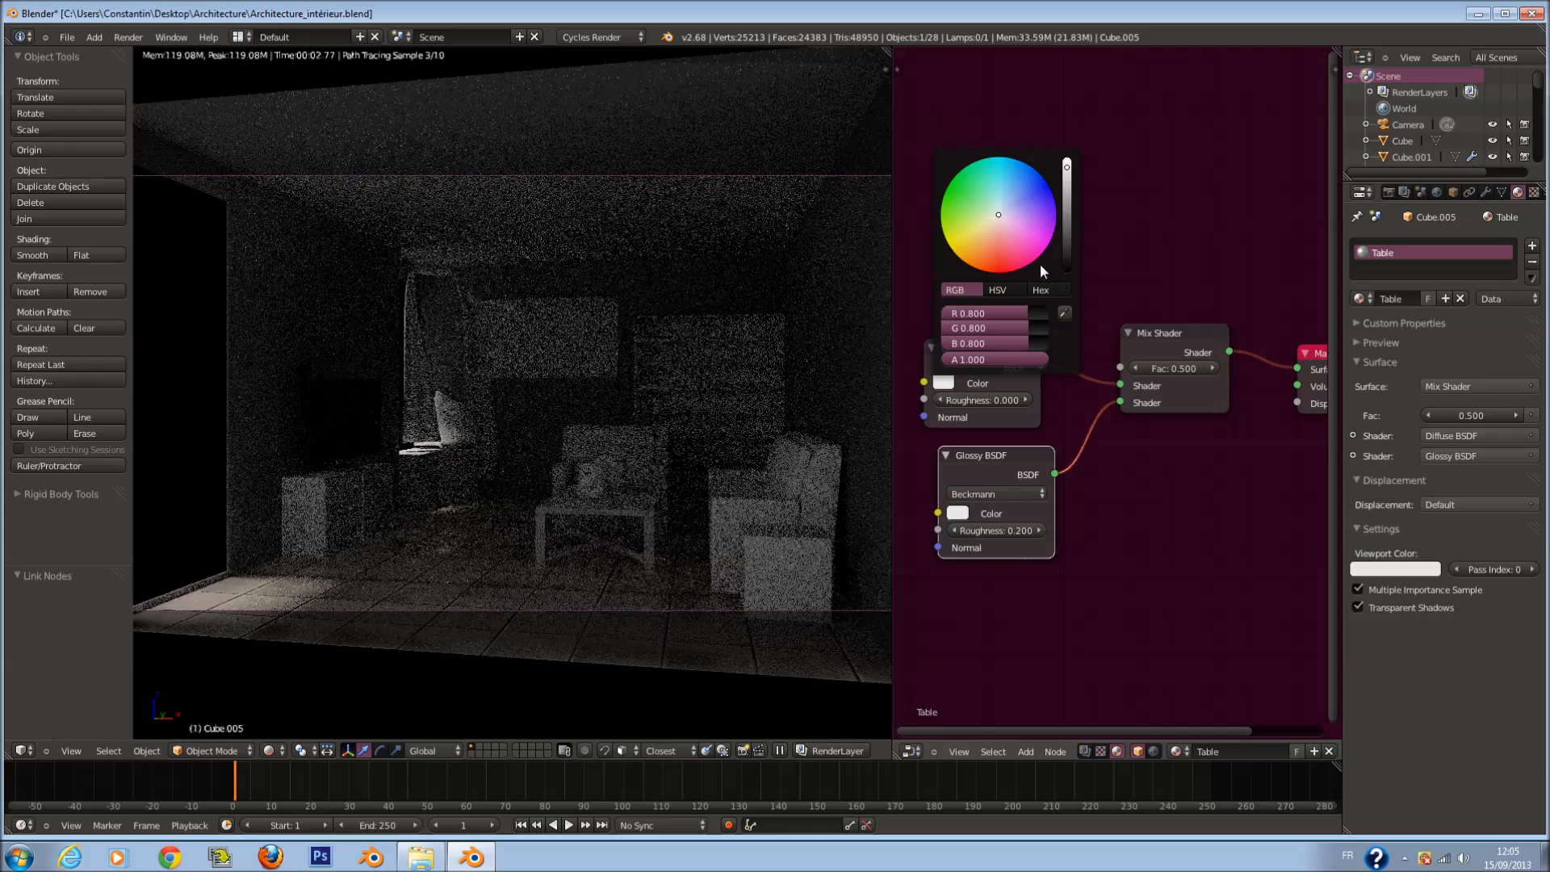
drag(1061, 245, 1073, 273)
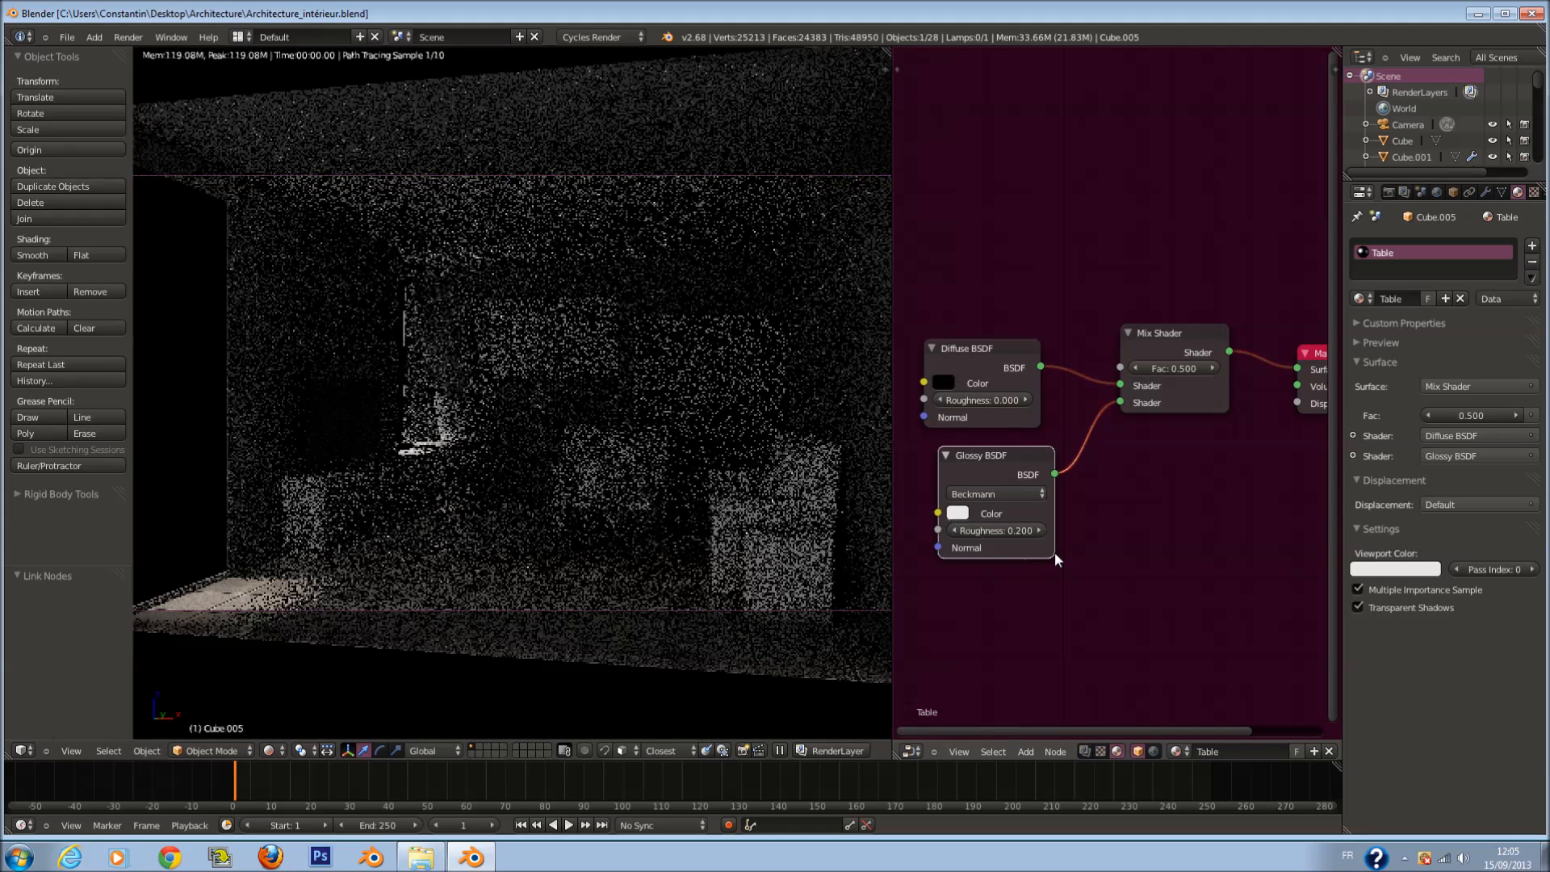
click(958, 513)
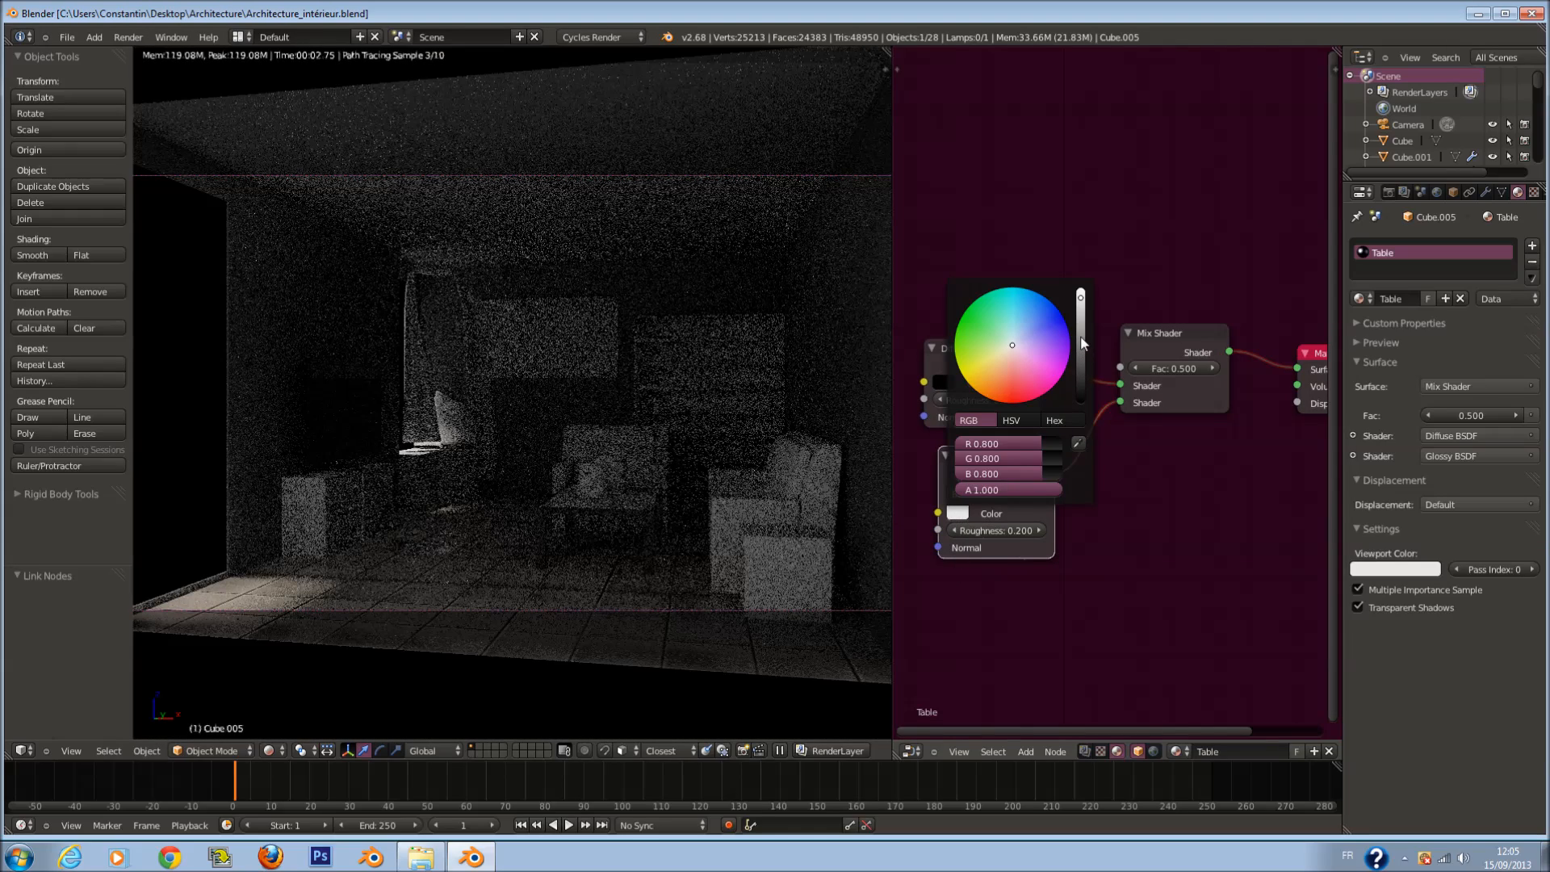
drag(1084, 350, 1085, 353)
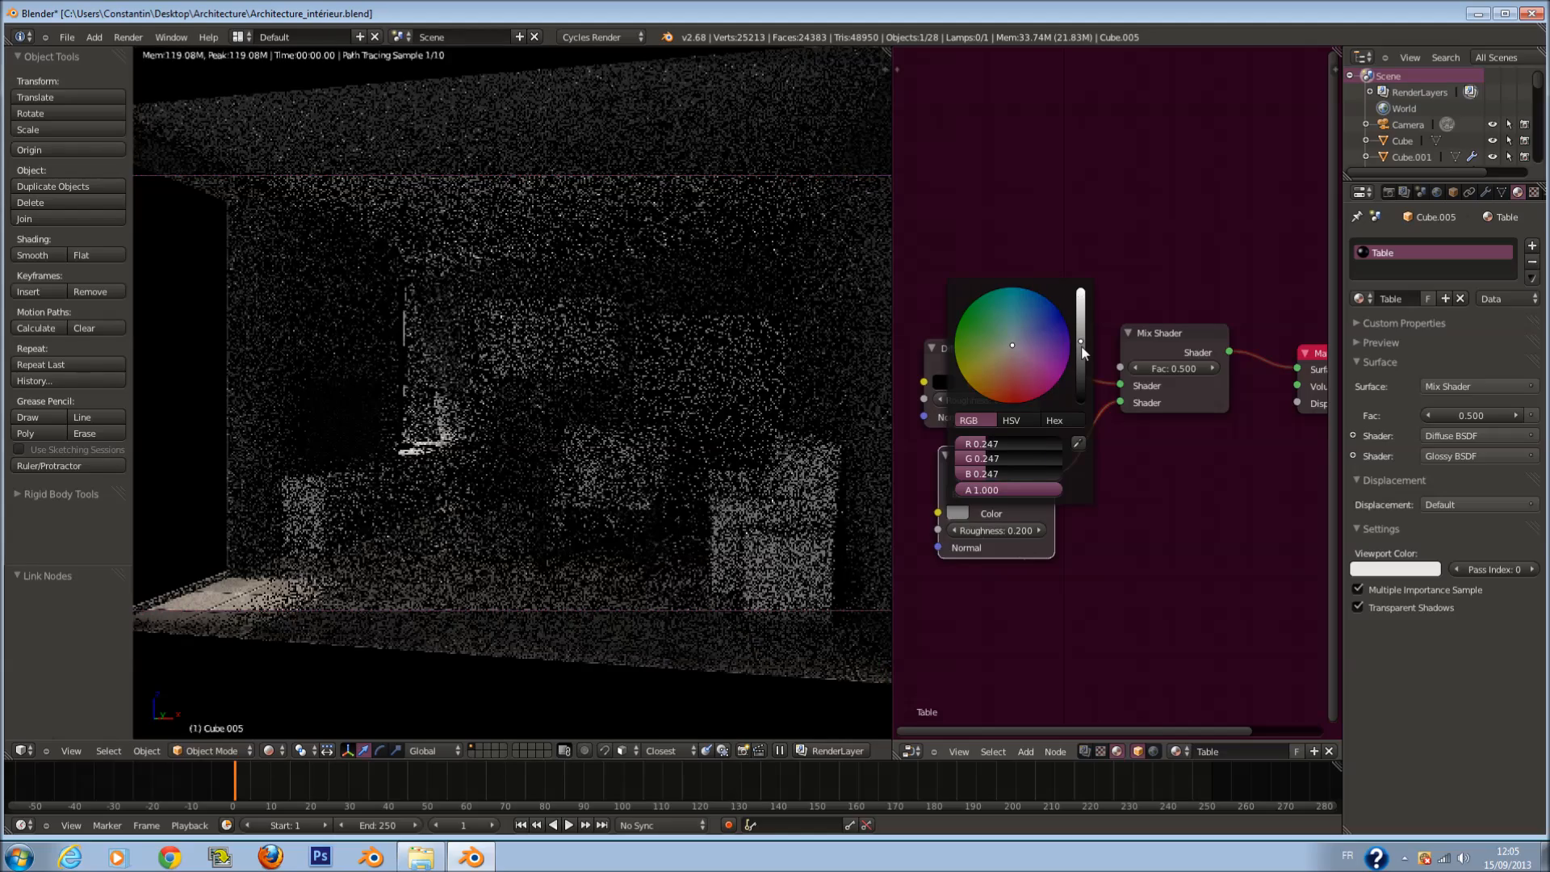
scroll(1131, 473, down, 1)
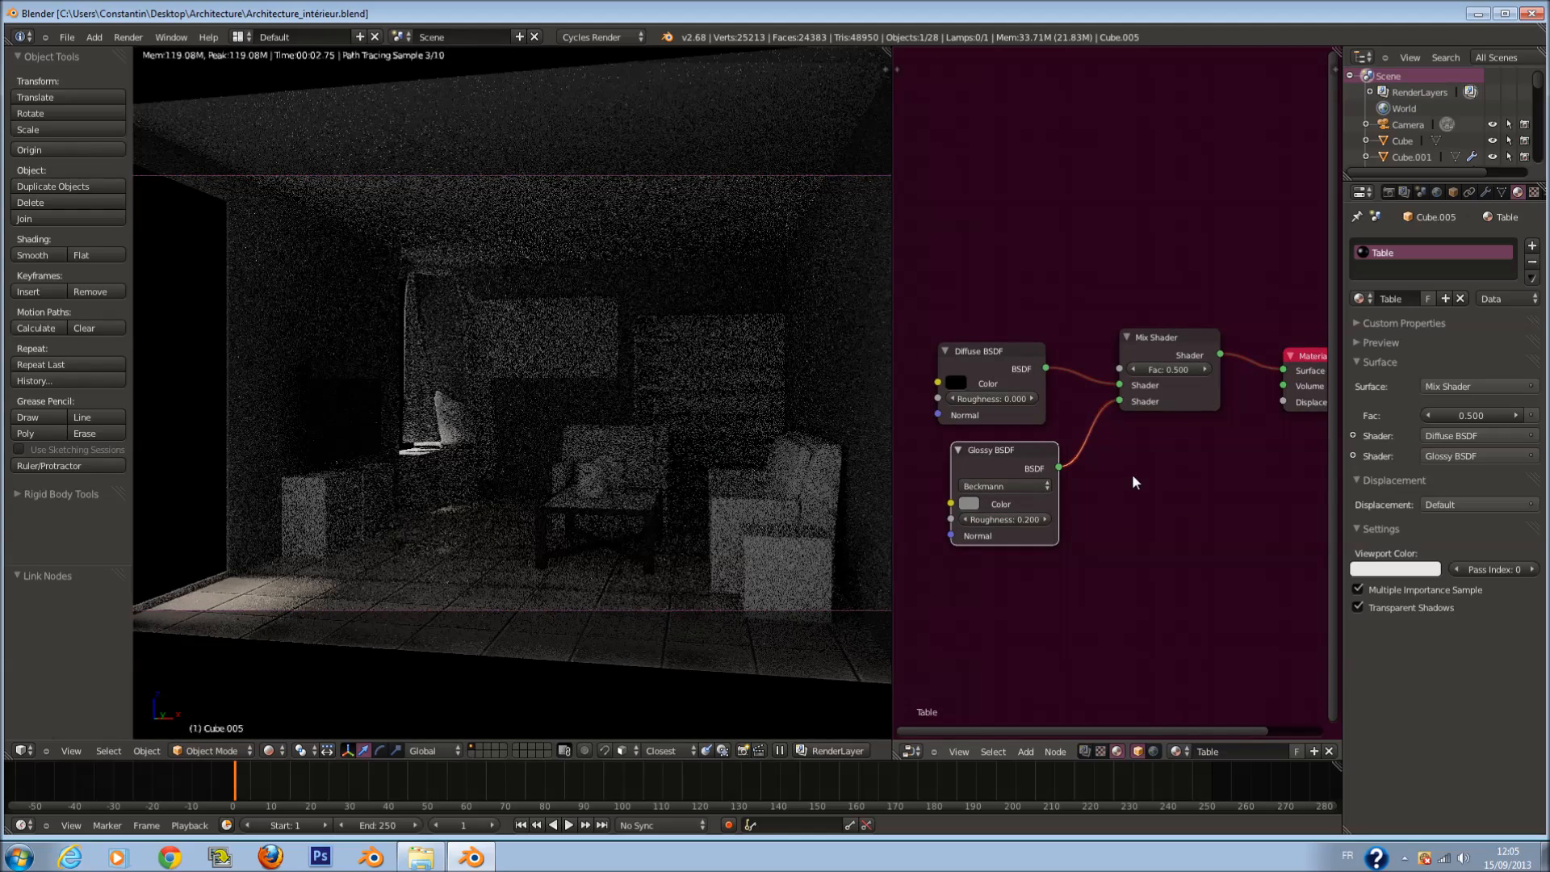
Step: Select the glass object on the table, replace the verre material's Diffuse BSDF with a Glass BSDF and link it to the Surface input
right_click(643, 505)
scroll(1228, 393, up, 2)
middle_drag(1198, 395, 1171, 402)
drag(1090, 366, 970, 371)
scroll(1030, 439, down, 1)
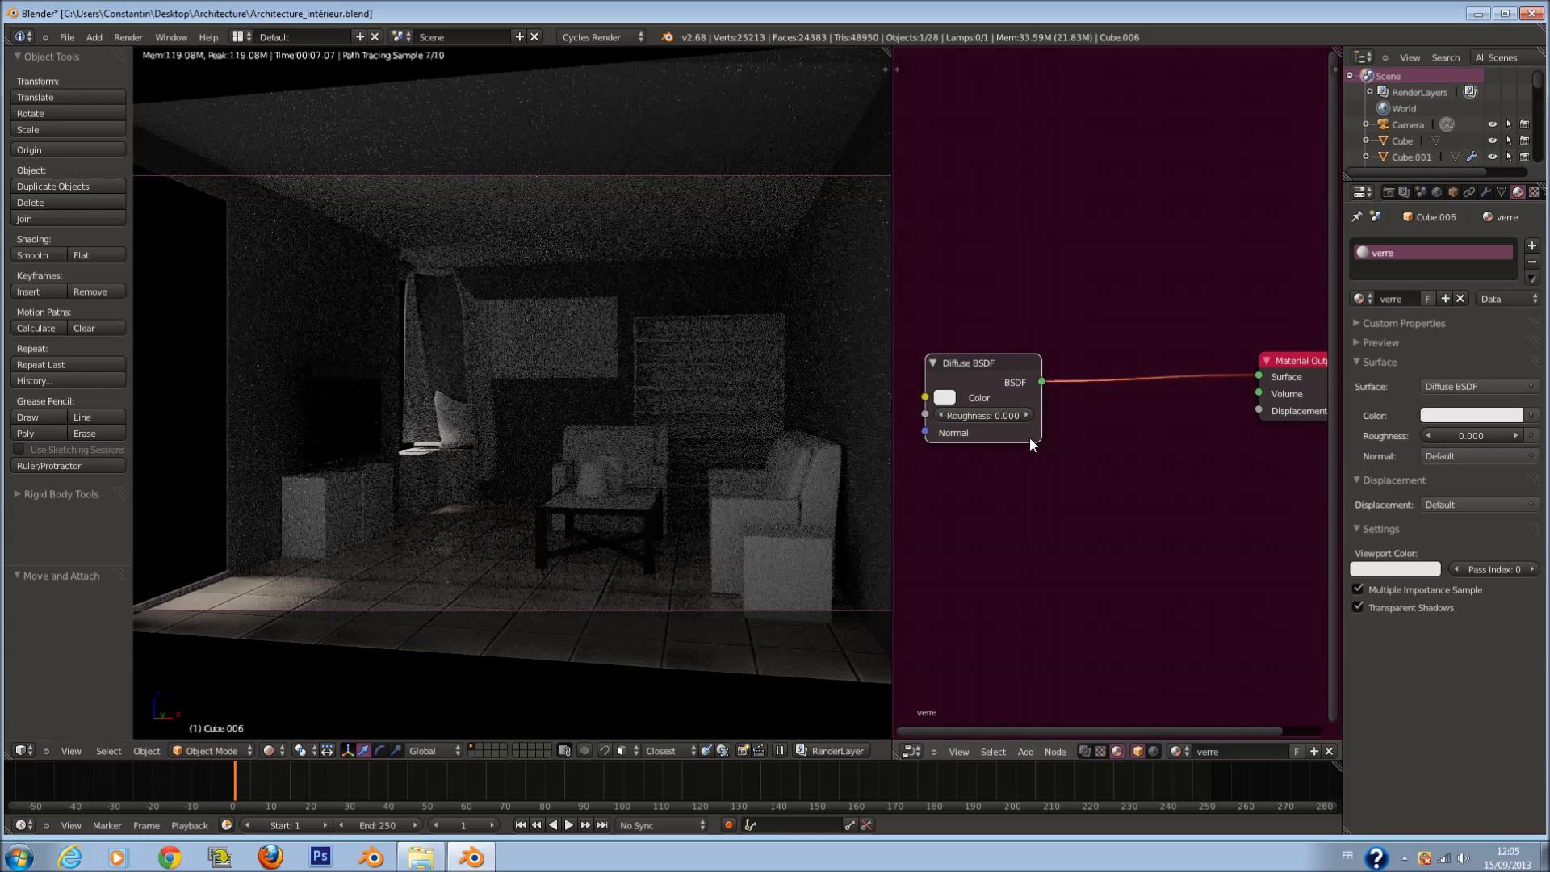
key(x)
key(shift+a)
mouse_move(1034, 420)
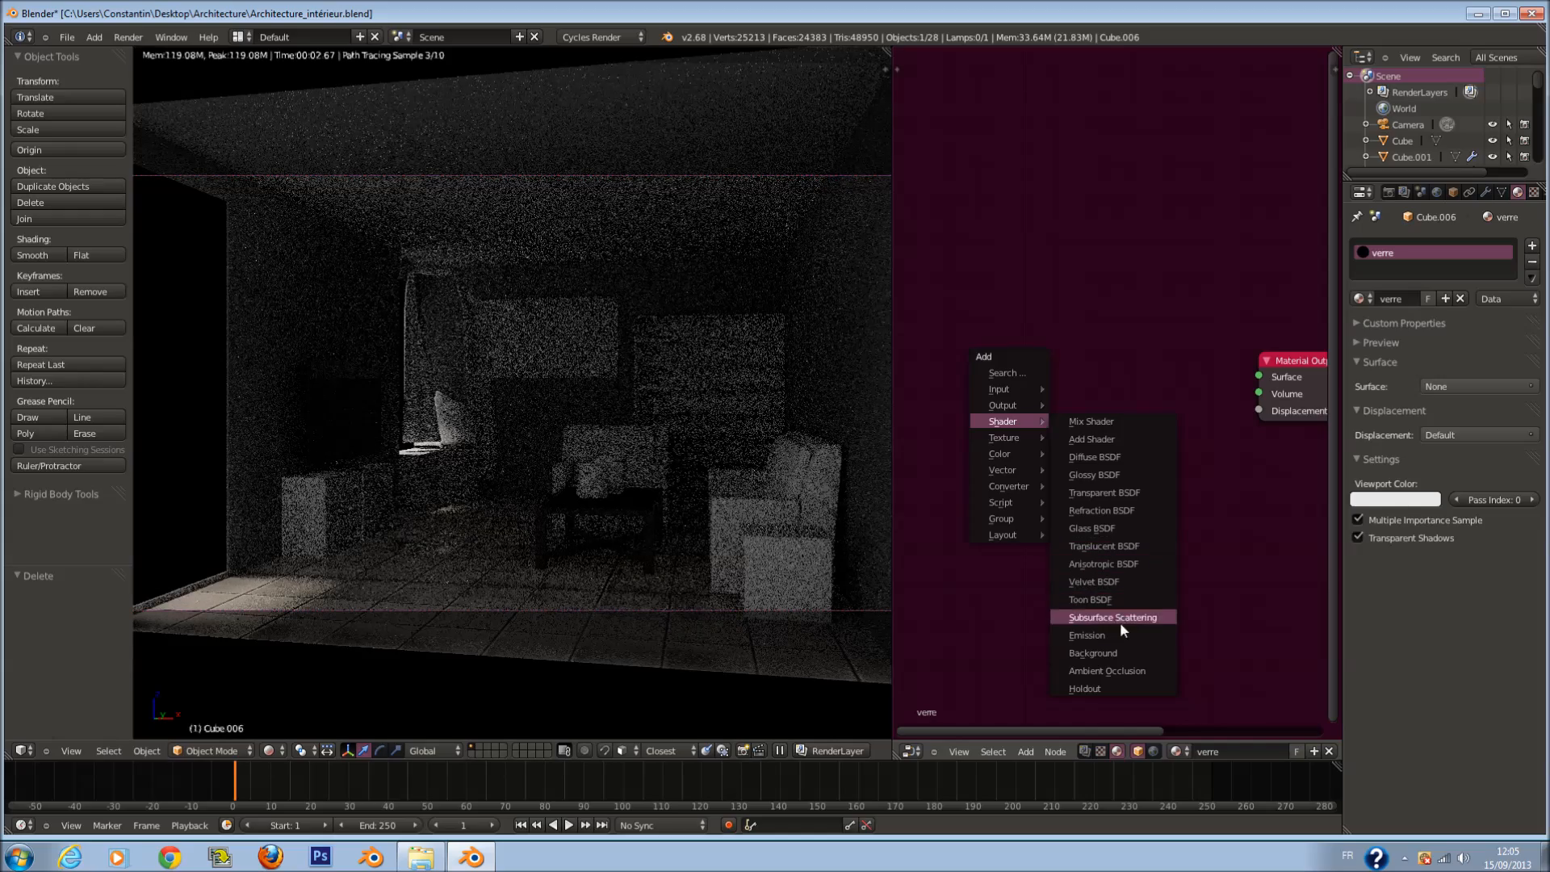
click(1091, 528)
click(920, 322)
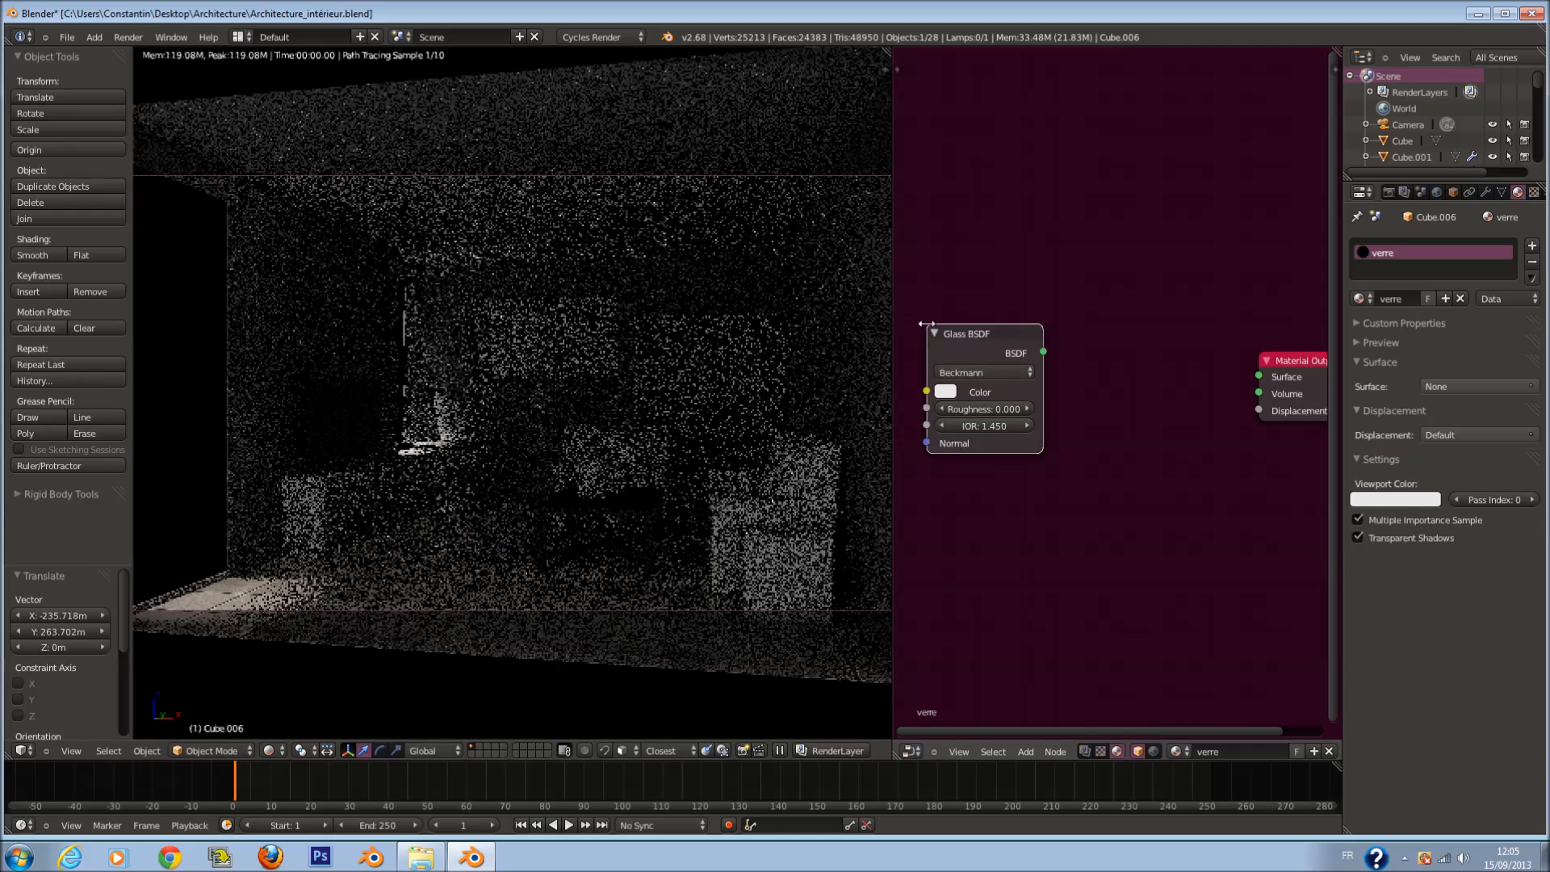
drag(1042, 352, 1259, 376)
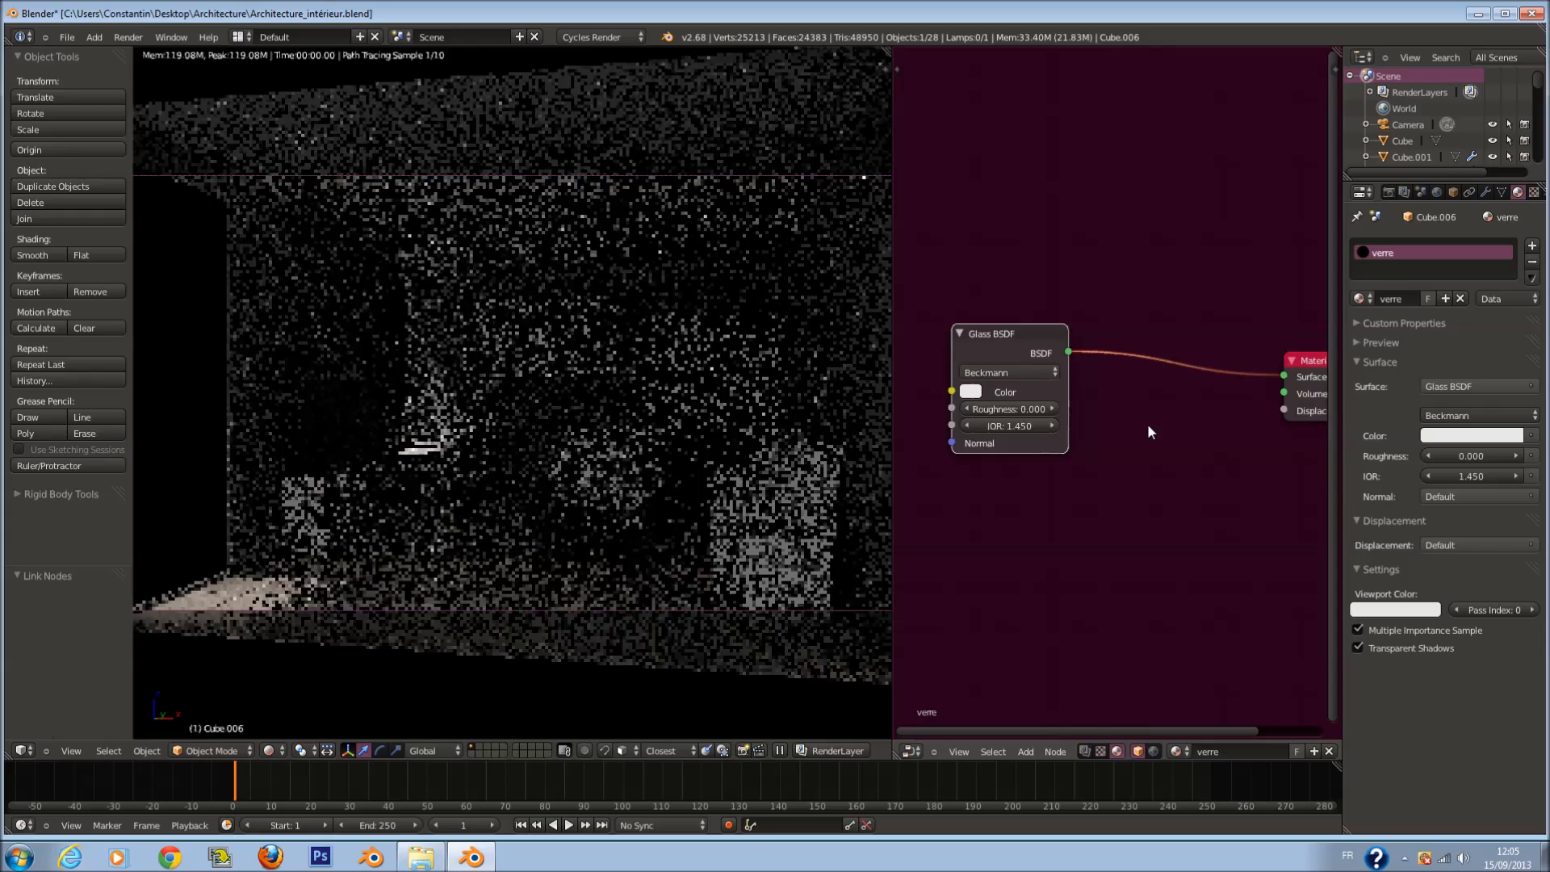
Step: Insert a Mix Shader between the verre Glass BSDF and the Material Output
middle_drag(1022, 356, 913, 370)
key(shift+a)
mouse_move(1049, 442)
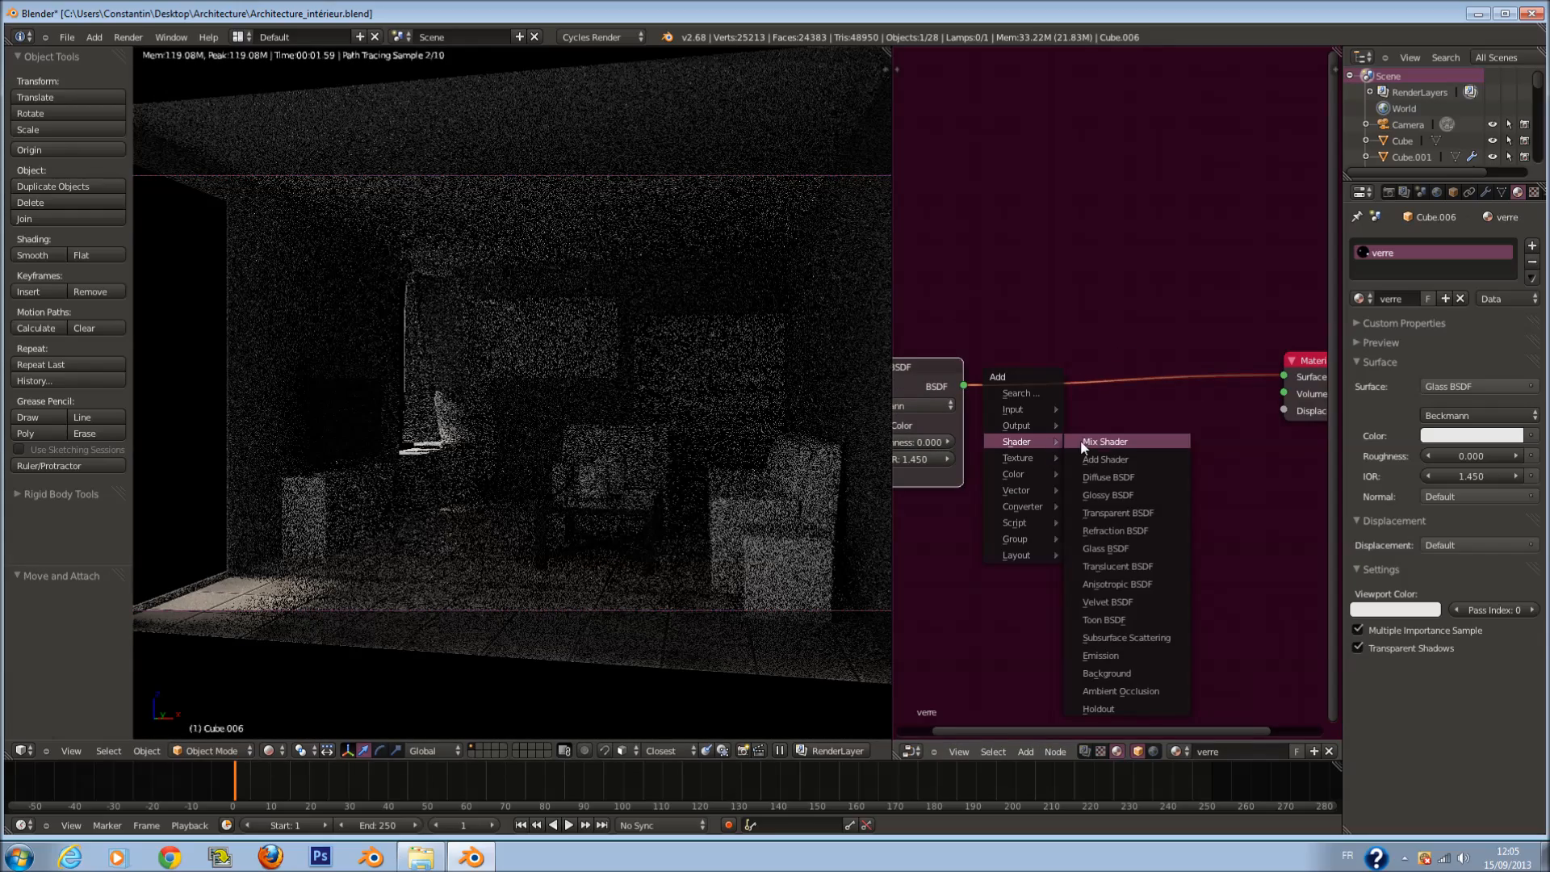
click(1118, 442)
click(1099, 367)
middle_drag(1018, 574, 1047, 564)
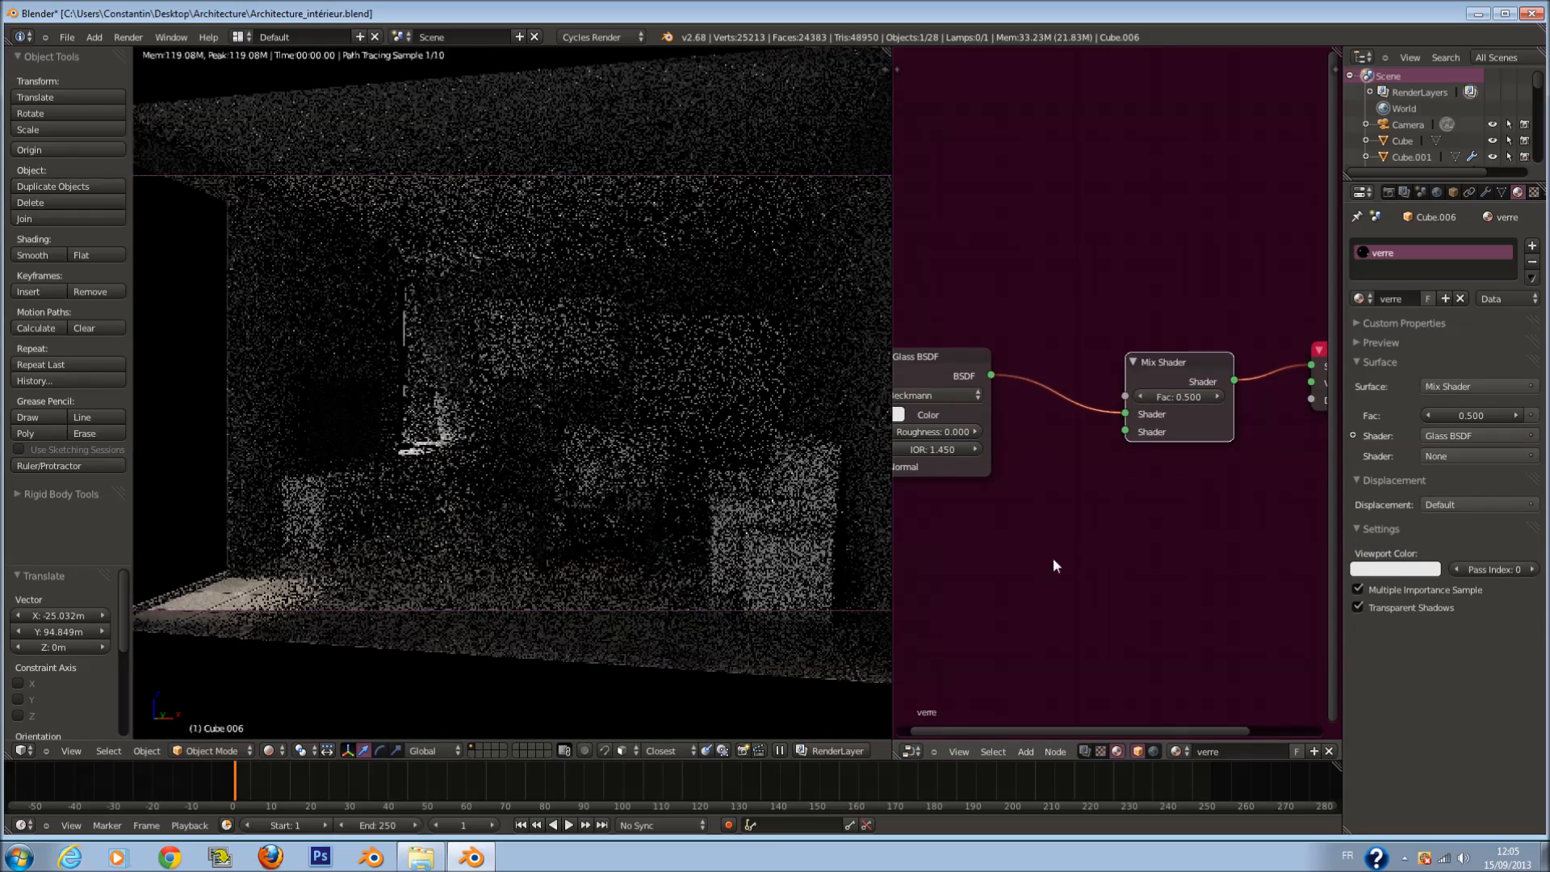
key(shift+a)
mouse_move(1024, 576)
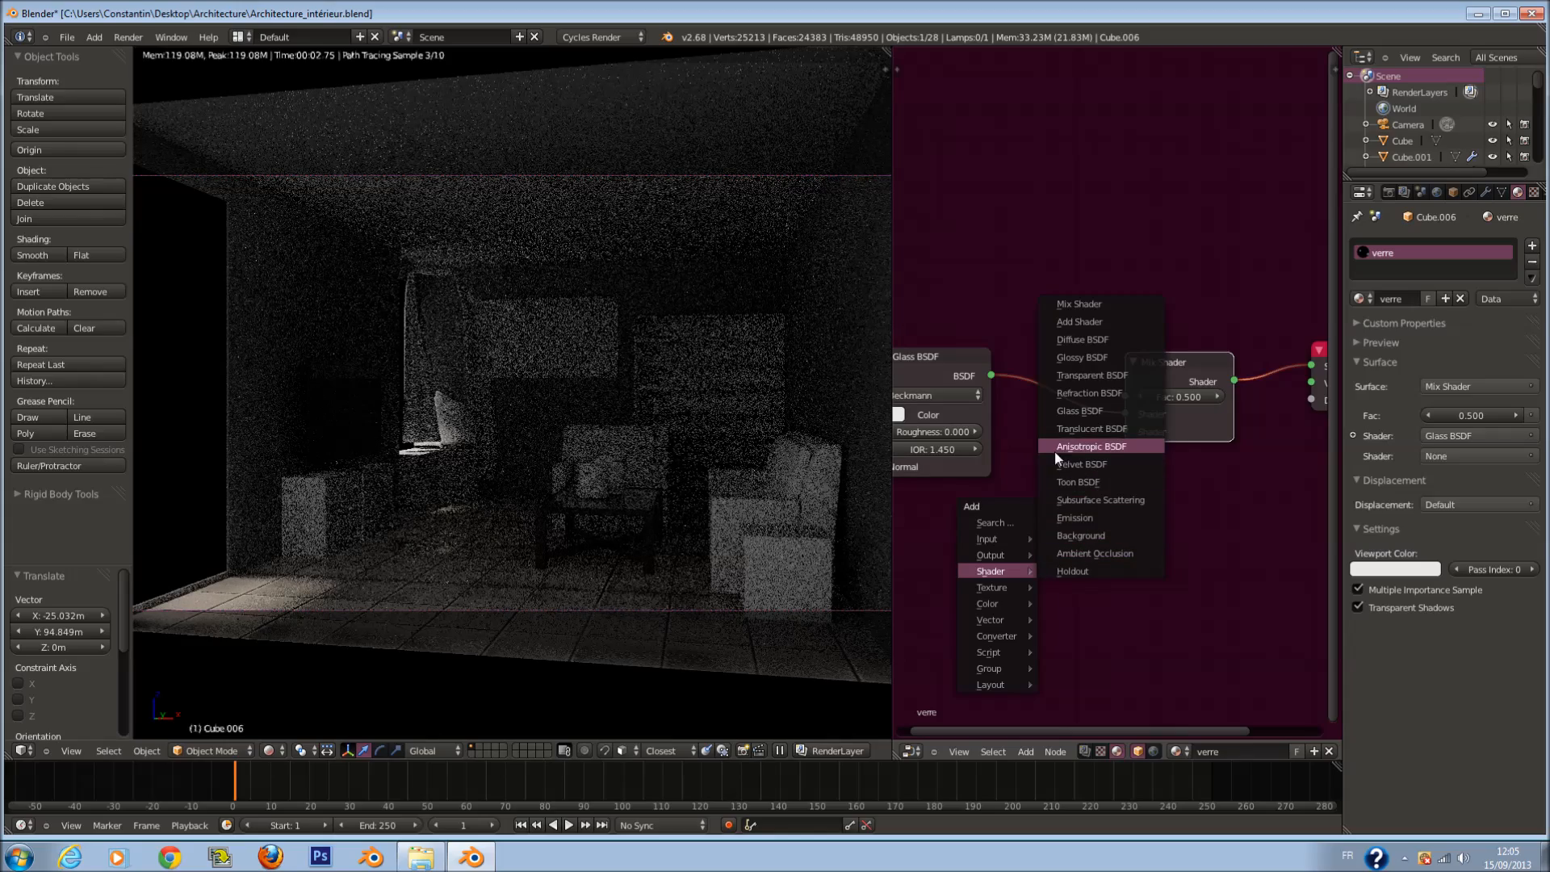
click(1067, 376)
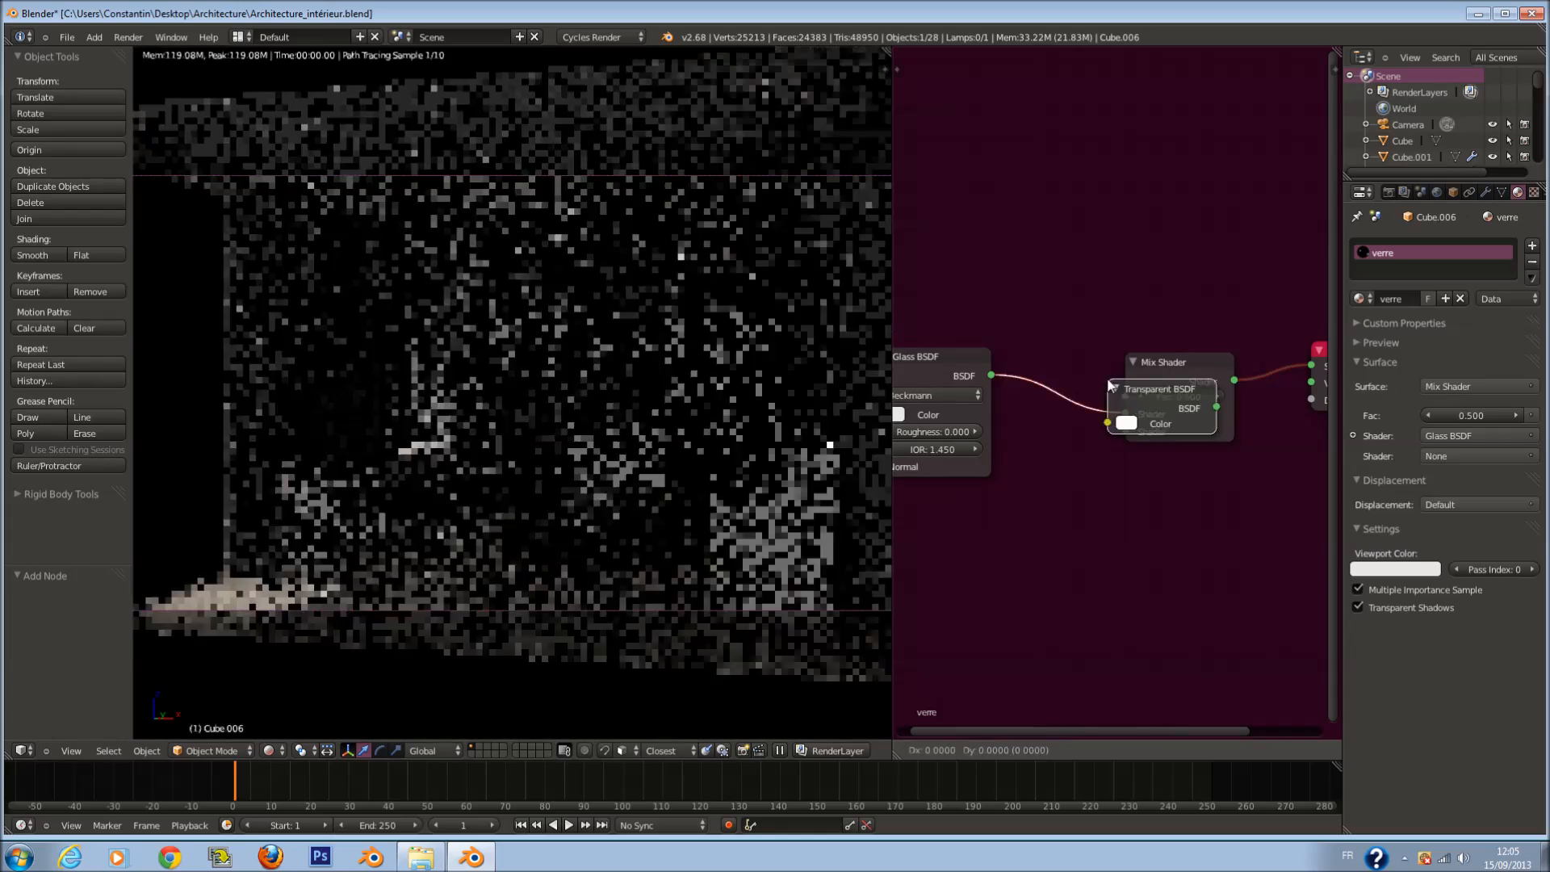
click(913, 524)
key(x)
Step: Add a Transparent BSDF below the verre Glass BSDF and link it to the Mix Shader's second Shader input
key(shift+a)
mouse_move(979, 533)
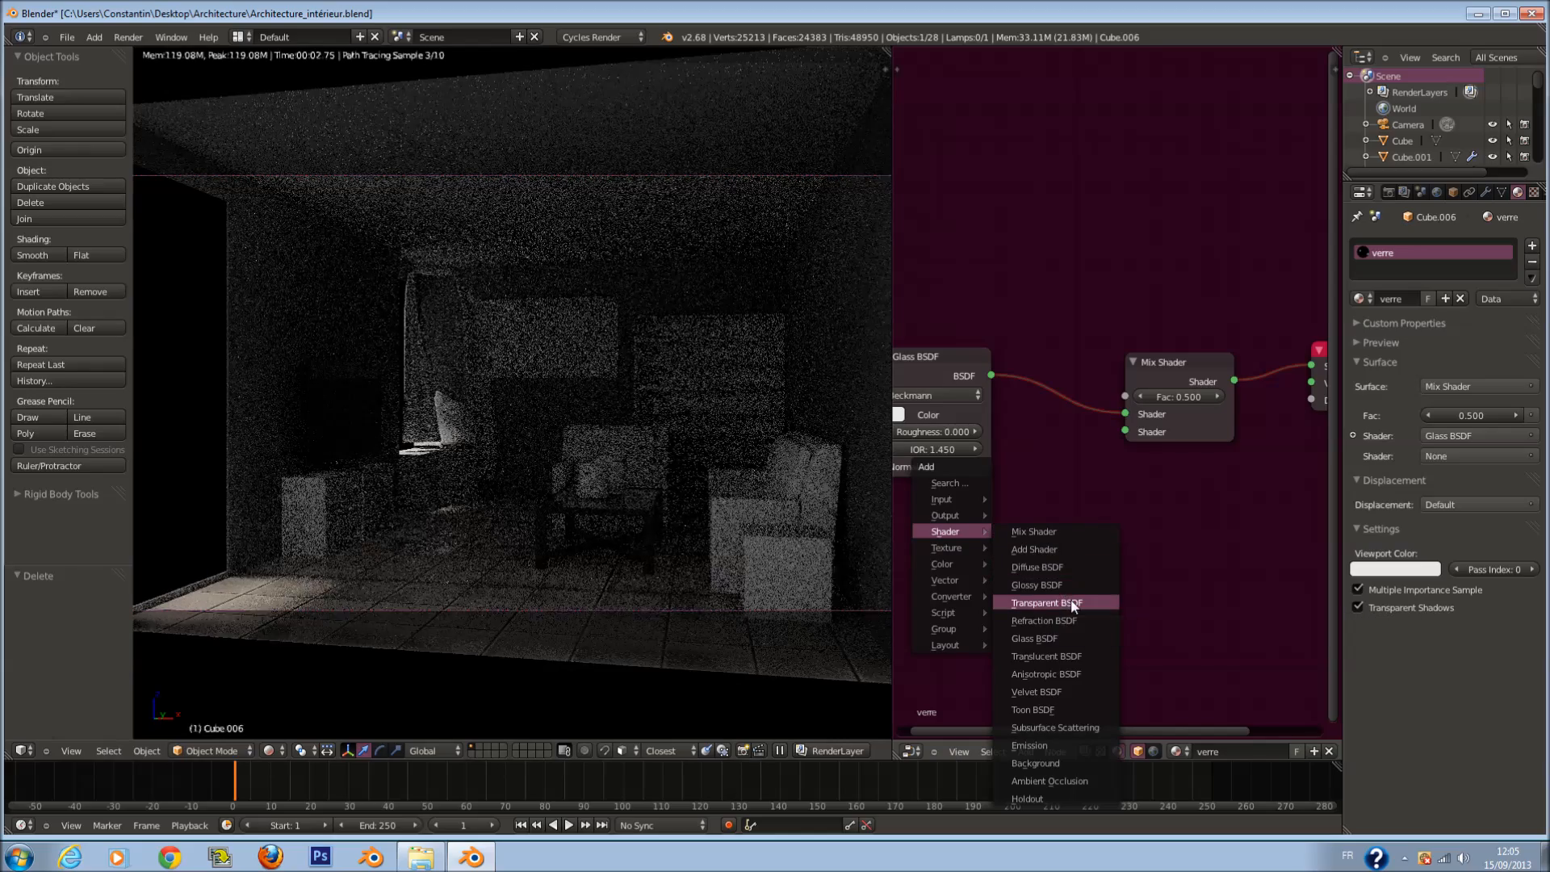
click(1067, 603)
click(905, 538)
drag(1013, 562, 1125, 432)
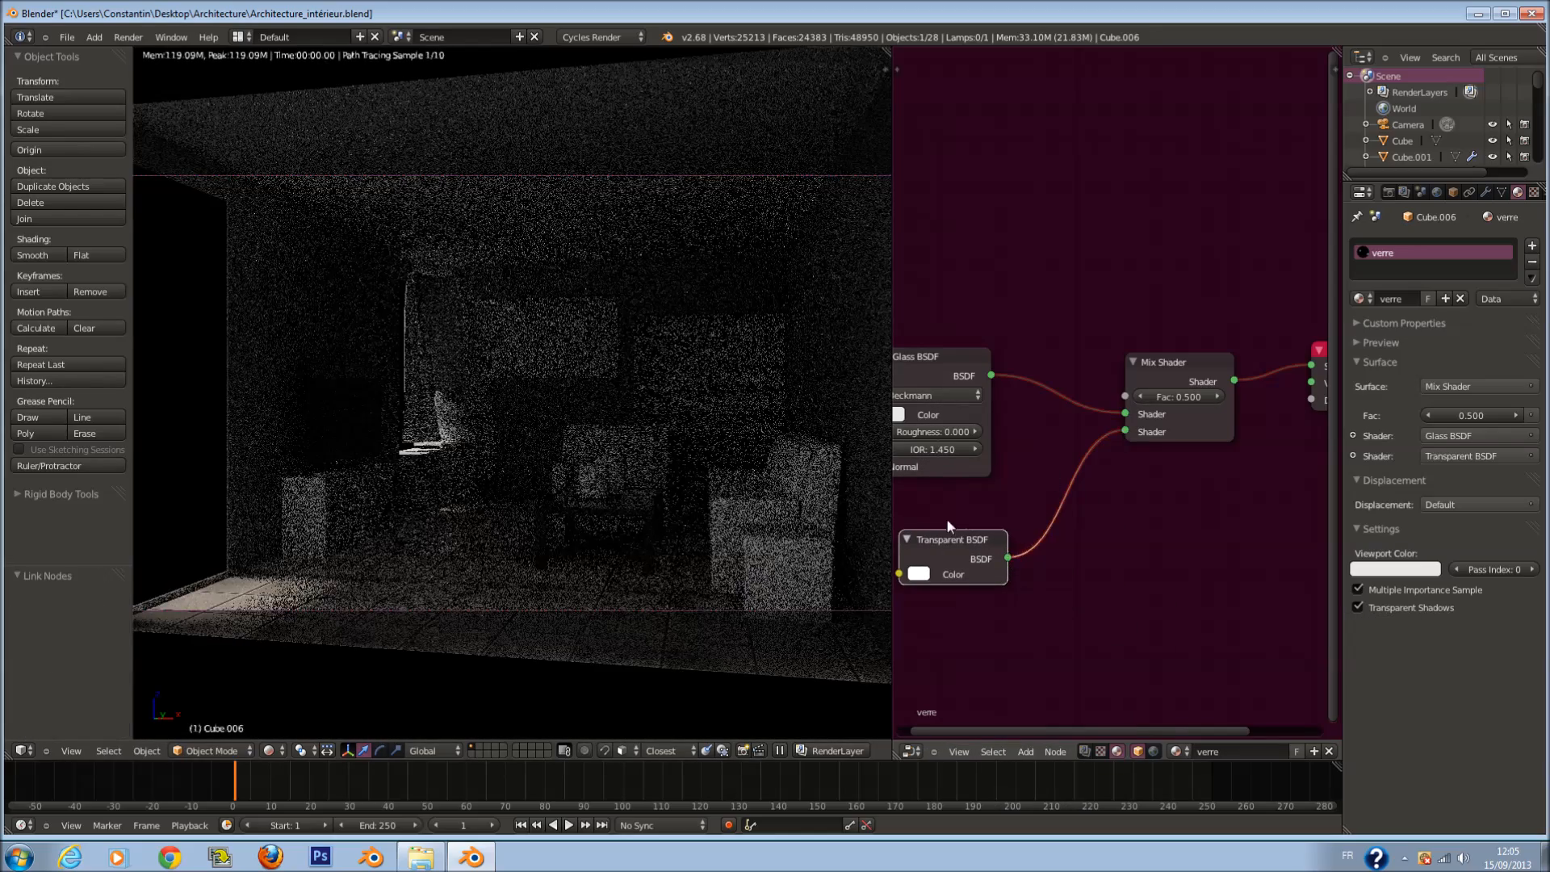
Step: Lower the Glass BSDF's IOR to 1.050 and save the file over the existing one
middle_drag(946, 519, 1053, 502)
scroll(1054, 502, up, 1)
scroll(1054, 505, up, 1)
click(961, 457)
click(960, 457)
click(961, 458)
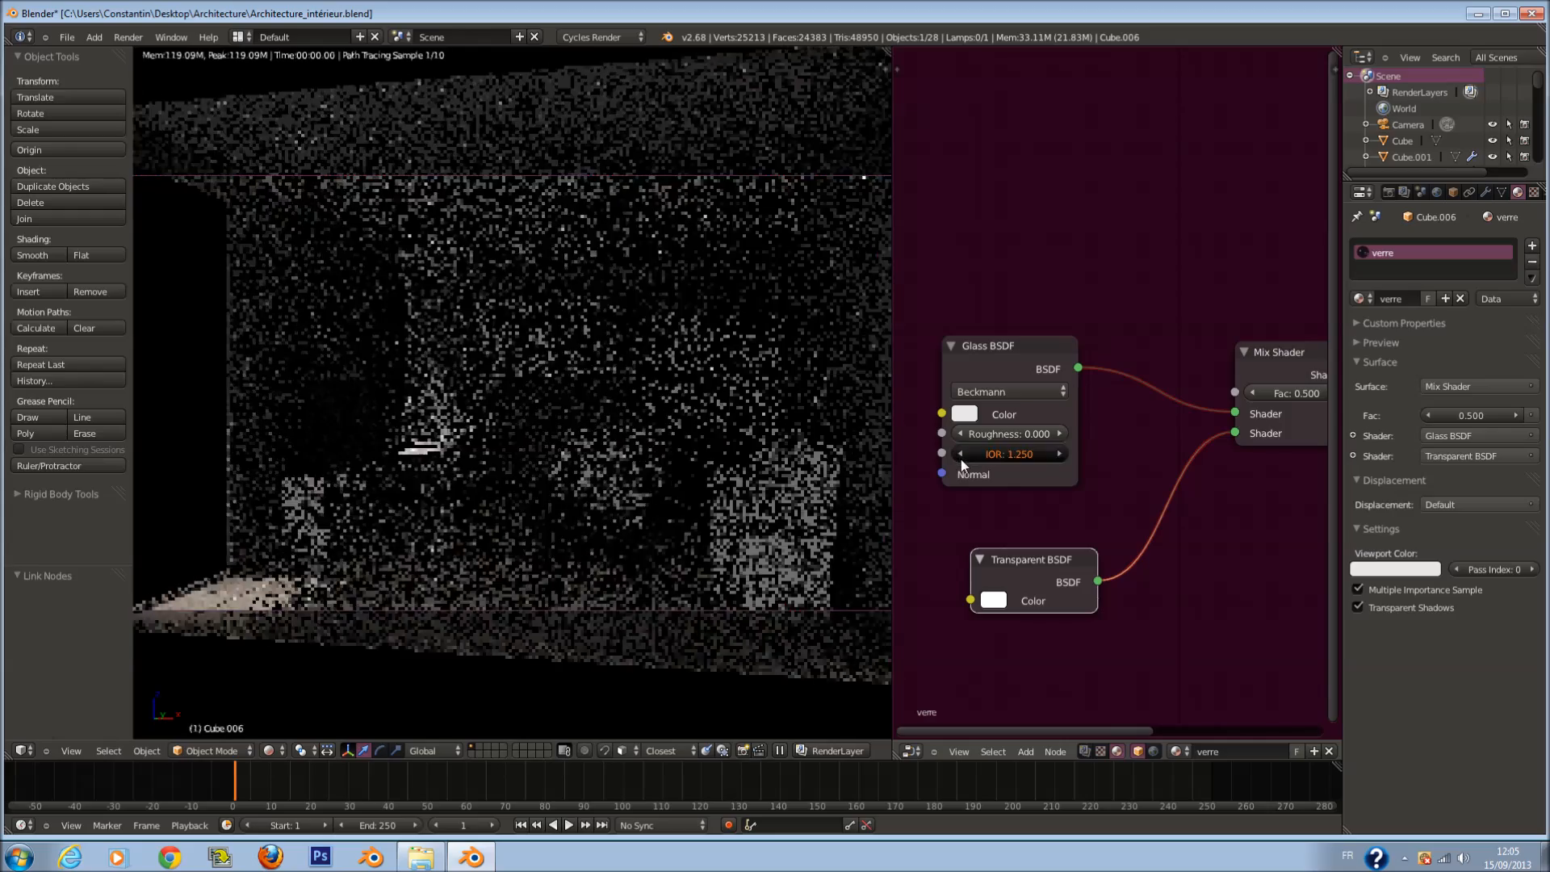
click(961, 457)
ctrl+drag(1025, 491, 1062, 498)
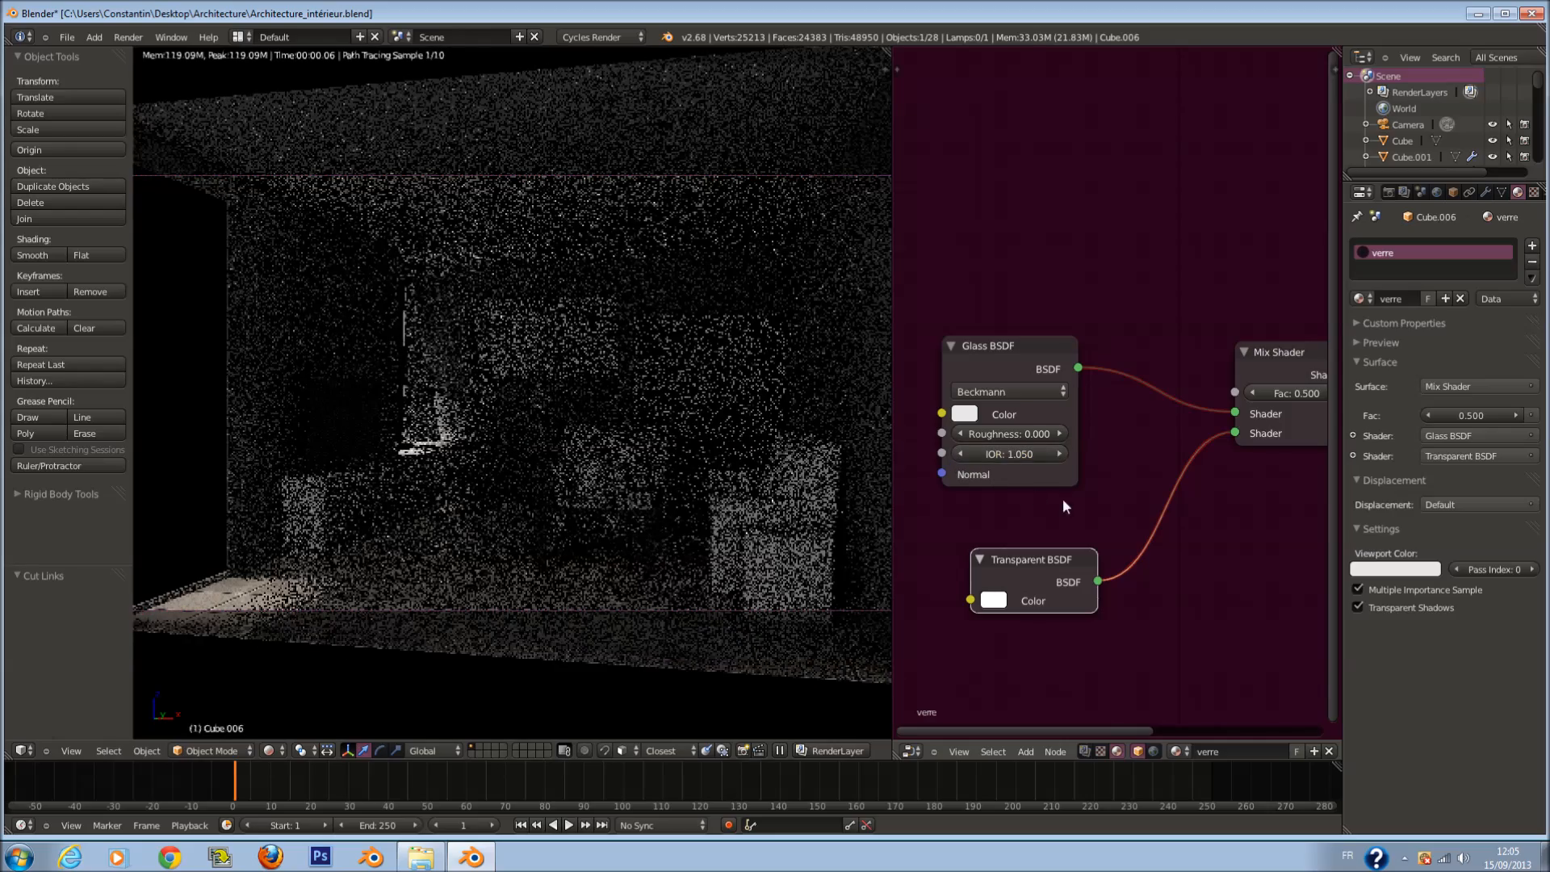
scroll(1067, 492, down, 2)
key(ctrl+s)
click(1041, 522)
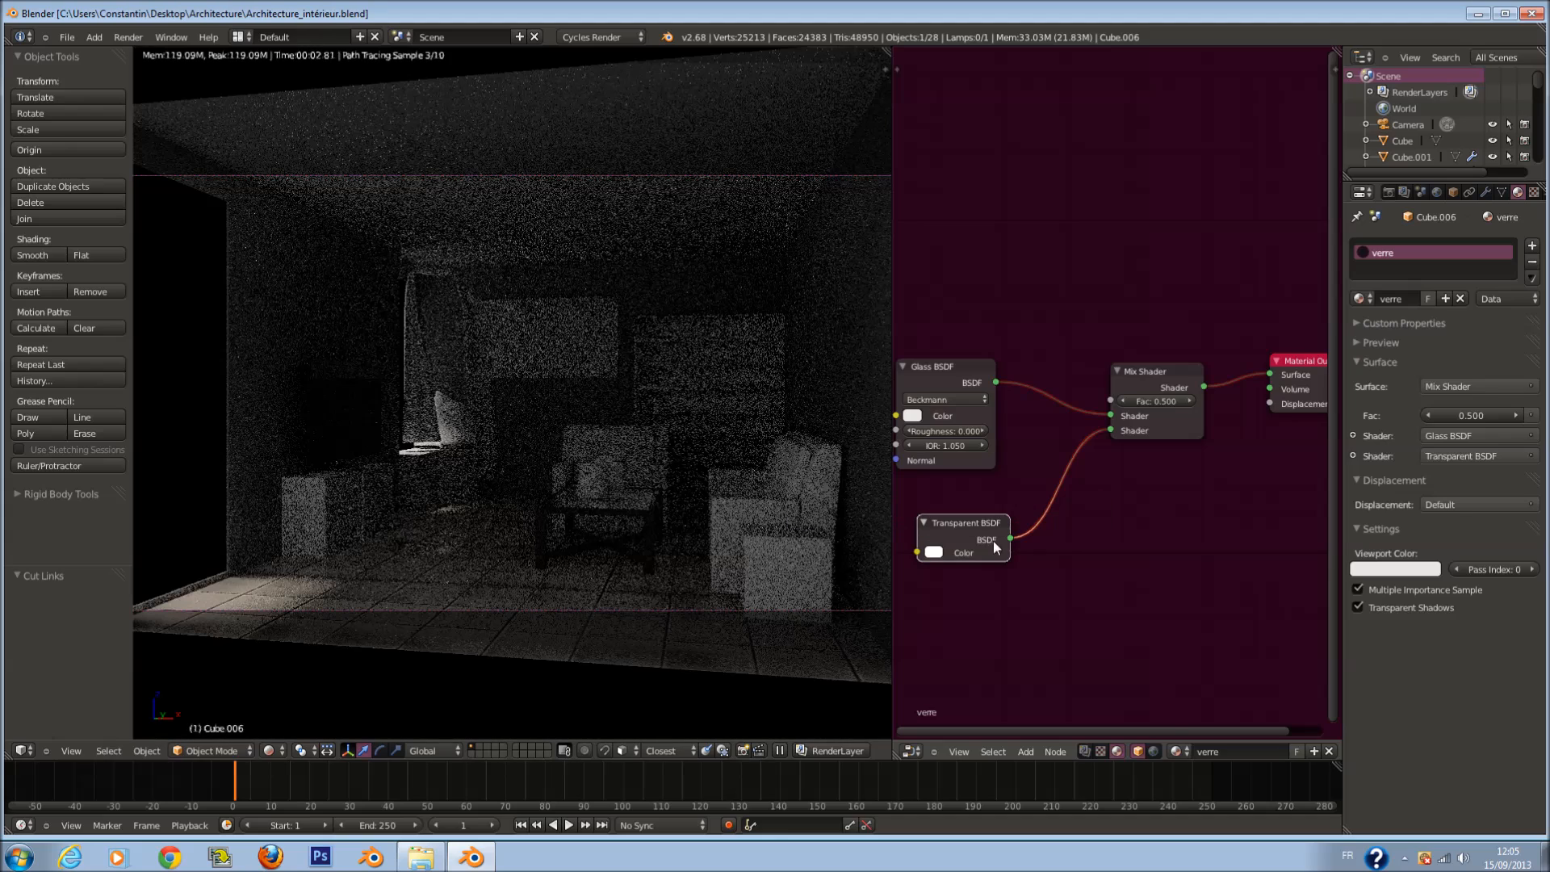
Step: Select the side cabinet beside the sofa and add an Image Texture linked to the Meuble_en_bois Diffuse BSDF's Color input
right_click(806, 559)
scroll(1020, 452, up, 4)
key(shift+a)
mouse_move(995, 504)
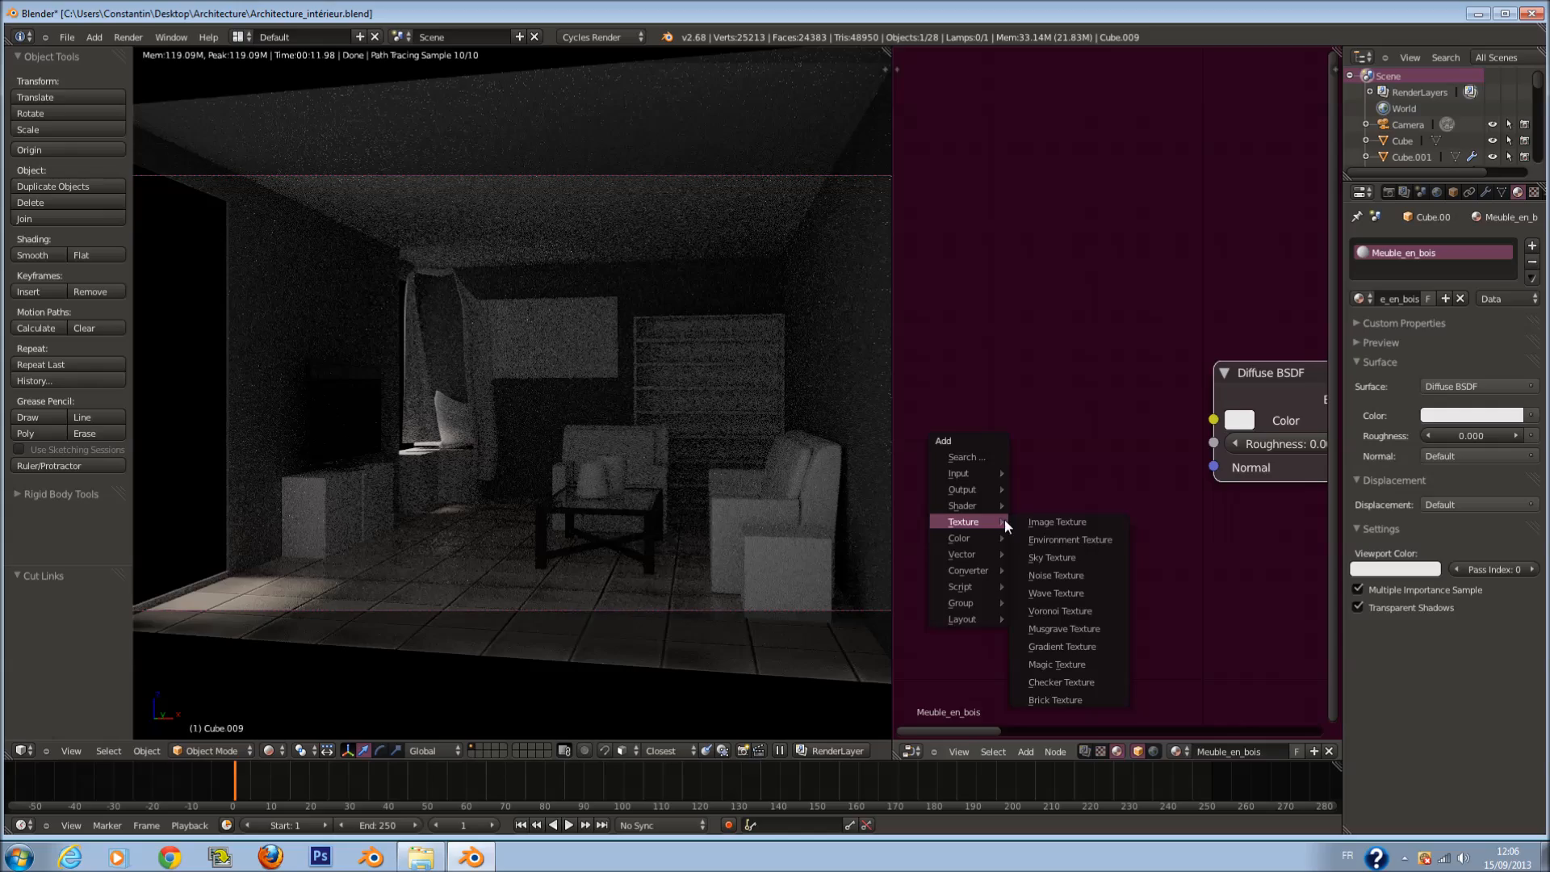
click(1033, 522)
click(950, 350)
drag(1098, 386, 1230, 415)
Step: Switch the 3D view to Solid shading and save the file
click(269, 751)
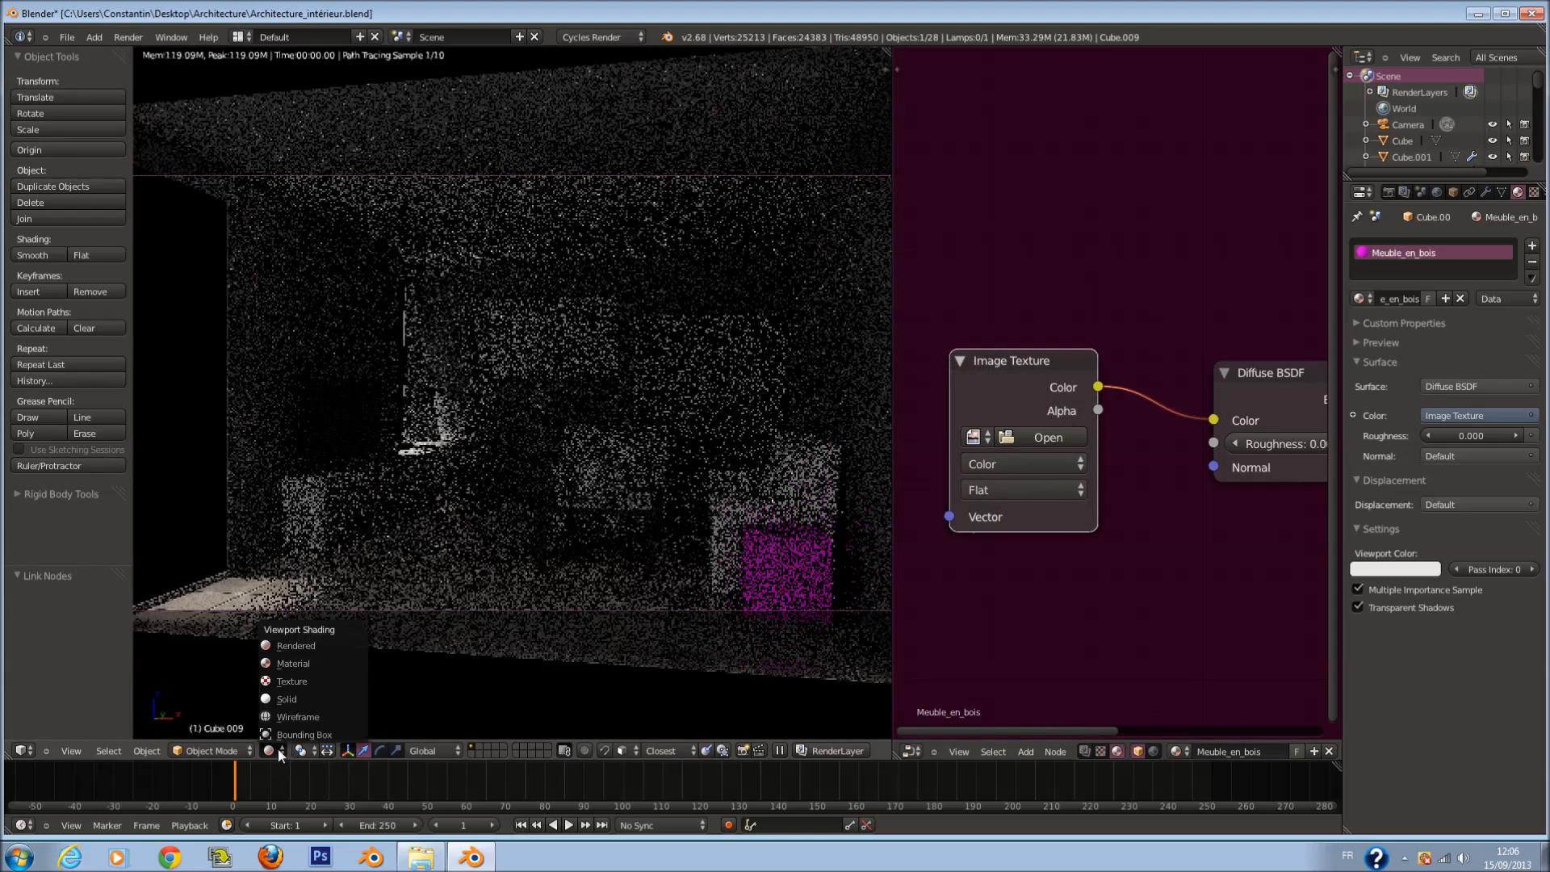
click(294, 702)
key(ctrl+s)
Step: Set the Preview samples to 1000 in the render Sampling settings
click(1389, 192)
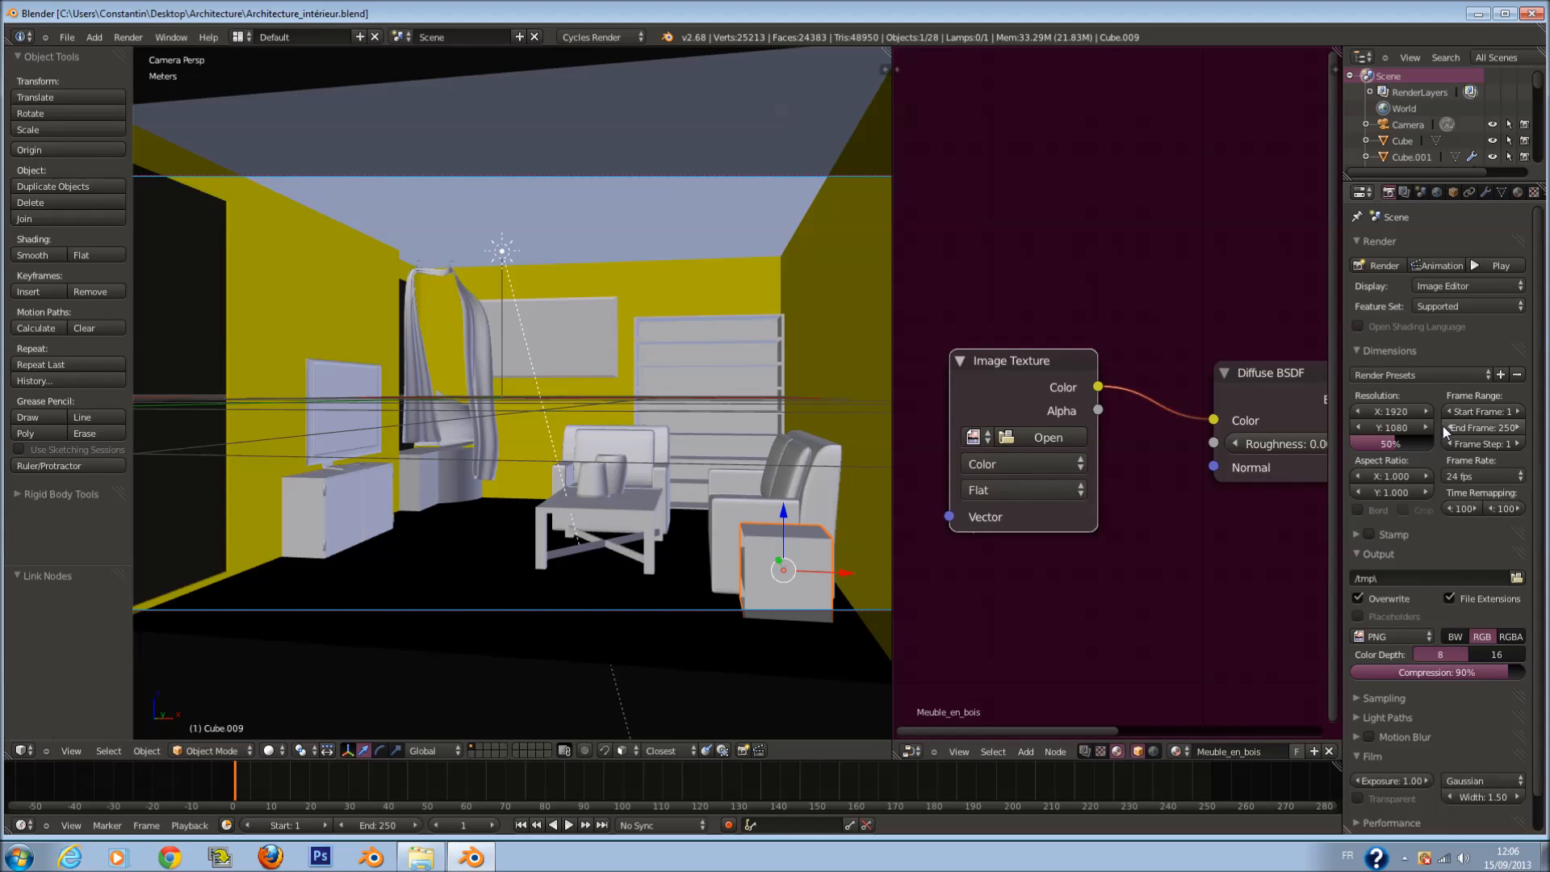
click(1392, 351)
click(1395, 389)
click(1401, 406)
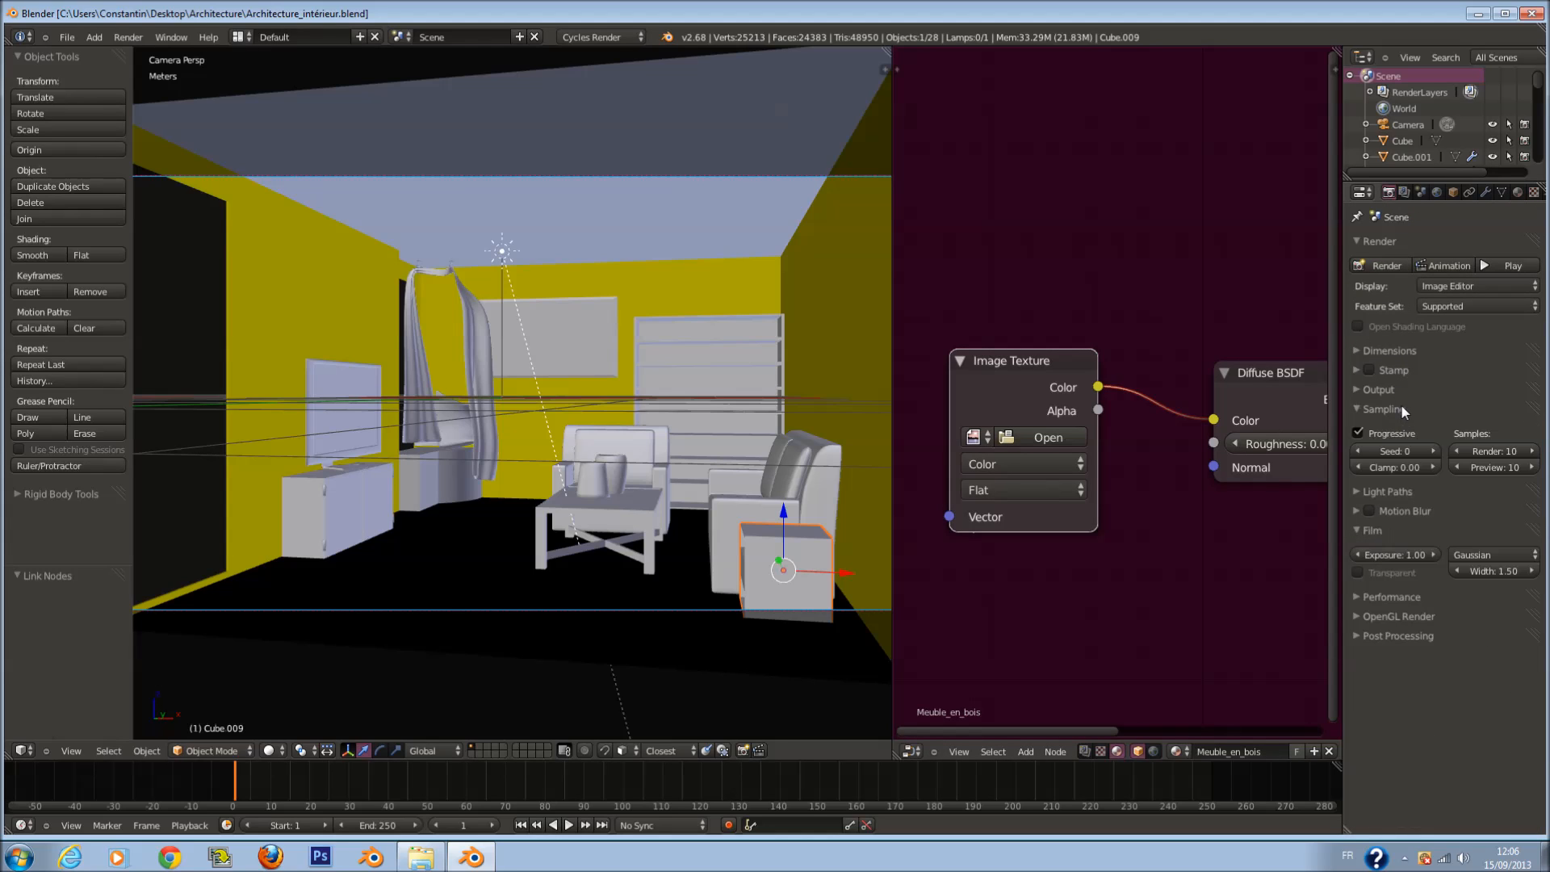
click(1494, 469)
click(1494, 469)
text(1)
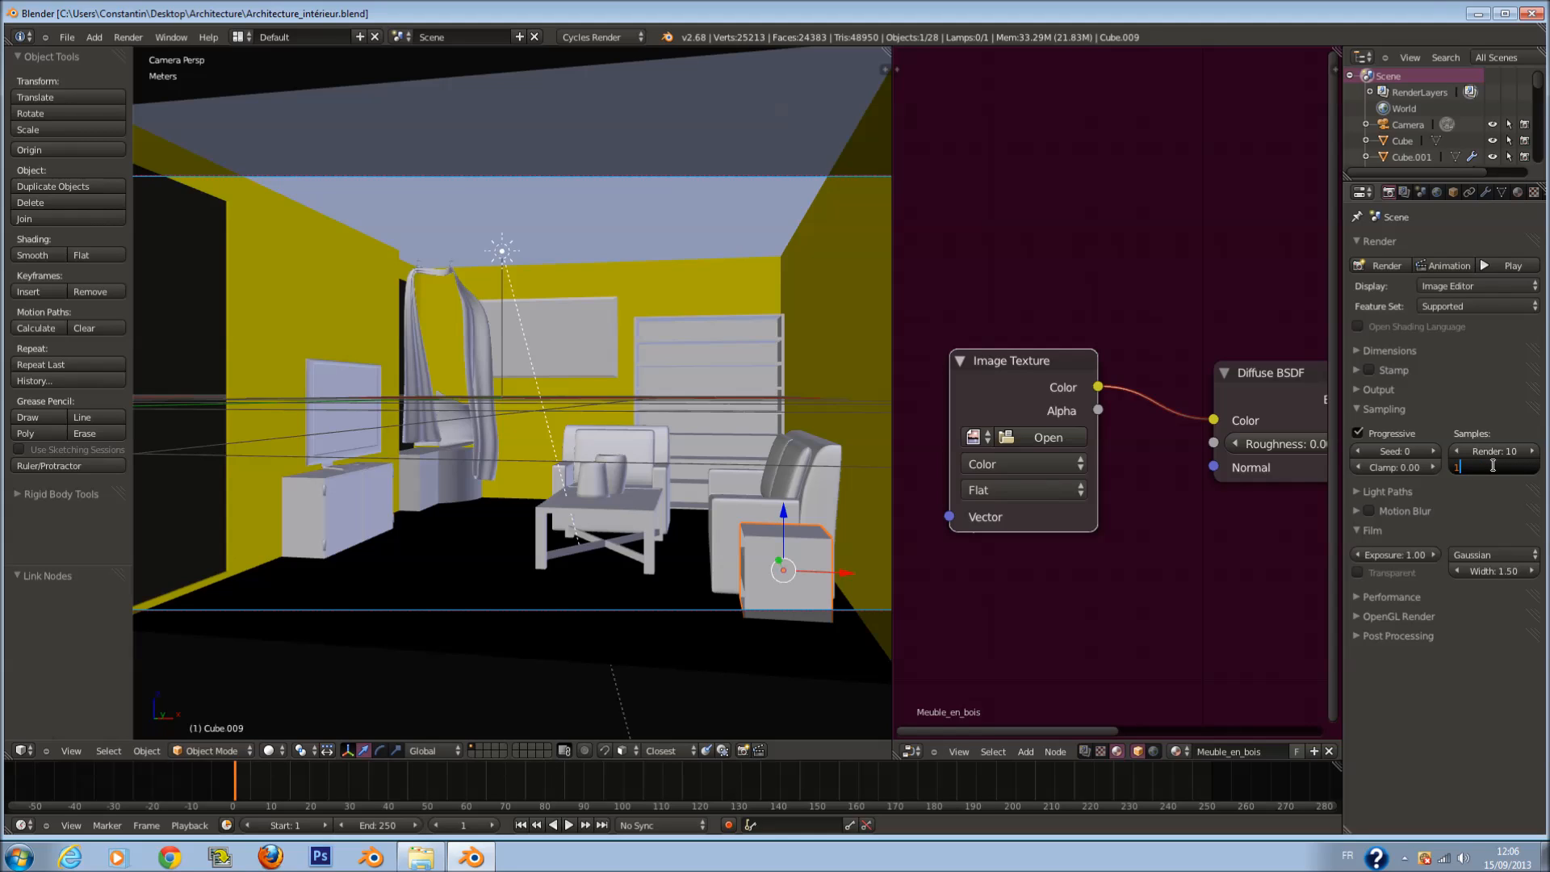
text(000)
key(Return)
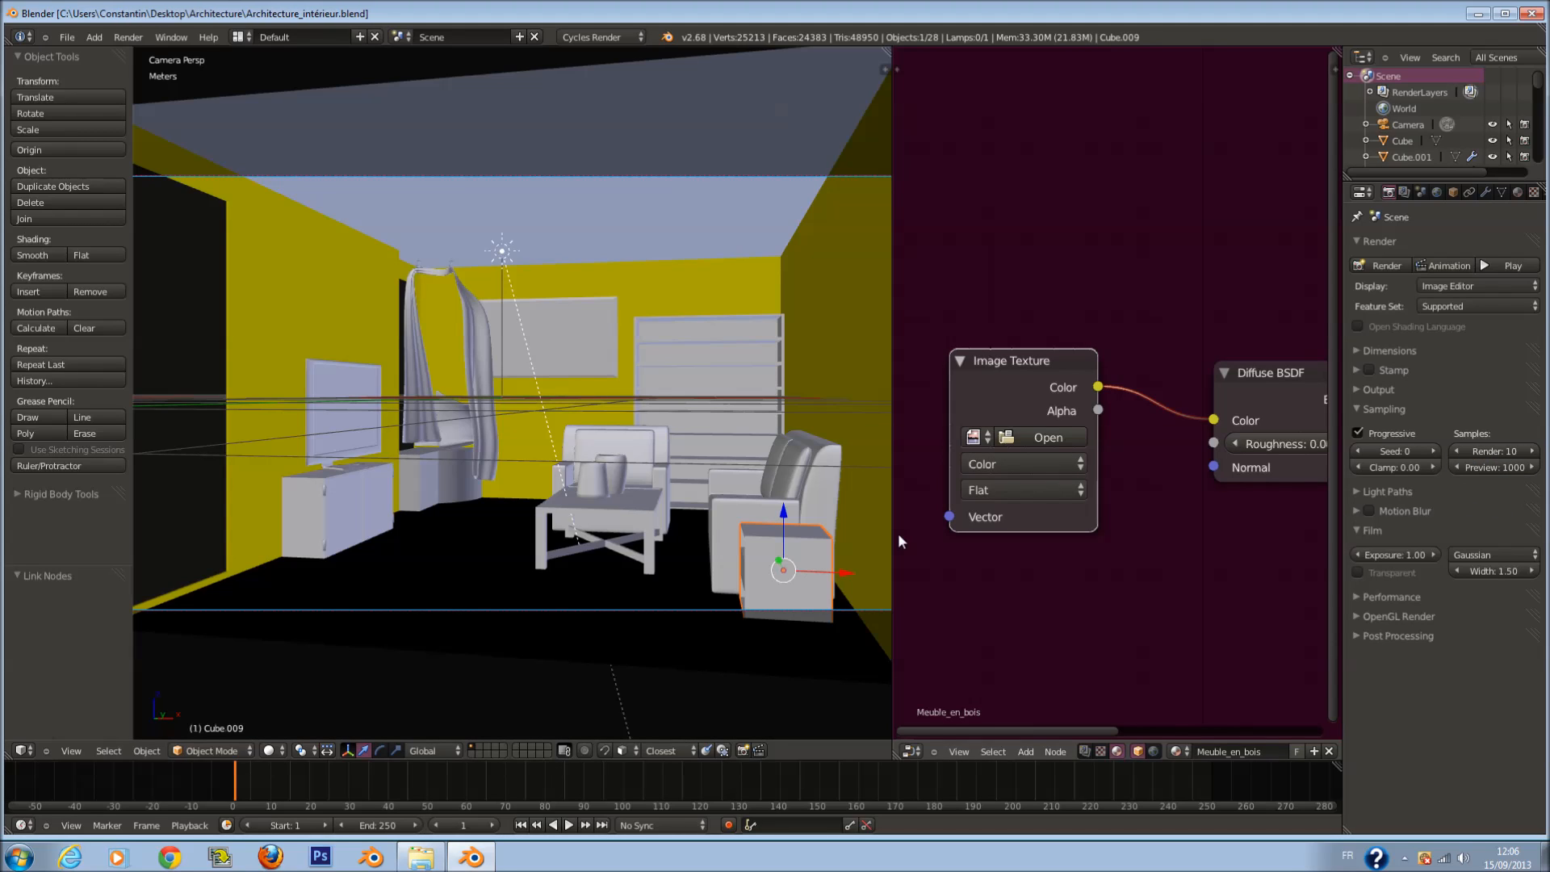
Step: Load the first image from the Architecture\Texture\Woodfloor folder into the Image Texture, and switch the 3D view to Rendered shading
click(1043, 436)
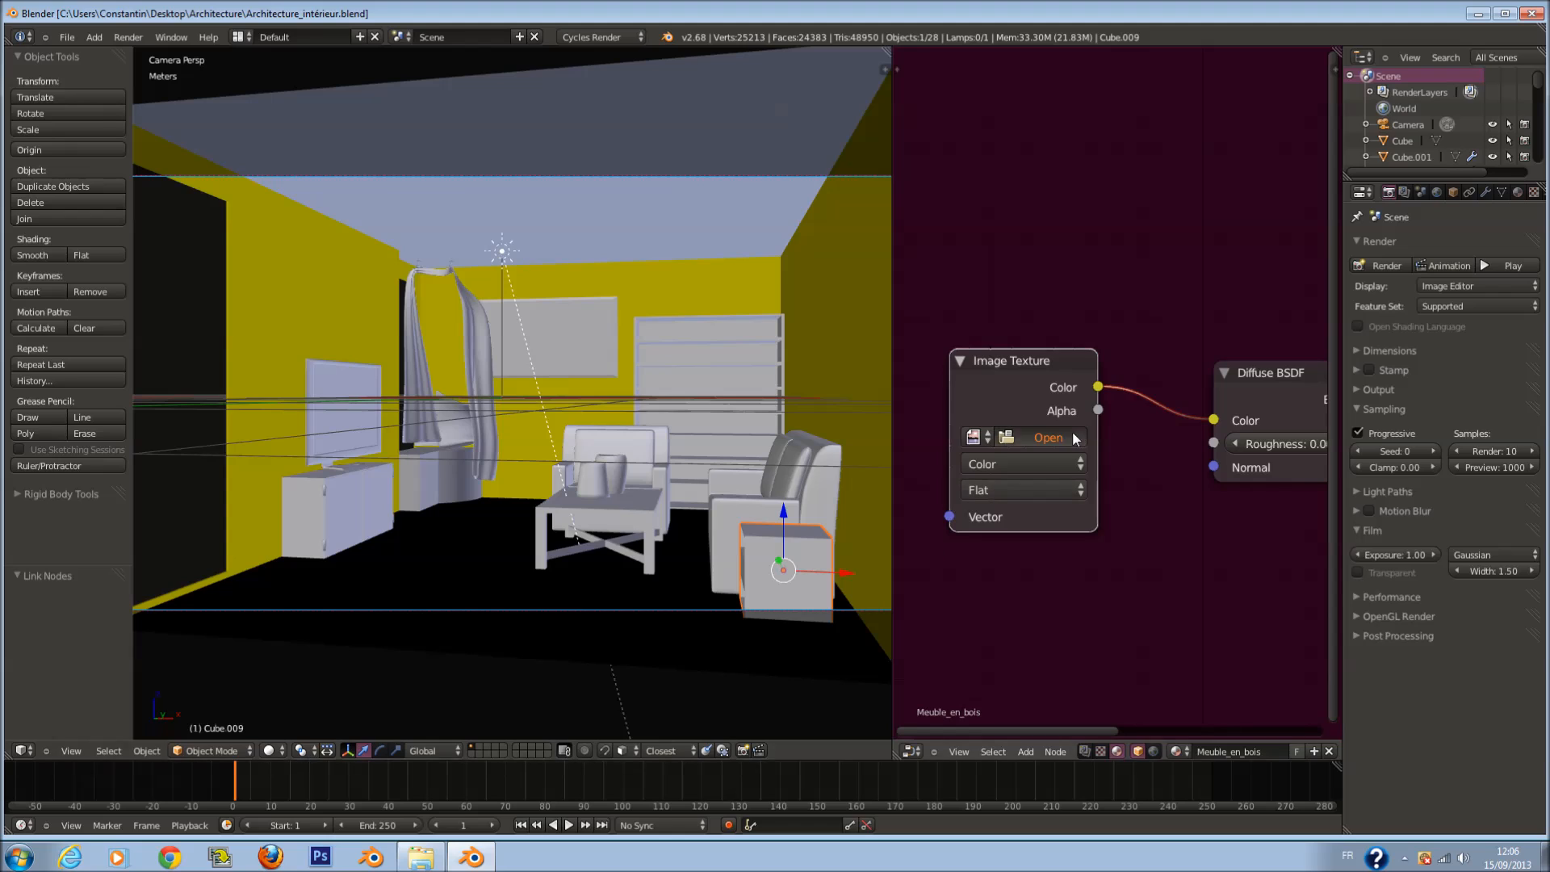
click(240, 114)
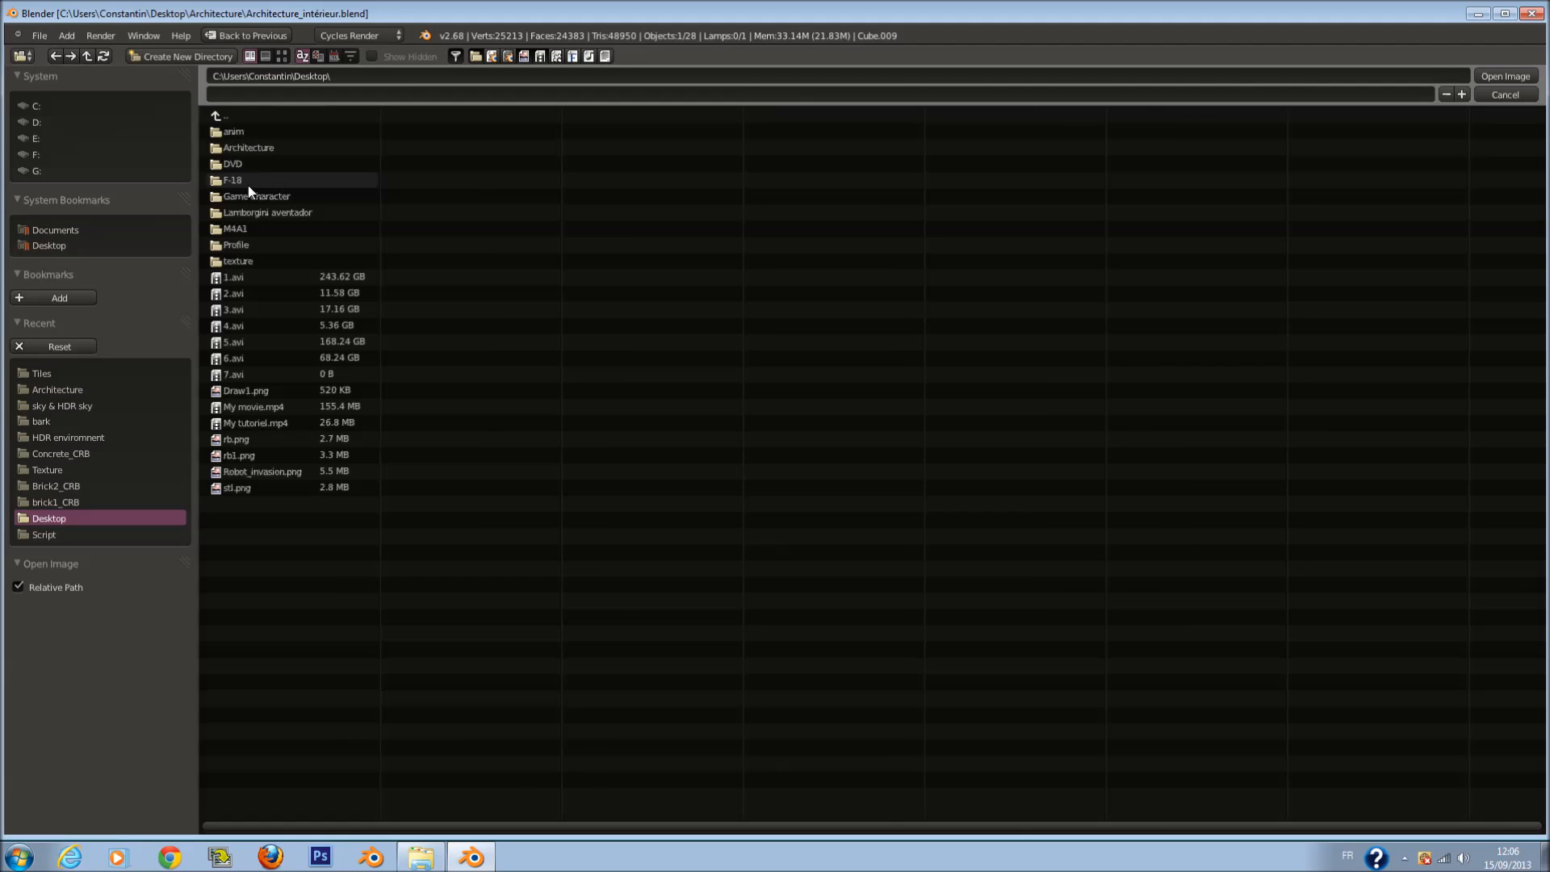
click(86, 390)
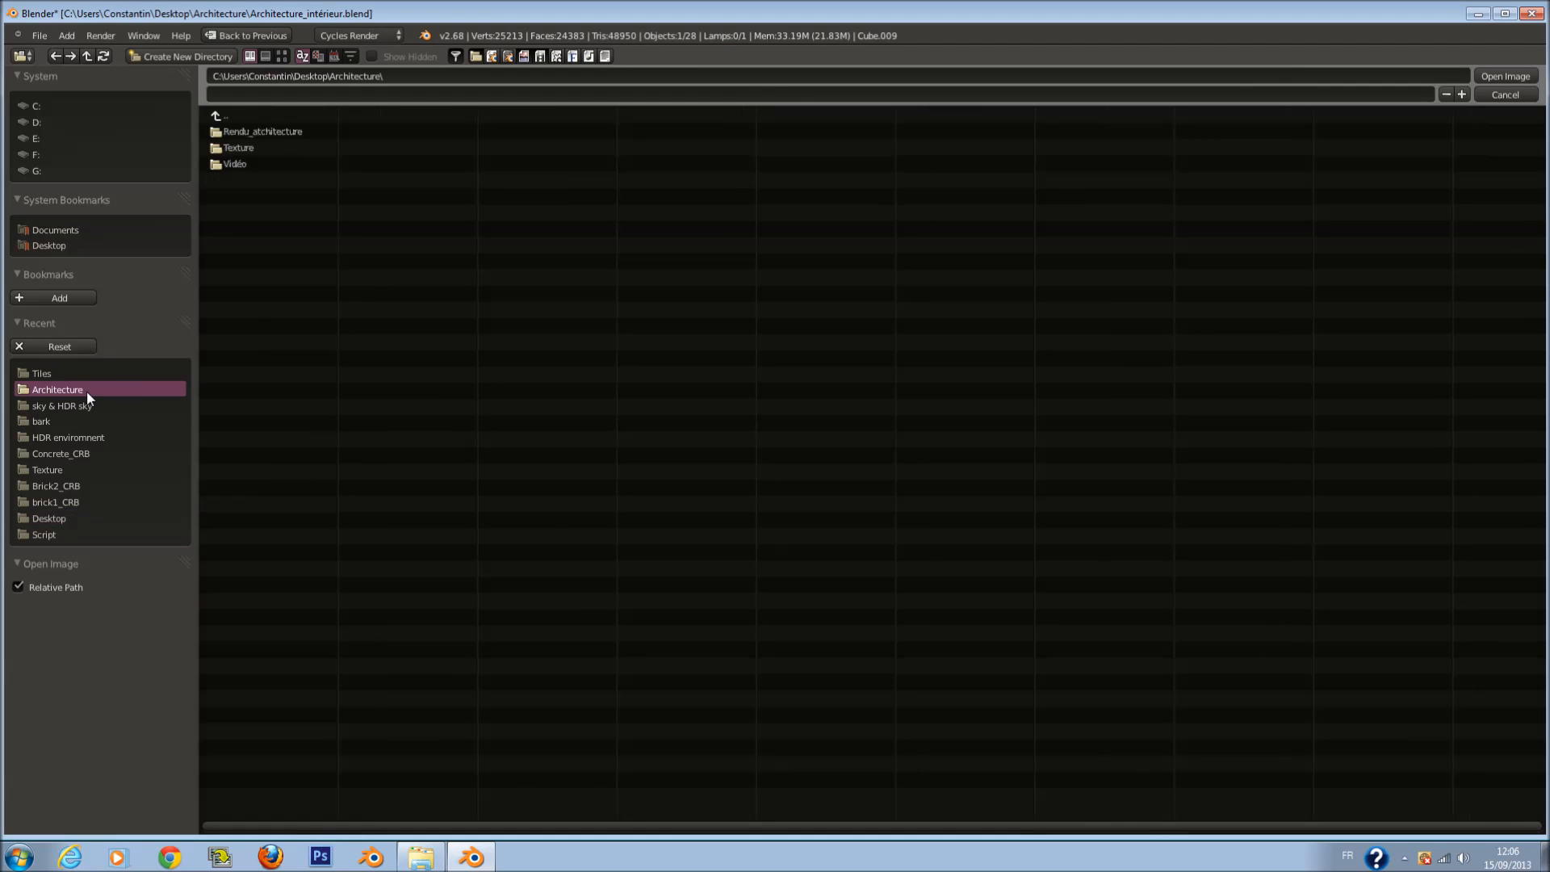
click(257, 154)
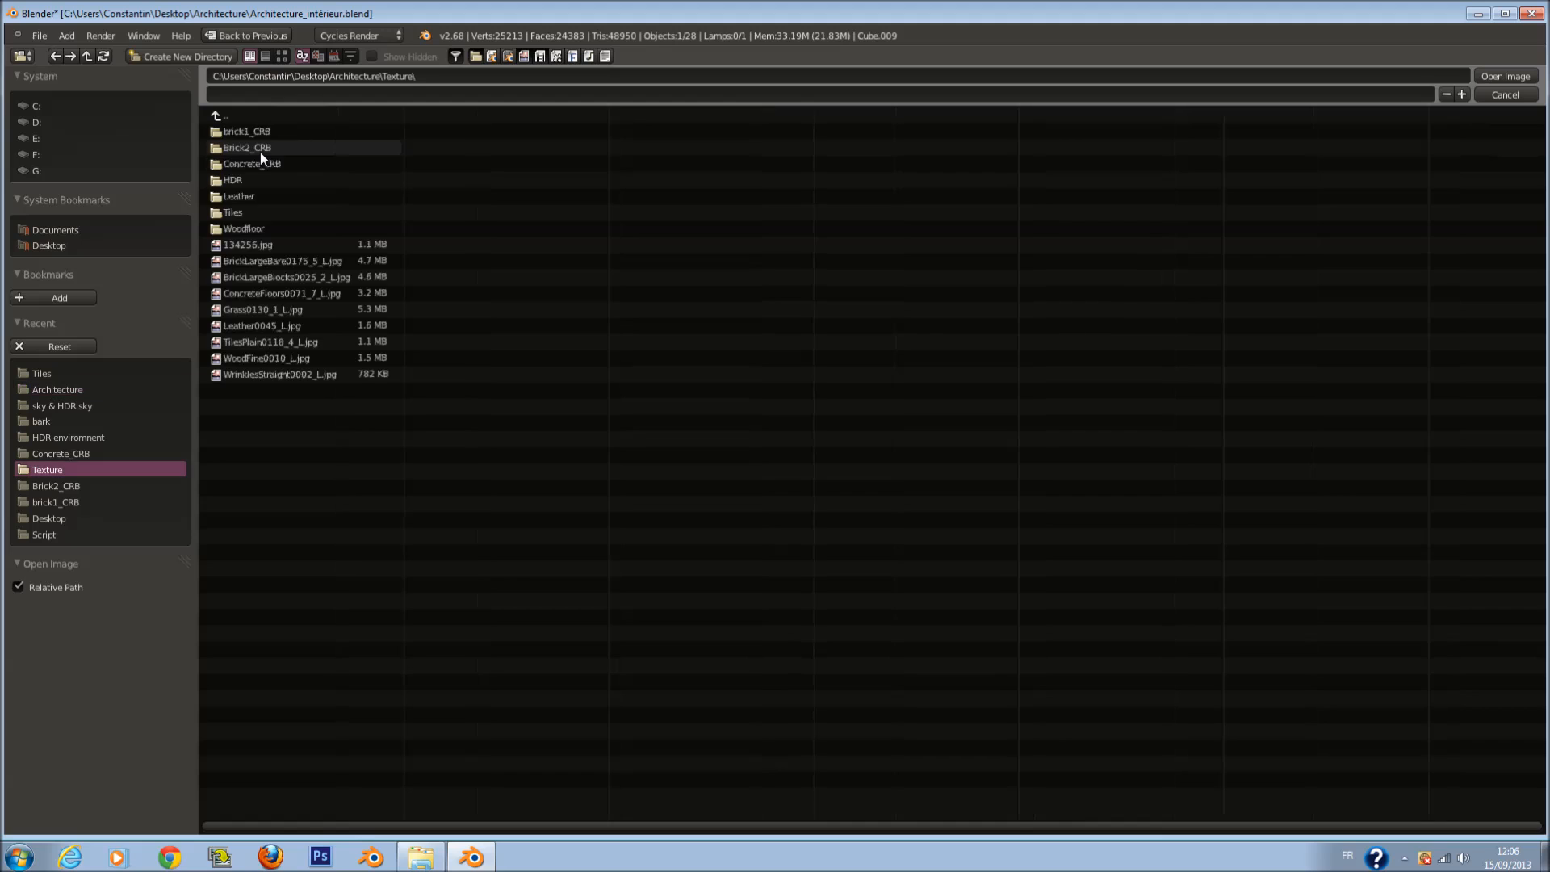
click(274, 228)
click(302, 133)
click(1505, 76)
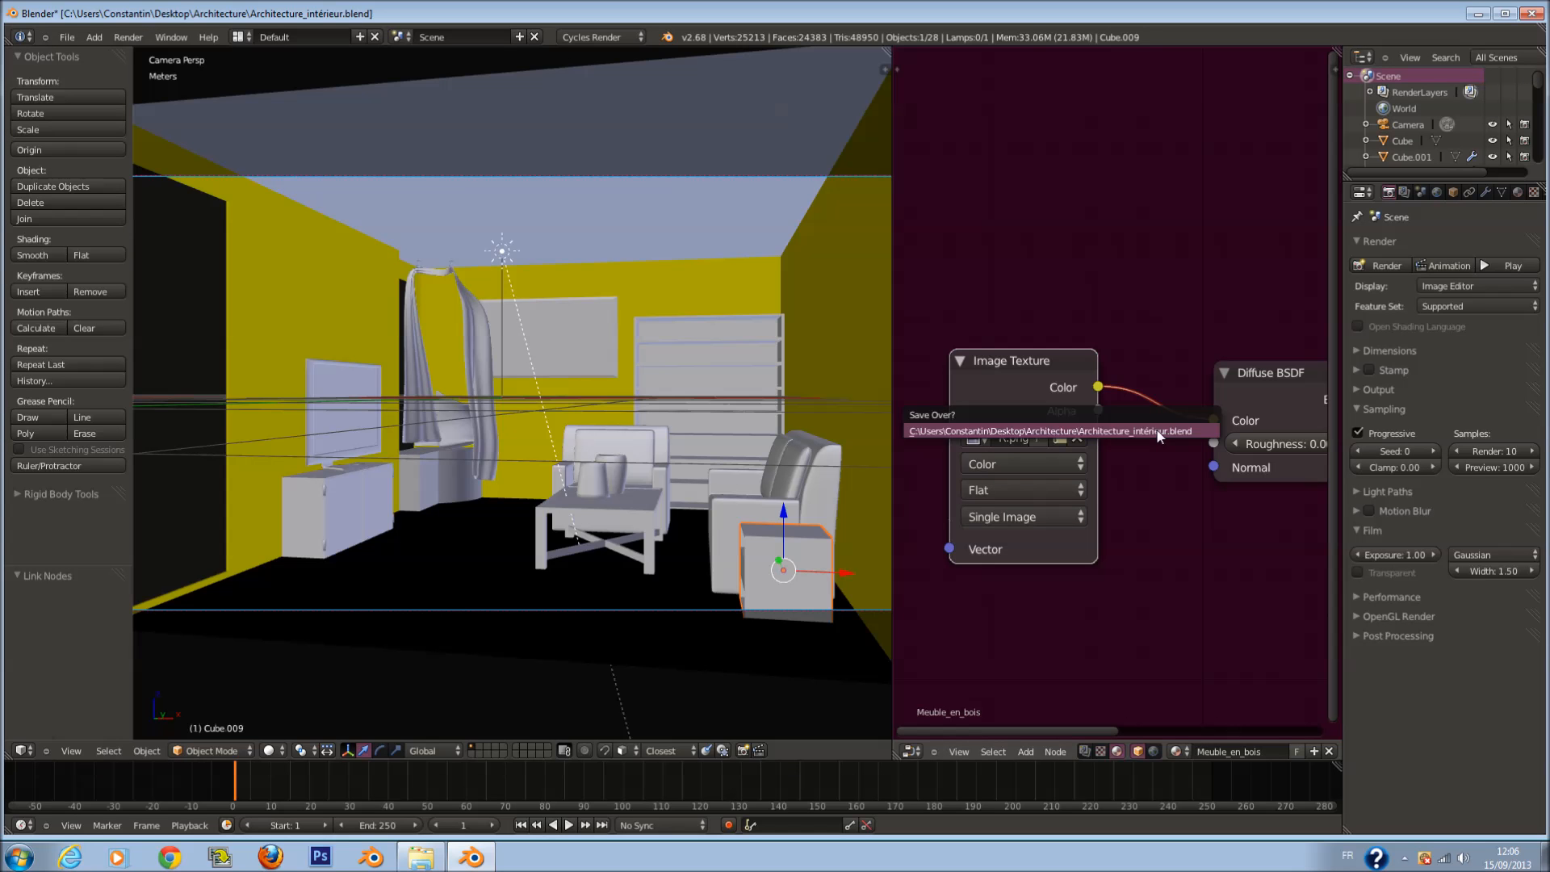
click(269, 750)
click(311, 646)
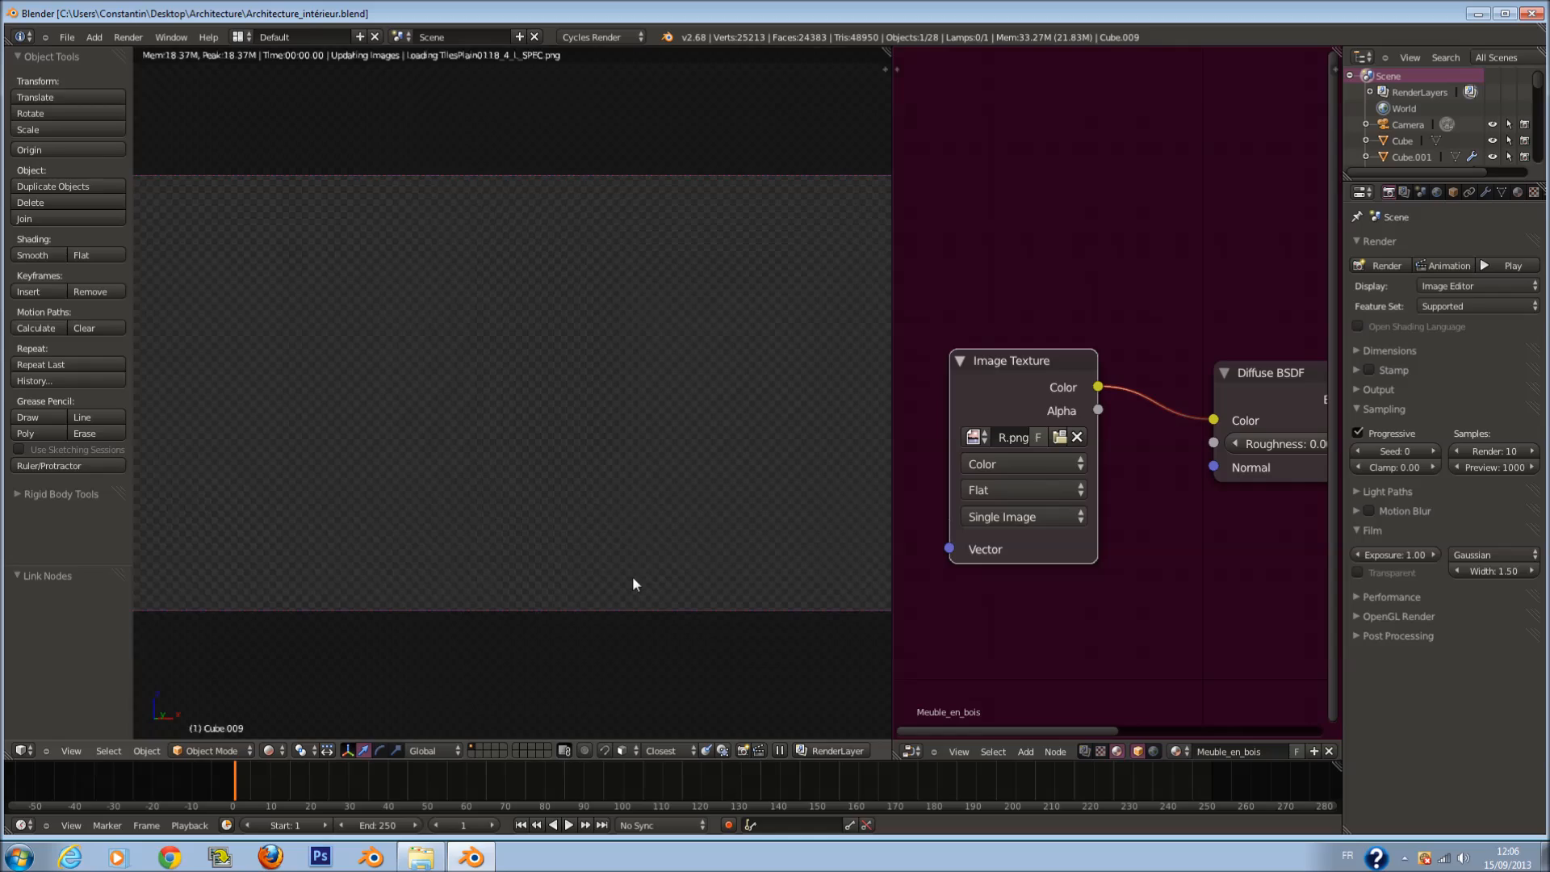
Step: Move the Material Output and Diffuse BSDF nodes of Meuble_en_bois away from the Image Texture to make room in the node tree
scroll(1190, 487, down, 6)
middle_drag(1190, 488, 987, 481)
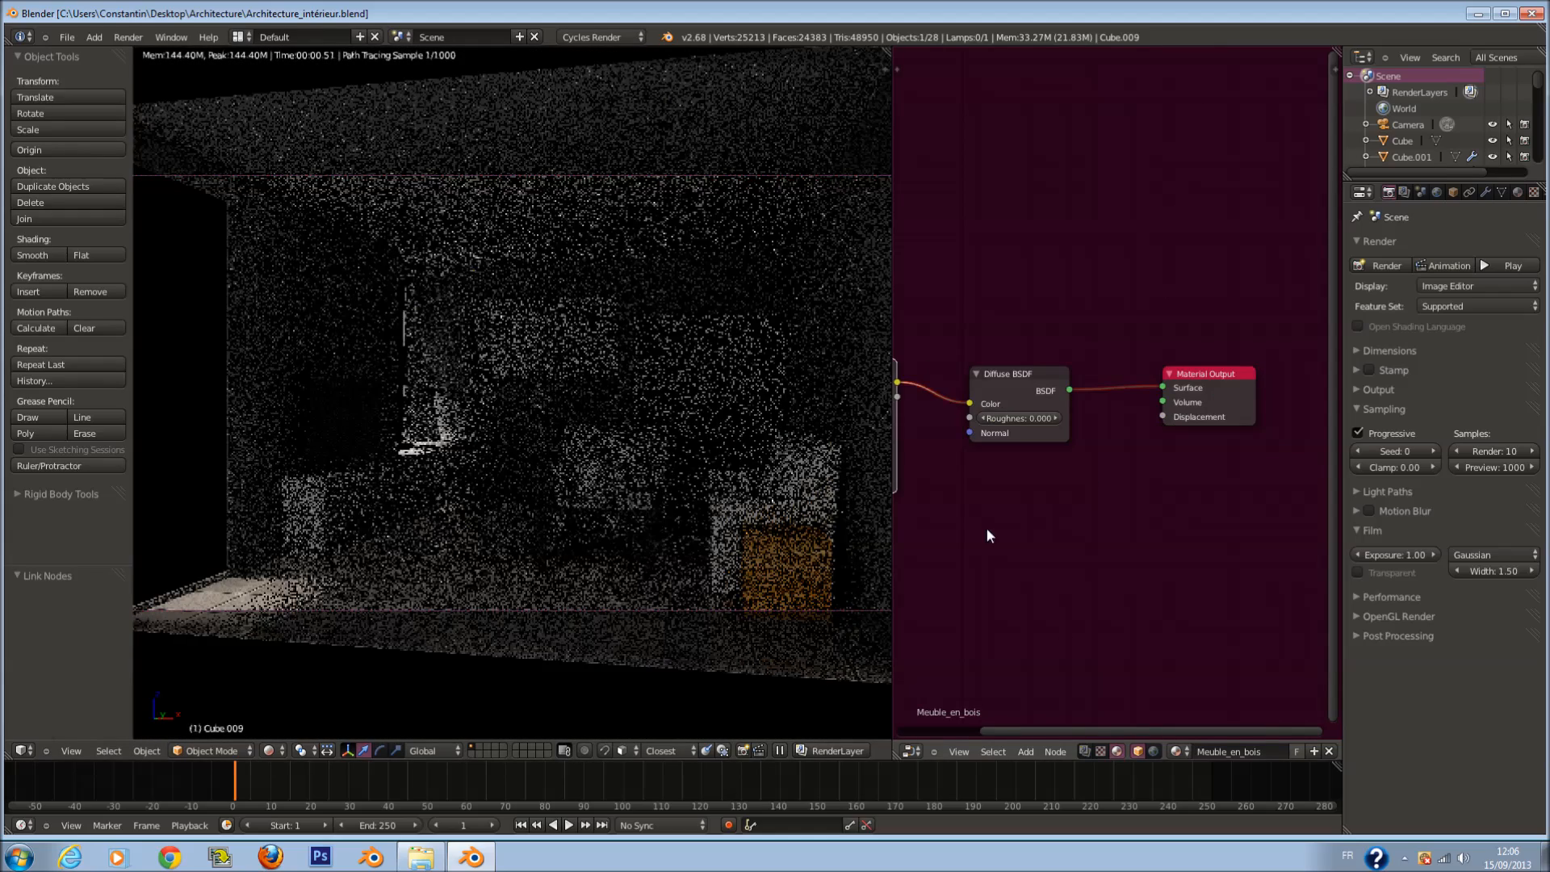
middle_drag(1093, 443, 926, 457)
drag(1050, 401, 1243, 397)
middle_drag(1028, 437, 1264, 453)
drag(1092, 409, 1164, 347)
middle_drag(1159, 477, 1107, 461)
scroll(1019, 462, down, 1)
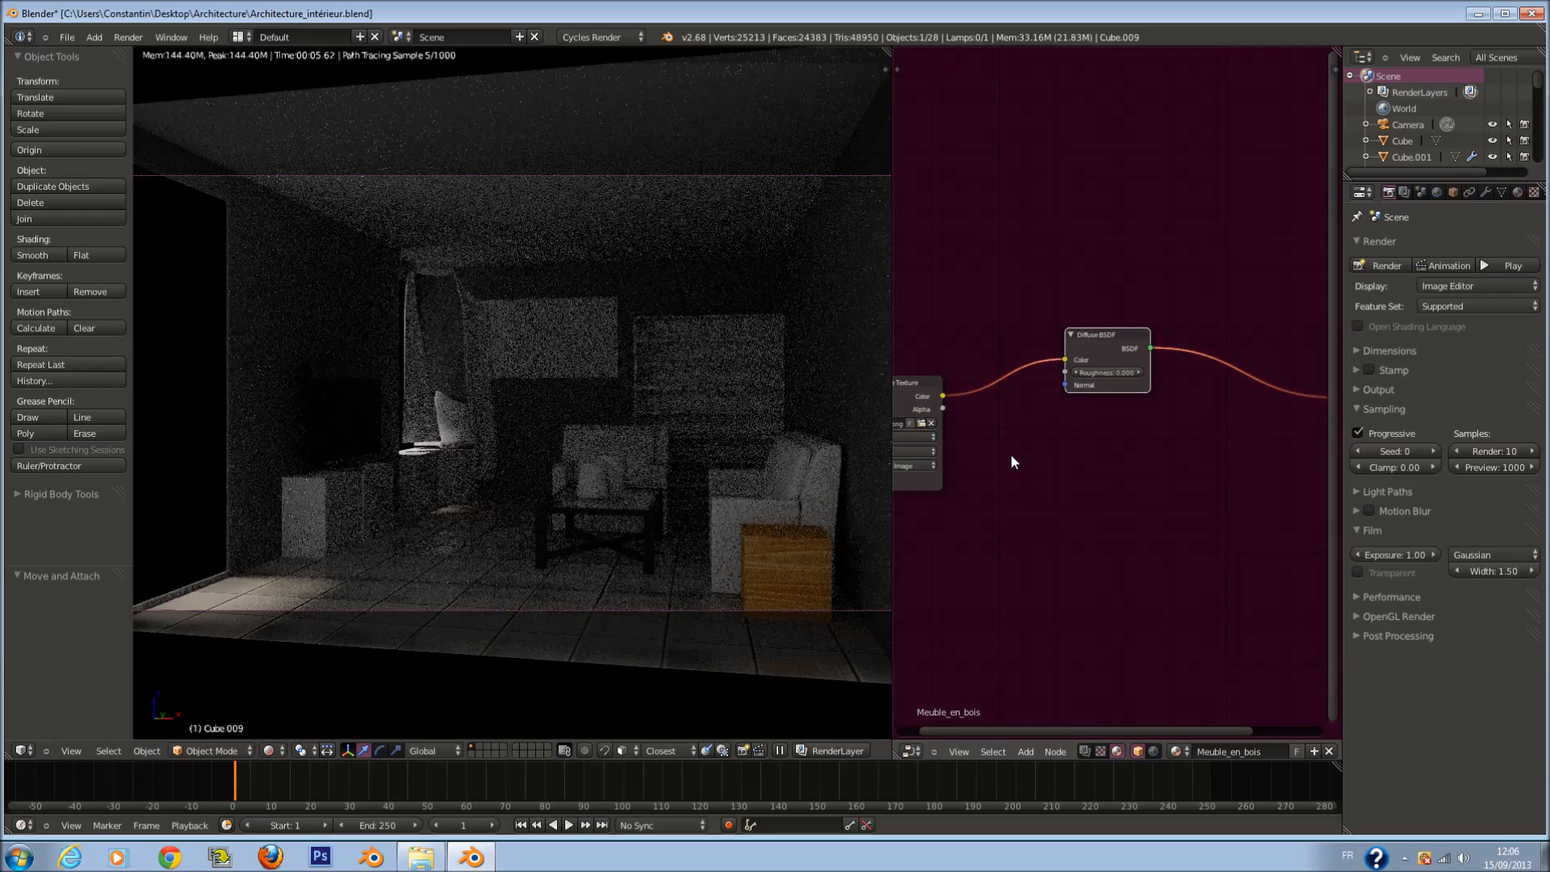
scroll(1048, 397, up, 1)
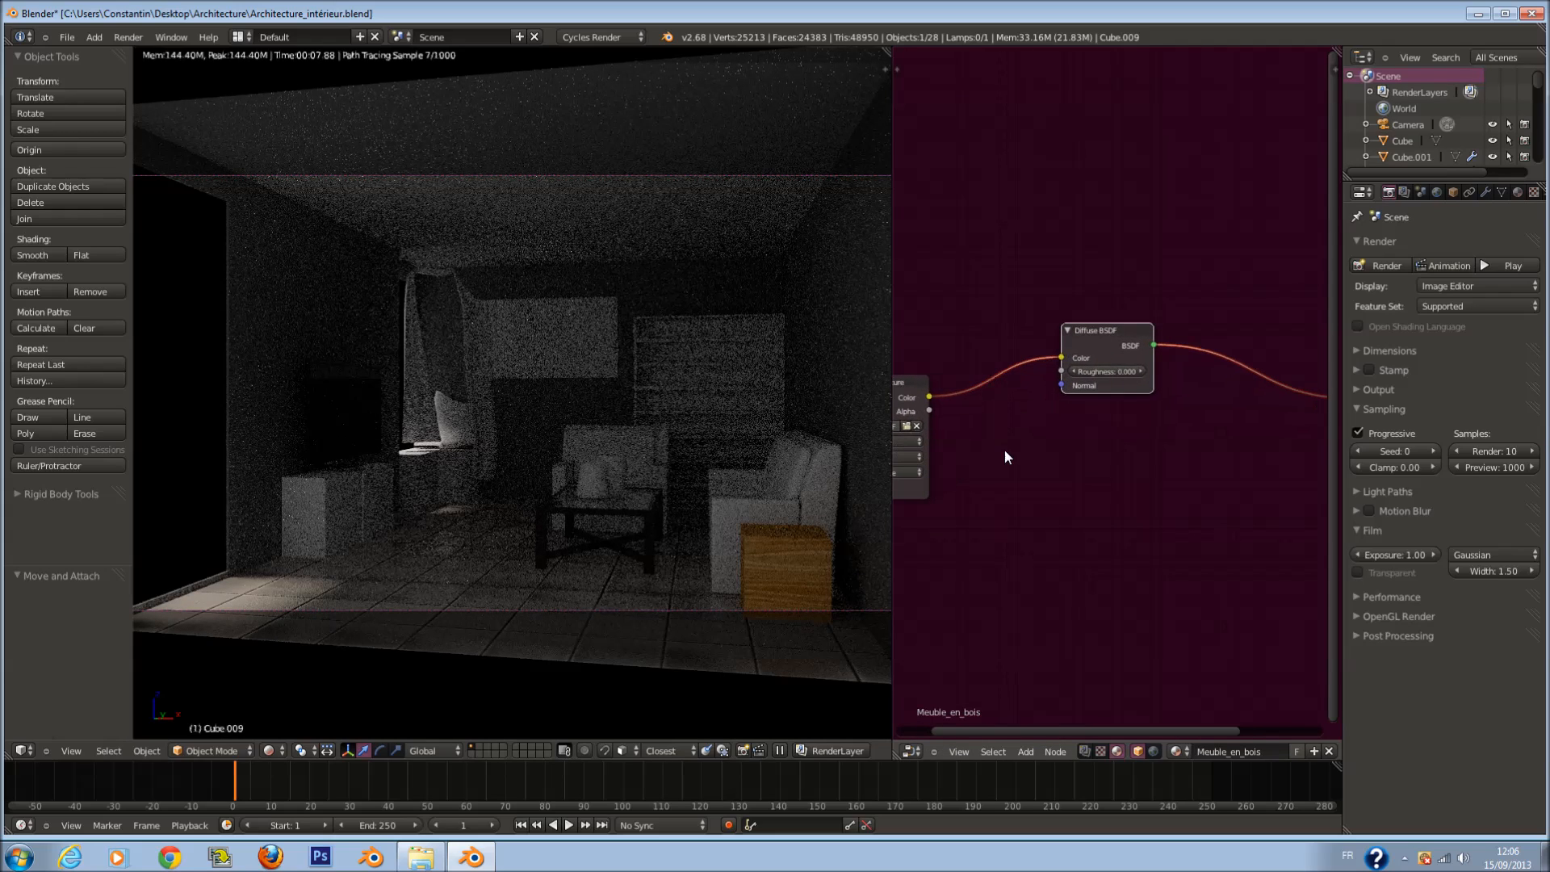
Step: Add two more Image Texture nodes, one below and one above the existing wood Image Texture
key(shift+a)
mouse_move(1010, 458)
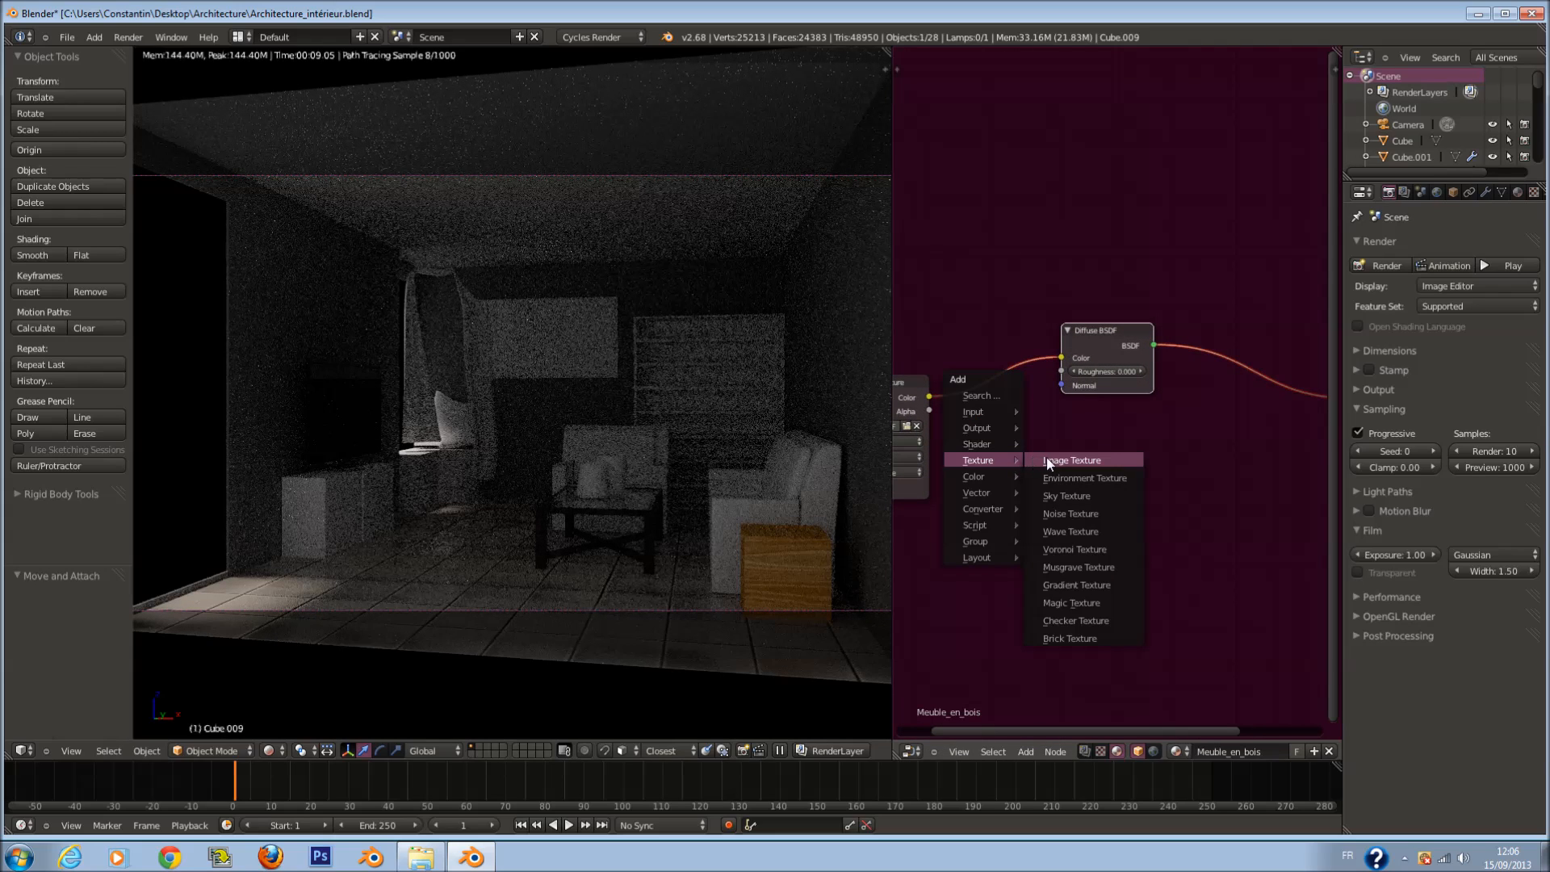
click(1047, 458)
click(860, 521)
key(shift+a)
mouse_move(1050, 432)
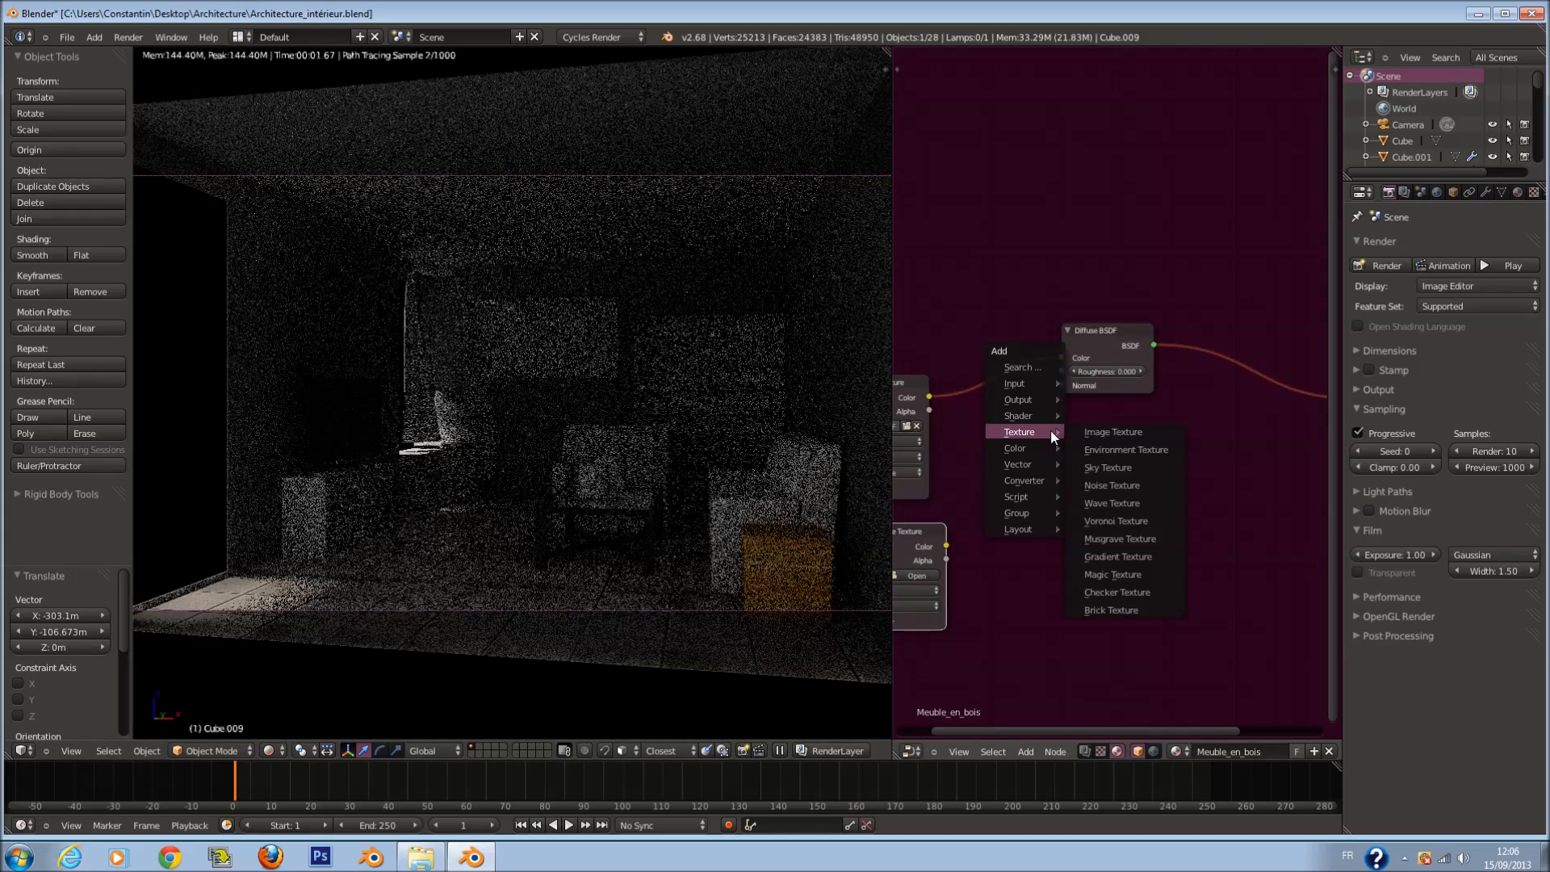
click(1112, 433)
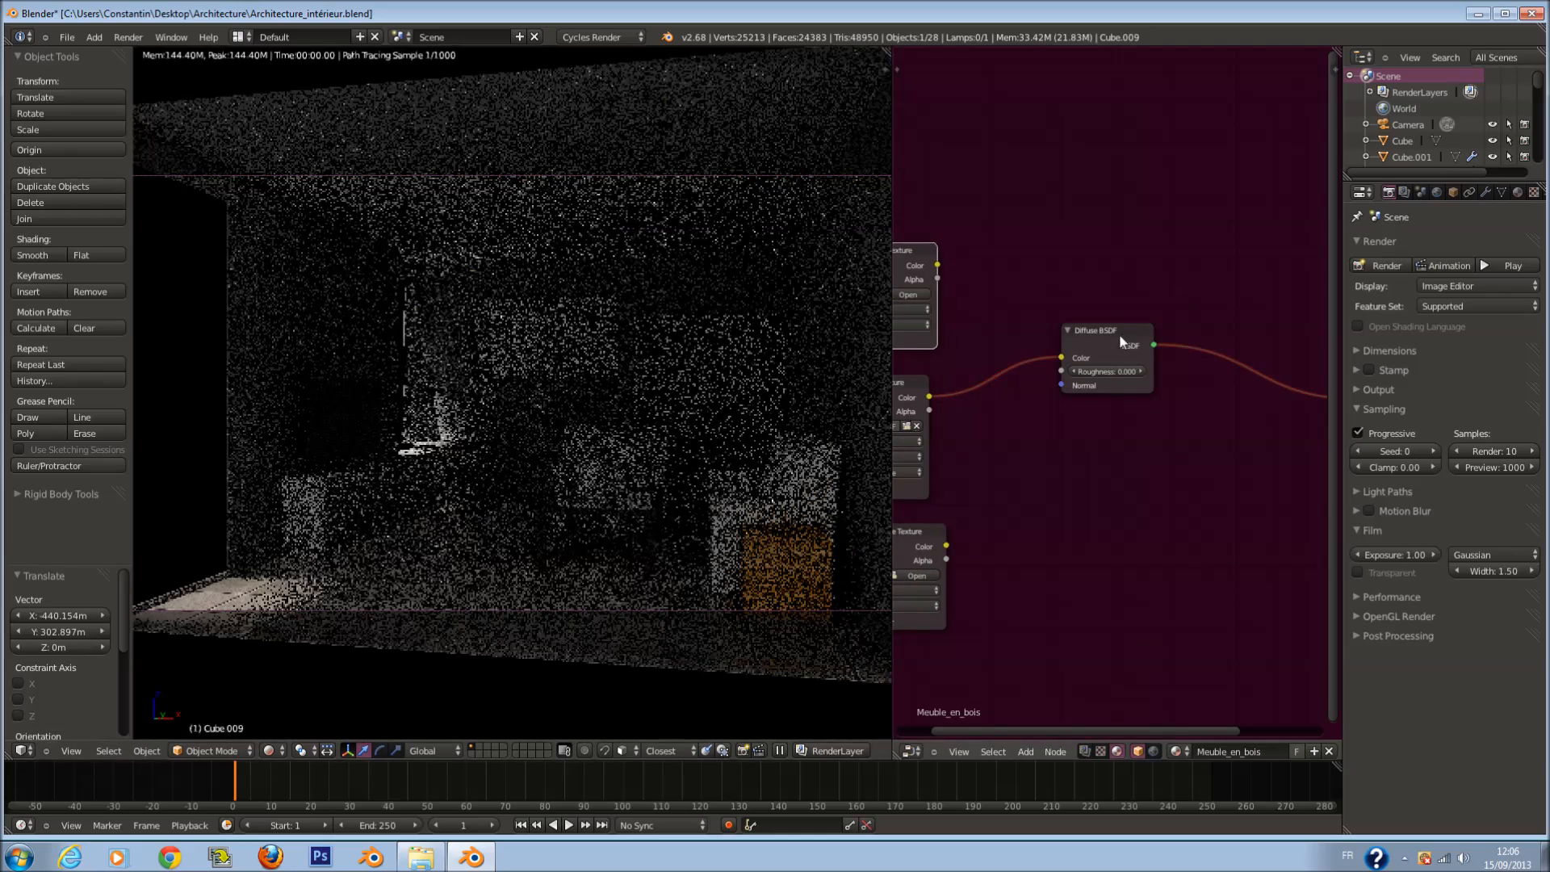
Step: Insert a Mix Shader between the Diffuse BSDF and Material Output, and link the upper Image Texture's Color to its Fac
drag(1119, 332, 1077, 400)
key(shift+a)
mouse_move(1162, 425)
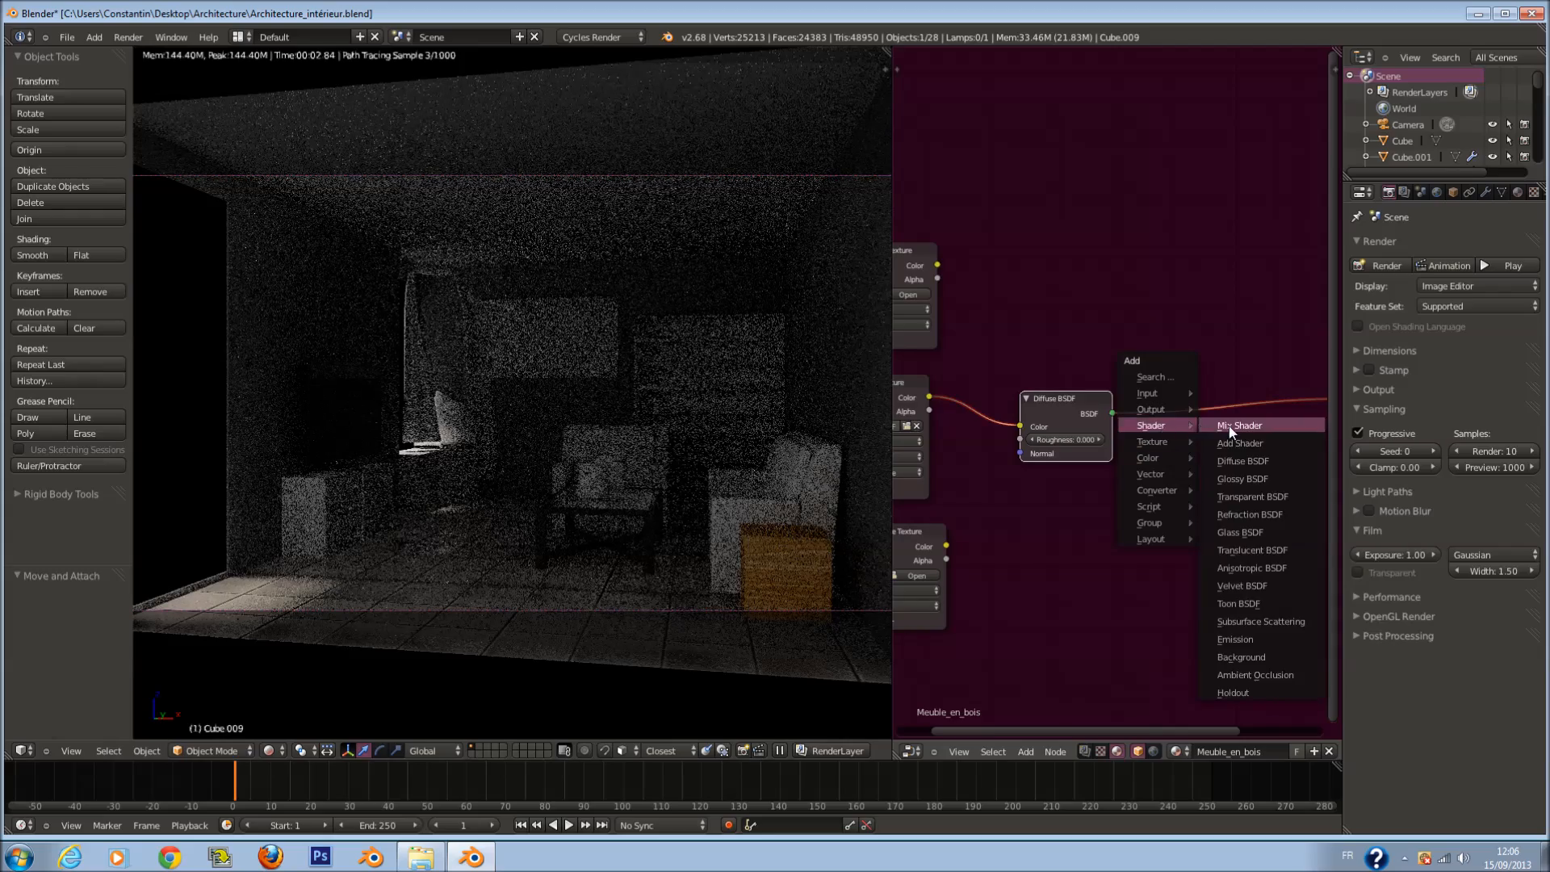
click(1228, 425)
click(1228, 421)
drag(939, 266, 1240, 366)
Step: Insert a ColorRamp between the upper Image Texture and the Mix Shader's Fac, and set its interpolation to B-Spline
key(shift+a)
mouse_move(1103, 450)
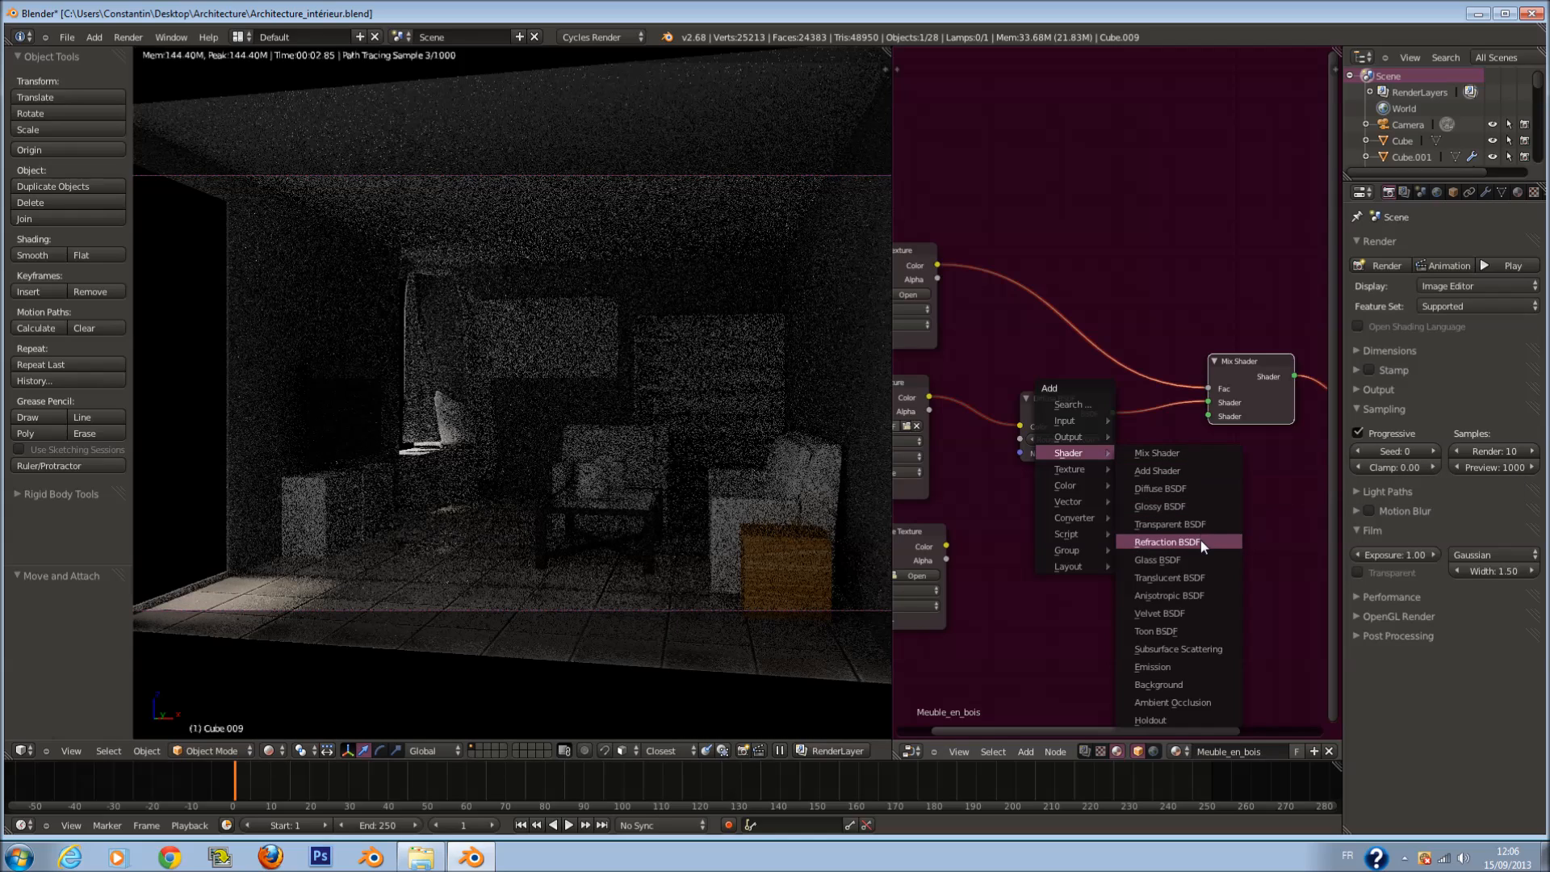
mouse_move(1092, 536)
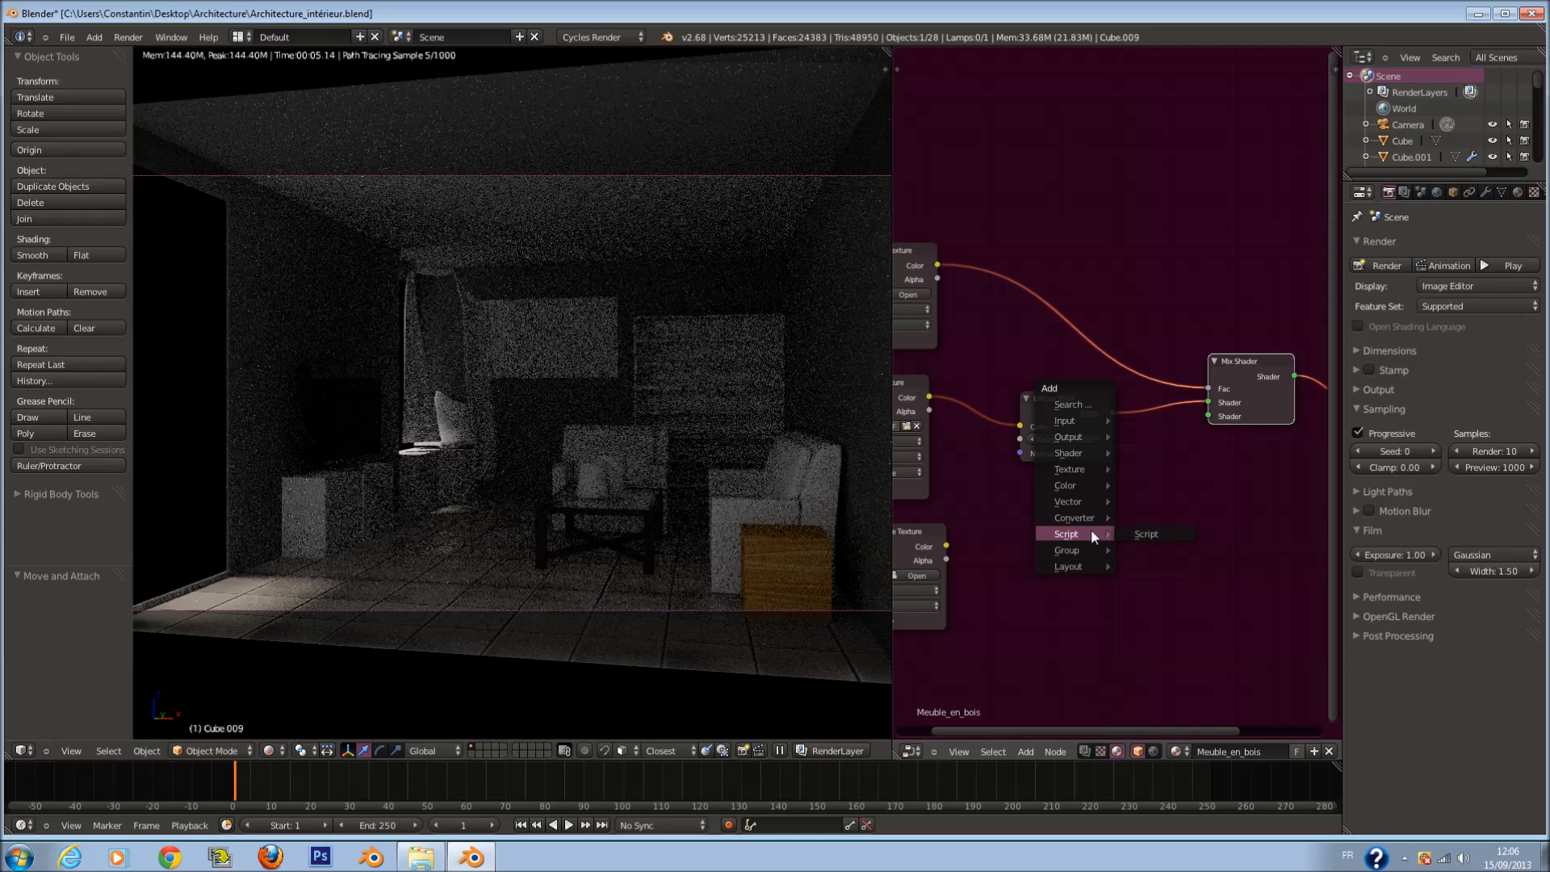
click(1181, 531)
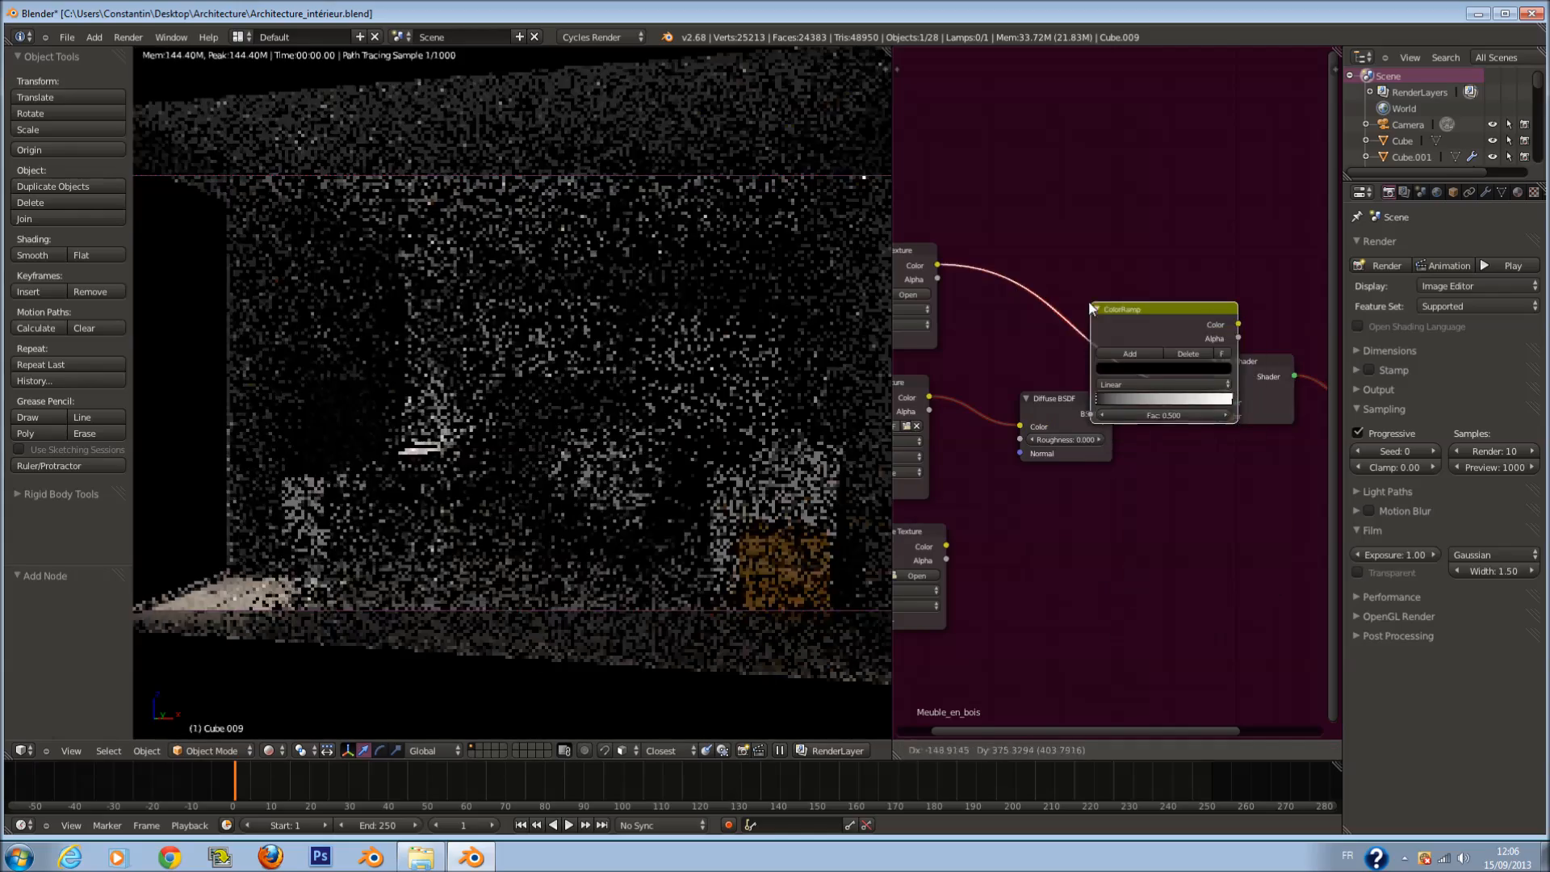
click(993, 251)
drag(1002, 354, 1099, 343)
click(1049, 329)
click(1052, 277)
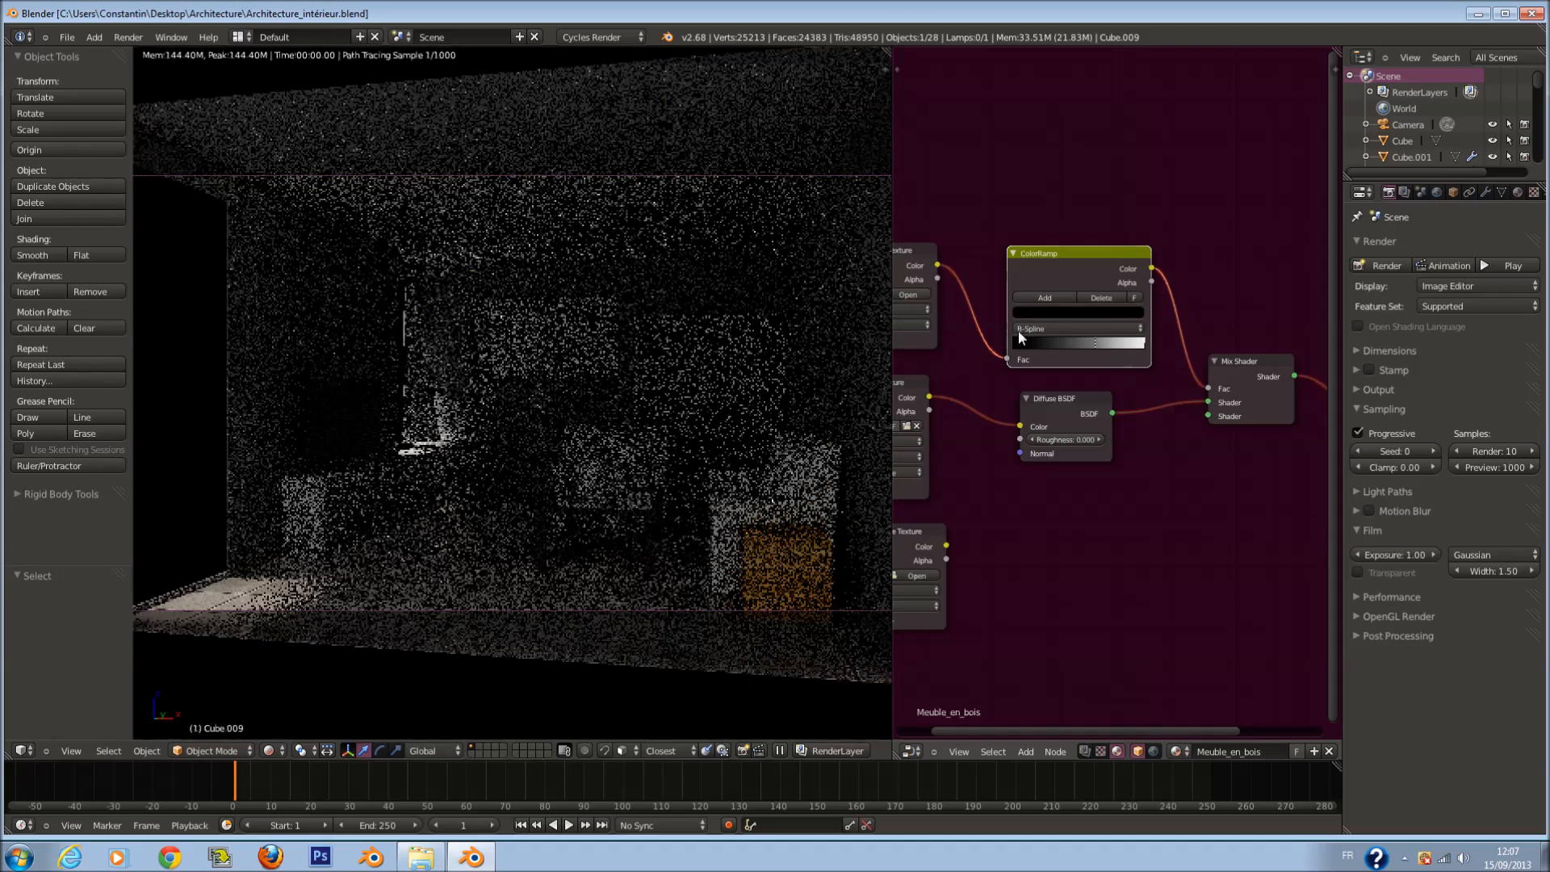
Step: Load WoodFine0010_L_SPEC.png from the Woodfloor folder into the upper Image Texture
click(912, 294)
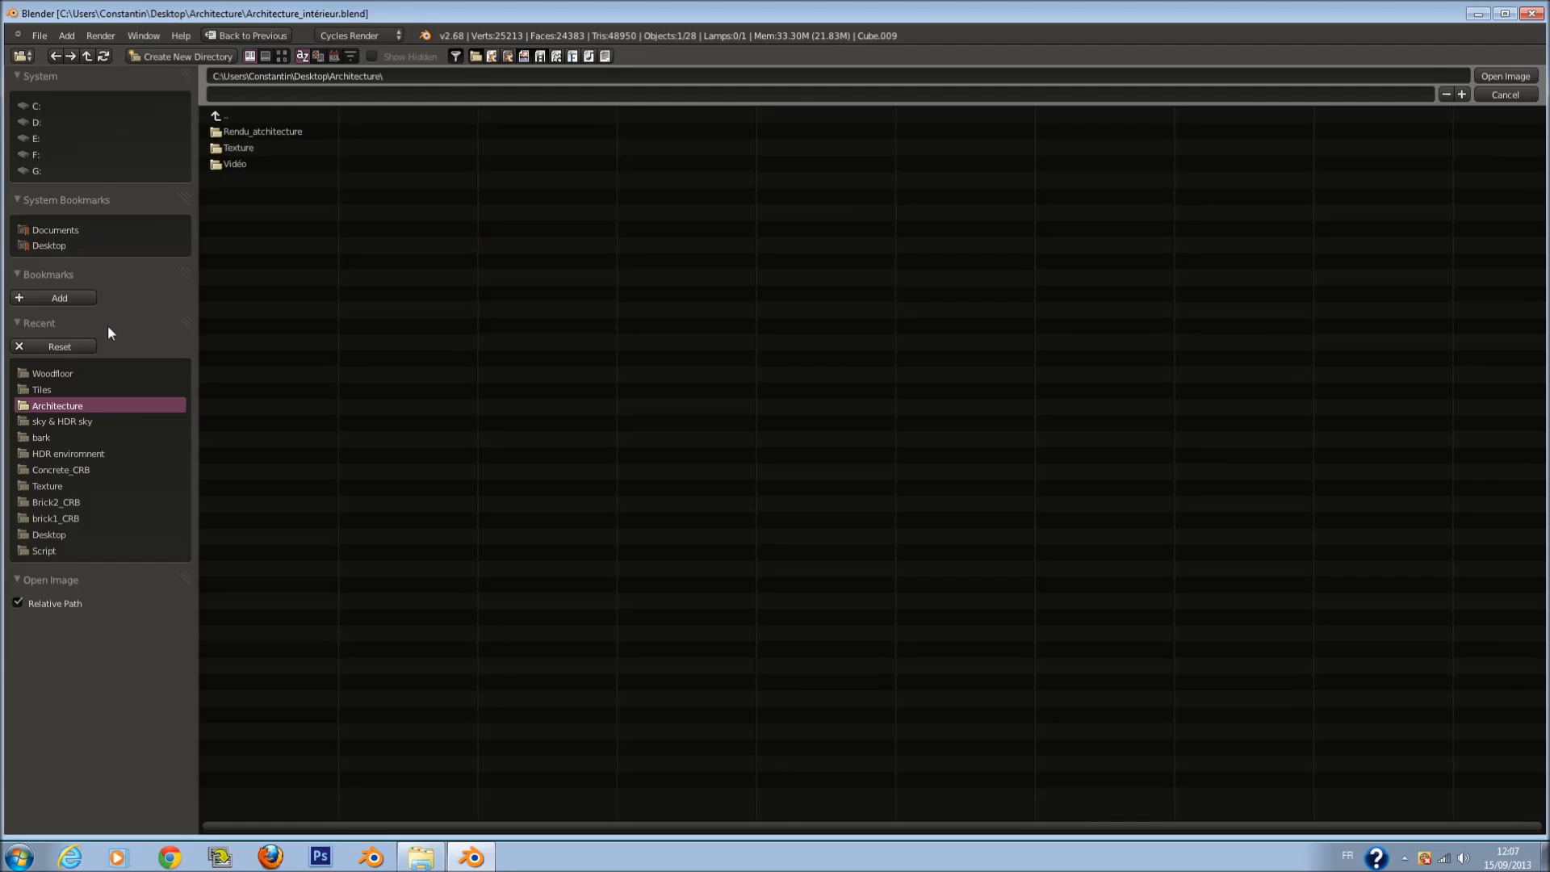
click(91, 374)
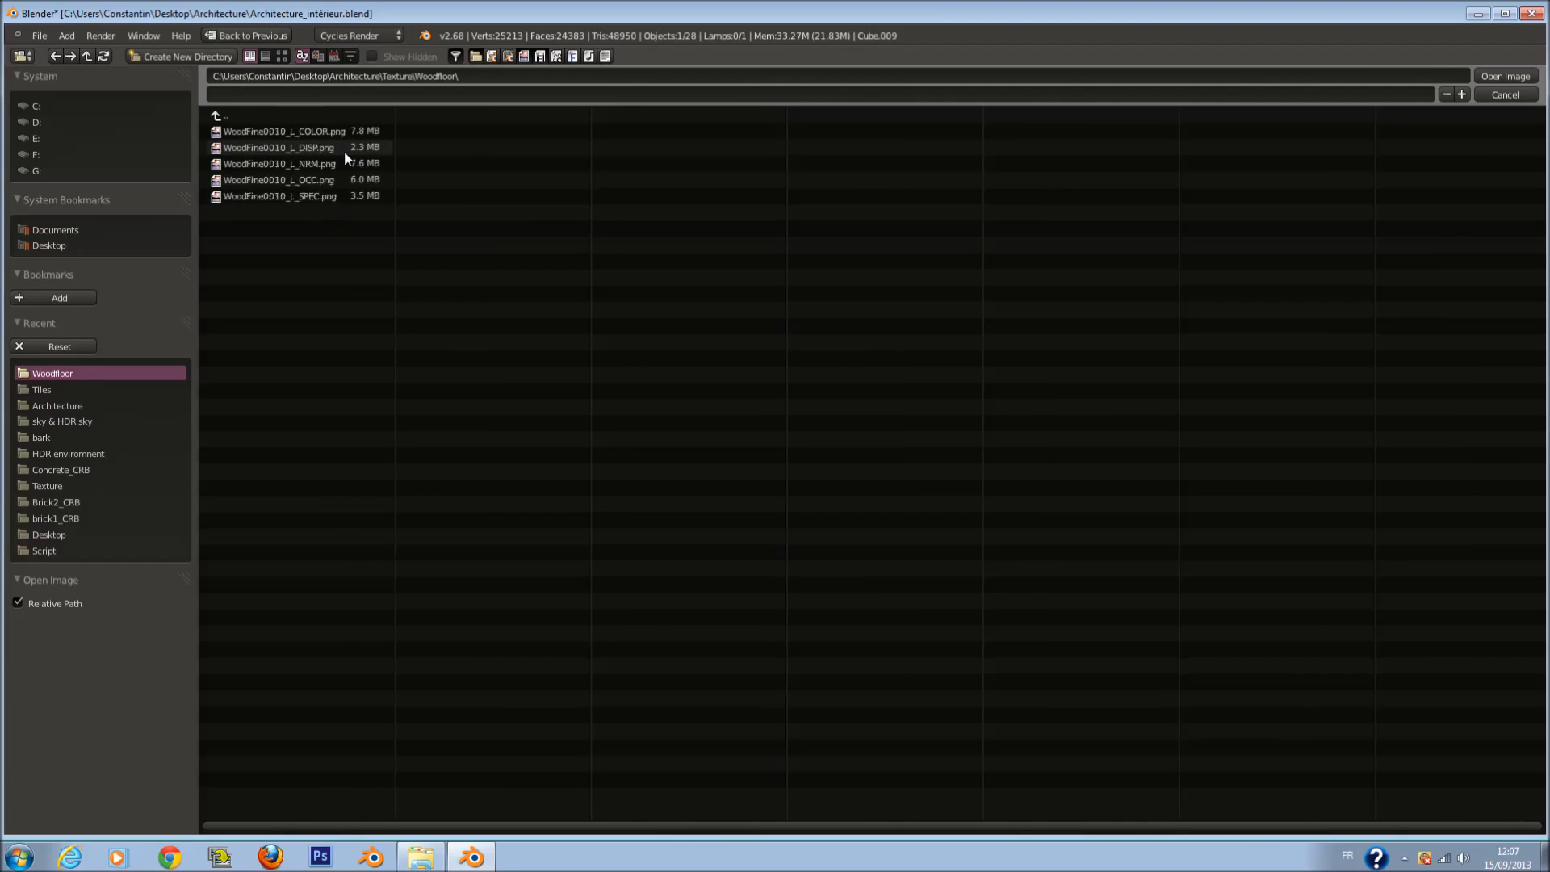
click(352, 197)
click(1478, 76)
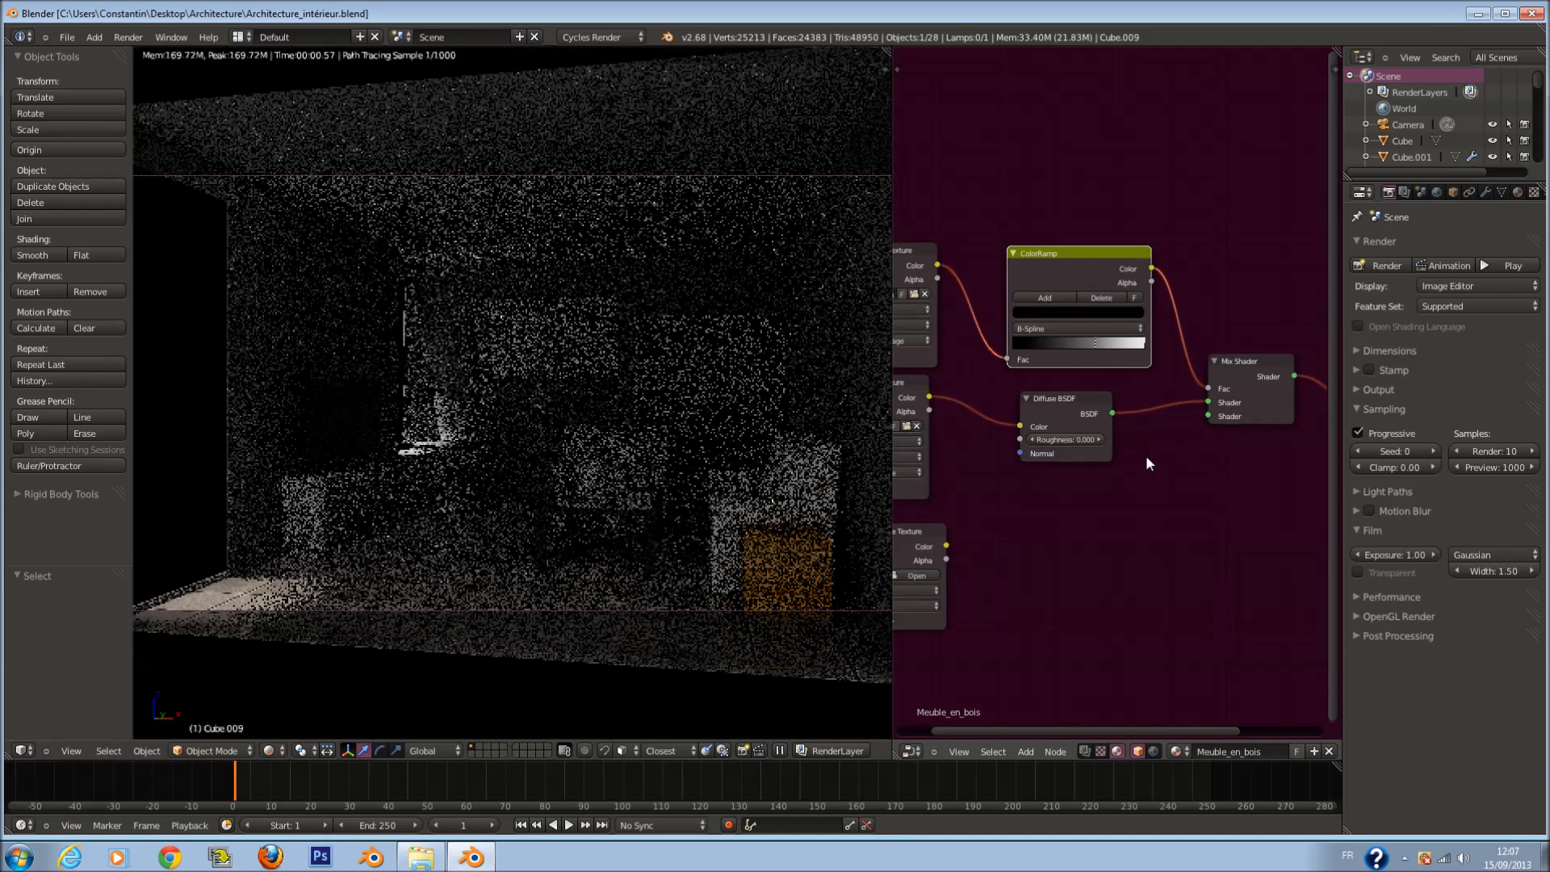
Step: Add a Glossy BSDF below the Diffuse BSDF and link it to the Mix Shader's second Shader input
middle_drag(1145, 455, 1104, 436)
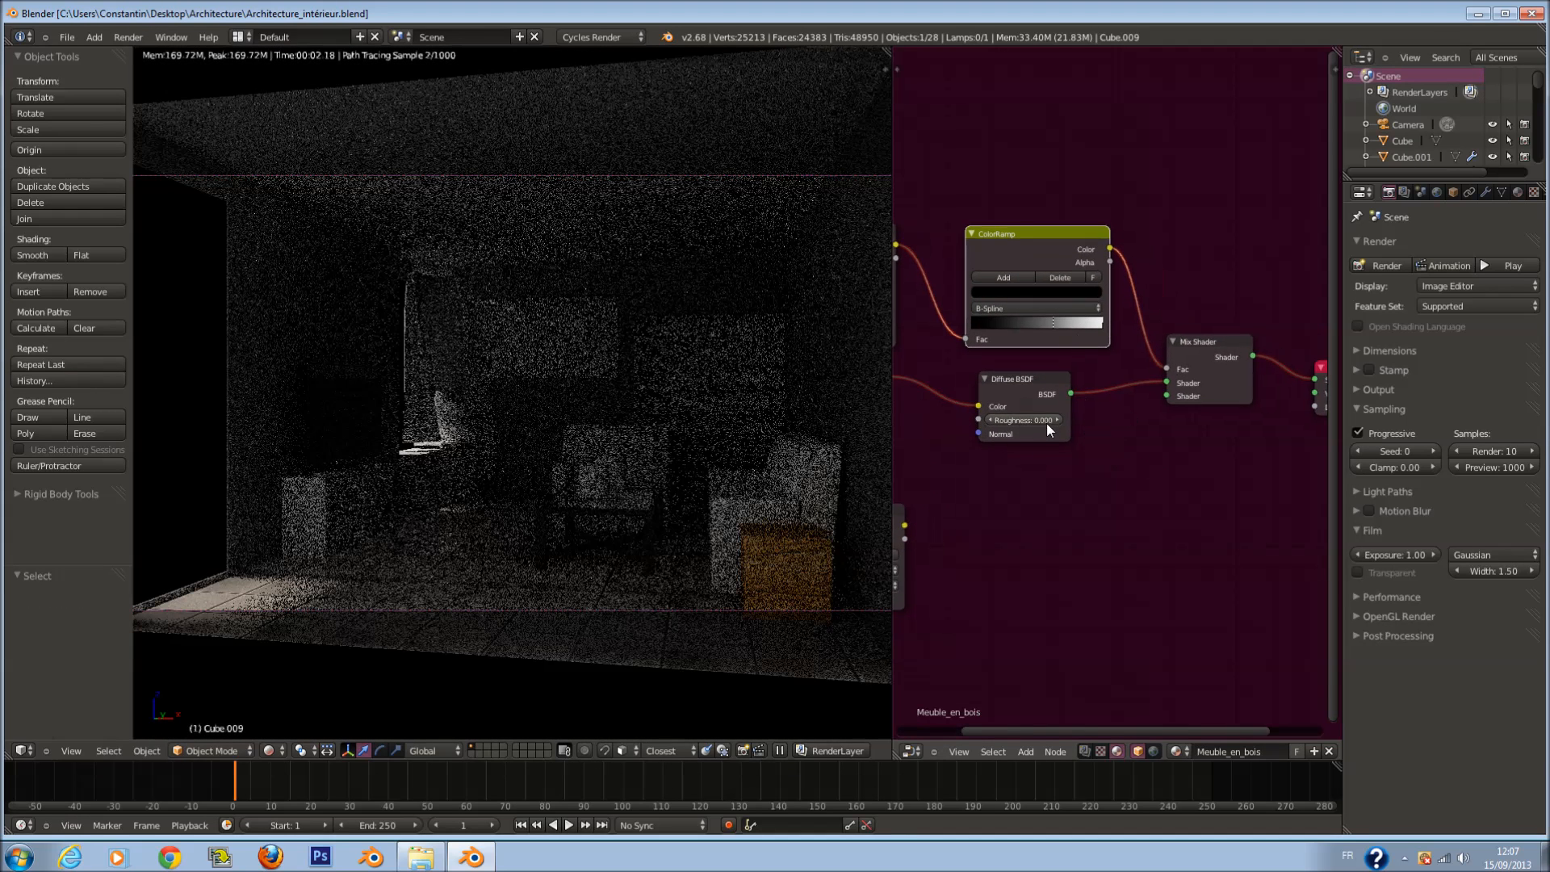
key(shift+a)
mouse_move(1107, 515)
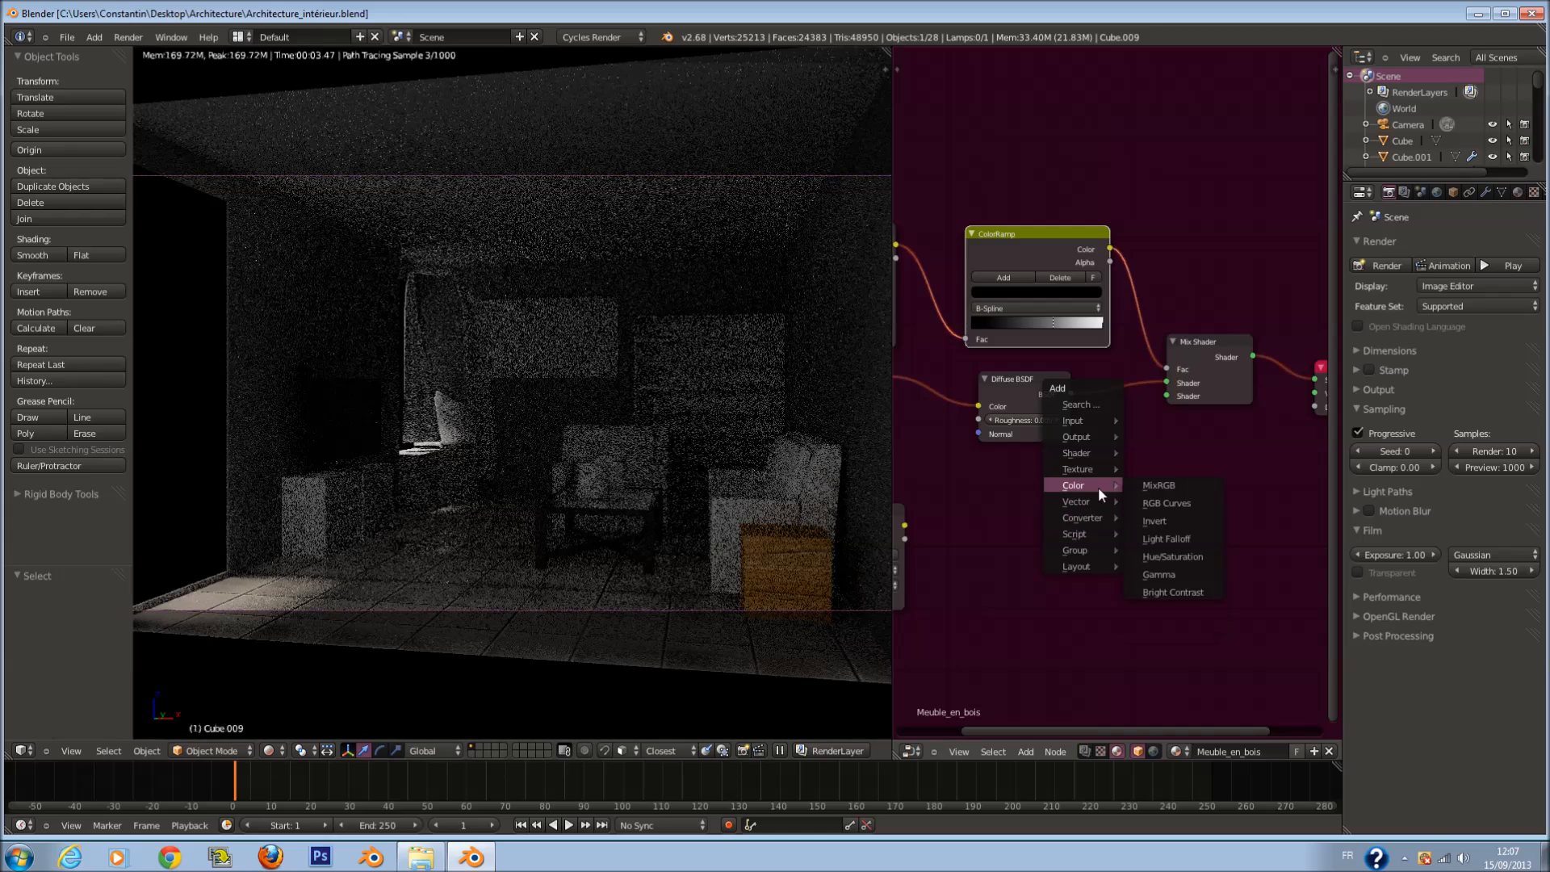
drag(1055, 321, 1068, 324)
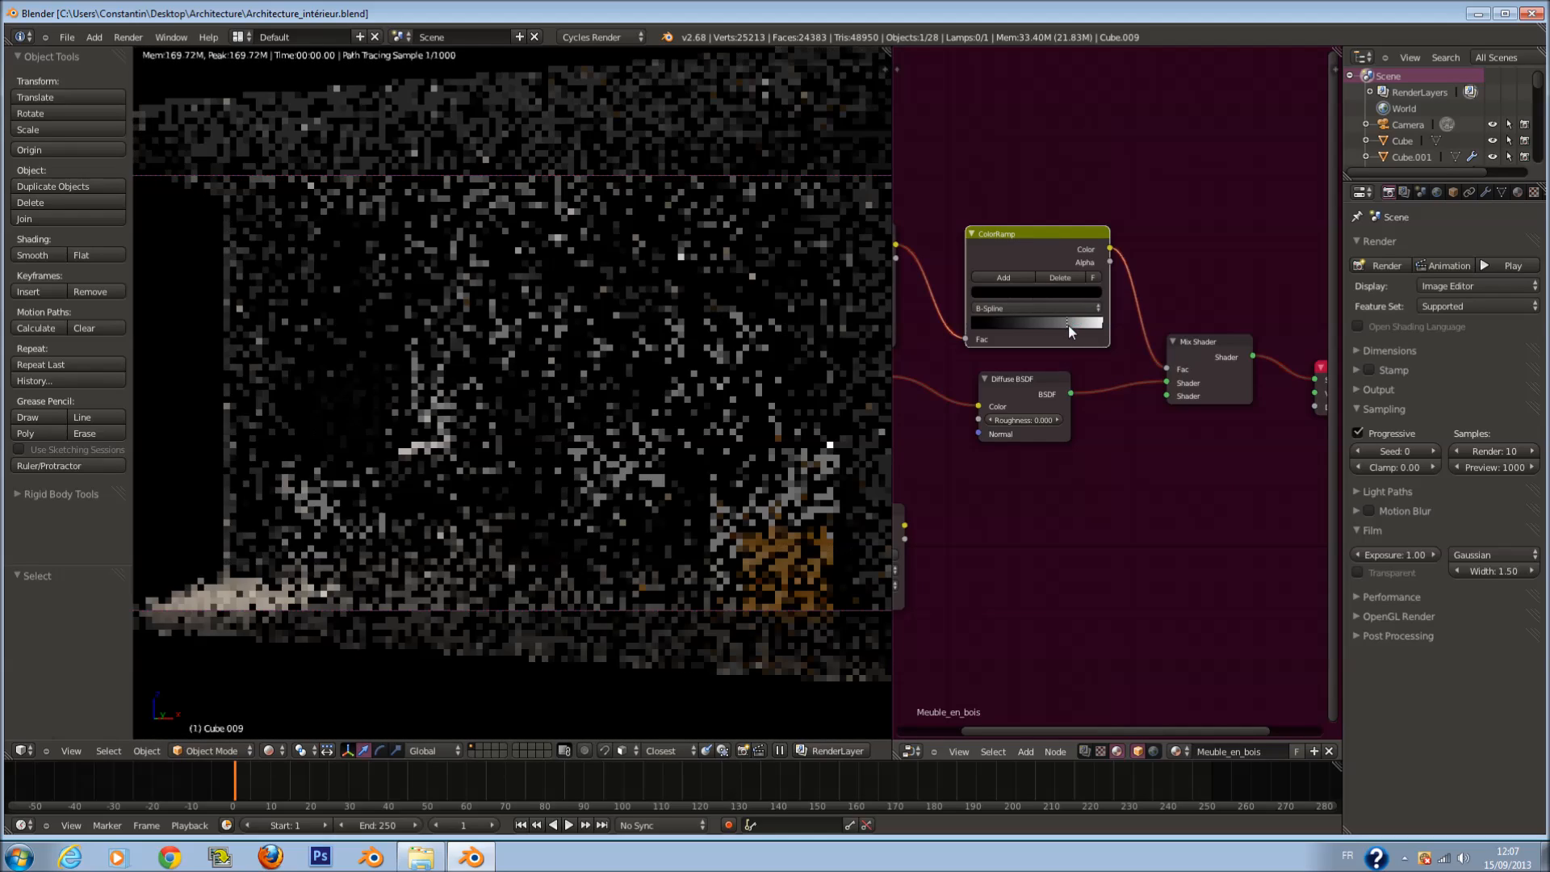
key(shift+a)
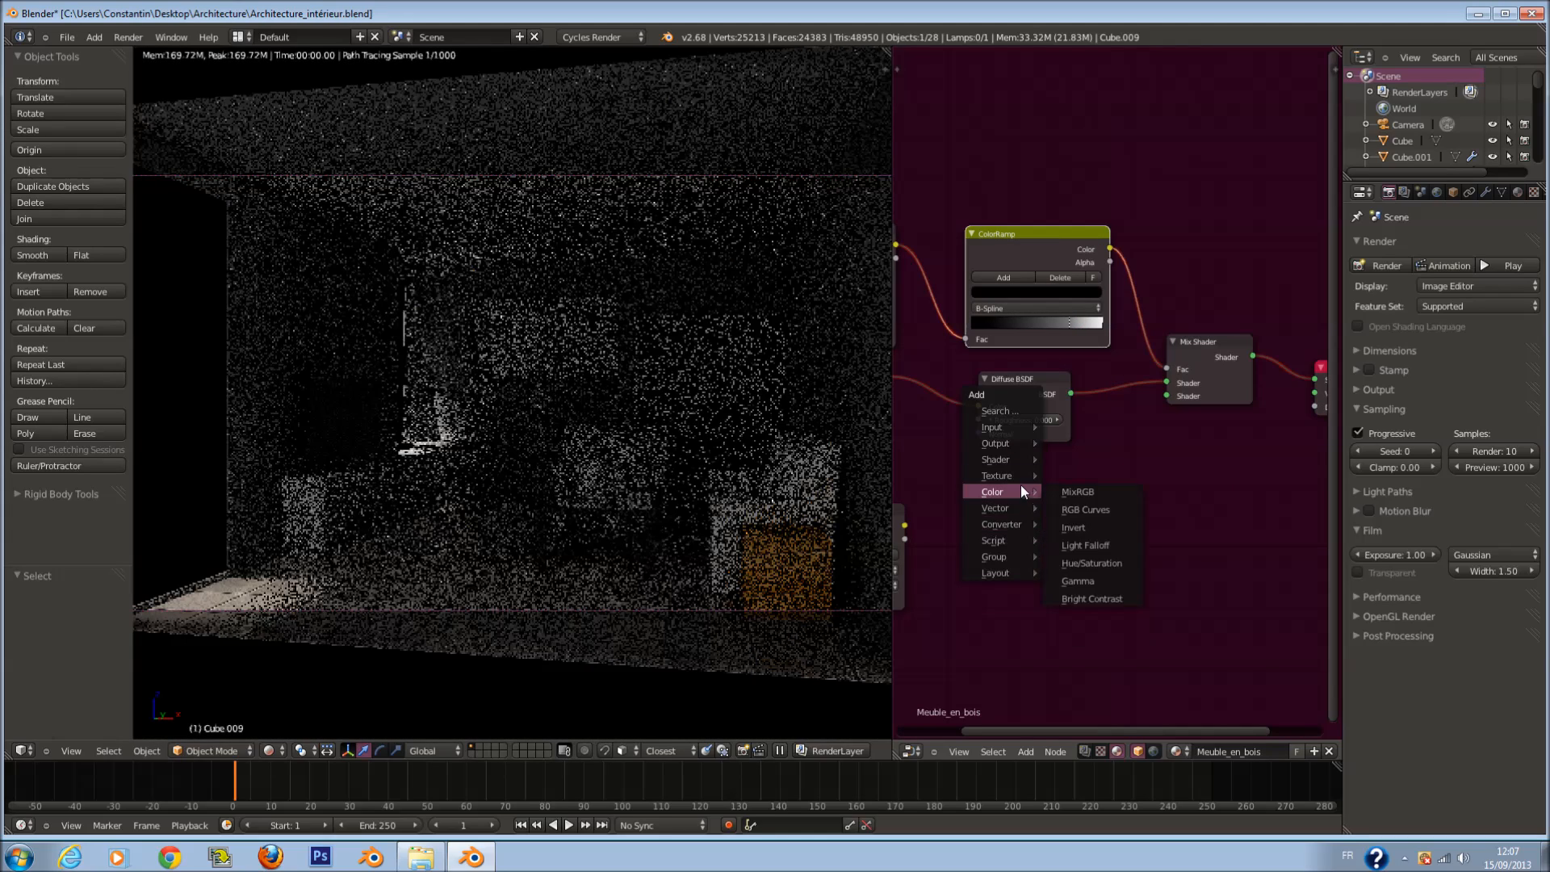
mouse_move(1016, 458)
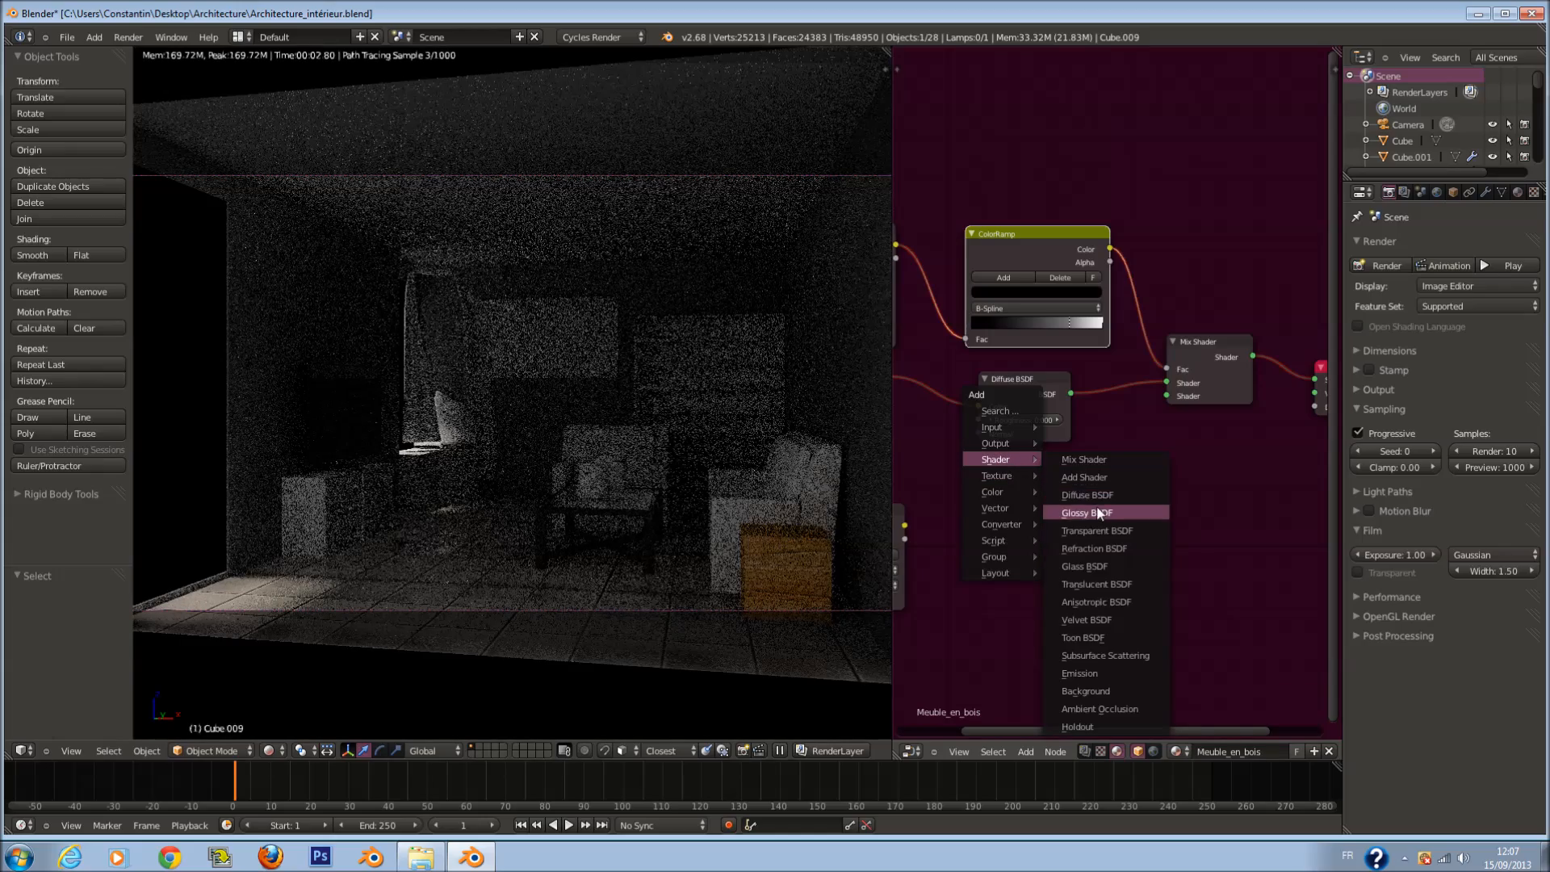
click(1087, 512)
click(987, 471)
mouse_move(1072, 493)
mouse_down()
mouse_move(1178, 399)
mouse_move(1072, 490)
mouse_up()
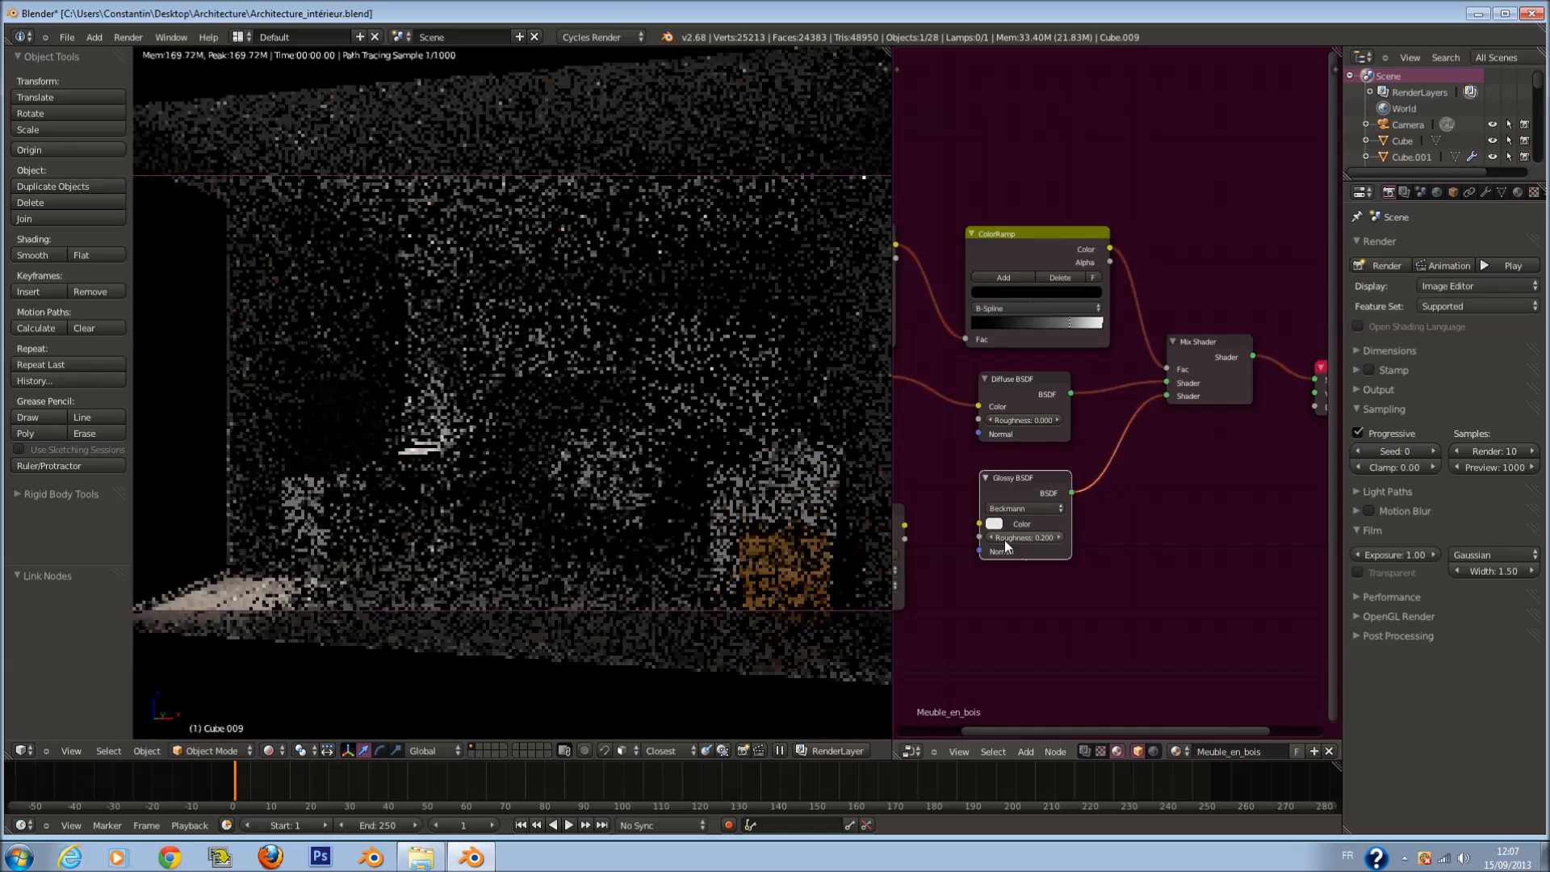
Step: Set the Glossy BSDF's roughness to 0.100 and save the file over the existing one
click(995, 535)
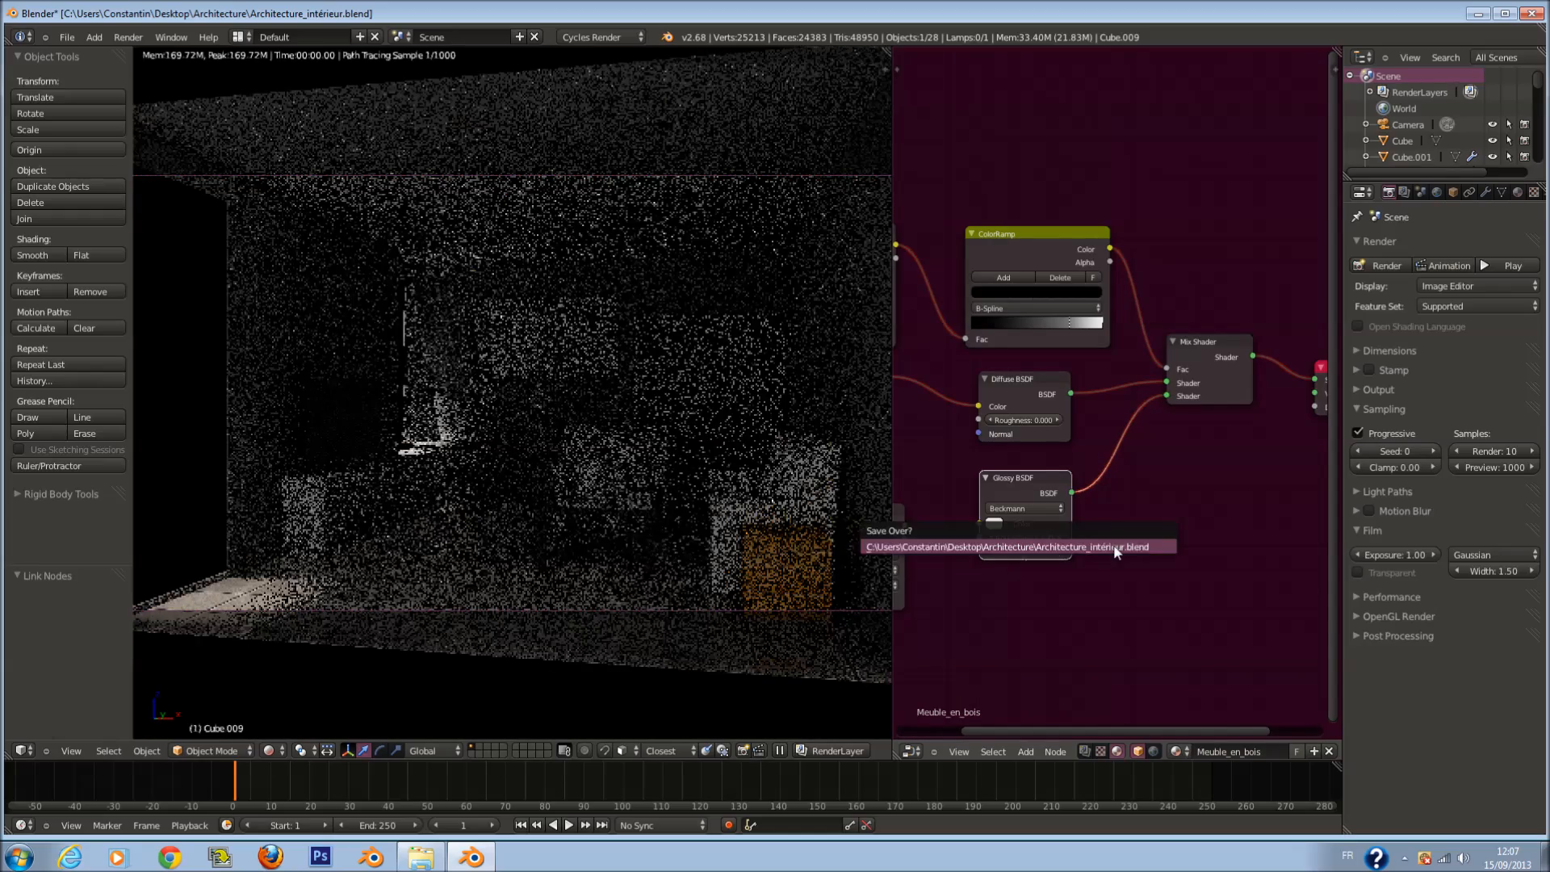
scroll(1126, 518, down, 2)
scroll(1128, 510, down, 1)
scroll(999, 489, down, 2)
middle_drag(998, 489, 1052, 486)
key(ctrl+s)
Step: Link the lower Image Texture's Color to the Diffuse BSDF's Normal and to the Material Output's Displacement
scroll(1131, 419, up, 2)
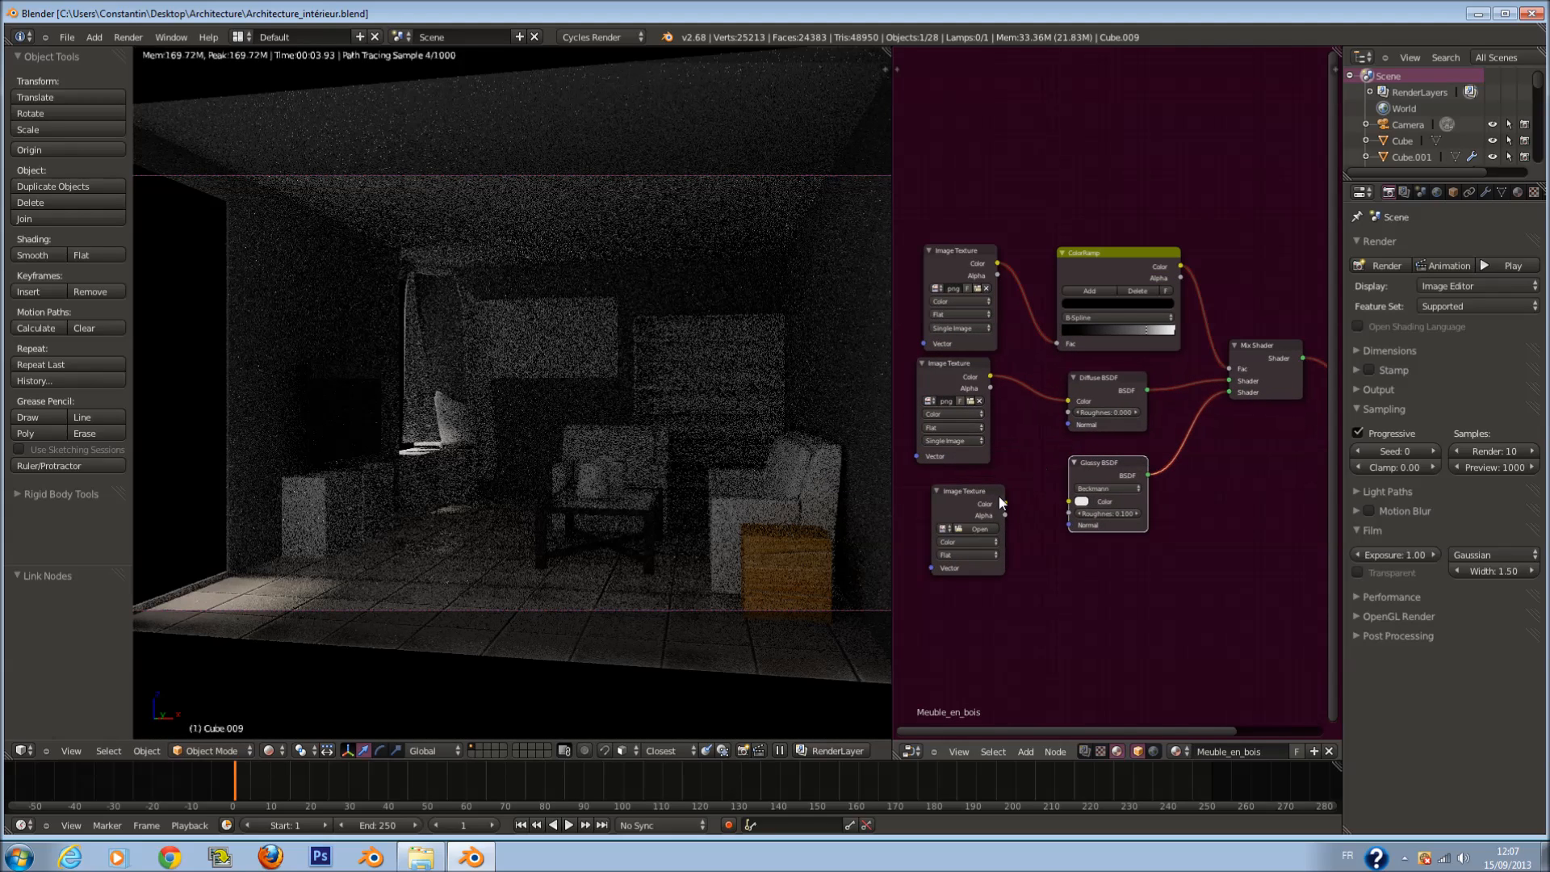
drag(961, 549, 1067, 425)
scroll(1001, 489, down, 3)
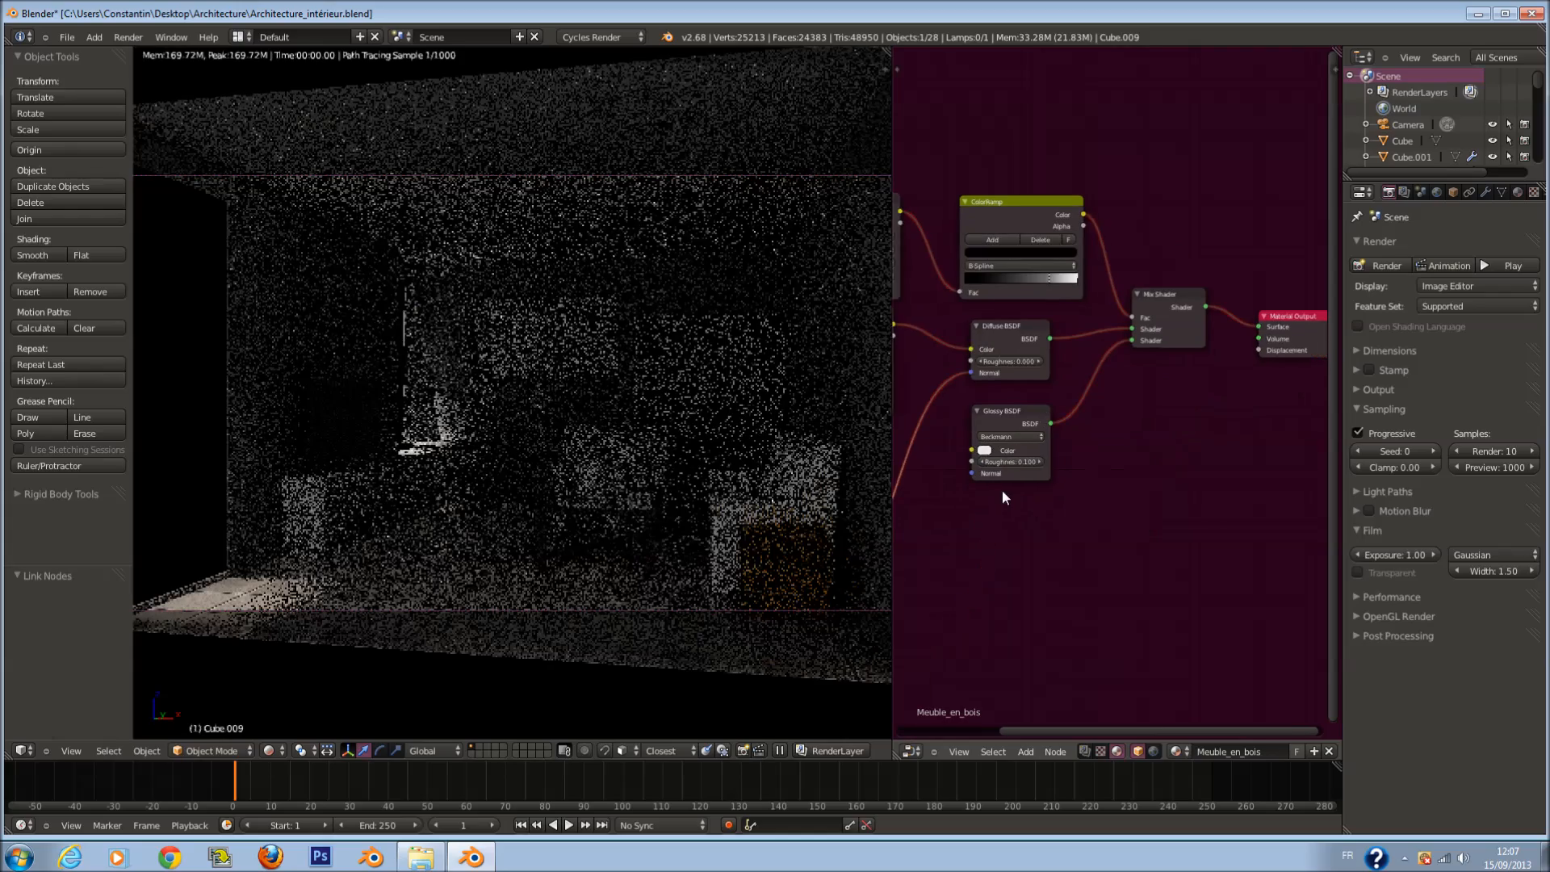
drag(902, 532, 1224, 361)
Step: Set the color space of the upper specular and the lower Image Texture nodes to Non-Color Data
scroll(1130, 323, up, 4)
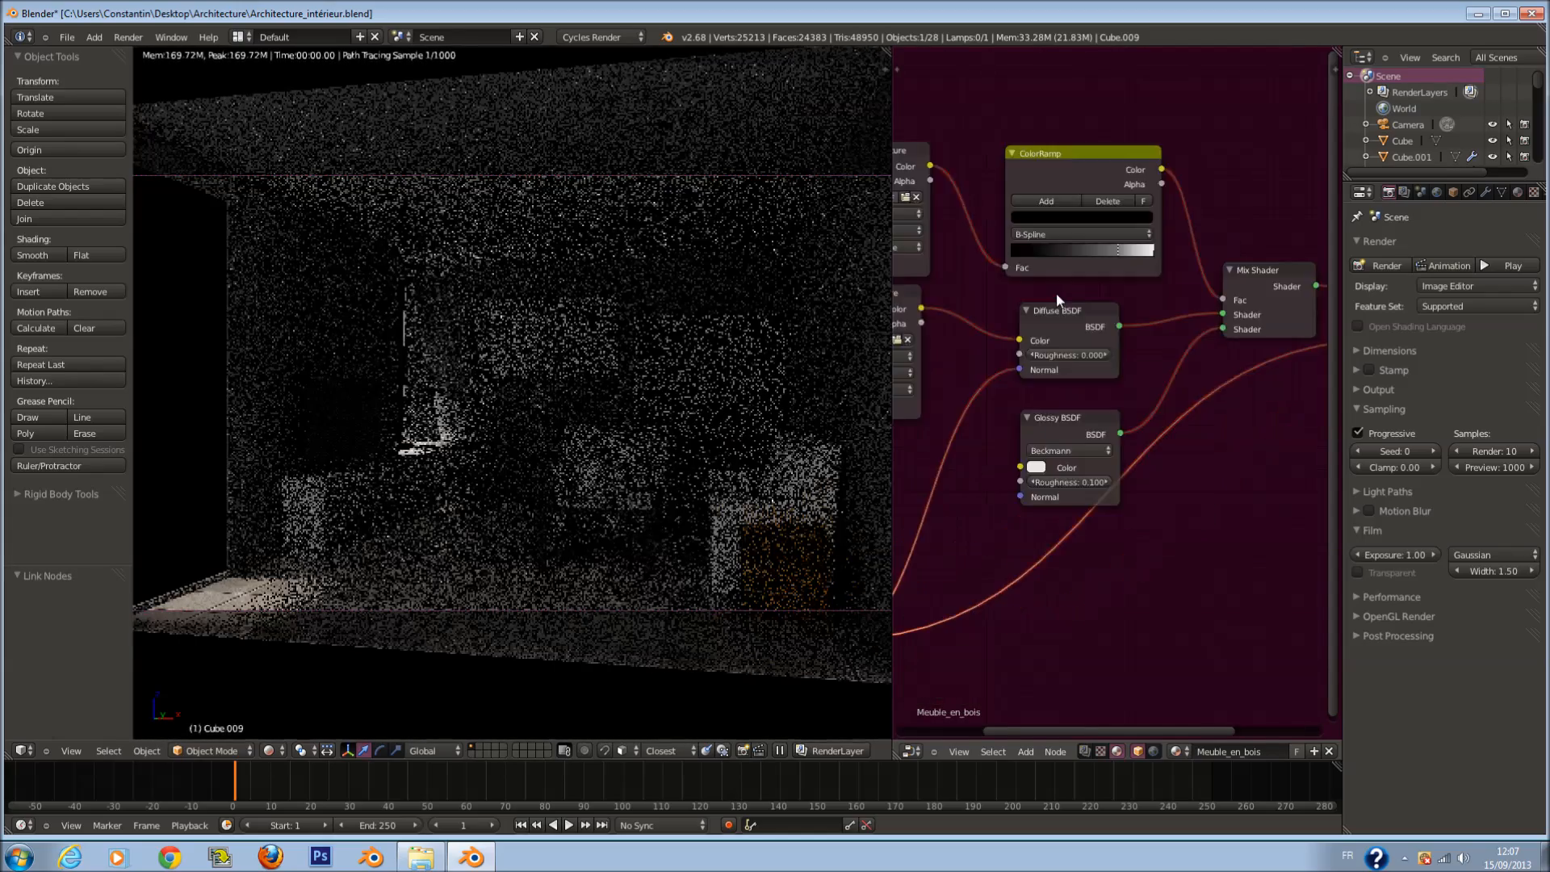
click(957, 234)
click(959, 216)
middle_drag(1015, 467, 1130, 279)
click(964, 519)
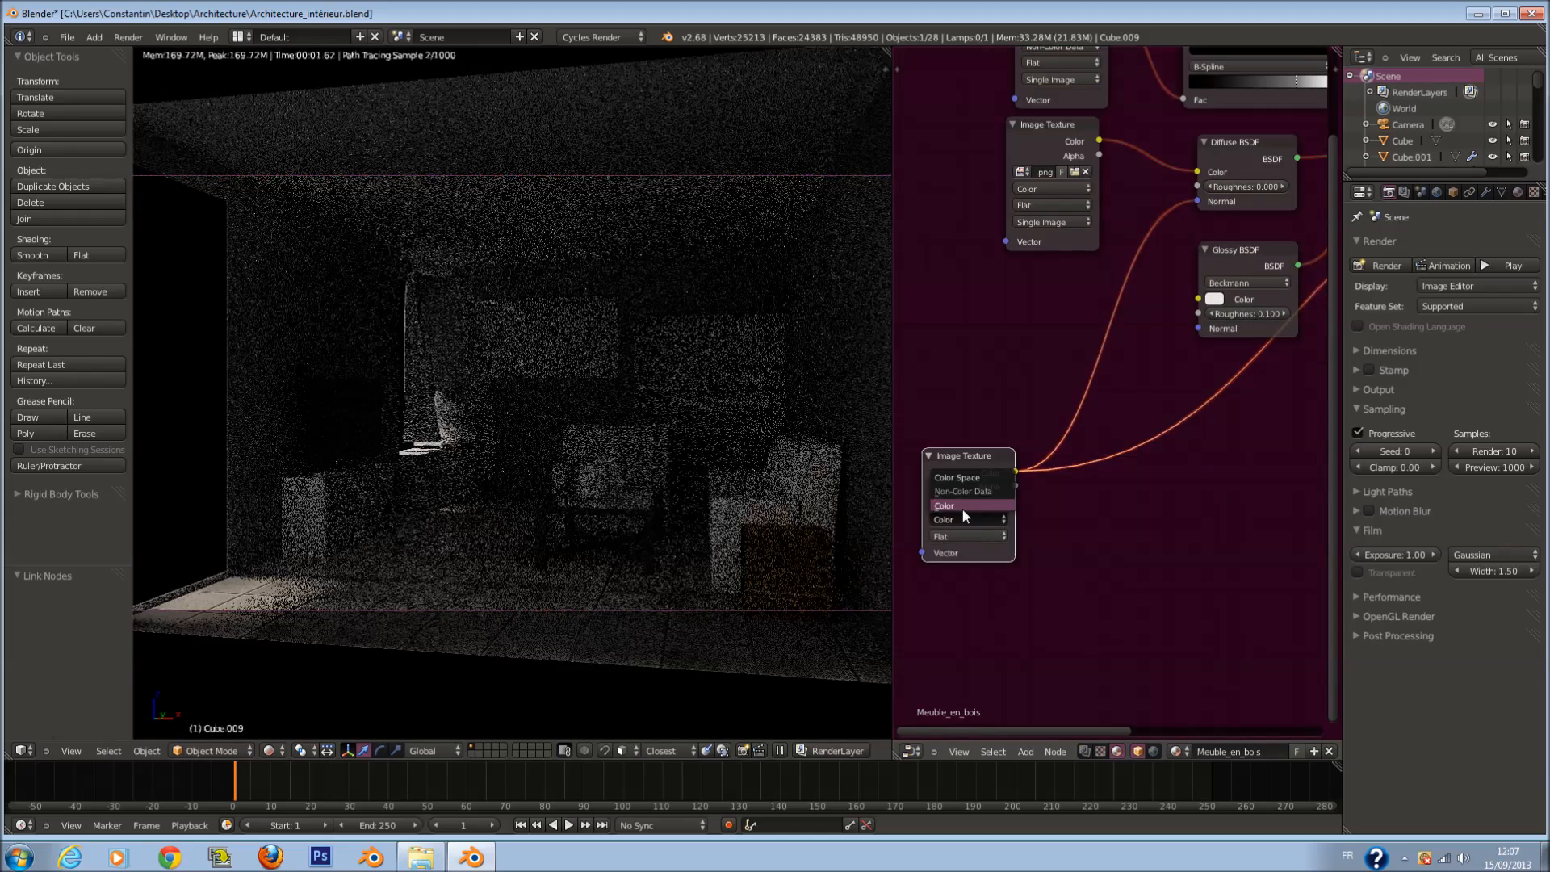
click(967, 493)
Step: Load WoodFine0010_L_NRM.png from the Woodfloor folder into the lower Image Texture
click(983, 503)
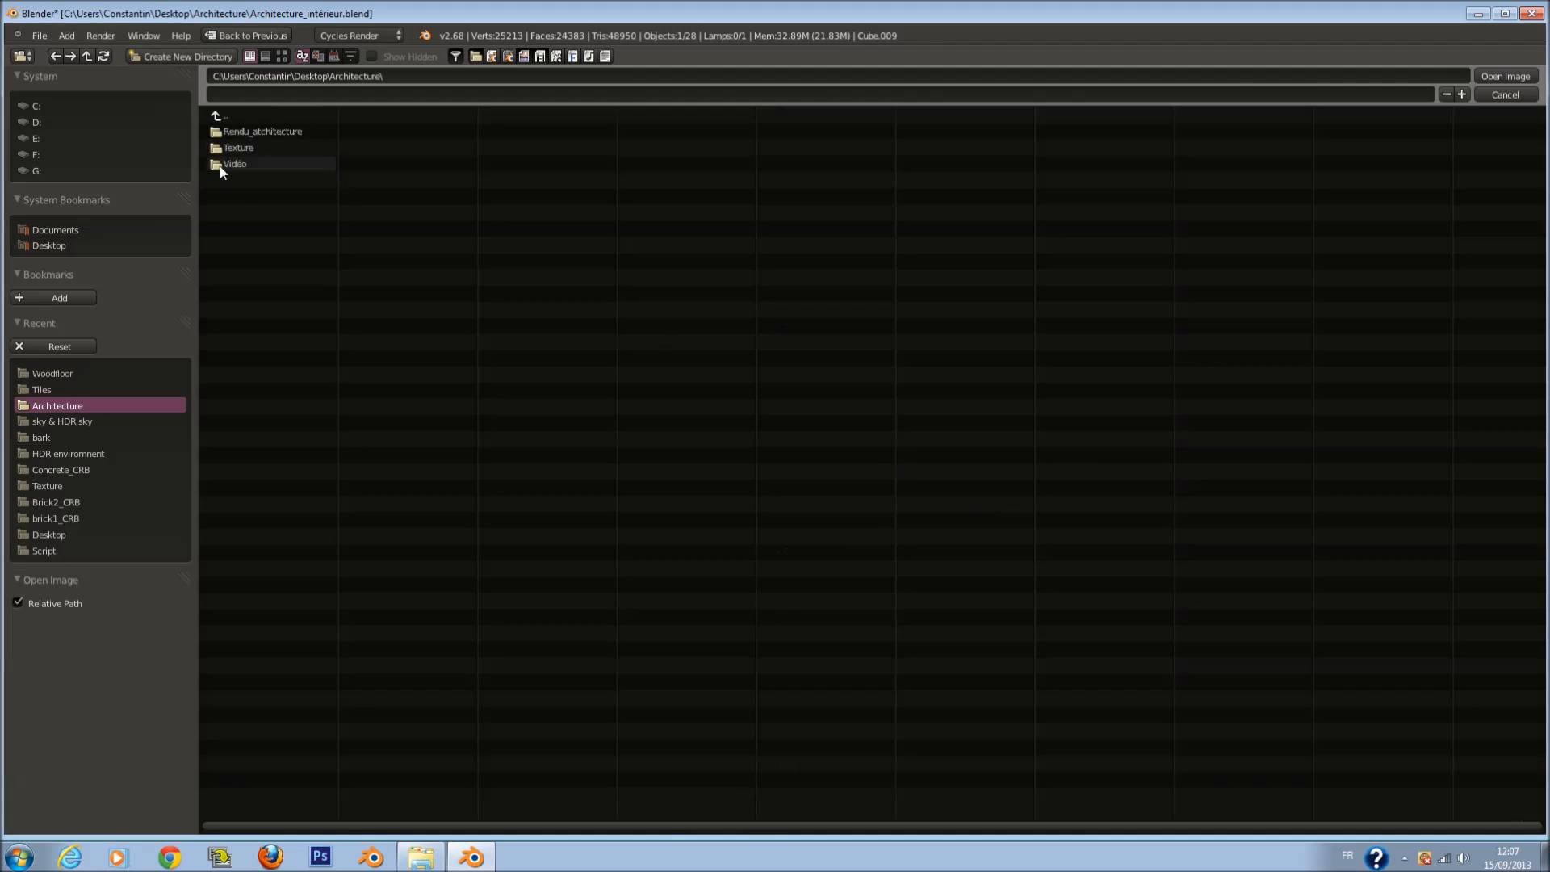
click(81, 374)
click(355, 164)
click(1507, 77)
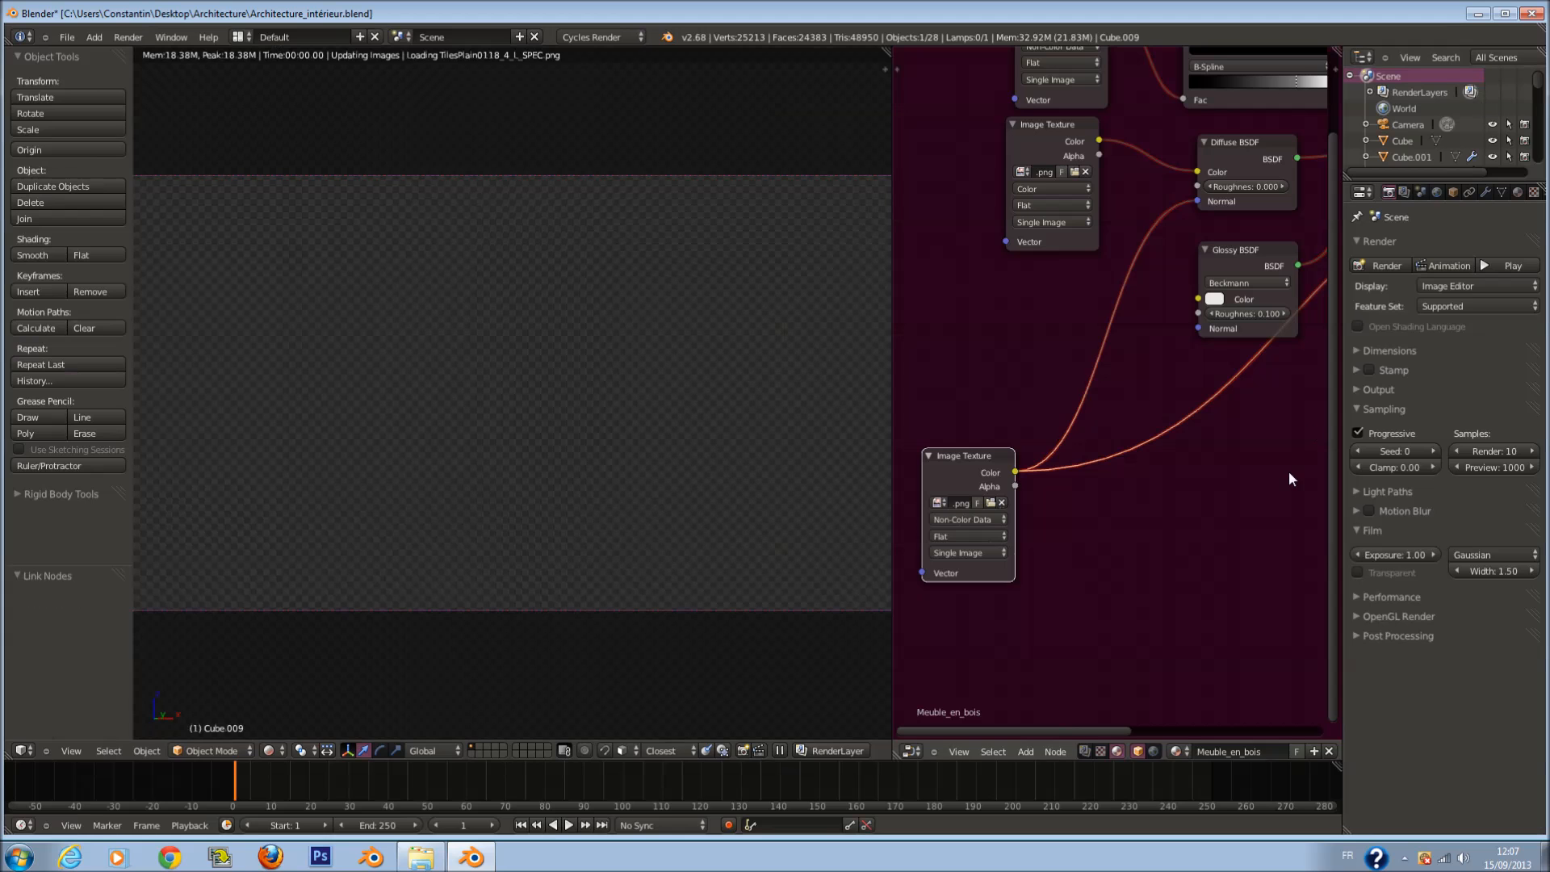
Step: Insert a Normal Map on the lower Image Texture's displacement link and connect its Normal output to the Diffuse BSDF's Normal
key(shift+a)
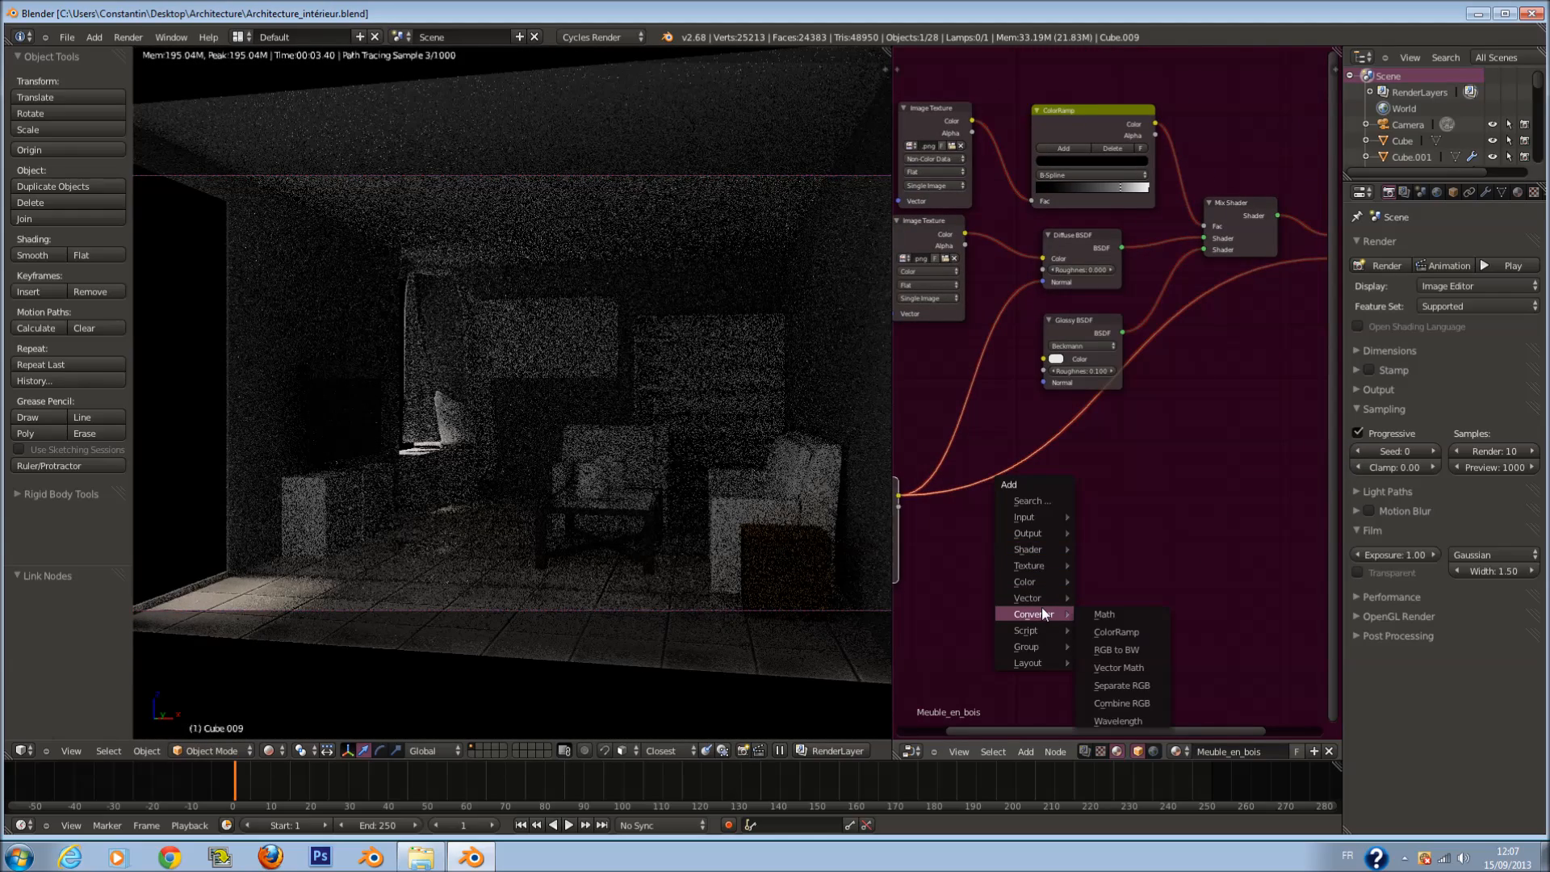
mouse_move(1041, 613)
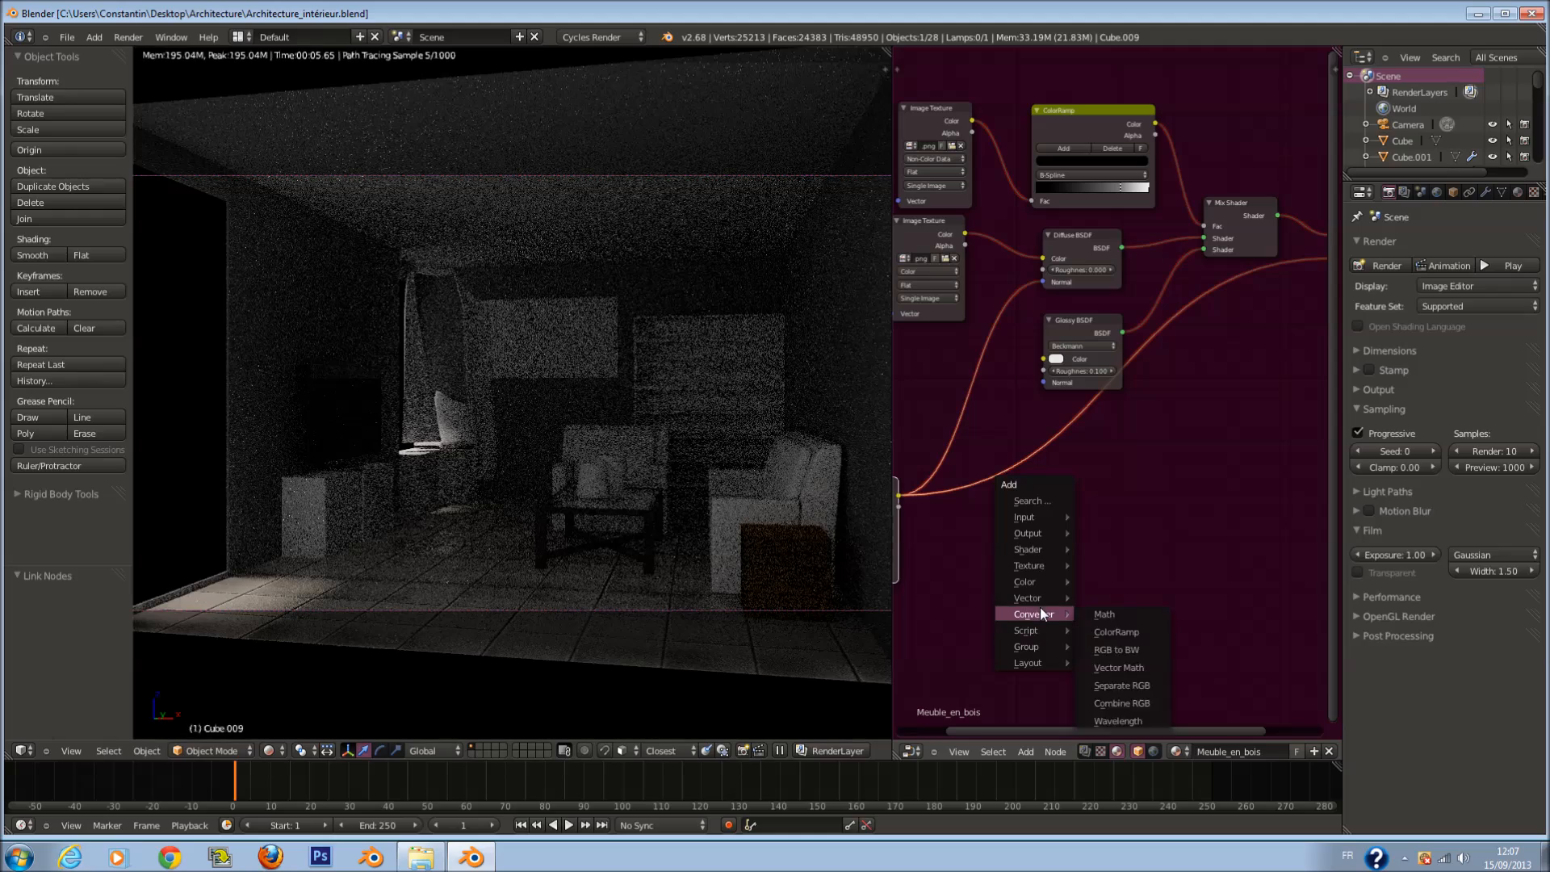
mouse_move(1046, 598)
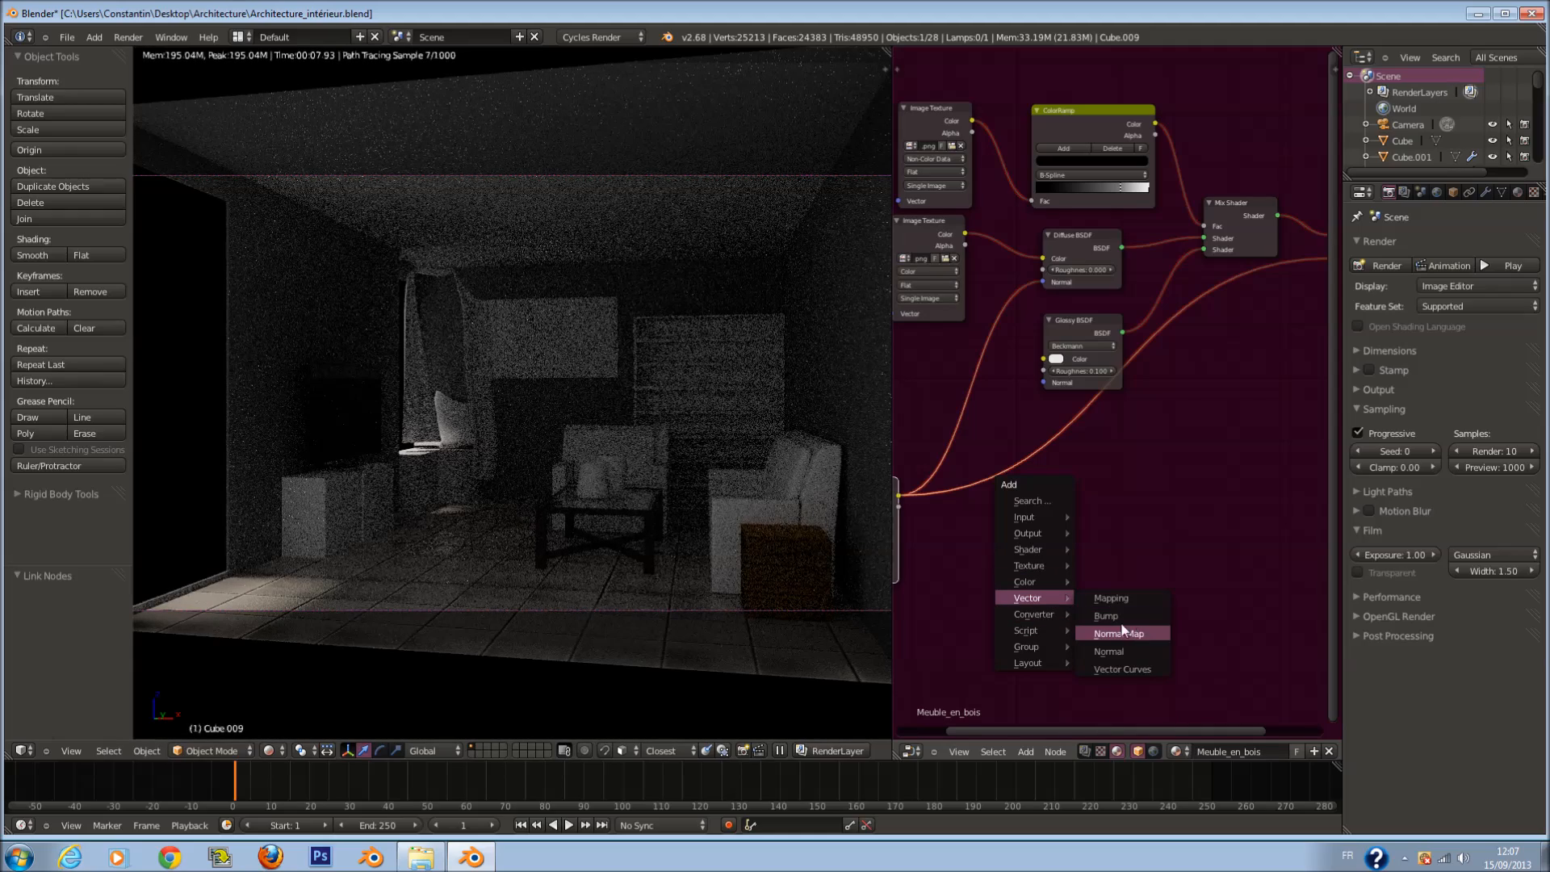
click(1119, 633)
click(994, 466)
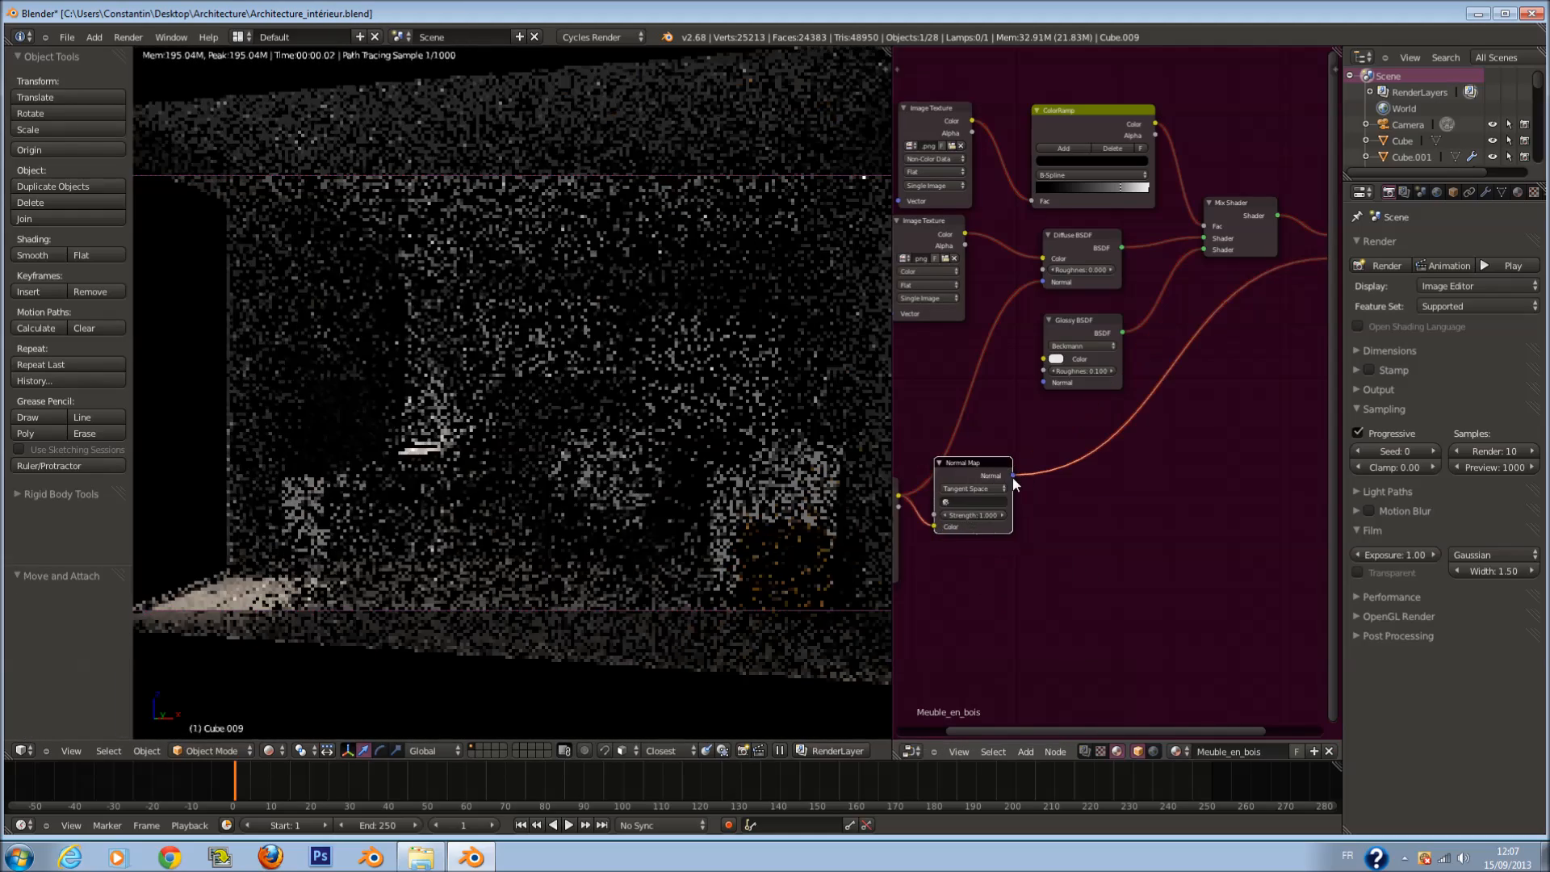
drag(1012, 476, 1043, 282)
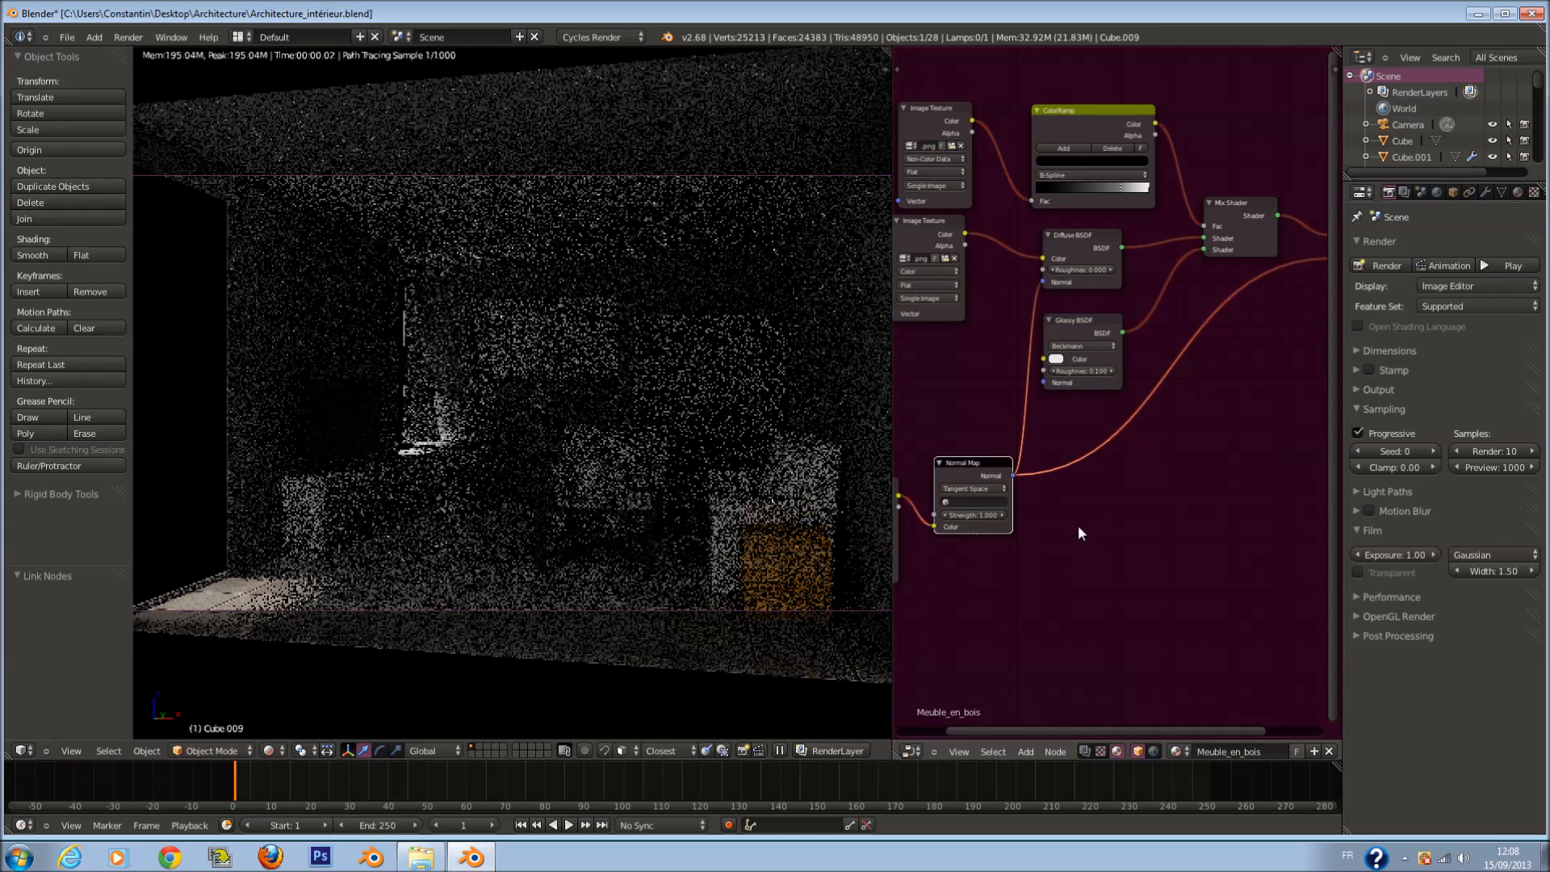
Step: Set the Normal Map's strength to 0.1
scroll(968, 518, up, 1)
click(962, 533)
click(962, 526)
text(0.1)
key(Return)
Step: Set the Normal Map's strength to 0.05
middle_drag(1004, 561, 1111, 532)
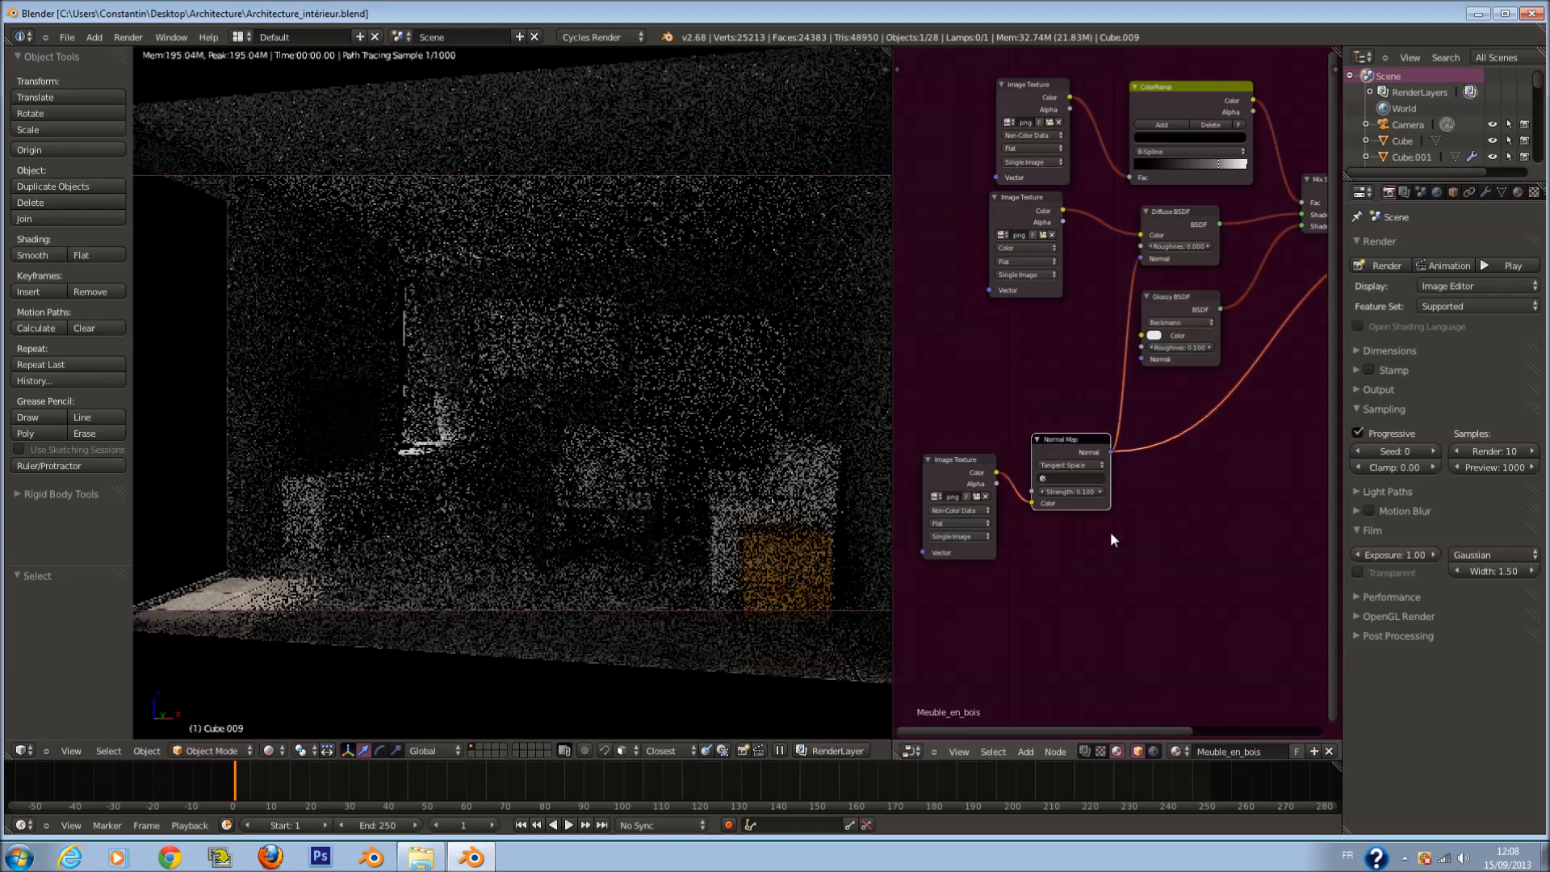
scroll(1090, 521, up, 3)
click(1058, 545)
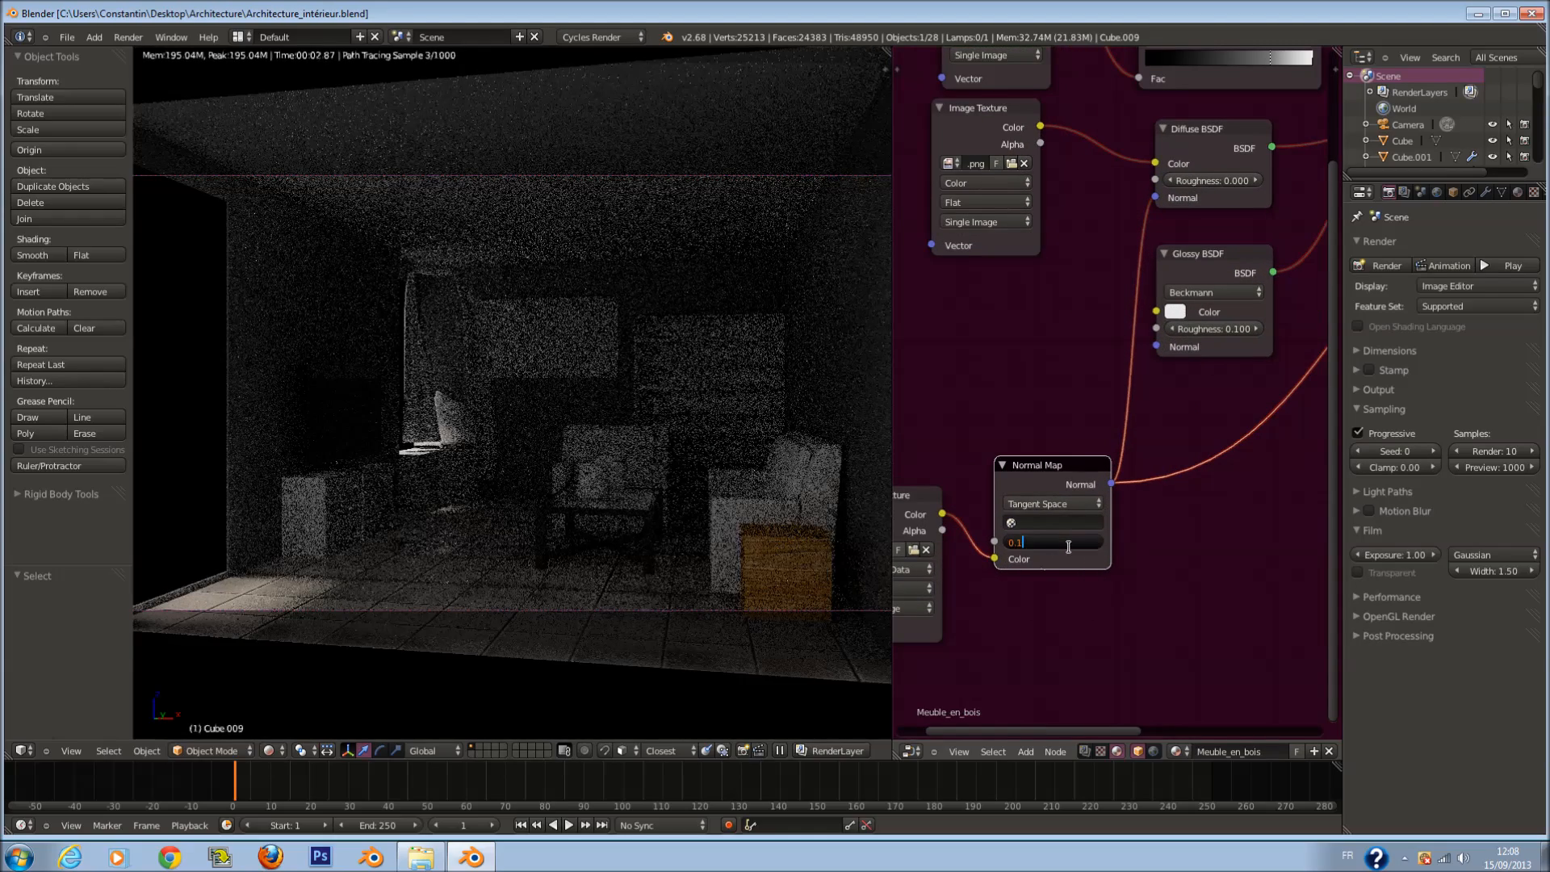
text(0.05)
key(Return)
scroll(1114, 500, down, 3)
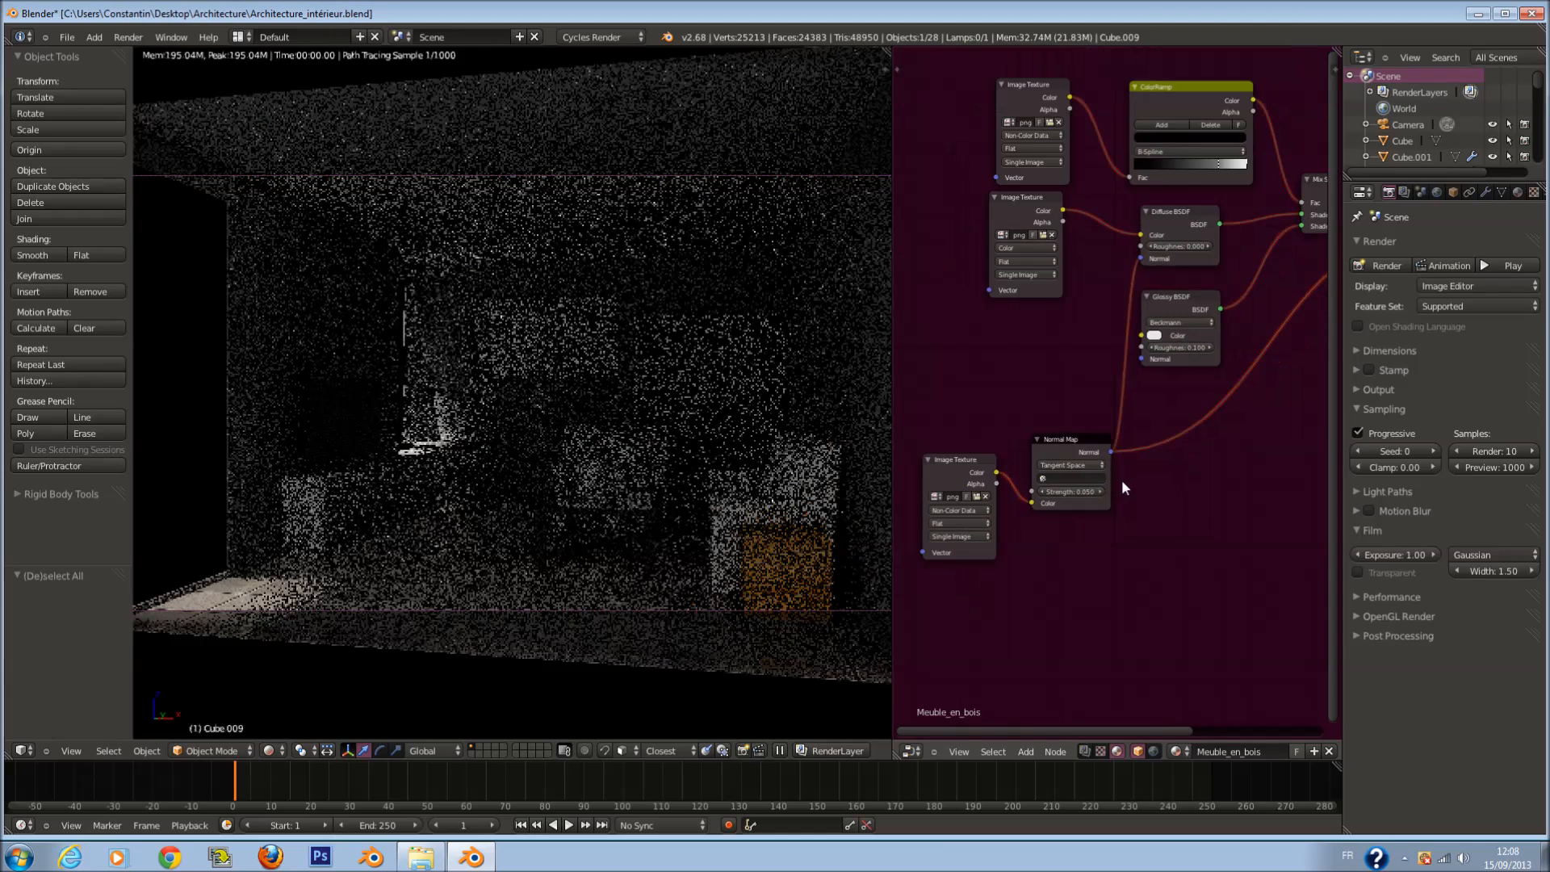
Step: Save the file, and insert a MixRGB node on the link between the color Image Texture and the Diffuse BSDF
scroll(1130, 476, up, 3)
key(ctrl+s)
scroll(1131, 454, up, 2)
scroll(1017, 143, down, 2)
middle_drag(1017, 143, 1166, 365)
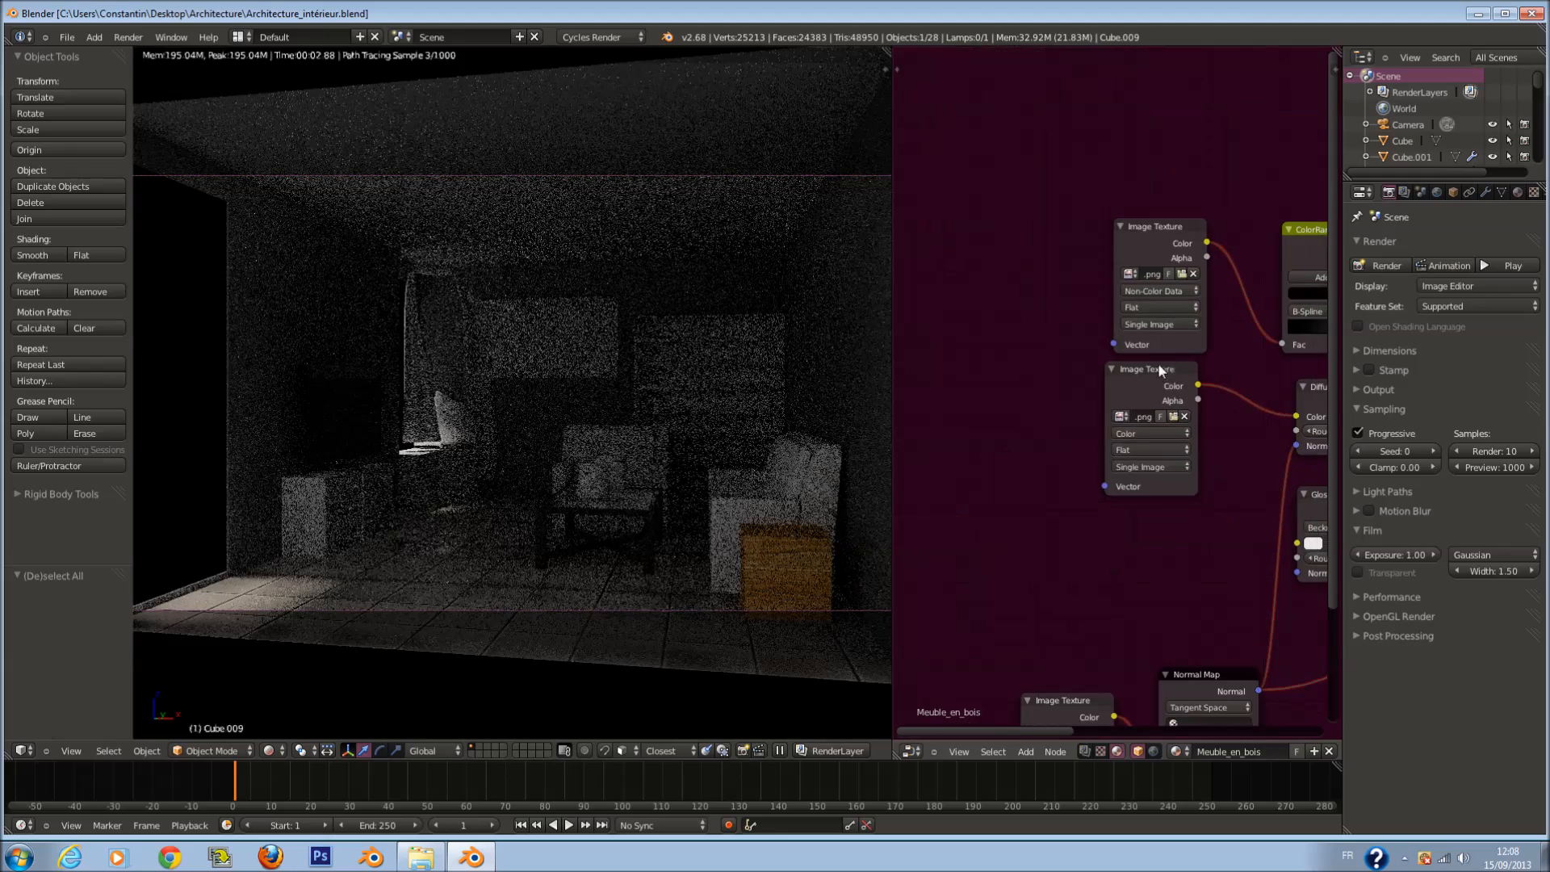
drag(1131, 375, 924, 385)
key(shift+a)
mouse_move(1167, 575)
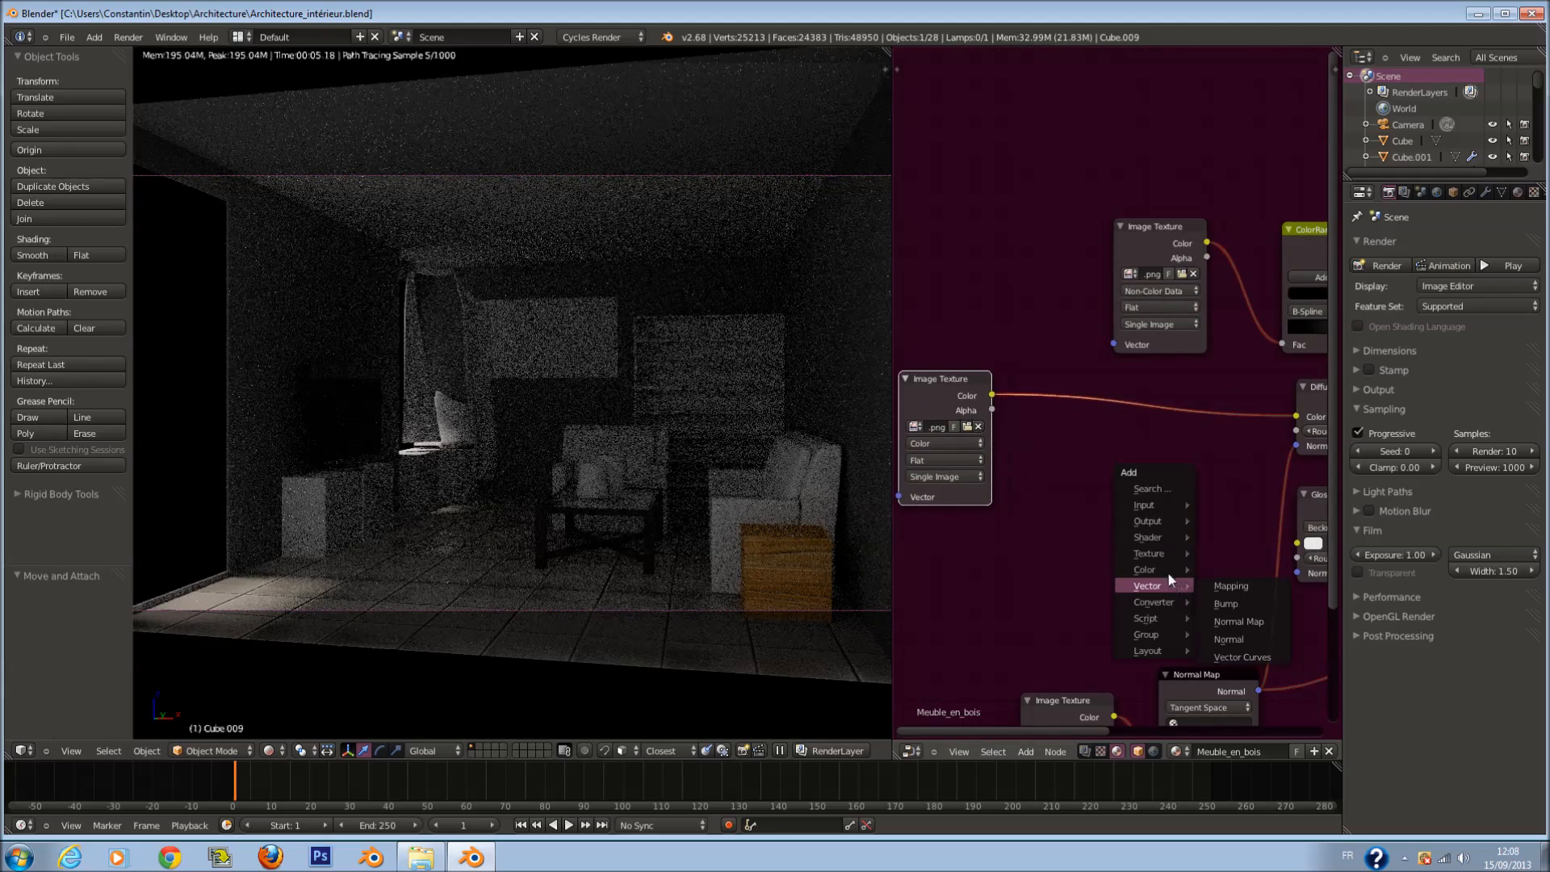
click(1222, 568)
click(1123, 388)
Step: Duplicate the color Image Texture, set the mix node to Multiply, and connect the copy's Color output to Color2
key(shift+d)
click(919, 554)
click(1185, 427)
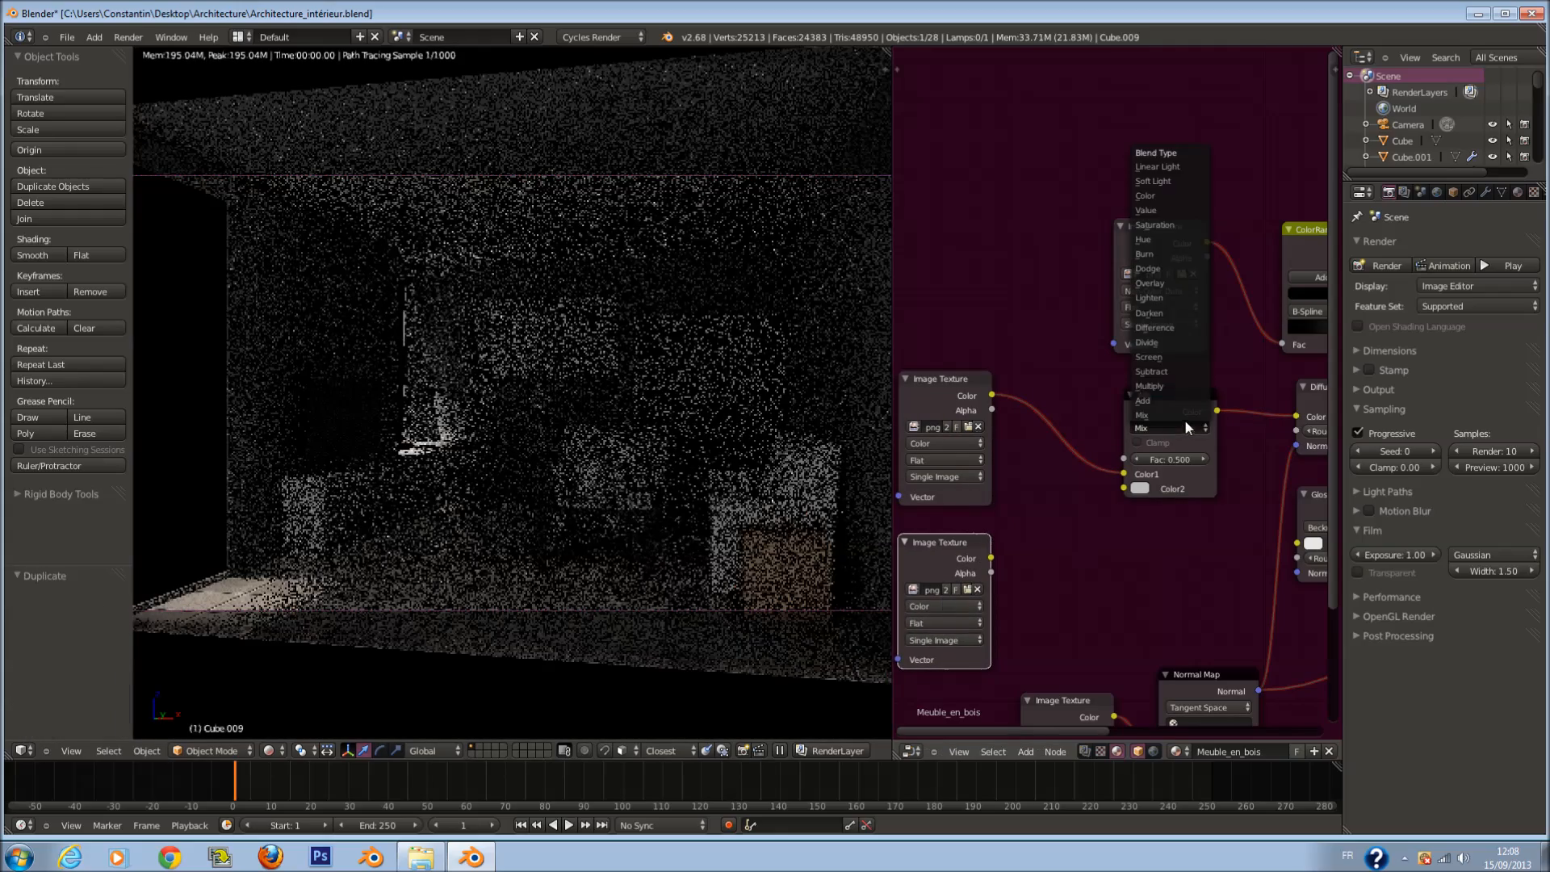
click(1148, 386)
drag(990, 557, 1131, 492)
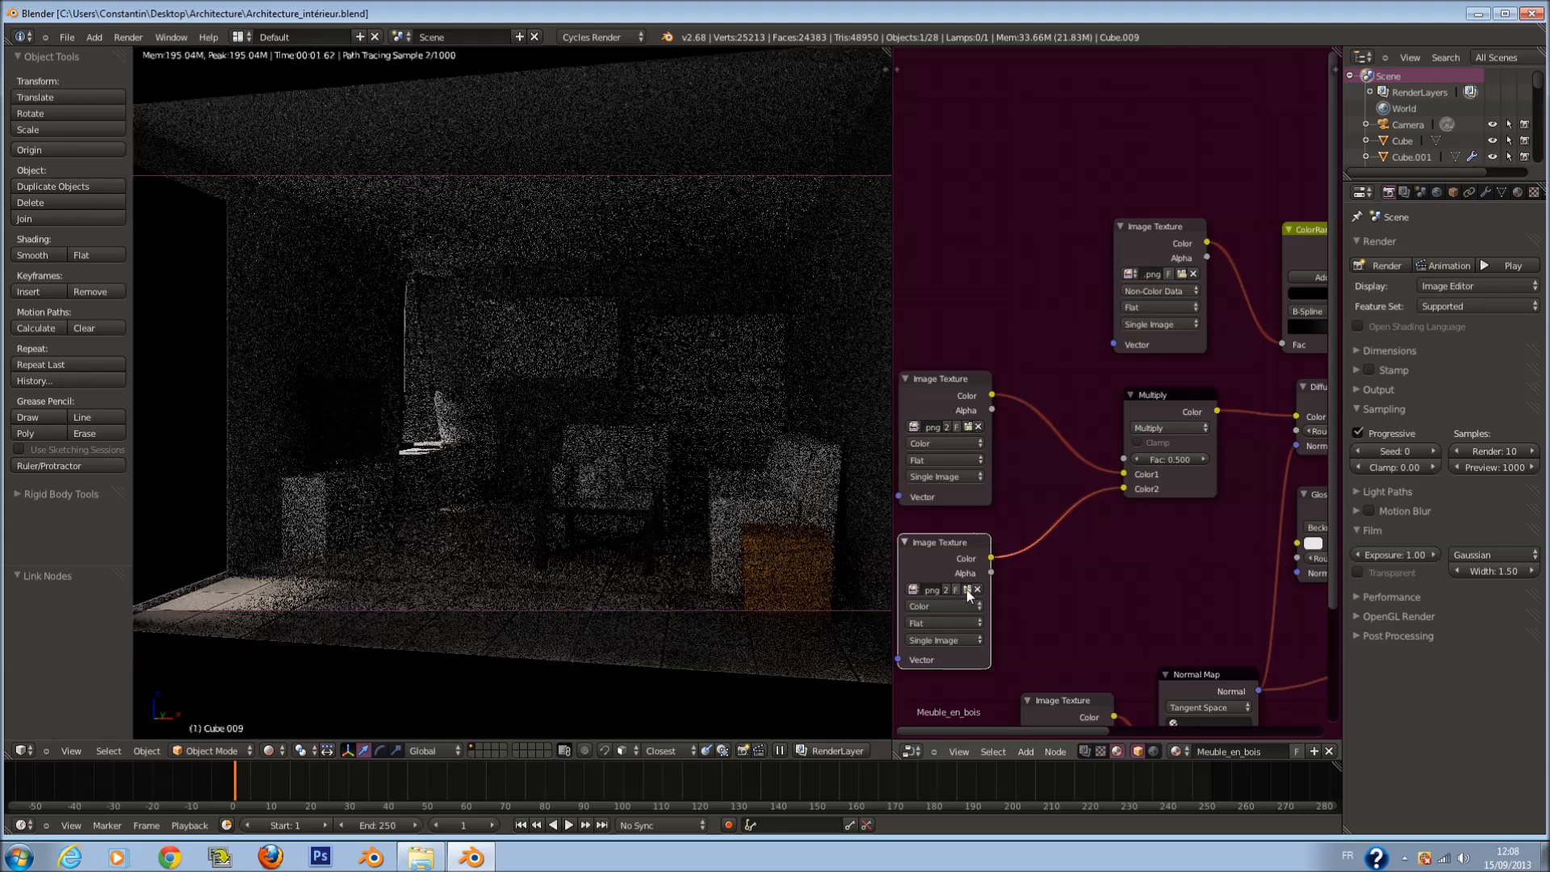
Step: Load WoodFine0010_L_OCC.png from the Woodfloor folder into the duplicated Image Texture and save the file
click(967, 593)
click(351, 161)
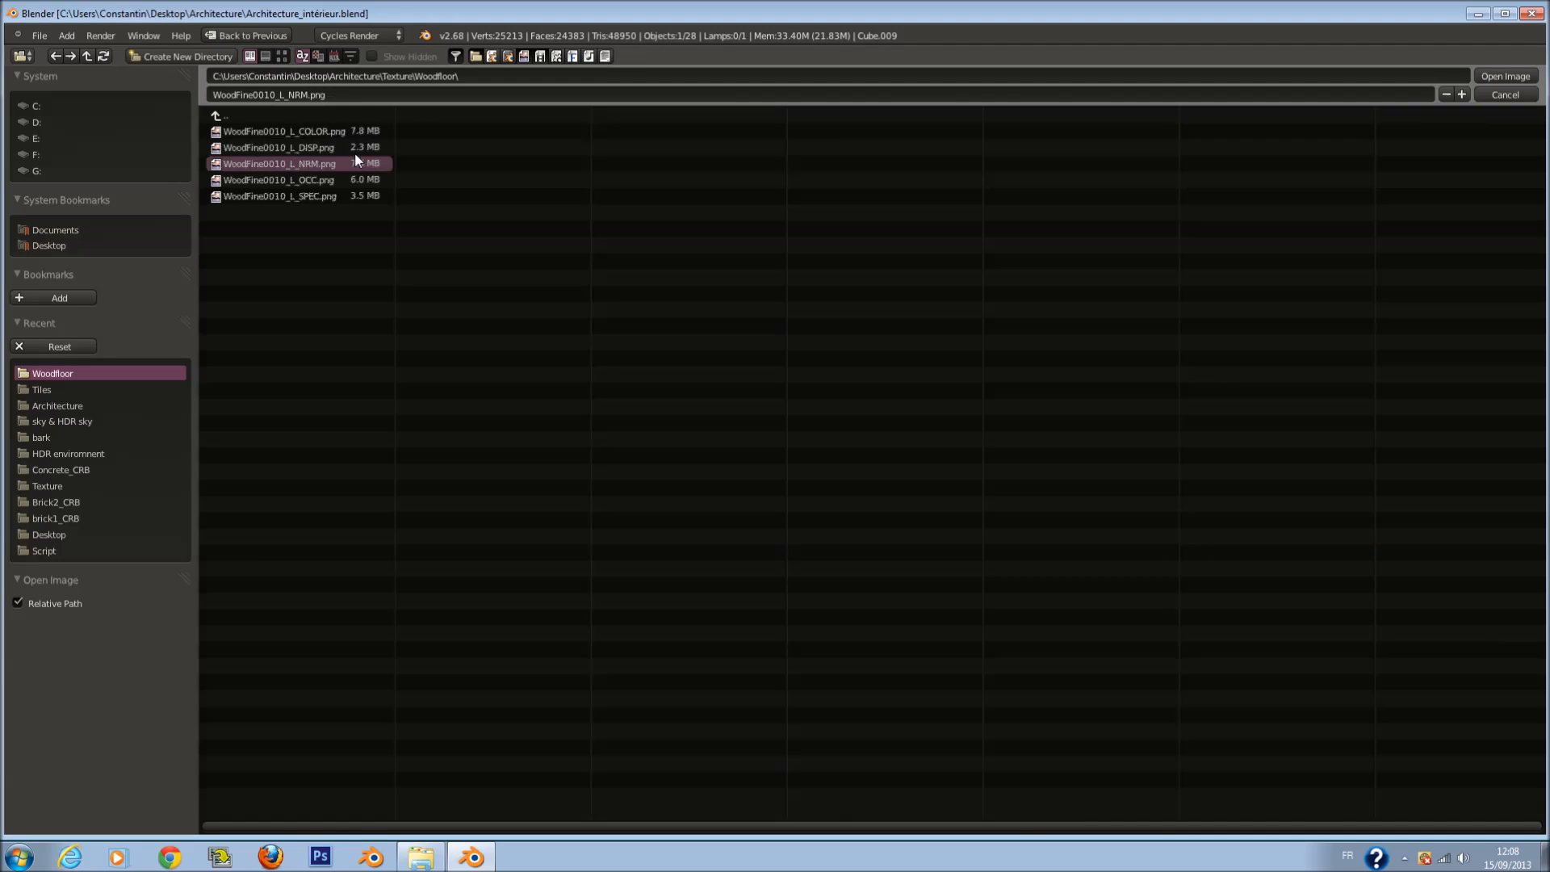
click(355, 179)
click(1503, 77)
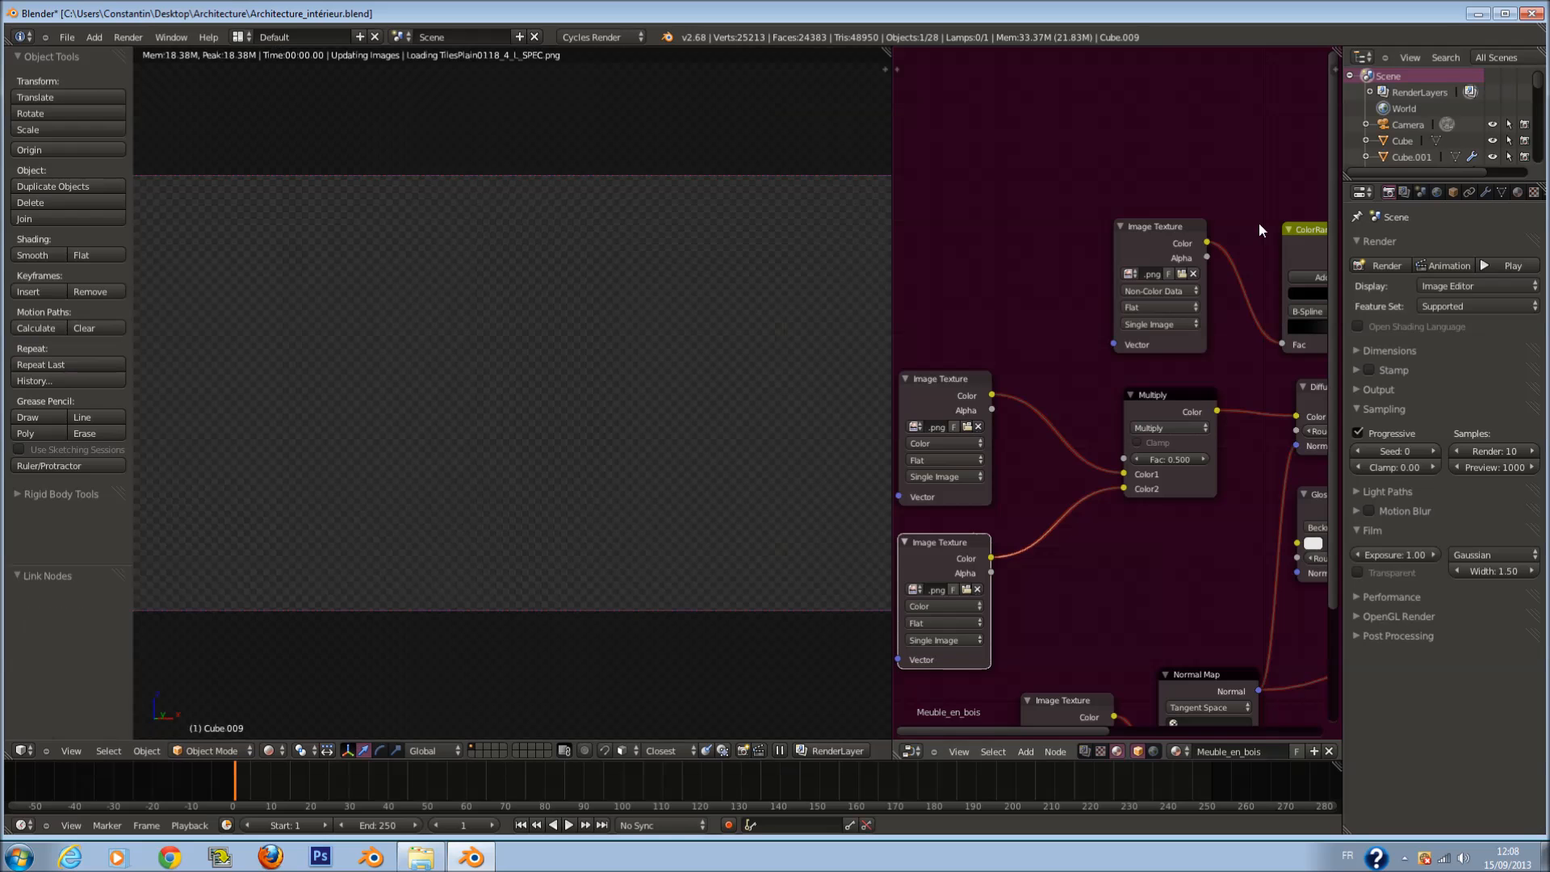
scroll(1164, 488, down, 1)
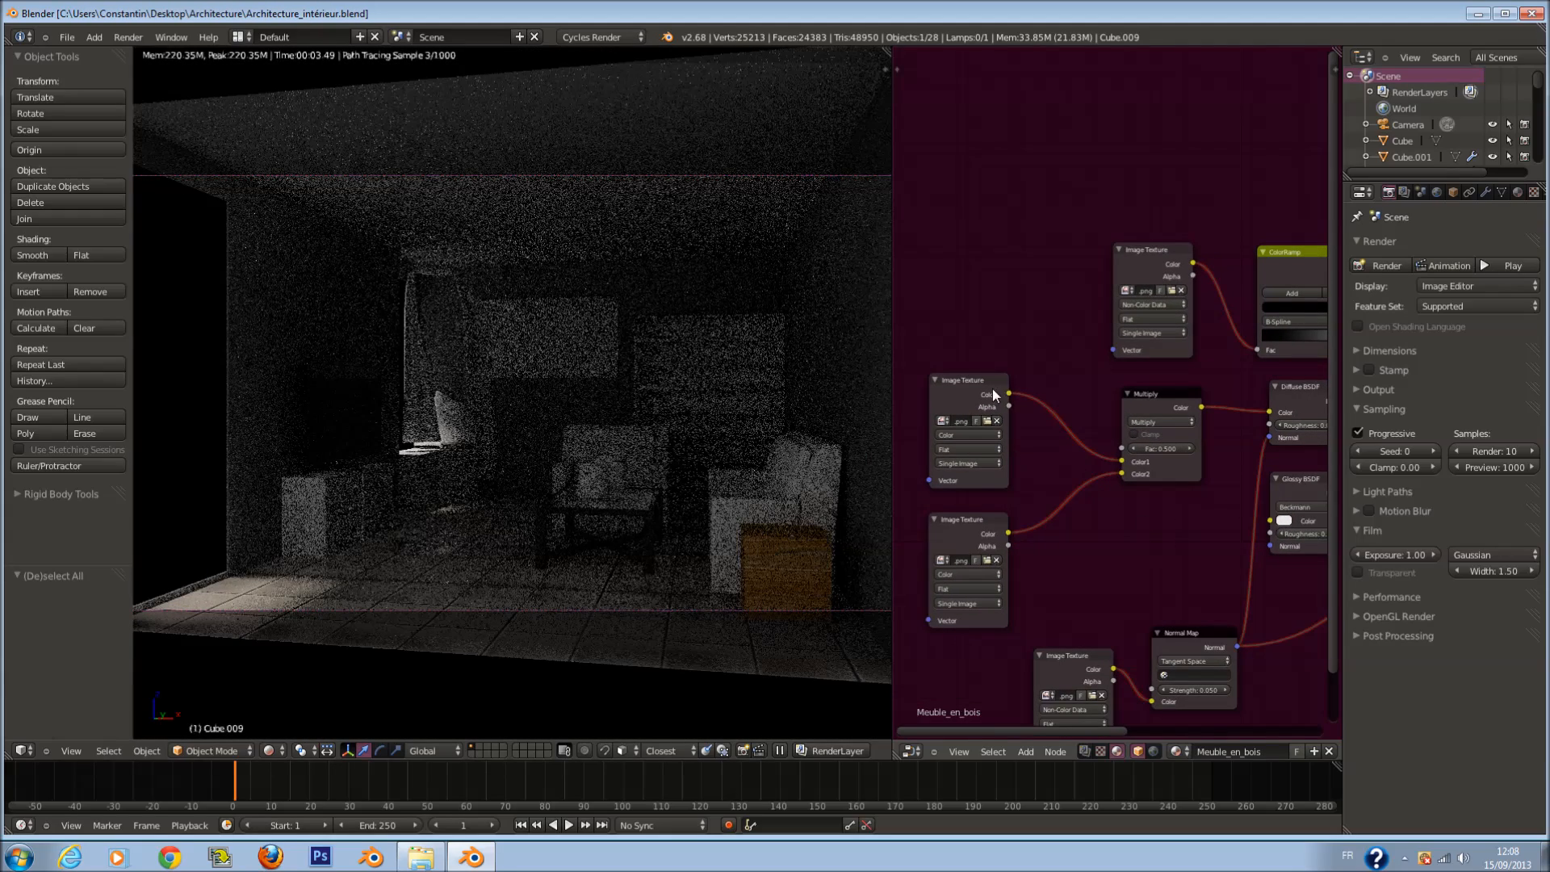
key(ctrl+s)
click(1063, 535)
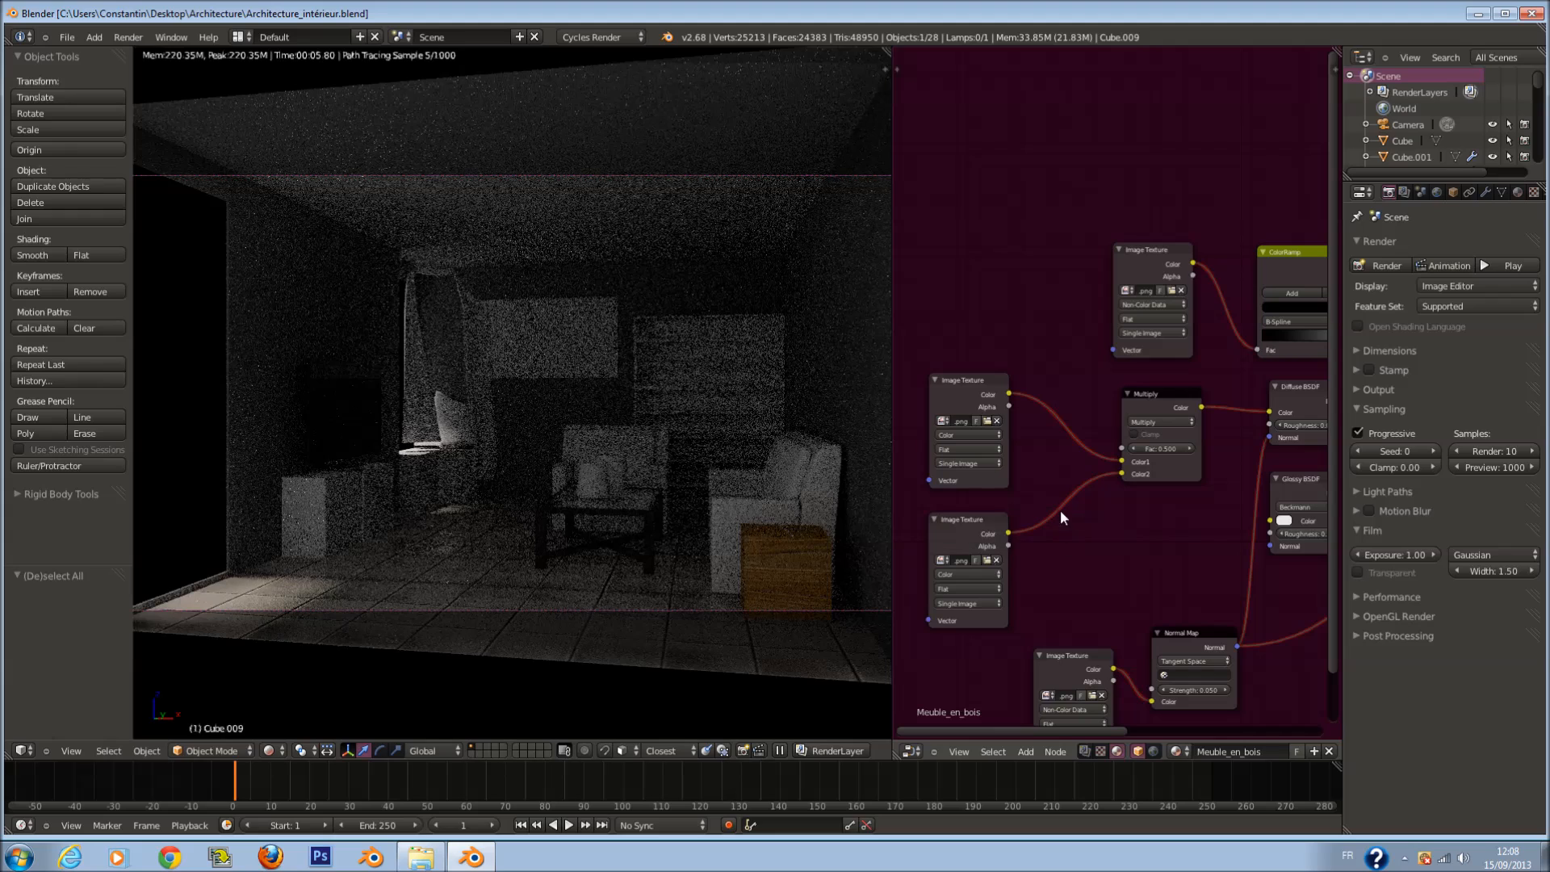
Step: Replace the Diffuse BSDF of the Plane's Glass material with a Glass BSDF connected to the Material Output's Surface
right_click(352, 497)
key(Home)
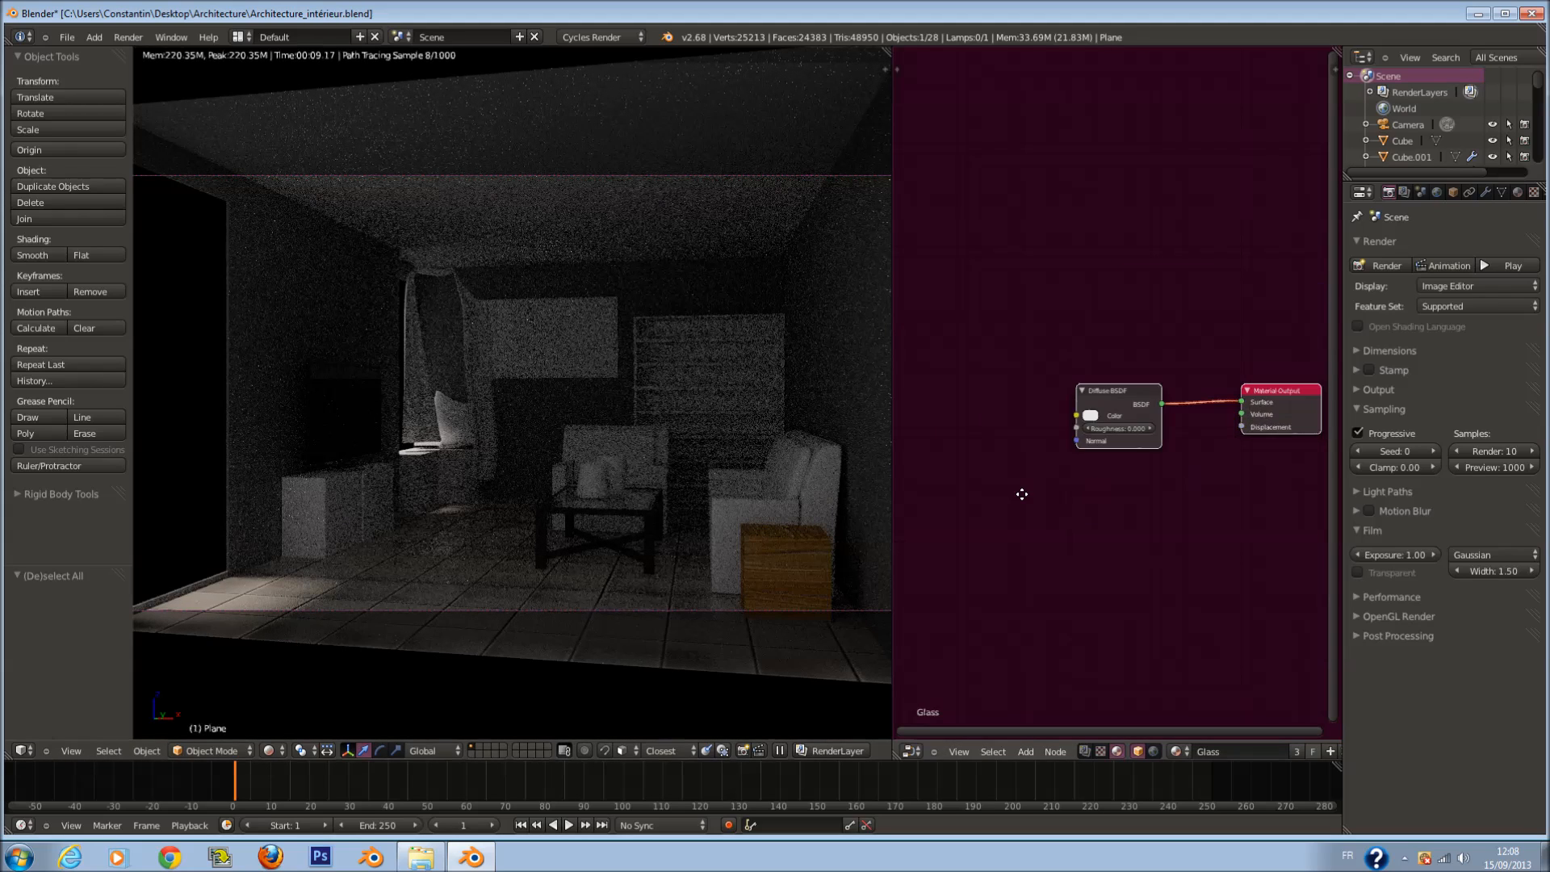
click(1518, 192)
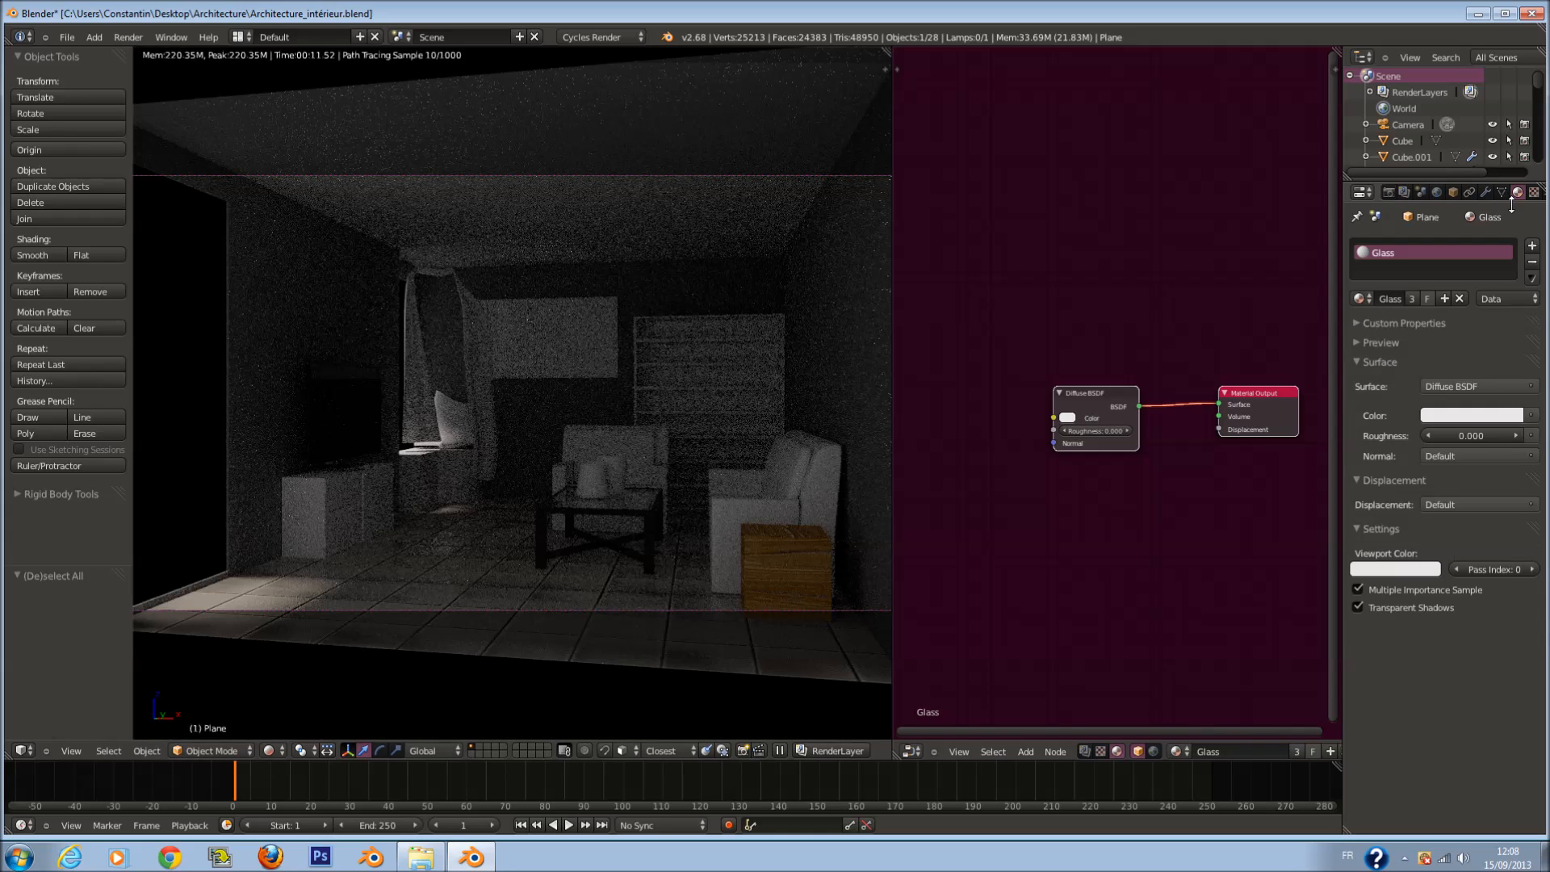
scroll(1102, 394, up, 1)
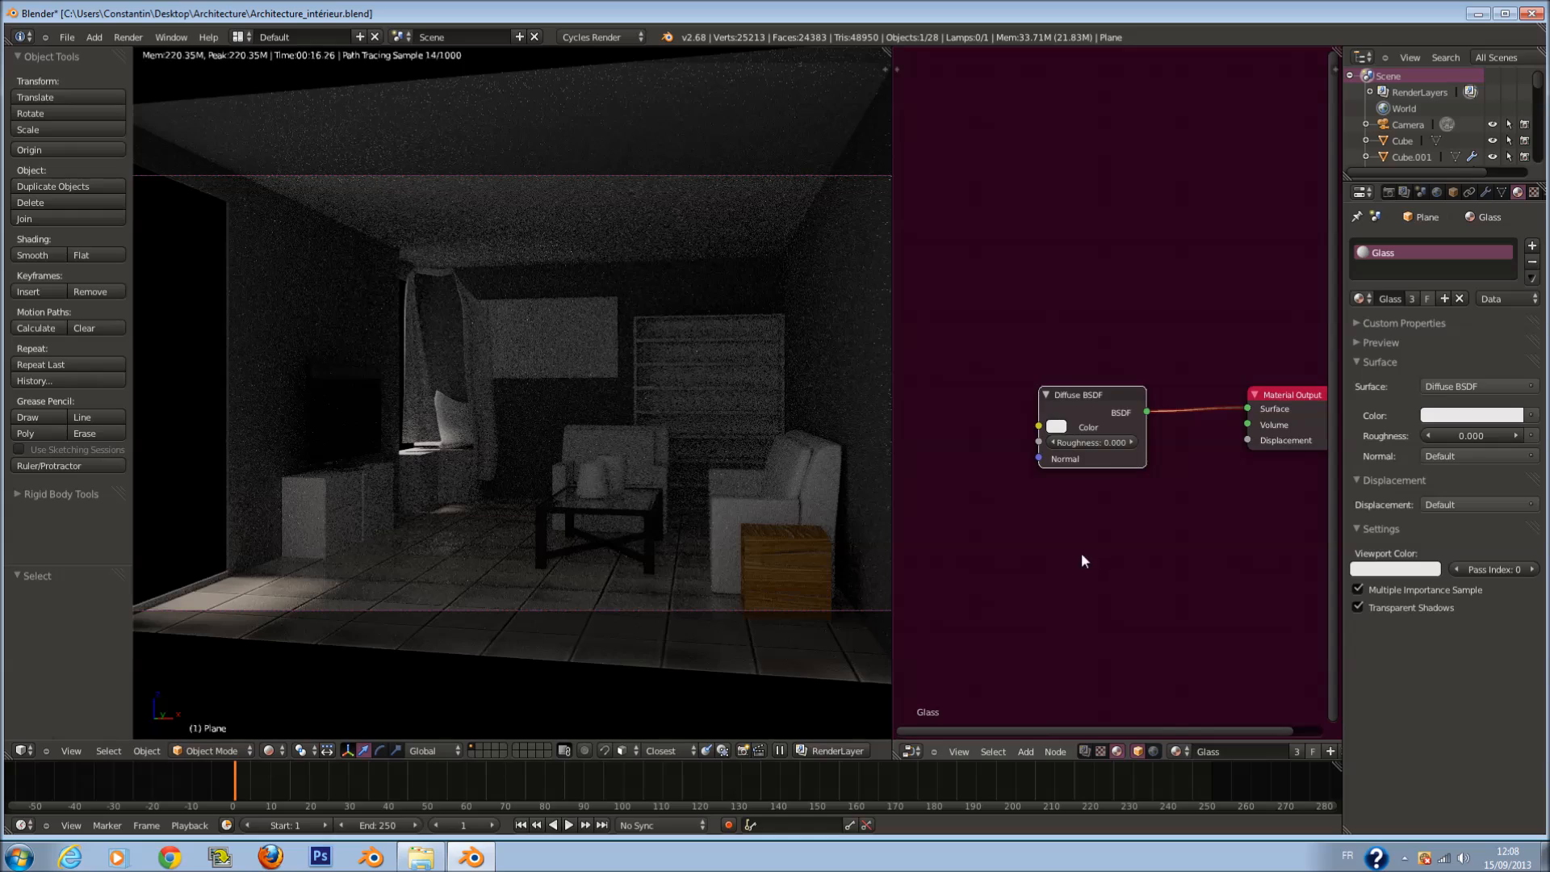
key(x)
key(shift+a)
mouse_move(999, 500)
mouse_move(1001, 451)
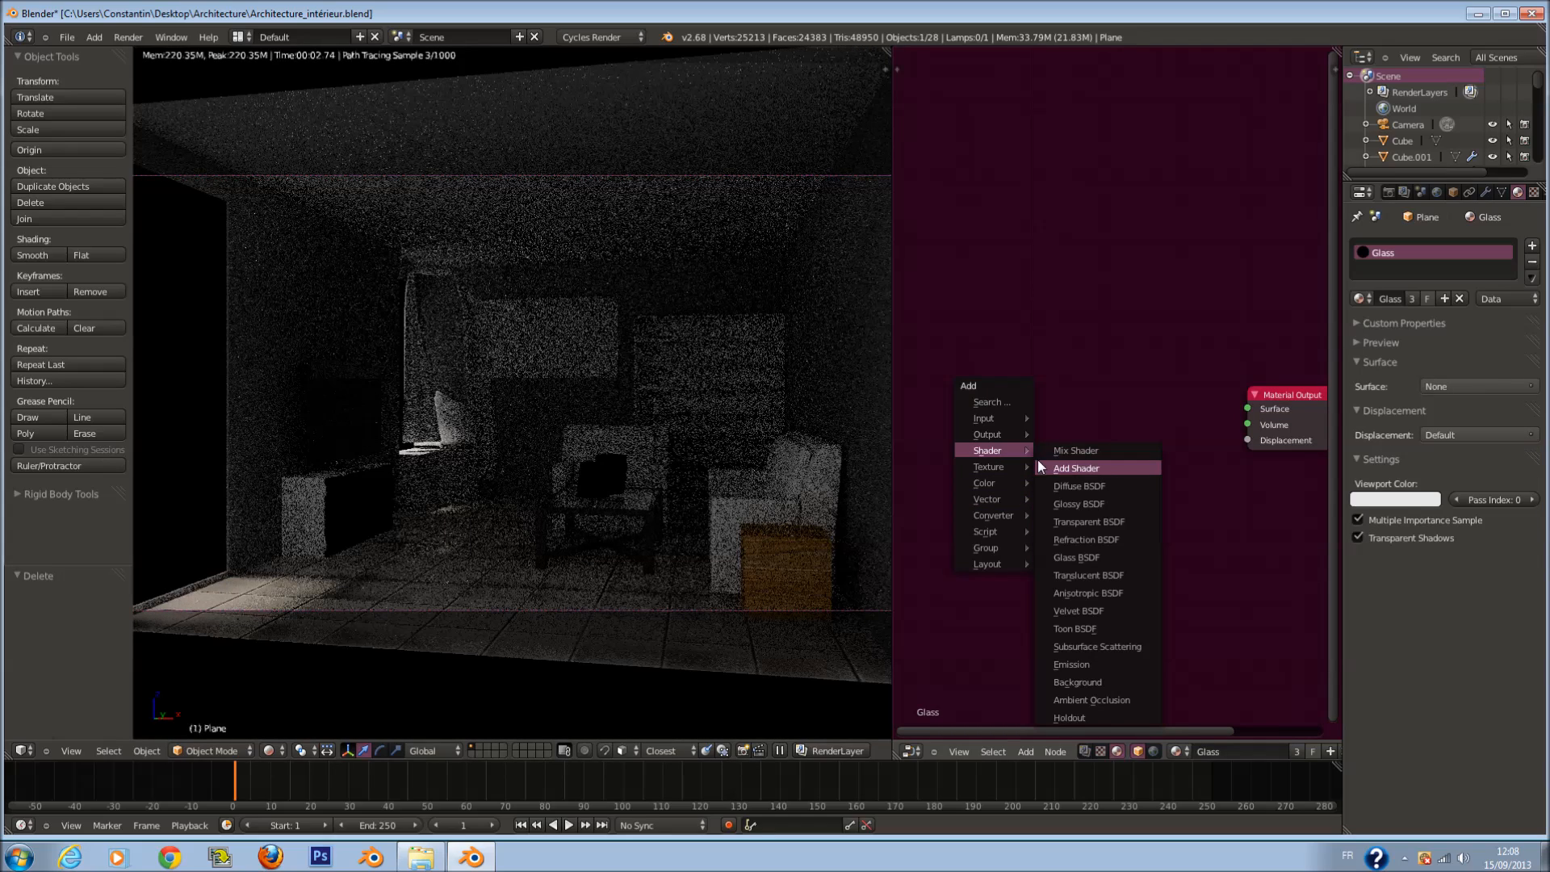
click(1096, 557)
drag(1064, 429, 1263, 409)
Step: Move the Glass BSDF away from the Material Output and set its IOR to 1.050
middle_drag(1149, 445, 1233, 466)
drag(1111, 446, 990, 432)
middle_drag(1062, 498, 973, 482)
click(937, 486)
click(936, 487)
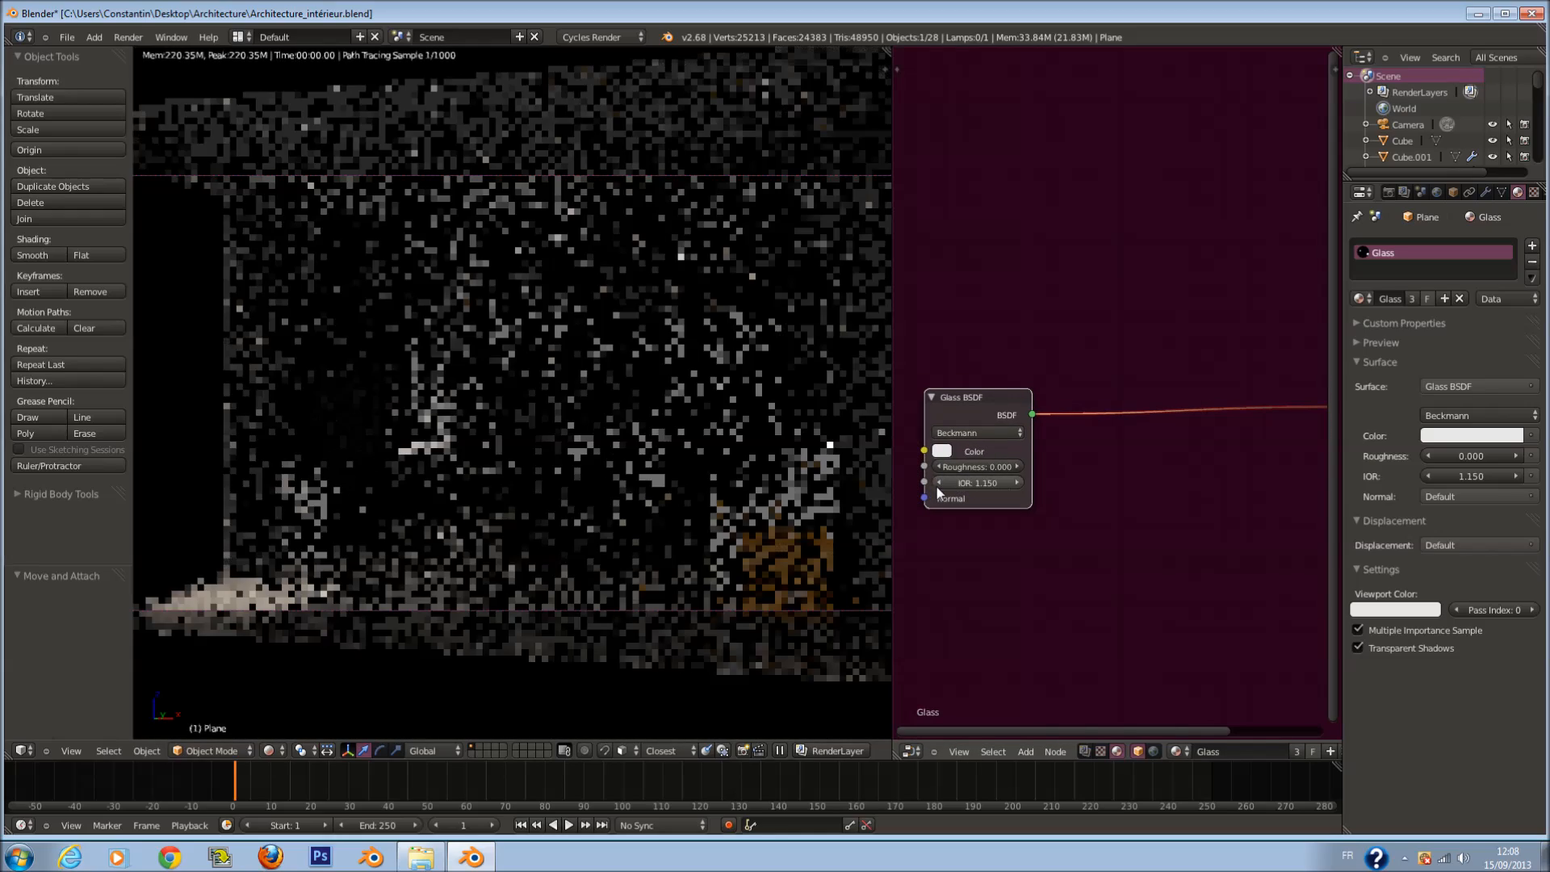
click(937, 486)
click(937, 487)
Step: Insert a Mix Shader on the link between the Glass BSDF and the Material Output
key(shift+a)
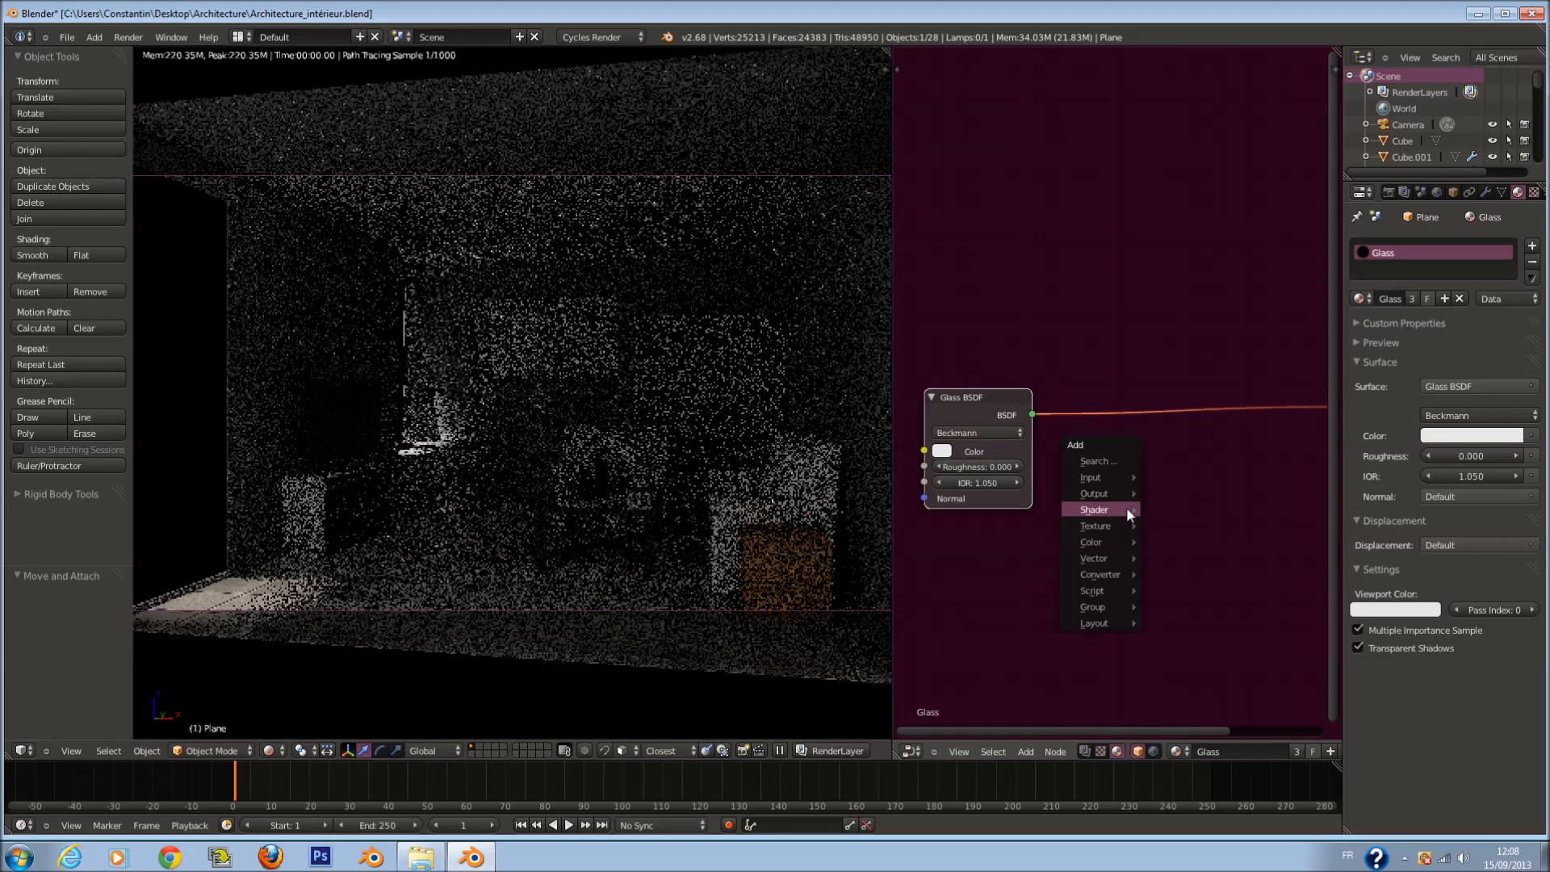
mouse_move(1126, 510)
click(1182, 510)
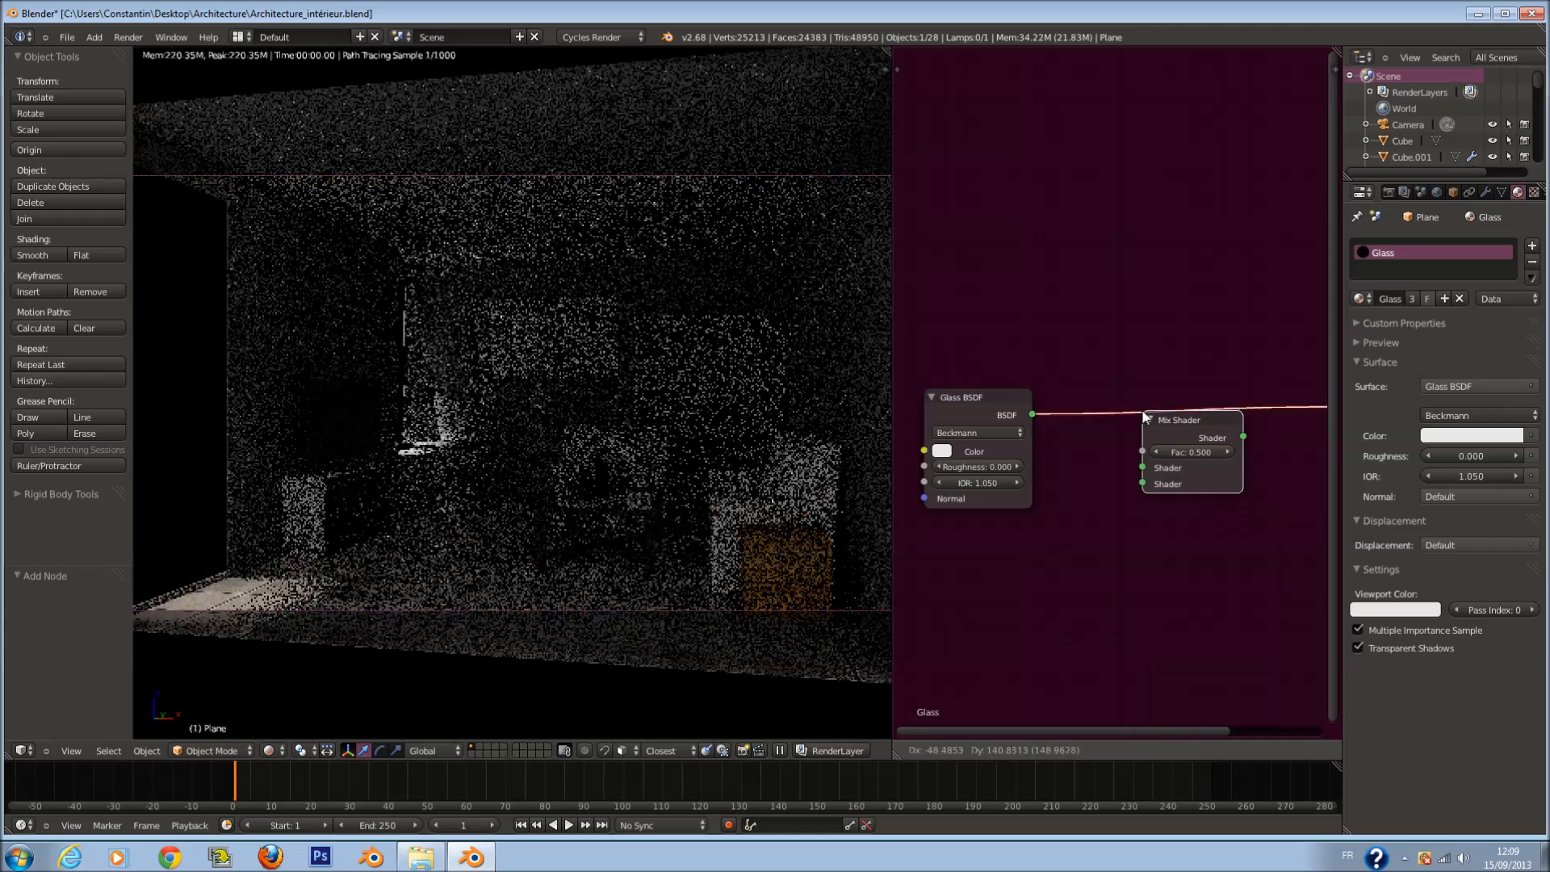
click(1139, 422)
Step: Add a Transparent BSDF below the Glass BSDF, connect it to the Mix Shader's second Shader input, and save the file
key(shift+a)
mouse_move(1033, 565)
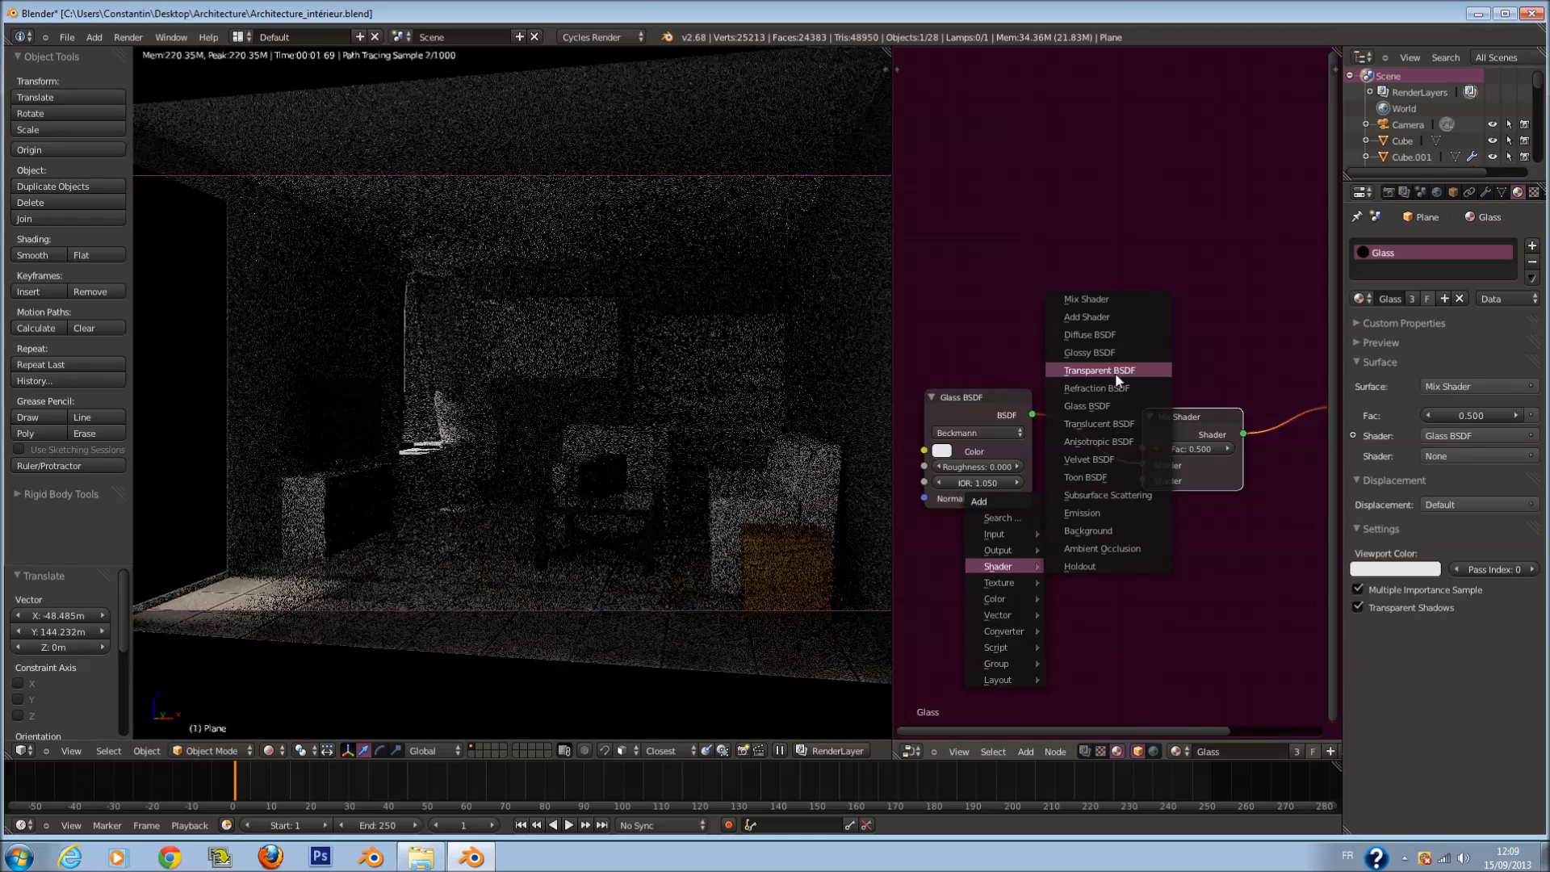
click(1122, 380)
click(939, 555)
drag(1040, 583, 1141, 481)
key(ctrl+s)
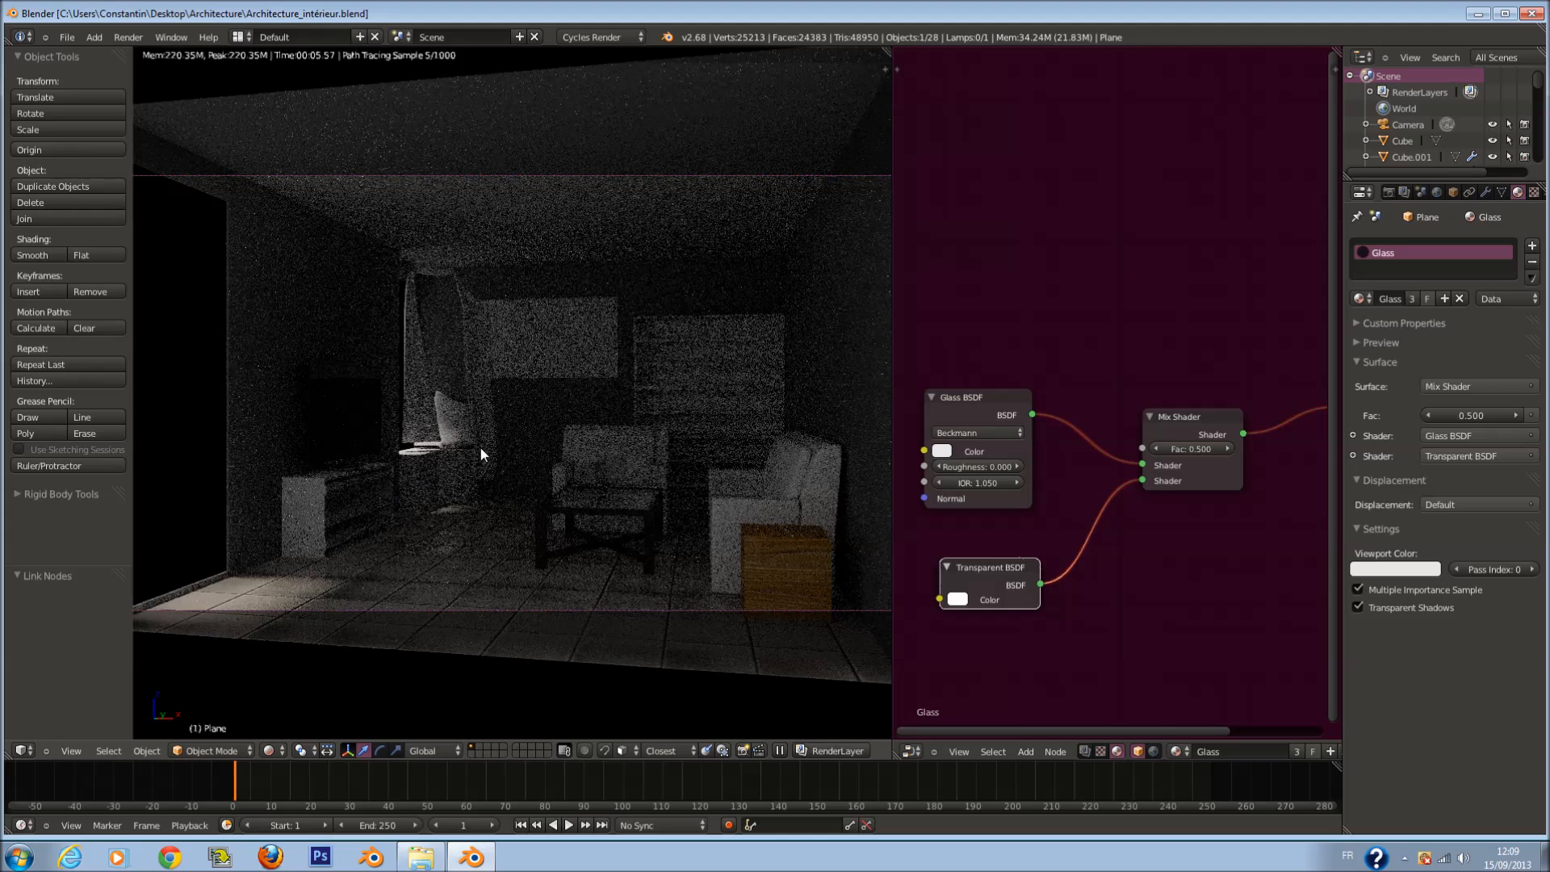
Step: Select the sofa and add an Image Texture to its Divan material, connected to the Diffuse BSDF's Color
right_click(743, 501)
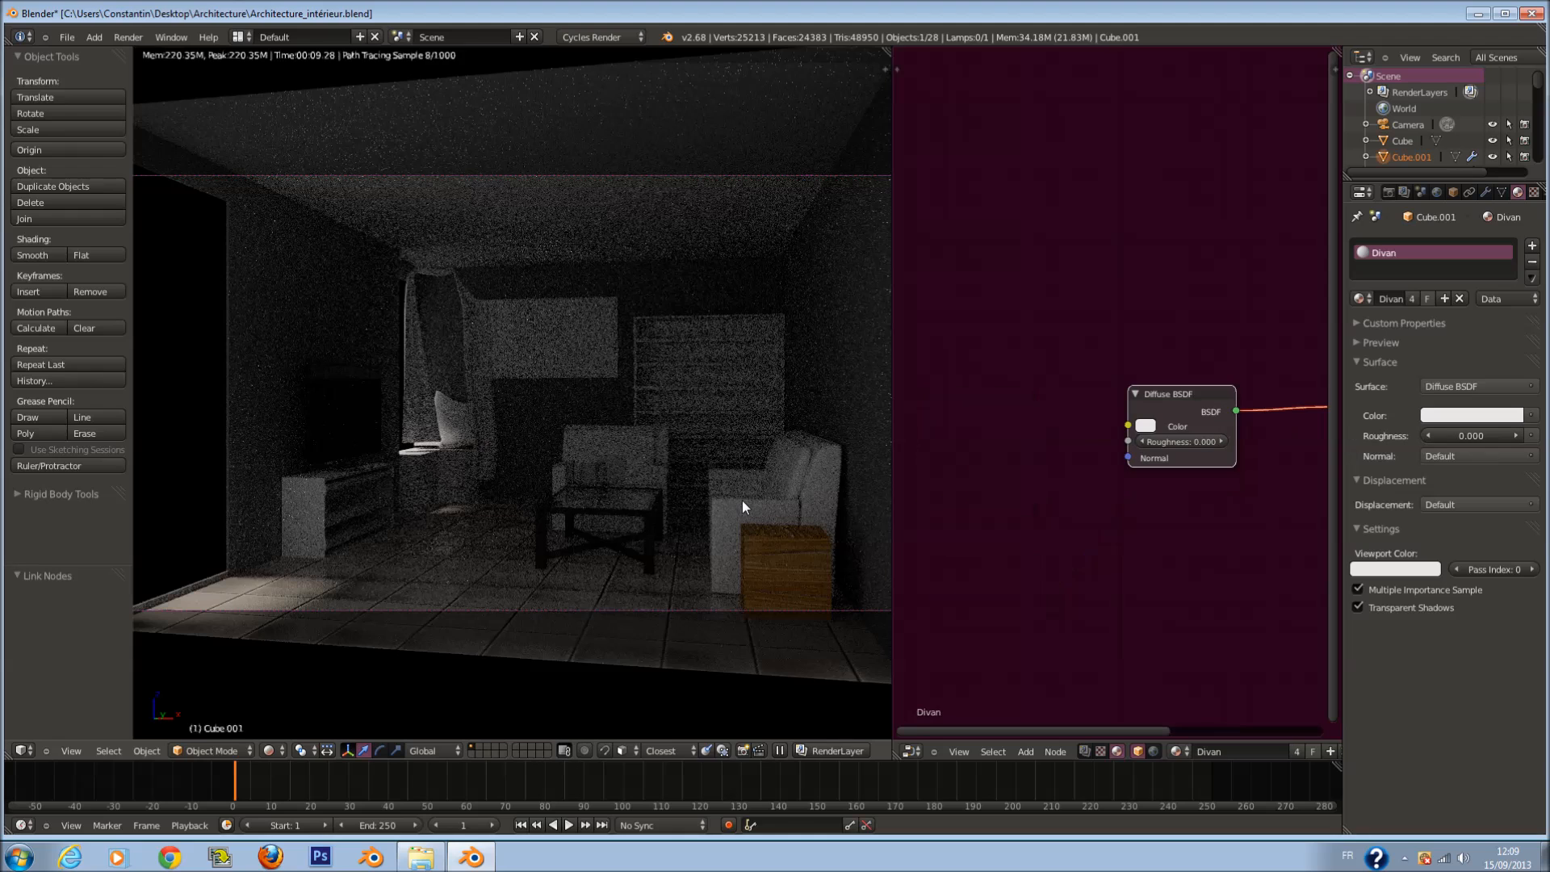
scroll(1059, 453, down, 3)
scroll(1061, 451, up, 4)
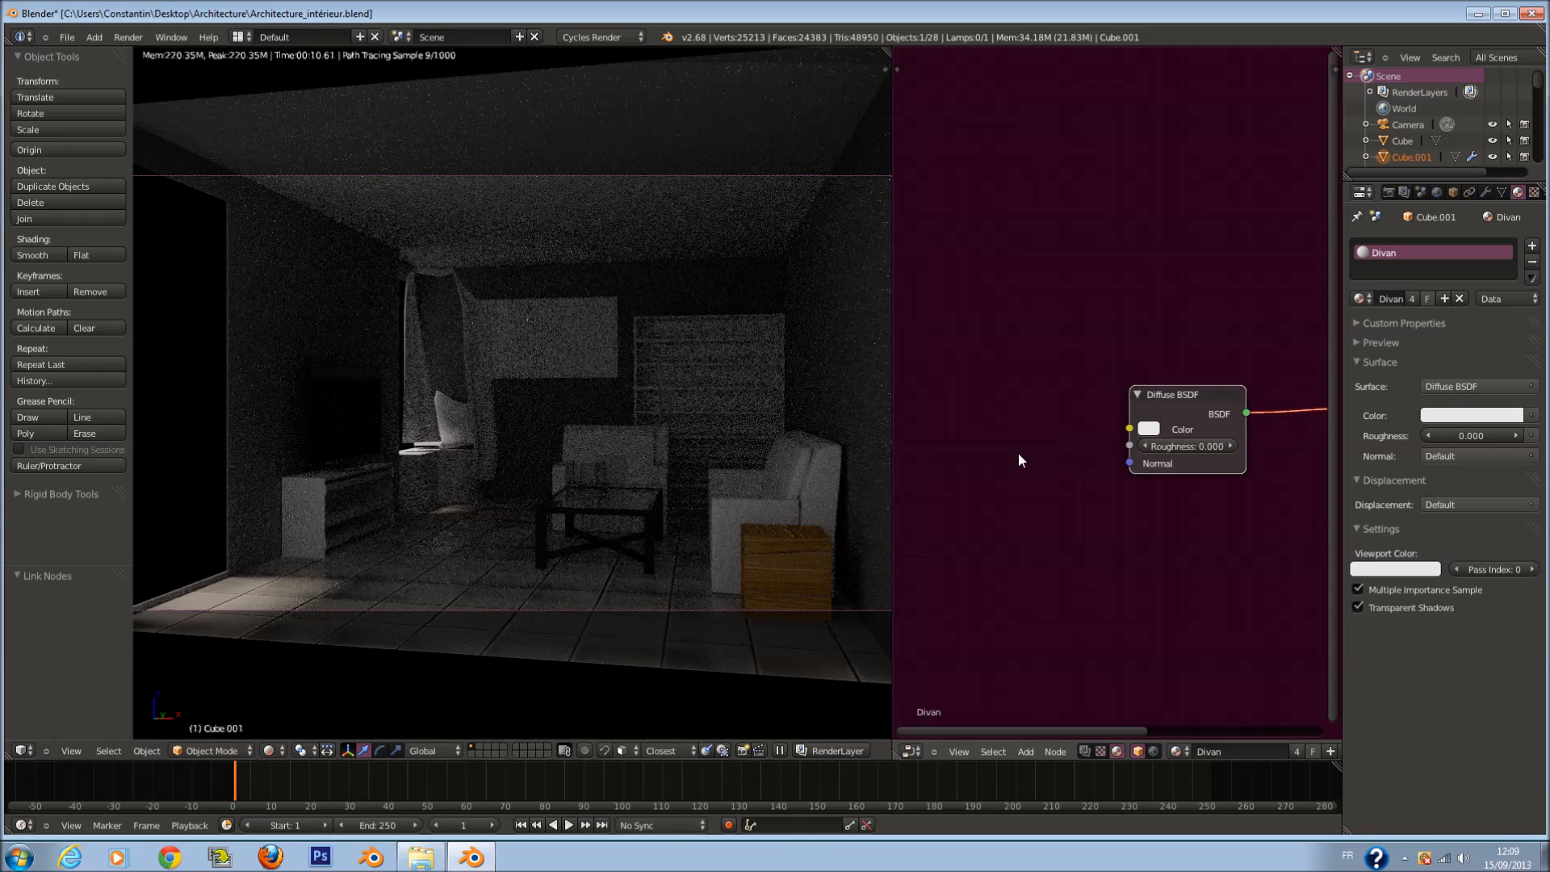
key(shift+a)
mouse_move(1019, 454)
click(1082, 472)
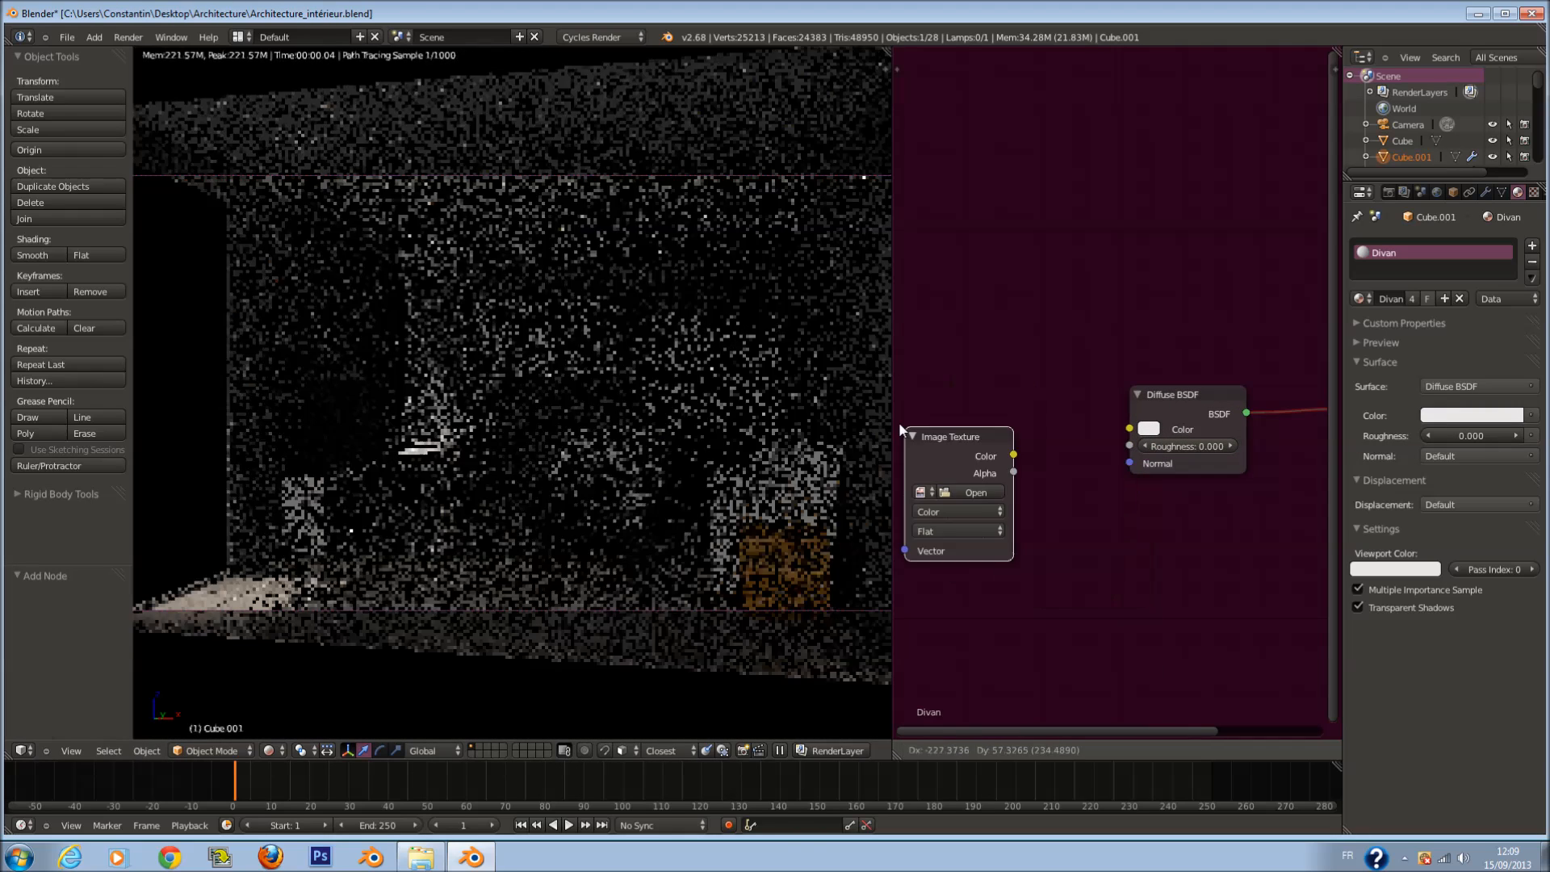
click(951, 422)
drag(956, 419, 1131, 428)
middle_drag(987, 441, 1119, 440)
drag(996, 428, 933, 444)
Step: Load Leather0045_L_COLOR.png from the Texture\Leather folder into the Divan material's Image Texture
click(987, 471)
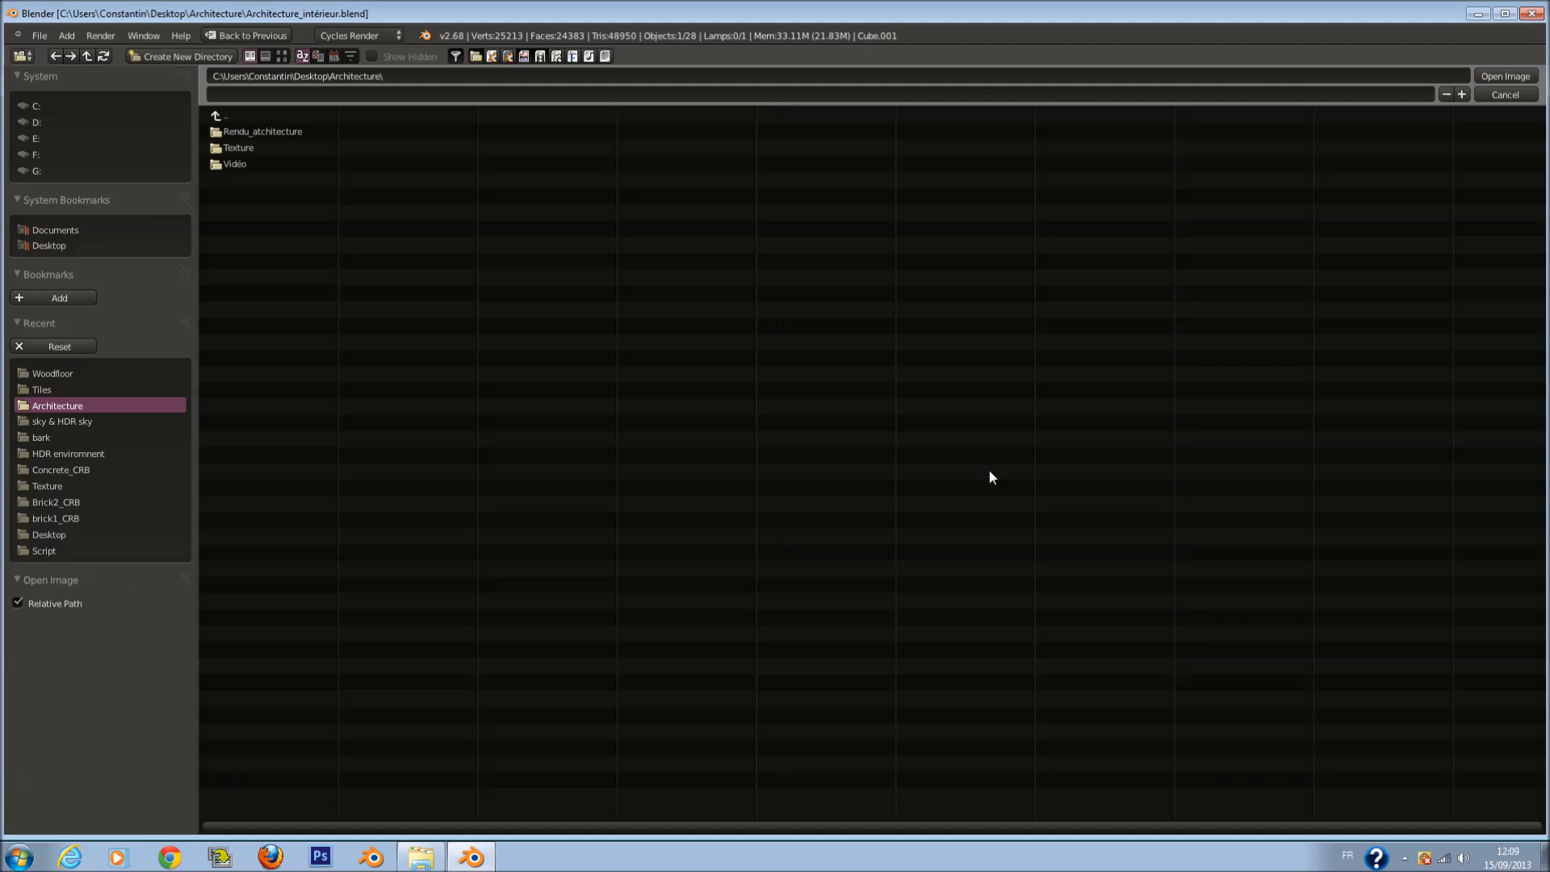
click(242, 131)
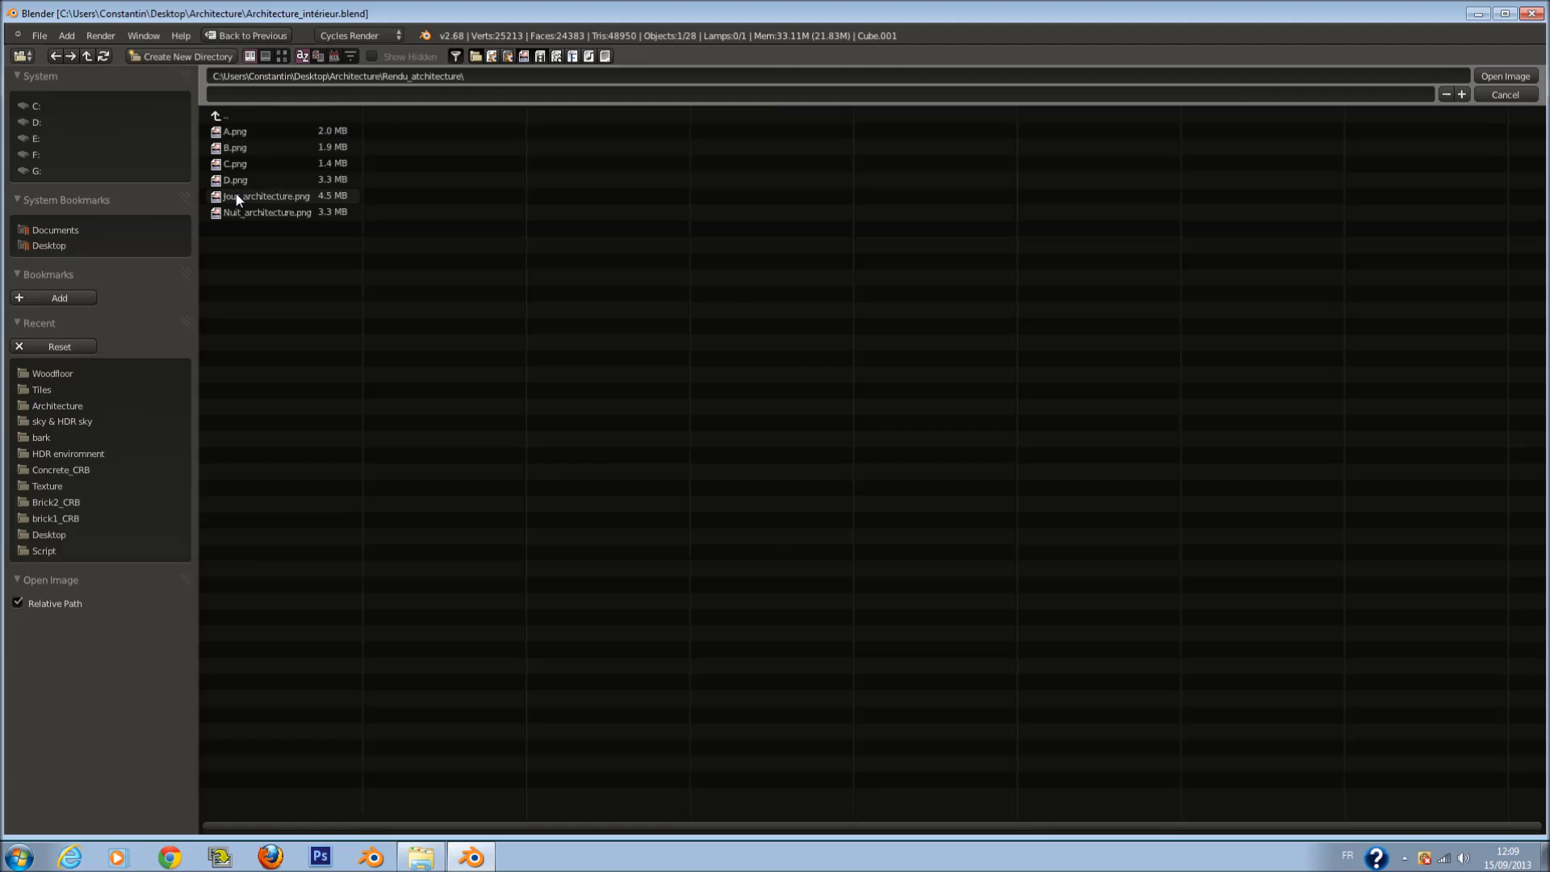
click(80, 373)
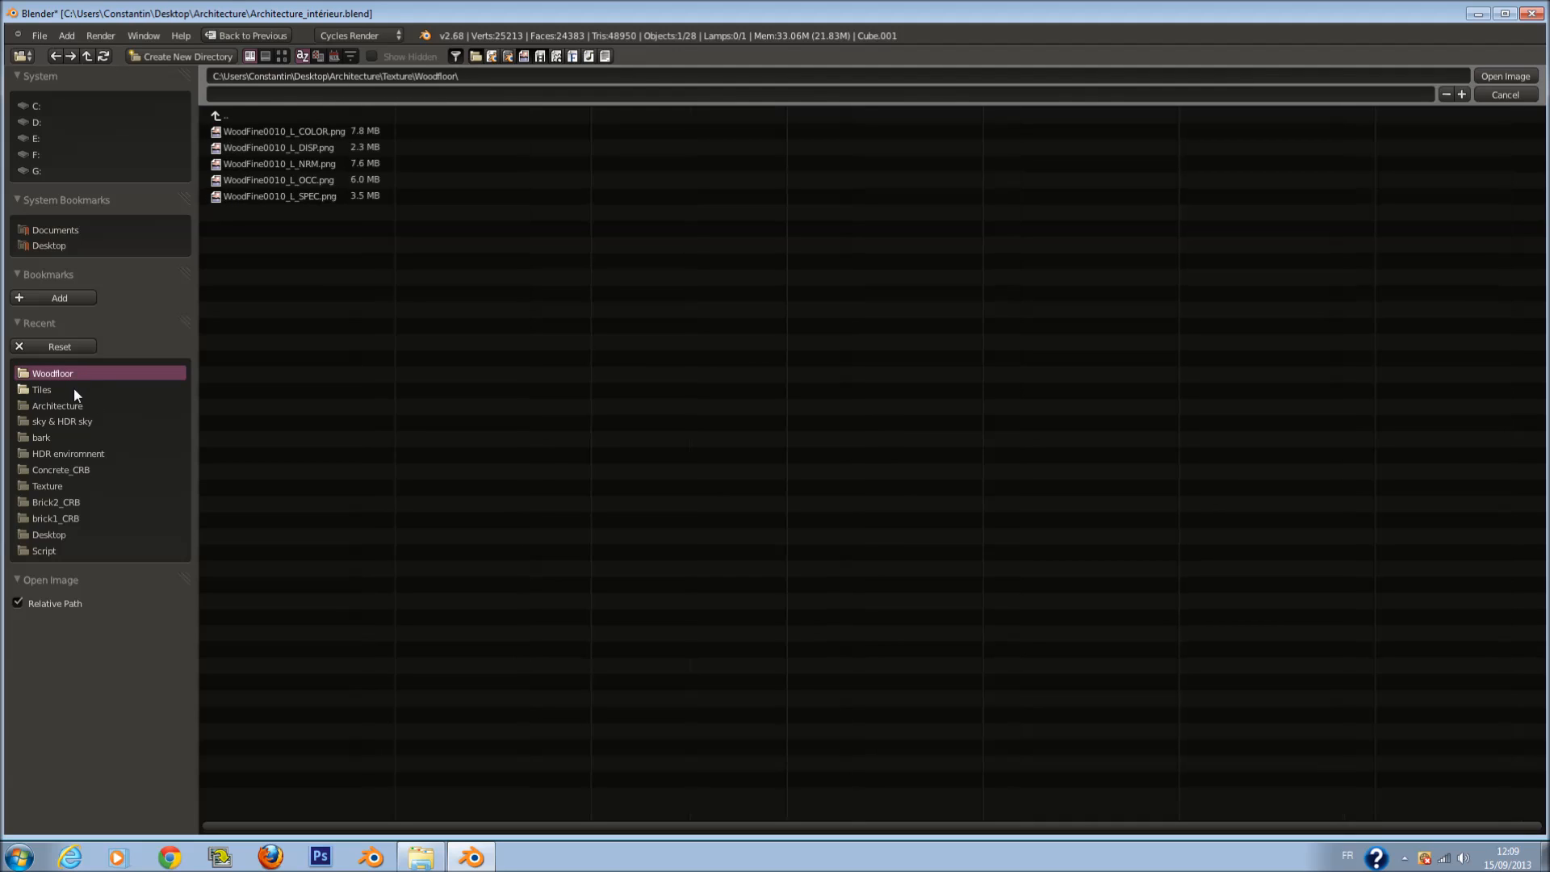
click(239, 114)
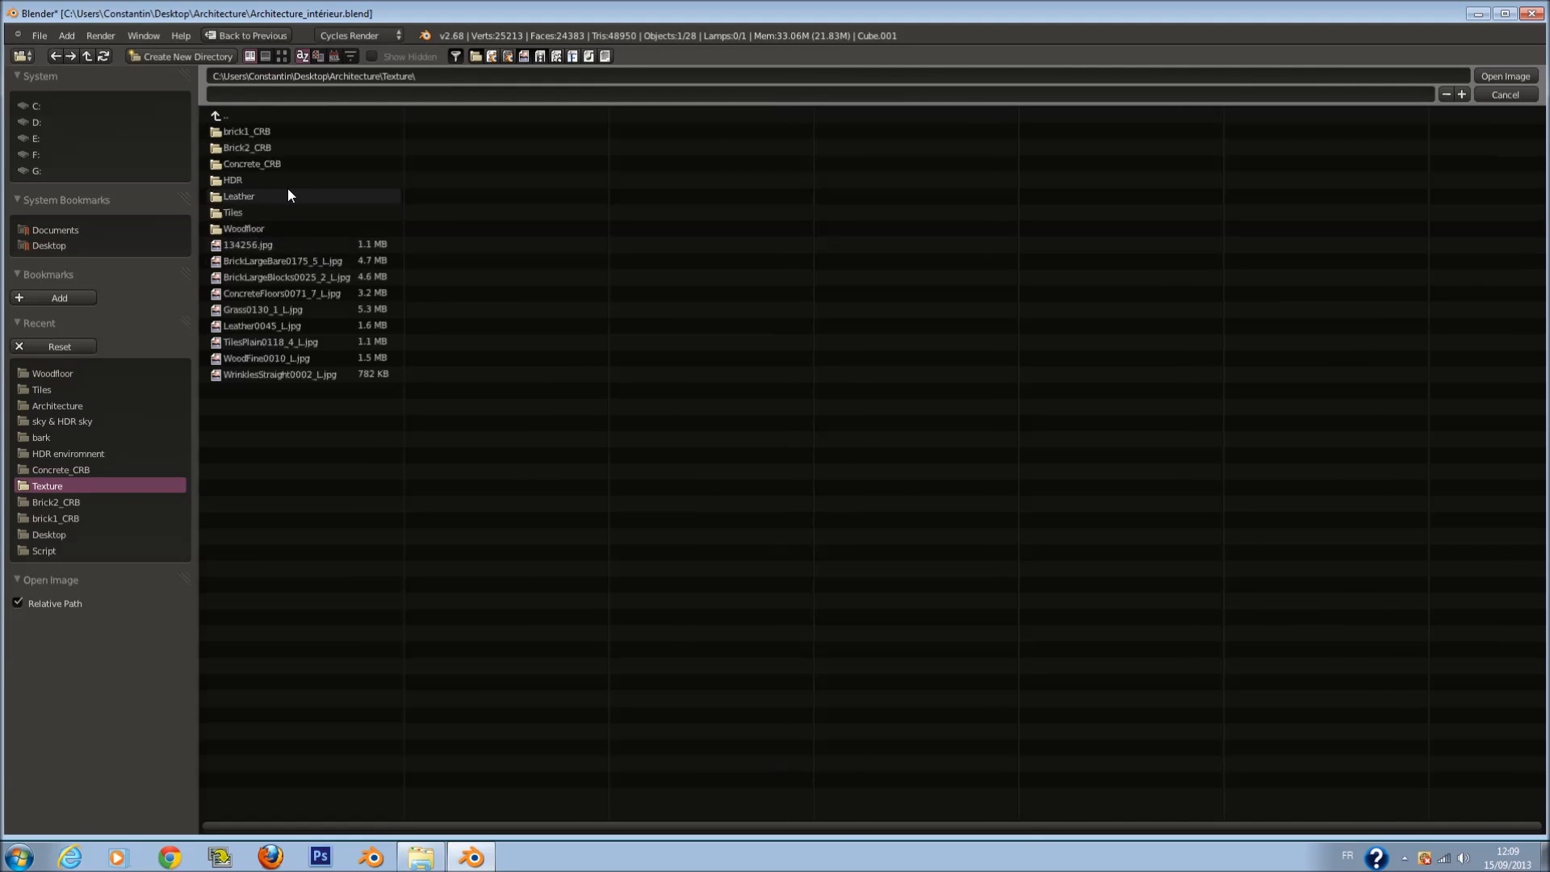
click(287, 192)
click(305, 133)
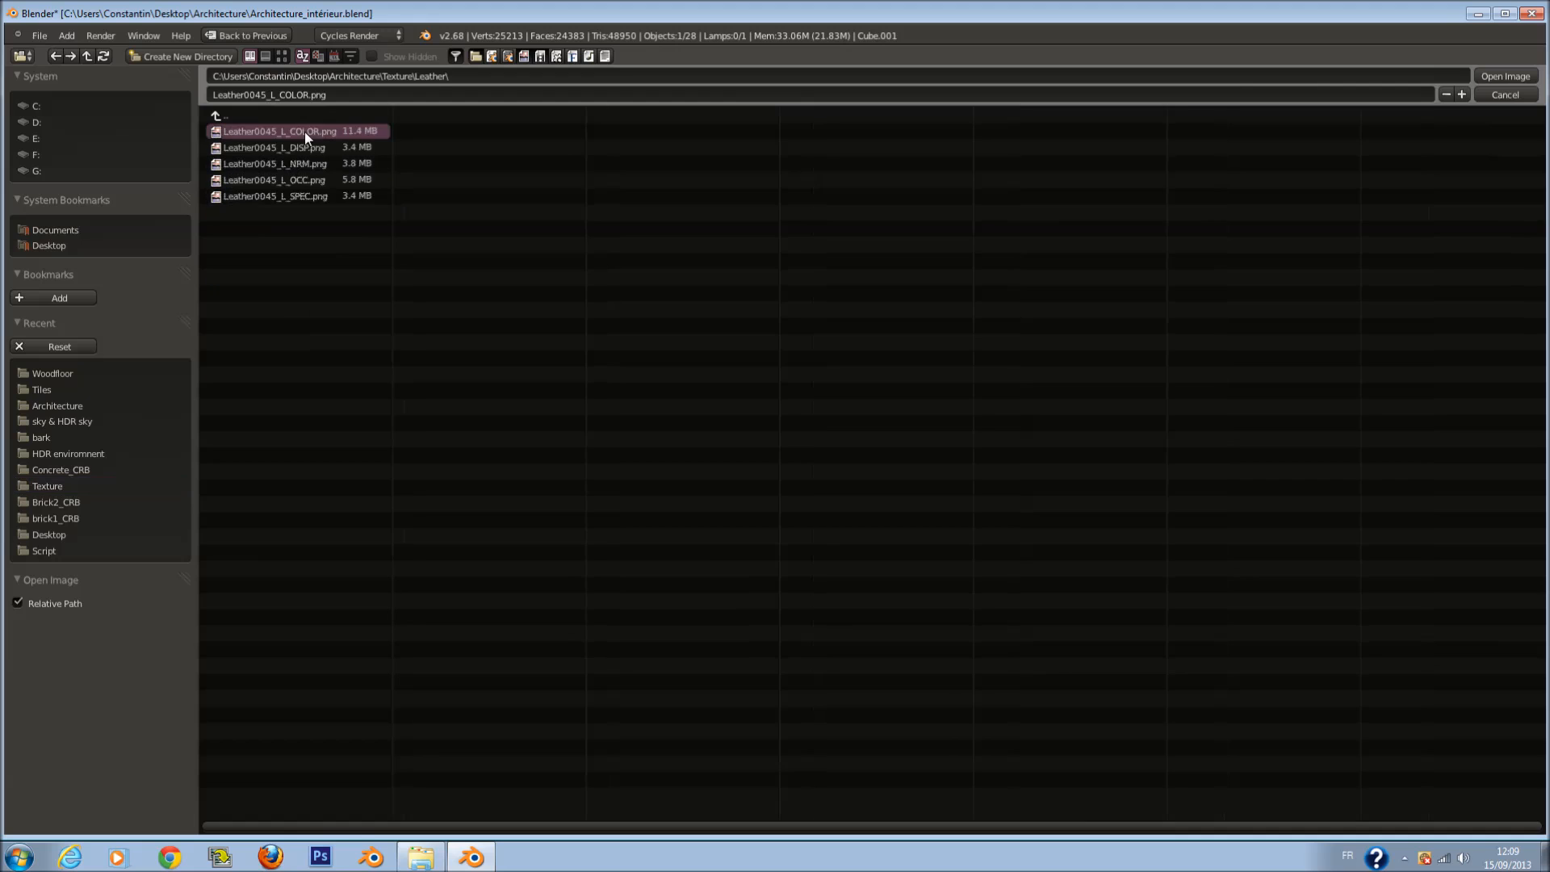
click(1505, 76)
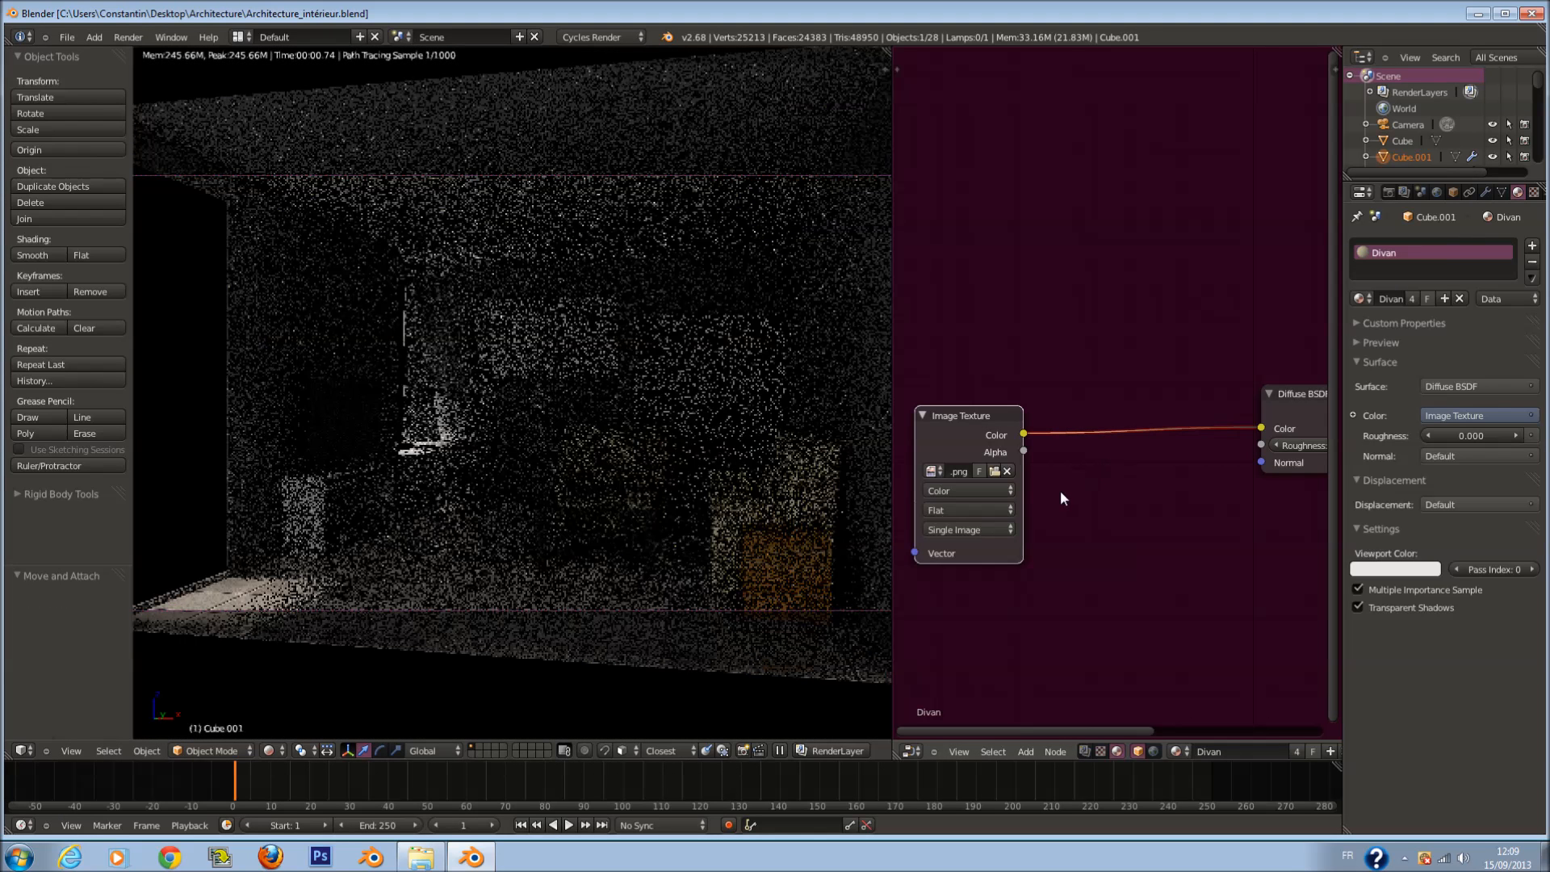
scroll(1009, 456, down, 1)
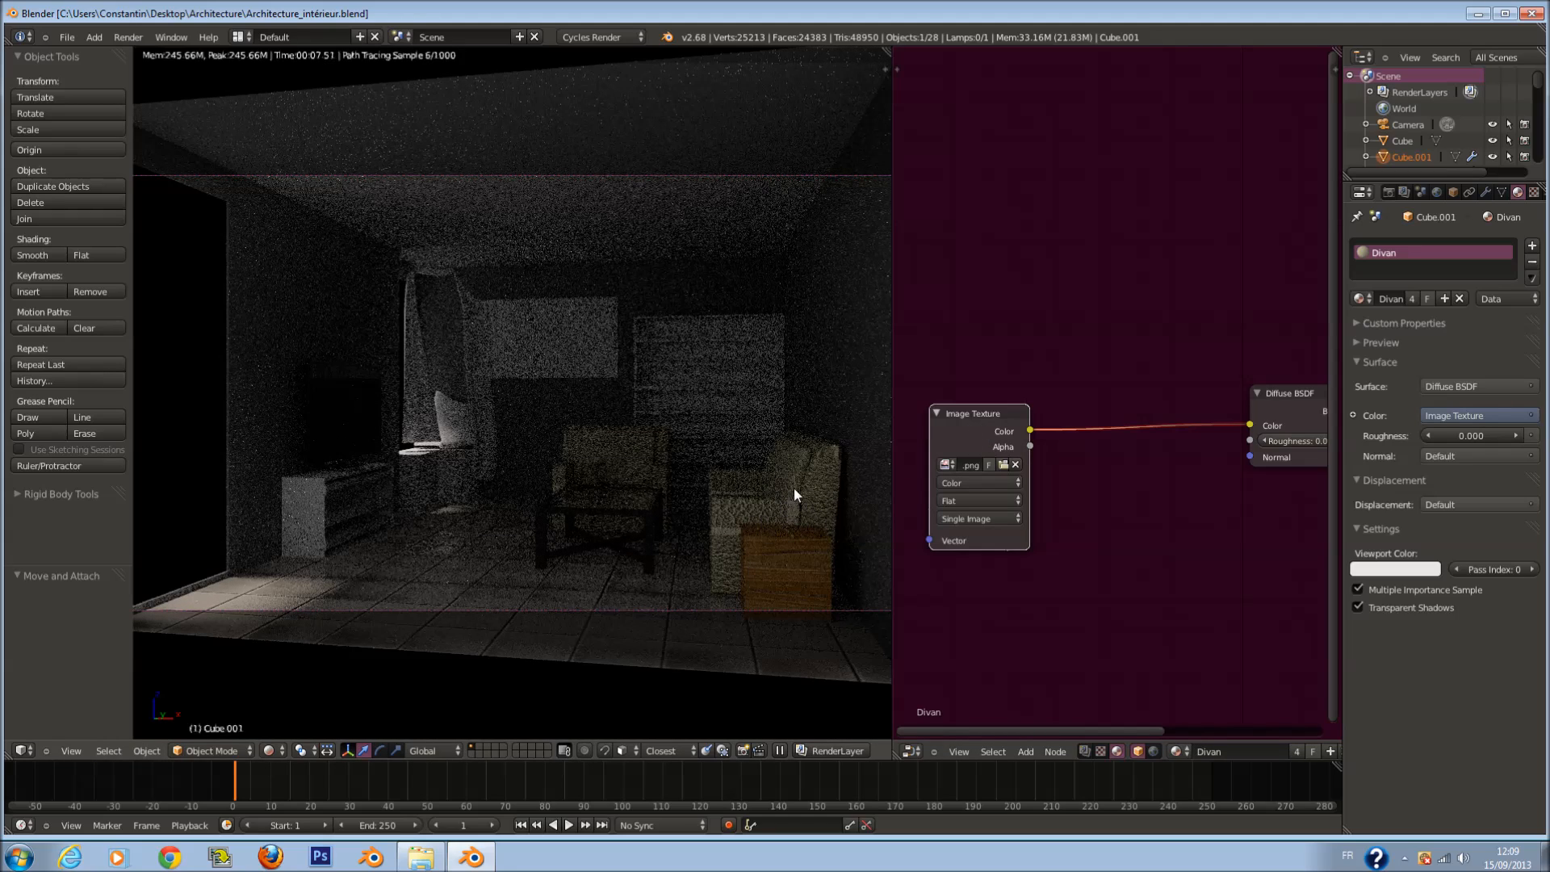
Step: Add a Texture Coordinate node and connect its UV output to the leather Image Texture's Vector, leaving space between them
scroll(1142, 457, up, 1)
drag(974, 429, 1321, 443)
key(shift+a)
mouse_move(908, 445)
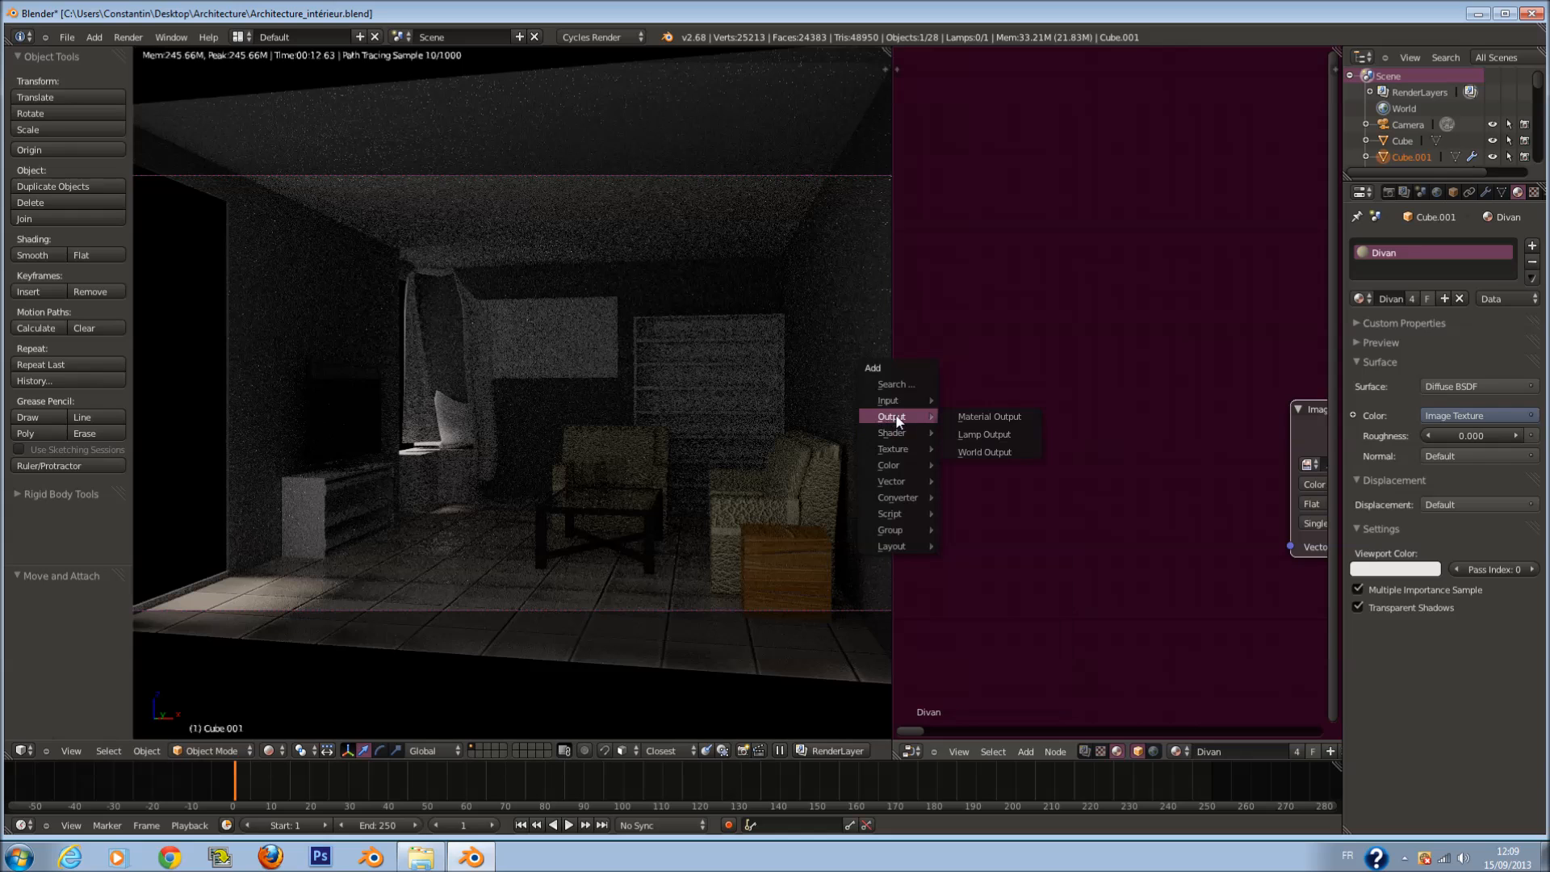
mouse_move(900, 398)
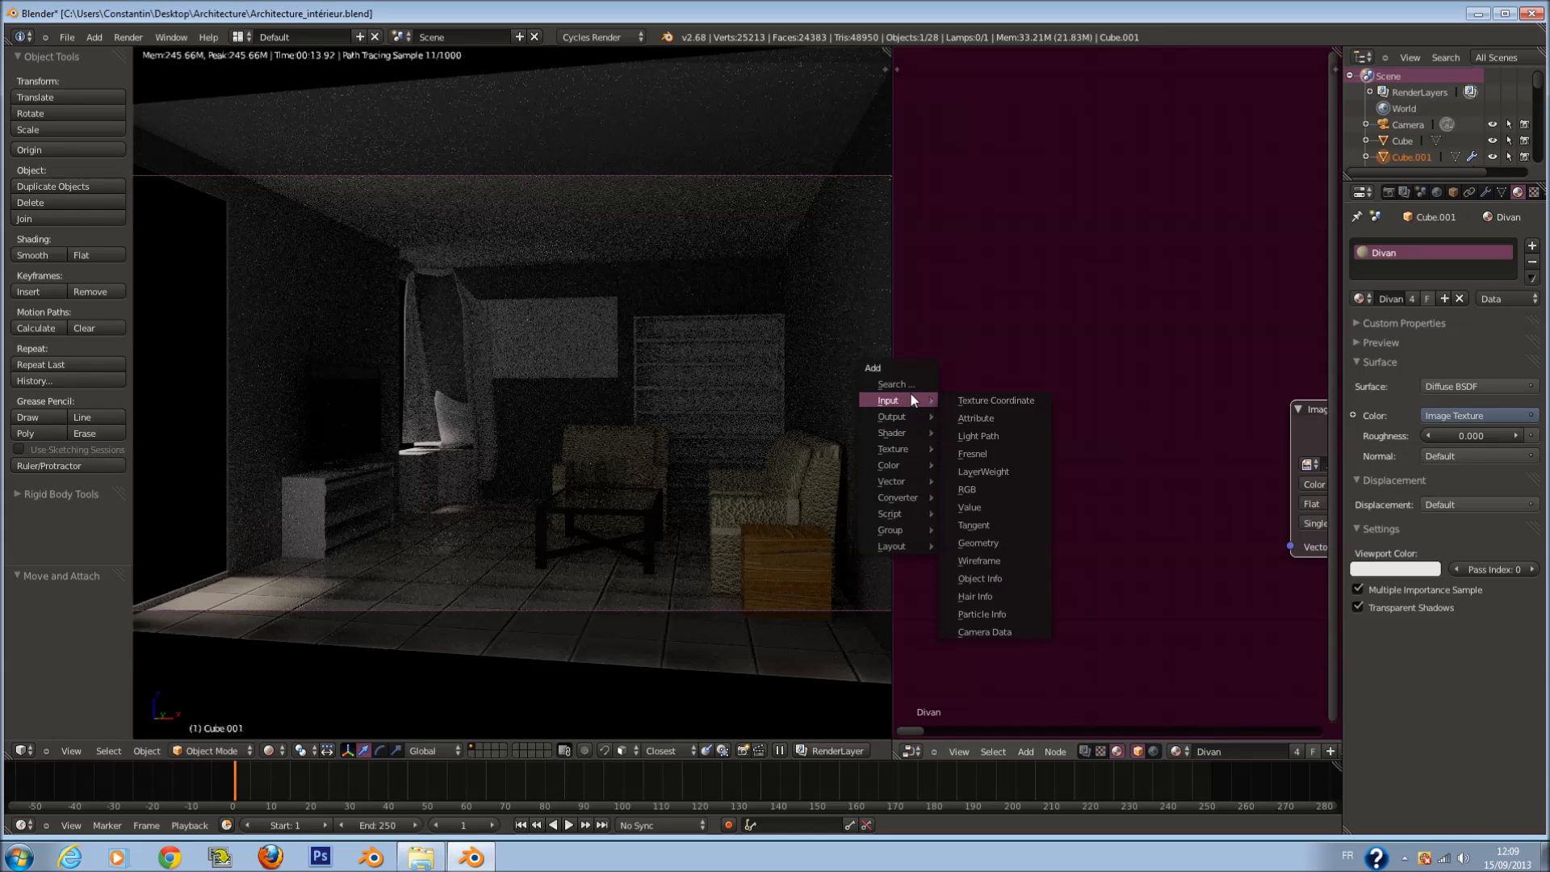
click(972, 398)
drag(1006, 487, 1290, 546)
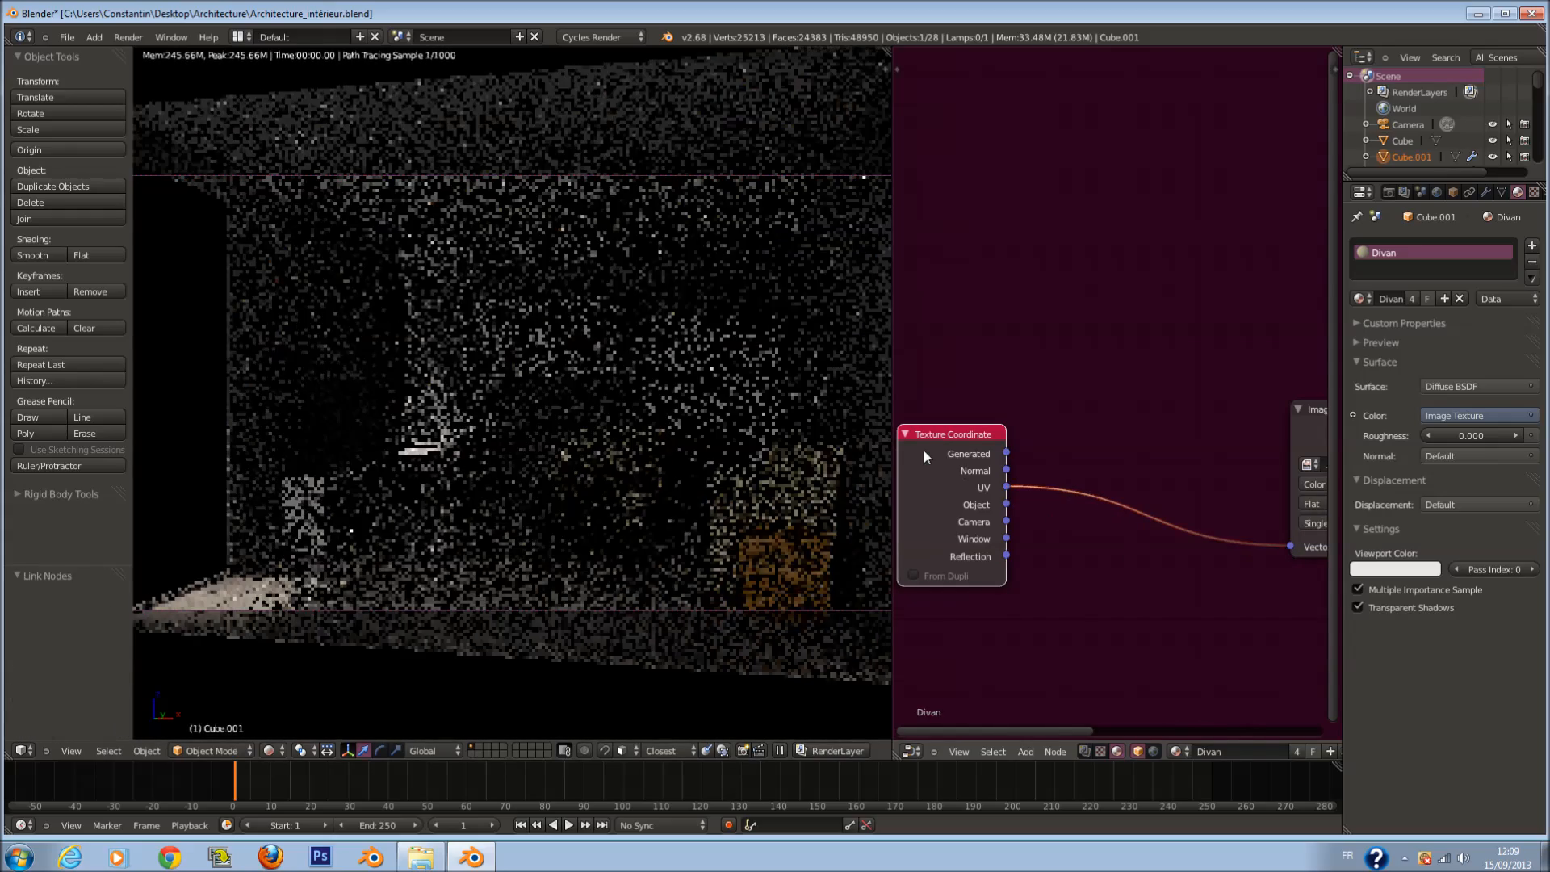
drag(923, 448, 778, 442)
Step: Insert a Mapping node on the link between the Texture Coordinate node and the Image Texture
key(shift+a)
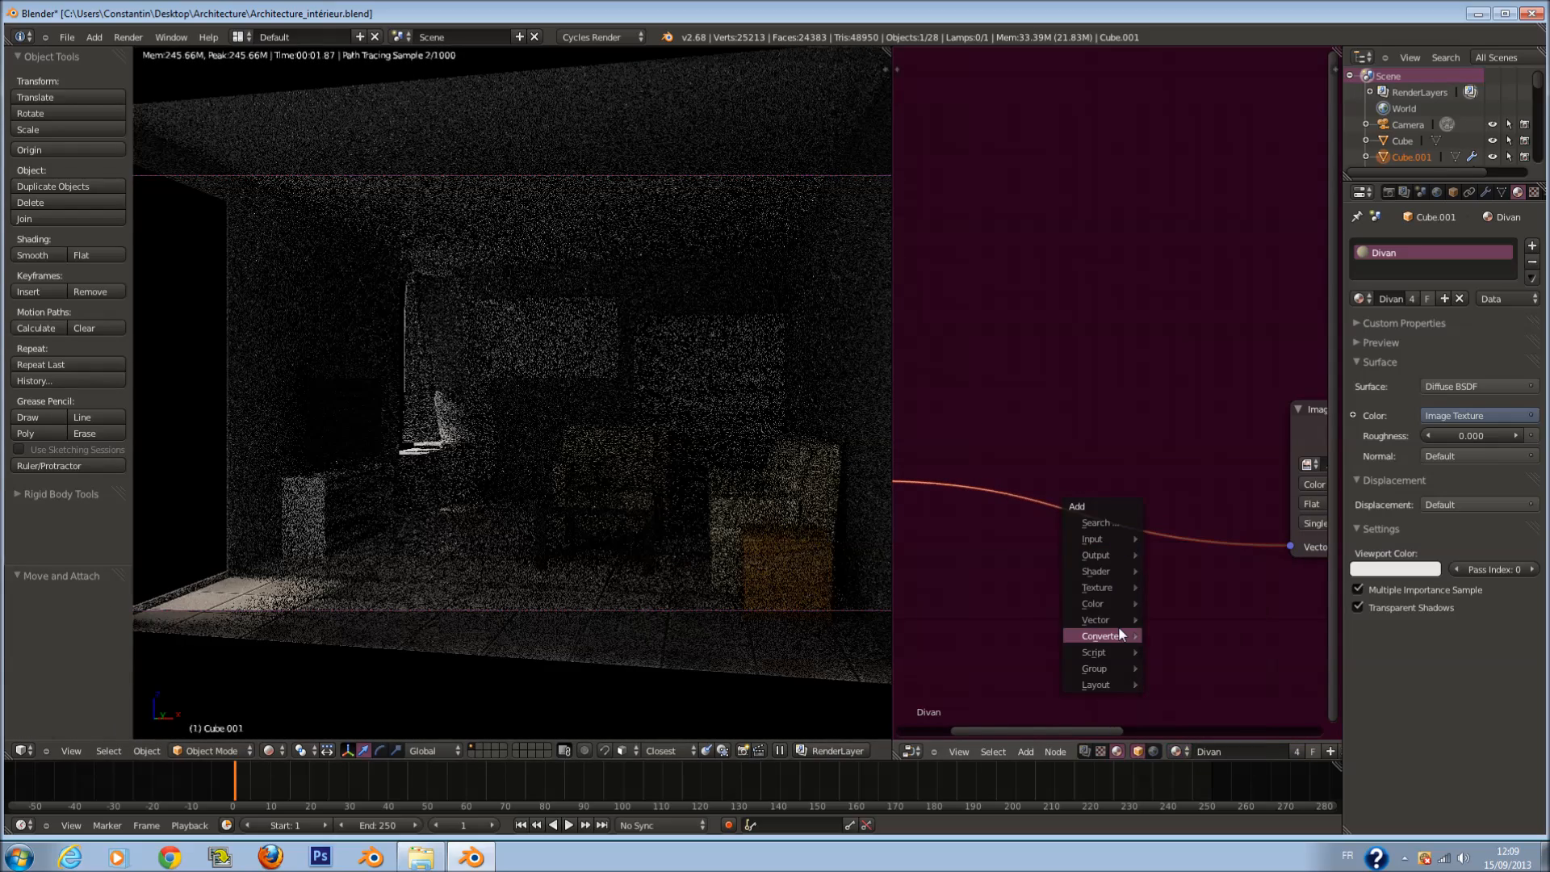
mouse_move(1118, 620)
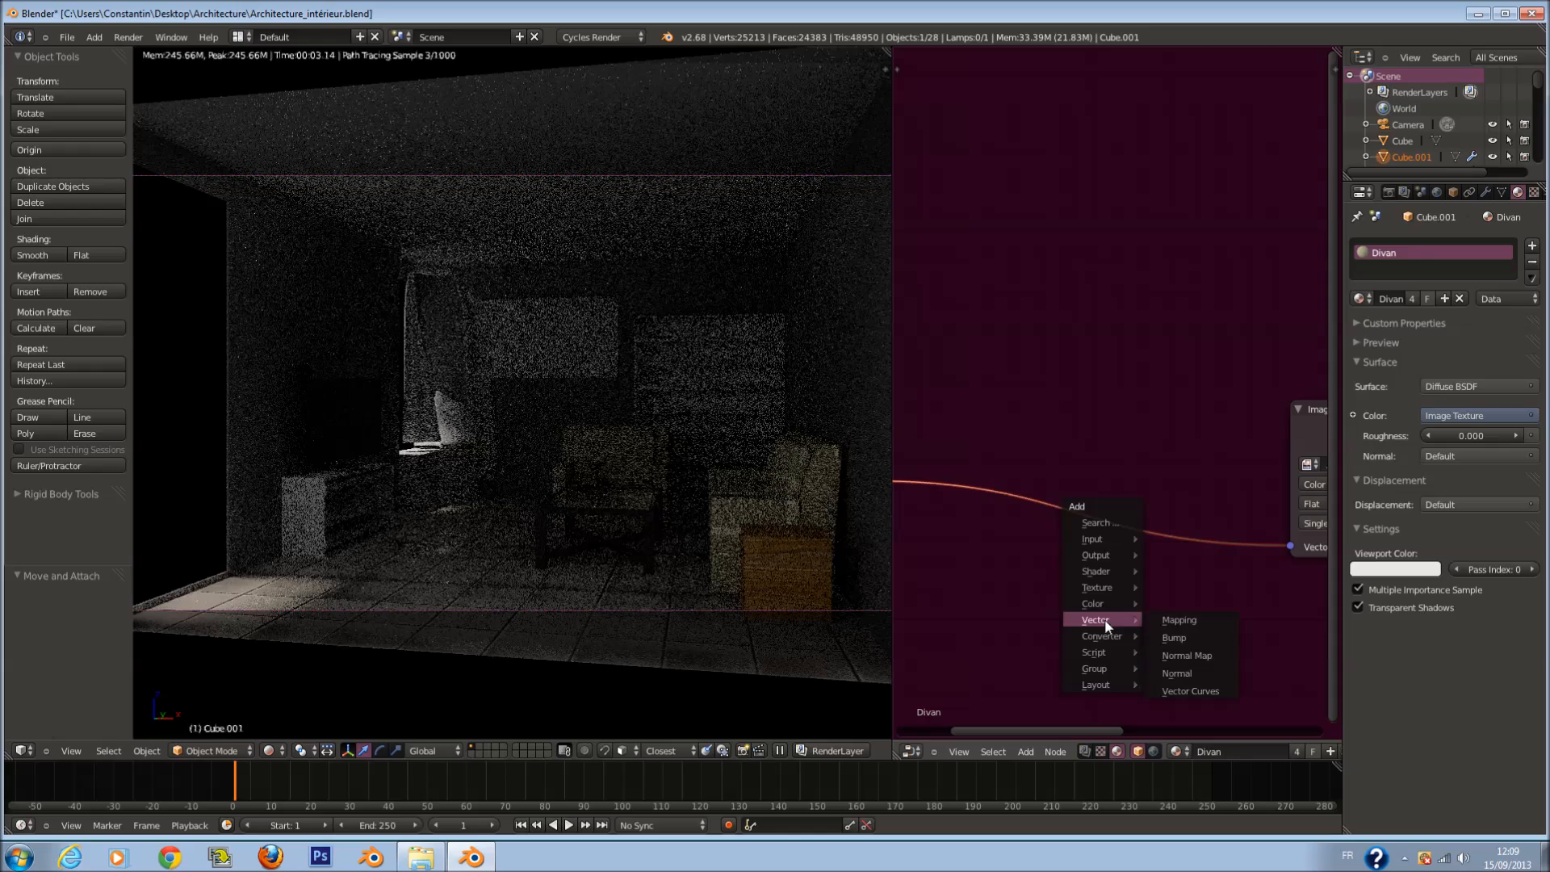
click(1179, 620)
click(1052, 547)
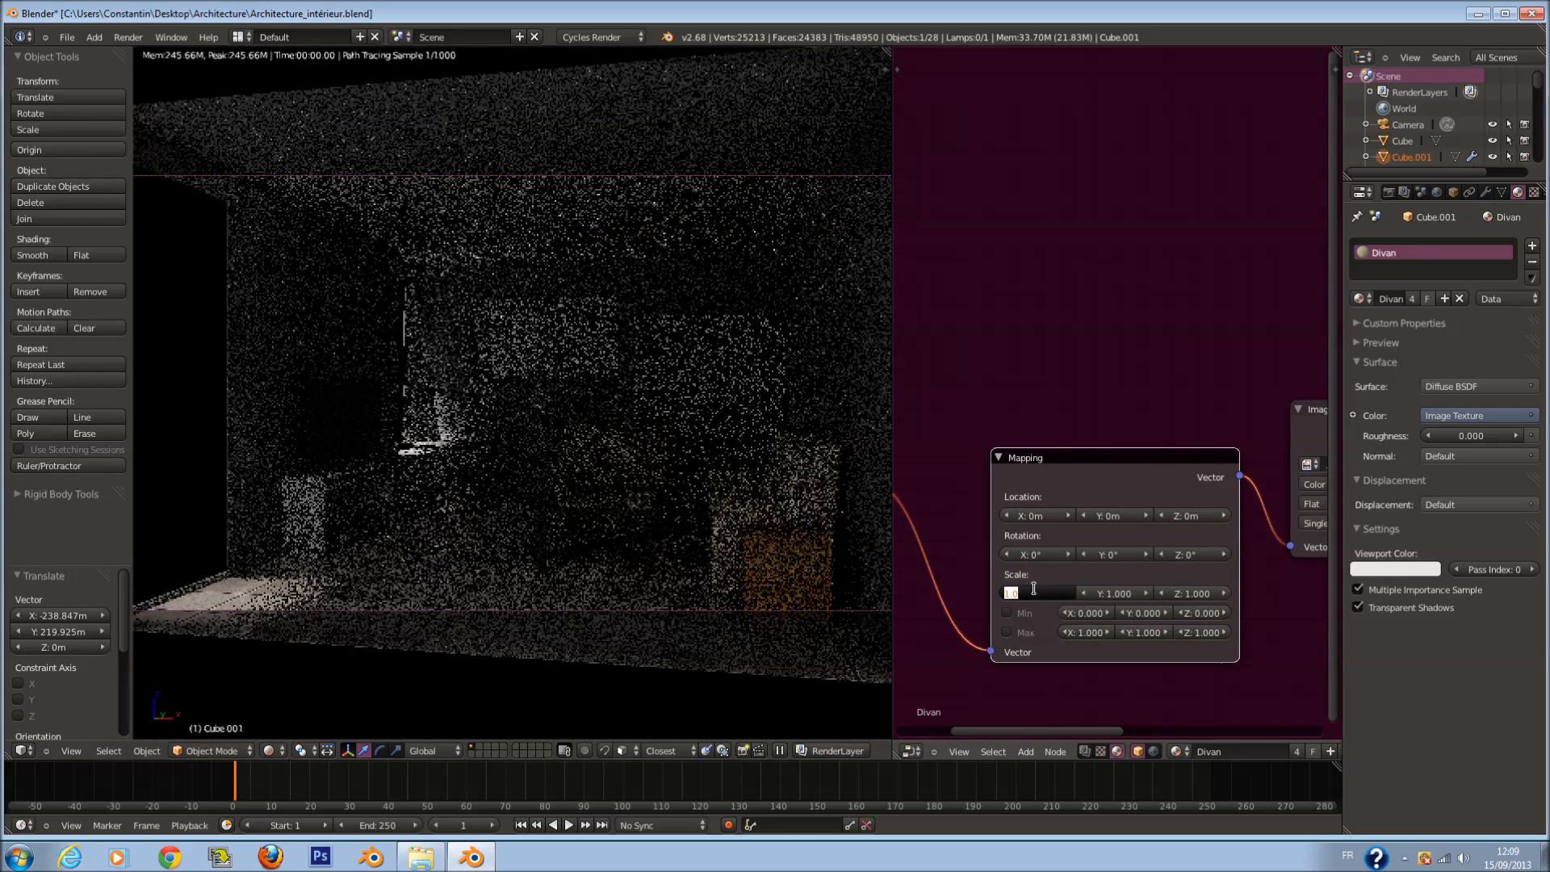
Step: Set the Mapping node's X and Y scale to 35
click(1039, 593)
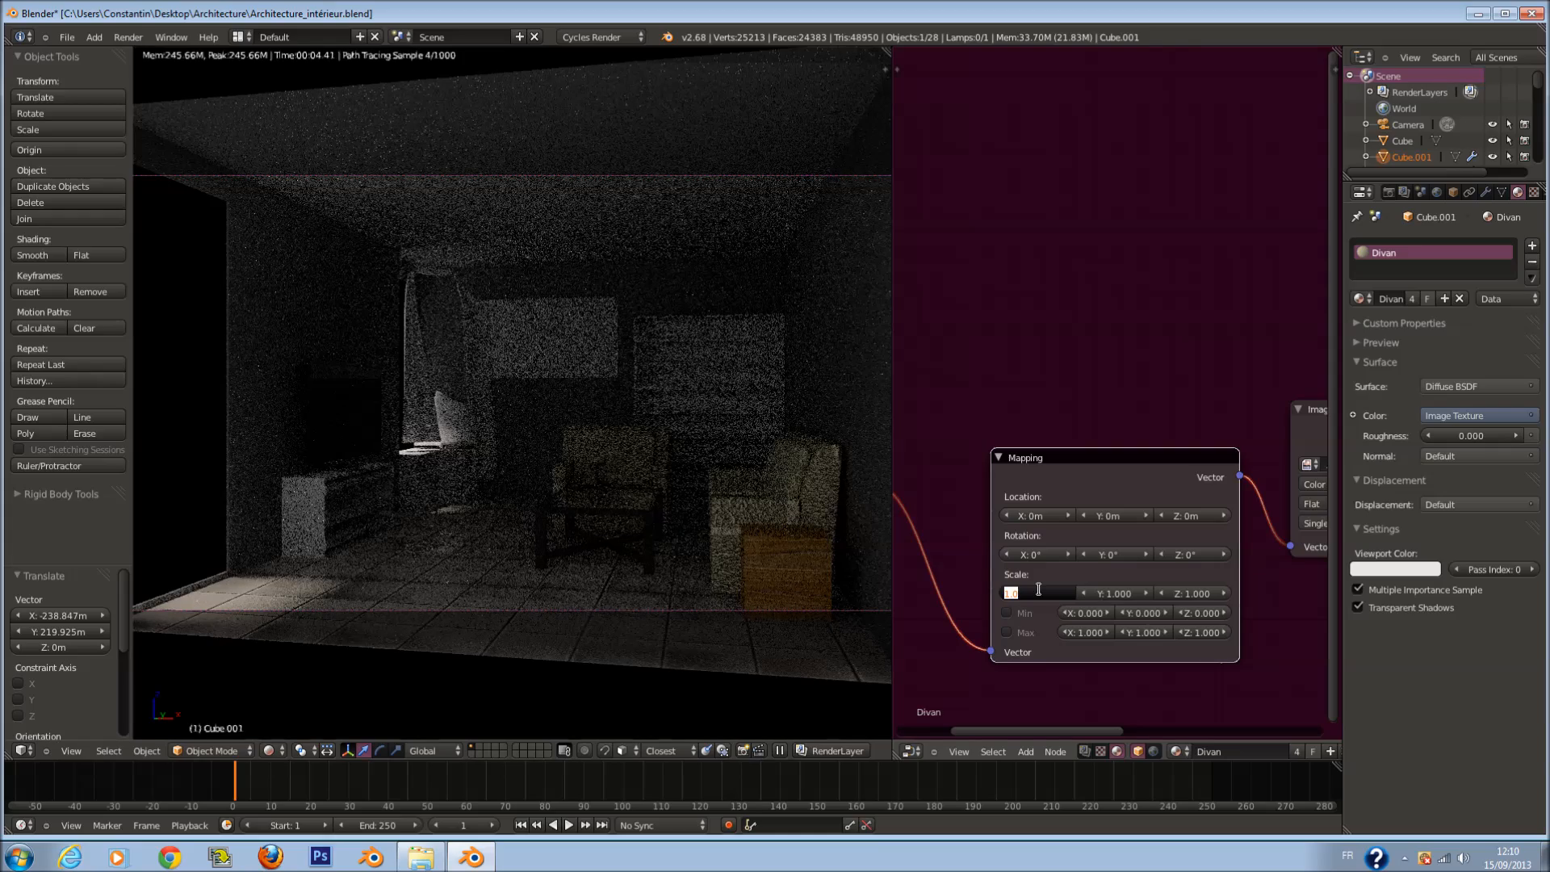
text(35)
click(1107, 592)
text(35)
key(Return)
scroll(1156, 476, down, 1)
drag(1156, 476, 1083, 440)
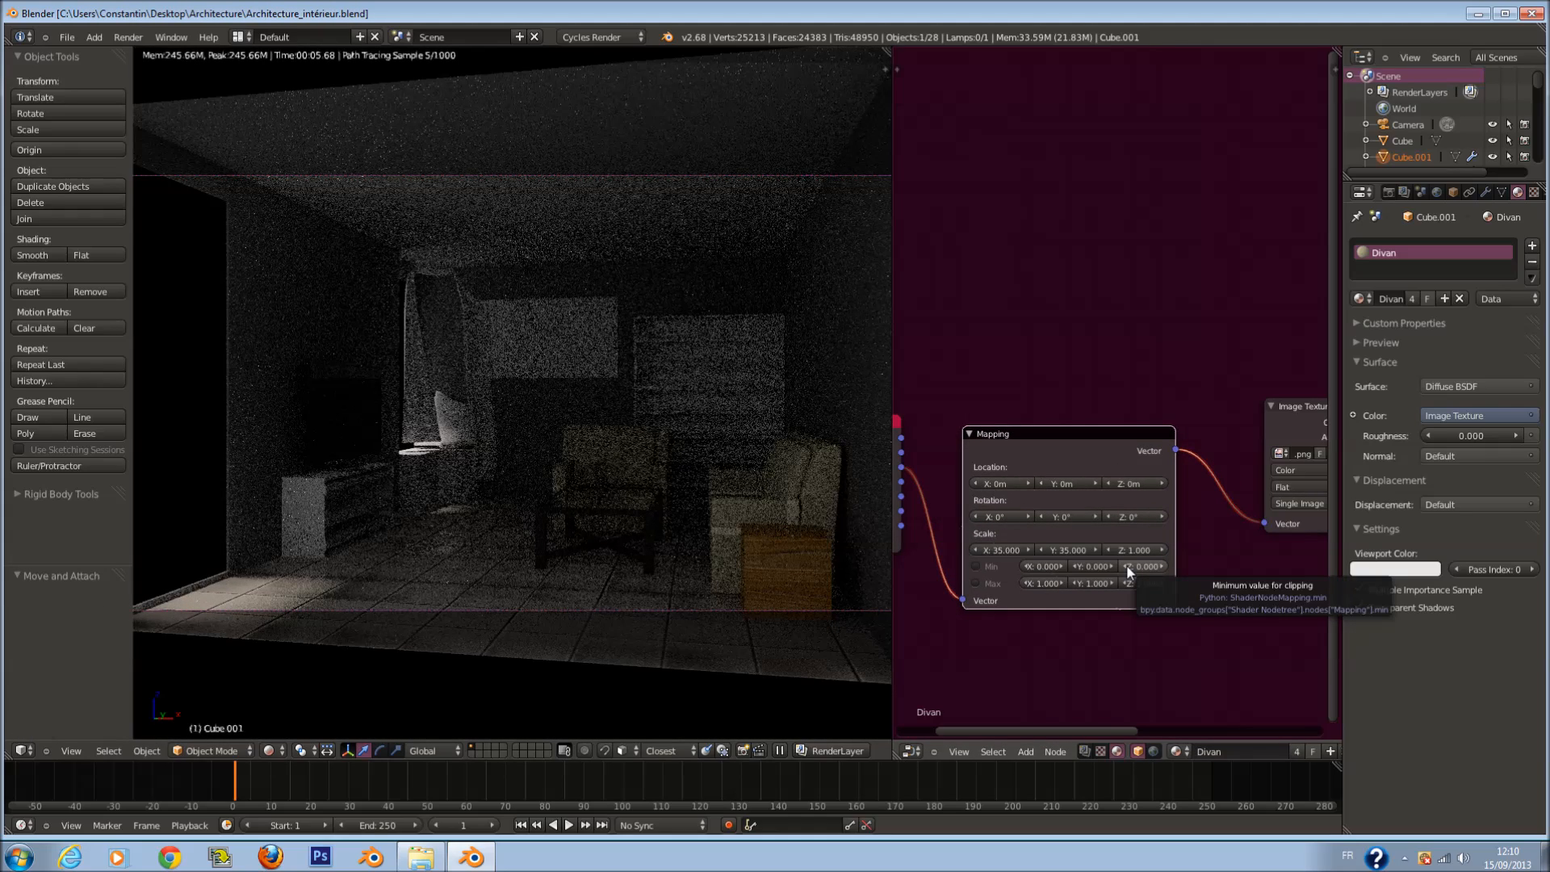
Step: Add a Mix Shader node on the link between the Diffuse BSDF and the Material Output of the Divan material
scroll(1140, 526, down, 5)
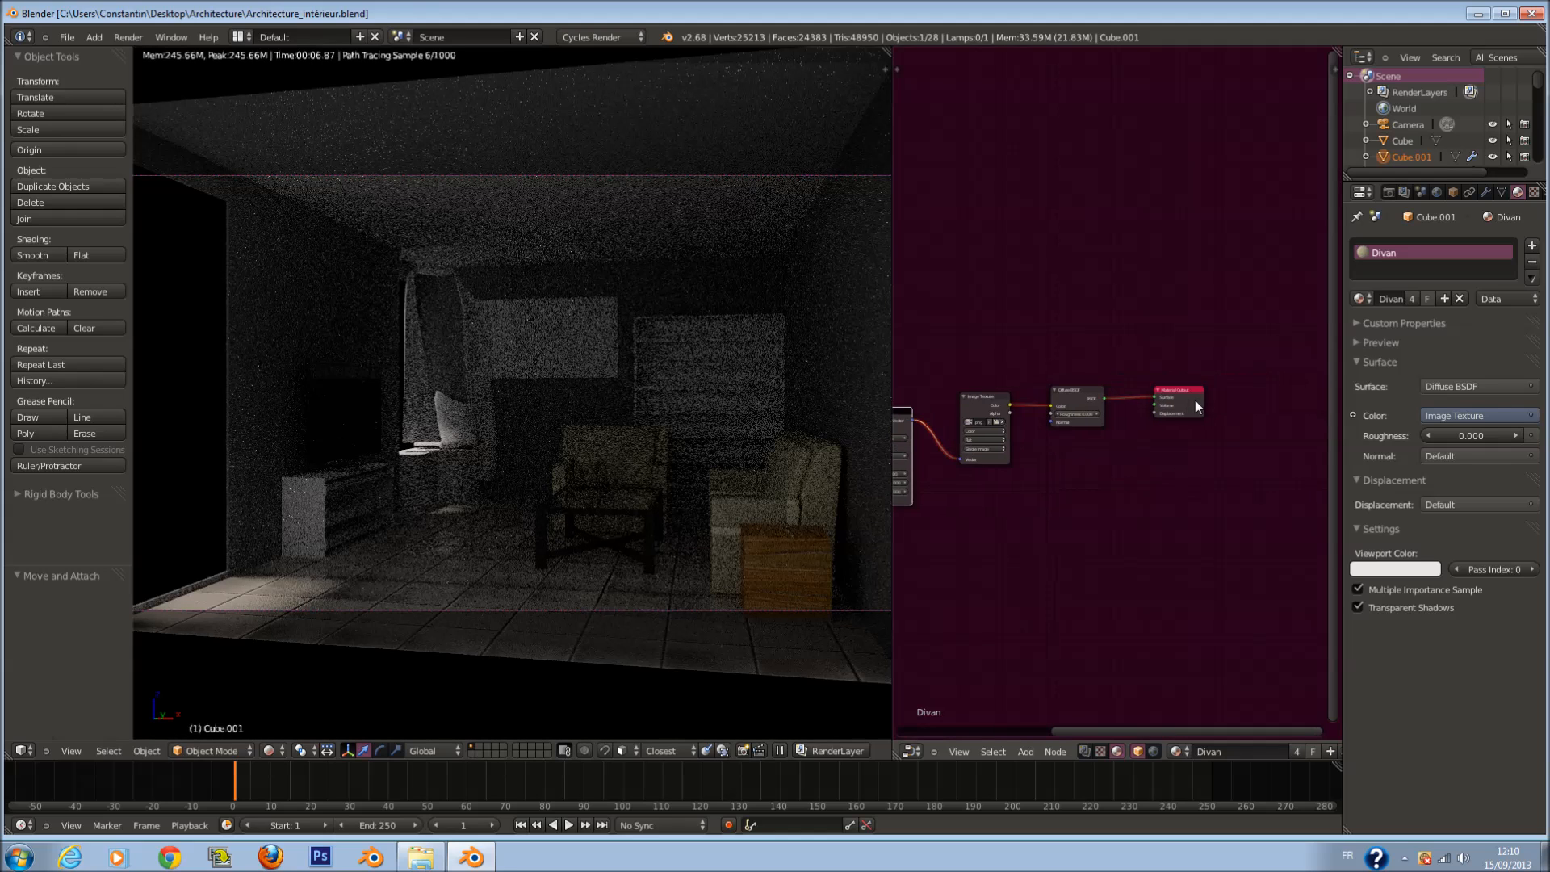
scroll(1131, 447, up, 4)
key(shift+a)
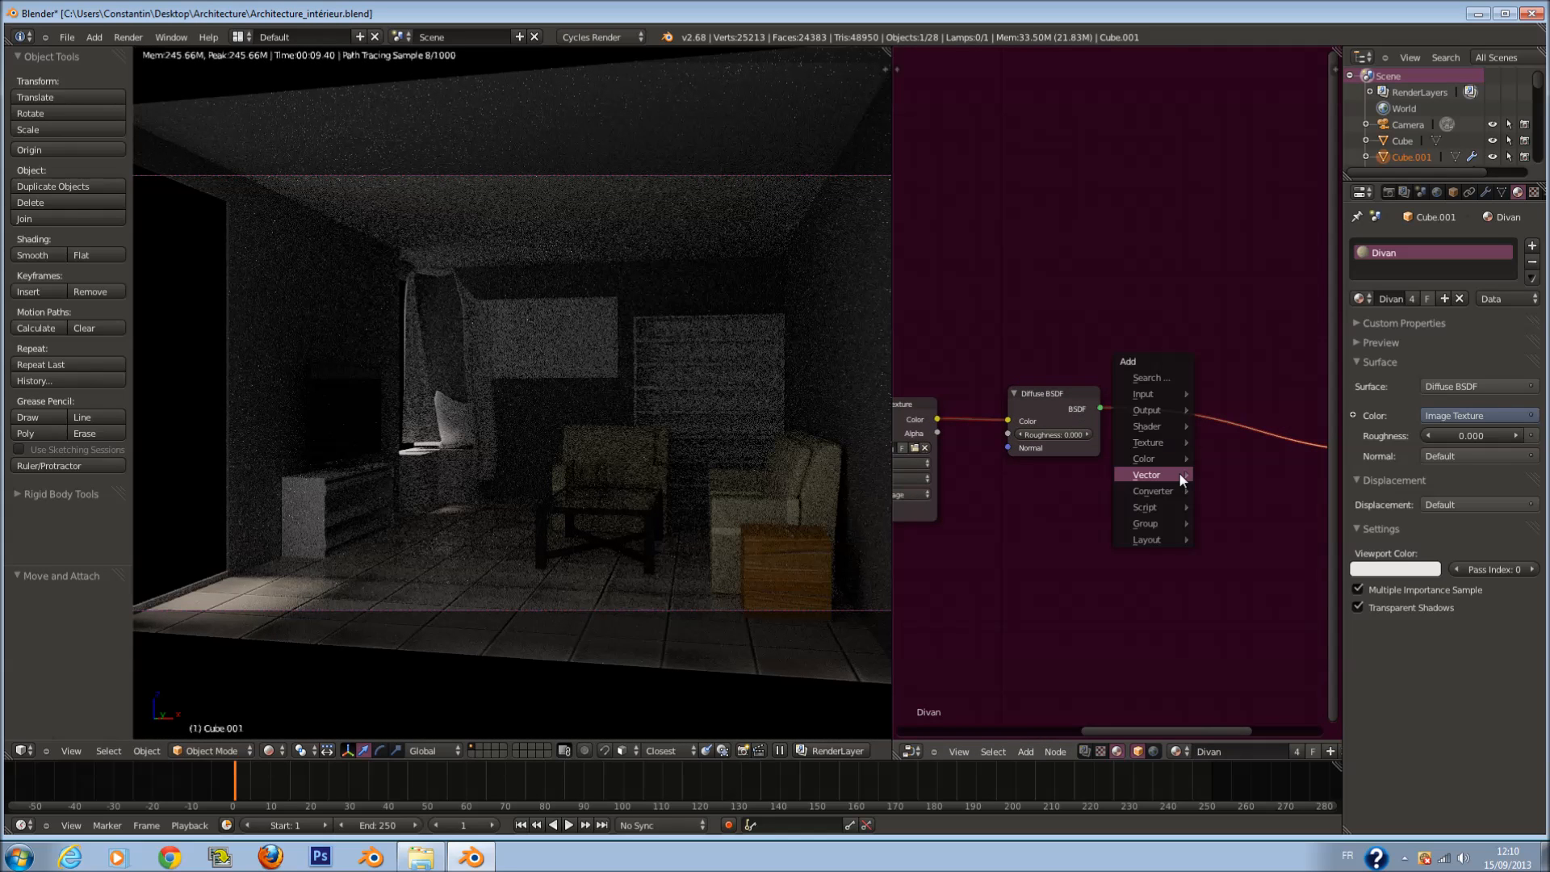
mouse_move(1170, 428)
click(1220, 421)
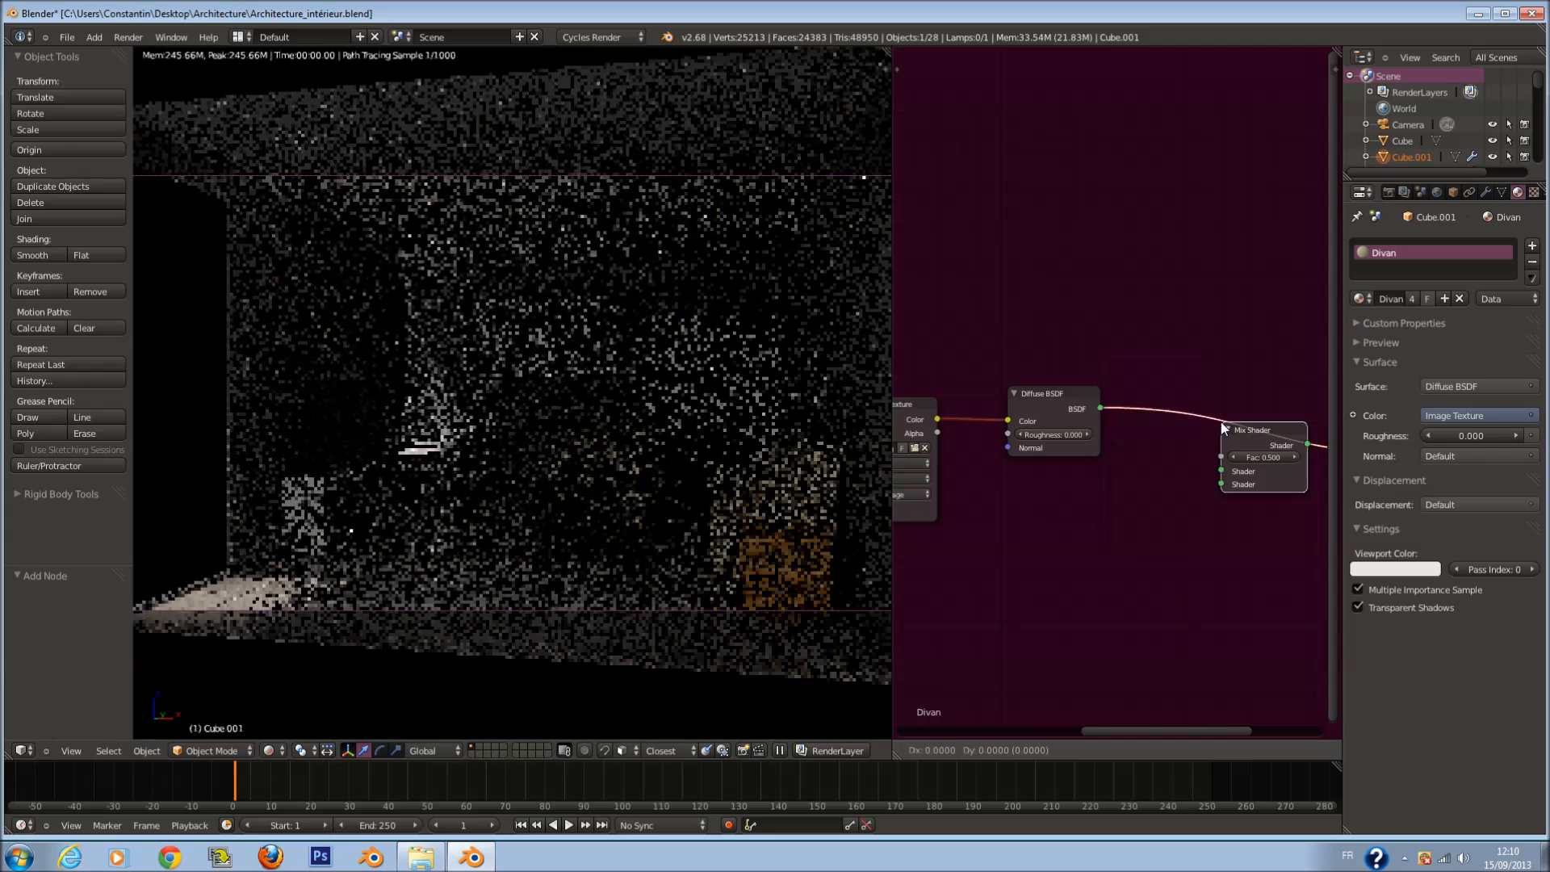
click(1220, 421)
scroll(1114, 508, up, 1)
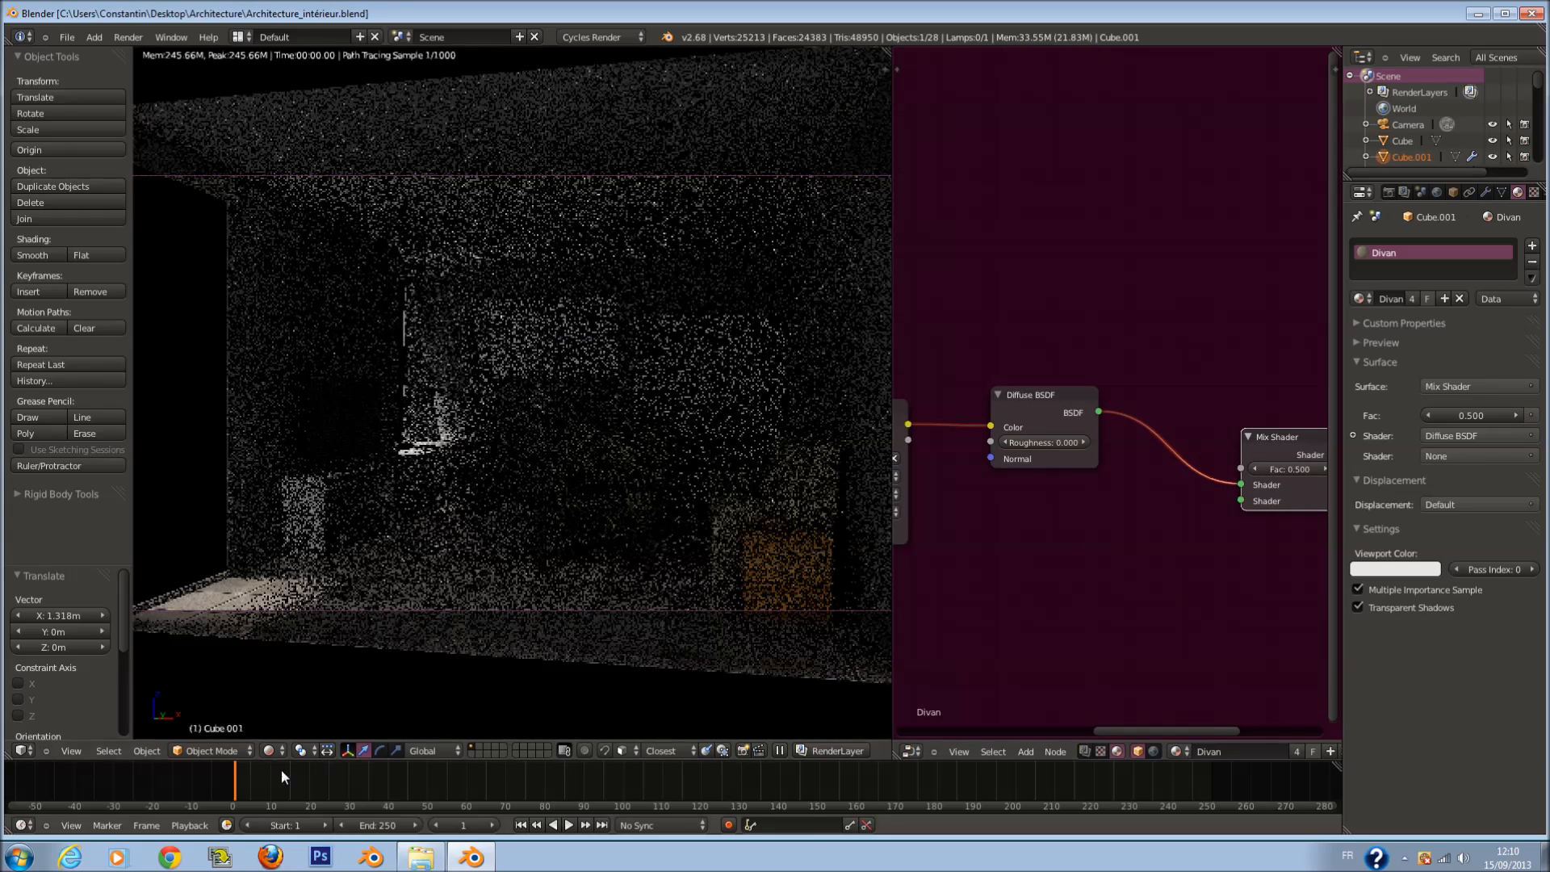
Step: Switch the 3D viewport from rendered shading to a mode that shows the sofa's texture
click(269, 750)
click(304, 701)
click(270, 750)
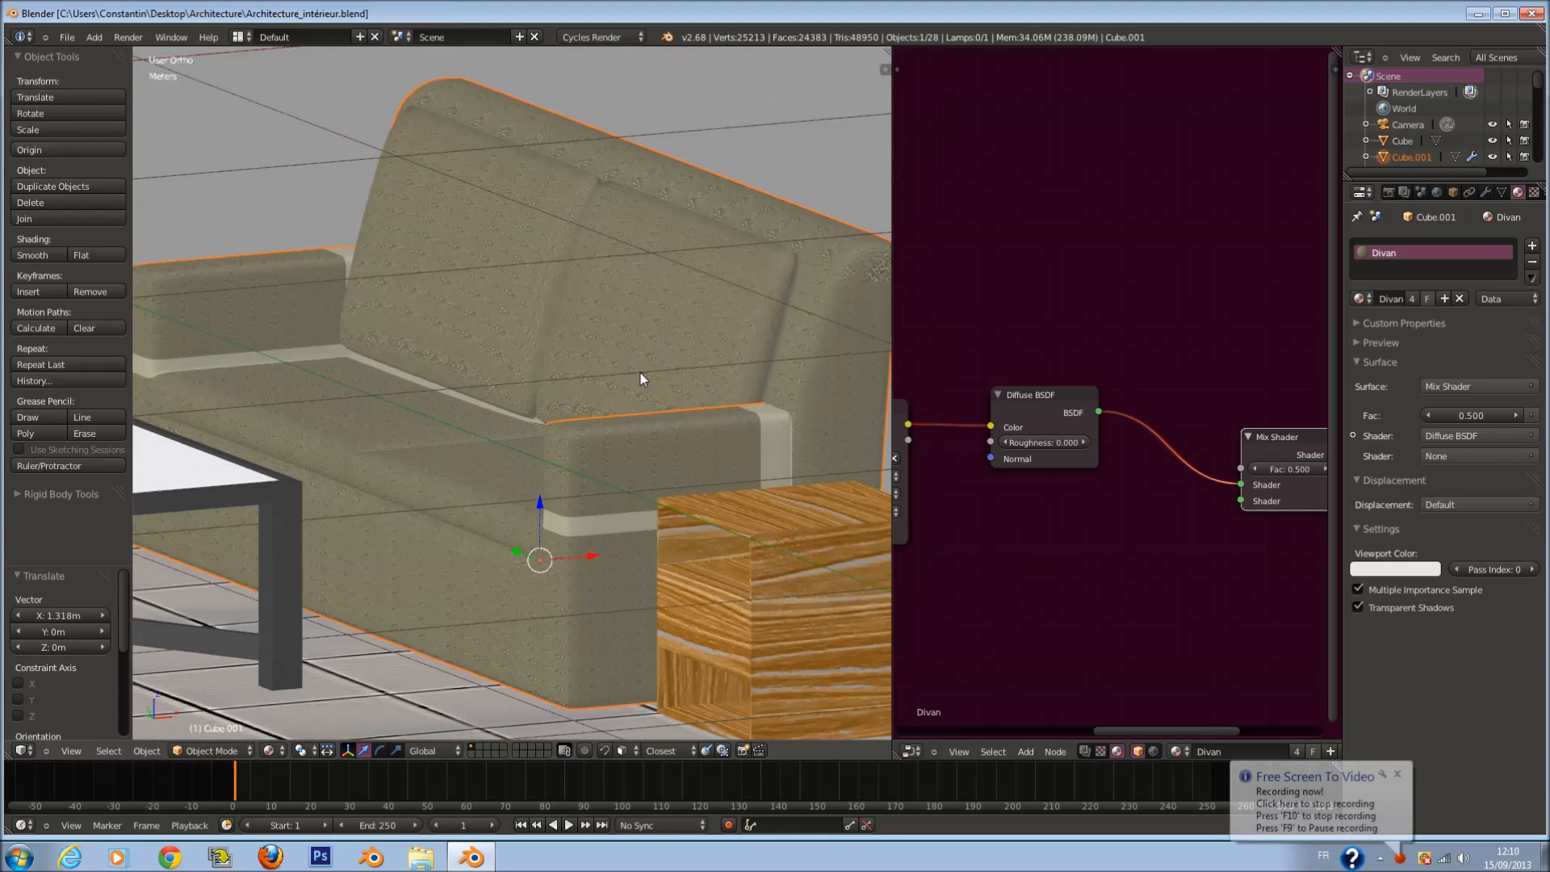
Step: Unwrap all faces of the sofa with Smart UV Project
middle_drag(641, 372, 682, 448)
key(Tab)
key(u)
click(771, 505)
click(768, 589)
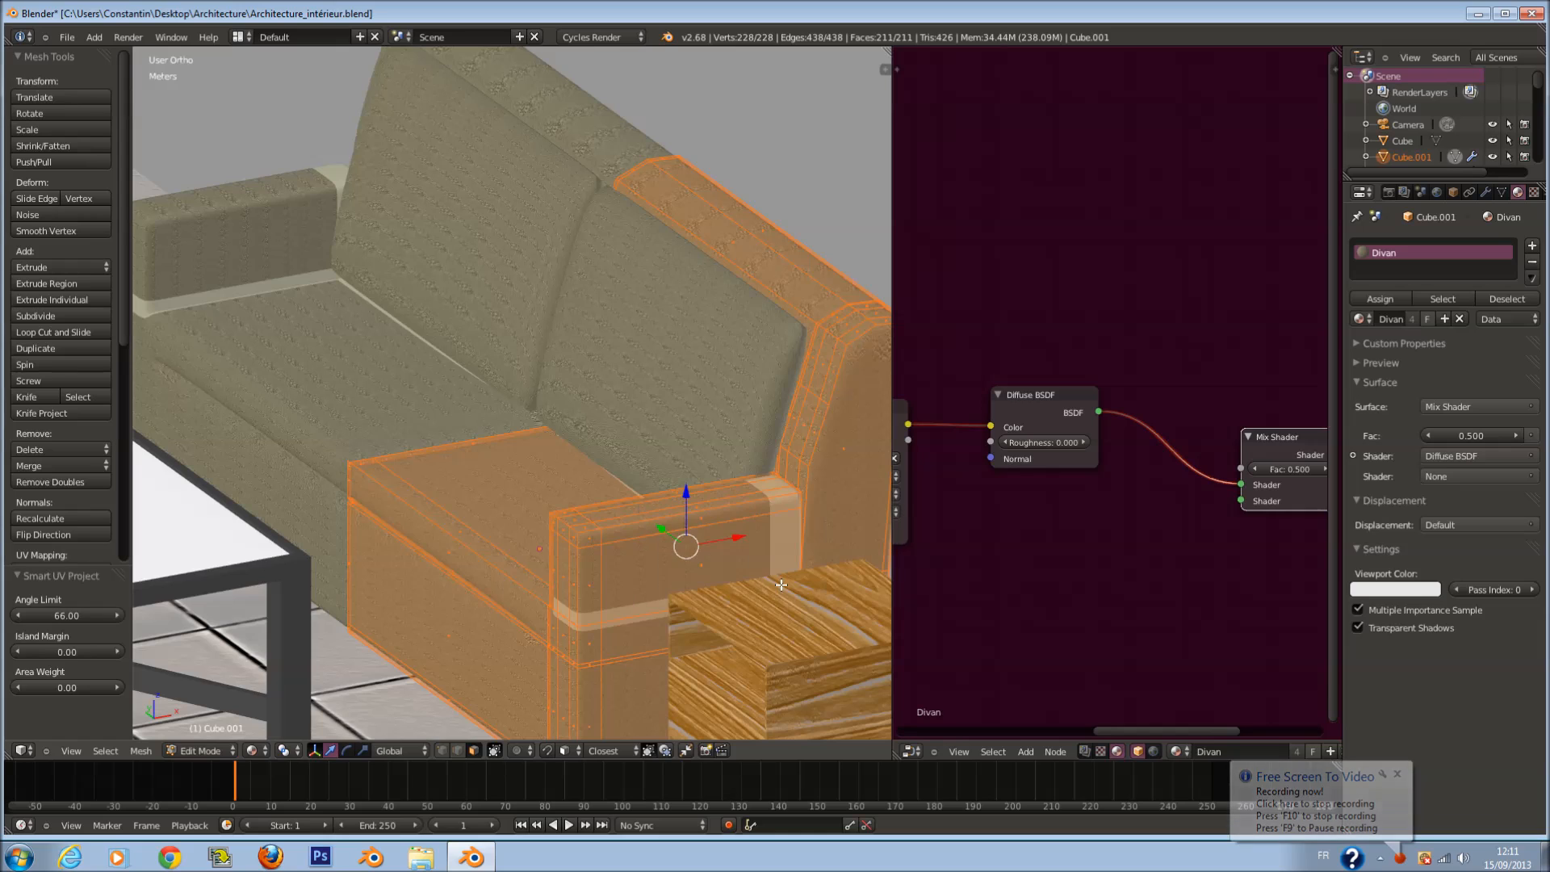
Step: Try to remap the sofa's faces with Follow Active Quads in Length Average mode and check the leather pattern
key(u)
click(720, 596)
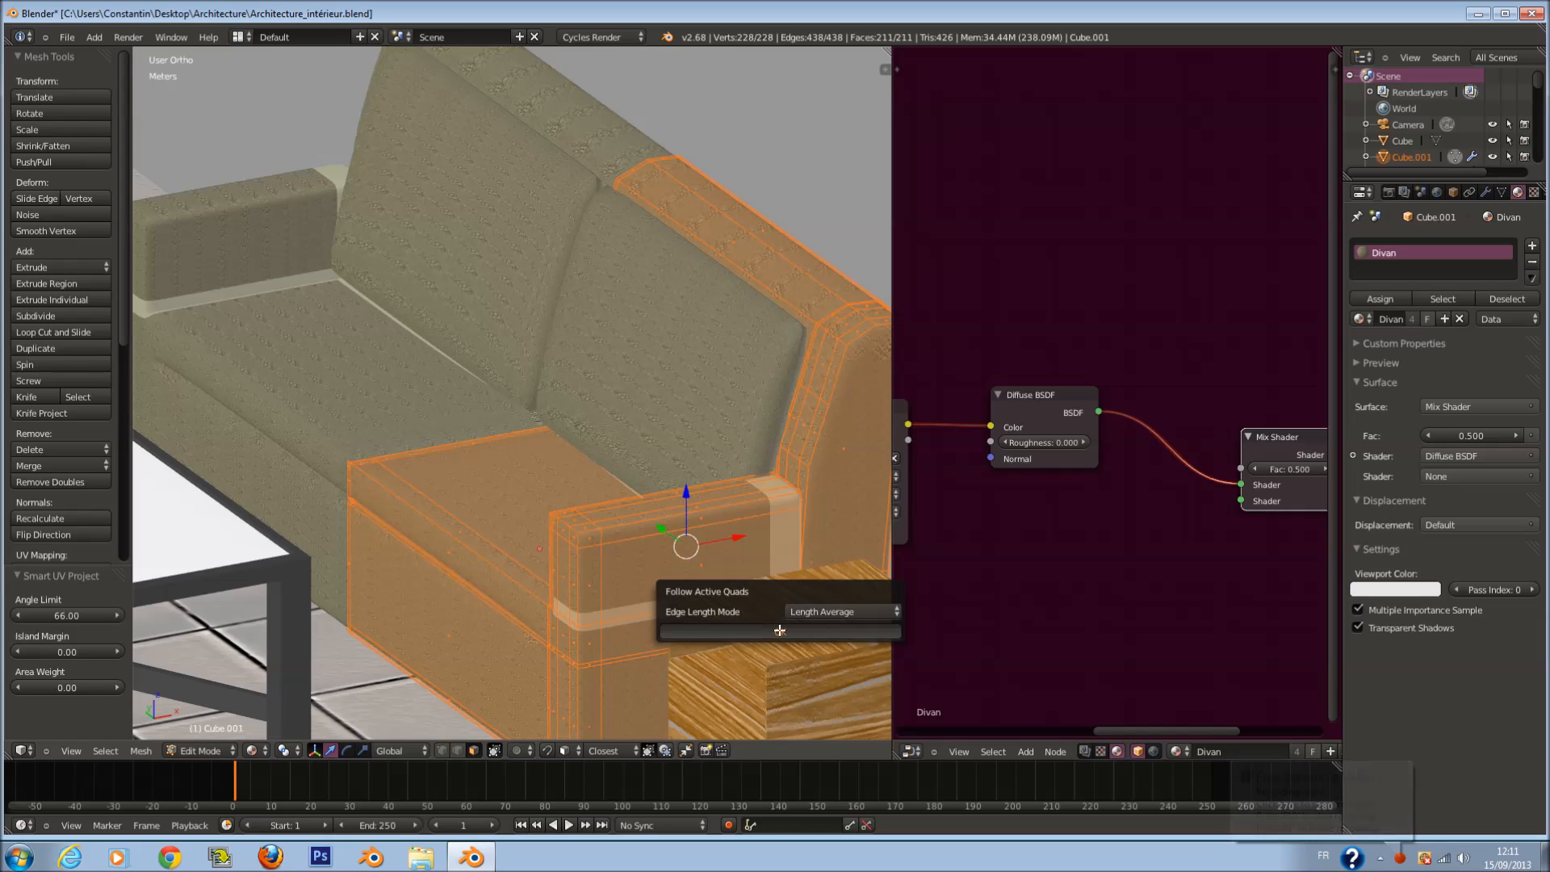
click(780, 631)
scroll(779, 416, down, 6)
key(Tab)
key(Tab)
key(Tab)
scroll(641, 444, up, 3)
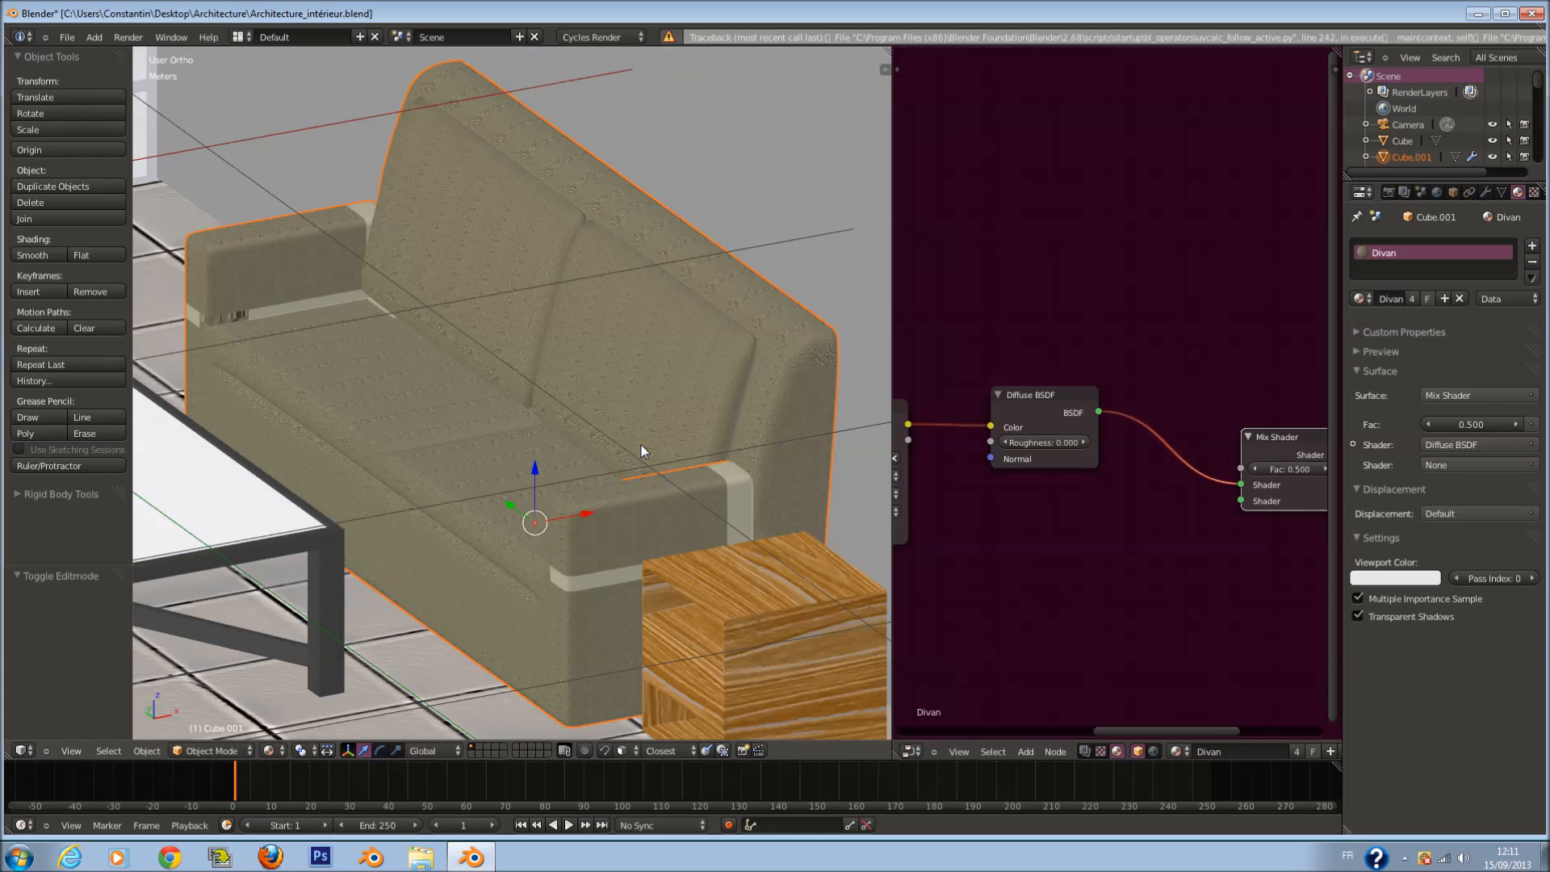
scroll(641, 444, up, 2)
scroll(617, 446, down, 4)
scroll(534, 467, up, 6)
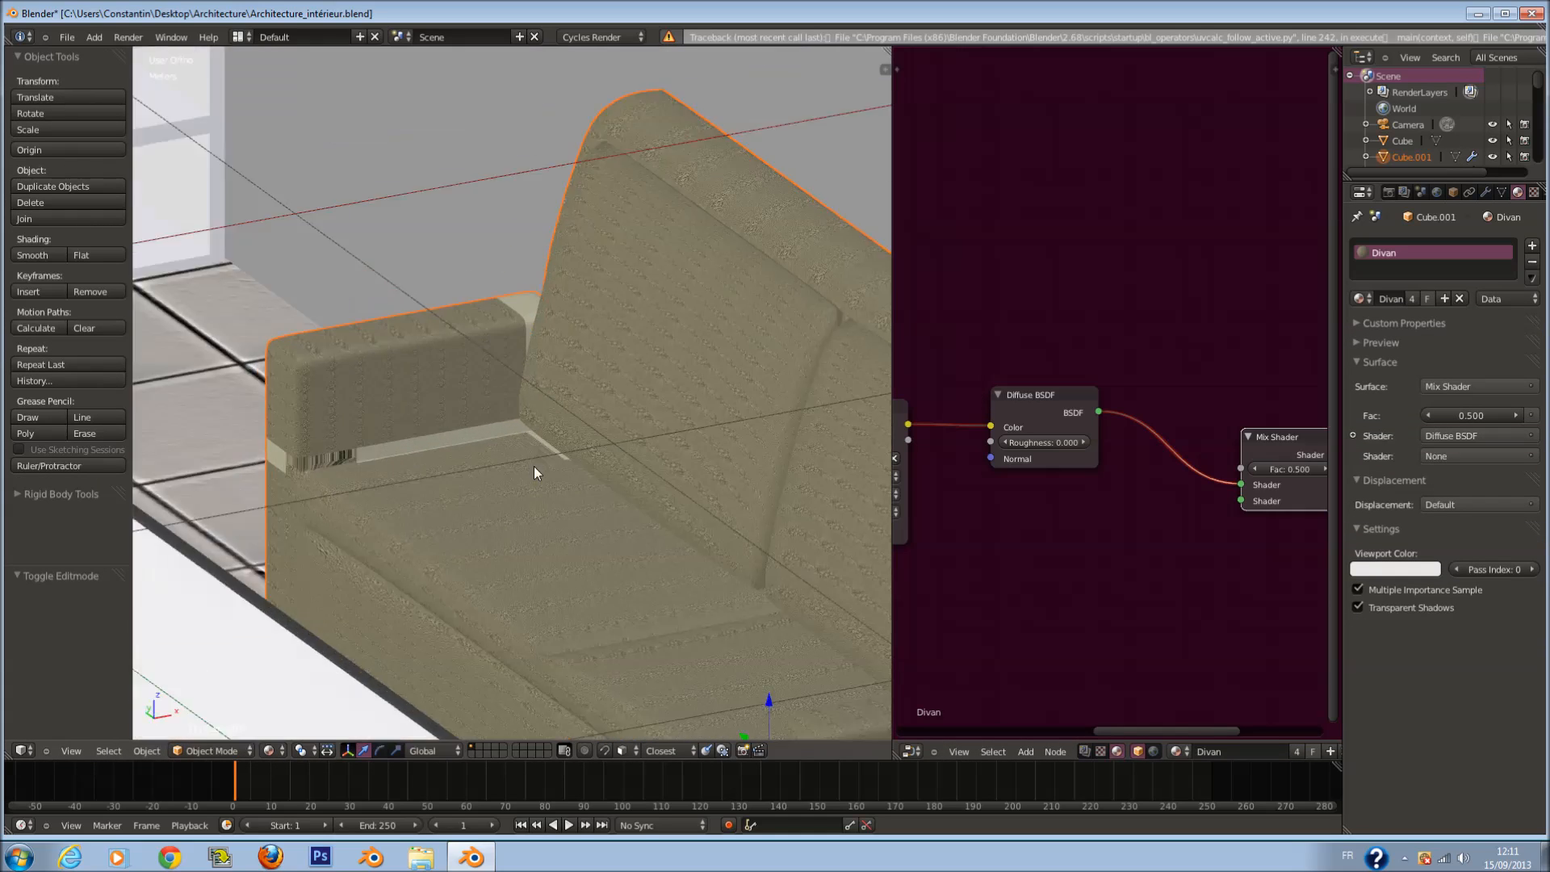
Step: Map the sofa's selected faces with Project from View (Bounds)
key(Tab)
scroll(557, 521, down, 3)
ctrl+scroll(591, 591, up, 3)
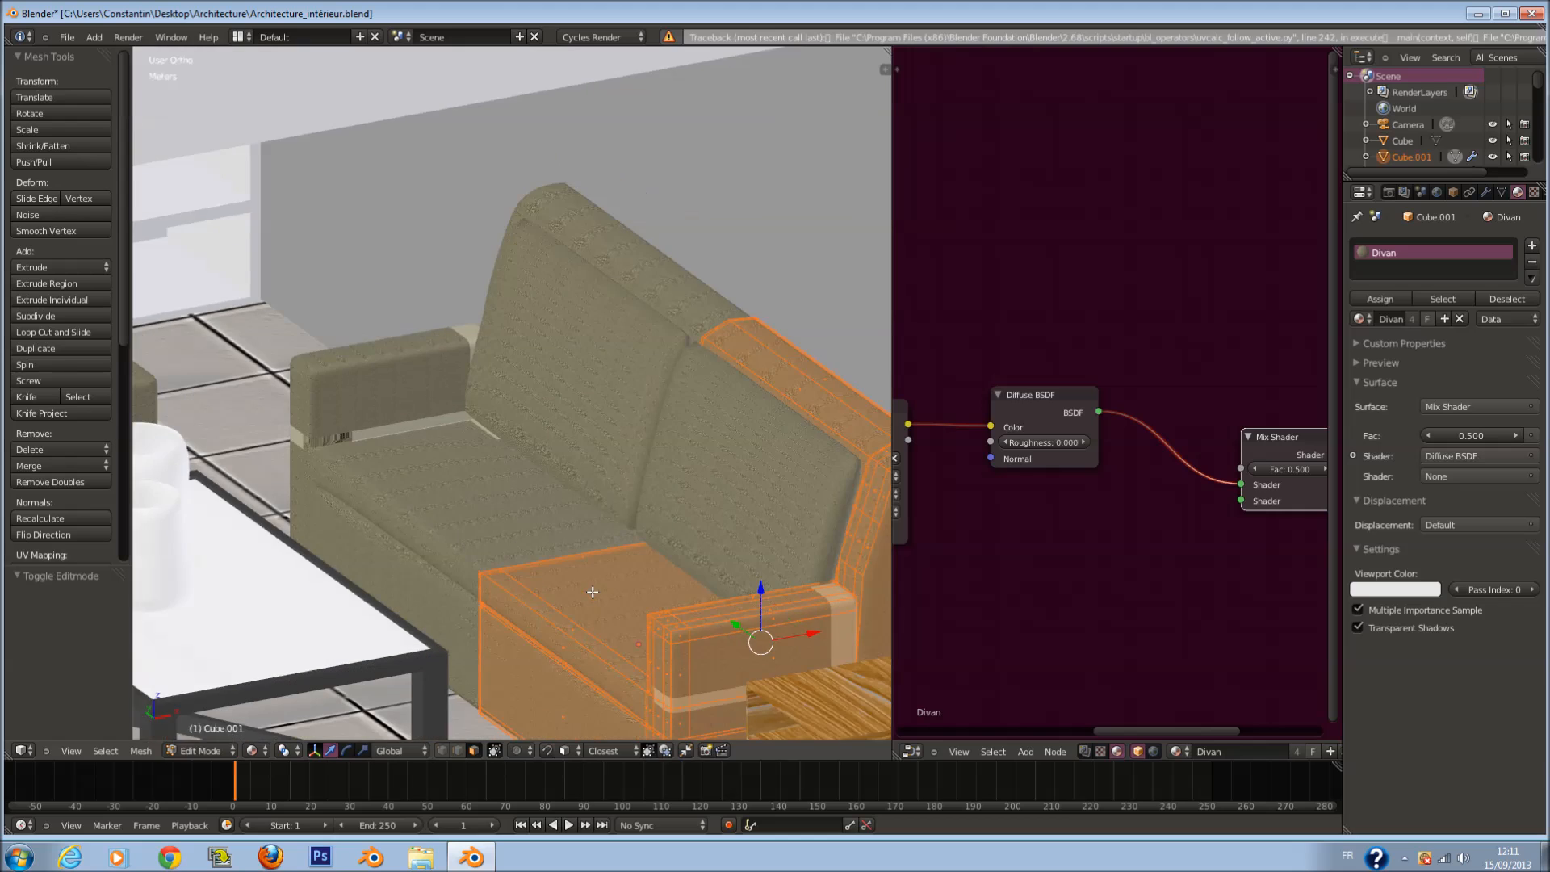
scroll(590, 590, down, 2)
ctrl+scroll(589, 589, up, 3)
scroll(589, 590, up, 5)
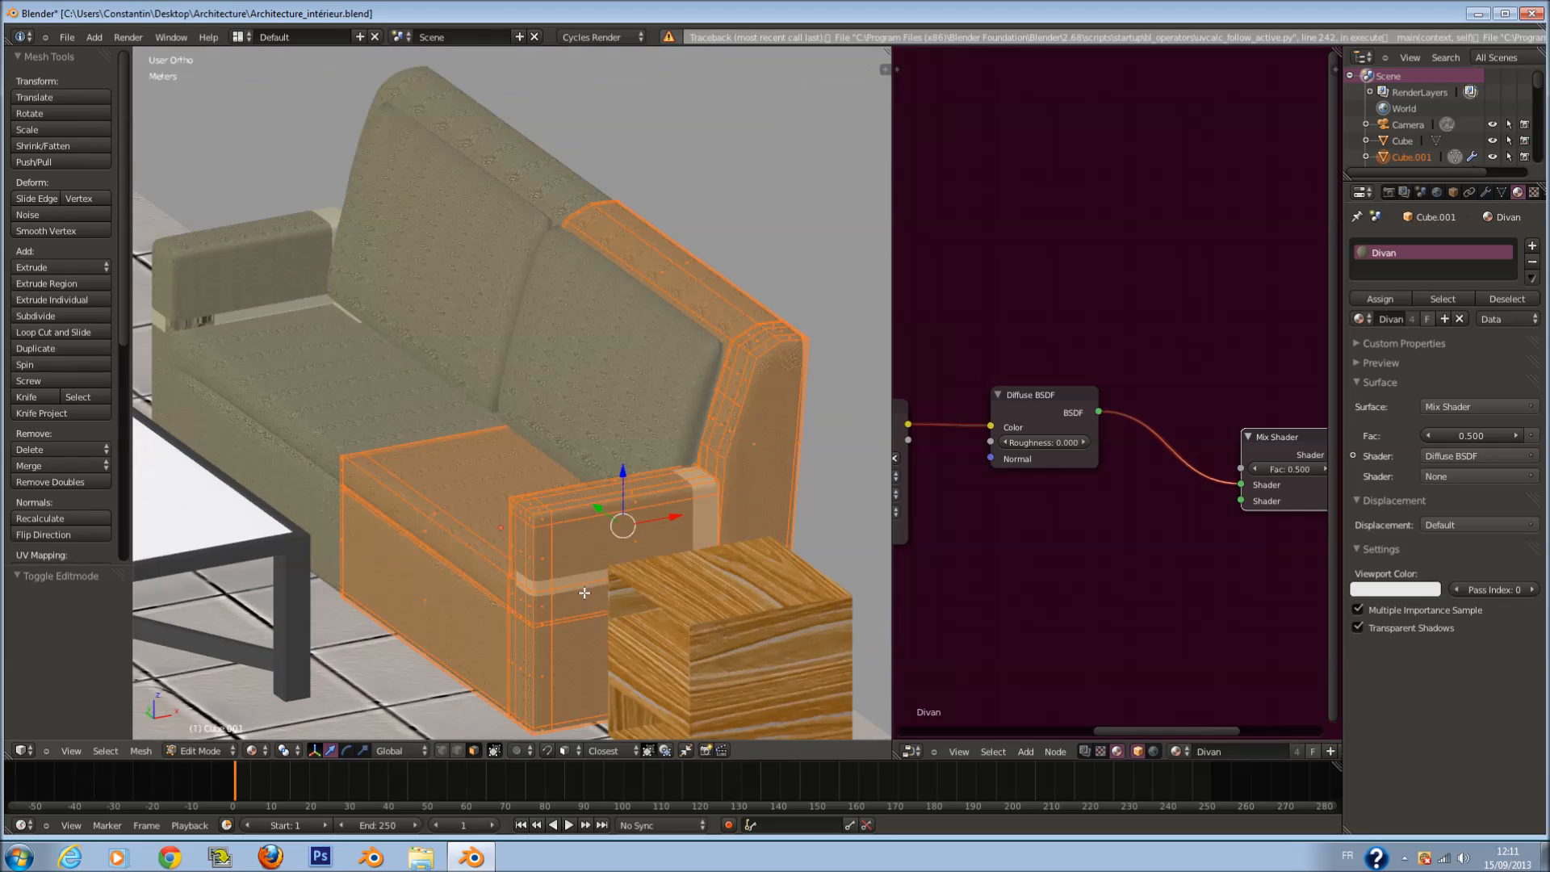
key(u)
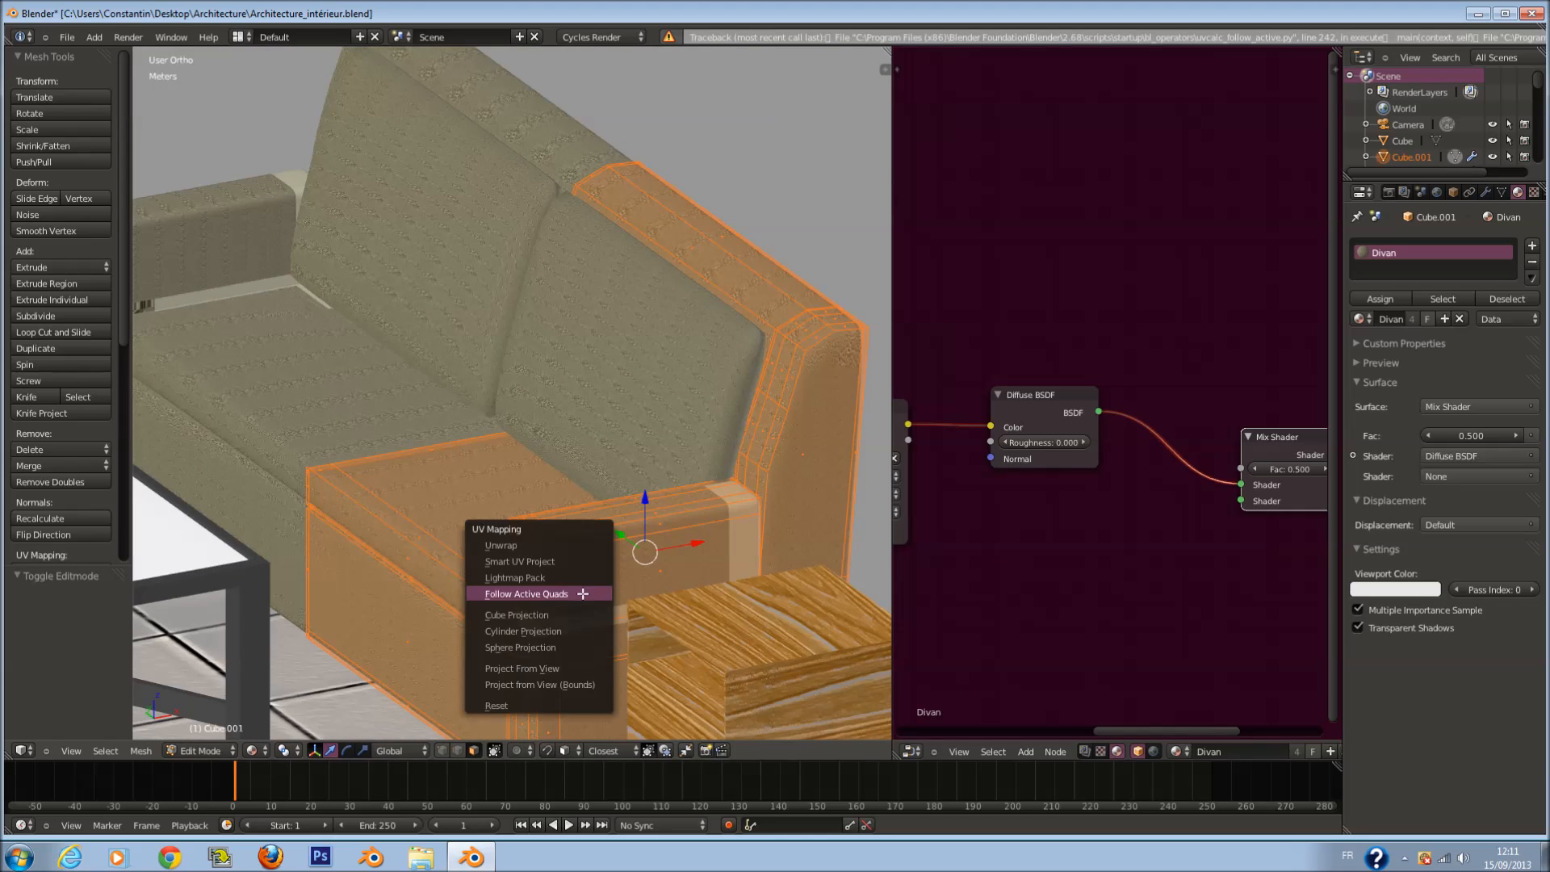
click(569, 682)
scroll(617, 607, down, 4)
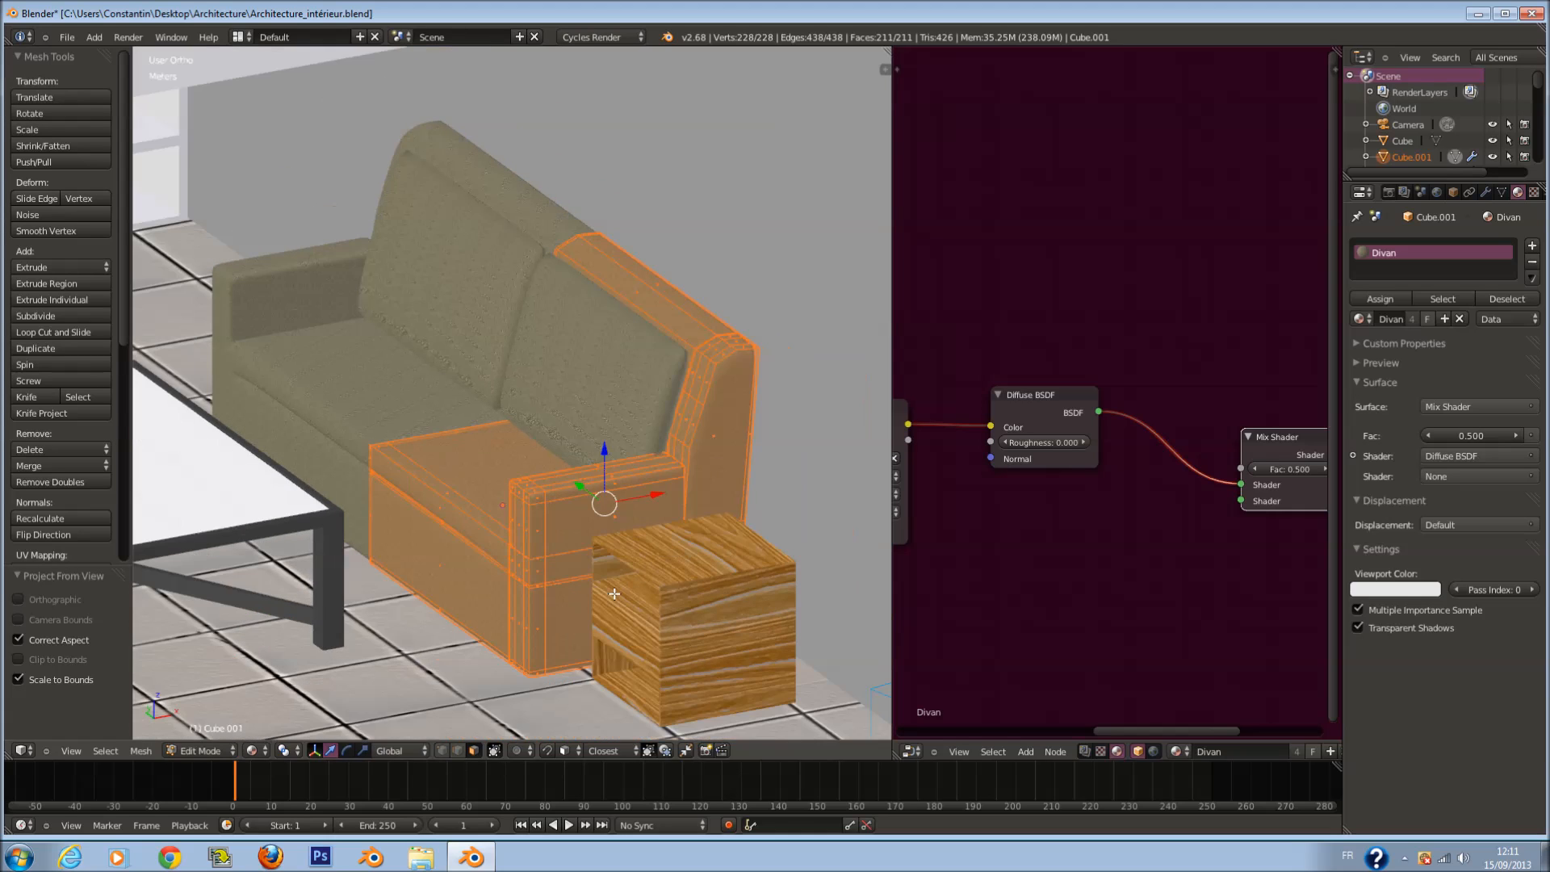
Step: Examine how the projected leather texture lies on the sofa's cushions, seat and armrests
scroll(615, 595, up, 5)
key(Tab)
scroll(612, 588, down, 4)
scroll(627, 593, up, 7)
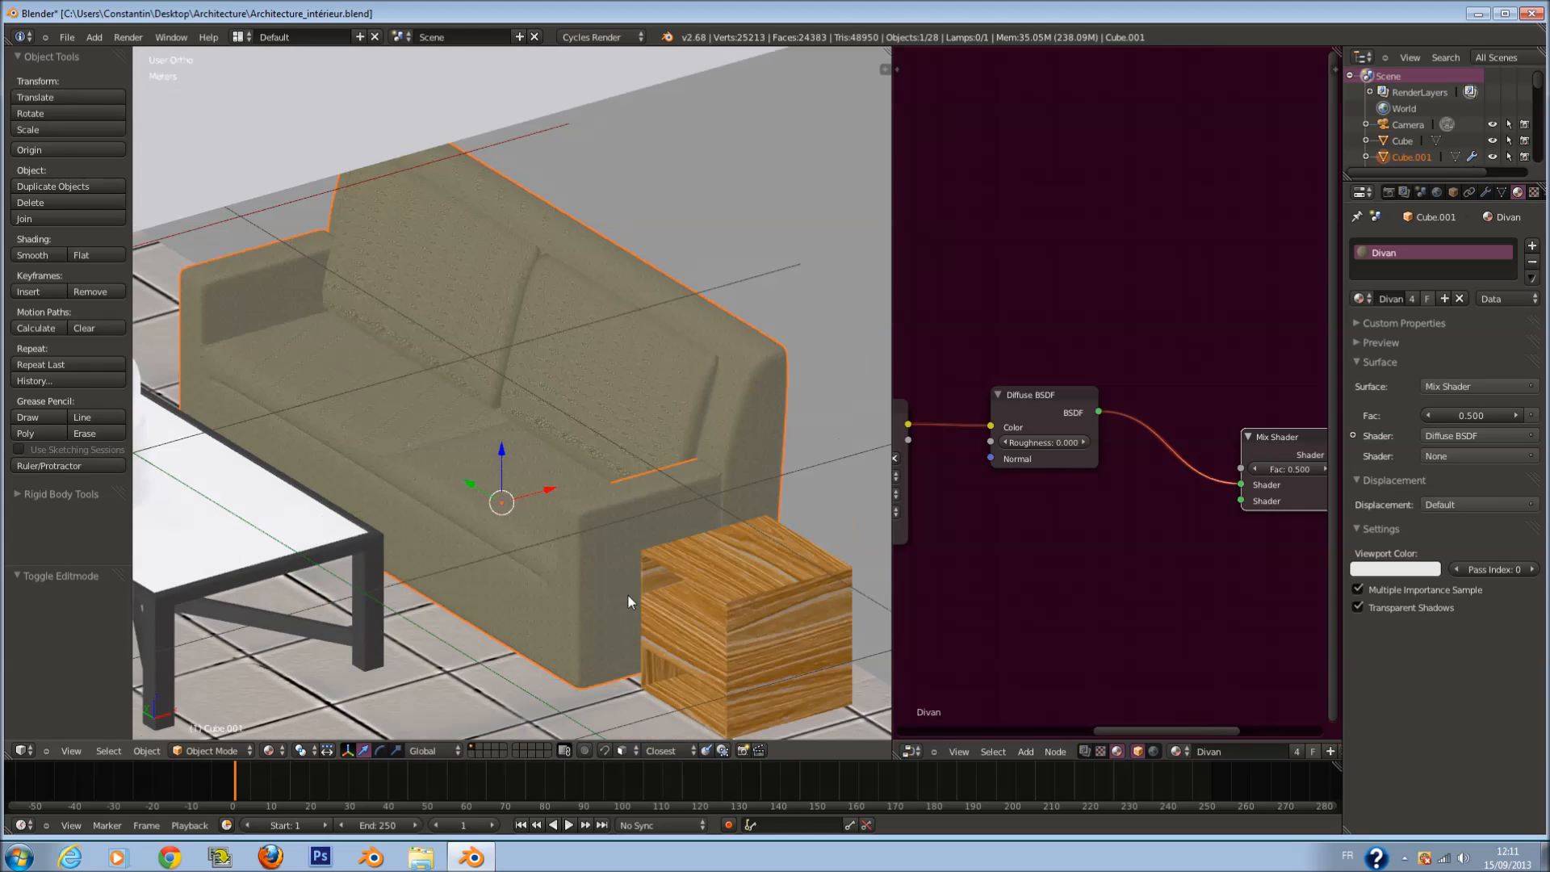
scroll(637, 584, down, 3)
key(Tab)
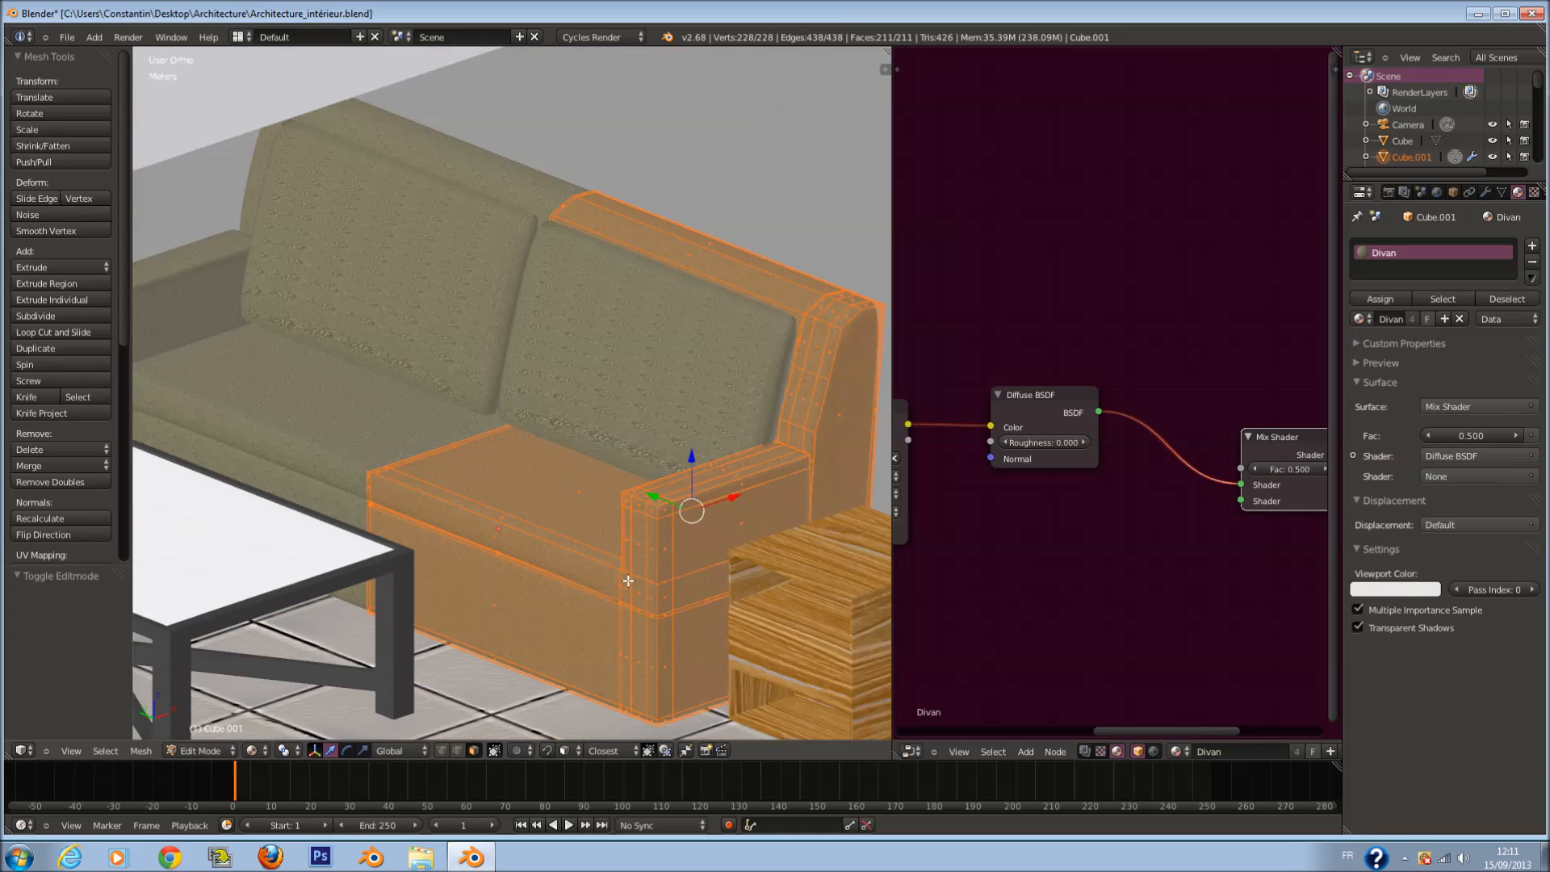
scroll(624, 581, down, 2)
scroll(614, 580, up, 7)
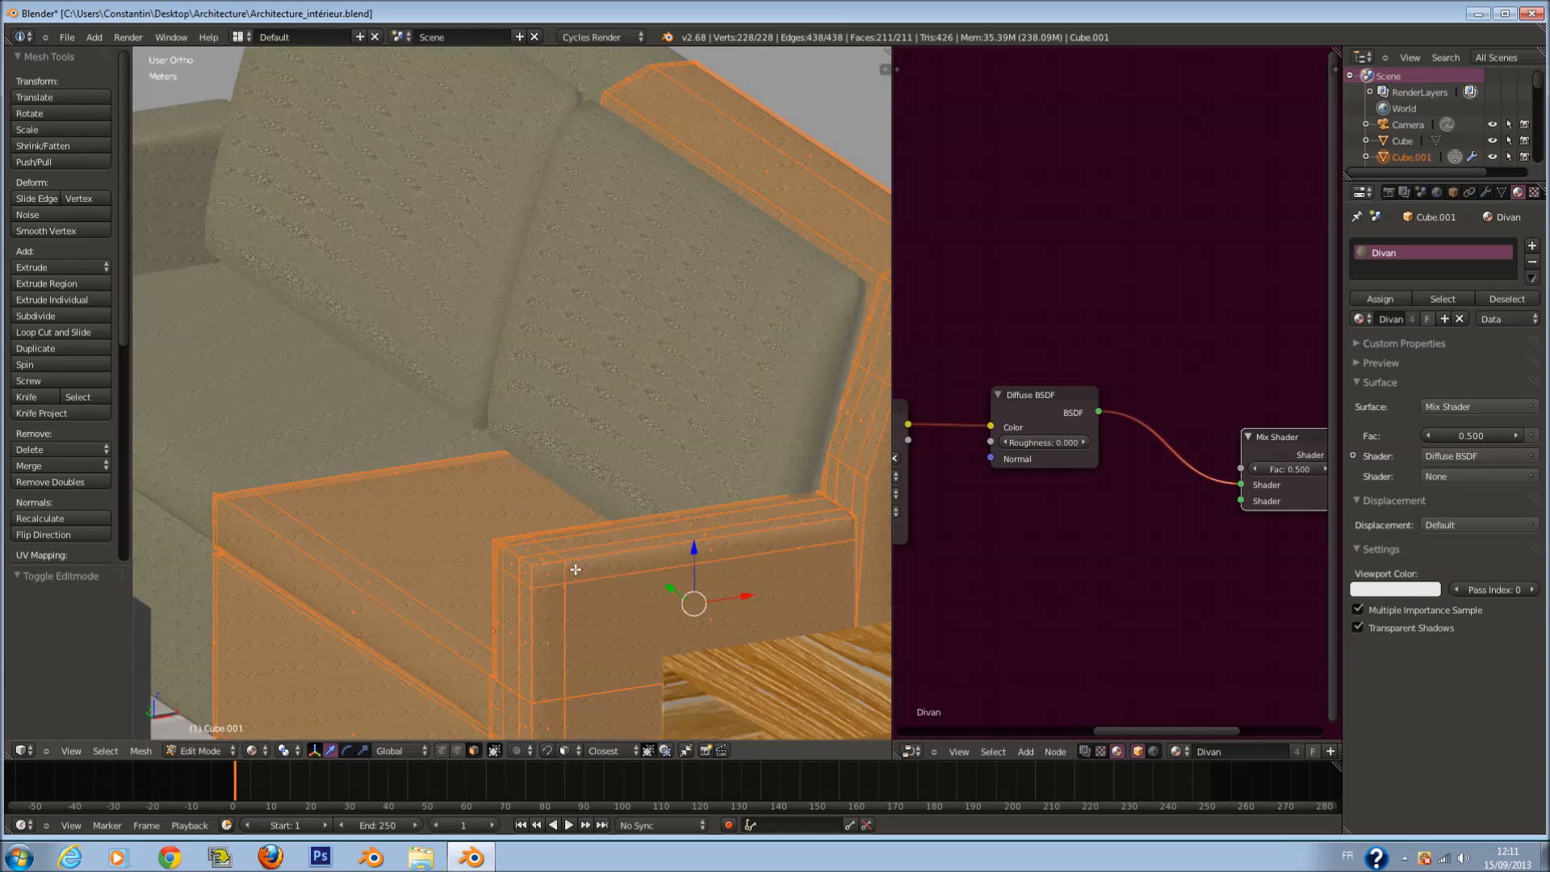
key(Tab)
scroll(575, 569, down, 5)
key(Tab)
scroll(612, 553, up, 2)
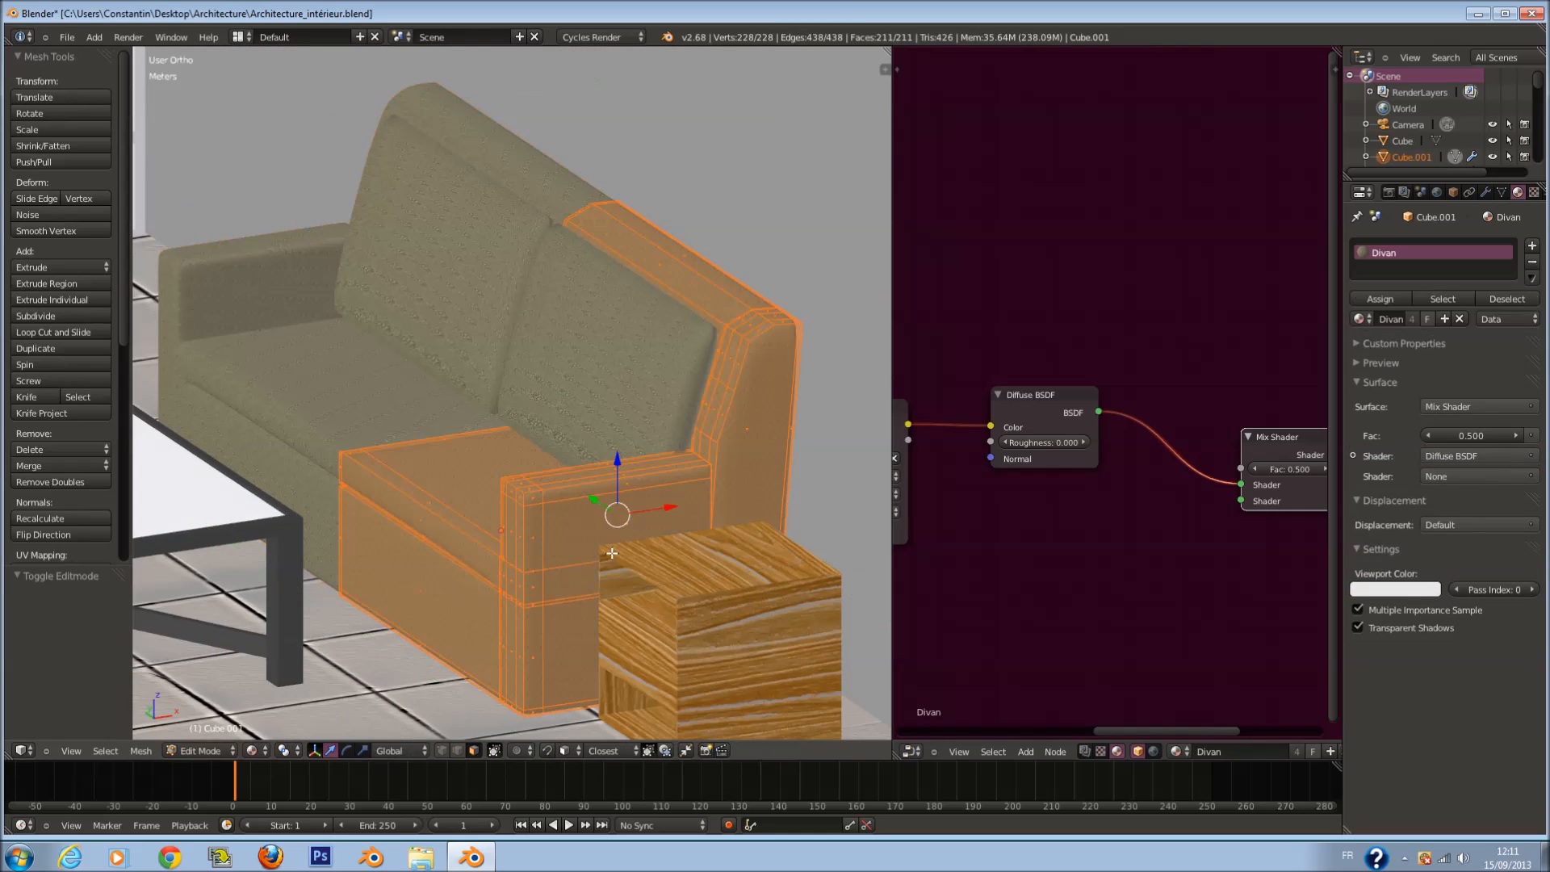
Step: Try again to unwrap the sofa with Follow Active Quads
key(u)
click(614, 457)
click(608, 492)
key(u)
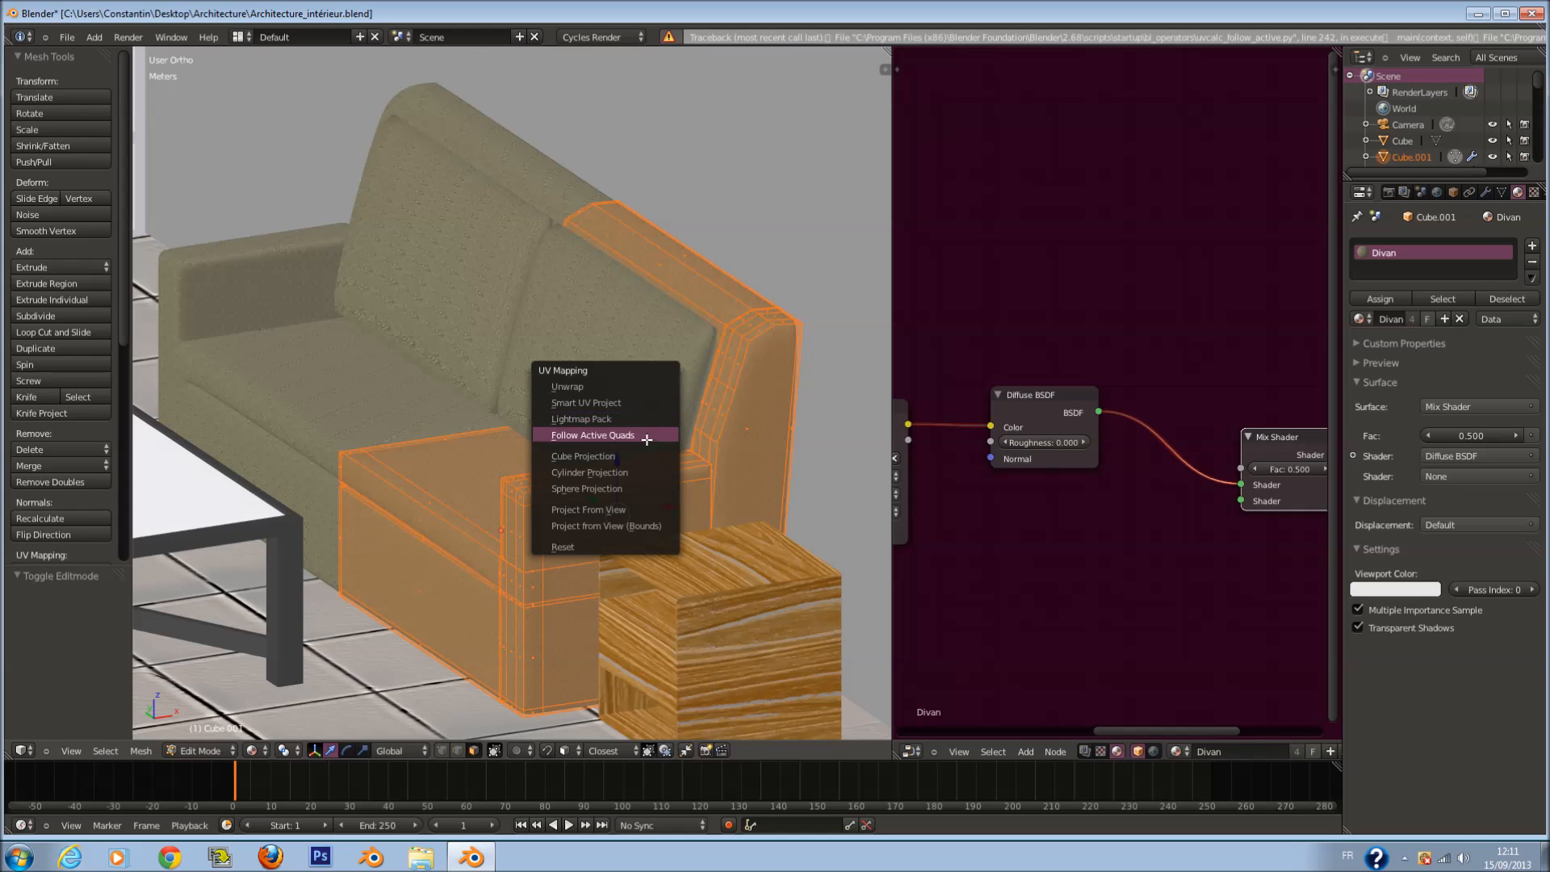
click(642, 435)
click(651, 480)
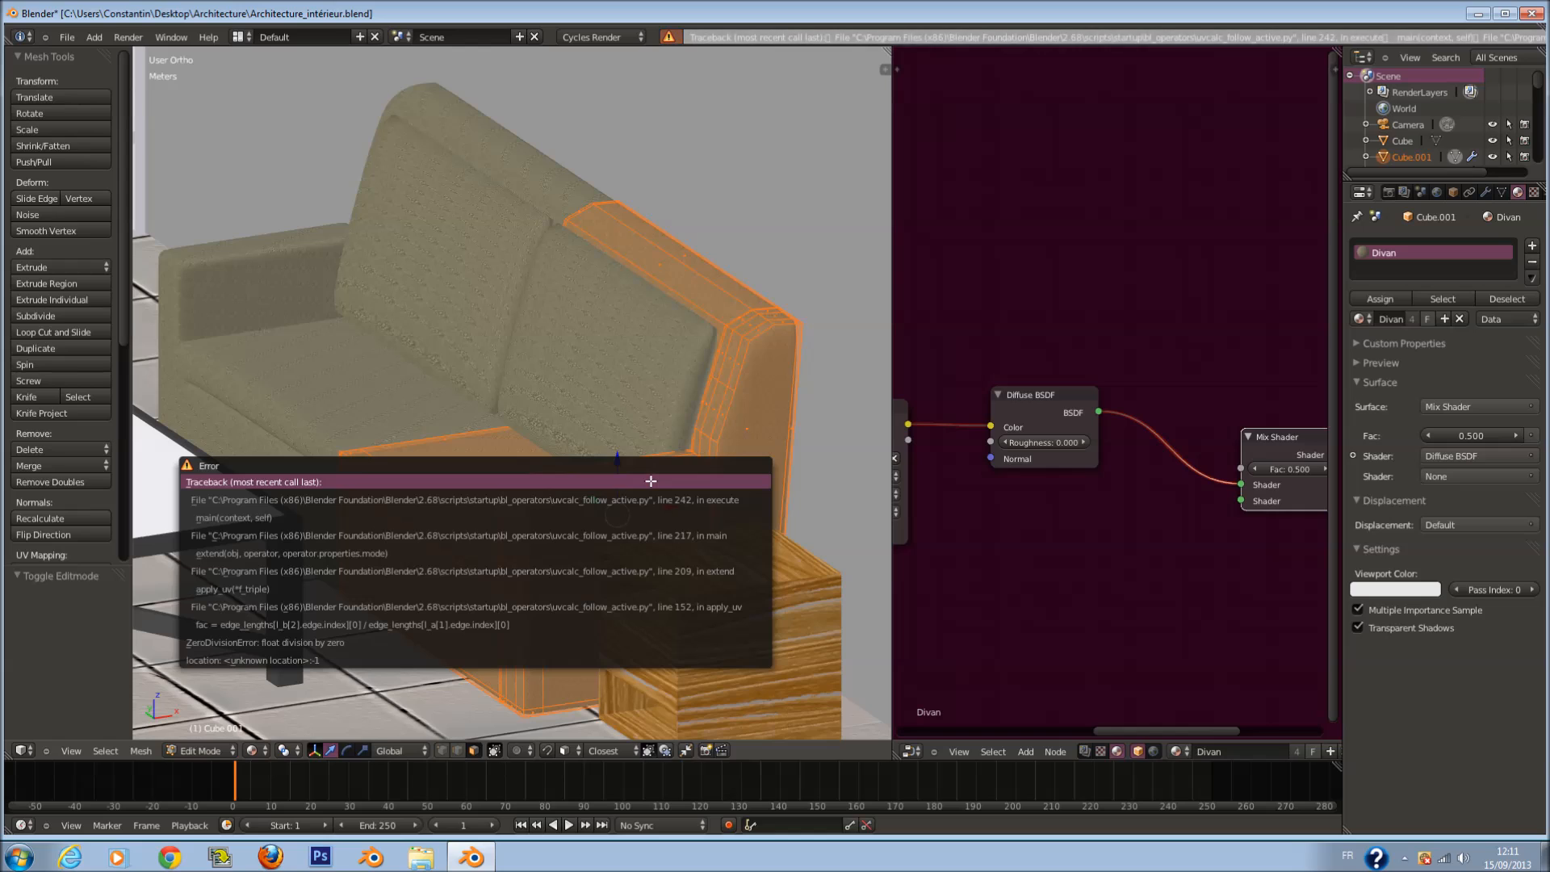
Step: Remap the sofa's selected faces with Lightmap Pack, and replace that mapping with Smart UV Project
key(u)
click(578, 438)
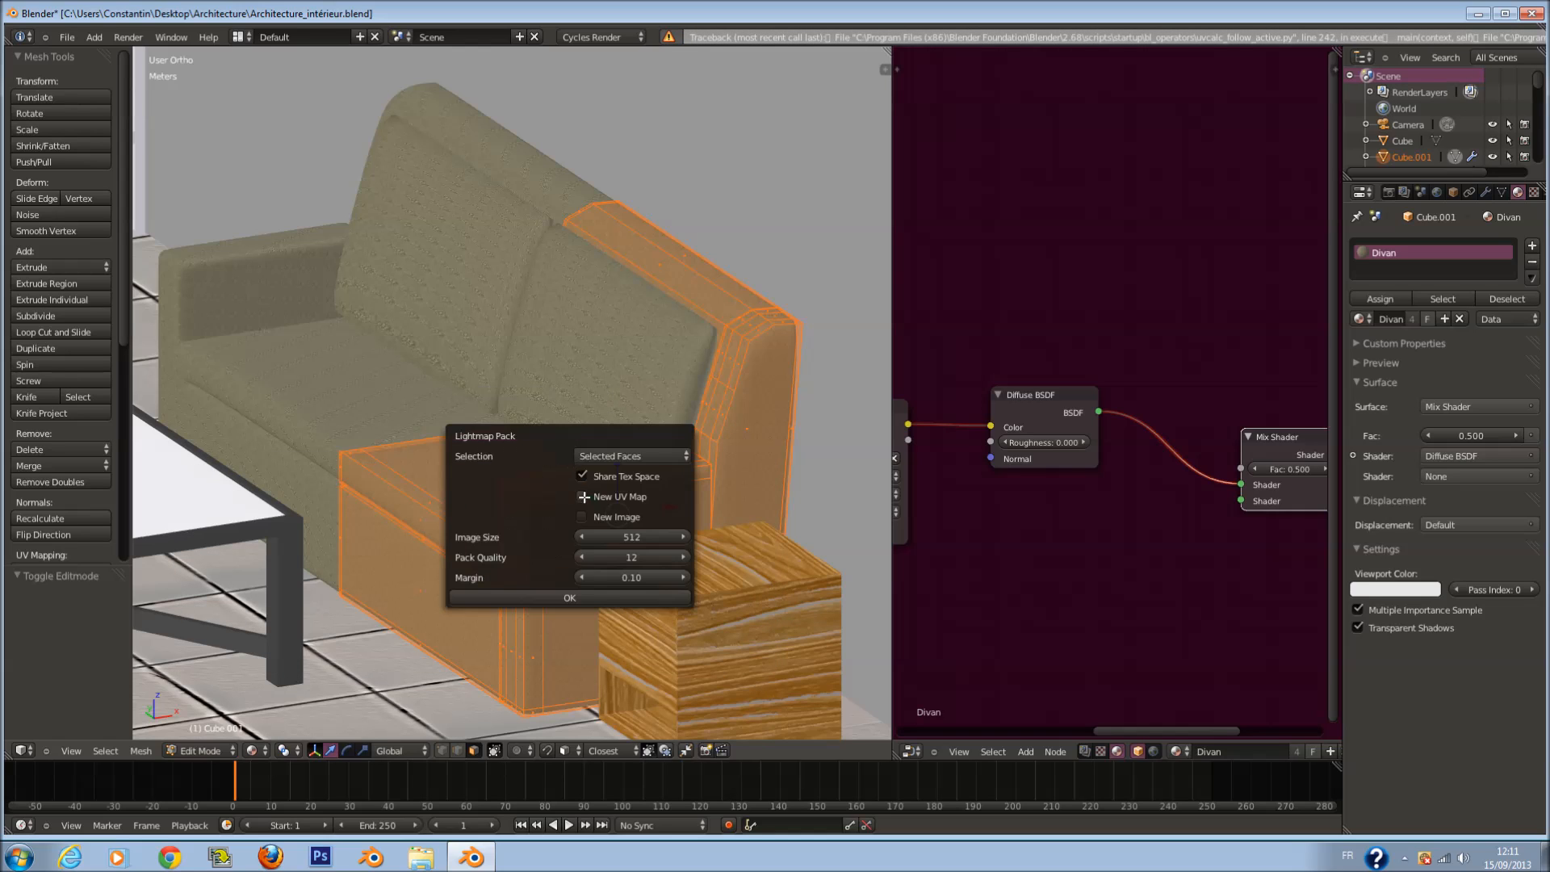
click(590, 597)
key(u)
click(586, 474)
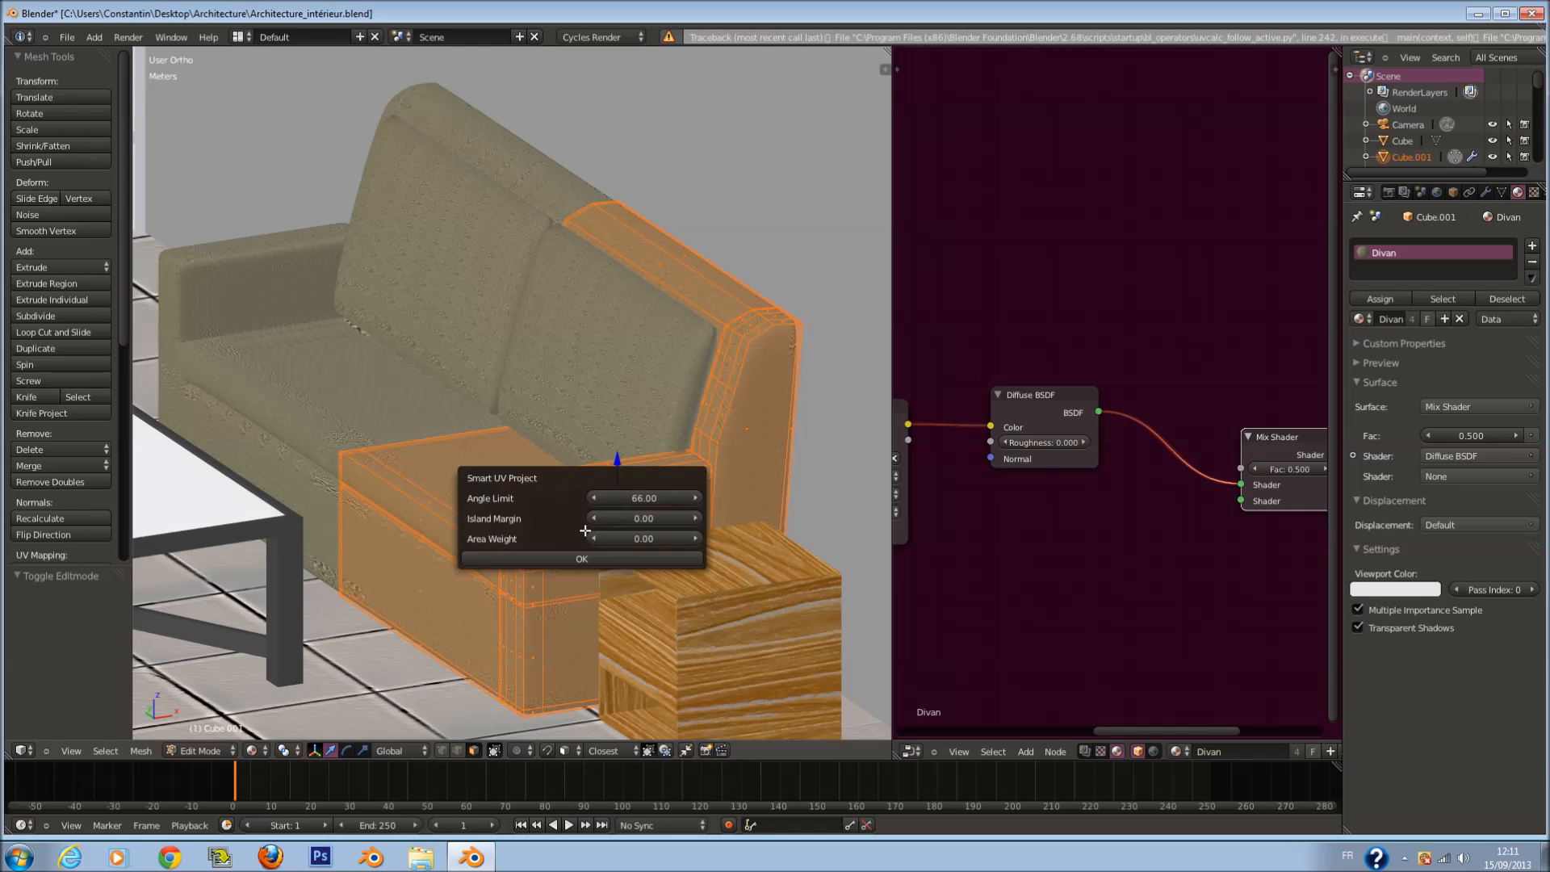
click(583, 557)
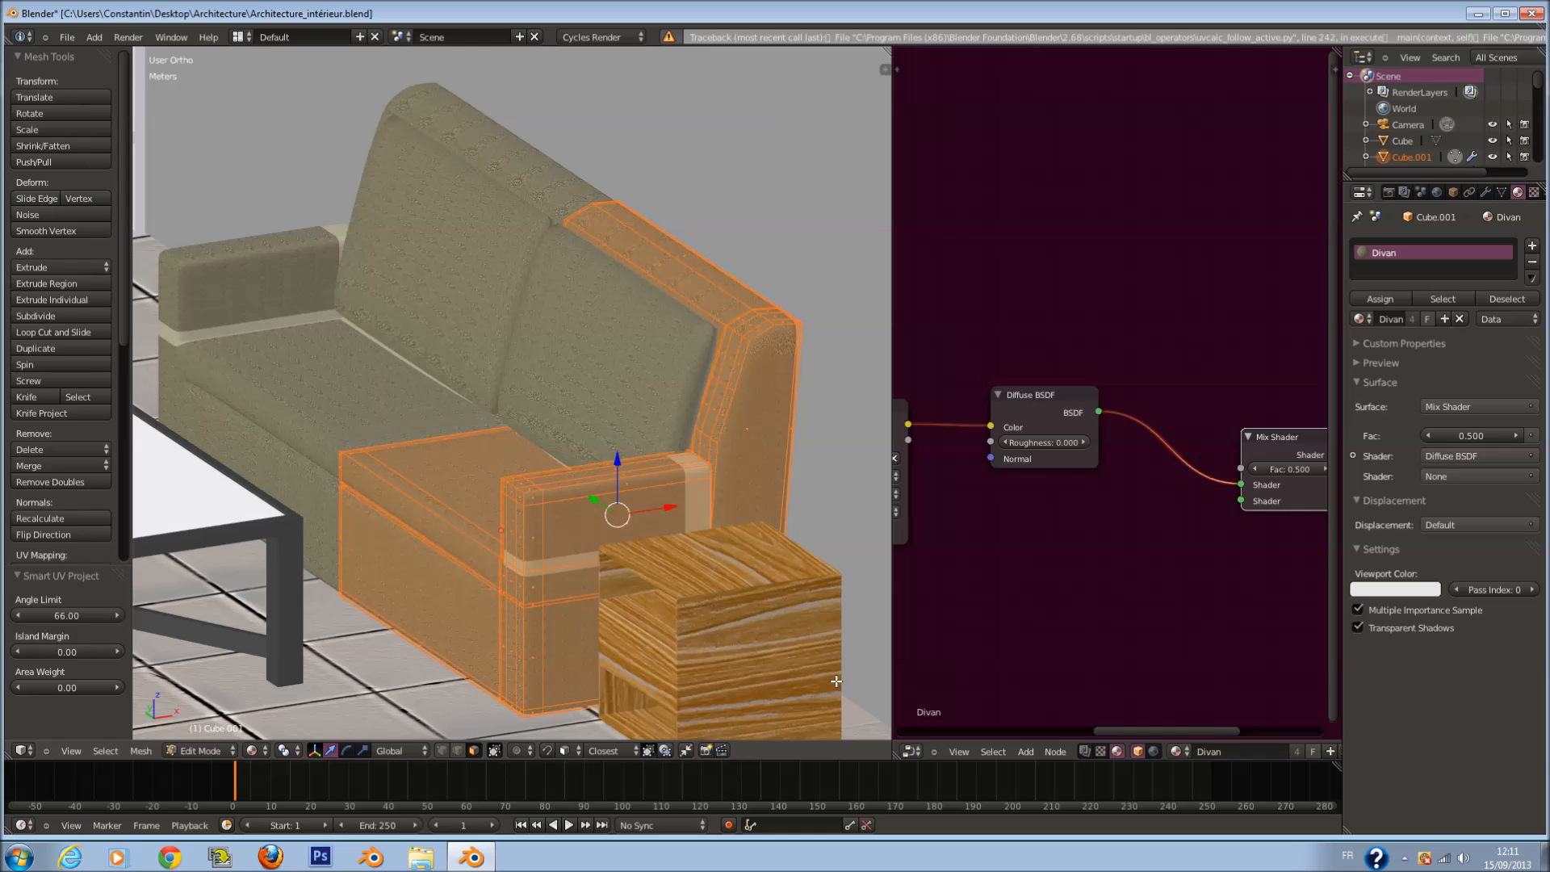
Step: Replace the node editor with the UV/Image Editor and try scaling down all of the sofa's UV islands
click(911, 751)
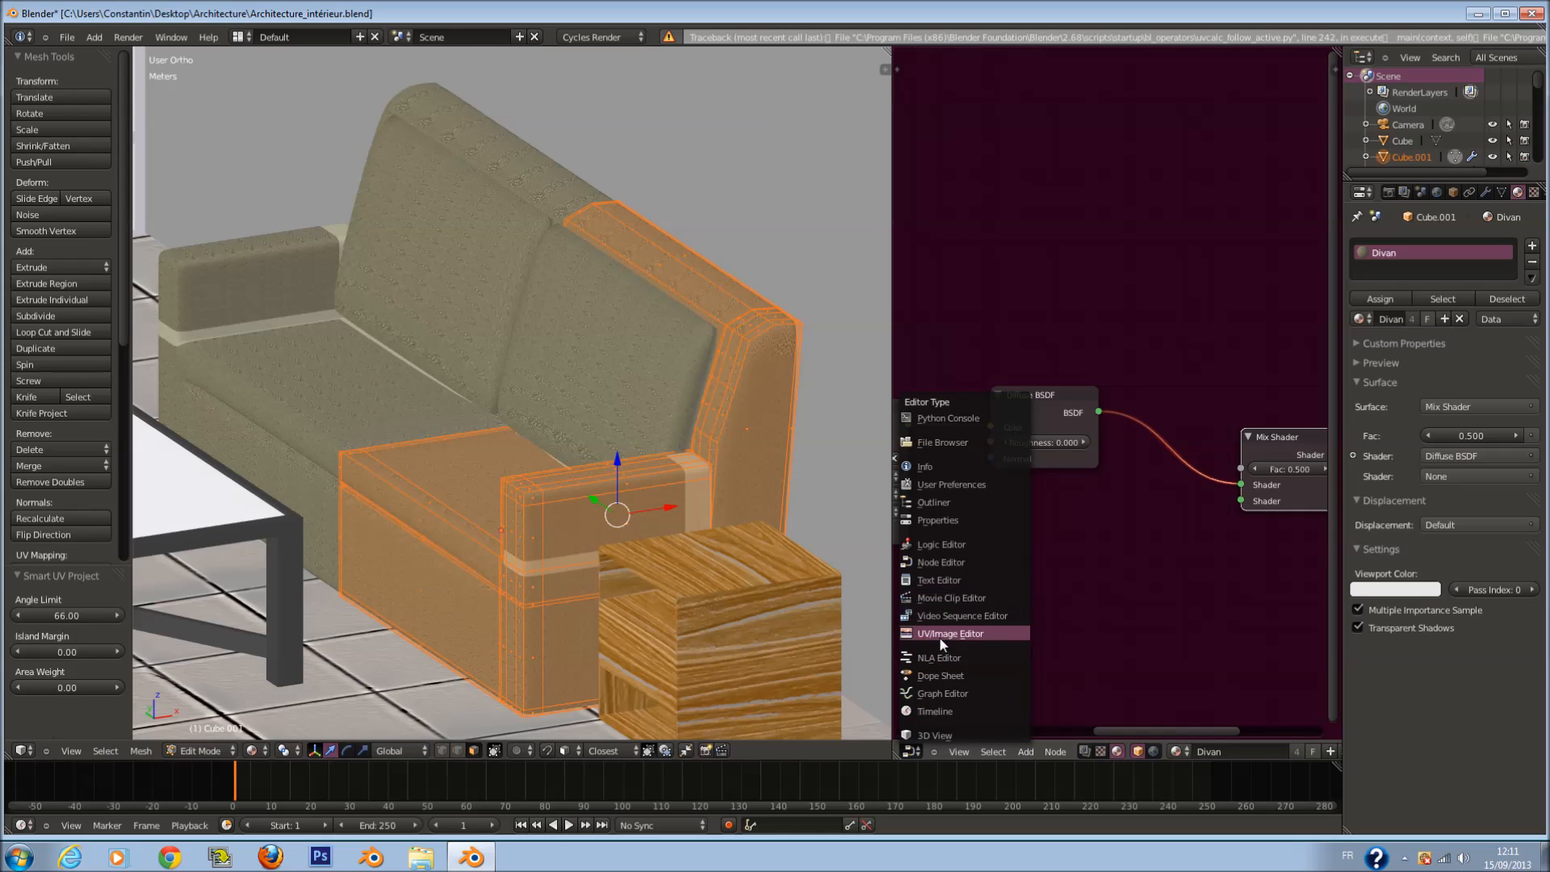
click(939, 633)
key(a)
scroll(1126, 510, up, 3)
key(s)
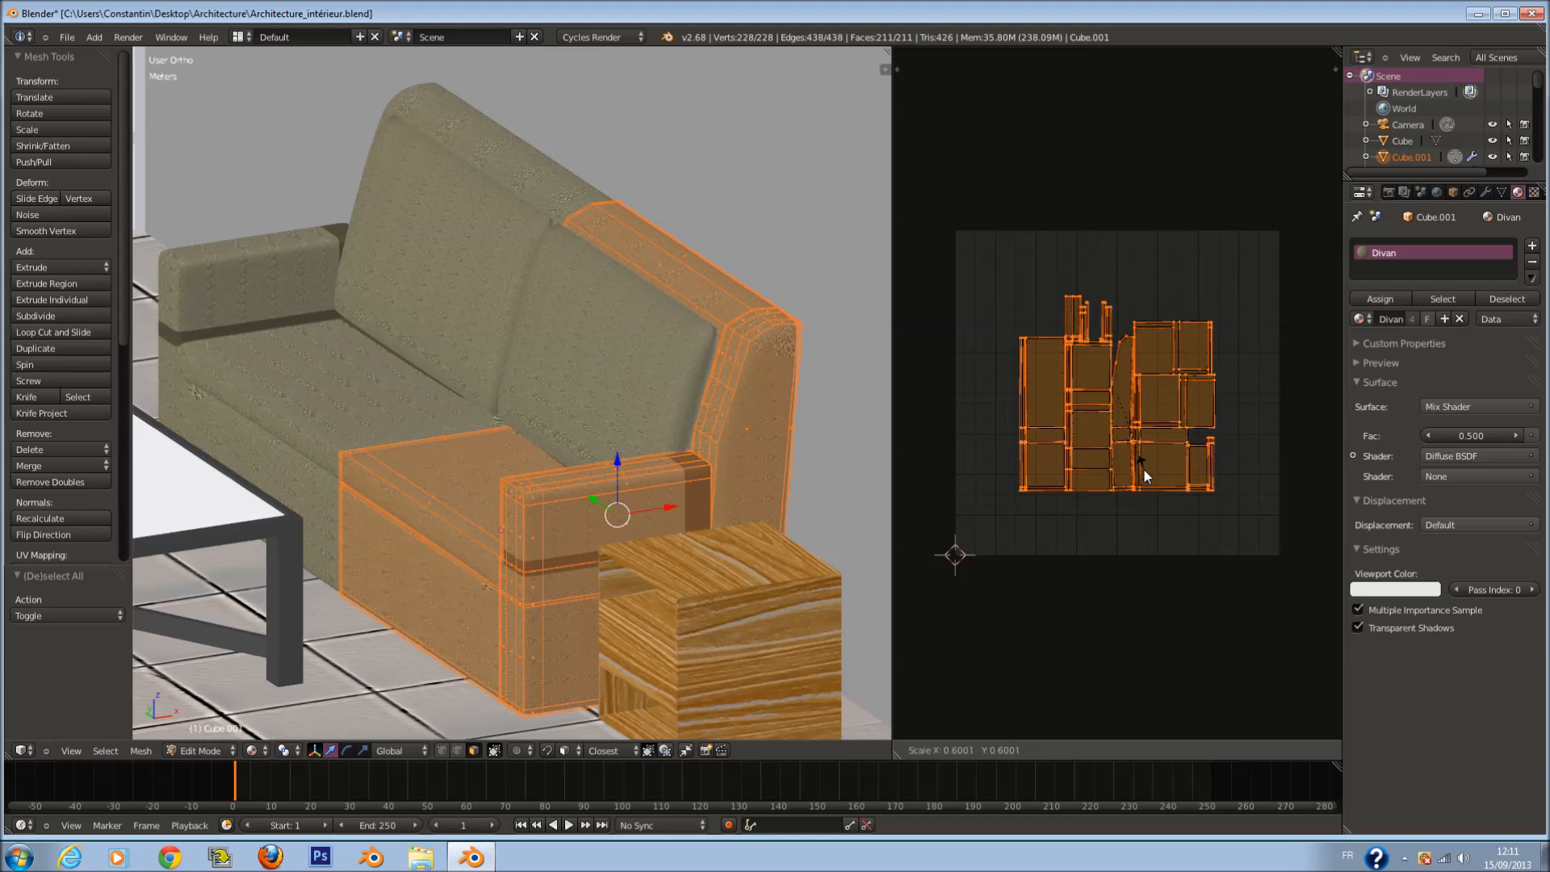
right_click(1175, 564)
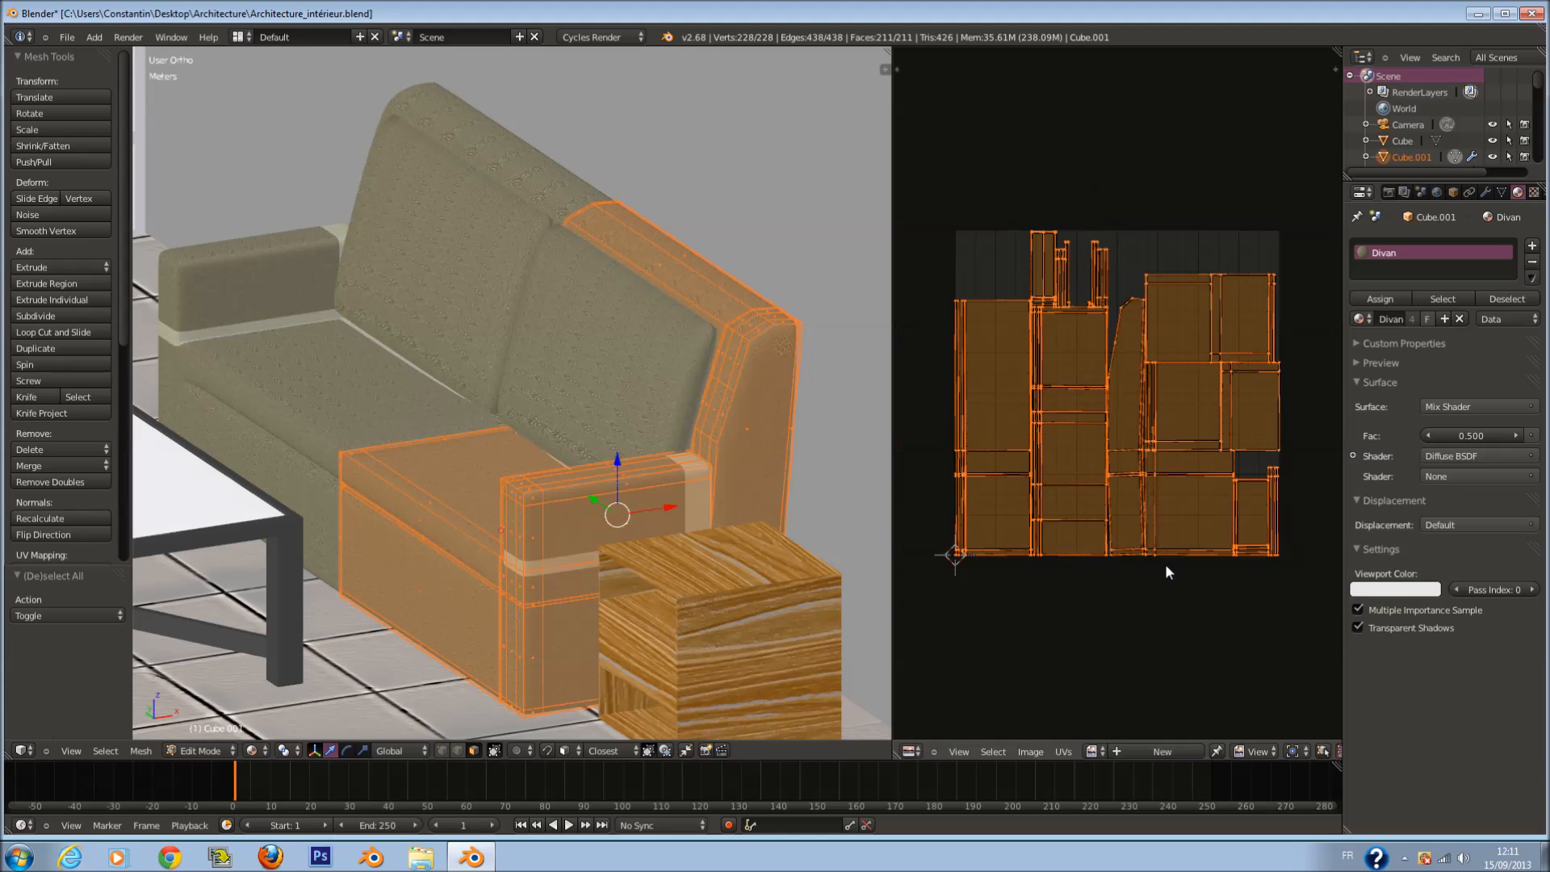
Step: Apply the standard Unwrap to the sofa's faces and inspect the leather on the armrest and backrest
key(u)
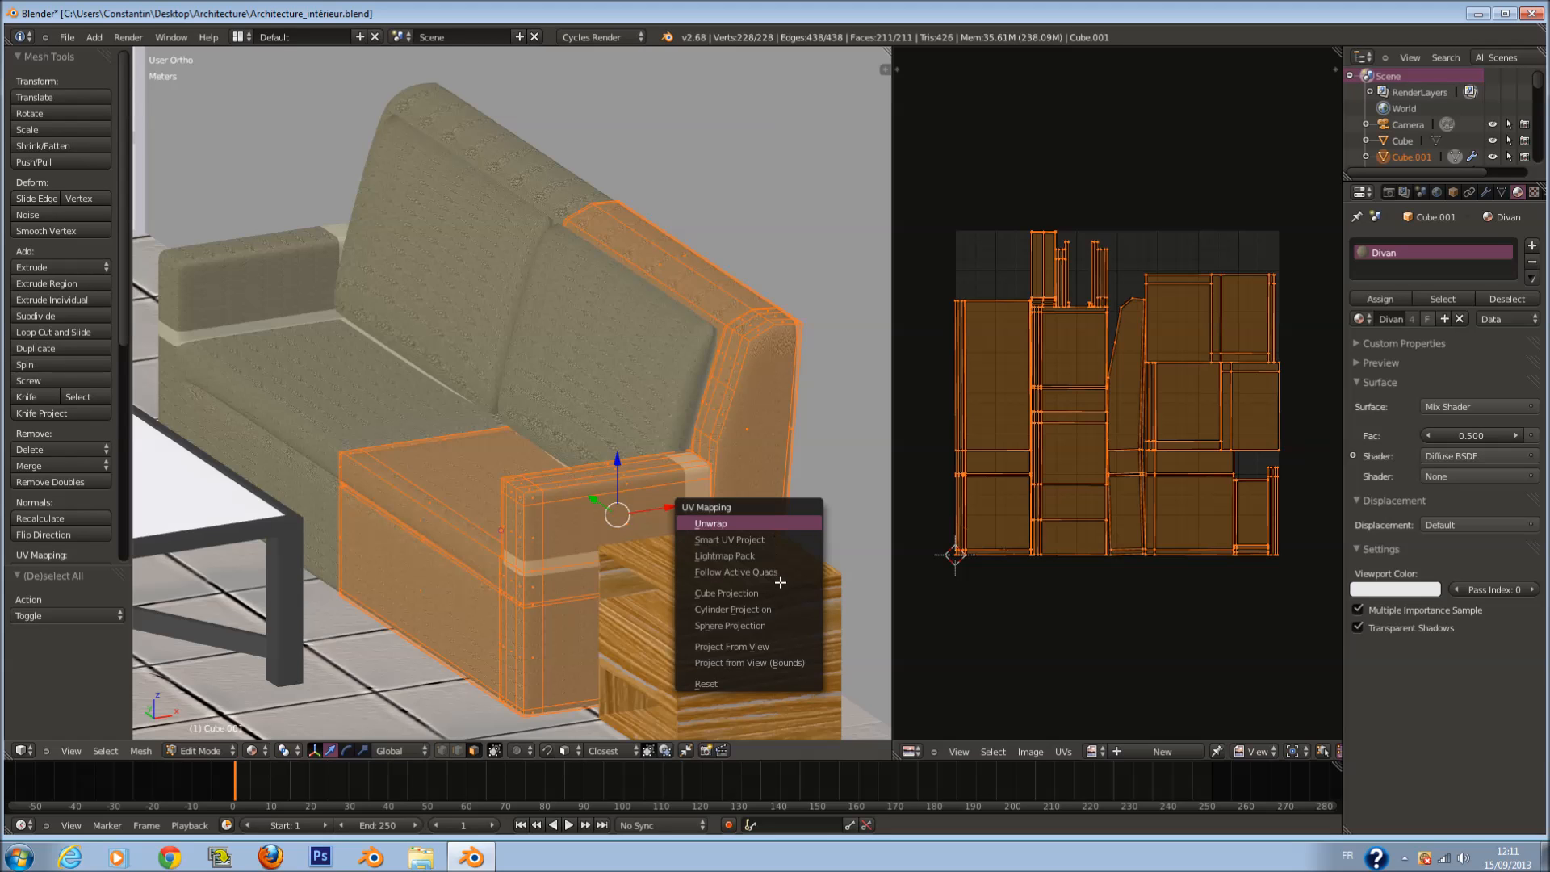
key(Return)
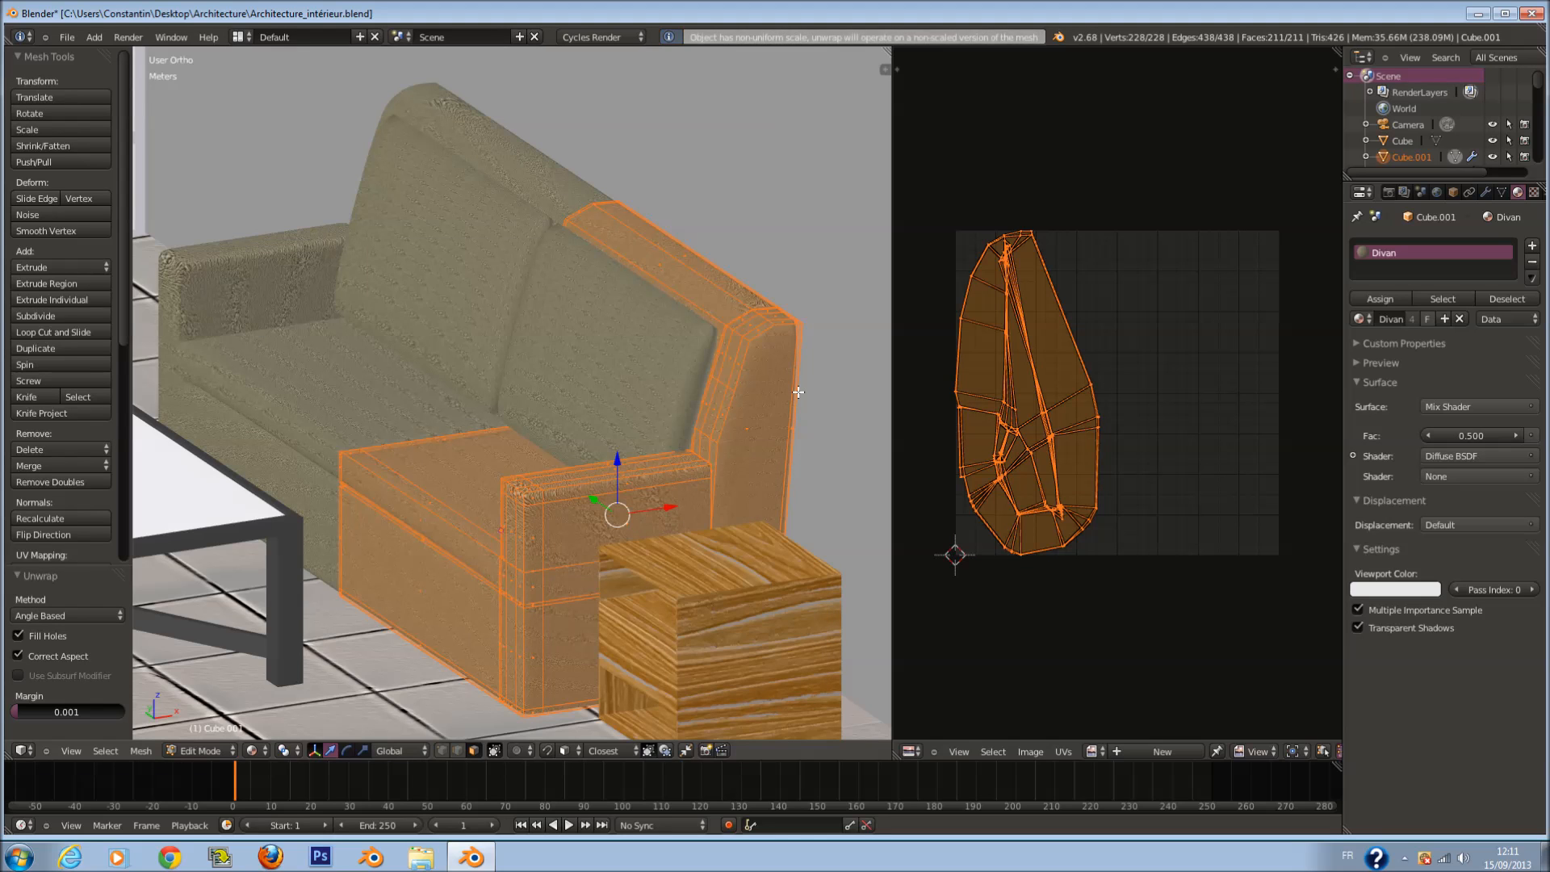
scroll(787, 404, up, 5)
scroll(775, 413, down, 2)
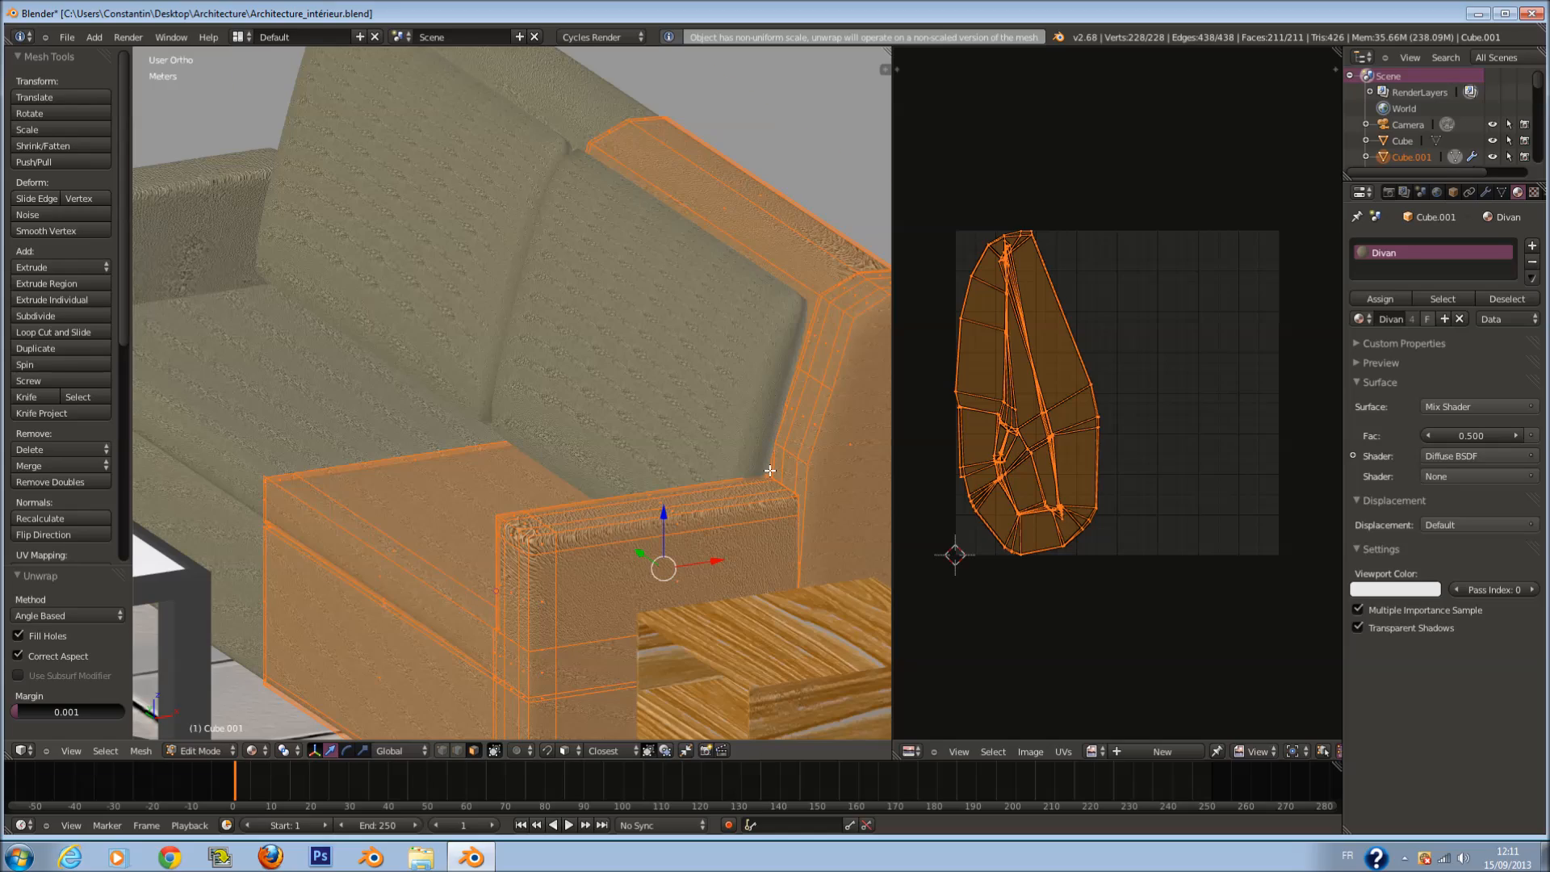
scroll(769, 470, up, 5)
scroll(768, 460, down, 5)
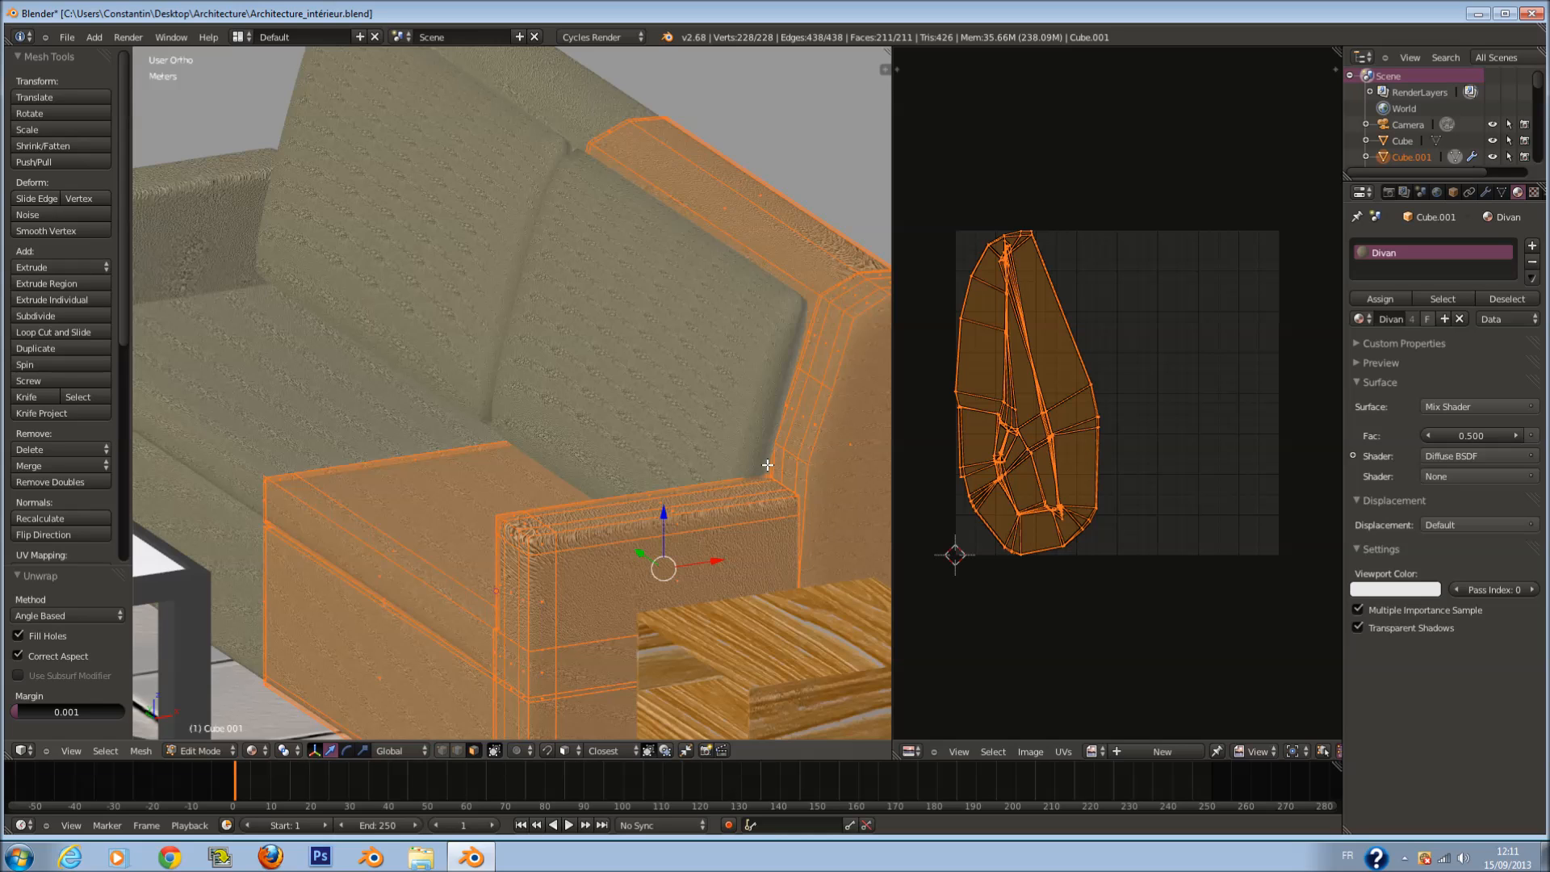
scroll(767, 465, up, 3)
key(Tab)
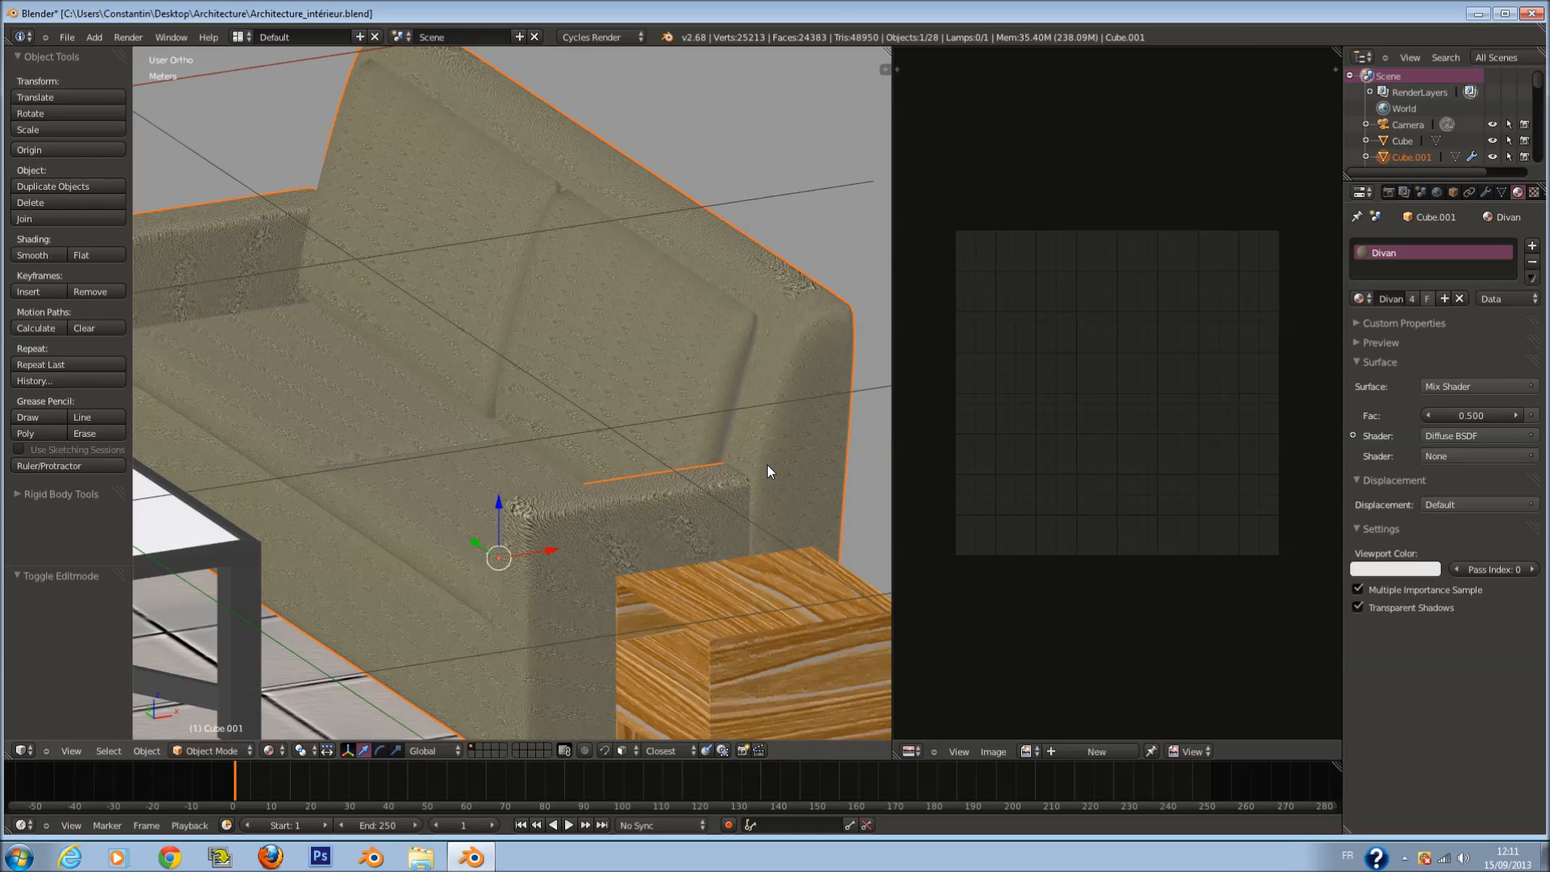
Step: Remap the sofa with Project from View (Bounds) and check the texture in Object Mode
key(Tab)
key(u)
click(762, 594)
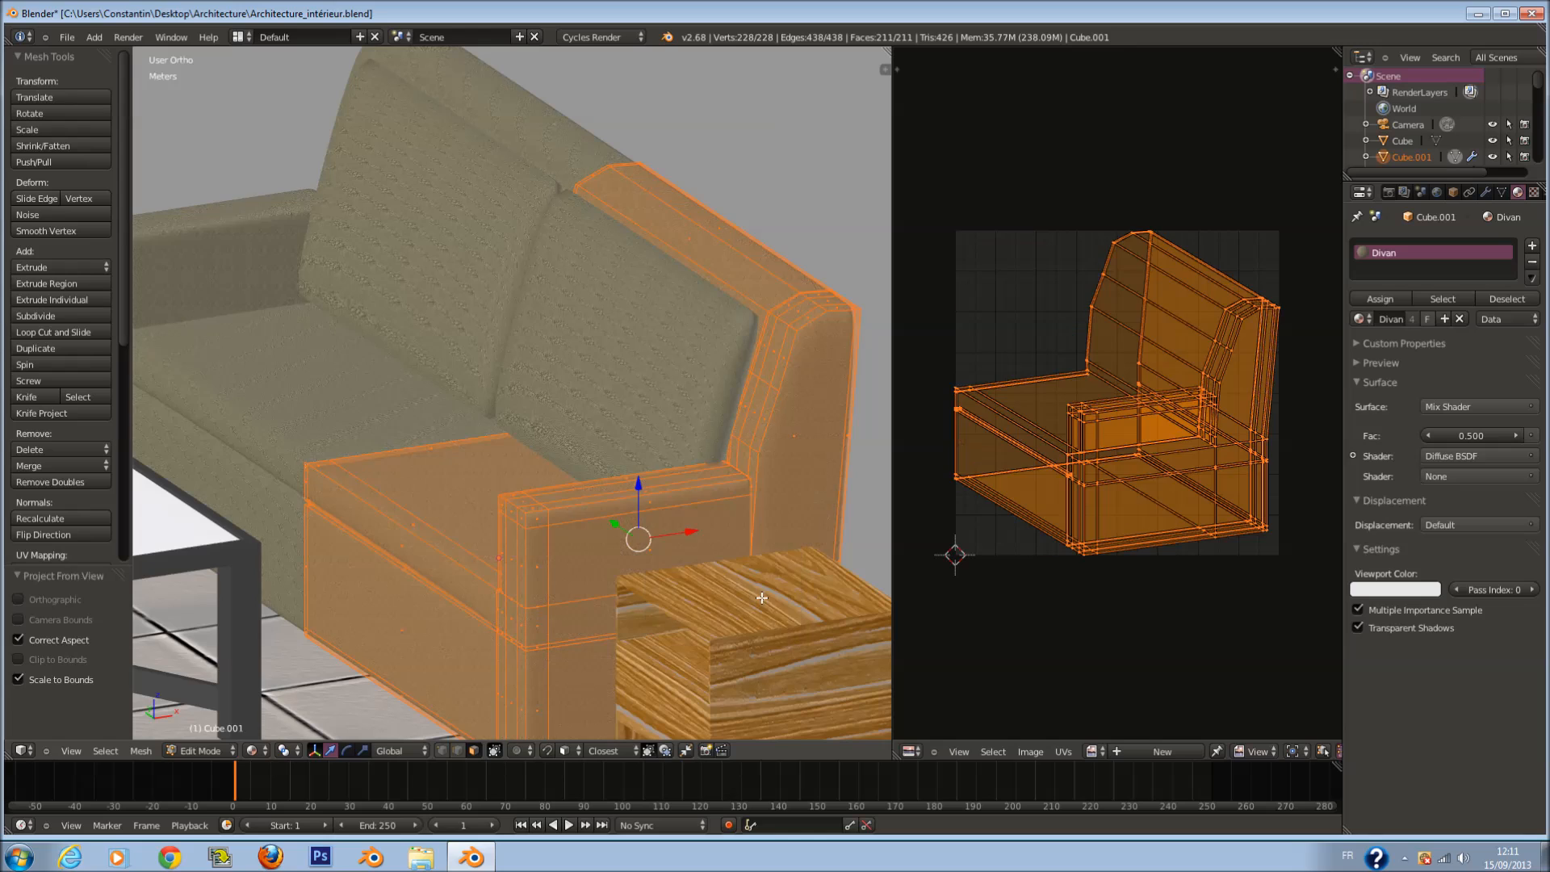
scroll(762, 597, down, 3)
key(Tab)
scroll(751, 586, up, 6)
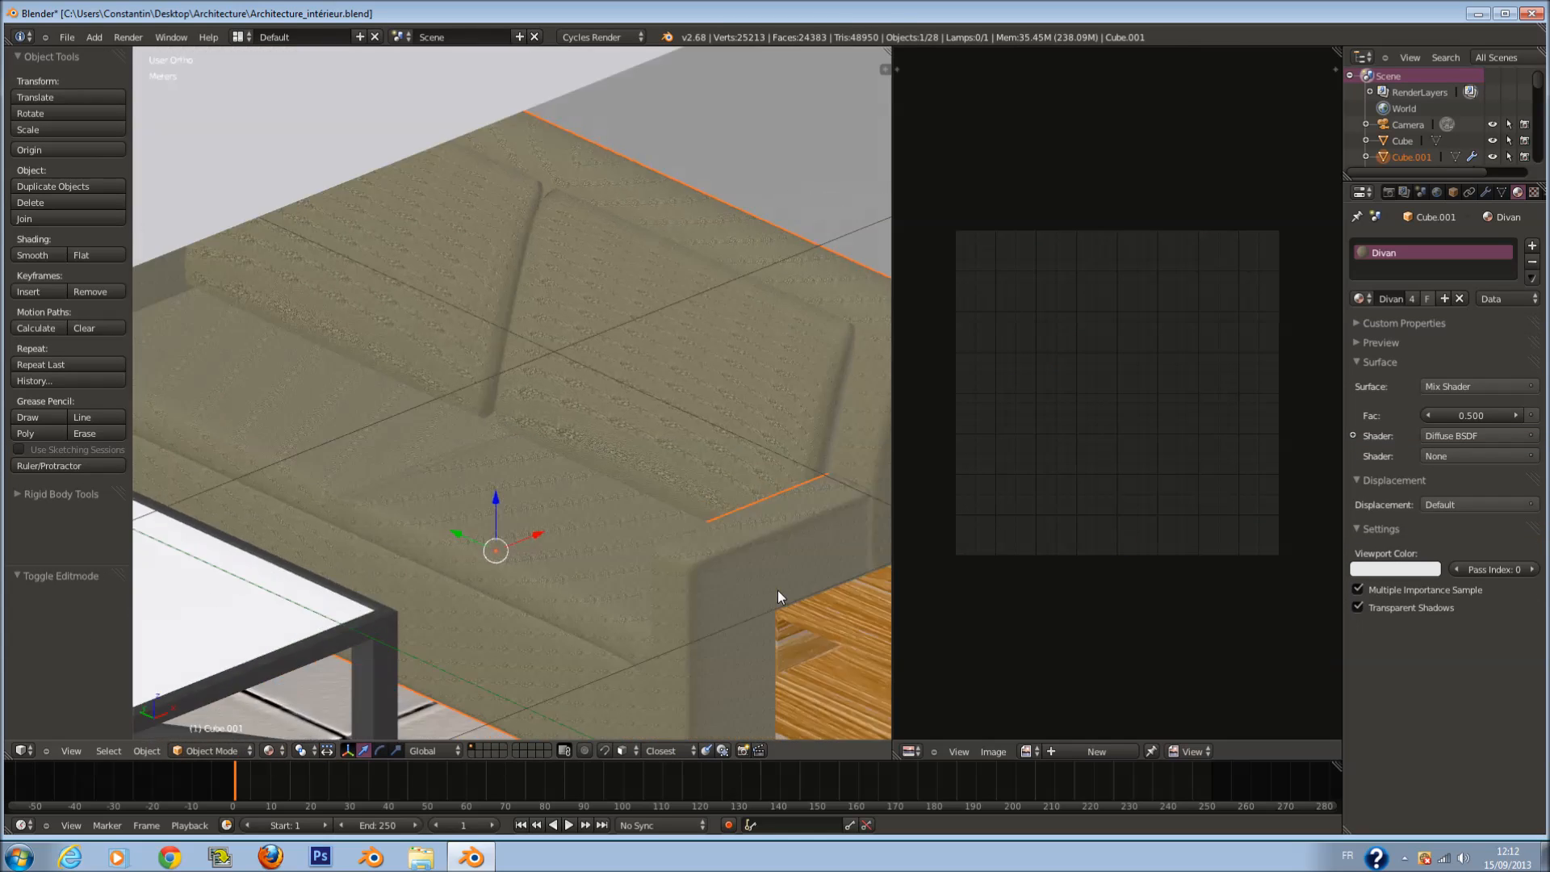
scroll(777, 589, down, 2)
Step: Select the armchair behind the coffee table and project the UVs of all its faces from the current view
middle_drag(761, 607, 528, 497)
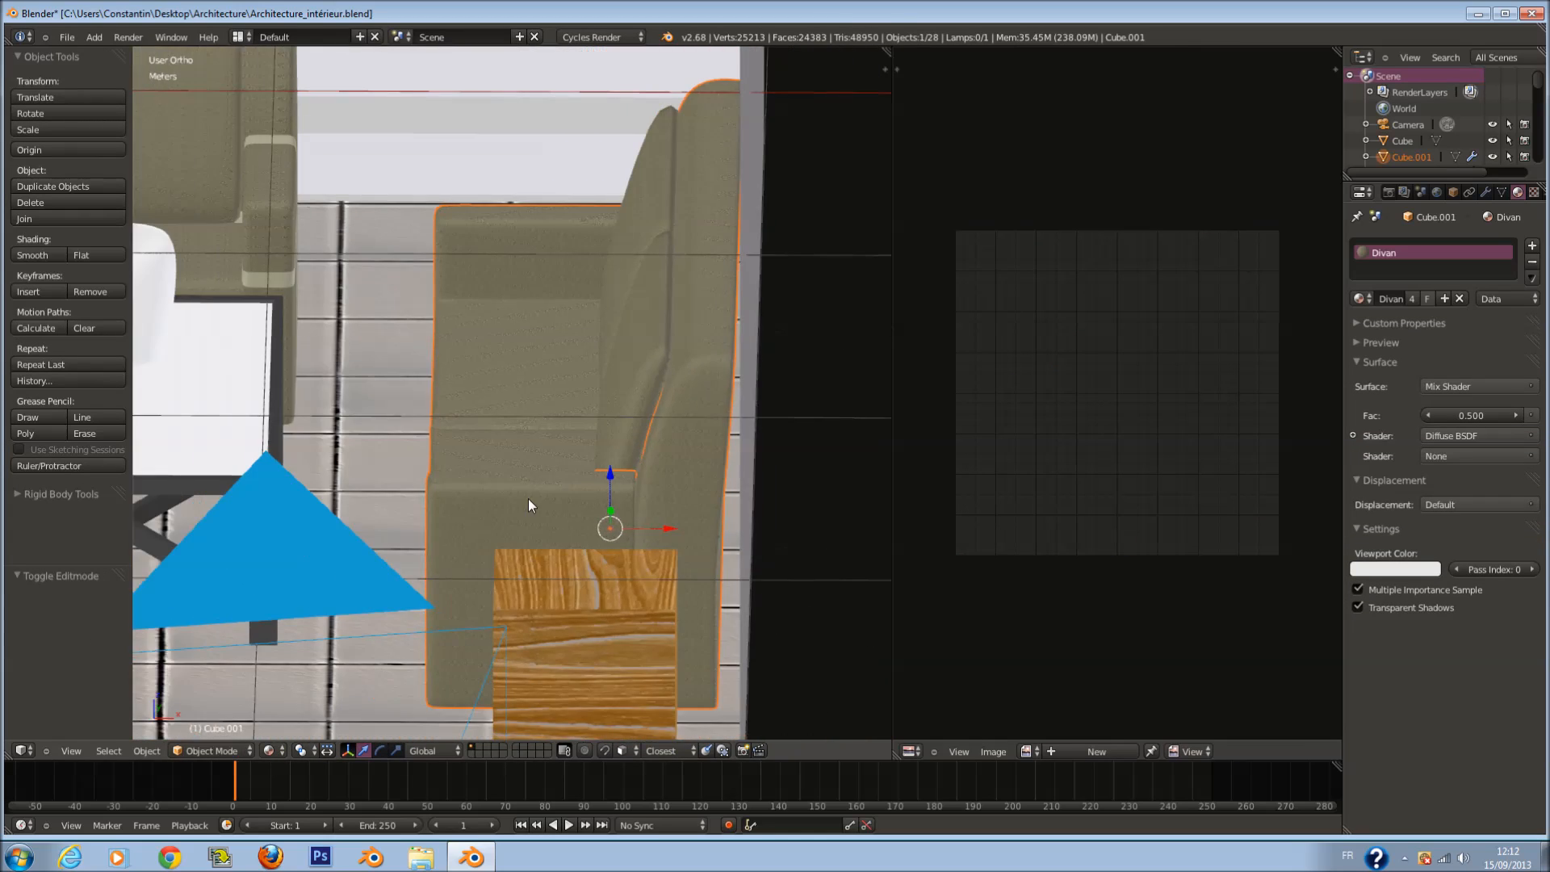
ctrl+scroll(528, 497, down, 14)
shift+scroll(536, 487, up, 5)
key(Tab)
key(Tab)
right_click(620, 315)
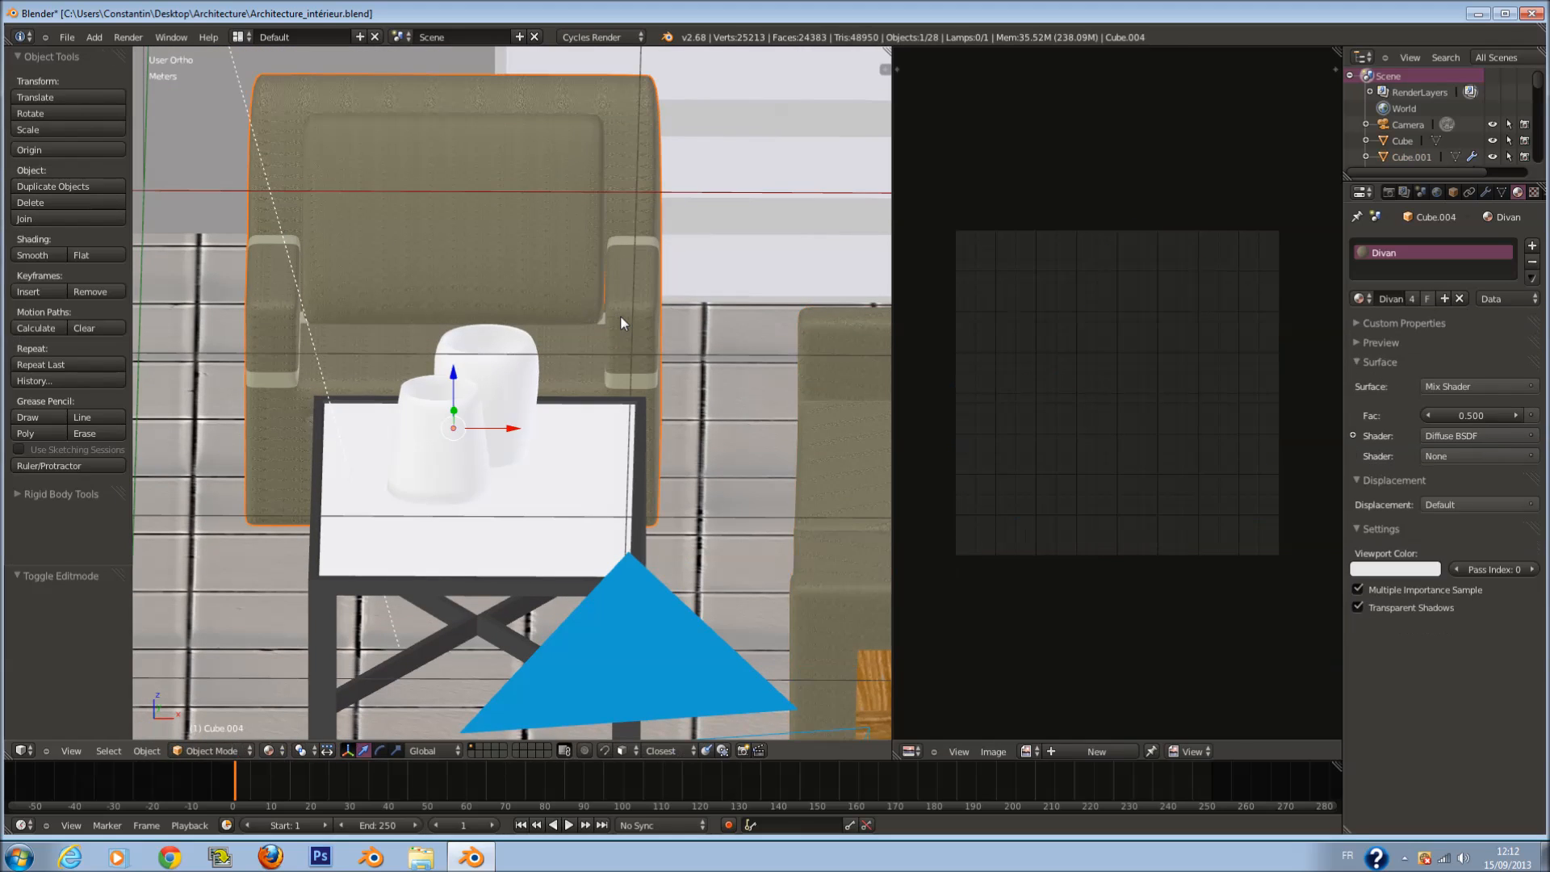
key(Tab)
key(a)
key(a)
scroll(621, 322, up, 4)
middle_drag(624, 369, 655, 406)
scroll(592, 370, down, 3)
key(u)
click(689, 385)
key(Tab)
scroll(720, 423, down, 1)
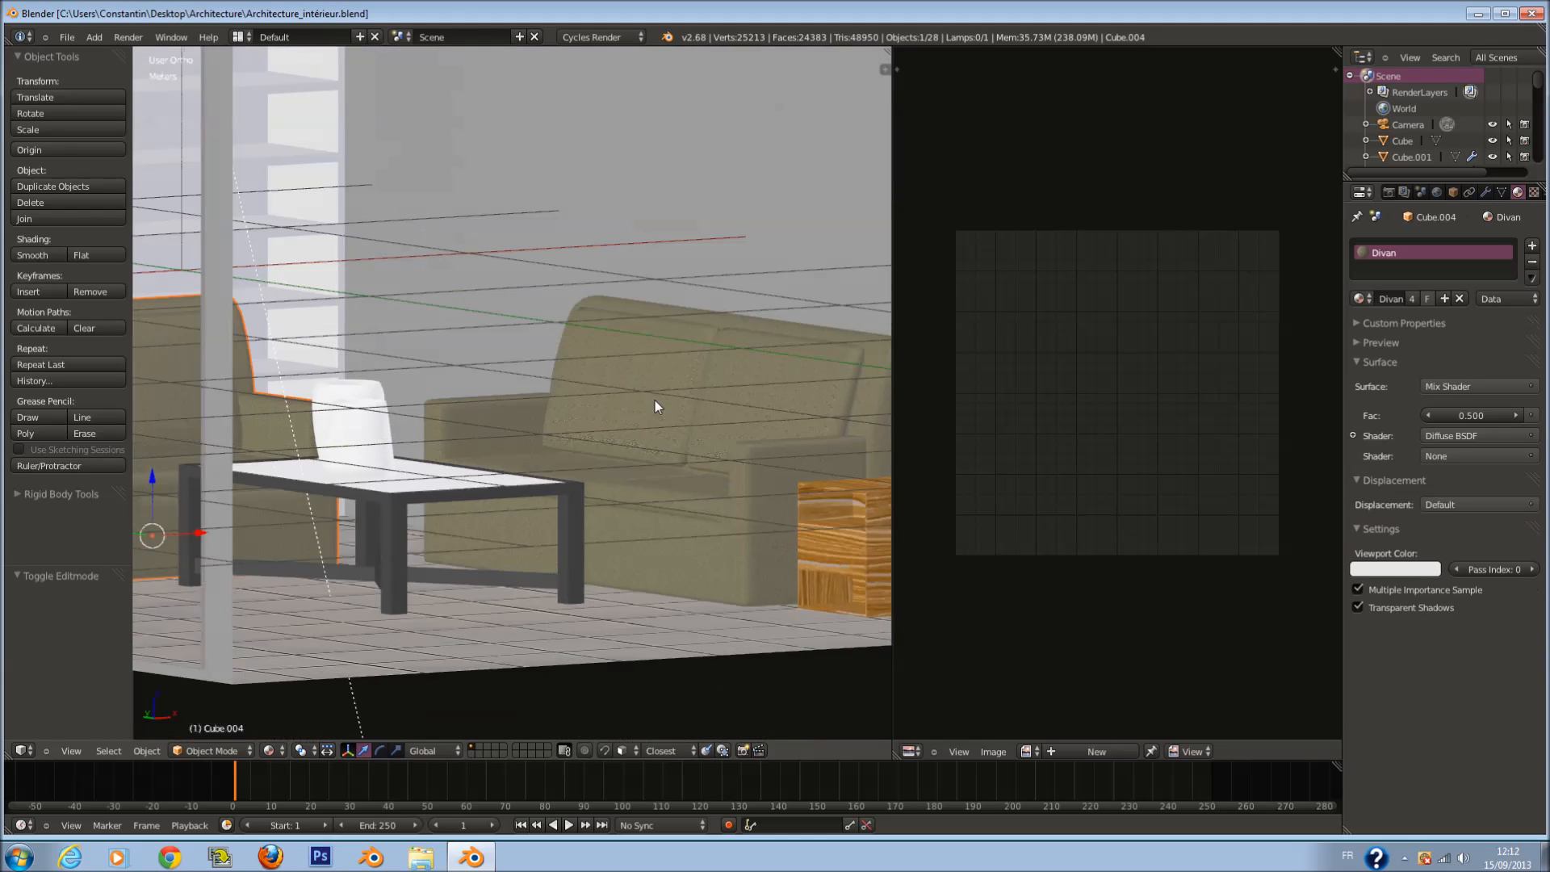
Step: Return to the perspective camera view and change the UV/Image Editor back to the Node Editor showing the Divan material
key(KP_5)
key(KP_0)
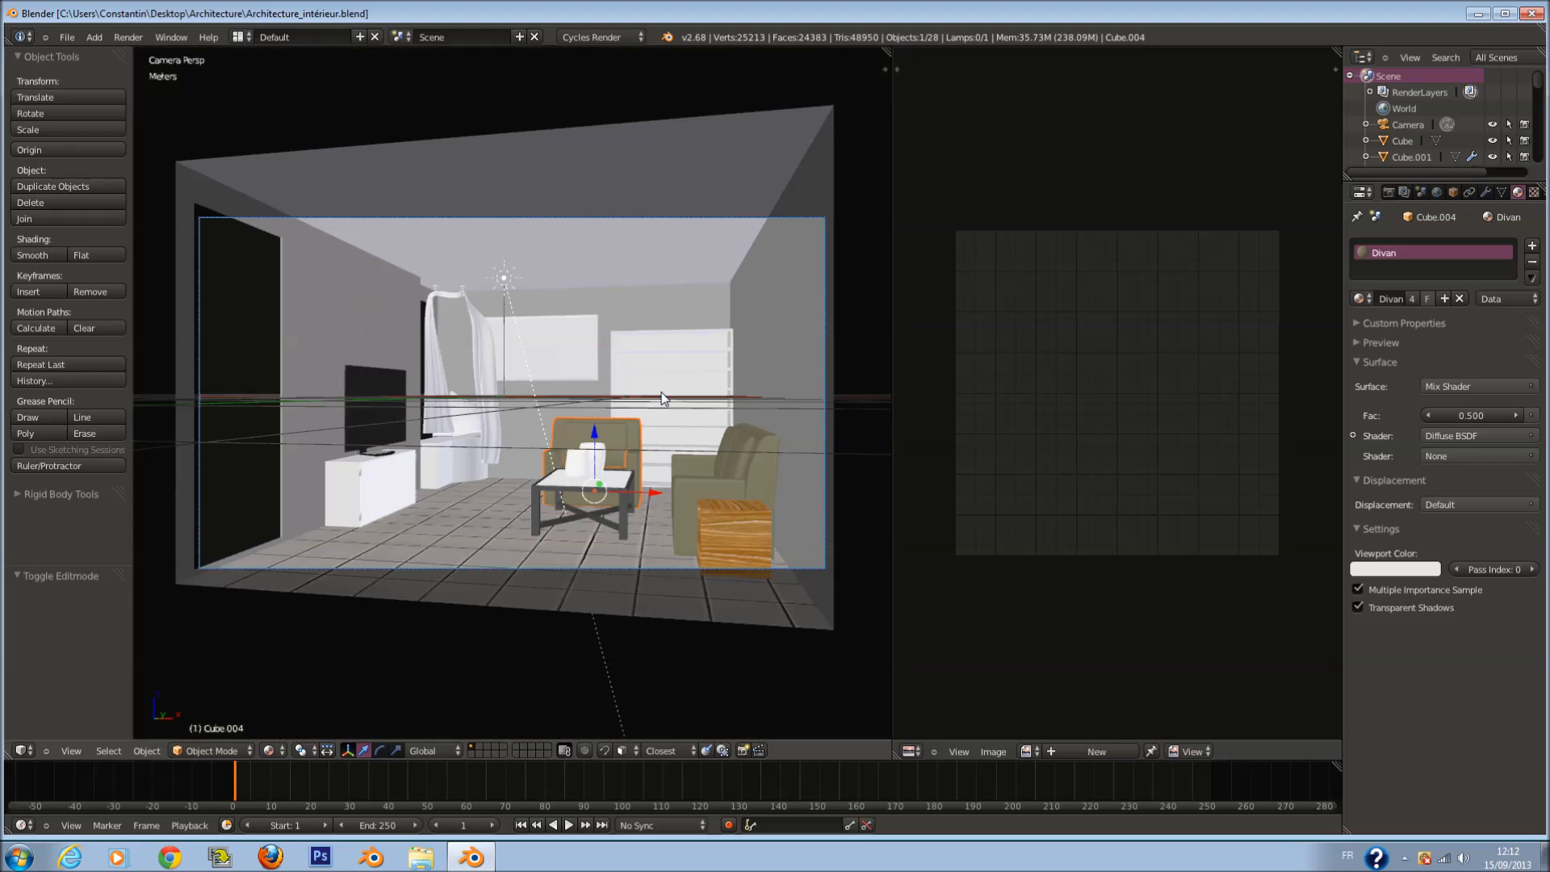
click(910, 751)
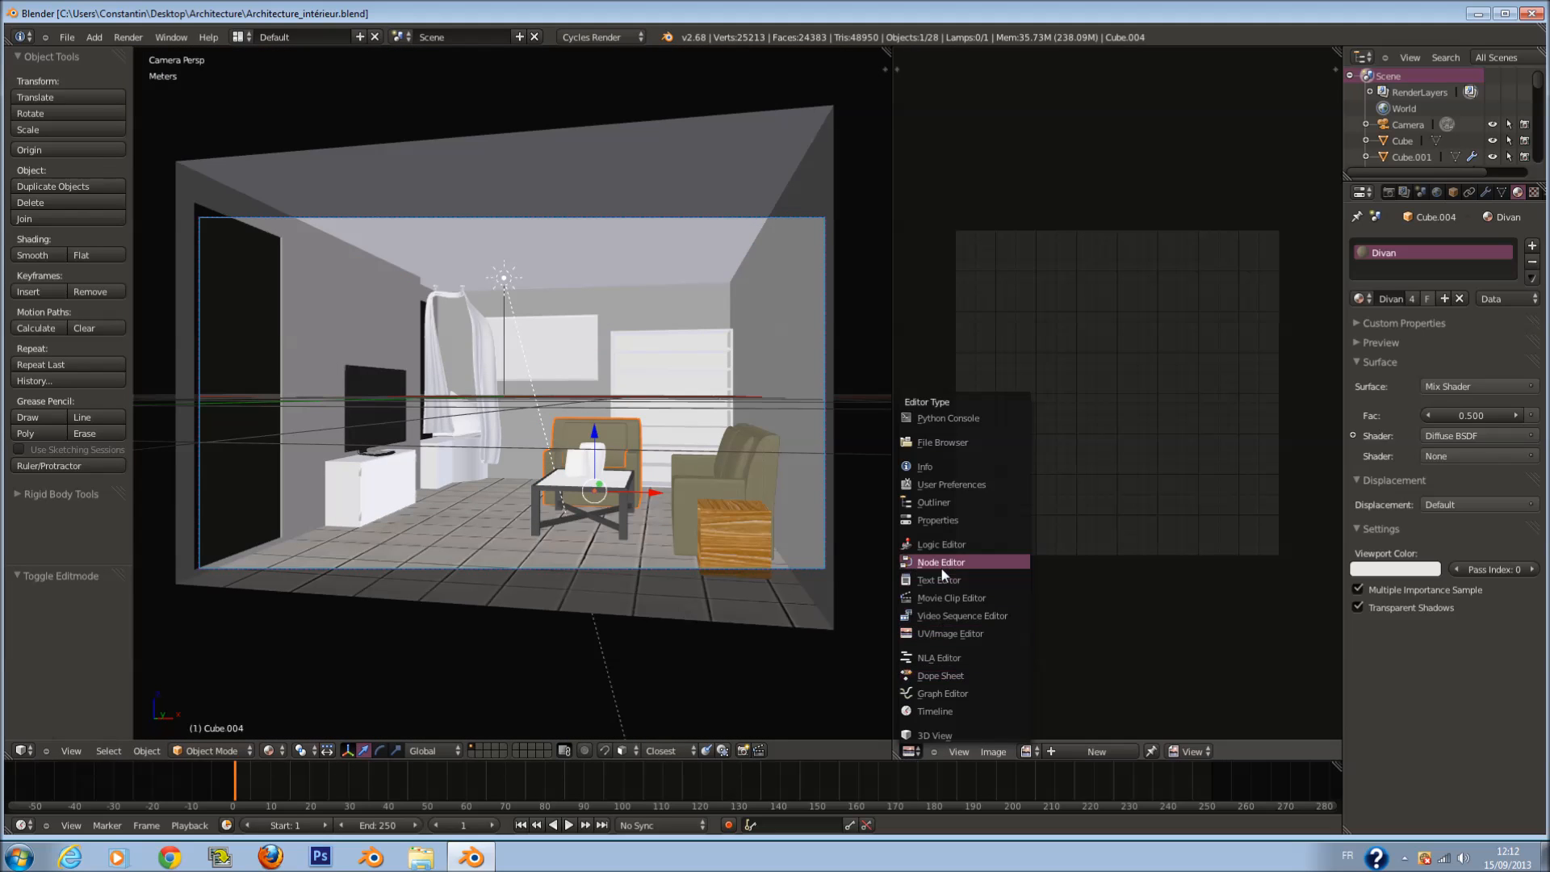
click(941, 565)
scroll(1032, 512, down, 3)
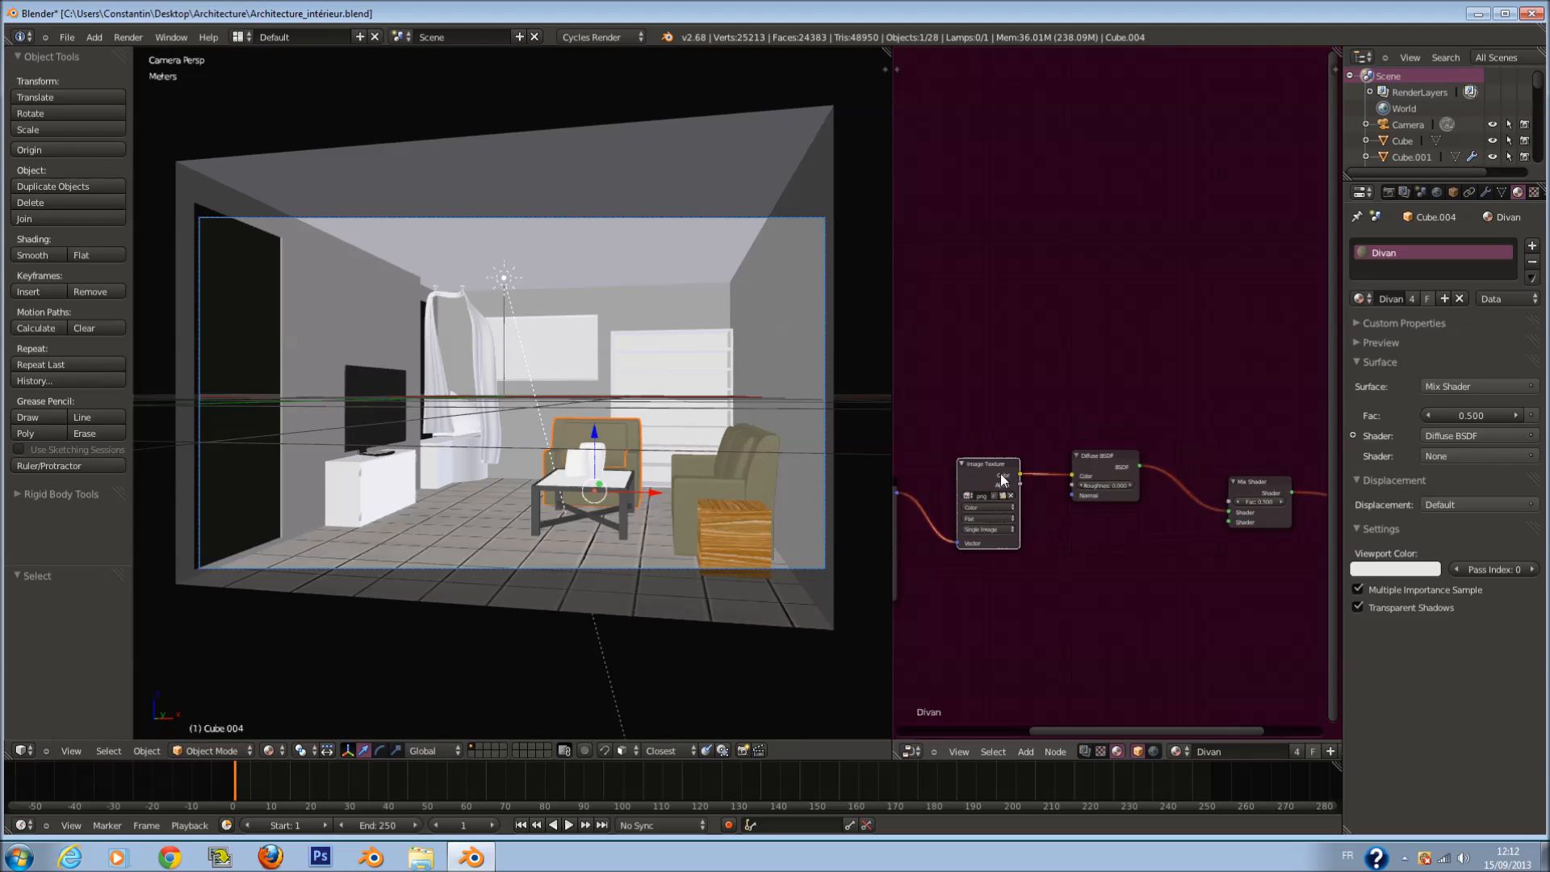
Step: Place a duplicate of the Image Texture node above the original and spread the Divan nodes apart
key(shift+d)
click(976, 352)
drag(999, 462, 970, 465)
key(h)
click(934, 466)
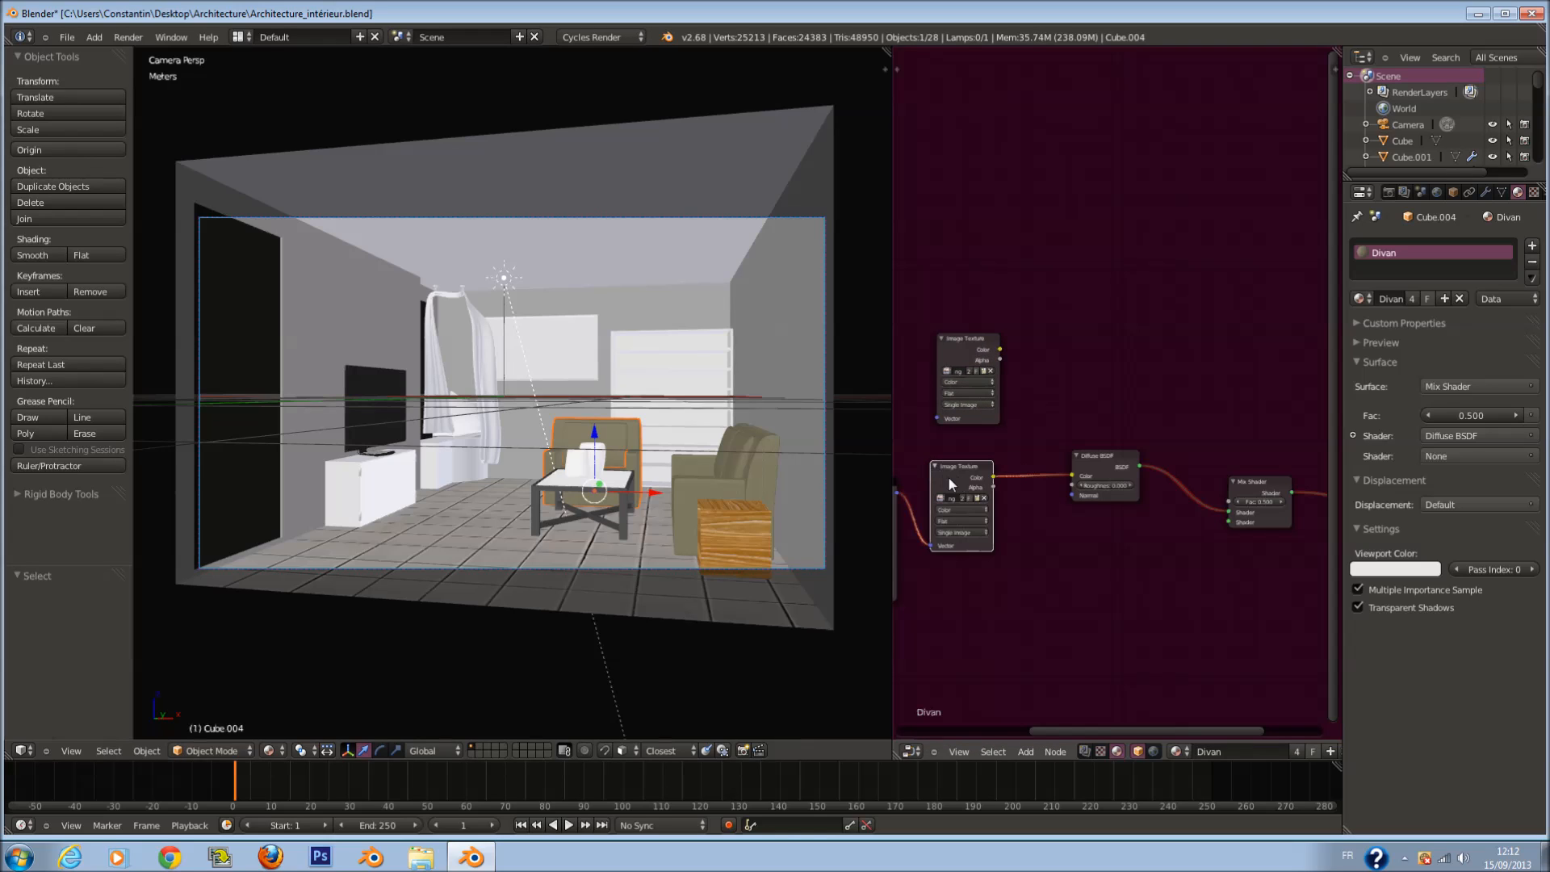
drag(1089, 481, 1149, 480)
scroll(1015, 390, up, 1)
drag(934, 349, 909, 362)
middle_drag(1021, 406, 1067, 347)
Step: Stack two more copies of the Image Texture node below the original one
key(shift+d)
click(1073, 592)
key(shift+d)
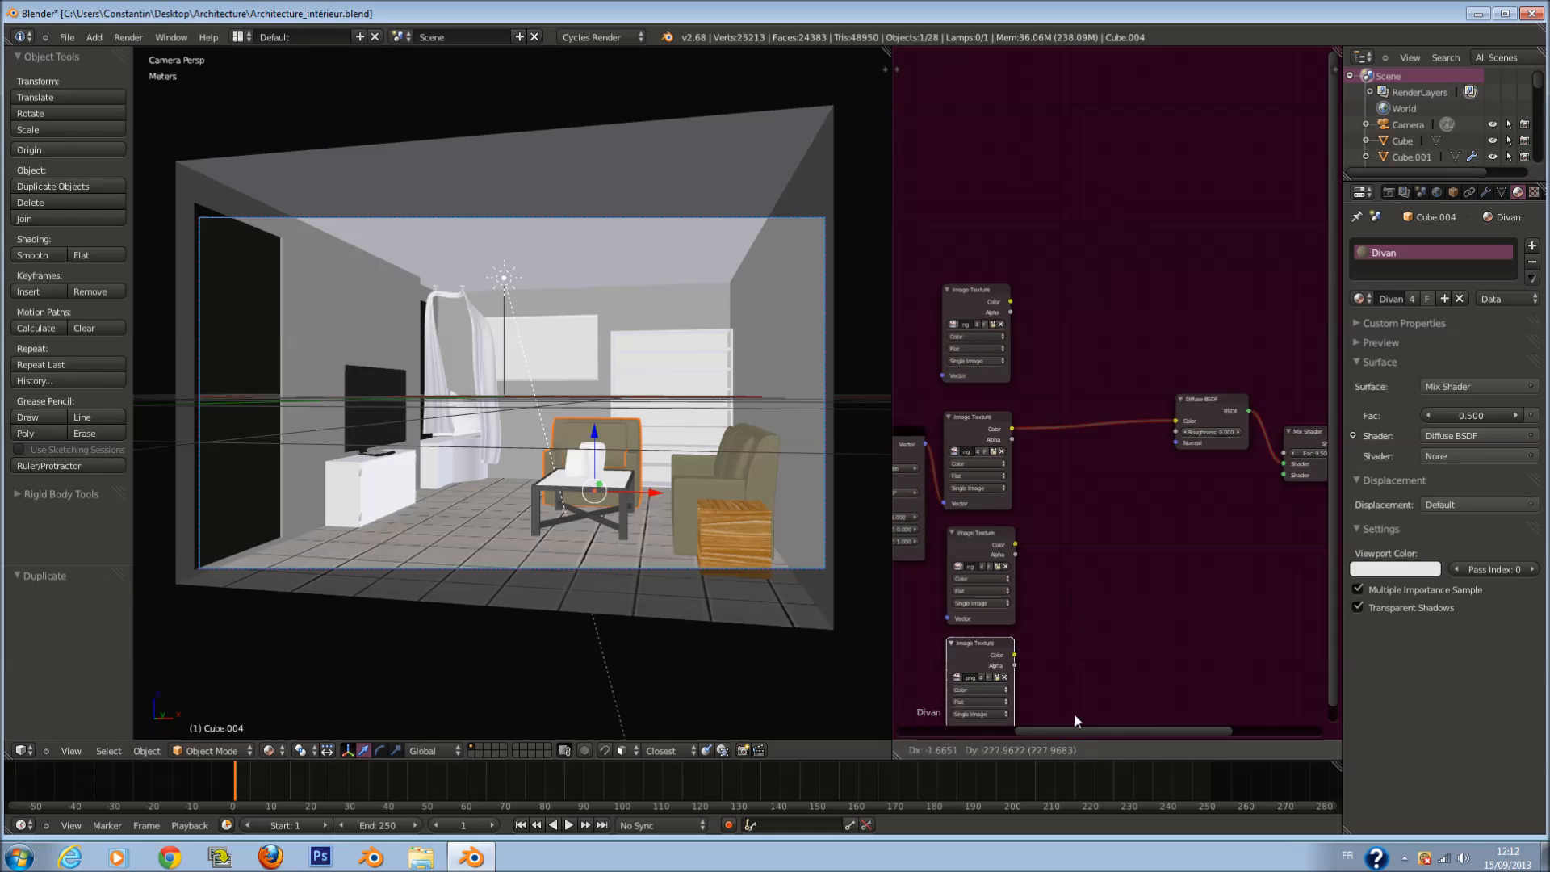
click(1074, 723)
key(shift+a)
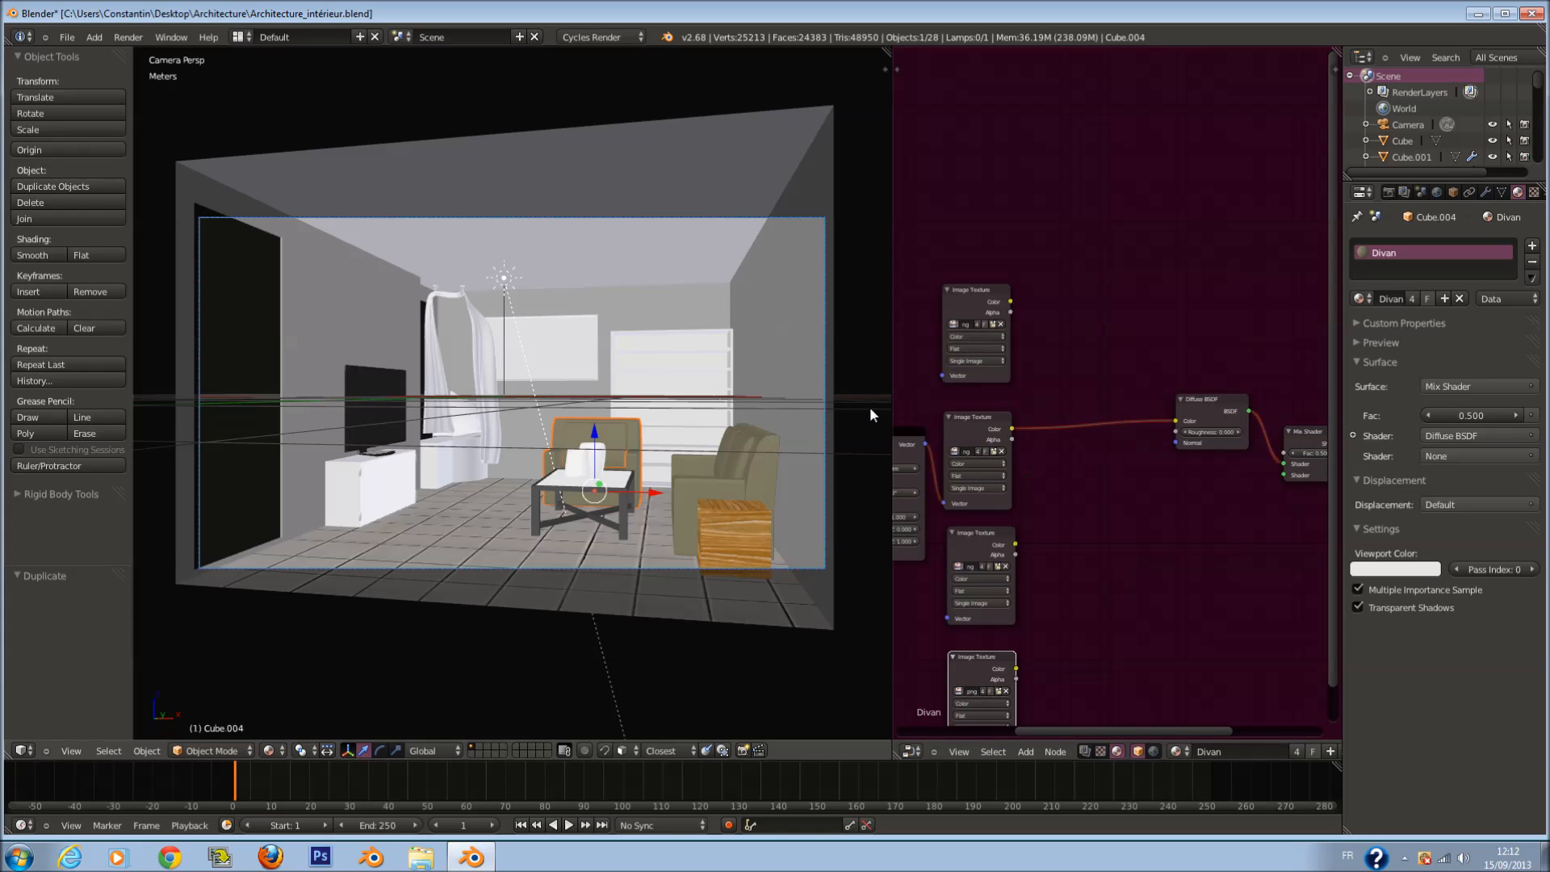
Step: Link the upper Image Texture's Color to the Mix Shader's Fac and insert a ColorRamp node on that link
drag(1010, 302, 1284, 453)
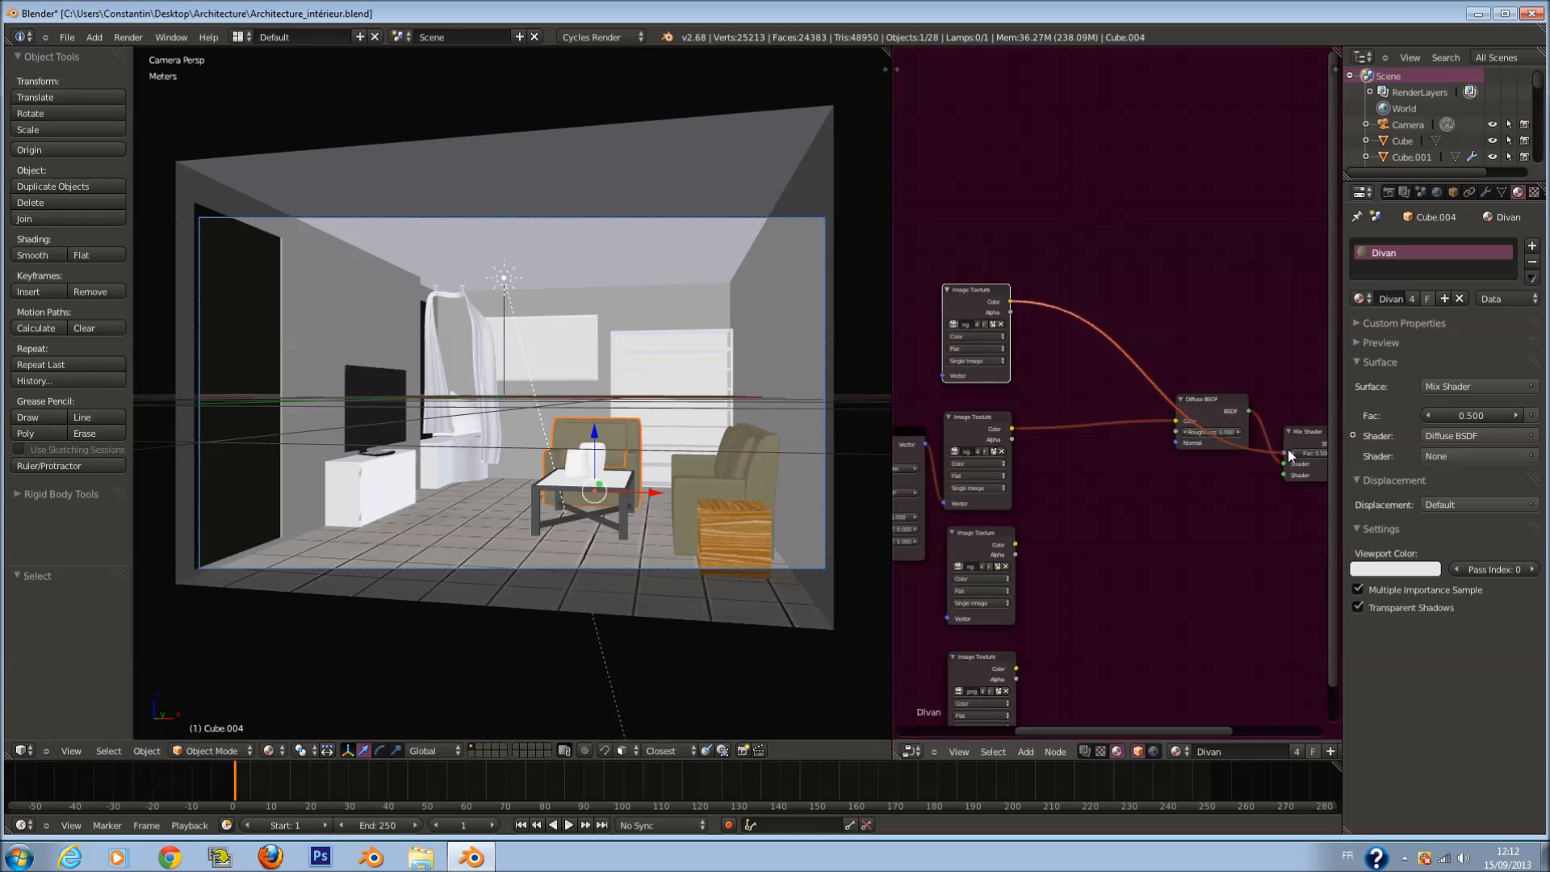
drag(1209, 400, 1200, 480)
key(shift+a)
mouse_move(1081, 464)
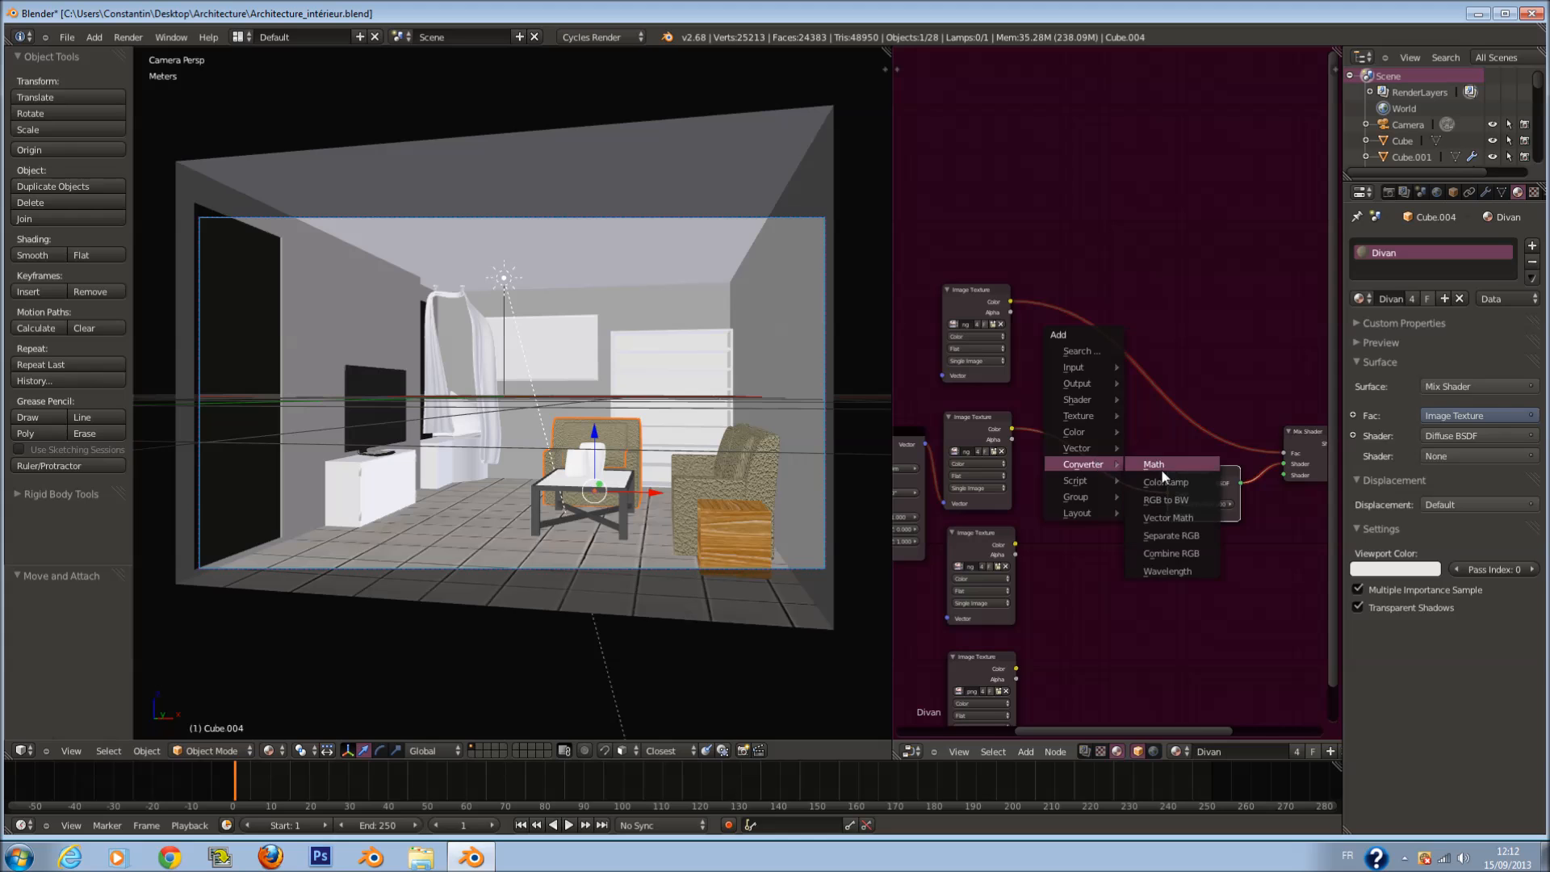
click(1162, 474)
click(1096, 322)
Step: Frame the armchair, adjust the ColorRamp's stops with B-Spline interpolation, and save the file
scroll(739, 466, up, 5)
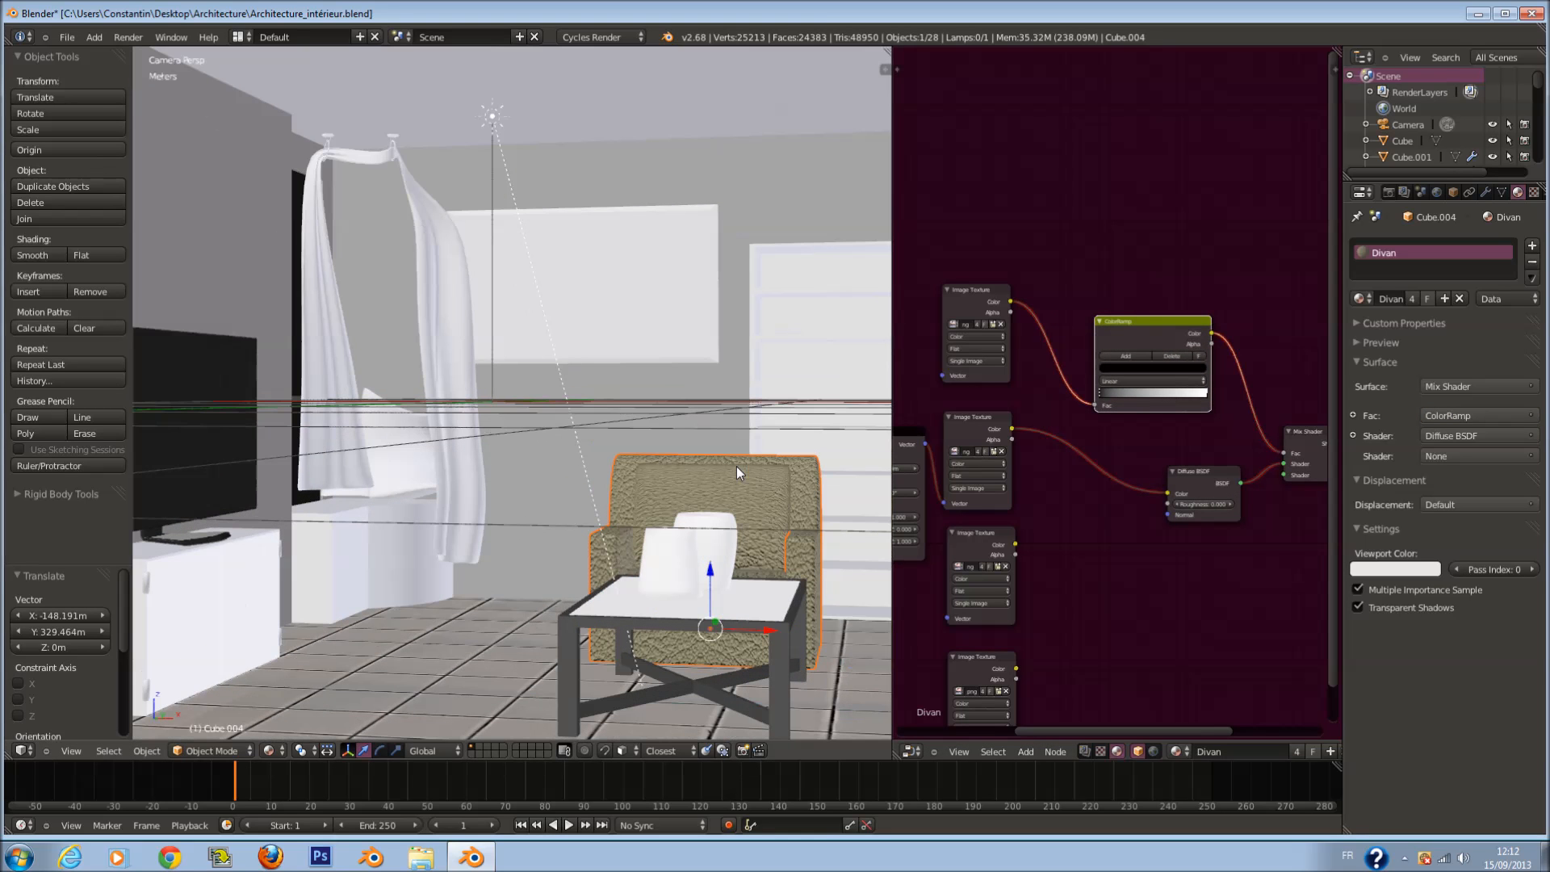
key(KP_Decimal)
middle_drag(734, 475, 811, 527)
scroll(811, 527, up, 2)
mouse_move(1107, 394)
mouse_down()
mouse_move(1185, 404)
mouse_move(1091, 412)
mouse_up()
drag(1206, 395, 1185, 401)
click(1153, 381)
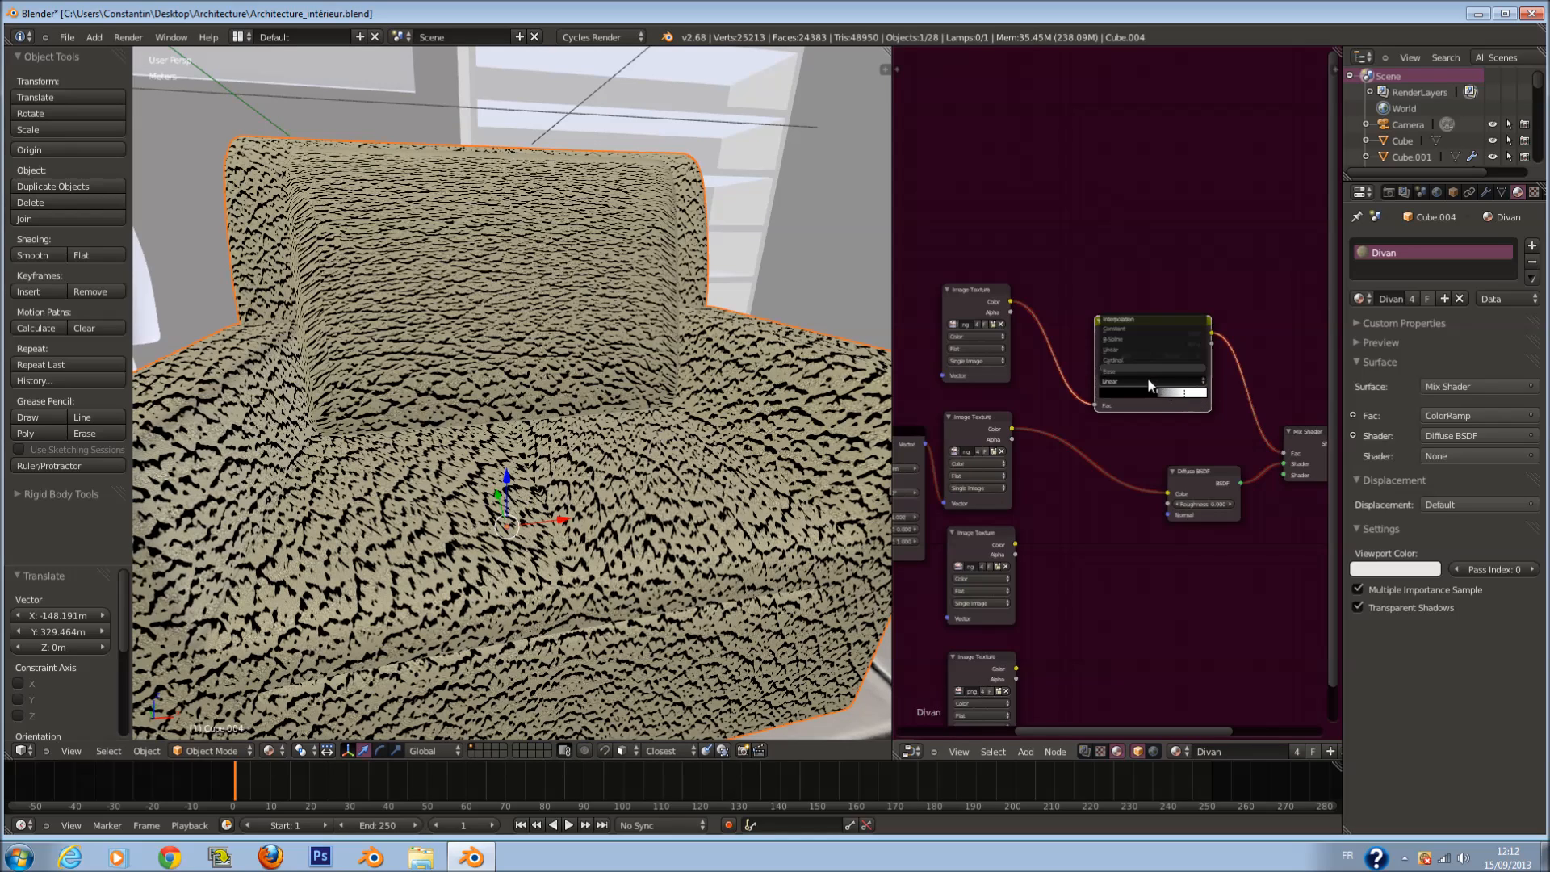
click(1132, 347)
drag(1190, 393, 1143, 401)
key(ctrl+s)
Step: Add a Glossy BSDF below the Diffuse BSDF, link it to the Mix Shader's second shader input and set its Roughness to 0.300
scroll(1201, 462, up, 1)
middle_drag(1201, 463, 1094, 453)
drag(1160, 450, 1117, 415)
key(shift+a)
mouse_move(1119, 458)
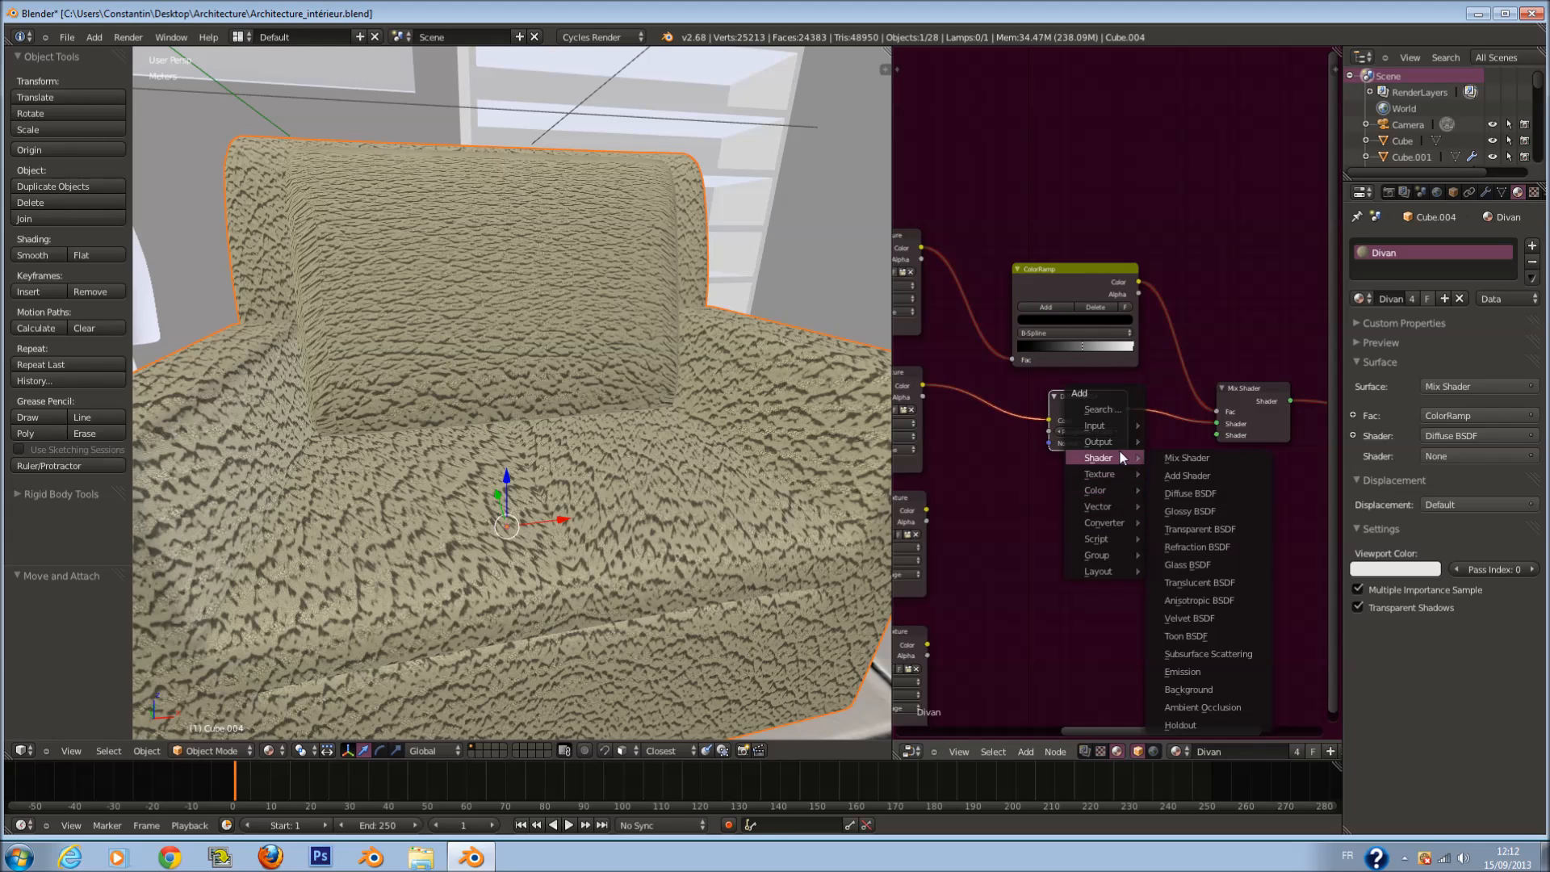
click(1217, 505)
click(1058, 484)
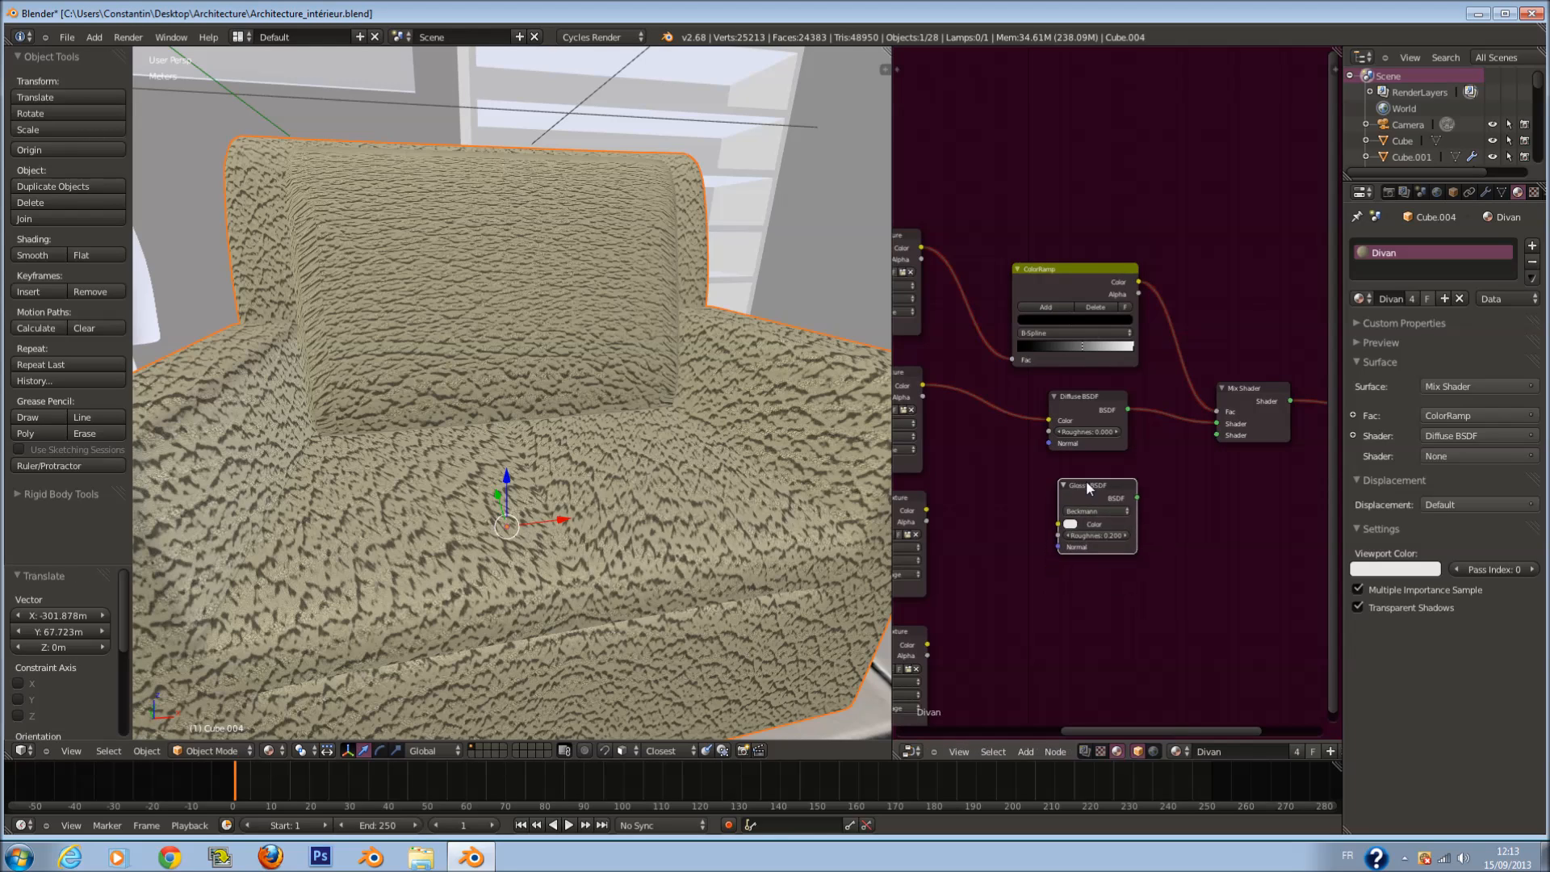
drag(1137, 497, 1222, 438)
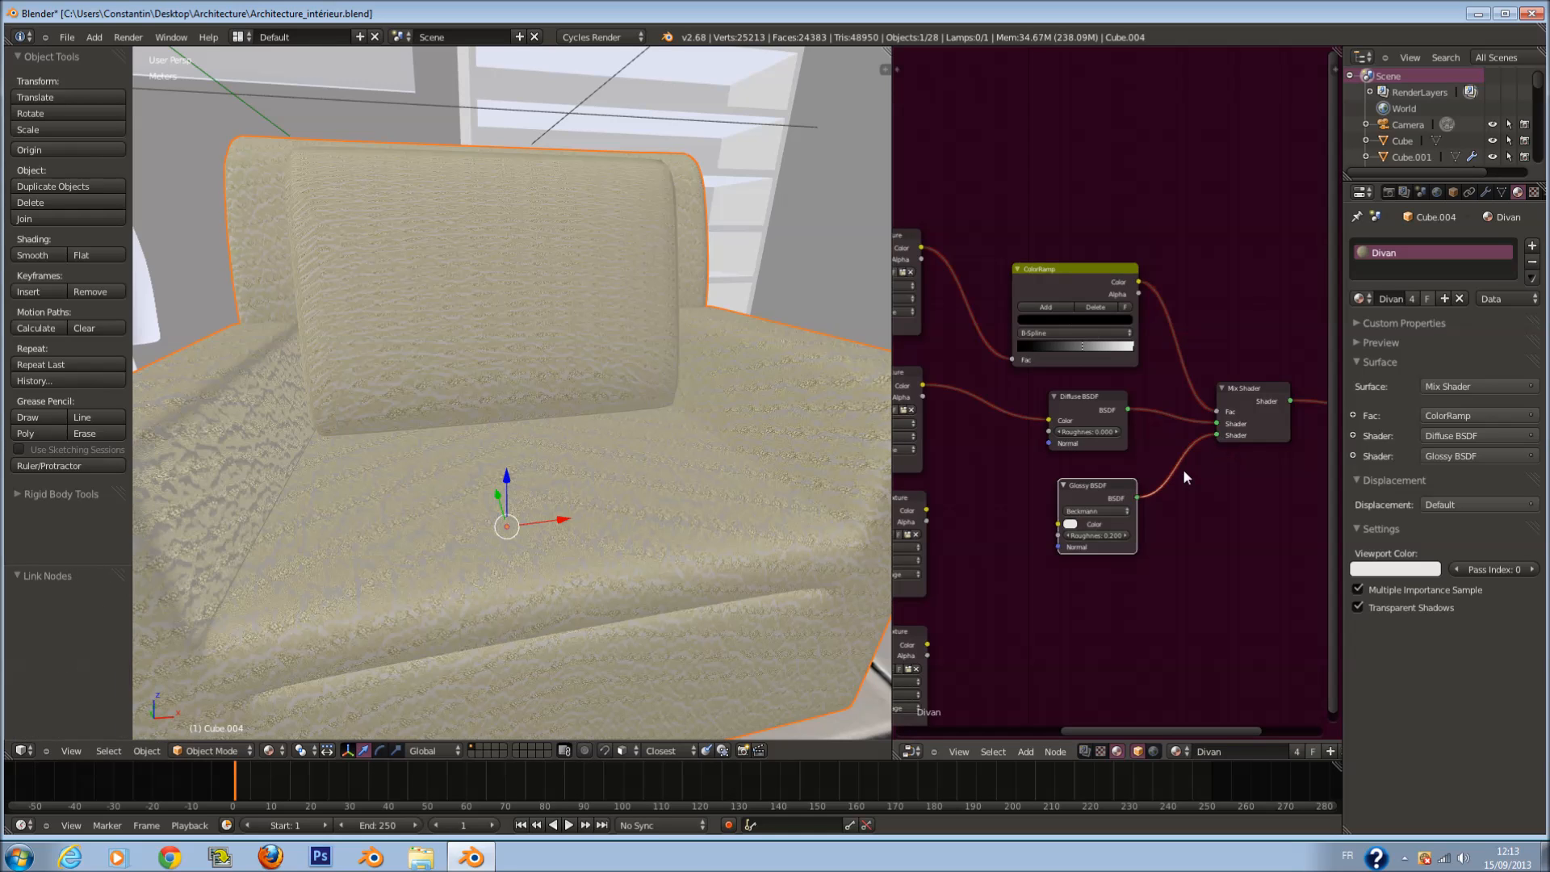
click(1126, 534)
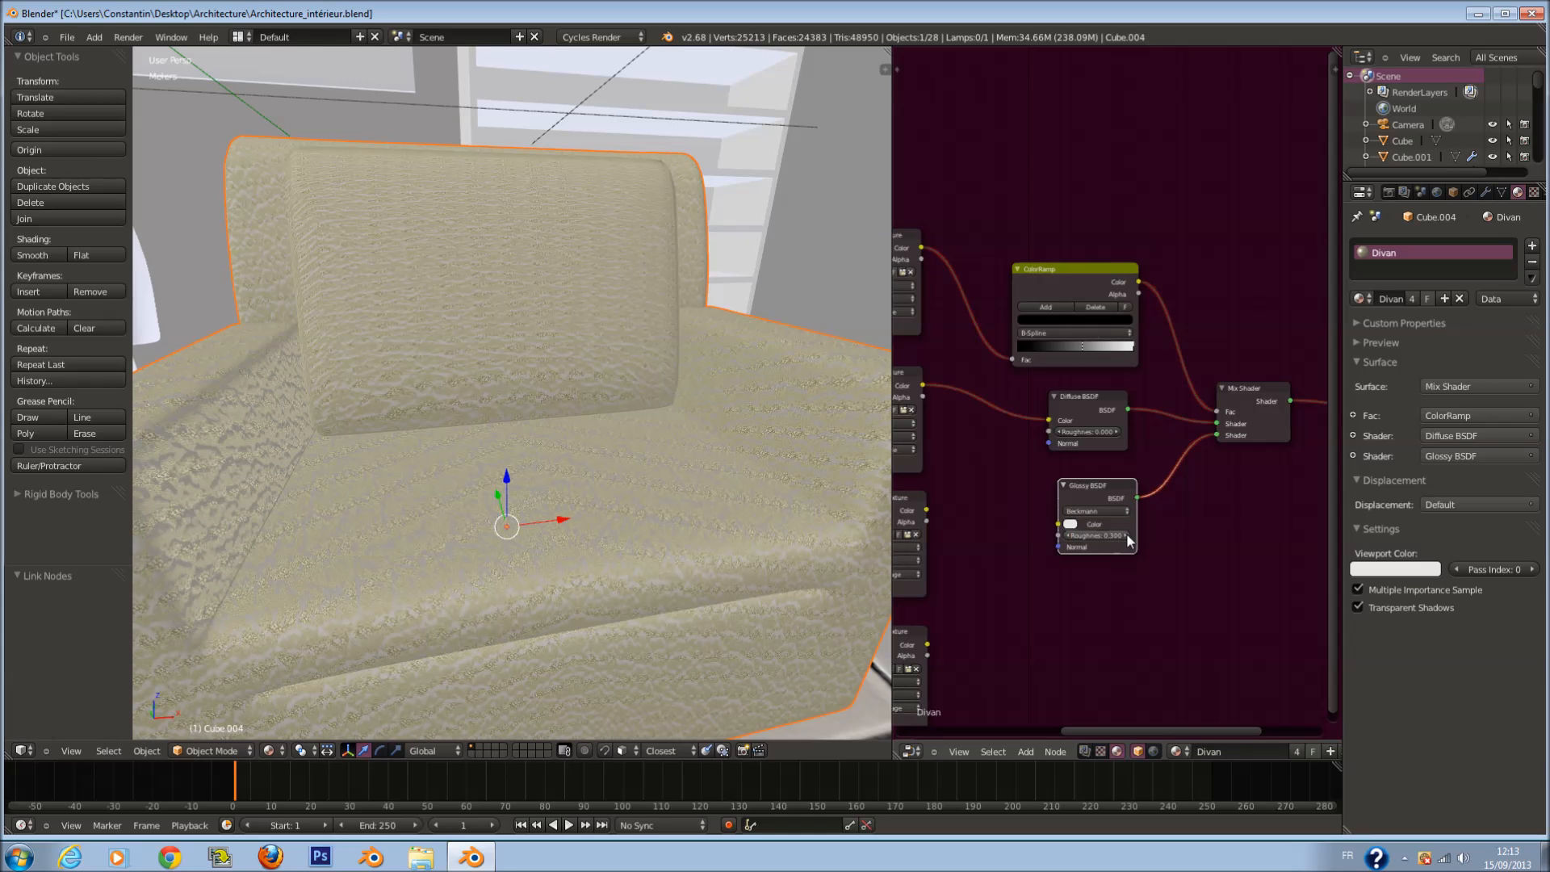
Step: Shift the ColorRamp's black stop toward the white end and save the file
drag(1085, 345, 1102, 349)
drag(1114, 347, 1128, 352)
scroll(1109, 347, down, 1)
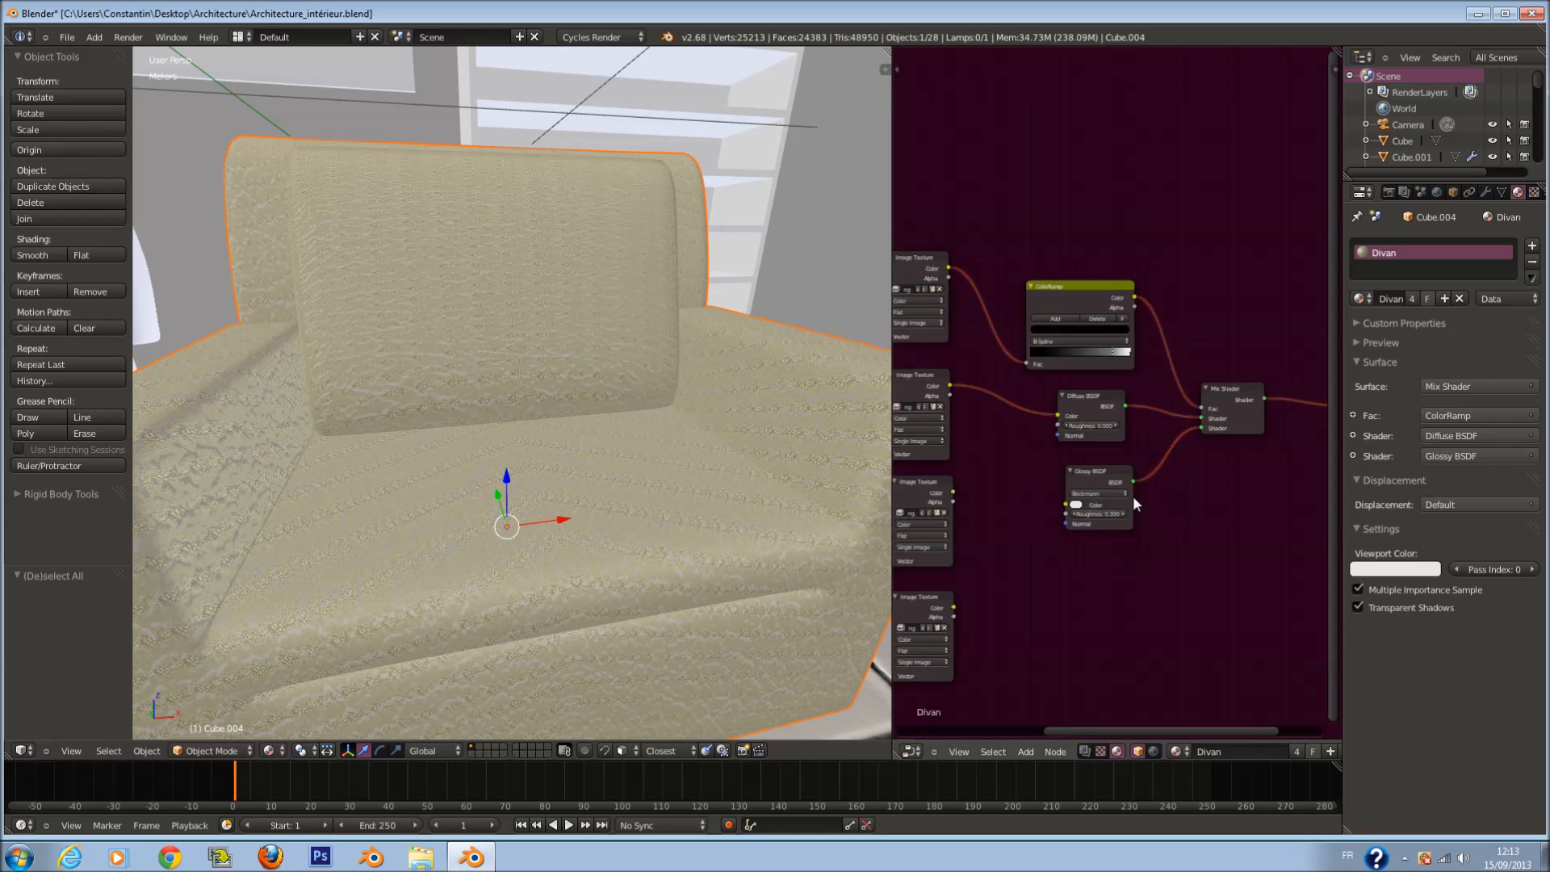
key(a)
key(a)
key(ctrl+s)
Step: Insert a MixRGB node before the Diffuse BSDF, feed the third Image Texture into Color2 and set the blend type to Multiply
middle_drag(958, 485, 1010, 469)
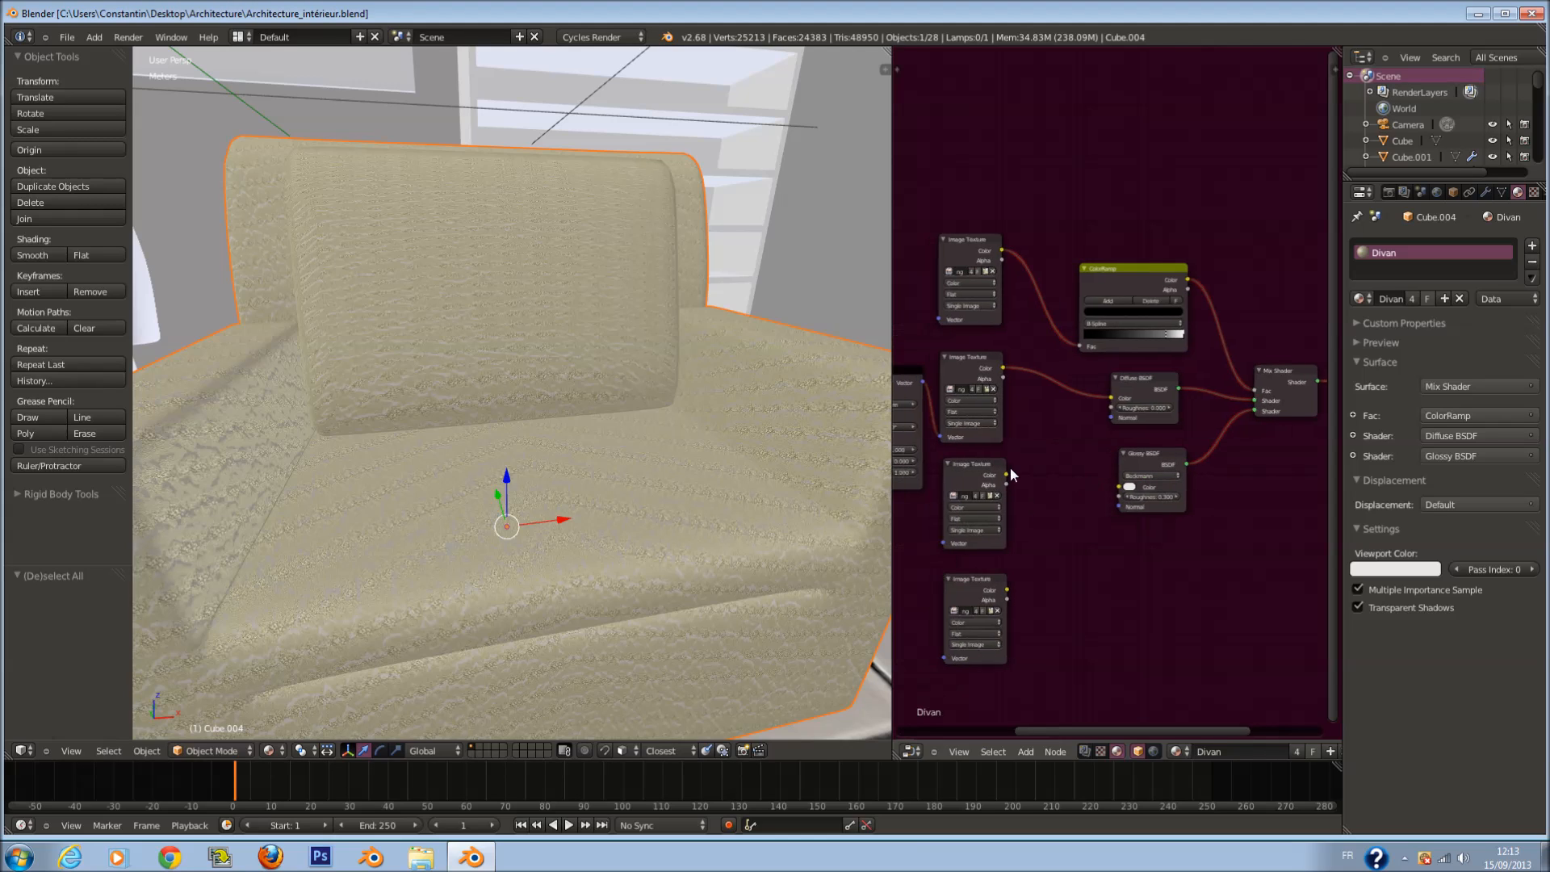
scroll(1019, 468, up, 1)
key(shift+a)
mouse_move(1023, 486)
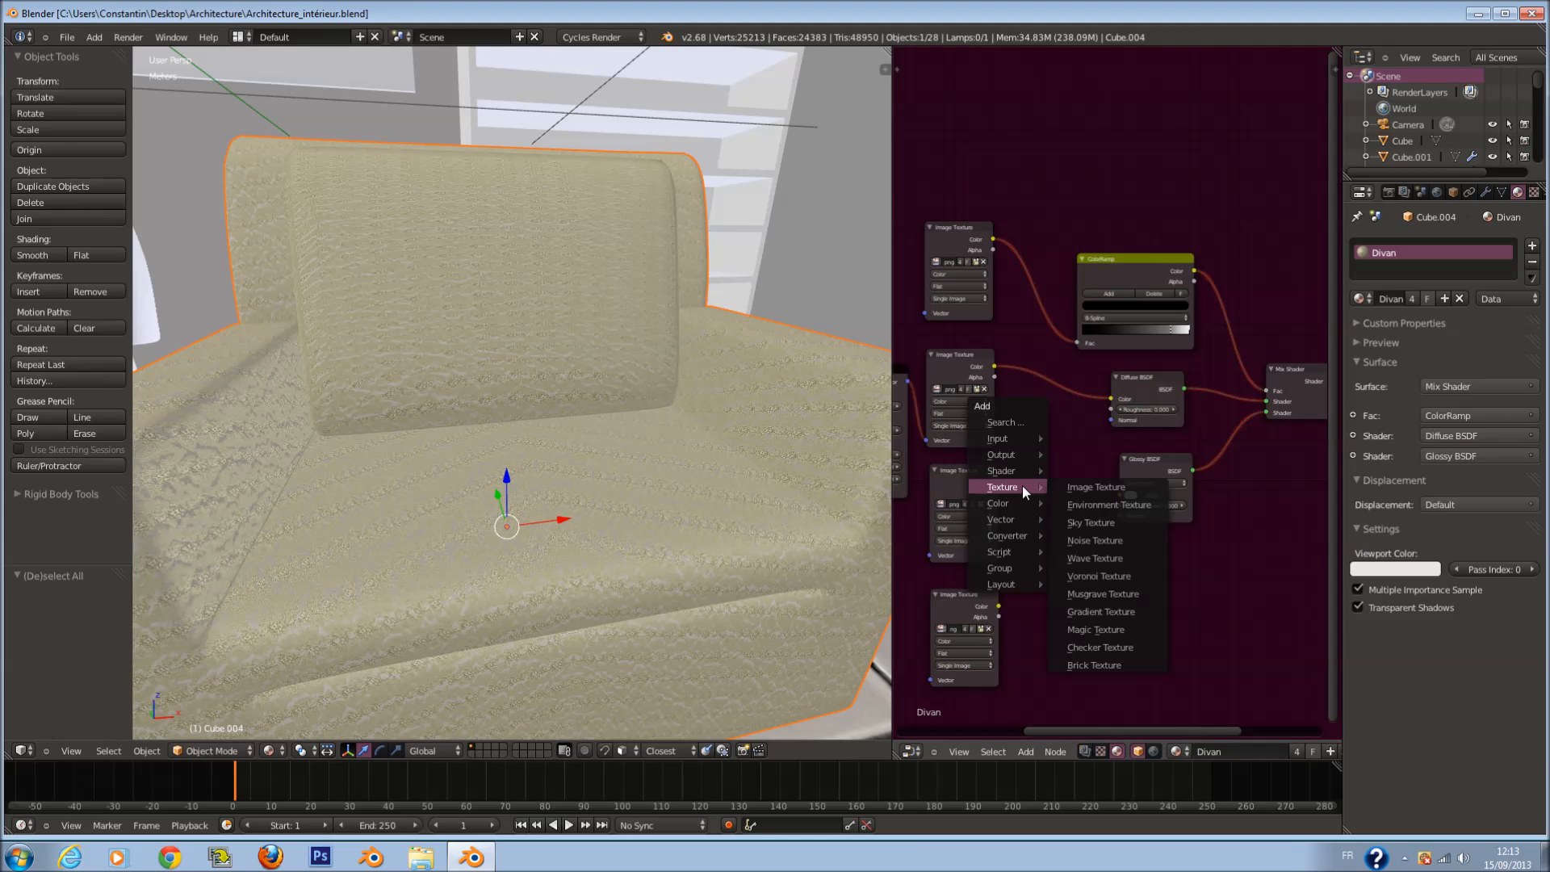
click(1074, 494)
click(1029, 374)
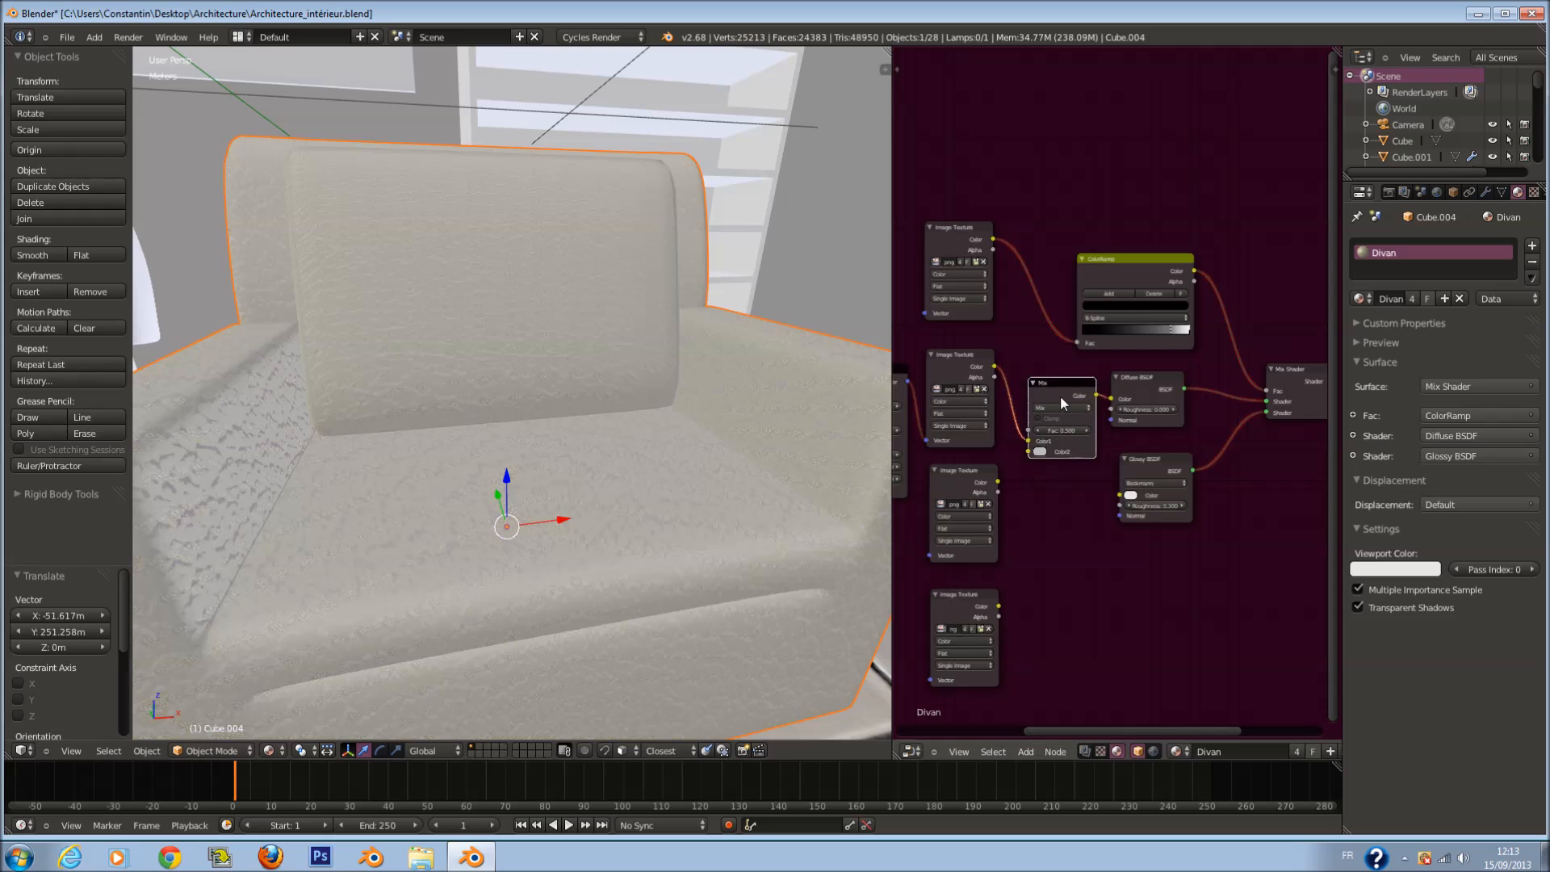
click(1006, 462)
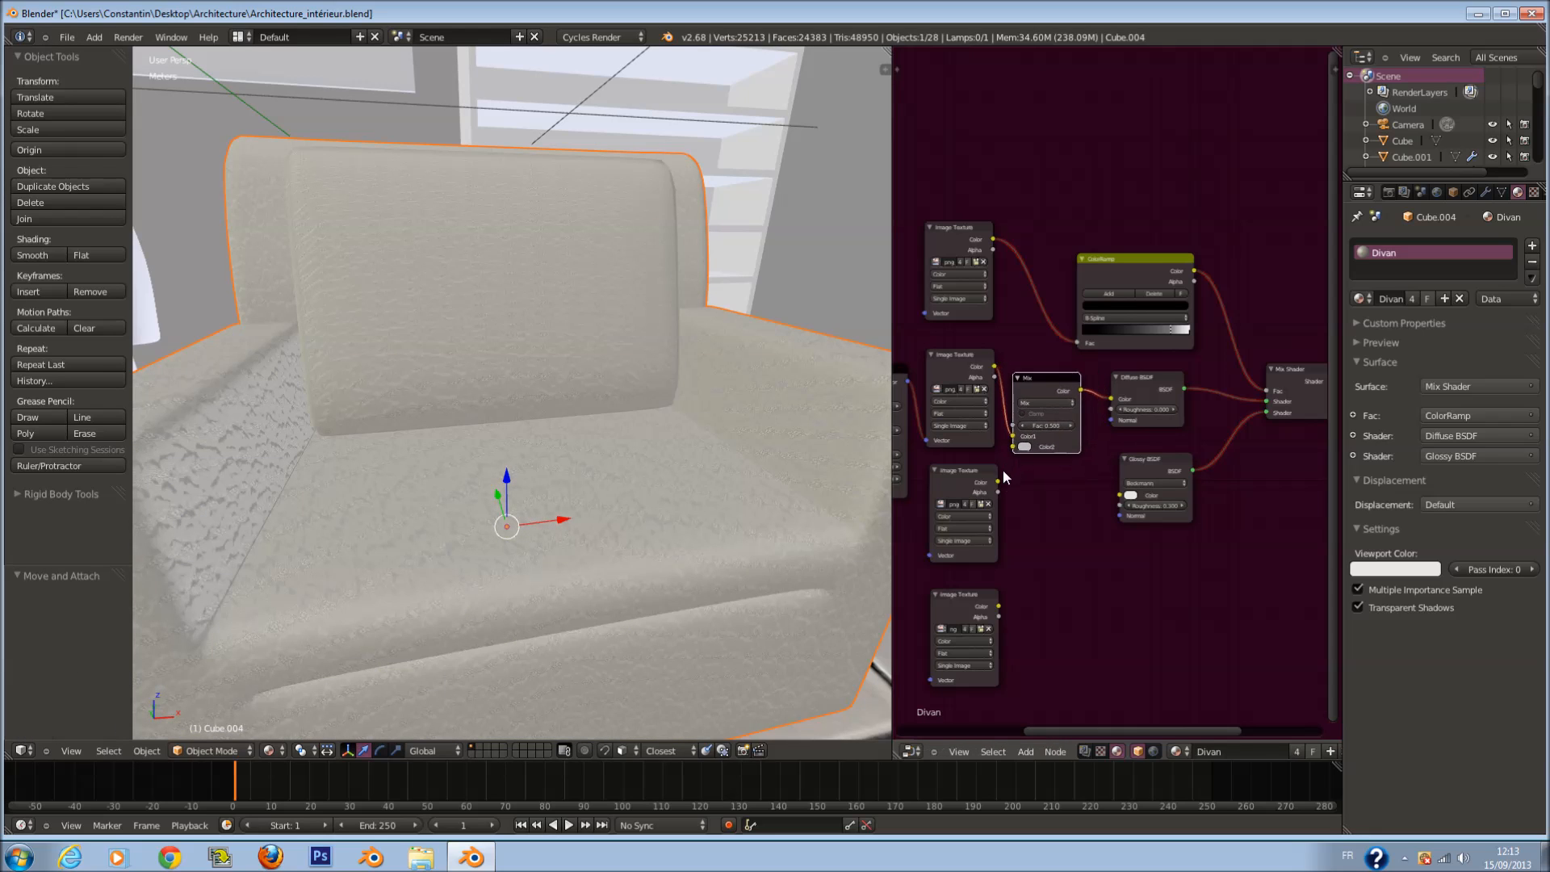
drag(998, 482, 1014, 447)
click(1045, 401)
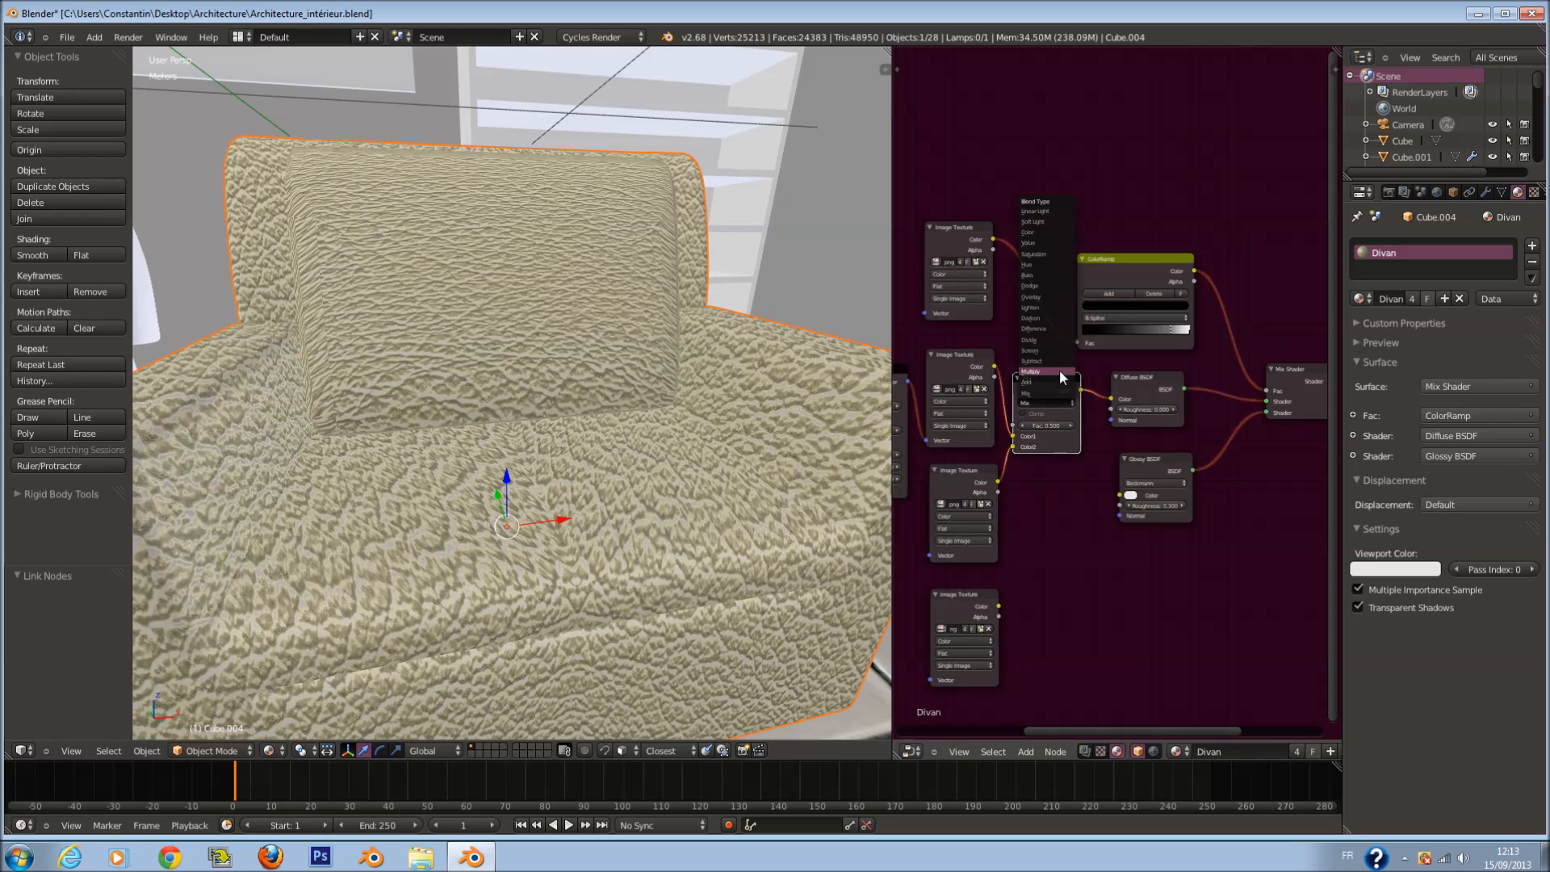
click(1059, 369)
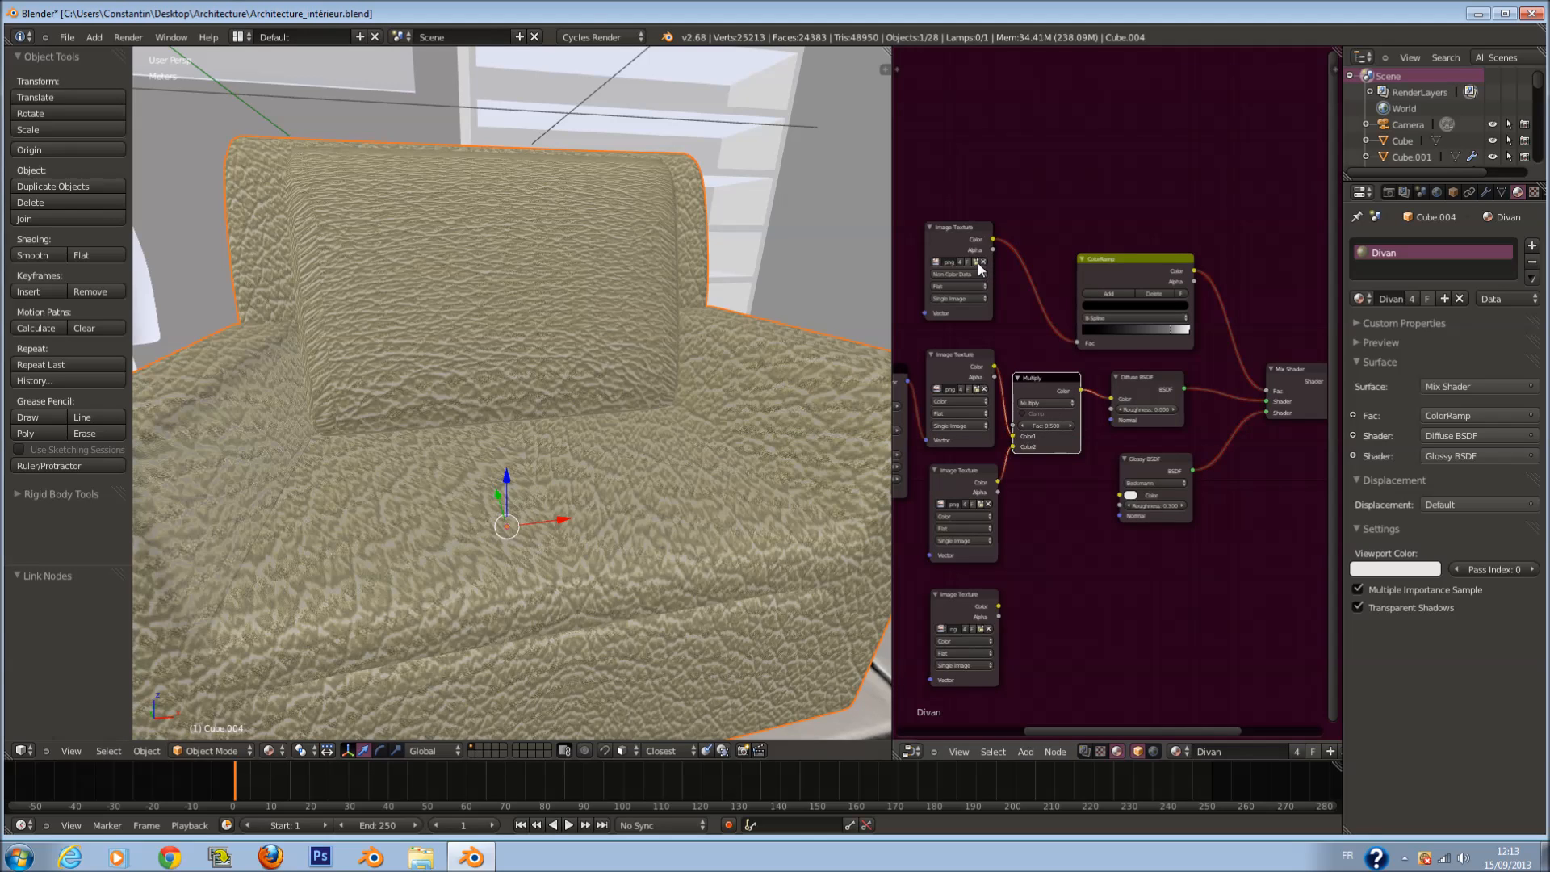
Step: Load Leather0045_L_SPEC.png into the topmost texture node and Leather0045_L_OCC.png into the texture feeding the Multiply node's Color2
click(978, 264)
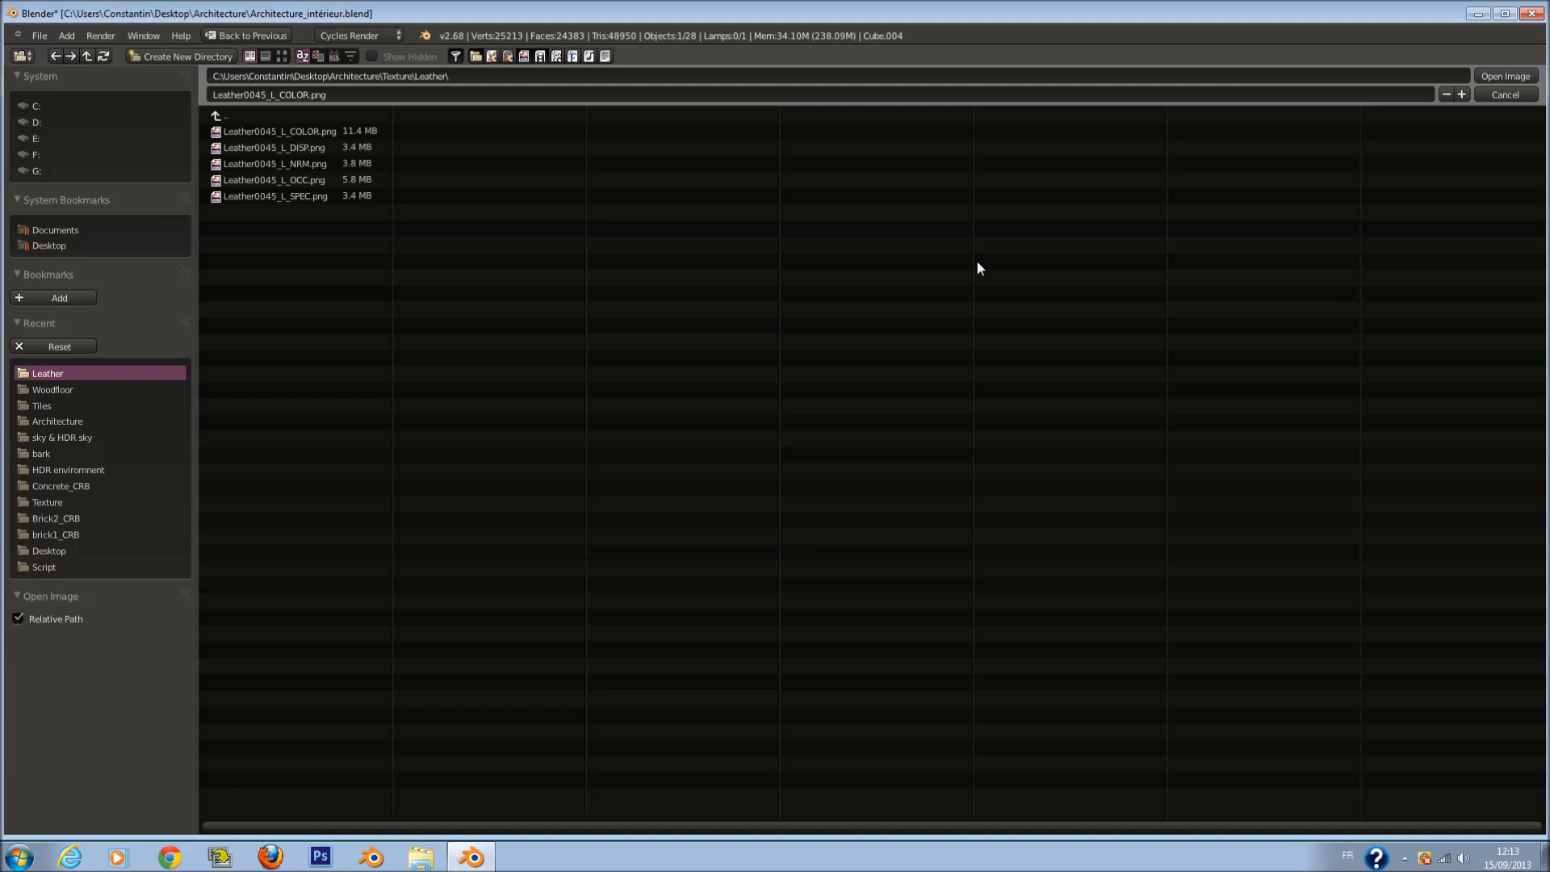
click(356, 196)
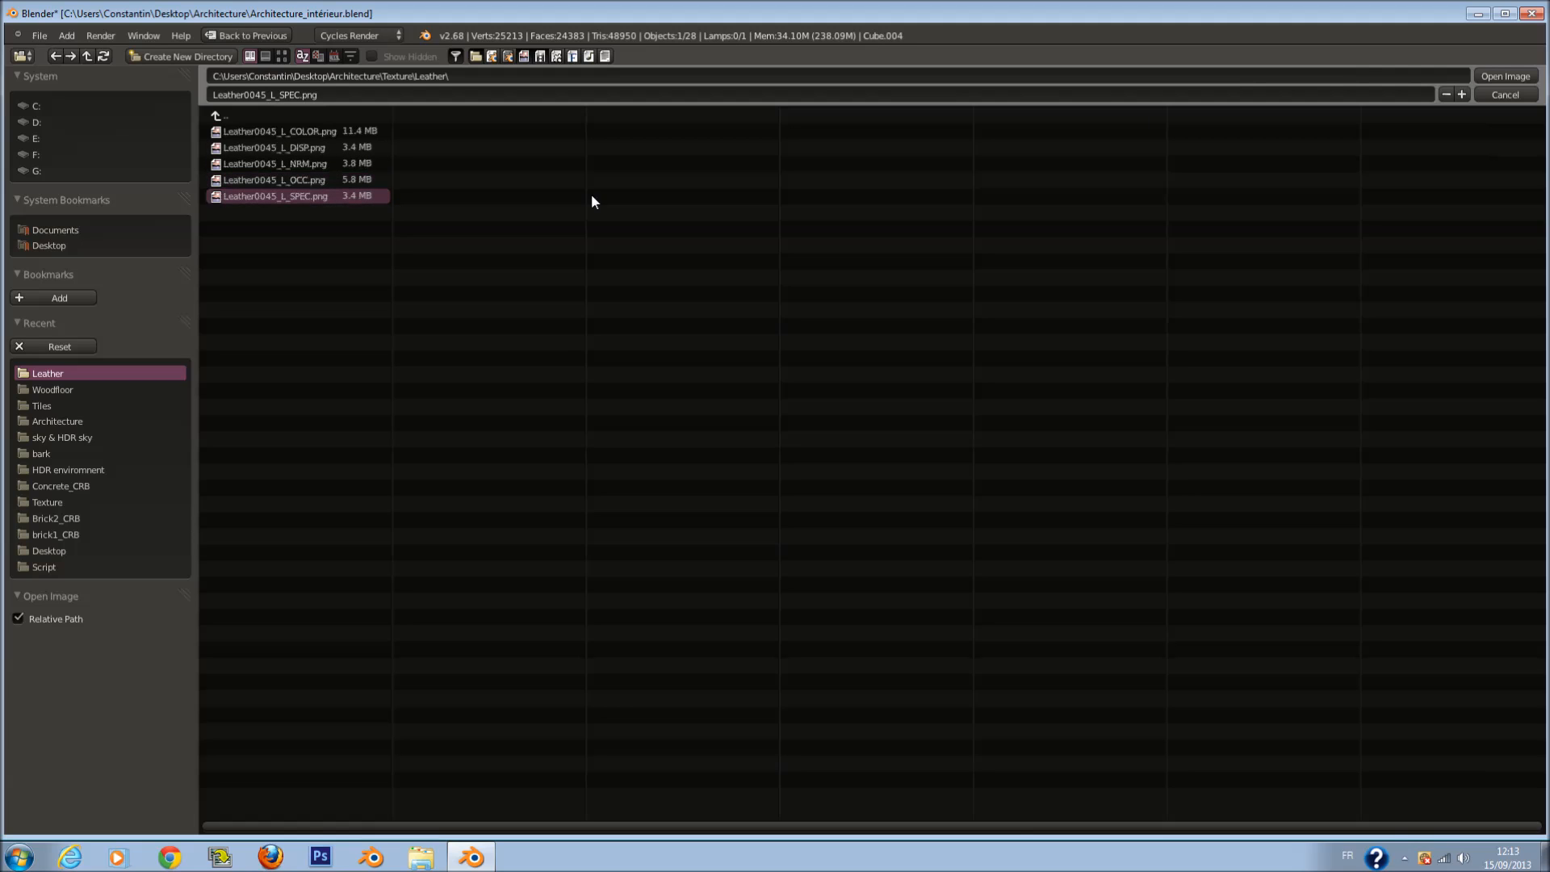
click(1499, 78)
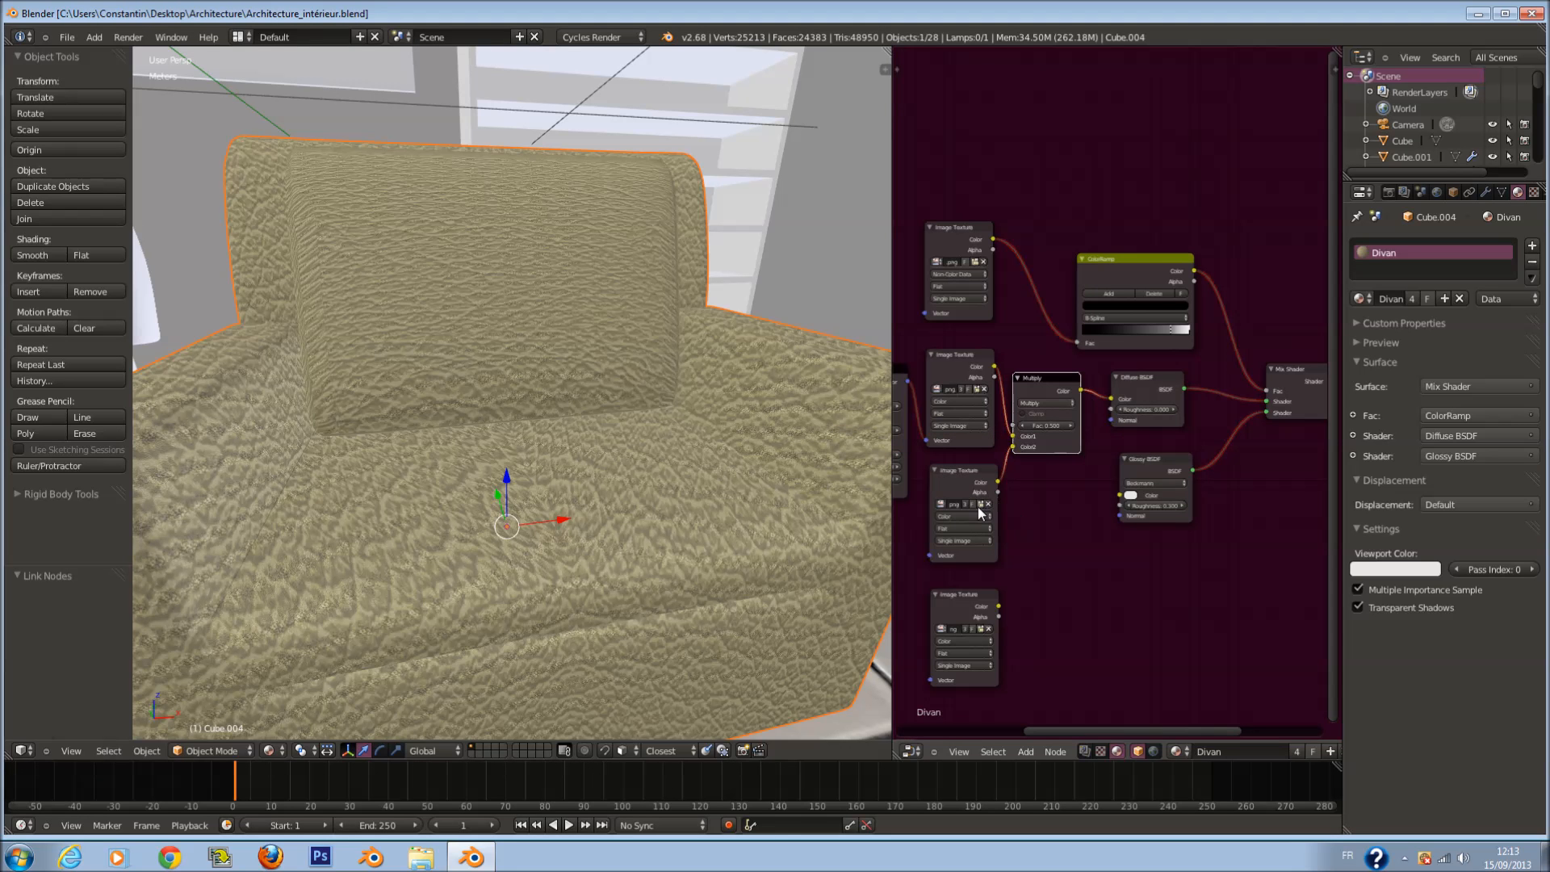
click(982, 504)
click(401, 181)
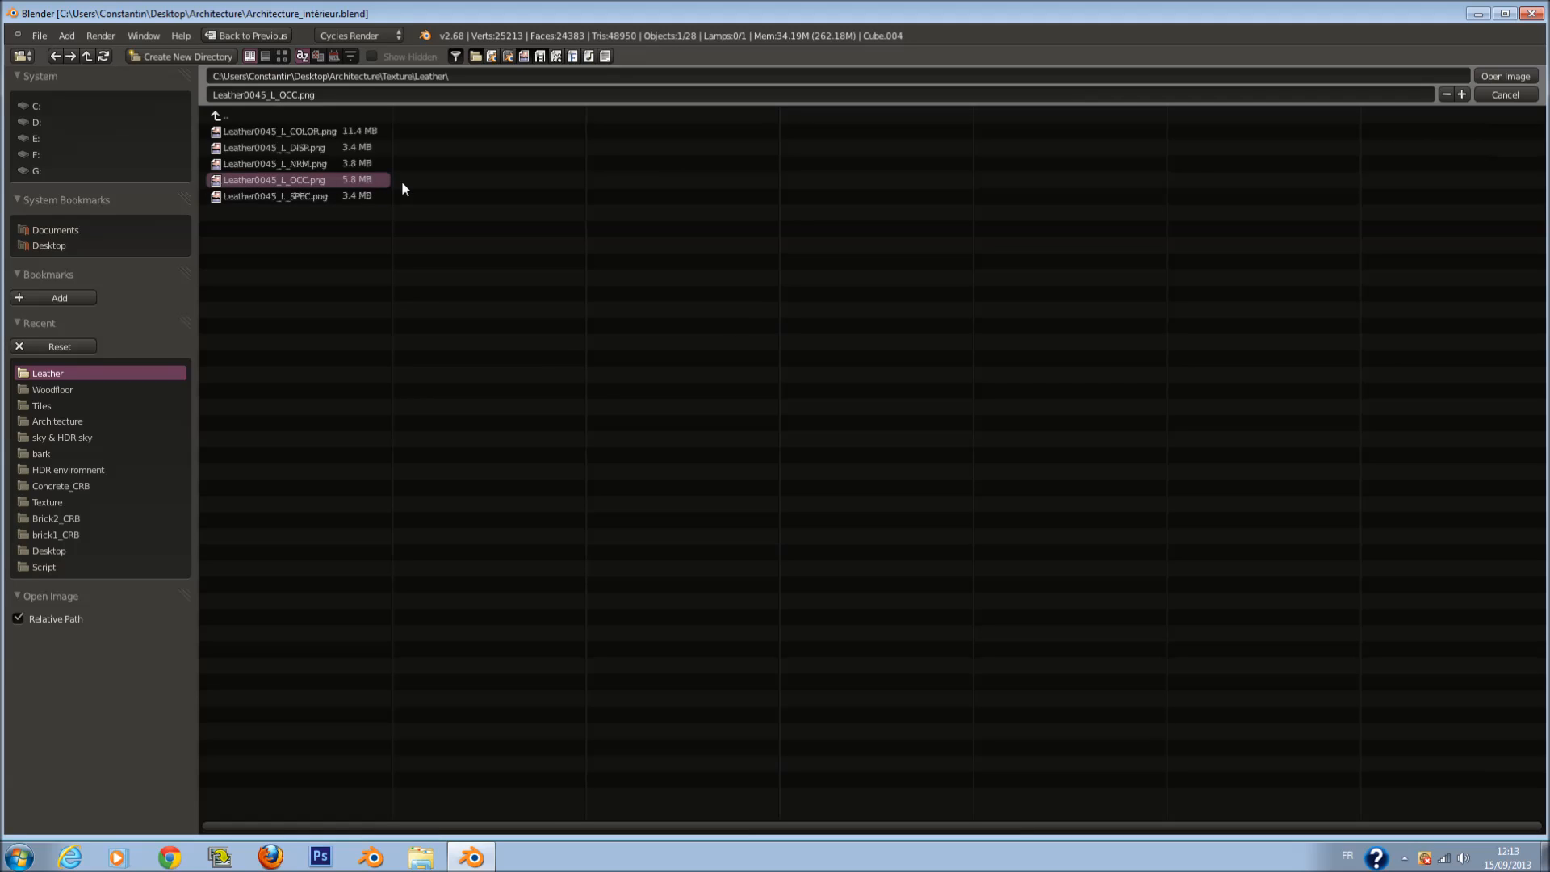
click(1500, 74)
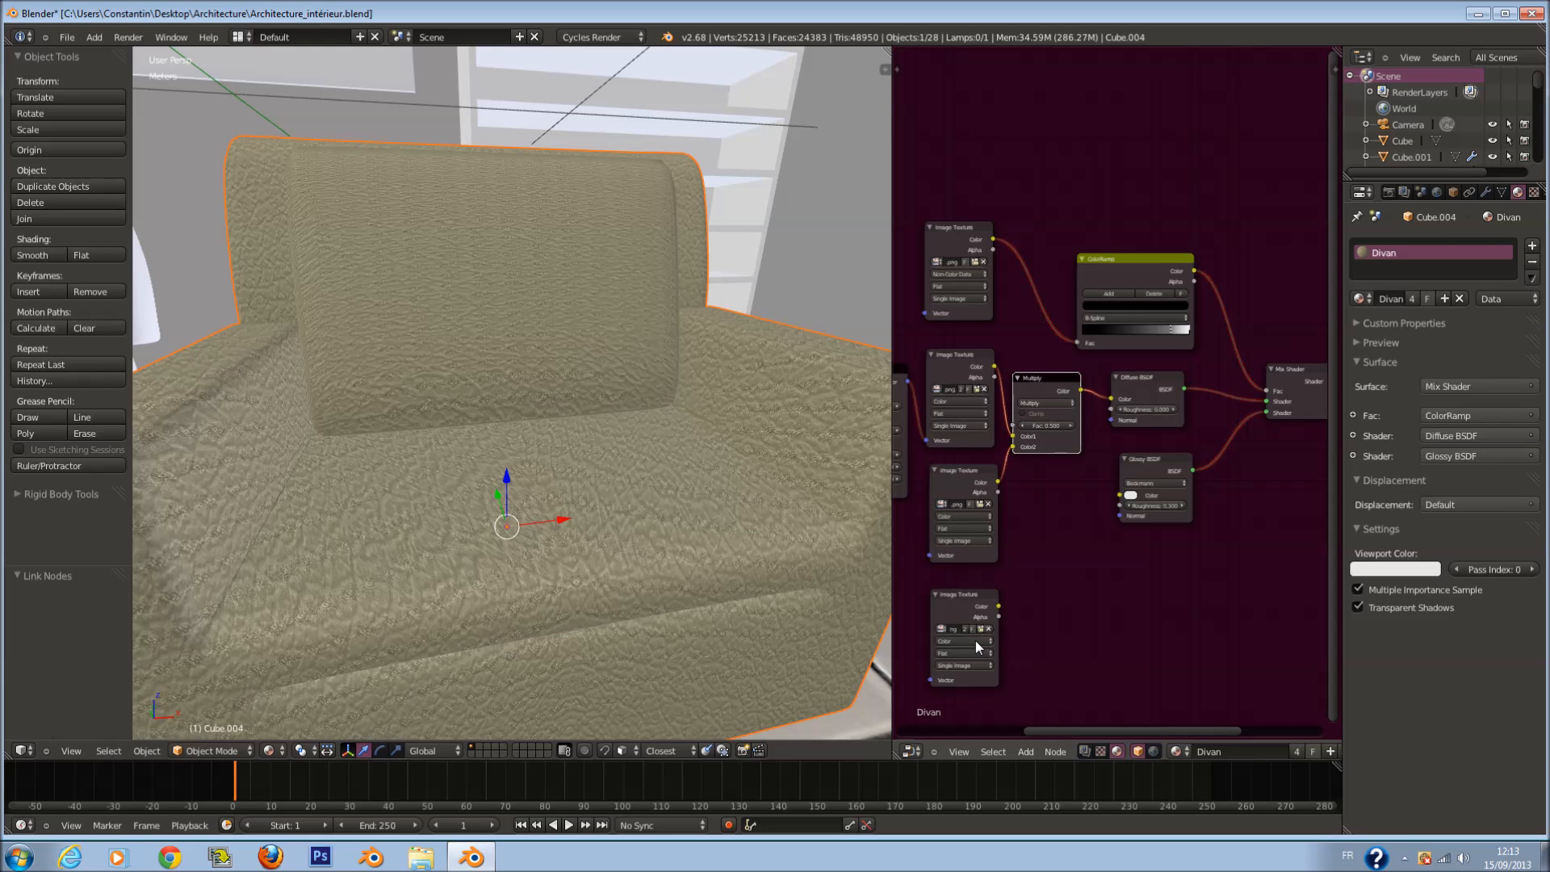
Step: Set the lowest Image Texture to Non-Color Data and add a Normal Map node with a Strength of 0.1 beside it
click(967, 618)
scroll(1065, 573, up, 1)
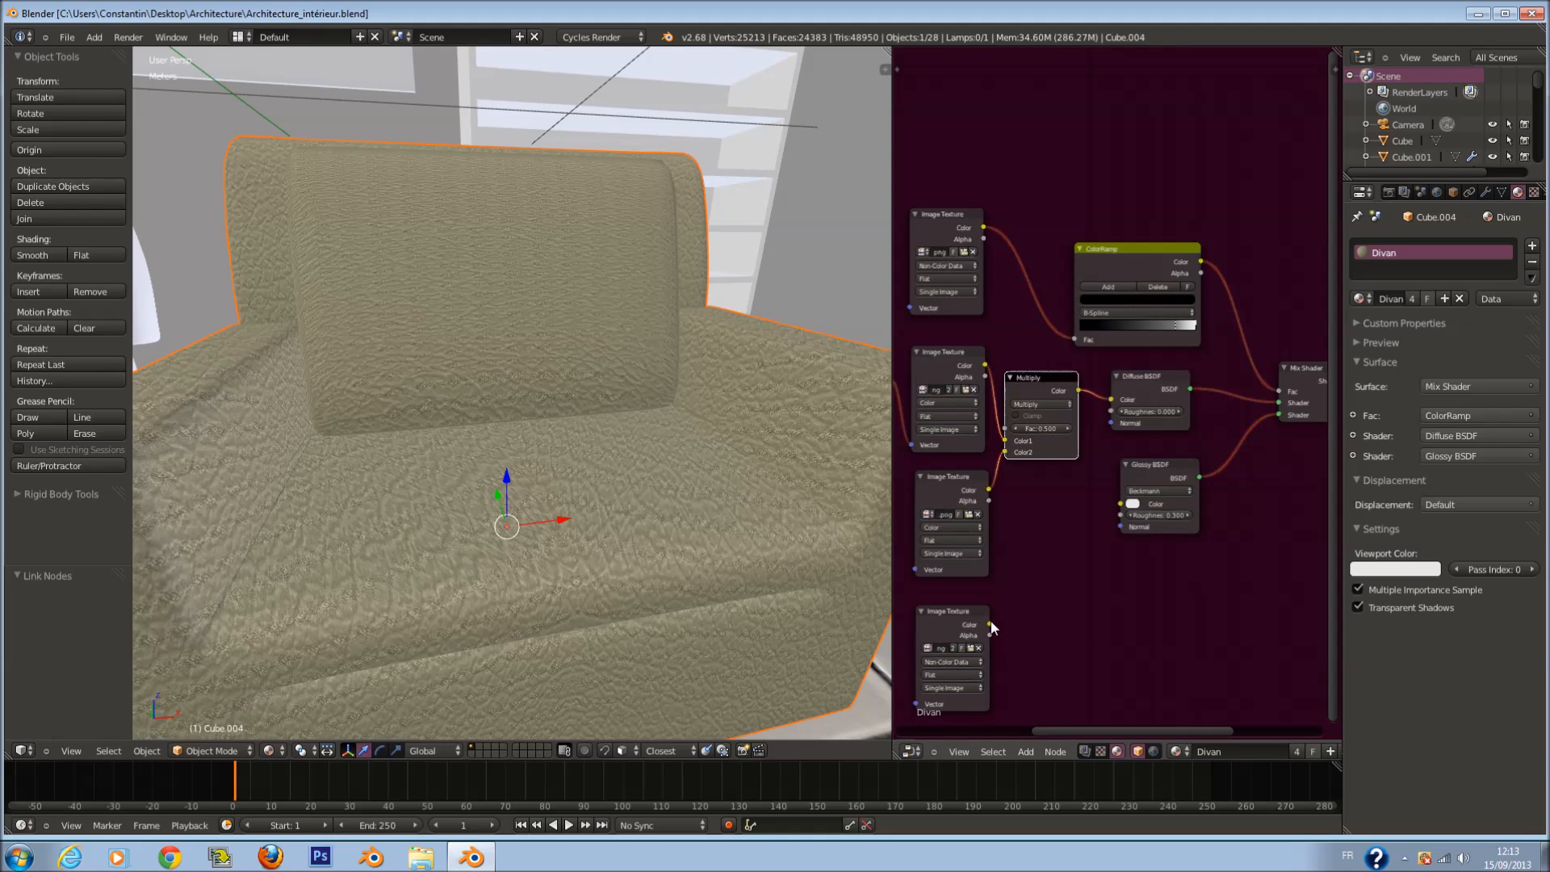
key(shift+a)
mouse_move(1005, 653)
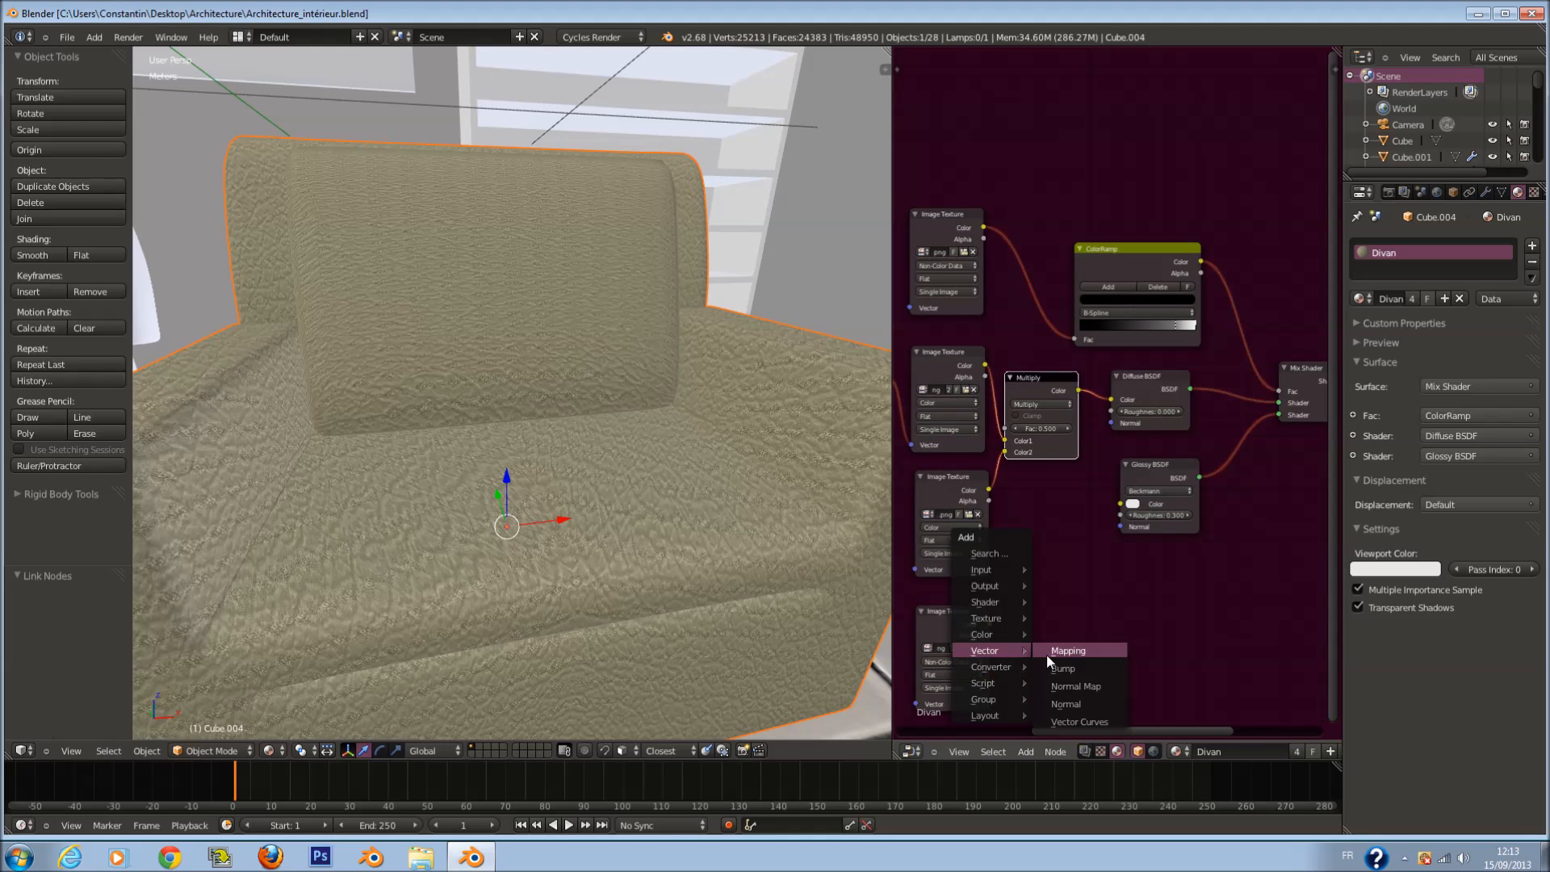
click(1097, 686)
click(1008, 570)
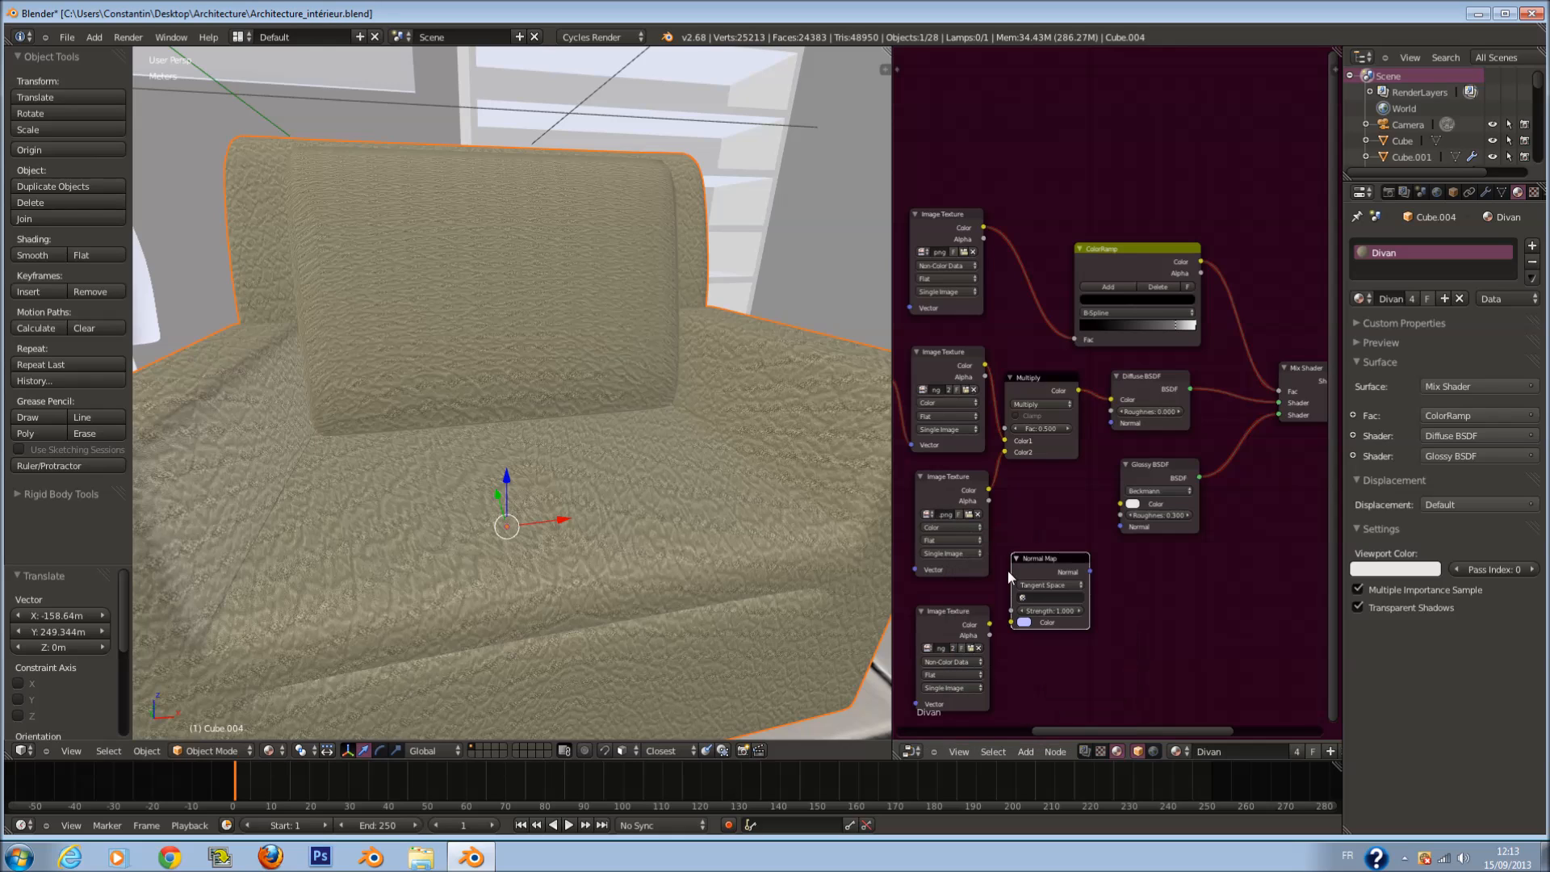
click(1058, 614)
text(0.1)
key(Return)
Step: Link the lowest texture through the Normal Map to the Diffuse BSDF's Normal and the Material Output's Displacement, and save the file
drag(992, 623, 1012, 622)
drag(1089, 571, 1111, 424)
middle_drag(1239, 406, 1116, 377)
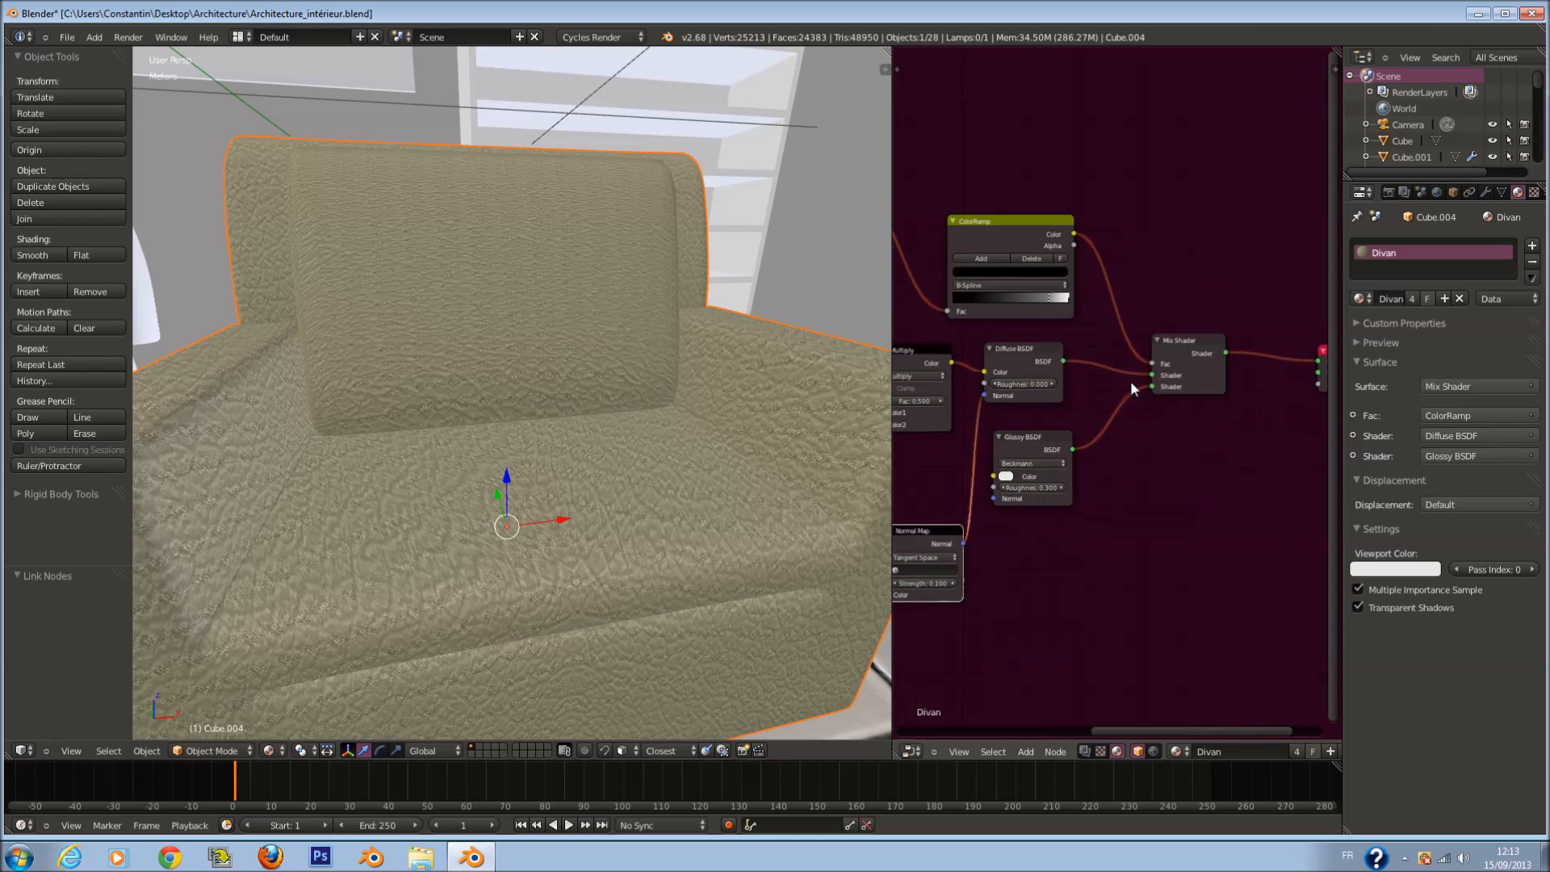
scroll(1114, 378, down, 3)
drag(995, 511, 1275, 385)
scroll(1132, 476, down, 2)
key(a)
key(a)
key(a)
scroll(642, 453, down, 8)
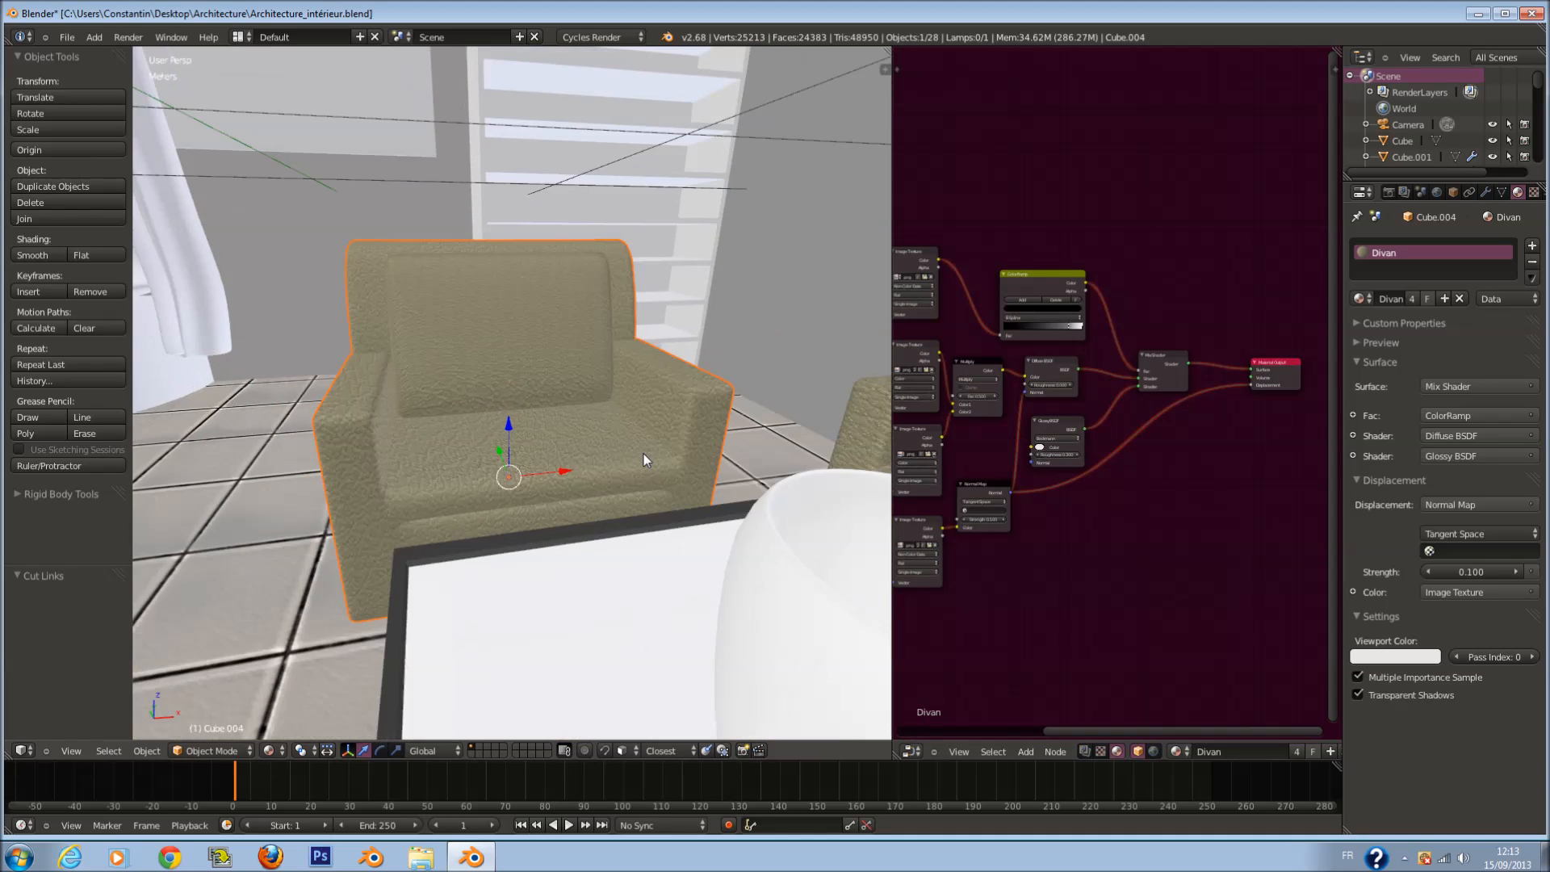
middle_drag(657, 445, 641, 439)
key(ctrl+s)
Step: Move the Texture Coordinate, Mapping and color Image Texture nodes away from the Multiply node to make room between them
scroll(620, 473, up, 4)
scroll(623, 475, down, 4)
scroll(1093, 396, up, 1)
scroll(1093, 396, down, 2)
middle_drag(1093, 395, 1235, 395)
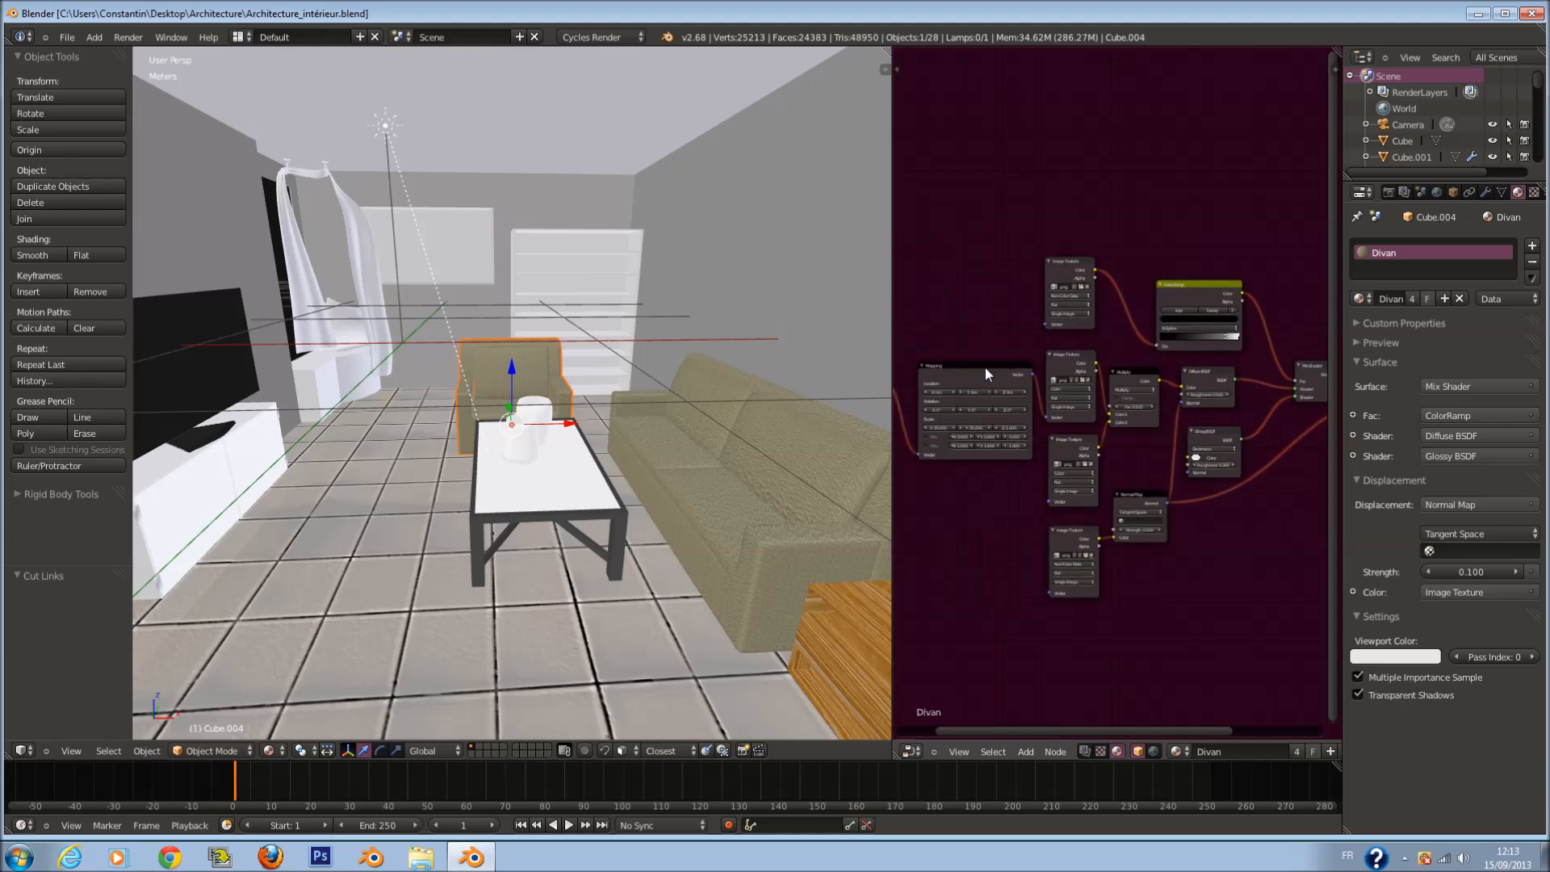
middle_drag(985, 366, 1101, 395)
click(1003, 380)
shift+click(1098, 385)
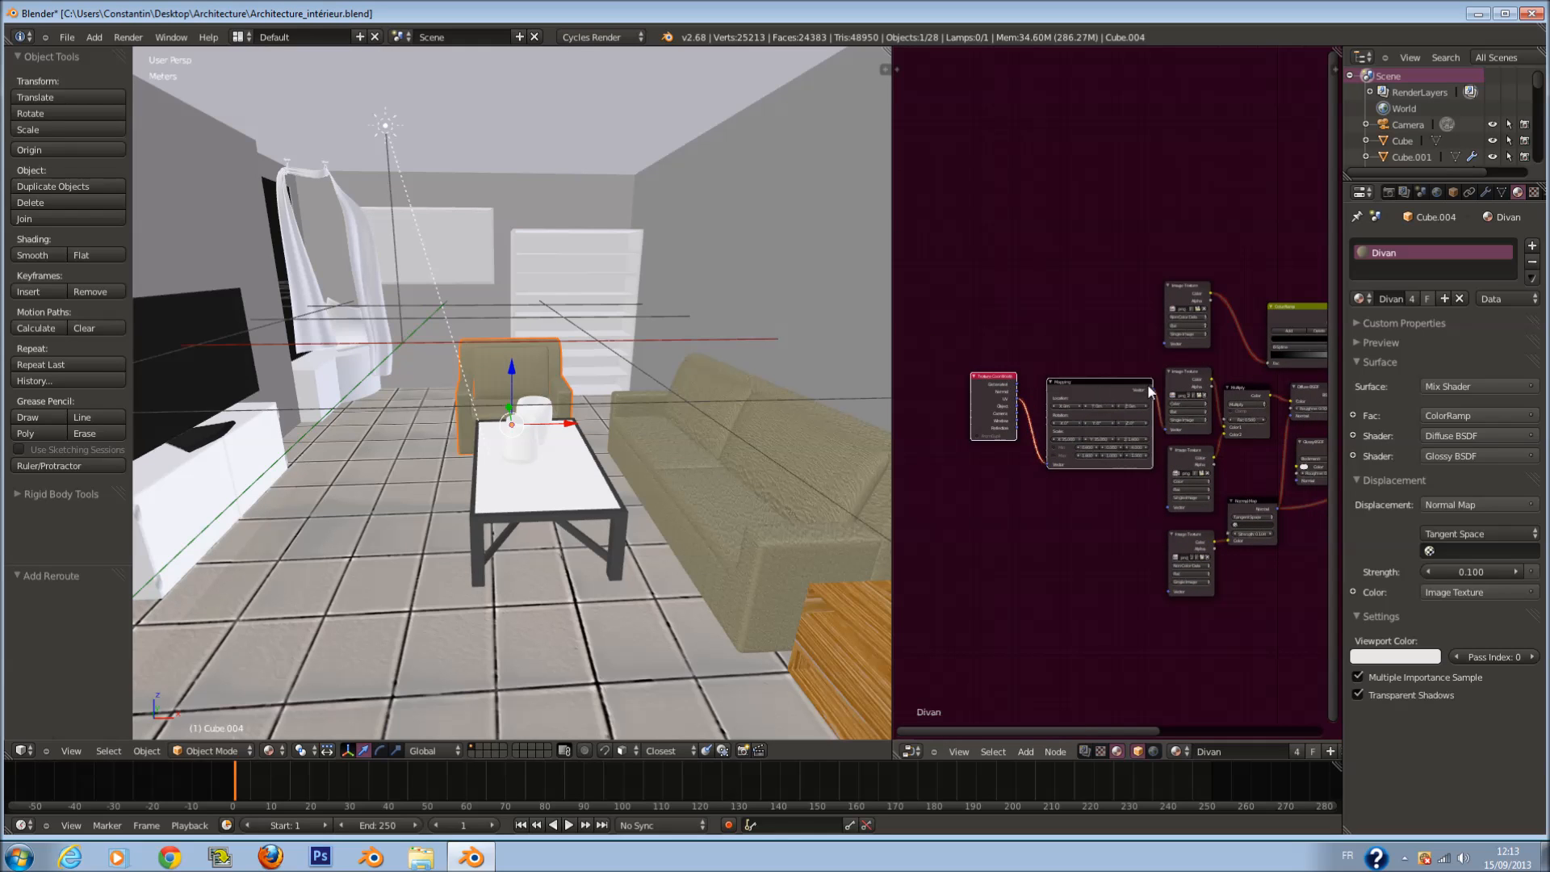
right_drag(1194, 380, 1004, 379)
scroll(1103, 414, up, 4)
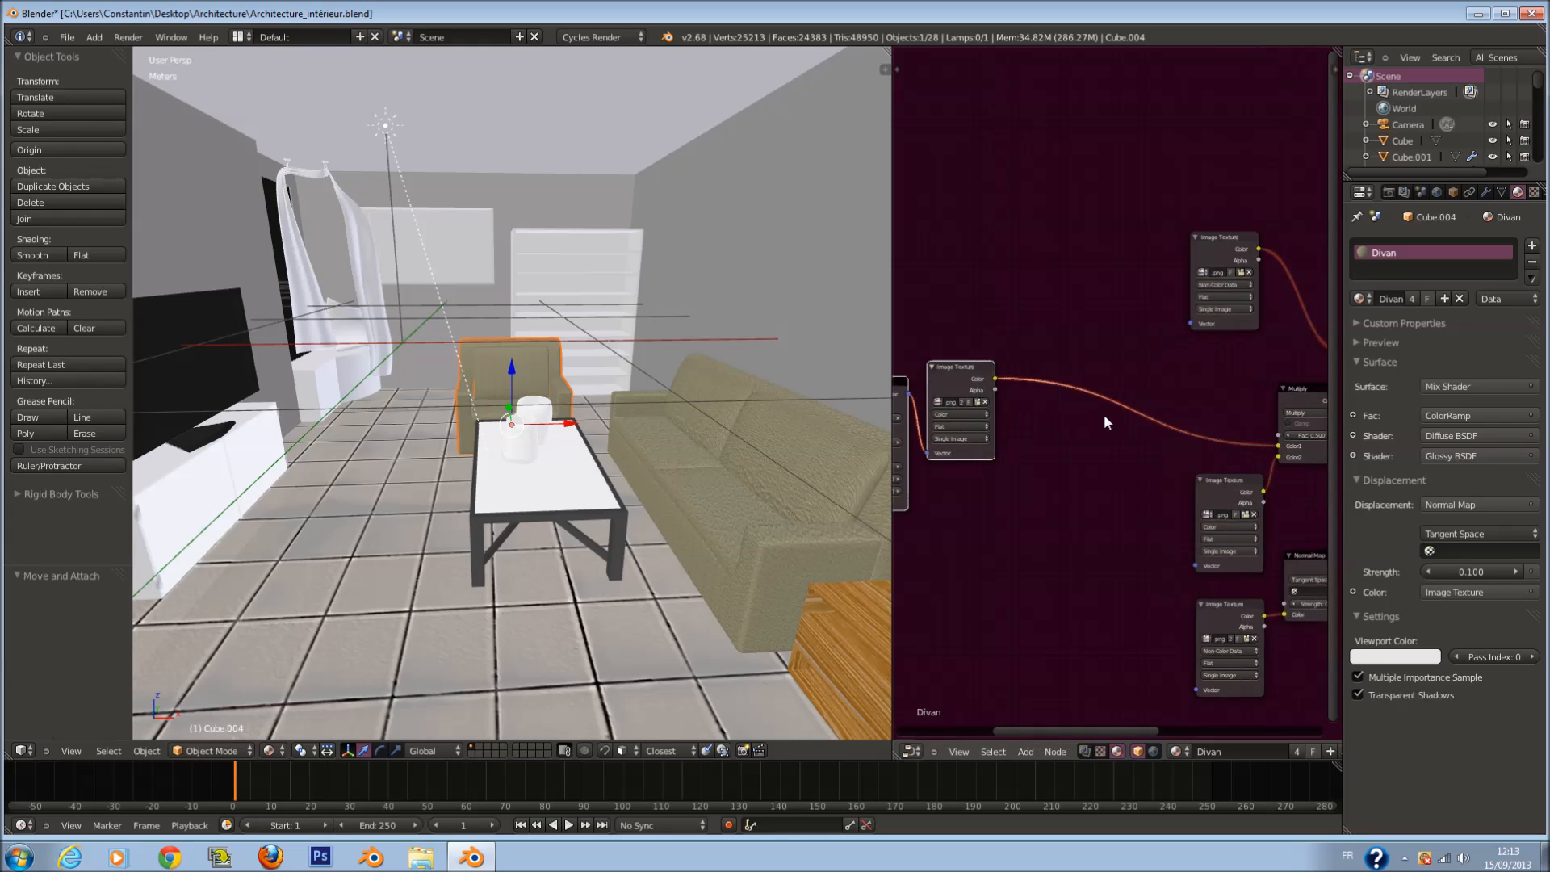
Step: Insert a MixRGB node between the color Image Texture and the Multiply node, and set its Color2 to a dark brown
scroll(1069, 463, down, 1)
key(shift+a)
mouse_move(1063, 465)
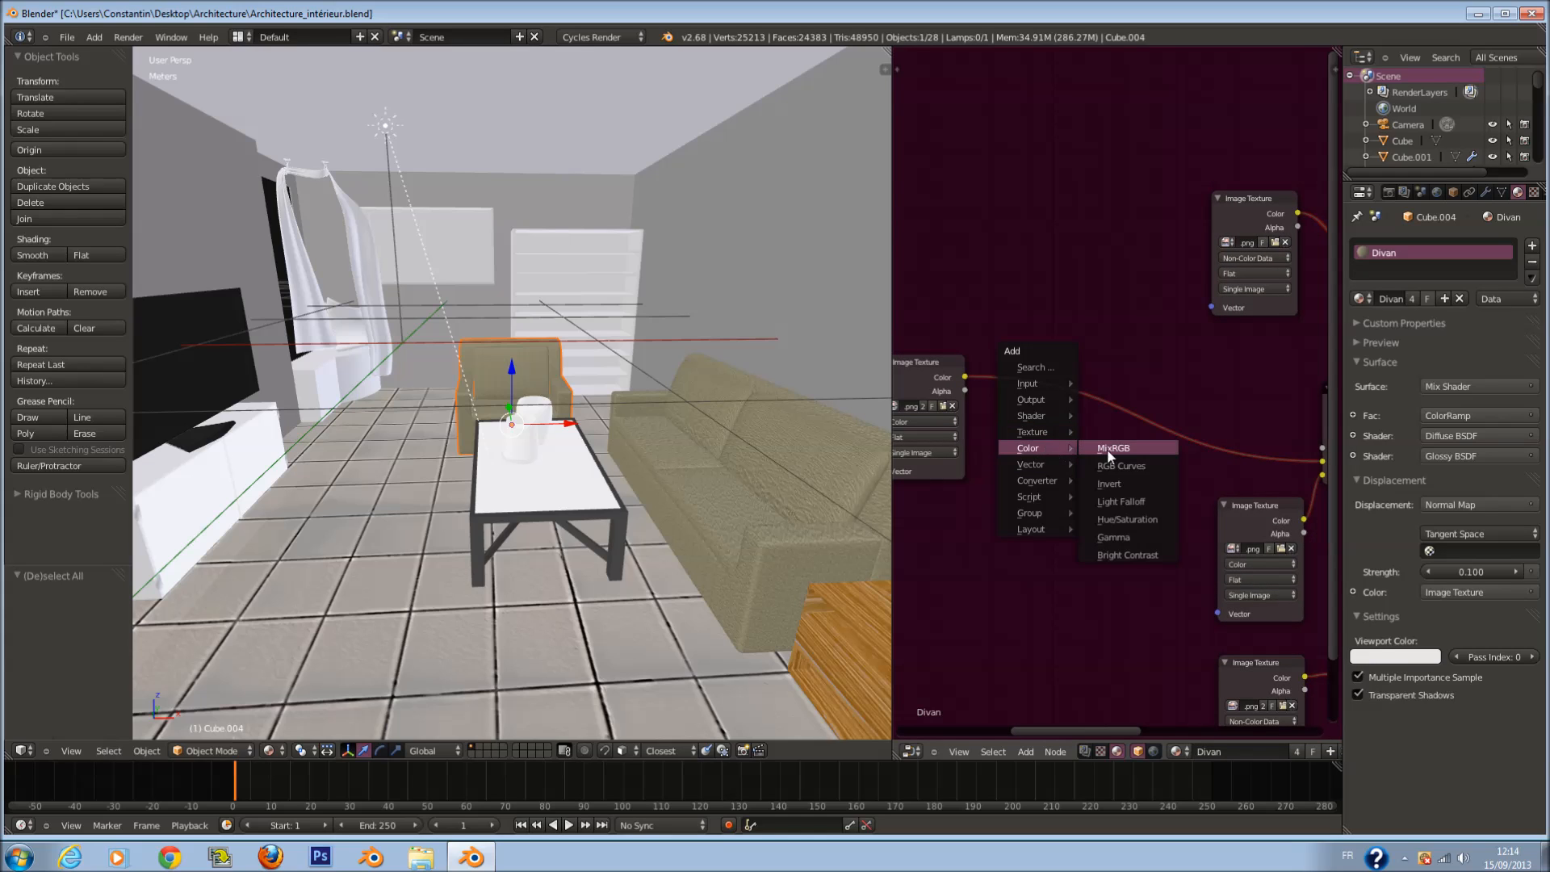
click(1107, 449)
click(1091, 386)
scroll(1122, 432, up, 3)
click(1105, 495)
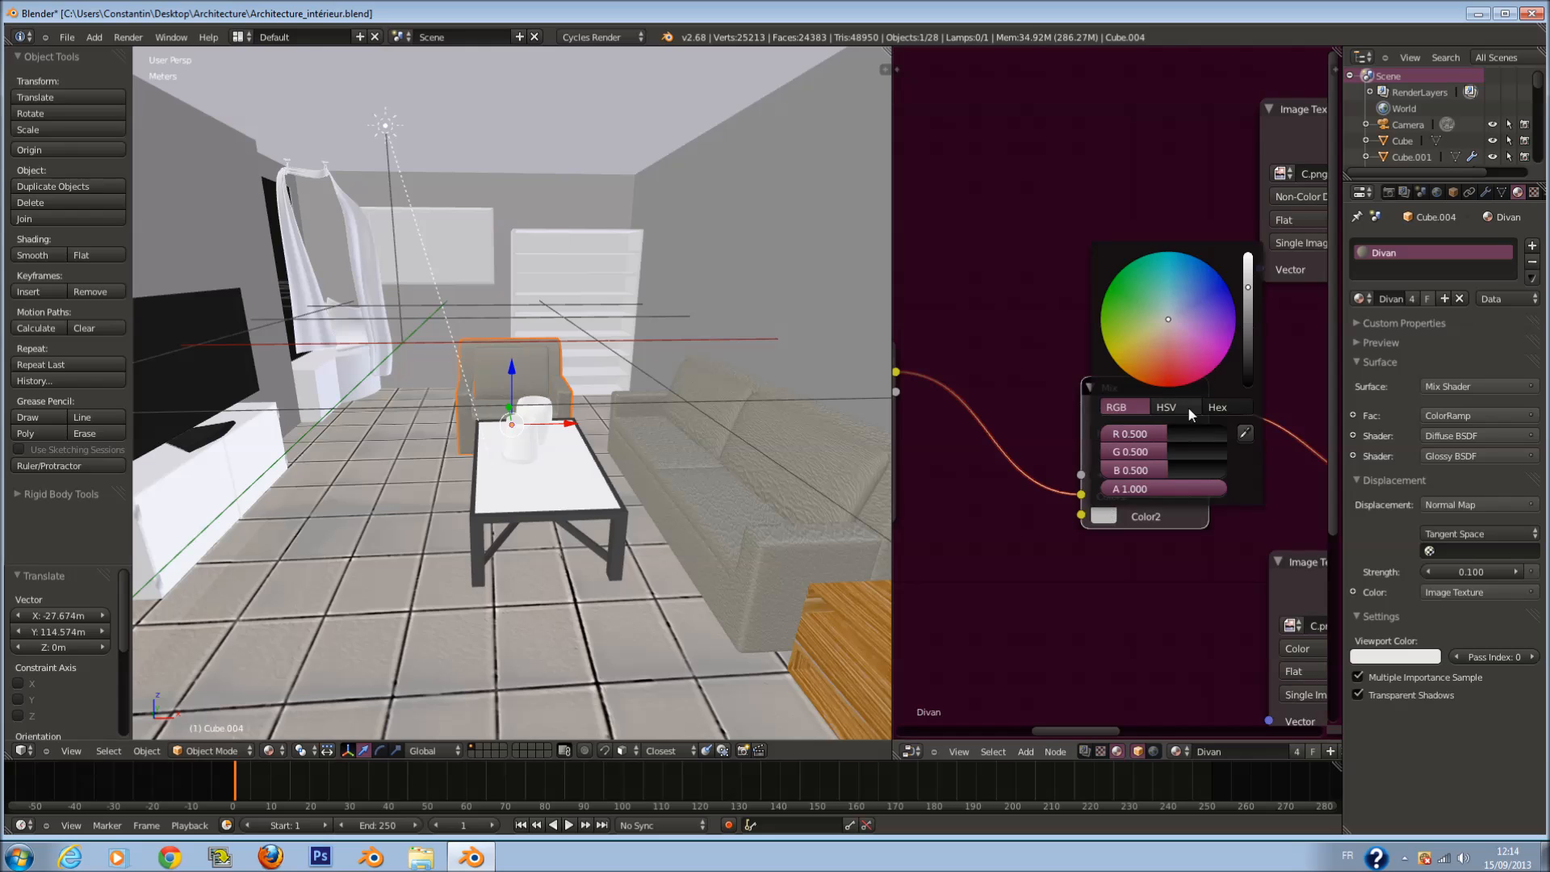
drag(1247, 327, 1248, 367)
click(1144, 351)
Step: Save the file and switch the 3D viewport shading to Rendered
key(ctrl+s)
click(288, 750)
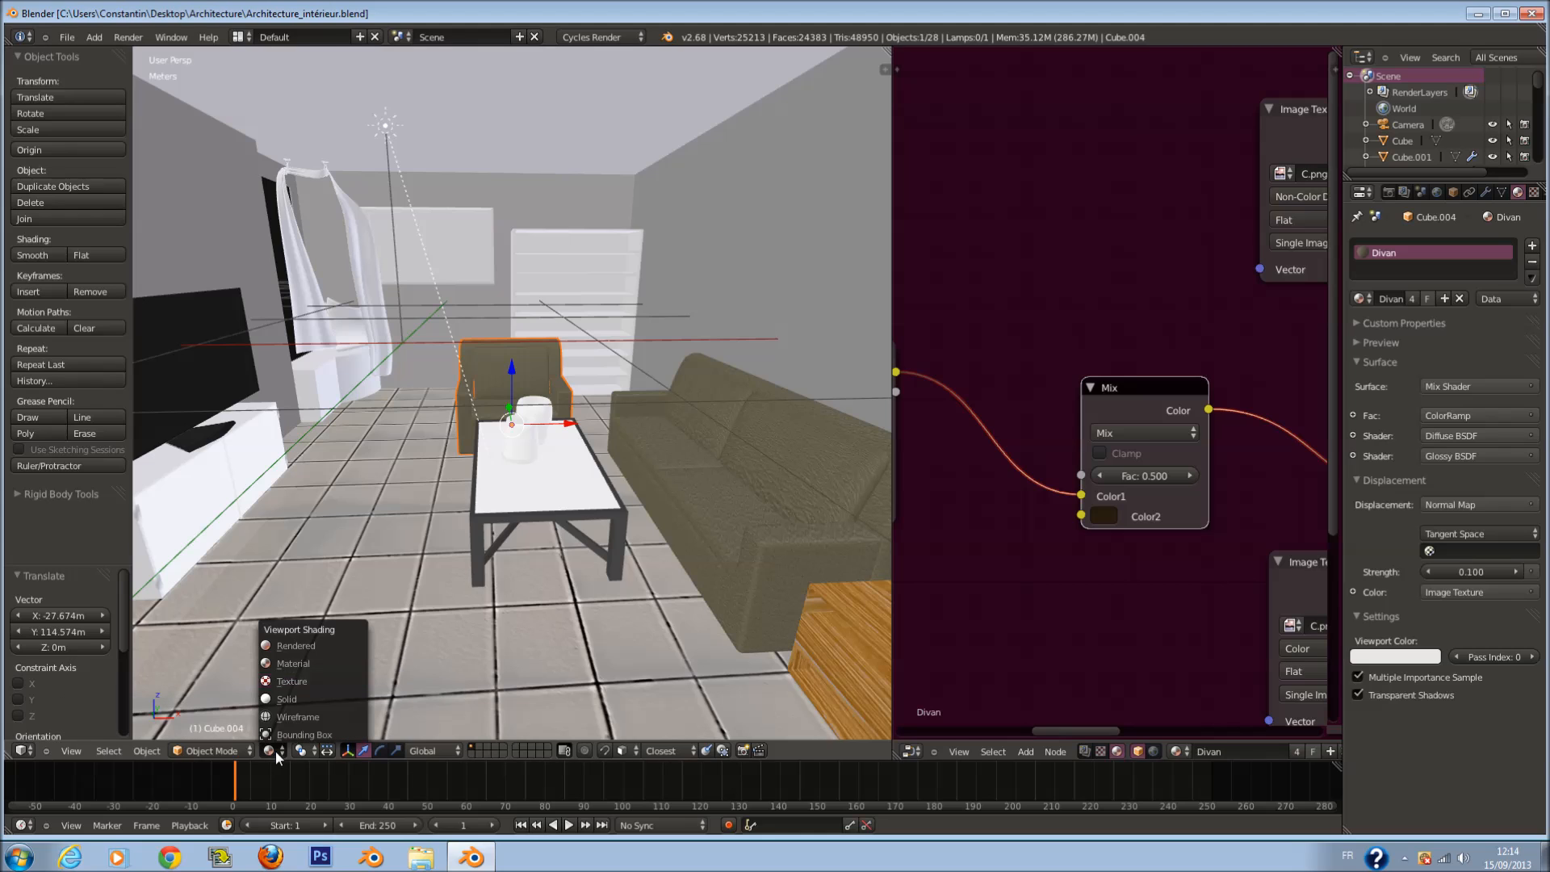
click(319, 650)
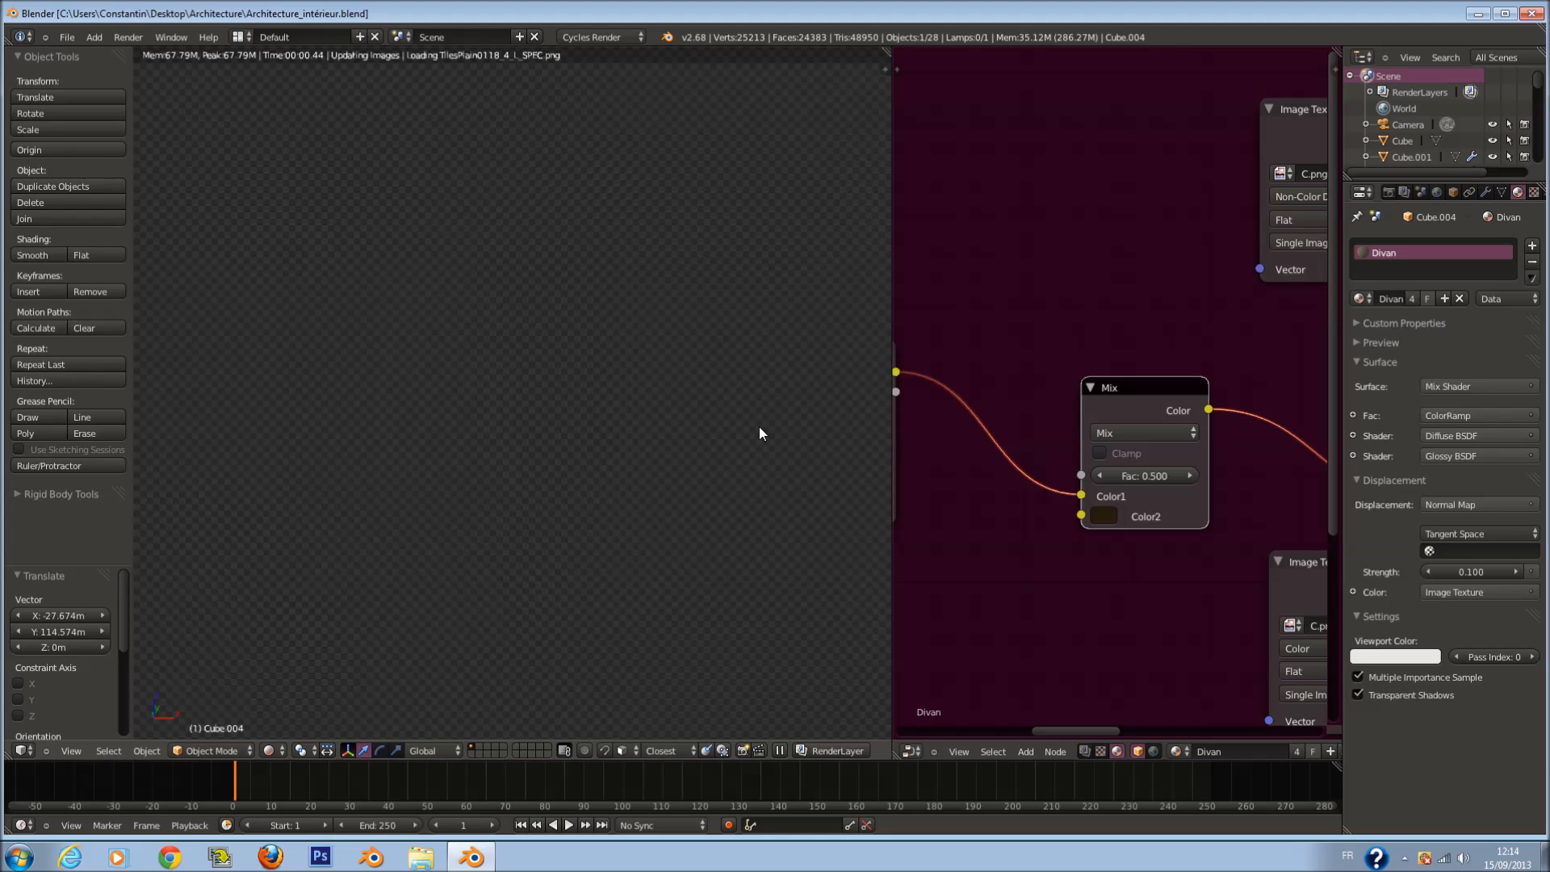
click(810, 315)
click(682, 349)
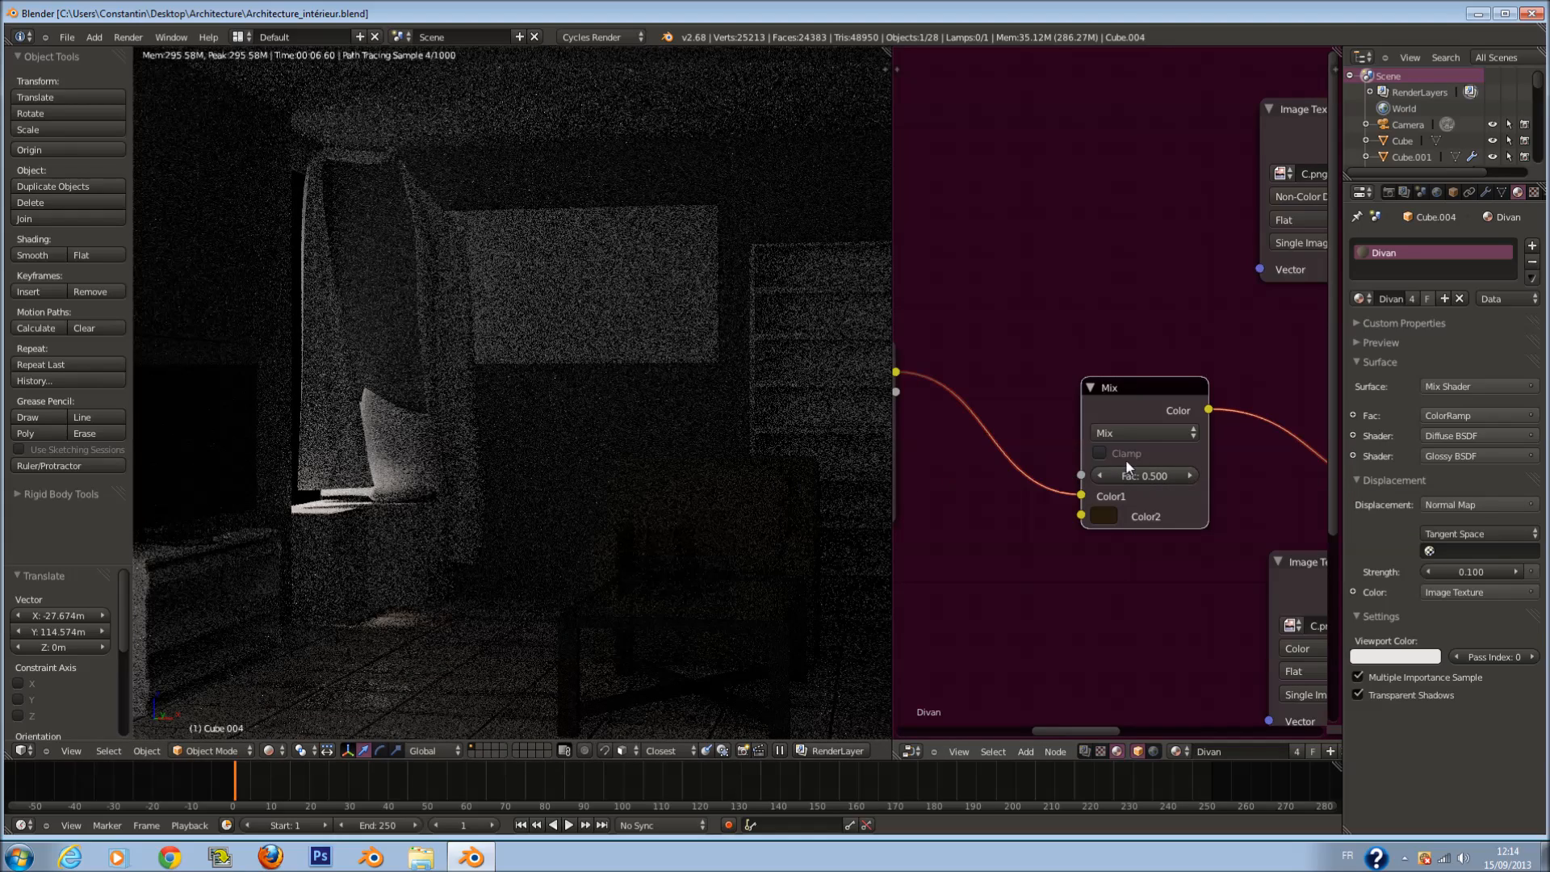
Step: Try the Multiply and Add blend types on the inserted Mix node, leaving Clamp off
click(1132, 449)
click(1135, 432)
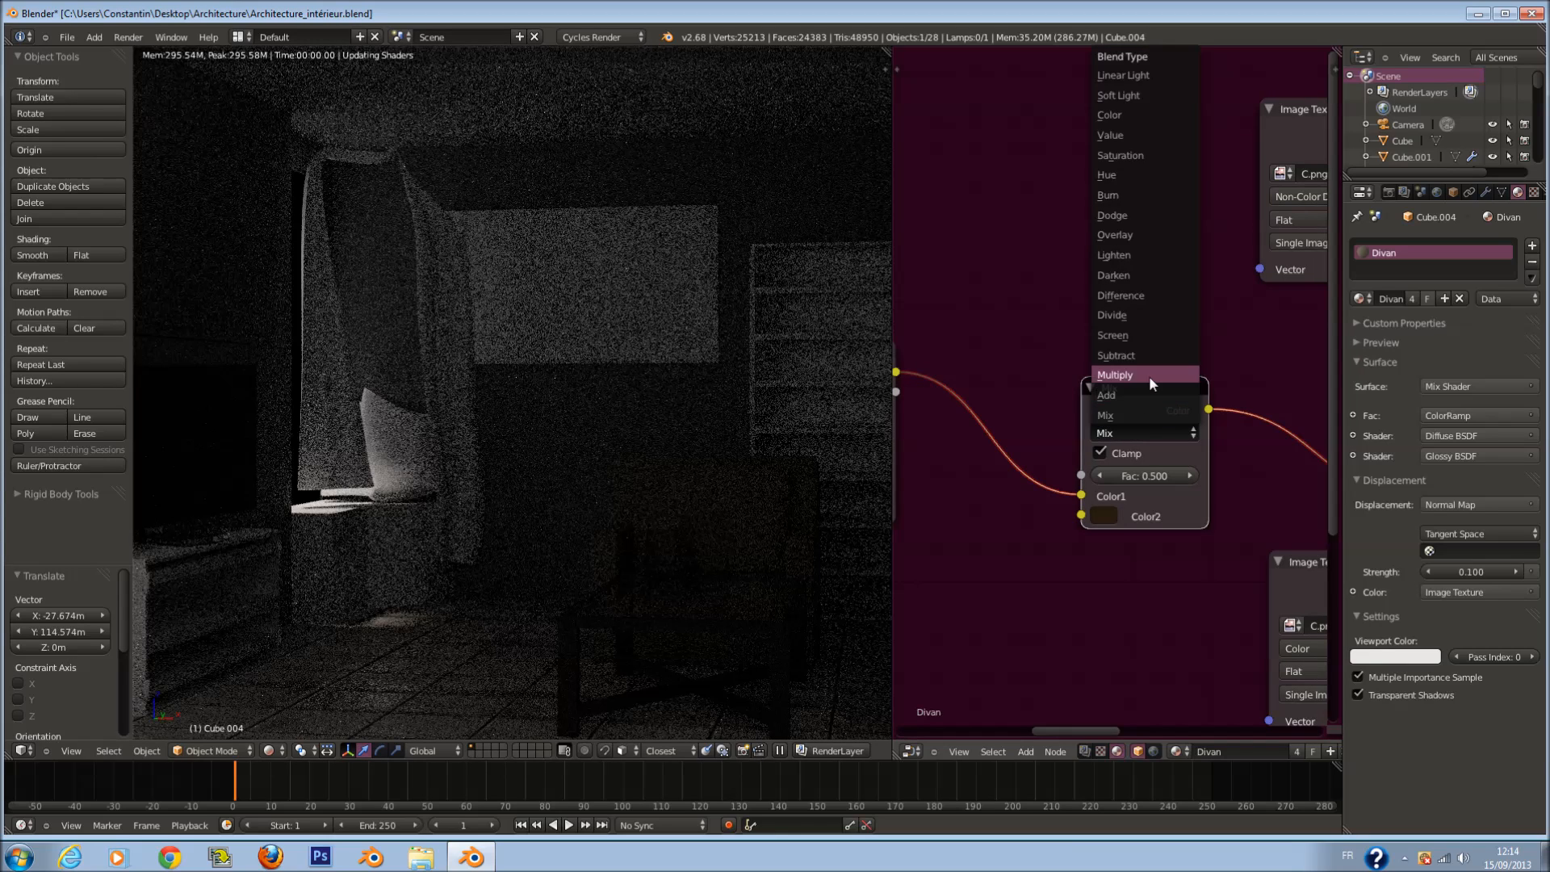
click(1140, 391)
click(1106, 452)
click(1137, 432)
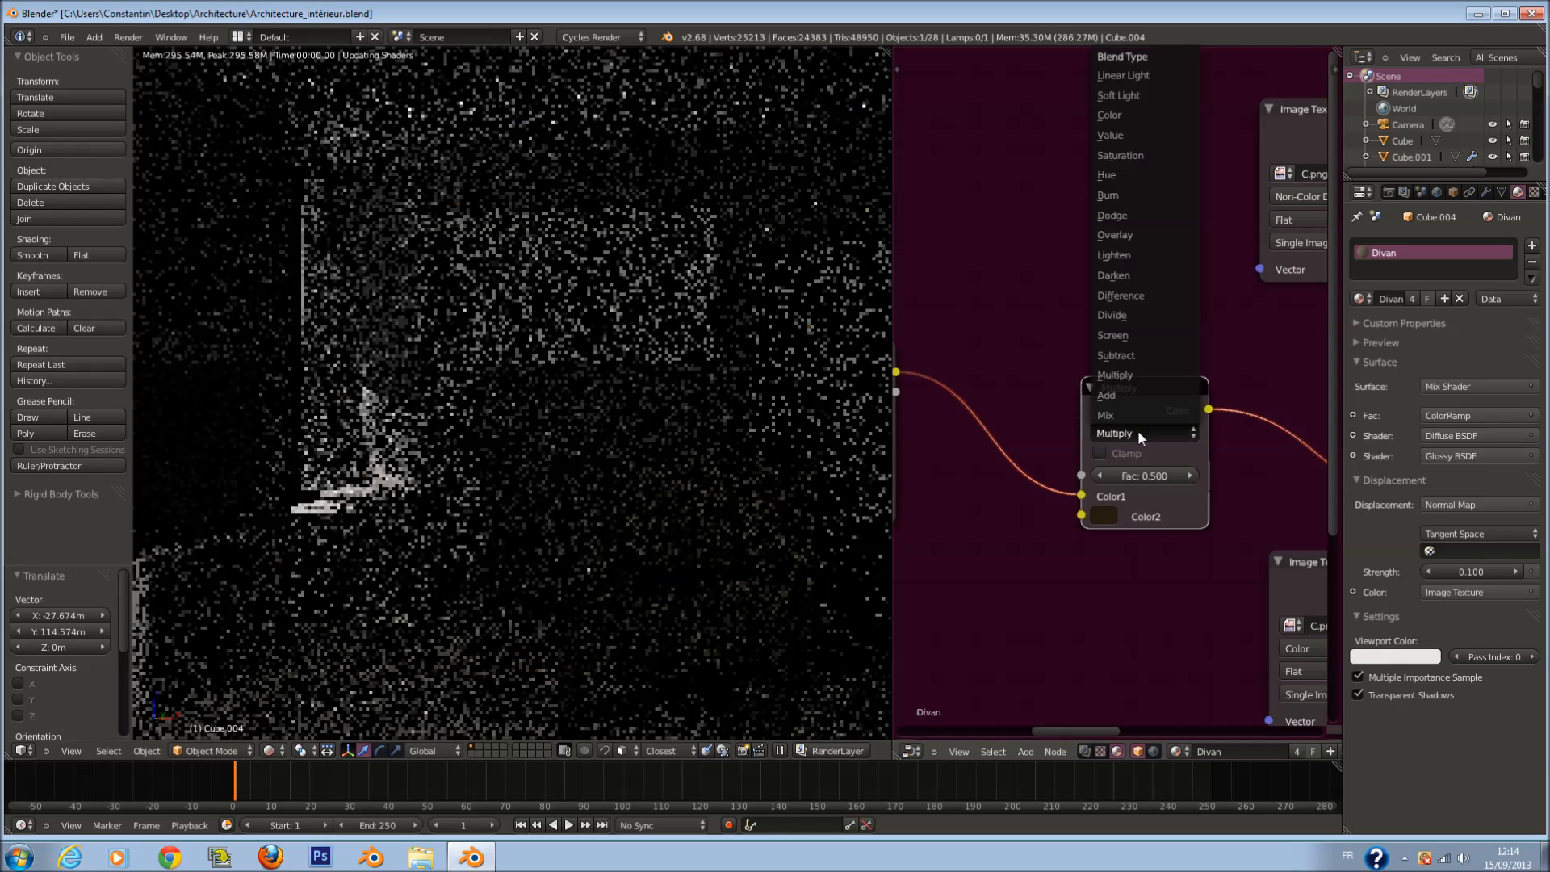
click(1141, 396)
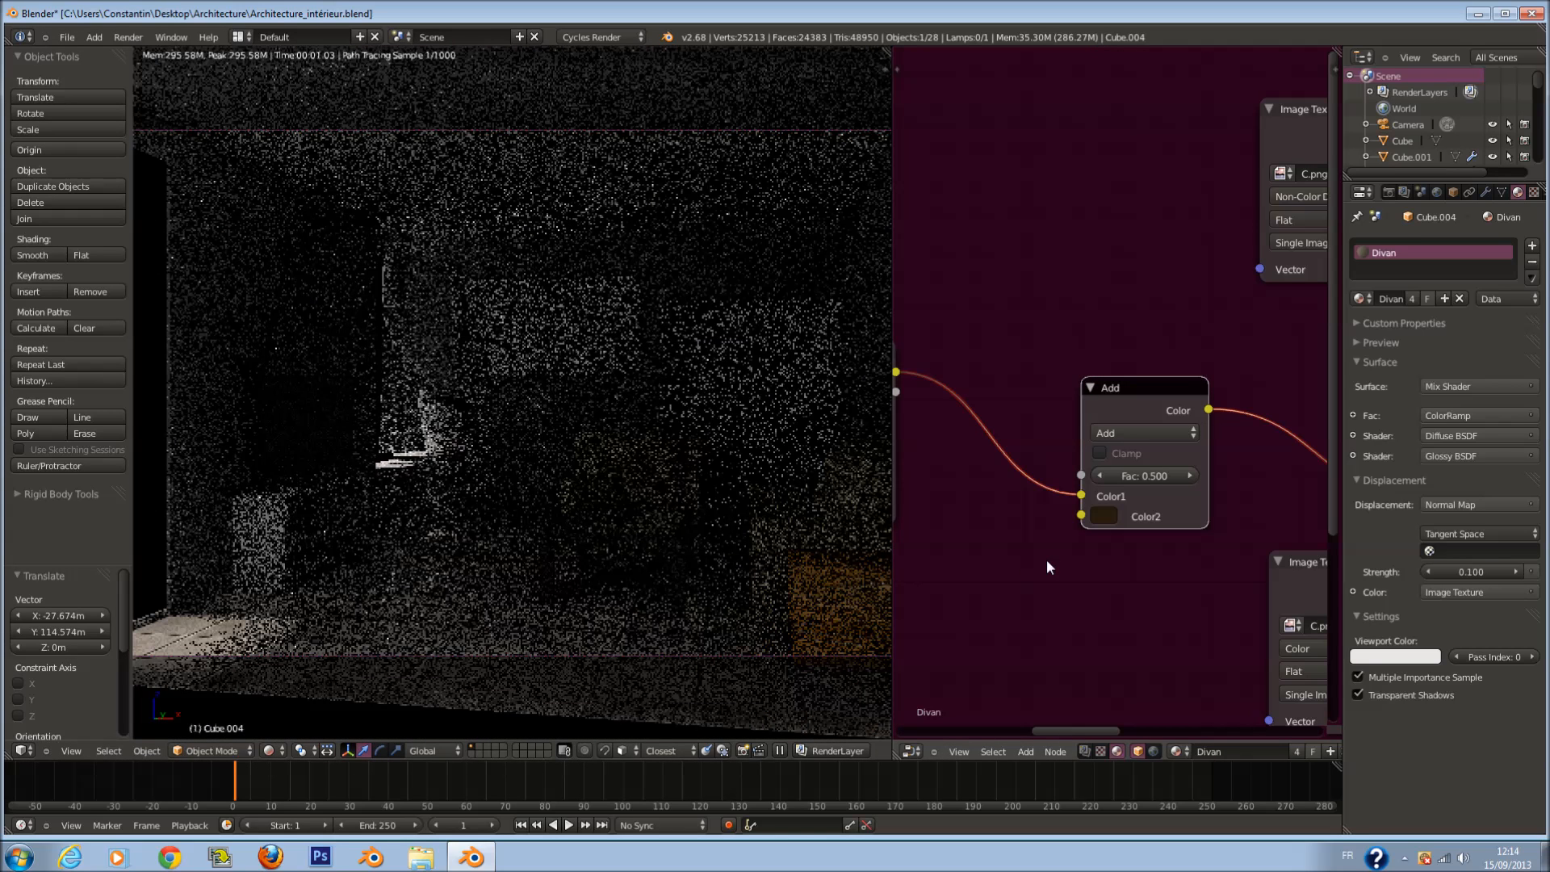
Step: Link the color Image Texture directly to the Multiply node's Color1 and delete the Add mix node
scroll(1127, 432, down, 1)
middle_drag(1126, 426, 1038, 441)
scroll(943, 409, down, 2)
drag(928, 388, 1235, 460)
key(x)
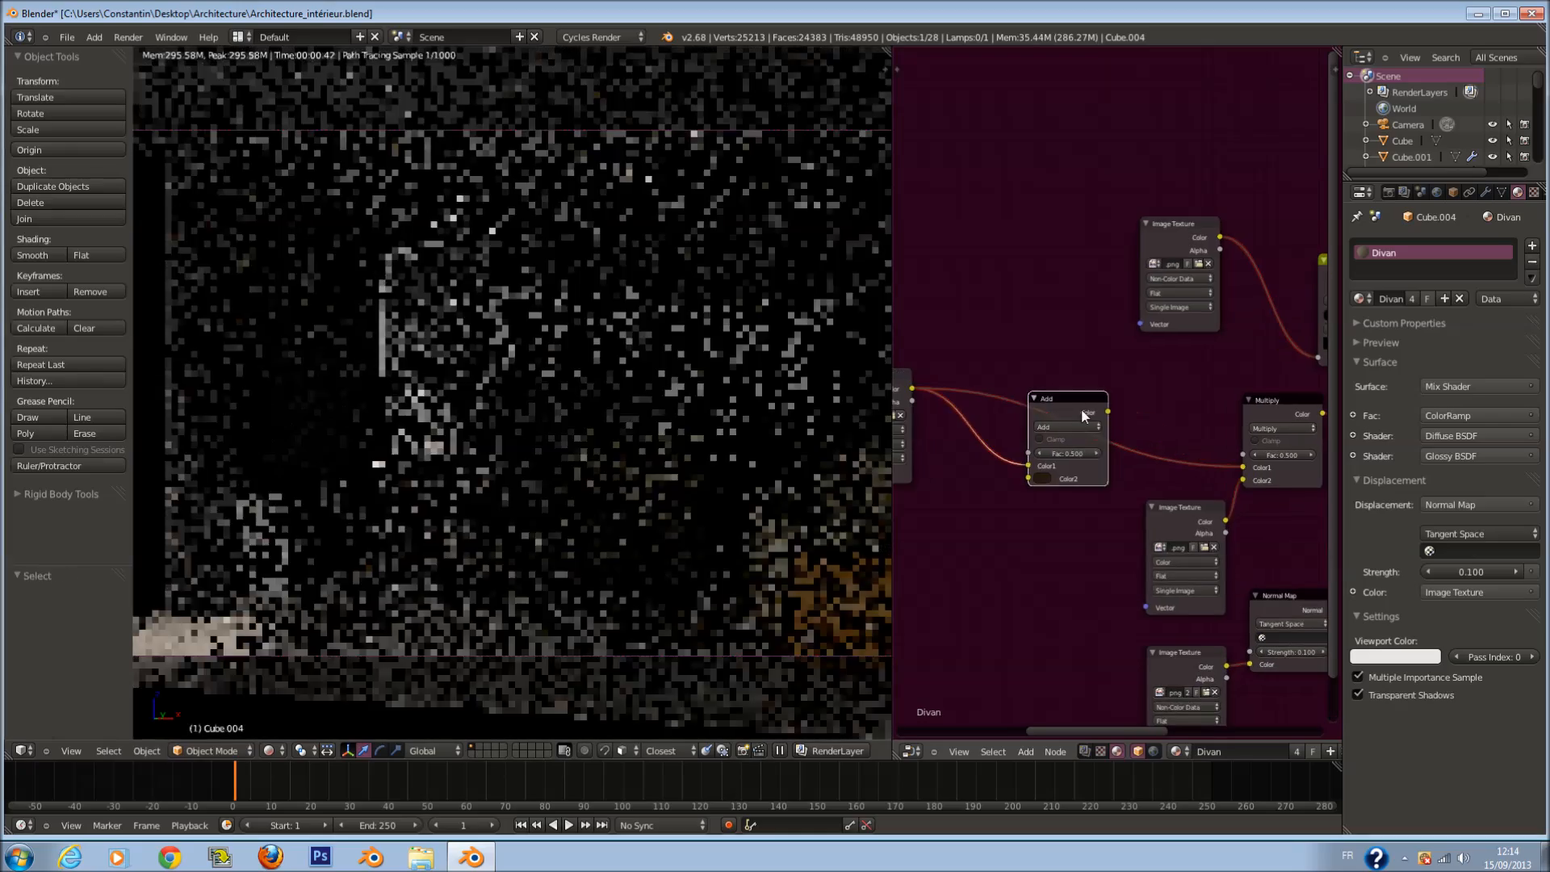
Step: Add a ColorRamp node and link it between the color Image Texture's Color and the Multiply node's Color1
scroll(1018, 505, up, 2)
key(shift+a)
mouse_move(1024, 517)
mouse_move(994, 544)
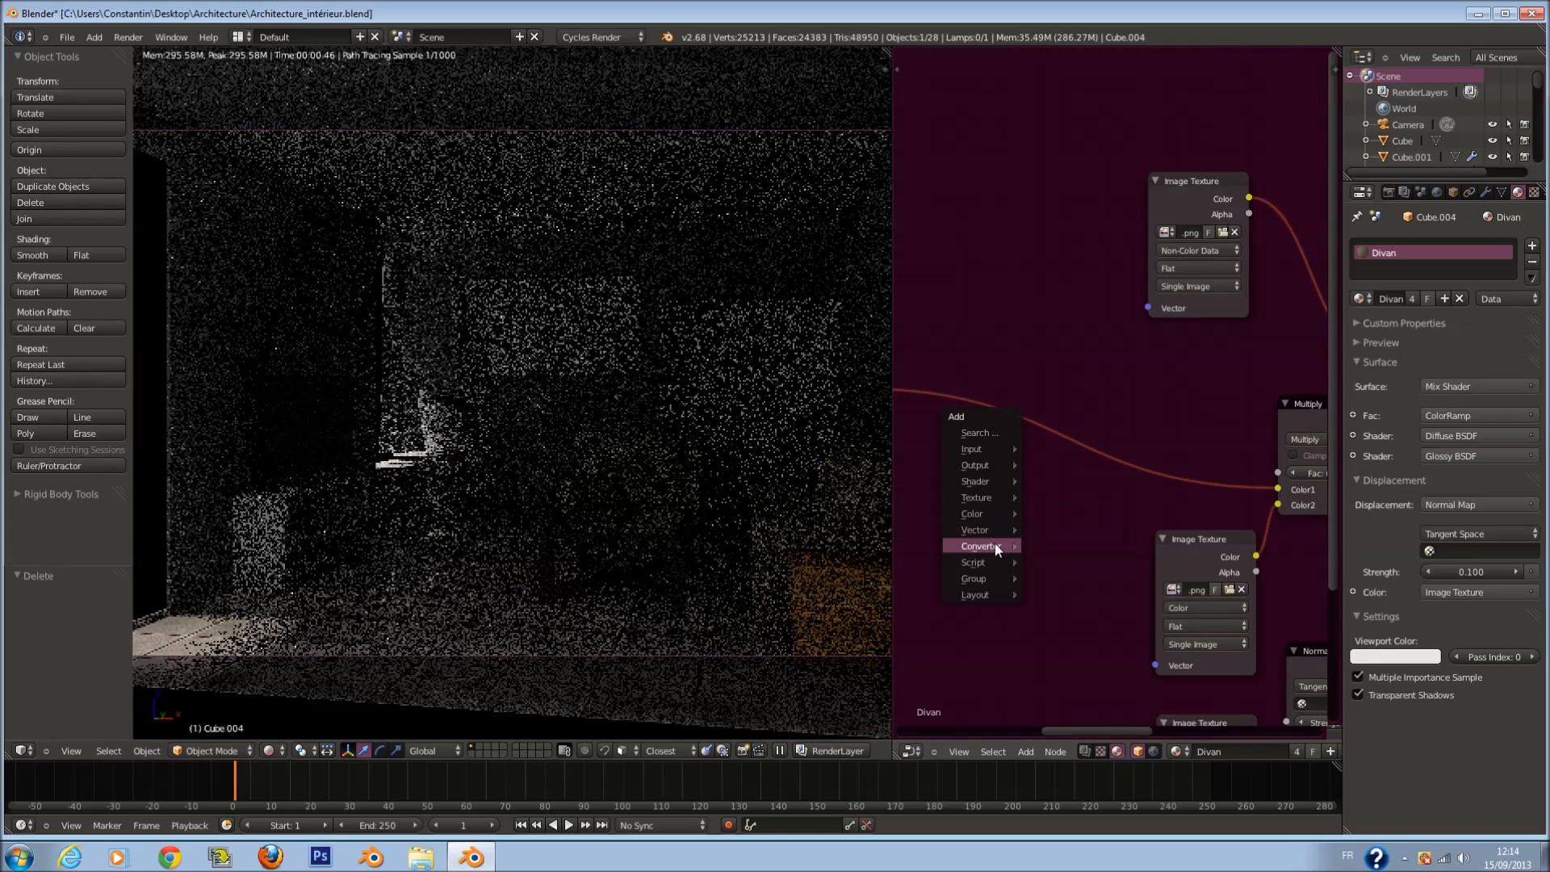
click(1062, 563)
click(916, 478)
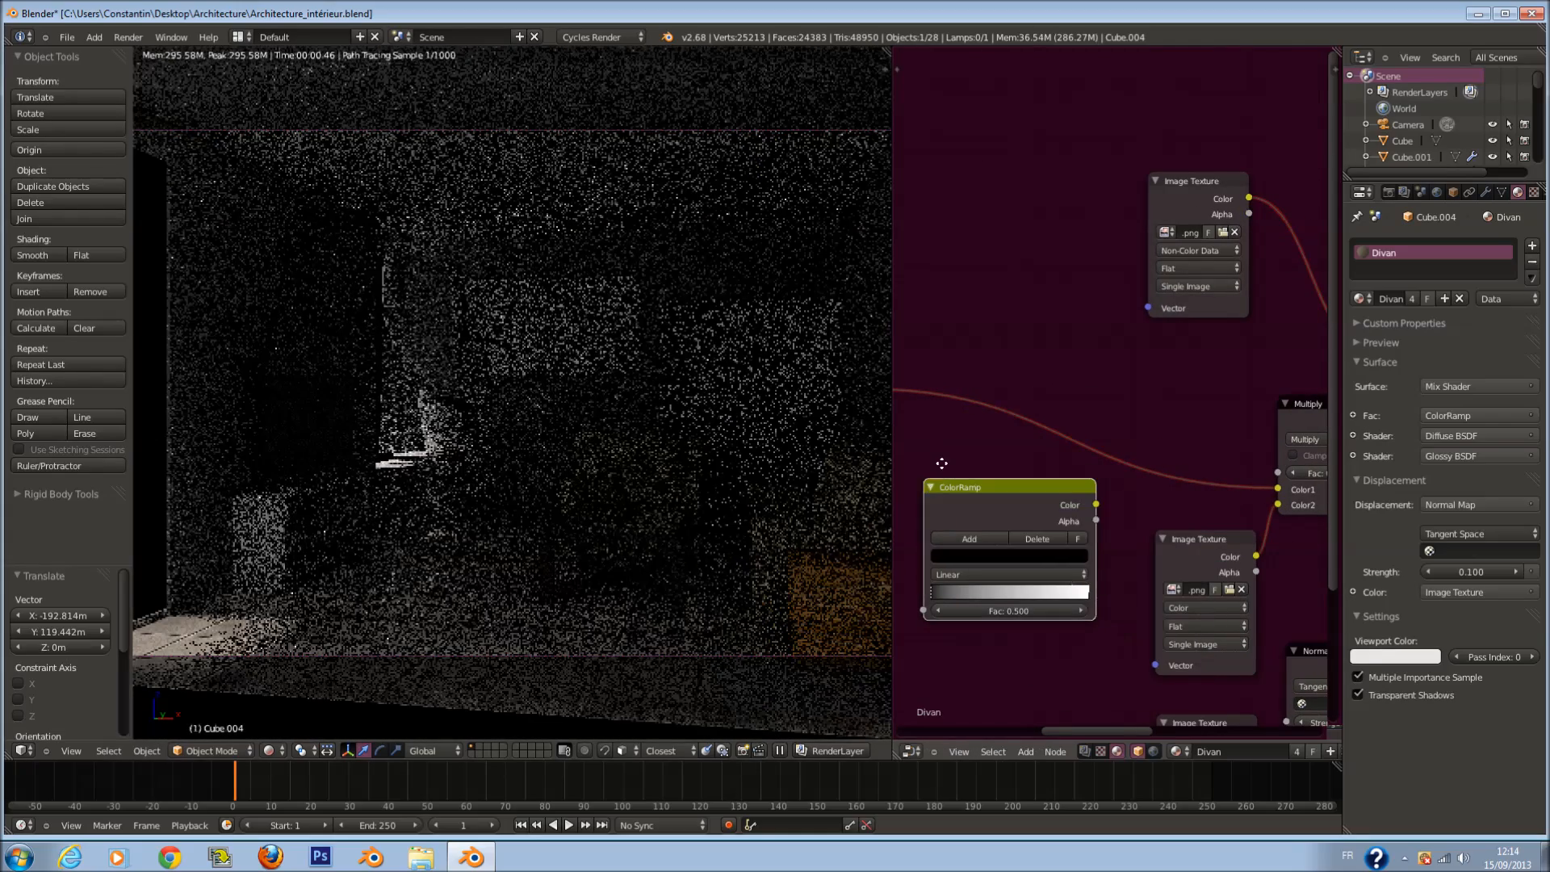
middle_drag(942, 460, 986, 483)
drag(905, 413, 973, 626)
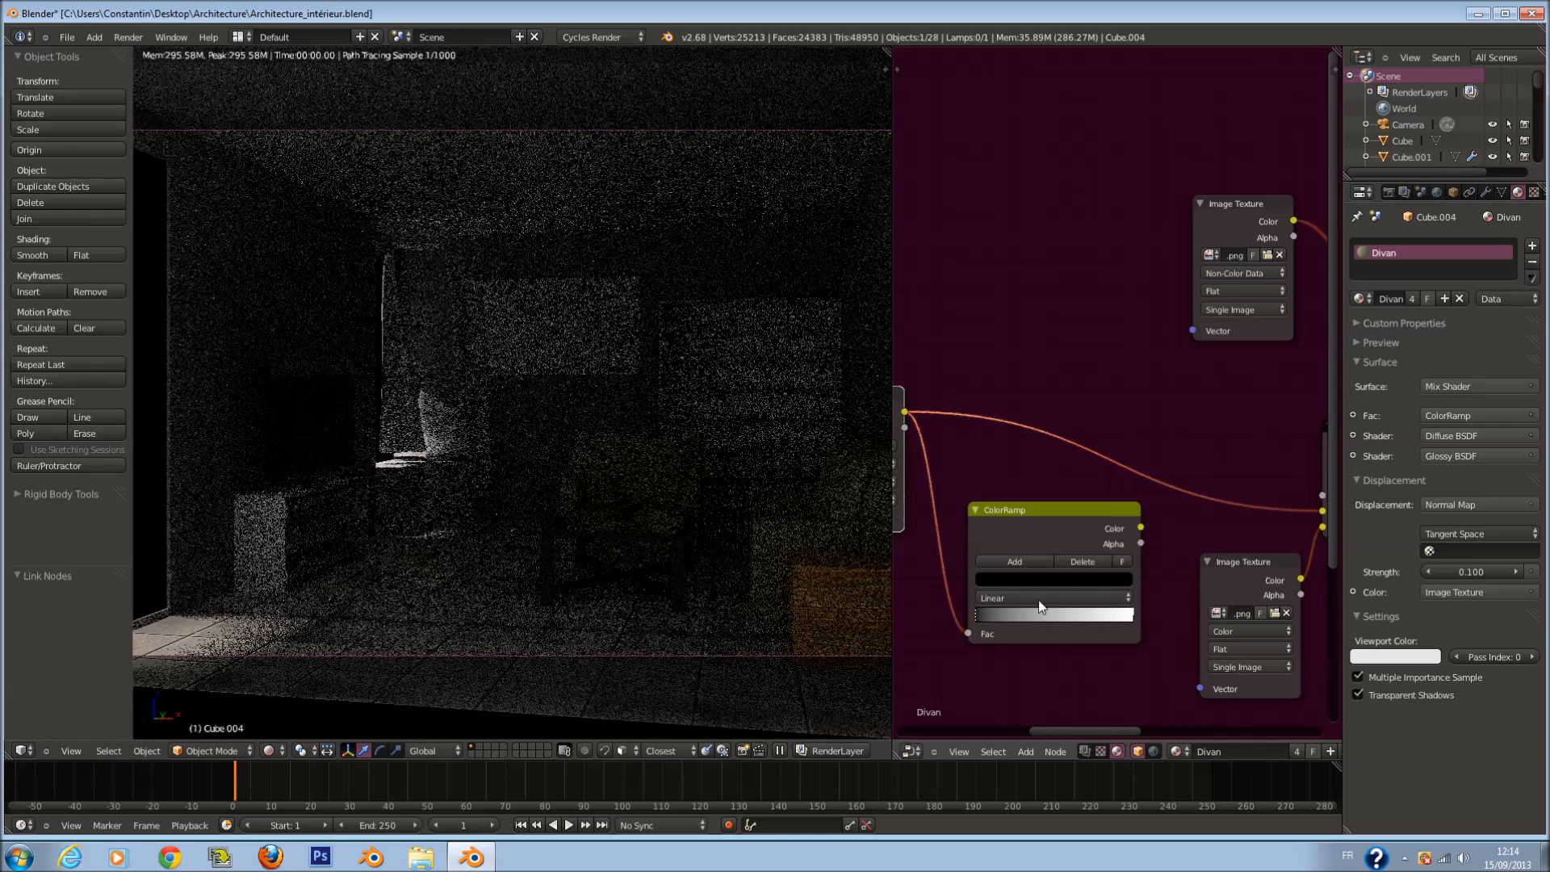
drag(1139, 525, 1297, 519)
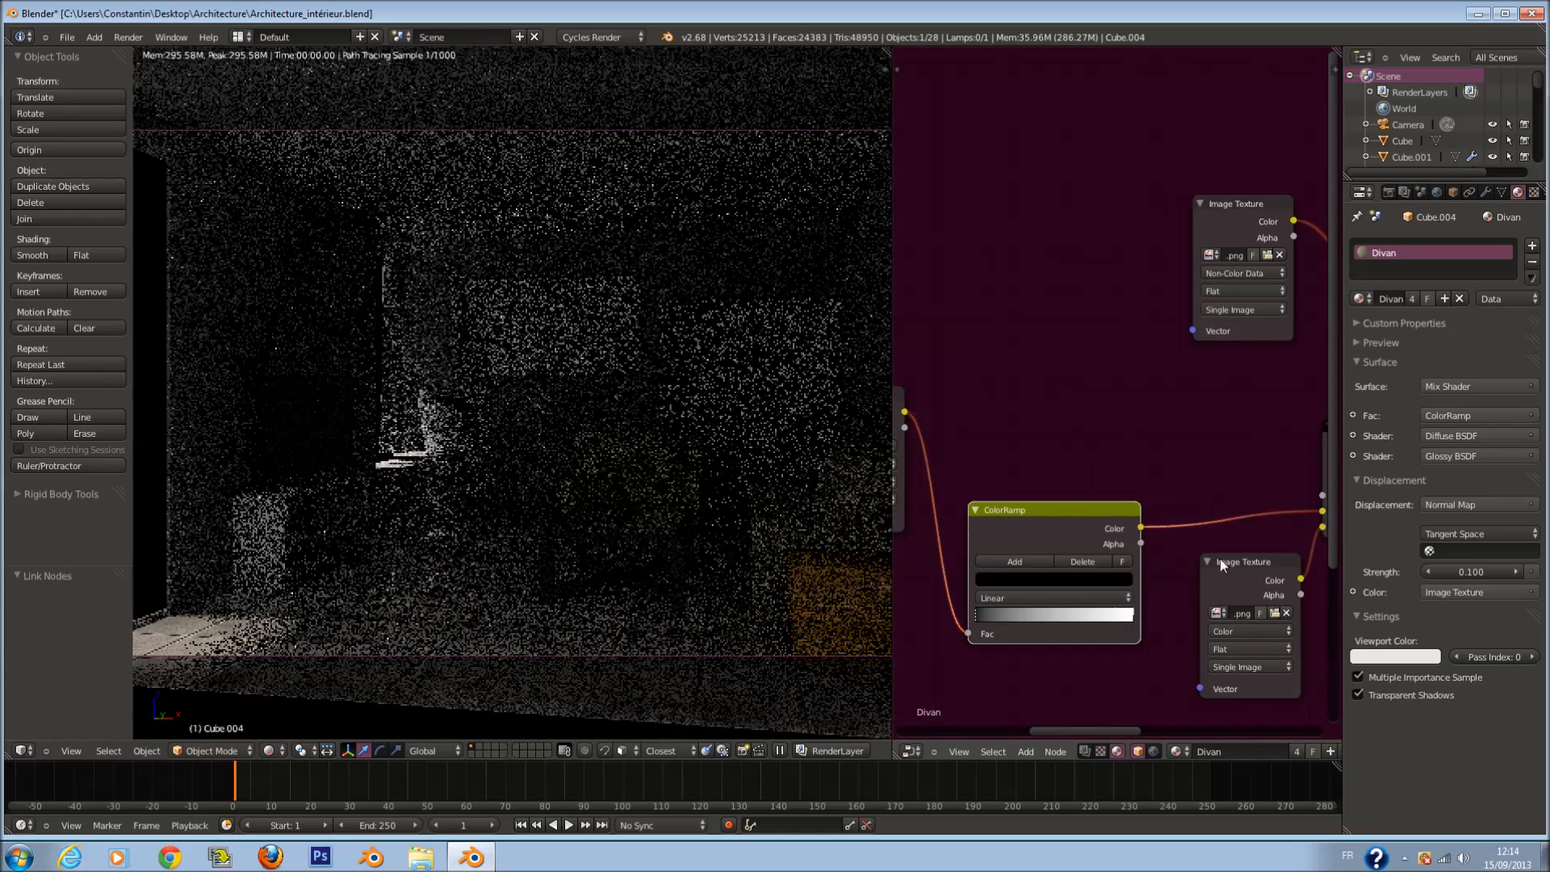
Step: Move the new ColorRamp's black and white stops inward from the ends of the gradient
scroll(1094, 592, up, 1)
mouse_move(967, 631)
mouse_down()
mouse_move(1085, 642)
mouse_move(992, 637)
mouse_up()
click(1107, 640)
click(1027, 575)
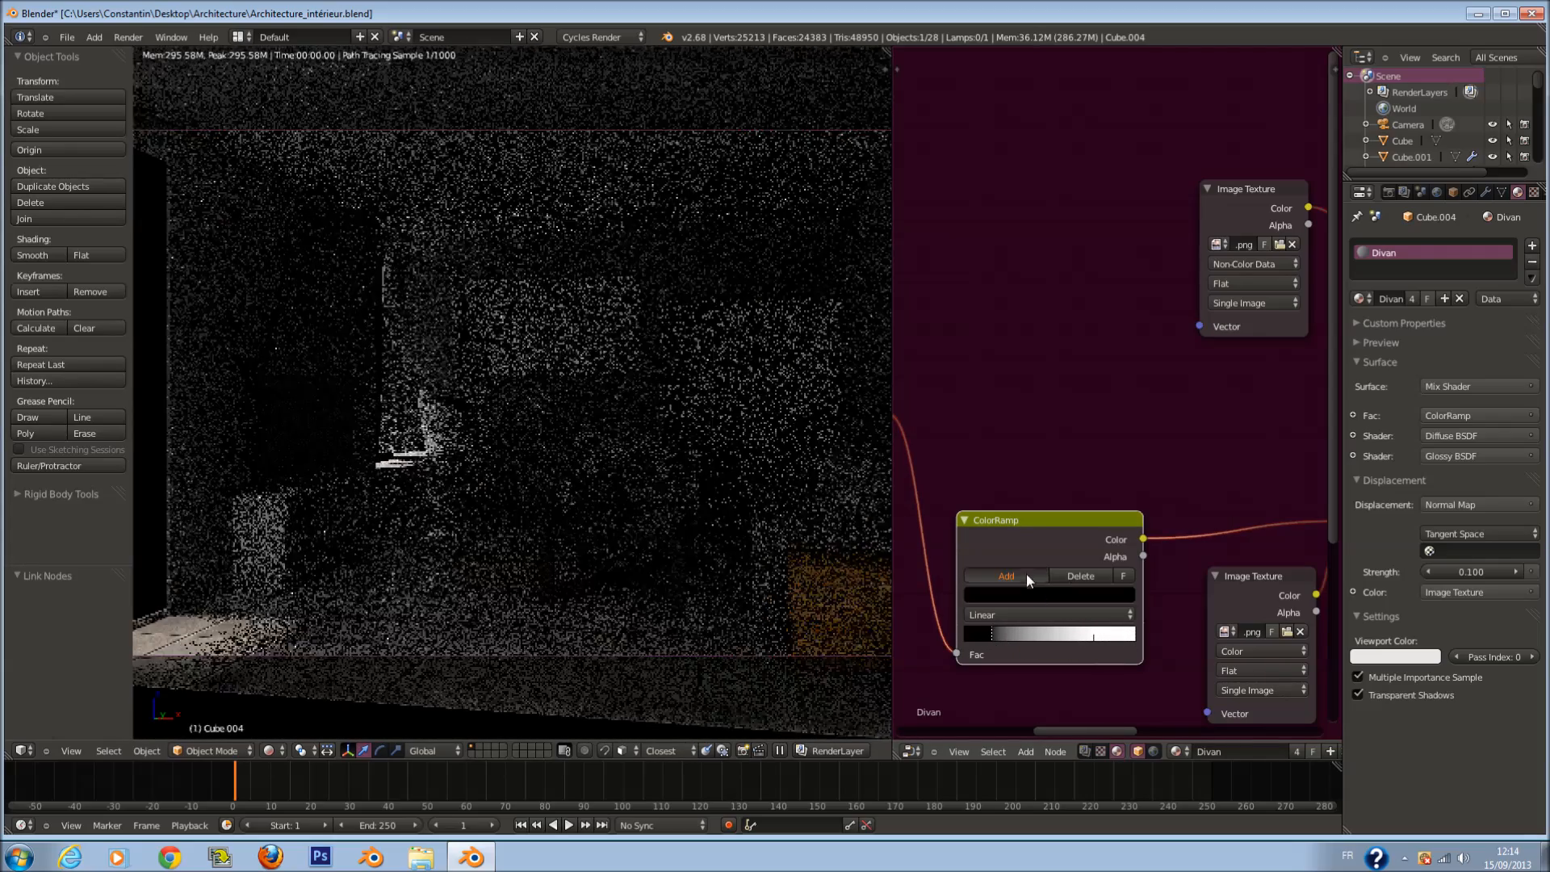
click(1086, 579)
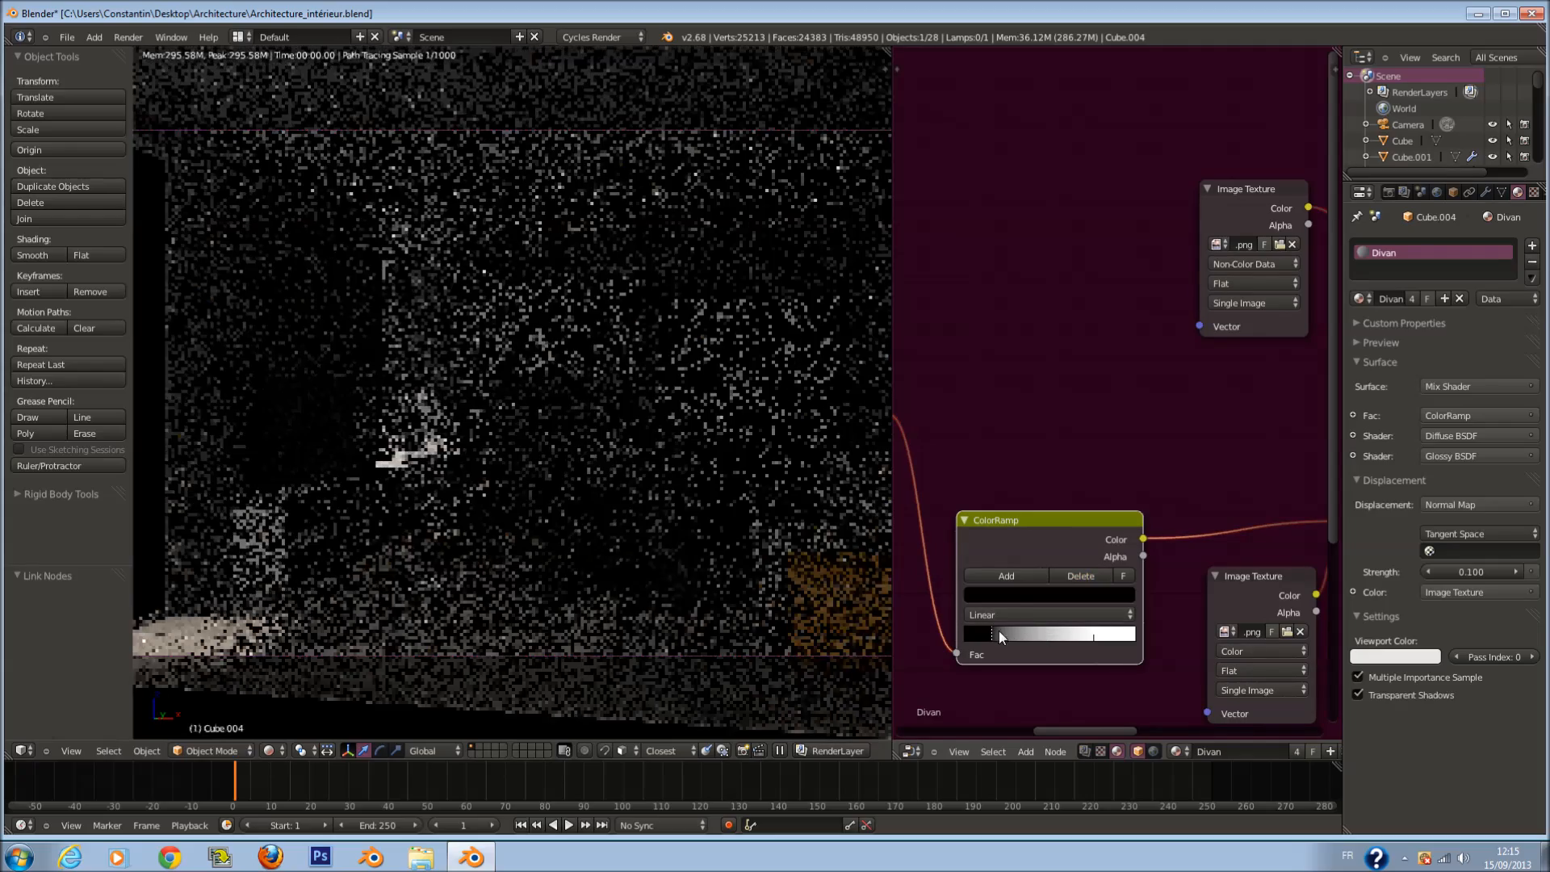
Step: Change the ColorRamp's black stop to a very dark brown
click(1015, 597)
click(1101, 438)
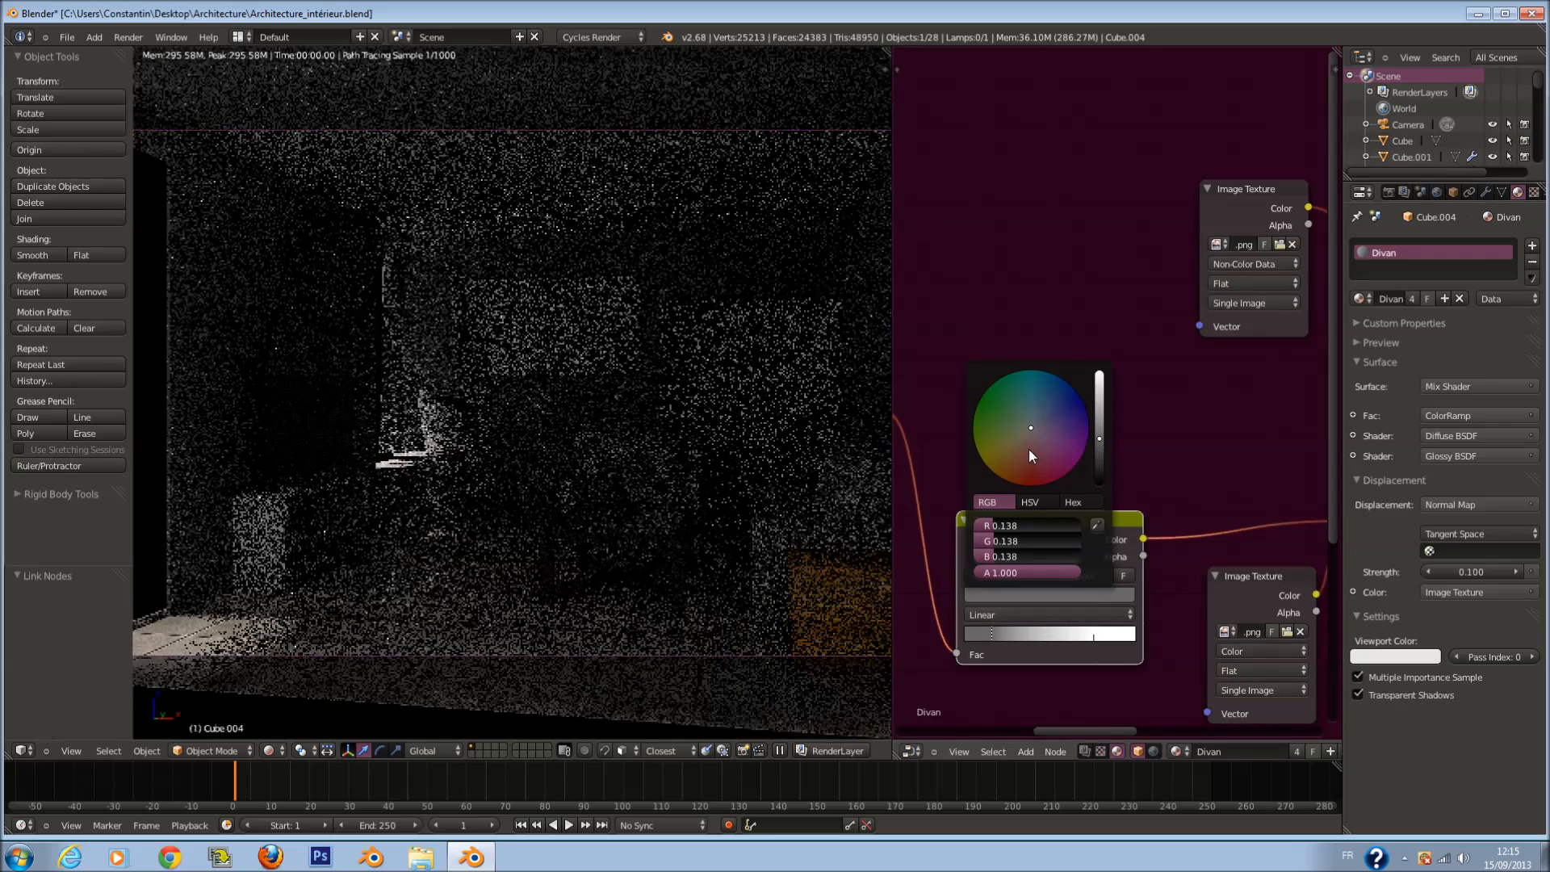
drag(1031, 455, 996, 483)
click(1101, 466)
drag(1102, 465, 1103, 476)
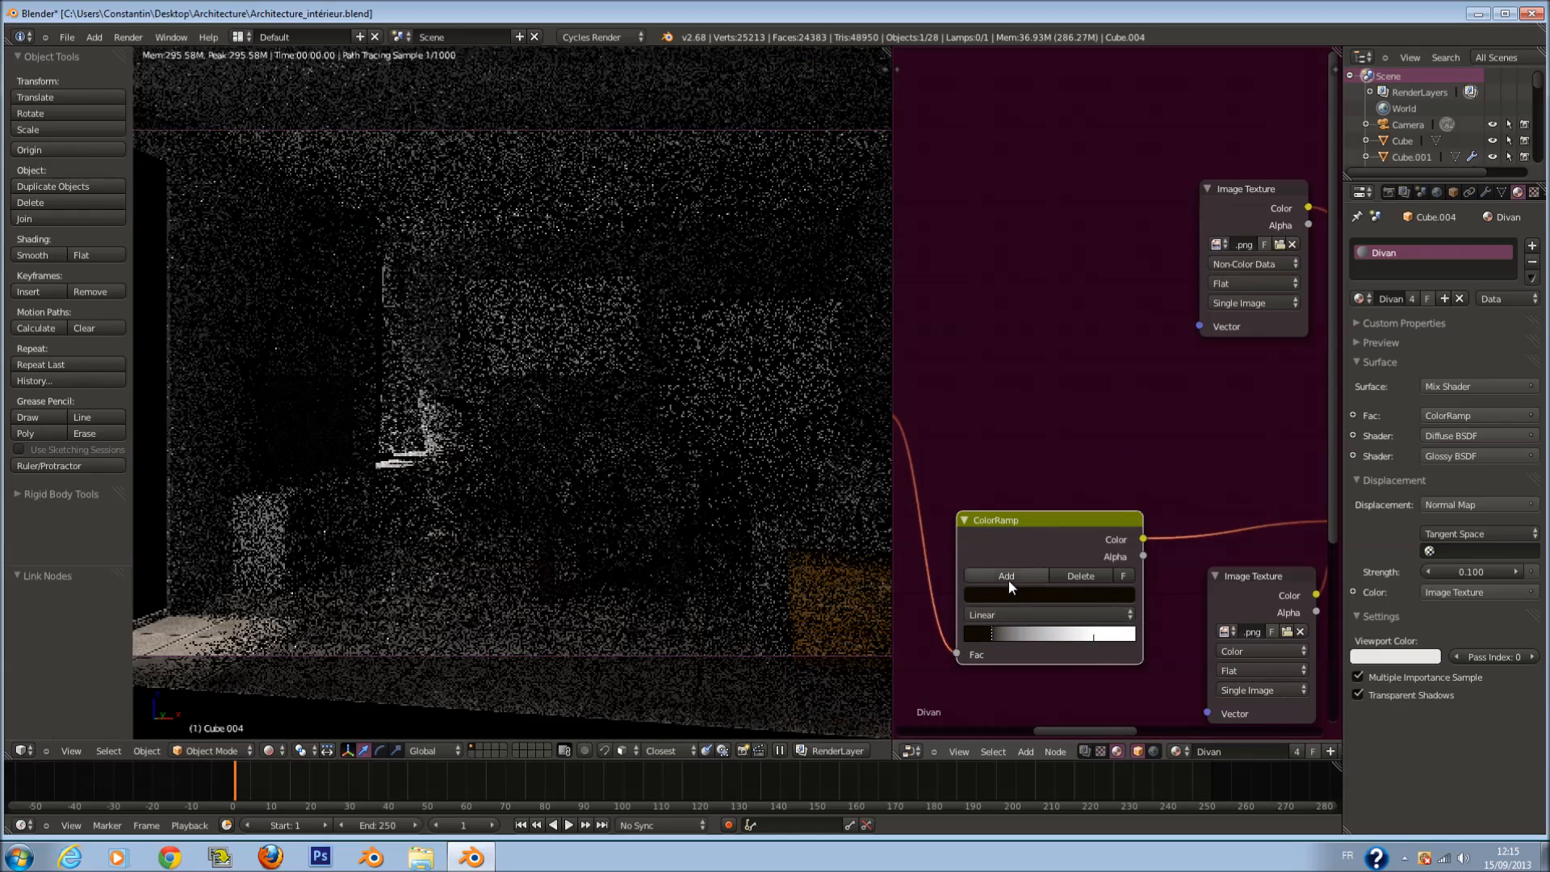
Step: Add a middle stop to the ColorRamp and color it tan with RGB 0.502, 0.354, 0.156
click(1007, 576)
click(1048, 633)
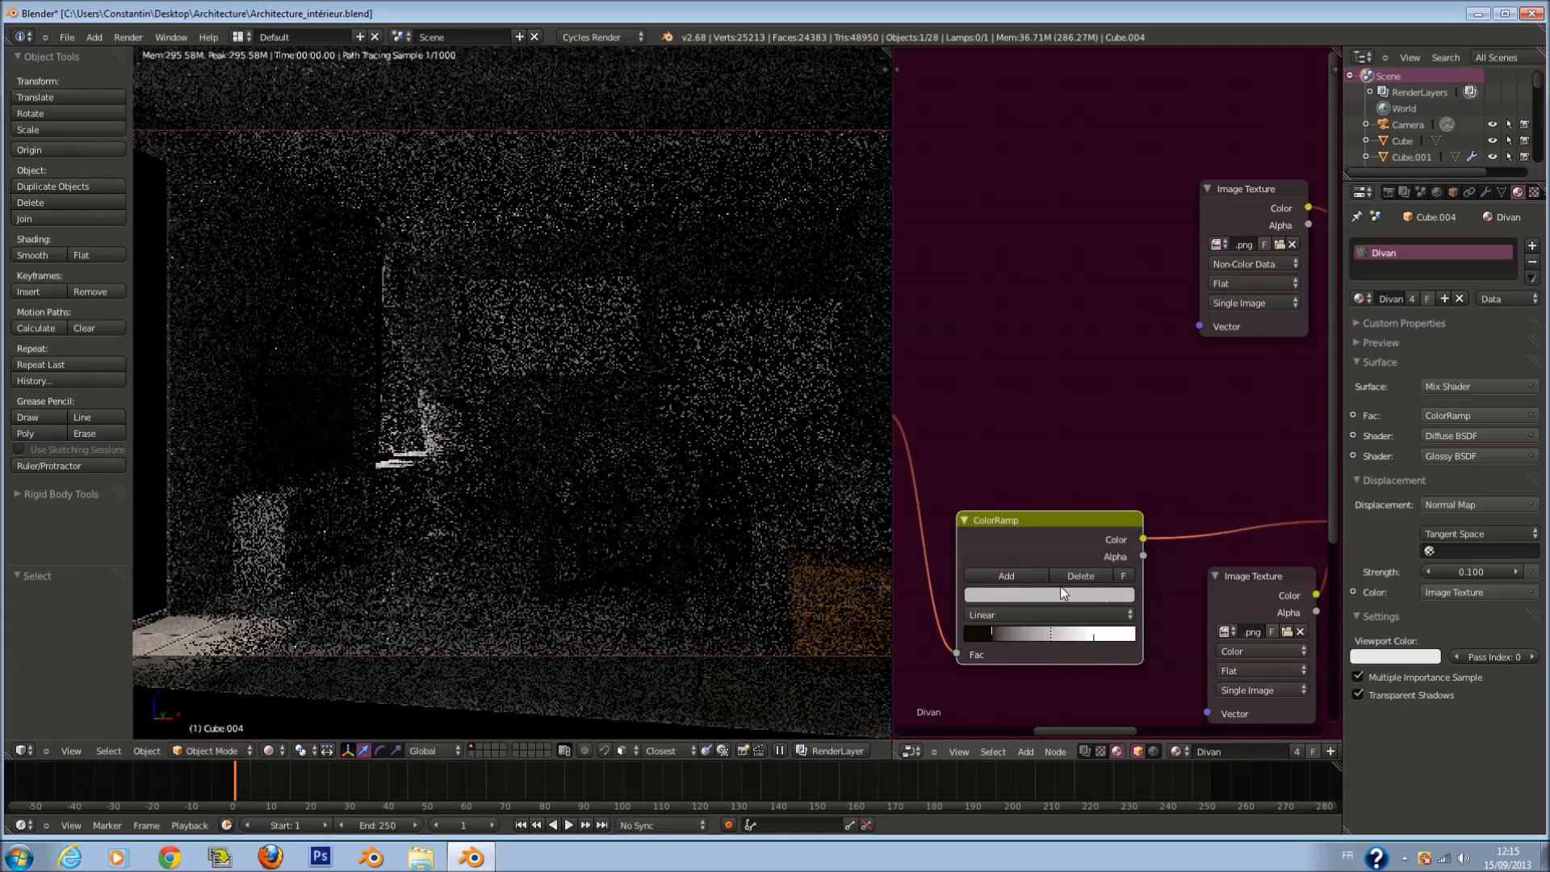
click(1059, 594)
click(1010, 461)
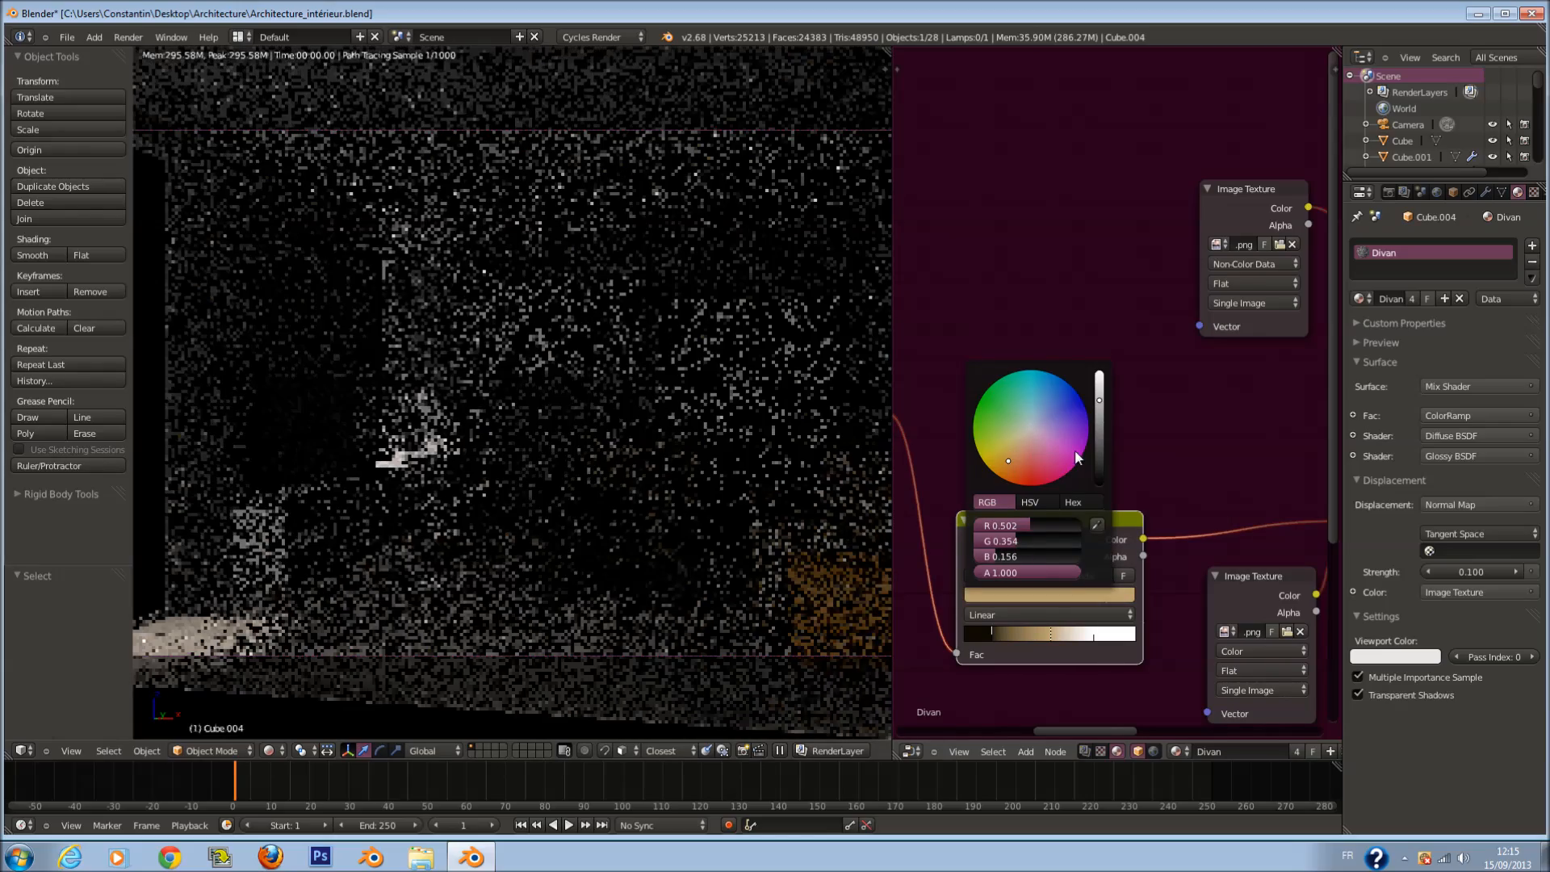
Step: Move the ColorRamp's white stop closer to the gradient's end and recolor it to a muted brown
drag(1093, 633, 1117, 637)
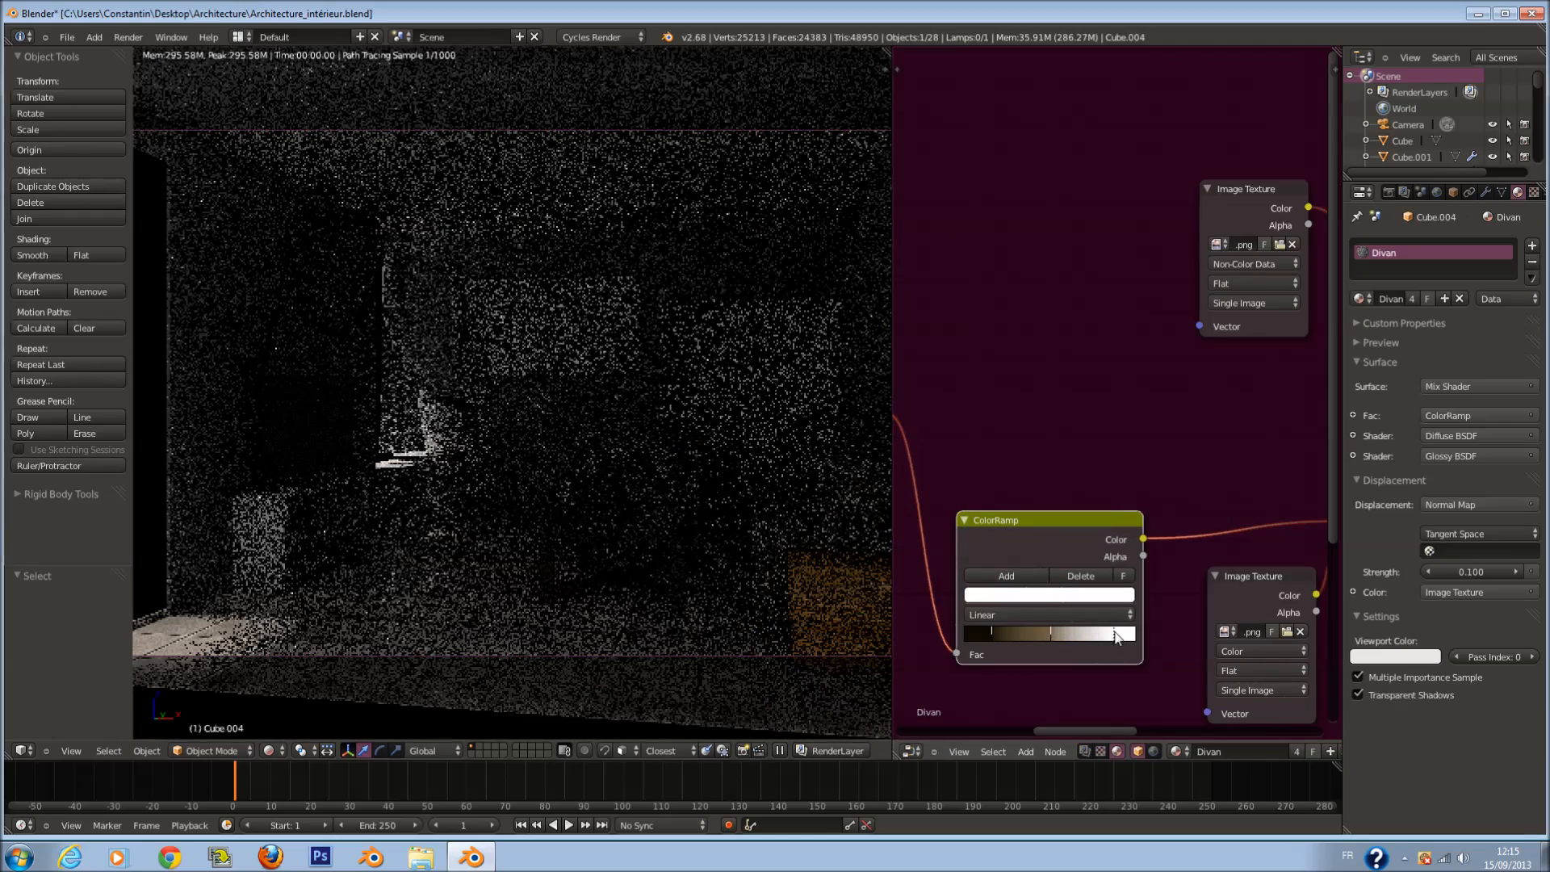
click(1049, 594)
click(1019, 458)
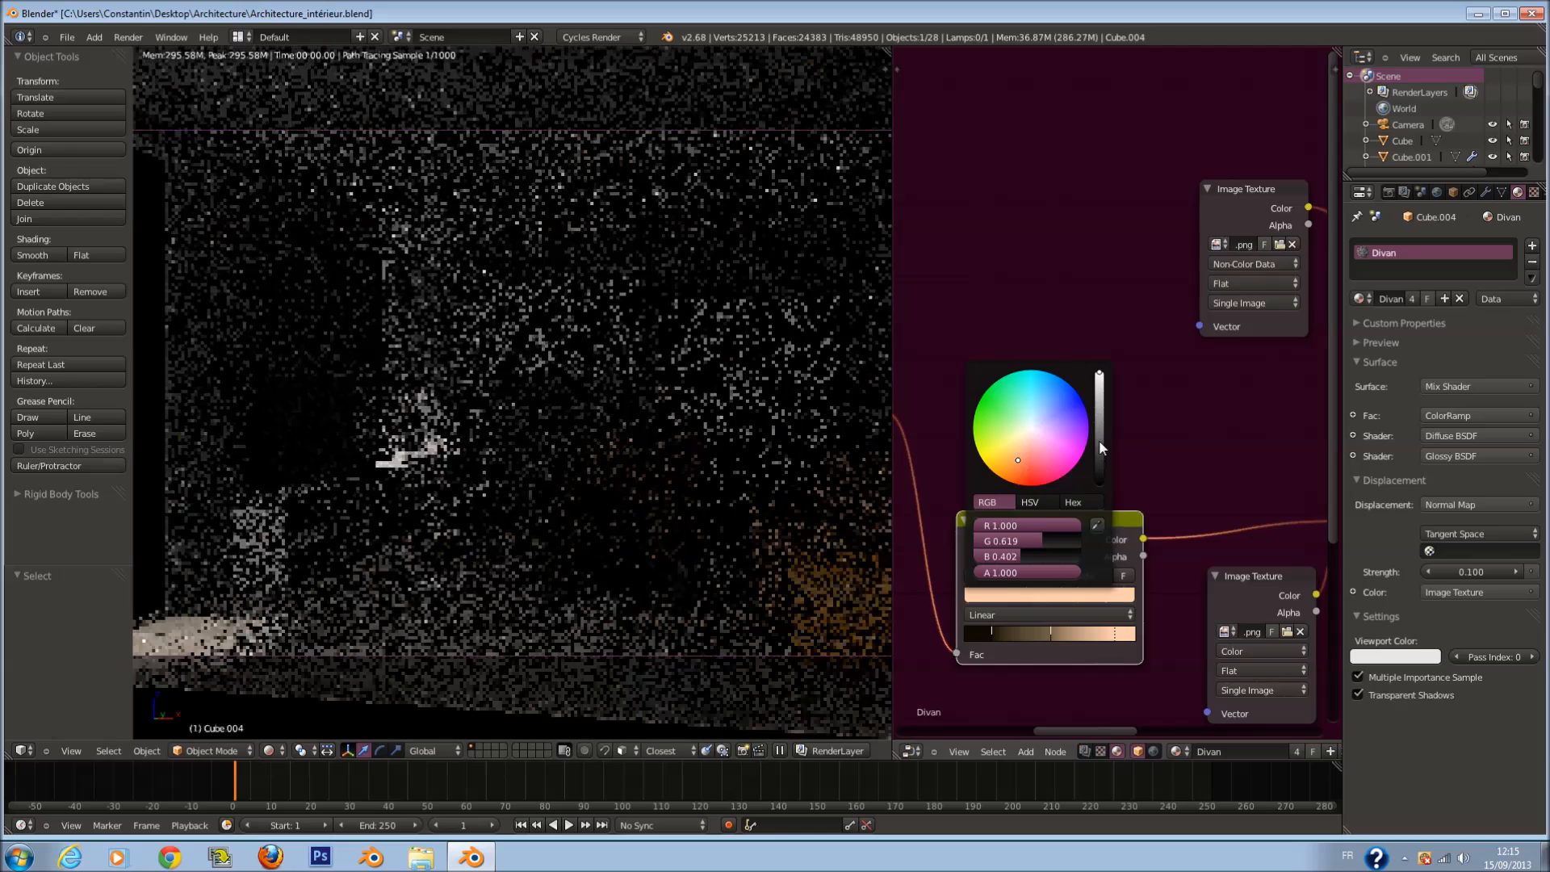
Step: Start adding another node near the ColorRamp in the Divan material
scroll(1090, 463, down, 2)
key(shift+a)
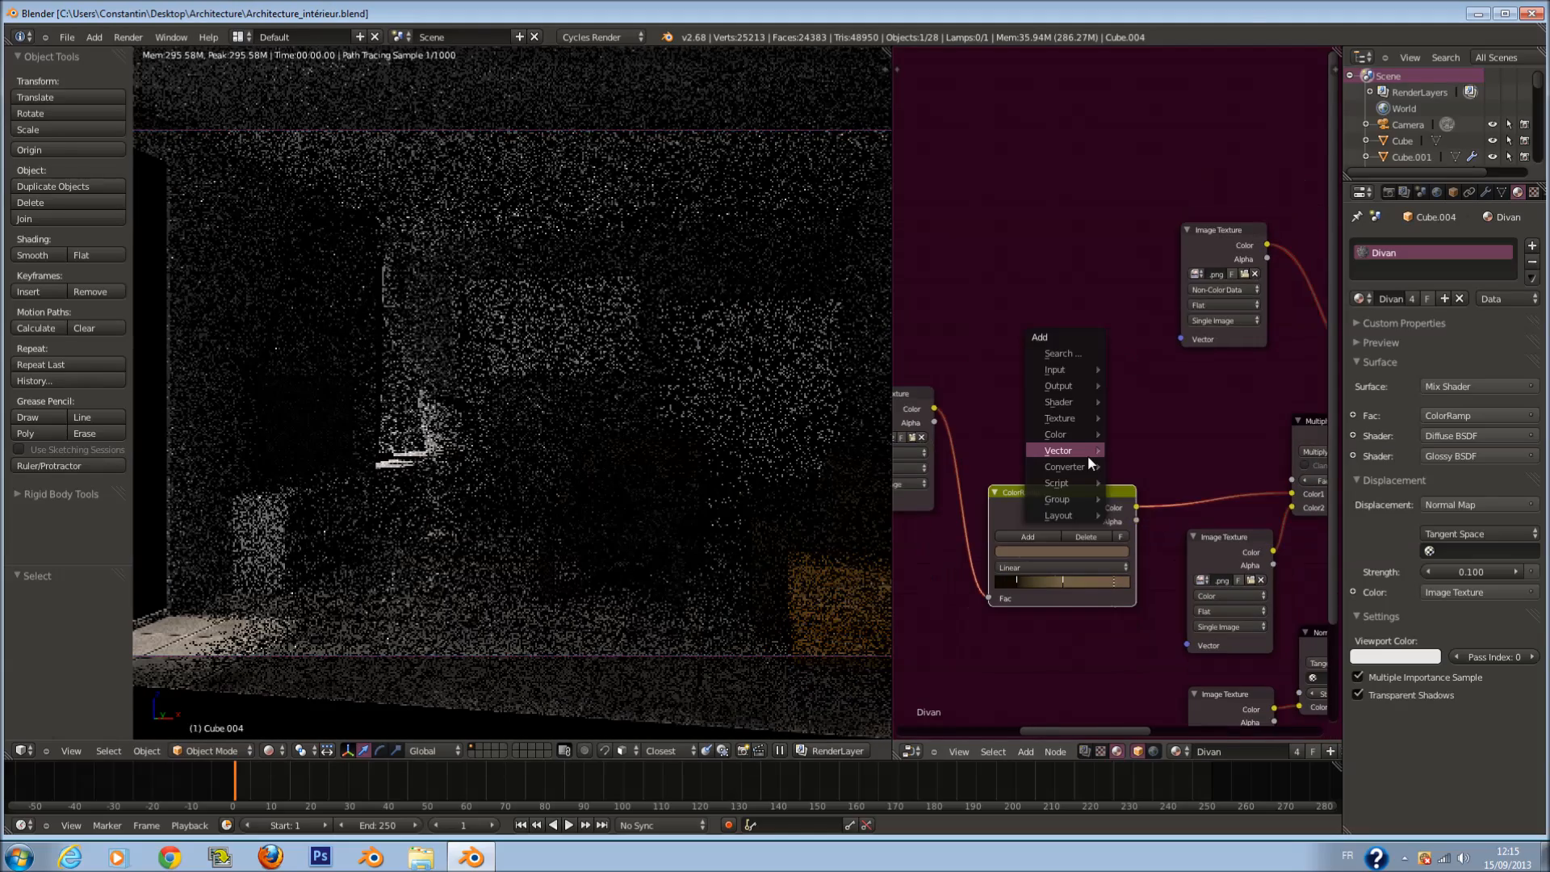
Step: Insert a Mix colour node between the ColorRamp and Multiply nodes, feeding the image texture's colour into Color1
mouse_move(1077, 439)
click(1146, 440)
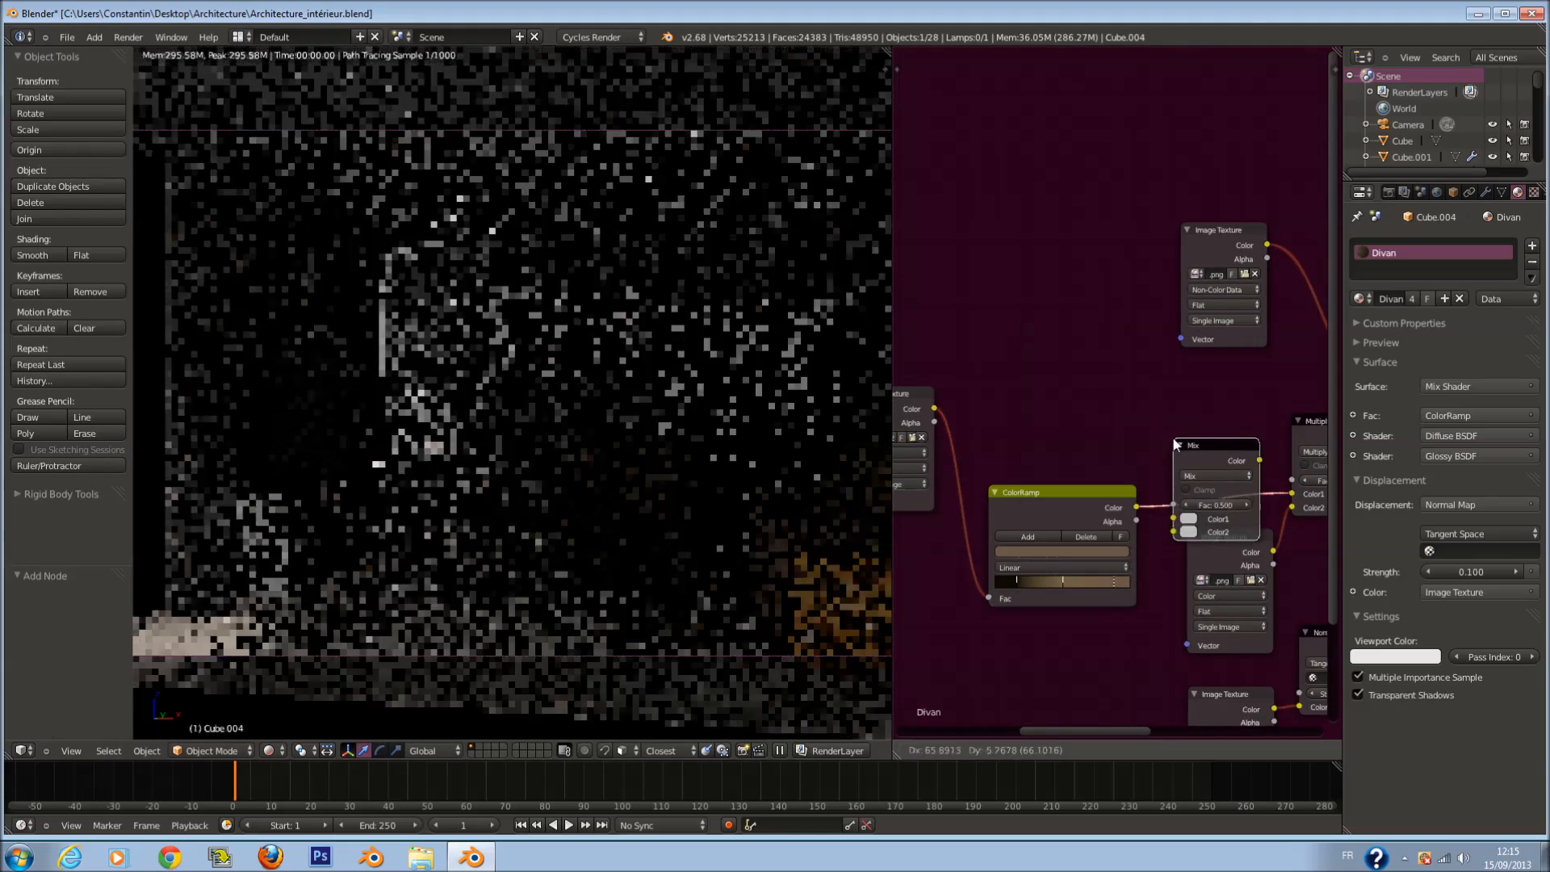
click(1149, 392)
drag(989, 406, 1147, 466)
drag(1201, 404, 1213, 409)
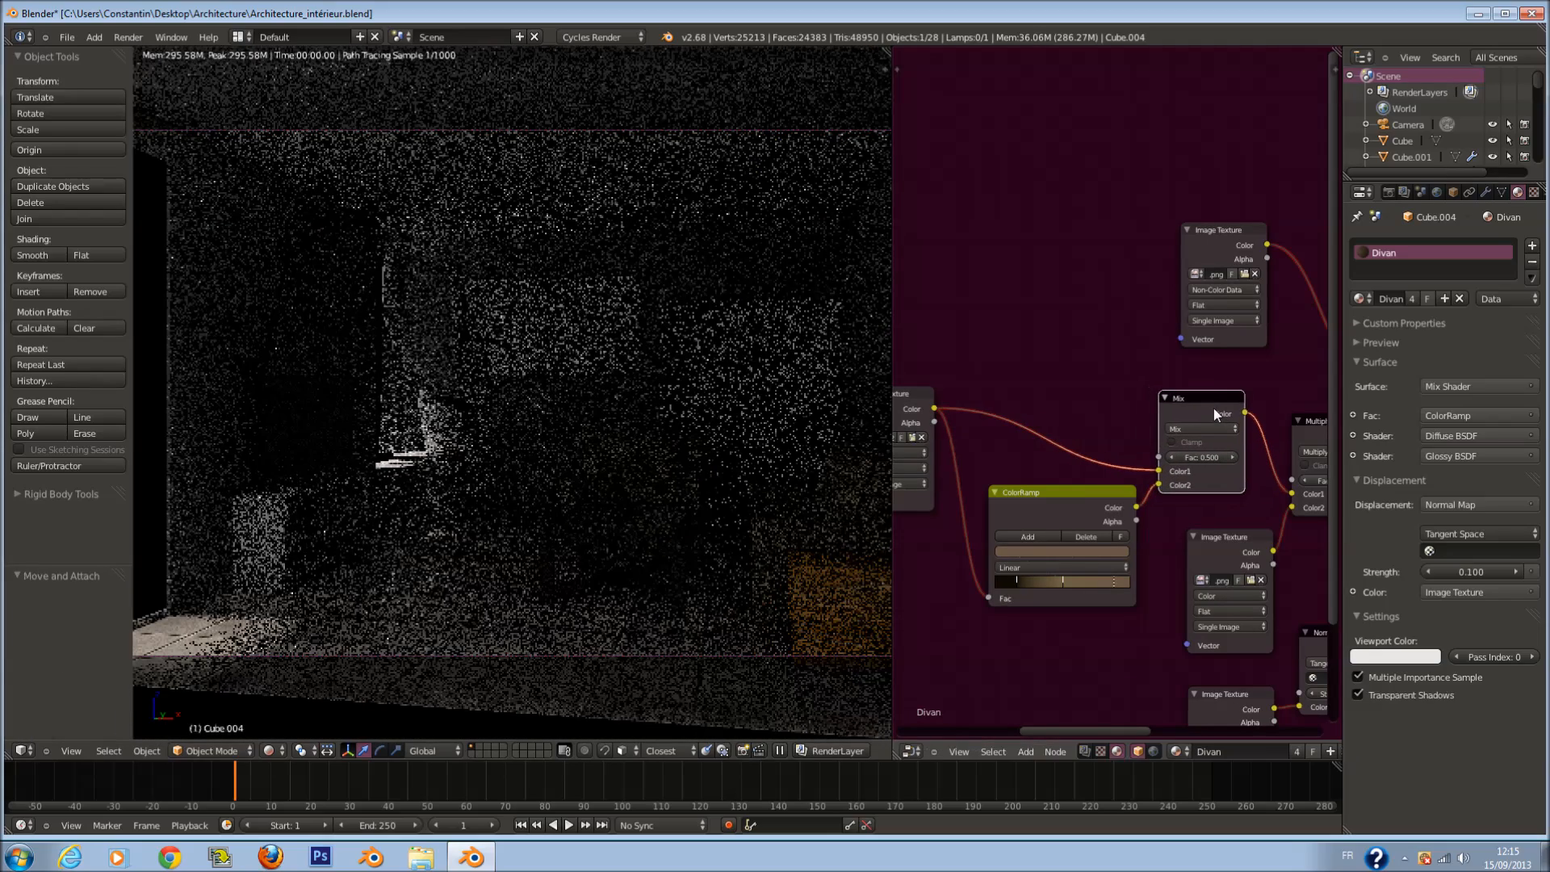
Step: Set the Mix node's factor to 0.900, deselect all nodes and save the file
scroll(1232, 466, up, 1)
click(1209, 461)
text(1)
key(Return)
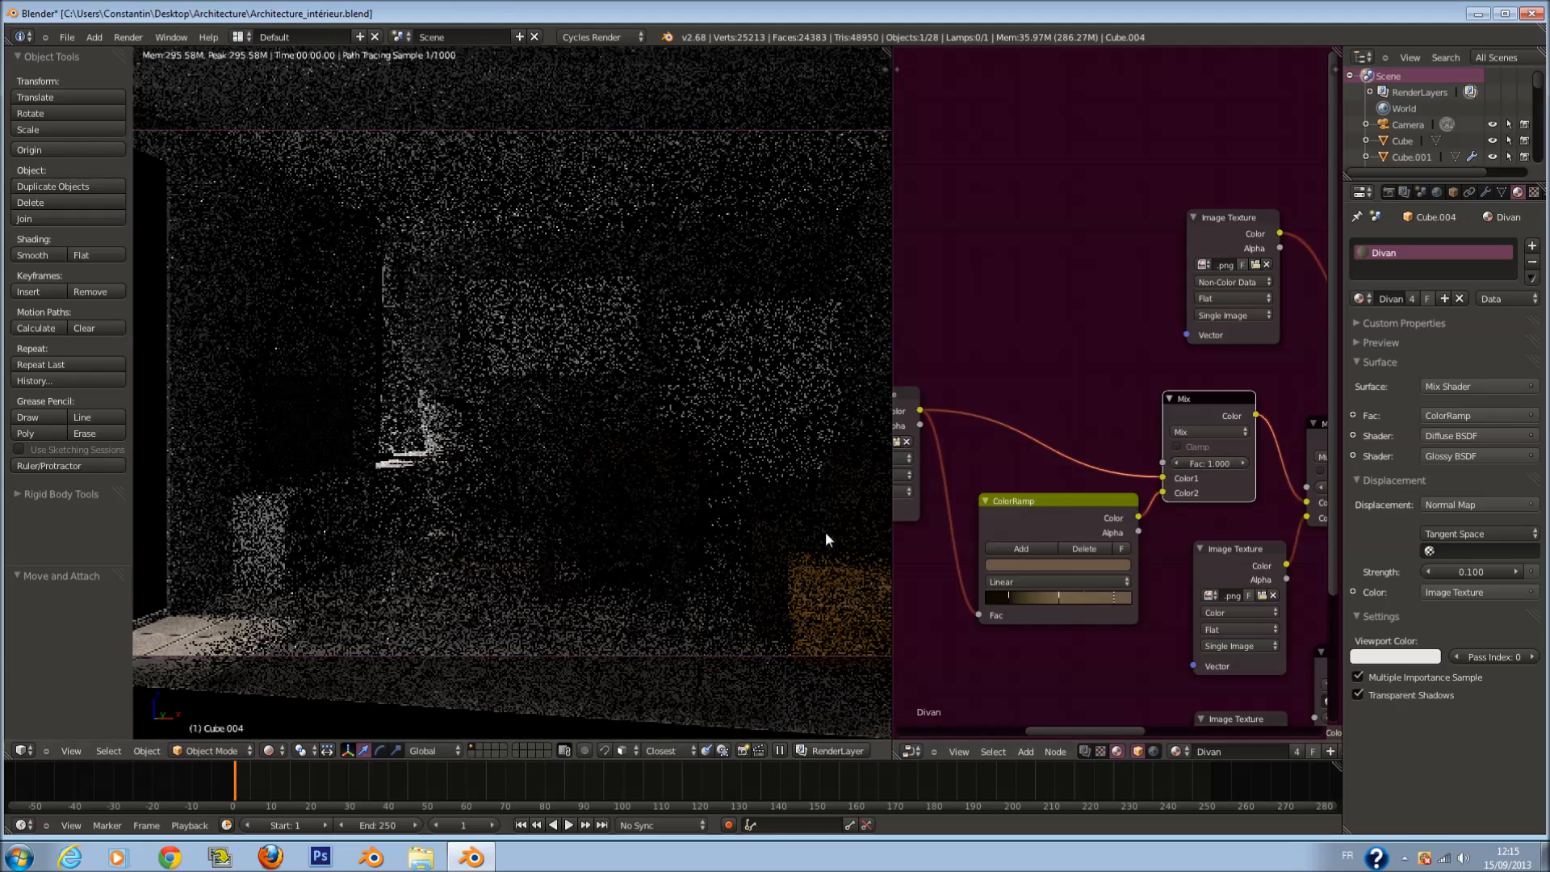
click(1191, 463)
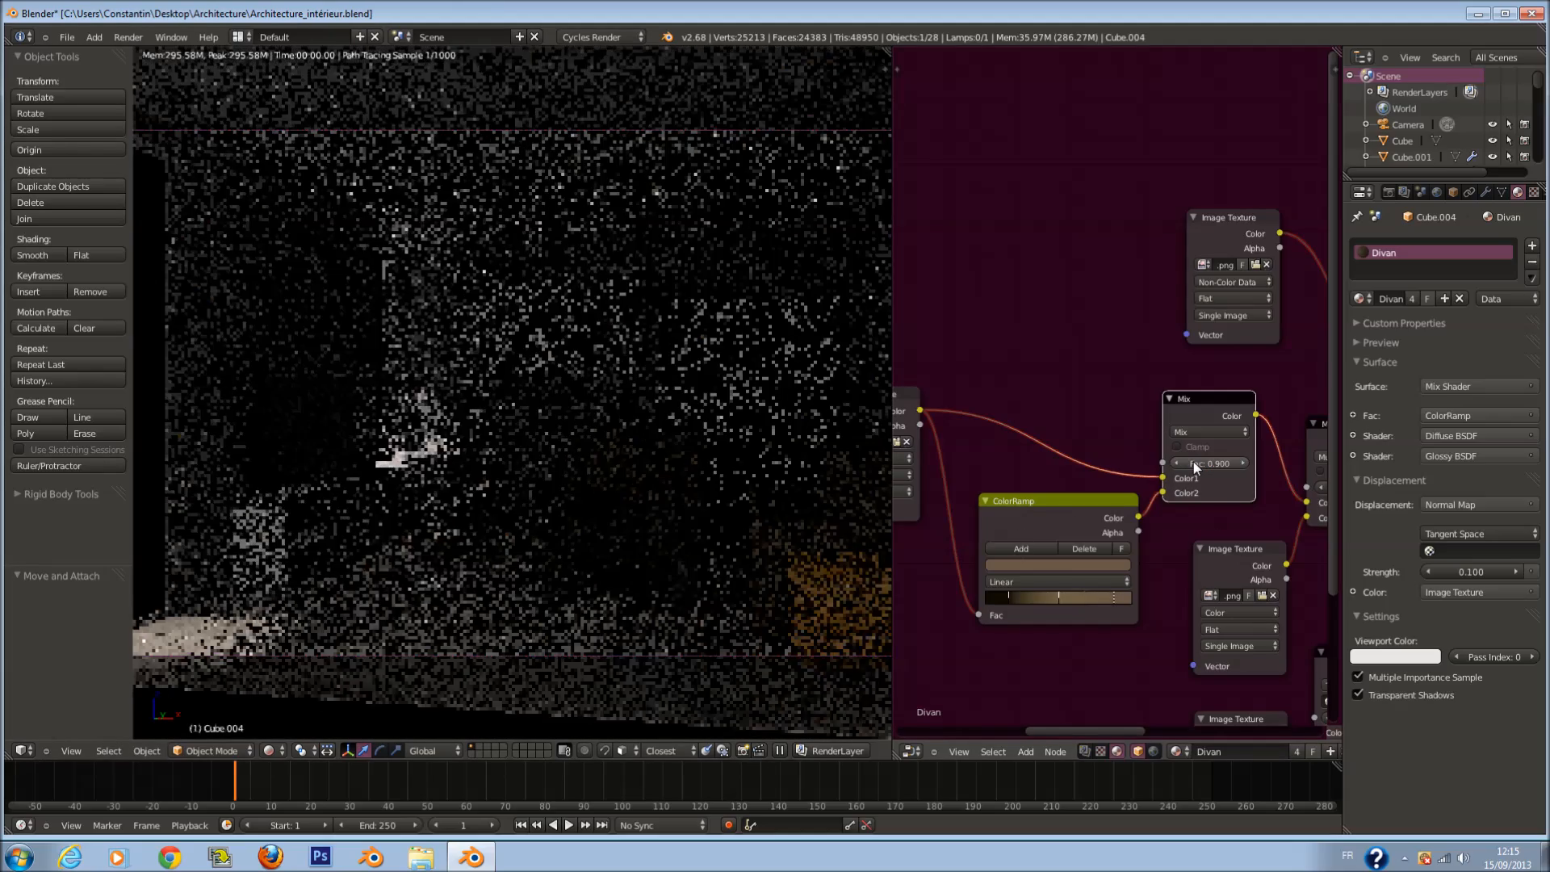
key(ctrl+s)
click(1133, 579)
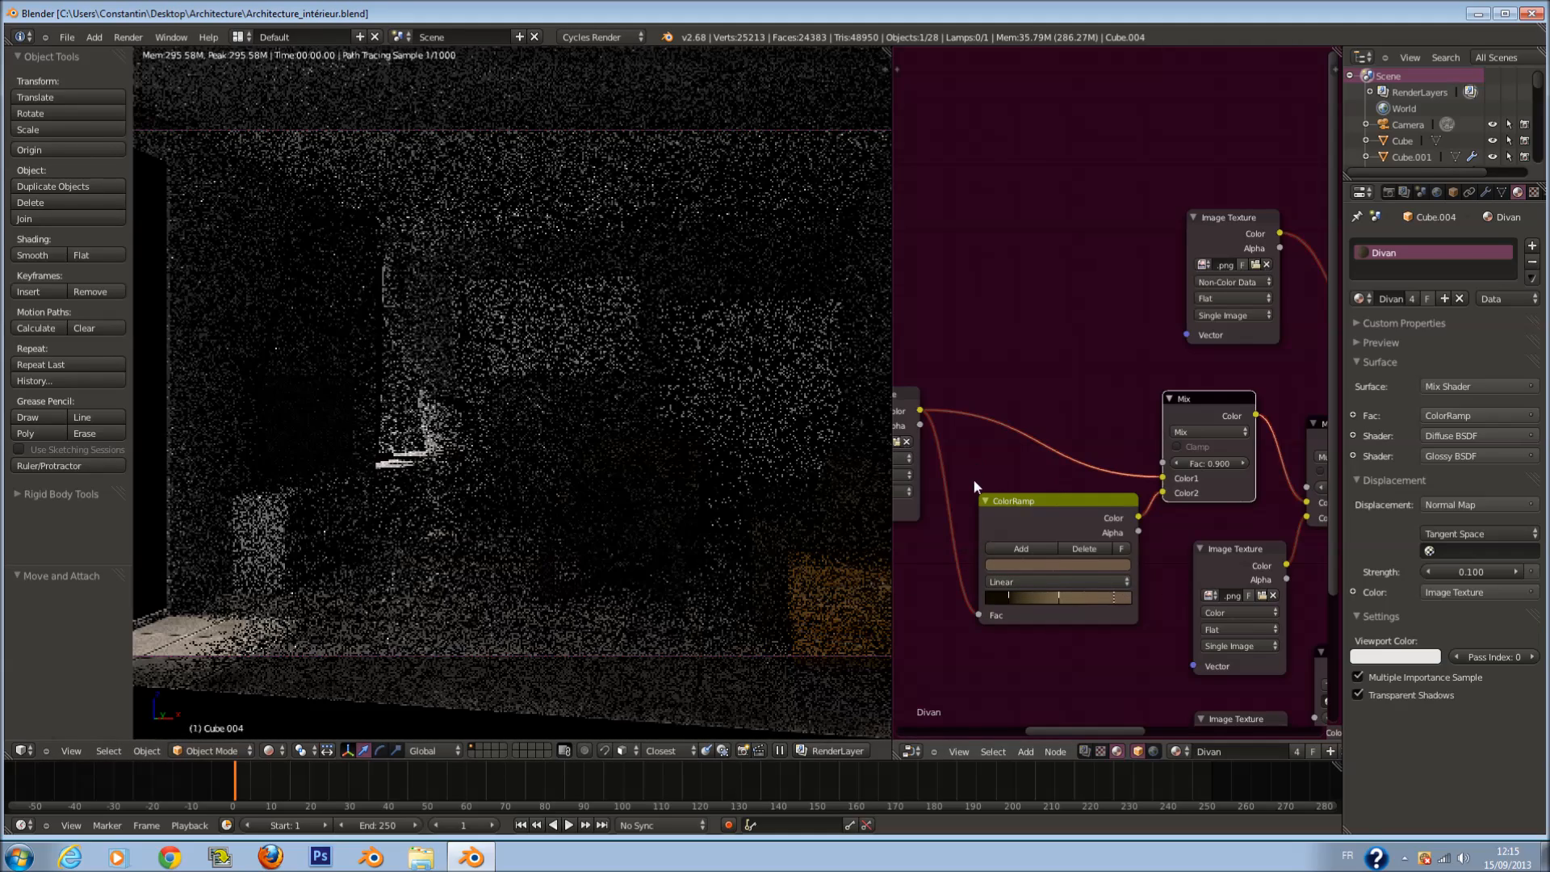
scroll(1098, 554, down, 1)
key(a)
key(ctrl+s)
click(1160, 583)
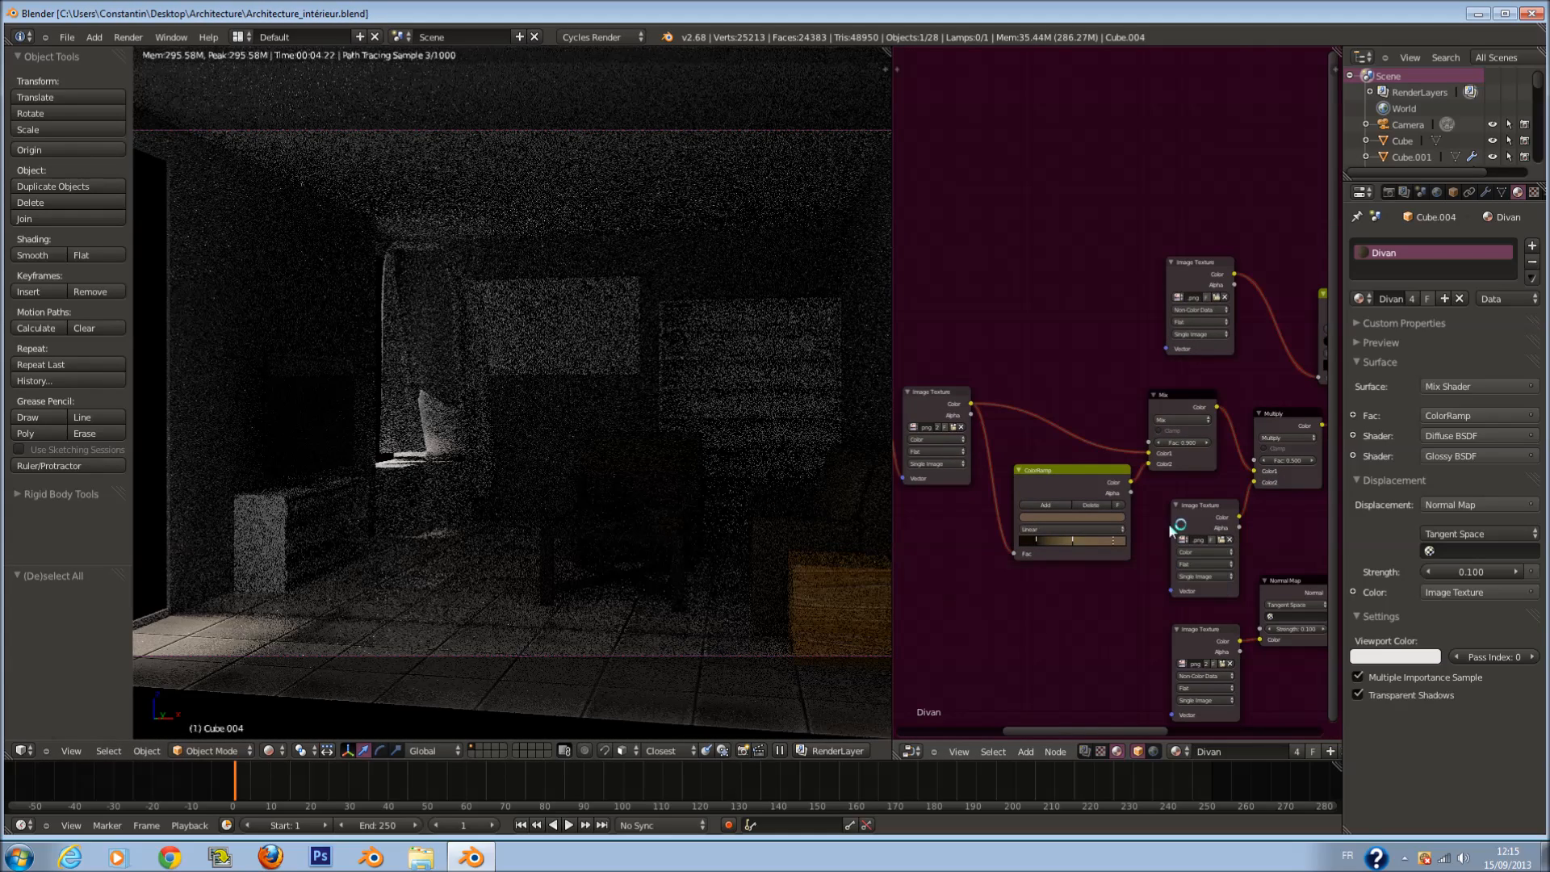
scroll(1107, 536, down, 1)
scroll(1019, 539, down, 2)
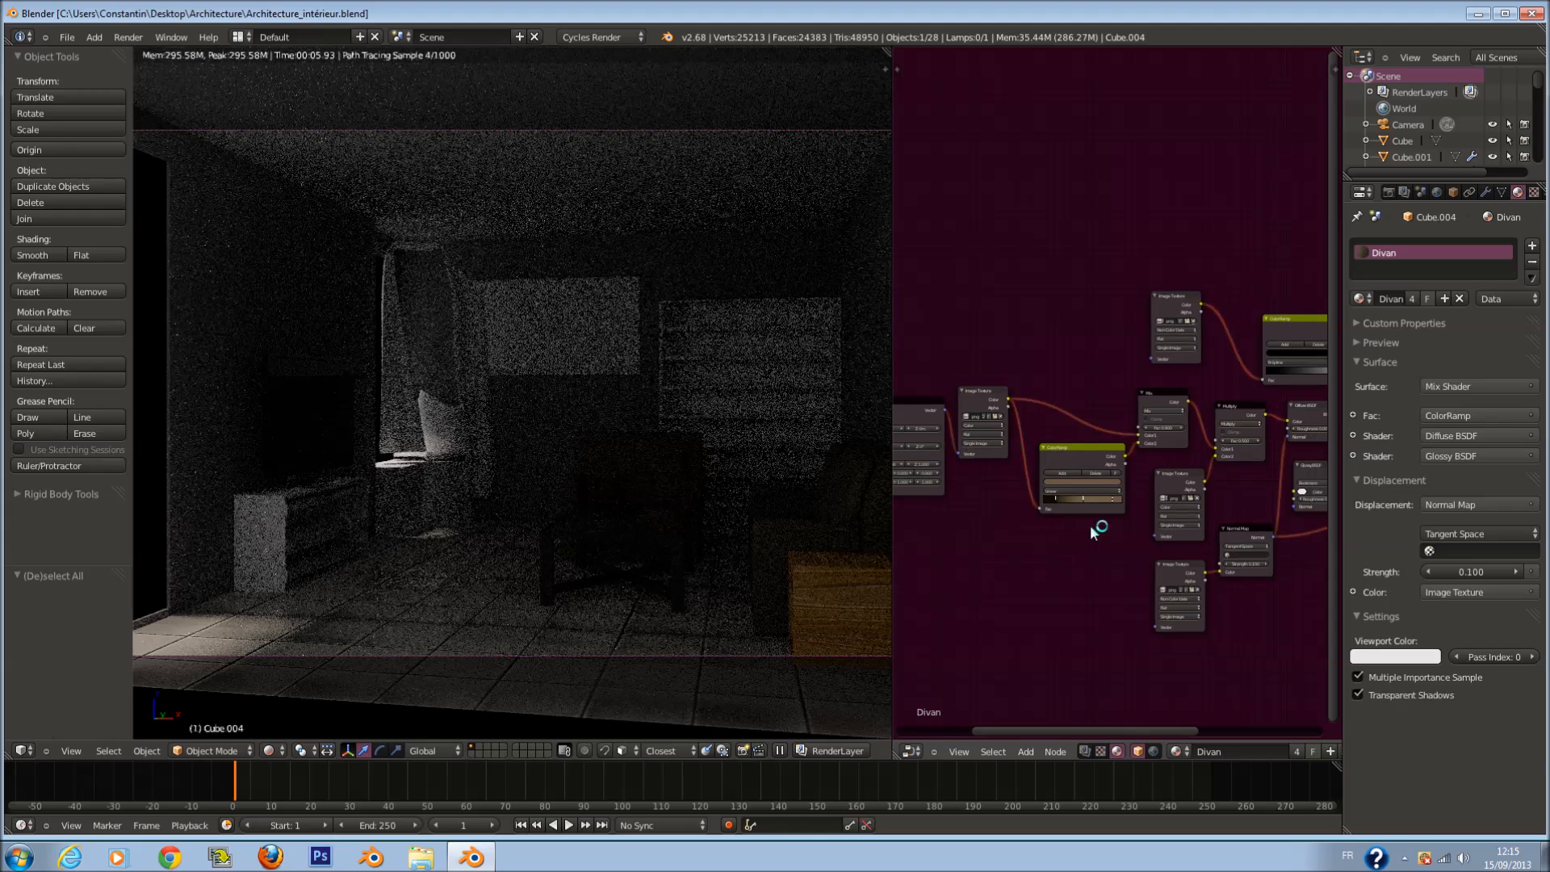
scroll(1069, 522, down, 1)
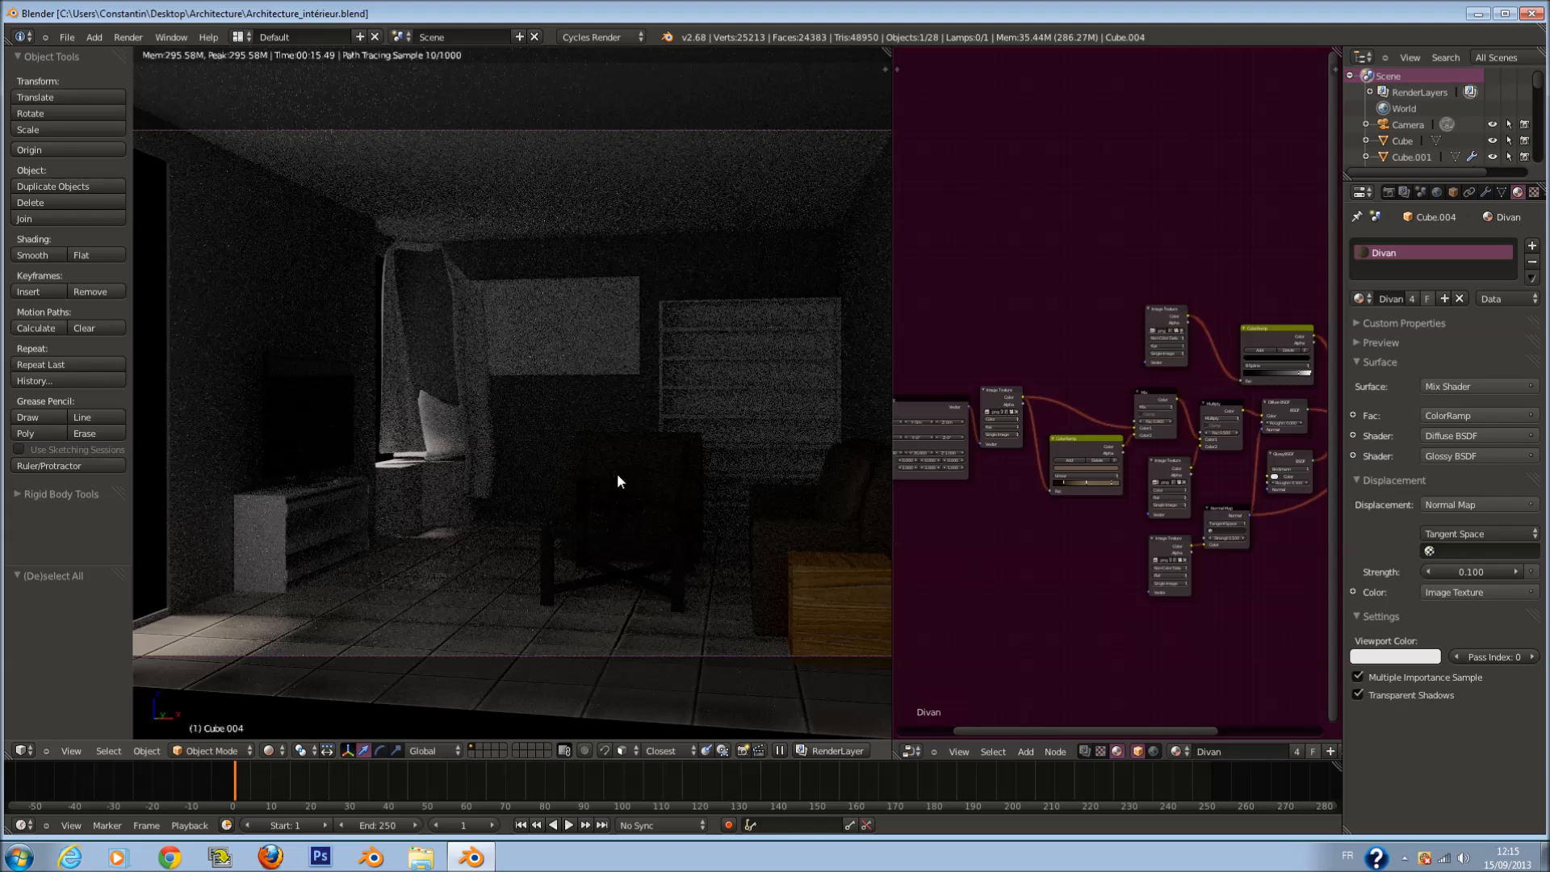
Step: Select the small cylinder on the coffee table, display the scene in solid shading and save the file
right_click(624, 501)
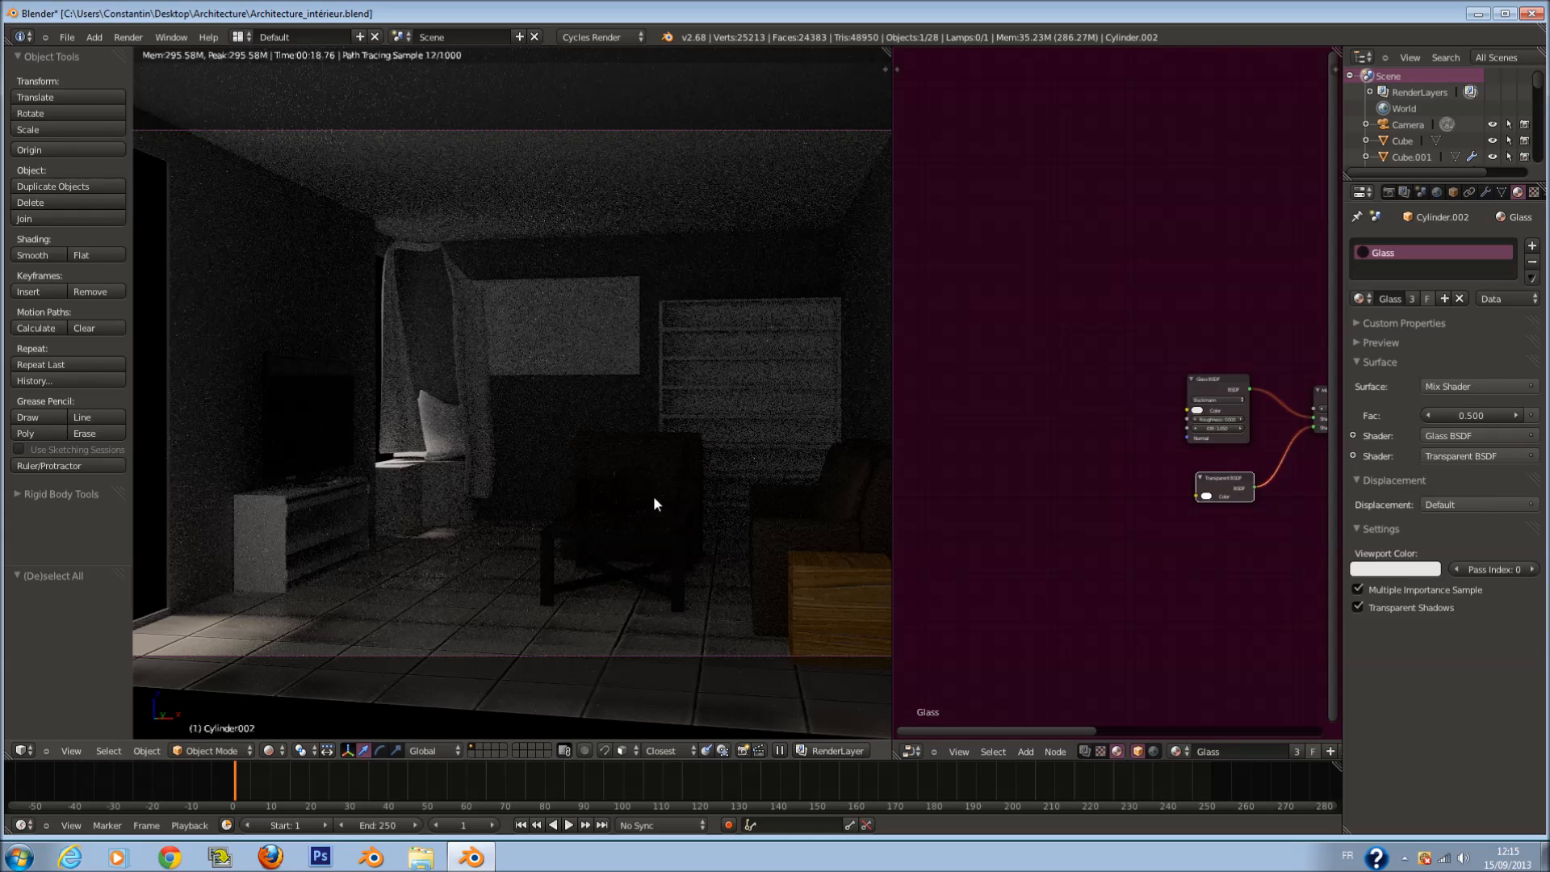
key(shift+z)
scroll(1124, 423, up, 4)
middle_drag(1205, 398, 1030, 402)
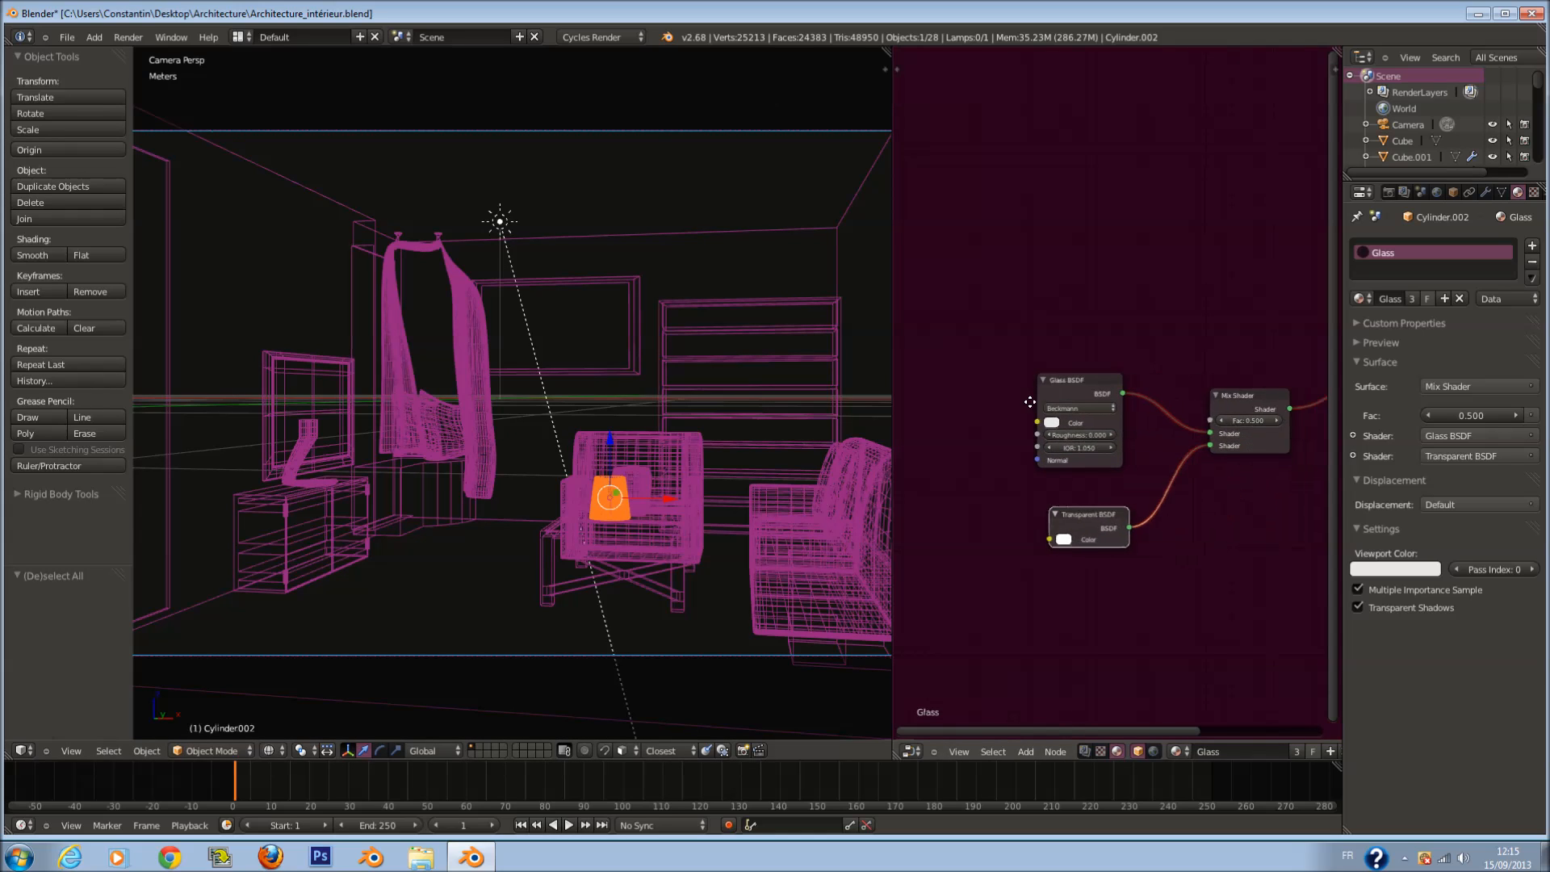
scroll(1052, 414, up, 2)
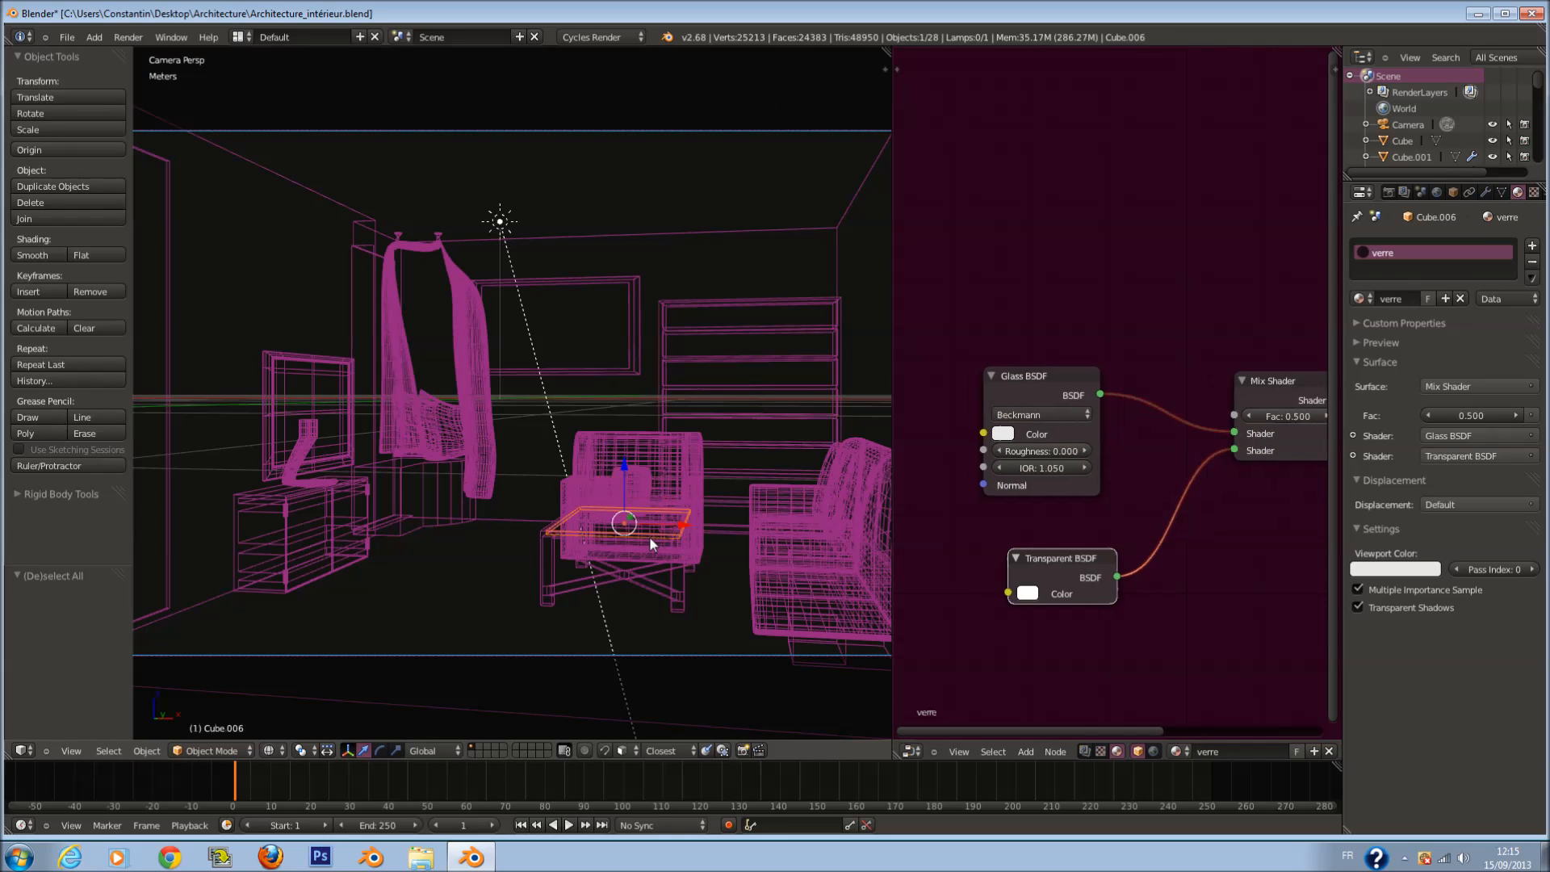
right_click(629, 495)
right_click(628, 492)
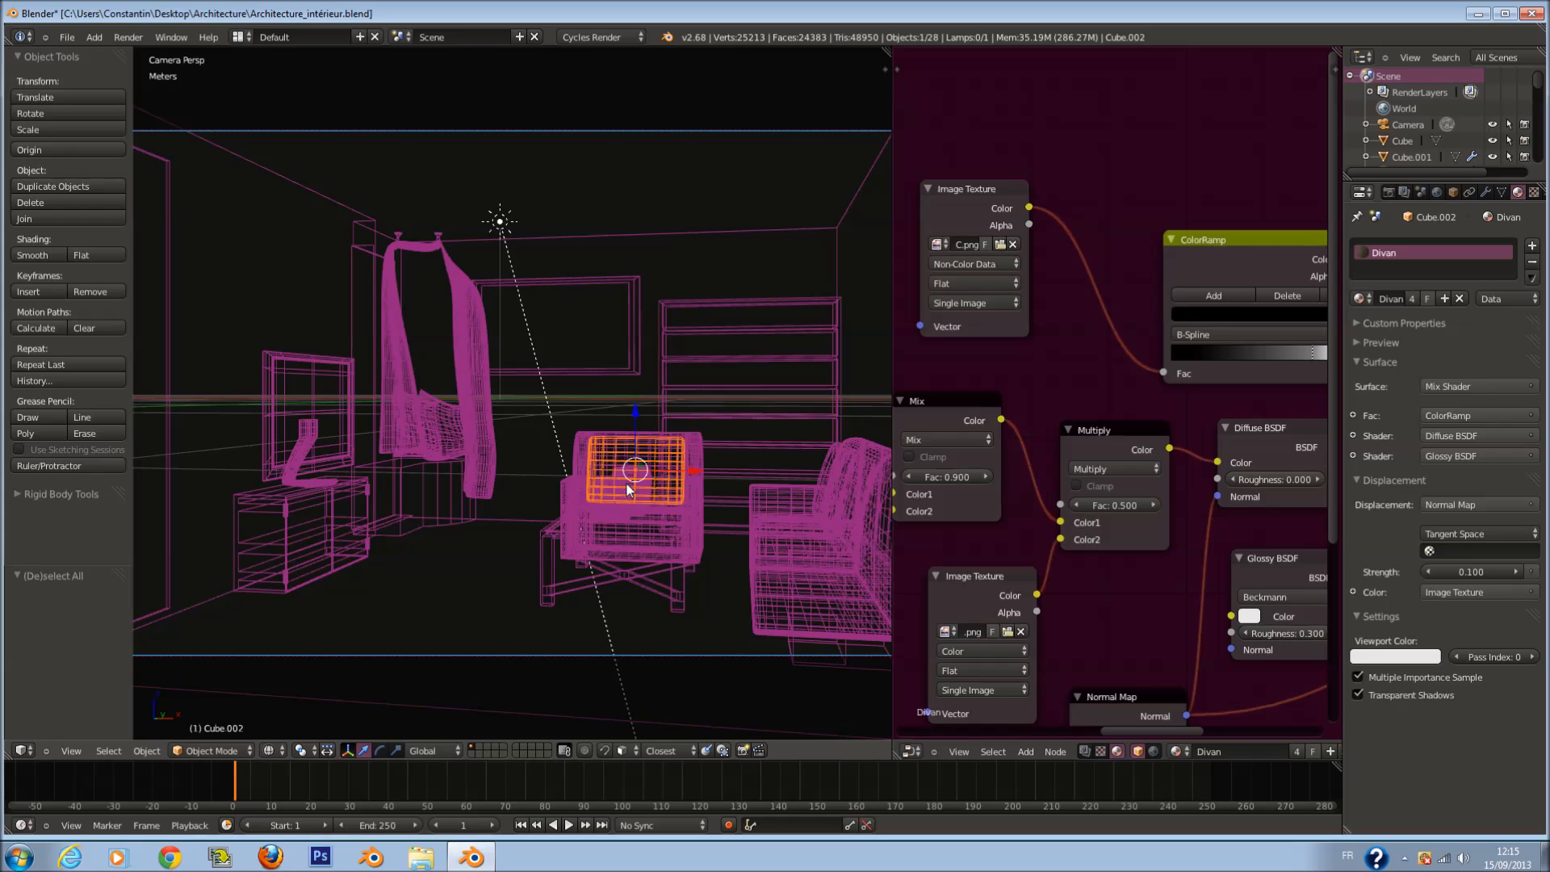
key(z)
key(ctrl+s)
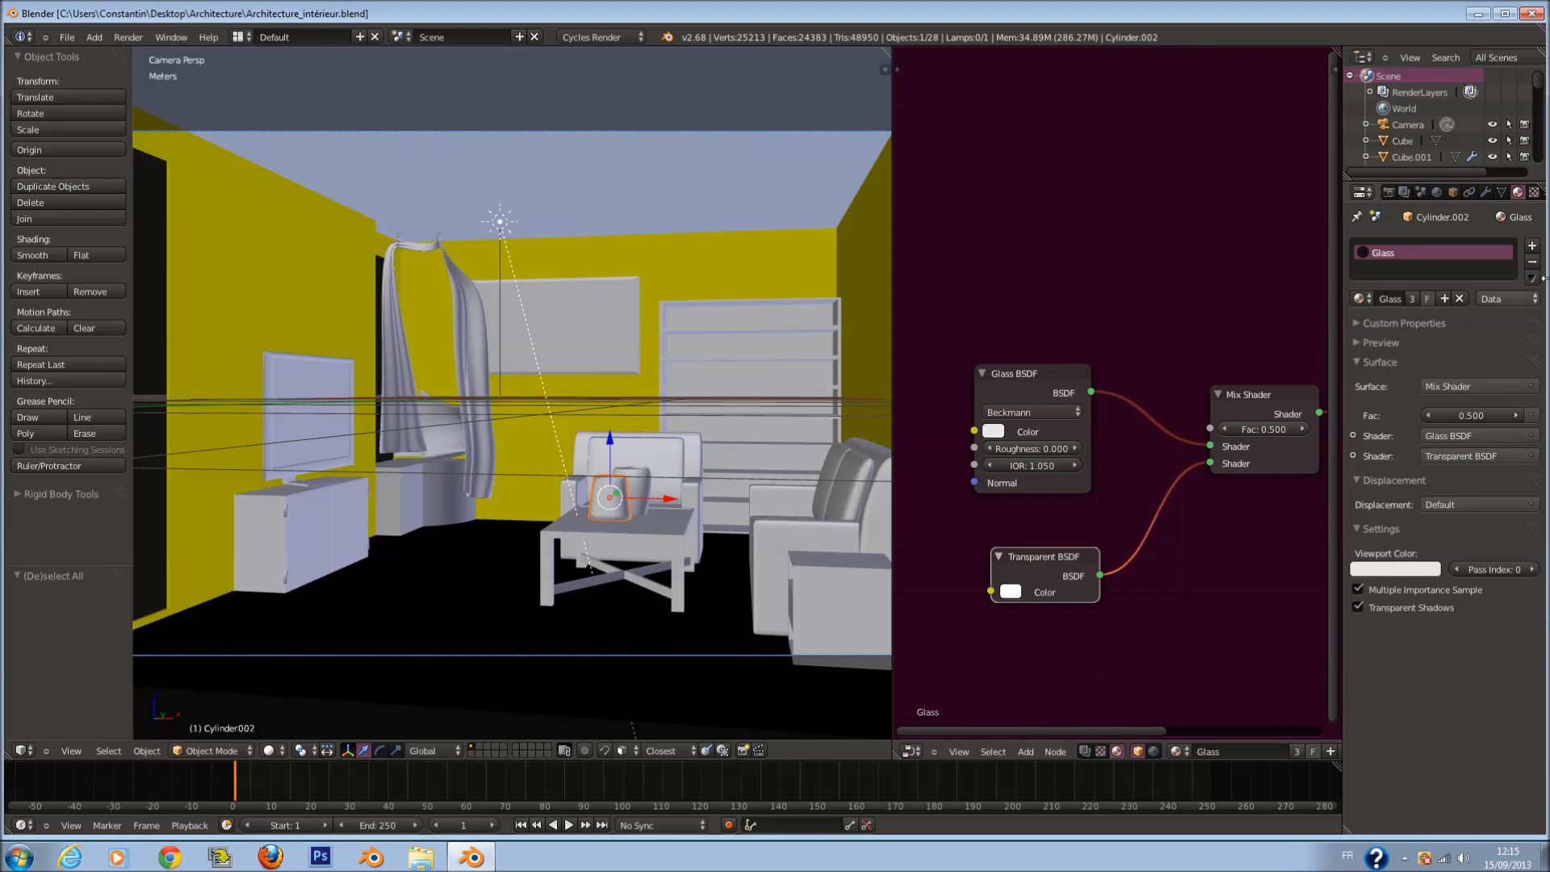
Step: Make a single-user copy of the cylinder's Glass material and name it glass_couleur
click(1430, 299)
click(1421, 299)
text(g)
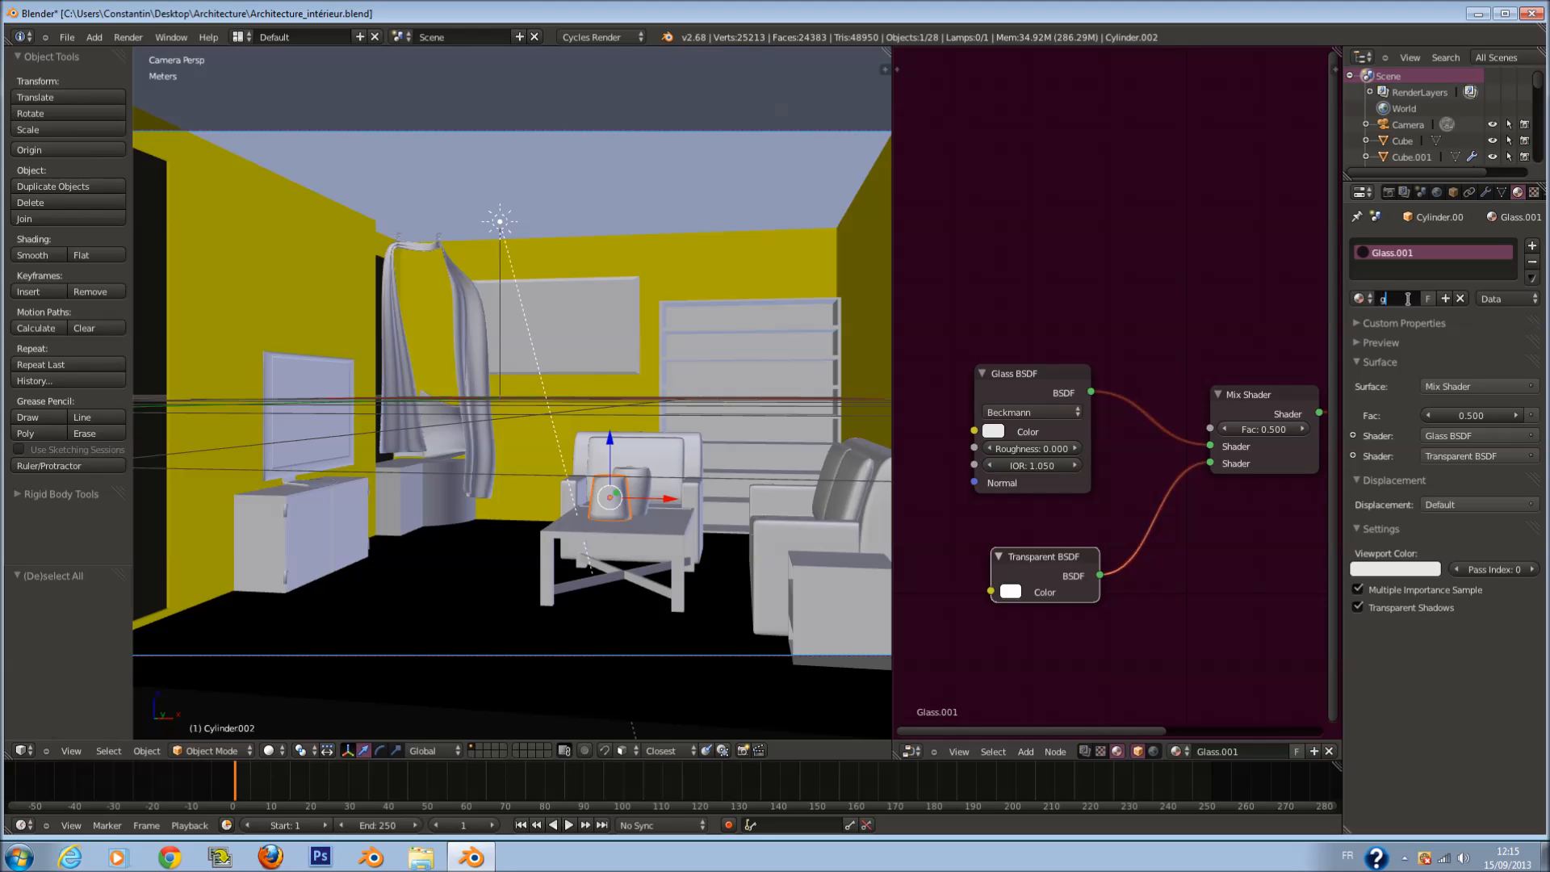
key(BackSpace)
key(BackSpace)
key(BackSpace)
key(BackSpace)
key(BackSpace)
text(glass_couleir)
key(Return)
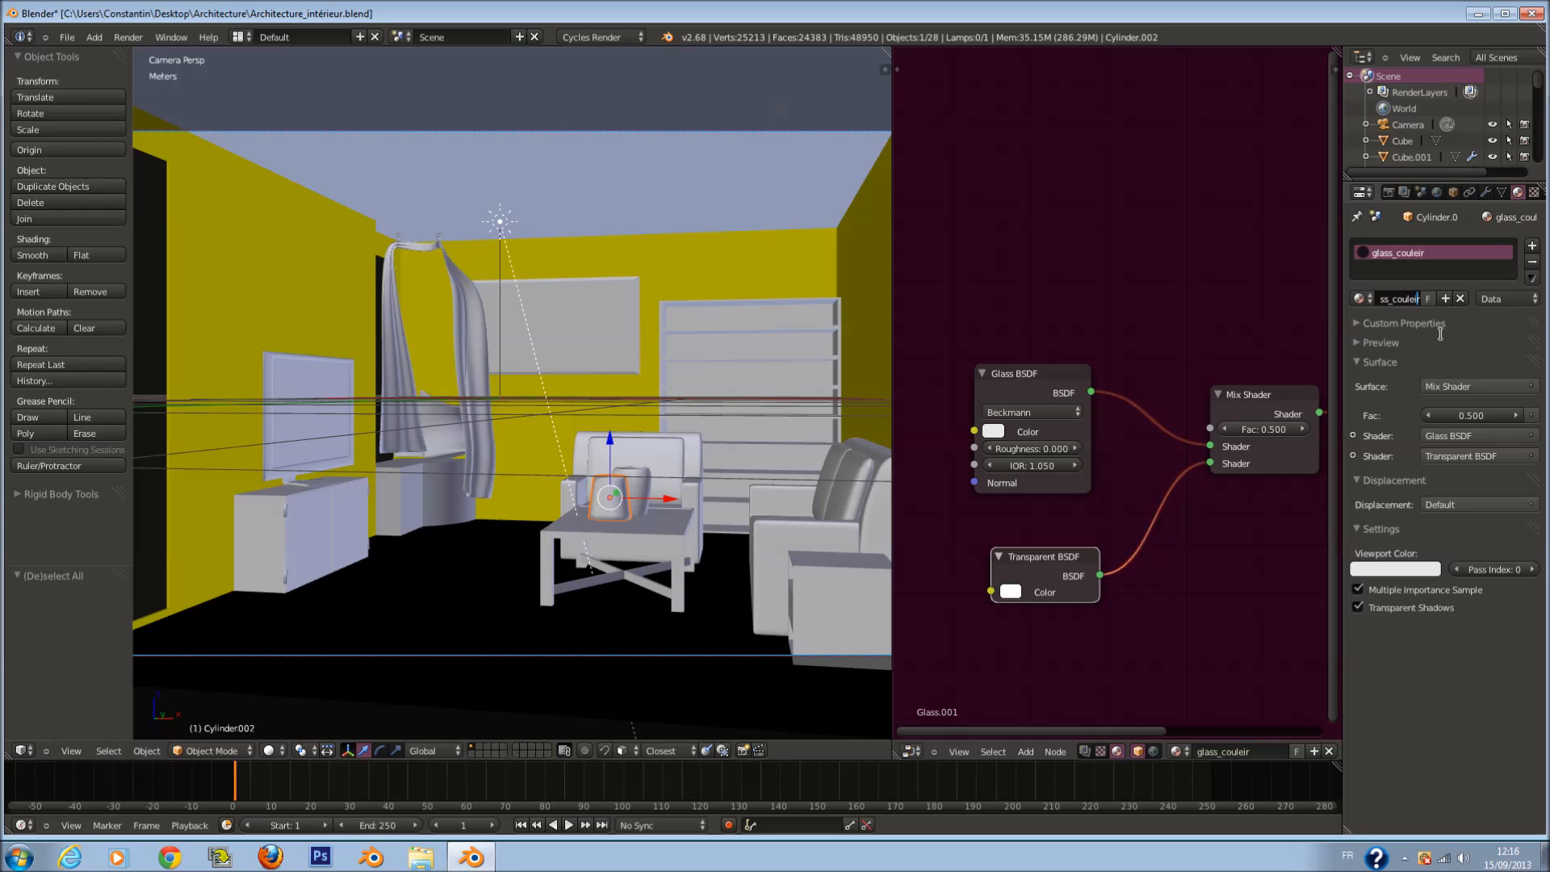
text(ur)
key(Return)
scroll(1133, 303, down, 1)
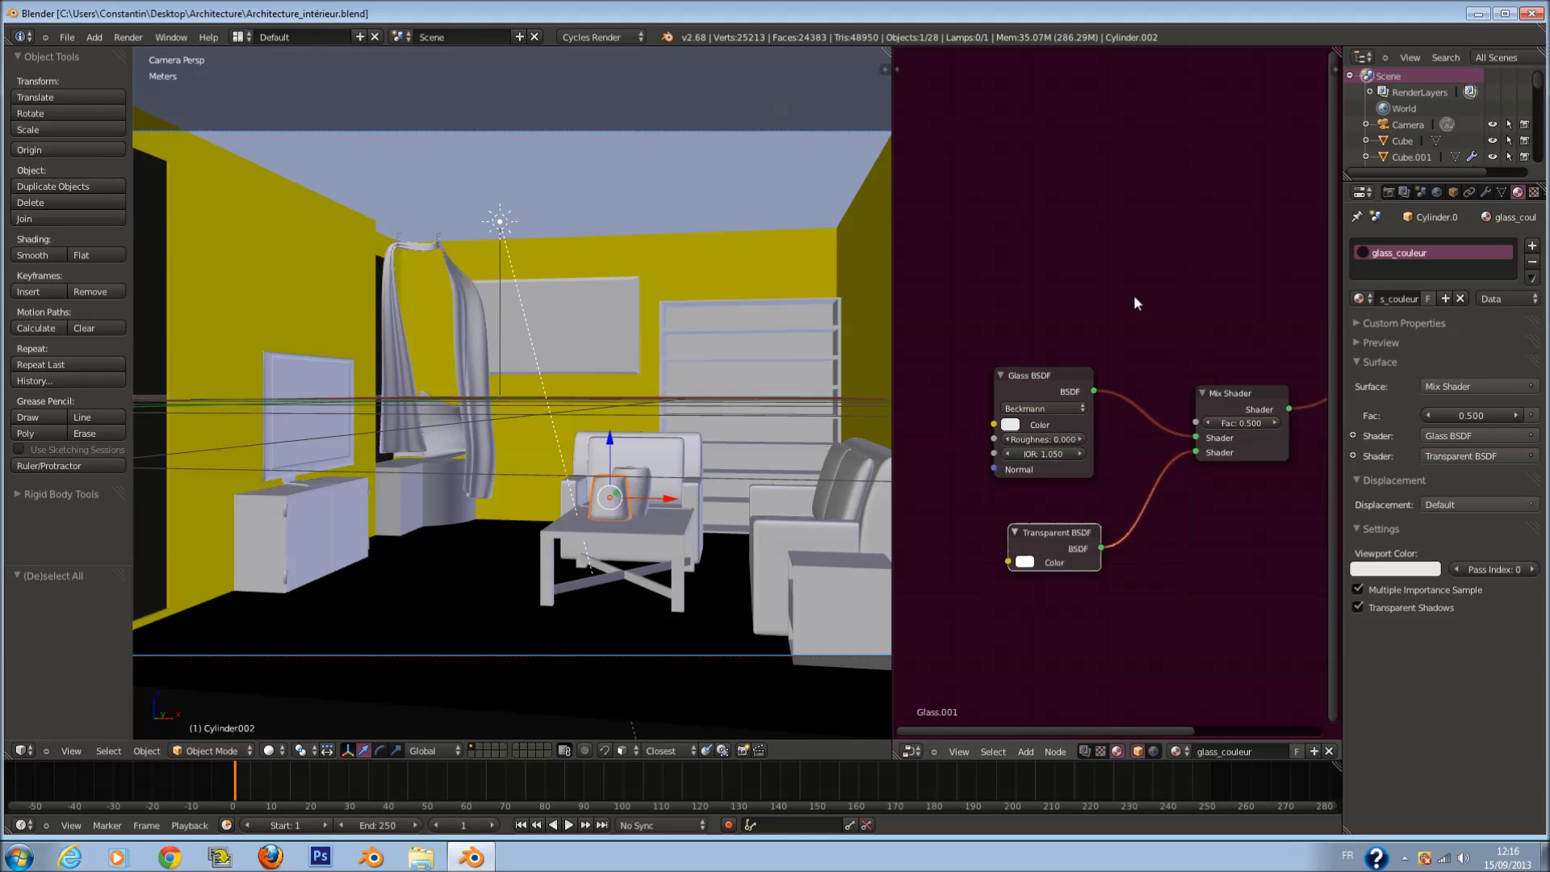
Step: Delete the Transparent BSDF and Glass BSDF nodes from the glass_couleur material
scroll(1133, 302, down, 1)
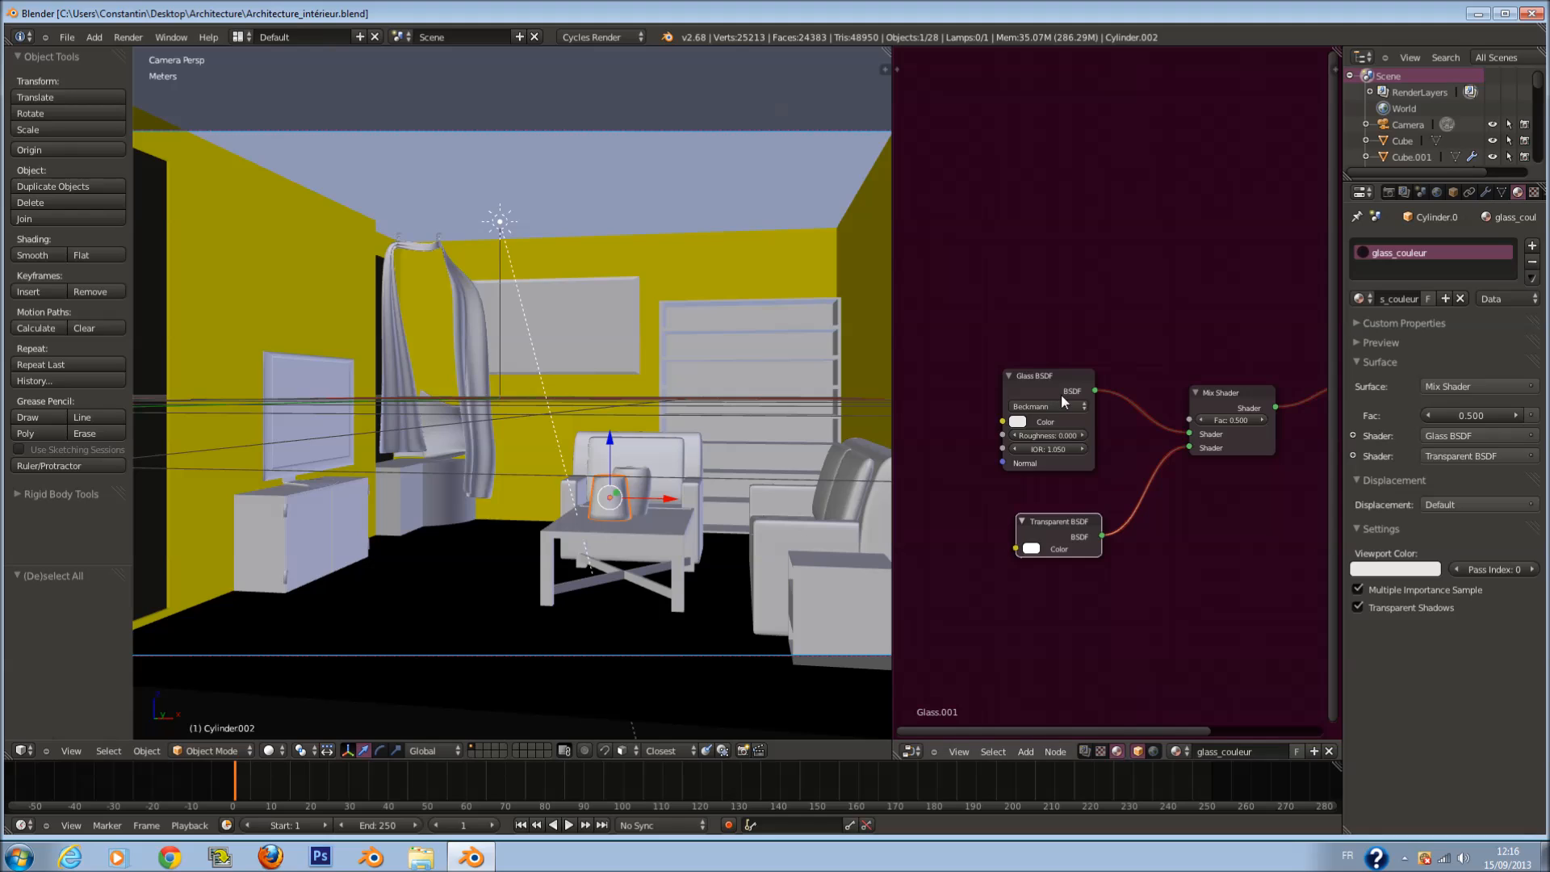
ctrl+scroll(1082, 403, down, 2)
scroll(1107, 418, up, 2)
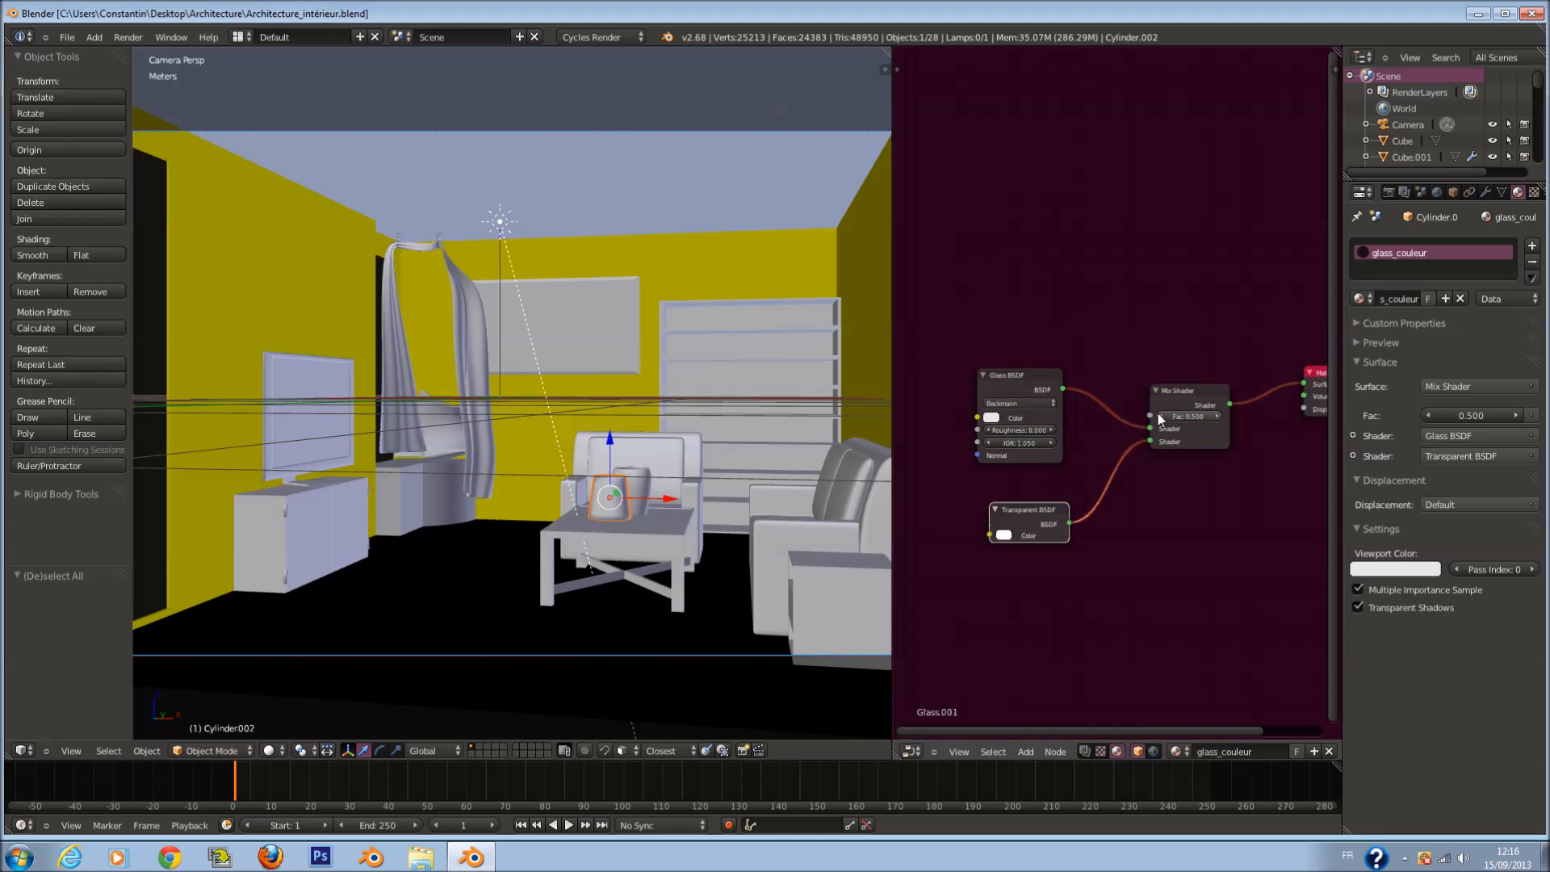
key(x)
click(1004, 392)
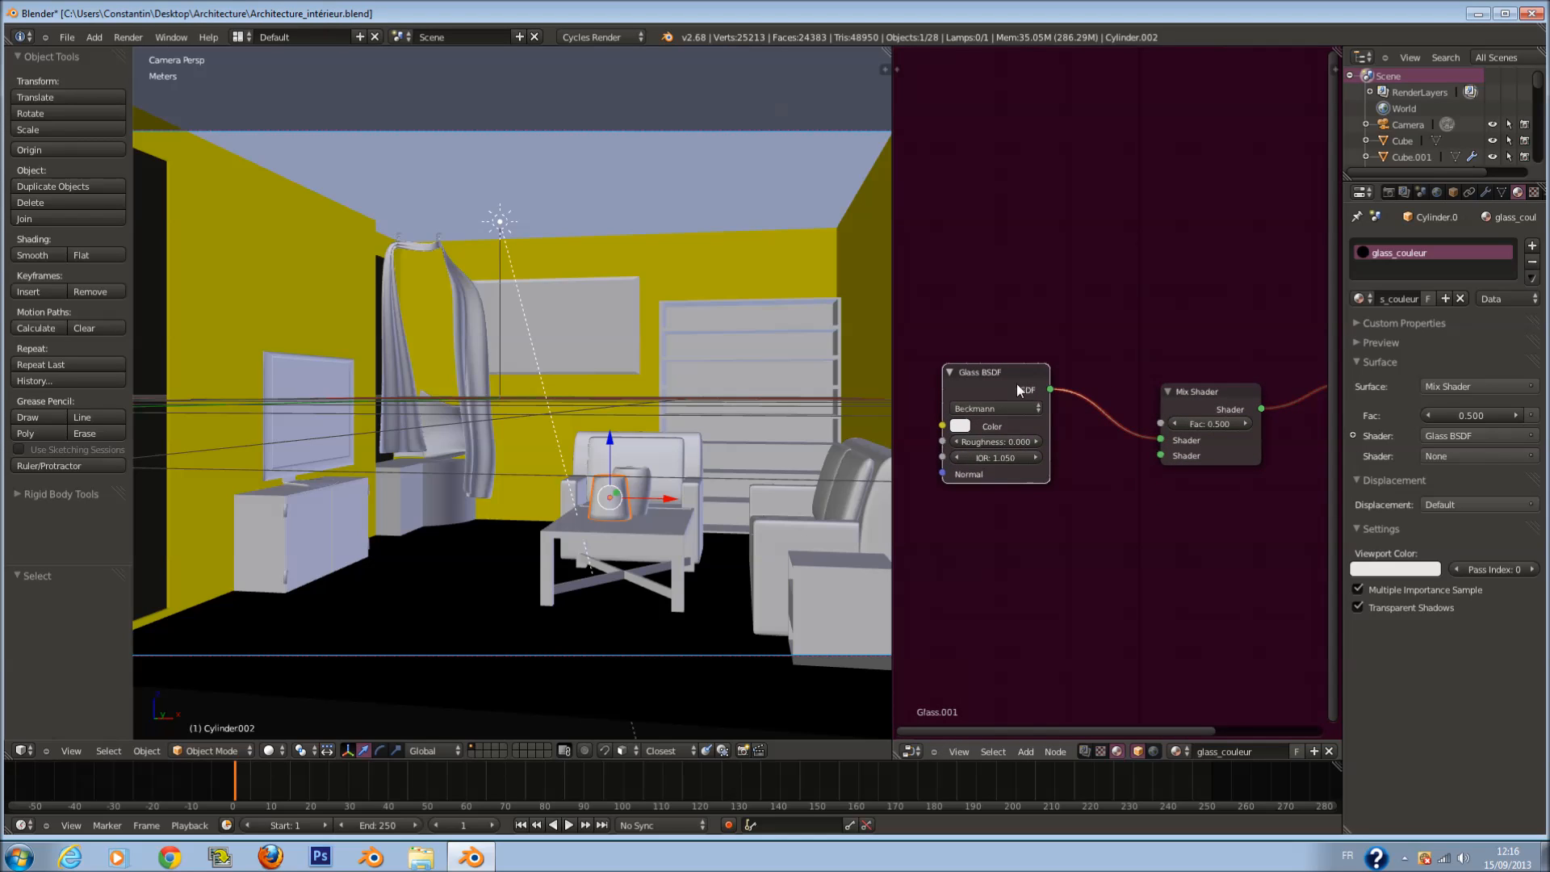
key(x)
key(shift+a)
click(1071, 410)
click(974, 397)
key(x)
Step: Add a Glossy BSDF node linked to the Mix Shader's second shader input, with roughness 0.006
key(shift+a)
mouse_move(974, 399)
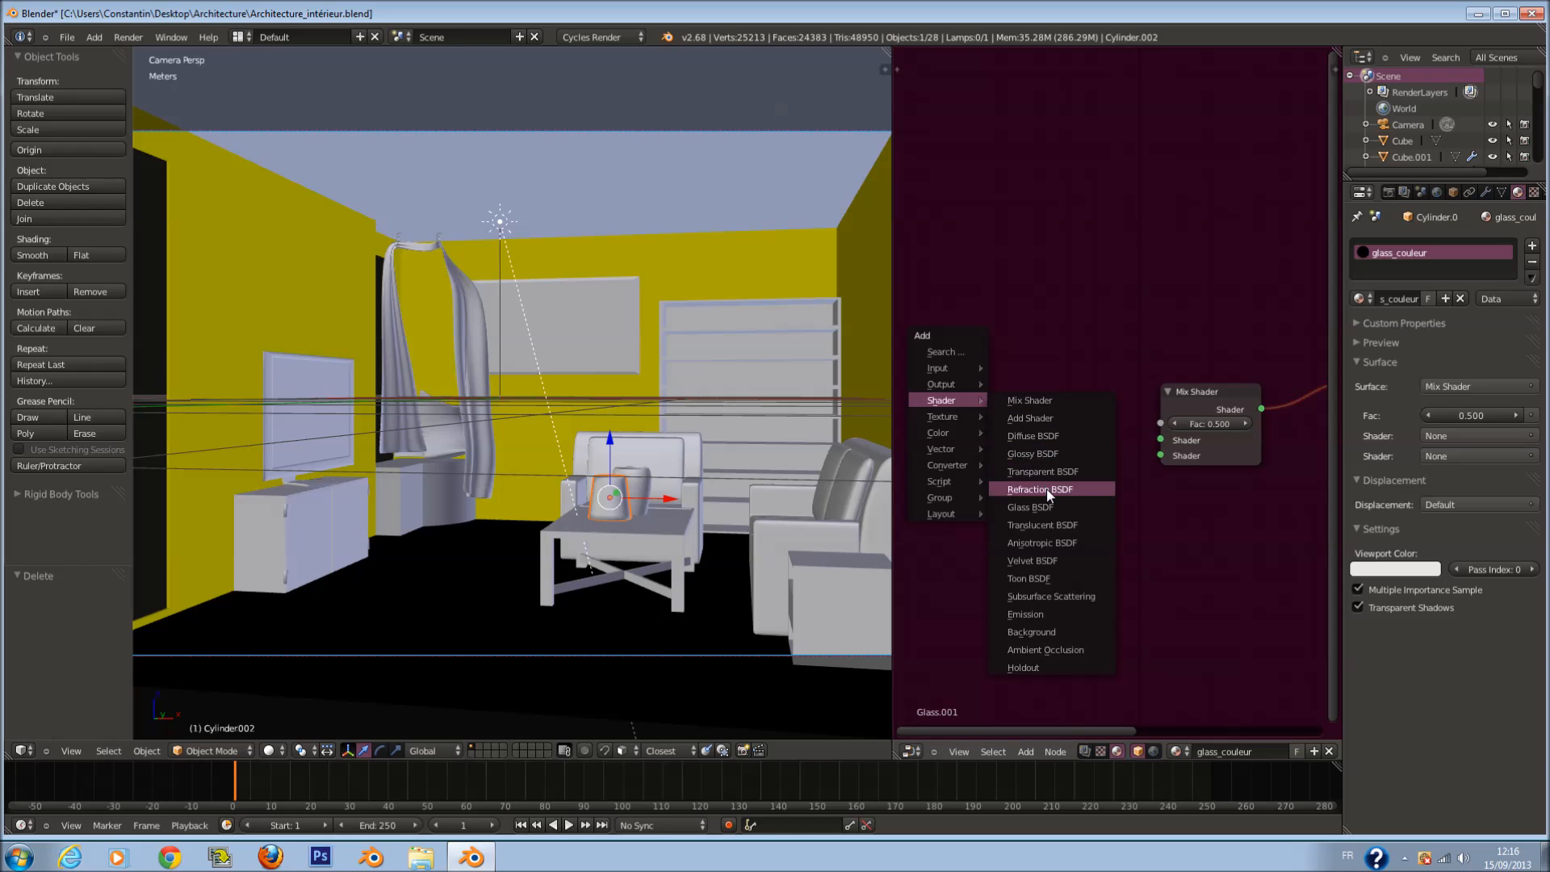
click(1033, 454)
click(964, 509)
drag(1068, 526, 1160, 455)
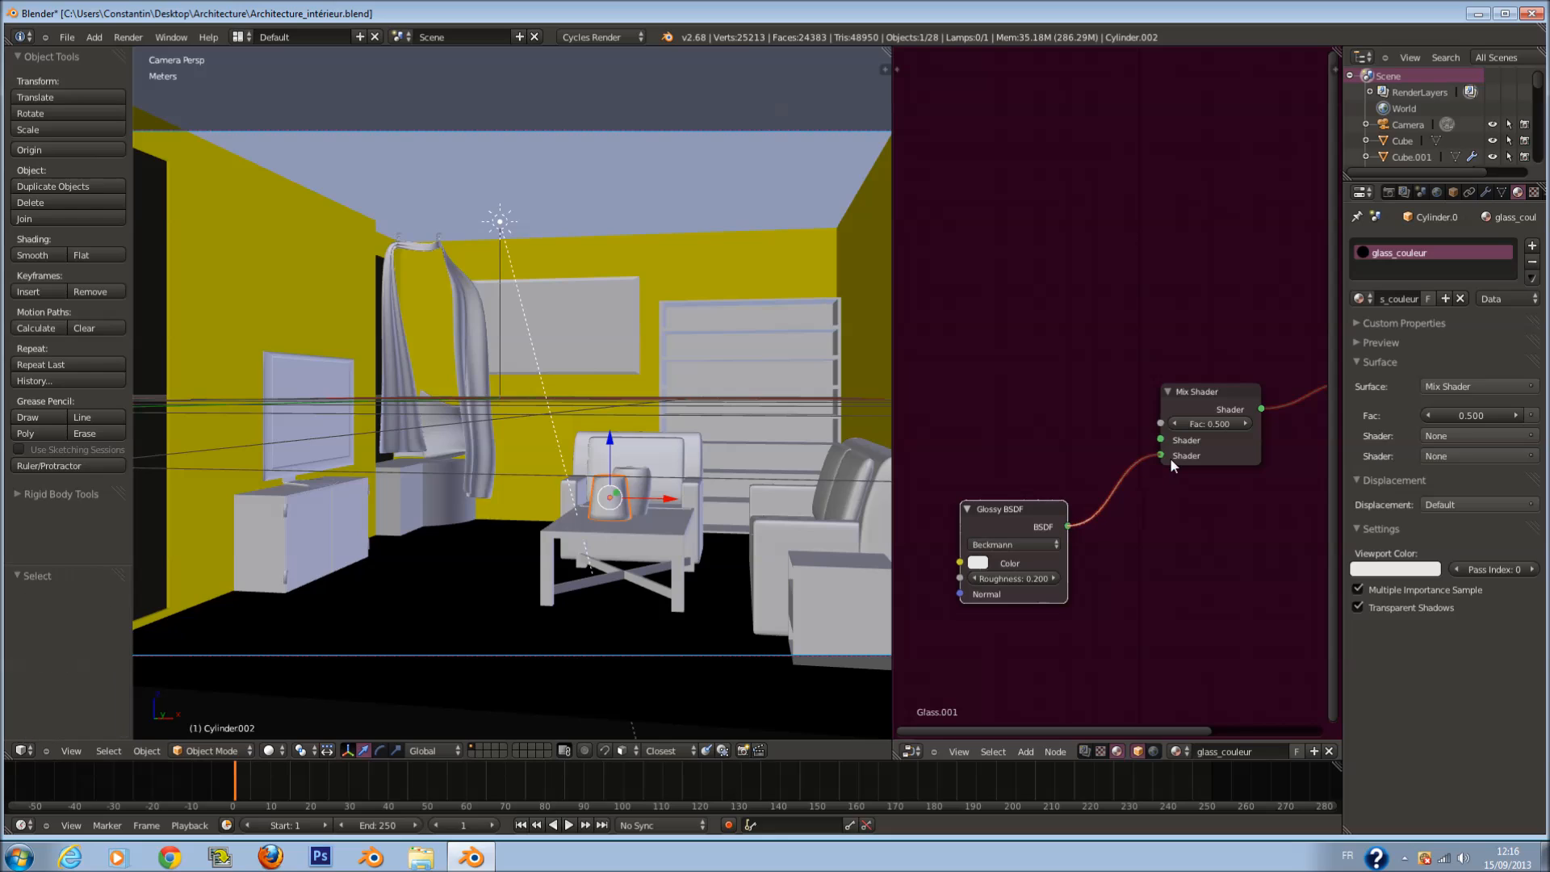
drag(1021, 578, 893, 579)
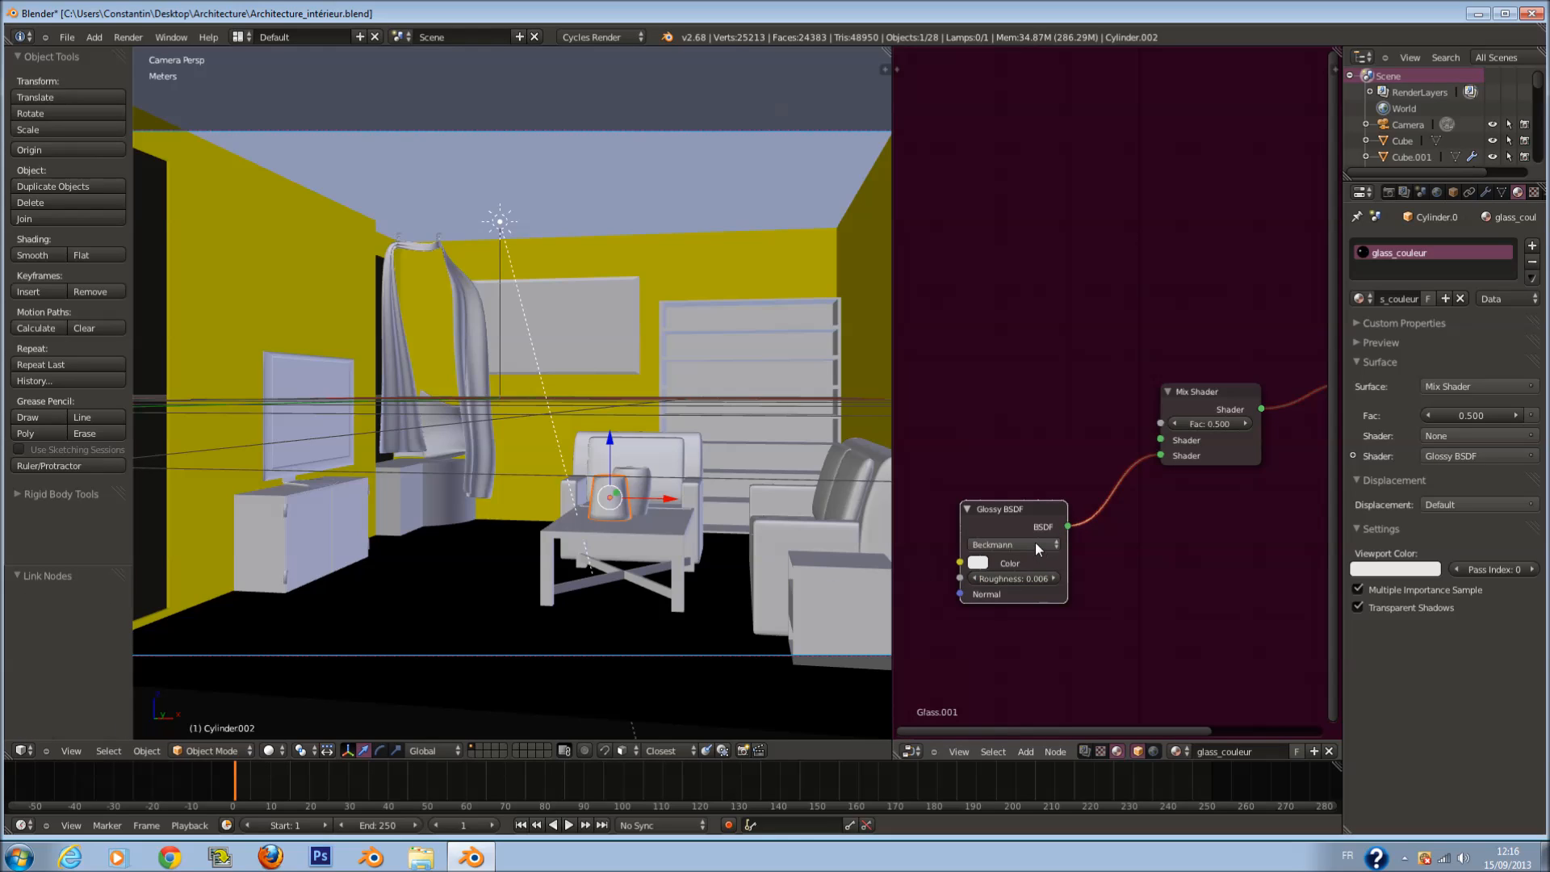
Step: Add a Diffuse BSDF node above the Glossy BSDF and link it to the Mix Shader's first shader input
key(shift+a)
mouse_move(1016, 461)
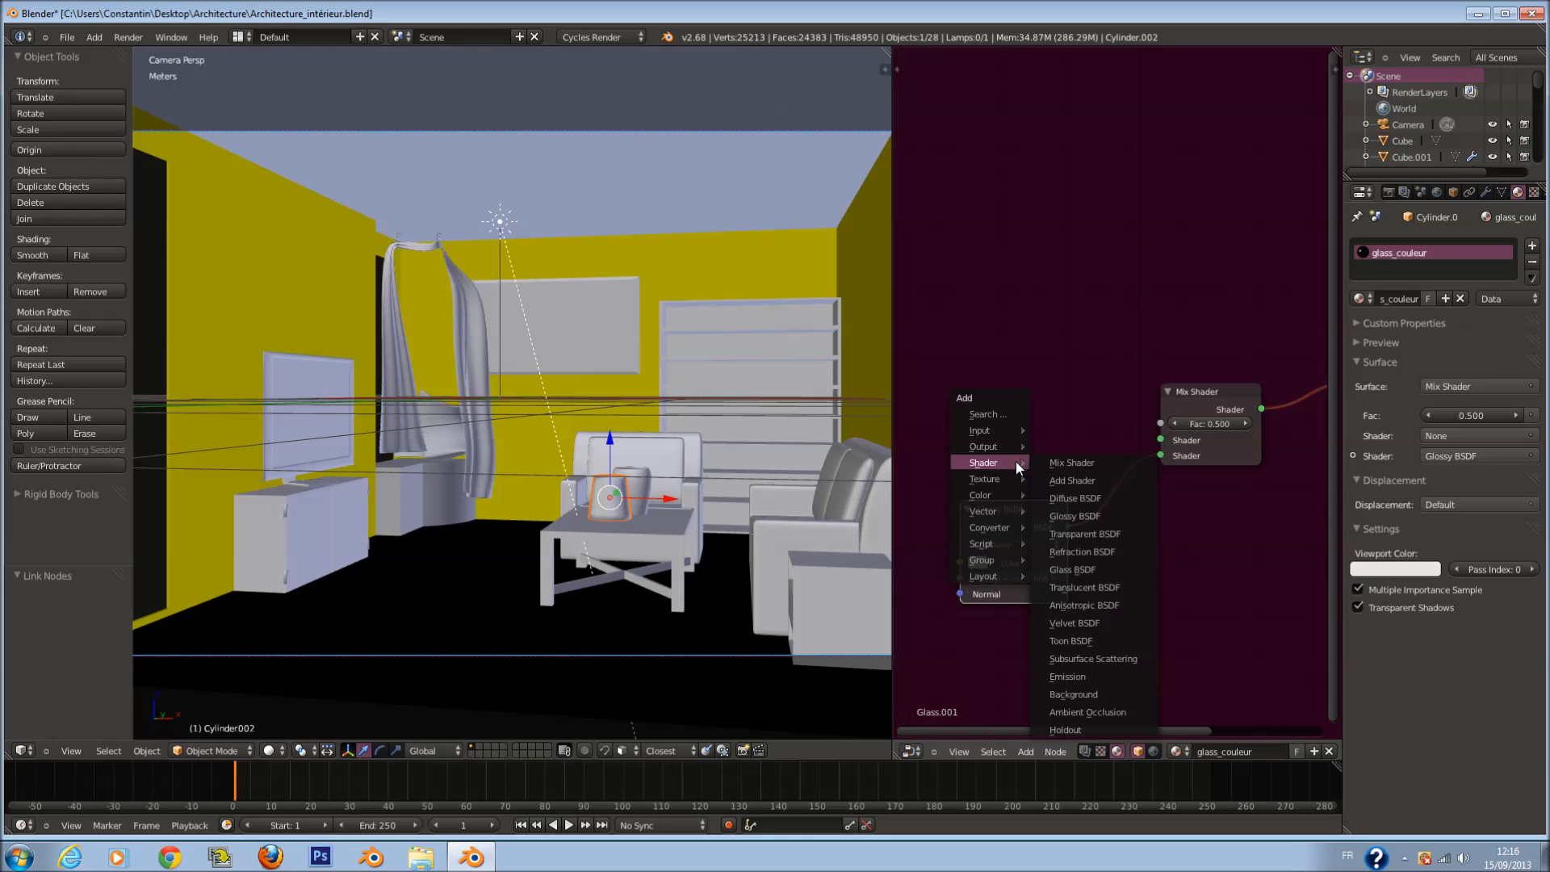
click(1075, 498)
click(1066, 436)
drag(1061, 430, 1160, 439)
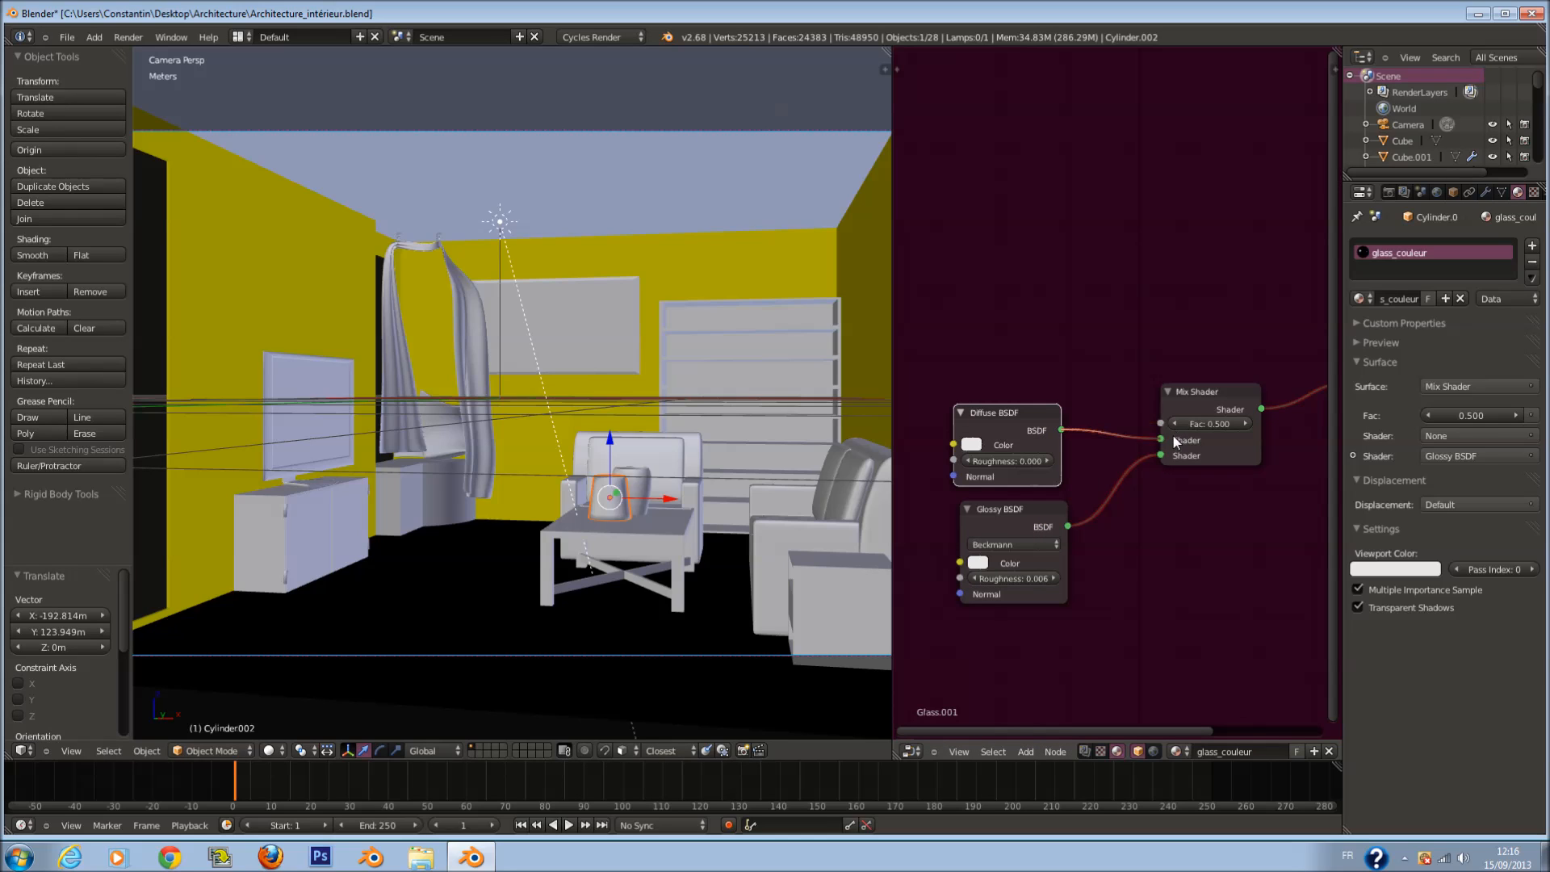
click(972, 444)
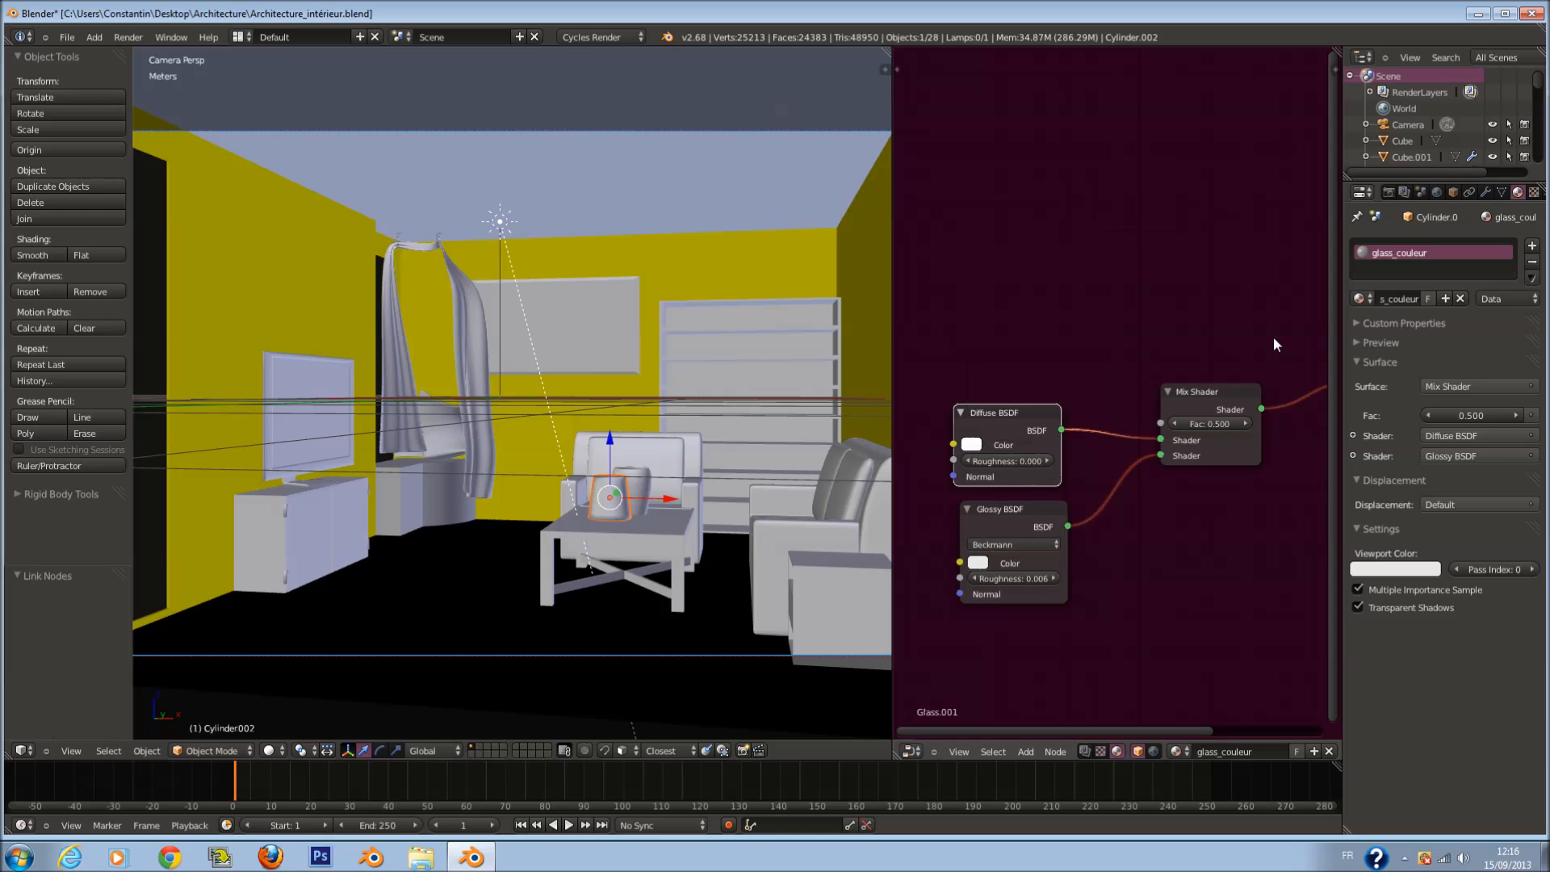
Step: Add a Fresnel node above the Diffuse BSDF and link its output to the Mix Shader's Fac input
key(shift+a)
mouse_move(956, 331)
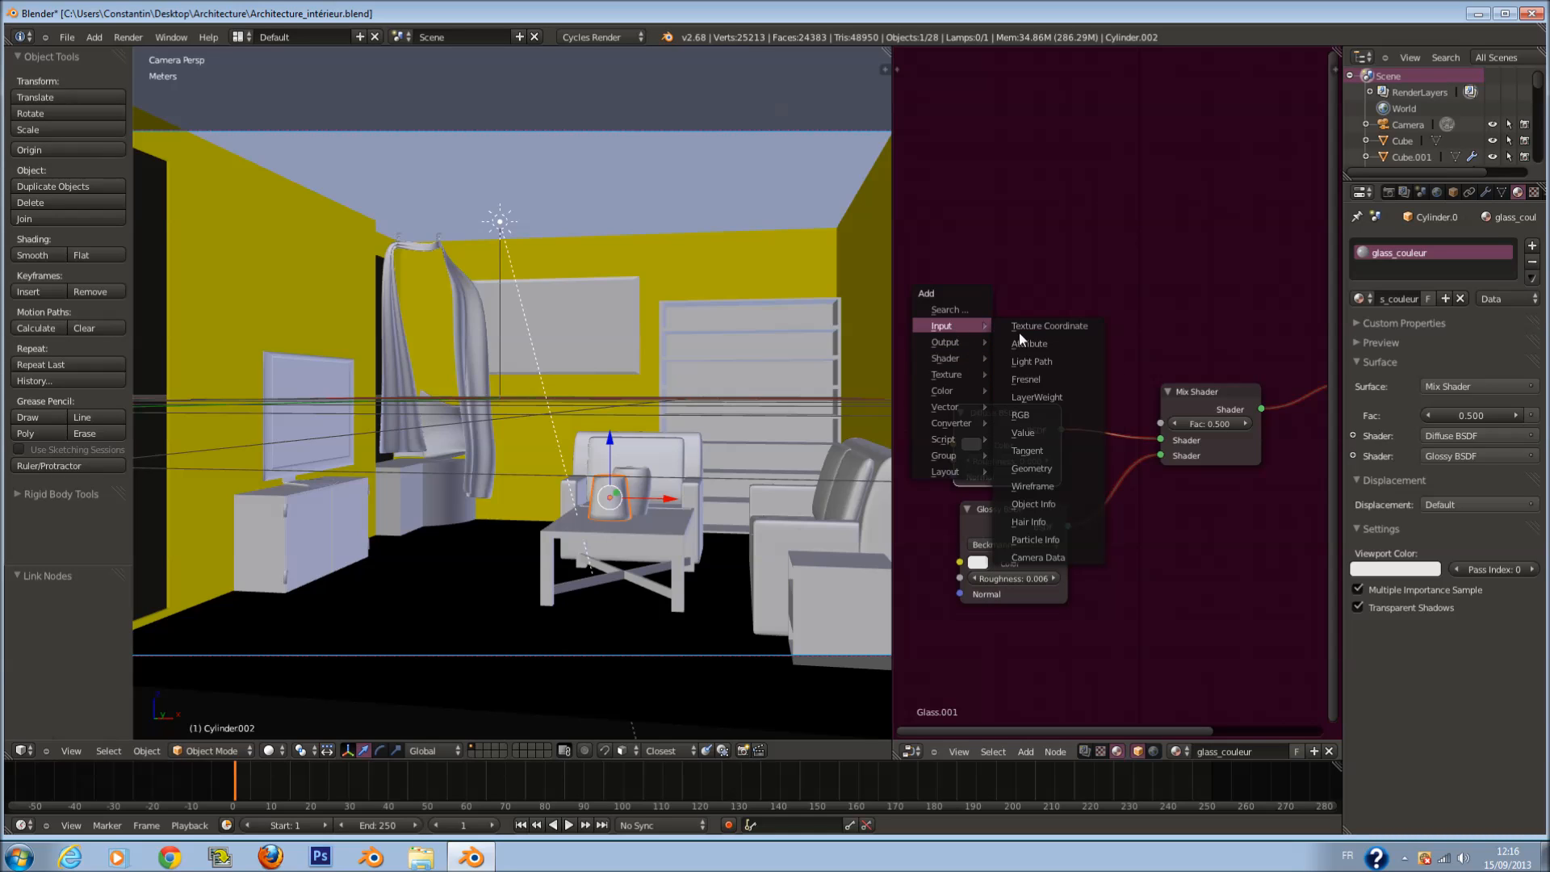
click(1053, 380)
click(1053, 357)
drag(1064, 360, 1160, 423)
Step: Switch the viewport to Rendered shading, line up the Diffuse BSDF node with the Glossy node and save the file
click(282, 751)
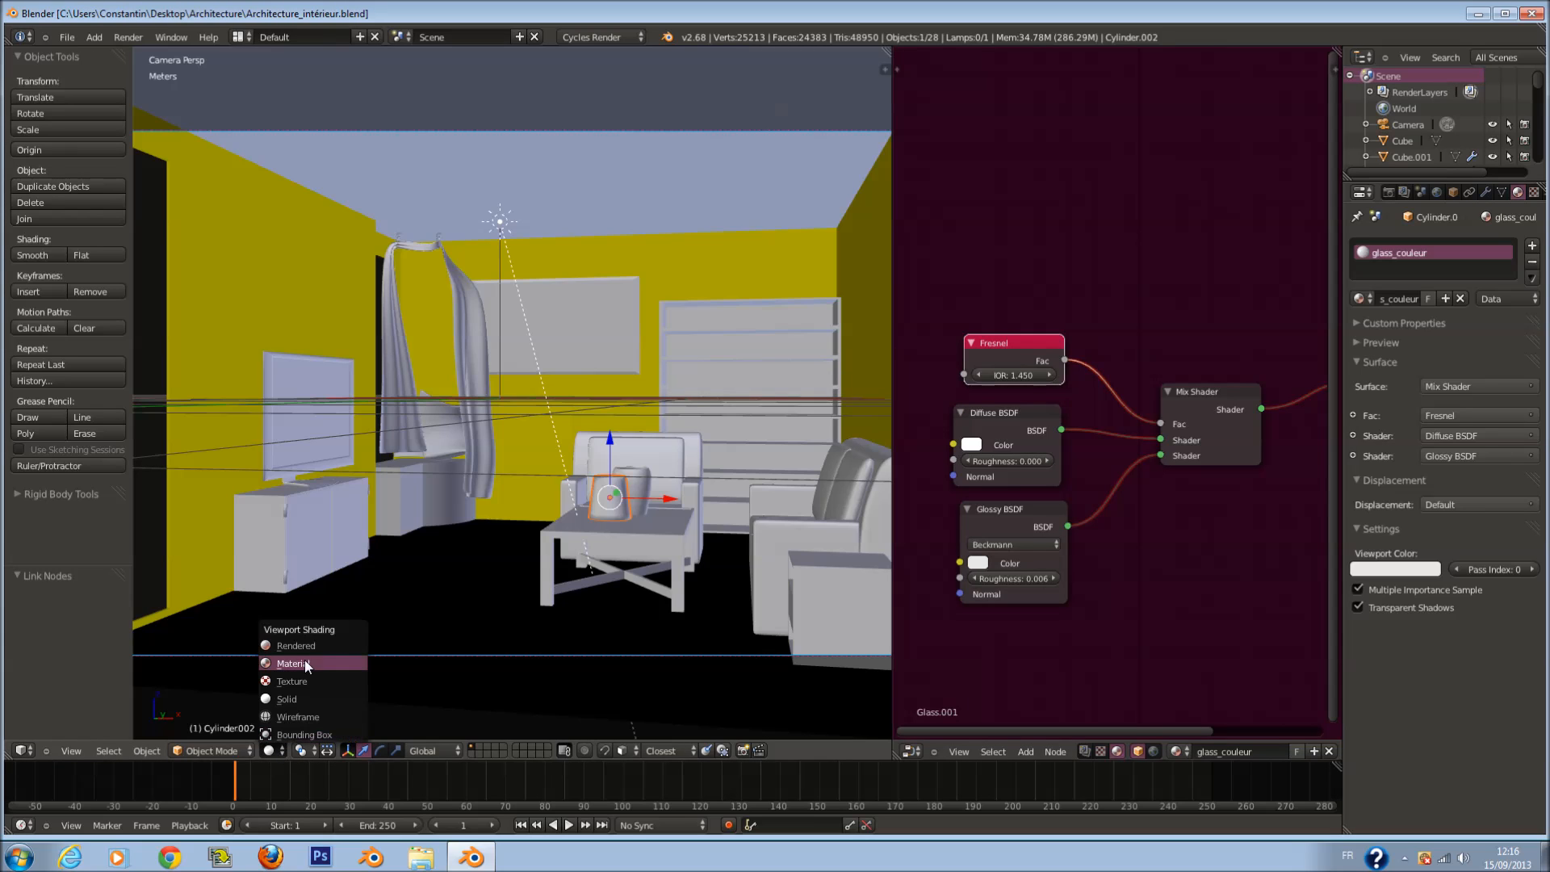
click(305, 644)
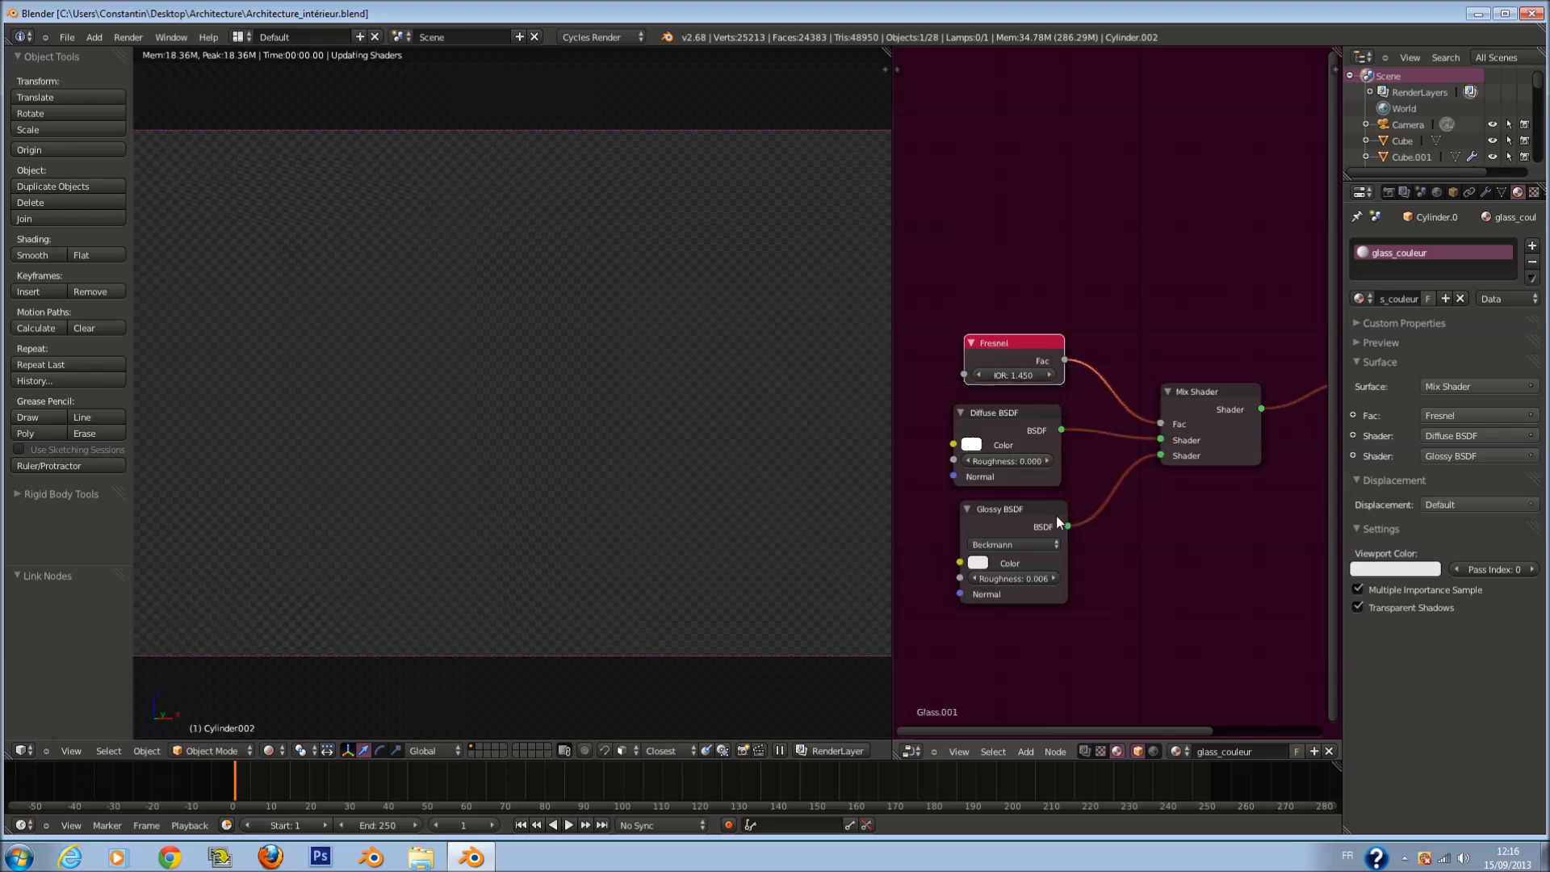
drag(1011, 414, 1020, 417)
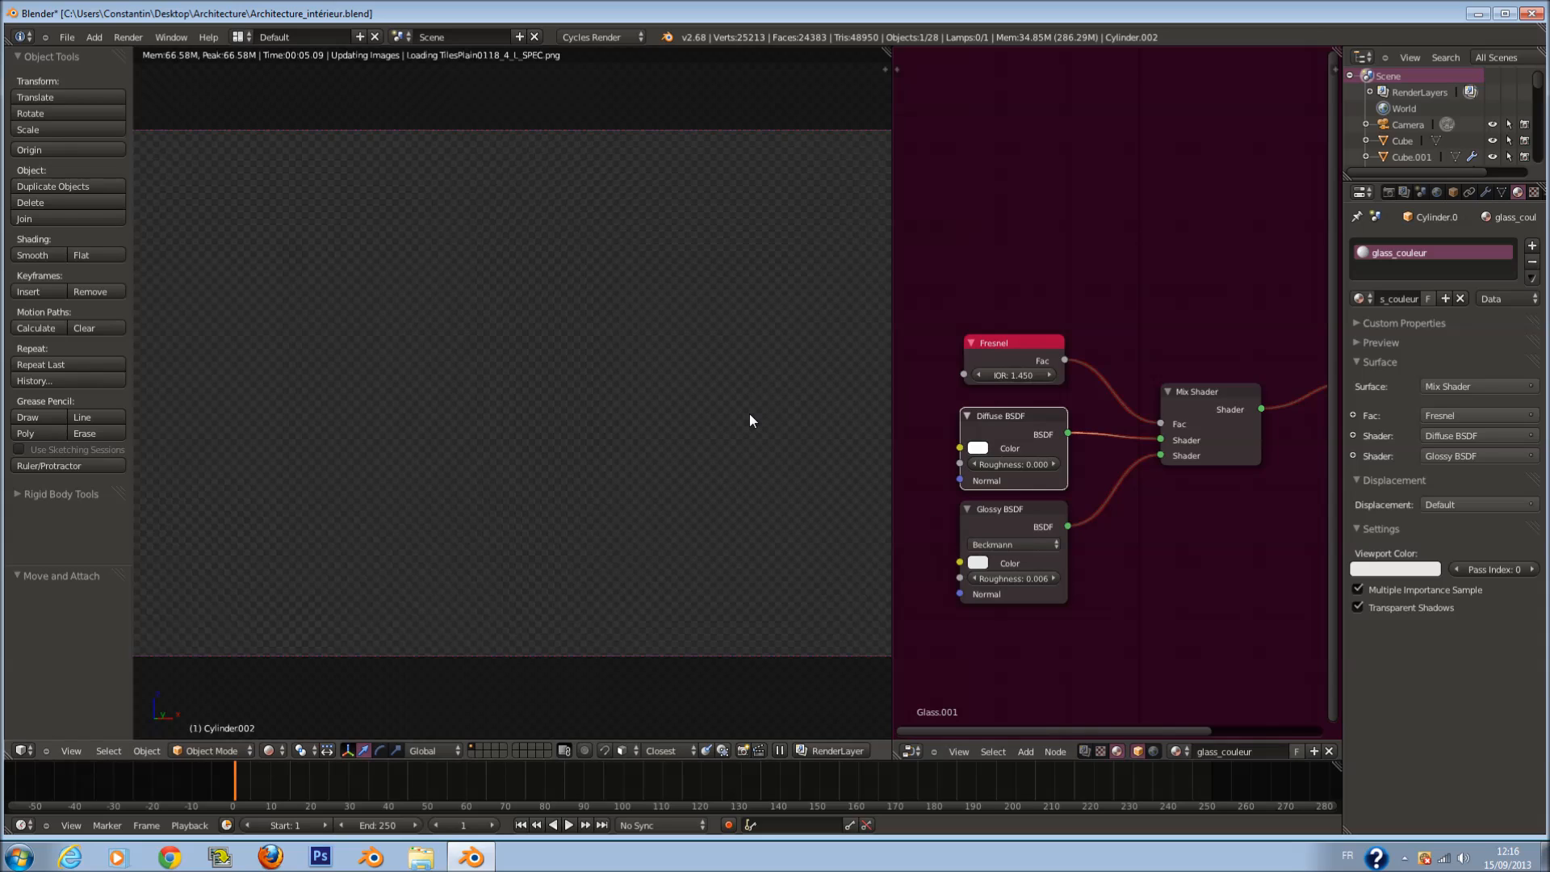
key(ctrl+s)
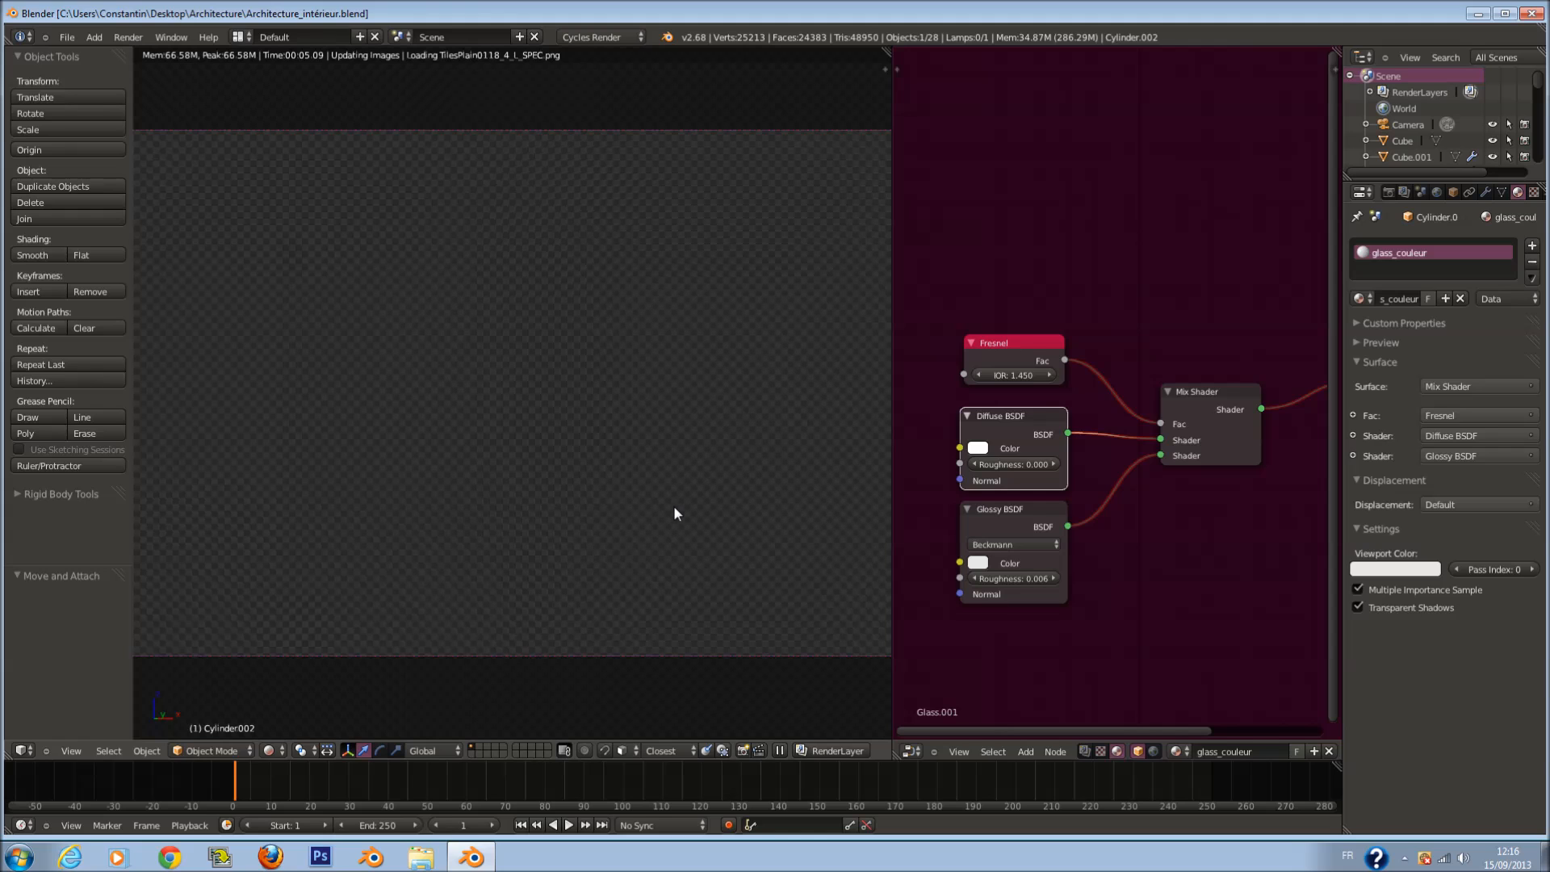
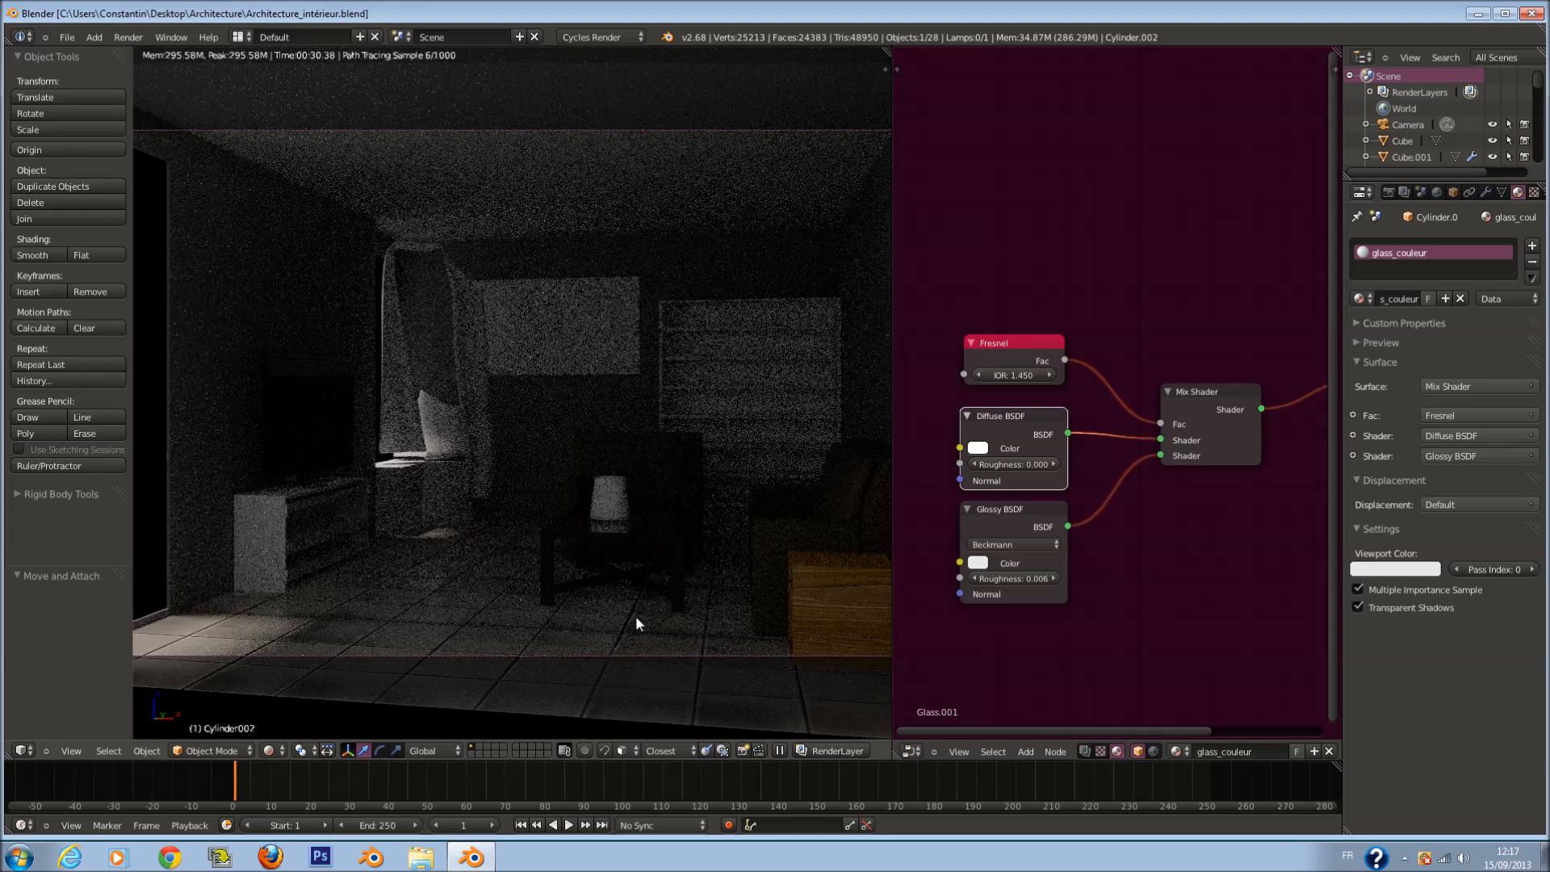
Step: On the bookshelf's bibliothèque material, add an Image Texture node and link its Color output to the Diffuse BSDF colour
right_click(727, 365)
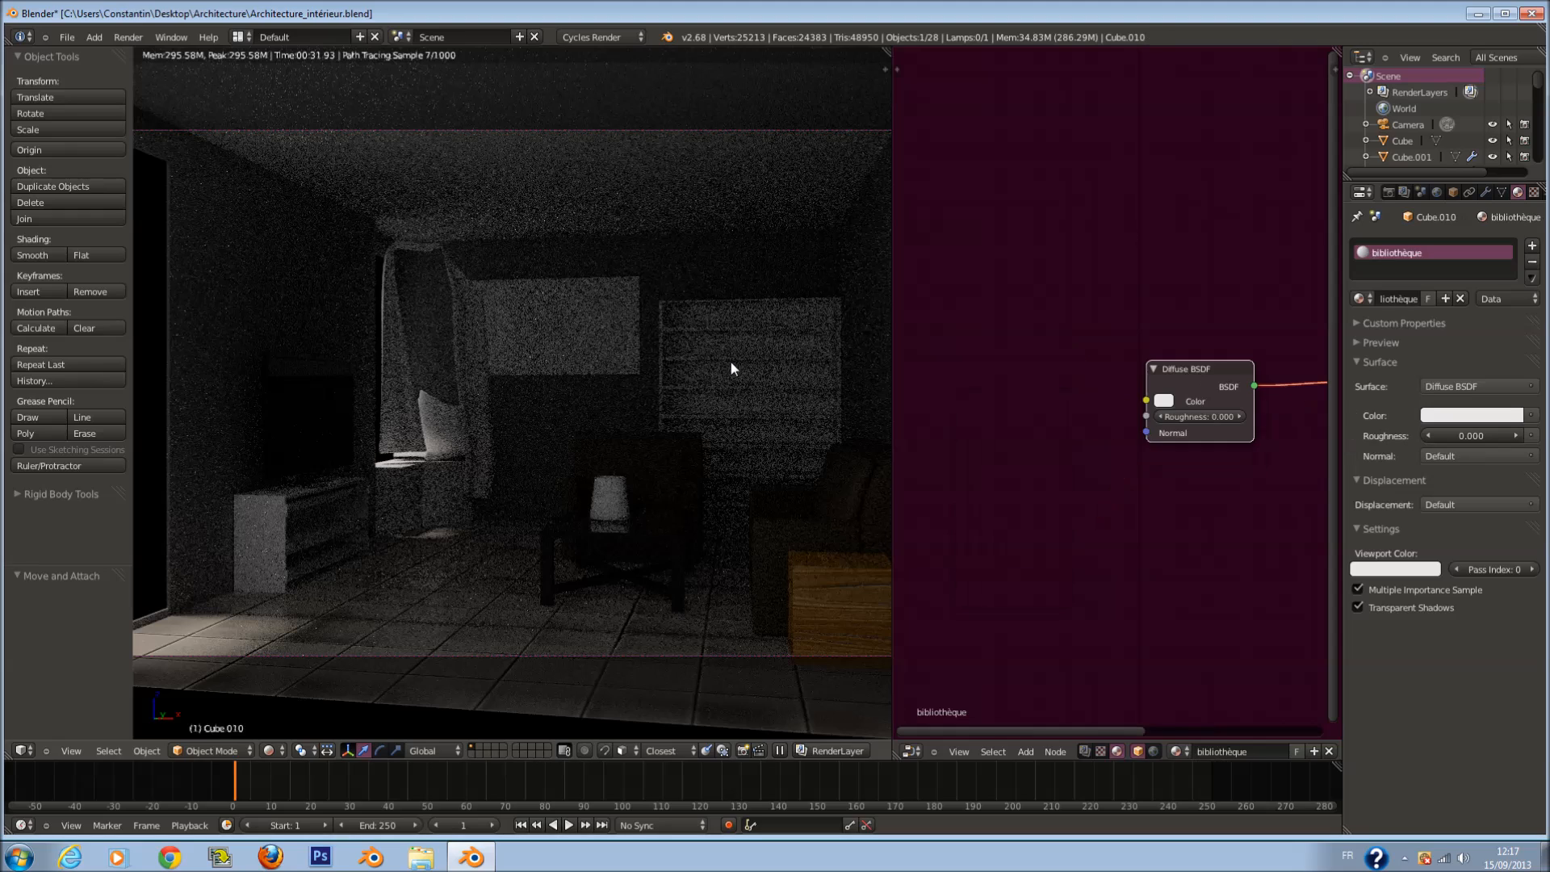
key(shift+a)
mouse_move(950, 428)
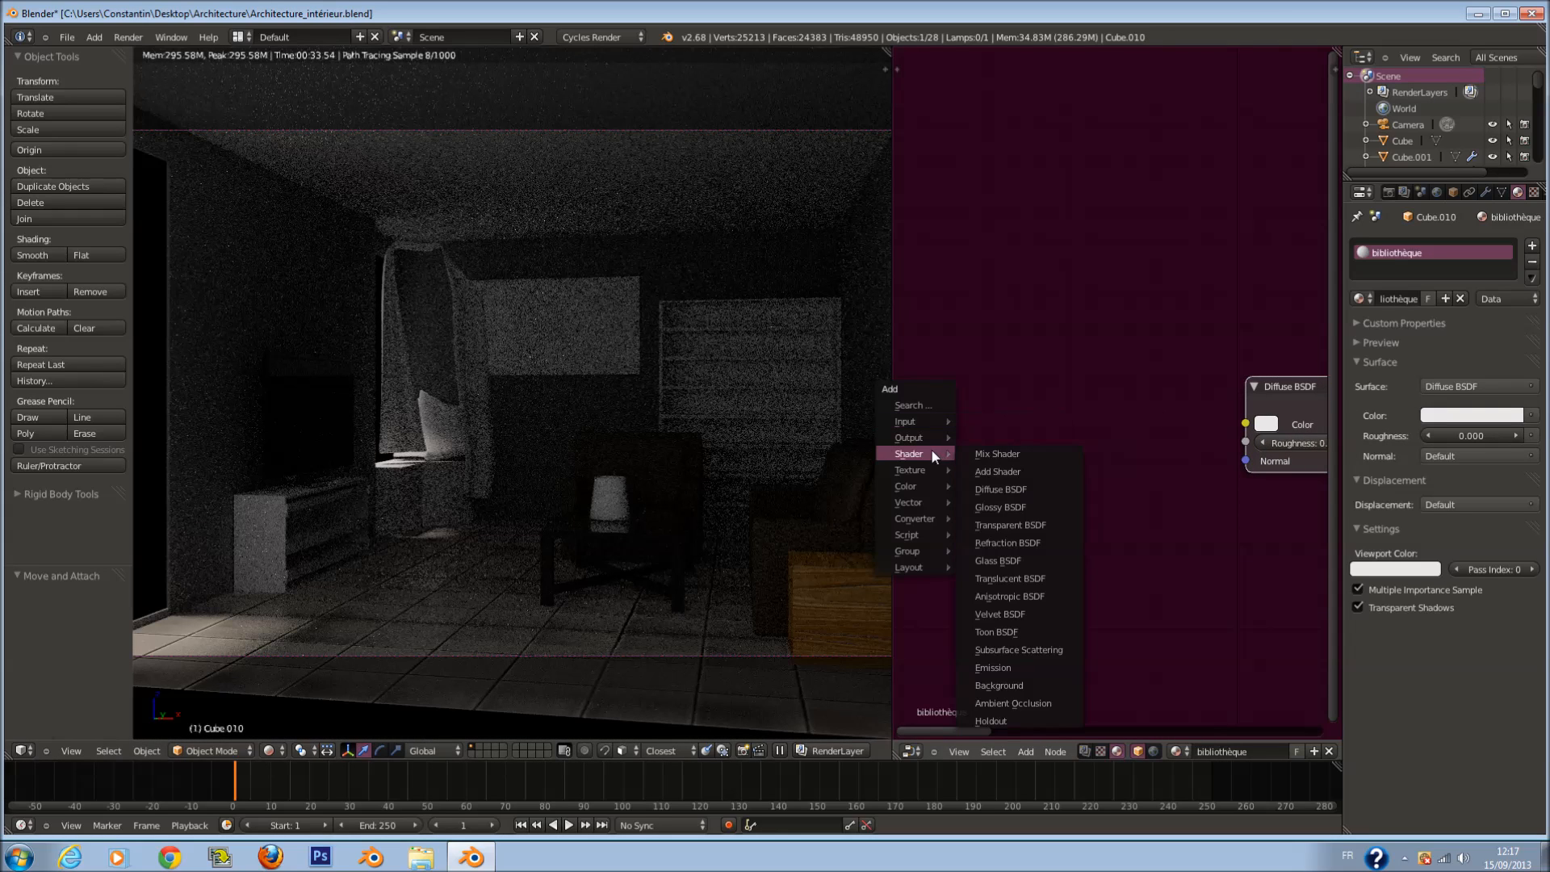
mouse_move(949, 471)
click(1009, 470)
click(986, 387)
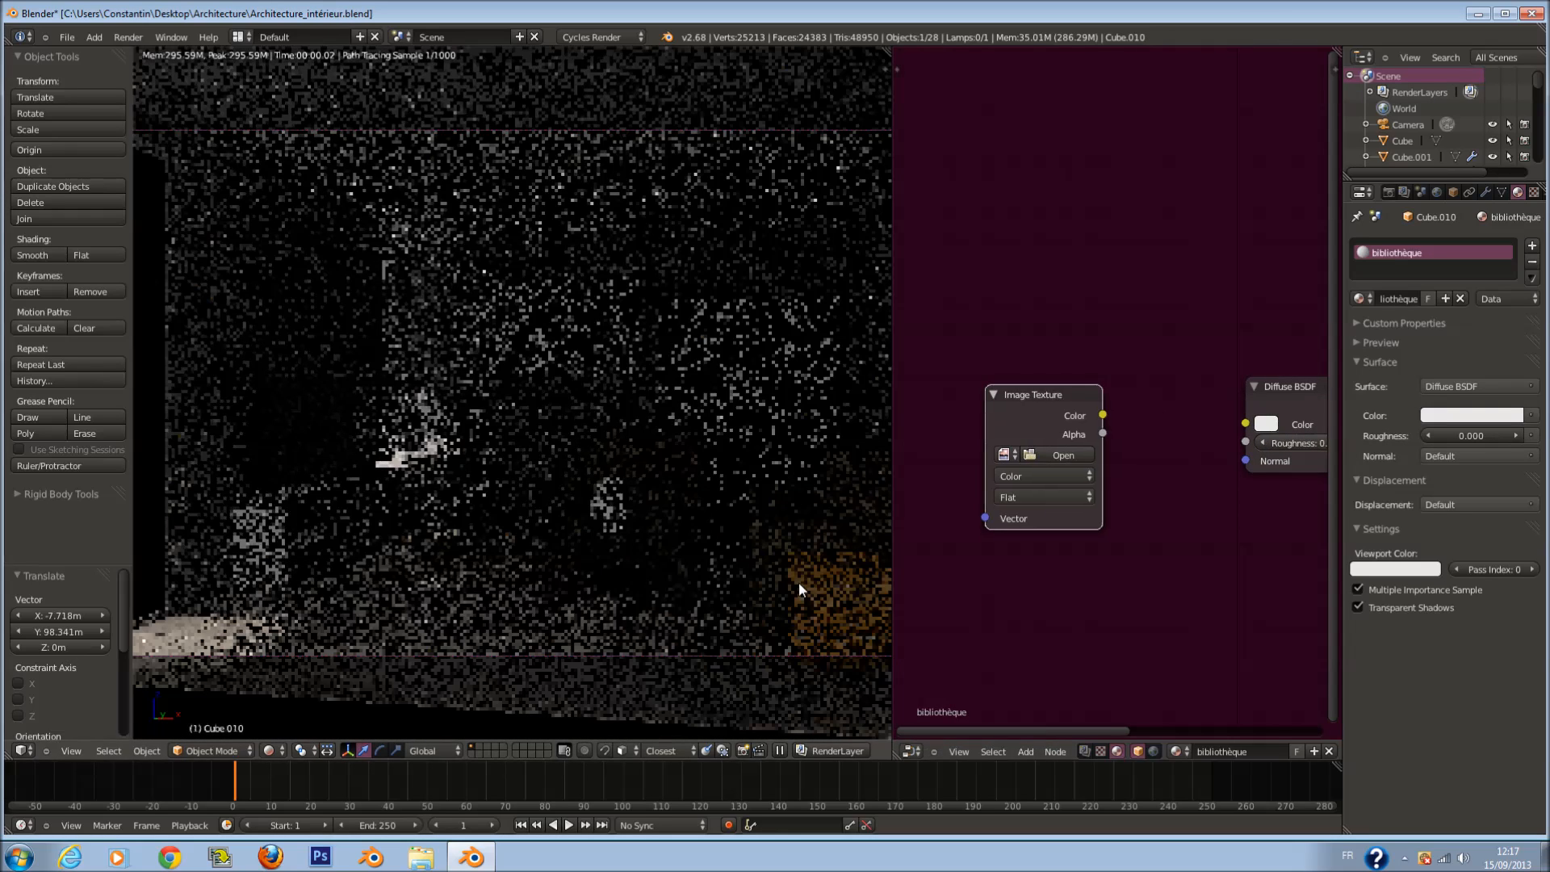
drag(1104, 414, 1244, 422)
Step: Assign the WoodFine0010_L_COLOR.png image to the Image Texture node feeding the Diffuse BSDF colour
scroll(1041, 456, down, 1)
click(1019, 449)
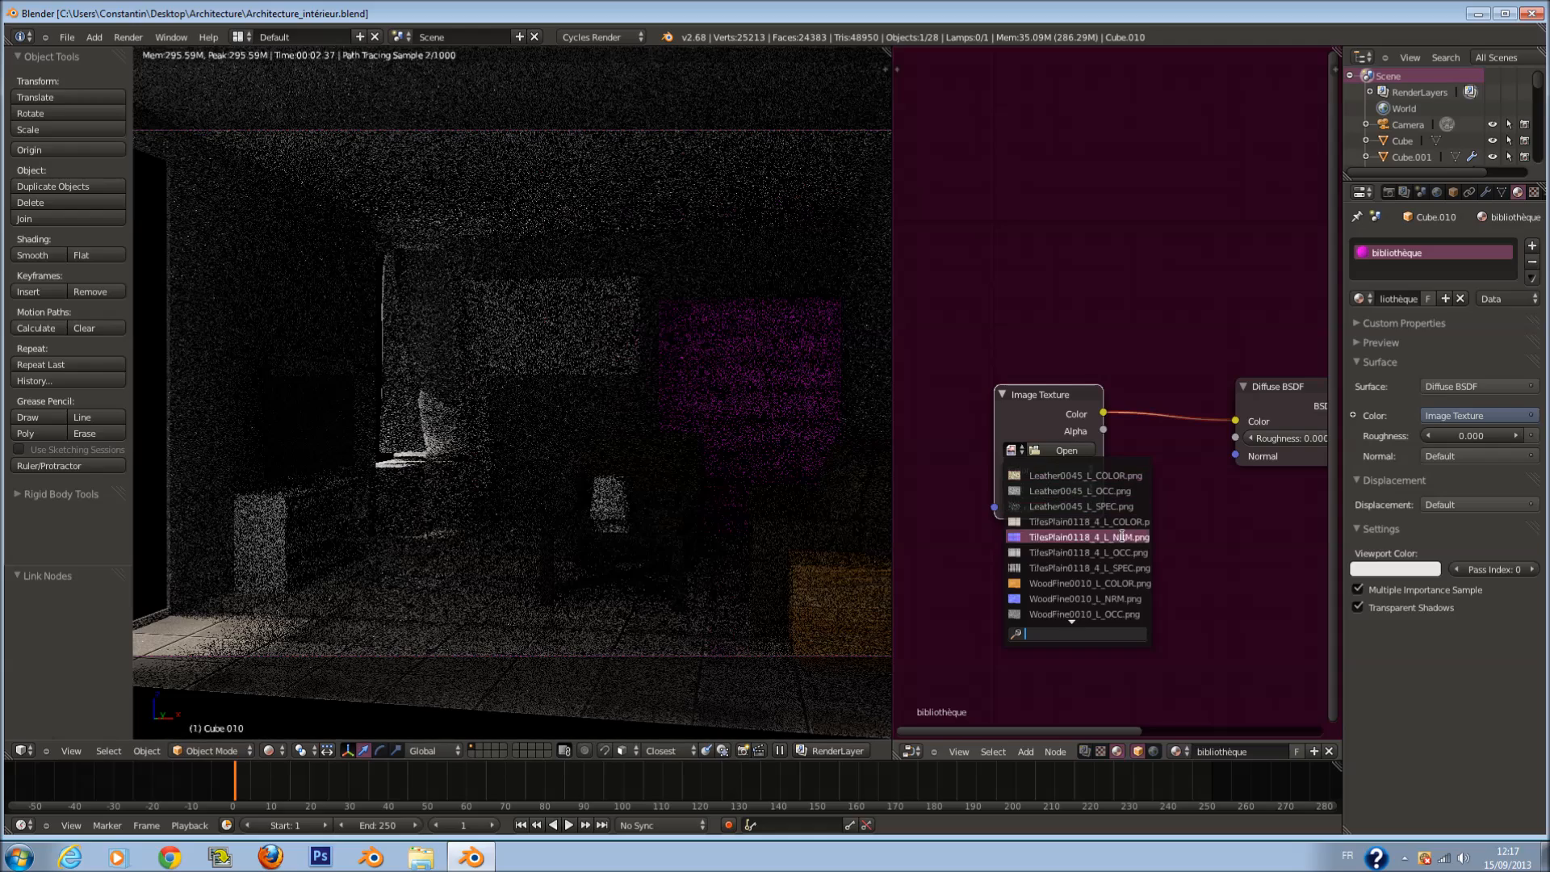
scroll(1132, 453, down, 2)
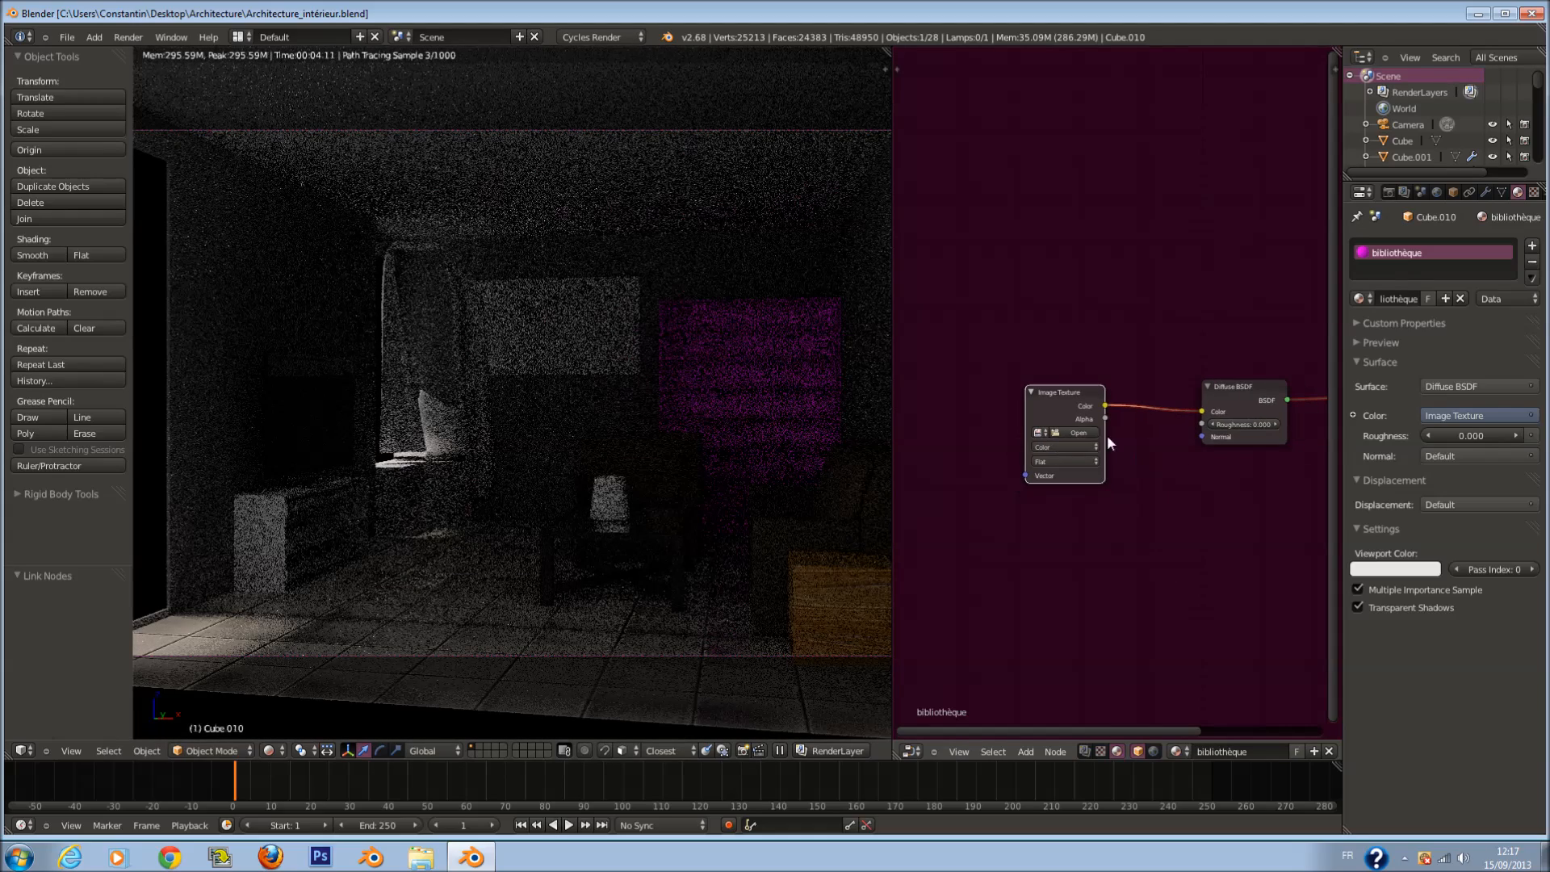
click(1039, 434)
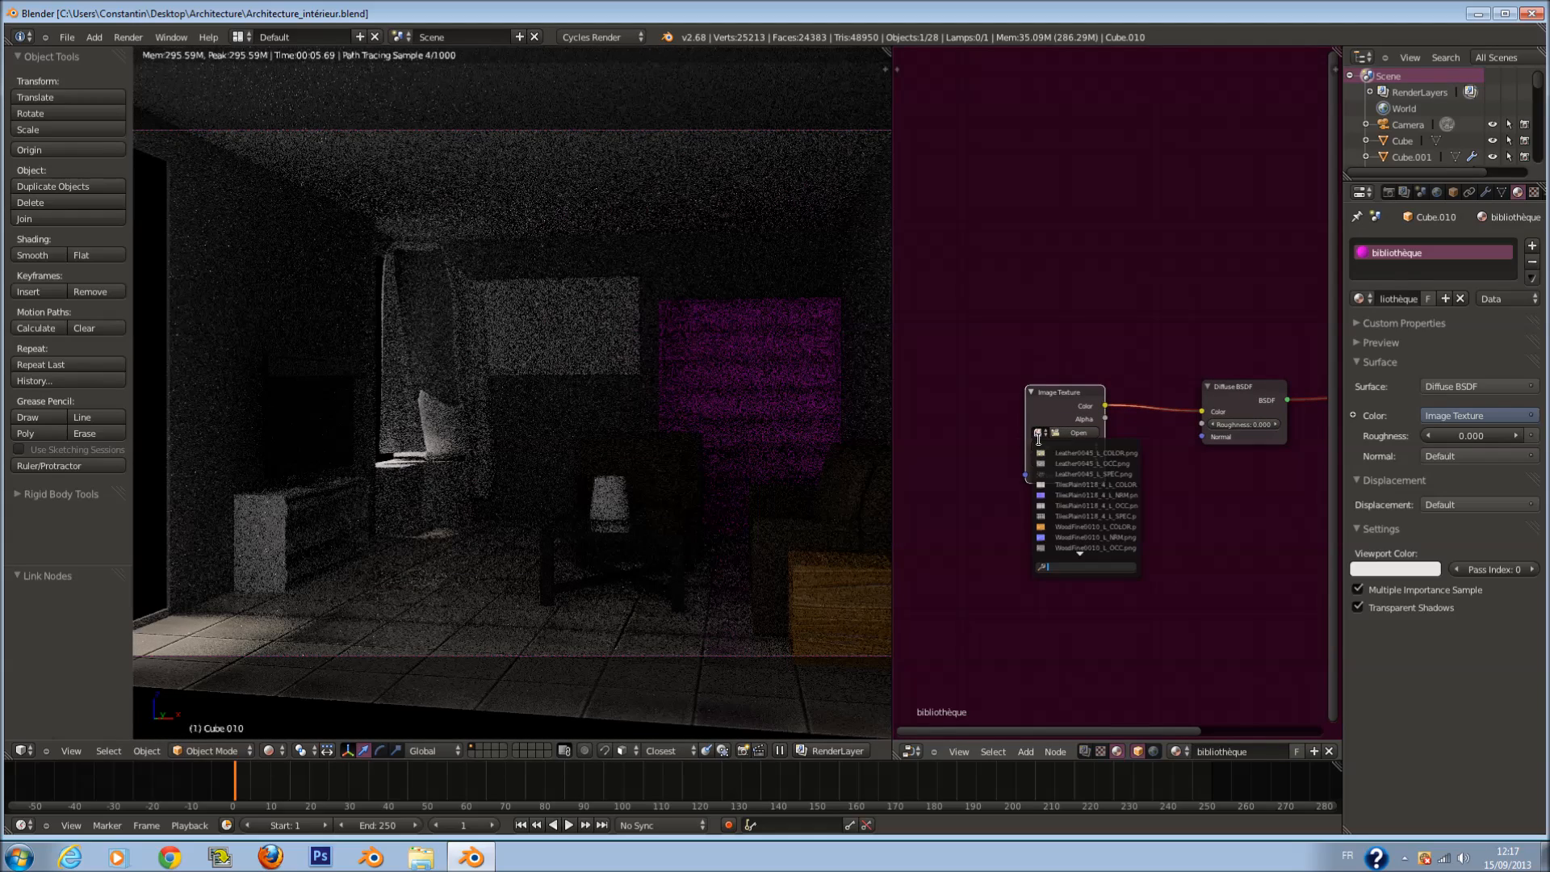
click(1114, 524)
scroll(1144, 500, up, 1)
scroll(1131, 349, down, 2)
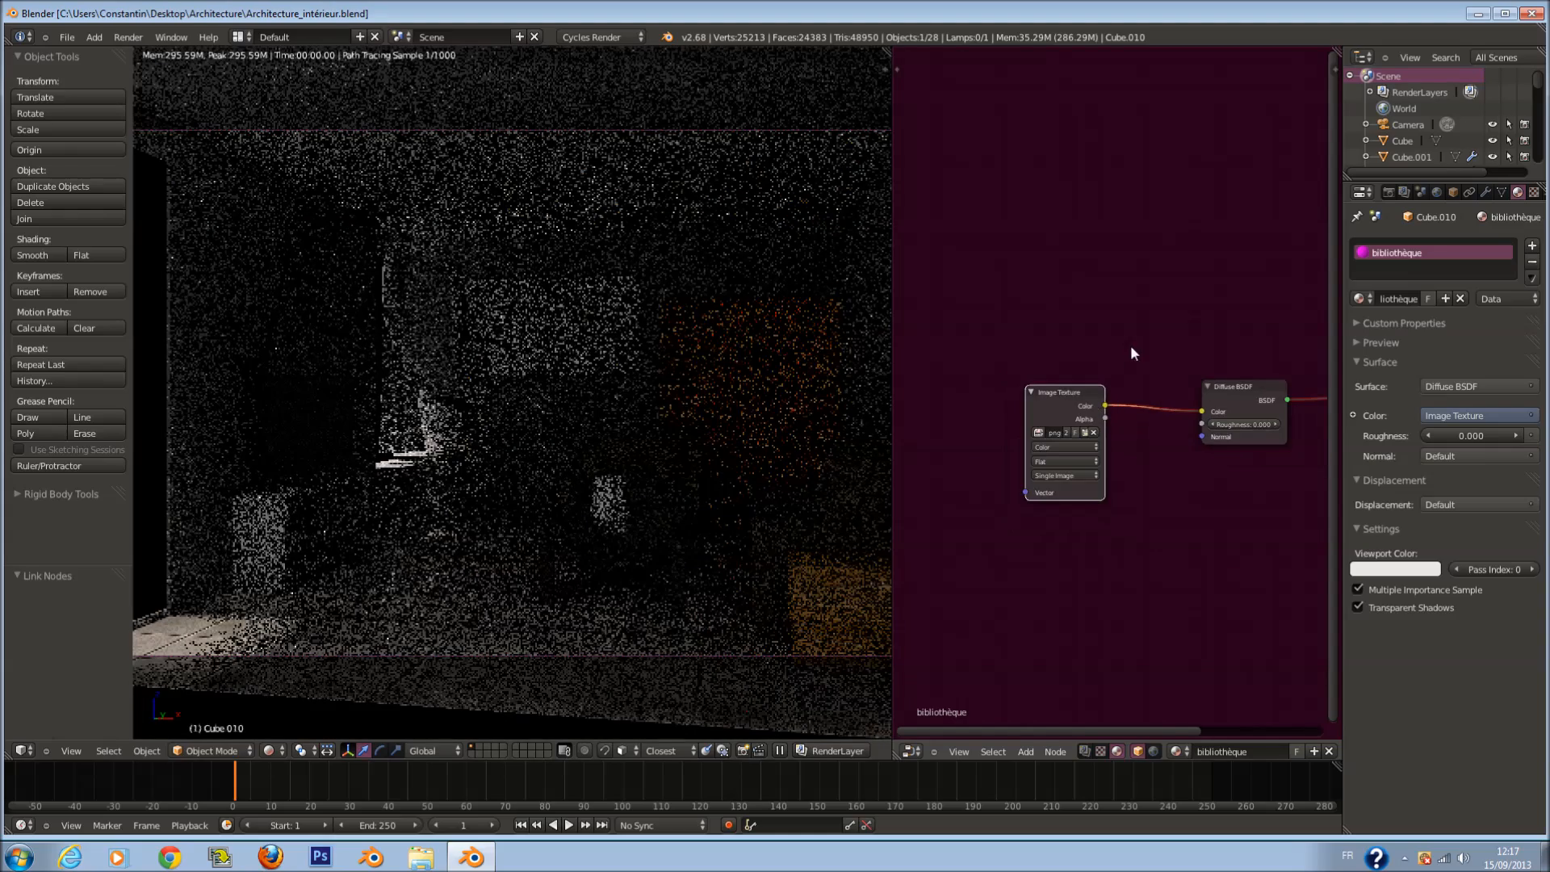
Step: Space out the nodes and insert a Mix Shader on the Diffuse BSDF's output link to the material output
drag(1086, 399, 914, 411)
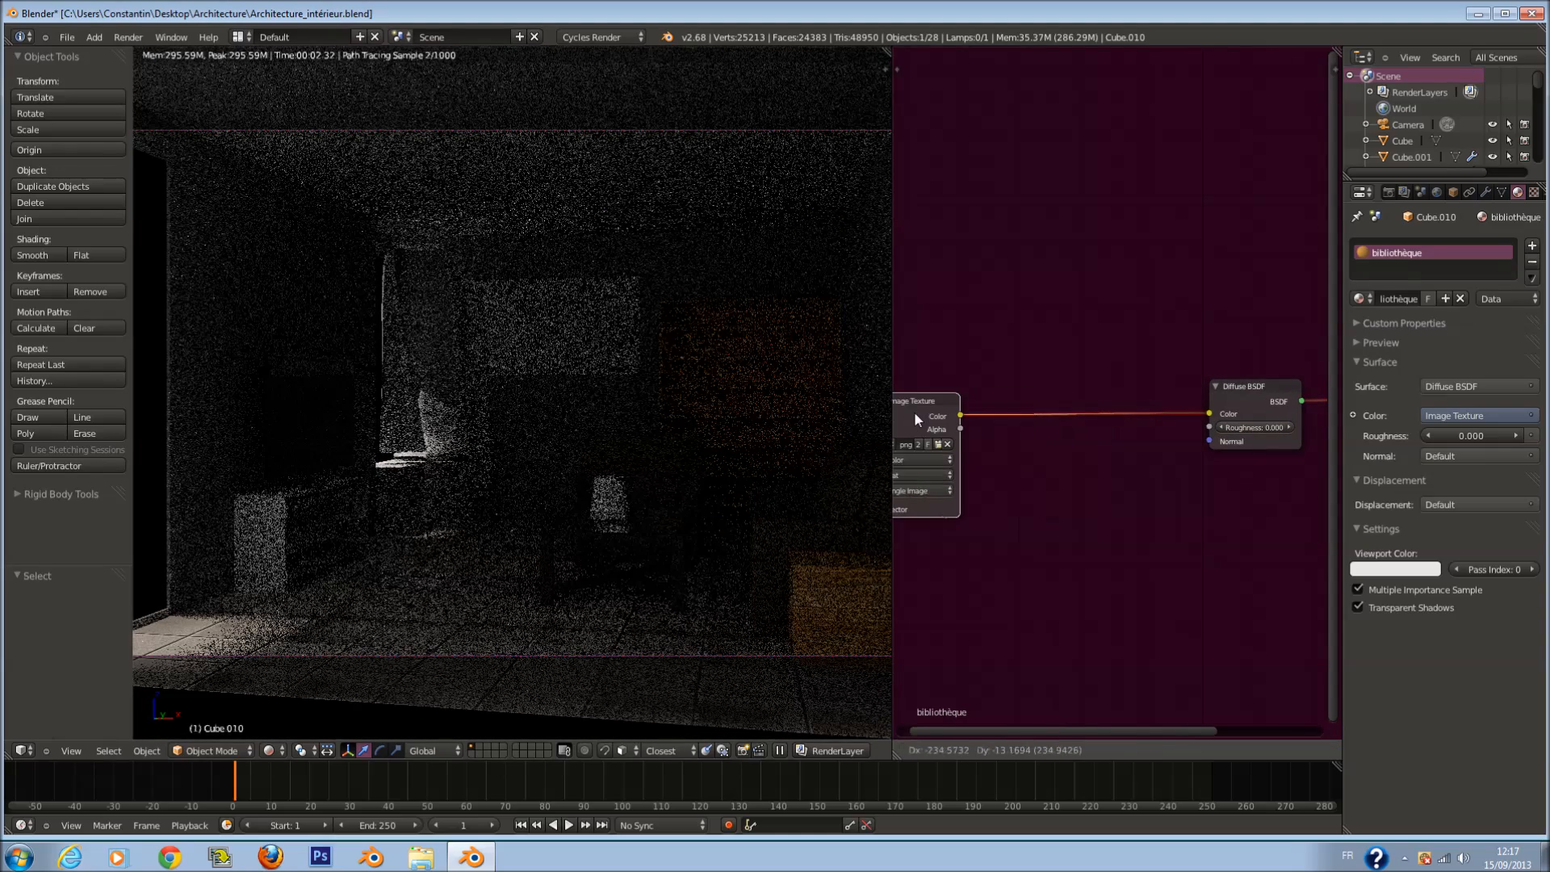
scroll(1091, 392, up, 2)
scroll(1092, 394, down, 2)
key(shift+a)
mouse_move(1042, 347)
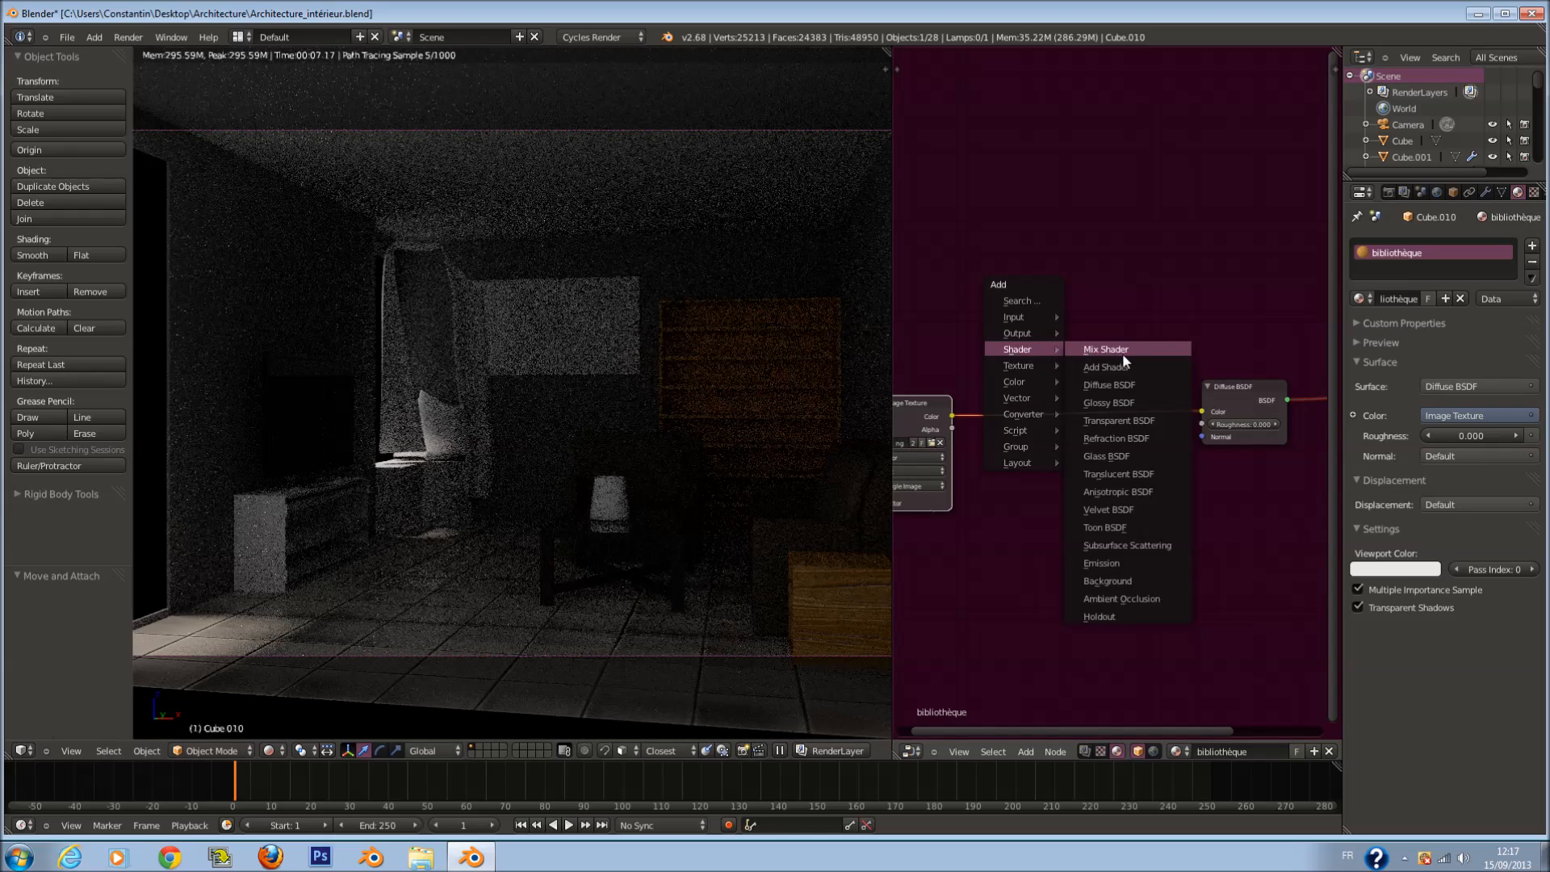
click(1155, 350)
click(1306, 374)
drag(1205, 386, 1083, 396)
Step: Add an empty Image Texture node above the wood colour texture and link its Color output to the Mix Shader's Fac input
key(shift+a)
mouse_move(1060, 370)
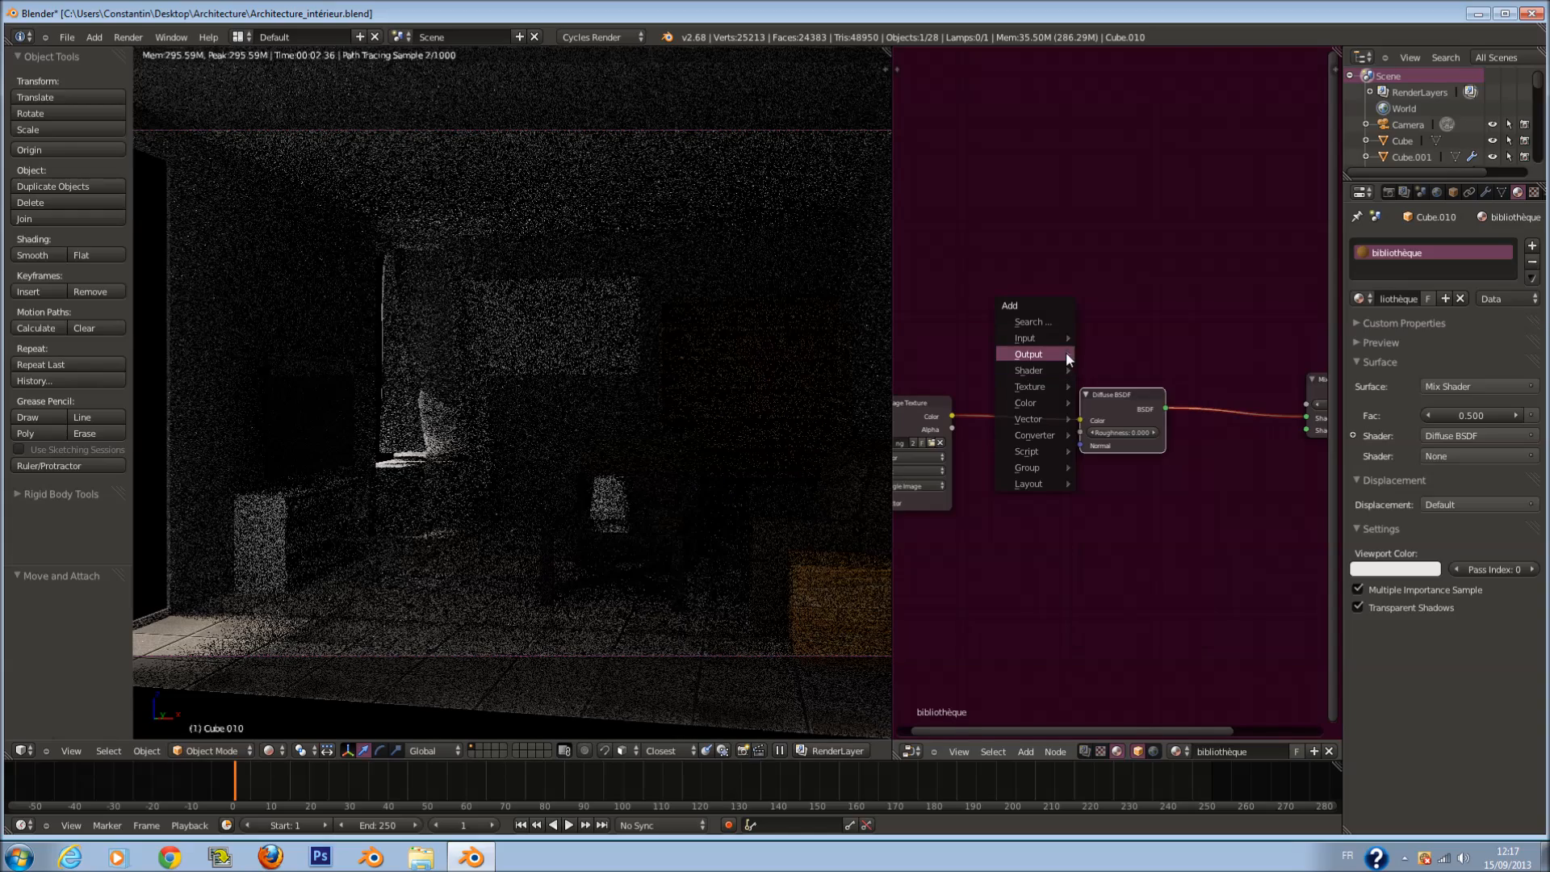
click(1124, 387)
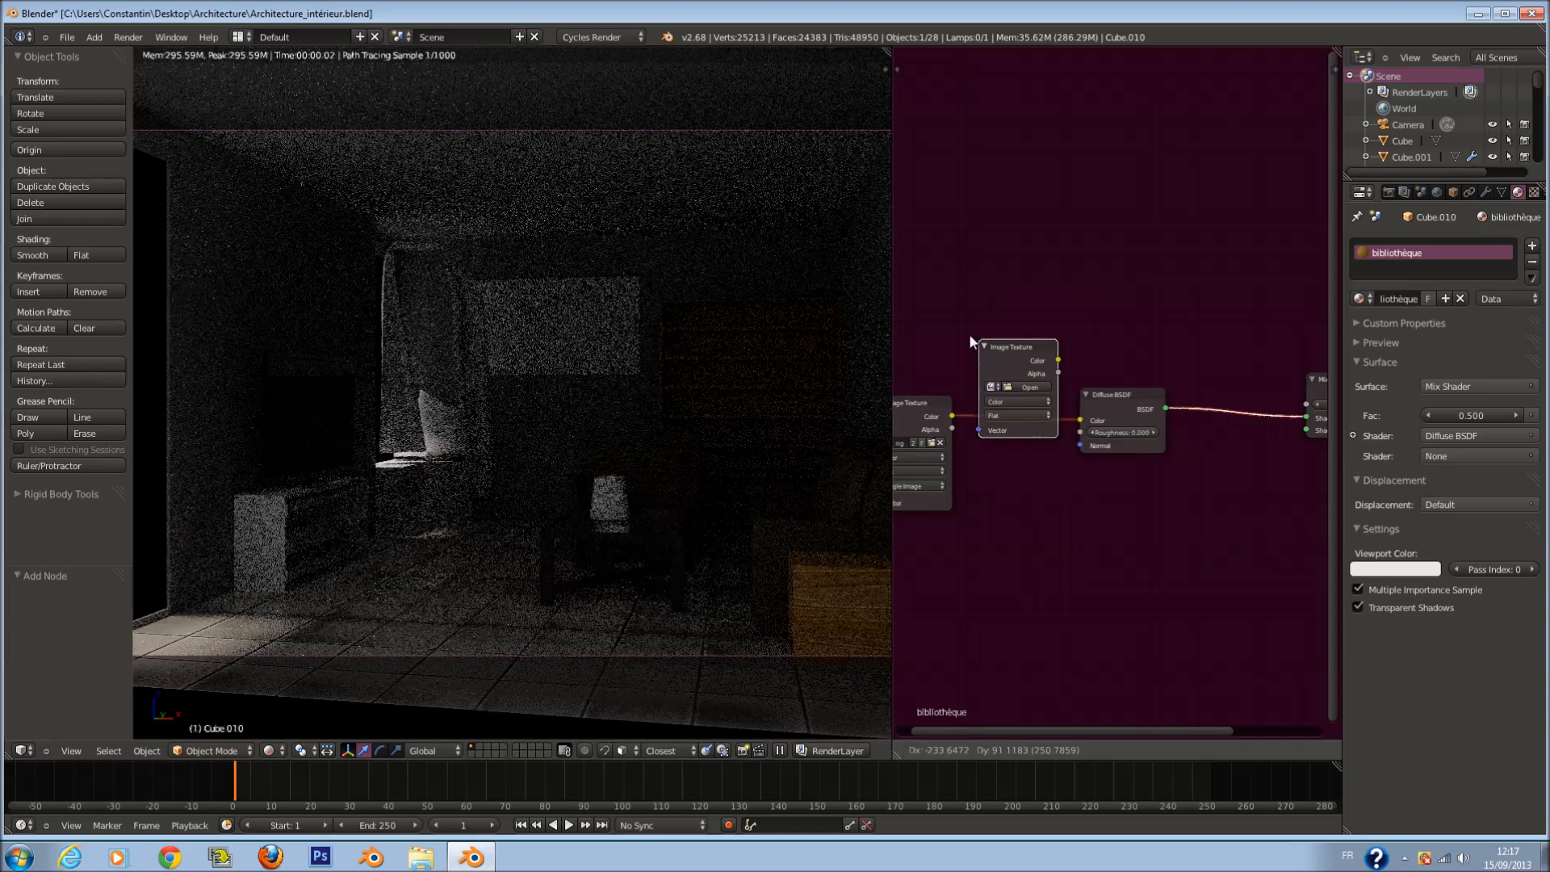
click(953, 321)
drag(956, 308, 1308, 405)
scroll(1102, 336, up, 1)
Step: Insert a ColorRamp between the upper Image Texture and the Mix Shader's Fac, with its interpolation set to B-Spline
key(shift+a)
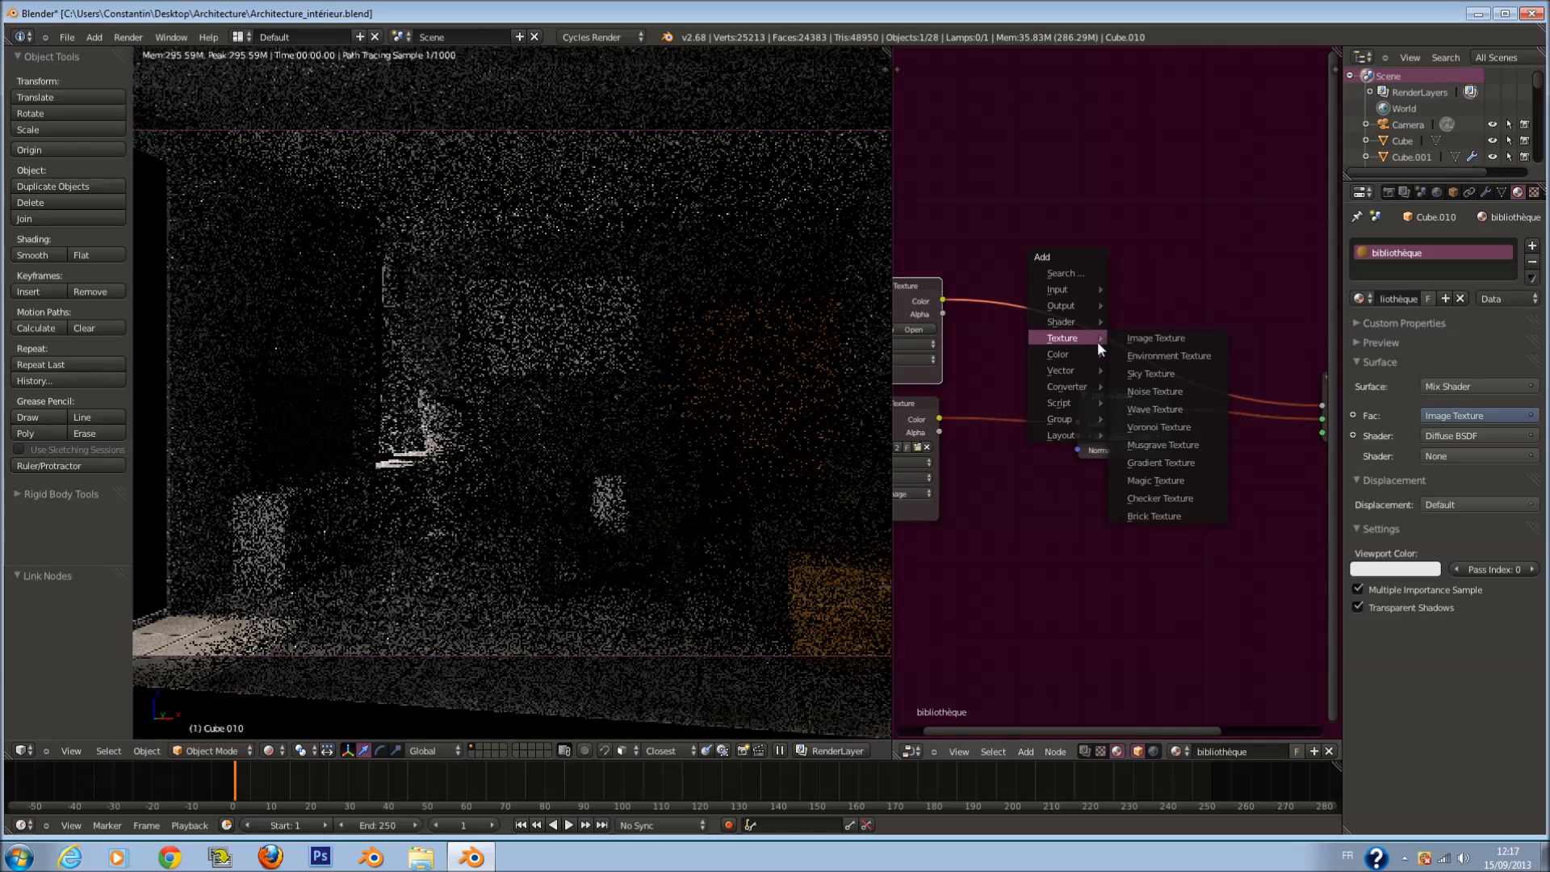
mouse_move(1079, 370)
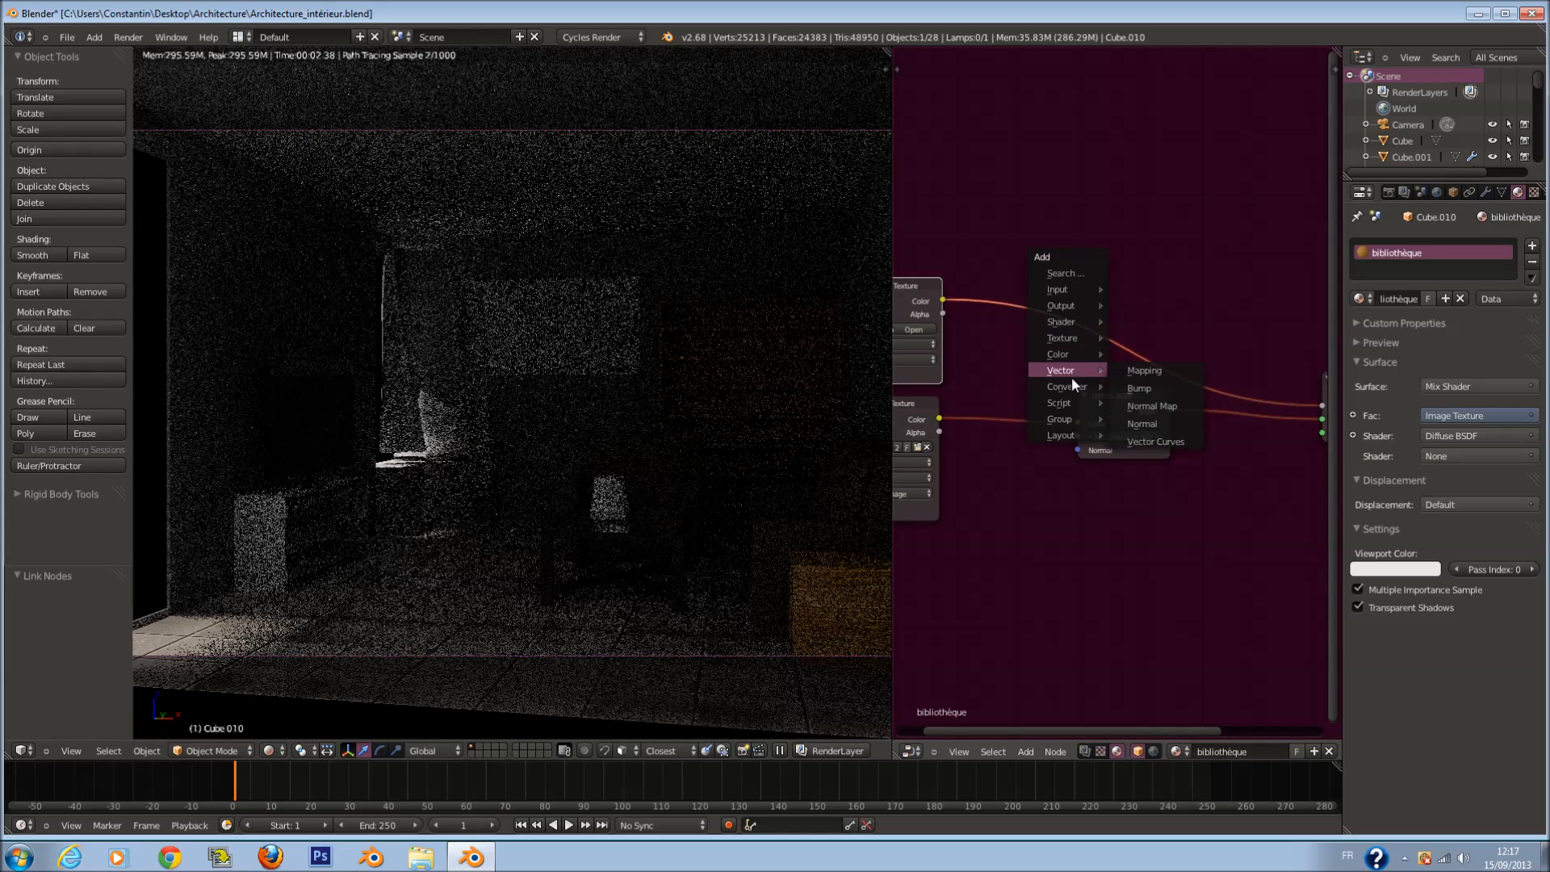
click(1153, 403)
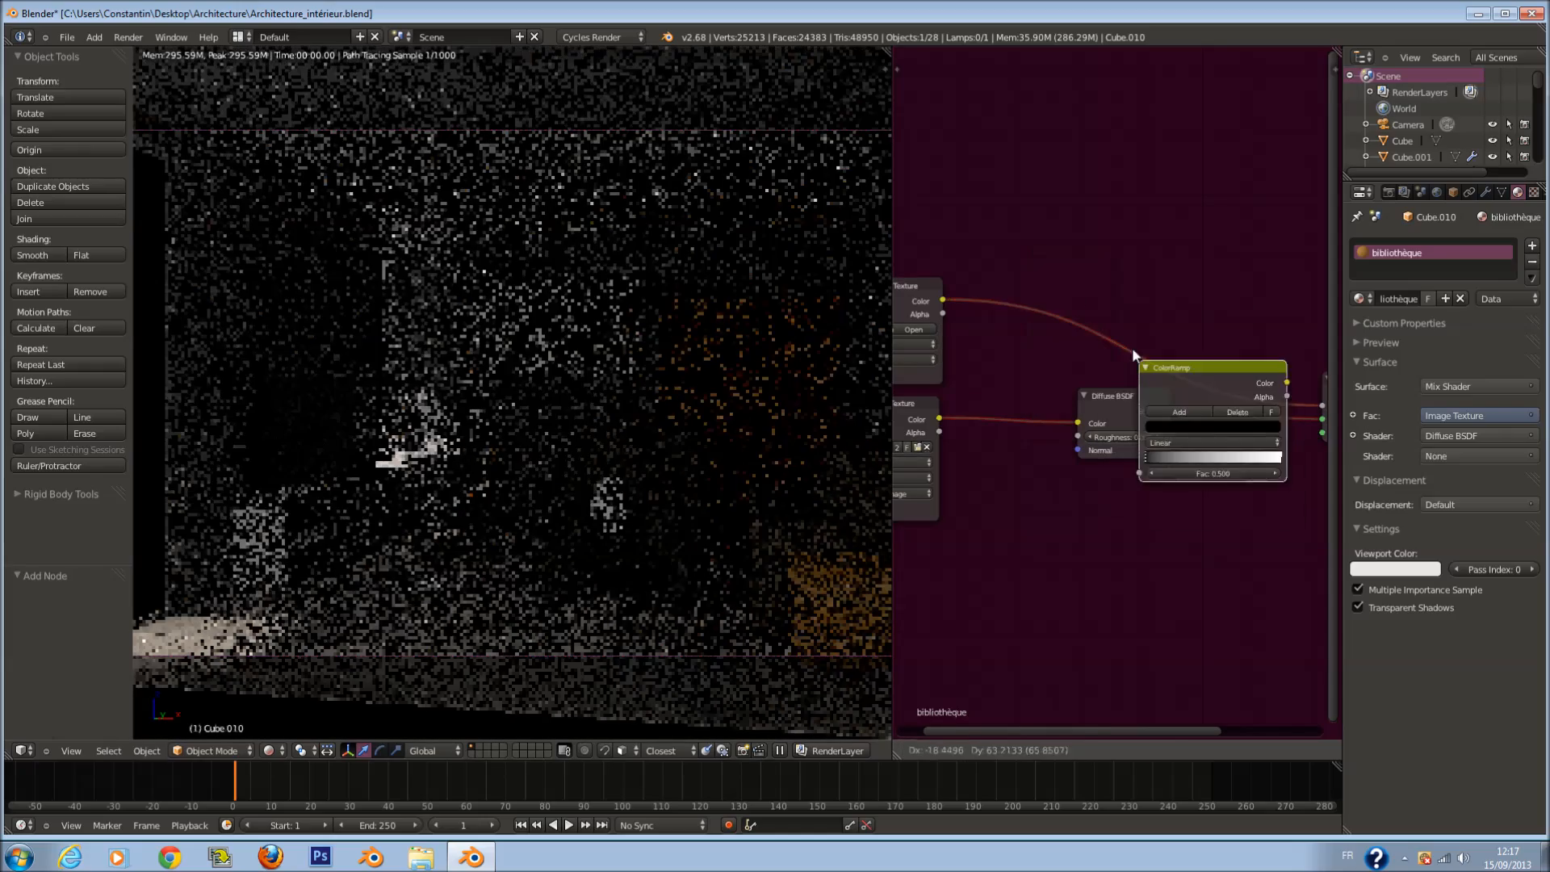
click(1045, 252)
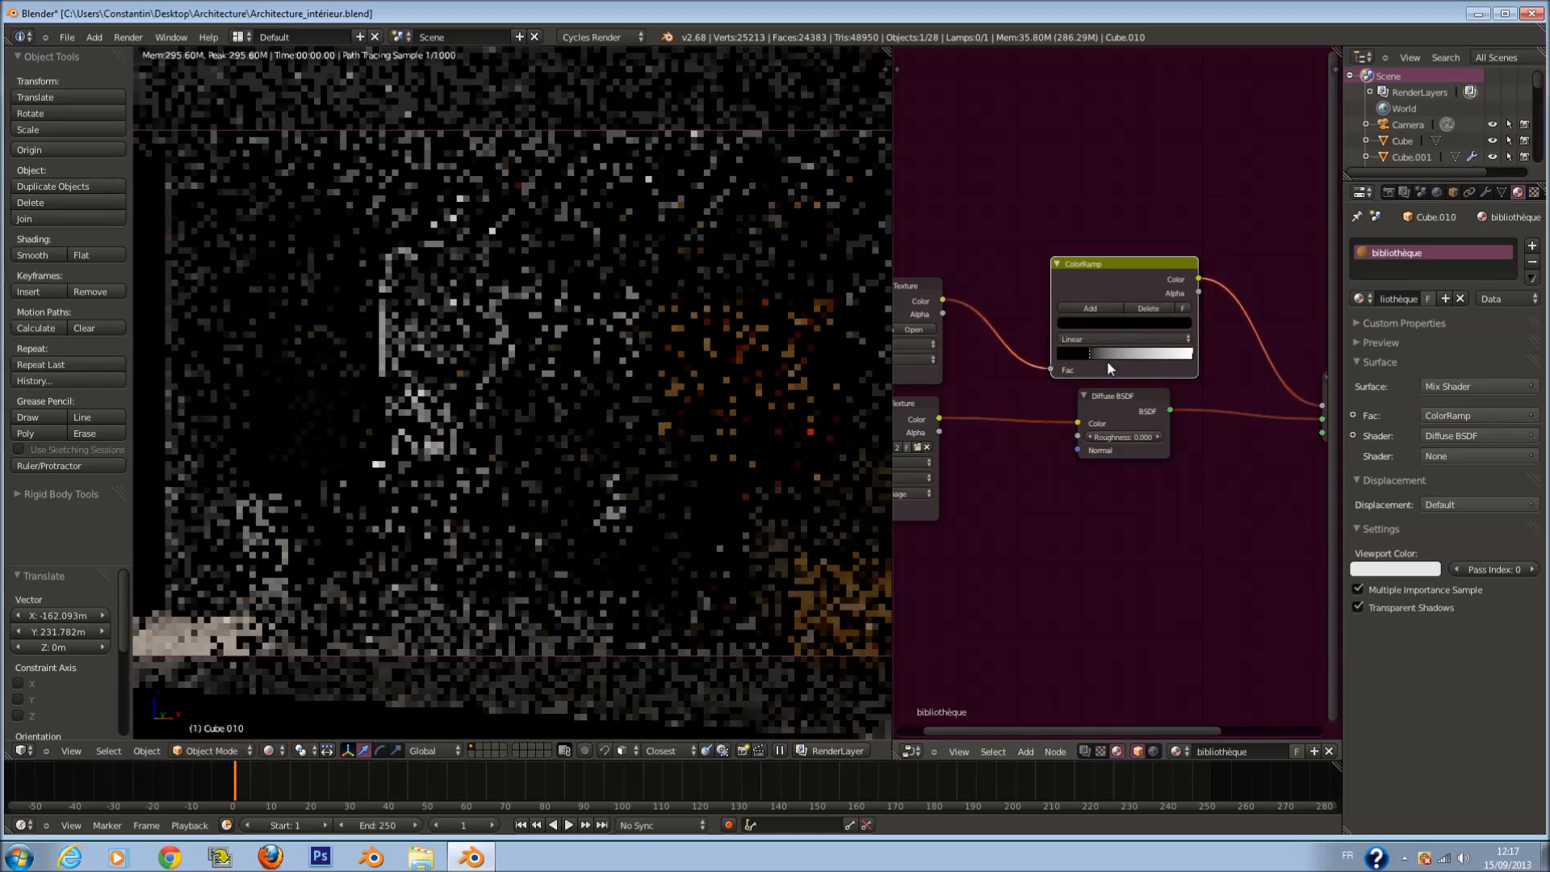
click(1100, 339)
click(1104, 291)
Step: Add a Glossy BSDF node below the Diffuse BSDF and link it to the Mix Shader's second shader input
key(shift+a)
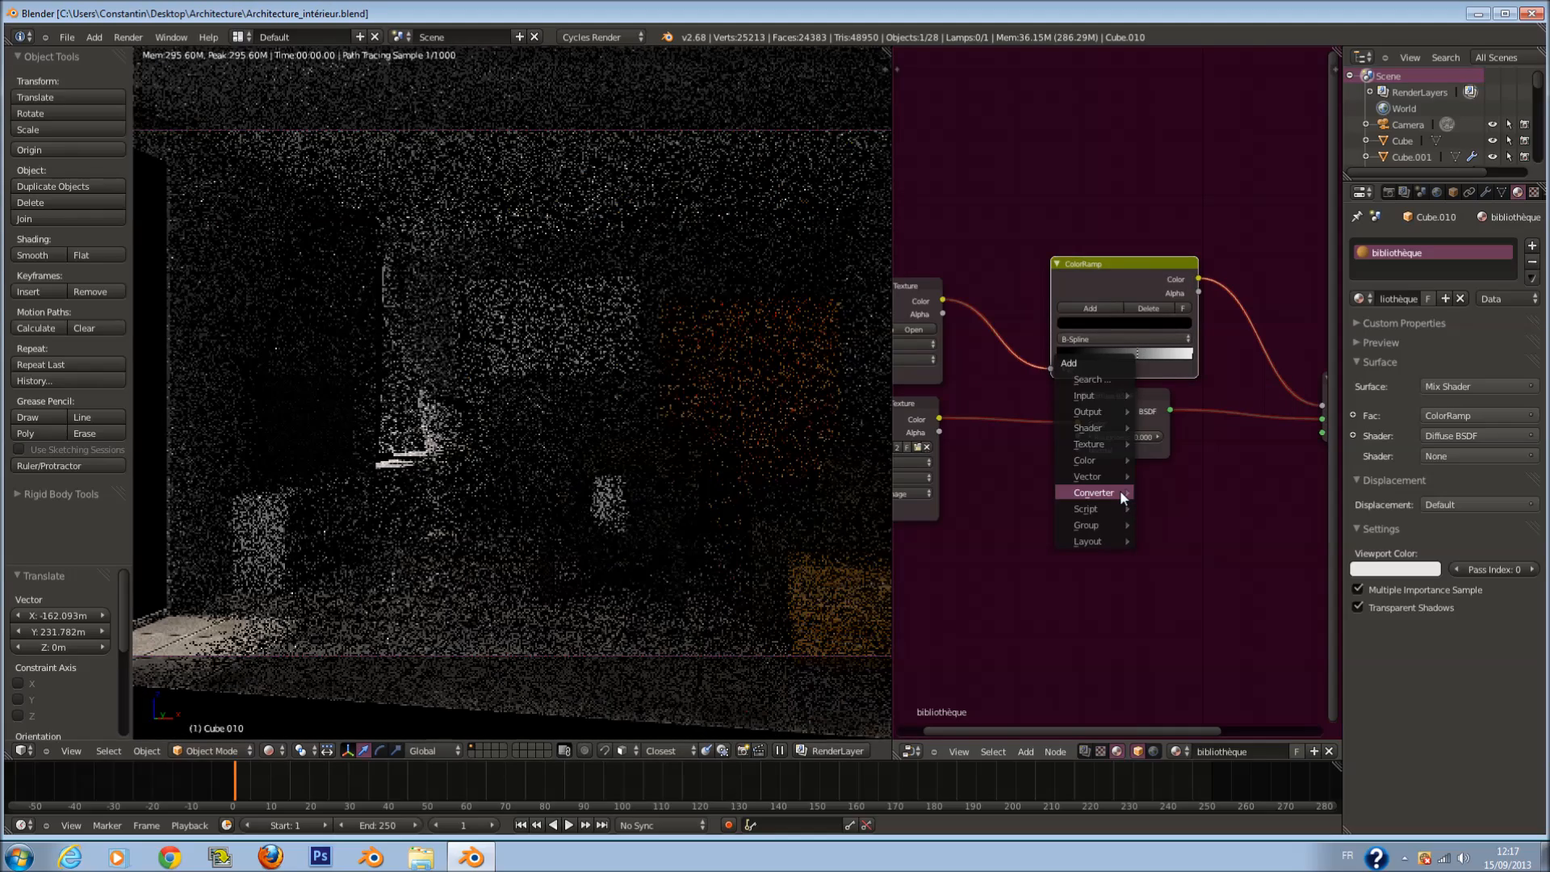
mouse_move(1091, 428)
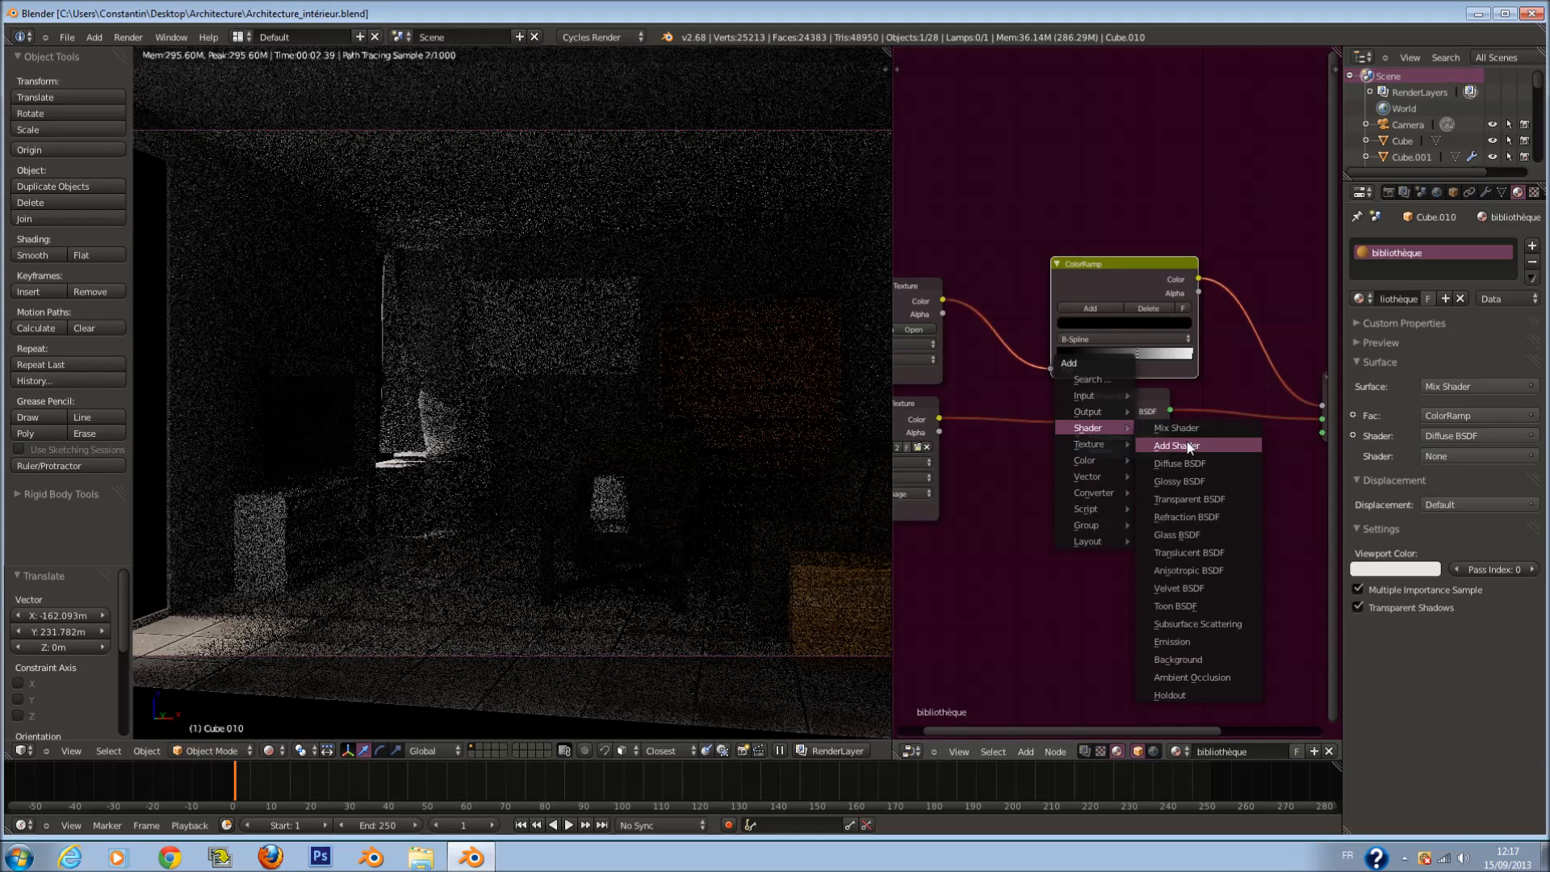
click(1198, 481)
drag(1181, 510, 1324, 432)
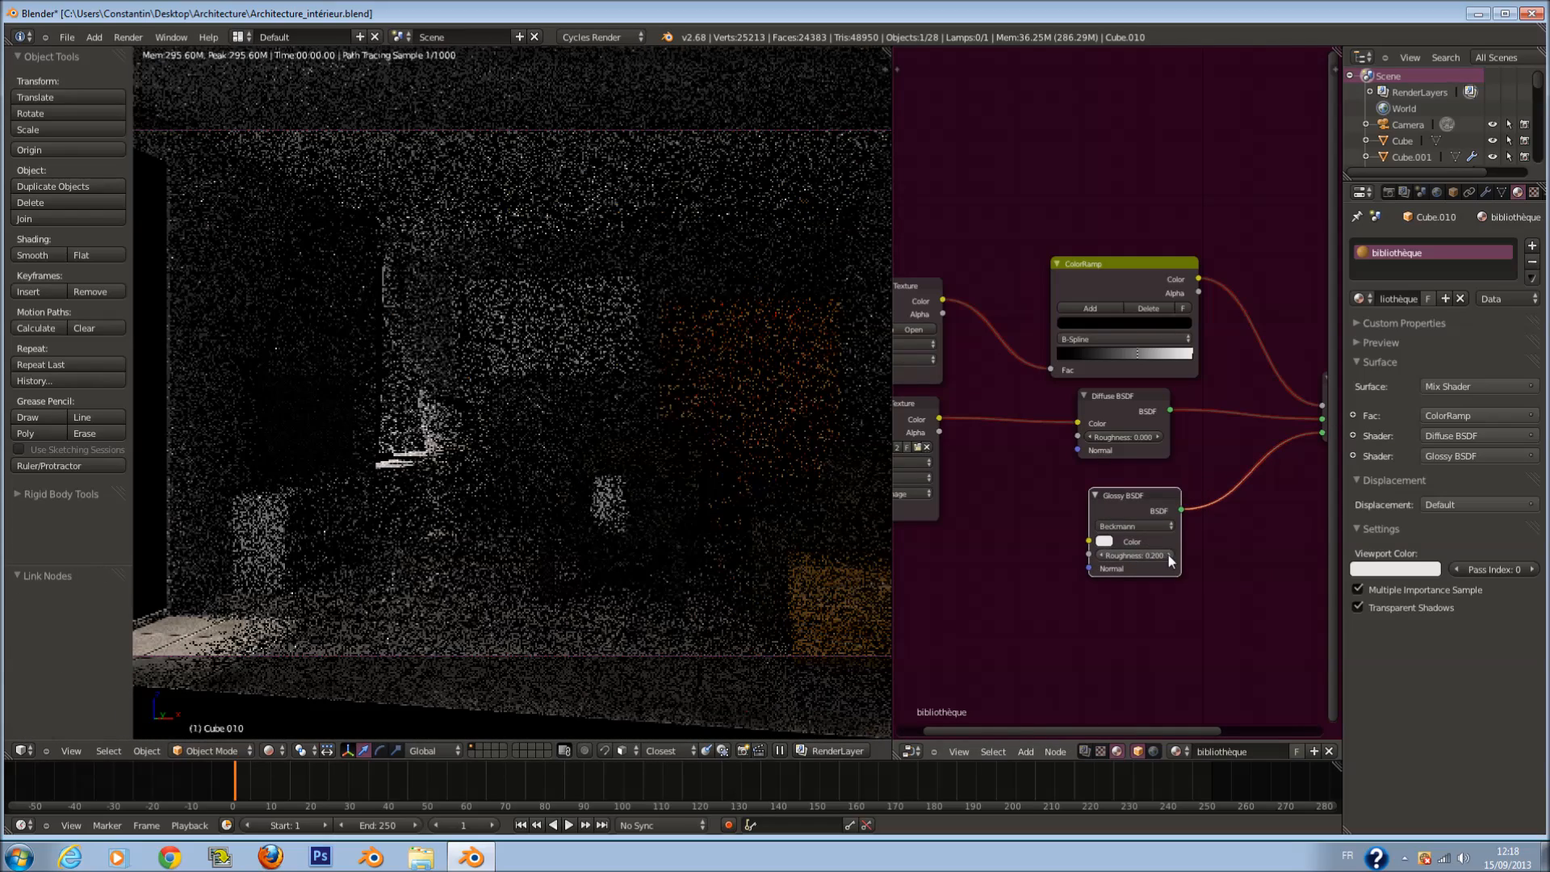
Step: Check the Meuble_en_bois material for reference, set the bibliothèque Glossy BSDF's roughness to 0.300 and save the file over the existing one
right_click(832, 580)
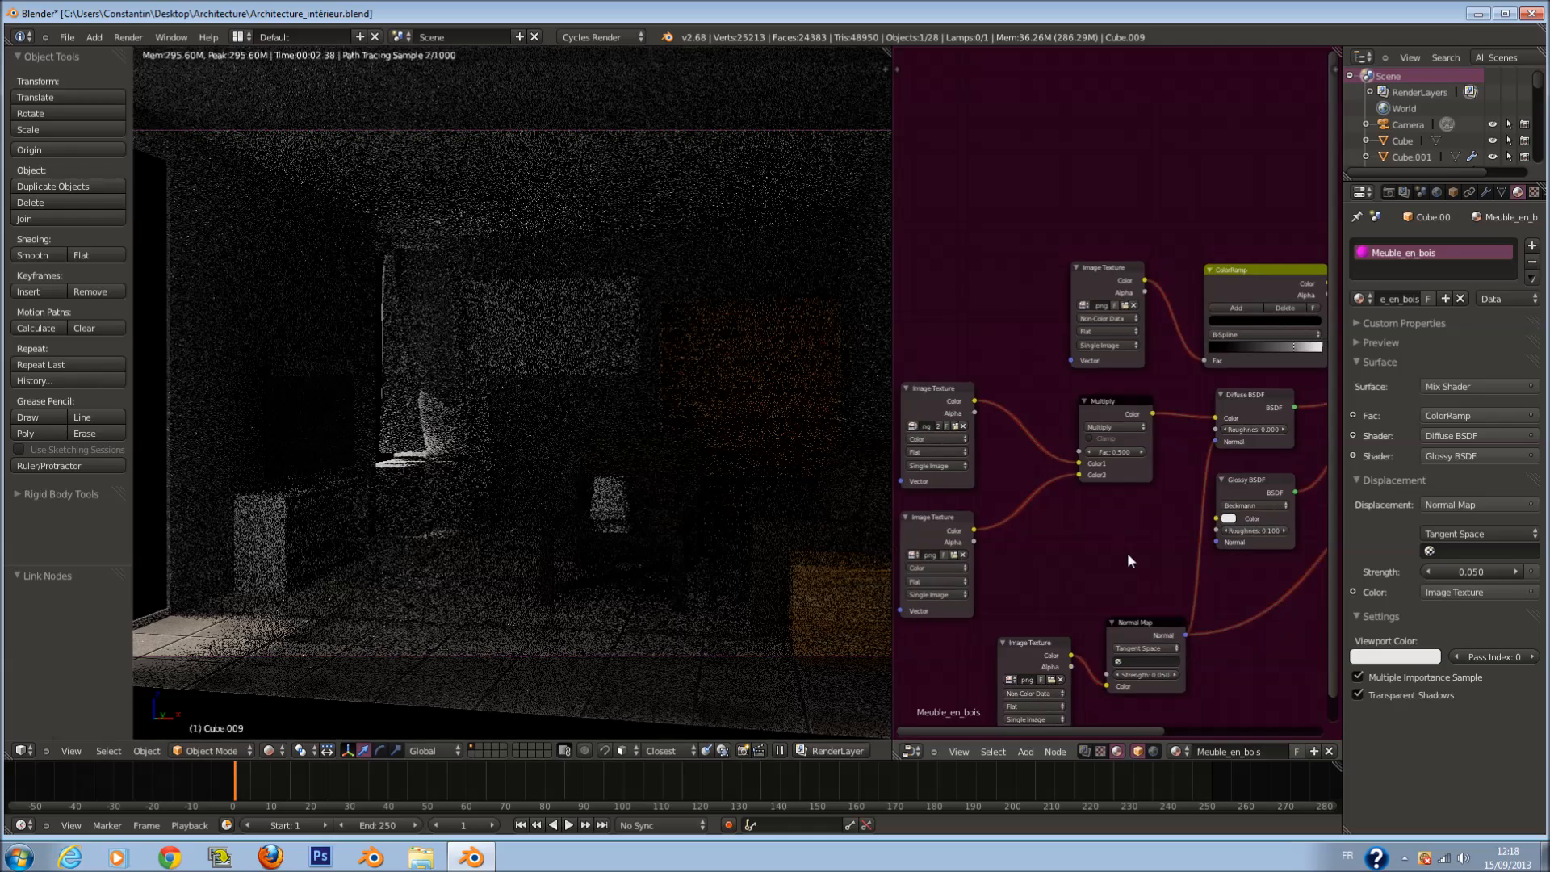
right_click(820, 365)
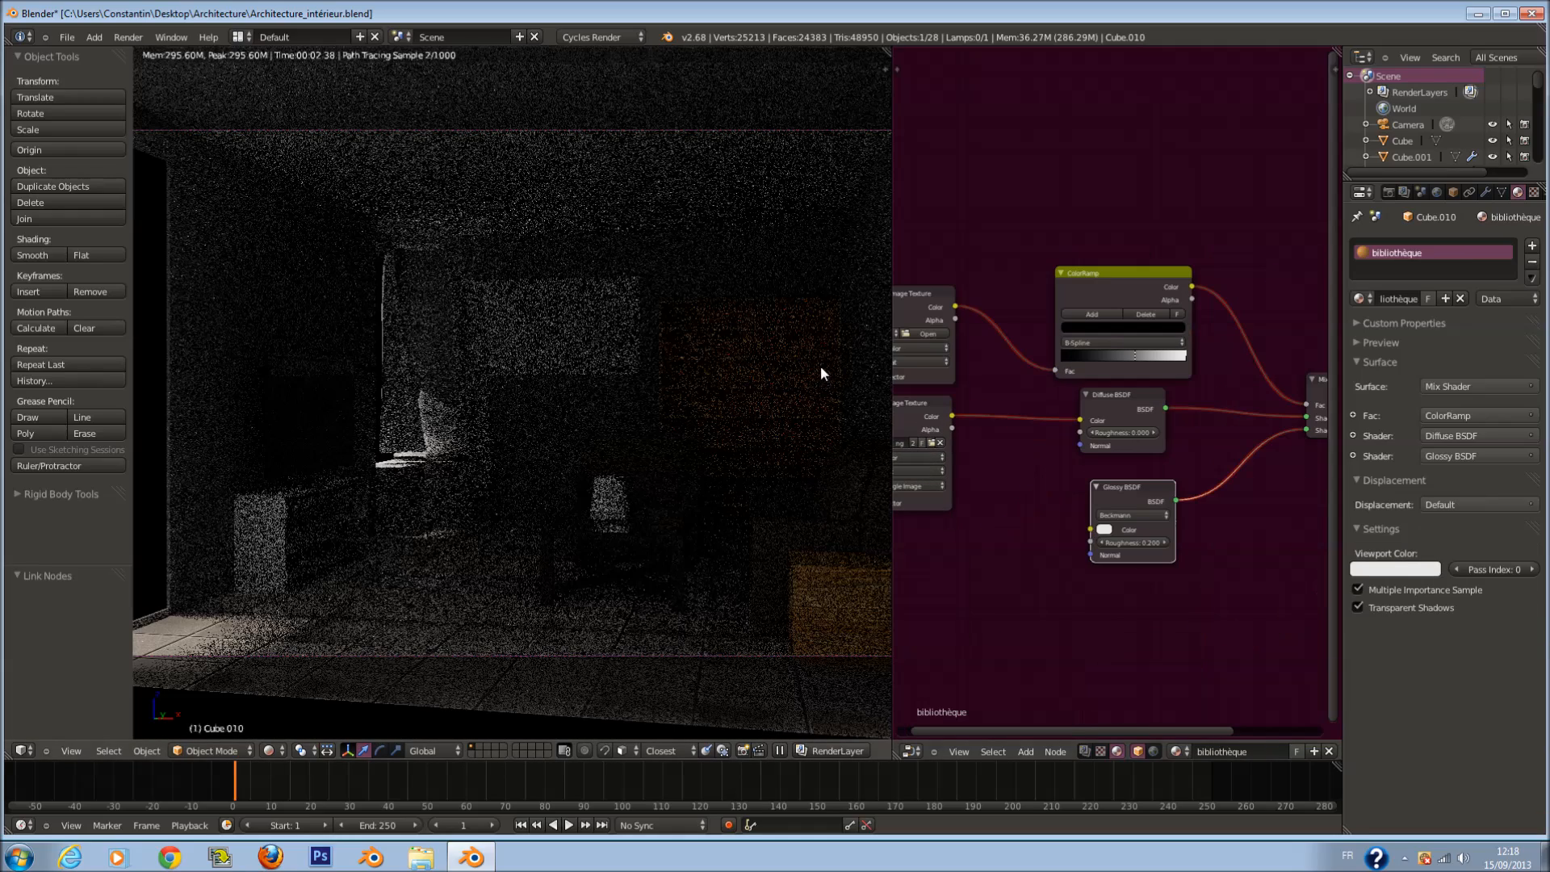
click(1163, 543)
scroll(1018, 466, up, 1)
key(ctrl+s)
click(1017, 468)
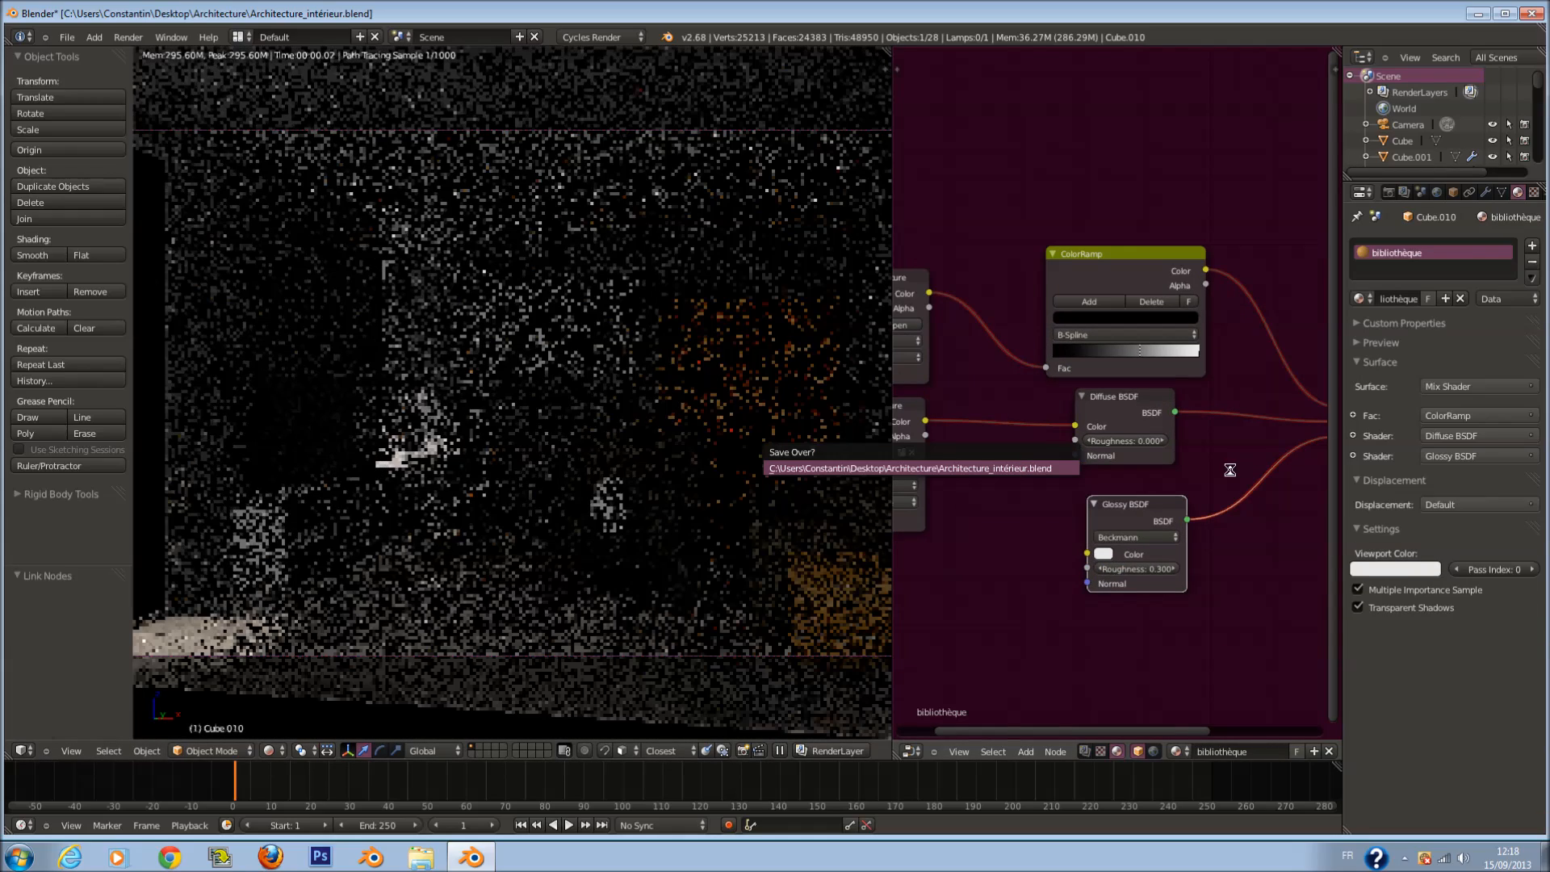
Step: Move the wood colour texture aside and add another Image Texture node below it with the WoodFine0010_L_OCC.png image
scroll(977, 270, down, 2)
middle_drag(977, 270, 1216, 311)
drag(1131, 469, 946, 463)
middle_drag(1107, 506, 1011, 497)
scroll(1011, 497, up, 1)
key(shift+a)
mouse_move(1010, 498)
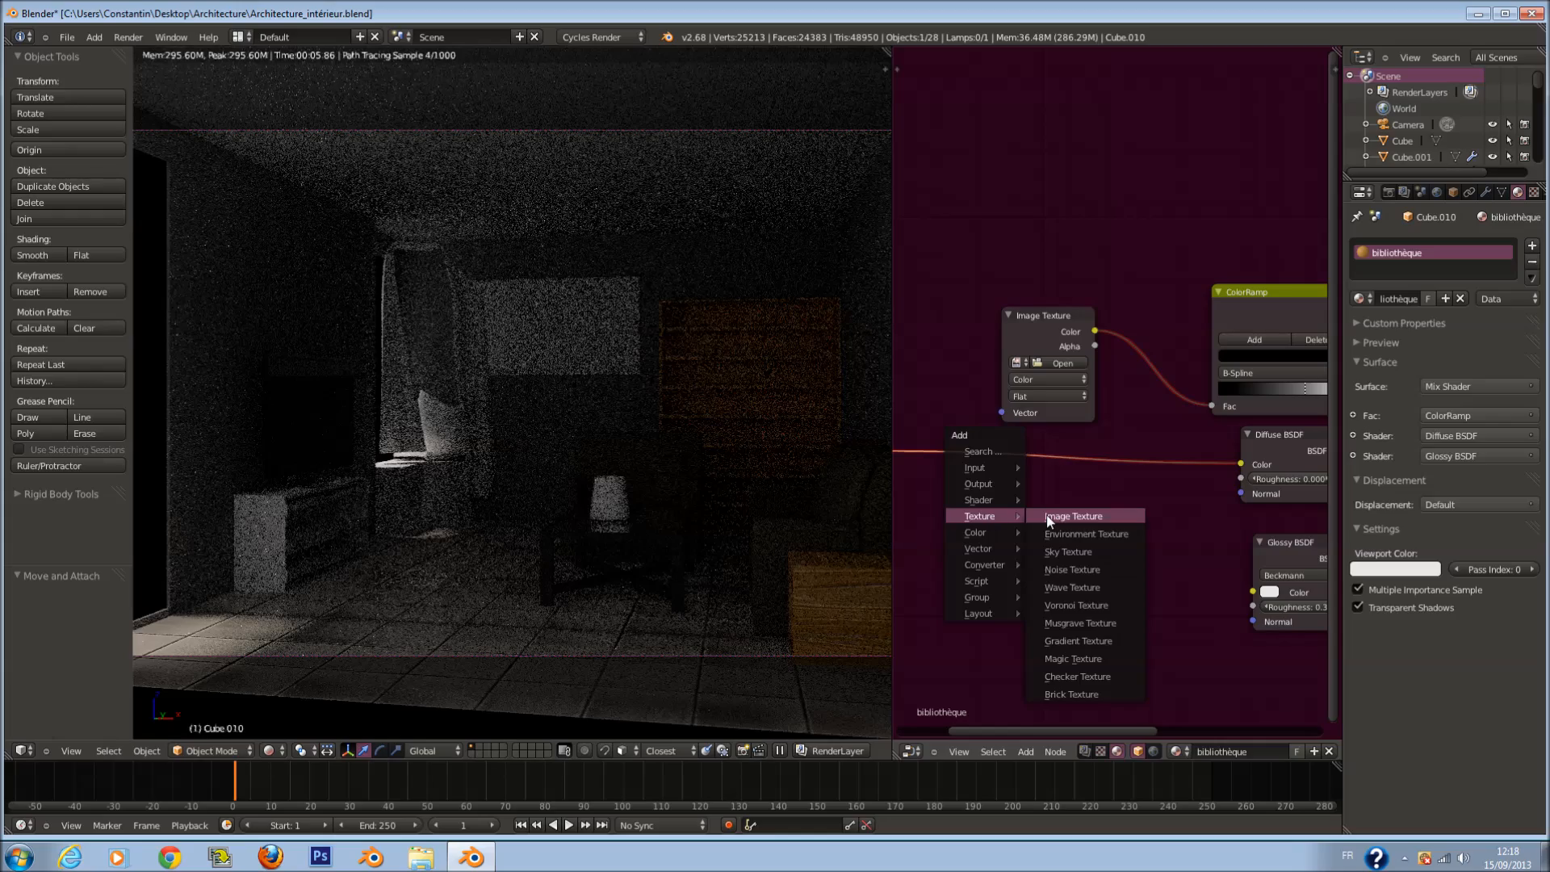
click(1050, 517)
click(928, 557)
click(939, 609)
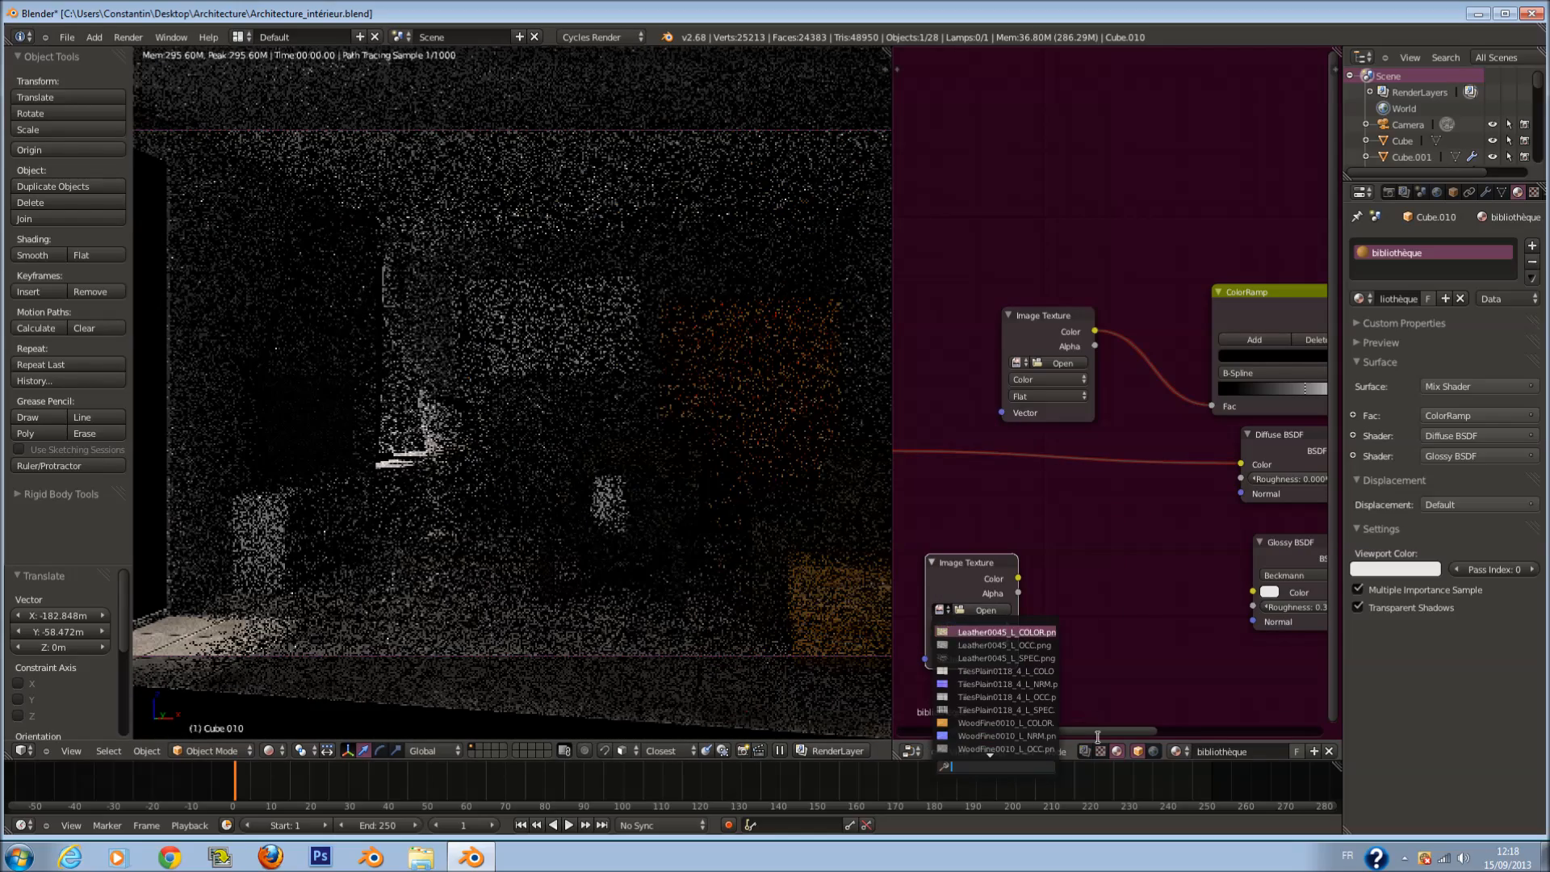
click(1005, 748)
Step: Insert a MixRGB node before the Diffuse BSDF colour, feed the occlusion texture into Color2, set it to Multiply and save
key(shift+a)
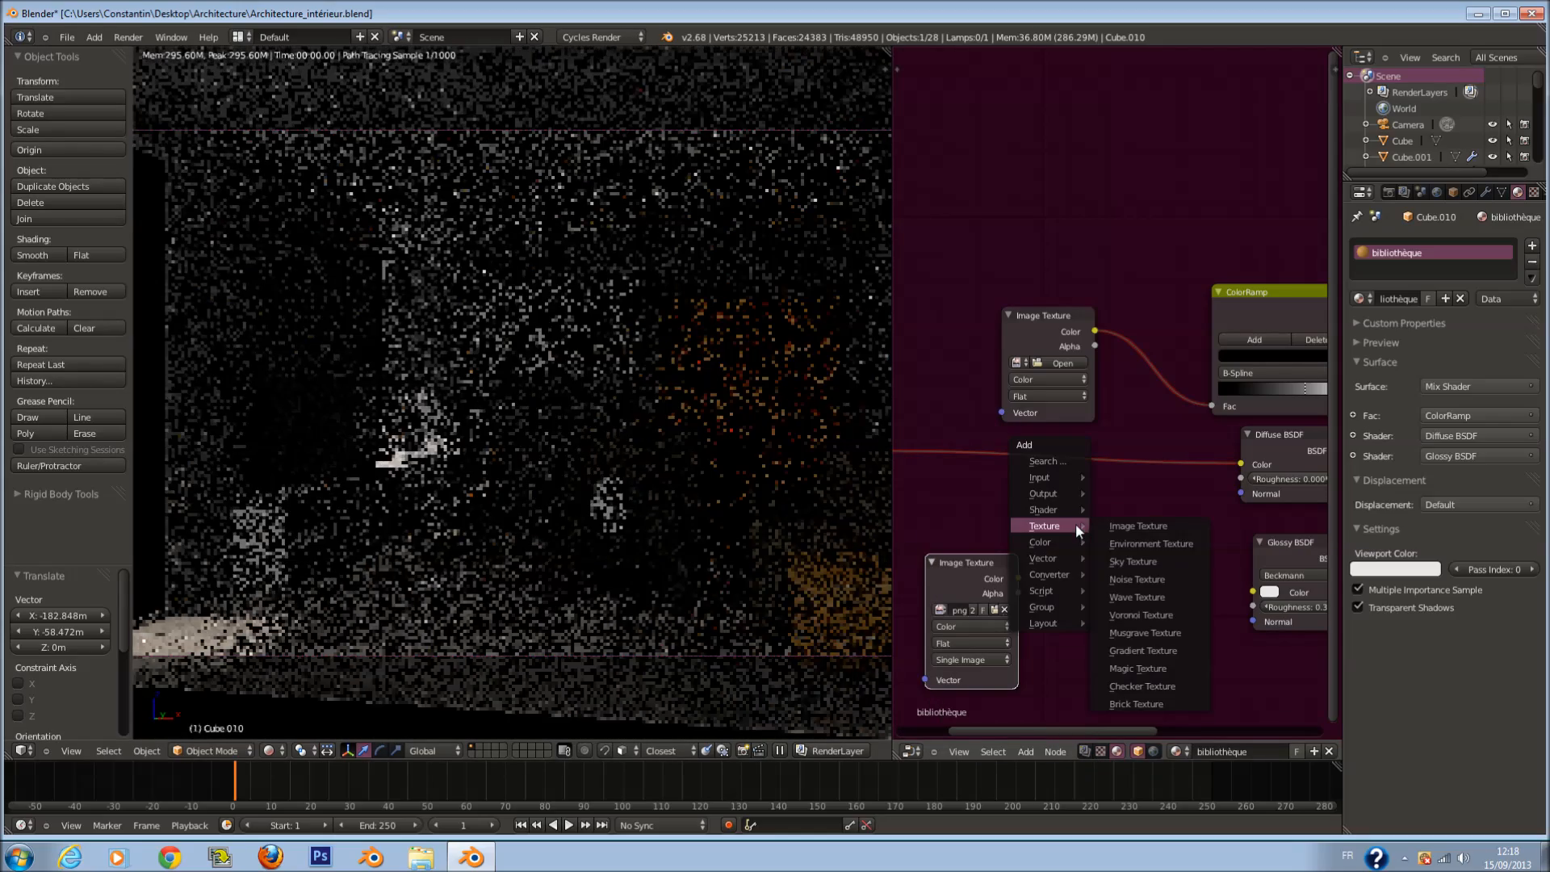
mouse_move(1040, 541)
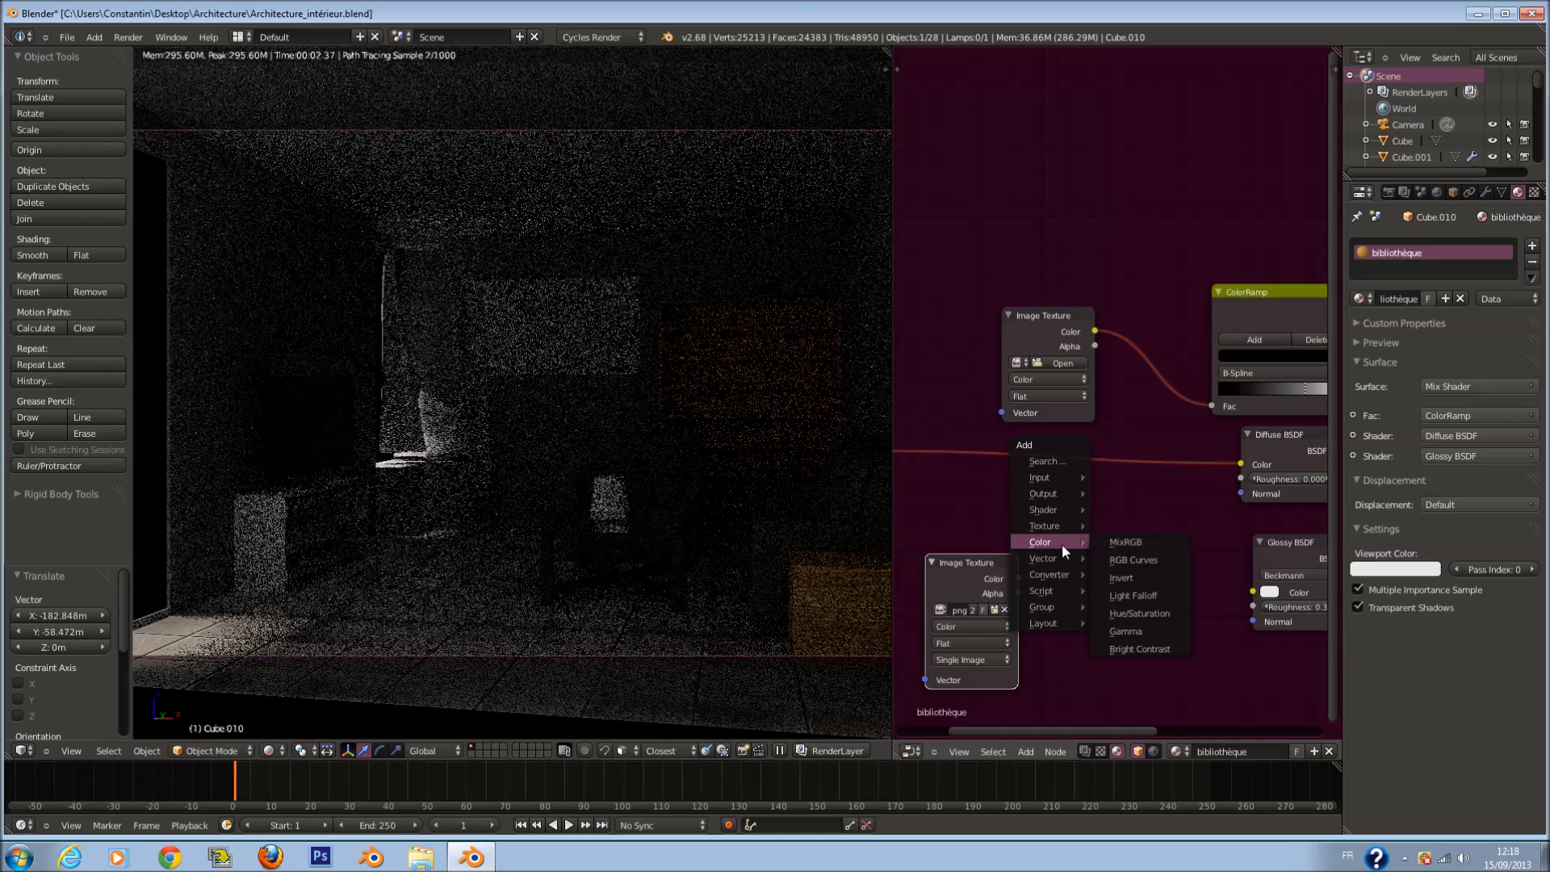
click(1125, 541)
click(1130, 533)
drag(1017, 579, 1109, 562)
click(1123, 502)
click(1135, 458)
drag(1135, 468, 1123, 449)
middle_drag(1093, 505, 1173, 466)
key(ctrl+s)
click(1146, 472)
Step: Place the occlusion Image Texture directly below the wood colour texture, deselect all nodes and save the file
drag(1082, 523, 936, 557)
scroll(1043, 468, down, 1)
key(a)
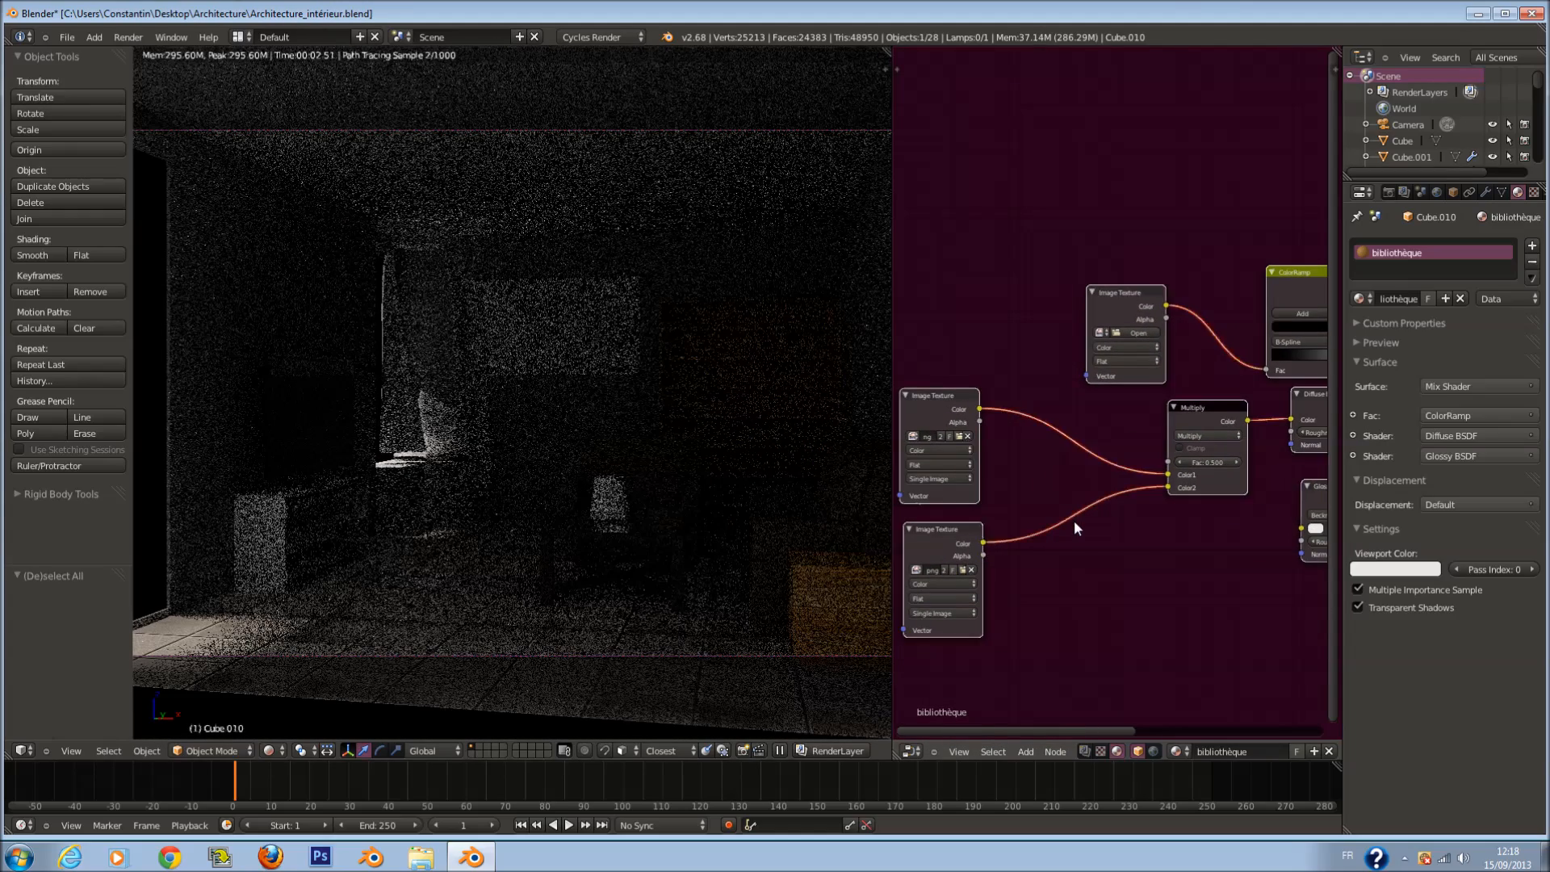
key(a)
scroll(1074, 523, up, 1)
key(ctrl+s)
click(1074, 523)
scroll(1125, 460, down, 1)
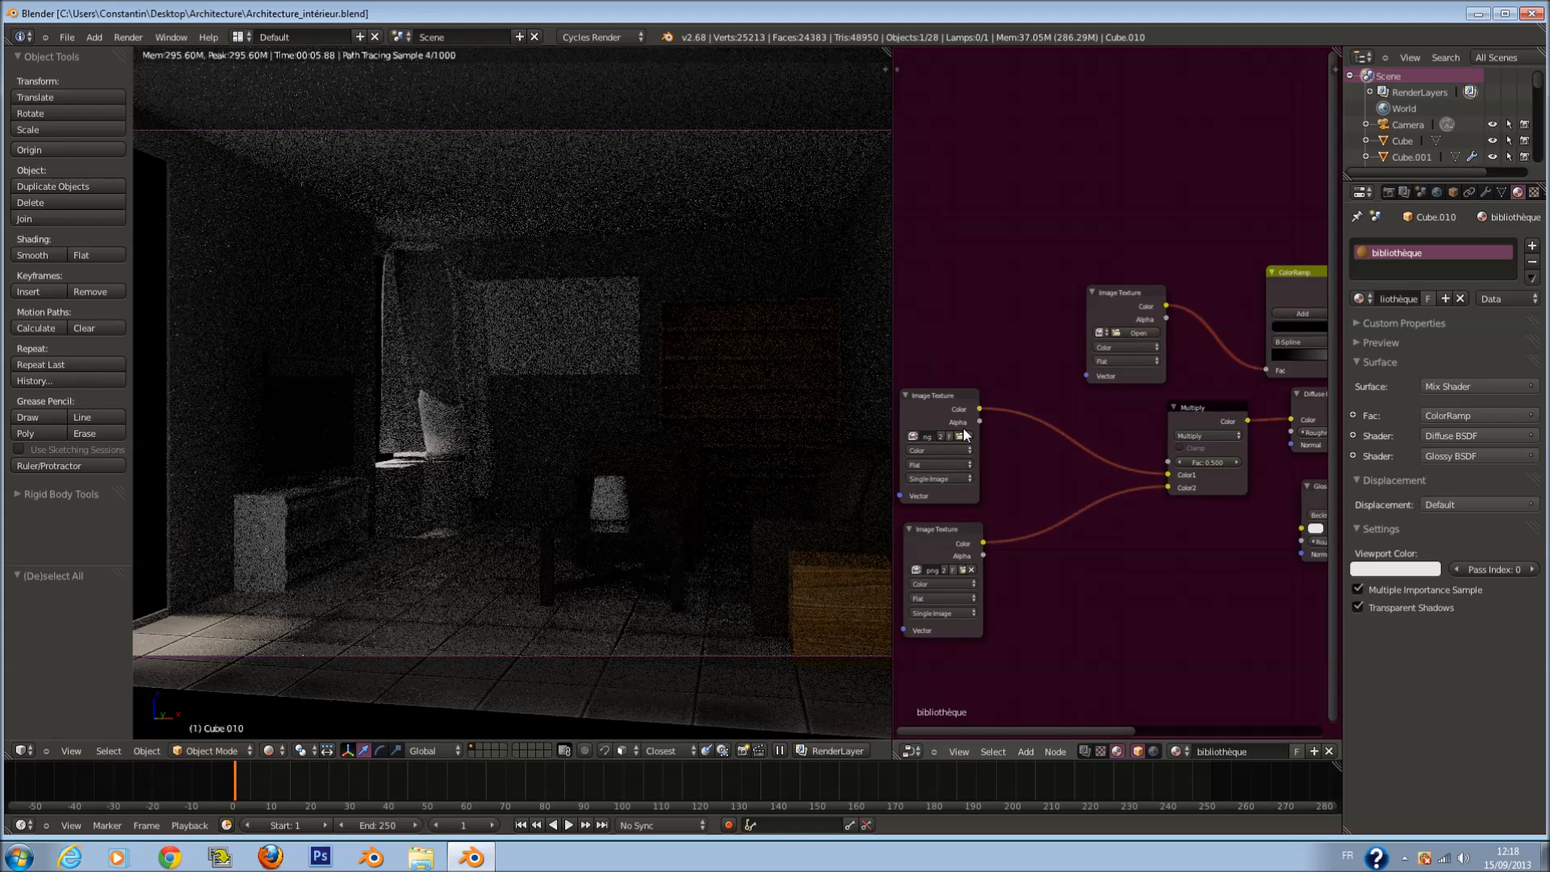
Step: Move the wood colour texture farther from the Multiply node and the occlusion texture lower to make room between them
middle_drag(970, 428, 1083, 448)
drag(1062, 441, 929, 442)
scroll(1062, 491, up, 1)
key(shift+a)
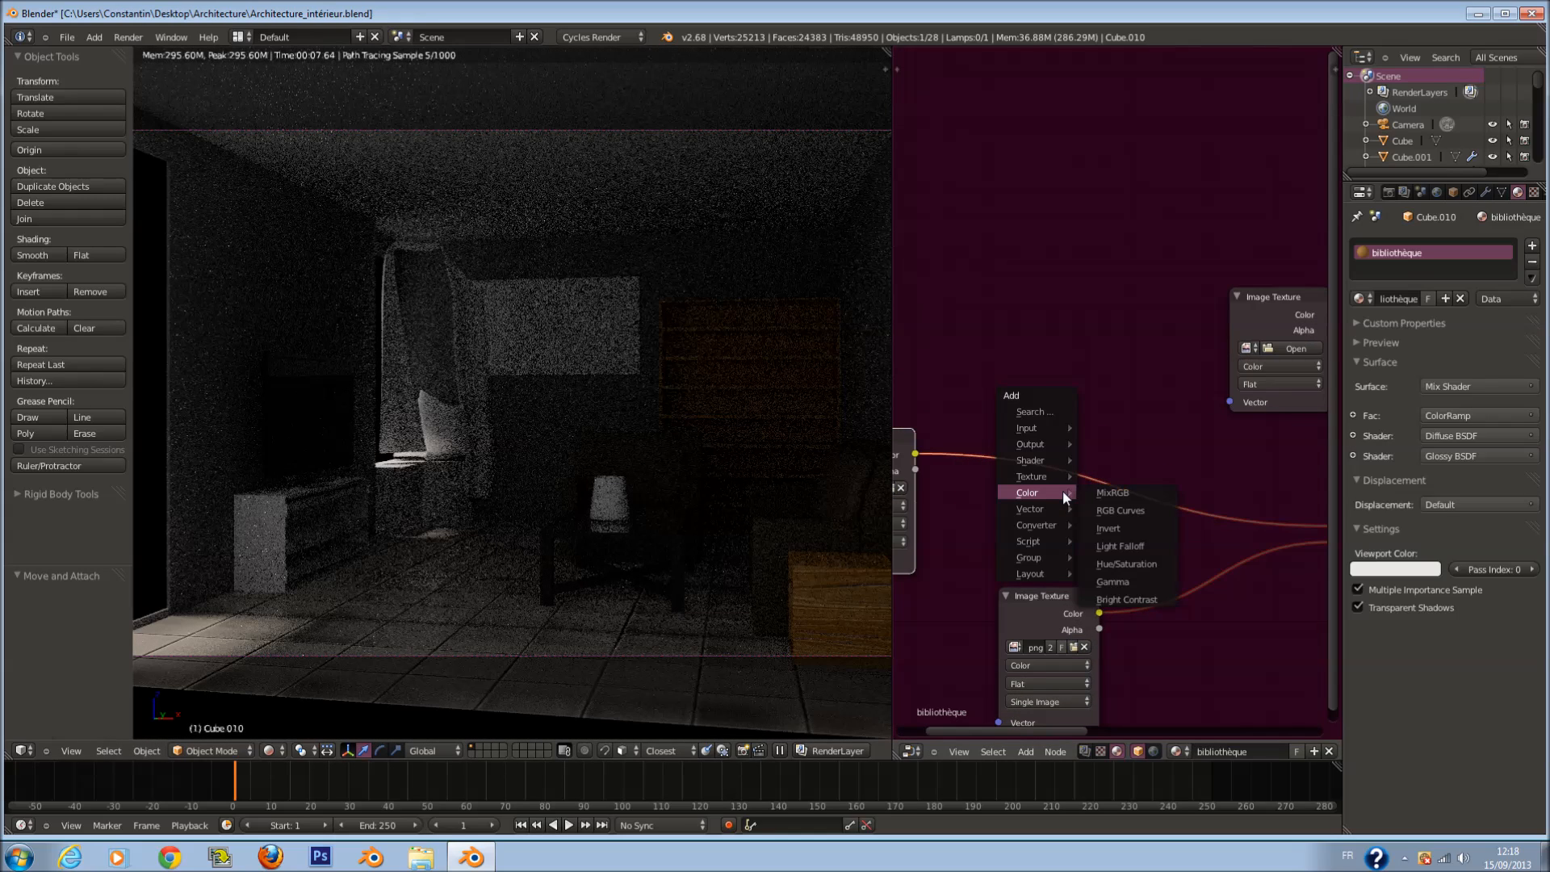
middle_drag(1194, 583, 1175, 455)
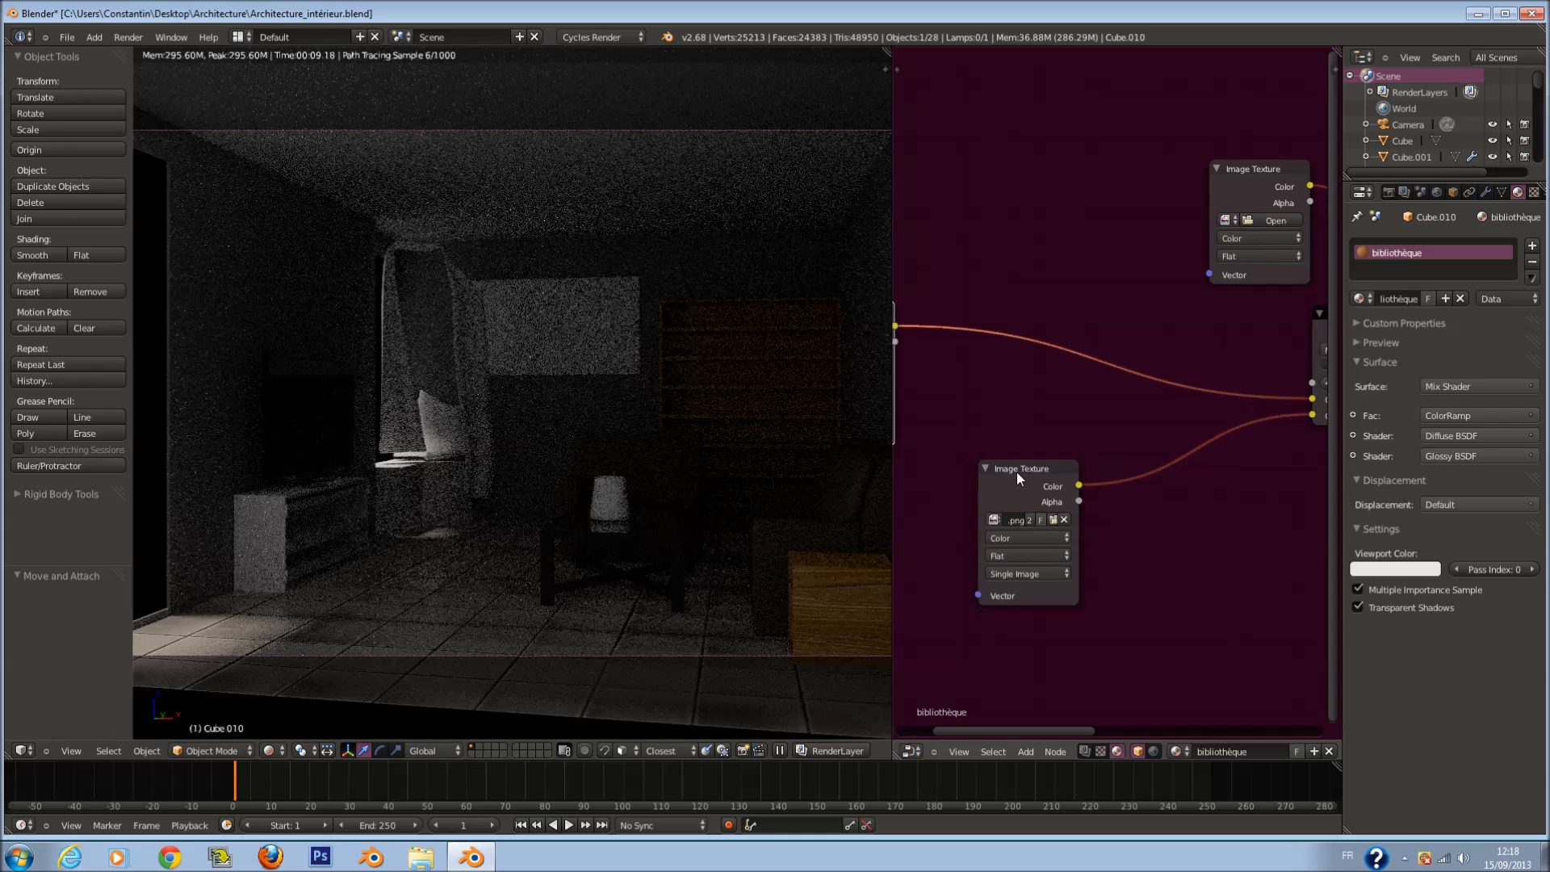
drag(1016, 471, 1018, 621)
Step: Add a ColorRamp node above the occlusion texture and link the wood colour texture's Color output to its Fac input
key(shift+a)
mouse_move(963, 520)
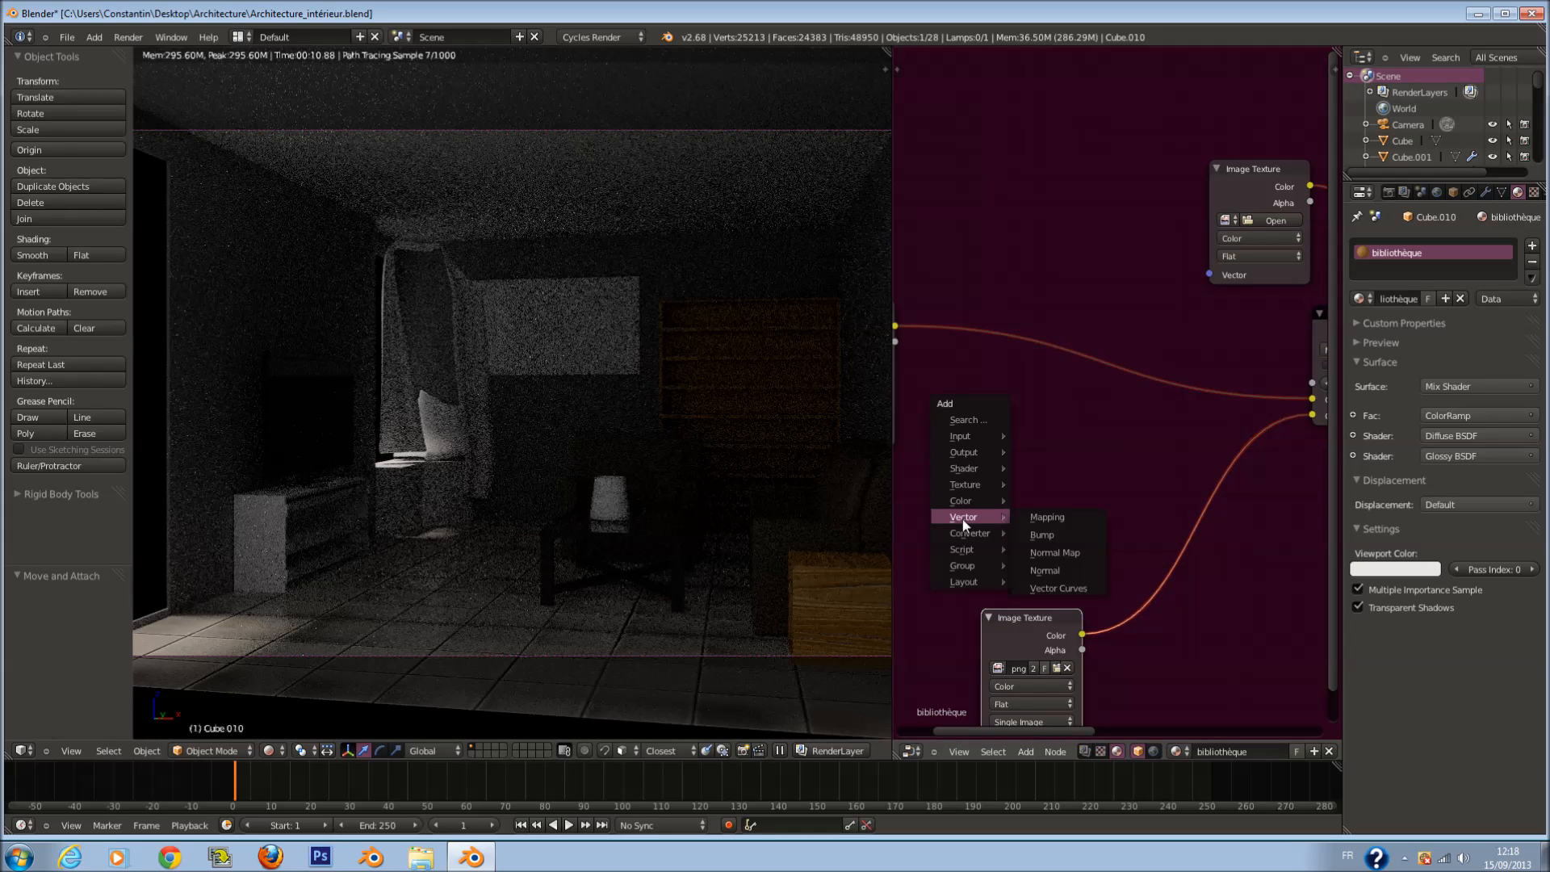
mouse_move(967, 488)
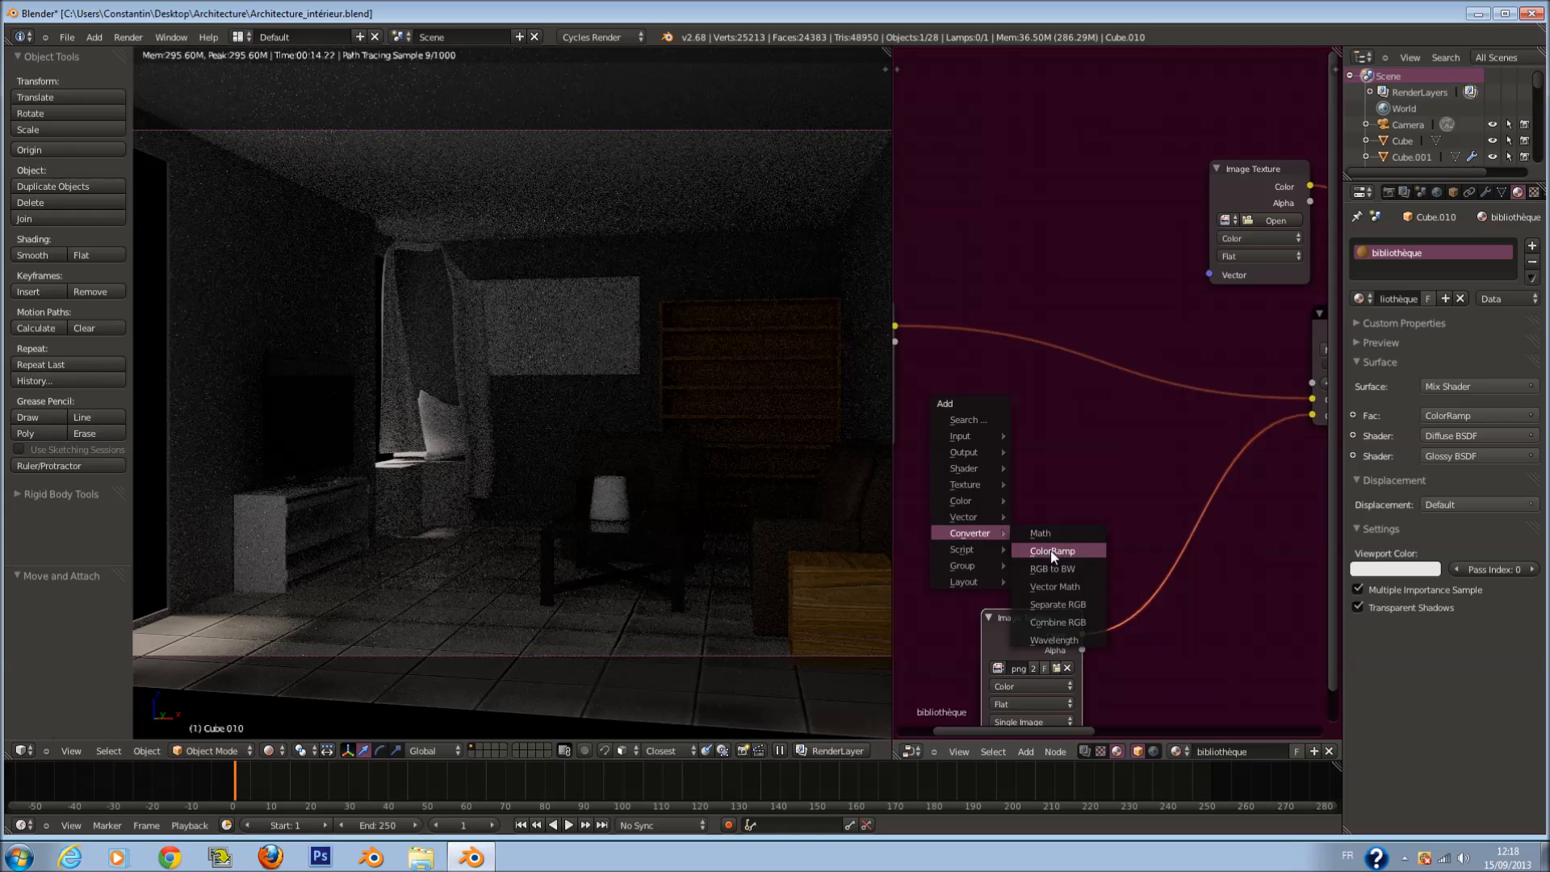
click(1053, 551)
click(943, 430)
scroll(913, 338, down, 1)
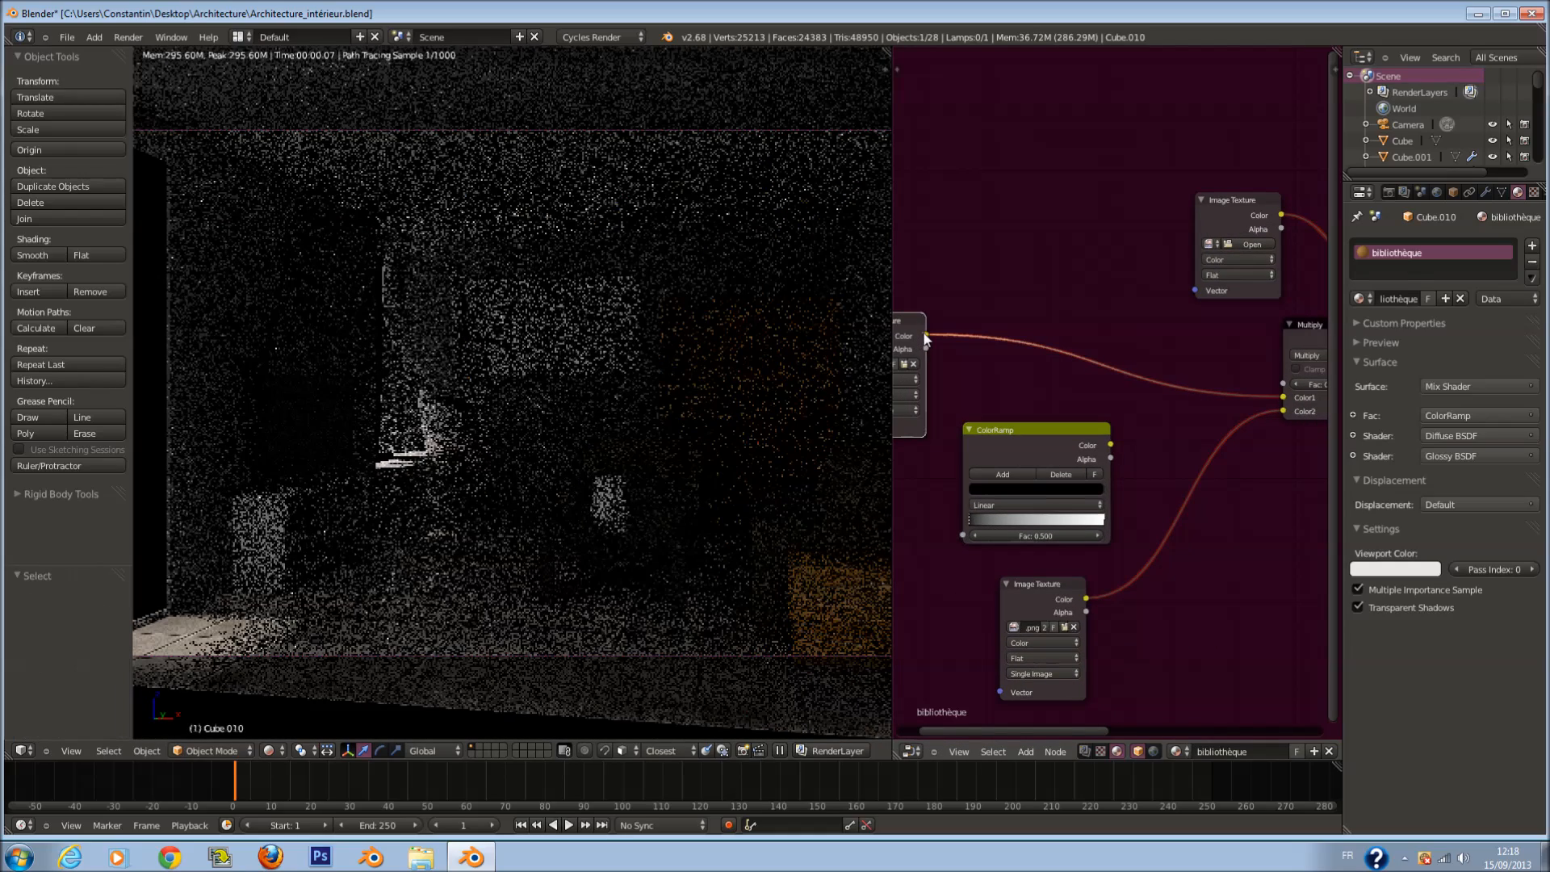
drag(926, 336, 963, 535)
scroll(1164, 457, up, 1)
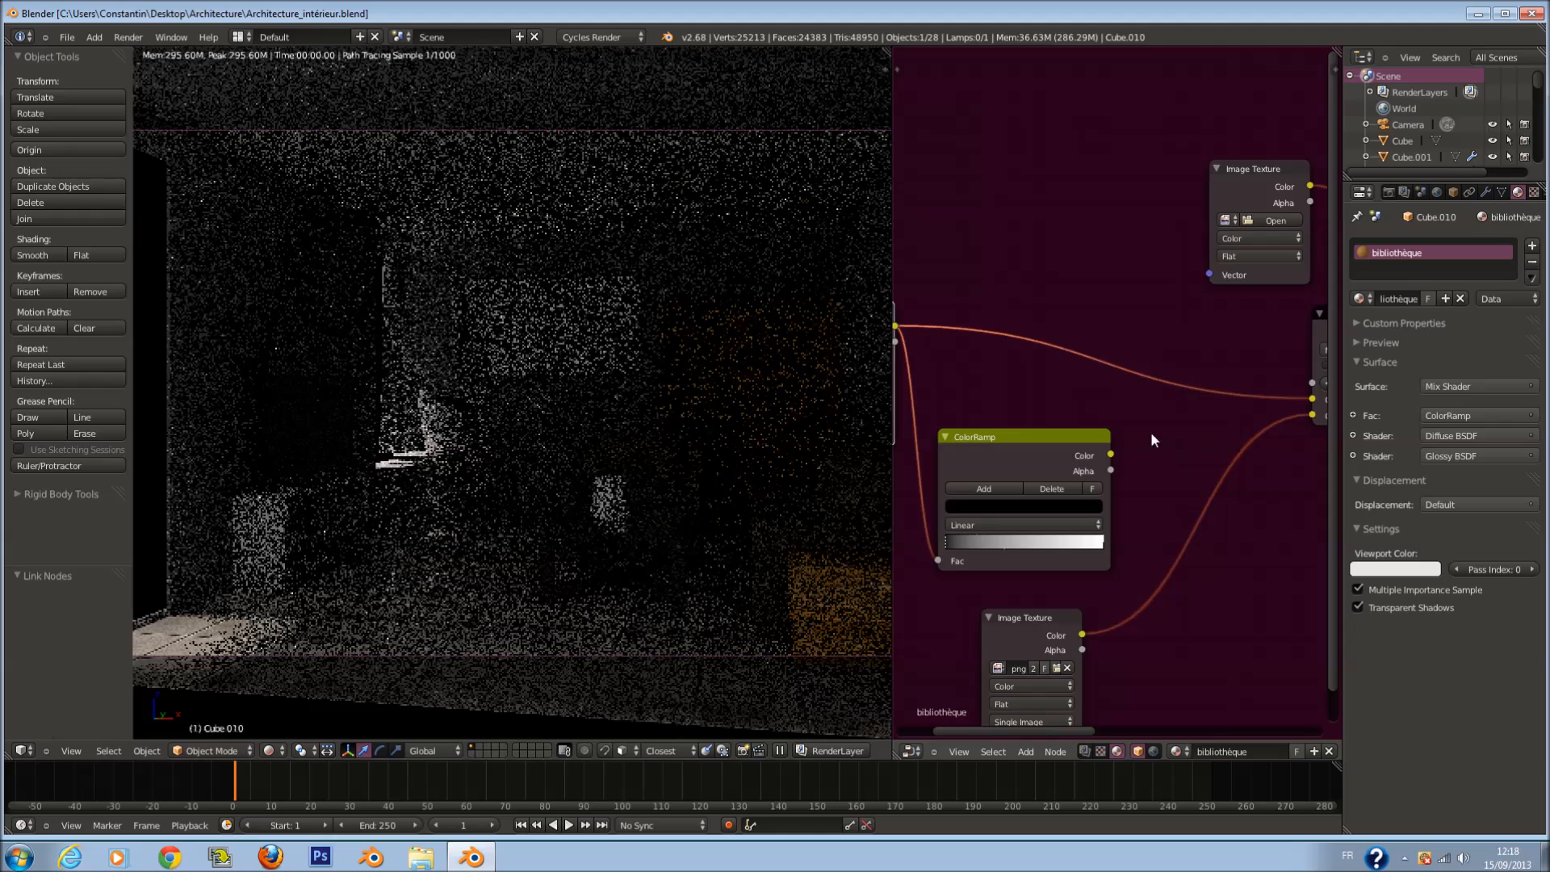
Step: Insert a MixRGB node on the link between the wood colour texture and the Multiply node's Color1 input
key(shift+a)
mouse_move(1115, 399)
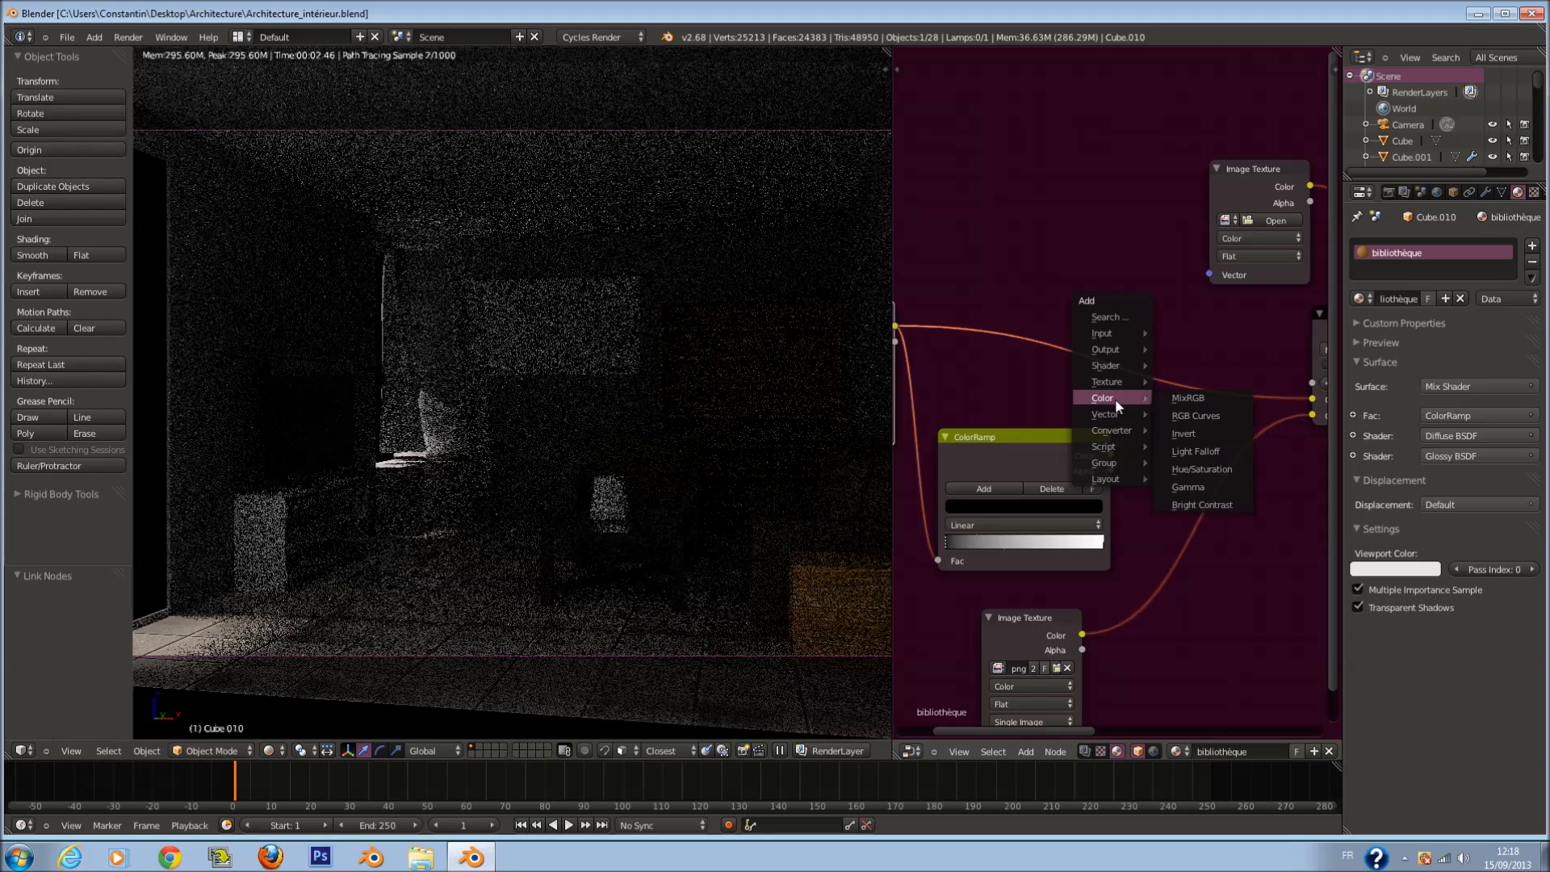
click(1165, 400)
click(1132, 337)
drag(1162, 375, 1158, 357)
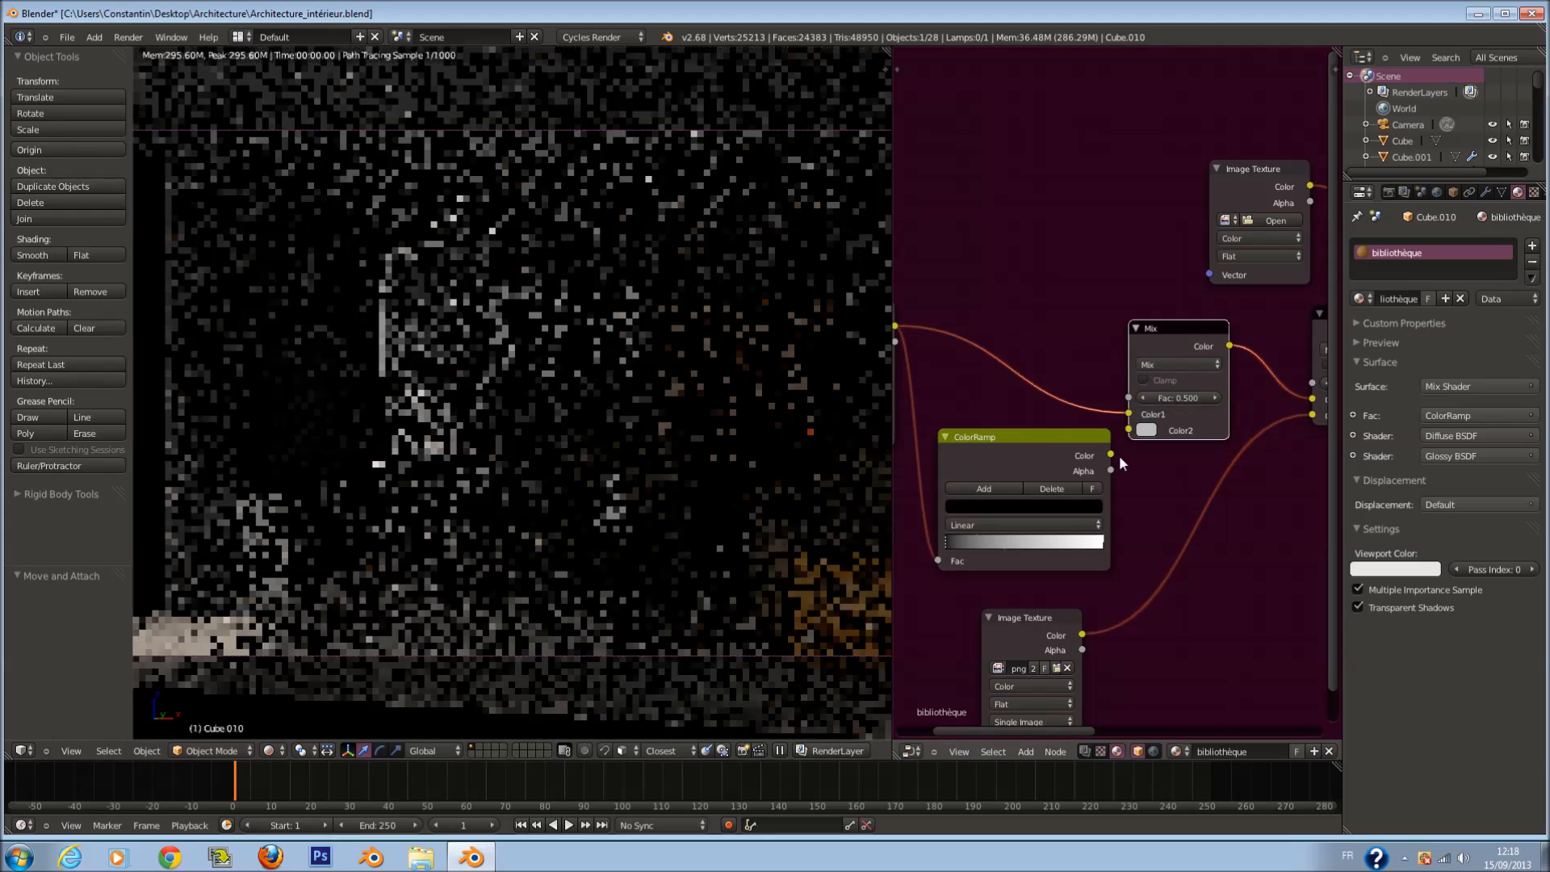
Step: Link the new ColorRamp's Color output to the Mix node's Color2 input and set the Mix node's Fac to 0.700
drag(1112, 455, 1128, 429)
drag(1163, 331, 1179, 321)
click(1182, 355)
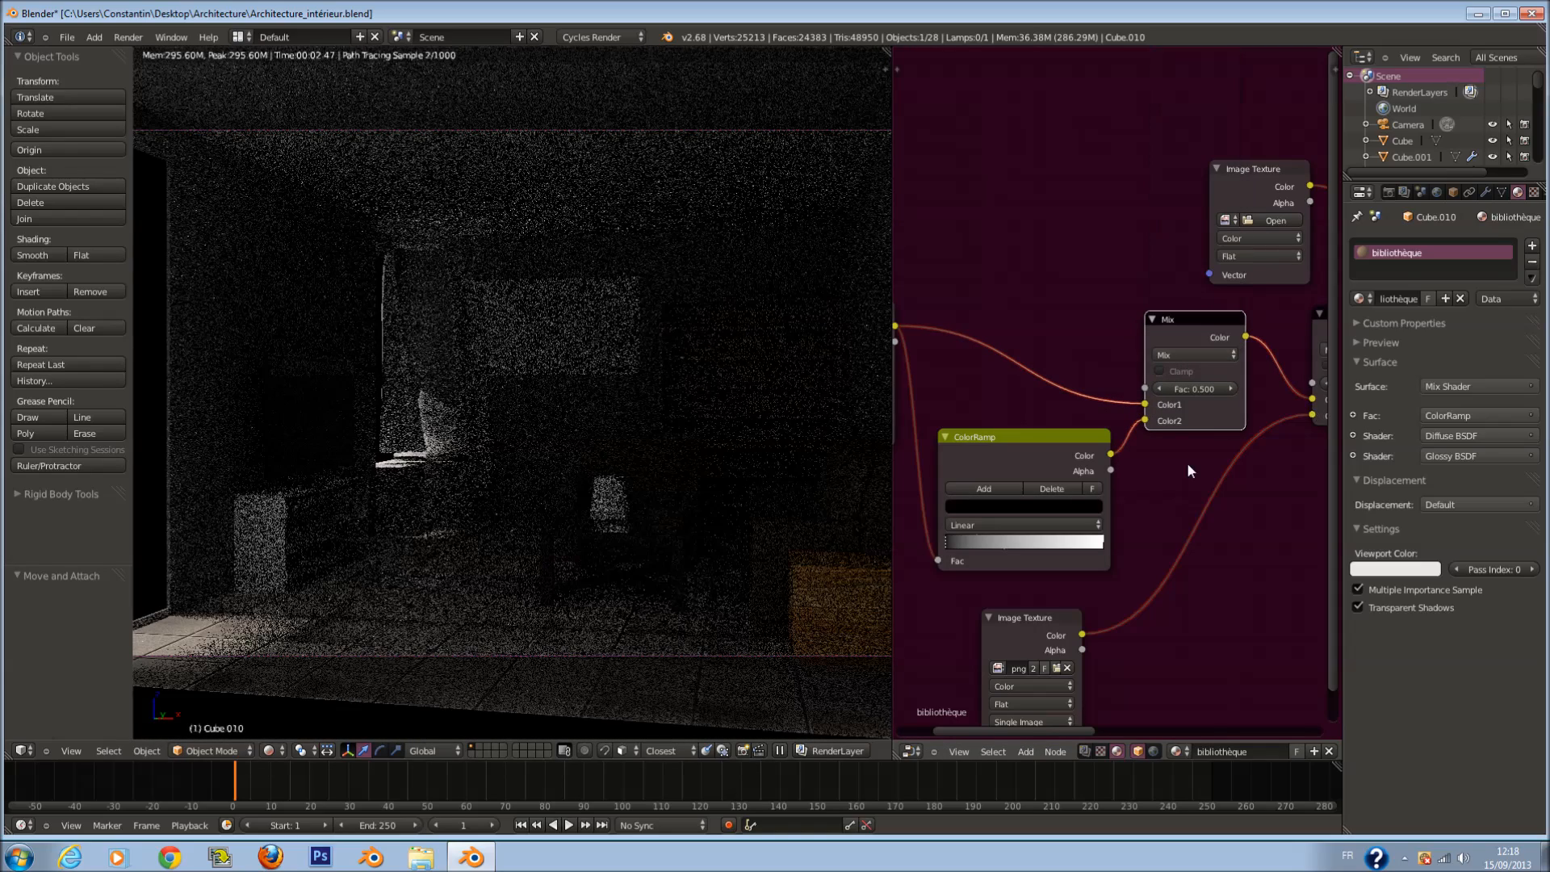
click(1223, 390)
click(1222, 389)
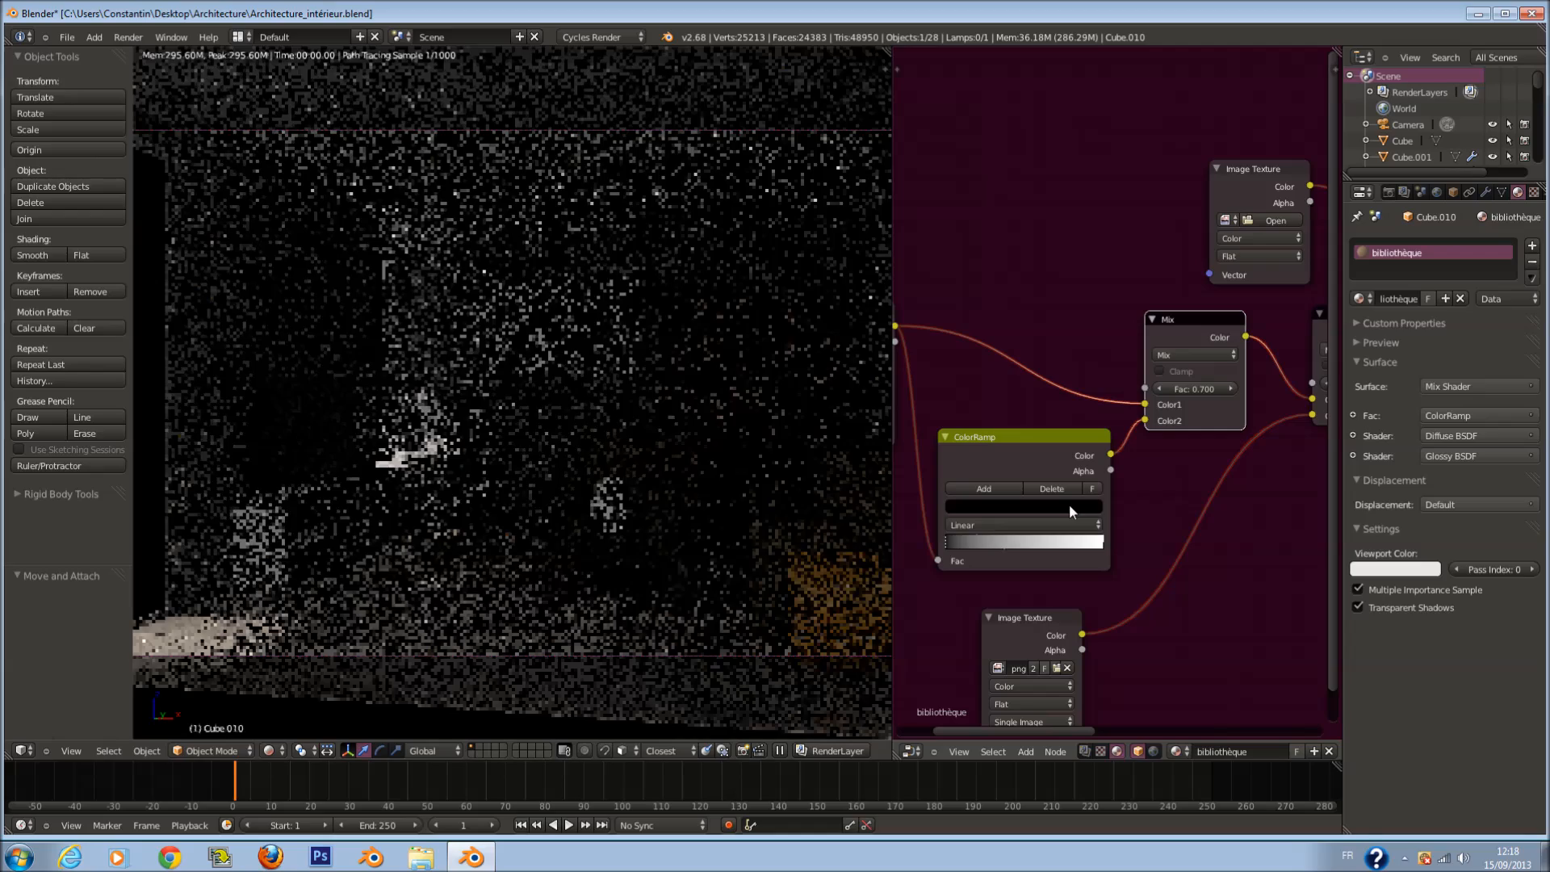
Step: Move the new ColorRamp's black stop inward and colour it dark brown
drag(950, 542, 999, 541)
click(1010, 507)
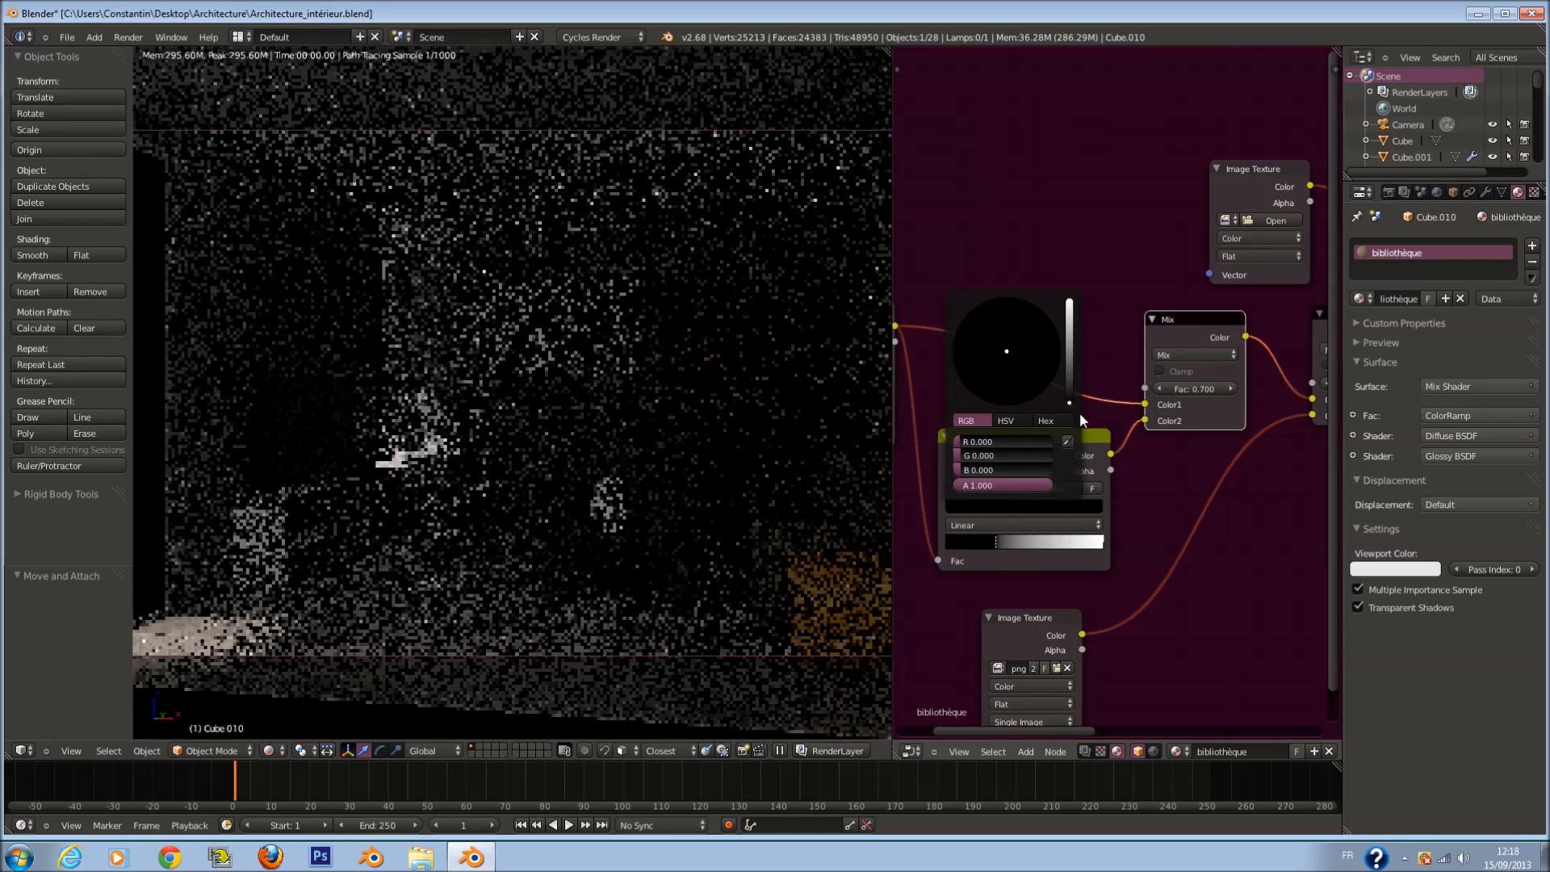
mouse_move(1071, 360)
mouse_down()
mouse_move(1070, 376)
mouse_move(989, 381)
mouse_move(960, 421)
mouse_up()
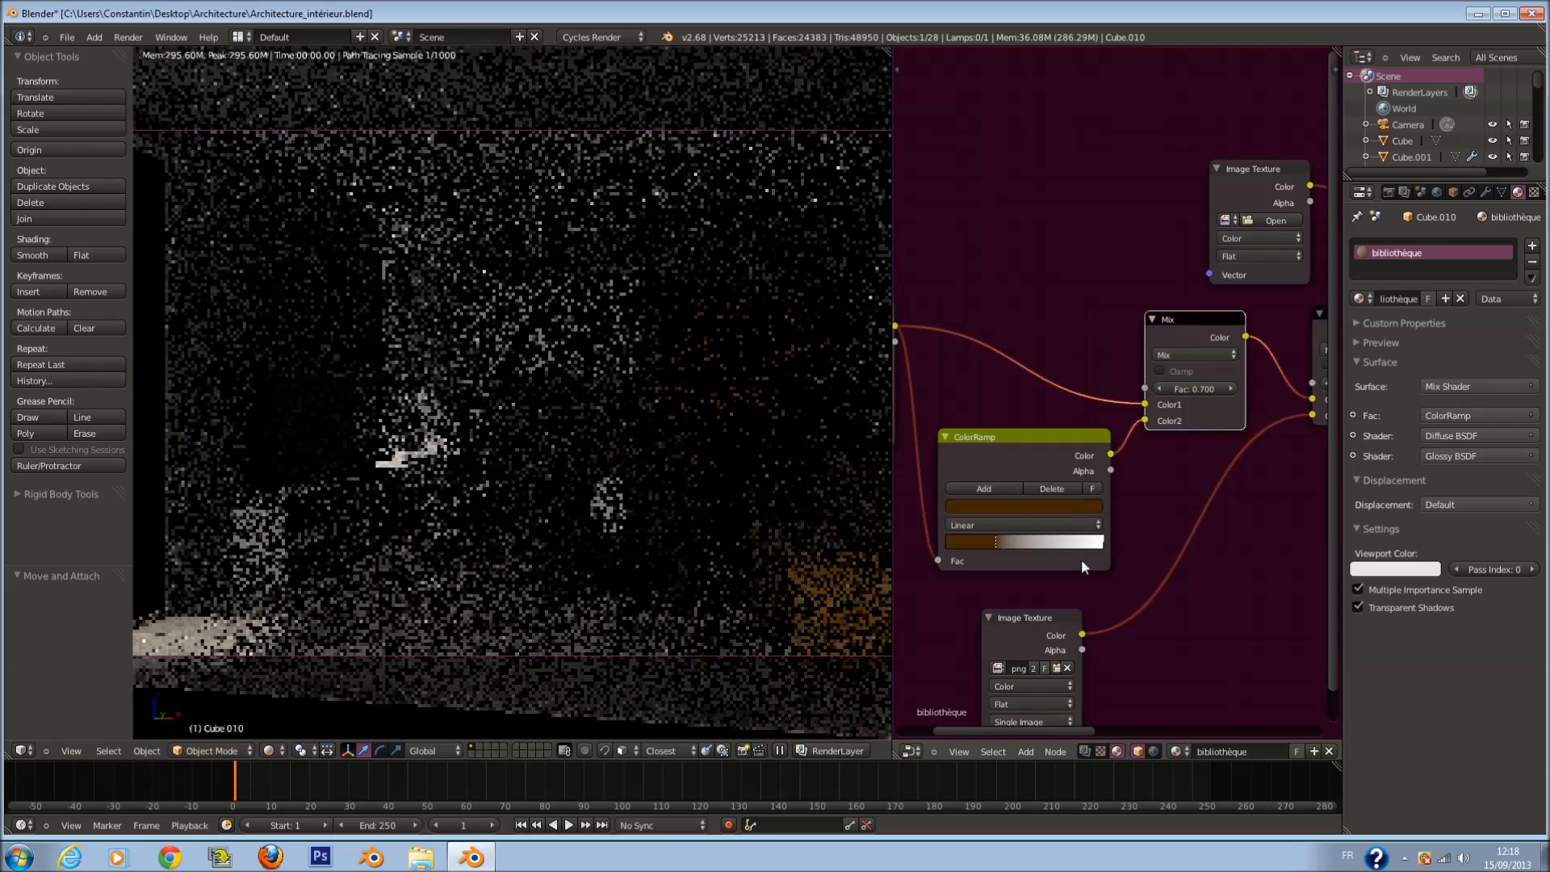
Step: Set the ColorRamp's interpolation to B-Spline and move its brown stop farther toward the white end
click(1012, 524)
click(990, 466)
mouse_move(989, 543)
mouse_down()
mouse_move(1031, 549)
mouse_move(1014, 547)
mouse_up()
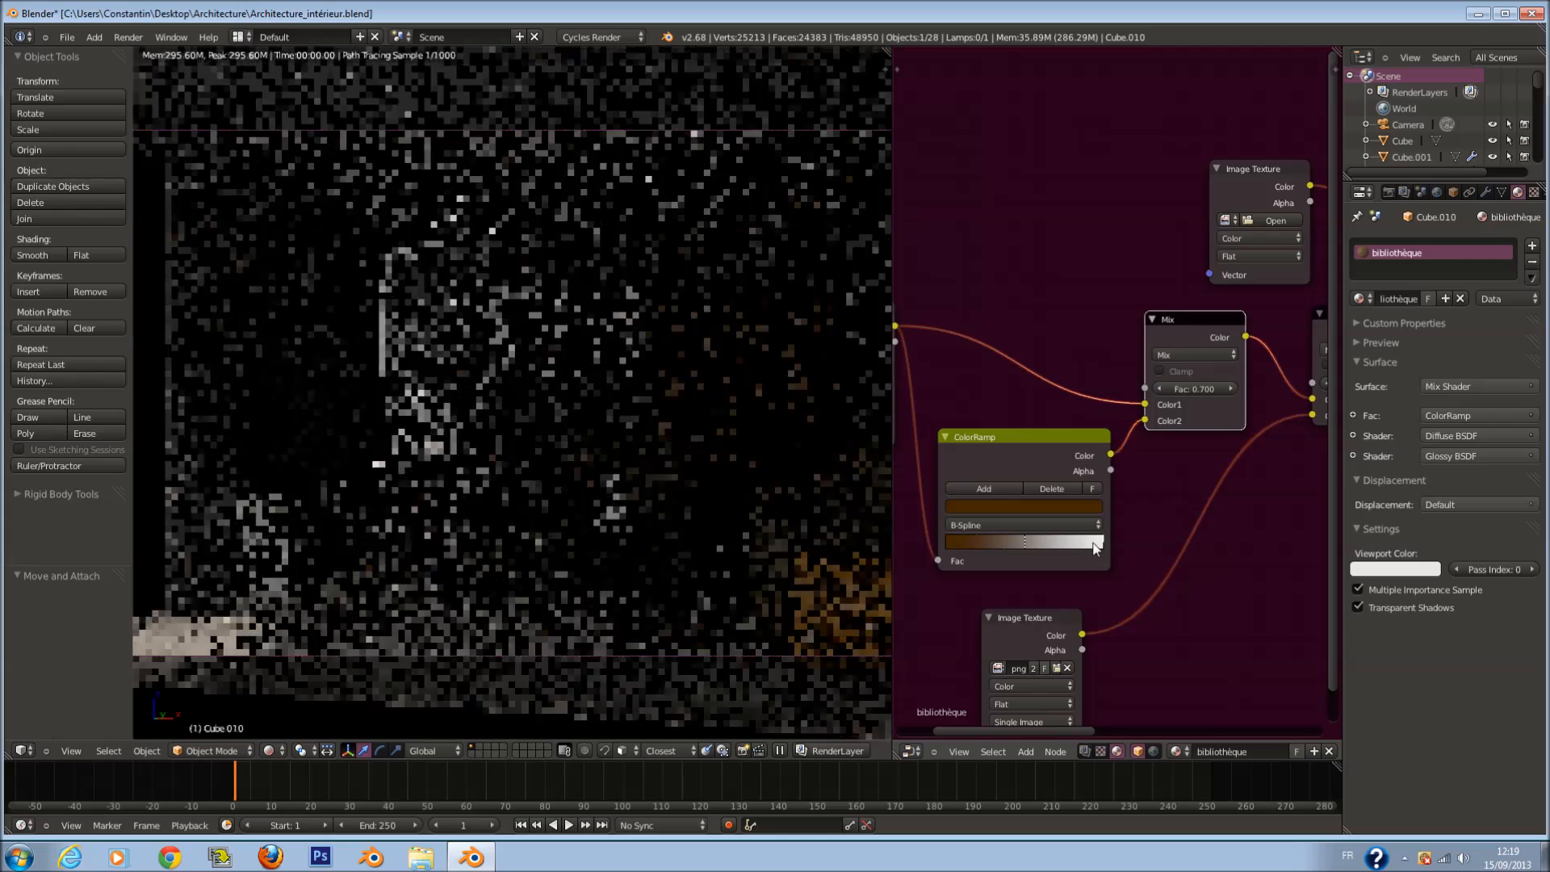
Step: Change the ColorRamp's white end stop to a light beige and save over Architecture_intérieur.blend
click(1096, 541)
click(1074, 517)
click(993, 370)
drag(1069, 307, 1071, 341)
key(ctrl+s)
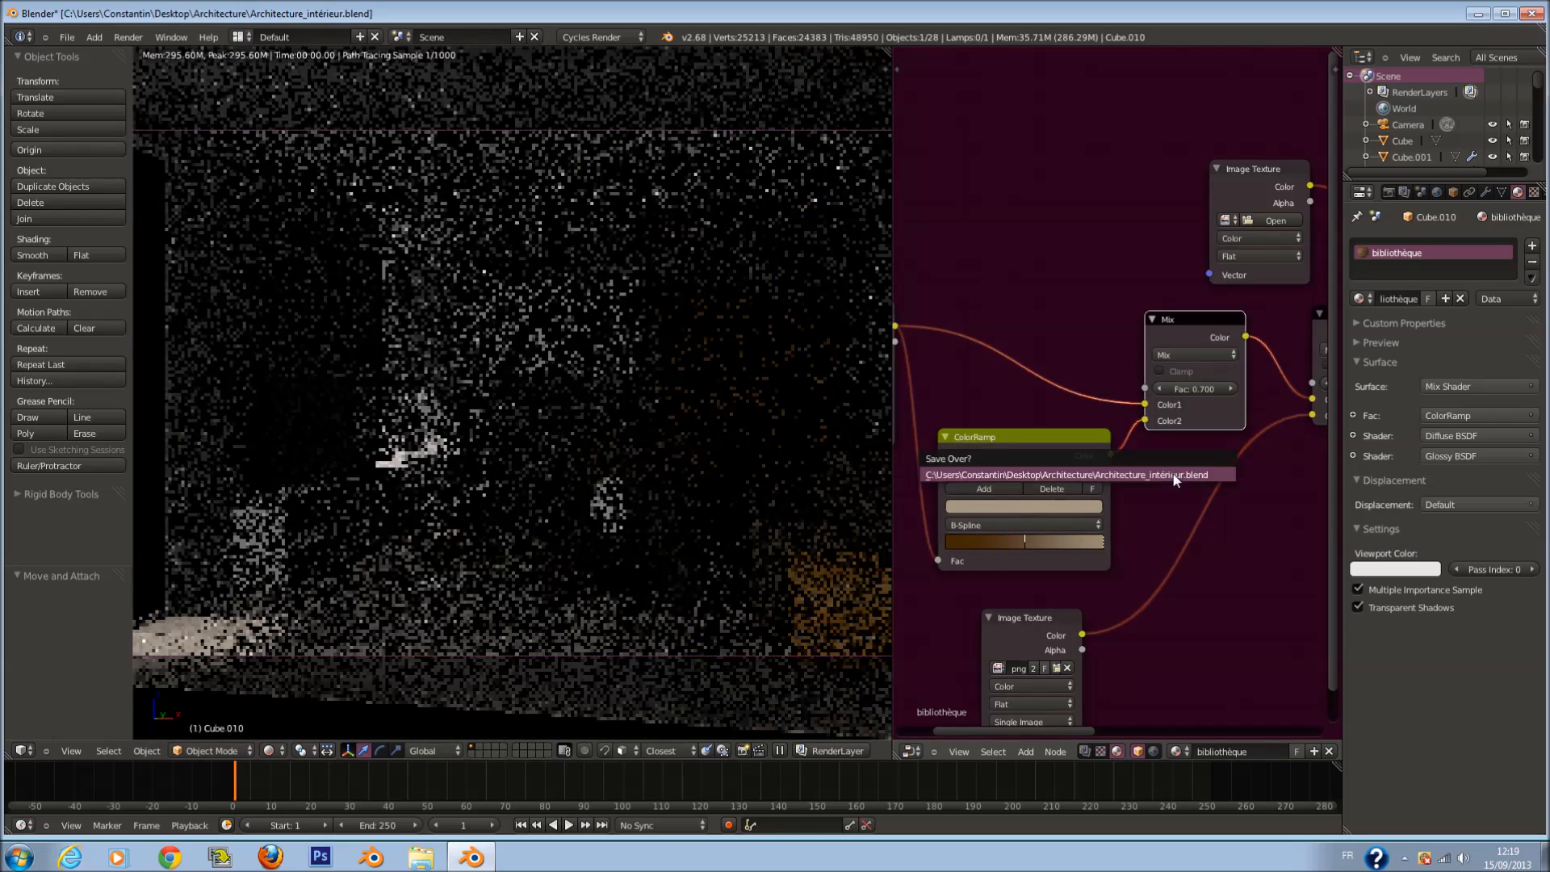
click(1175, 476)
Step: Deselect the nodes and save the scene file again
scroll(1214, 413, down, 5)
middle_drag(1169, 467, 1031, 481)
scroll(1102, 481, up, 2)
key(a)
key(ctrl+s)
click(1098, 482)
scroll(1106, 487, down, 3)
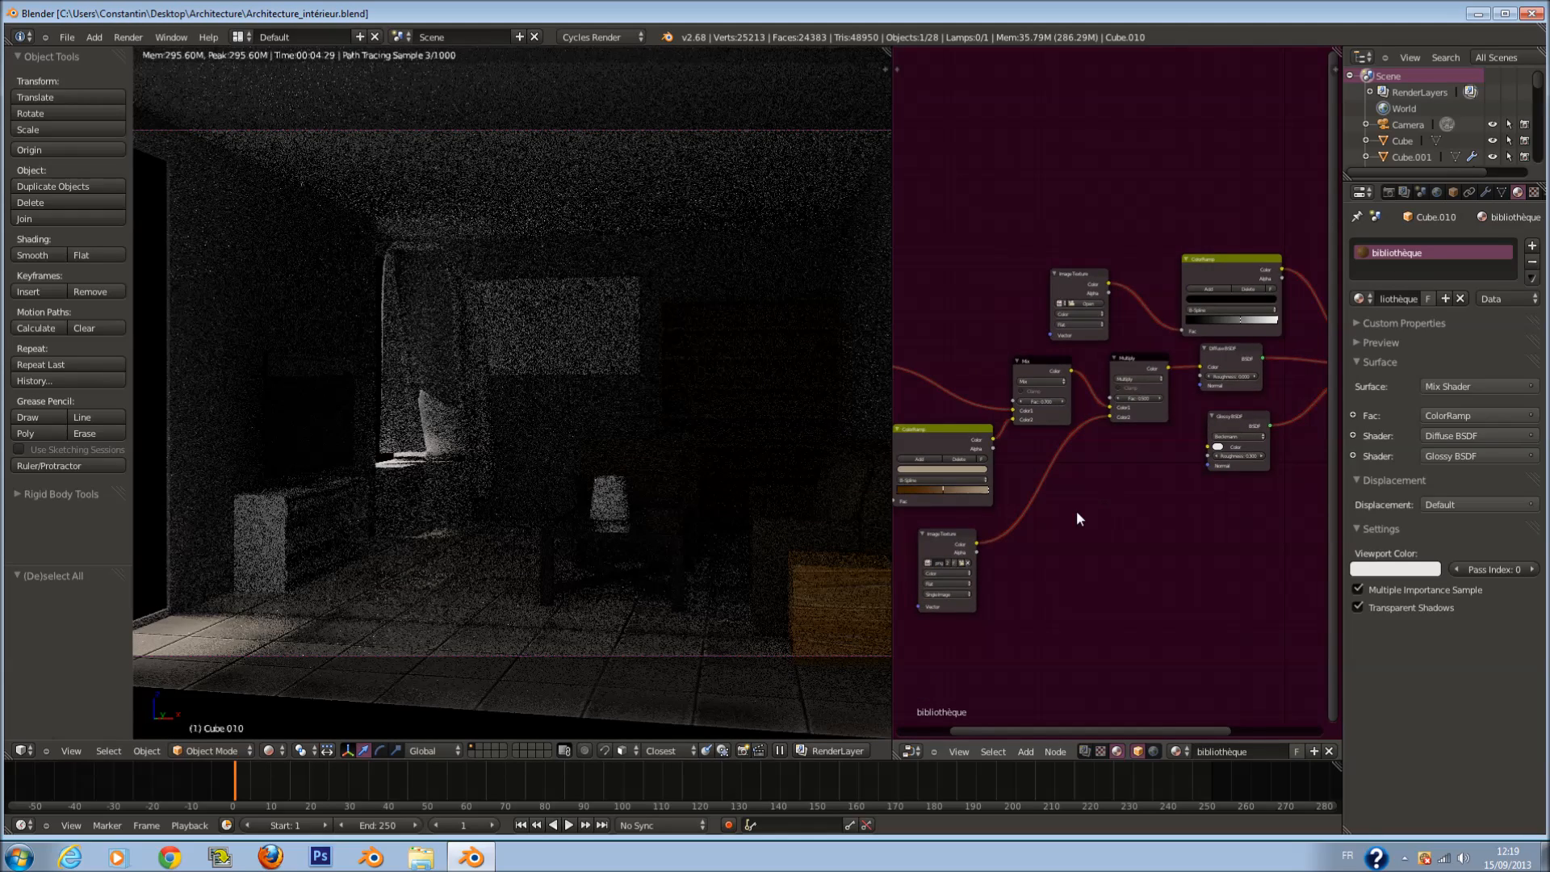
Step: Lower the bookshelf material's Mix node Fac to 0.400 and save over the existing file
scroll(1069, 509, up, 2)
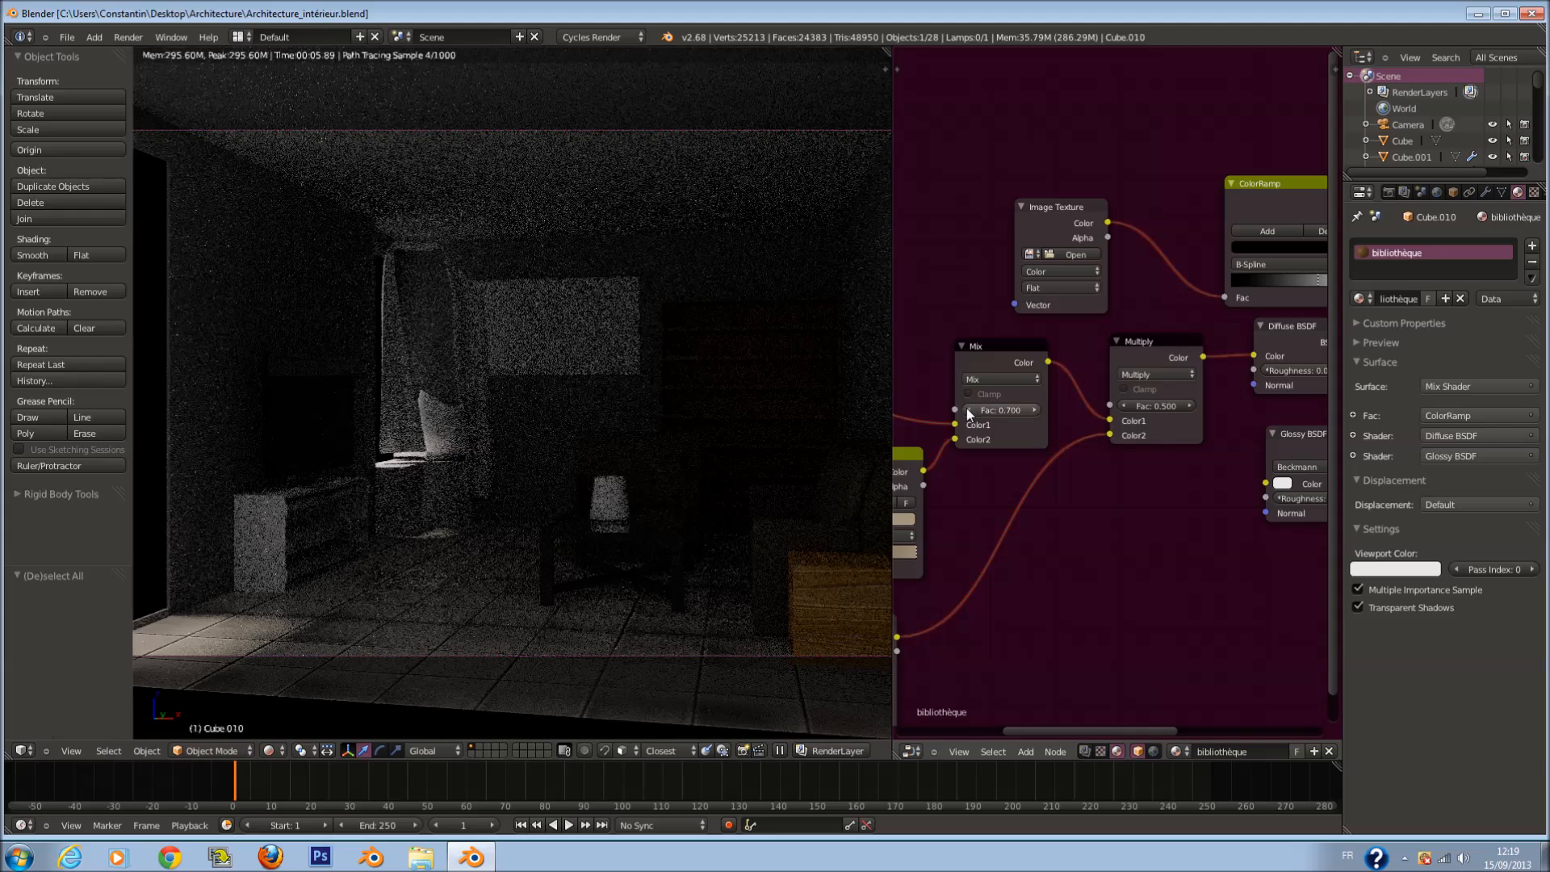
click(968, 410)
click(968, 410)
click(968, 409)
key(ctrl+s)
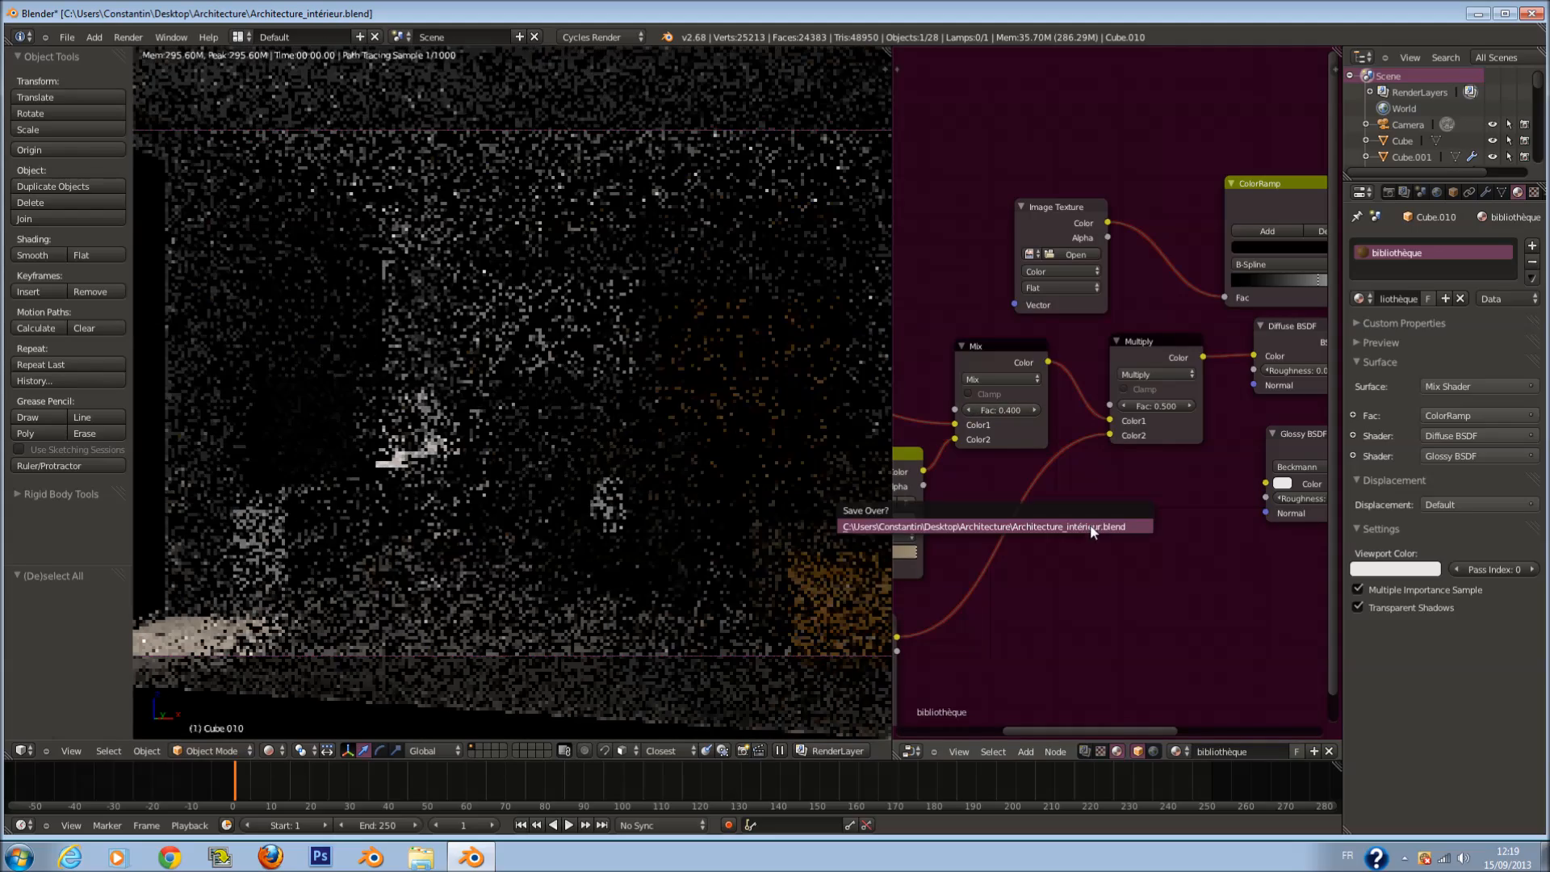
click(1092, 527)
scroll(1106, 533, down, 2)
scroll(1082, 516, down, 2)
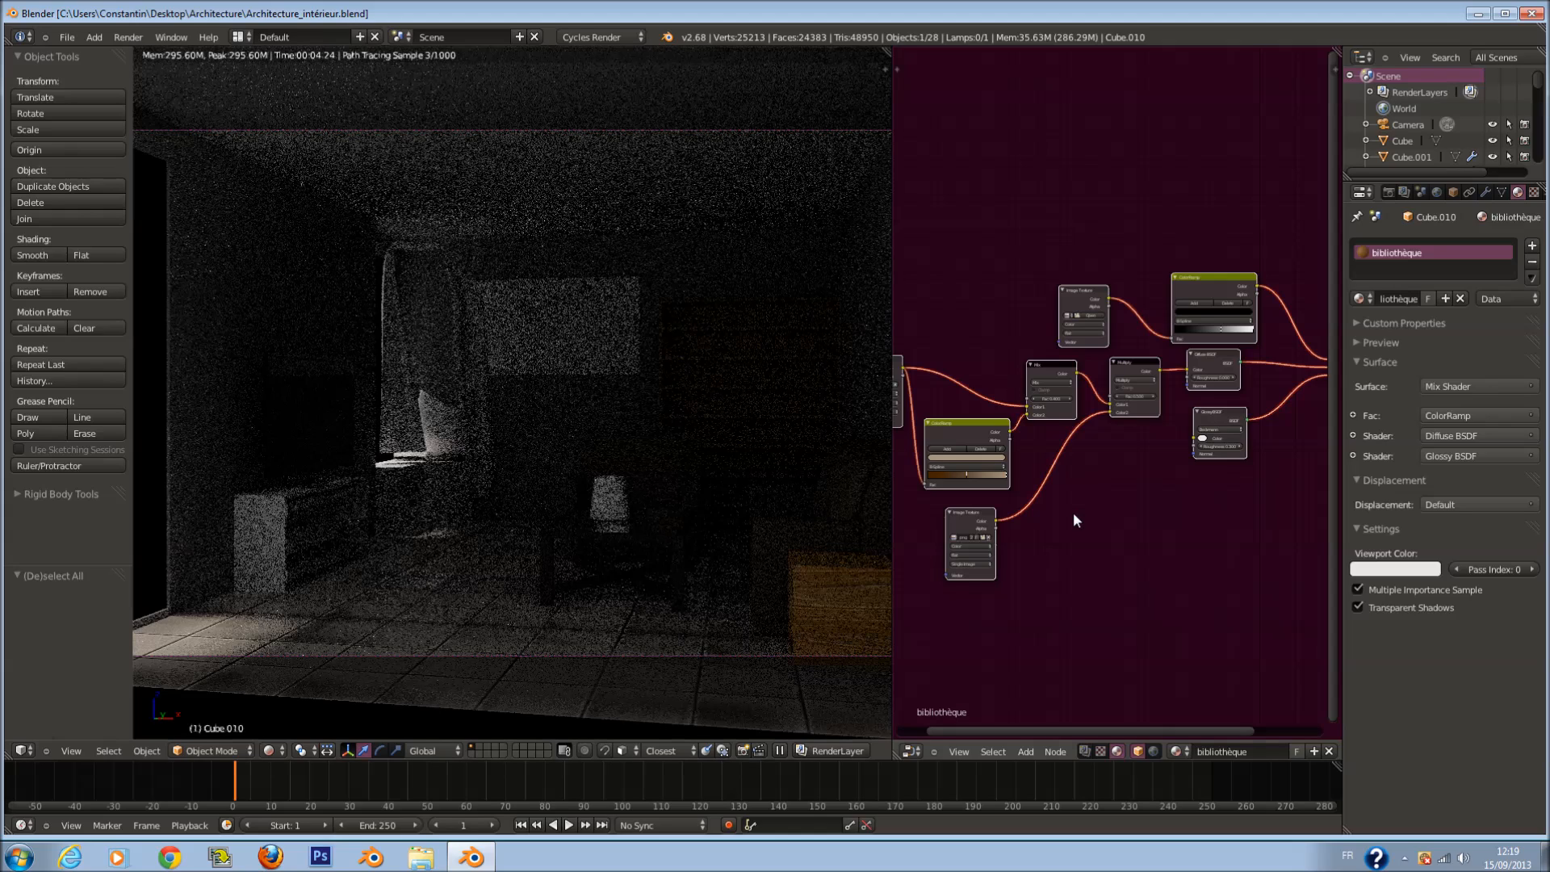
Step: Select the black furniture piece below the television and add an Image Texture node to its Meuble_noir material
right_click(270, 519)
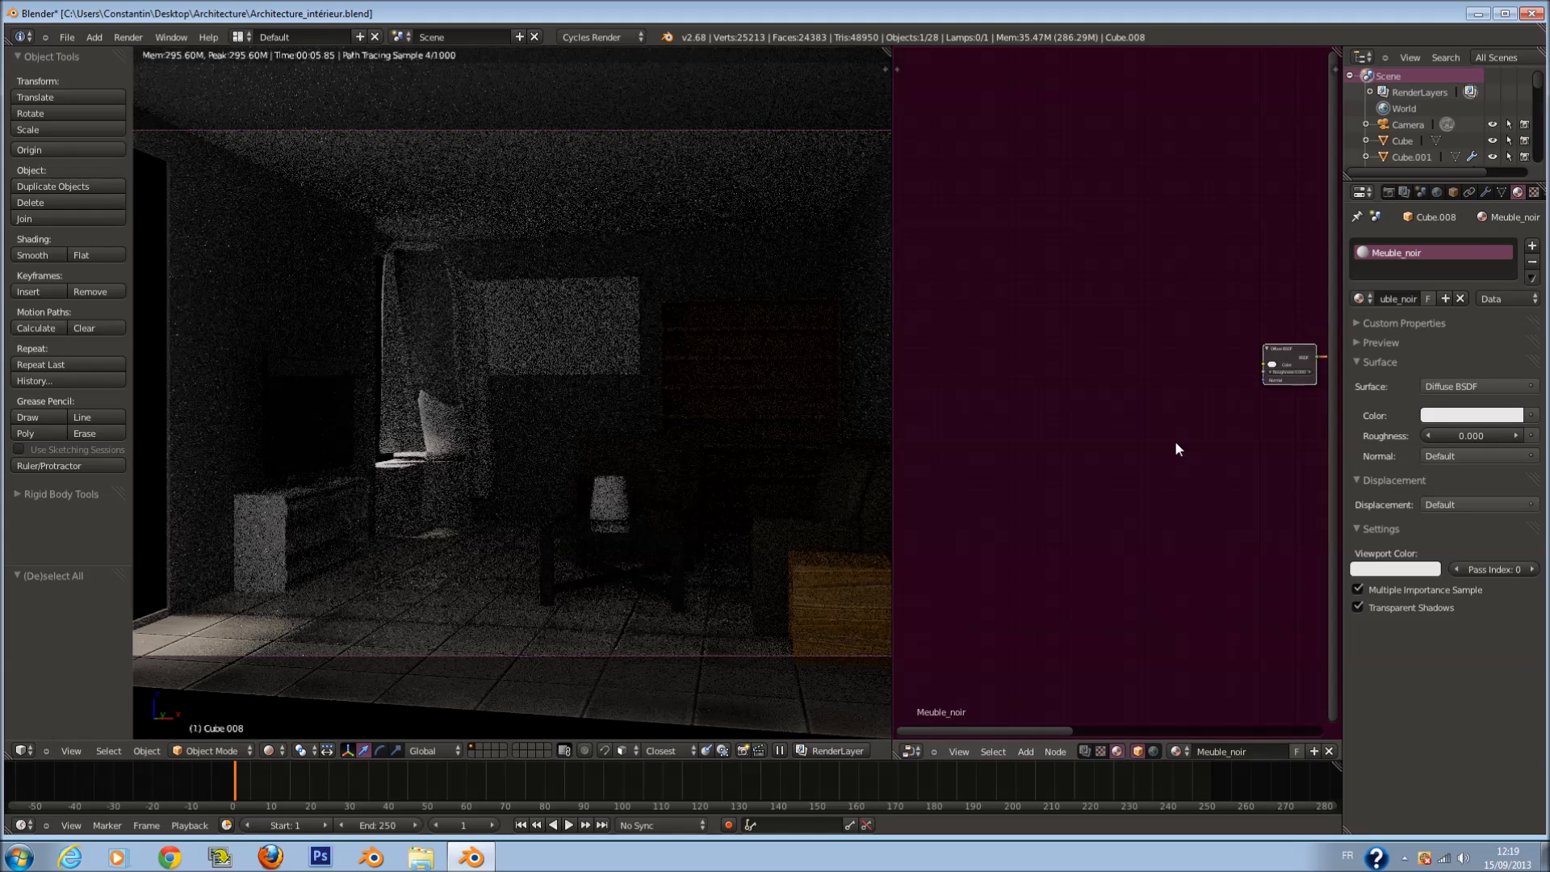
scroll(1185, 420, up, 6)
middle_drag(1206, 389, 1061, 471)
scroll(1001, 455, down, 1)
key(shift+a)
mouse_move(967, 470)
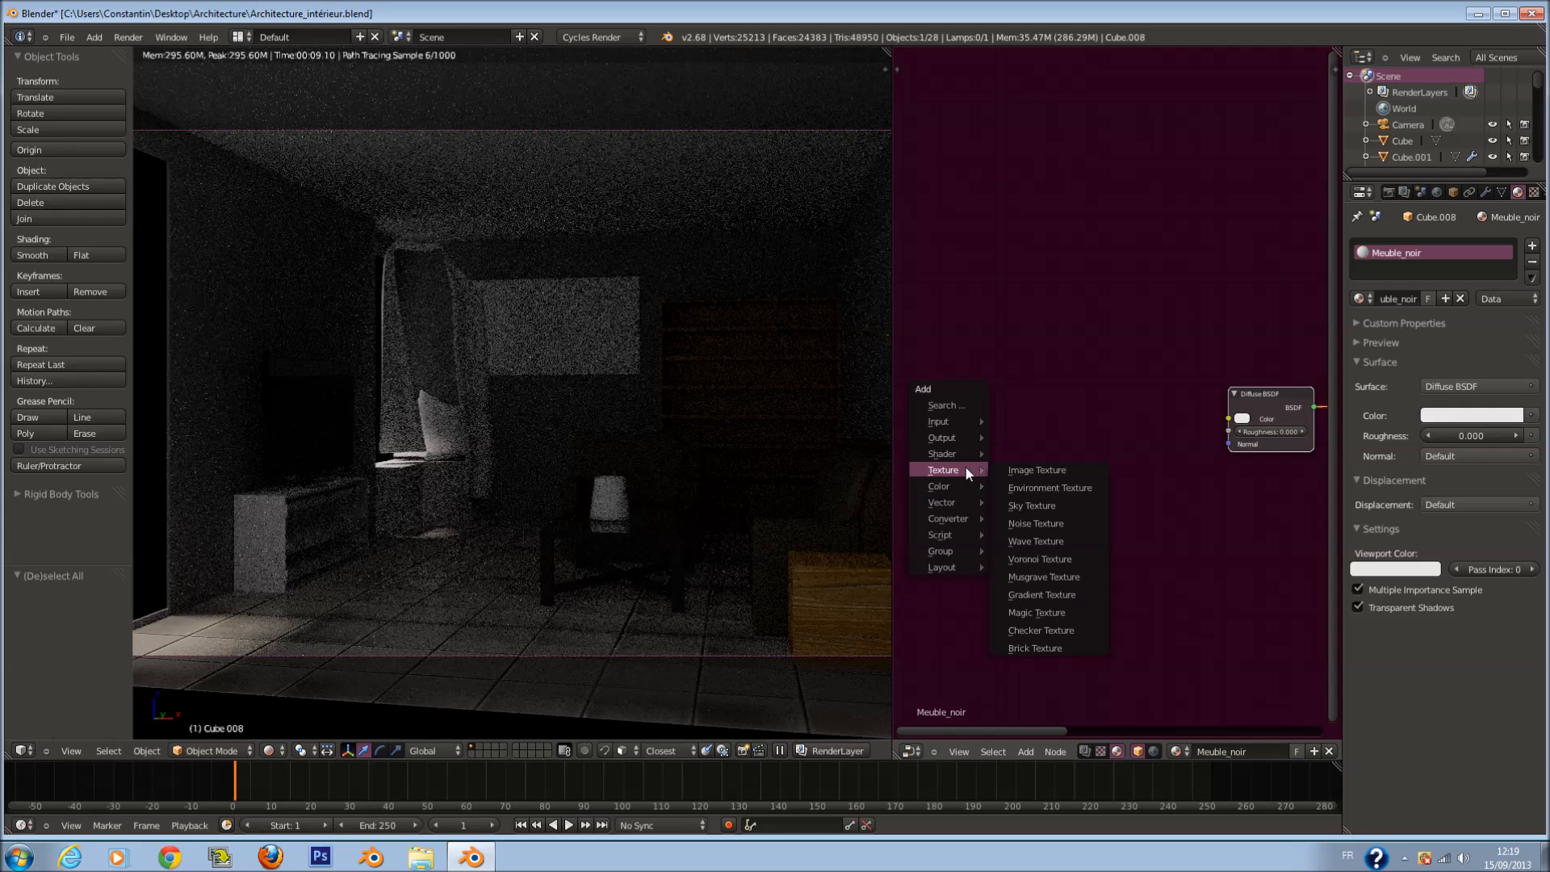
click(1011, 471)
click(1015, 438)
scroll(1015, 438, up, 1)
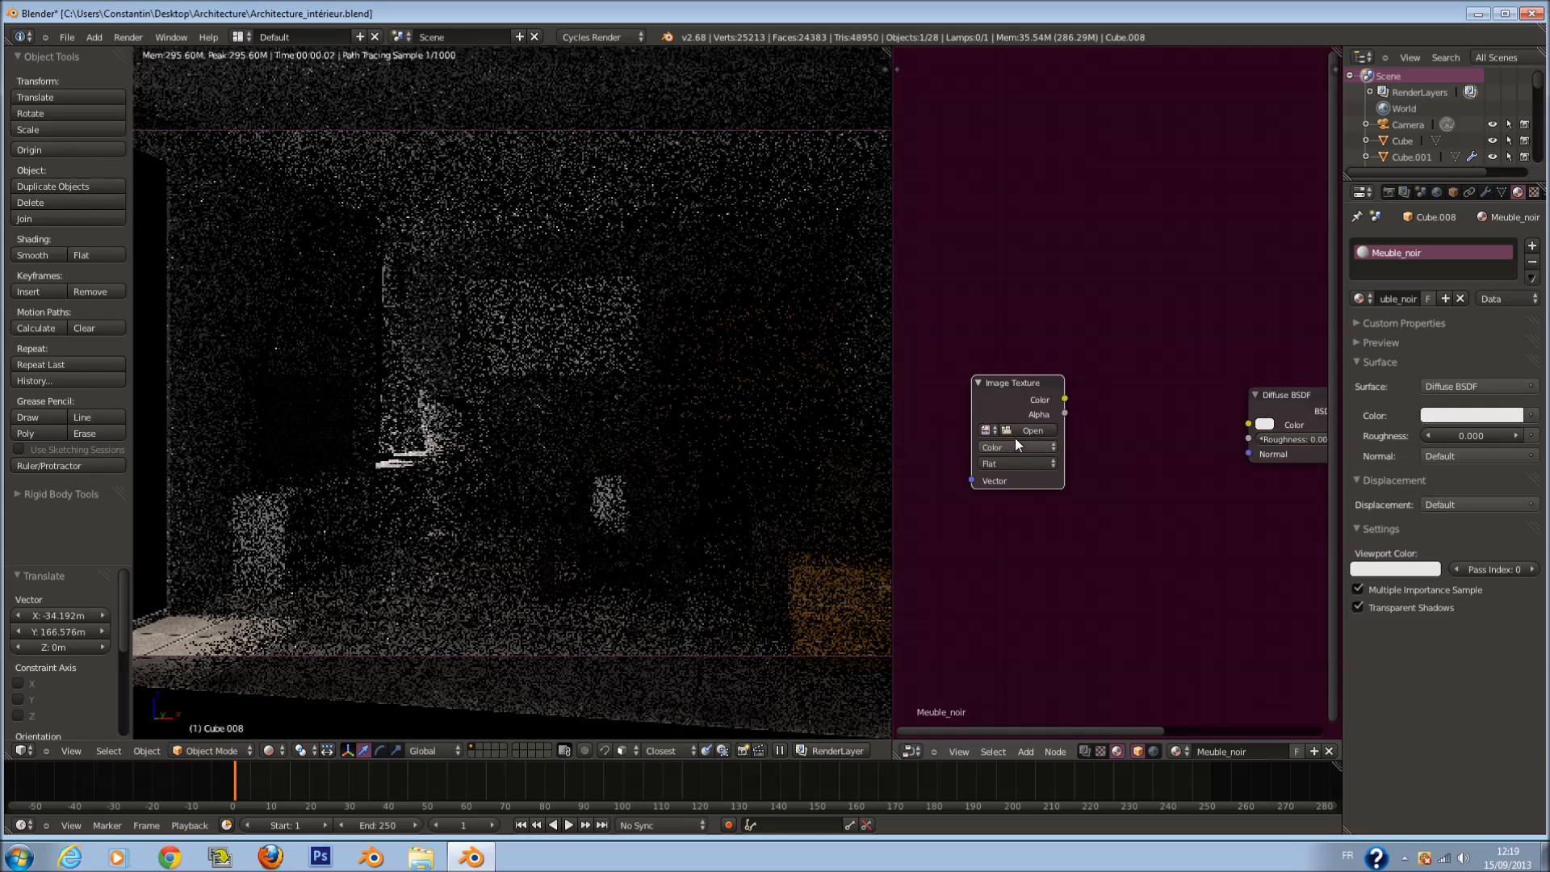
Step: Load WoodFine0010_L_COLOR.png in the Image Texture node and link its Color output to the Diffuse BSDF's Color input
click(965, 436)
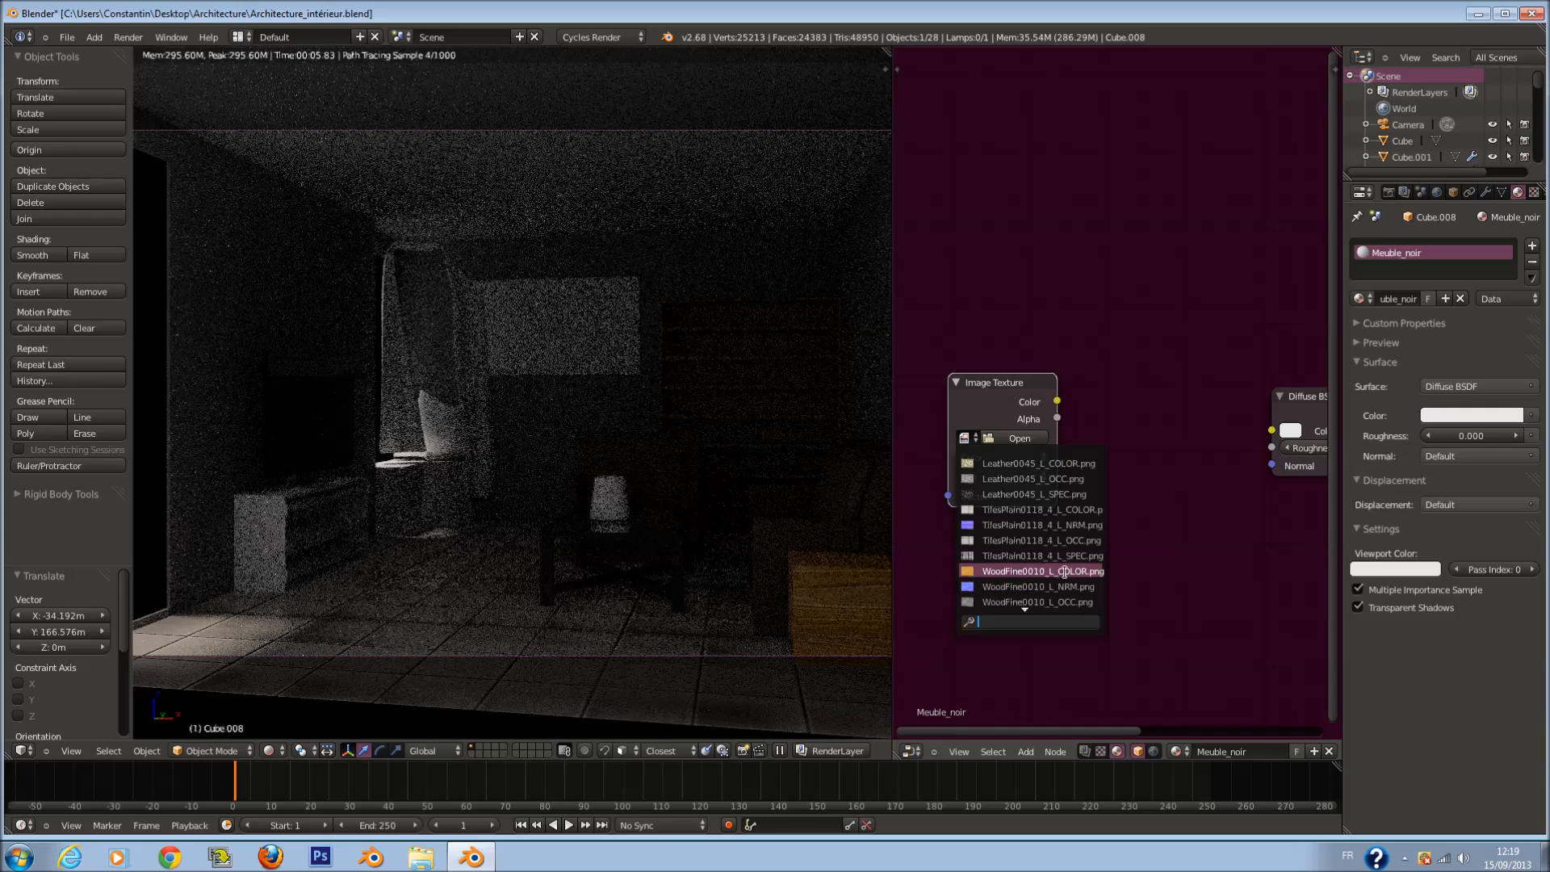
click(1066, 572)
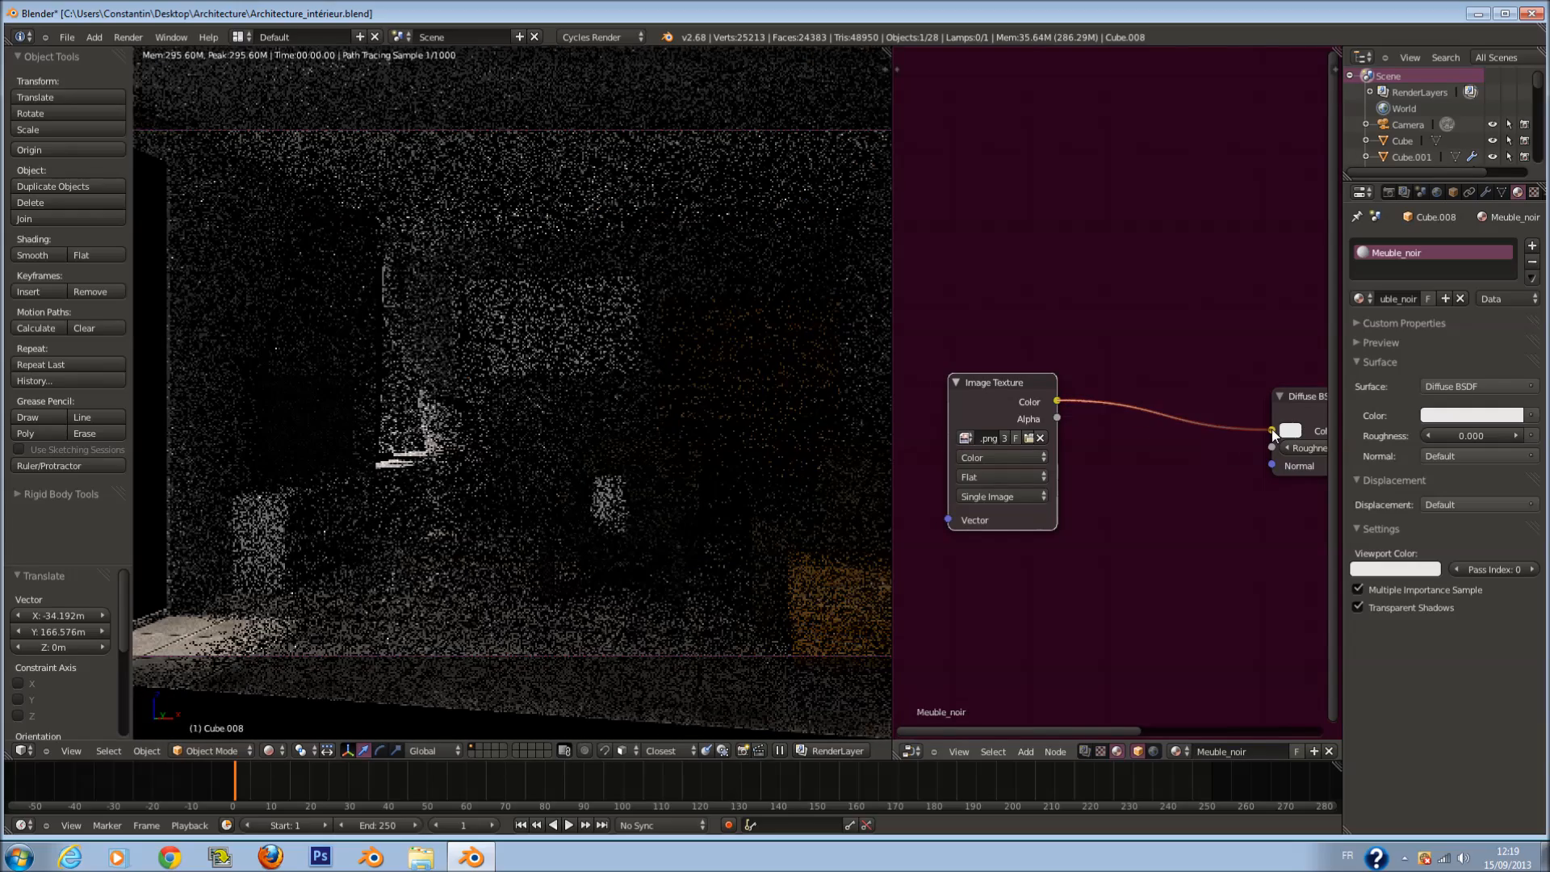
drag(1272, 429, 1273, 431)
Step: Move the wood Image Texture node farther away from the Diffuse BSDF
scroll(1050, 473, down, 3)
middle_drag(1038, 474, 1156, 475)
drag(1138, 404, 996, 436)
middle_drag(1105, 450, 998, 443)
key(shift+a)
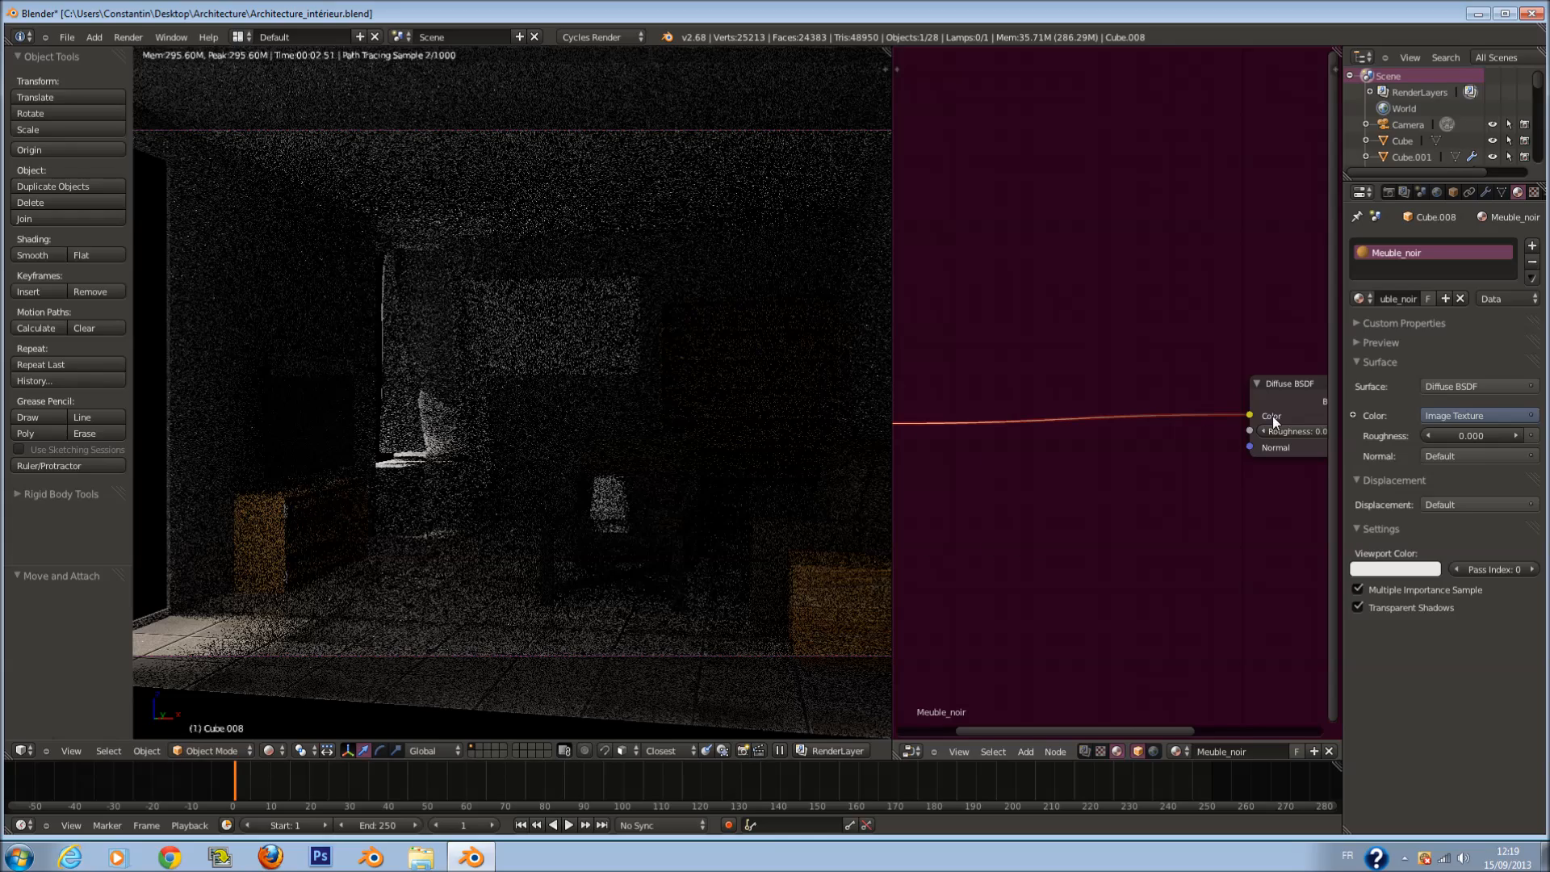
Step: Move the wood texture's link from the Diffuse BSDF's Color to its Roughness input and bring the texture node closer
drag(1272, 415, 1253, 430)
scroll(1178, 461, down, 3)
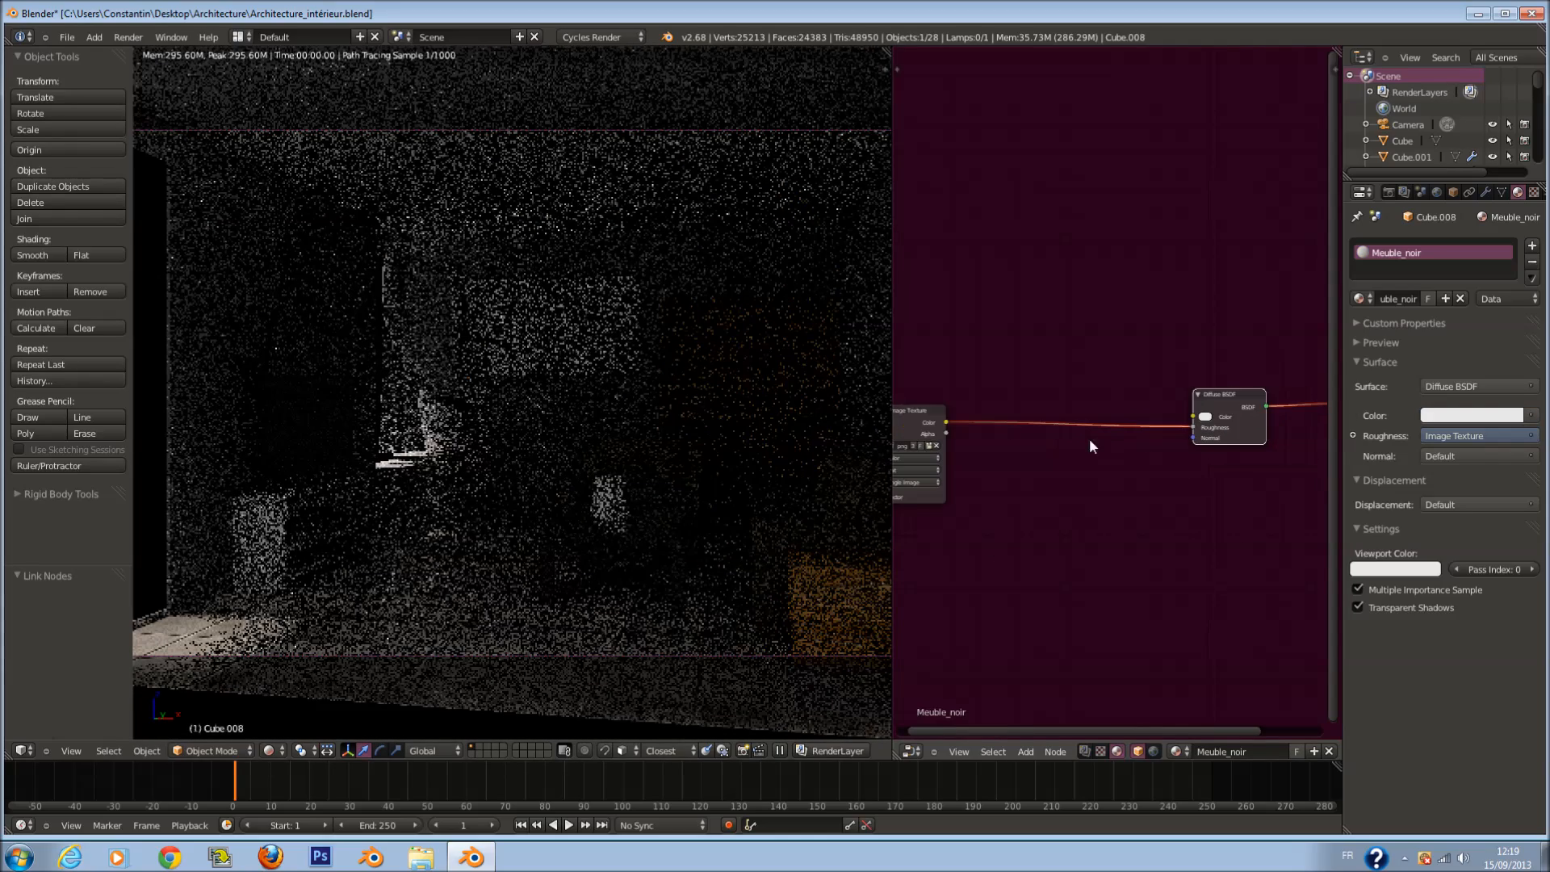
drag(906, 430, 1009, 432)
scroll(1214, 439, up, 3)
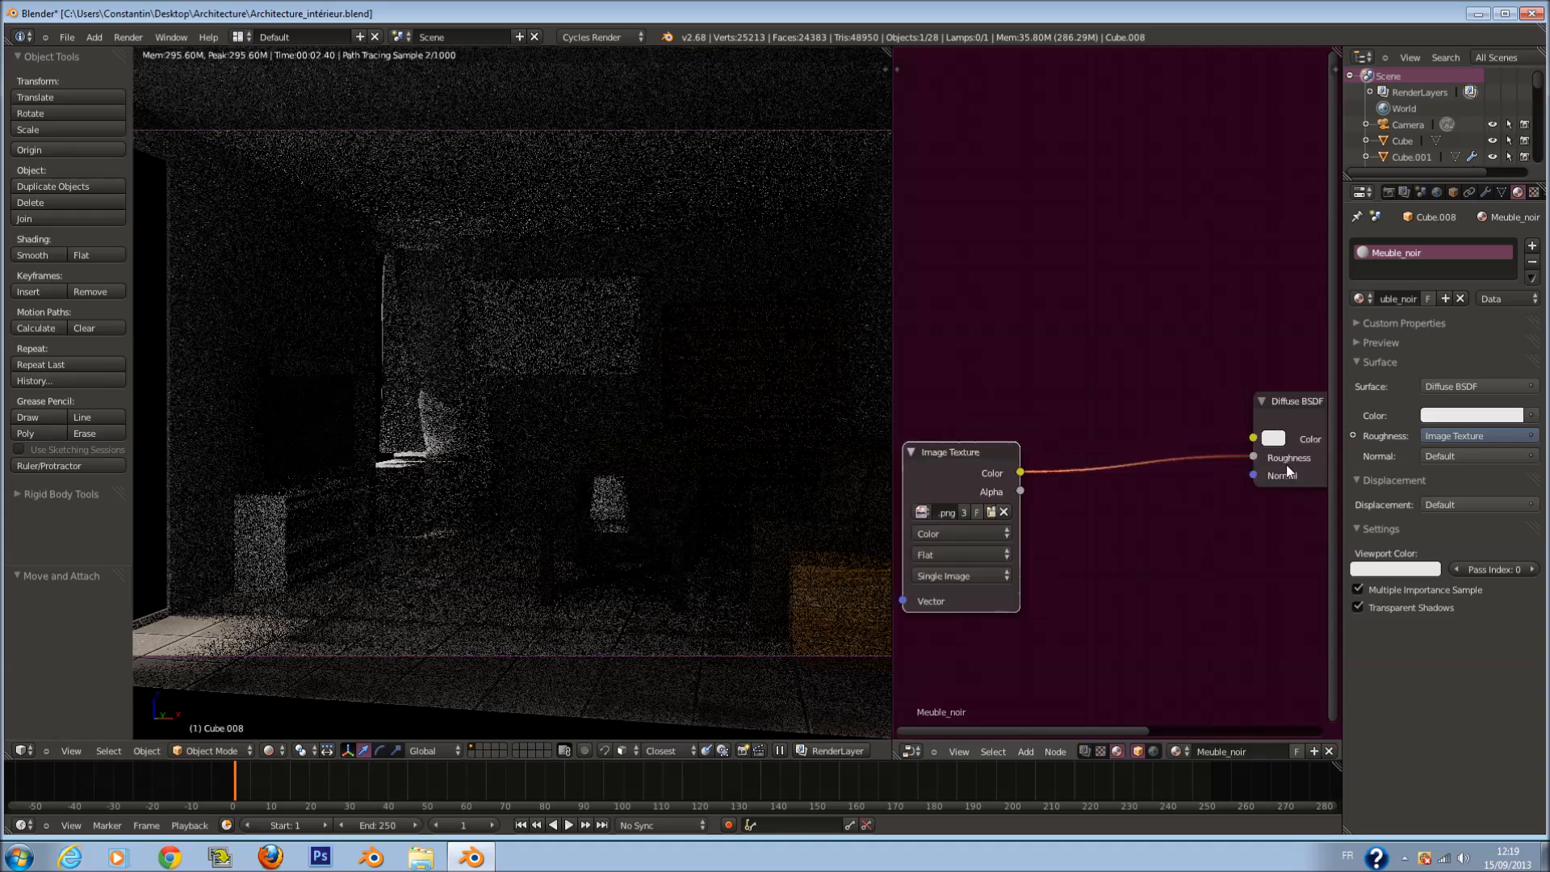
Step: Set the Diffuse BSDF colour to black and move the node away from the Material Output
click(1203, 439)
click(1340, 295)
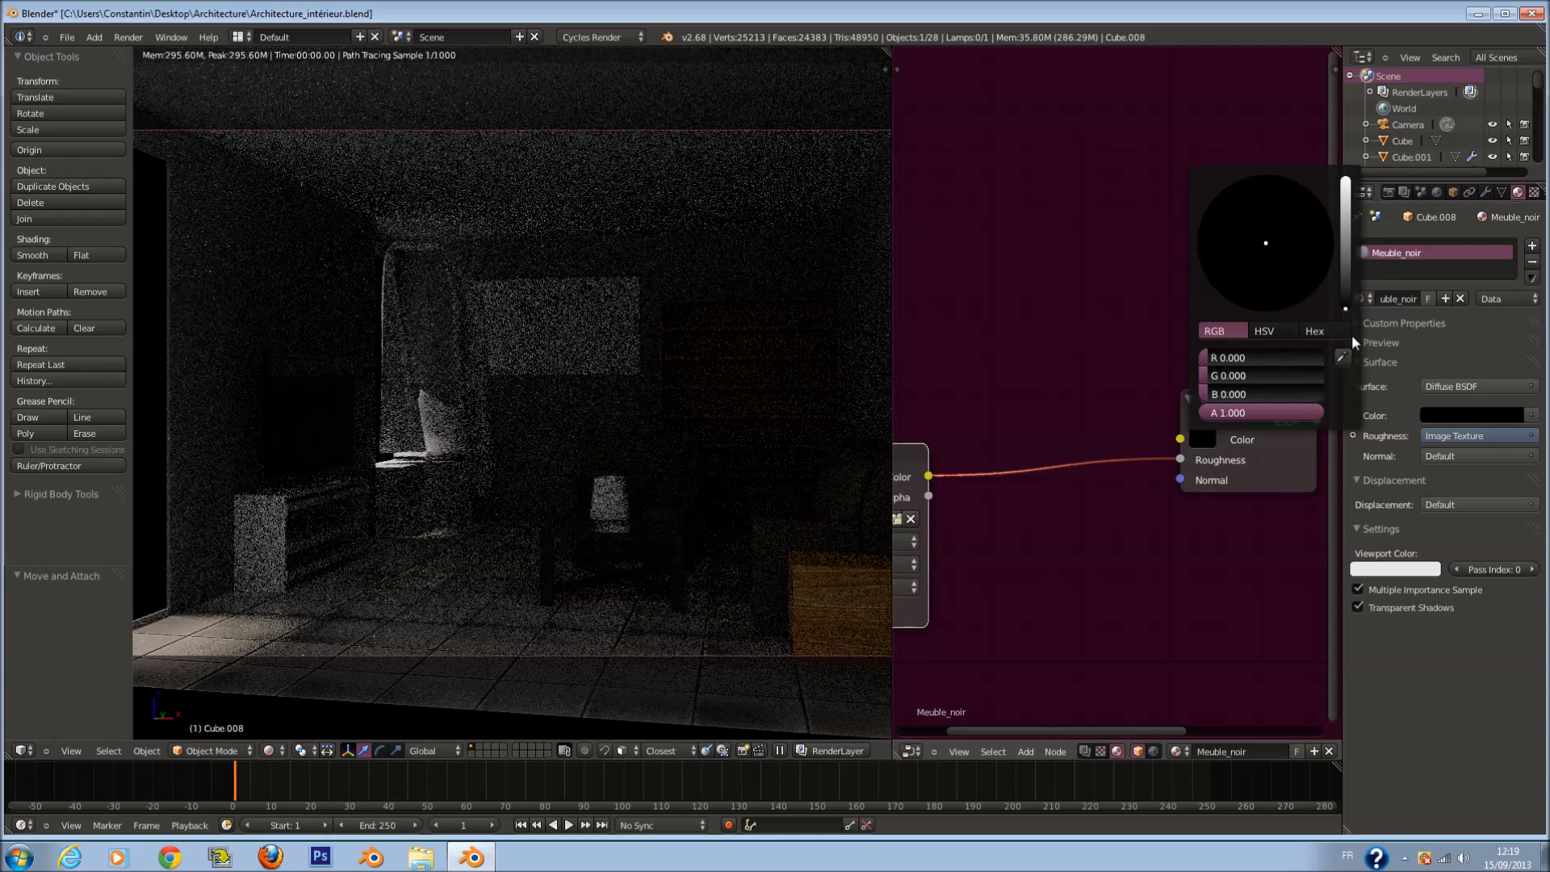
scroll(1200, 413, down, 2)
drag(1202, 405, 1082, 402)
Step: Add a second, empty Image Texture node and place it just above the wood texture node
middle_drag(1237, 497, 1117, 478)
key(shift+a)
mouse_move(1107, 478)
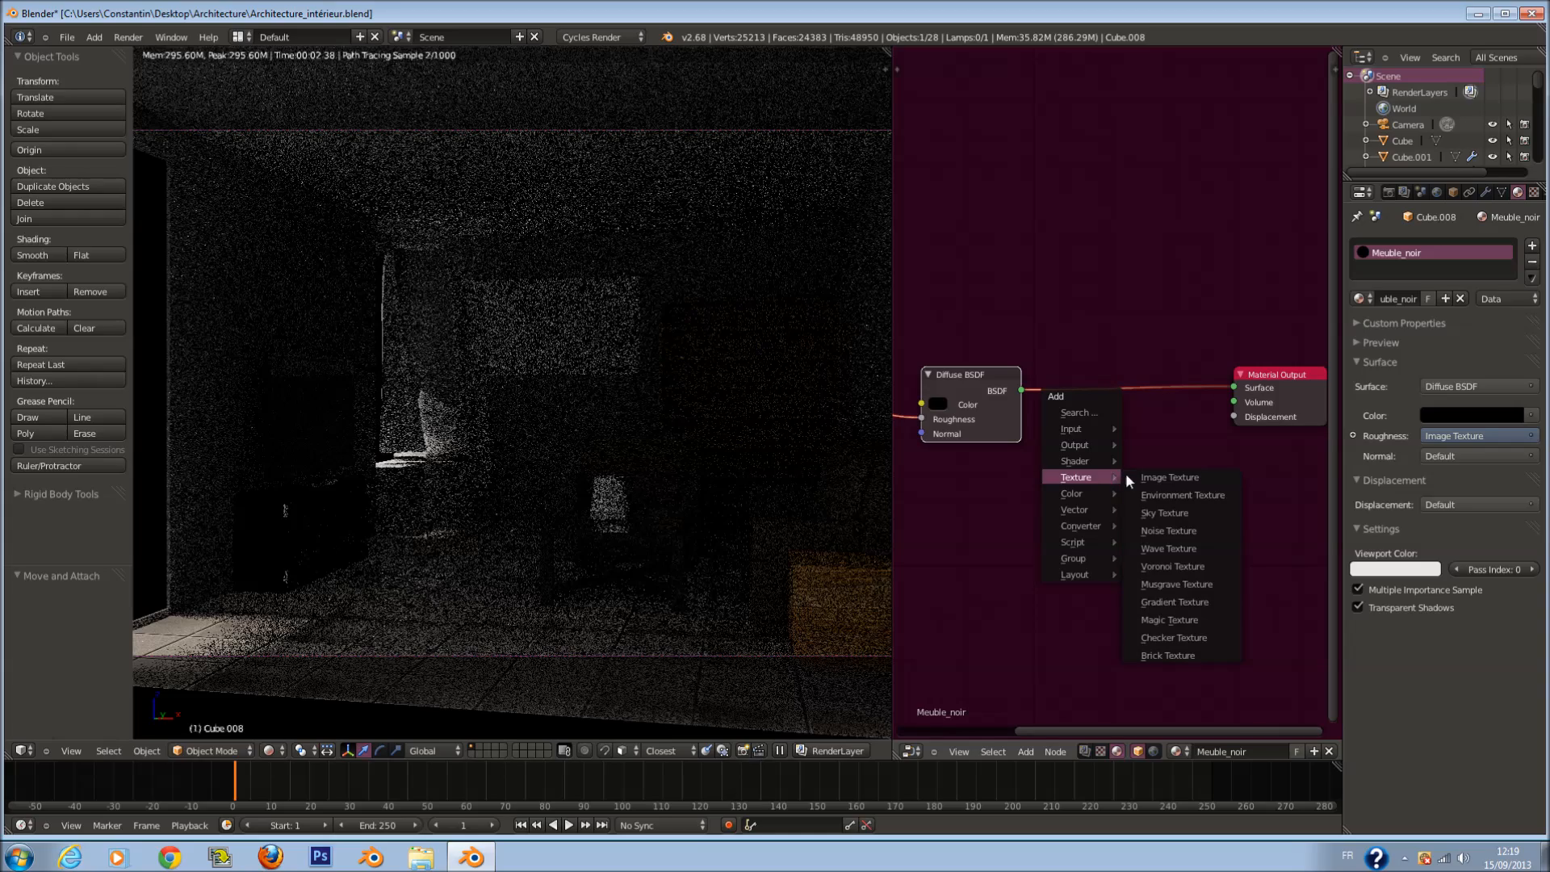
click(1177, 477)
click(867, 147)
middle_drag(1035, 216, 1131, 236)
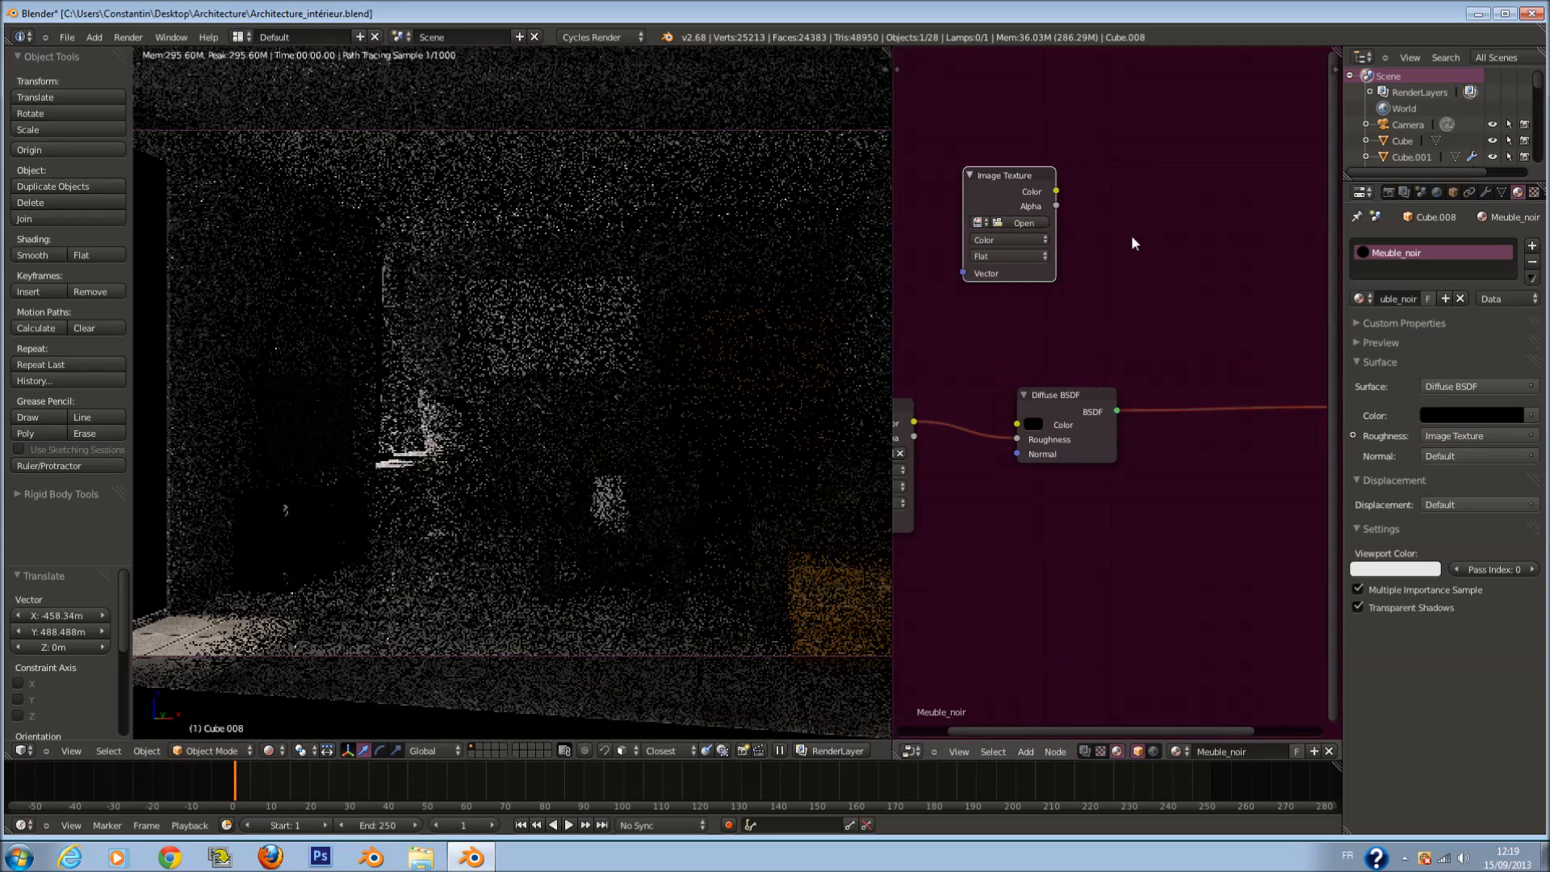
drag(1032, 200, 891, 303)
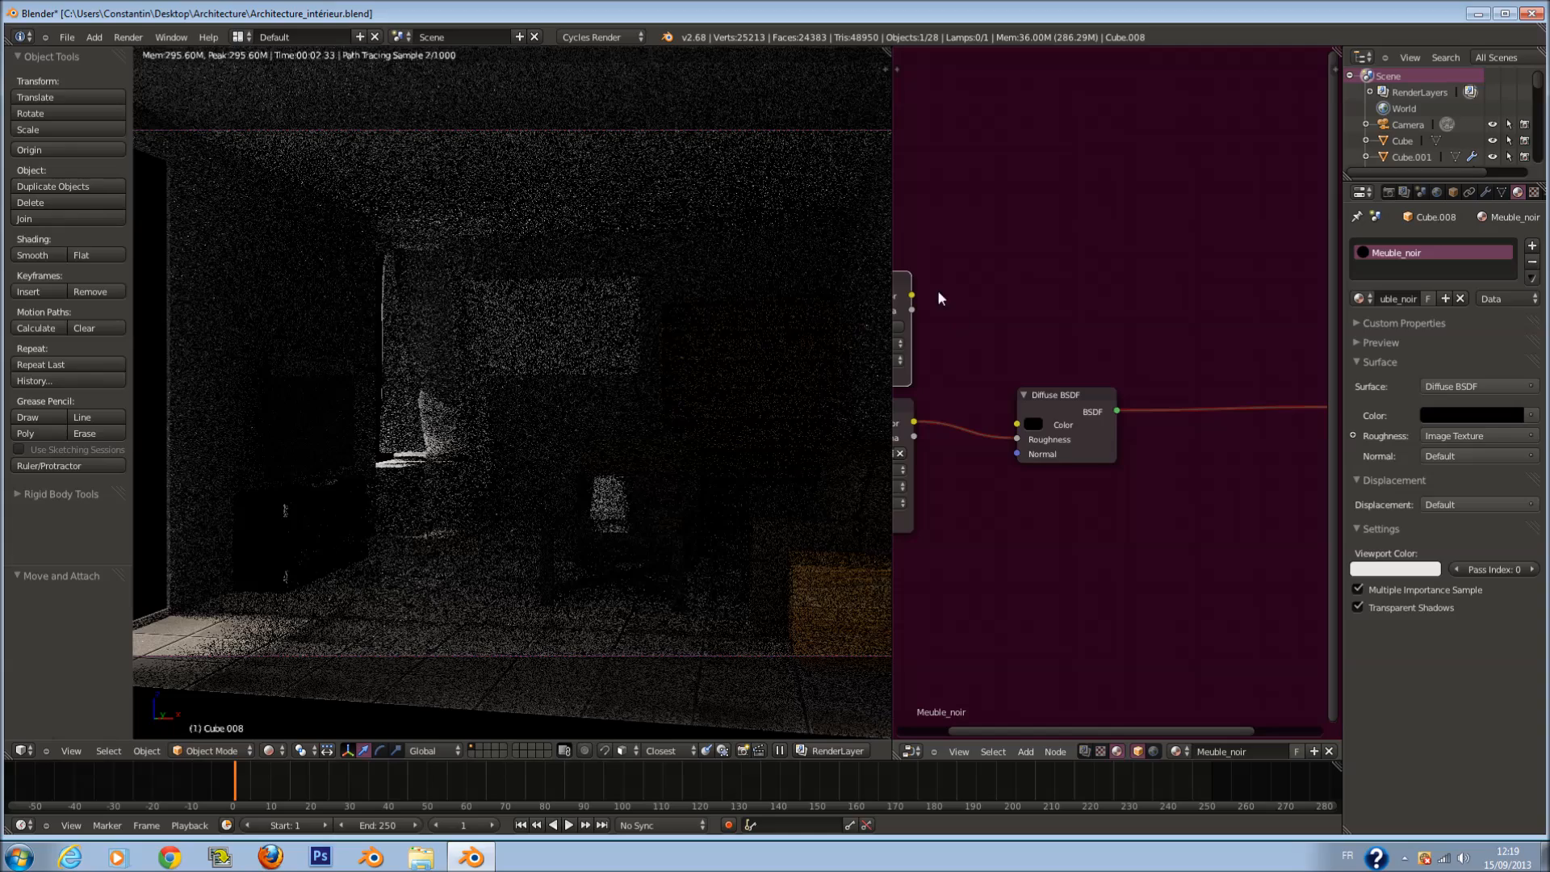
Step: Insert a Mix Shader between the Diffuse BSDF and the Material Output, and link the empty Image Texture's Color to its Fac
key(shift+a)
mouse_move(1045, 342)
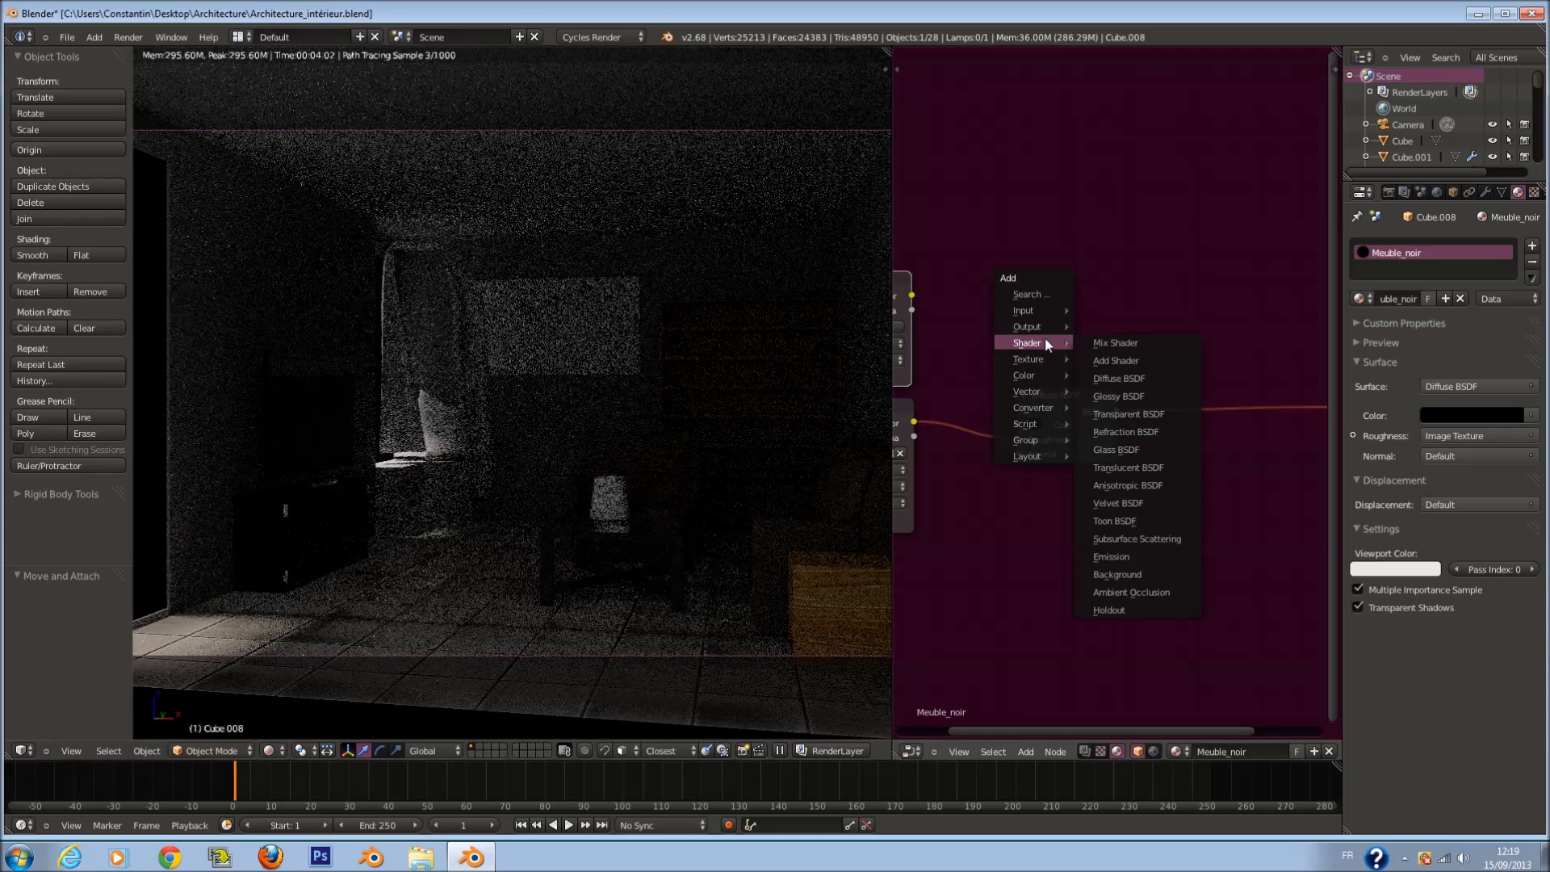
click(1105, 343)
click(1244, 364)
drag(911, 295, 1217, 383)
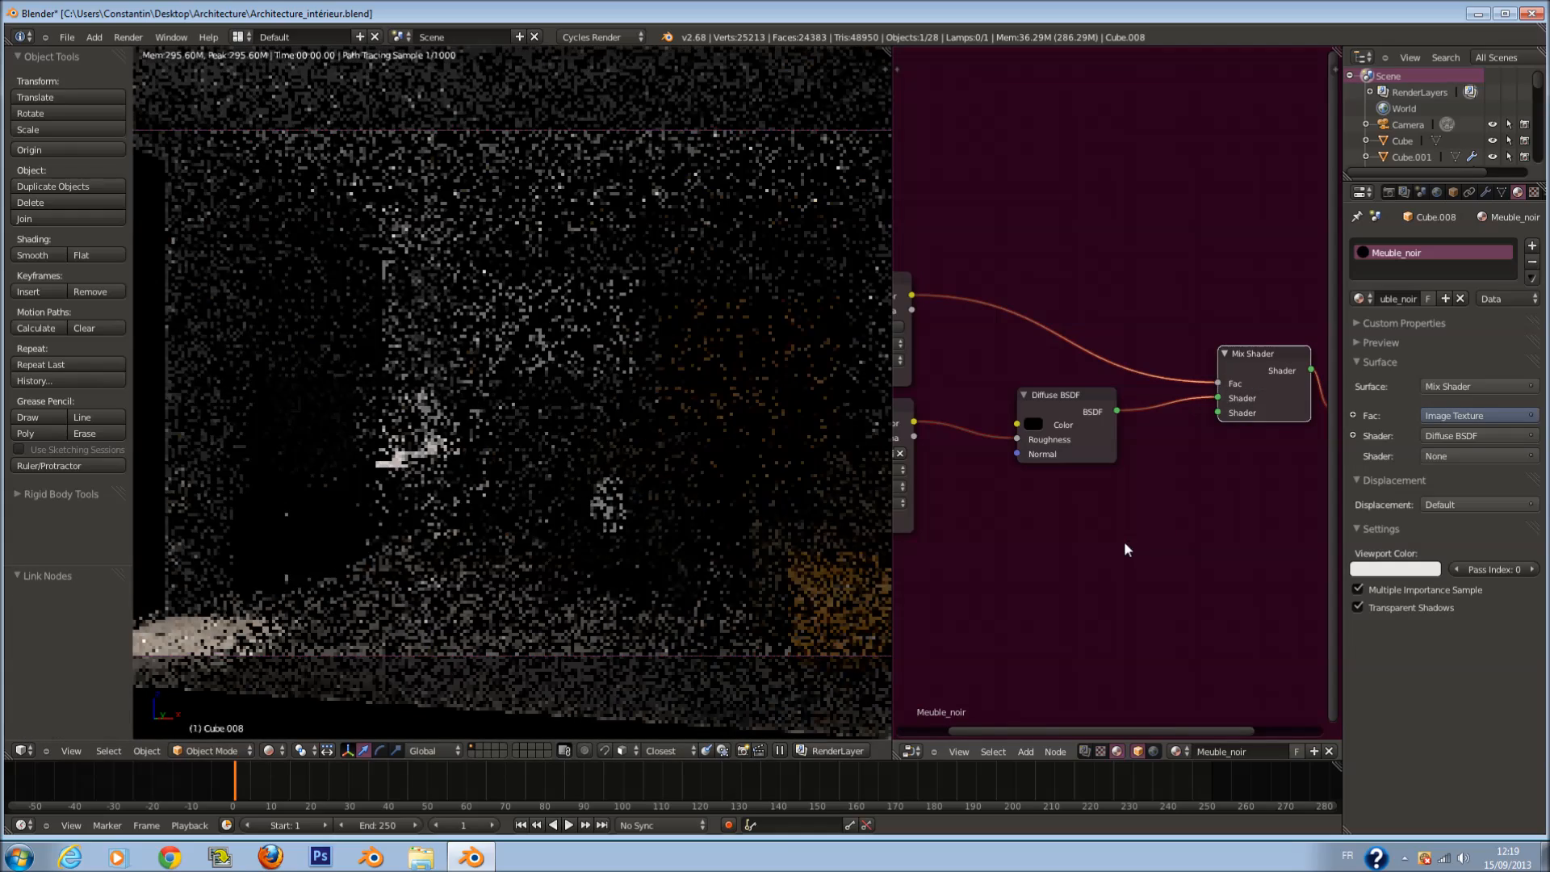
Step: Add a Glossy BSDF below the Diffuse BSDF and link it to the Mix Shader's second Shader input
key(shift+a)
mouse_move(1110, 547)
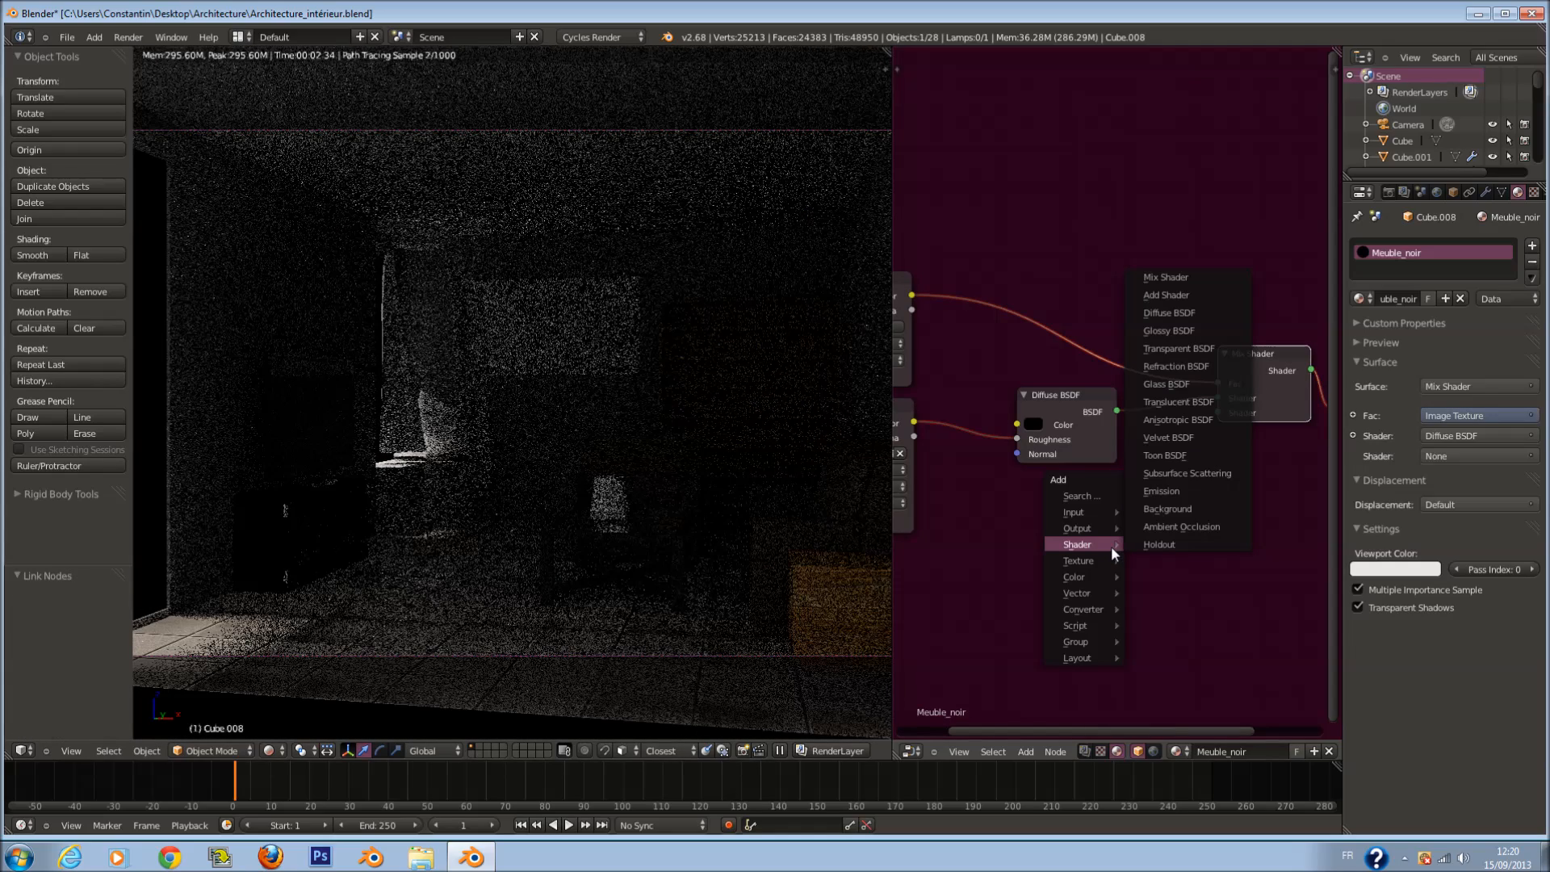
click(1171, 331)
click(1018, 502)
key(g)
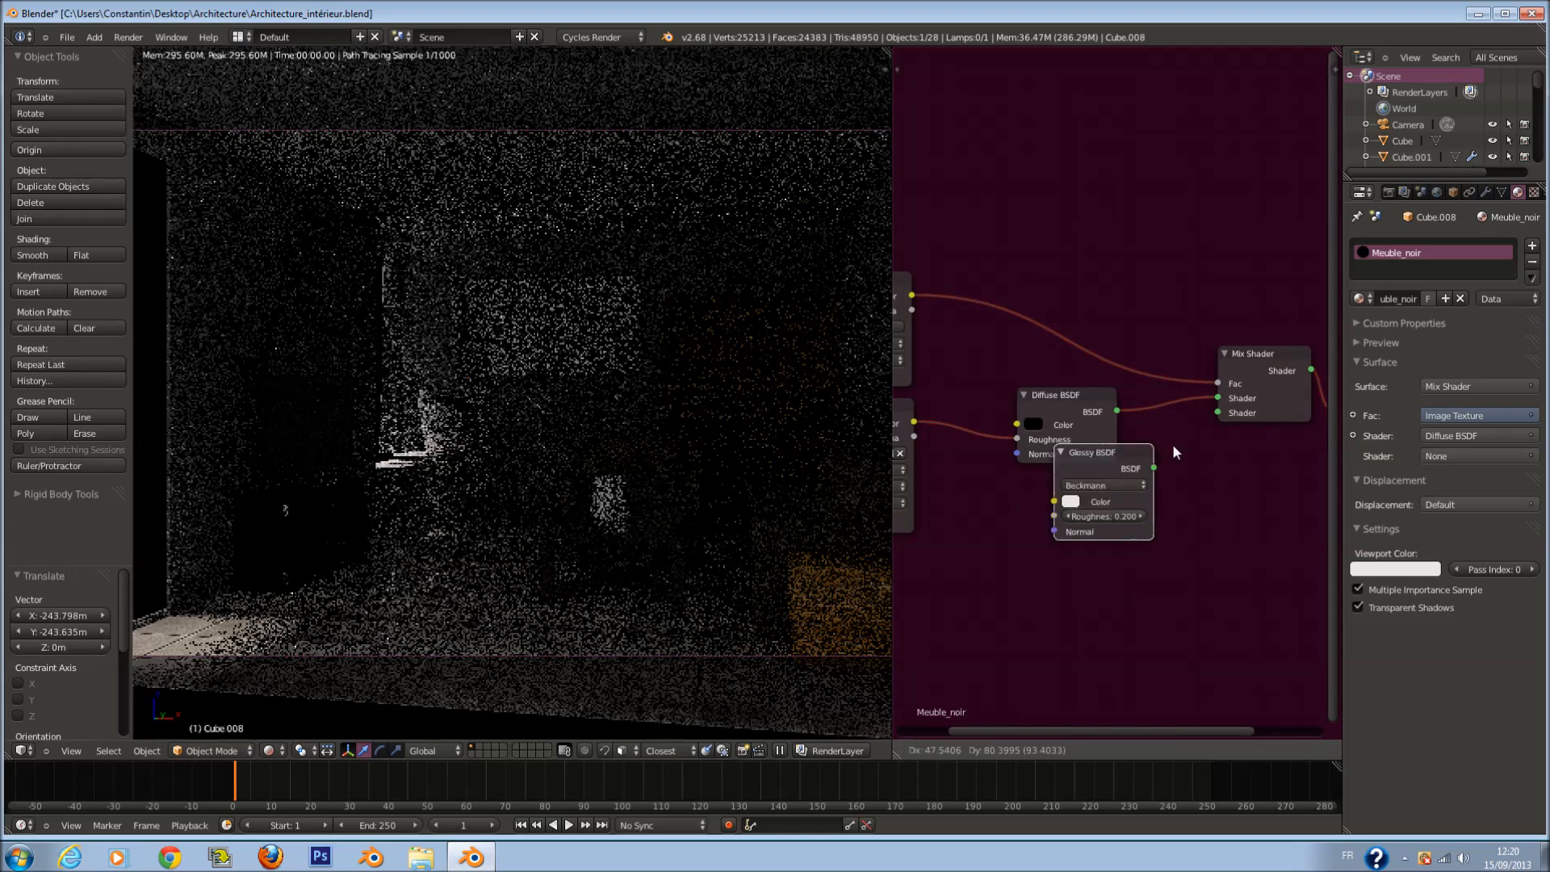
click(1129, 514)
drag(1219, 421, 1217, 413)
Step: Insert a ColorRamp node on the link between the empty Image Texture and the Mix Shader's Fac input
middle_drag(993, 391, 1041, 408)
key(shift+a)
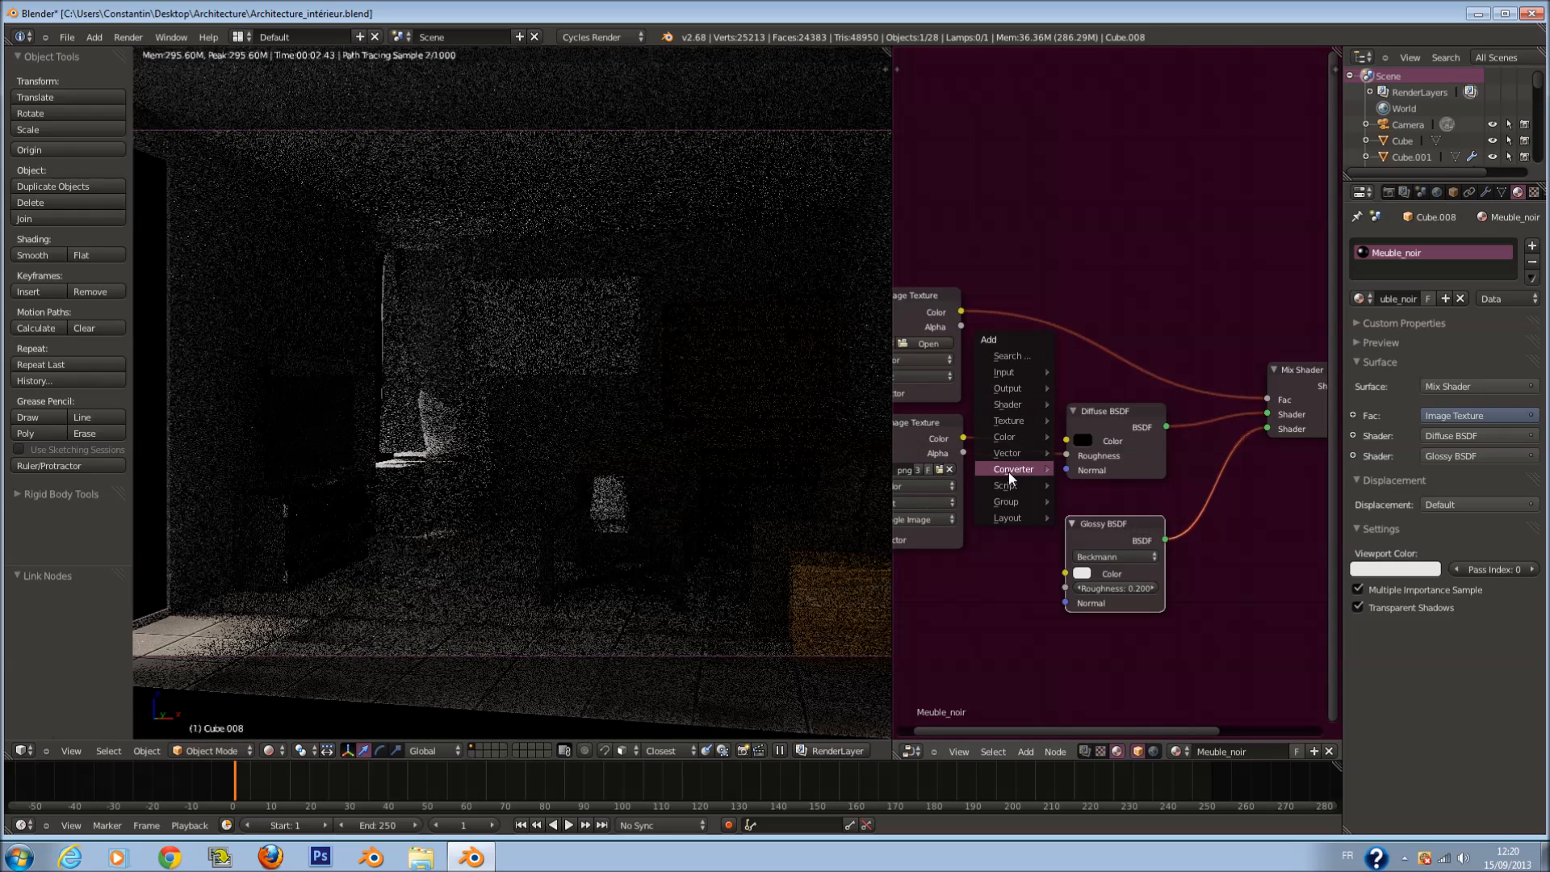
mouse_move(1010, 472)
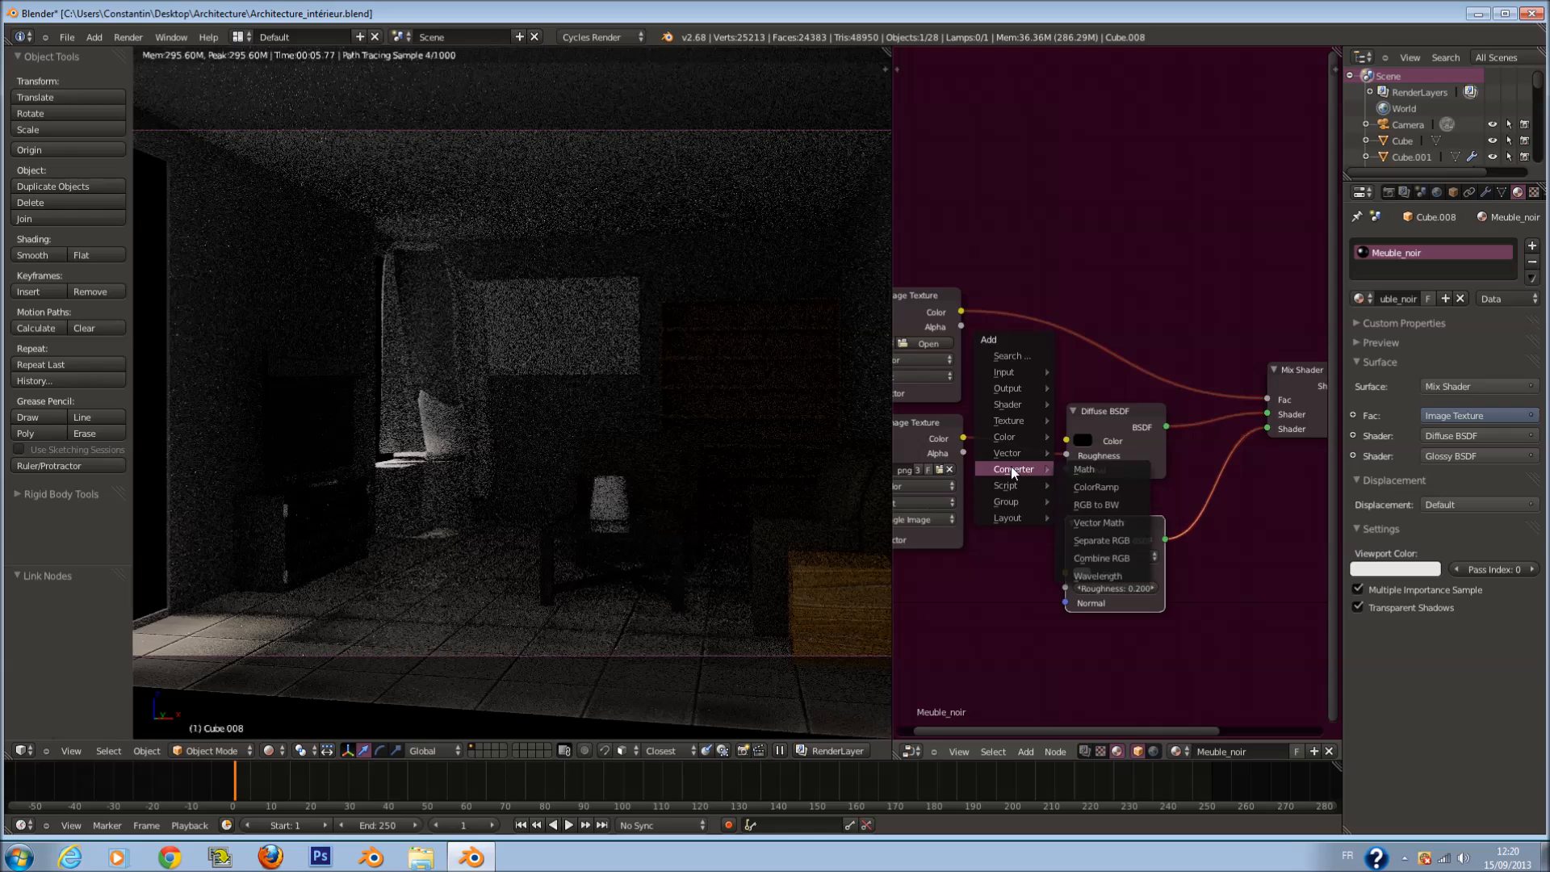
click(1087, 491)
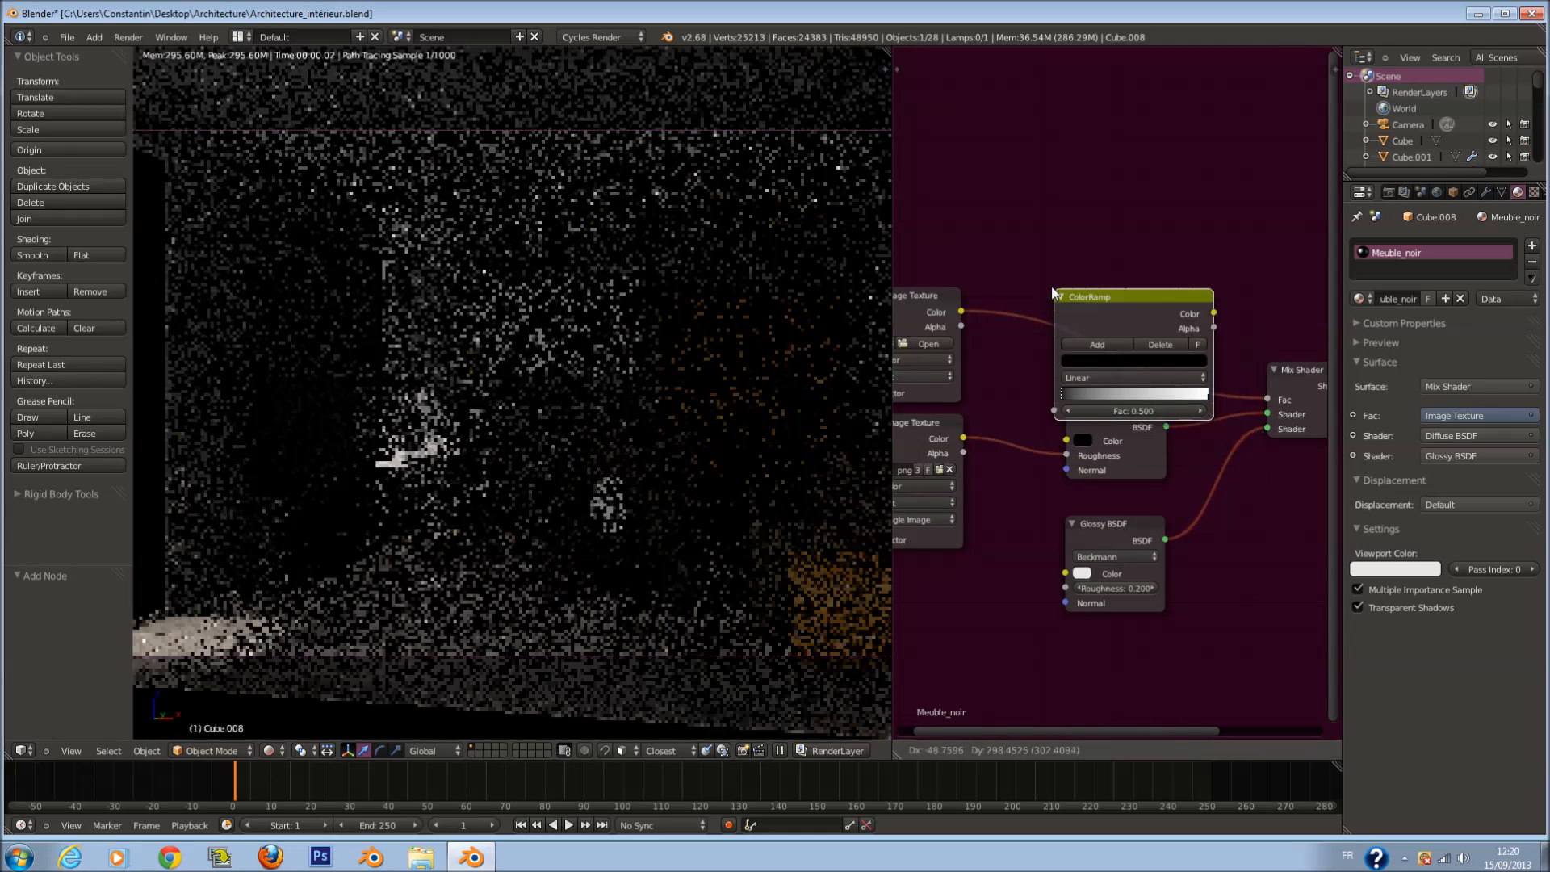
click(1037, 248)
Step: Move the ColorRamp's black stop inward to nearly mid-ramp and set its interpolation to B-Spline
drag(1042, 358, 1105, 352)
click(1100, 333)
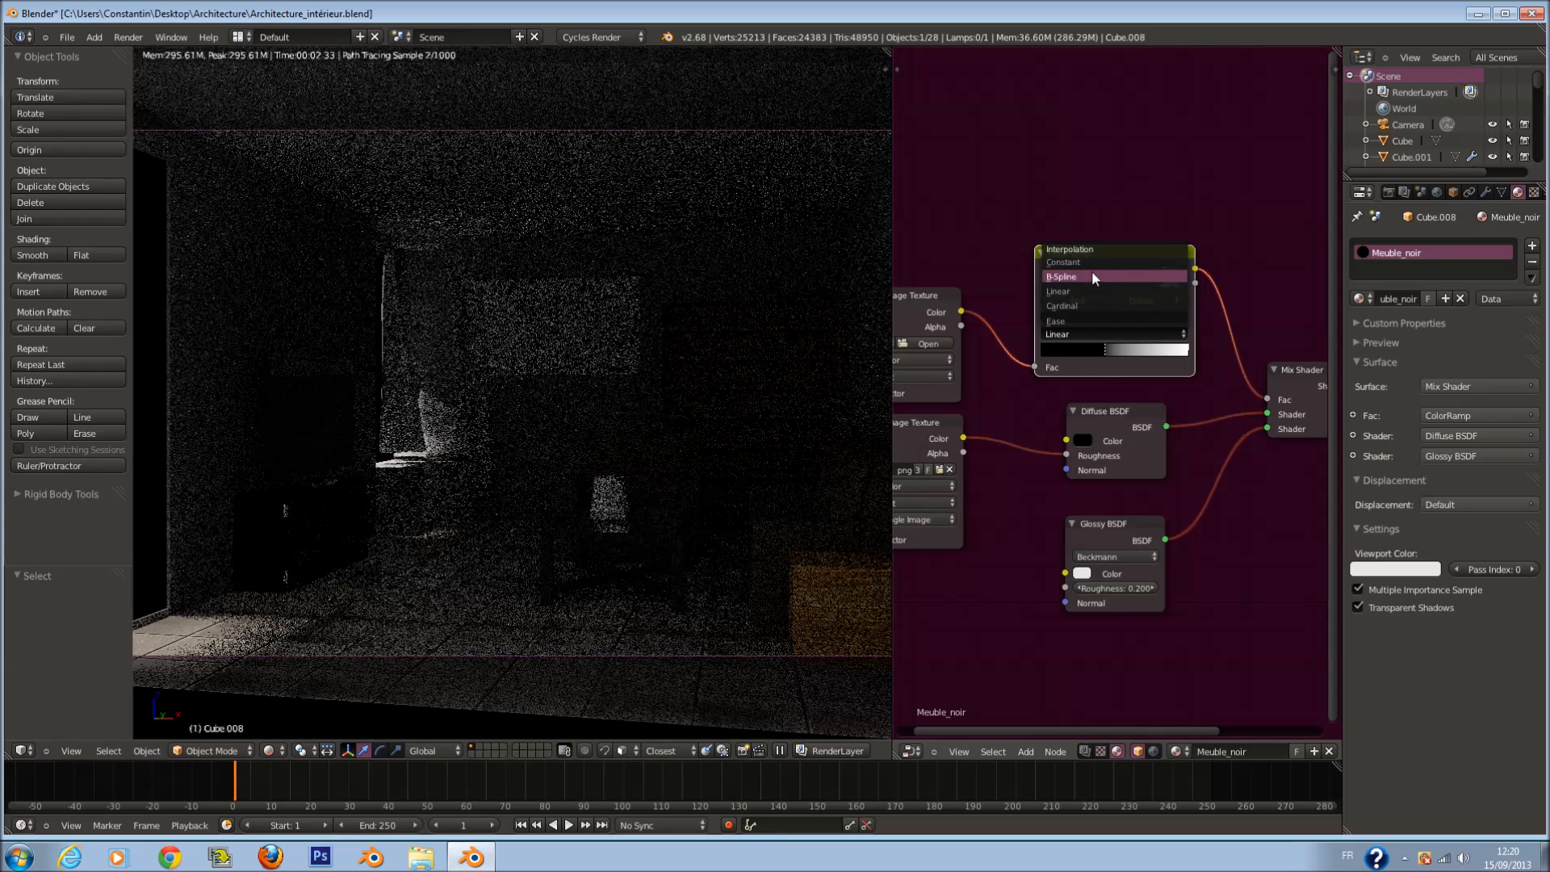
click(1074, 276)
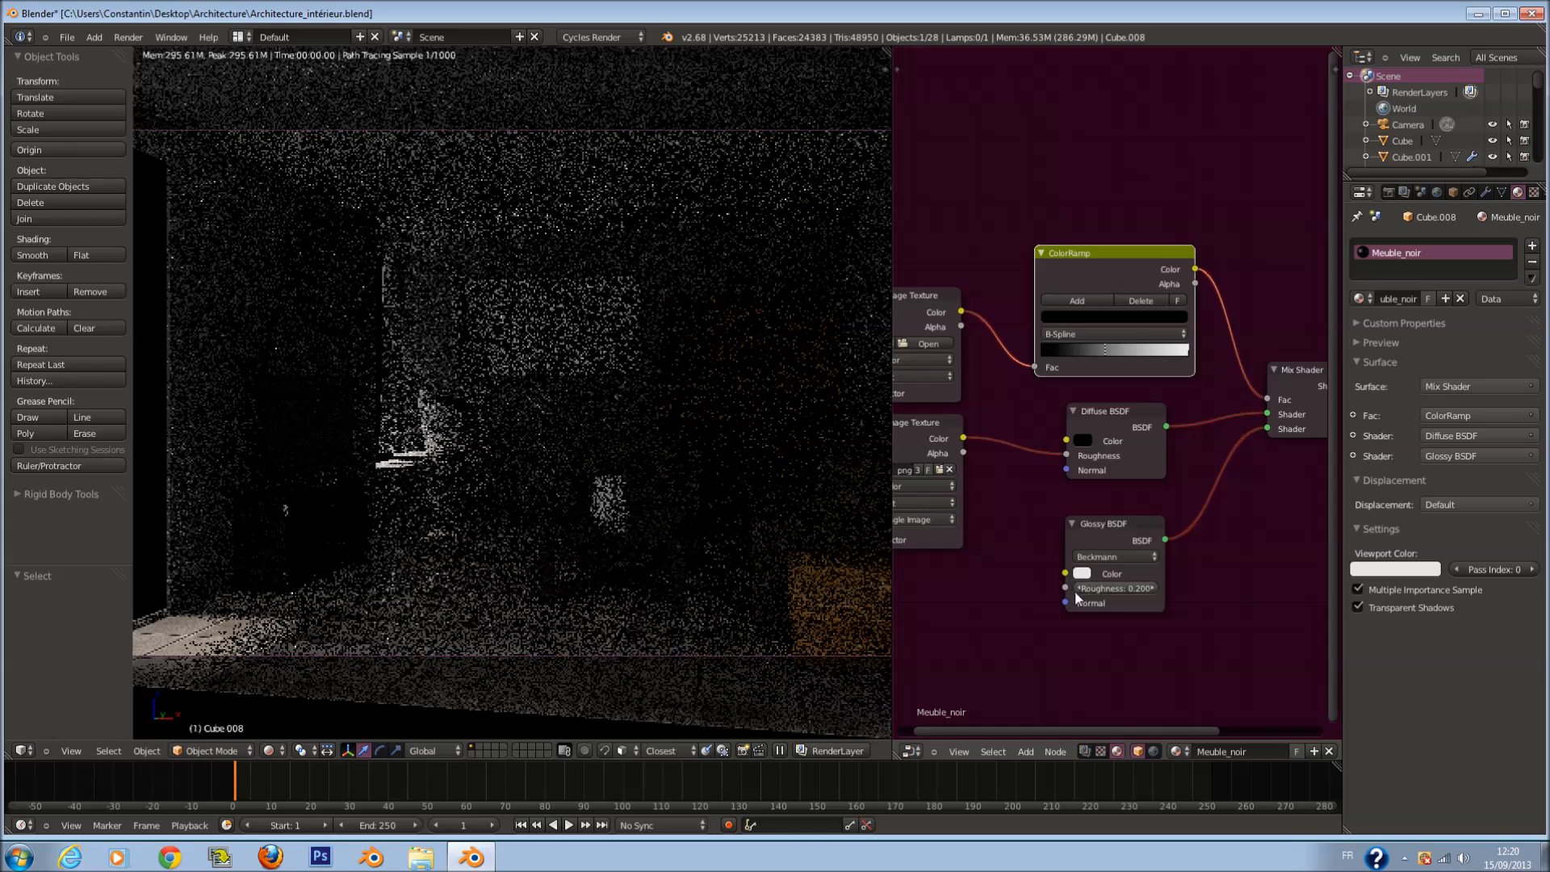
Step: Set the Glossy BSDF's Roughness to 0.100 and move the wood texture node farther from the Diffuse BSDF
click(1077, 591)
scroll(1000, 588, down, 1)
middle_drag(962, 497, 1091, 504)
drag(1069, 434, 878, 443)
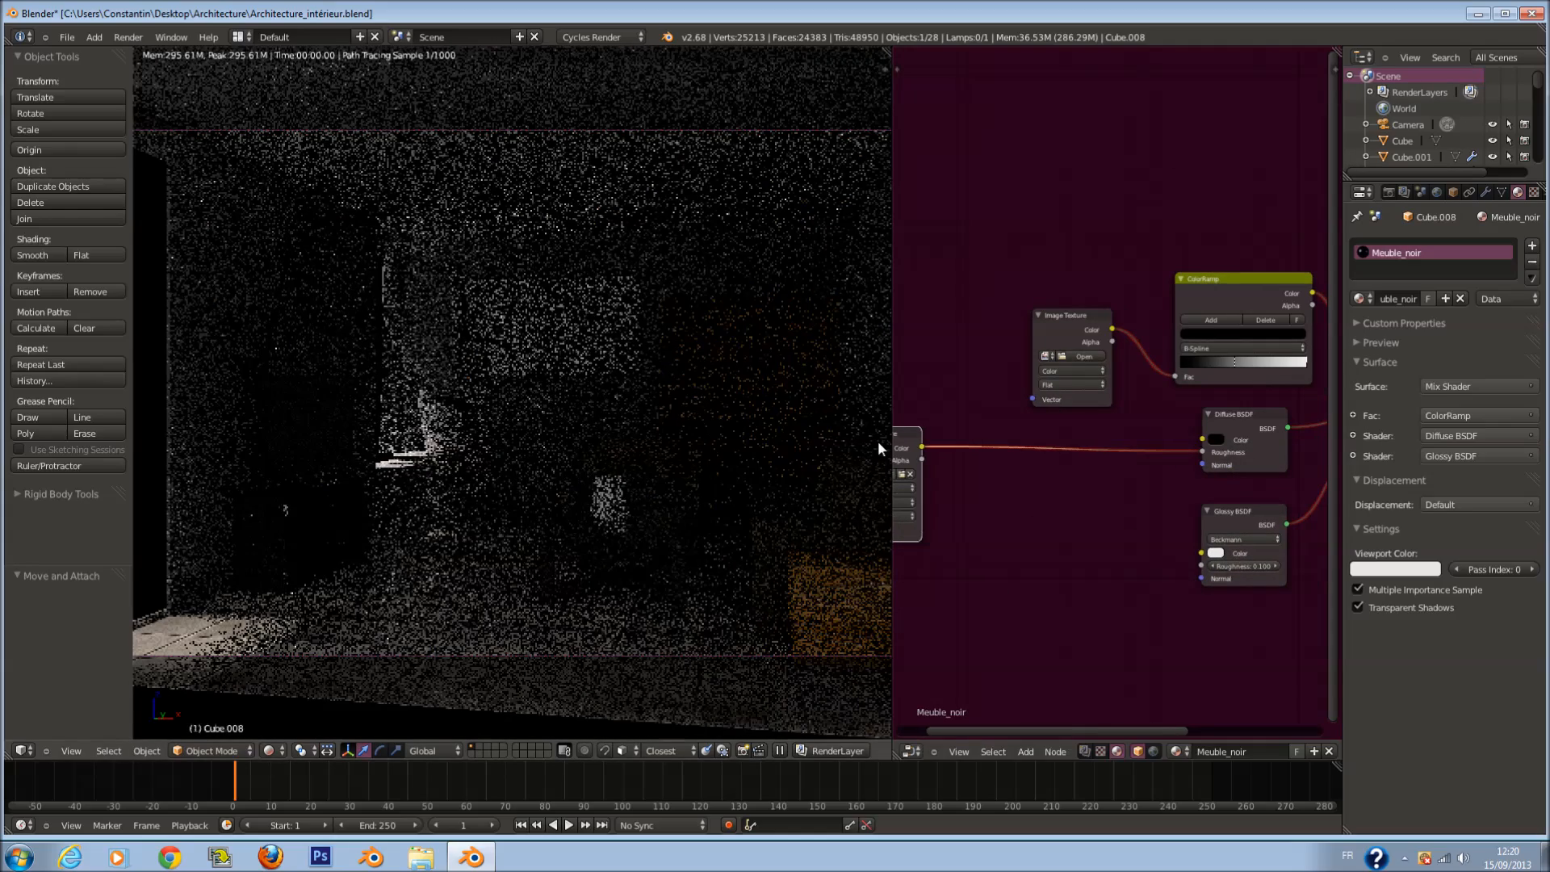
Step: Insert a MixRGB node on the link between the wood texture and the Diffuse BSDF's Roughness input
key(shift+a)
mouse_move(1076, 483)
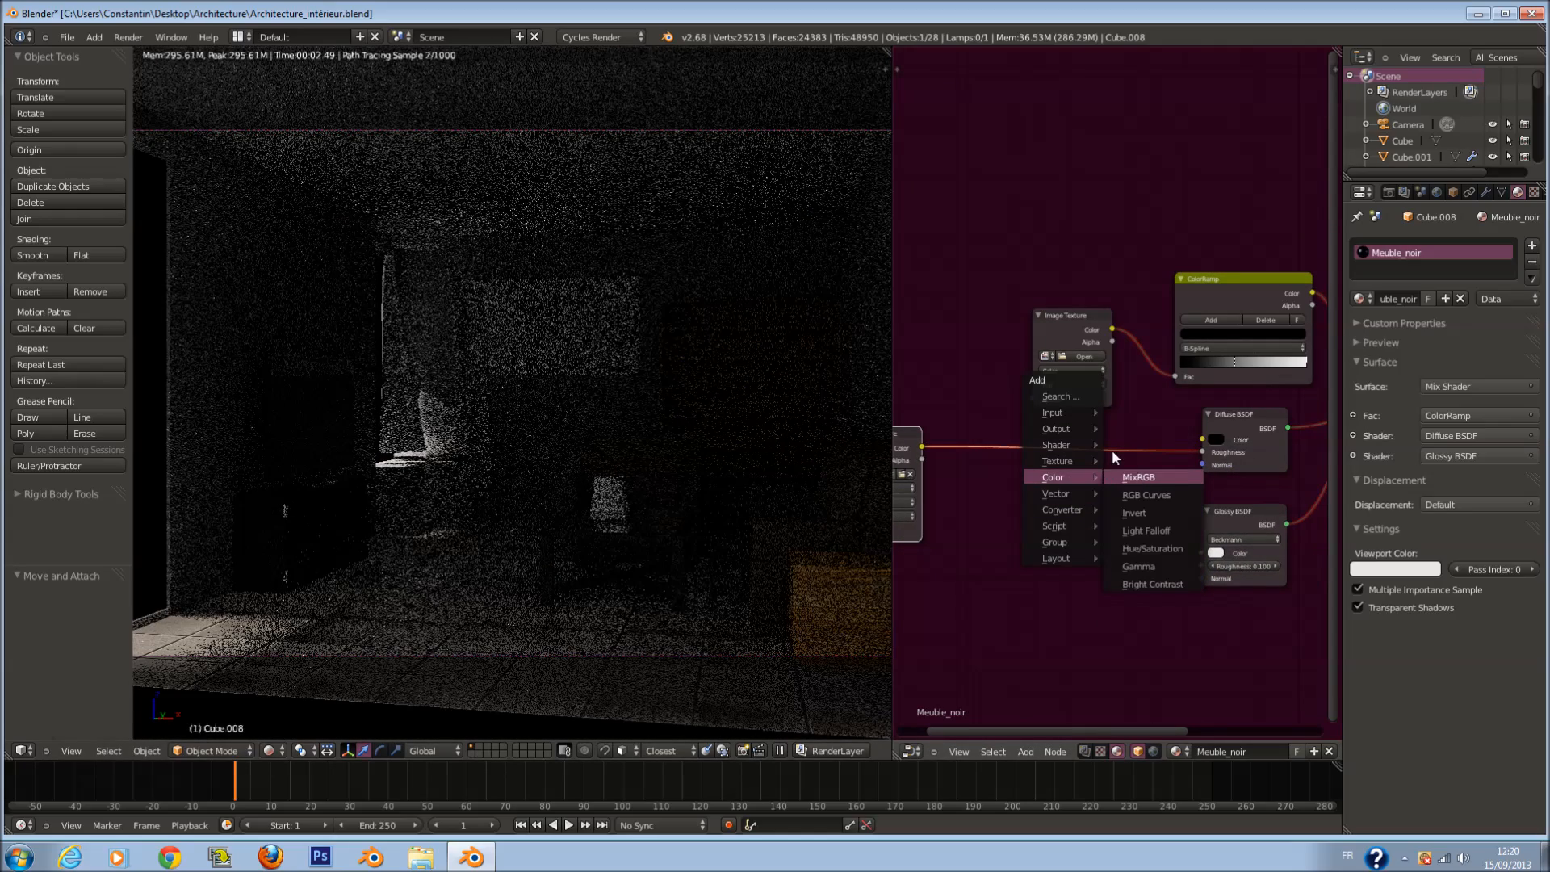
click(1139, 477)
click(1134, 478)
Step: Duplicate the wood texture node below the original and link its Color output to the Mix node's Color2 input
key(shift+d)
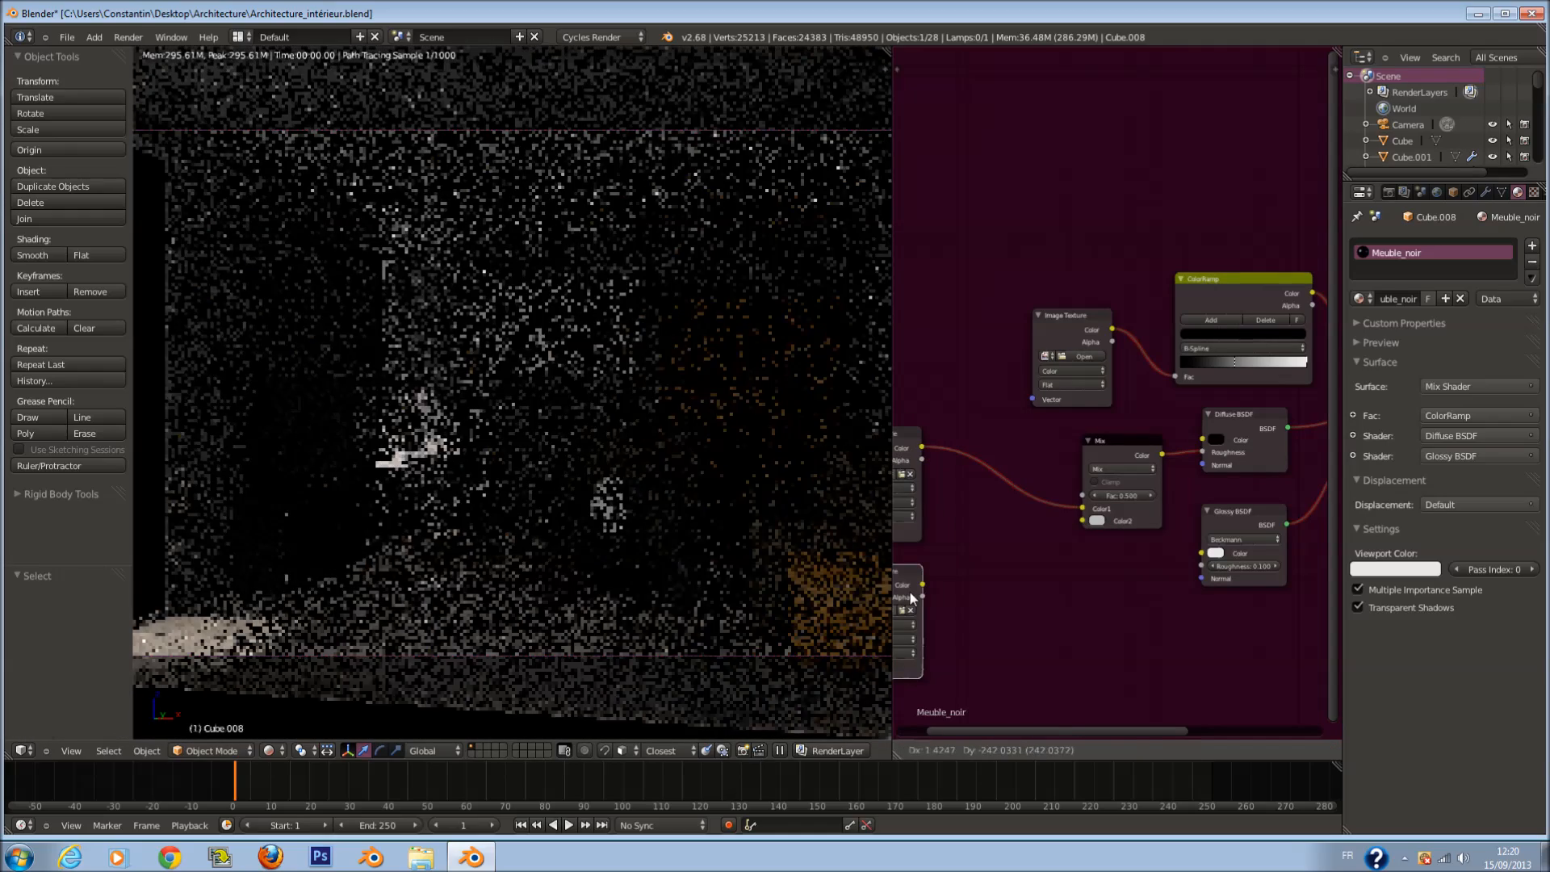
click(930, 598)
drag(1077, 527, 1082, 523)
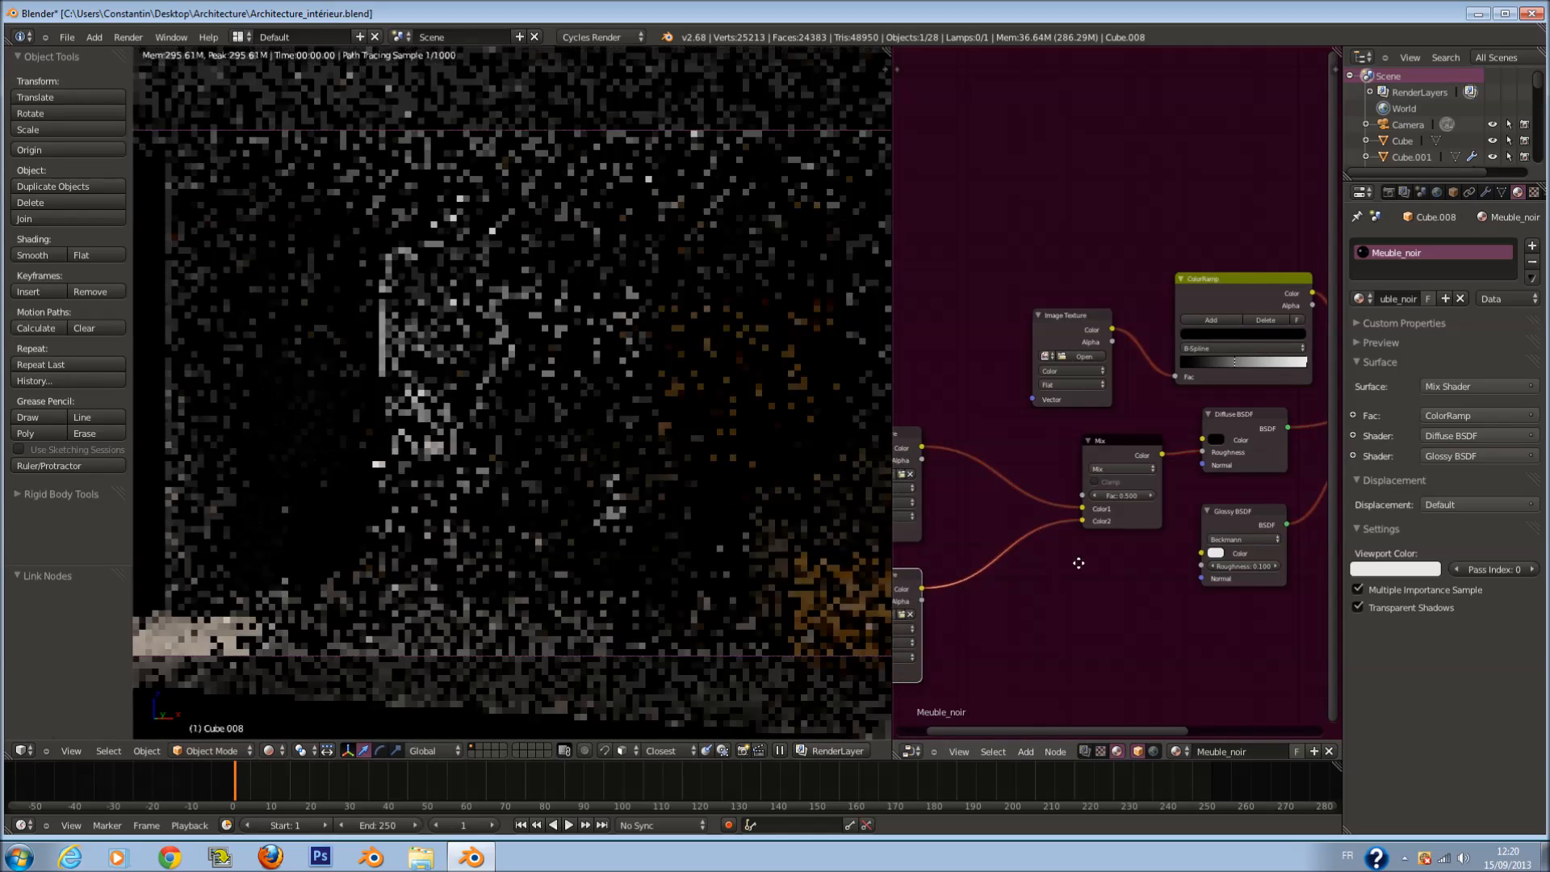
Step: Switch the duplicated Image Texture node's image to WoodFine0010_L_OCC.png
middle_drag(970, 537, 1172, 530)
scroll(1172, 530, up, 5)
click(1006, 641)
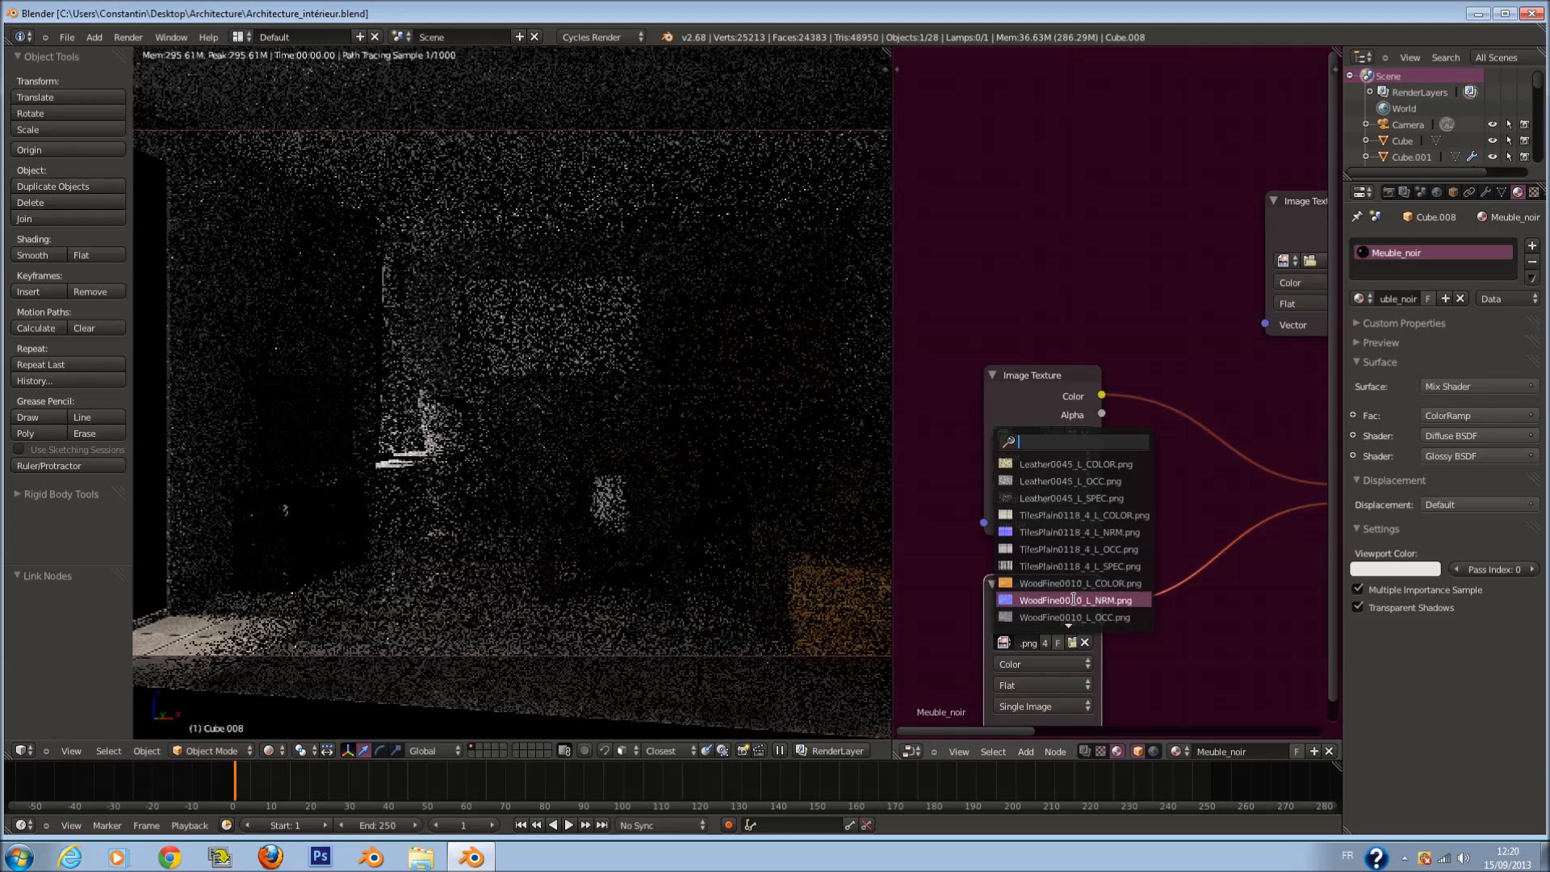
click(1086, 617)
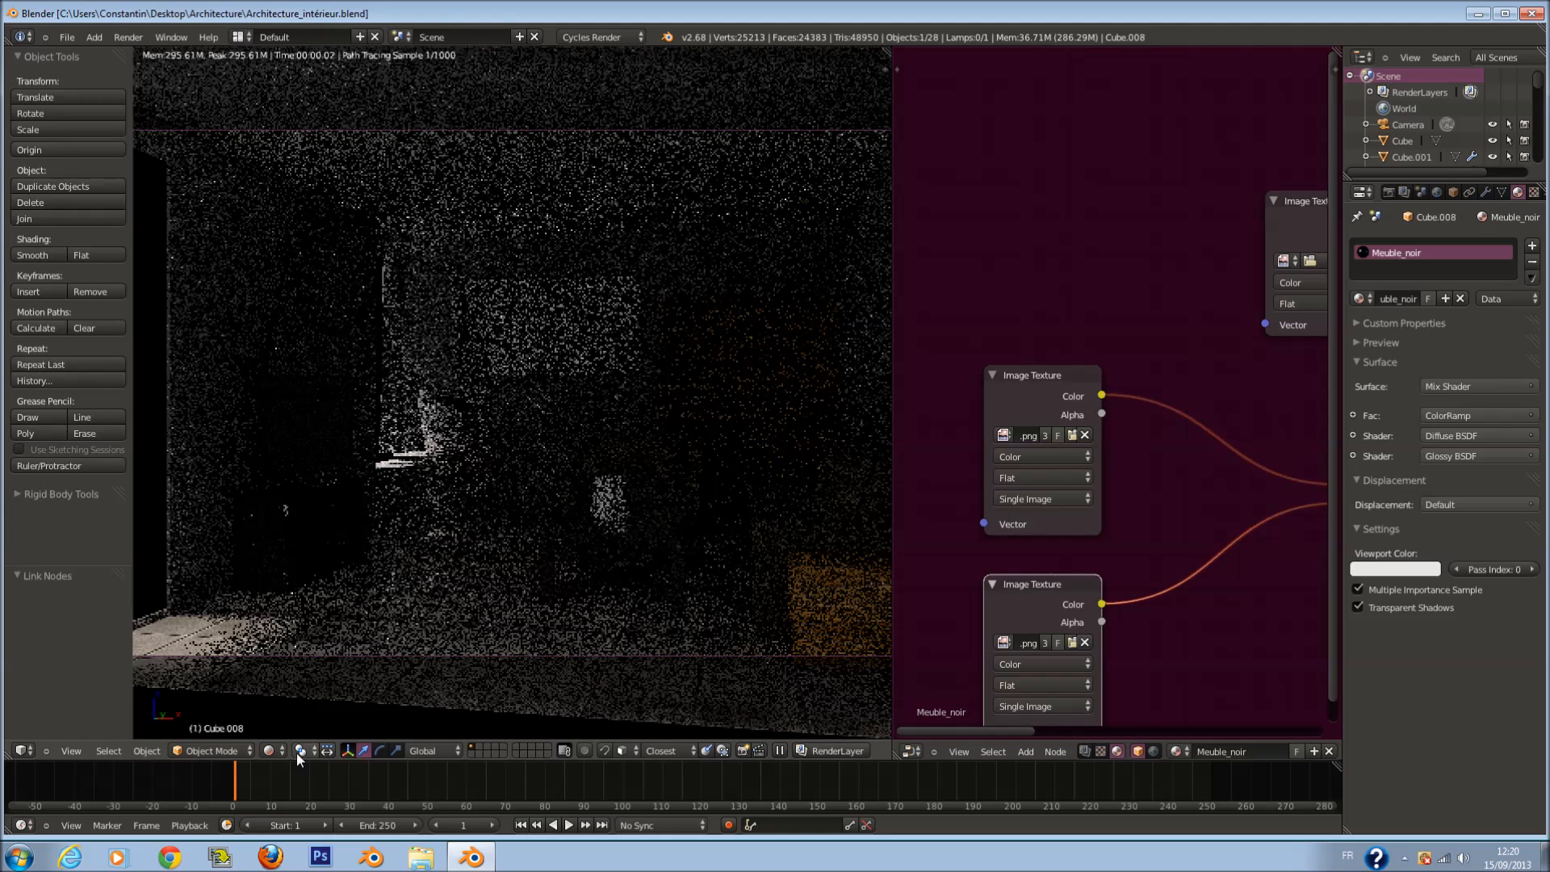
Step: Switch the viewport from rendered to solid shading and select the Metal handles on the TV cabinet
click(271, 750)
click(302, 700)
key(Tab)
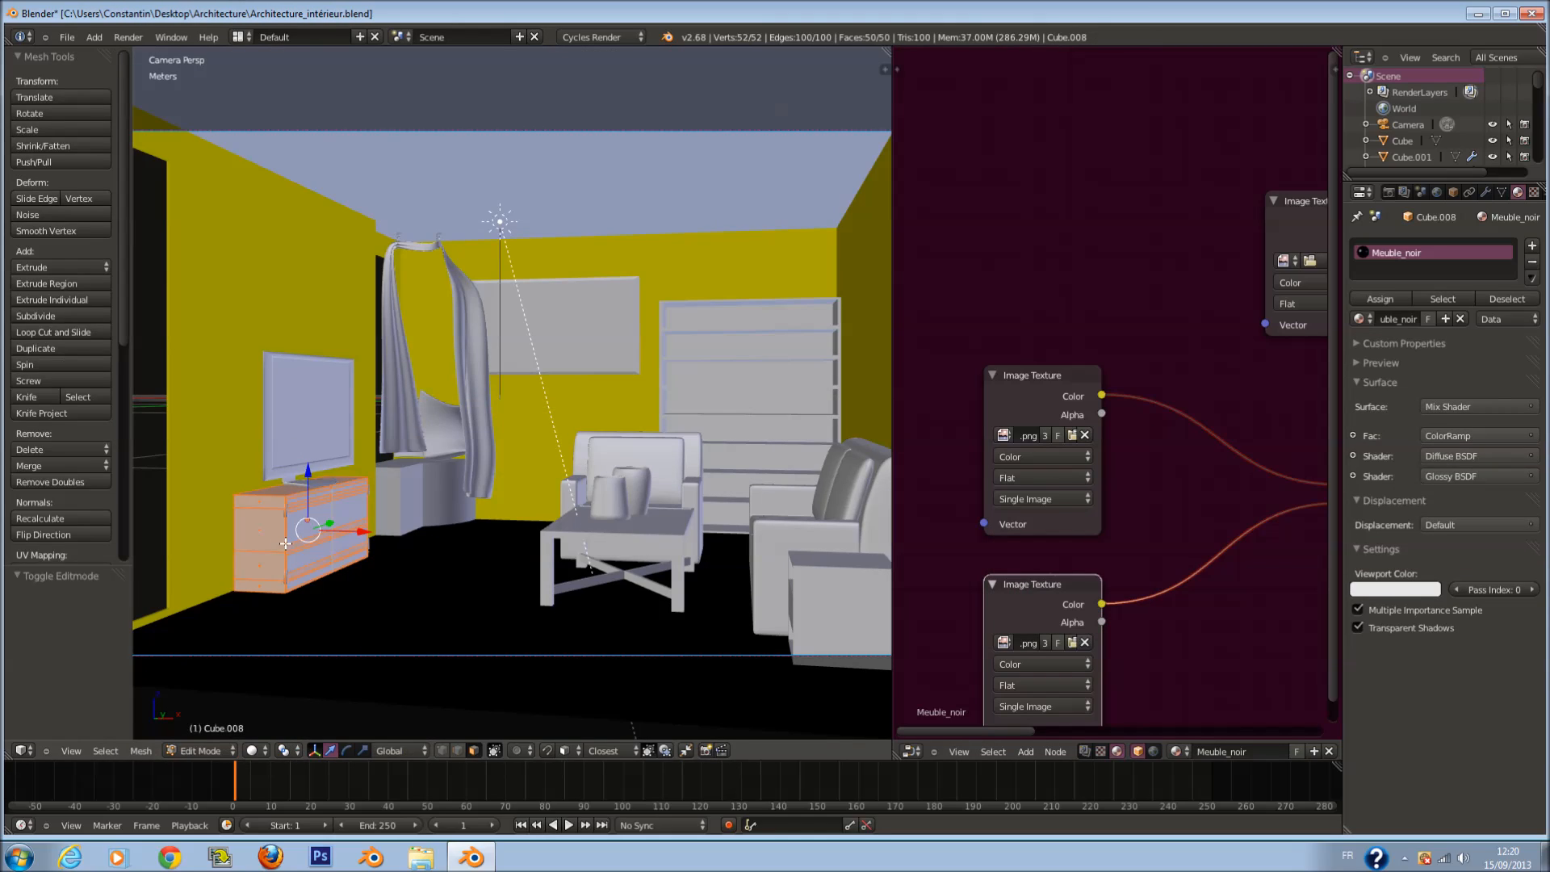
key(Tab)
right_click(287, 524)
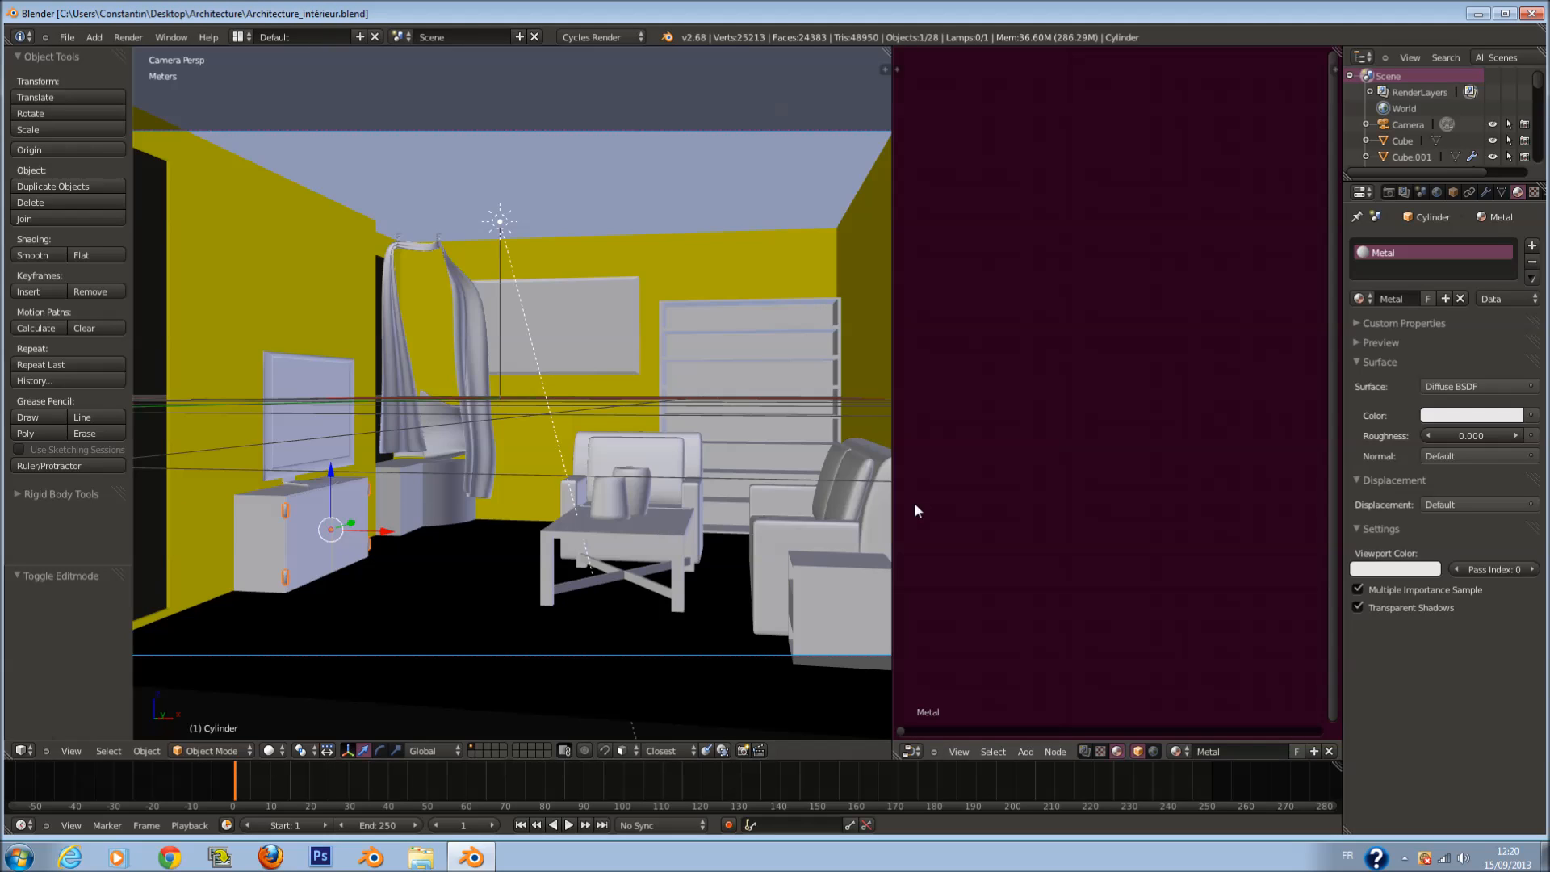
Step: Move the Metal material's Diffuse BSDF node farther from the Material Output and set its colour to black
middle_drag(1119, 464, 868, 497)
scroll(868, 497, down, 1)
scroll(1116, 439, up, 4)
middle_drag(1116, 439, 986, 444)
drag(1102, 423, 997, 426)
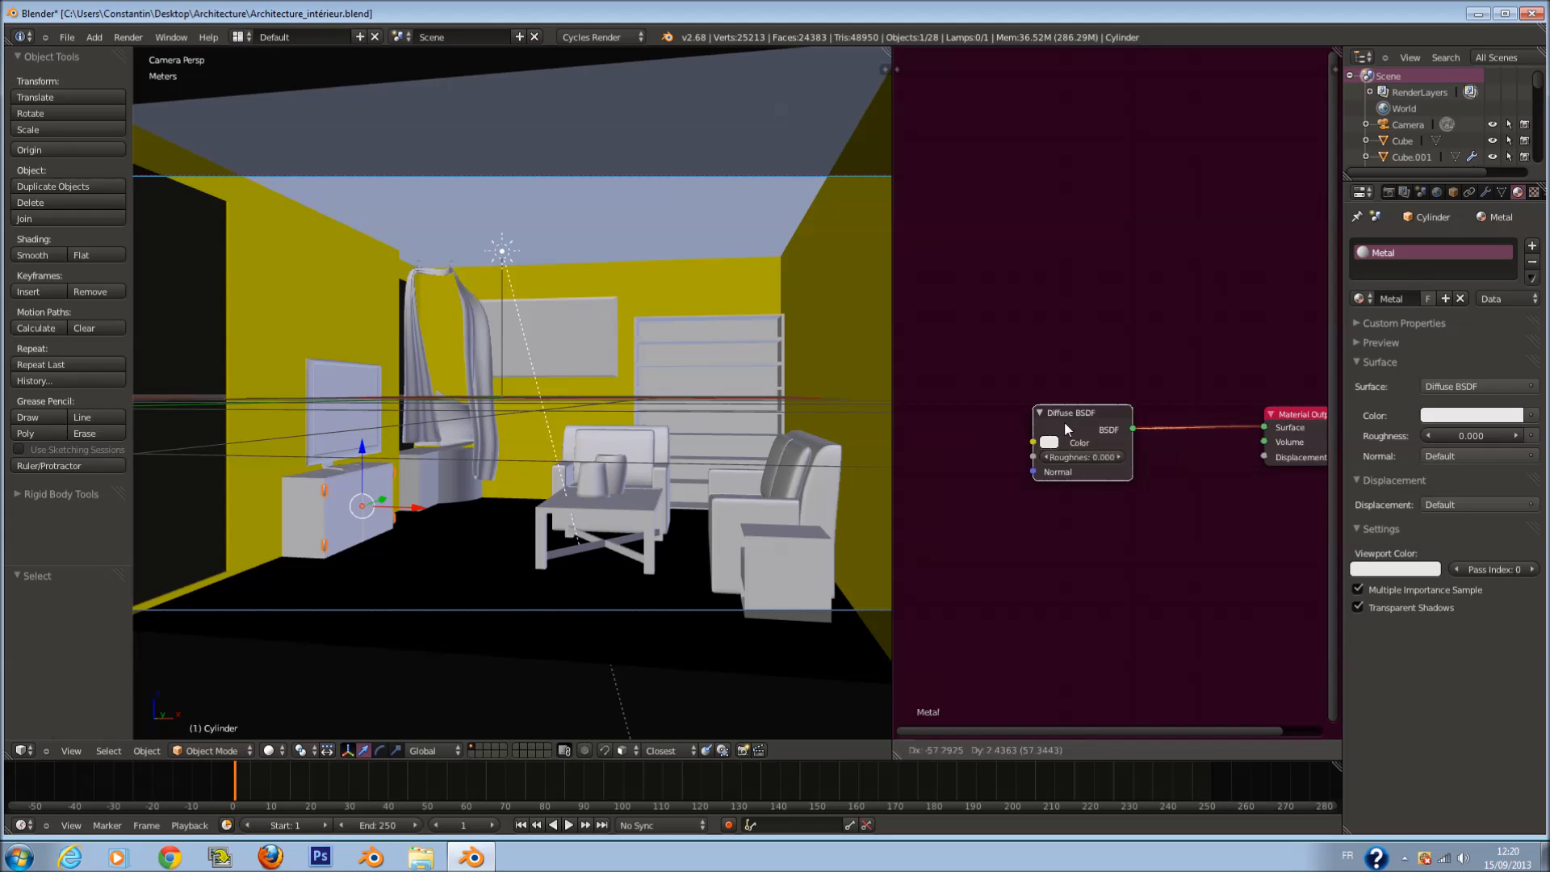
click(975, 449)
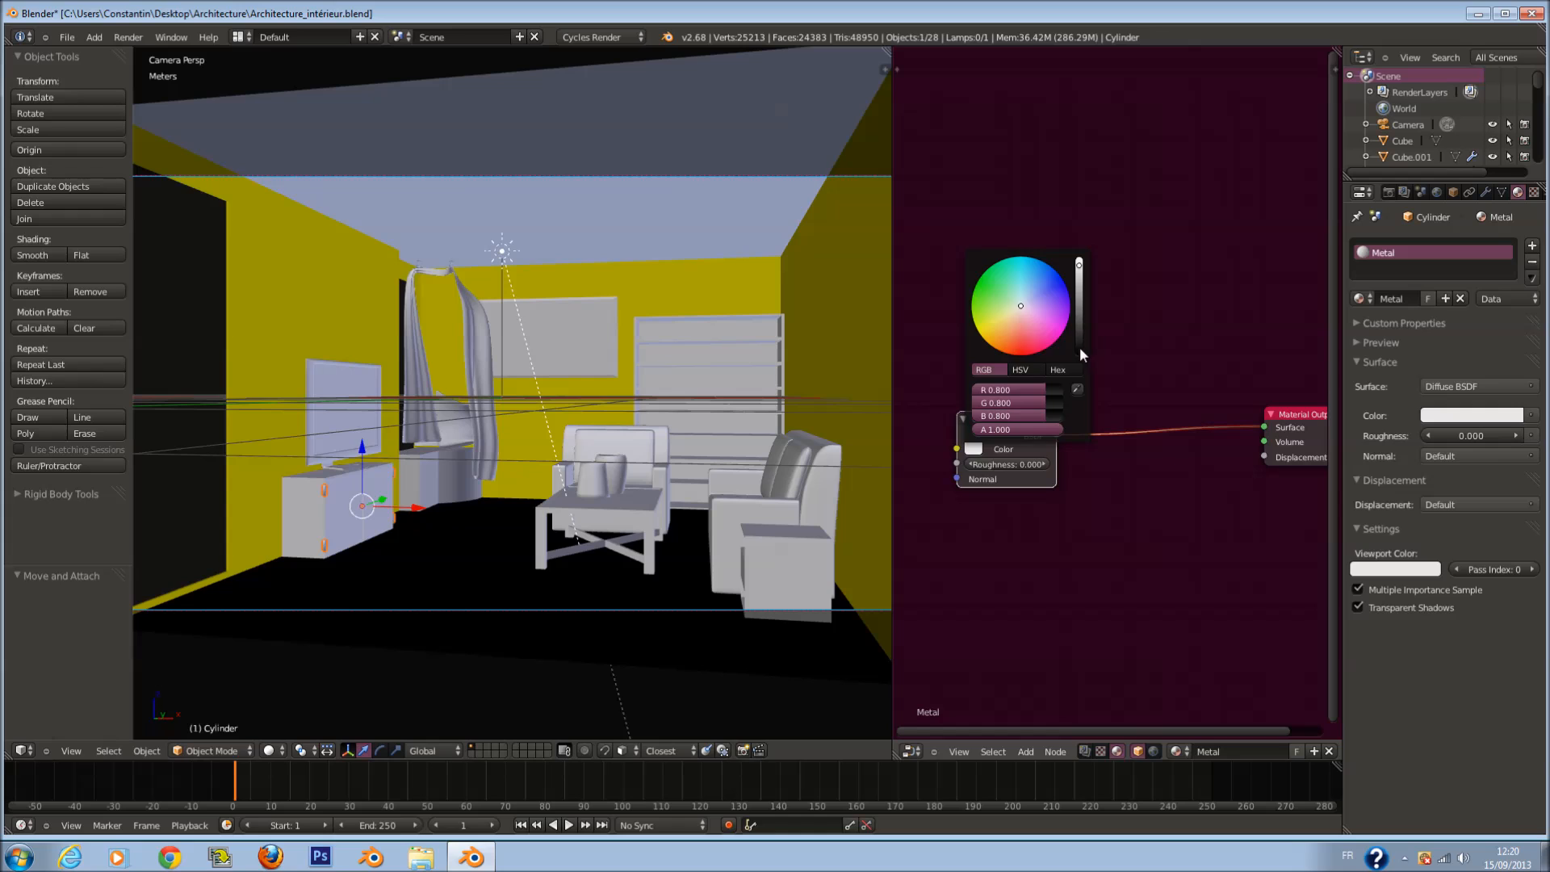
drag(1079, 346, 1079, 360)
drag(984, 418, 922, 418)
Step: Insert a Mix Shader on the link between the Diffuse BSDF and the Material Output
key(shift+a)
mouse_move(1034, 448)
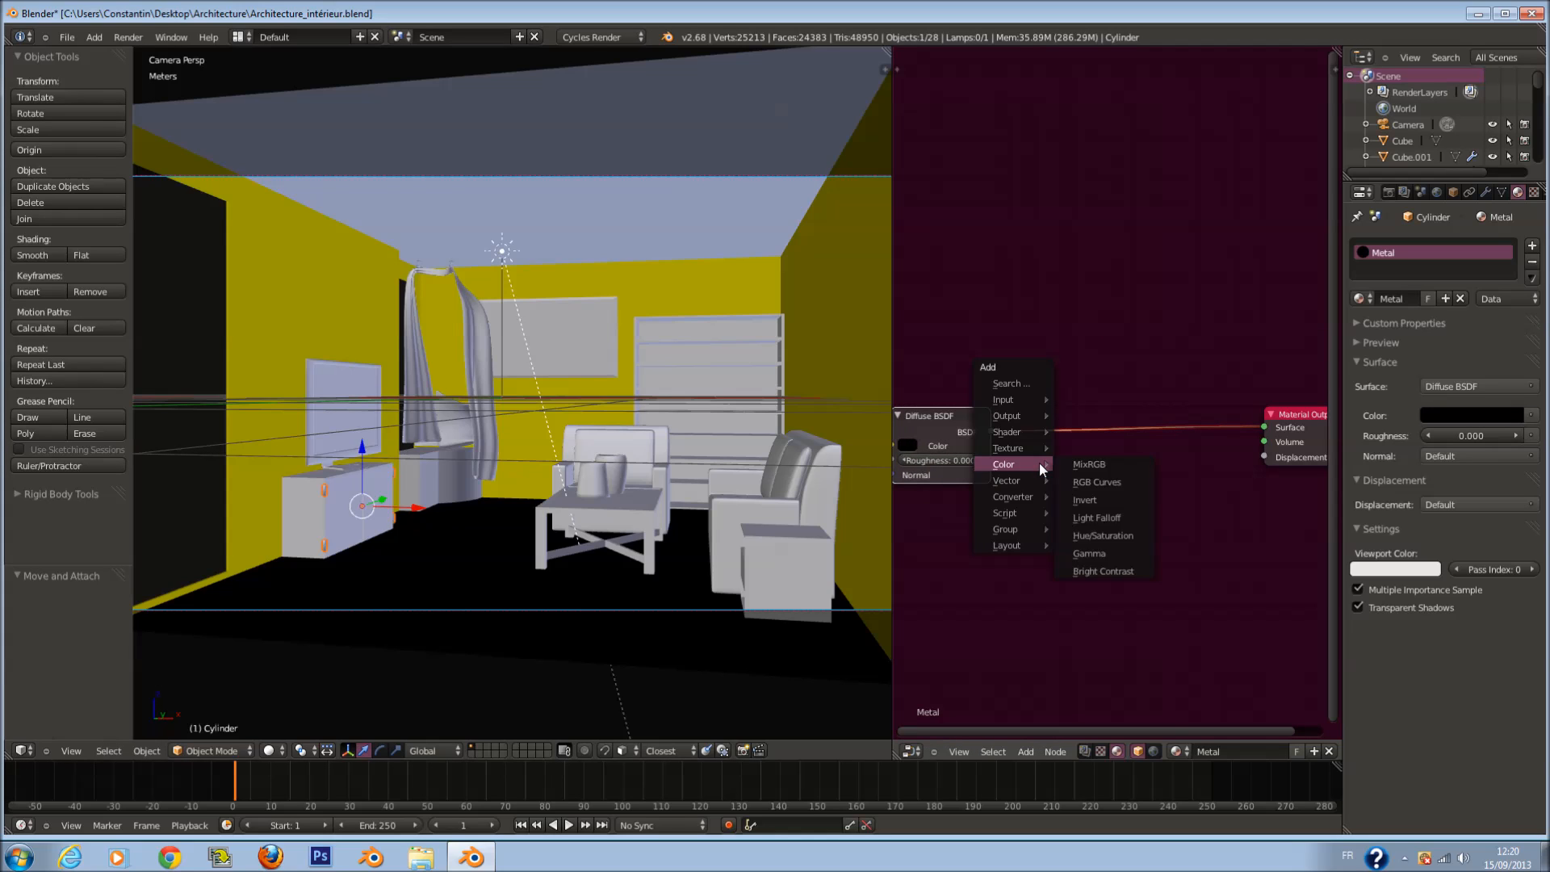
click(1102, 432)
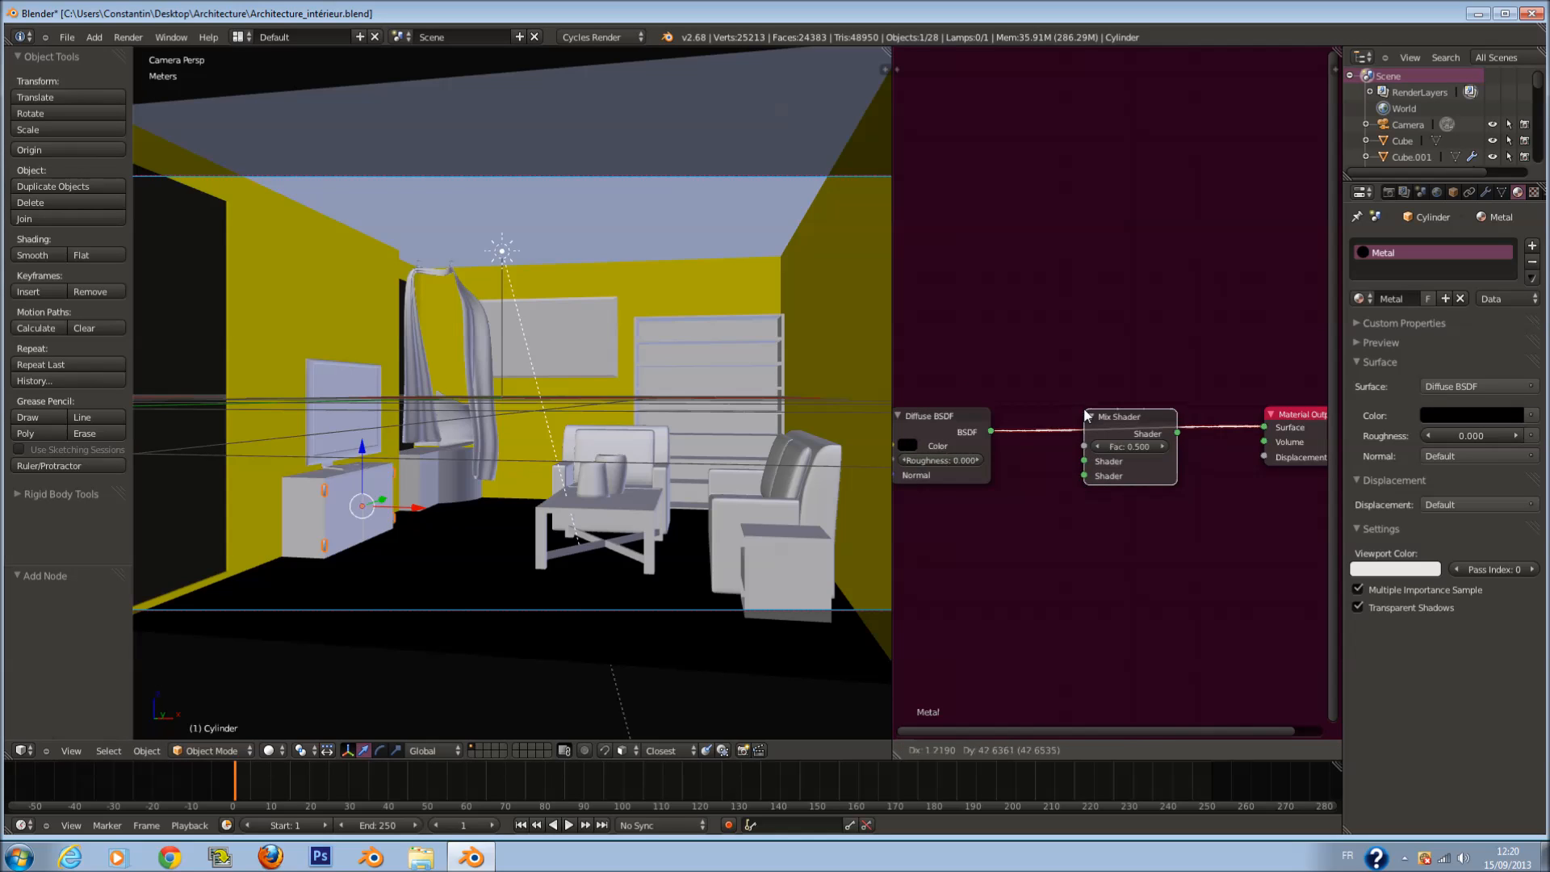
click(1051, 507)
Step: Add a Sharp Glossy BSDF with Roughness 0.000 below the Diffuse BSDF and link it to the Mix Shader's second Shader input
key(shift+a)
click(1118, 543)
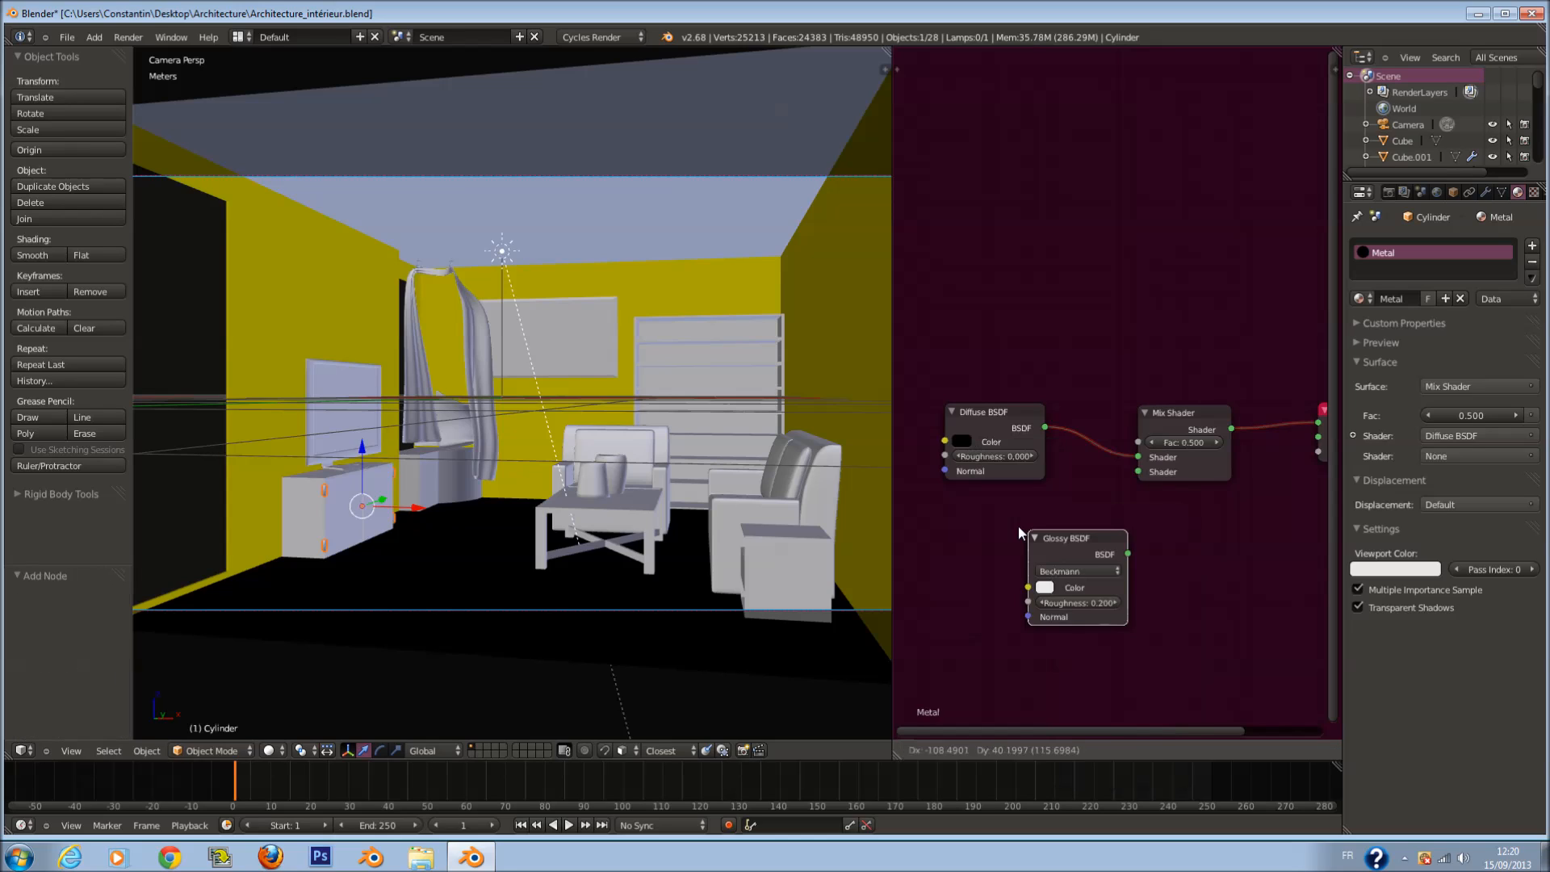
click(992, 543)
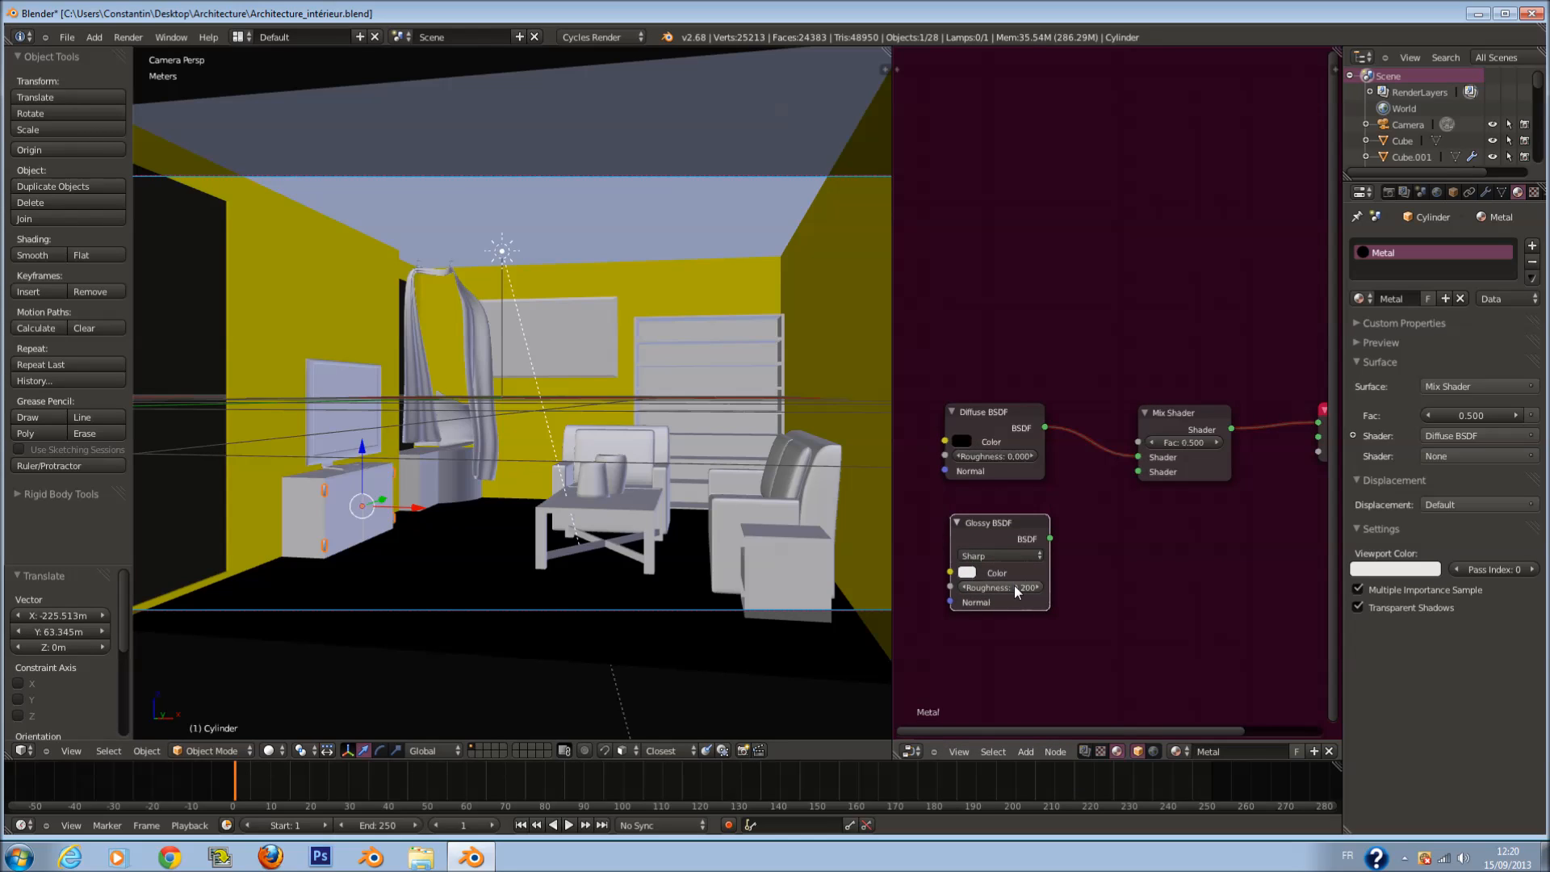
drag(1049, 537, 1067, 533)
drag(1135, 477, 1138, 471)
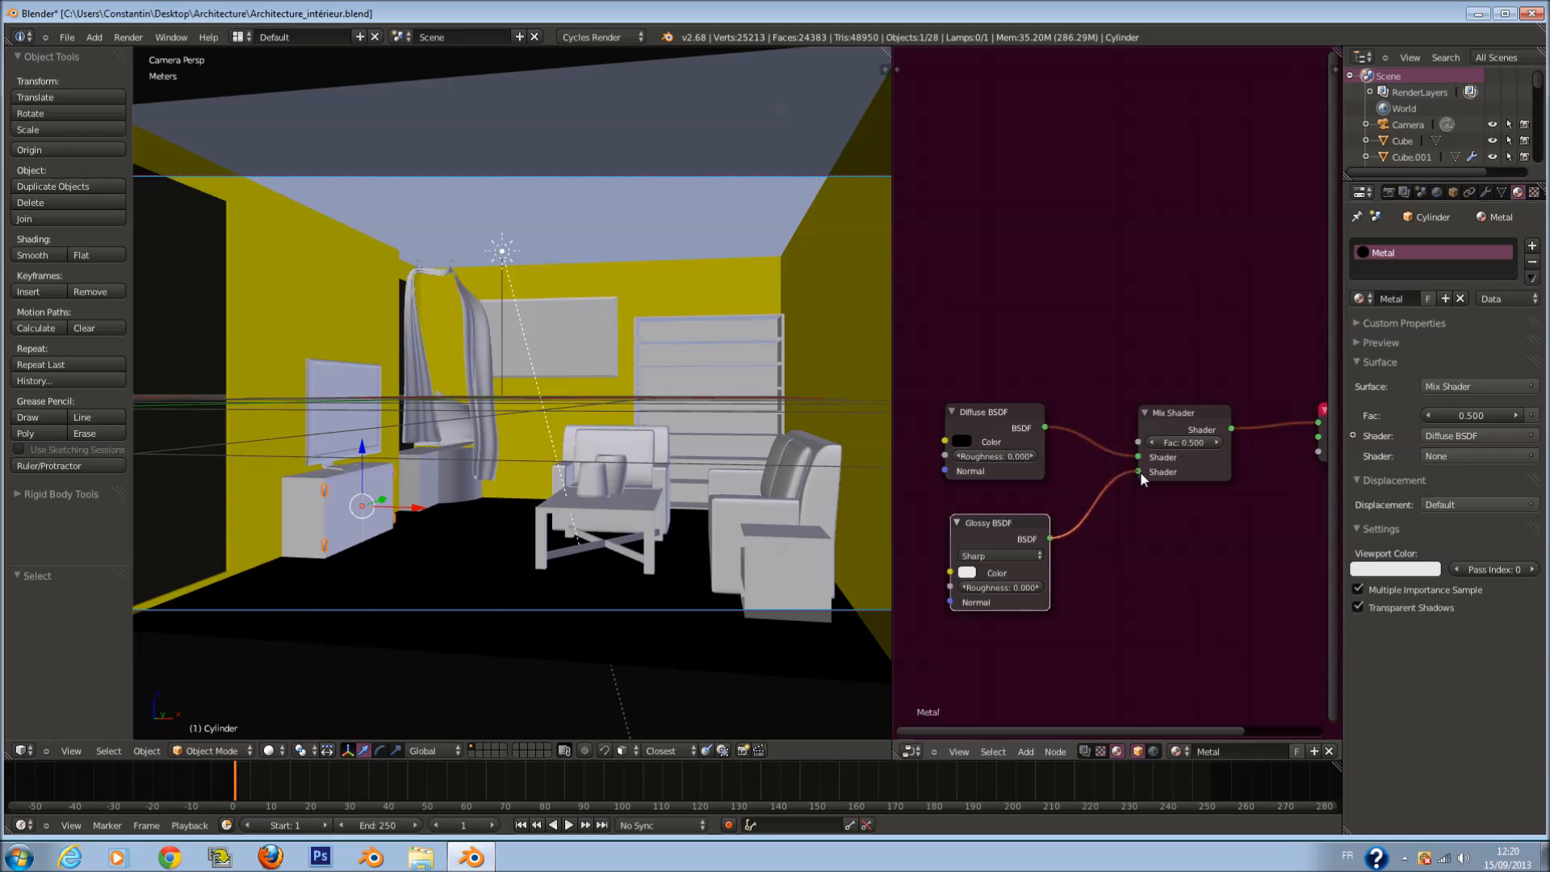
Step: Add a Fresnel node above the Diffuse BSDF and link its output to the Mix Shader's Fac input
key(shift+a)
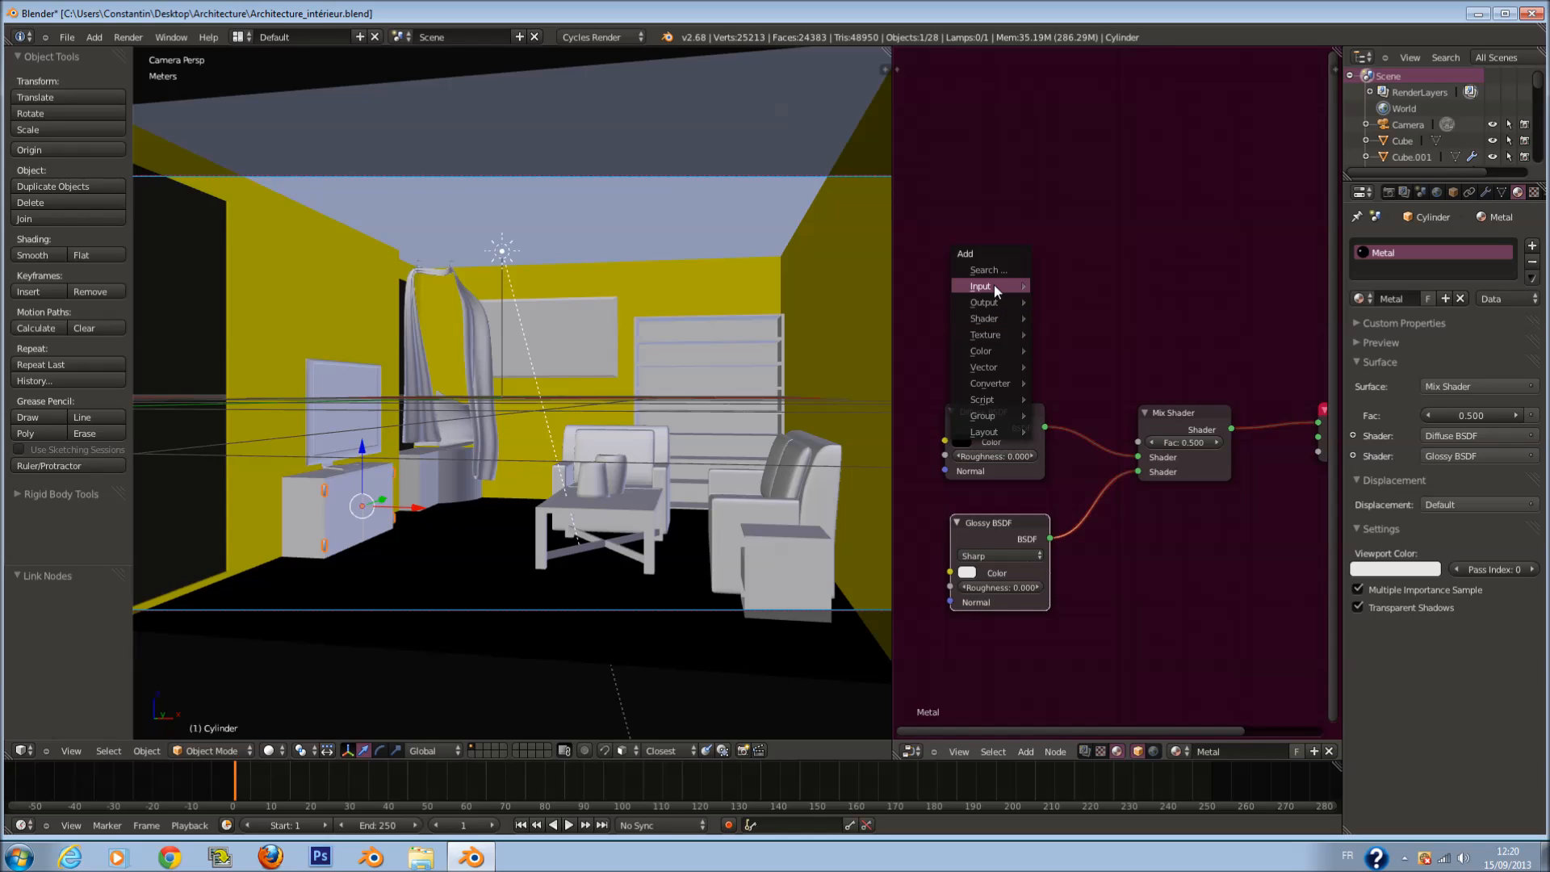
mouse_move(995, 284)
click(1064, 339)
click(1042, 343)
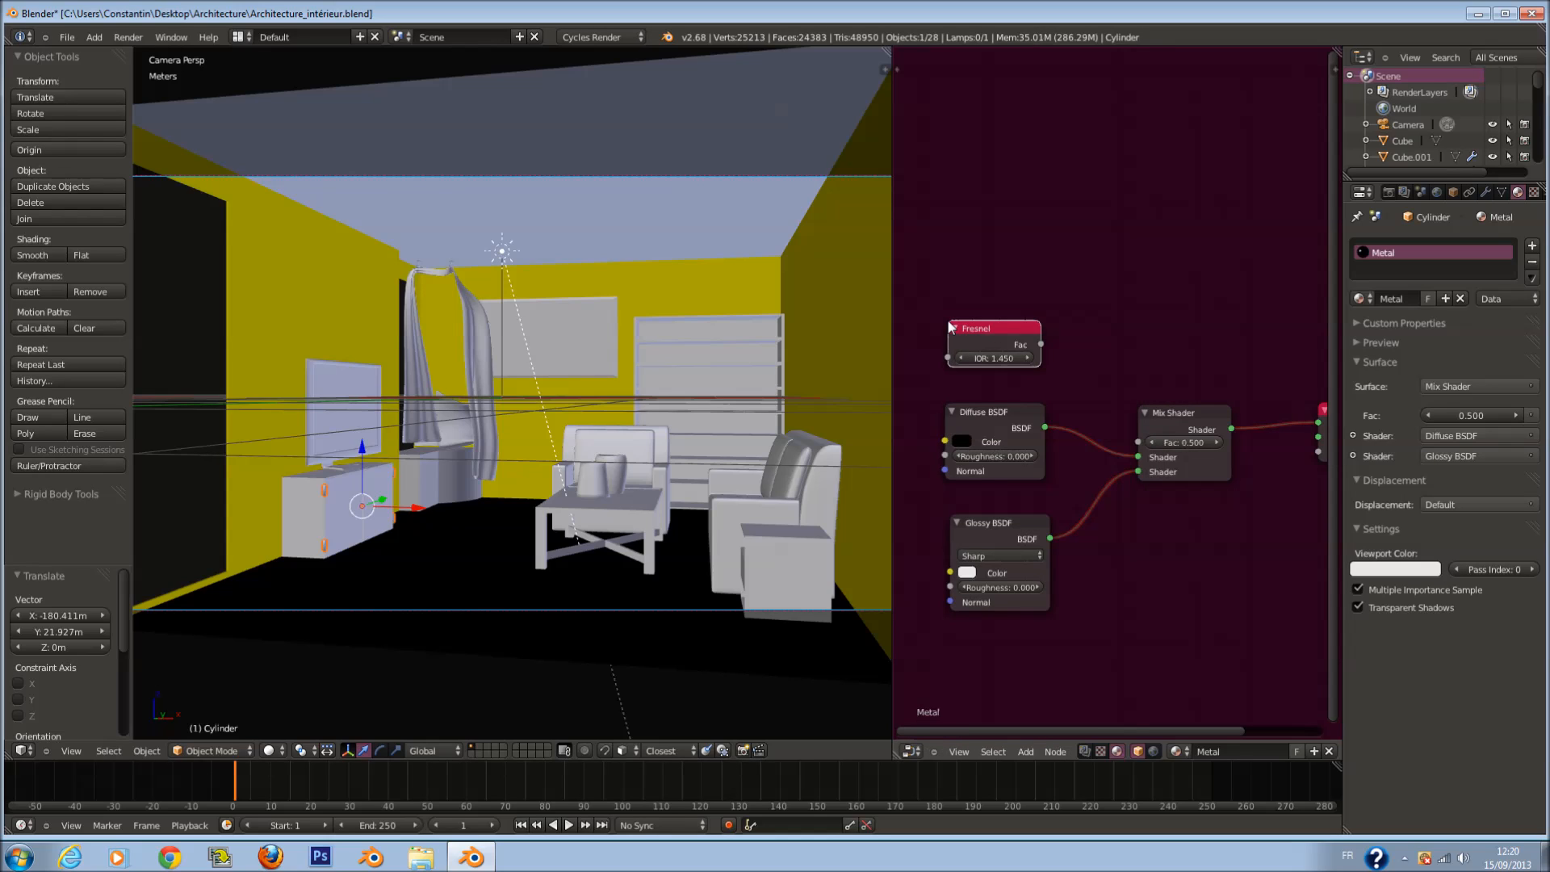
drag(1041, 344, 1140, 442)
key(a)
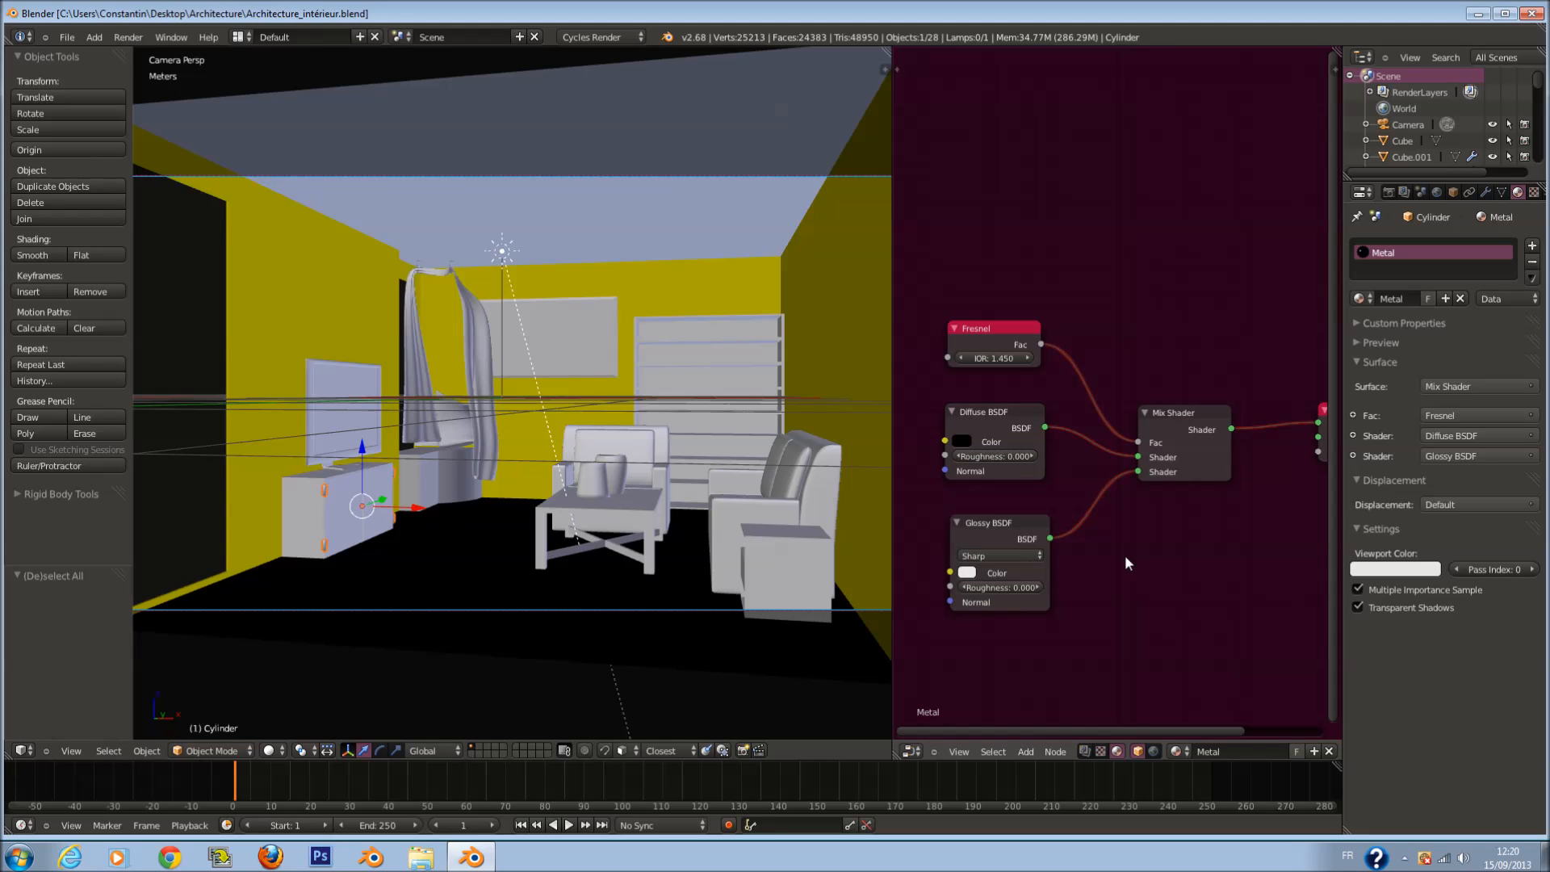
Step: Assign the existing Meuble_en_bois material to the Cylinder.003 object by the curtains and save over the scene file
right_click(801, 530)
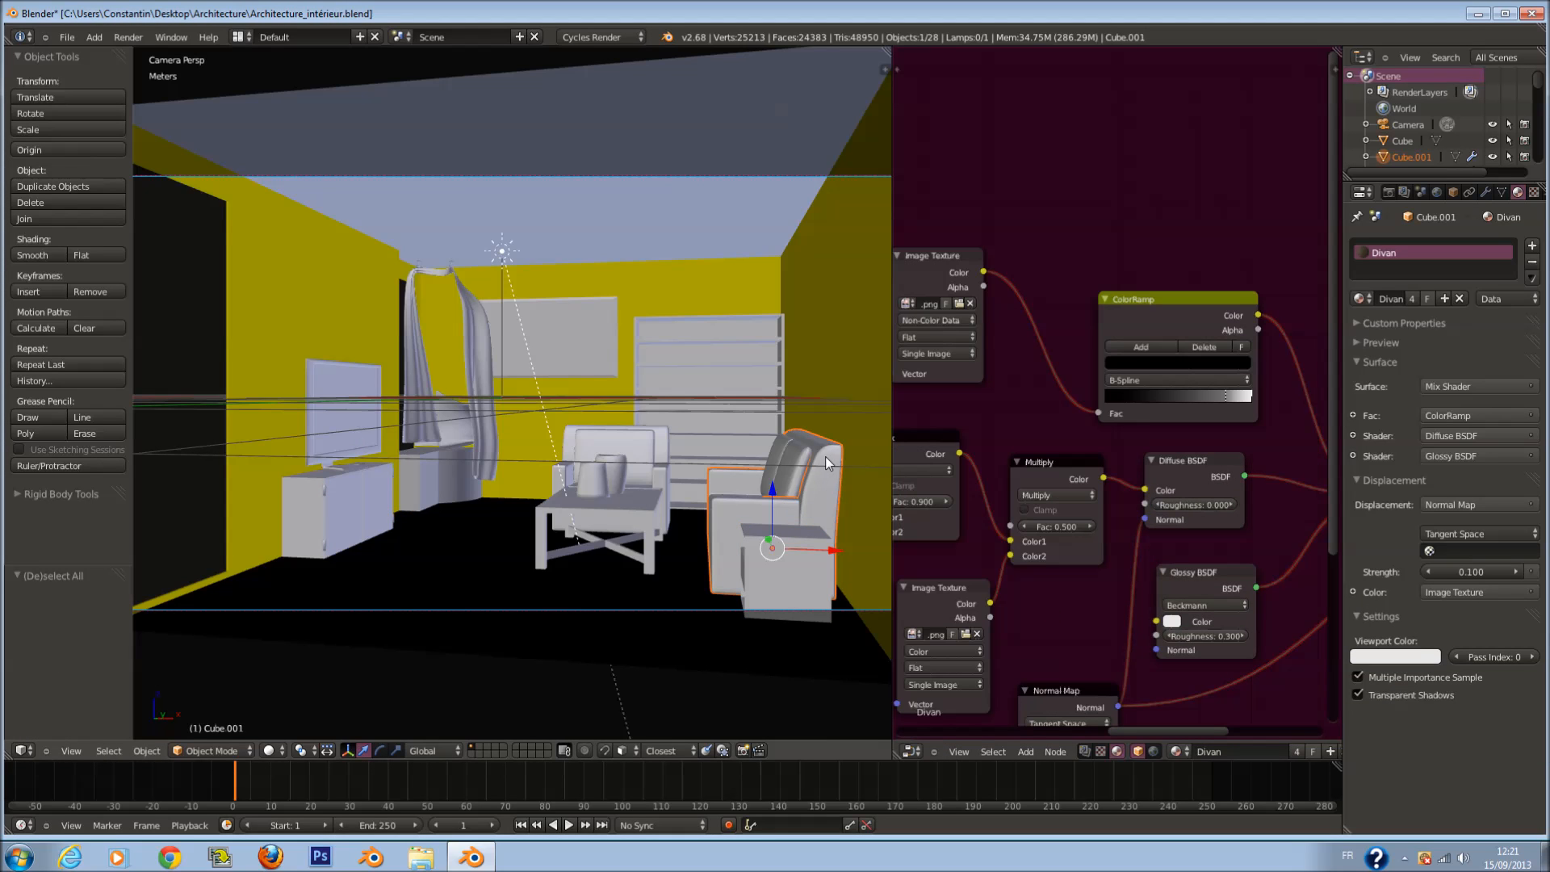
right_click(760, 355)
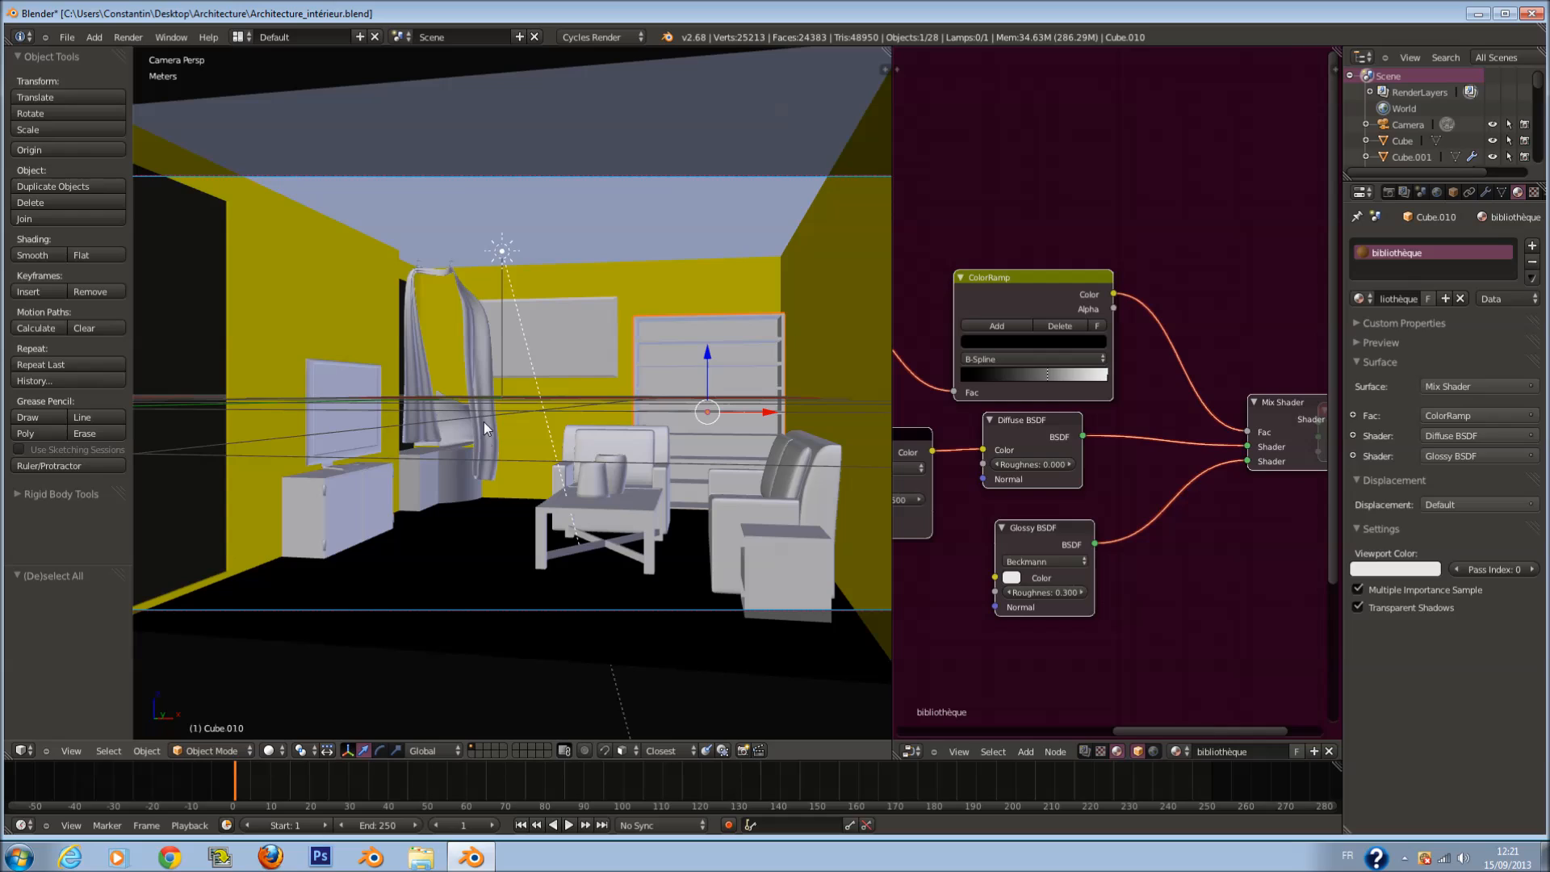
right_click(452, 465)
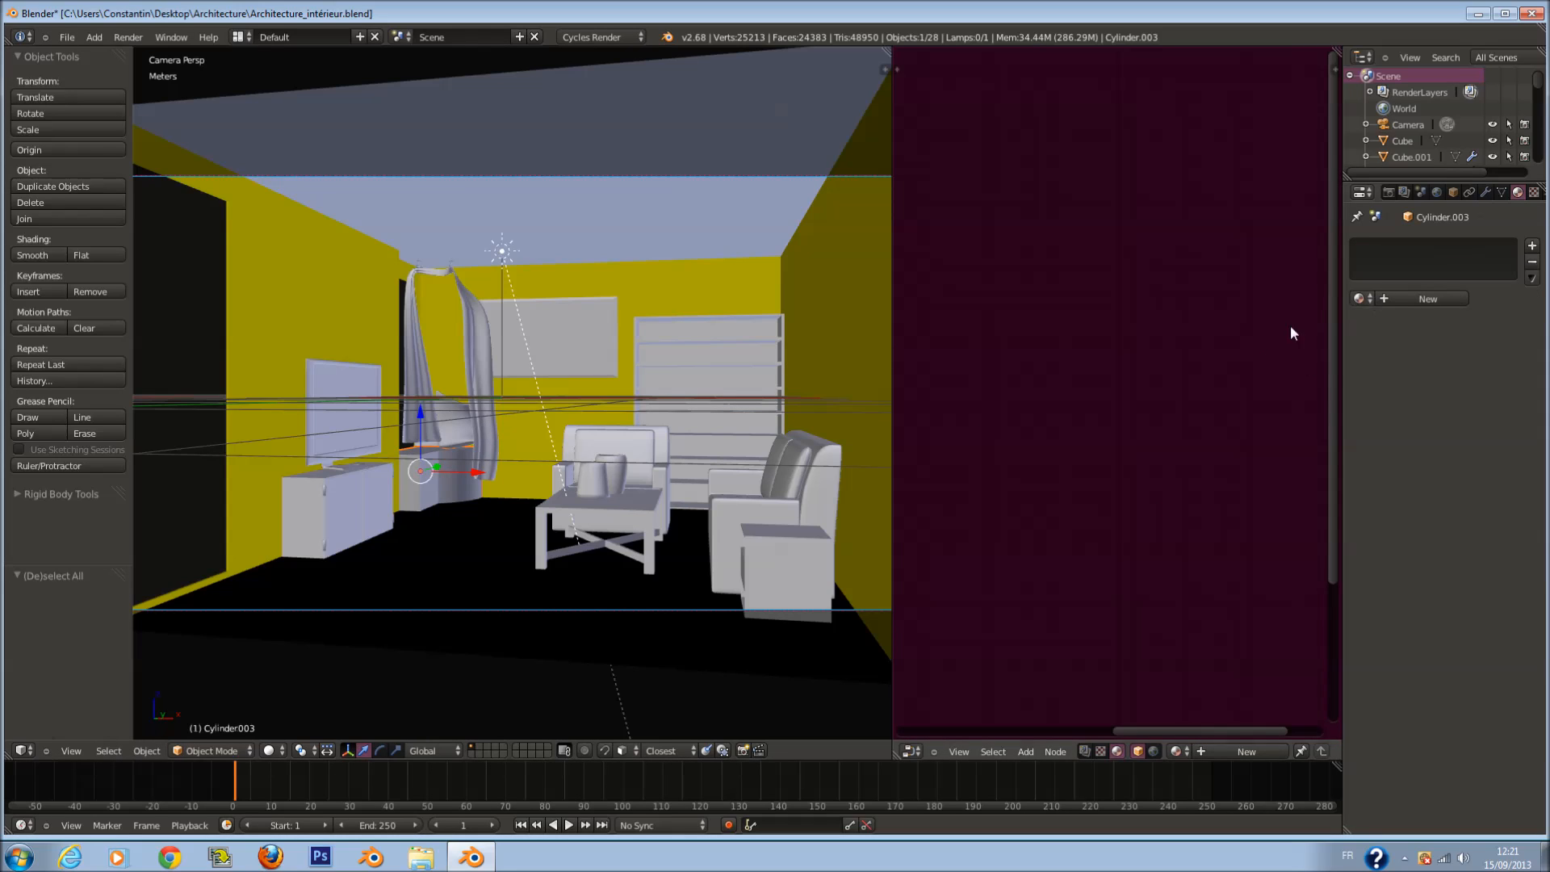
click(1359, 299)
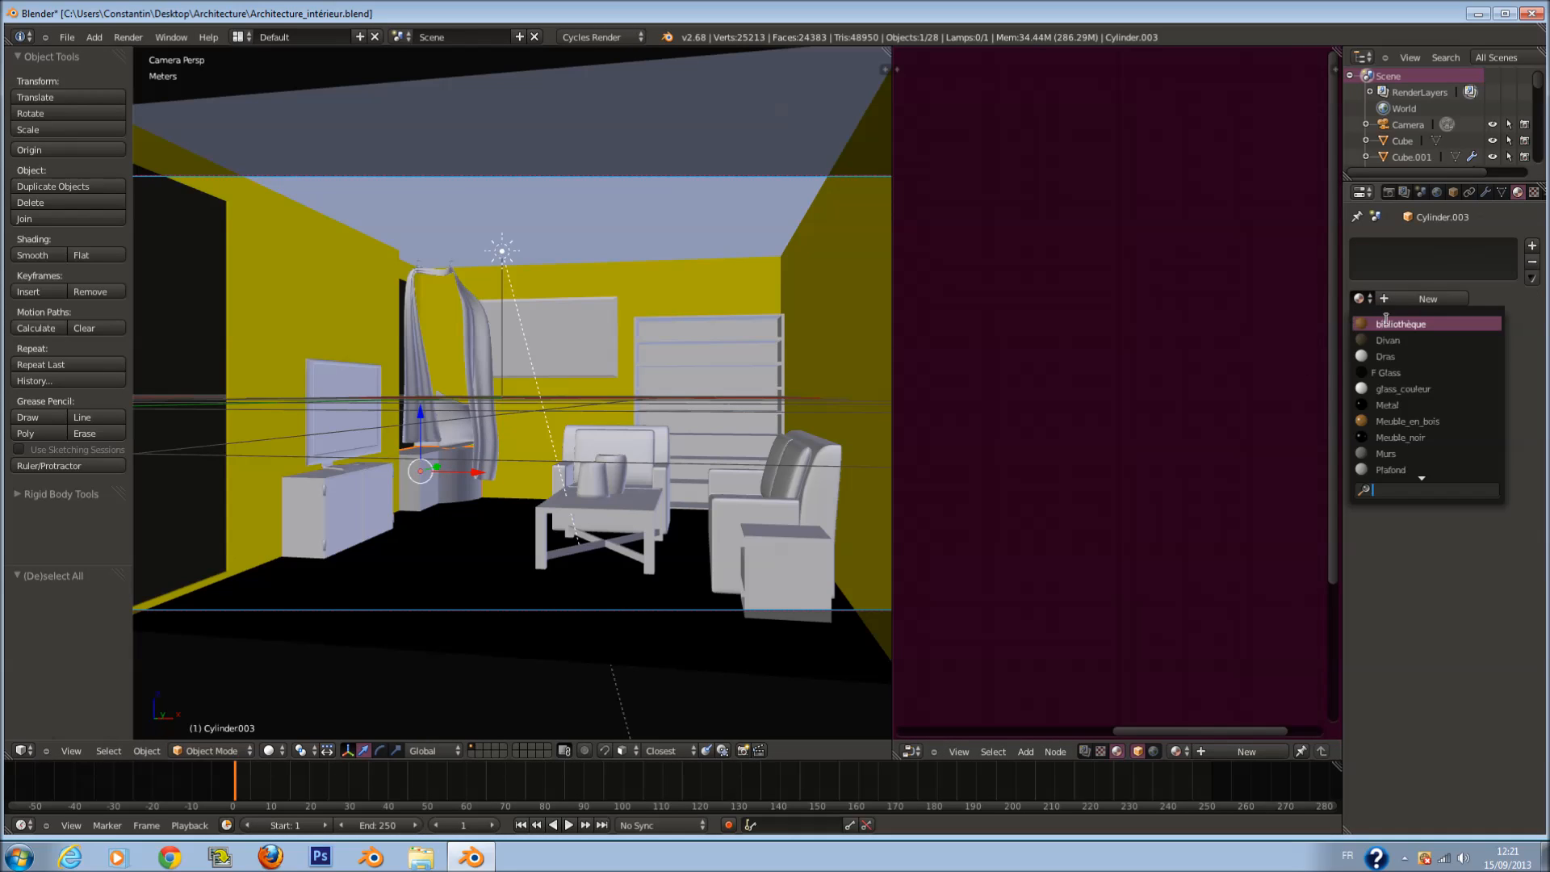
click(1450, 423)
scroll(1149, 450, down, 3)
key(a)
key(a)
key(a)
key(ctrl+s)
click(711, 493)
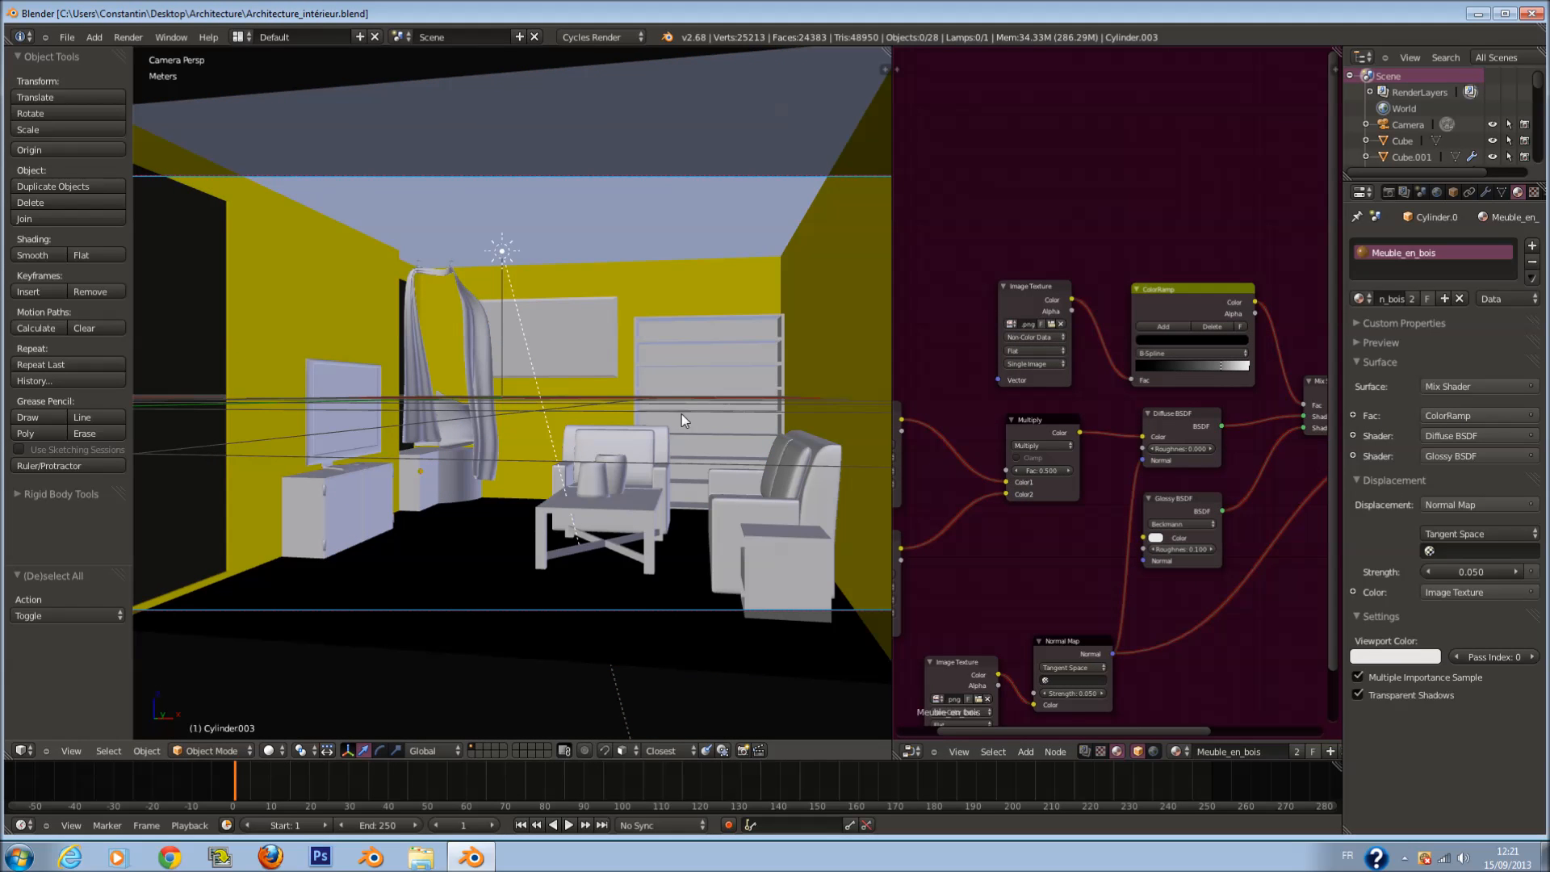
Step: Check the bookcase's material nodes, deselect everything and save over the scene file
right_click(684, 386)
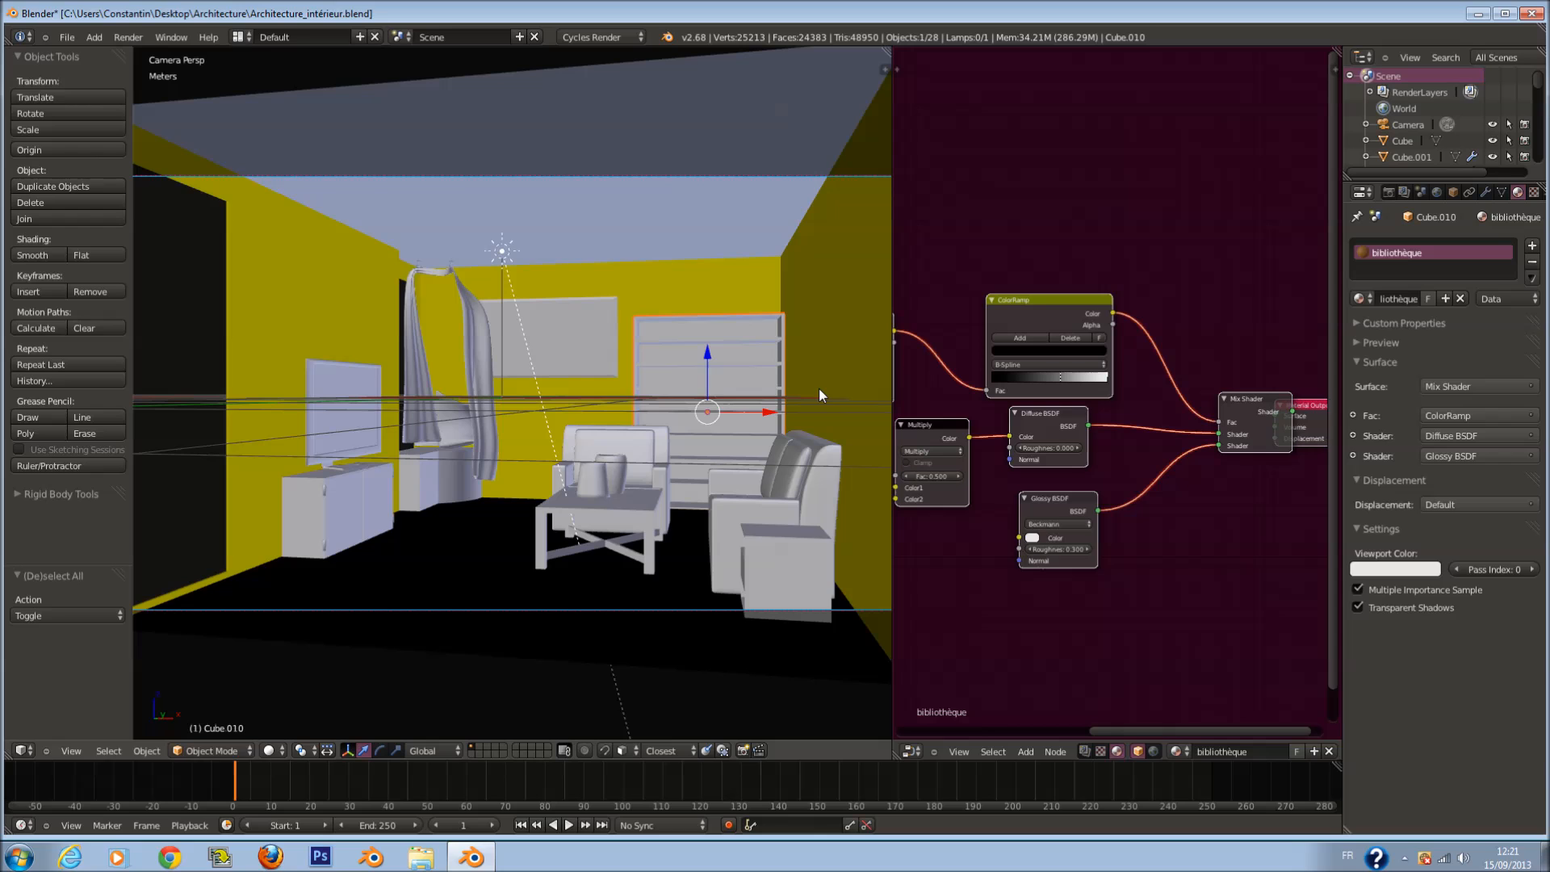
key(ctrl+s)
click(617, 442)
key(a)
key(a)
key(a)
key(ctrl+s)
click(616, 443)
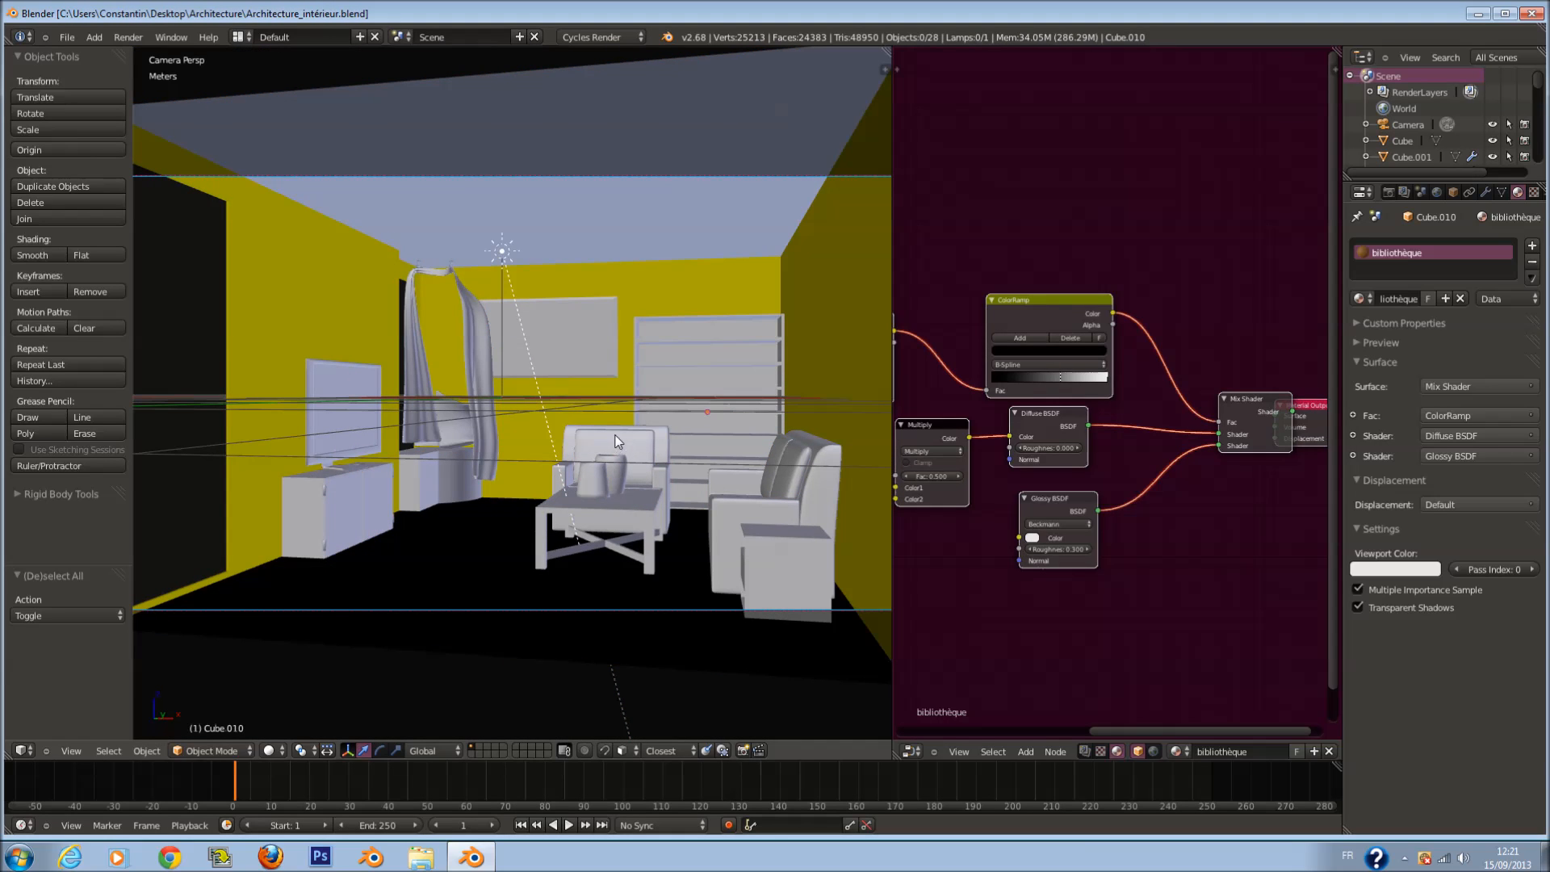
Step: Add an Image Texture node to the wall picture's Tableaux_bois material and link its Color to the Diffuse BSDF's Color
right_click(598, 357)
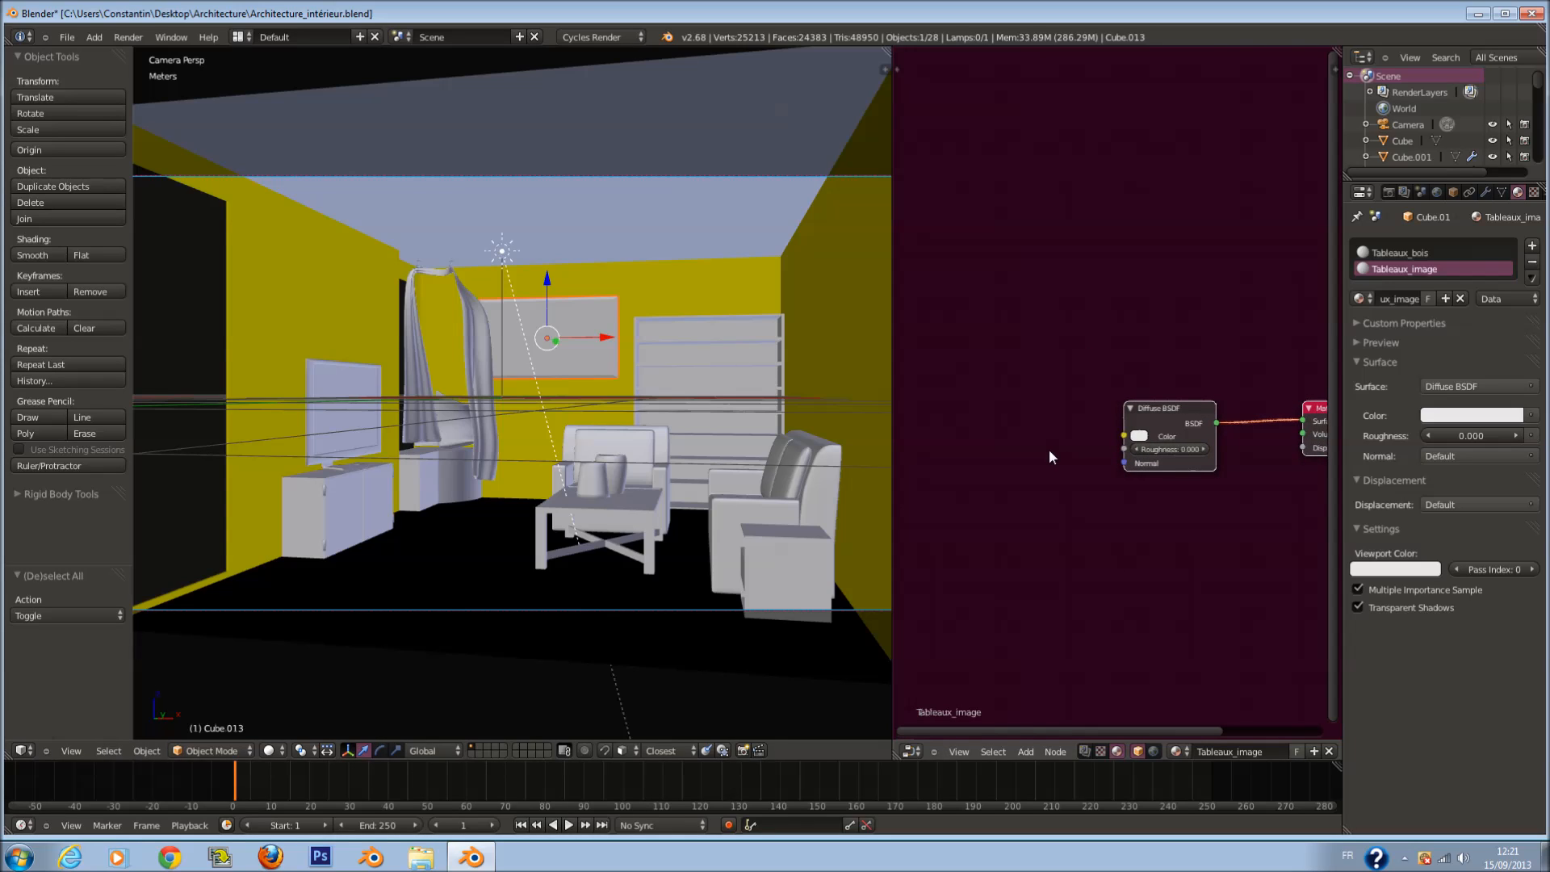
scroll(1034, 444, down, 1)
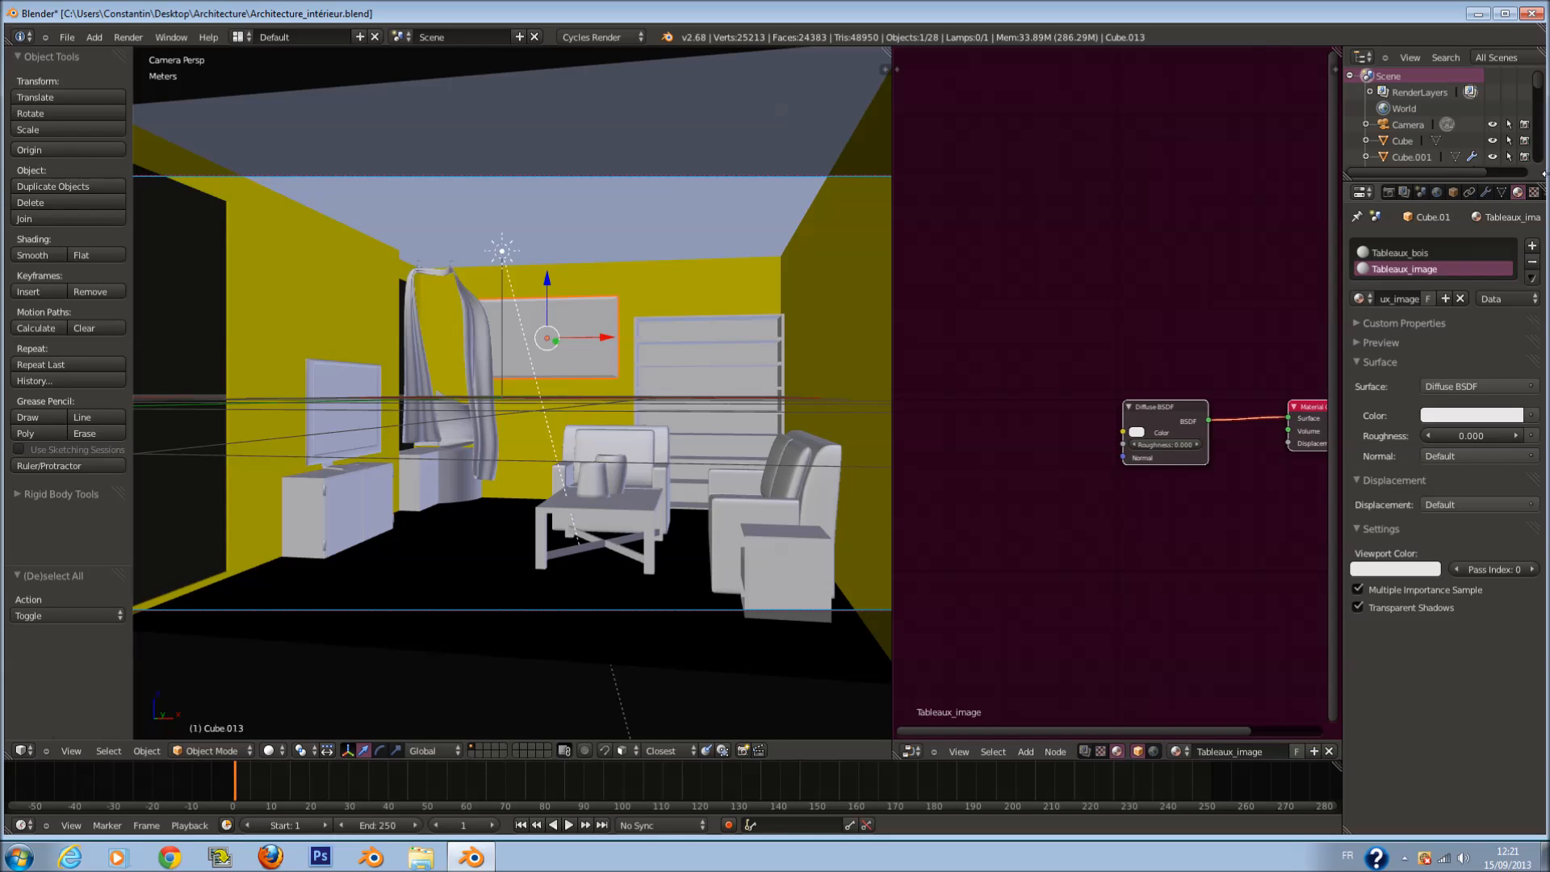
click(1445, 253)
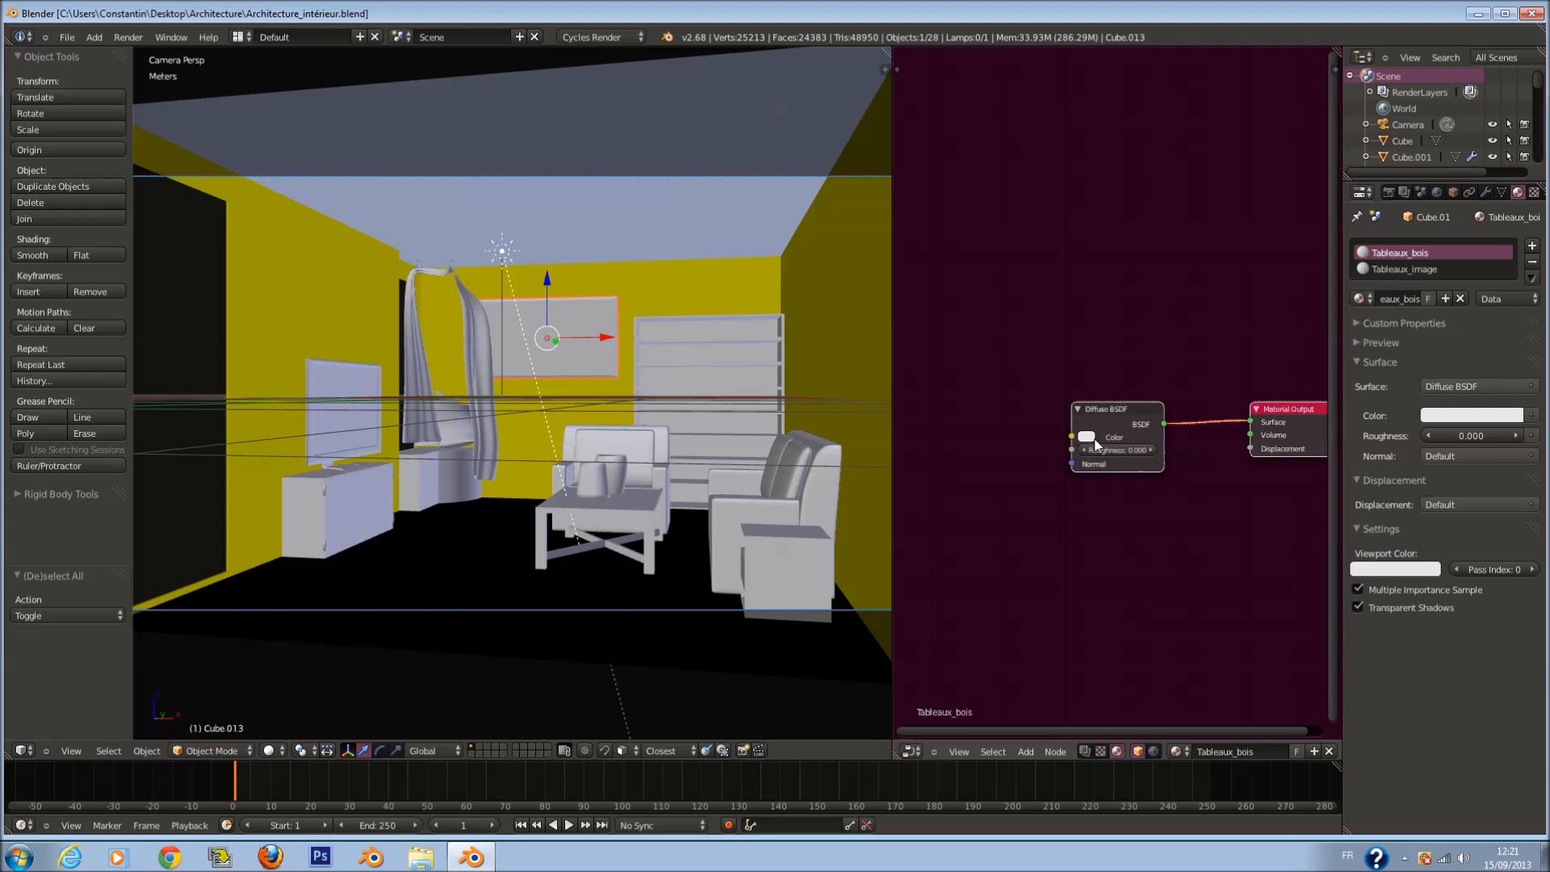
ctrl+scroll(1138, 452, left, 3)
key(shift+a)
mouse_move(913, 482)
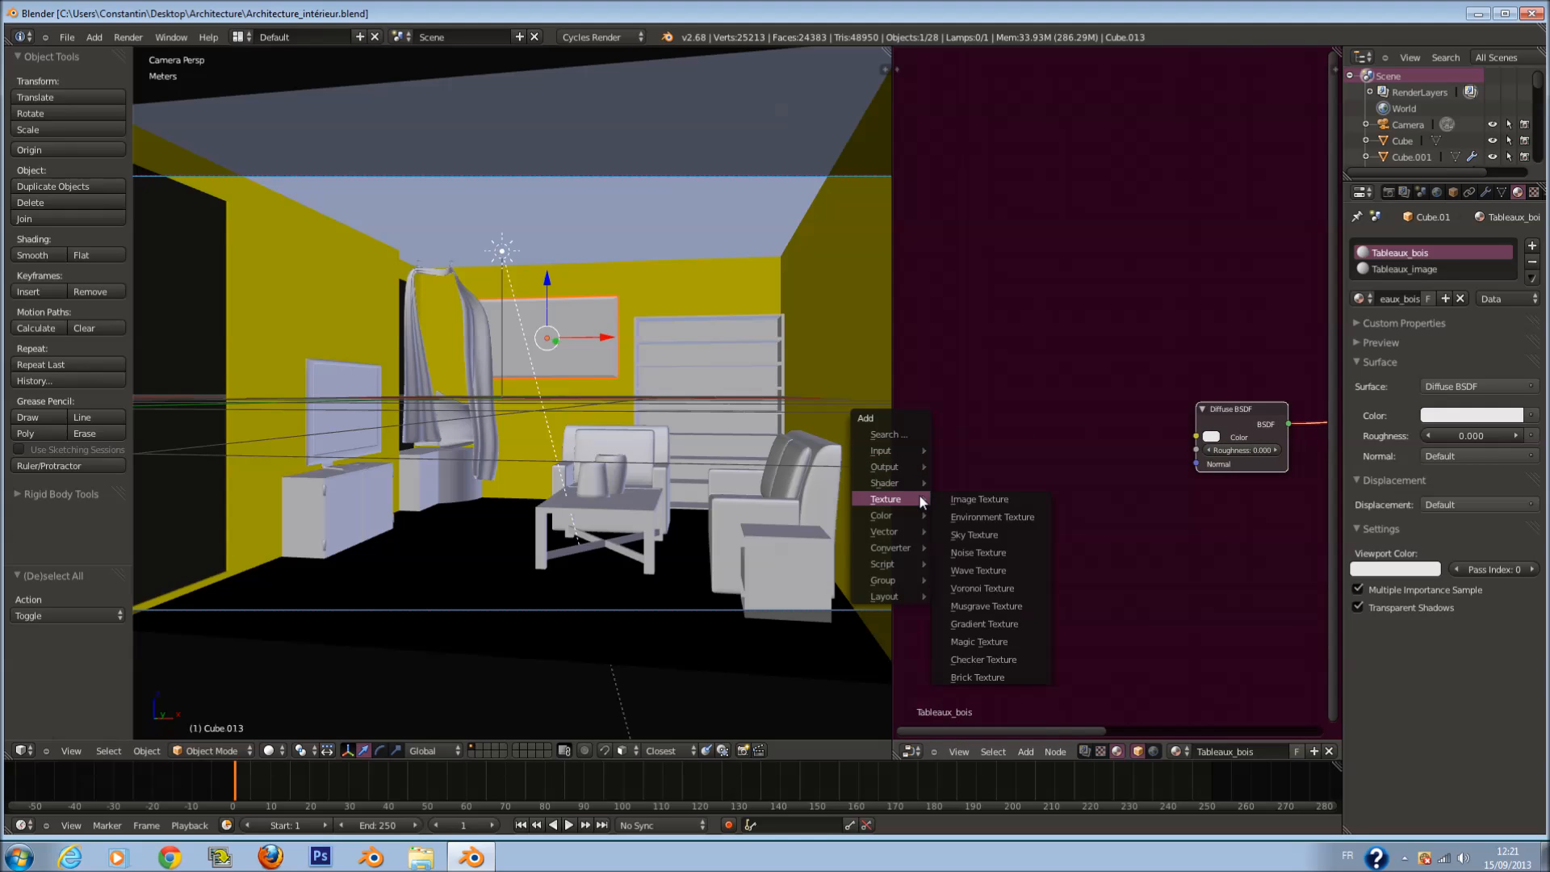
click(993, 497)
click(997, 476)
drag(1040, 441, 1188, 438)
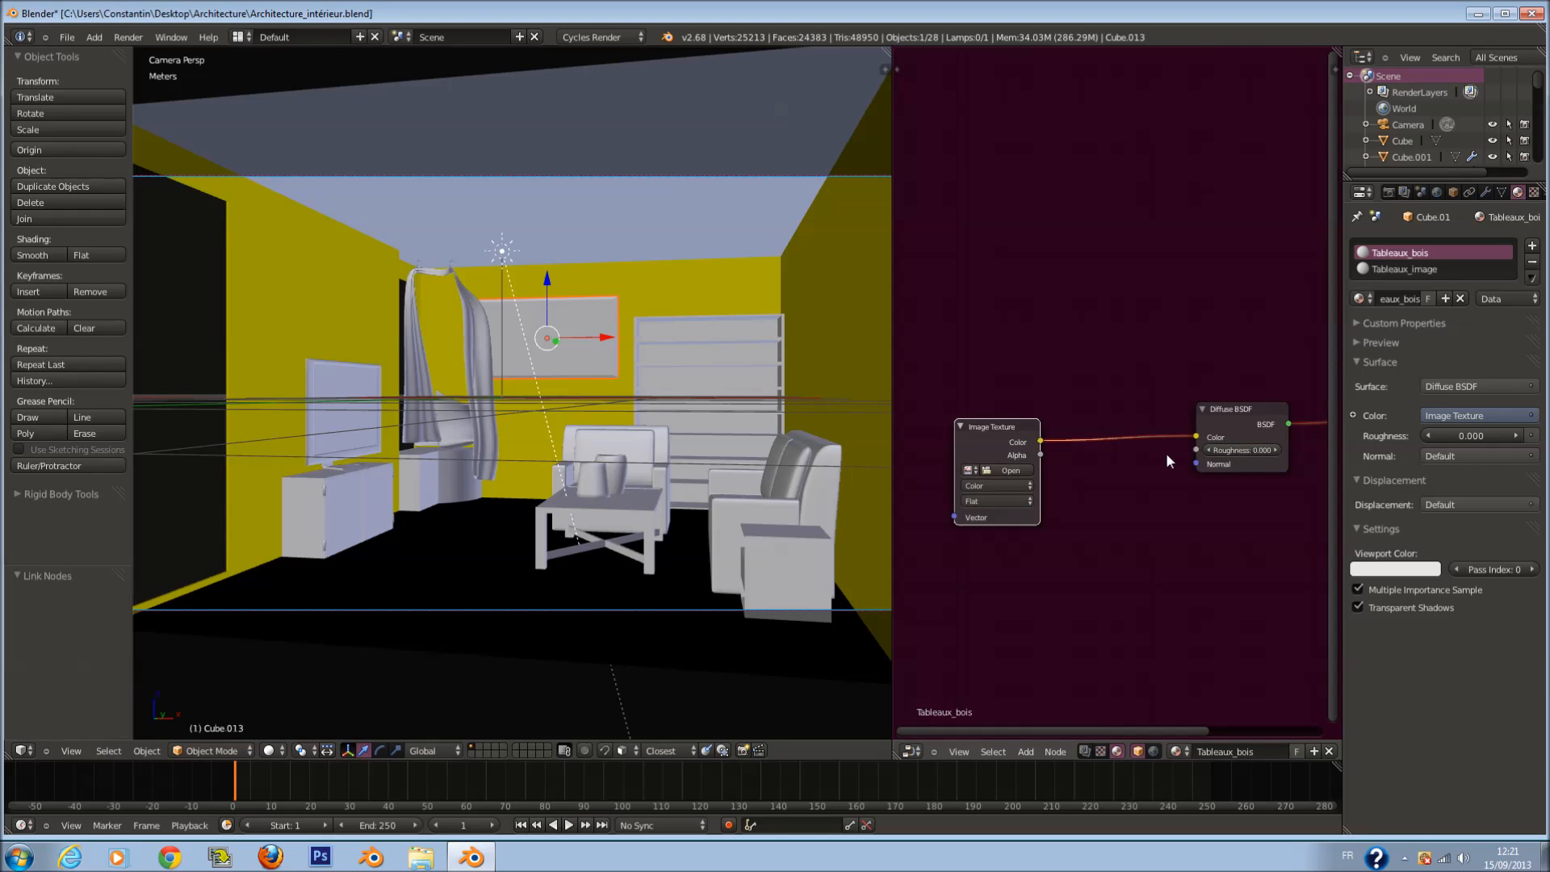
Step: Load WoodFine0012_L.jpg from the F:\texture\wood & bark folder into the new Image Texture node
scroll(1093, 463, down, 1)
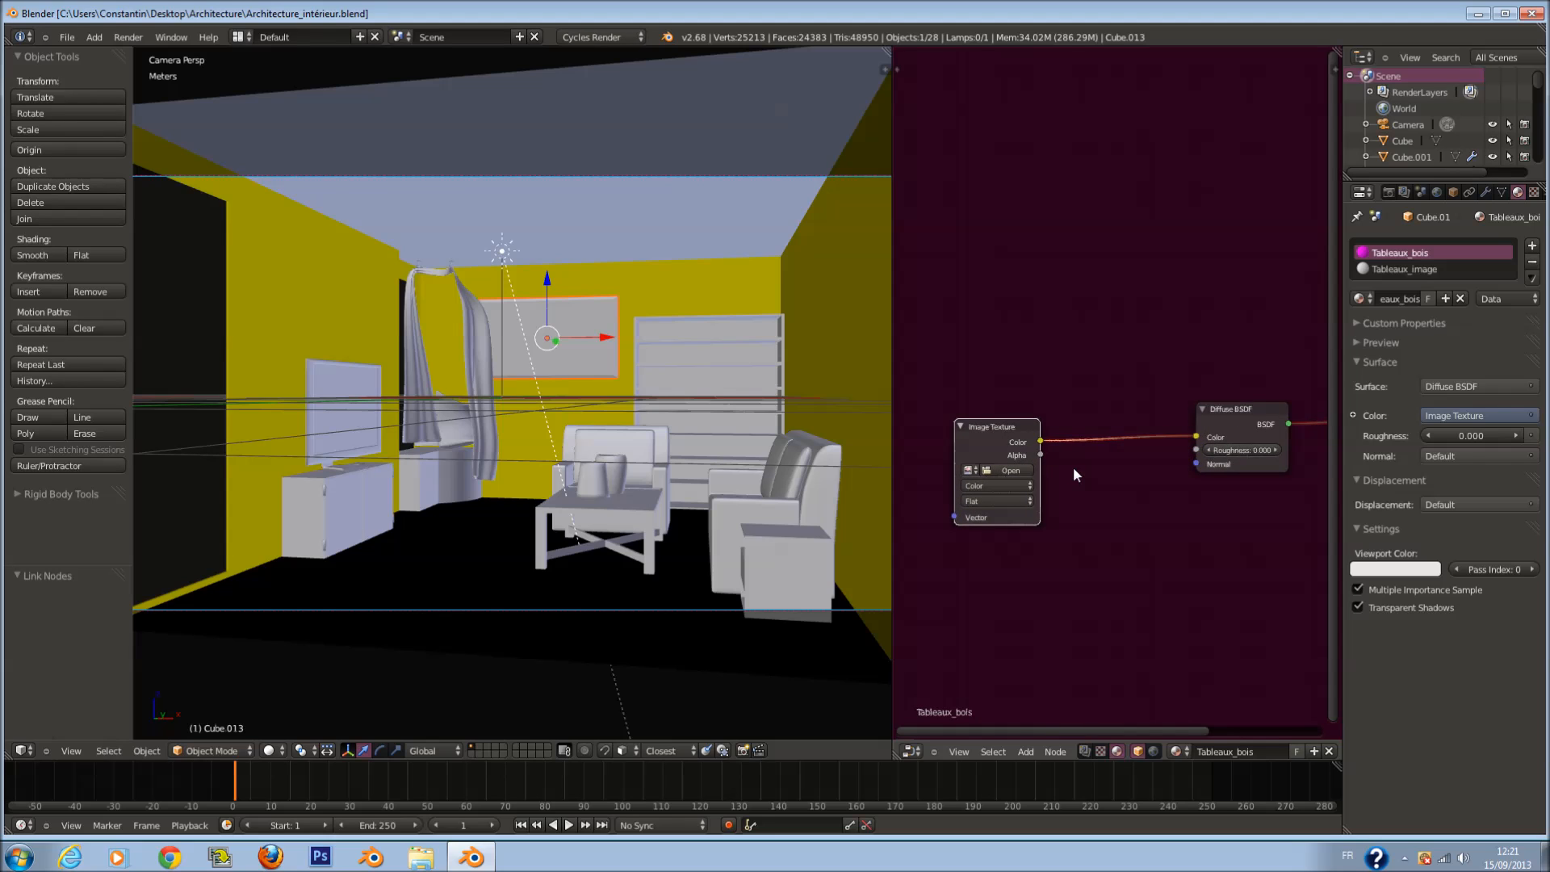
click(1013, 467)
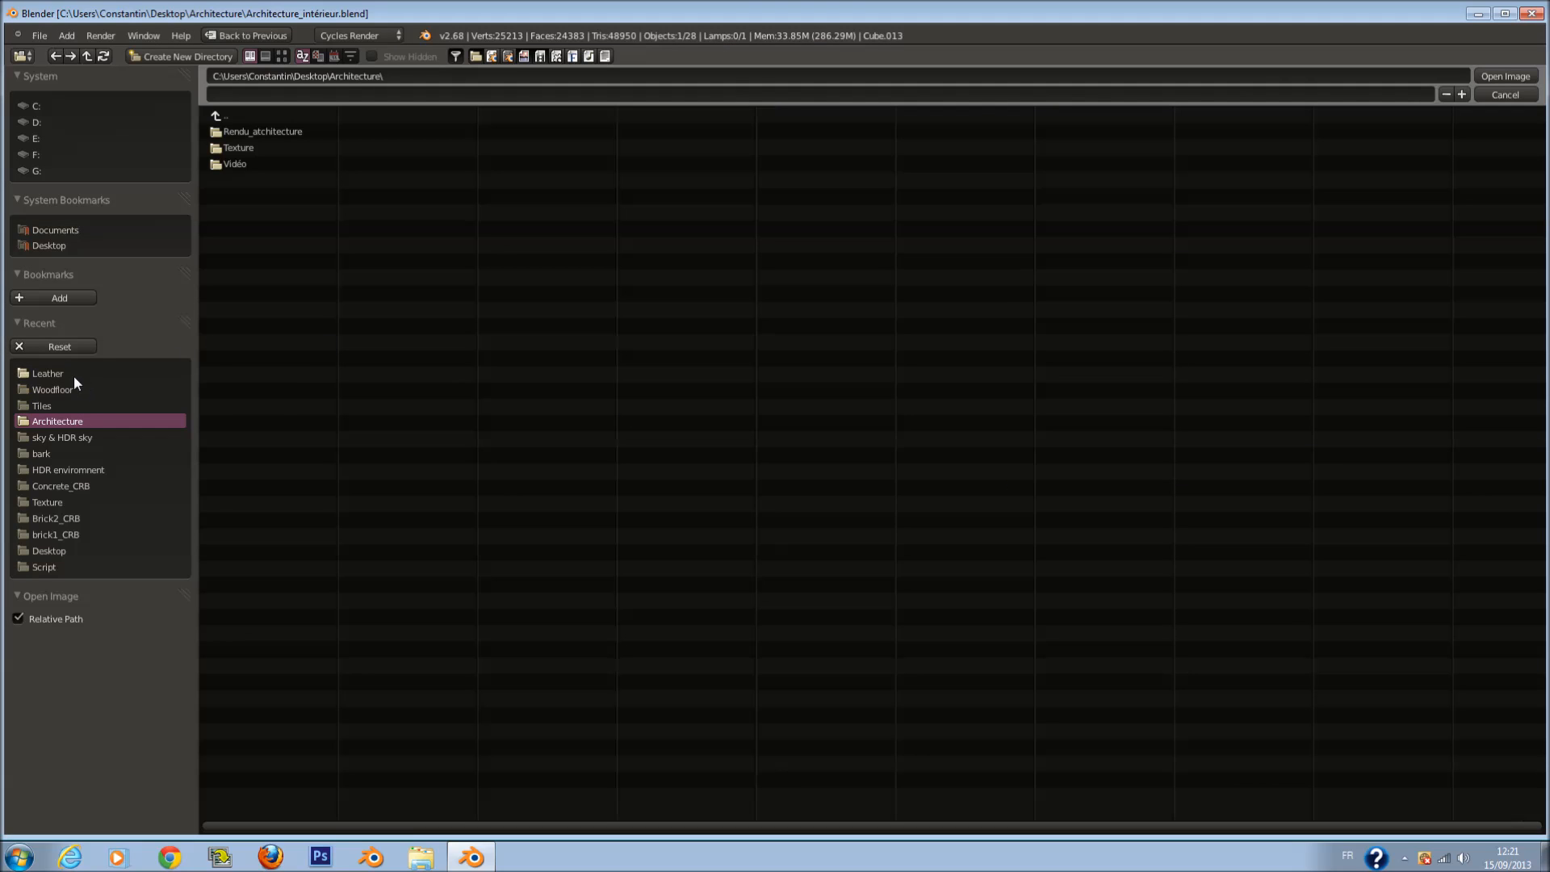
click(57, 243)
click(45, 152)
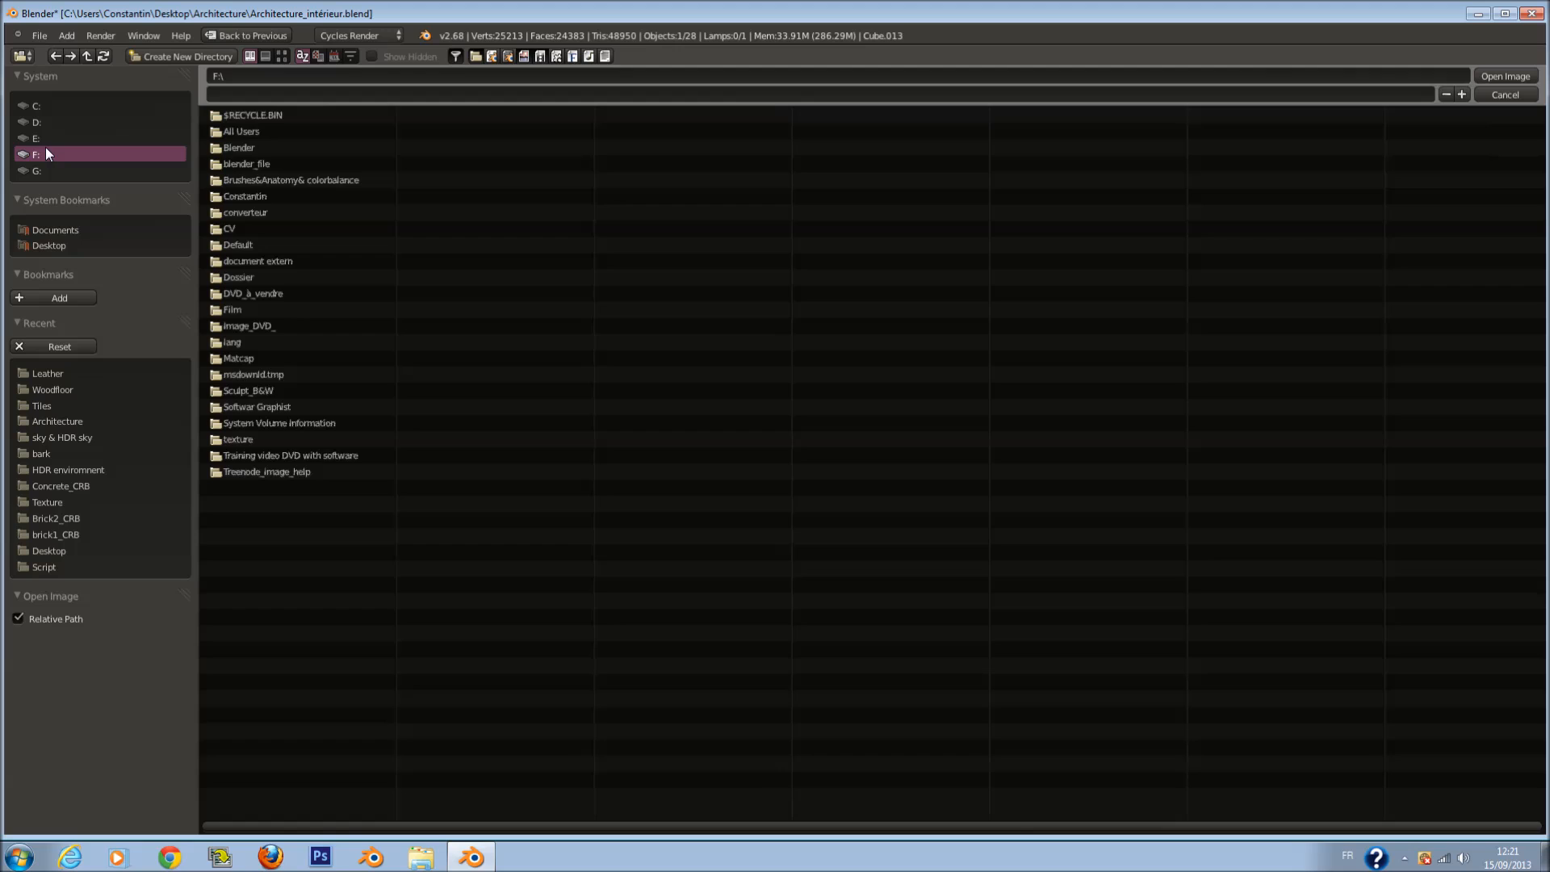
click(265, 439)
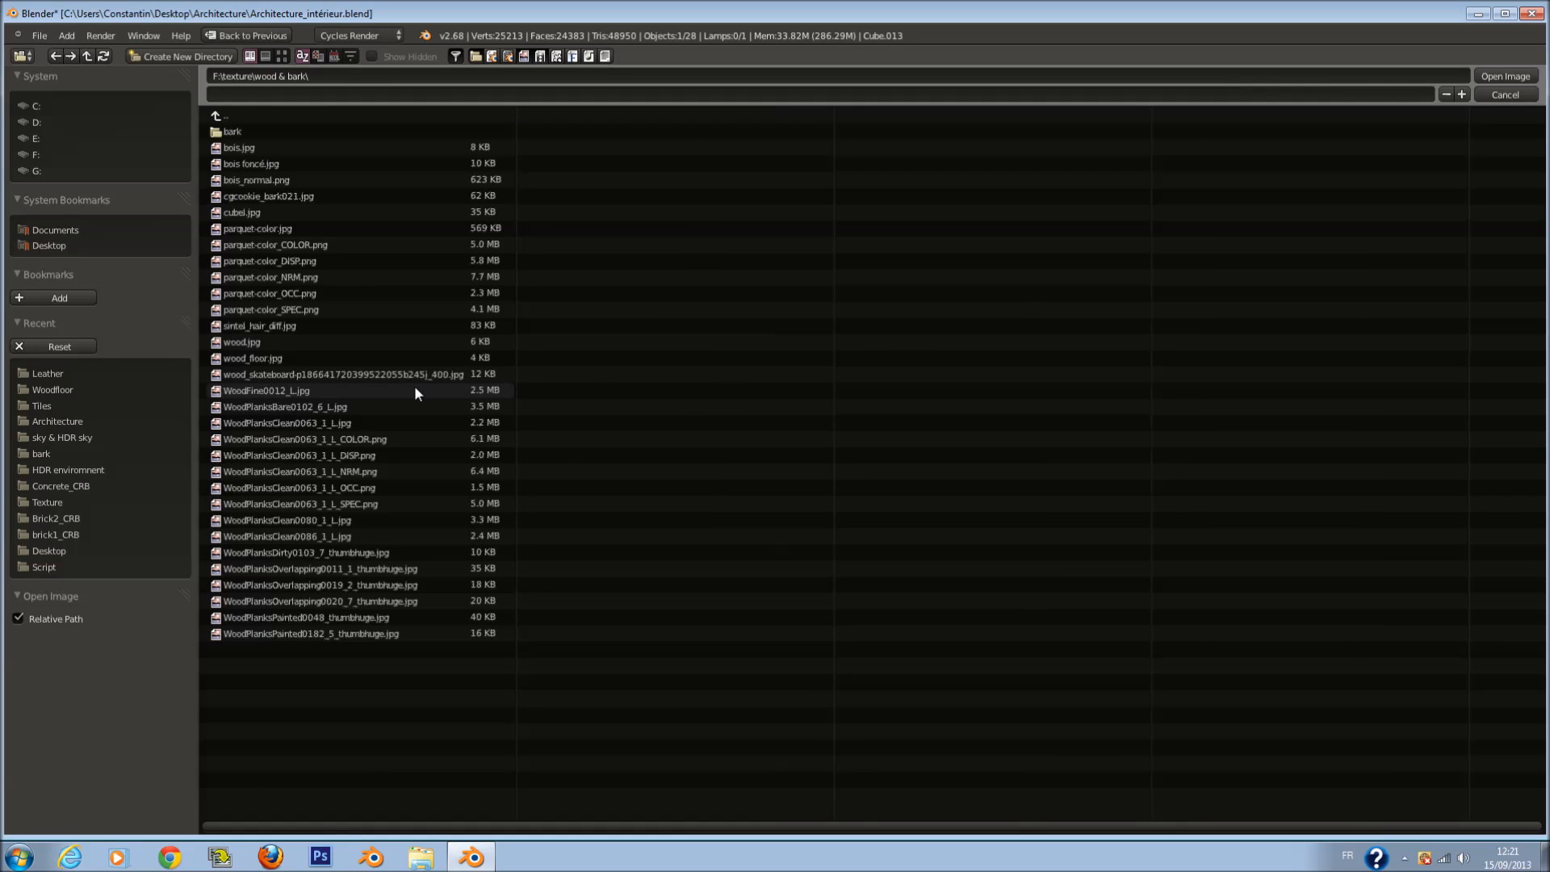
click(281, 55)
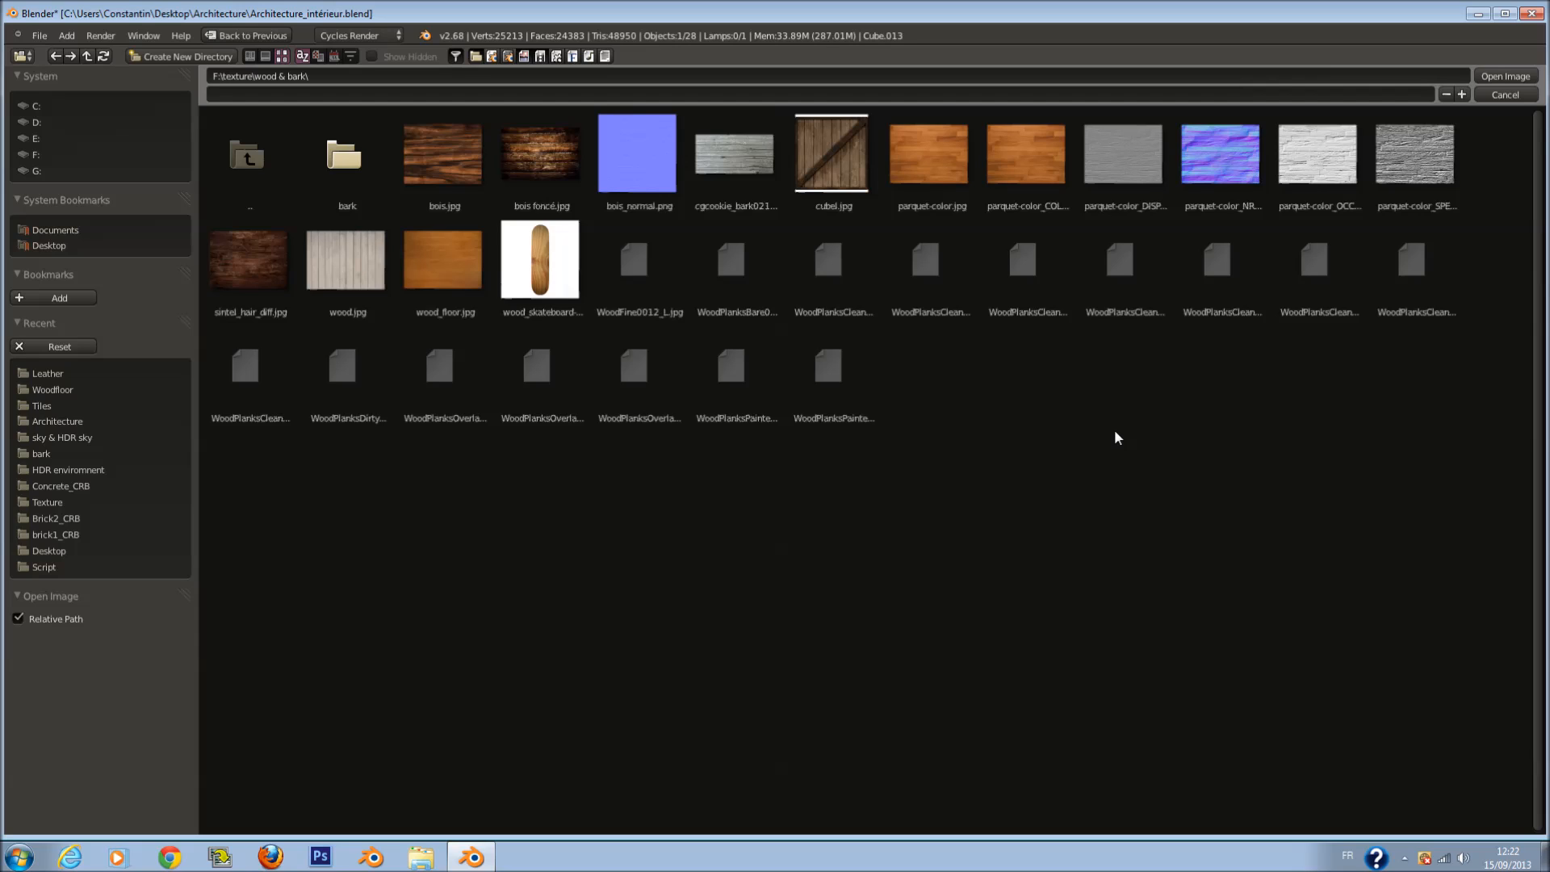
click(645, 266)
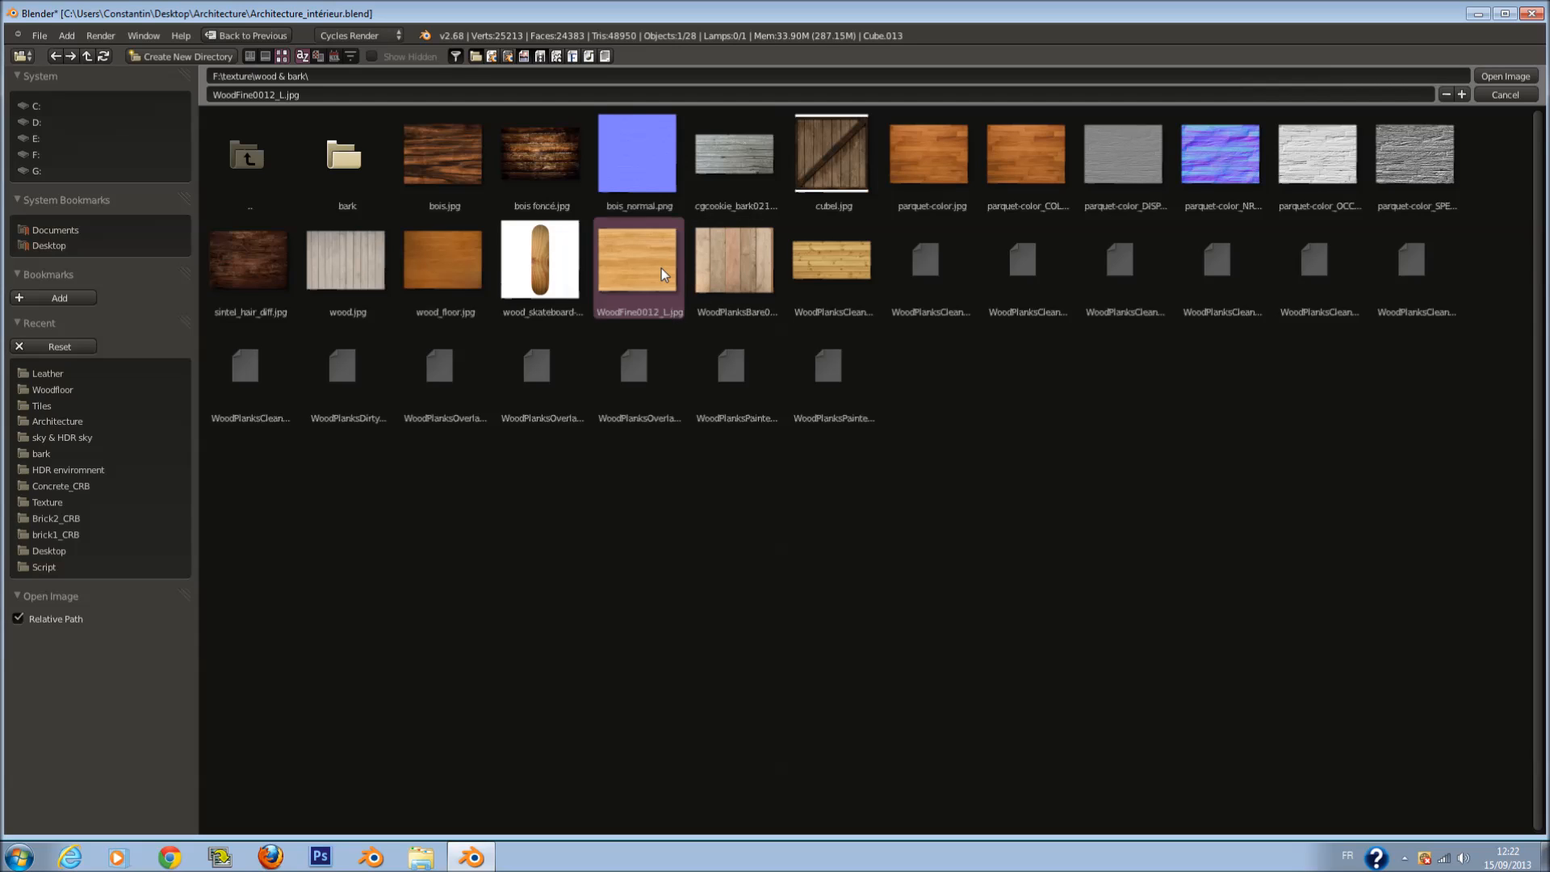
click(1503, 77)
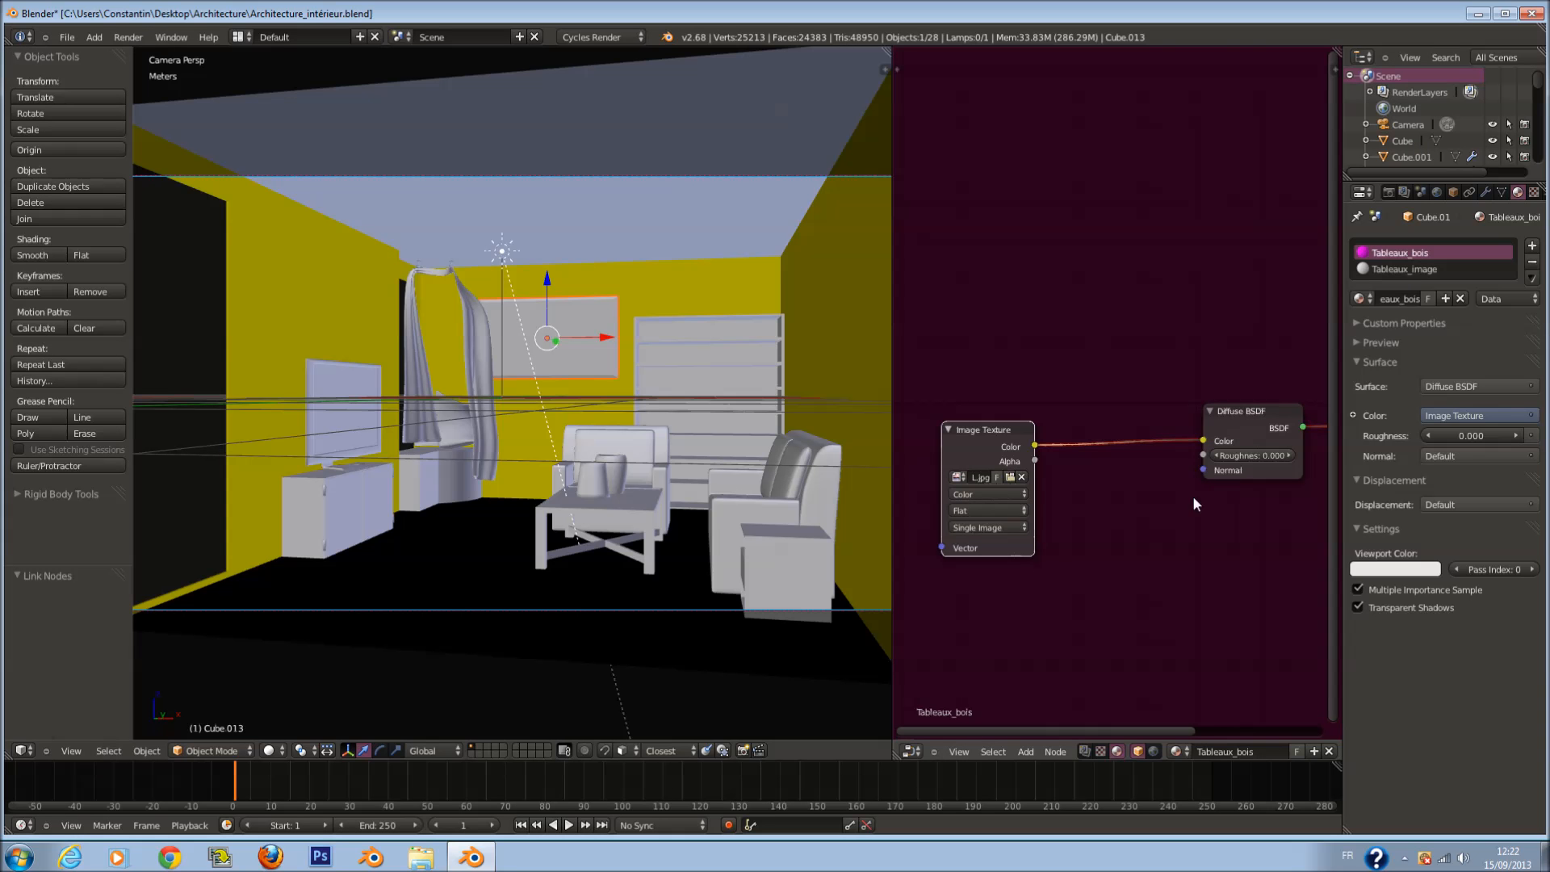
Step: Select the wall picture's inner face, view it in front orthographic, and assign the Tableaux_image material to it
click(1421, 268)
key(Tab)
right_click(578, 334)
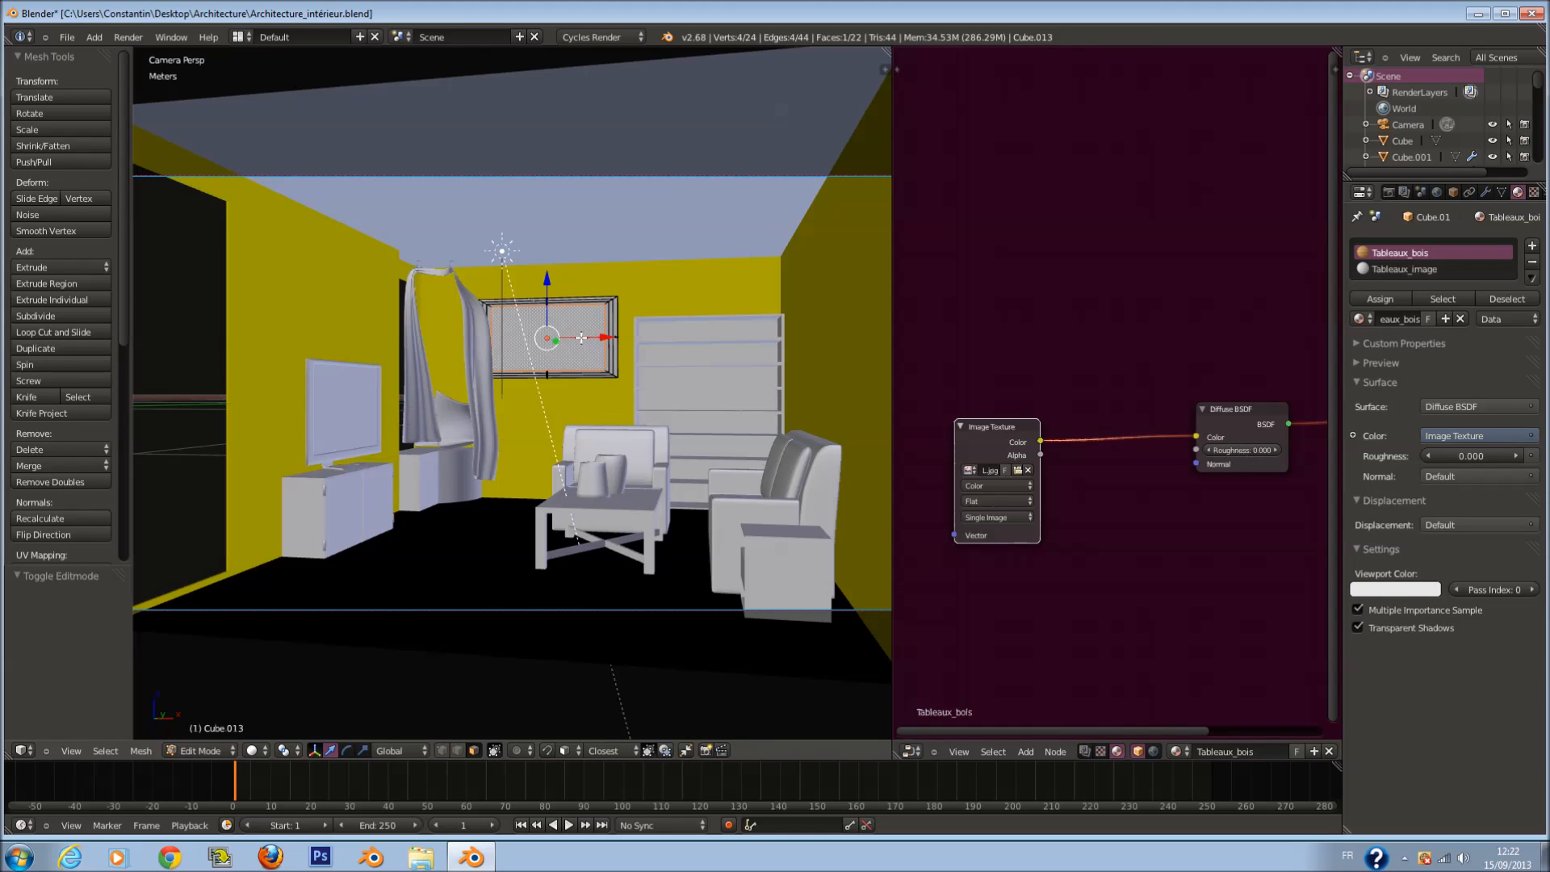
key(KP_1)
key(KP_5)
key(KP_Decimal)
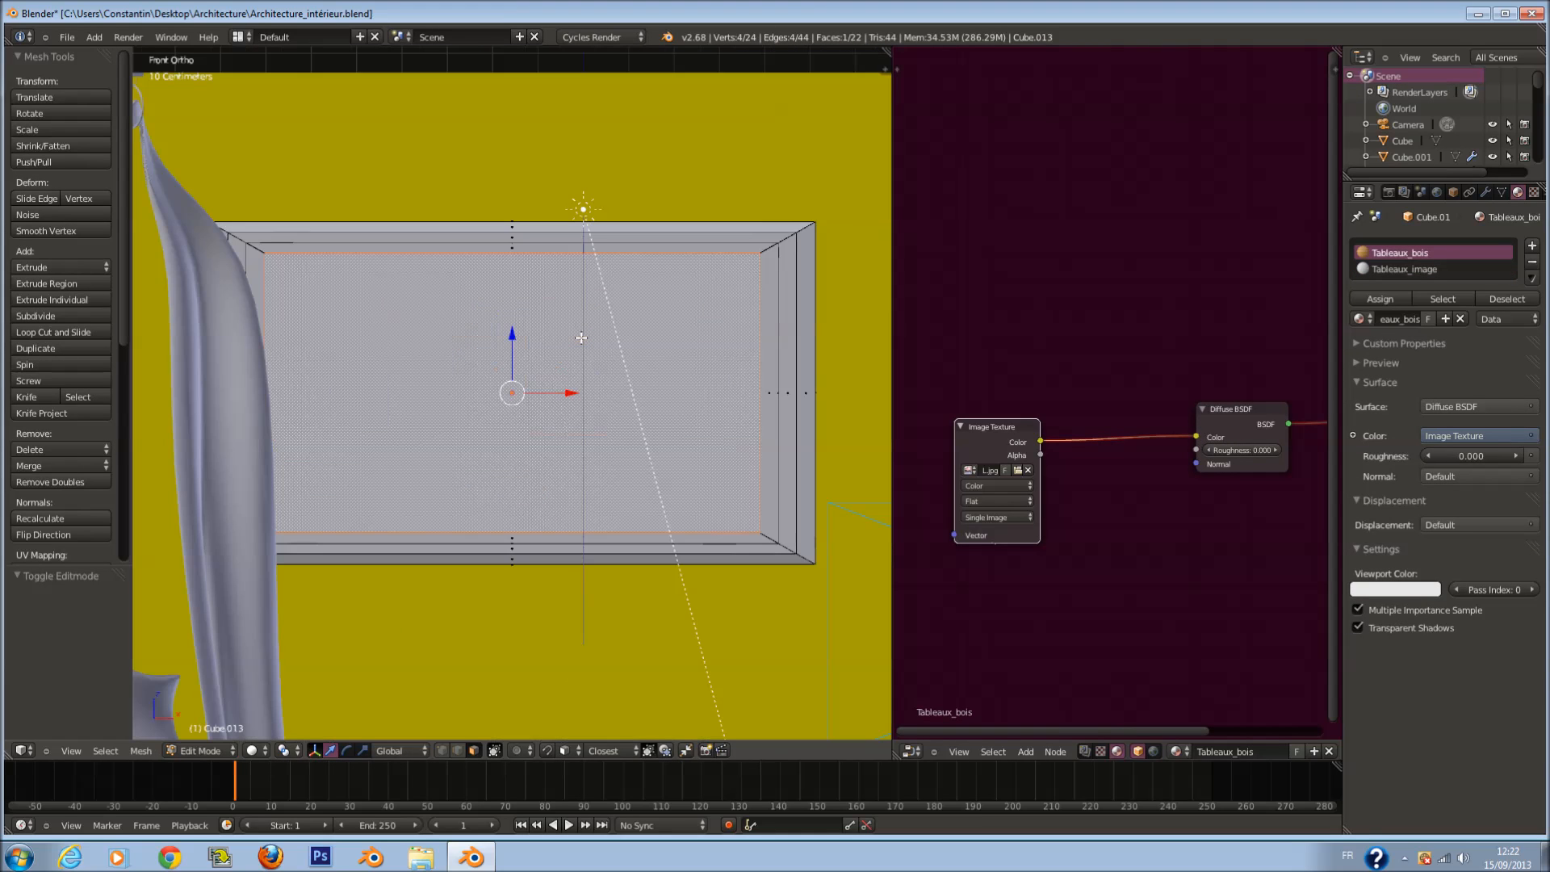
click(1411, 271)
click(1403, 298)
Step: UV-map the picture's inner face with Project from View (Bounds) and return to Object Mode
key(u)
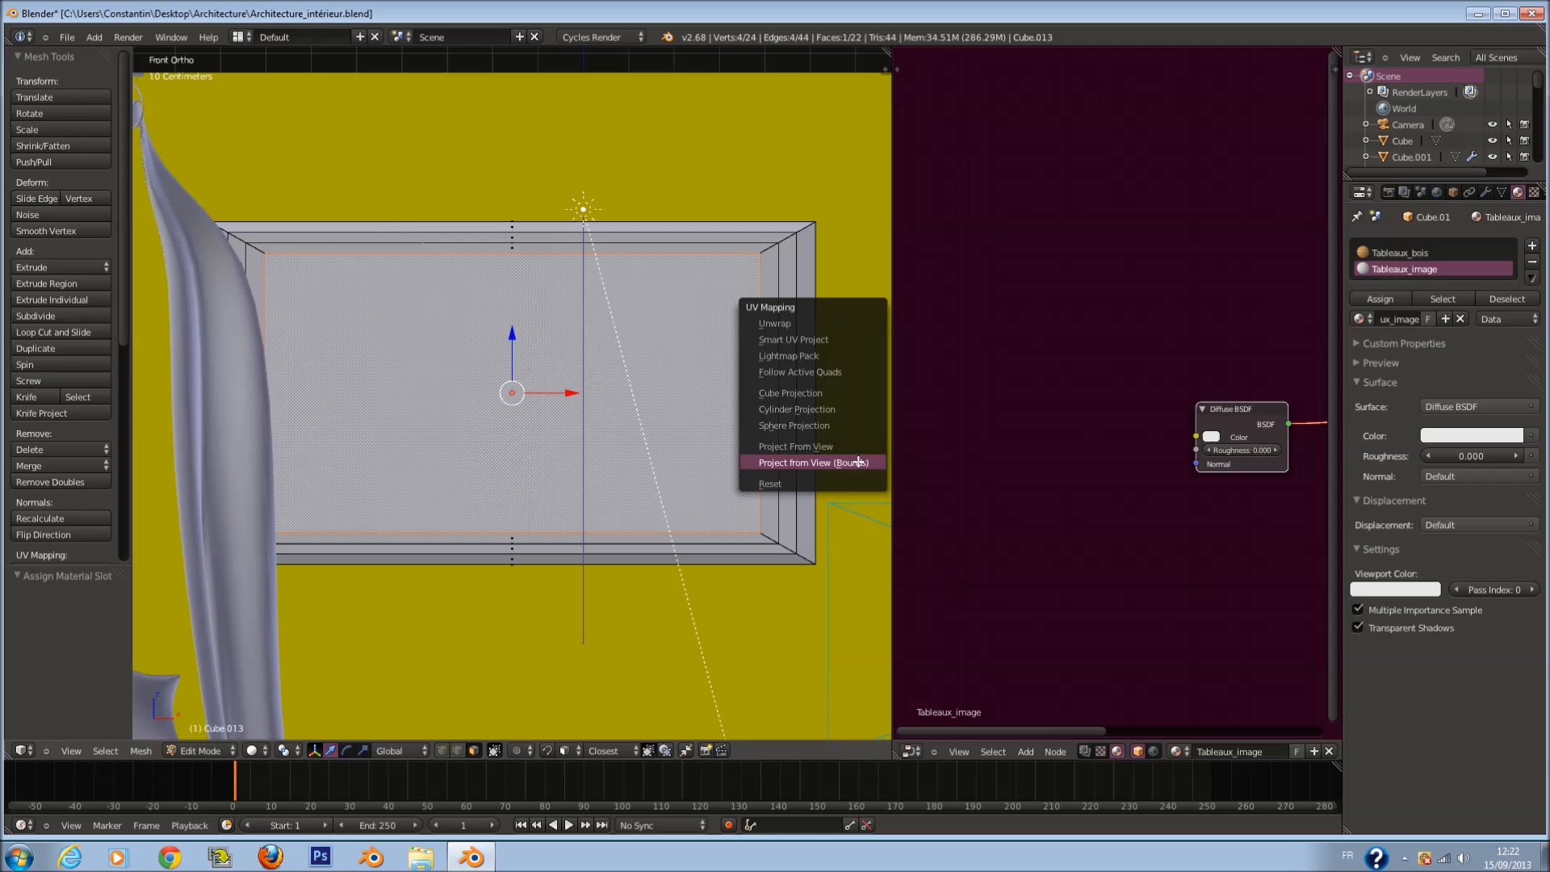
click(858, 462)
scroll(799, 472, down, 2)
key(Tab)
Step: Add an Image Texture node to the Tableaux_image material, placed ahead of the Diffuse BSDF
key(shift+a)
mouse_move(1009, 504)
click(1070, 502)
click(947, 385)
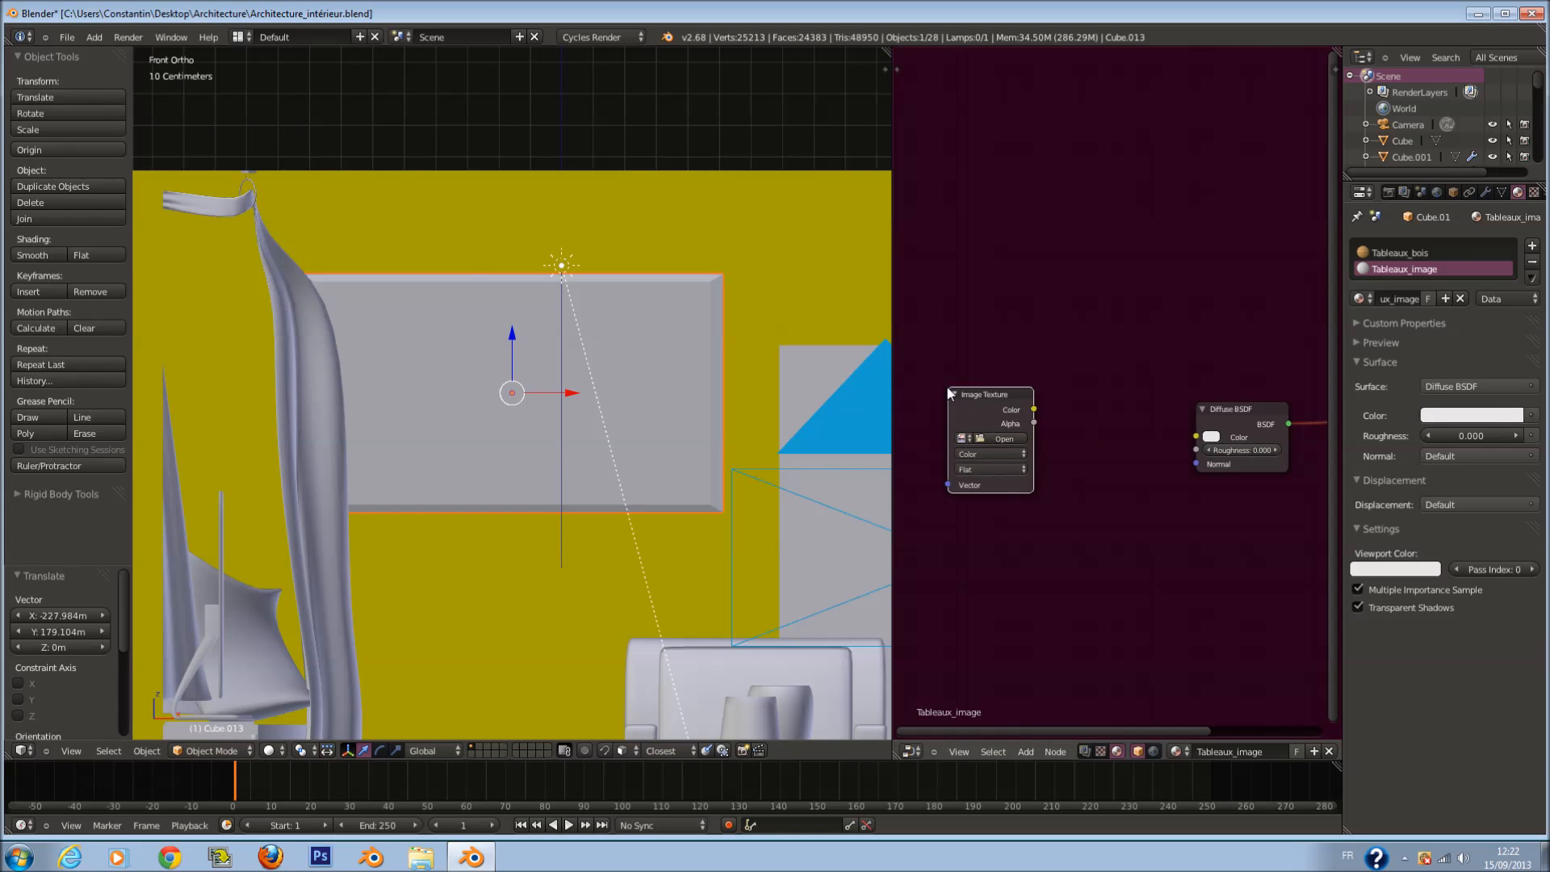
Step: Connect the Image Texture to the Diffuse BSDF colour, load 134256.jpg from the Texture folder, and preview the scene in rendered shading
drag(1033, 409, 1187, 437)
click(1009, 438)
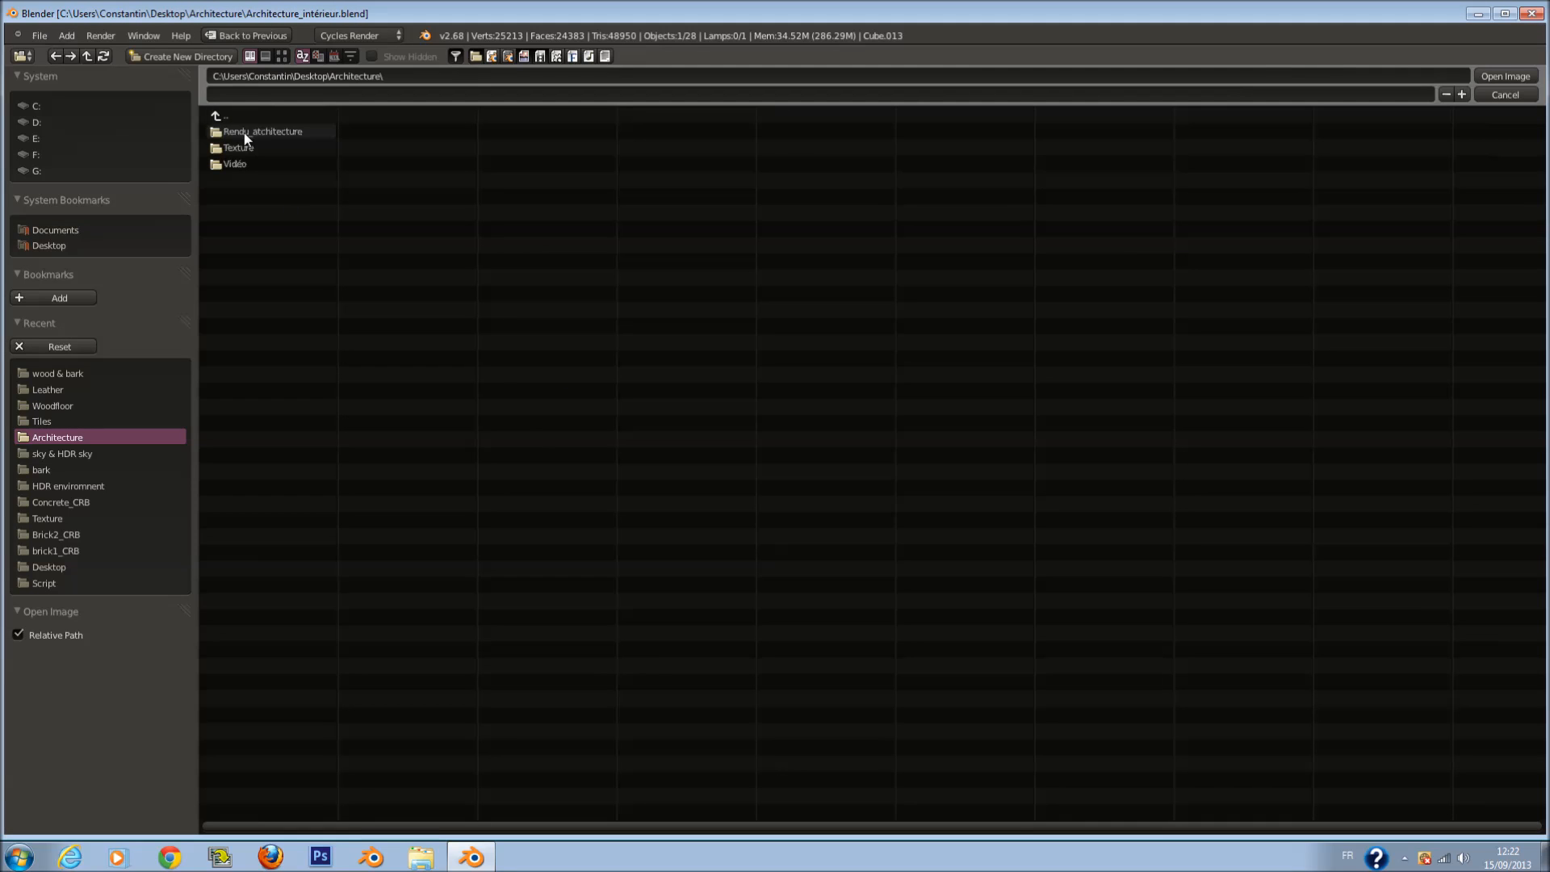
click(256, 149)
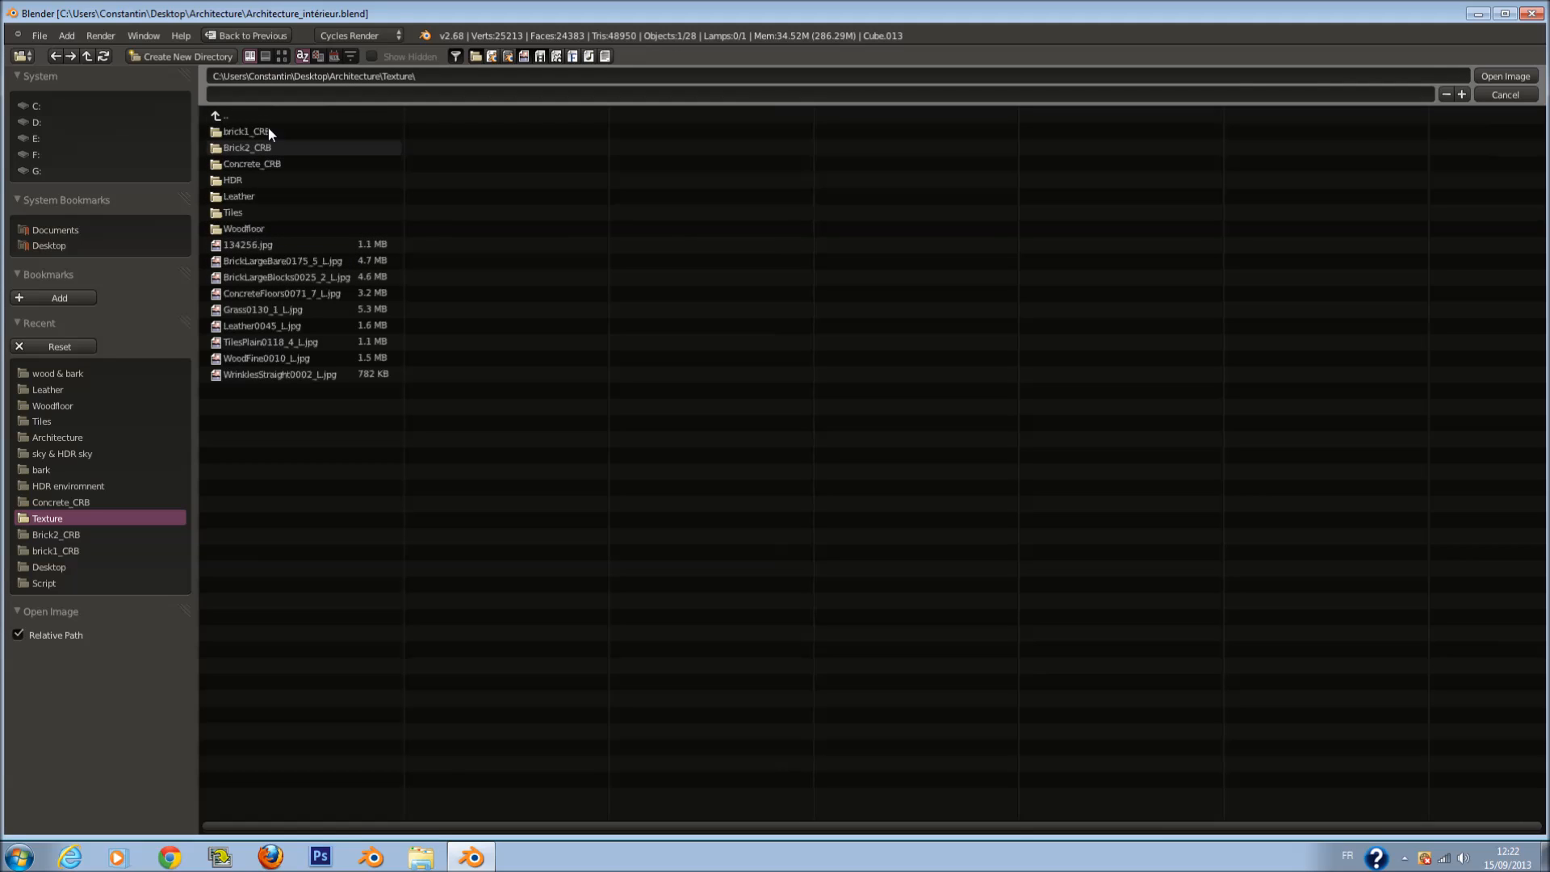
click(282, 56)
click(1022, 159)
click(1518, 75)
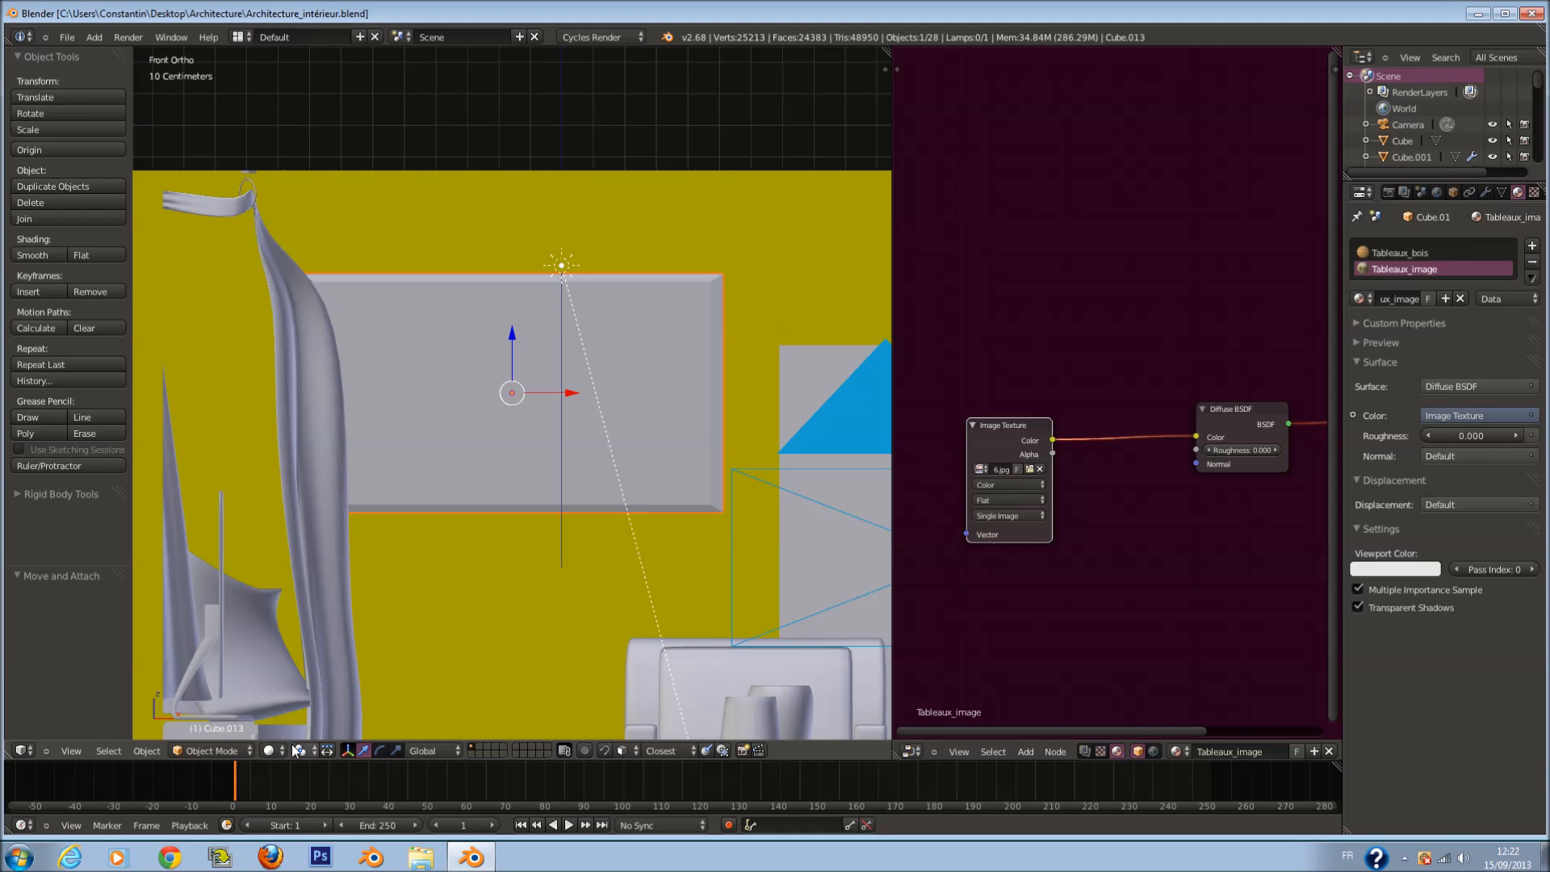
click(269, 750)
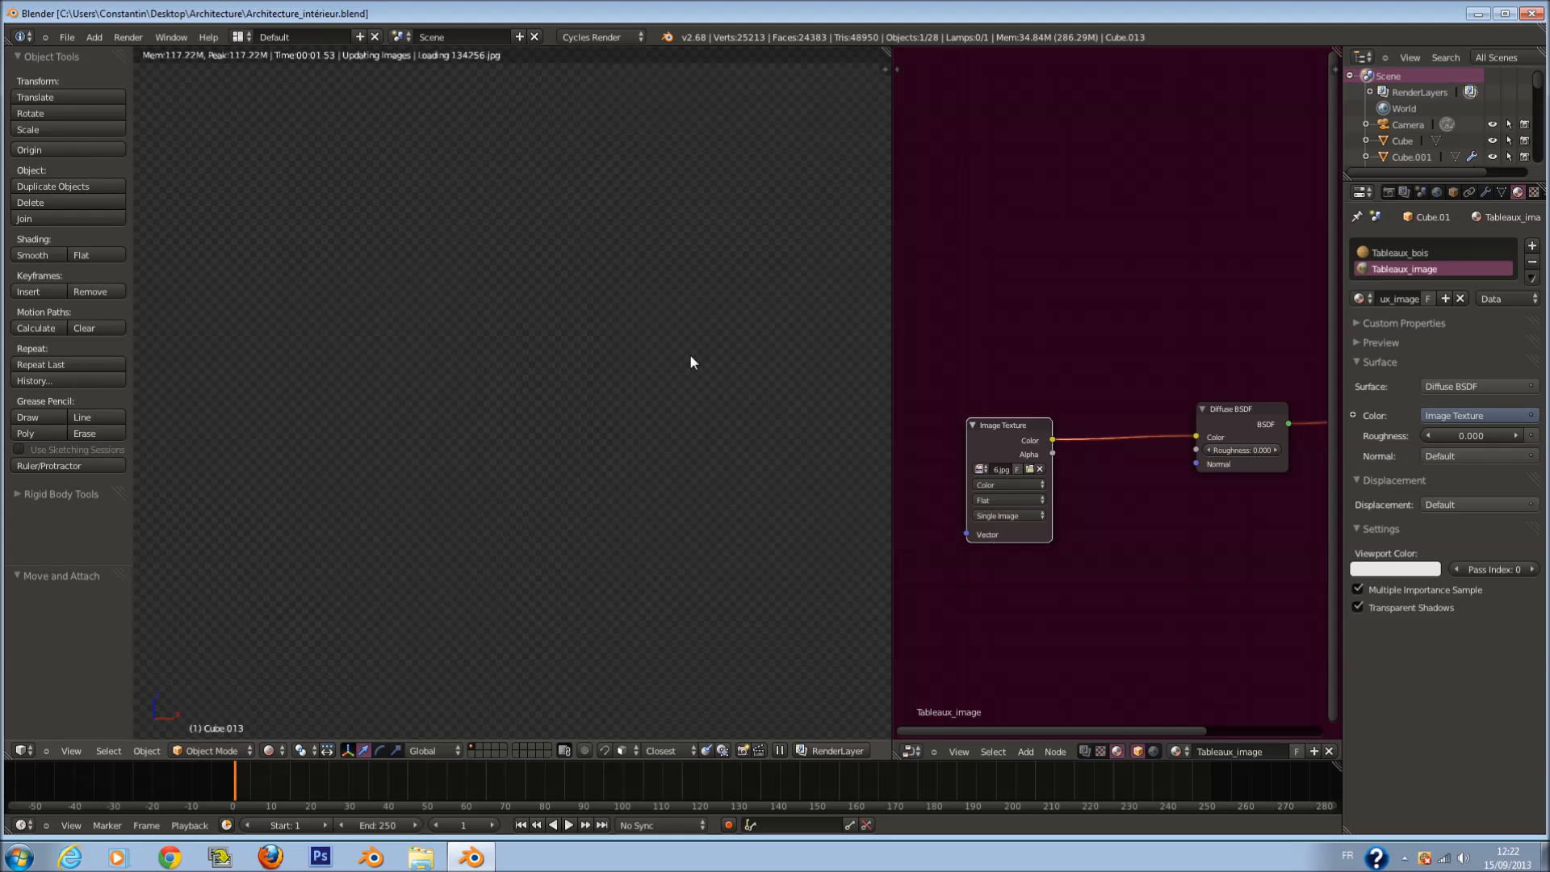
Step: Shift the Image Texture and Diffuse BSDF nodes back and insert a Mix Shader after the Diffuse BSDF in Tableaux_image
scroll(1039, 463, down, 3)
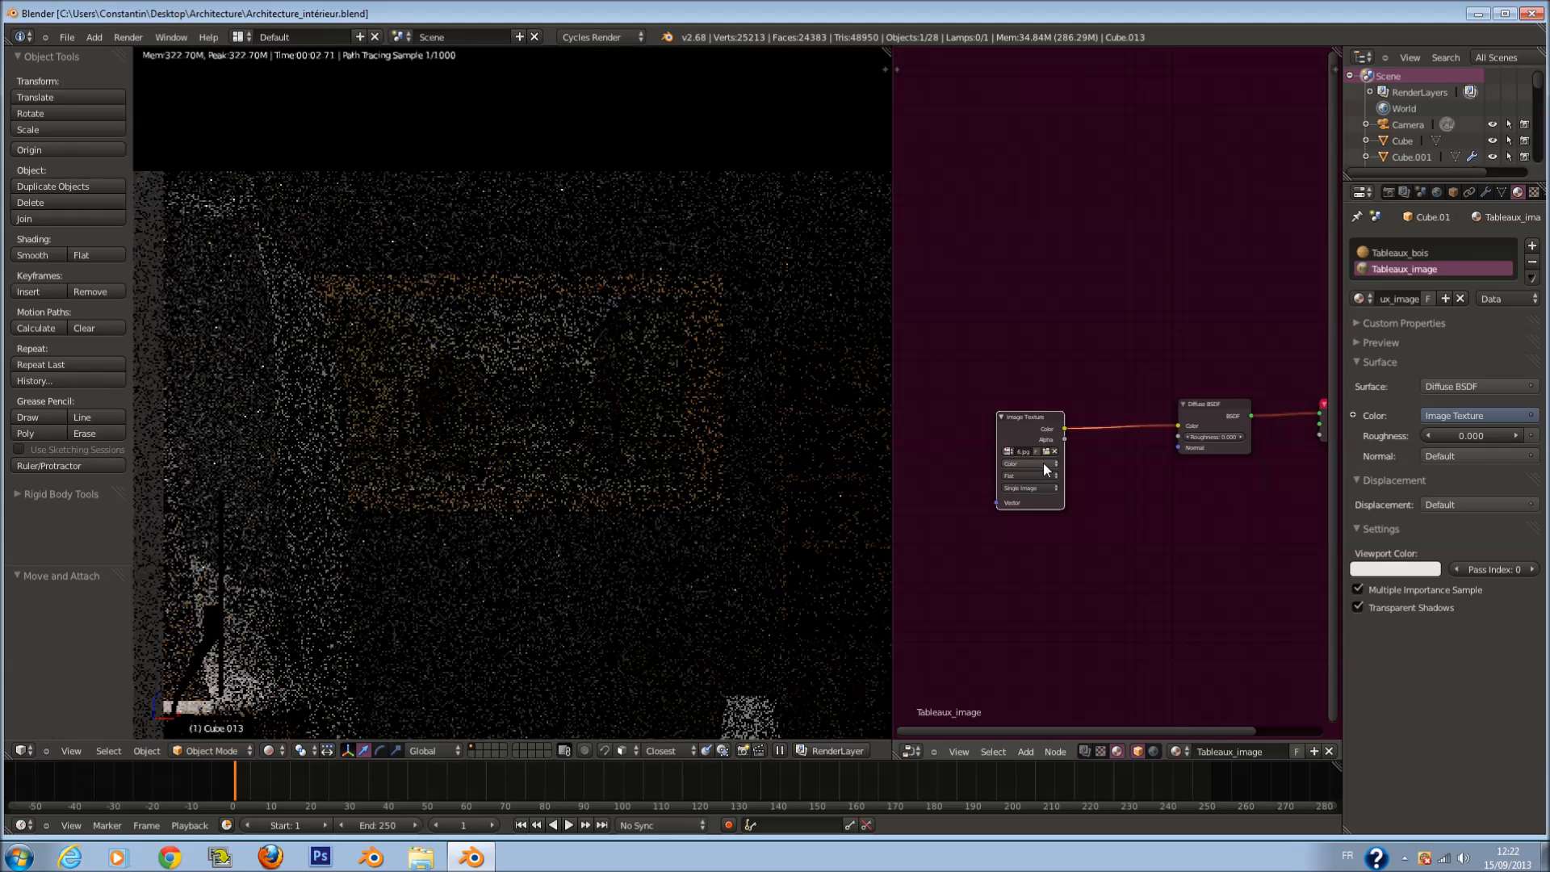
drag(1043, 420, 940, 424)
scroll(1069, 424, up, 2)
drag(1214, 413, 1134, 423)
key(shift+a)
mouse_move(1097, 356)
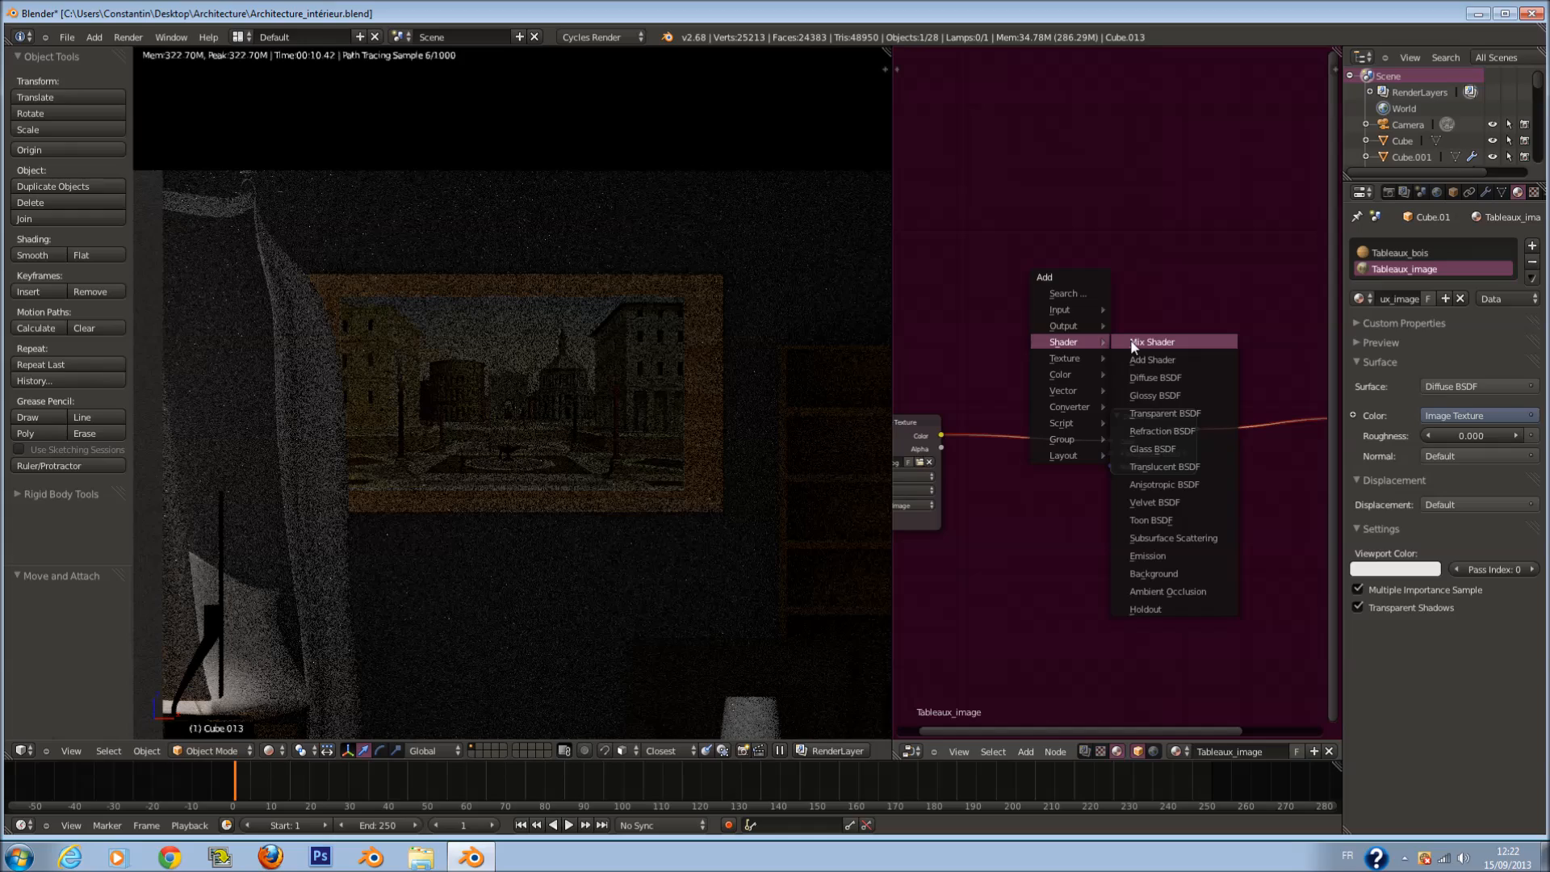
click(1144, 356)
click(1227, 402)
Step: Add a Glossy BSDF with roughness 0.500 and link it to the Mix Shader's second shader input
key(shift+a)
mouse_move(1106, 381)
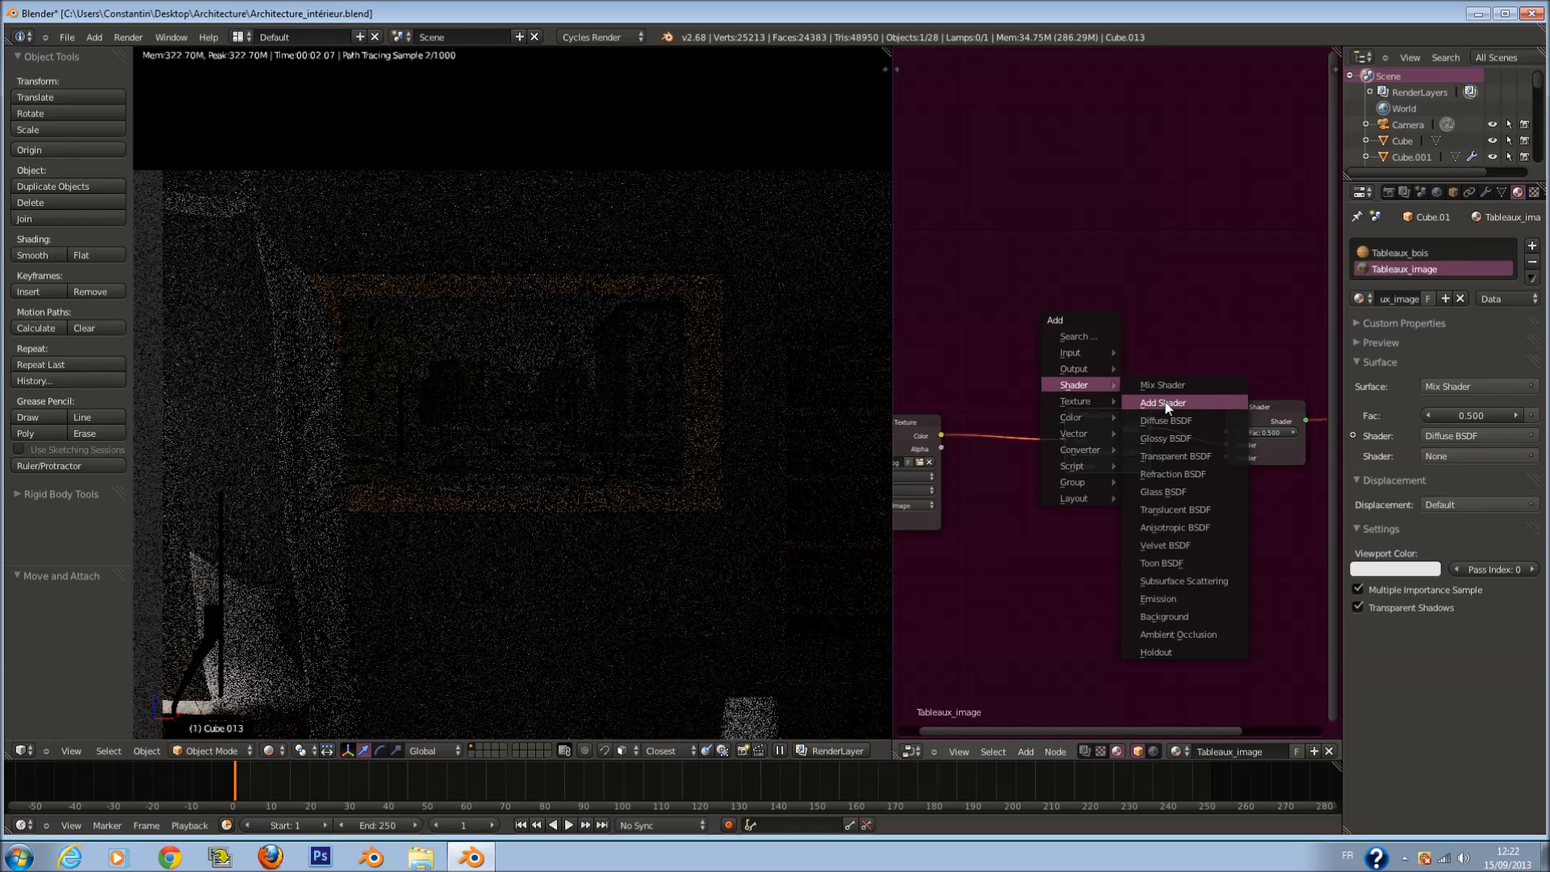
click(1165, 438)
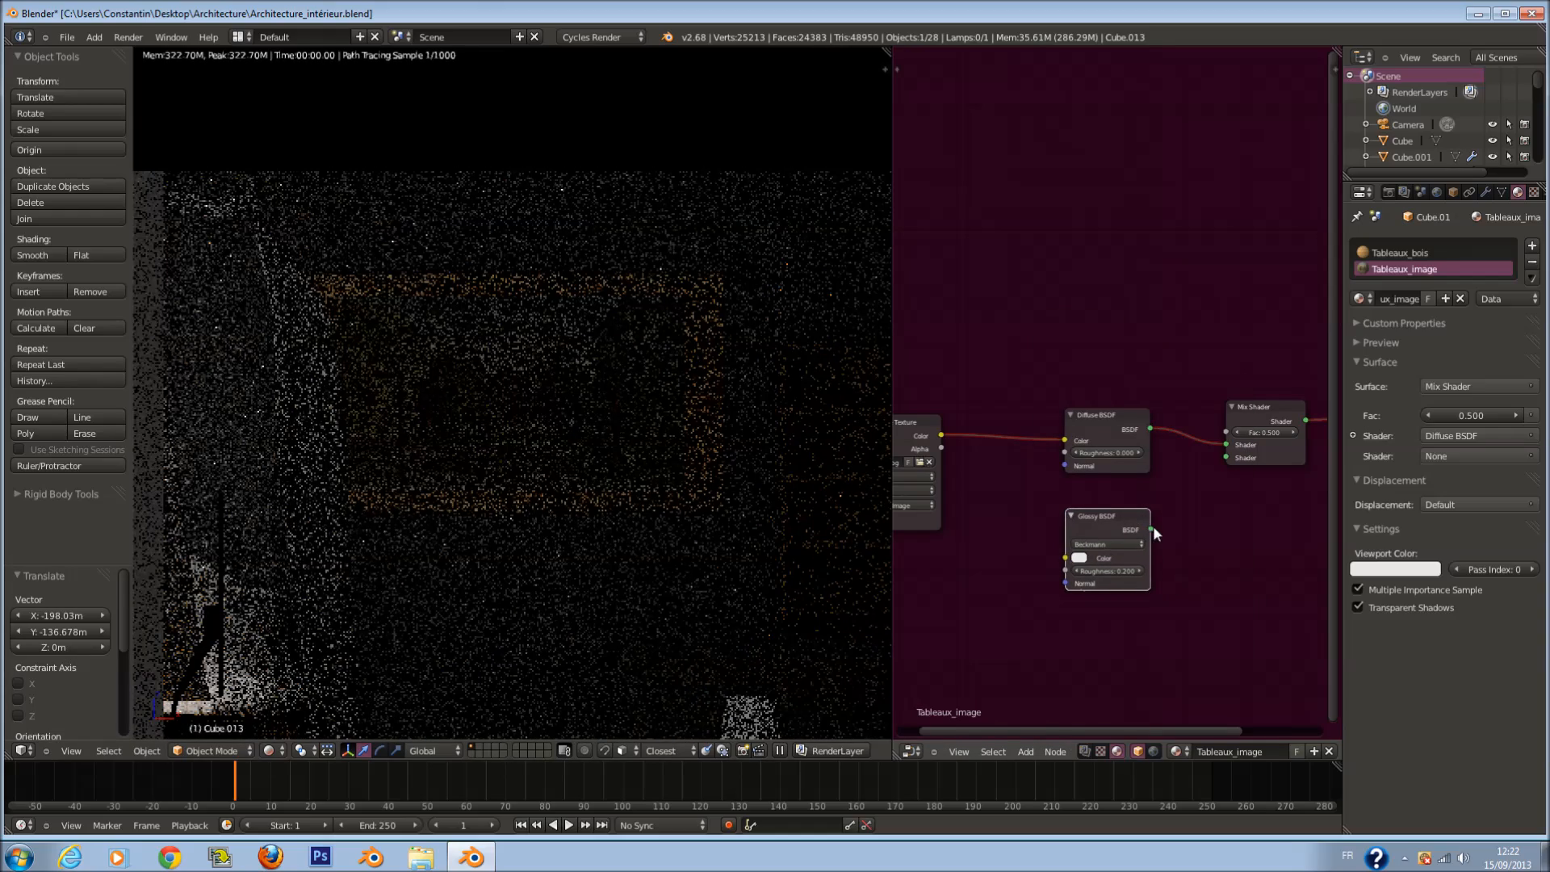
drag(1219, 458, 1224, 458)
scroll(1126, 551, up, 1)
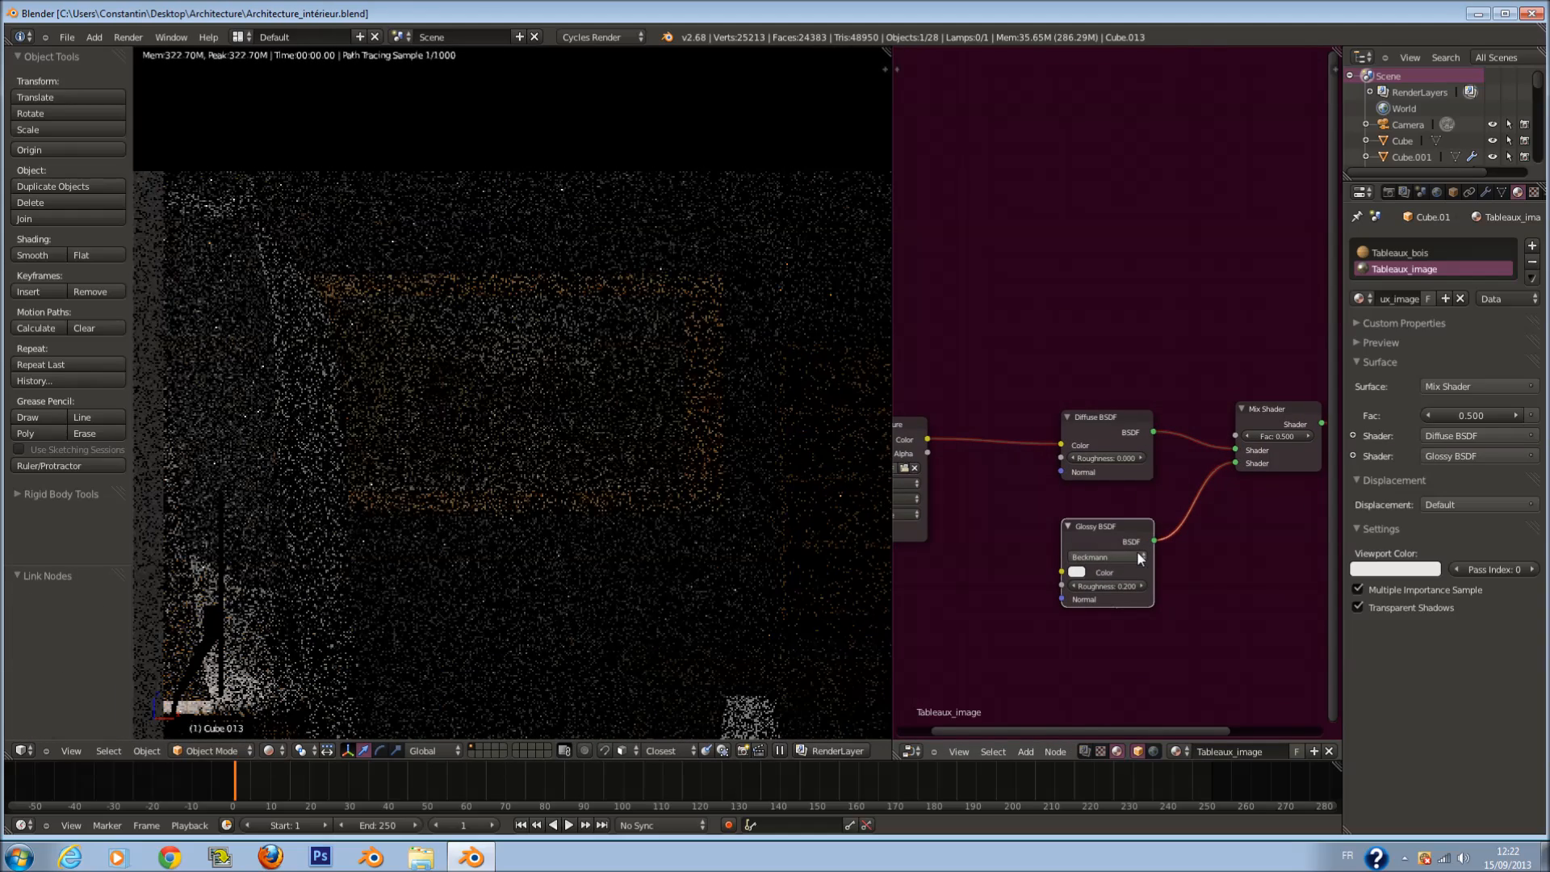
click(1142, 583)
click(1142, 583)
click(1142, 583)
Step: Duplicate the Image Texture node above the original and link its Color output to the Mix Shader's Fac
click(925, 427)
key(shift+d)
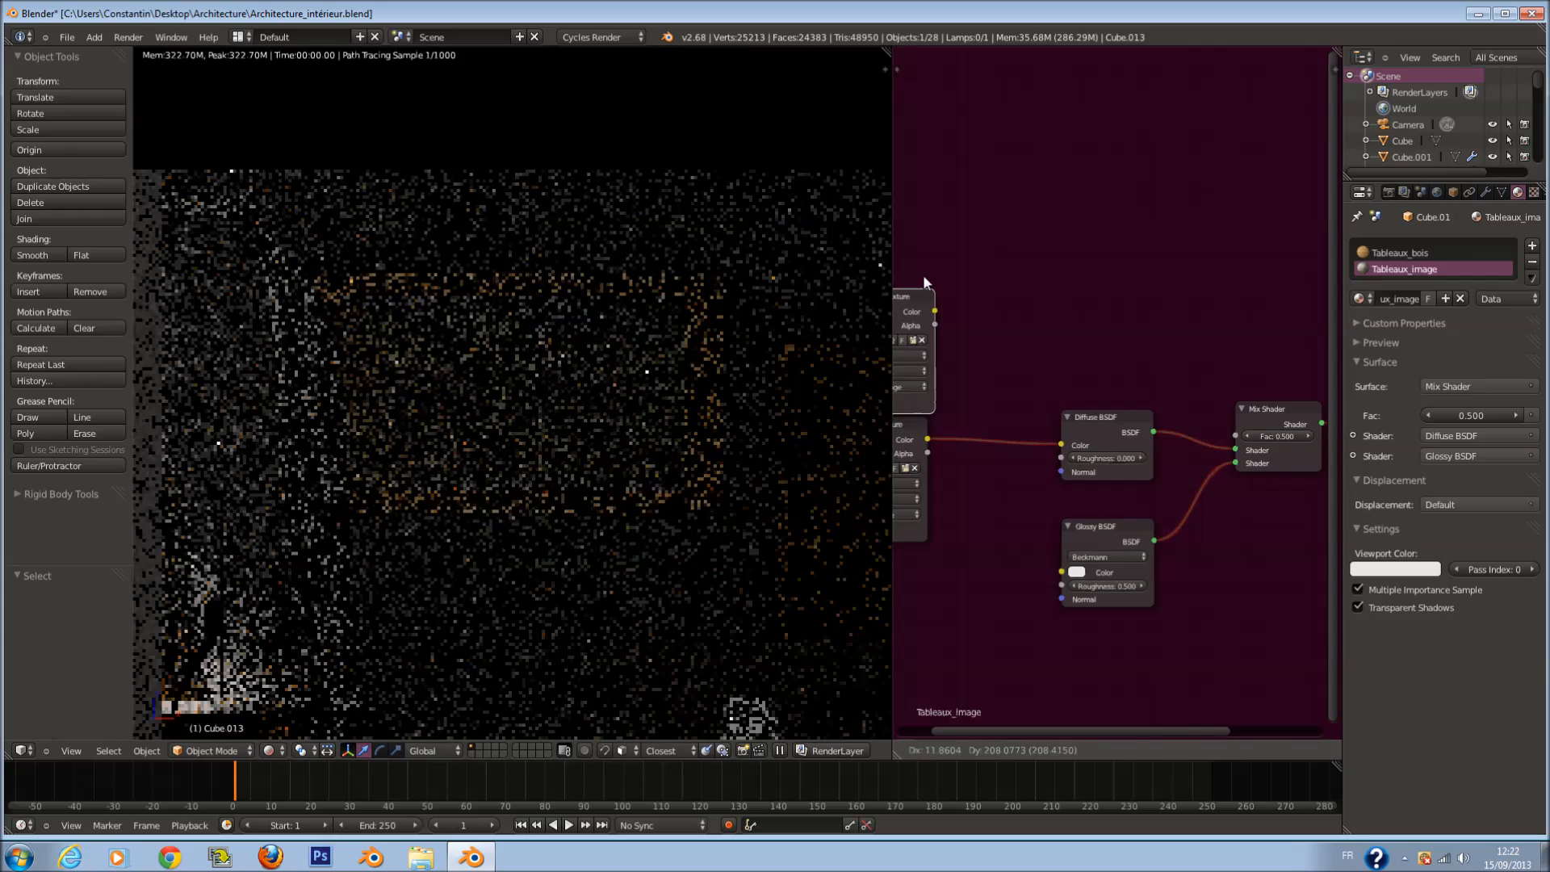
drag(927, 295, 1235, 436)
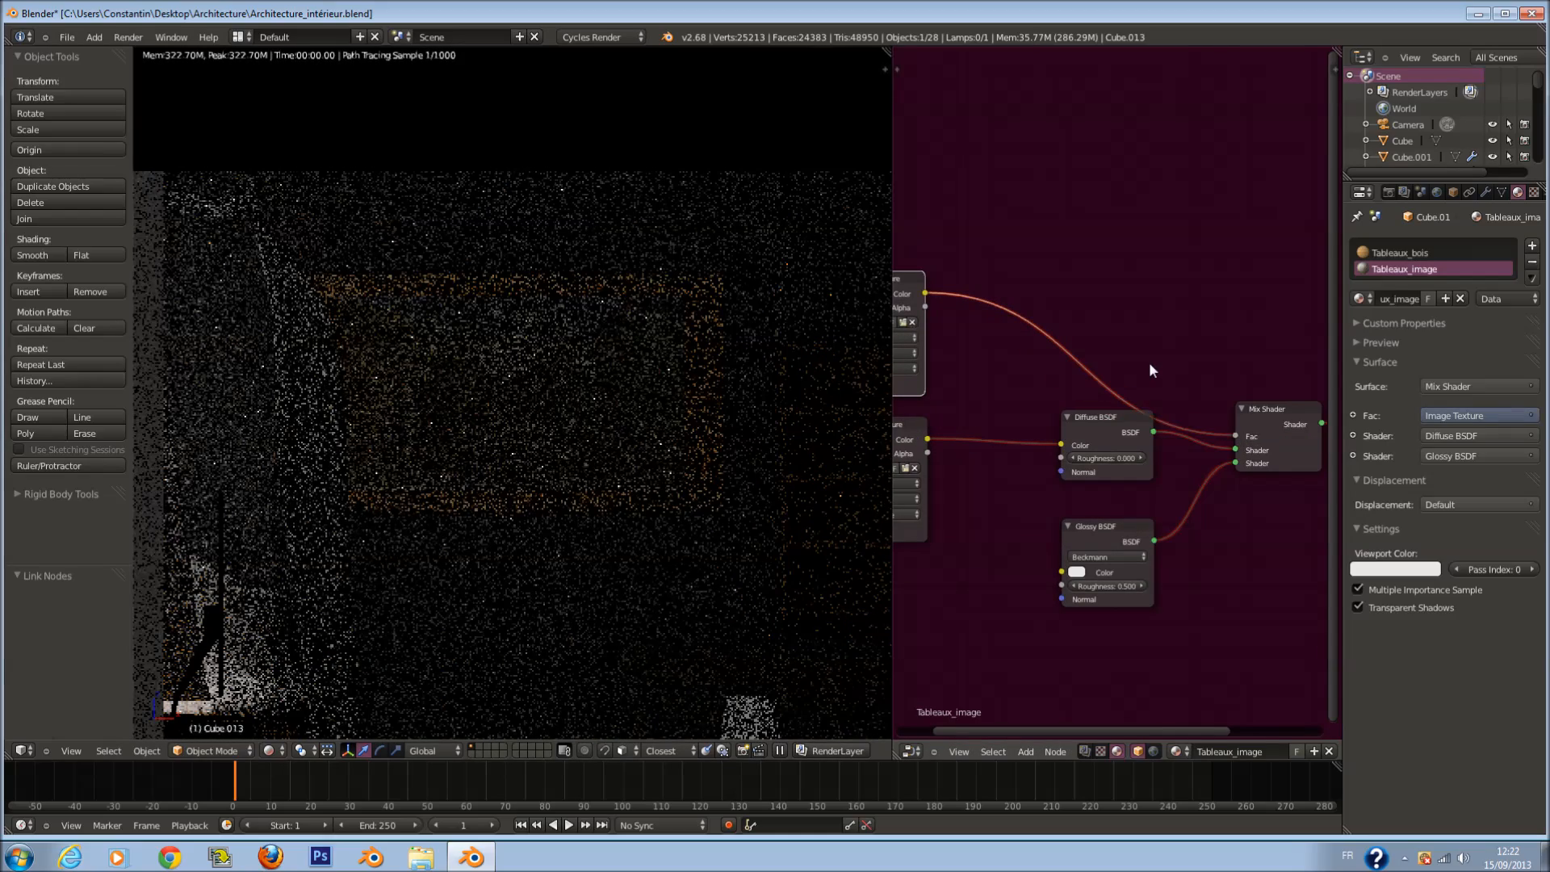
Step: Insert a ColorRamp between the duplicated Image Texture and the Mix Shader, use B-Spline interpolation, and move the black stop toward the middle
key(shift+a)
mouse_move(1112, 415)
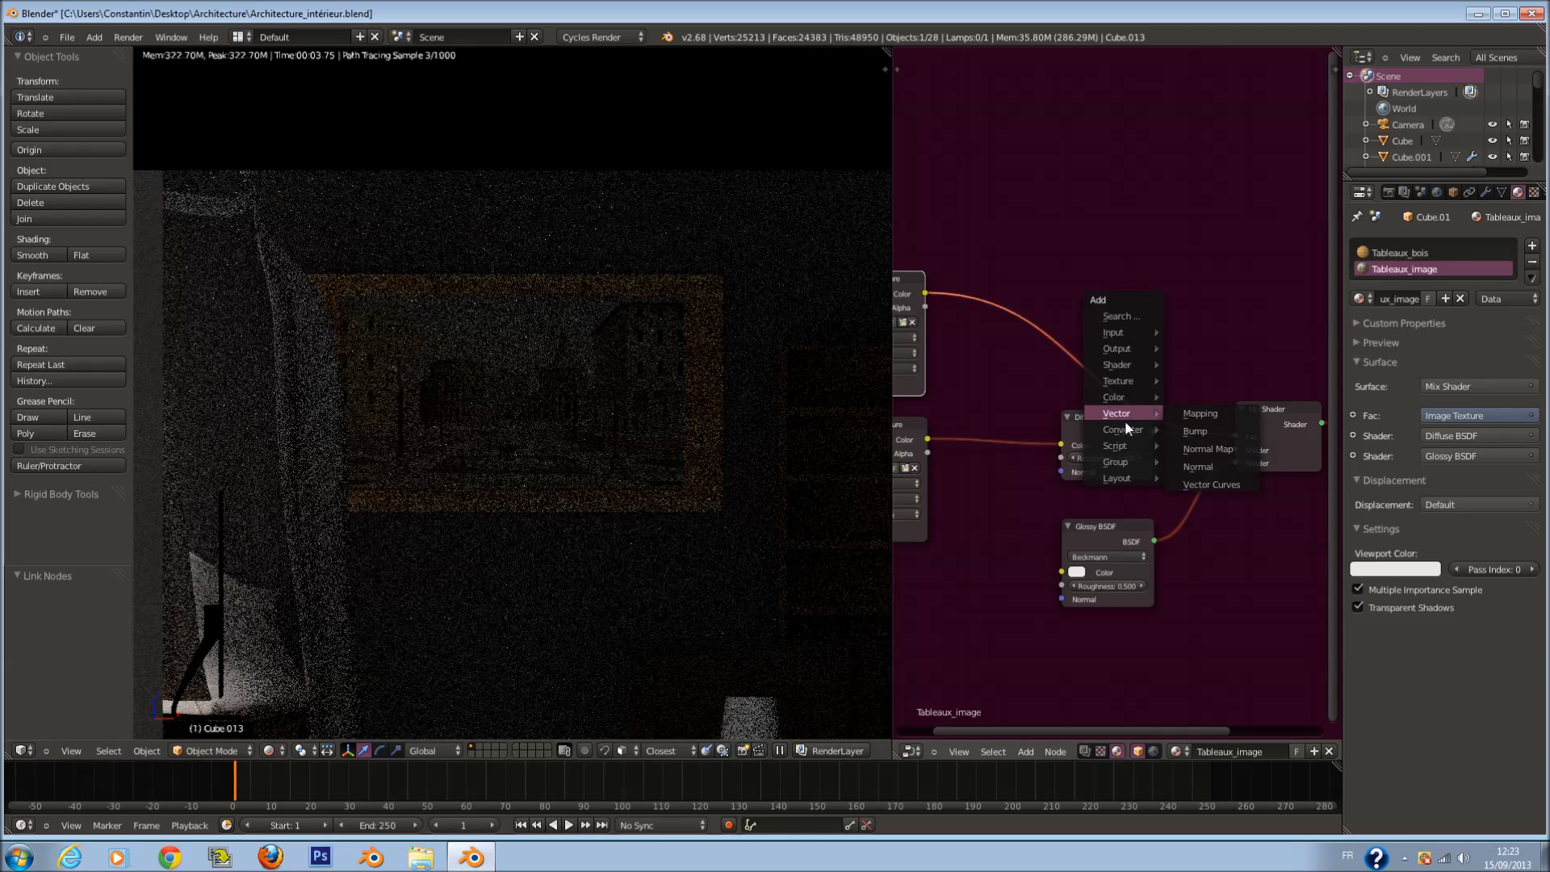
click(1203, 430)
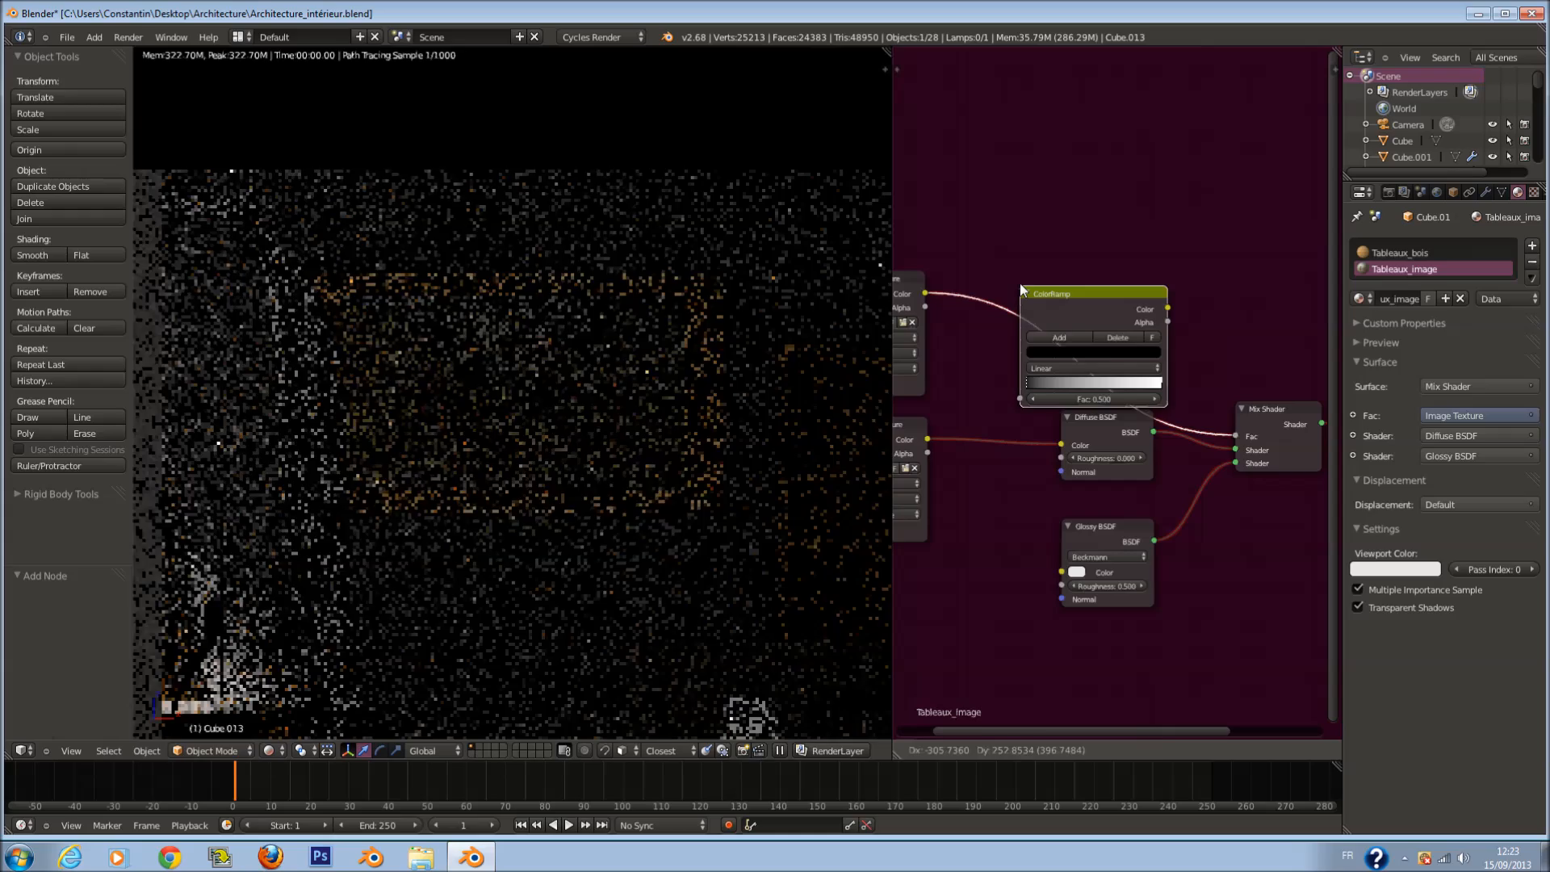
click(1021, 269)
drag(1033, 369, 1062, 374)
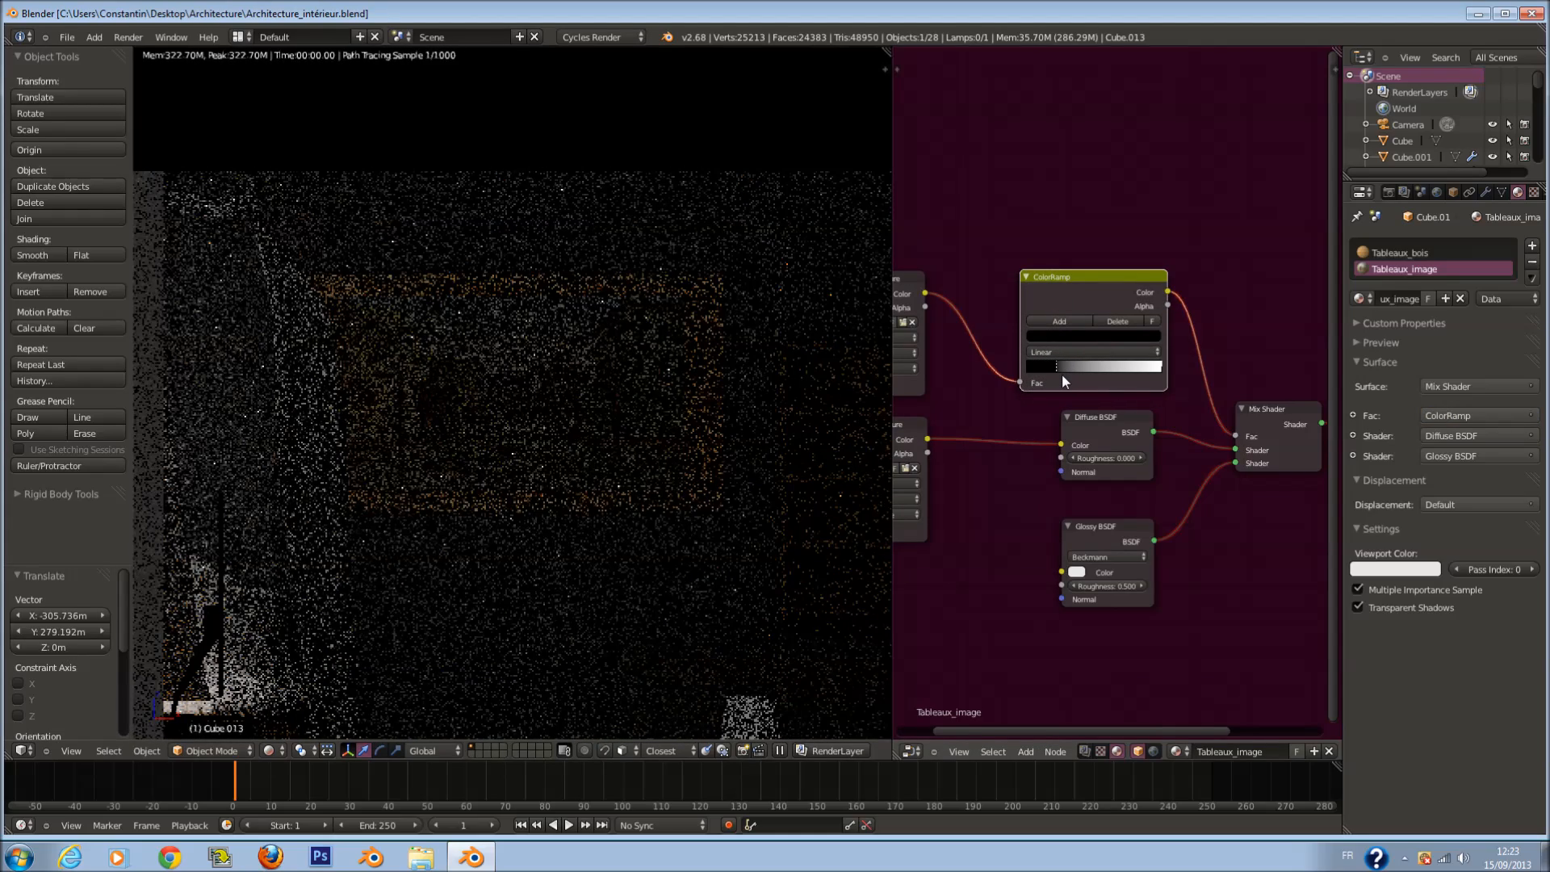
mouse_move(1060, 368)
mouse_down()
mouse_move(1090, 374)
mouse_move(1085, 361)
mouse_up()
click(1086, 354)
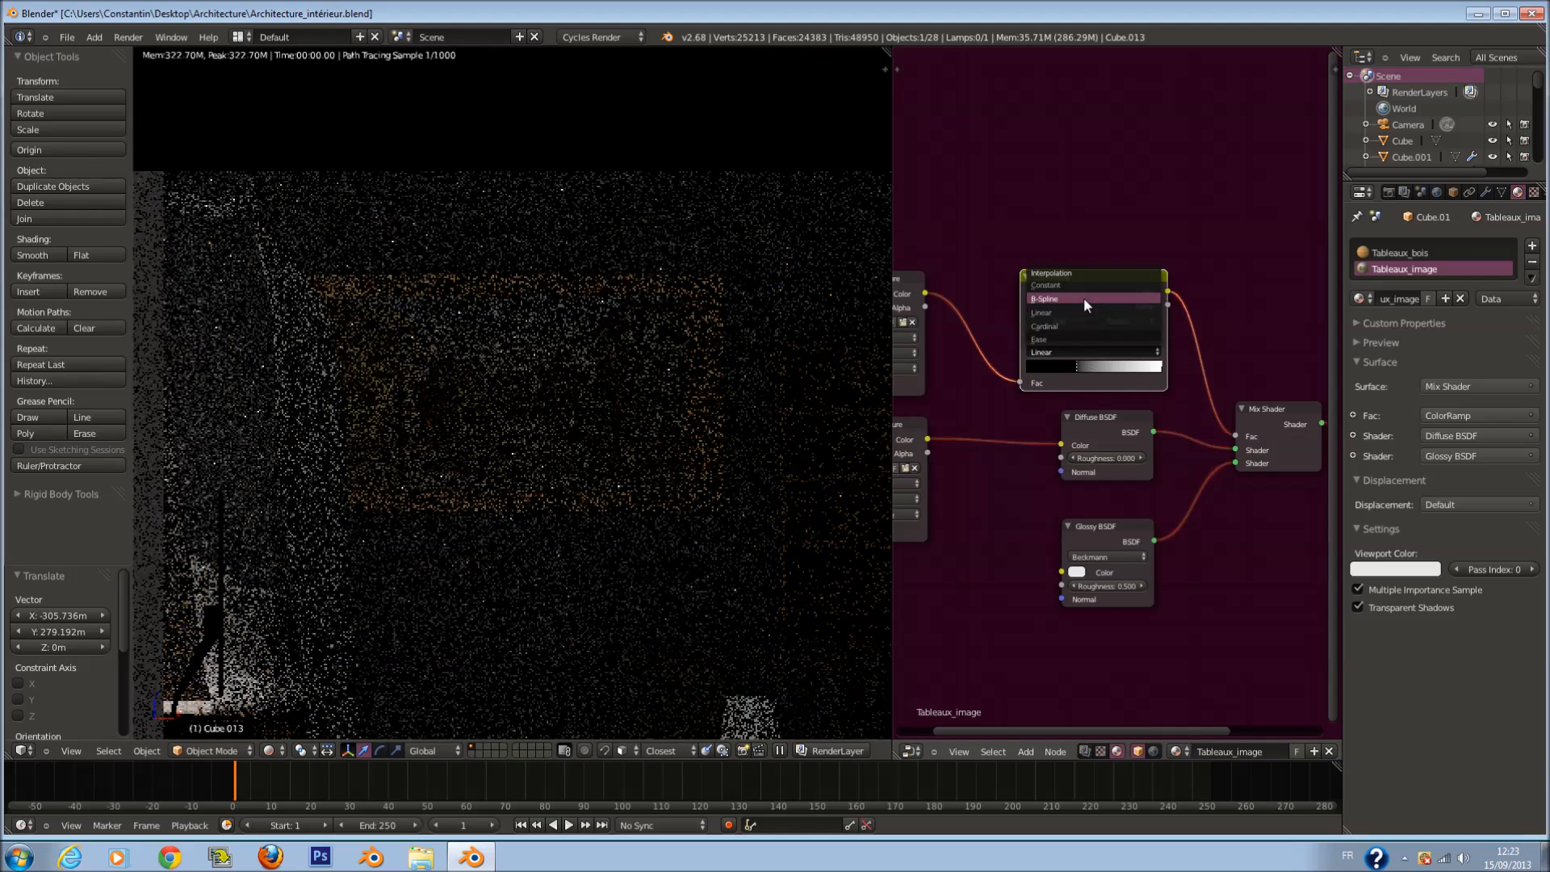
click(1084, 297)
drag(1082, 368, 1097, 373)
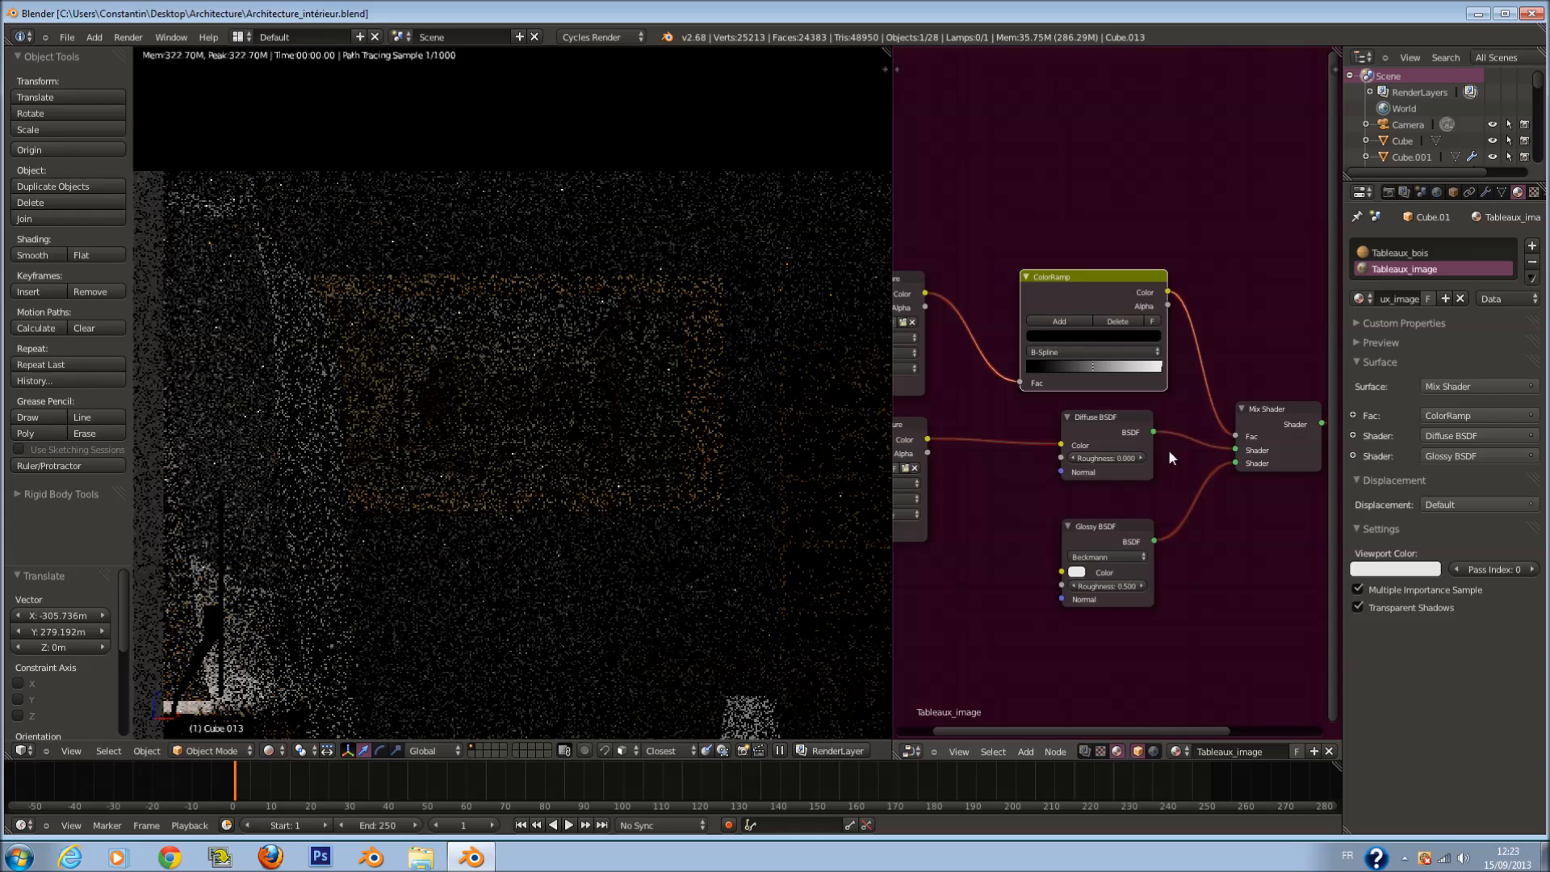
Step: Save the blend file and view the room through the camera
key(ctrl+s)
key(Return)
key(KP_0)
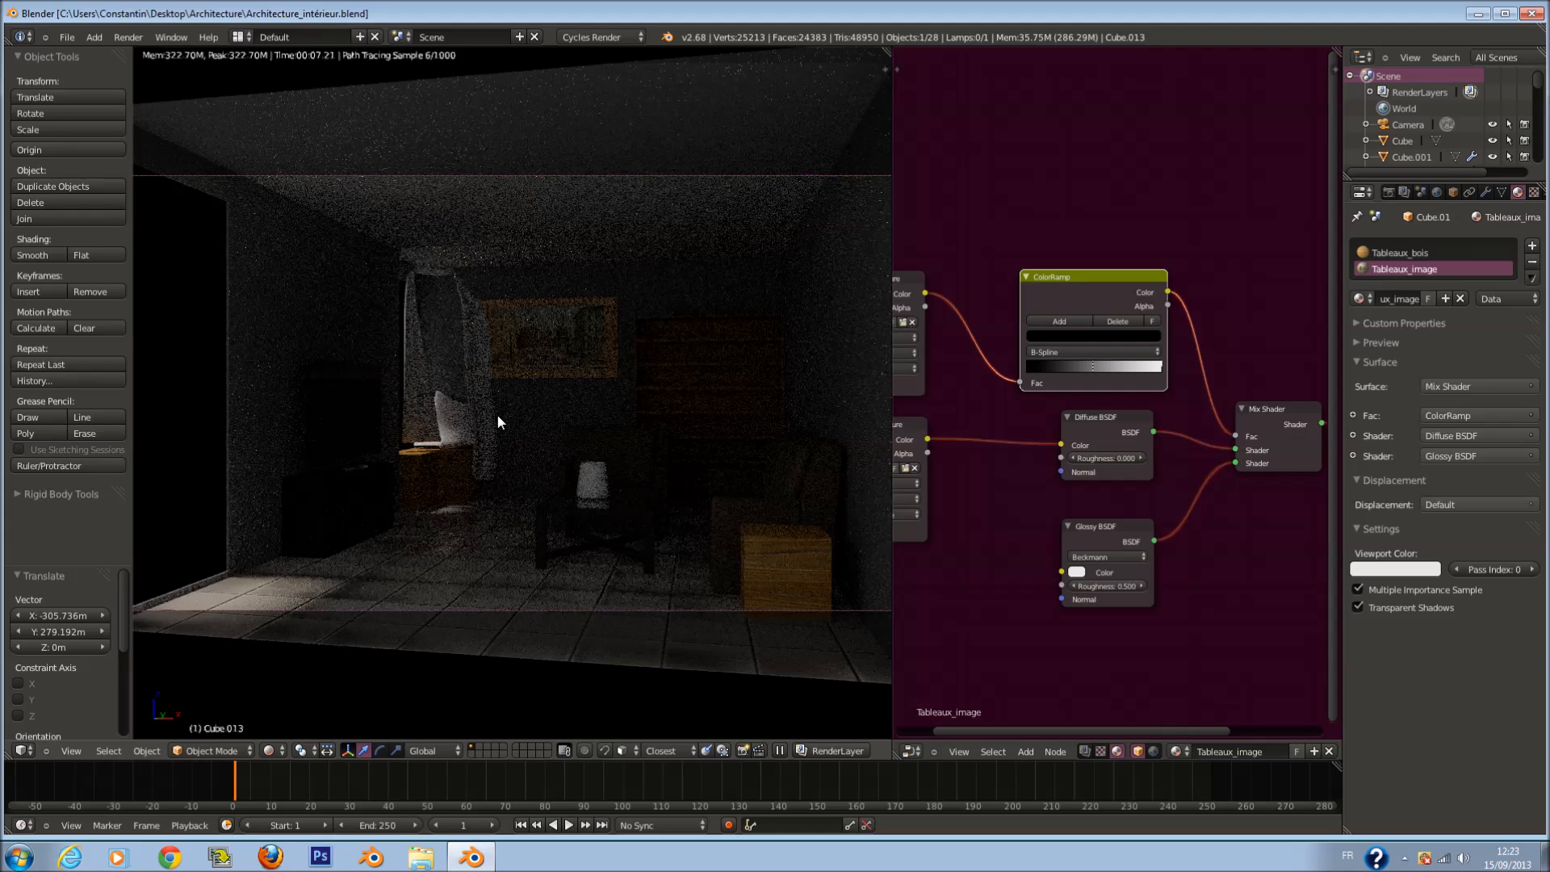
Step: Select the room mesh and make its Murs wall material active in the node editor
right_click(811, 304)
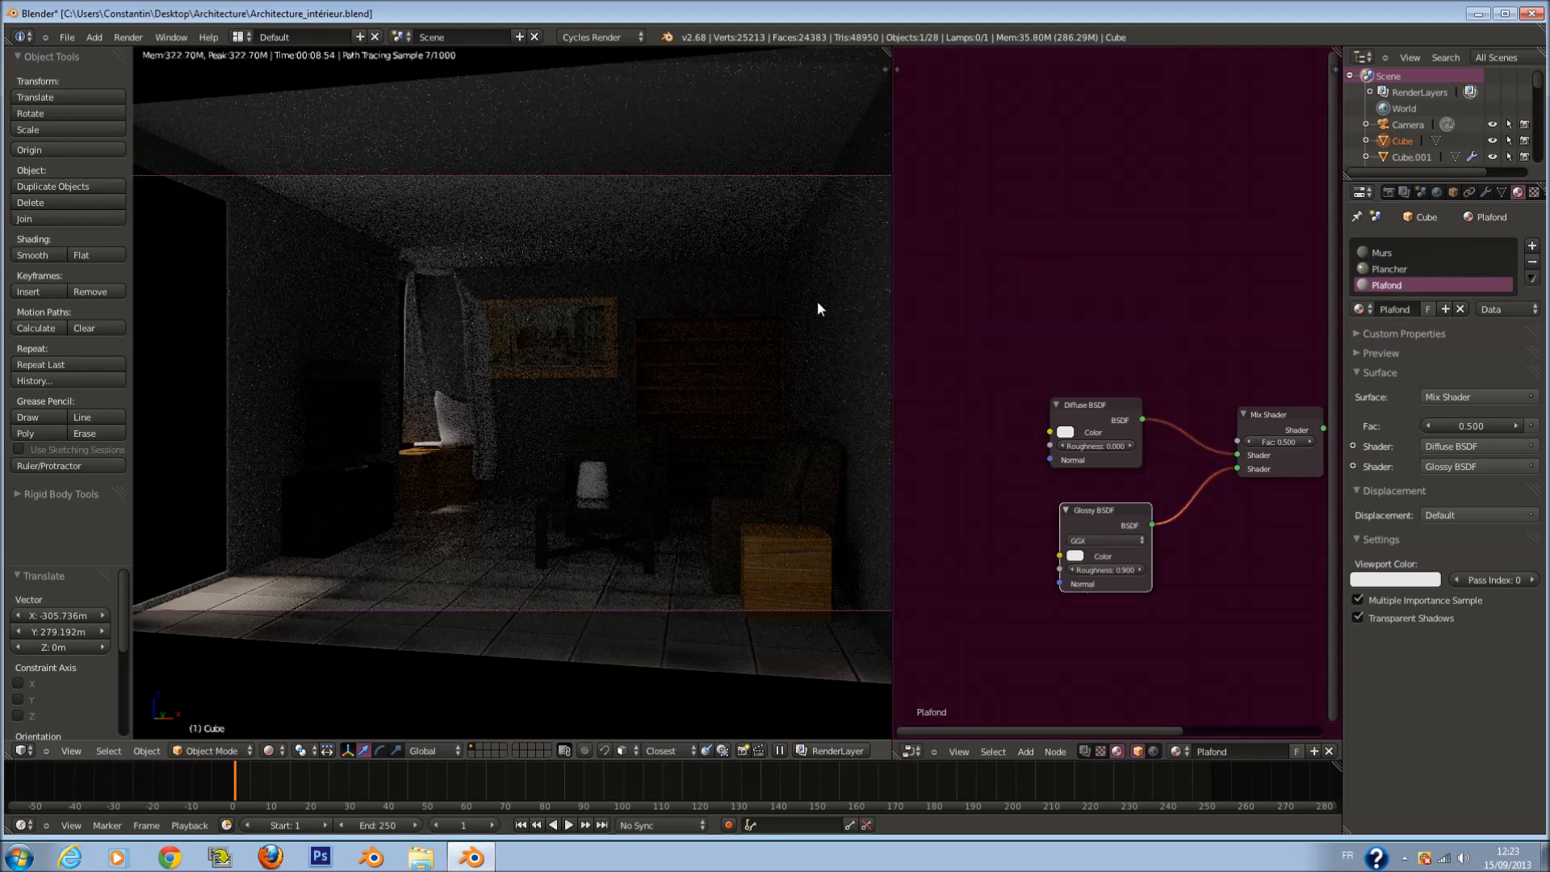
click(1410, 268)
click(1392, 253)
scroll(1126, 457, up, 2)
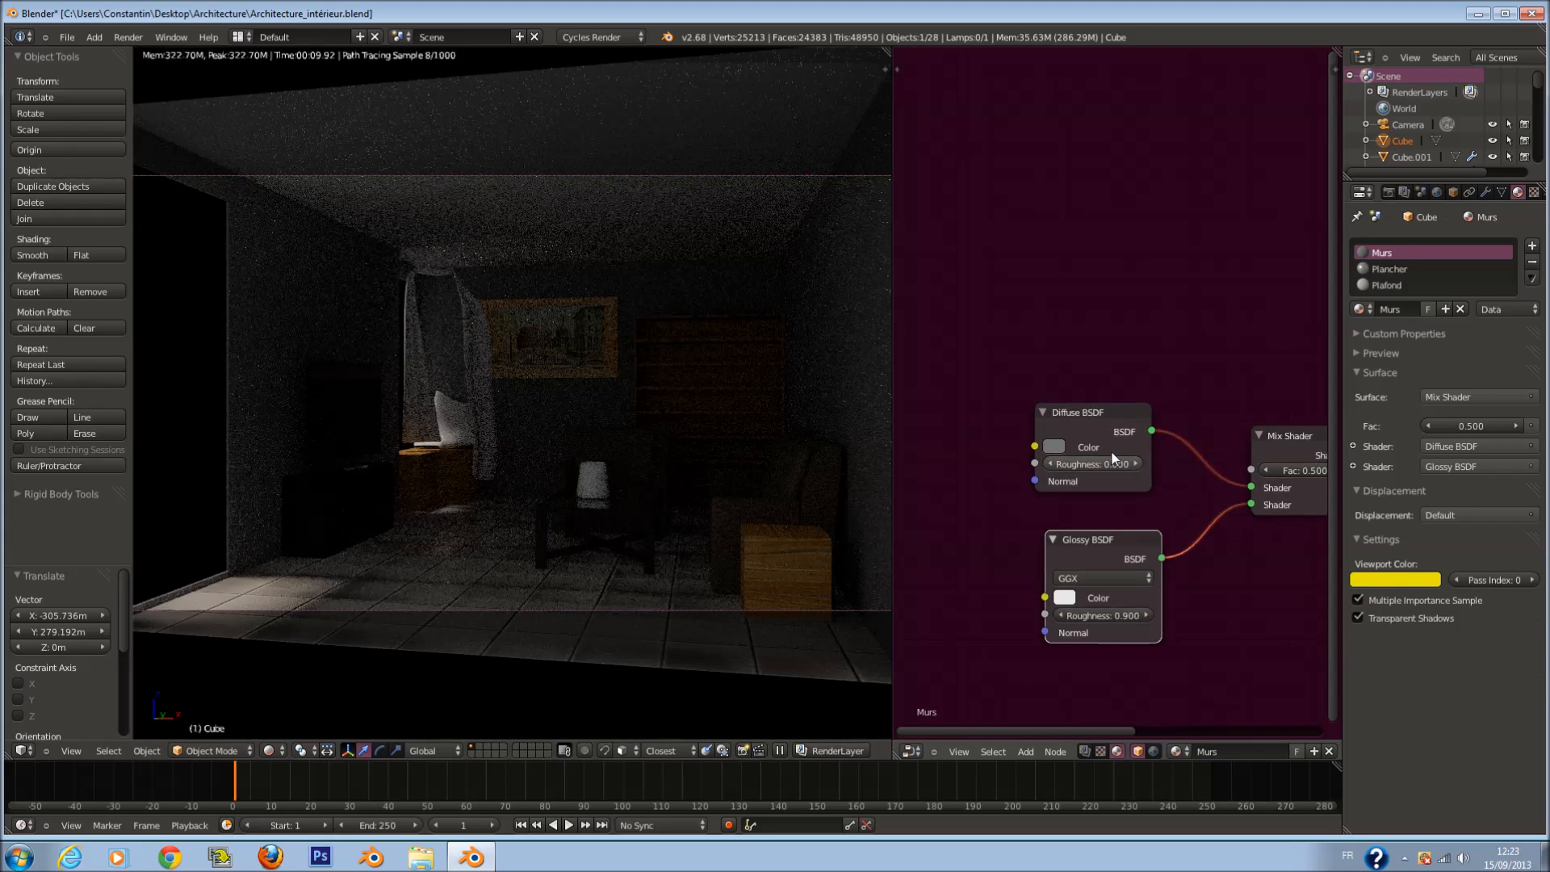
Step: Set the Murs Diffuse BSDF colour to a slate blue with R 0.129, G 0.187 and B 0.250
click(1053, 447)
click(1065, 317)
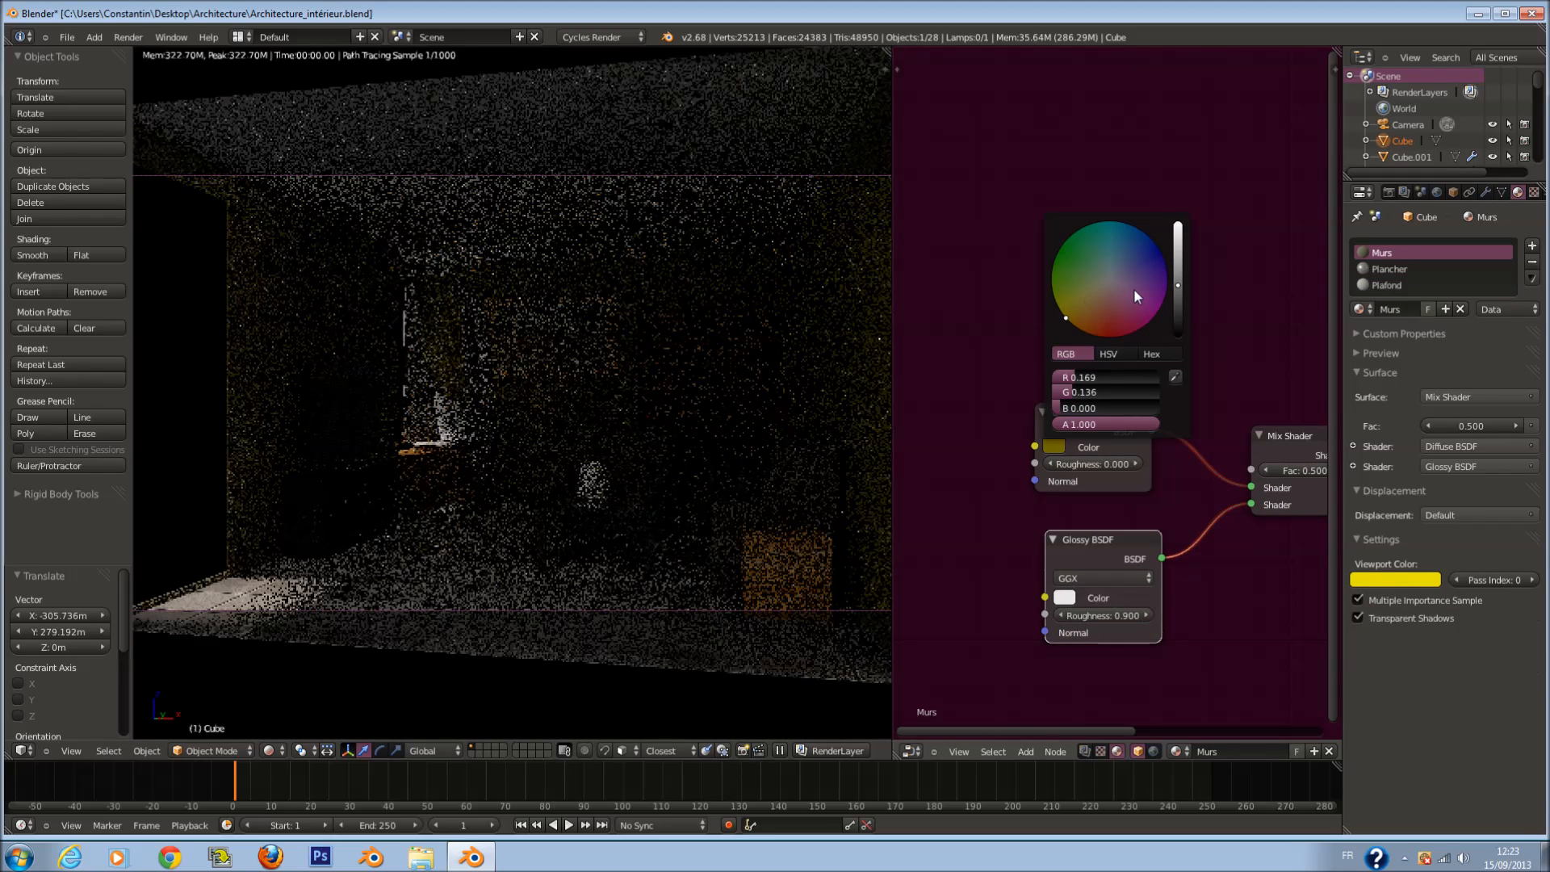
click(1136, 227)
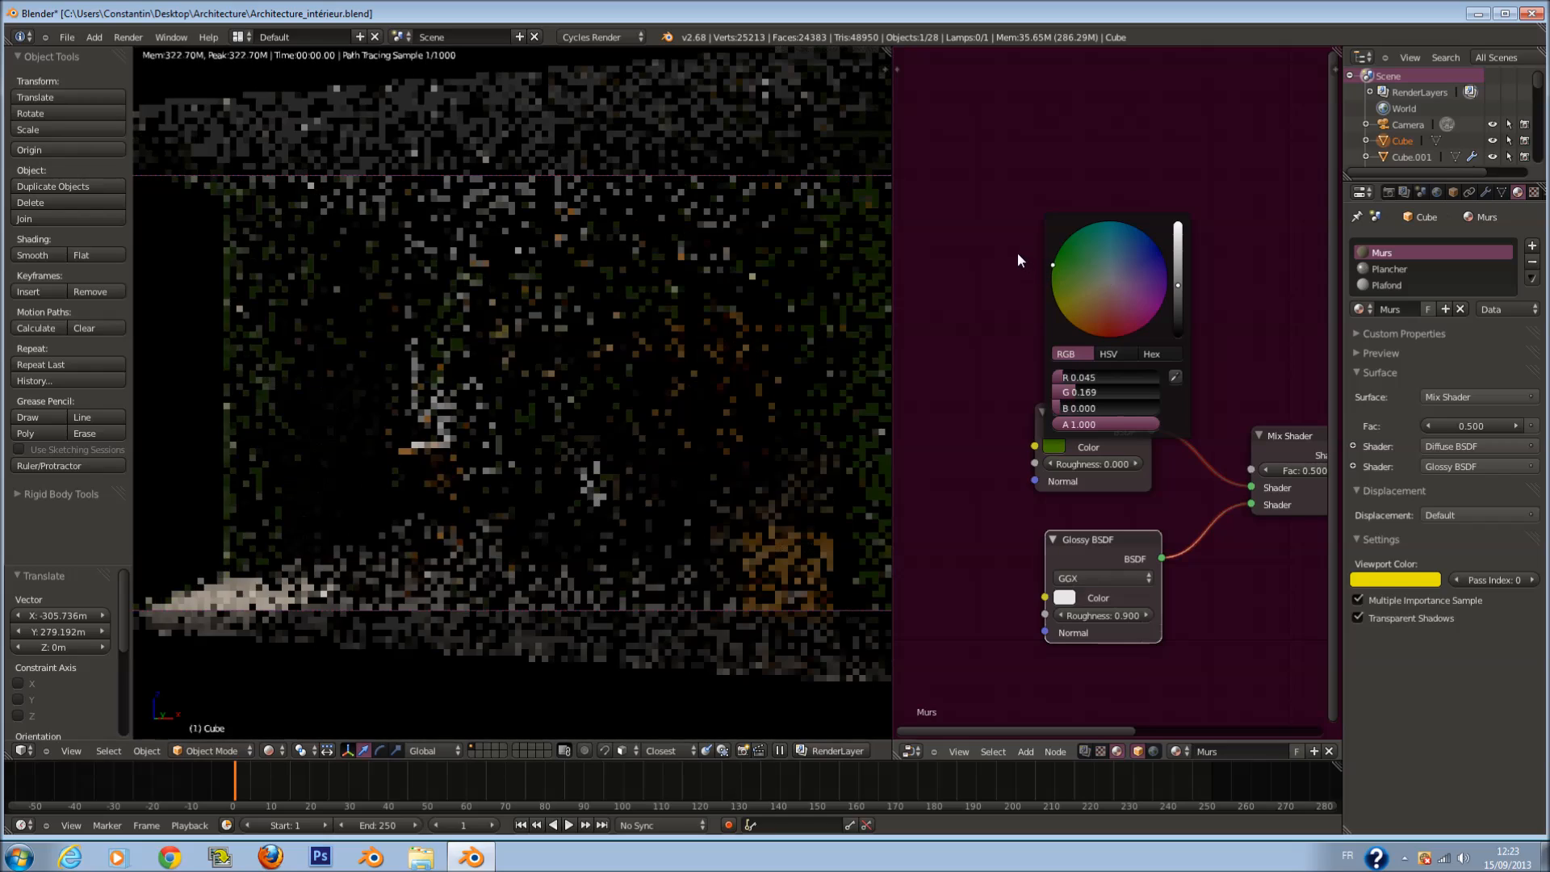
click(1126, 223)
mouse_move(1176, 273)
mouse_down()
mouse_move(1184, 233)
mouse_move(1179, 275)
mouse_up()
click(1124, 254)
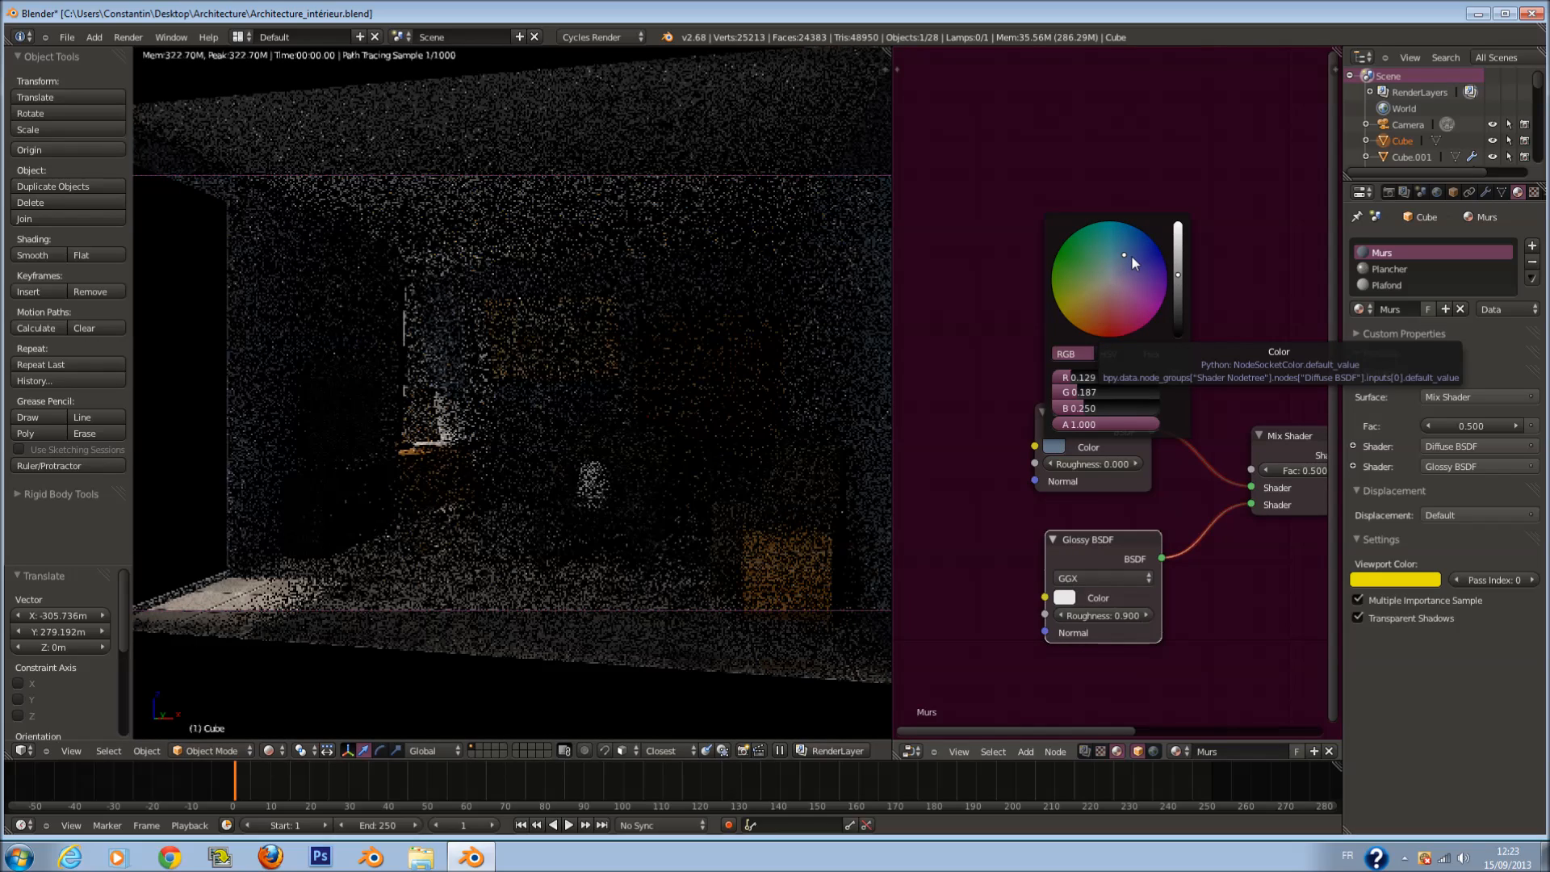
Step: Try warmer tints for the Murs diffuse colour and settle on a muted grey-blue
drag(1135, 274, 1155, 356)
drag(1102, 313, 1081, 387)
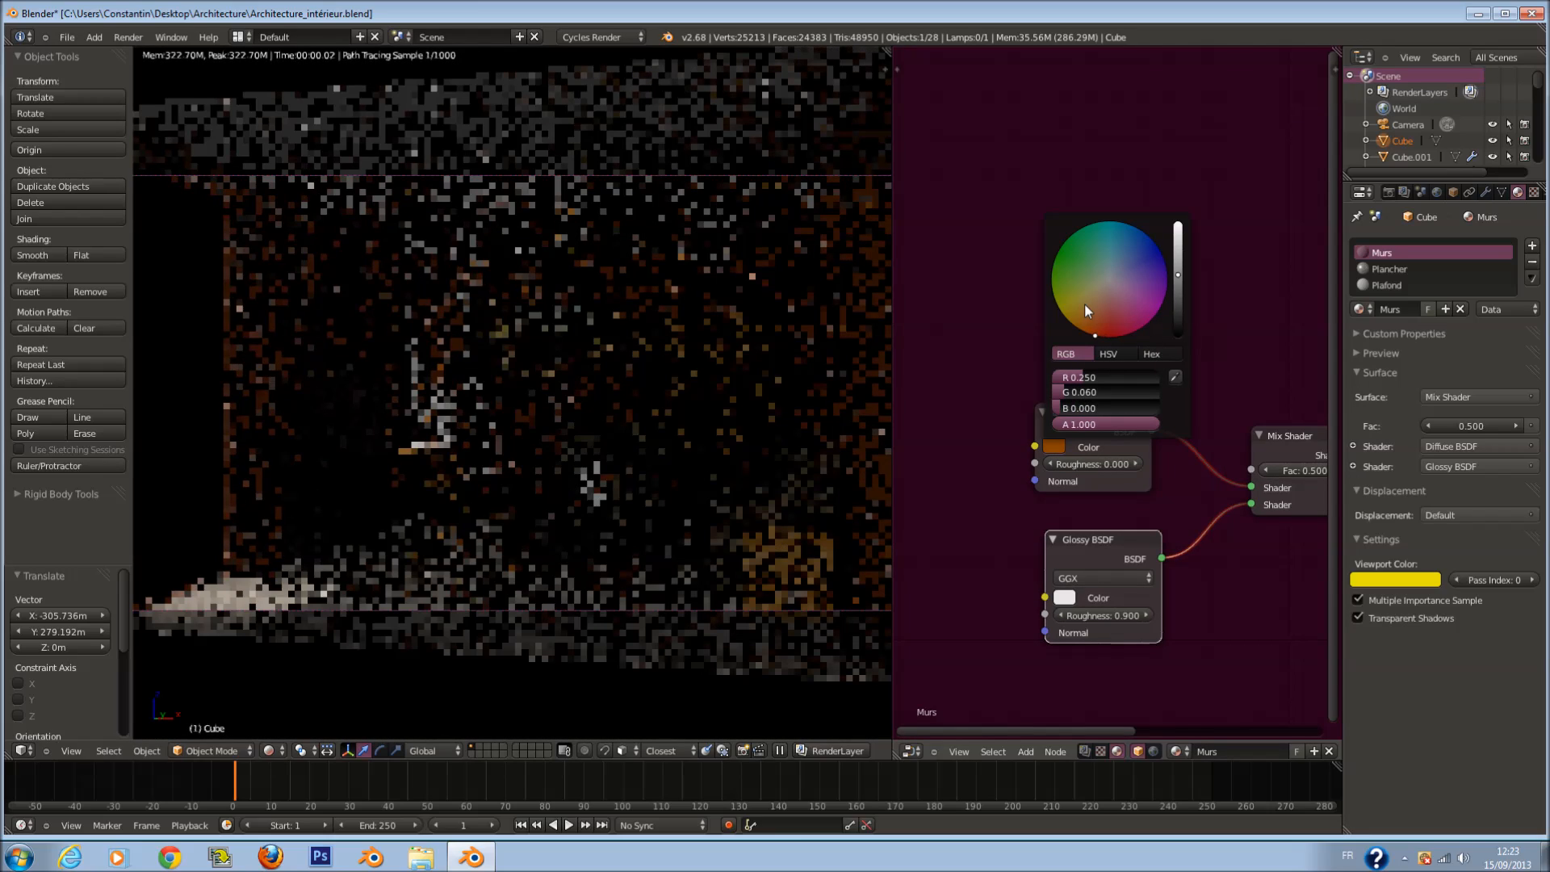
drag(1084, 303, 1118, 253)
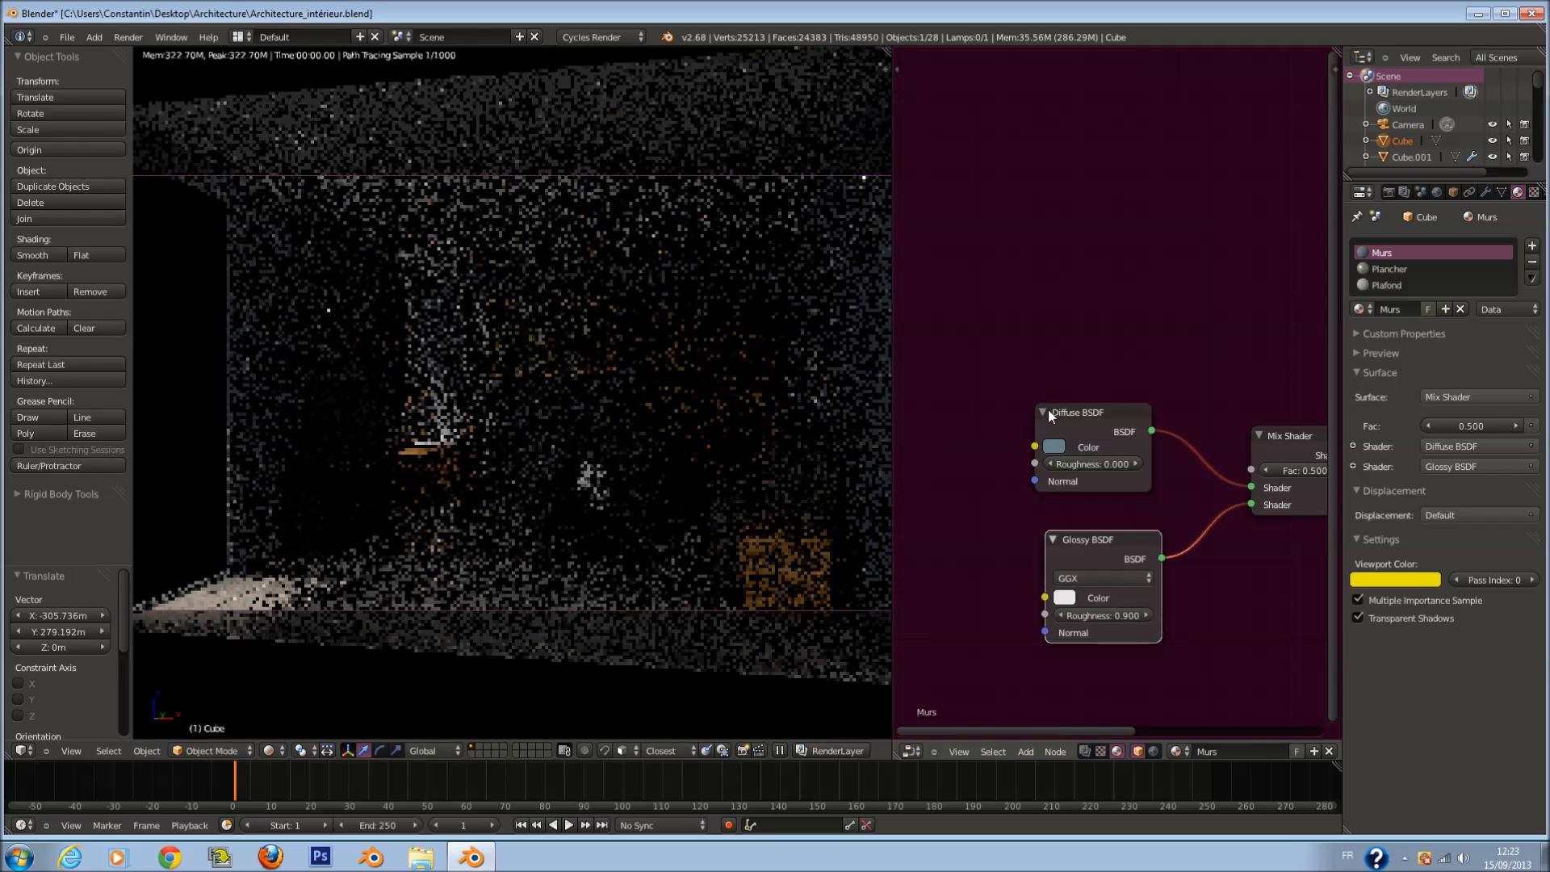
scroll(1096, 423, down, 1)
middle_drag(1106, 507, 1151, 510)
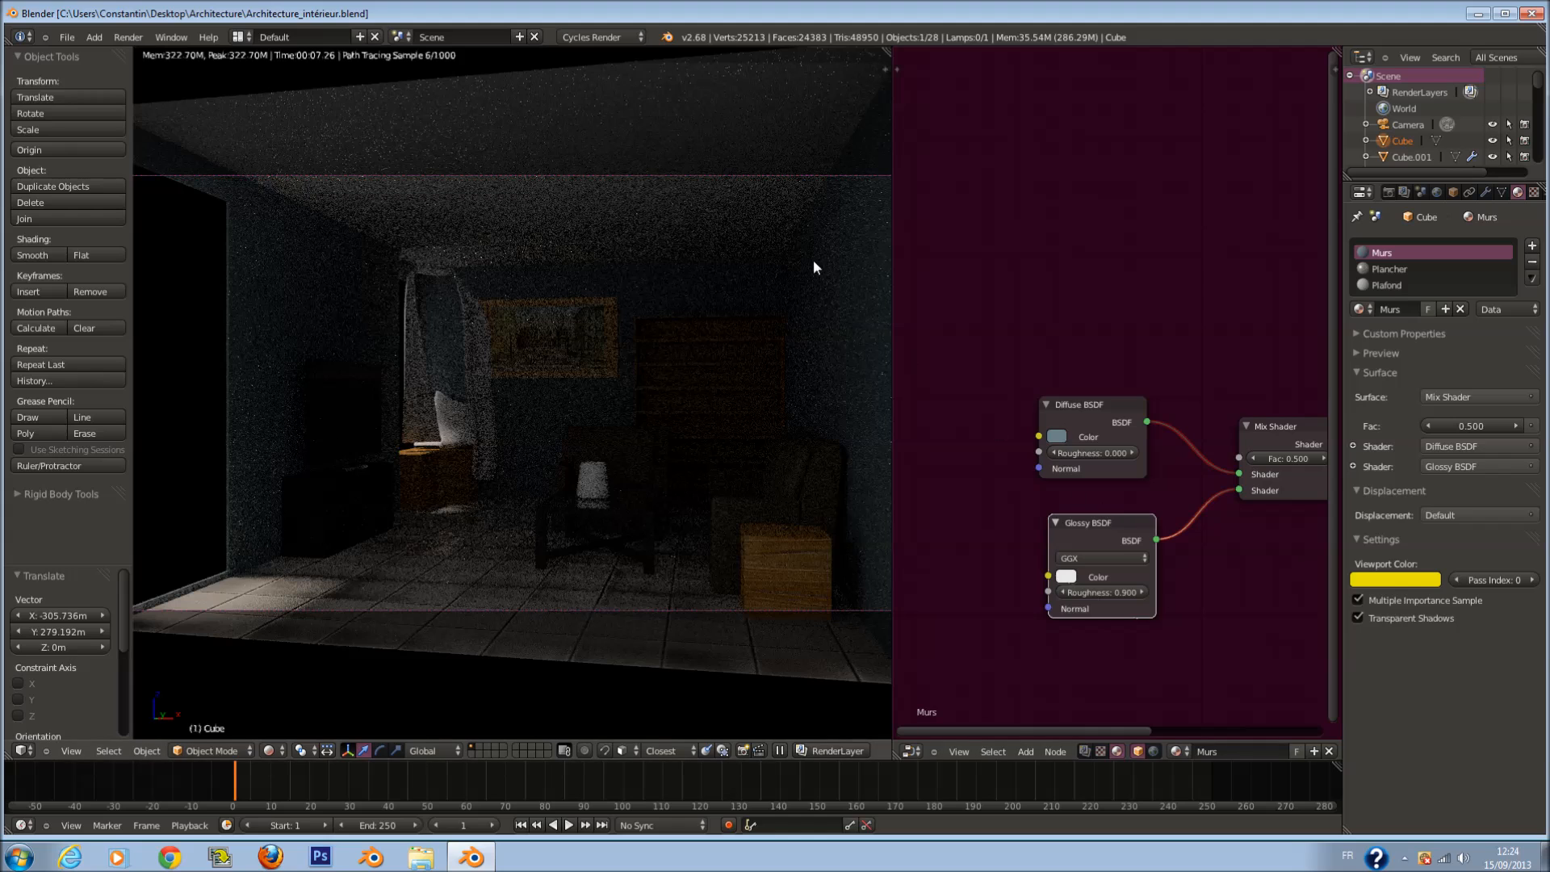
Step: Select the cushion near the window, switch to wireframe display, and give it a new material named Coussin
right_click(465, 411)
key(z)
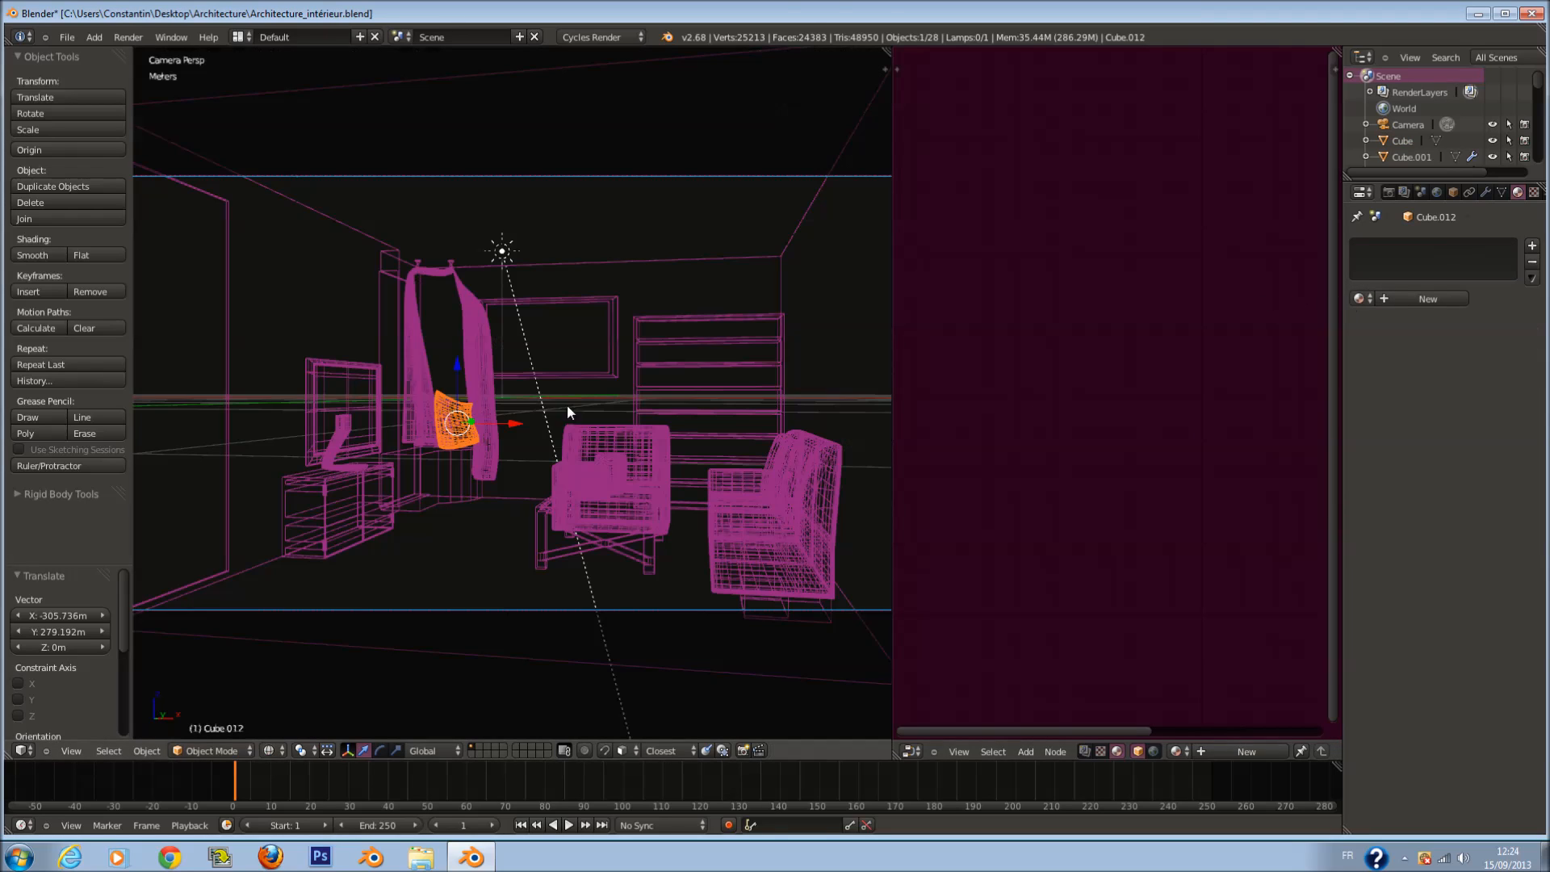
click(1428, 299)
text(Coussin)
key(Return)
Step: Focus on the cushions, select the second one, and assign the existing Coussin material to it
key(KP_Decimal)
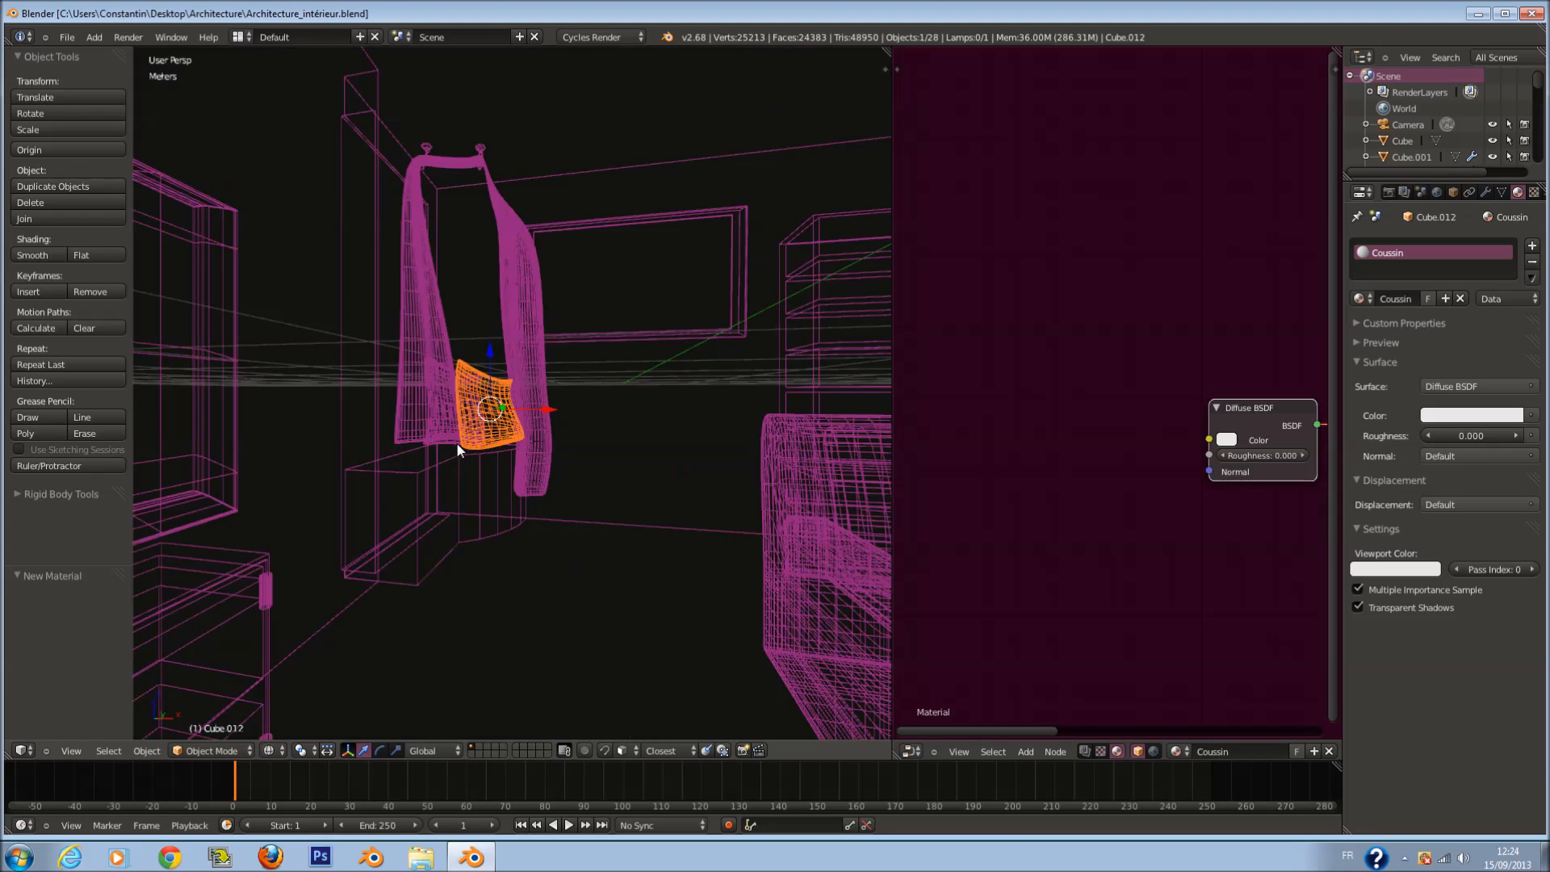
right_click(331, 307)
click(1362, 299)
text(c)
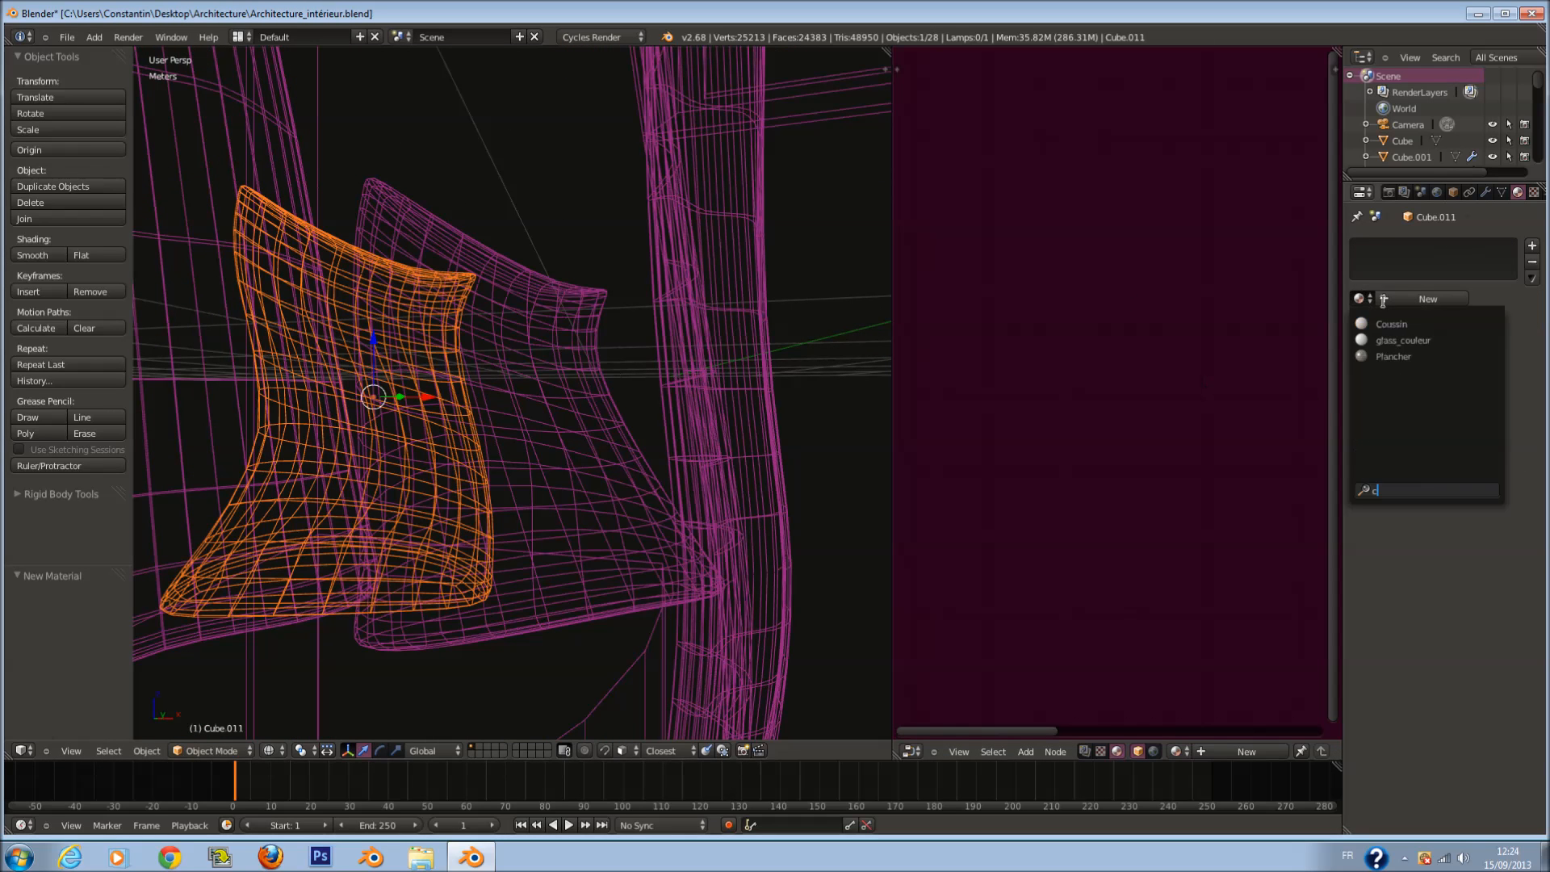
click(1400, 324)
scroll(1191, 428, down, 1)
key(a)
key(a)
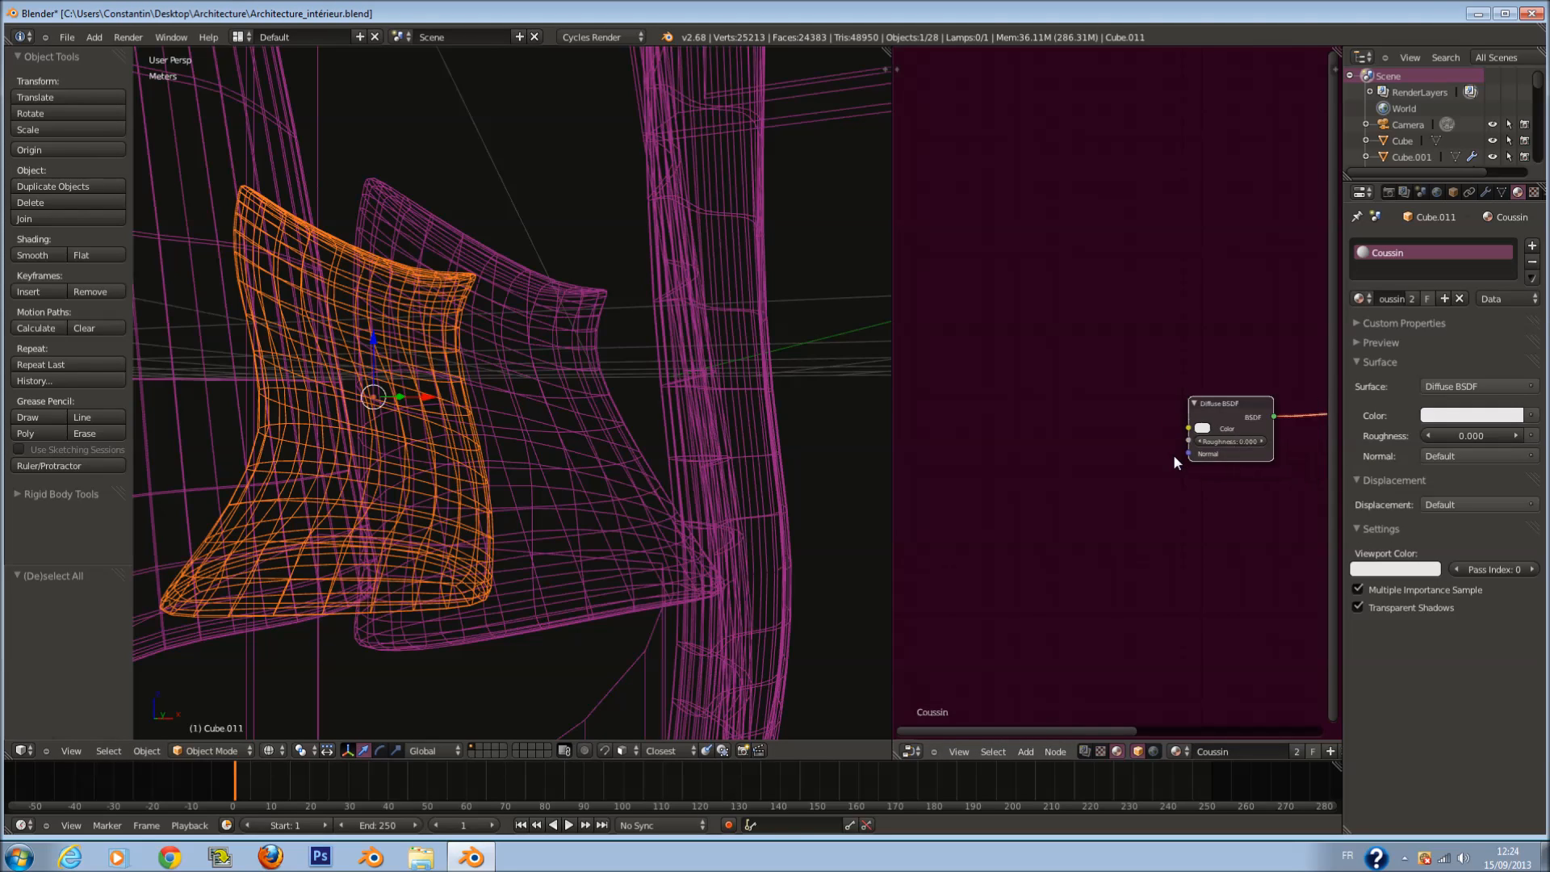
Step: Set the Coussin material's Diffuse BSDF colour to light blue
scroll(1174, 454, up, 1)
middle_drag(1174, 454, 1091, 446)
key(ctrl+s)
click(1079, 453)
click(1143, 431)
drag(1185, 270, 1214, 241)
Step: Move the Coussin Diffuse BSDF back and insert a Mix Shader between it and the Material Output
scroll(1090, 446, down, 1)
drag(1154, 392, 960, 403)
key(shift+a)
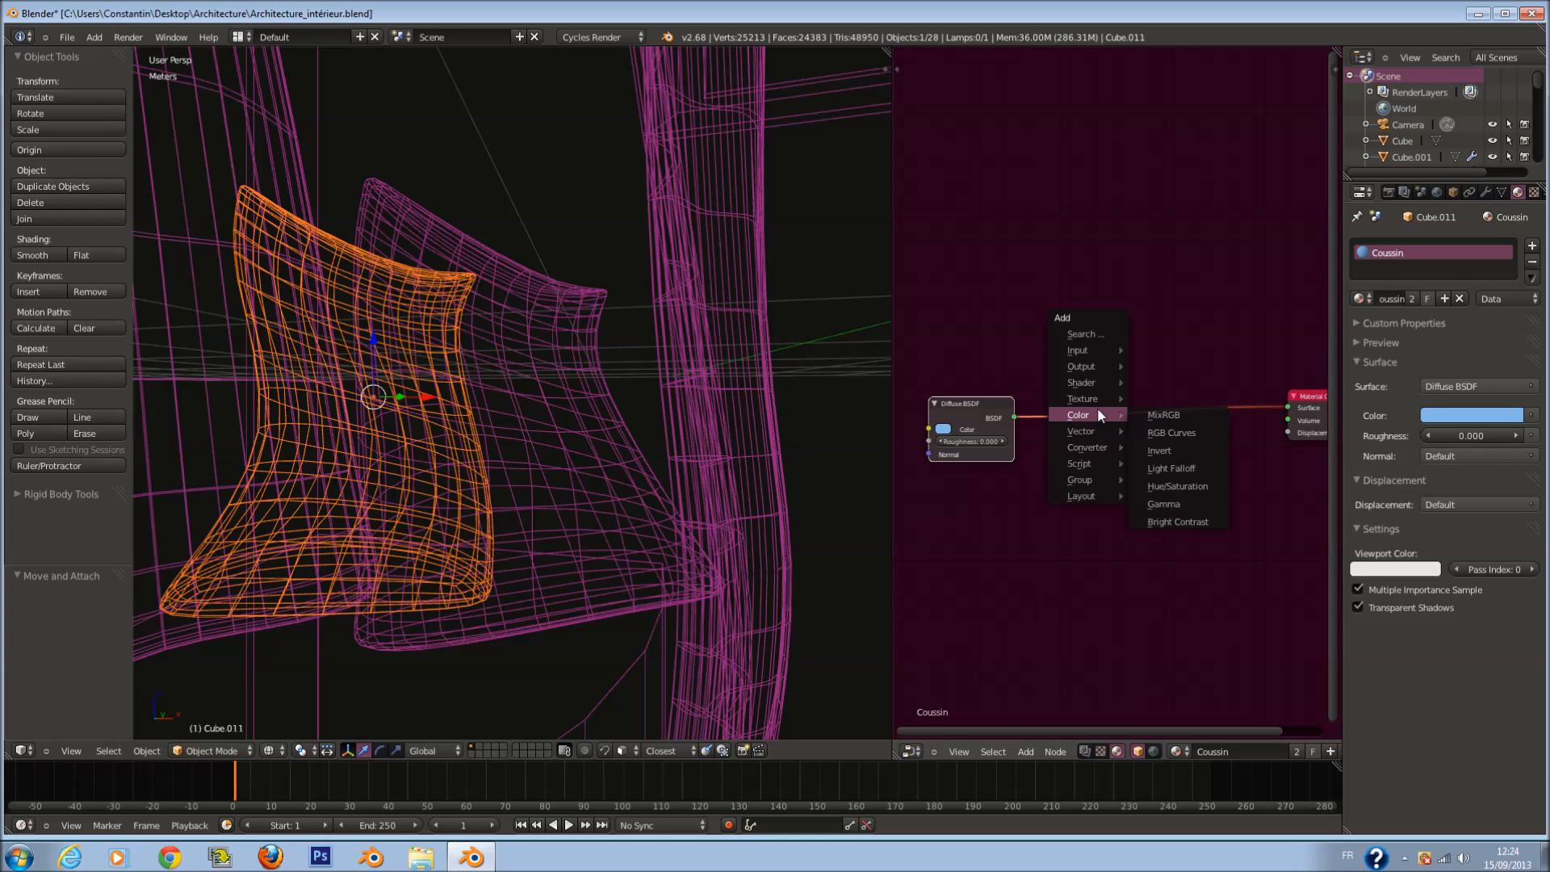
mouse_move(1084, 383)
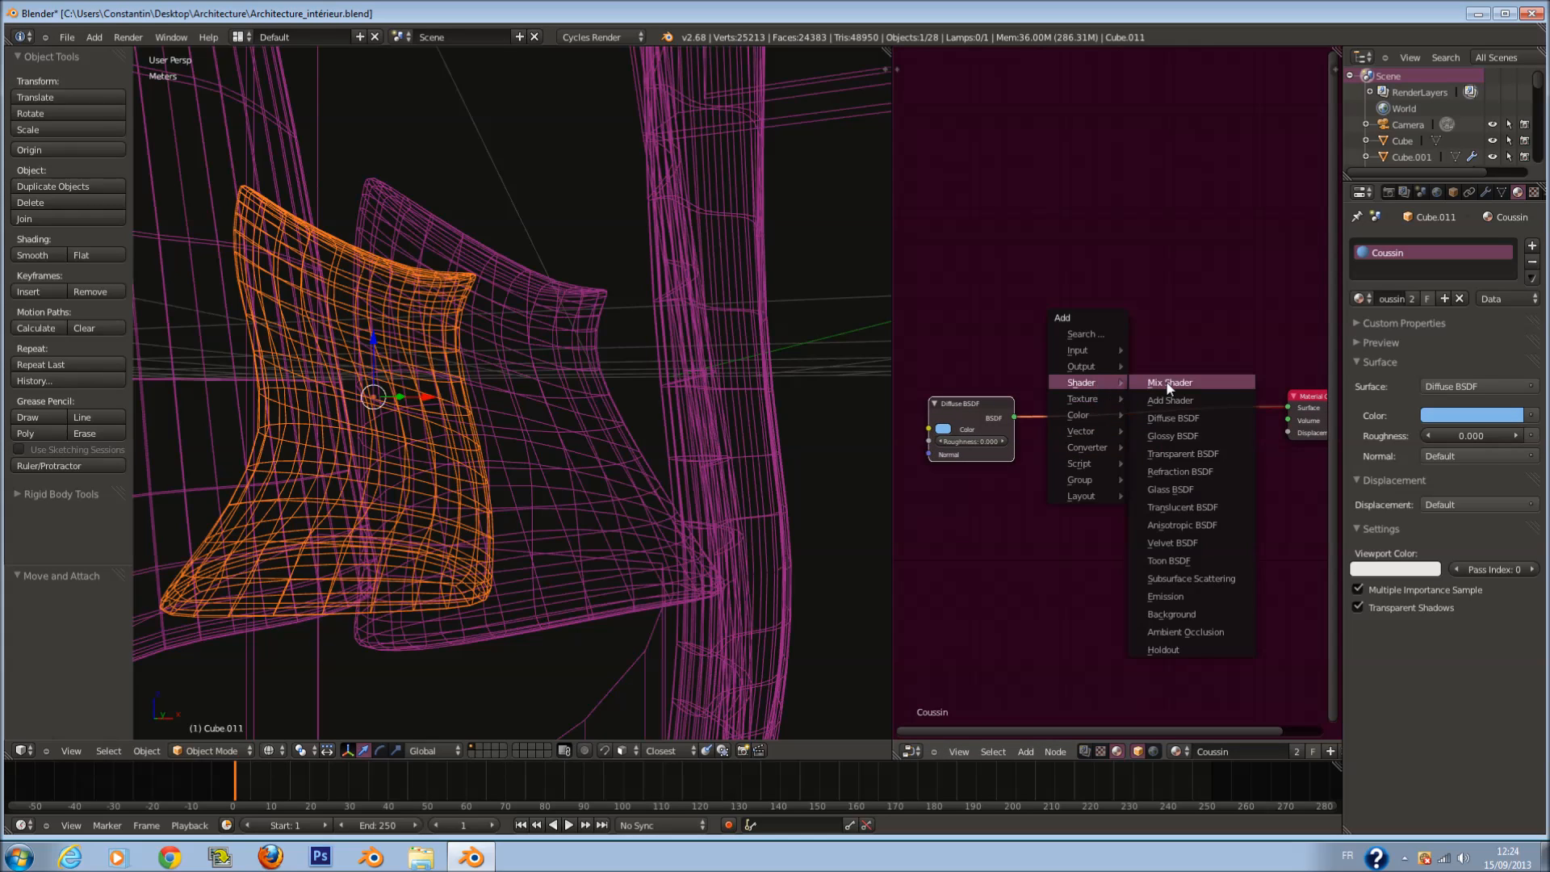
click(1159, 388)
click(1117, 395)
Step: Add a Glossy BSDF with roughness 0.500 below the Coussin Diffuse BSDF and link it to the Mix Shader's second shader input
key(shift+a)
mouse_move(1035, 462)
click(1095, 517)
click(932, 487)
click(1007, 547)
click(1007, 551)
click(1008, 551)
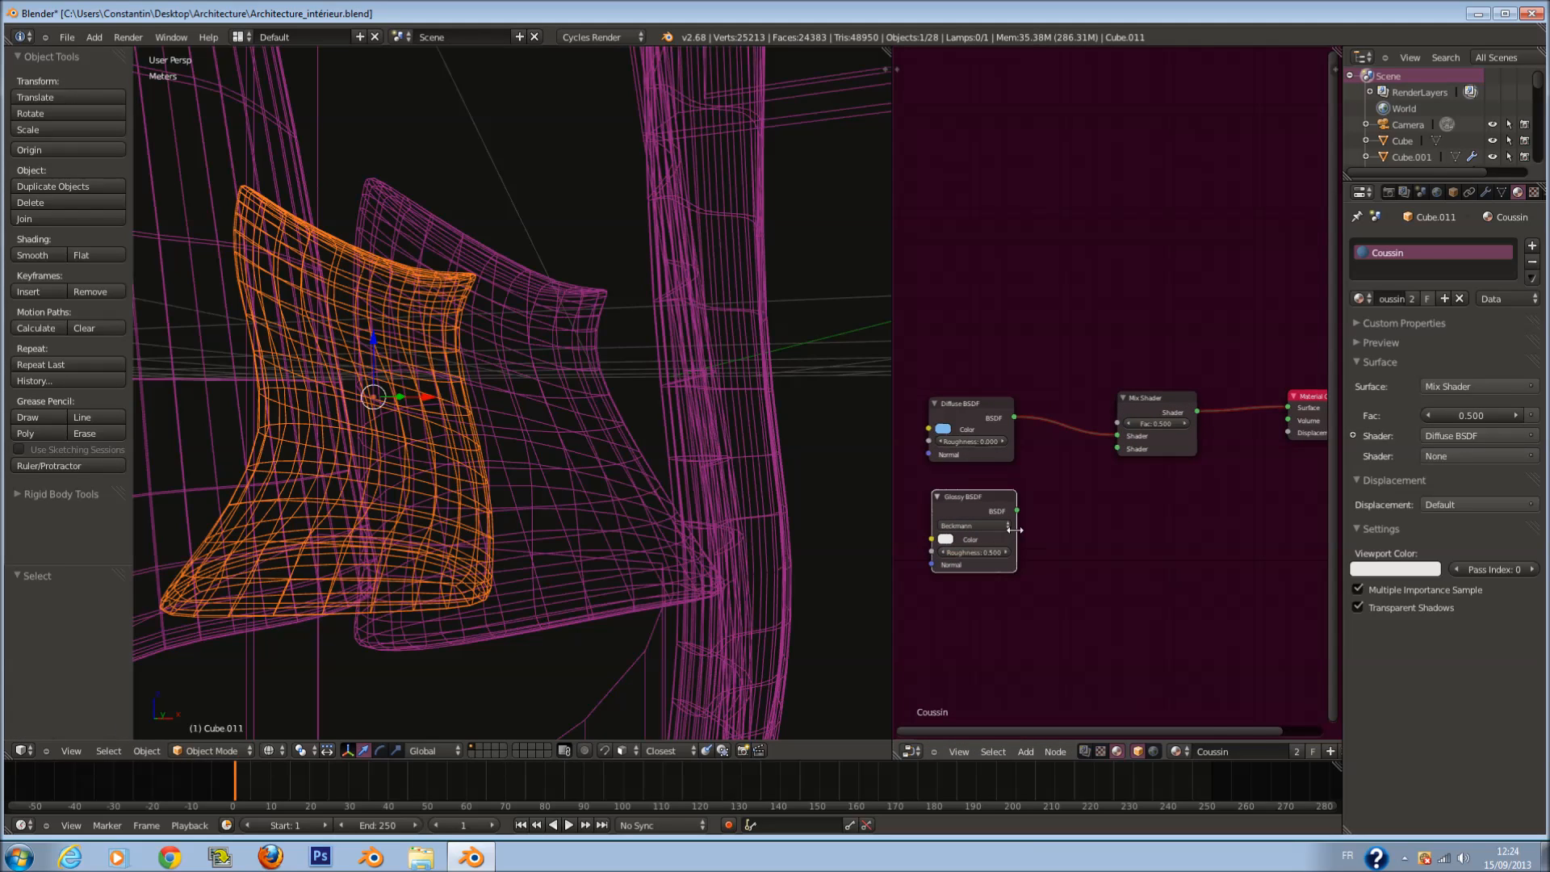
drag(1016, 510, 1117, 449)
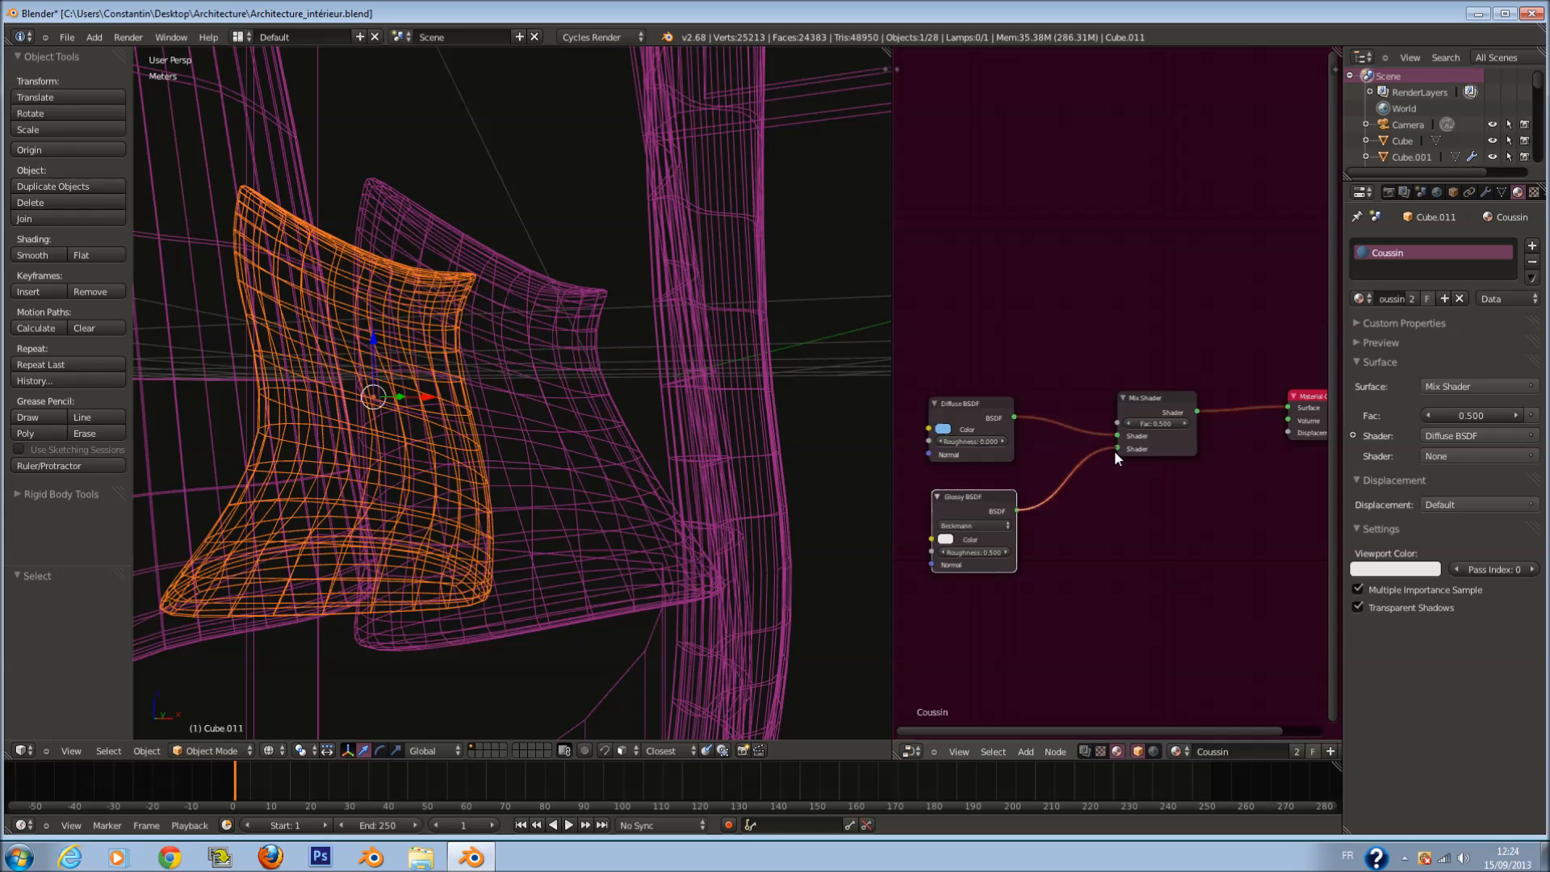
Step: Darken the Coussin Glossy BSDF colour to a grey of 0.248 in R, G and B
click(945, 539)
drag(1035, 411, 1035, 413)
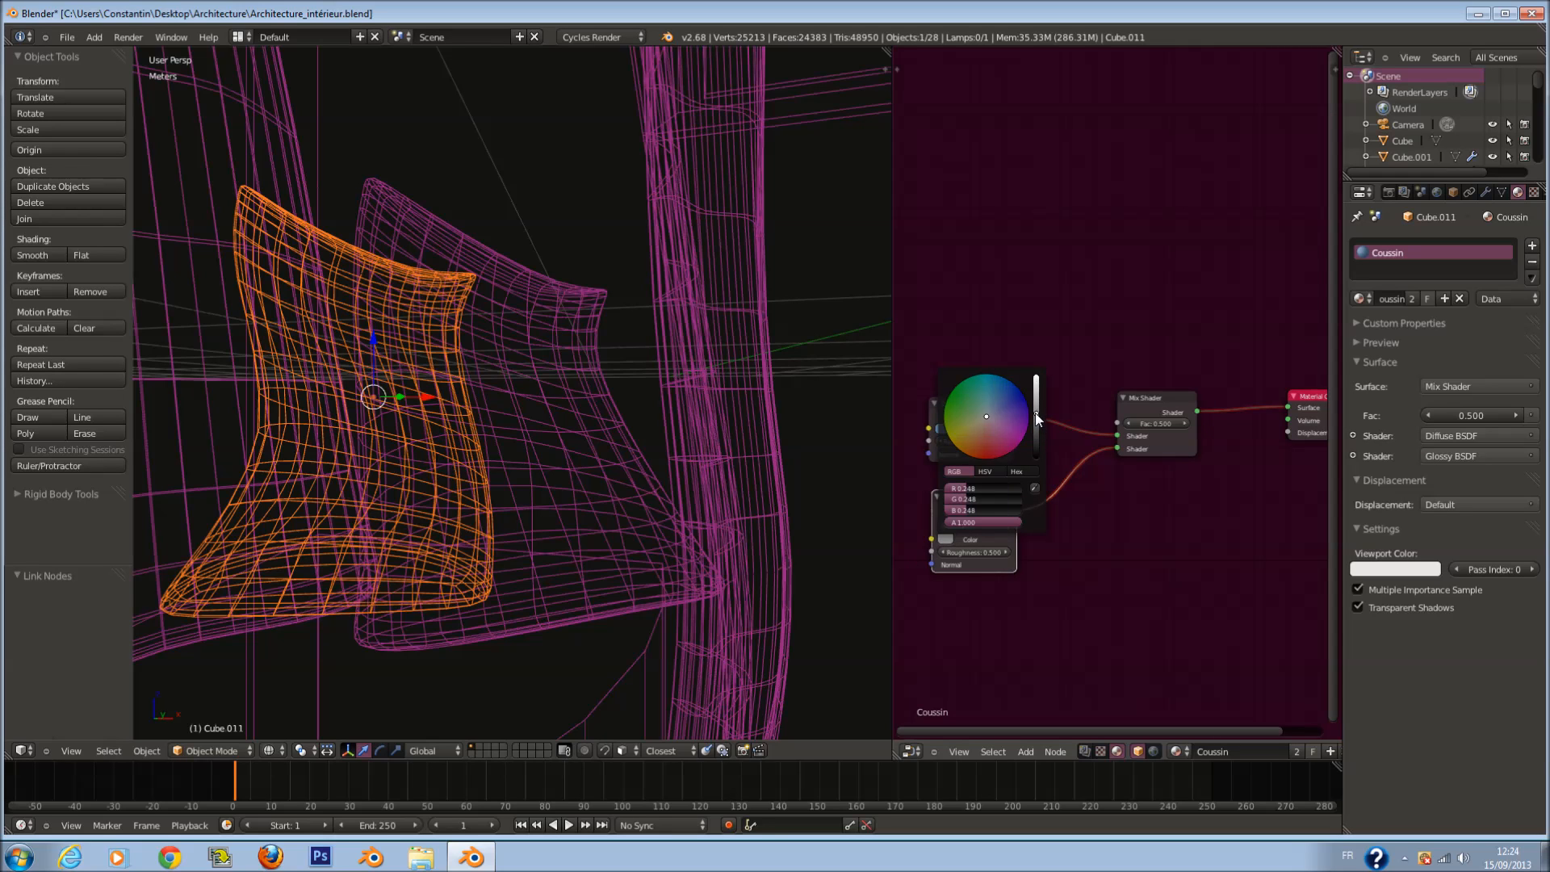
key(a)
key(a)
Step: Select the curtain object and check its mesh in Edit Mode, ending in Object Mode
right_click(744, 451)
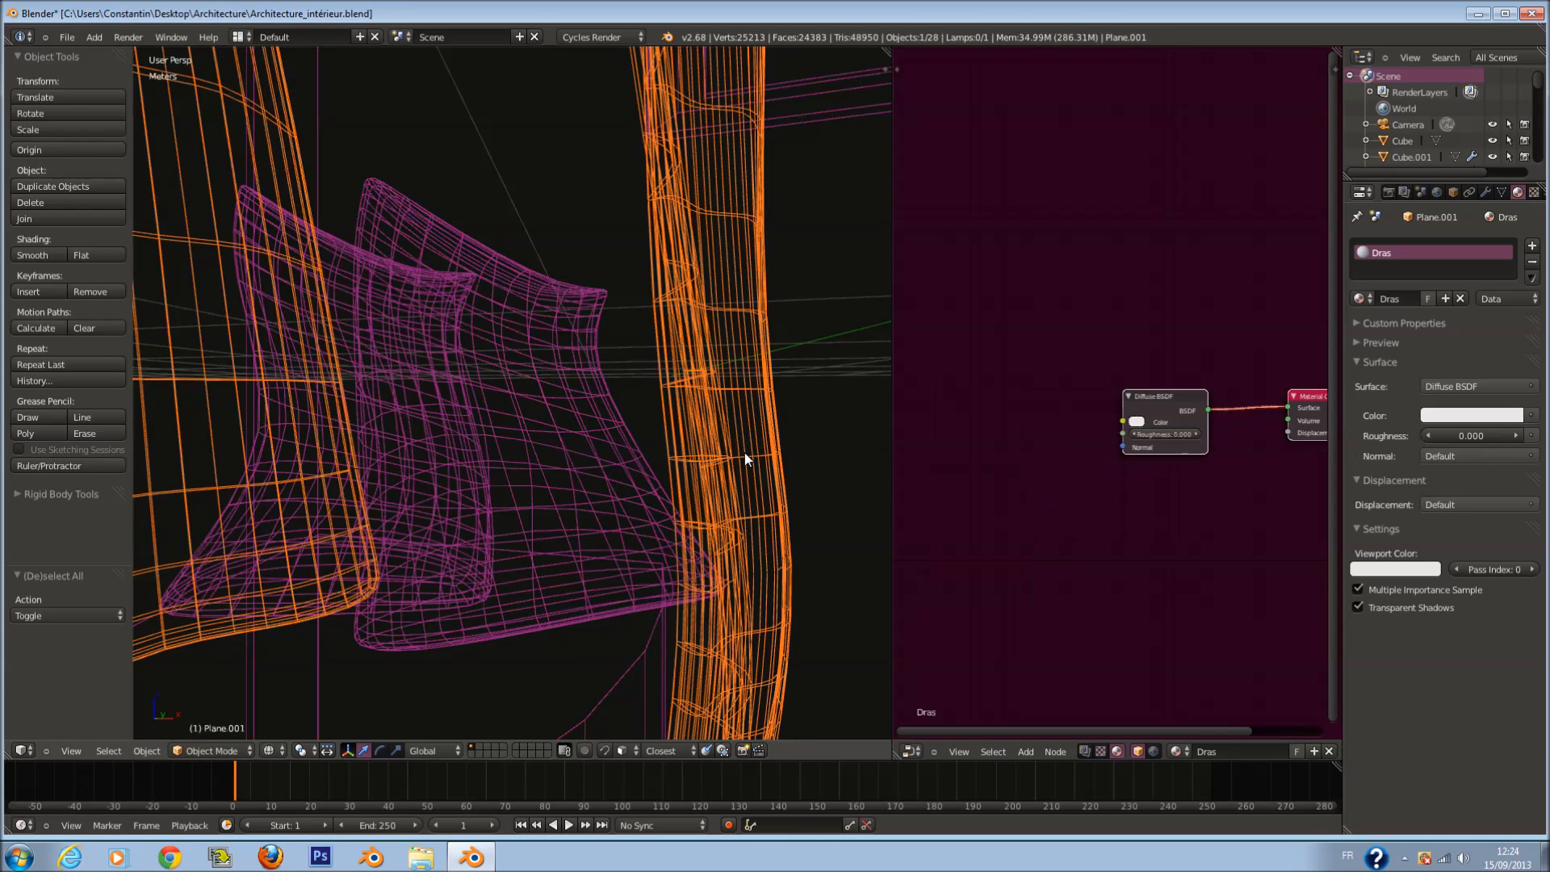
scroll(743, 450, down, 4)
key(Tab)
key(a)
scroll(738, 465, down, 1)
key(a)
key(Tab)
scroll(1004, 480, up, 1)
Step: Add an Image Texture node to the Dras material, link its colour to the Diffuse BSDF colour and save the file
key(shift+a)
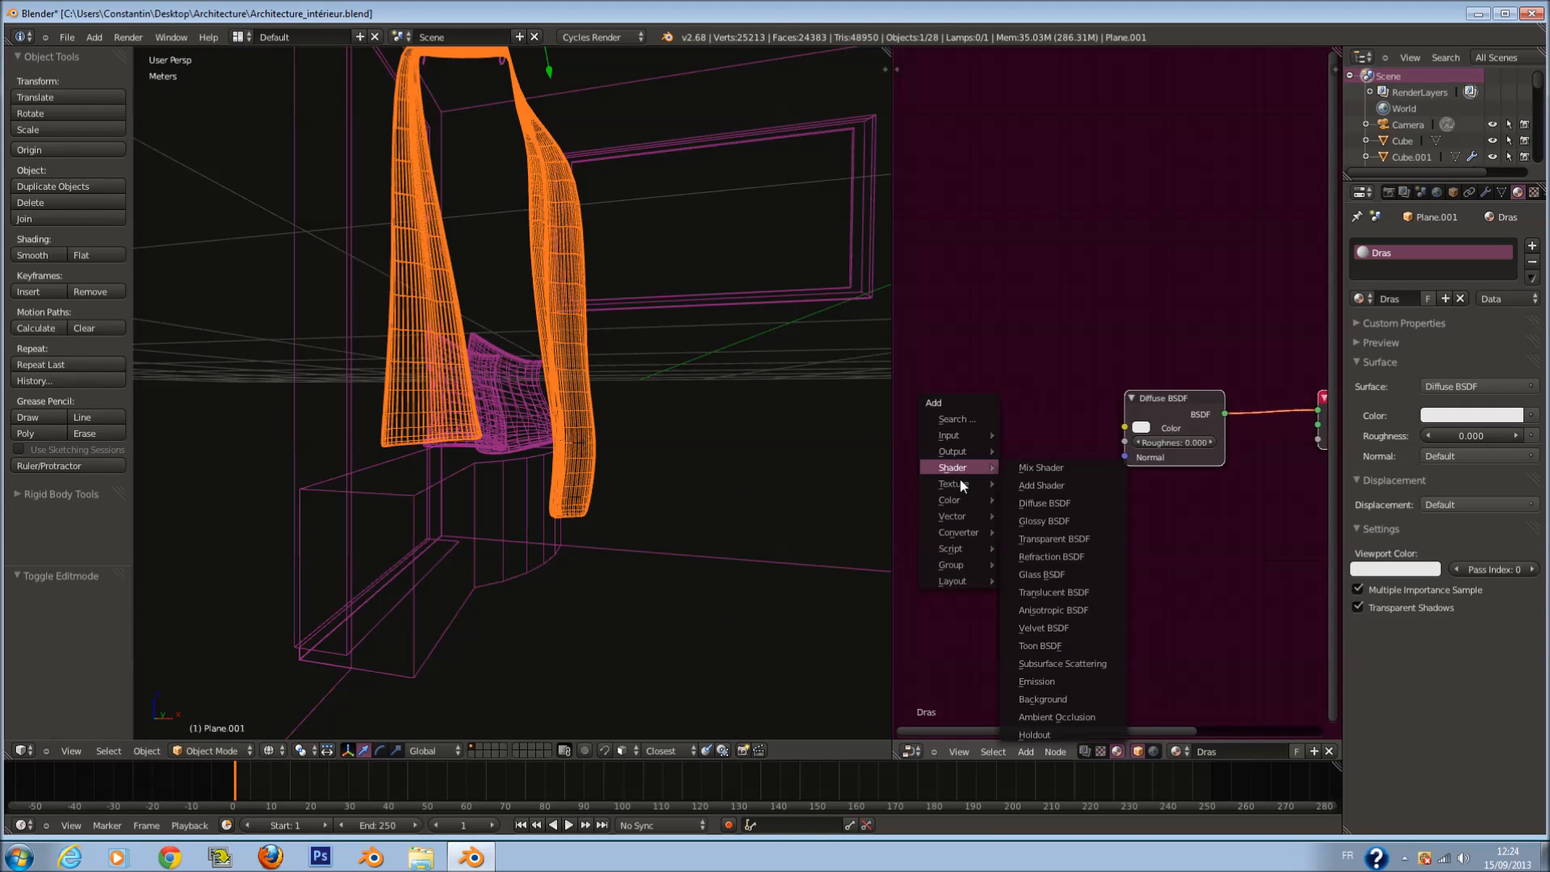
mouse_move(957, 484)
click(1041, 491)
click(908, 406)
drag(1007, 428, 1123, 427)
middle_drag(1053, 458, 1066, 456)
key(ctrl+s)
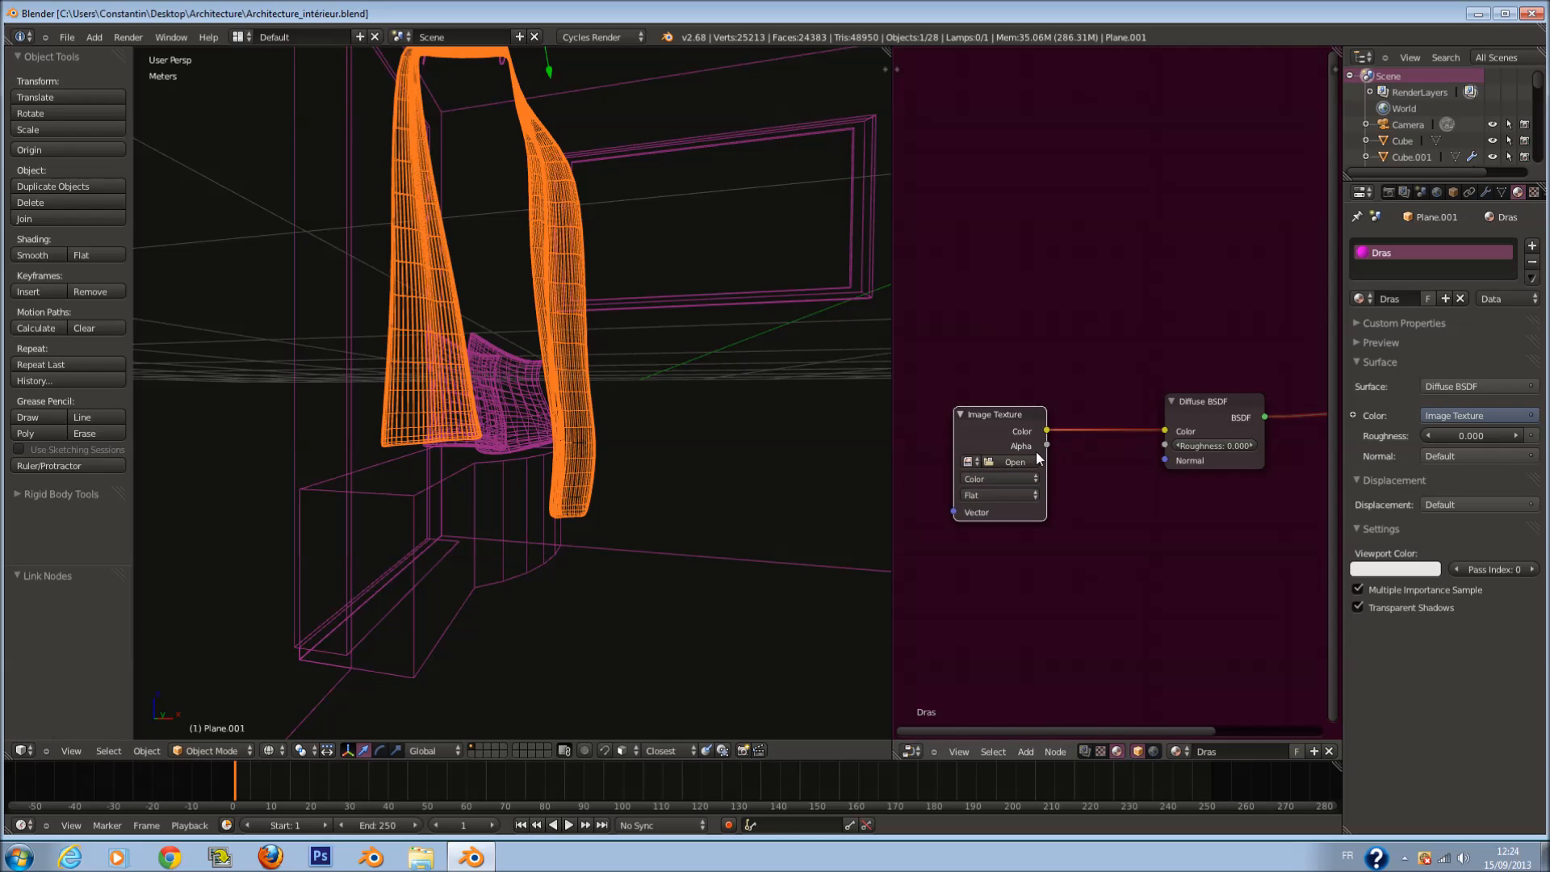
Step: Load WrinklesStraight0002_L.jpg from the Texture folder into the Dras Image Texture node
click(1015, 462)
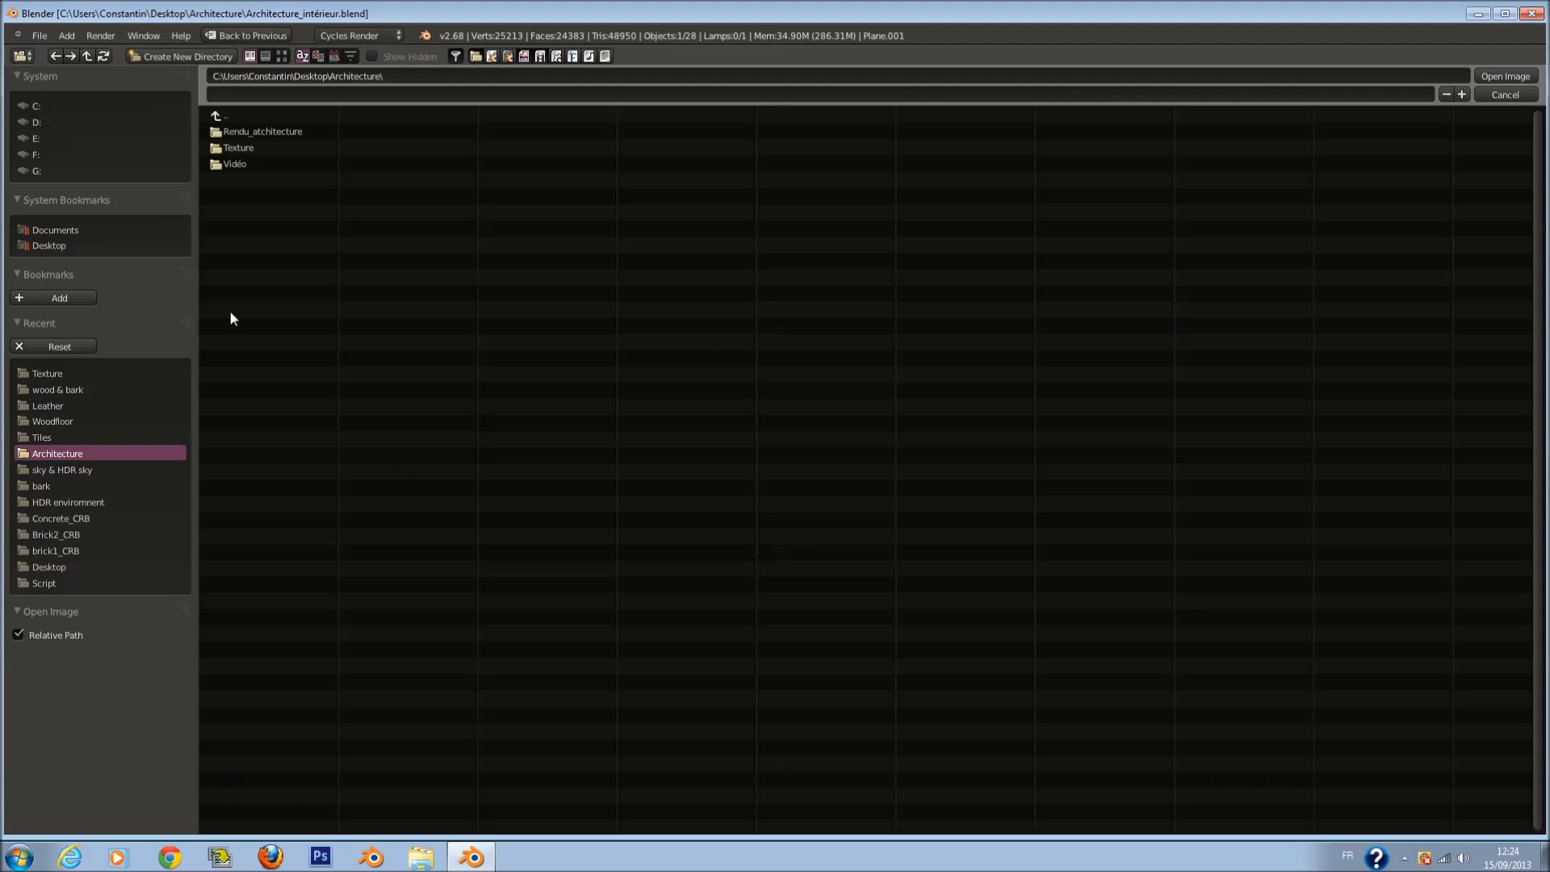
click(92, 371)
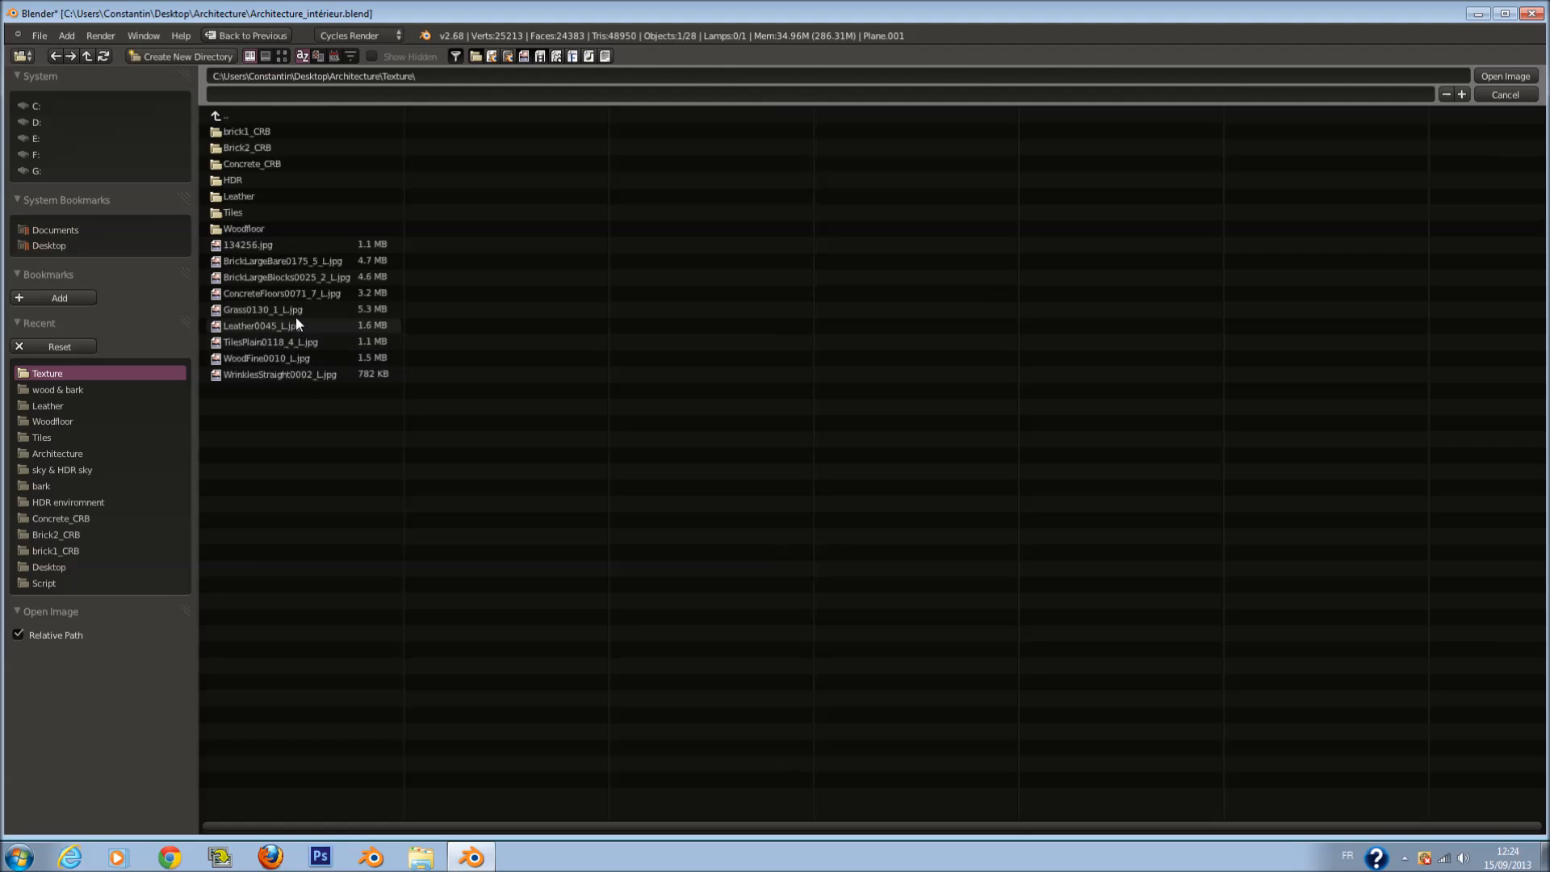
click(291, 374)
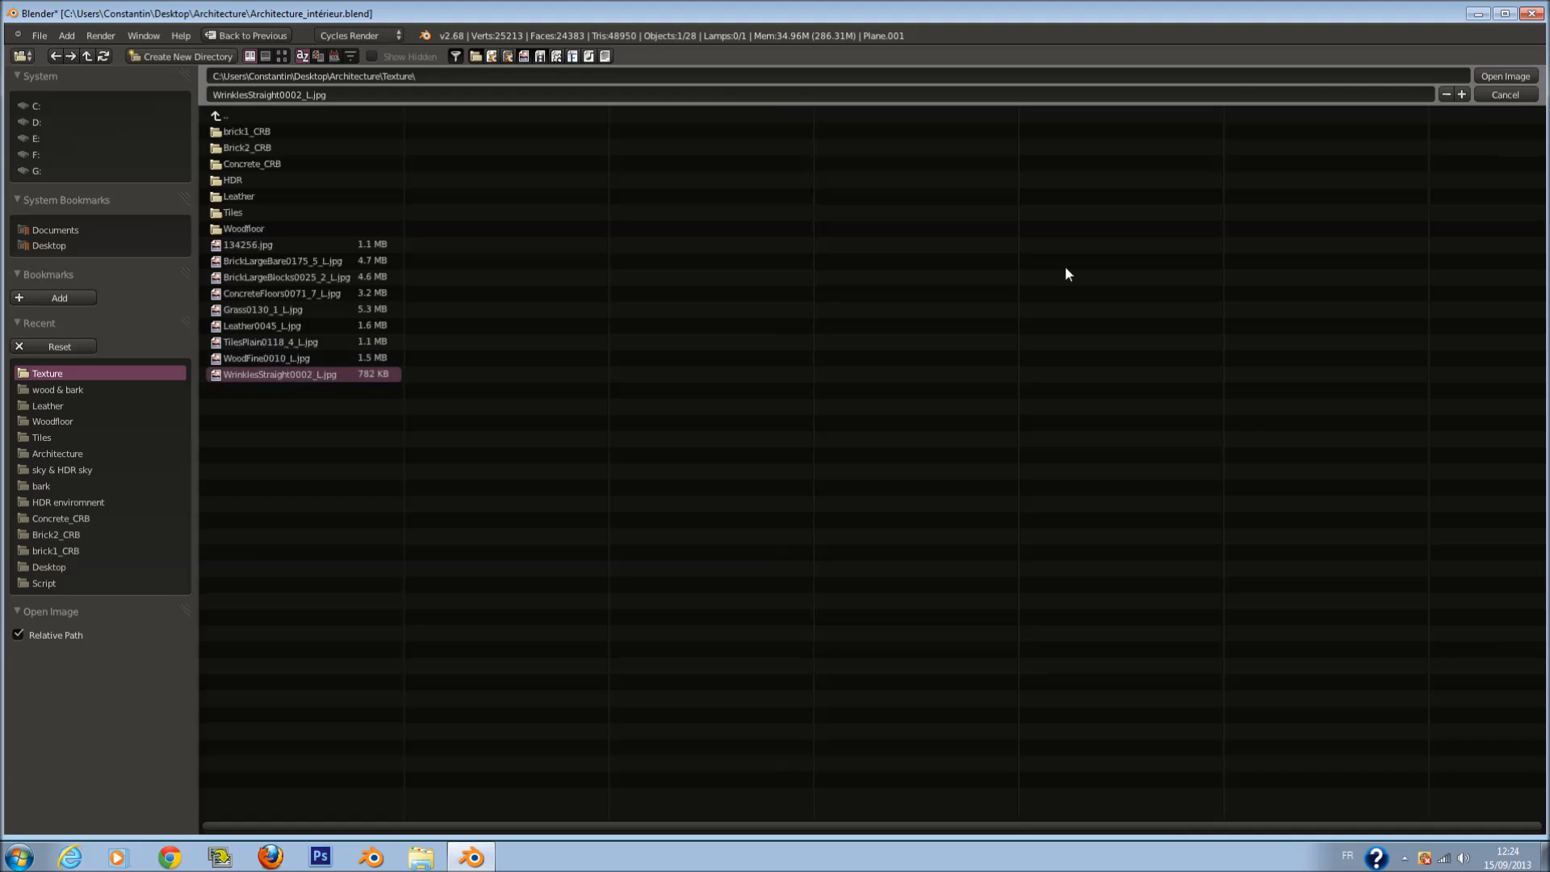
click(1506, 76)
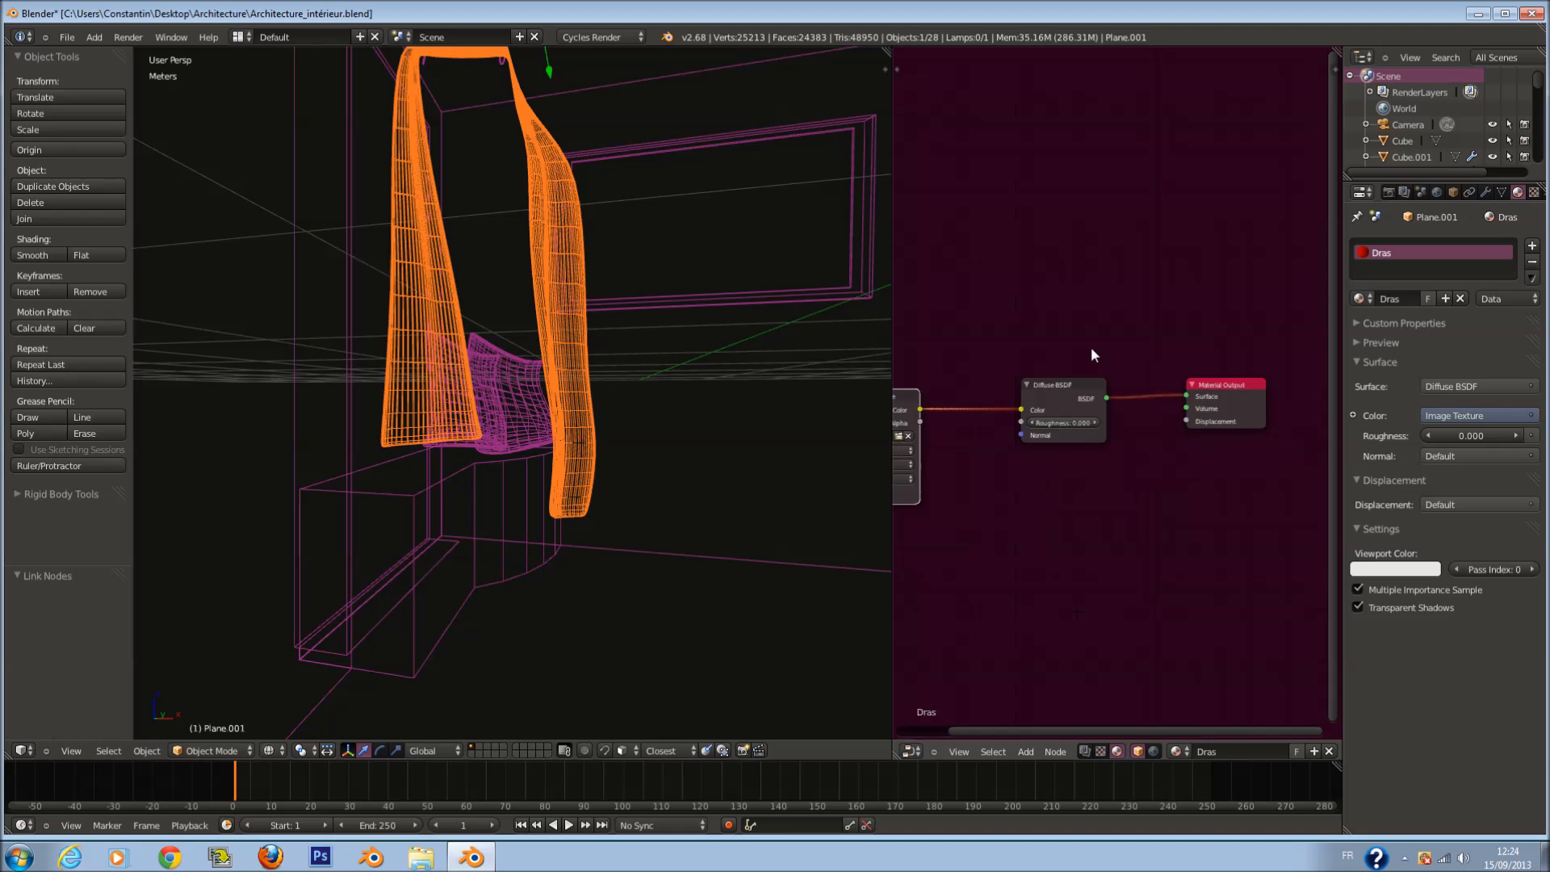
Step: Space out the Dras nodes and insert a Mix Shader between the Diffuse BSDF and the Material Output
scroll(1091, 348, down, 1)
drag(1213, 387, 1345, 389)
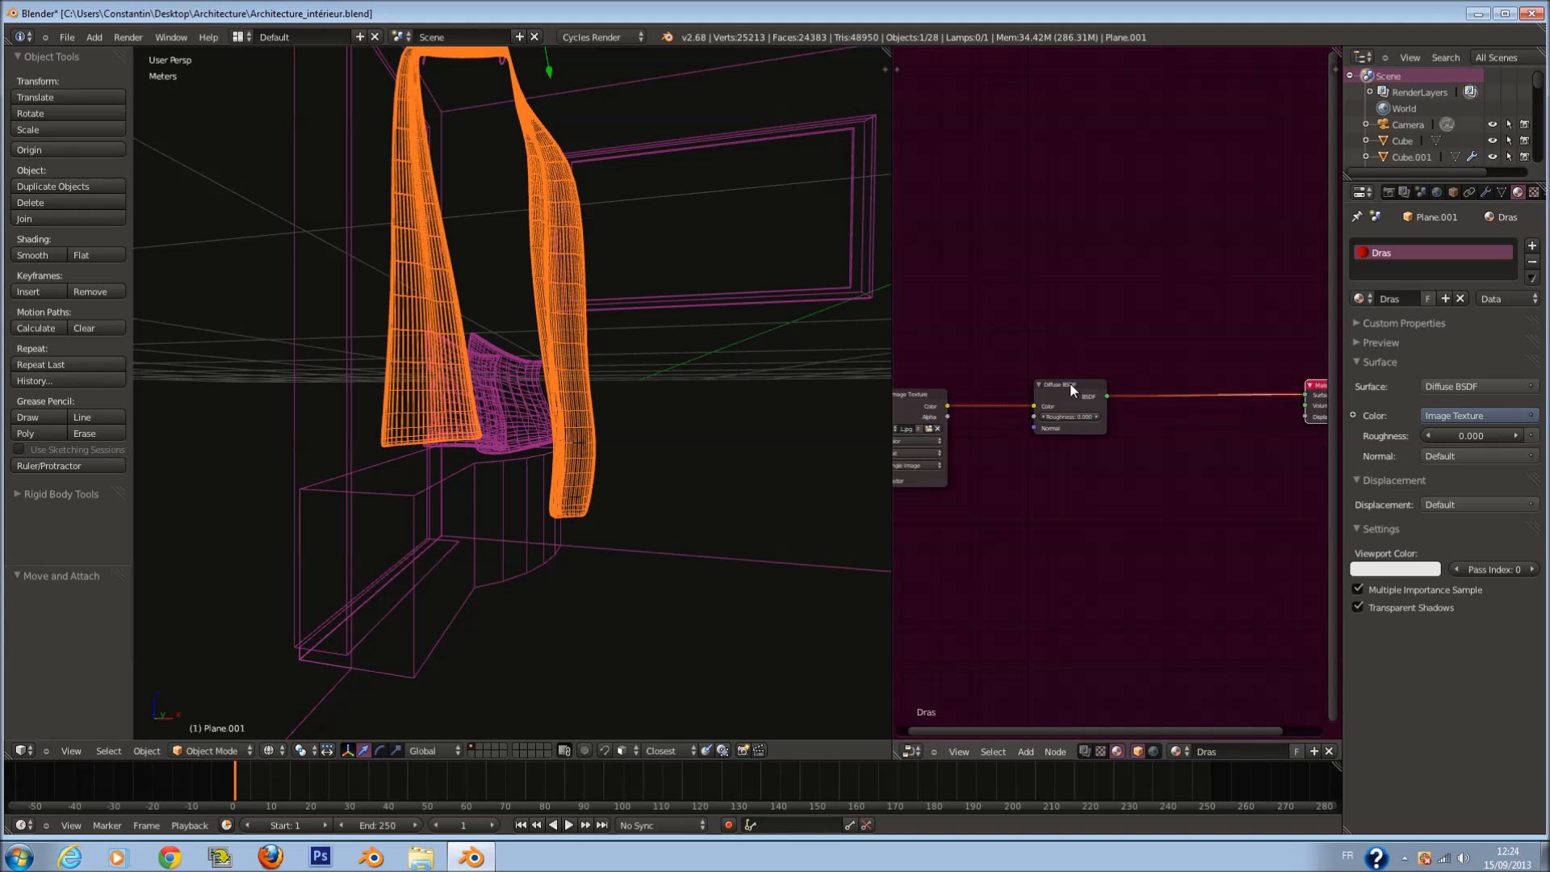
drag(1069, 383, 1073, 355)
scroll(1074, 355, up, 1)
key(shift+a)
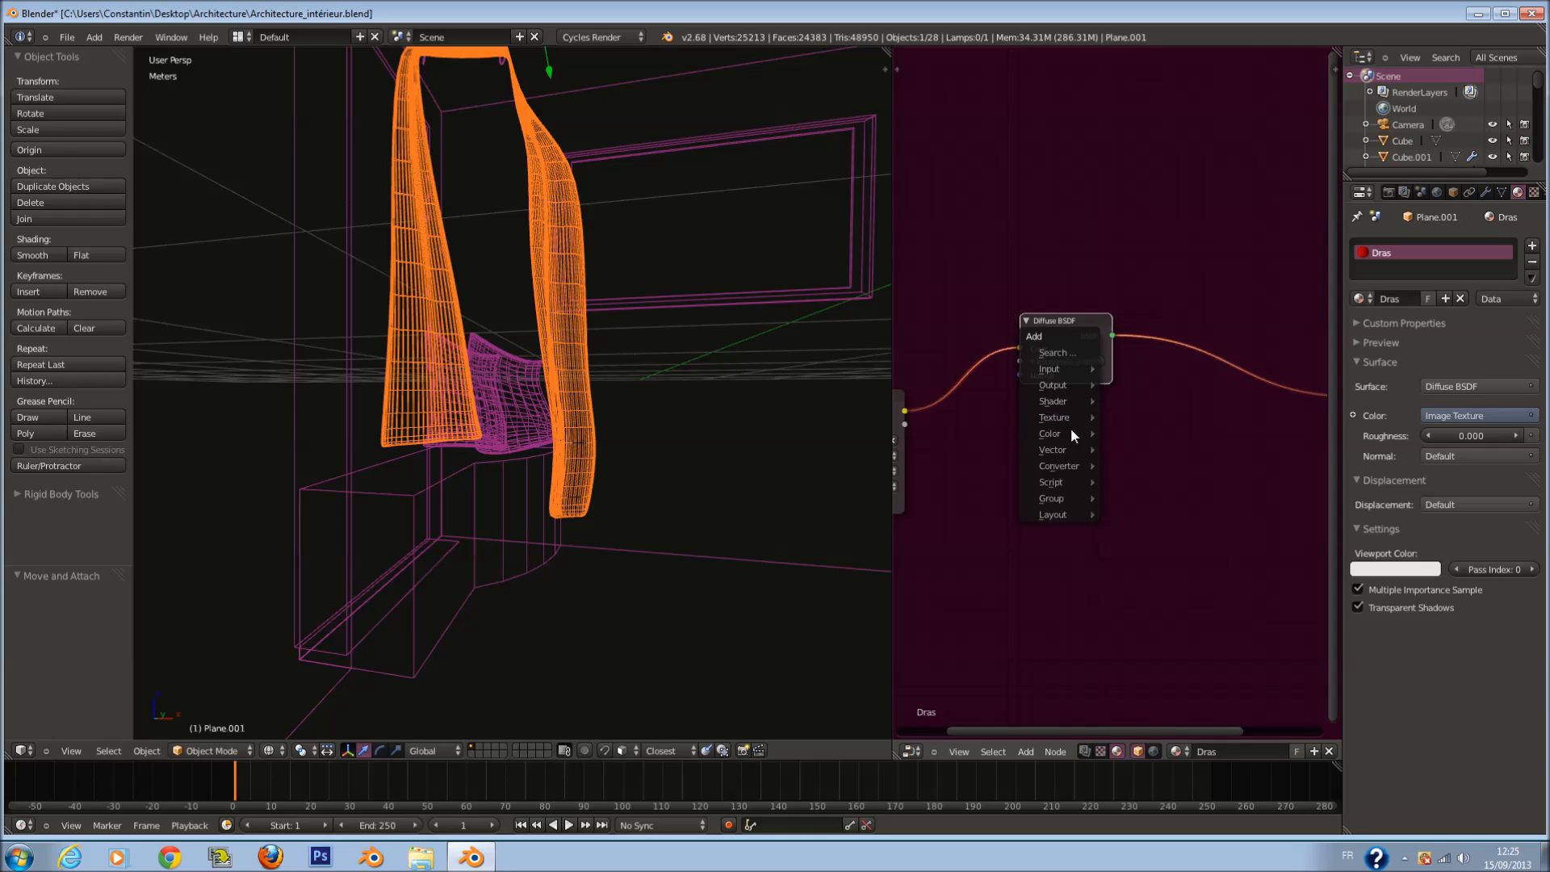
click(1158, 403)
click(1227, 368)
Step: Add a Glossy BSDF with roughness 0.300 below the Dras Diffuse BSDF and link it to the Mix Shader's second shader input
key(shift+a)
mouse_move(1029, 466)
click(1125, 513)
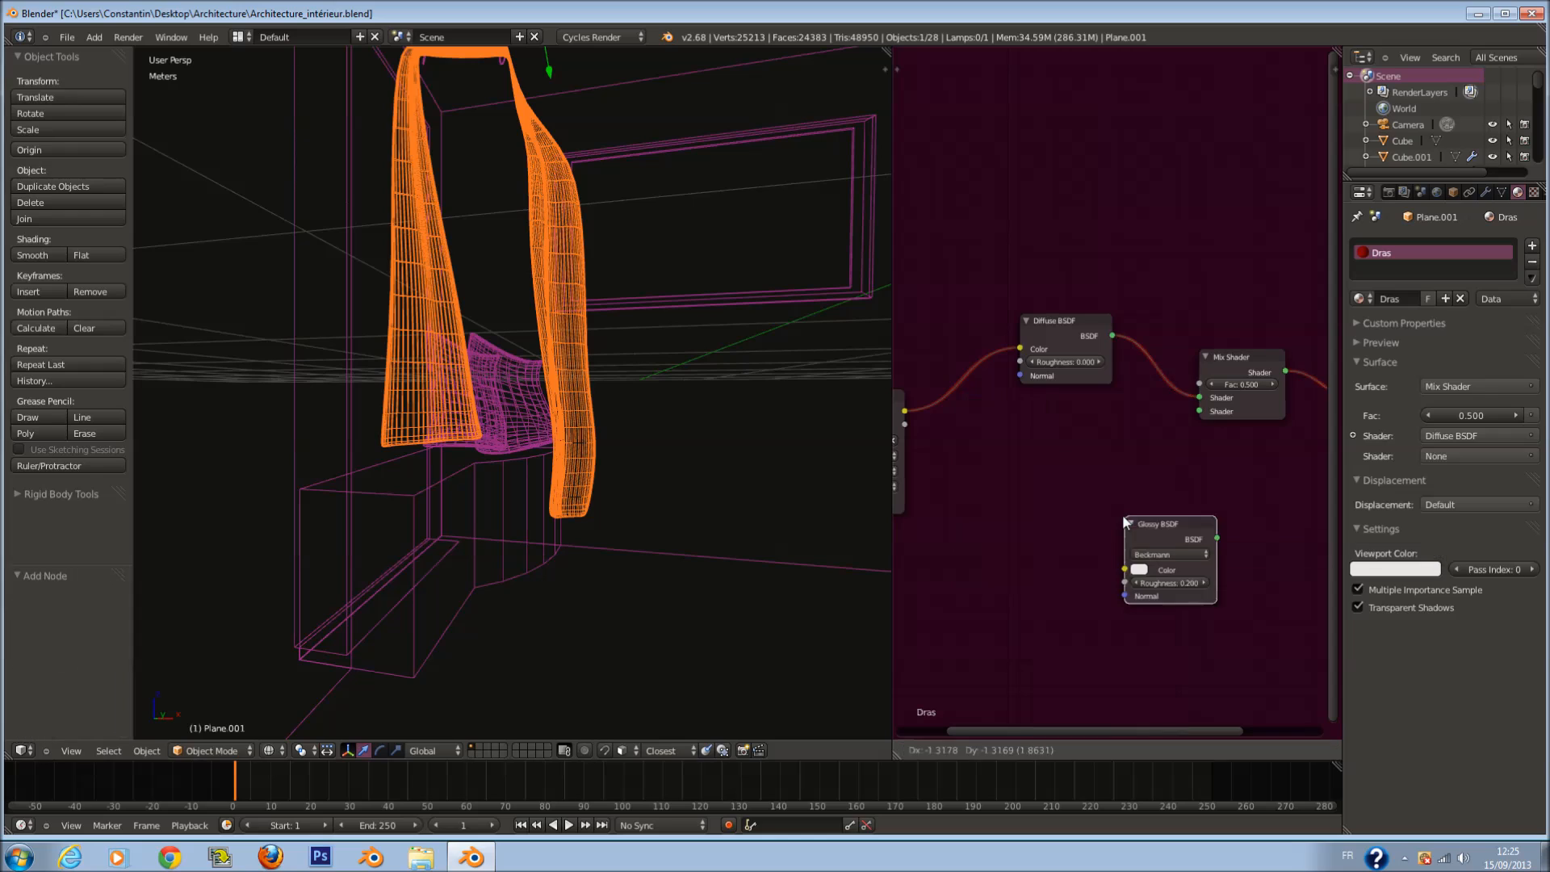
click(1033, 430)
drag(1124, 454, 1200, 412)
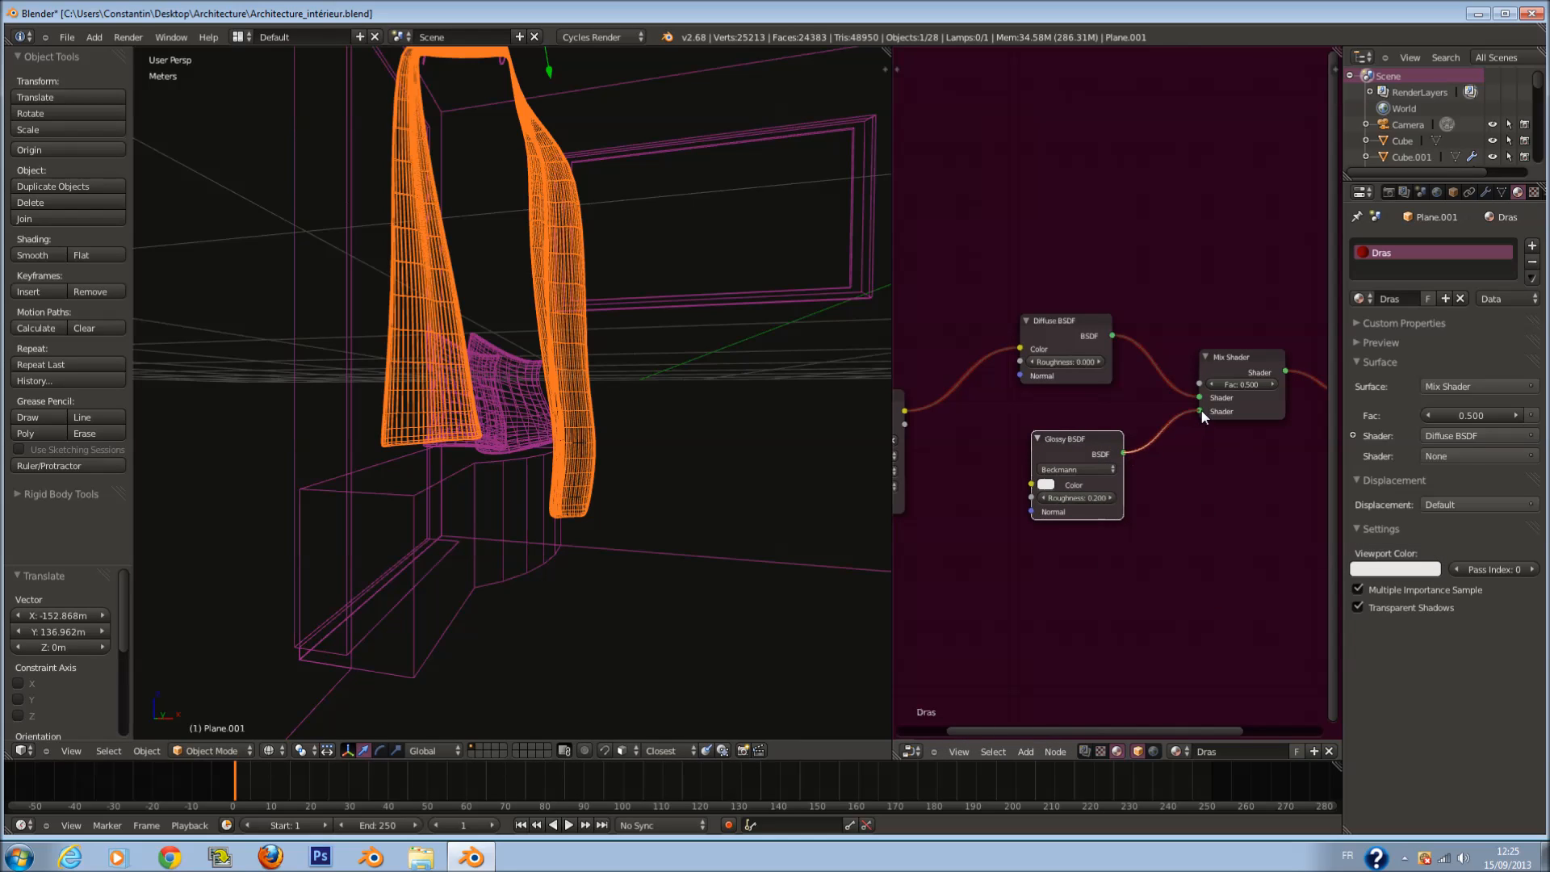
scroll(1100, 488, up, 2)
click(1115, 515)
scroll(991, 426, down, 3)
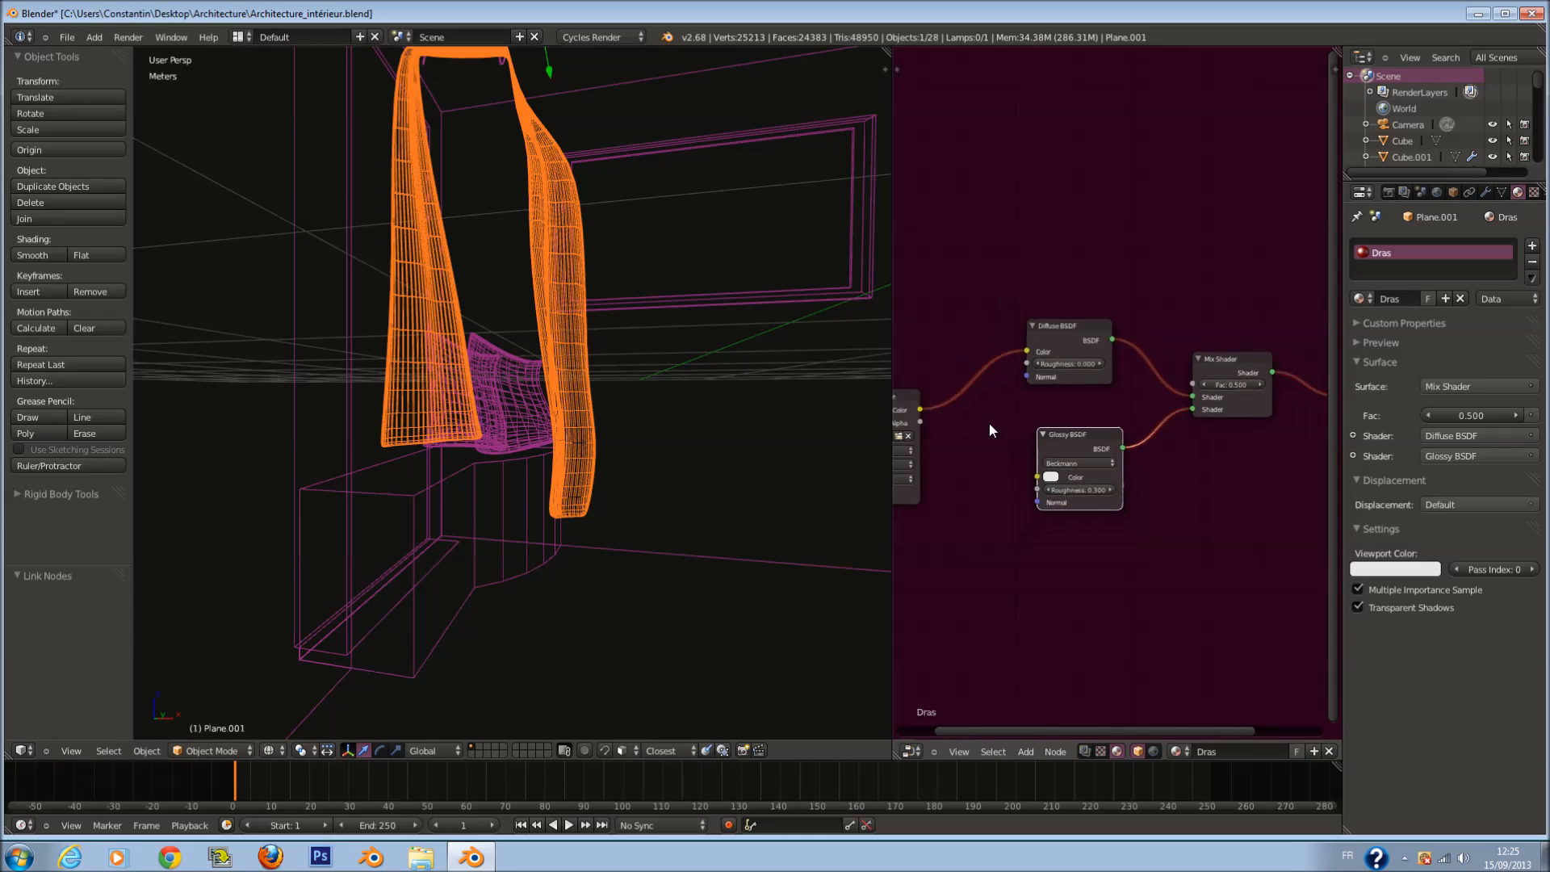
Step: Switch the 3D viewport to Rendered shading and save the file
click(270, 750)
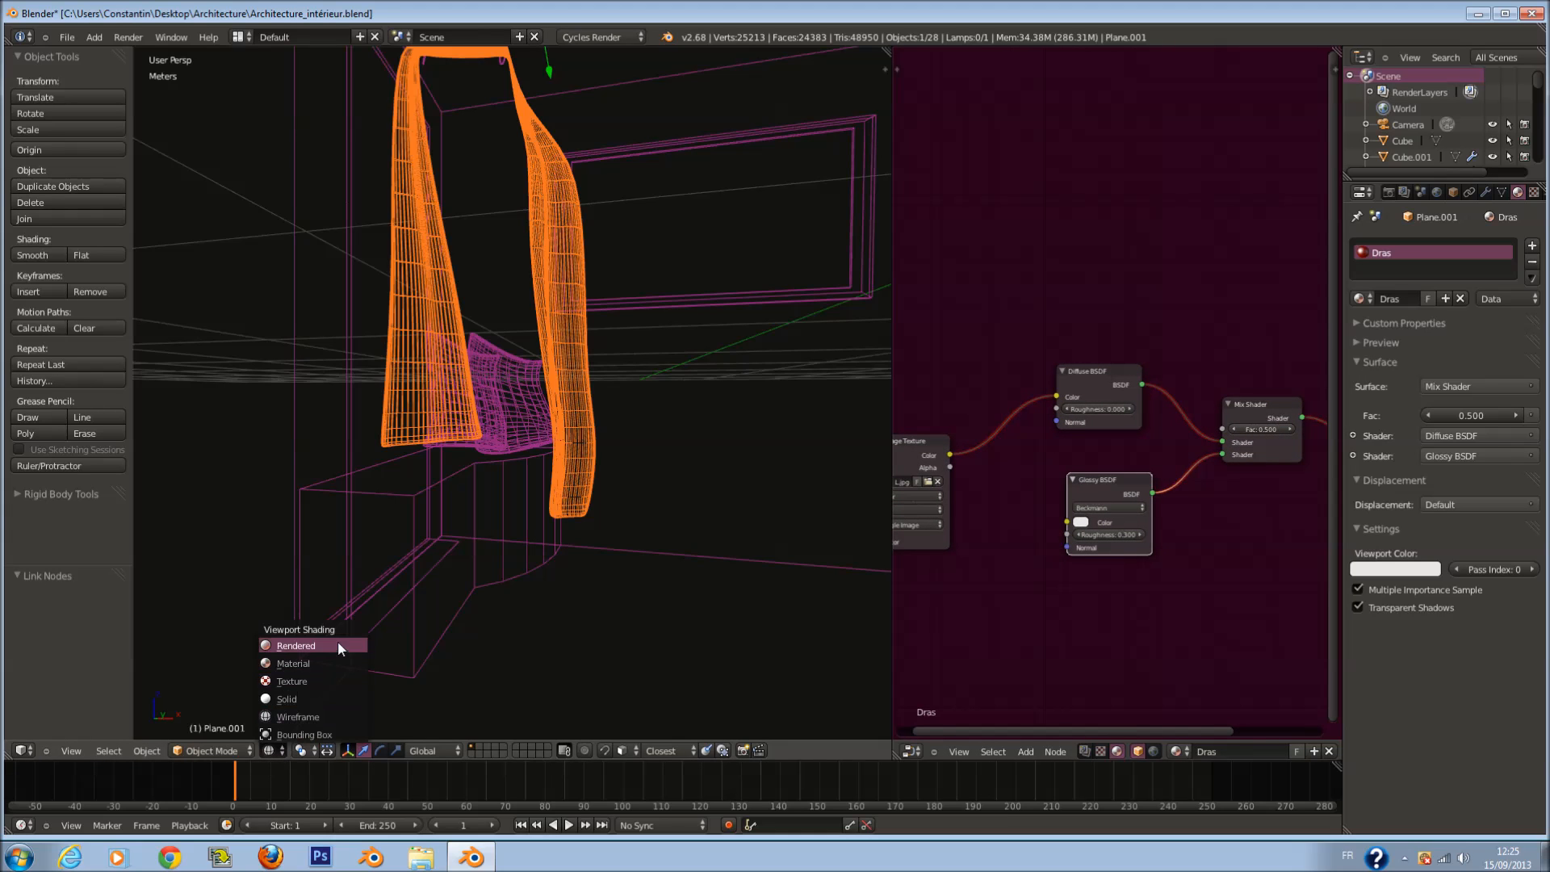
key(ctrl+s)
click(688, 390)
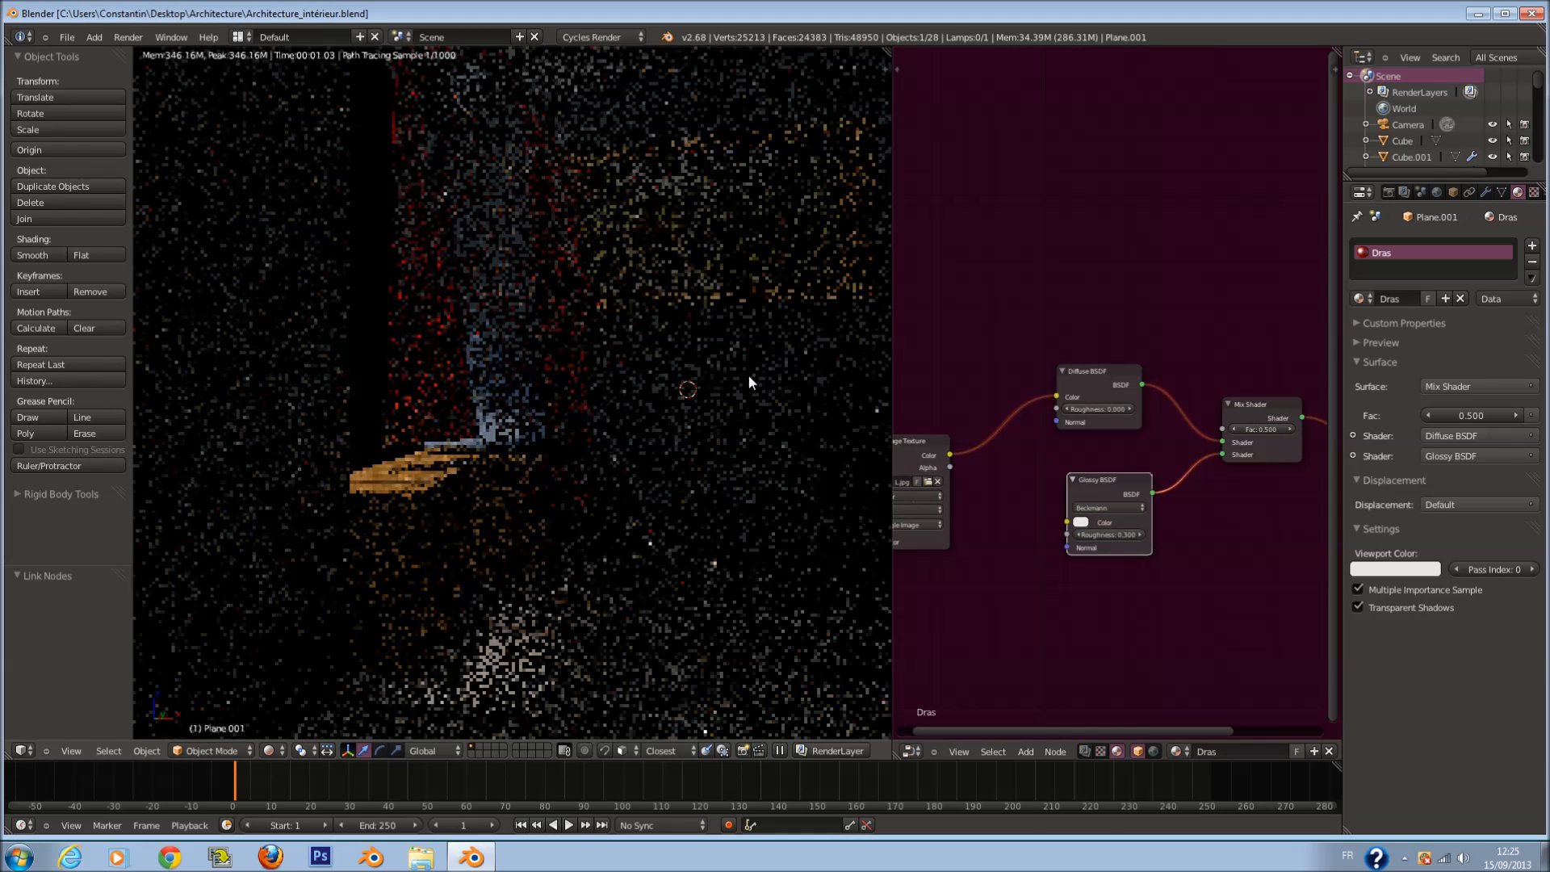
scroll(1060, 500, down, 2)
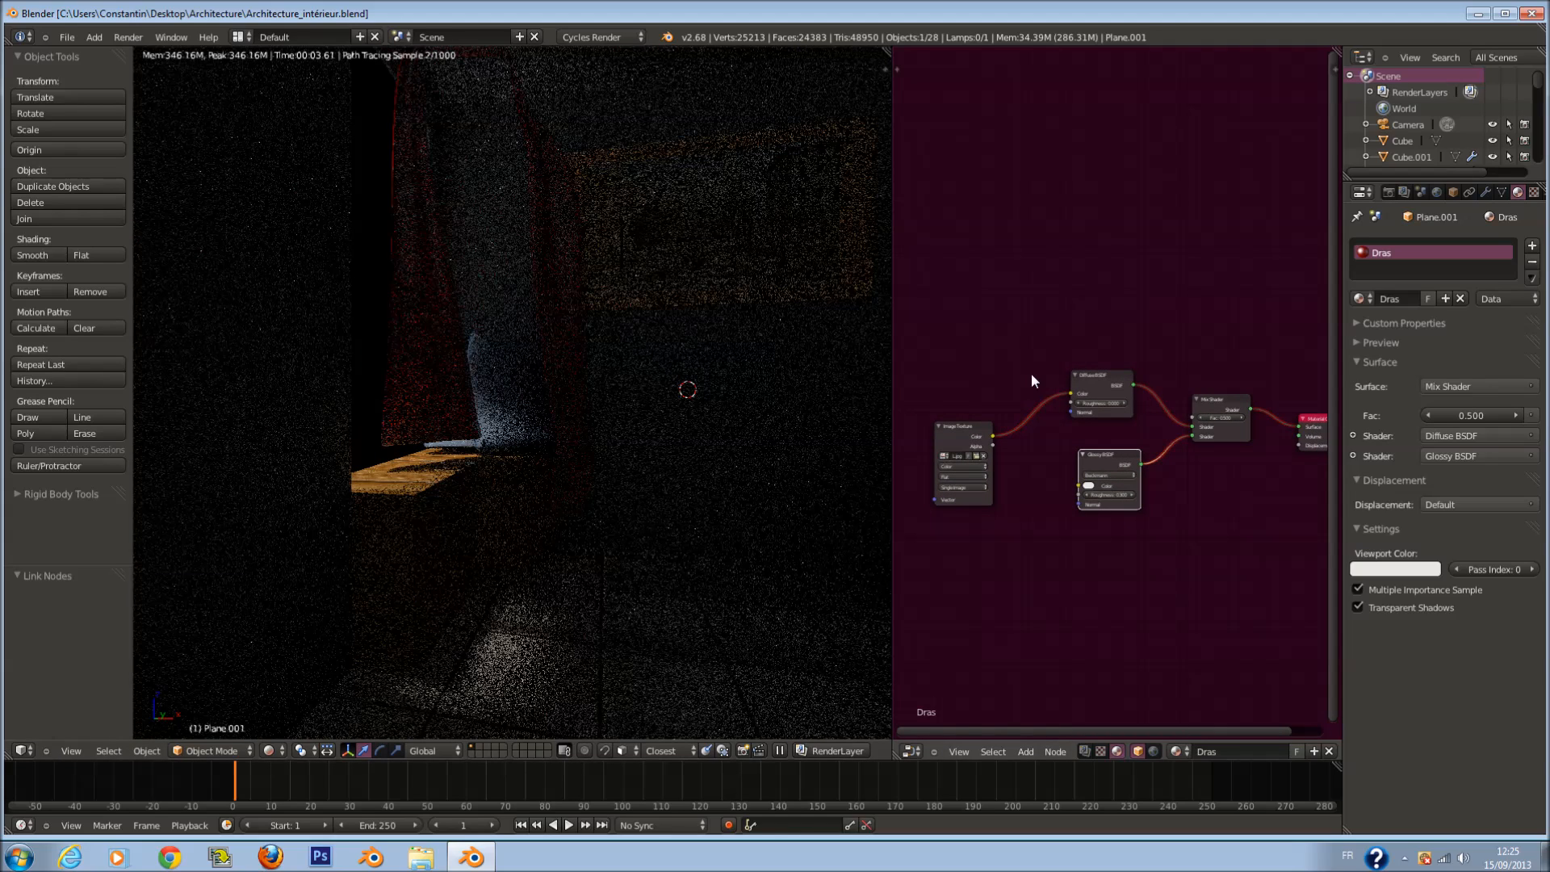
Step: Move the Dras Diffuse BSDF, Glossy BSDF and Mix Shader back to make room before the Material Output
scroll(1010, 451, up, 1)
scroll(1102, 395, up, 1)
drag(1108, 384, 1046, 377)
drag(1107, 496, 1023, 489)
middle_drag(1091, 453, 1010, 468)
drag(1180, 431, 1063, 429)
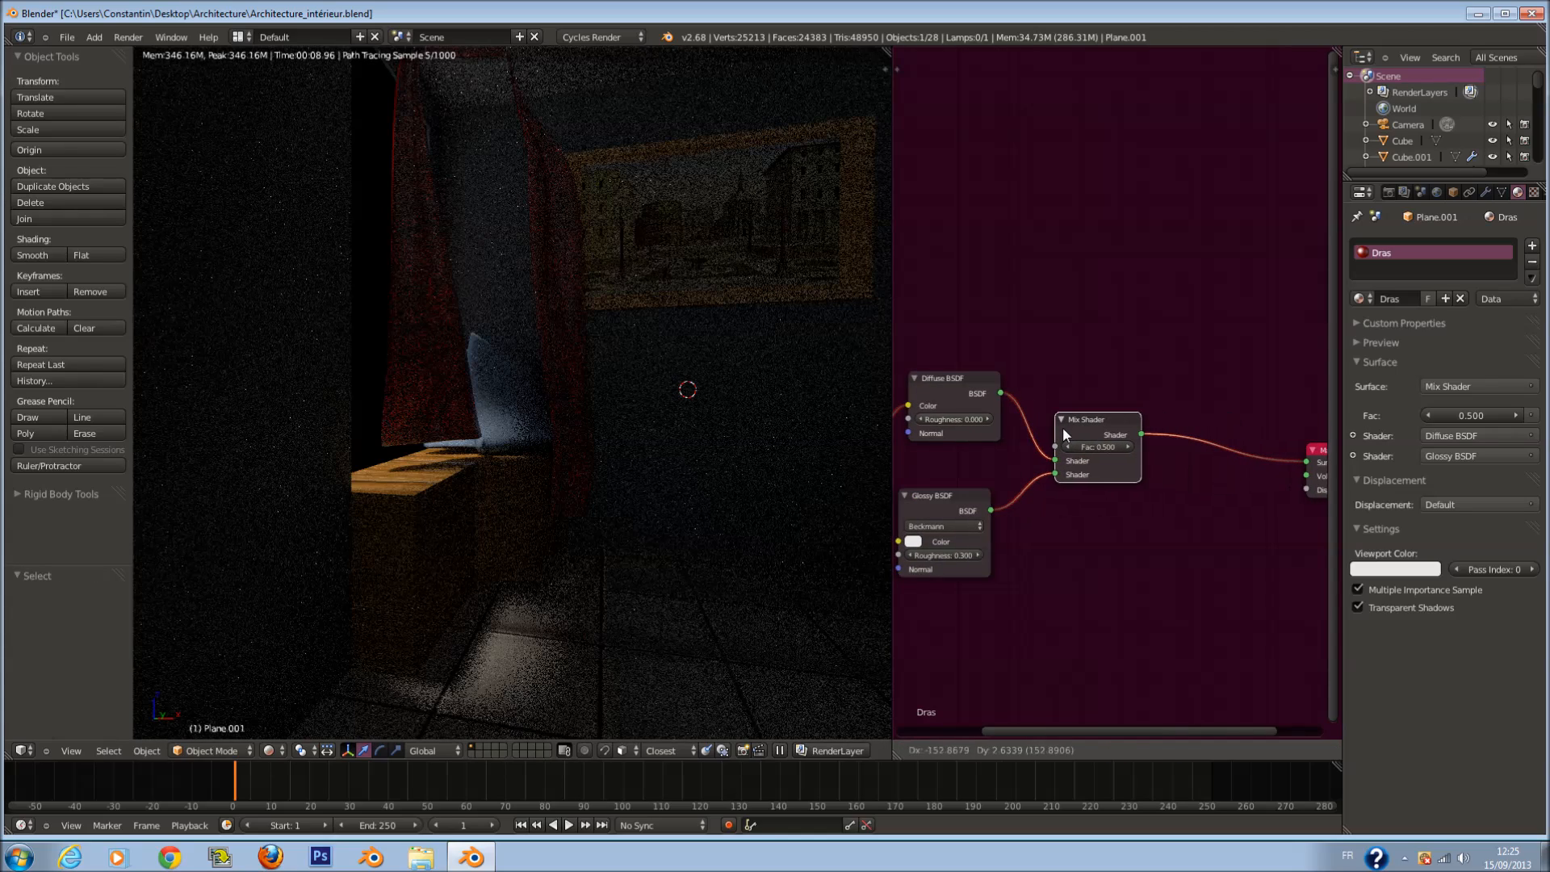
Step: Duplicate the Dras Mix Shader and insert the copy between the first one and the Material Output
middle_drag(1095, 423, 1000, 439)
key(shift+d)
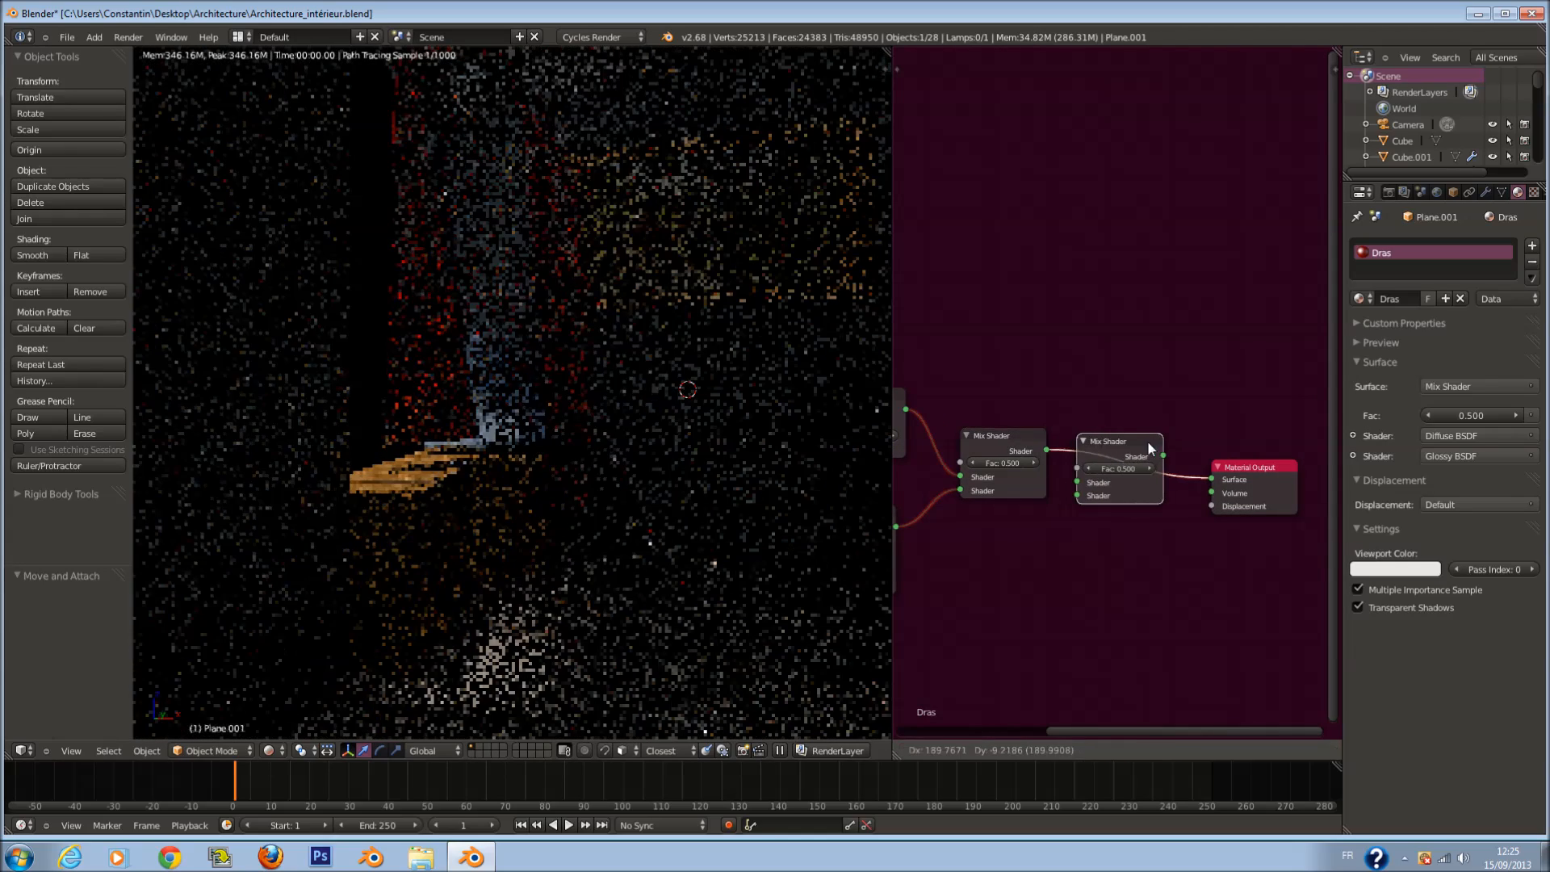
click(1147, 440)
drag(1252, 464, 1286, 461)
middle_drag(1102, 498, 1166, 477)
Step: Add a Transparent BSDF, link it to the second Mix Shader's free shader input and save the file
key(shift+a)
mouse_move(1092, 518)
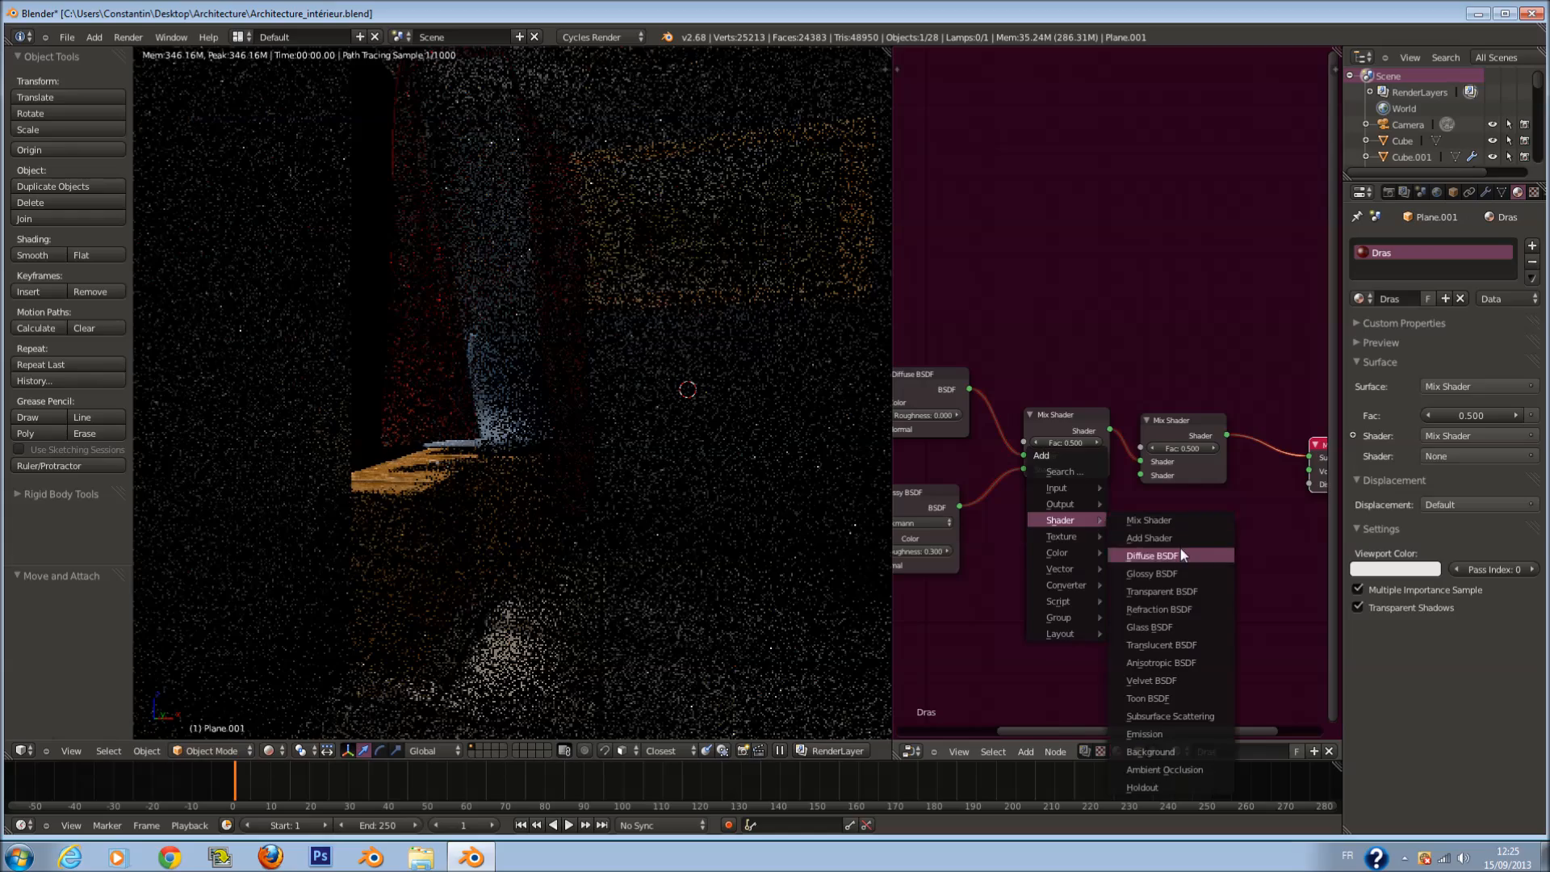
click(1199, 592)
click(1096, 545)
drag(1099, 544, 1141, 477)
scroll(1140, 487, up, 1)
key(ctrl+s)
Step: Darken the Dras Transparent BSDF colour to a grey of 0.111 in R, G and B
click(1105, 560)
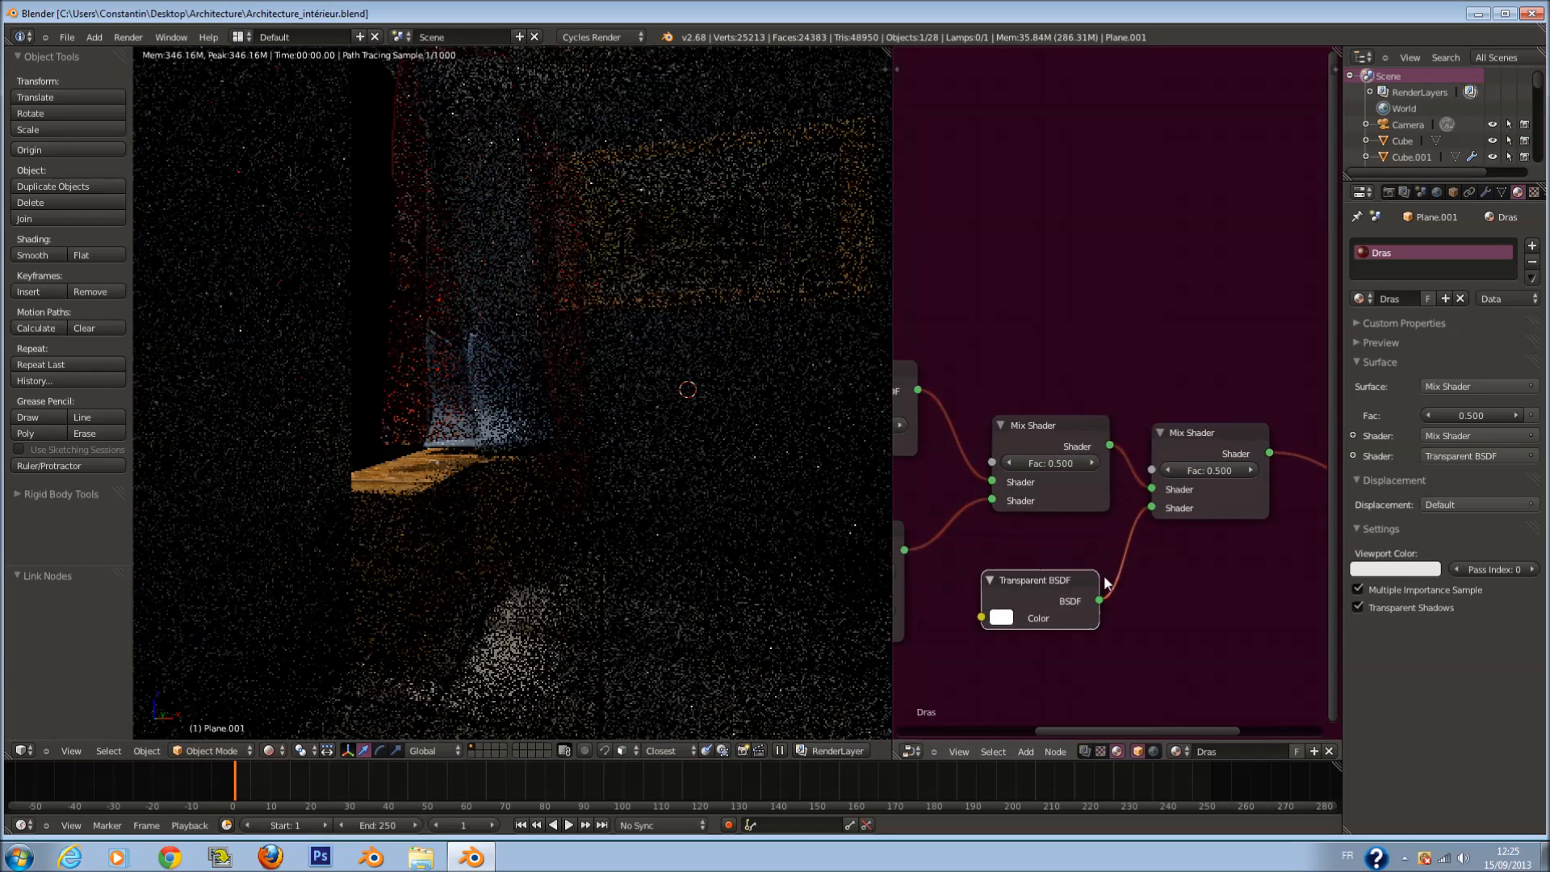
scroll(1017, 634, up, 1)
scroll(1017, 635, up, 1)
click(1011, 594)
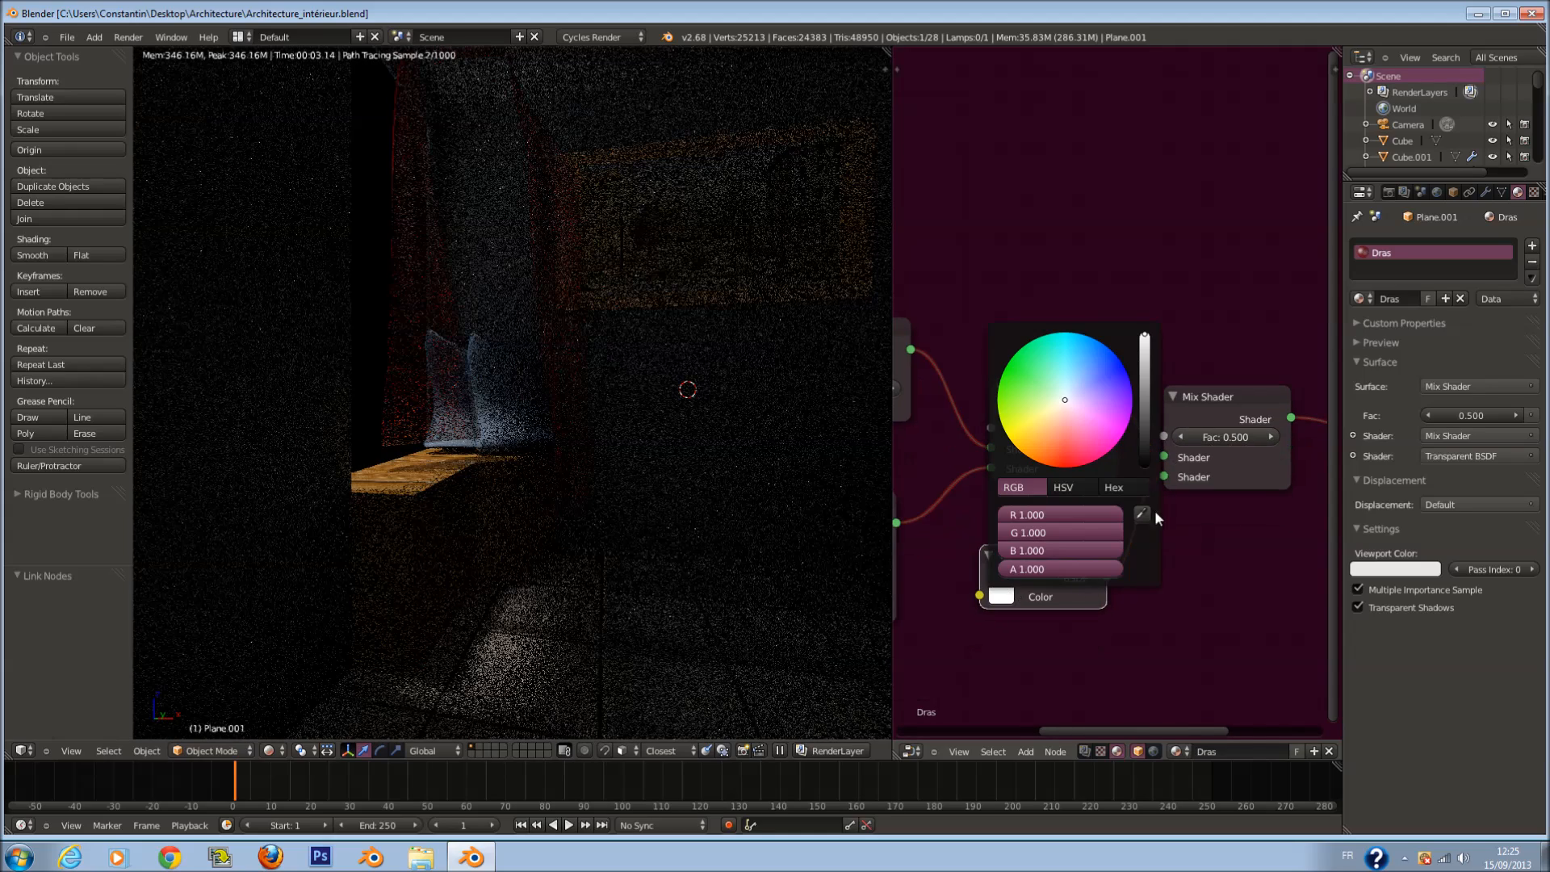
click(1146, 419)
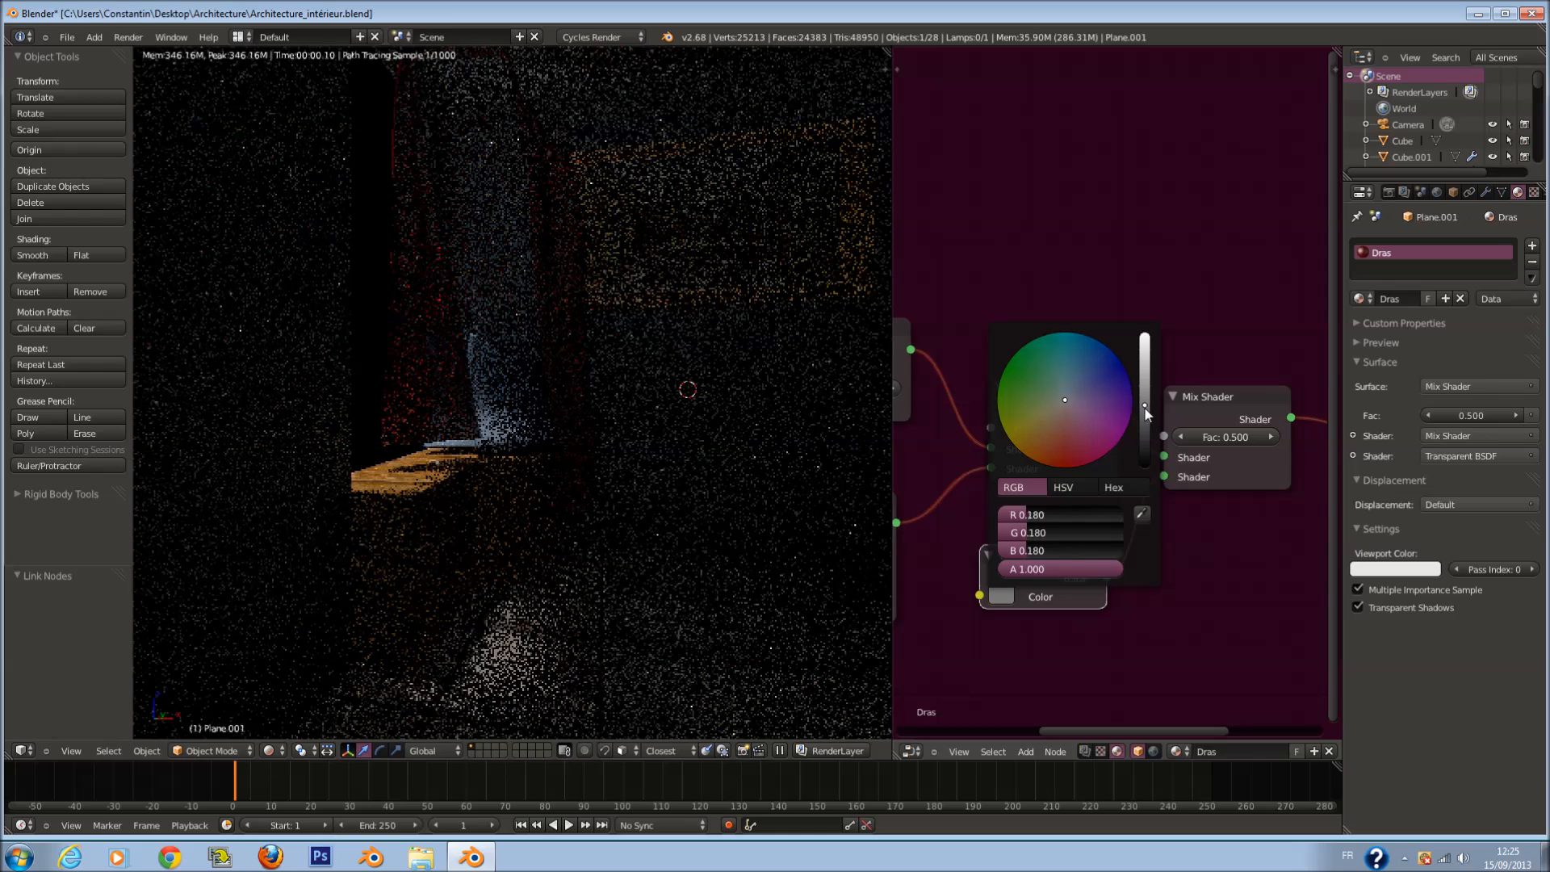
click(1145, 420)
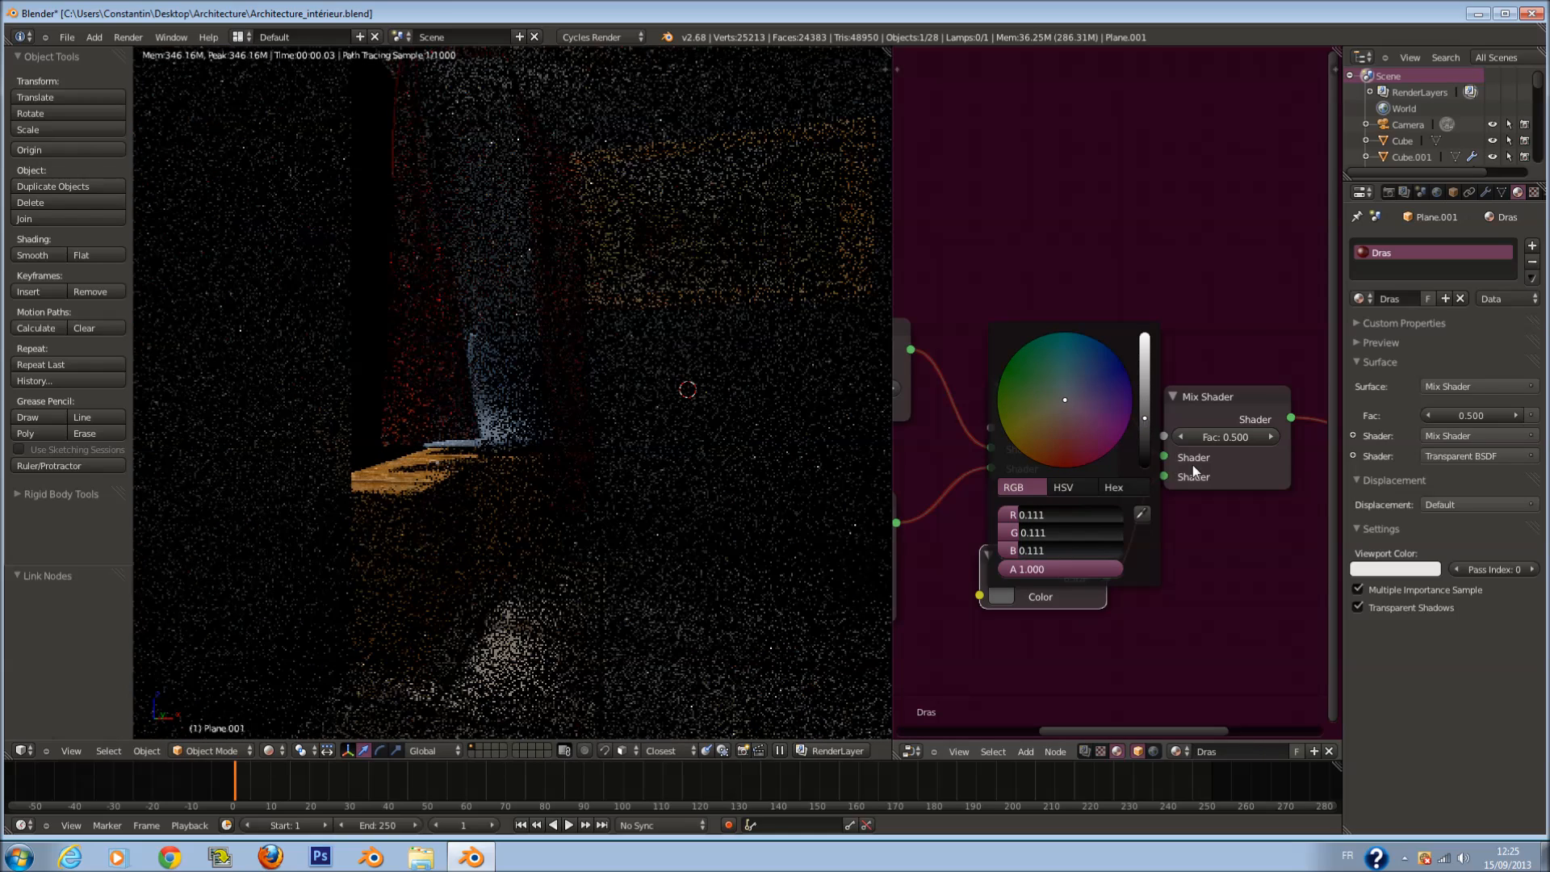
scroll(1174, 501, down, 2)
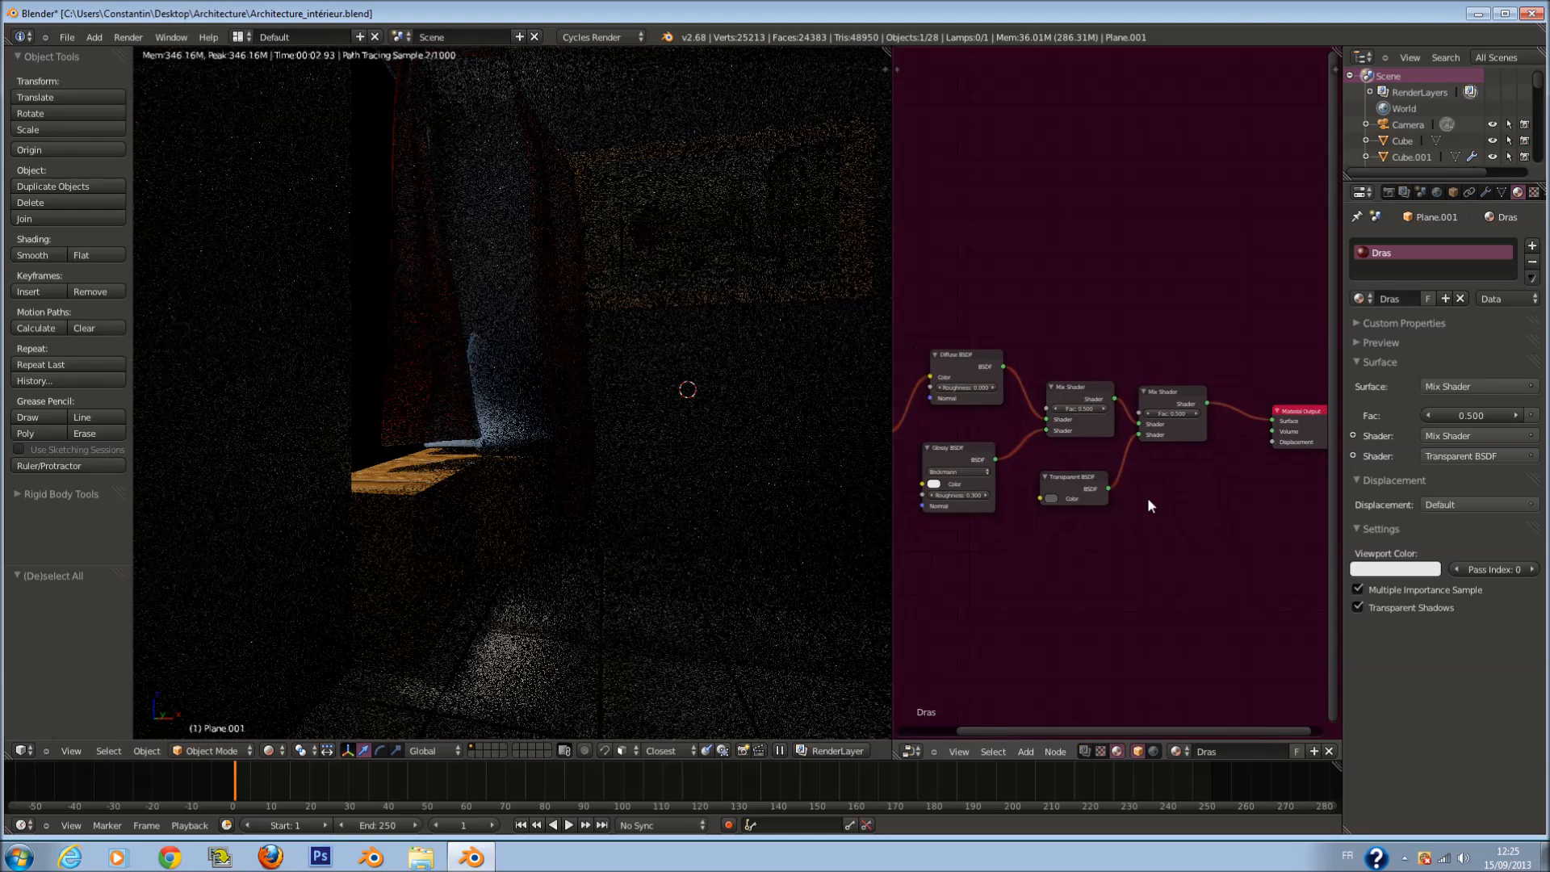
Step: Set the Dras Glossy BSDF colour to a grey of 0.657 and its roughness to 0.200, and save the file
click(1090, 501)
scroll(1122, 489, up, 5)
middle_drag(969, 488, 1126, 480)
scroll(1127, 480, up, 3)
click(1017, 545)
click(1169, 337)
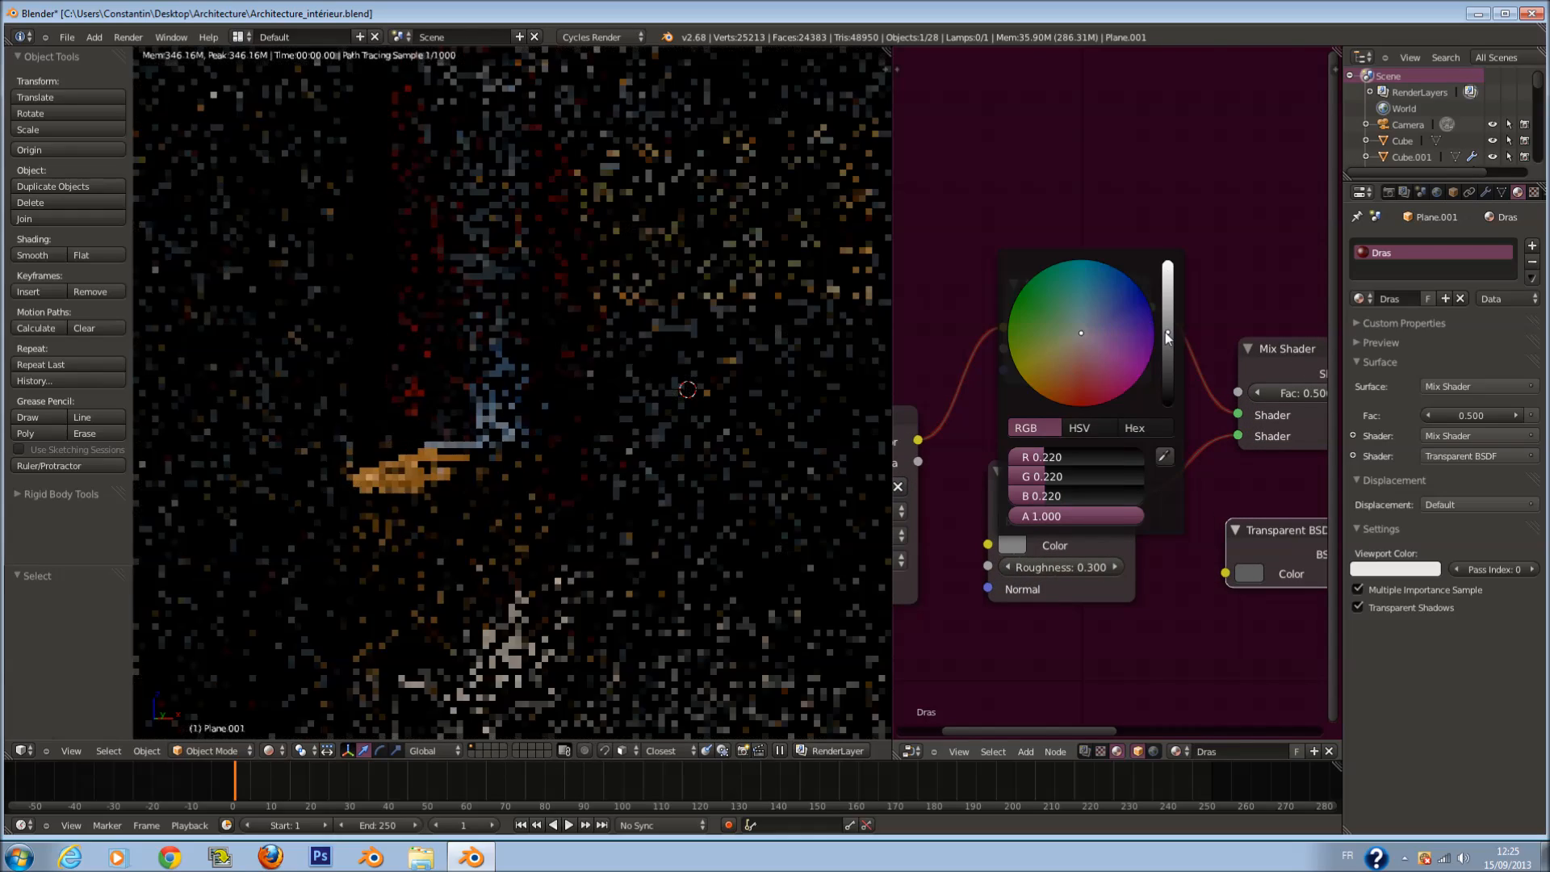
drag(1168, 337, 1174, 289)
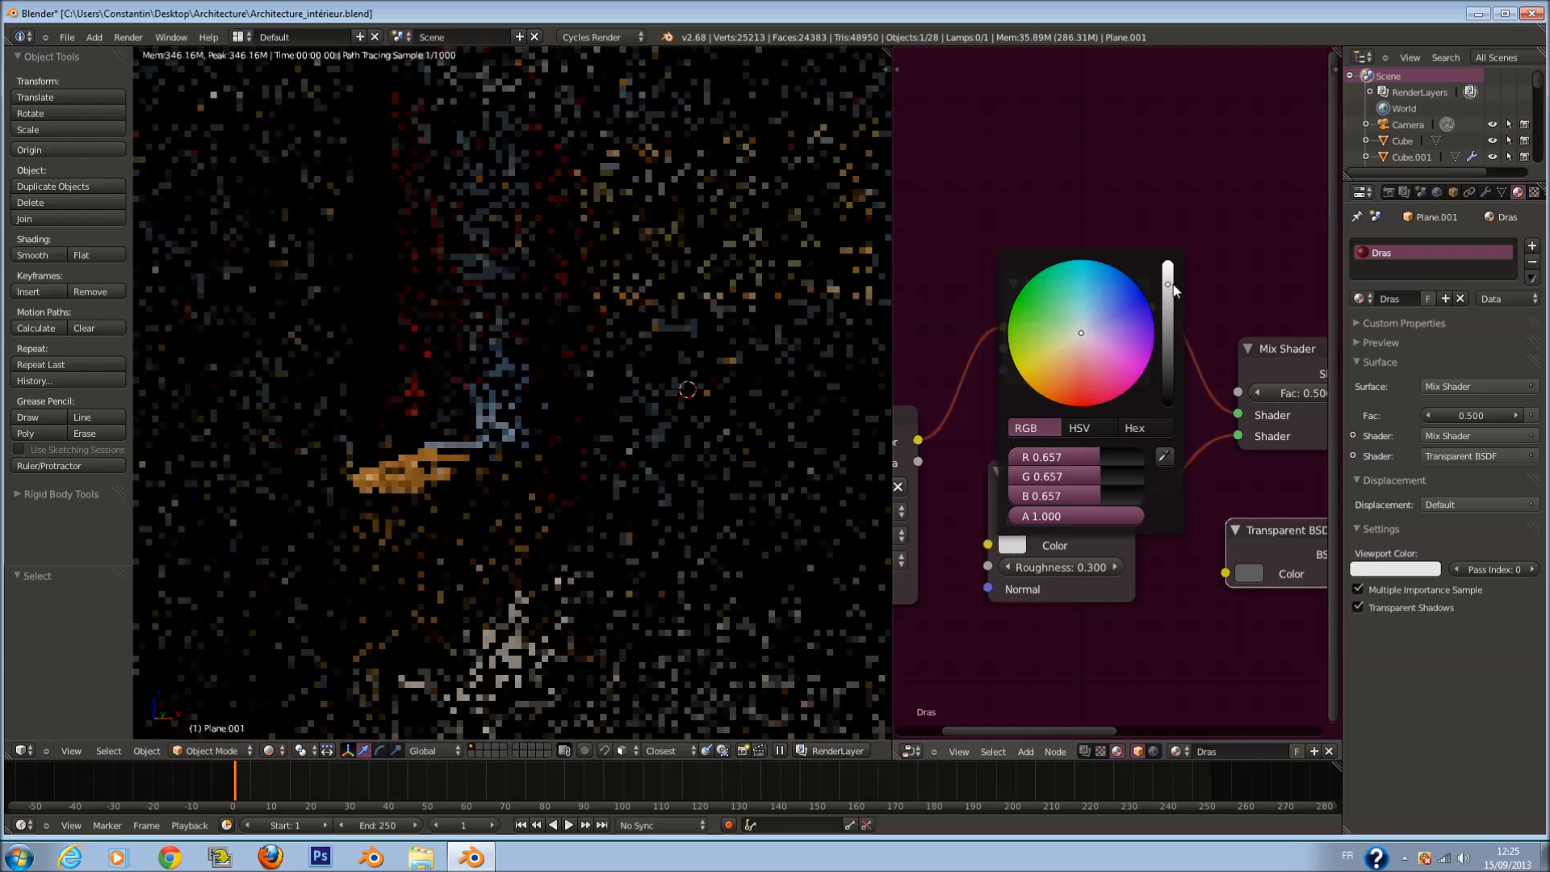
click(1015, 564)
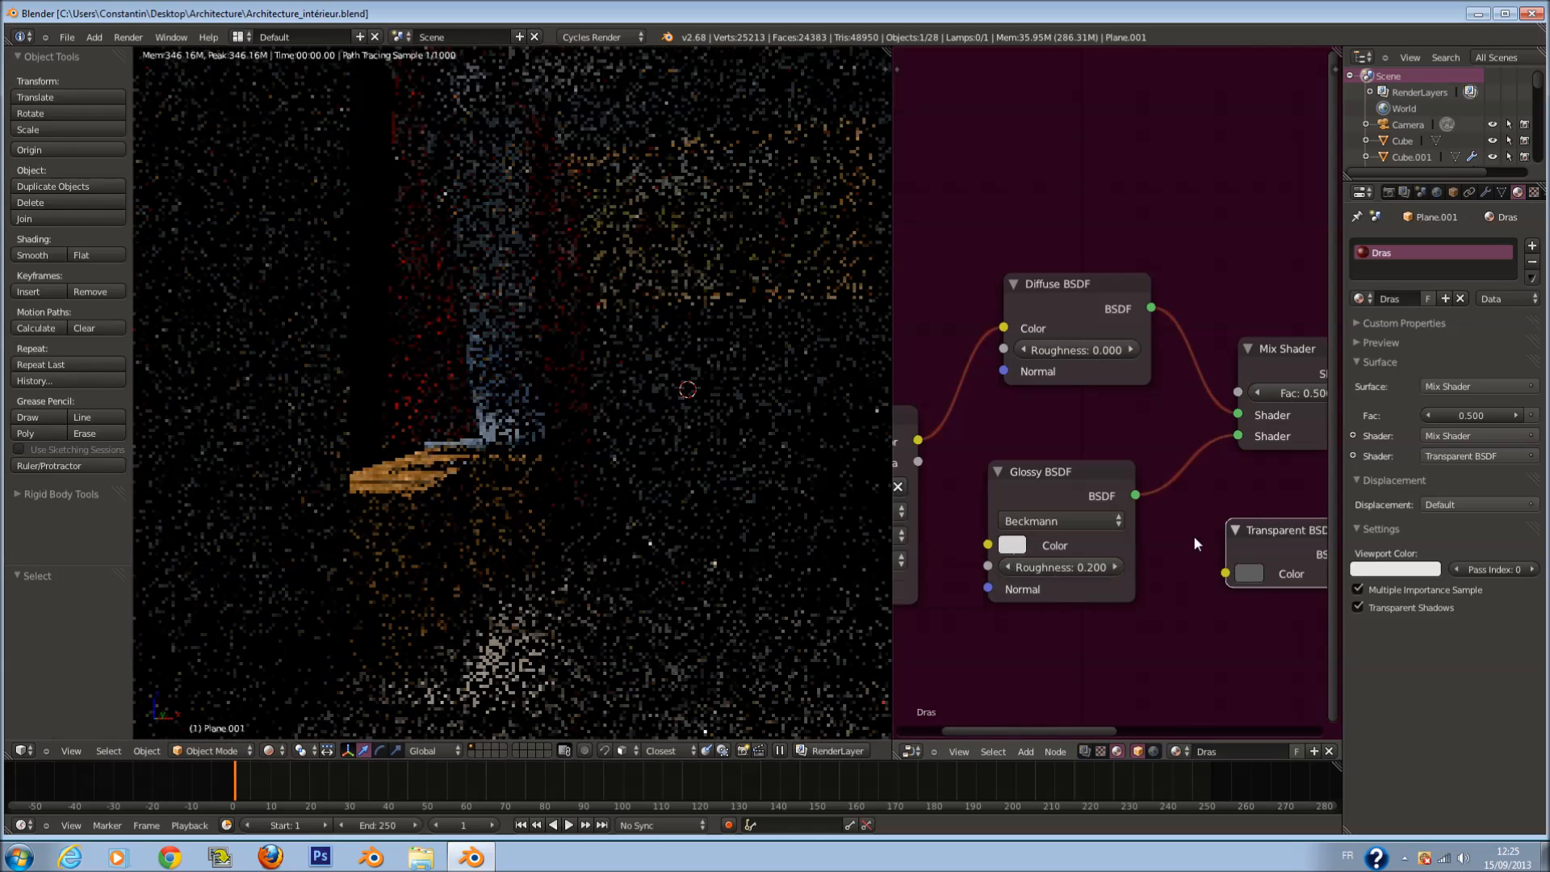
Step: Duplicate the Dras Image Texture, link the copy's colour to the first Mix Shader's Fac and set it to Non-Color Data
scroll(1193, 533, down, 7)
key(a)
key(a)
scroll(1191, 528, down, 1)
key(a)
scroll(1162, 512, up, 2)
middle_drag(1071, 471, 1066, 570)
key(shift+d)
click(988, 275)
drag(980, 275, 1185, 489)
click(952, 318)
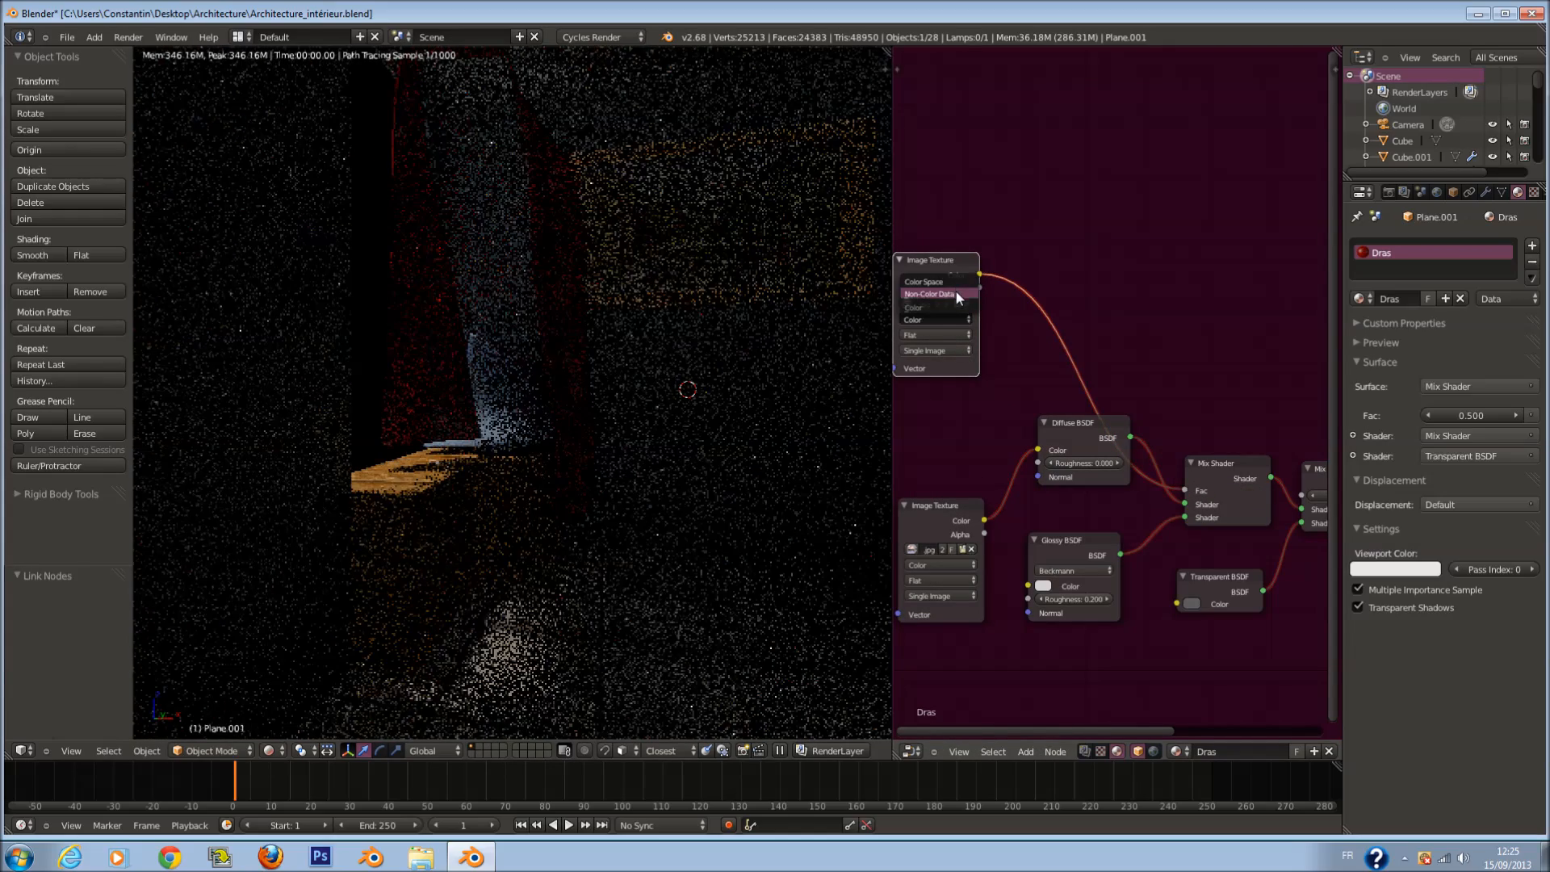
click(956, 294)
Step: Insert a ColorRamp with B-Spline interpolation between the Non-Color Image Texture and the Mix Shader's Fac, and save the file
drag(1088, 424, 1071, 443)
key(shift+a)
mouse_move(1110, 438)
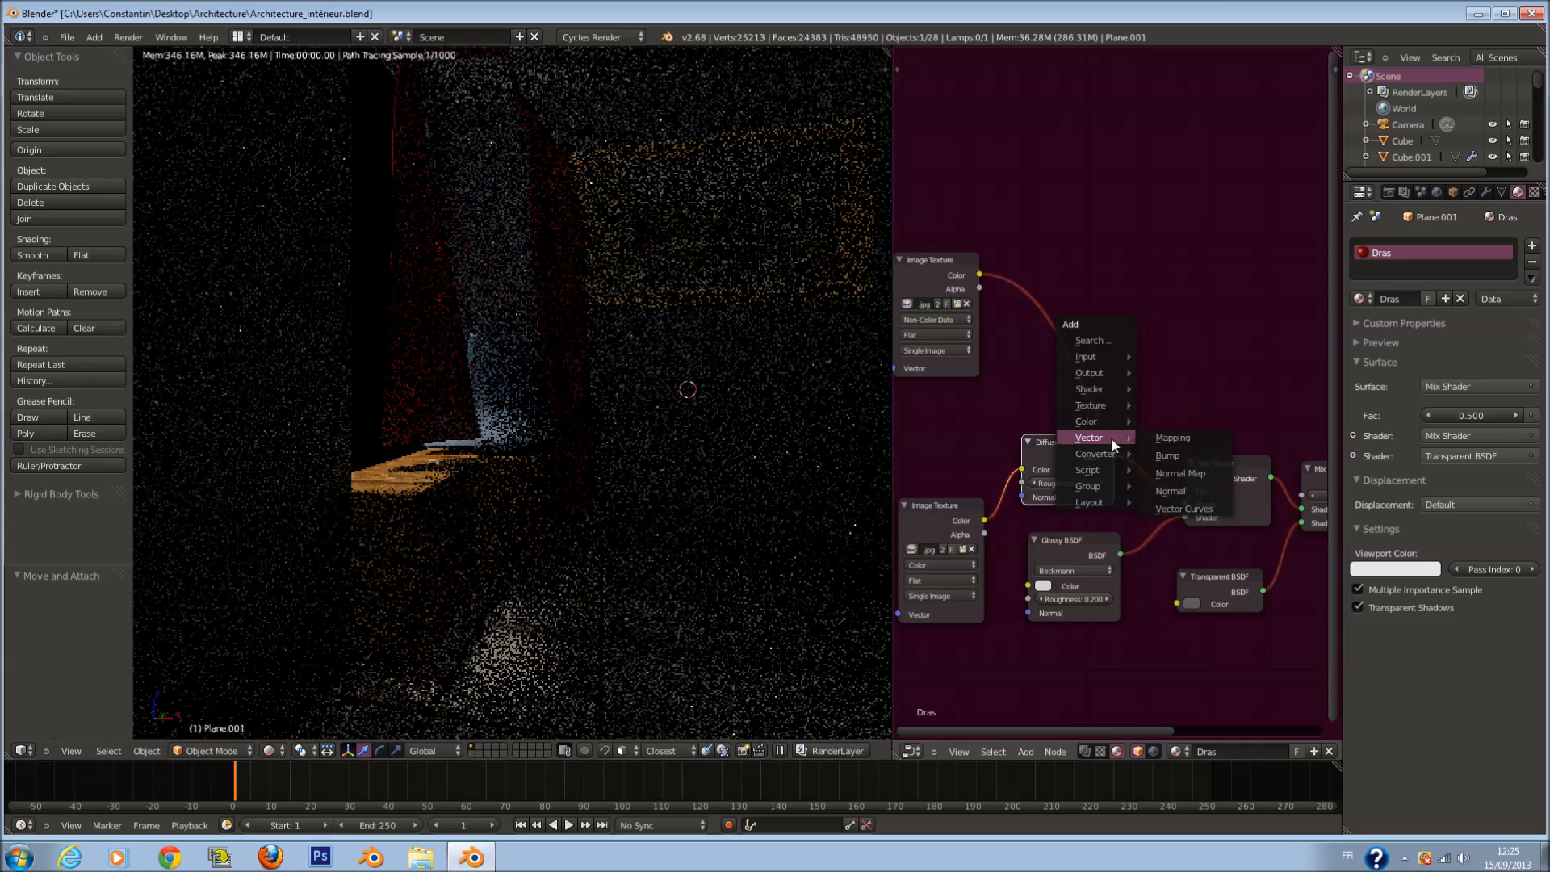
click(1175, 472)
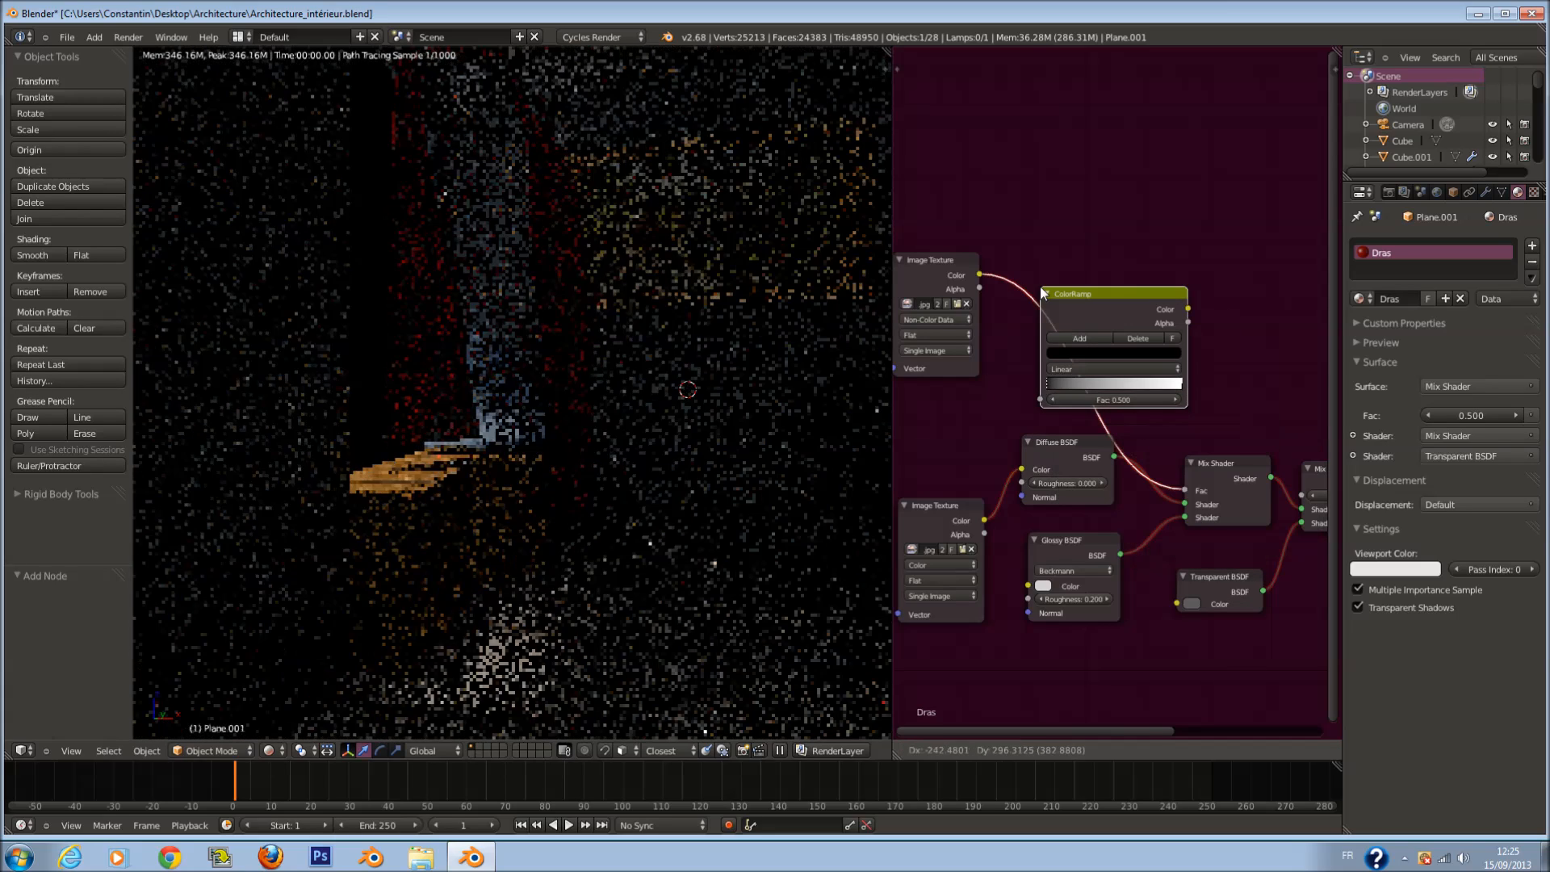
click(1043, 293)
click(1101, 369)
click(1095, 313)
scroll(1142, 434, down, 3)
key(ctrl+s)
Step: Save the file and check the curtains in the rendered camera view of the room
click(1102, 467)
scroll(777, 492, down, 3)
key(ctrl+s)
click(776, 493)
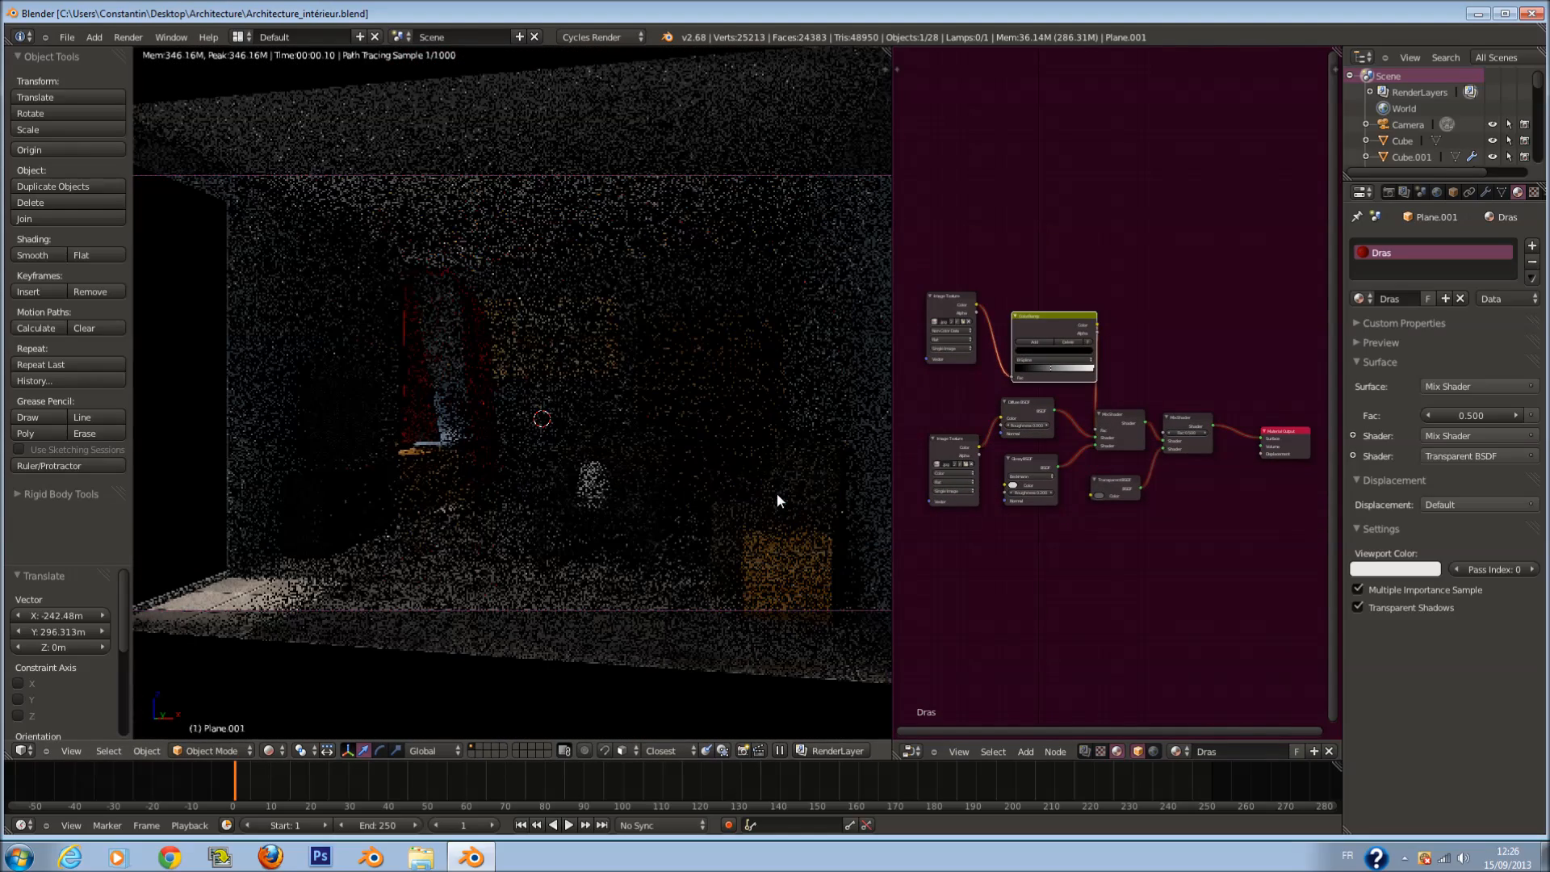
right_click(476, 425)
right_click(489, 426)
scroll(993, 446, up, 5)
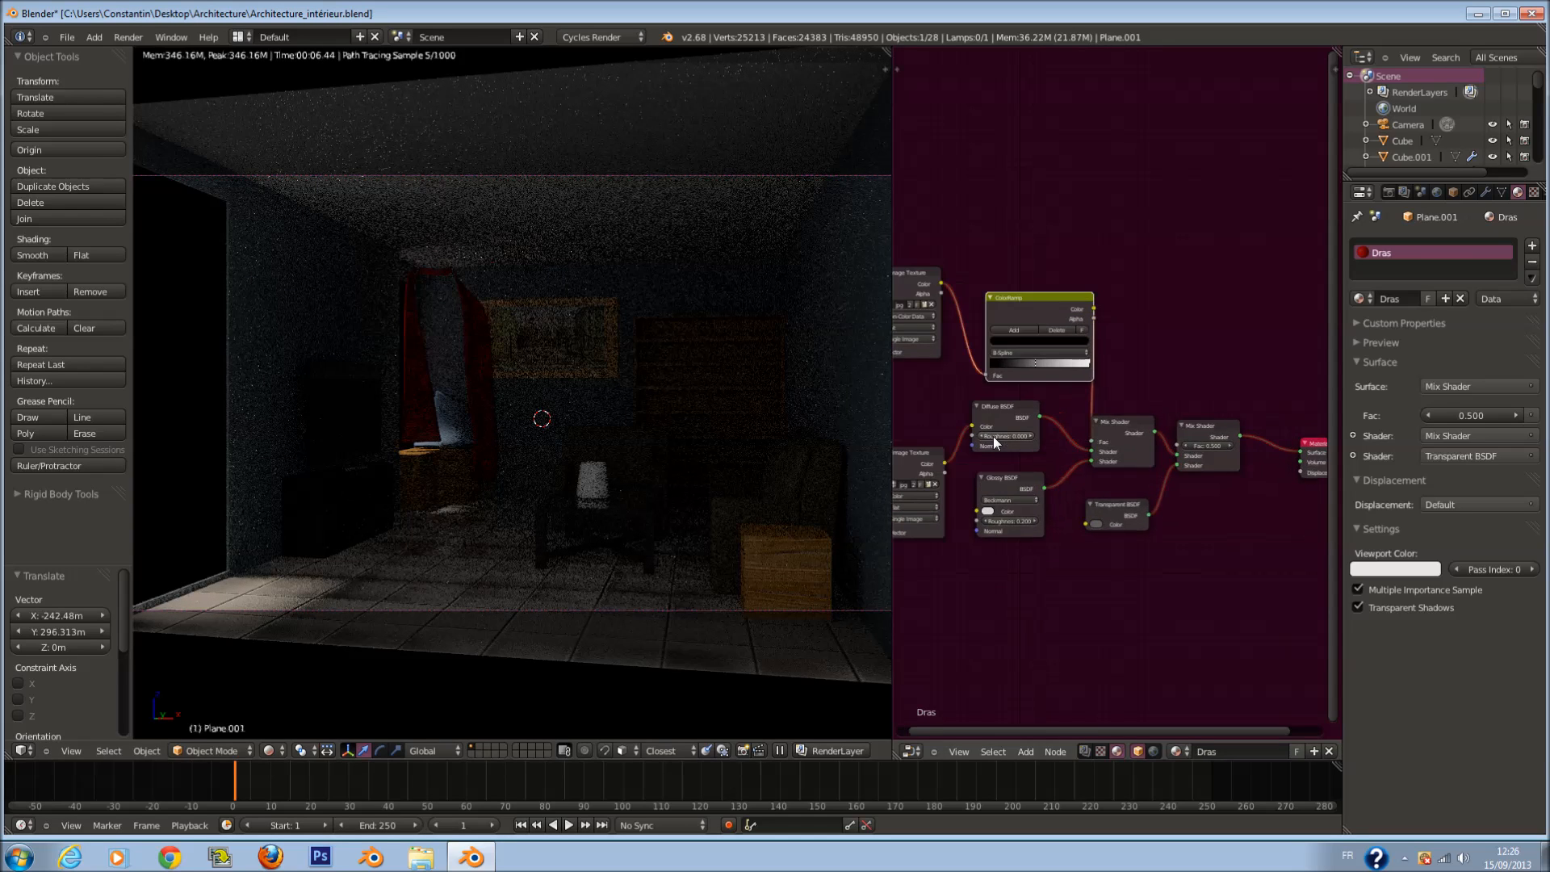
Step: Relink the lower Image Texture from the Diffuse BSDF's colour to its roughness and brighten the Diffuse colour to white
mouse_move(1091, 451)
mouse_down()
mouse_move(1039, 519)
mouse_move(1098, 466)
mouse_up()
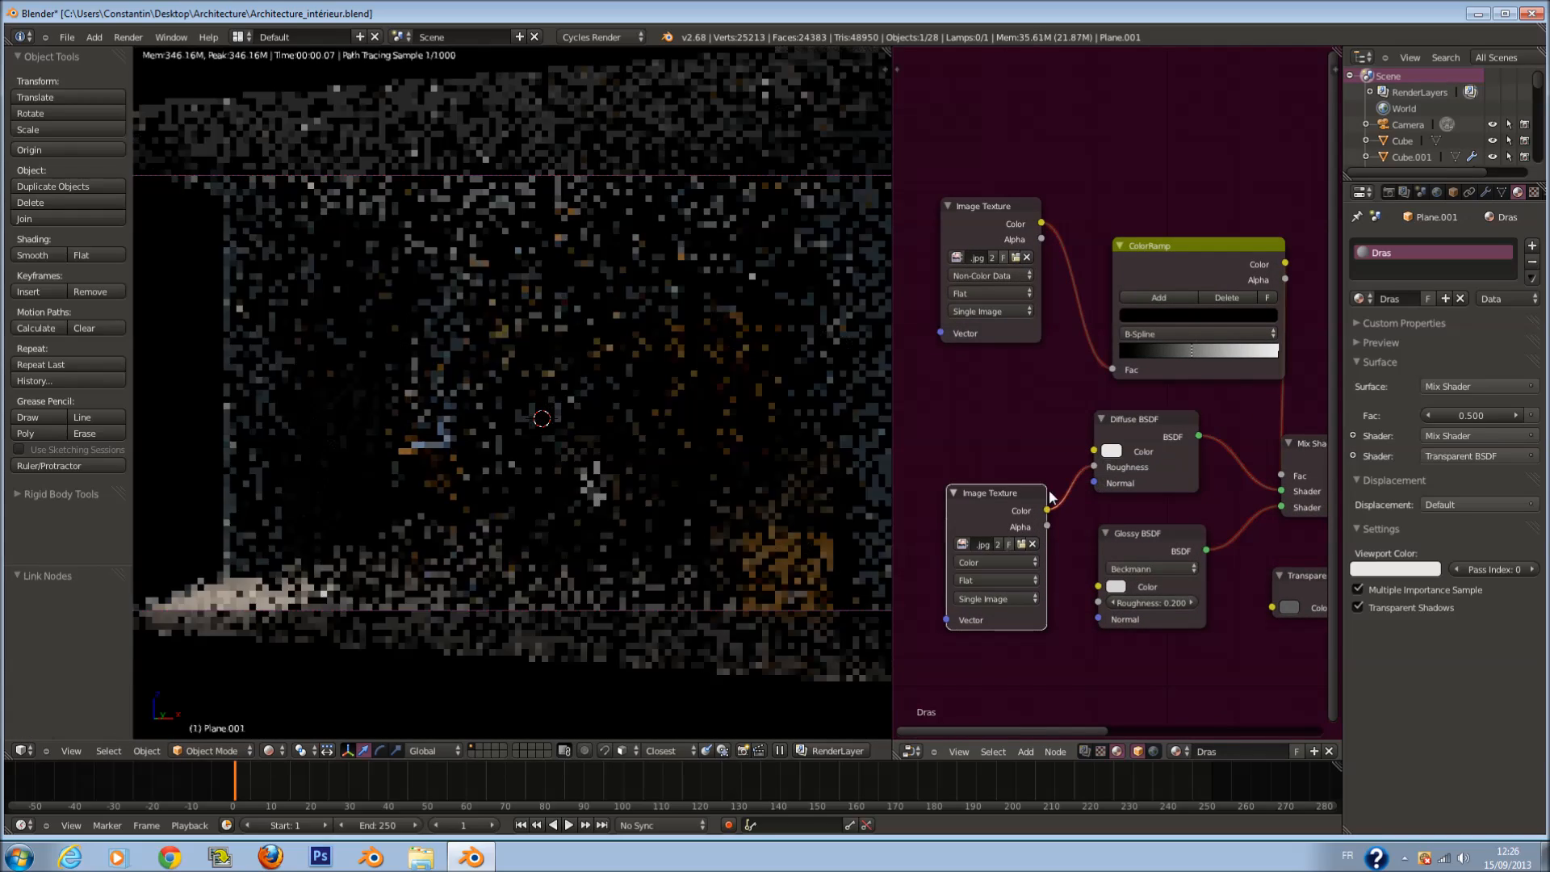
drag(1008, 508, 980, 486)
key(ctrl+s)
click(1112, 450)
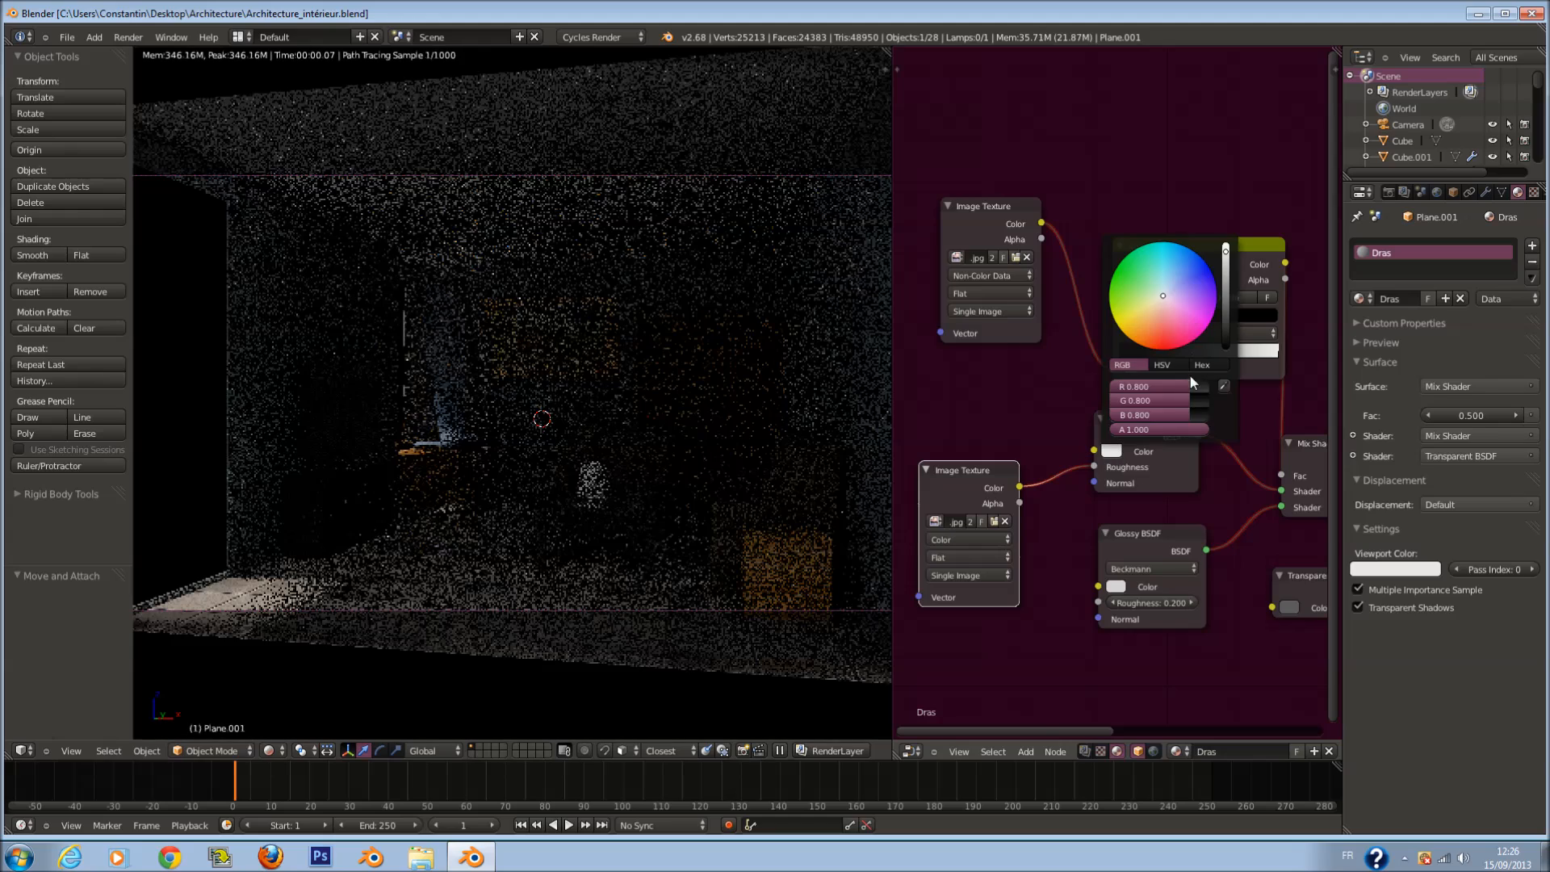
drag(1226, 252, 1226, 240)
Step: Darken the Dras Transparent BSDF colour to a near-black grey of 0.028 in R, G and B, and save the file
middle_drag(1190, 495, 1021, 454)
scroll(1024, 456, up, 2)
click(1123, 589)
drag(1261, 437, 1261, 448)
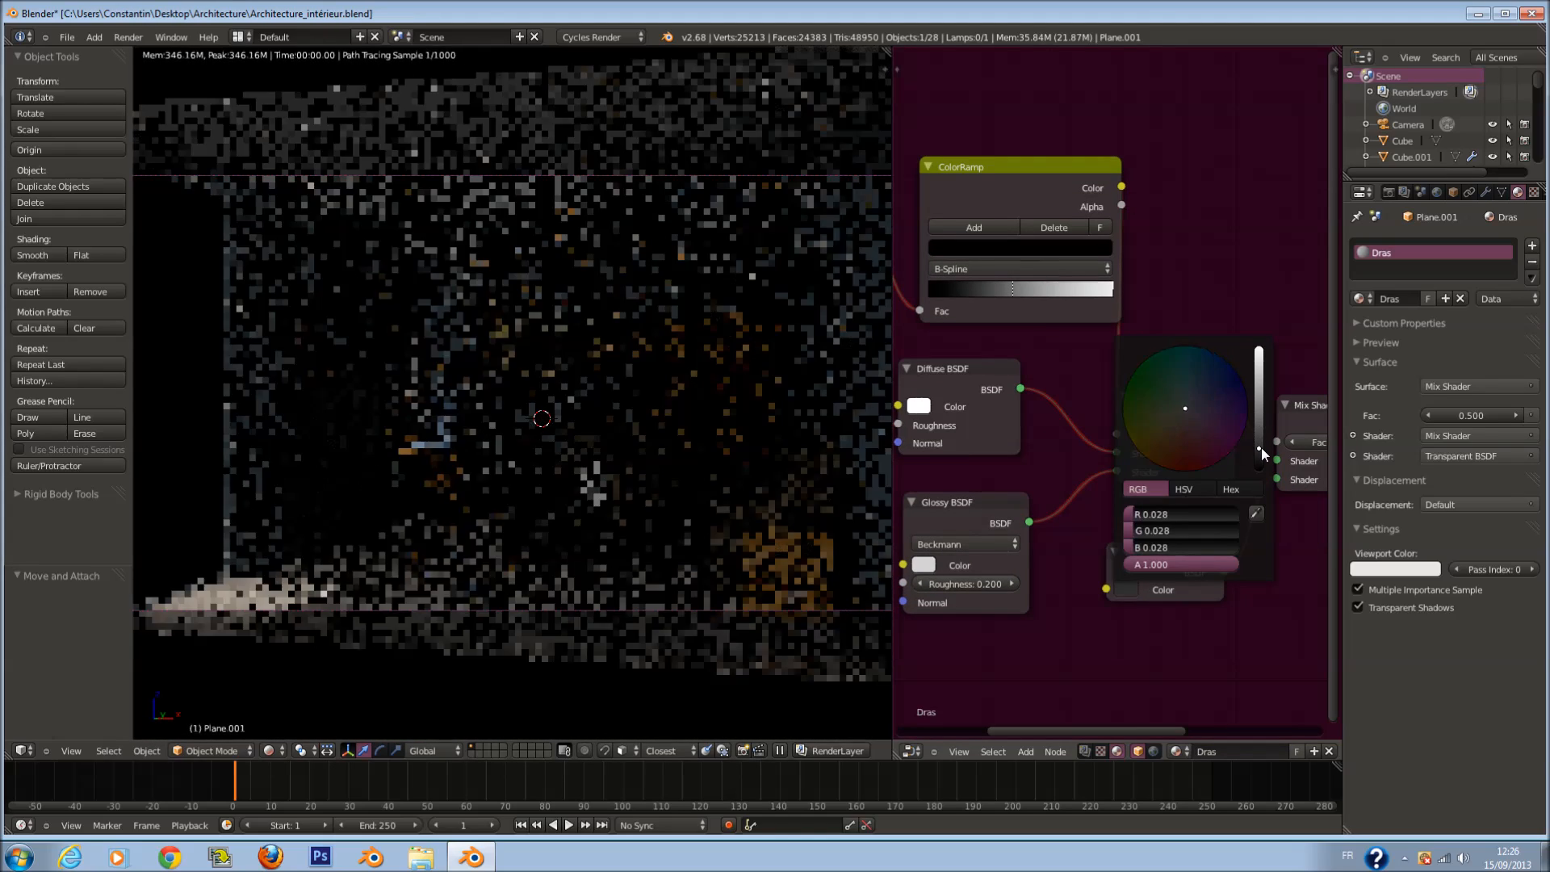
key(ctrl+s)
click(1192, 587)
Step: Move the ColorRamp and its Image Texture together, away from the Mix Shader, and save the file
scroll(1196, 575, down, 5)
key(a)
key(a)
key(a)
right_click(1048, 245)
middle_drag(1048, 245, 1193, 254)
shift+right_click(1029, 228)
key(g)
click(1080, 292)
key(a)
middle_drag(1182, 409, 1048, 395)
key(ctrl+s)
click(1046, 394)
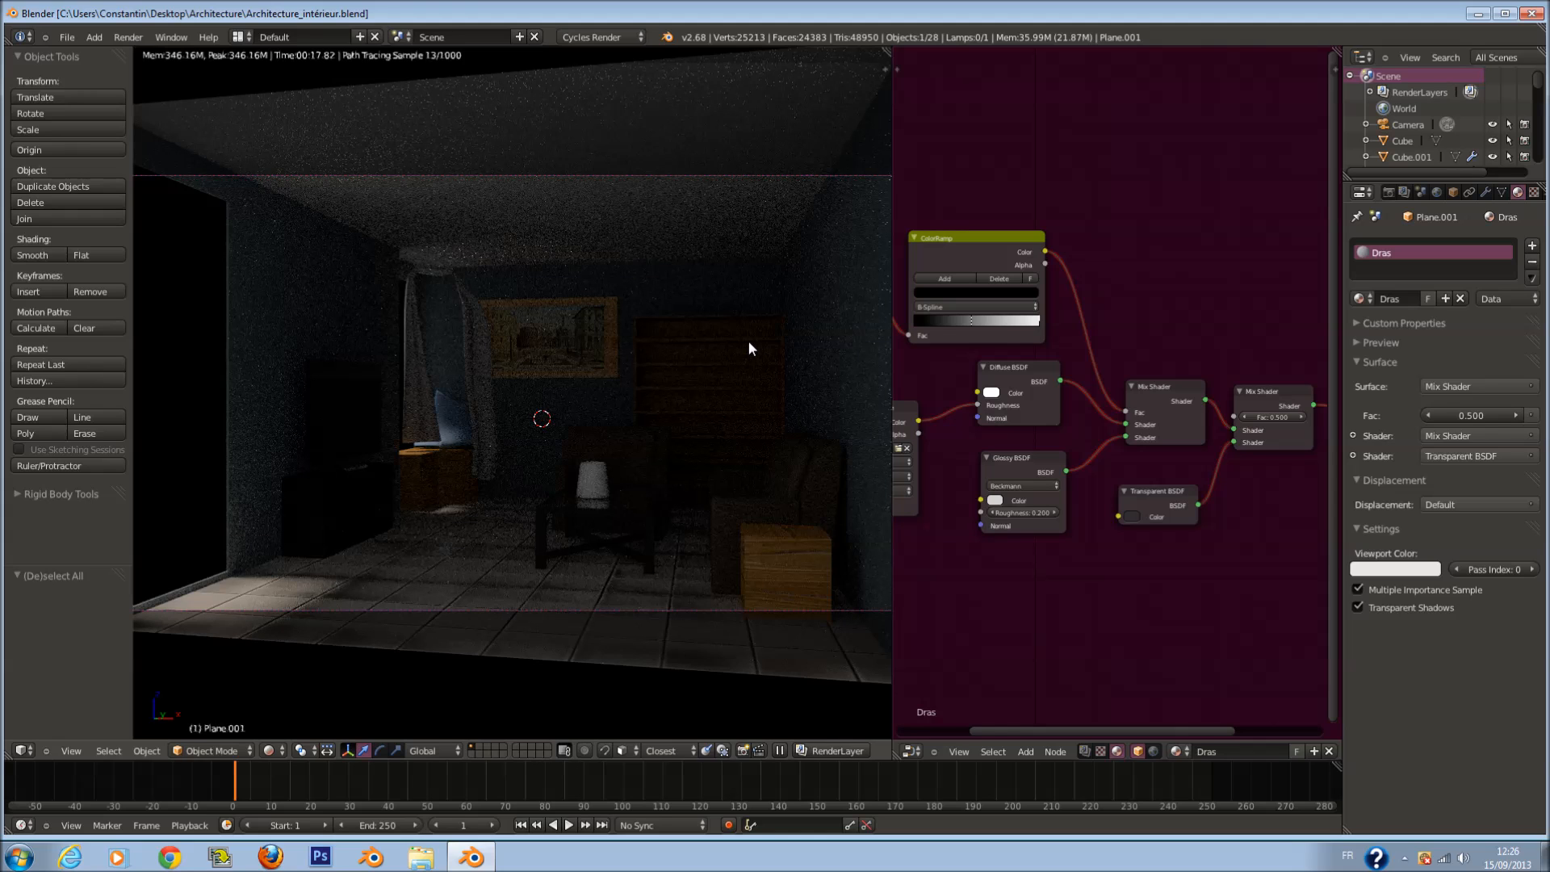
Step: Select the sofa to bring up its Divan nodes, return the 3D view to solid shading from the front, and save the file
right_click(820, 481)
middle_drag(896, 486, 1069, 512)
middle_drag(951, 611, 1130, 522)
scroll(1130, 522, up, 2)
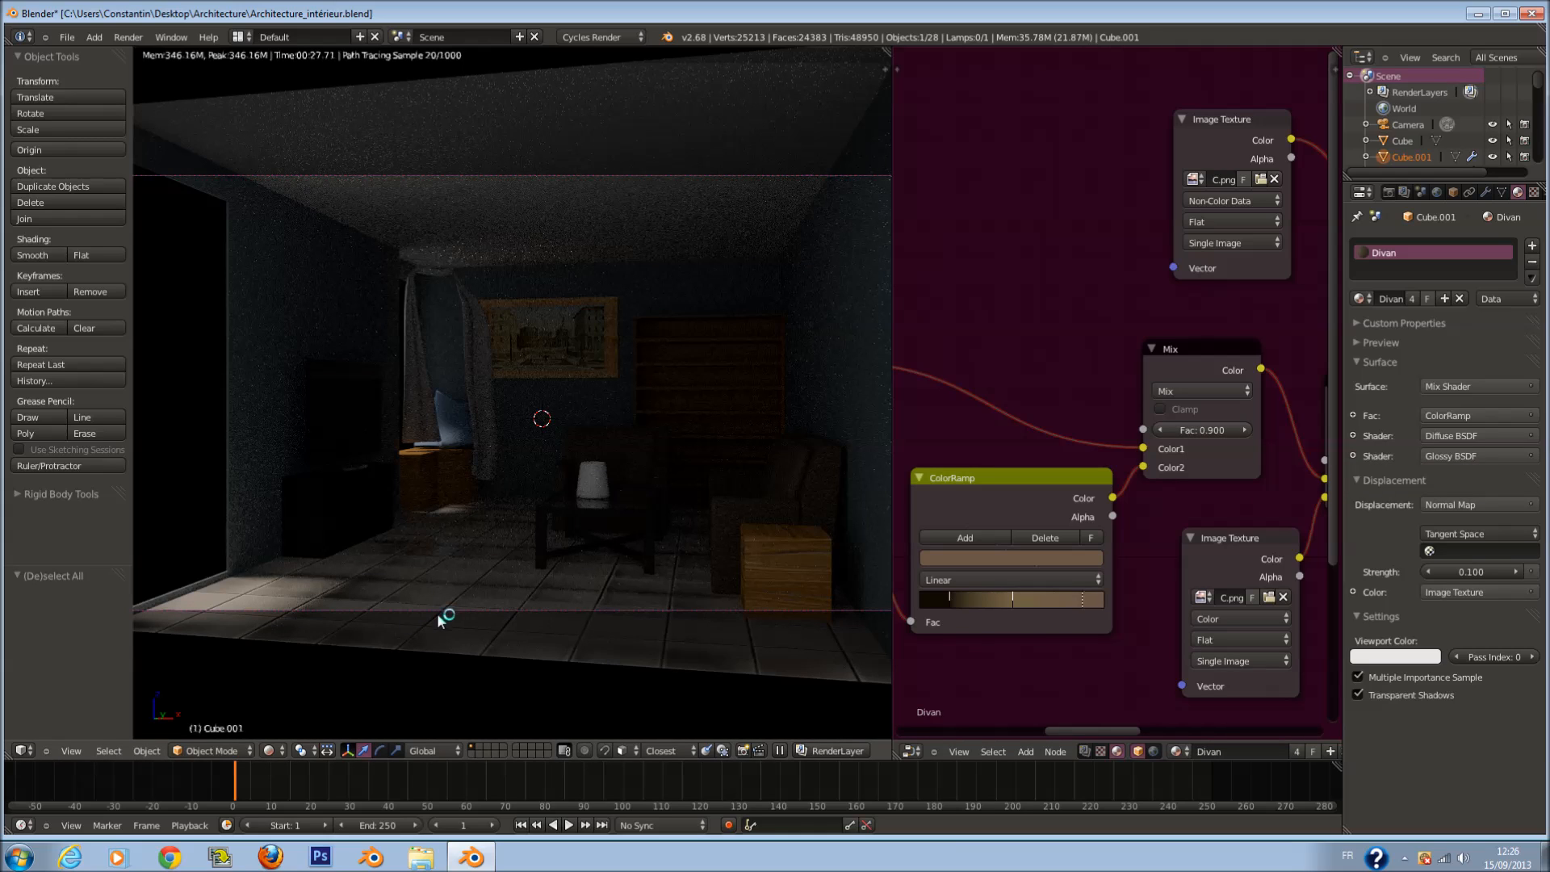
click(269, 751)
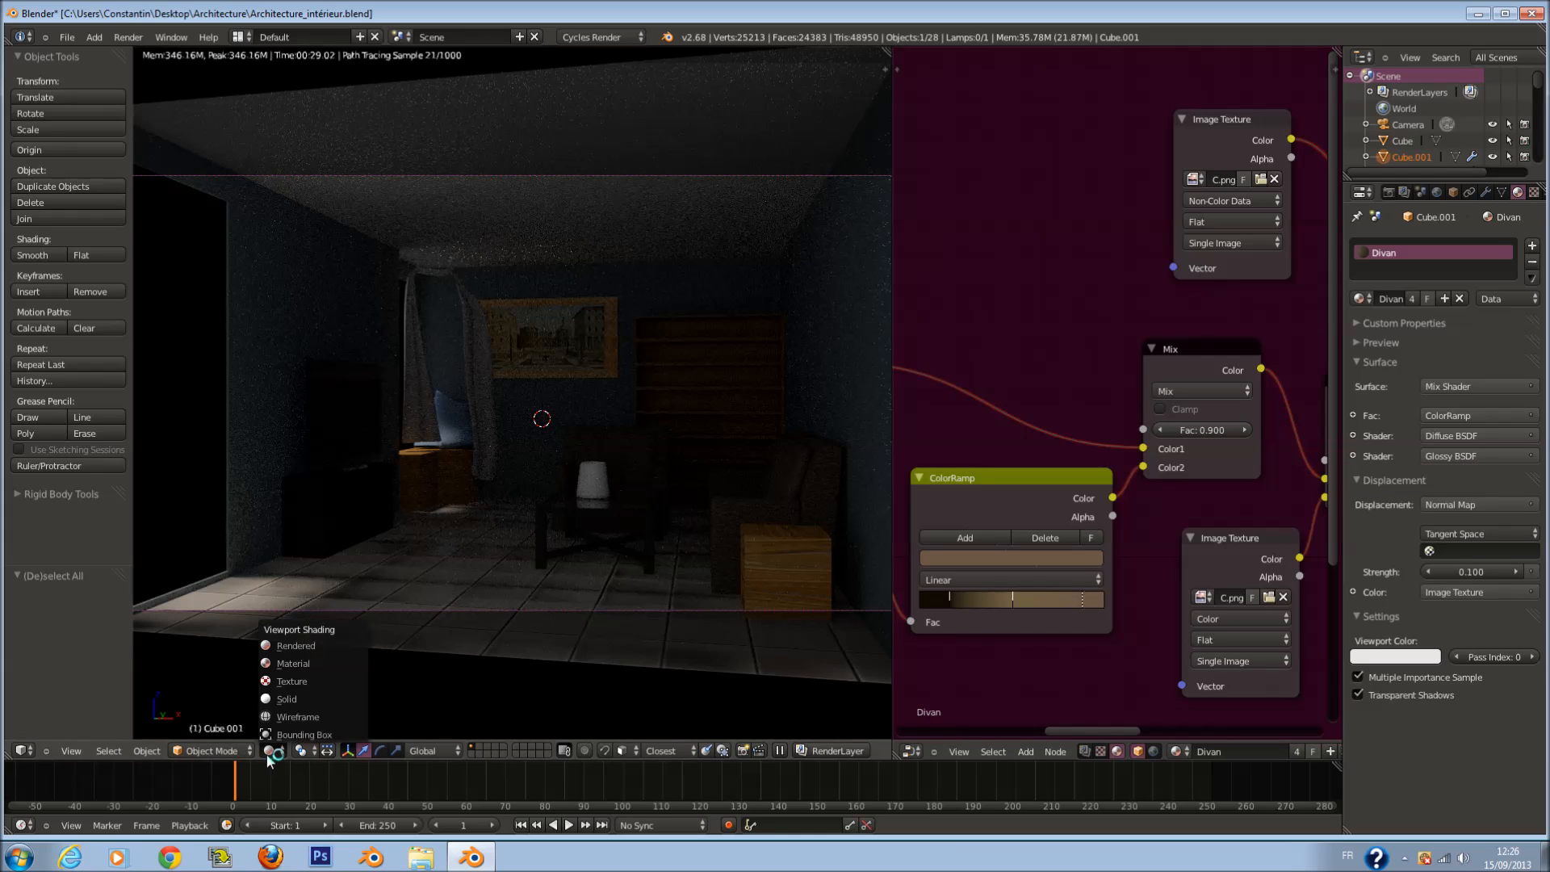
click(288, 699)
key(KP_1)
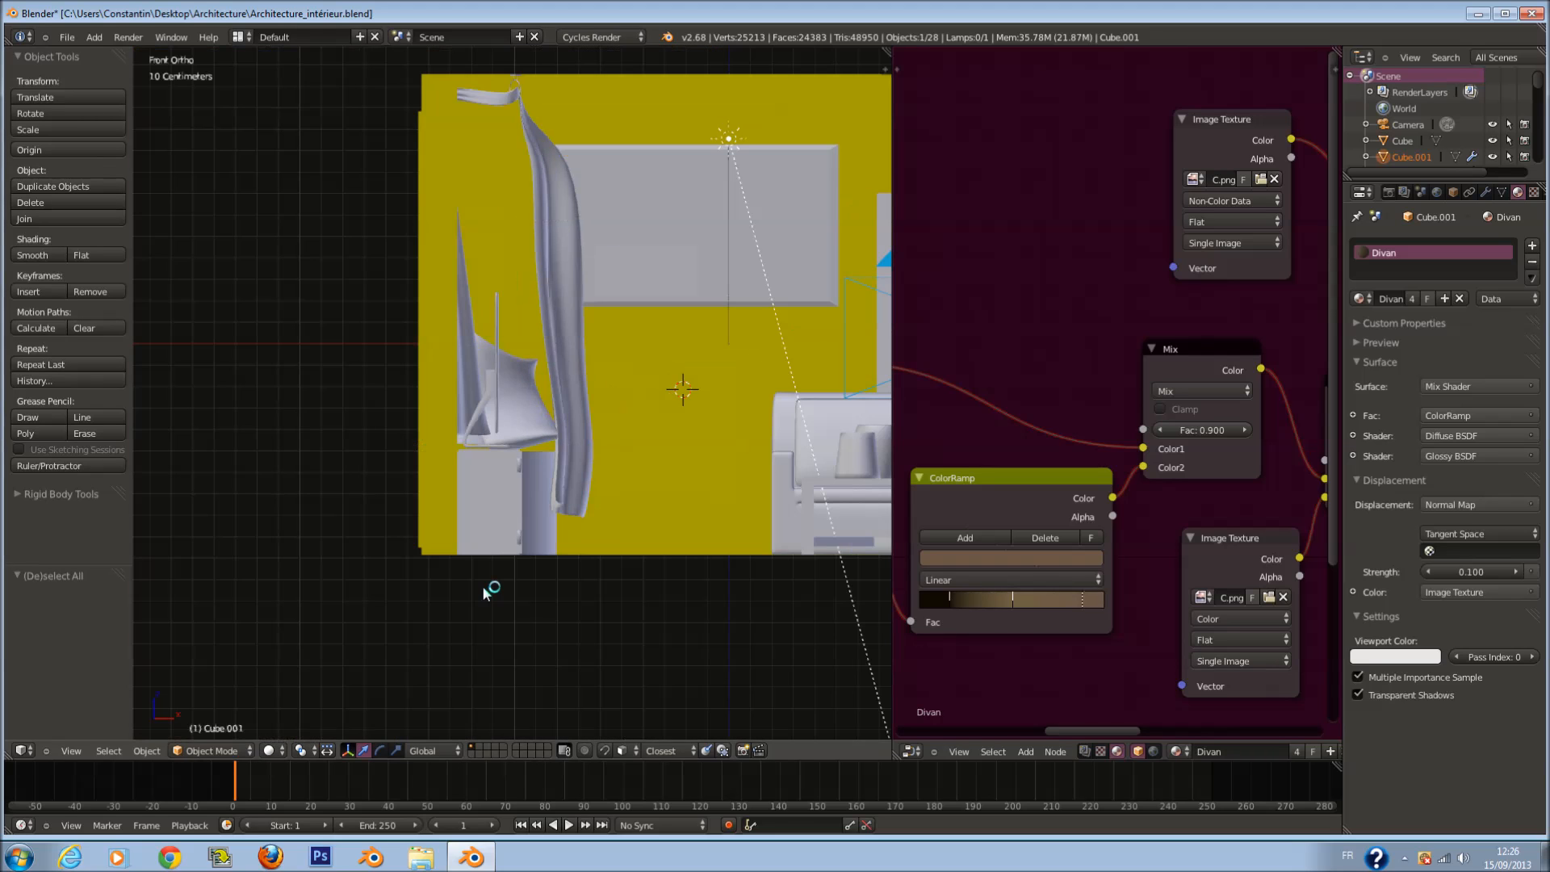
scroll(929, 347, up, 1)
ctrl+scroll(790, 104, up, 5)
key(ctrl+s)
click(776, 104)
Step: Reset the 3D cursor to the world origin and add a plane there in the wireframe front view
scroll(687, 339, down, 4)
key(z)
scroll(658, 432, up, 1)
key(a)
key(a)
scroll(678, 491, down, 2)
key(shift+c)
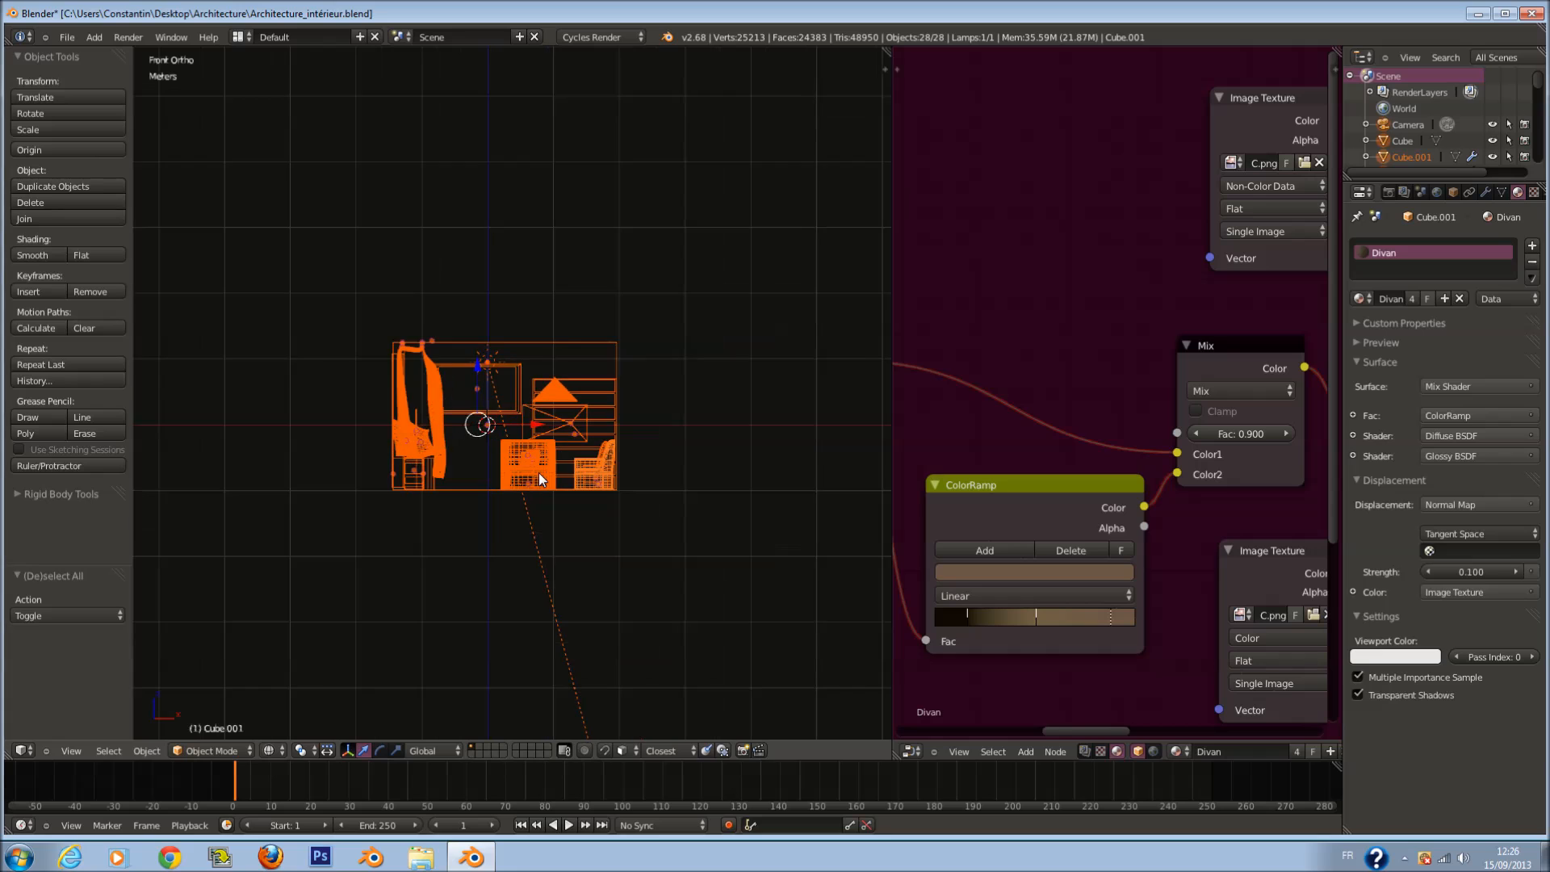
scroll(540, 460, up, 1)
key(a)
key(shift+a)
mouse_move(531, 454)
click(607, 453)
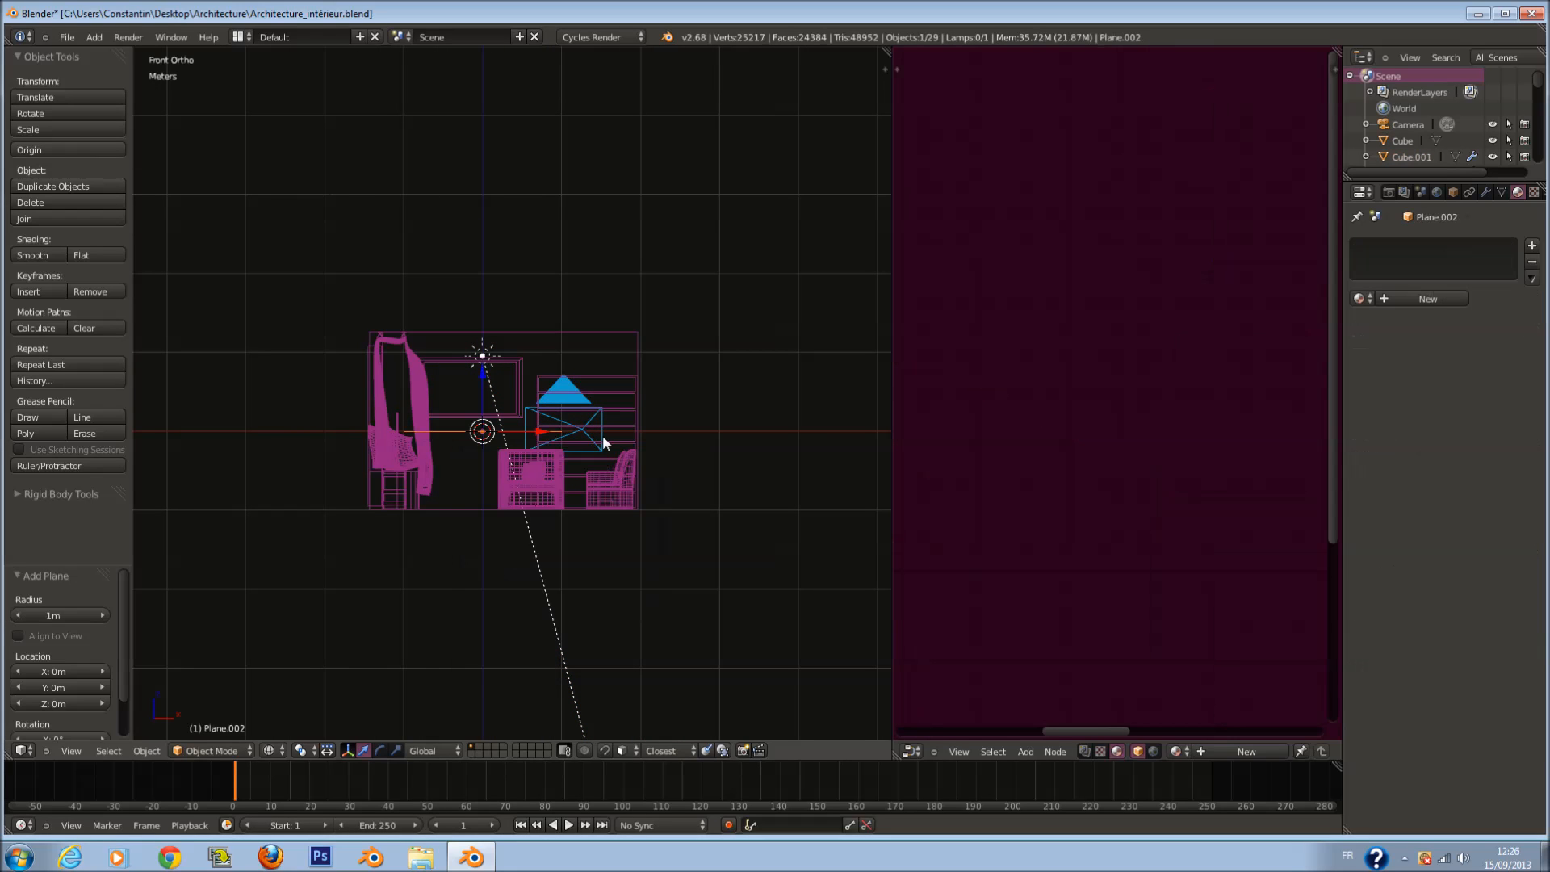
Step: Rotate the new plane 90° about the X axis in the right side view
key(KP_4)
key(KP_3)
key(r)
key(x)
key(9)
key(0)
key(Return)
Step: Rotate the plane 90° about the Z axis and save the file
key(r)
key(z)
key(9)
key(0)
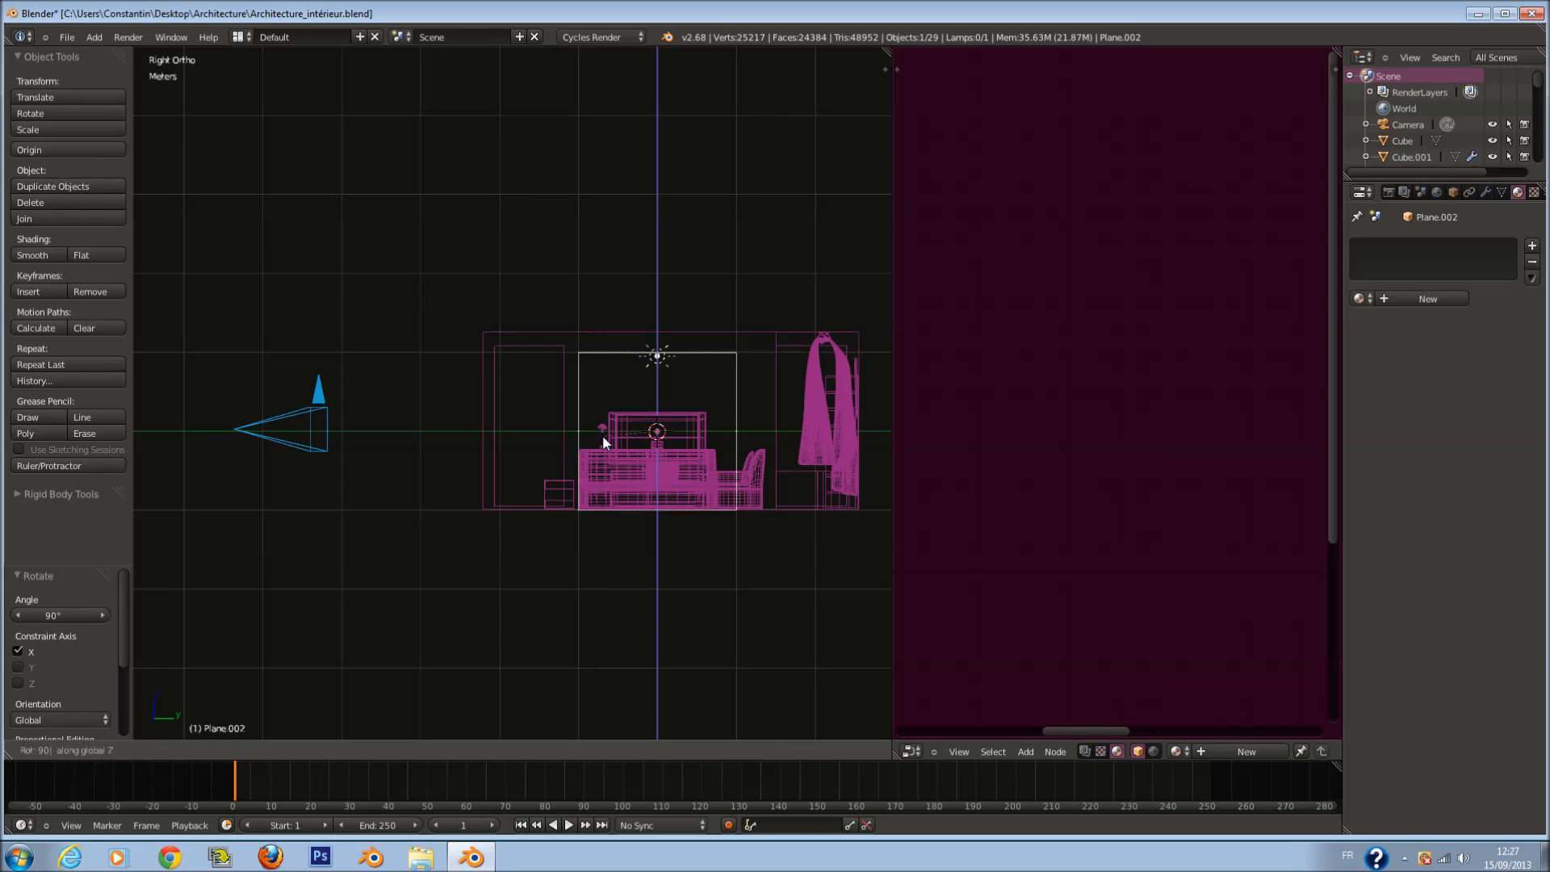
key(Return)
scroll(702, 472, up, 3)
key(ctrl+s)
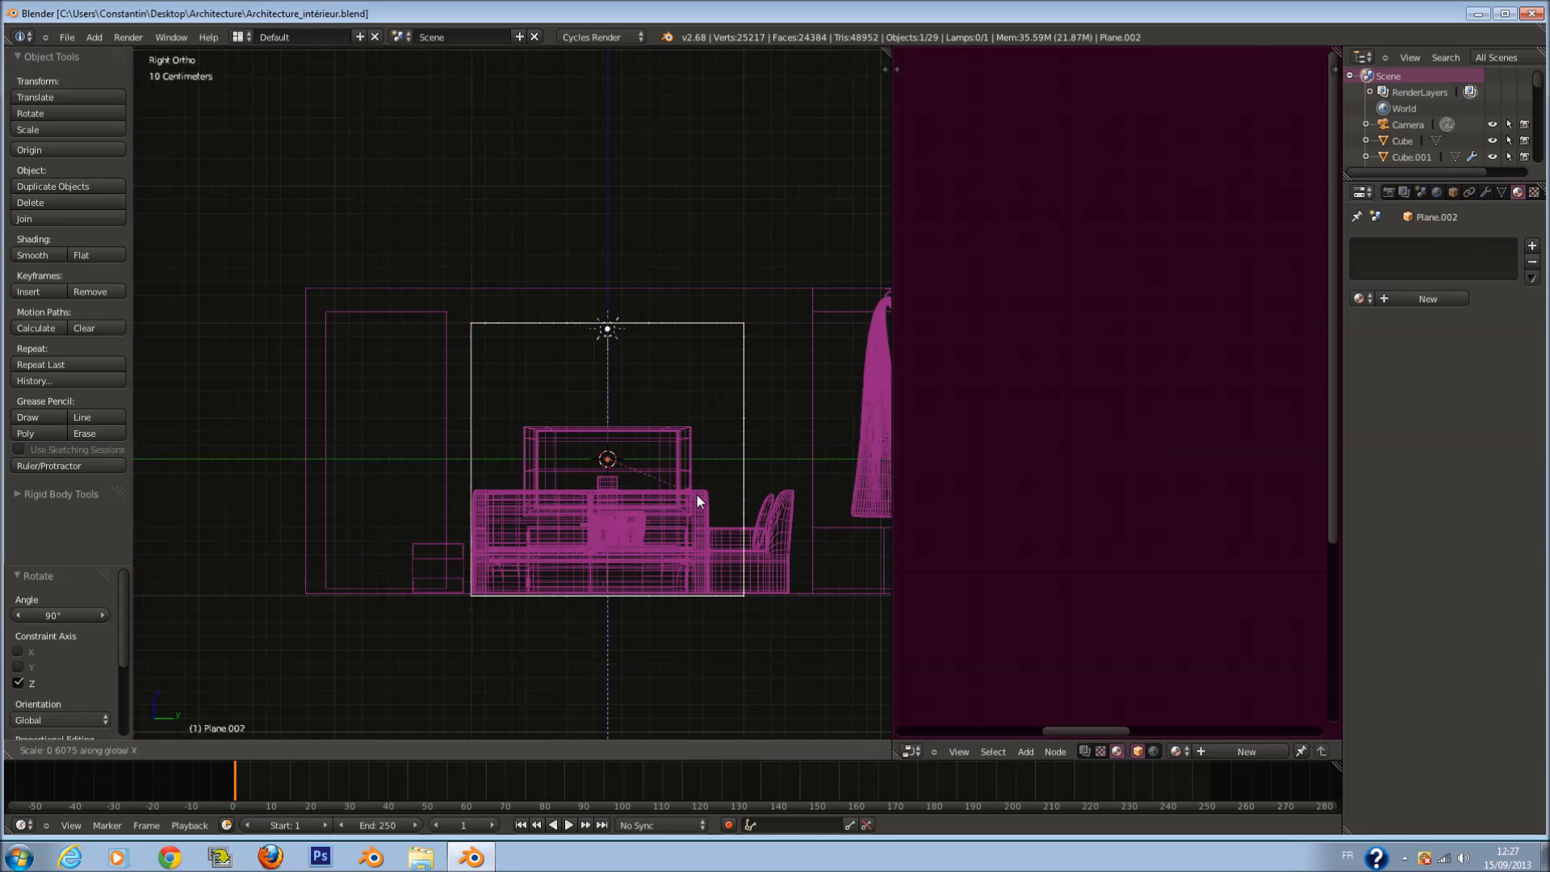
Step: Scale the plane to about 0.491 along Y and move it over the tall wall opening, about -1.627 m in Y and 7.72 cm in Z
key(s)
key(y)
click(700, 478)
key(g)
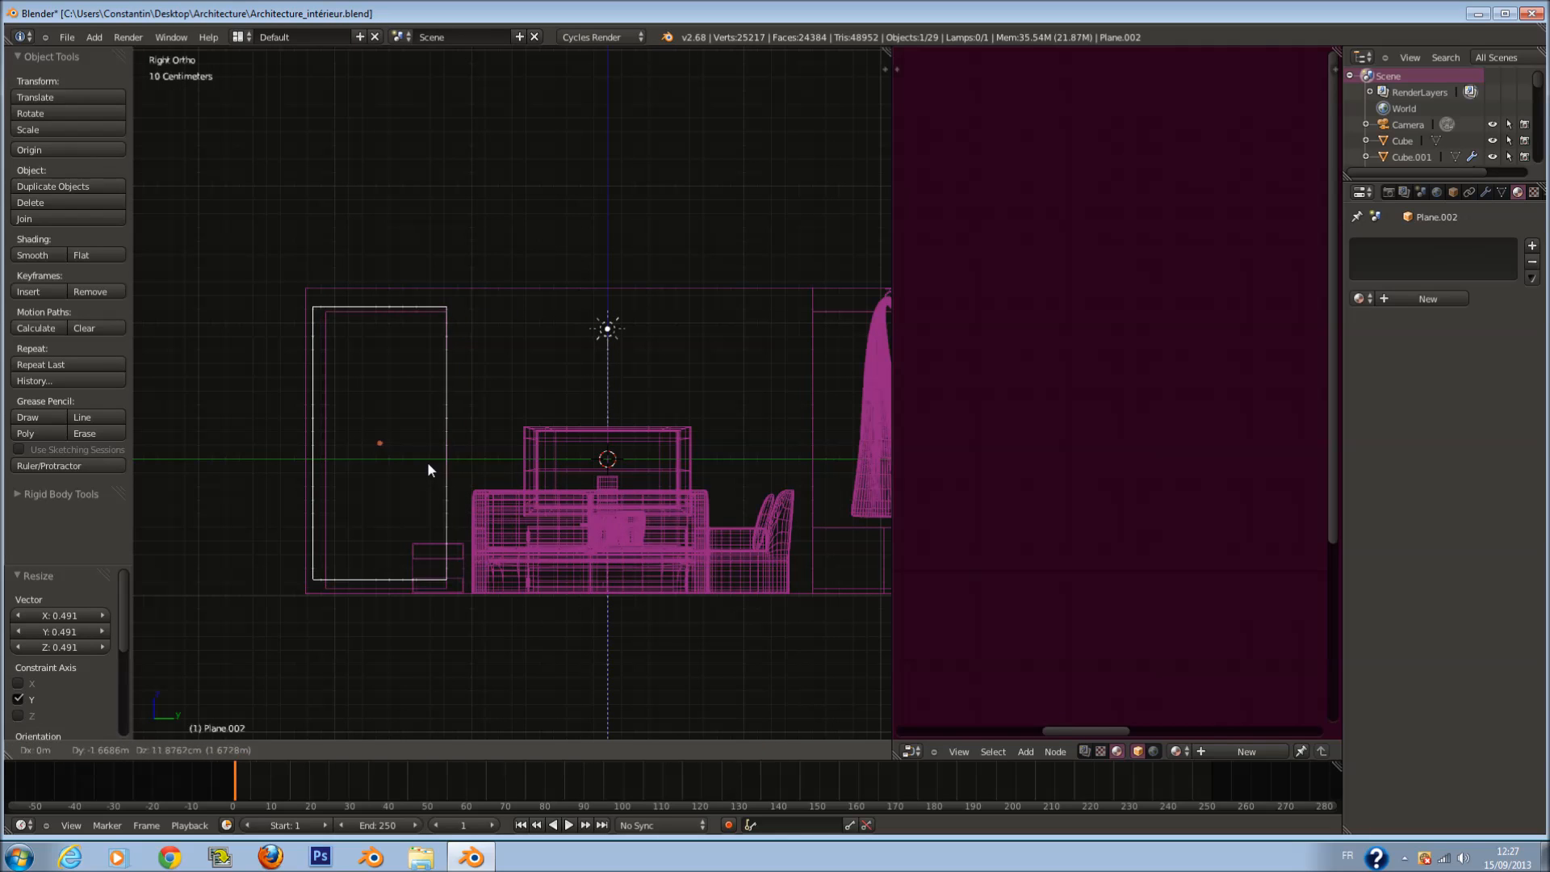
click(432, 467)
scroll(444, 470, up, 3)
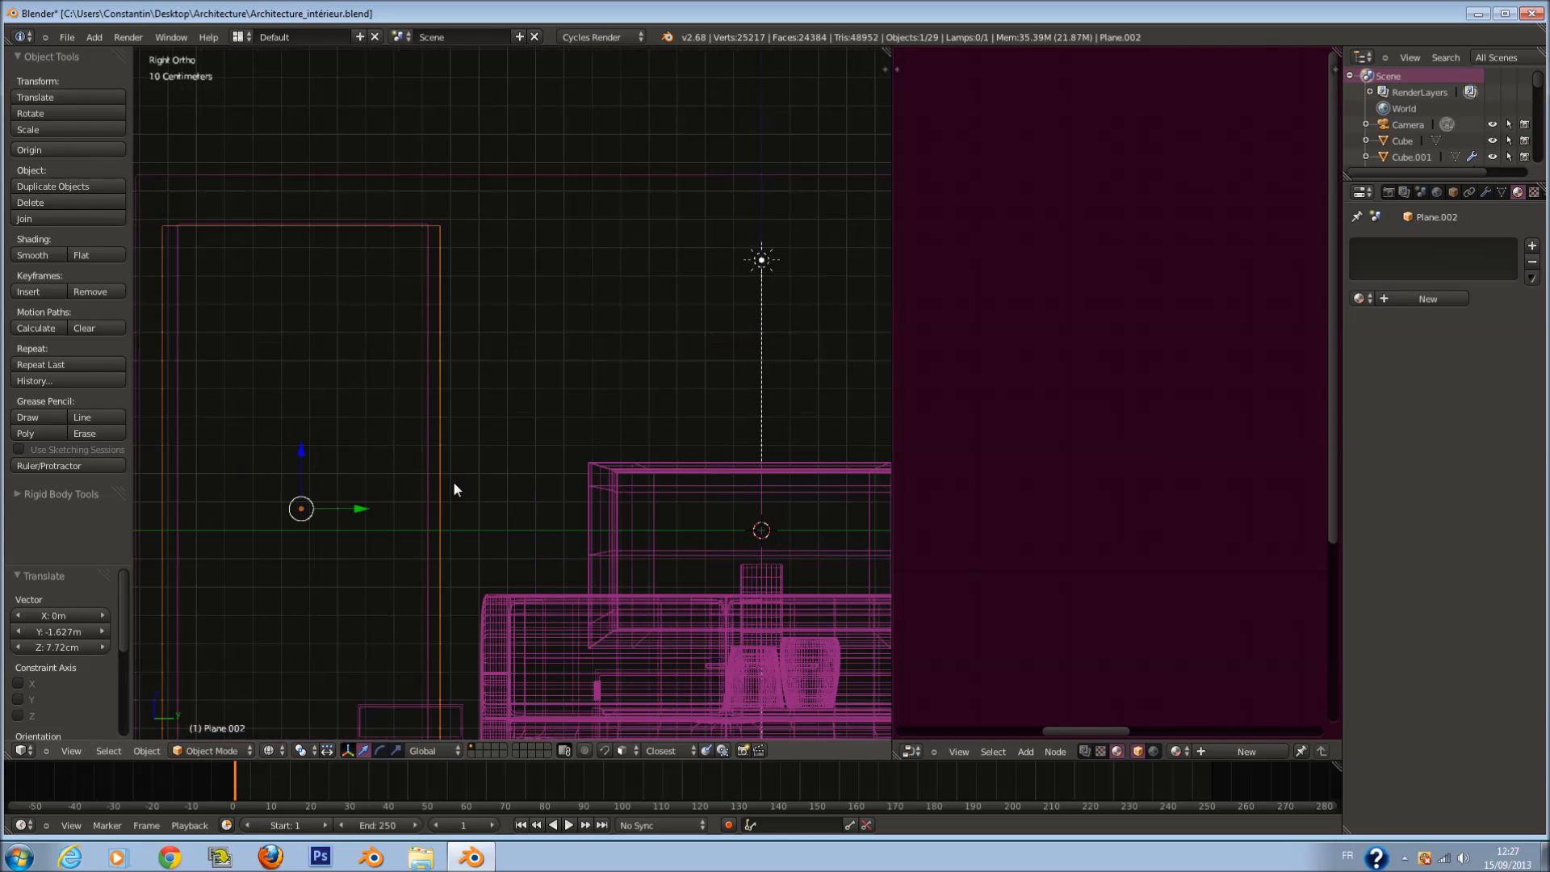
Step: Stretch the plane by about 1.071 along Z so it covers the opening's full height, and save the file
scroll(497, 501, down, 2)
key(s)
key(z)
click(532, 637)
ctrl+scroll(629, 615, up, 6)
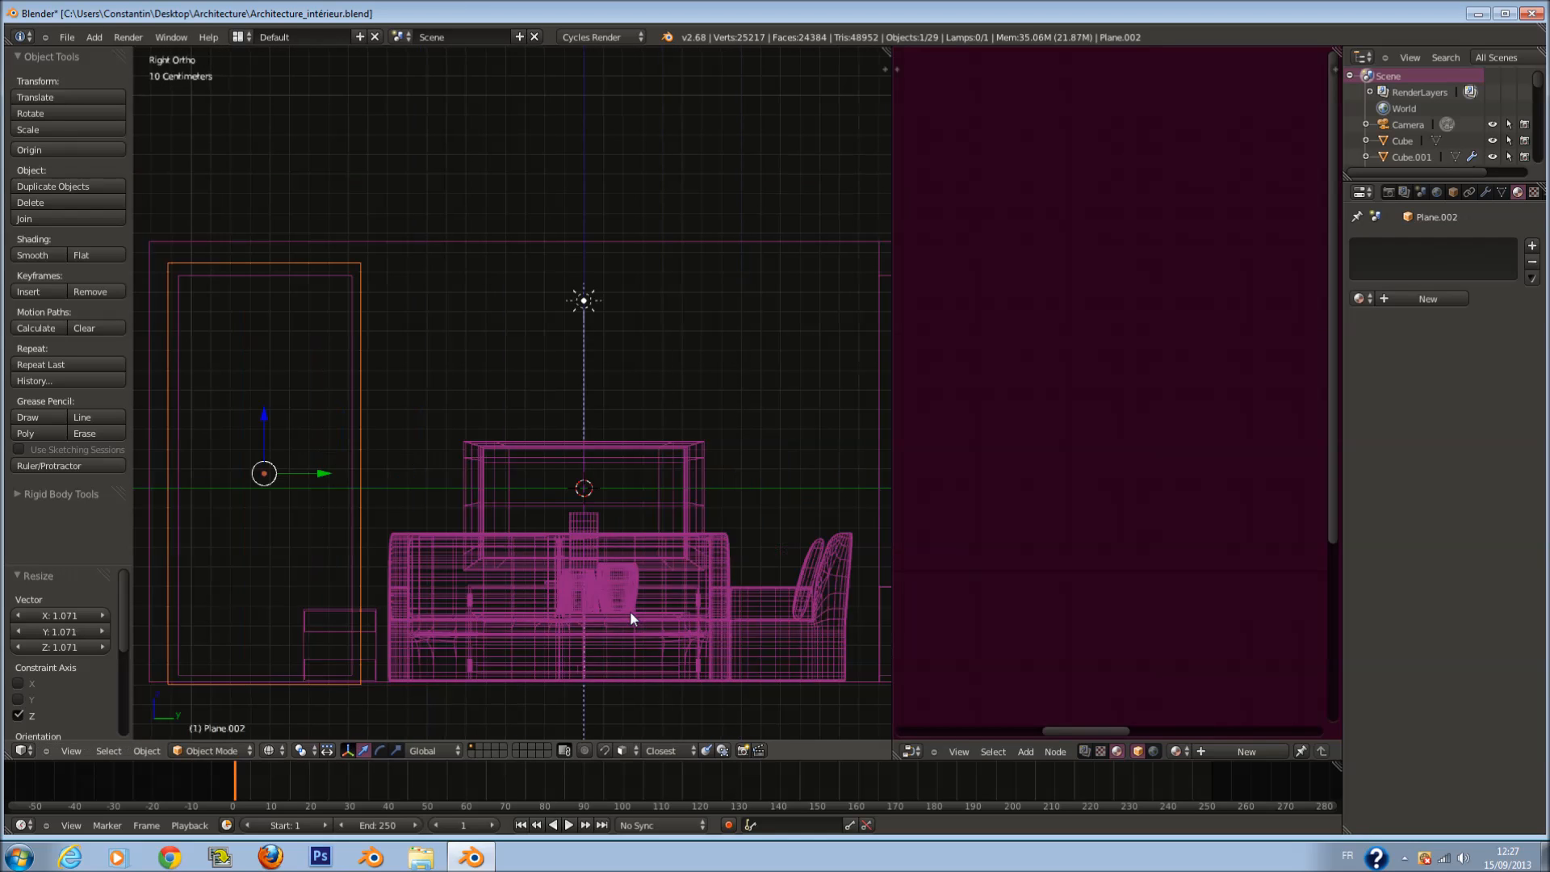
ctrl+scroll(628, 614, down, 2)
scroll(625, 610, down, 2)
scroll(530, 495, down, 5)
key(ctrl+s)
scroll(572, 478, up, 4)
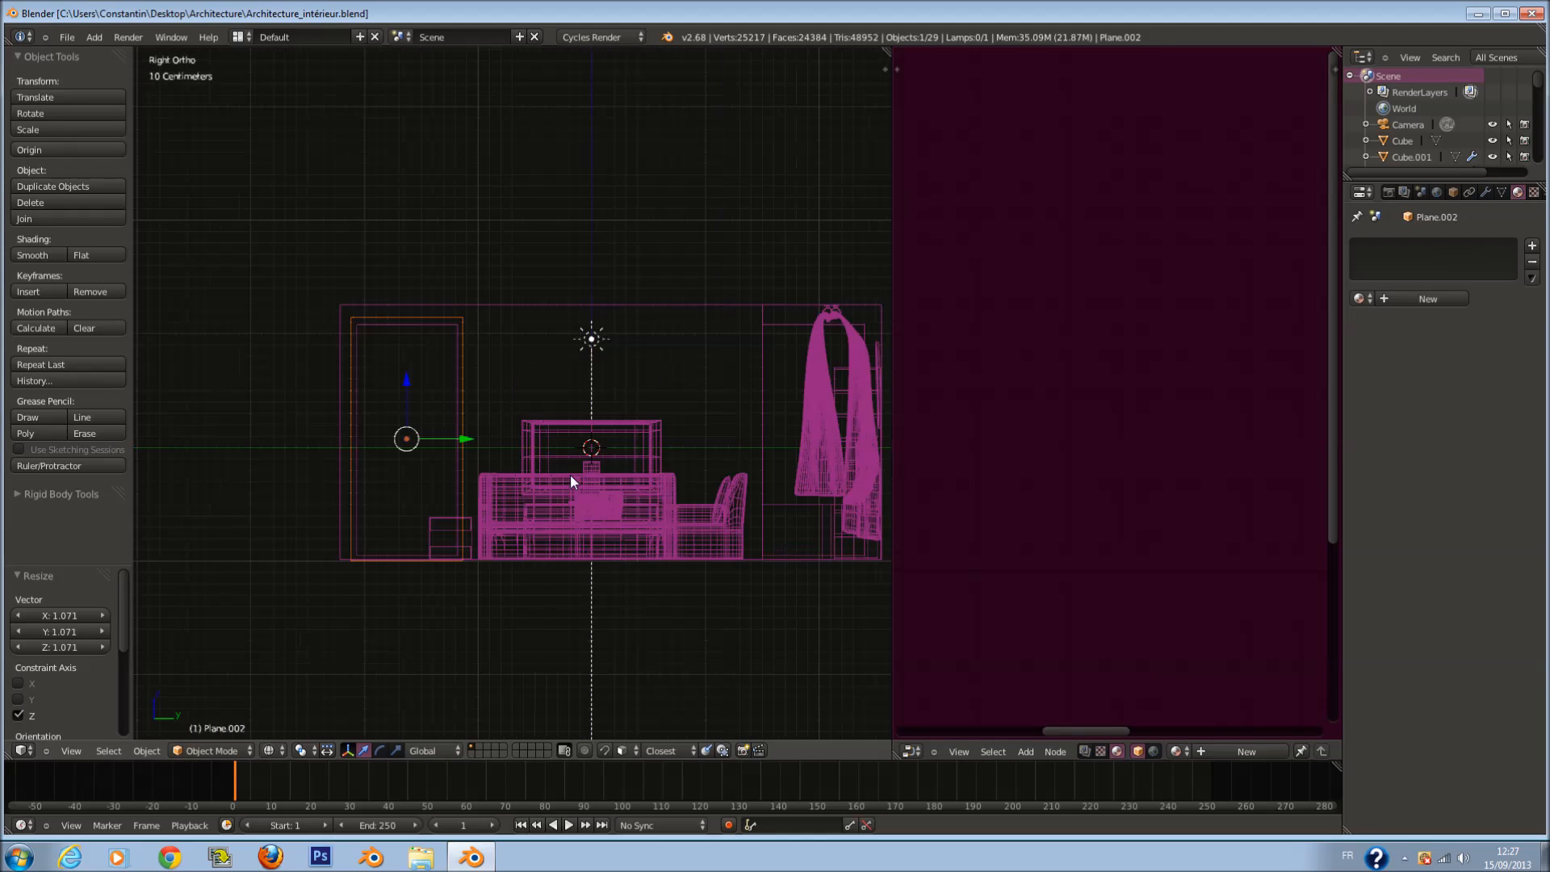
Step: Duplicate the plane and move the copy about 3.57 m along Y onto the second opening by the curtains
key(shift+d)
click(599, 458)
drag(361, 440, 764, 455)
Step: Select both planes in solid shading, save the file, and move them together to the outside of the wall with the two openings
mouse_move(616, 443)
middle_down()
mouse_move(647, 467)
mouse_move(599, 473)
middle_up()
key(z)
middle_drag(413, 504, 465, 479)
shift+right_click(386, 477)
key(ctrl+s)
click(533, 462)
key(g)
key(y)
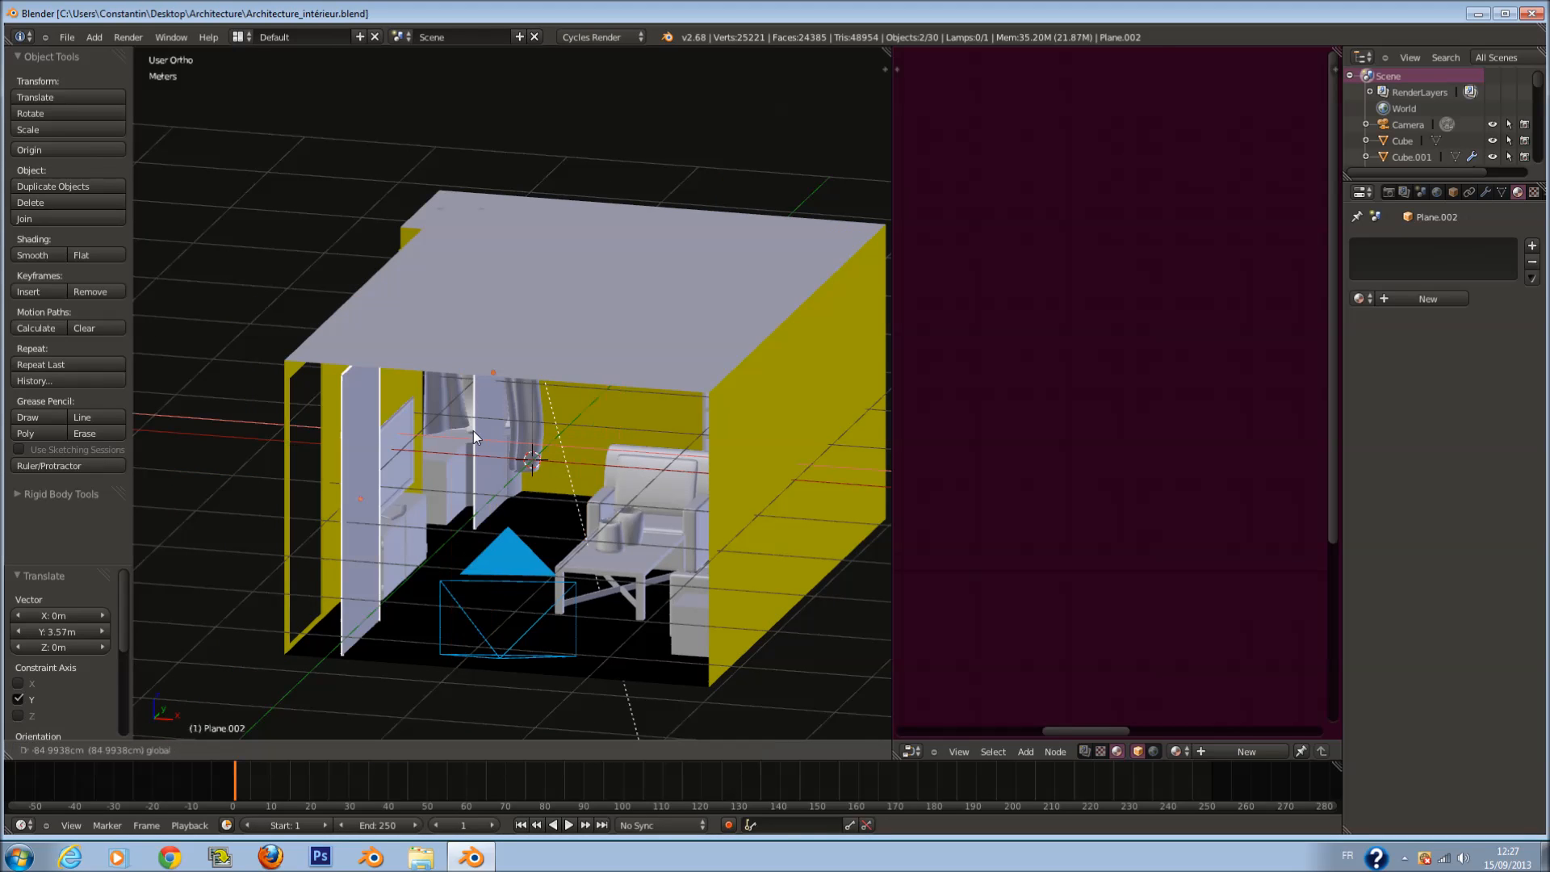
click(422, 412)
Step: Join the two planes into one object in the camera view and save the file
key(KP_1)
key(KP_0)
key(Home)
key(ctrl+s)
click(515, 397)
scroll(526, 423, down, 2)
key(ctrl+j)
click(527, 426)
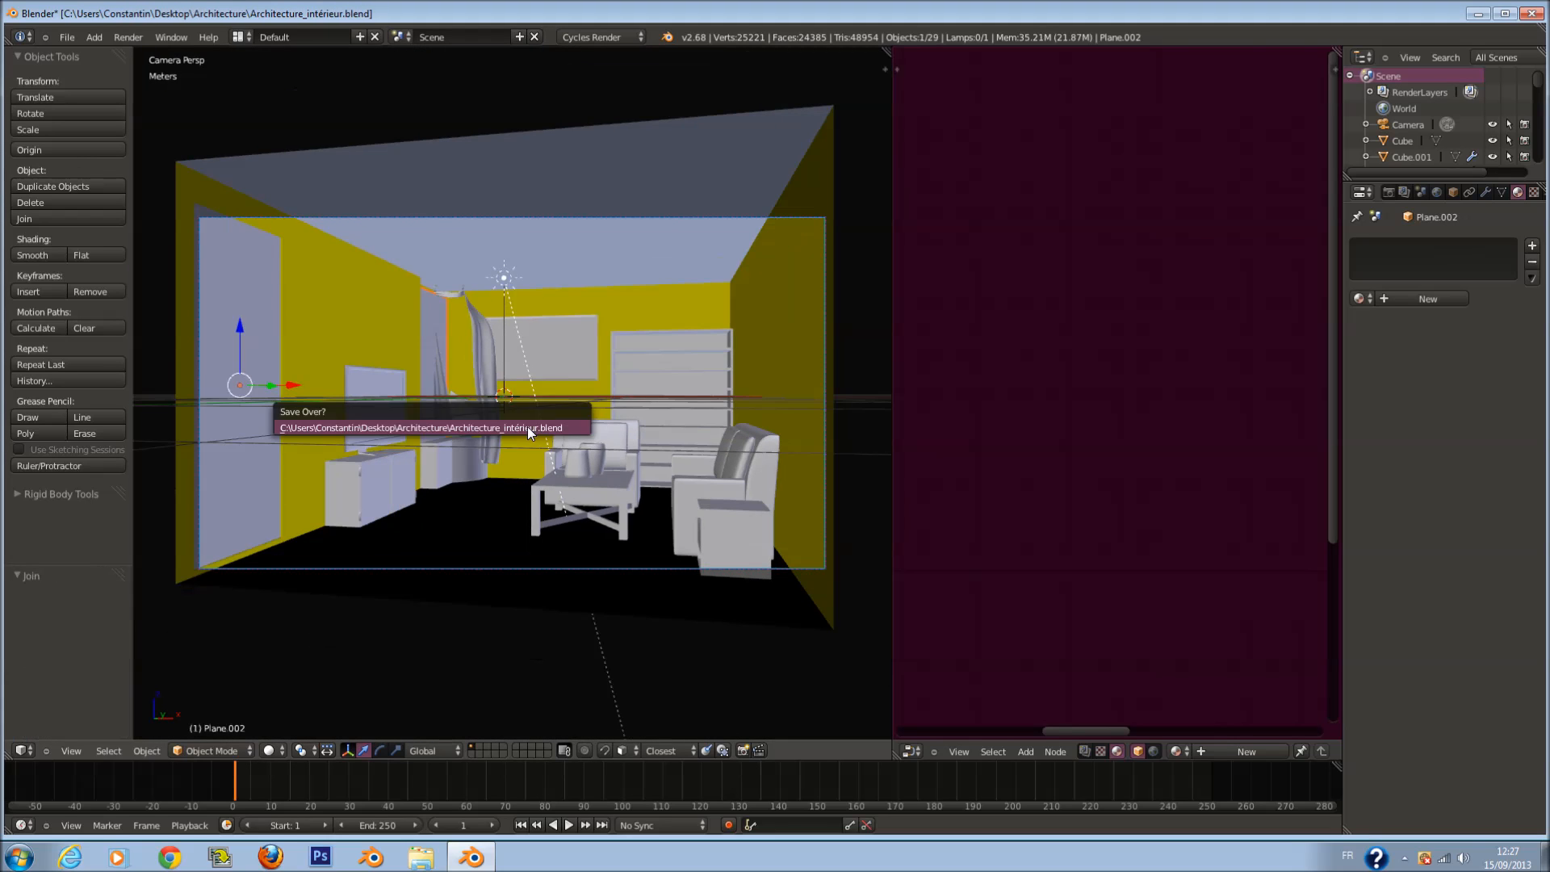
Step: Create a new material on the joined planes and name it Lumière
click(1440, 299)
double_click(1383, 300)
text(sumière)
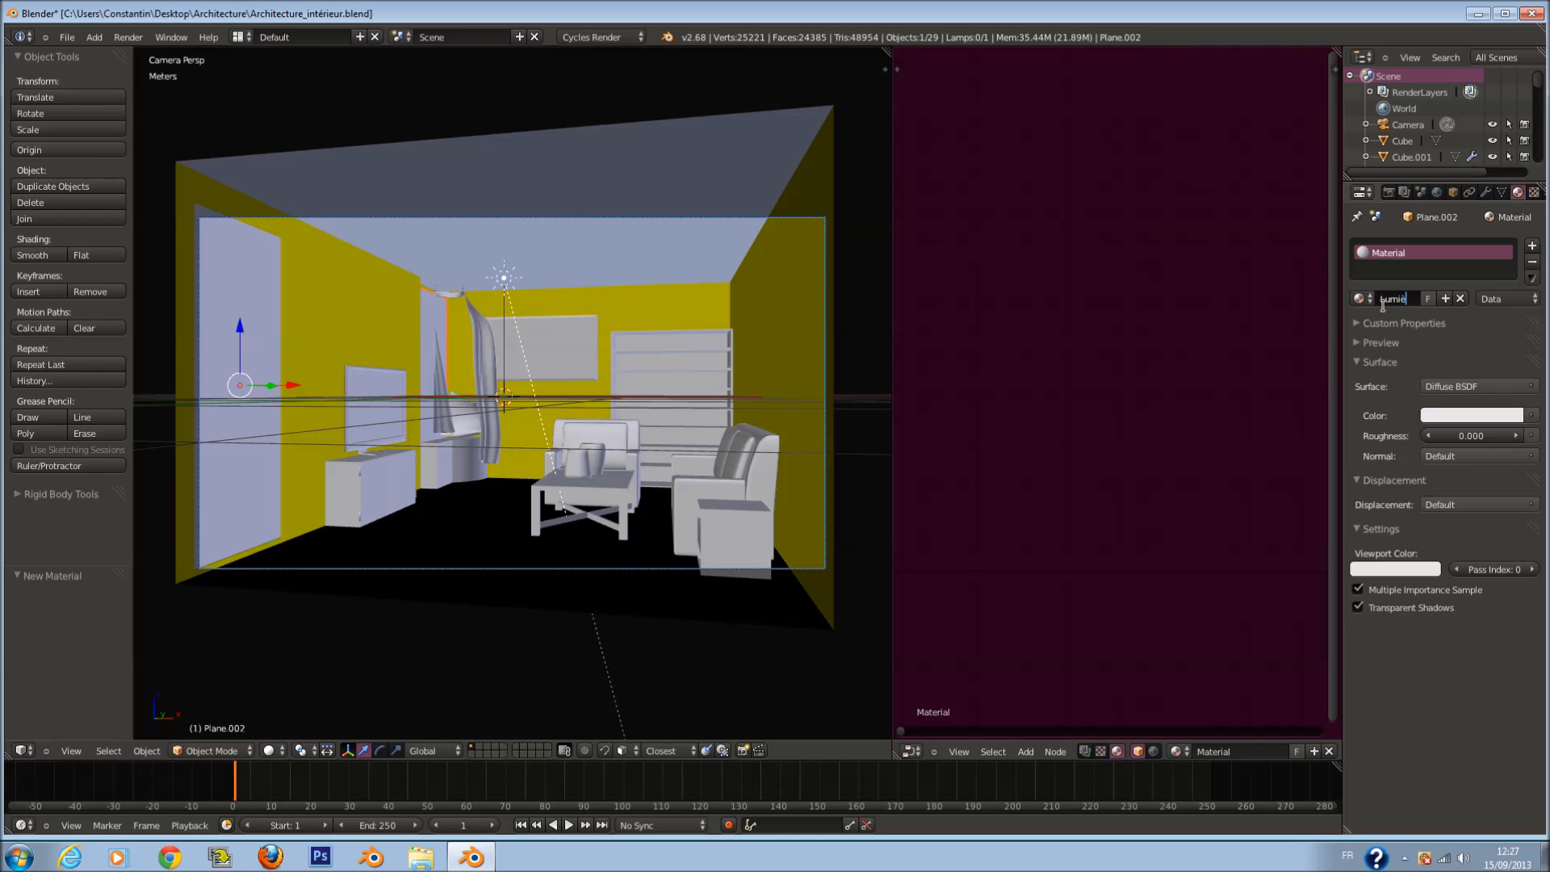
key(Return)
click(1407, 345)
click(1407, 345)
click(1402, 322)
click(1405, 324)
click(1405, 362)
click(1406, 363)
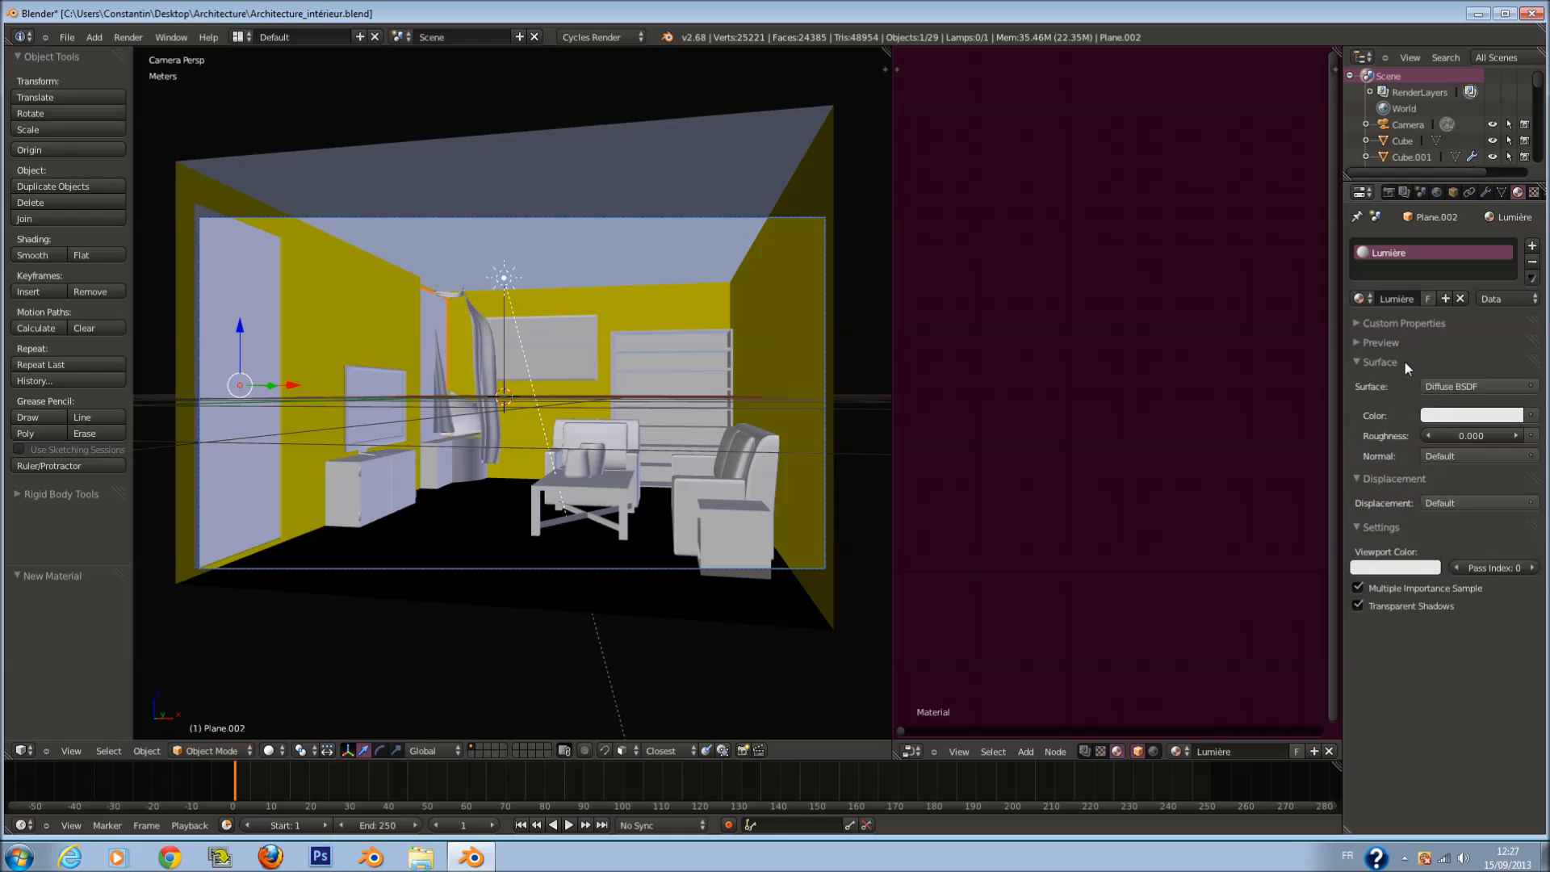
click(1403, 360)
click(1403, 338)
click(1403, 338)
click(1407, 357)
Step: Set the Lumière material's surface to Emission, save the file, and display the room in rendered shading
click(1440, 386)
click(1358, 507)
key(ctrl+s)
click(590, 555)
click(271, 751)
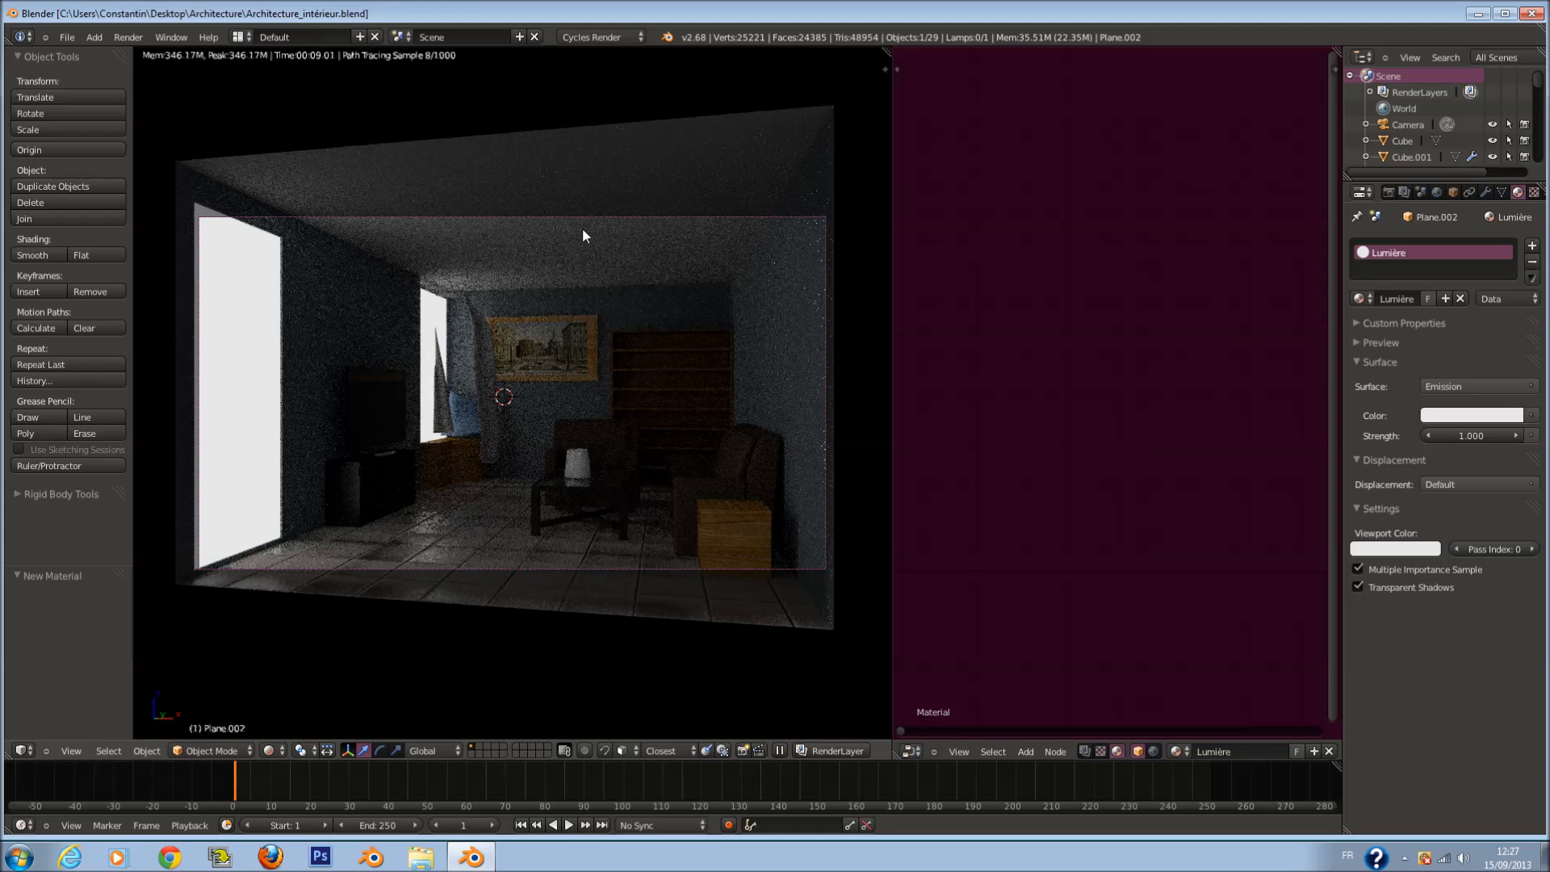
Step: Select the Sun lamp and tint its emission colour pale yellow with R 1.000, G 0.954 and B 0.706
scroll(564, 278, down, 4)
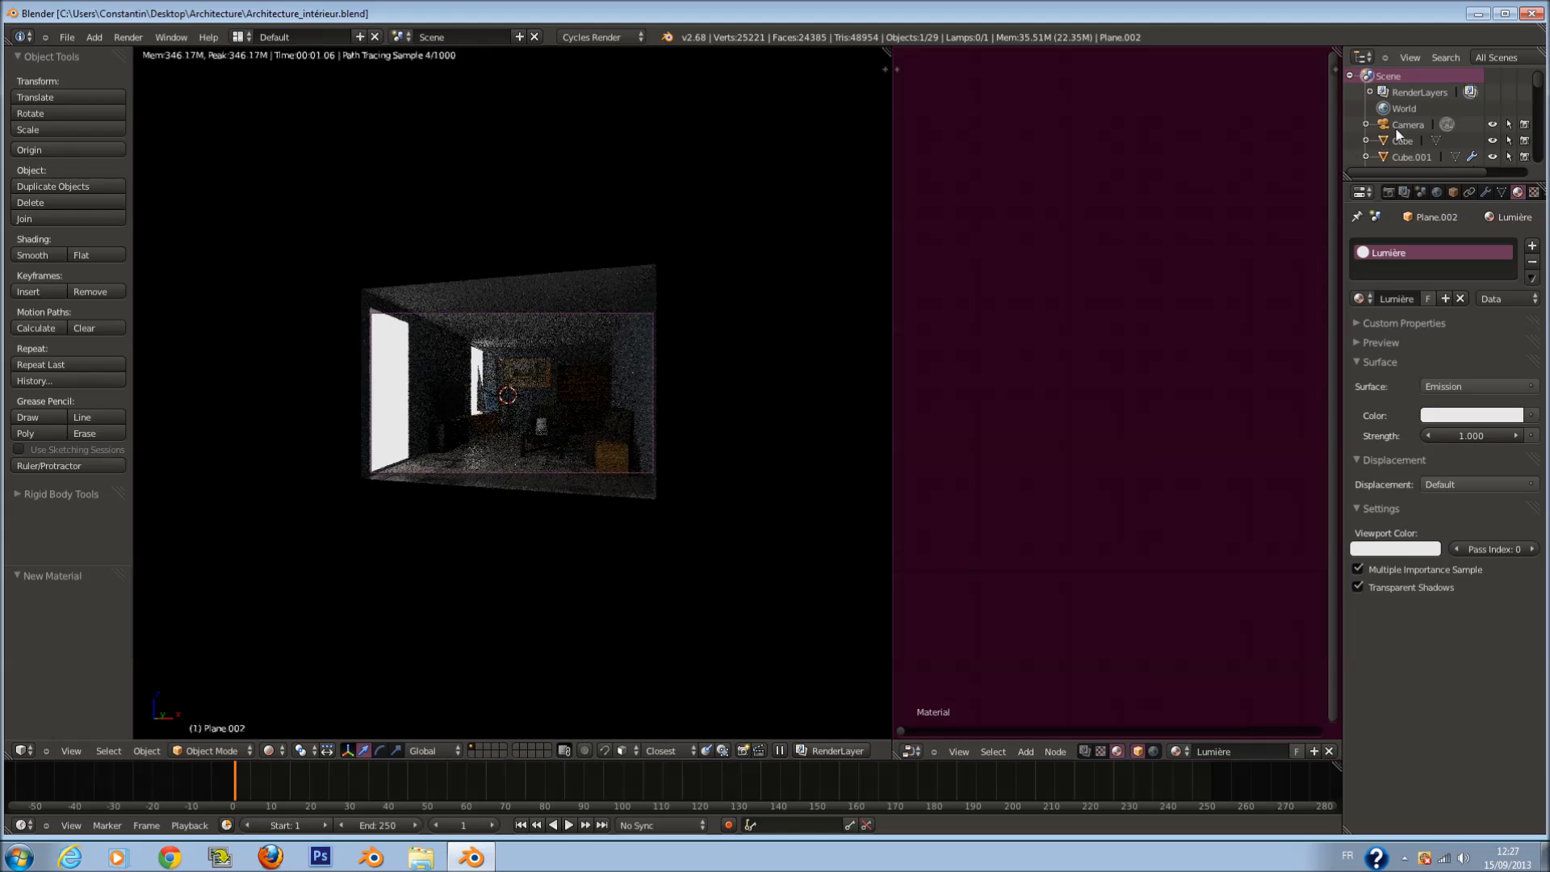
scroll(1413, 126, down, 8)
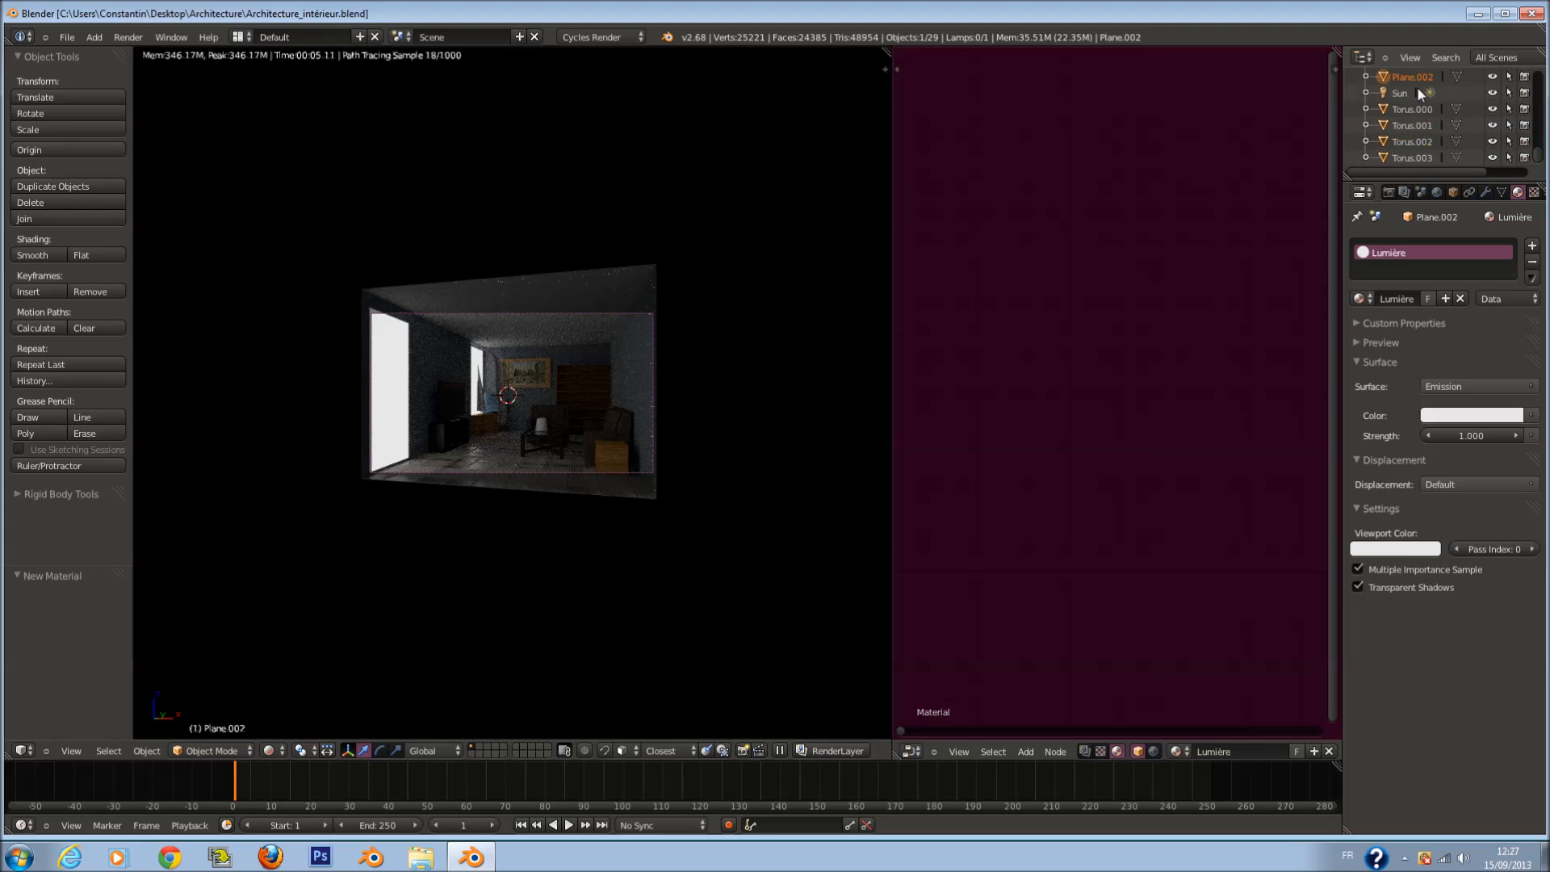
click(1402, 92)
scroll(708, 462, up, 2)
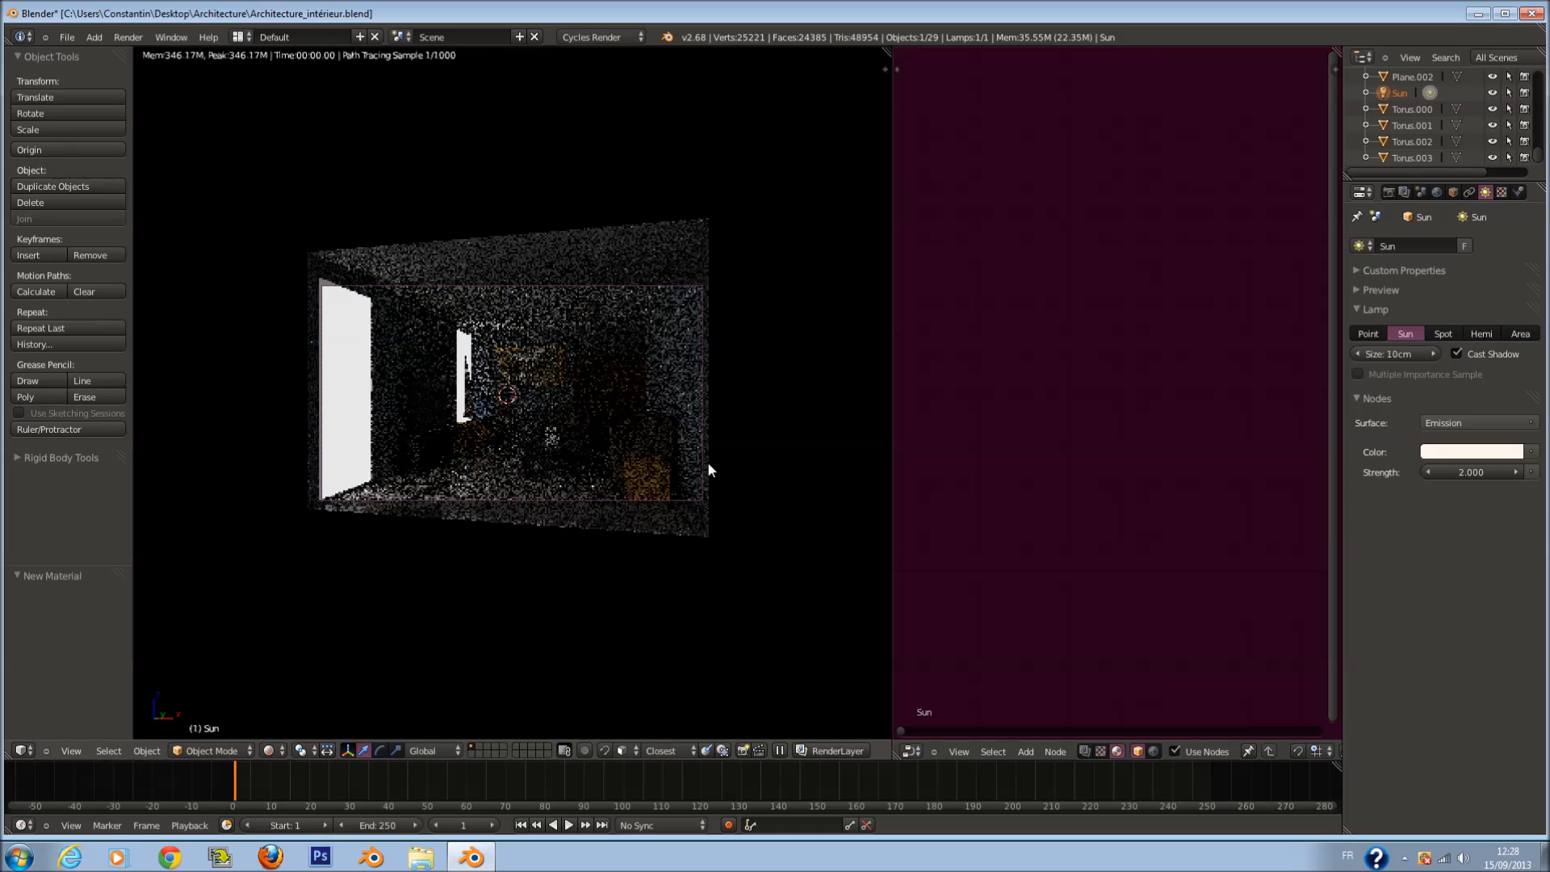
scroll(707, 462, up, 1)
click(1471, 452)
drag(1426, 294, 1425, 289)
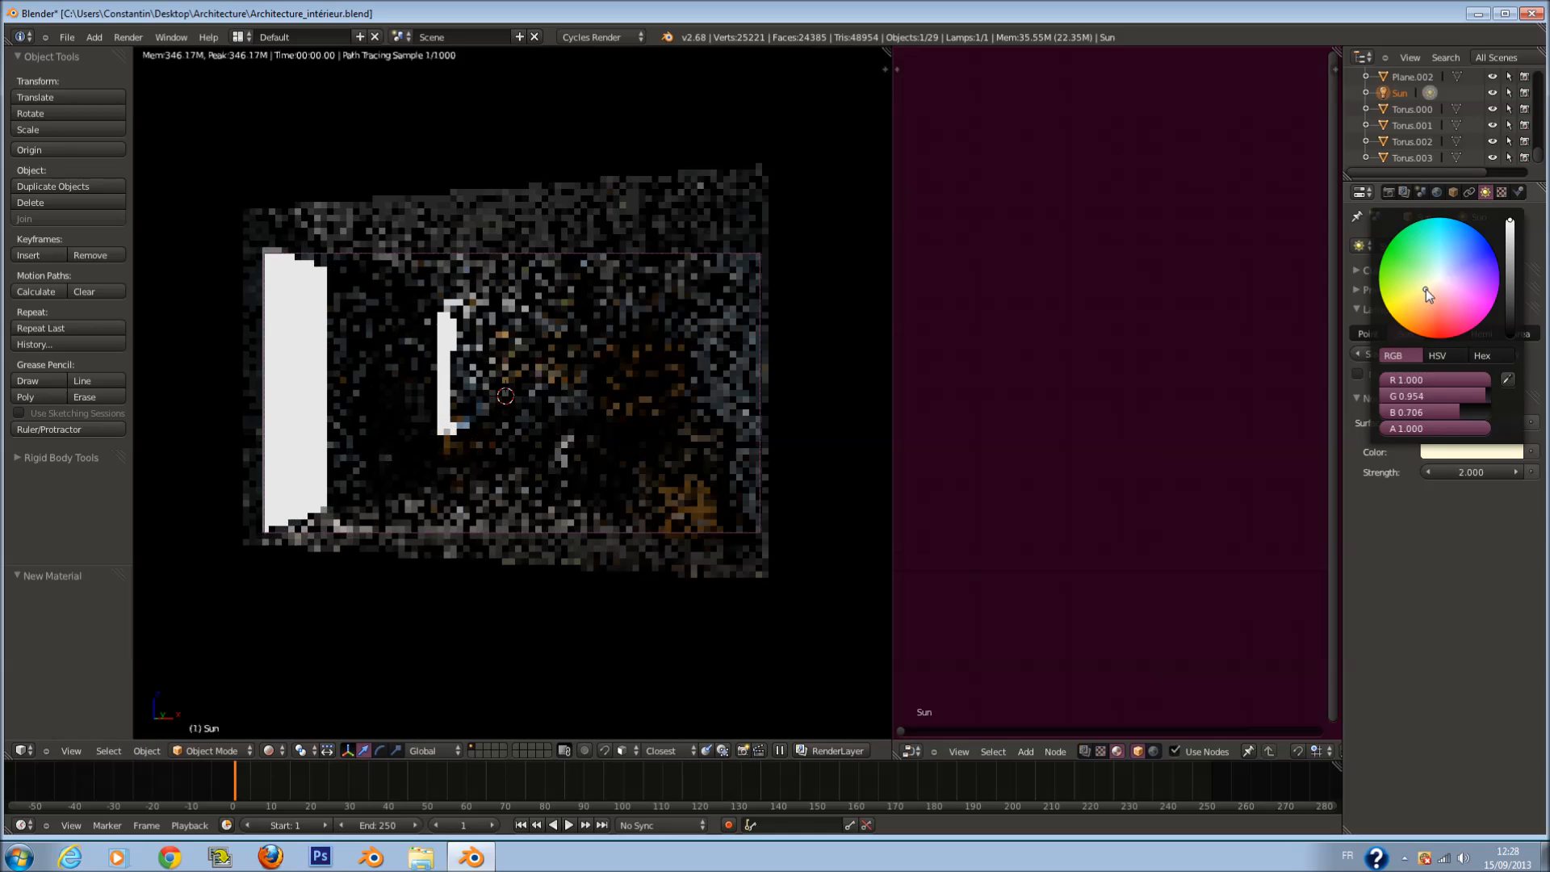
Step: Set the Sun lamp's strength to 10 and save the file
click(1455, 473)
text(10)
key(Return)
key(ctrl+s)
Step: Try the lamp as a Hemi type with a strength of 100, saving the file along the way
click(1474, 473)
text(1)
click(1473, 505)
click(1482, 335)
key(ctrl+s)
click(1345, 494)
click(1460, 492)
text(100)
key(Return)
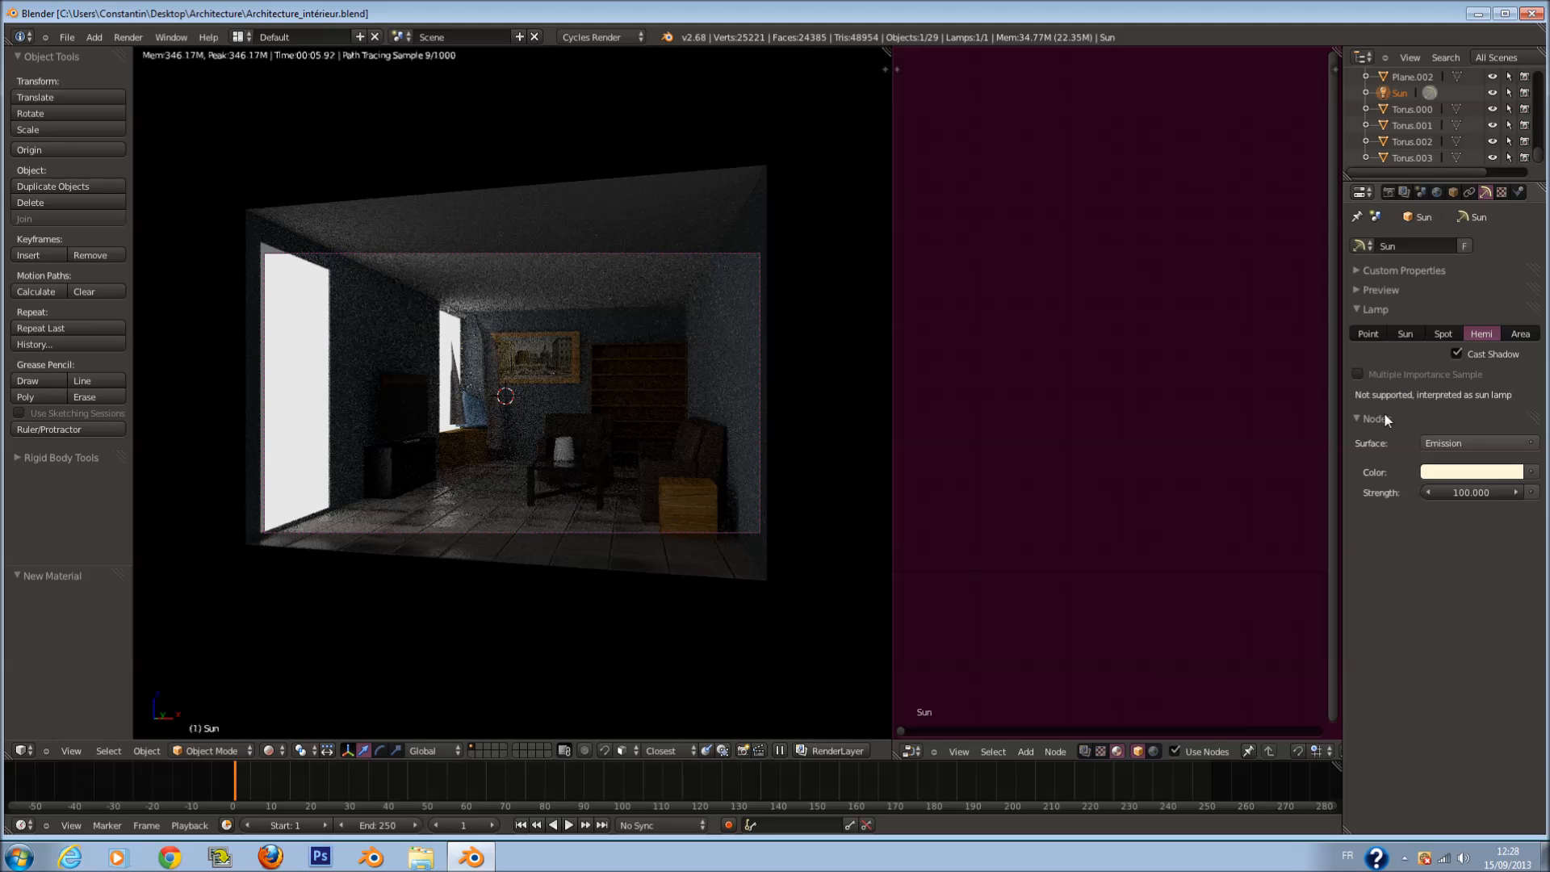
Step: Switch the lamp back to the Sun type and try a strength of 10000
click(1410, 335)
click(1409, 398)
click(1408, 398)
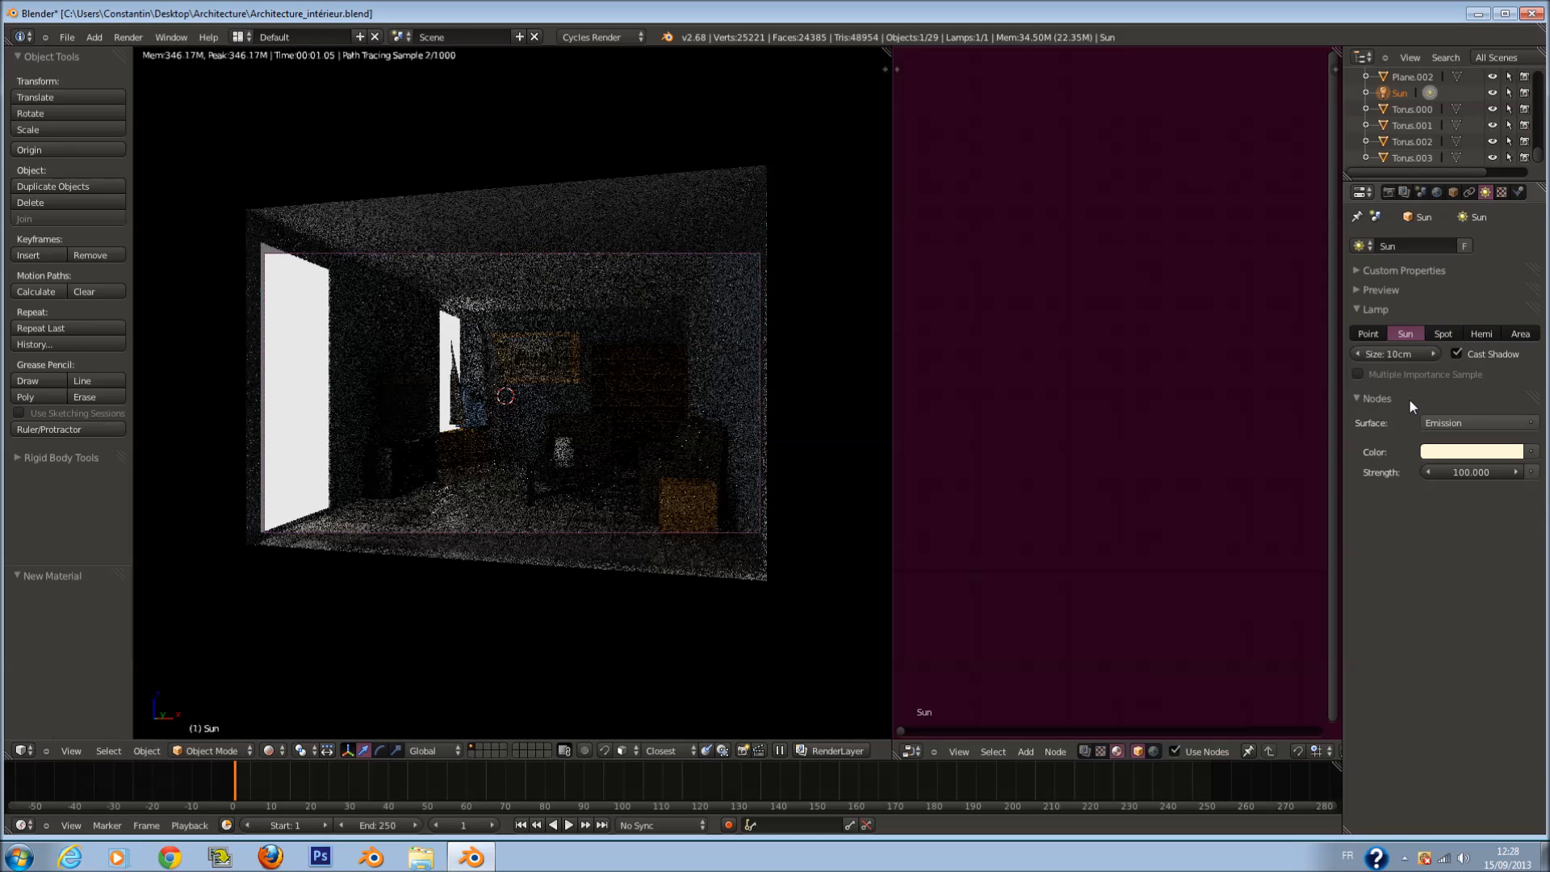
click(1459, 474)
text(1)
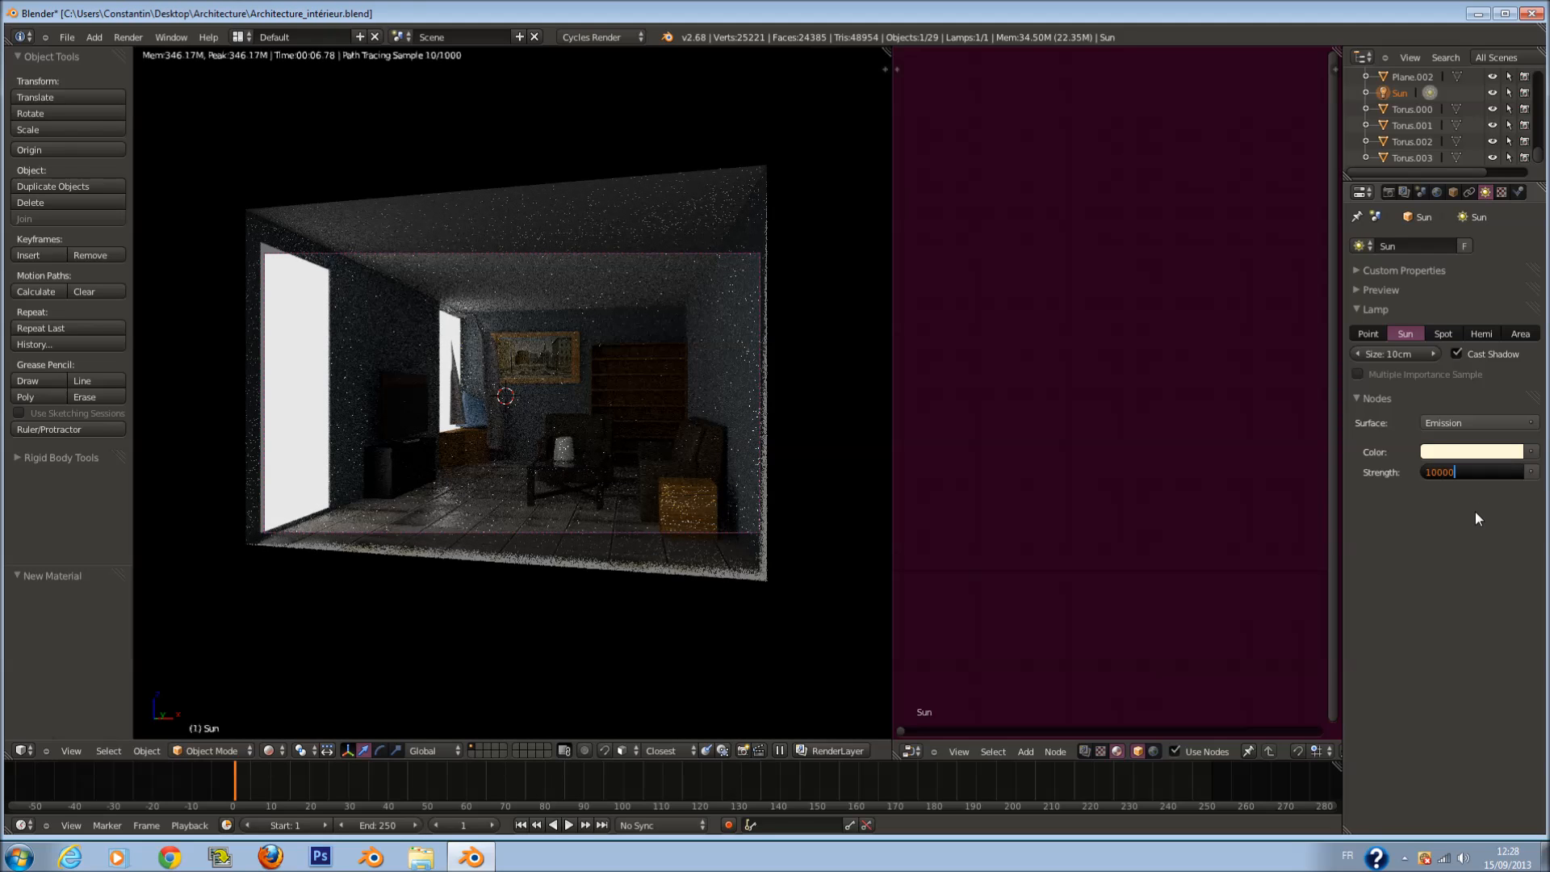
key(Return)
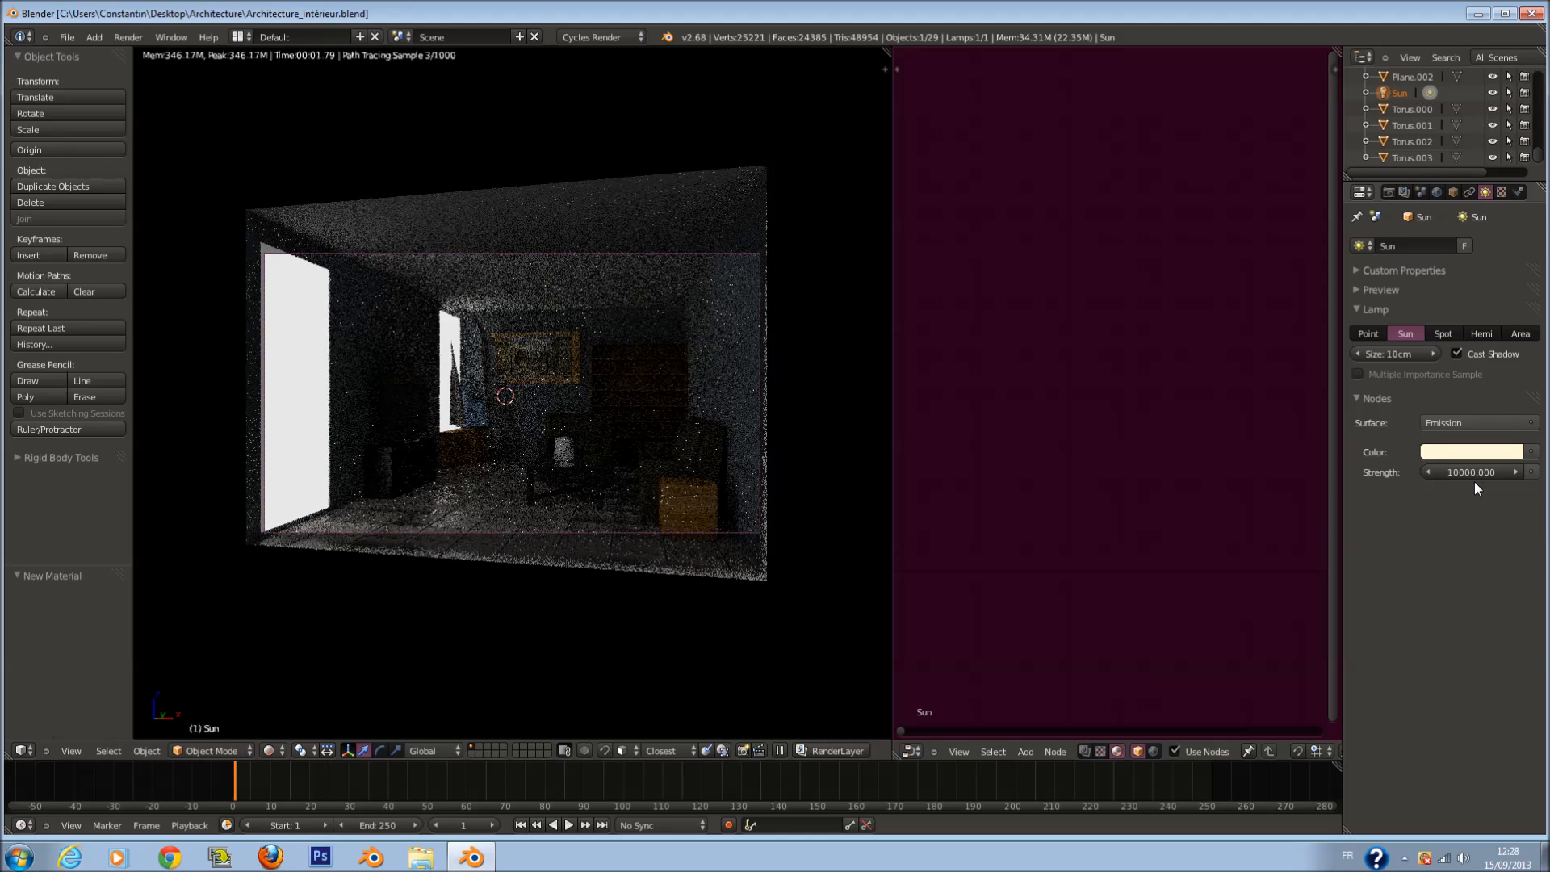
Step: Lower the Sun lamp's strength to 10
click(1474, 474)
text(1)
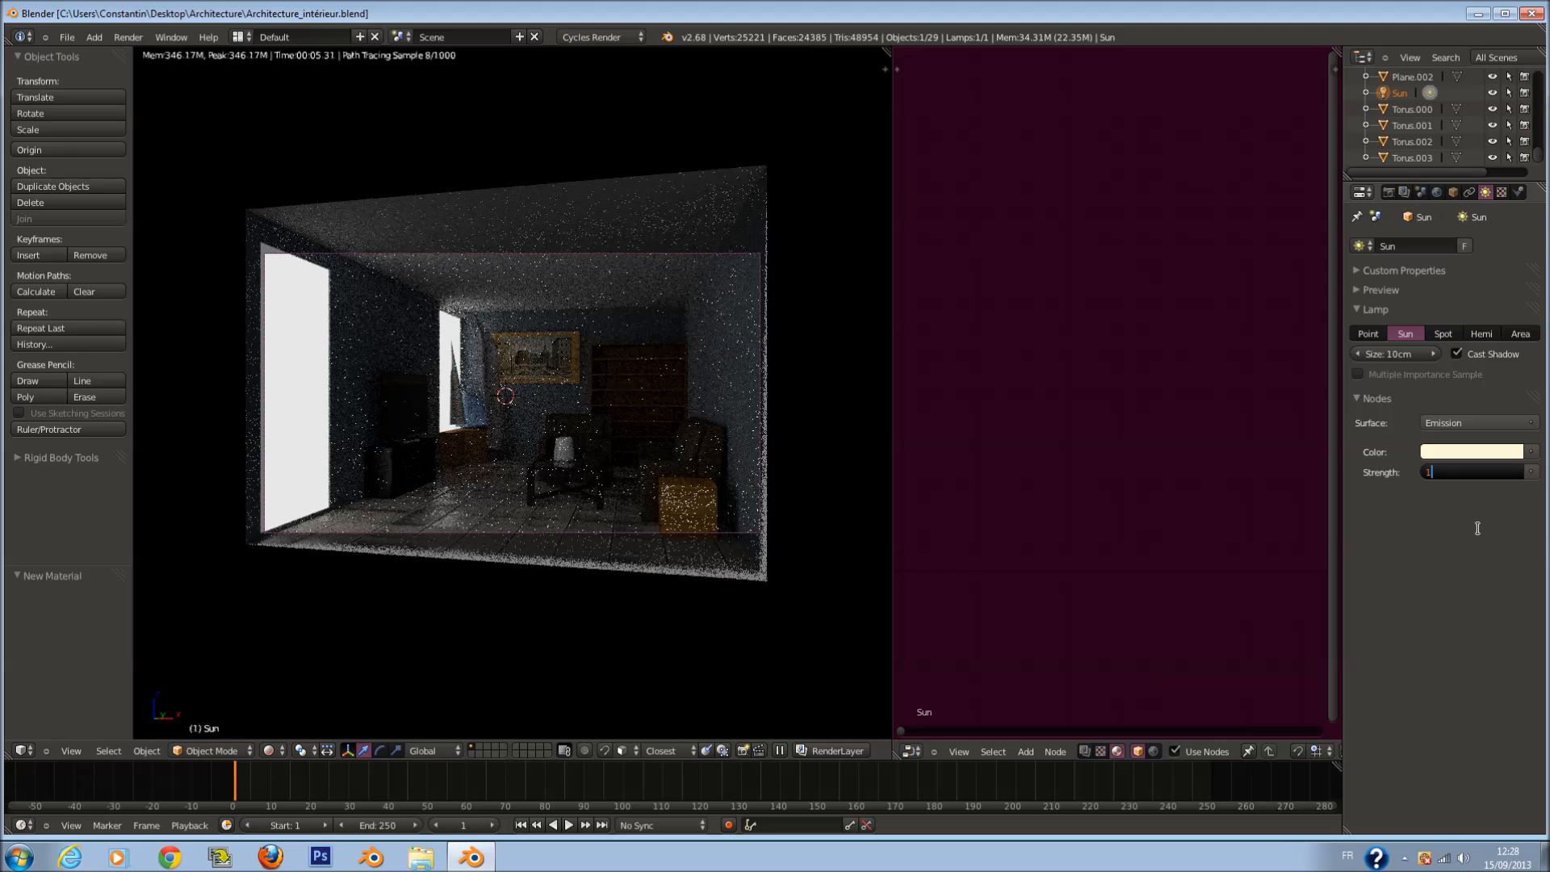
text(0)
key(Return)
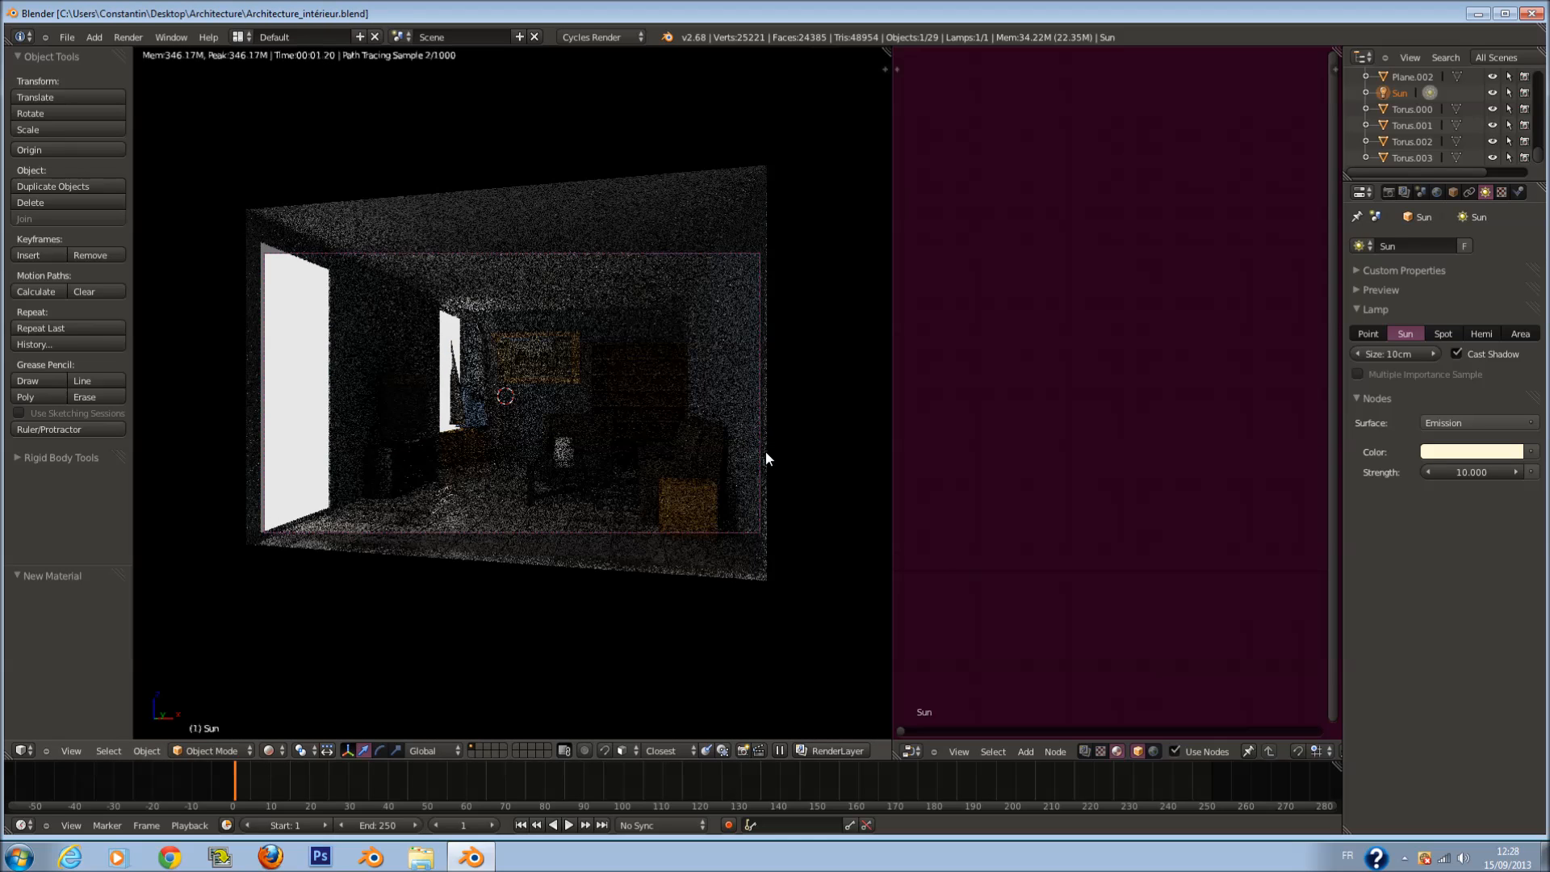
Step: Return the 3D view to solid shading, deselect all objects, and save the file
right_click(311, 384)
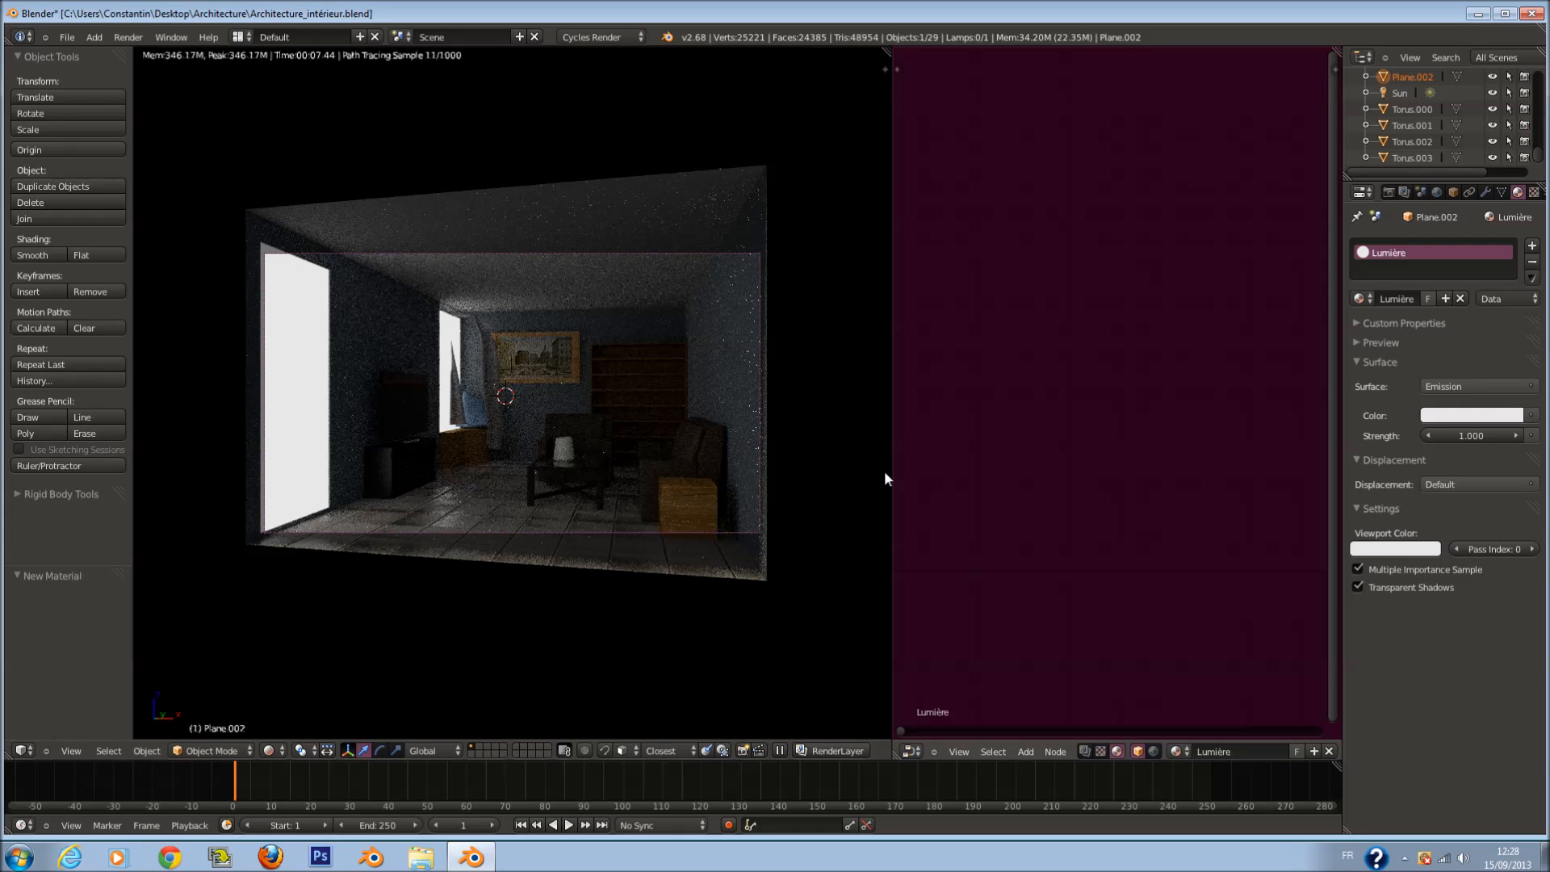
click(269, 750)
click(294, 704)
key(a)
key(ctrl+s)
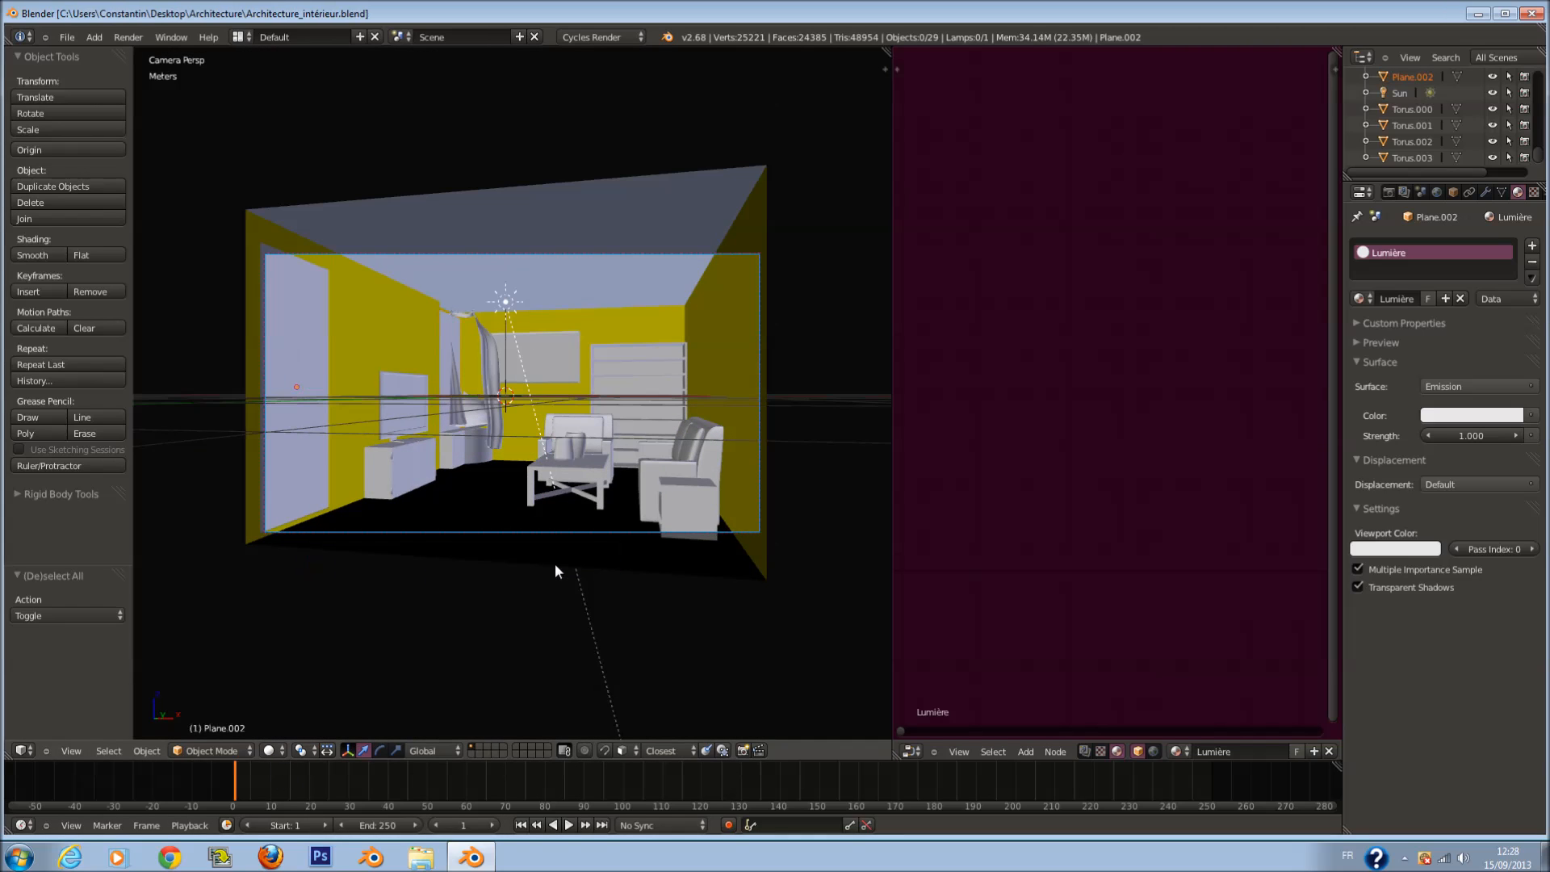
Step: Open the room mesh in Edit Mode, clear its selection, and show the outer side of the wall with the openings in solid shading
key(KP_3)
key(z)
ctrl+scroll(394, 510, up, 6)
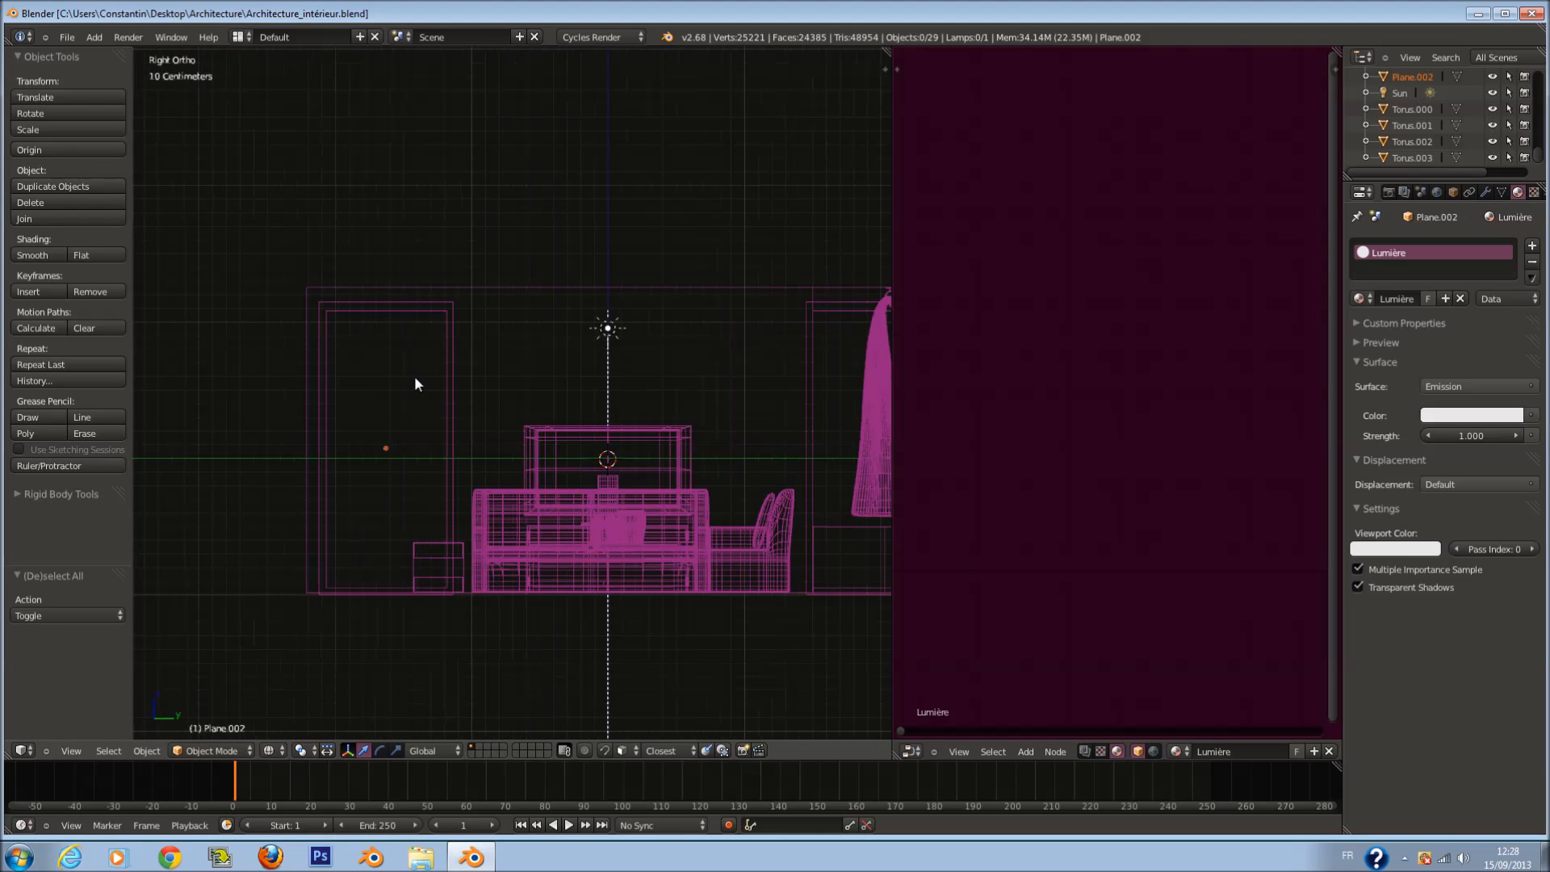
right_click(527, 356)
key(Tab)
scroll(579, 365, up, 2)
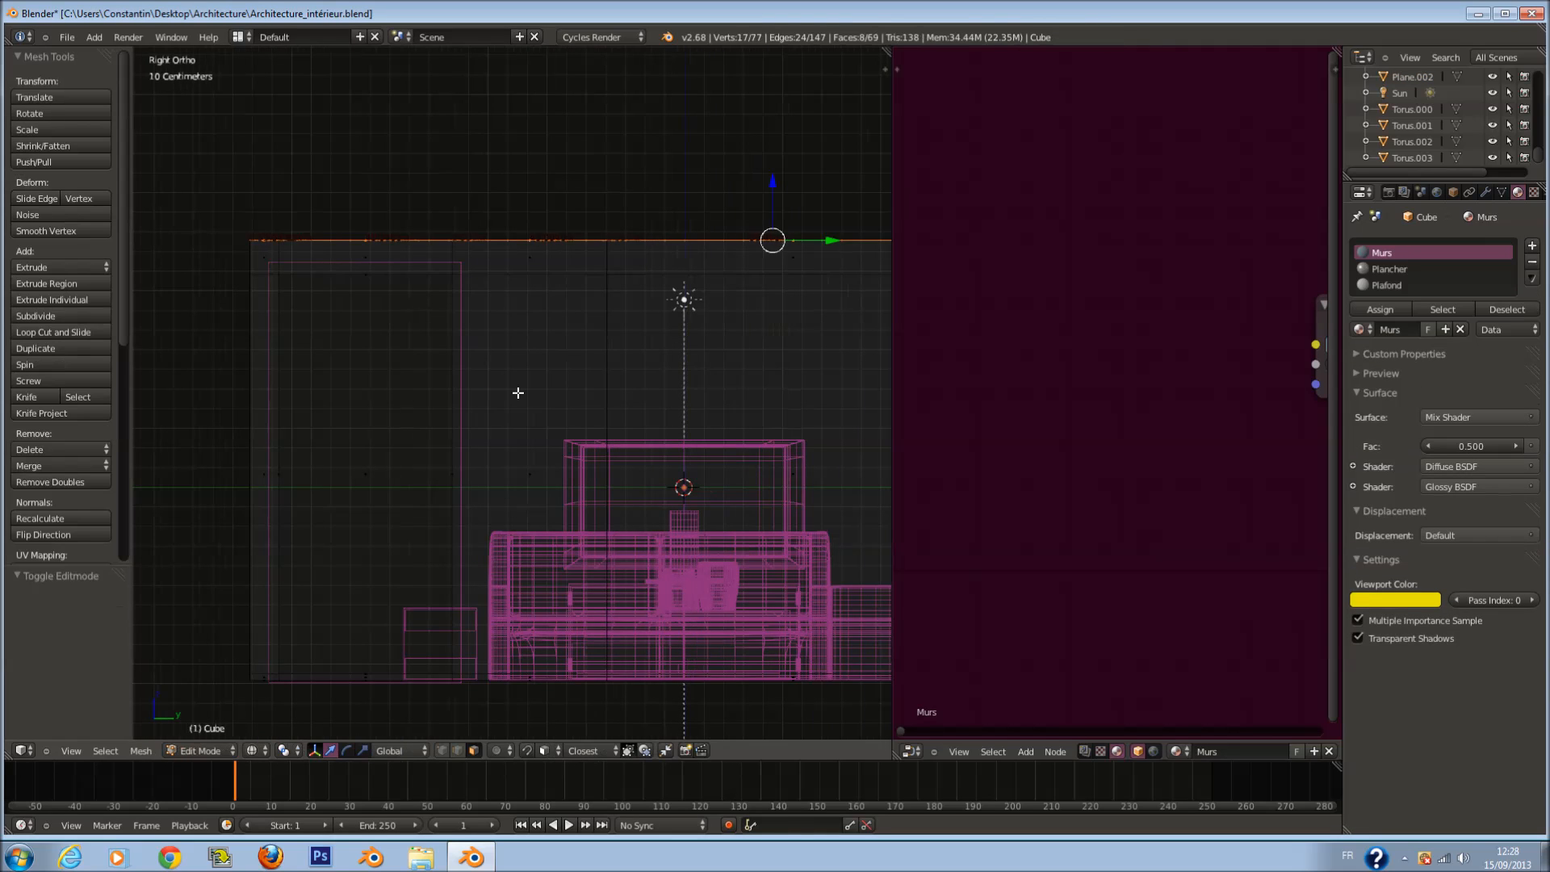
mouse_move(470, 535)
middle_down()
mouse_move(463, 457)
mouse_move(428, 393)
mouse_move(525, 405)
mouse_move(642, 453)
middle_up()
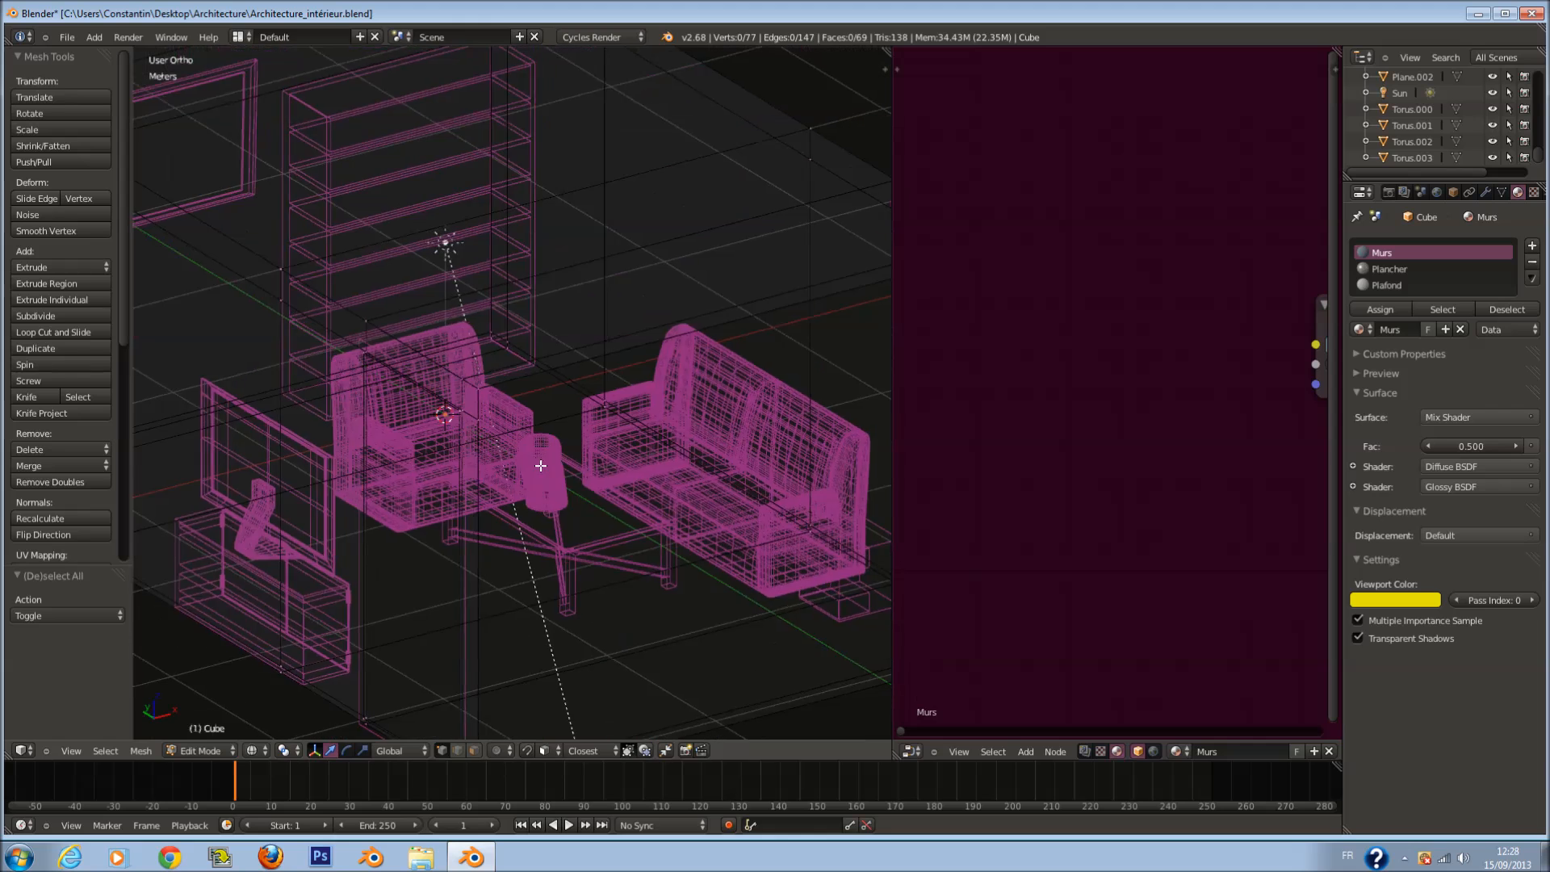
key(z)
scroll(439, 423, up, 2)
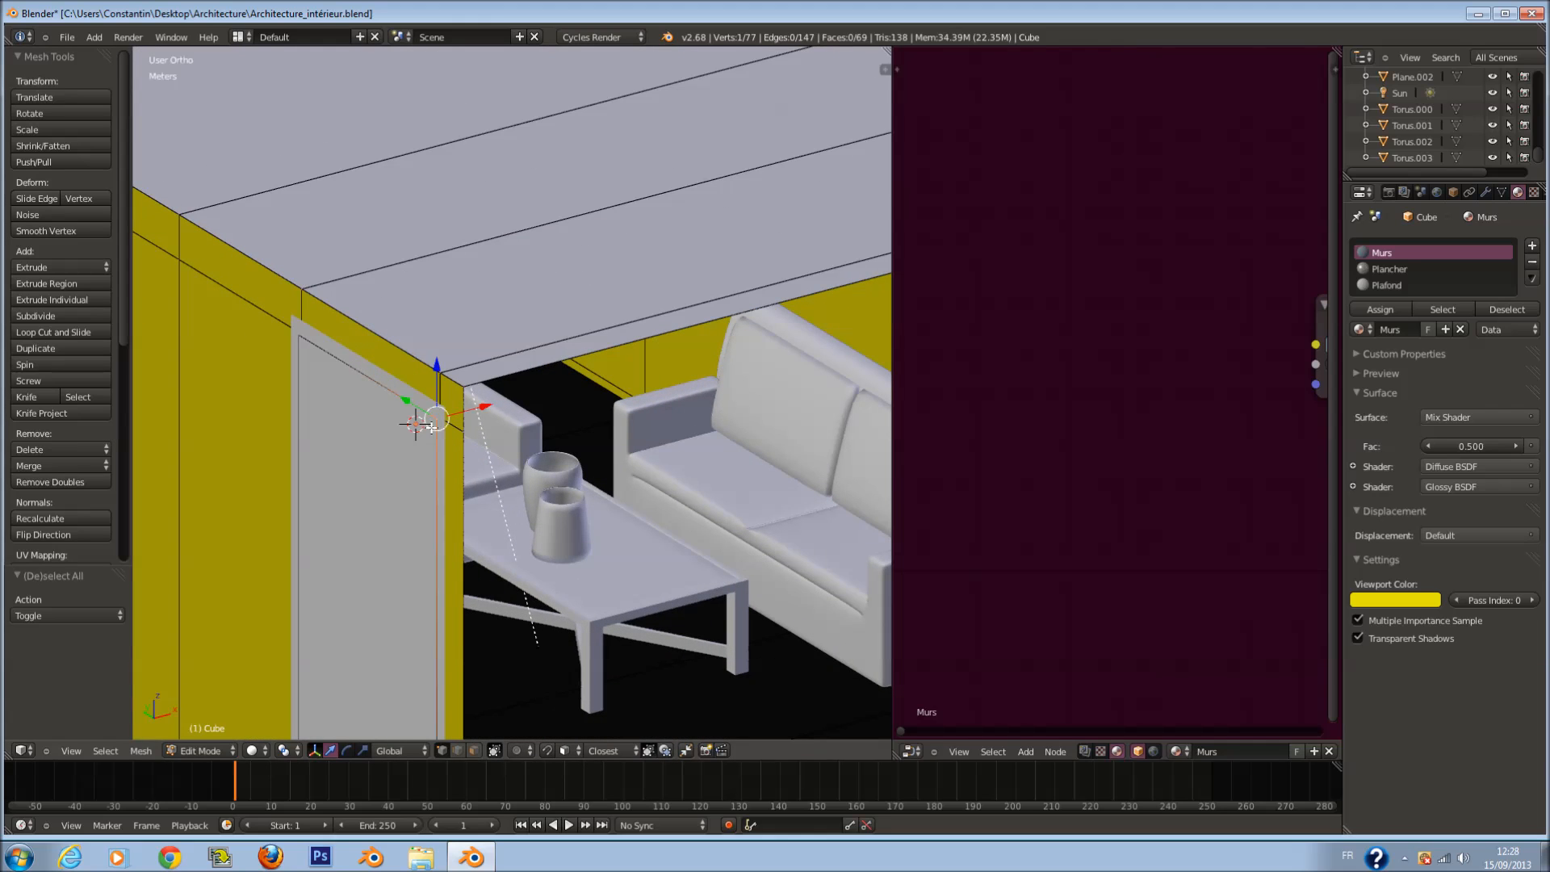
Step: Select the border edges of both window openings in the outer wall
right_click(431, 421)
alt+right_click(348, 370)
scroll(280, 305, down, 3)
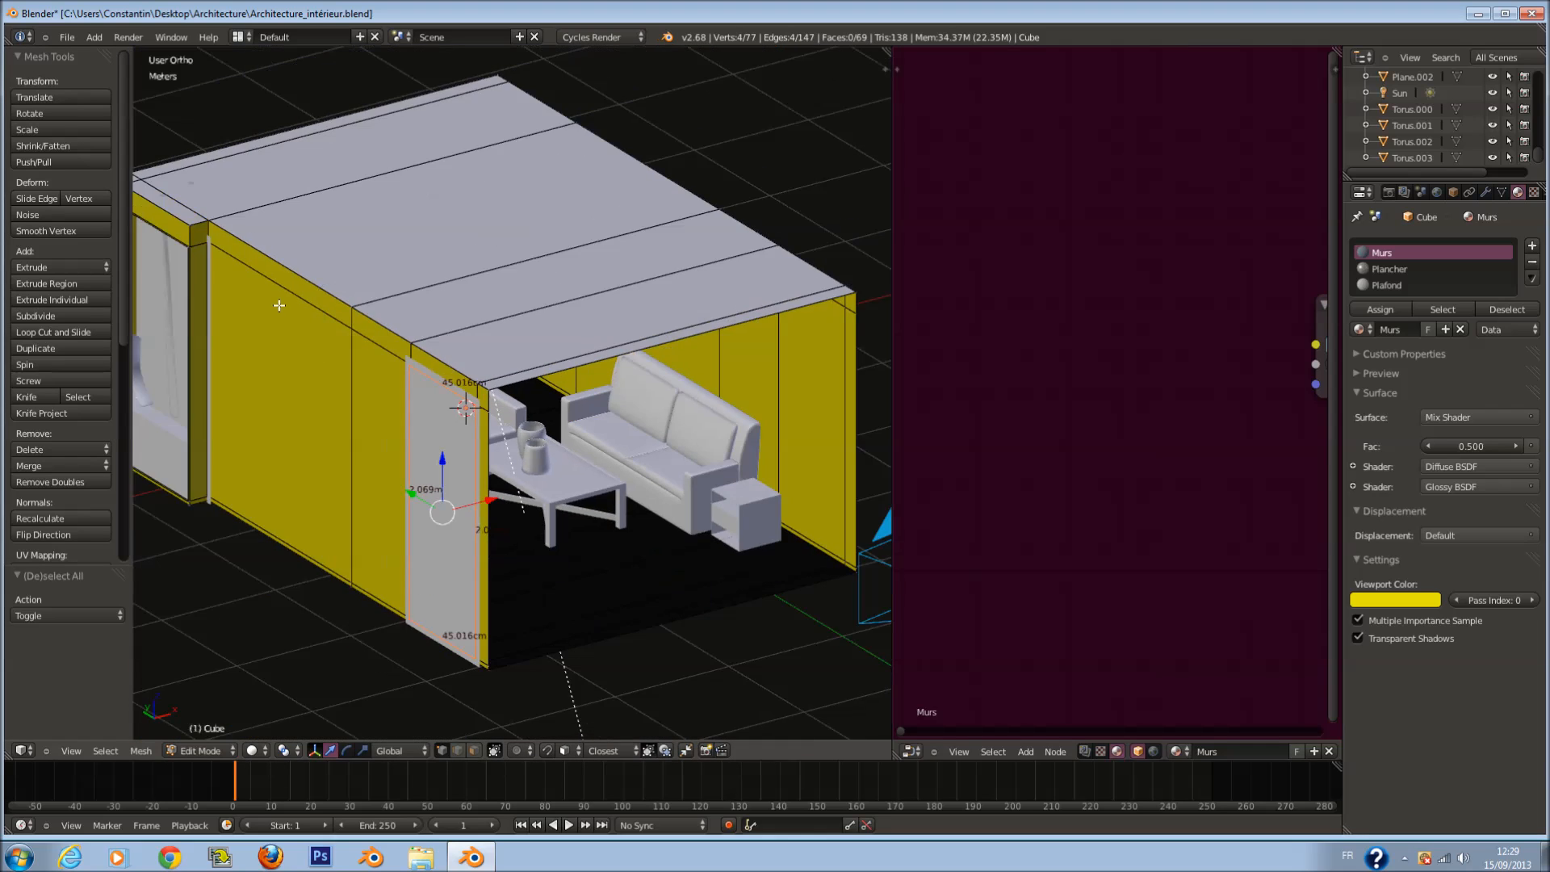
alt+shift+right_click(183, 252)
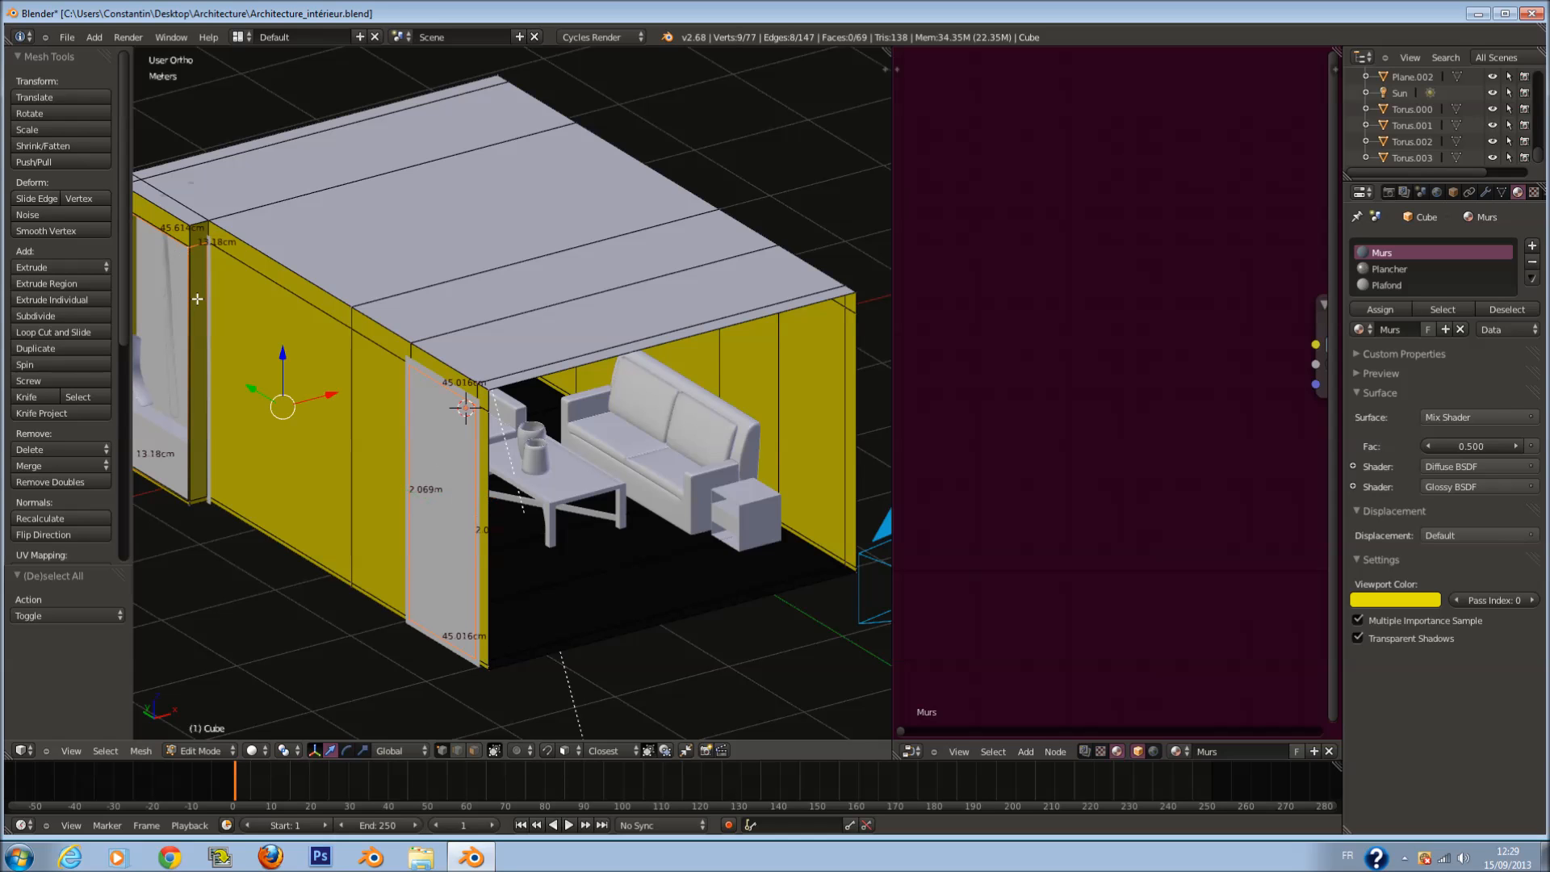
Step: Deselect the stray vertex at the top of the curtain-side opening in wireframe
key(z)
key(KP_Decimal)
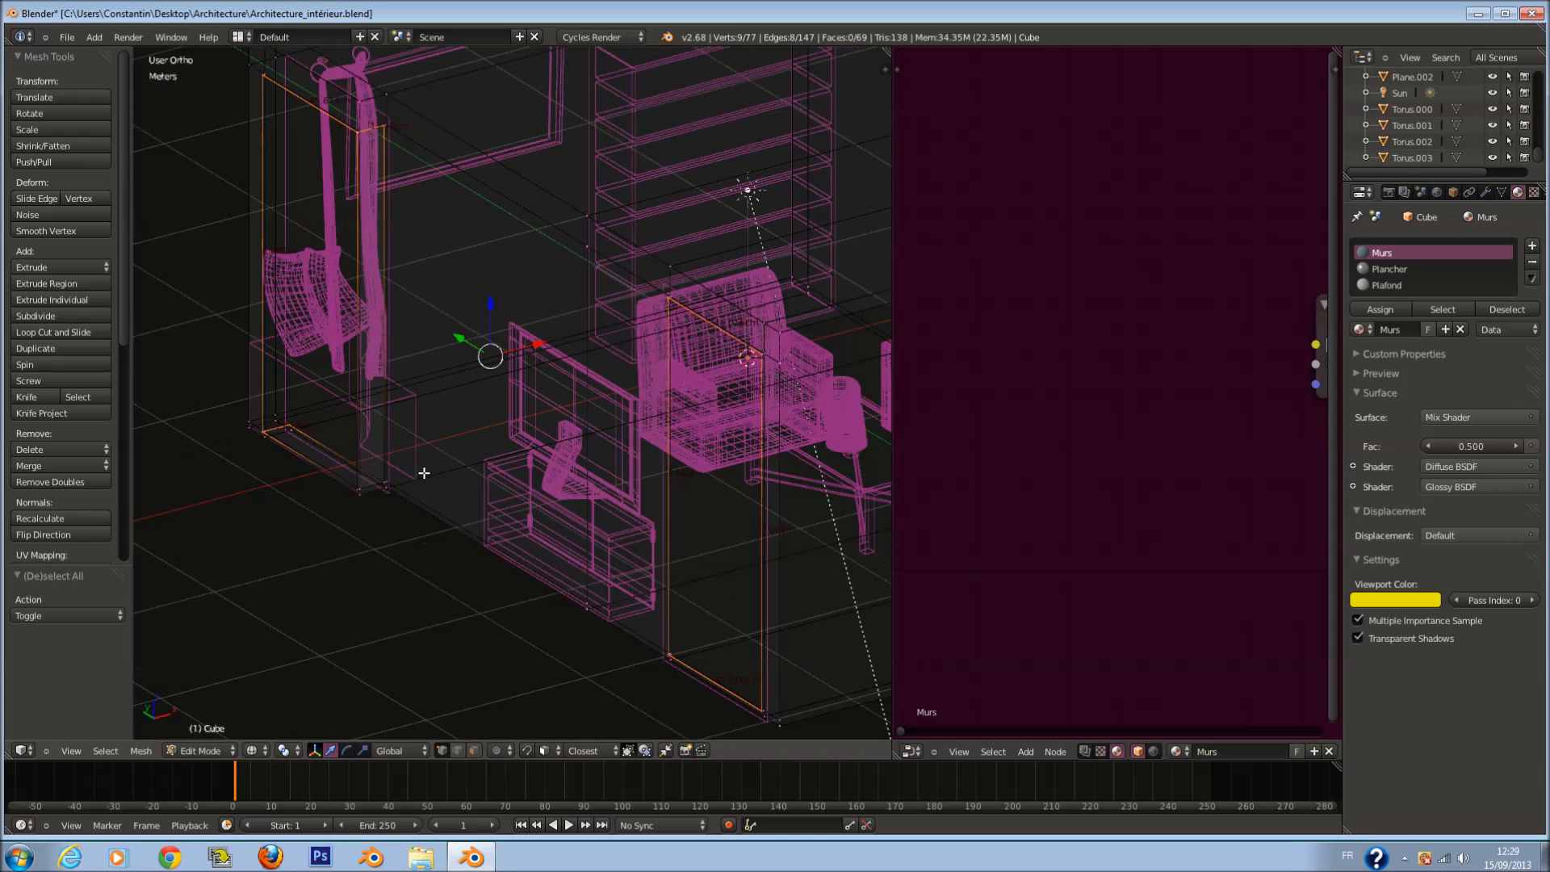
scroll(419, 465, up, 8)
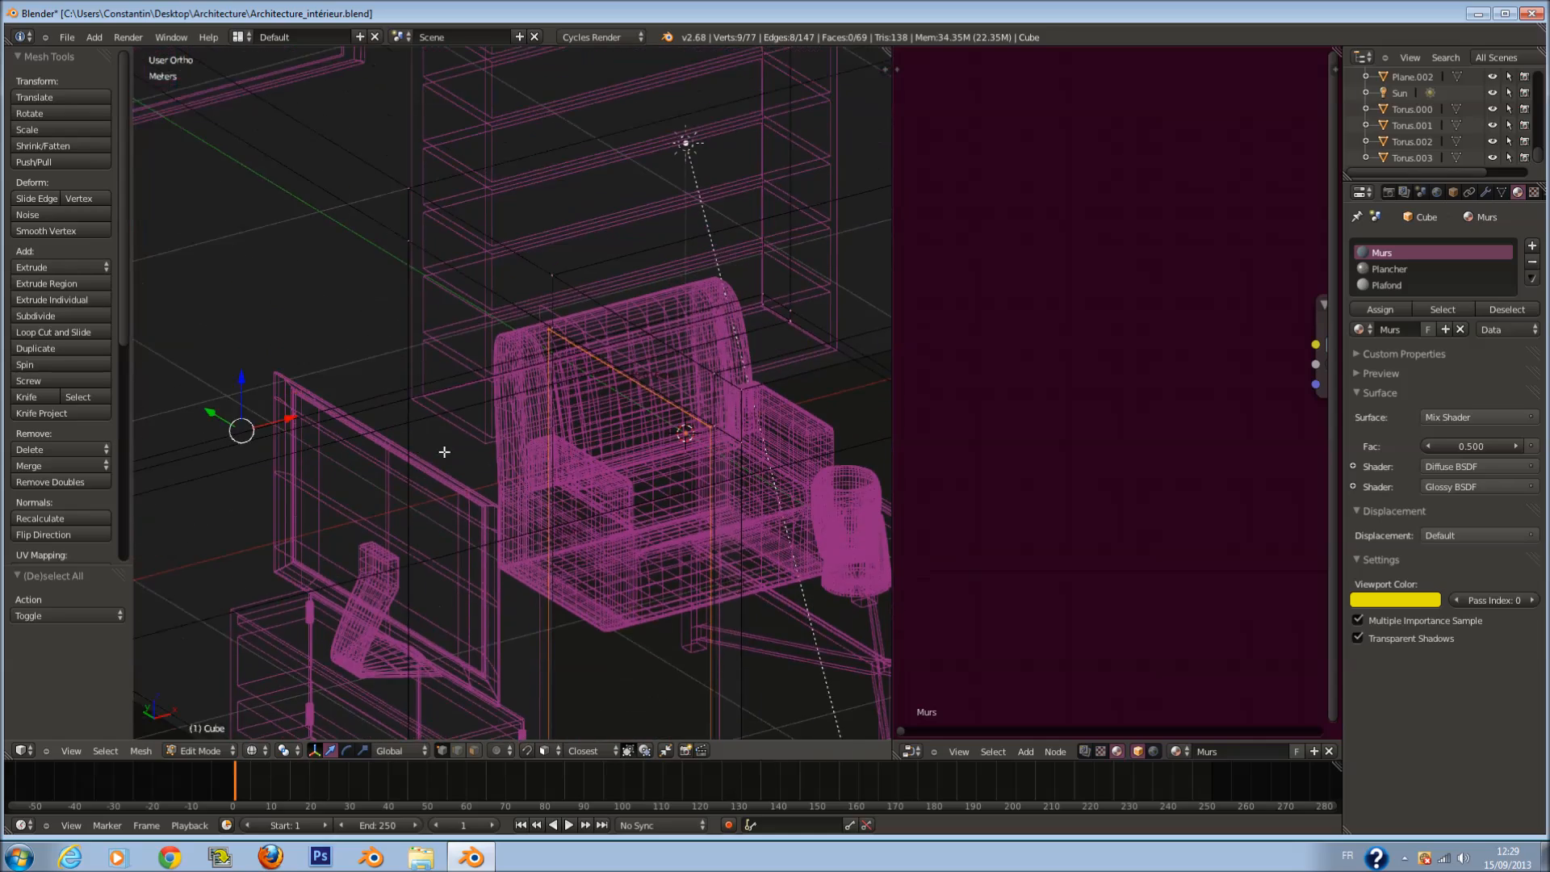
scroll(492, 452, down, 10)
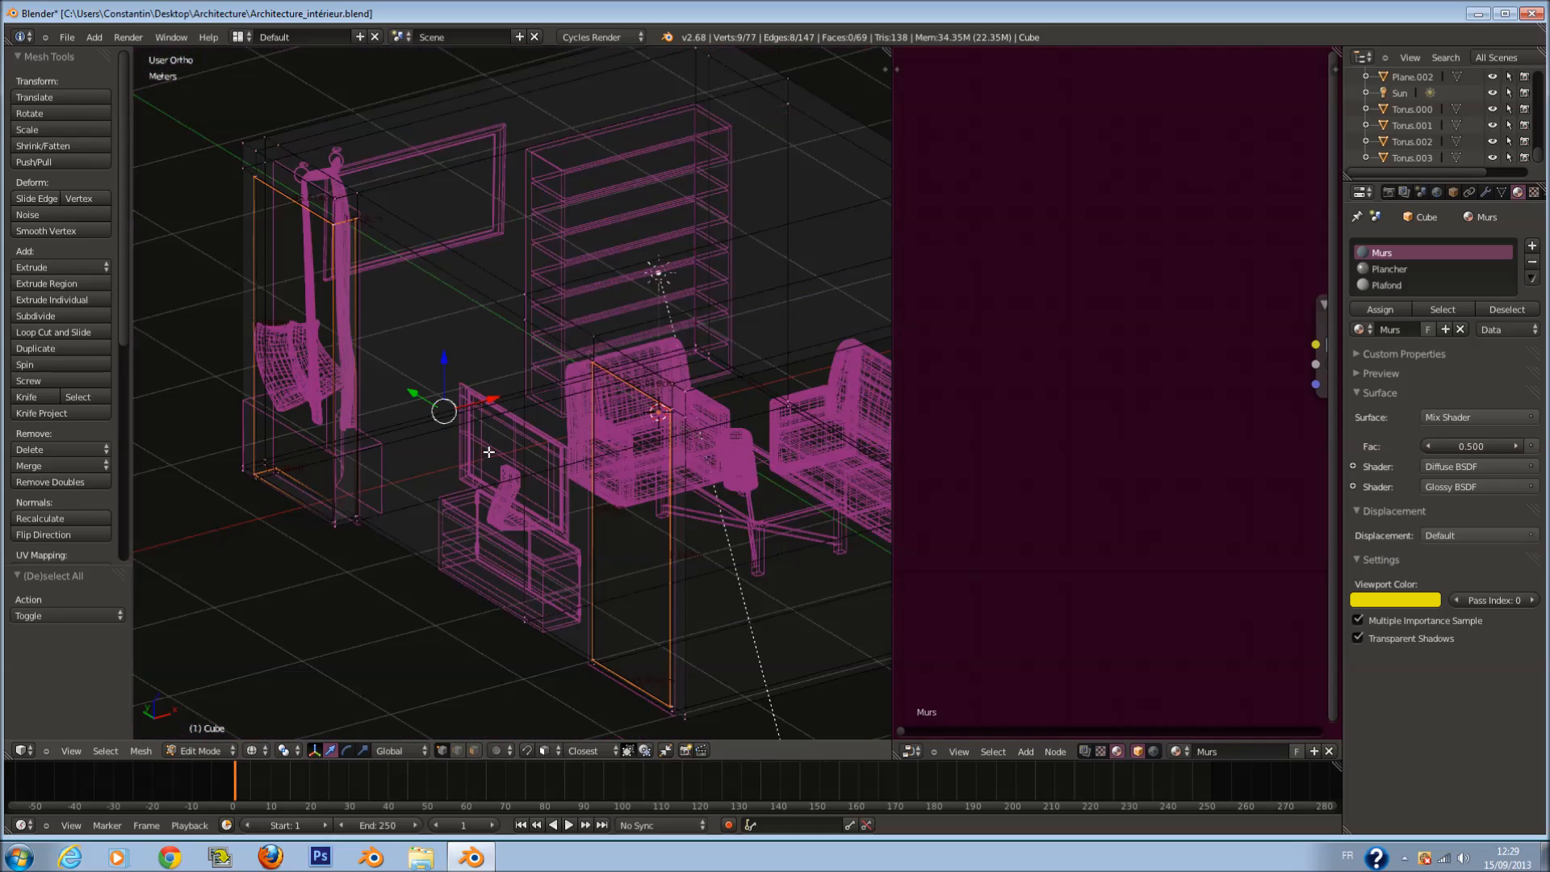
scroll(533, 302, up, 5)
middle_click(529, 254)
right_click(531, 313)
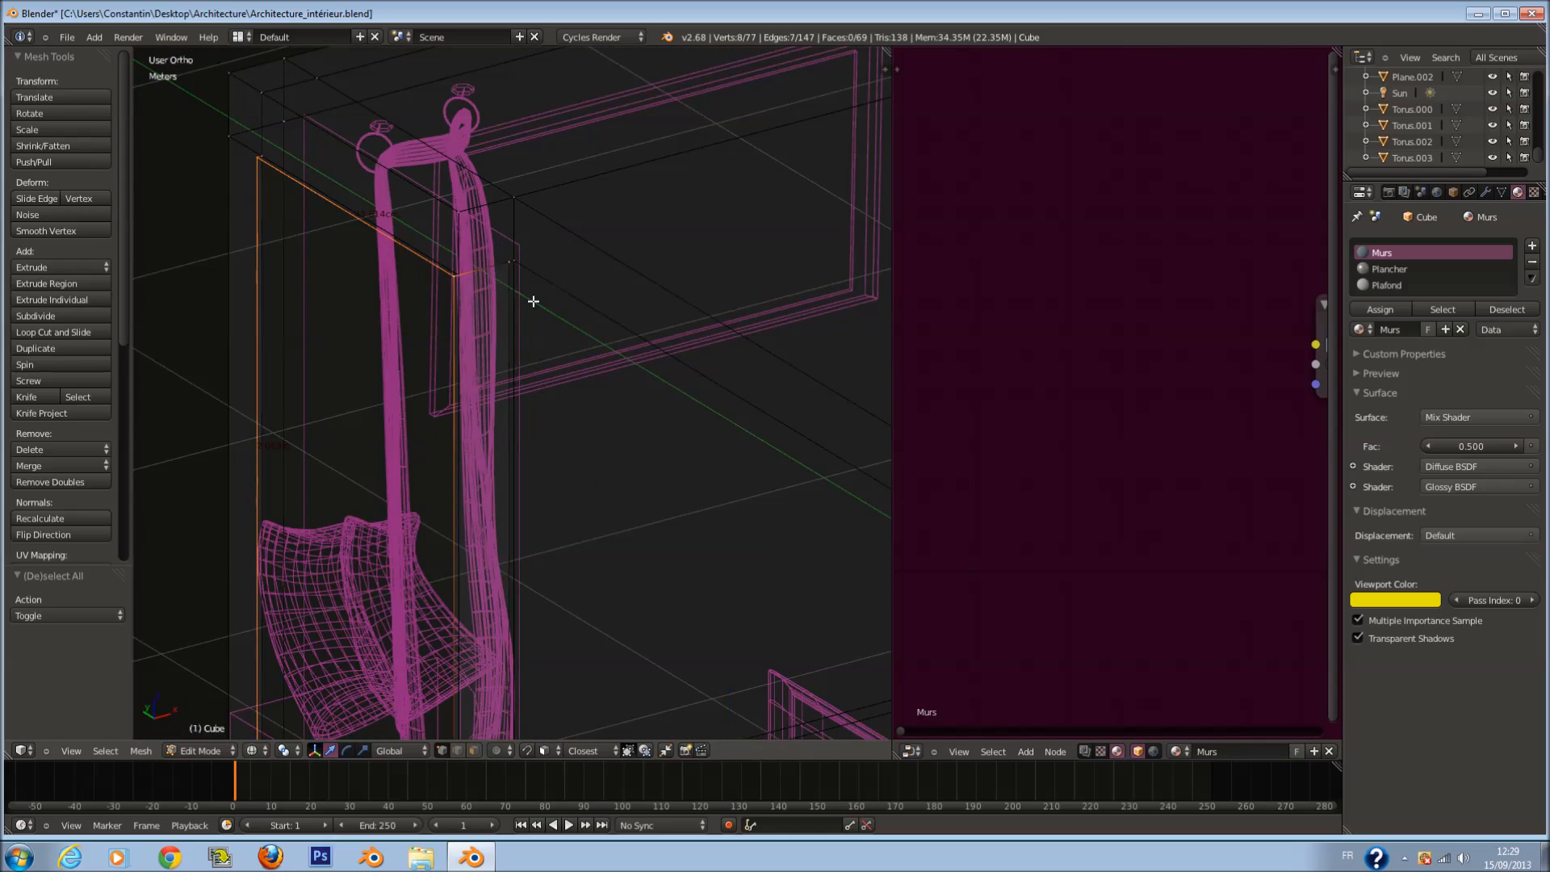
Step: Deselect the stray vertex at the bottom of the curtain-side opening
shift+scroll(532, 335, down, 10)
scroll(501, 644, down, 2)
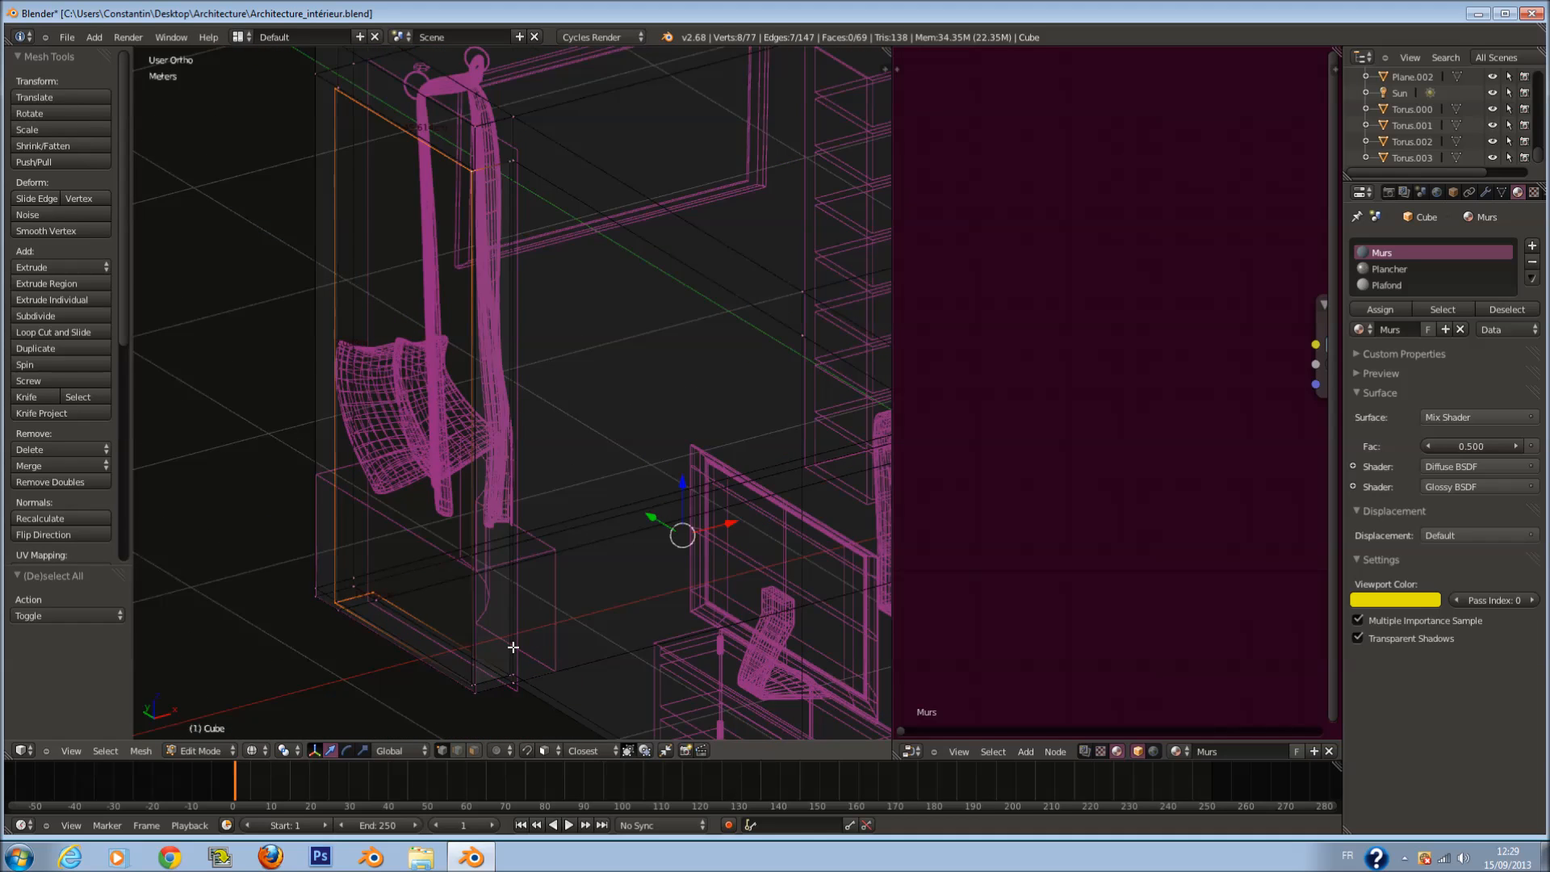
shift+scroll(514, 648, down, 5)
key(z)
shift+scroll(517, 629, down, 3)
ctrl+scroll(557, 628, down, 5)
key(z)
scroll(512, 423, up, 5)
key(c)
middle_click(504, 432)
right_click(509, 436)
Step: Add the missing bottom corner of the curtain-side opening to the selection and return to solid shading
ctrl+scroll(565, 489, up, 2)
scroll(655, 598, down, 1)
middle_drag(655, 598, 665, 600)
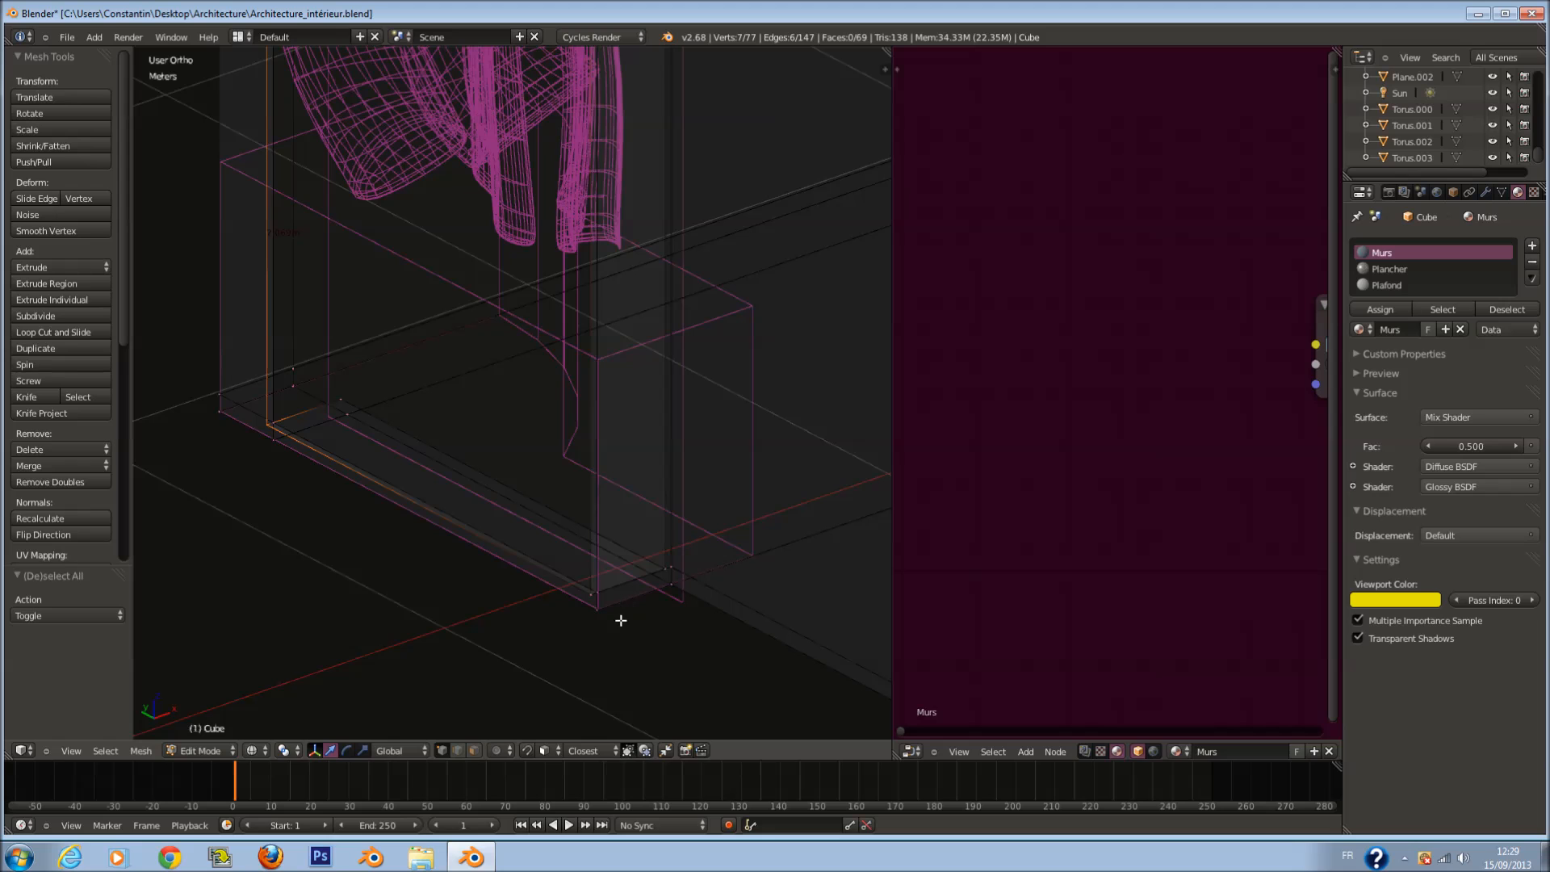
shift+right_click(585, 600)
key(z)
scroll(626, 554, down, 6)
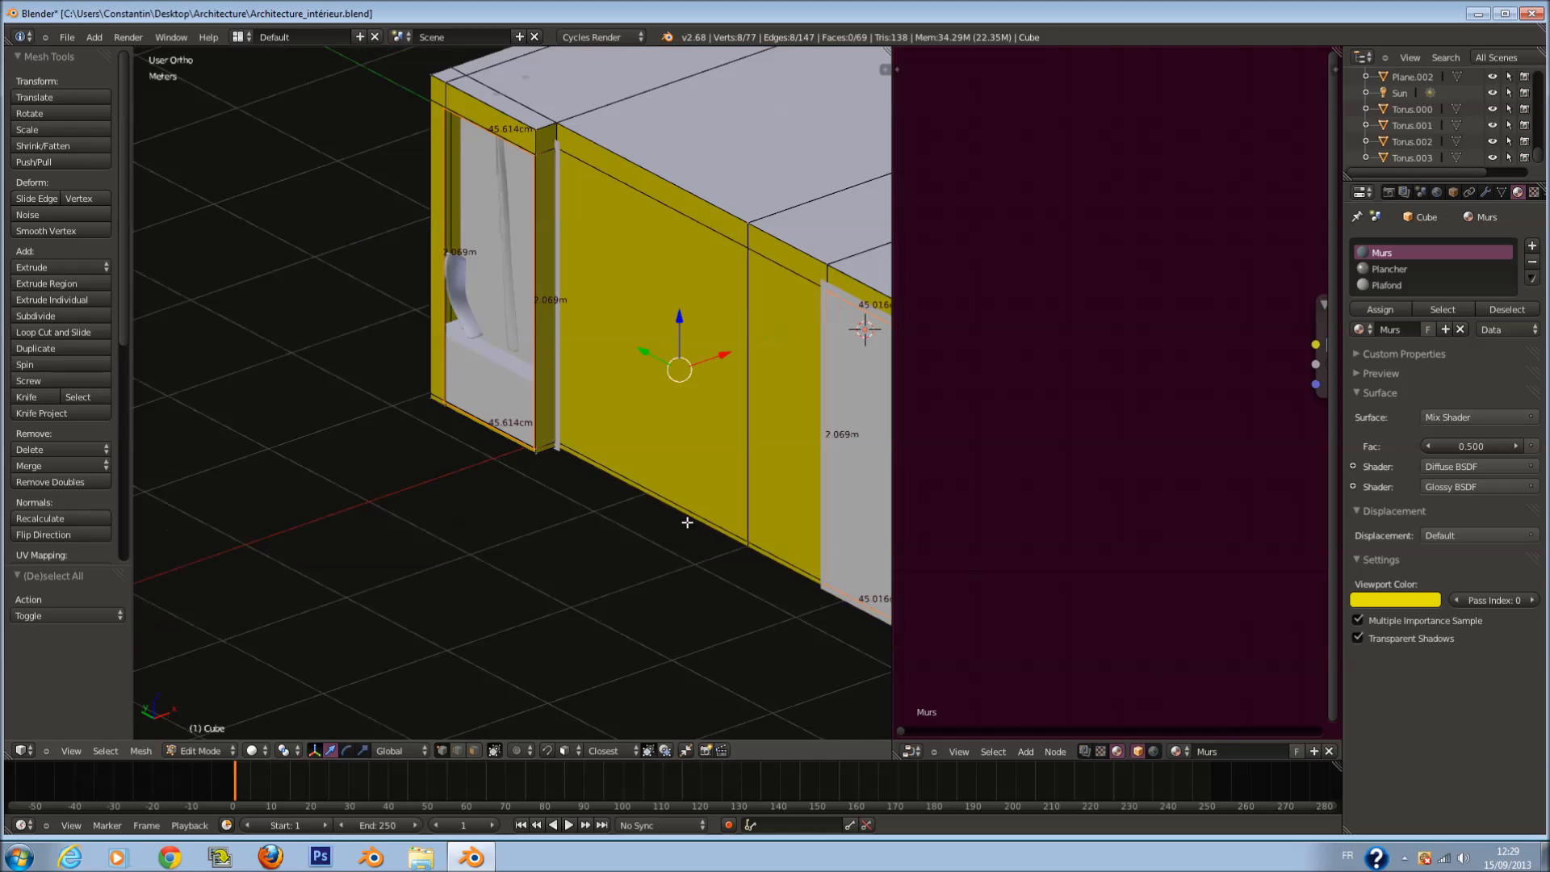
Step: Duplicate both opening outlines and place the copies about 42 cm outside the wall along negative X
middle_drag(685, 522, 618, 537)
key(shift+d)
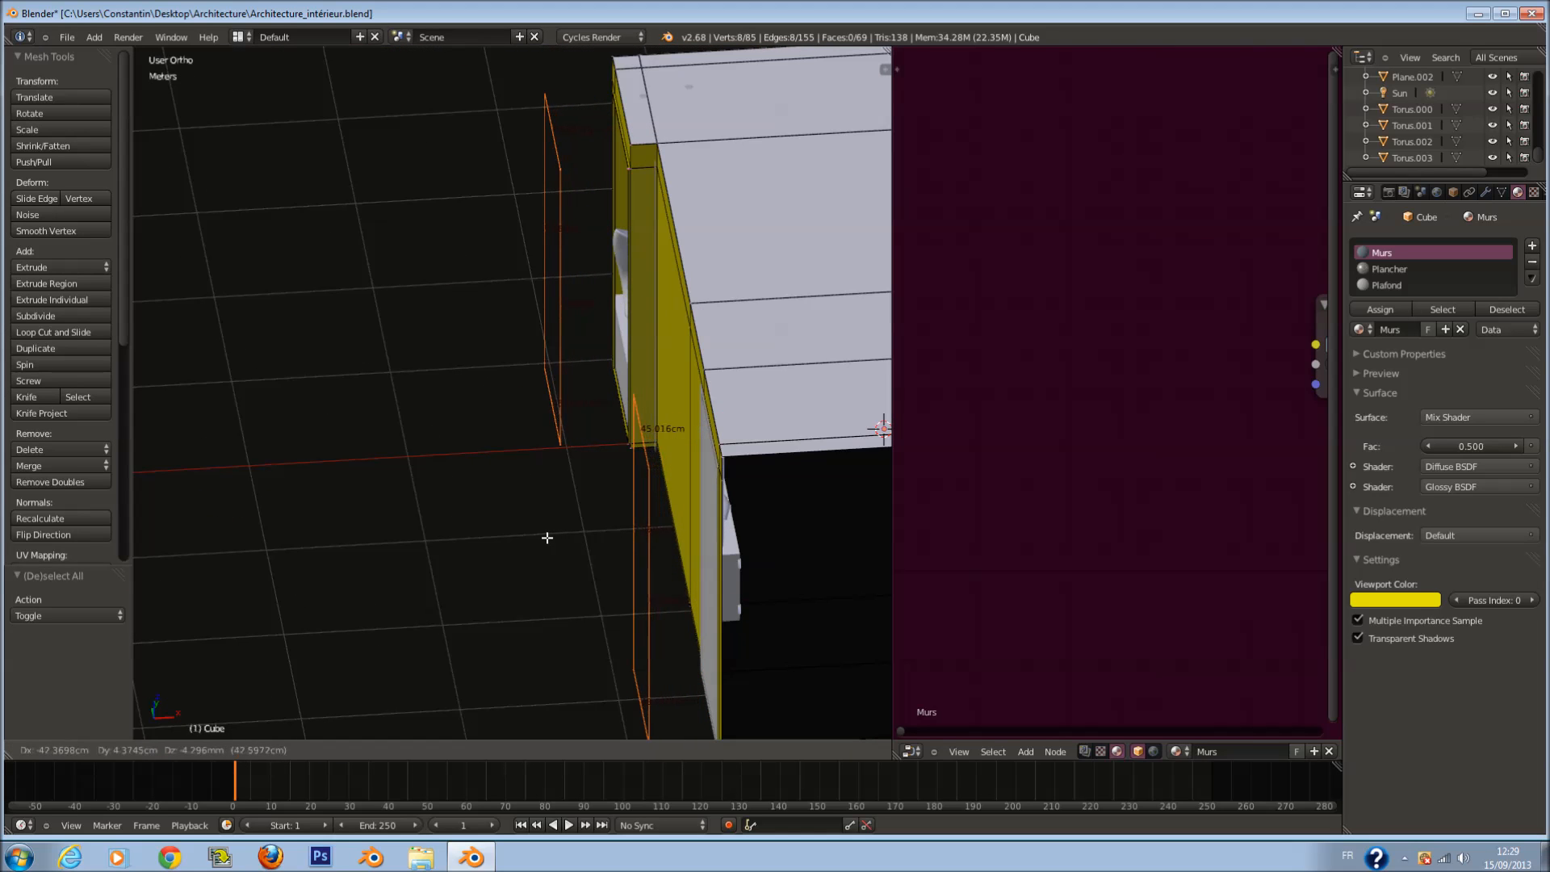
click(547, 538)
middle_drag(549, 538, 699, 530)
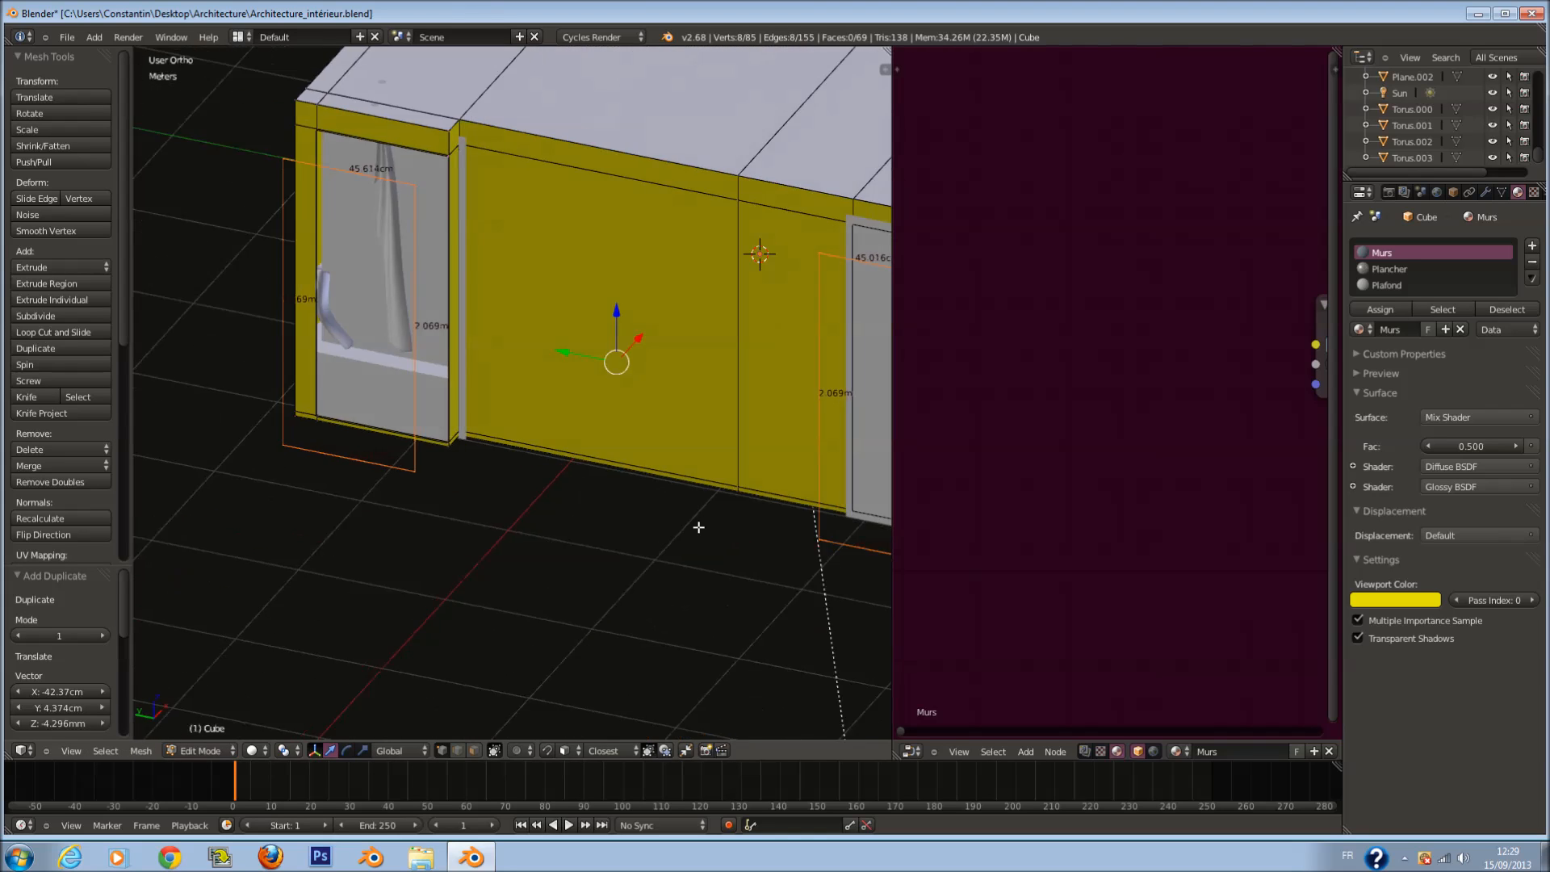
Step: Set the pivot point to Individual Origins for scaling the duplicated outlines
ctrl+scroll(698, 525, up, 5)
scroll(696, 515, up, 1)
key(s)
scroll(678, 510, down, 1)
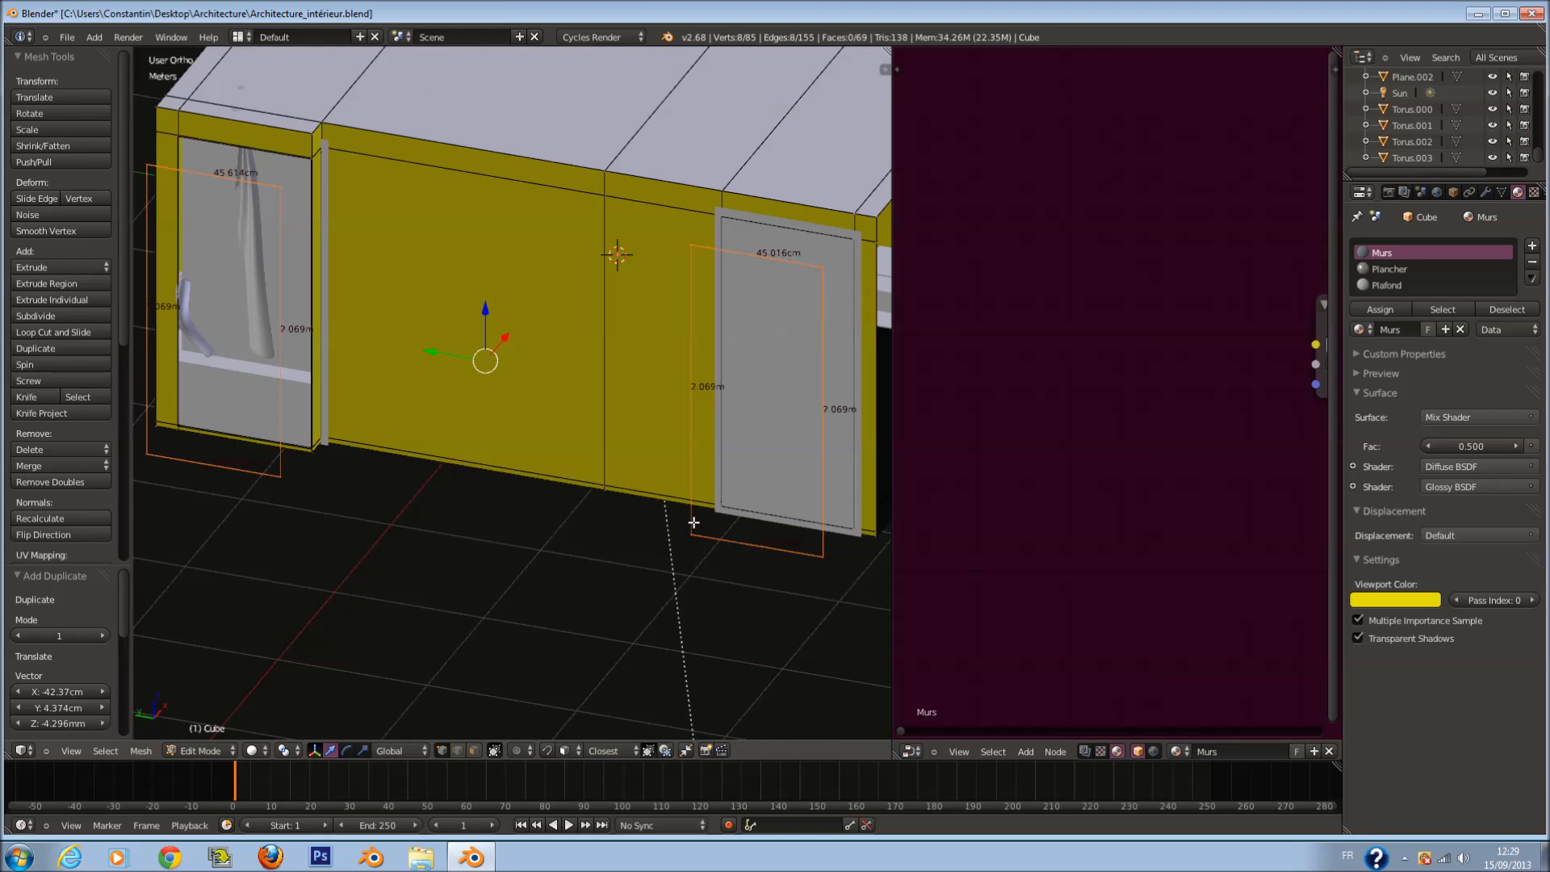
click(286, 750)
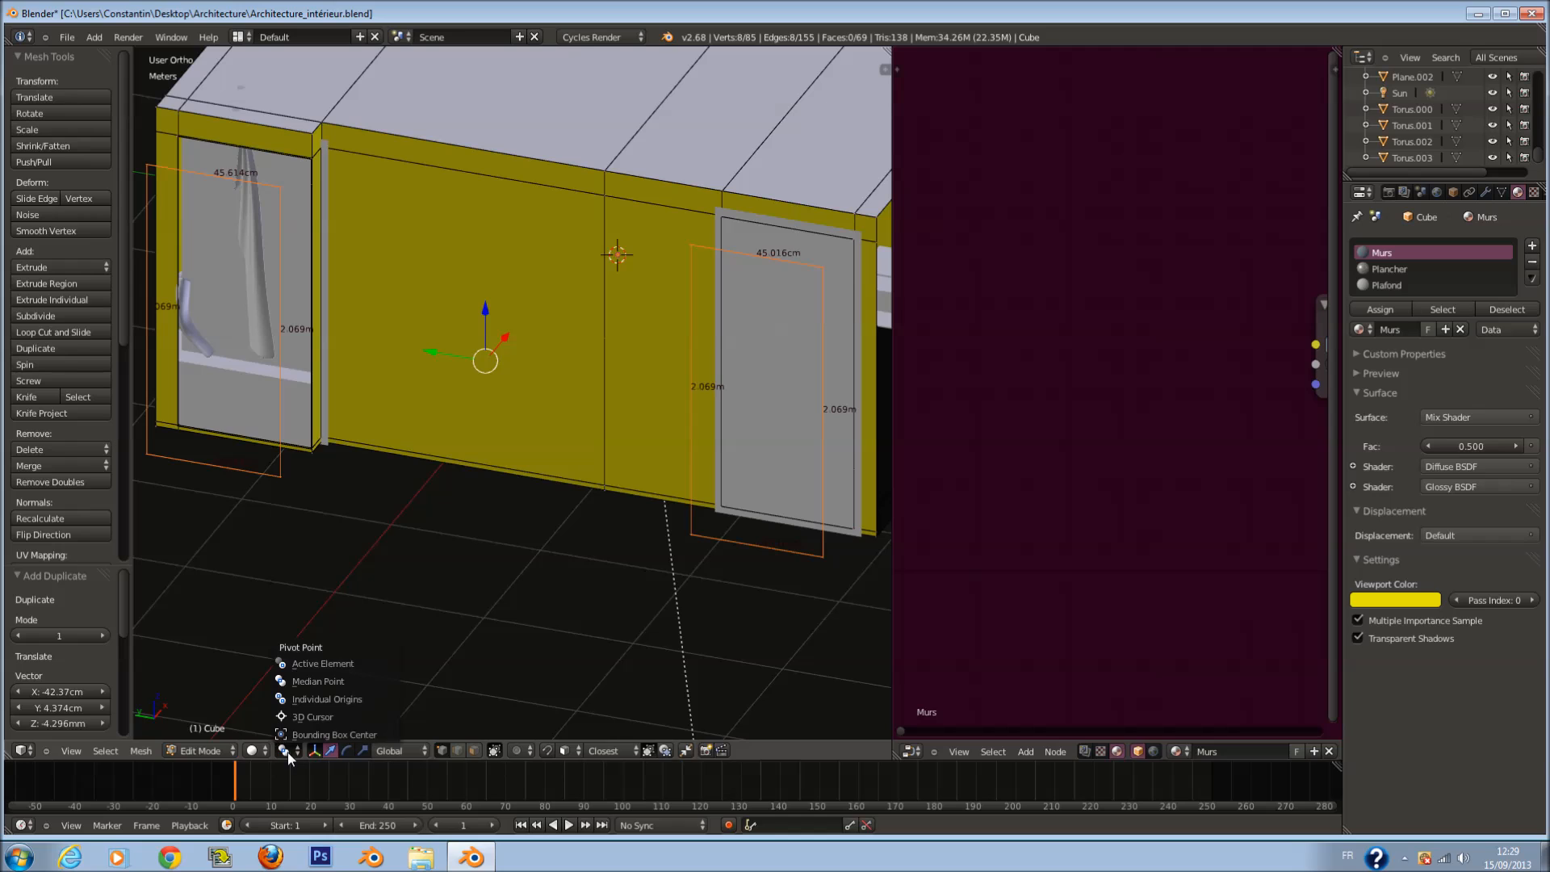
click(310, 704)
Step: Extrude the two duplicated outlines in place
scroll(584, 590, down, 1)
key(e)
right_click(605, 565)
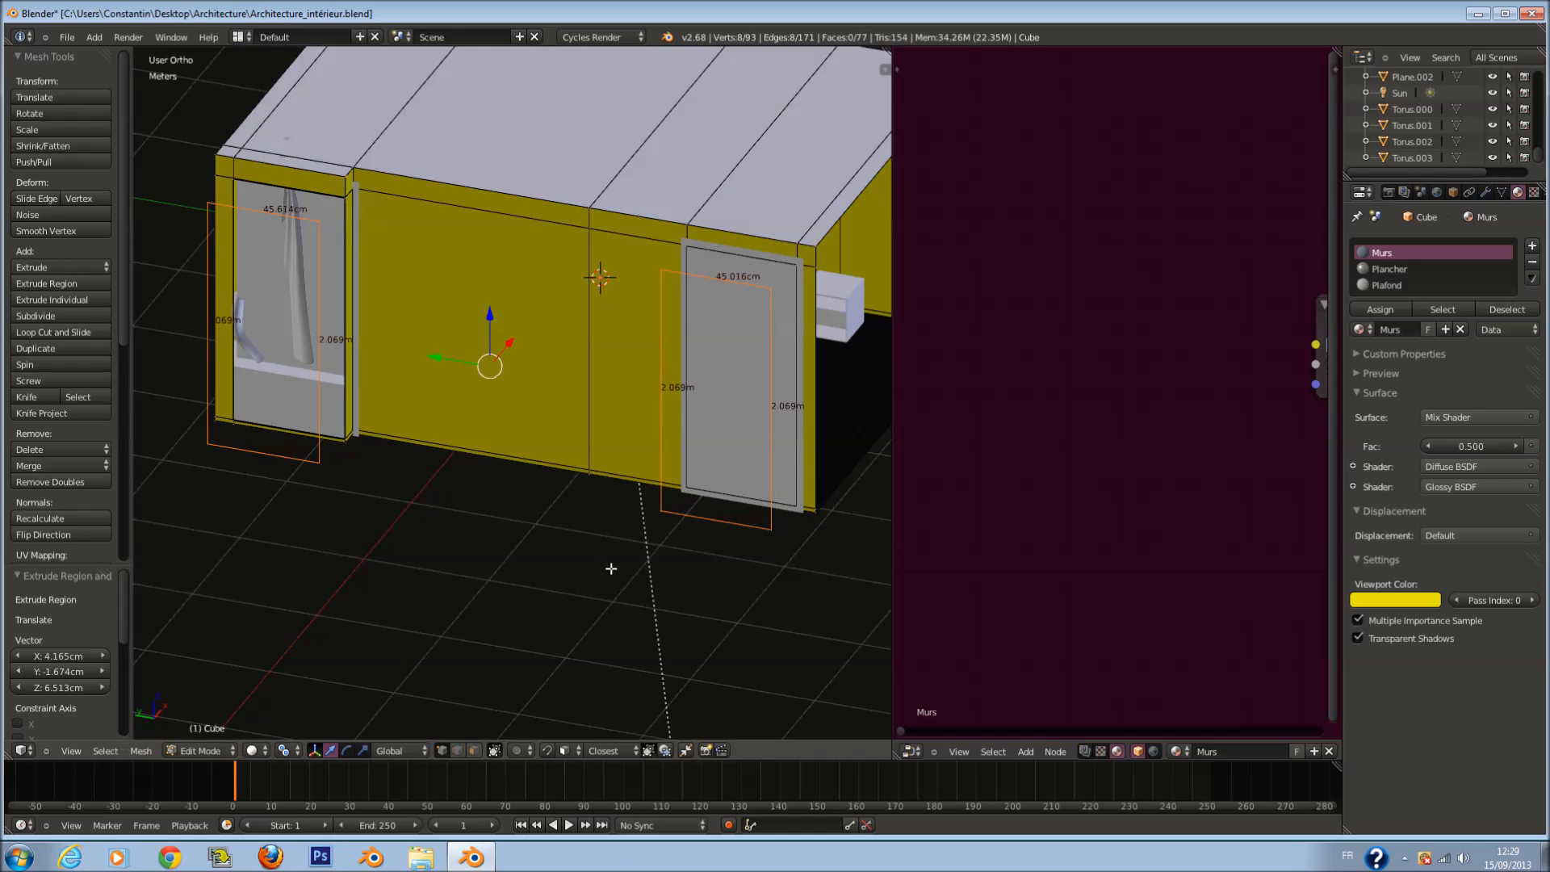
key(s)
right_click(730, 607)
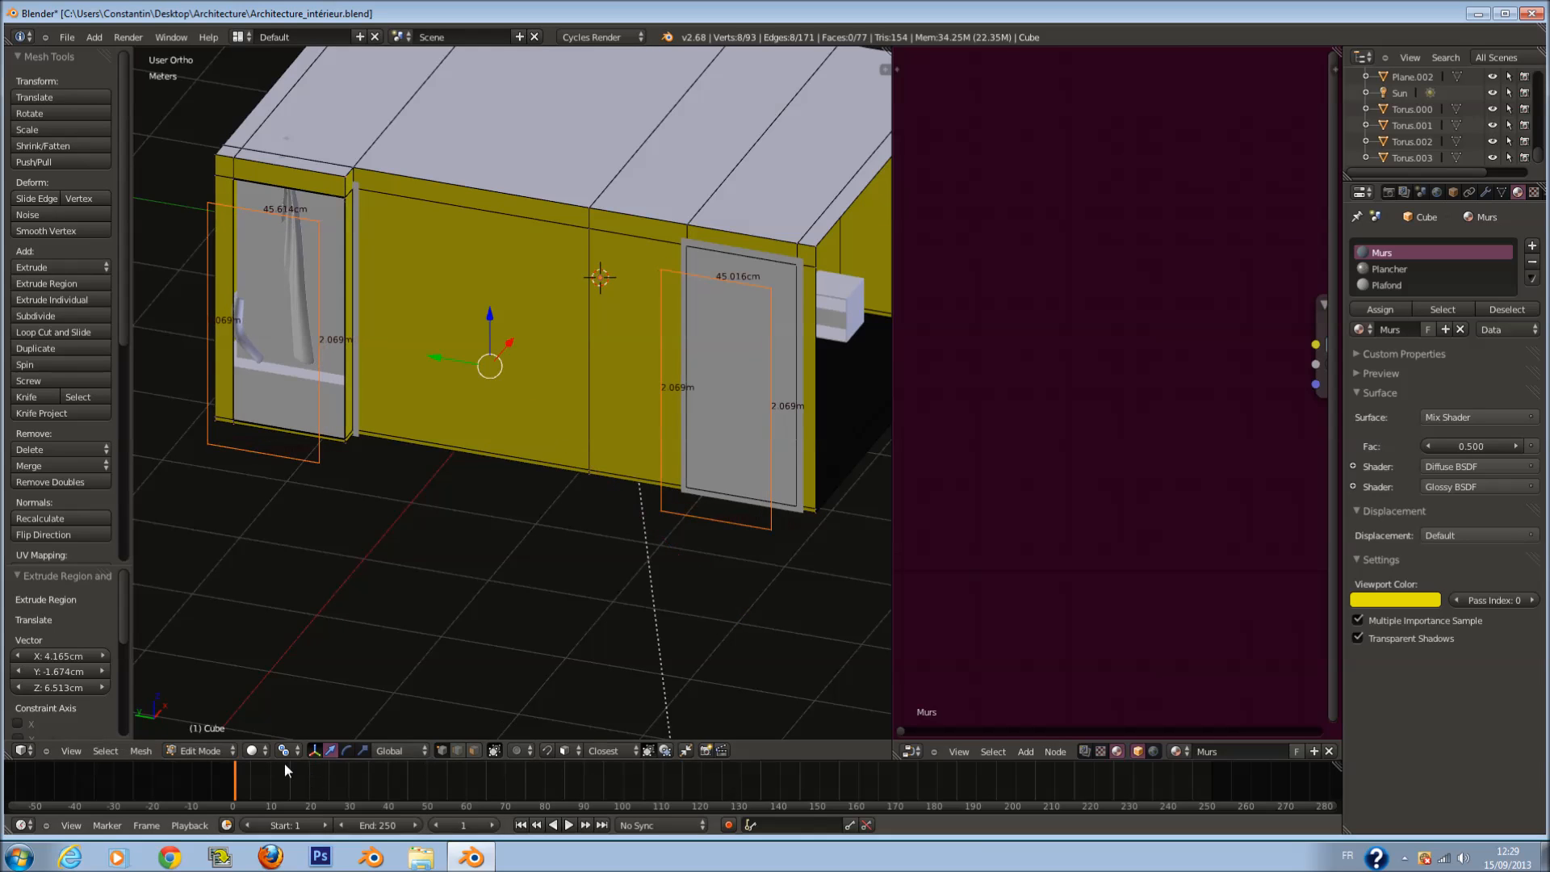
key(s)
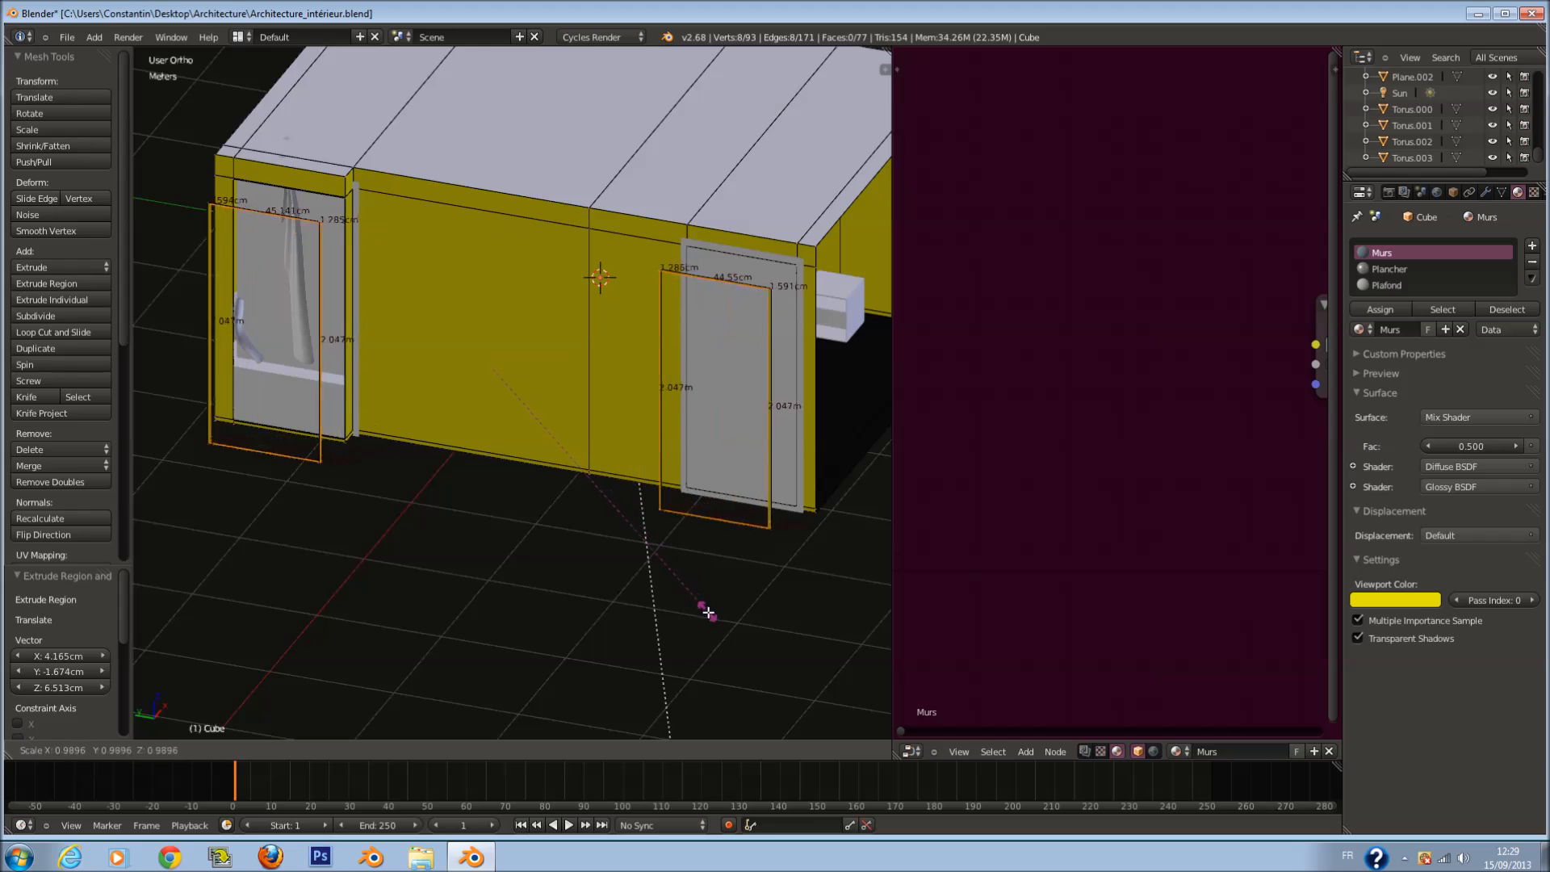
right_click(708, 623)
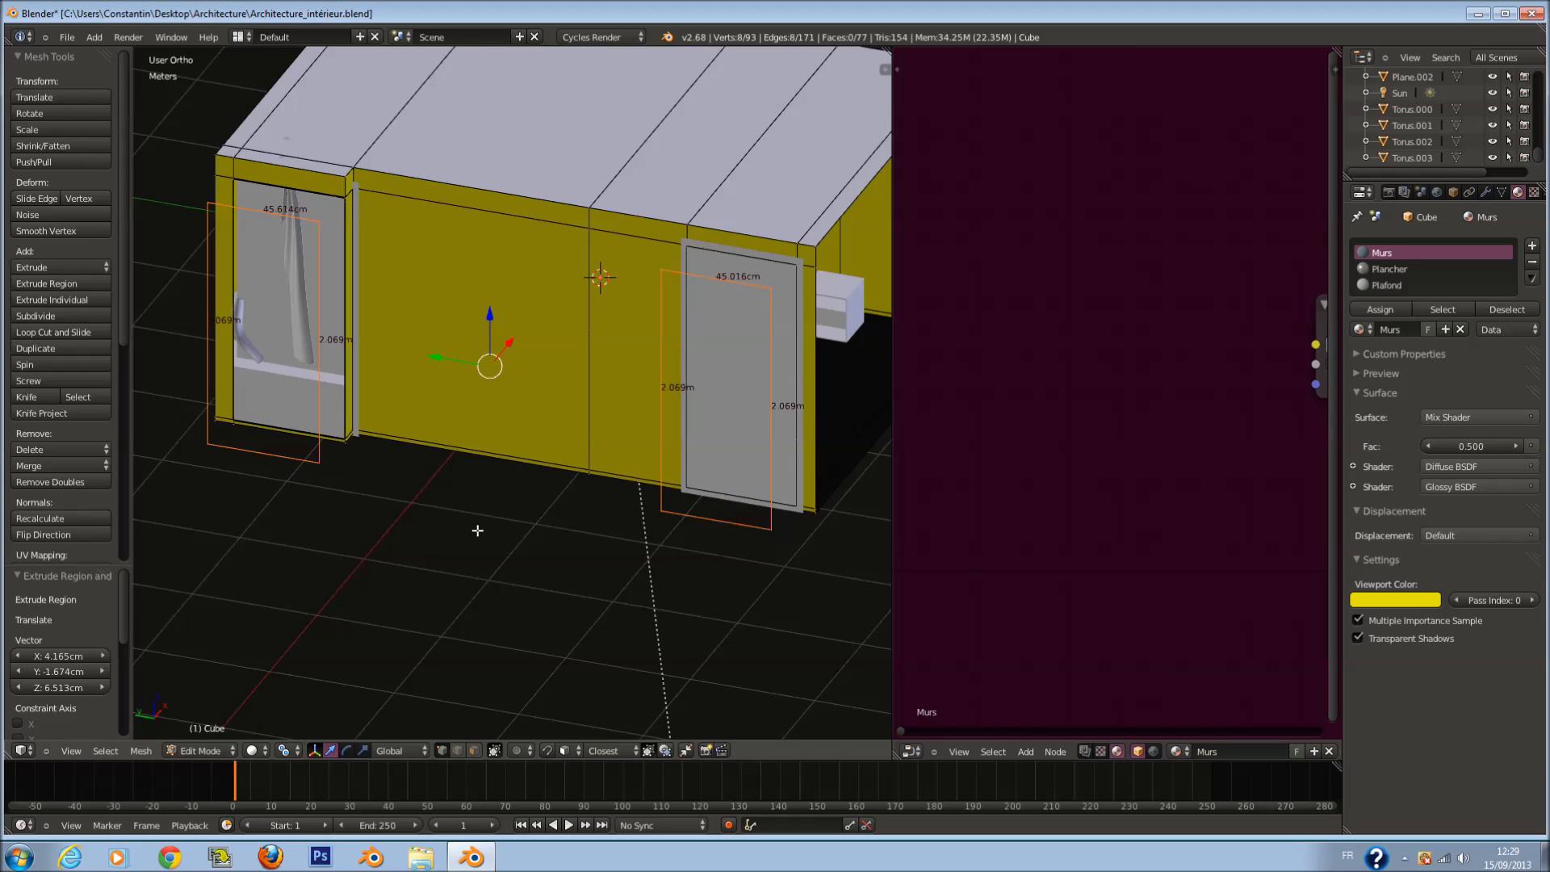
middle_drag(636, 463, 659, 524)
key(s)
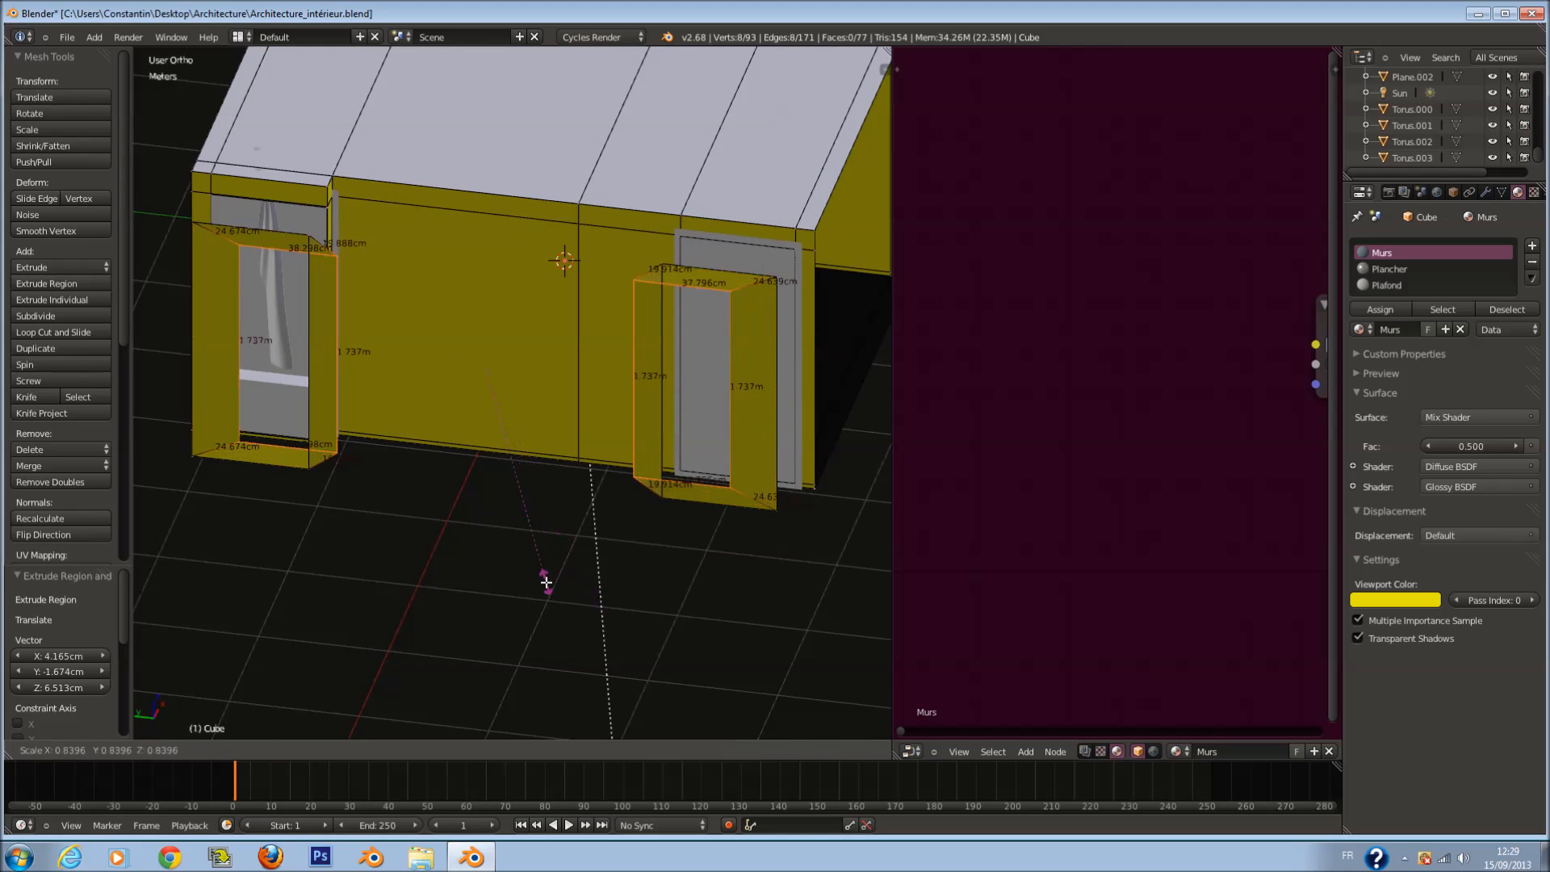
right_click(442, 538)
Step: Reapply the Individual Origins pivot and try to scale each extruded outline about its own centre
click(292, 750)
click(316, 701)
key(s)
right_click(627, 612)
click(289, 751)
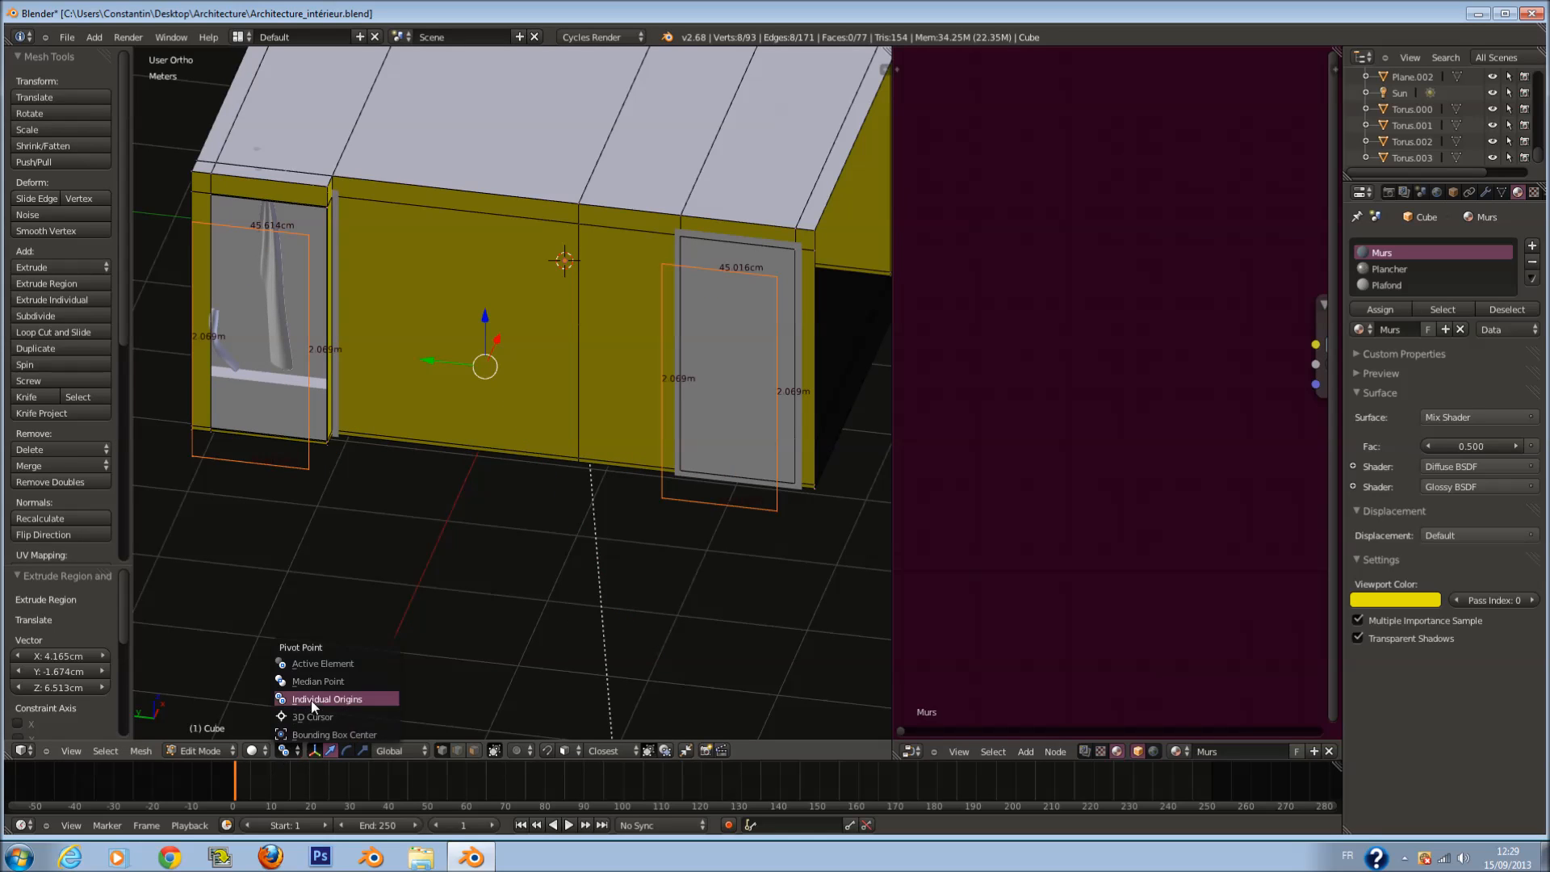
click(312, 701)
key(s)
right_click(465, 697)
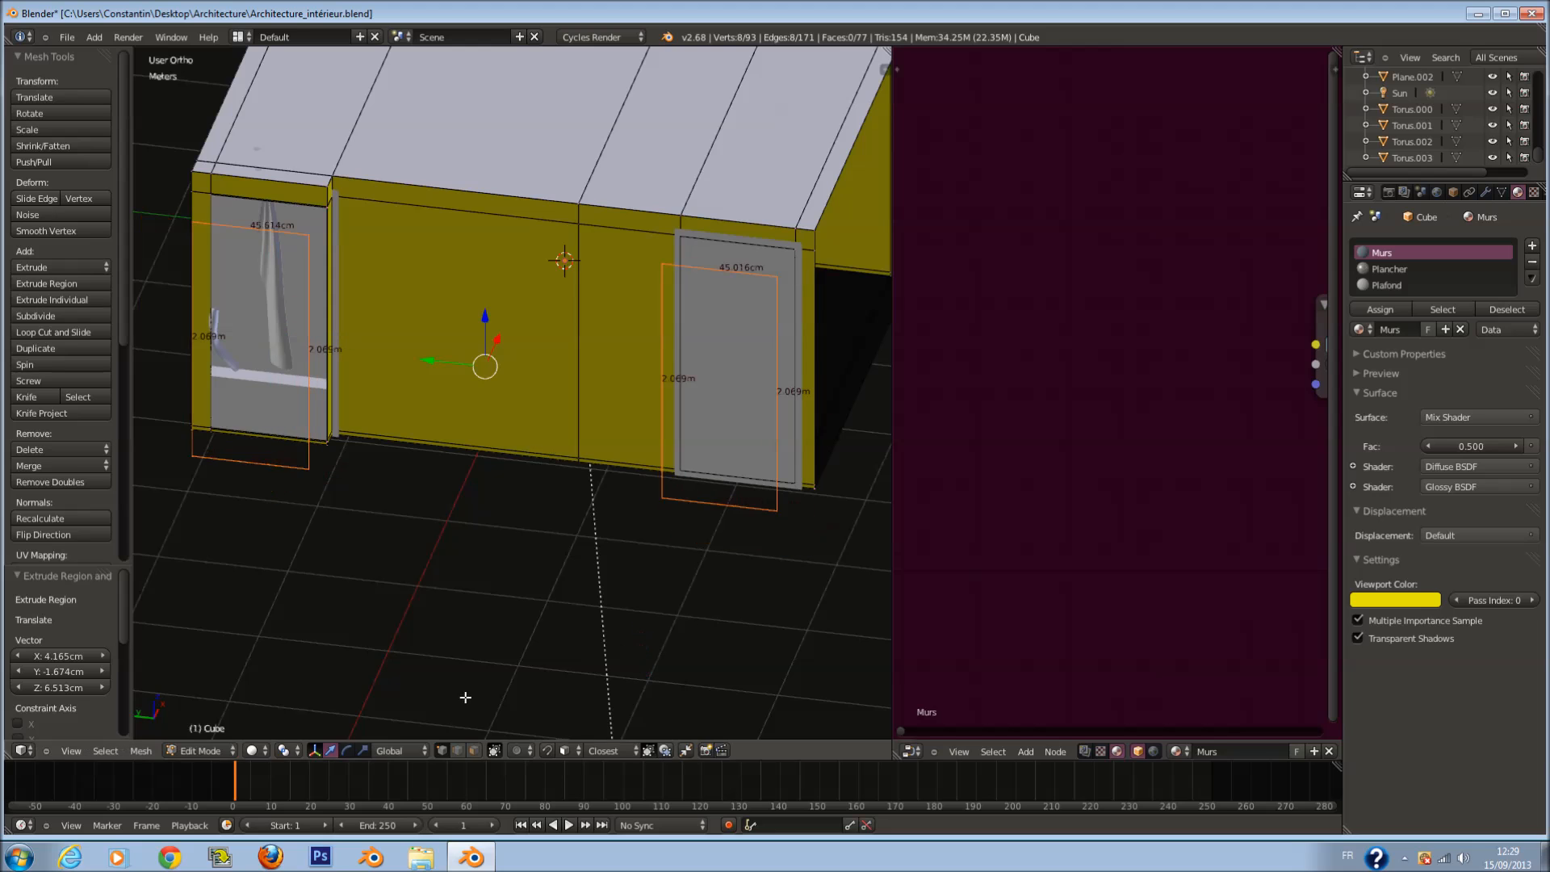
Step: Try to inset the extruded outlines with Shrink/Fatten
click(292, 752)
click(310, 703)
key(alt+s)
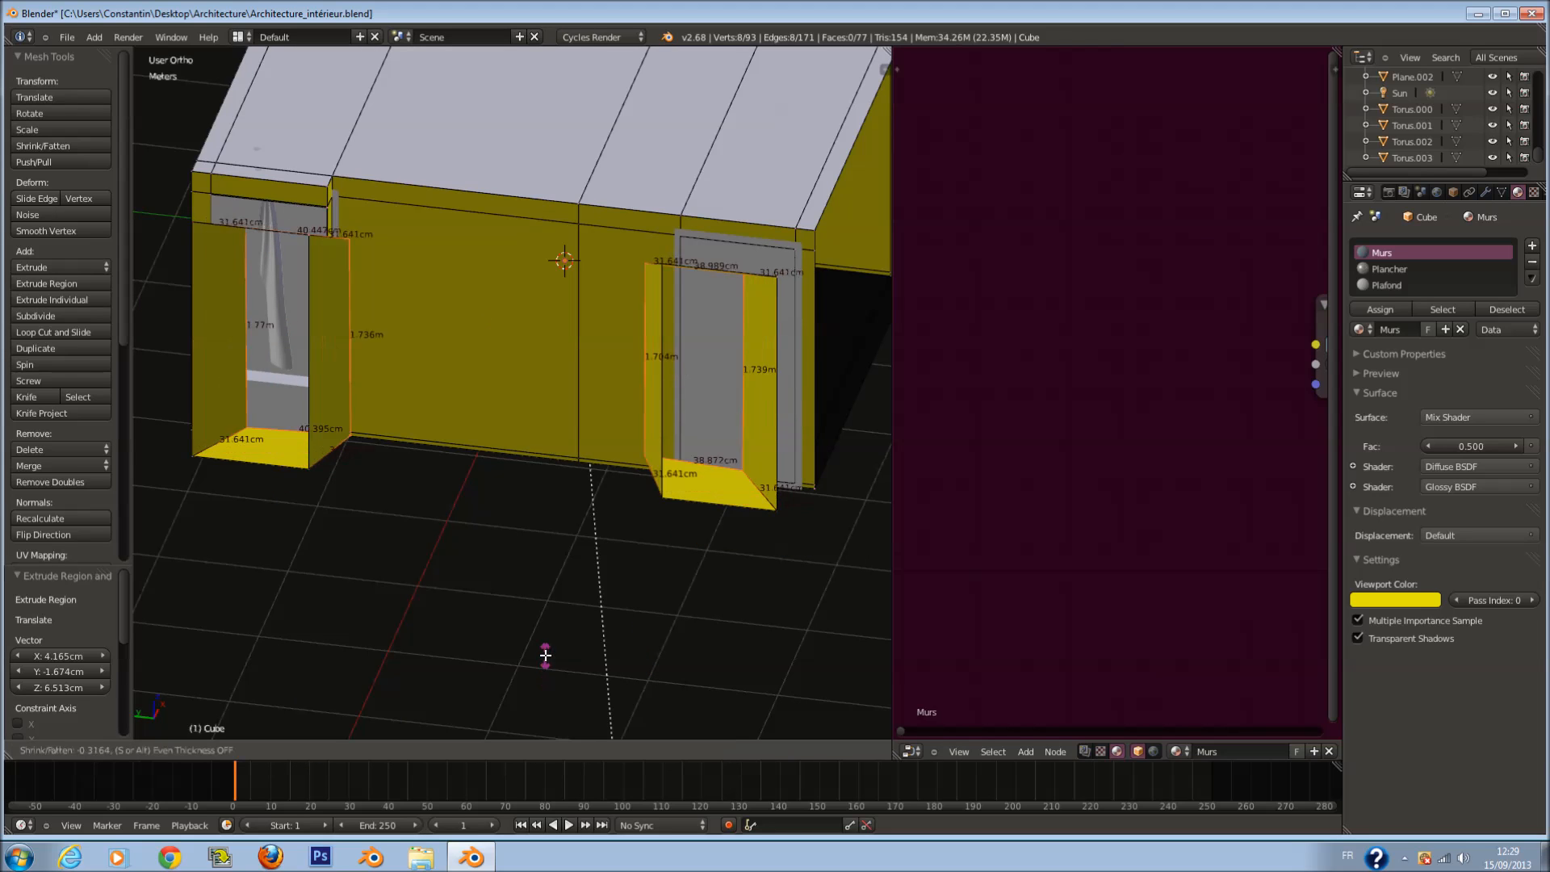
right_click(613, 642)
Step: Separate the selected outlines from the room mesh into their own object and open it in Edit Mode
middle_drag(664, 593, 519, 564)
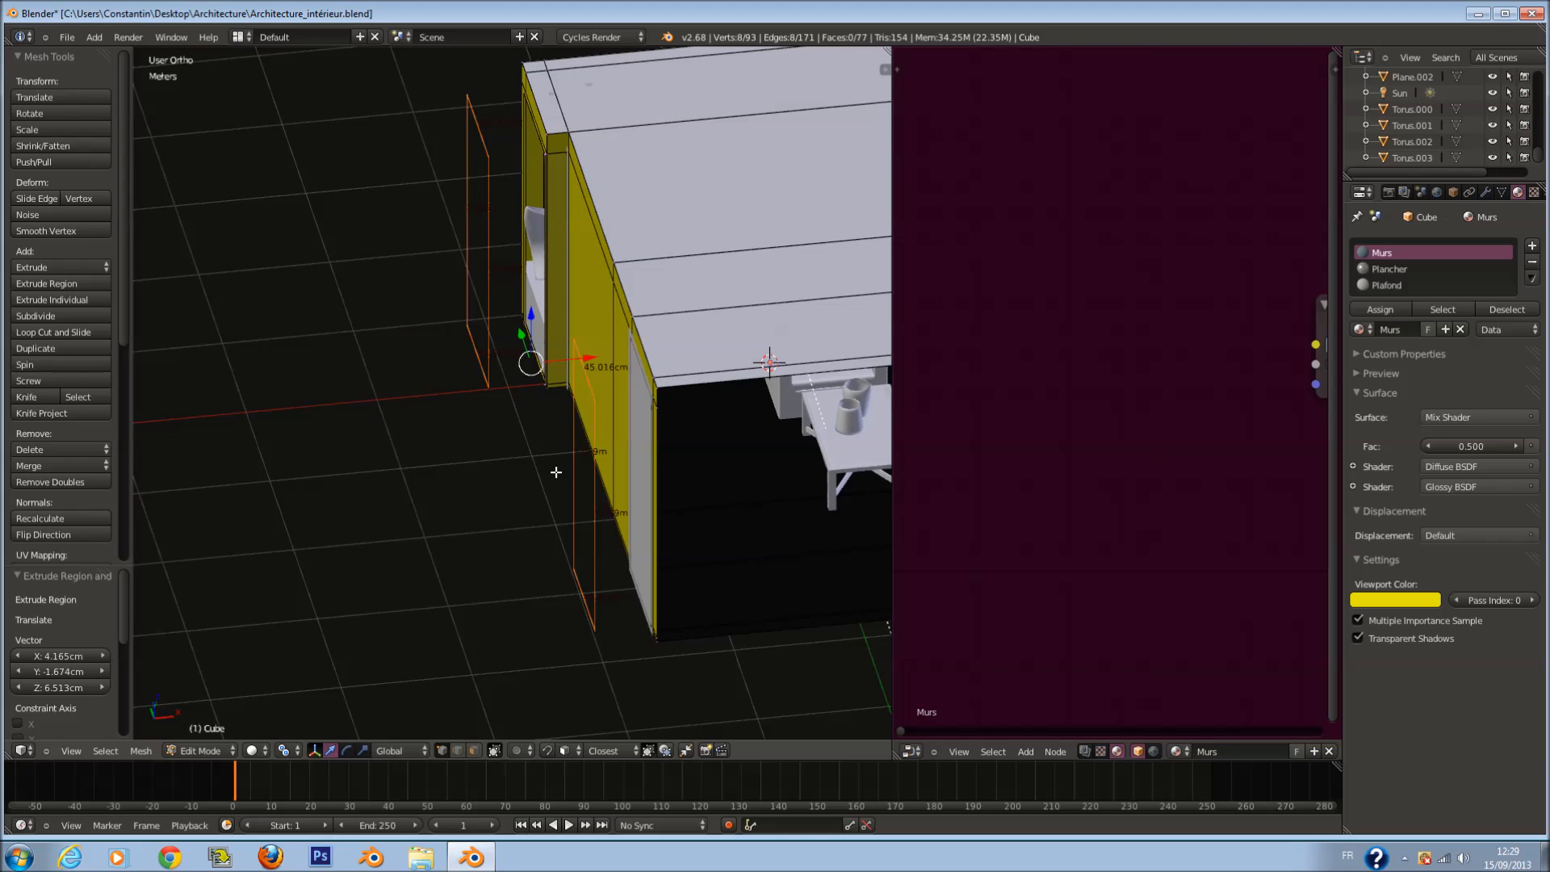
key(p)
click(595, 485)
key(Tab)
right_click(592, 615)
key(Tab)
middle_drag(593, 613, 675, 595)
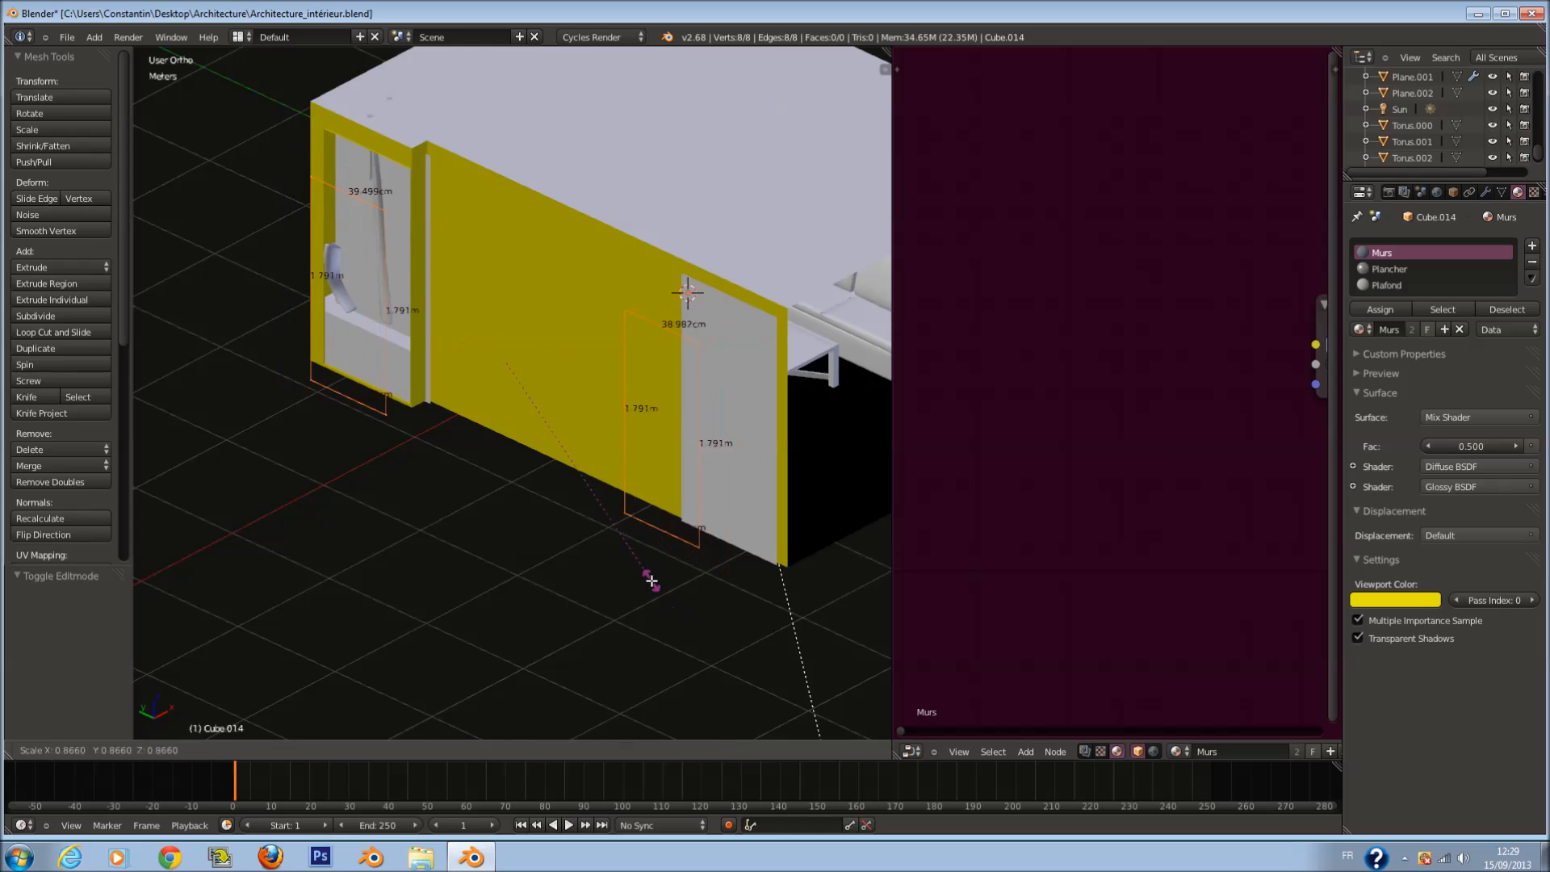
Step: Select all linked vertices of the outline opposite the curtain side, try scaling it down, and leave Edit Mode
right_click(718, 572)
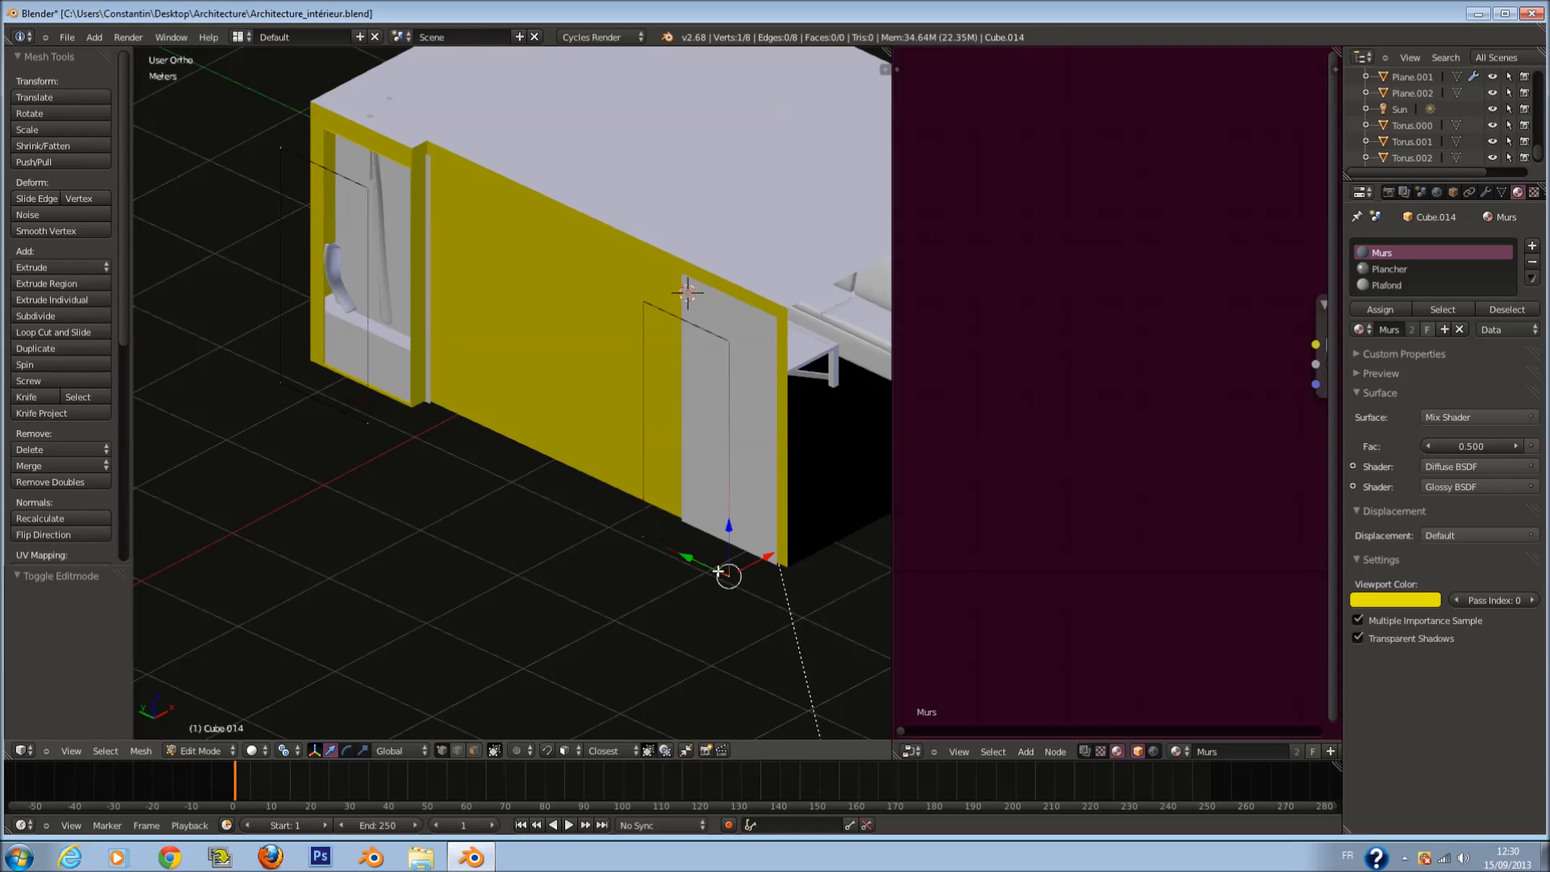
key(ctrl+l)
key(s)
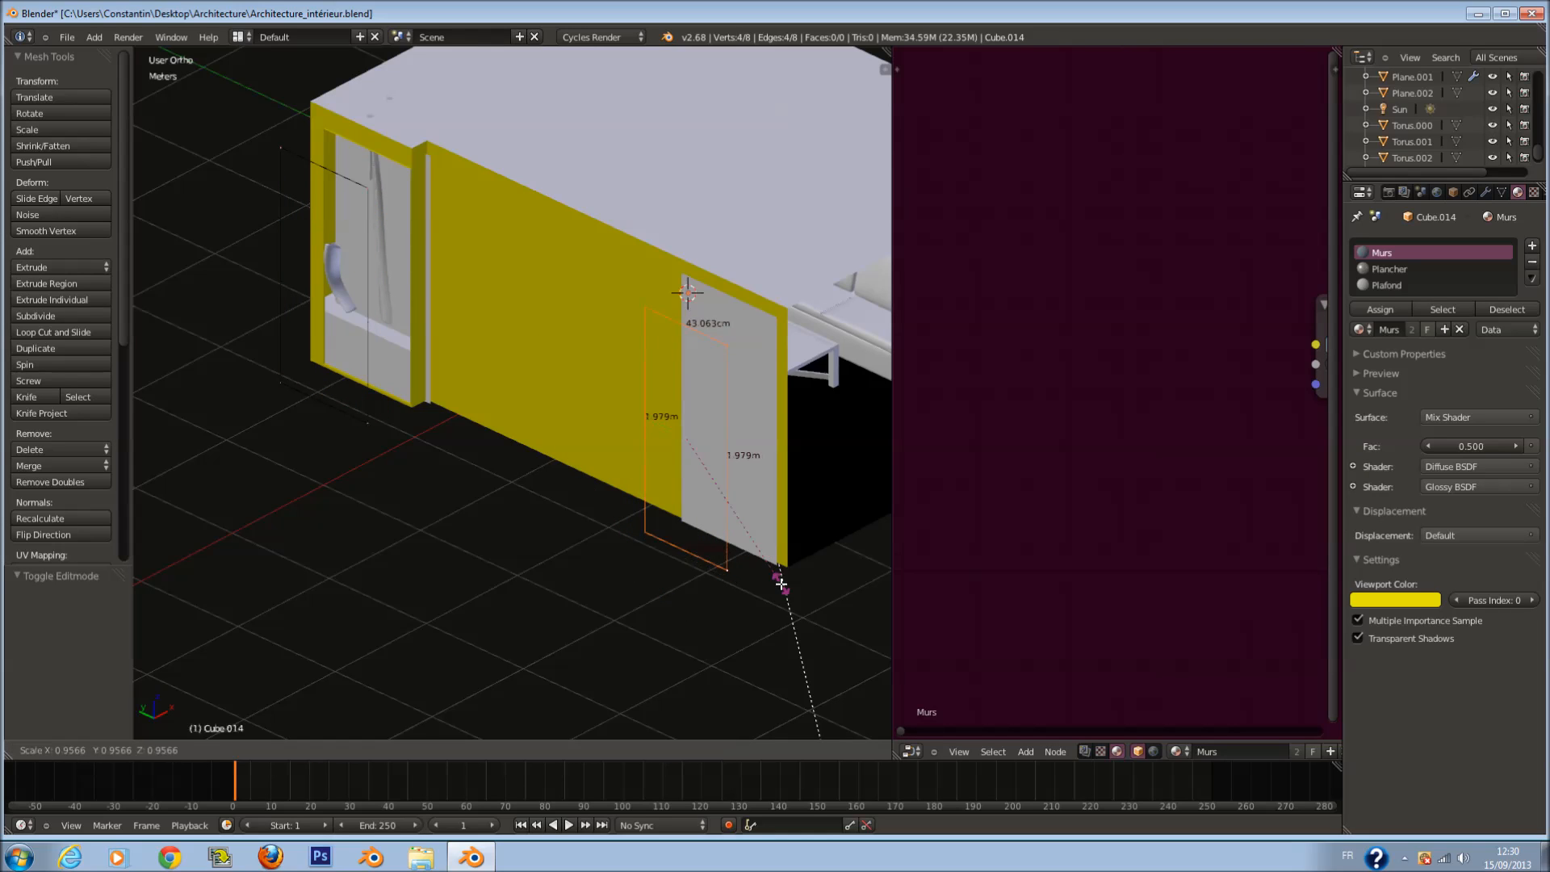
click(755, 579)
key(Tab)
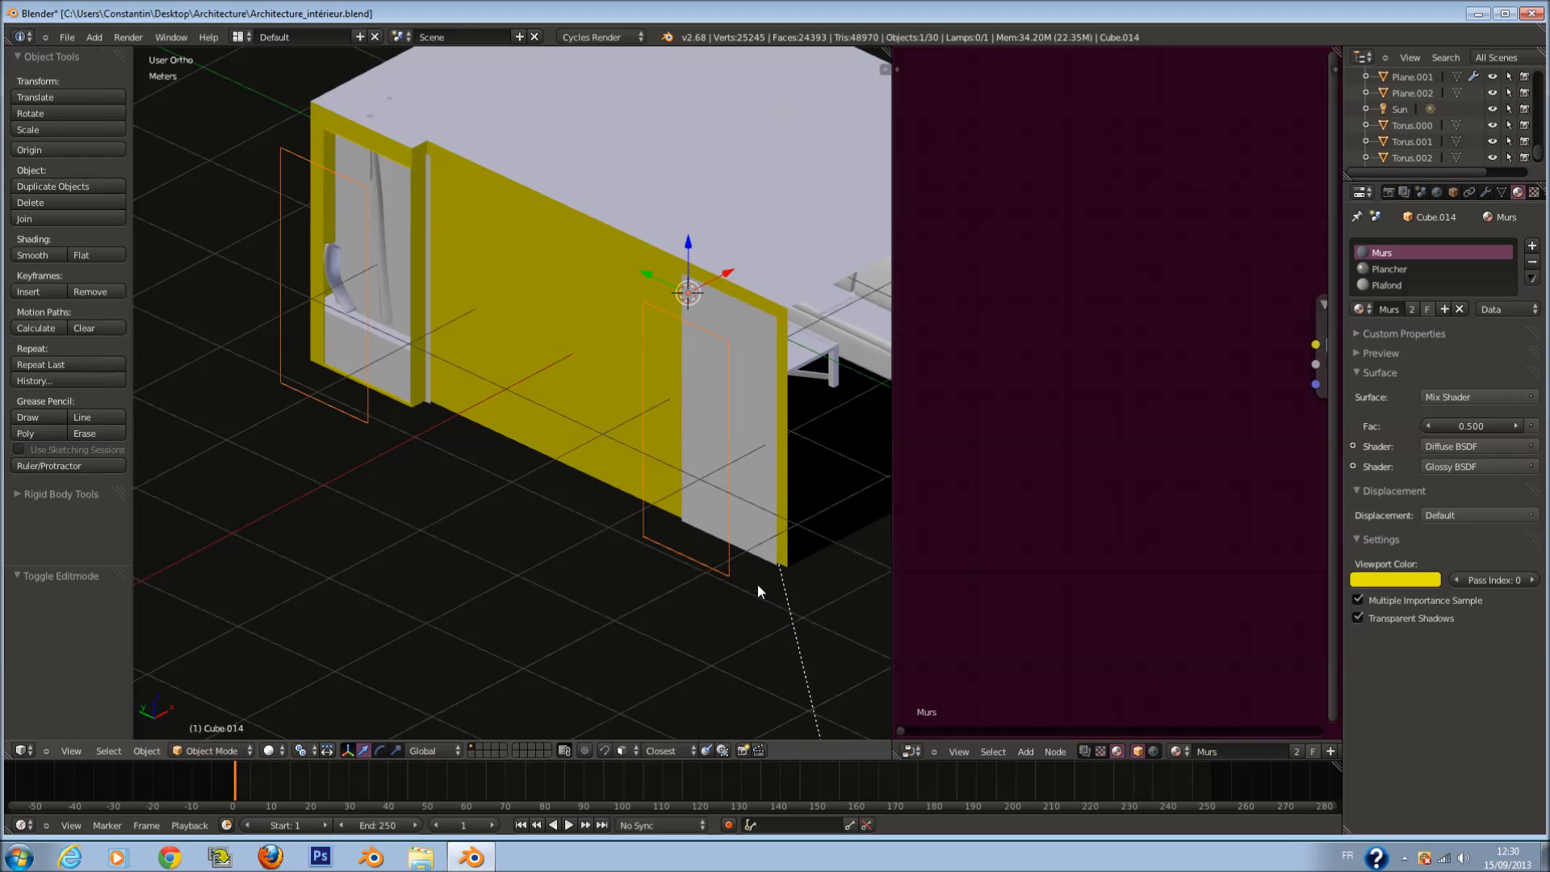
Step: Delete the separated outline object, show the room from the right side in wireframe, and save the file
click(740, 578)
key(KP_3)
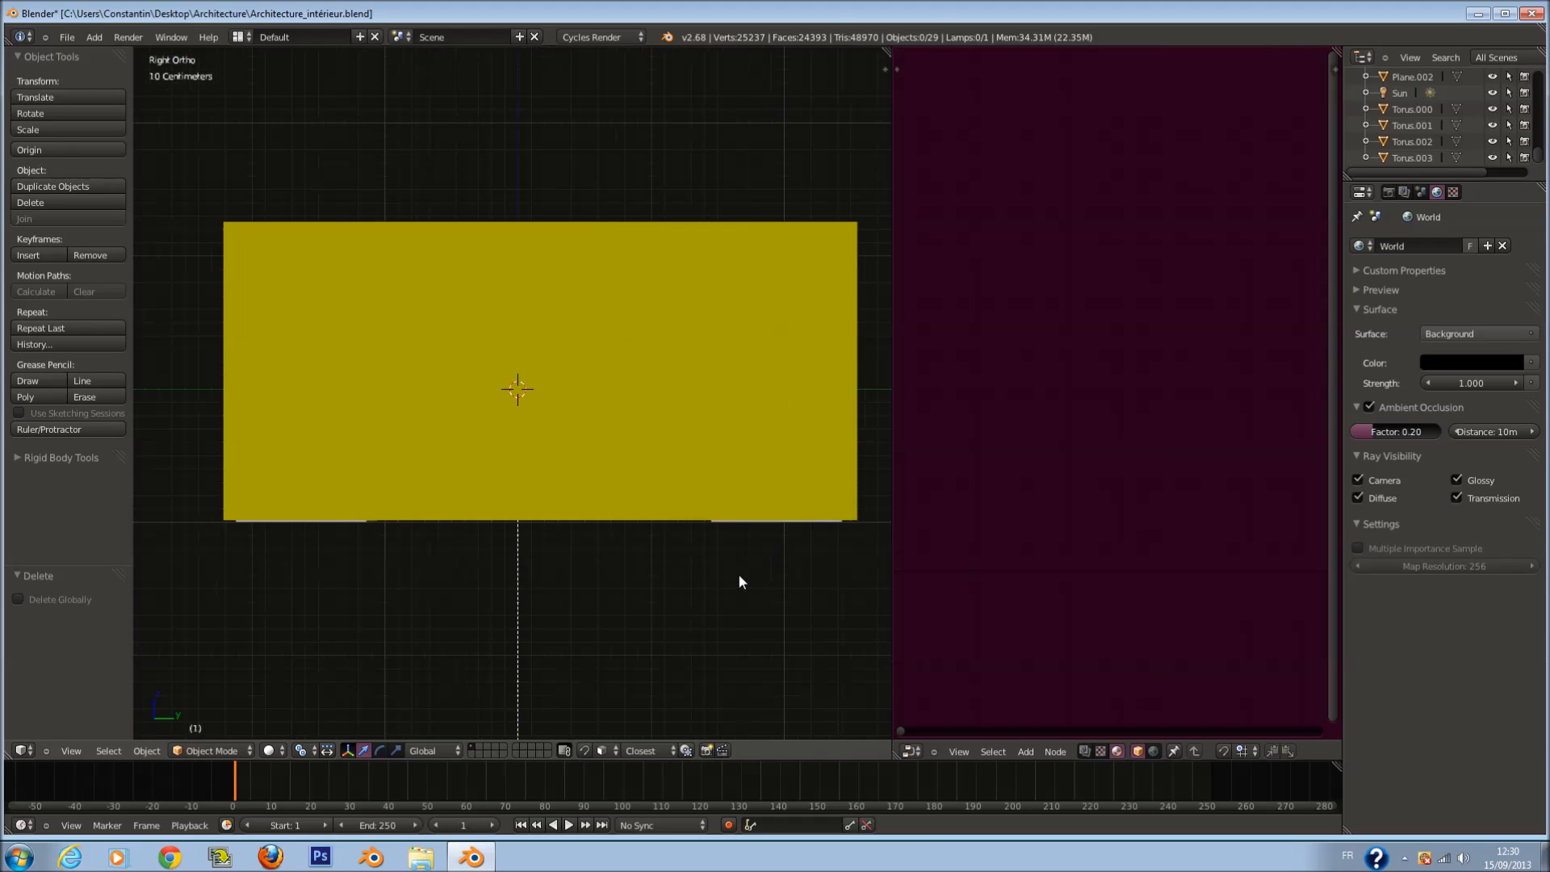
key(z)
ctrl+scroll(699, 557, down, 4)
key(ctrl+s)
click(592, 444)
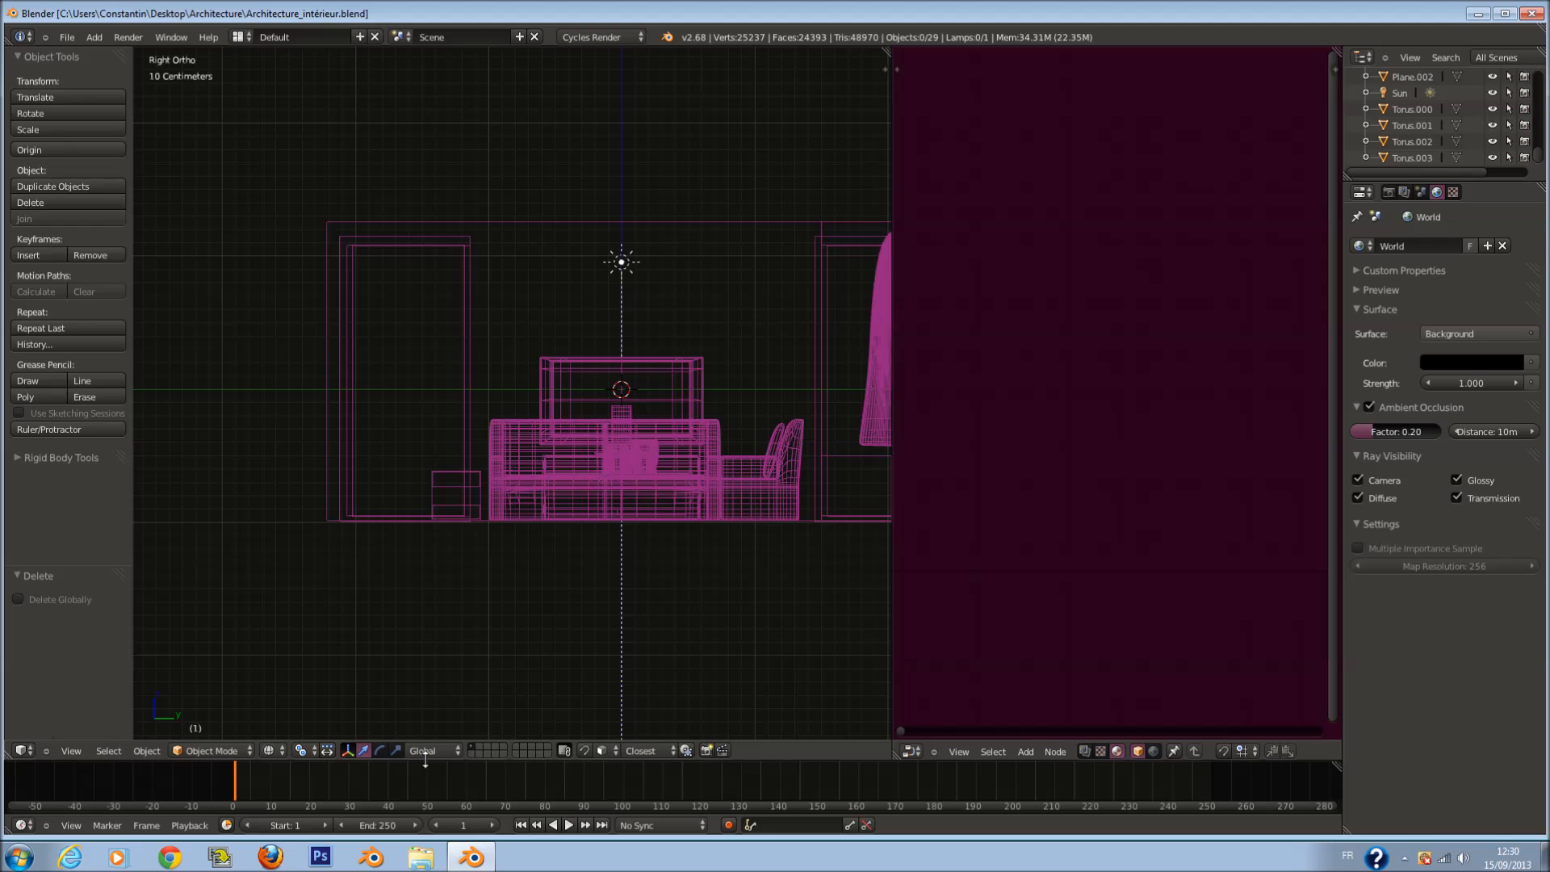
Step: Switch to the empty second layer and add a cube
click(480, 748)
key(shift+a)
mouse_move(567, 458)
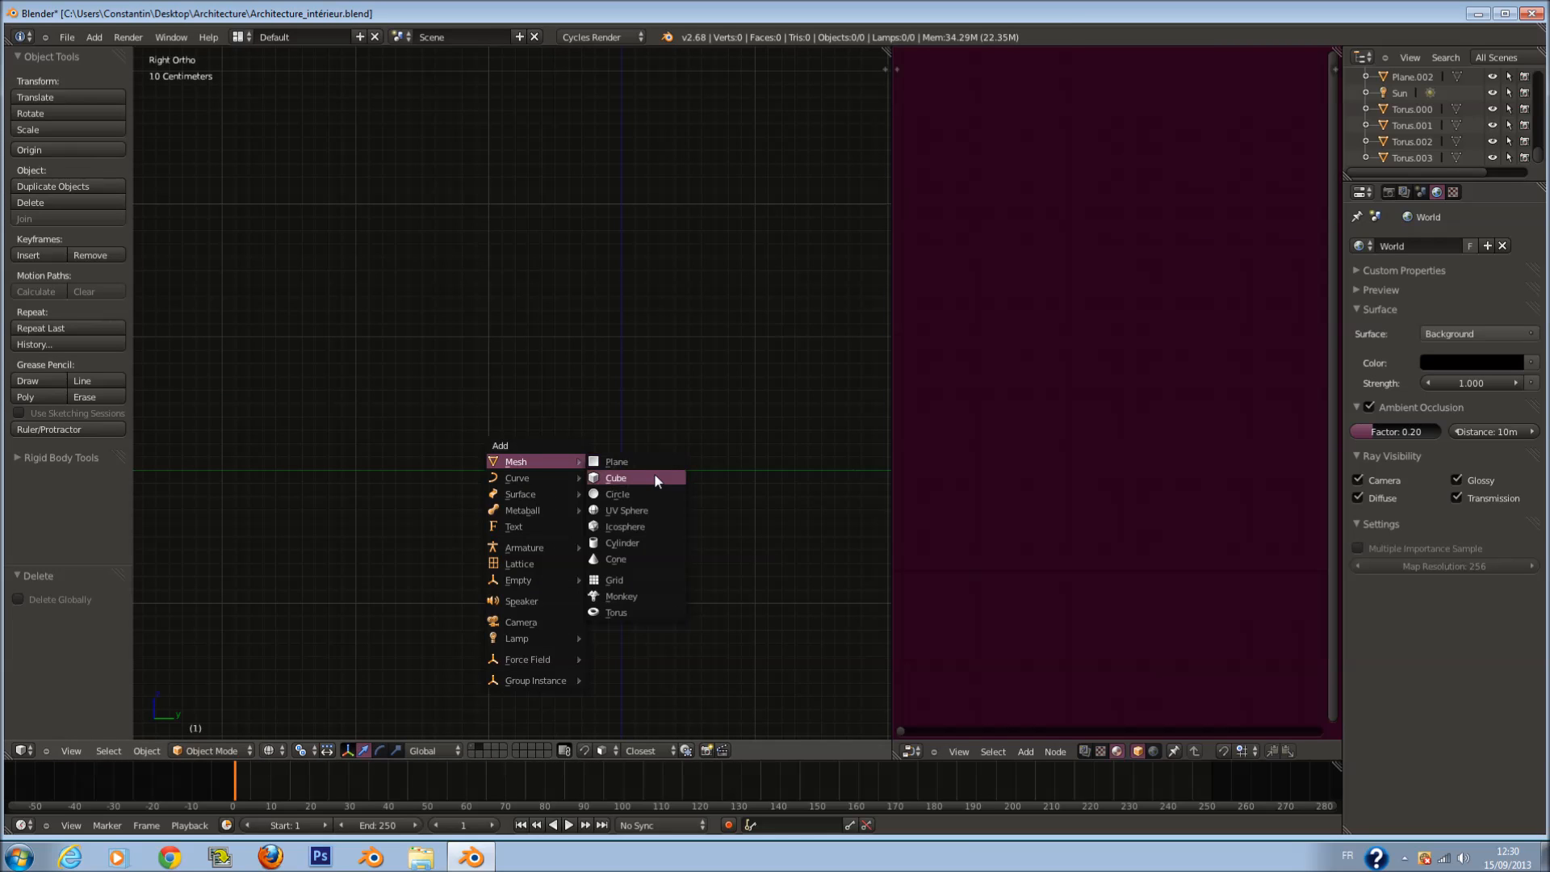
click(654, 473)
Step: Stretch the cube along Z by a factor of about 1.81
ctrl+scroll(646, 473, down, 1)
key(s)
right_click(685, 493)
key(s)
key(z)
click(729, 612)
Step: Flatten the cube along X to a factor of about 0.053 in the top view
key(s)
key(x)
right_click(688, 600)
key(KP_7)
ctrl+scroll(704, 524, up, 10)
key(s)
right_click(727, 367)
key(s)
key(x)
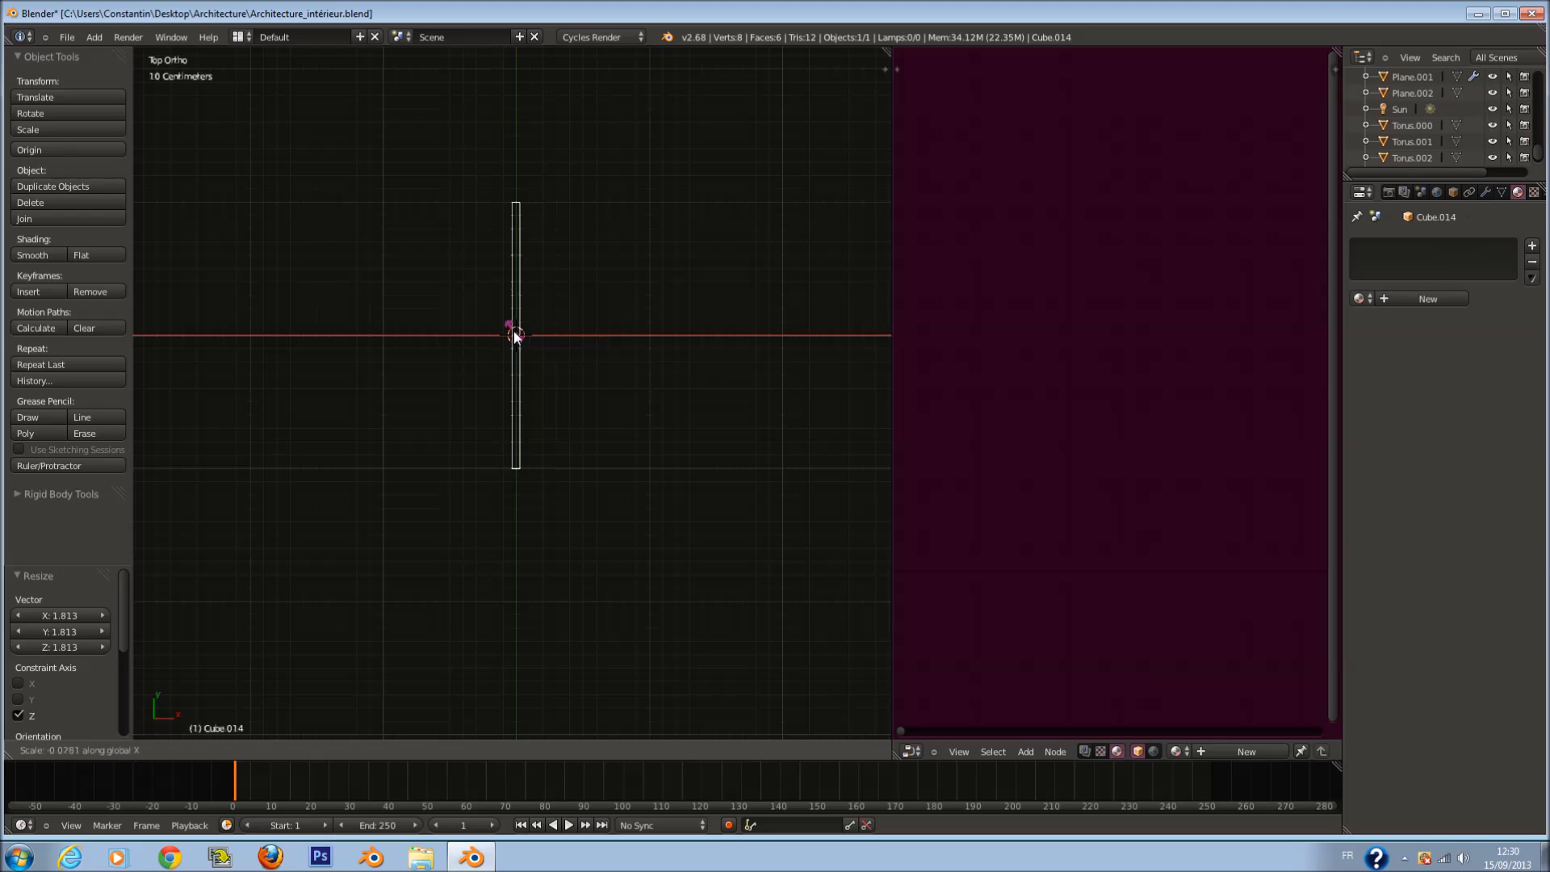
click(515, 344)
Step: Cut two evenly spaced horizontal edge loops into the flattened cube in the right view
key(KP_3)
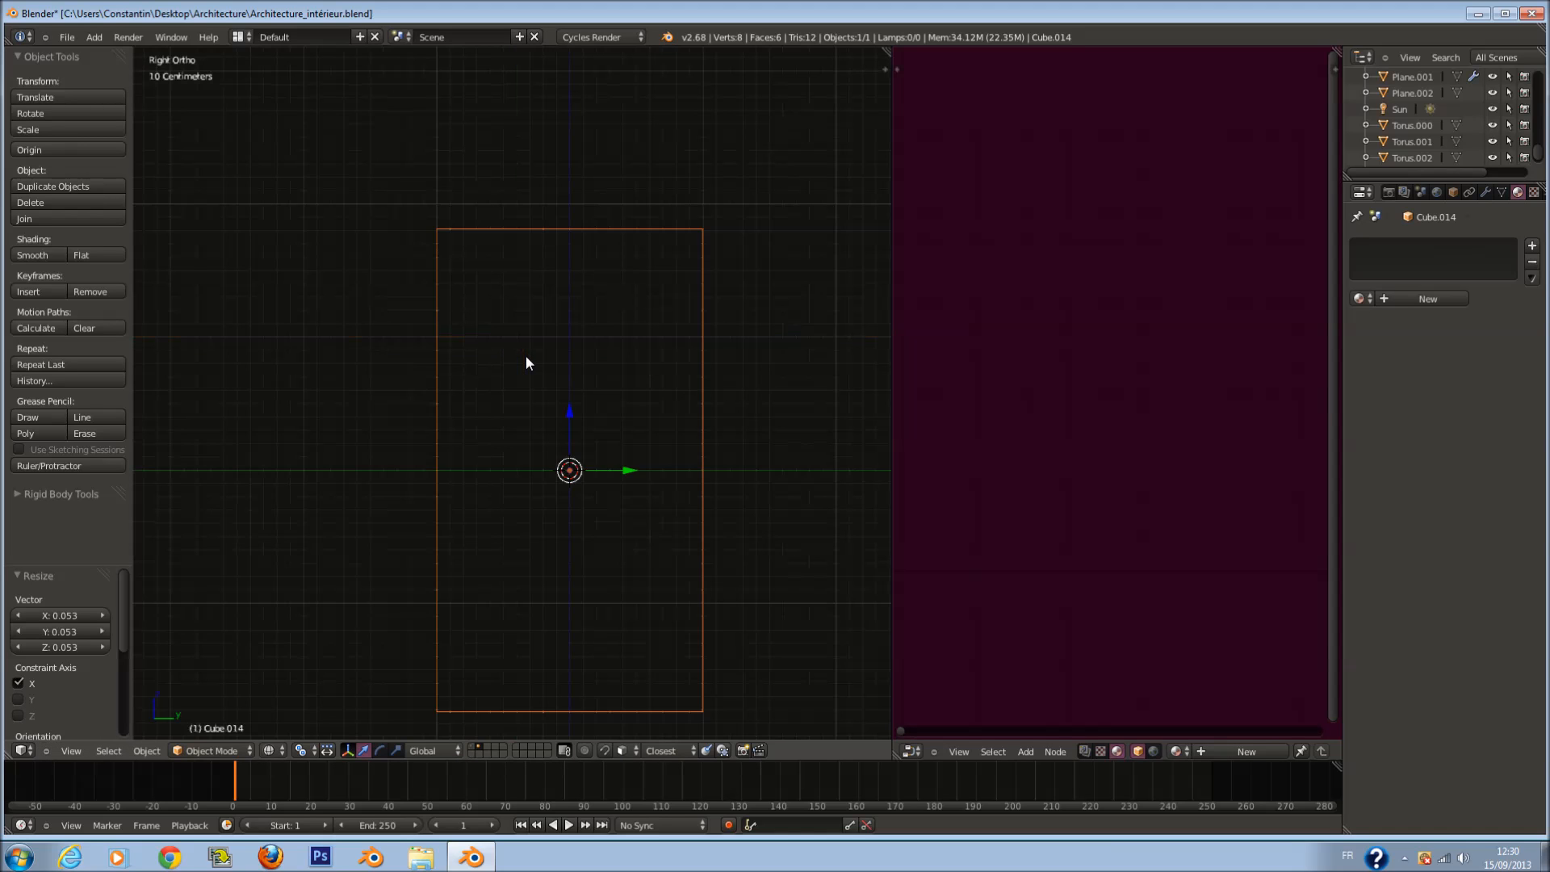
ctrl+scroll(494, 277, up, 1)
key(Tab)
key(a)
key(ctrl+r)
scroll(673, 493, up, 1)
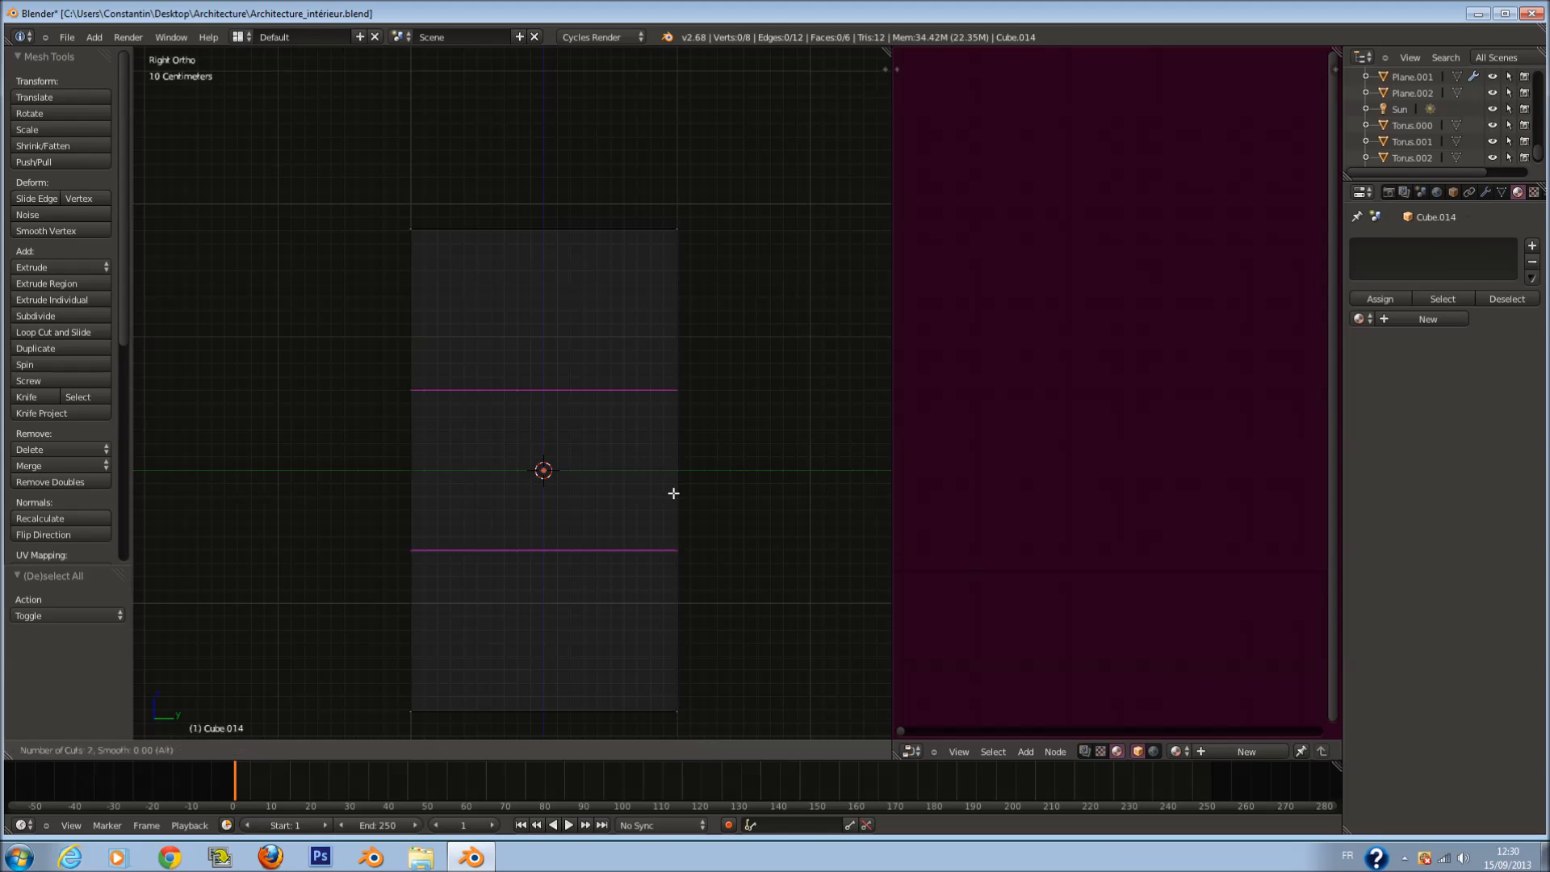
click(673, 493)
right_click(644, 554)
Step: Squeeze the two horizontal loops together along Z into a thin bar and move it into the panel's lower part
key(s)
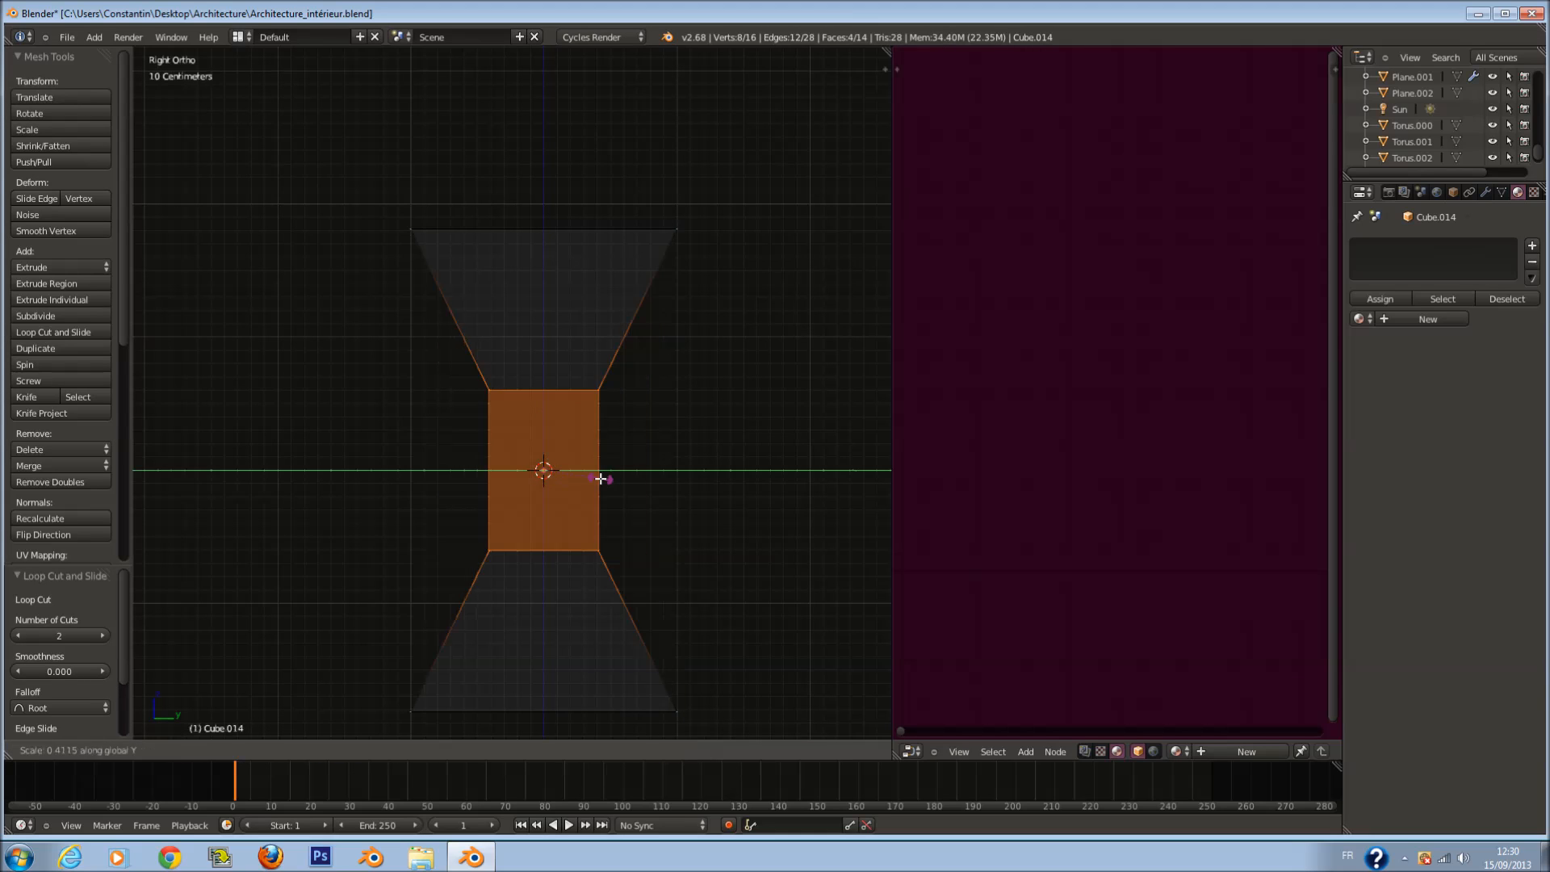
key(z)
click(543, 471)
key(g)
key(z)
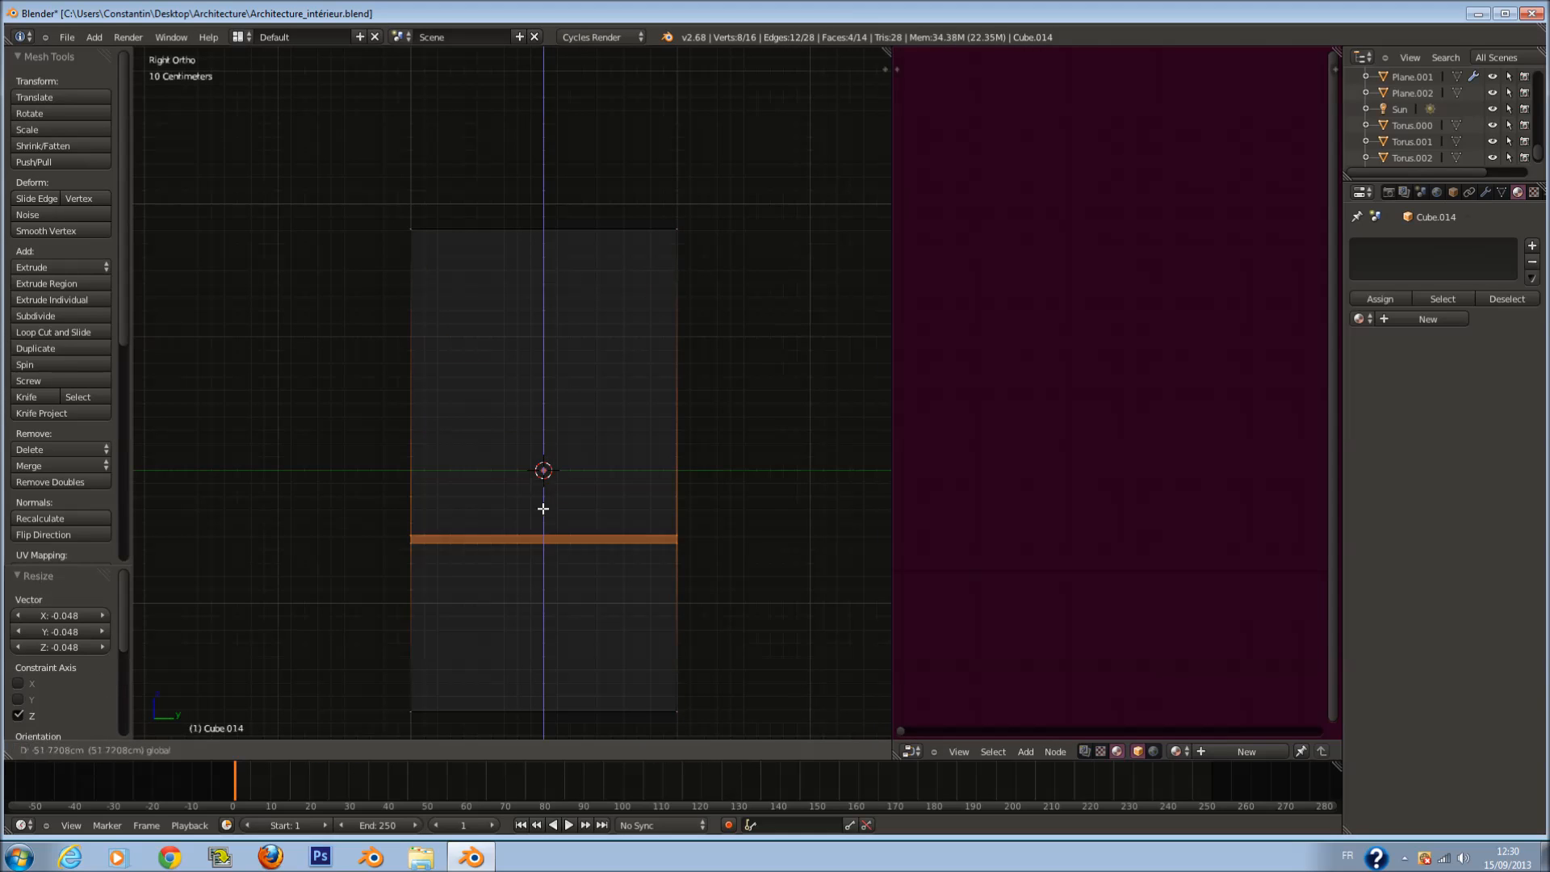
click(557, 583)
Step: Cut two vertical edge loops into the panel and squeeze them together along Y into a thin central bar
key(a)
key(ctrl+r)
scroll(555, 251, up, 1)
click(554, 250)
right_click(638, 307)
key(s)
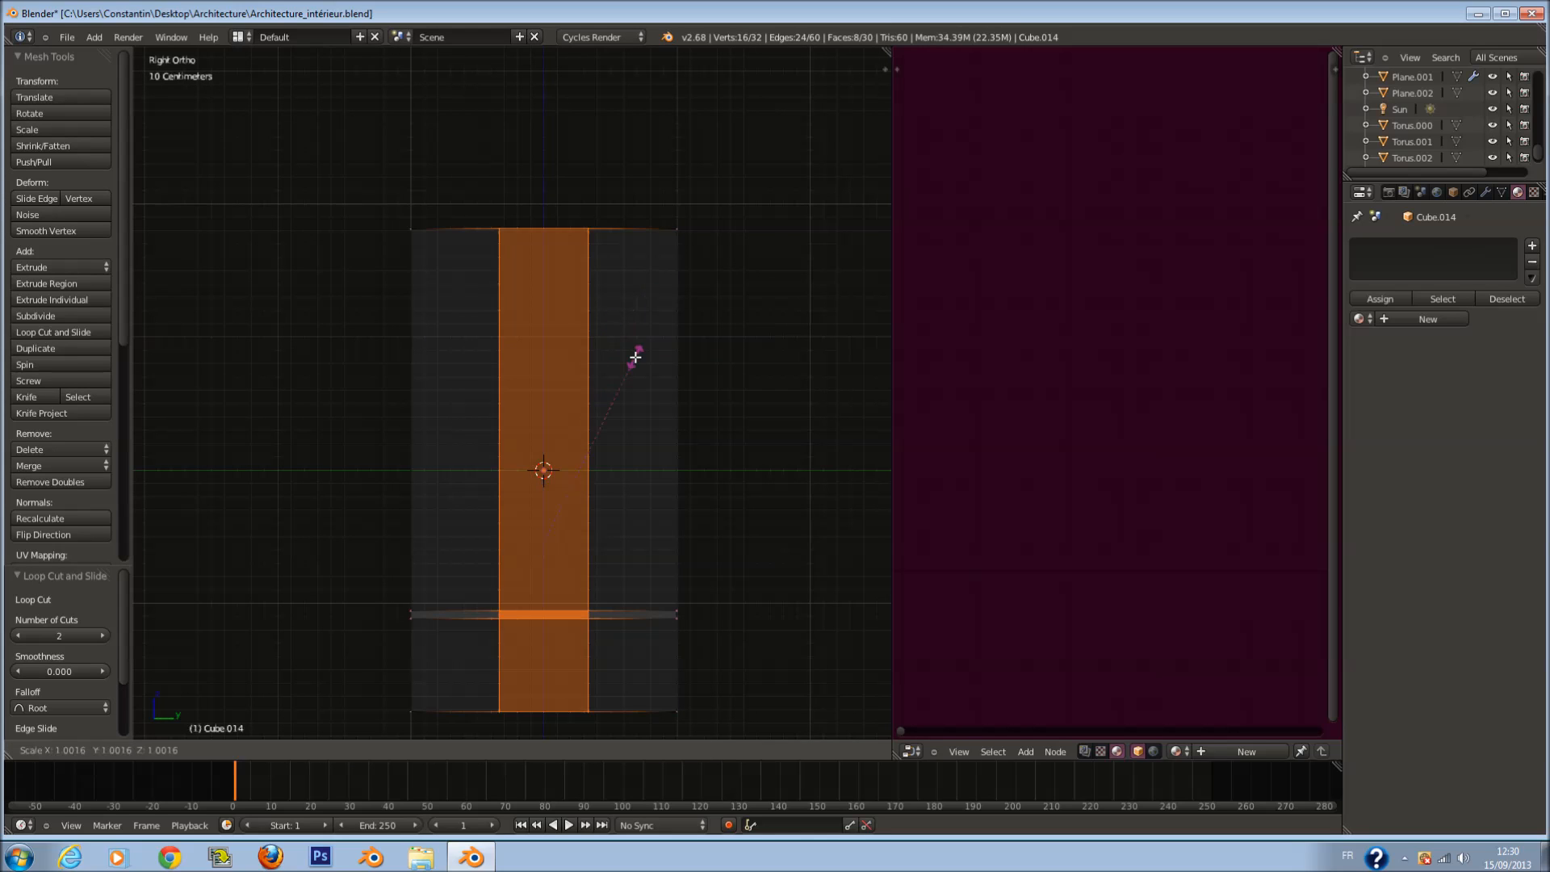
key(y)
click(551, 535)
Step: Cut two horizontal loops into the upper section, squeeze them along Z to about 0.05 and raise the bar near the panel's top
key(a)
key(ctrl+r)
scroll(510, 317, up, 1)
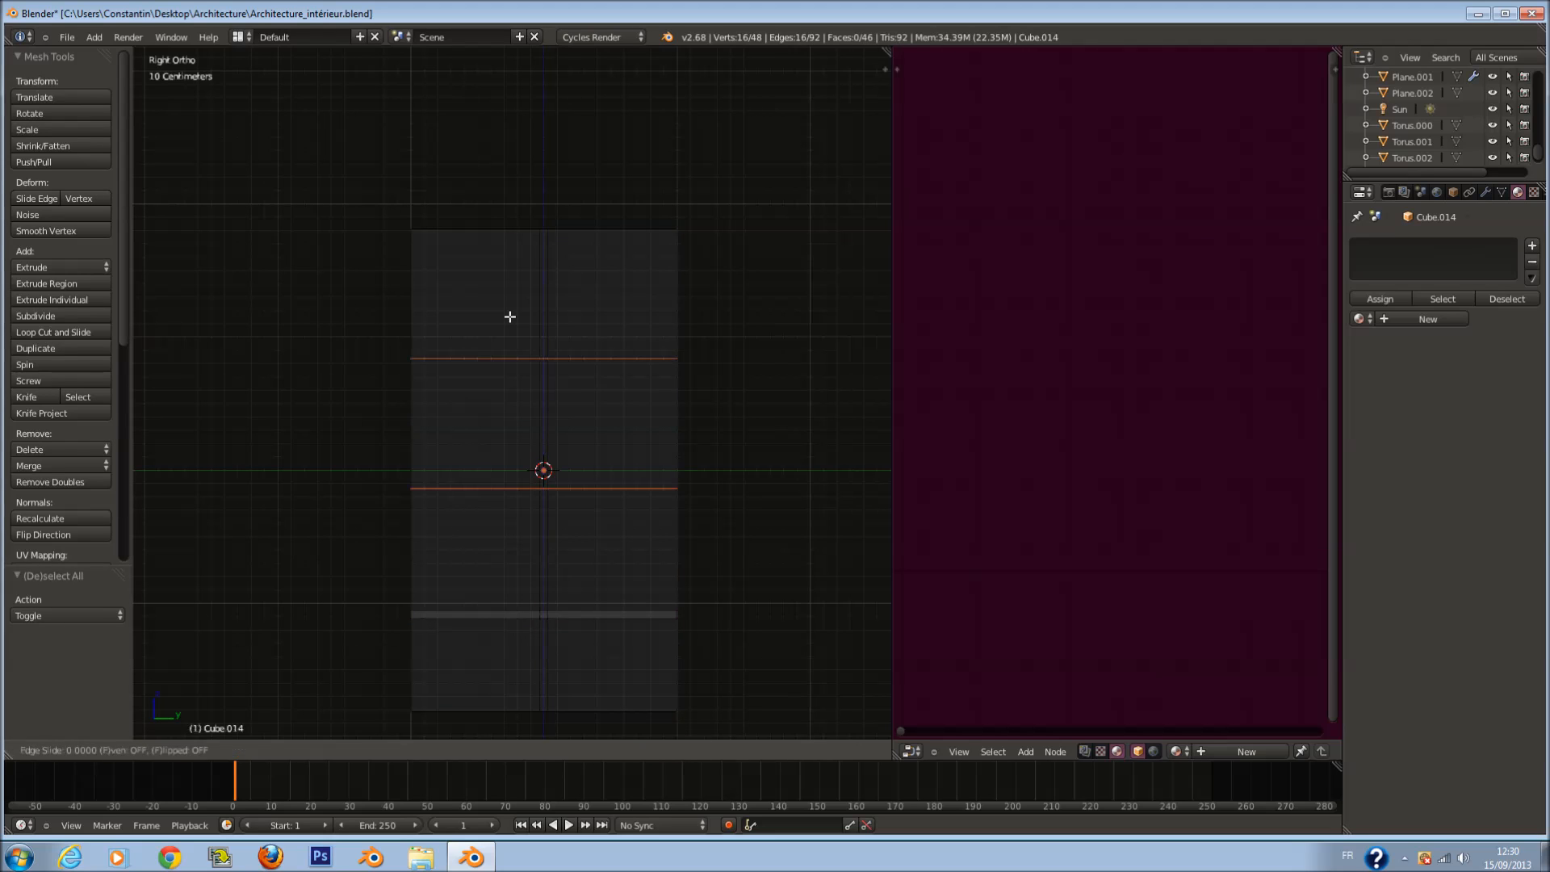
click(509, 318)
right_click(605, 494)
key(s)
key(z)
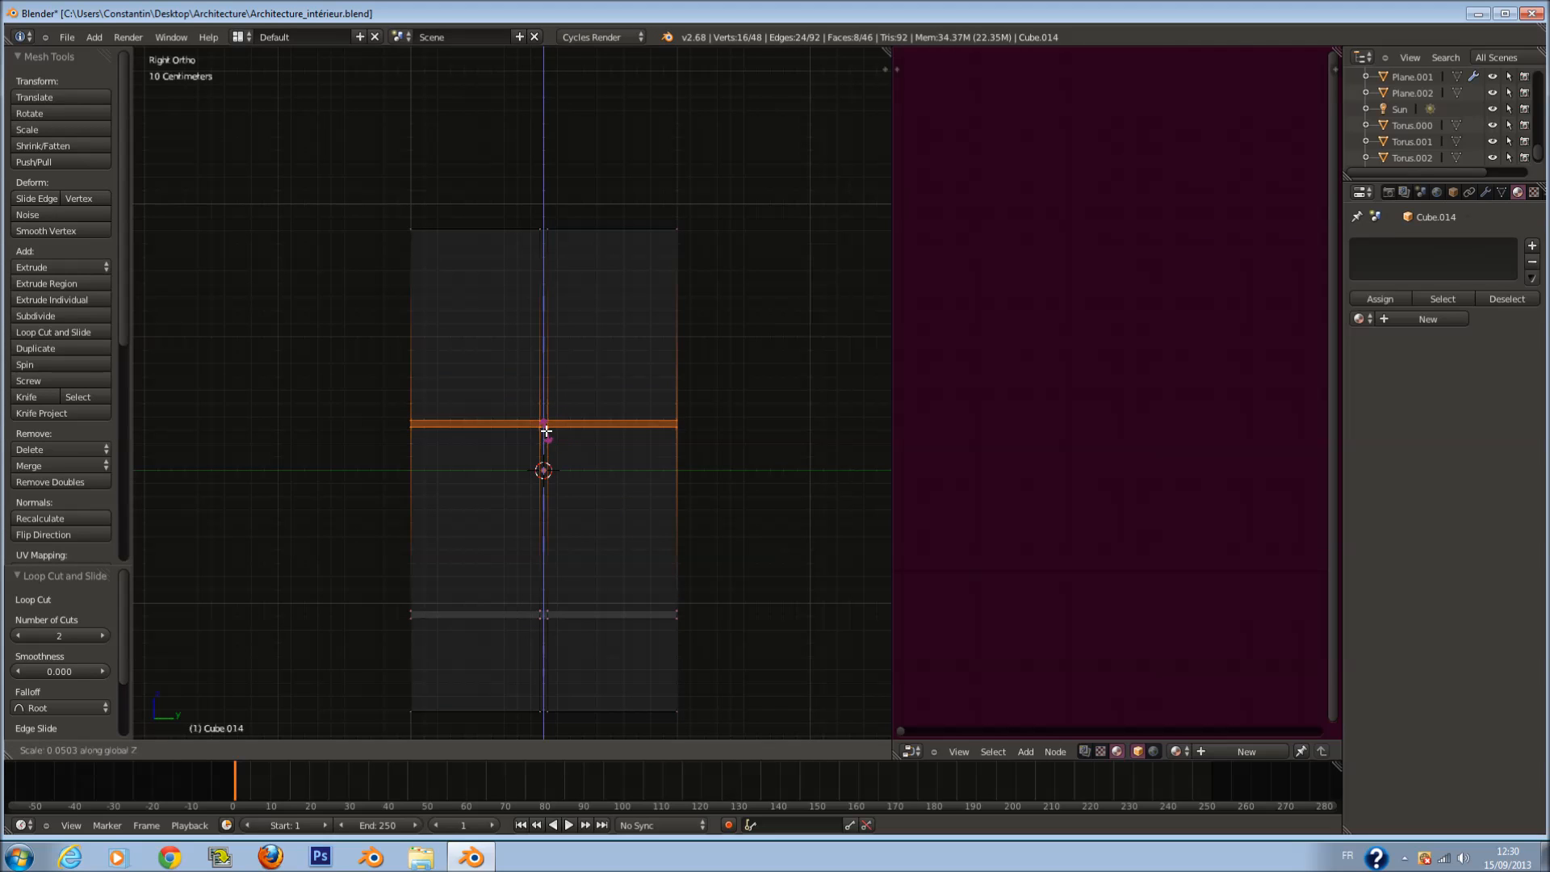
click(547, 432)
drag(543, 370, 549, 442)
Step: Circle-select the lower horizontal bar's vertices and raise the bar to slightly above the panel's centre
key(c)
scroll(418, 598, down, 5)
drag(419, 595, 691, 624)
right_click(690, 624)
drag(546, 508, 557, 298)
key(Tab)
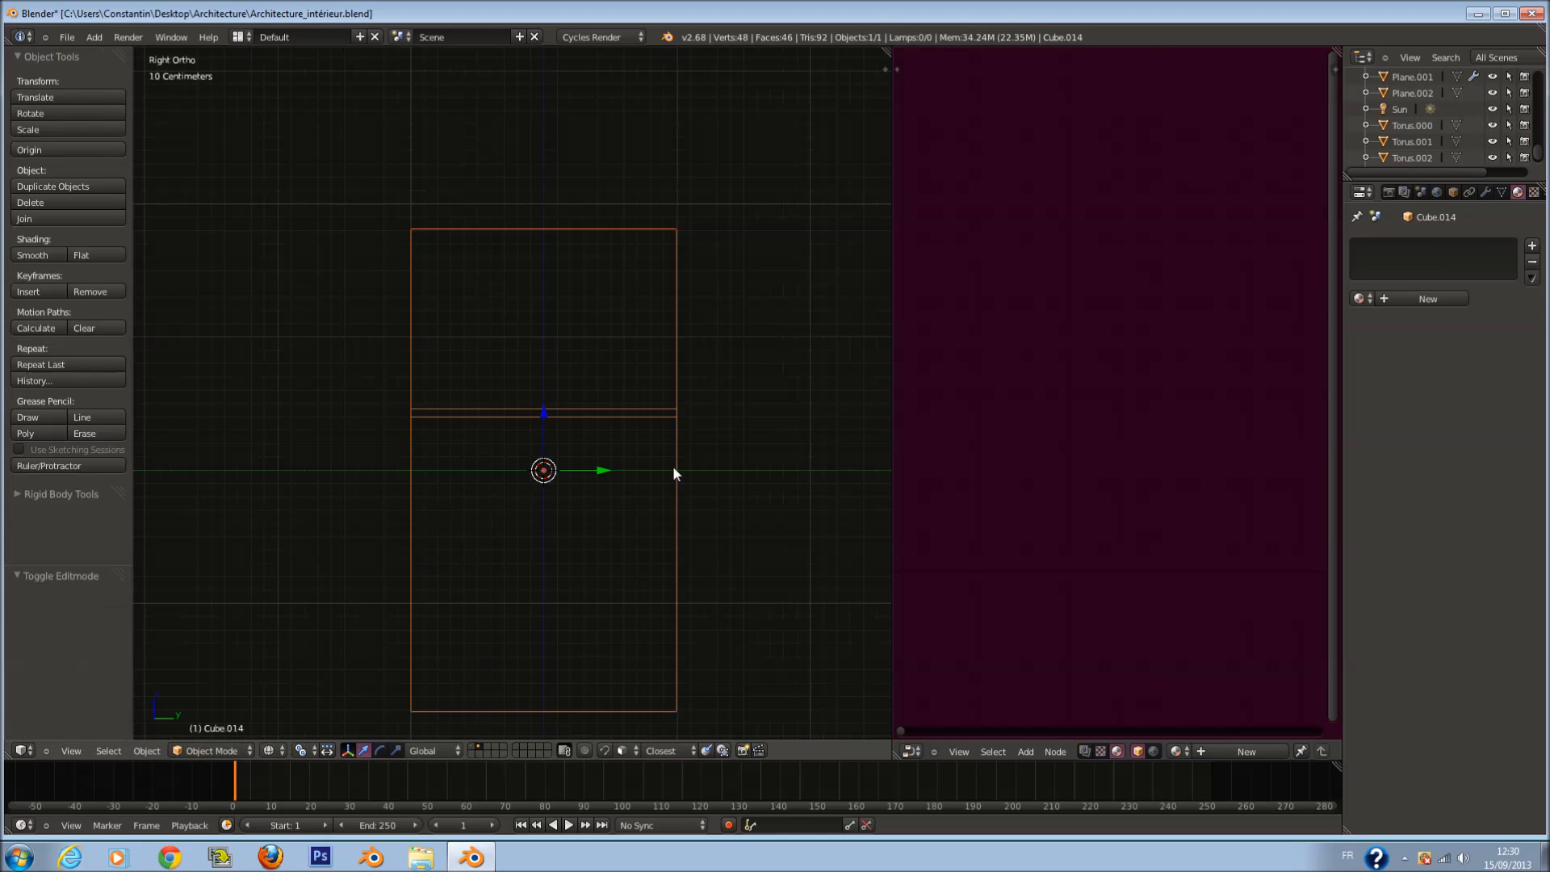
Step: Check the layout of the panel's bars in solid shading from an angle and from the front
key(z)
key(Tab)
scroll(626, 419, up, 1)
middle_drag(626, 419, 695, 460)
scroll(695, 463, up, 3)
scroll(688, 457, down, 2)
key(KP_1)
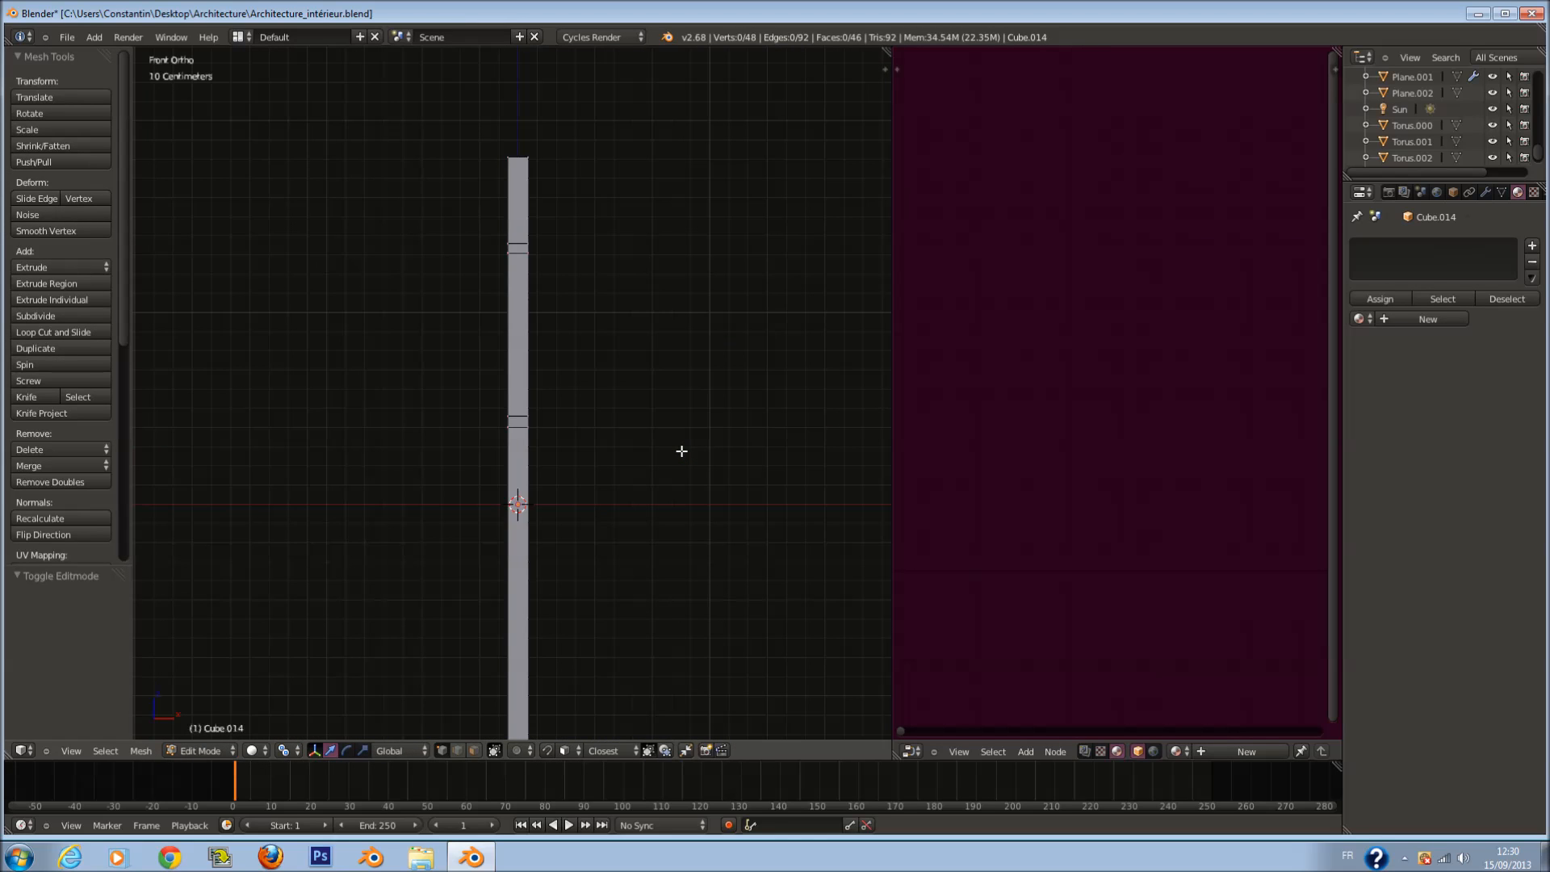
Step: Select the front and back faces of the six window panes in right wireframe view and delete those faces
key(KP_3)
key(z)
scroll(681, 451, down, 1)
shift+scroll(520, 613, down, 7)
shift+scroll(519, 613, up, 2)
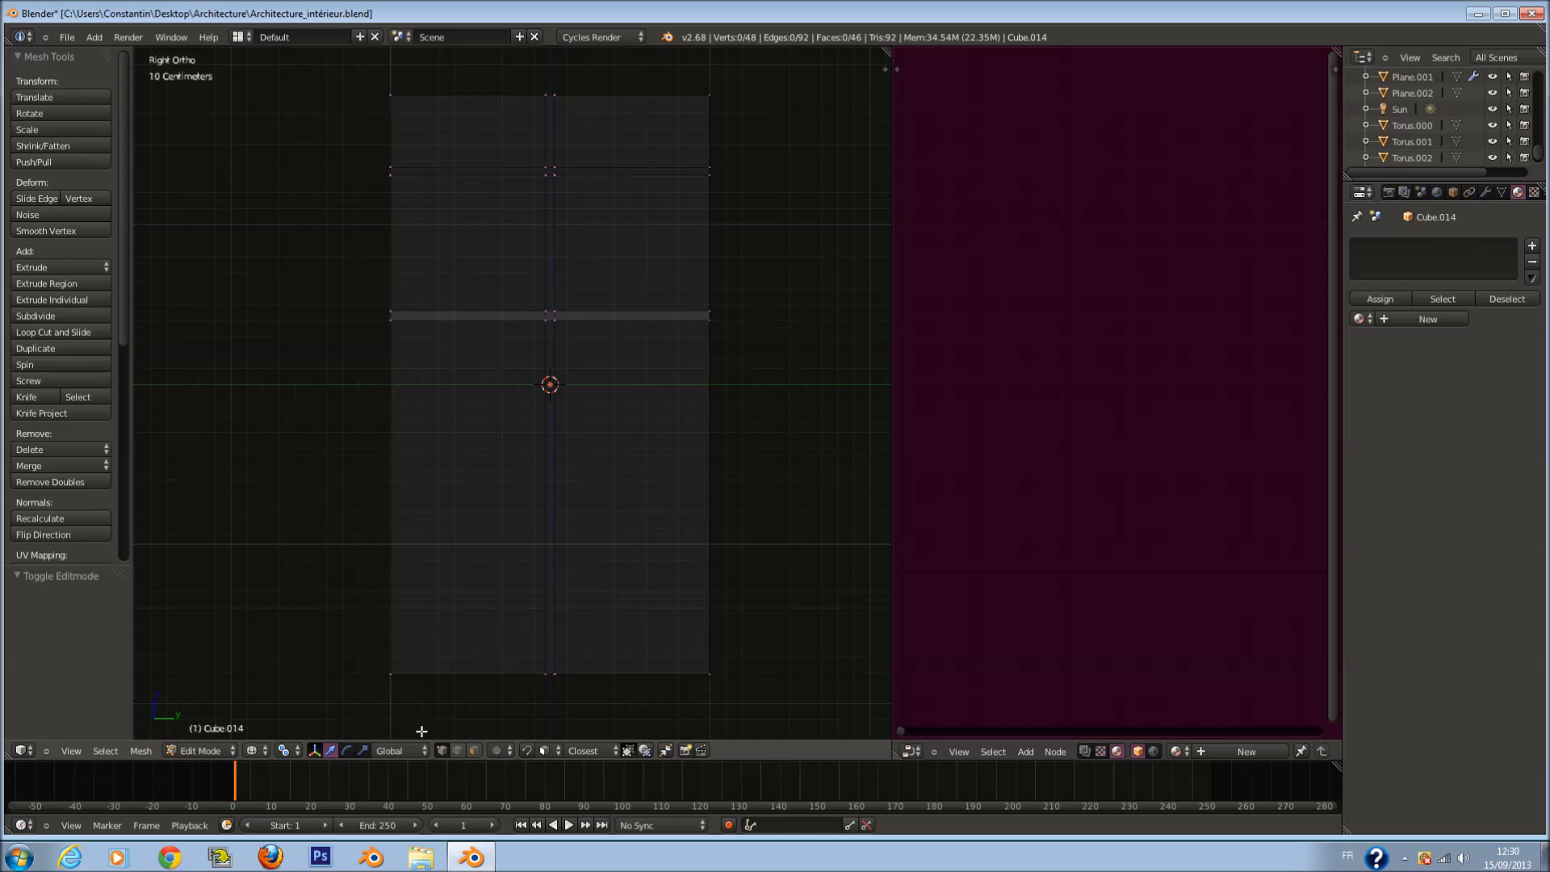
click(474, 753)
shift+scroll(595, 651, up, 2)
key(a)
key(a)
key(c)
click(633, 554)
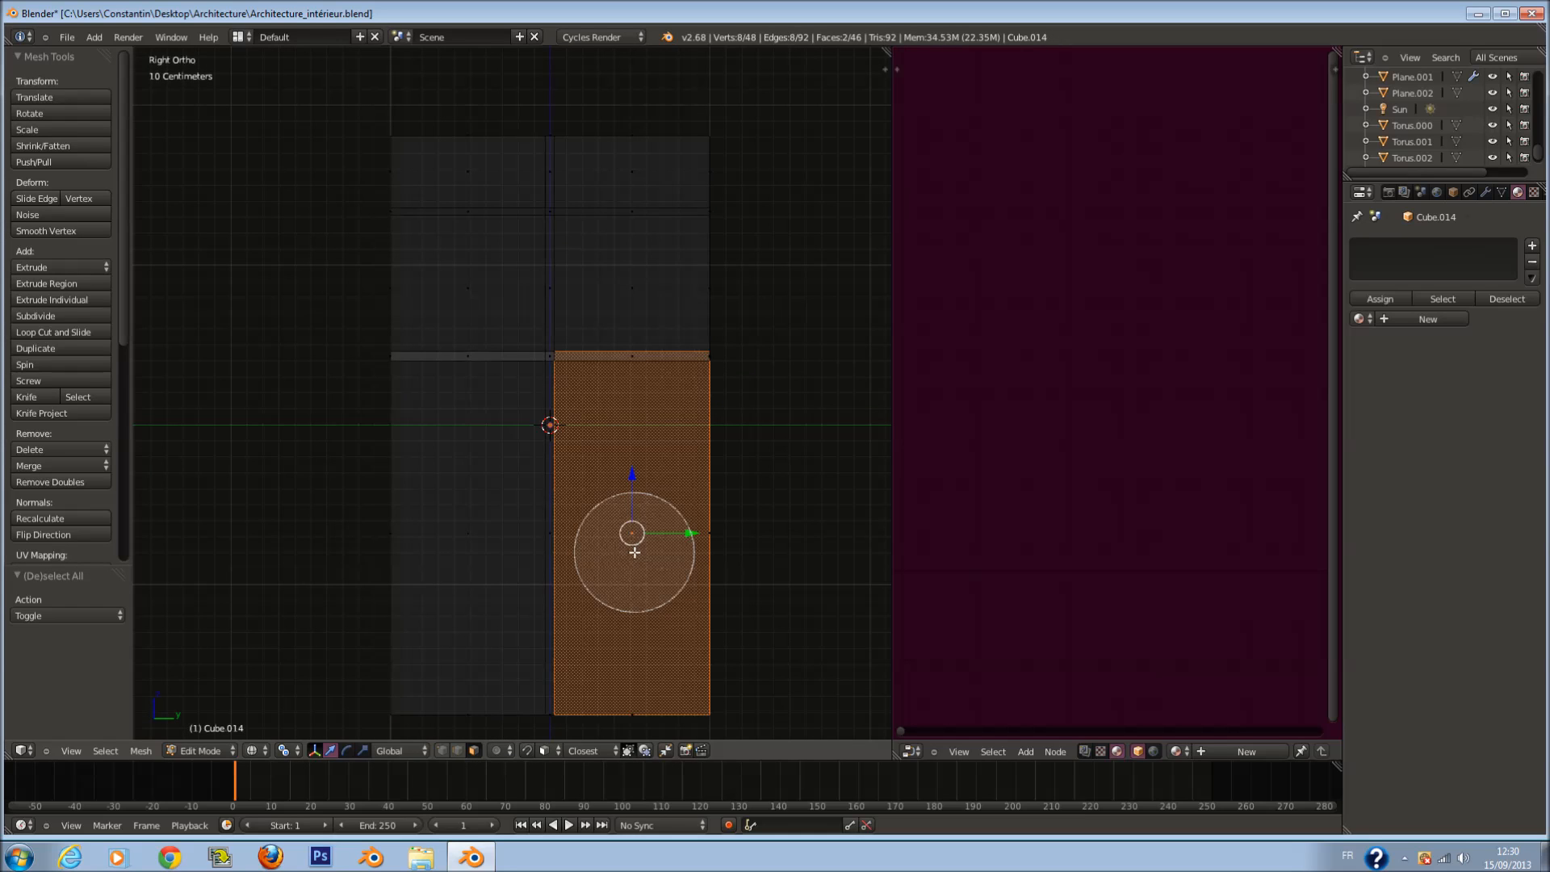
mouse_move(487, 550)
mouse_down()
mouse_move(474, 283)
mouse_move(450, 169)
mouse_move(464, 168)
mouse_up()
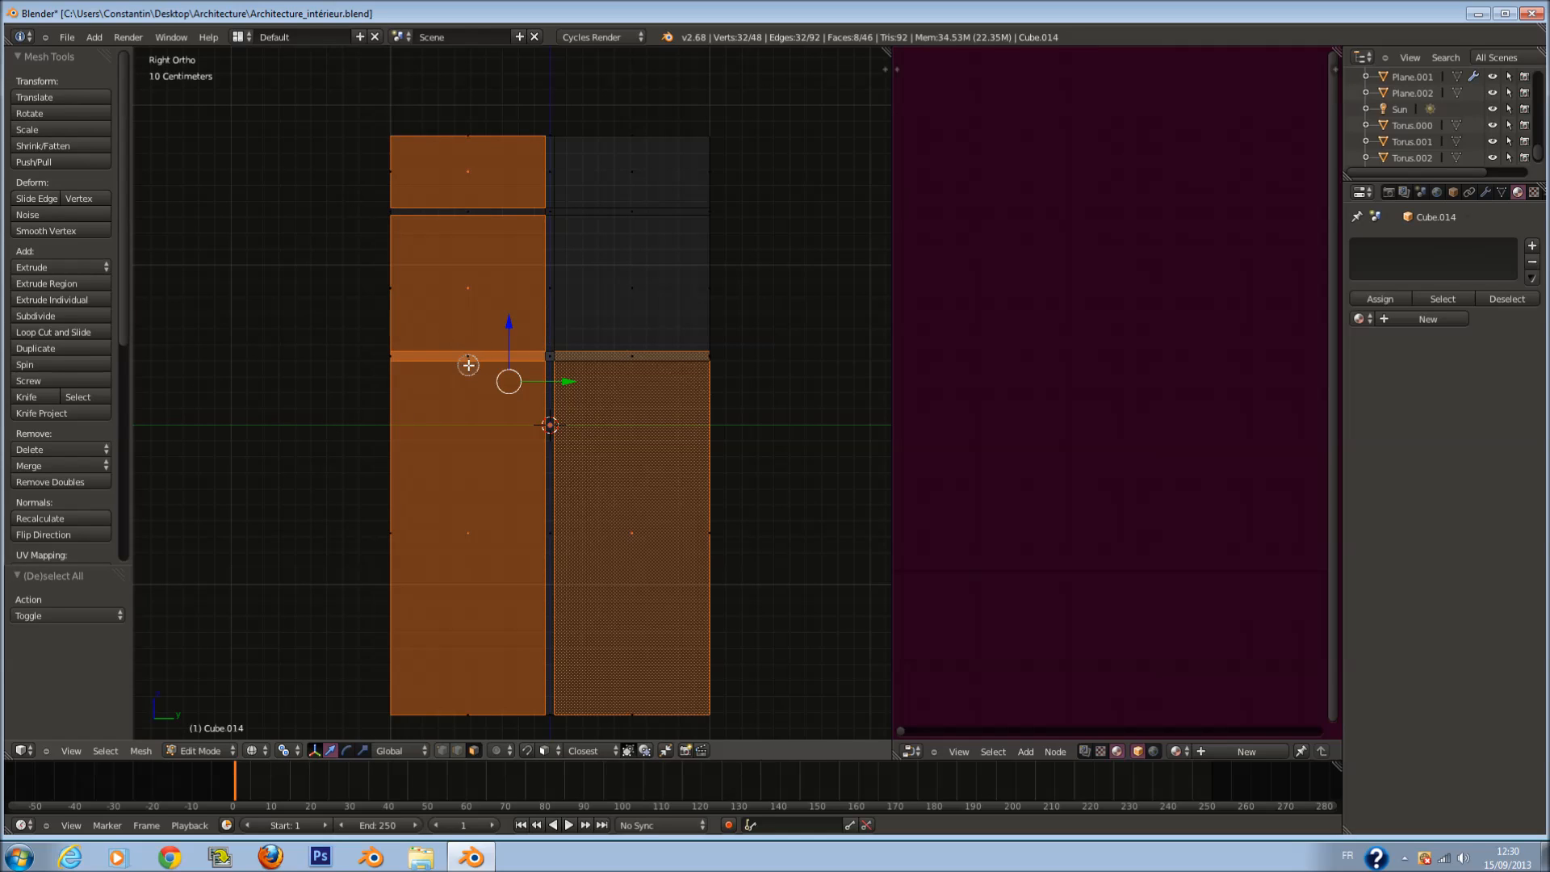
click(620, 279)
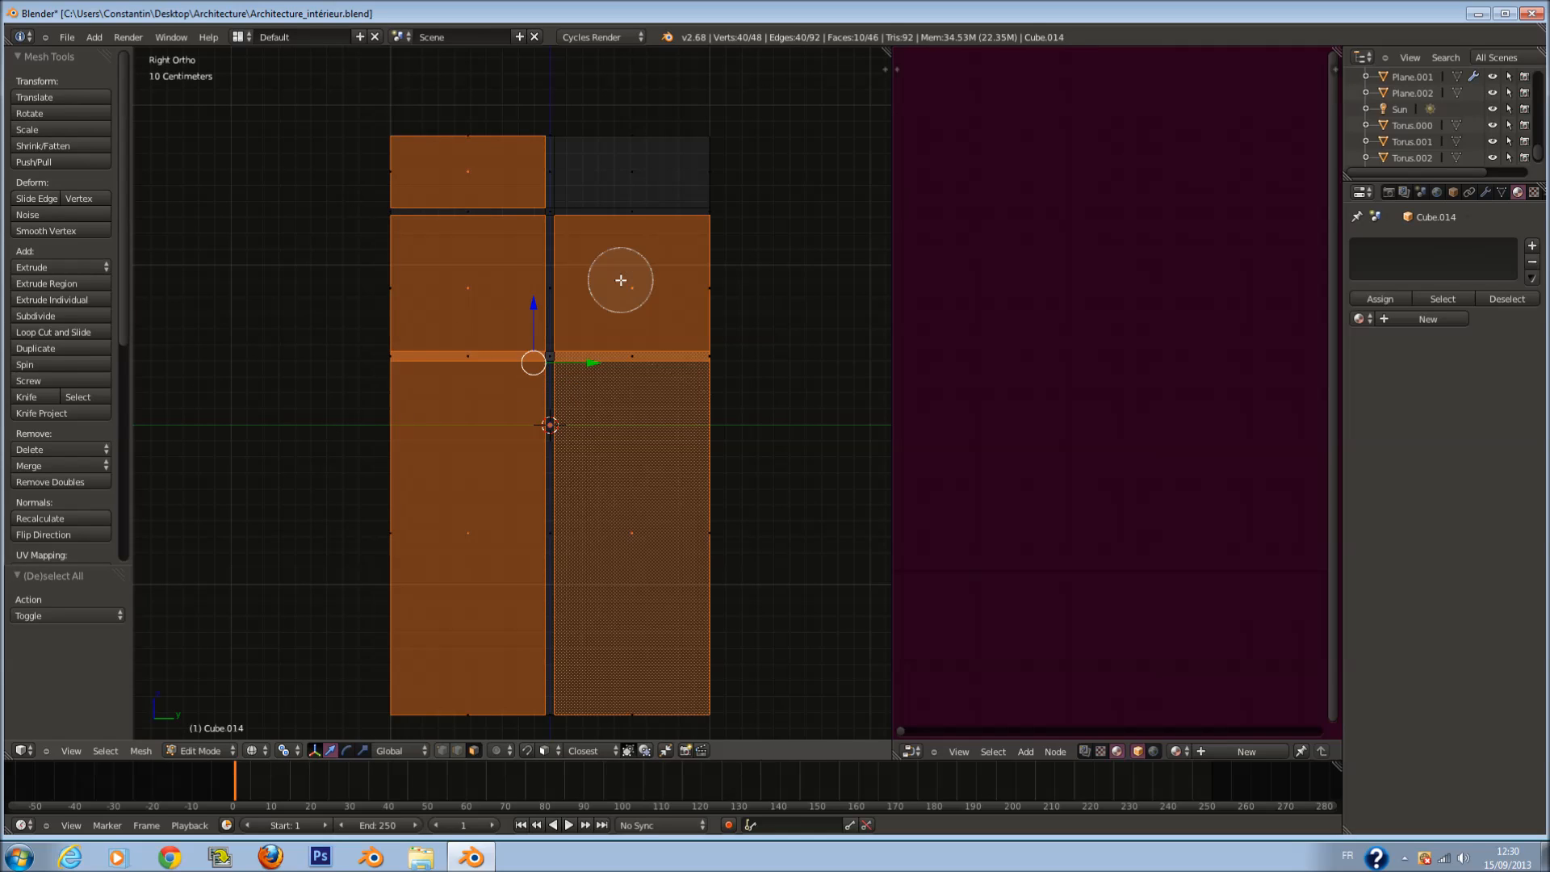
click(622, 173)
key(Escape)
key(x)
click(639, 254)
Step: Fill the open top of both halves of the middle crossbar by bridging their front and back edges
key(z)
middle_drag(616, 418, 713, 482)
scroll(713, 483, up, 3)
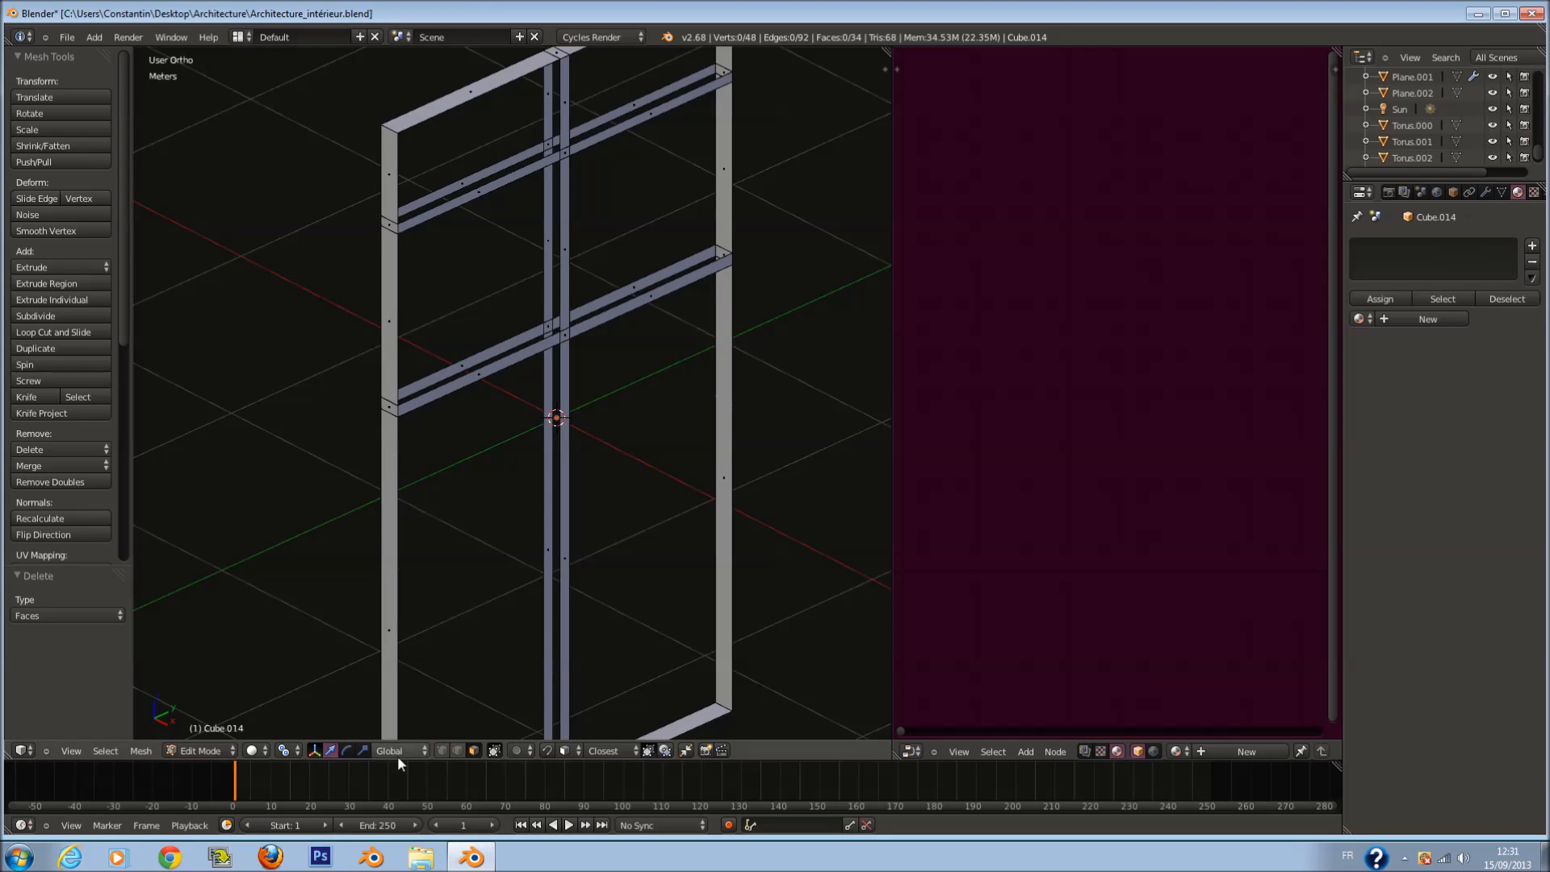
right_click(482, 366)
shift+right_click(470, 350)
key(f)
right_click(634, 304)
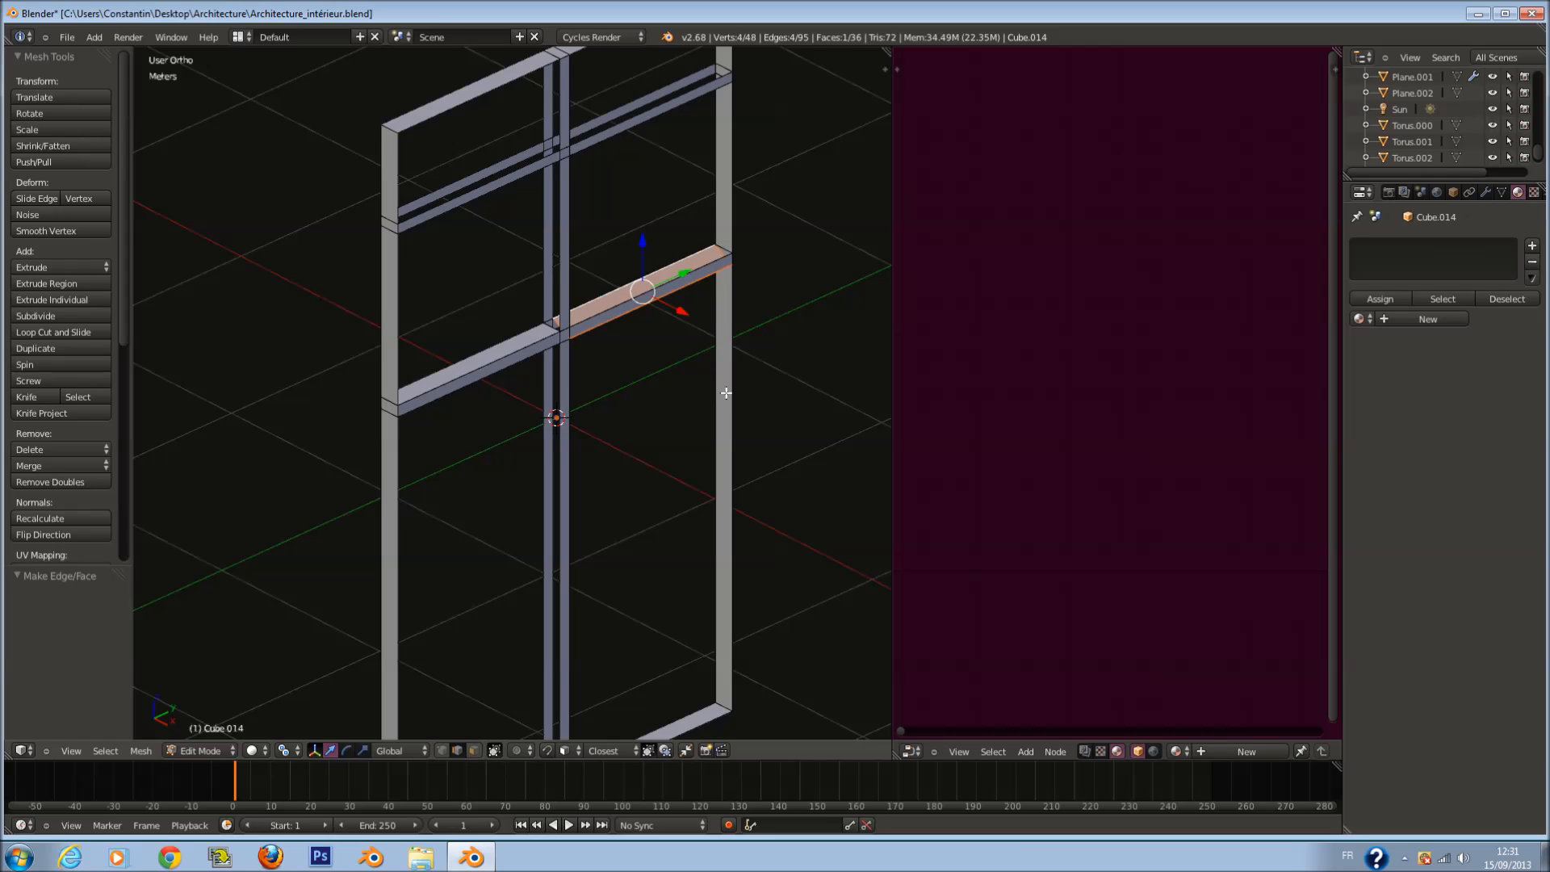
Step: Fill an open side of the central vertical bar's lower section and bridge another edge pair beside the central crossing
shift+right_click(538, 420)
key(f)
shift+scroll(587, 429, down, 3)
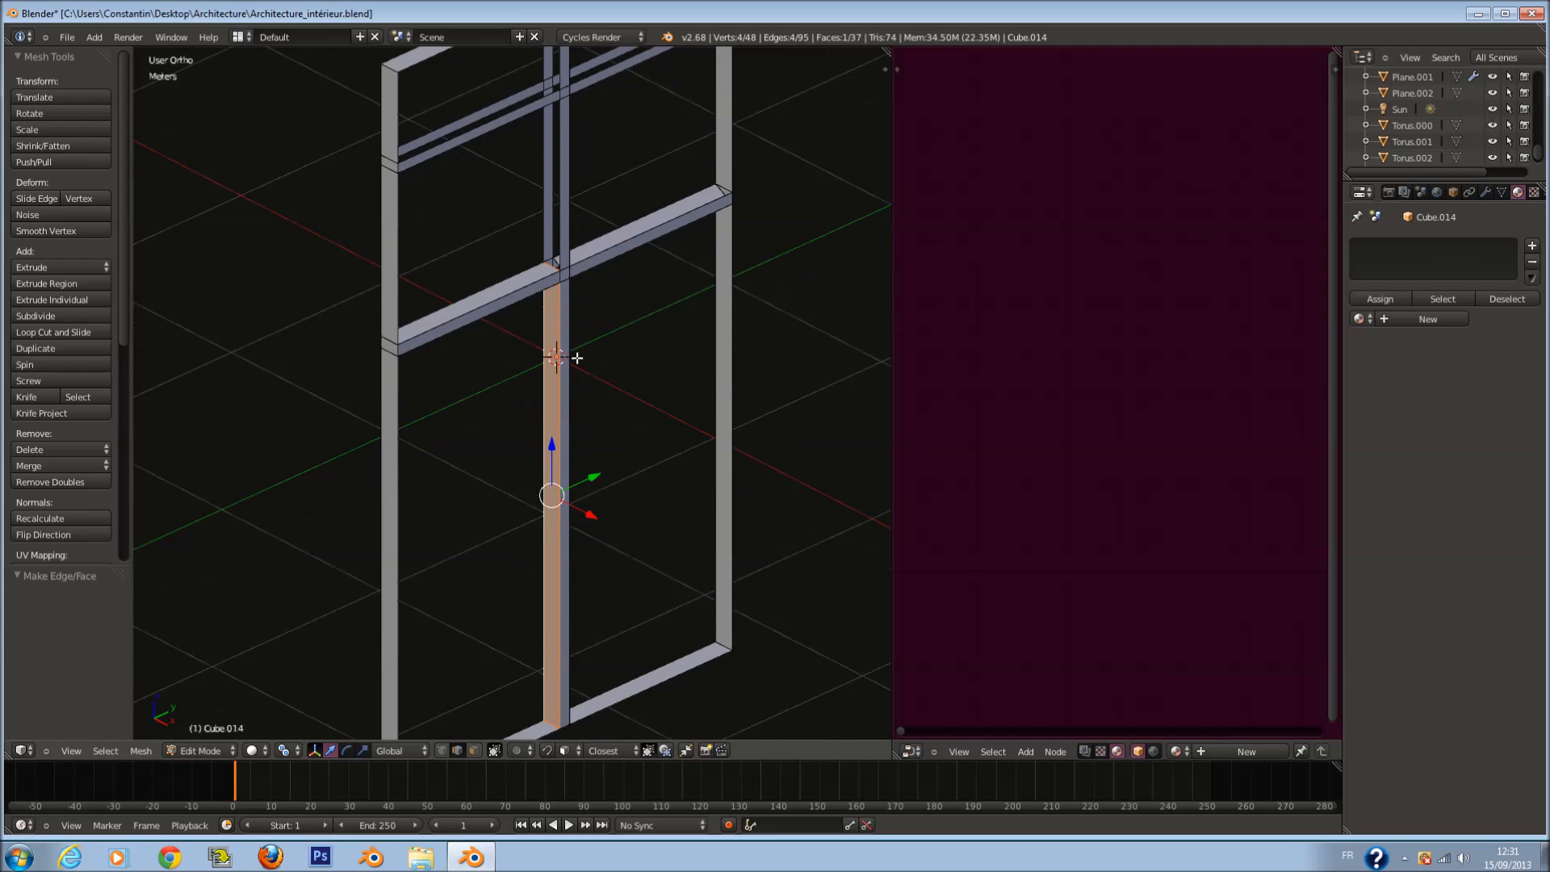
middle_drag(562, 336, 575, 298)
middle_drag(585, 243, 315, 271)
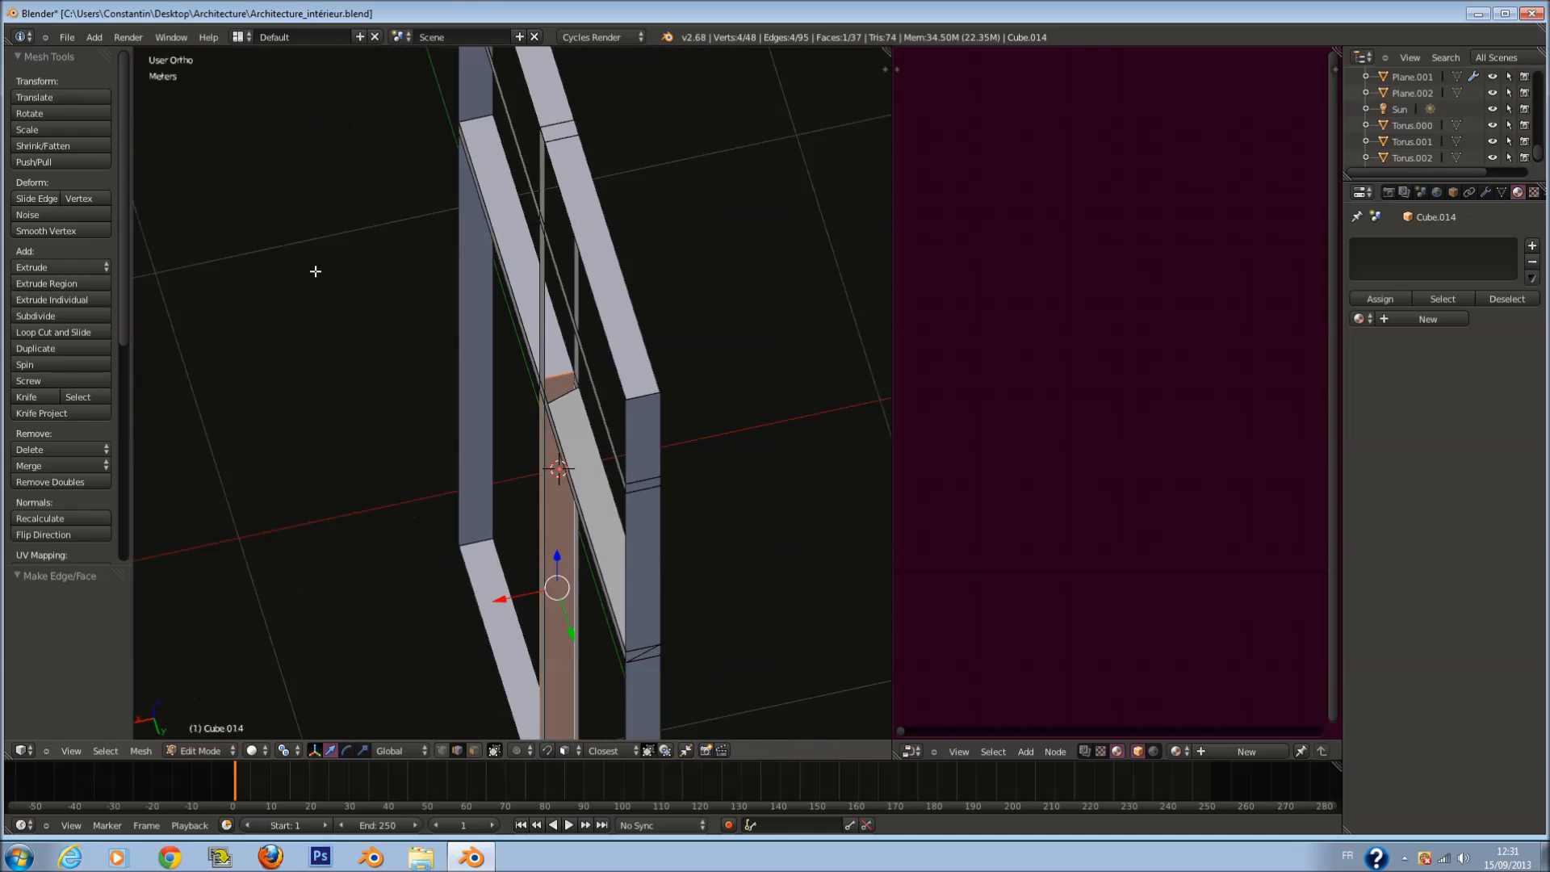
scroll(542, 426, up, 3)
right_click(607, 399)
shift+right_click(583, 353)
click(286, 751)
click(329, 688)
Step: Fill the opposite open side of the central vertical bar's lower section
scroll(509, 687, down, 1)
shift+middle_drag(519, 686, 525, 520)
scroll(533, 565, down, 2)
middle_drag(543, 603, 606, 596)
right_click(560, 542)
mouse_move(601, 529)
middle_down()
mouse_move(637, 515)
mouse_move(574, 543)
middle_up()
right_click(543, 566)
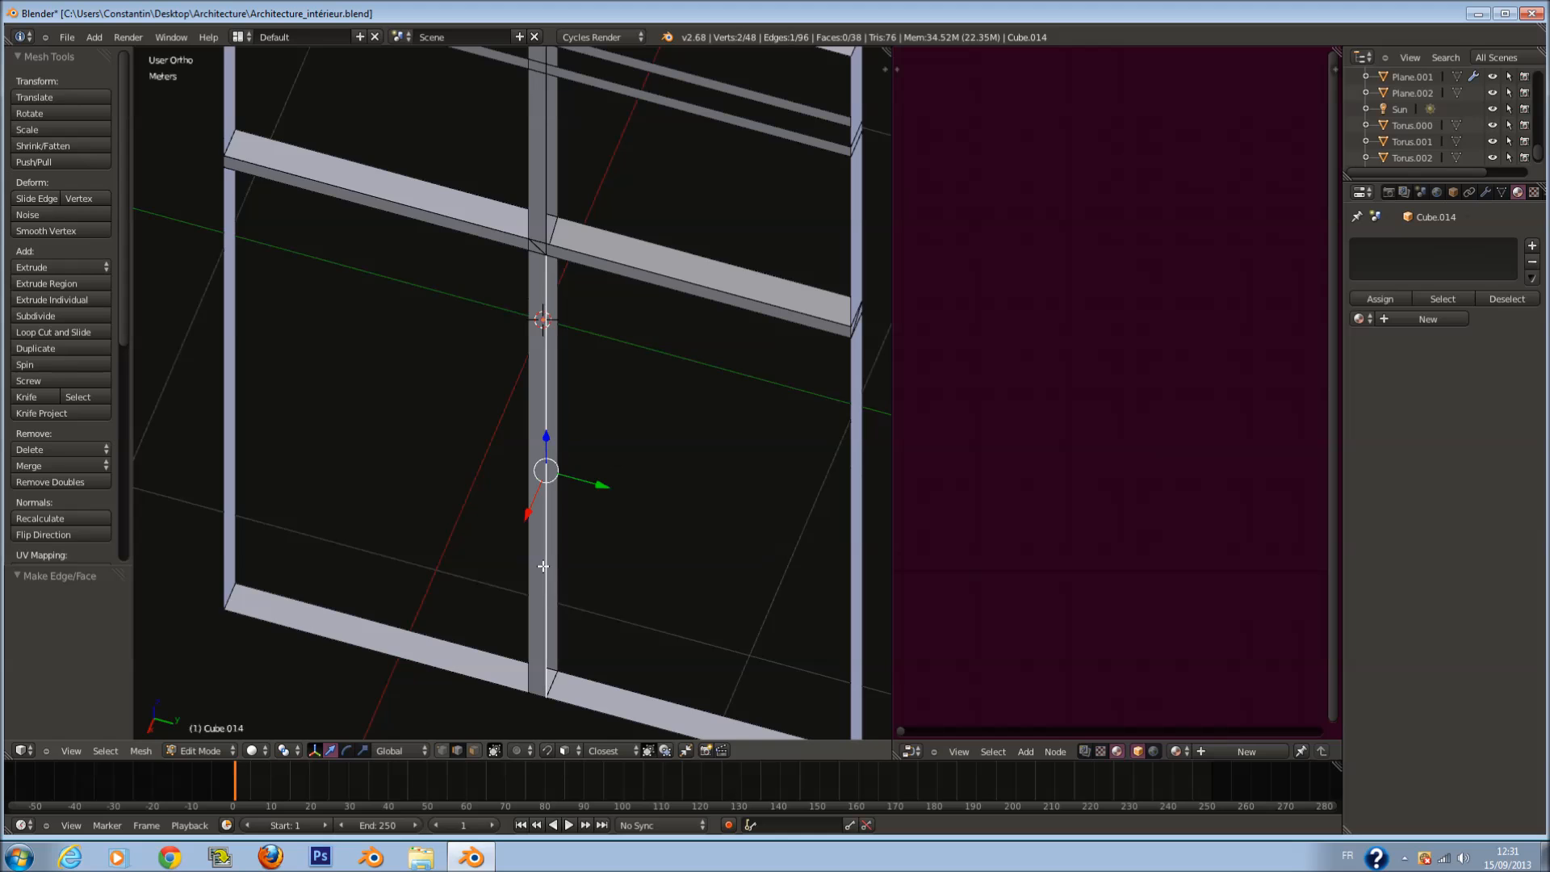
key(f)
Step: Fill the open underside of the middle crossbar's right half
shift+scroll(606, 548, up, 11)
scroll(640, 557, up, 1)
middle_drag(640, 557, 639, 381)
shift+scroll(638, 381, up, 5)
right_click(662, 315)
key(f)
right_click(481, 378)
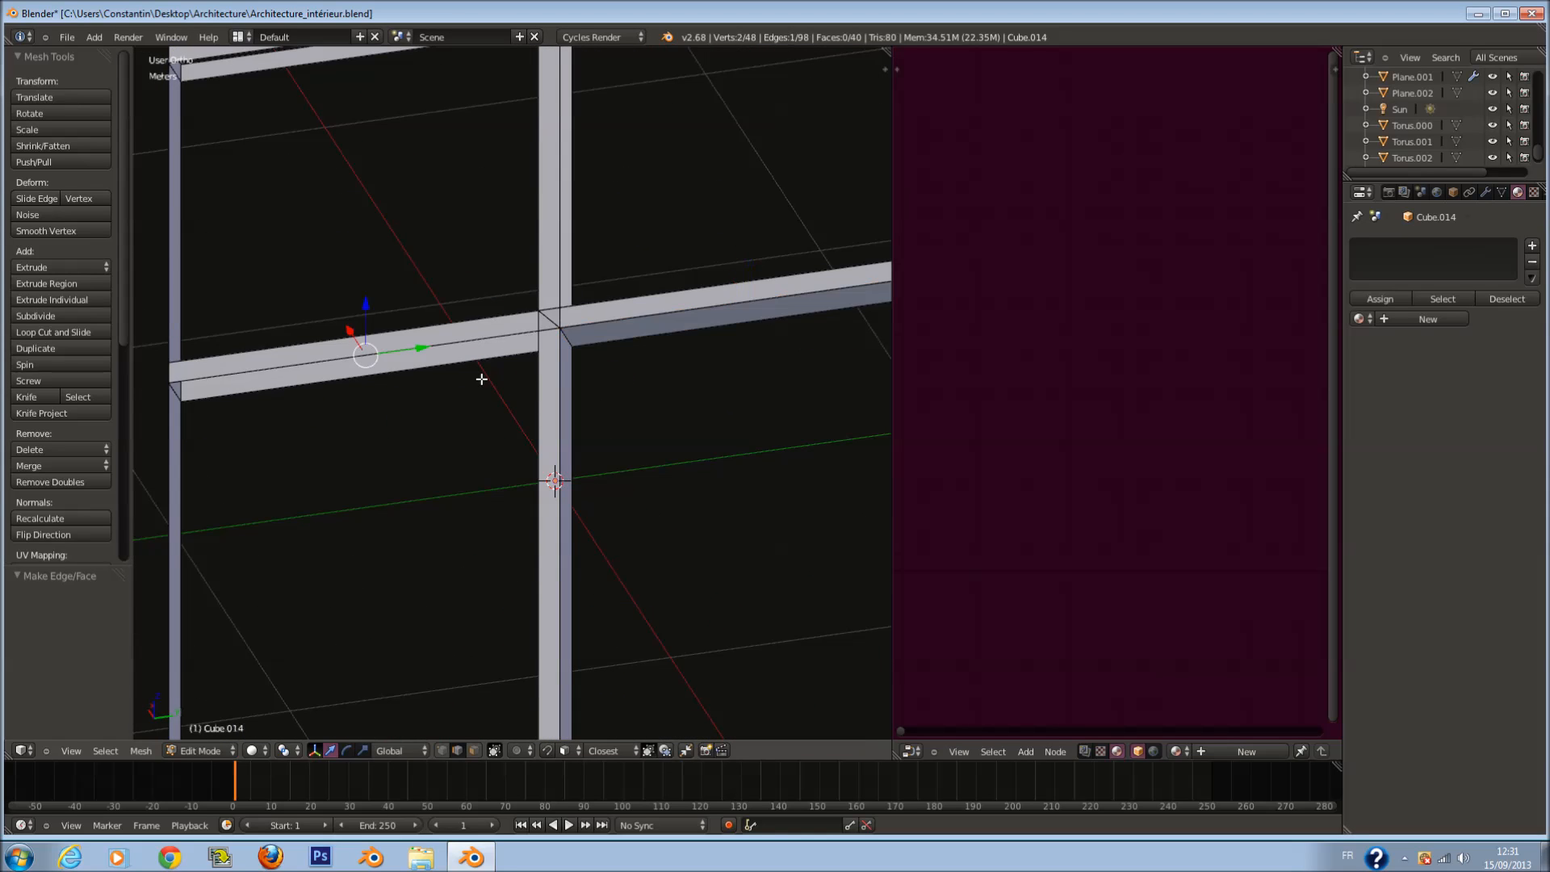
Step: Fill the open underside of both halves of the upper crossbar
shift+scroll(495, 426, up, 9)
key(a)
right_click(461, 213)
shift+right_click(459, 224)
key(f)
right_click(661, 180)
shift+right_click(664, 202)
key(f)
Step: Fill the open top of both halves of the upper crossbar
middle_drag(663, 205, 693, 320)
right_click(665, 194)
shift+right_click(654, 168)
key(f)
right_click(472, 201)
shift+right_click(476, 219)
key(f)
Step: Fill both open sides of the central vertical bar between the two crossbars
right_click(564, 322)
shift+right_click(552, 323)
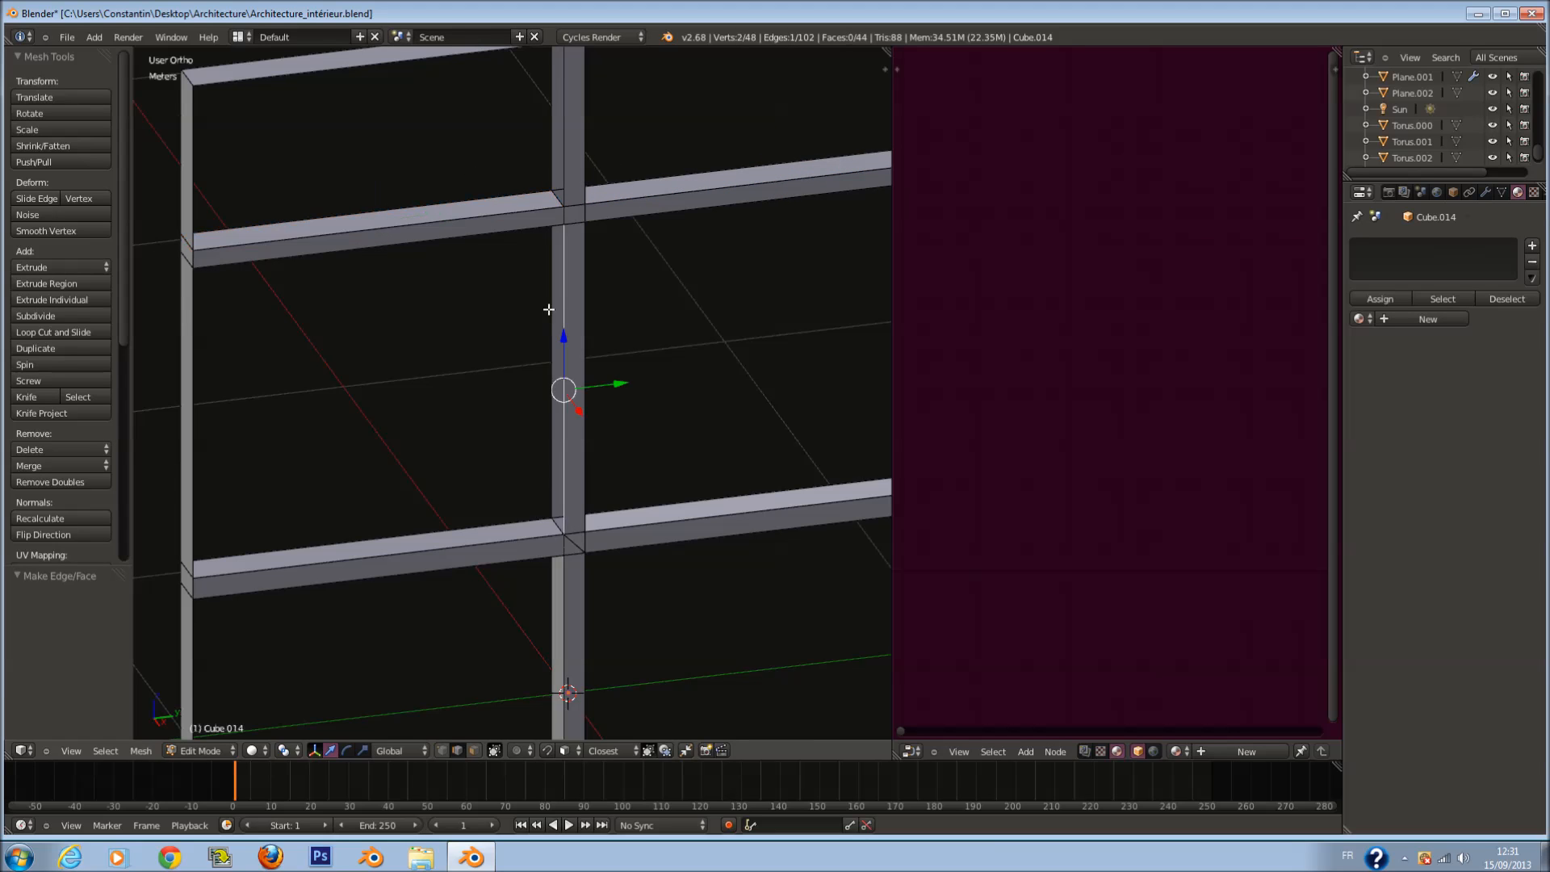
middle_drag(557, 323, 668, 324)
key(f)
middle_drag(619, 320, 649, 356)
right_click(532, 348)
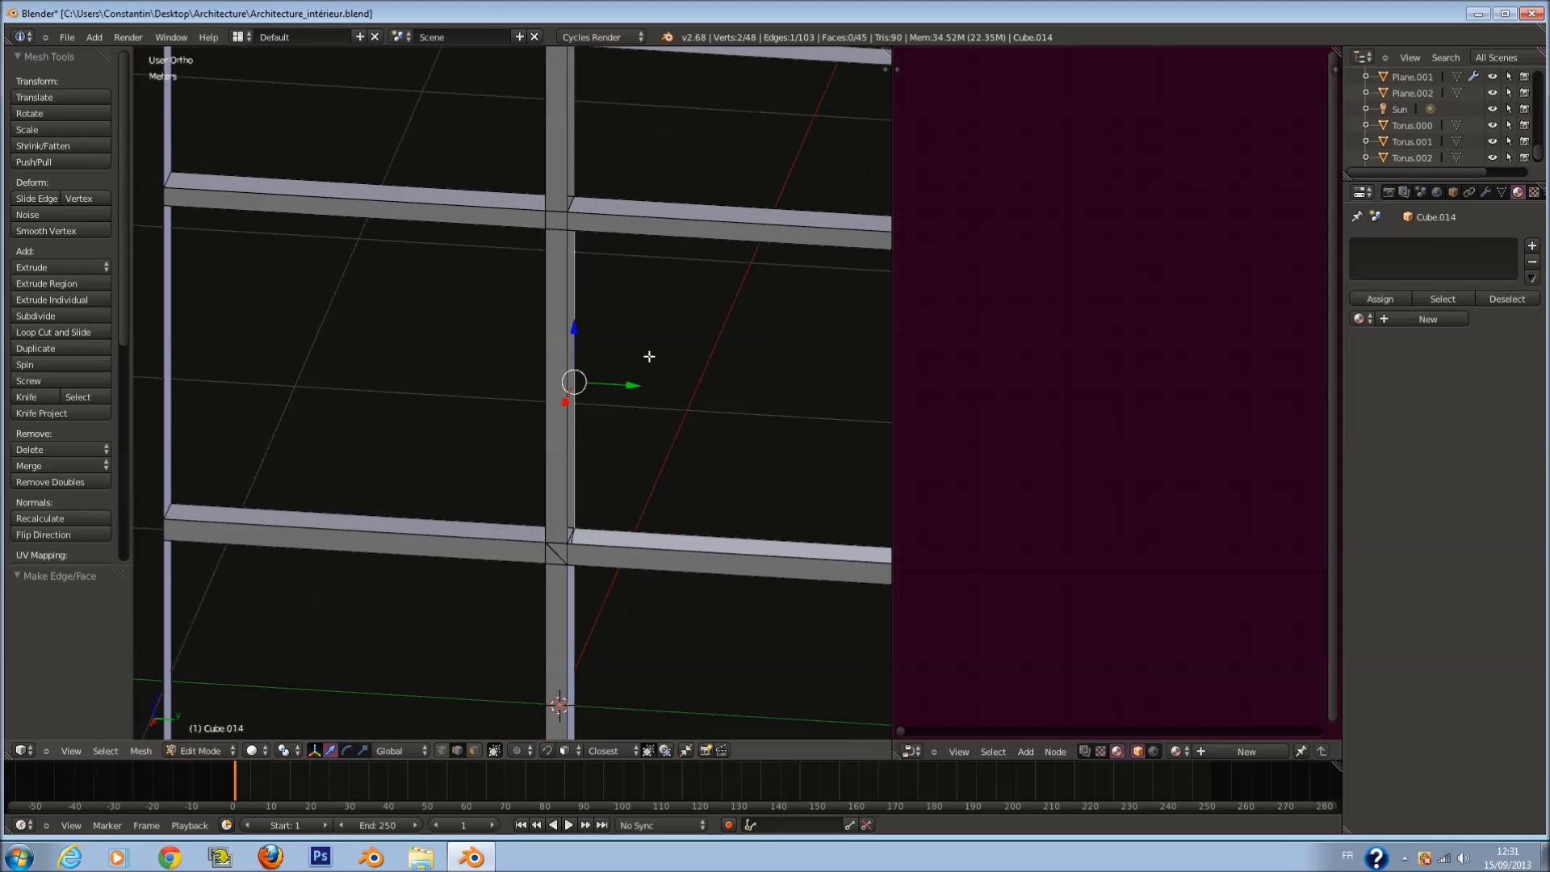
shift+right_click(569, 379)
key(f)
Step: Fill the remaining open faces of the central vertical bar's top section
scroll(692, 384, down, 3)
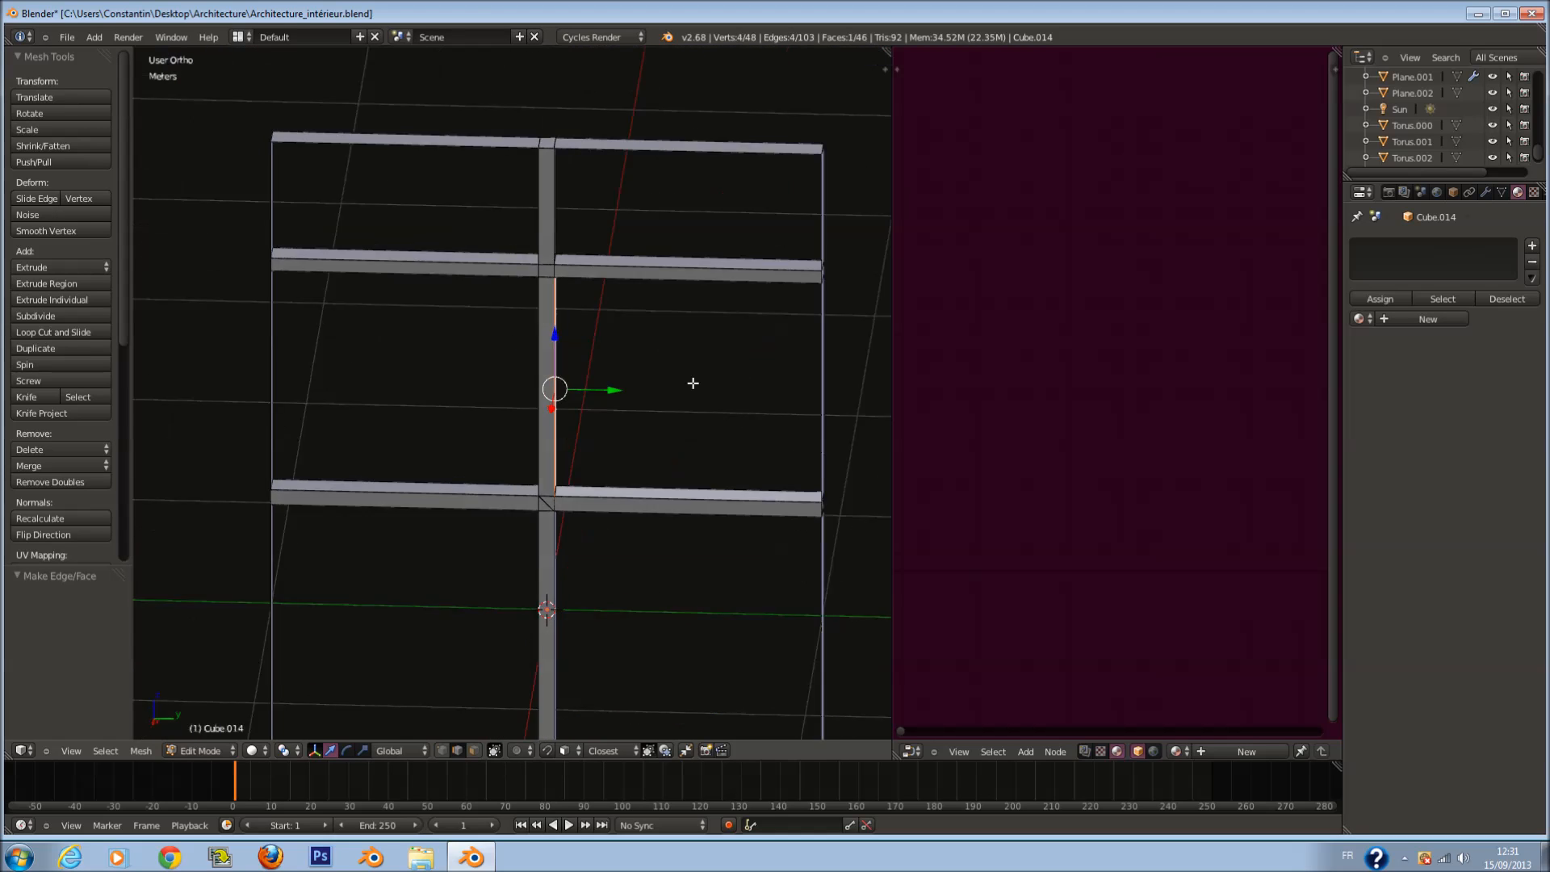
shift+scroll(722, 345, up, 2)
scroll(720, 336, up, 5)
key(a)
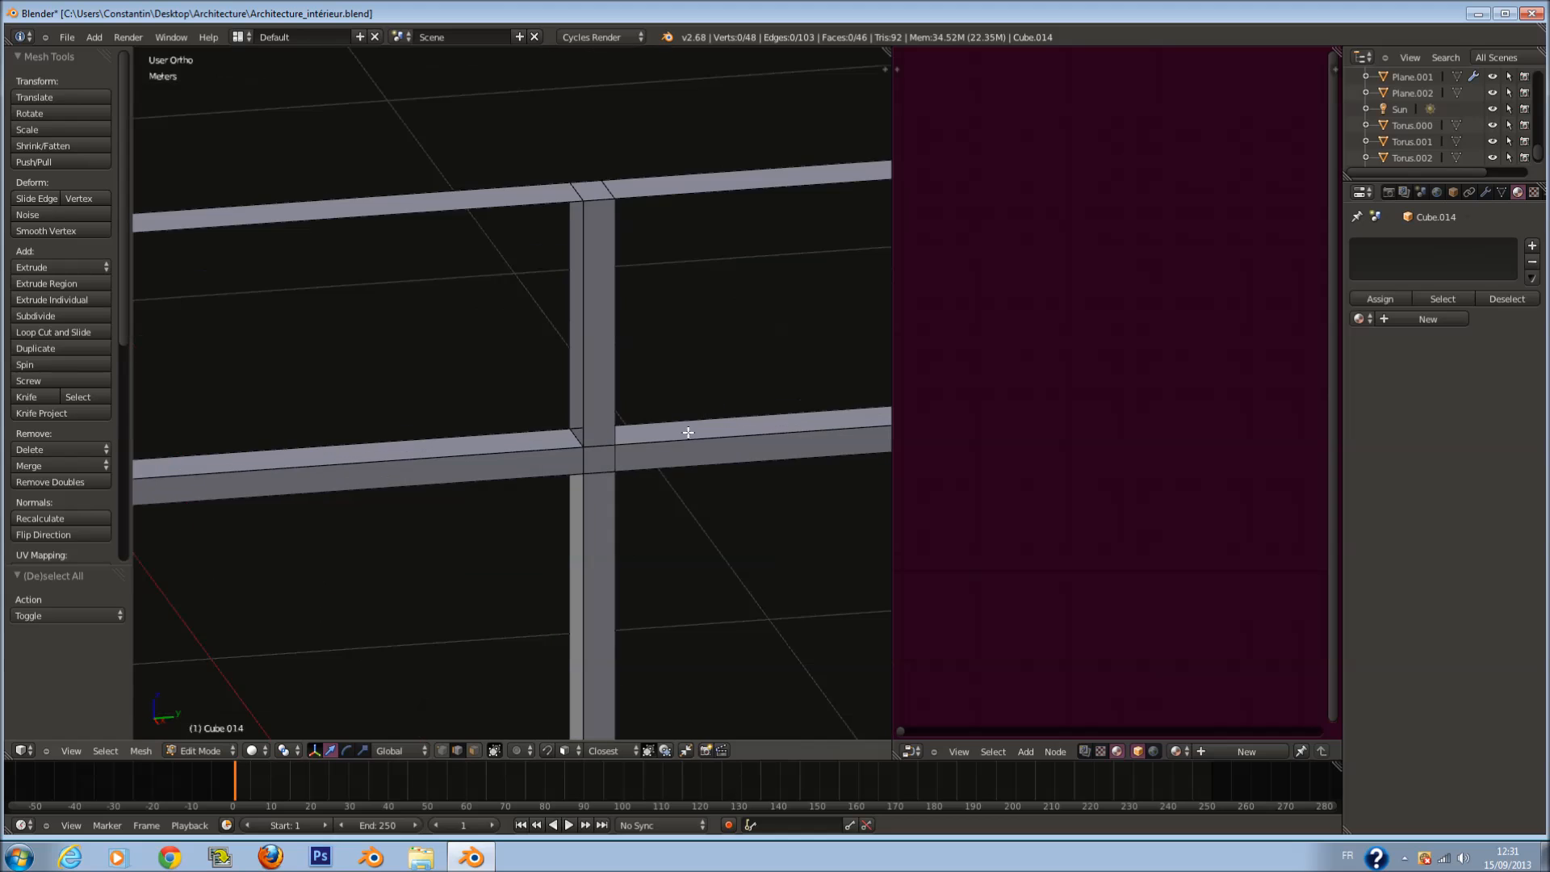
middle_drag(710, 428, 579, 252)
right_click(598, 320)
shift+right_click(589, 308)
shift+right_click(588, 309)
shift+right_click(575, 312)
key(f)
right_click(527, 357)
shift+right_click(495, 370)
key(f)
Step: Fill the open underside of the middle crossbar's left half
scroll(546, 384, down, 3)
right_click(476, 504)
shift+right_click(474, 524)
right_click(479, 536)
shift+right_click(464, 508)
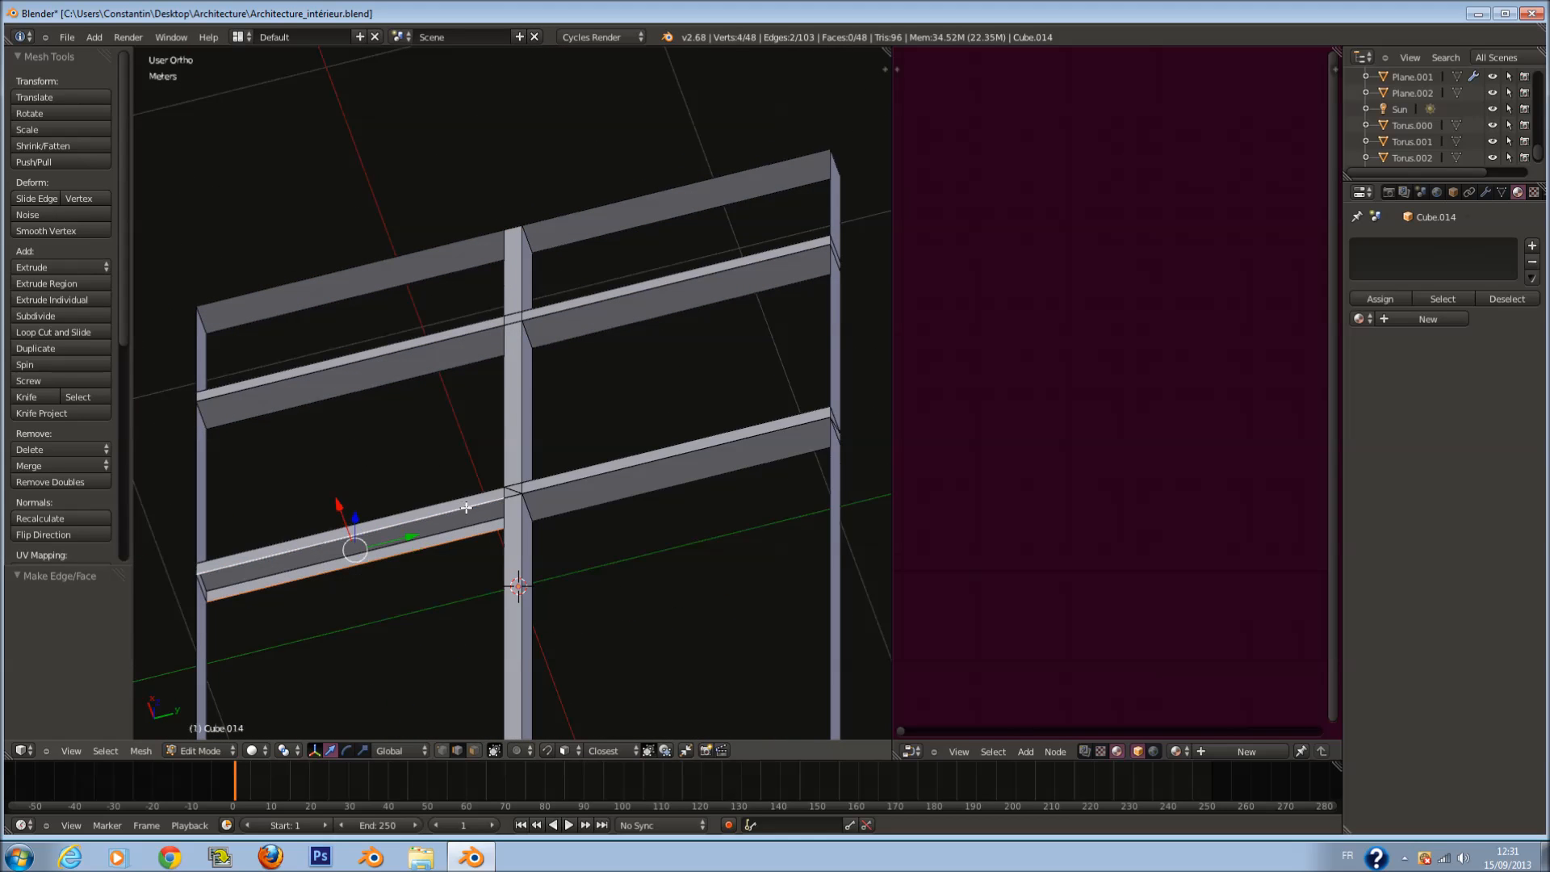
key(f)
scroll(466, 507, down, 3)
Step: Leave mesh editing and assign the existing Murs material to the window frame
middle_drag(466, 507, 588, 679)
key(Tab)
scroll(632, 646, up, 3)
key(KP_3)
click(1361, 299)
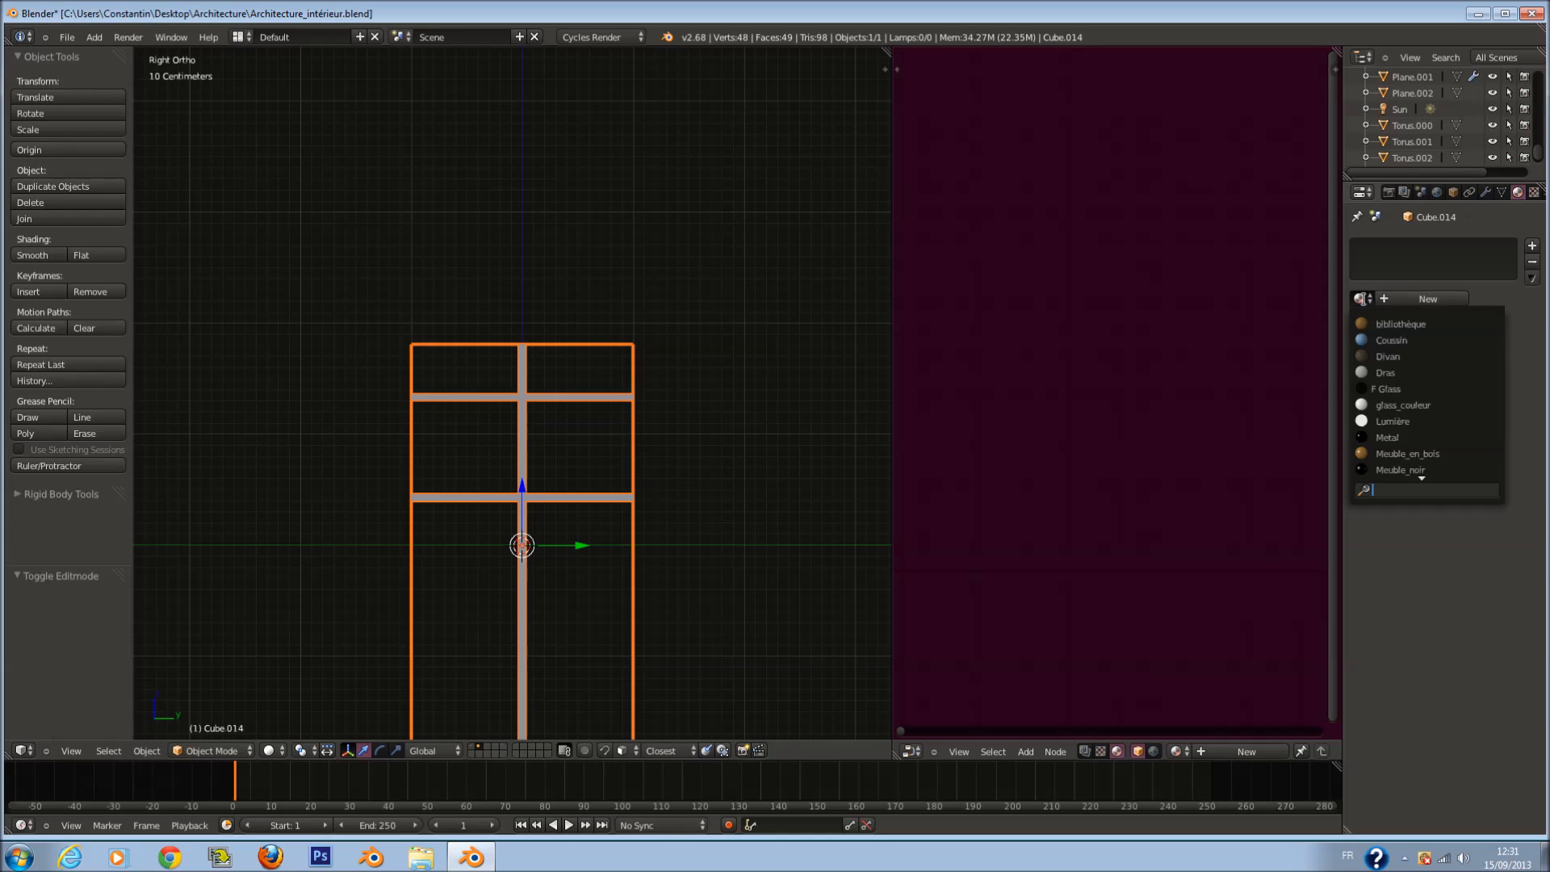
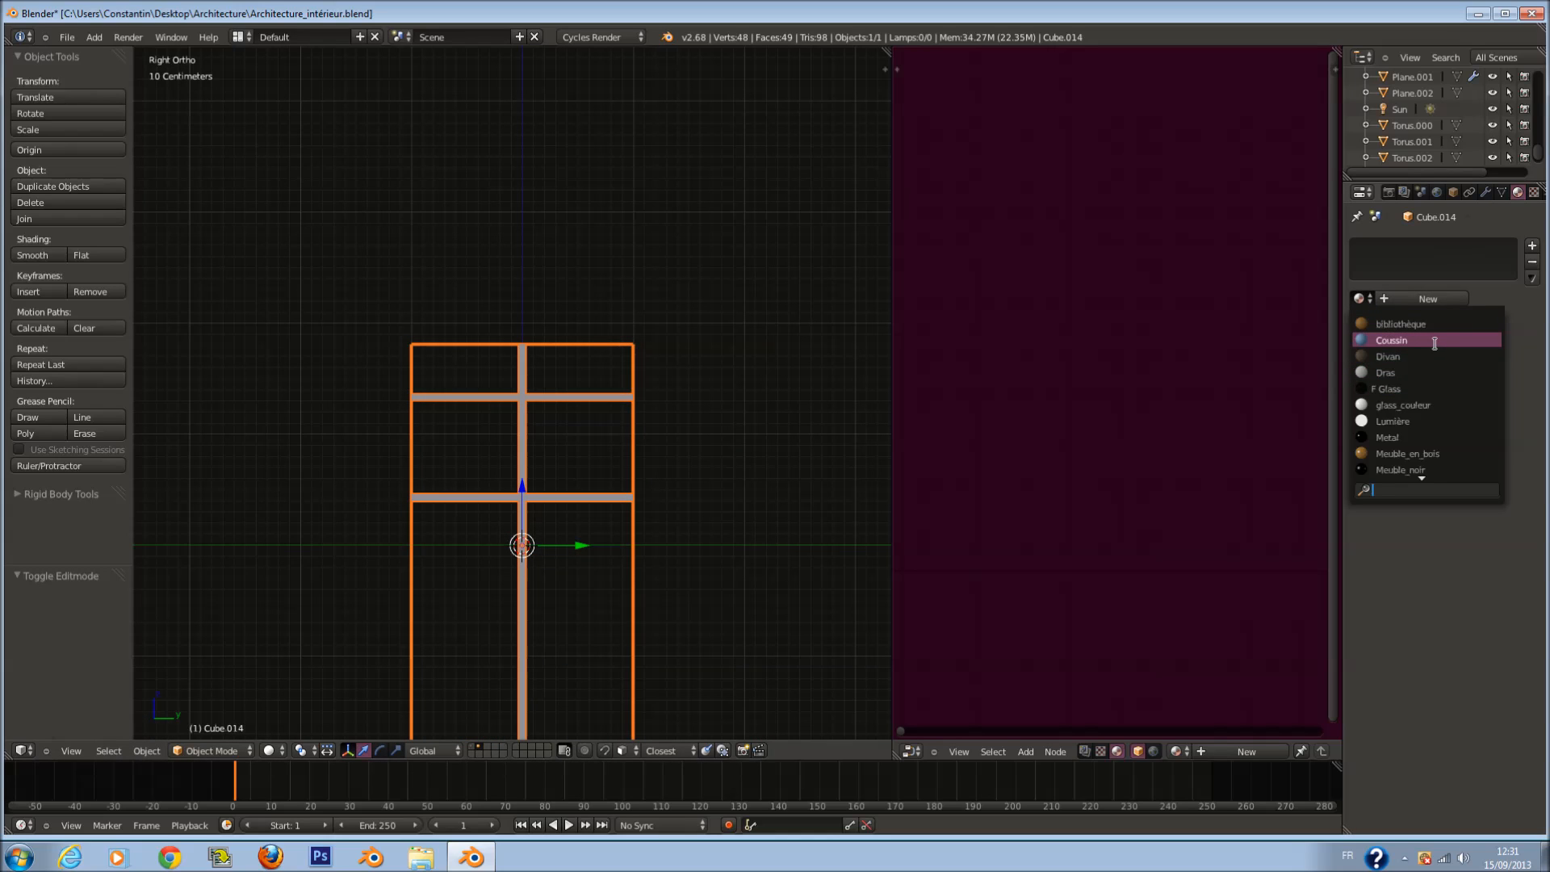
text(M)
click(1404, 388)
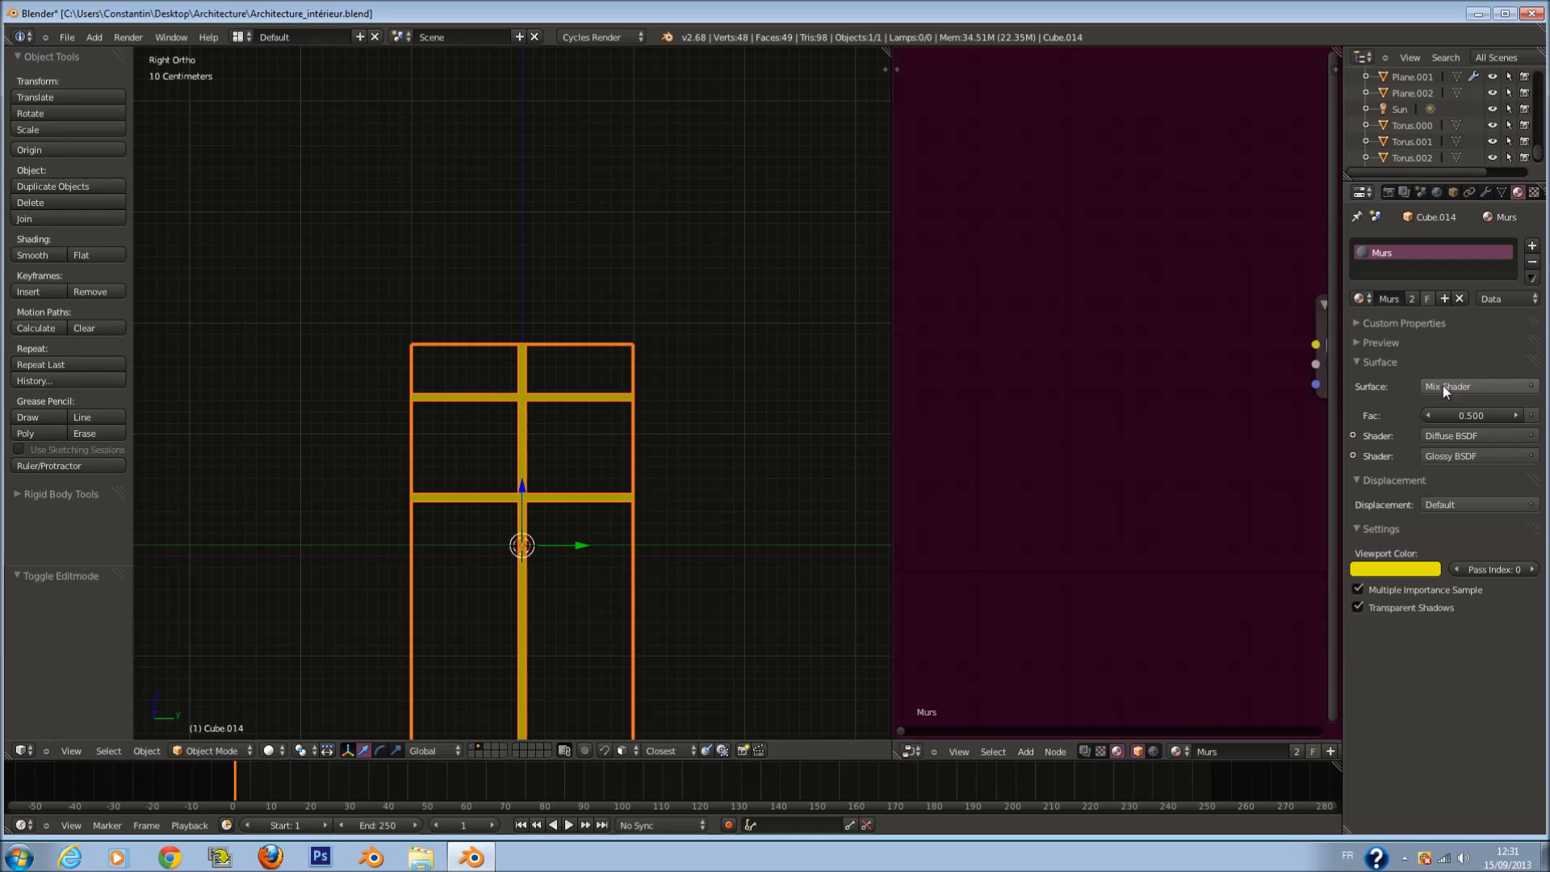
Step: Add a new cube at the window frame's centre and flatten it along X to a factor of about 0.034
key(KP_1)
key(shift+s)
click(657, 521)
key(shift+a)
mouse_move(656, 521)
click(762, 540)
key(s)
key(x)
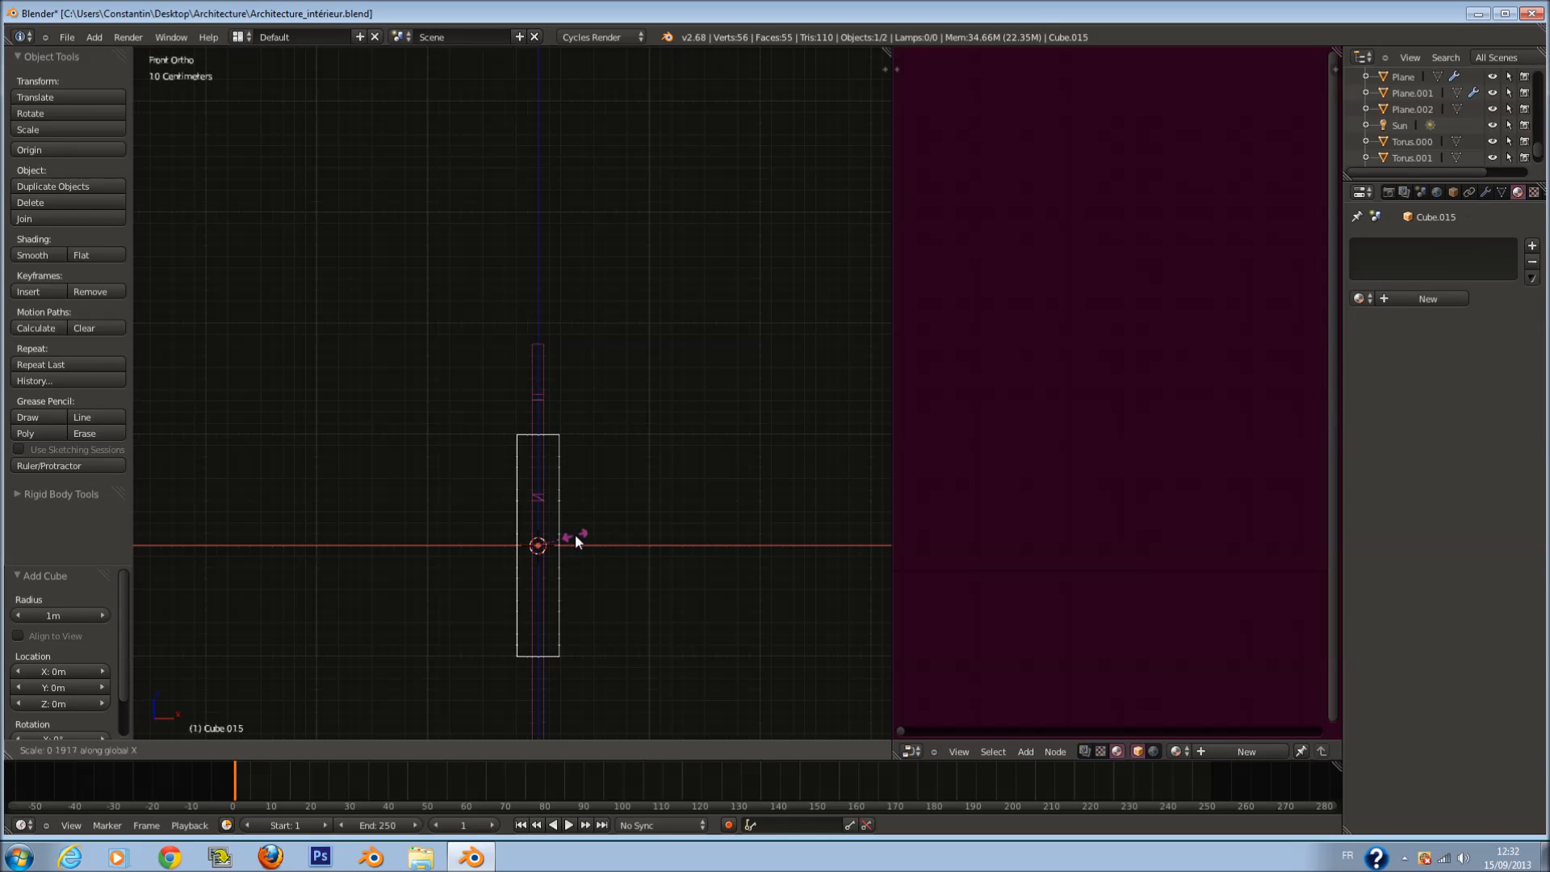
click(542, 552)
Step: Stretch the flattened cube along Z by a factor of about 1.806 to match the frame's height
key(s)
key(z)
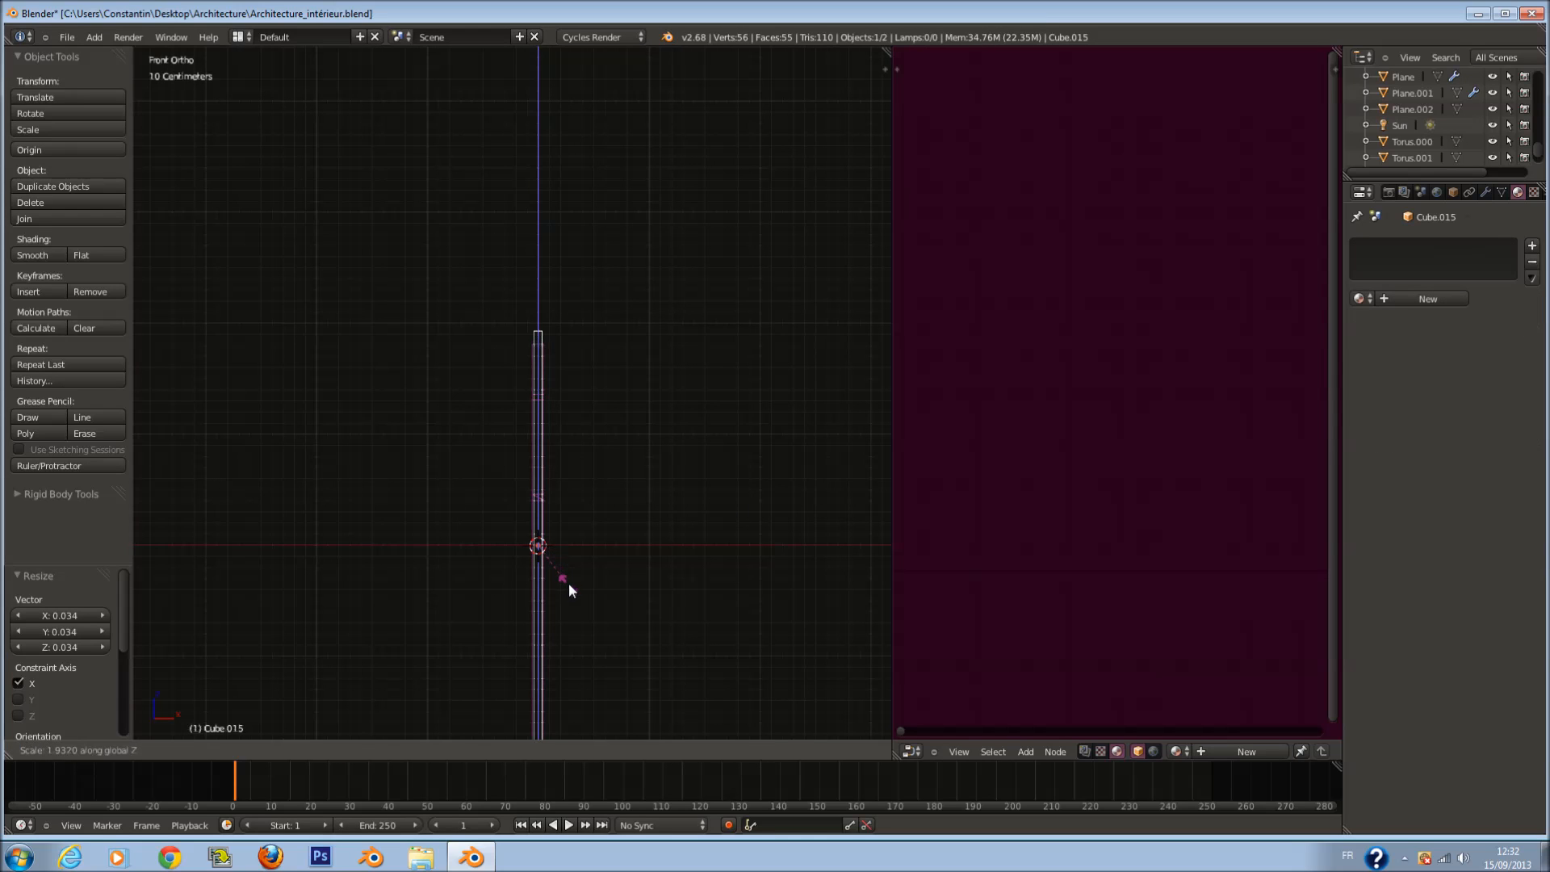
click(569, 579)
key(KP_3)
scroll(644, 515, up, 4)
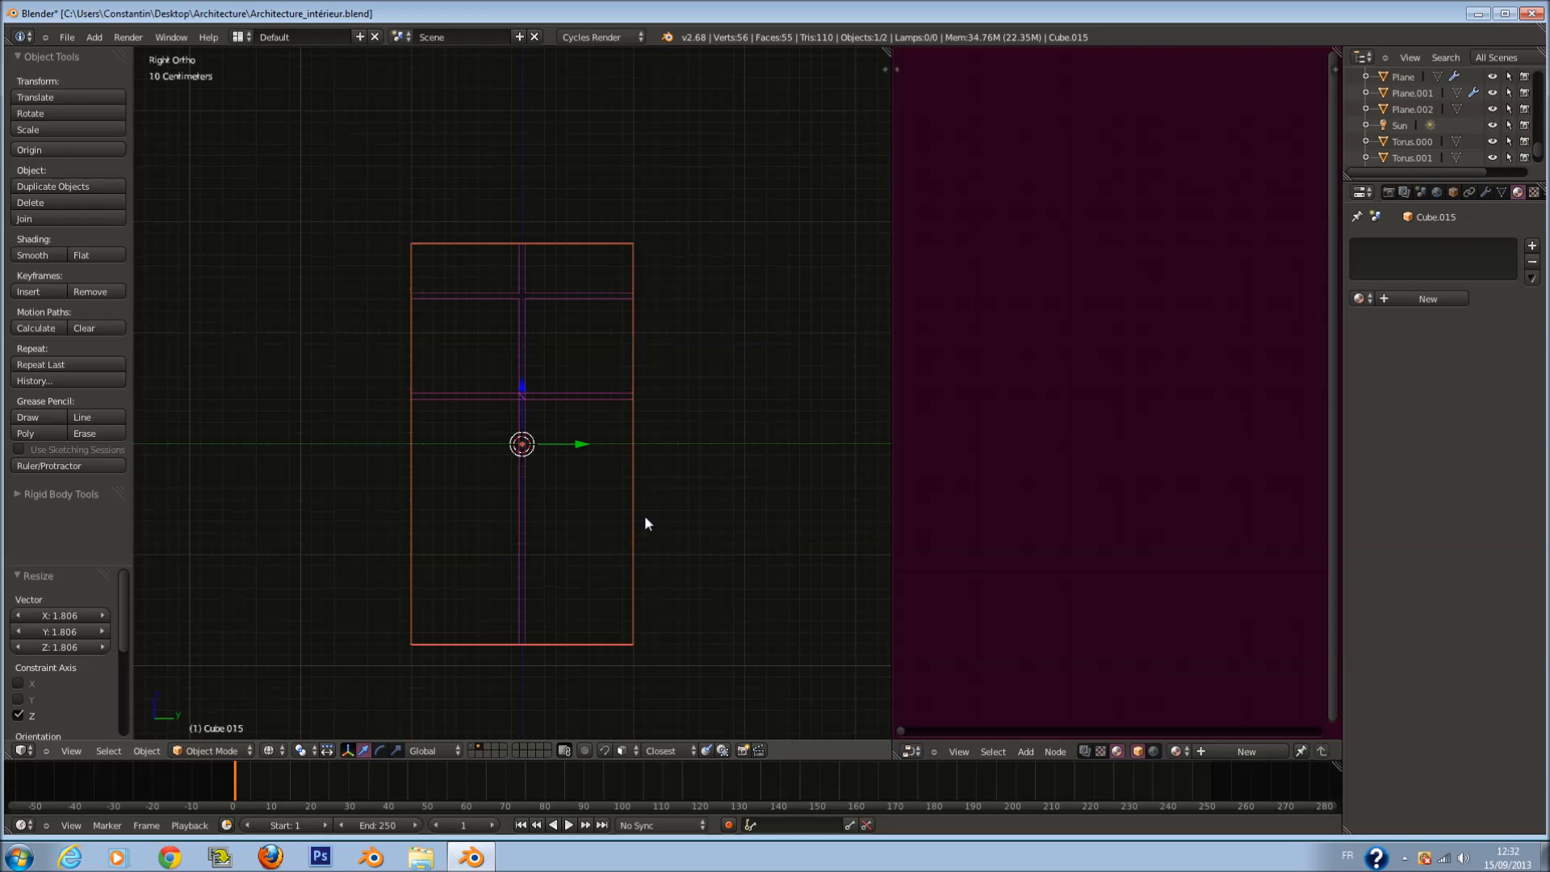
key(z)
key(z)
key(KP_1)
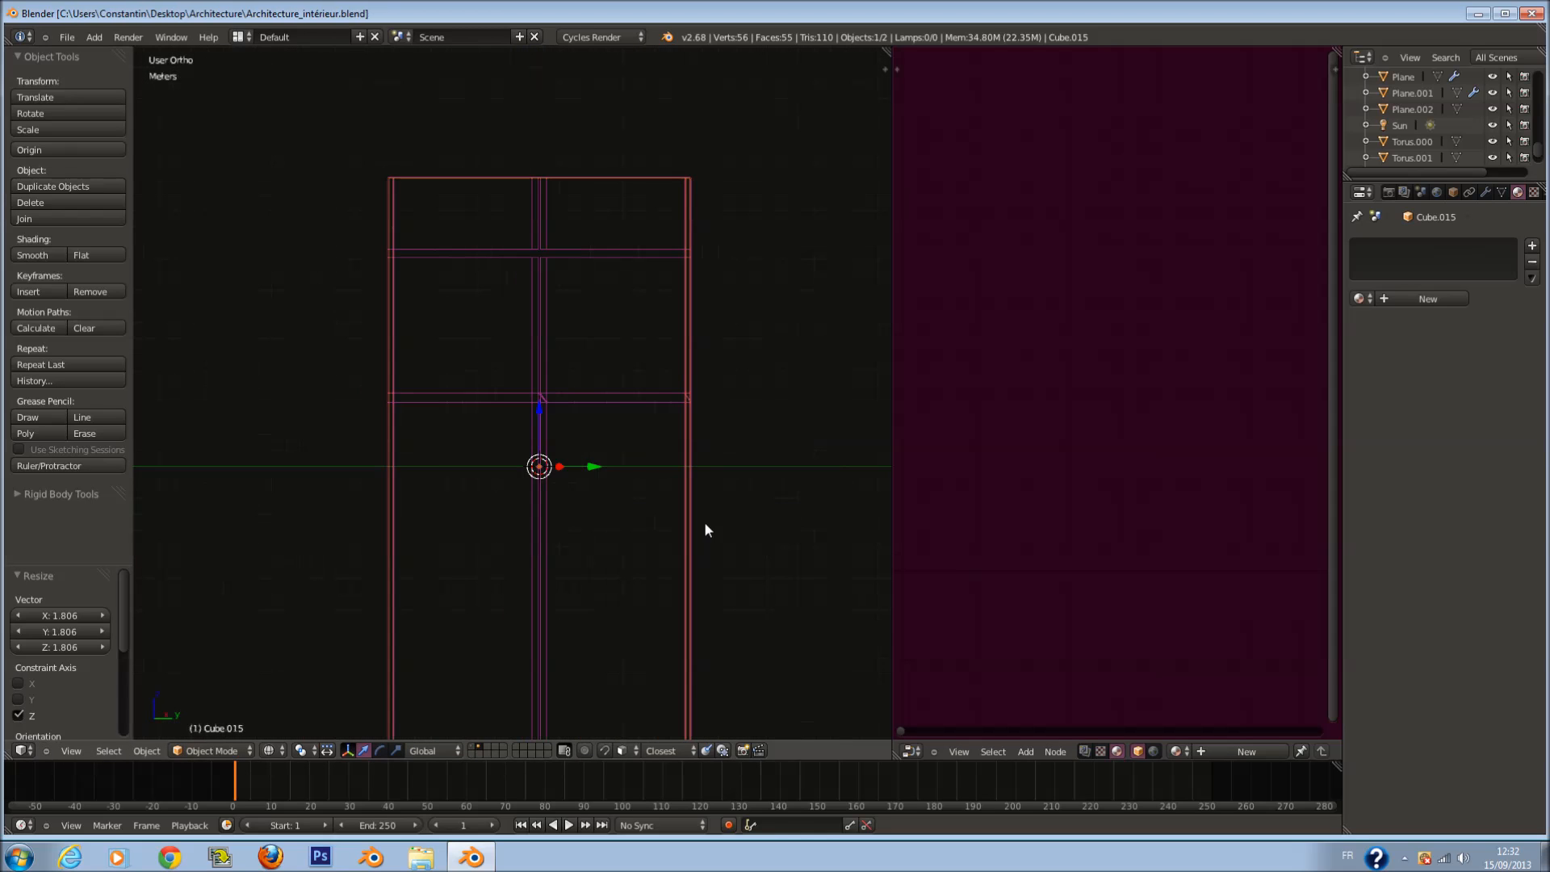
Step: Save the file and thin the pane along X by a factor of about 0.894
key(ctrl+s)
key(s)
key(x)
click(690, 497)
key(z)
mouse_move(690, 498)
middle_down()
mouse_move(601, 484)
mouse_move(646, 471)
middle_up()
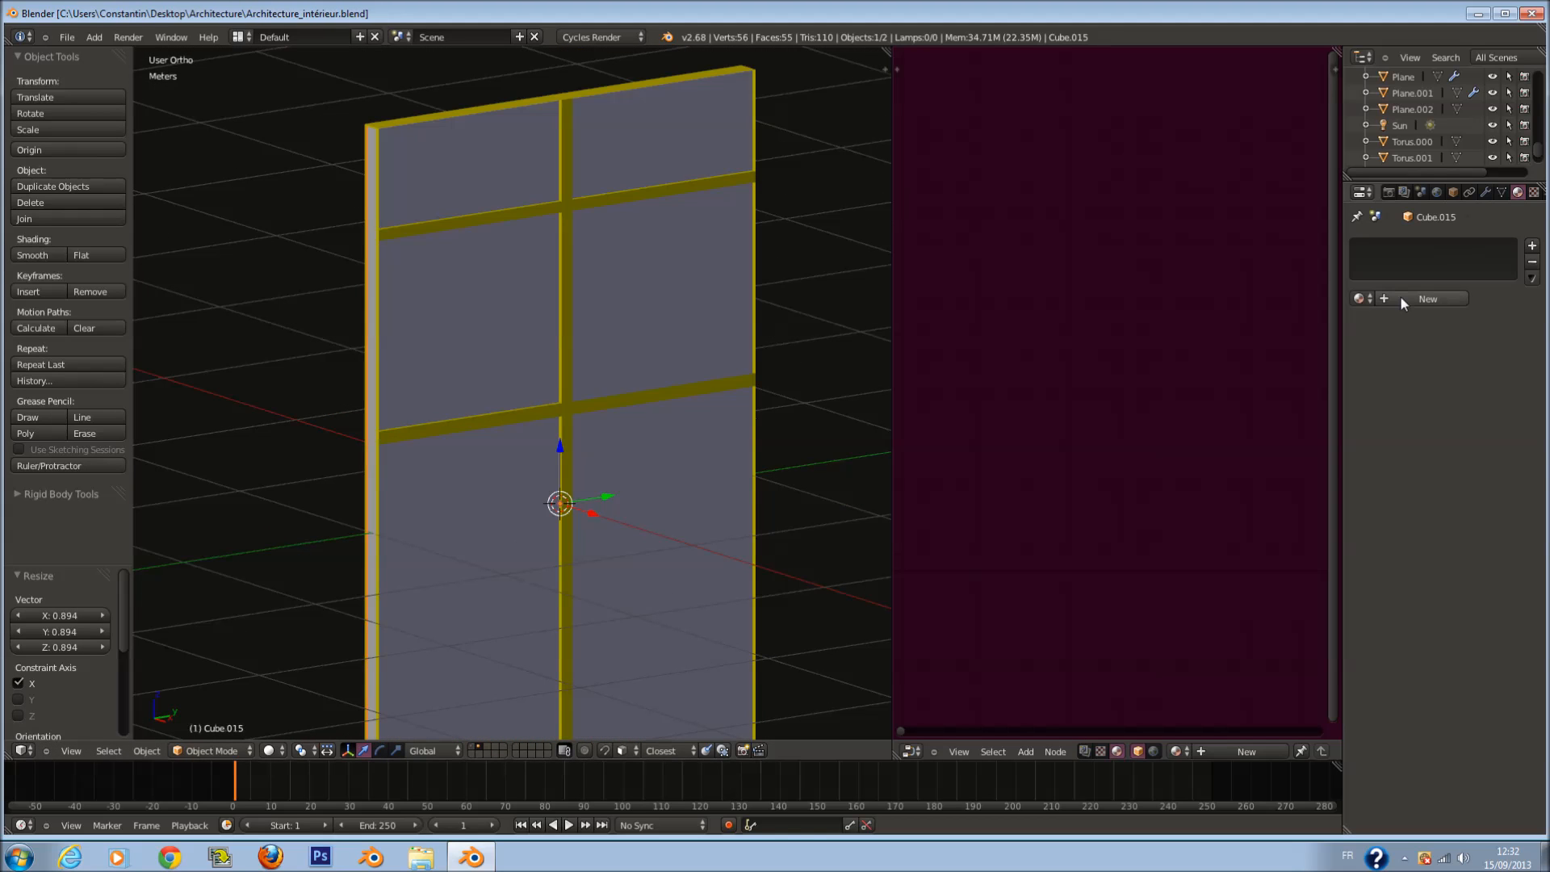
Step: Create a new material named Vitre2 on the glass pane and save the file
click(1421, 294)
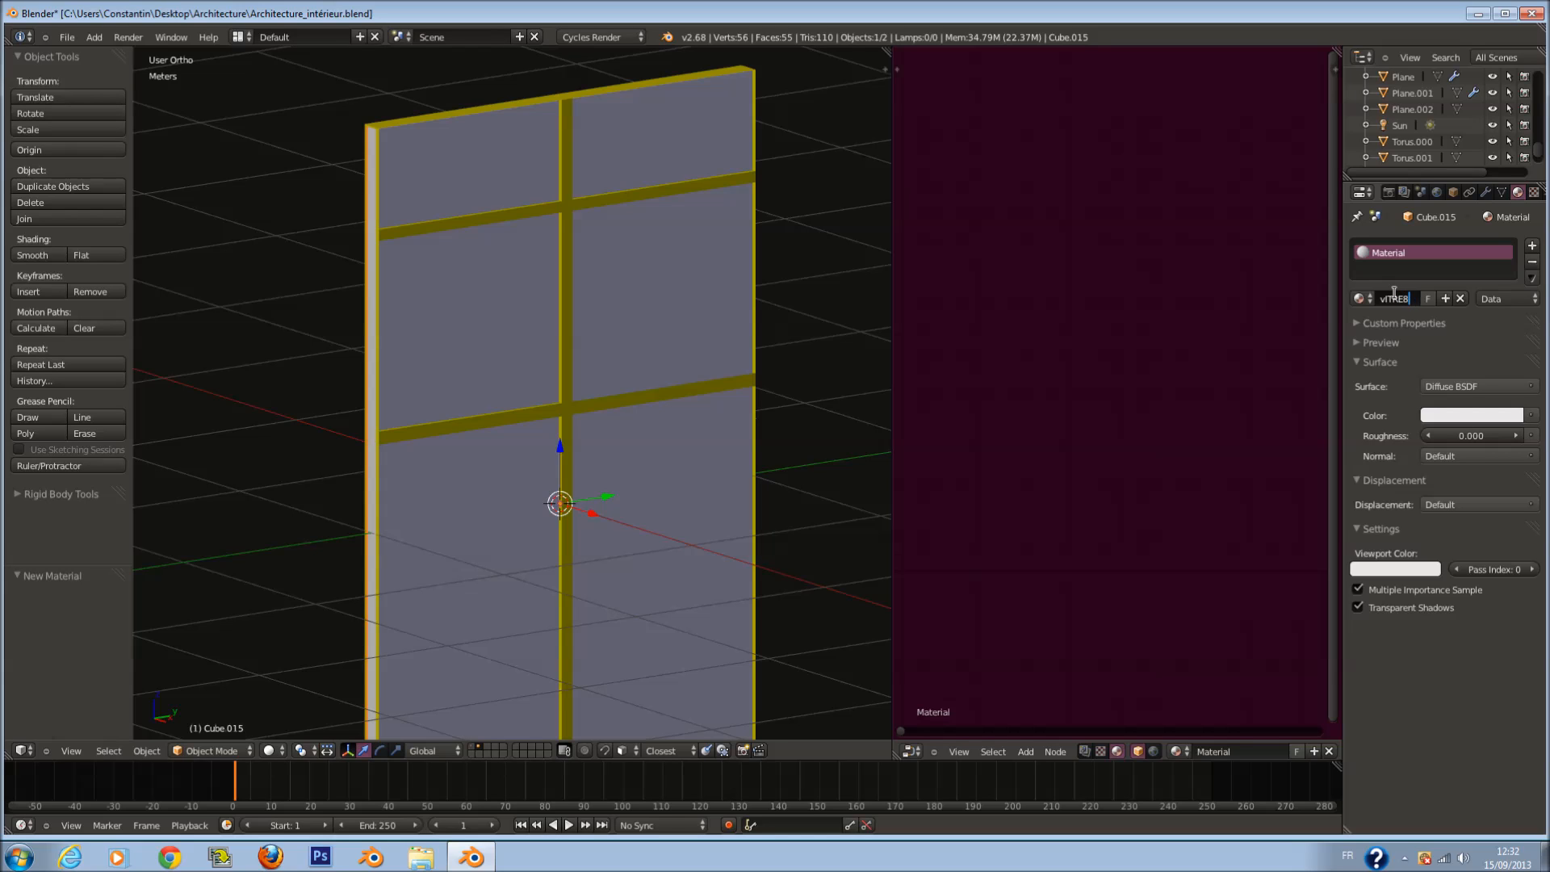
click(1394, 294)
text(Vitre2)
key(Return)
key(ctrl+s)
Step: Frame the whole window in the 3D view and preview it with Rendered viewport shading
click(880, 346)
scroll(678, 318, down, 3)
ctrl+scroll(657, 315, up, 4)
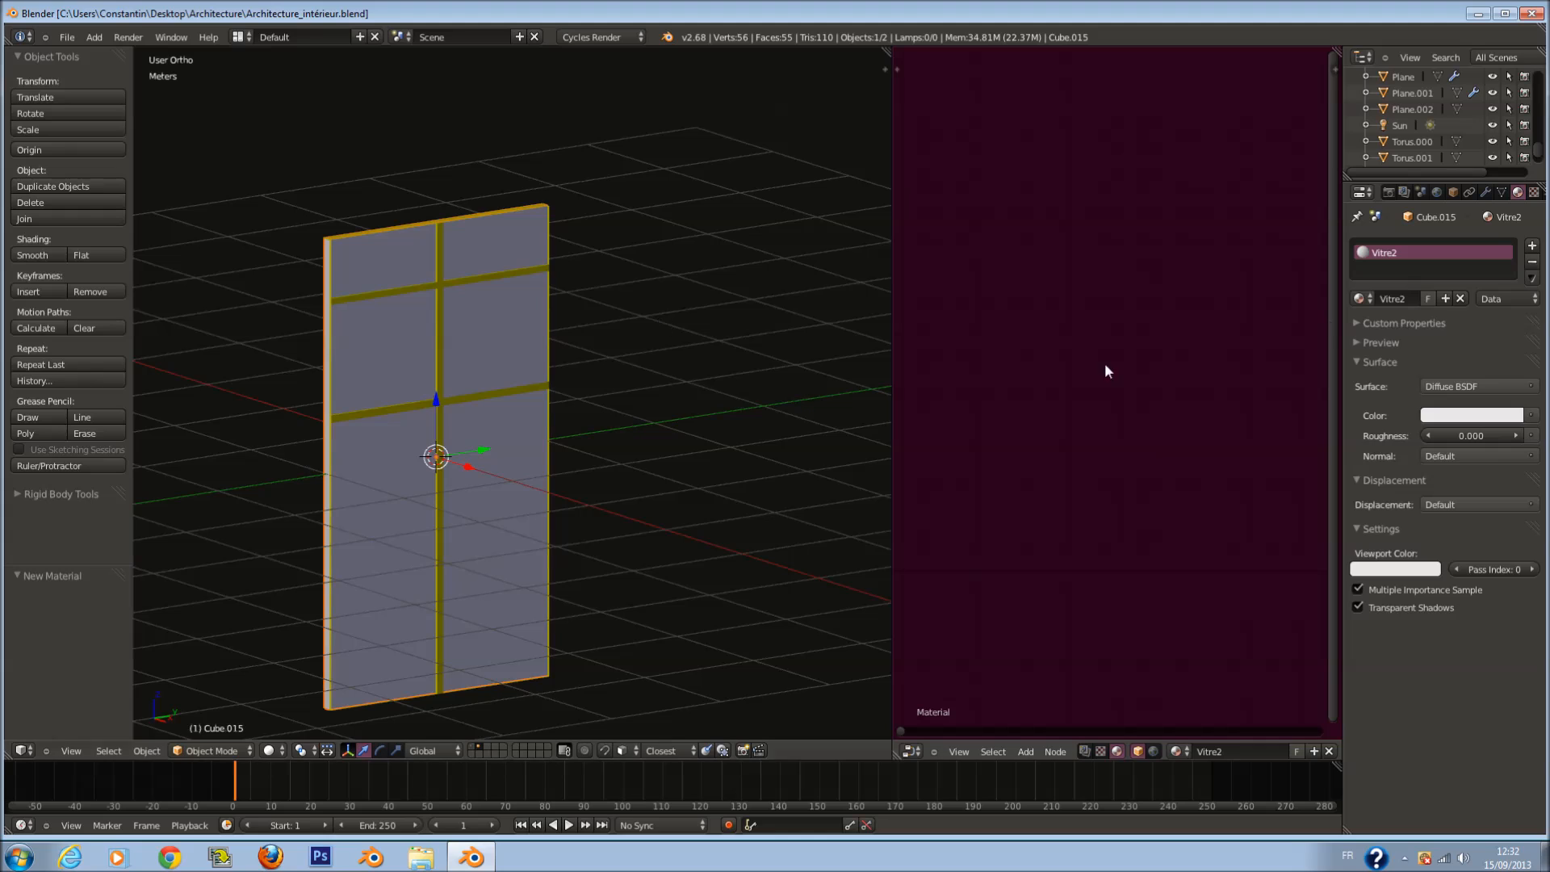
click(277, 752)
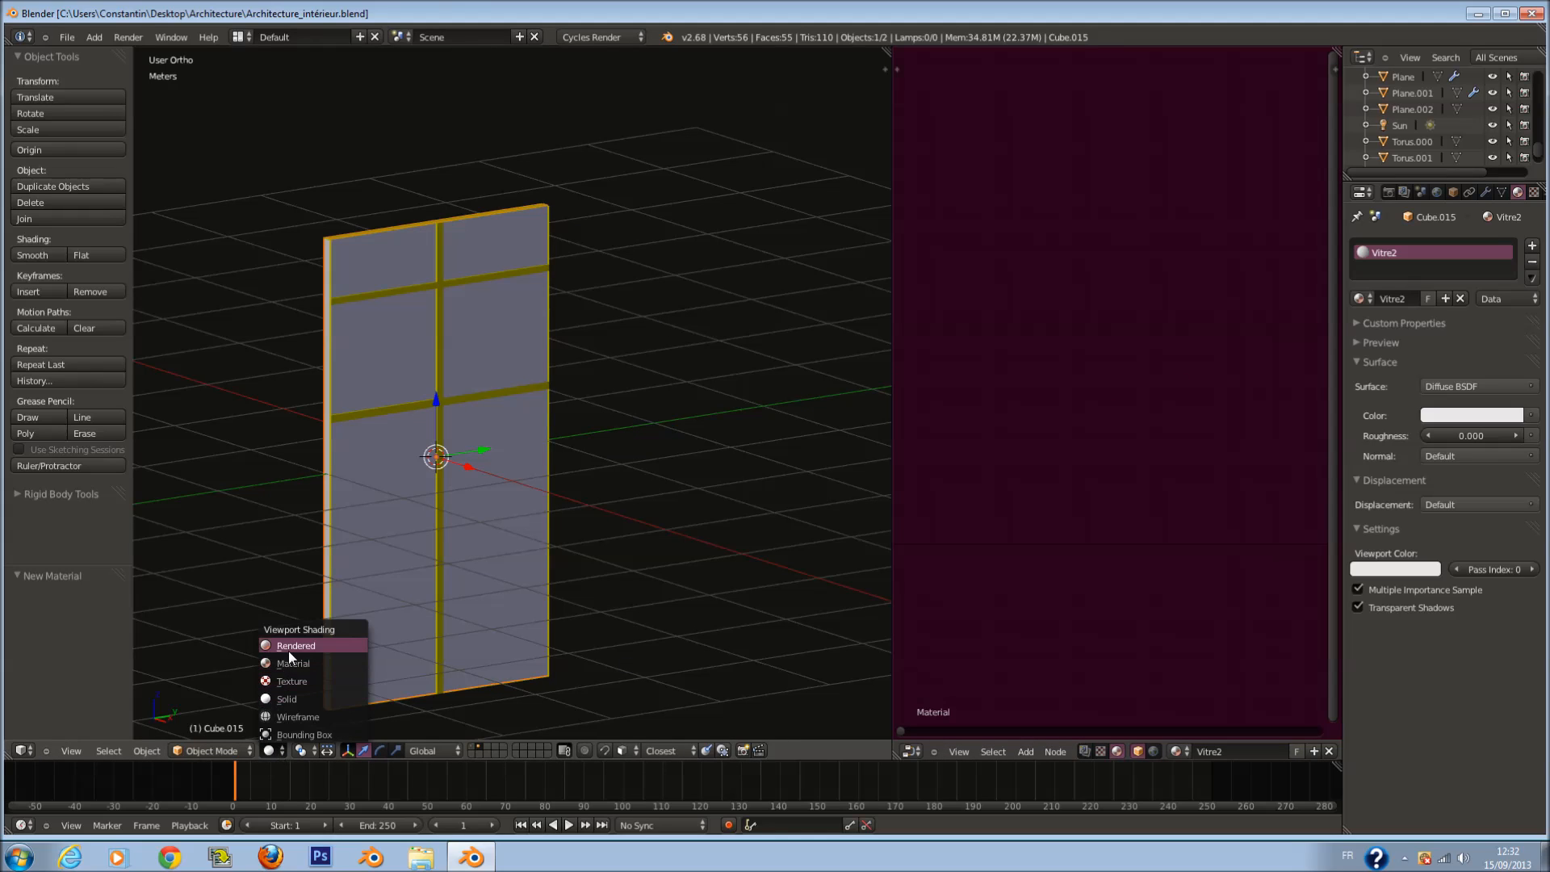
click(288, 648)
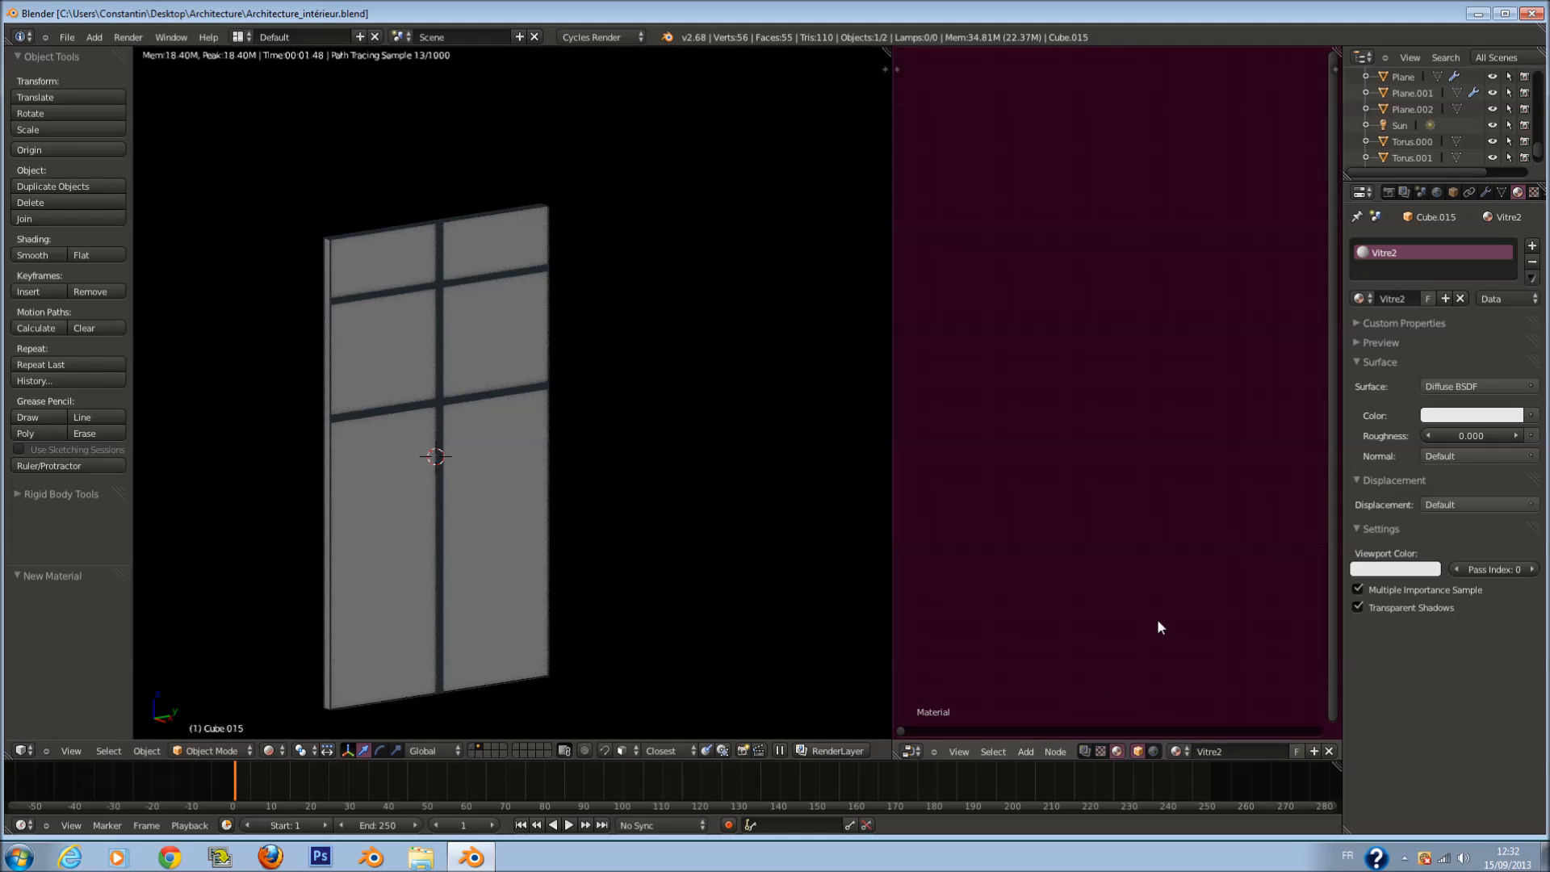
Step: Delete the Diffuse BSDF from the Vitre2 nodes and add a Mix Shader linked to the Material Output's Surface
middle_drag(1211, 484, 1072, 501)
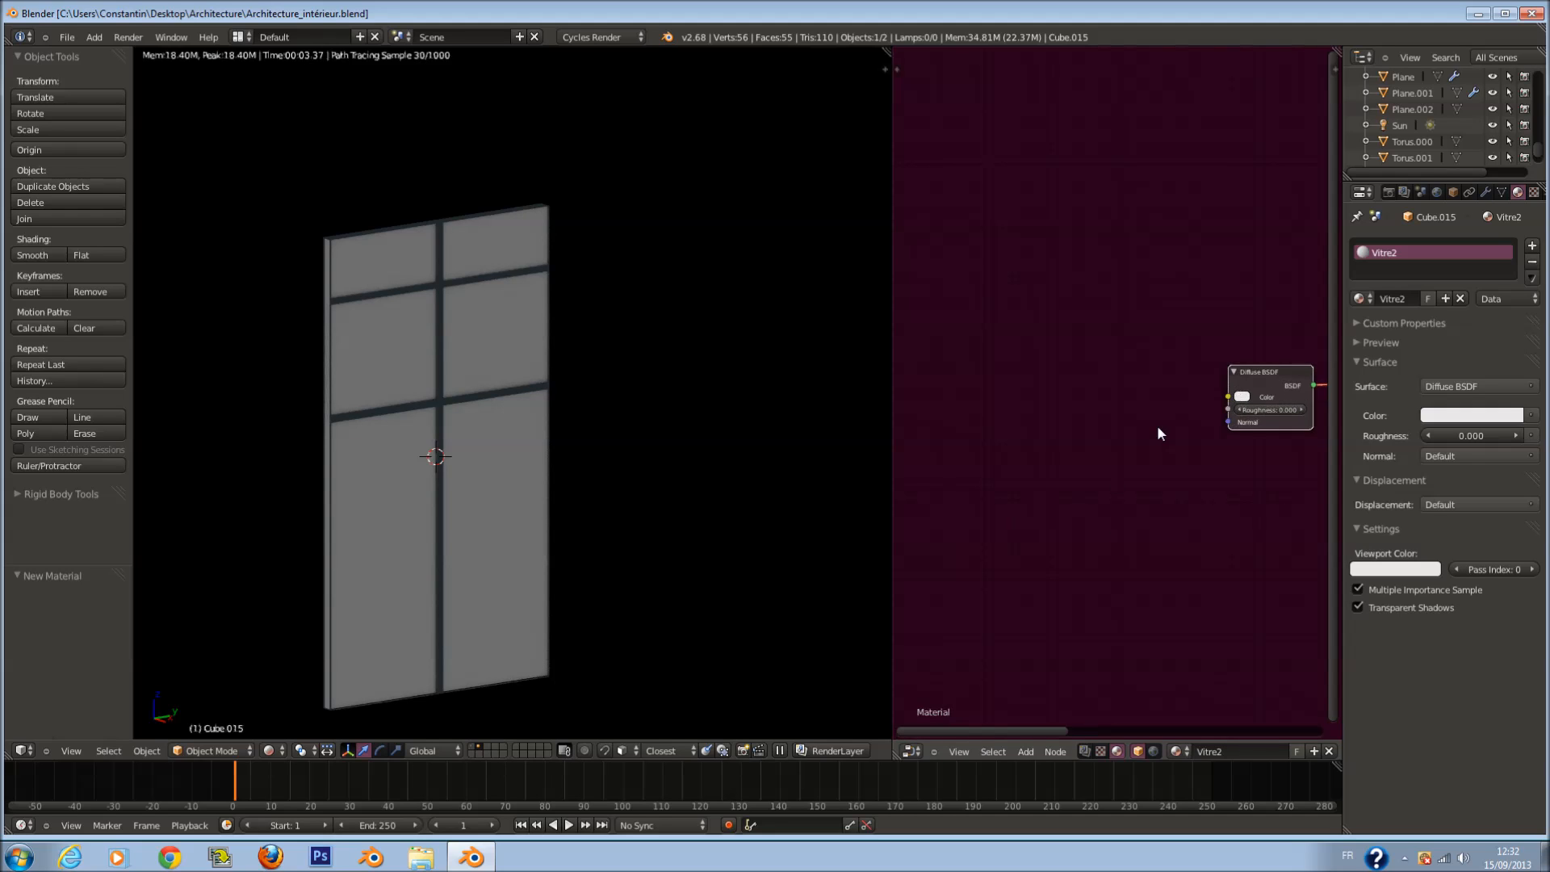
middle_drag(1161, 412, 1024, 413)
key(x)
key(shift+a)
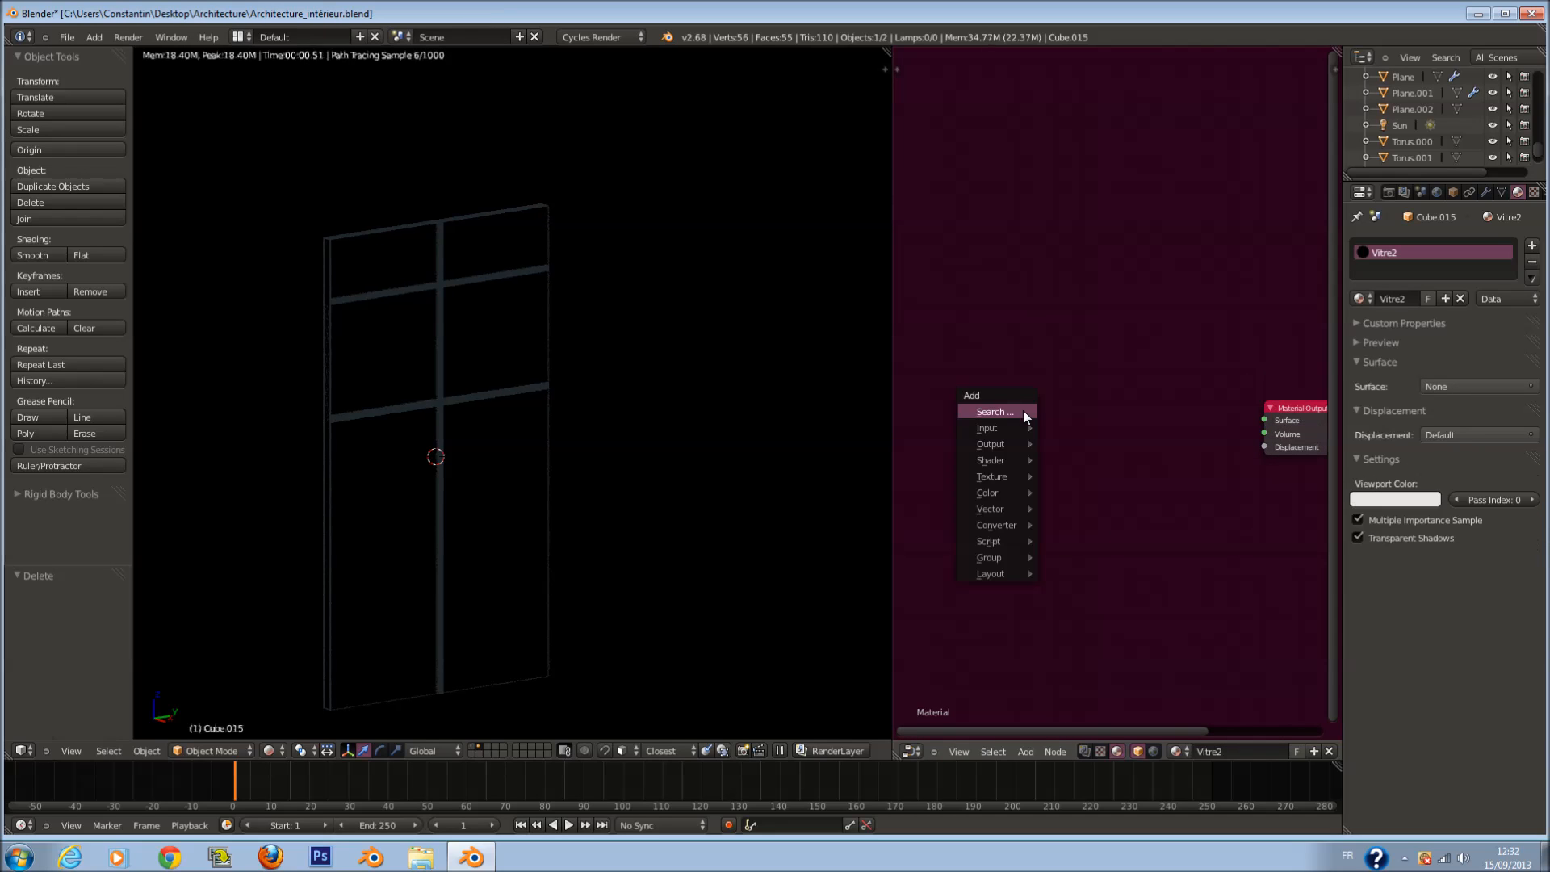
mouse_move(1010, 454)
mouse_move(991, 494)
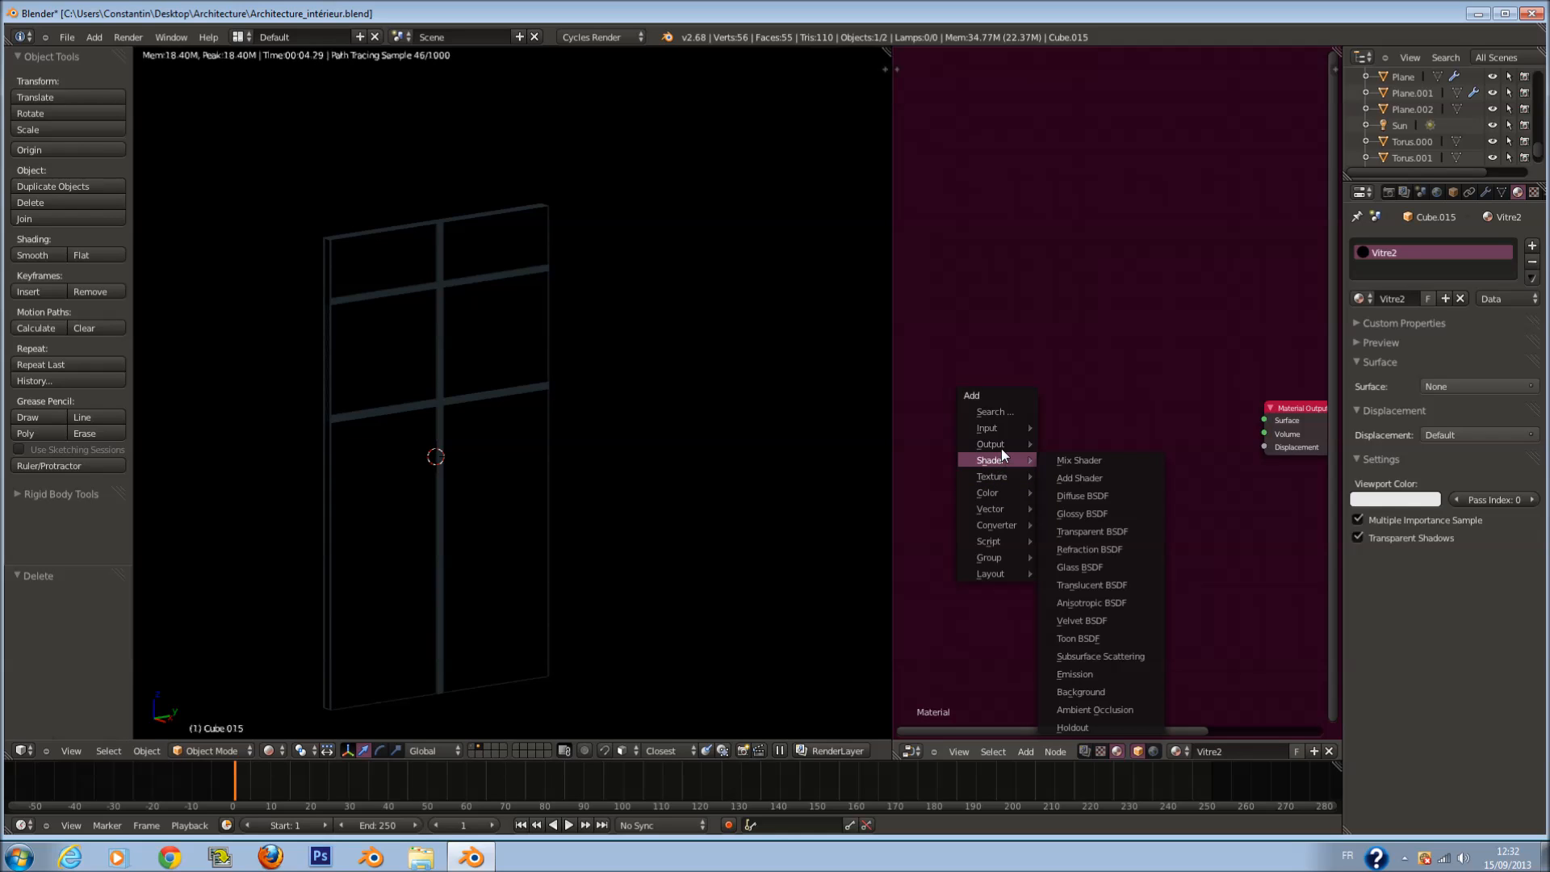
click(1064, 461)
click(1086, 419)
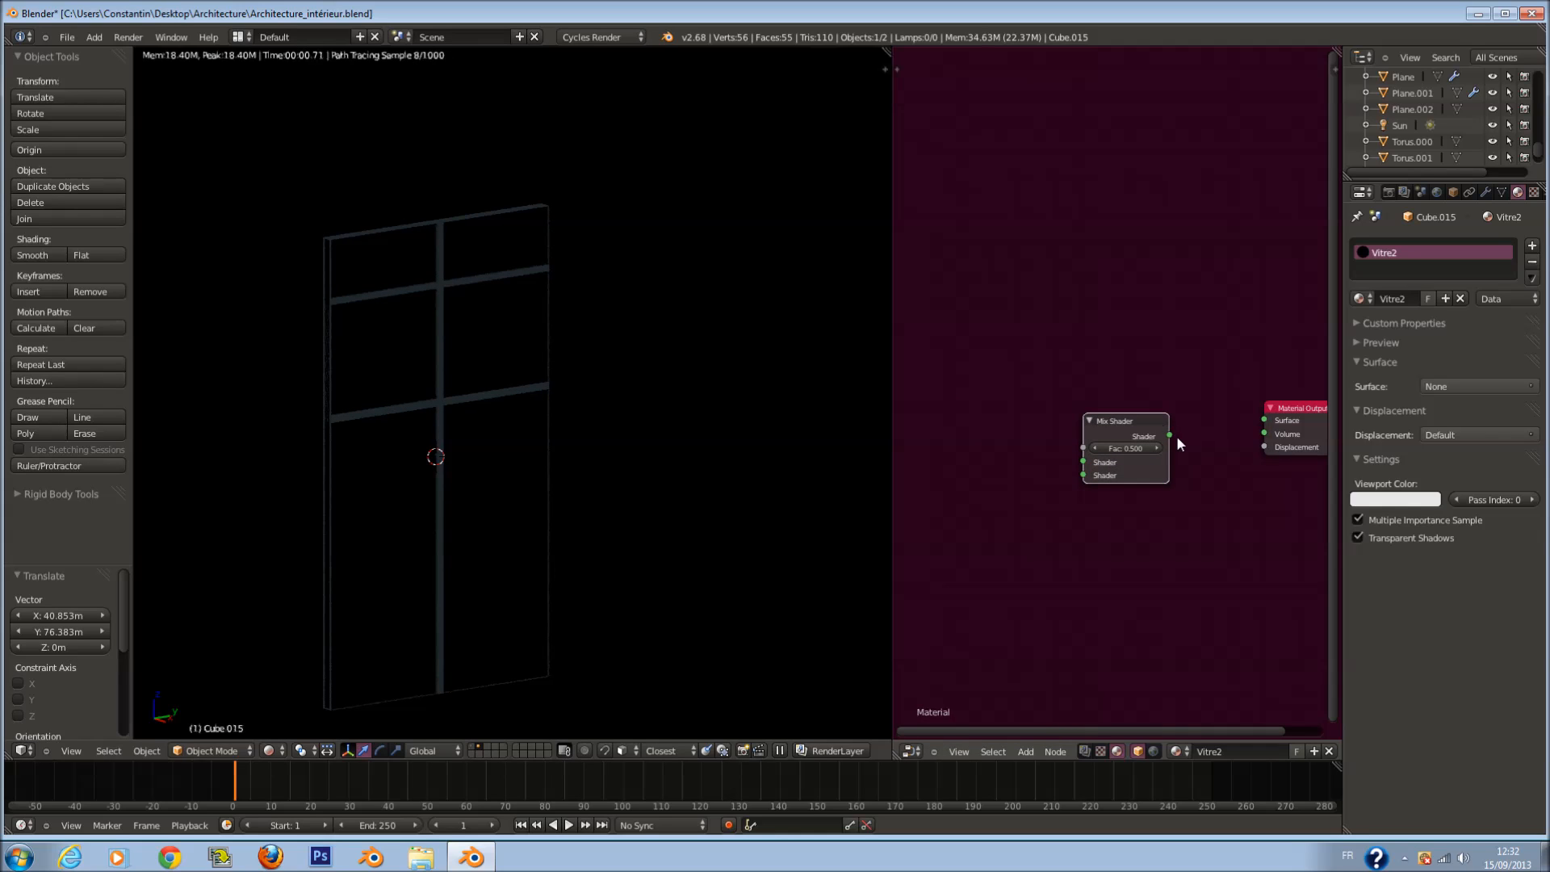
drag(1126, 421, 1148, 407)
Step: Add a Glossy BSDF and a Transparent BSDF node below the Mix Shader
key(shift+a)
mouse_move(1063, 439)
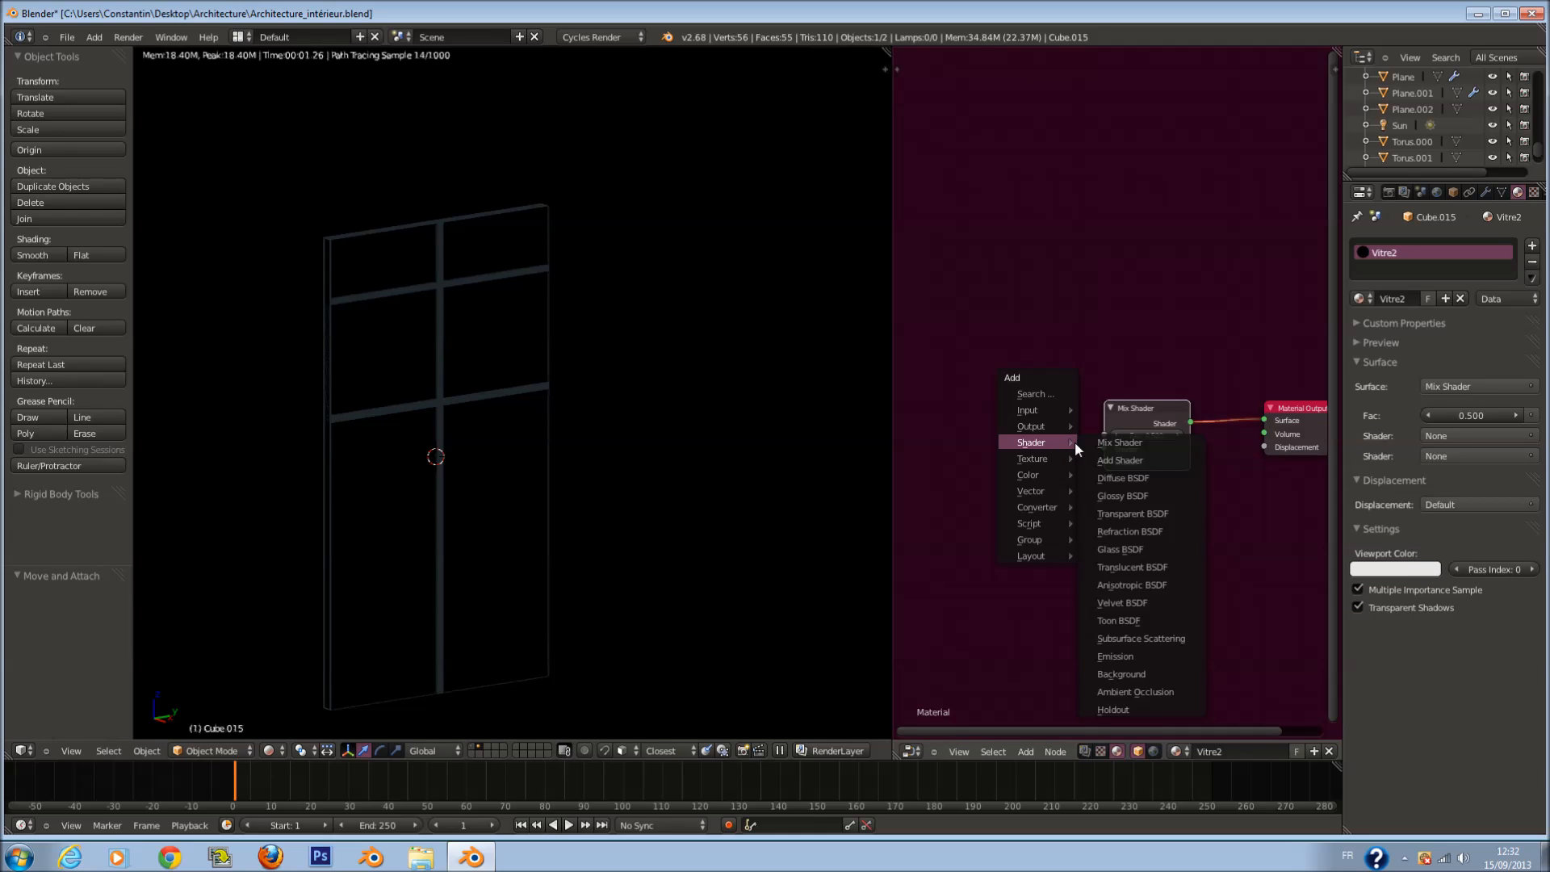
click(1149, 497)
click(1004, 497)
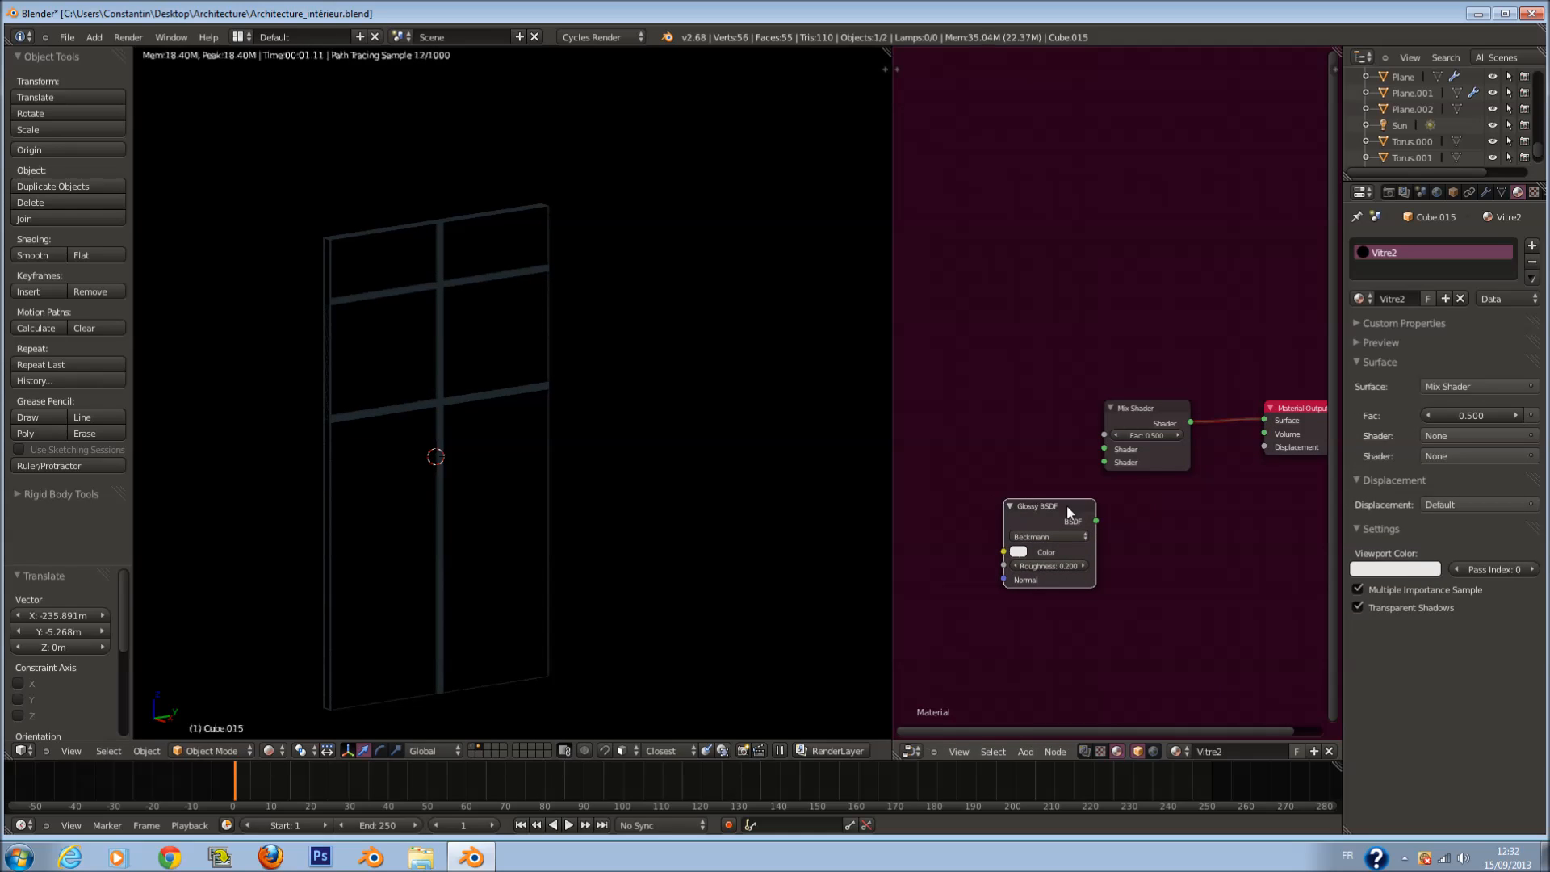
drag(1067, 505, 1235, 529)
key(shift+a)
mouse_move(1056, 497)
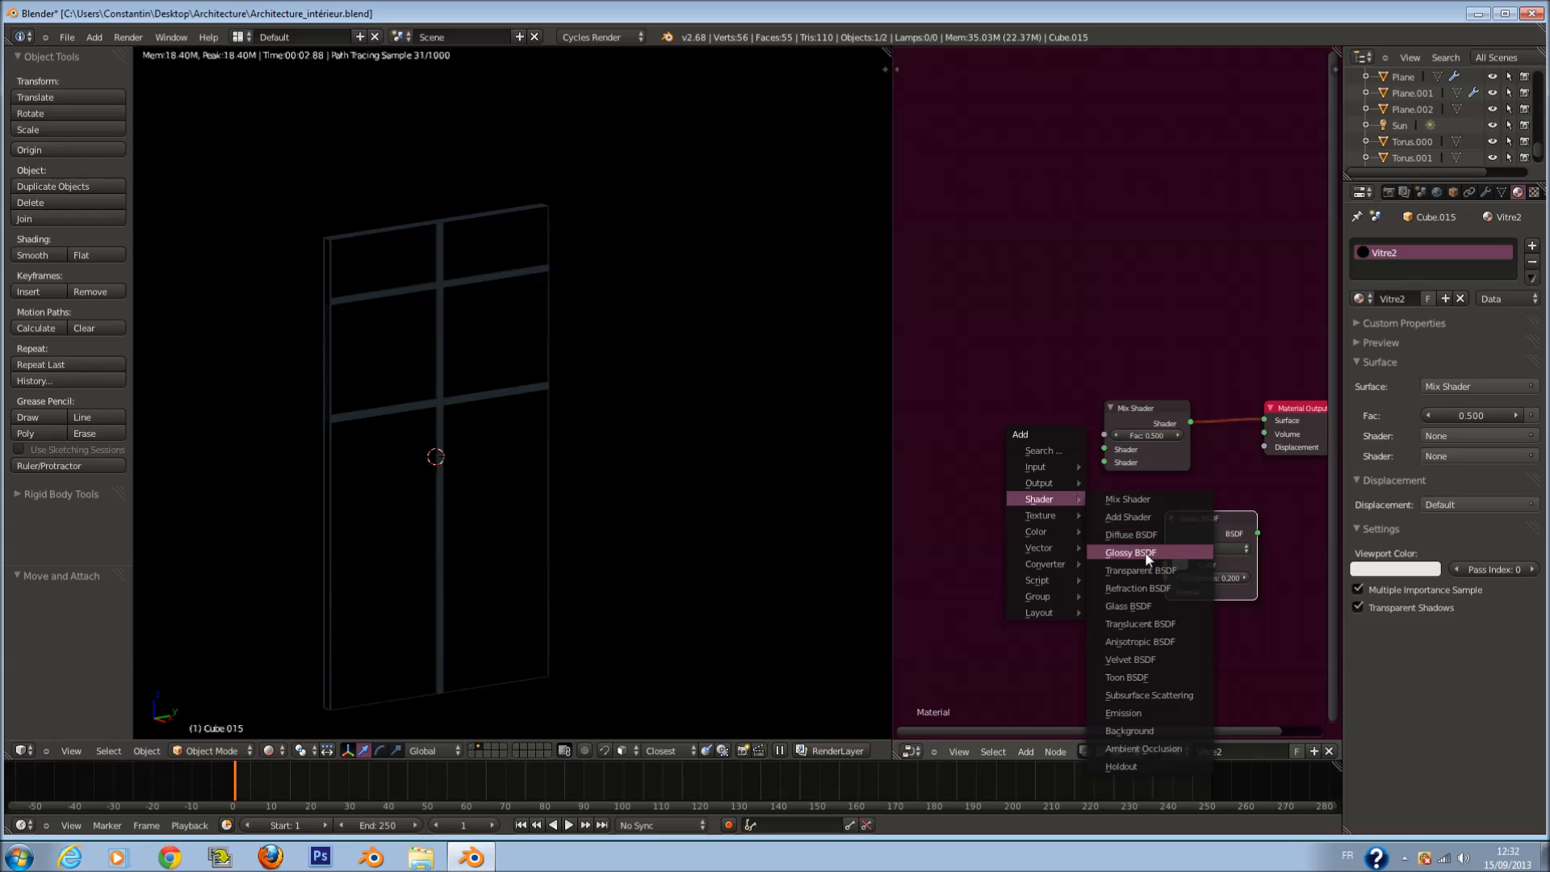
click(1161, 570)
click(1045, 557)
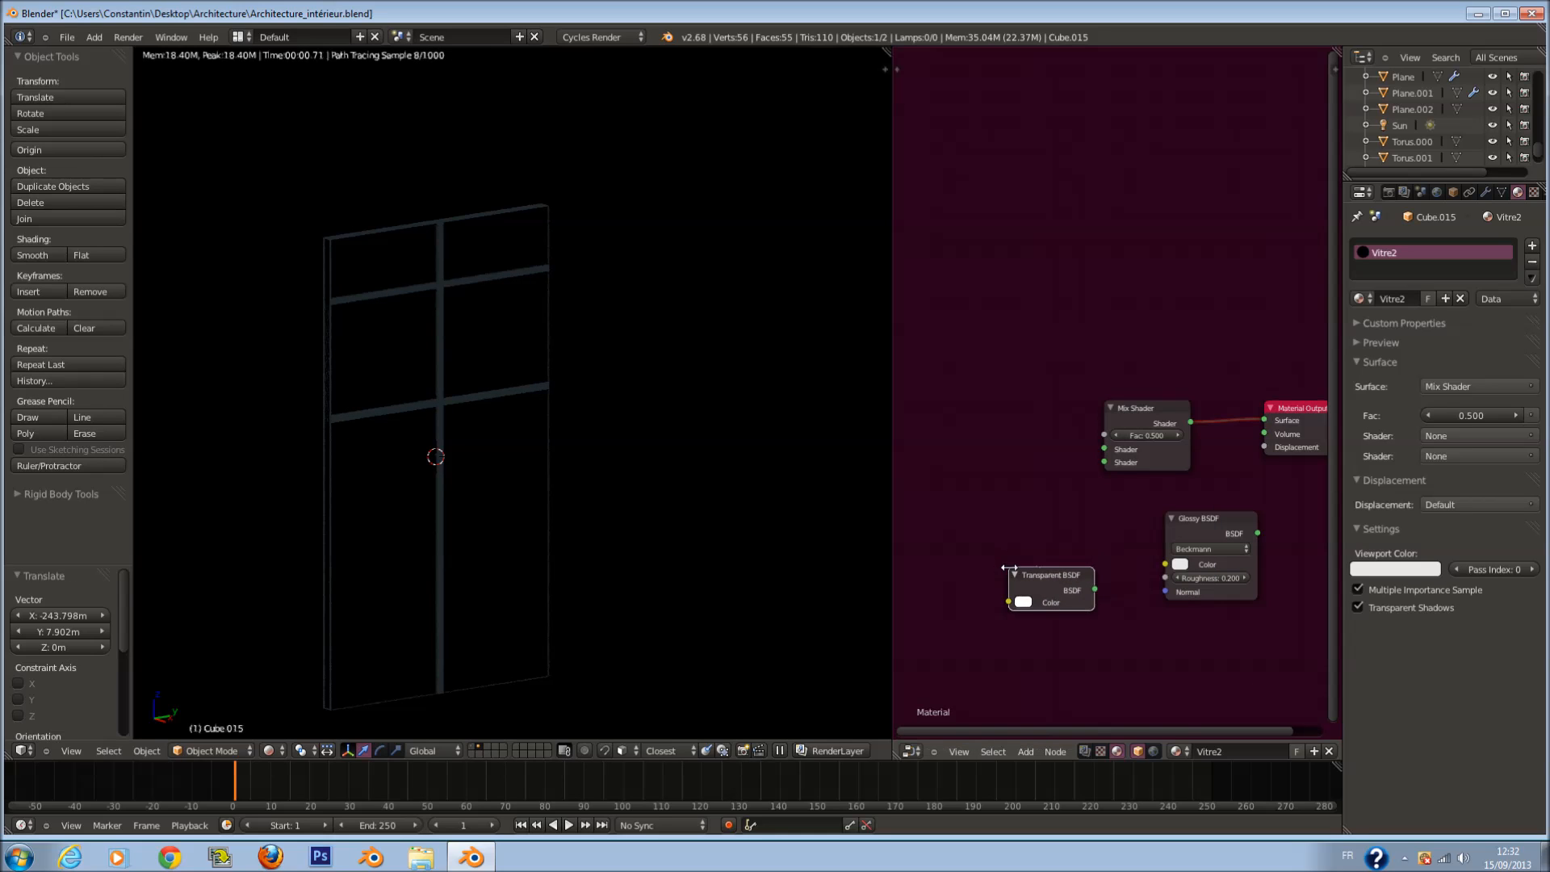
Step: Add a Glass BSDF node and link it to the Mix Shader's first Shader input
key(shift+a)
mouse_move(1044, 517)
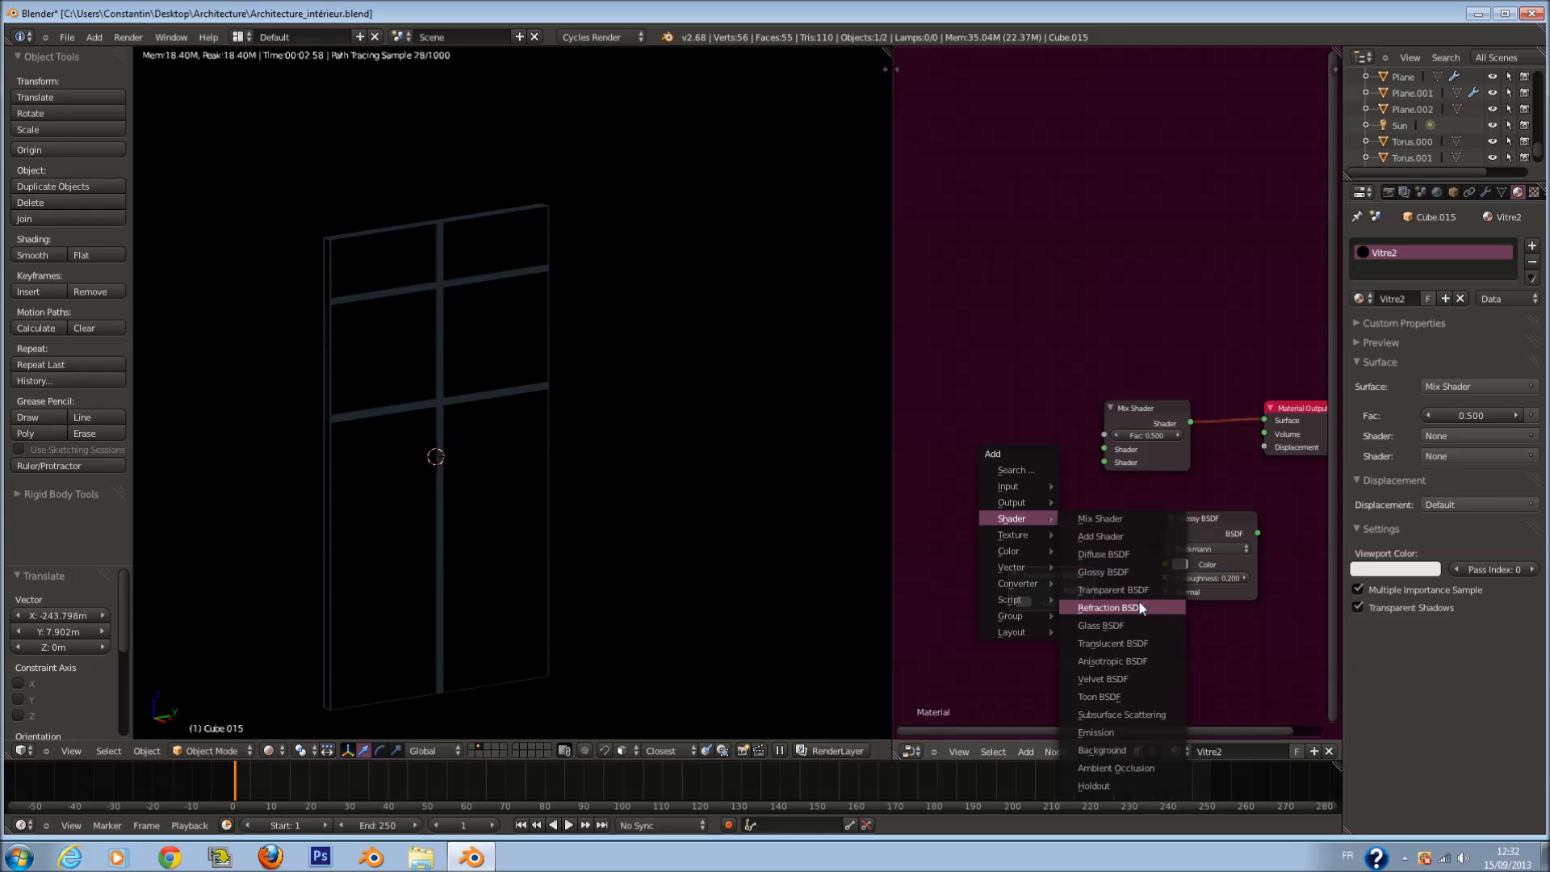
click(1145, 623)
click(1043, 419)
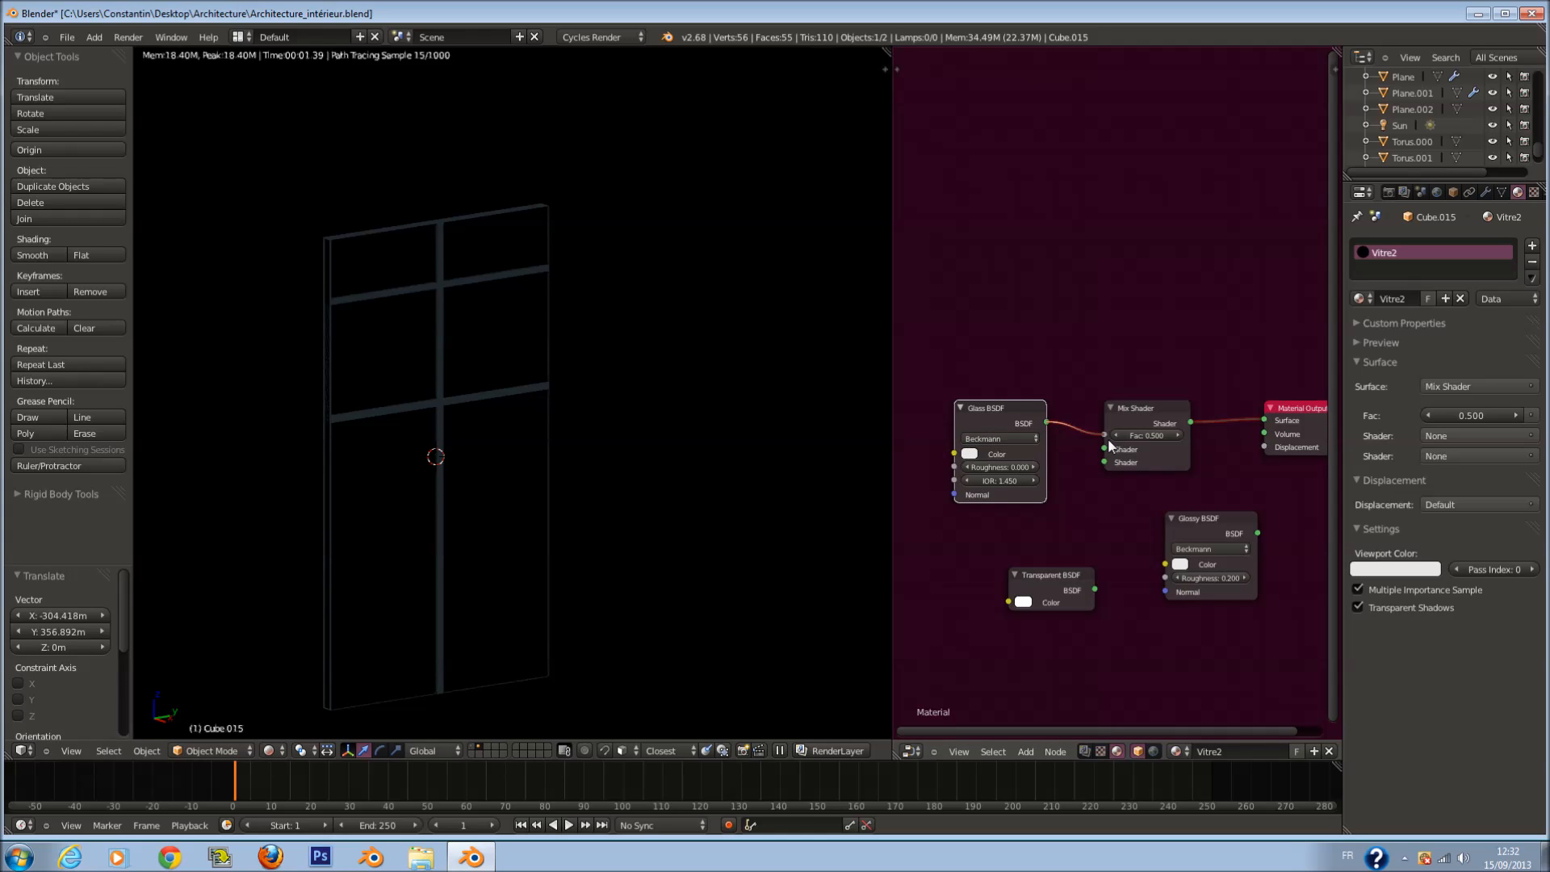
drag(1109, 447, 1106, 449)
drag(988, 421, 966, 423)
Step: Set the Glass BSDF's IOR to 1.05
drag(972, 484, 948, 486)
click(1006, 482)
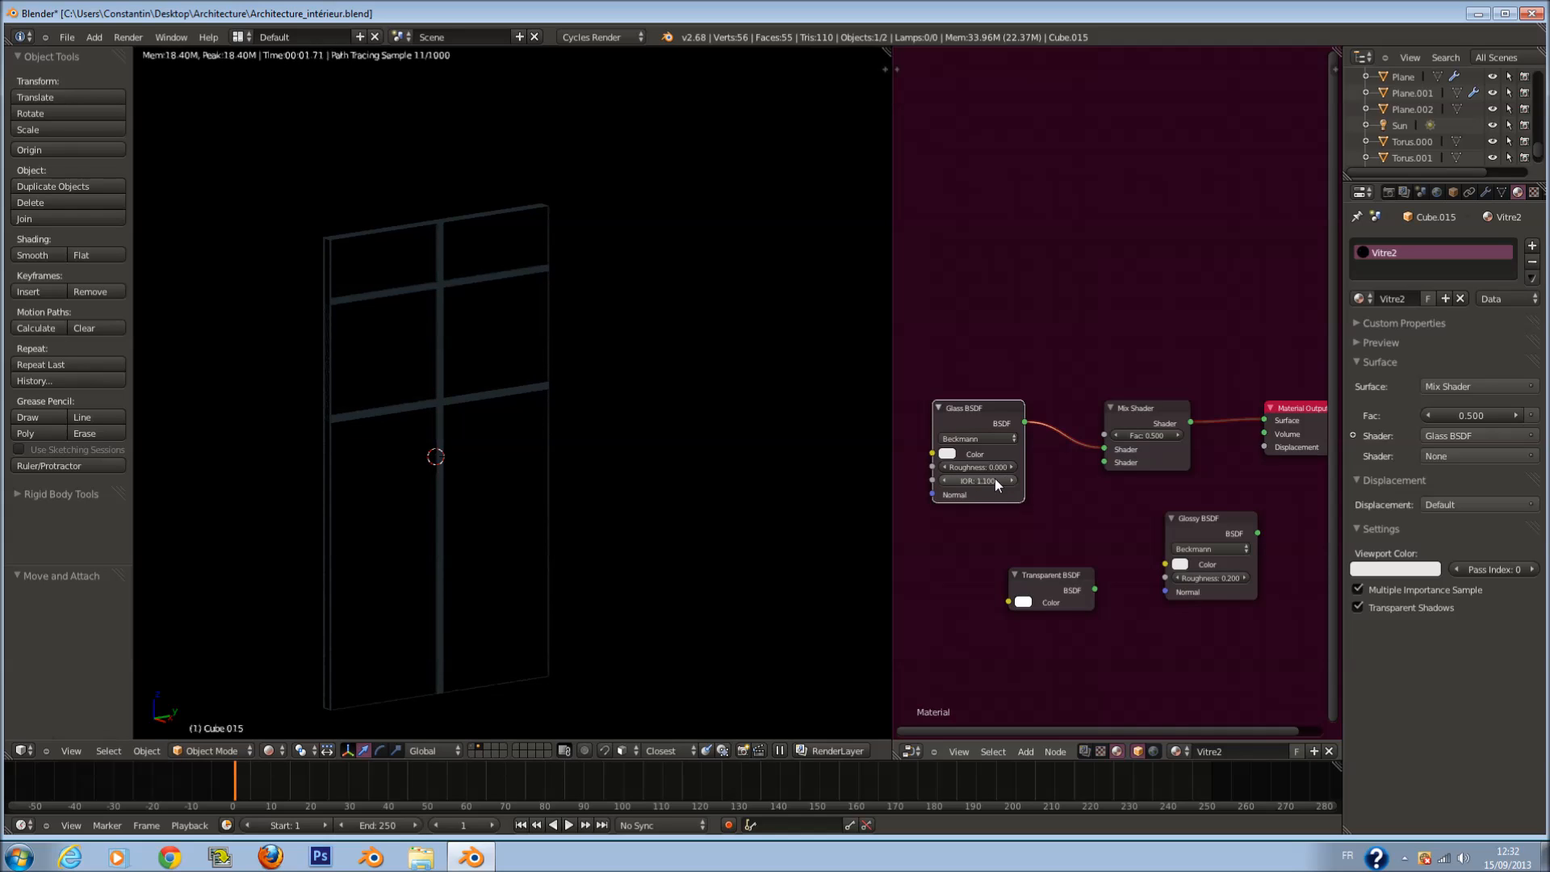
key(Escape)
scroll(987, 482, up, 2)
double_click(948, 502)
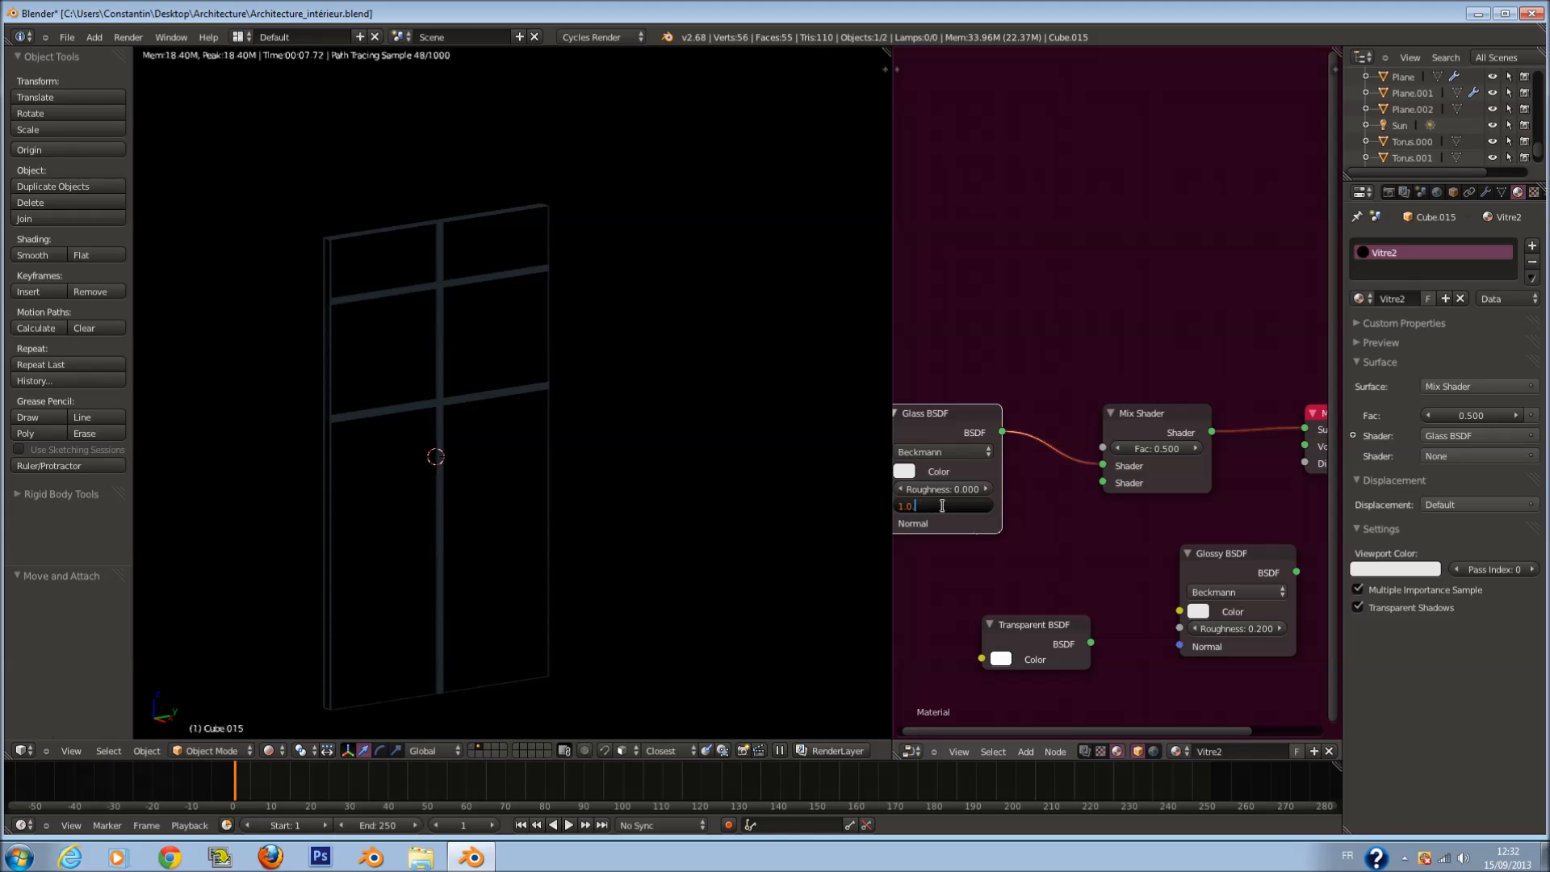
text(1.05)
key(Return)
scroll(1074, 613, down, 1)
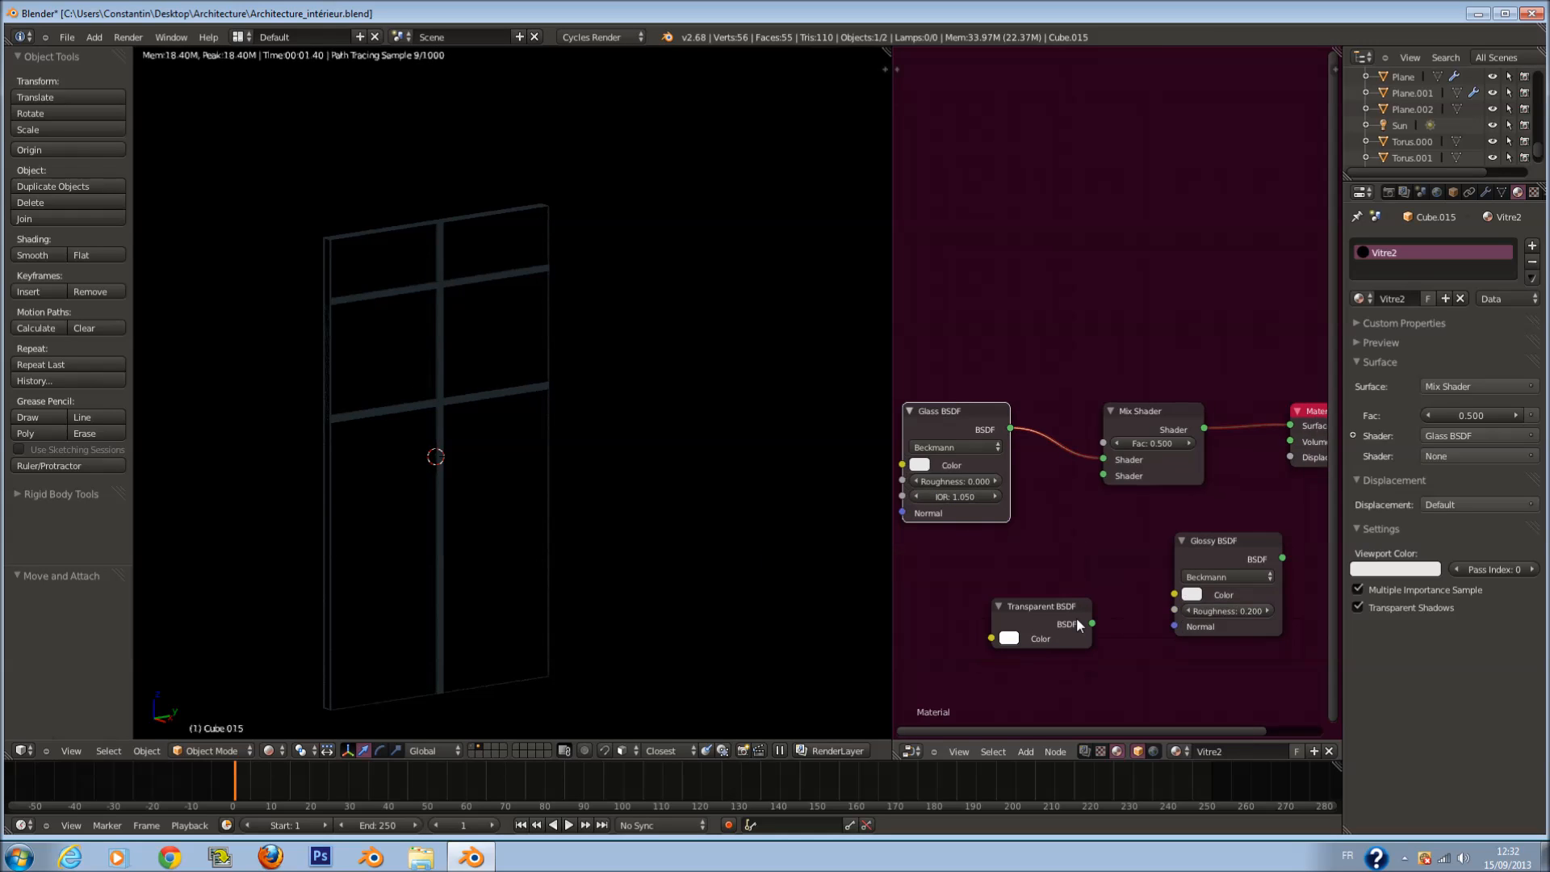
Step: Link the Transparent BSDF to the Mix Shader's second Shader input and place it under the Glass BSDF
mouse_move(1095, 625)
mouse_down()
mouse_move(1110, 477)
mouse_move(1102, 623)
mouse_up()
drag(1101, 507, 1098, 477)
drag(1001, 606, 910, 563)
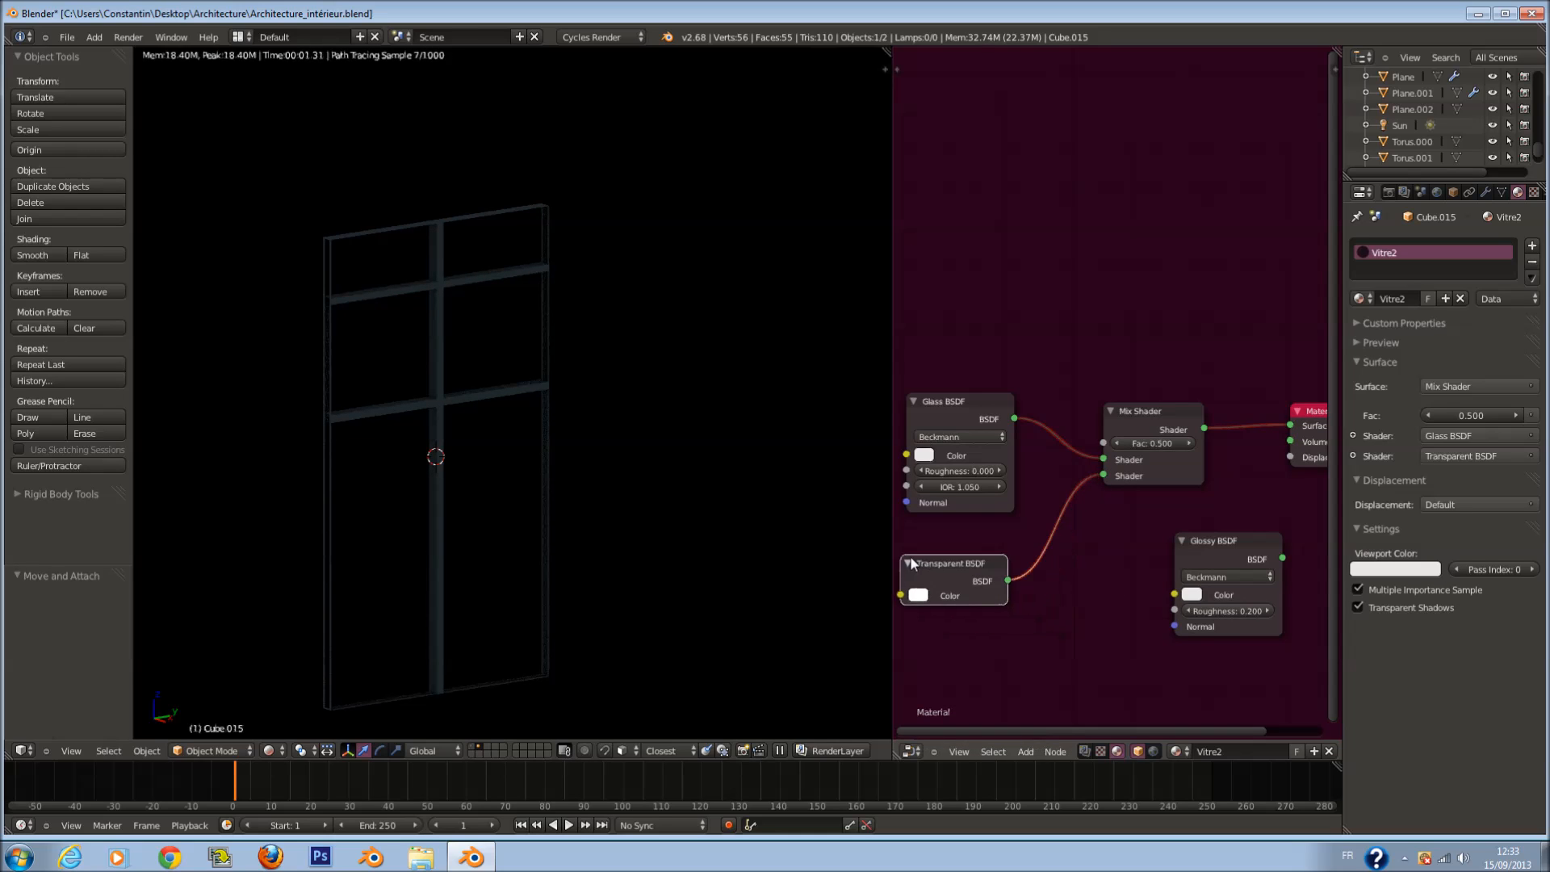
Step: Duplicate the Mix Shader and insert the copy between the first Mix Shader and the Material Output
scroll(1106, 521, down, 3)
middle_drag(1152, 461, 1010, 474)
drag(1137, 429, 1207, 431)
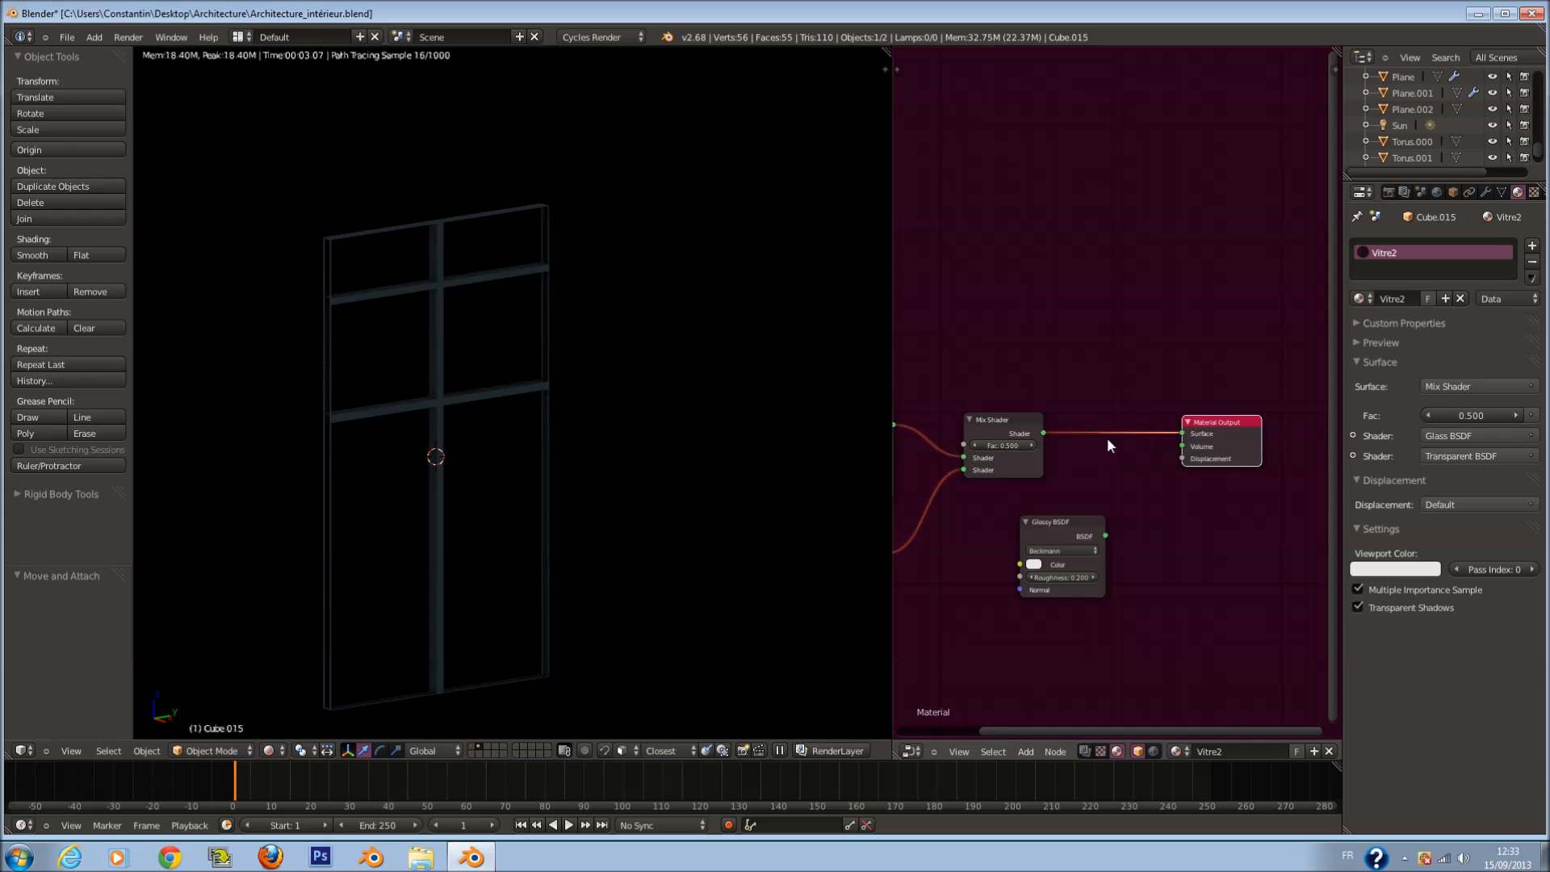
click(979, 417)
key(shift+d)
click(1087, 415)
middle_drag(1089, 416, 1184, 417)
scroll(1183, 419, up, 1)
Step: Move the Glossy BSDF under the first Mix Shader and link it to the second Mix Shader's lower Shader input
click(1119, 534)
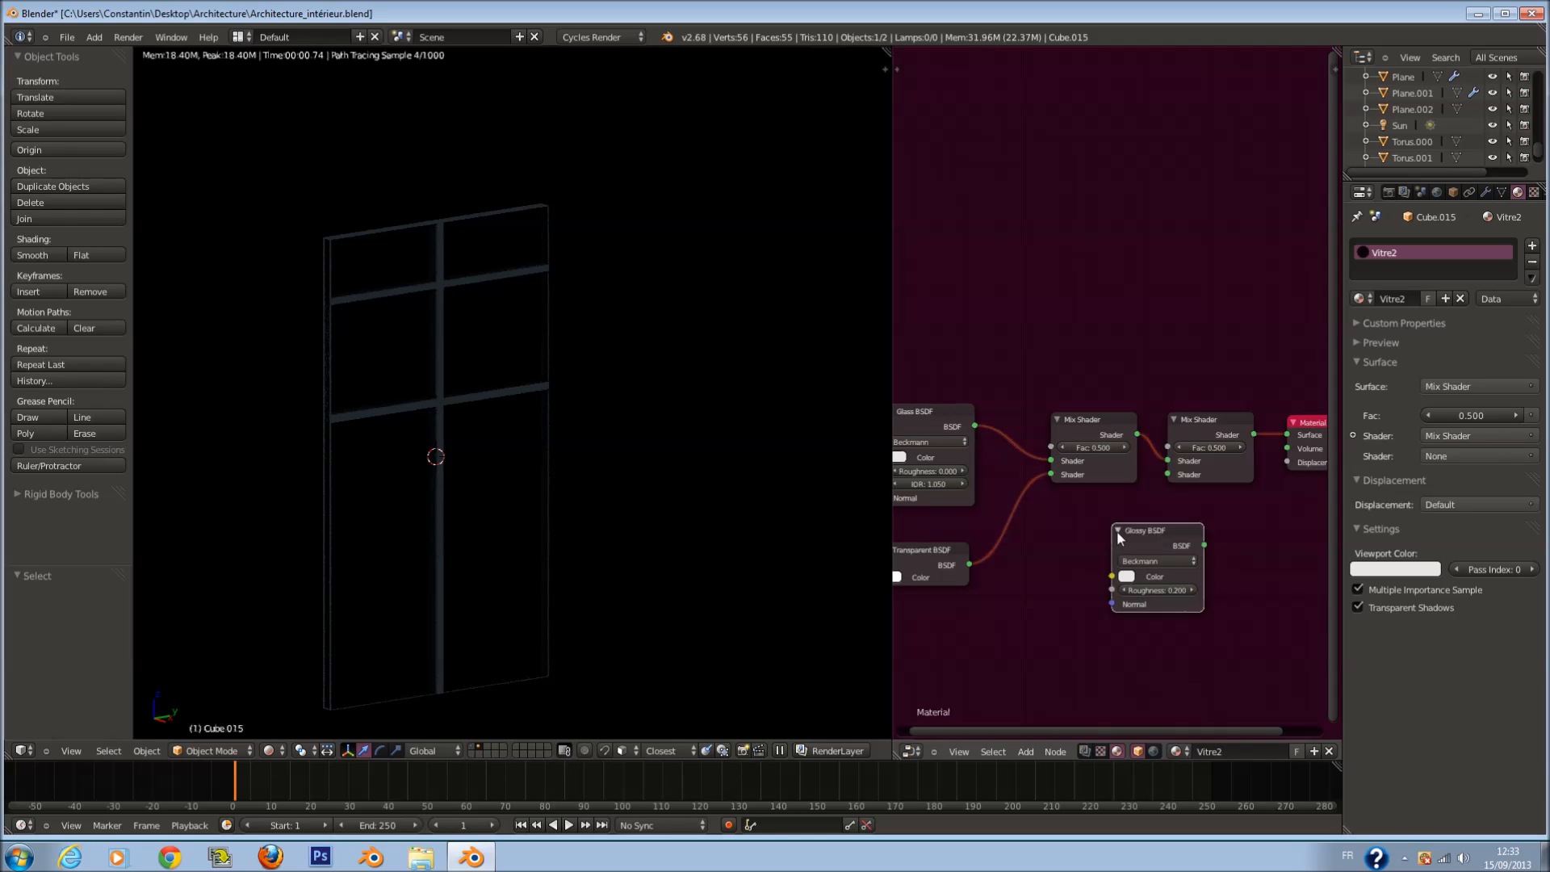
drag(1119, 537, 1056, 542)
drag(1176, 491, 1174, 478)
scroll(1175, 524, up, 1)
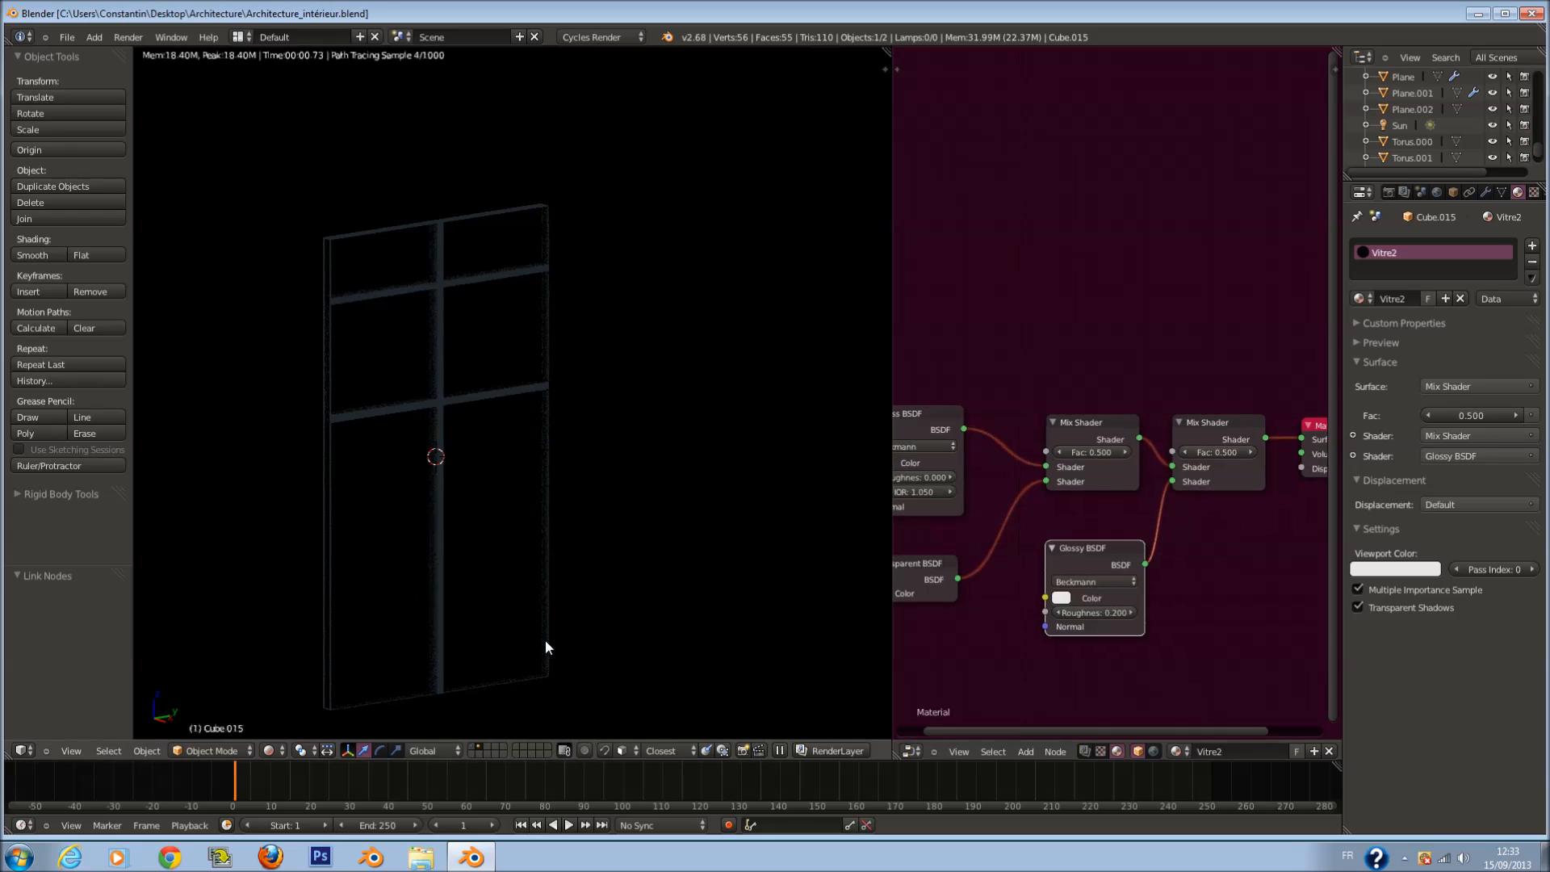
Step: Set the world background colour to a grey of about 0.099 RGB and save the file
click(1438, 192)
click(1471, 362)
click(1511, 205)
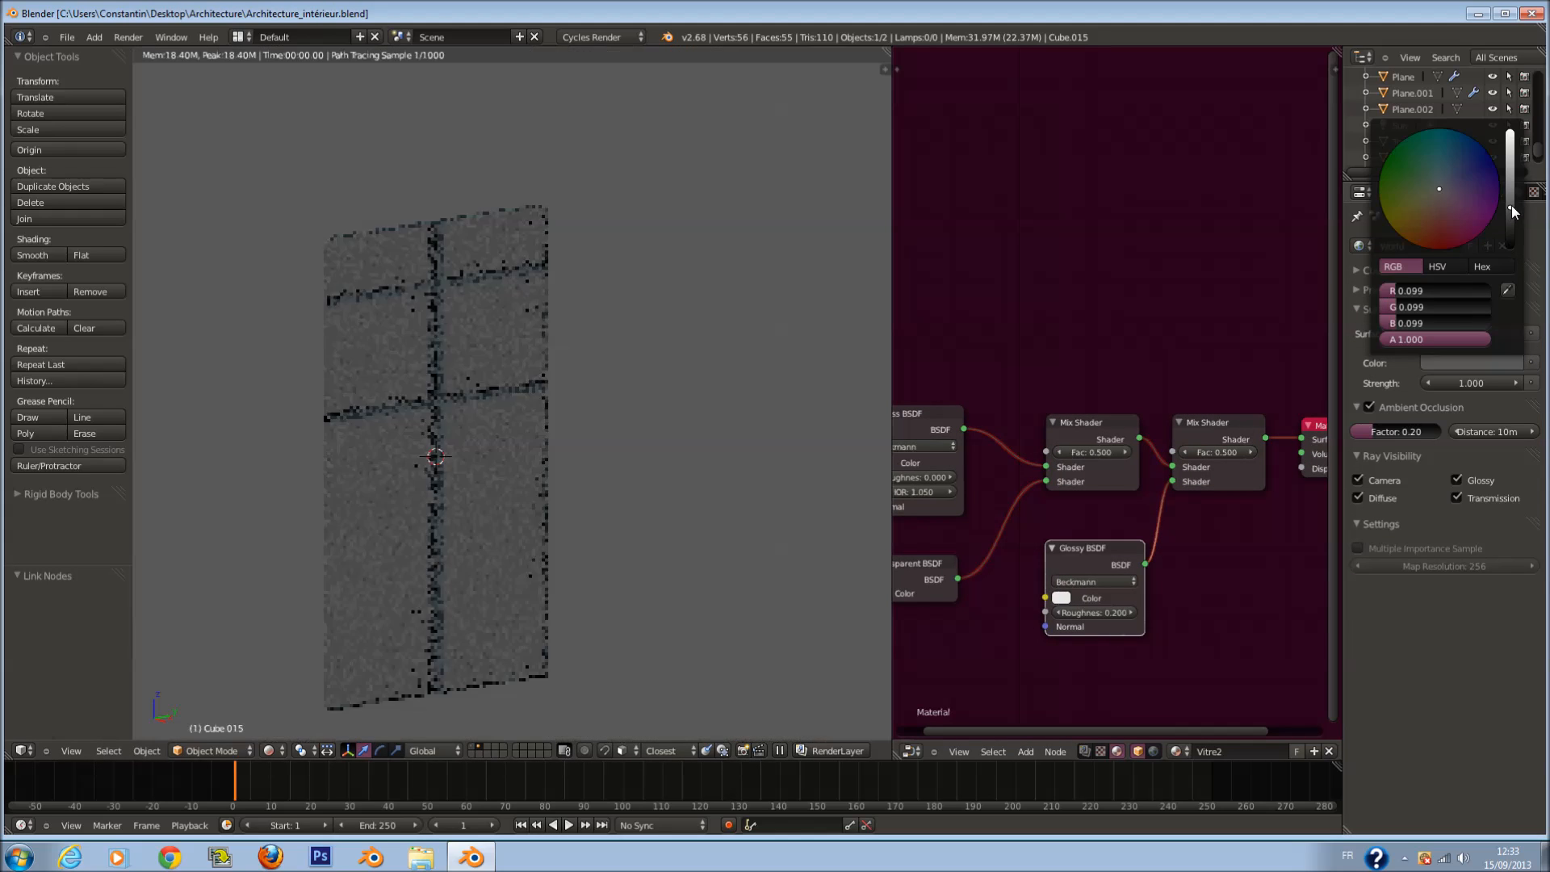
key(ctrl+s)
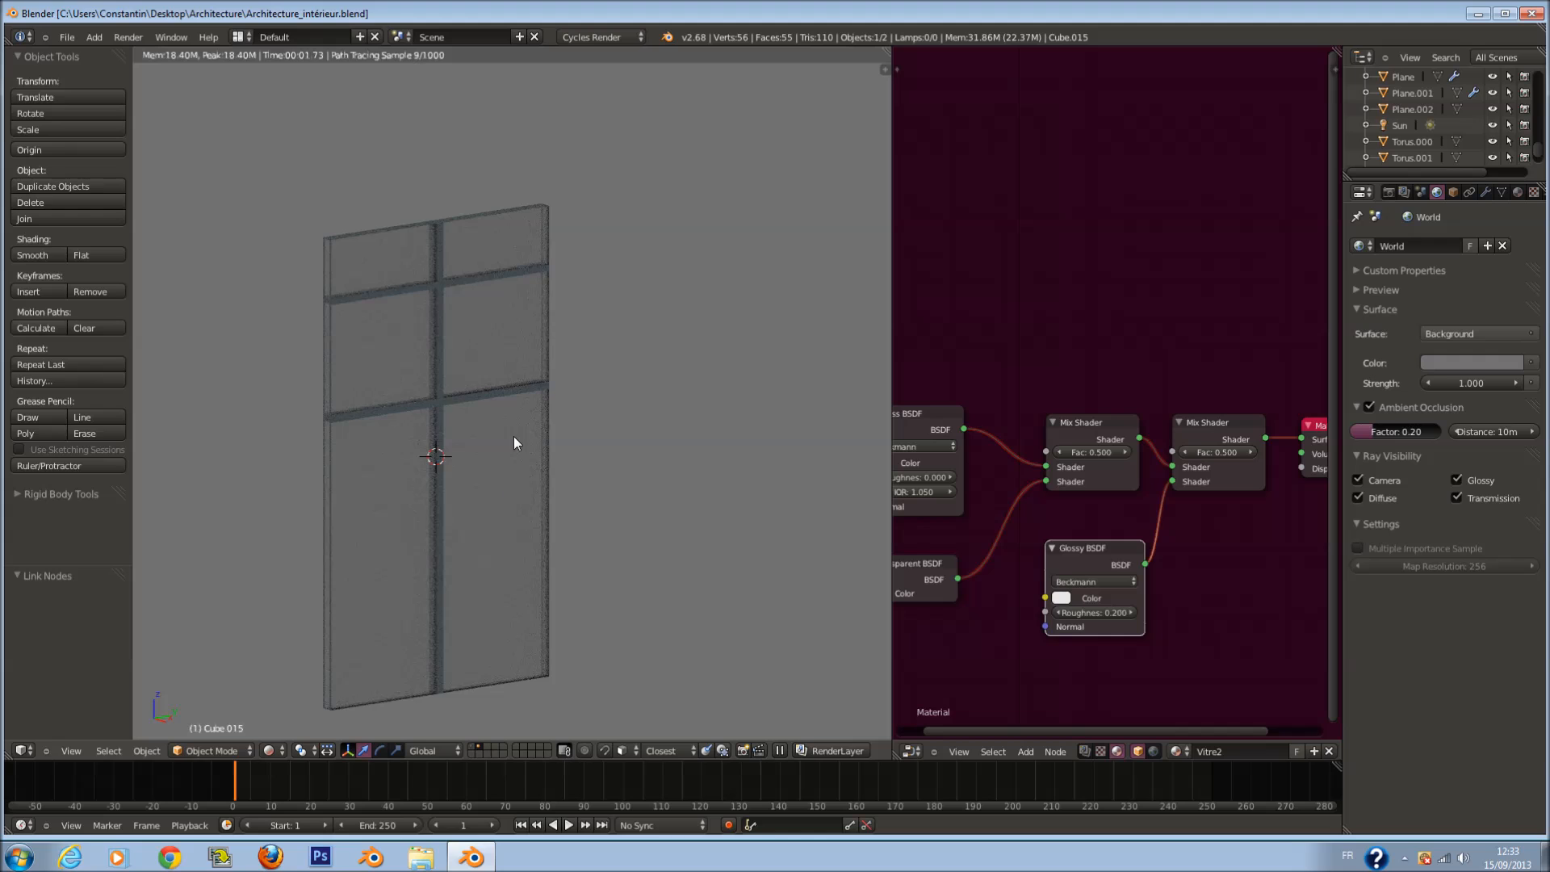
Step: Set the Glossy BSDF's roughness to 0 and darken its colour to a light-to-mid grey
middle_drag(1010, 532, 1055, 530)
drag(1164, 612, 981, 631)
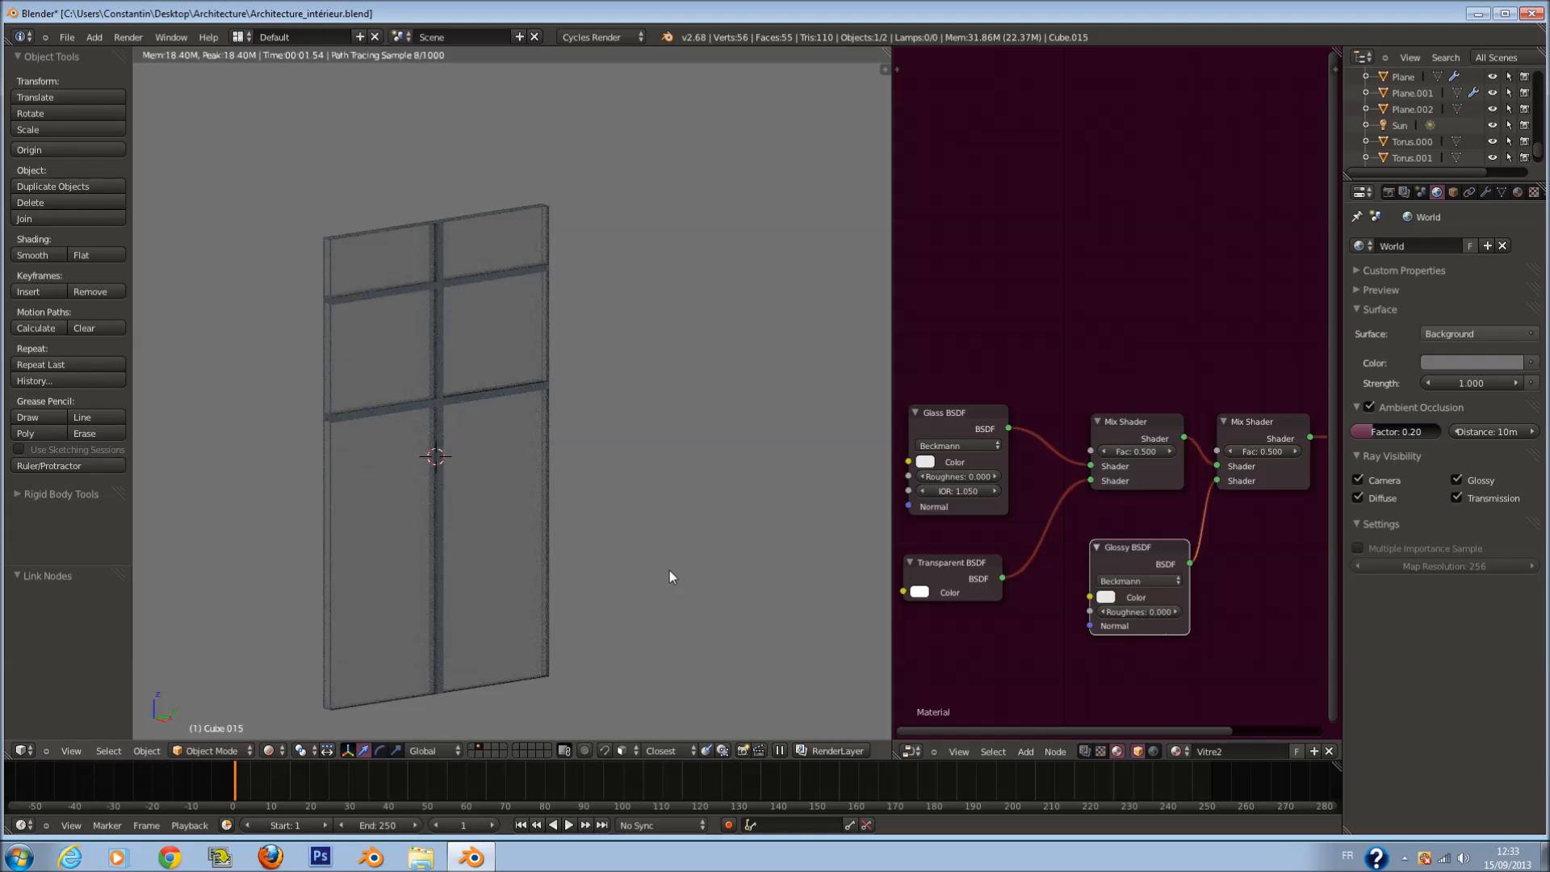
click(1106, 596)
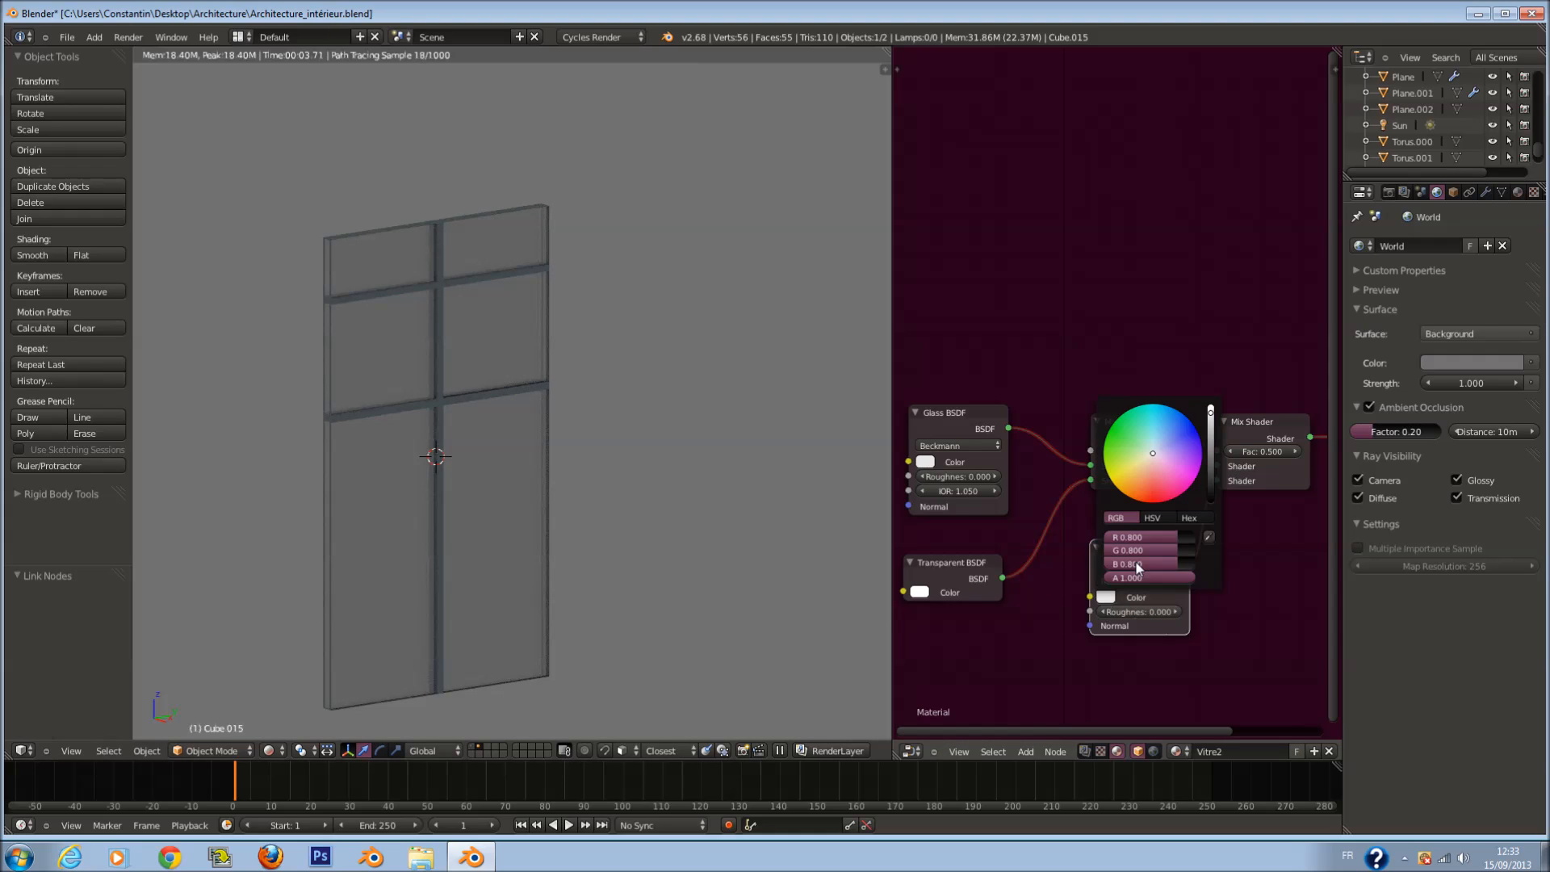
click(1107, 597)
click(1212, 484)
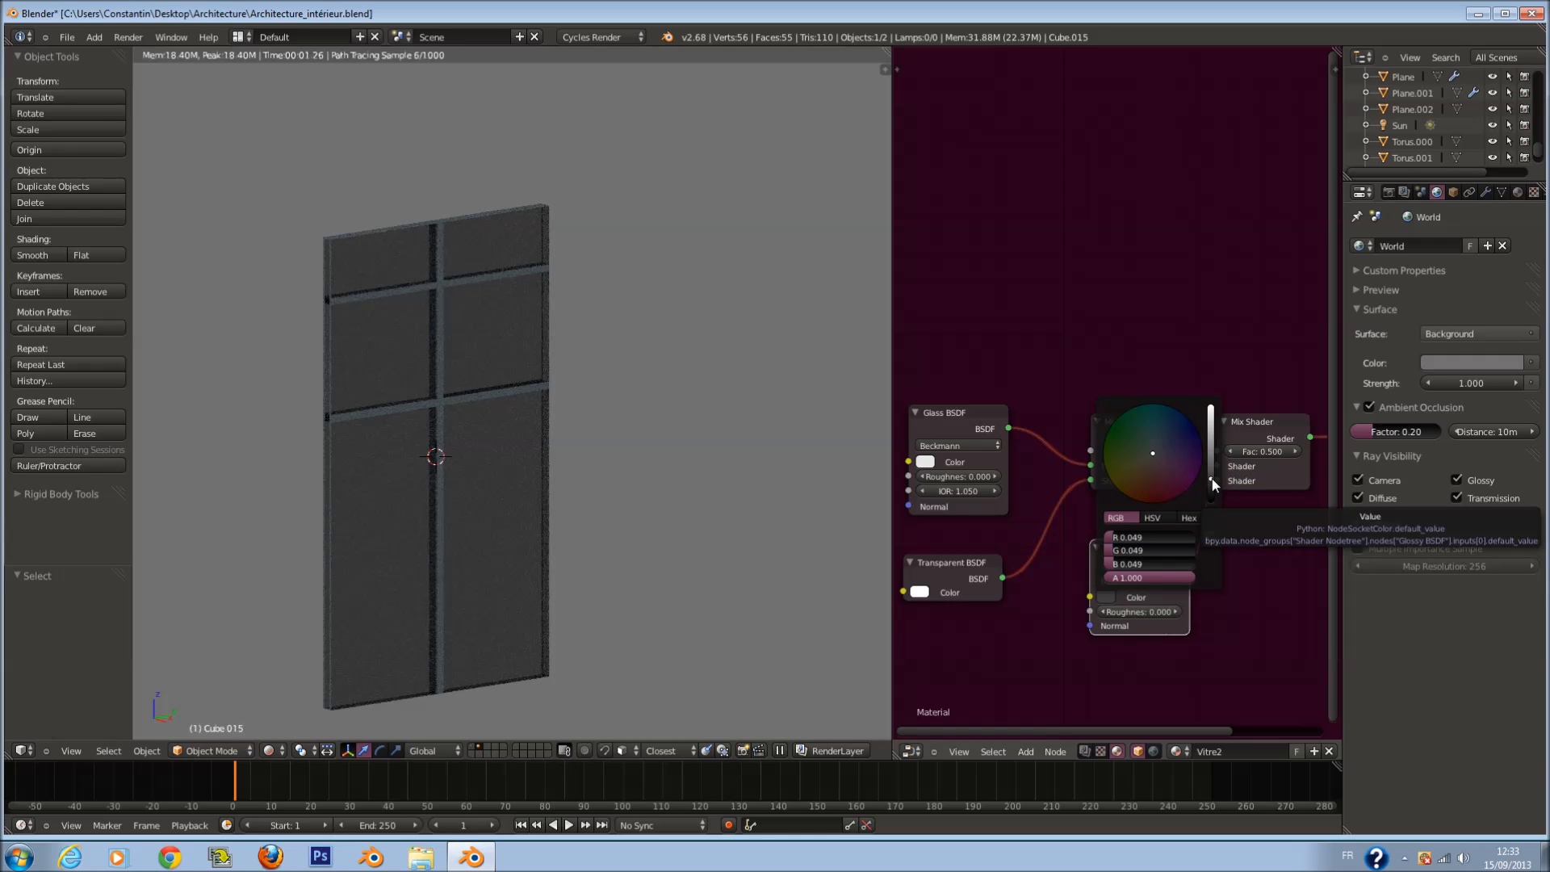
click(1211, 467)
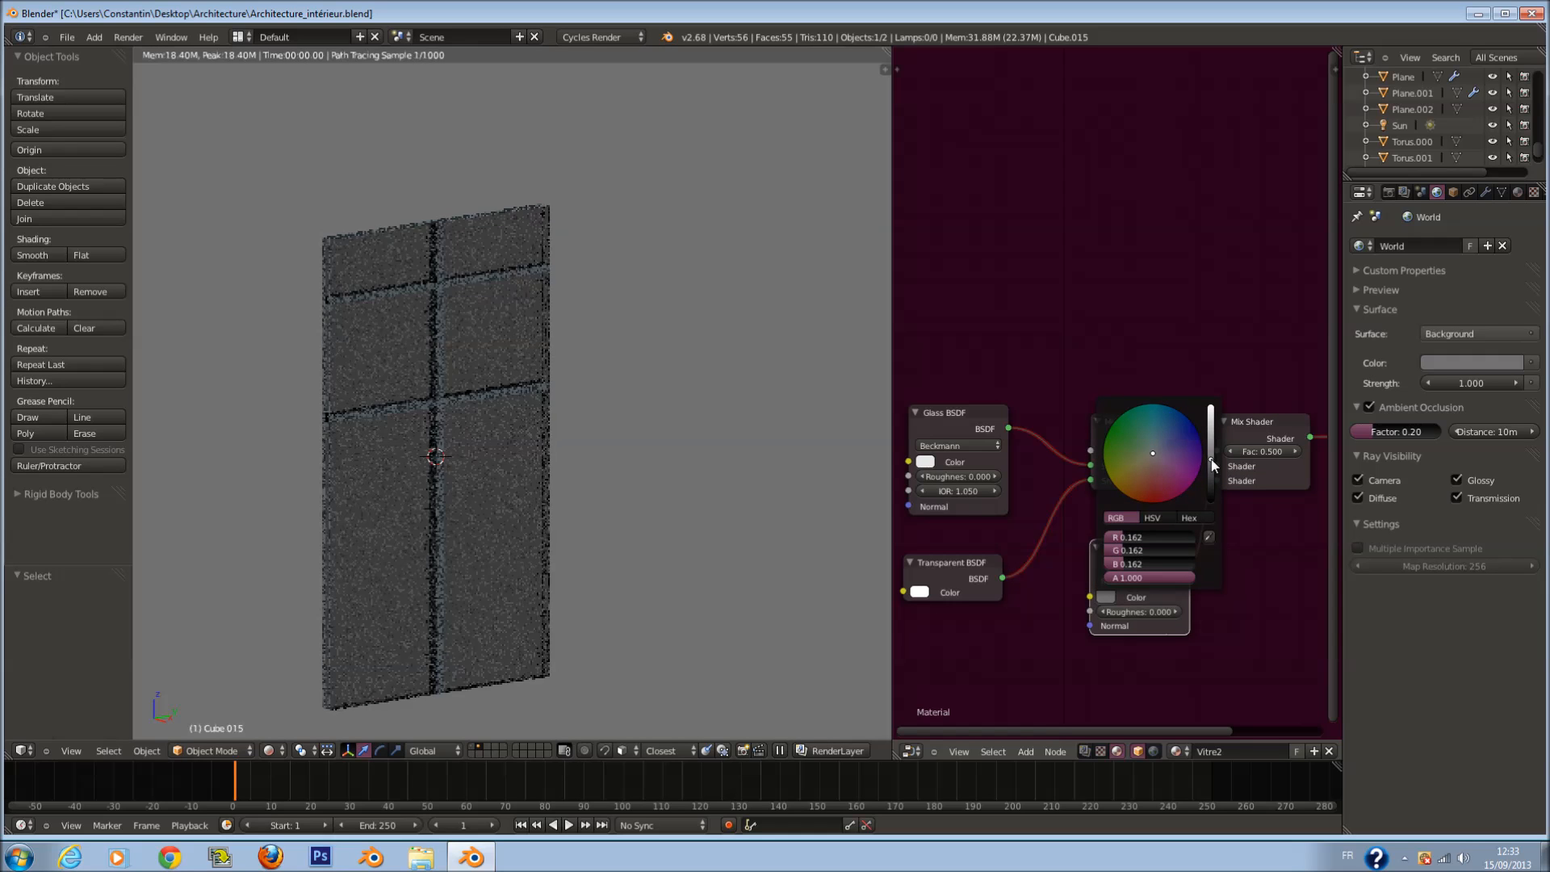
drag(1212, 458, 1212, 438)
key(shift+a)
mouse_move(1029, 268)
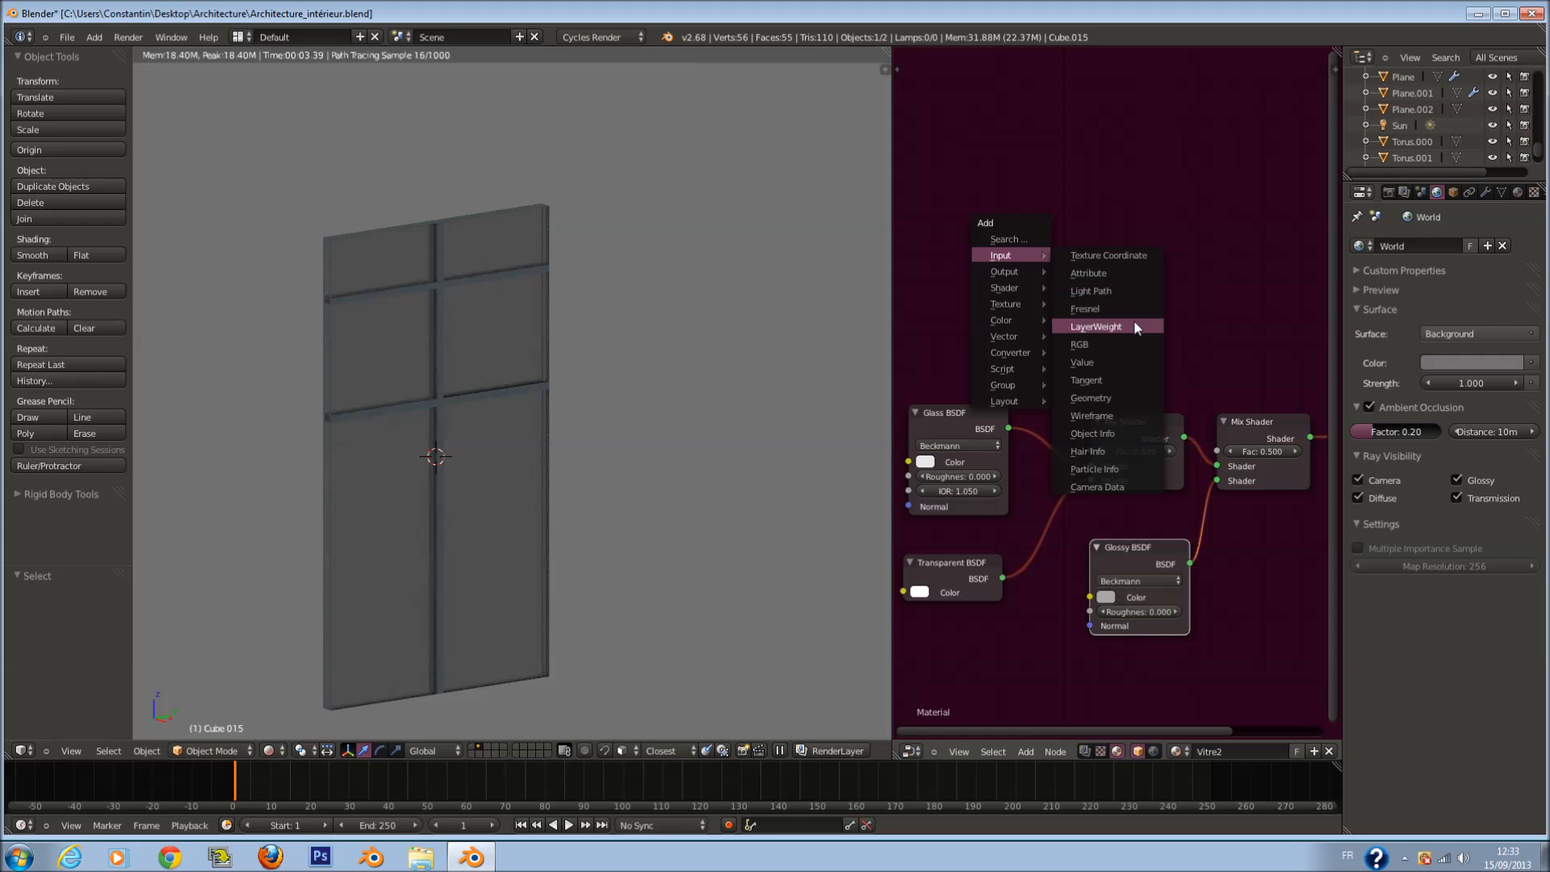
click(1133, 318)
key(x)
Step: Add a Fresnel node and link it to the Fac input of the last Mix Shader
key(shift+a)
mouse_move(1088, 321)
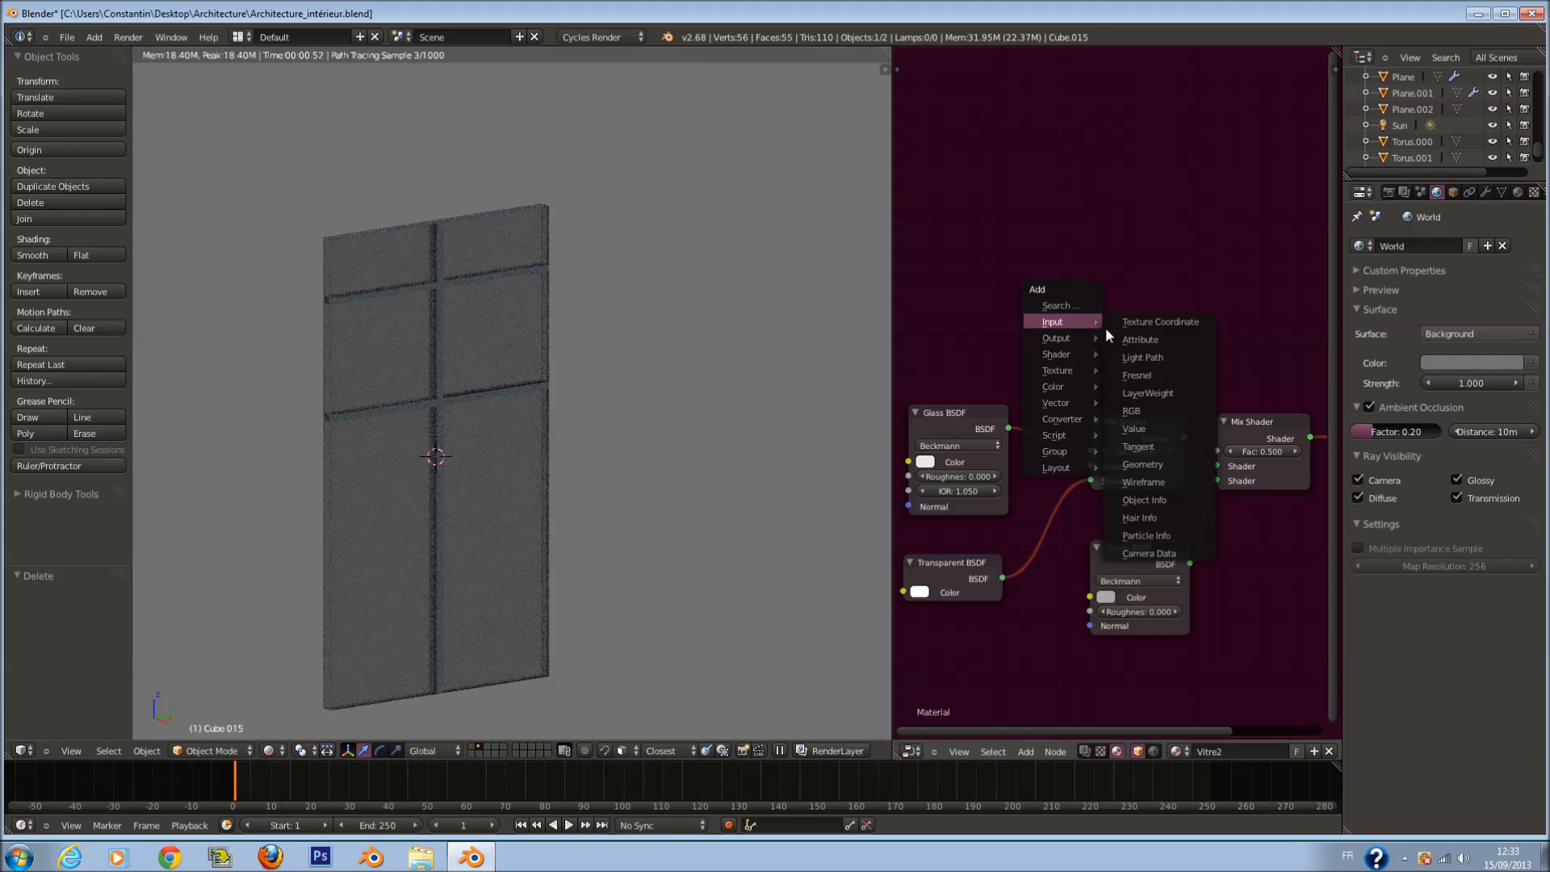
click(1158, 377)
click(1165, 368)
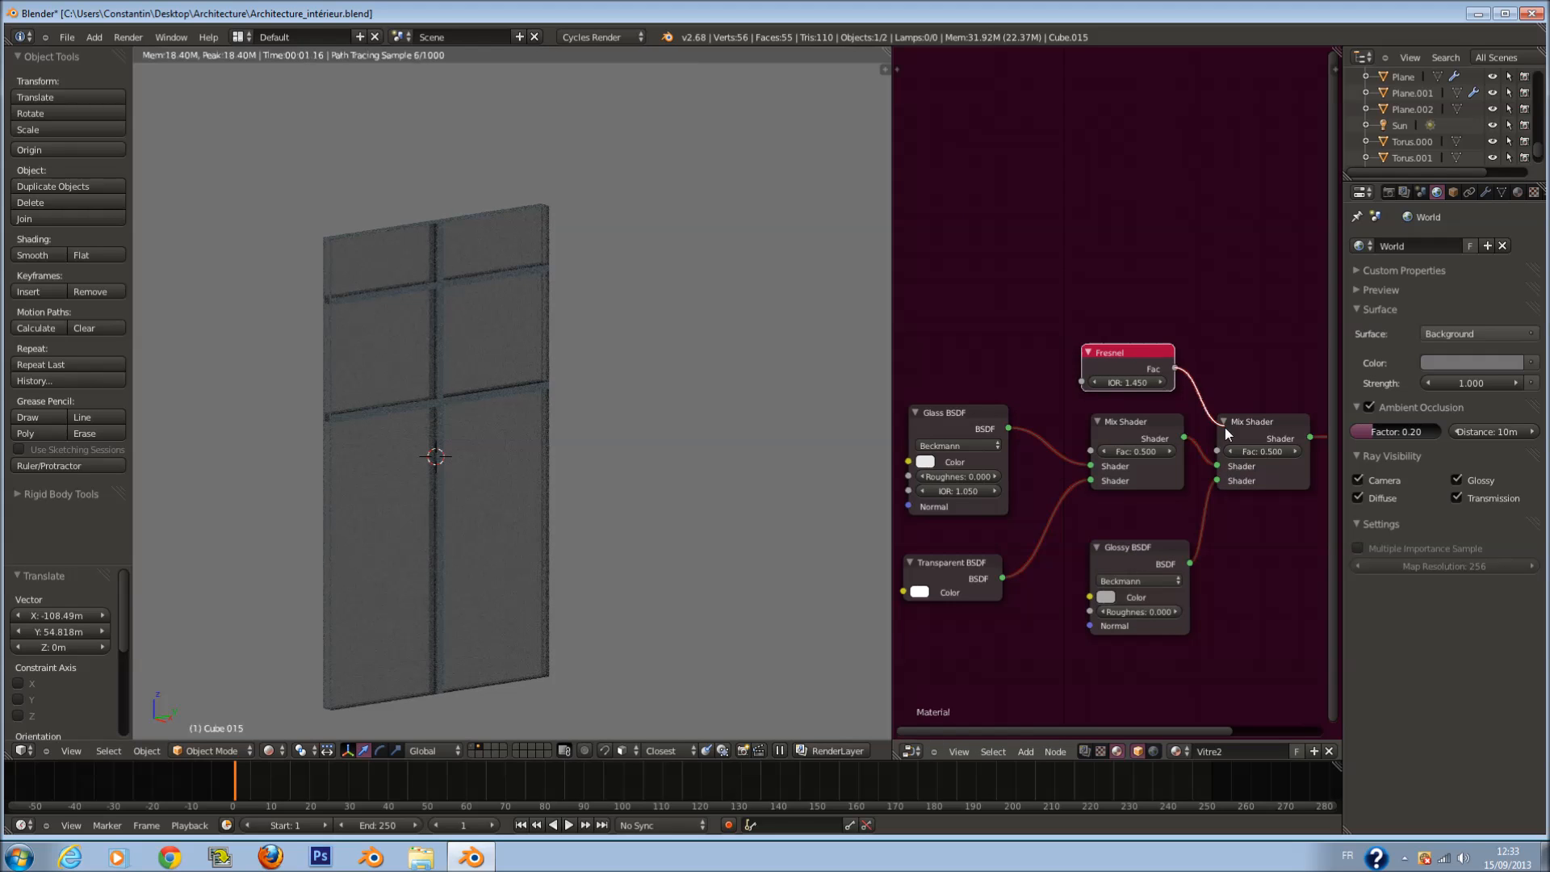
drag(1230, 465, 1229, 465)
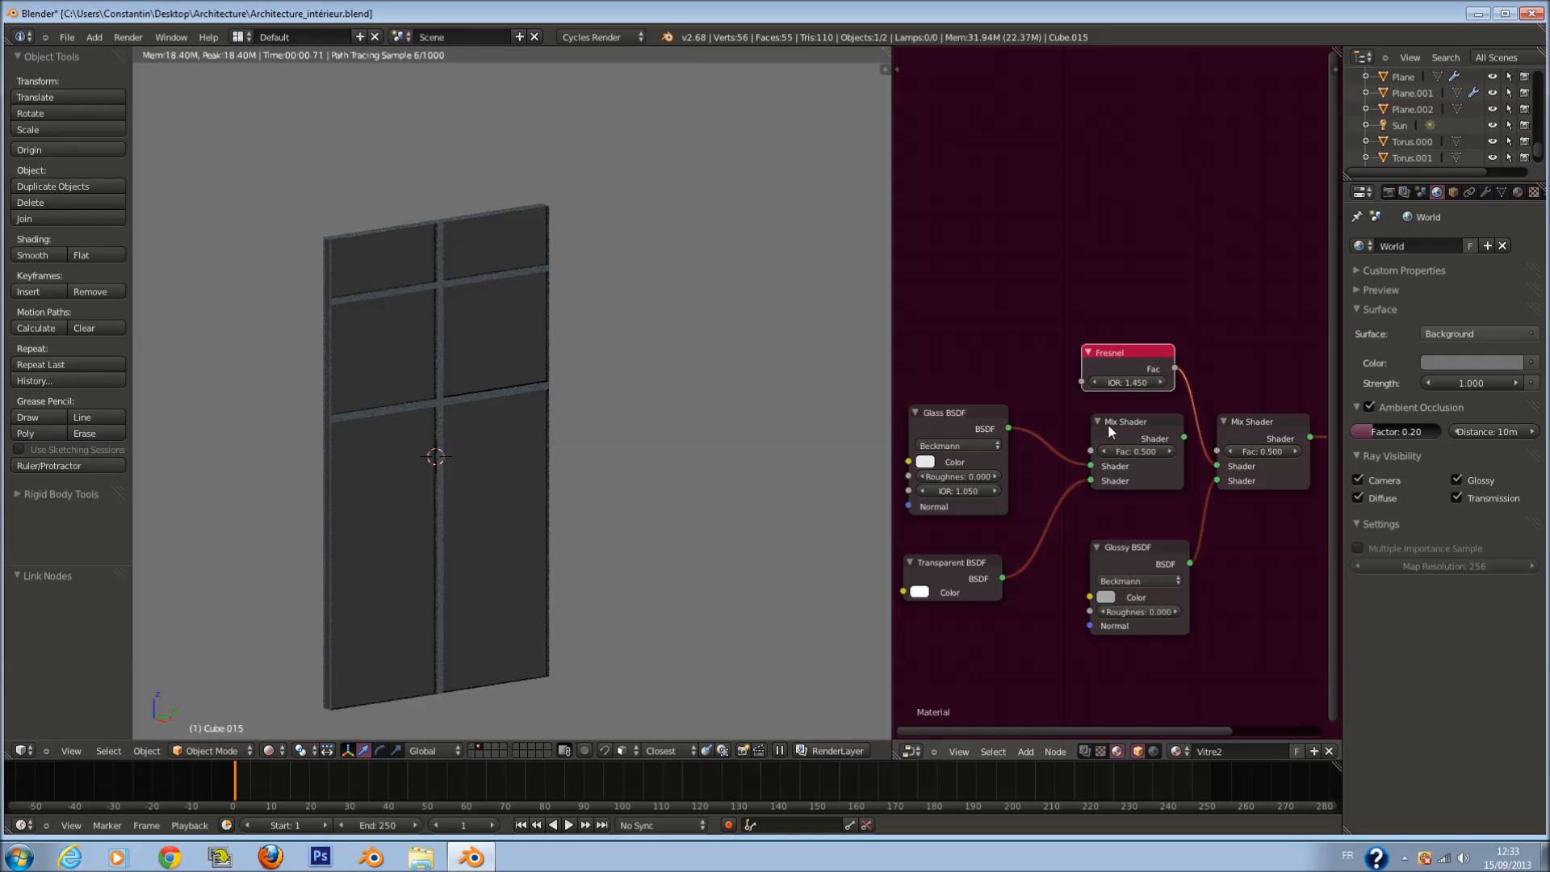
click(1219, 462)
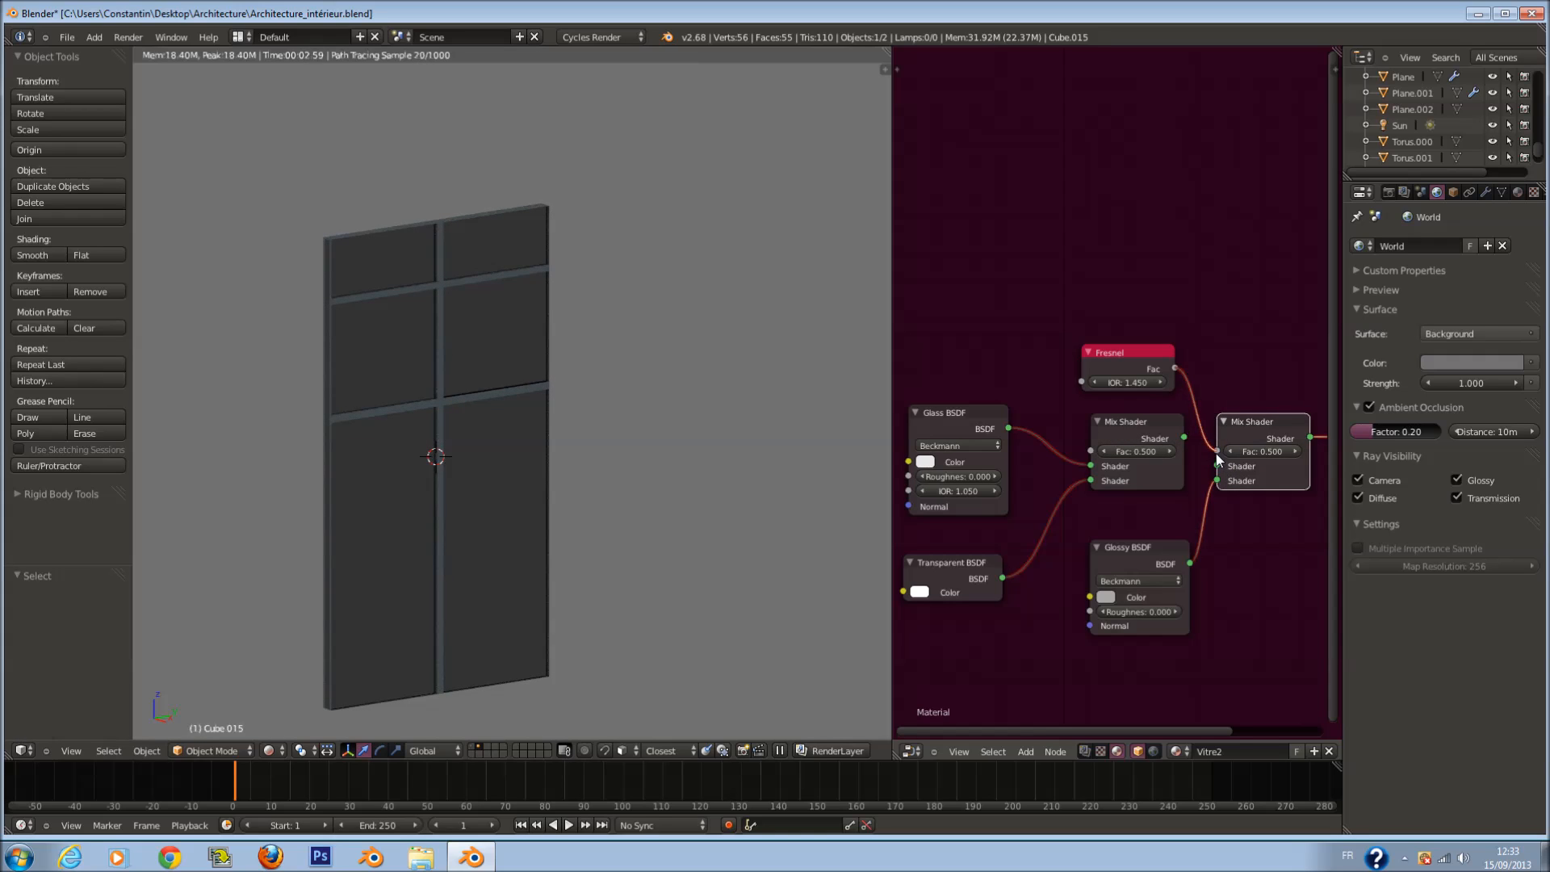
drag(1216, 453, 1216, 452)
Step: Replace the first Mix Shader with an Add Shader joining Glass and Transparent, linked to the remaining Mix Shader's first Shader input
click(1117, 427)
key(x)
key(shift+a)
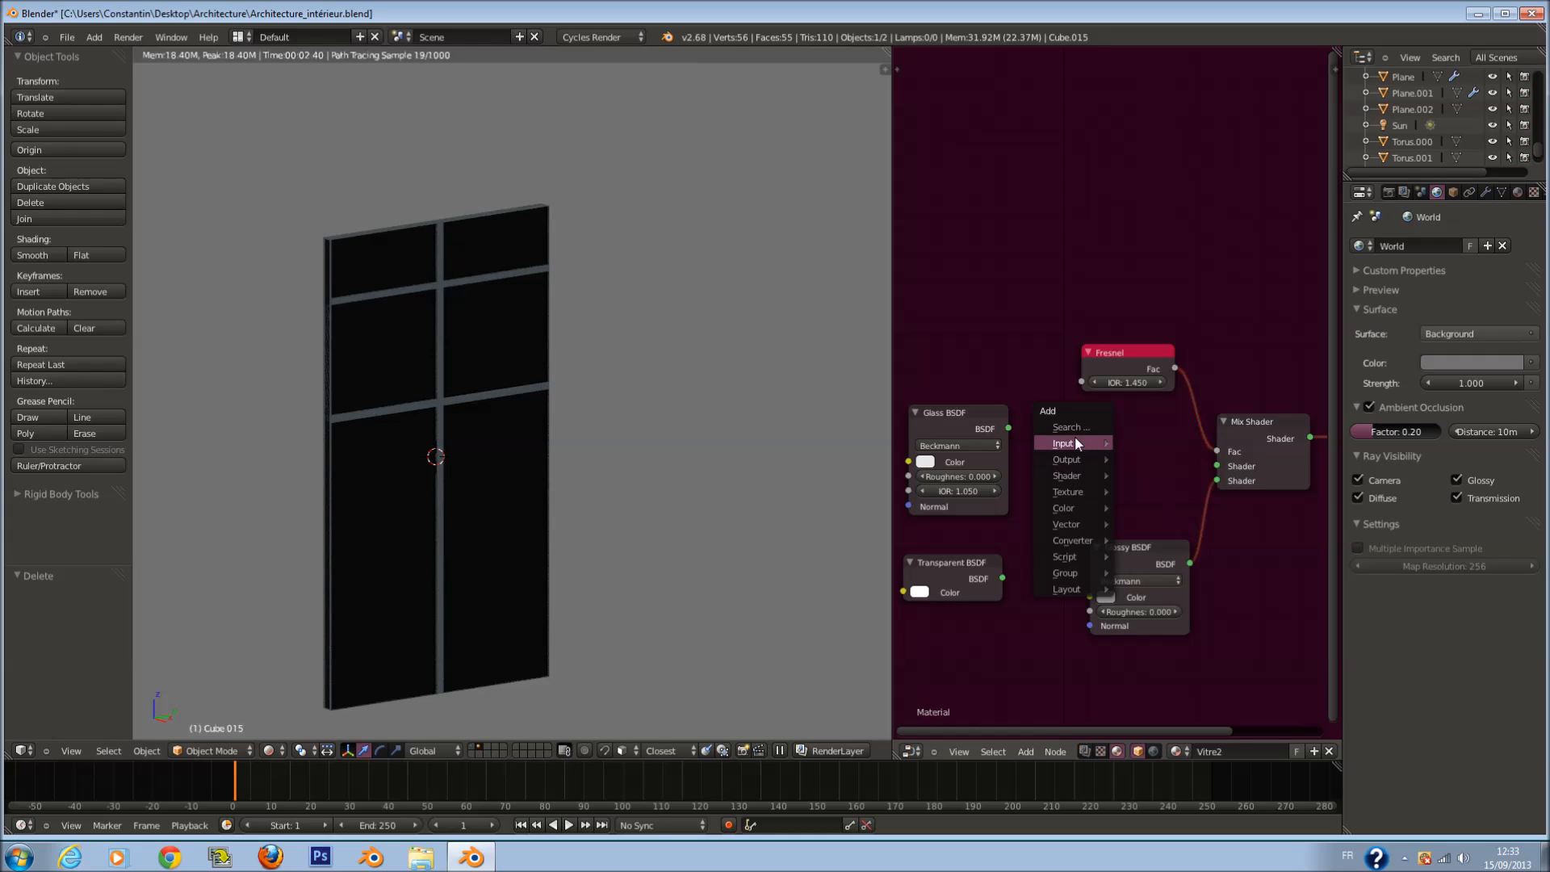
mouse_move(1090, 473)
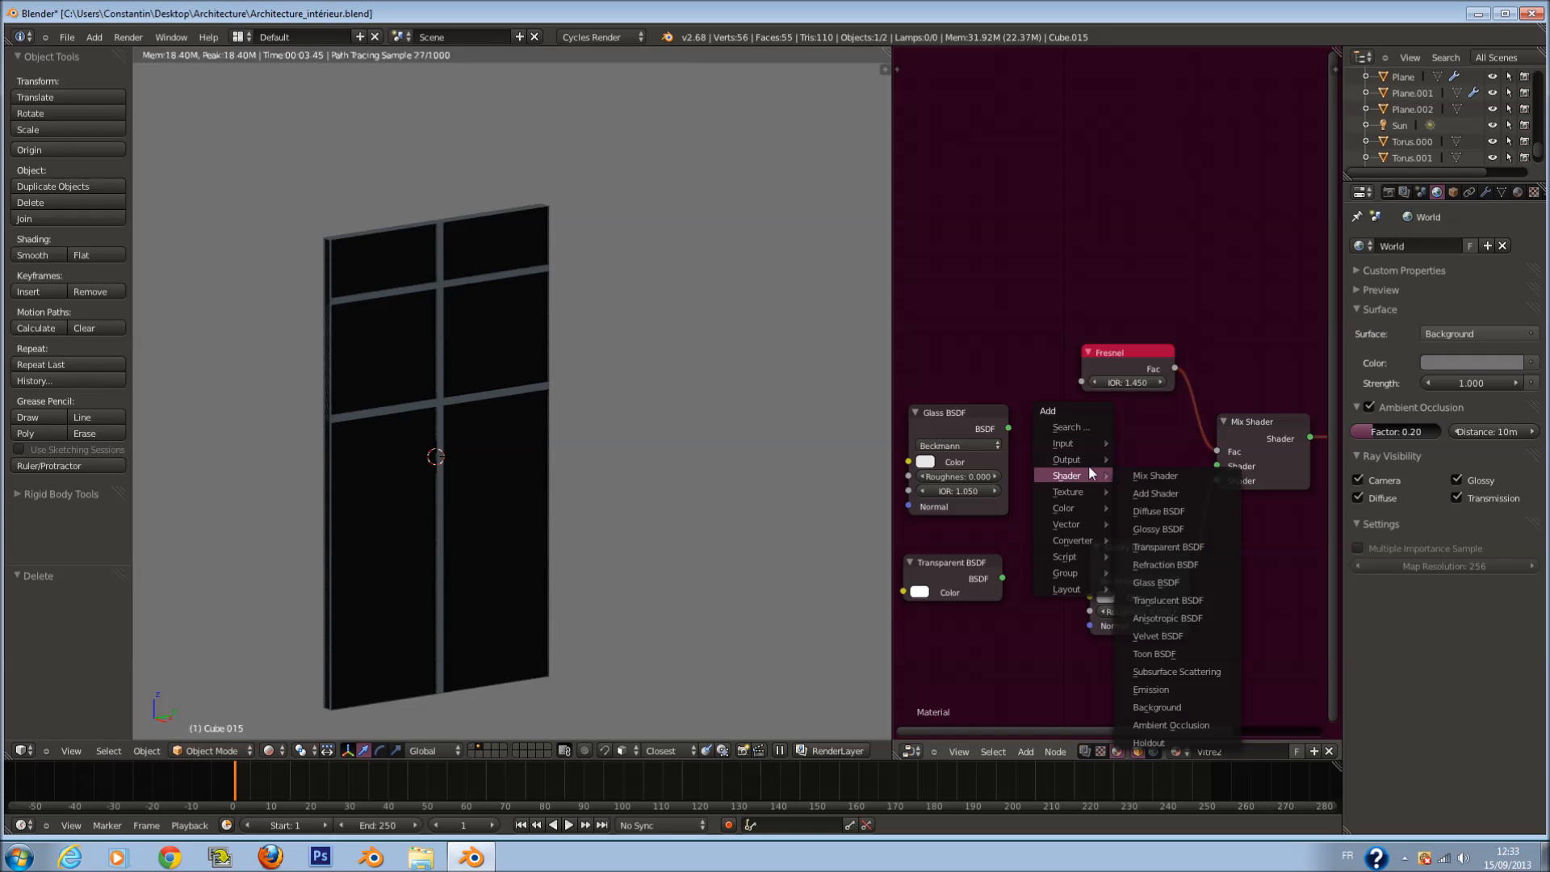
click(1155, 493)
click(1055, 435)
drag(1072, 497, 1002, 577)
drag(1213, 465, 1216, 466)
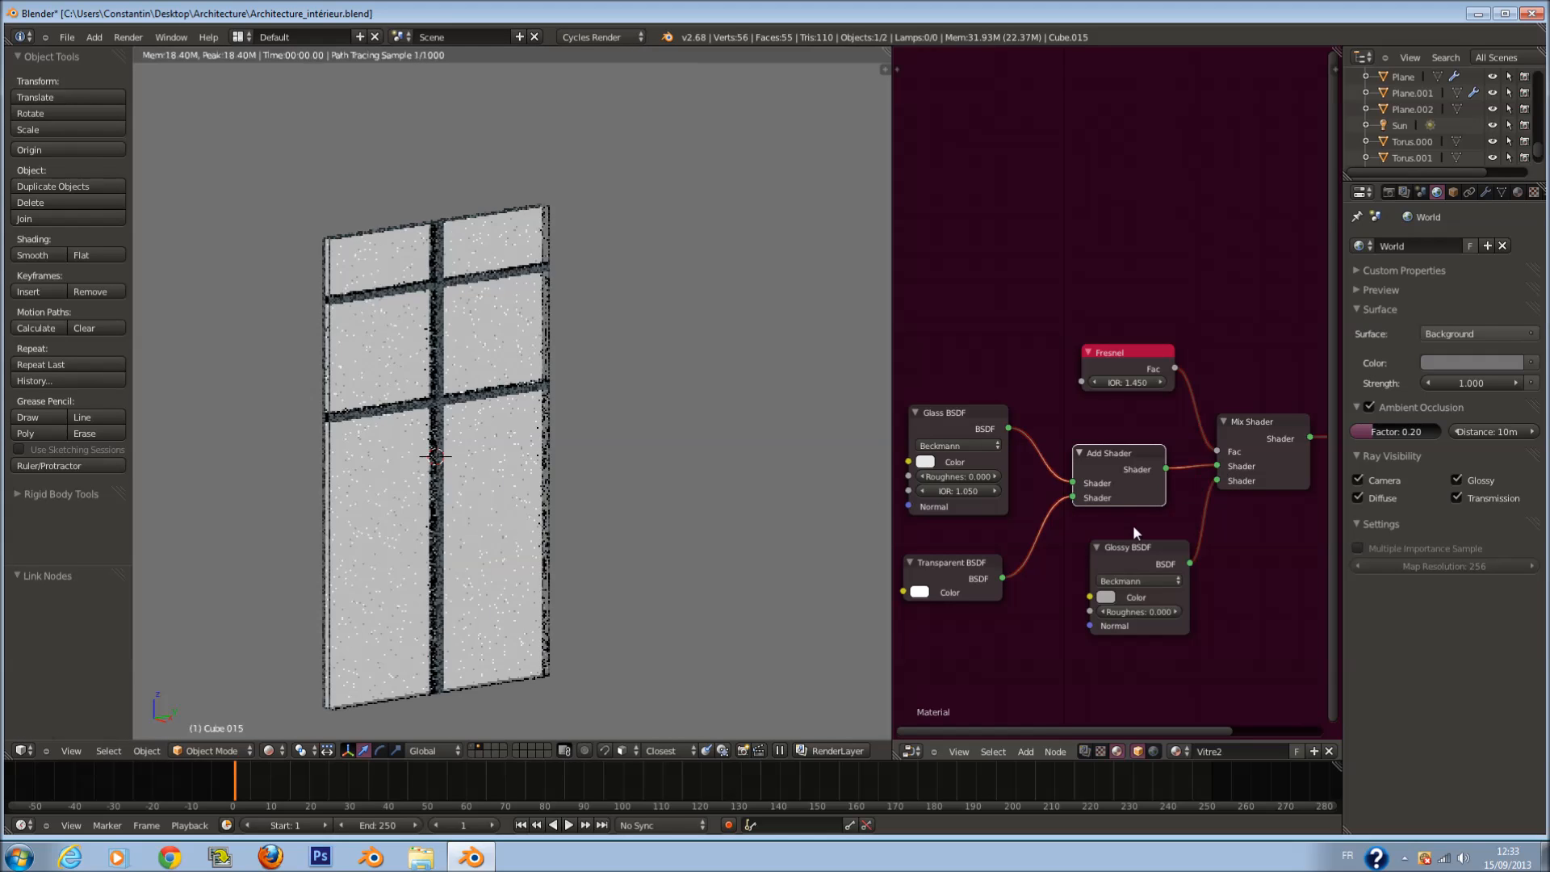
Step: Darken the Glossy BSDF's colour to near black, set its distribution to Sharp and save the file
middle_drag(550, 500, 761, 517)
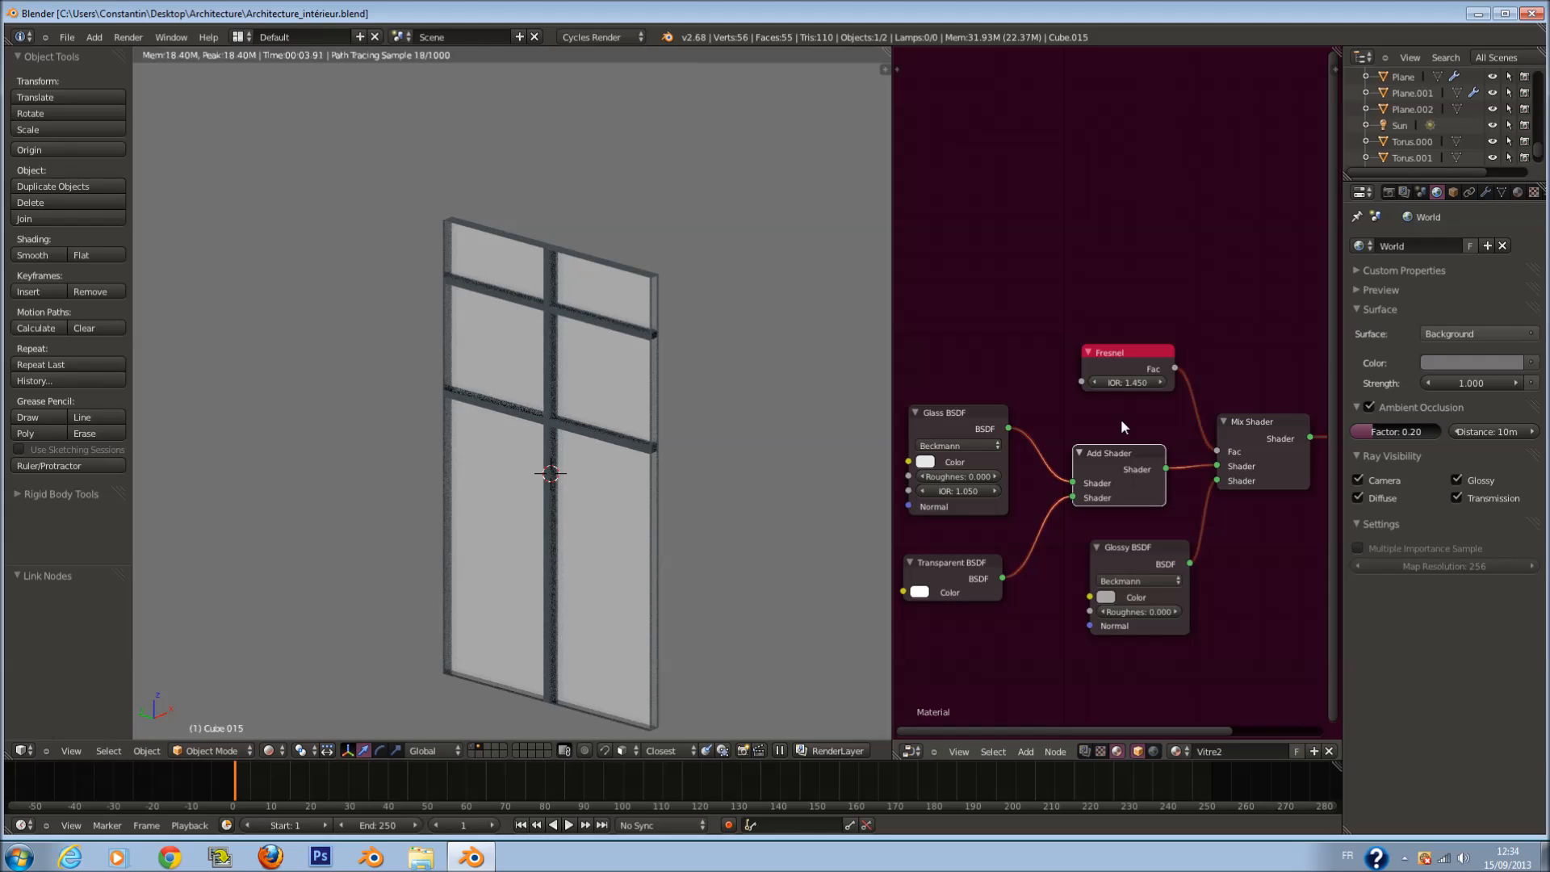
click(1106, 596)
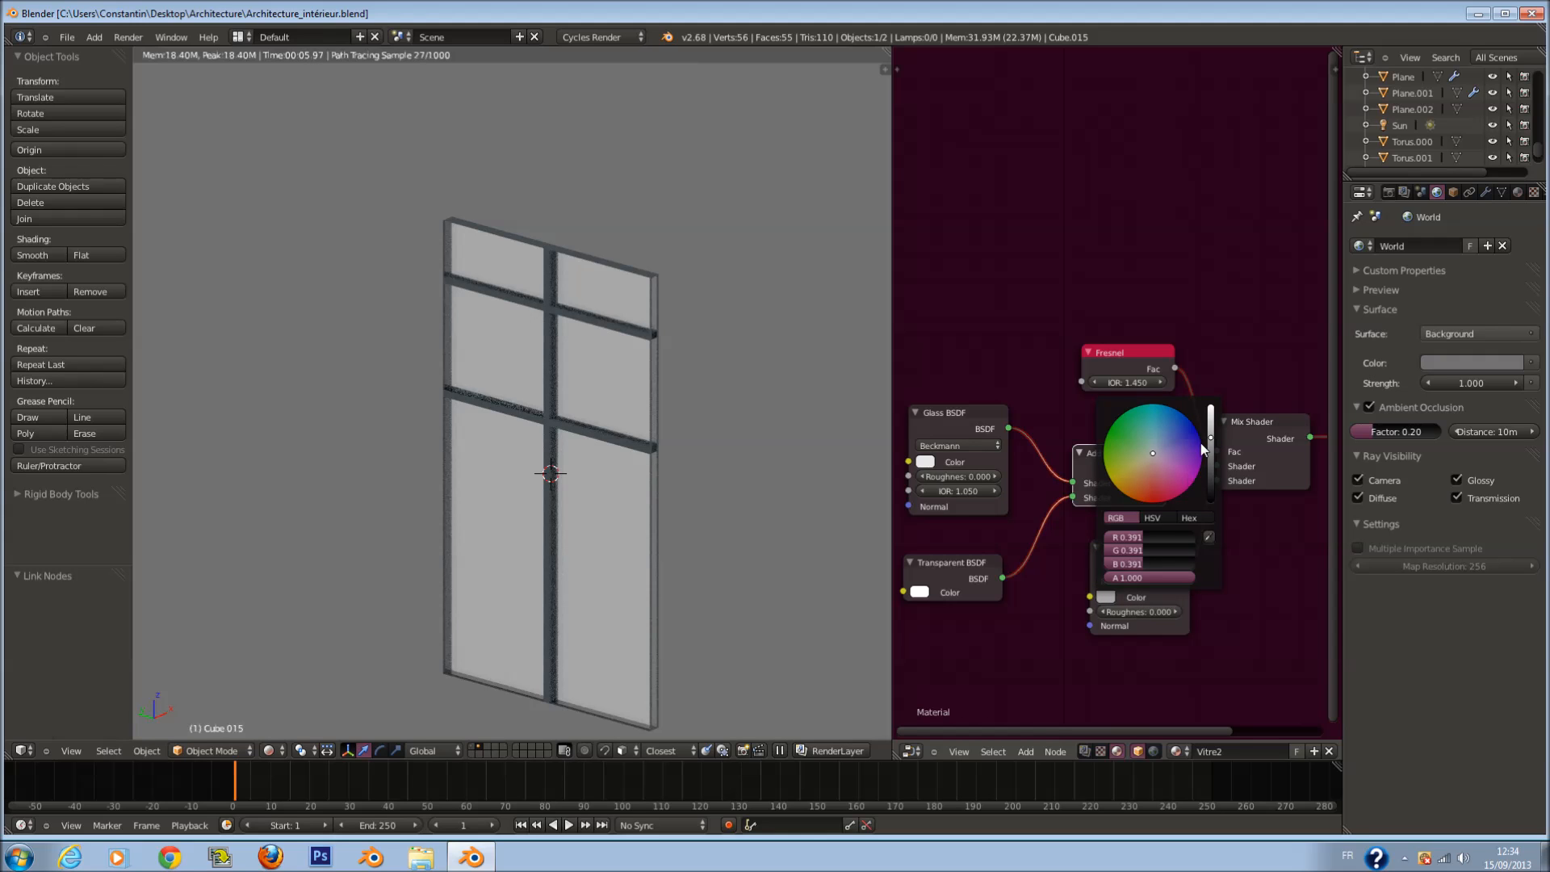
drag(1214, 438, 1228, 479)
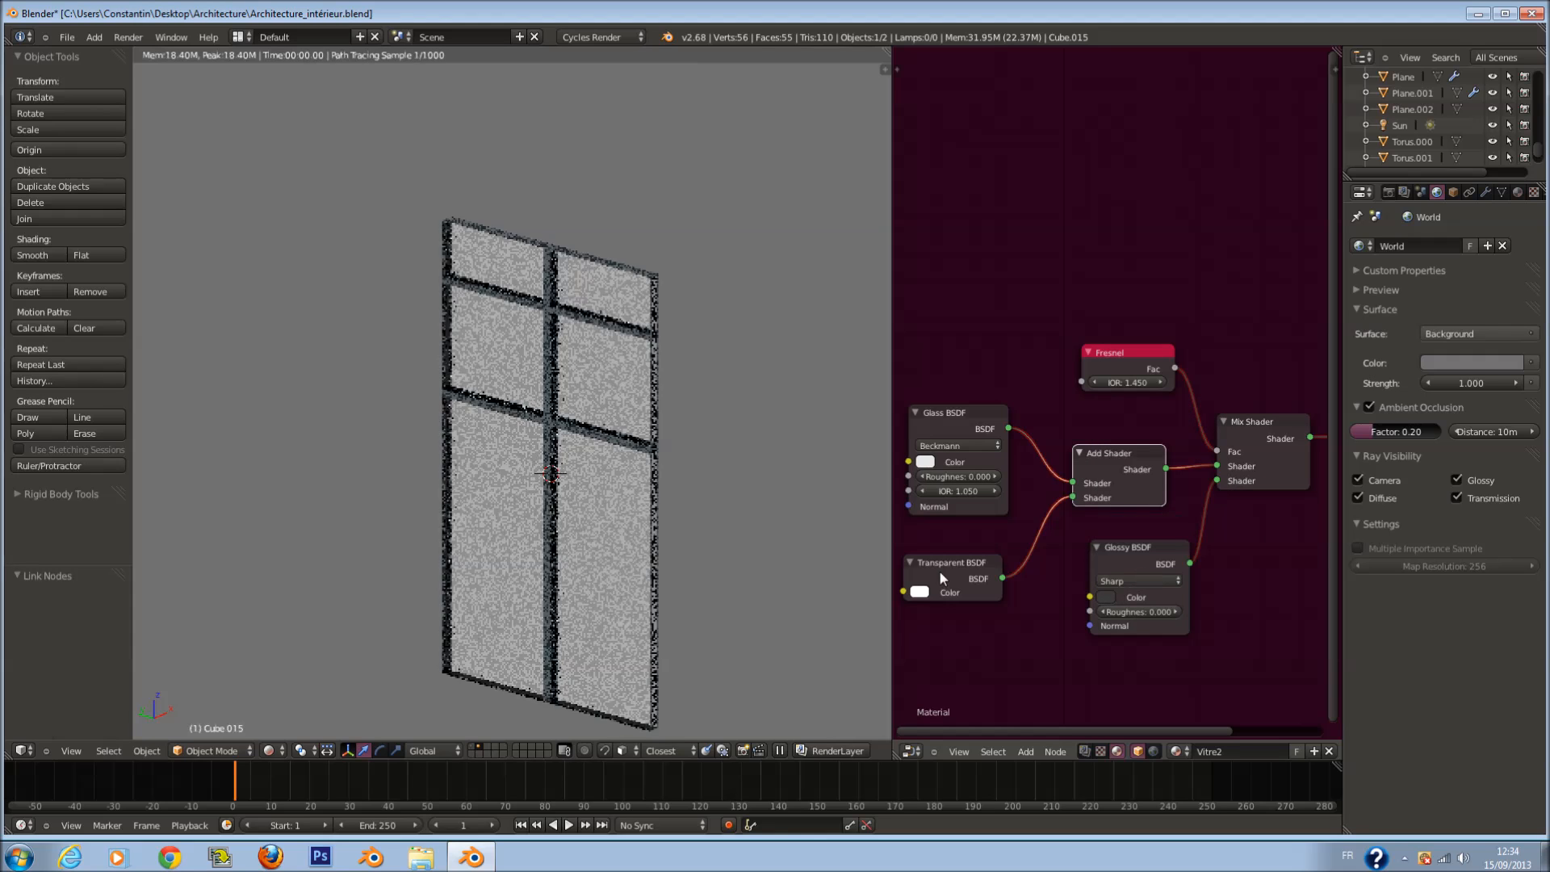
key(ctrl+s)
middle_drag(568, 510, 465, 517)
click(470, 496)
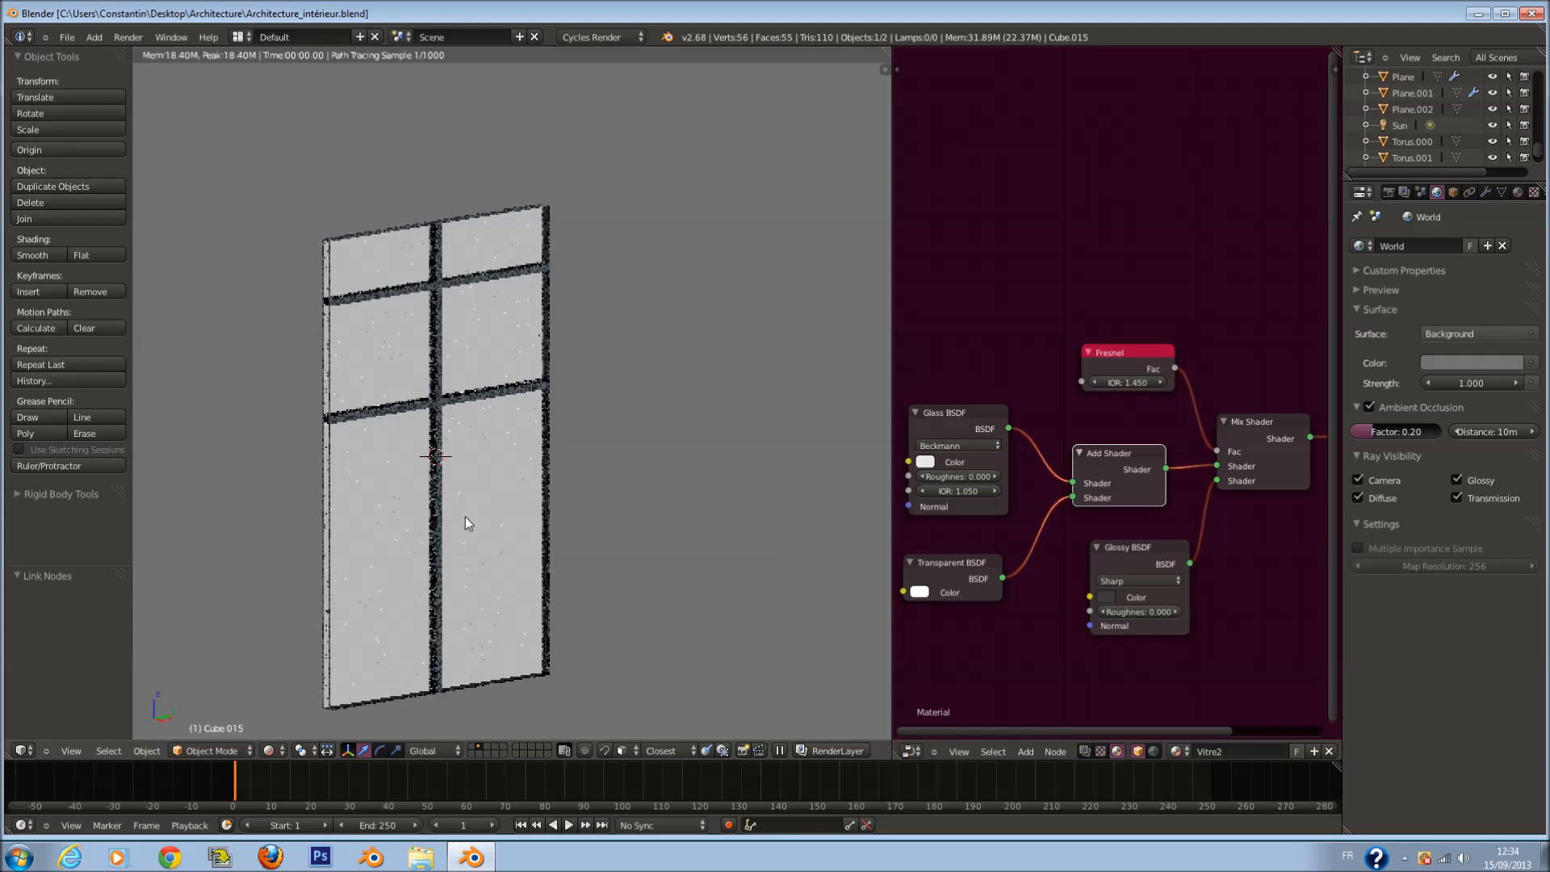
Step: Return to solid shading, move the whole window to the first layer and display that layer
middle_drag(554, 567, 568, 565)
click(269, 751)
click(296, 699)
key(a)
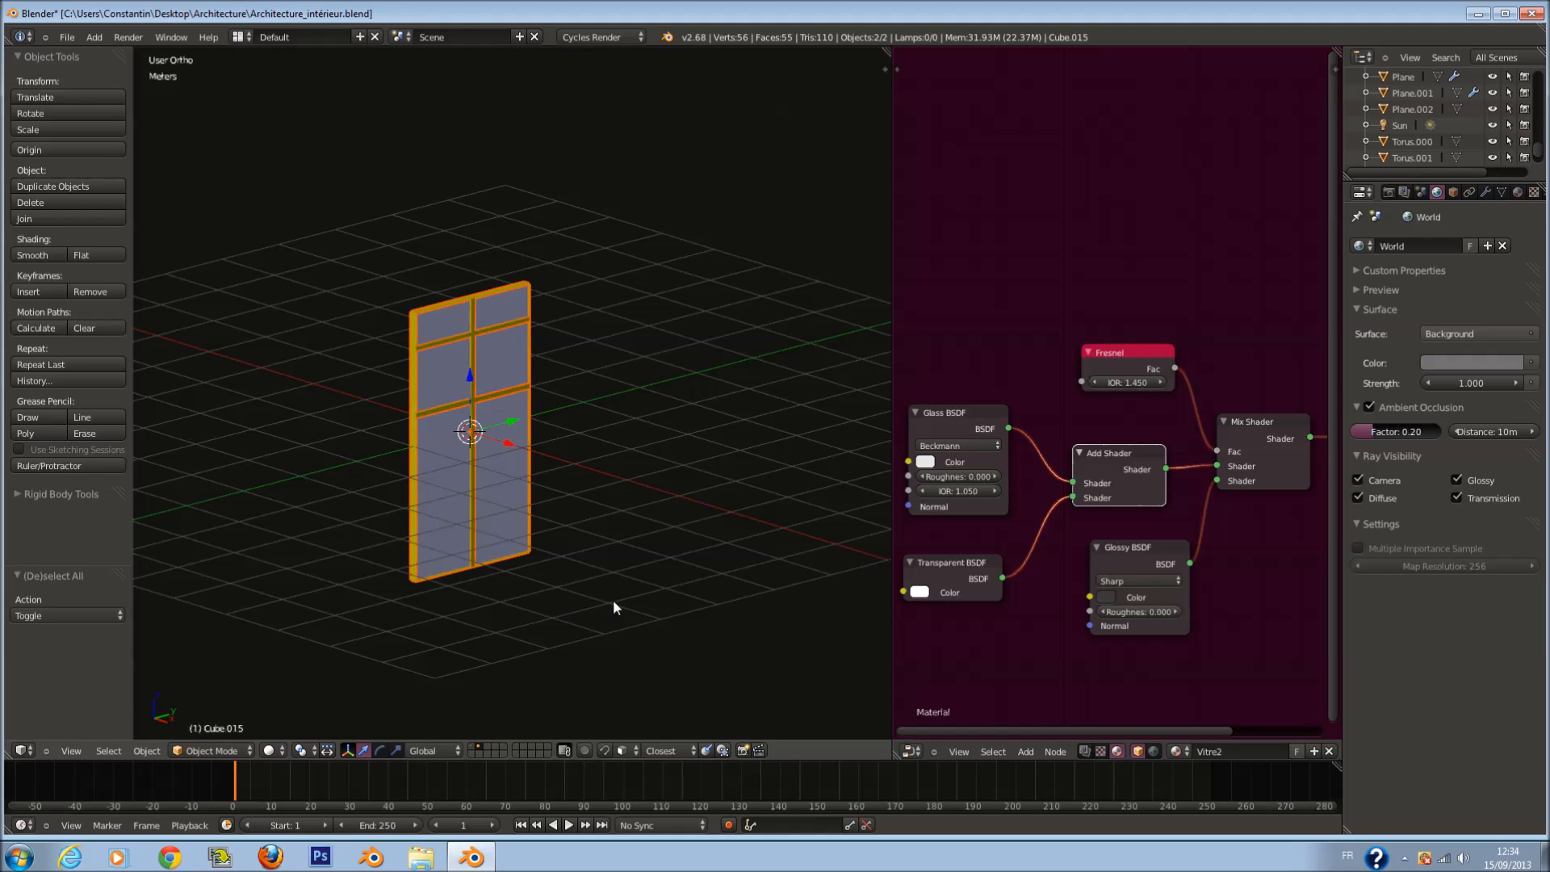
key(m)
click(745, 628)
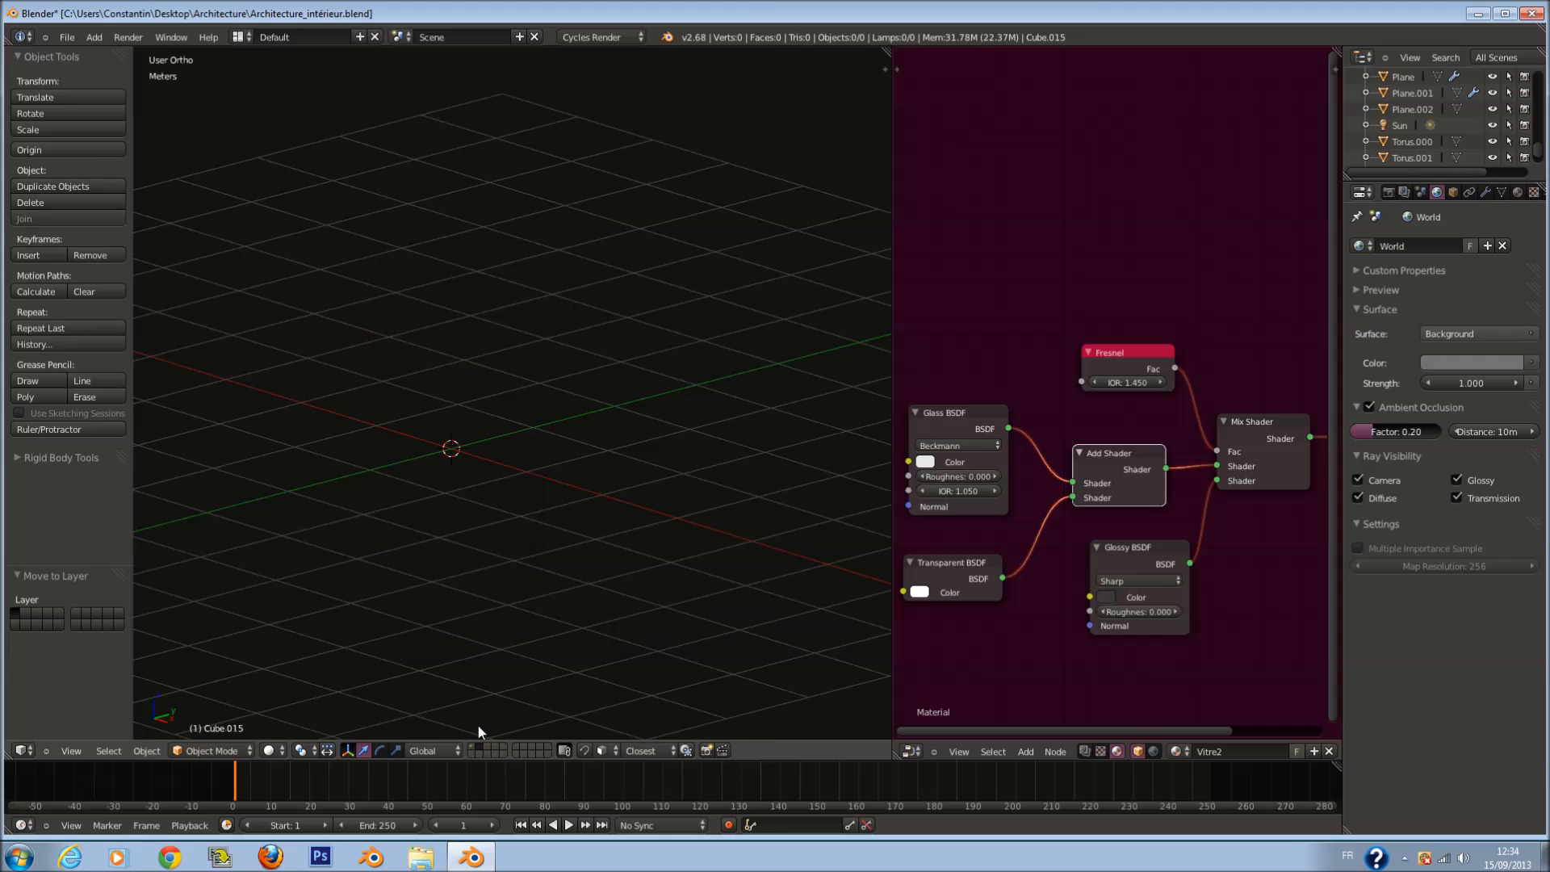
click(470, 748)
Step: In the right wireframe view, save the file, scale the window by 0.597 and move it about -1.614 m in Y onto the wall opening
key(KP_3)
key(z)
shift+middle_drag(646, 343, 777, 348)
key(ctrl+s)
key(Return)
scroll(753, 367, up, 3)
key(s)
click(747, 501)
key(g)
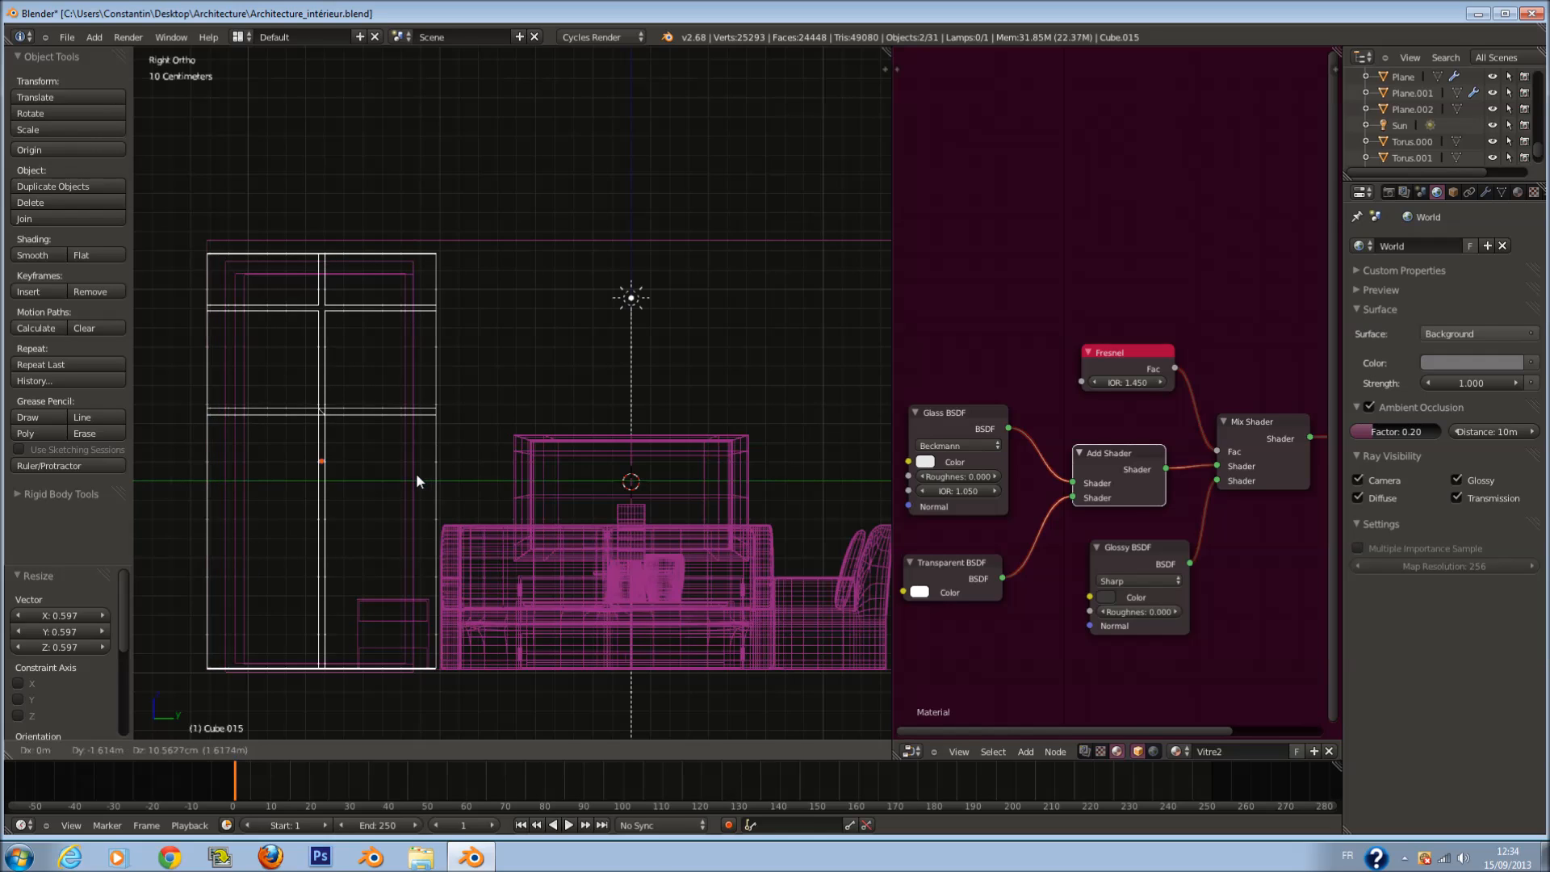
click(416, 476)
Step: Scale the window by 0.899 overall and by 0.780 along Y to match the opening's width
shift+middle_drag(448, 475, 550, 475)
scroll(552, 477, up, 1)
key(s)
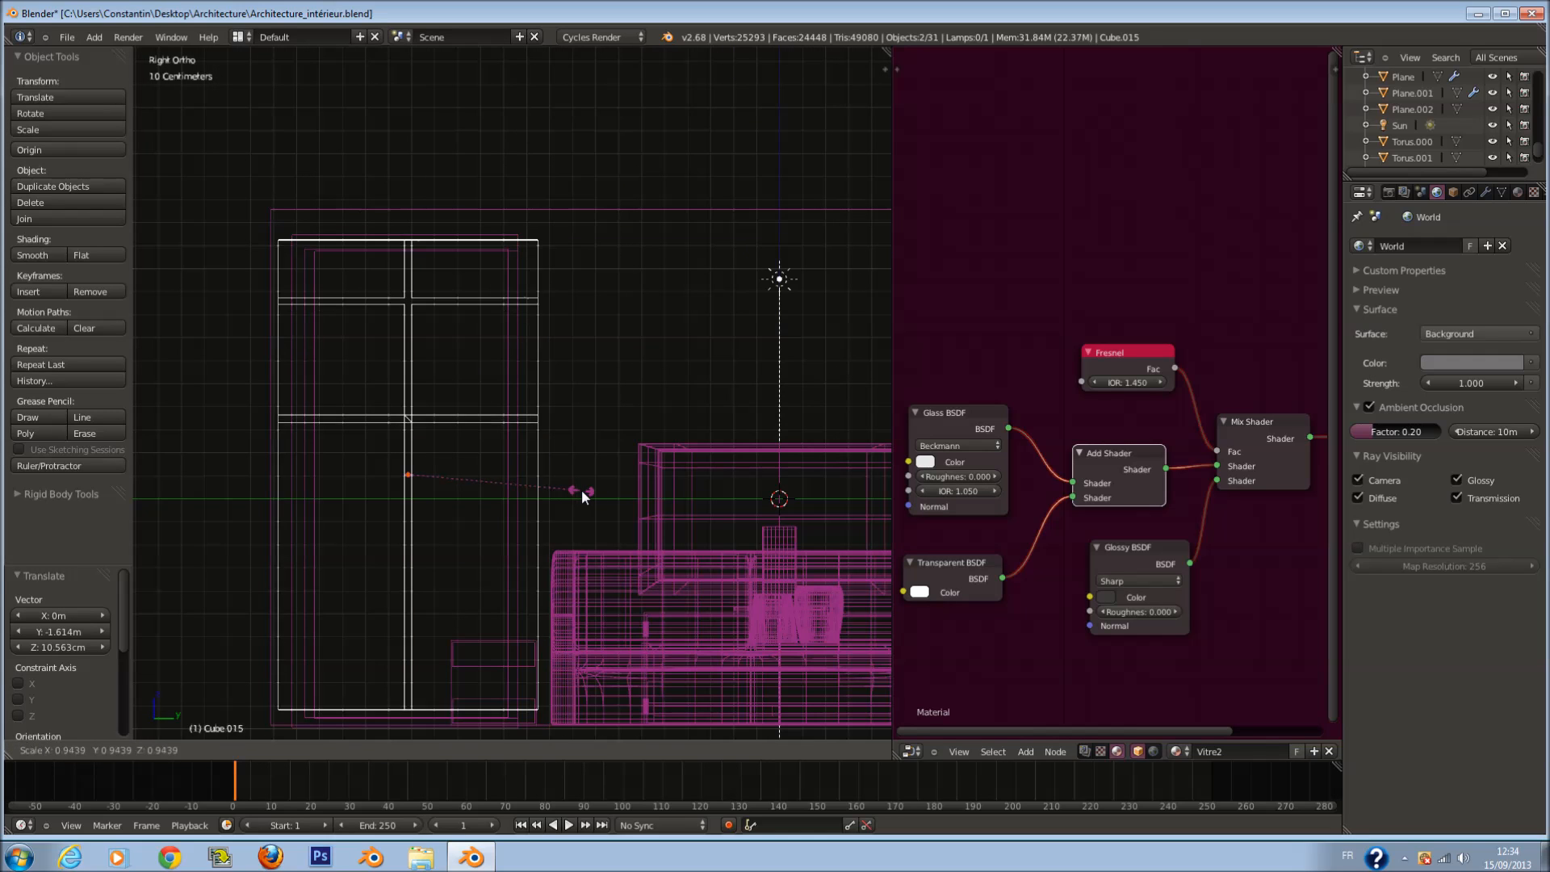
click(573, 498)
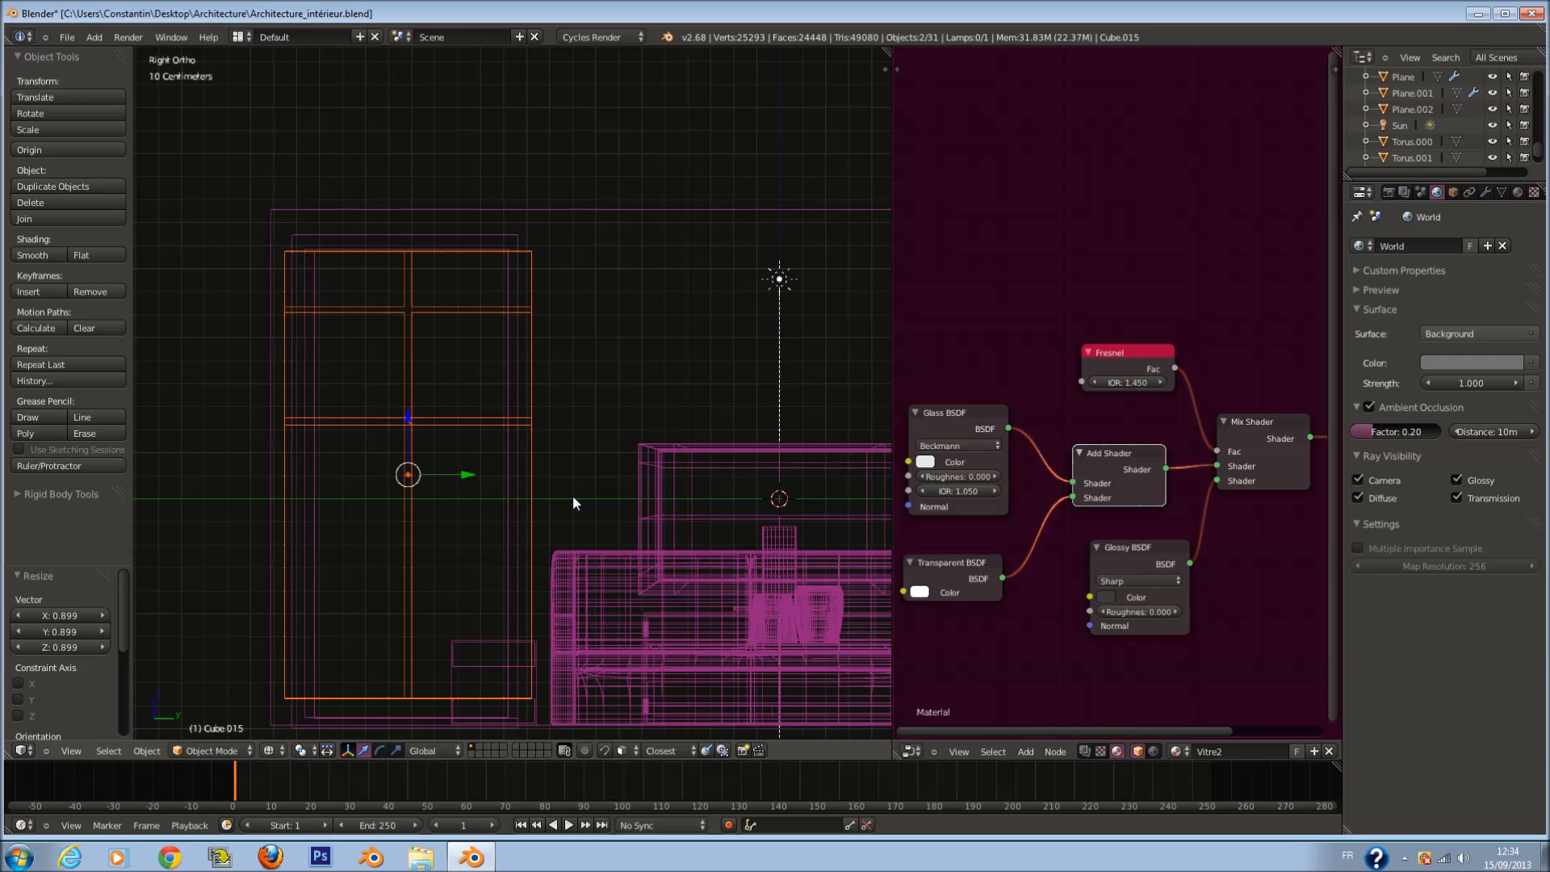
key(s)
key(y)
click(527, 499)
Step: Adjust the window's vertical position and scale it along Z to fit the opening's height
key(s)
key(z)
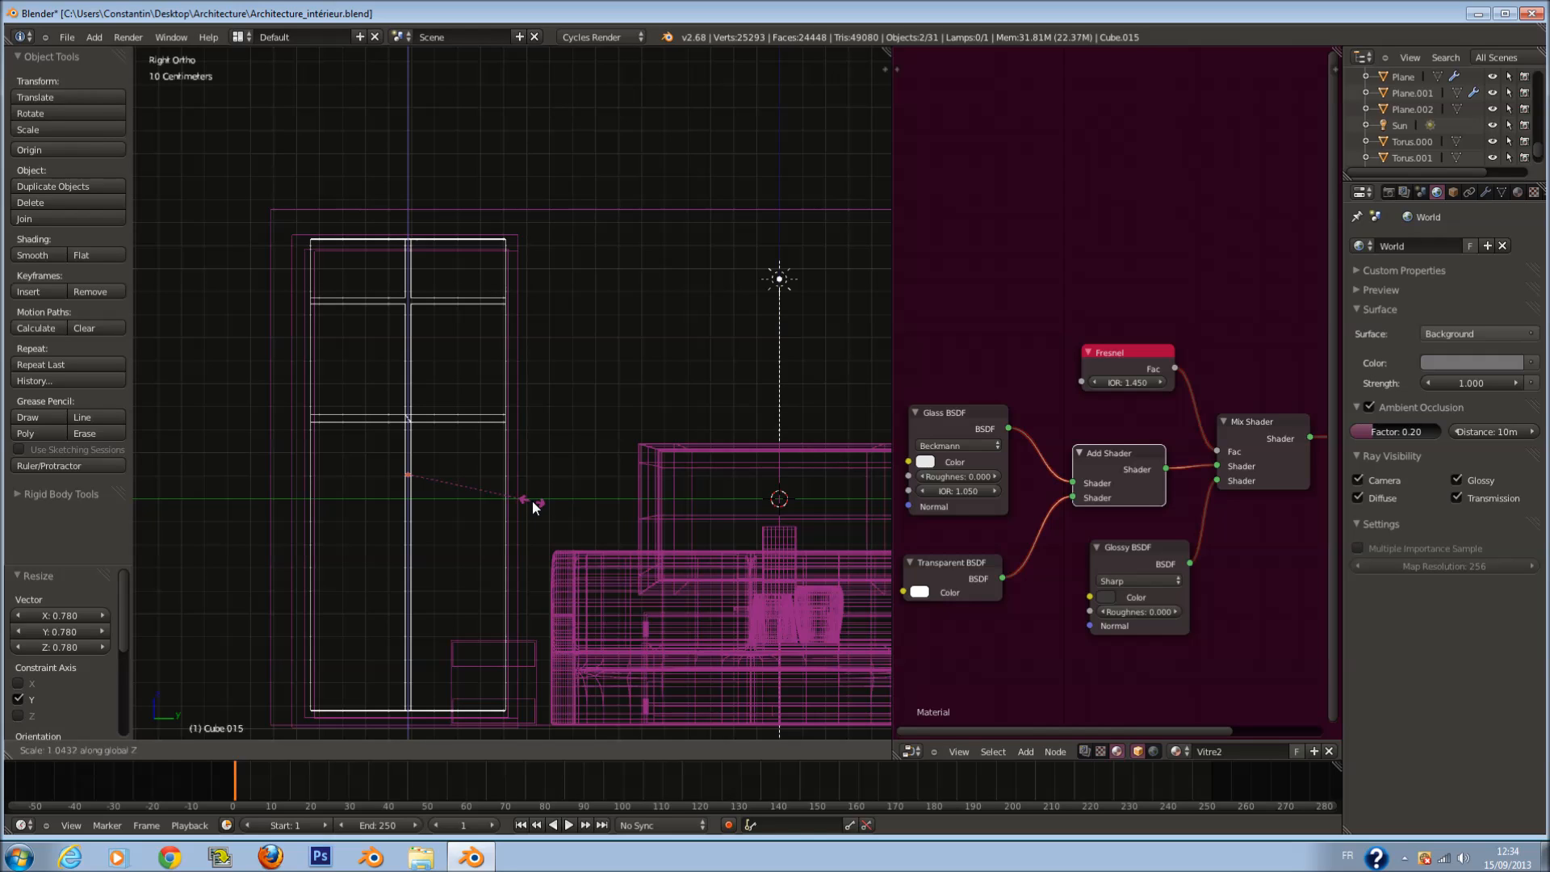
right_click(531, 501)
drag(403, 438, 413, 439)
key(s)
key(z)
click(588, 524)
key(s)
key(z)
click(579, 541)
Step: Move the window about -1.299 m along X into the wall opening in solid shading
key(z)
middle_drag(497, 514, 601, 533)
scroll(601, 532, down, 1)
shift+middle_drag(449, 502, 577, 507)
drag(617, 484, 413, 400)
middle_drag(413, 401, 528, 468)
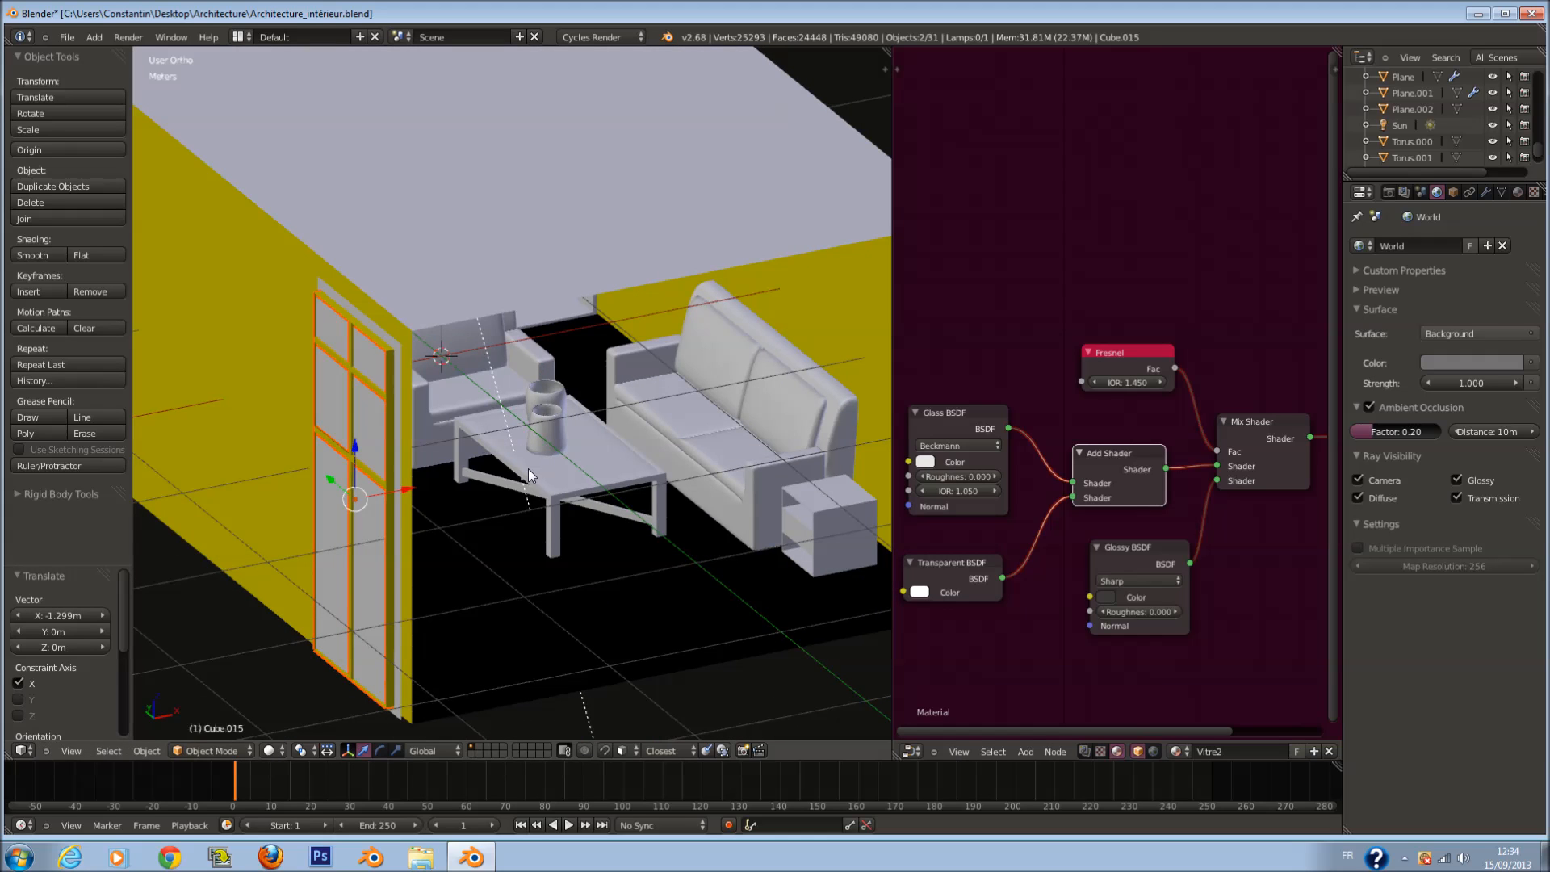
Step: From the top wireframe view, duplicate the window 3.57 m along Y into the second wall opening
key(KP_7)
key(z)
ctrl+scroll(416, 394, down, 5)
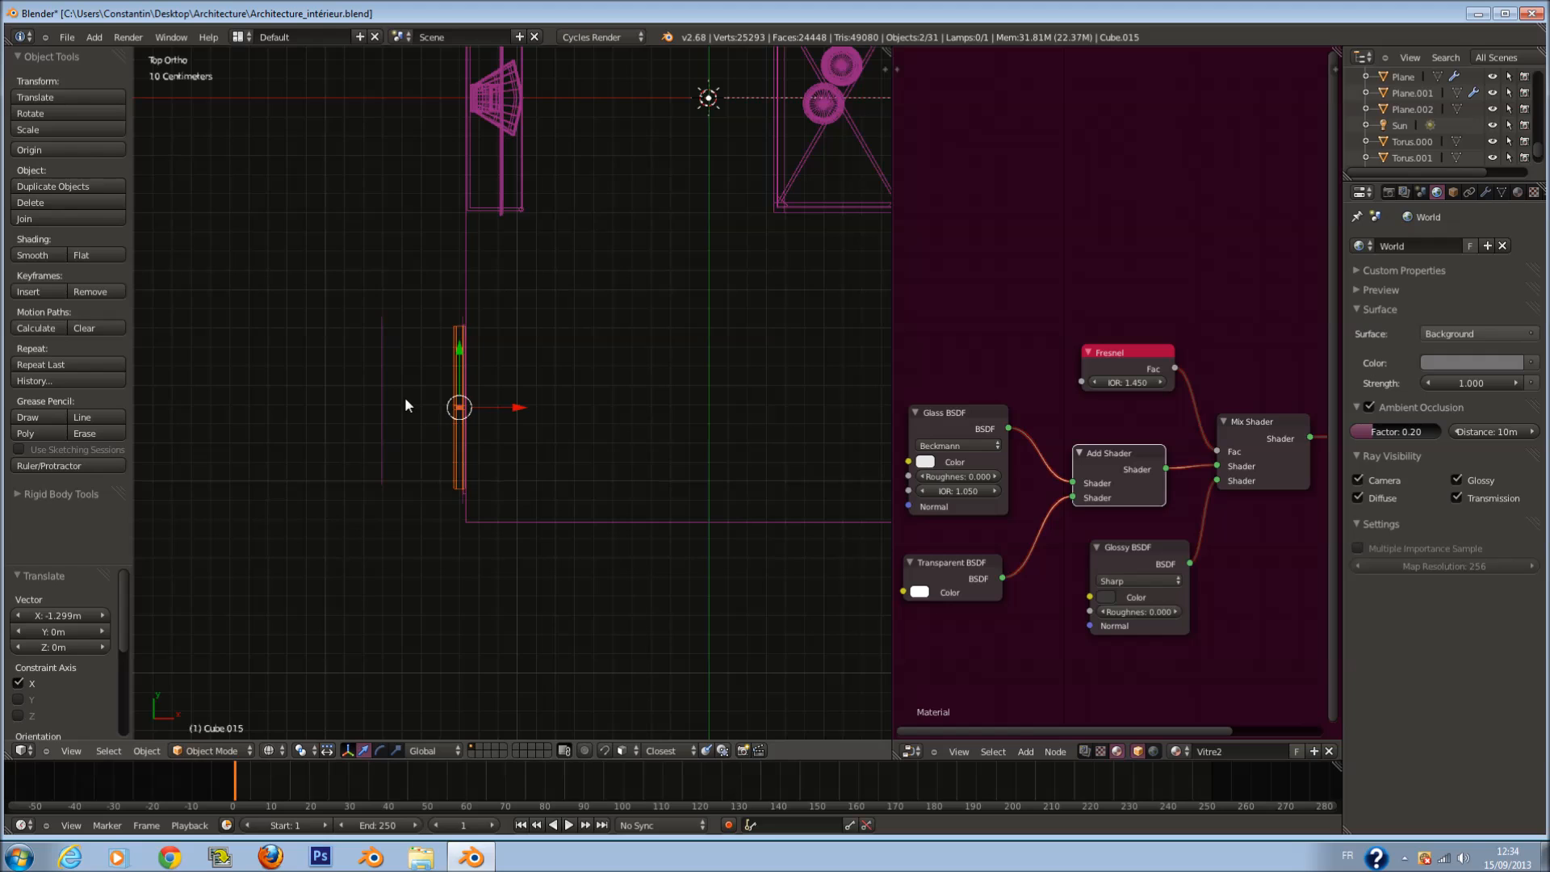
scroll(406, 397, down, 3)
shift+scroll(463, 404, up, 5)
shift+scroll(465, 407, up, 2)
key(shift+d)
key(y)
click(486, 128)
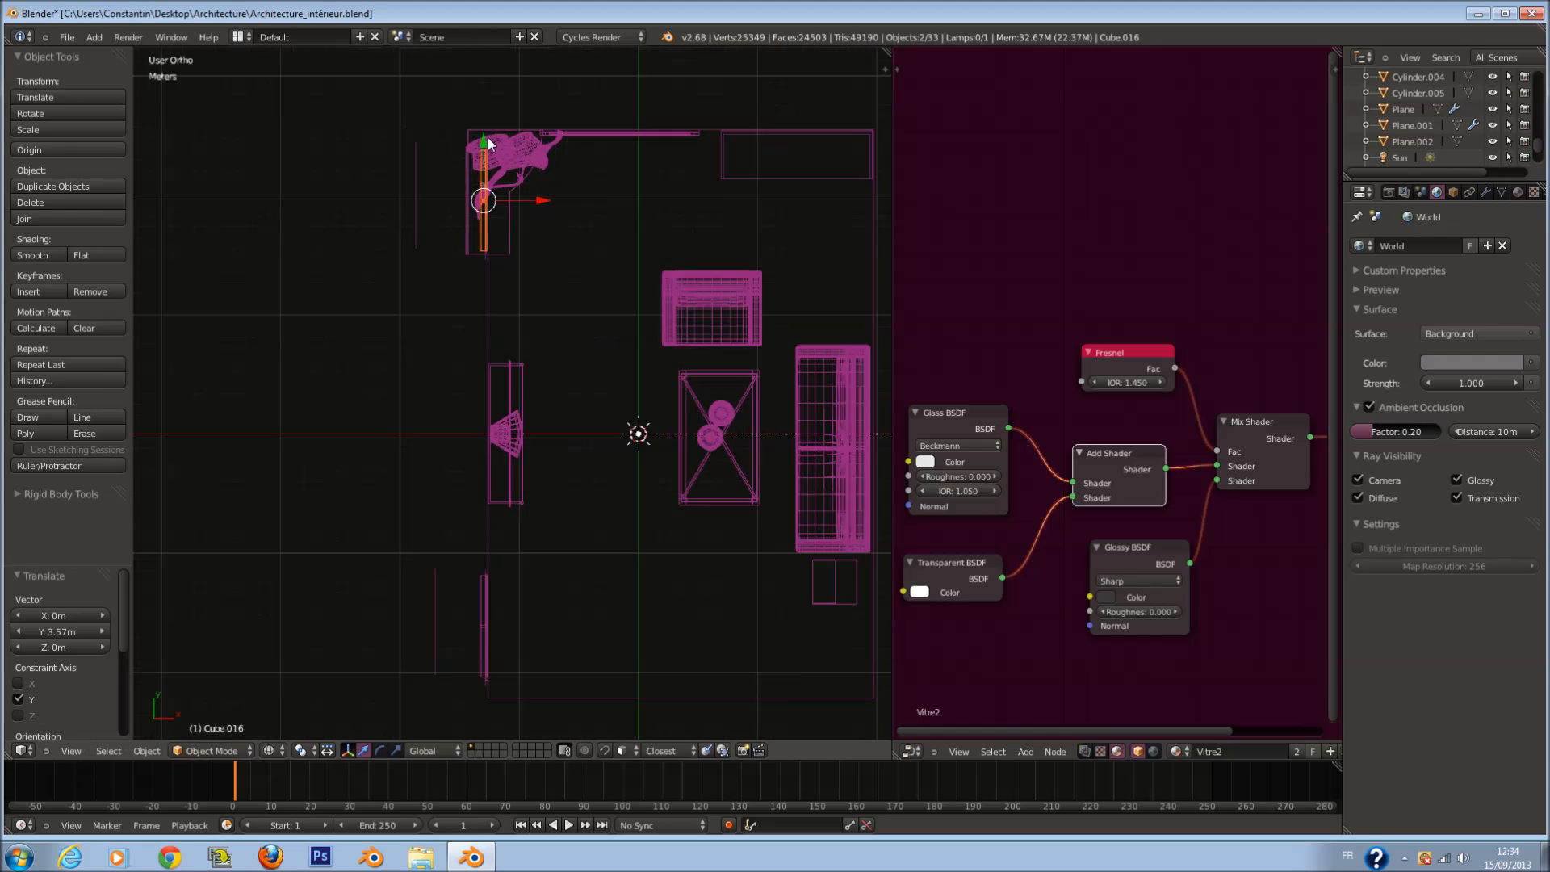
Step: Move the duplicated window about -12.6 cm along X into its wall recess
middle_drag(488, 137, 575, 370)
key(KP_0)
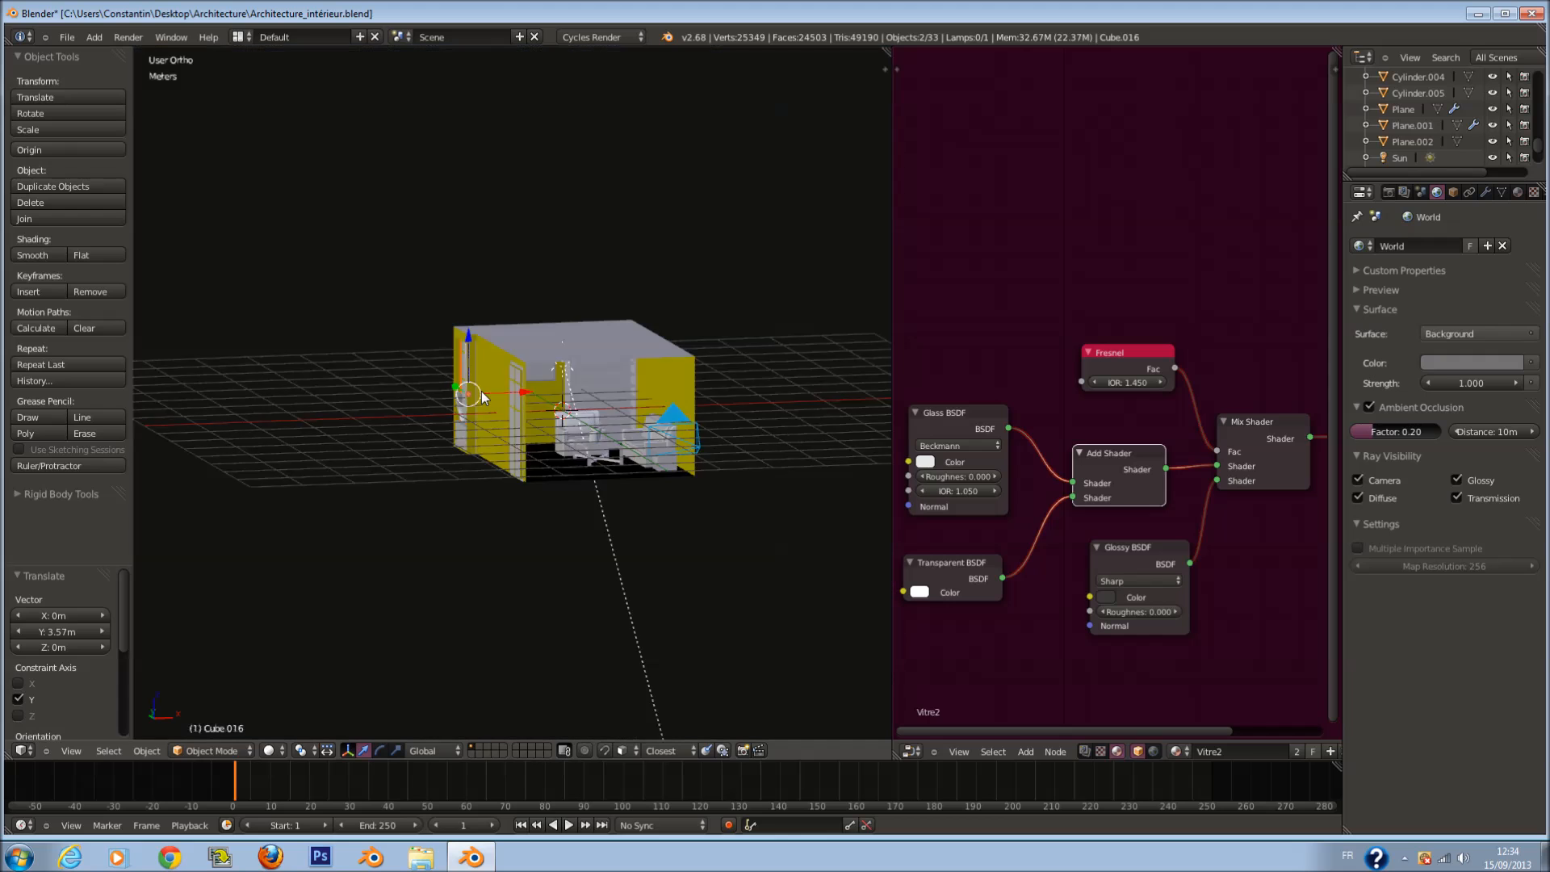
scroll(481, 391, up, 8)
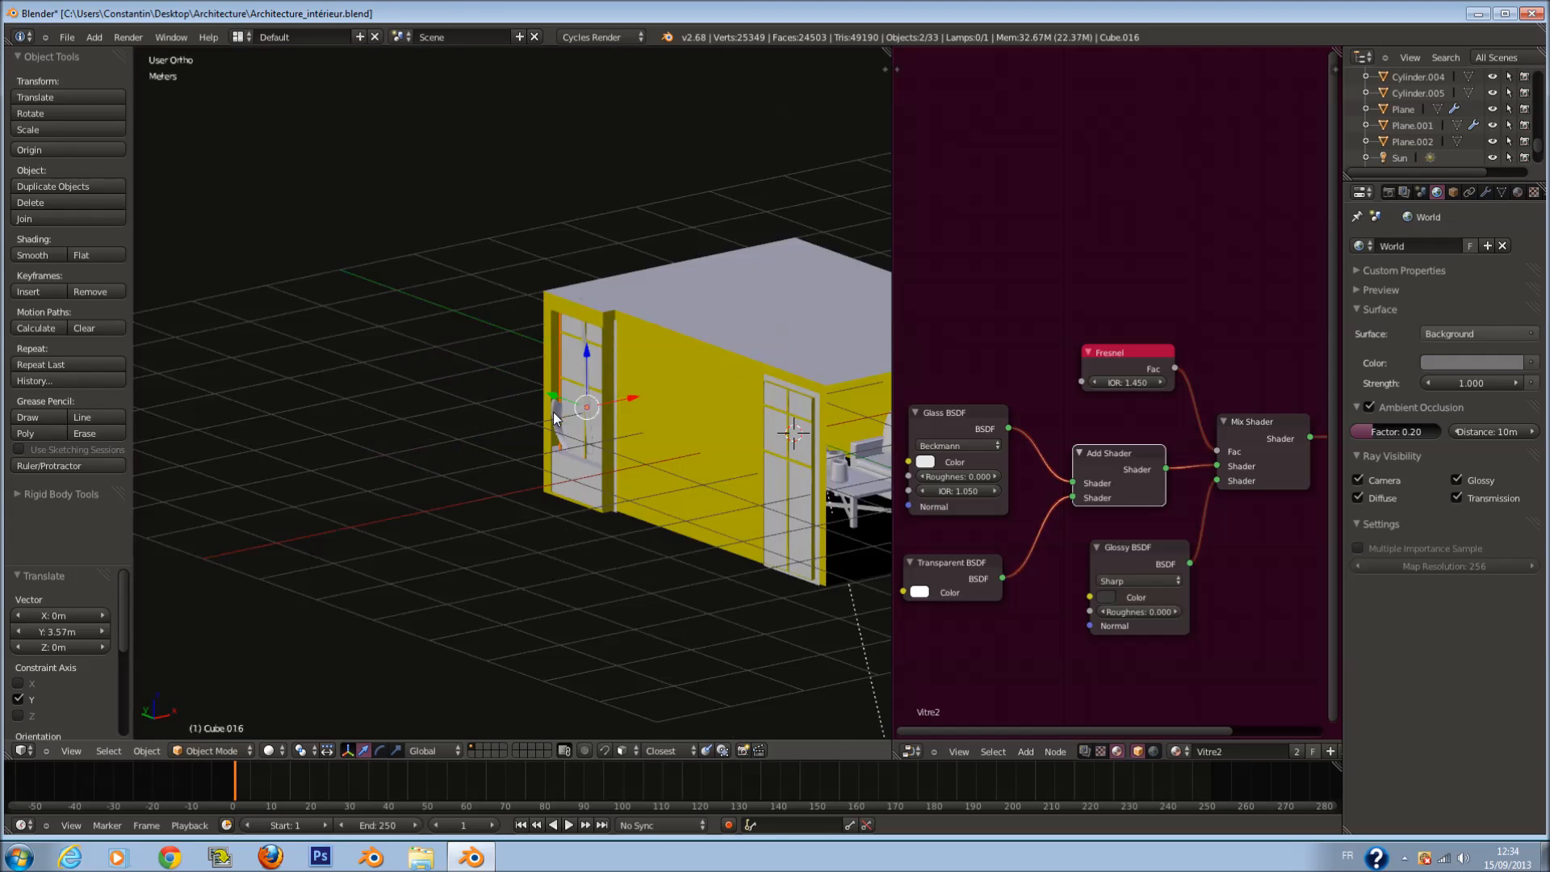
key(g)
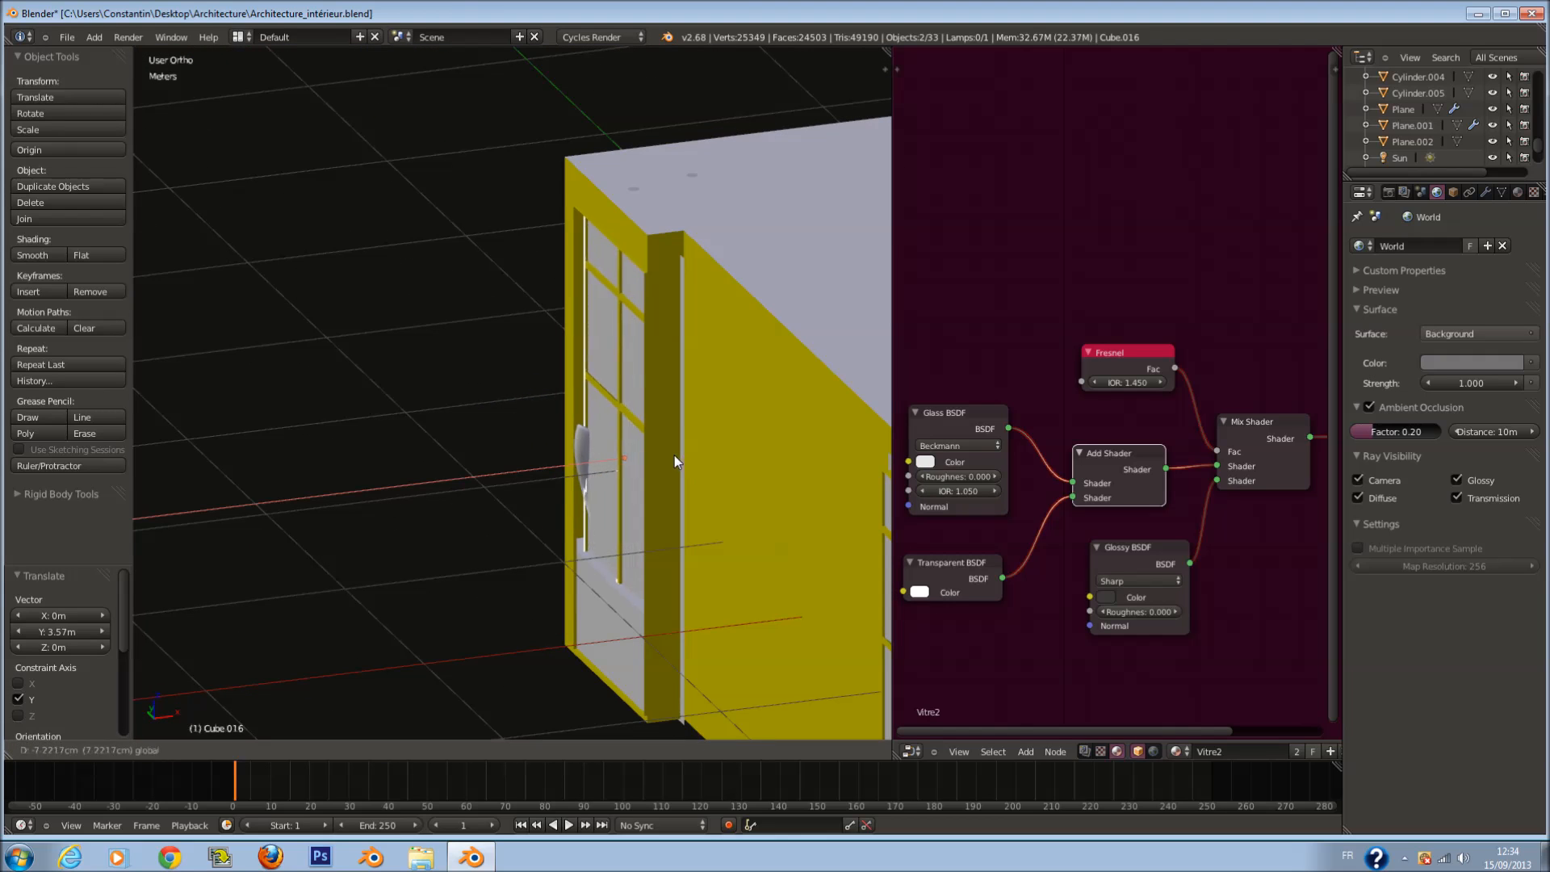
click(663, 460)
Step: Switch to the camera view, merge the node editor area into the 3D view, deselect everything and save the file
key(KP_0)
key(a)
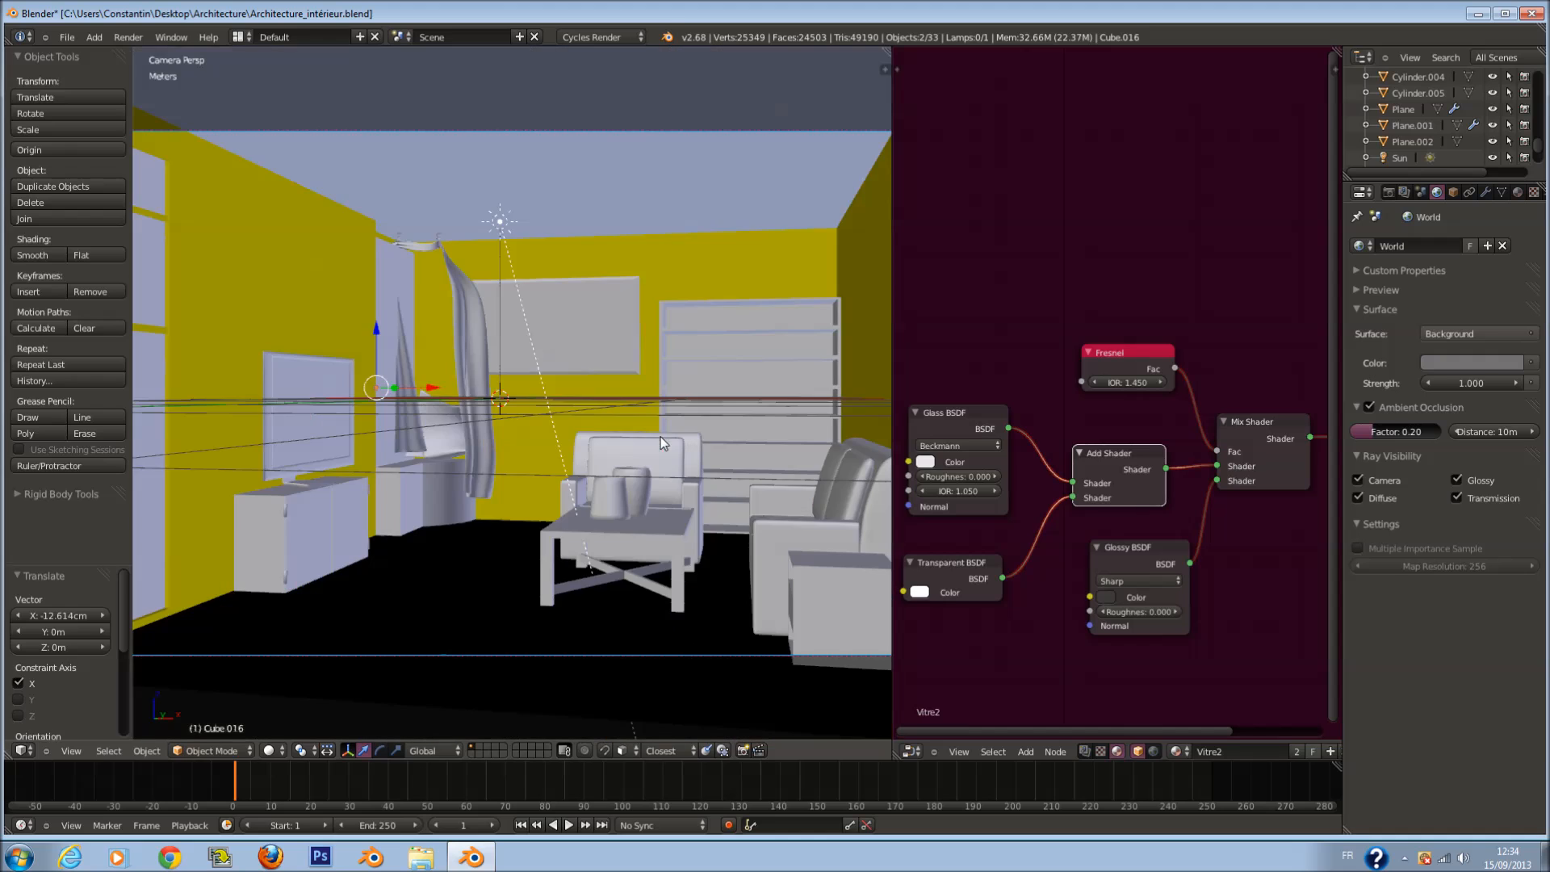
scroll(550, 410, down, 3)
scroll(570, 431, up, 2)
key(a)
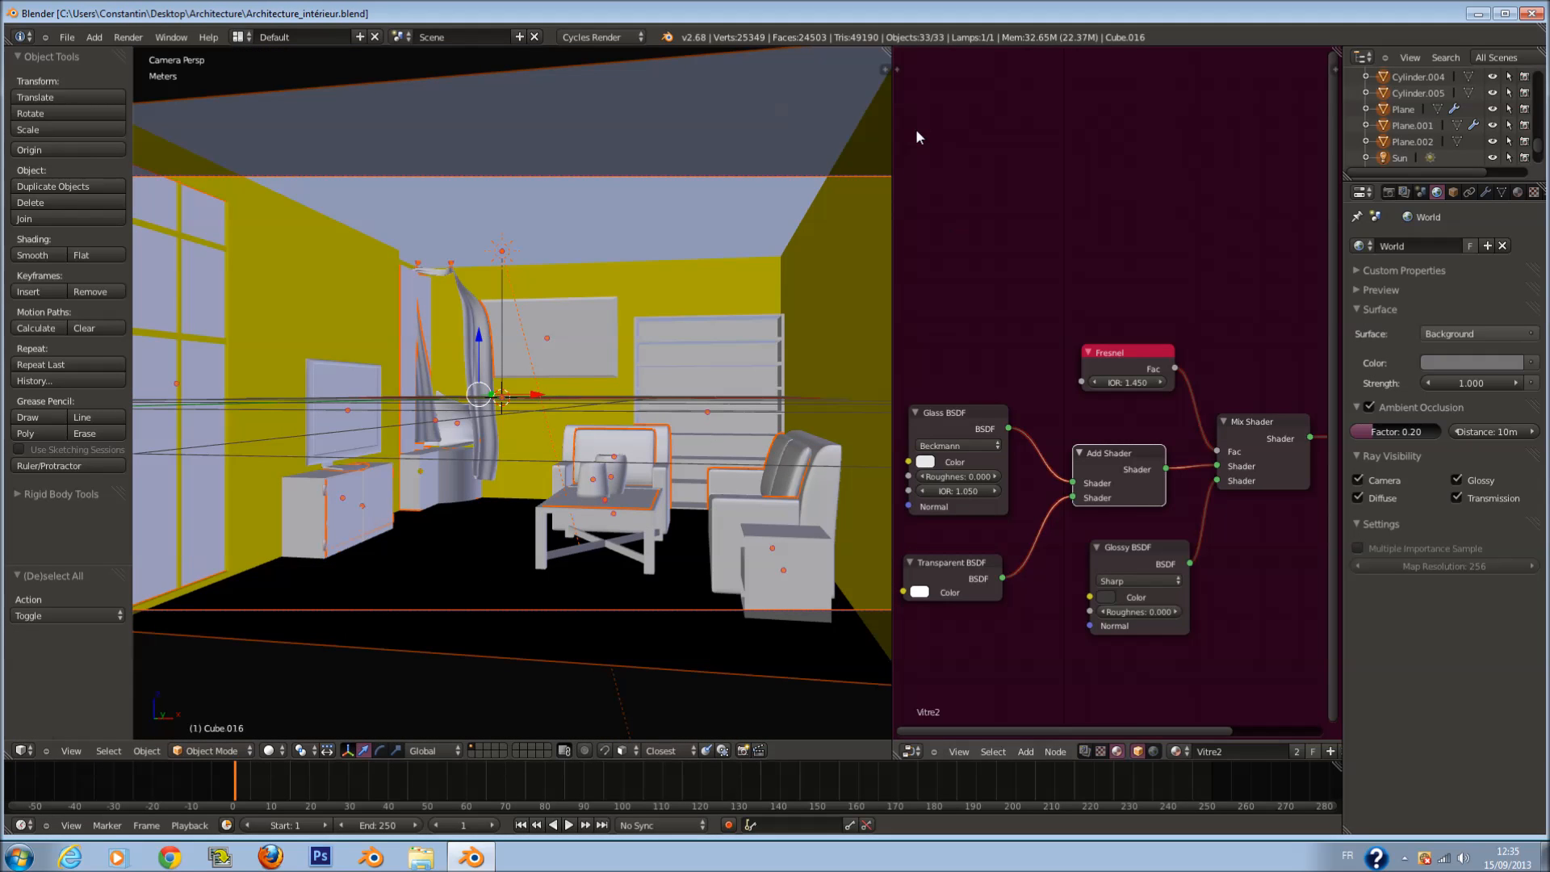
drag(888, 50, 967, 105)
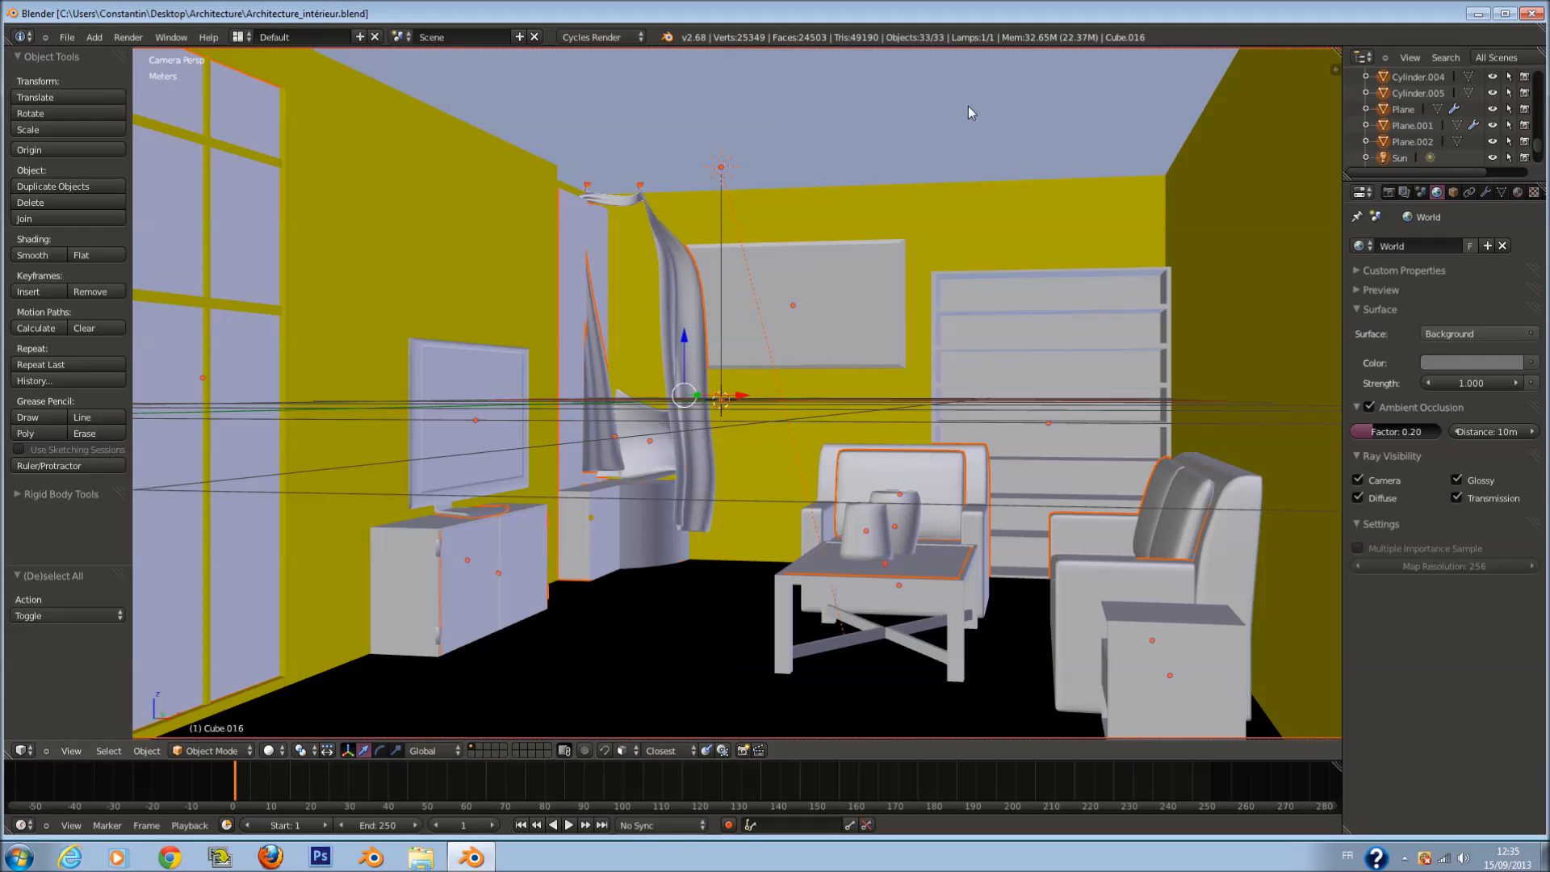
key(a)
key(ctrl+s)
click(822, 498)
key(KP_5)
scroll(769, 448, up, 6)
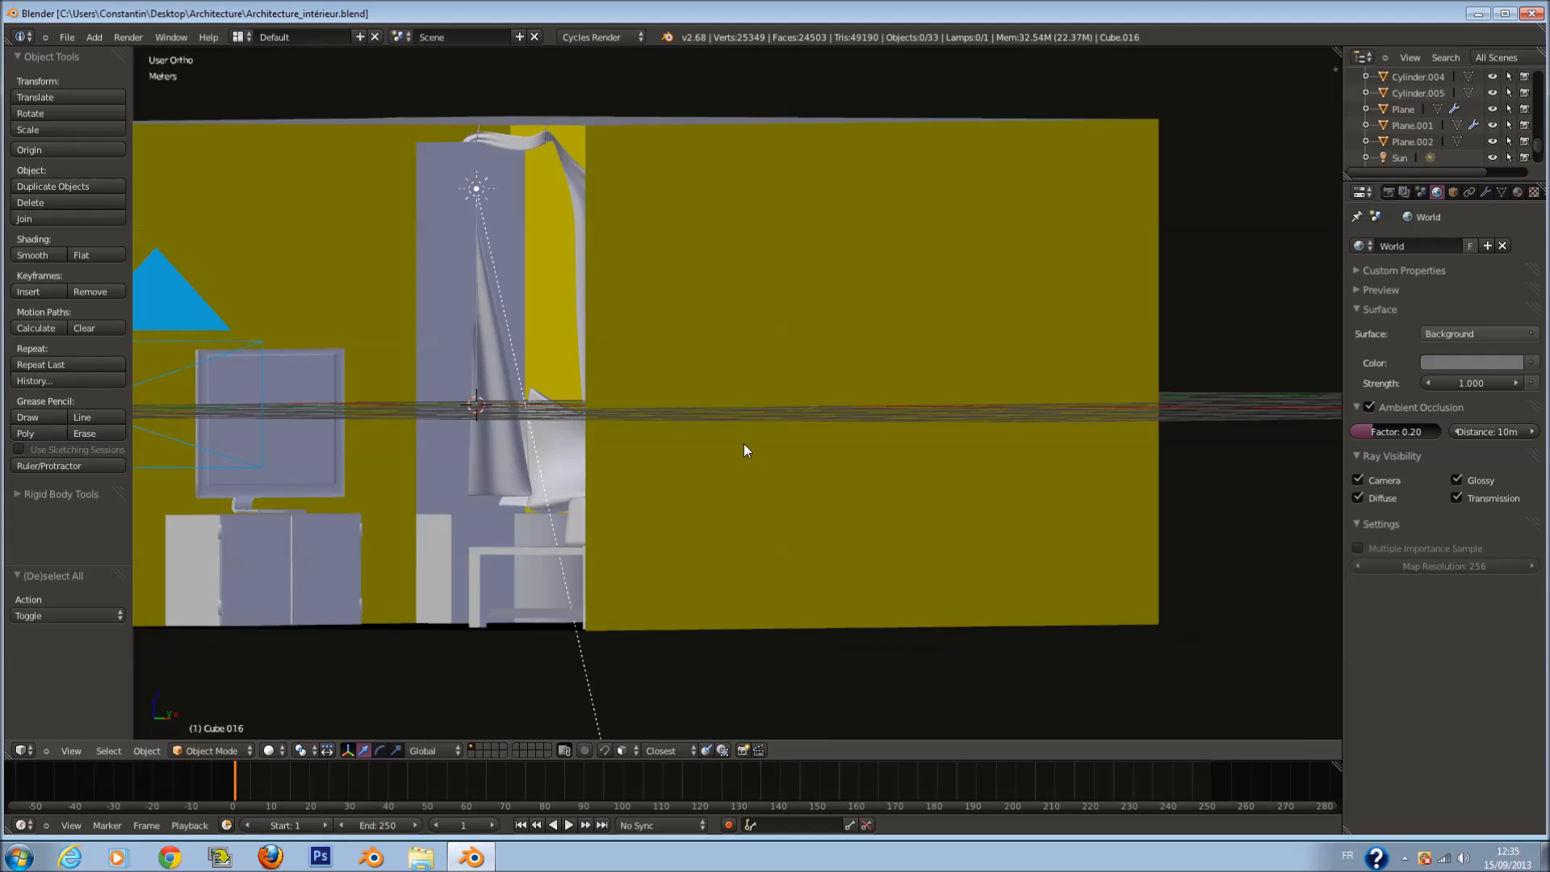
middle_drag(744, 444, 759, 460)
middle_drag(541, 299, 676, 347)
key(z)
key(z)
right_click(1155, 530)
key(z)
middle_drag(1016, 502, 792, 567)
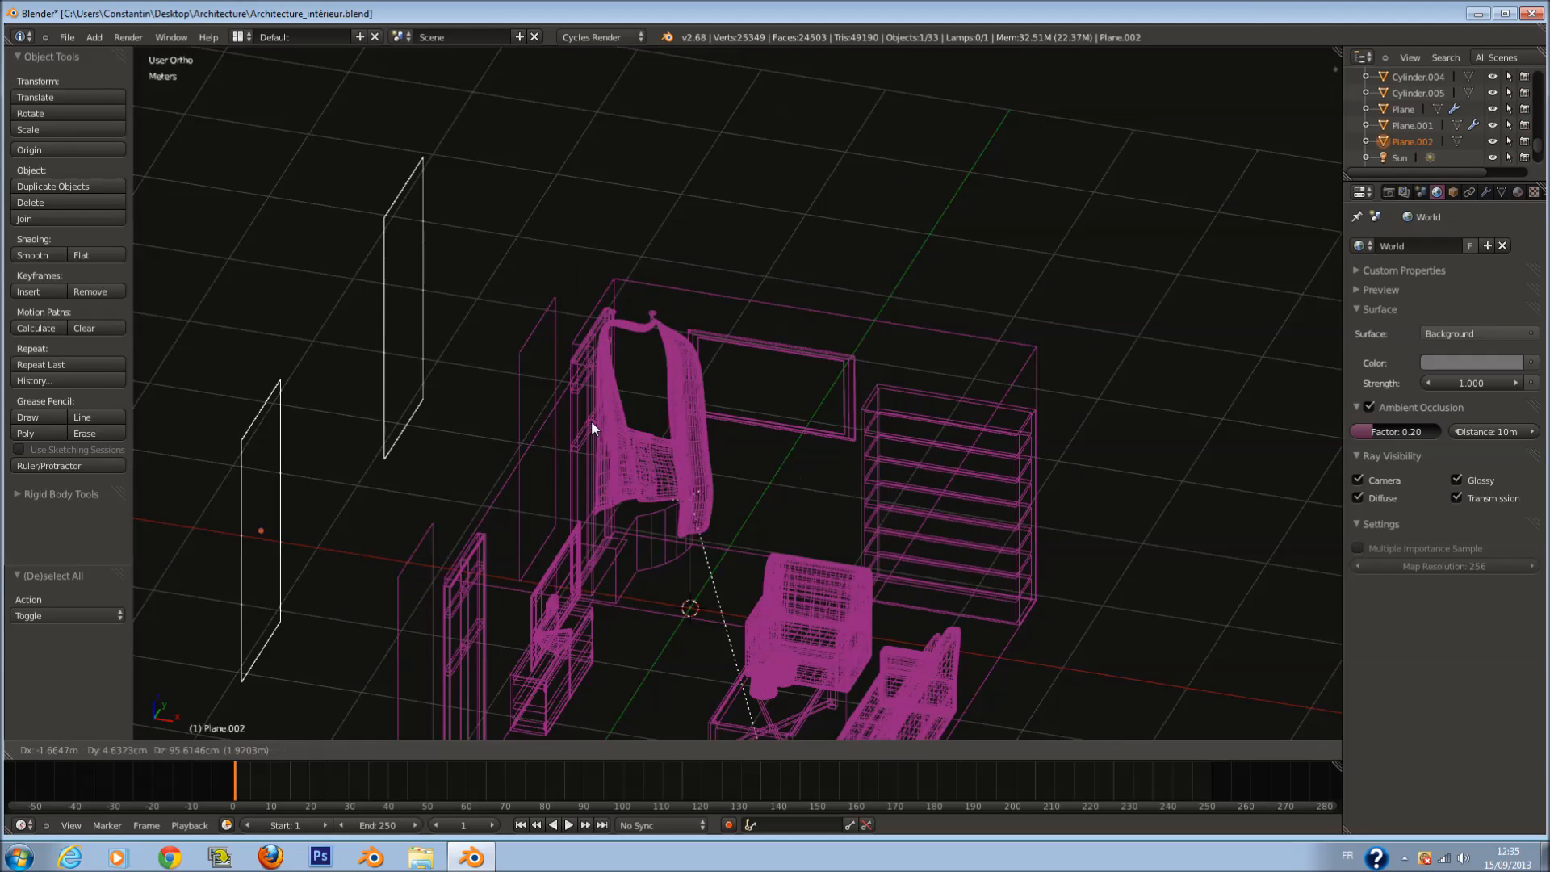
Step: Delete the vertices of the two separate rectangular pieces outside the window wall from the room mesh
right_click(554, 331)
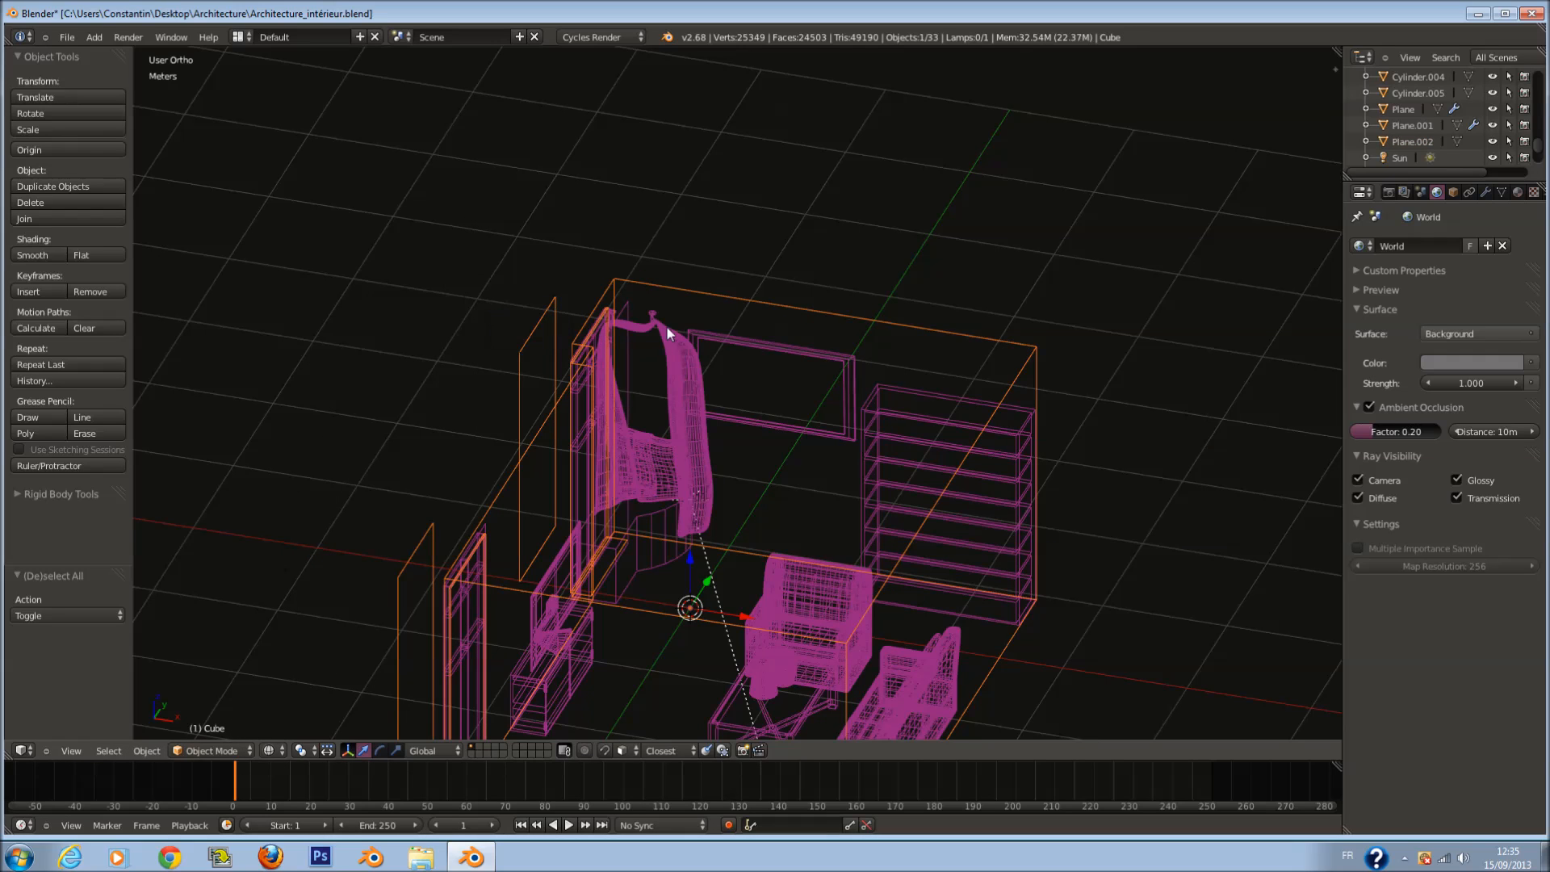
key(z)
key(Tab)
key(z)
right_click(531, 344)
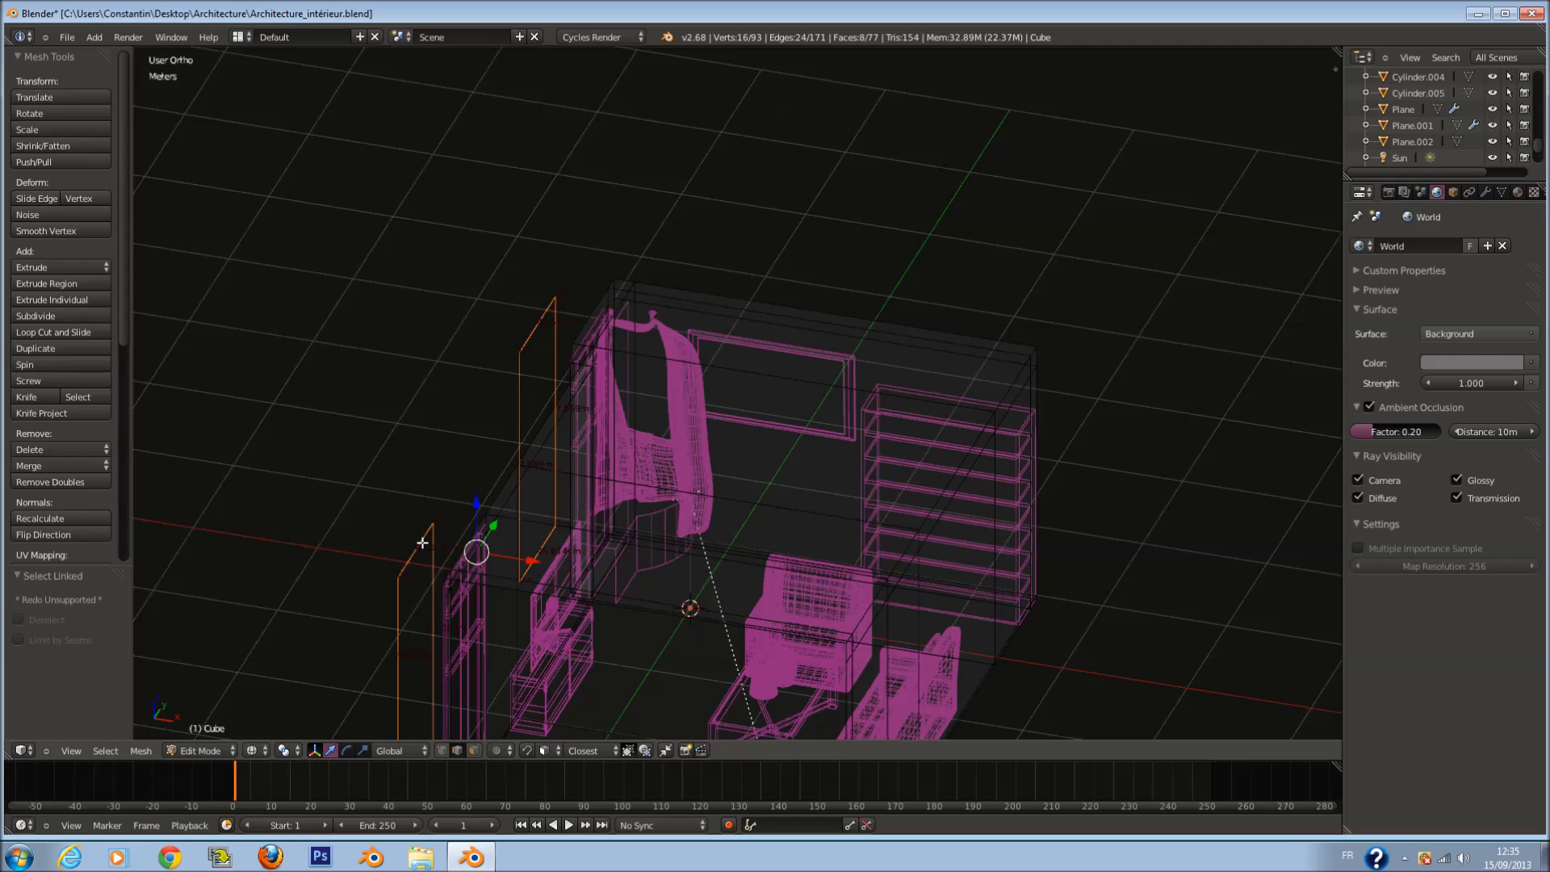
key(x)
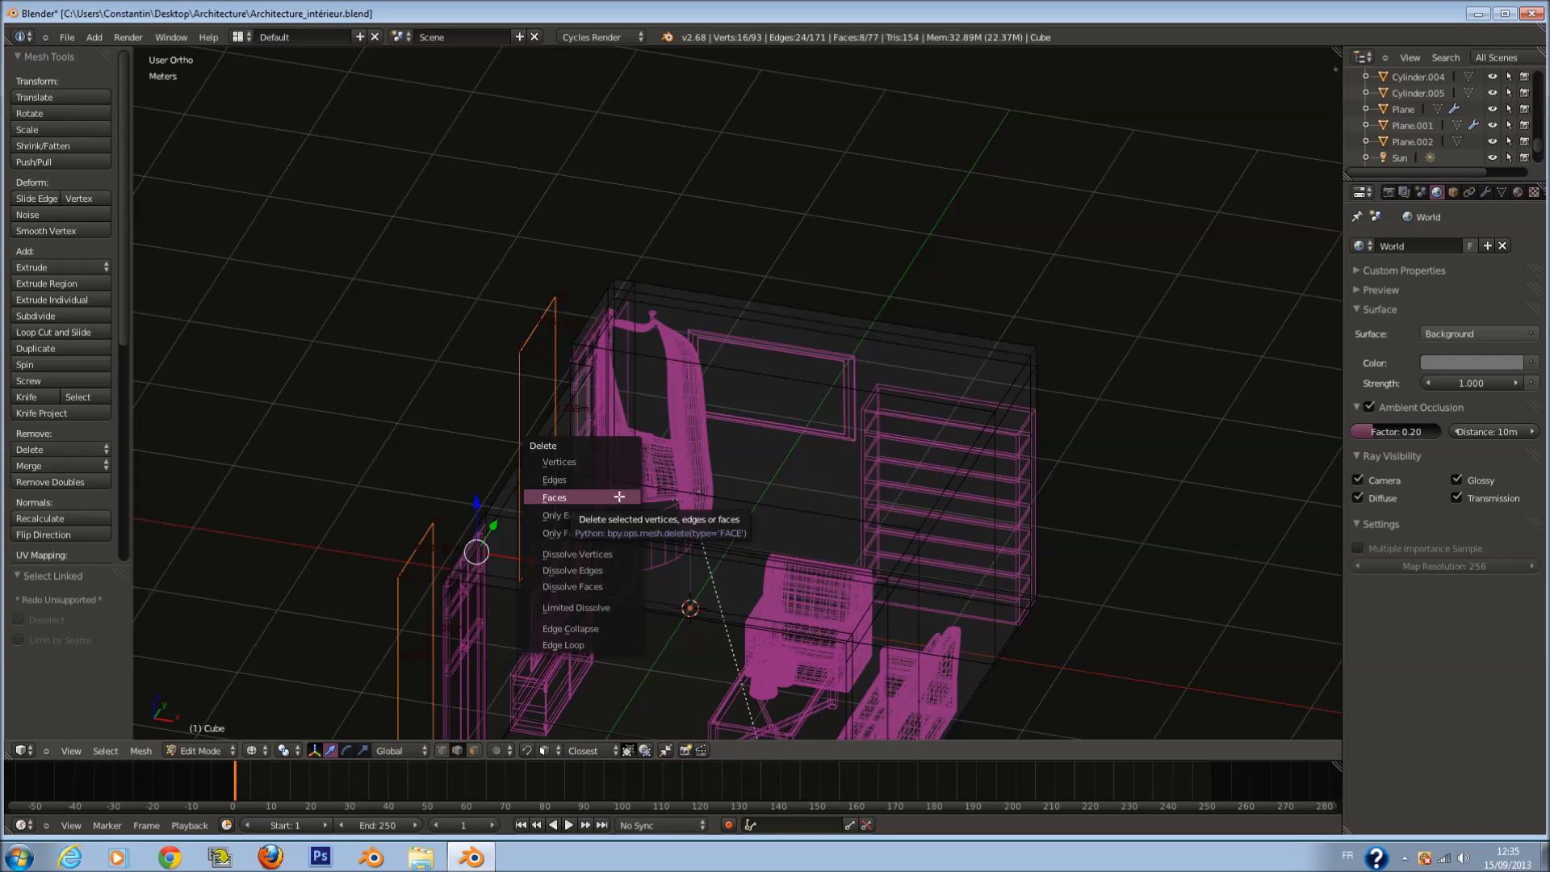
click(613, 466)
key(Tab)
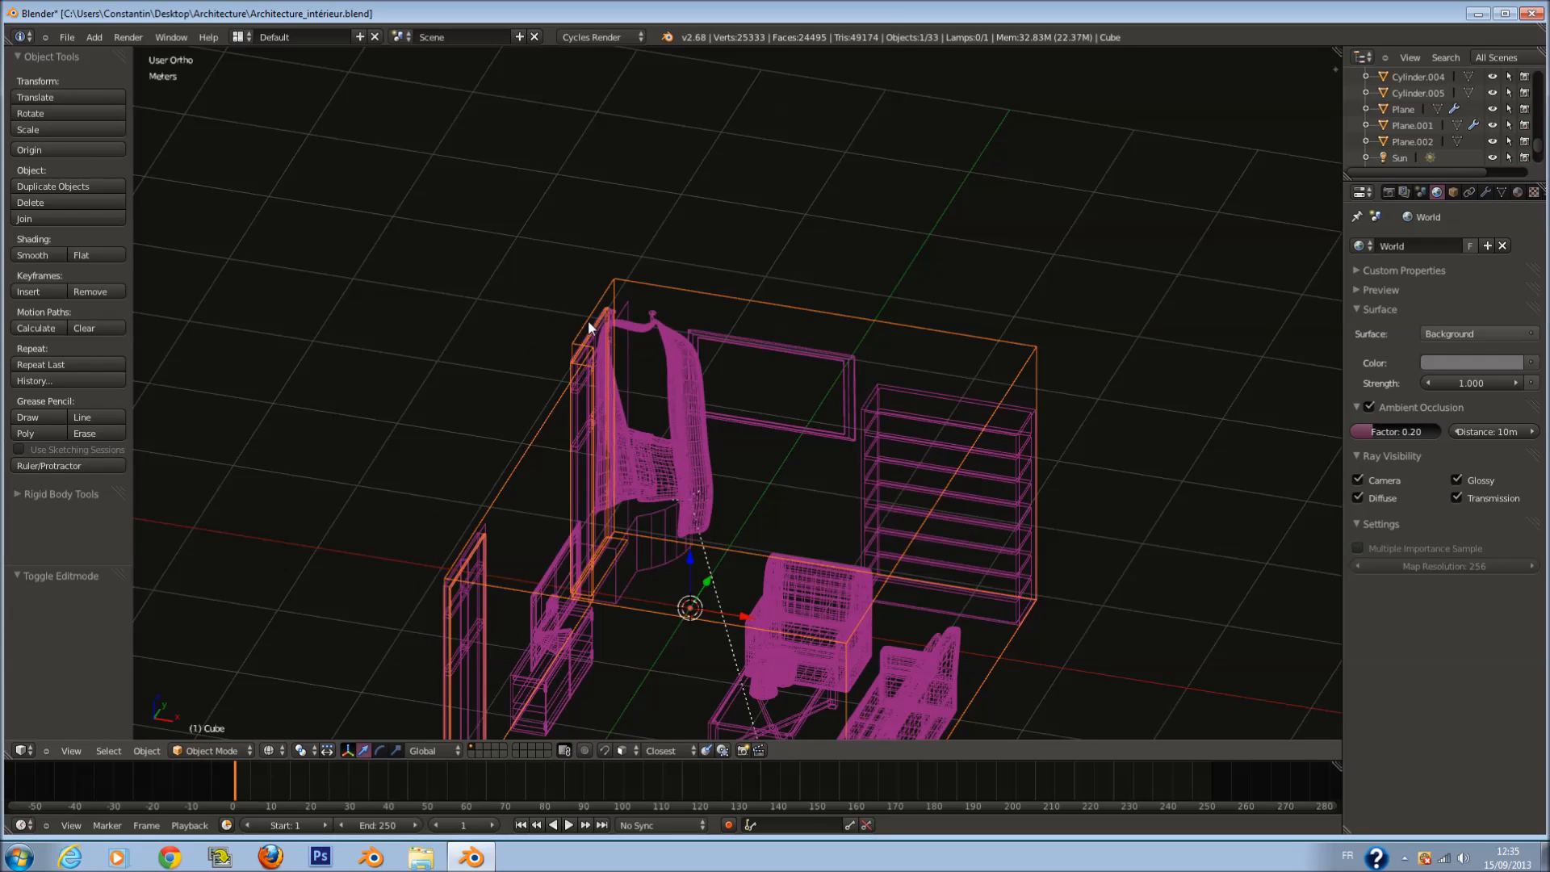
Step: In Plane.002's mesh, select the linked plane behind the window nearest the camera and move it about 37.9 cm along Y
right_click(620, 315)
key(z)
key(z)
drag(530, 680, 477, 670)
key(KP_0)
key(z)
scroll(583, 390, down, 3)
key(z)
key(Tab)
right_click(399, 320)
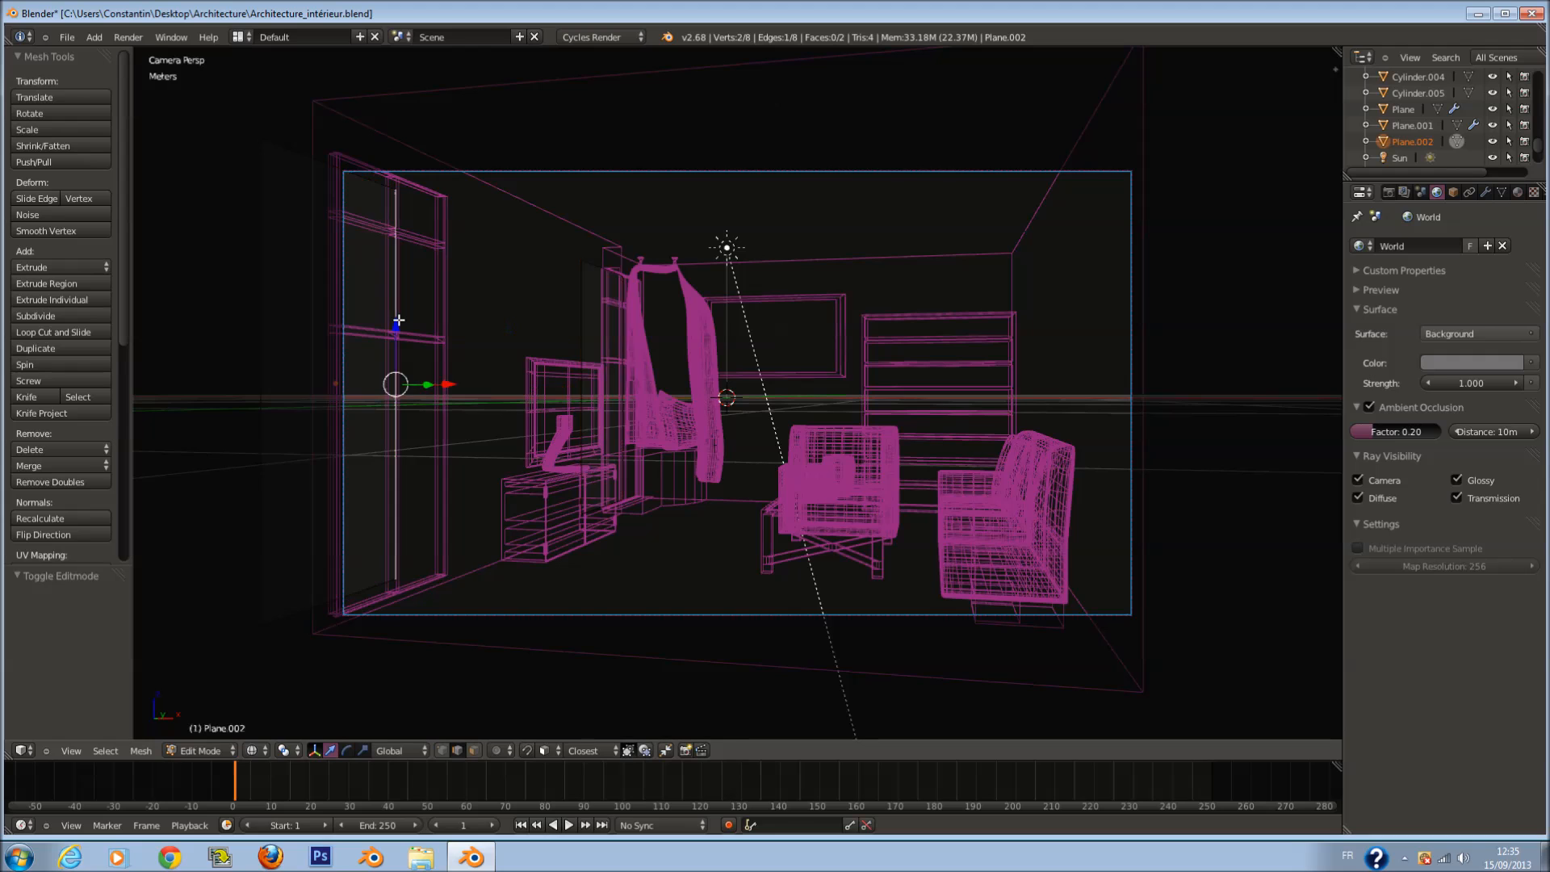
key(l)
middle_drag(396, 380, 444, 439)
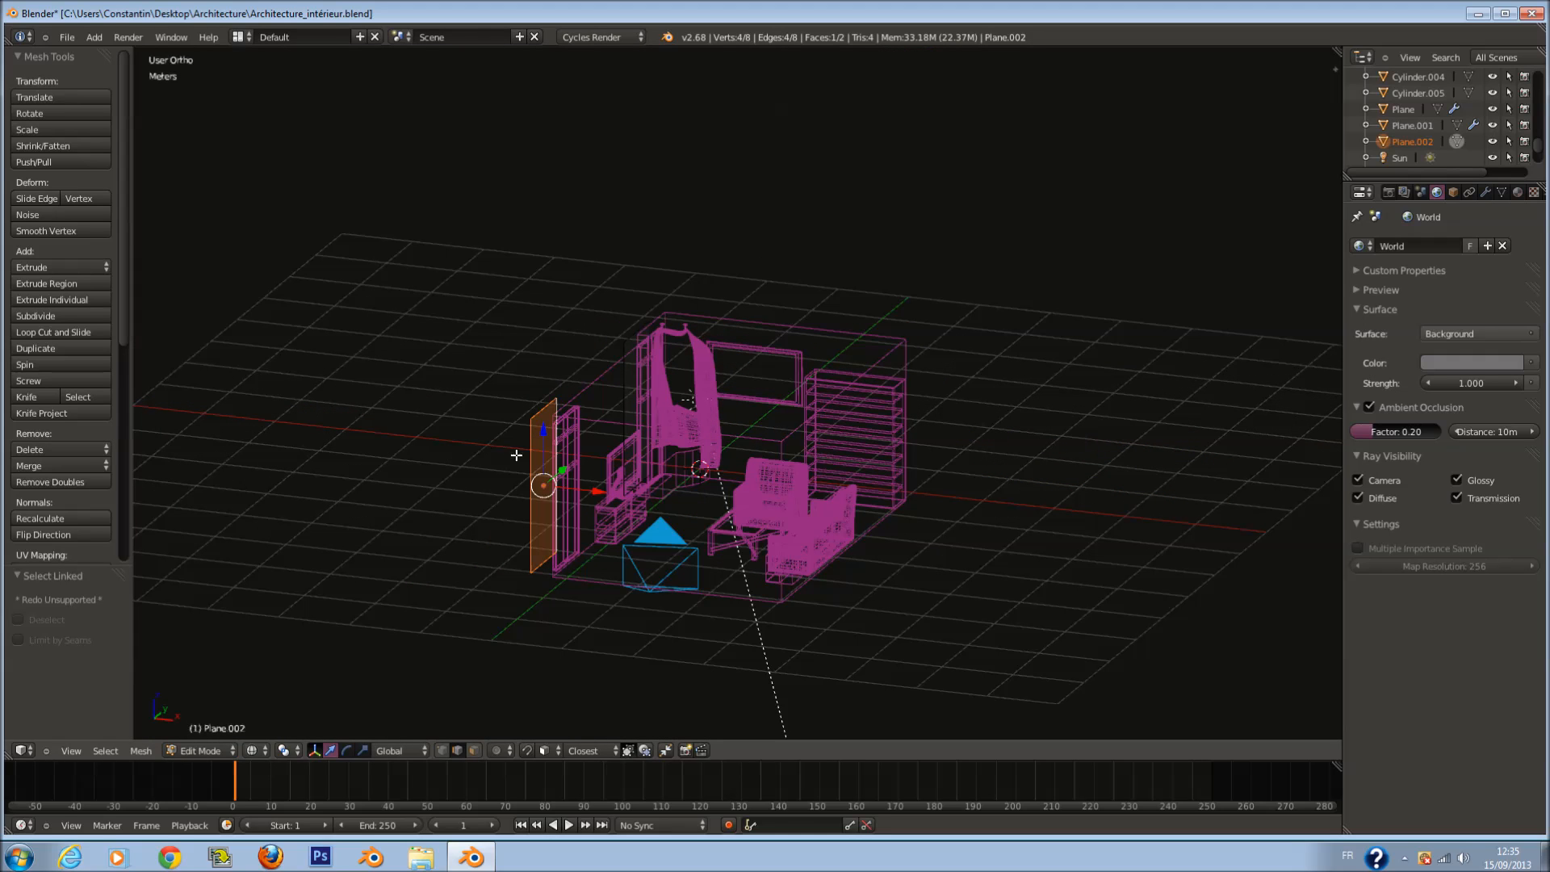
drag(569, 469, 595, 468)
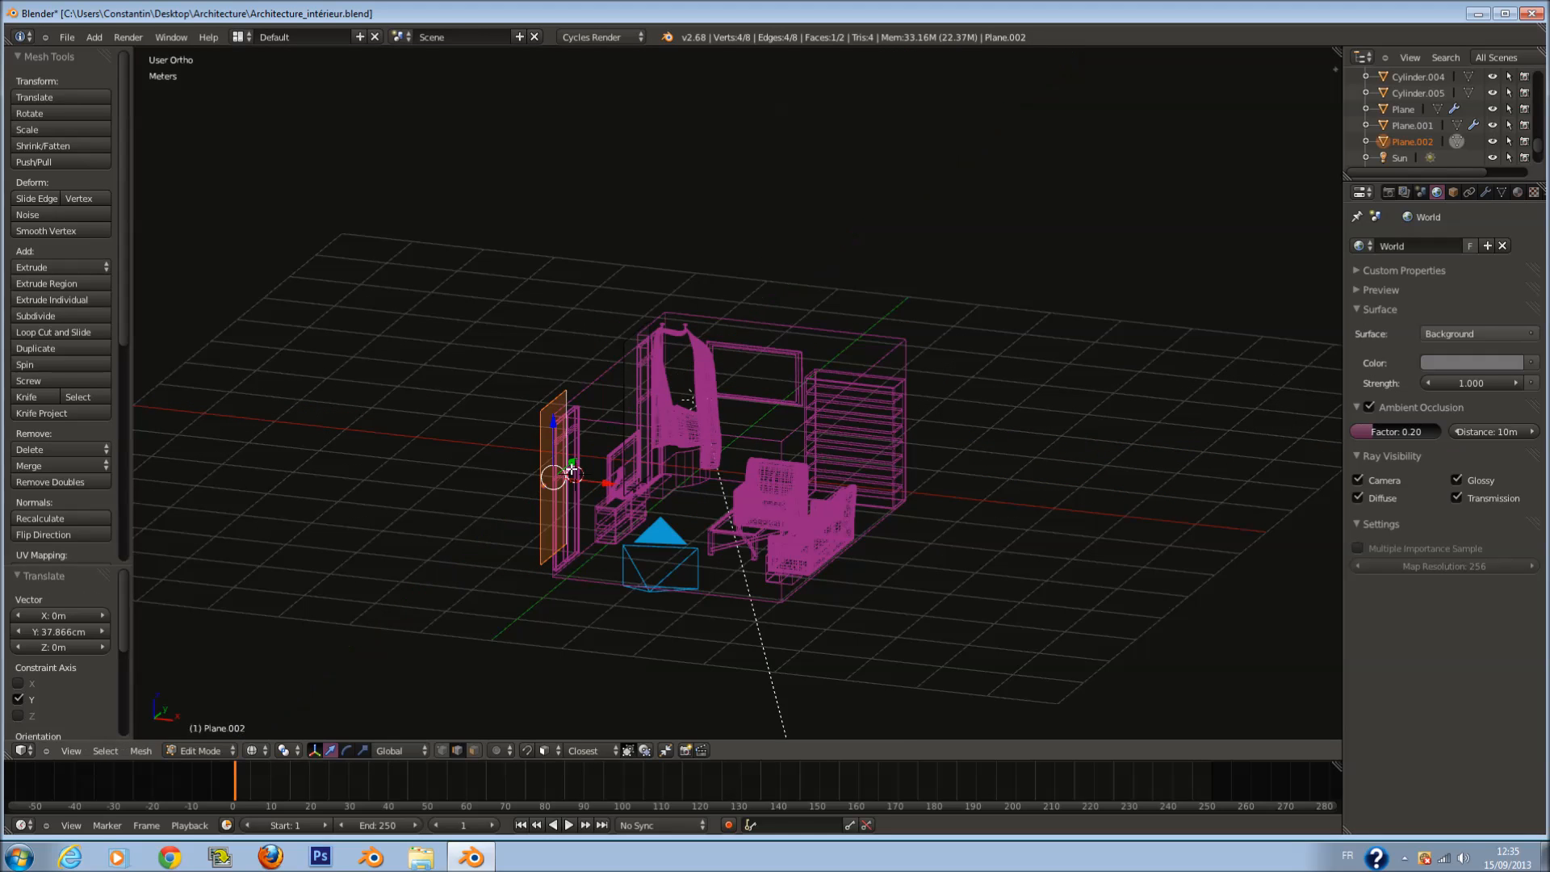
Step: In the camera view, enlarge that plane and shift it slightly to cover the near window
key(KP_0)
key(g)
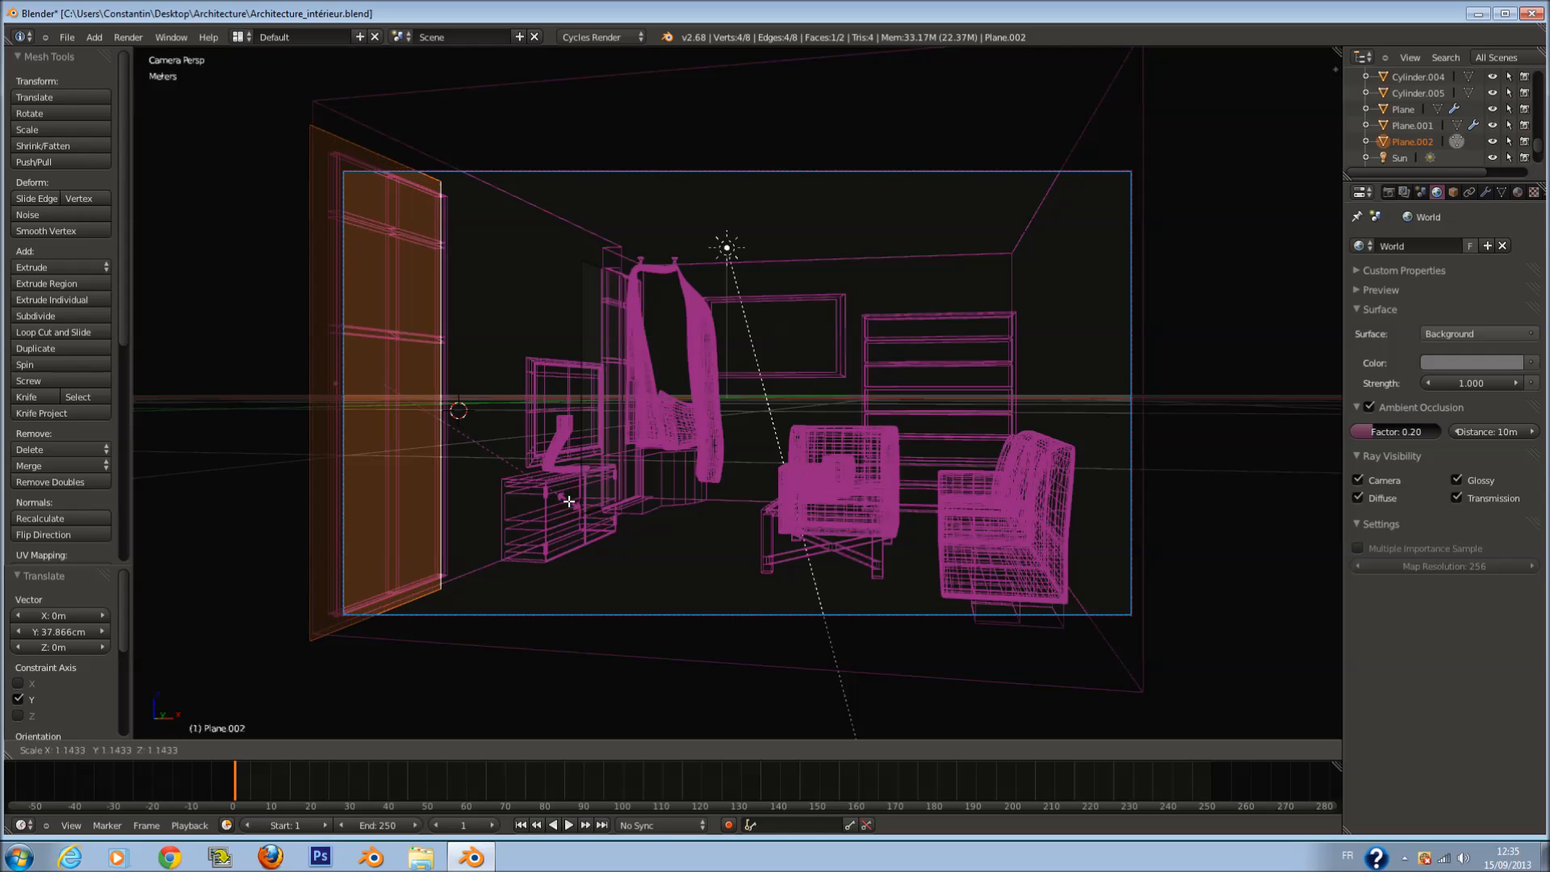
click(582, 500)
Step: Select the other linked plane, behind the far window, and scale it up to cover its opening
key(a)
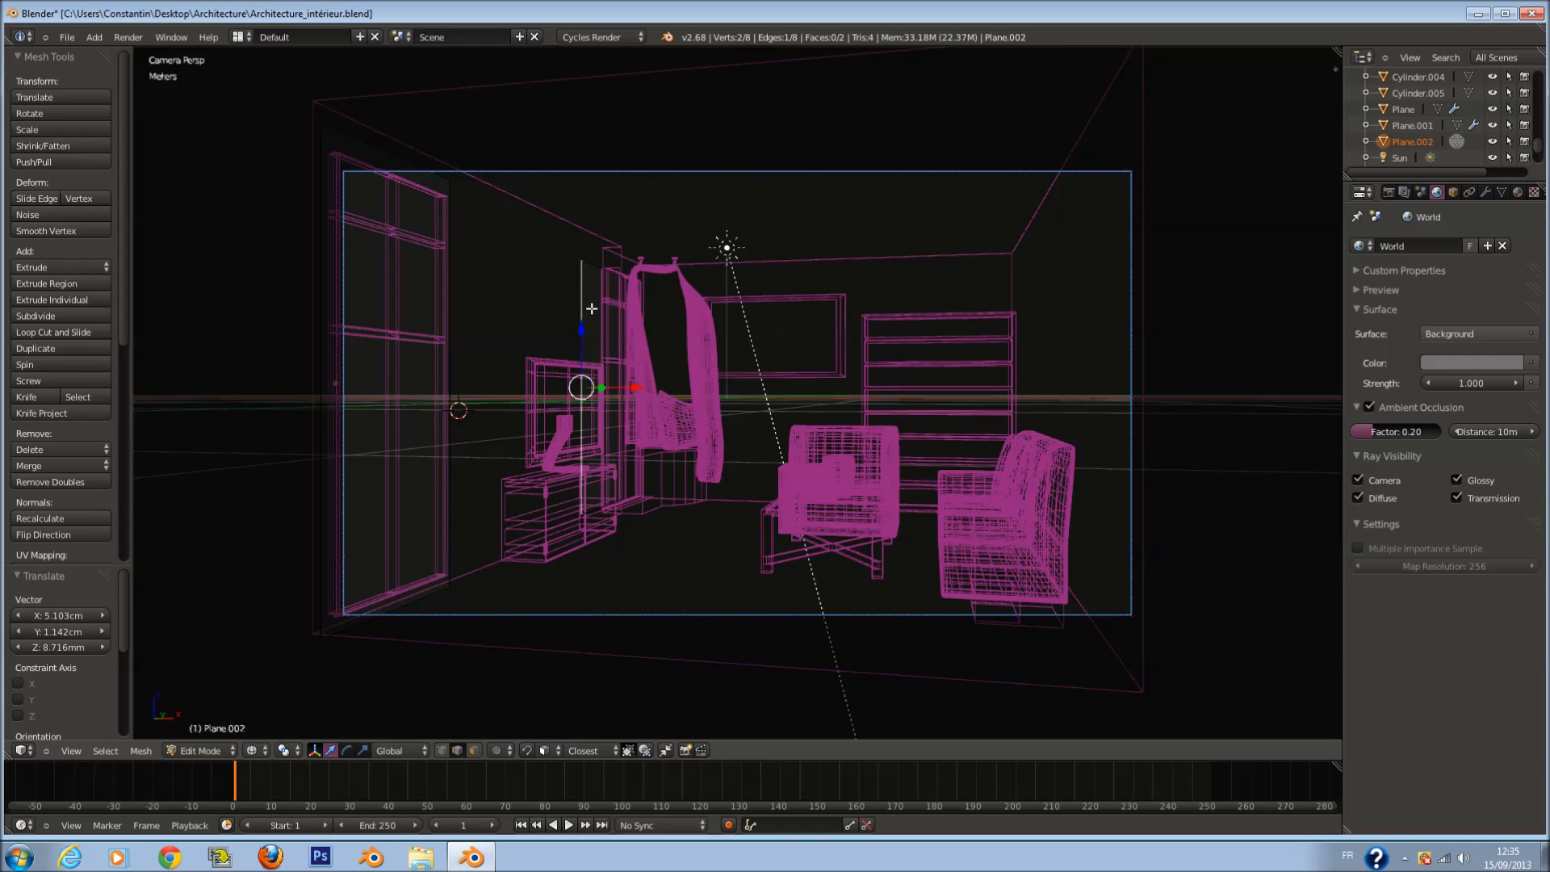
key(l)
key(s)
click(827, 412)
Step: Leave mesh editing, check the room in solid shading, return to the camera view, deselect everything and save the file
key(Tab)
key(z)
mouse_move(600, 439)
middle_down()
mouse_move(646, 487)
mouse_move(638, 506)
middle_up()
key(KP_0)
key(a)
key(a)
key(a)
key(ctrl+s)
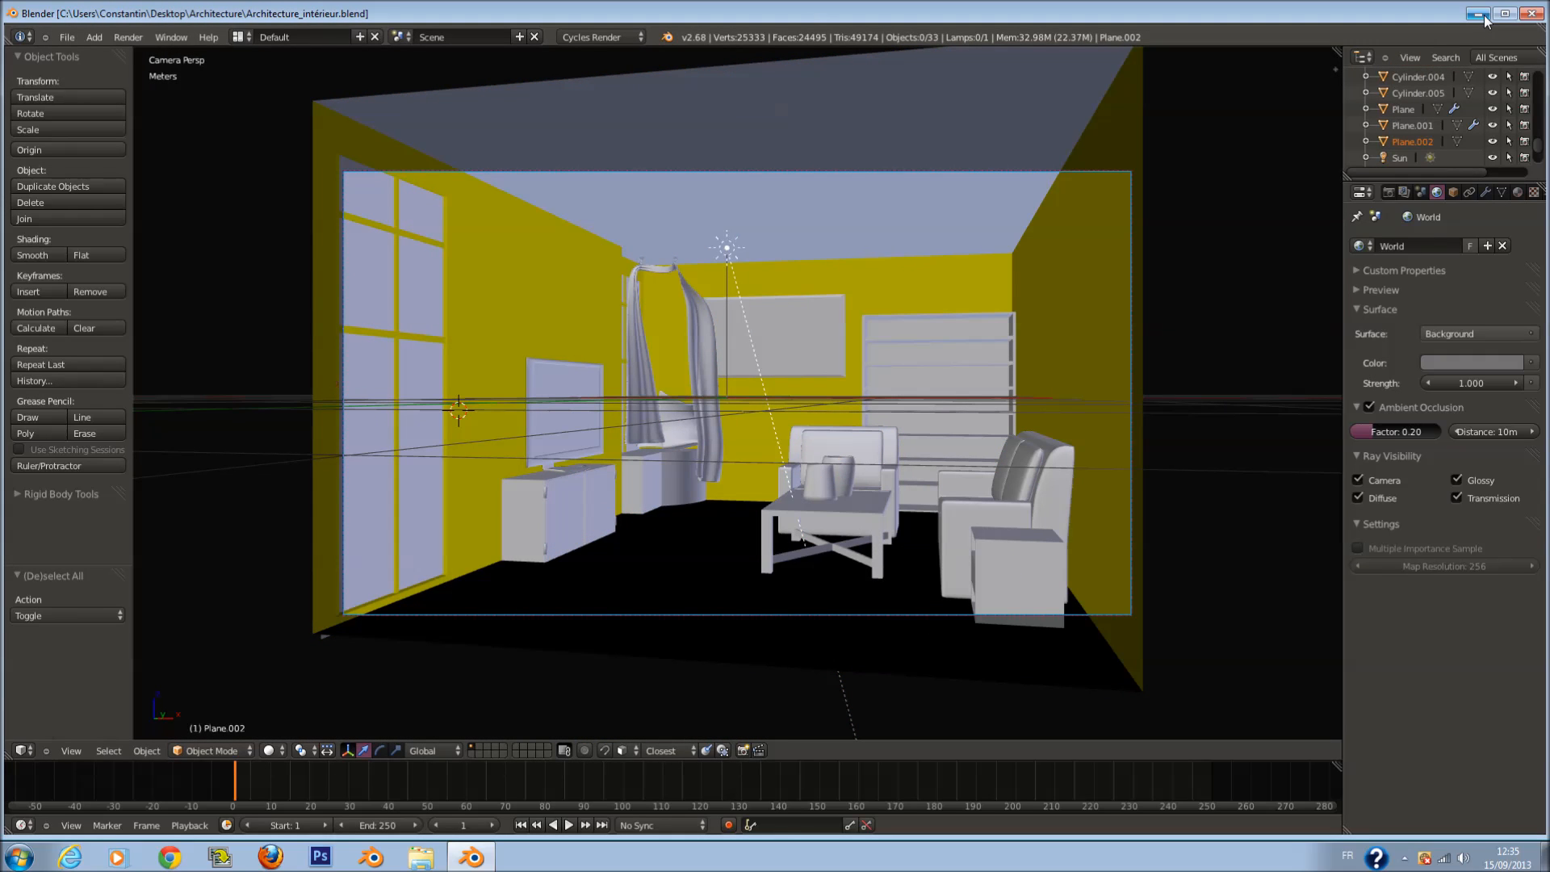